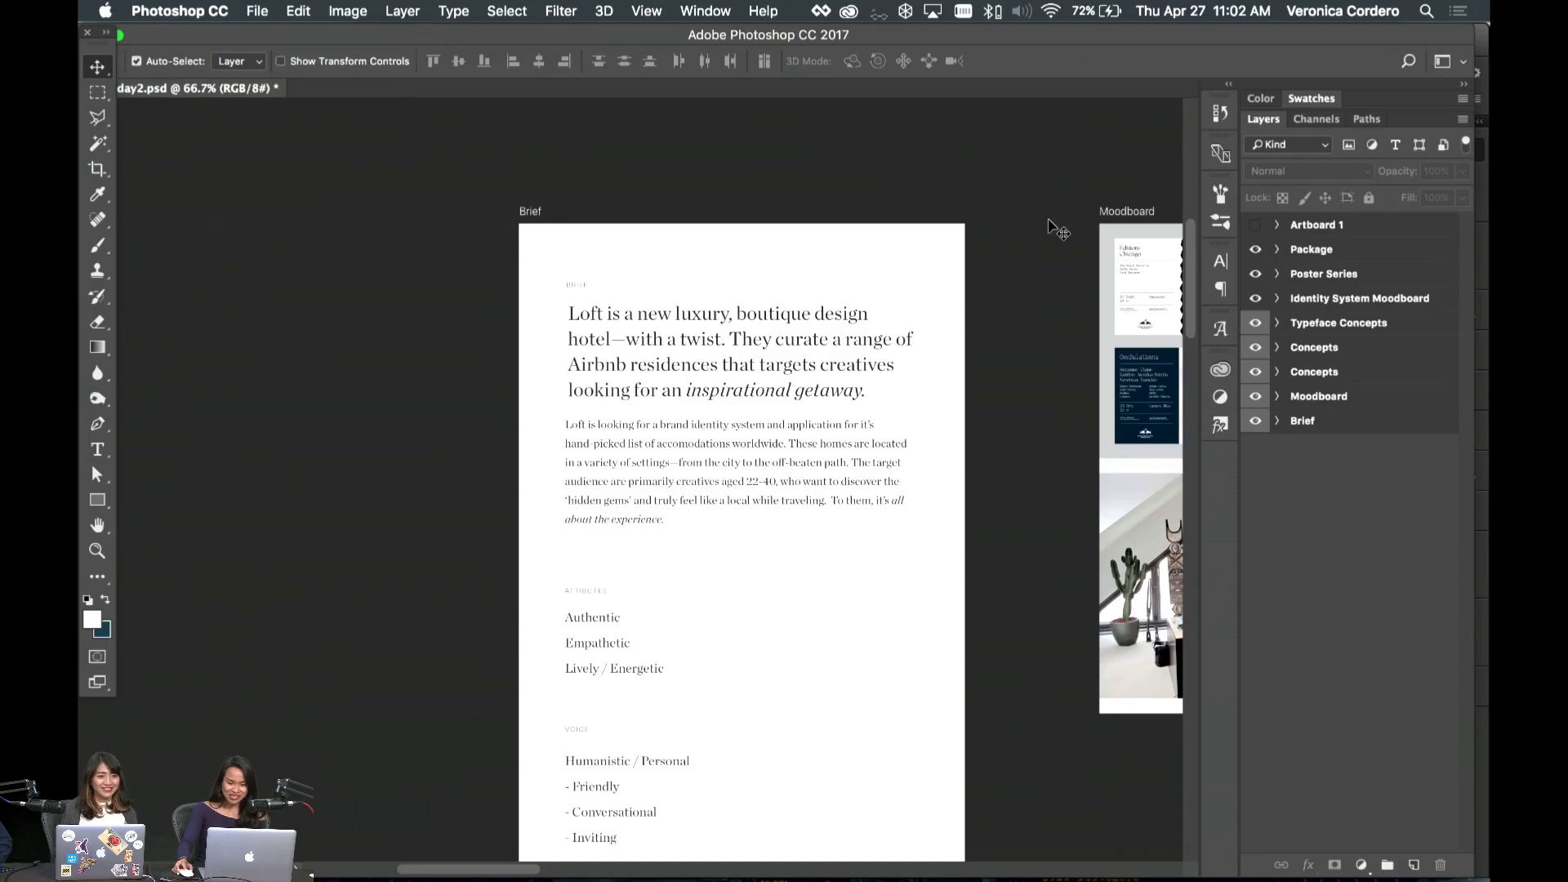
- Zoom in on the Brief artboard to read the LOFT boutique hotel brief
key("super+equal")
scroll(1059, 231, "down", 2)
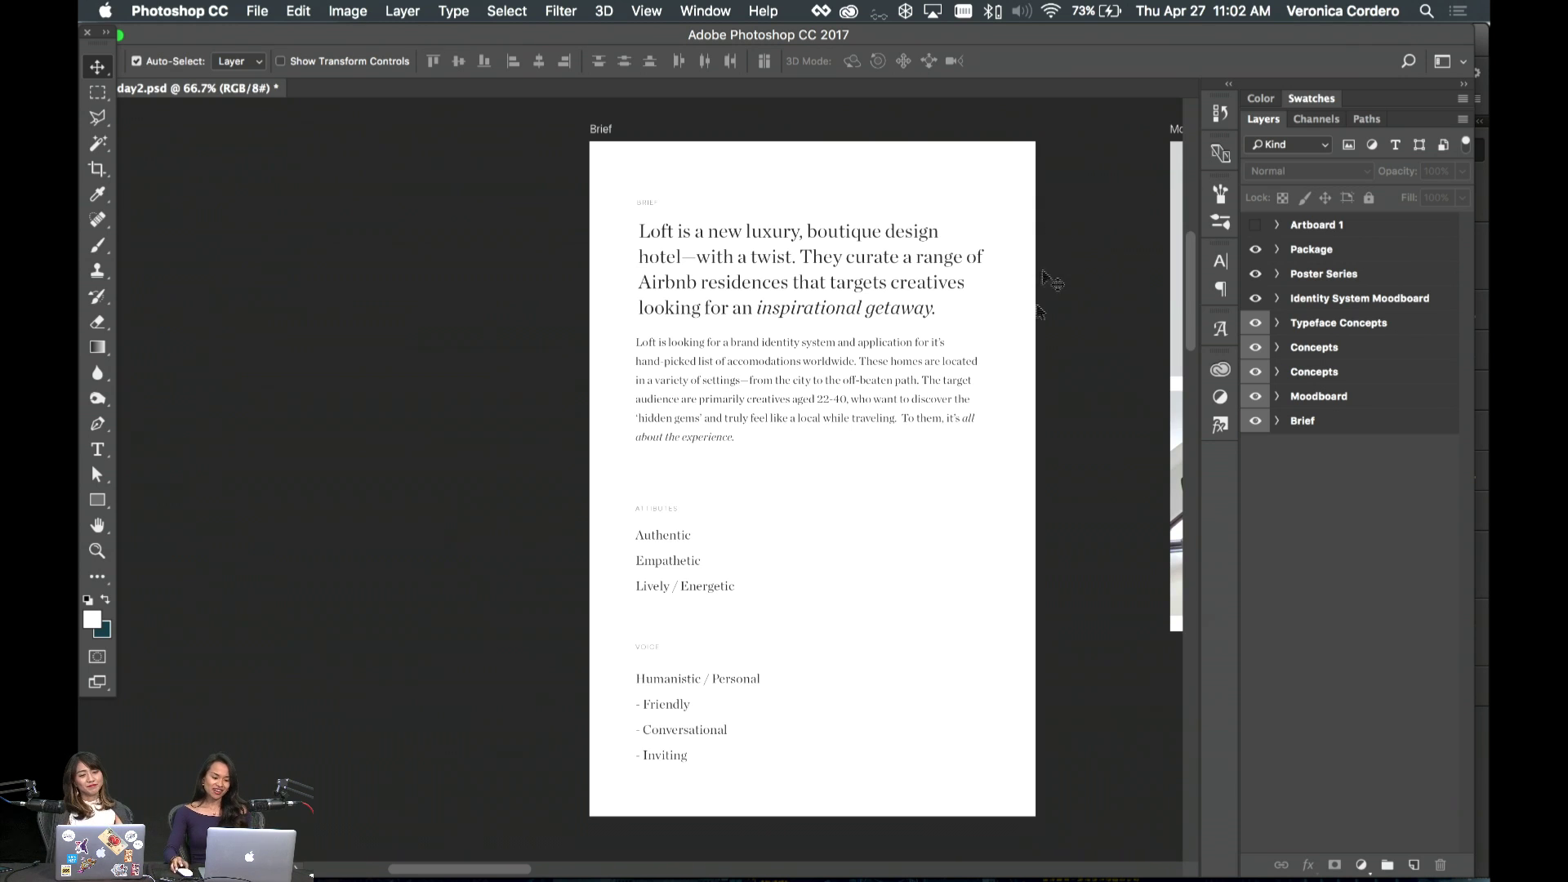
- Zoom out to 33.3%, pan to the Identity System Moodboard, then zoom back to 66.7%
scroll(1001, 629, "right", 10)
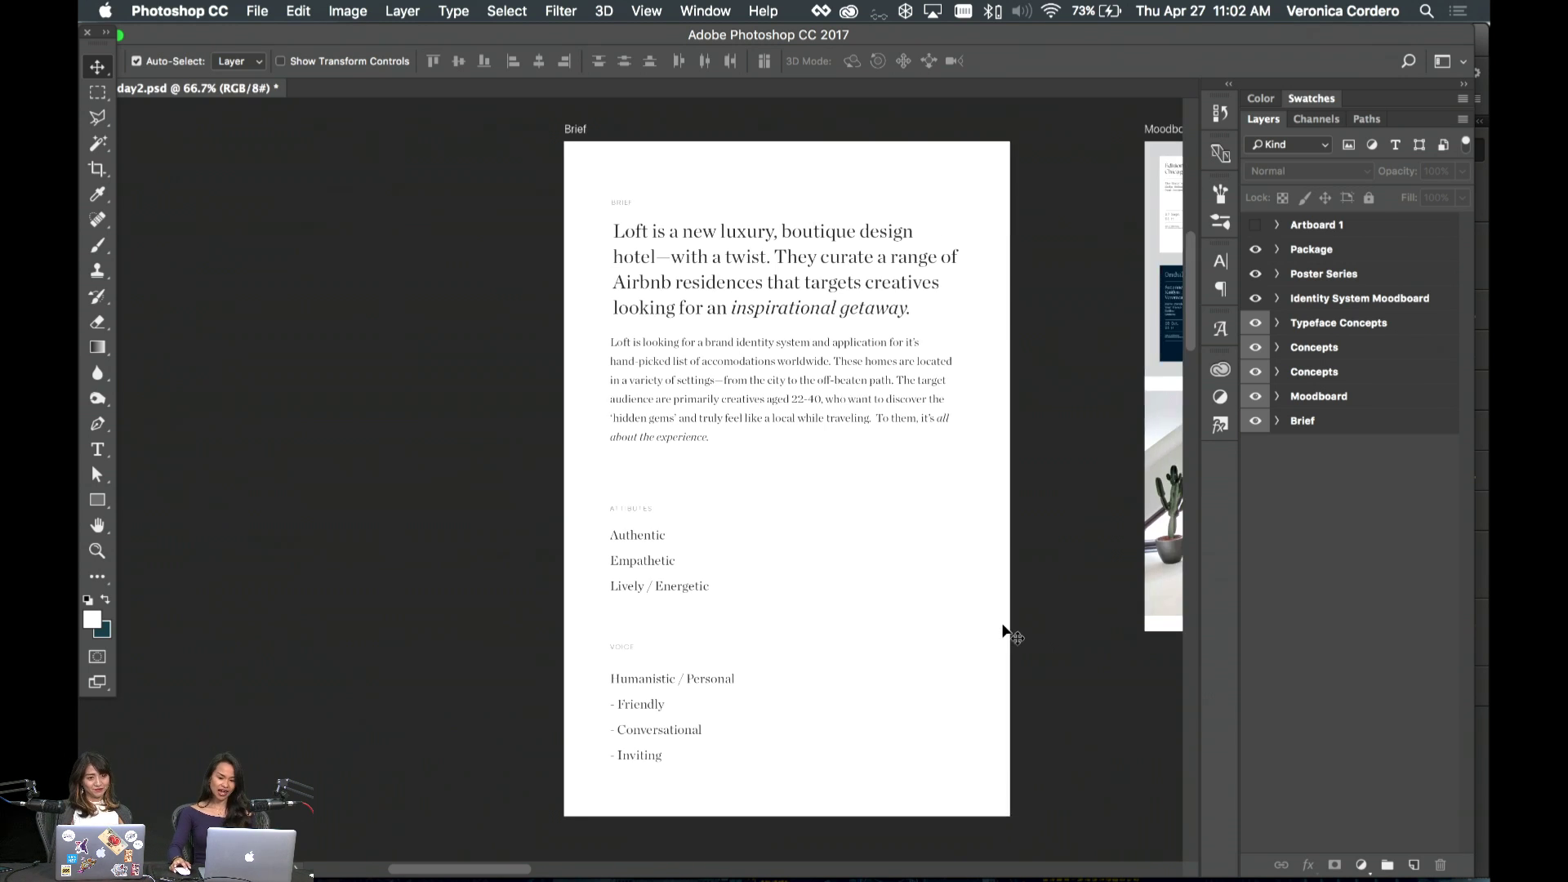
scroll(1002, 627, "right", 14)
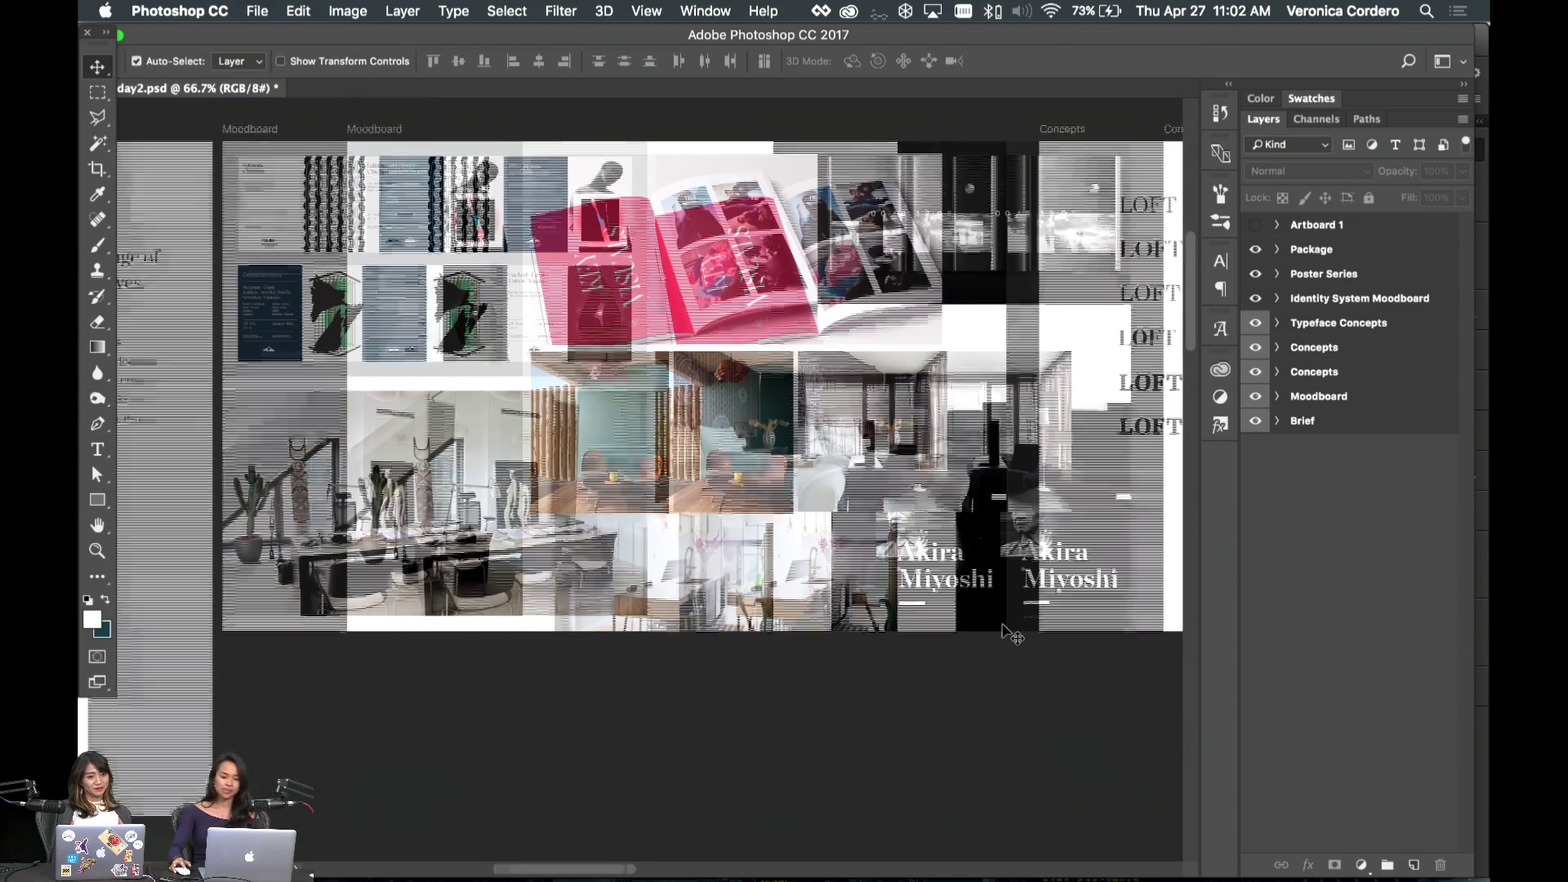
key("super+minus")
key("super+minus")
key("super+minus")
scroll(1013, 635, "right", 8)
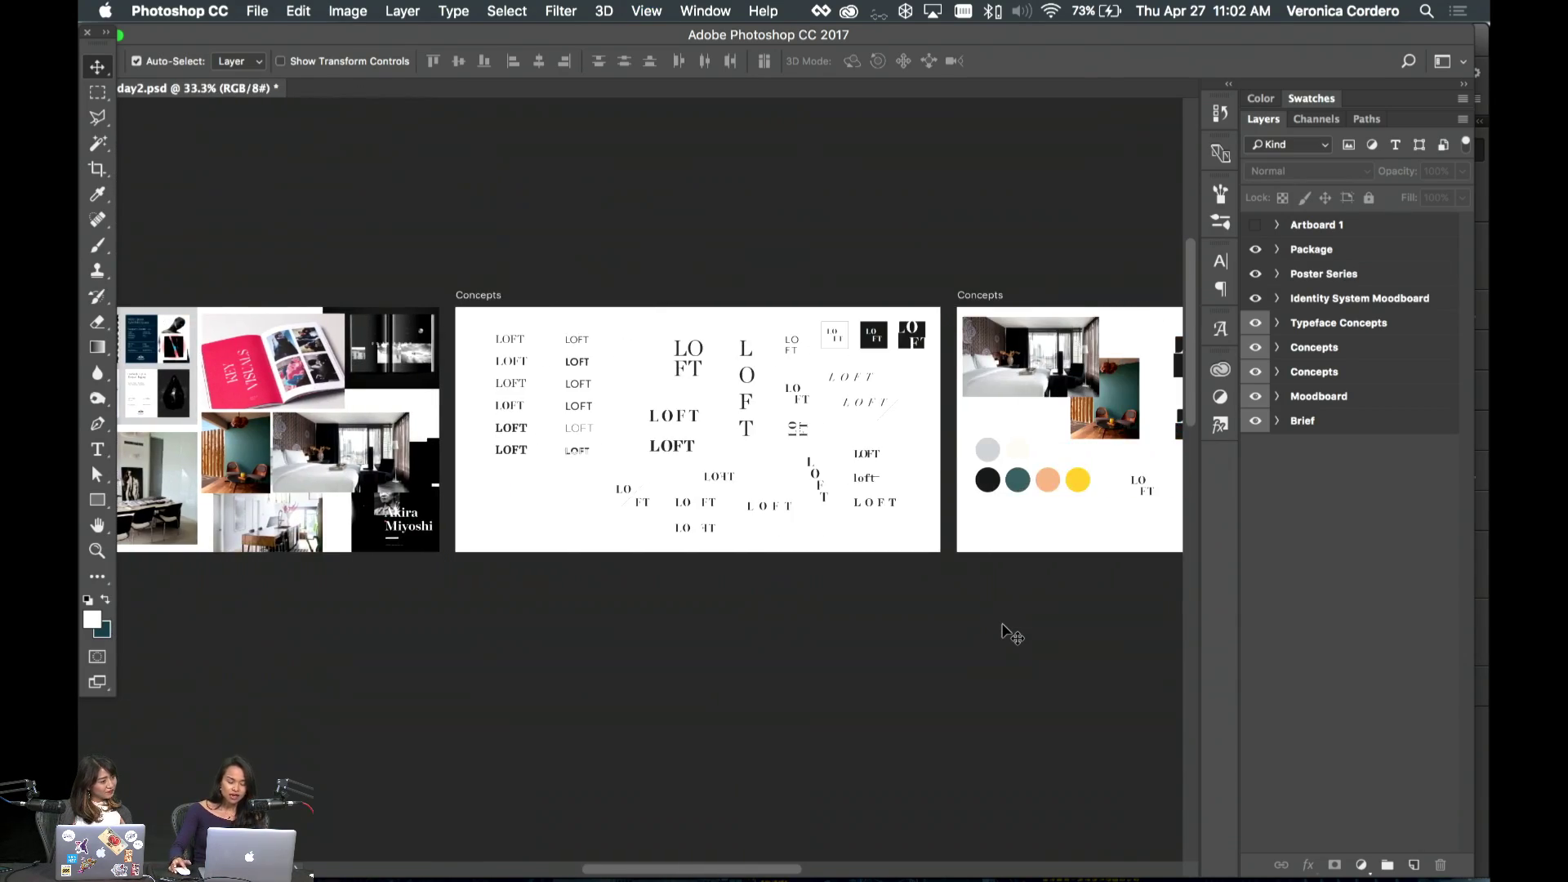
scroll(1013, 636, "right", 2)
scroll(1017, 633, "right", 4)
scroll(1017, 633, "right", 15)
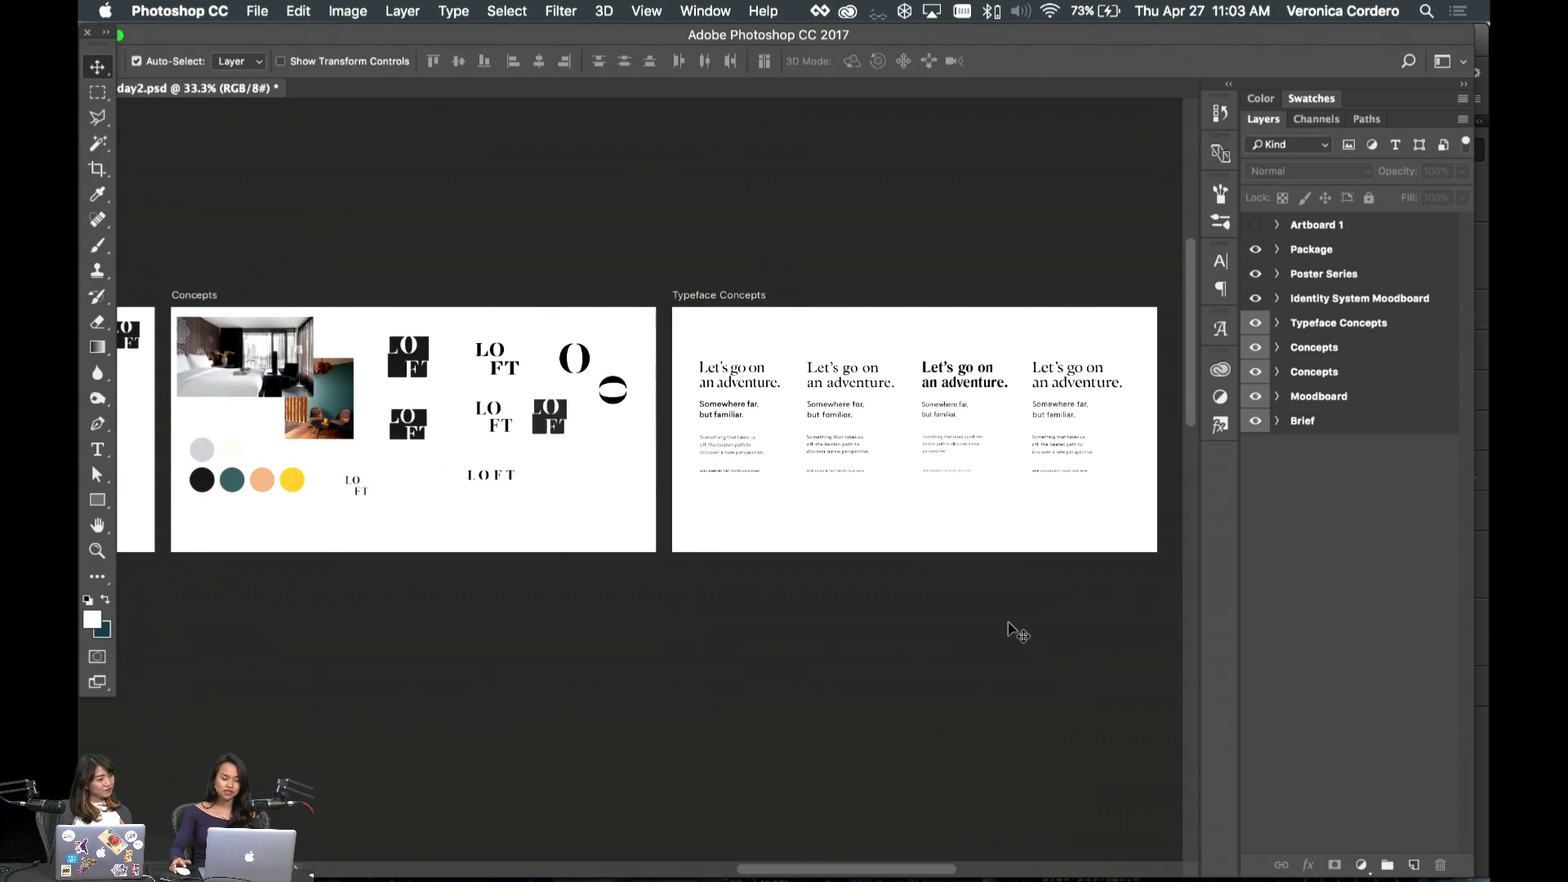
scroll(1017, 633, "left", 10)
scroll(1017, 633, "down", 10)
scroll(1010, 629, "down", 2)
key("super+plus")
key("super+plus")
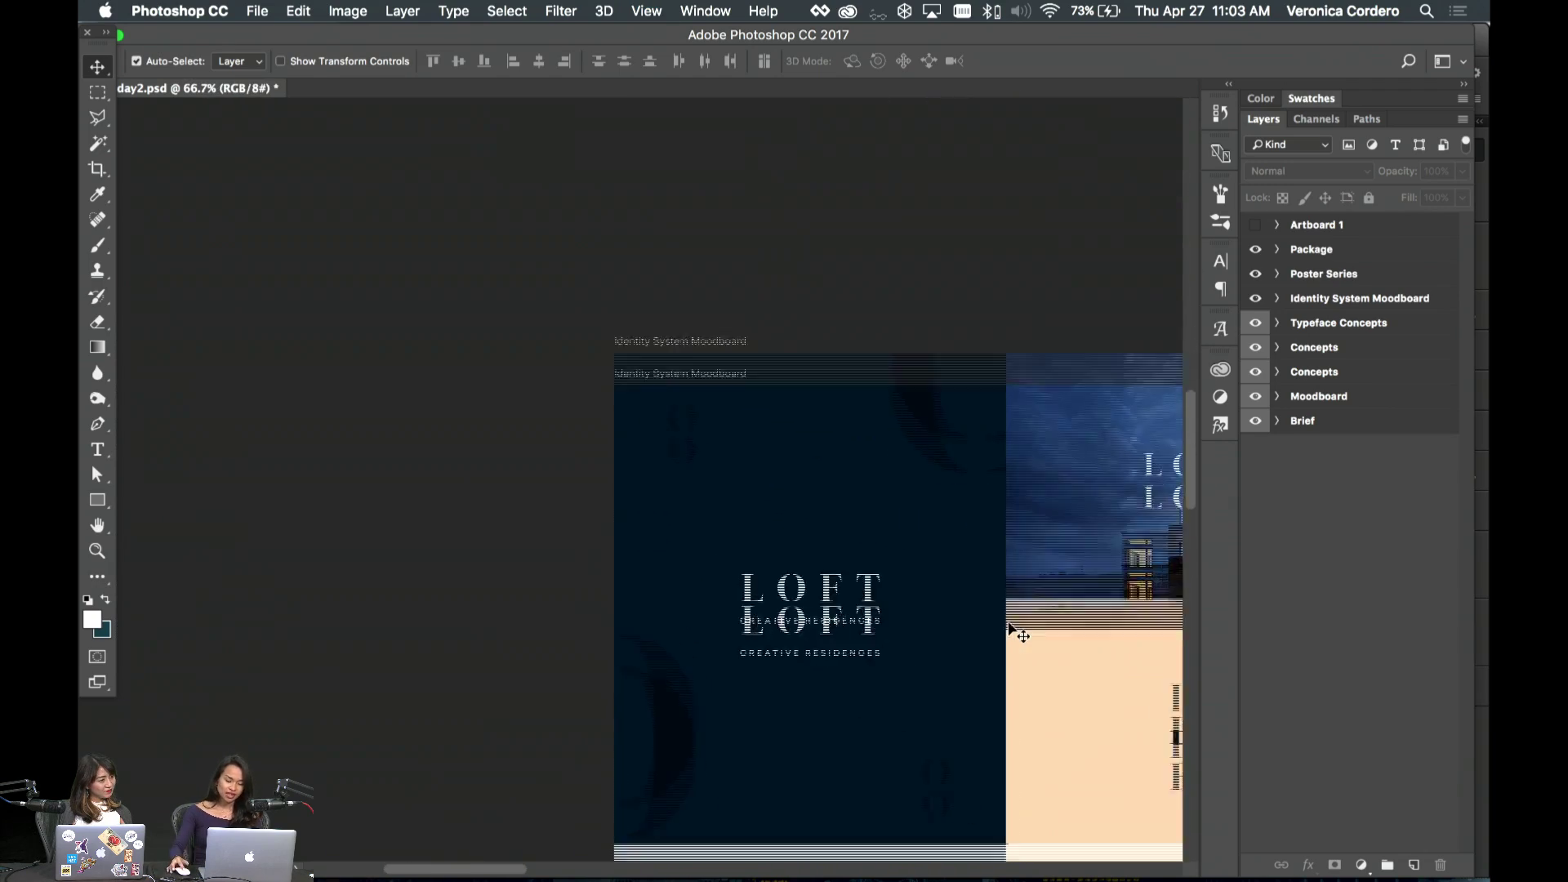
- Scroll down through the Identity System Moodboard to its colour swatches and back up
scroll(1007, 620, "up", 10)
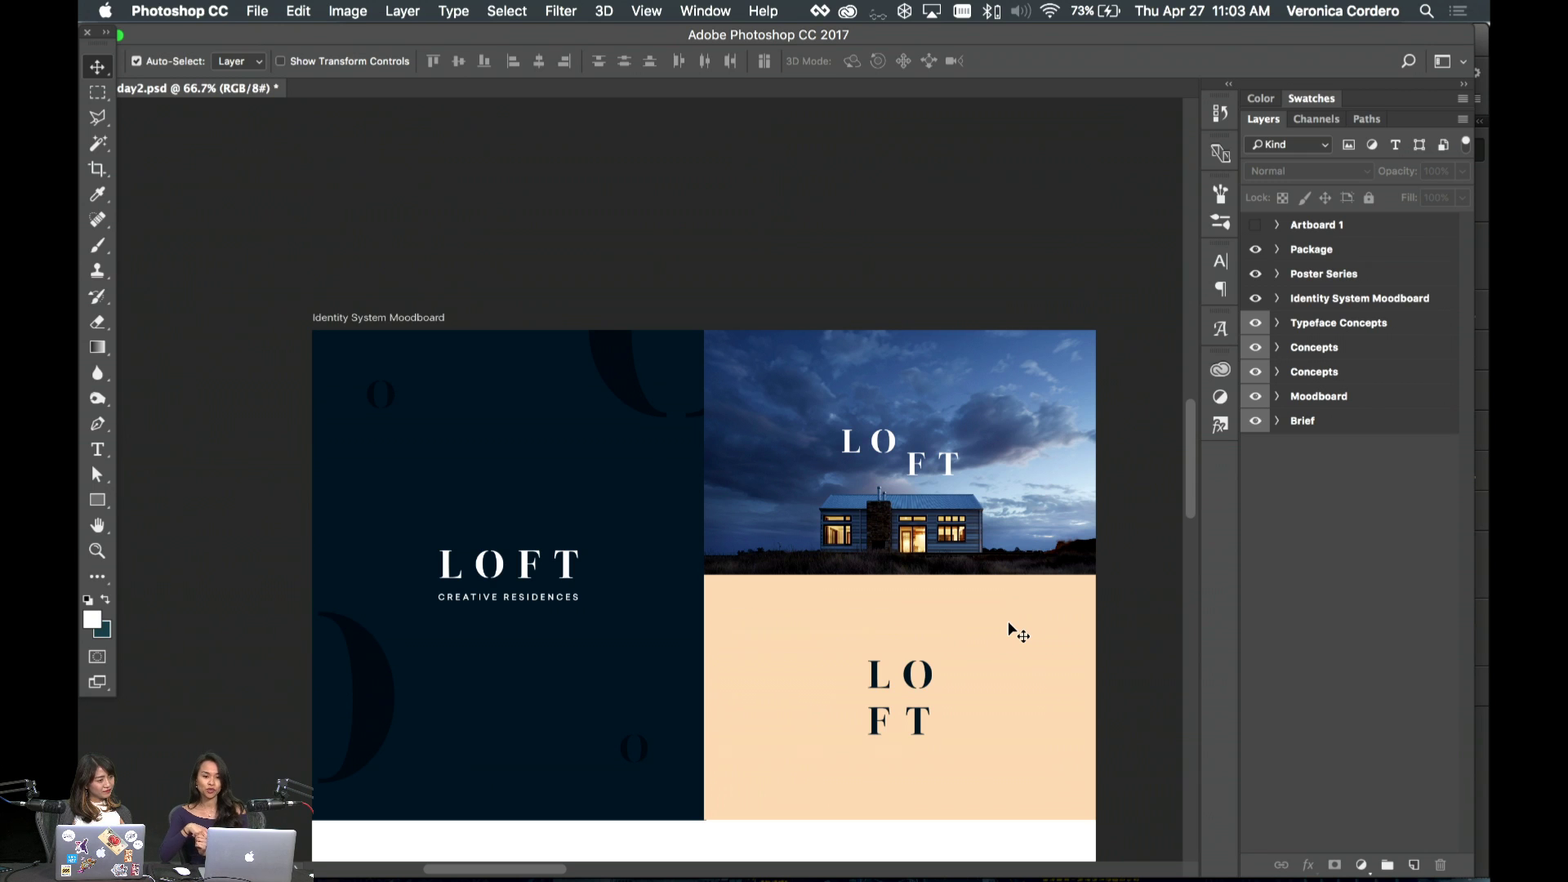
scroll(1008, 621, "down", 10)
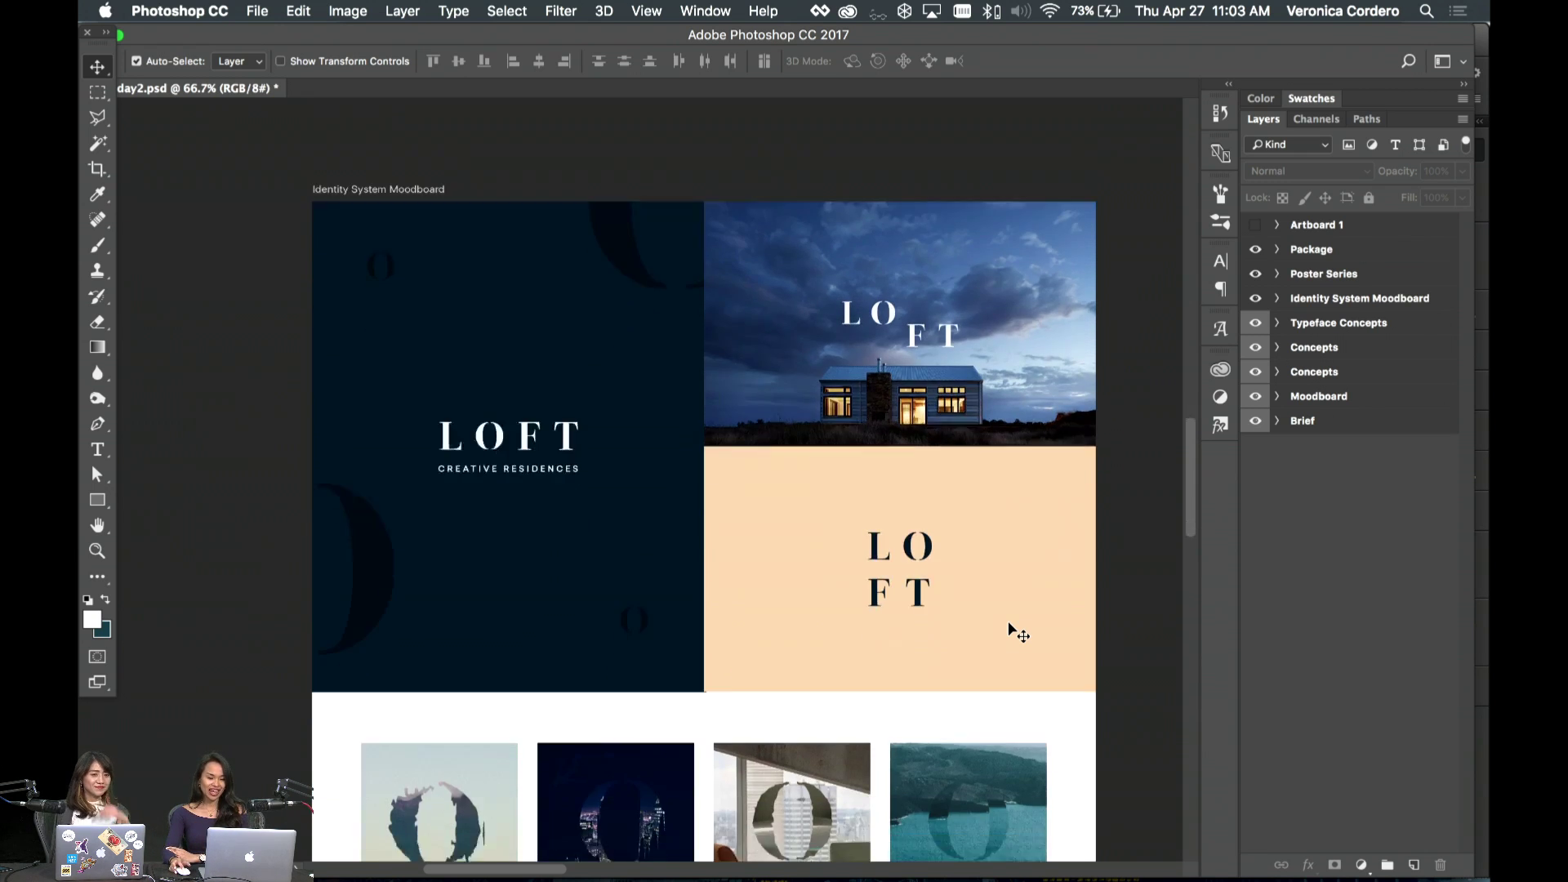
scroll(1008, 621, "down", 5)
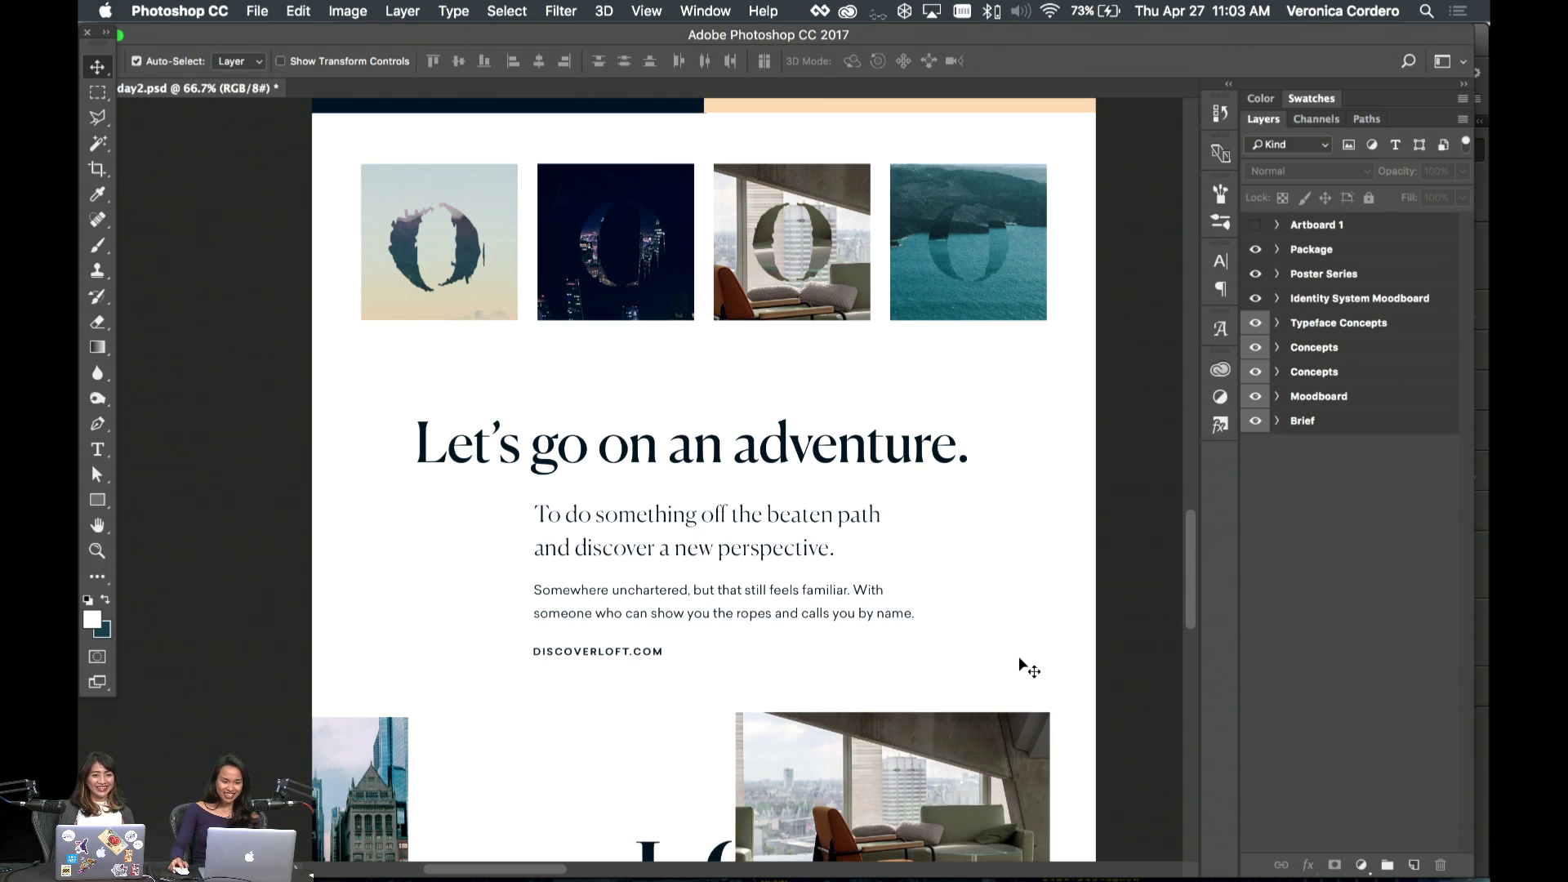
scroll(1017, 655, "down", 1)
scroll(1017, 655, "up", 14)
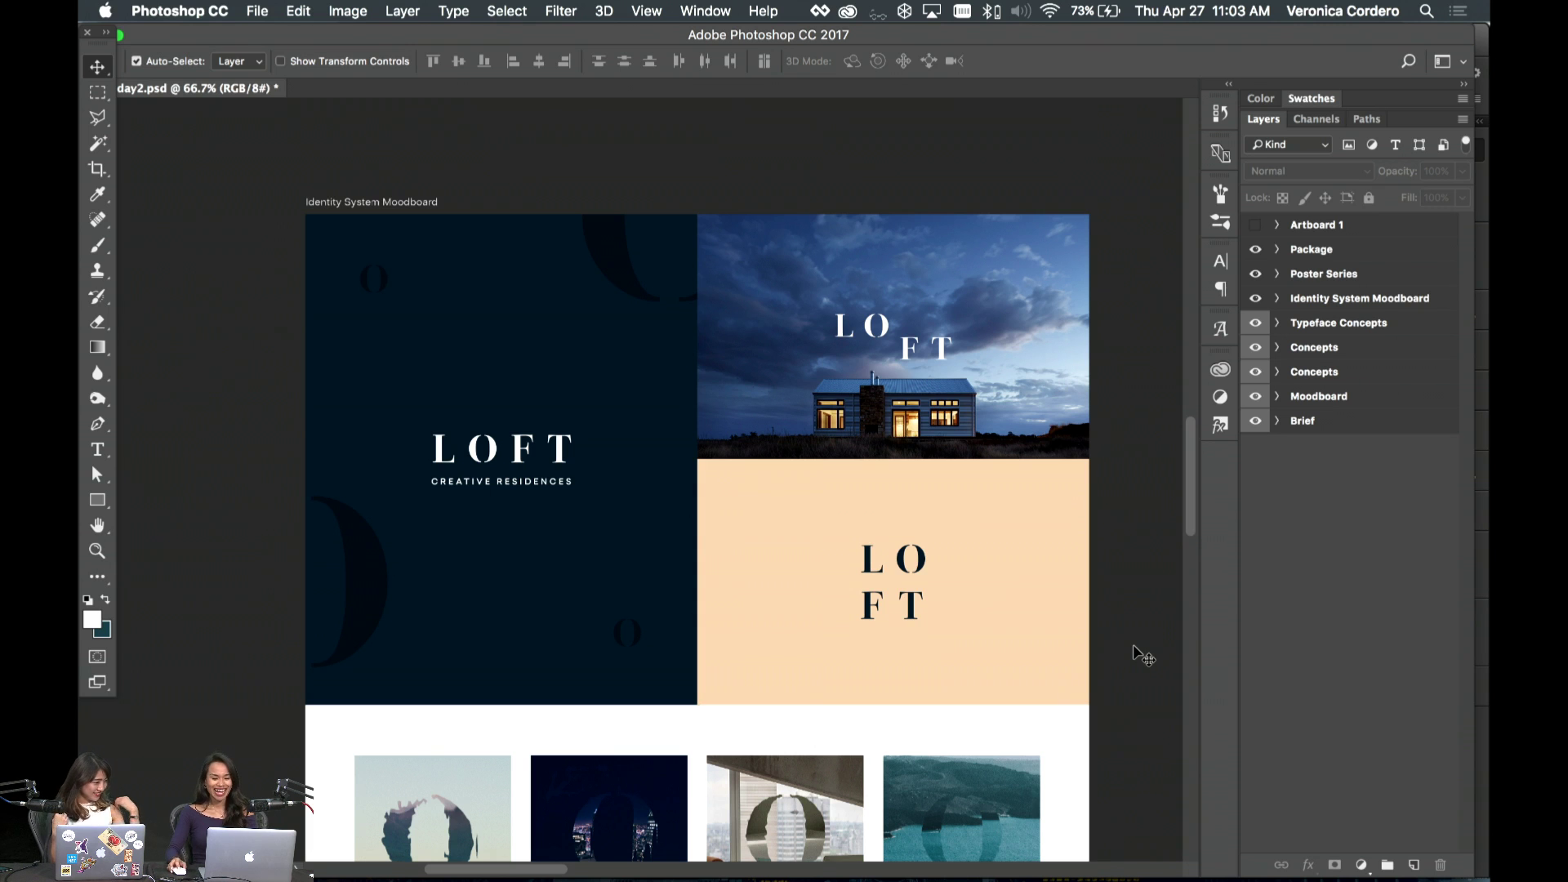
scroll(1138, 655, "down", 5)
scroll(1141, 653, "up", 4)
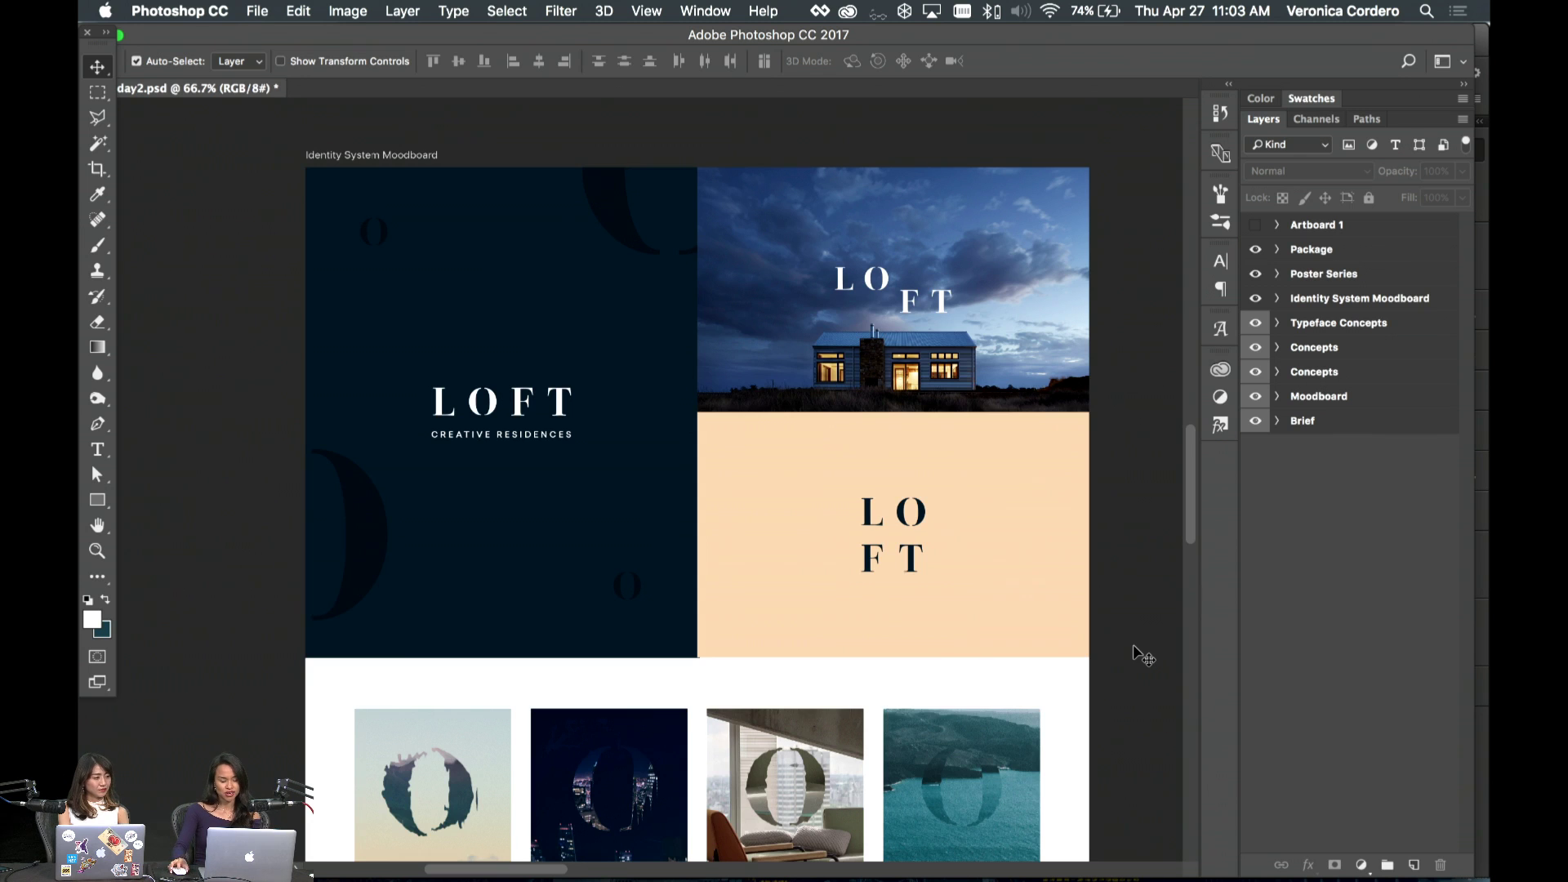
scroll(1141, 653, "down", 5)
scroll(1065, 621, "up", 5)
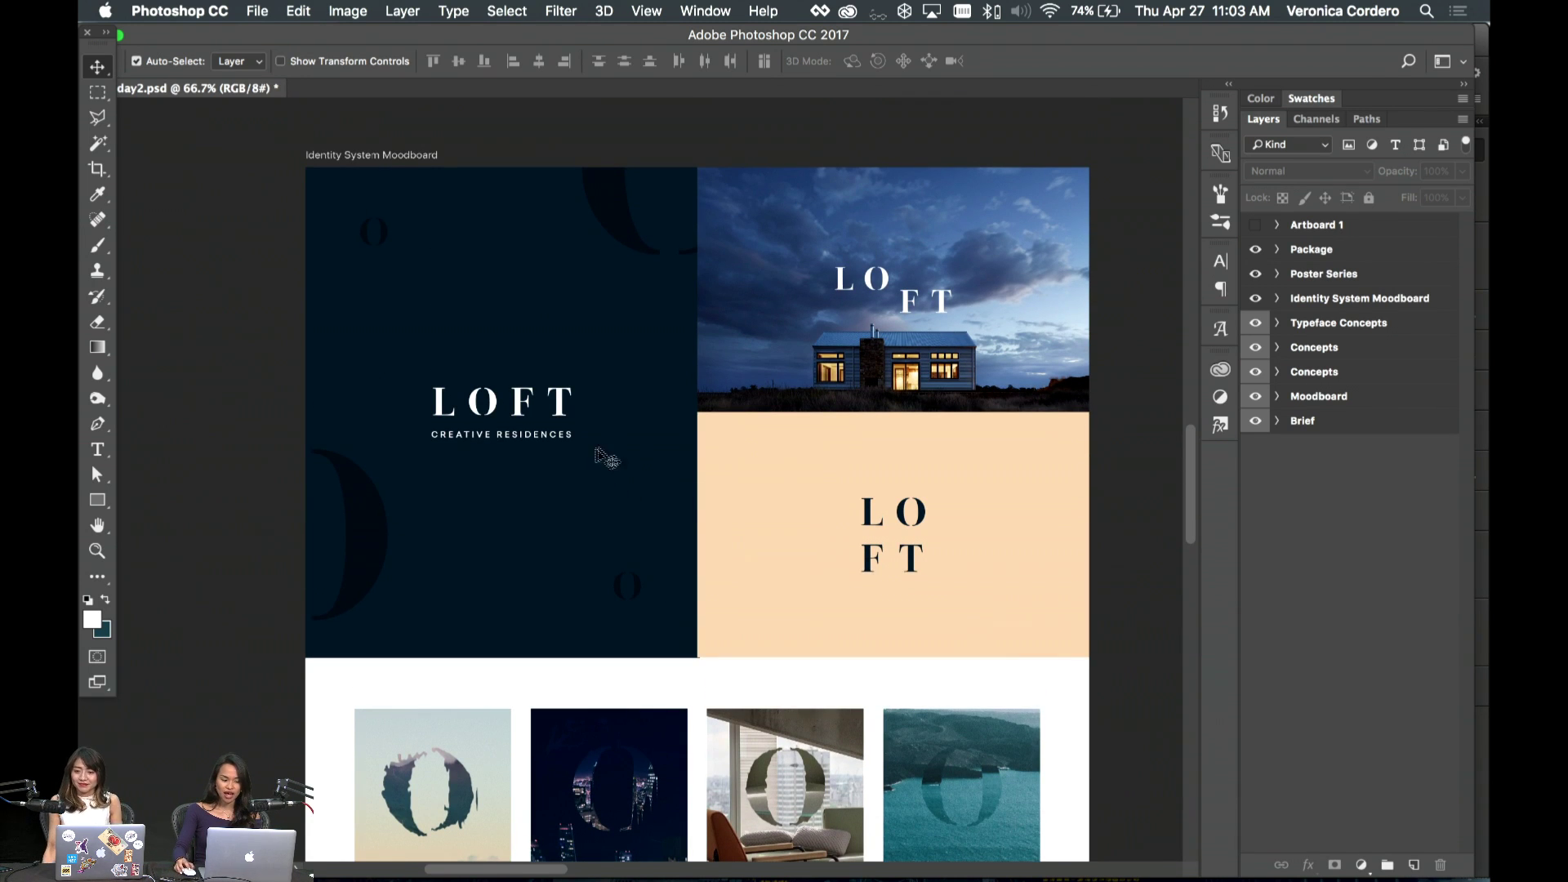
scroll(730, 457, "down", 5)
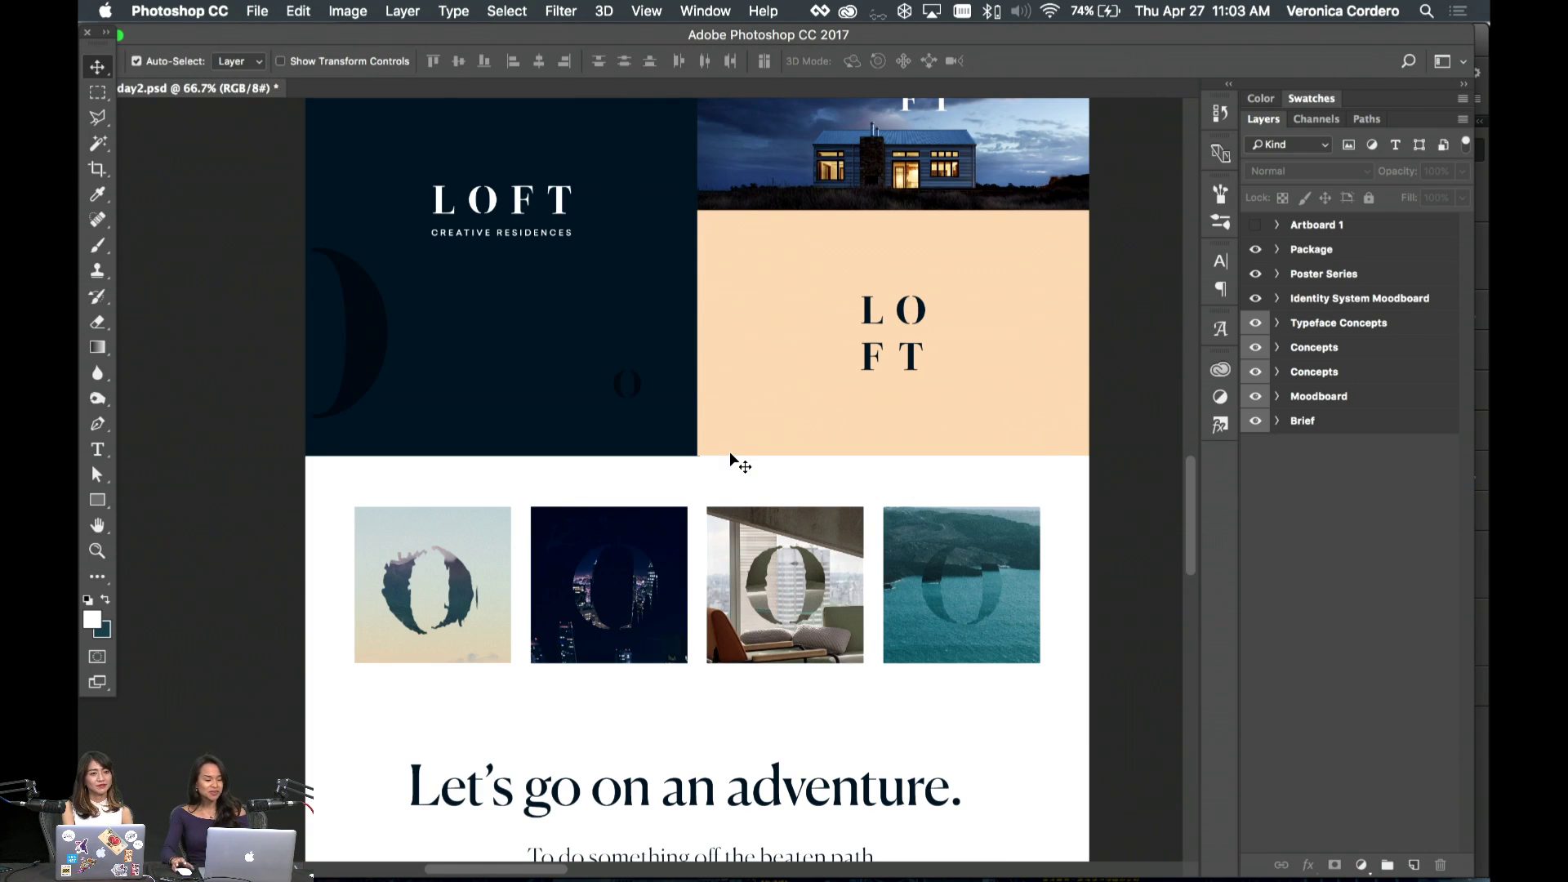
scroll(730, 454, "down", 4)
scroll(730, 482, "down", 2)
scroll(614, 566, "down", 5)
scroll(613, 566, "down", 4)
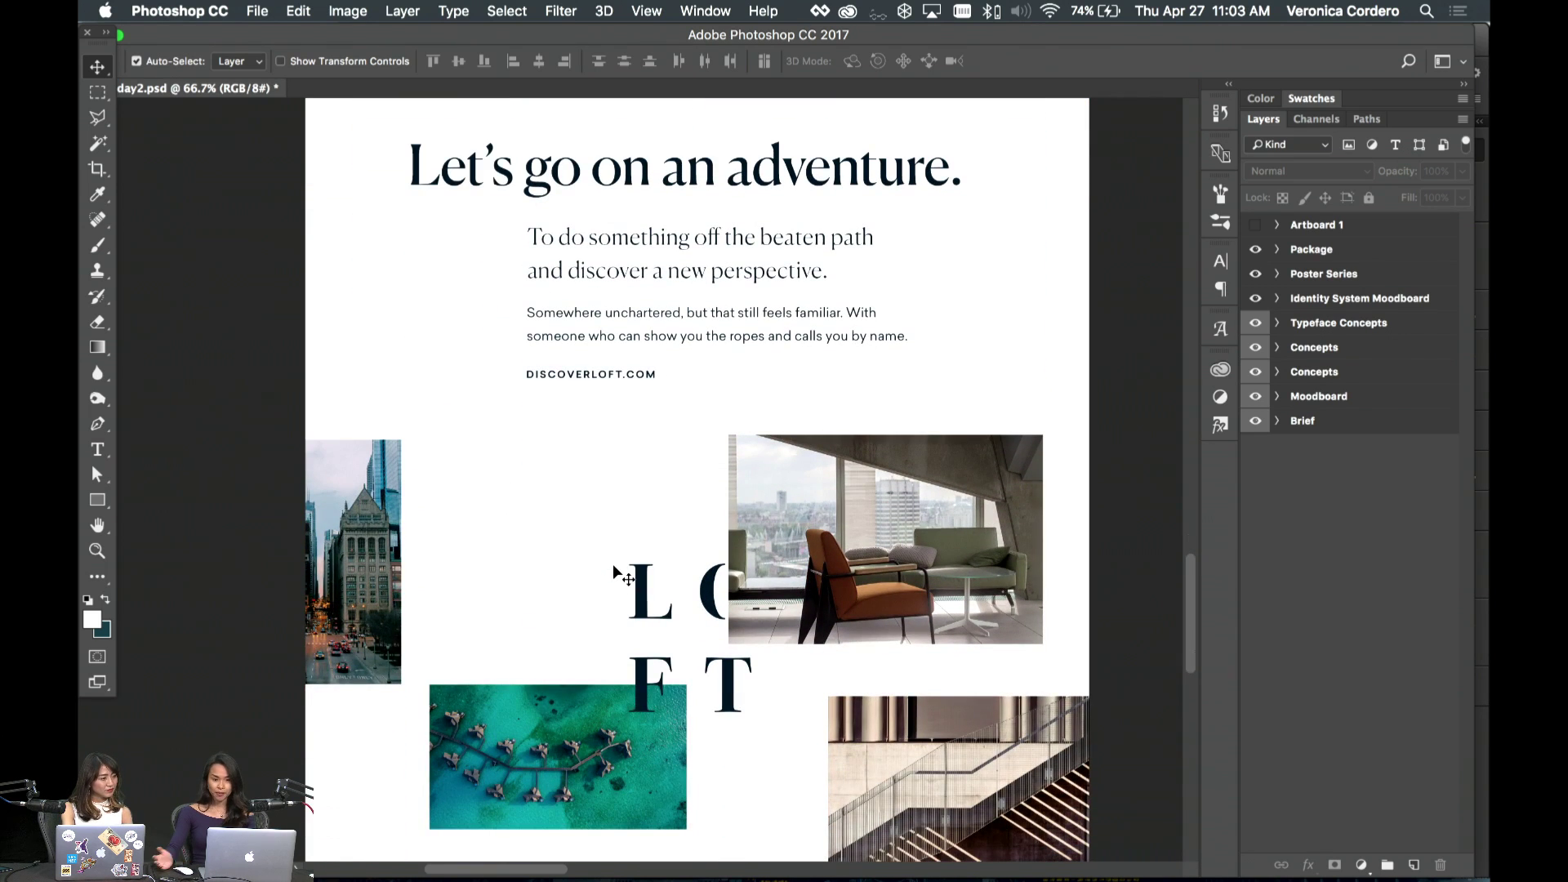
scroll(613, 563, "down", 6)
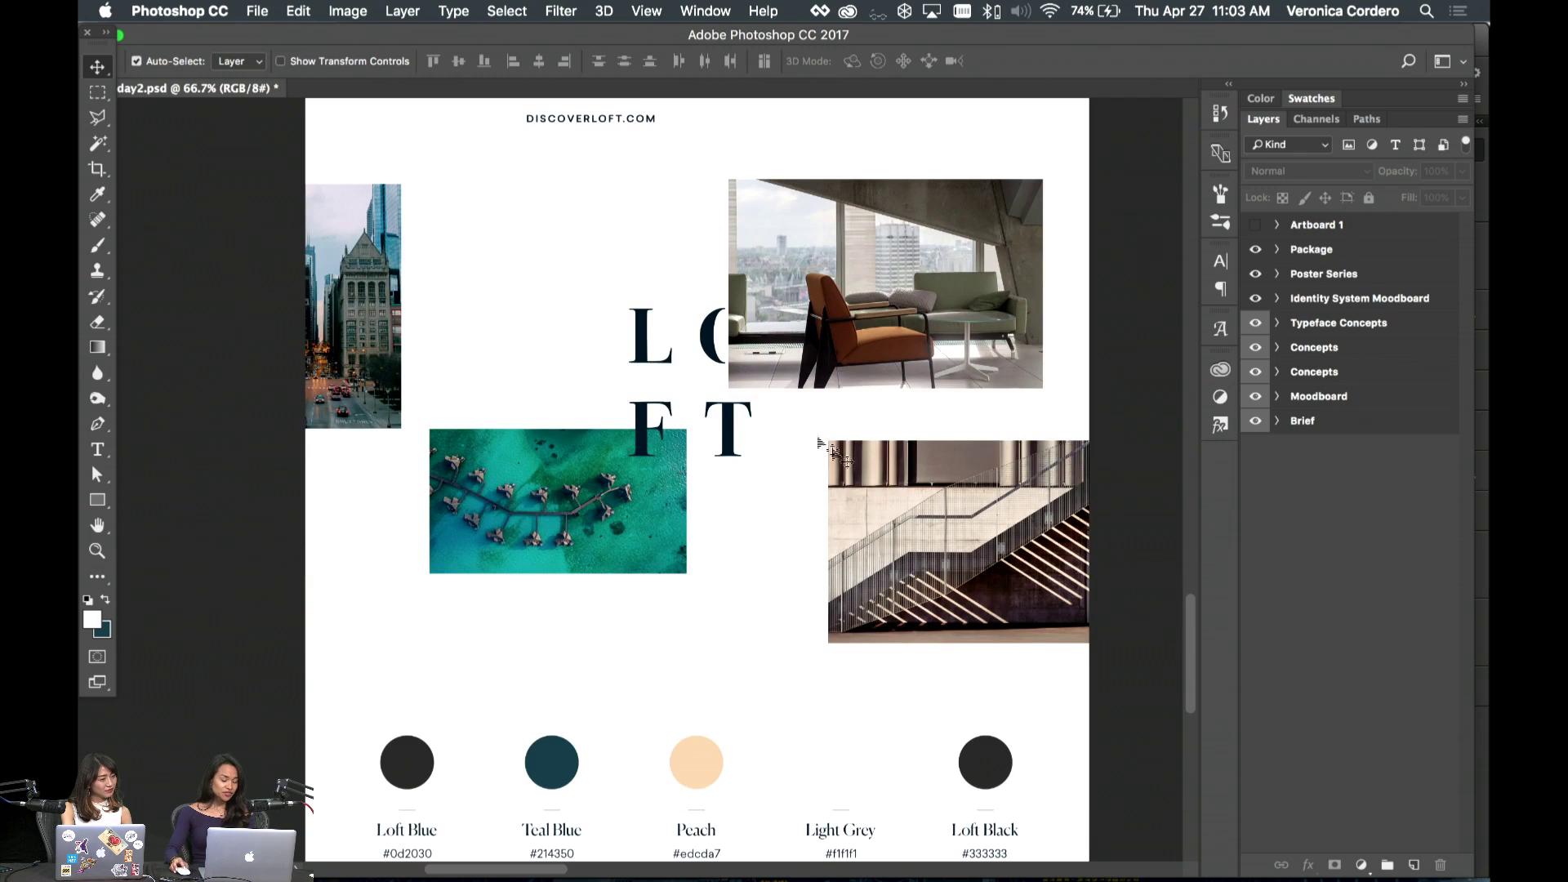
scroll(831, 507, "down", 1)
scroll(833, 508, "down", 2)
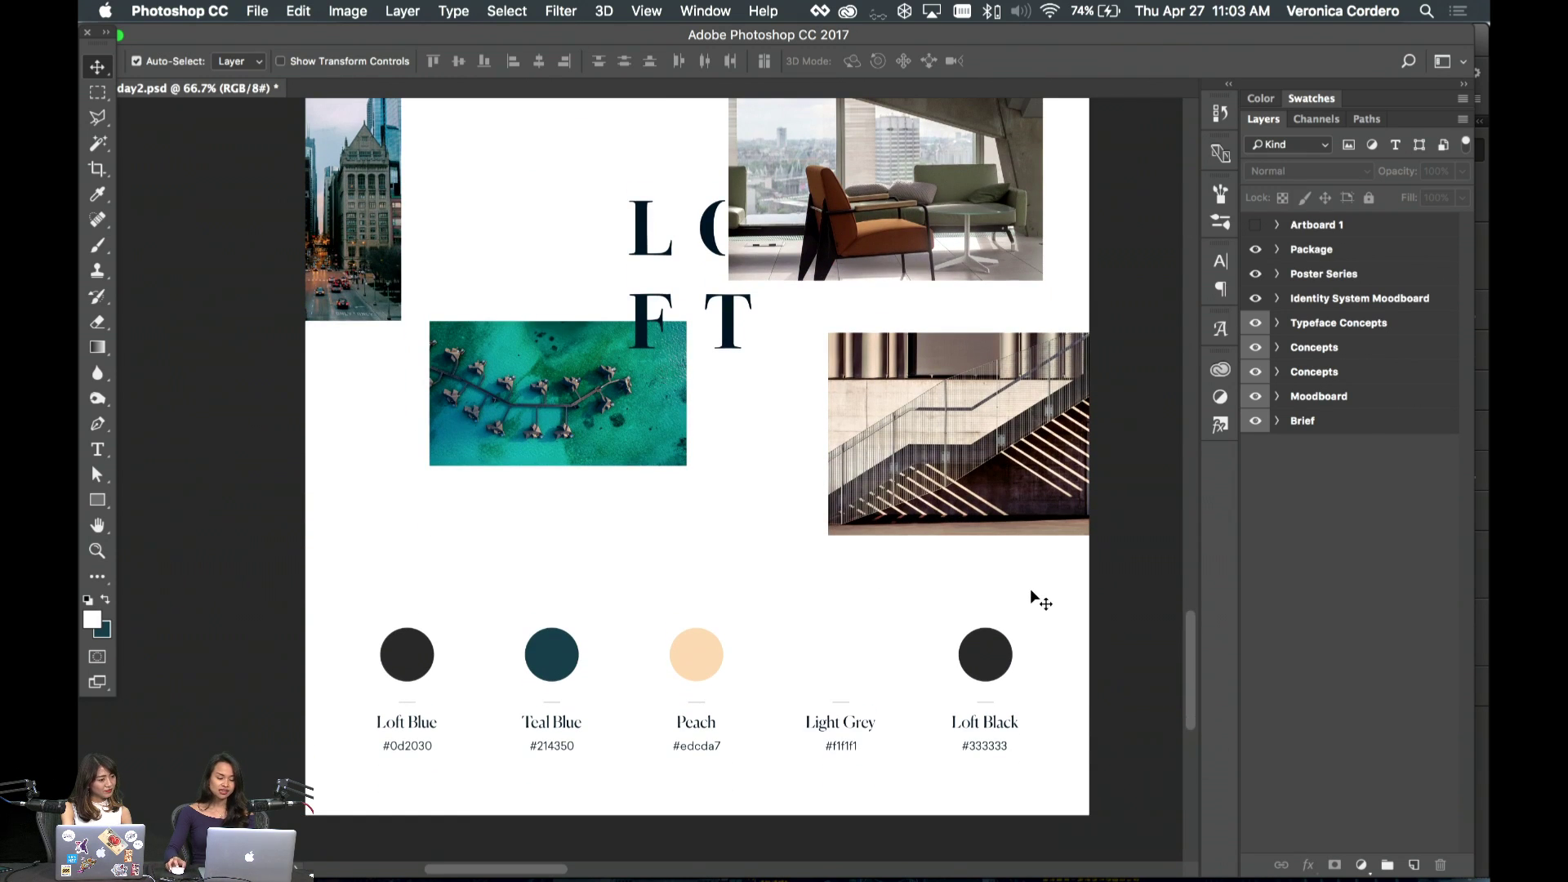
scroll(980, 567, "up", 10)
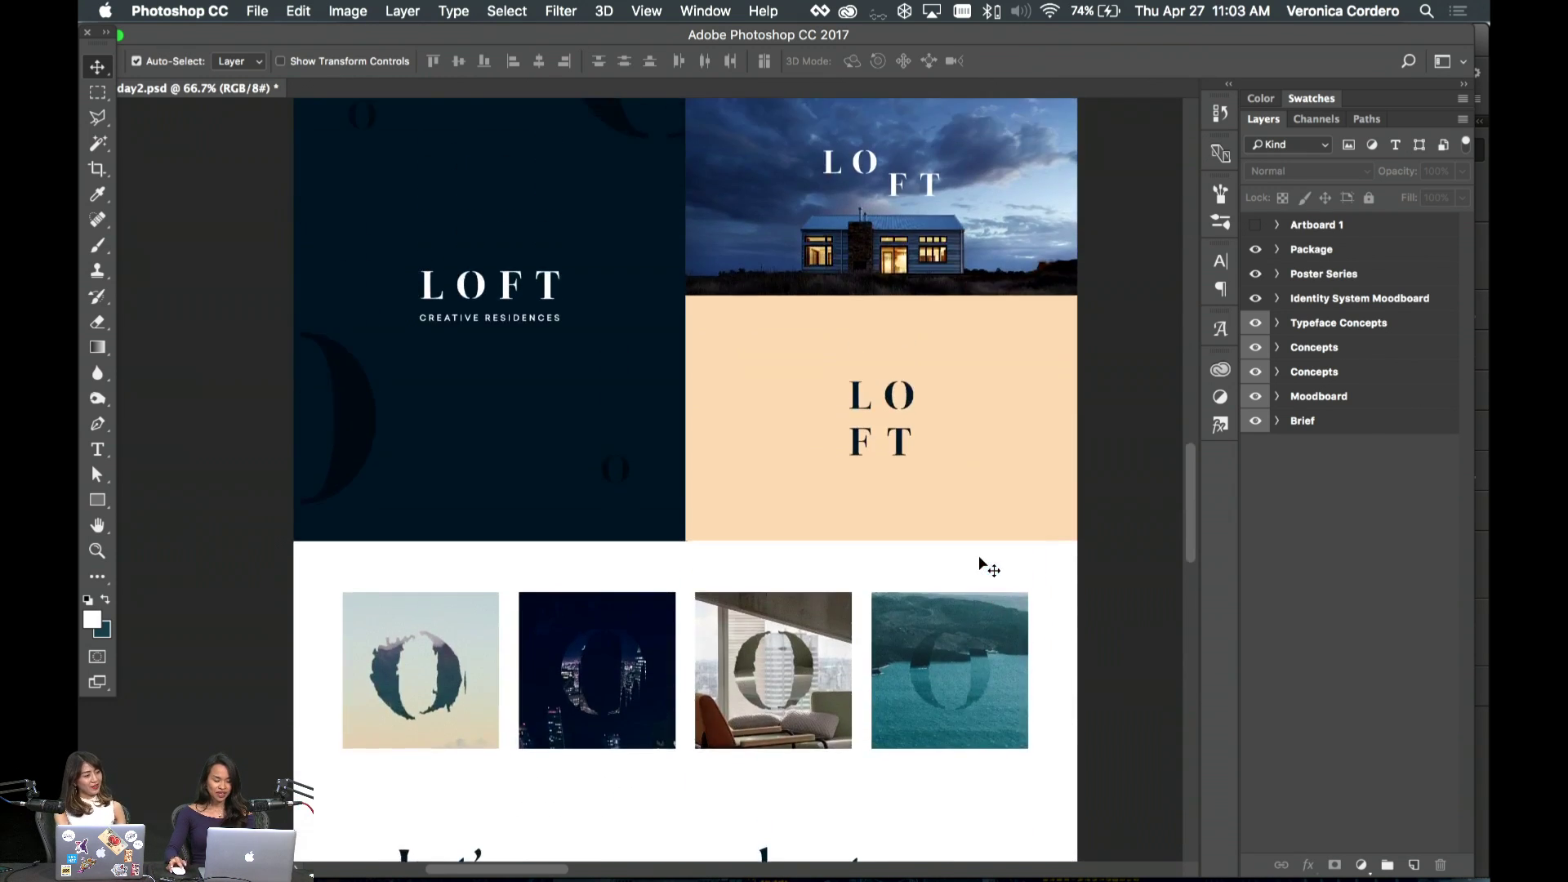
- Pan right to the Poster Series artboard with the 'Let's go on an Adventure' poster
scroll(980, 567, "right", 5)
scroll(981, 563, "up", 5)
scroll(980, 563, "down", 6)
scroll(980, 563, "left", 2)
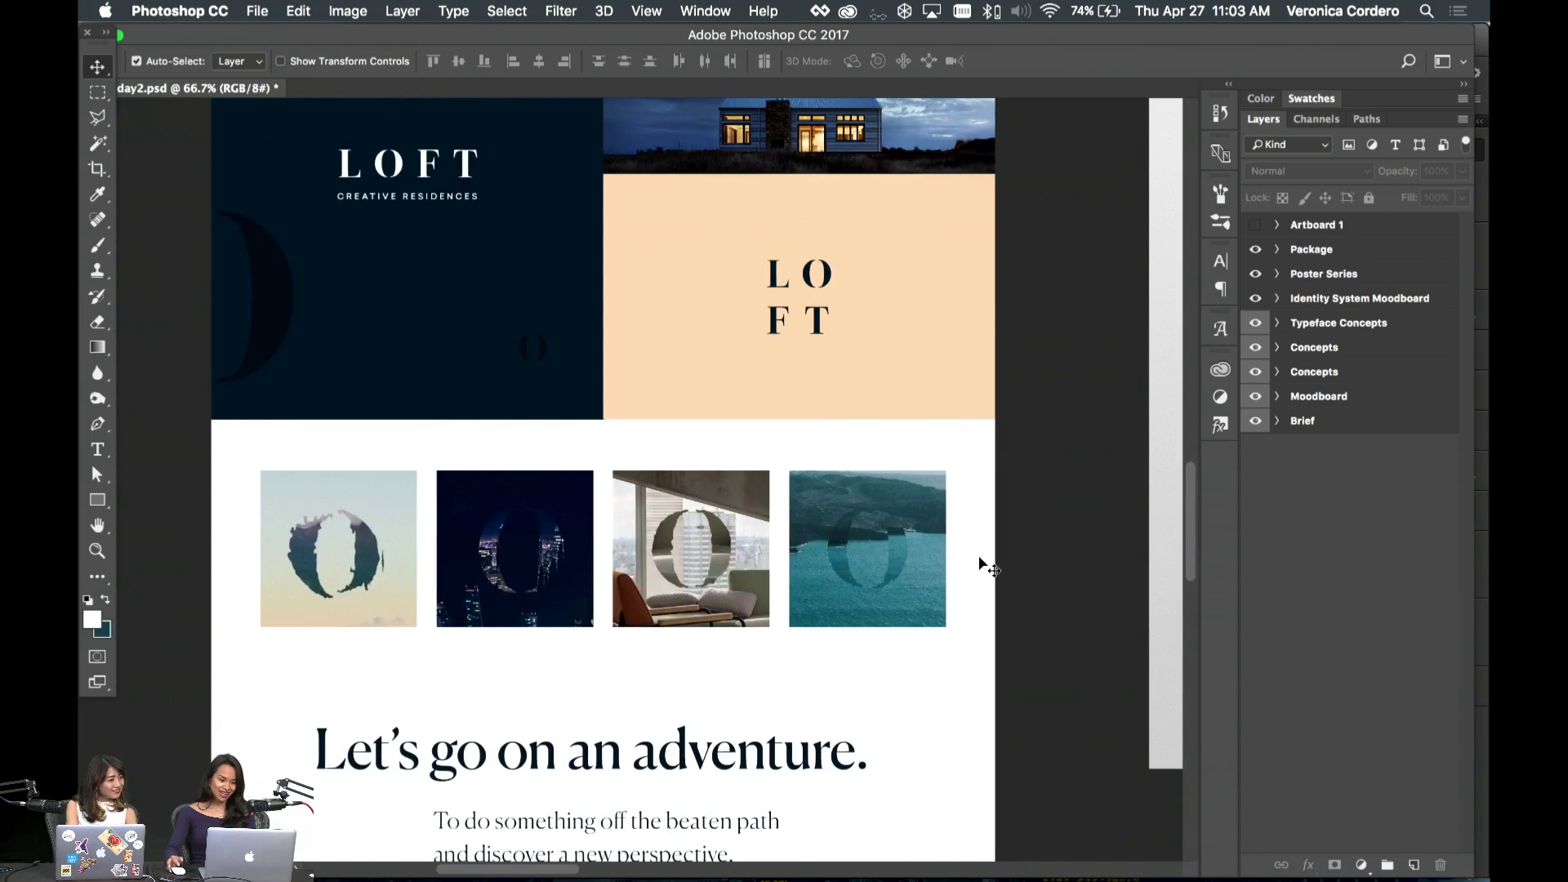
scroll(980, 563, "up", 4)
scroll(980, 564, "down", 5)
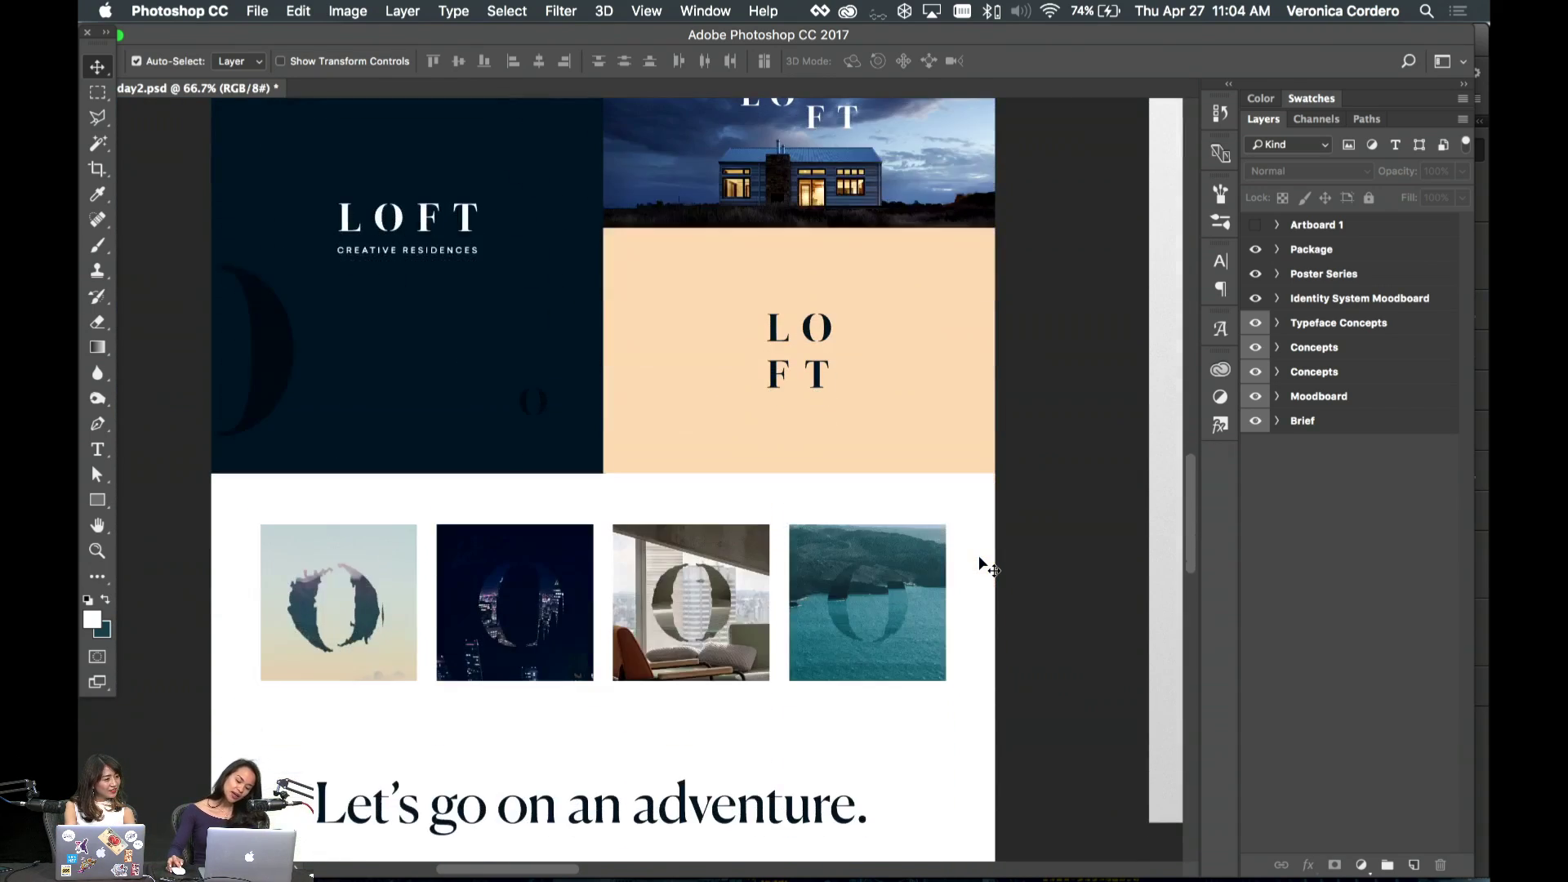
scroll(980, 564, "up", 2)
scroll(980, 563, "left", 3)
scroll(980, 564, "up", 3)
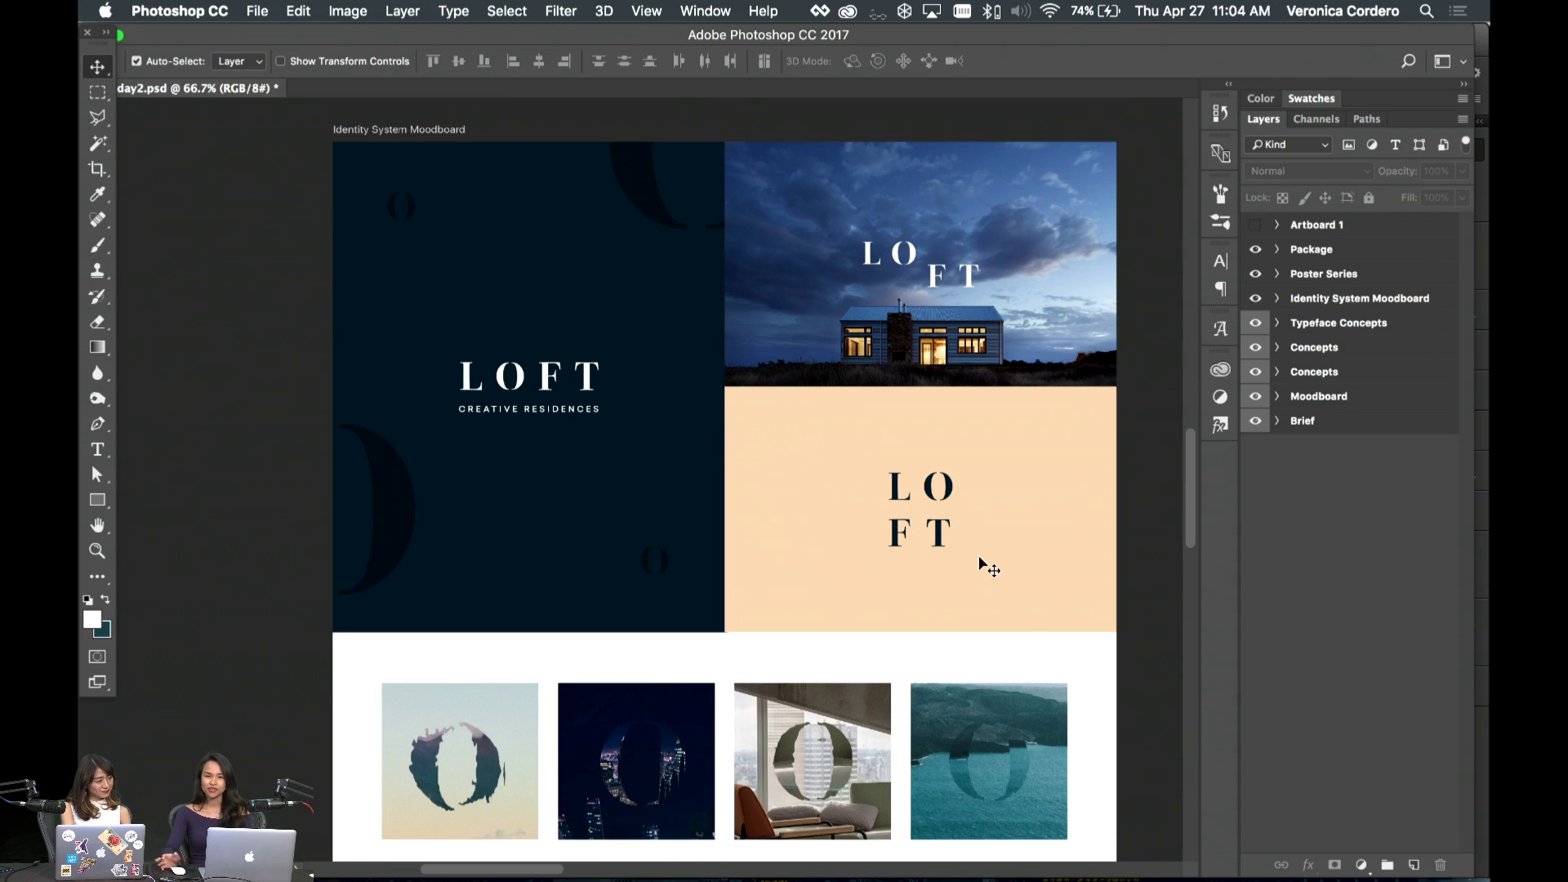
scroll(979, 555, "right", 10)
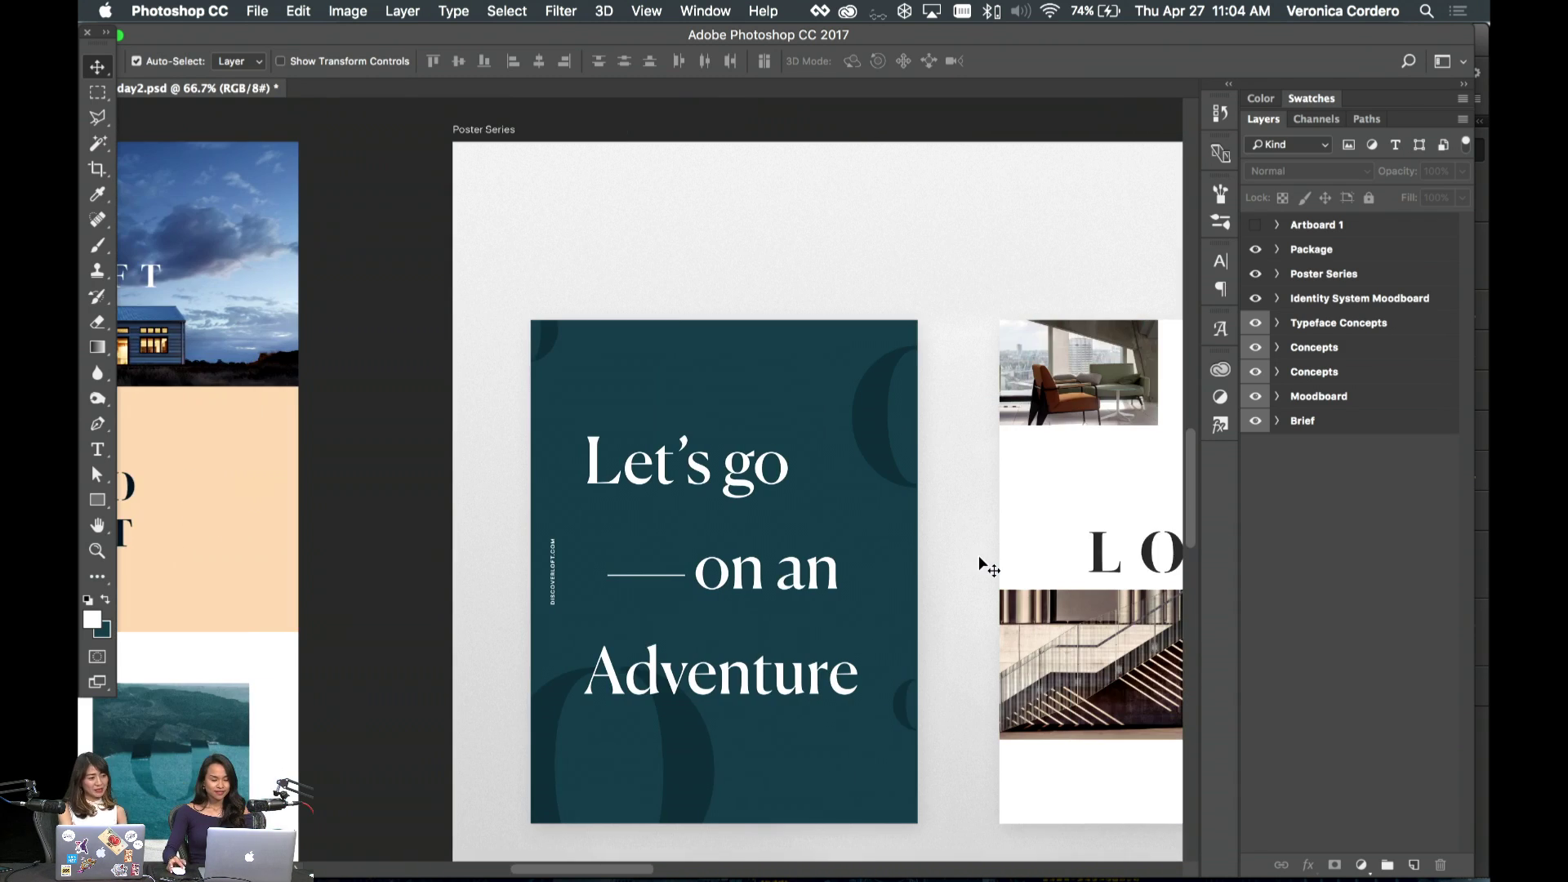
- Pan back and forth across the Poster Series artboards, including the teal Adventure poster
scroll(978, 556, "right", 3)
scroll(978, 556, "down", 3)
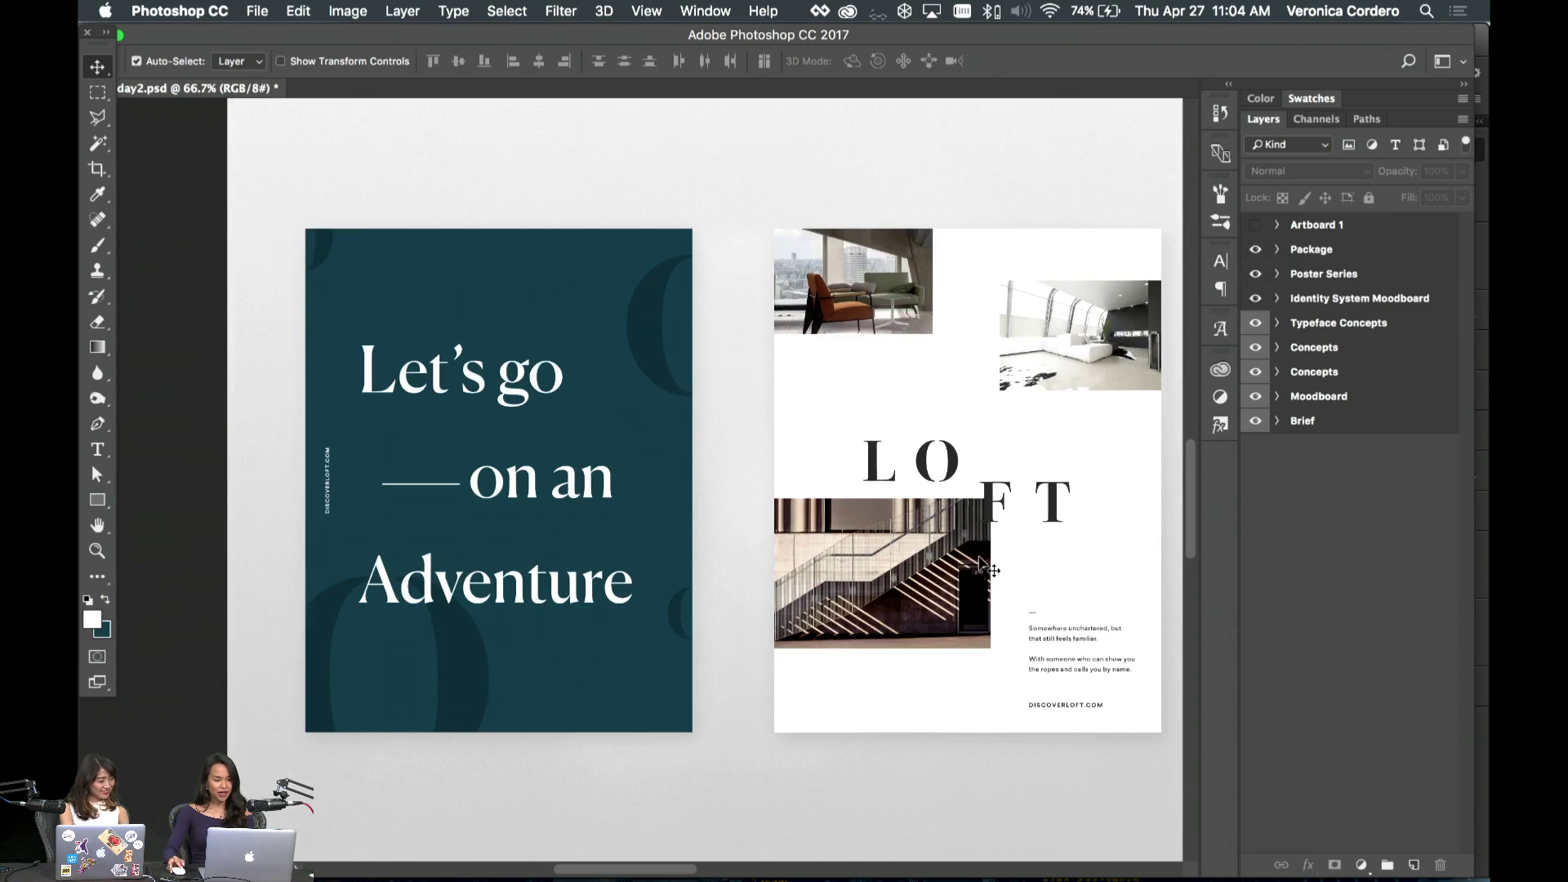
scroll(980, 558, "up", 1)
scroll(980, 558, "left", 1)
scroll(983, 562, "up", 2)
scroll(983, 562, "right", 2)
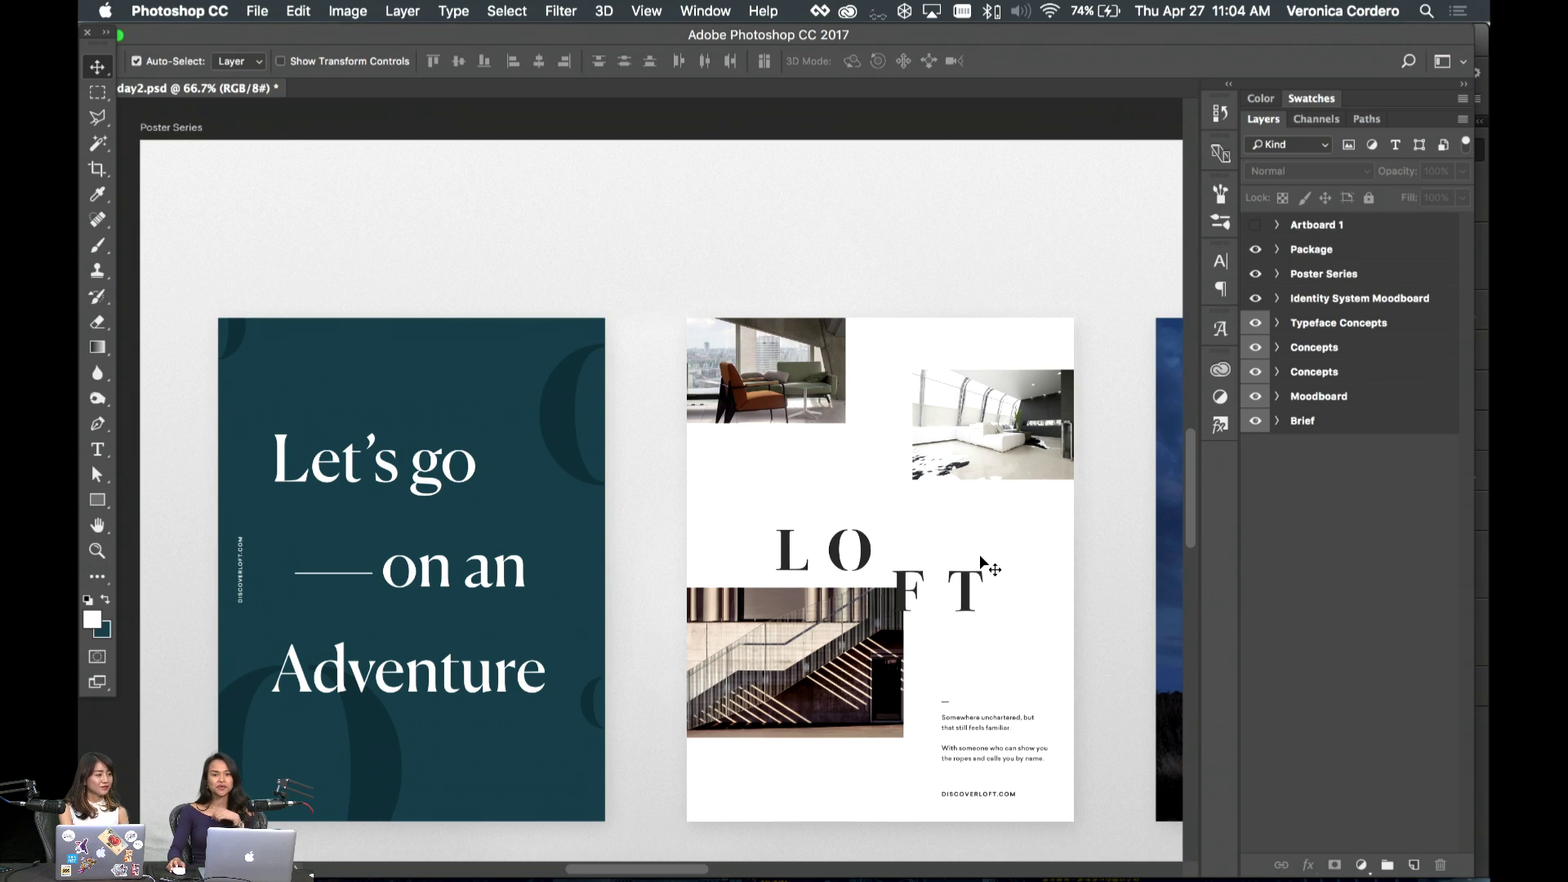
scroll(980, 558, "left", 1)
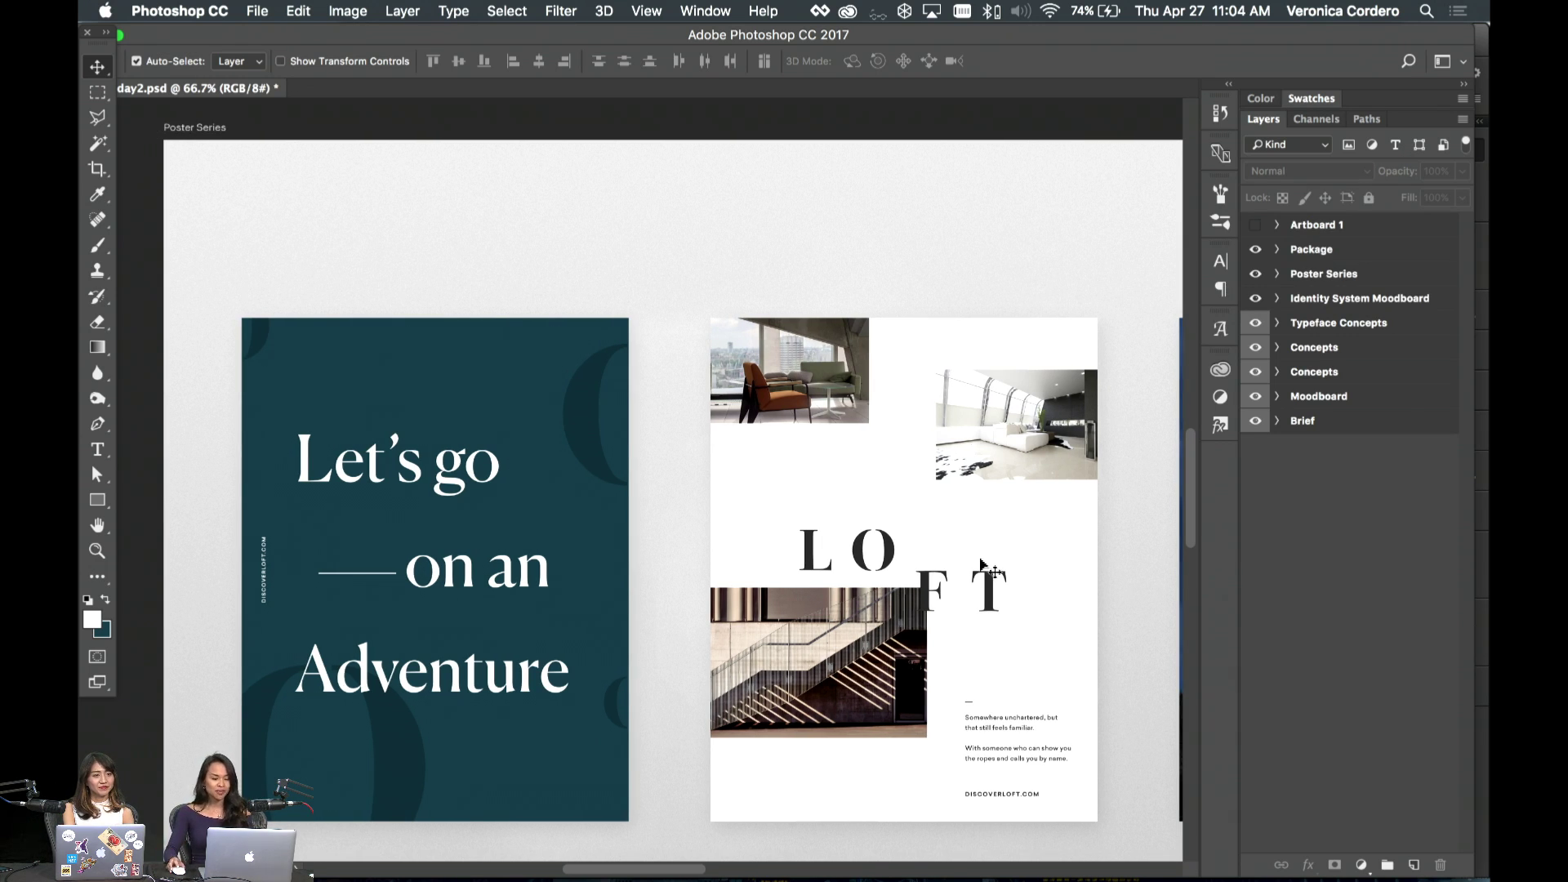
scroll(936, 571, "left", 1)
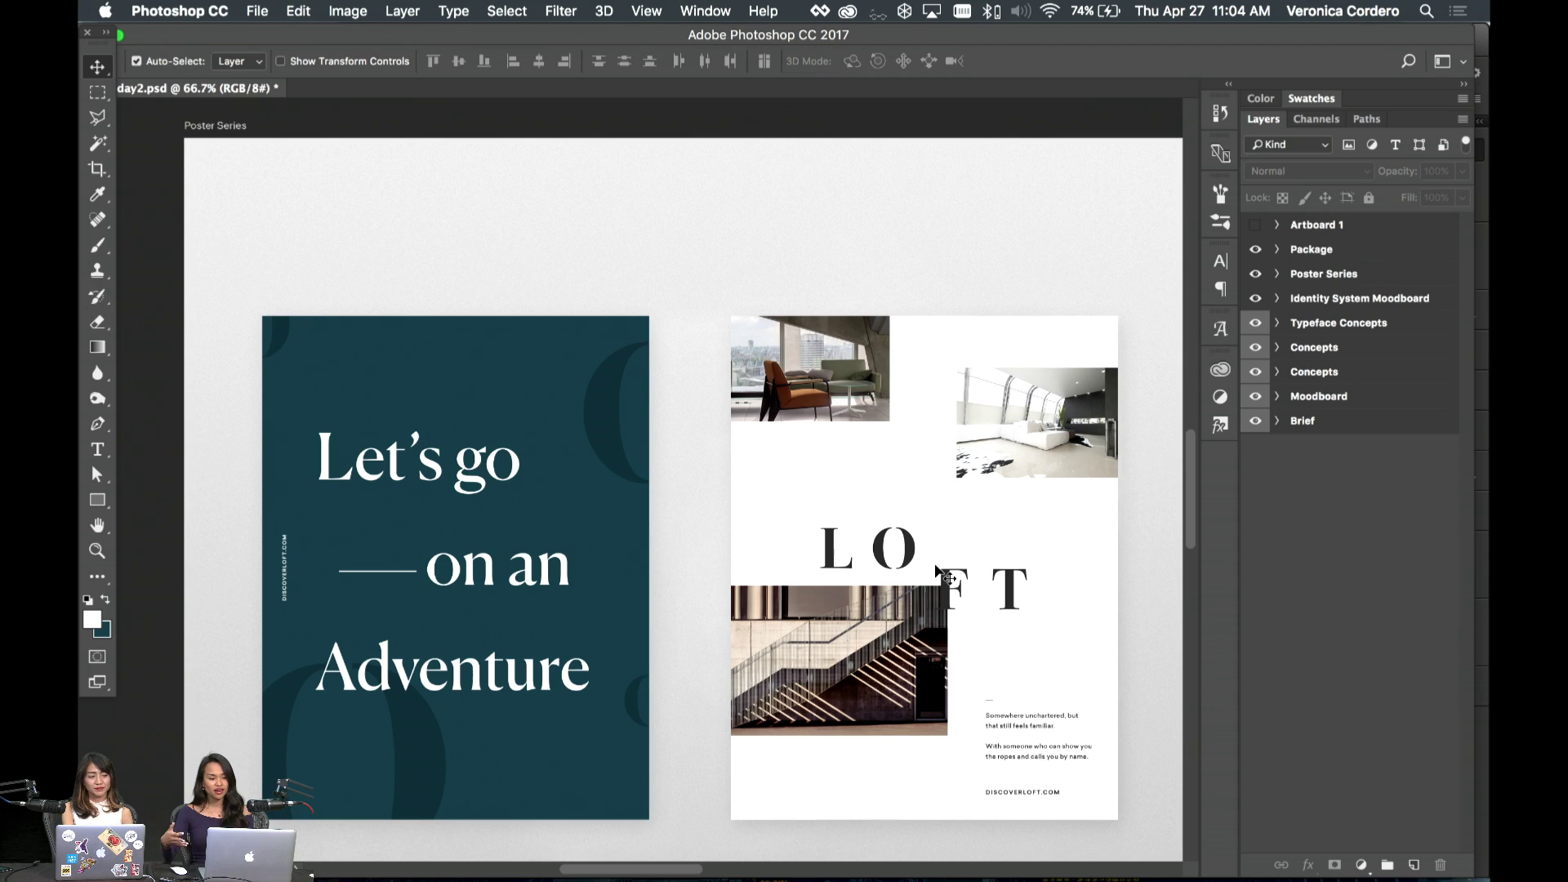
scroll(945, 577, "left", 10)
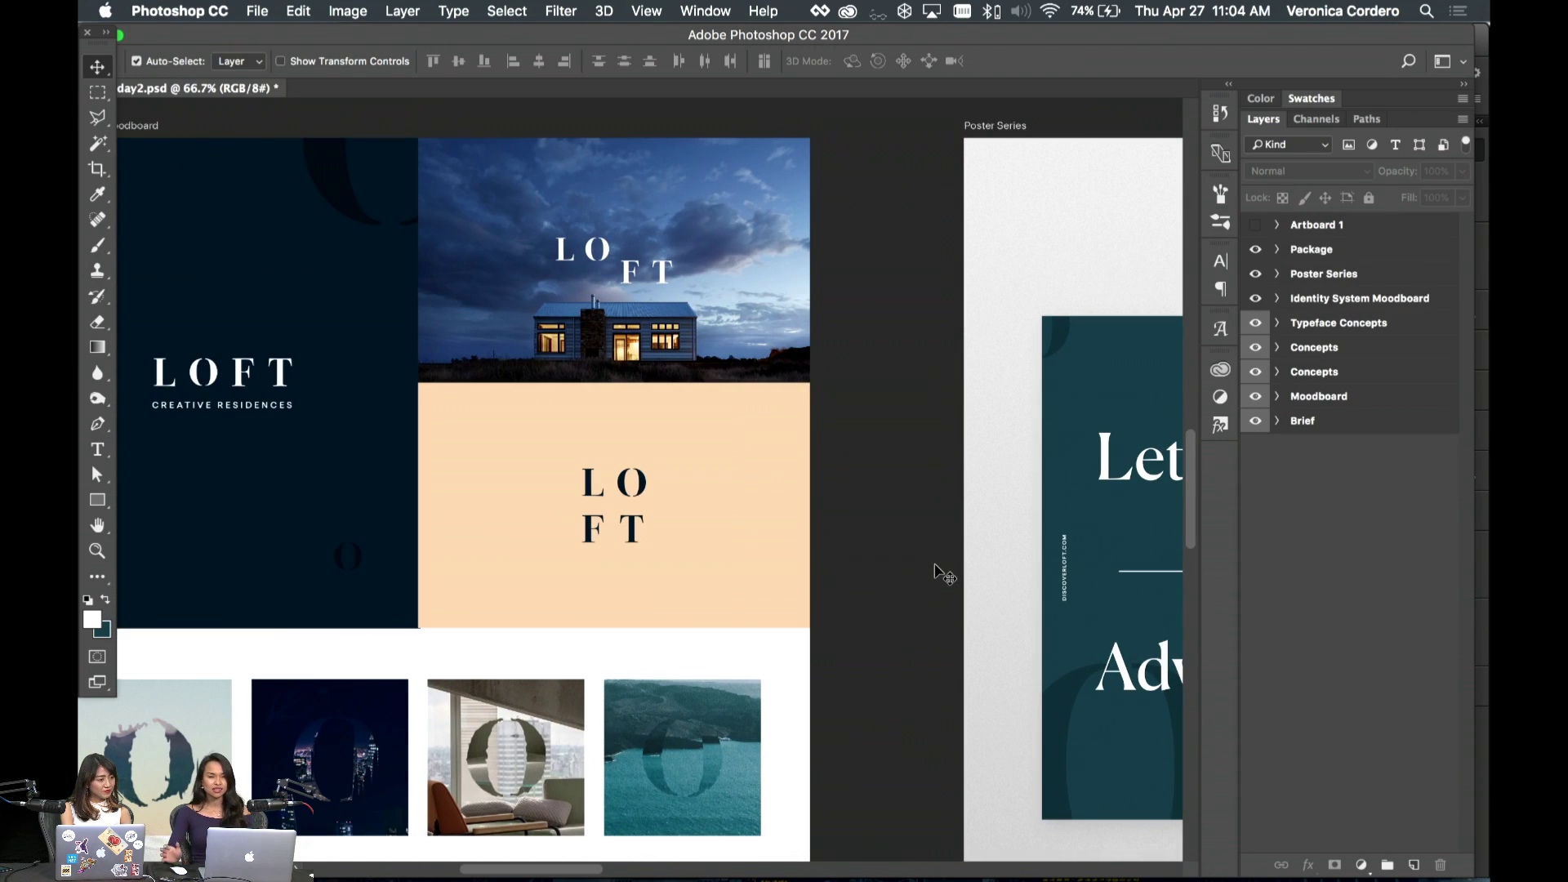
scroll(945, 576, "left", 8)
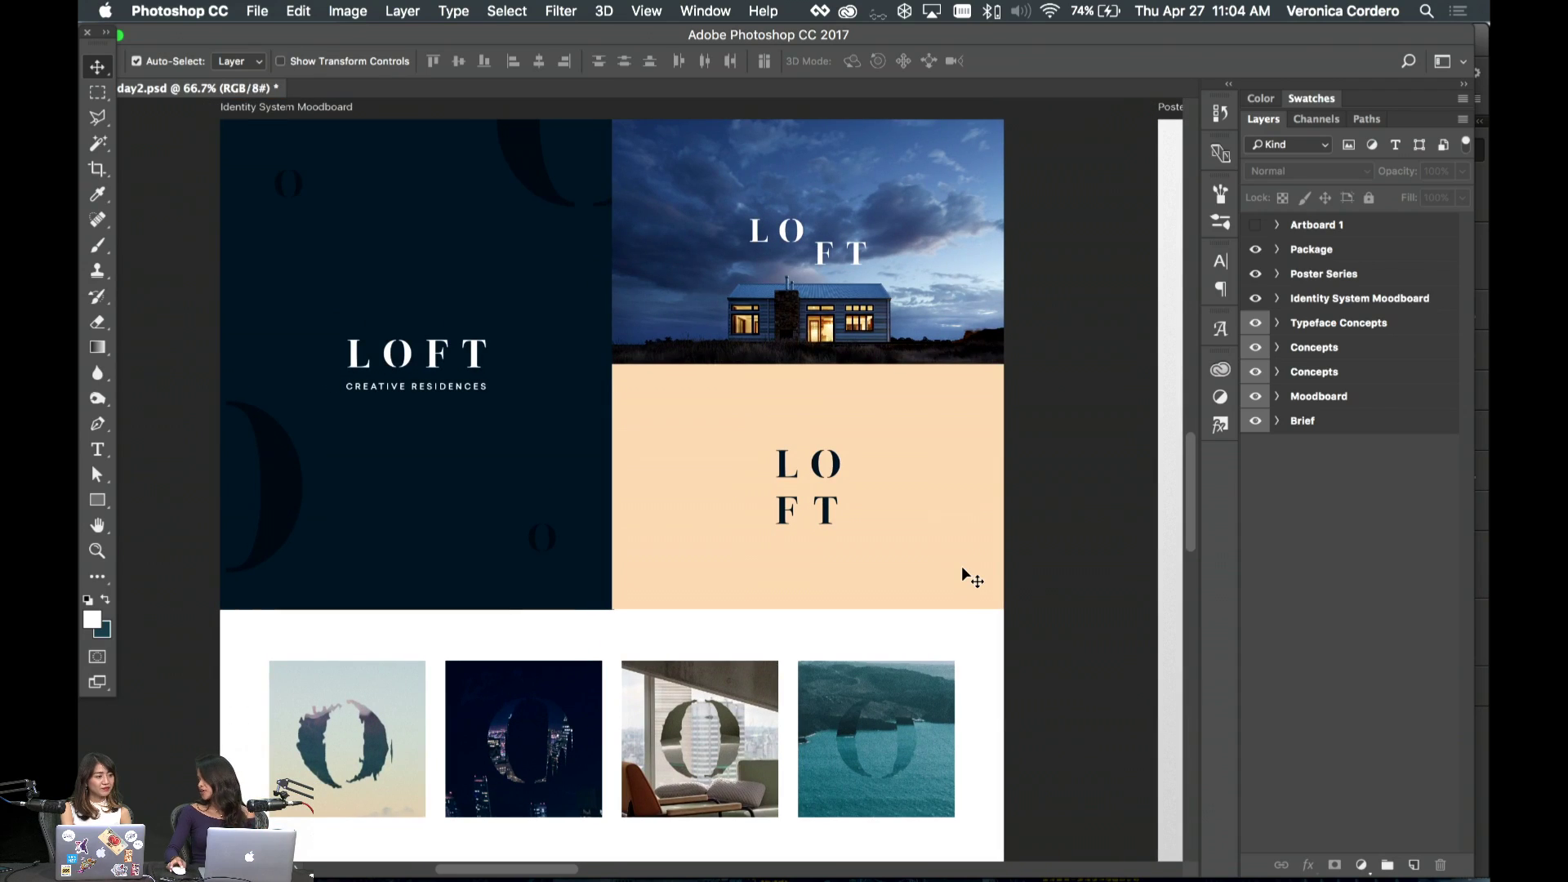
scroll(962, 566, "right", 10)
scroll(964, 572, "right", 10)
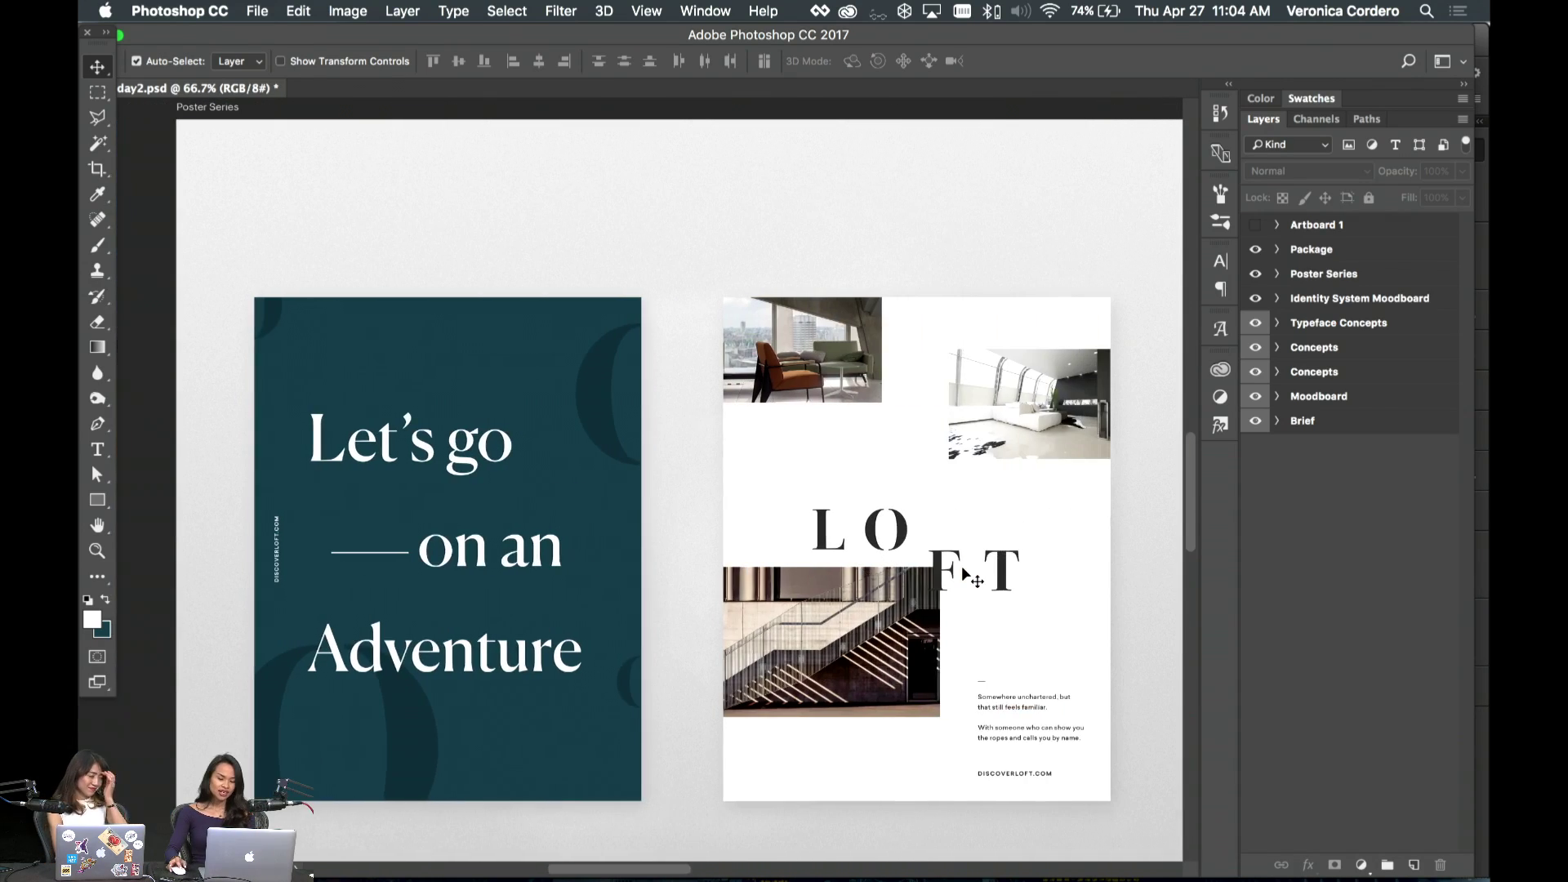
scroll(962, 566, "right", 7)
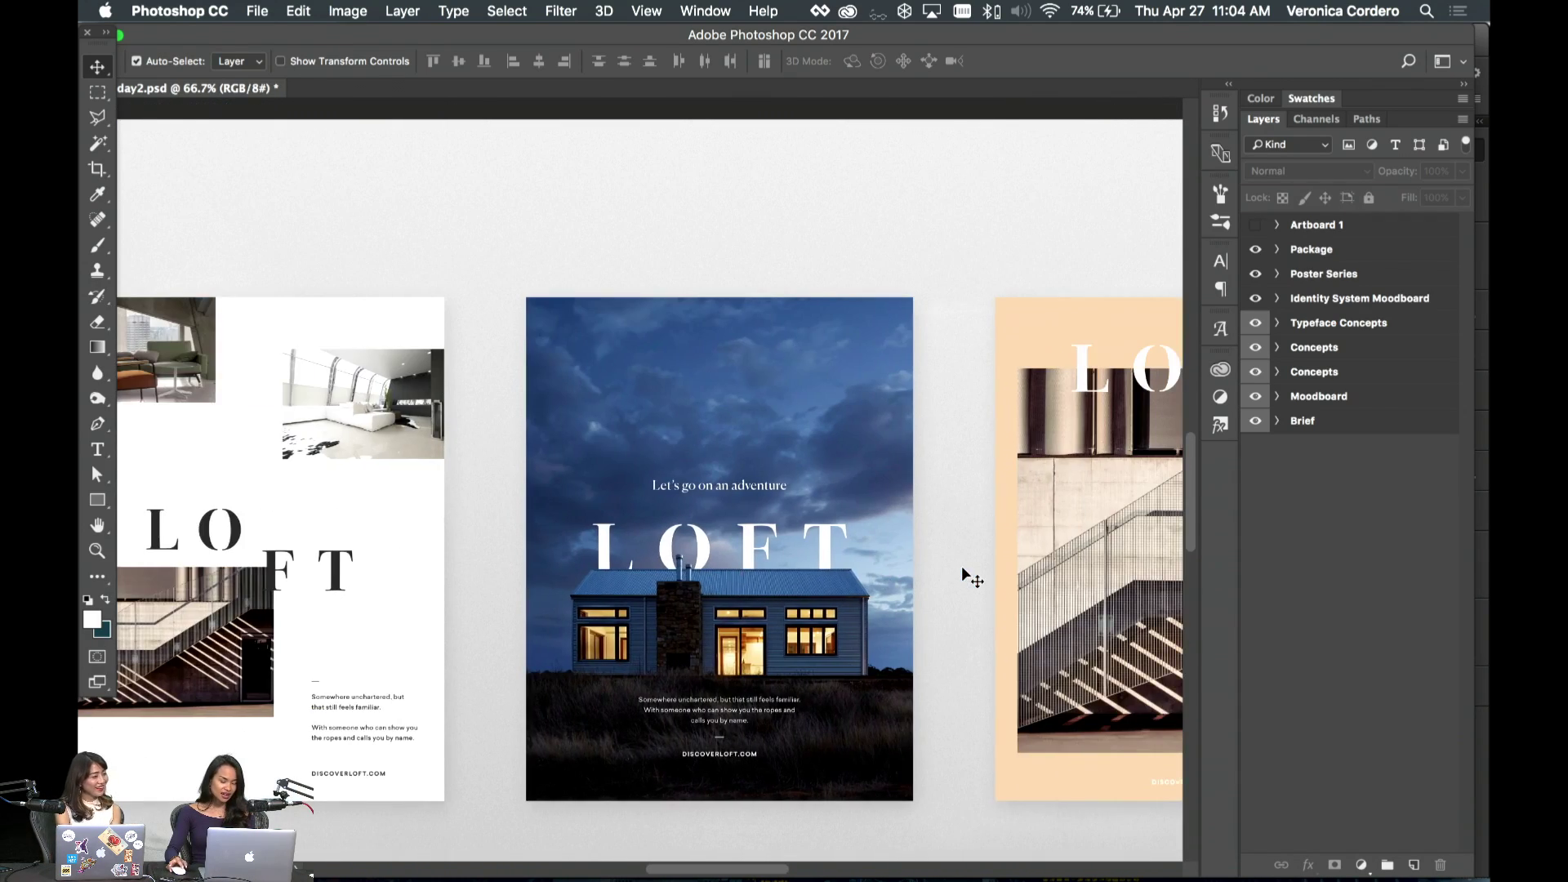
scroll(967, 572, "left", 8)
scroll(968, 571, "left", 10)
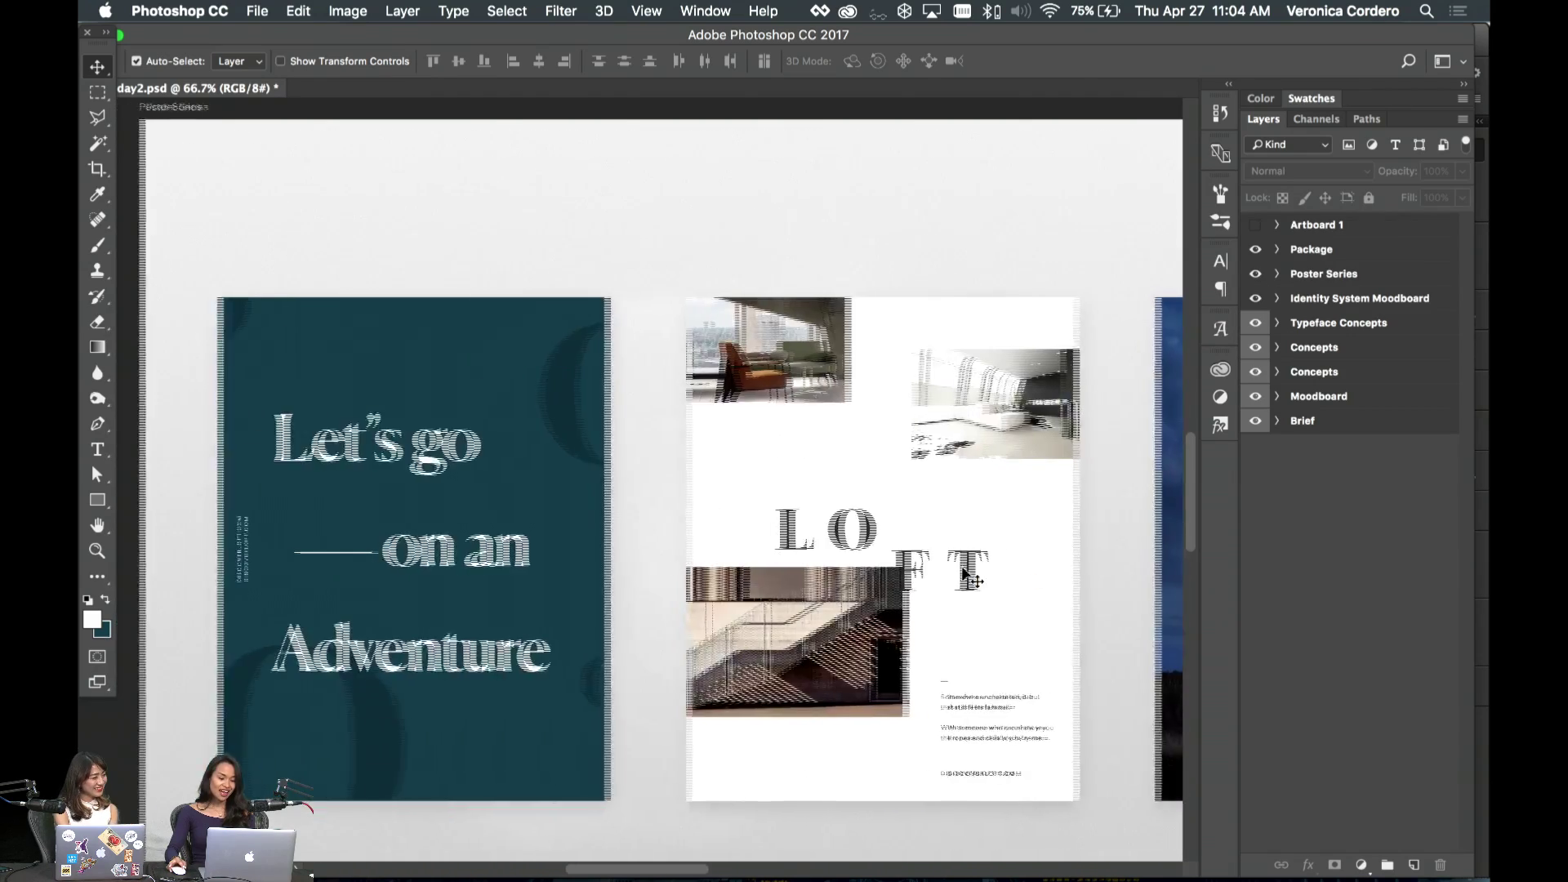
- Scroll down to the Package artboard with three pump bottles on grey concrete
scroll(968, 574, "down", 4)
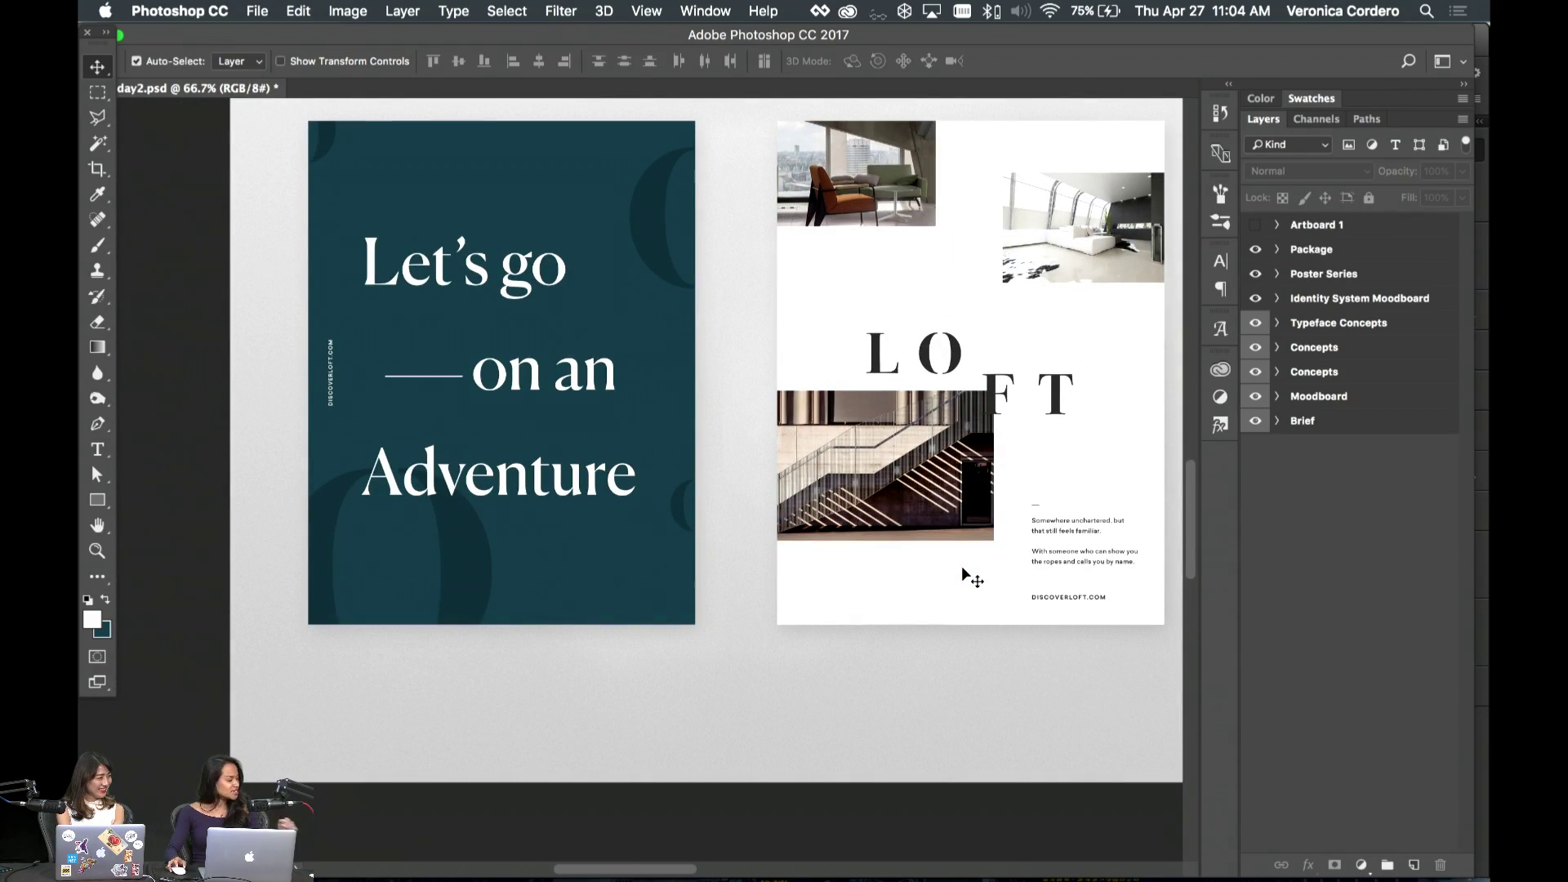
scroll(963, 574, "down", 3)
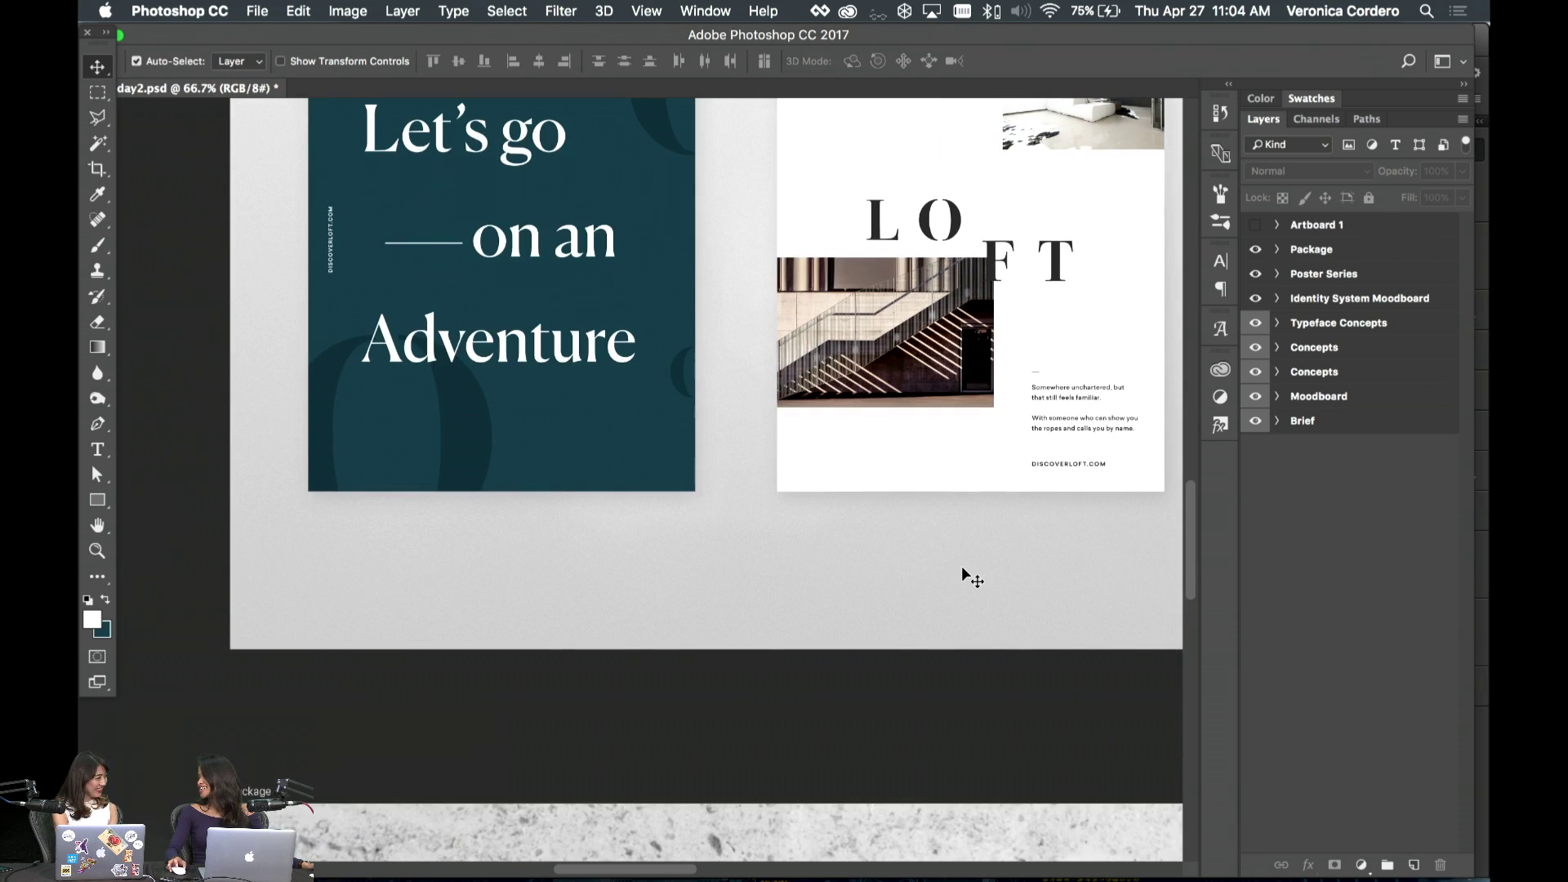
scroll(962, 569, "down", 3)
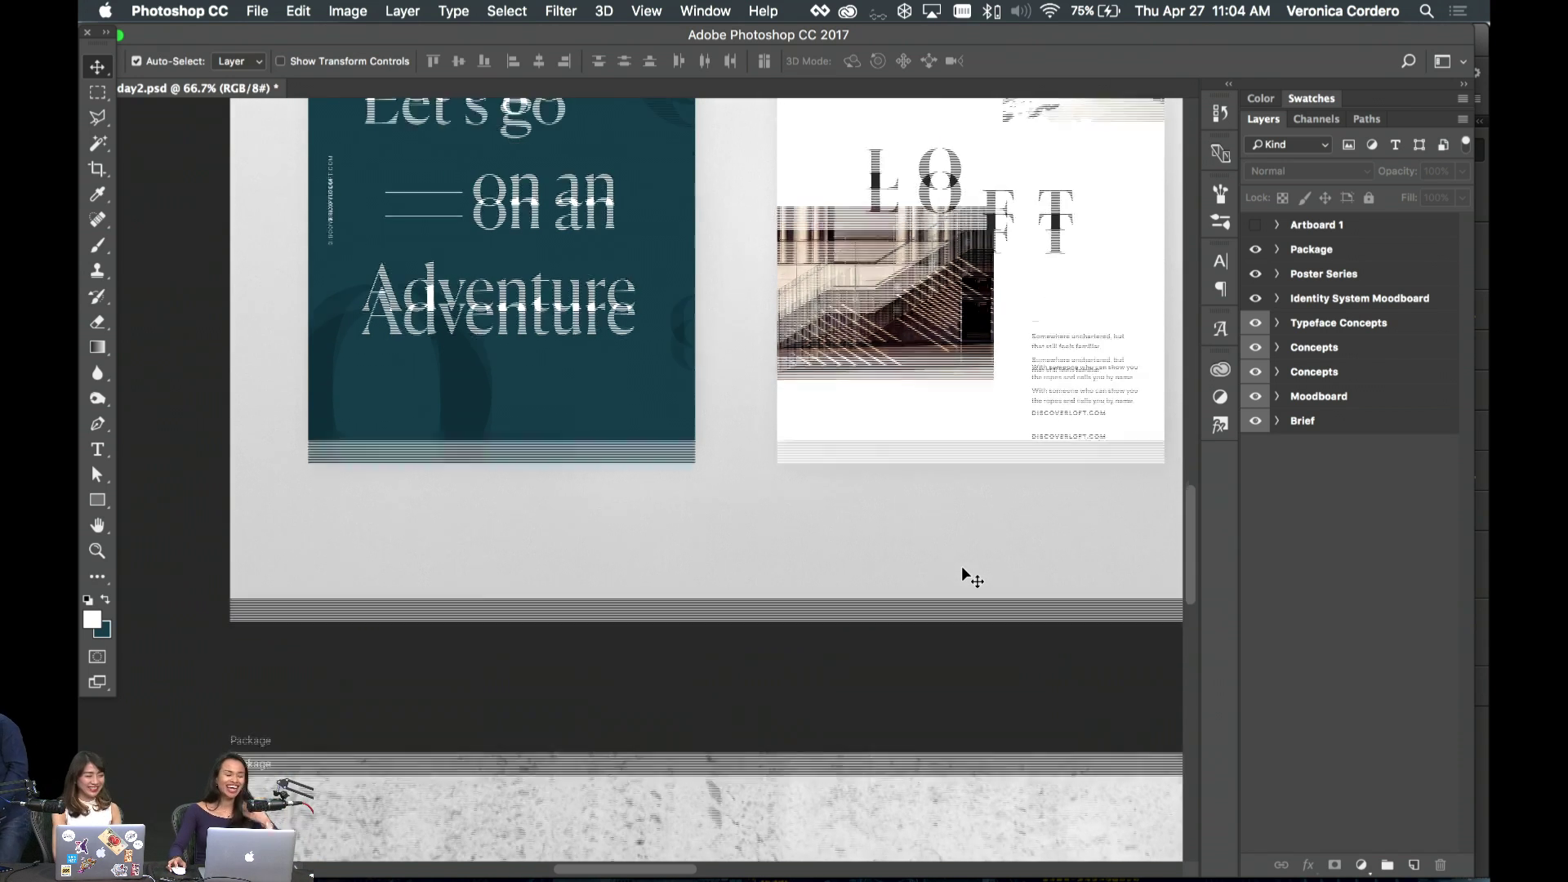
scroll(962, 569, "up", 4)
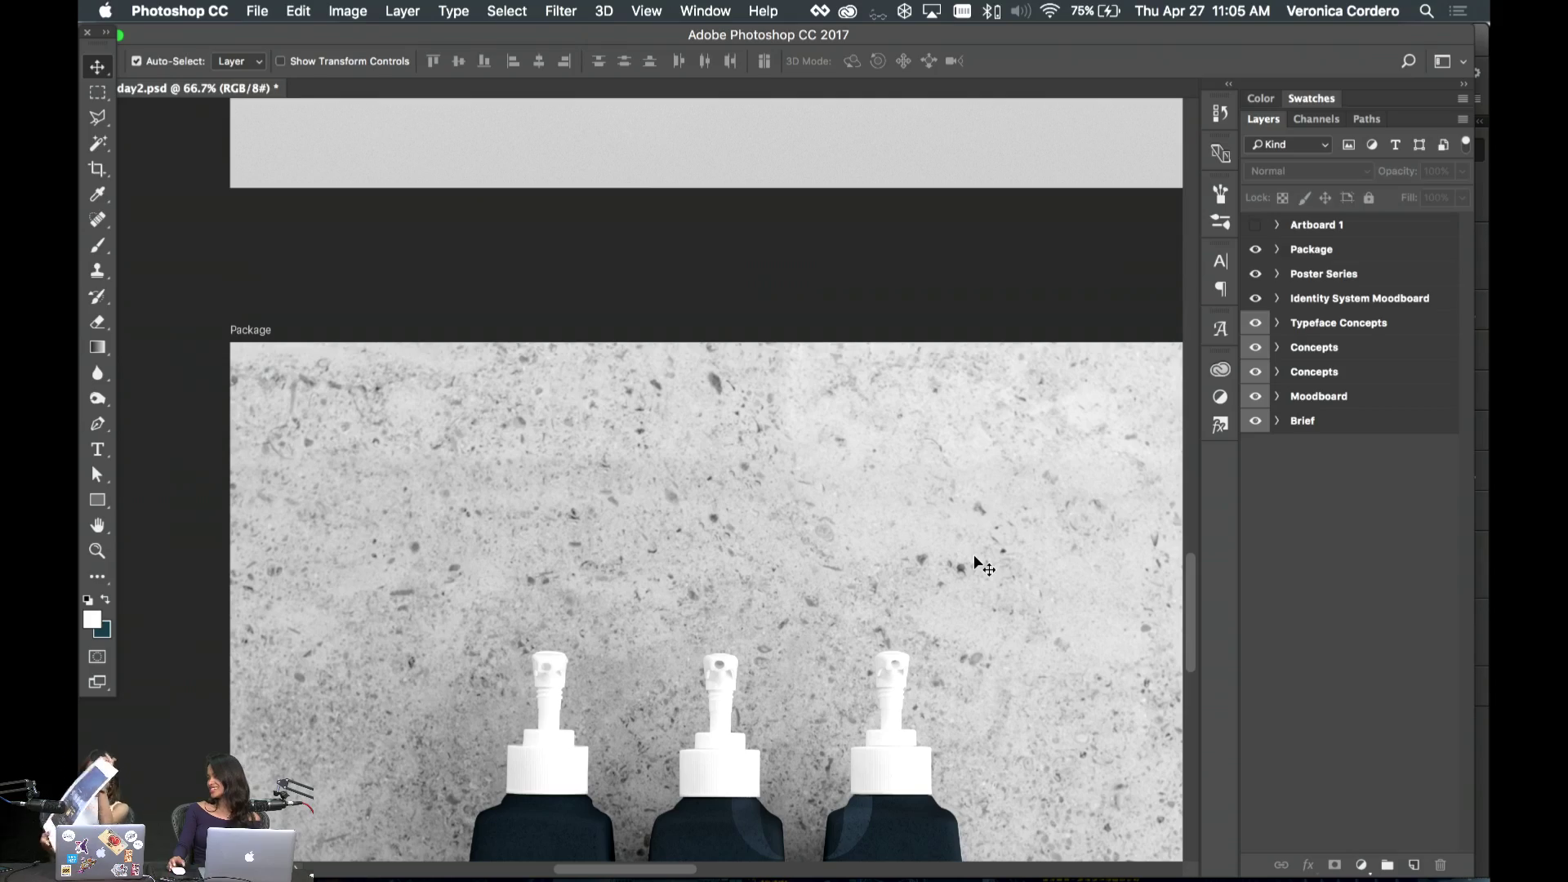
- Inspect the three navy LOFT bottles: Shampoo, Conditioner and Body Lotion, each 3 oz
scroll(973, 554, "down", 5)
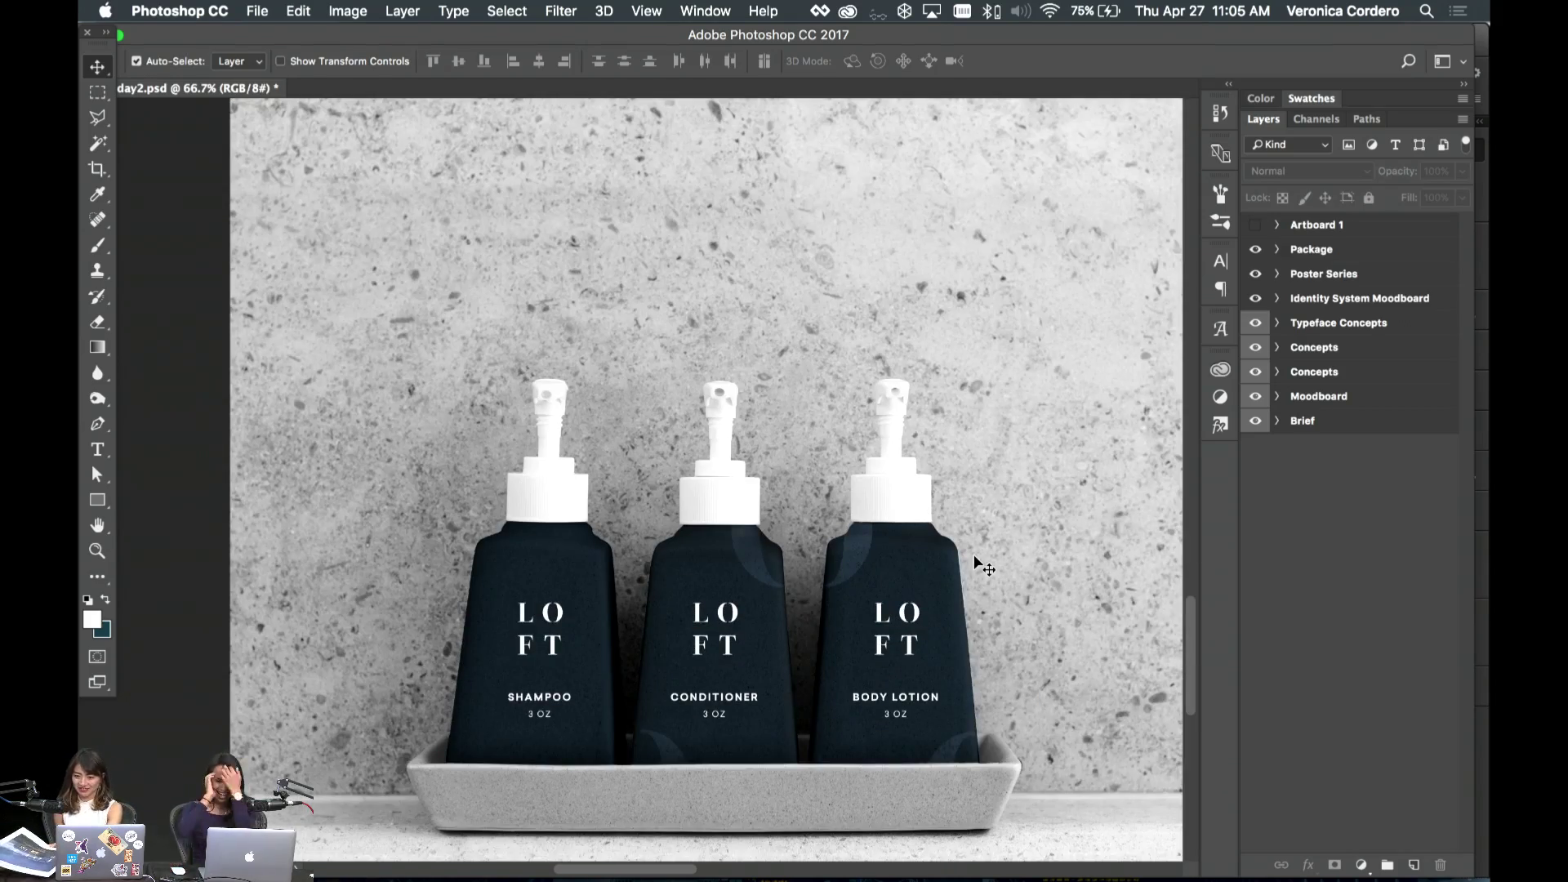
scroll(924, 535, "up", 2)
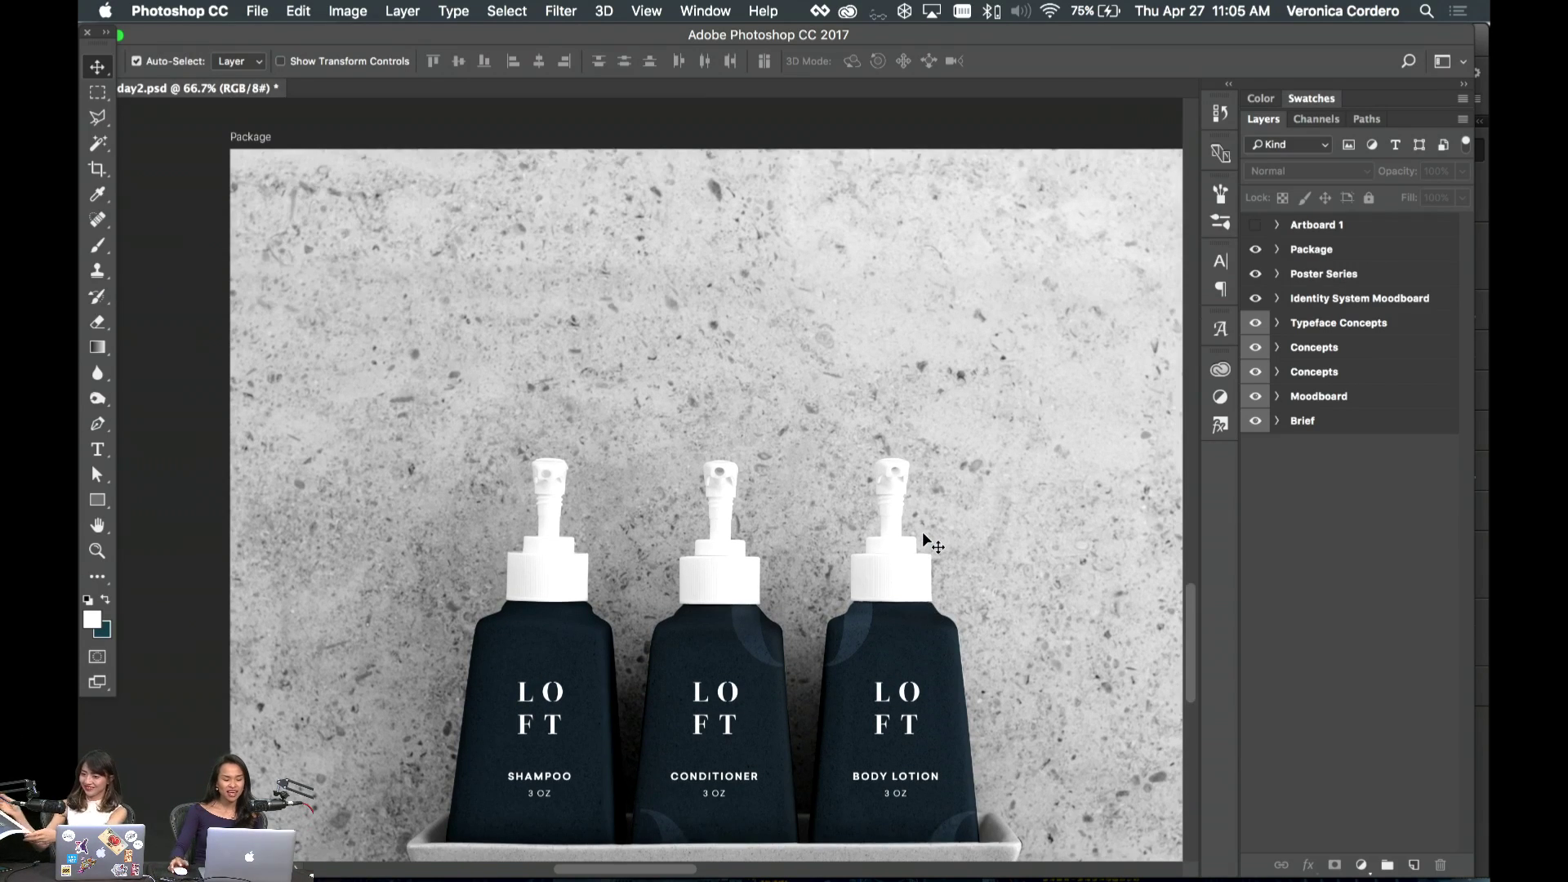
scroll(935, 532, "down", 5)
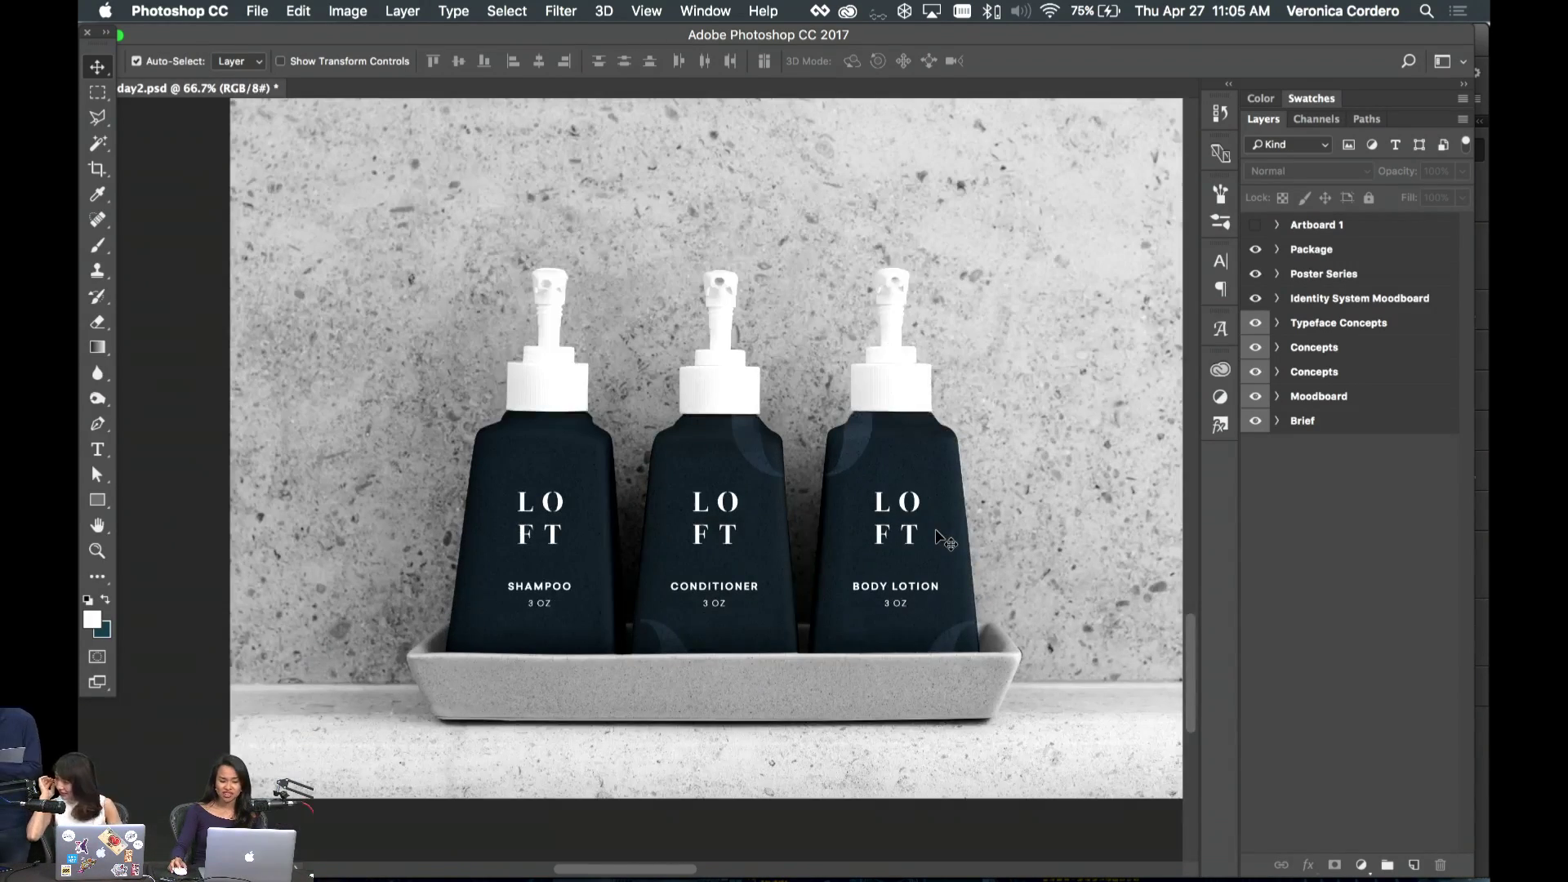
scroll(936, 532, "up", 2)
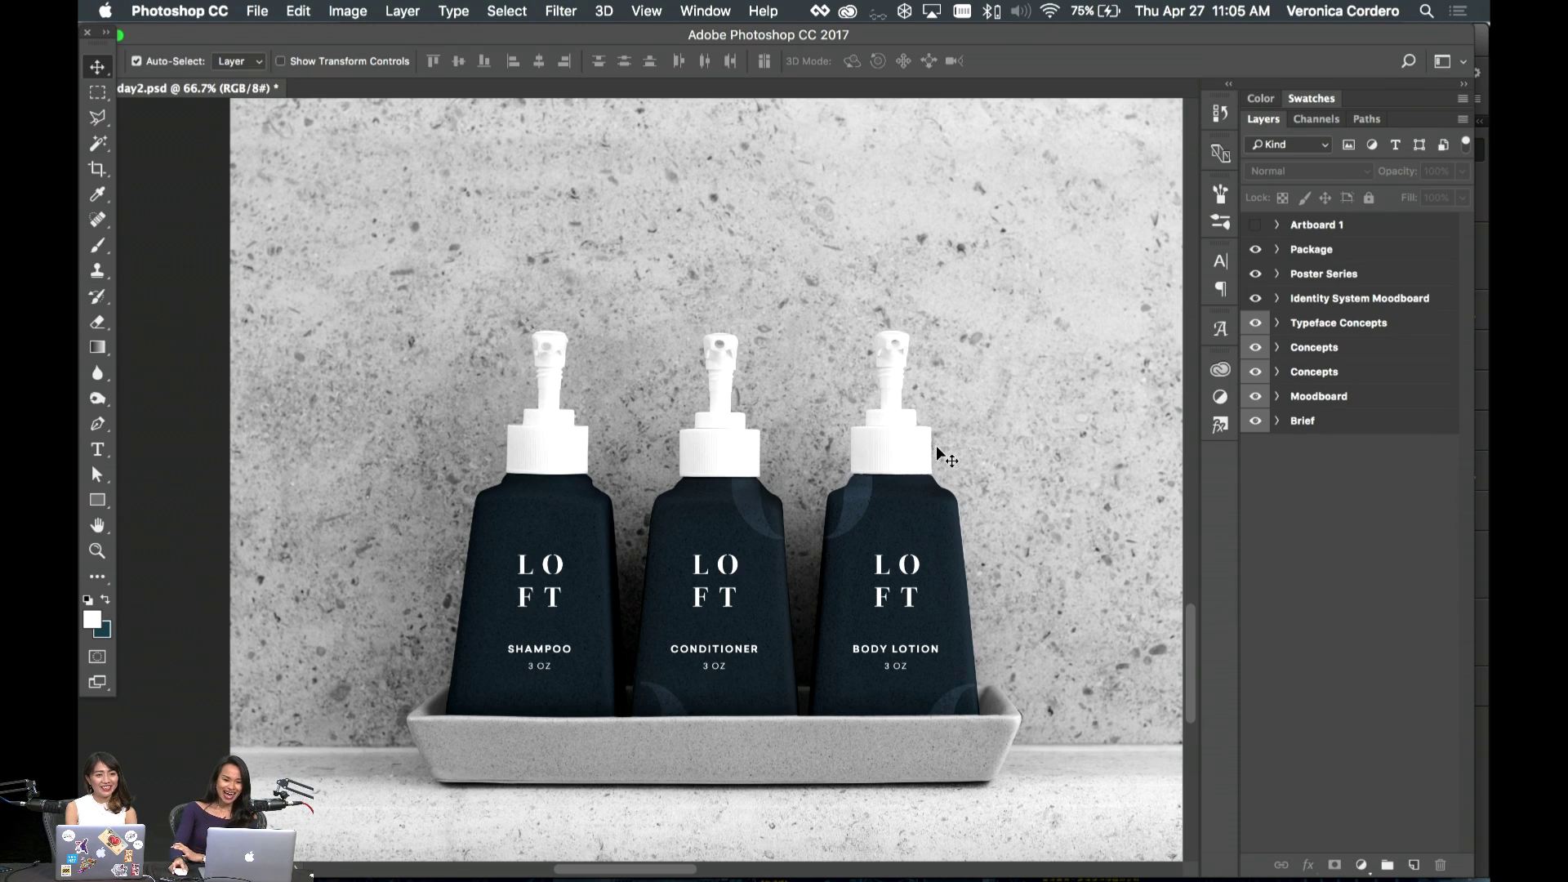
scroll(936, 446, "down", 3)
scroll(936, 446, "right", 3)
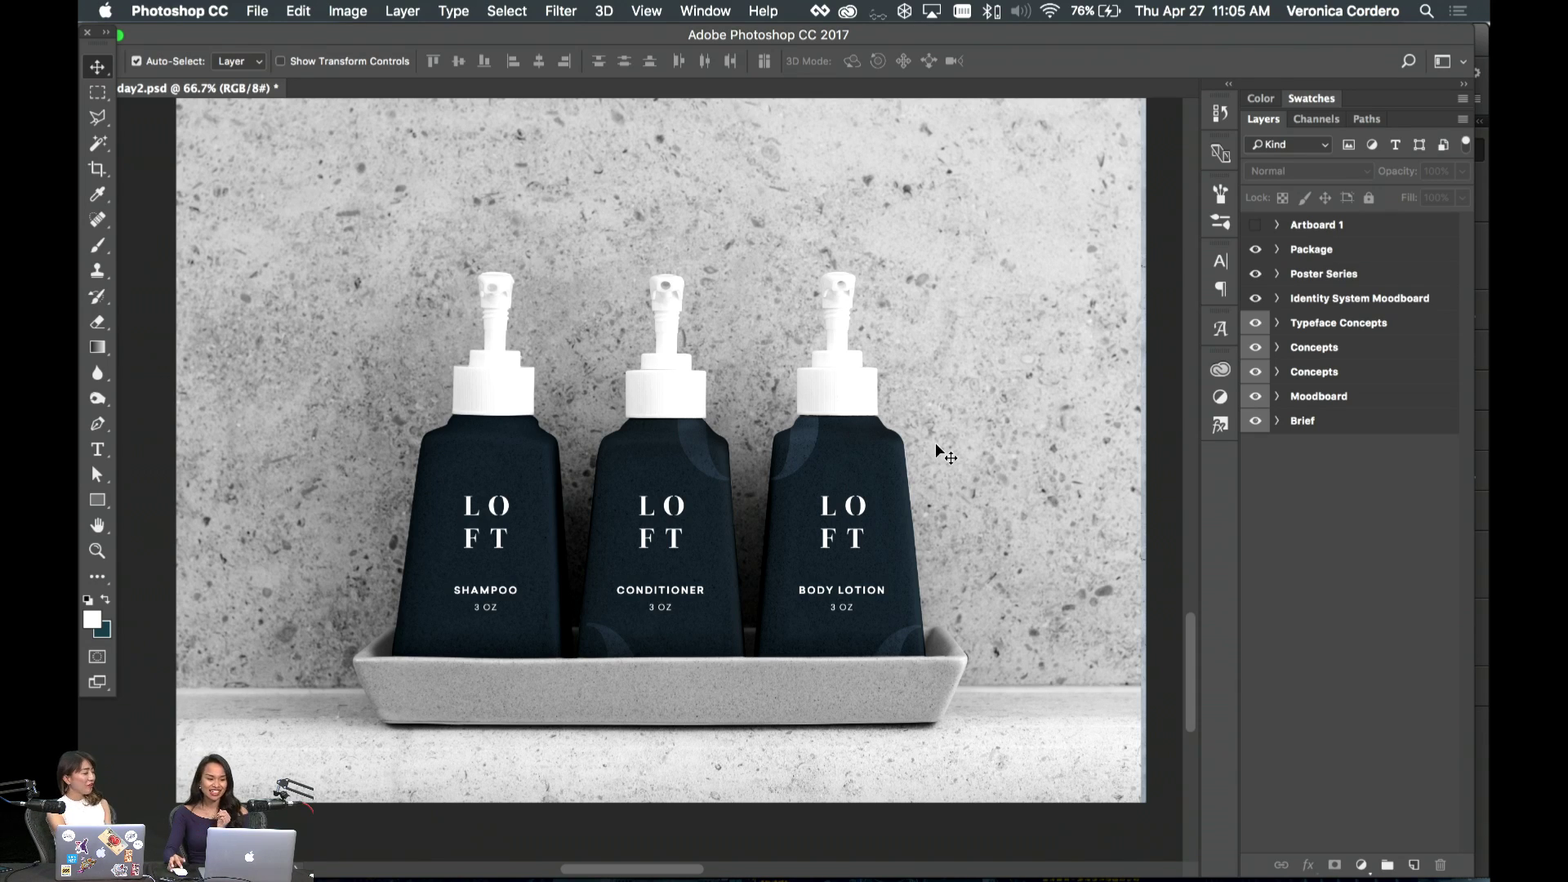
scroll(939, 452, "up", 1)
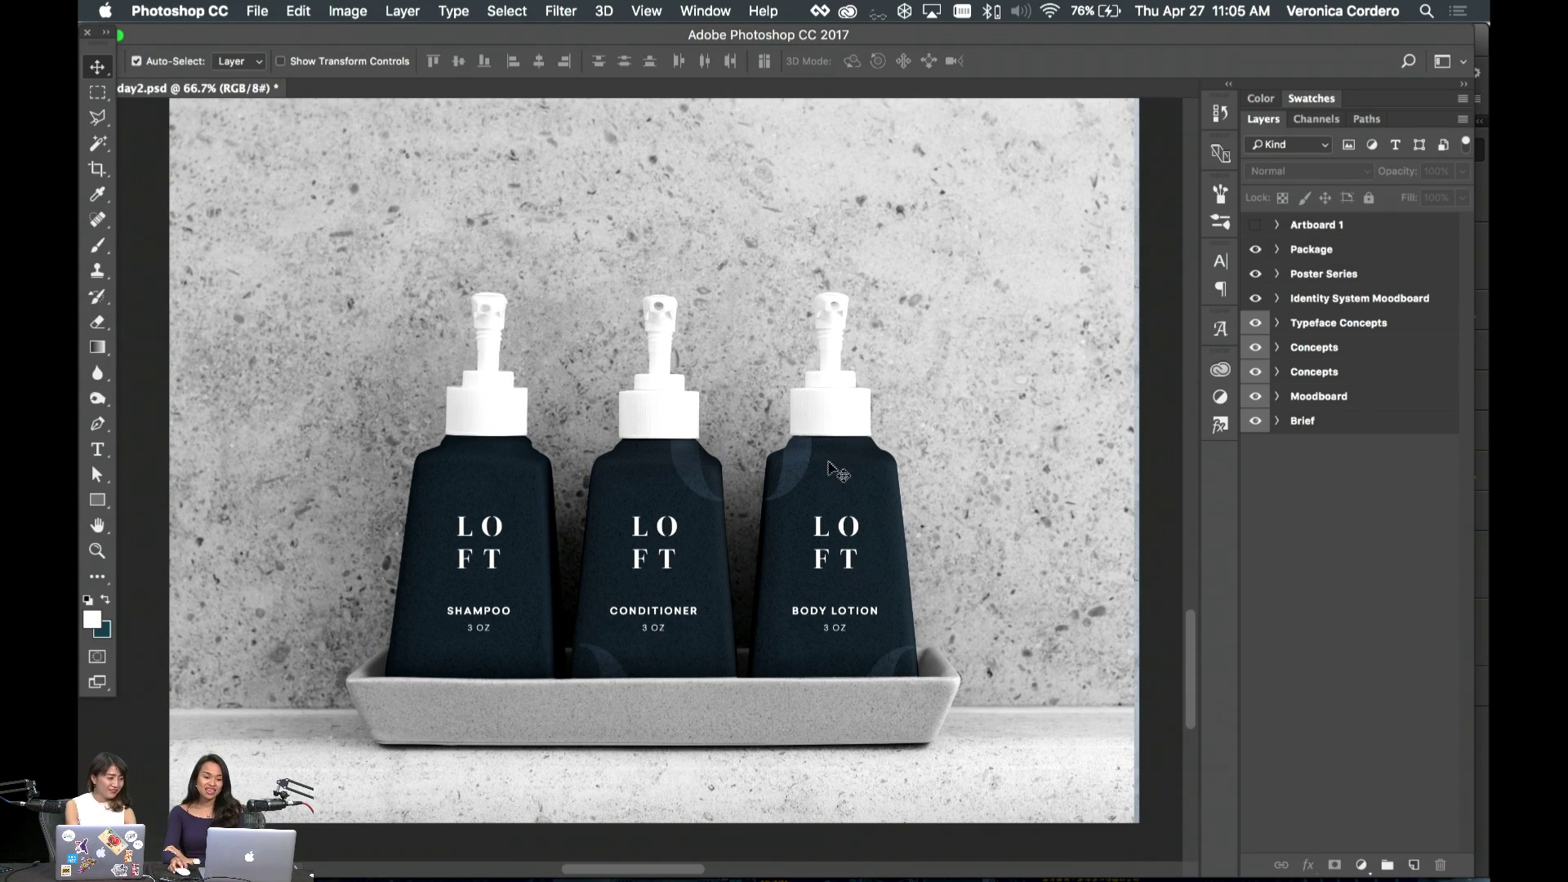
scroll(829, 465, "up", 5)
scroll(829, 465, "up", 1)
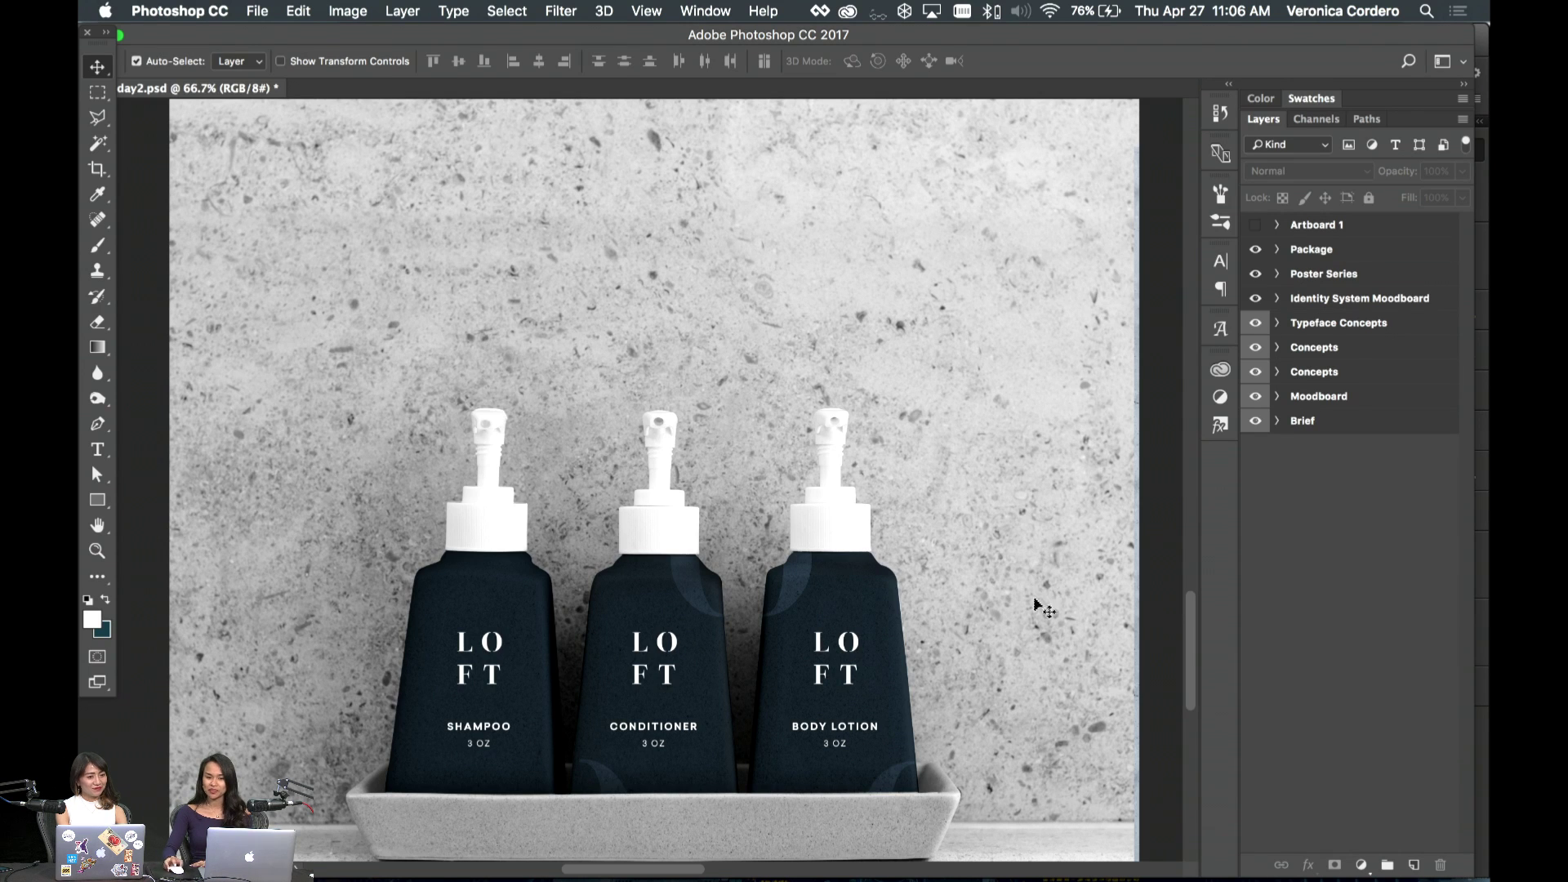
- Select the Package artboard with the Artboard tool
left_click(1133, 616)
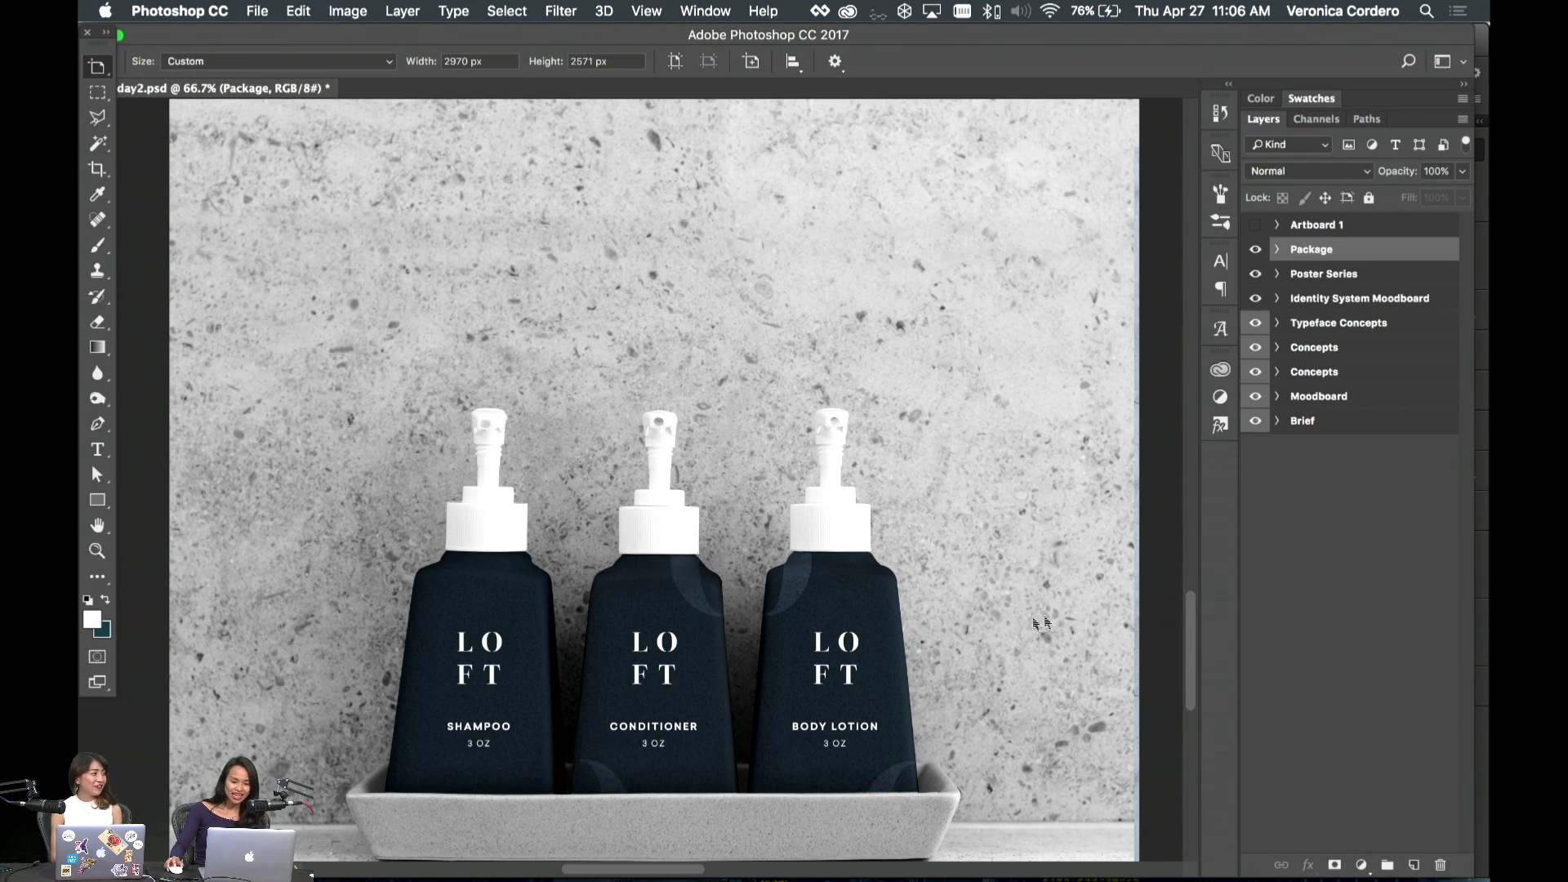
scroll(1131, 614, "left", 3)
scroll(1132, 615, "up", 1)
- Pan up and left past the web layout to the three Poster Series artboards
scroll(1131, 618, "up", 3)
scroll(1131, 618, "right", 2)
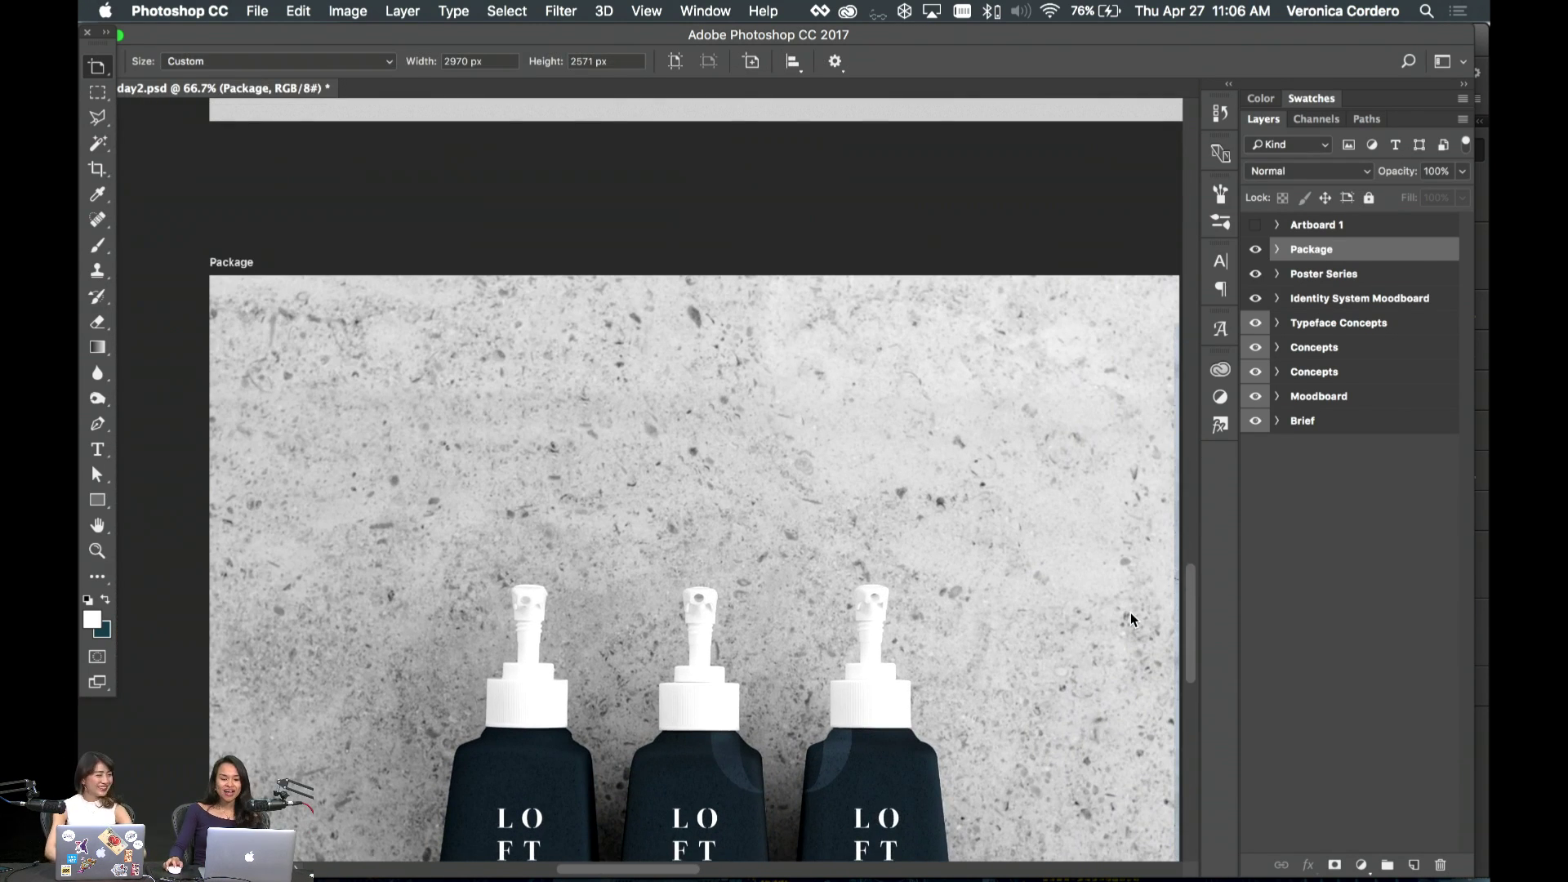
scroll(1131, 618, "down", 5)
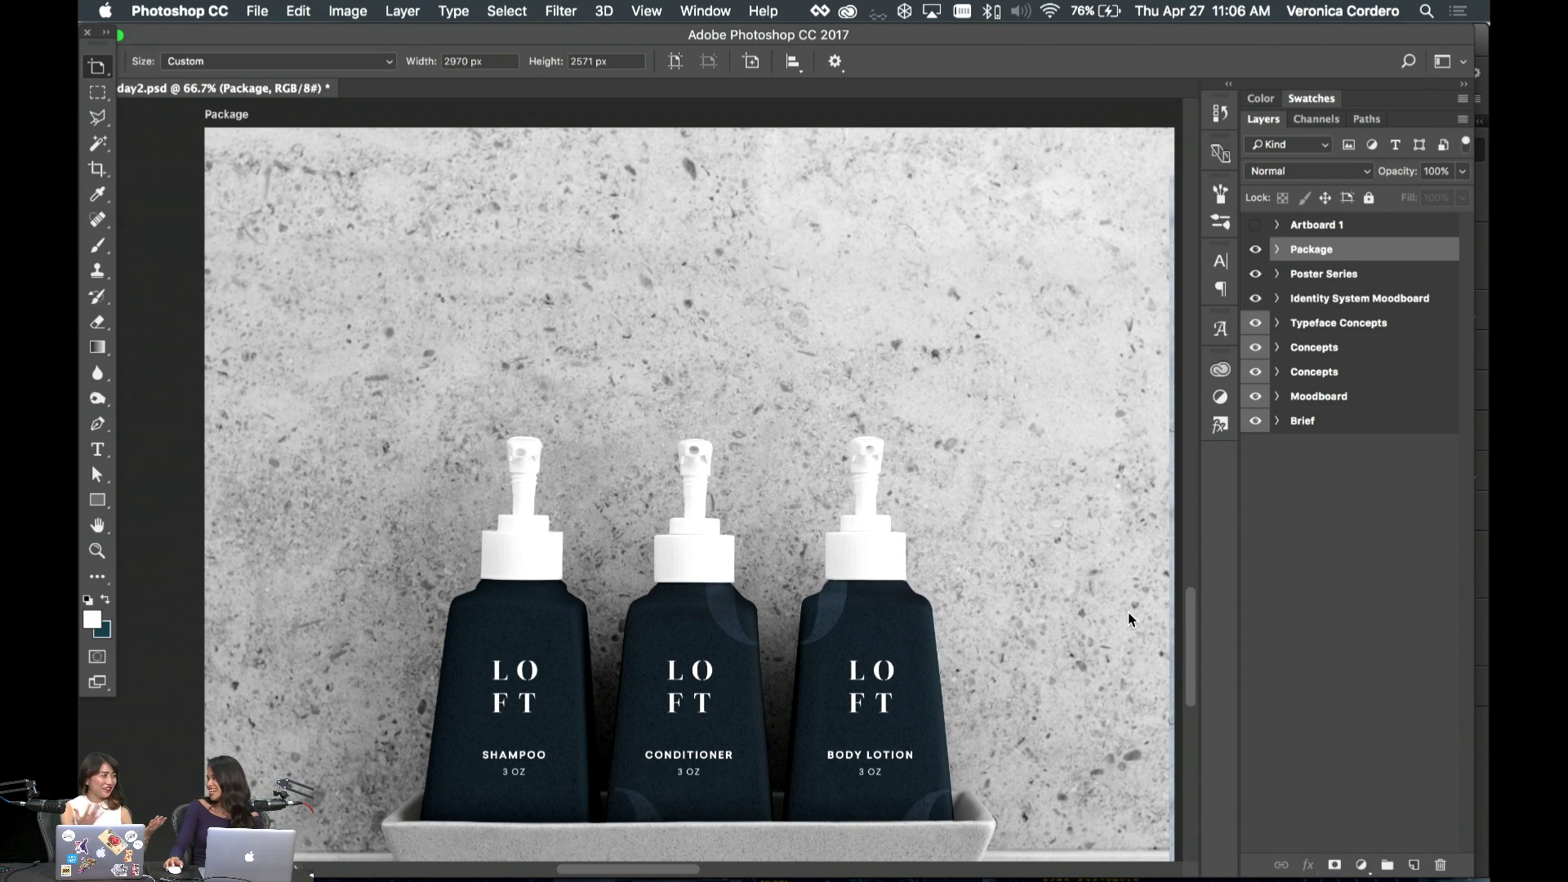
scroll(1129, 619, "up", 10)
scroll(1129, 618, "left", 8)
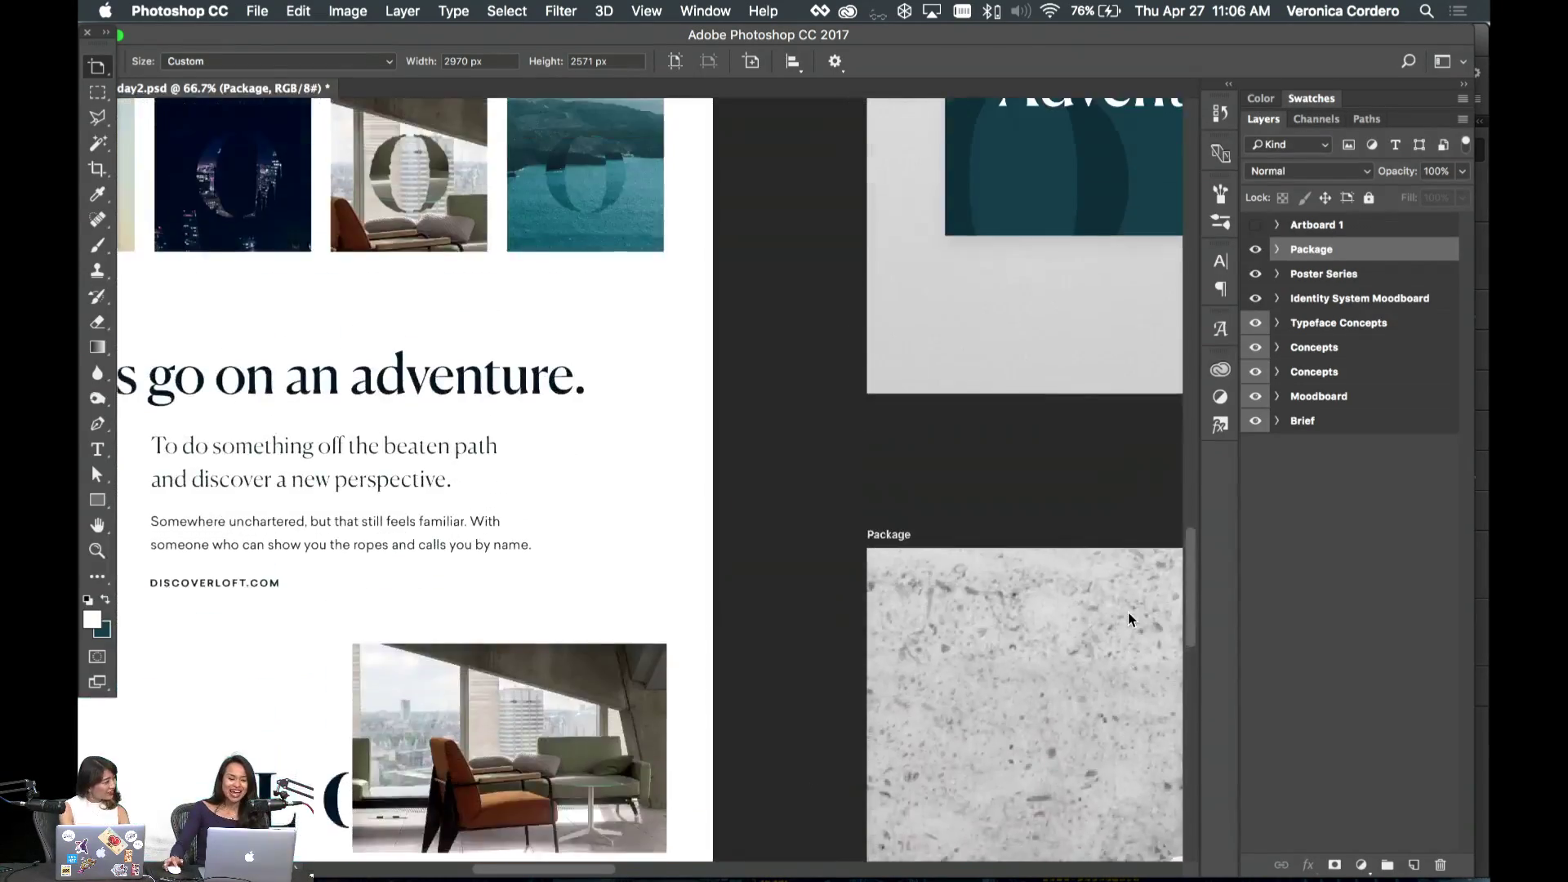
scroll(1131, 619, "right", 9)
scroll(1132, 619, "up", 2)
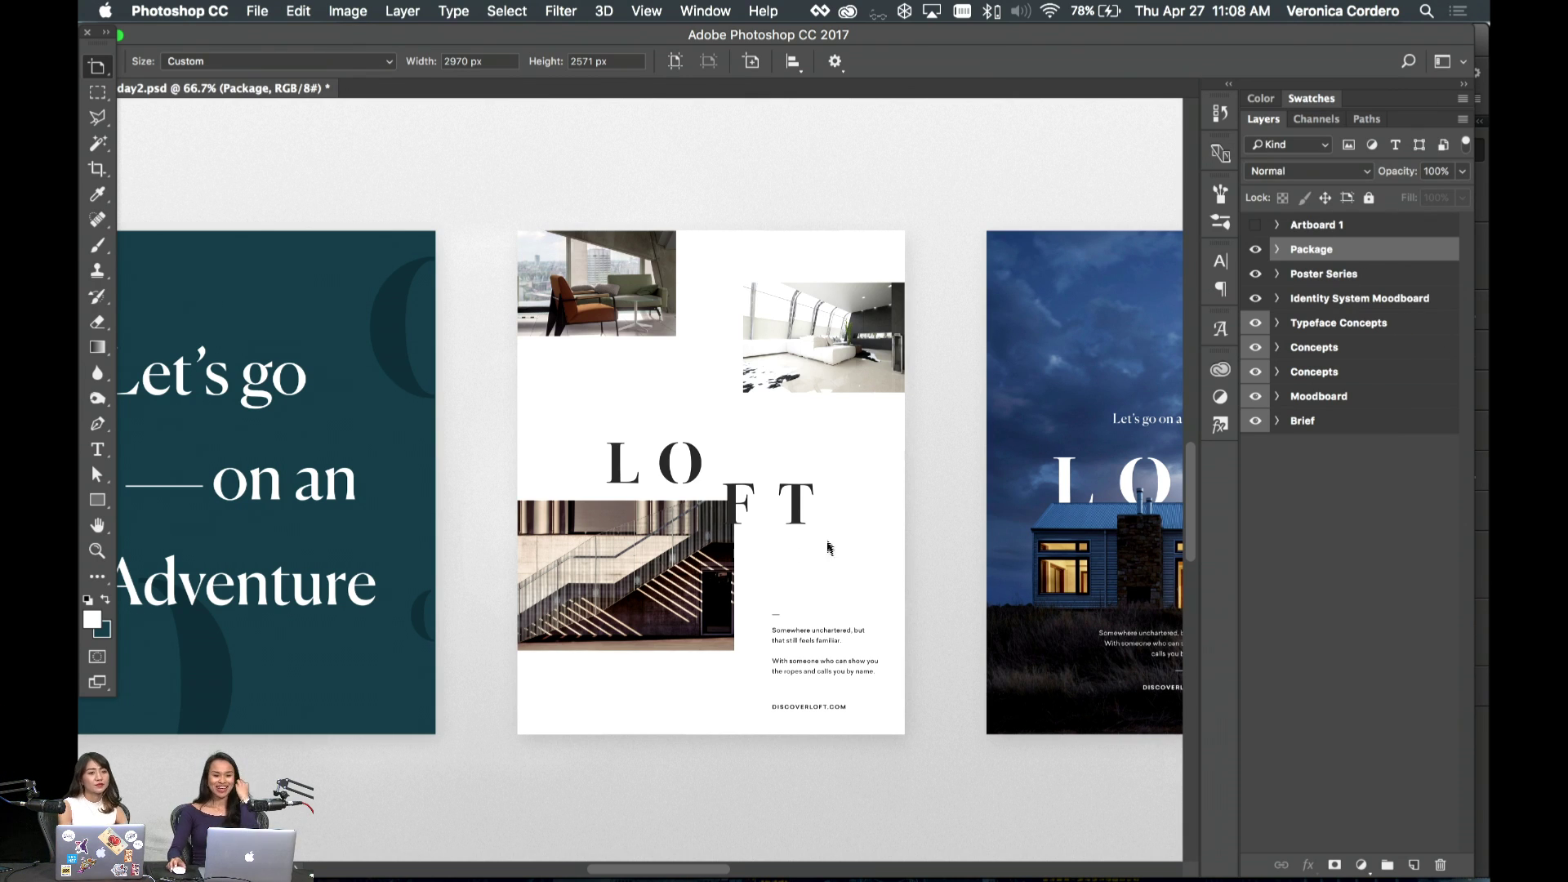
scroll(844, 536, "left", 10)
- Read the Brief's attributes and voice list, then scroll to the moodboard's navy panel and LOFT sky image
scroll(844, 536, "left", 10)
scroll(844, 536, "up", 10)
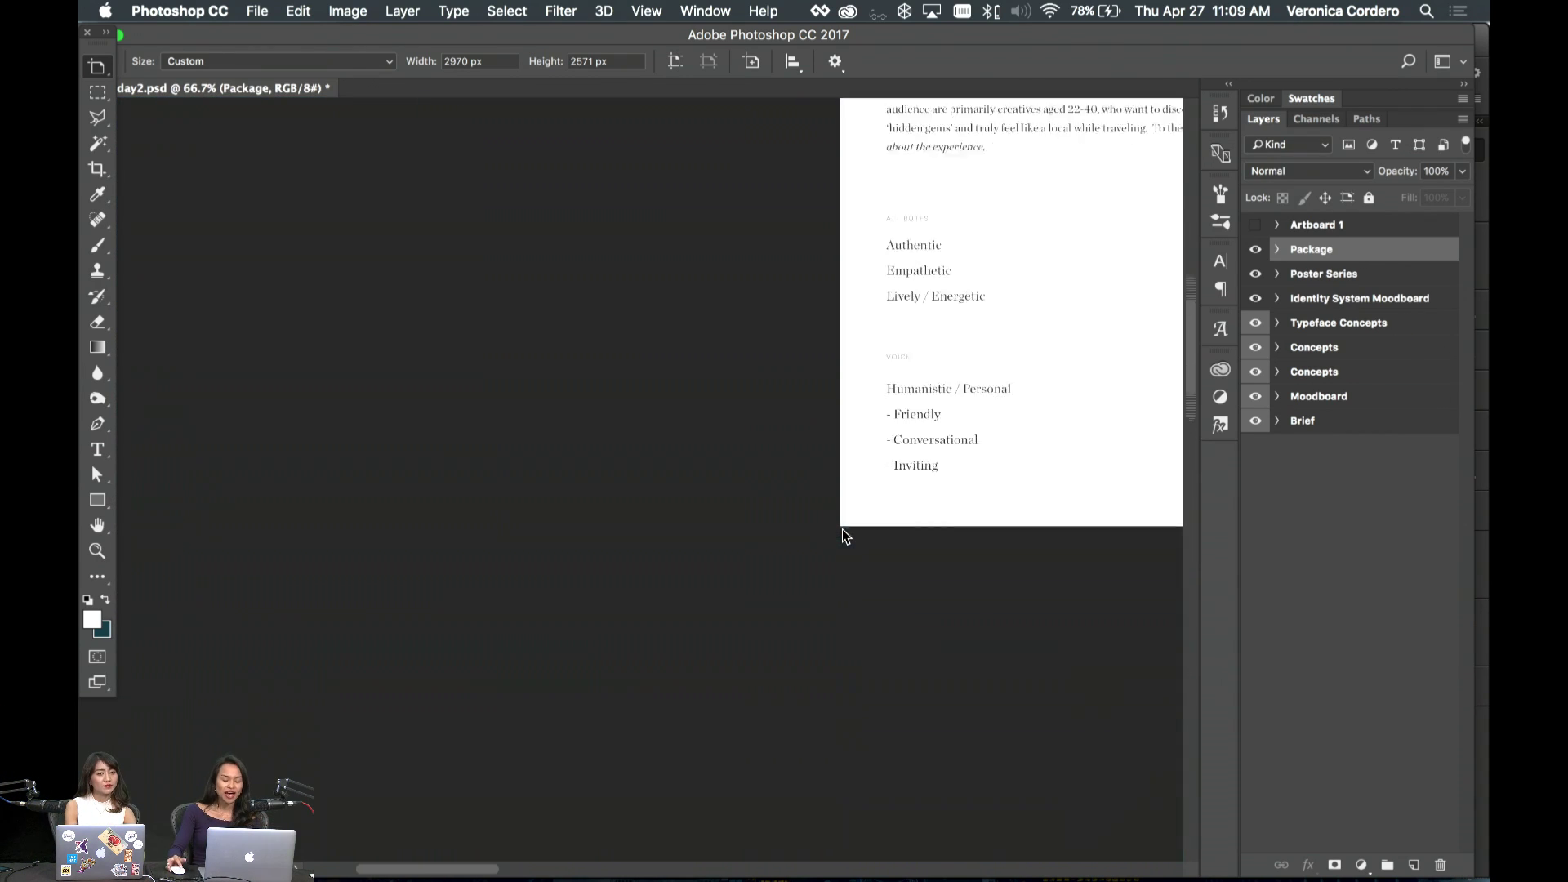
scroll(844, 535, "down", 3)
scroll(843, 536, "up", 5)
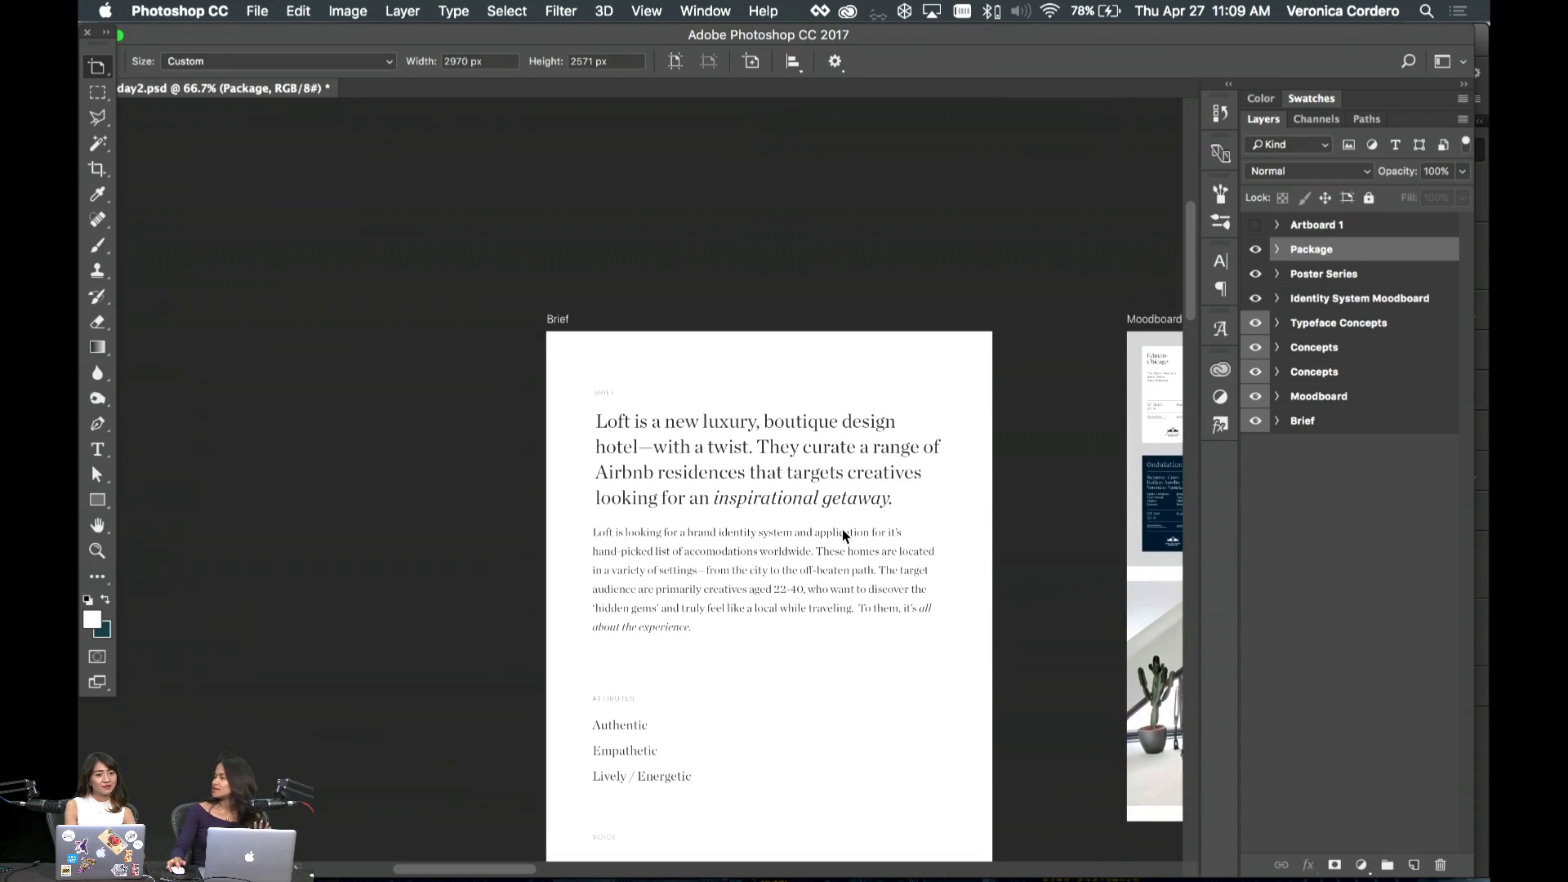
scroll(843, 536, "down", 4)
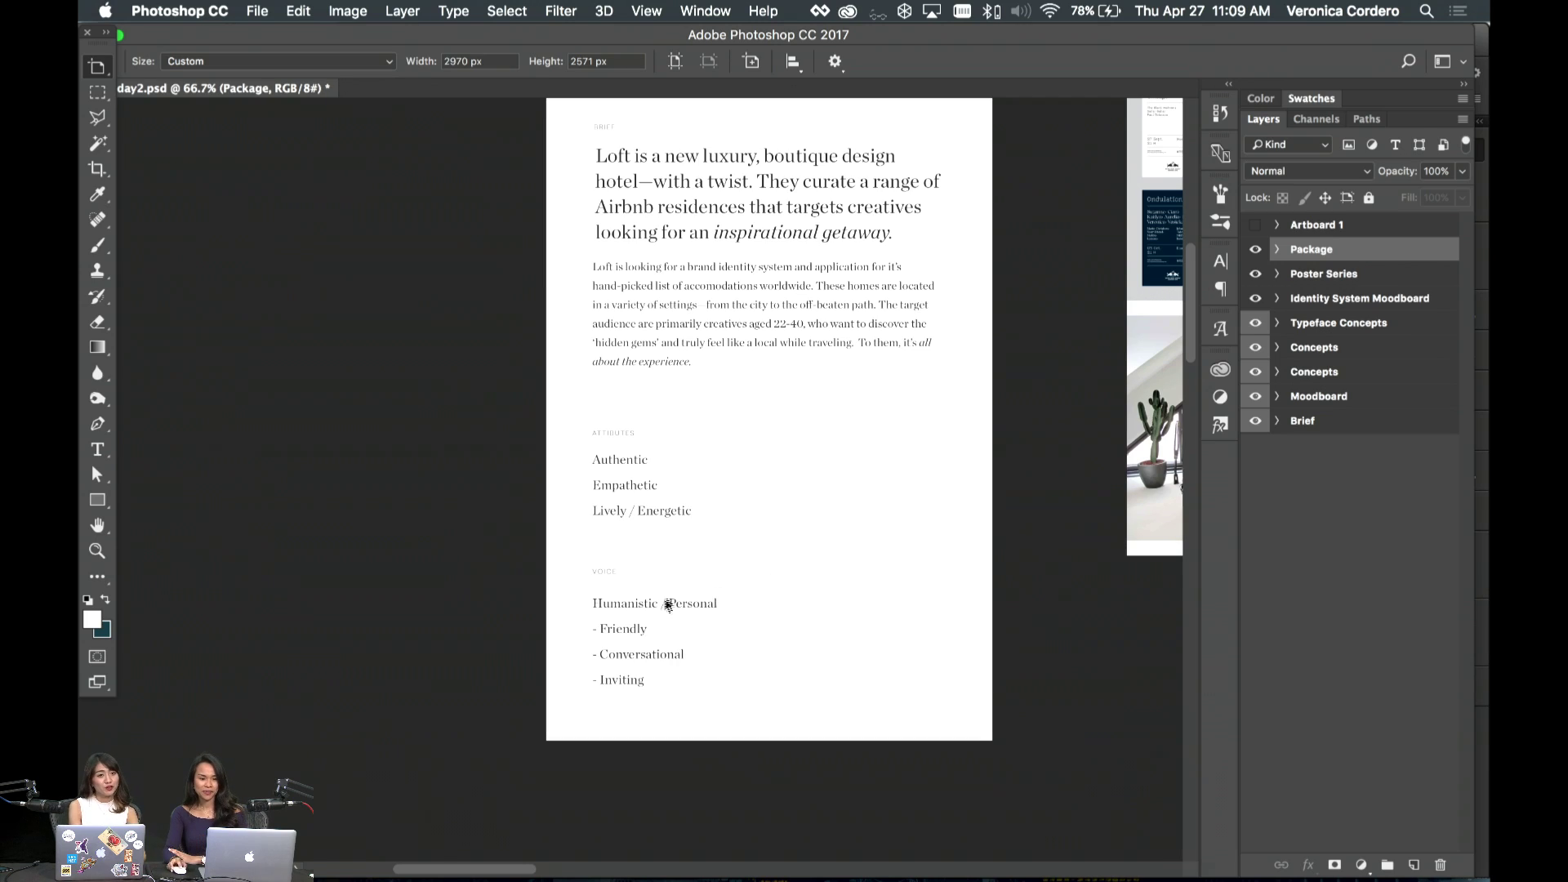
scroll(776, 585, "right", 5)
scroll(776, 585, "left", 5)
scroll(776, 585, "up", 4)
scroll(775, 585, "down", 5)
scroll(774, 585, "up", 5)
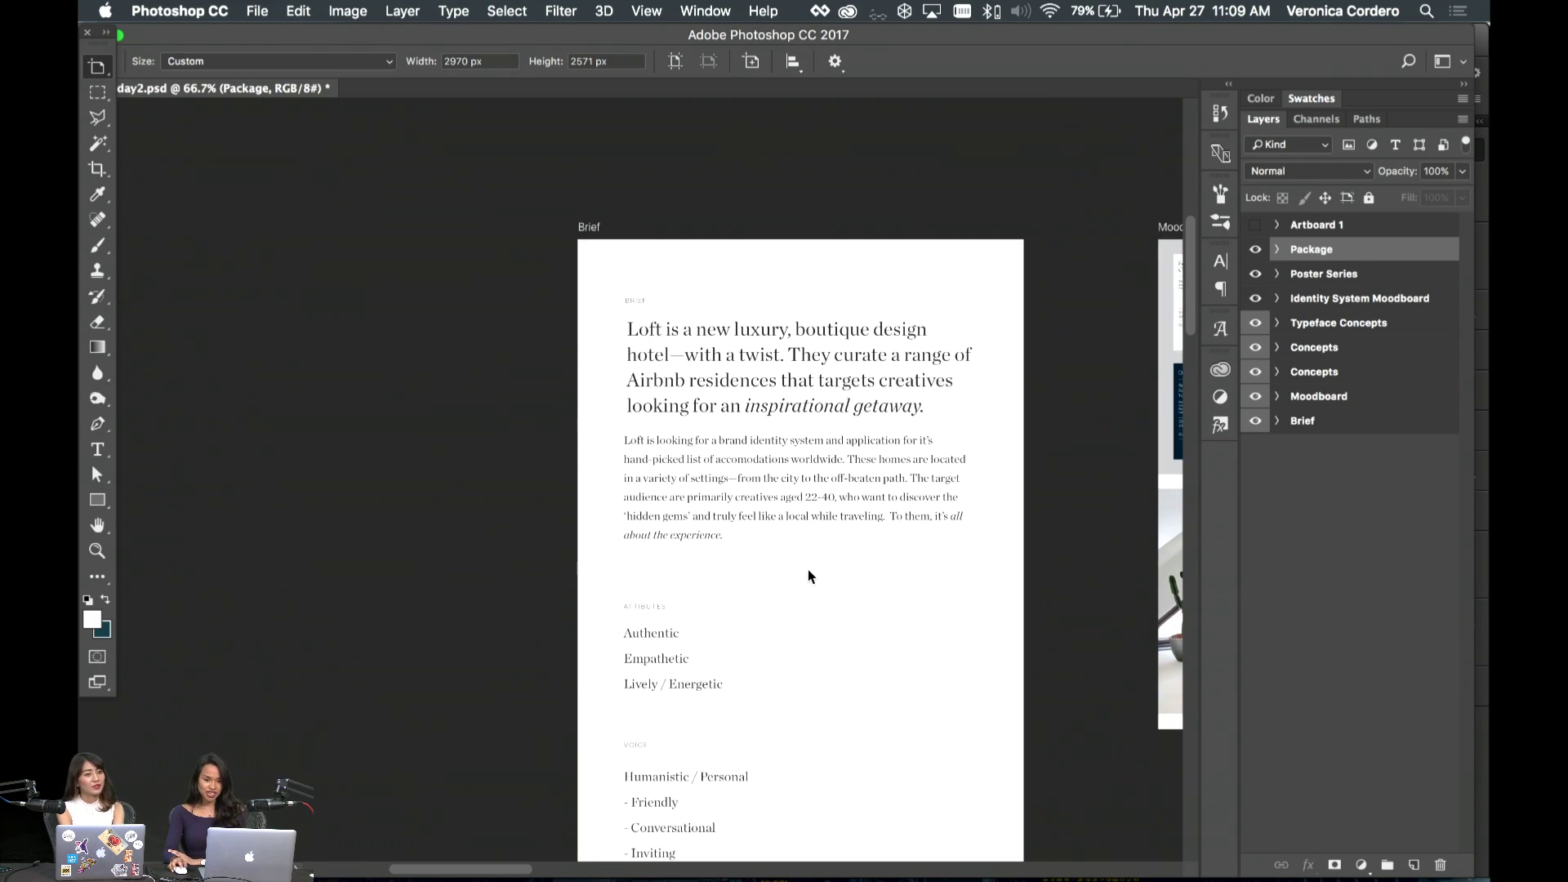
scroll(808, 575, "down", 6)
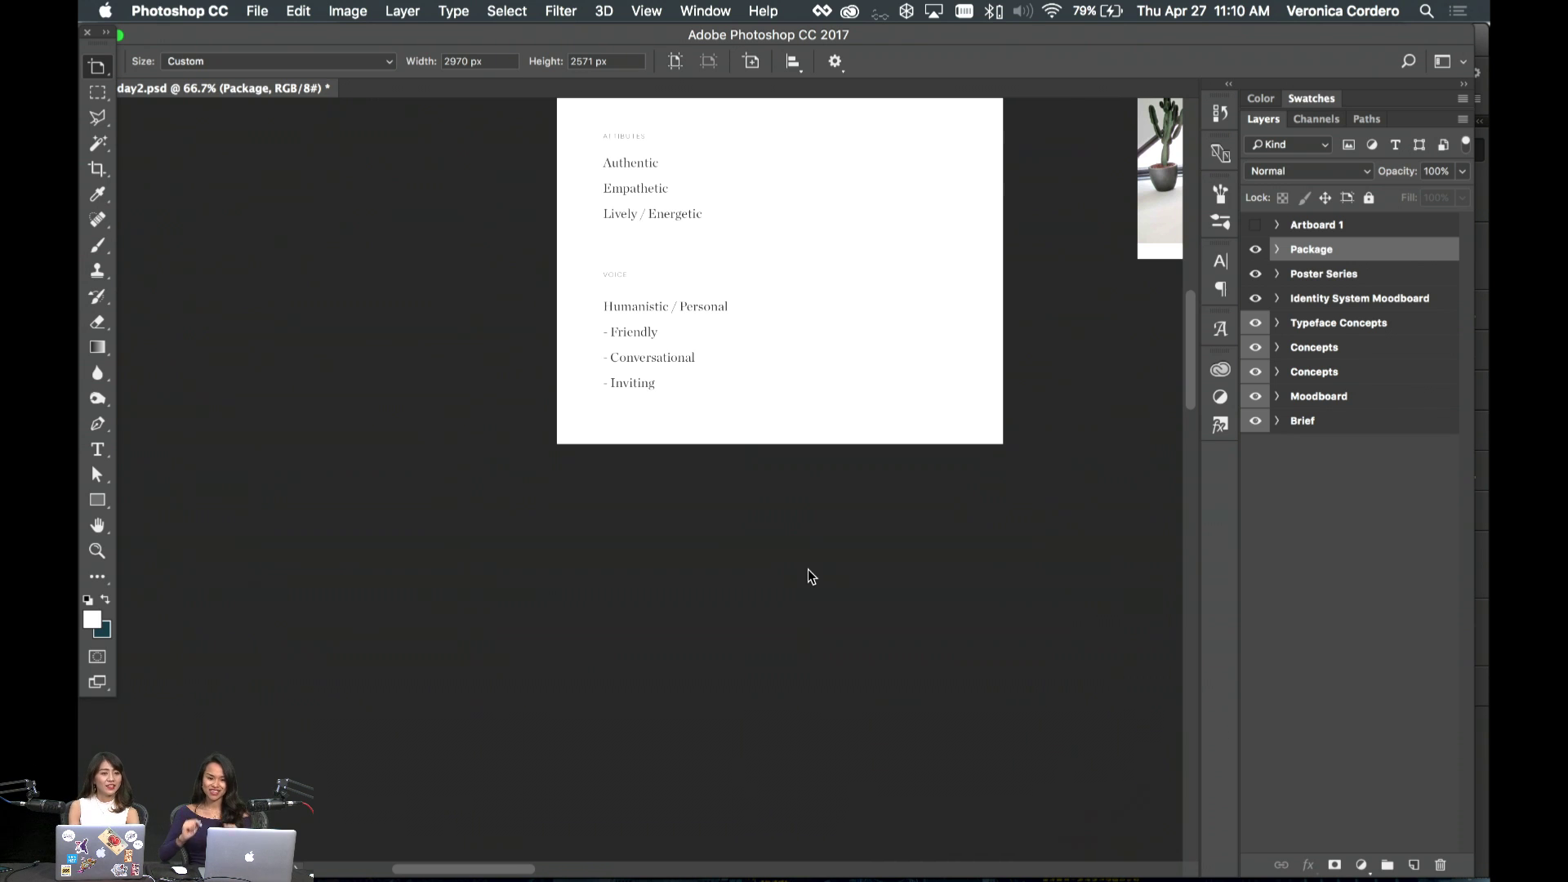
scroll(882, 599, "down", 5)
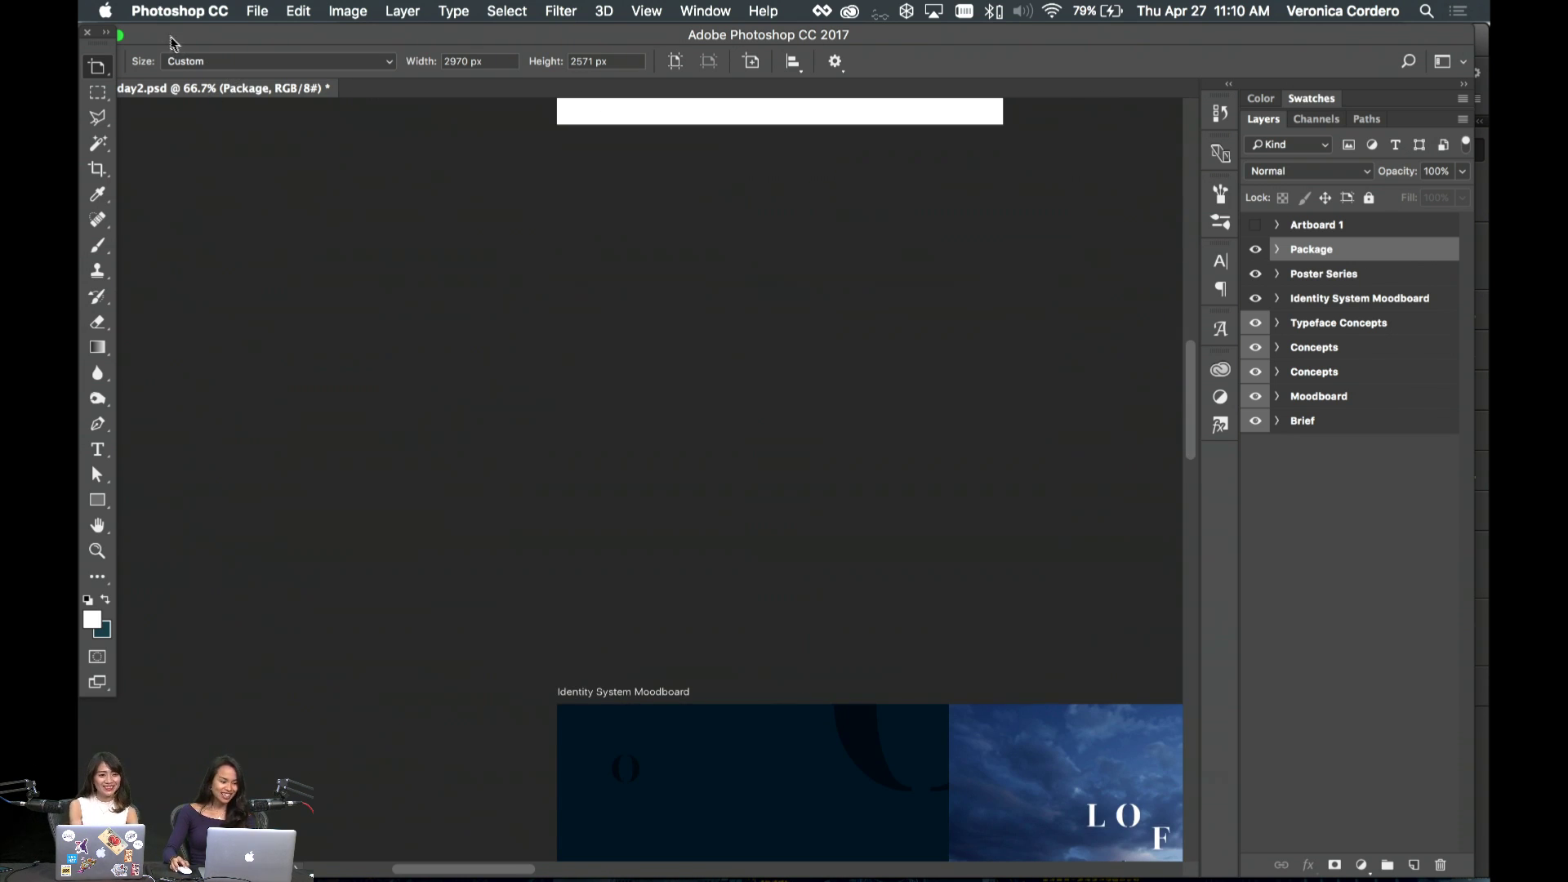
- Switch to the Move tool and clear the Package artboard selection
scroll(560, 237, "down", 3)
key("v")
left_click(667, 263)
- Bring InDesign to the front from the Dock
scroll(667, 263, "right", 4)
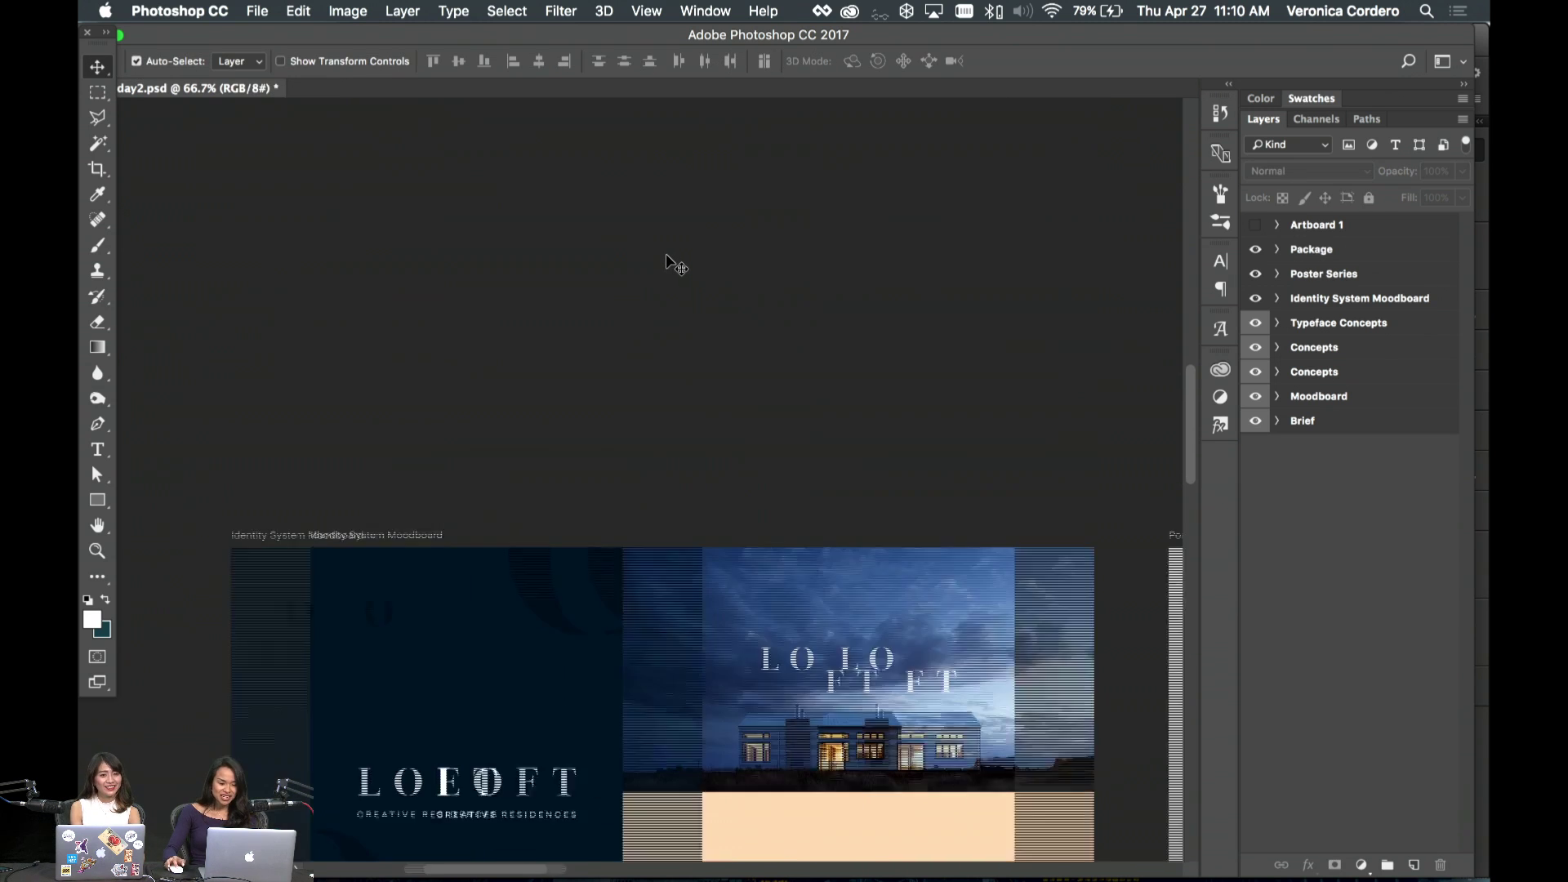
scroll(667, 263, "down", 10)
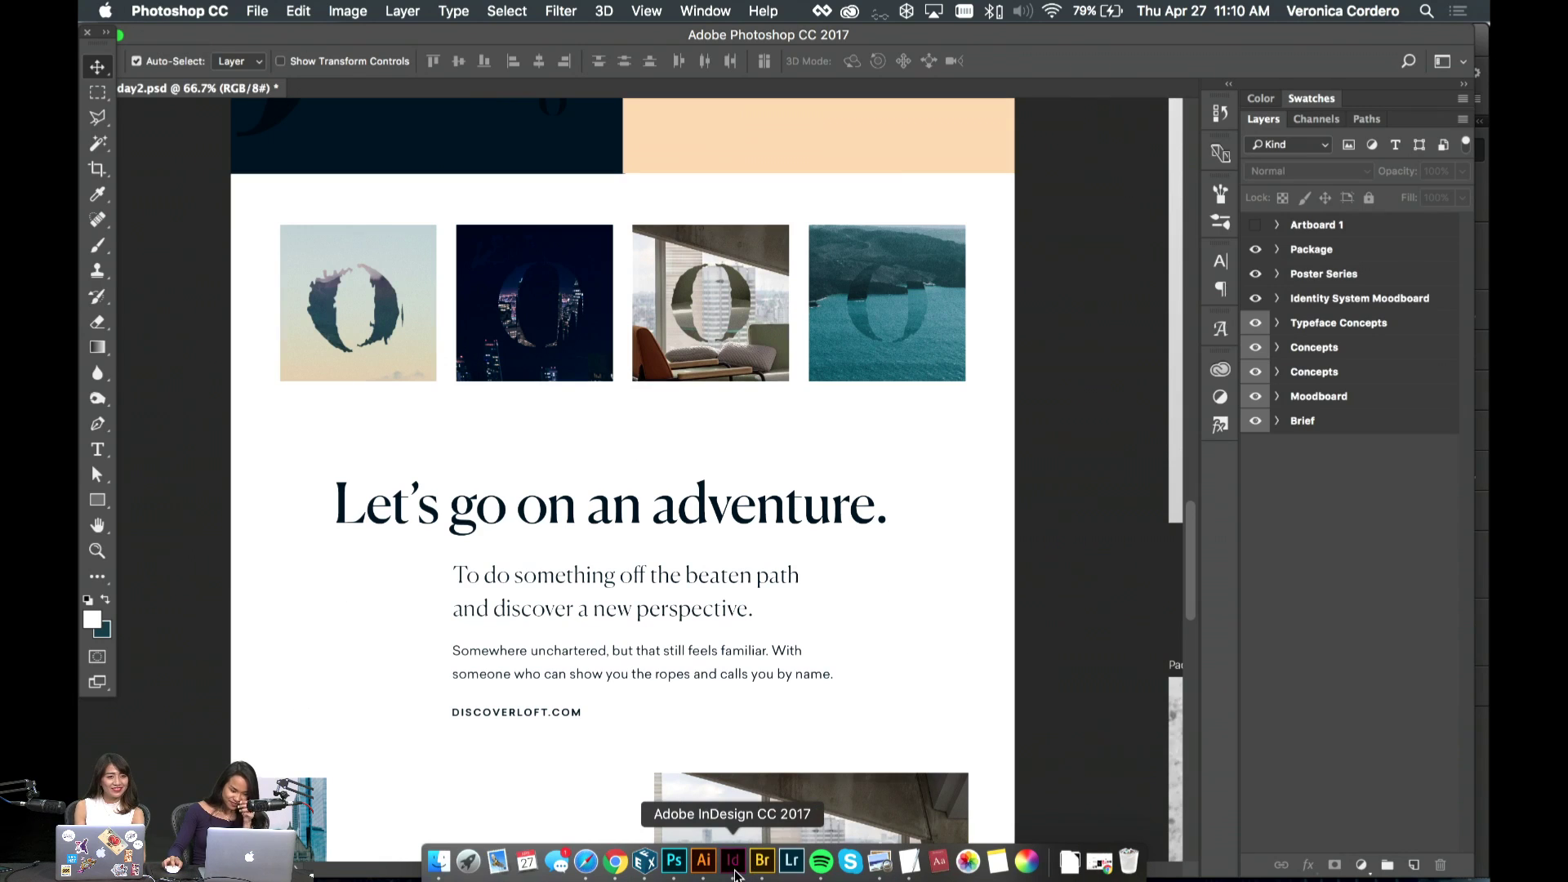
left_click(734, 870)
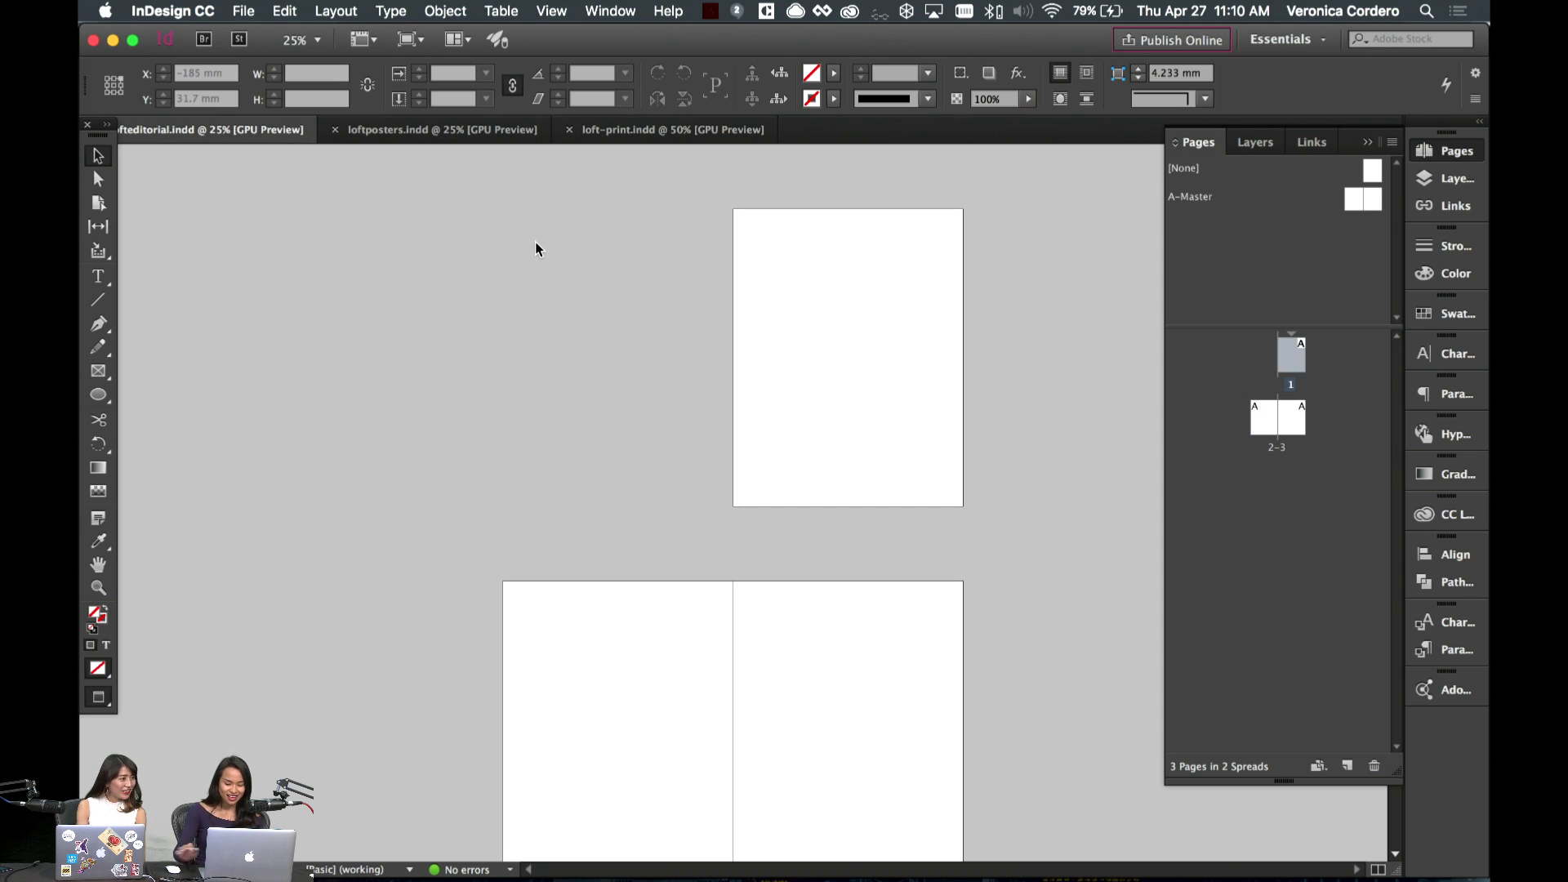
- Zoom the InDesign view to 50% and make spread 2–3 the current spread
key("super+equal")
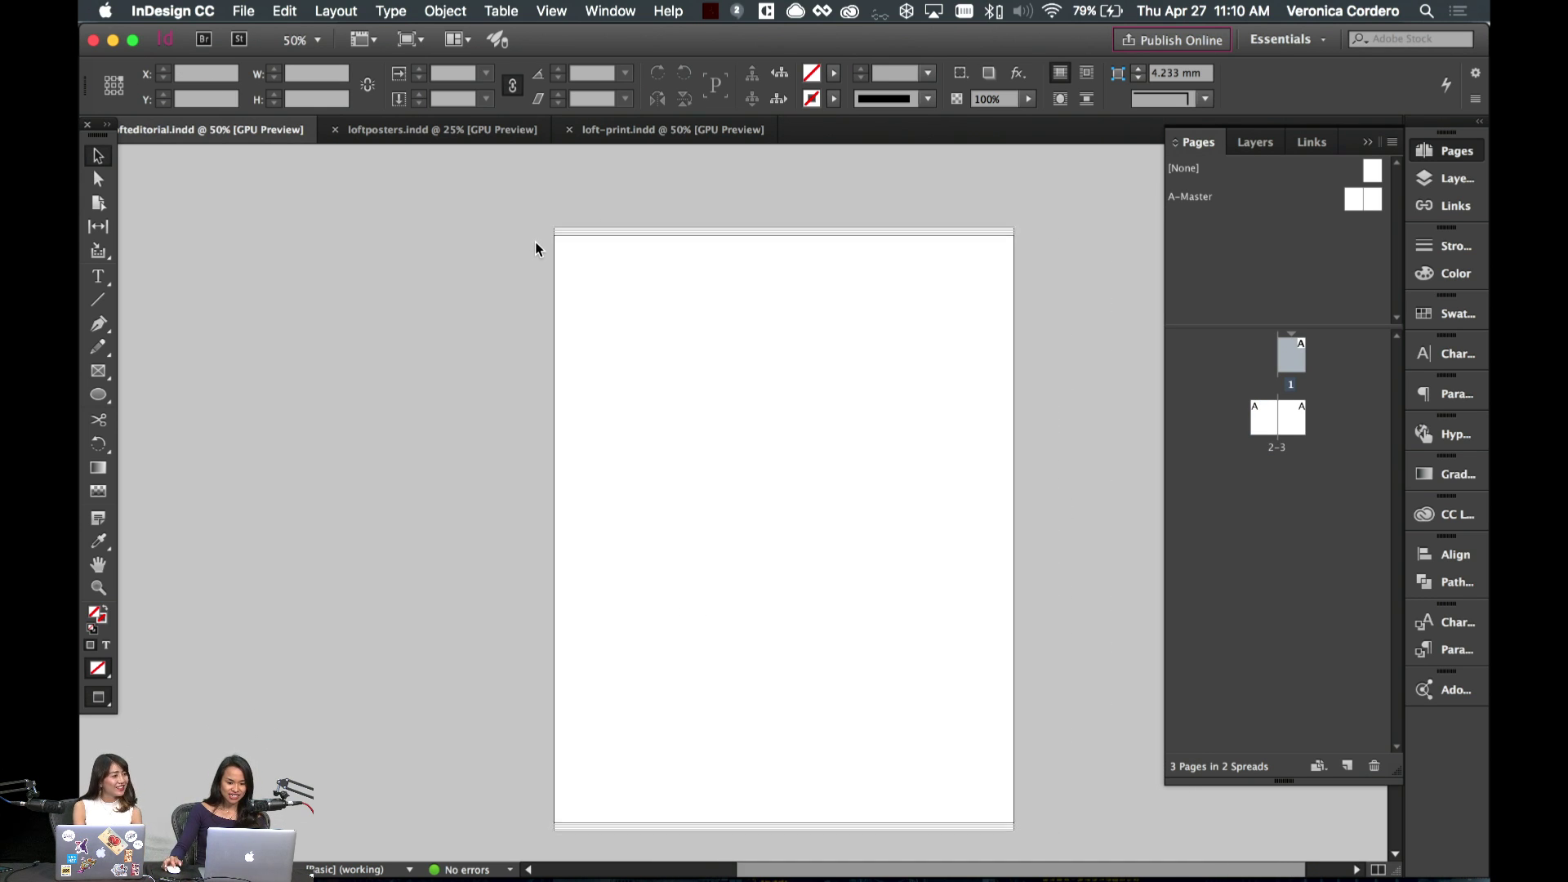
scroll(535, 249, "down", 10)
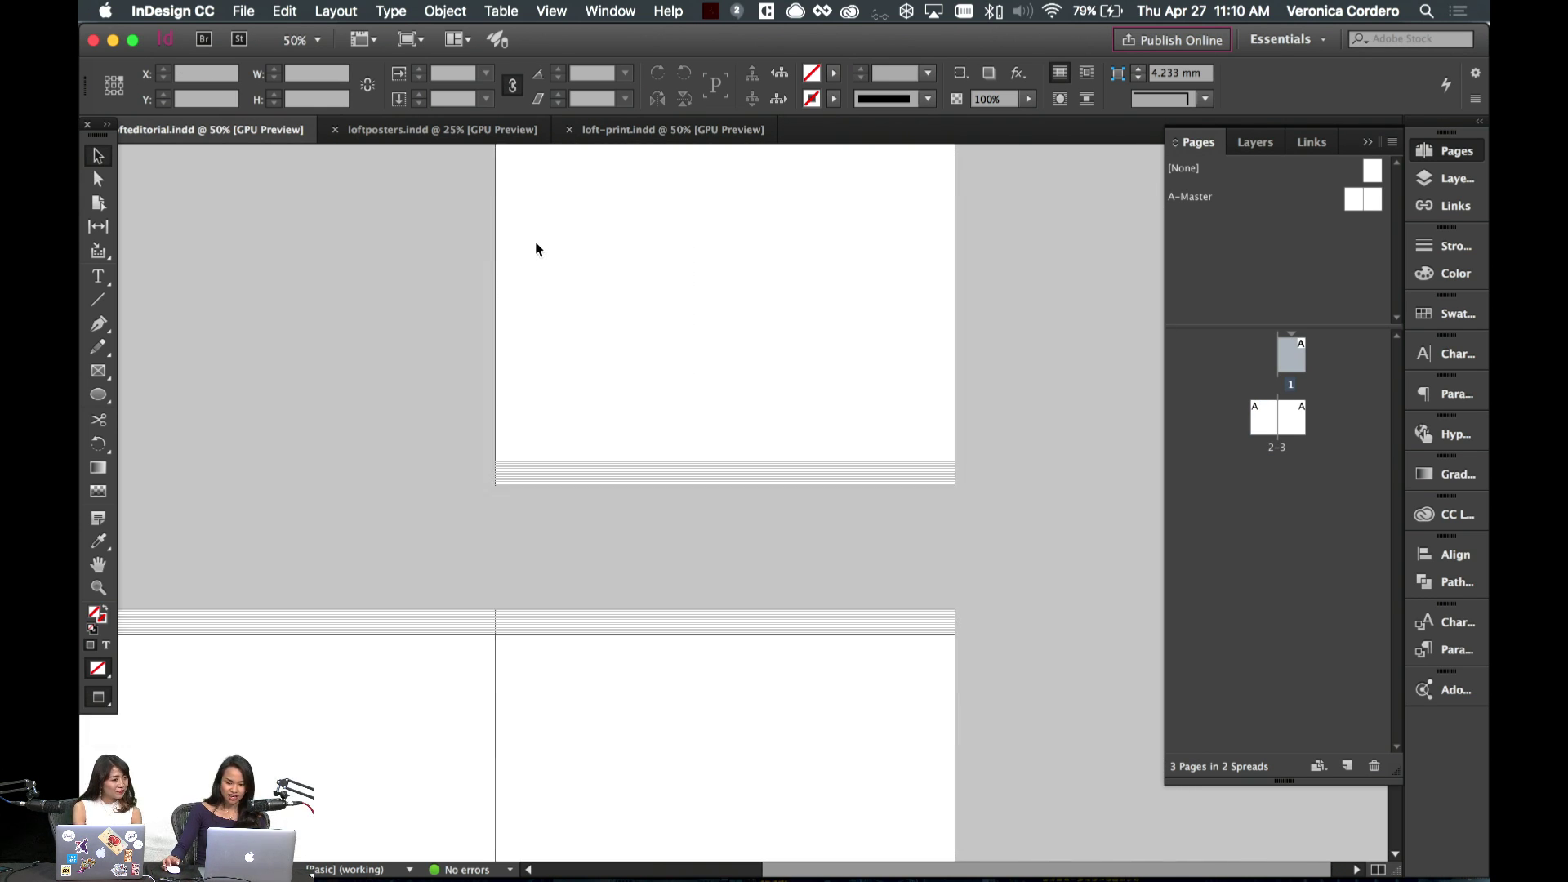
scroll(535, 249, "down", 2)
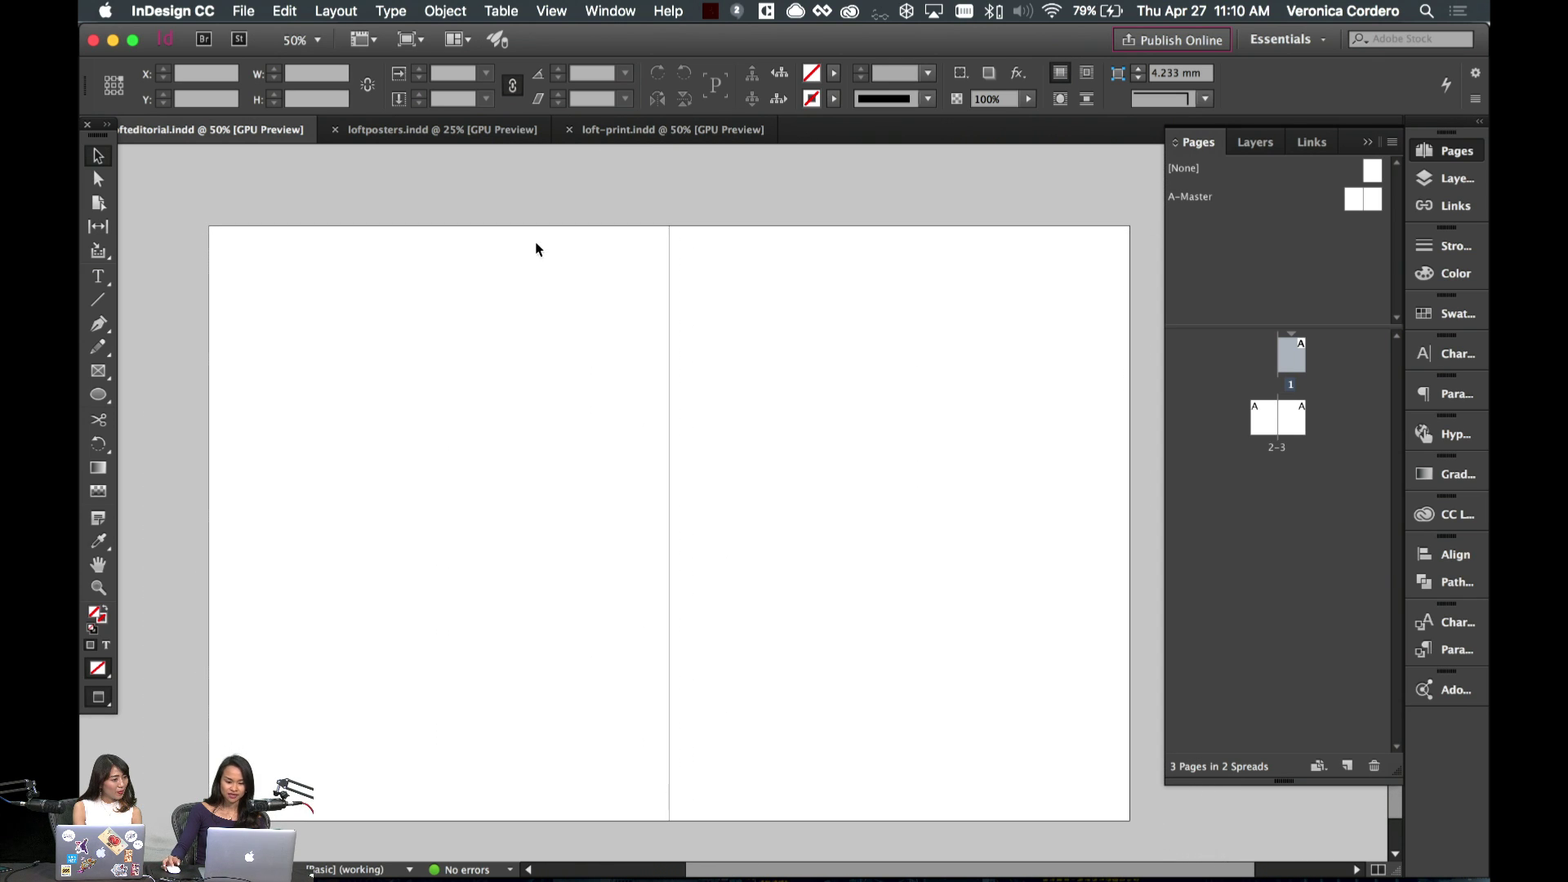
scroll(532, 248, "down", 1)
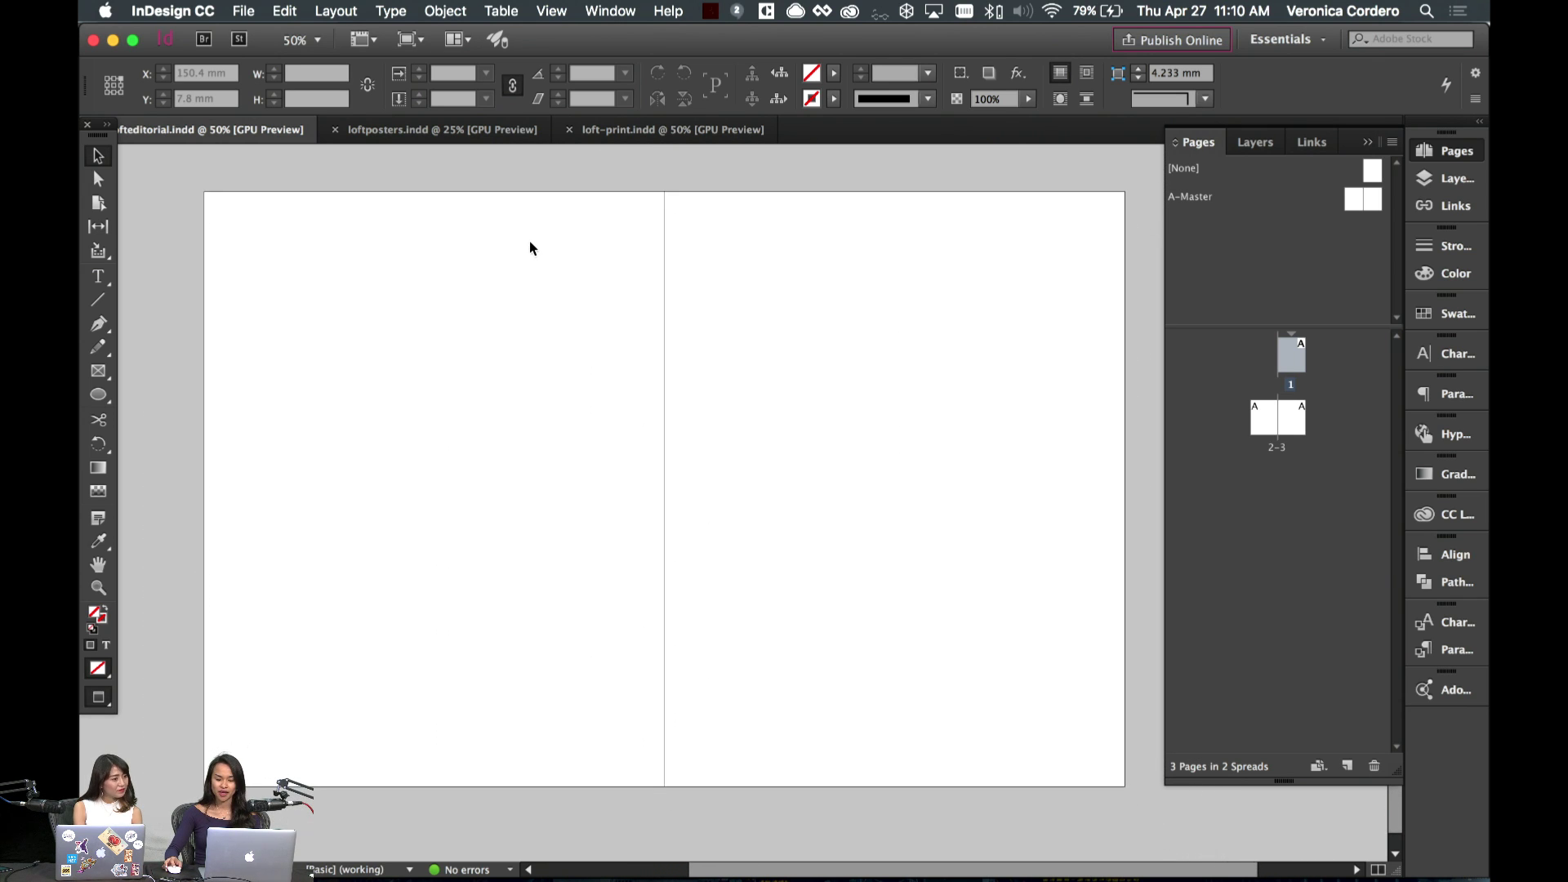
scroll(531, 248, "right", 1)
scroll(531, 248, "right", 1)
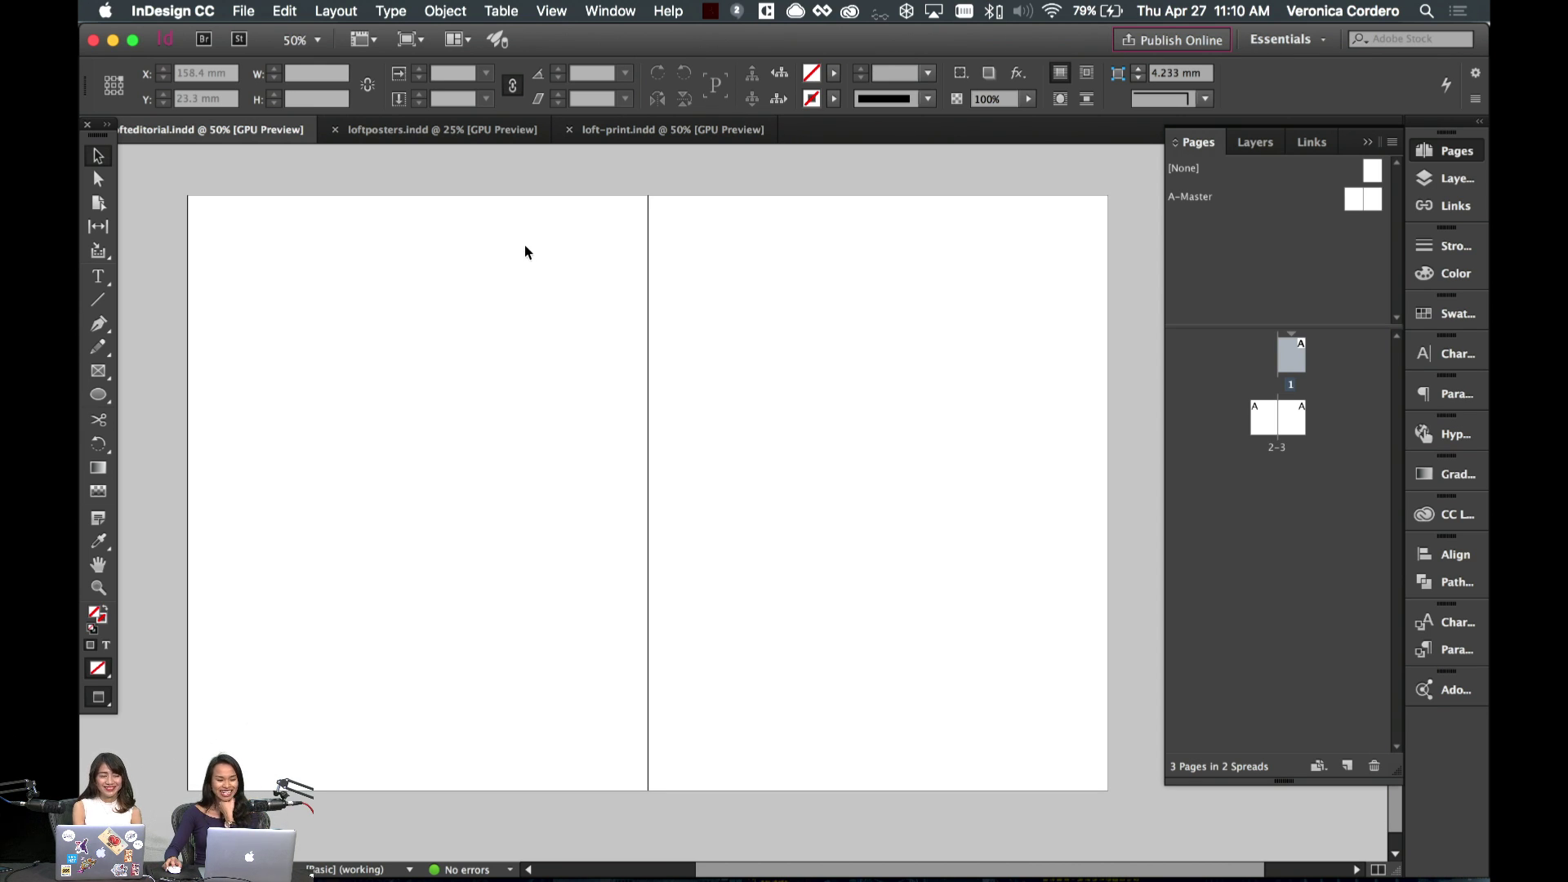
left_click(544, 249)
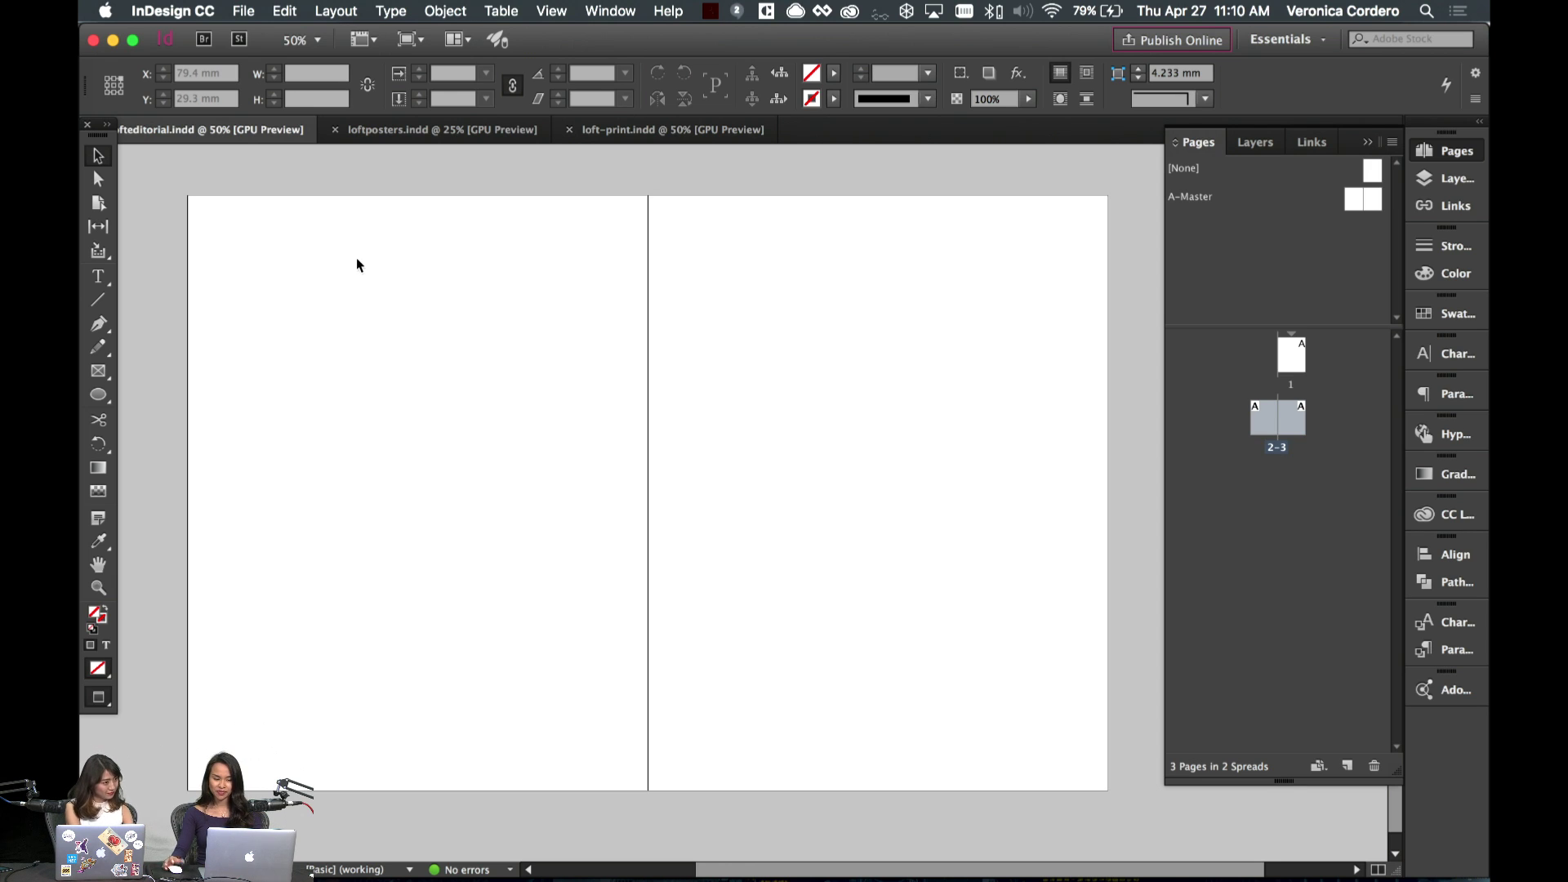
- Leave Preview mode so column guides and margins show across spread 2–3
key("w")
scroll(452, 270, "up", 10)
scroll(451, 270, "down", 10)
scroll(420, 277, "down", 2)
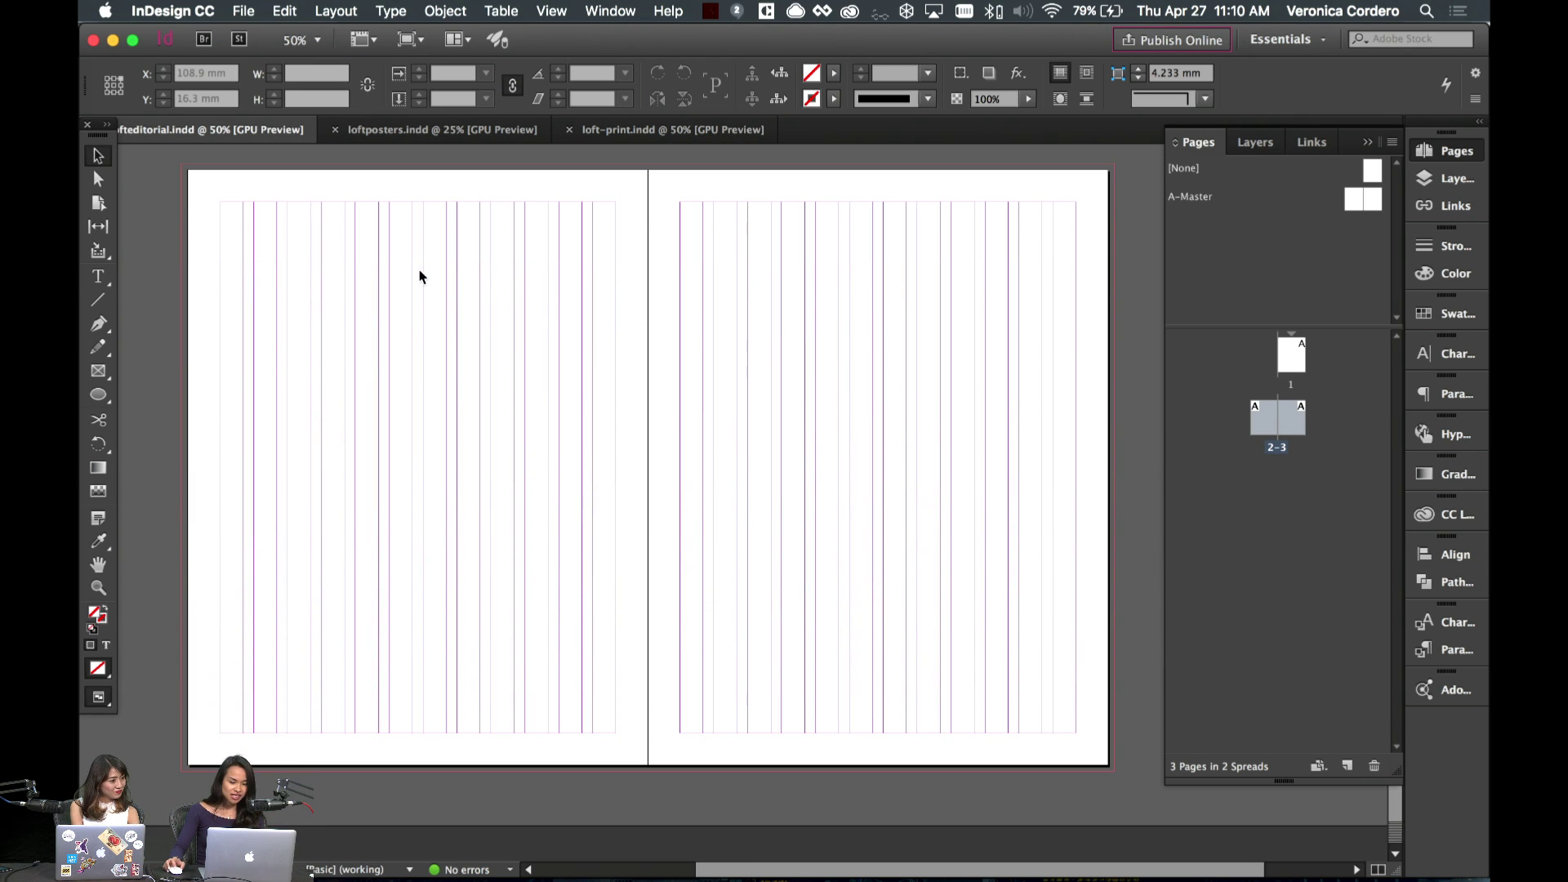
scroll(422, 274, "up", 20)
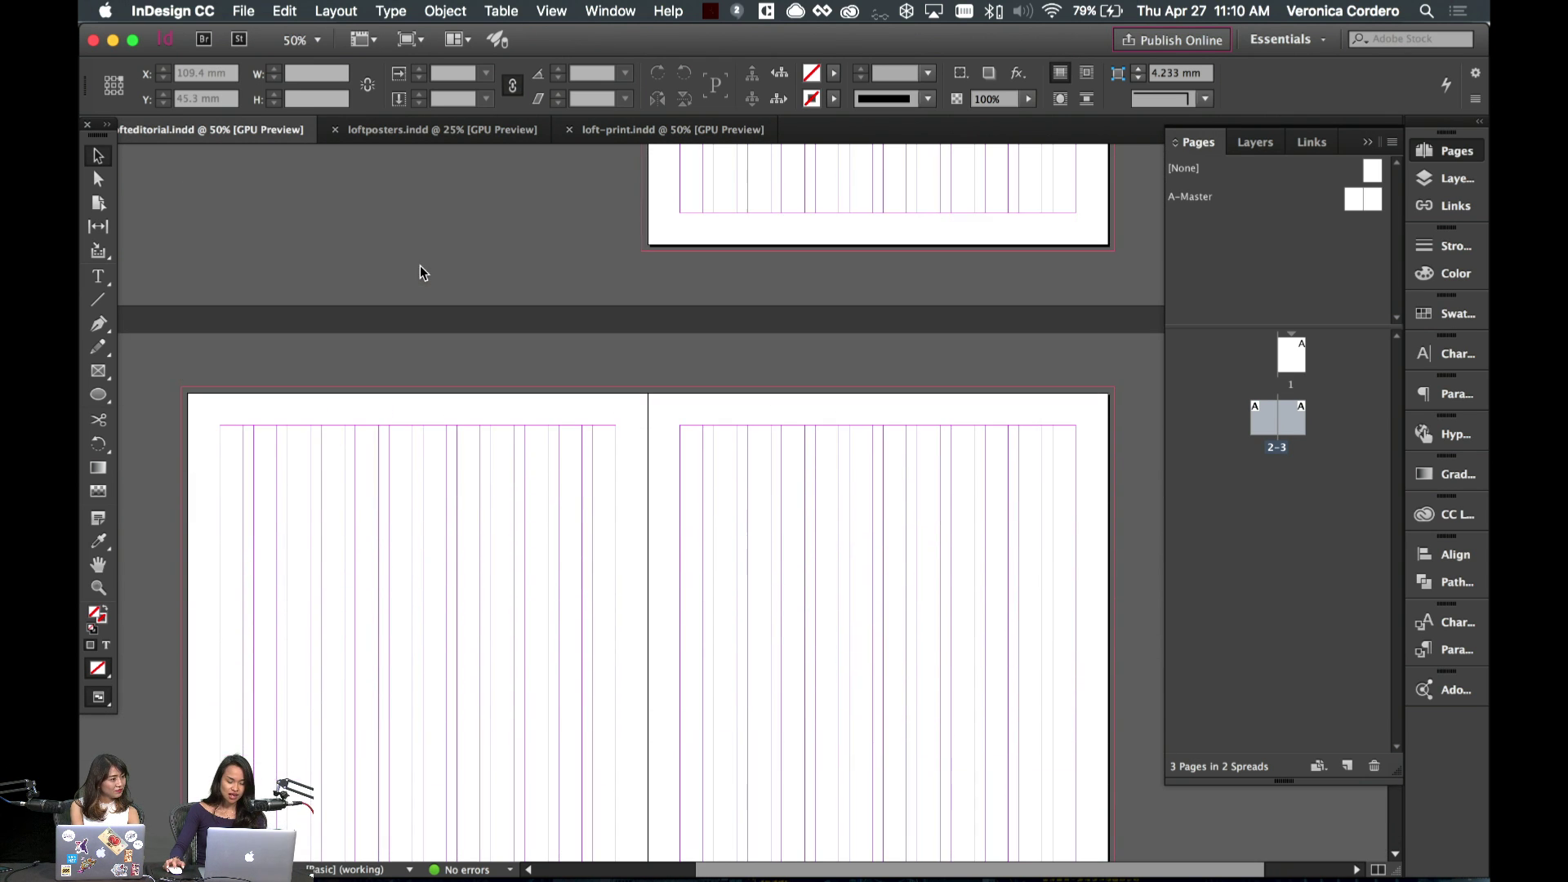
scroll(421, 273, "up", 5)
scroll(421, 273, "down", 15)
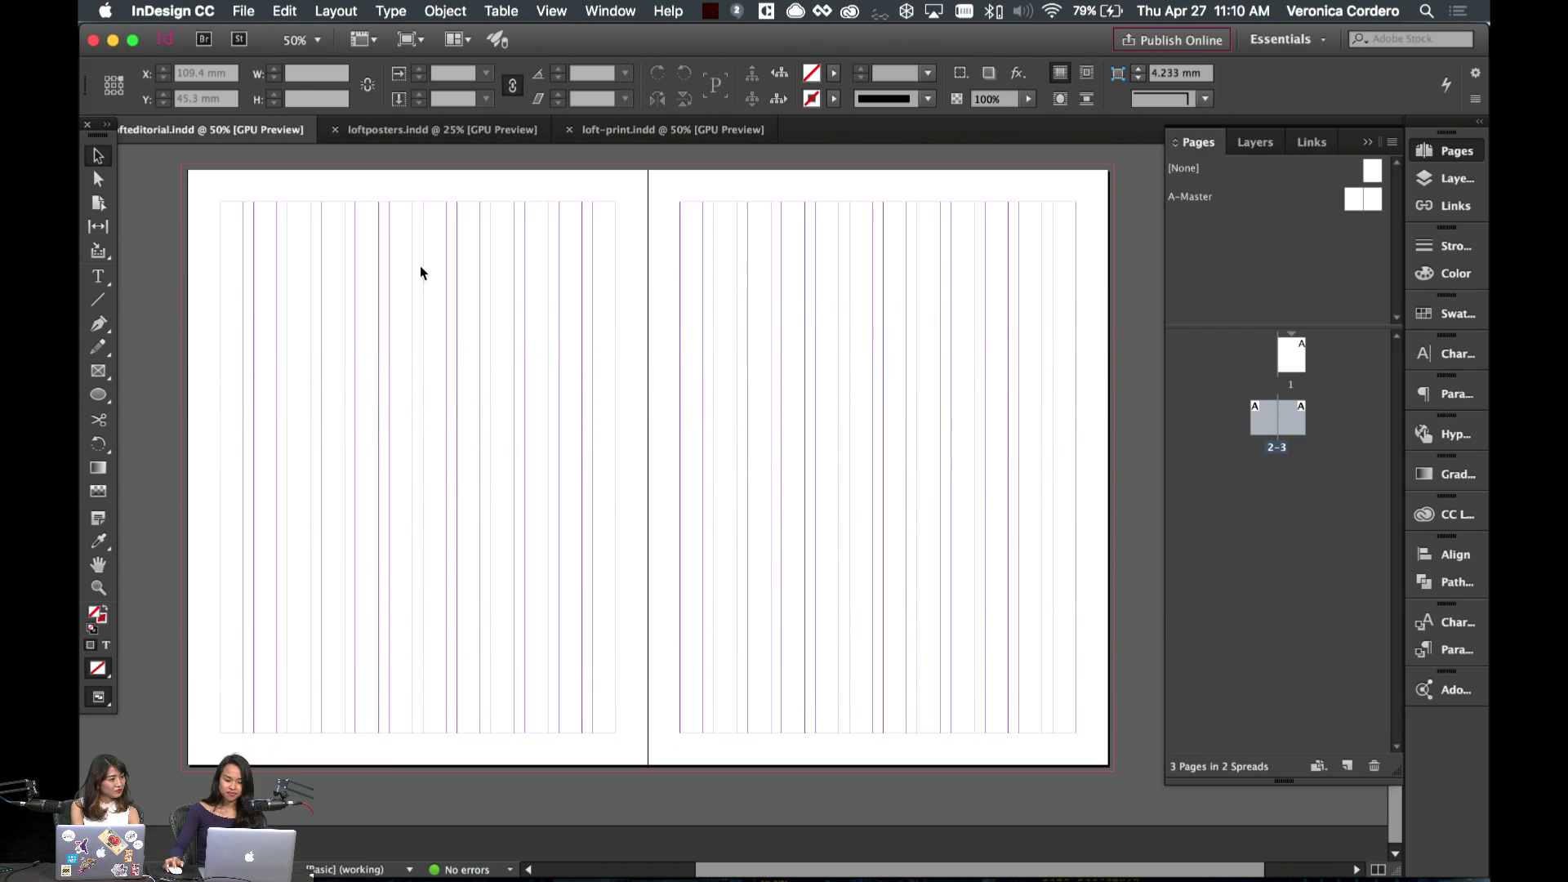
scroll(422, 272, "up", 3)
scroll(422, 273, "down", 3)
scroll(421, 273, "down", 1)
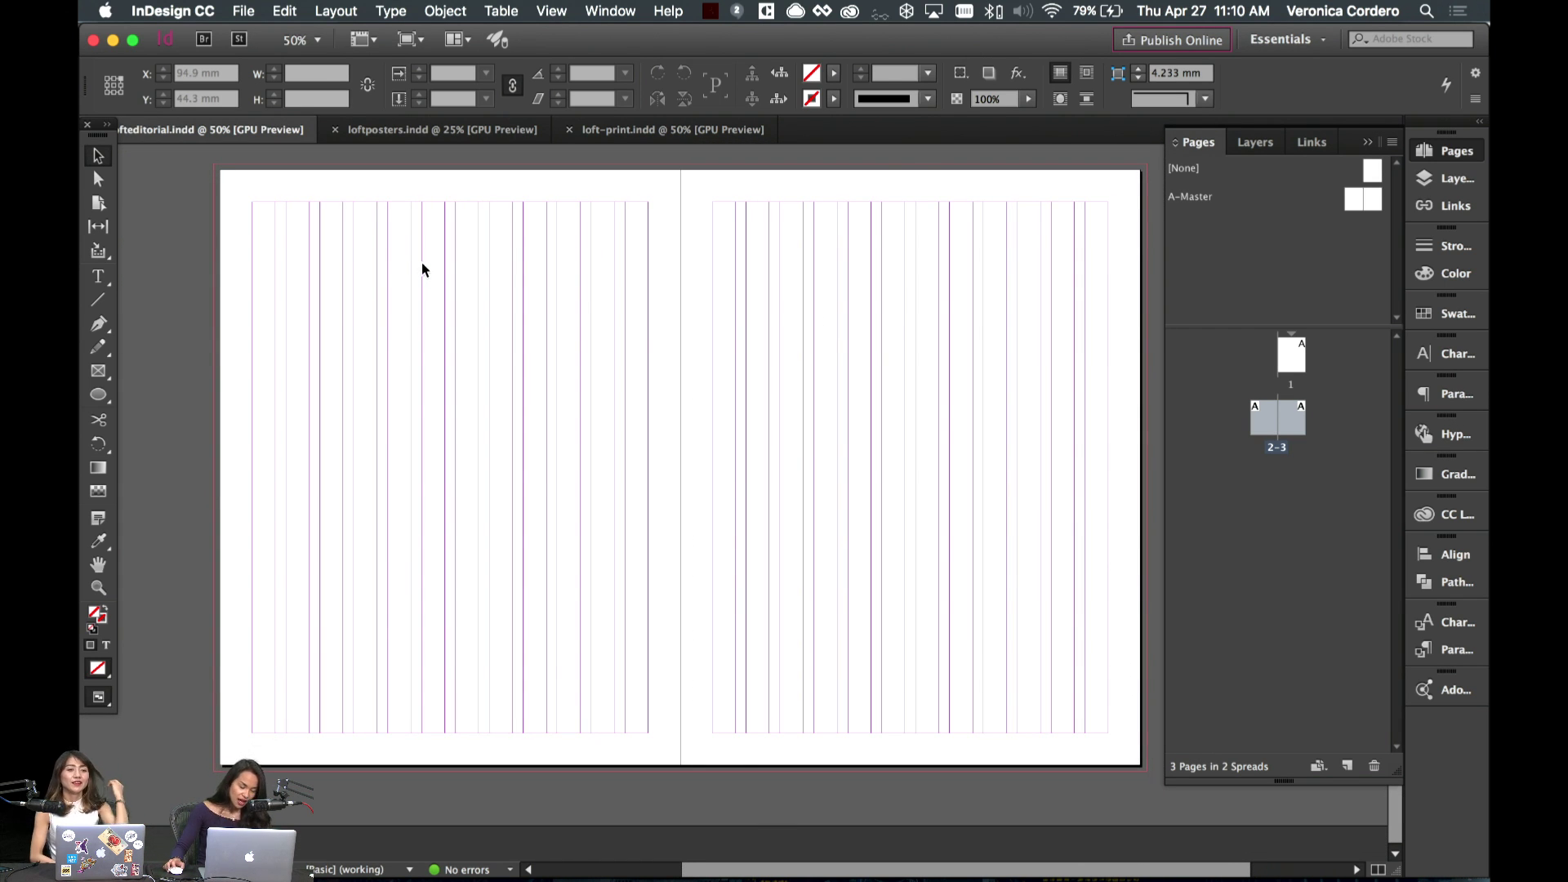
- Zoom to 75% so the baseline grid appears, and go to the InDesign CC Preferences menu
key("super+equal")
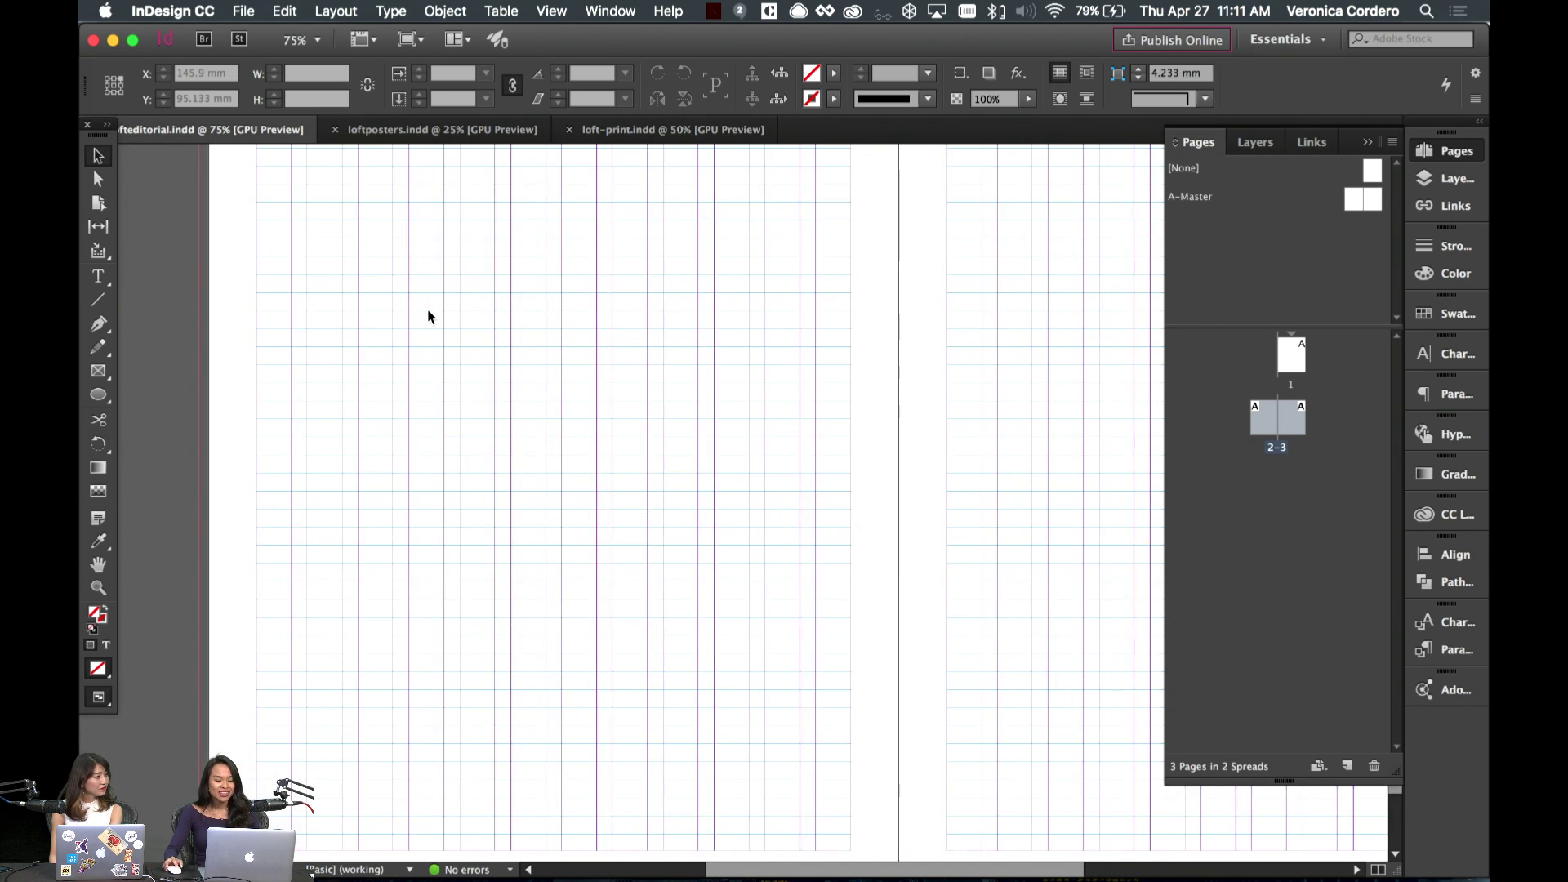
scroll(428, 317, "up", 5)
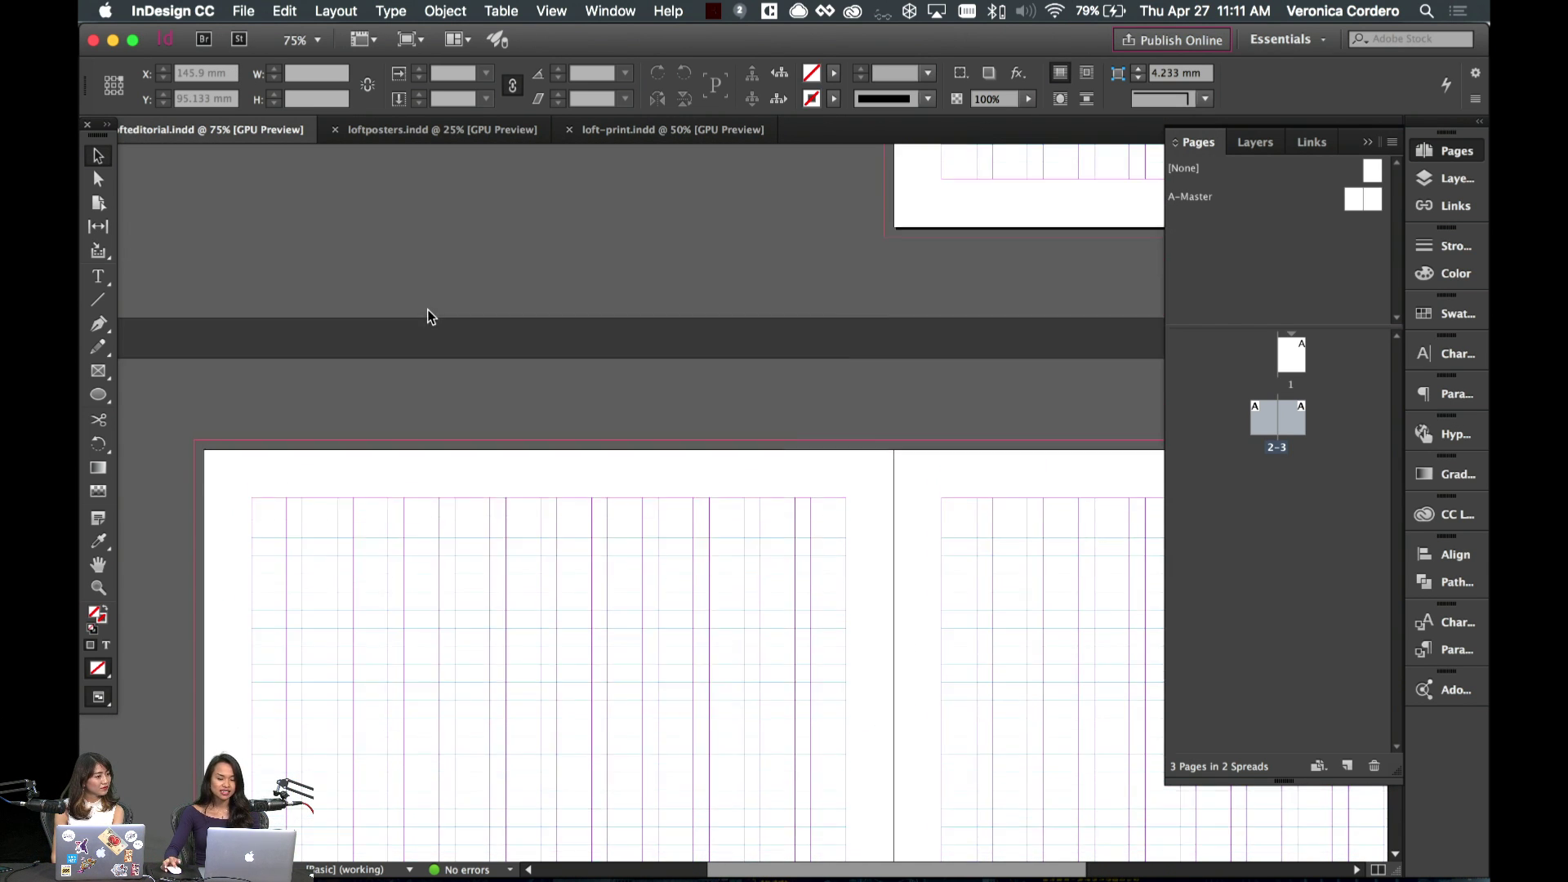
scroll(431, 317, "down", 4)
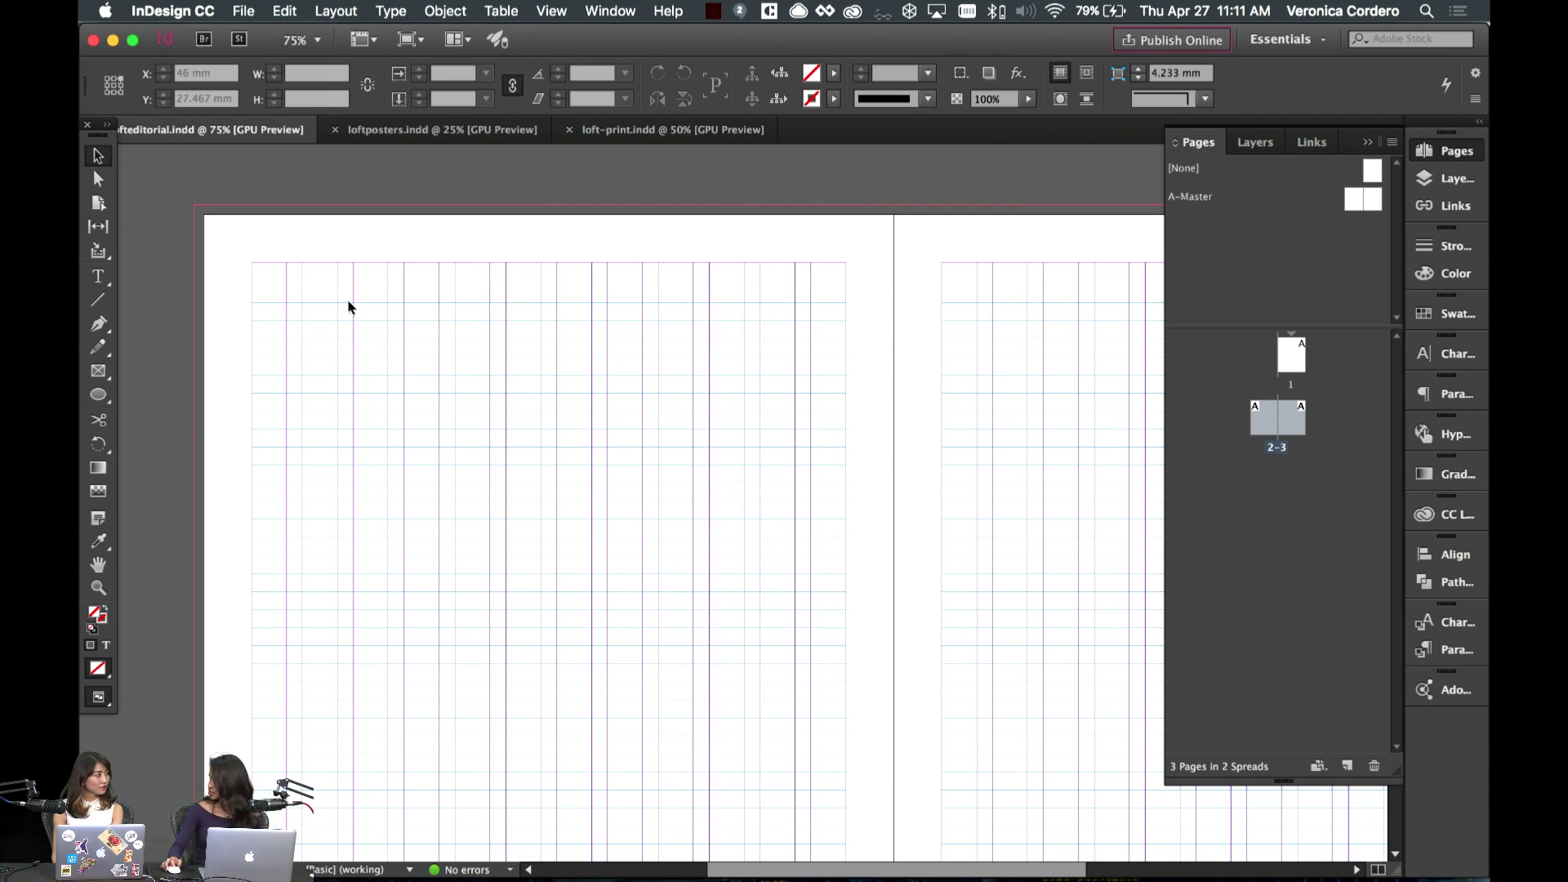
left_click(172, 11)
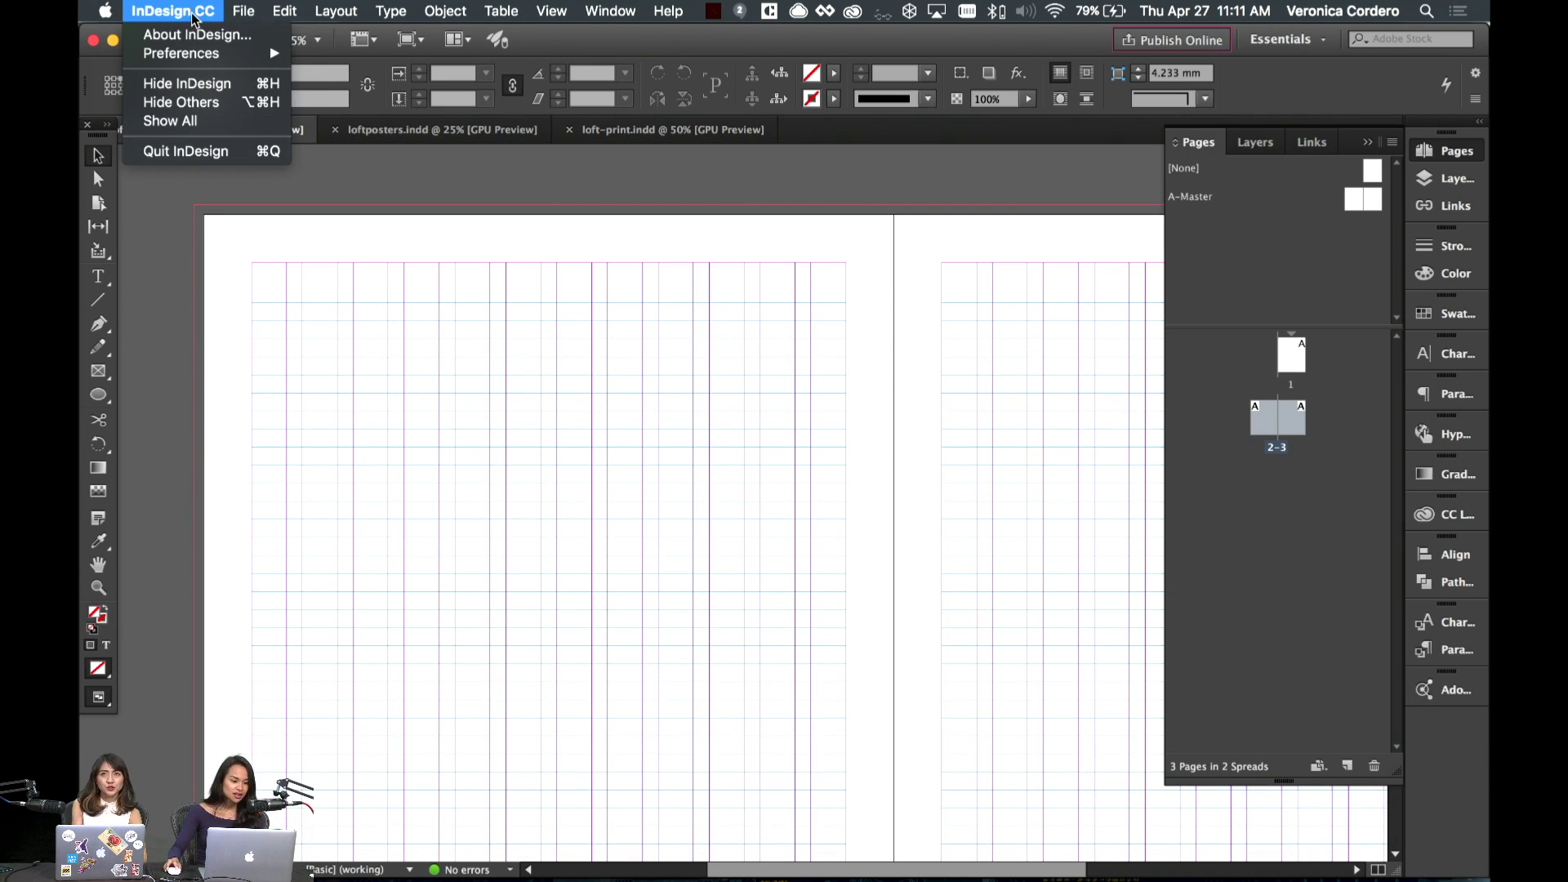
mouse_move(181, 54)
left_click(393, 199)
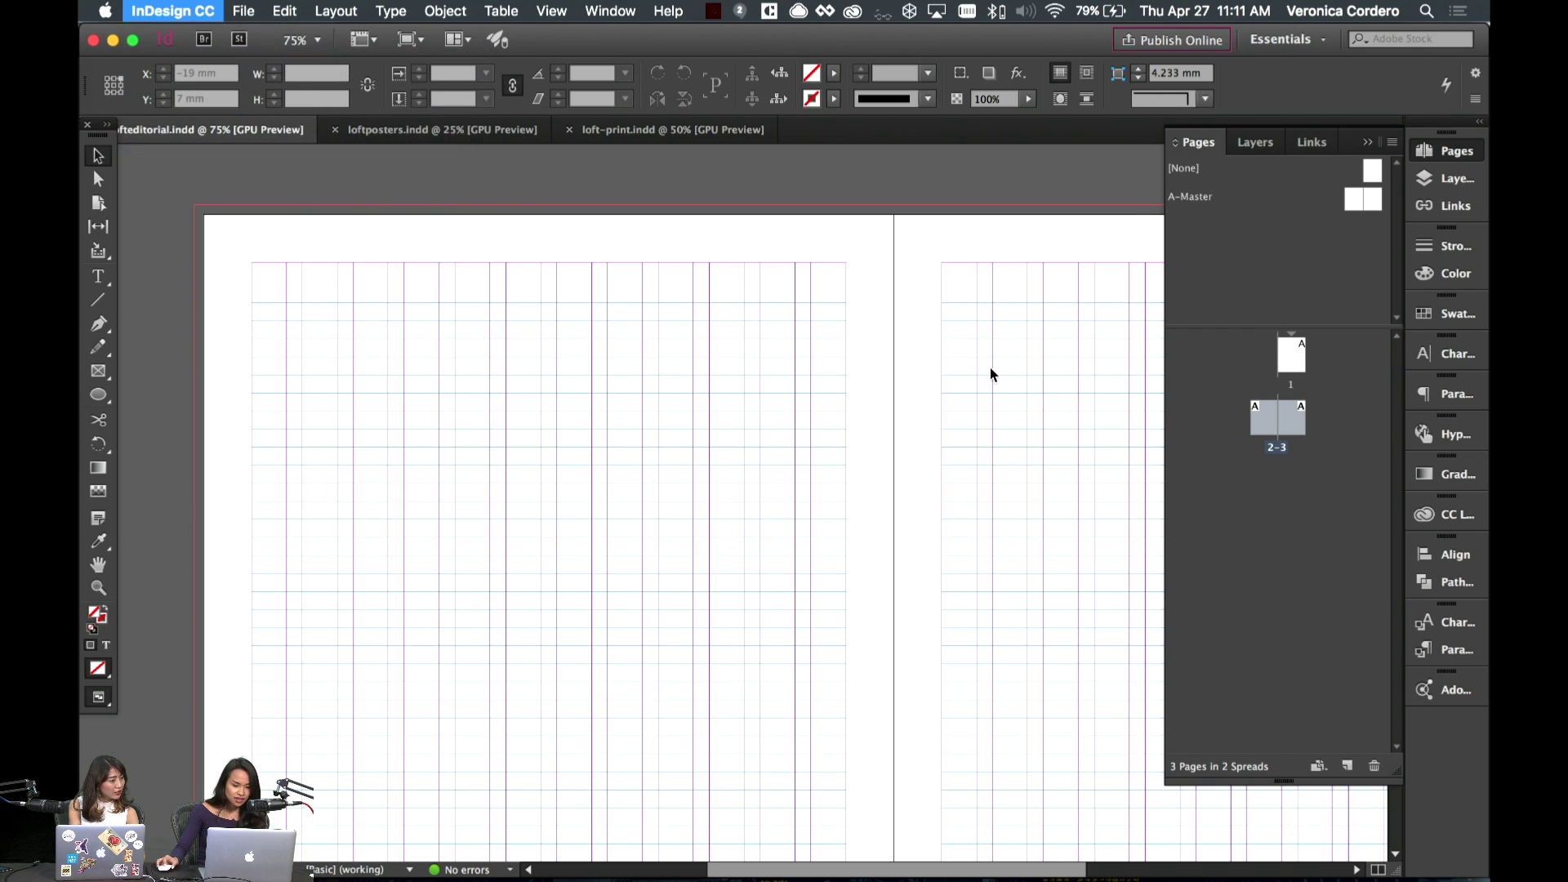
left_click_drag(765, 130, 1013, 152)
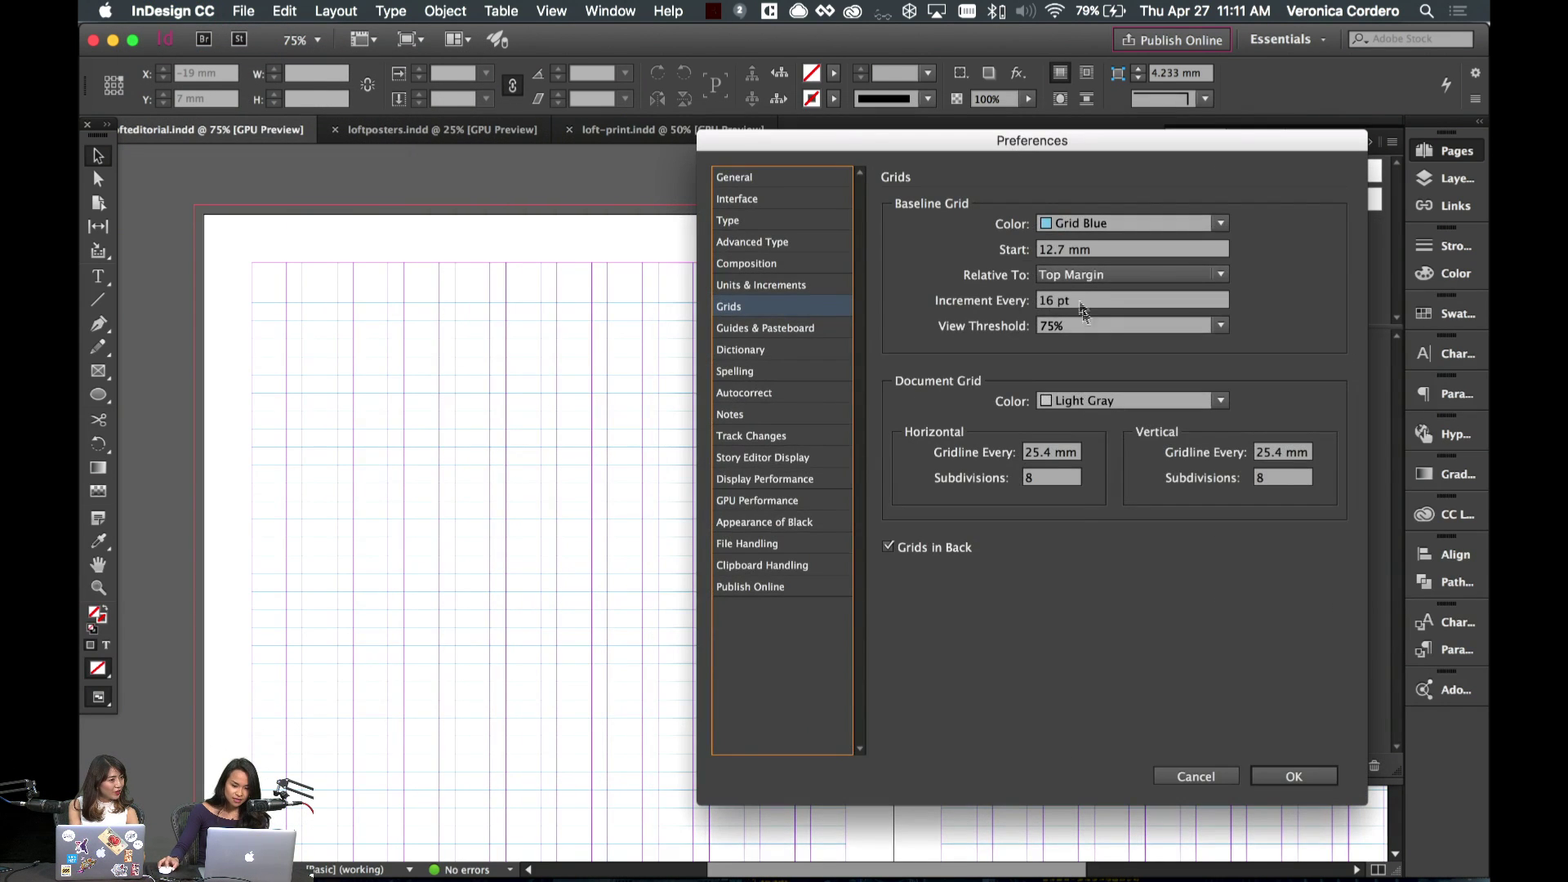
left_click(1082, 280)
left_click(1091, 316)
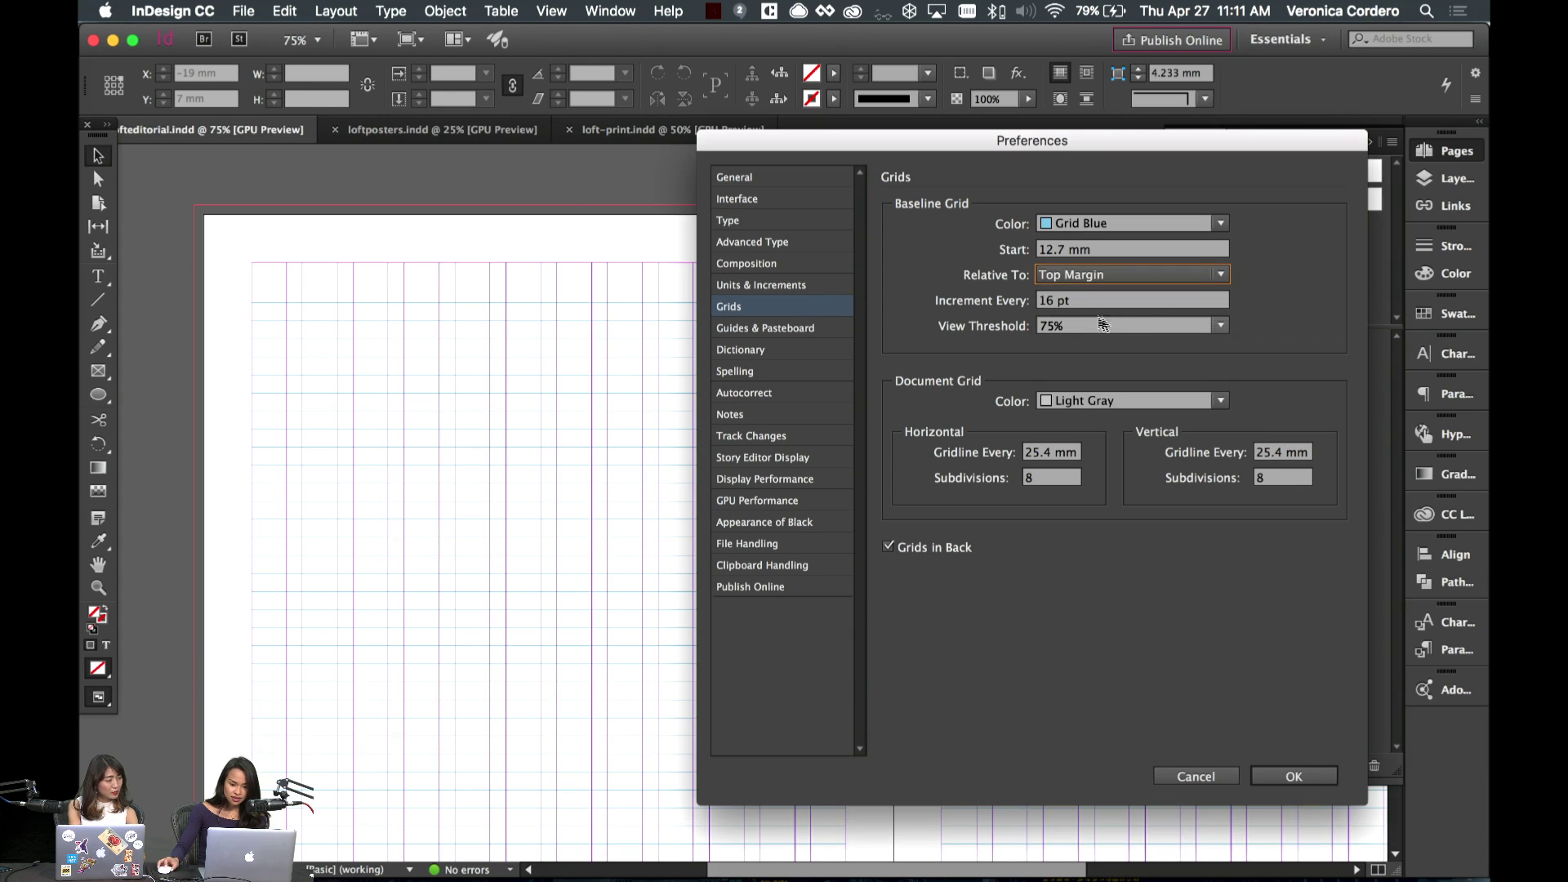
left_click(1323, 778)
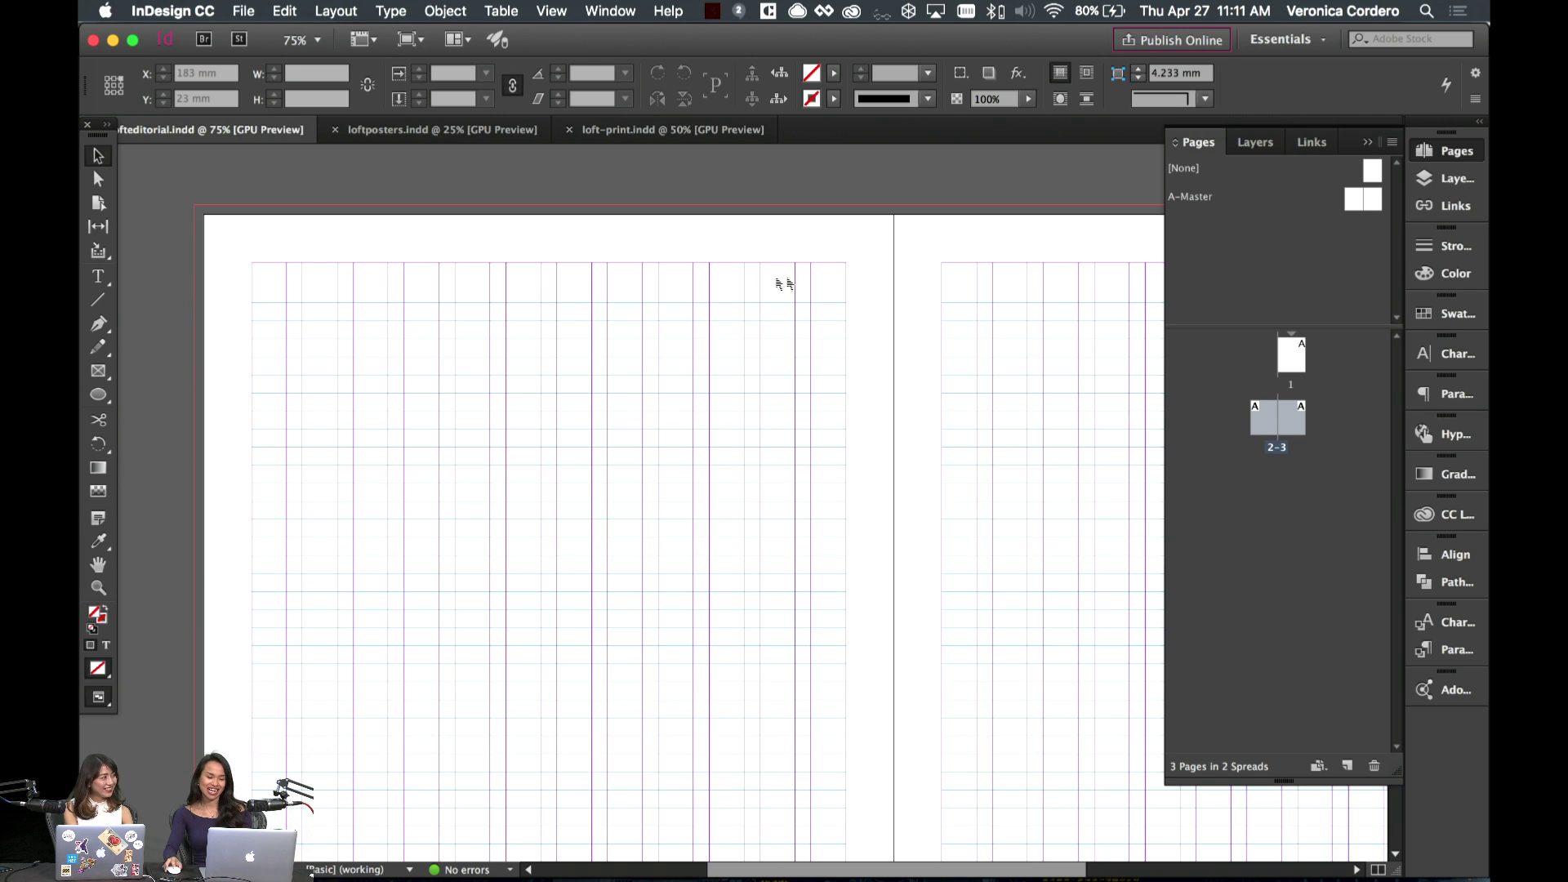
- Scroll around spread 2-3 to inspect its column guides and baseline grid
scroll(853, 292, "down", 3)
scroll(851, 292, "down", 1)
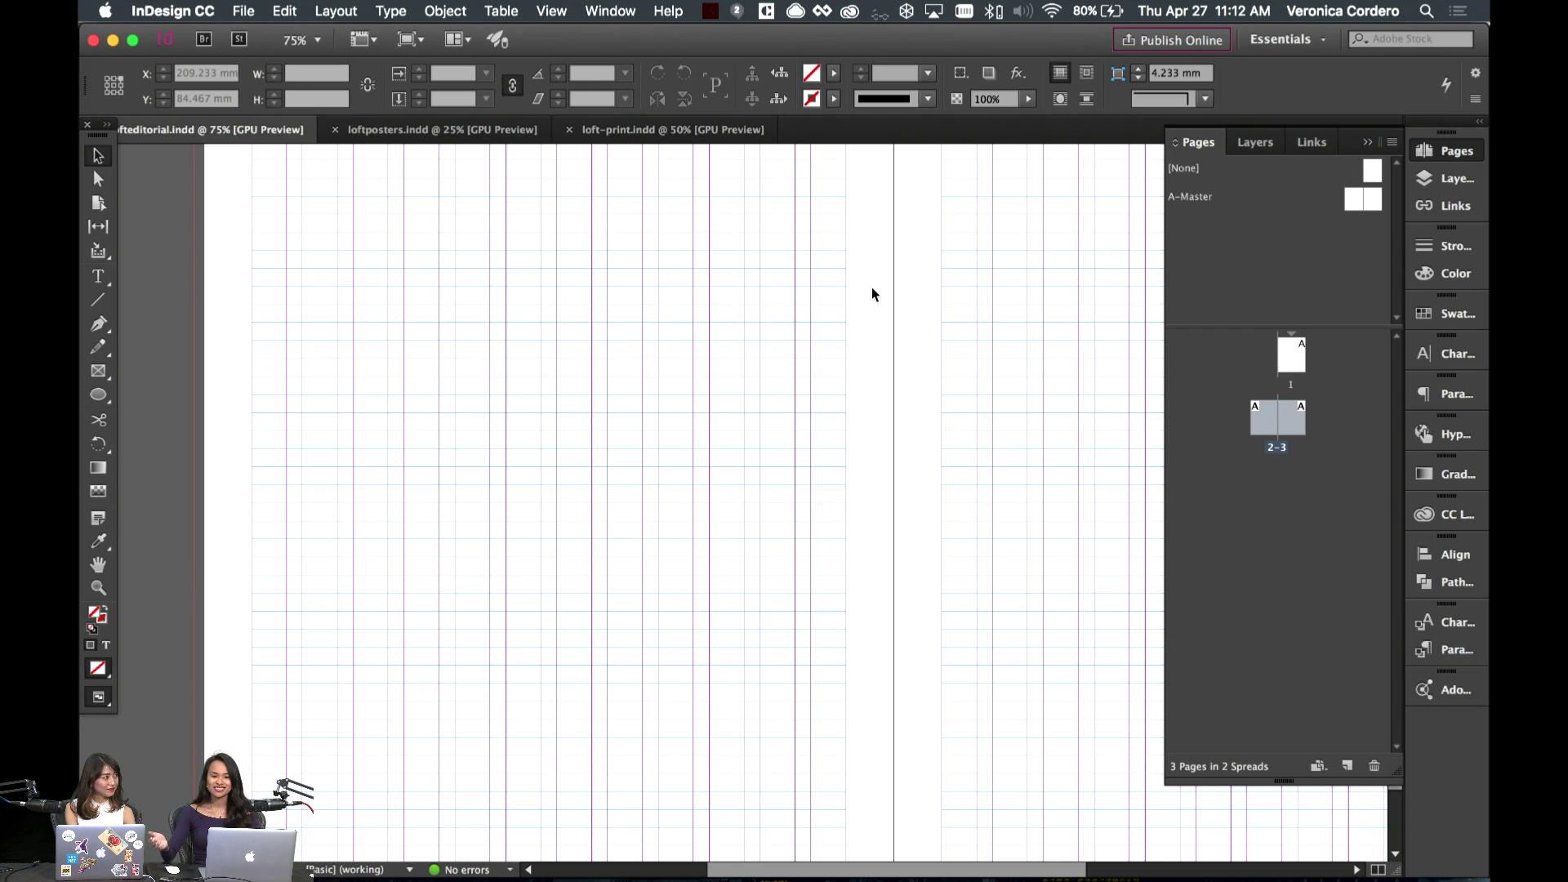
scroll(665, 254, "down", 2)
scroll(665, 254, "left", 2)
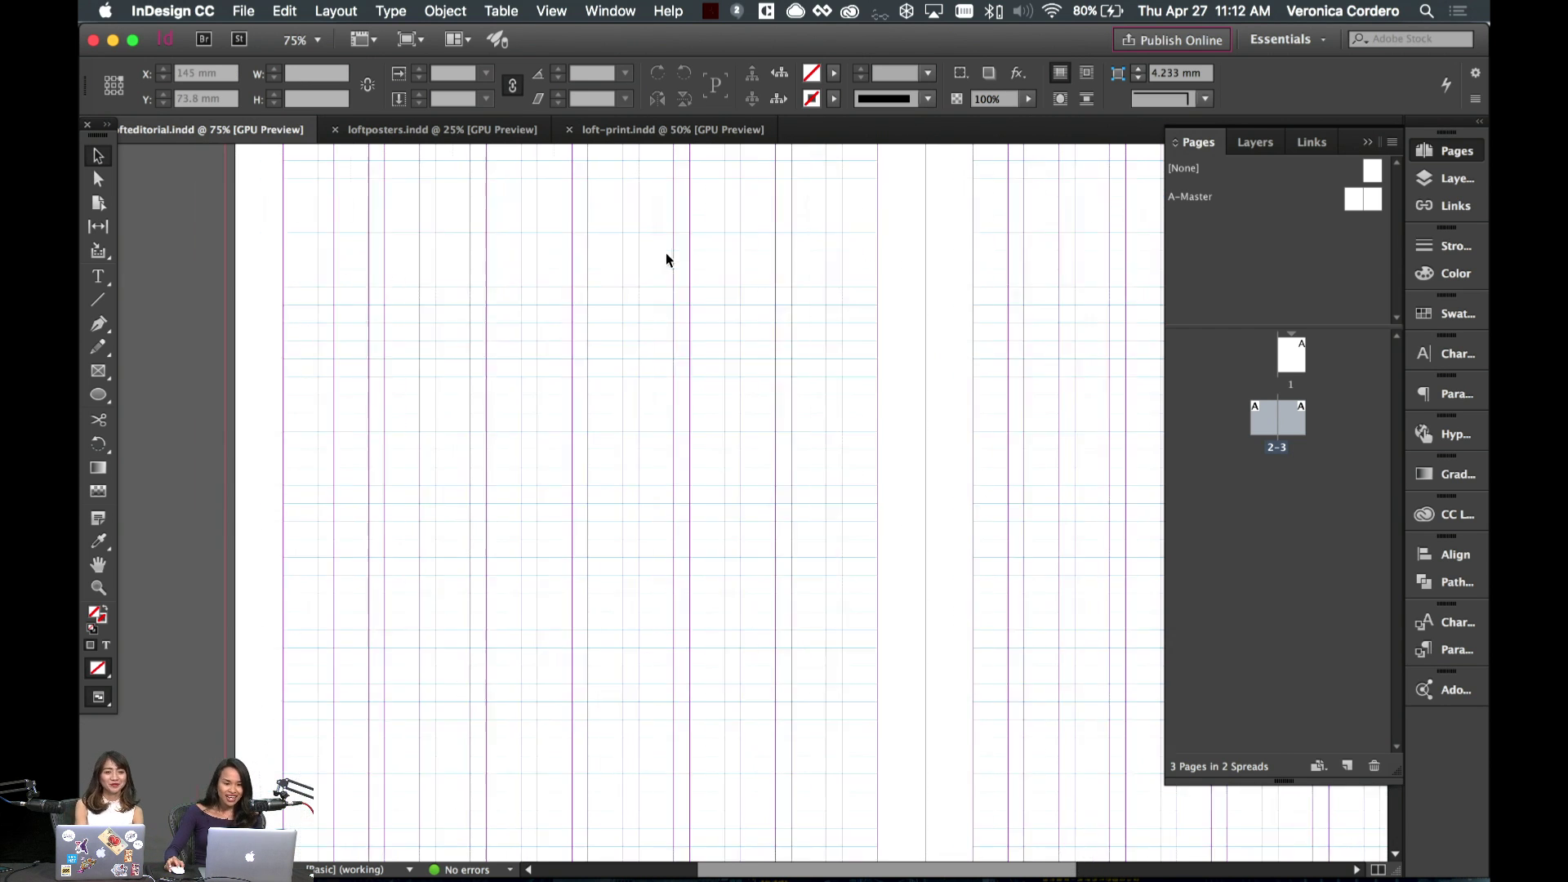
scroll(355, 343, "up", 3)
scroll(355, 343, "down", 2)
scroll(356, 343, "down", 2)
scroll(356, 343, "up", 3)
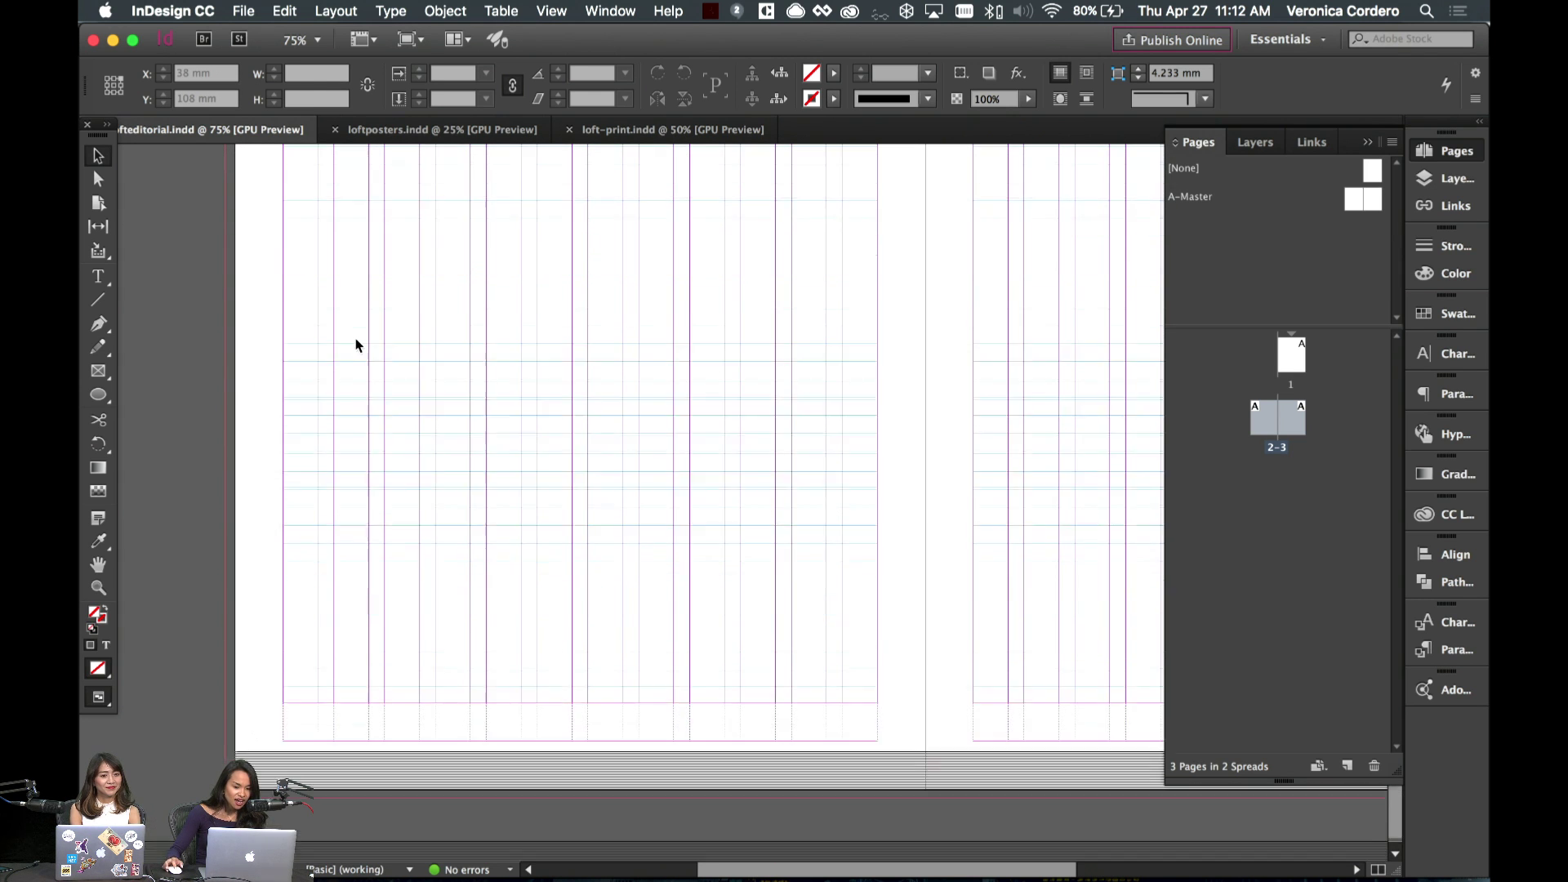
scroll(356, 343, "down", 2)
scroll(356, 344, "up", 10)
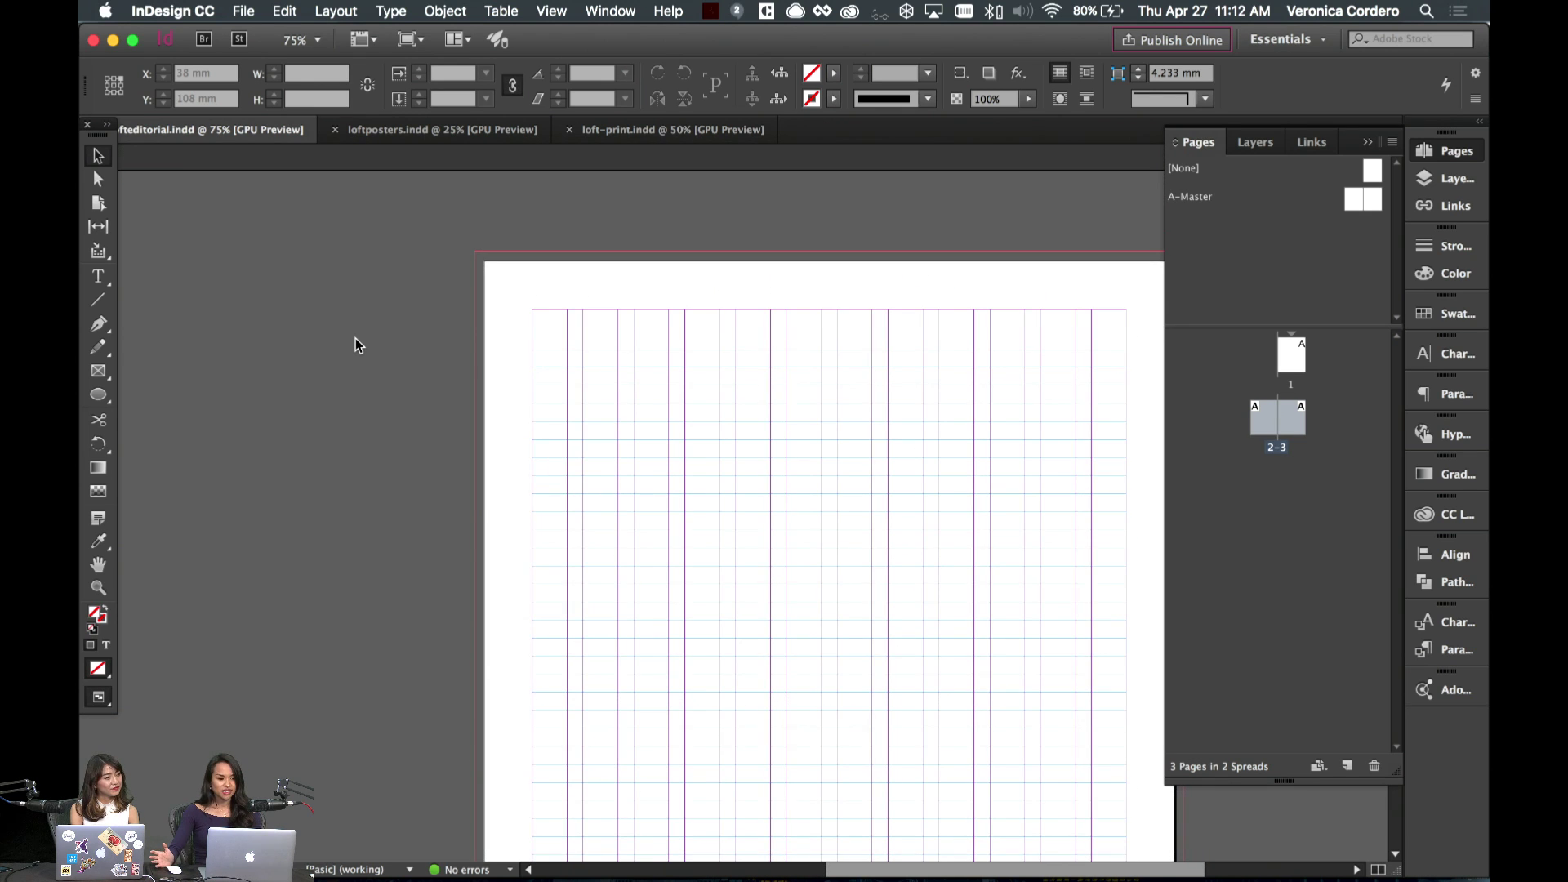
- Bring page 1 into view and reveal the Rectangle Frame tool's other frame-drawing options
scroll(355, 338, "right", 3)
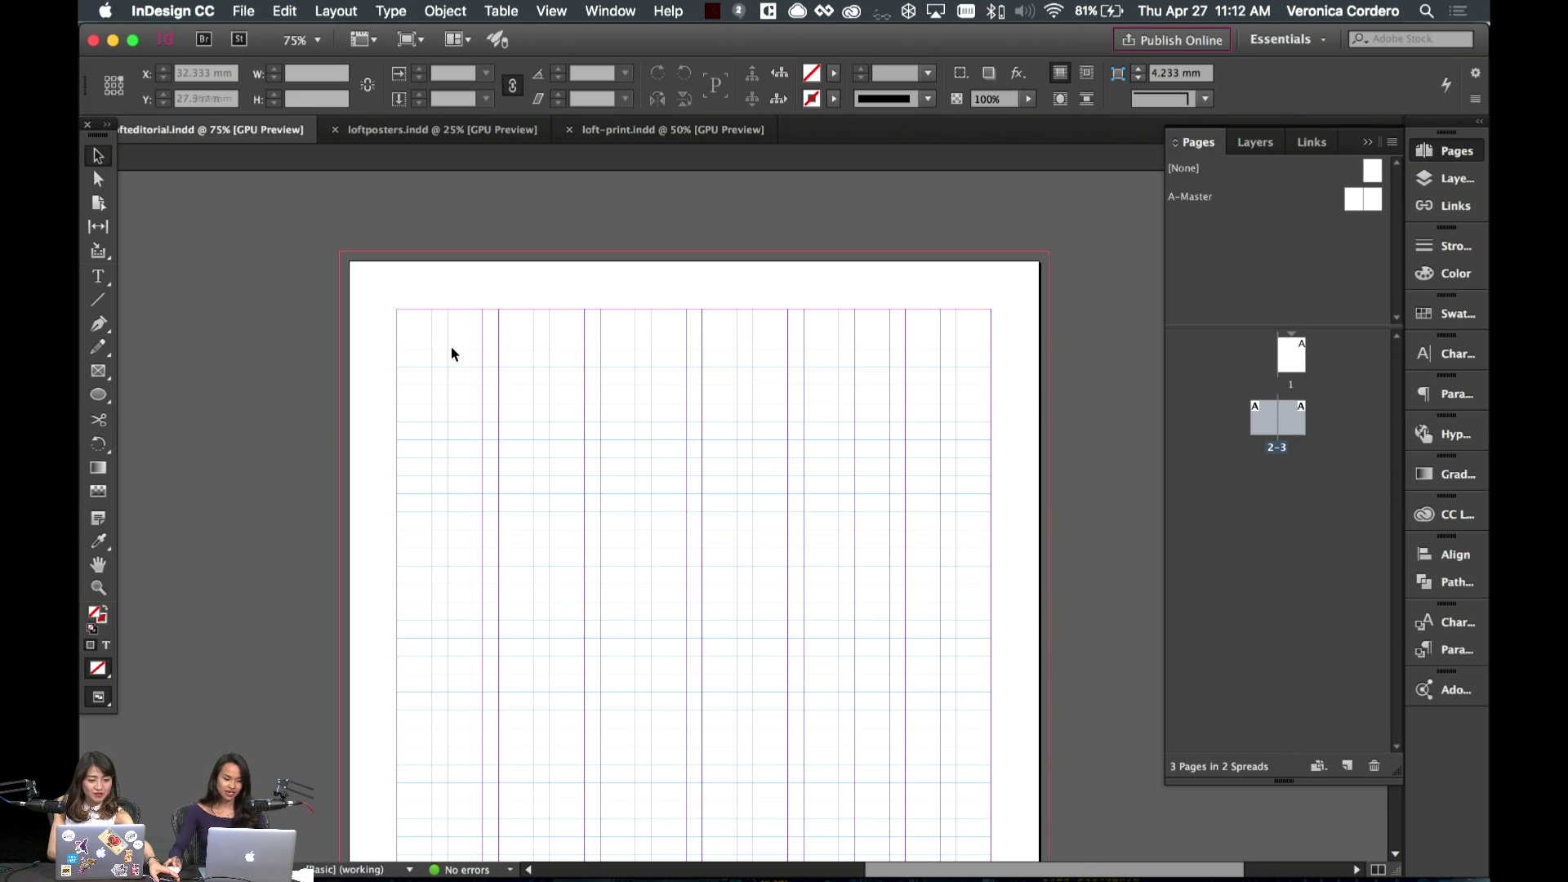
left_click(445, 357)
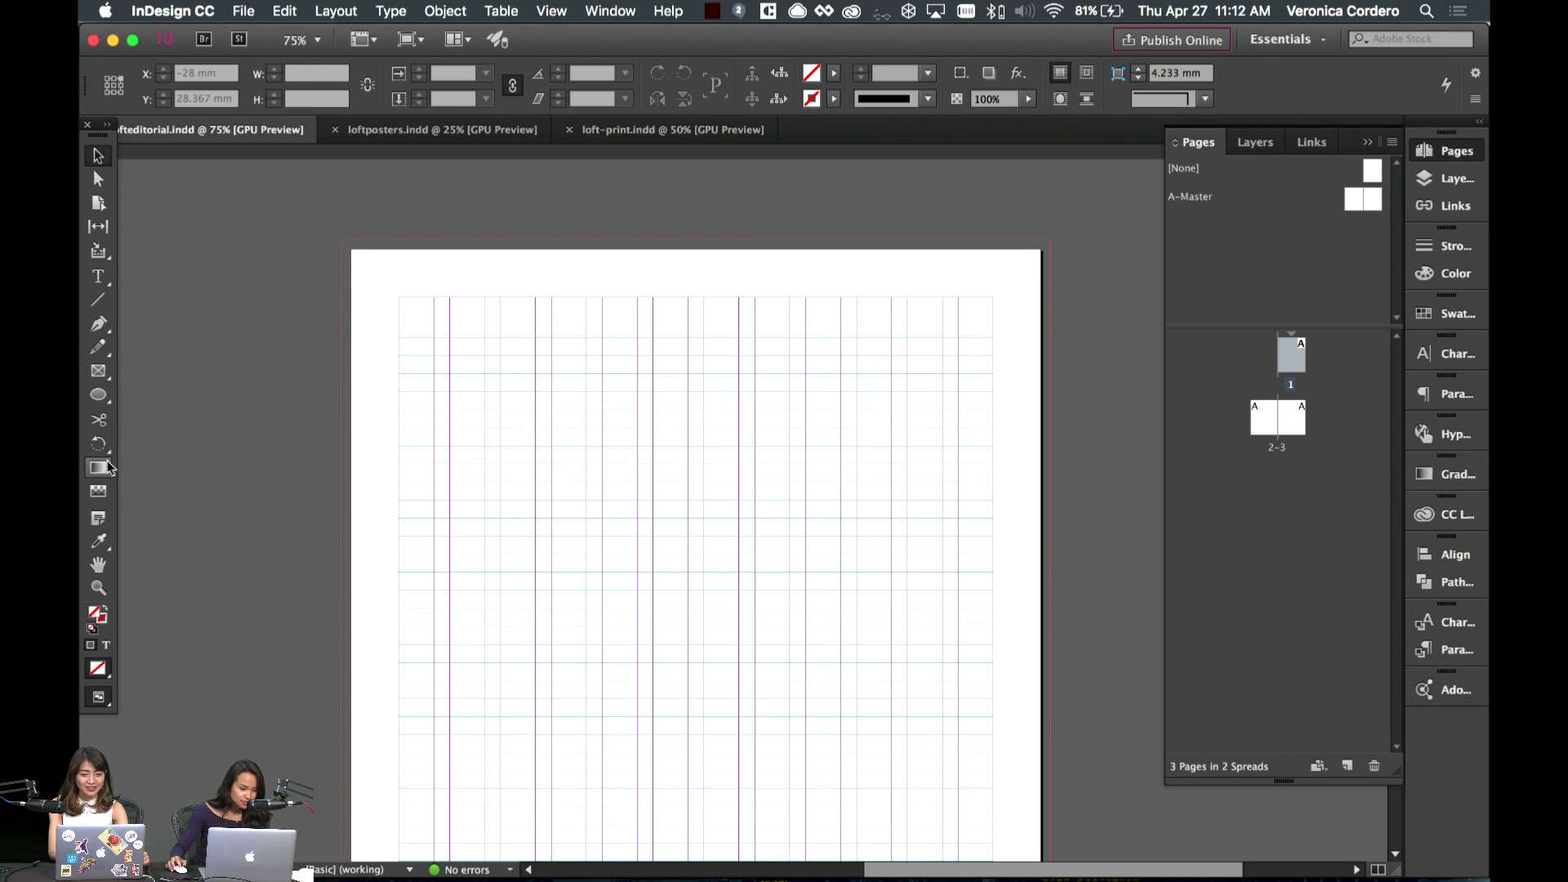
left_click(111, 367)
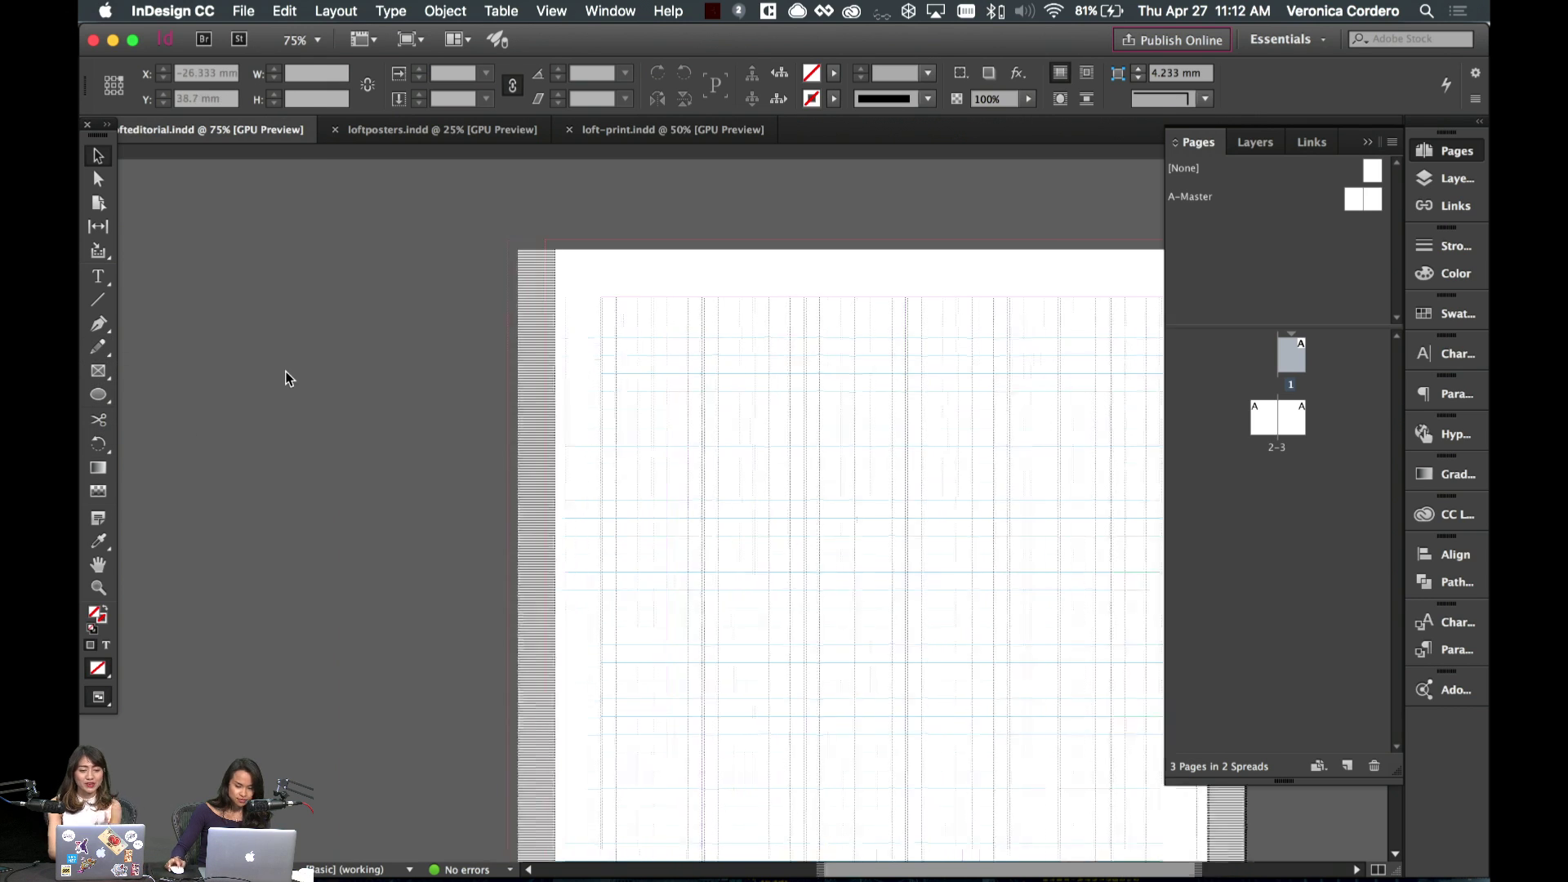
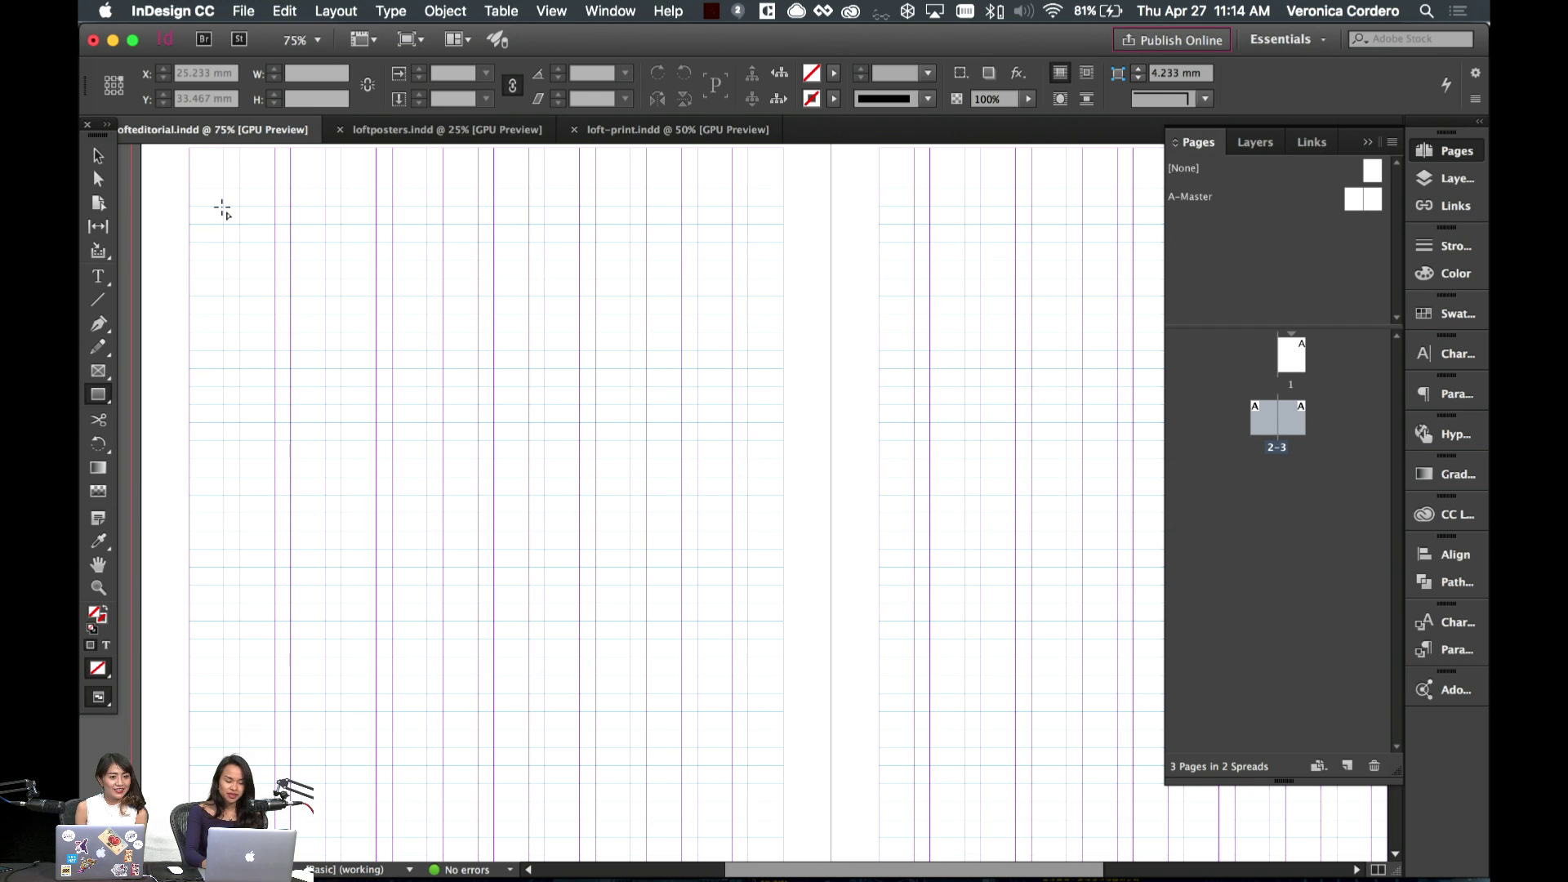
- Fit the page, then bring spread 2-3 fully into view at 50% zoom
key("super+0")
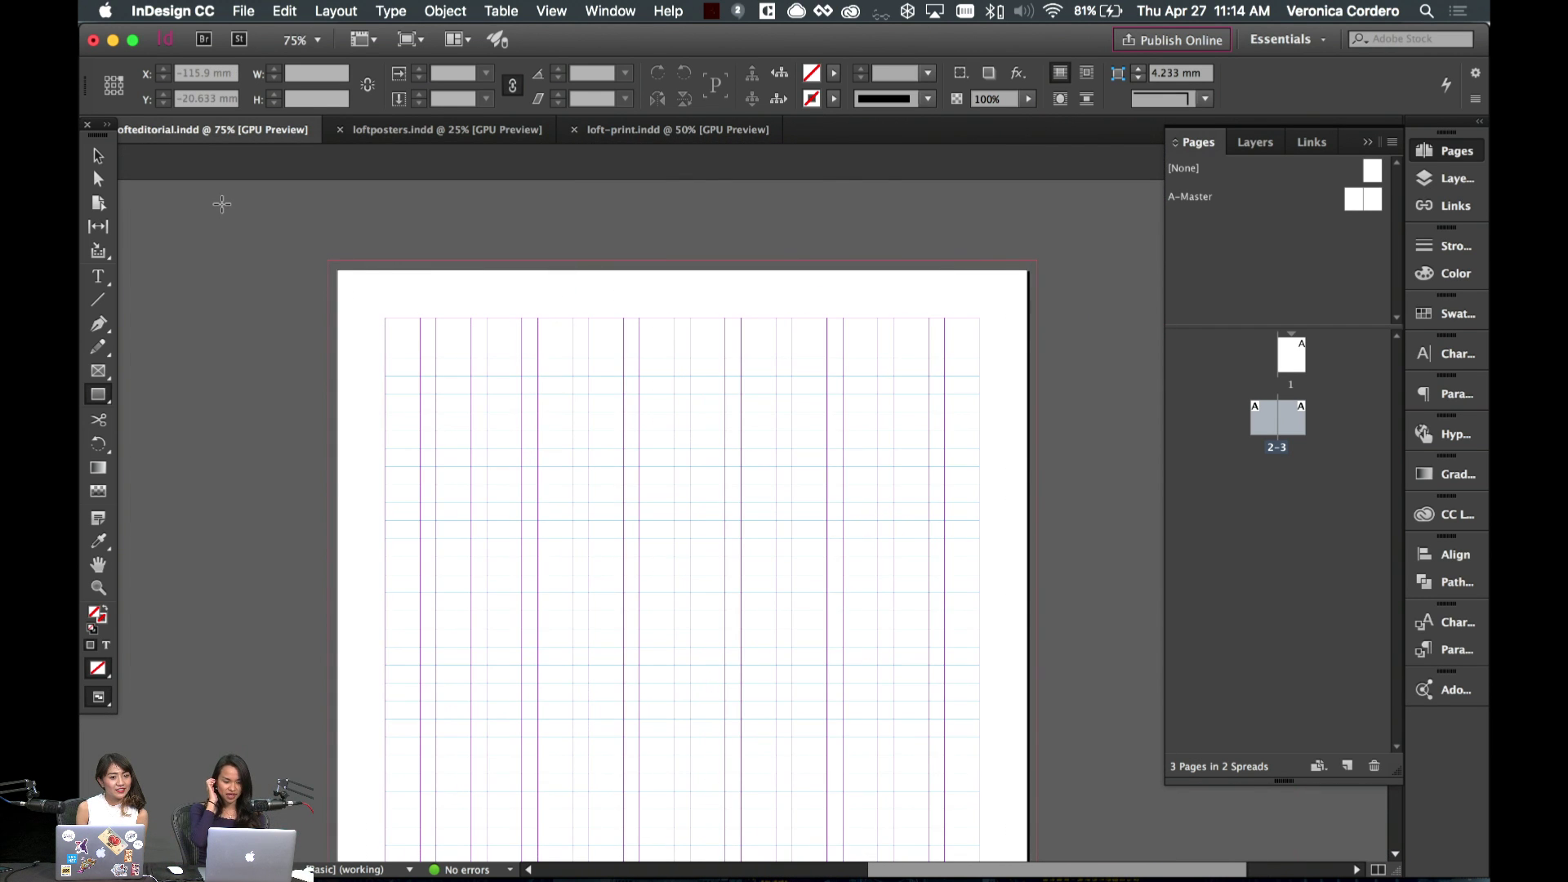
key("super+equal")
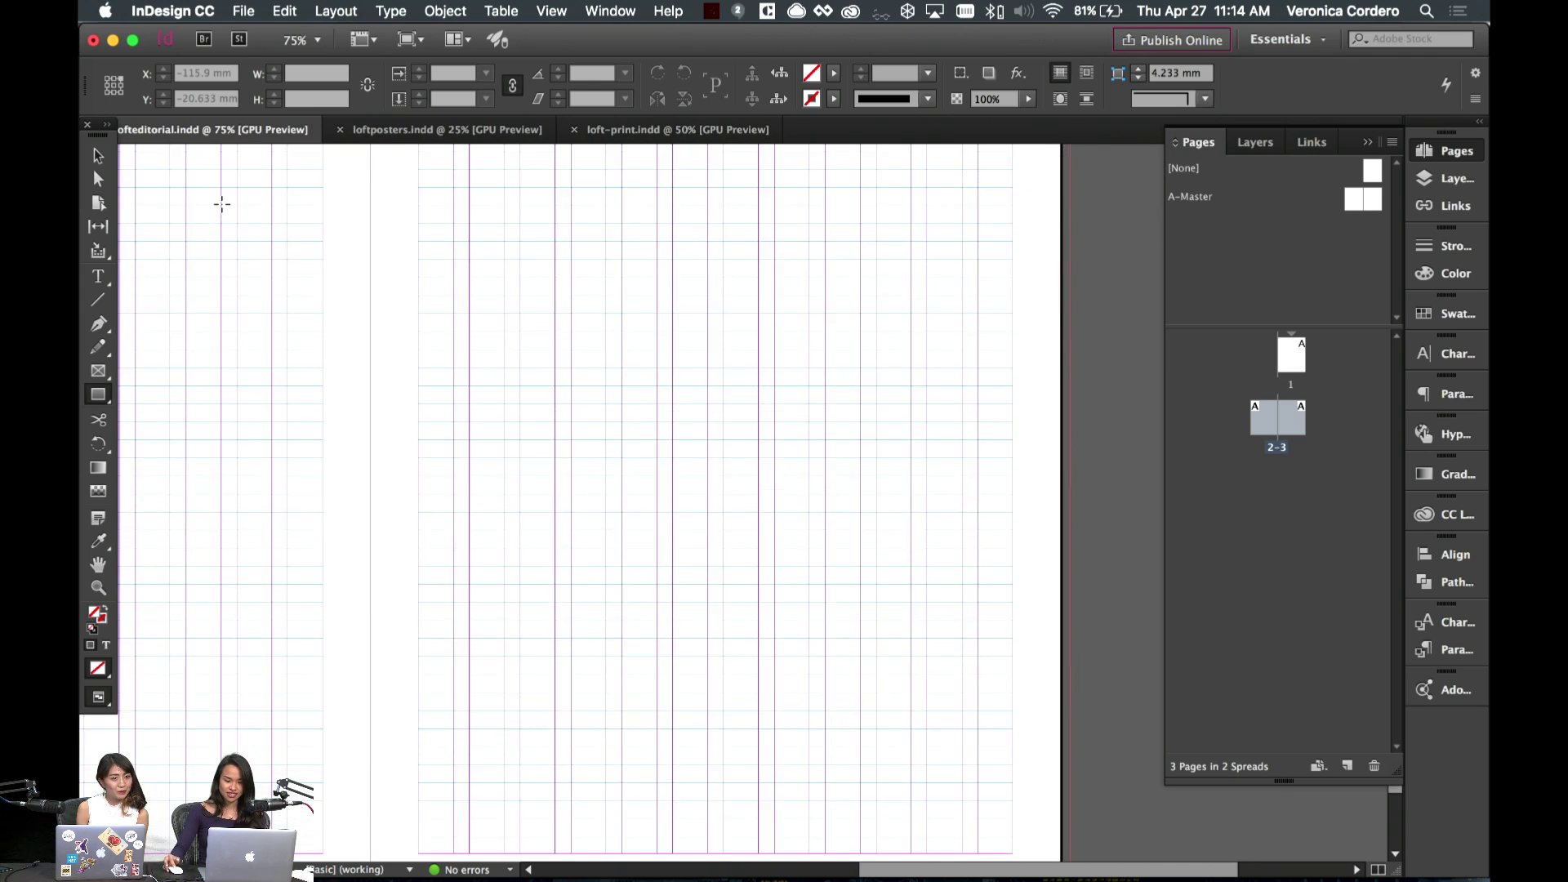
scroll(222, 205, "down", 10)
key("super+minus")
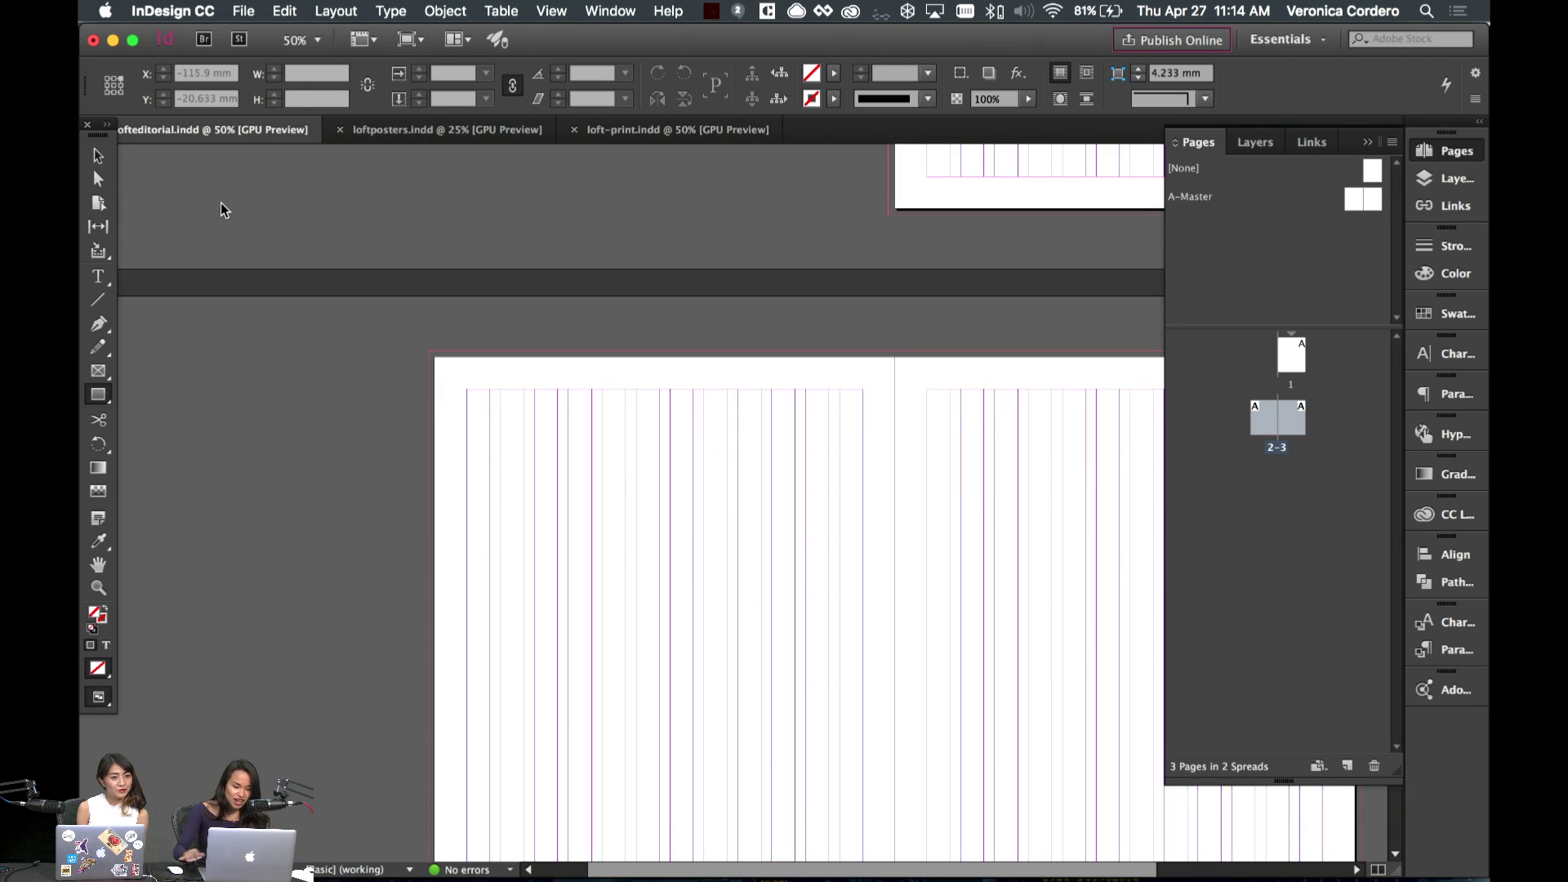
- Draw a 437.8 × 285.4 mm frame covering the whole spread into the bleed, then deselect it
left_click_drag(290, 169, 1222, 776)
scroll(898, 616, "right", 3)
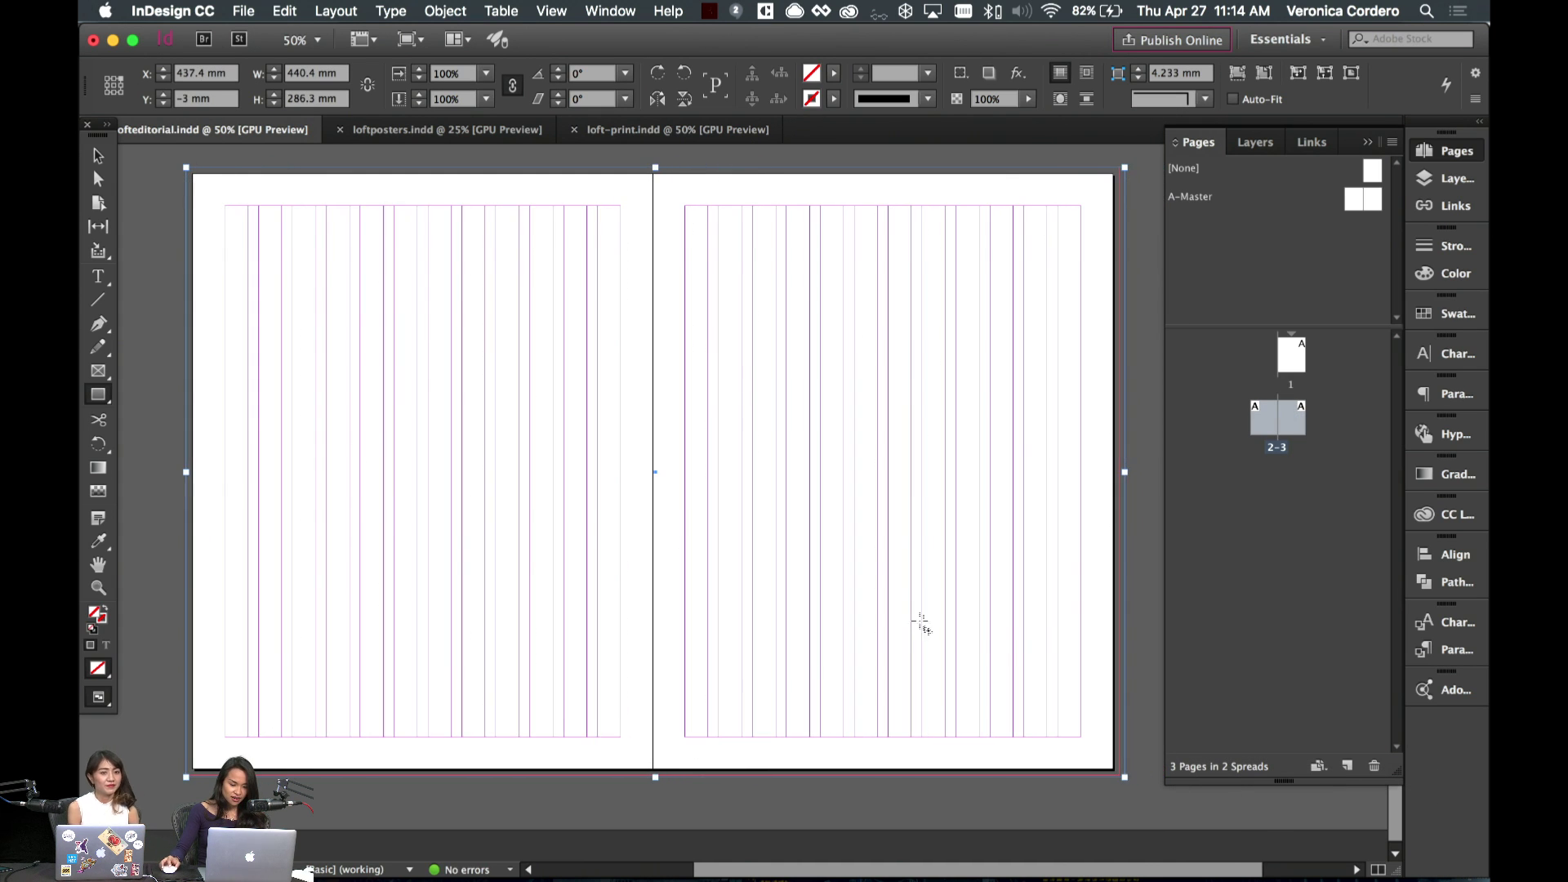
key("a")
left_click(1130, 493)
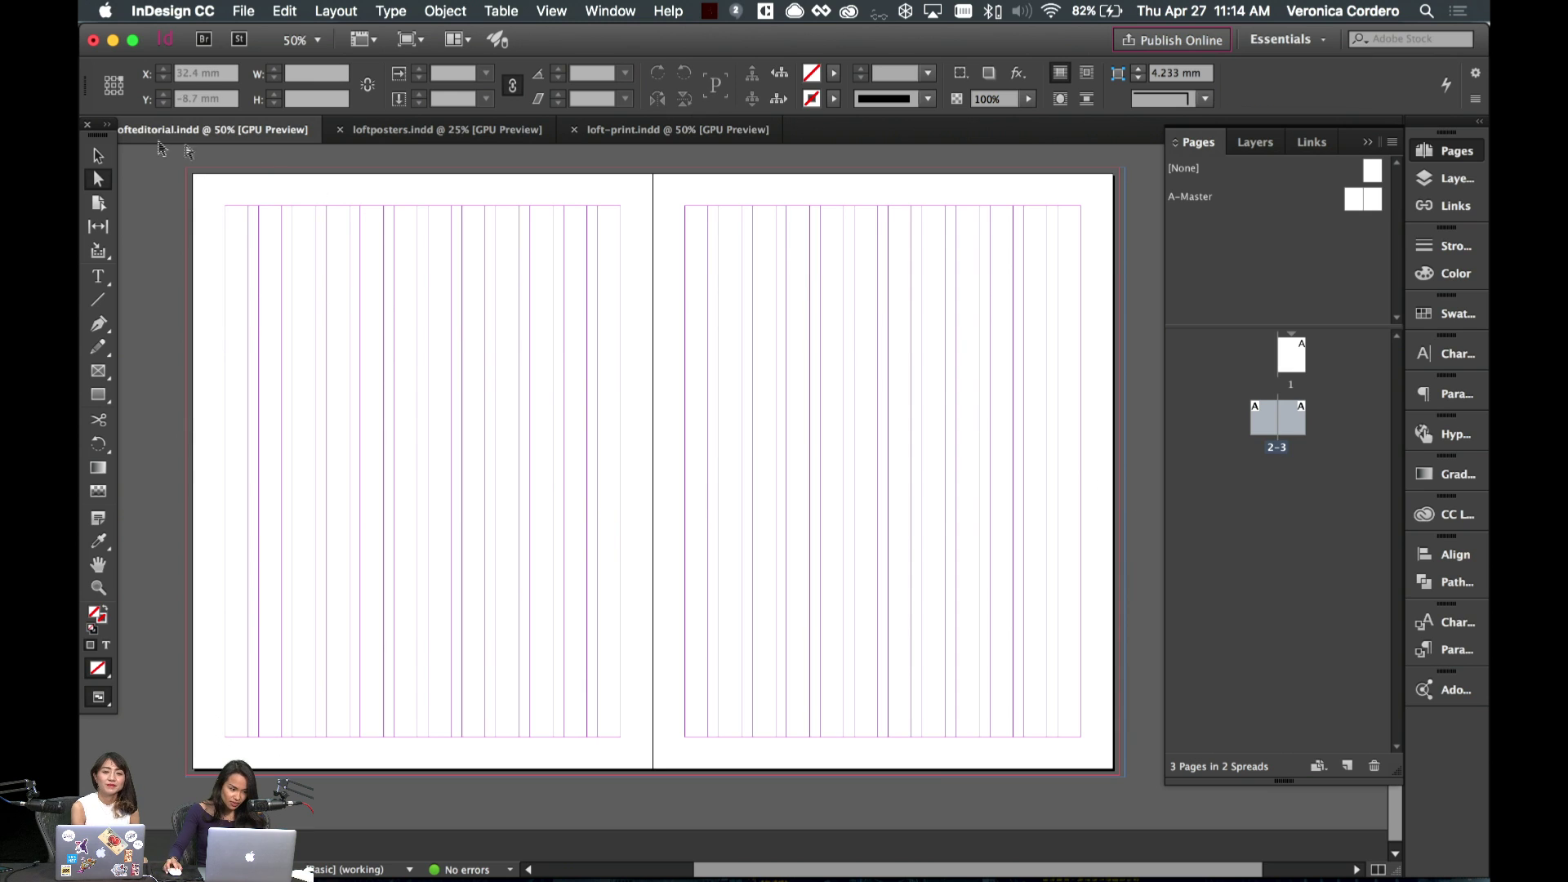
left_click(98, 155)
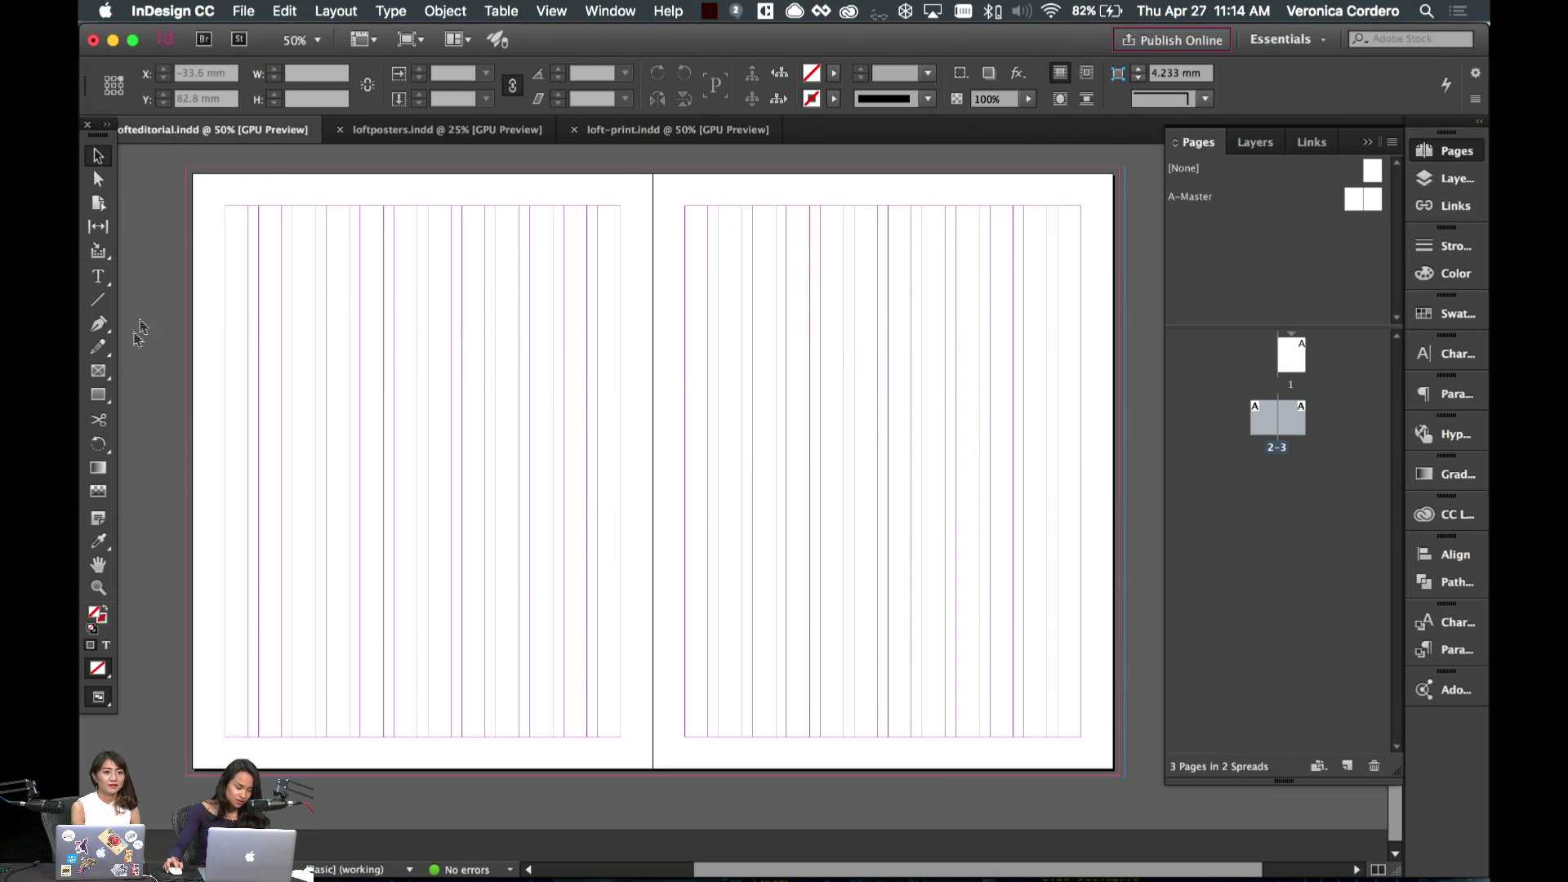
left_click(98, 394)
- Draw a spread-sized rectangle to the bleed and fill it with Loft Blue from the Loft Styleguide library
left_click_drag(187, 170, 1119, 775)
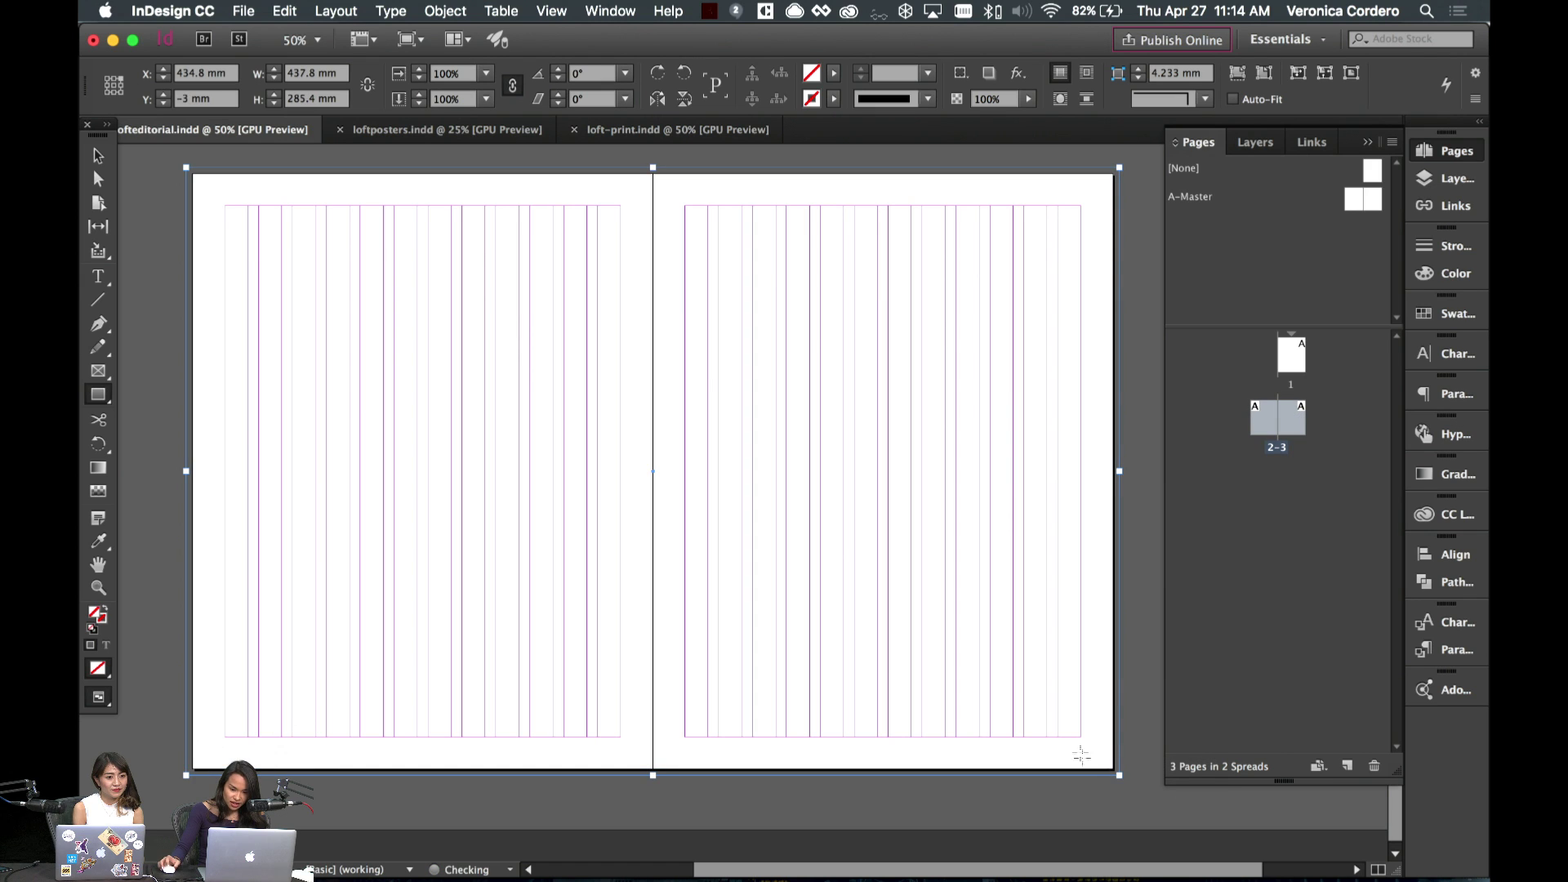
left_click(1432, 329)
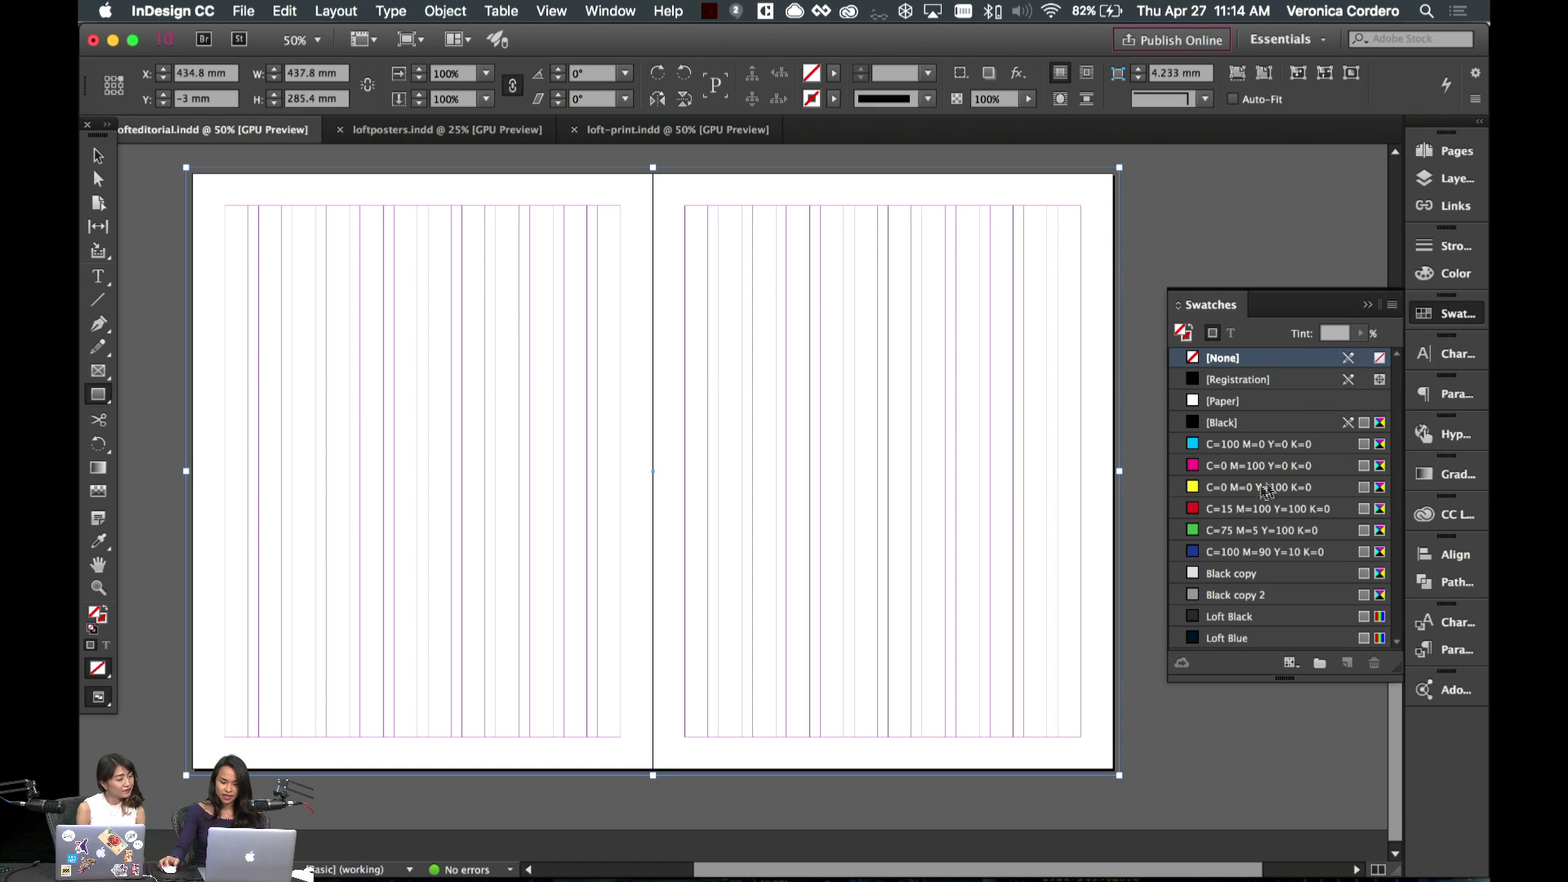
left_click(1445, 515)
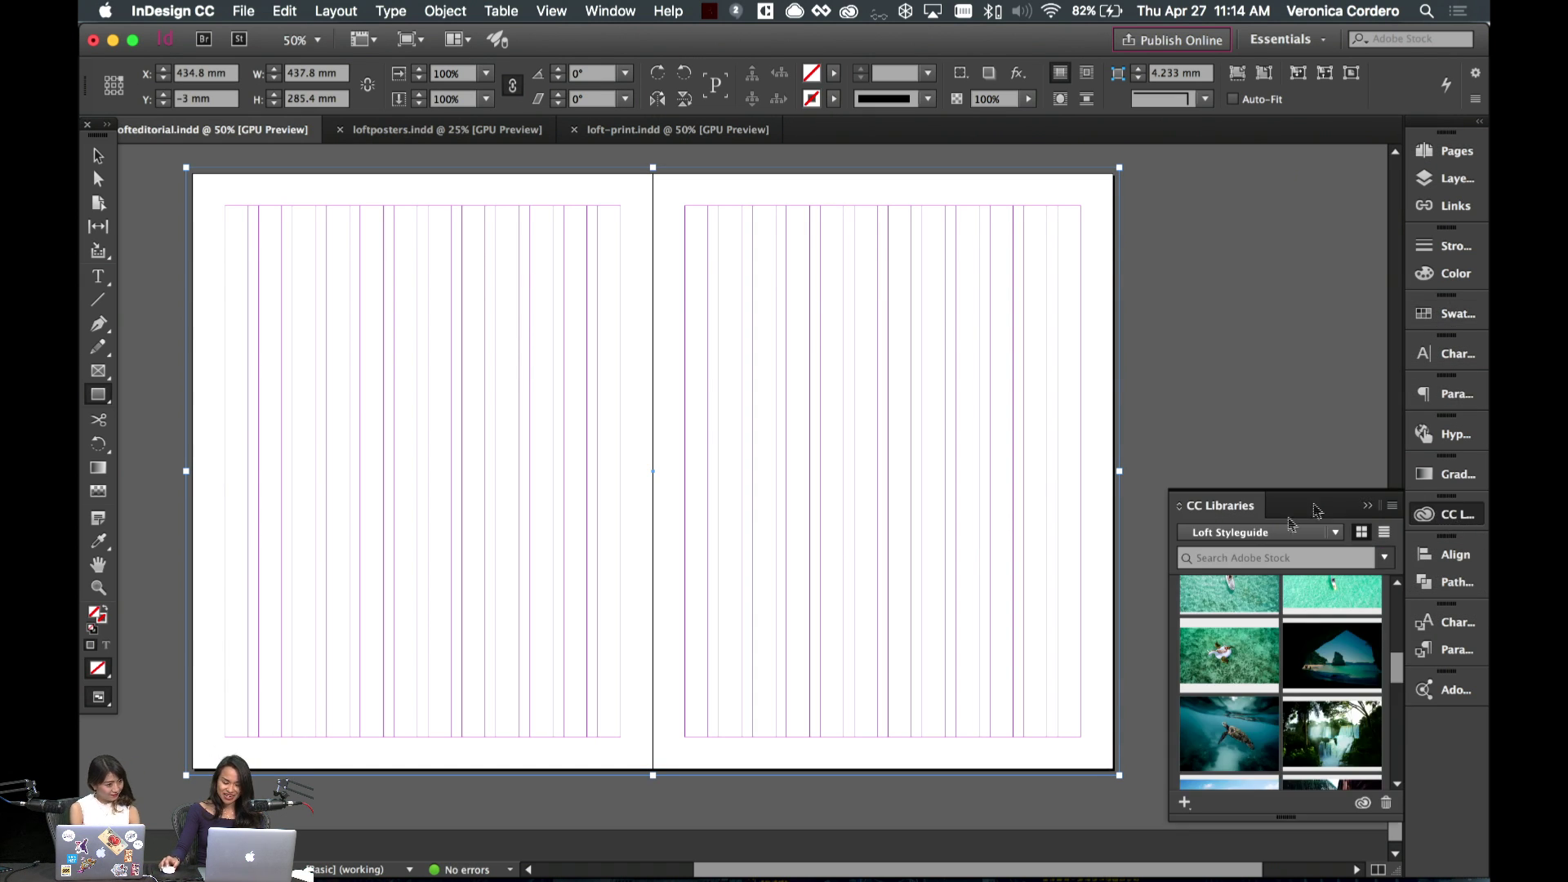
scroll(1310, 669, "down", 2)
scroll(1311, 668, "up", 5)
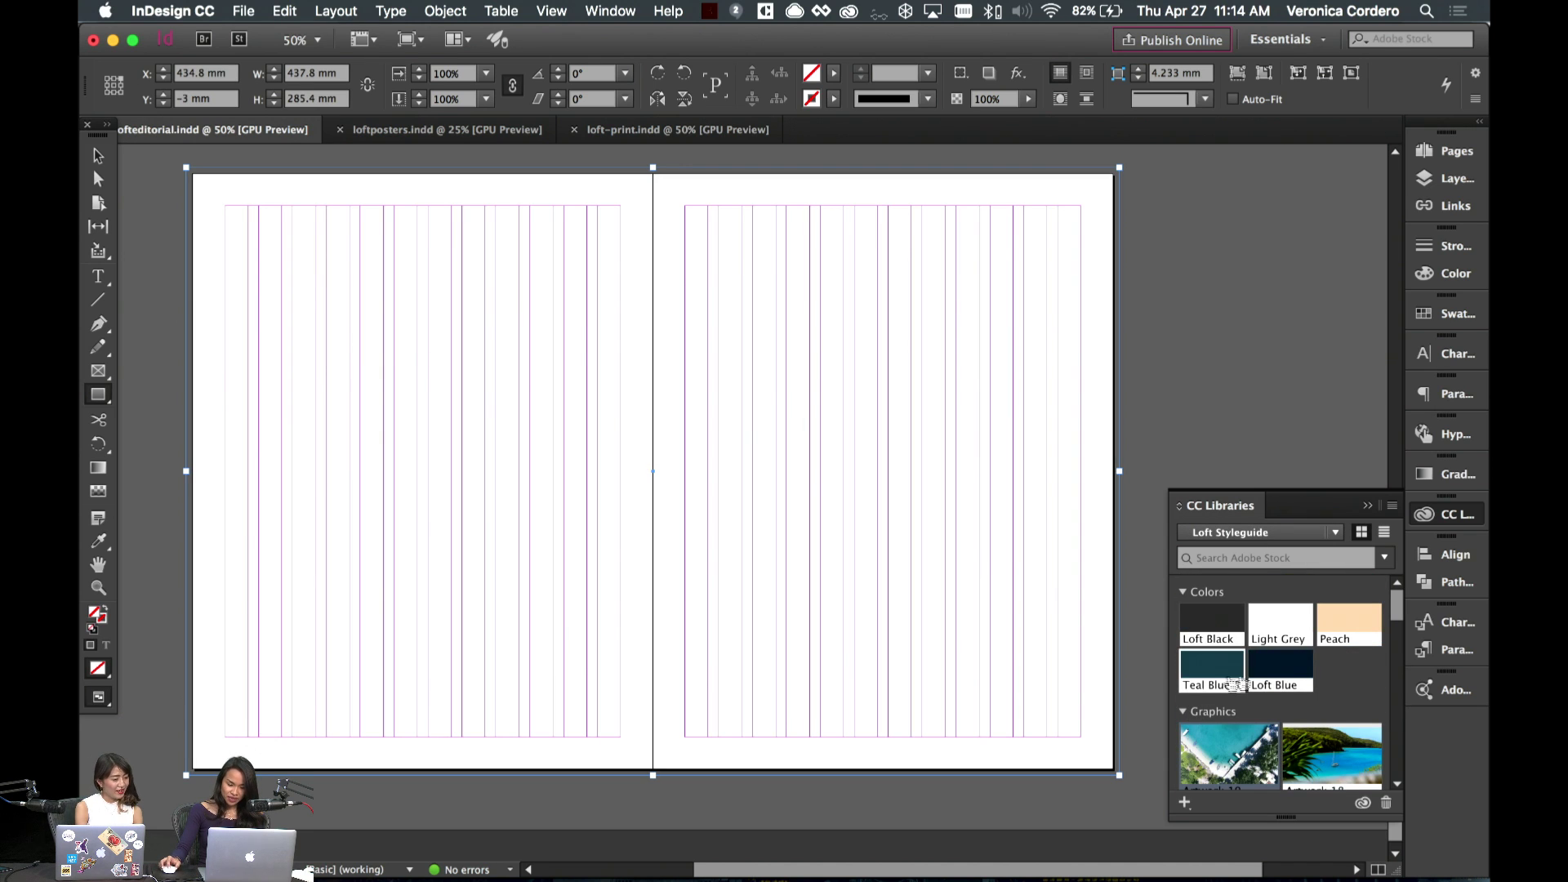
left_click(1279, 686)
- Deselect the navy background and pan around the spread to check it
left_click(98, 155)
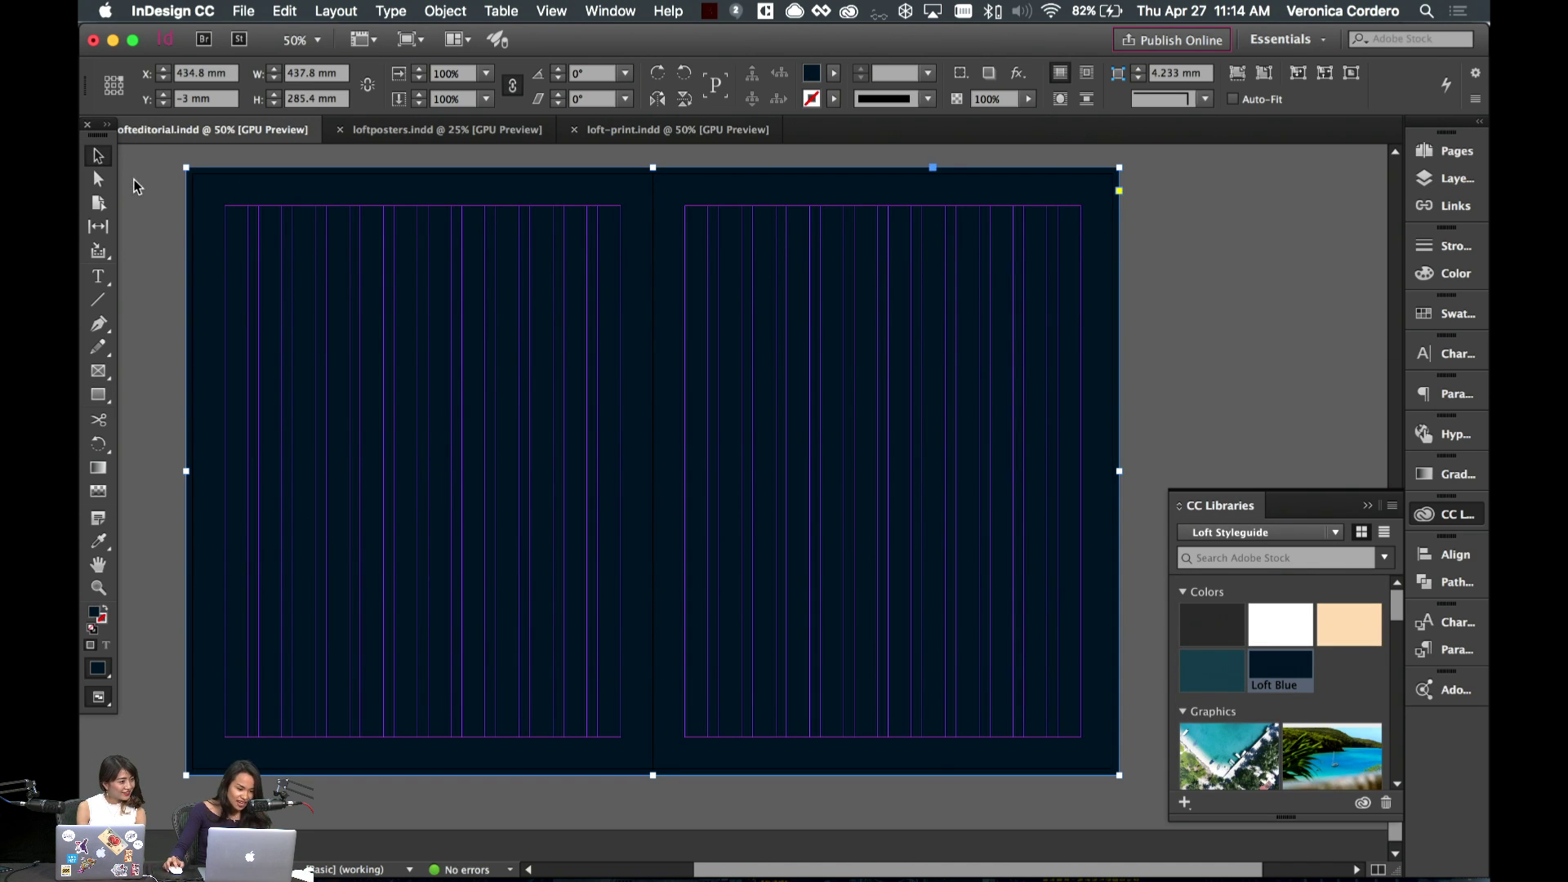
left_click(183, 195)
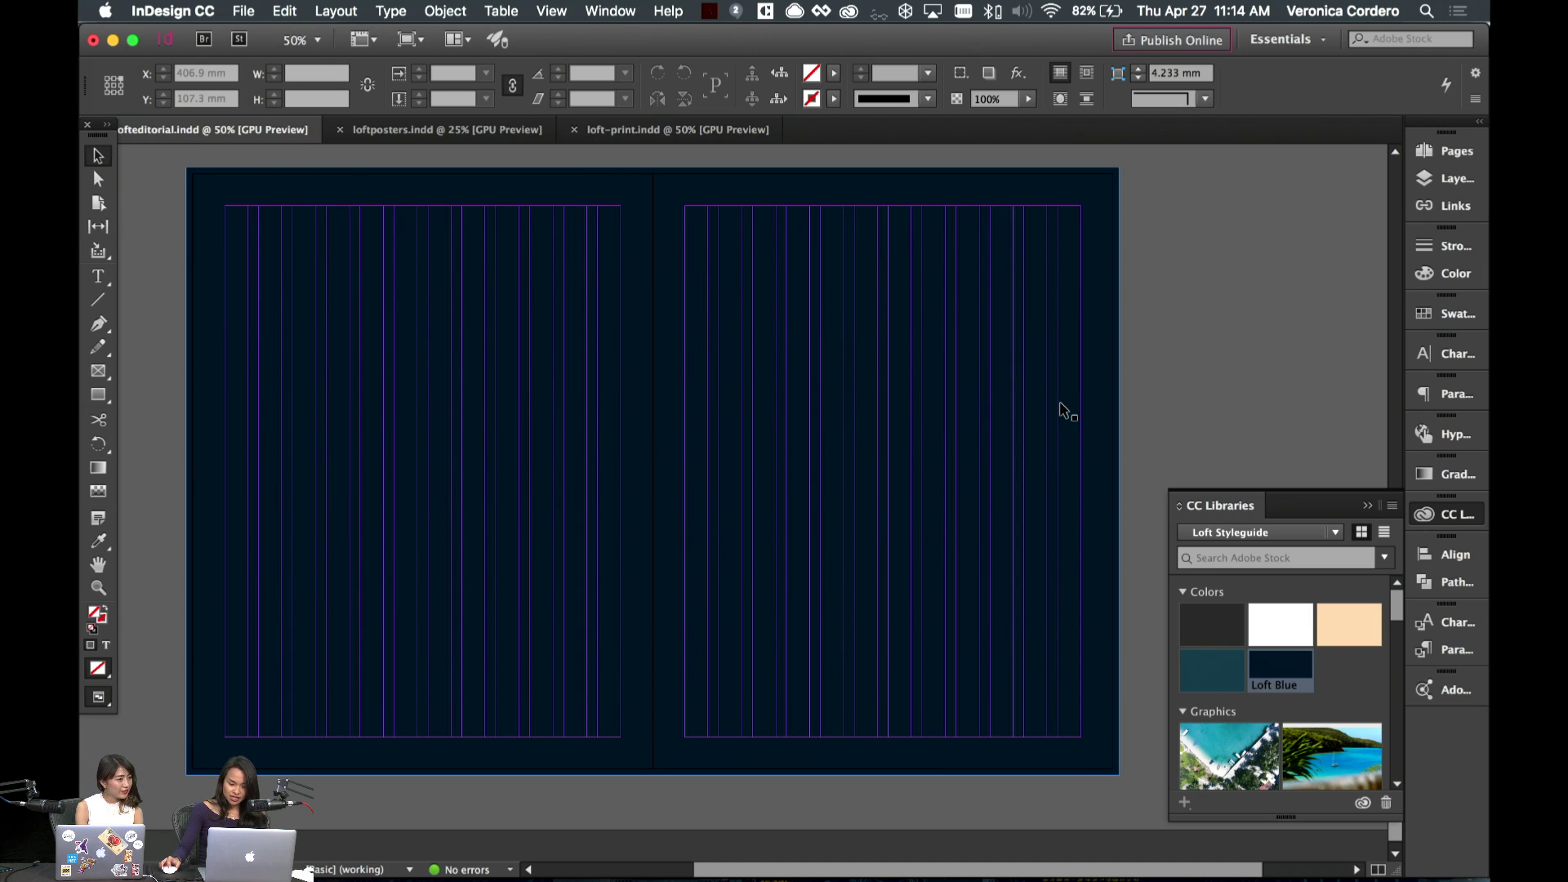
scroll(1056, 409, "left", 3)
scroll(1130, 455, "right", 2)
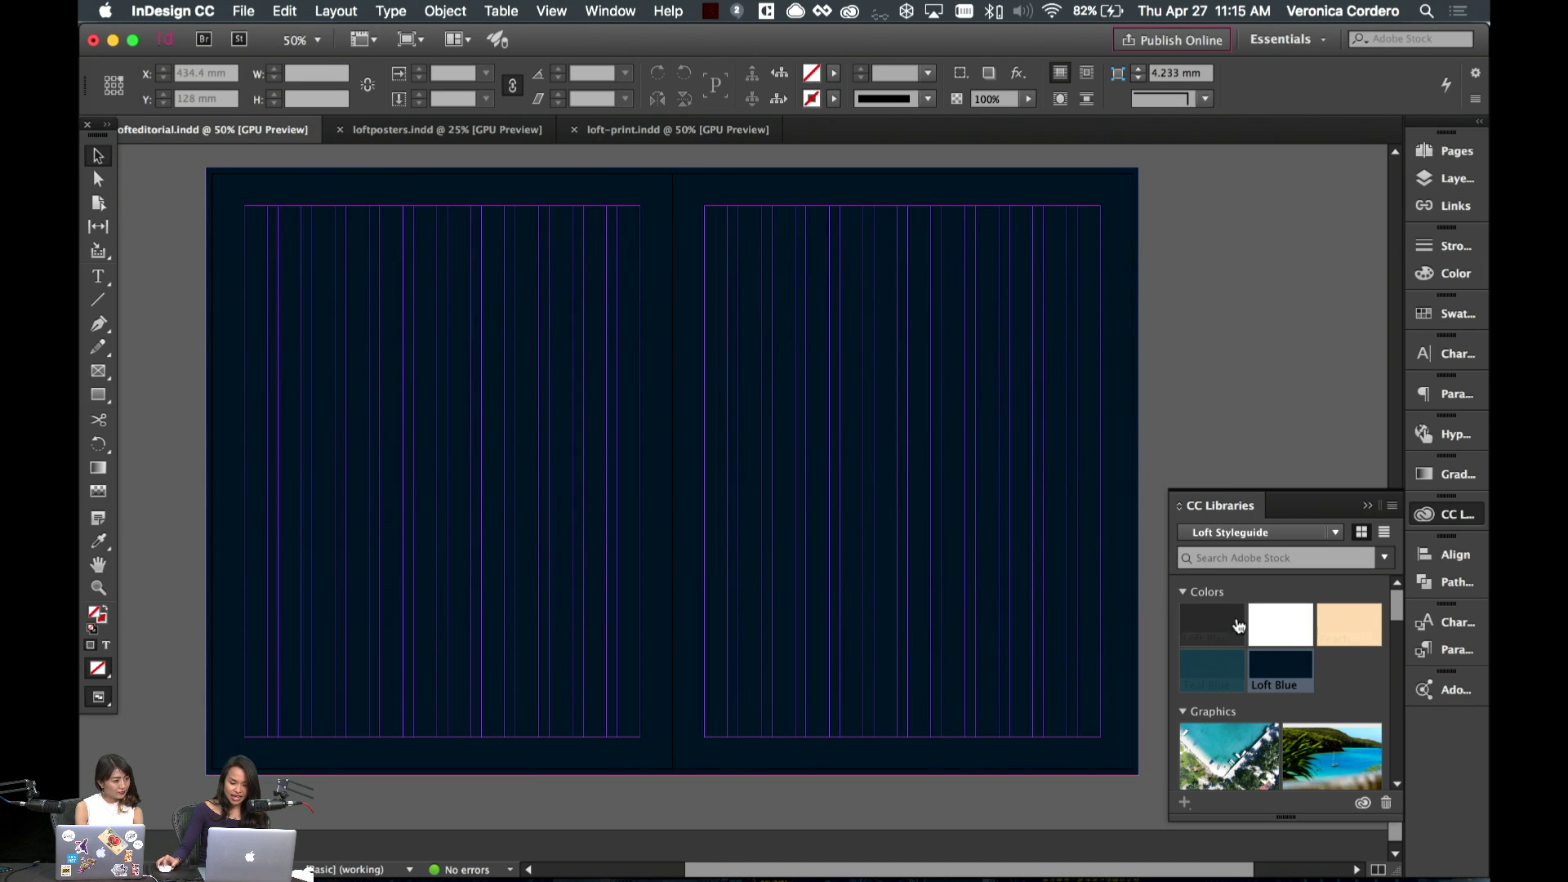
scroll(1355, 694, "down", 5)
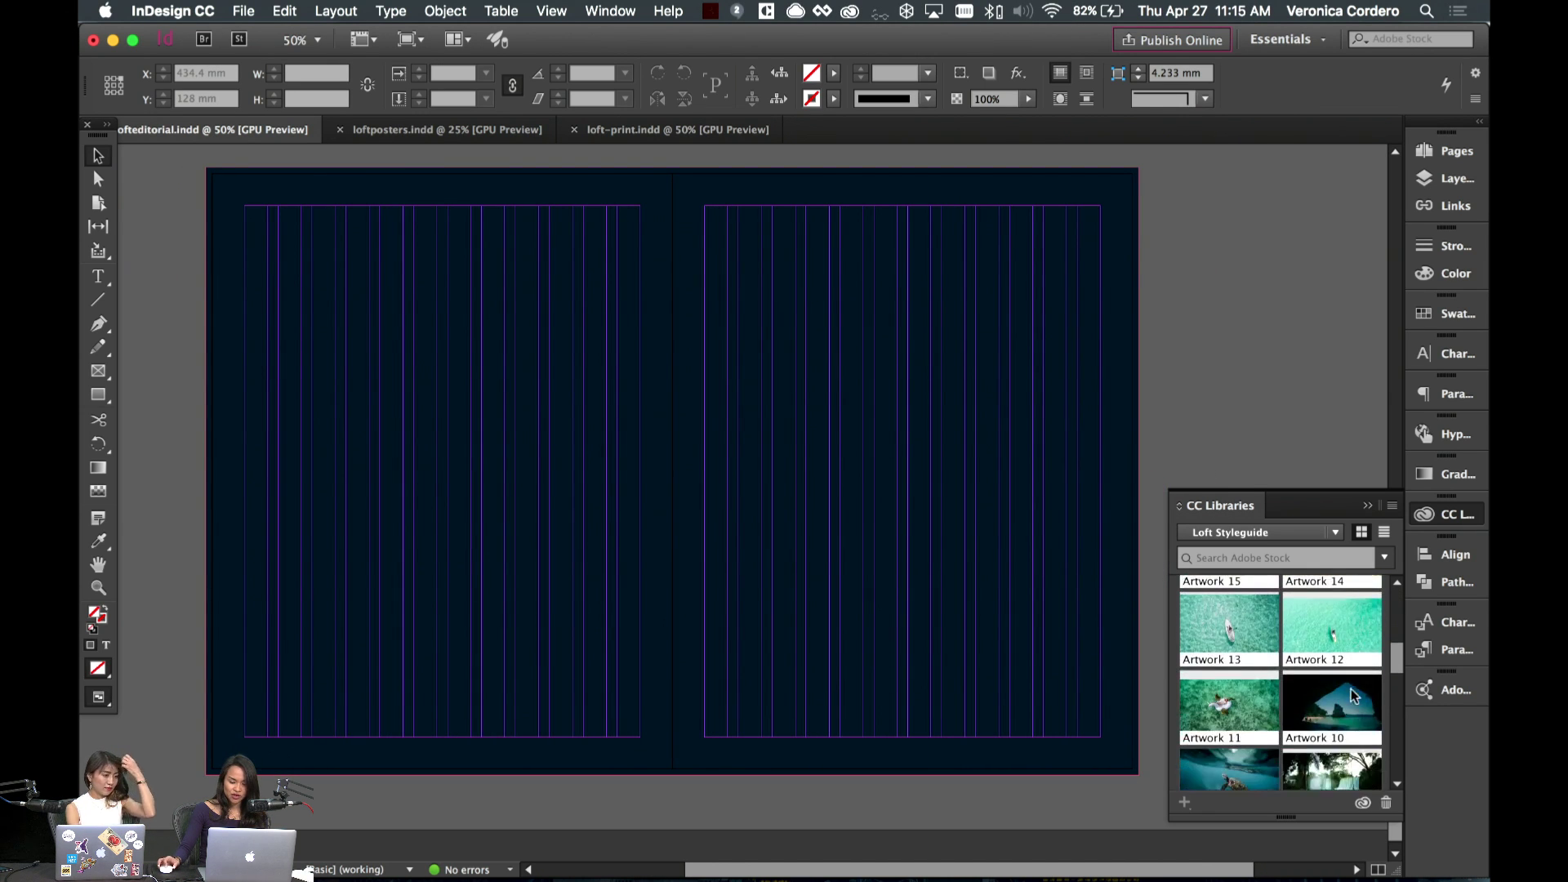
scroll(1351, 695, "up", 5)
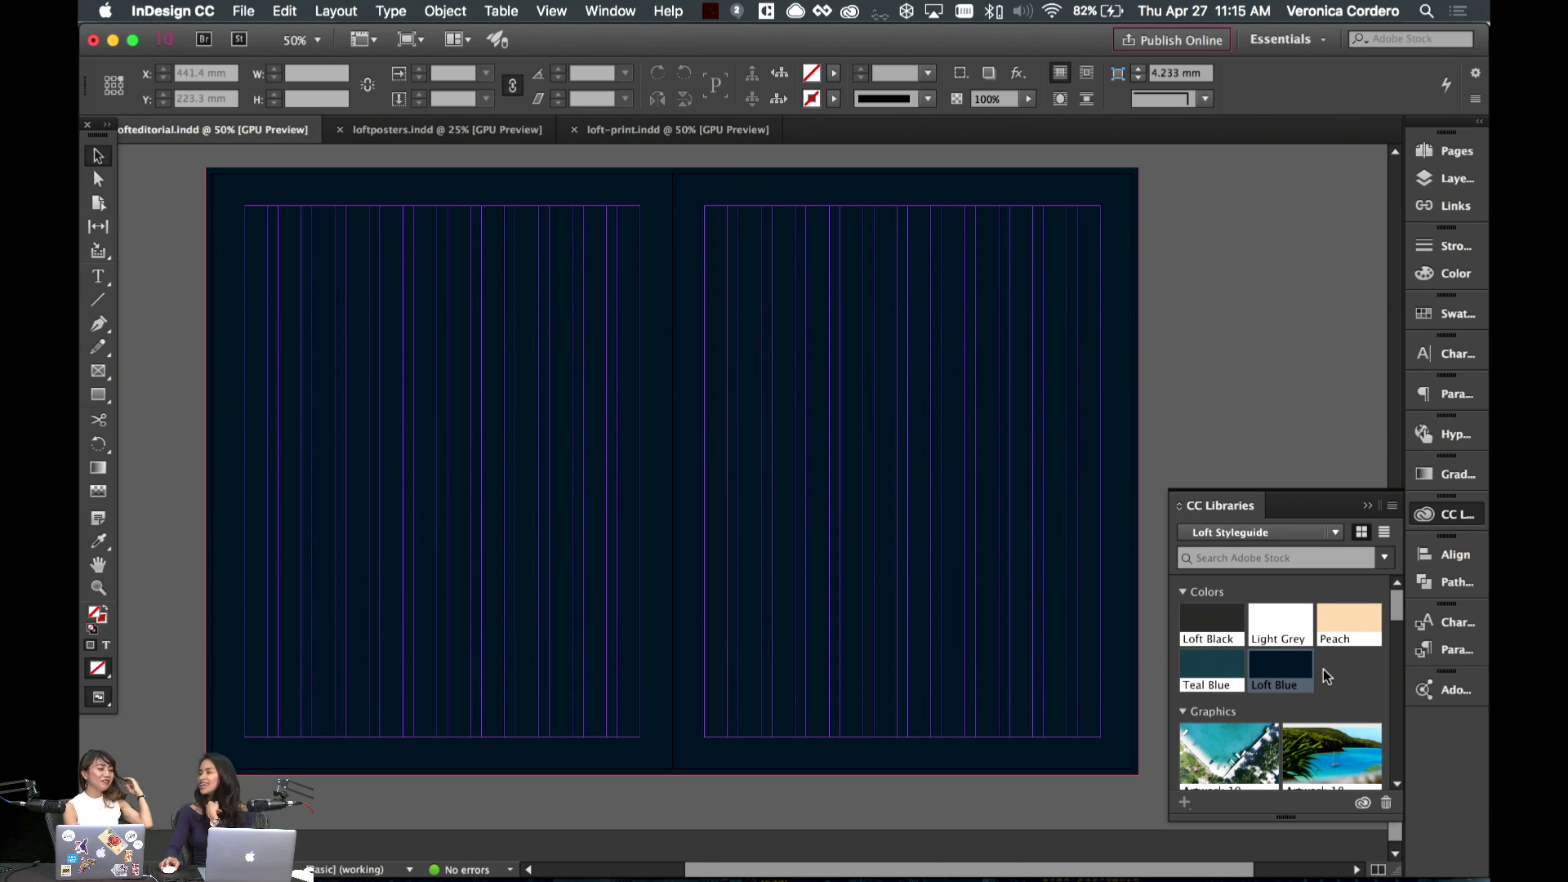
mouse_move(1303, 674)
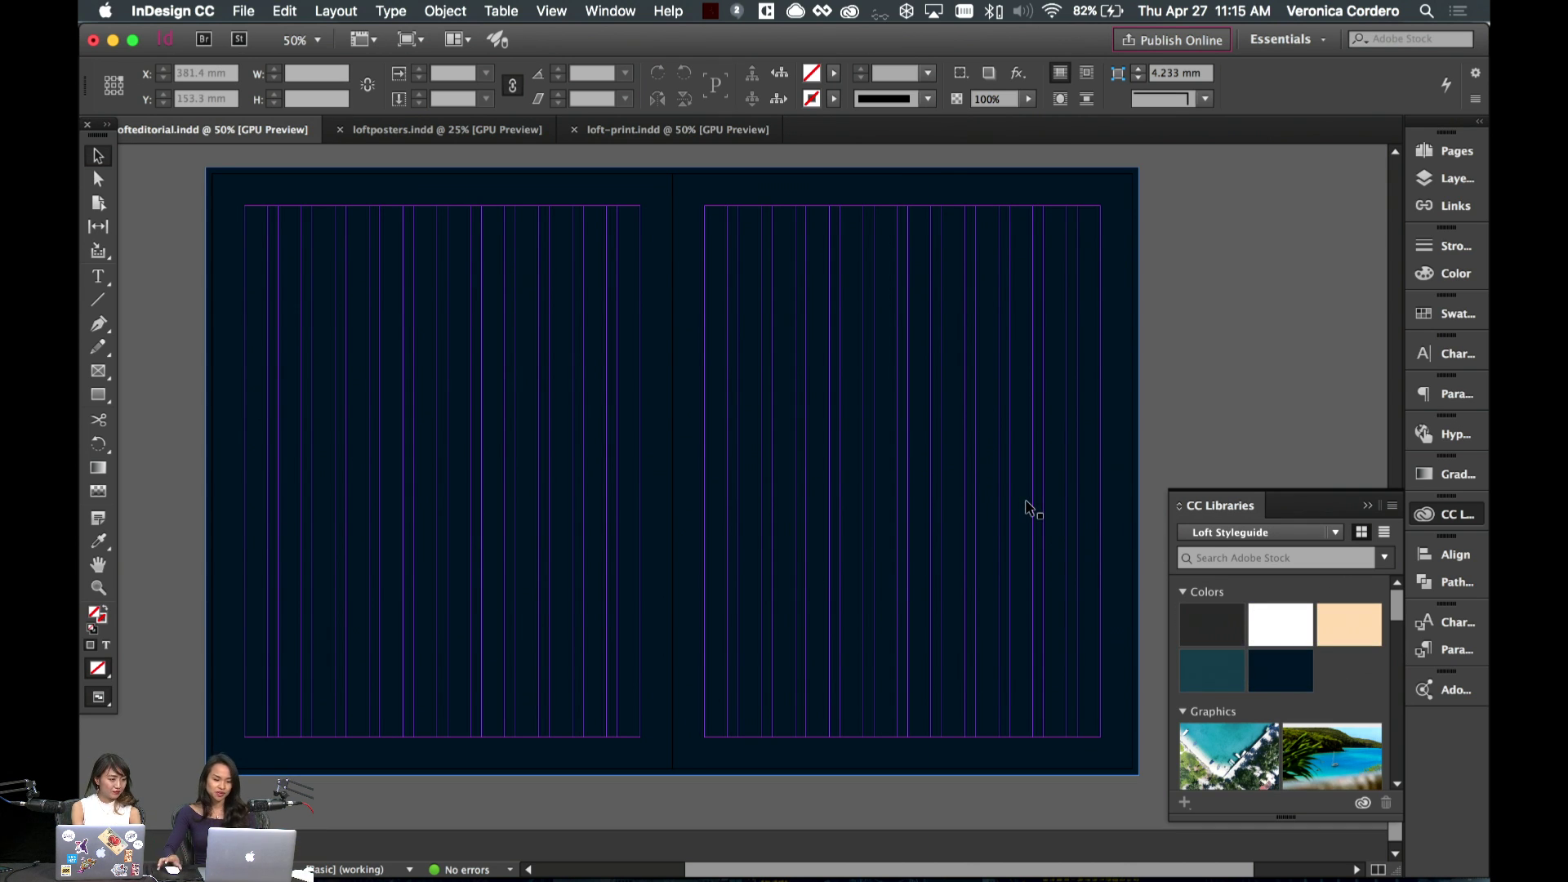
- Draw a wide text frame across the top of the spread with white [Paper] text fill
left_click(98, 276)
key("w")
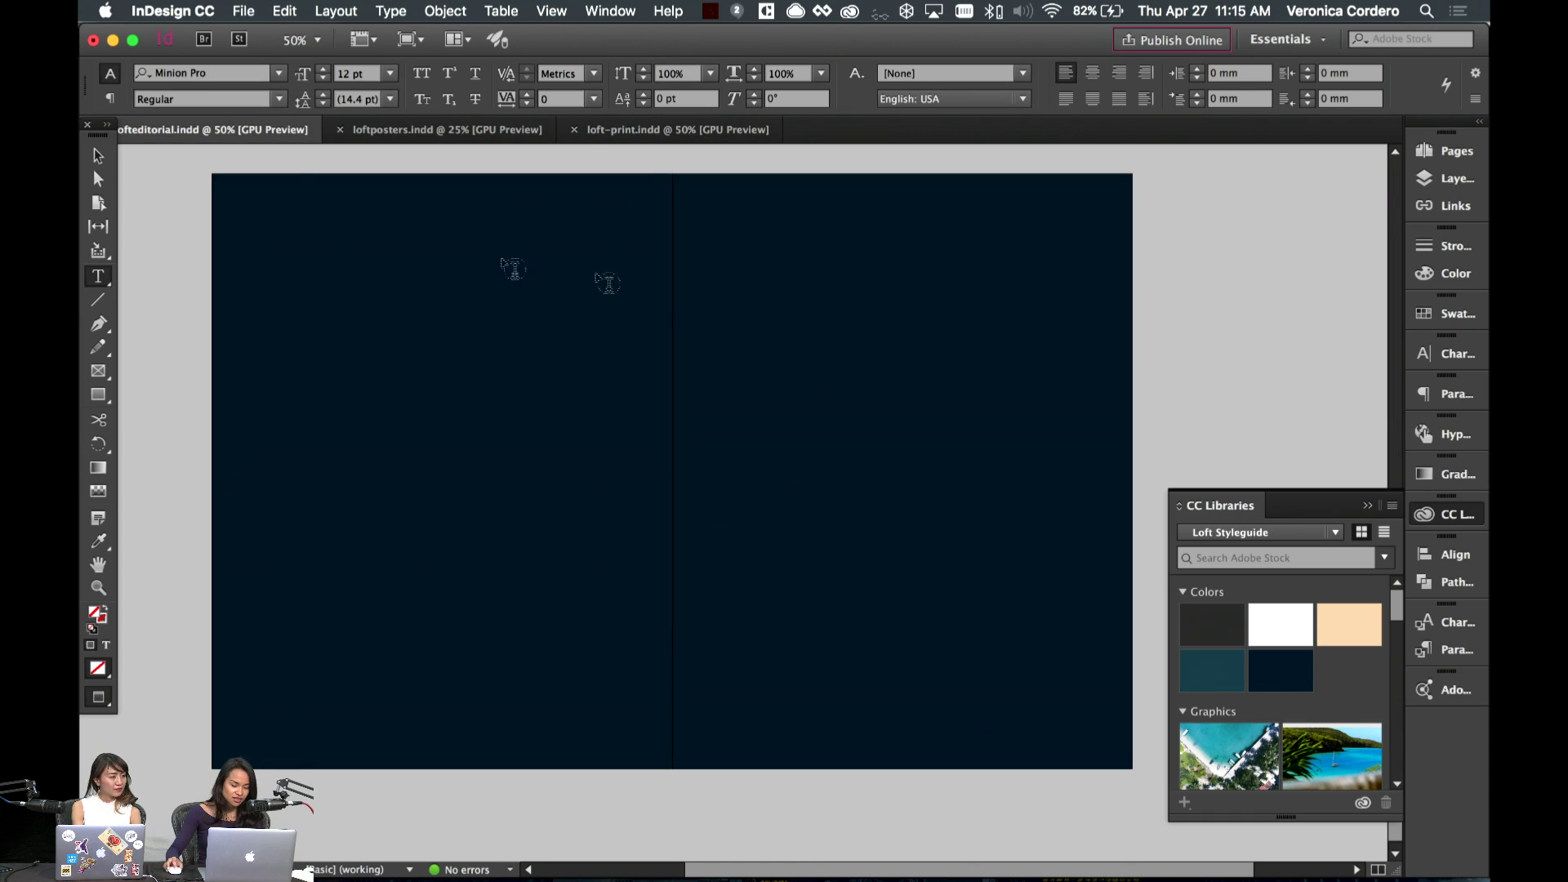
key("w")
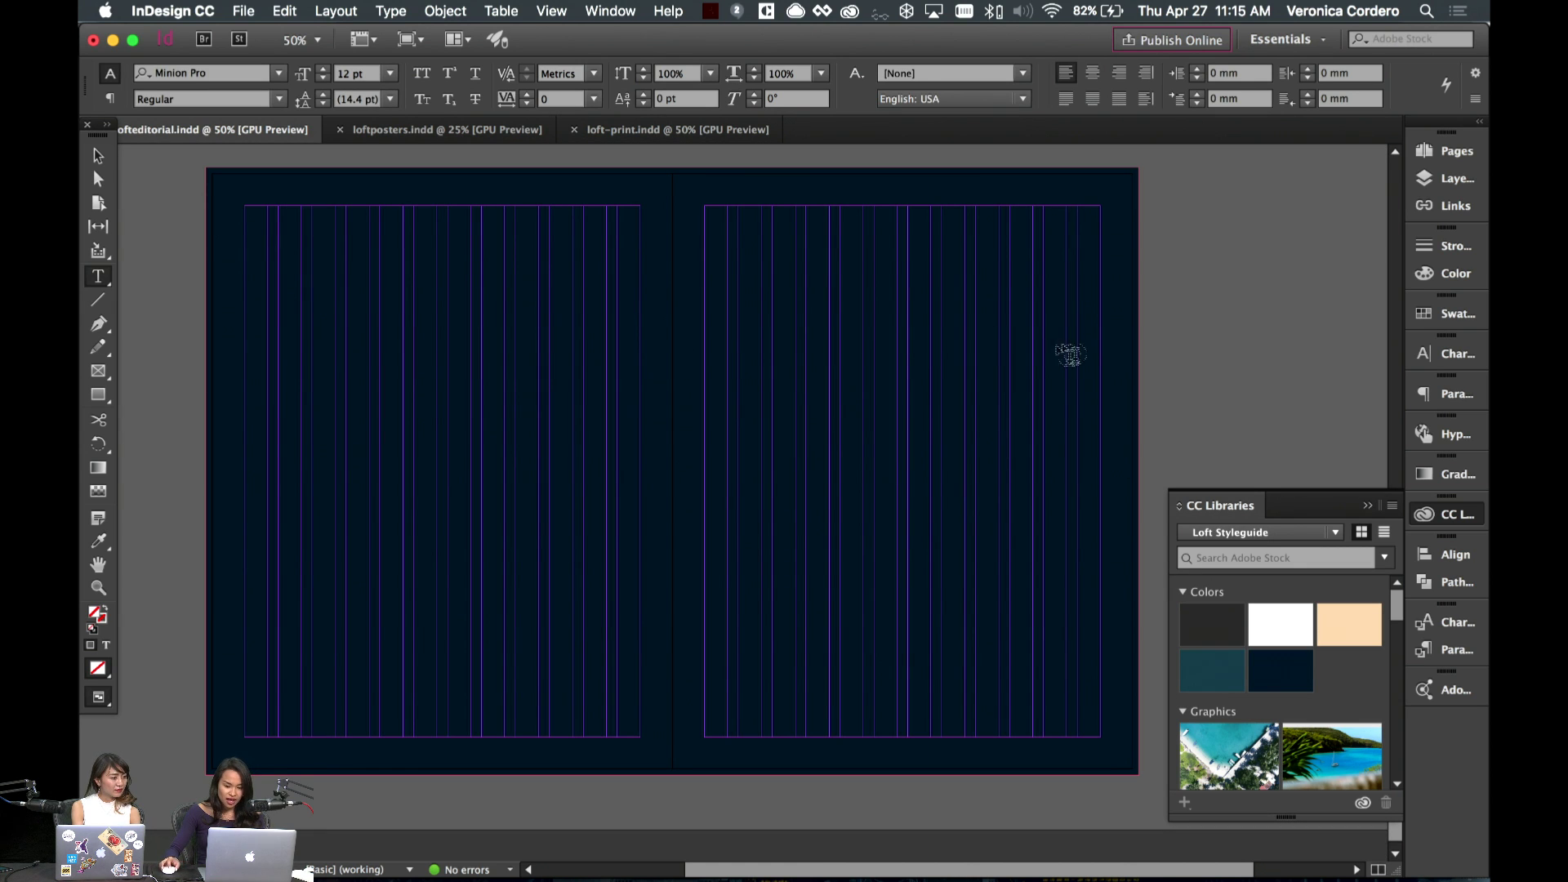
left_click(98, 155)
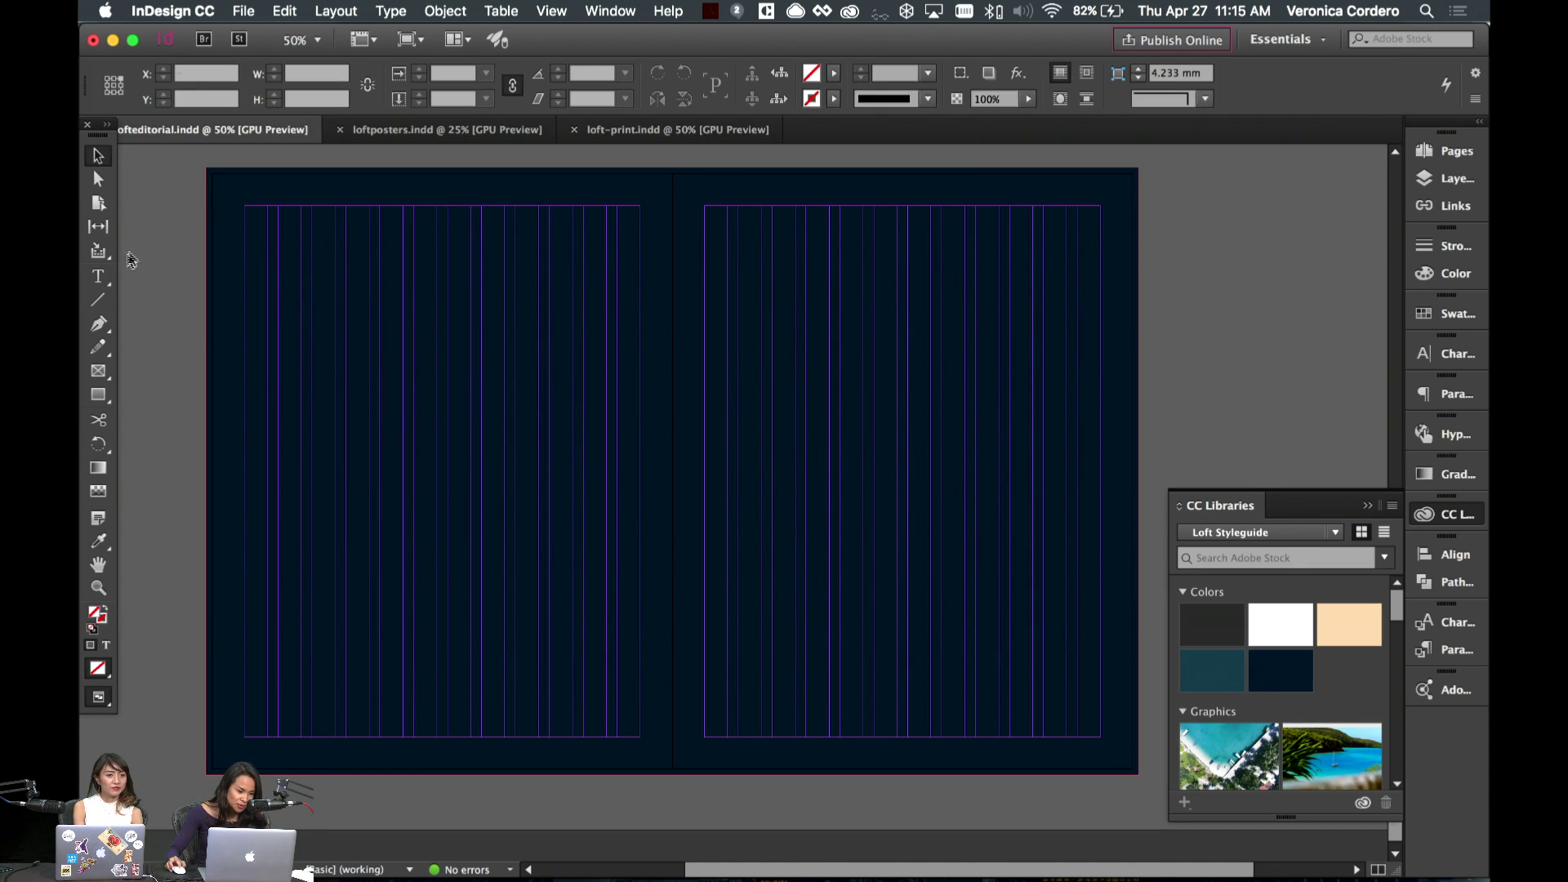
key("t")
key("w")
key("w")
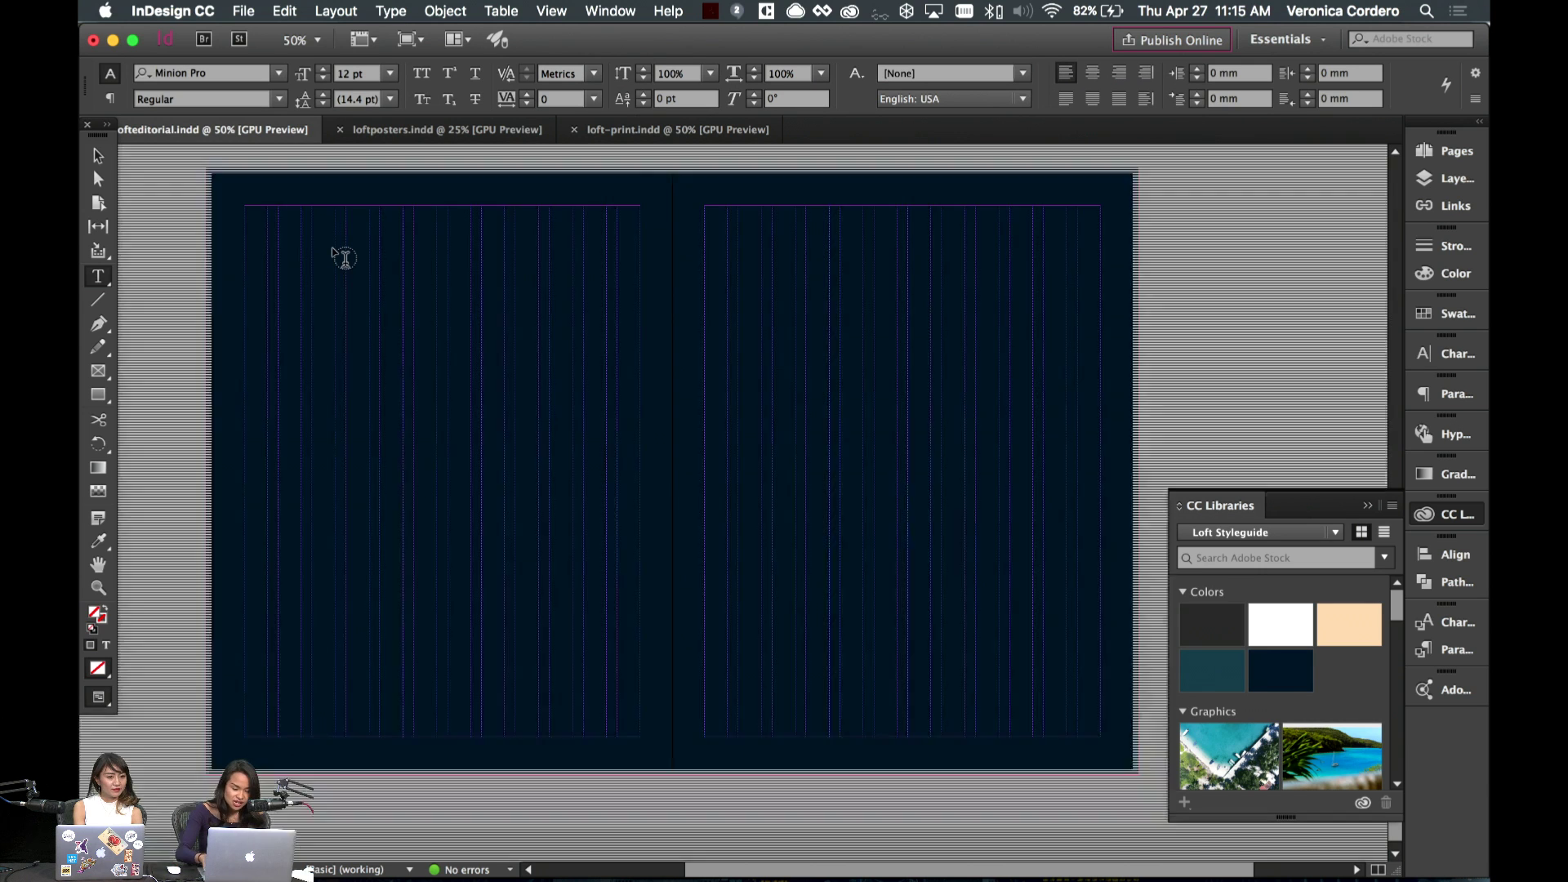
left_click_drag(311, 240, 1099, 641)
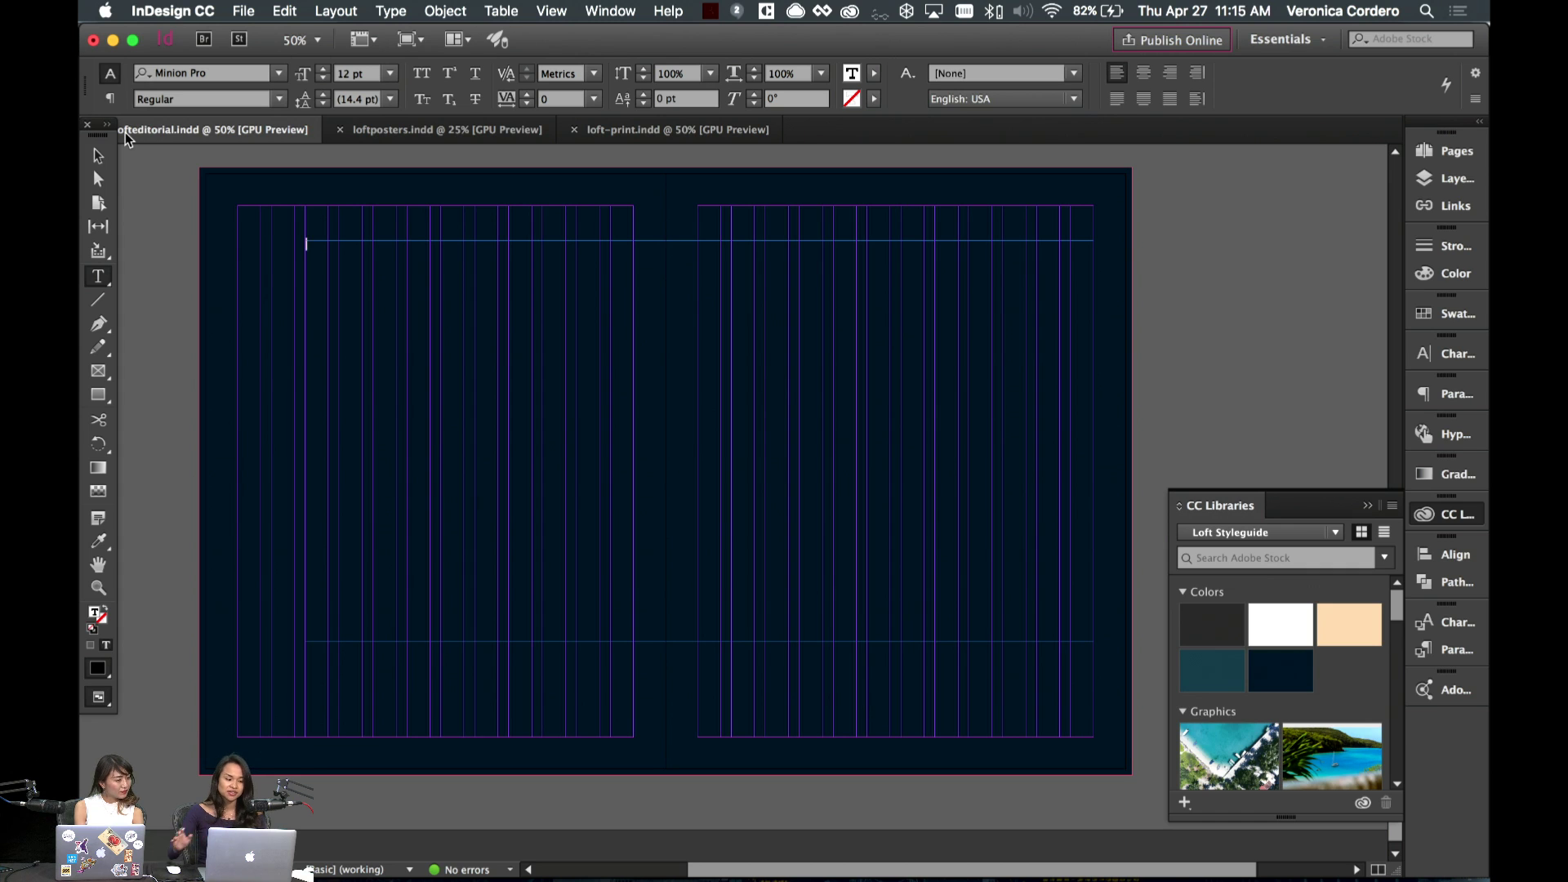
left_click(1463, 302)
left_click(1223, 400)
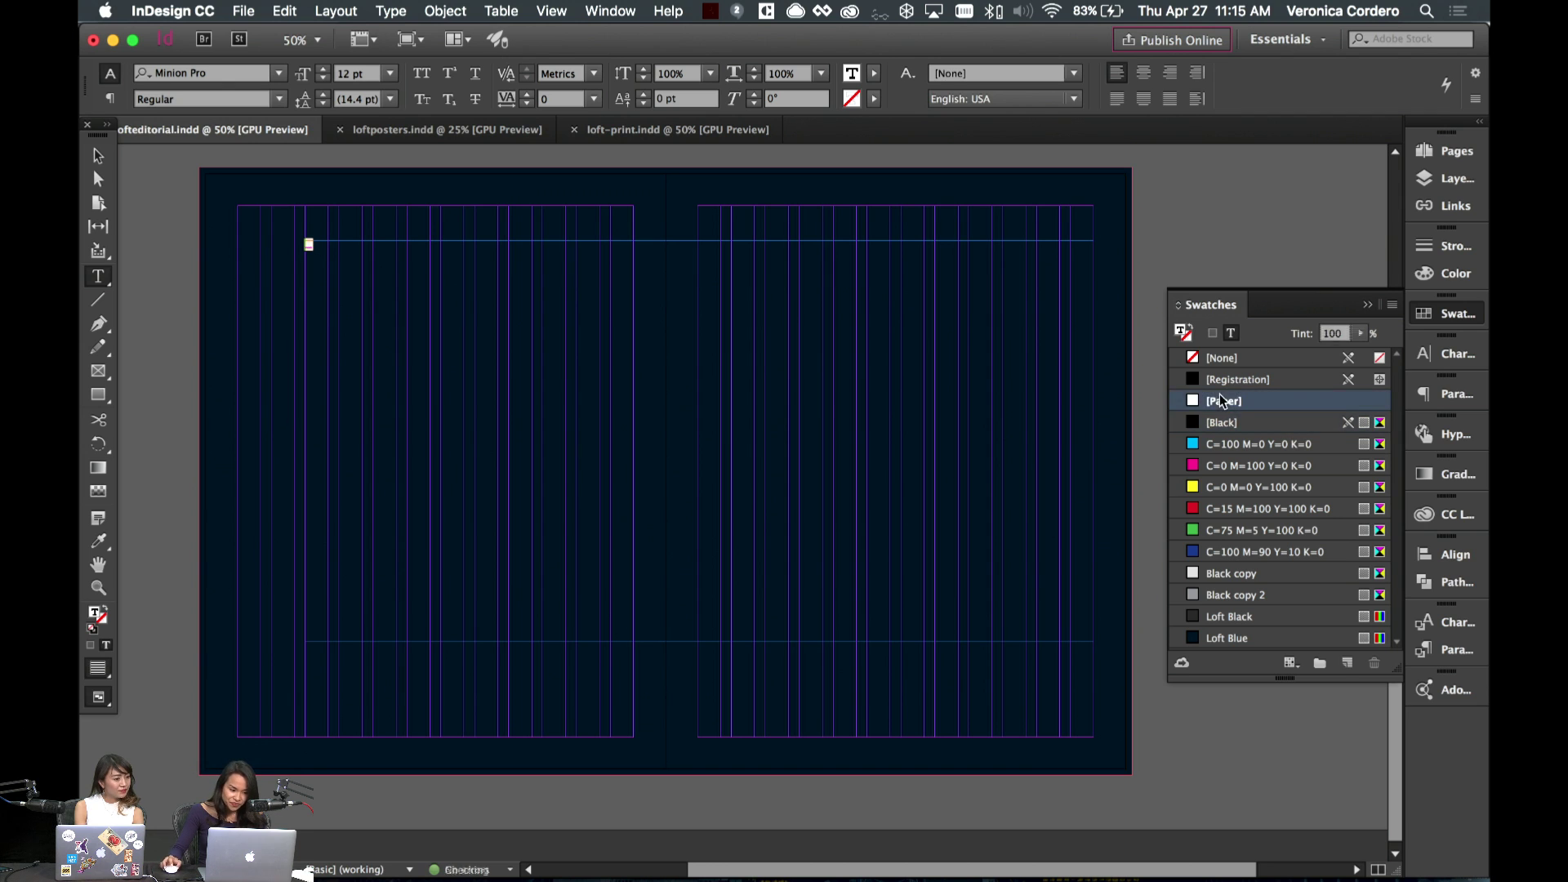
left_click(331, 251)
- Copy the seven-line contents list from TextEdit, paste it into the frame and select it all
mouse_move(851, 874)
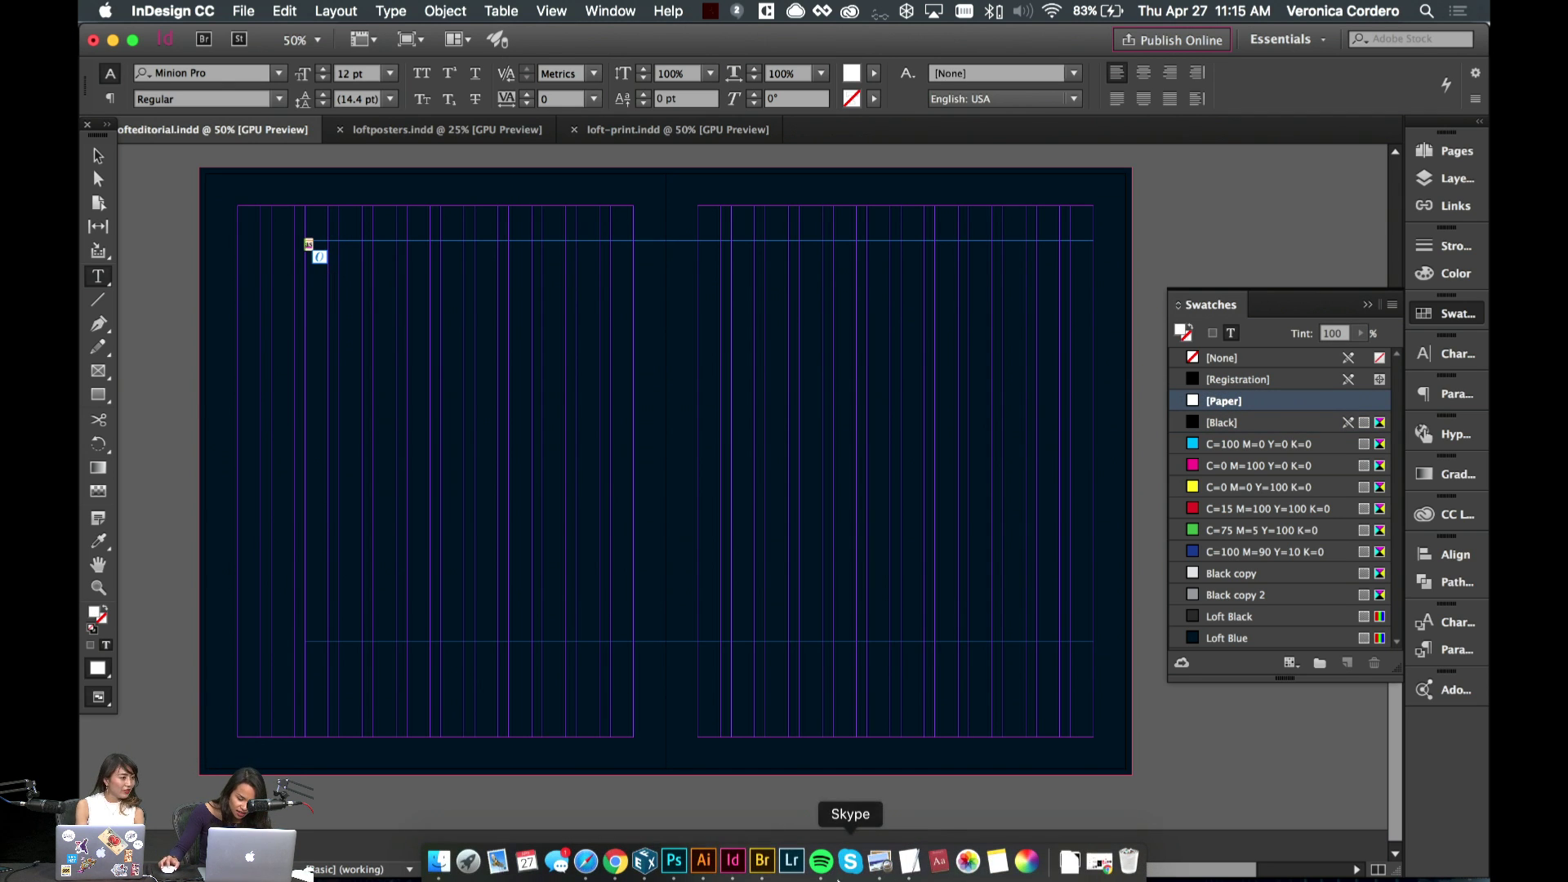
left_click(914, 872)
left_click_drag(1048, 504, 940, 418)
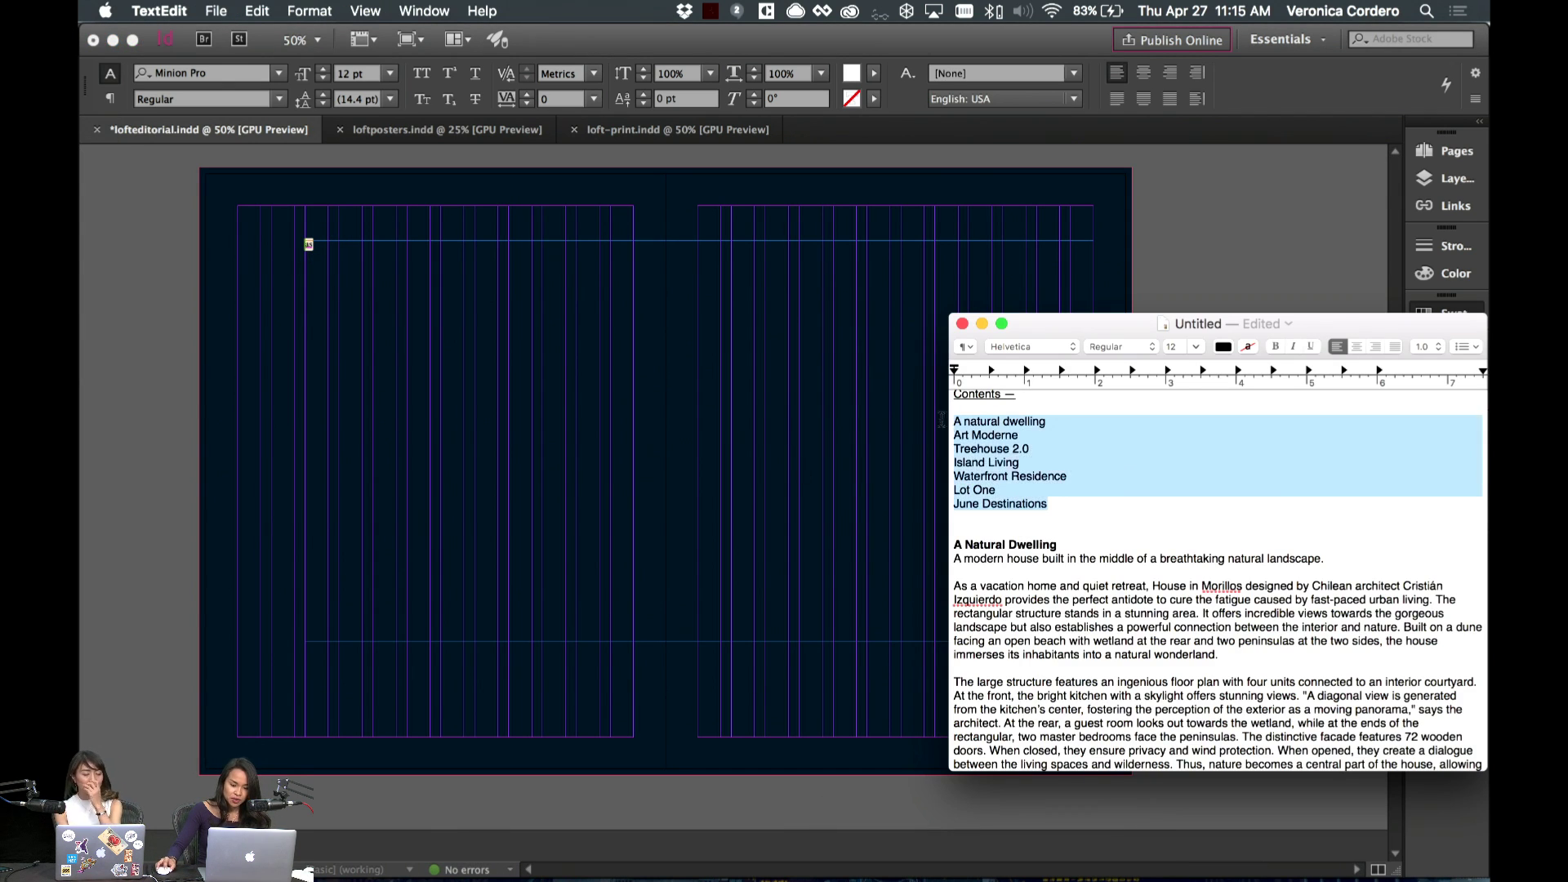
key("super+c")
left_click(306, 275)
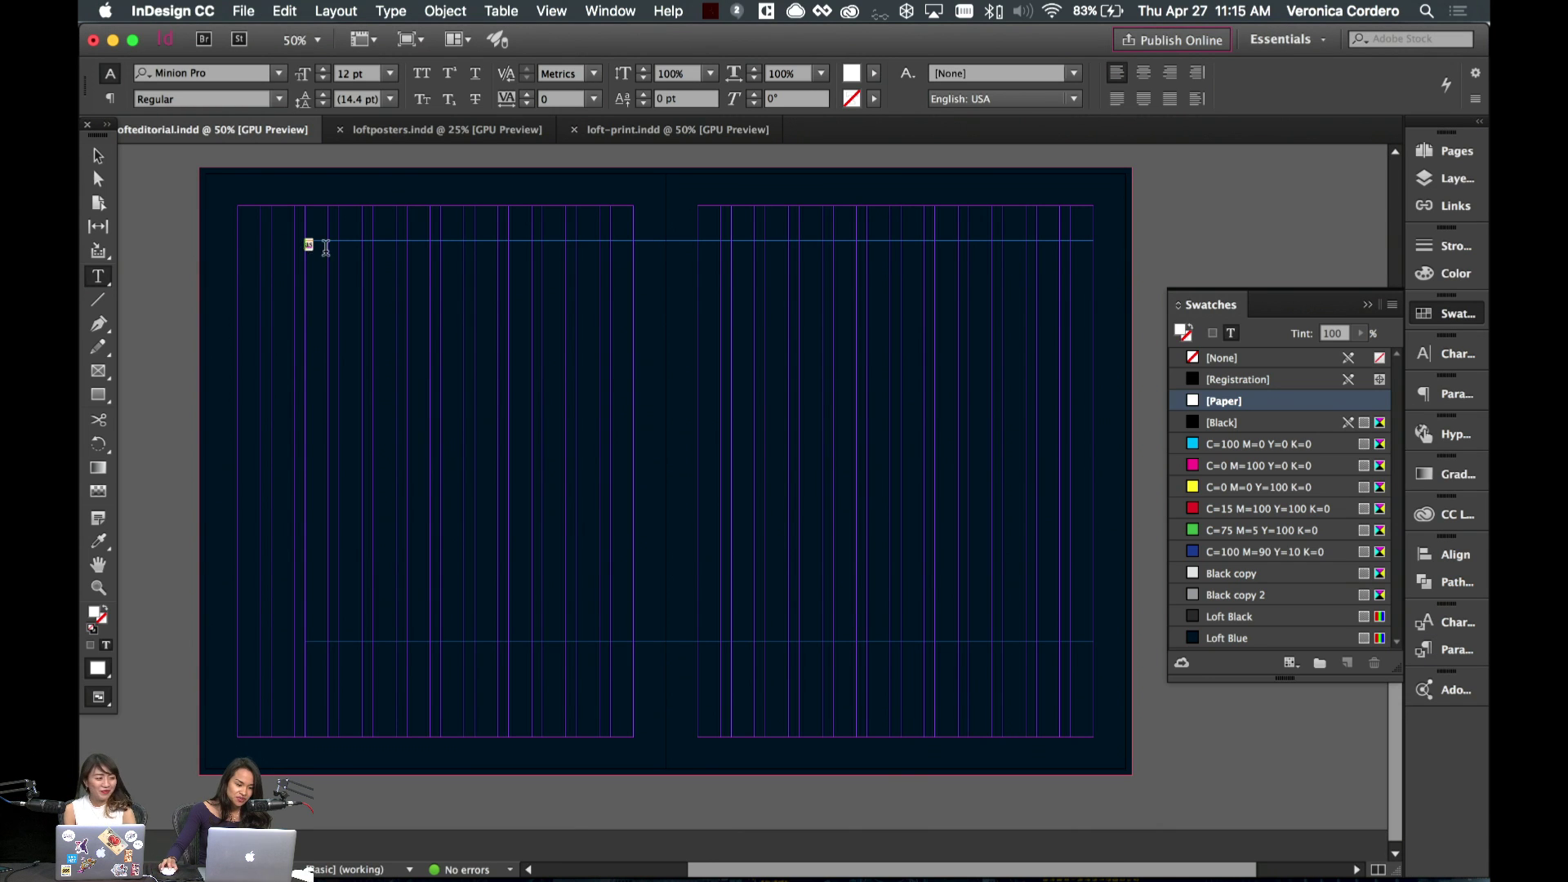
left_click(315, 244)
key("super+v")
key("super+a")
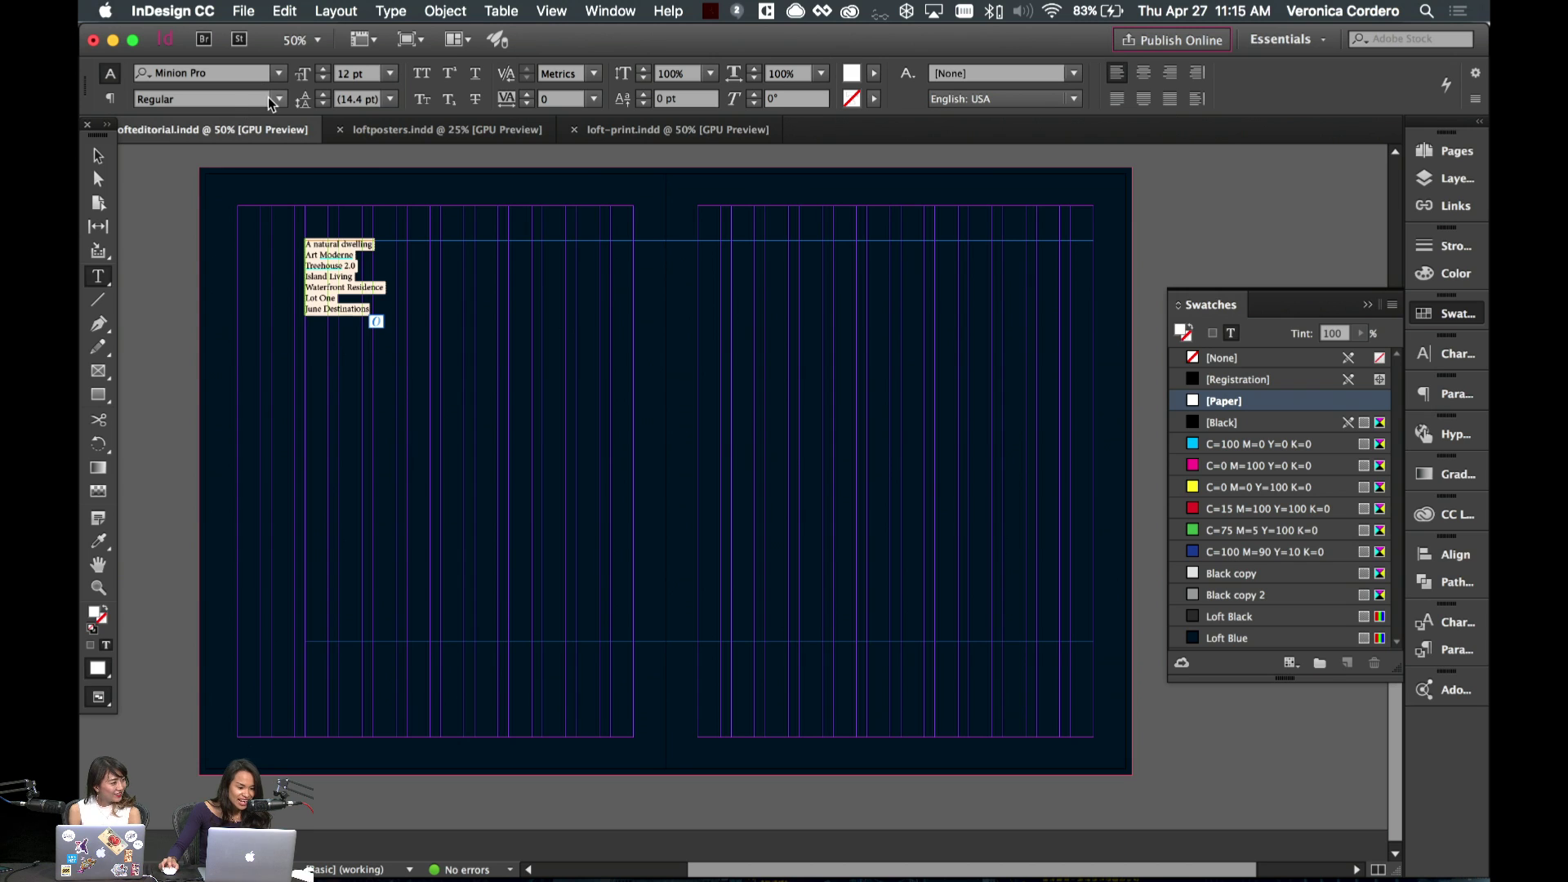
left_click(245, 72)
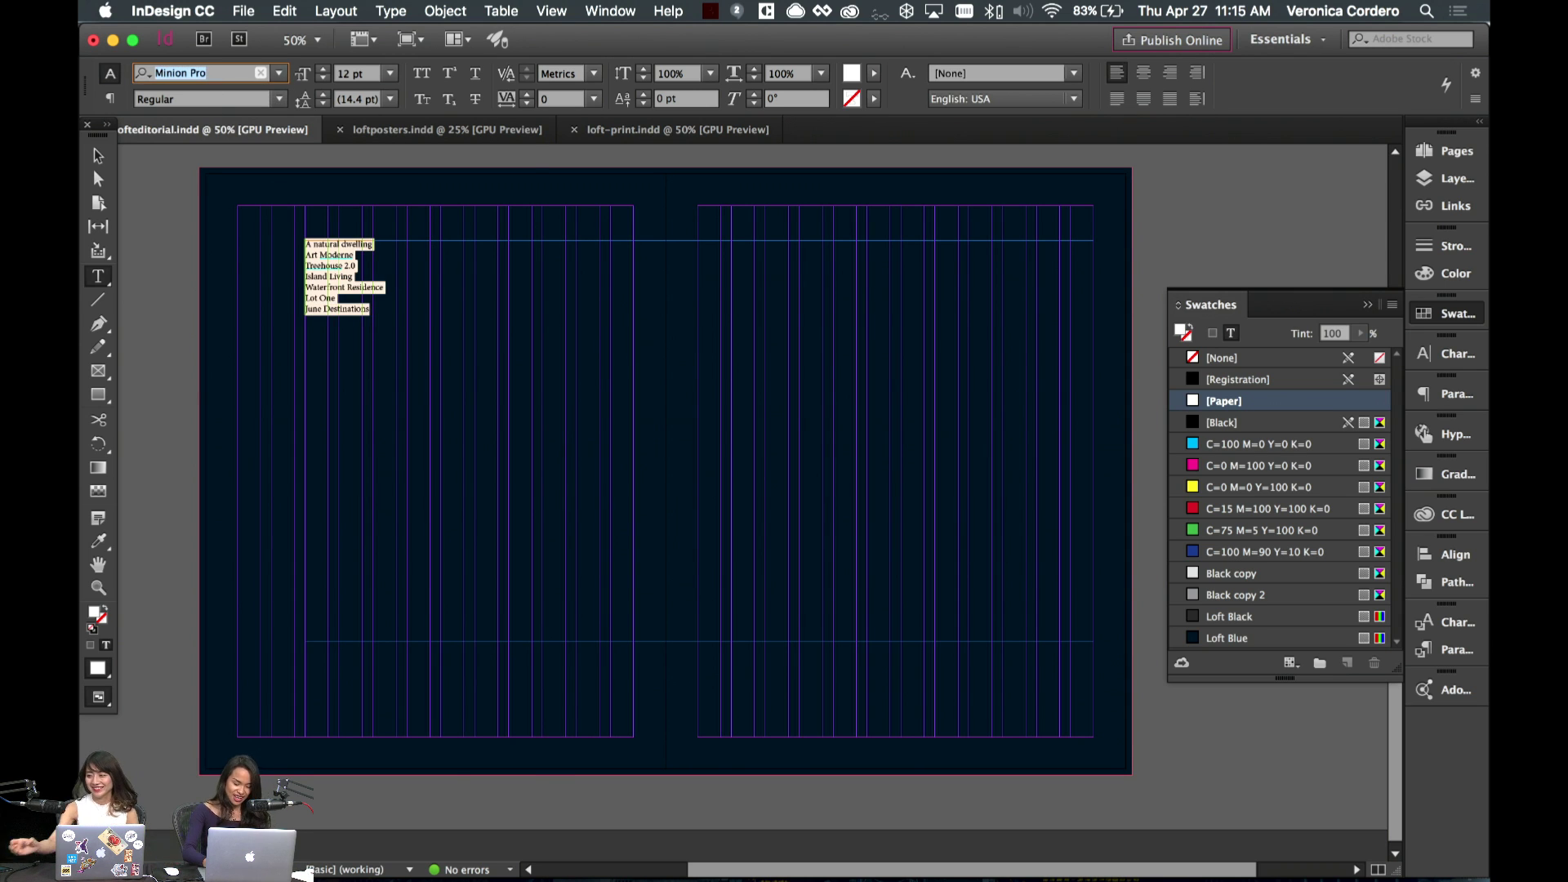
- Set the contents list in Canela Regular, centred
type("Canela")
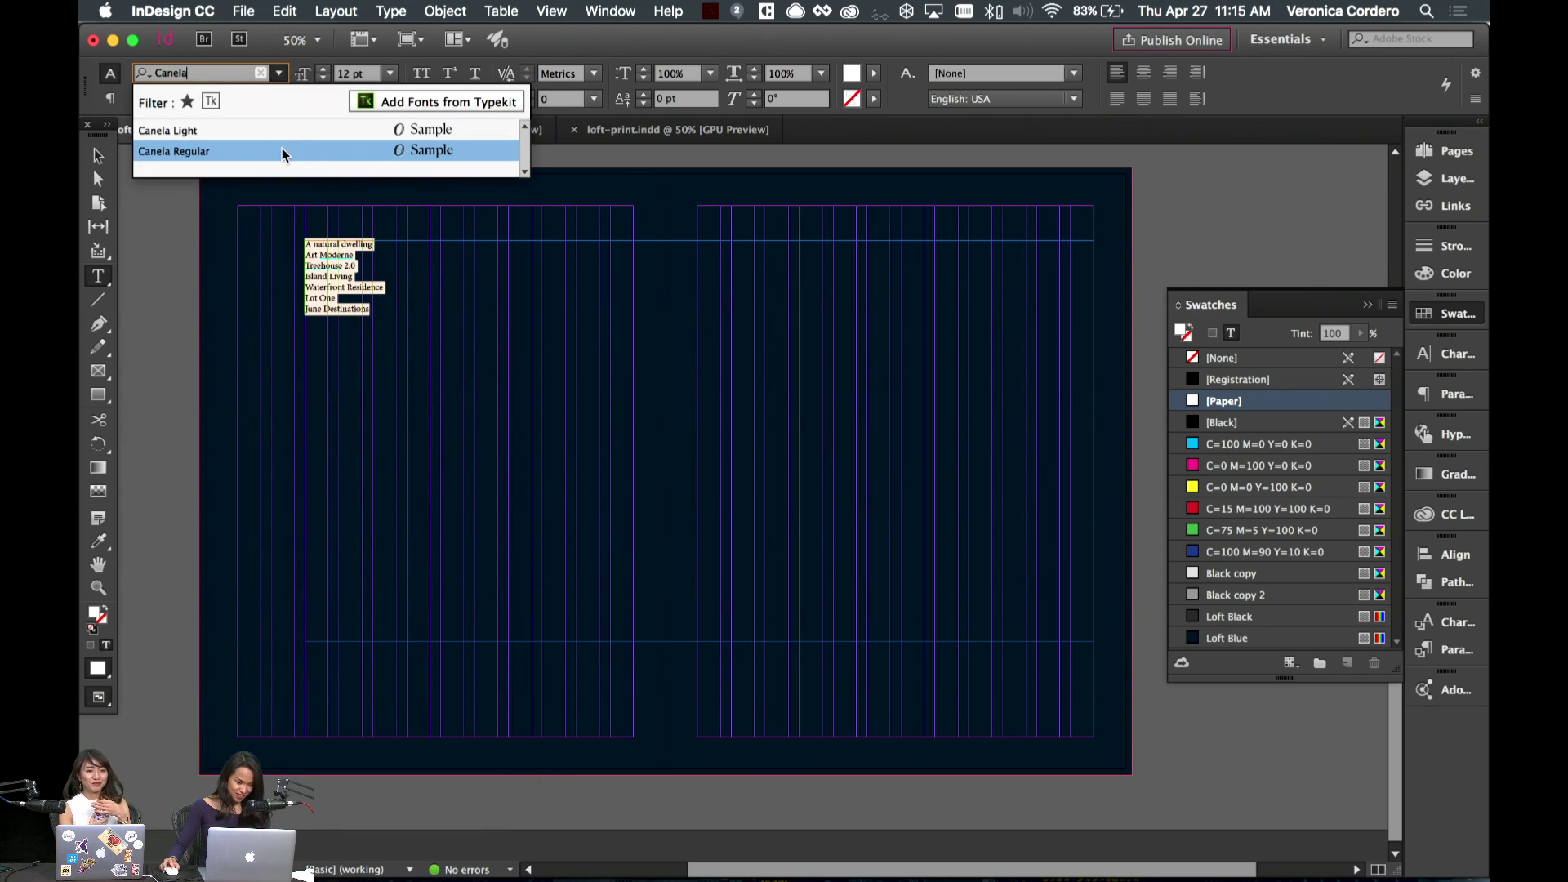
left_click(283, 152)
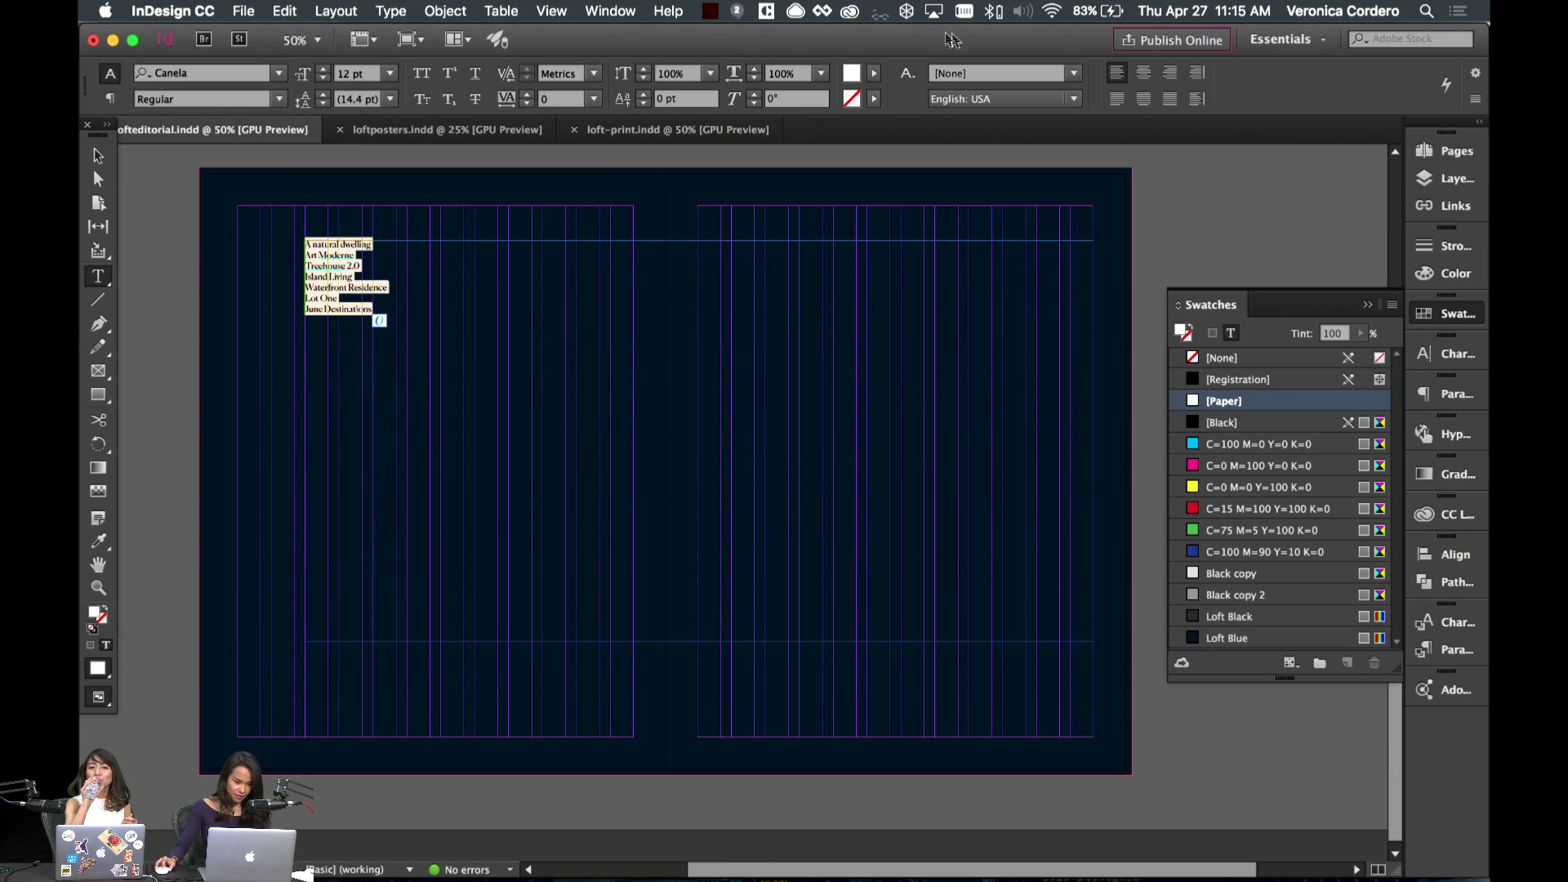
left_click(1144, 74)
- Widen the list frame to 401.8 mm across both pages and reselect the list lines
left_click(746, 301)
key("Escape")
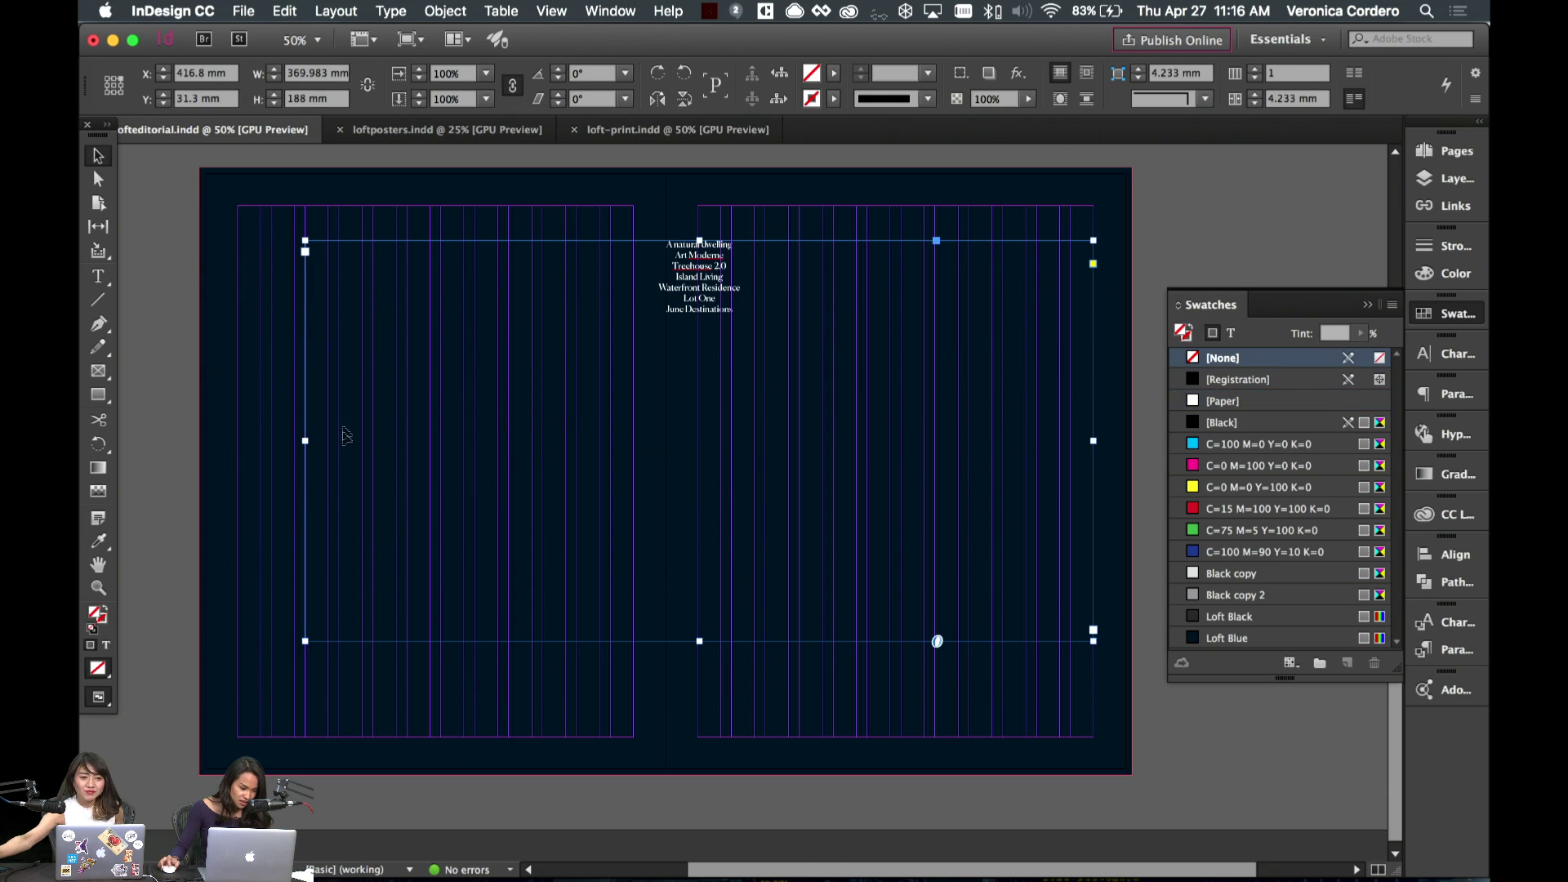
left_click_drag(306, 444, 238, 443)
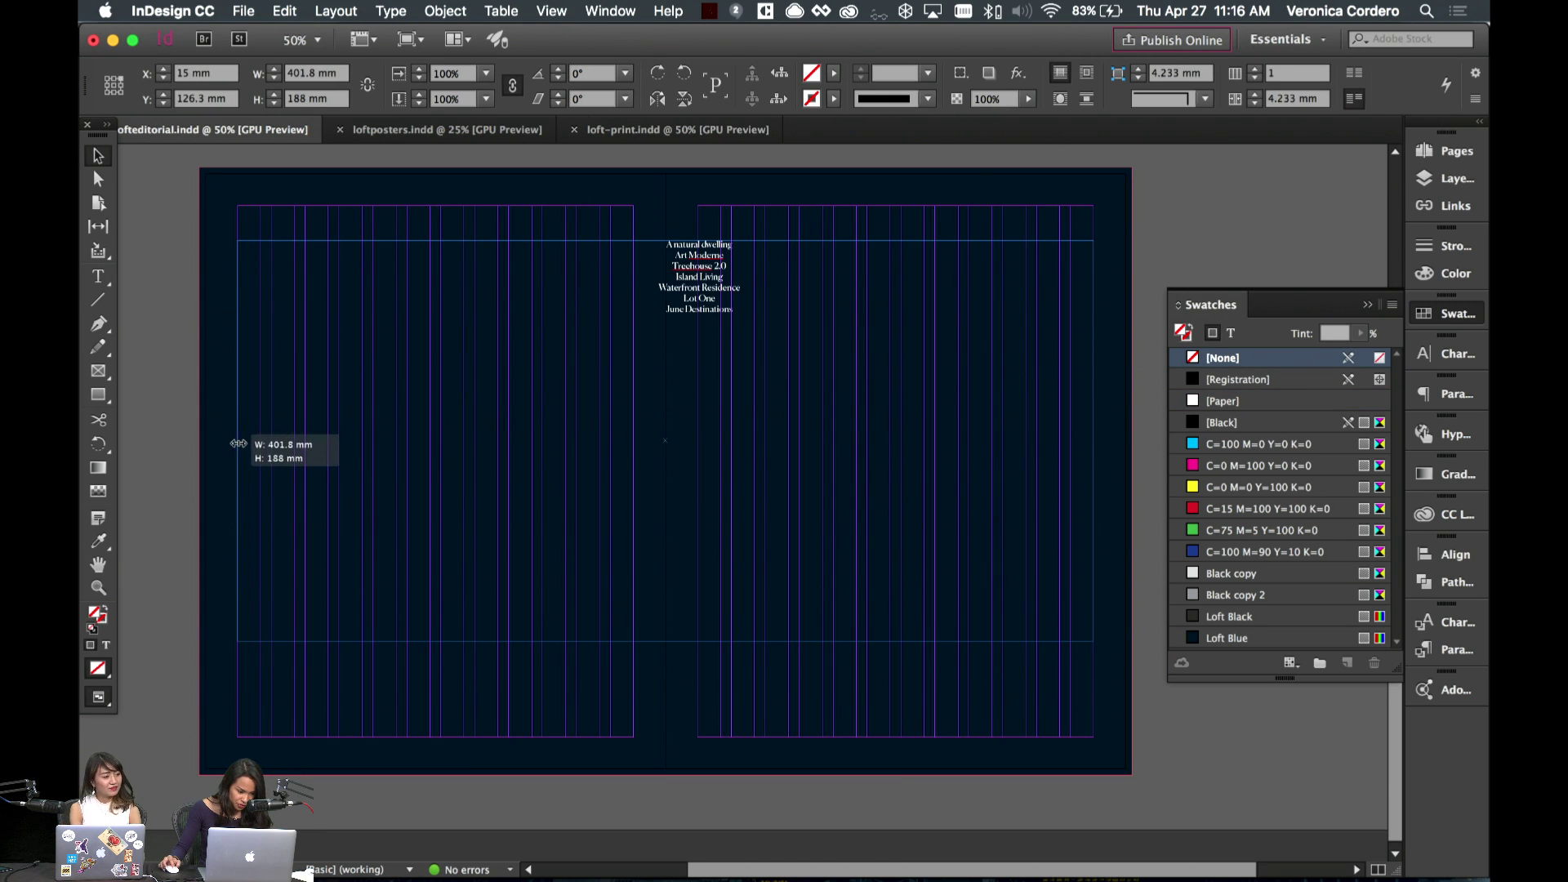
double_click(689, 362)
left_click_drag(708, 312, 596, 245)
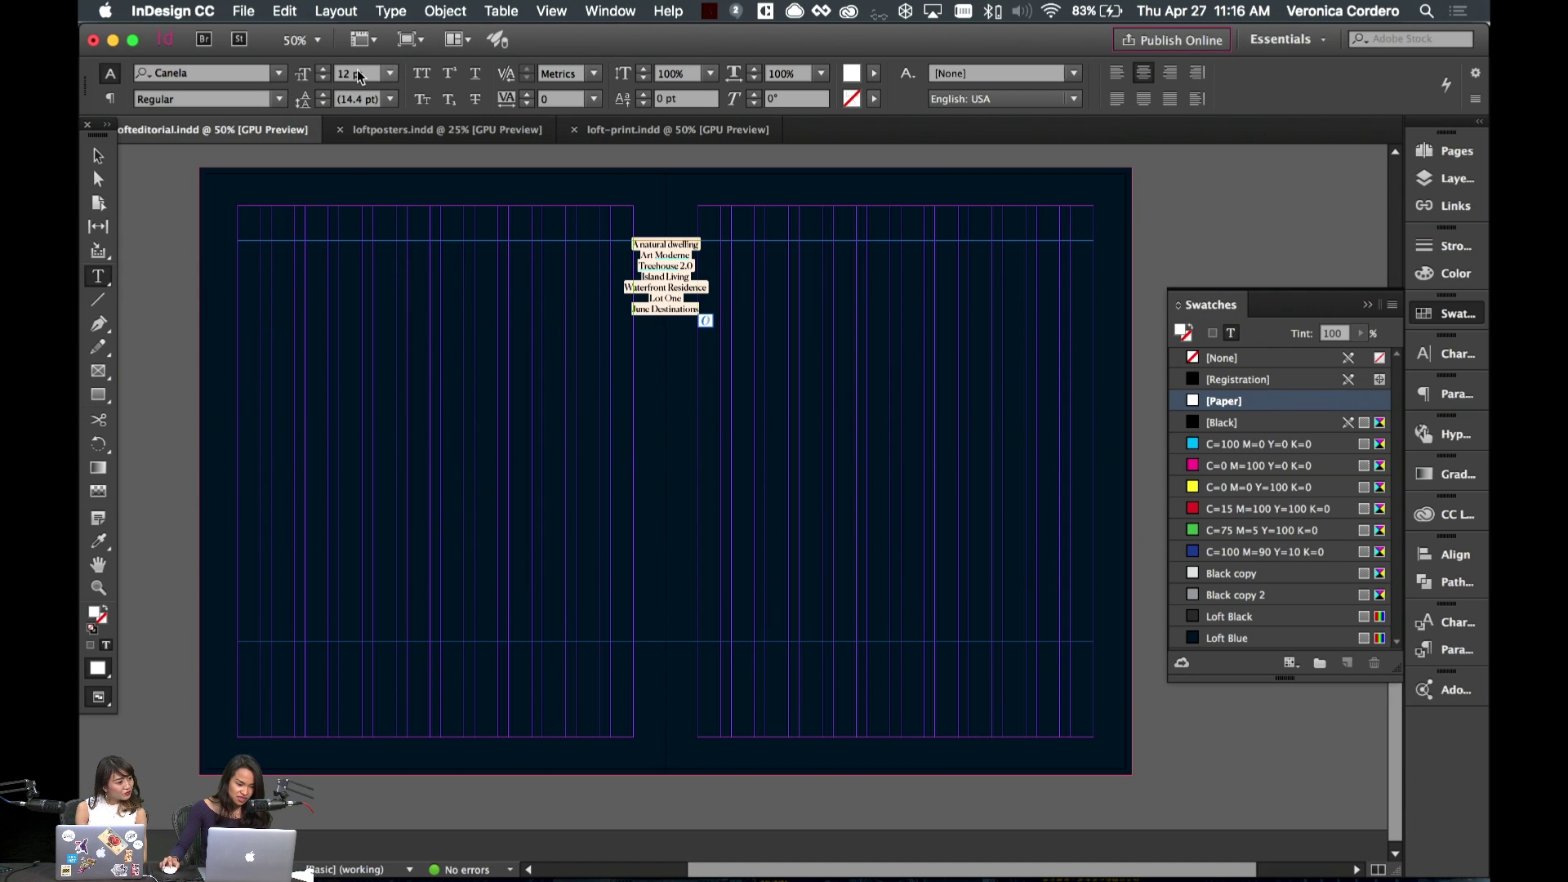
- Set the list text to 72 pt and lengthen the frame so June Destinations fits
left_click(389, 74)
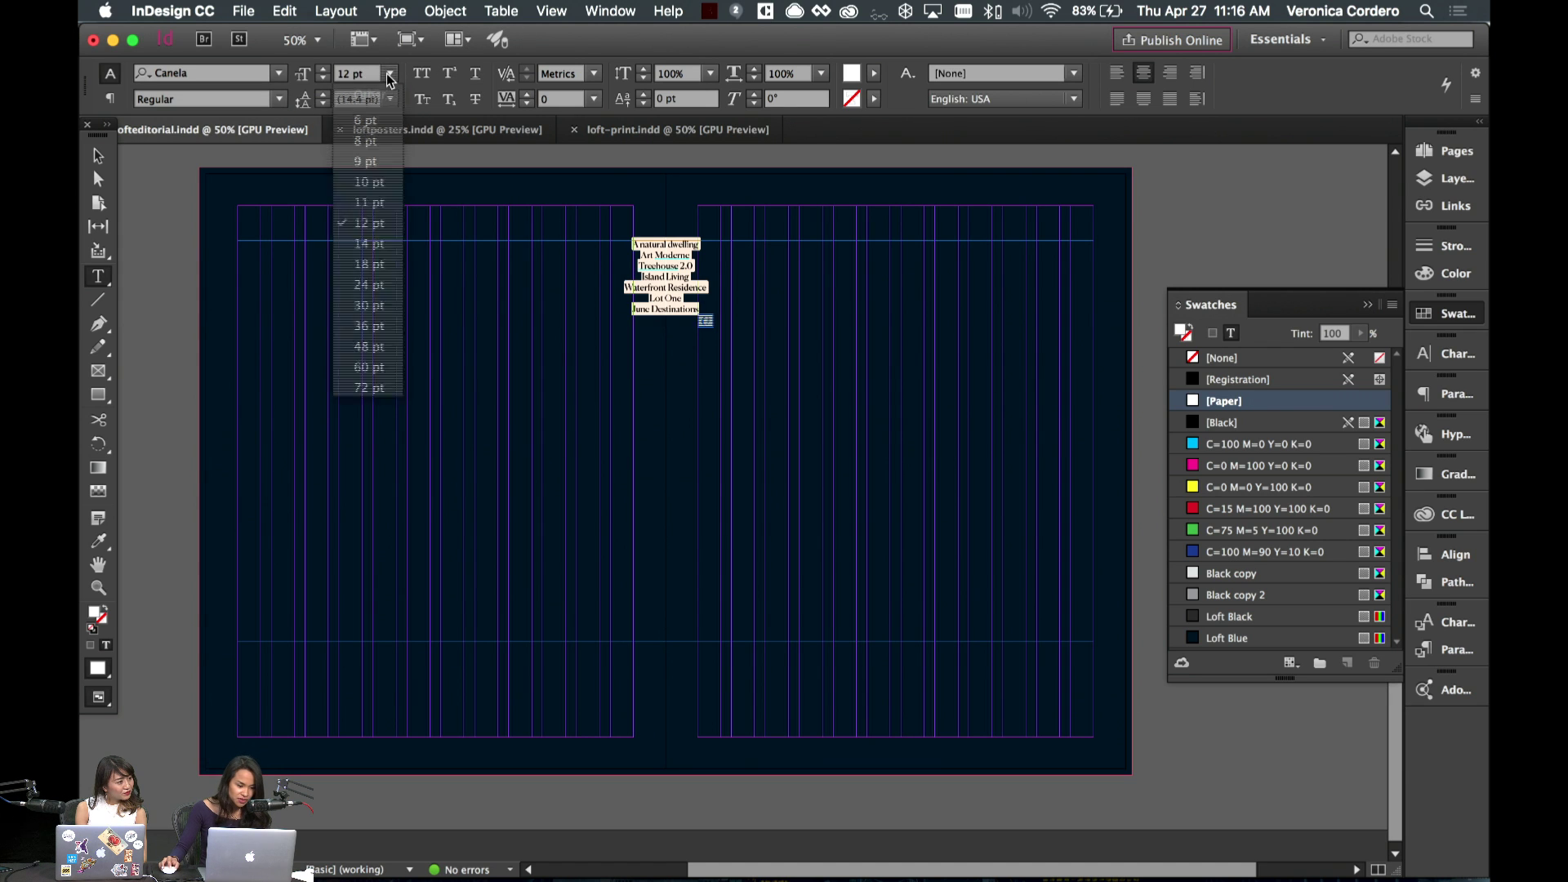
left_click(378, 369)
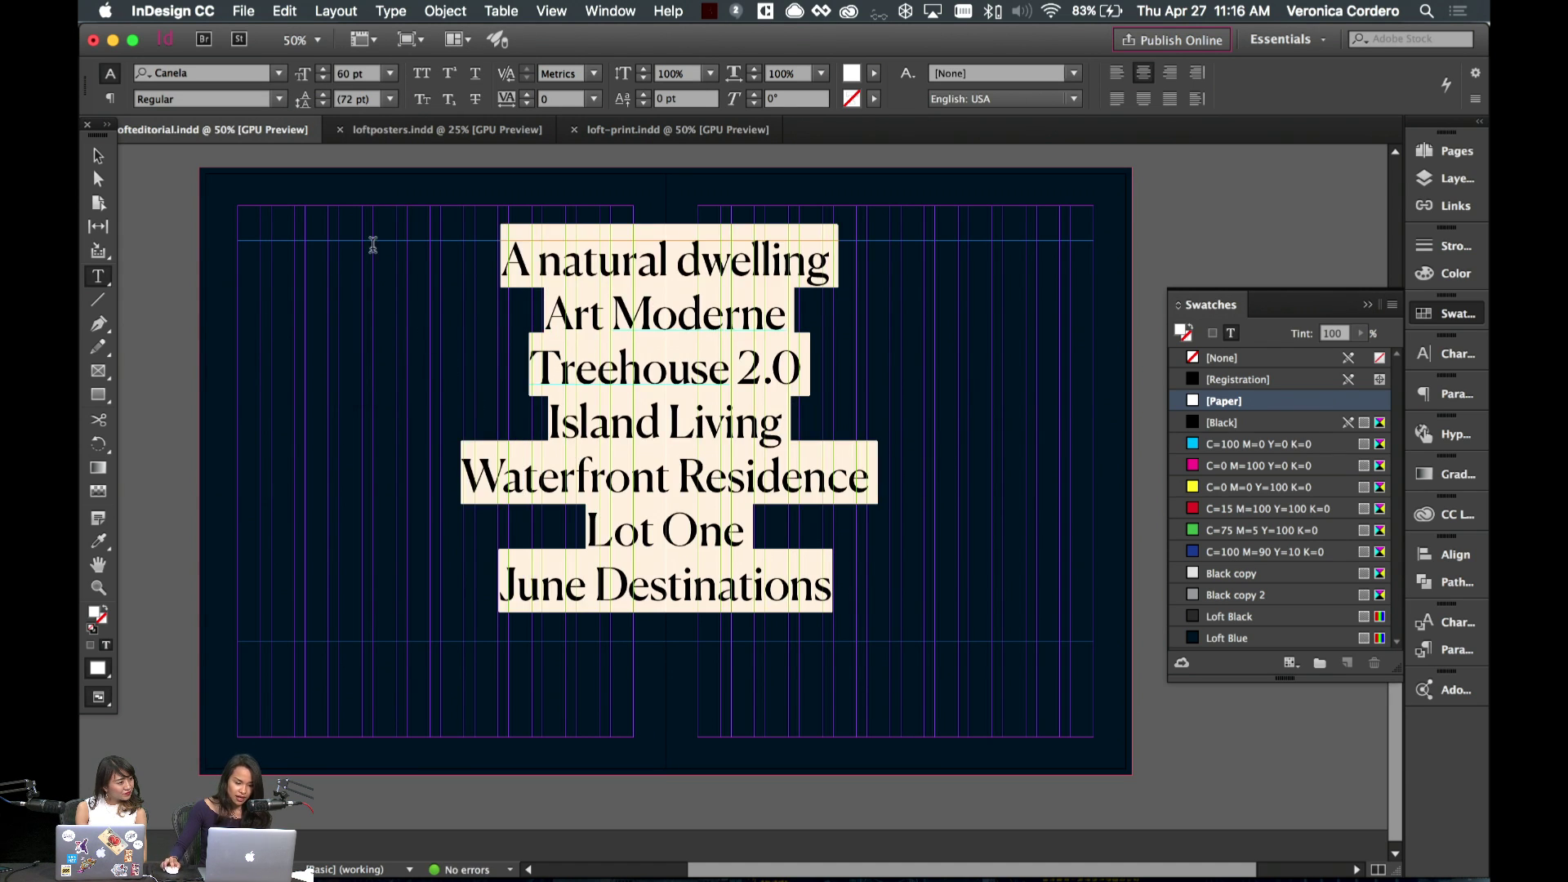
left_click(390, 74)
left_click(388, 384)
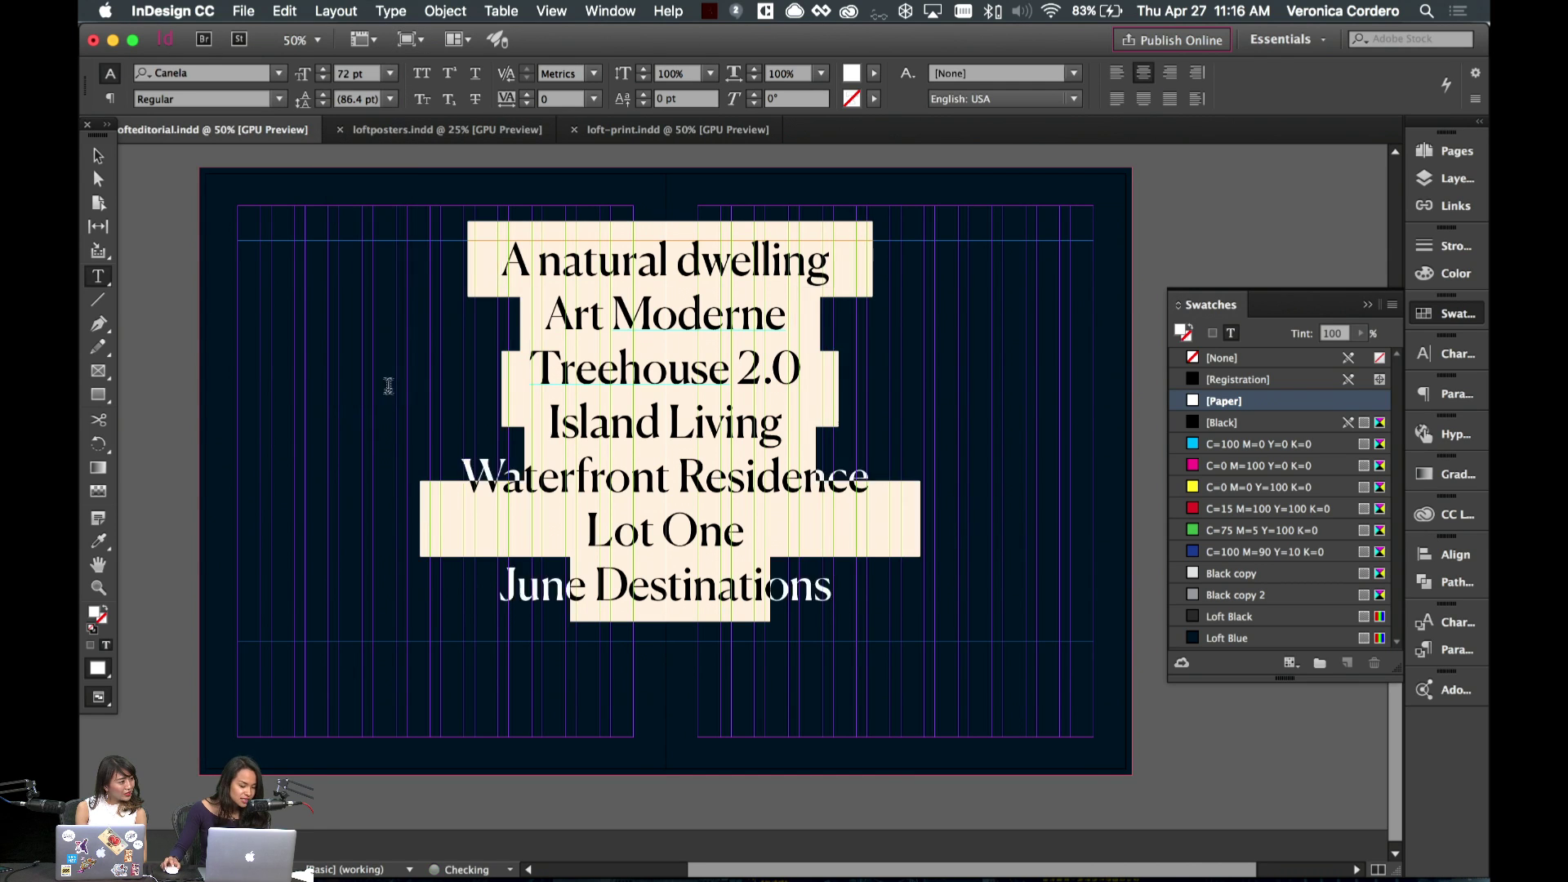
key("Escape")
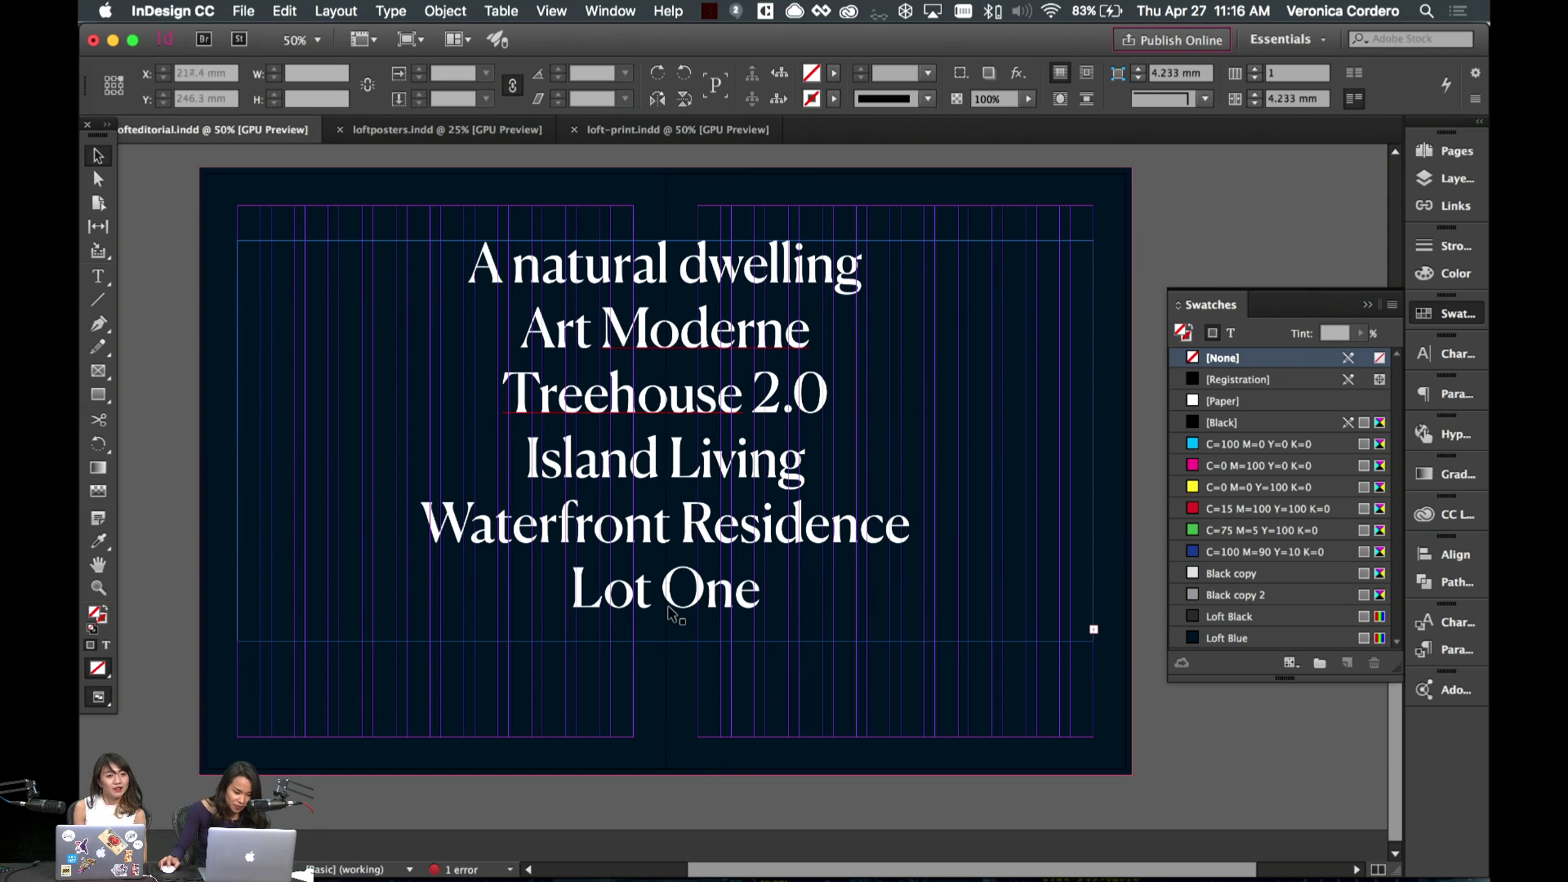
left_click_drag(666, 641, 665, 738)
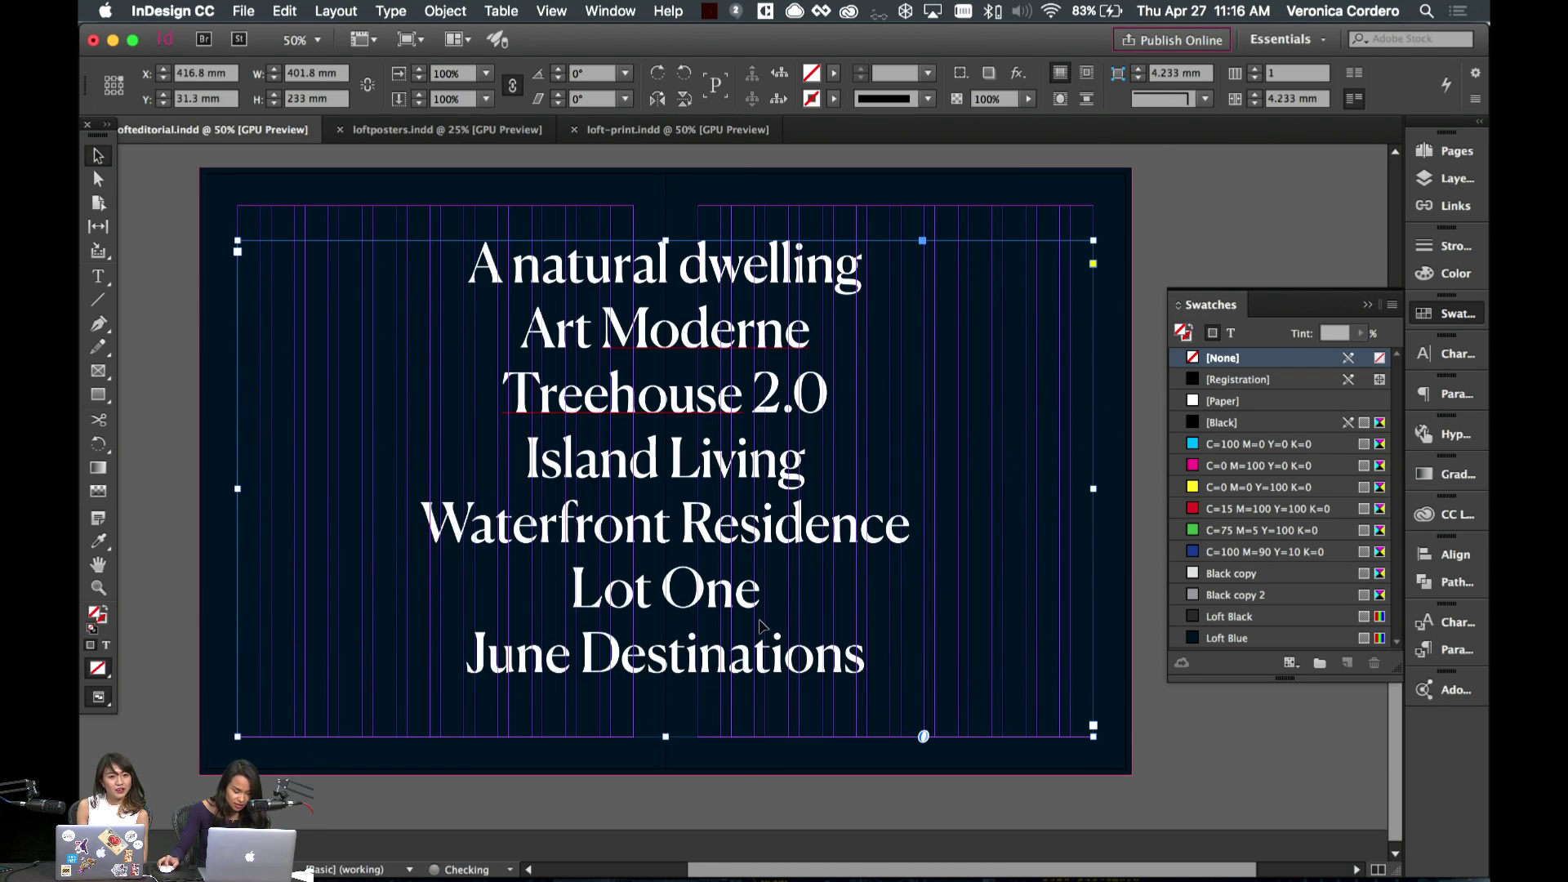
- Capitalise the first item to 'A Natural Dwelling', then select all the list text
double_click(704, 350)
key("super+a")
left_click(704, 349)
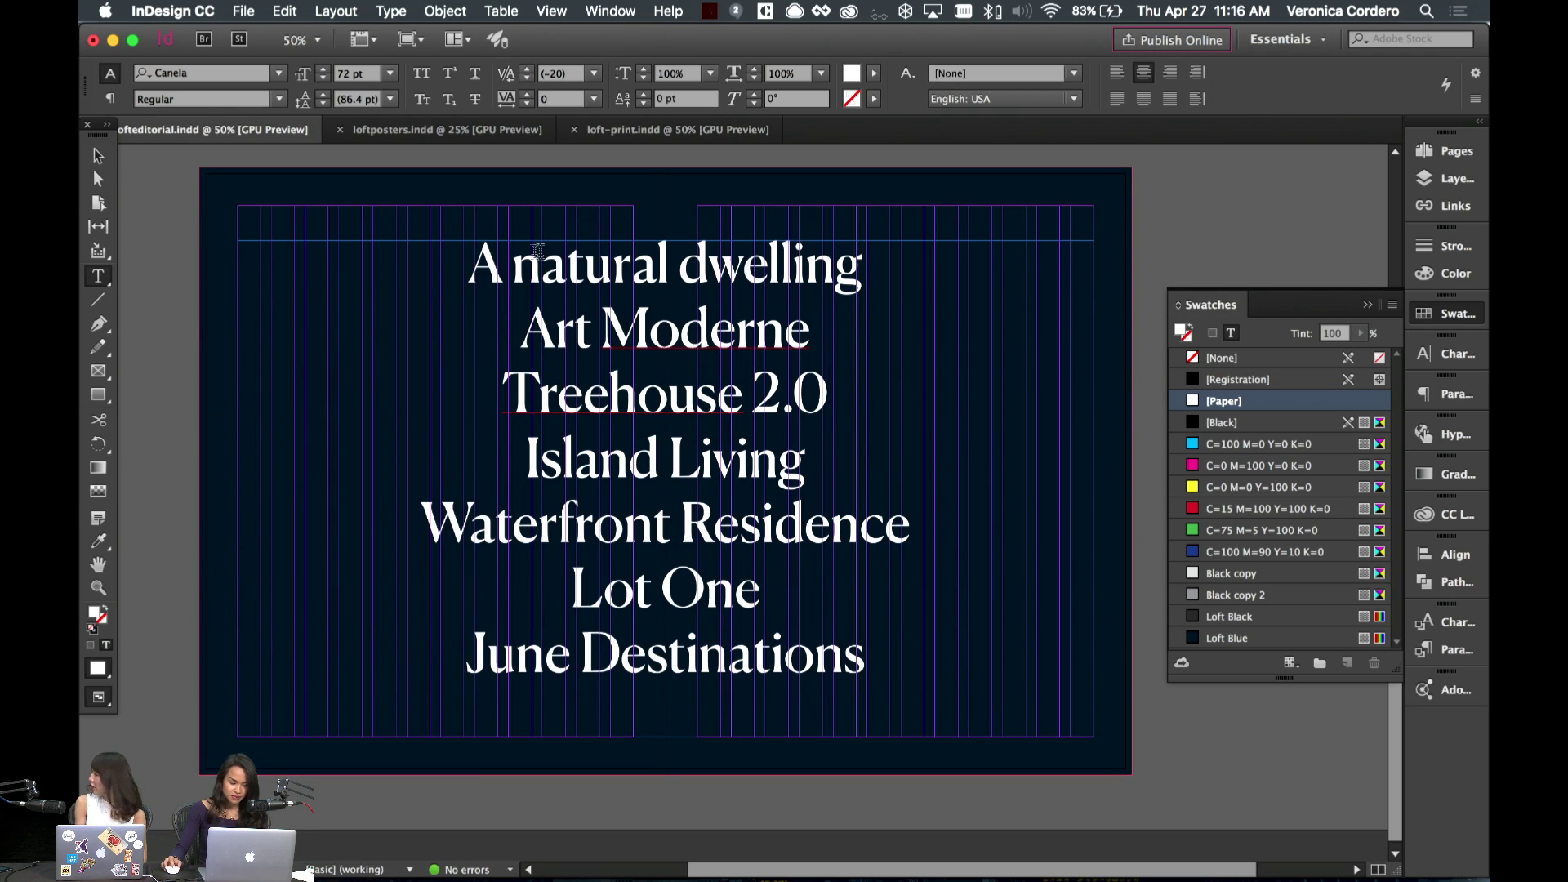
left_click_drag(542, 263, 517, 265)
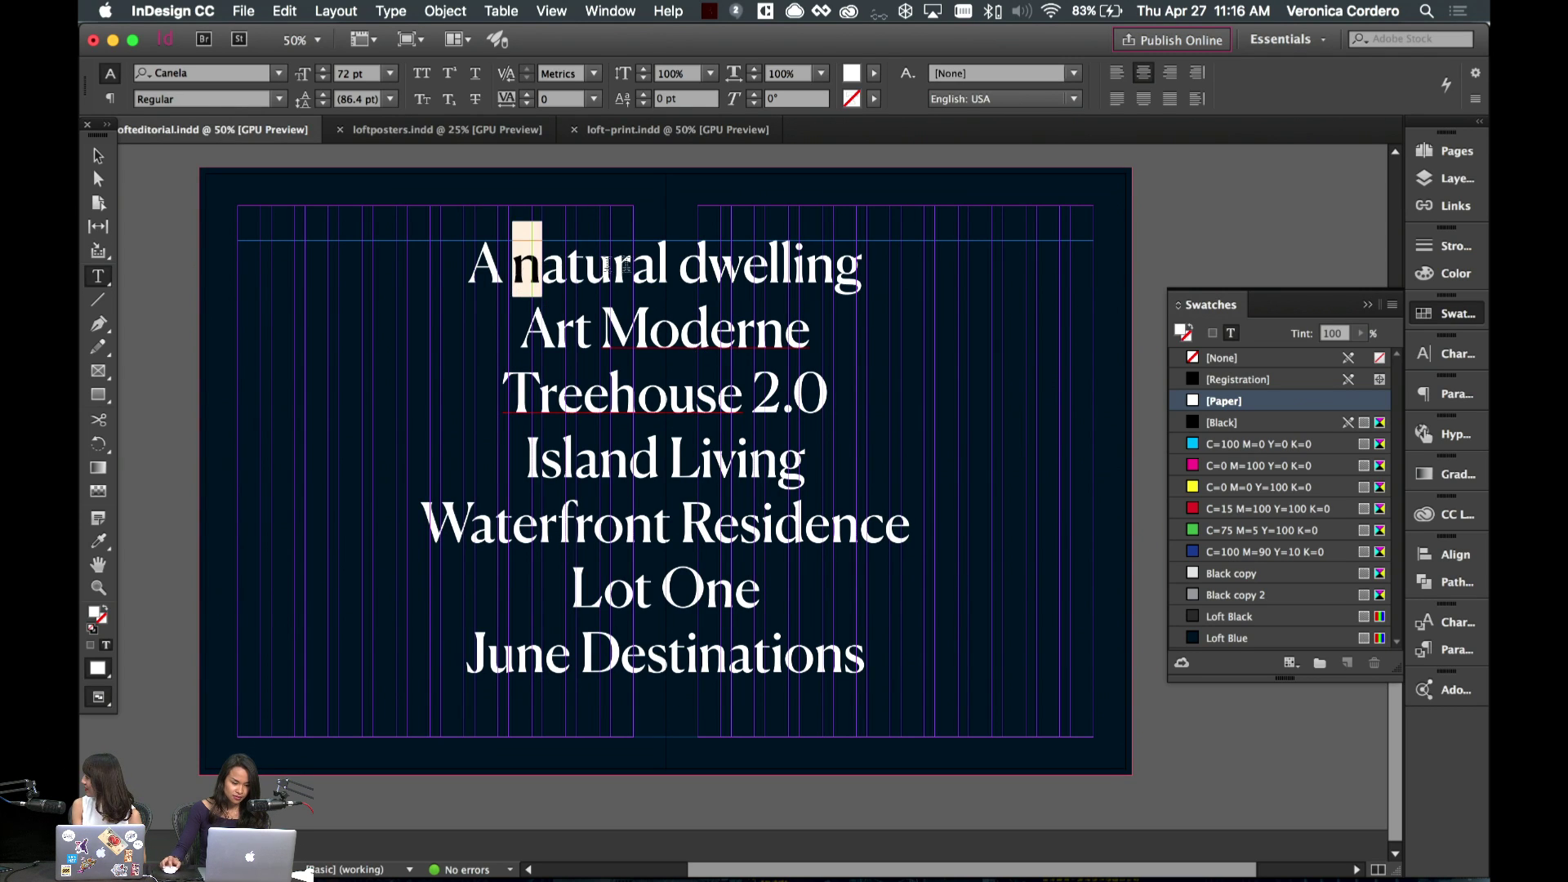
type("N")
left_click_drag(713, 263, 682, 265)
type("D")
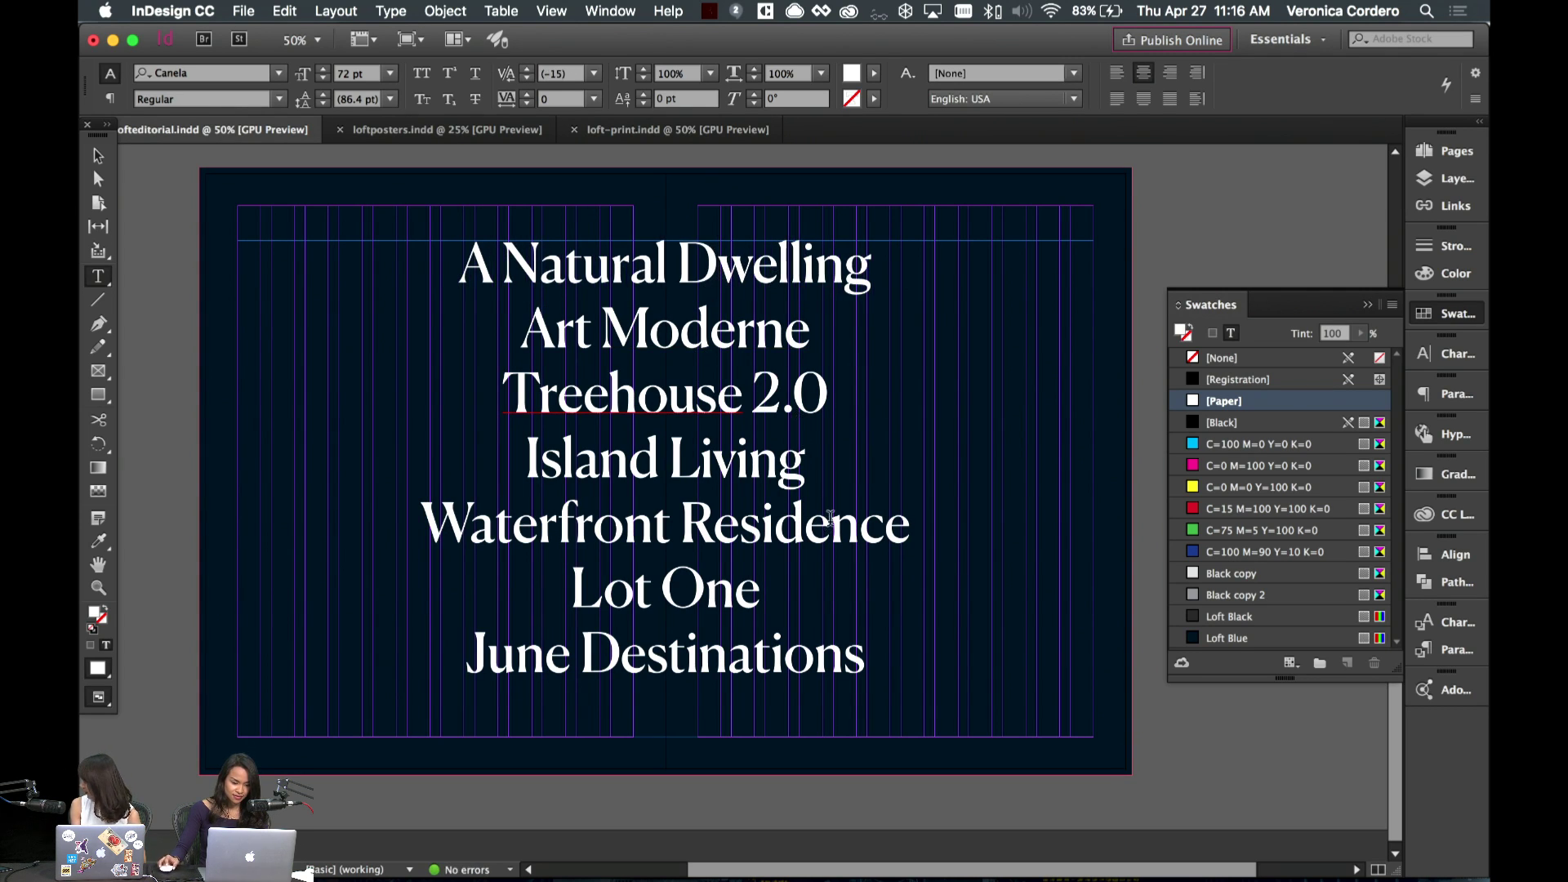
key("super+a")
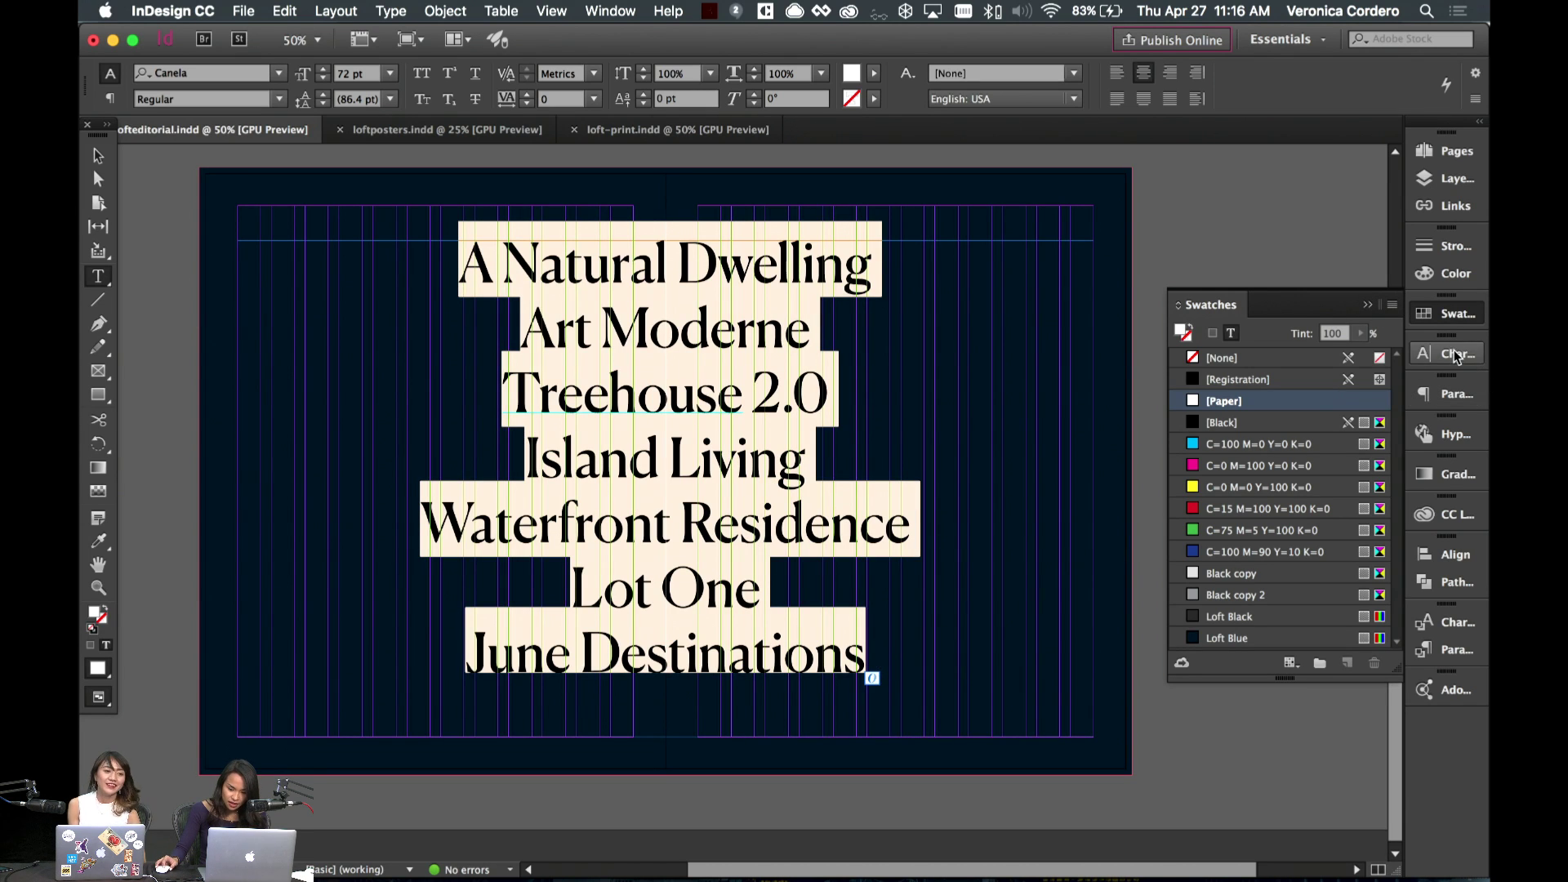
- Apply Optical kerning and tracking of 25 to all seven list lines
left_click(1456, 354)
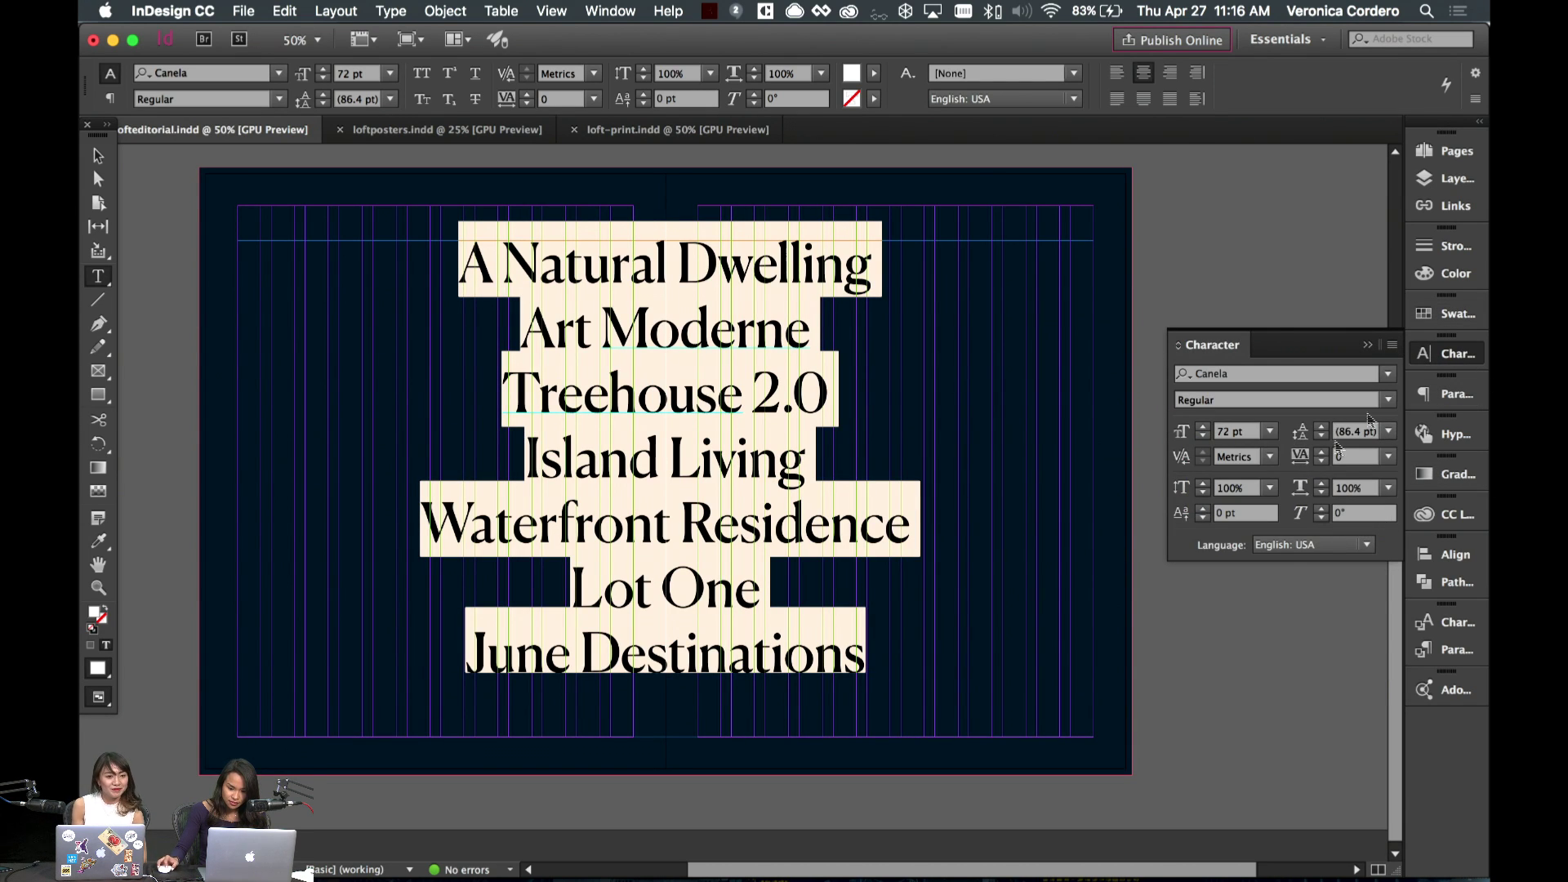
left_click(1269, 457)
left_click(1274, 477)
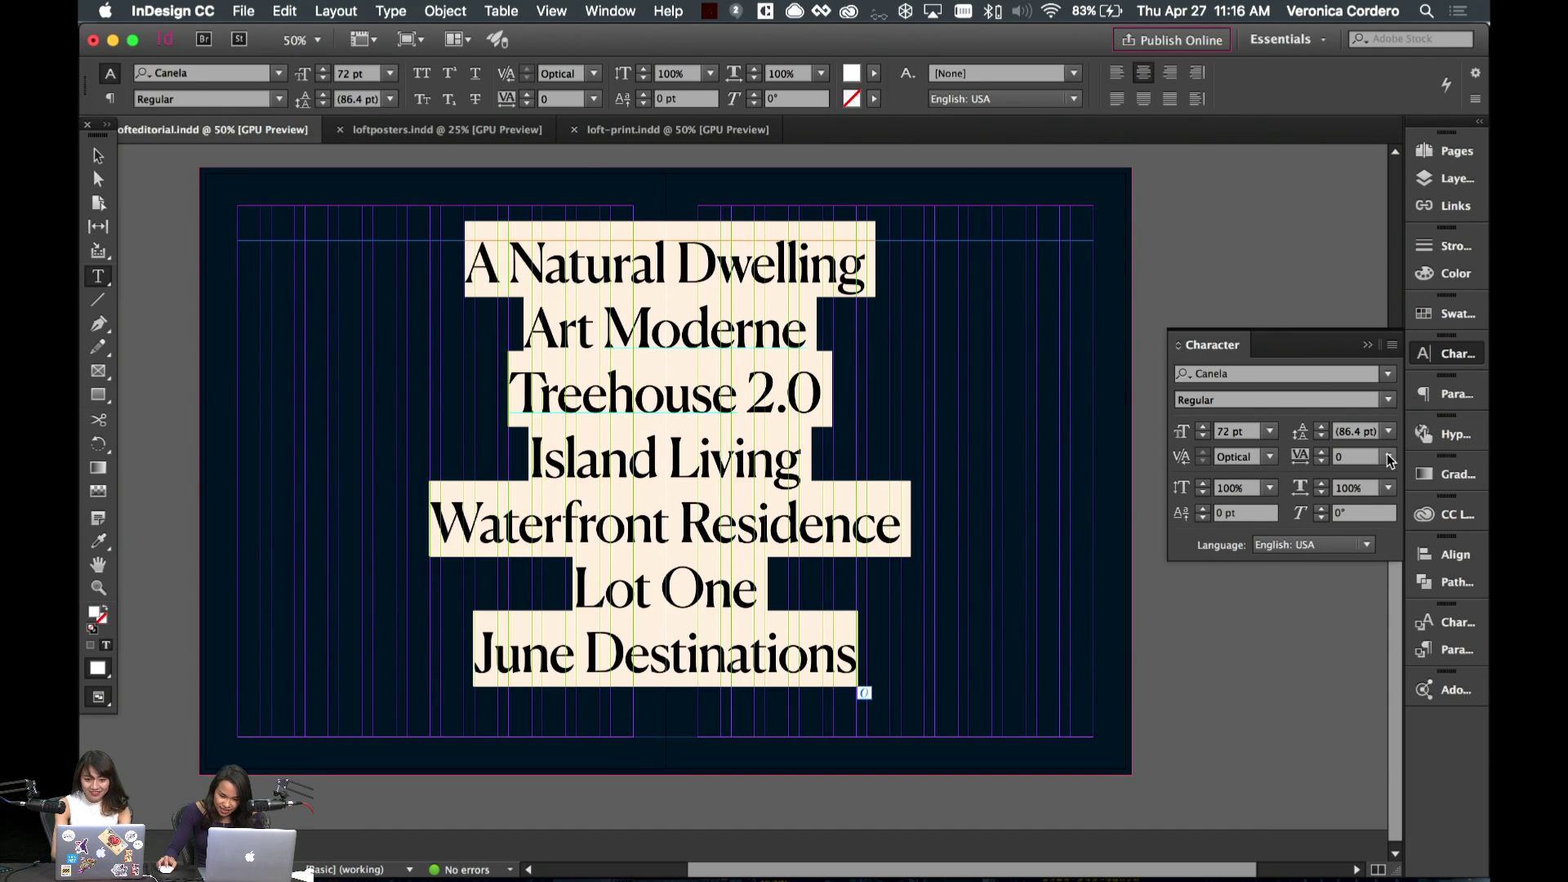
left_click(1389, 457)
left_click(1373, 669)
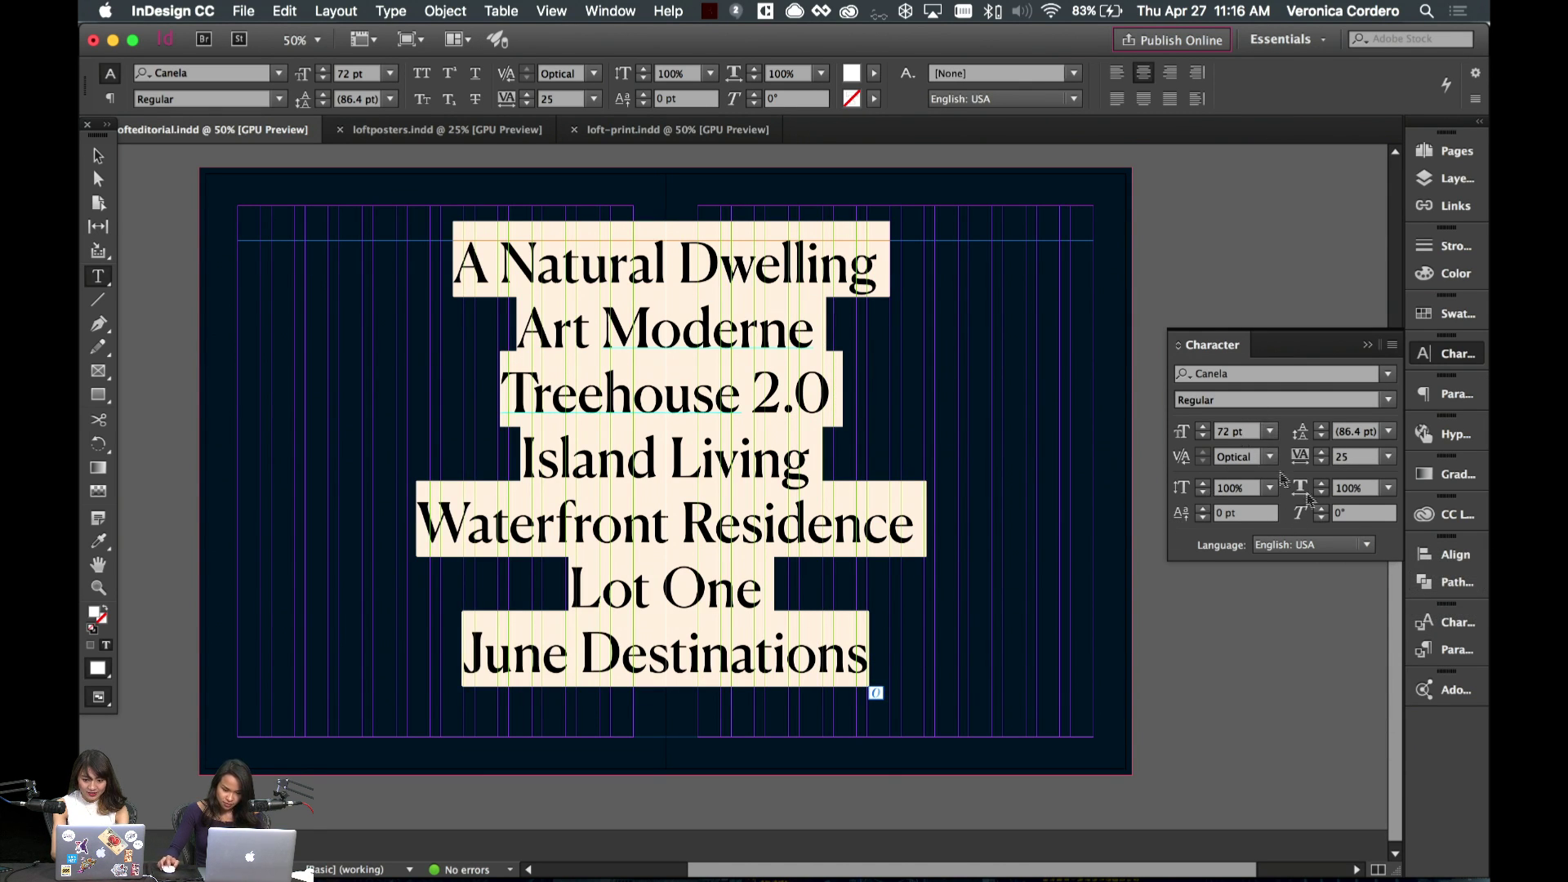
left_click(1459, 583)
left_click(1458, 623)
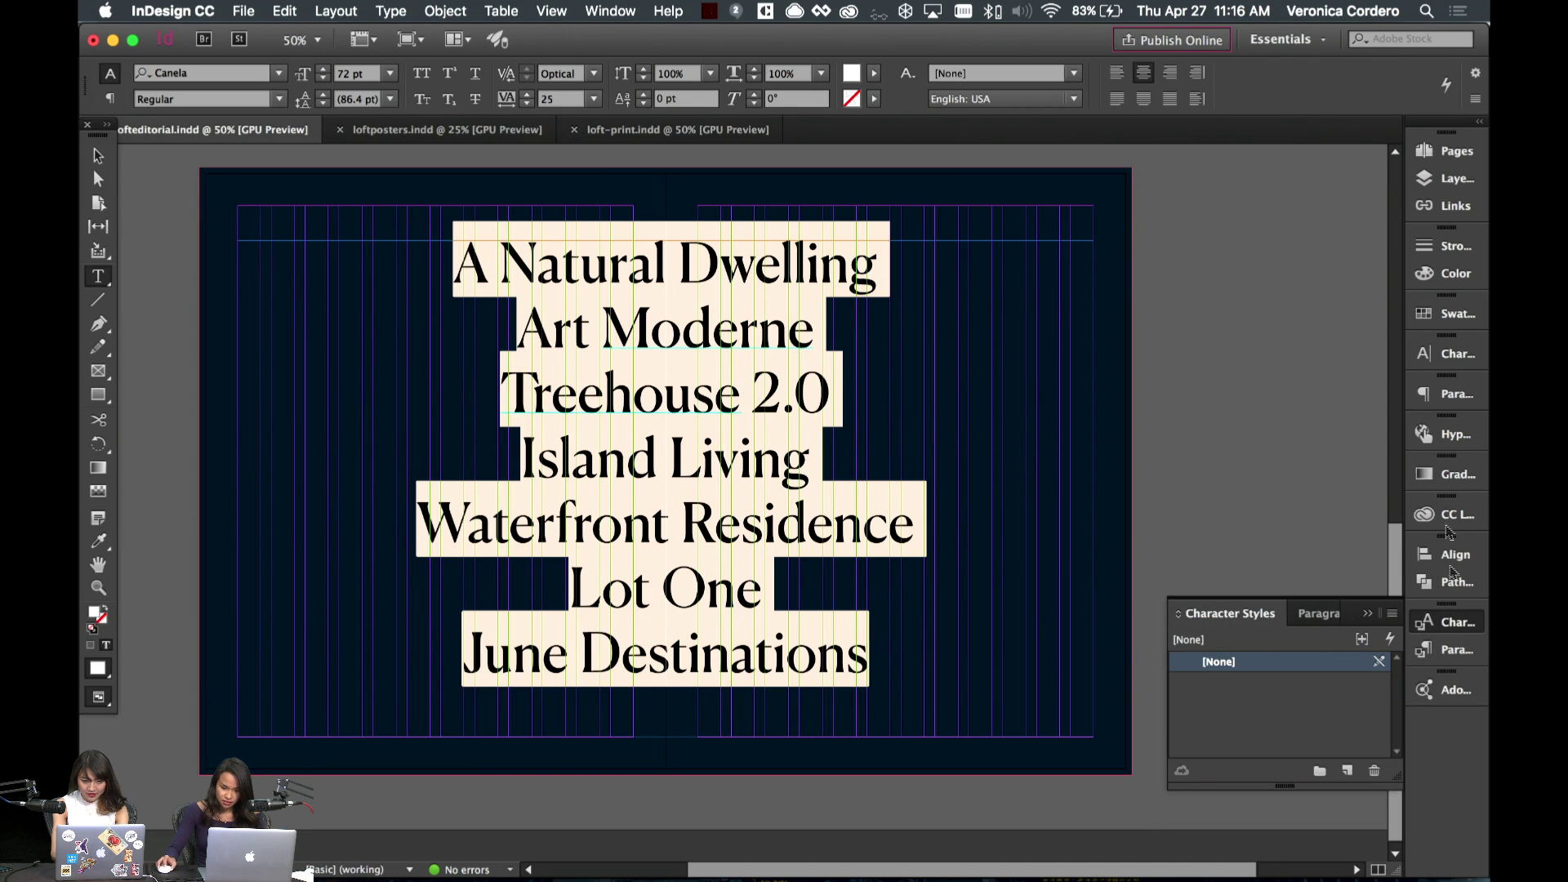
left_click(1457, 353)
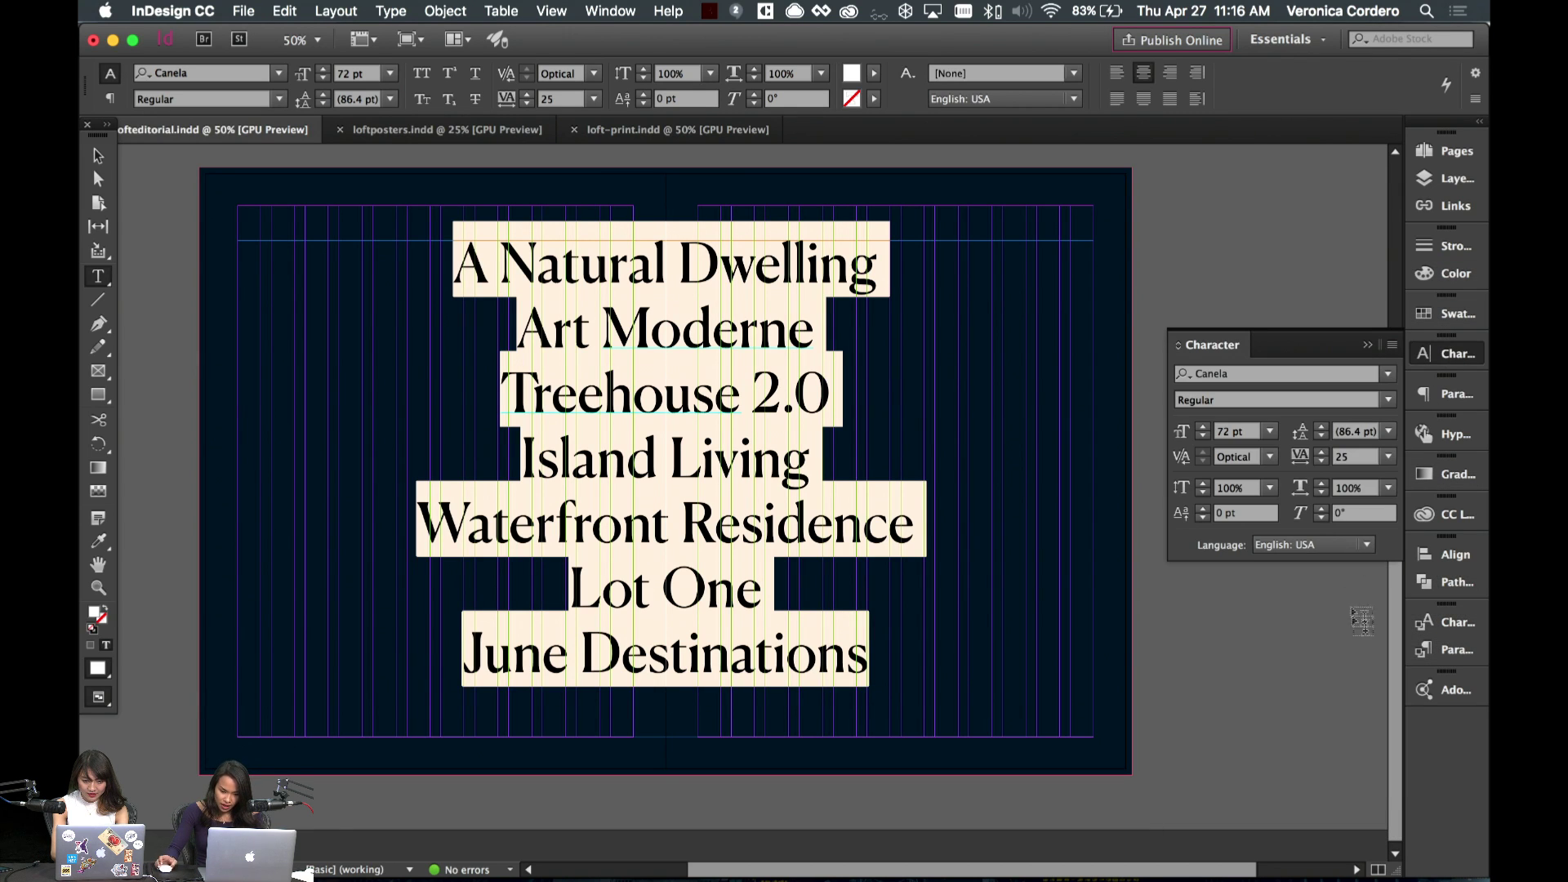
left_click(1457, 395)
left_click(846, 537)
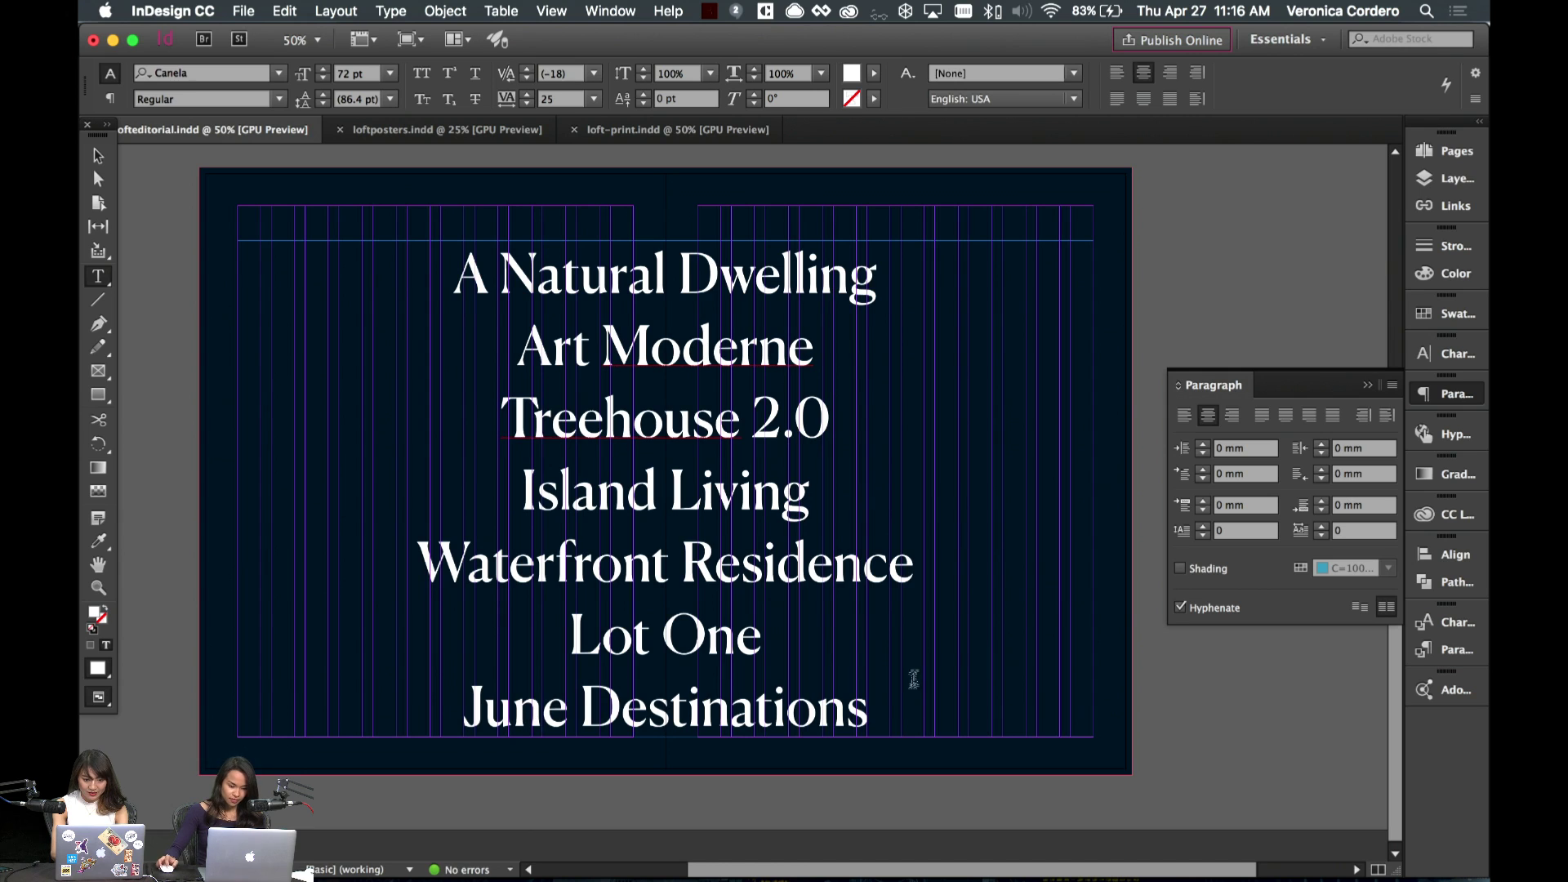
- Append ' — 03' after 'Dwelling' and set that suffix in Sailec Regular
key("super+a")
left_click(888, 274)
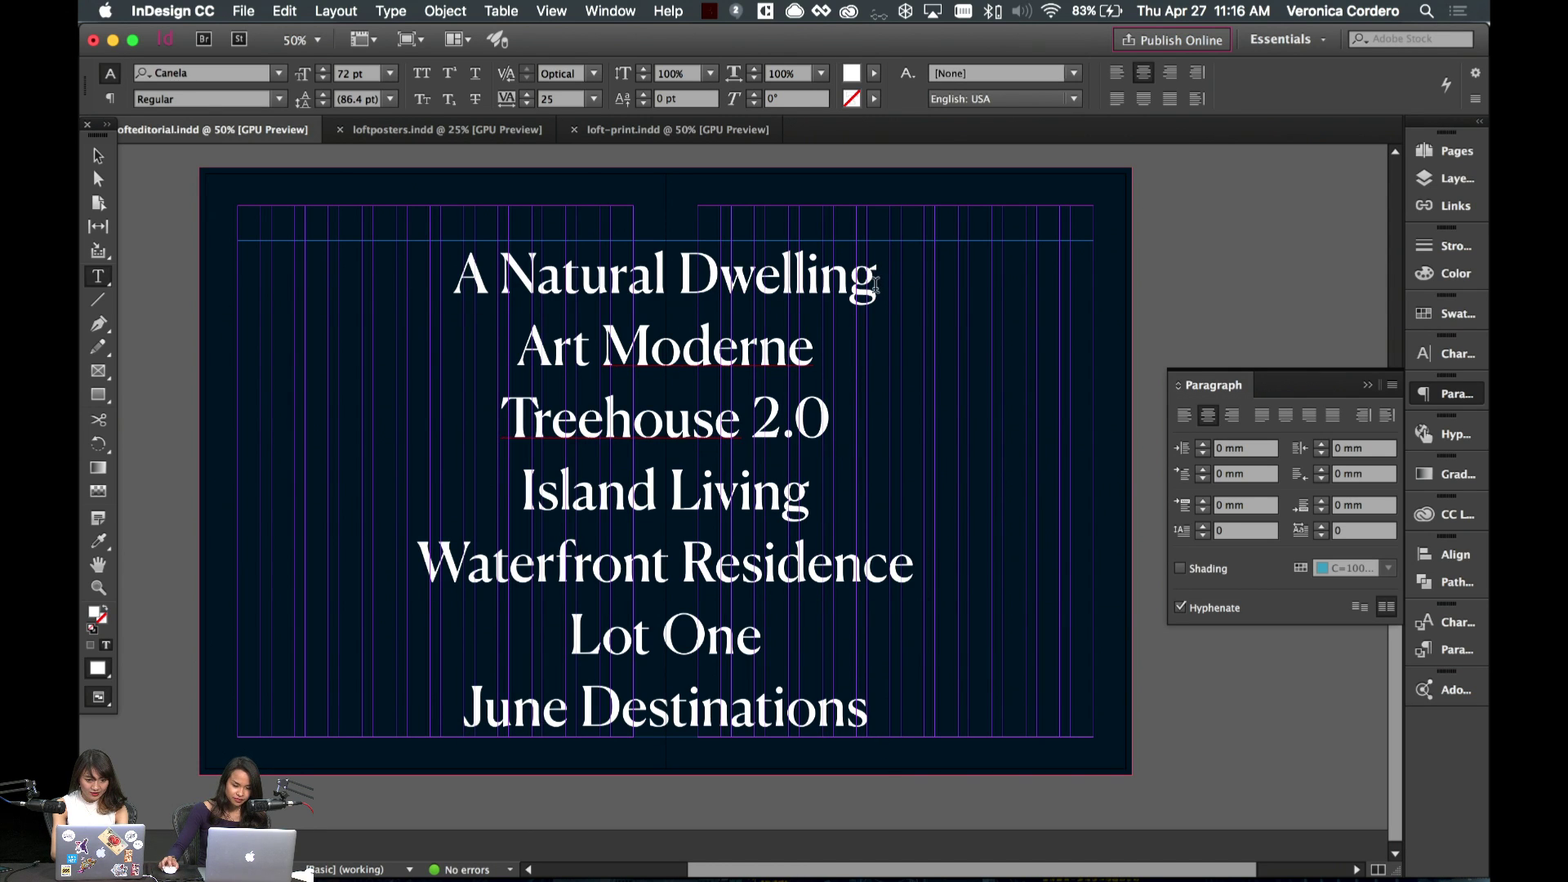
type("—")
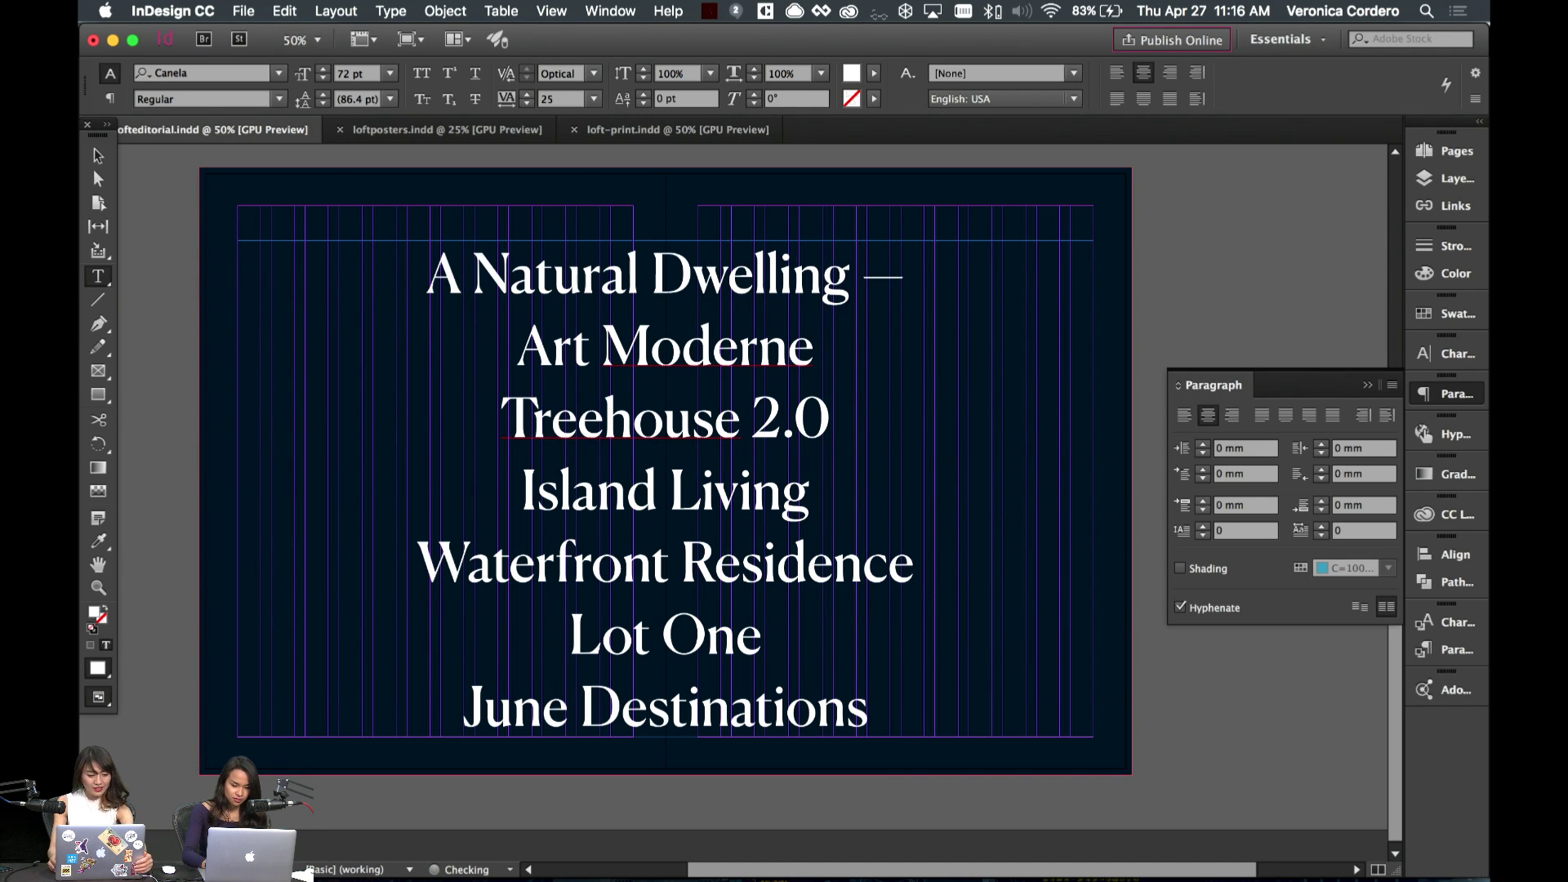
type(" 0")
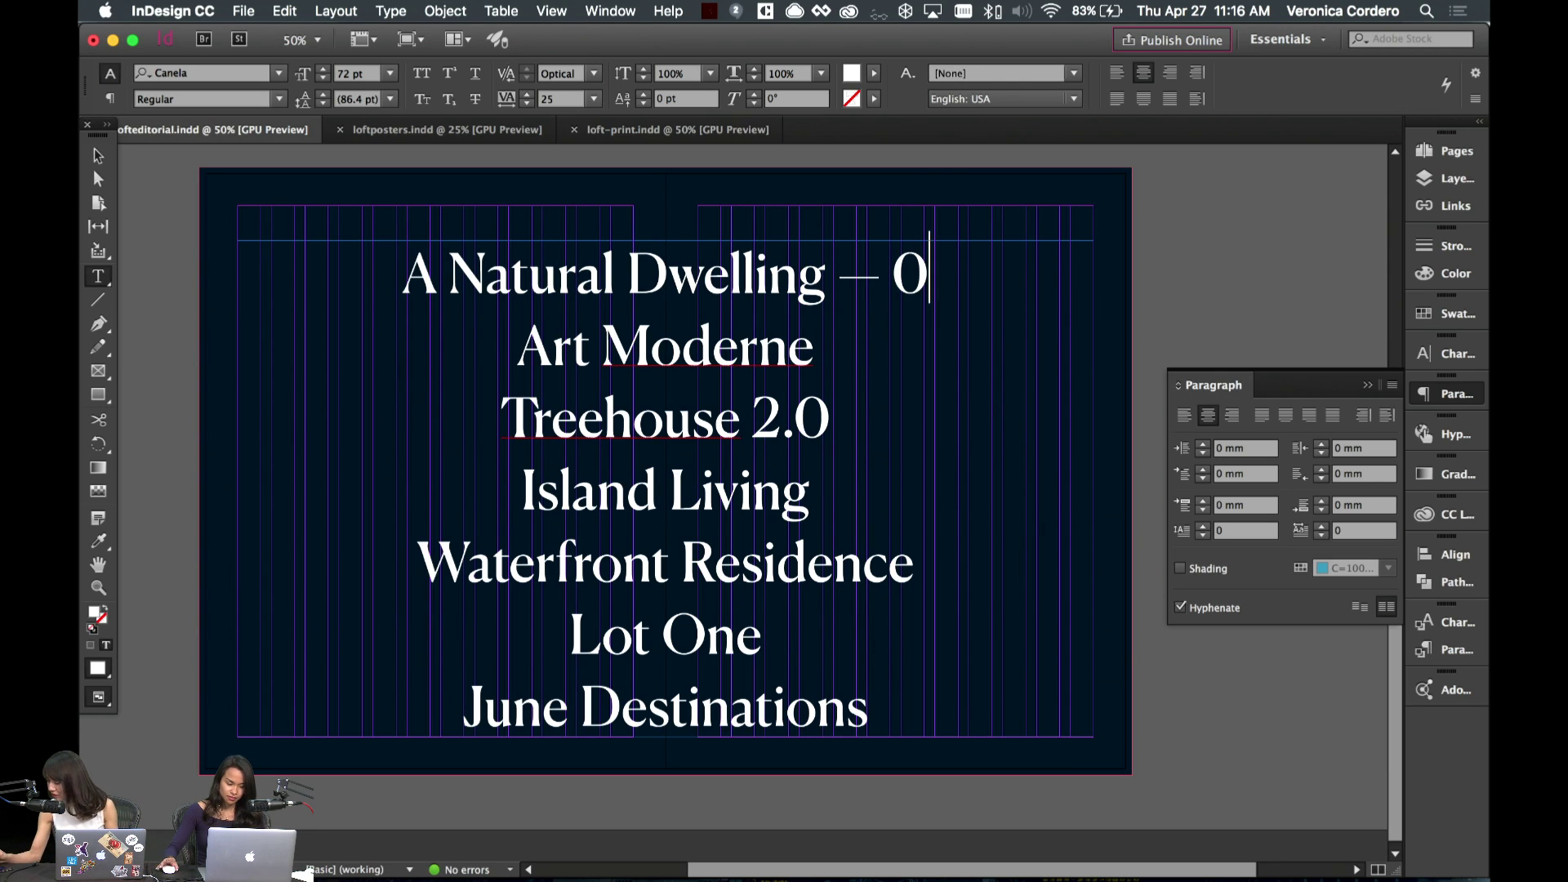
type("3")
left_click_drag(947, 273, 830, 281)
left_click(218, 69)
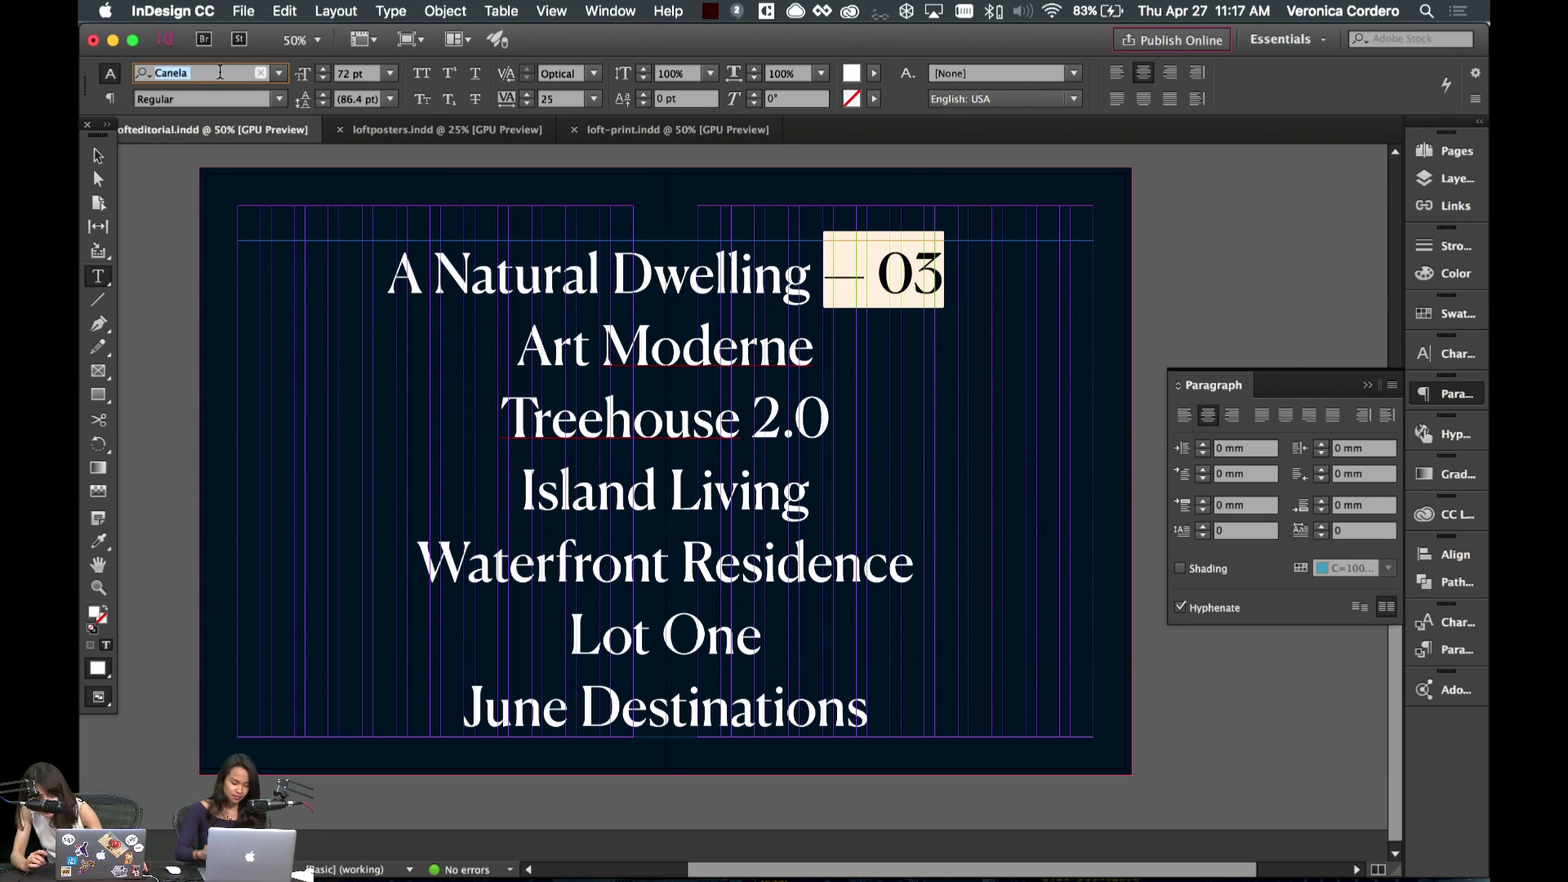
type("Sail")
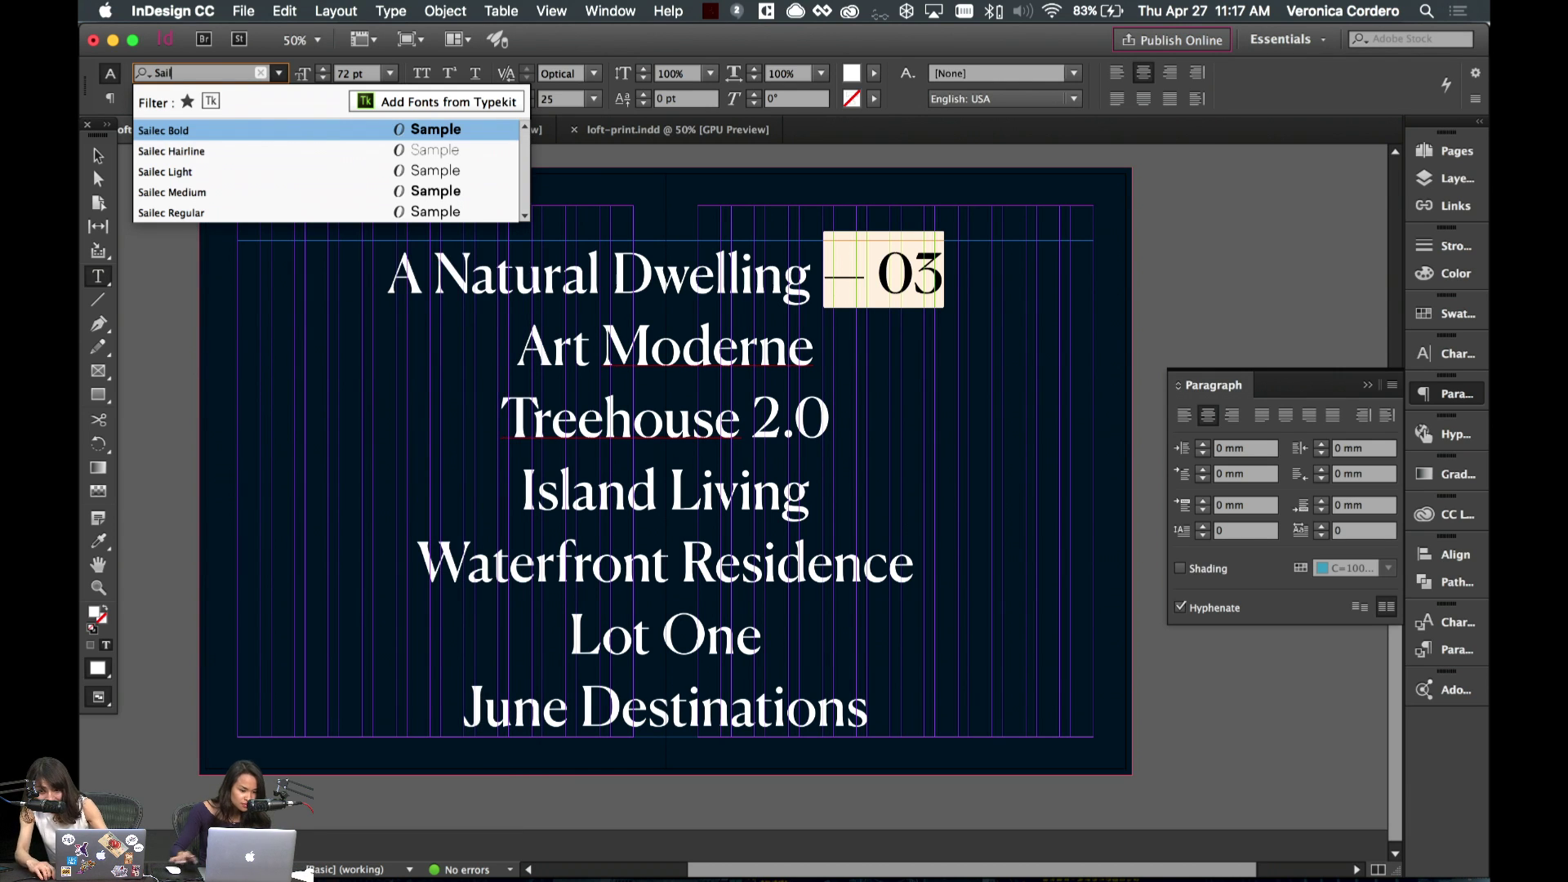
left_click(300, 214)
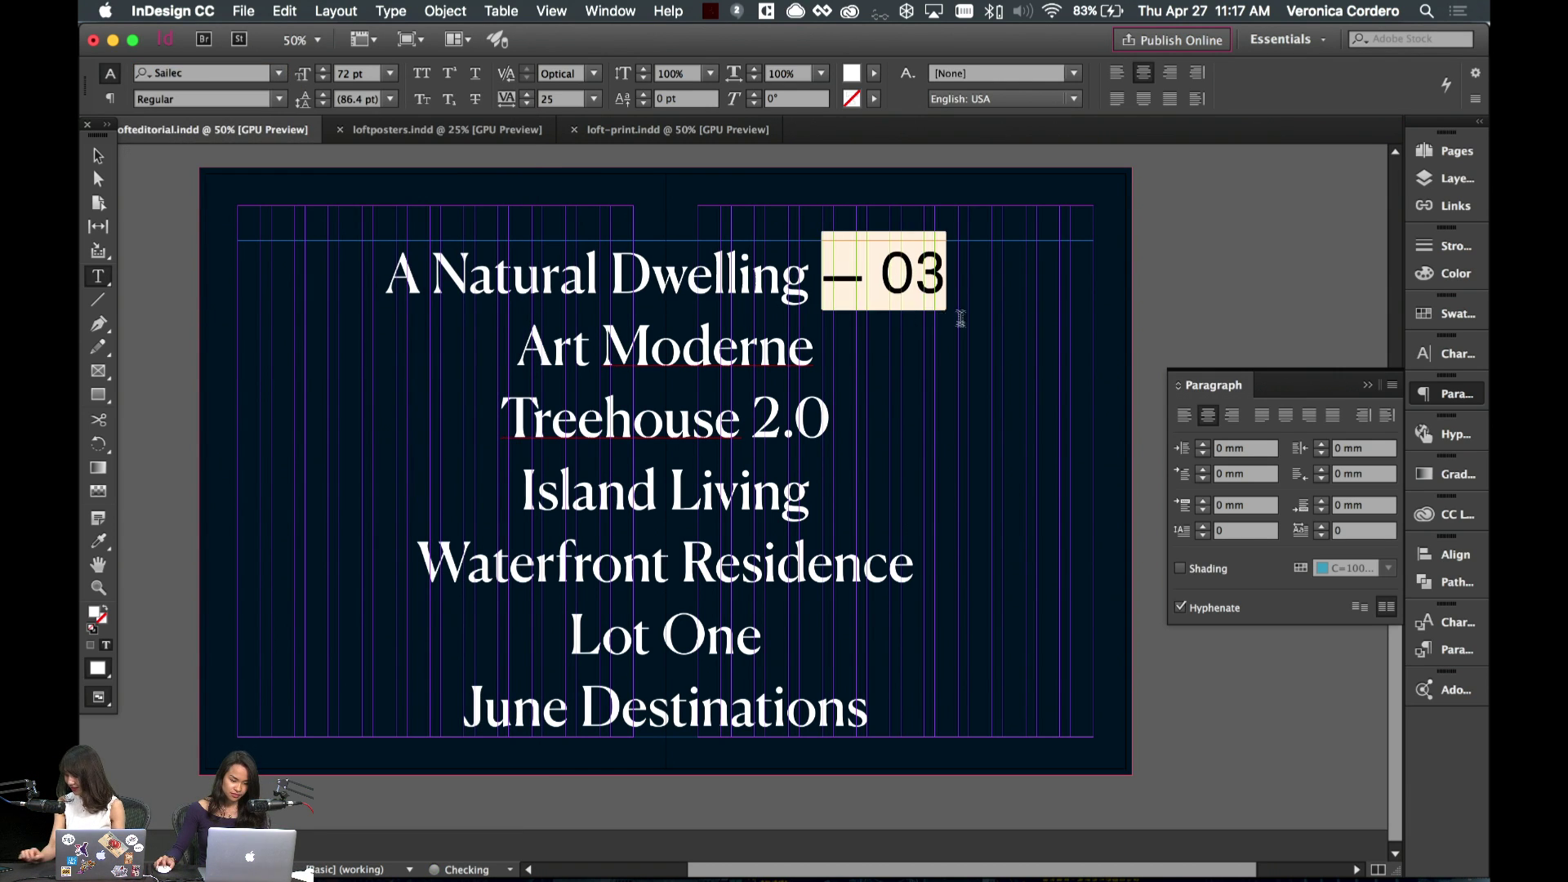
left_click(952, 273)
left_click_drag(951, 274, 819, 276)
left_click(357, 73)
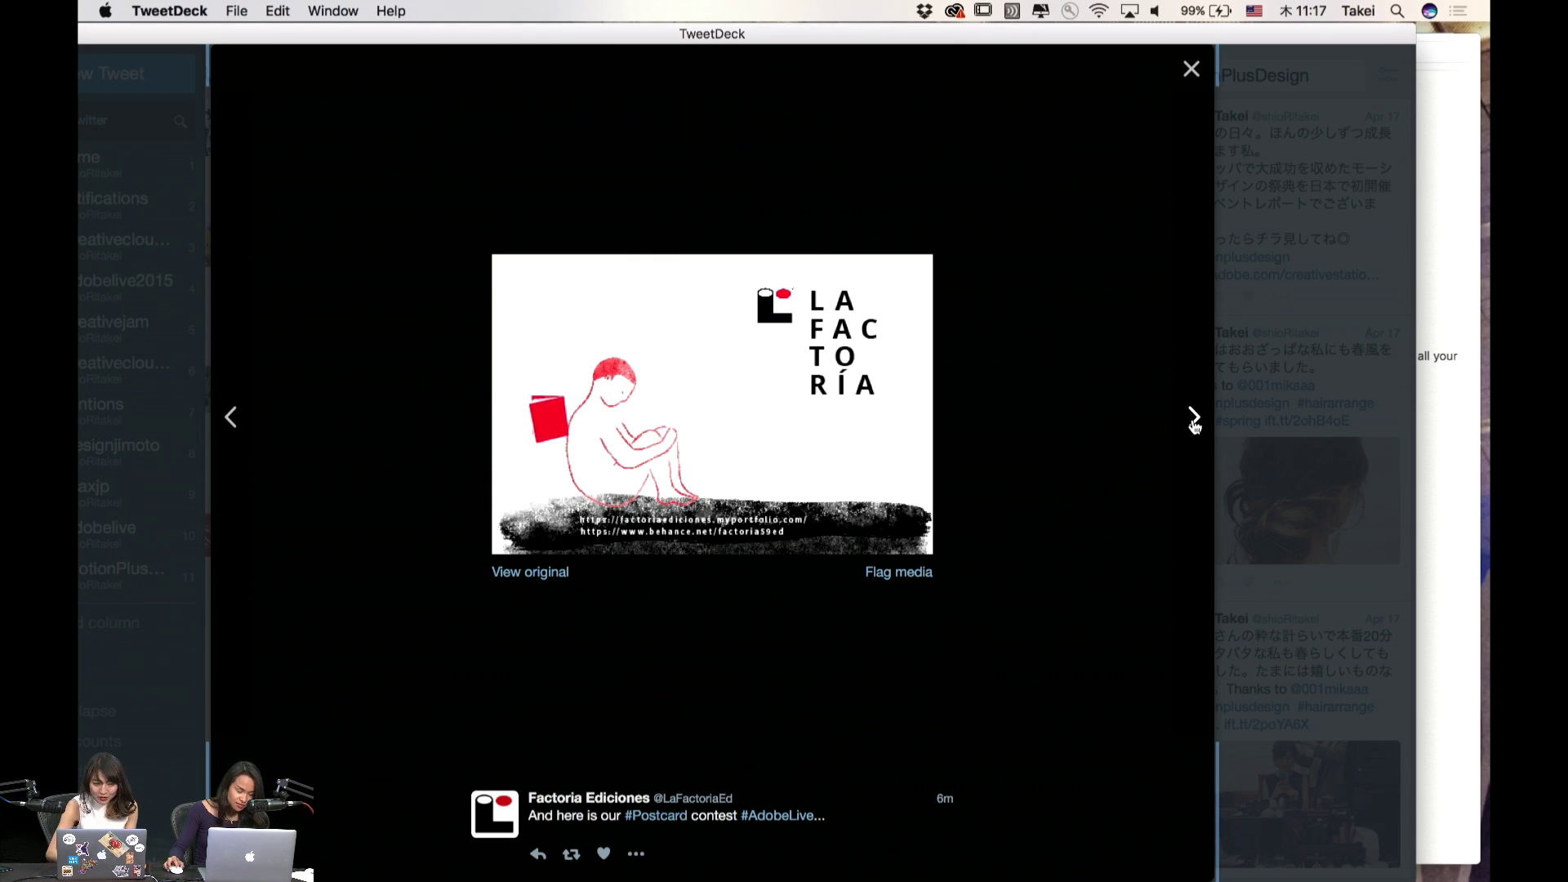
- View the back images of two #AdobeLive postcard entries, closing the viewer after each
left_click(1194, 418)
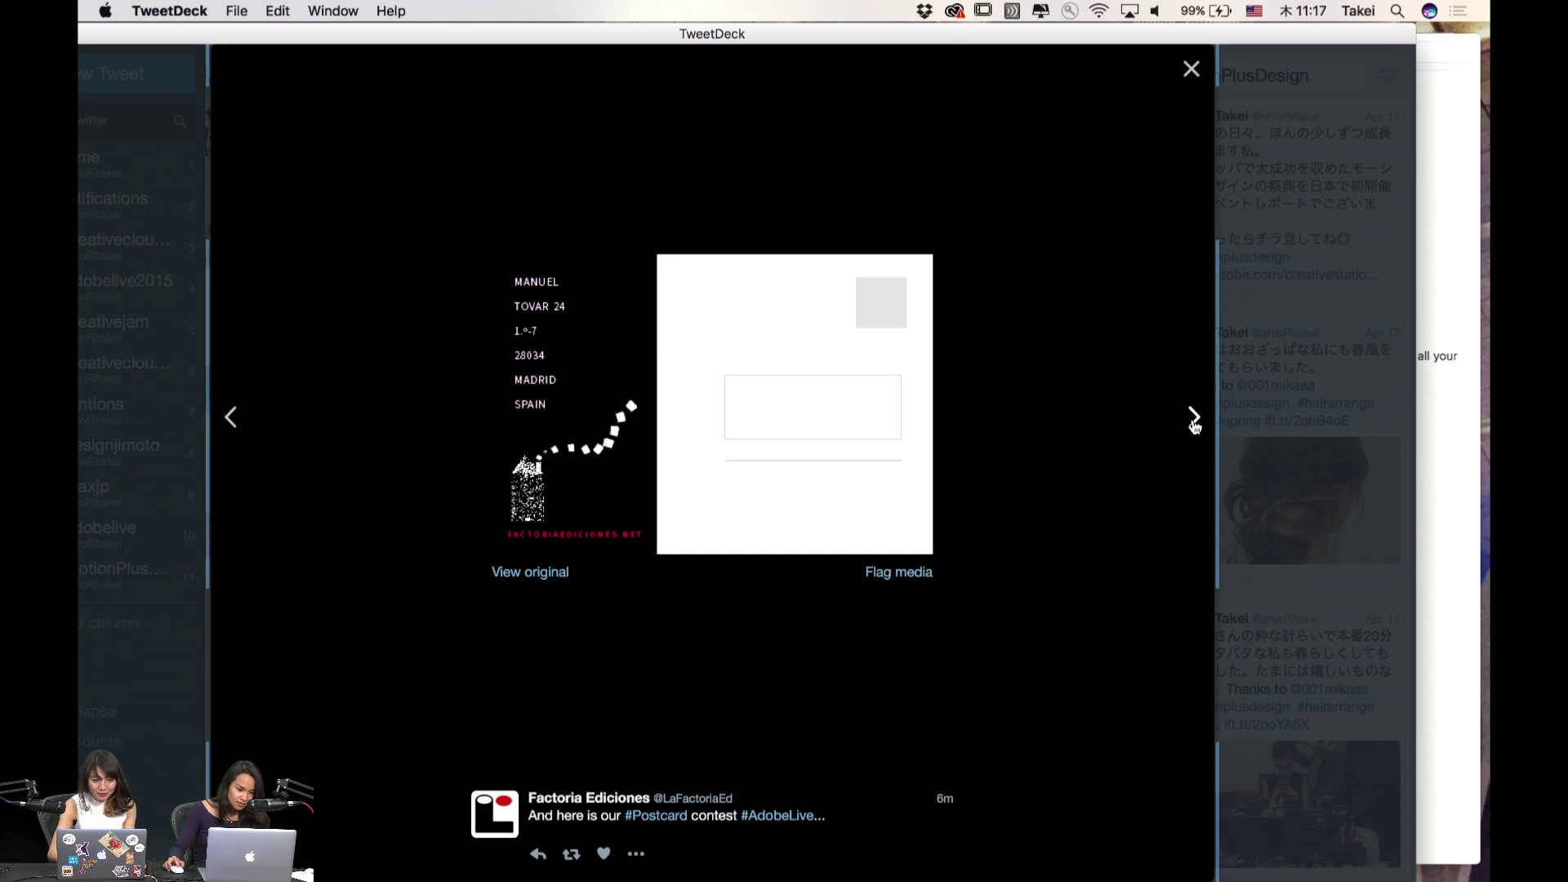
left_click(1192, 68)
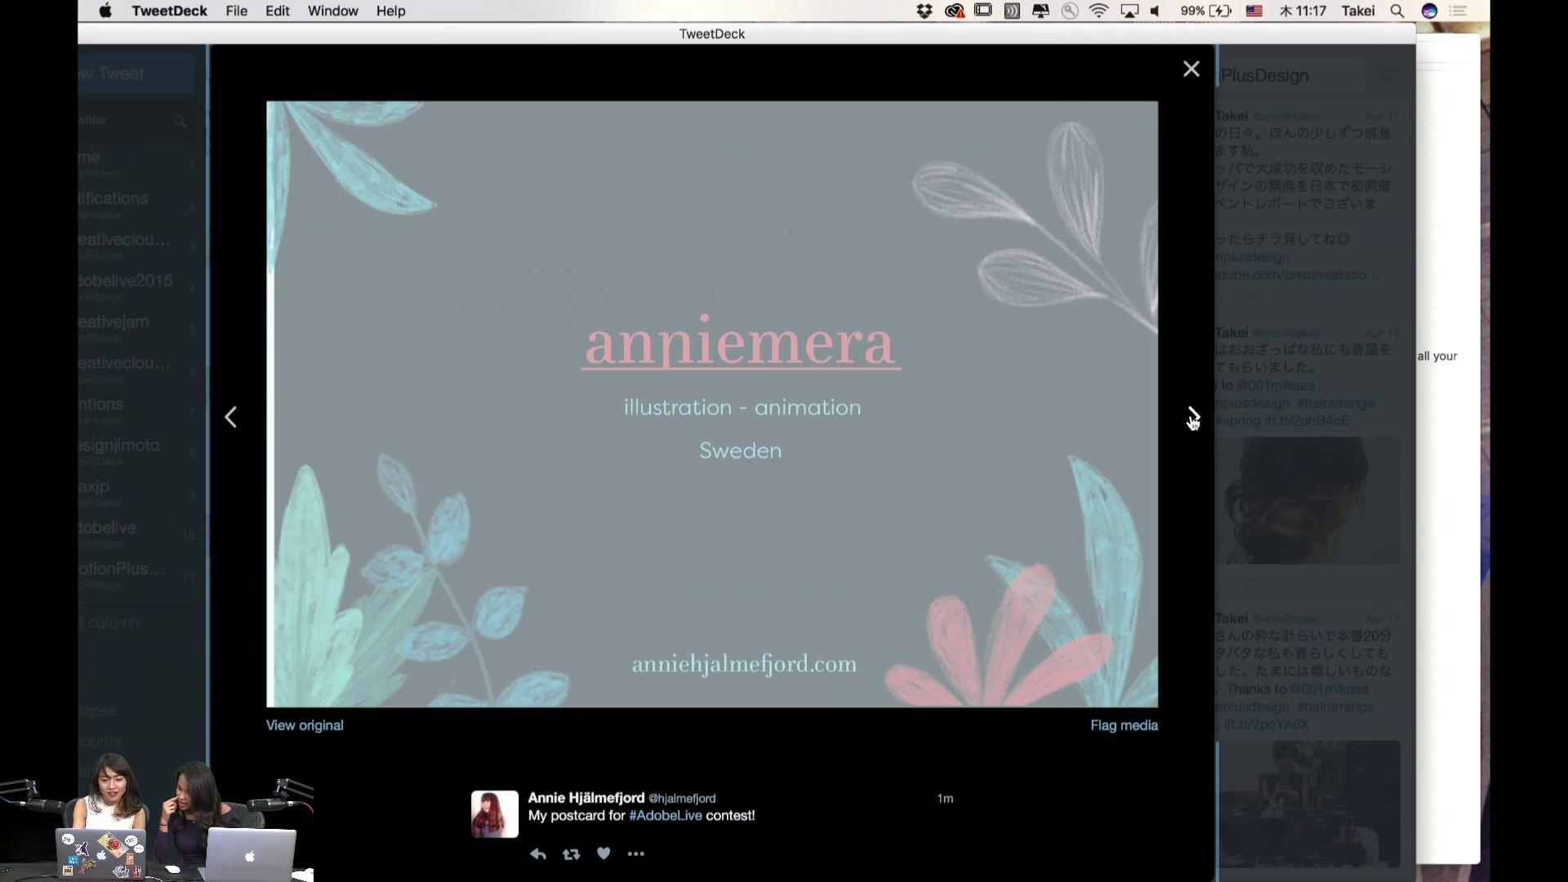
left_click(1192, 417)
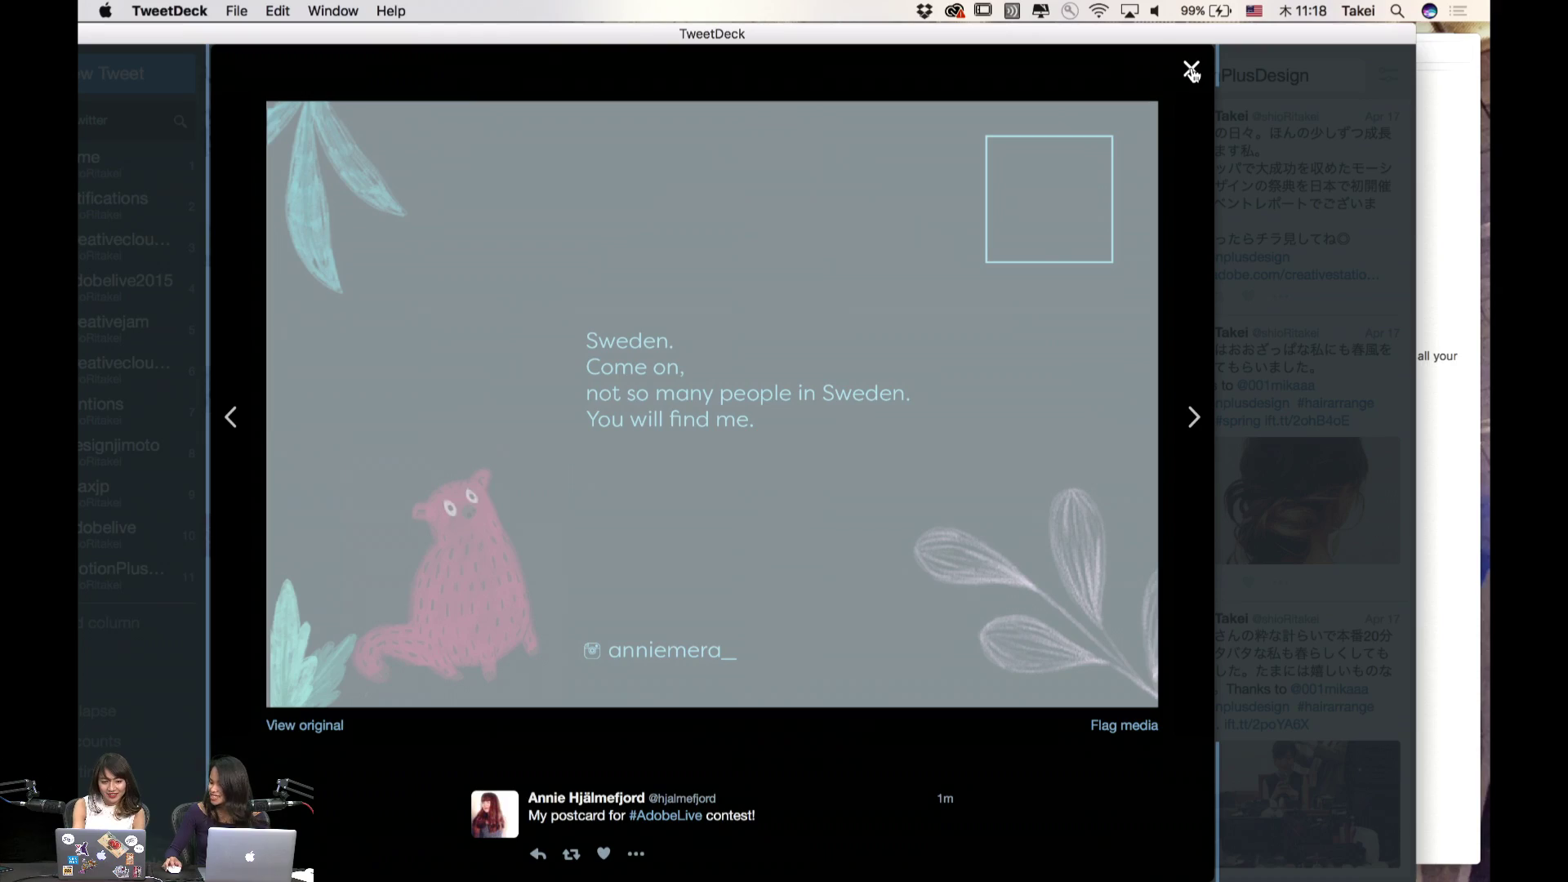
left_click(1192, 72)
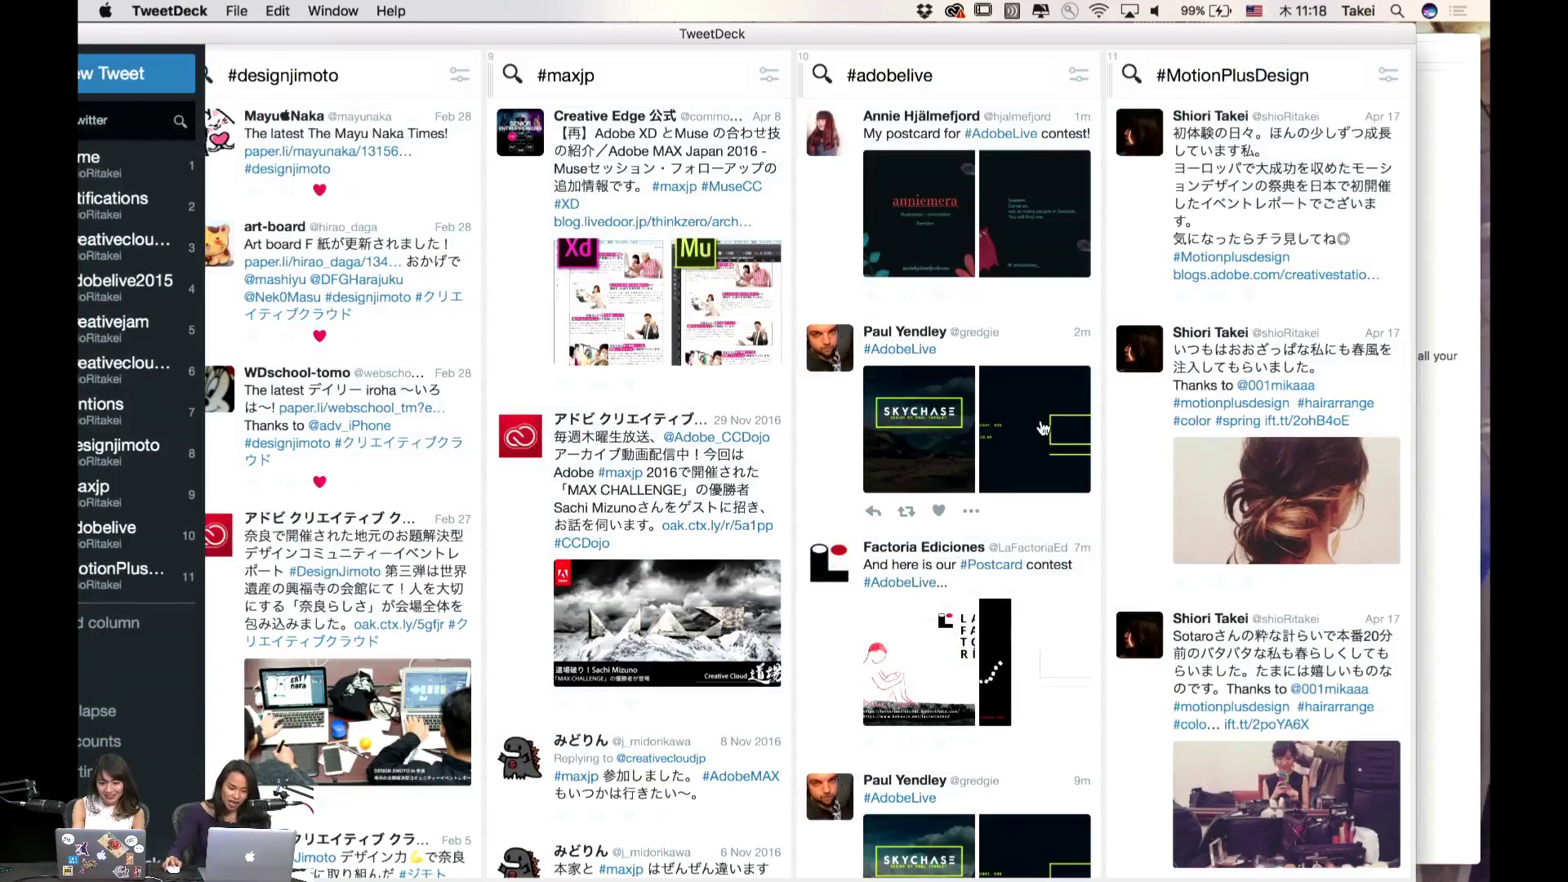
- Enlarge the H6 Design postcard, view its next image, then close the viewer
scroll(1043, 428, "down", 15)
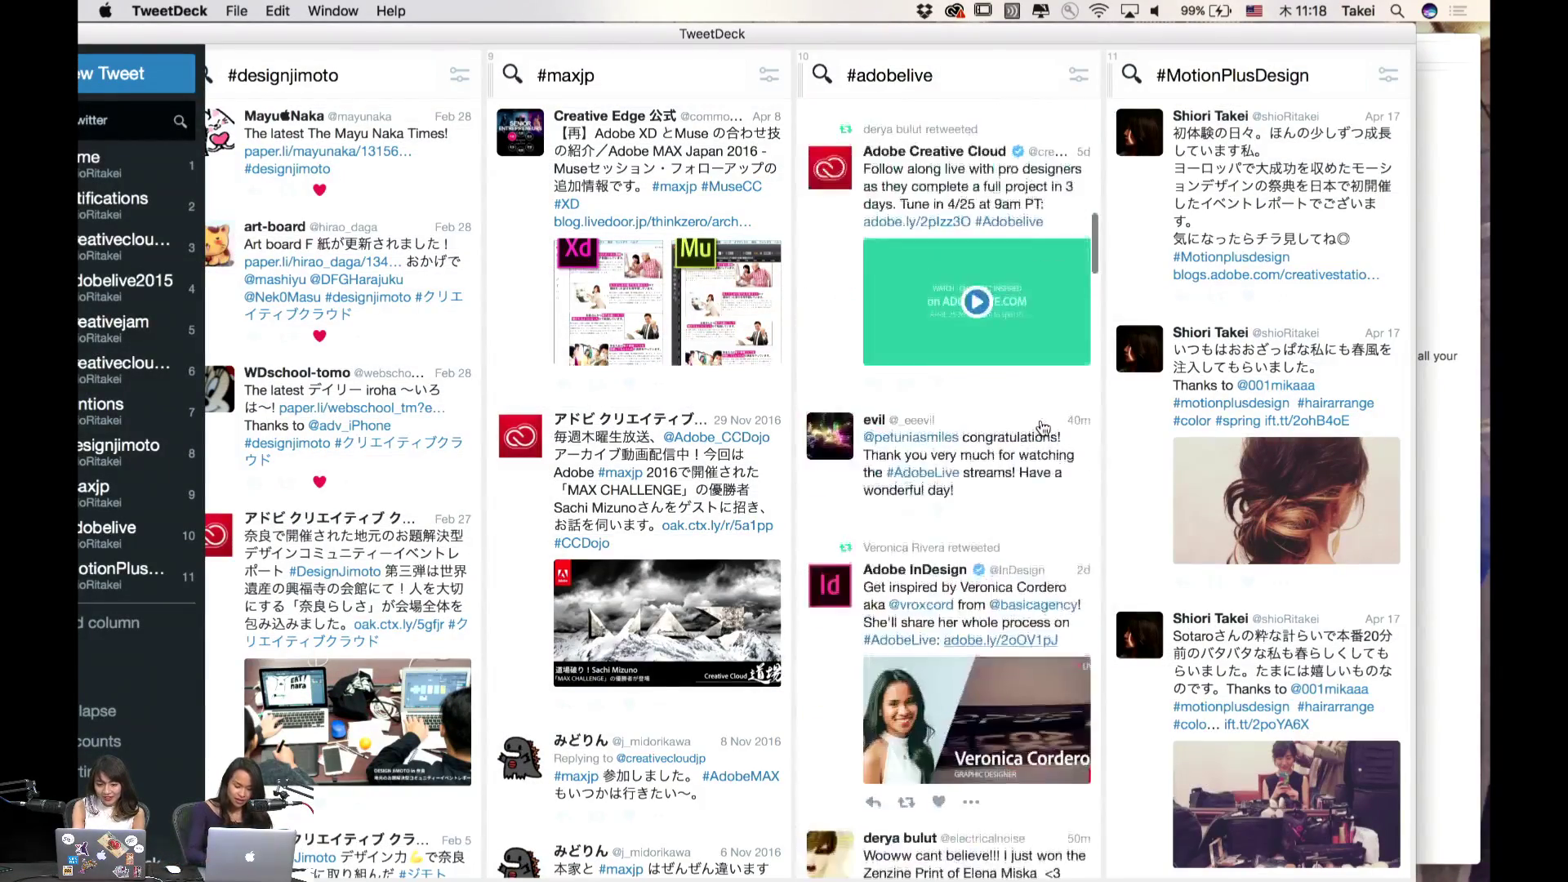
scroll(907, 349, "up", 4)
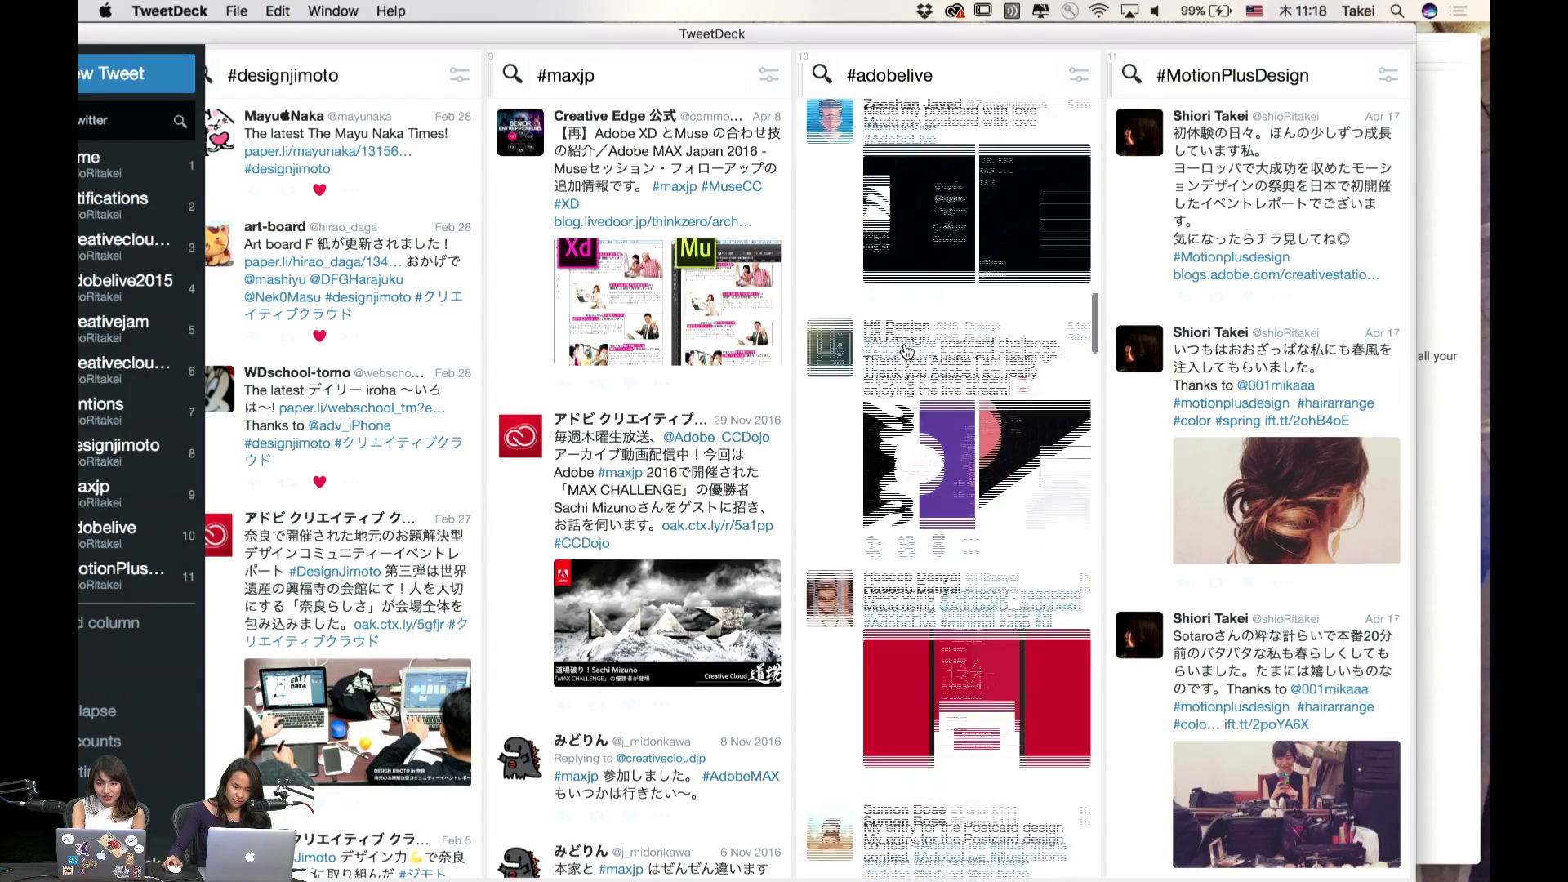
left_click(958, 491)
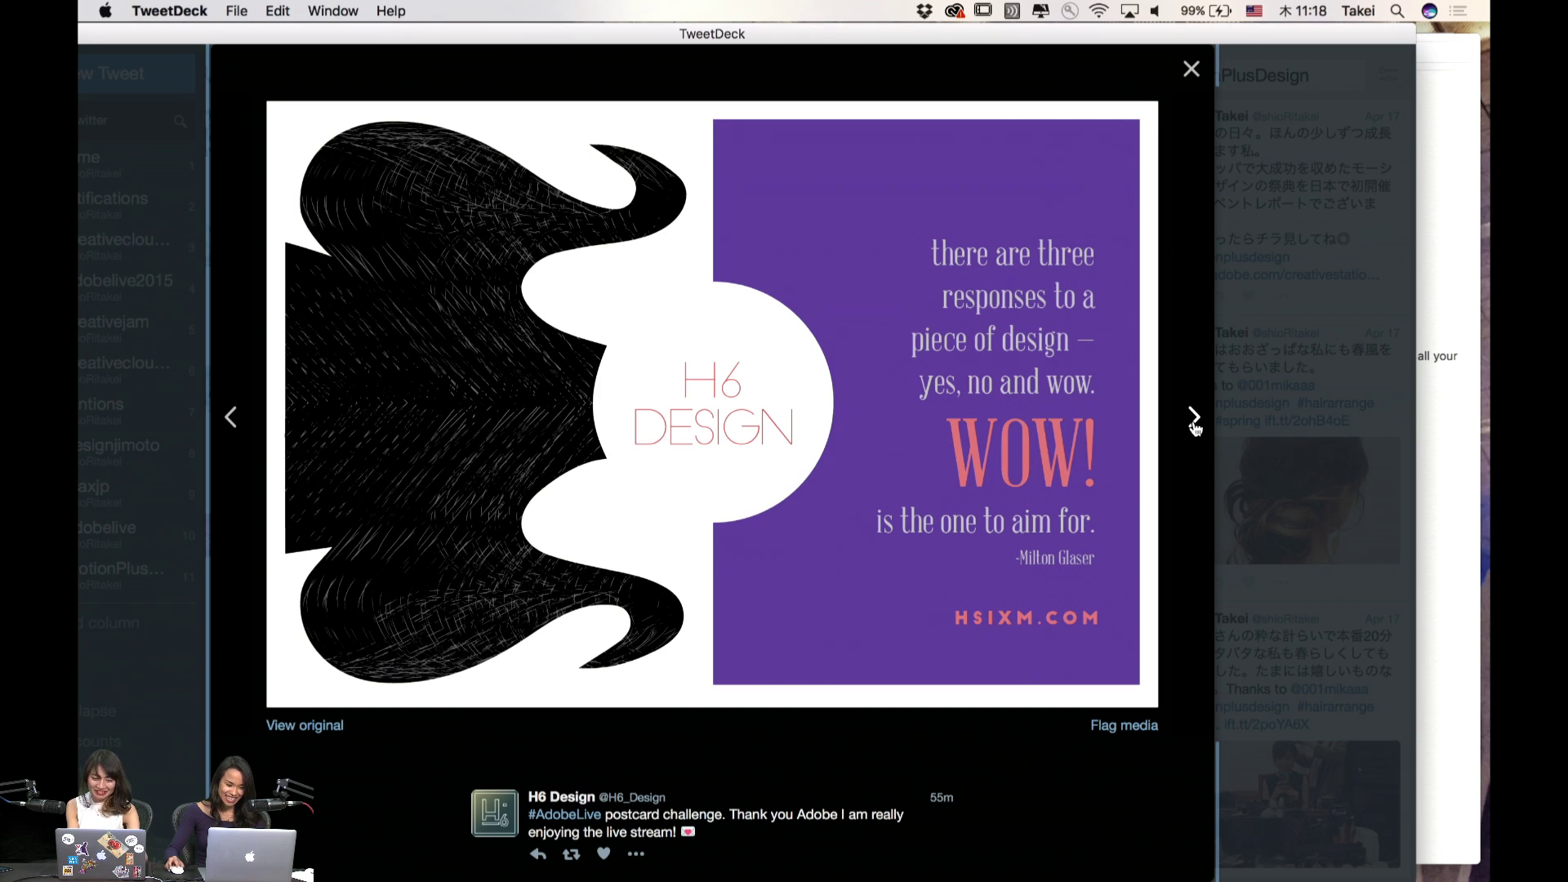
left_click(1192, 422)
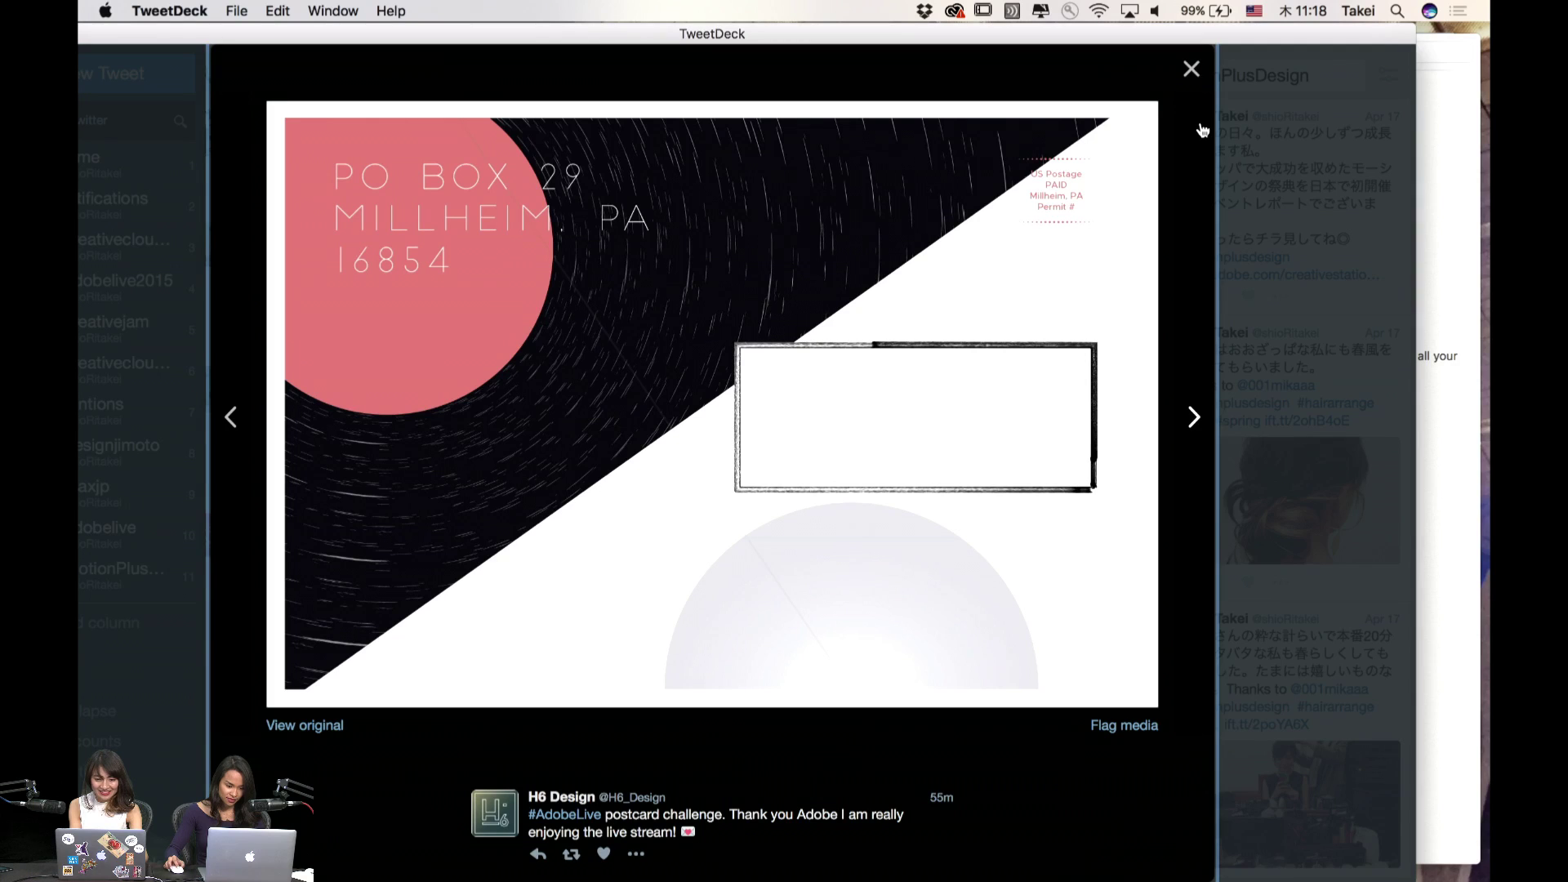
left_click(1190, 71)
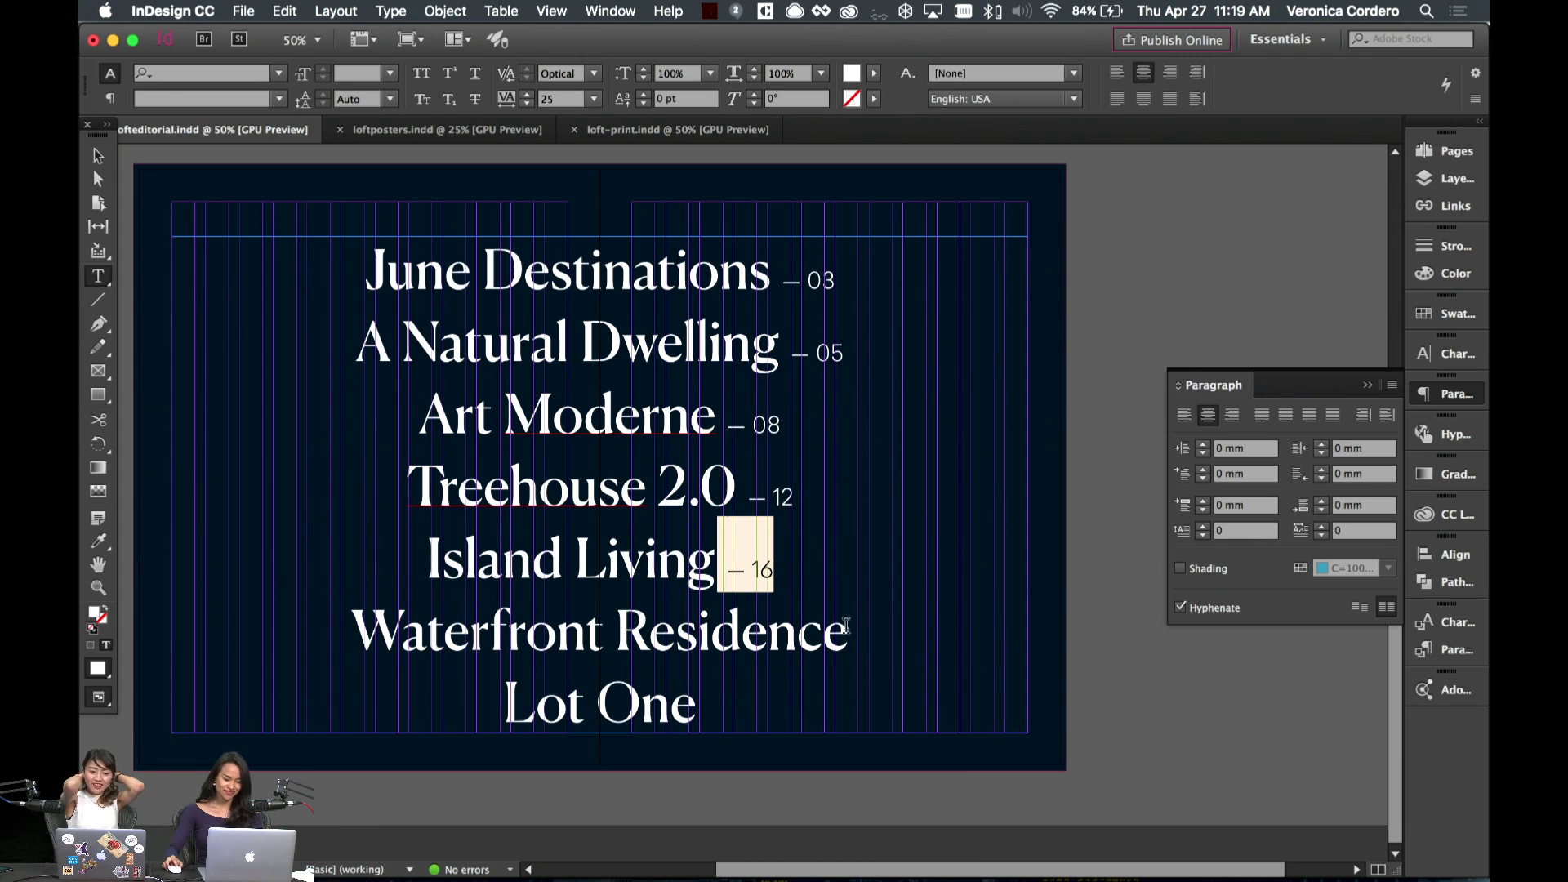
- Add page numbers — 18 after Waterfront Residence and — 24 after Lot One
left_click(846, 630)
type("– 16")
double_click(872, 641)
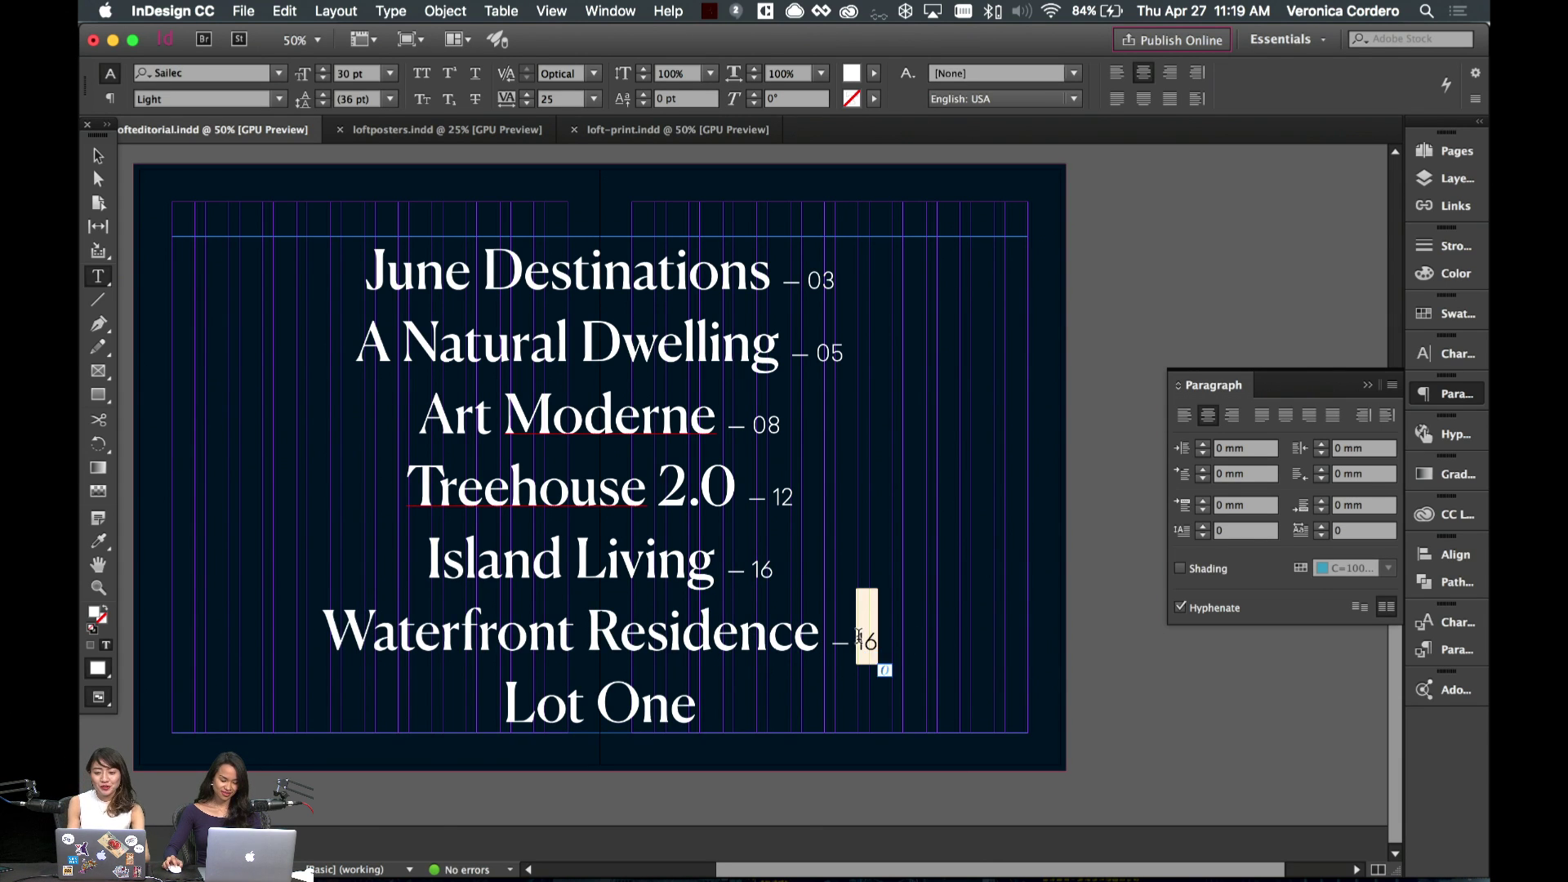
type("18")
left_click(696, 707)
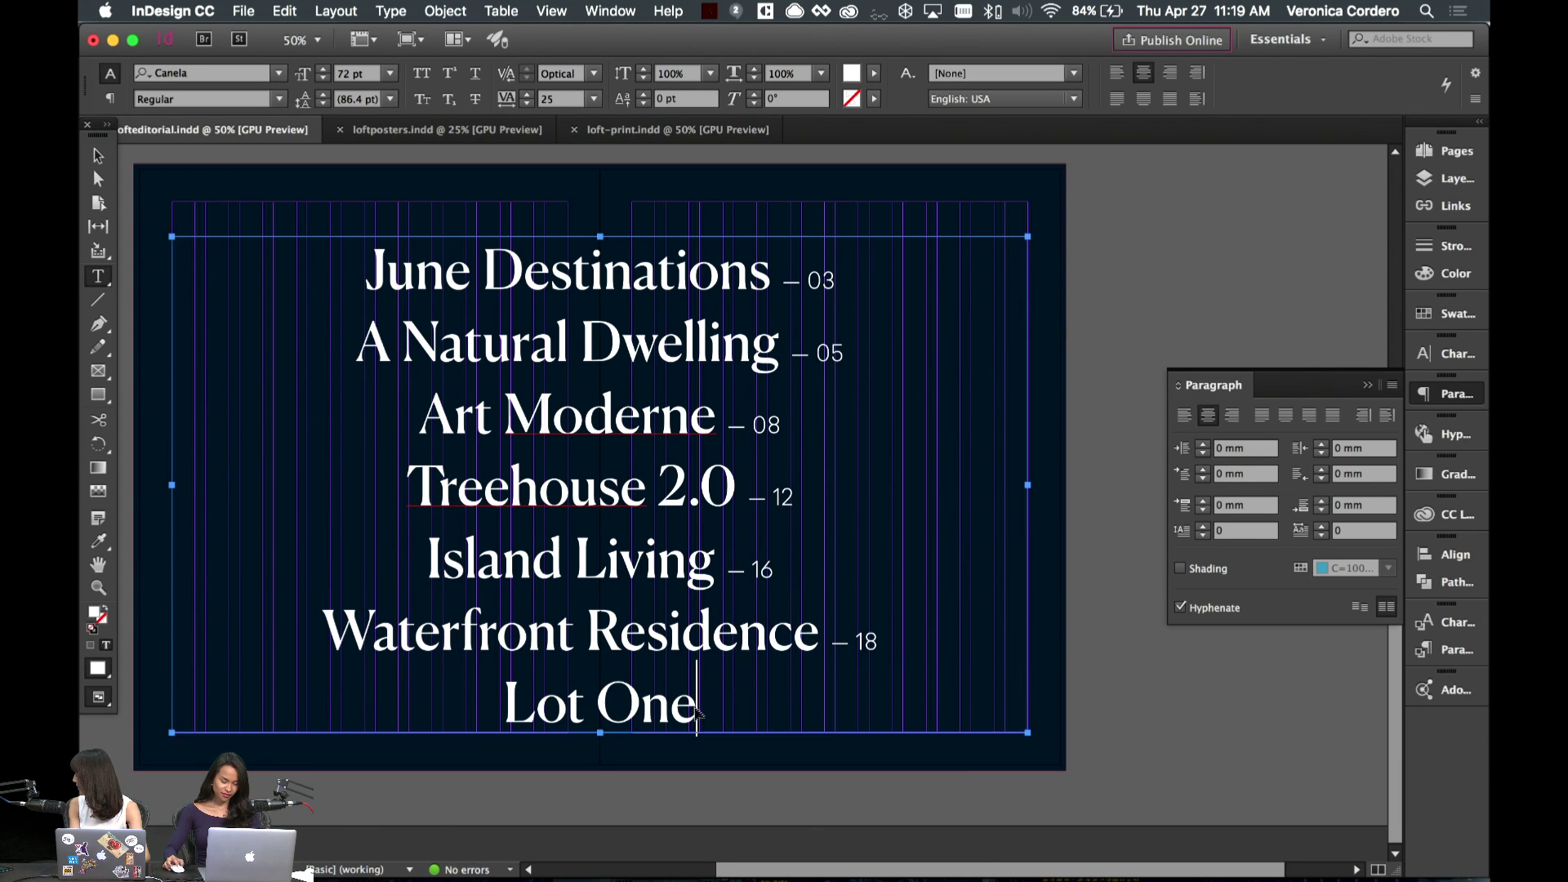
type("– 16")
double_click(702, 716)
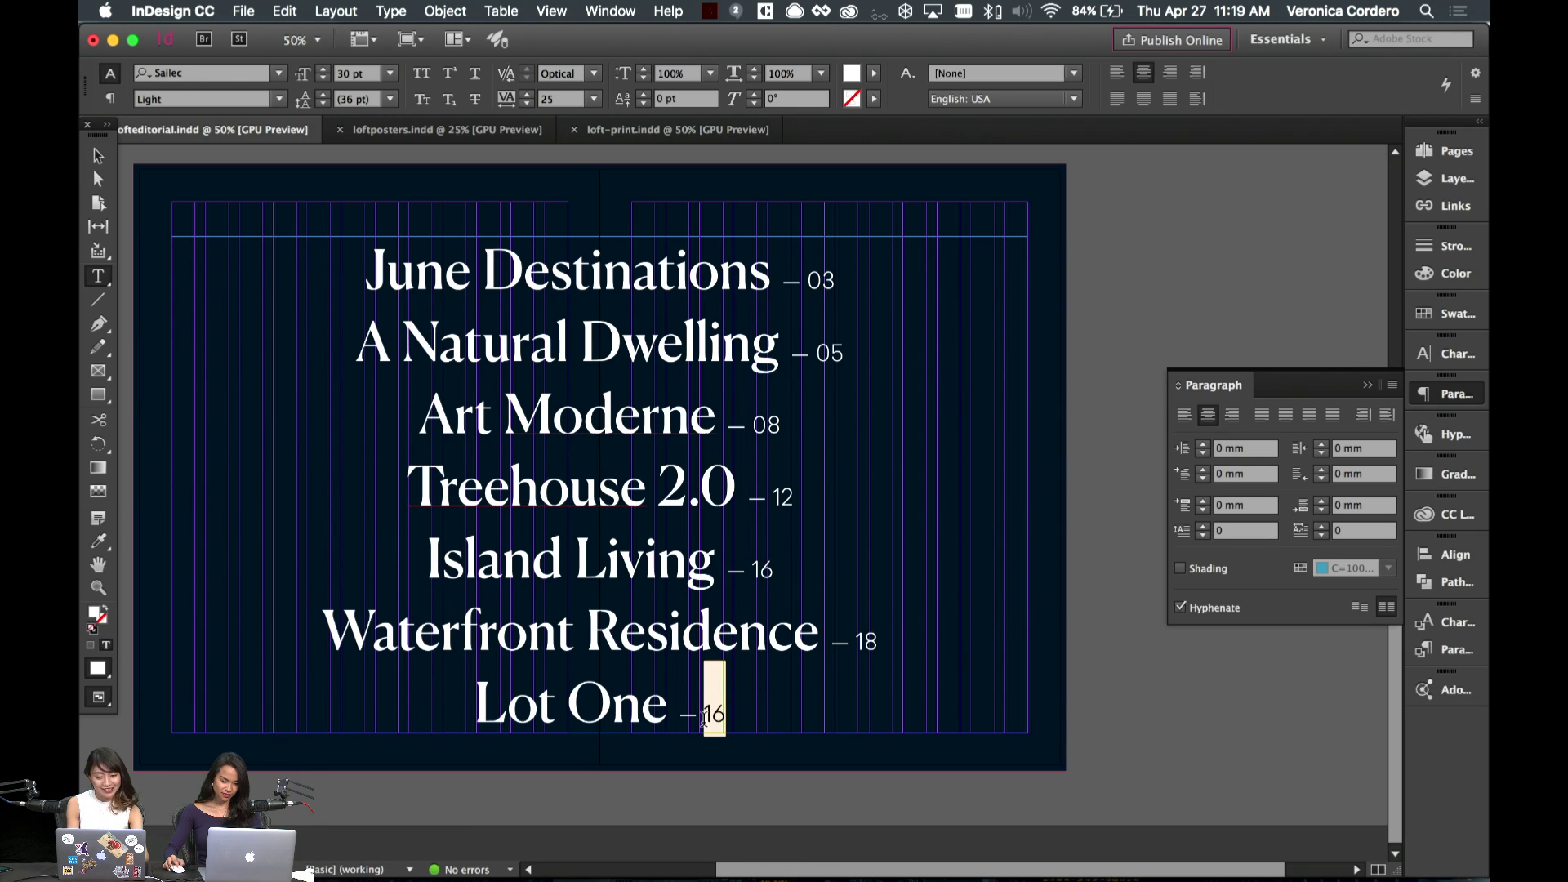
type("24")
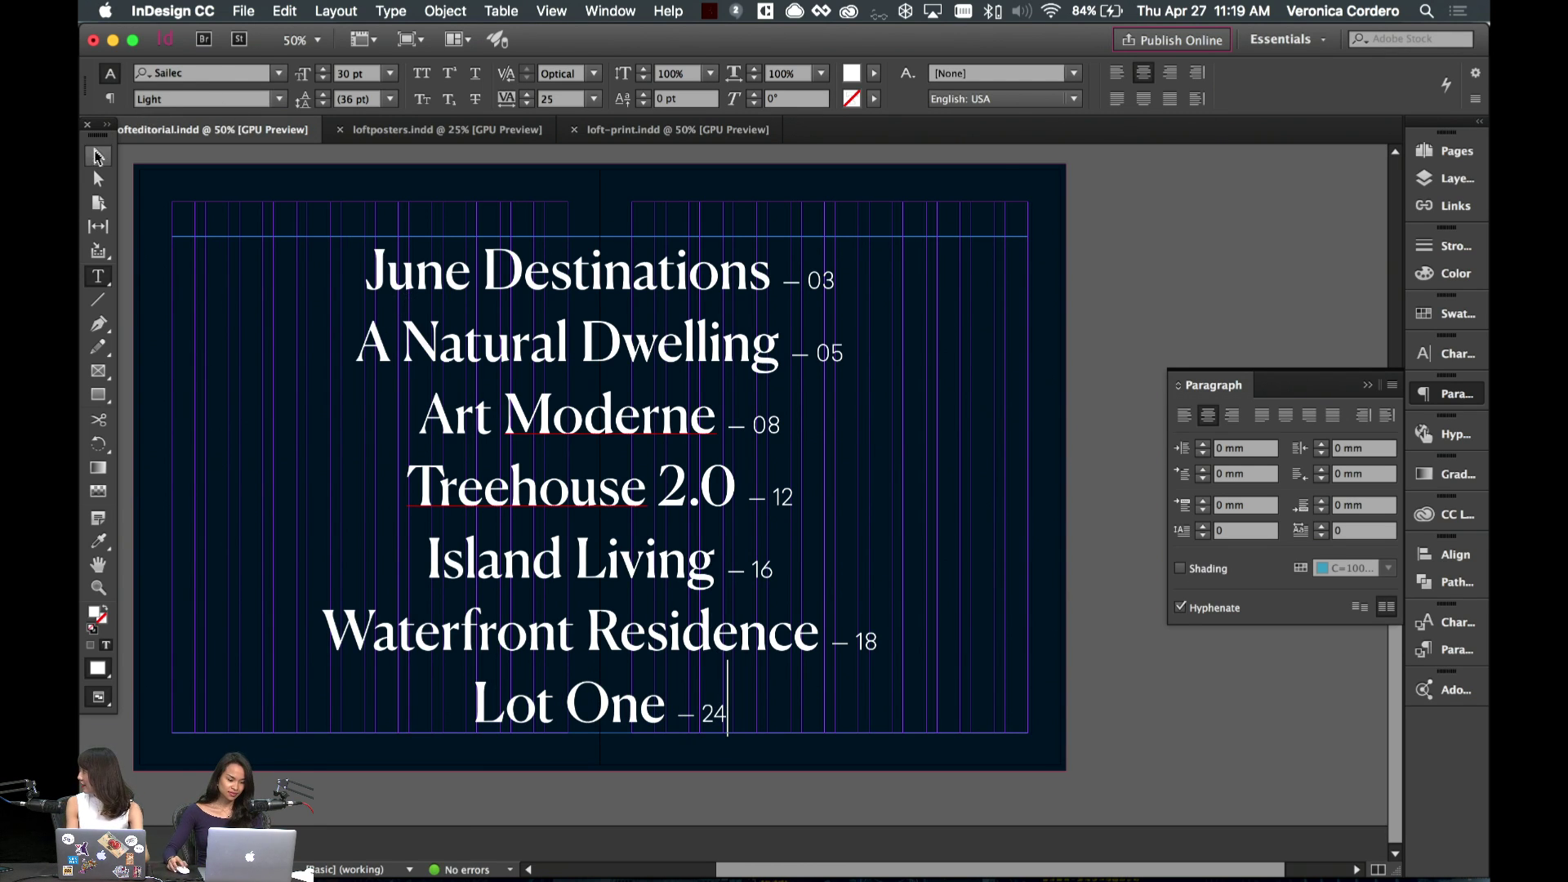
left_click(97, 156)
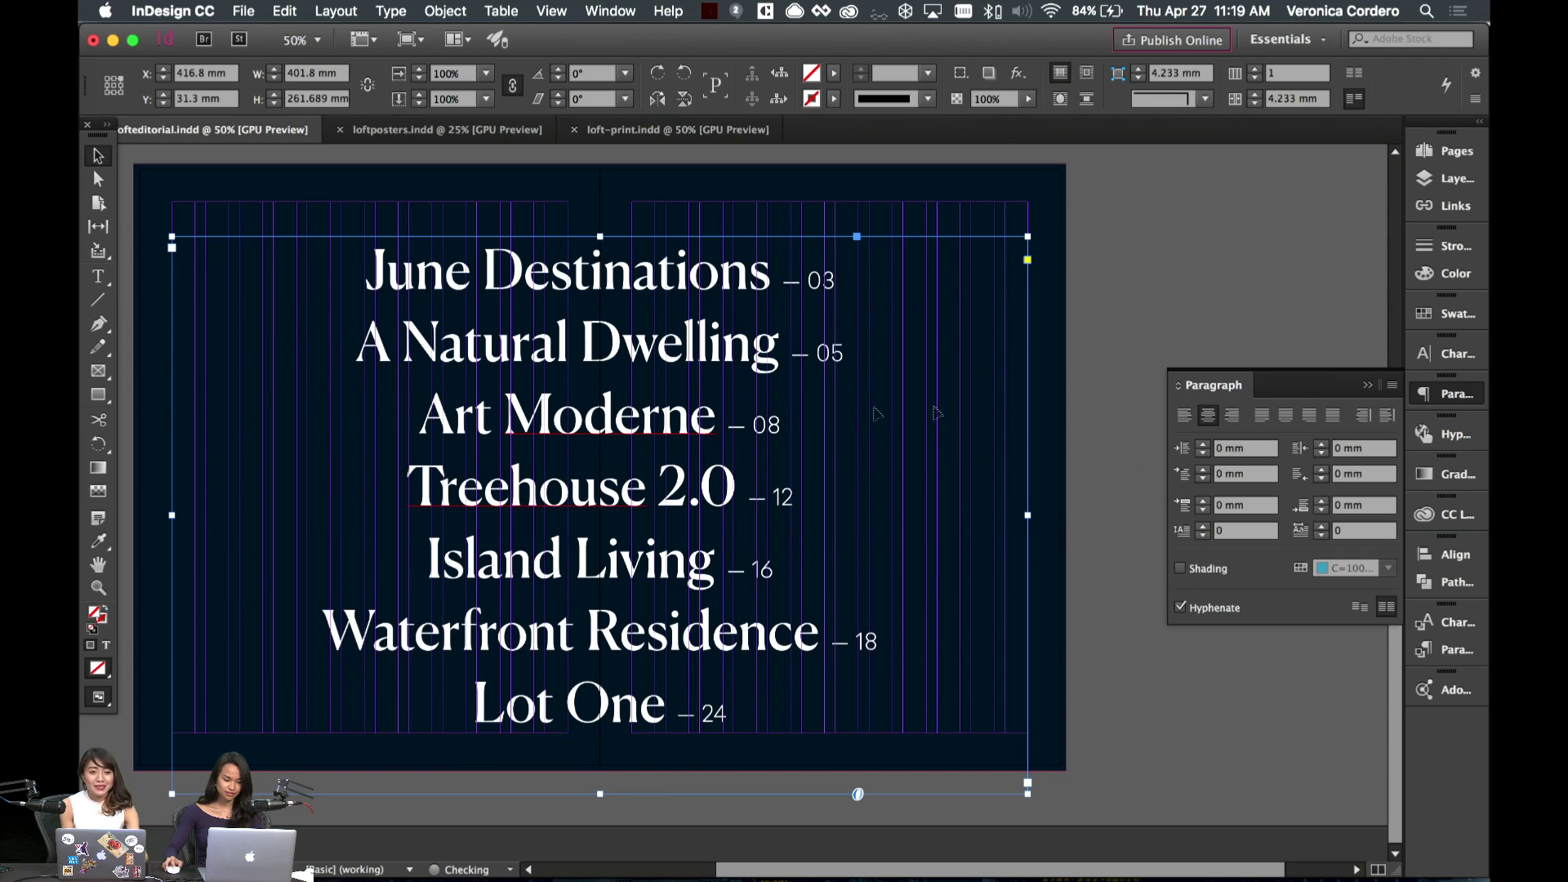
- Reposition the contents text frame and extend it so 'Lot One – 24' fits
left_click(1074, 488)
left_click(577, 661)
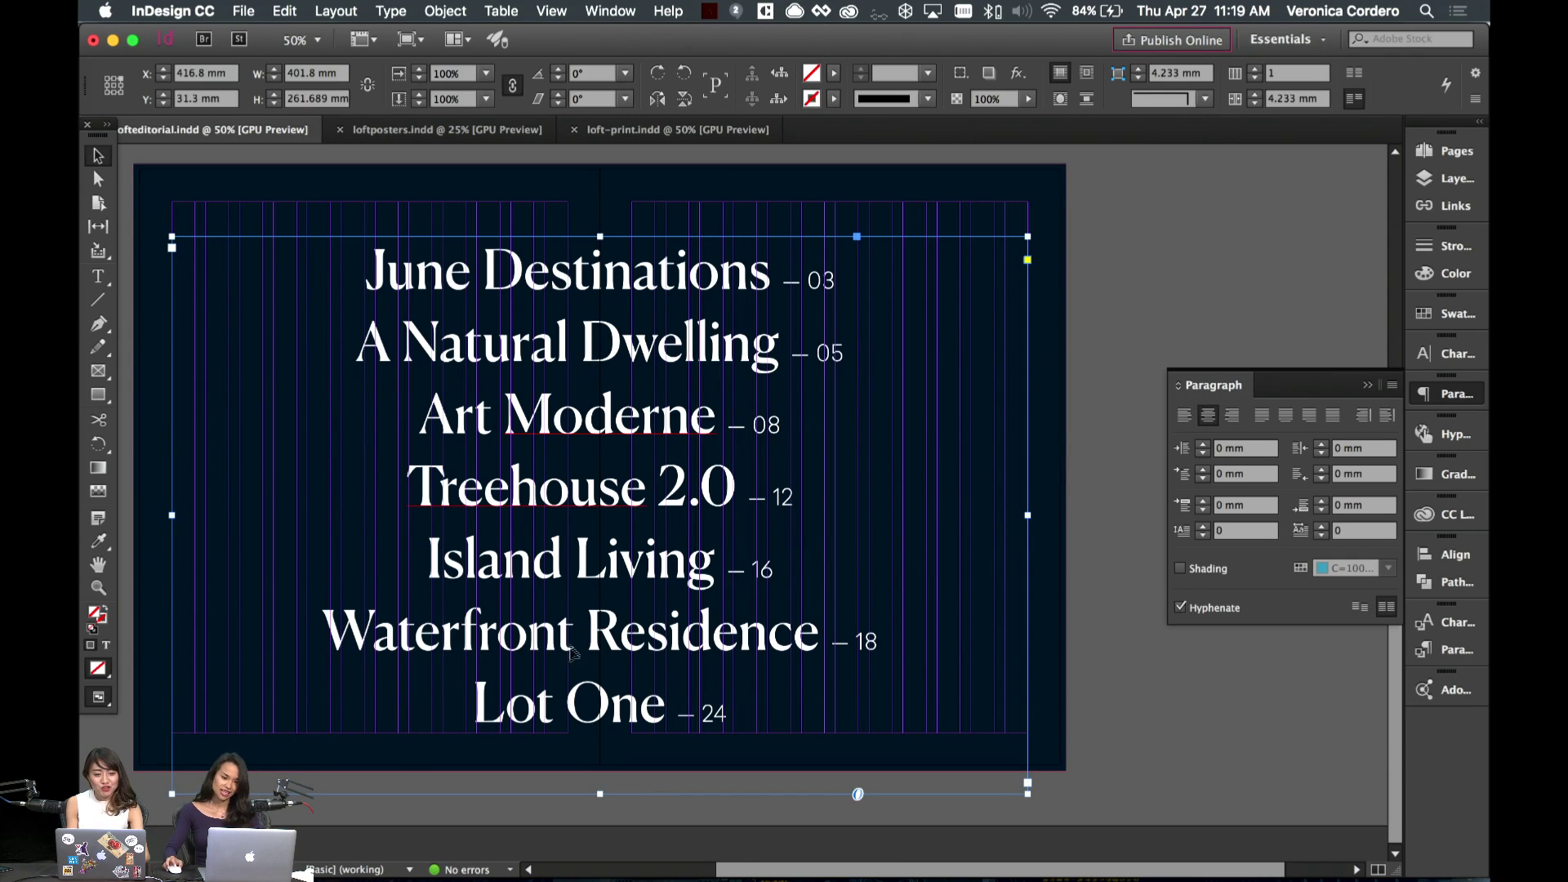
scroll(580, 649, "left", 3)
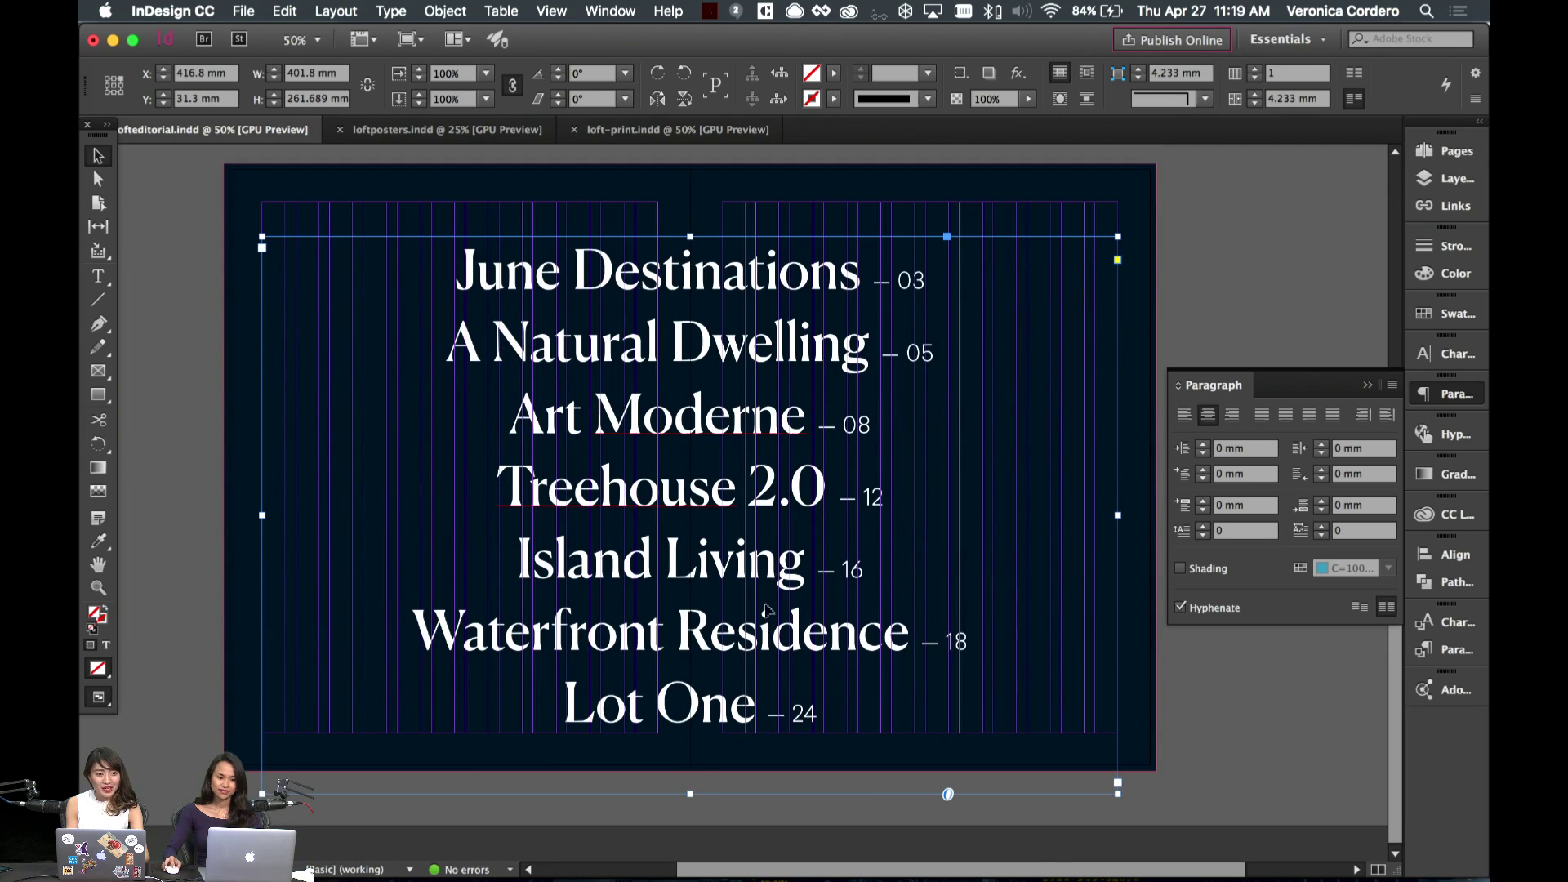
mouse_move(777, 457)
left_mouse_down()
mouse_move(776, 411)
mouse_move(775, 427)
left_mouse_up()
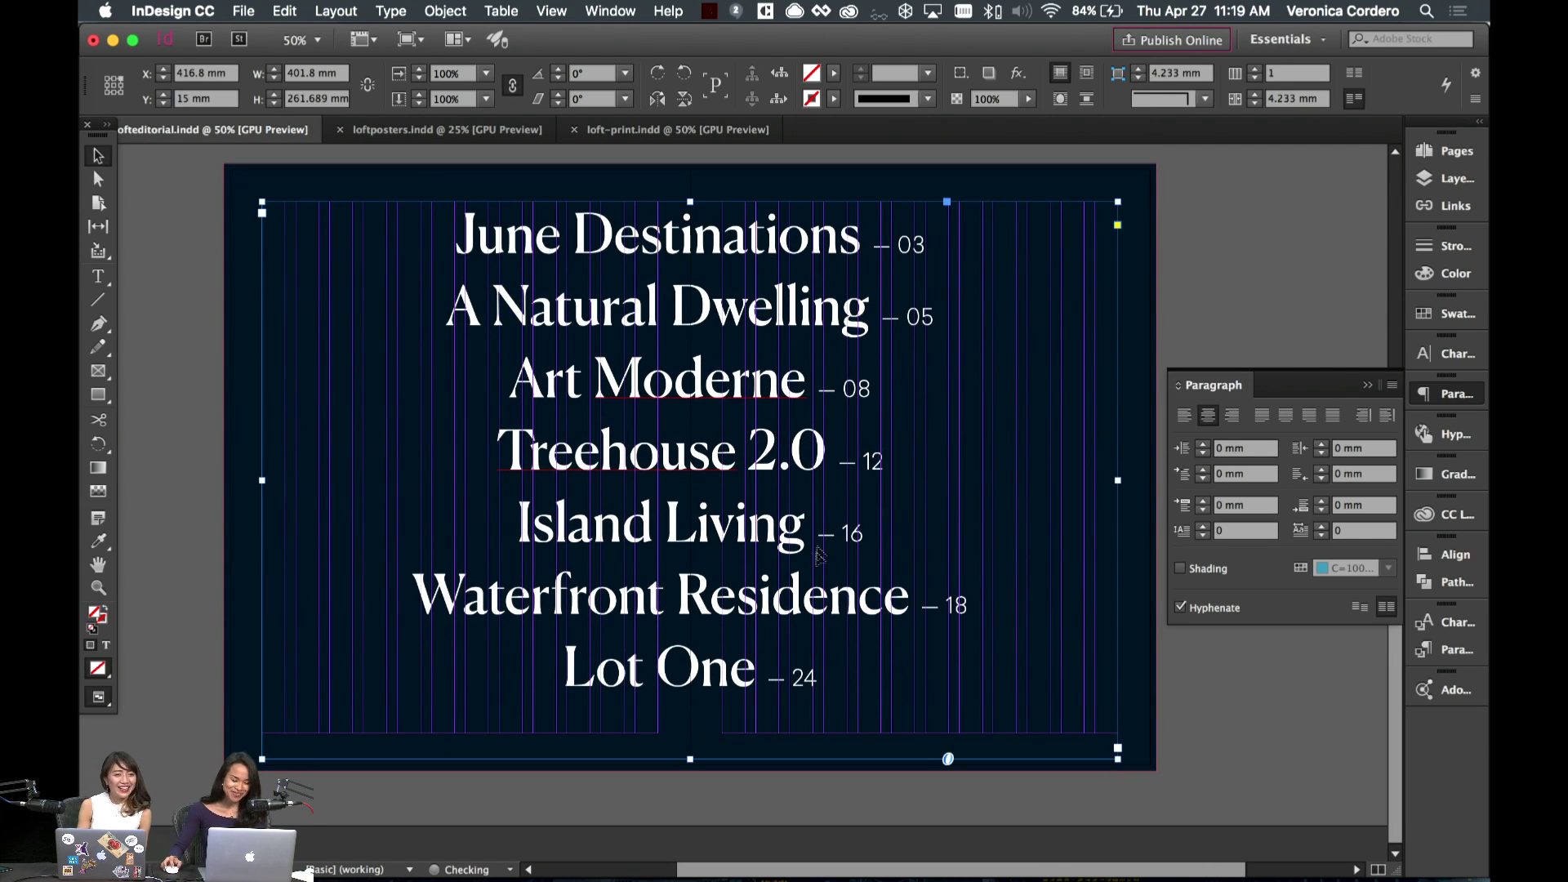
double_click(819, 677)
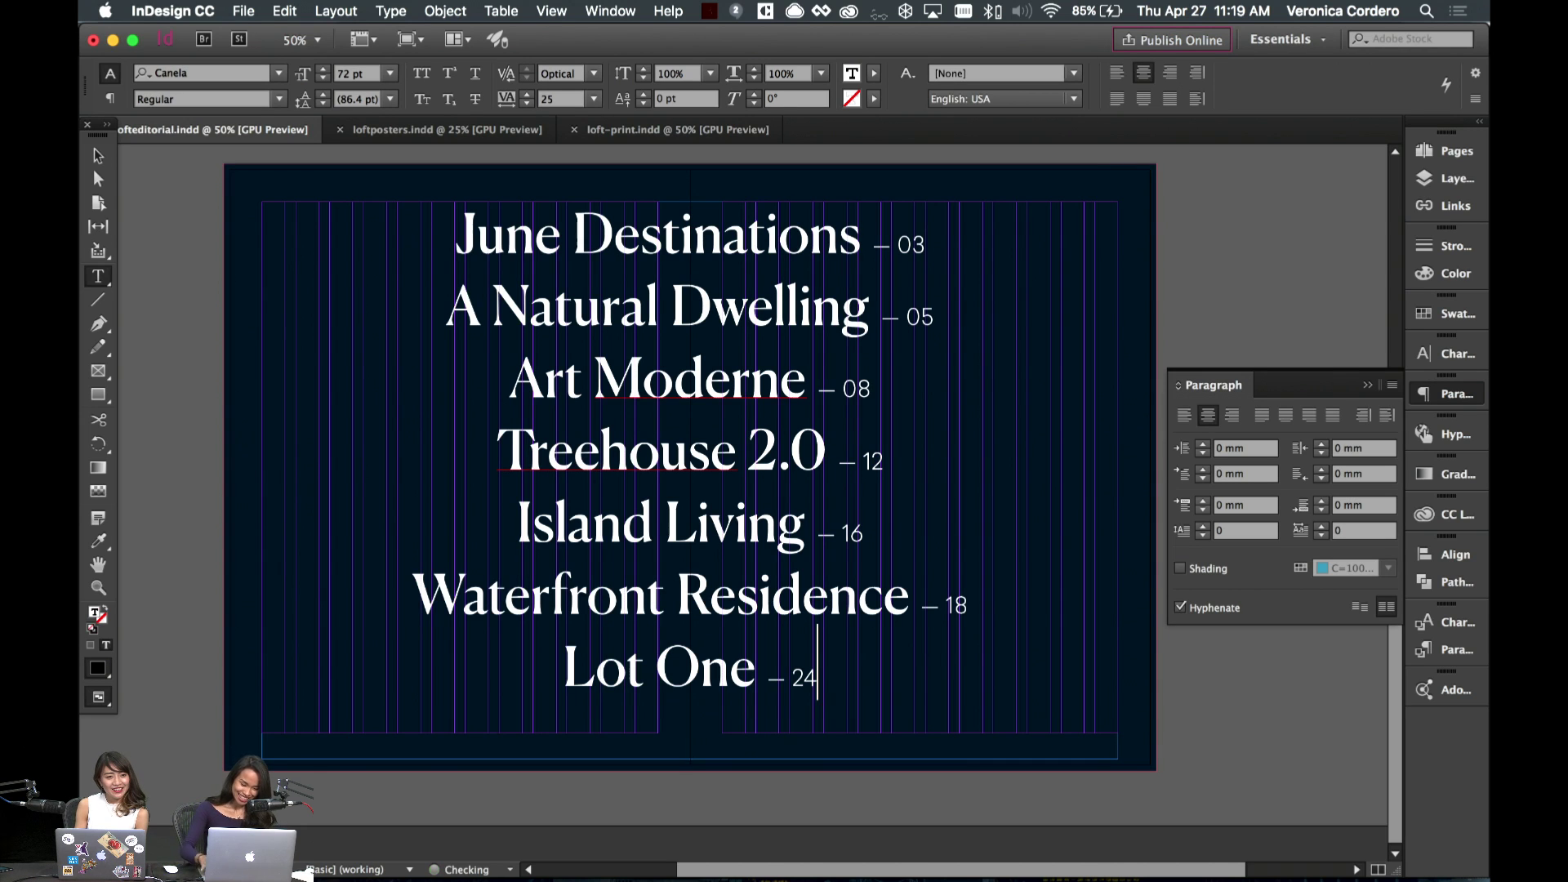
left_click(98, 155)
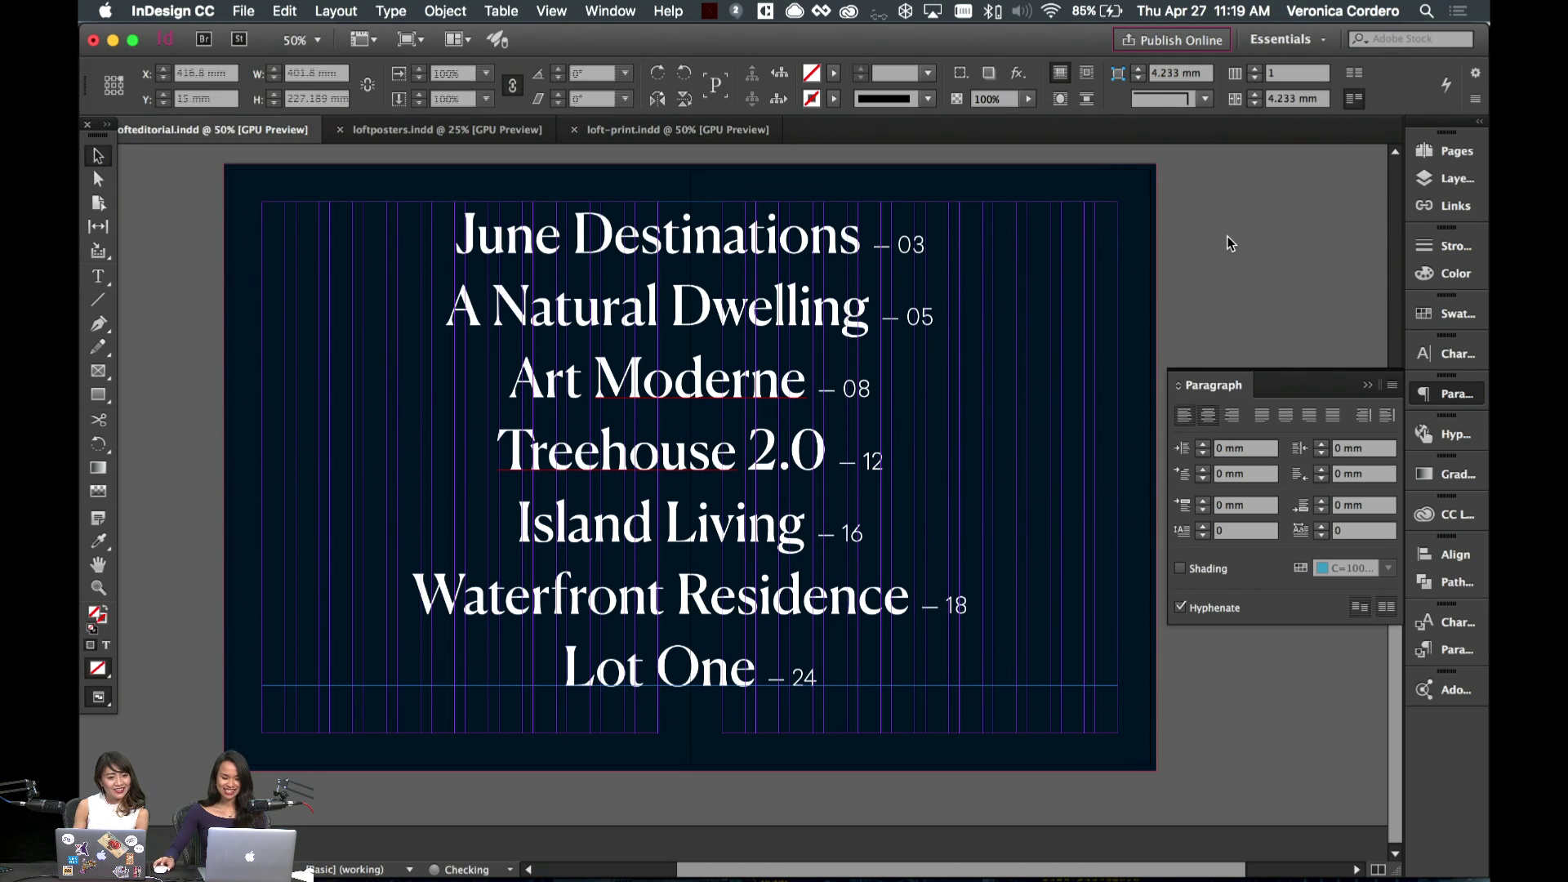
left_click_drag(764, 433, 763, 456)
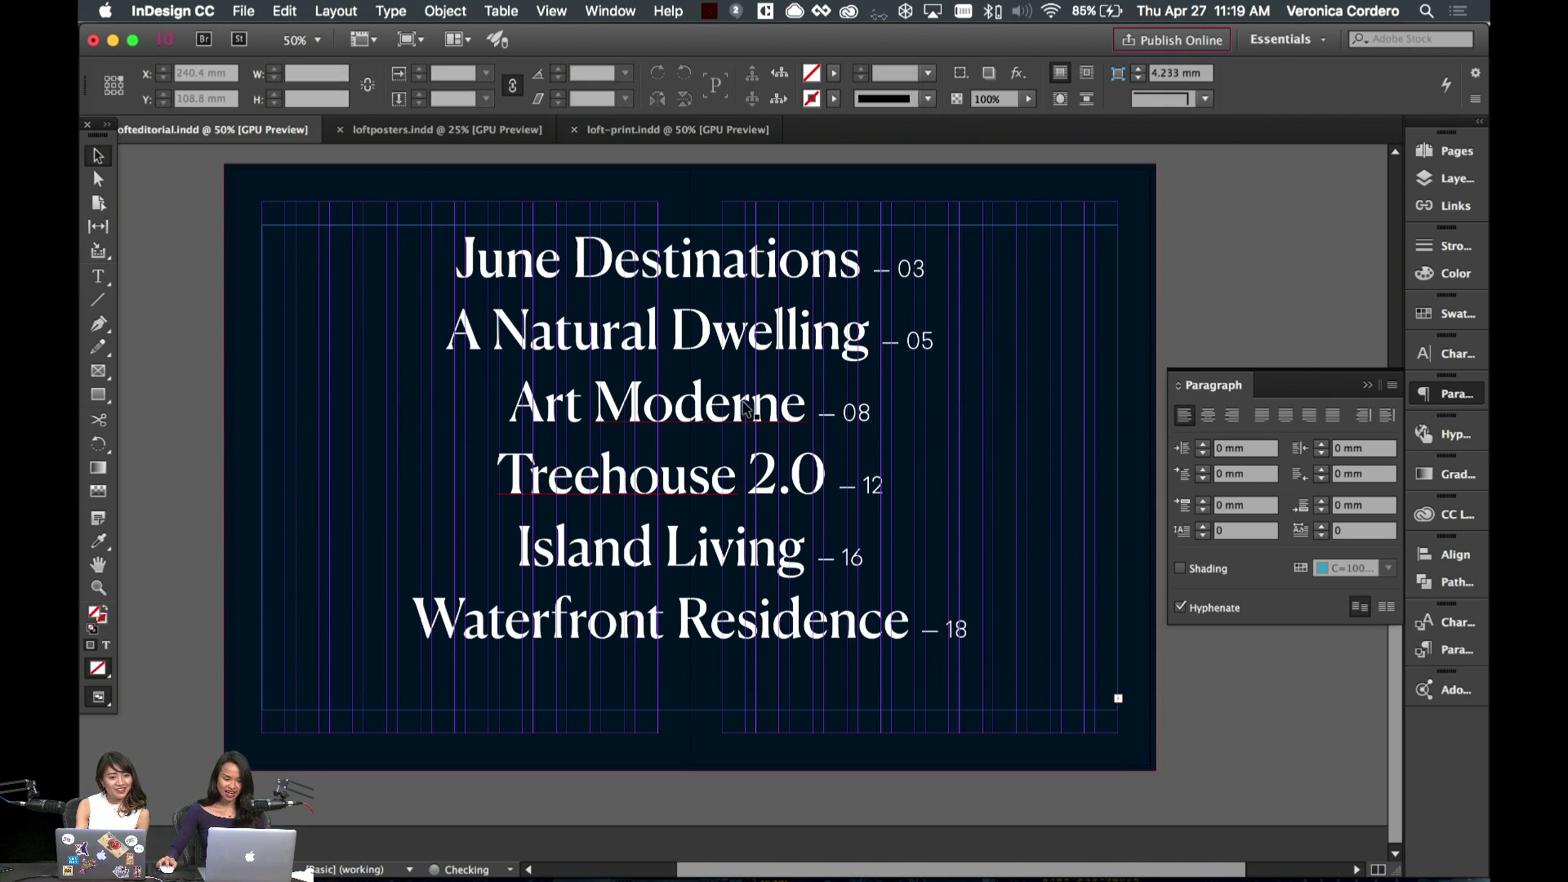
left_click_drag(690, 710, 690, 710)
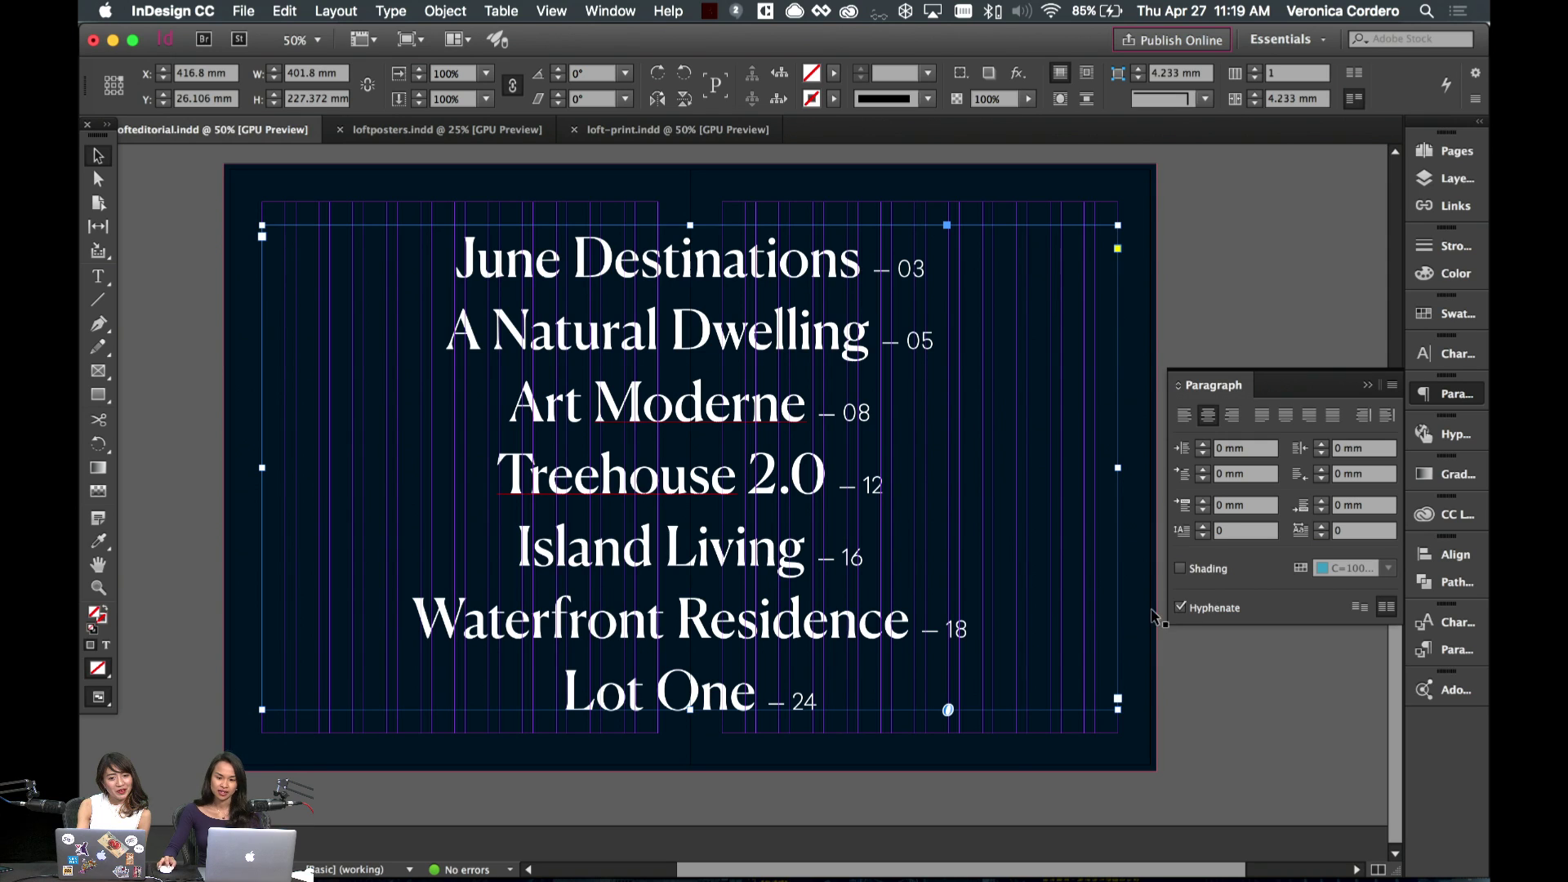
- Nudge the contents frame up and down, checking the spread in preview without guides
left_click(1164, 650)
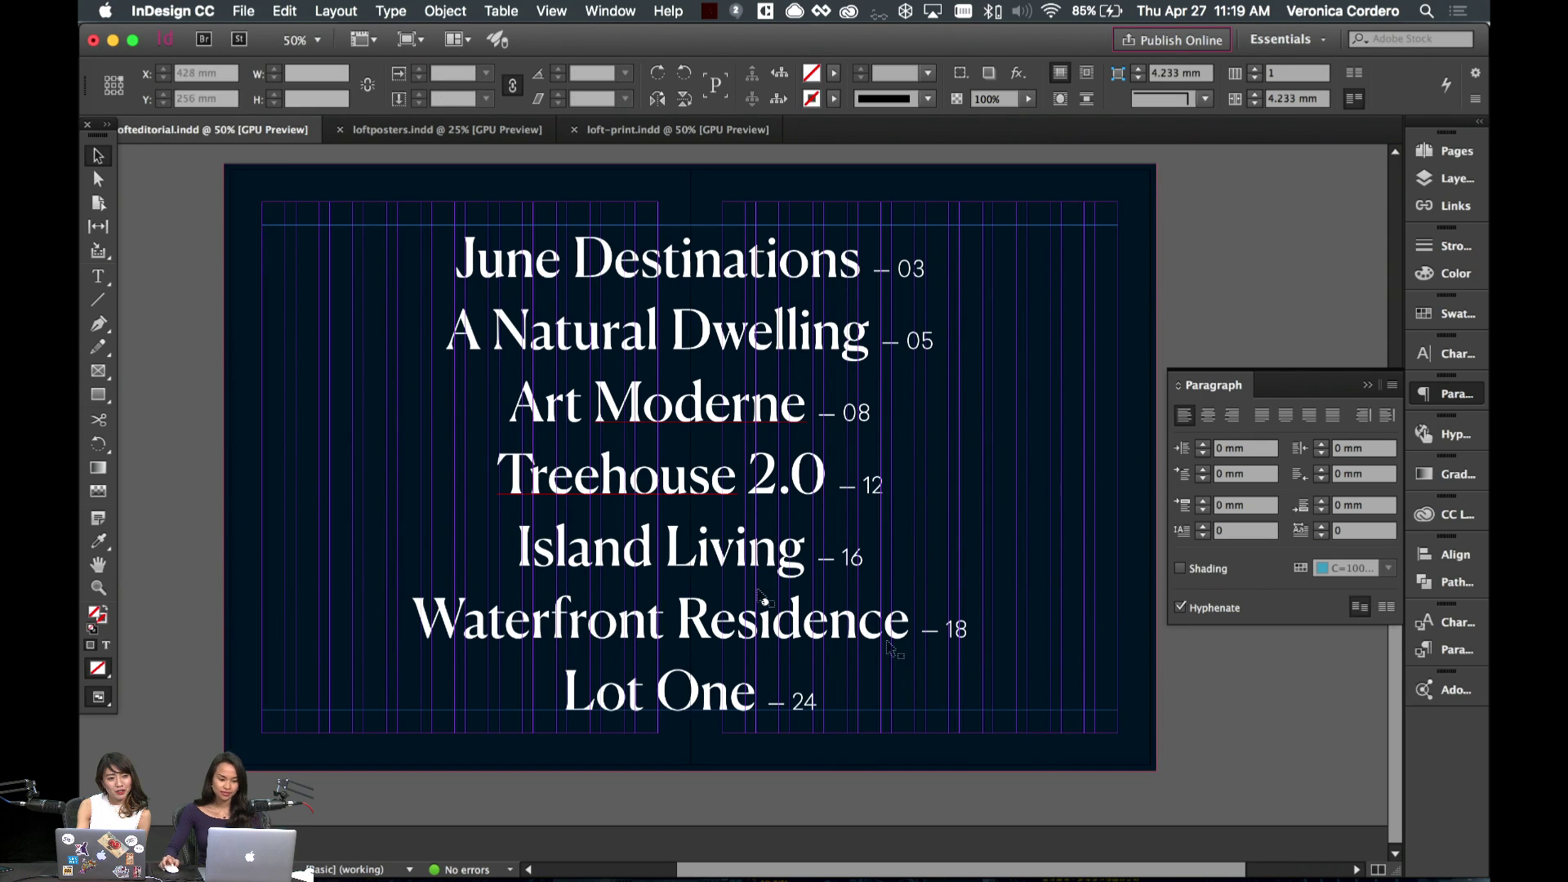
left_click(701, 419)
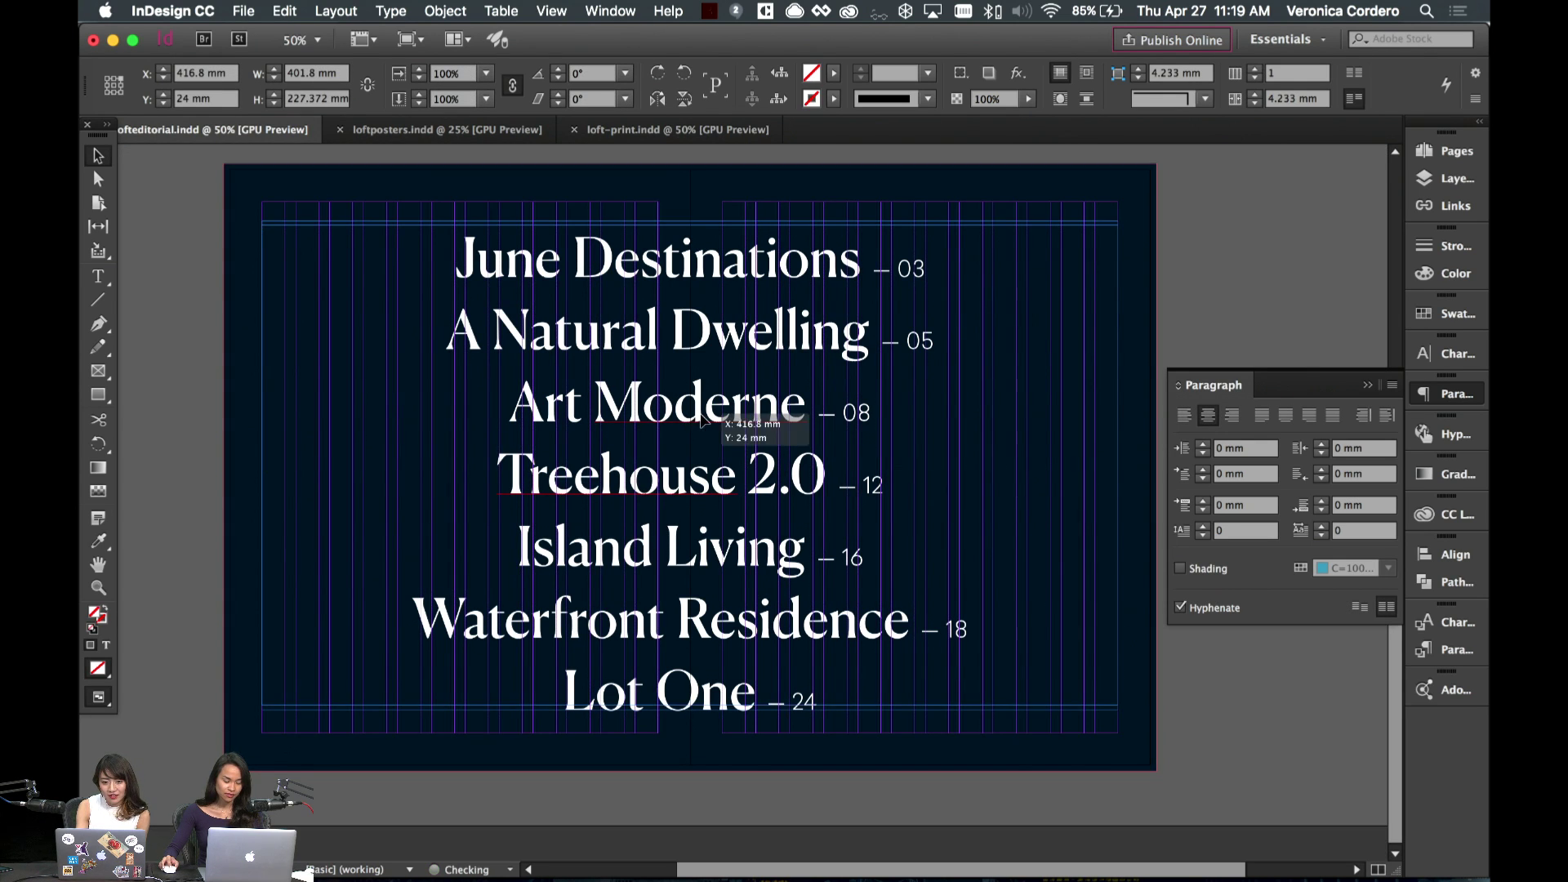
left_click_drag(701, 419, 701, 406)
left_click(1016, 361)
key("w")
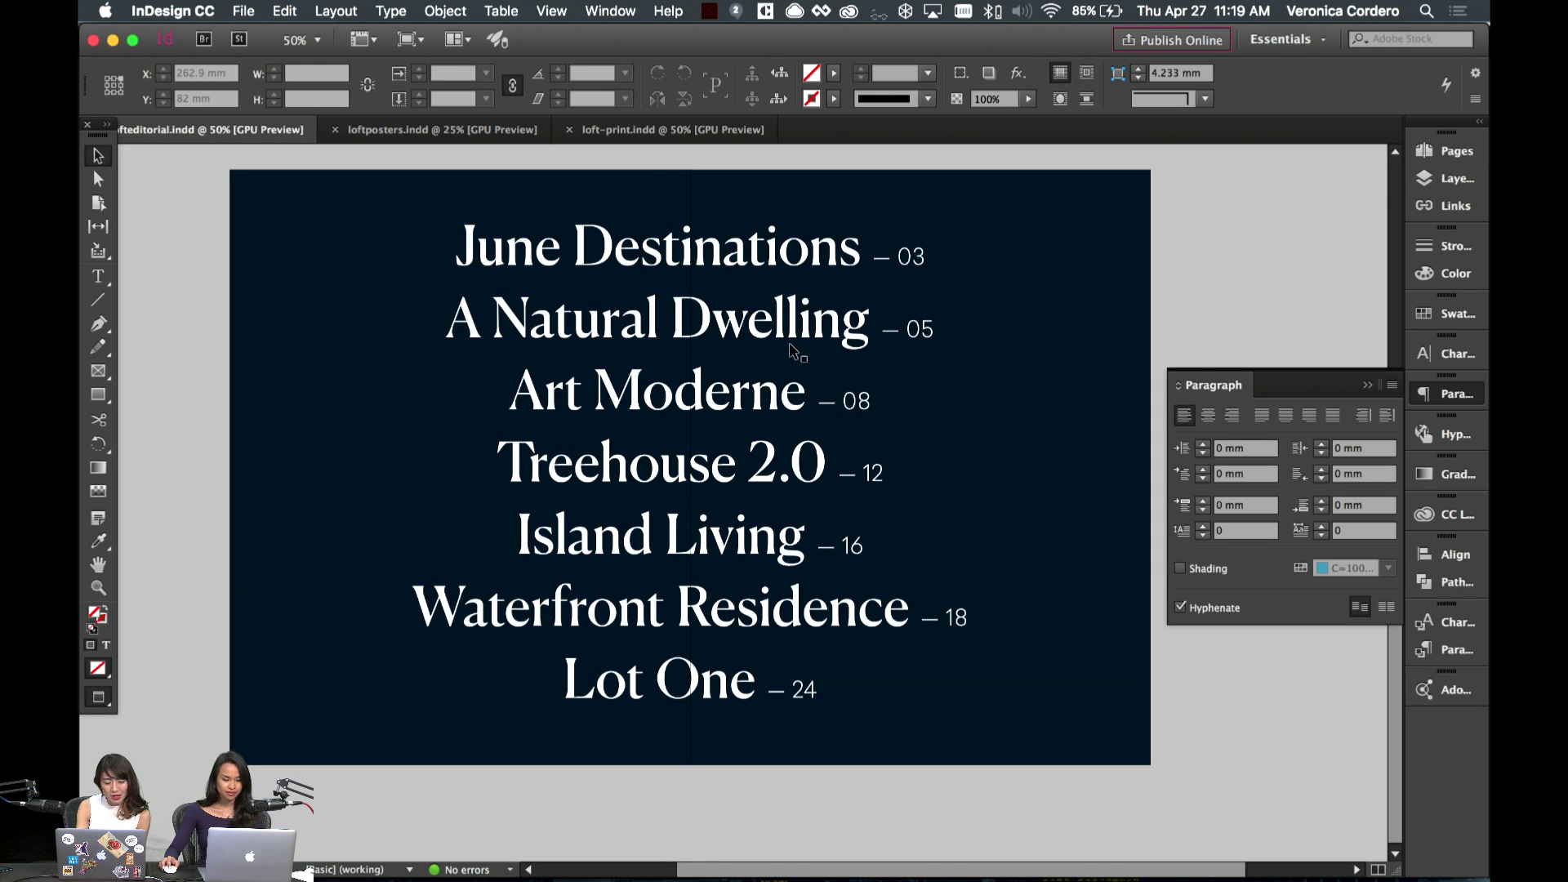
left_click_drag(796, 351, 796, 364)
left_click(1274, 237)
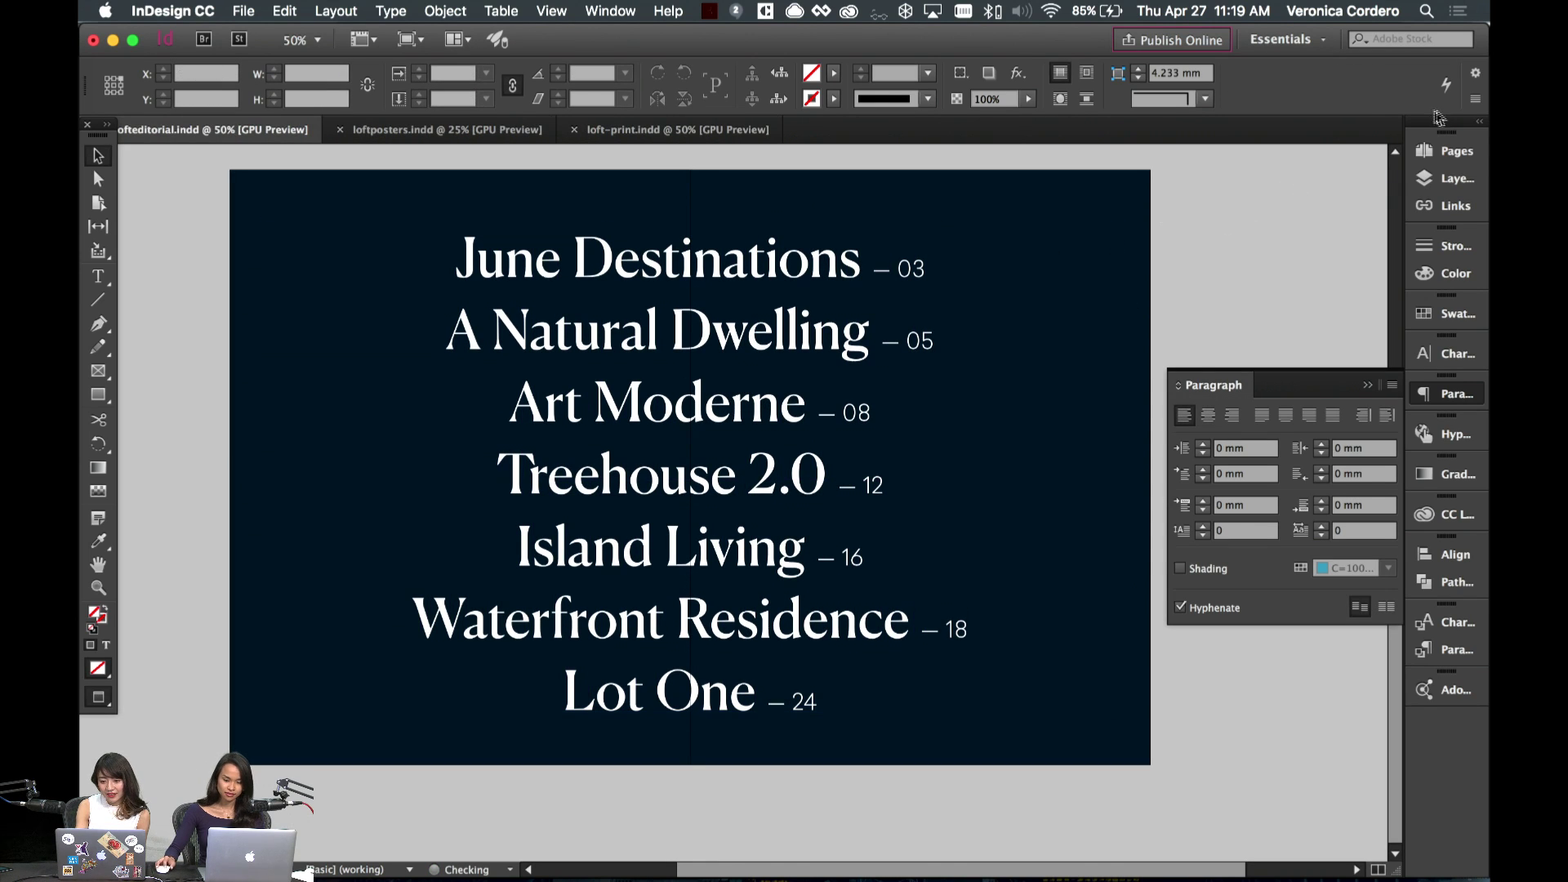
- Add a new blank spread after the contents spread
left_click(1447, 150)
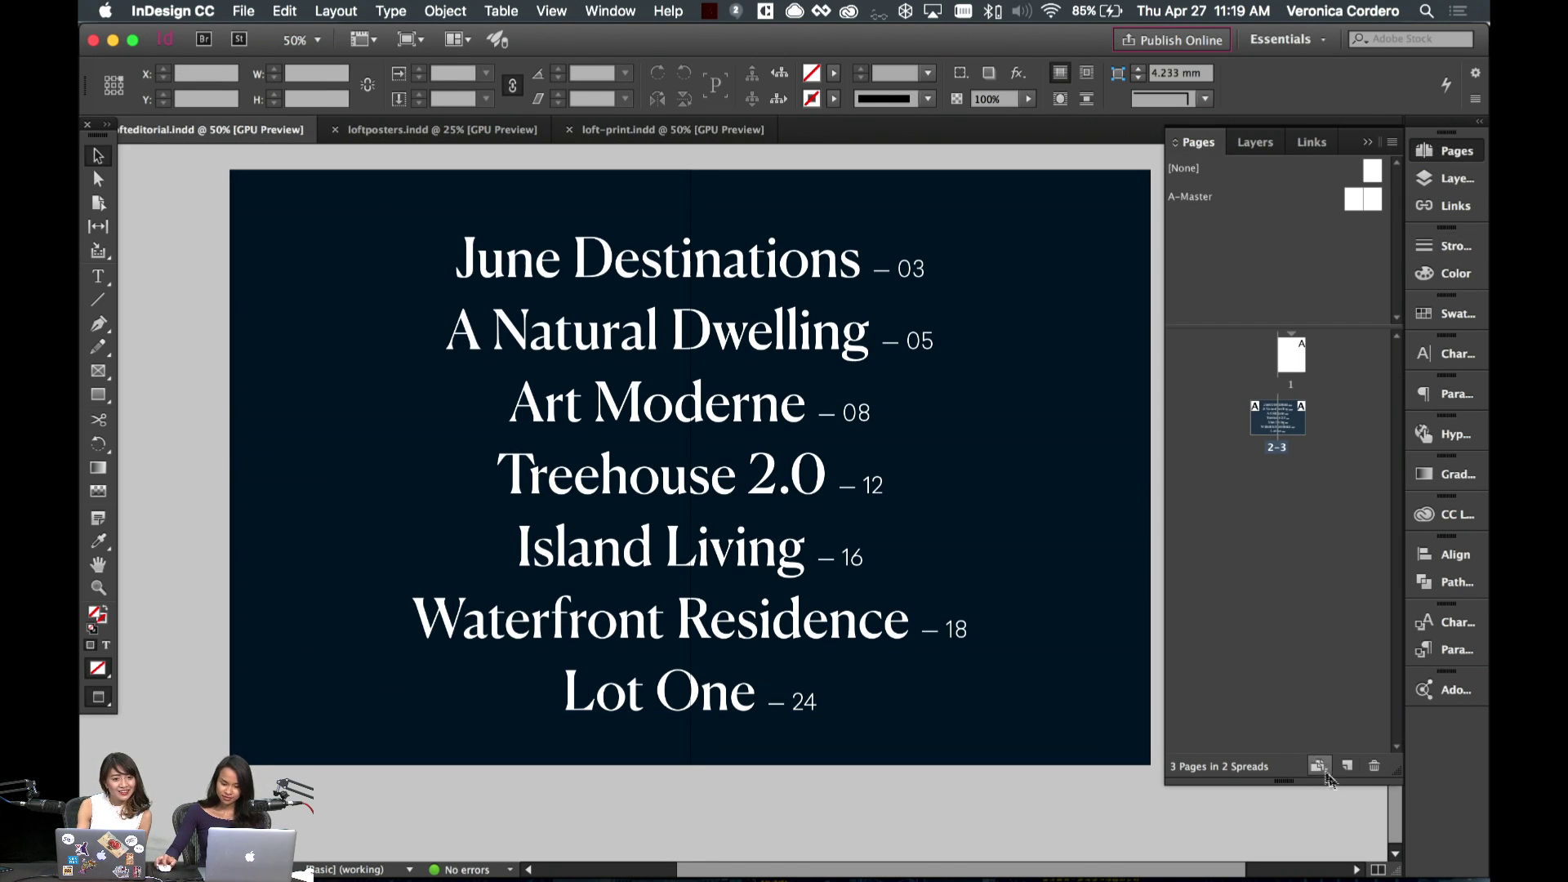
left_click(1327, 773)
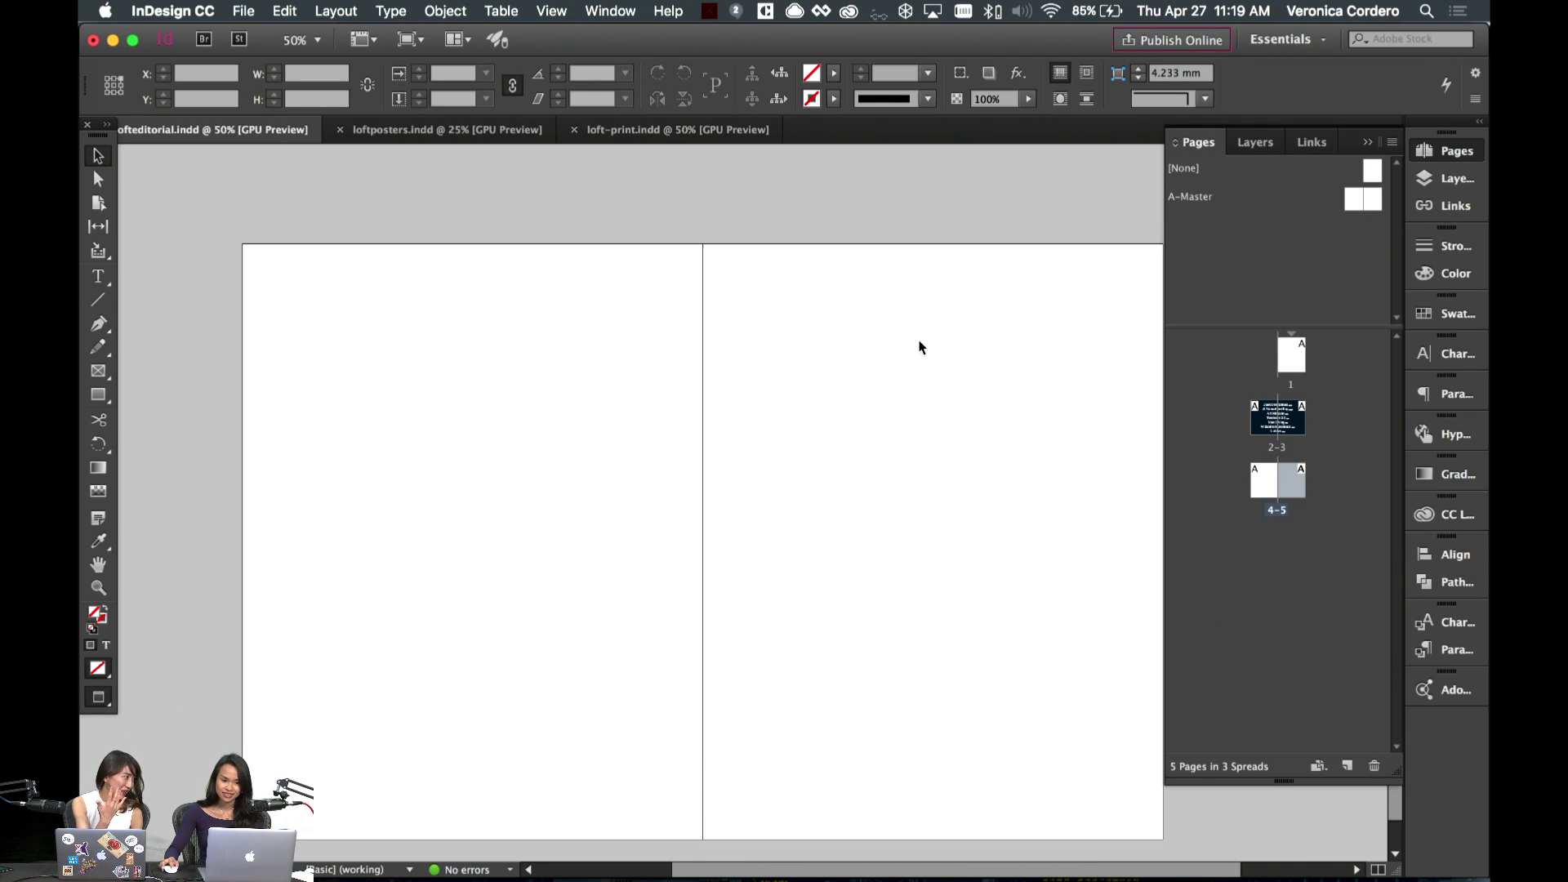
scroll(921, 347, "down", 1)
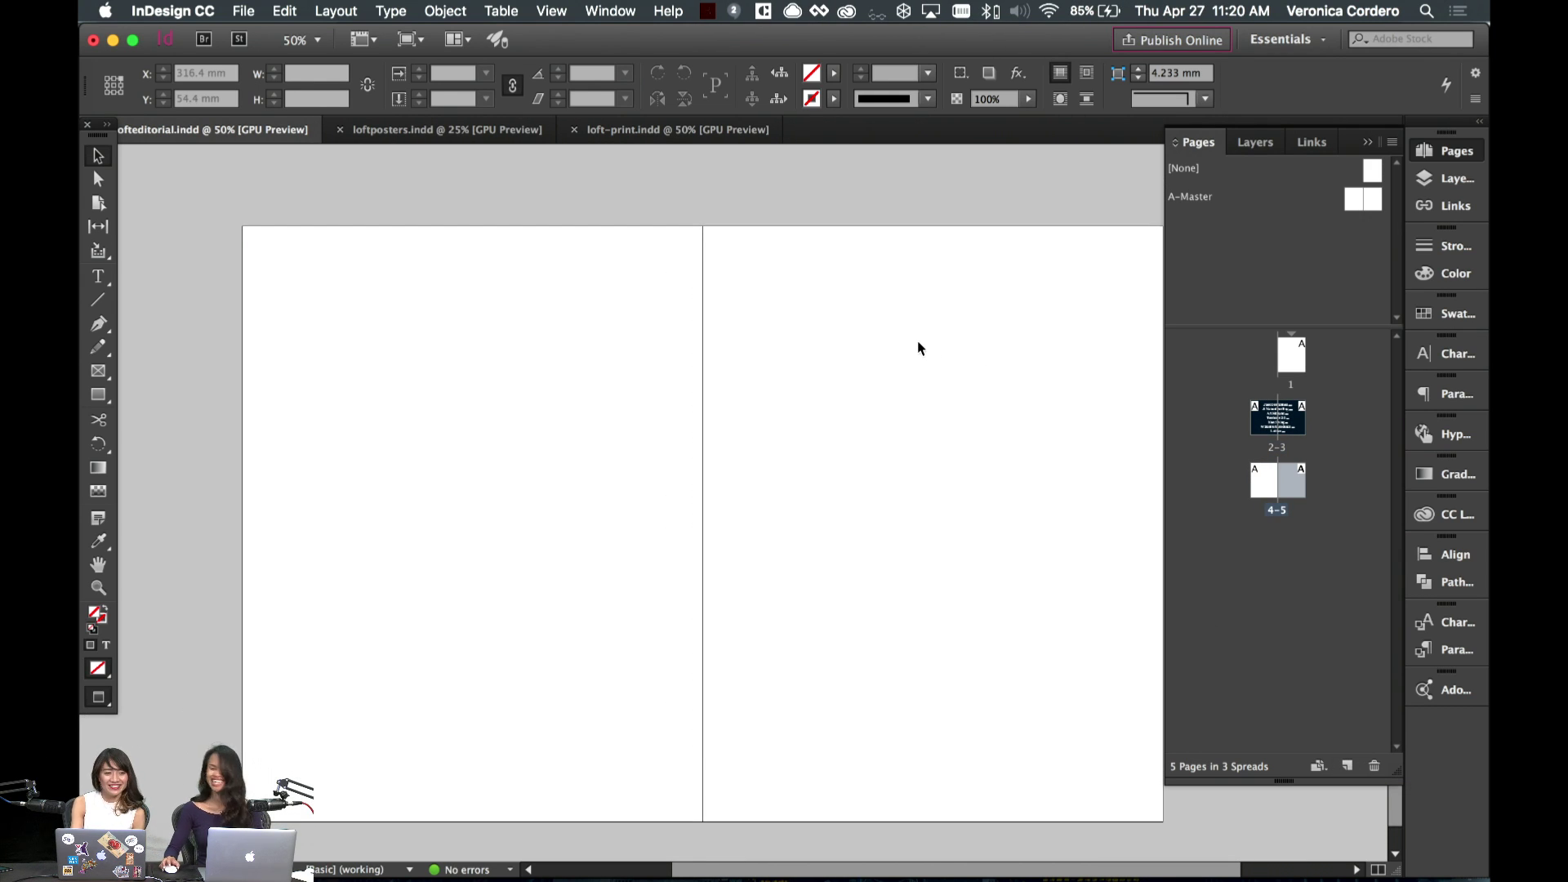
key("w")
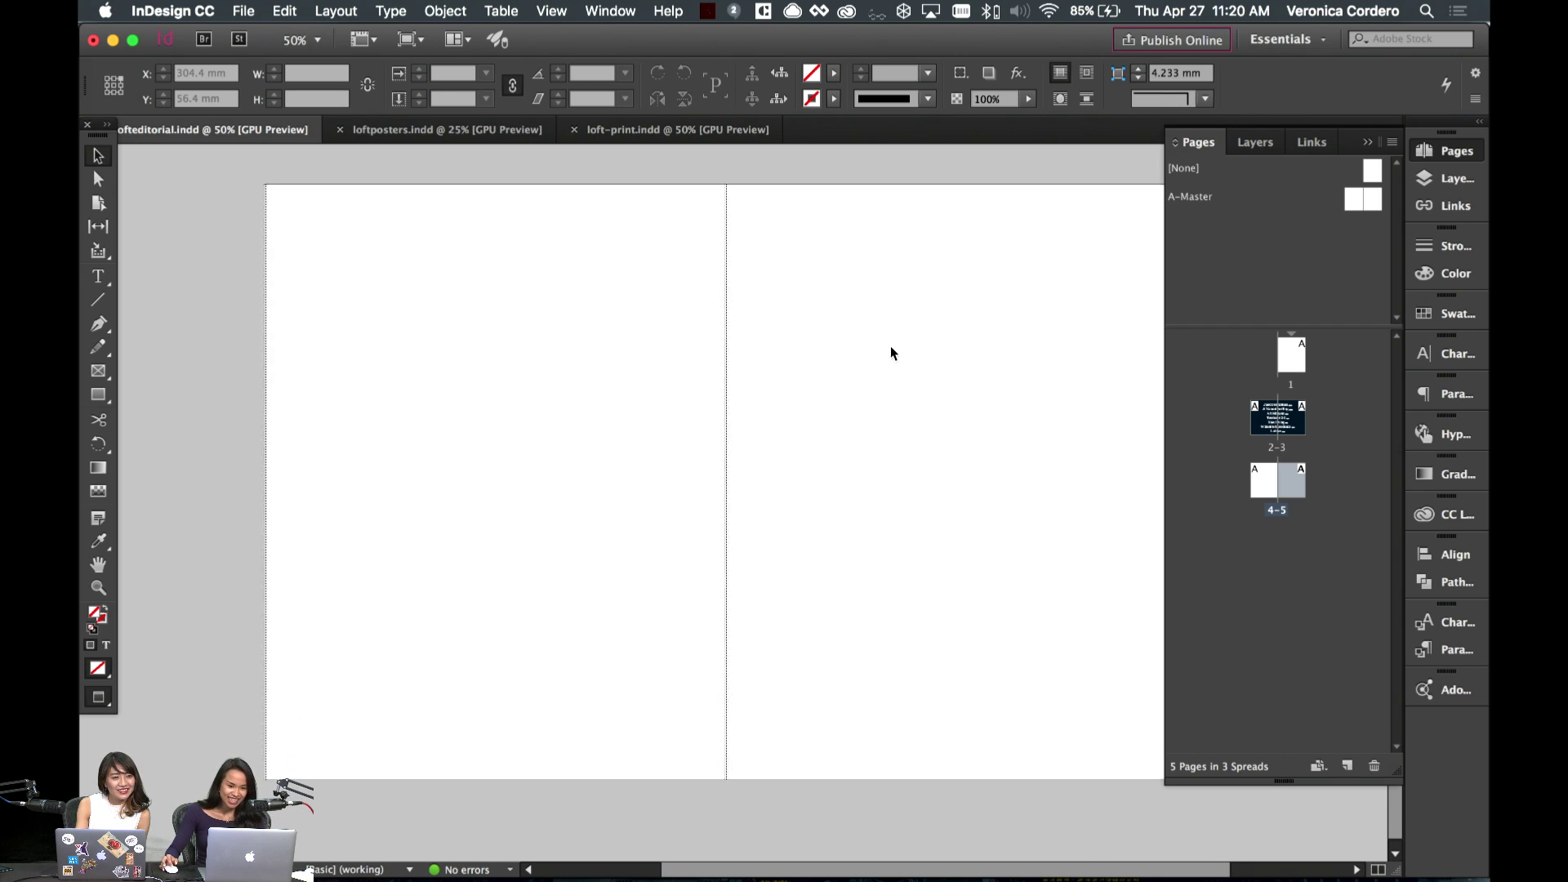
key("w")
key("w")
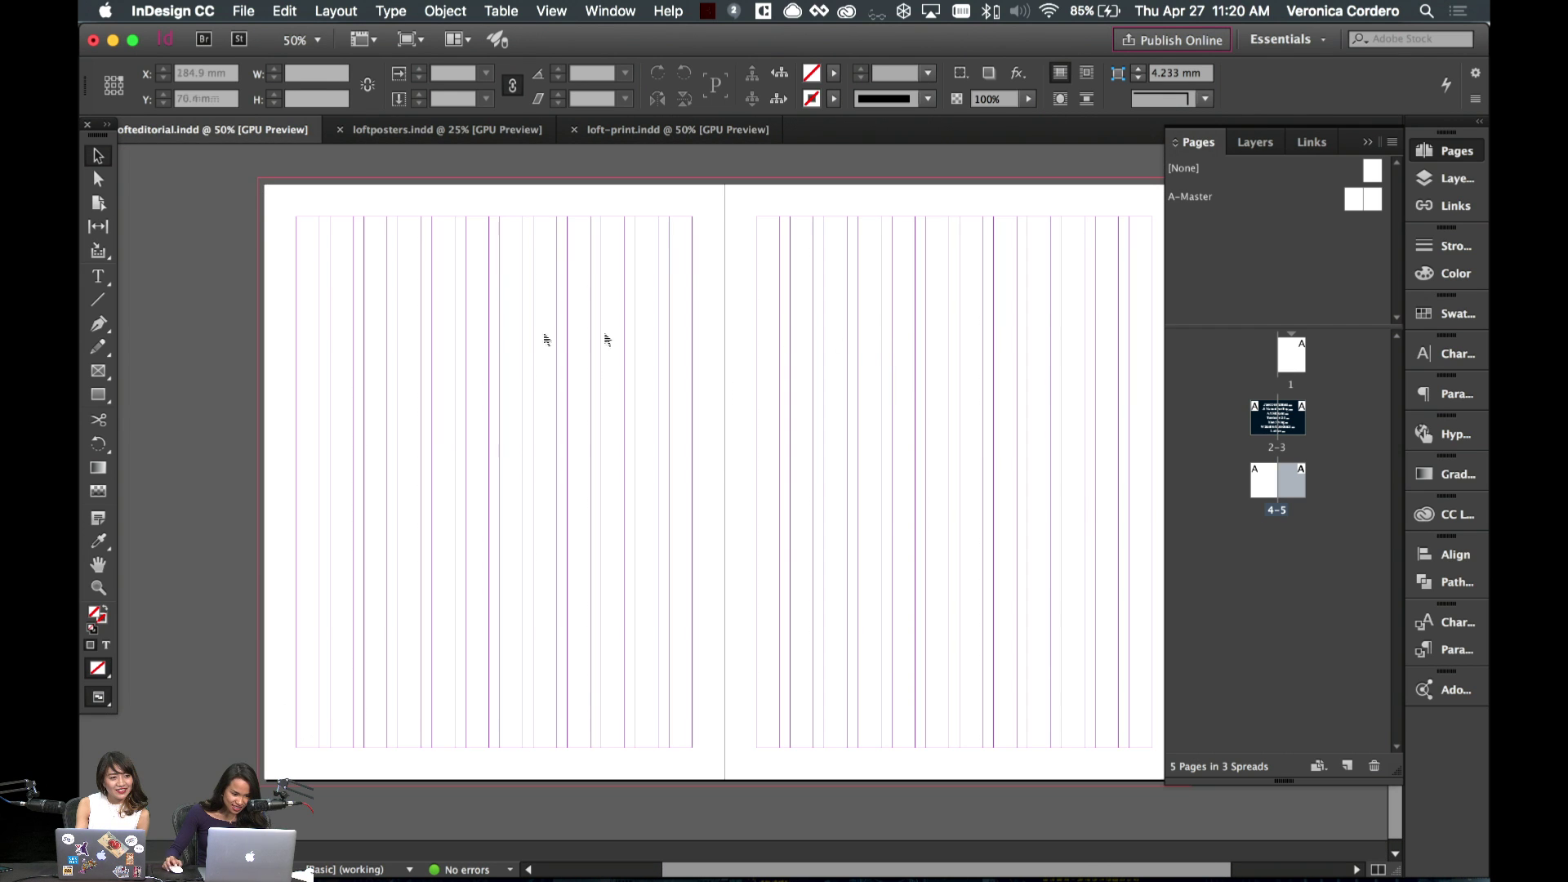
key("super+apostrophe")
key("super+apostrophe")
key("super+equal")
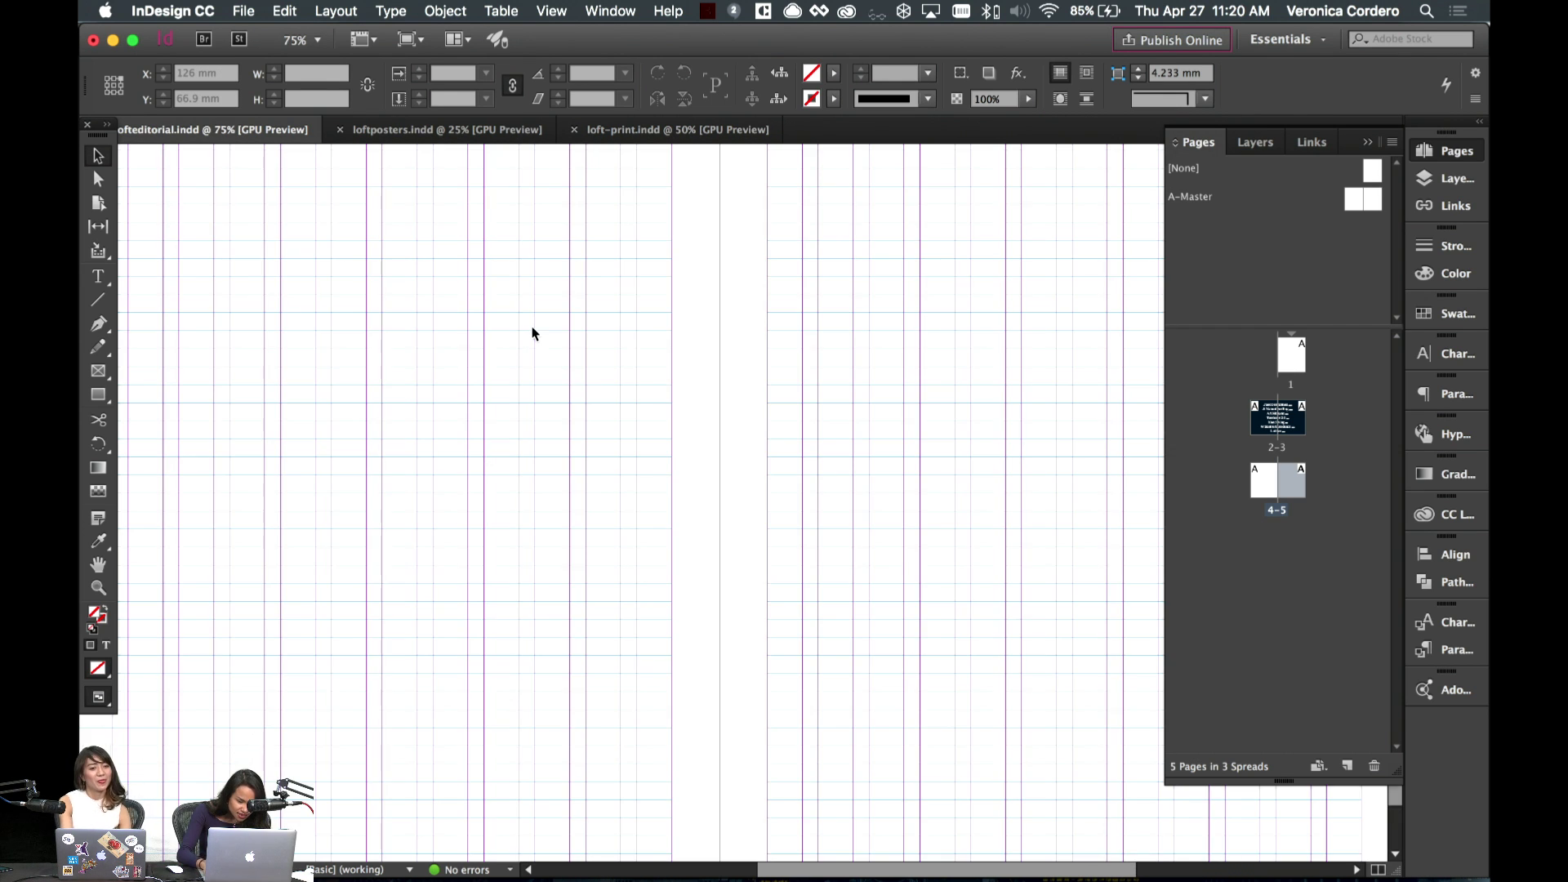
scroll(531, 327, "down", 5)
scroll(531, 322, "up", 5)
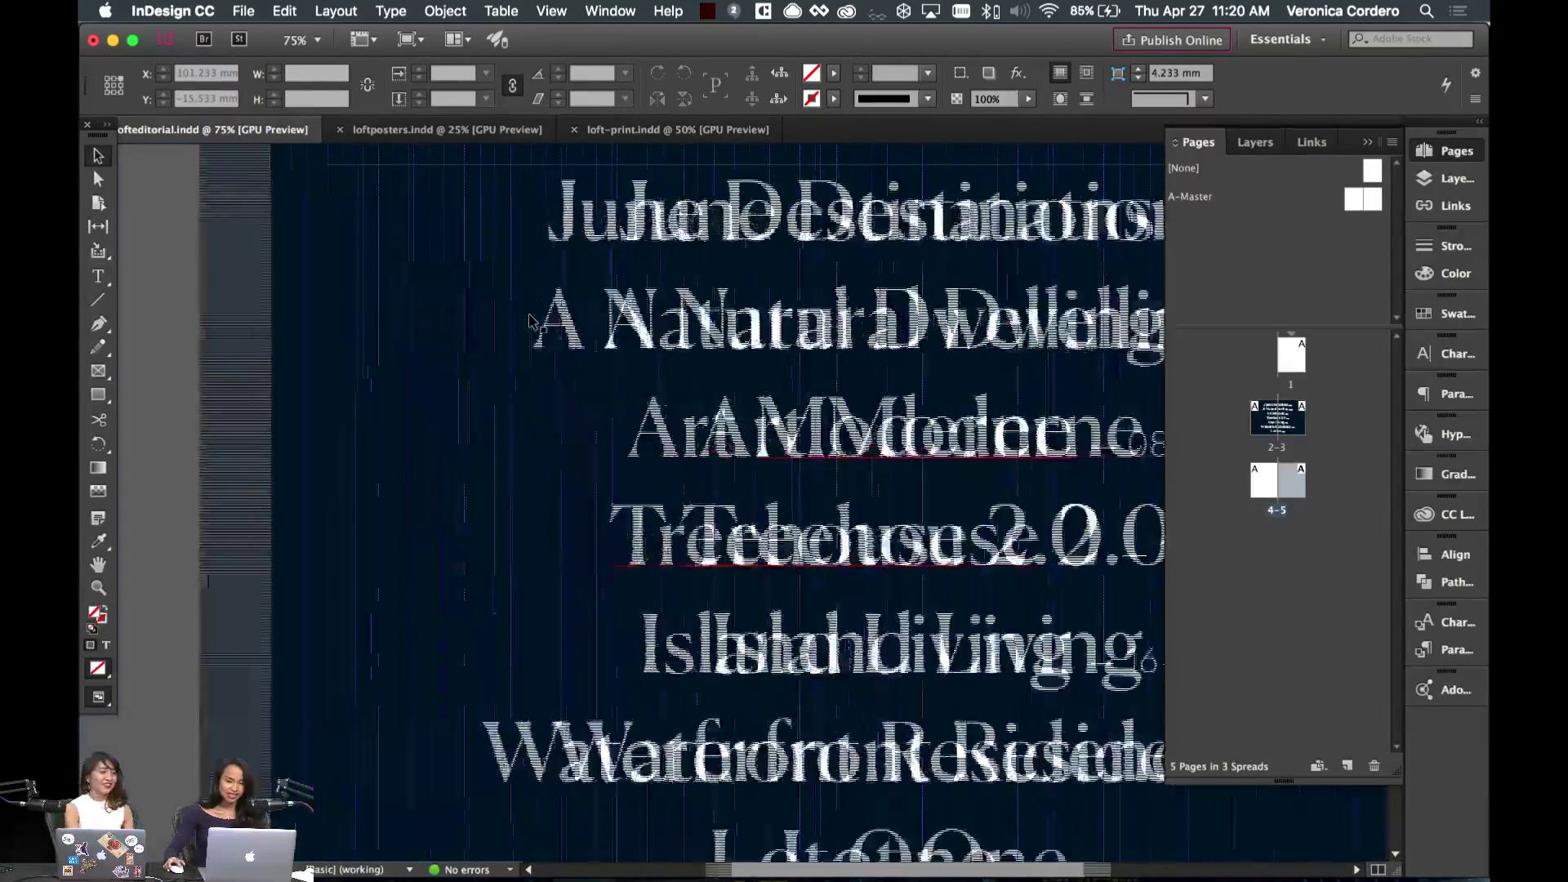
key("super+minus")
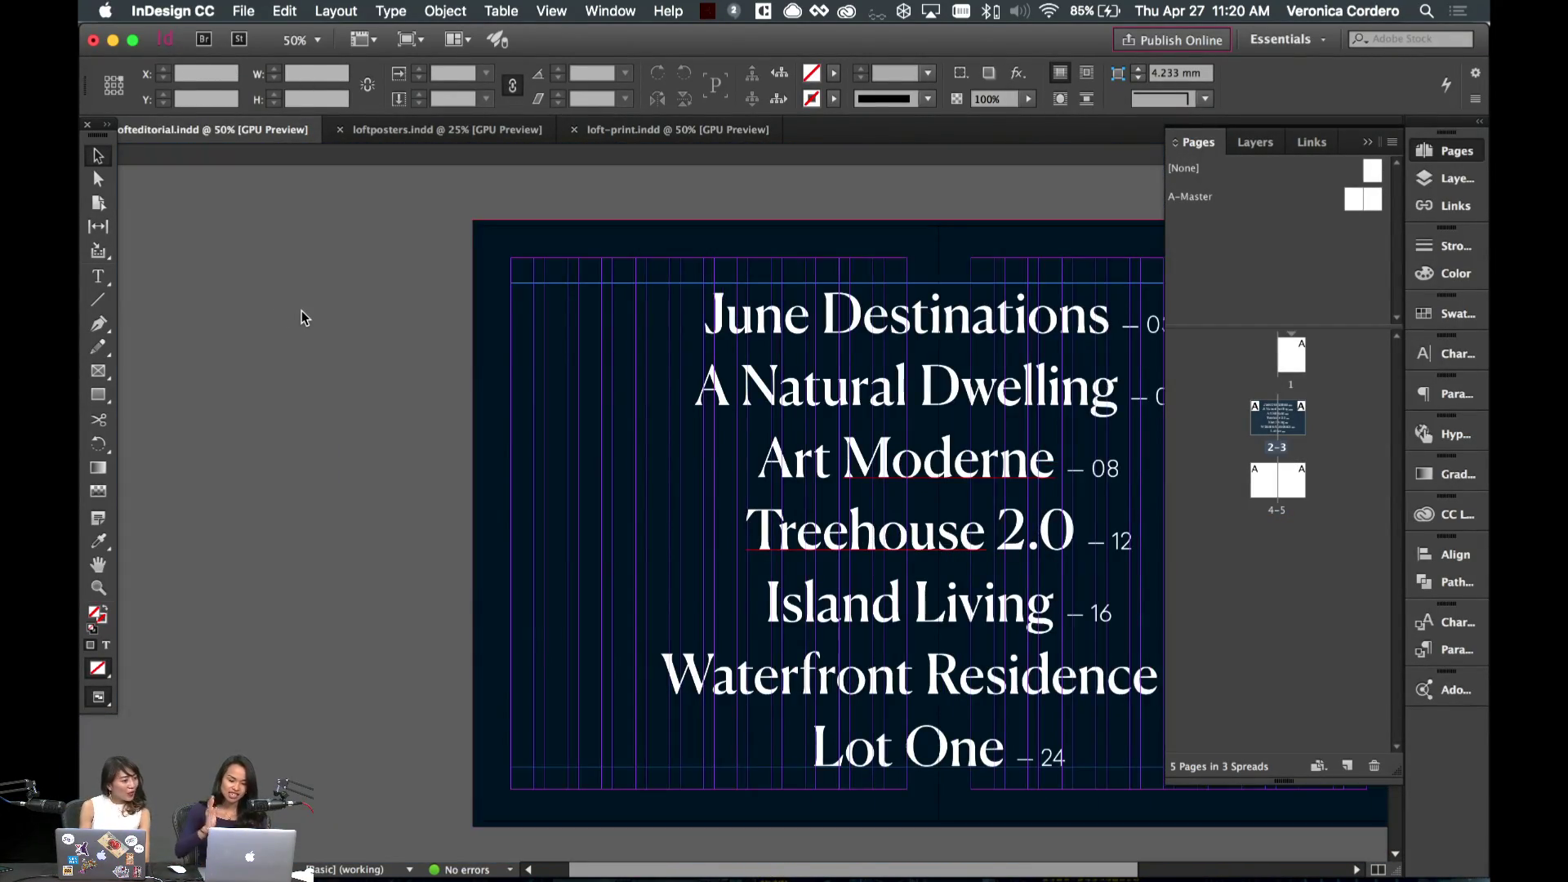
key("w")
- Select the contents text frame on spread 2–3 for copying
scroll(417, 343, "right", 2)
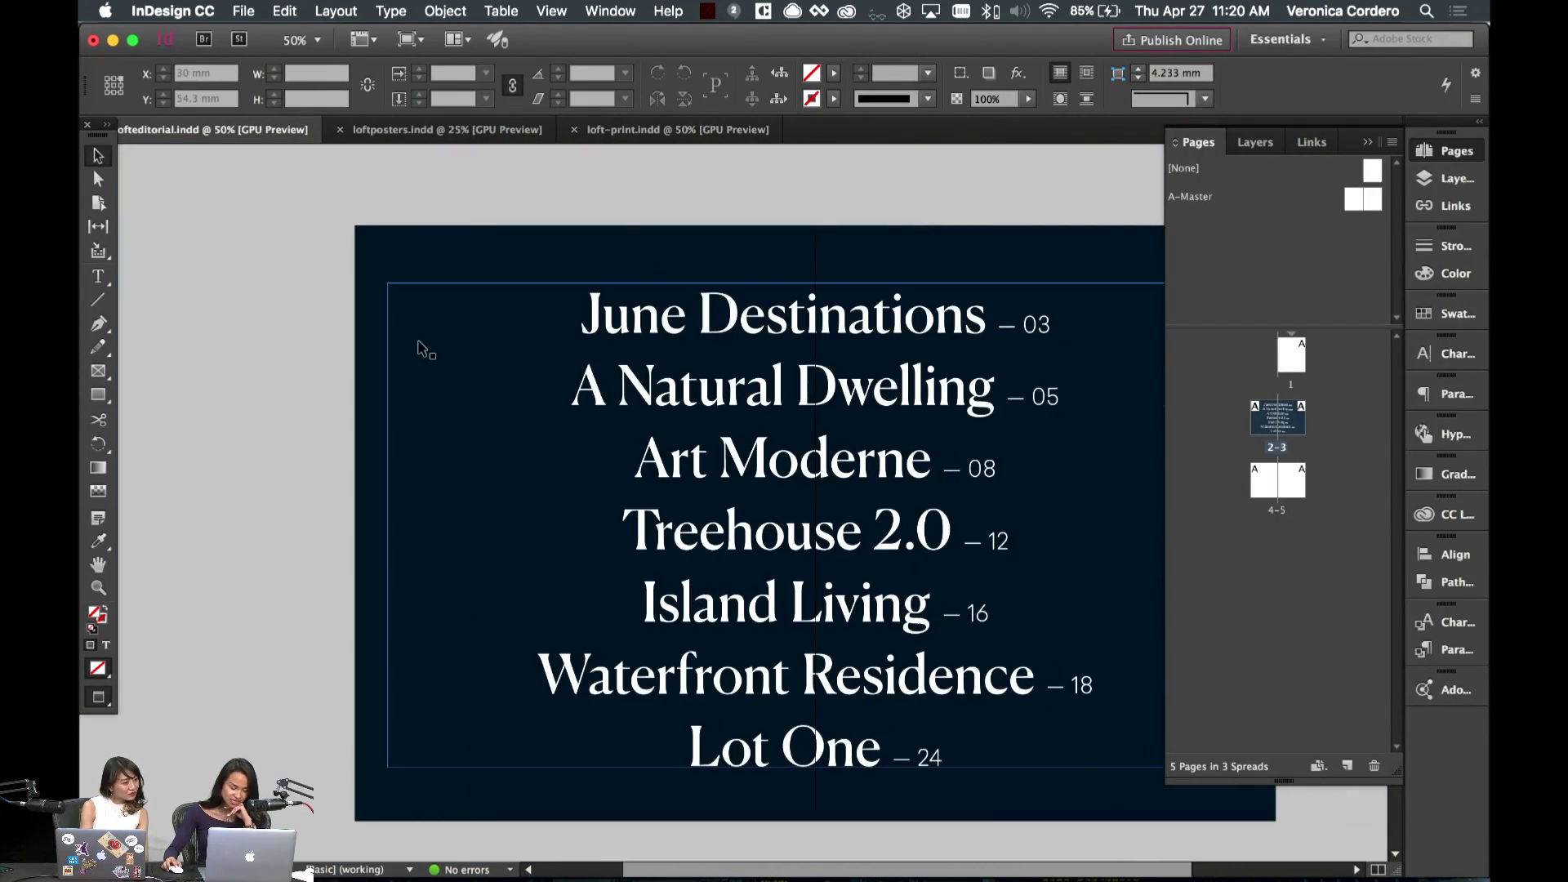
scroll(418, 349, "right", 1)
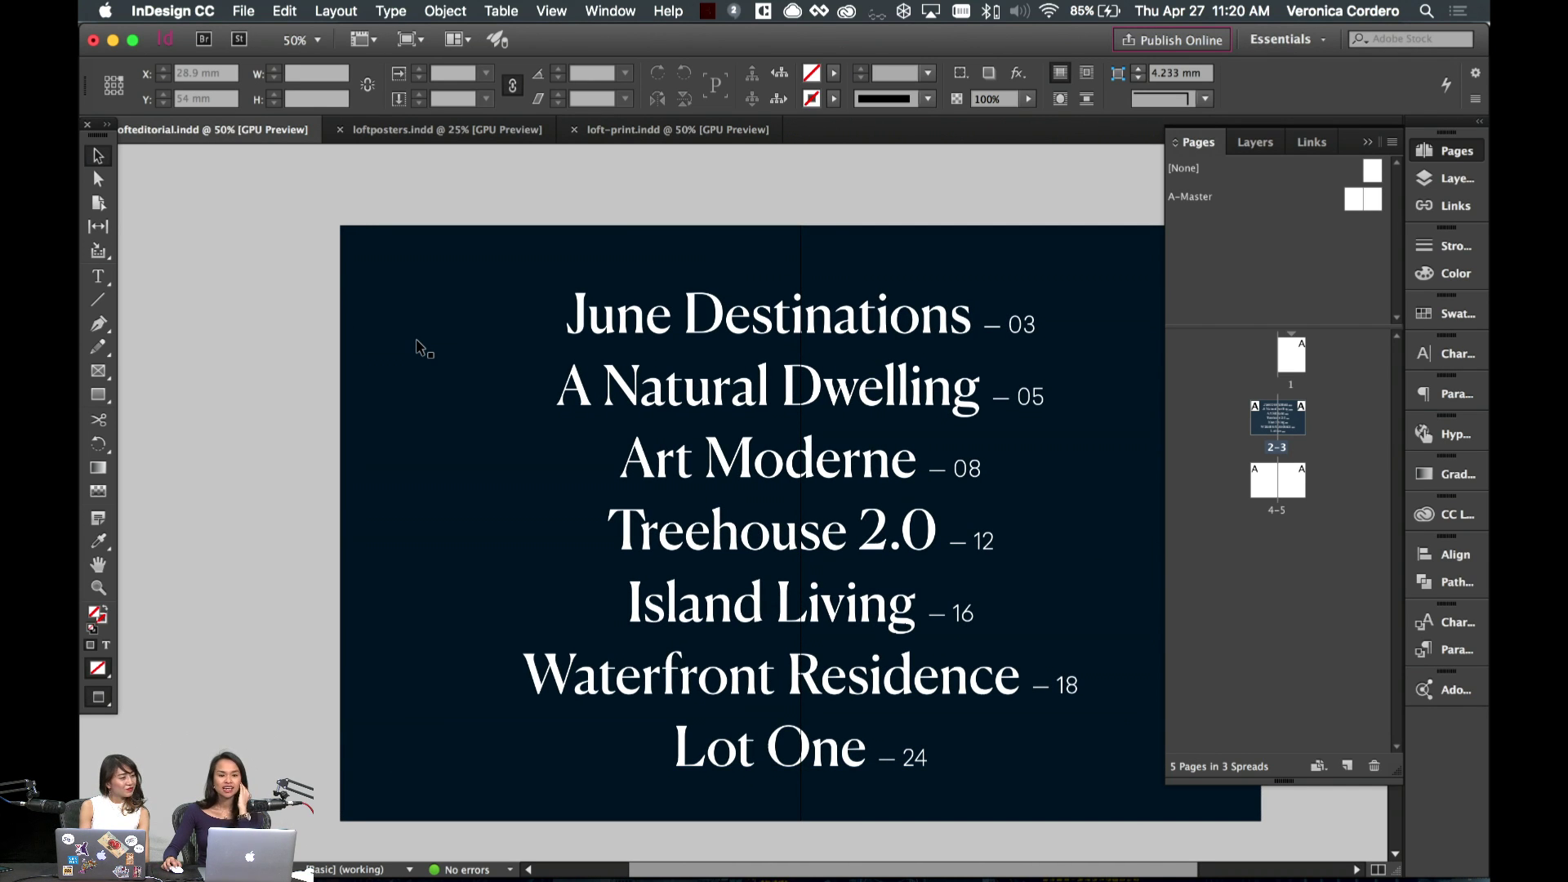
scroll(417, 343, "right", 4)
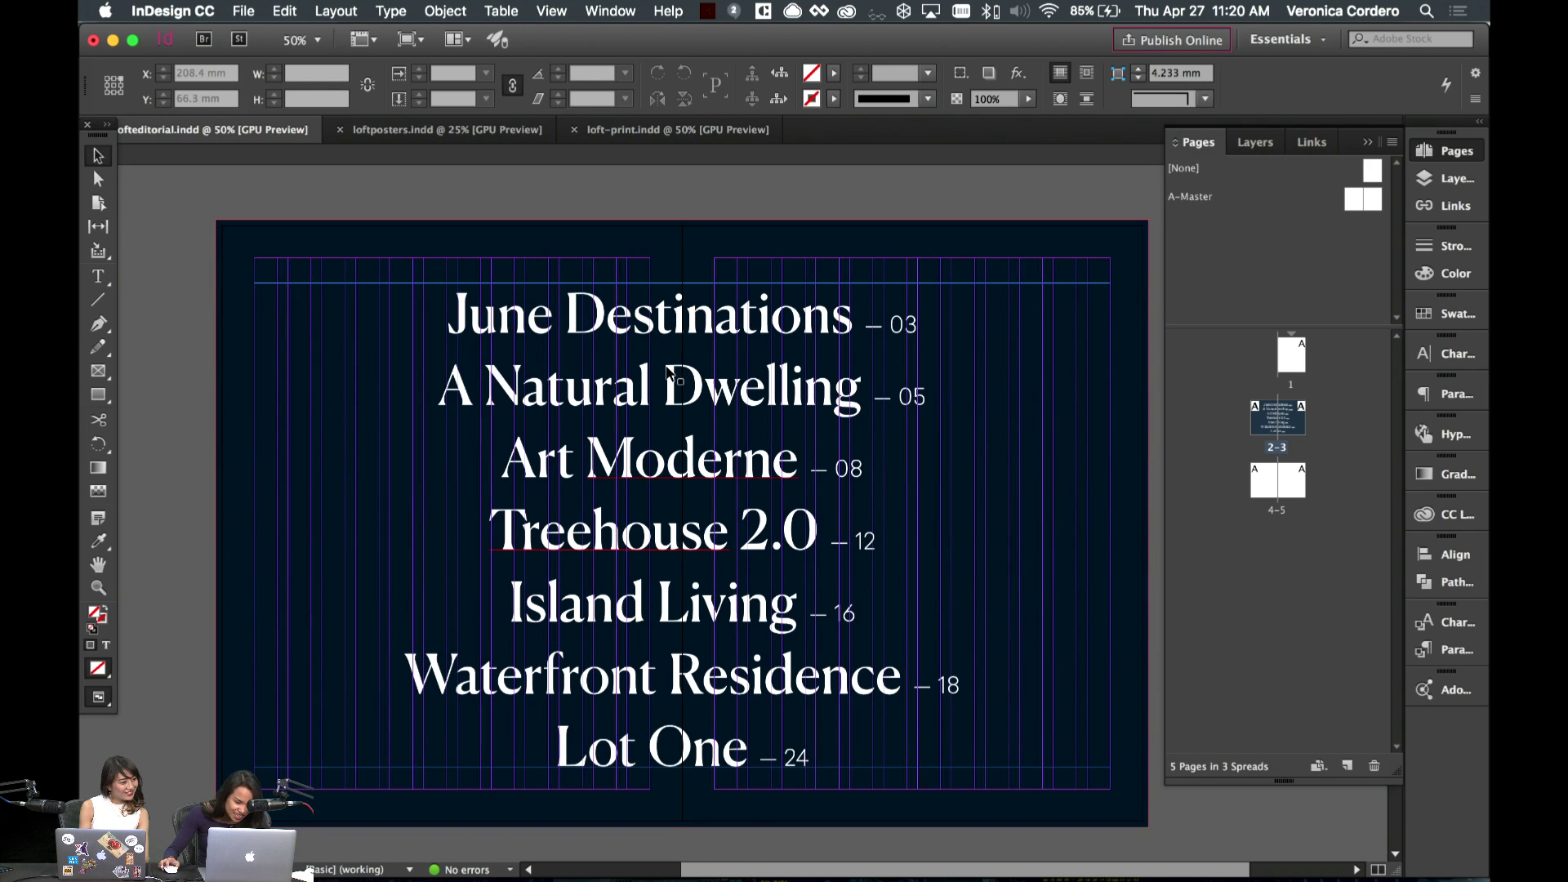
scroll(669, 373, "down", 4)
scroll(668, 373, "down", 5)
scroll(668, 372, "up", 8)
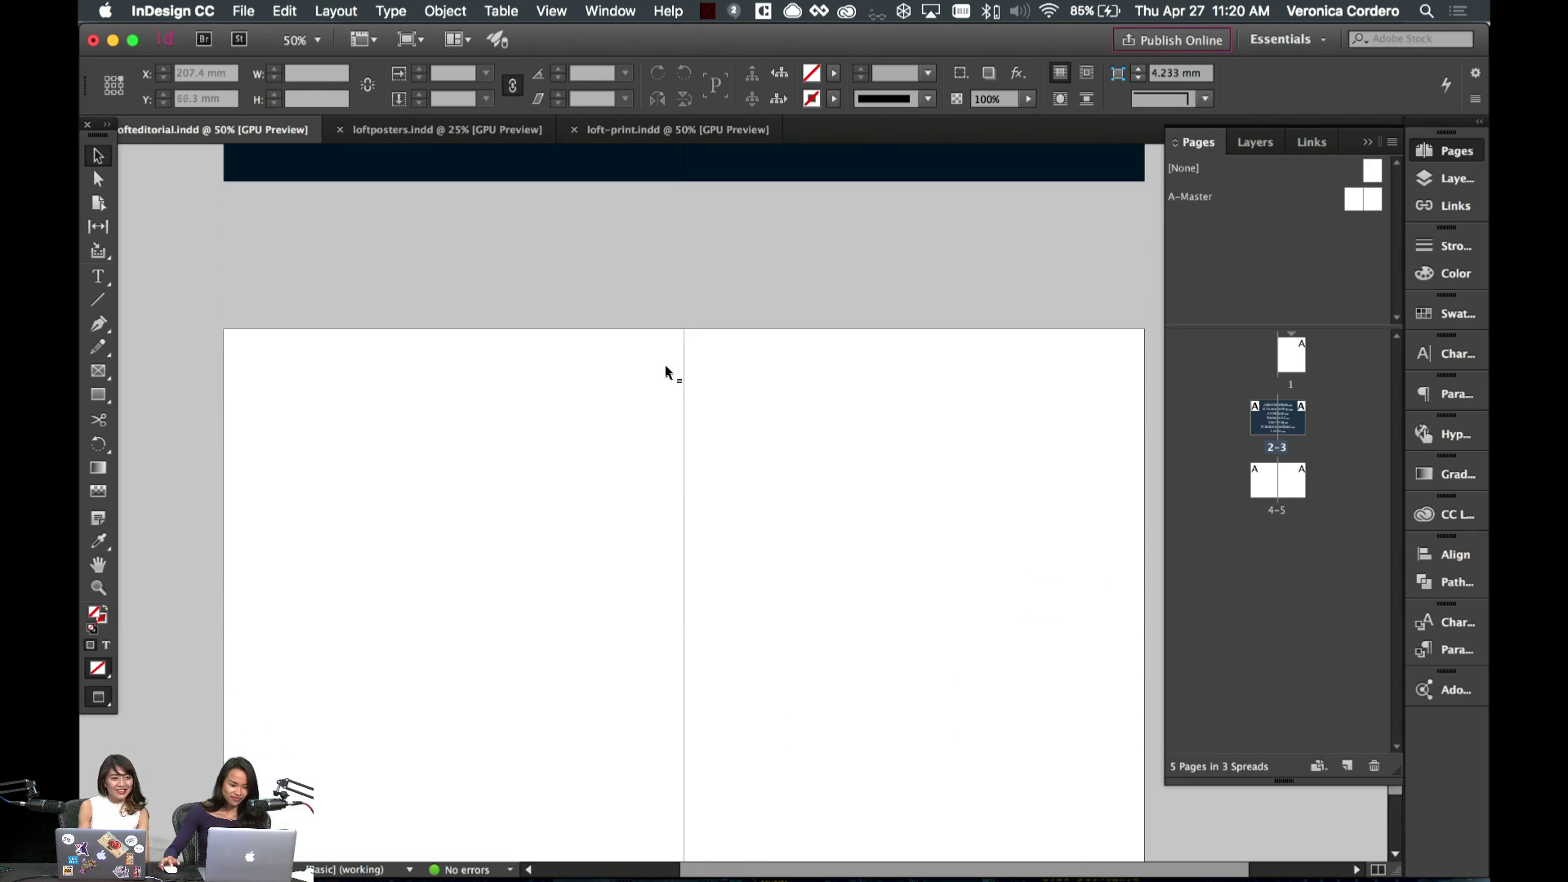
left_click(668, 372)
left_click(713, 728)
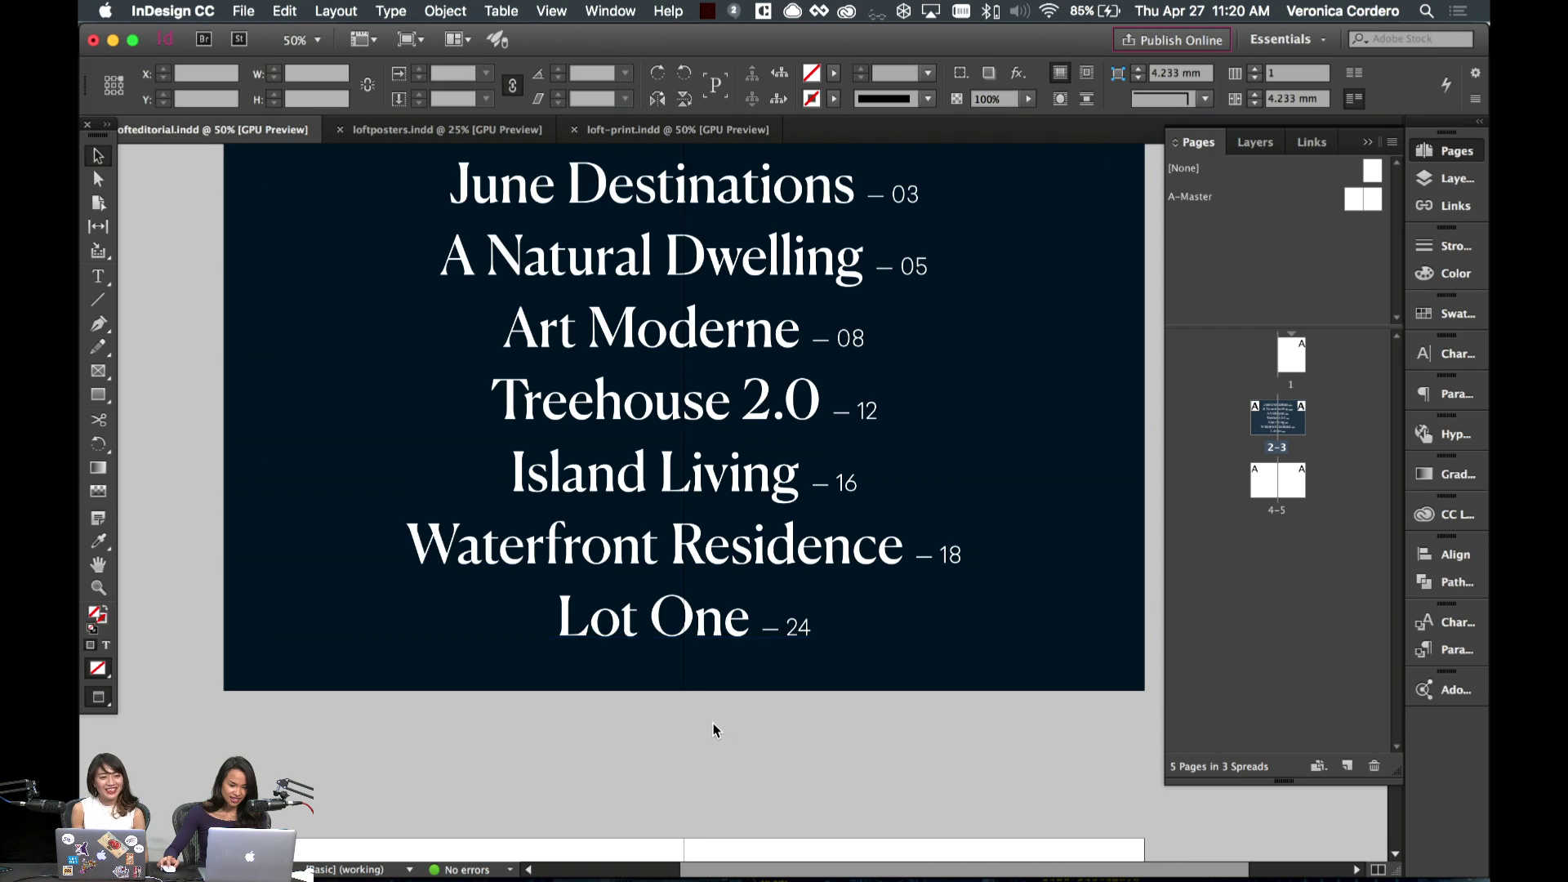
scroll(717, 711, "down", 5)
scroll(634, 658, "down", 2)
scroll(487, 490, "up", 1)
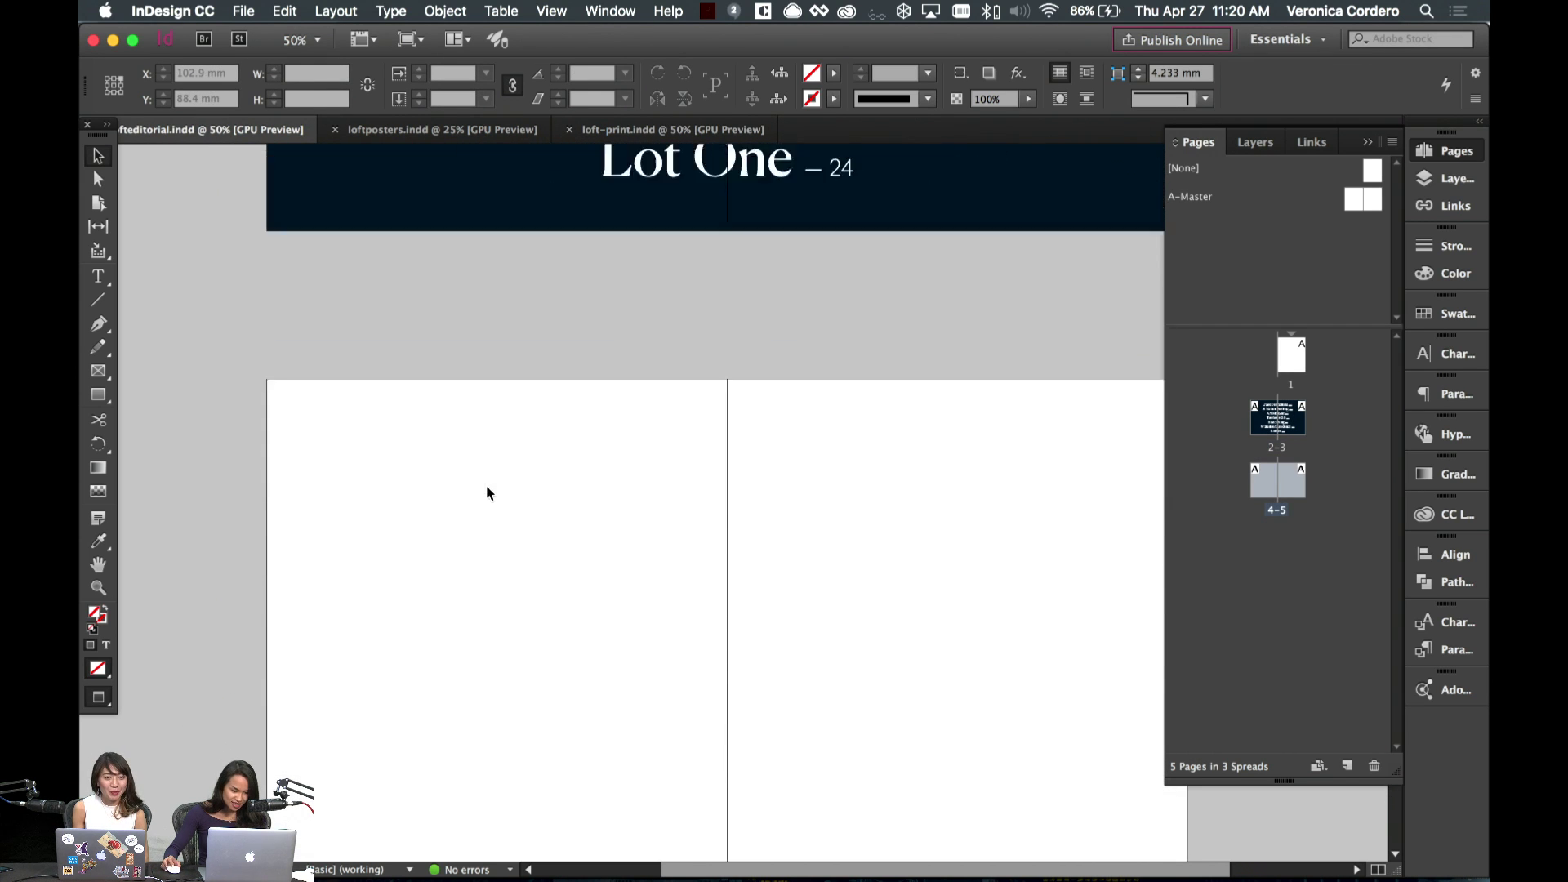
scroll(487, 490, "down", 3)
scroll(486, 509, "up", 4)
scroll(486, 509, "up", 3)
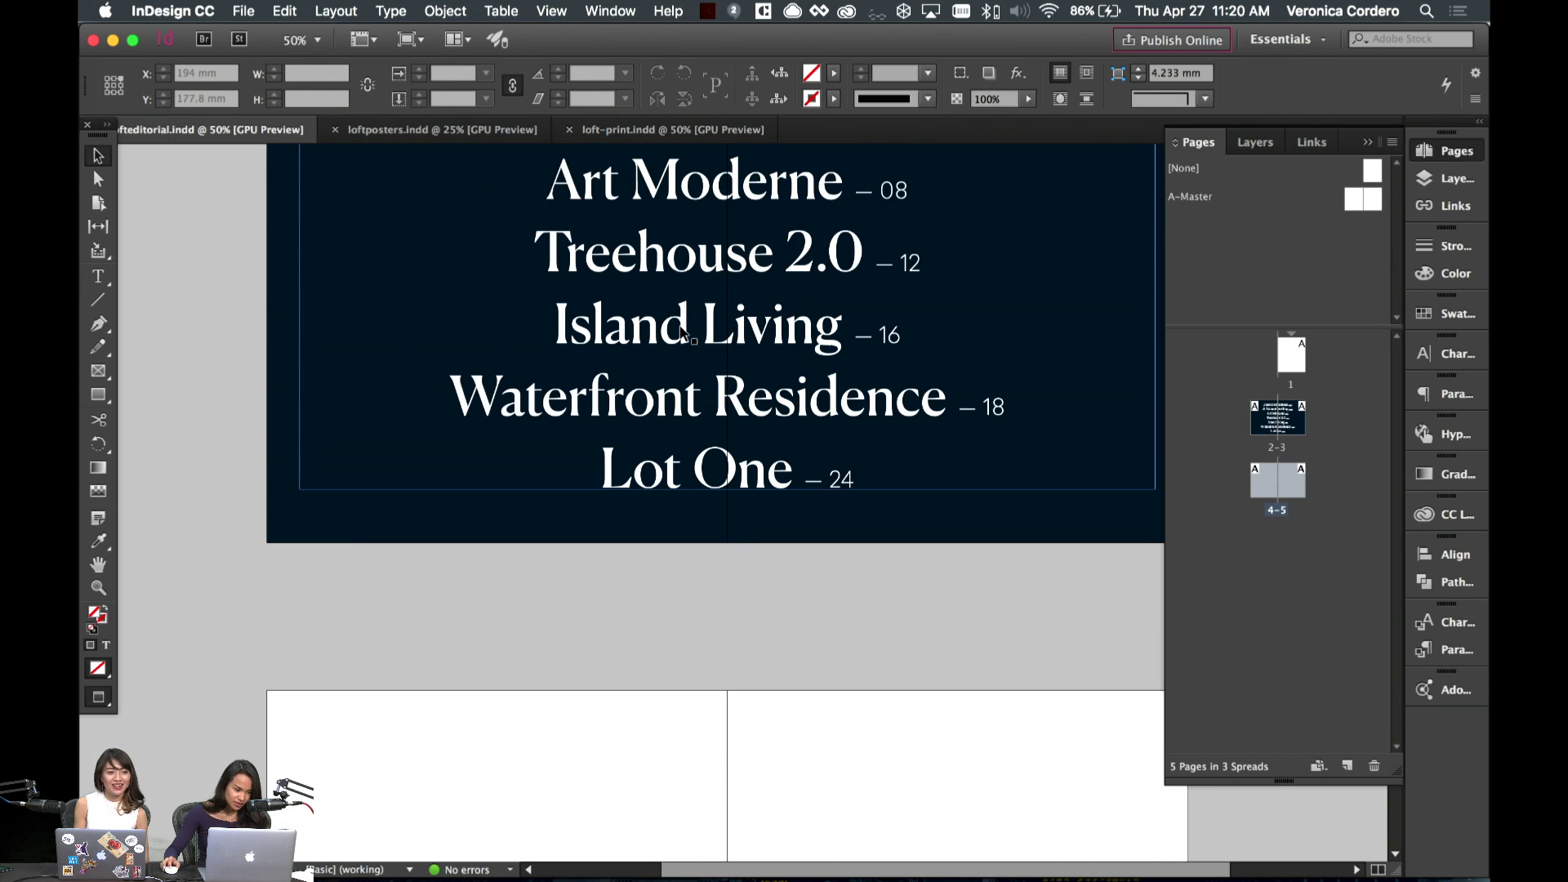
left_click(637, 445)
- Paste the contents frame onto the blank spread, colour its text Loft Black, and left-align it
scroll(637, 445, "down", 6)
key("super+v")
double_click(724, 434)
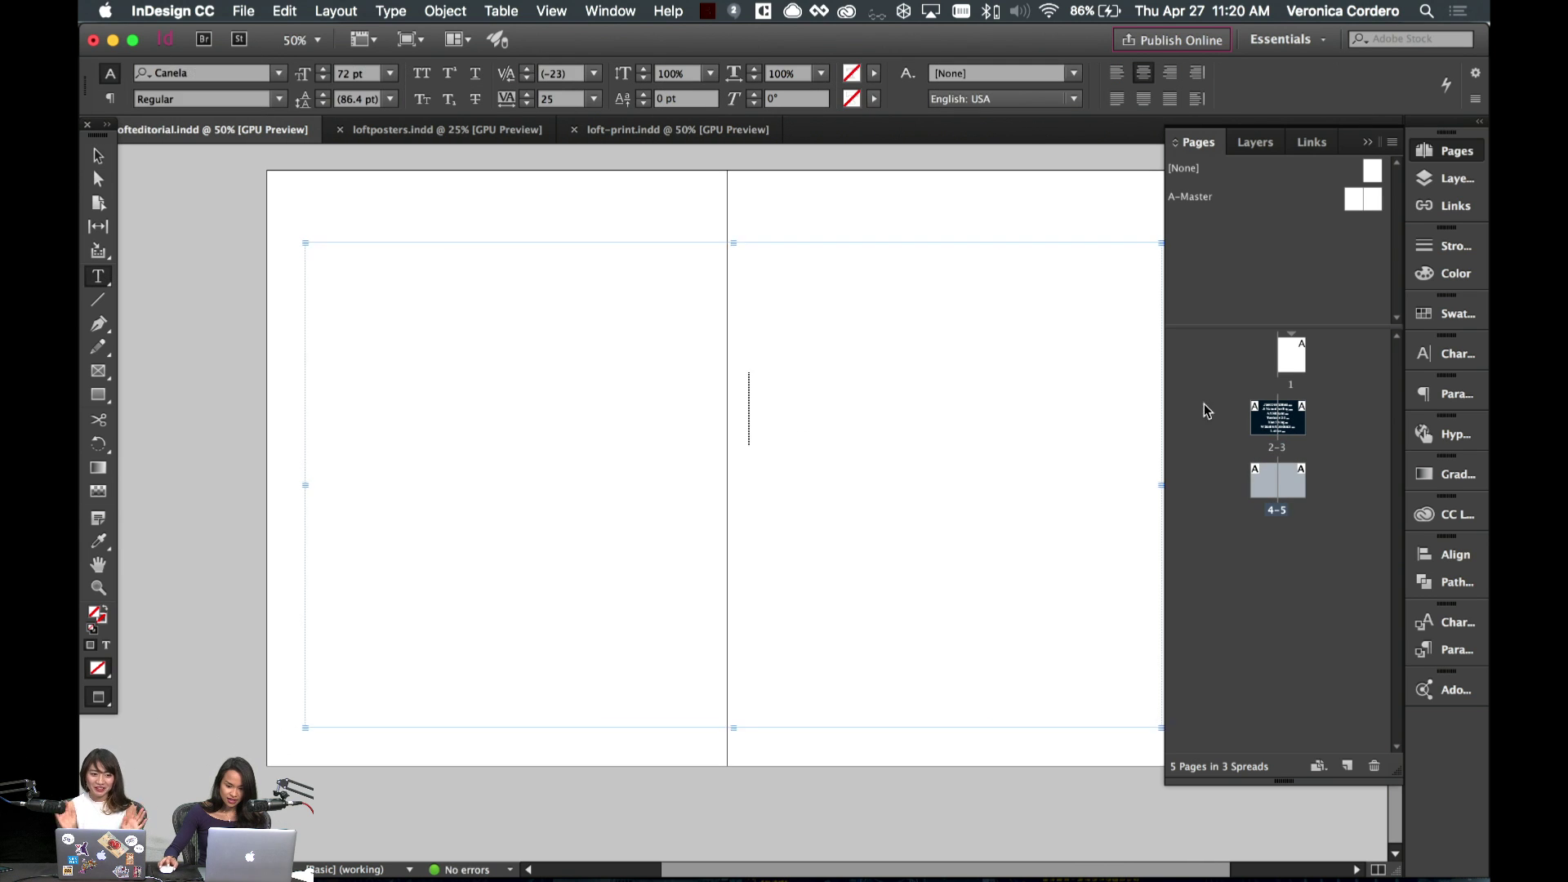
key("super+a")
left_click(1442, 314)
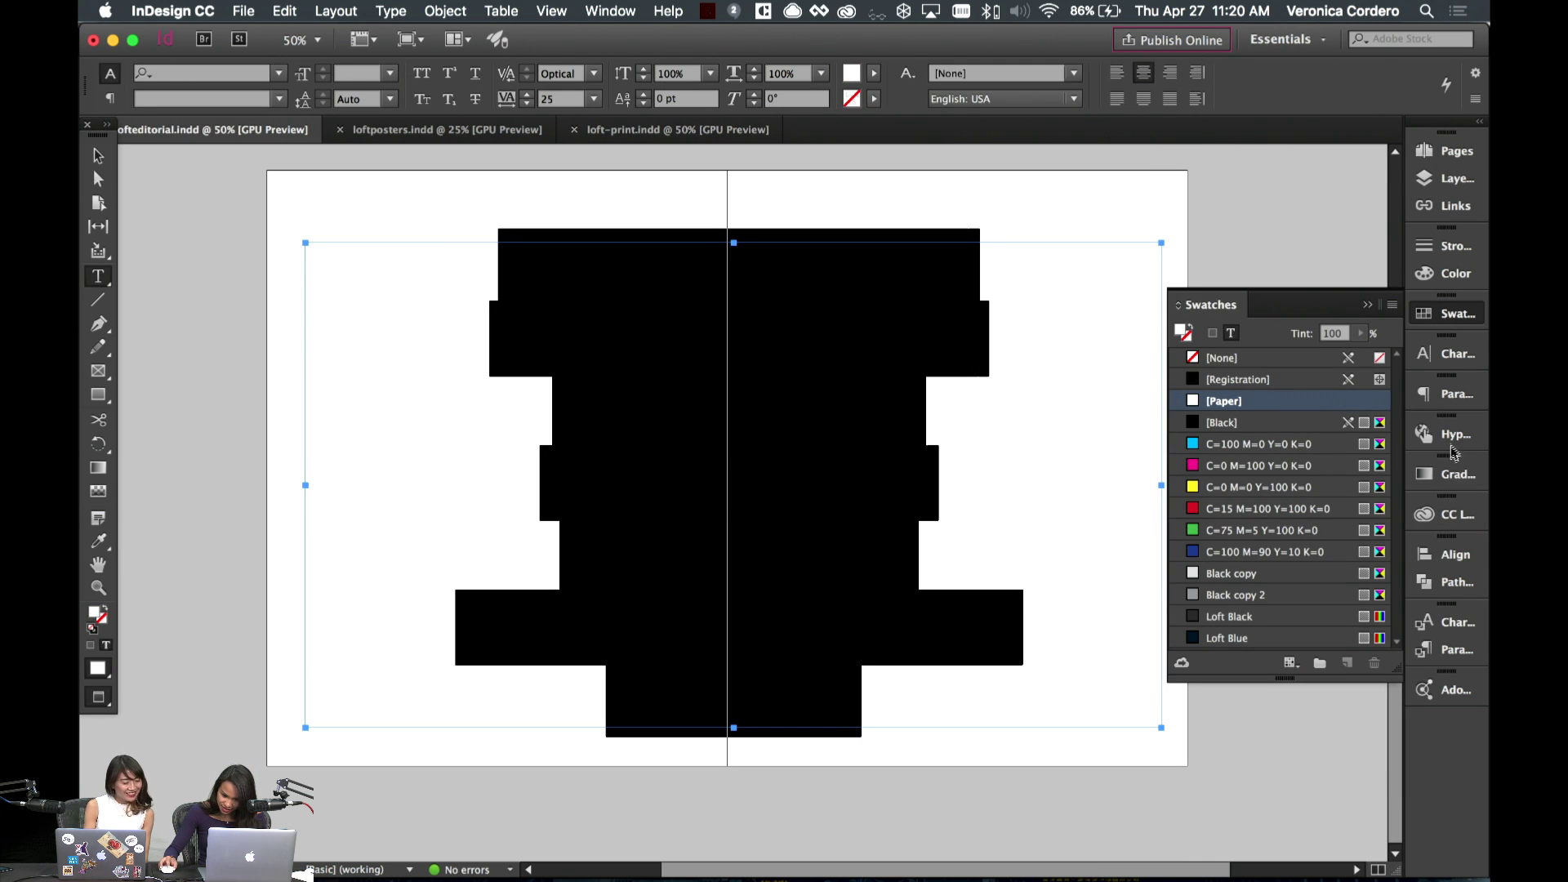
left_click(1442, 515)
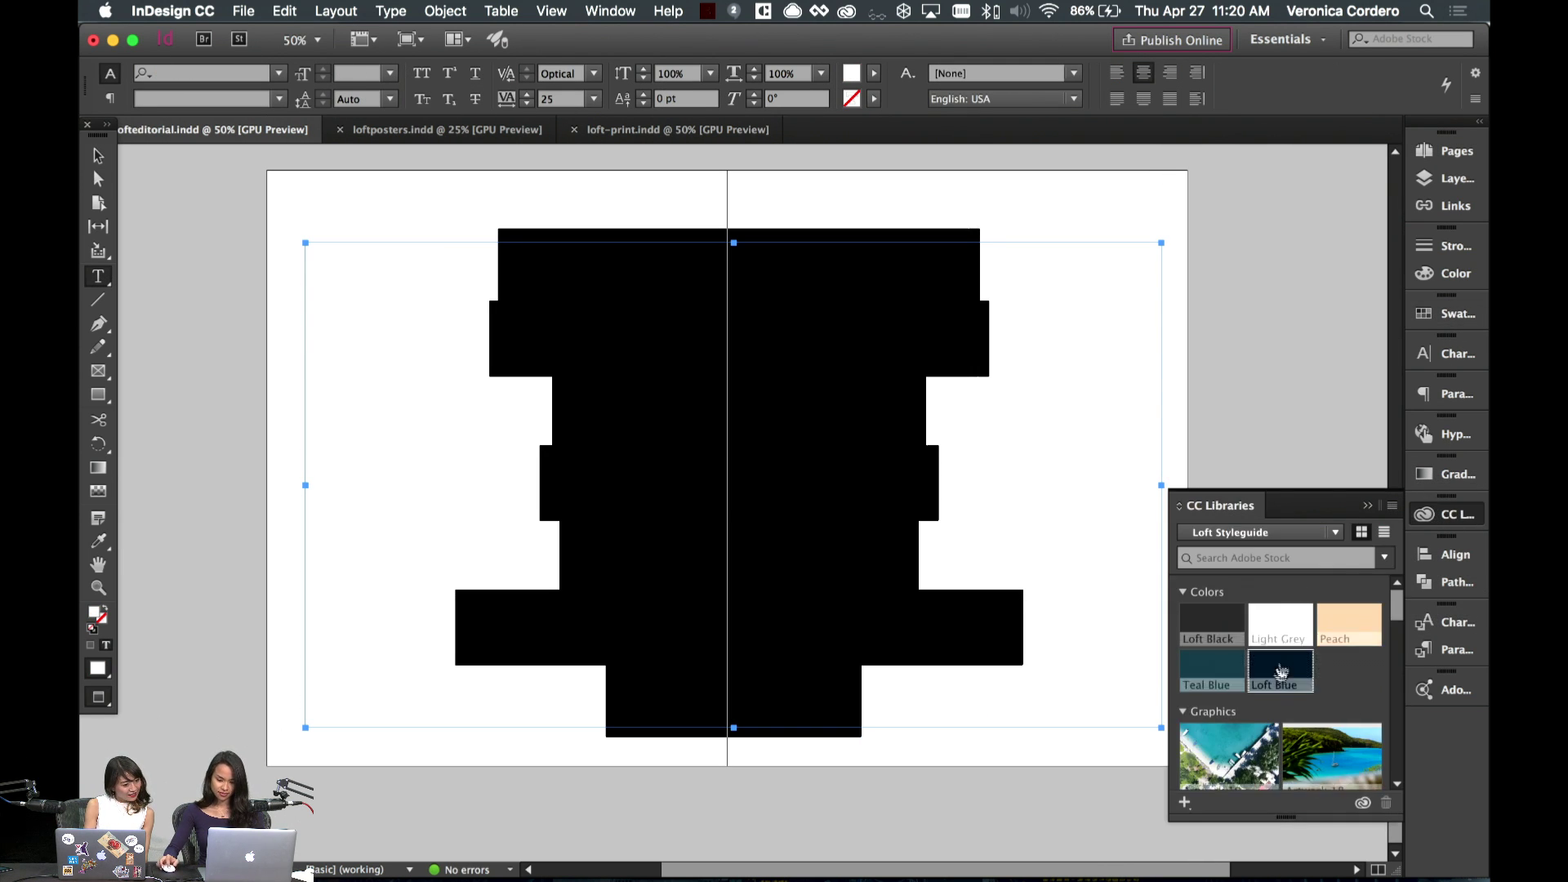
left_click(1211, 624)
left_click(600, 437)
key("super+a")
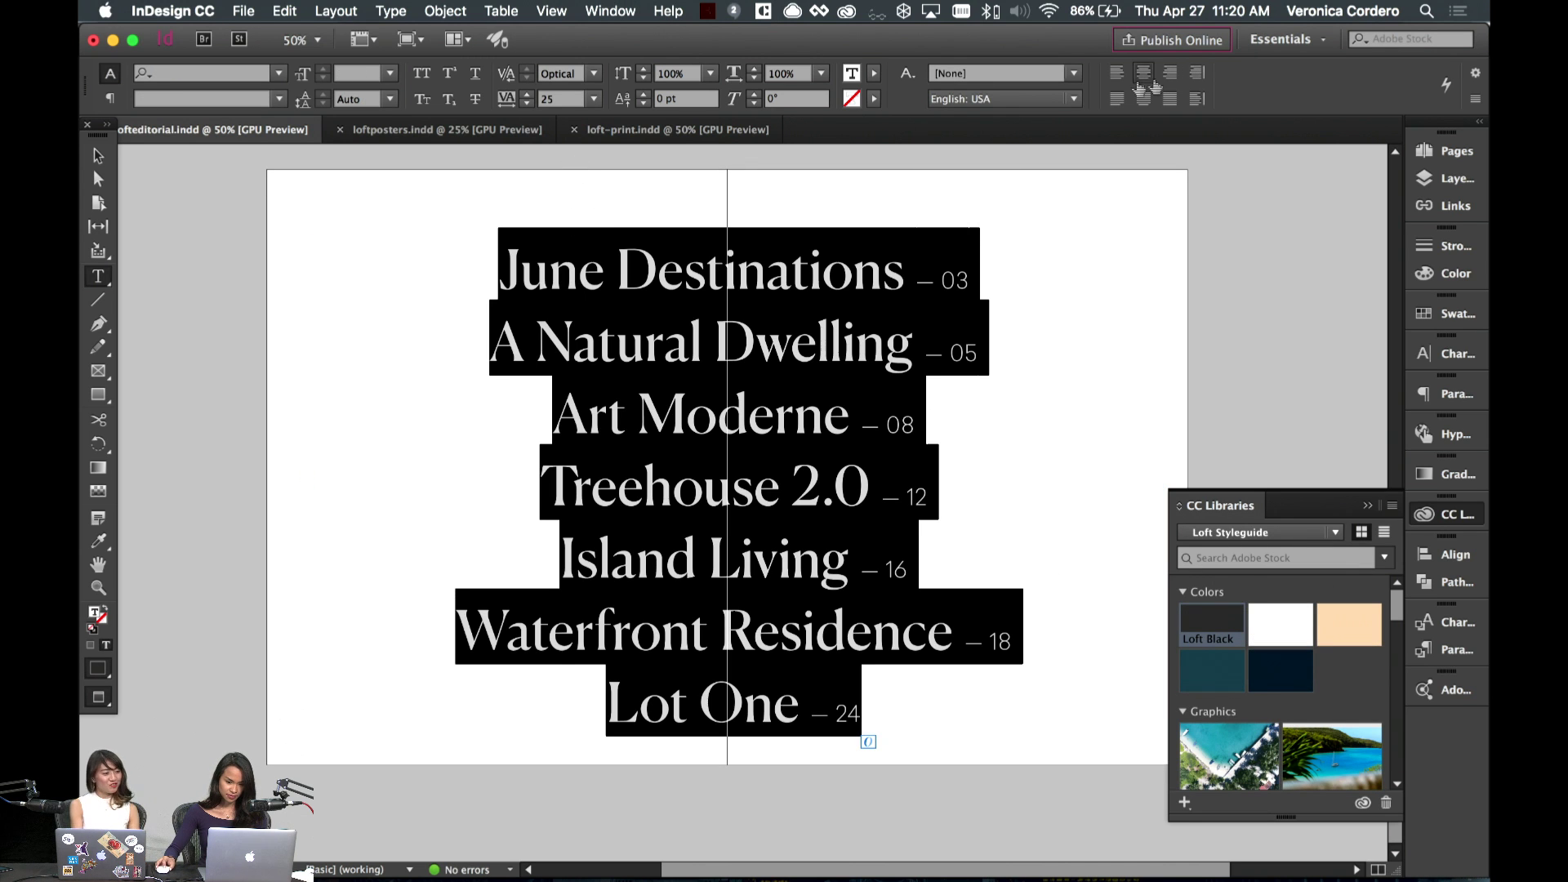
key("super+shift+l")
left_click(645, 712)
- Replace the list with 'June' and 'Destinations' on two lines and fit the frame to its content
left_click_drag(646, 712, 265, 290)
type("June")
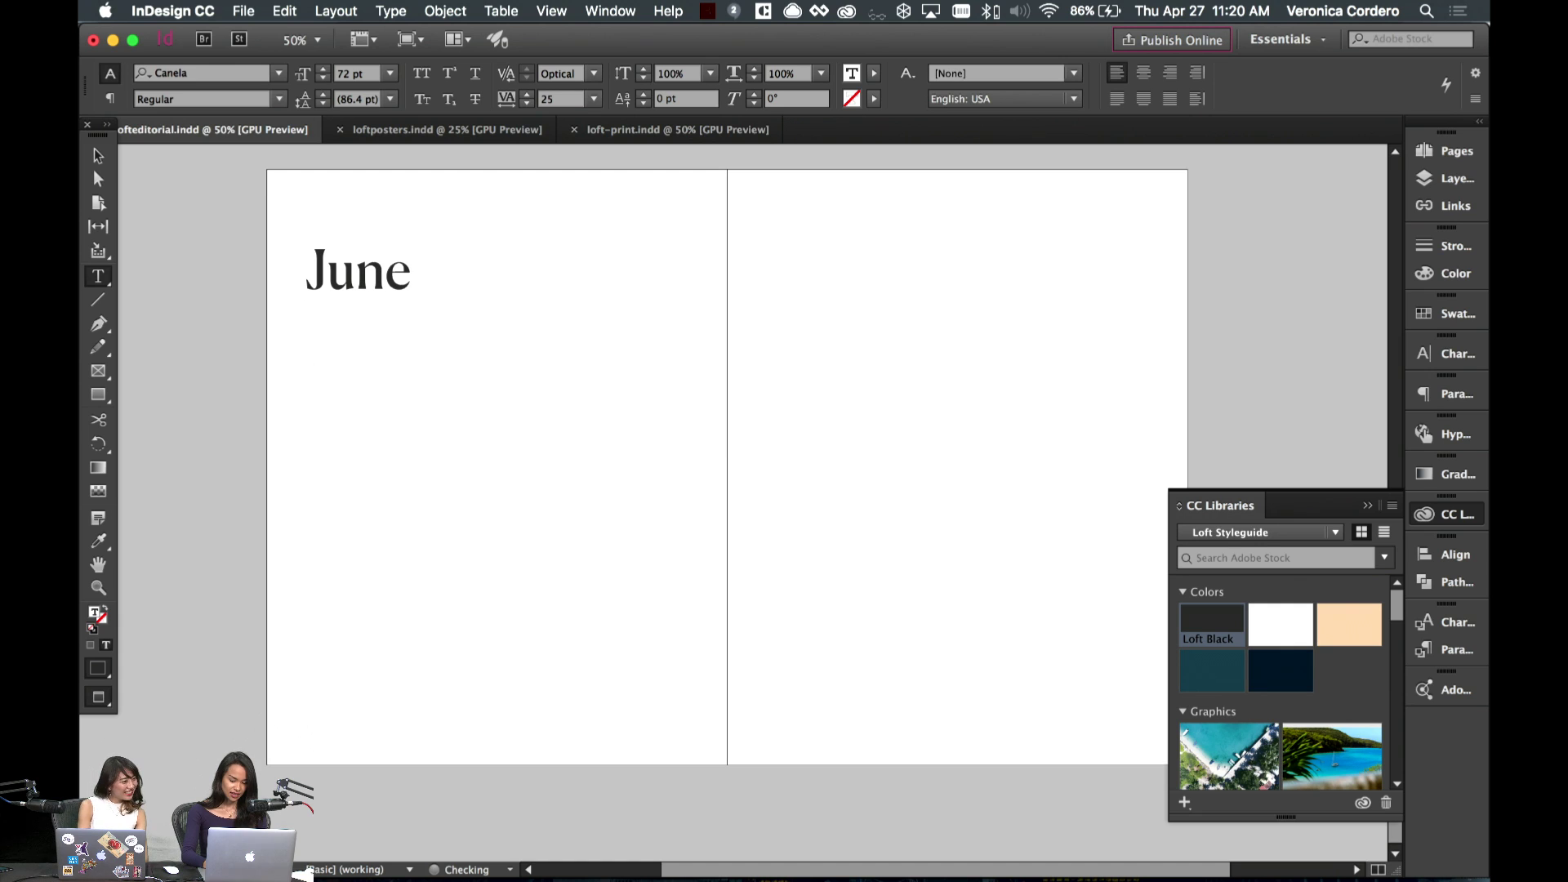
key("Return")
type("Destination")
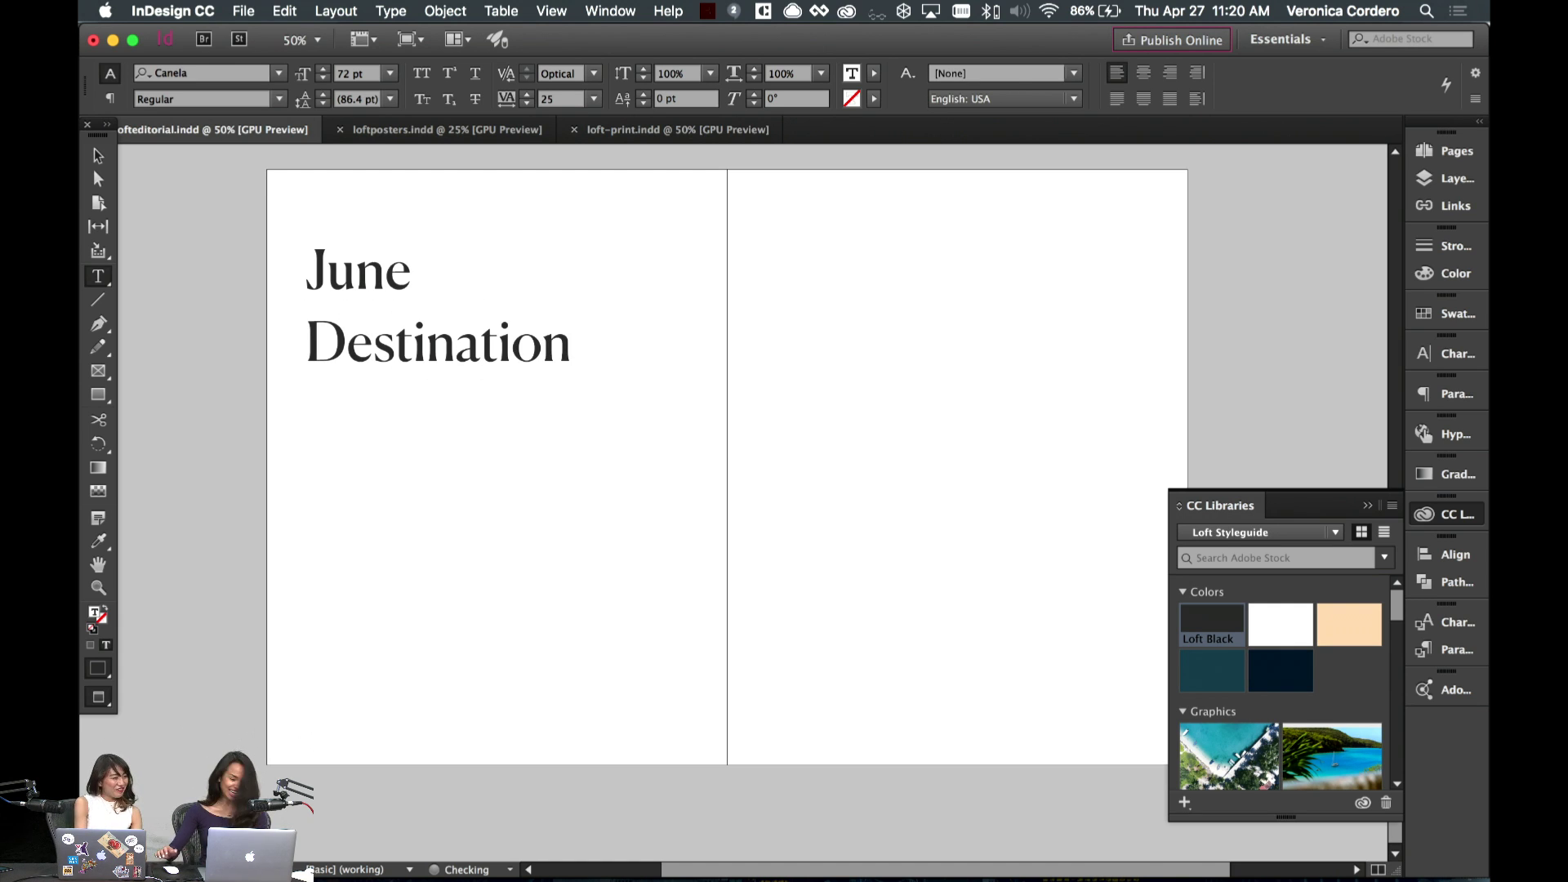
type("s")
key("Escape")
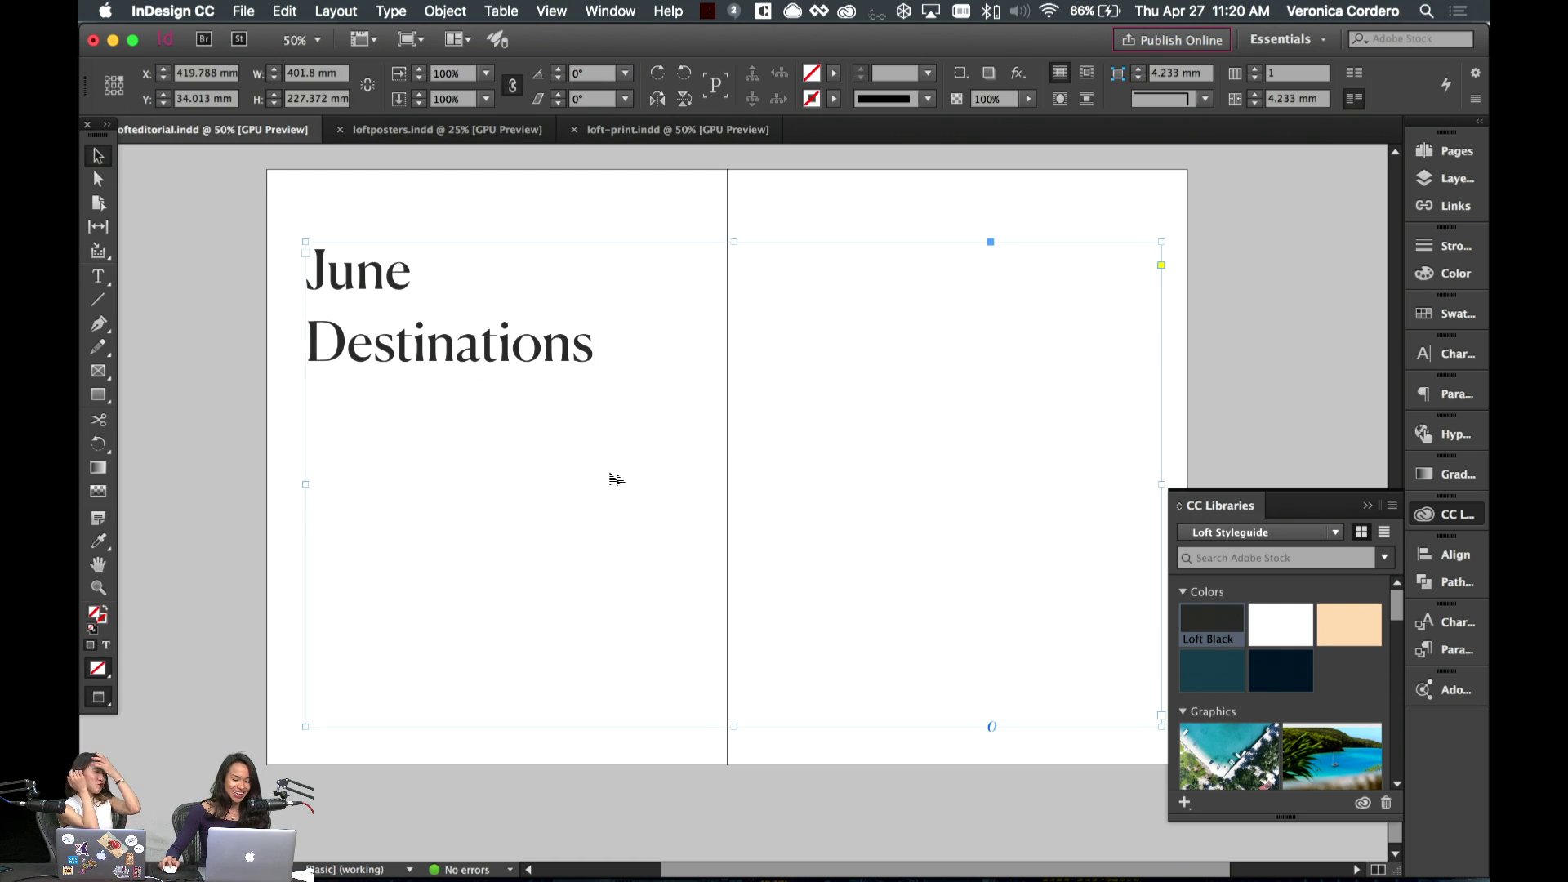
scroll(1054, 703, "right", 1)
key("super+alt+c")
- Move the heading frame lower and narrow it to about 143 mm
left_click(634, 374)
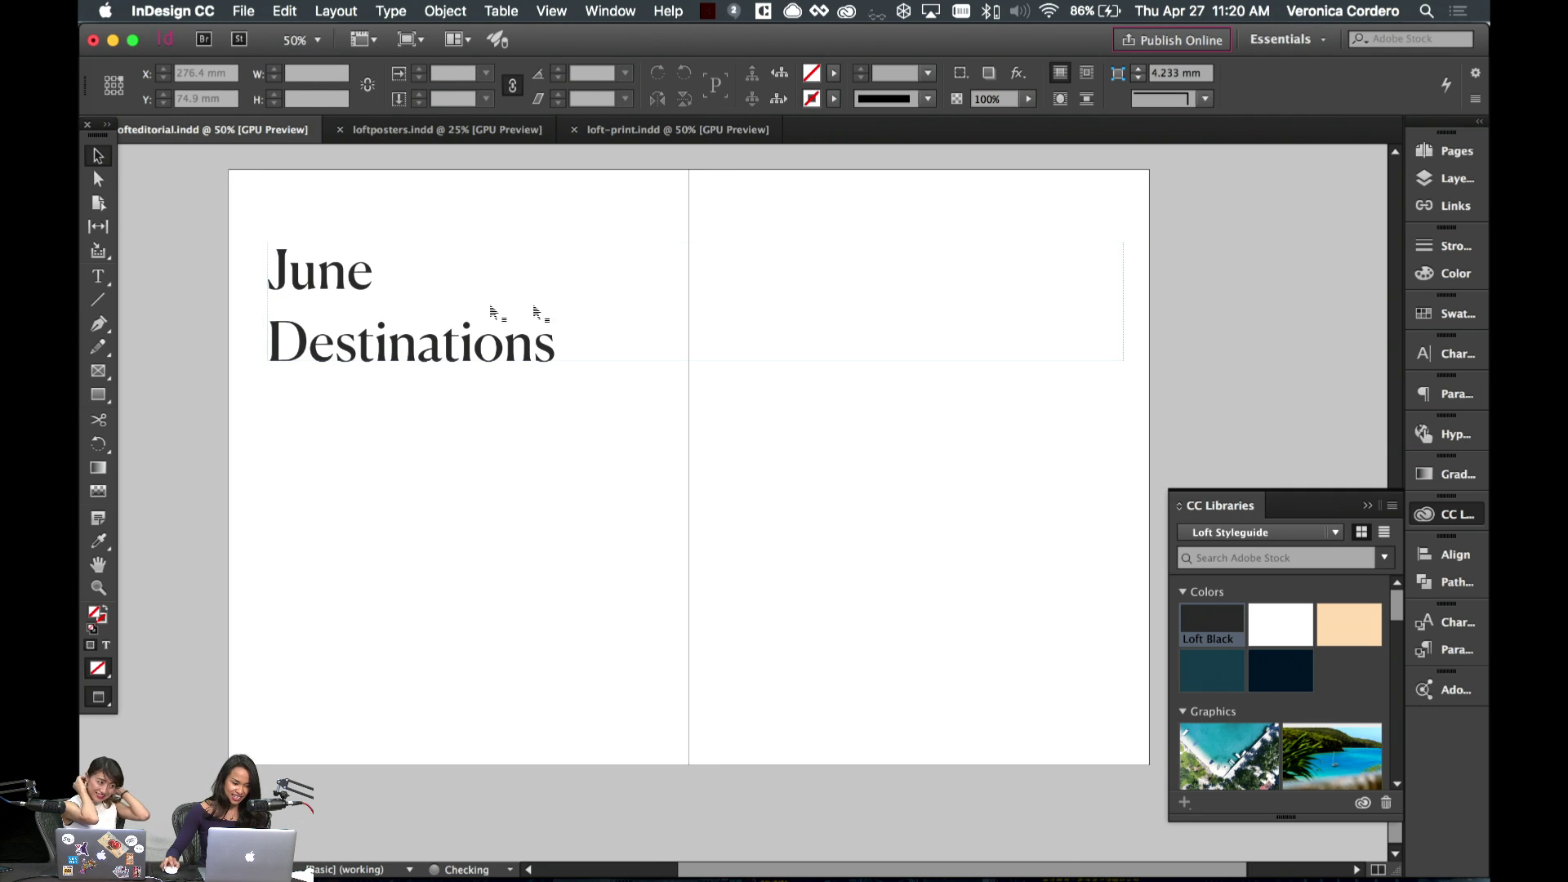
left_click_drag(418, 318, 445, 374)
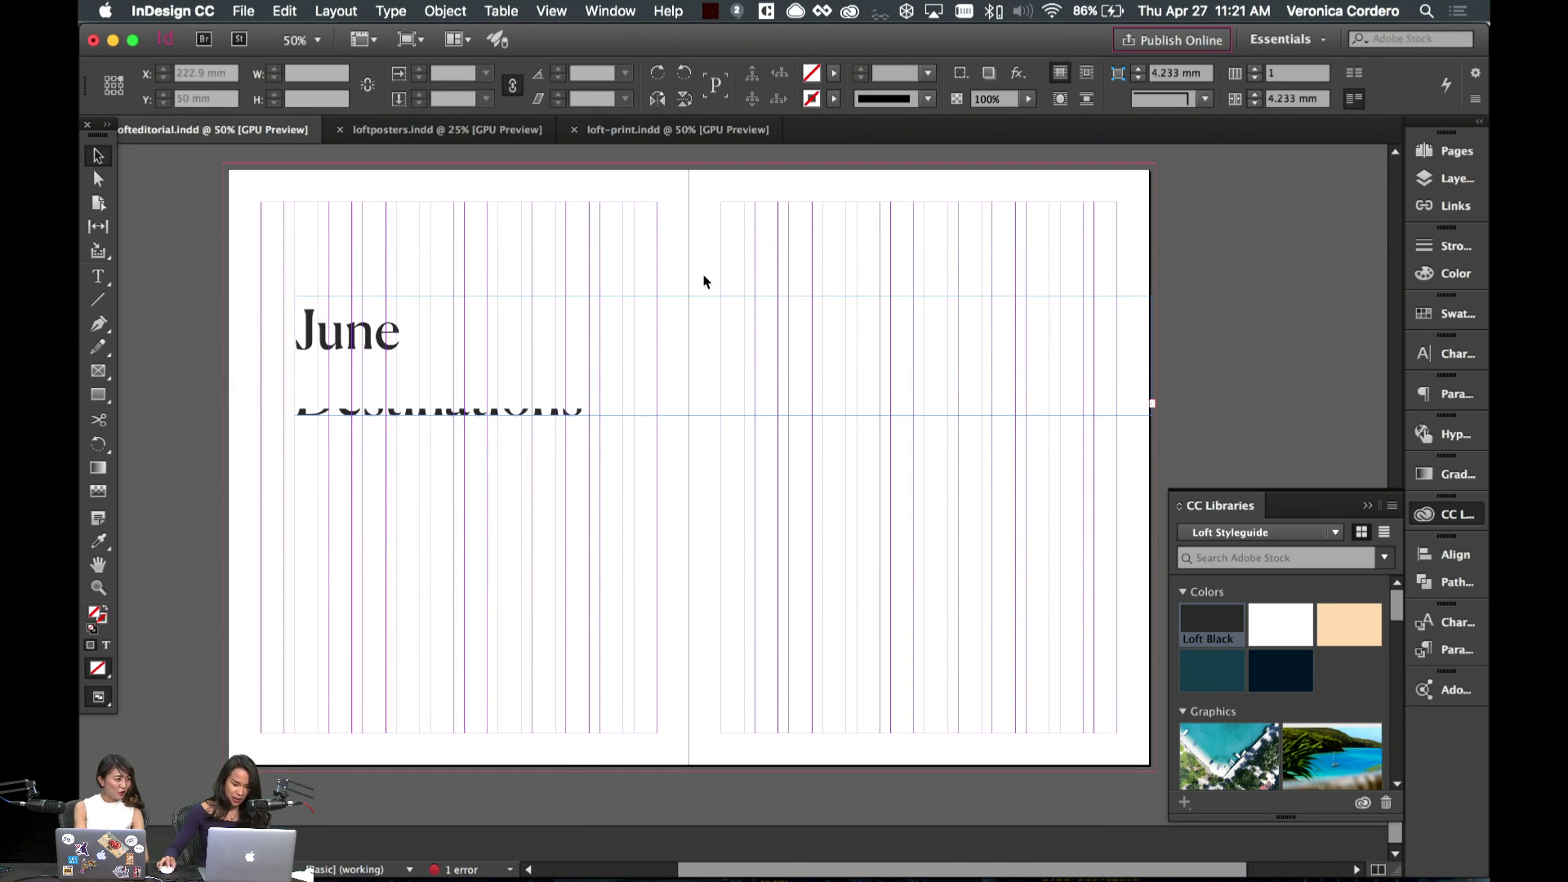
left_click_drag(725, 415, 723, 455)
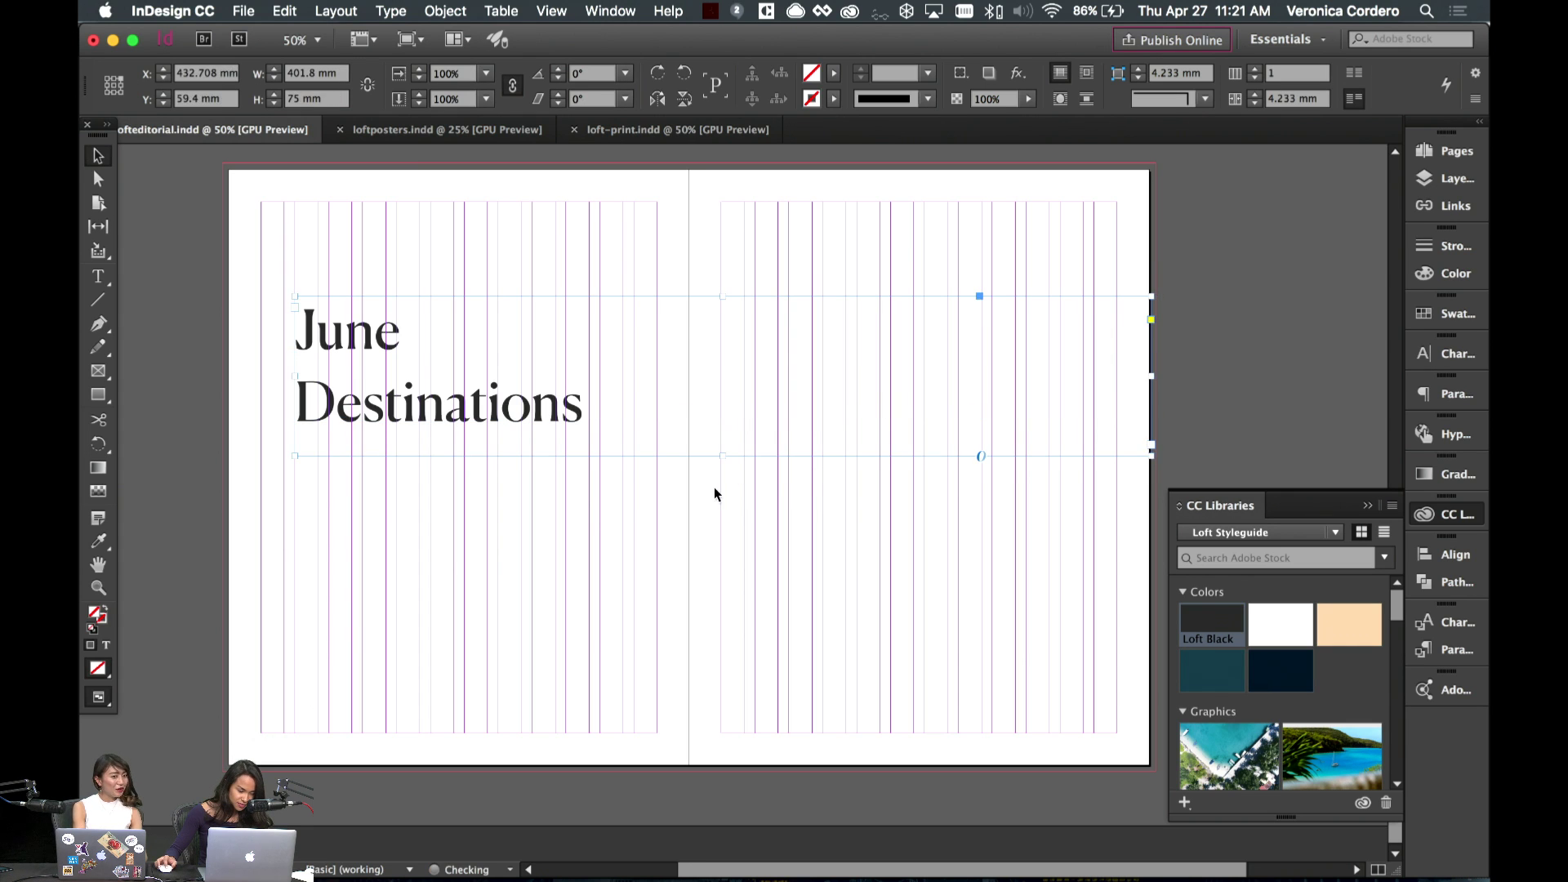
left_click_drag(1154, 378, 601, 380)
- Set the heading text to 55 pt
double_click(424, 388)
key("super+a")
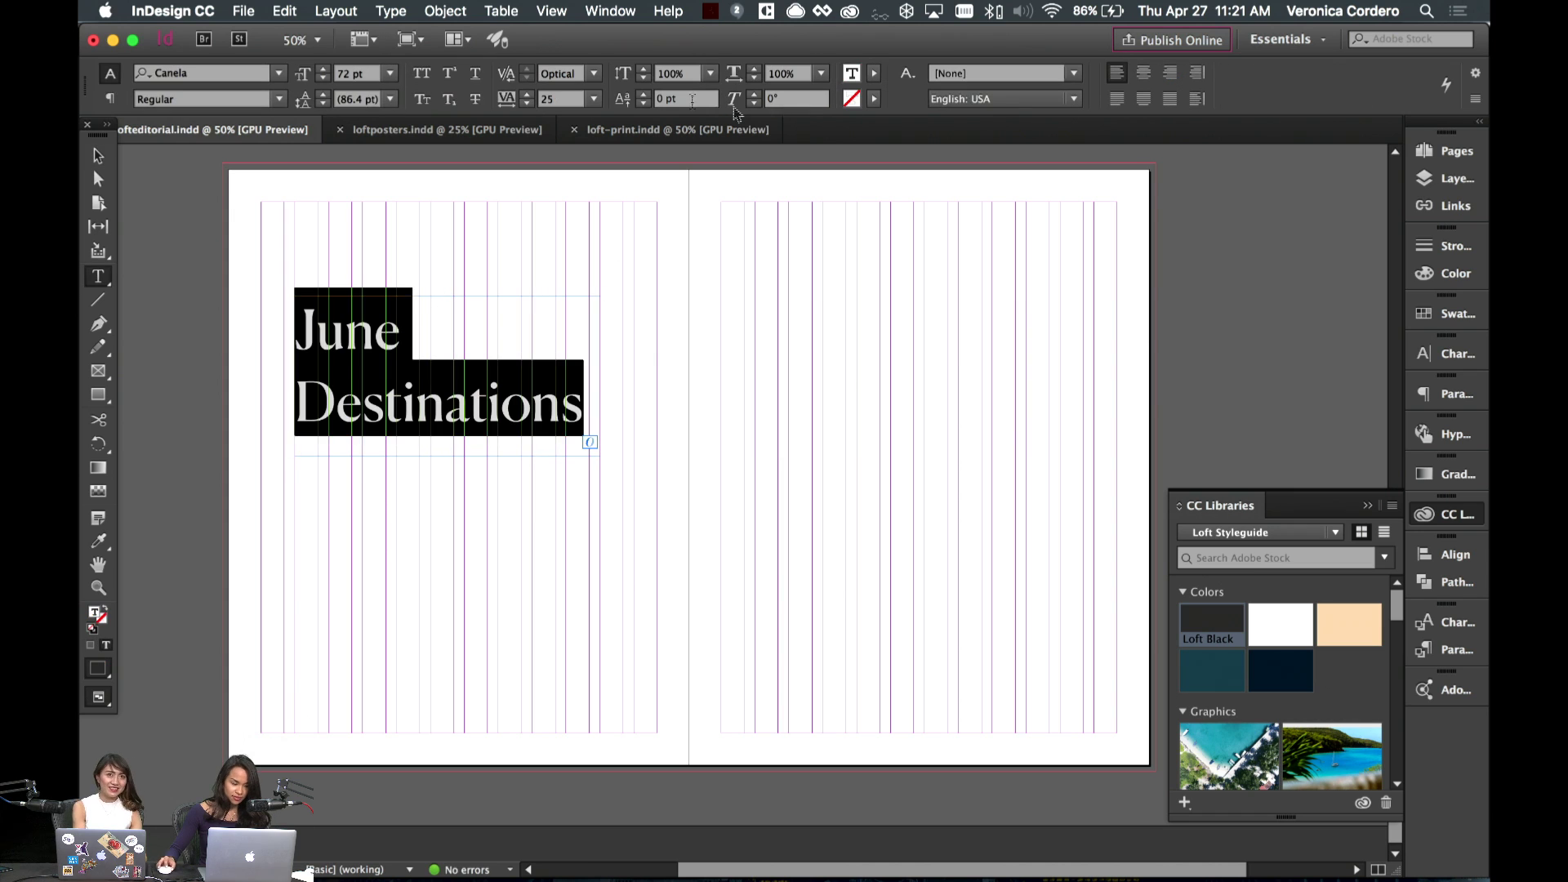
left_click(311, 73)
type("55")
key("Return")
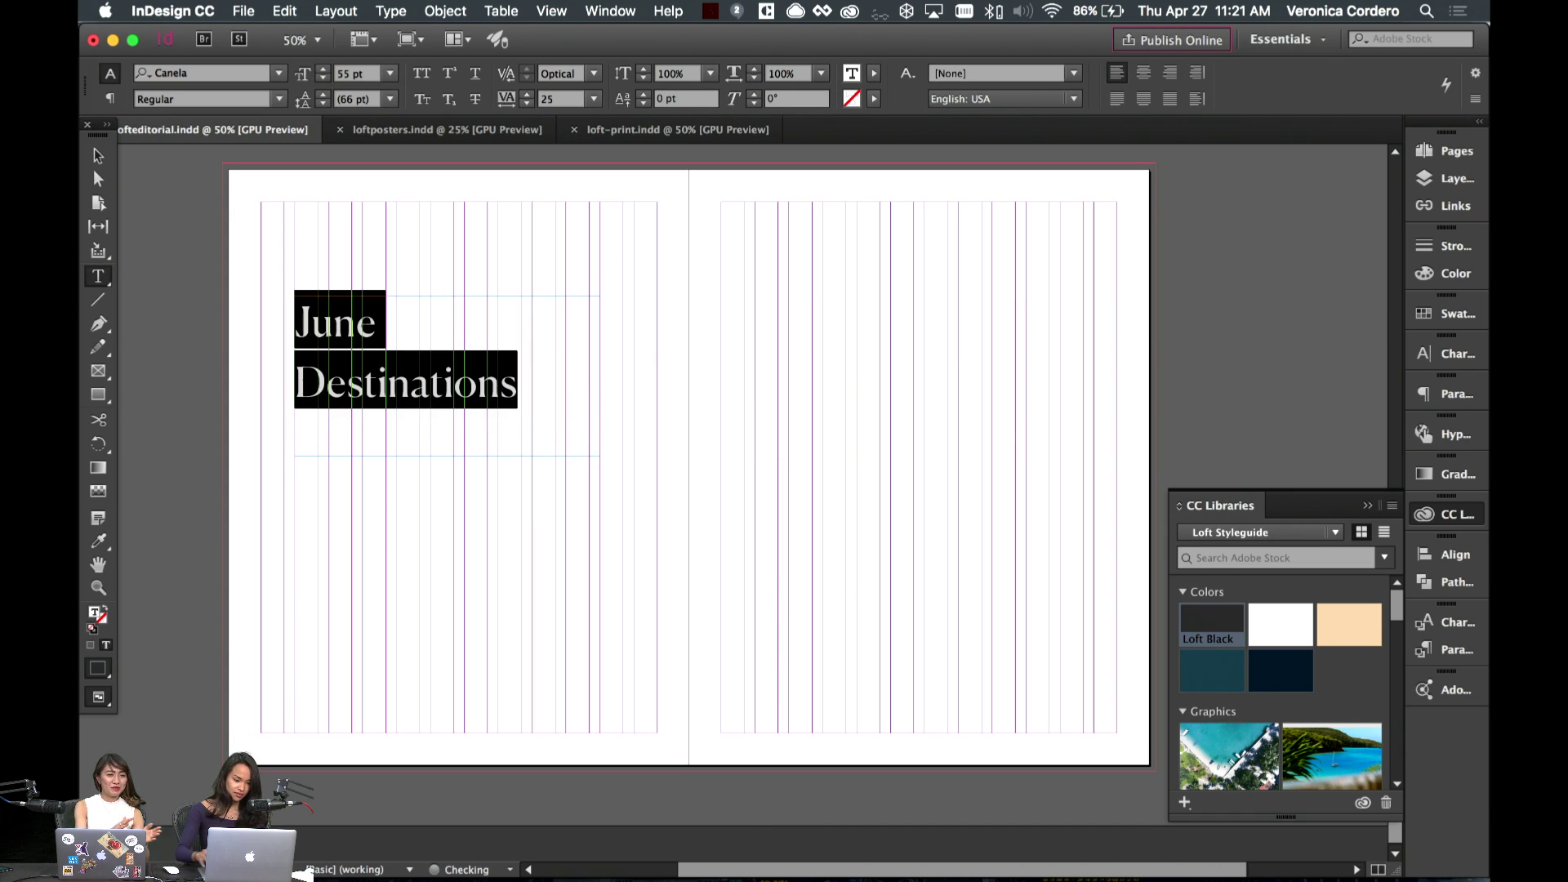
left_click(371, 421)
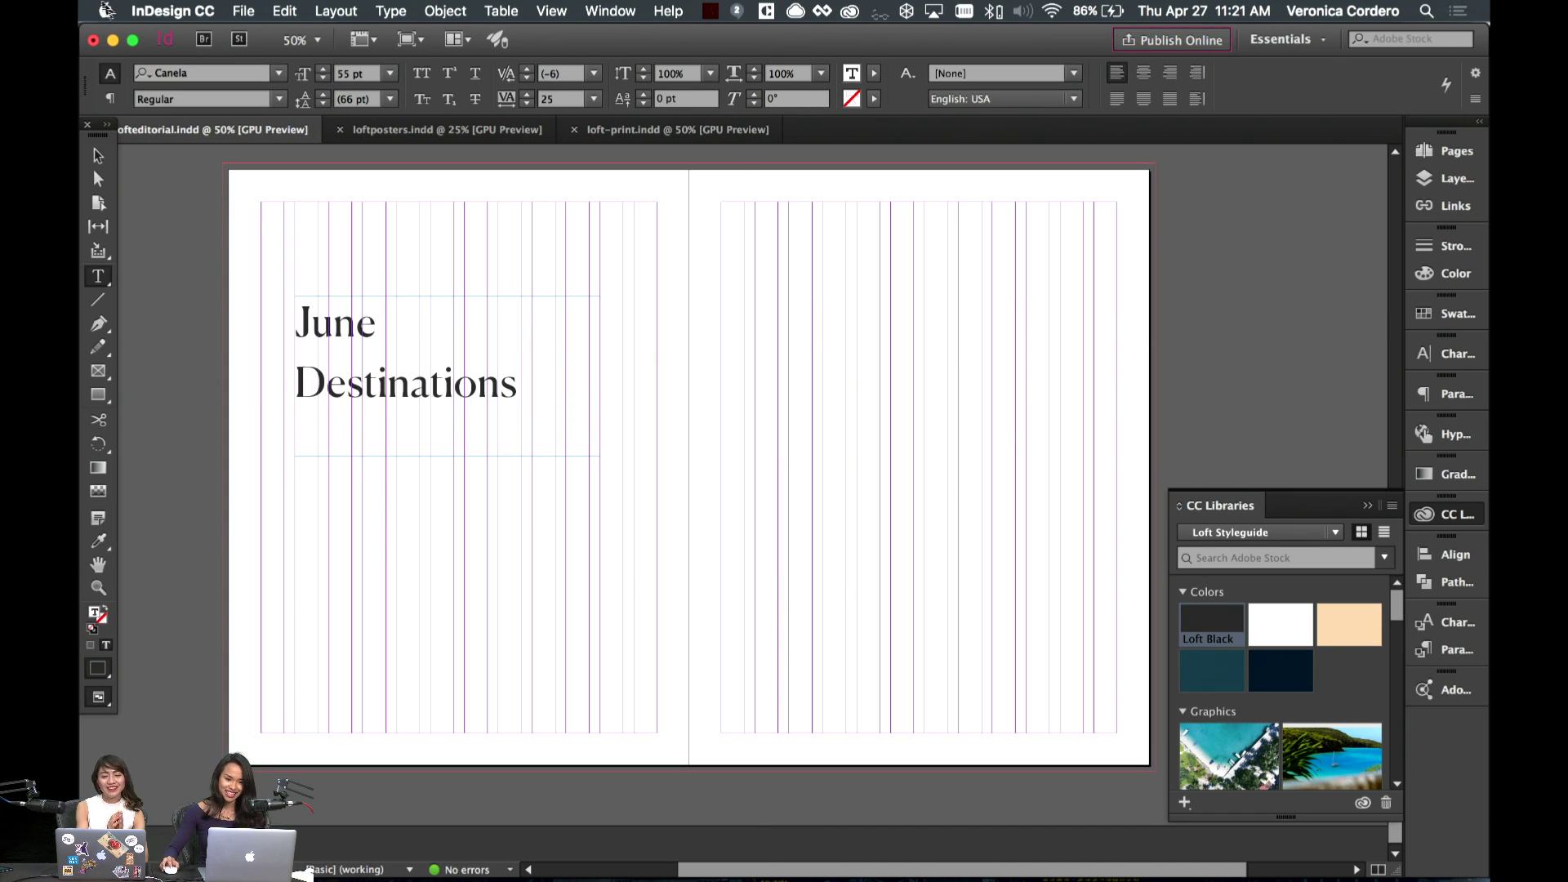
left_click(98, 155)
key("super+shift+a")
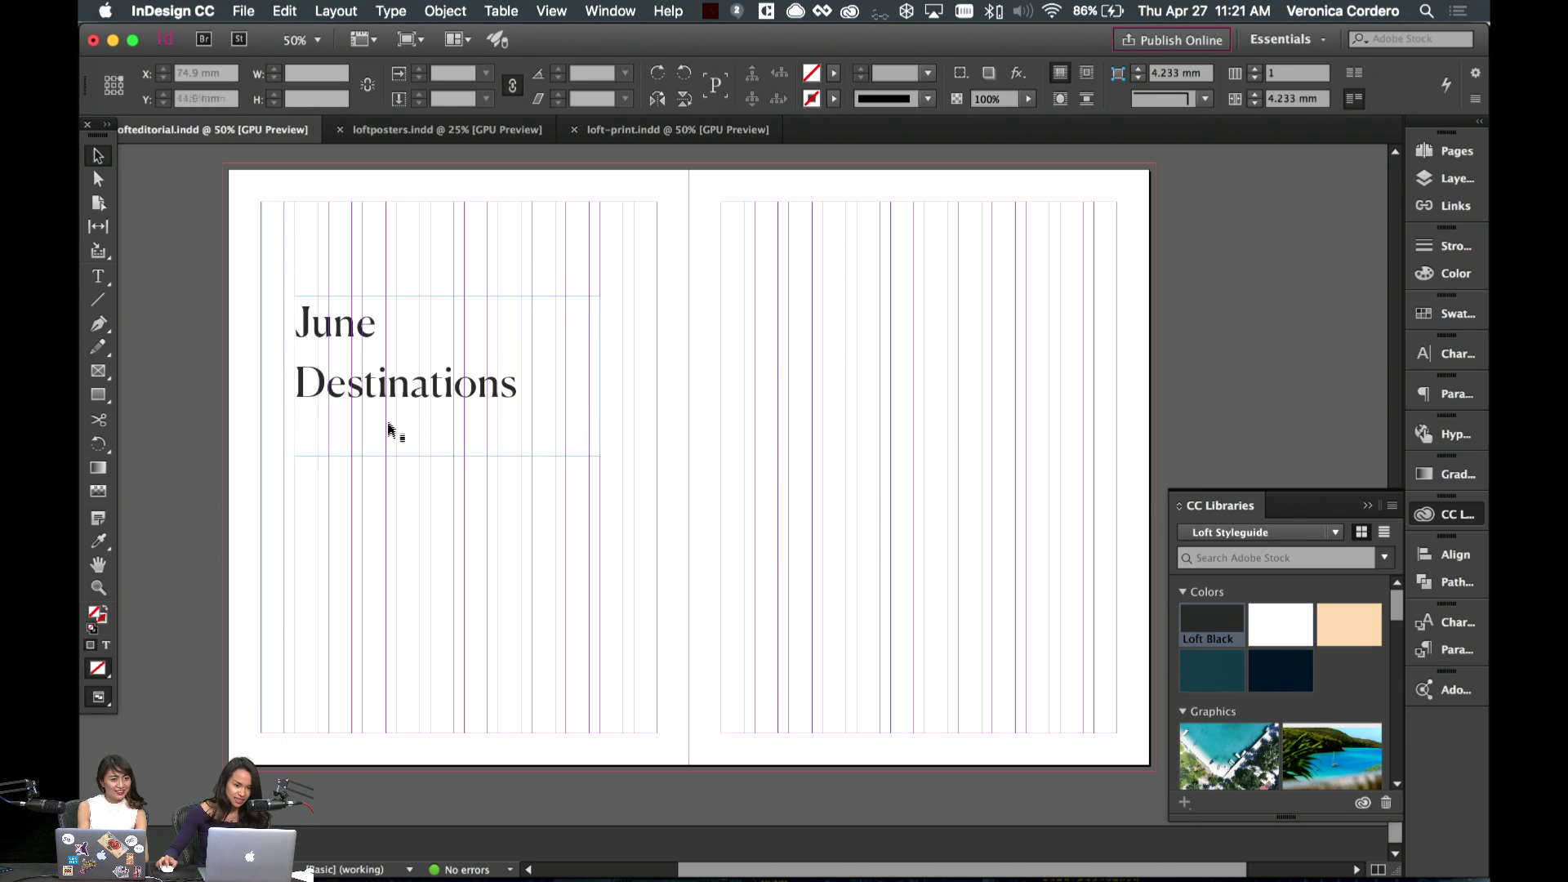
key("w")
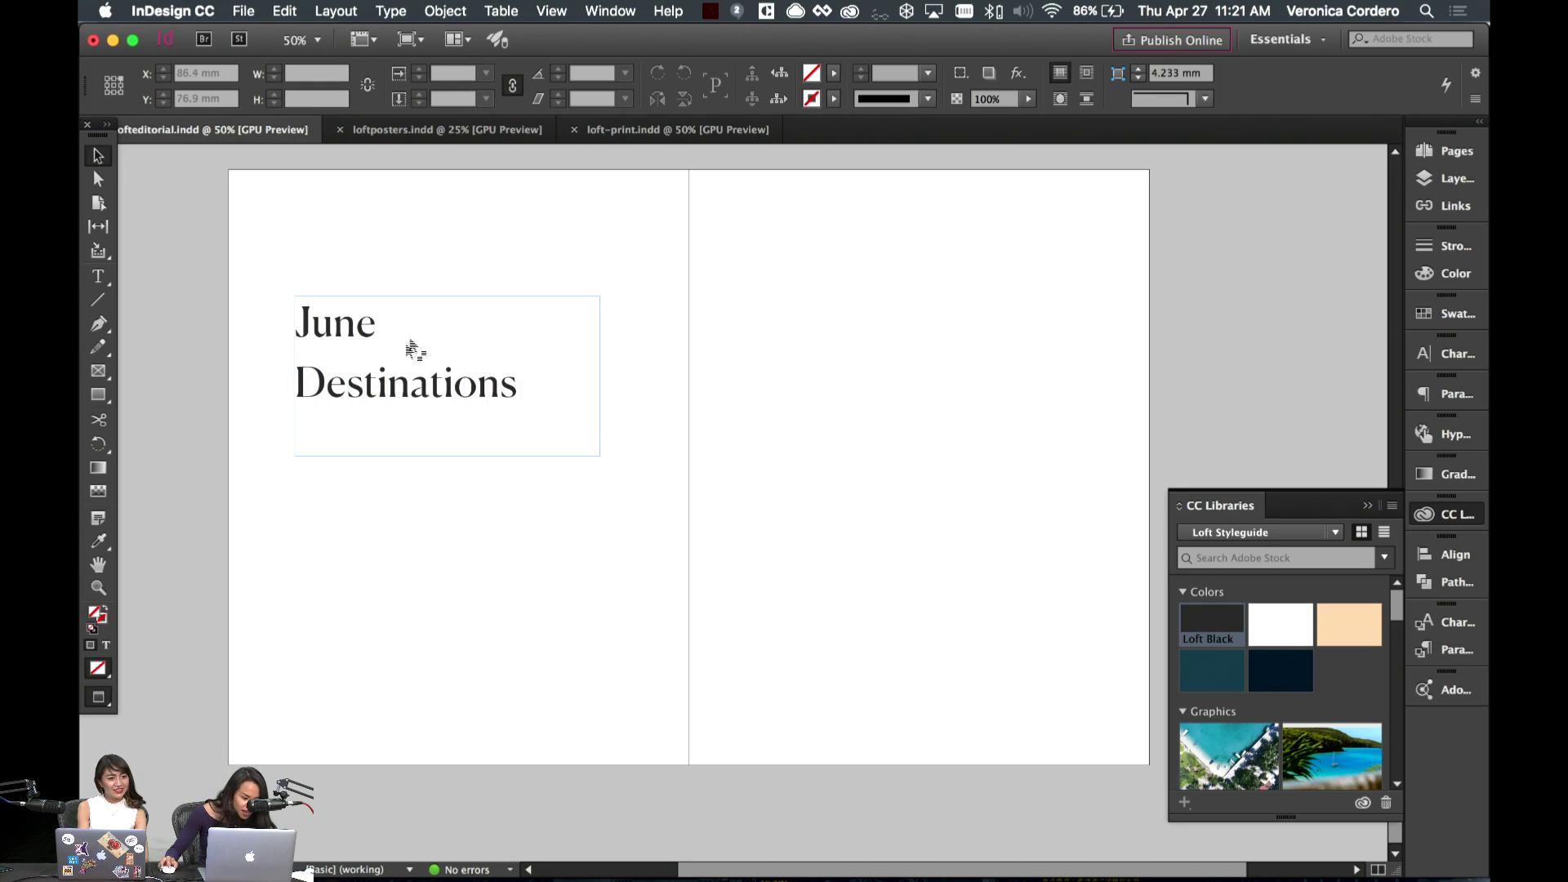
- Remove the stray 'w' typo from 'Destinations'
double_click(408, 382)
type("w")
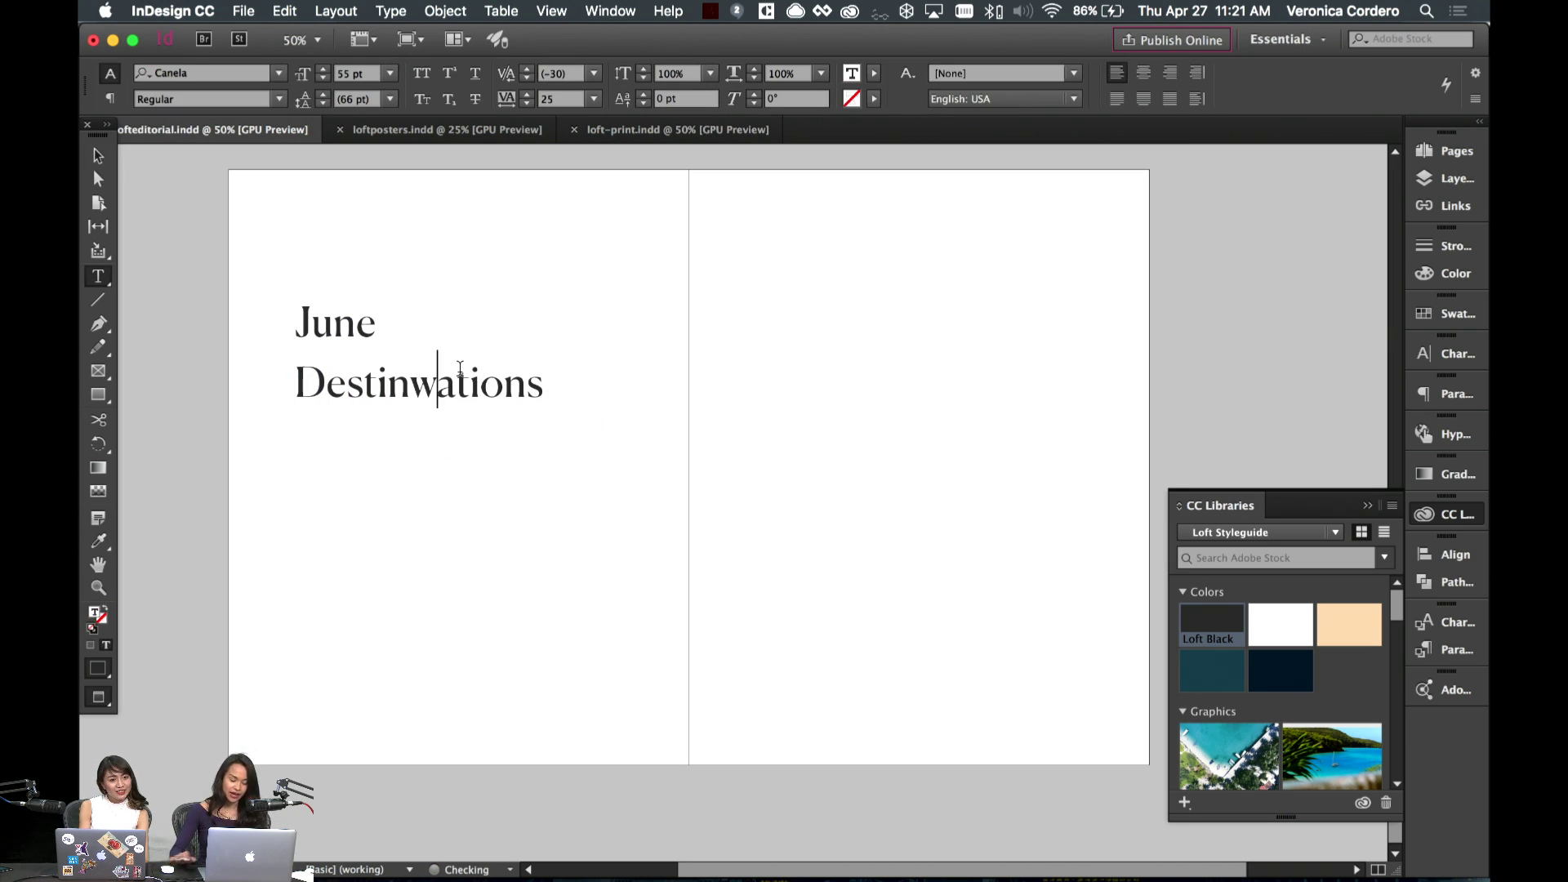
key("BackSpace")
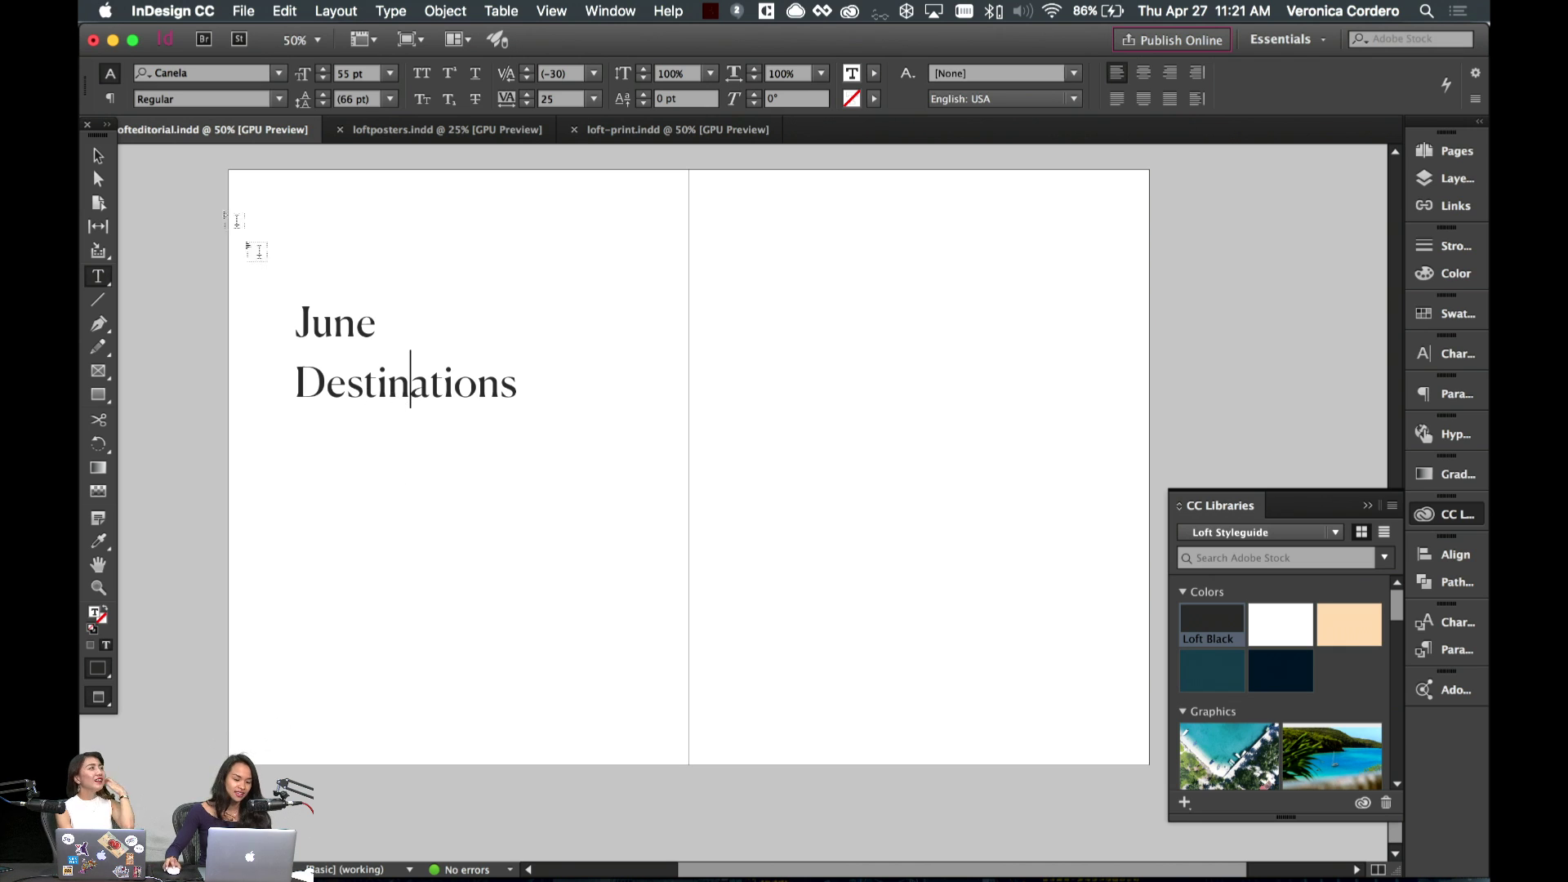
key("Escape")
- Tighten the heading leading to 62 pt
double_click(555, 334)
key("ctrl+a")
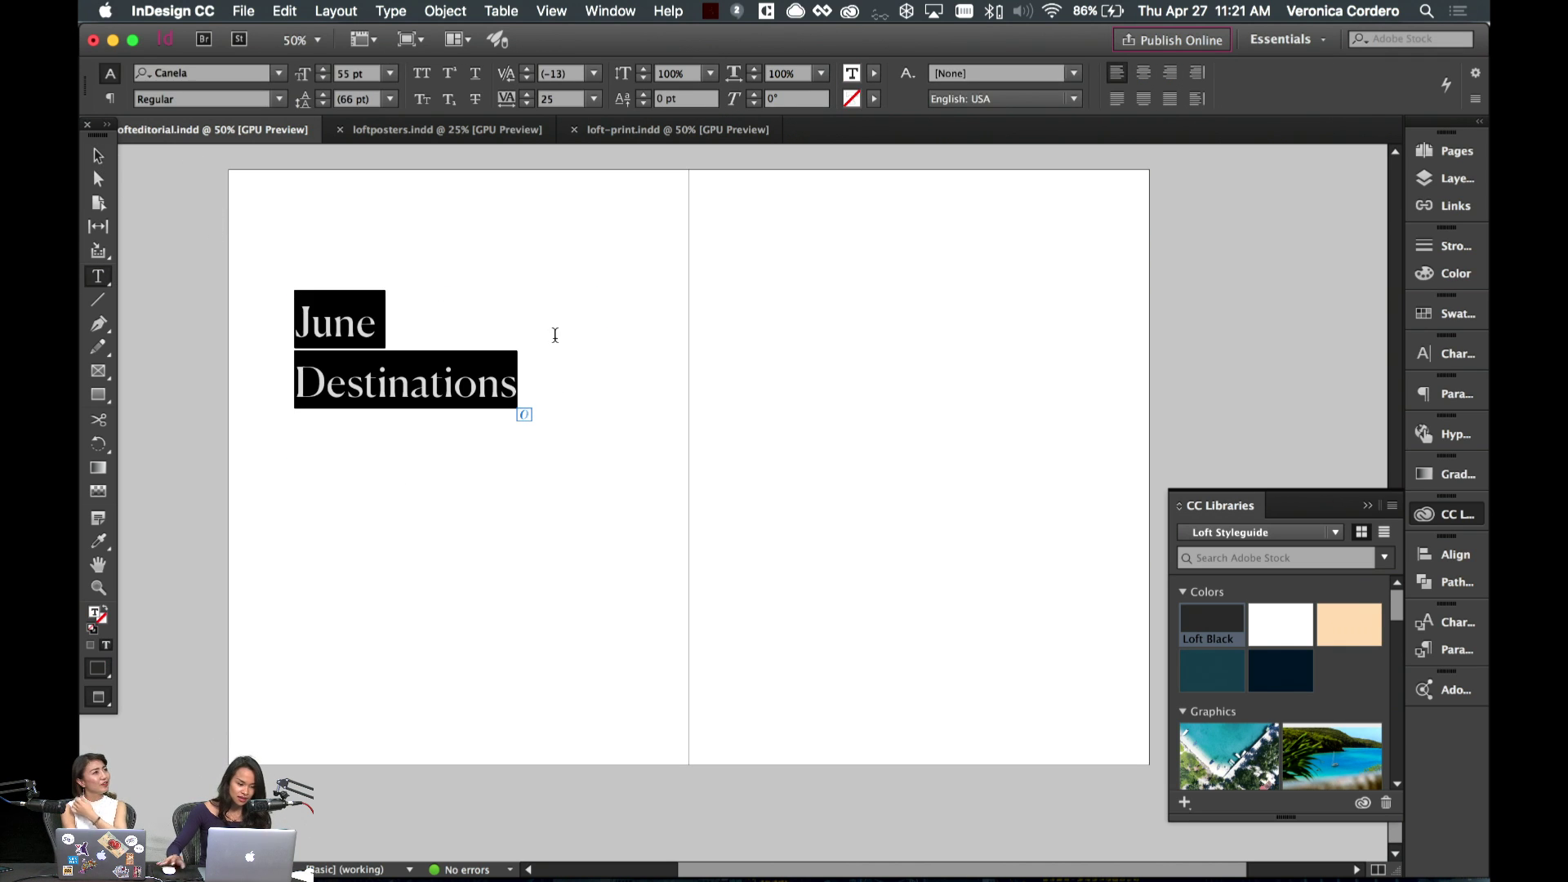
key("alt+Up")
key("alt+Up")
left_click(496, 372)
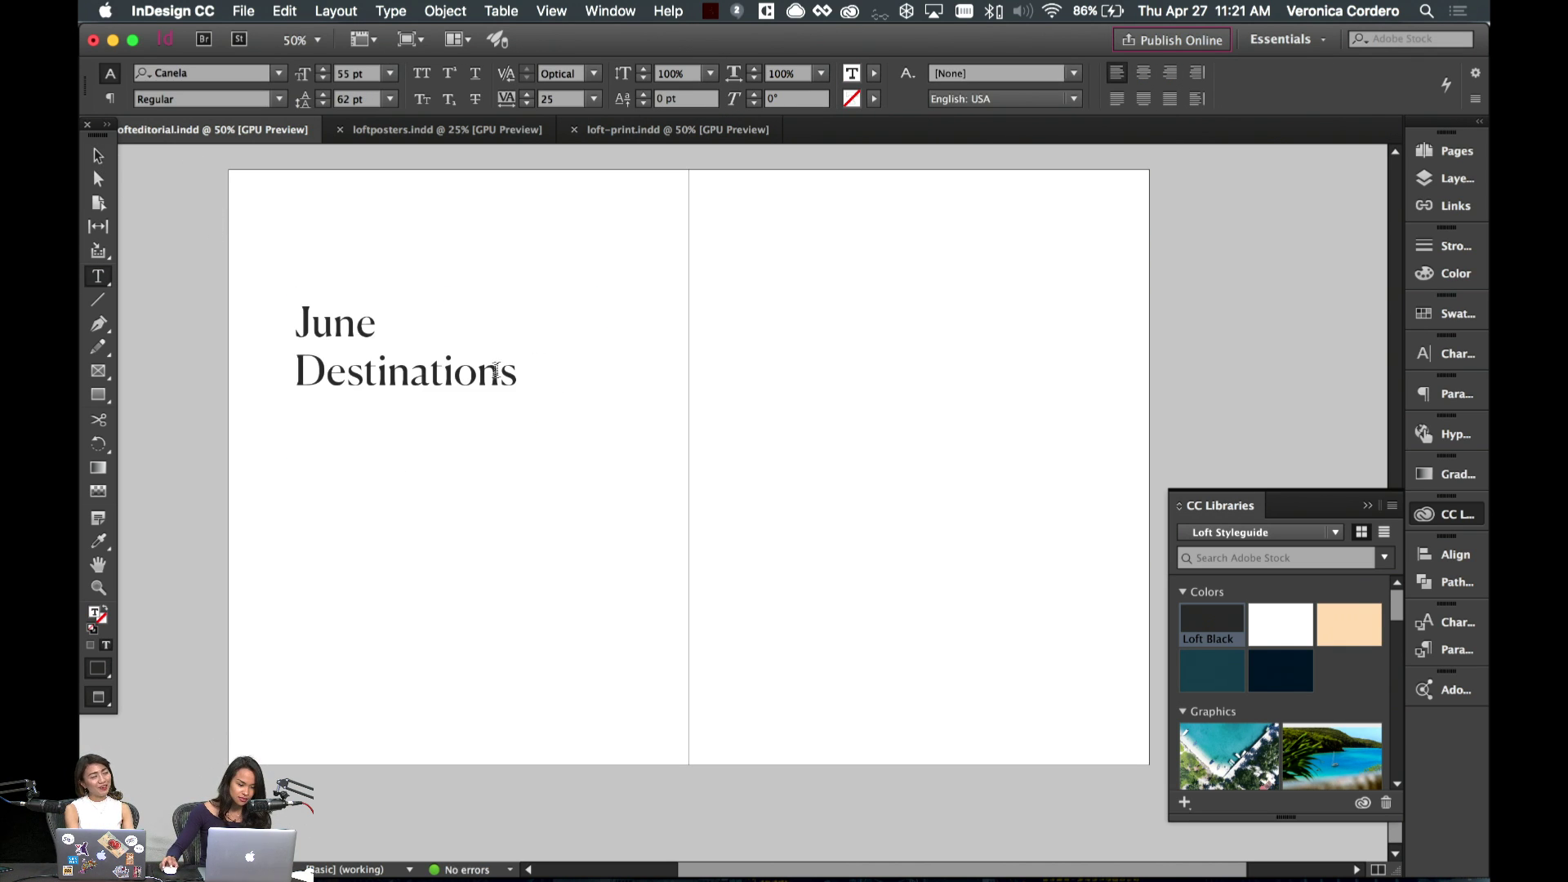
key("Up")
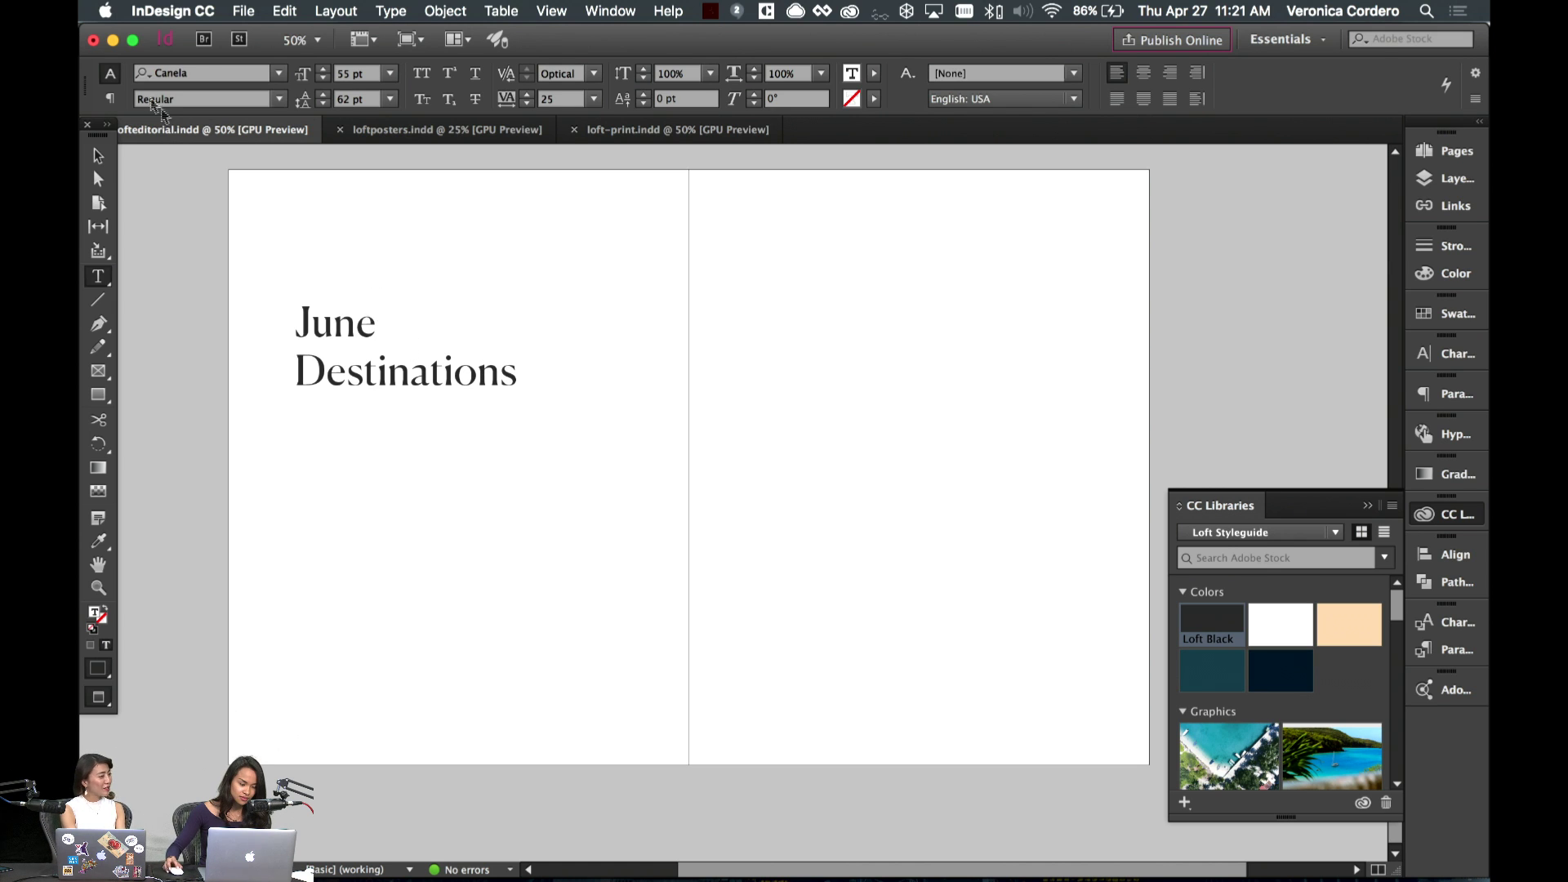
key("Escape")
left_click(587, 588)
key("backslash")
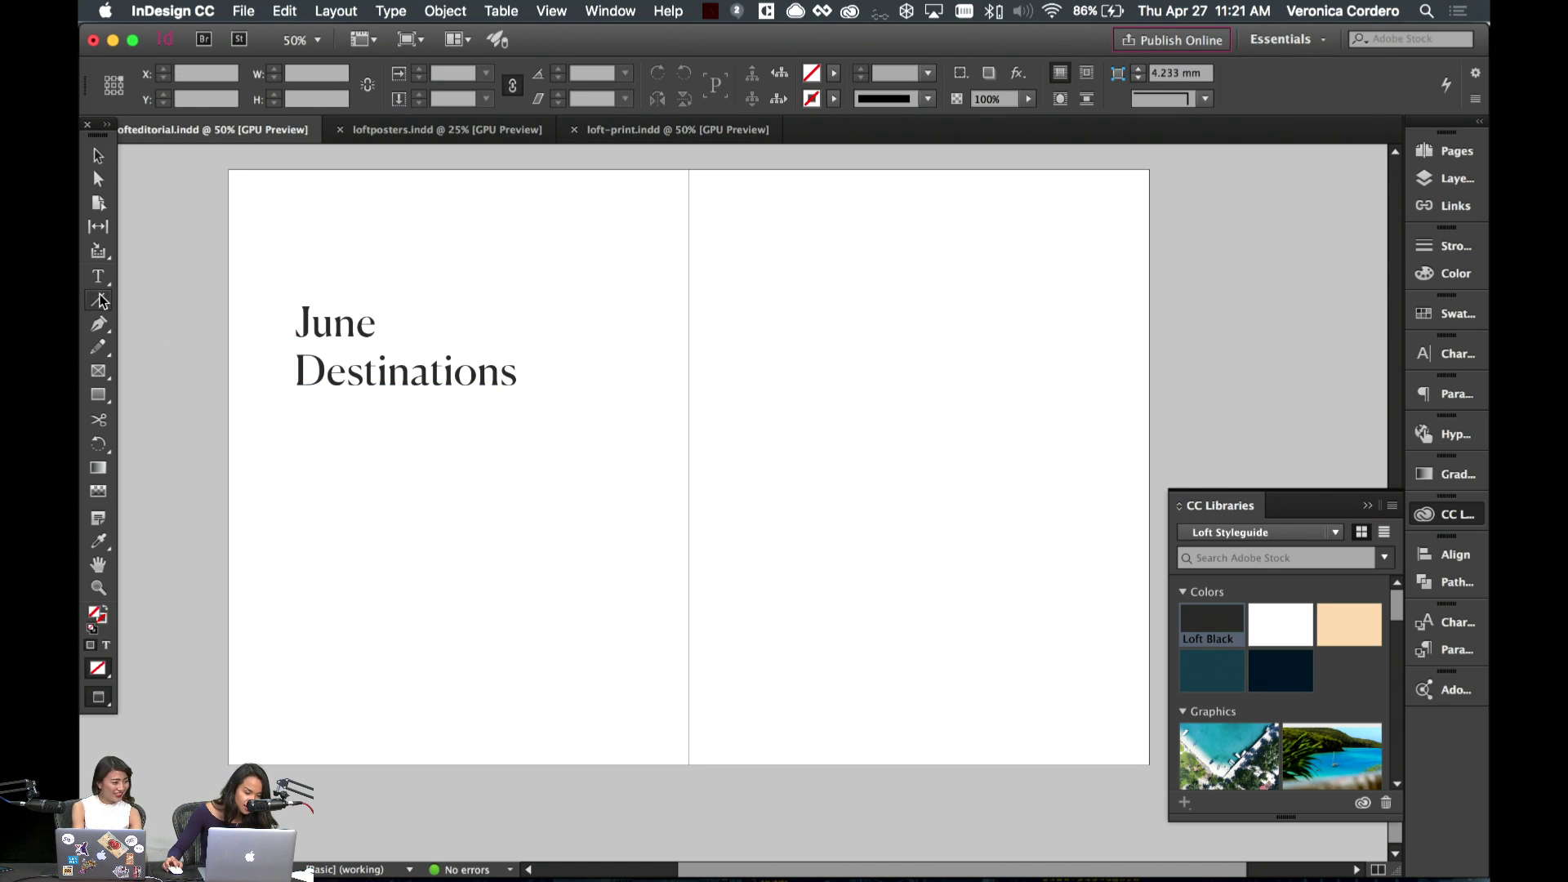
key("super+semicolon")
- Draw a 1 pt horizontal rule beside 'June'
left_click_drag(397, 331, 523, 347)
left_click(880, 73)
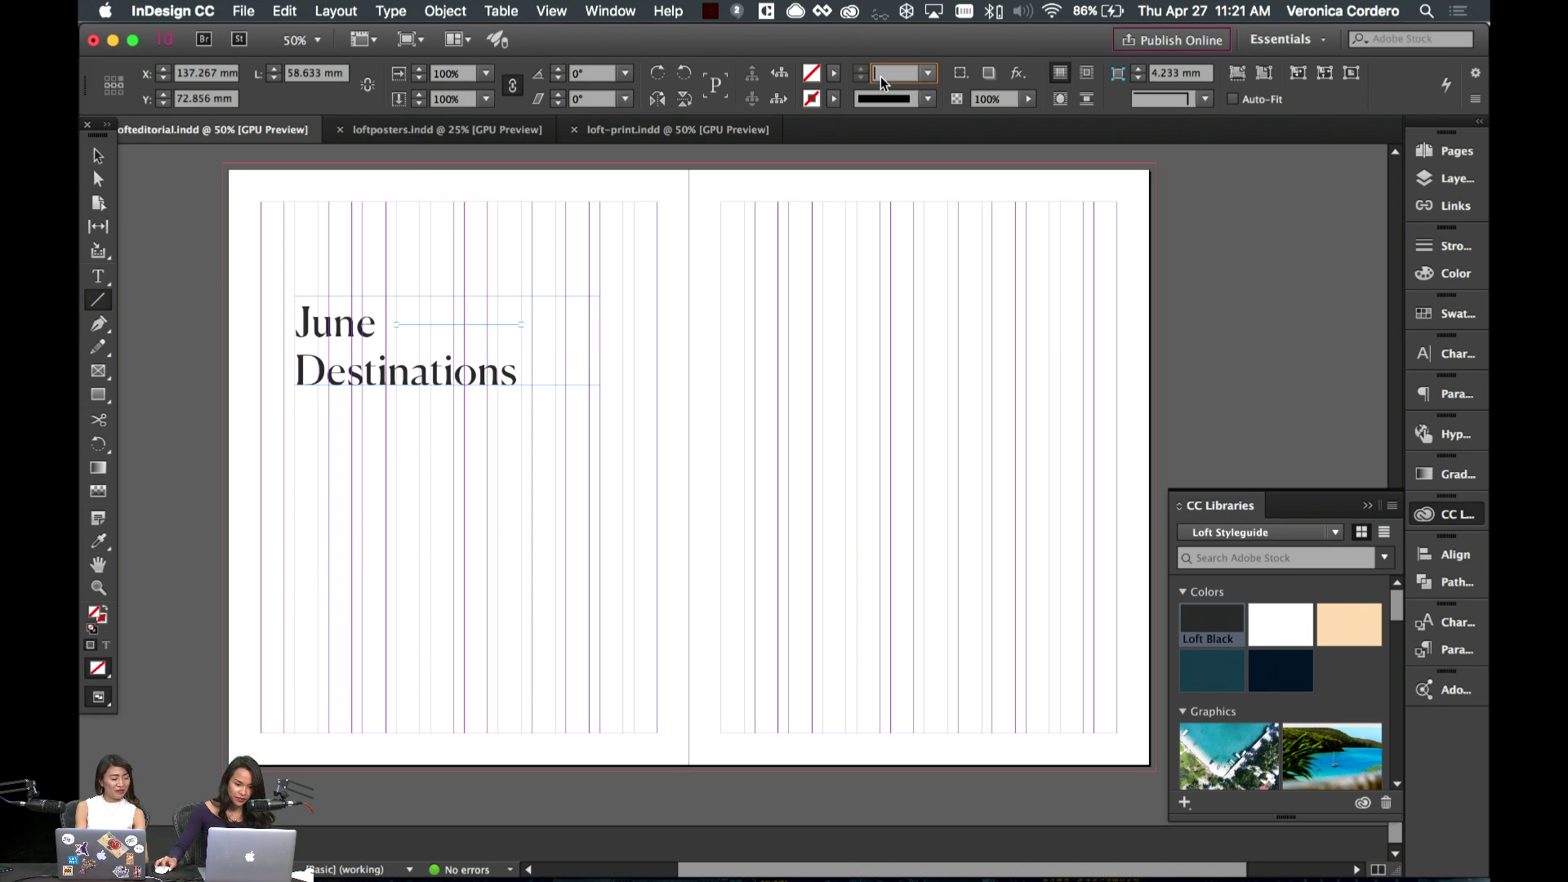
type("1")
key("Return")
key("v")
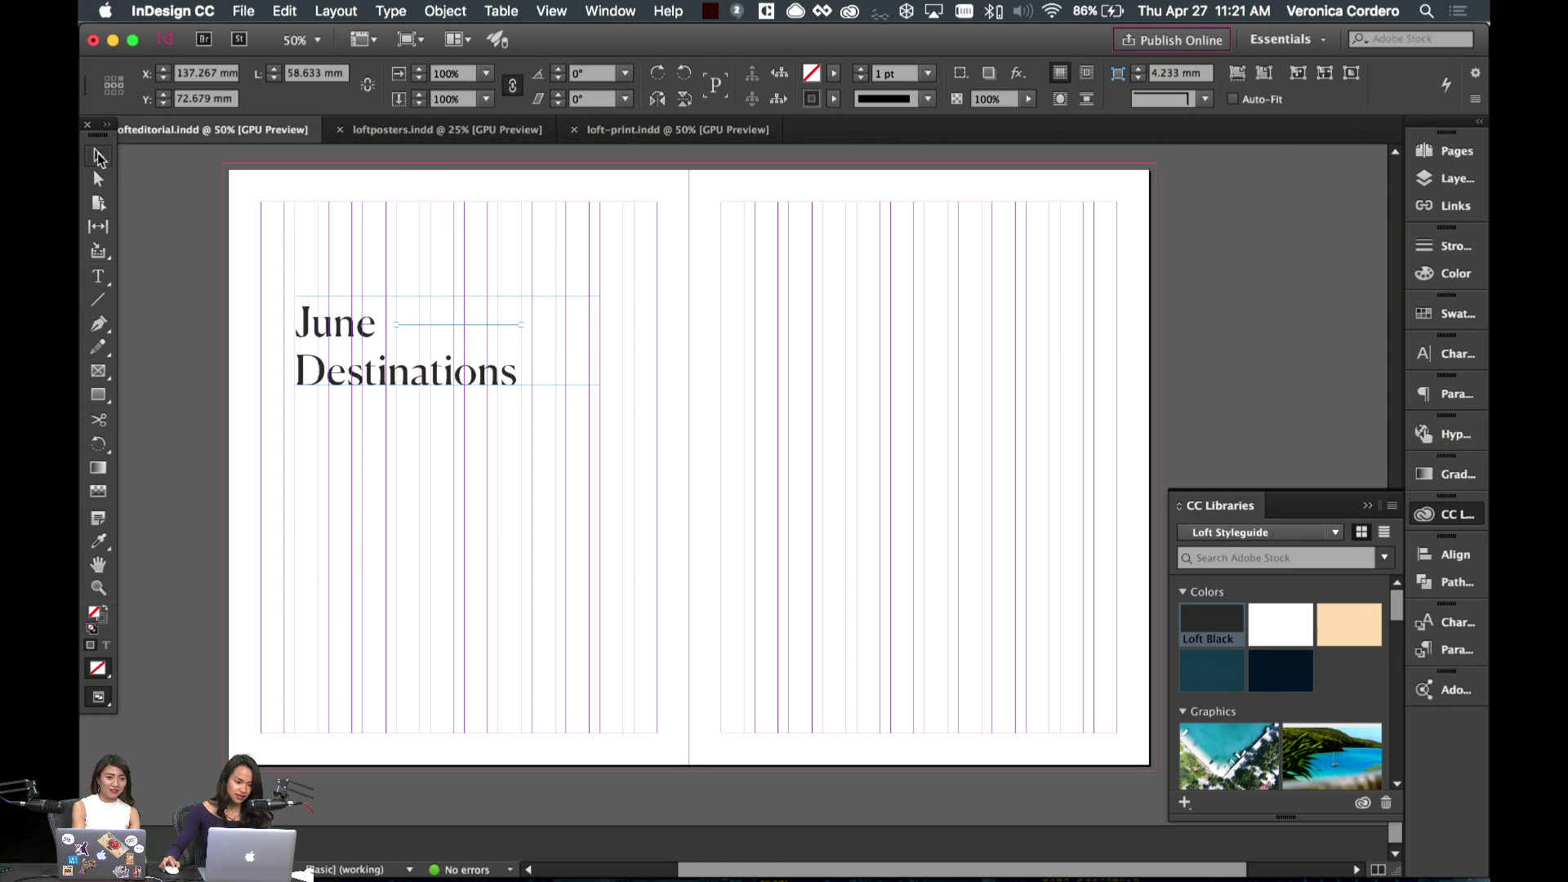
key("super+shift+a")
left_click(449, 326)
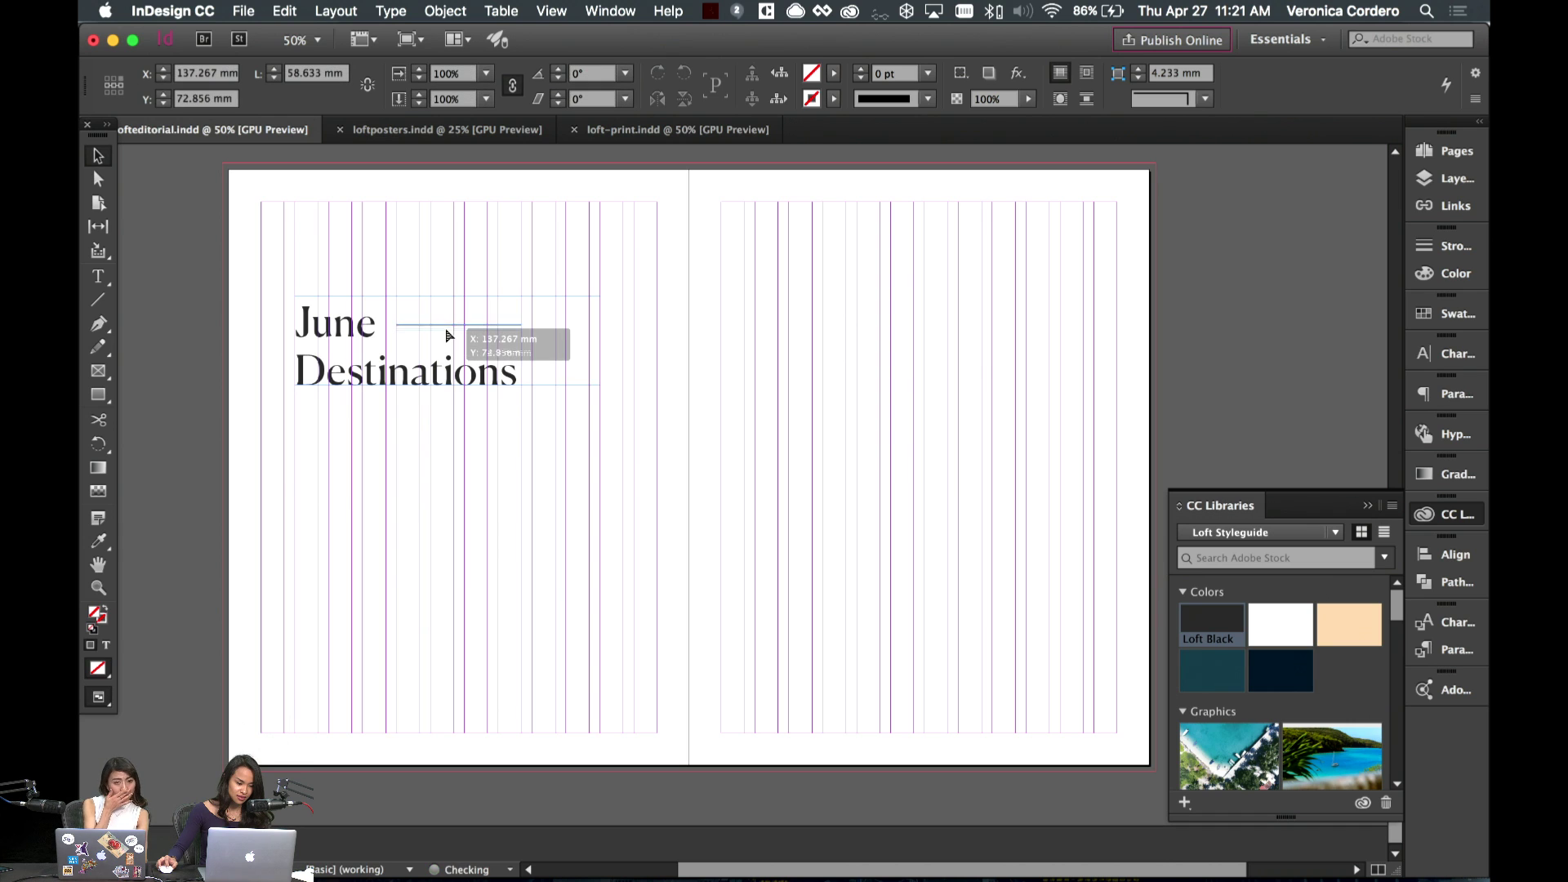
key("super+shift+a")
key("w")
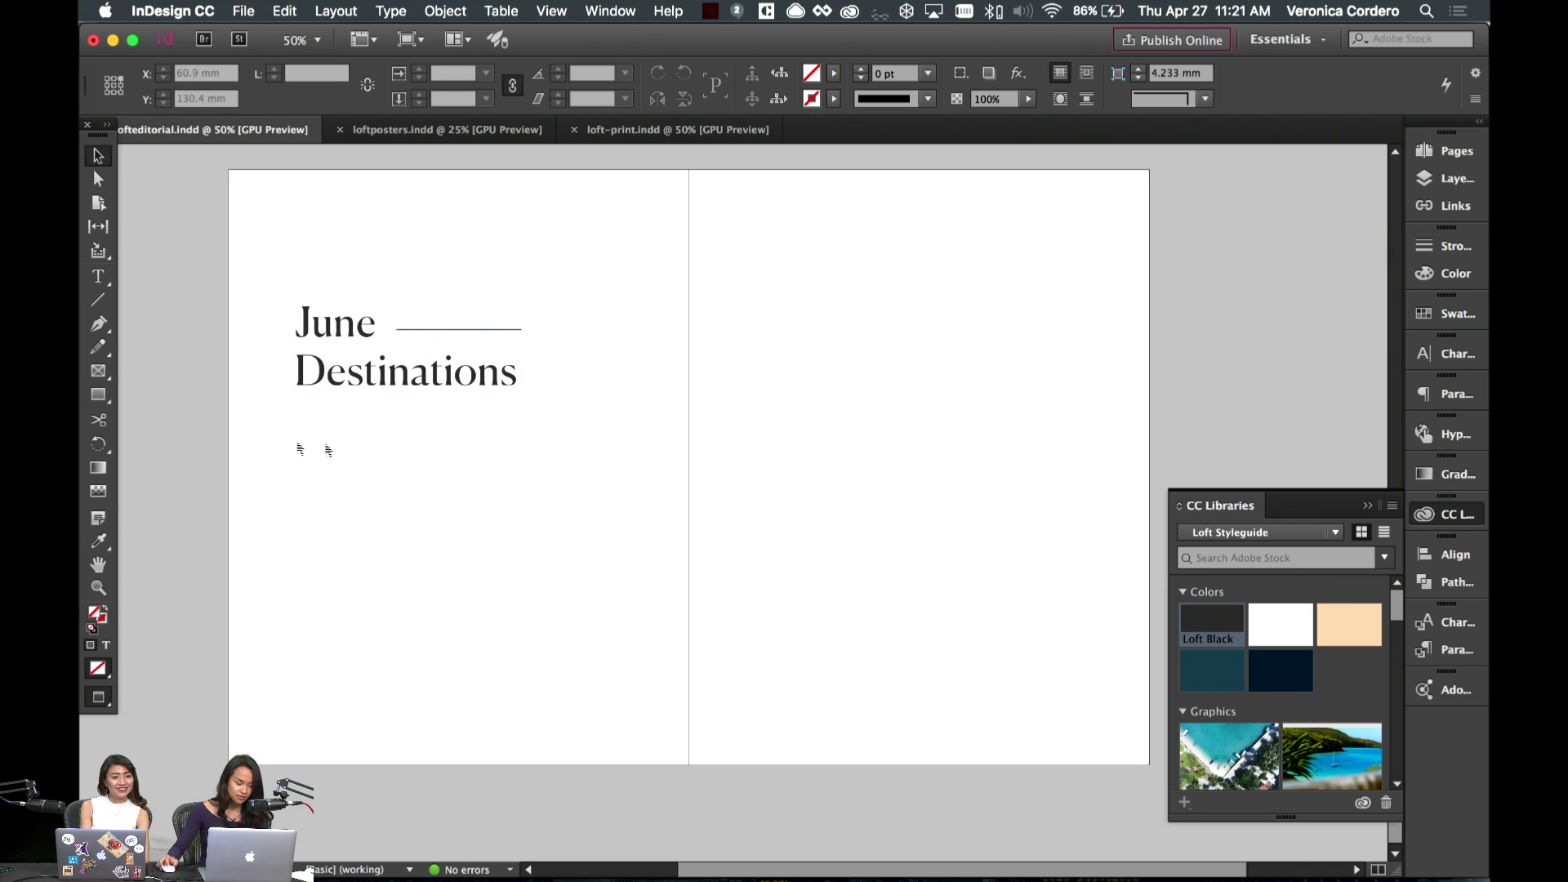
- Draw a body text frame below the heading with temporary text 'asd'
left_click(98, 276)
key("w")
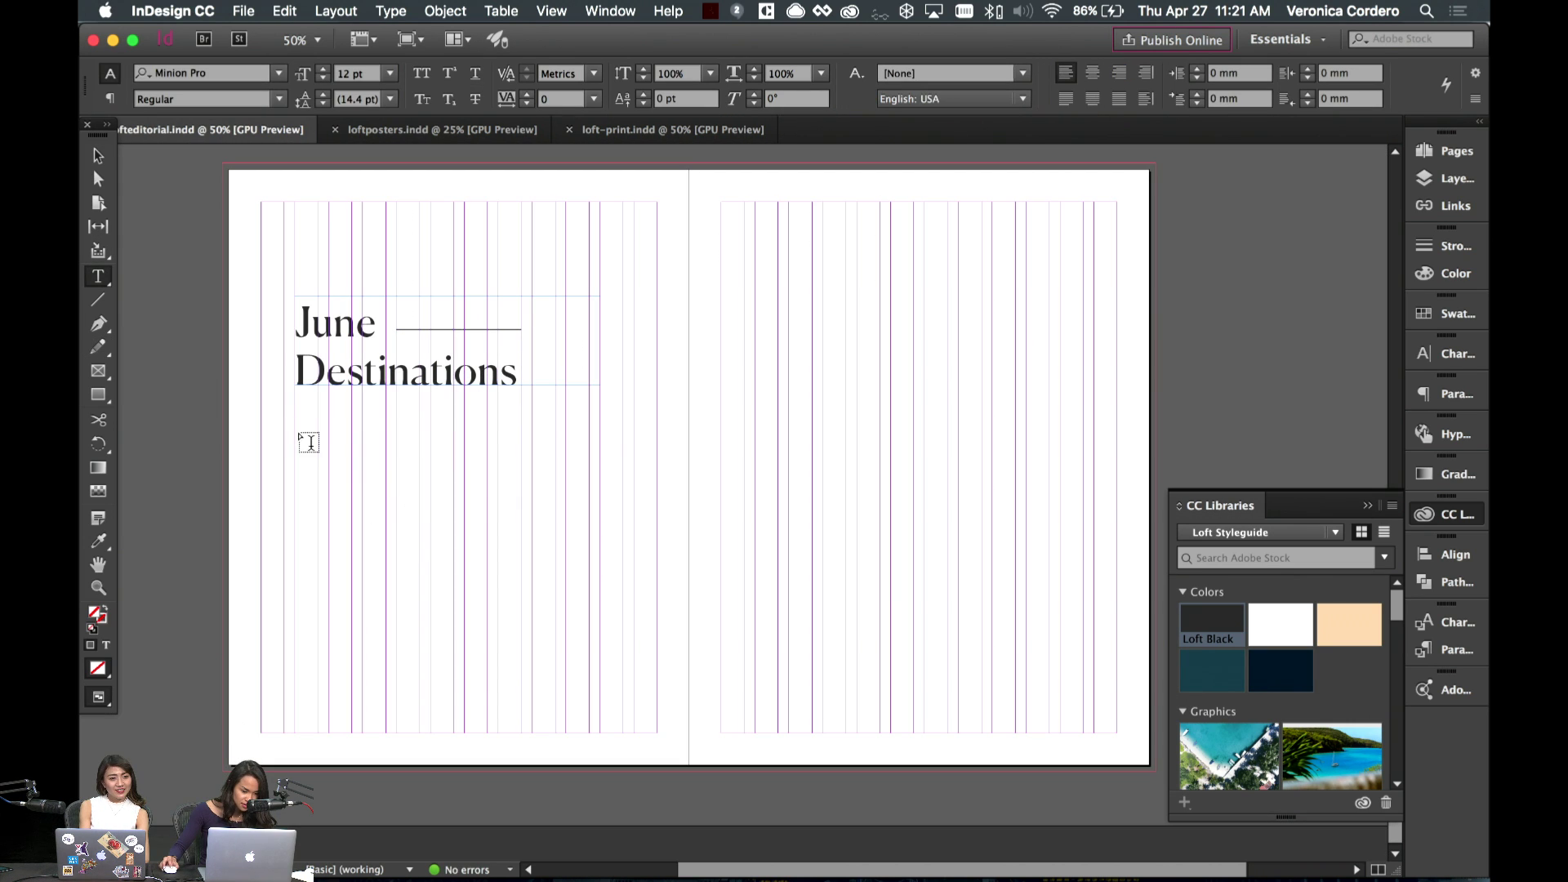
left_click_drag(294, 428, 489, 680)
type("asd")
key("Escape")
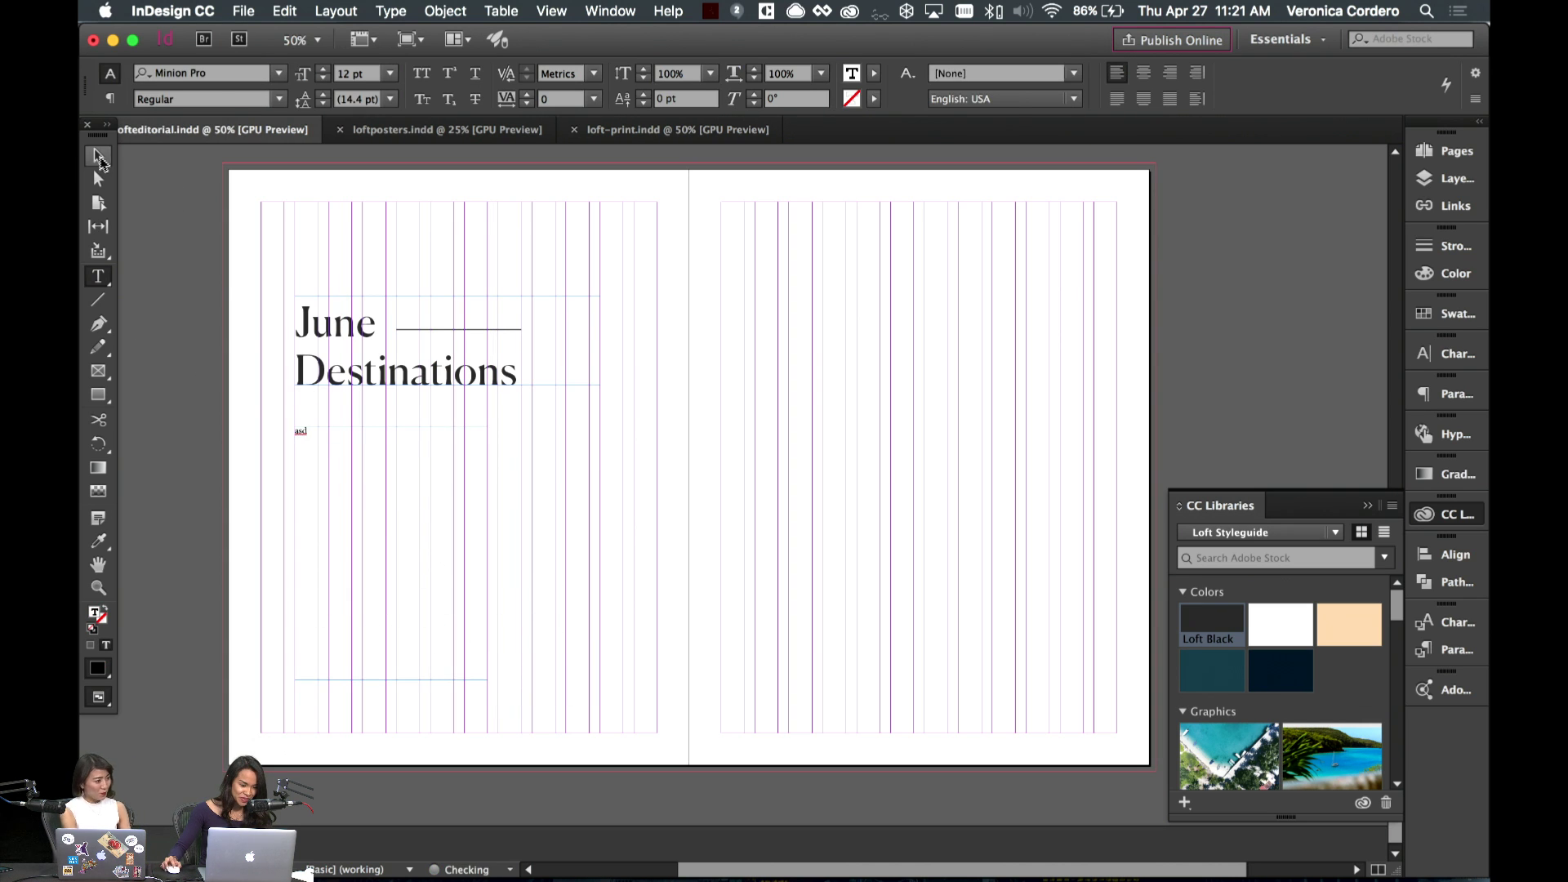
left_click(731, 630)
key("w")
key("w")
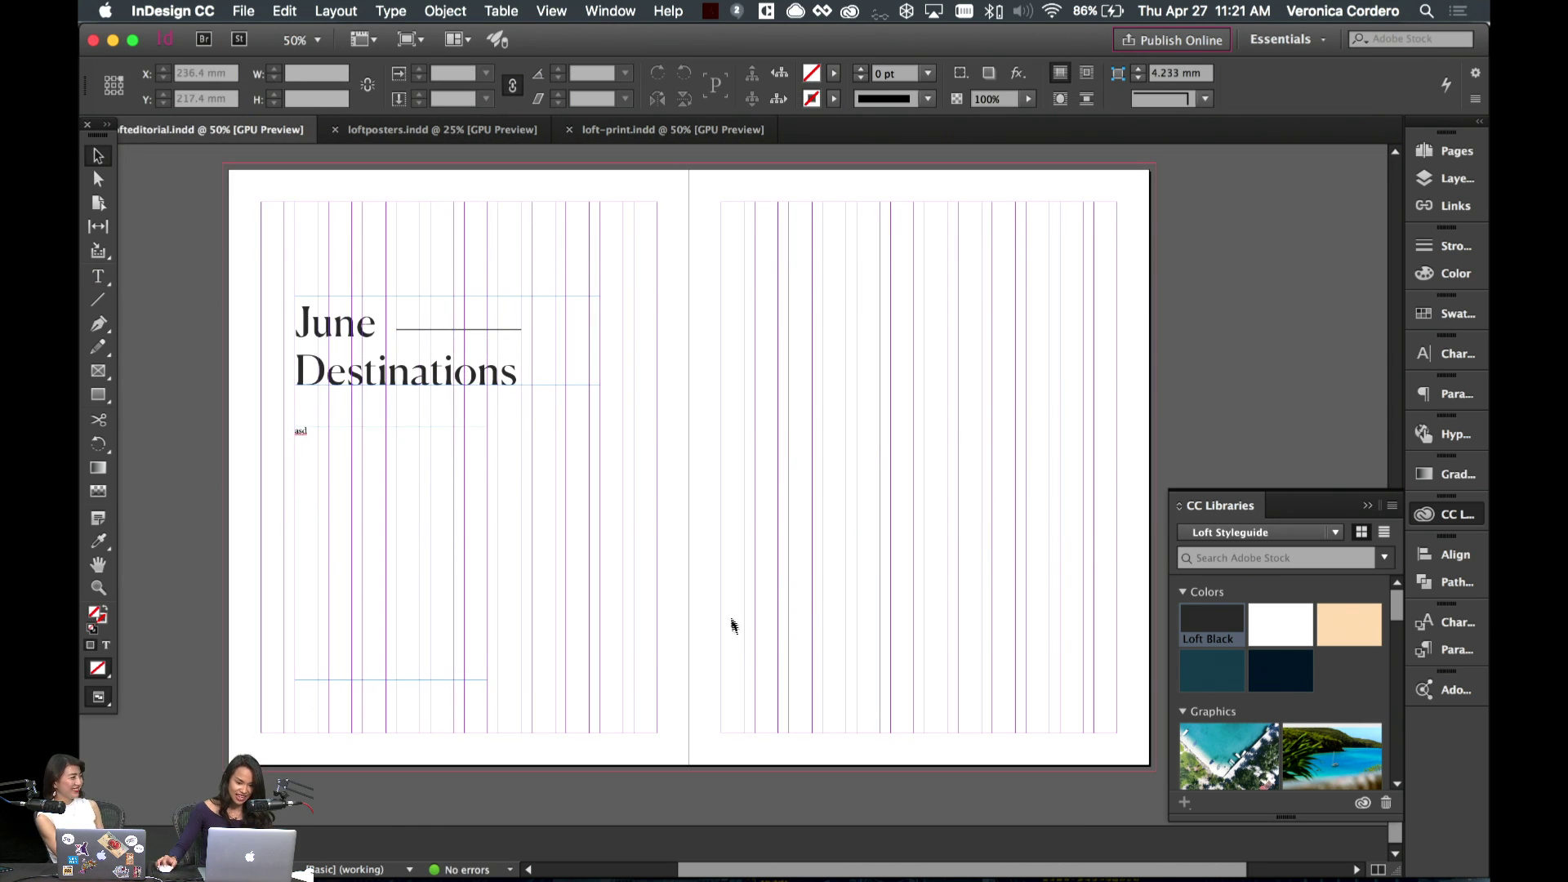
key("w")
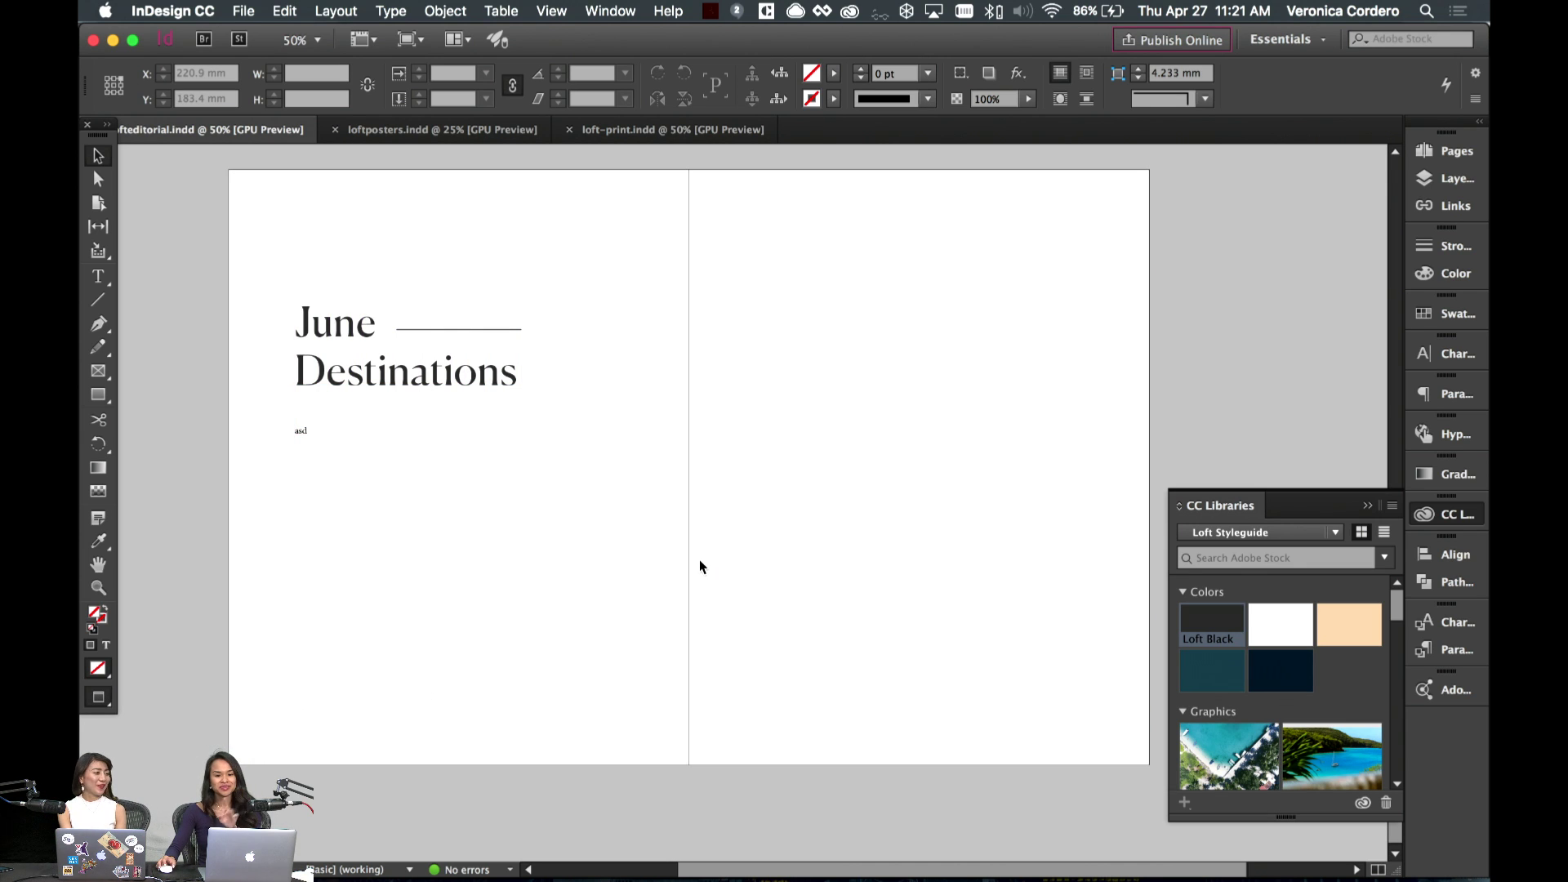
- Narrow the body frame and replace its 'asd' text with 'A'
left_click(385, 516)
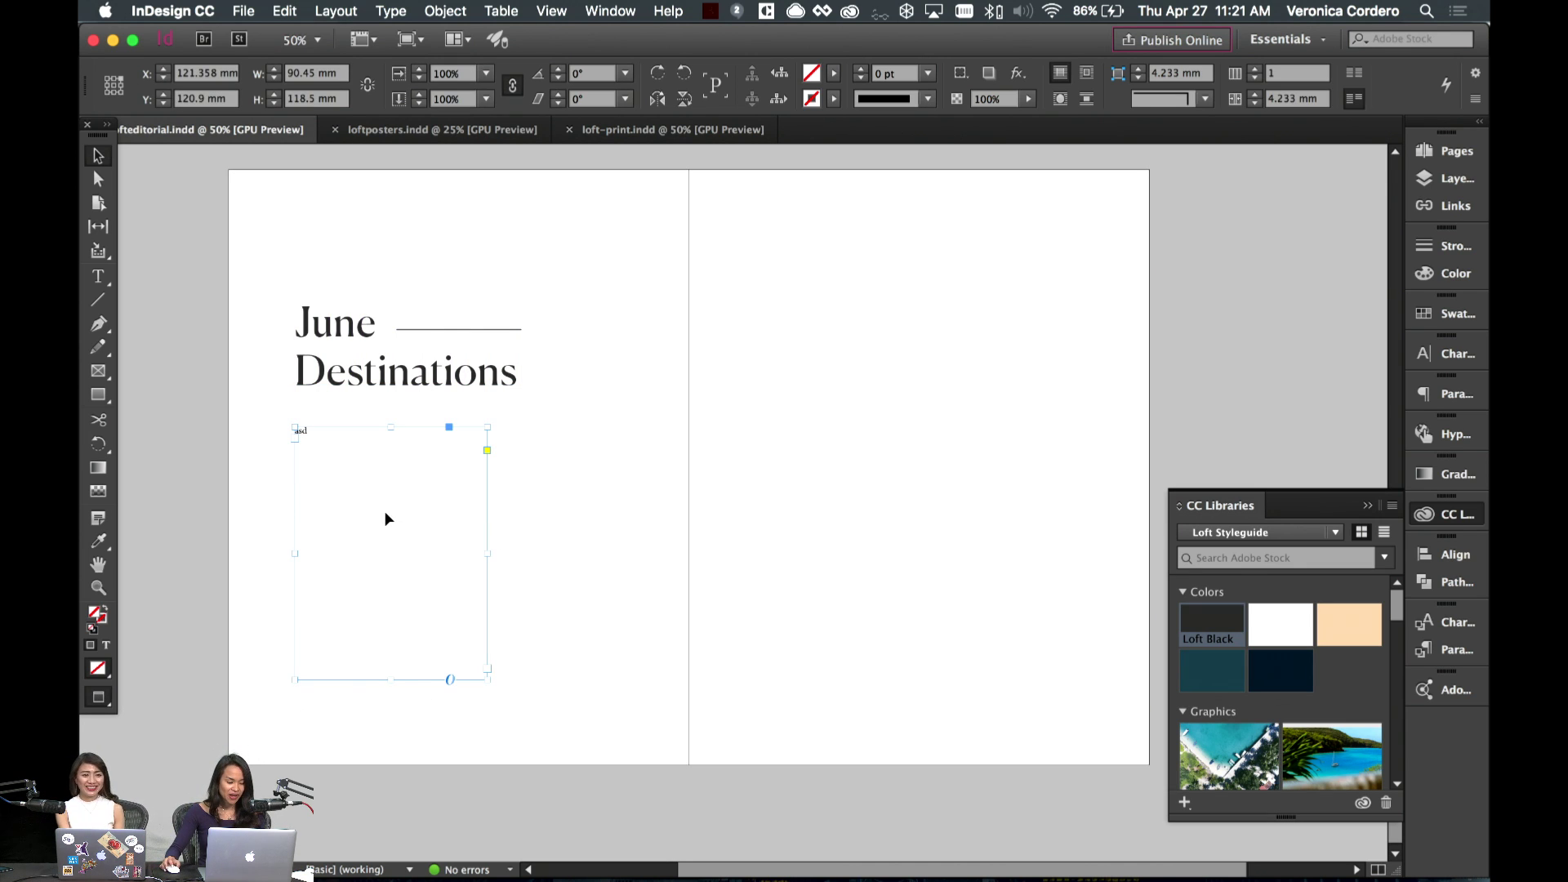
key("w")
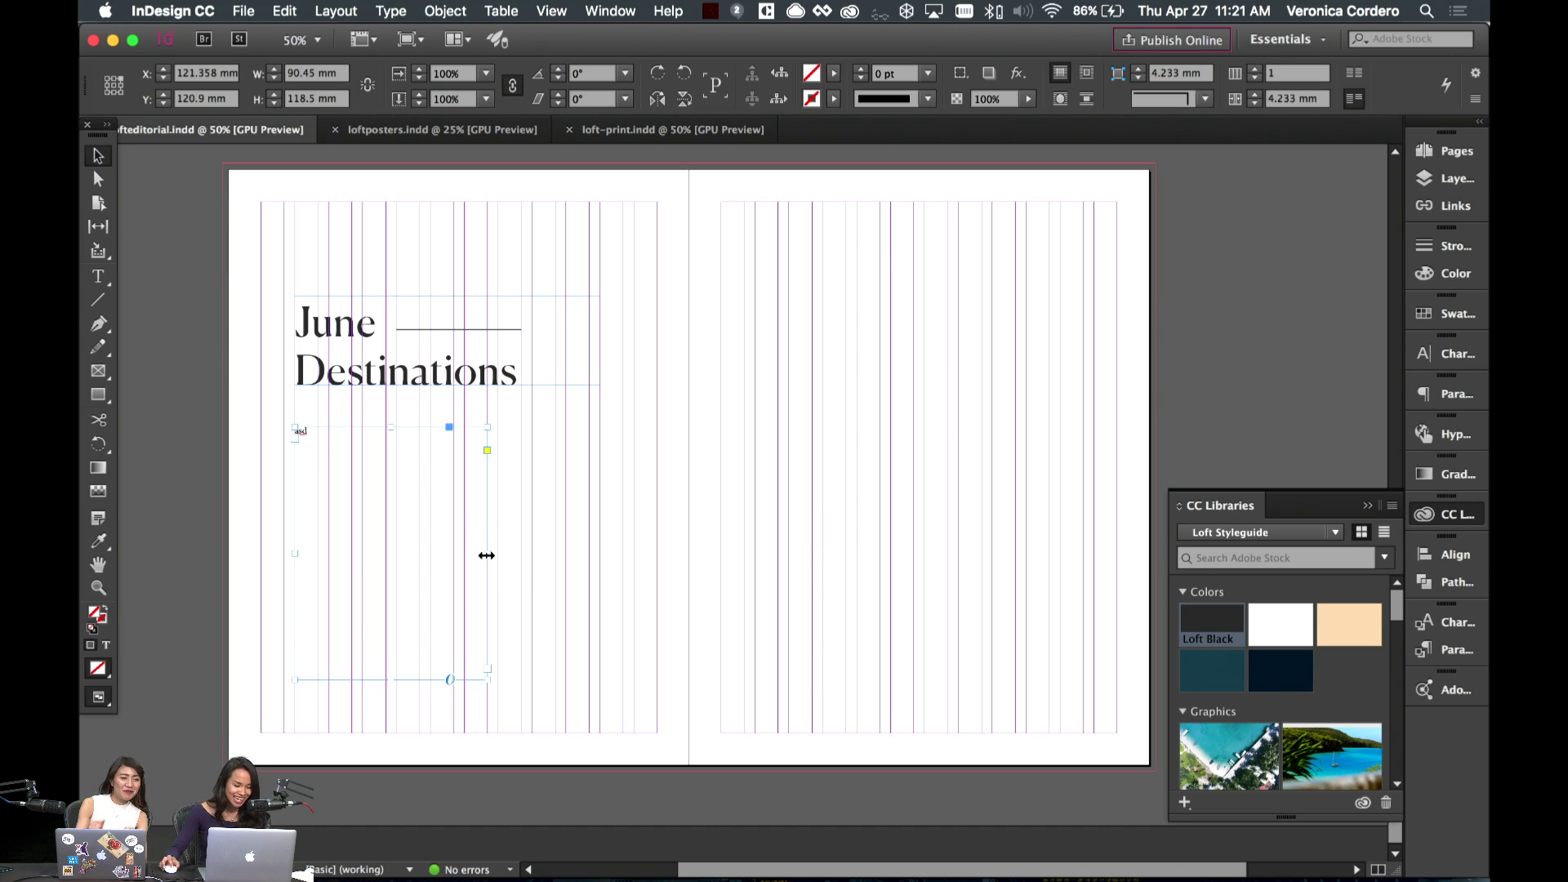
left_click_drag(486, 555, 453, 552)
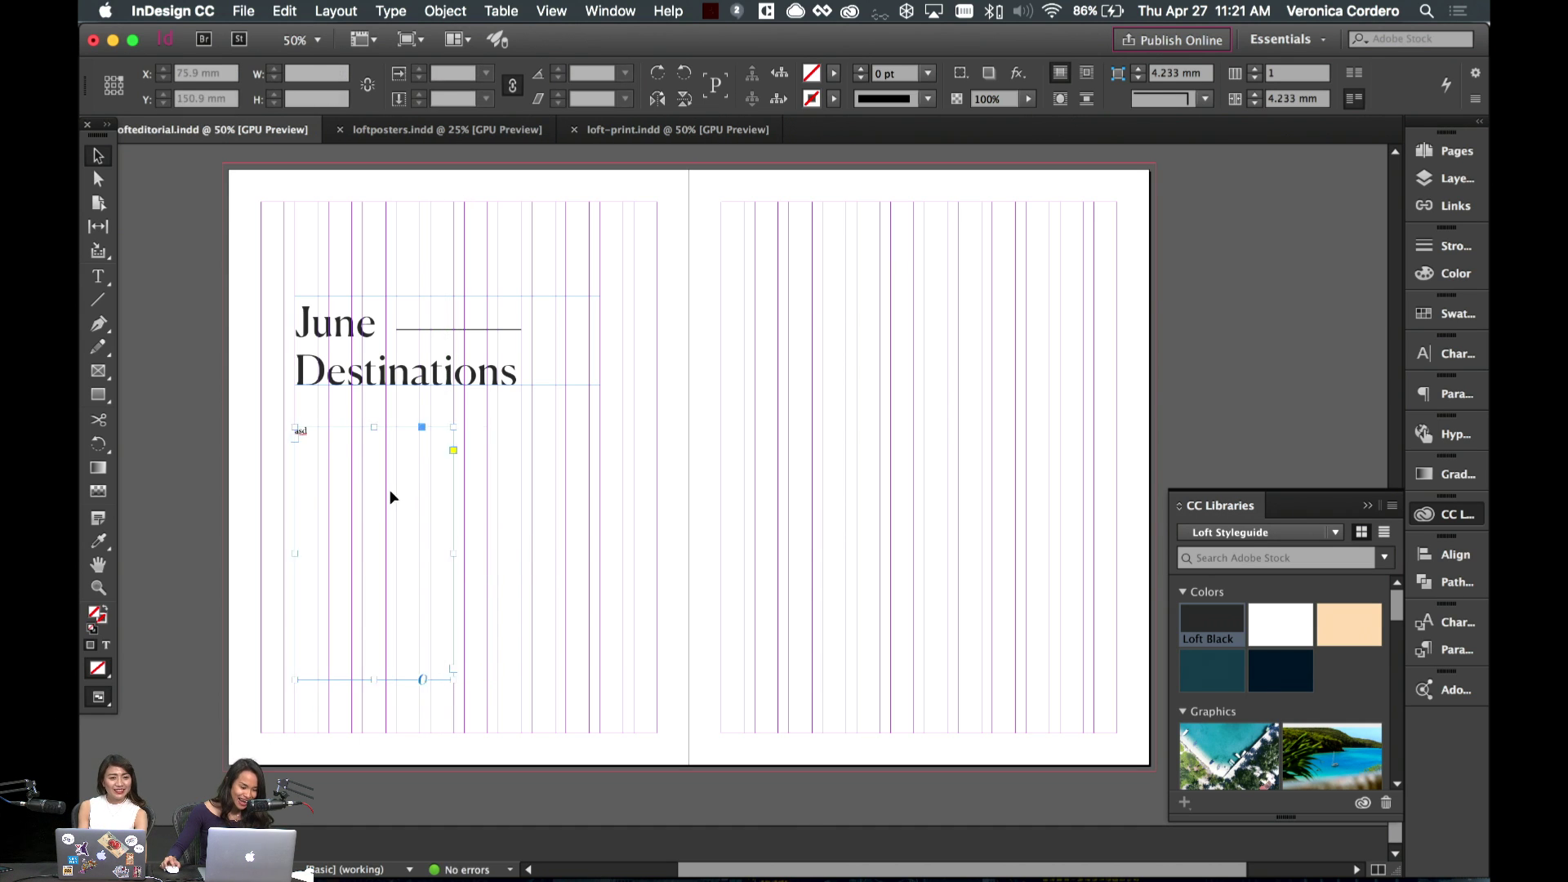
double_click(300, 431)
left_click(360, 8)
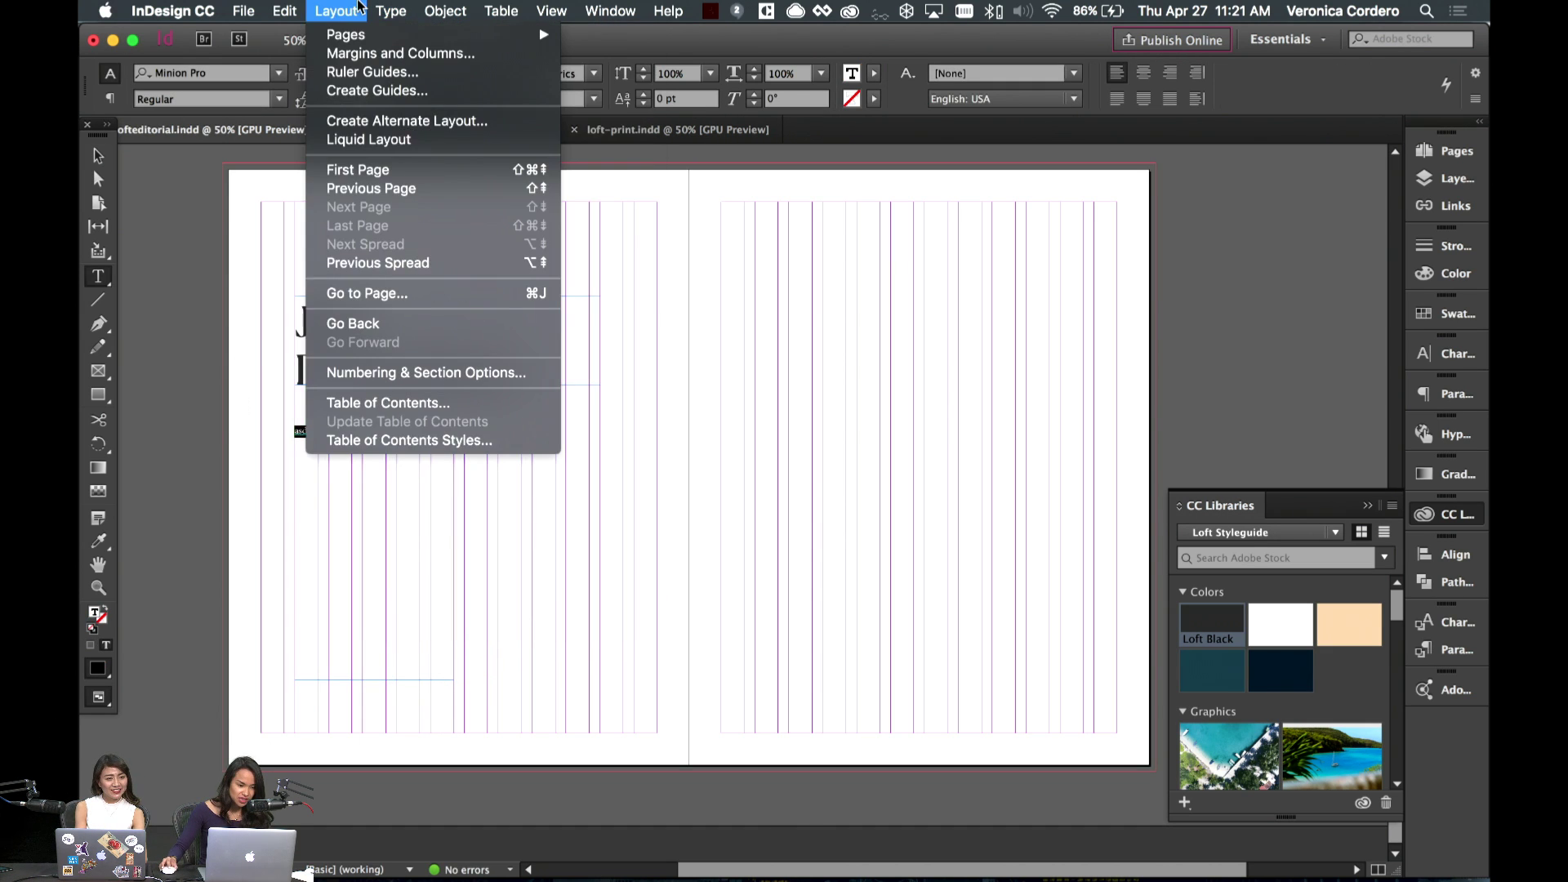
mouse_move(391, 11)
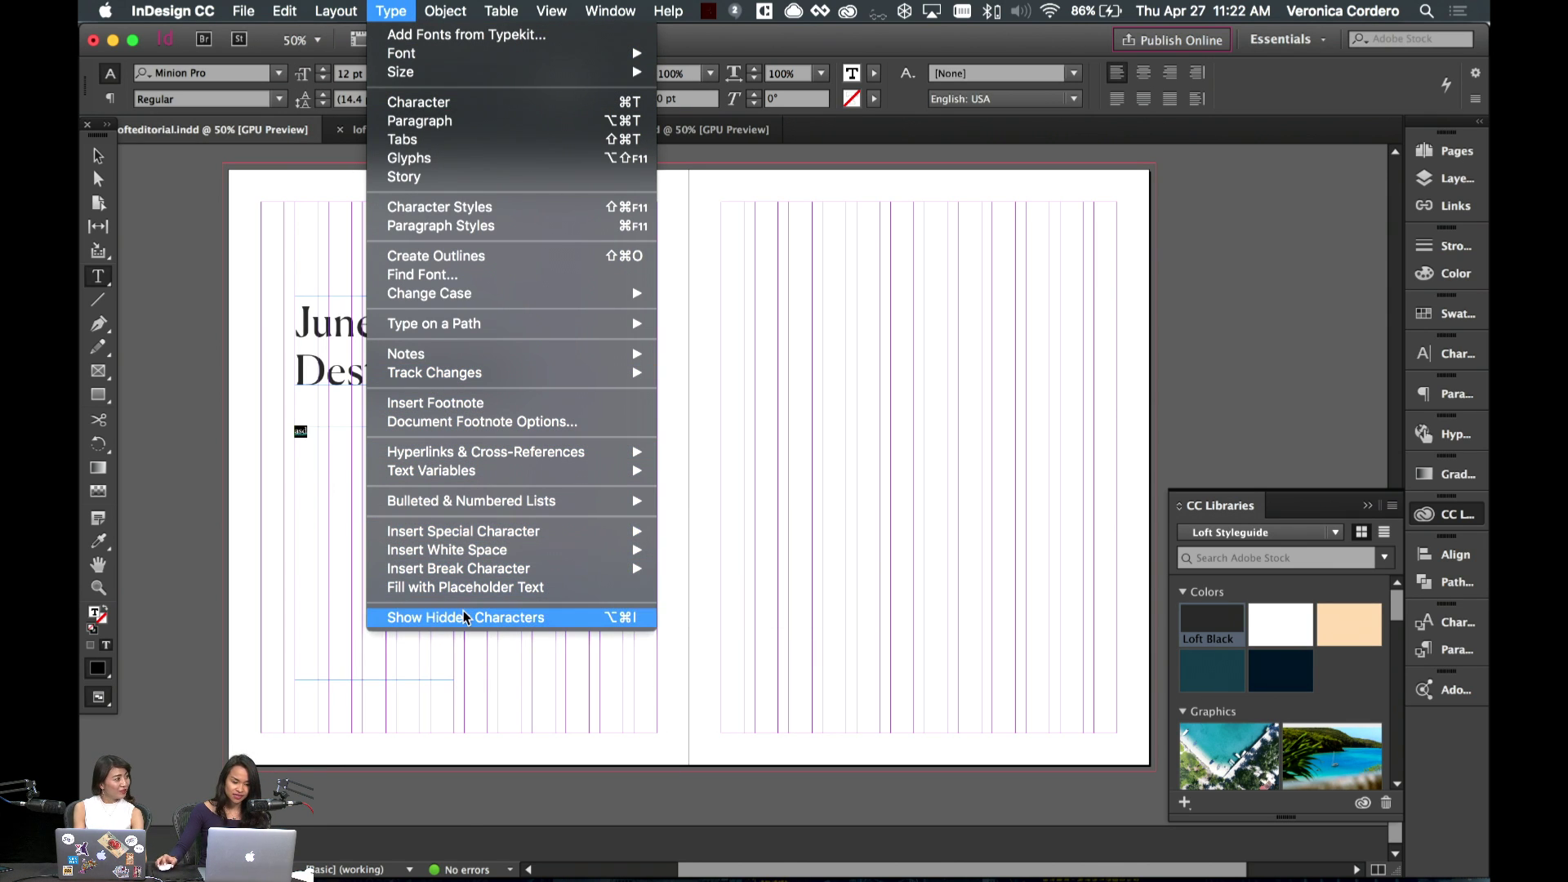
left_click(319, 446)
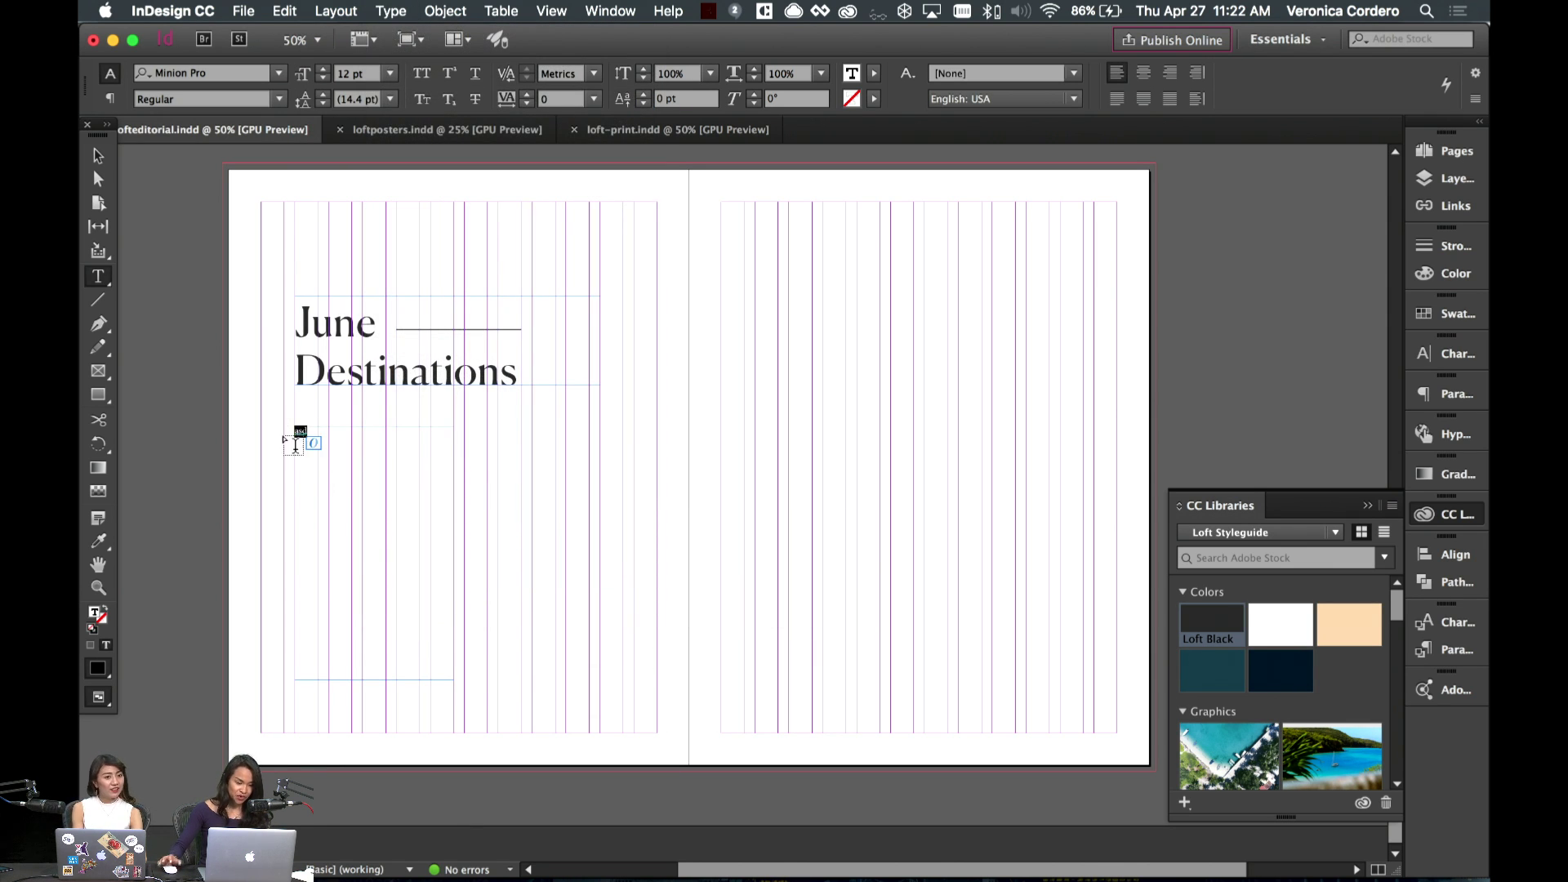
key("BackSpace")
type("A")
left_click(335, 11)
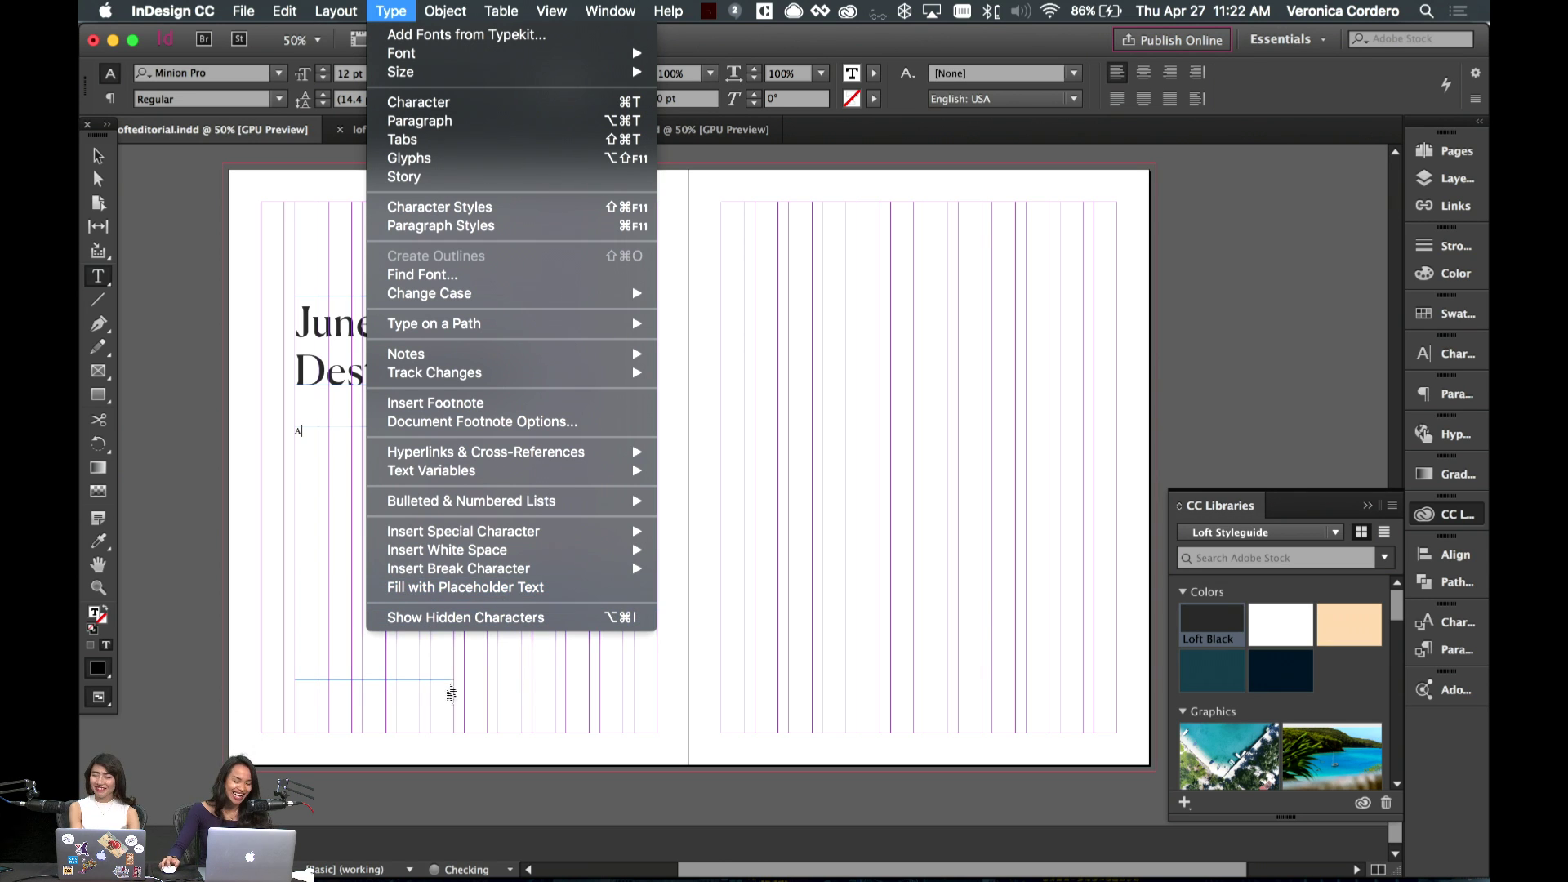
- Fill the body frame with placeholder text, select it all, and show Character settings
left_click(433, 588)
key("super+a")
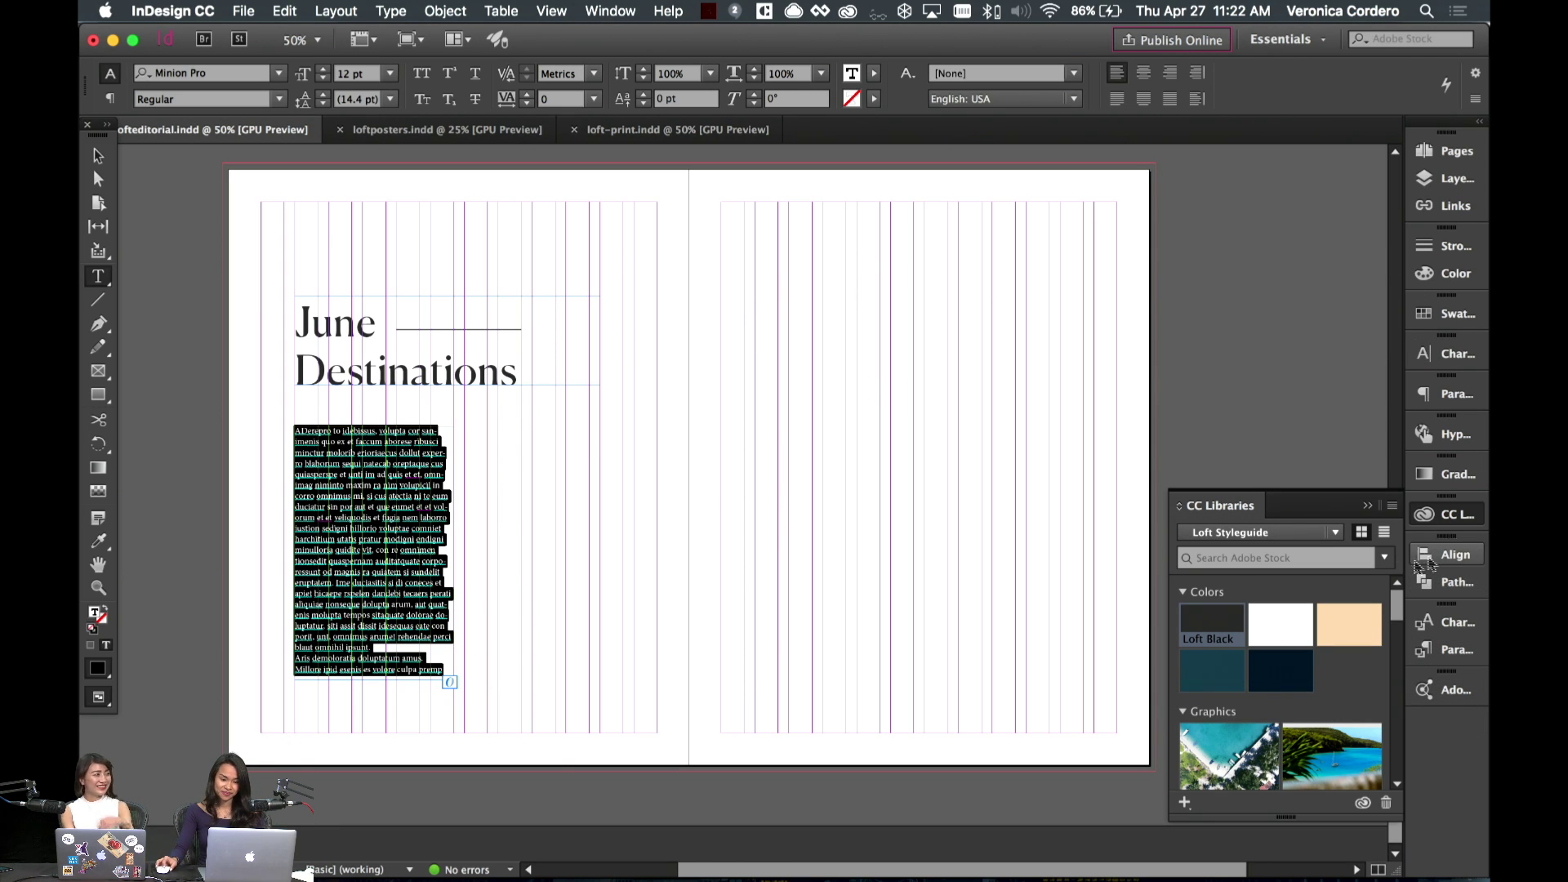
left_click(1449, 353)
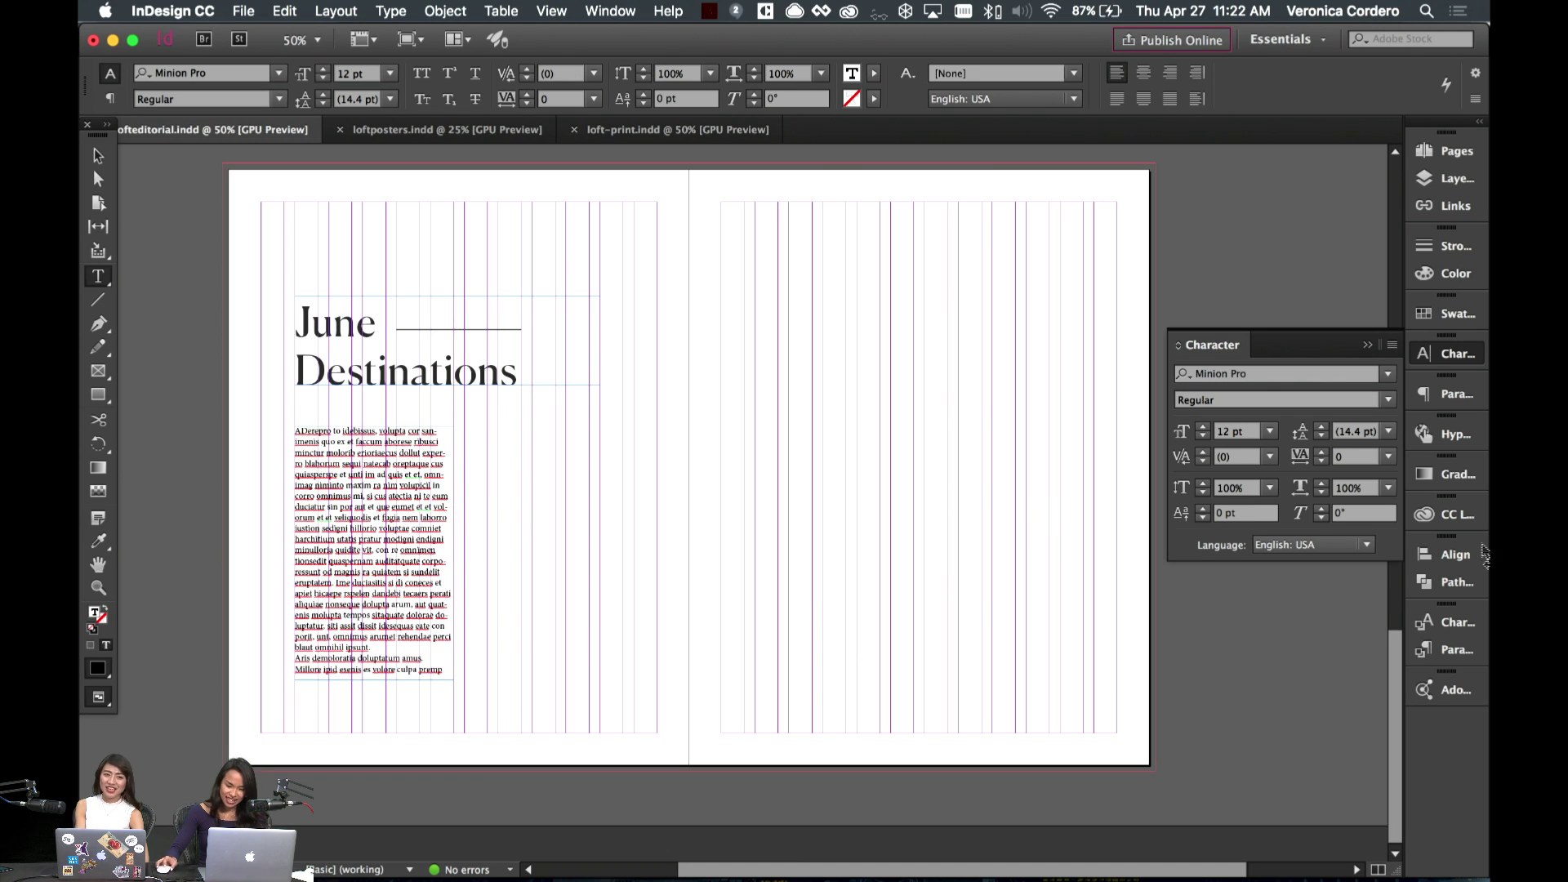
- Reduce the placeholder body text from 12 pt to 10 pt
left_click(1437, 393)
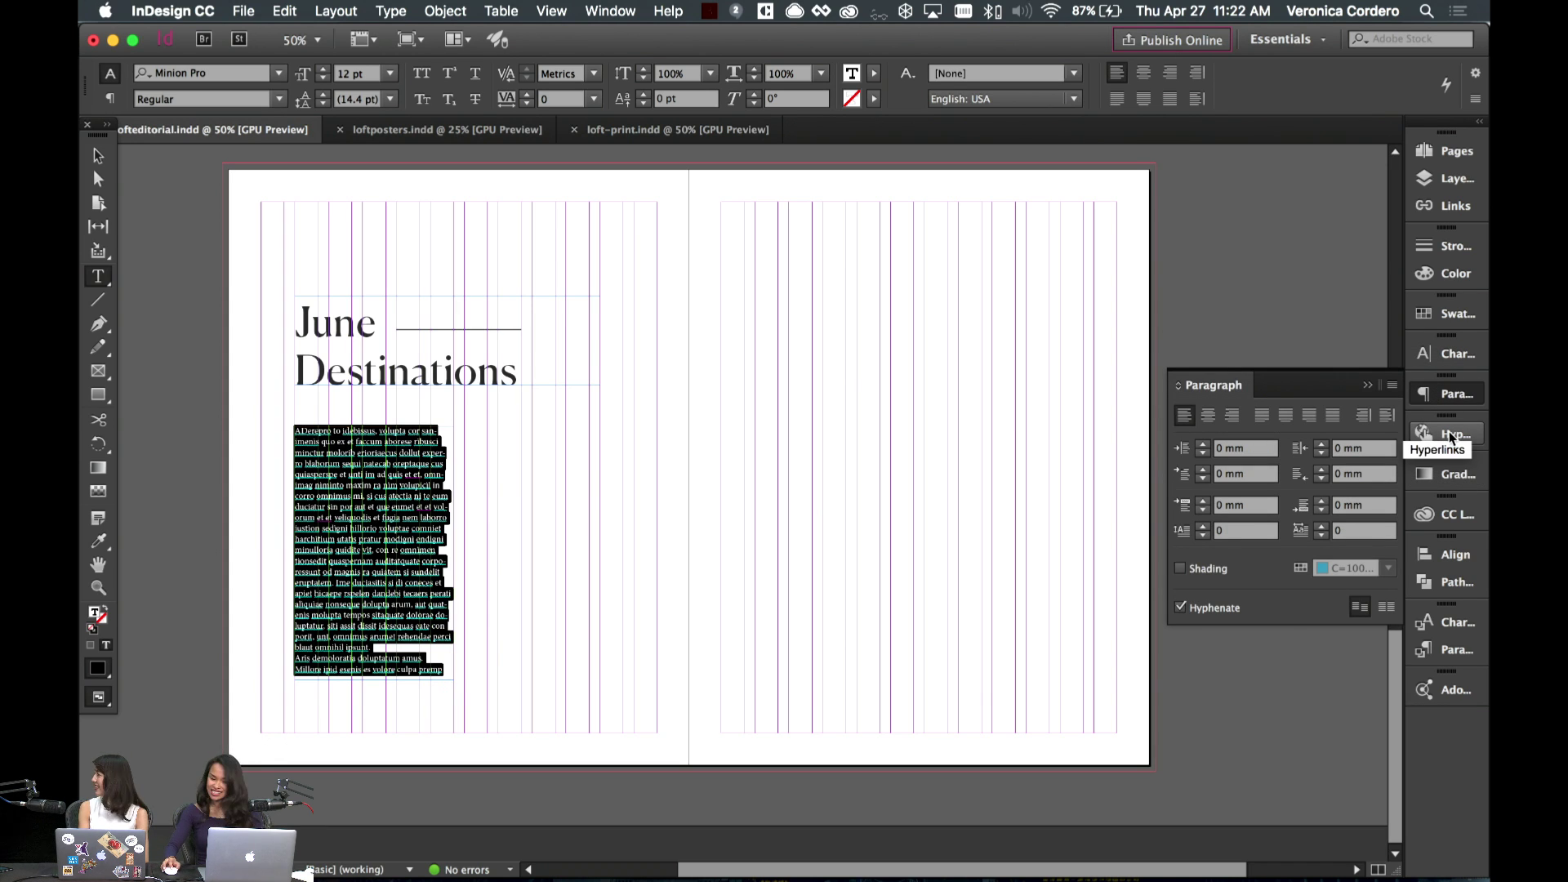
left_click(1455, 355)
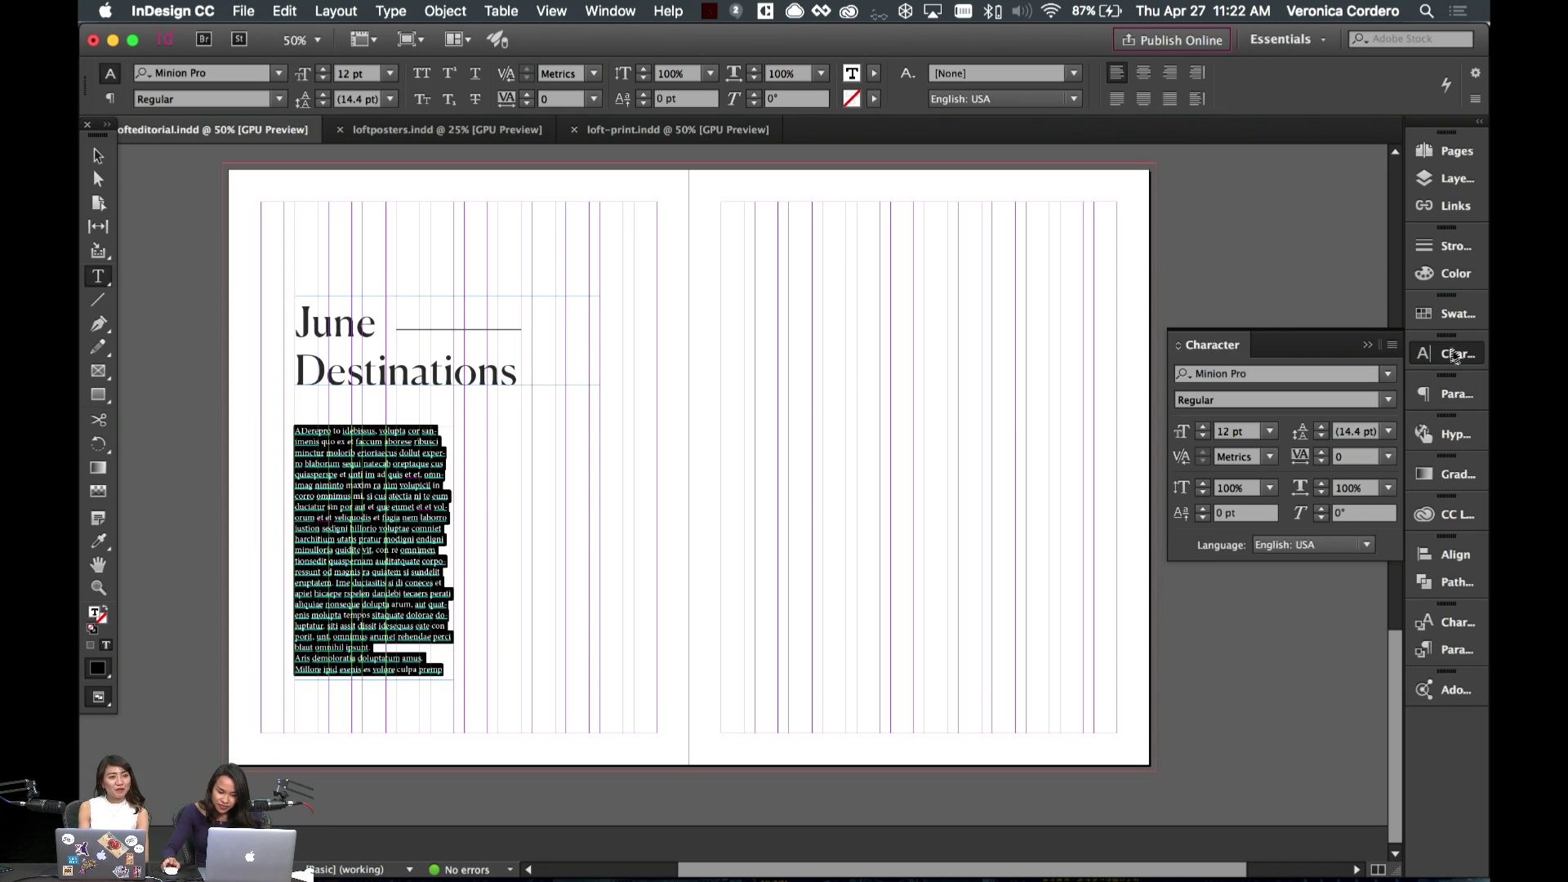
left_click(1466, 398)
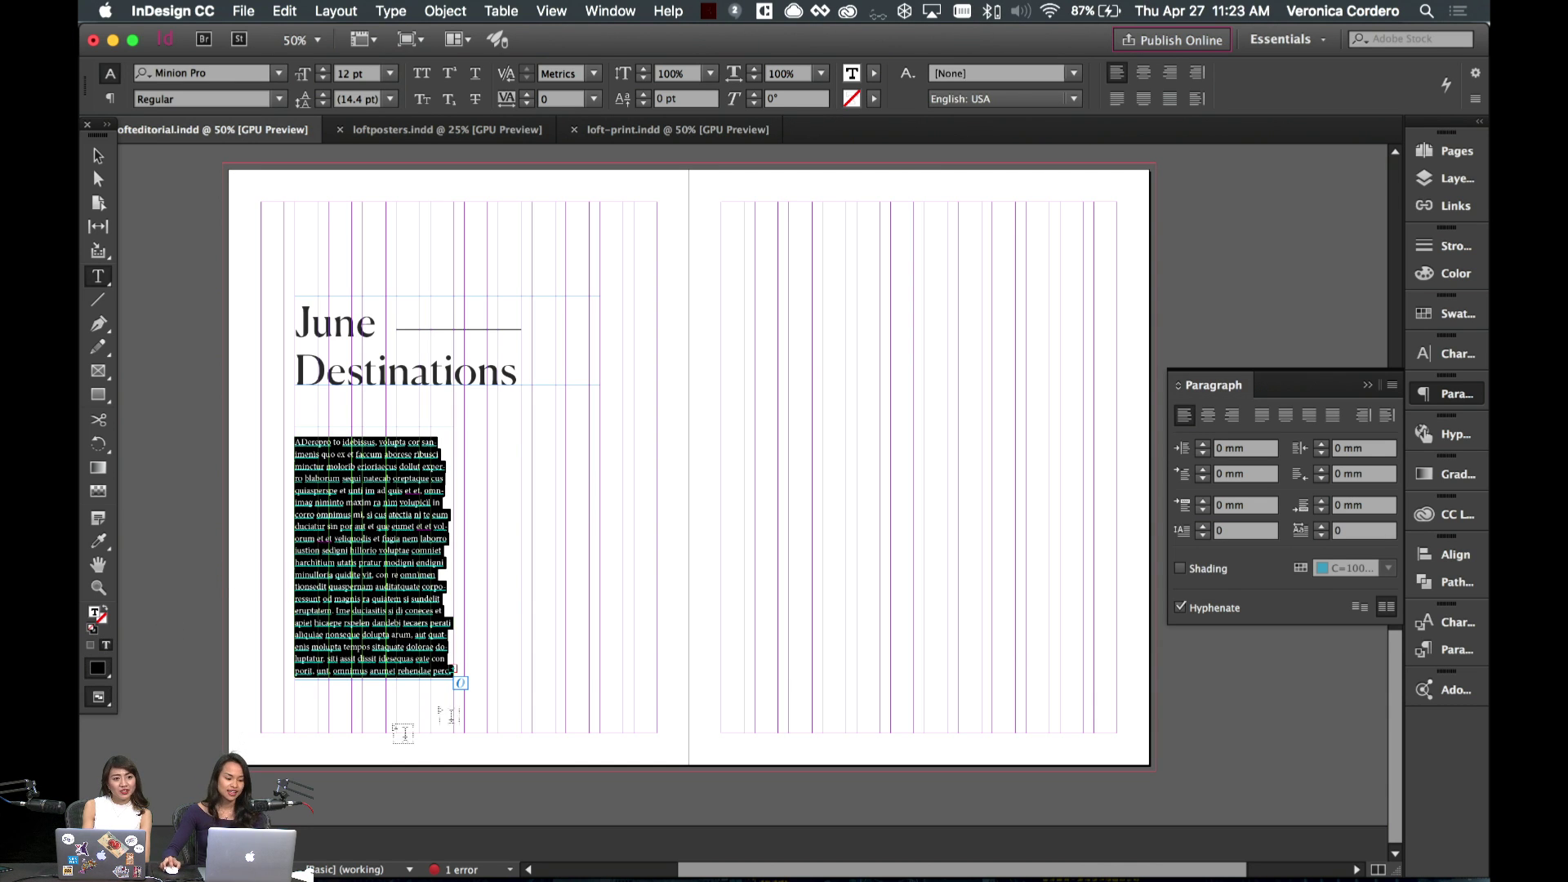
left_click(324, 78)
left_click(324, 78)
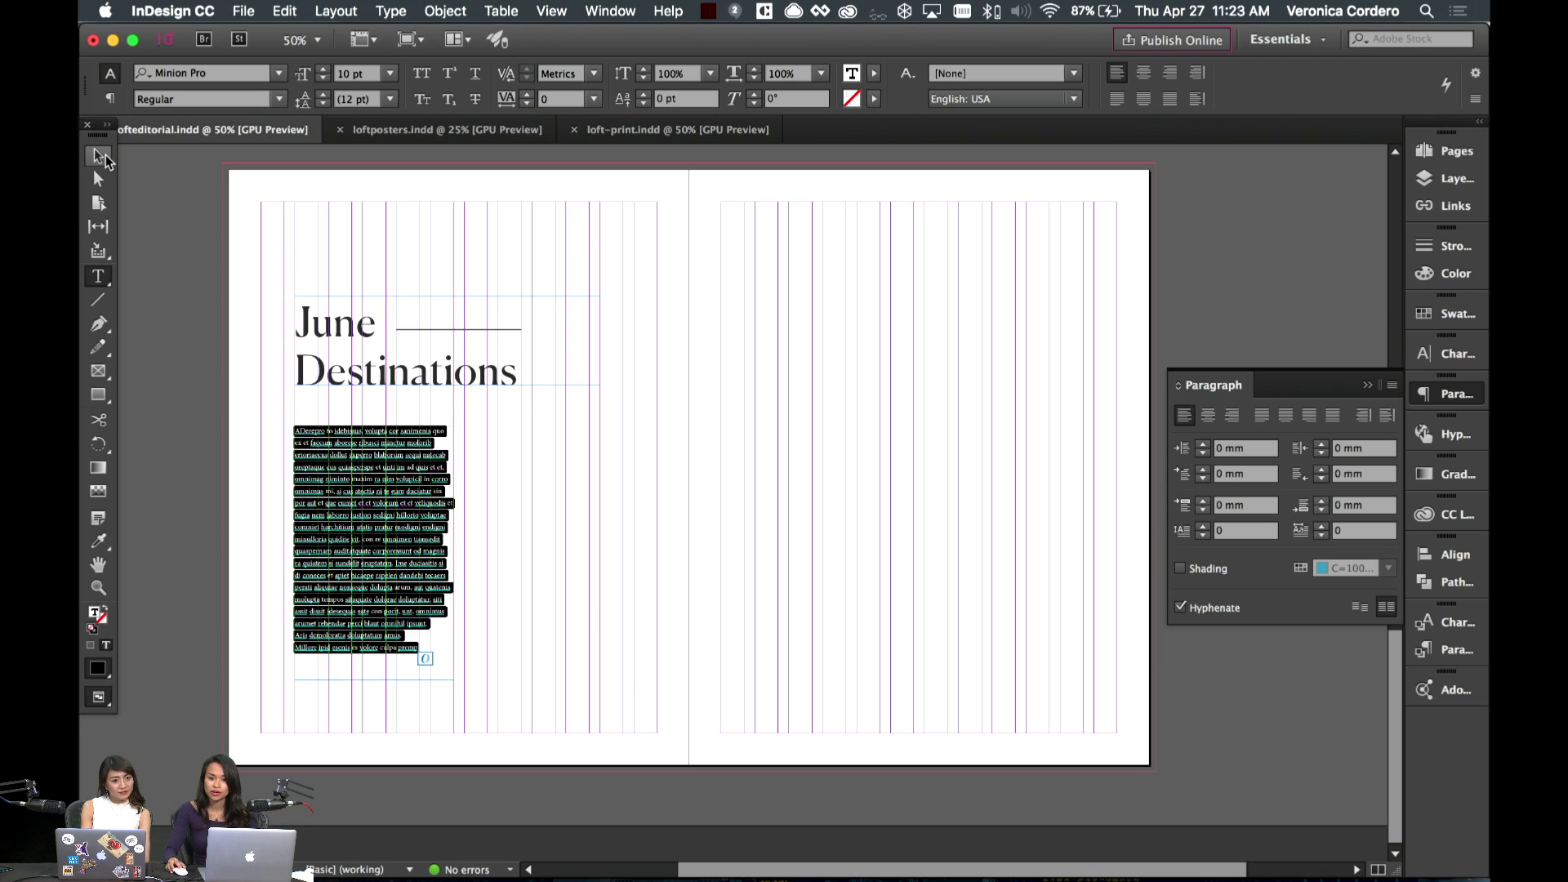
- Reselect the body text inside the frame
left_click(99, 156)
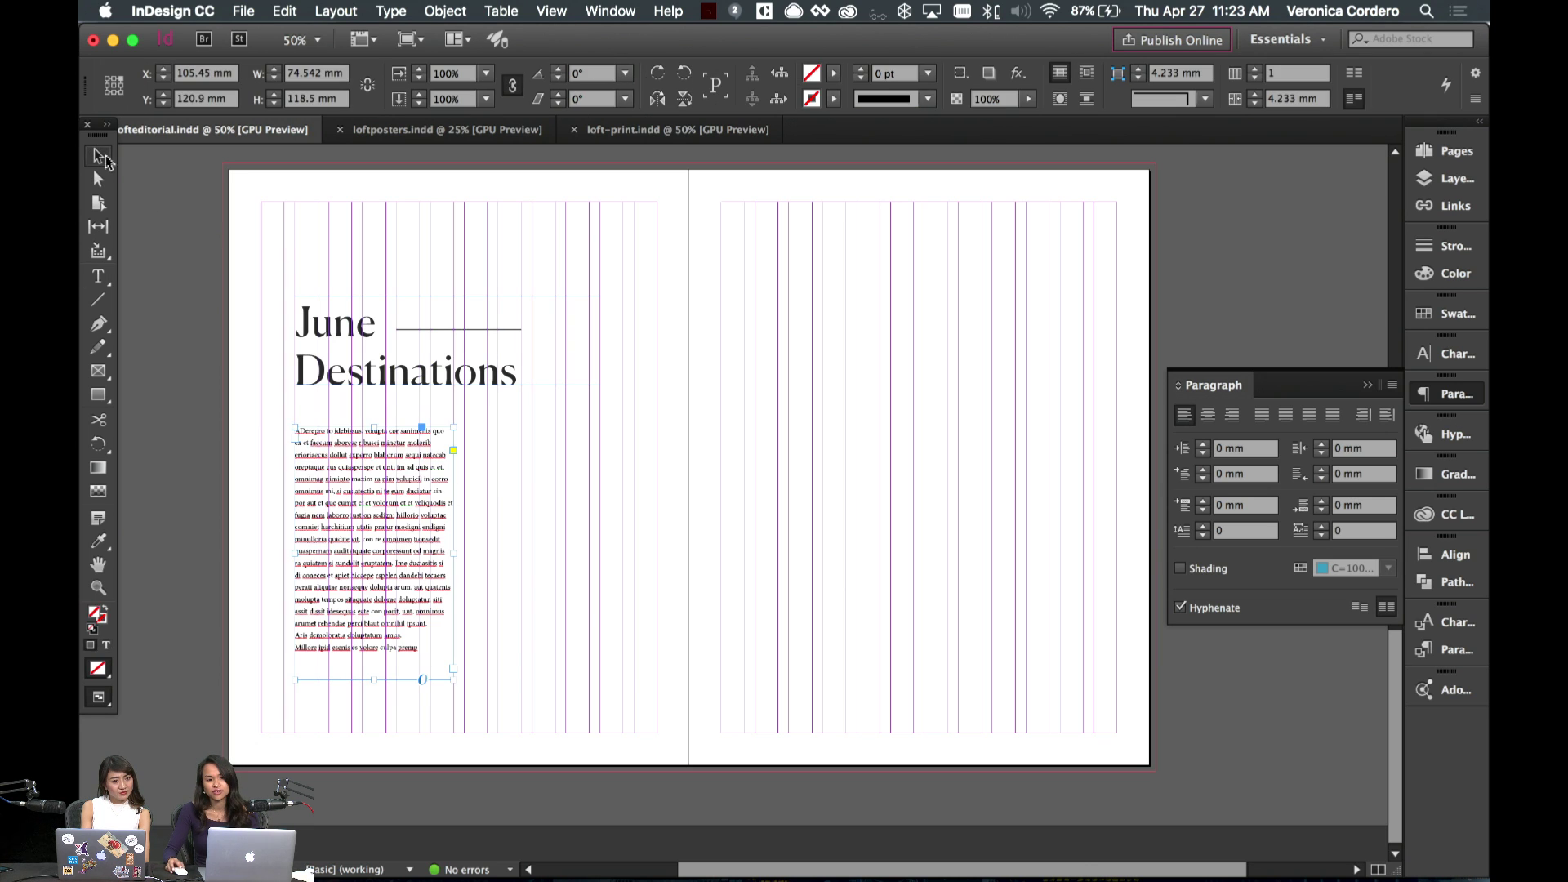
left_click(710, 484)
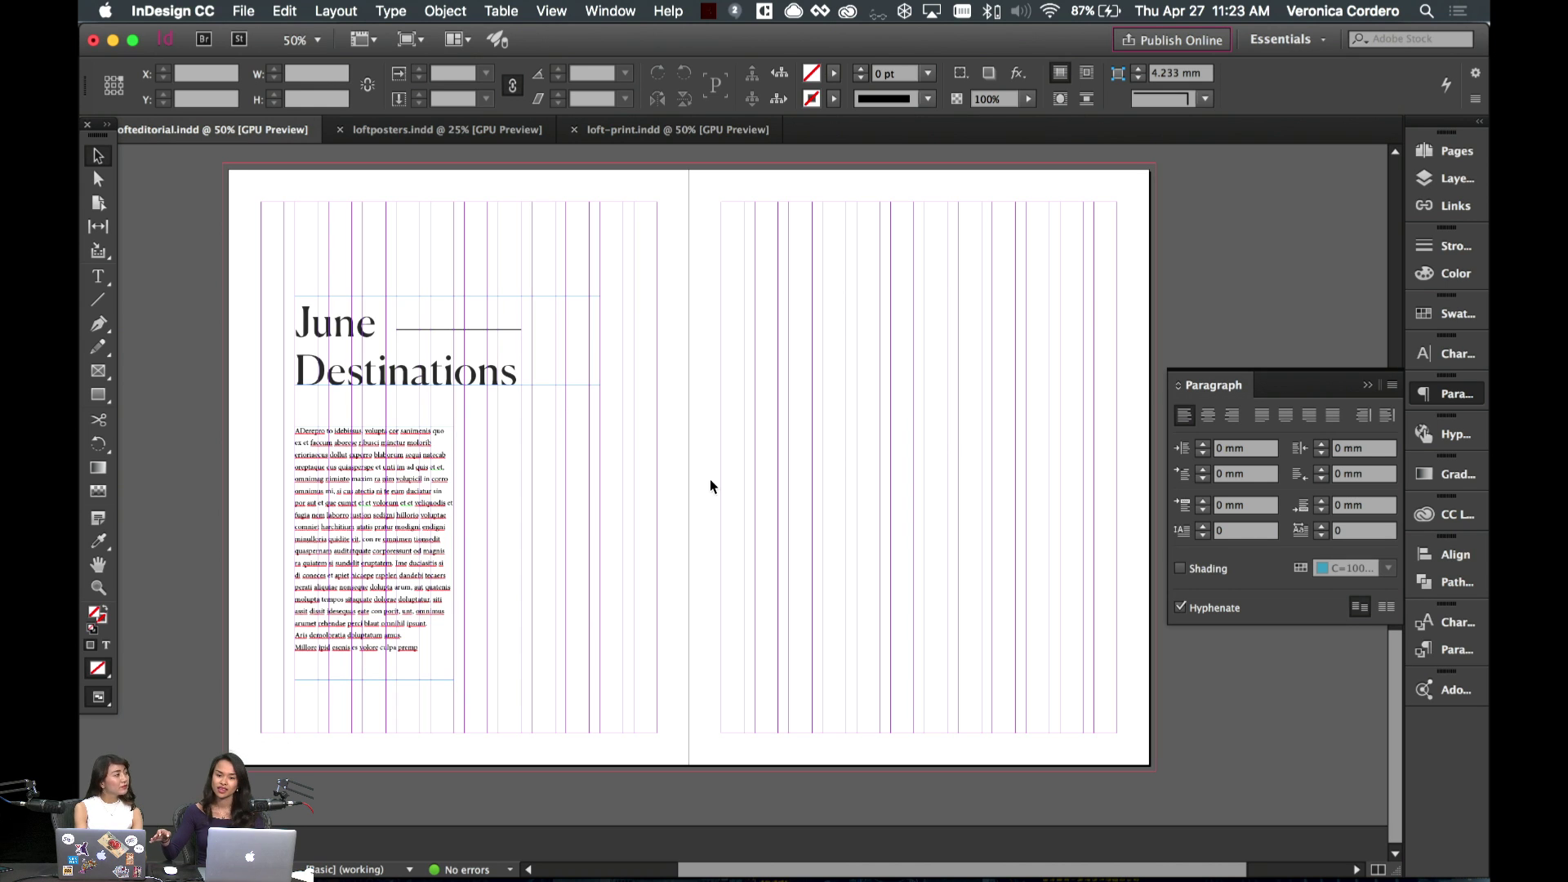
left_click(420, 502)
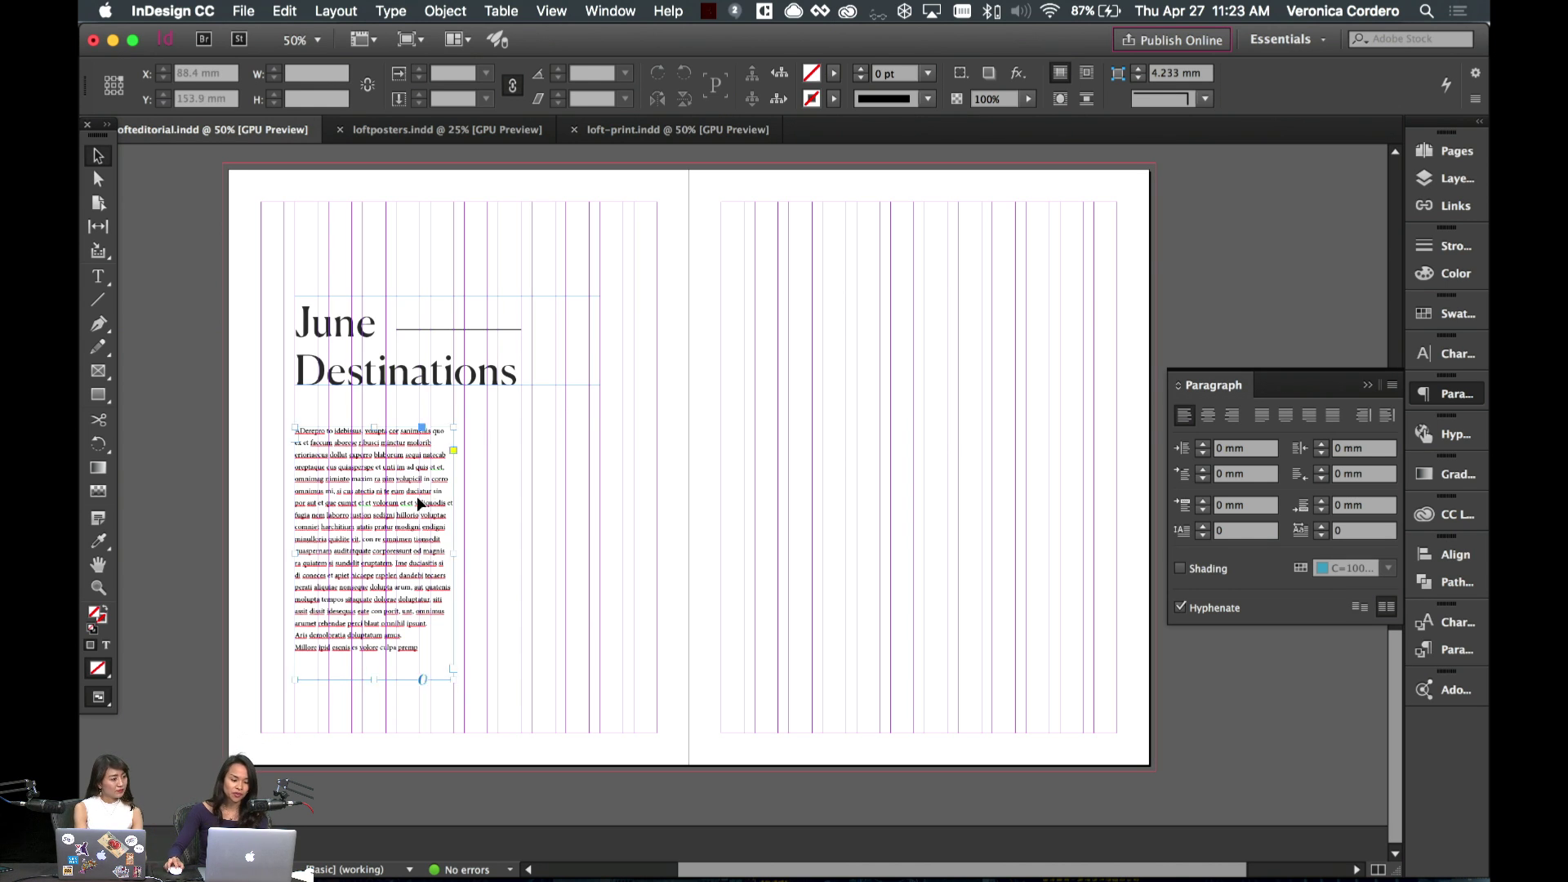
double_click(420, 502)
key("super+a")
left_click(420, 649)
left_click_drag(419, 649, 280, 410)
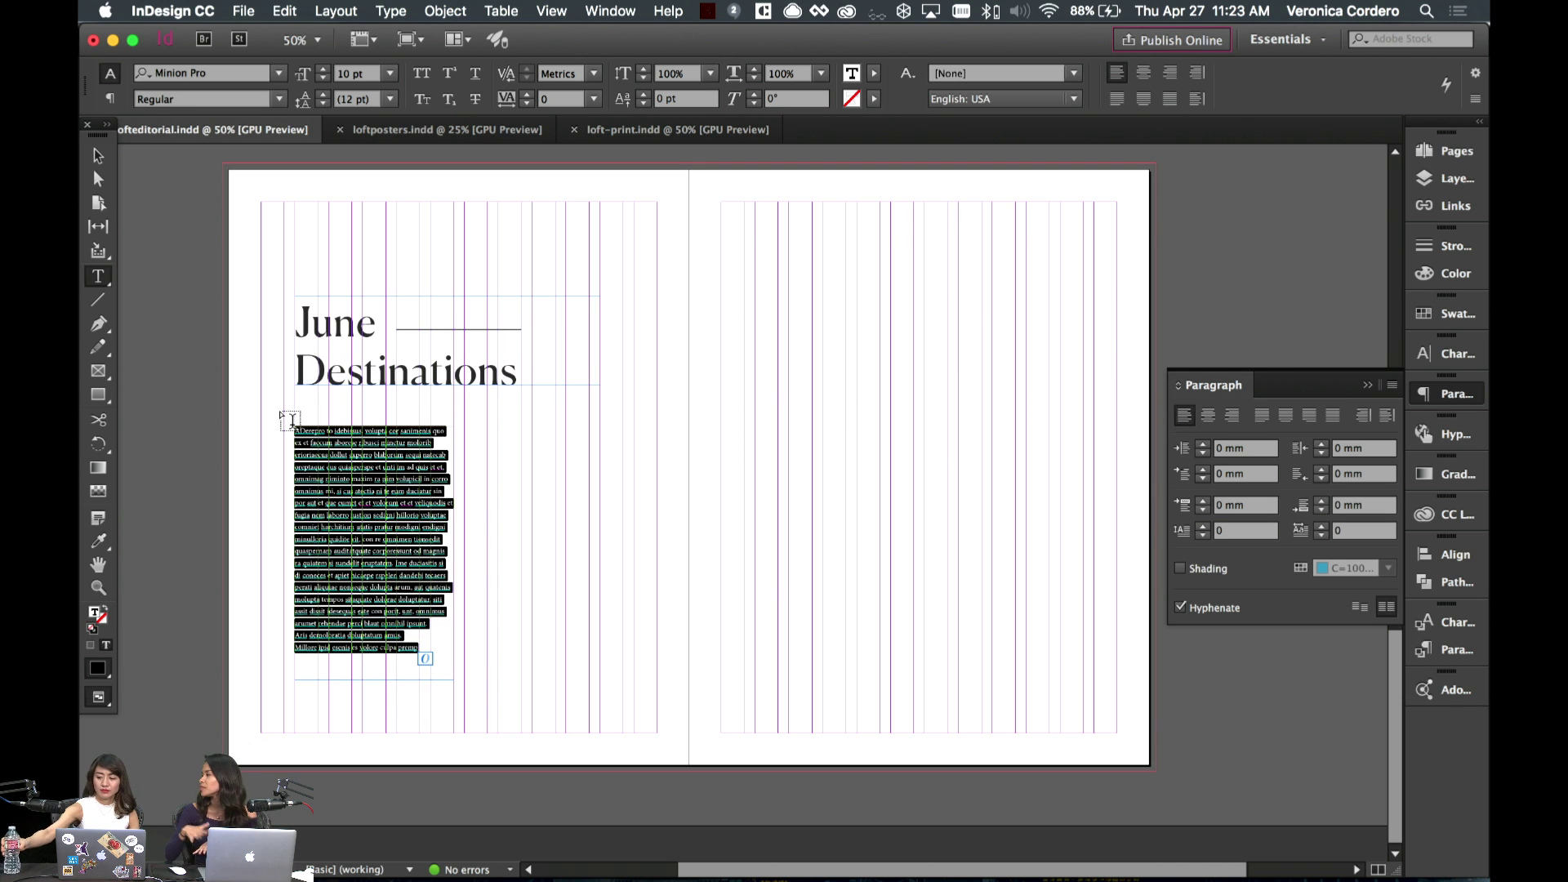
- Scroll back to the navy contents spread and view it at 75% zoom
scroll(659, 491, "up", 6)
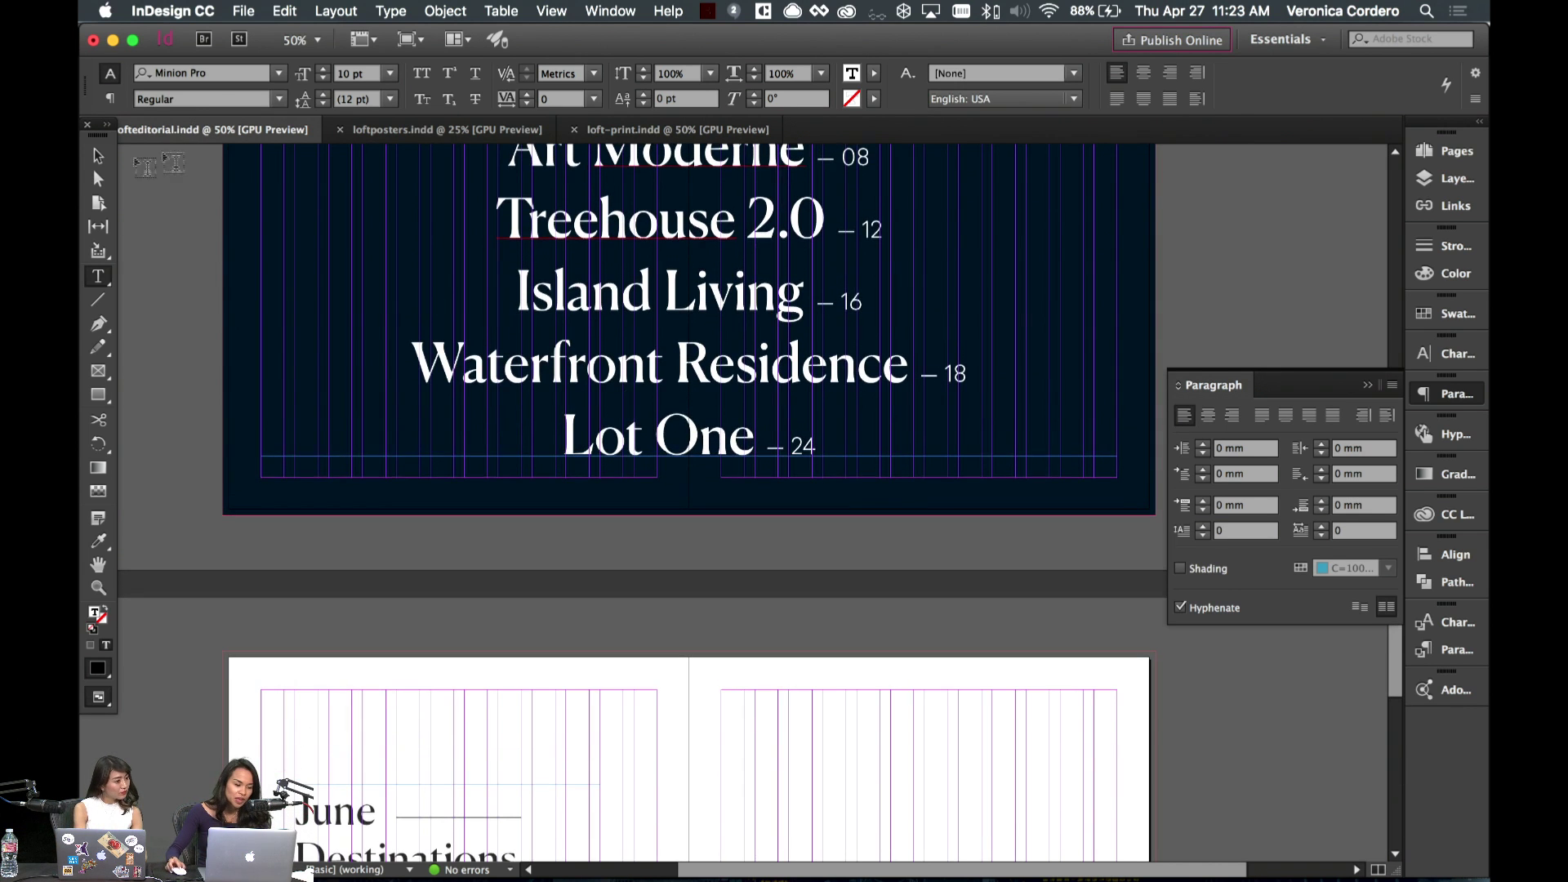
left_click(94, 153)
scroll(245, 277, "up", 3)
left_click(242, 277)
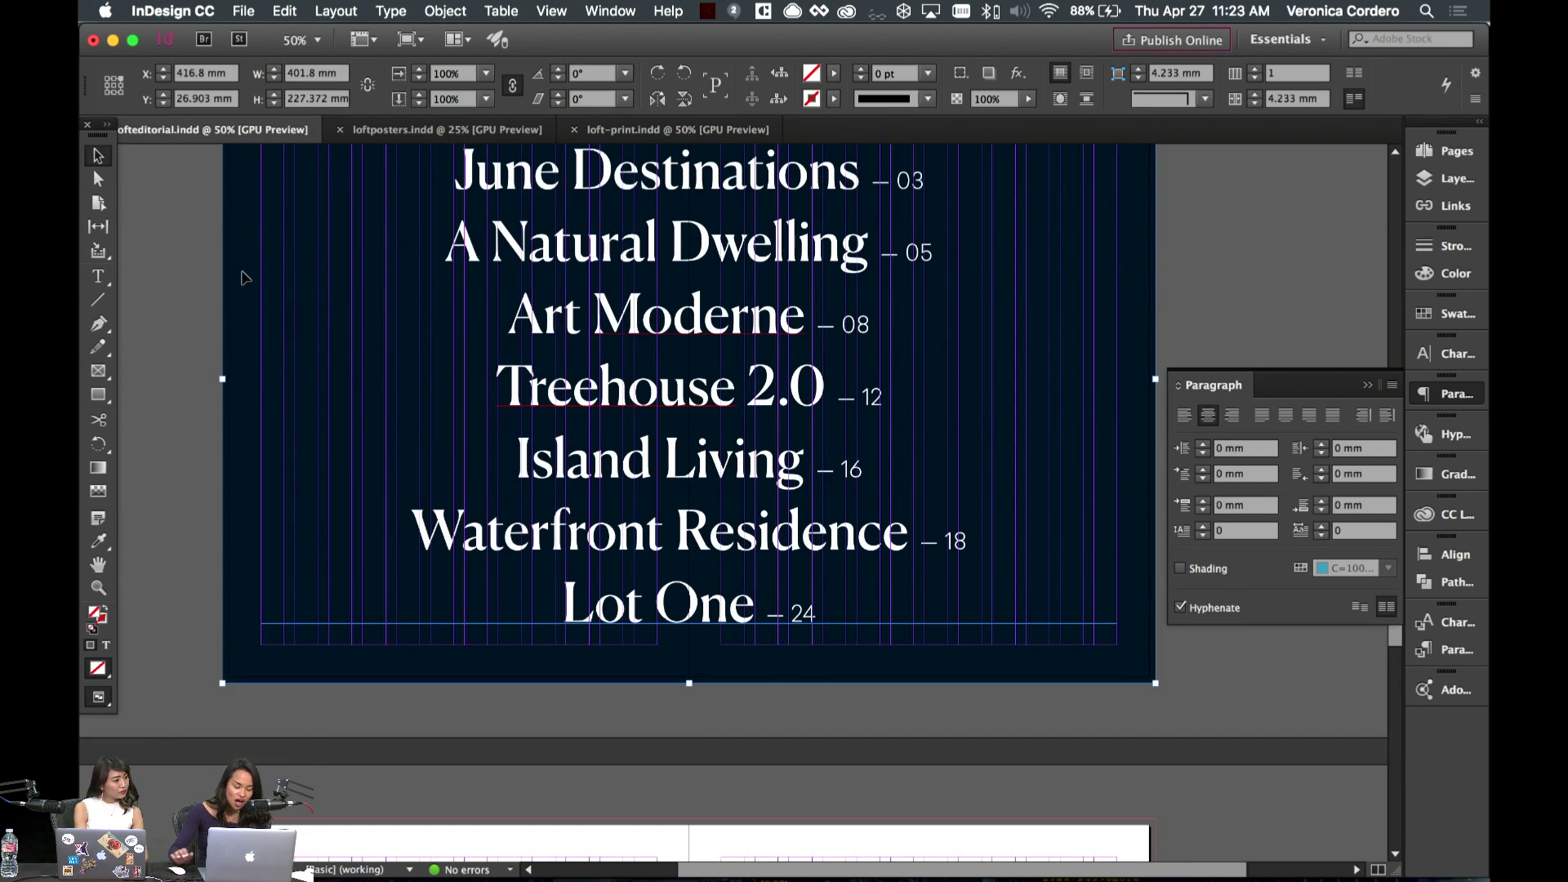
key("super+1")
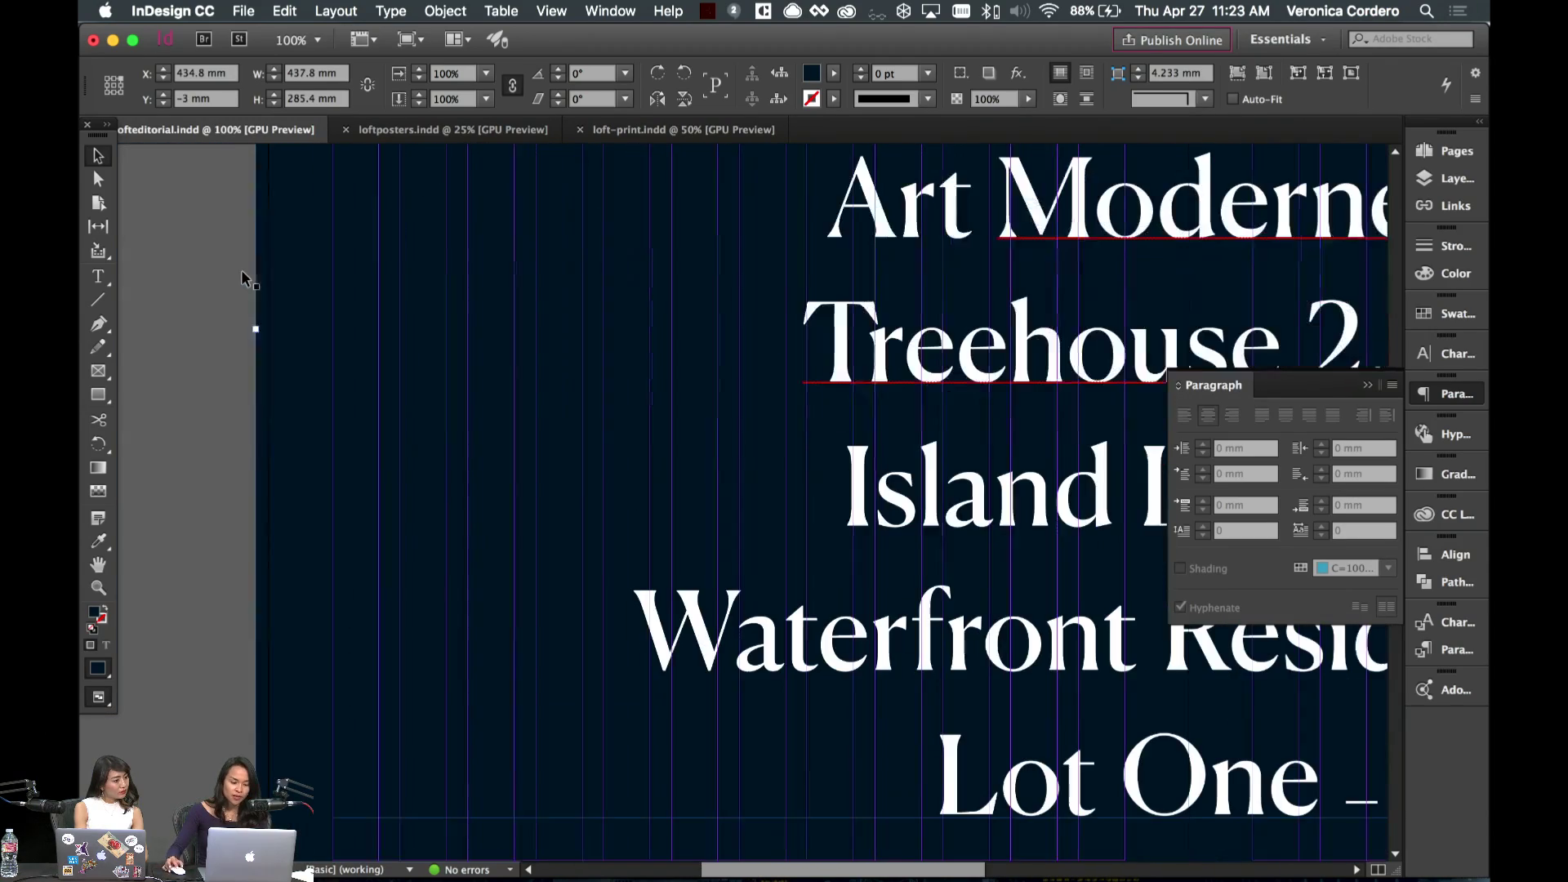
key("super+minus")
scroll(307, 365, "left", 4)
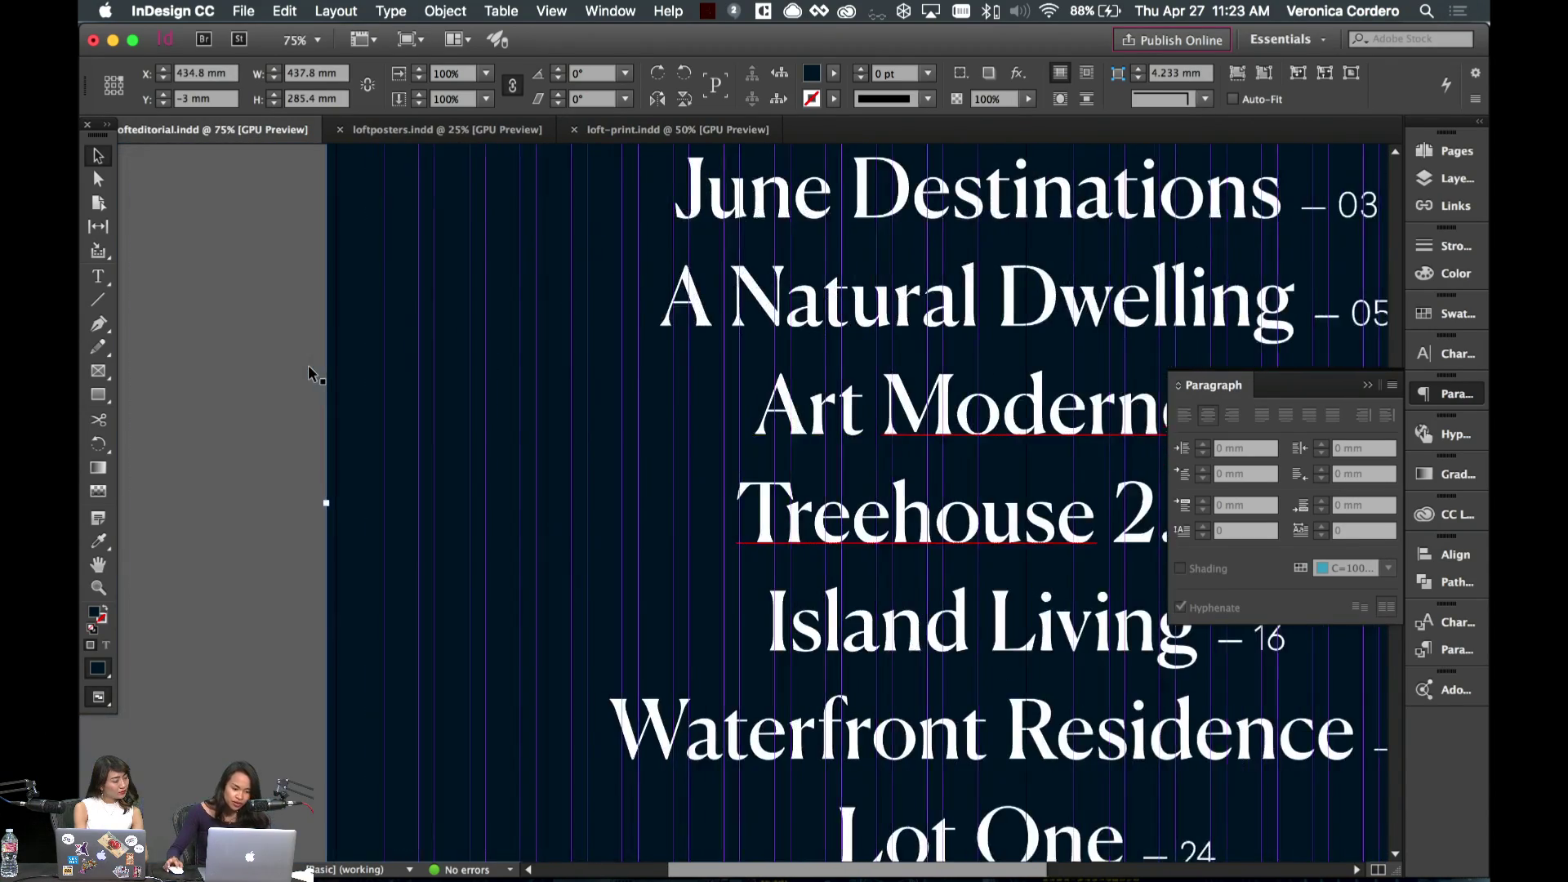
scroll(307, 365, "up", 5)
left_click(371, 397)
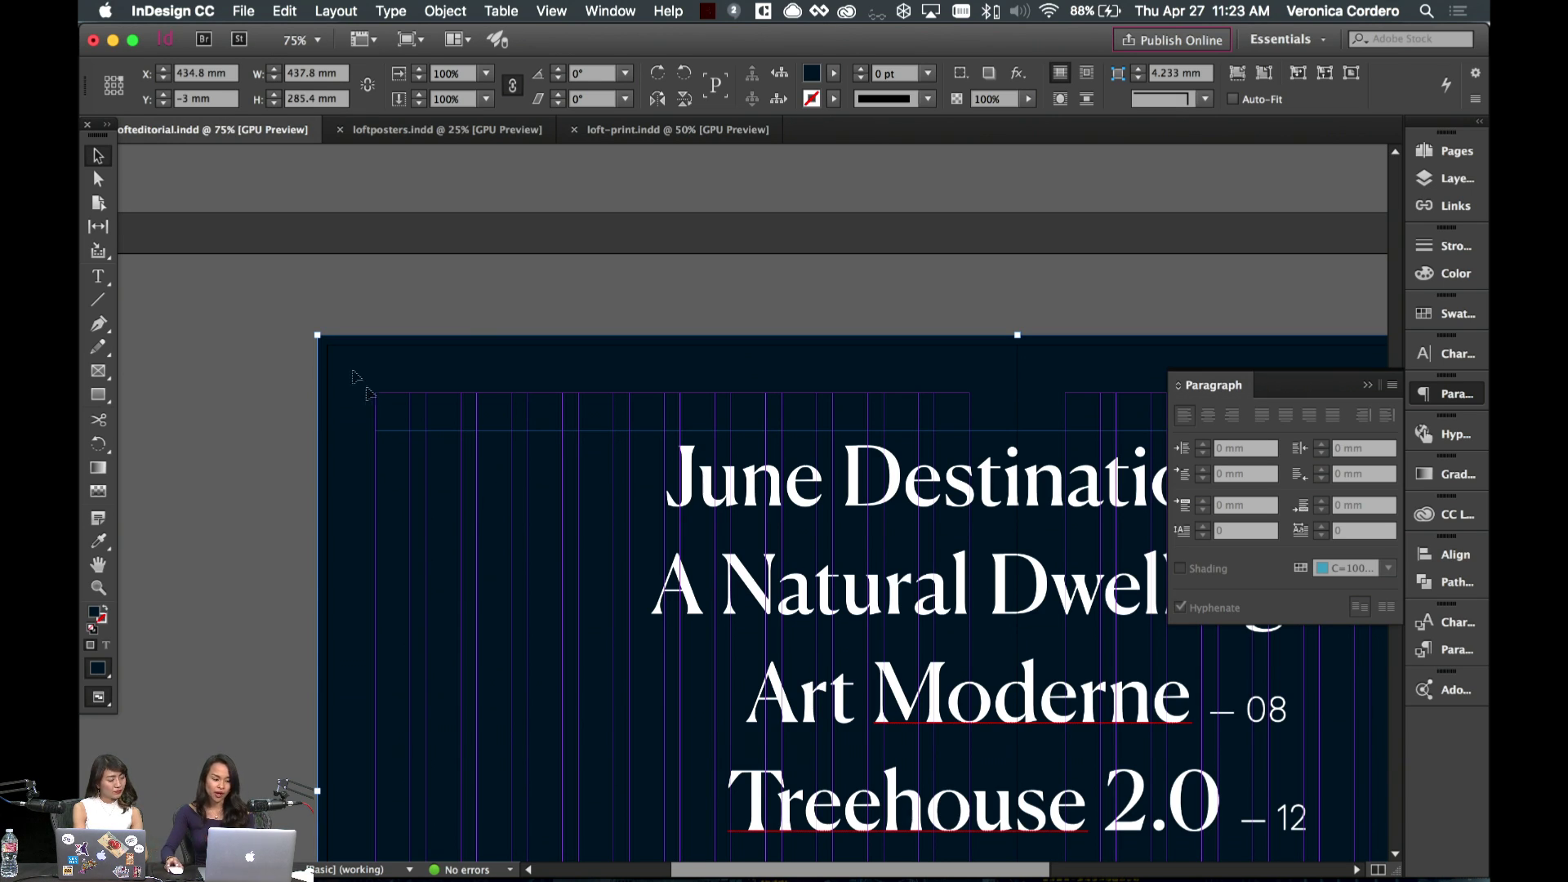
left_click(245, 376)
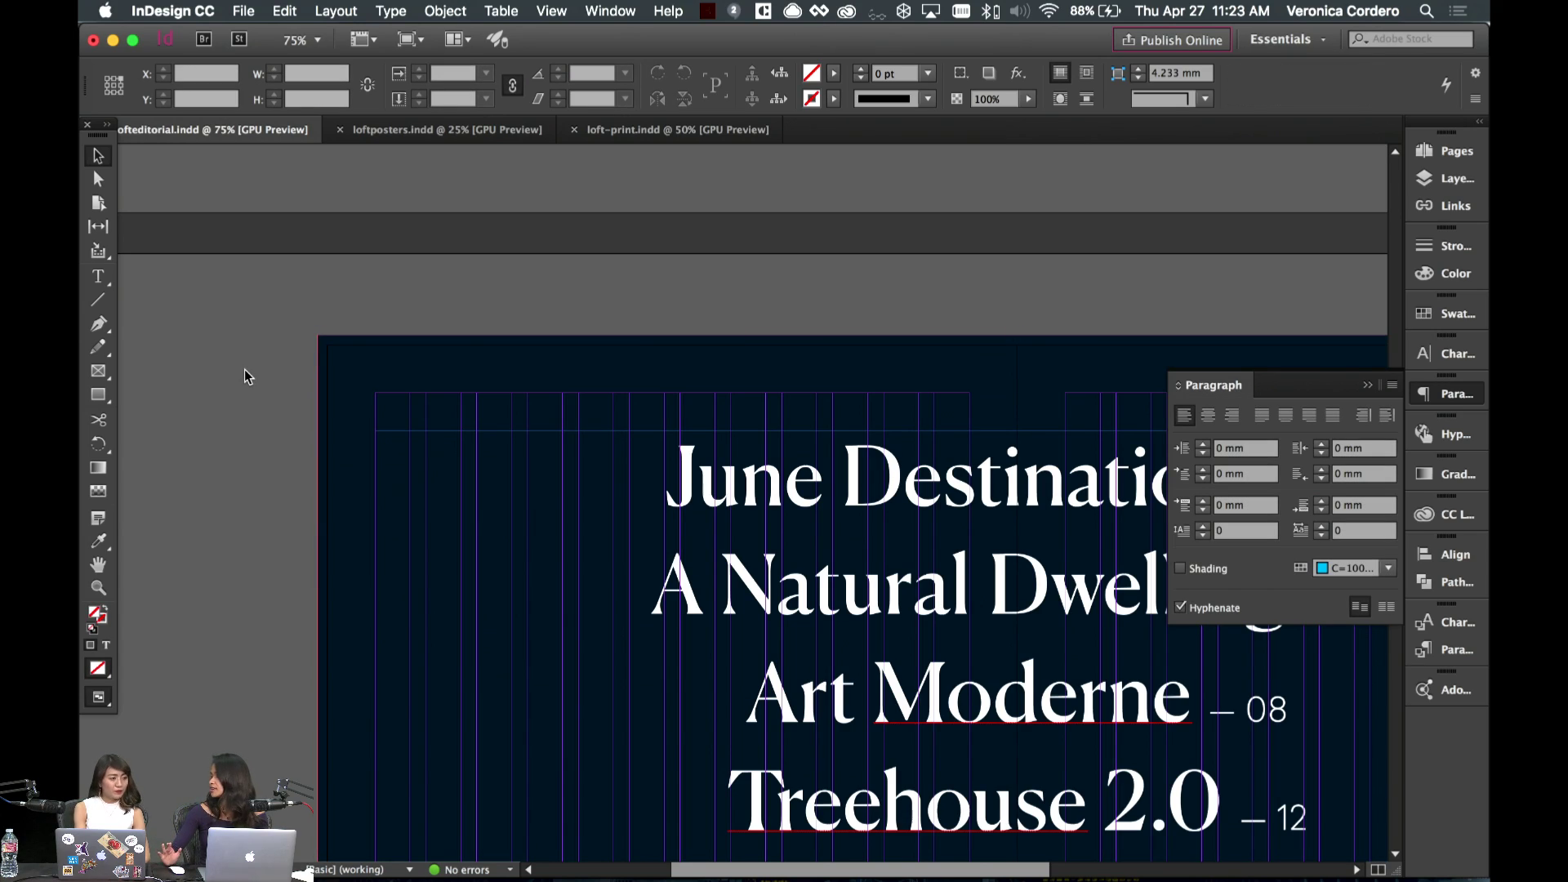
- Set all the body text under 'June Destinations' in Sailec Light
scroll(245, 376, "down", 20)
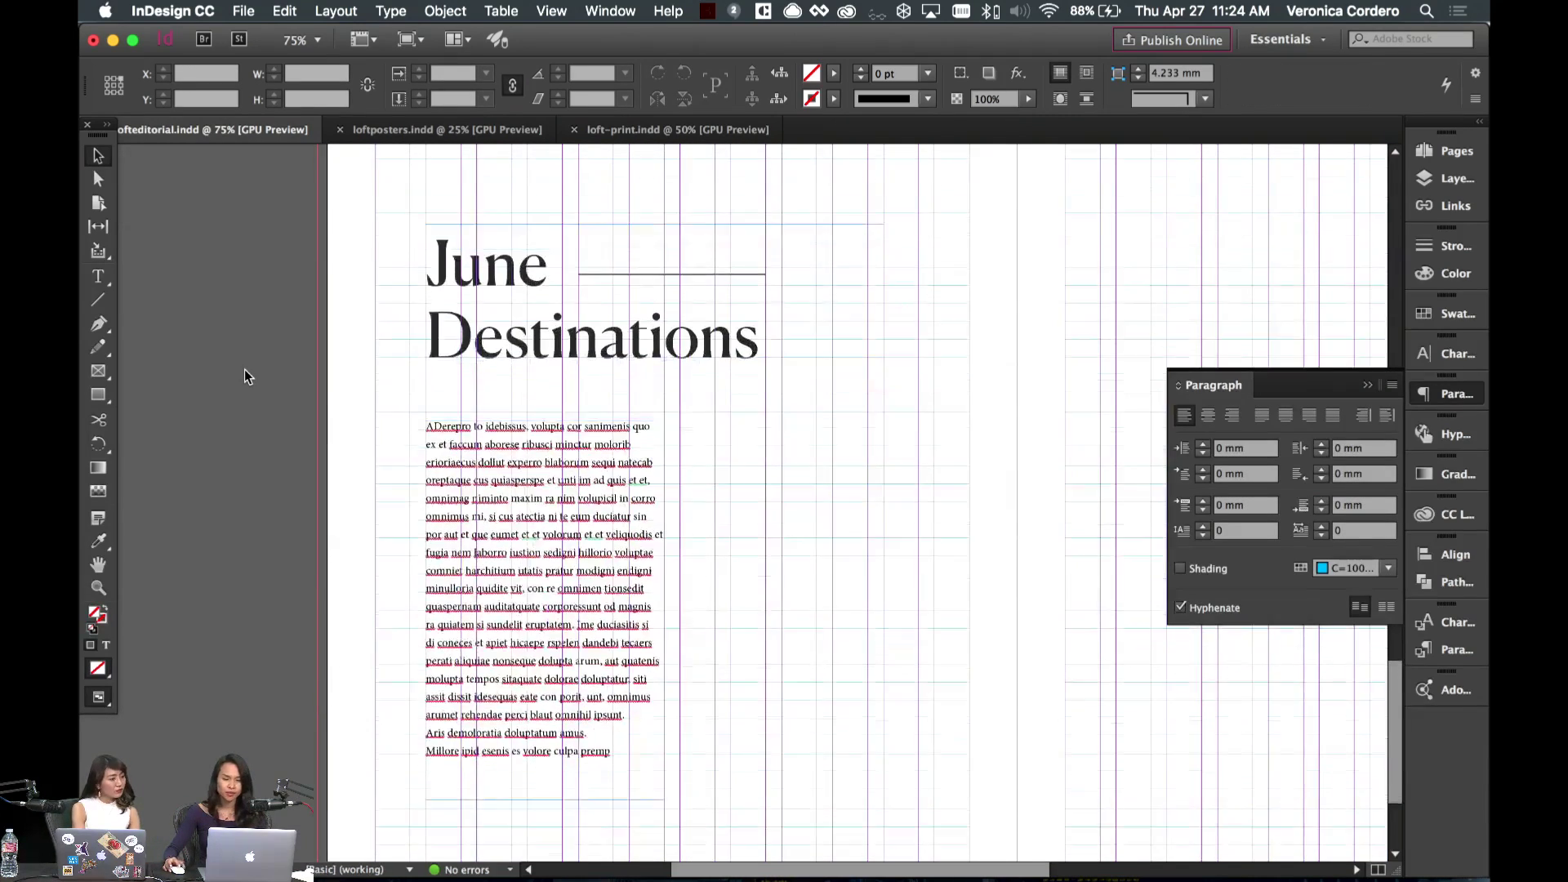
scroll(698, 532, "down", 3)
double_click(490, 522)
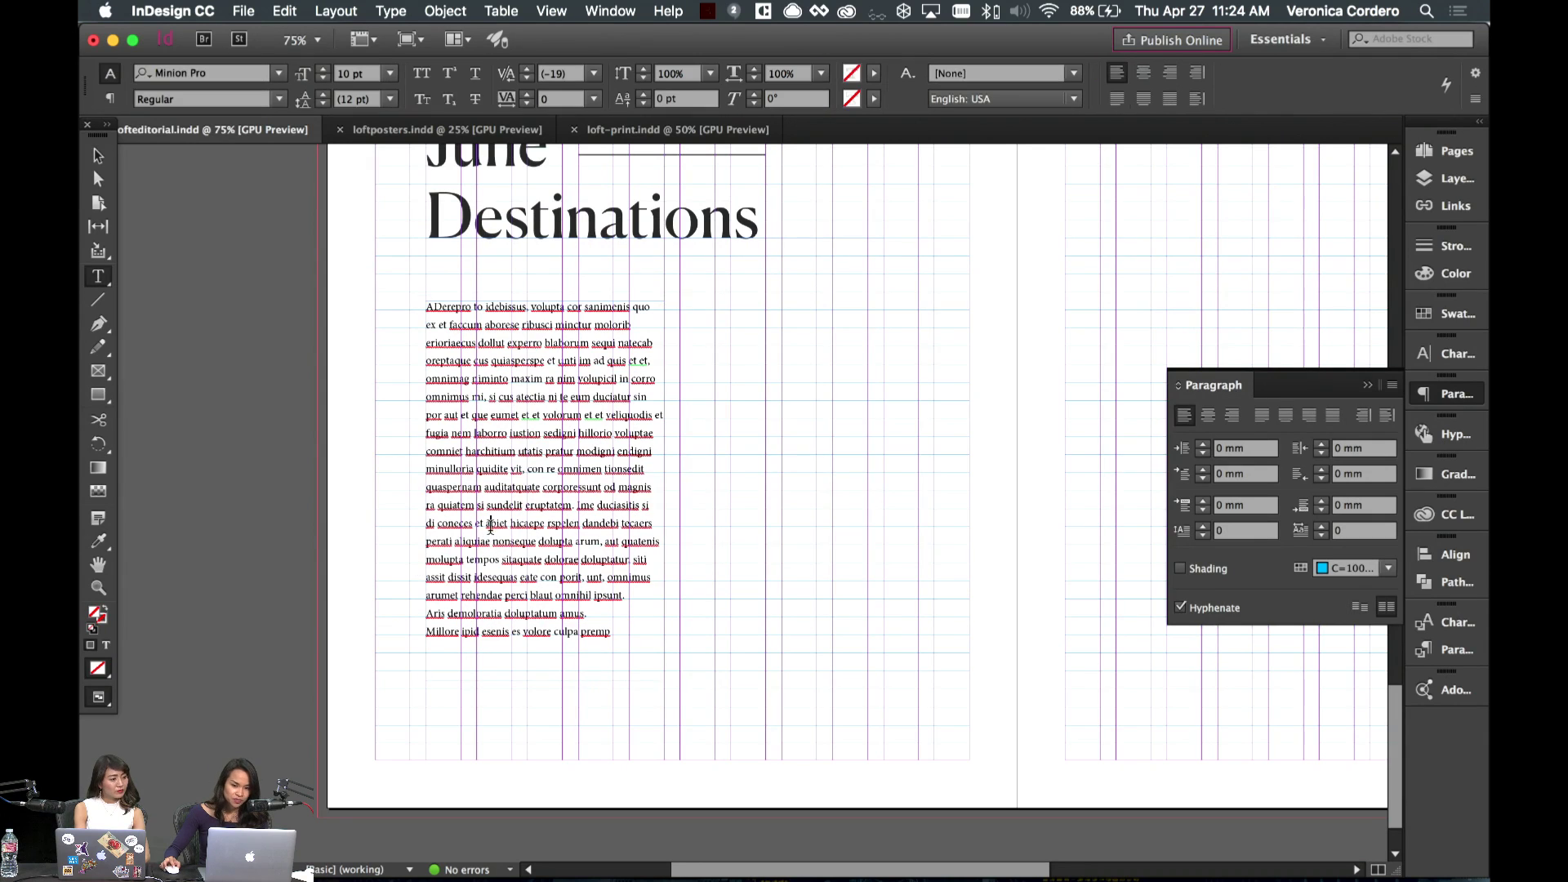
left_click_drag(639, 653, 395, 308)
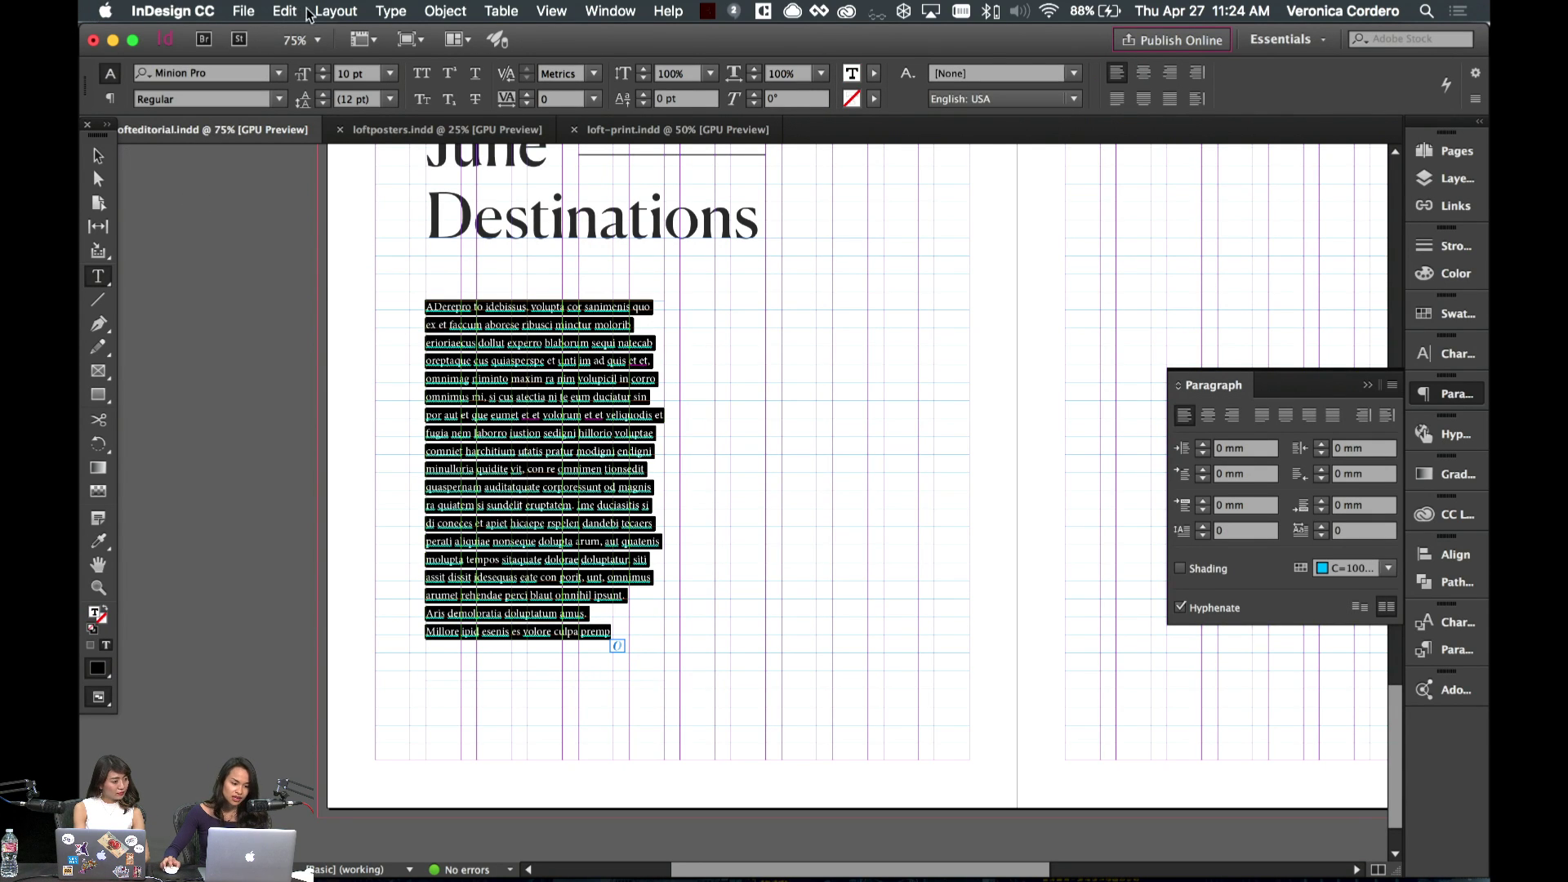
left_click(233, 74)
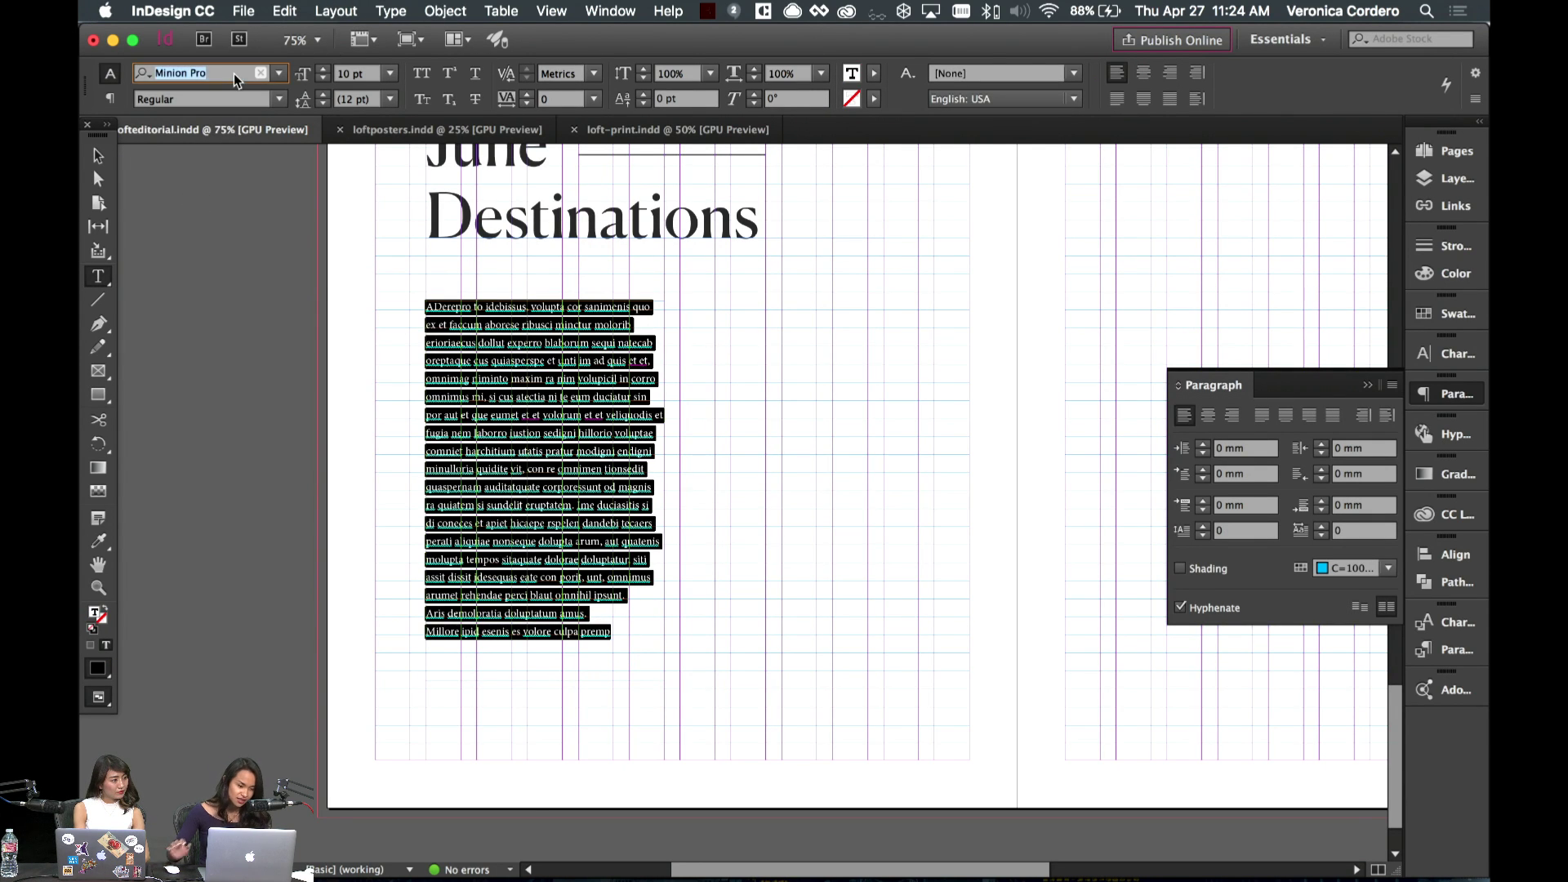
type("Sail")
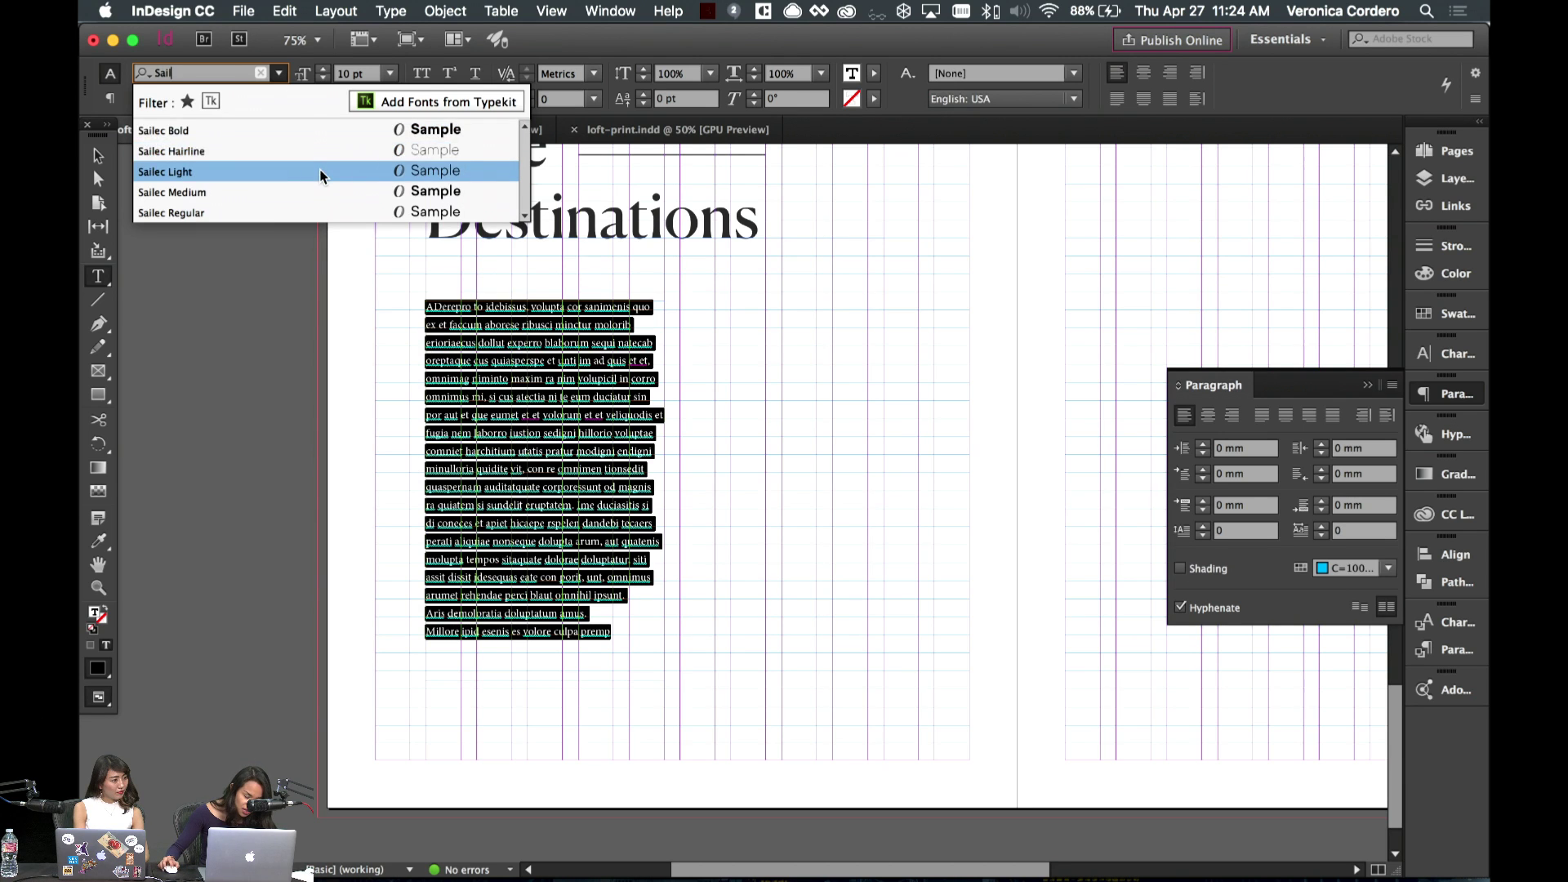
left_click(325, 170)
left_click(617, 667)
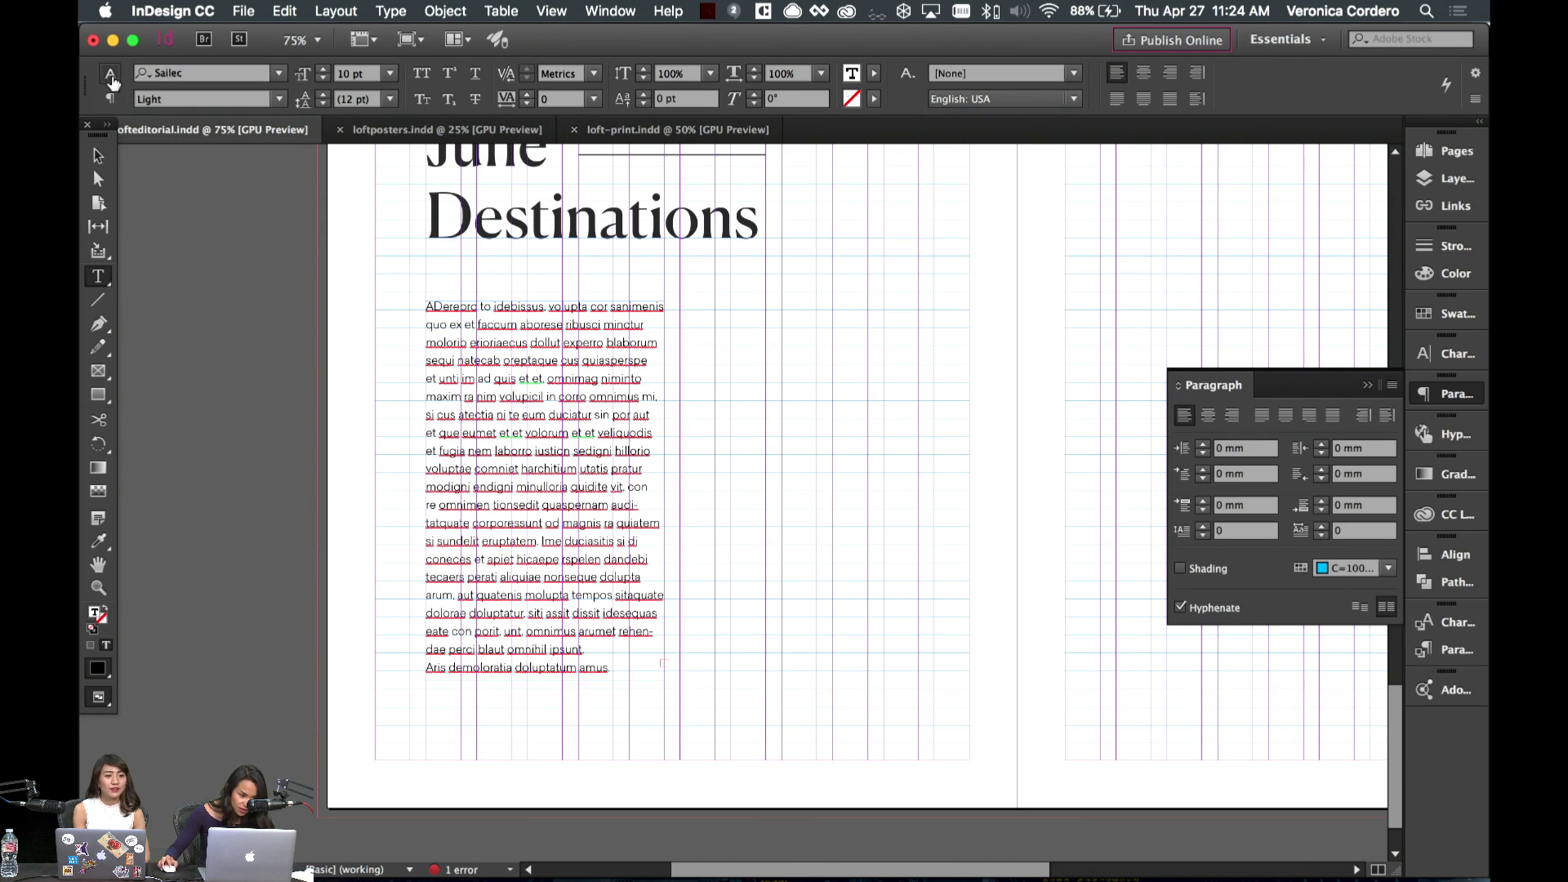
- Delete the stray 'D' after the opening 'A' so the text begins 'Aerepro to idebissus'
left_click(100, 156)
key("w")
double_click(518, 516)
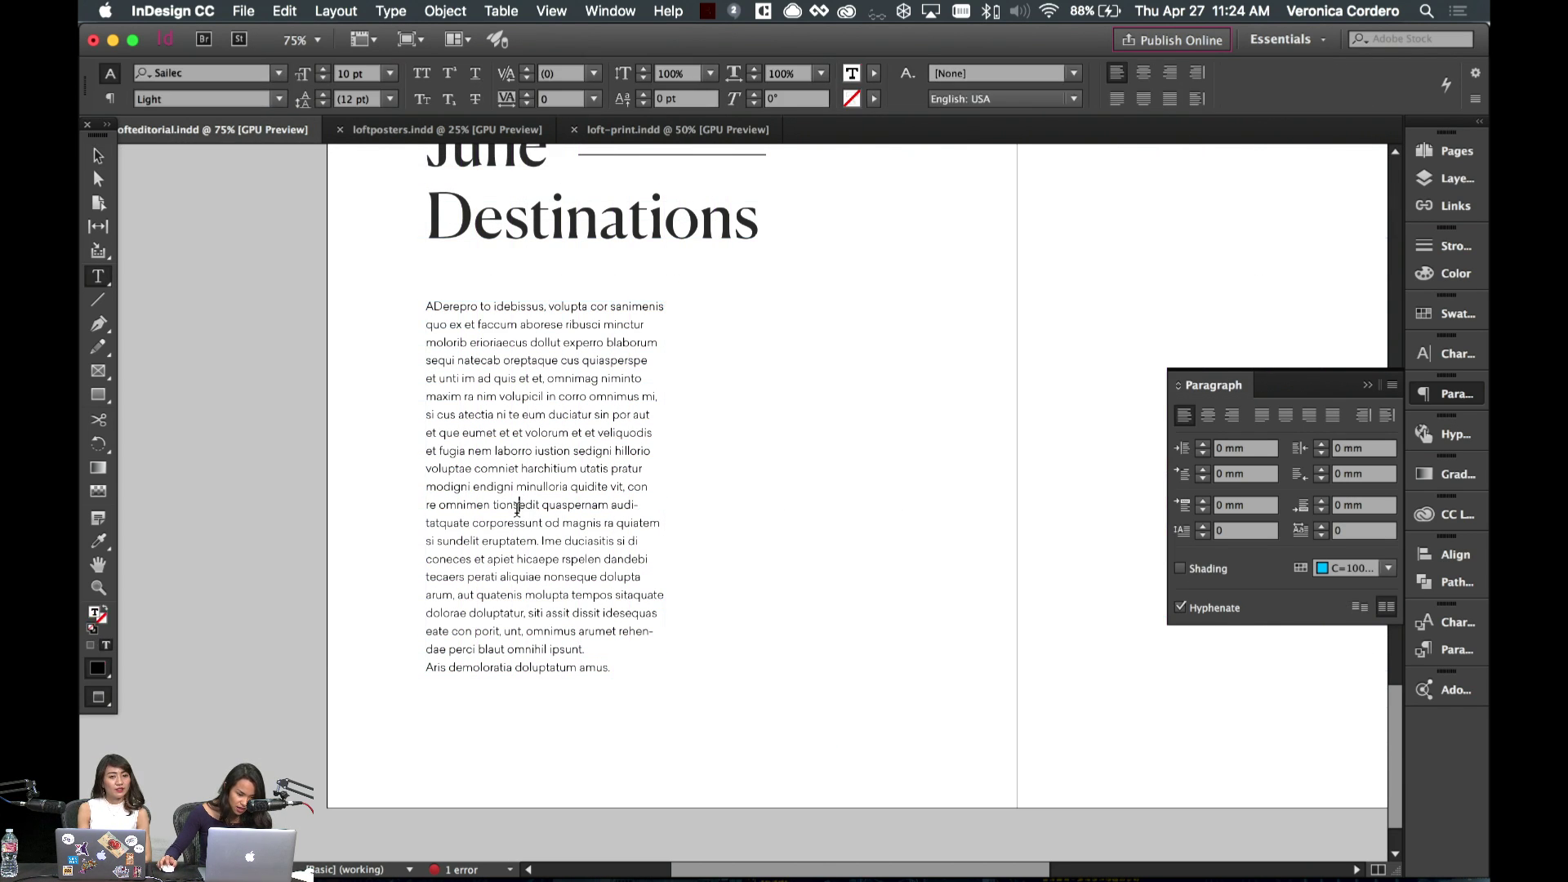
left_click_drag(446, 306, 436, 306)
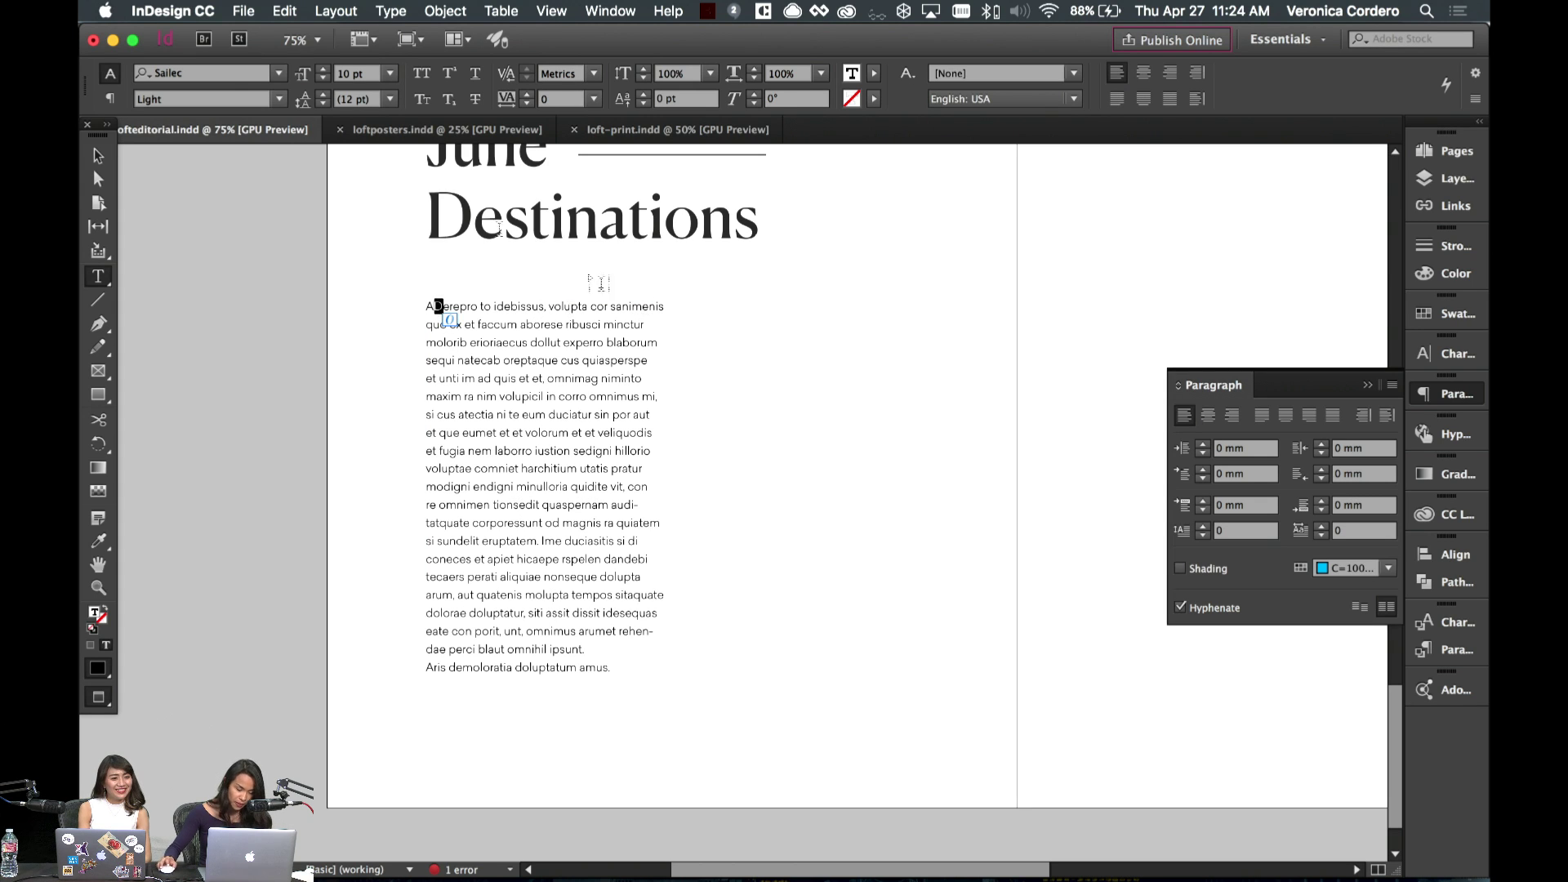
key("BackSpace")
left_click(98, 155)
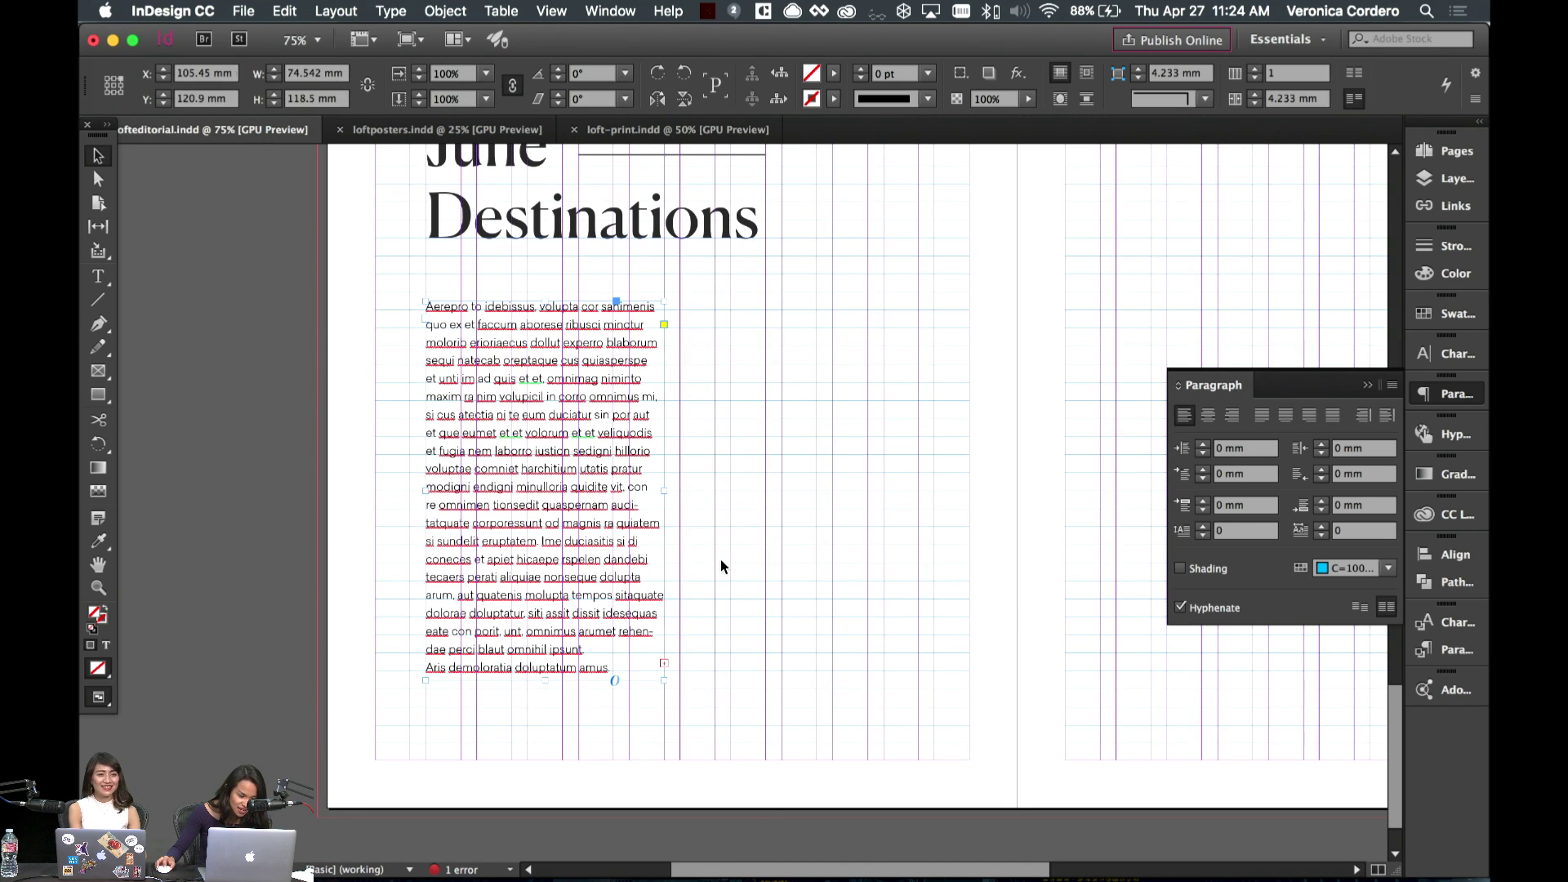
- Move the body text column lower on the left page
mouse_move(545, 449)
left_mouse_down()
mouse_move(554, 478)
mouse_move(653, 462)
mouse_move(569, 431)
left_mouse_up()
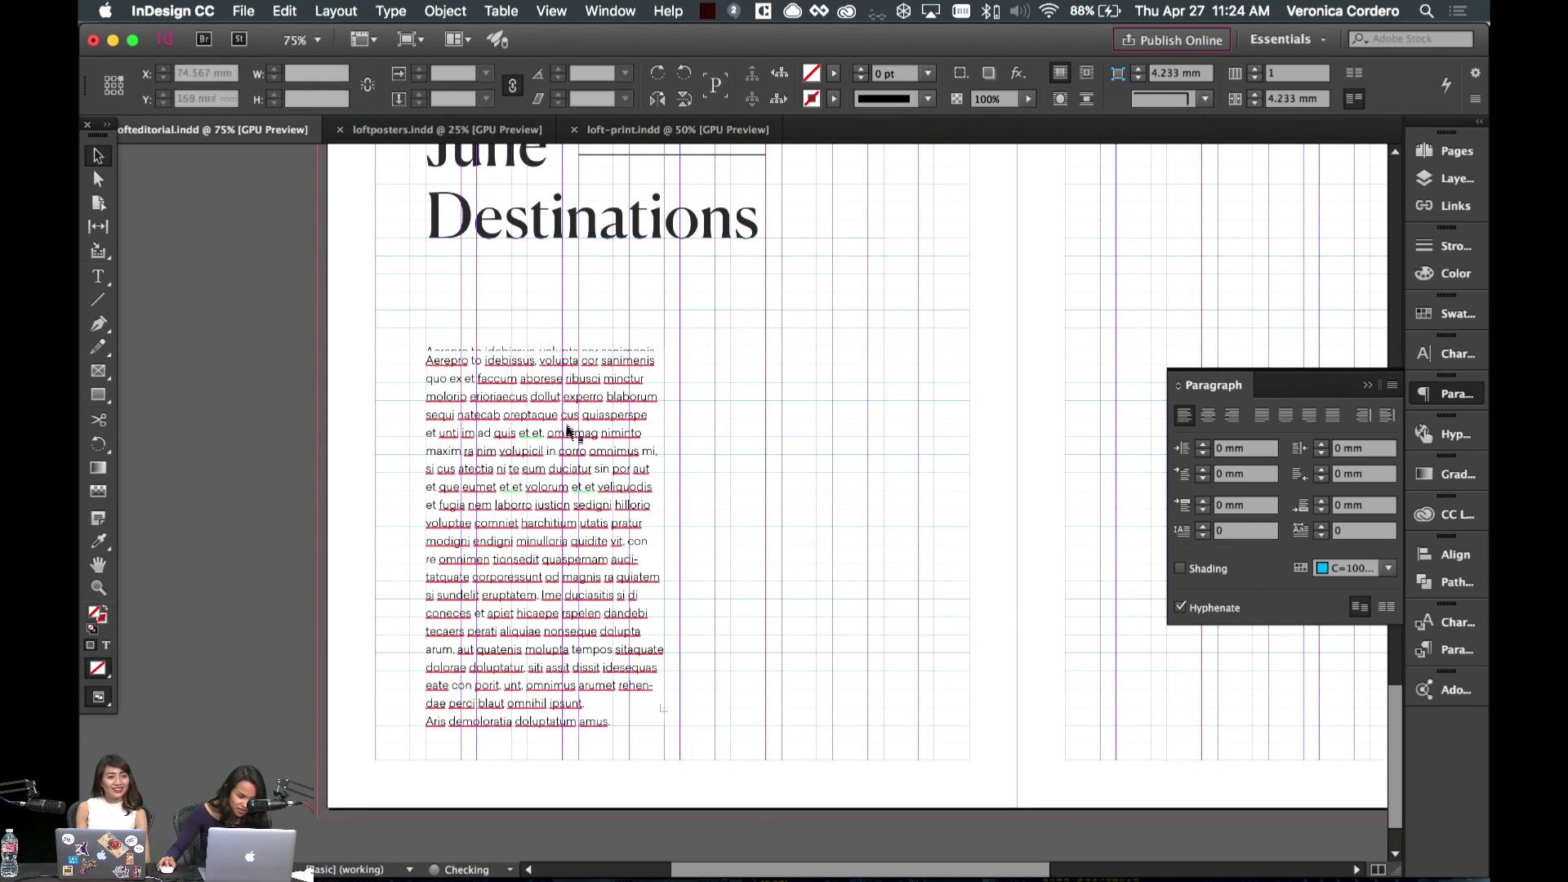
key("super+minus")
key("super+equal")
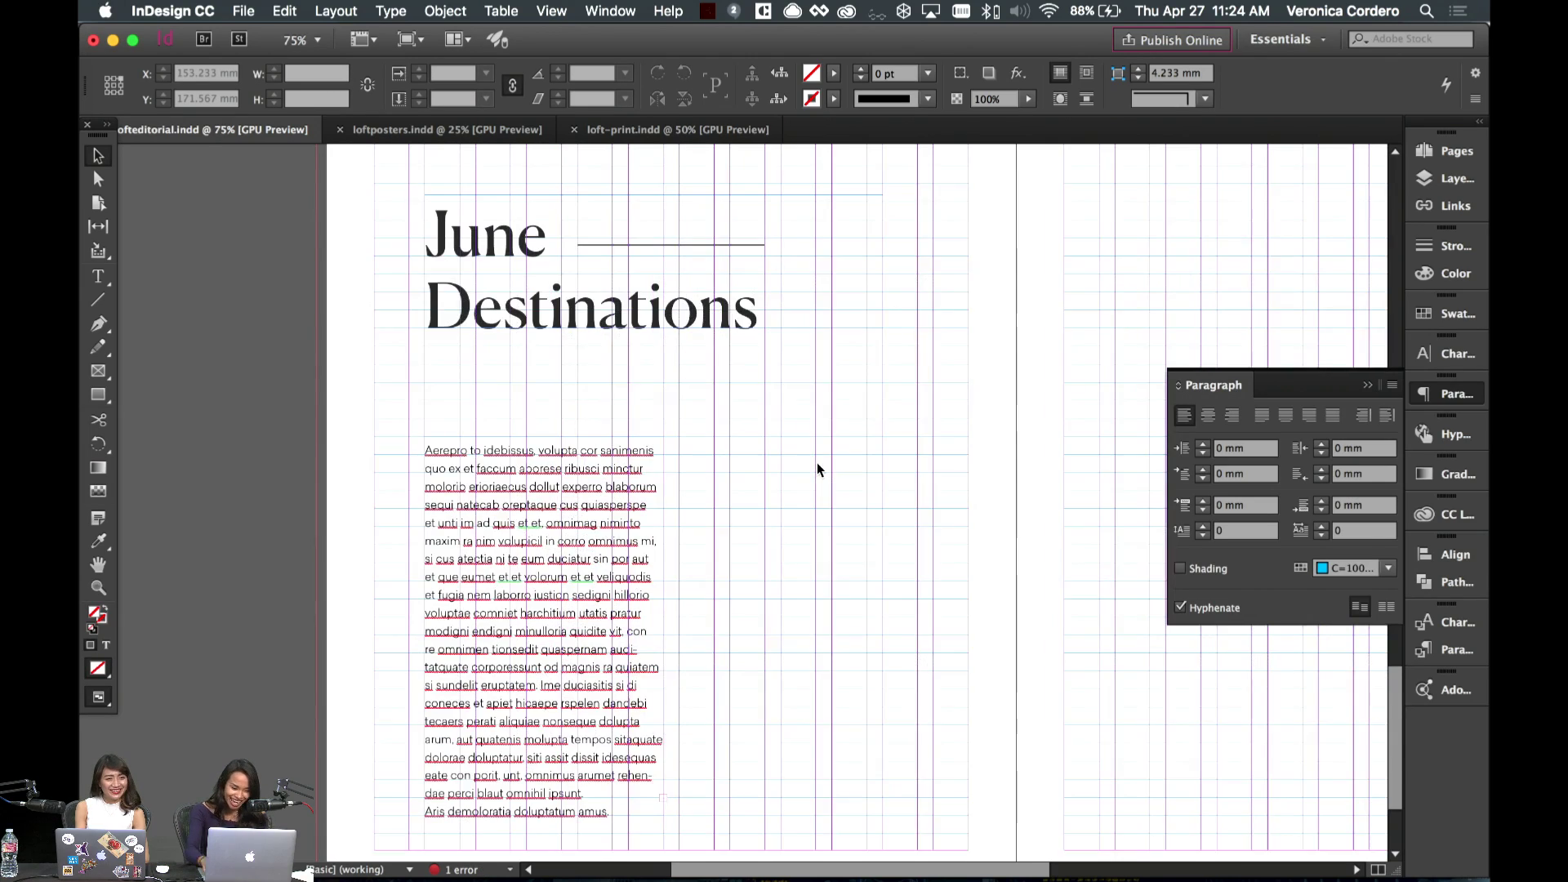
scroll(606, 445, "down", 3)
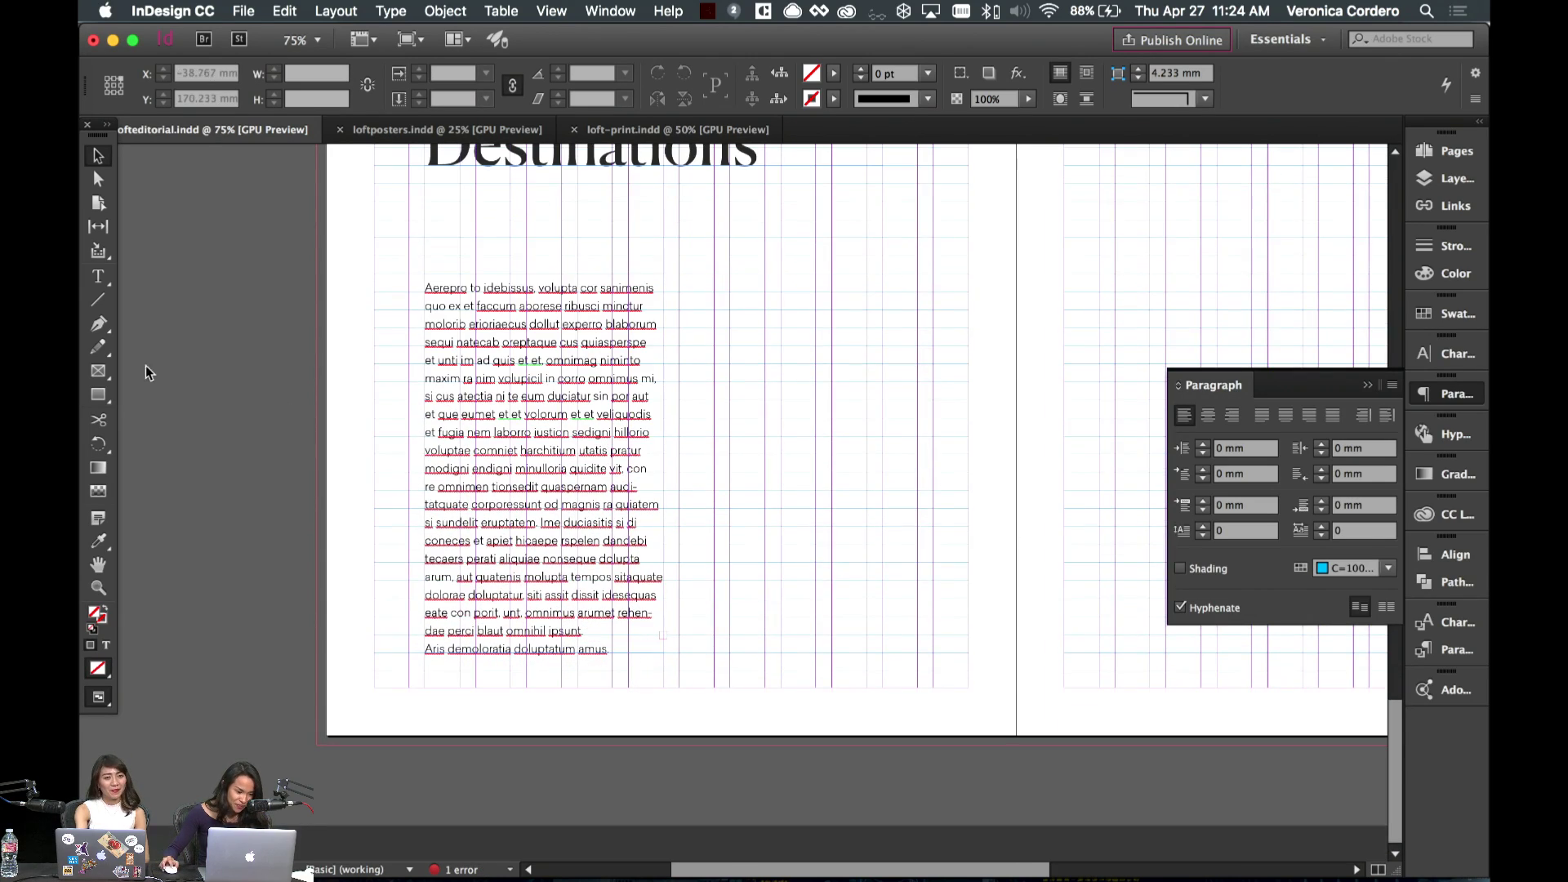
- Narrow the 'June Destinations' heading frame to fit the heading text
left_click(98, 395)
scroll(898, 396, "up", 5)
scroll(898, 396, "right", 4)
scroll(777, 383, "down", 3)
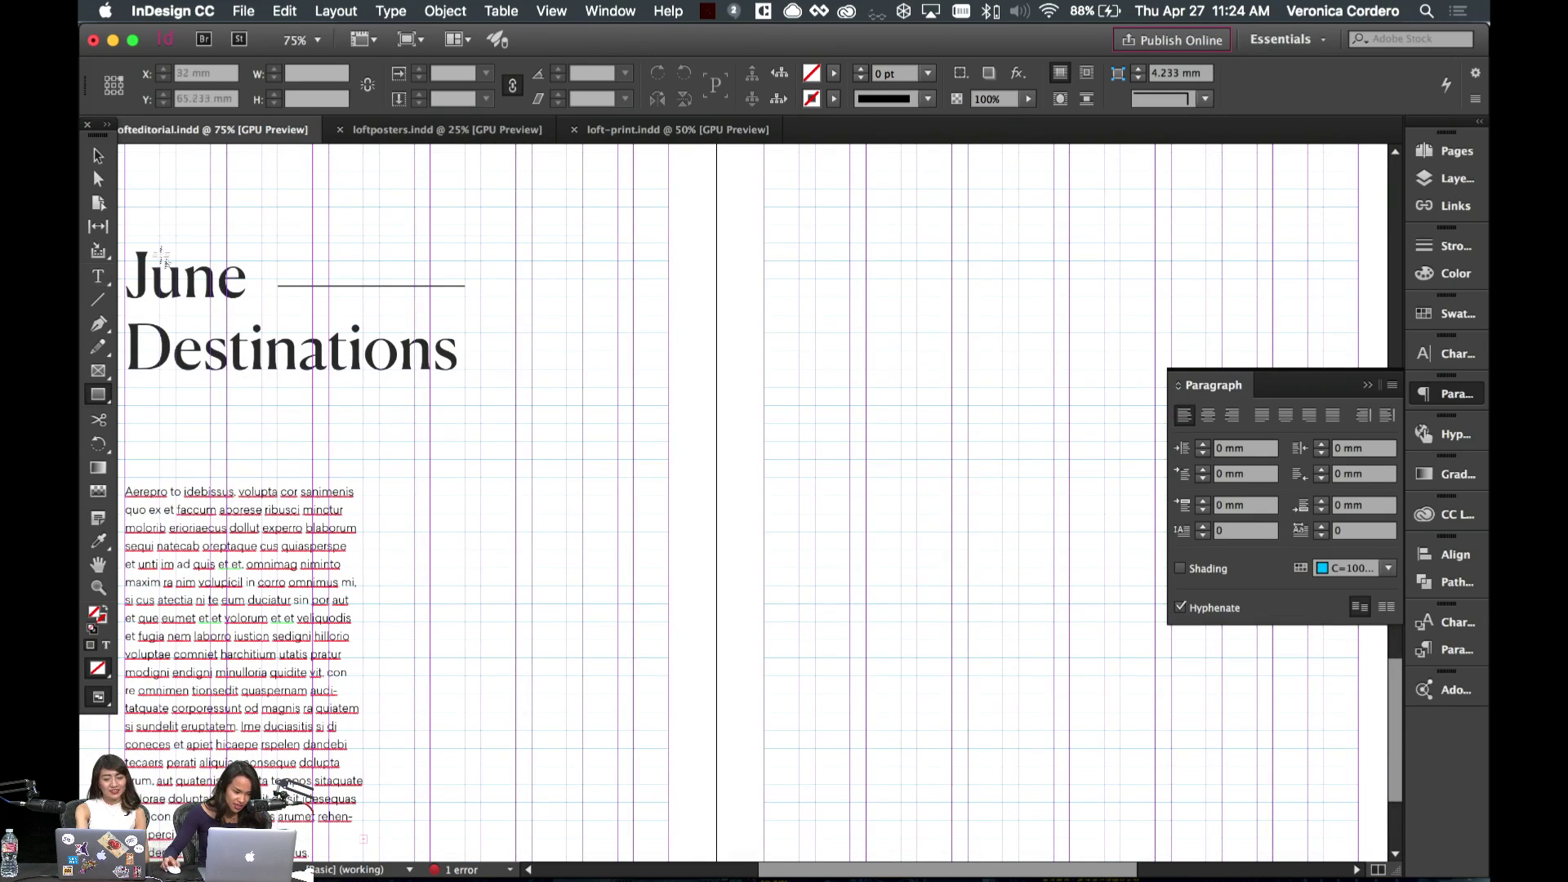
key("v")
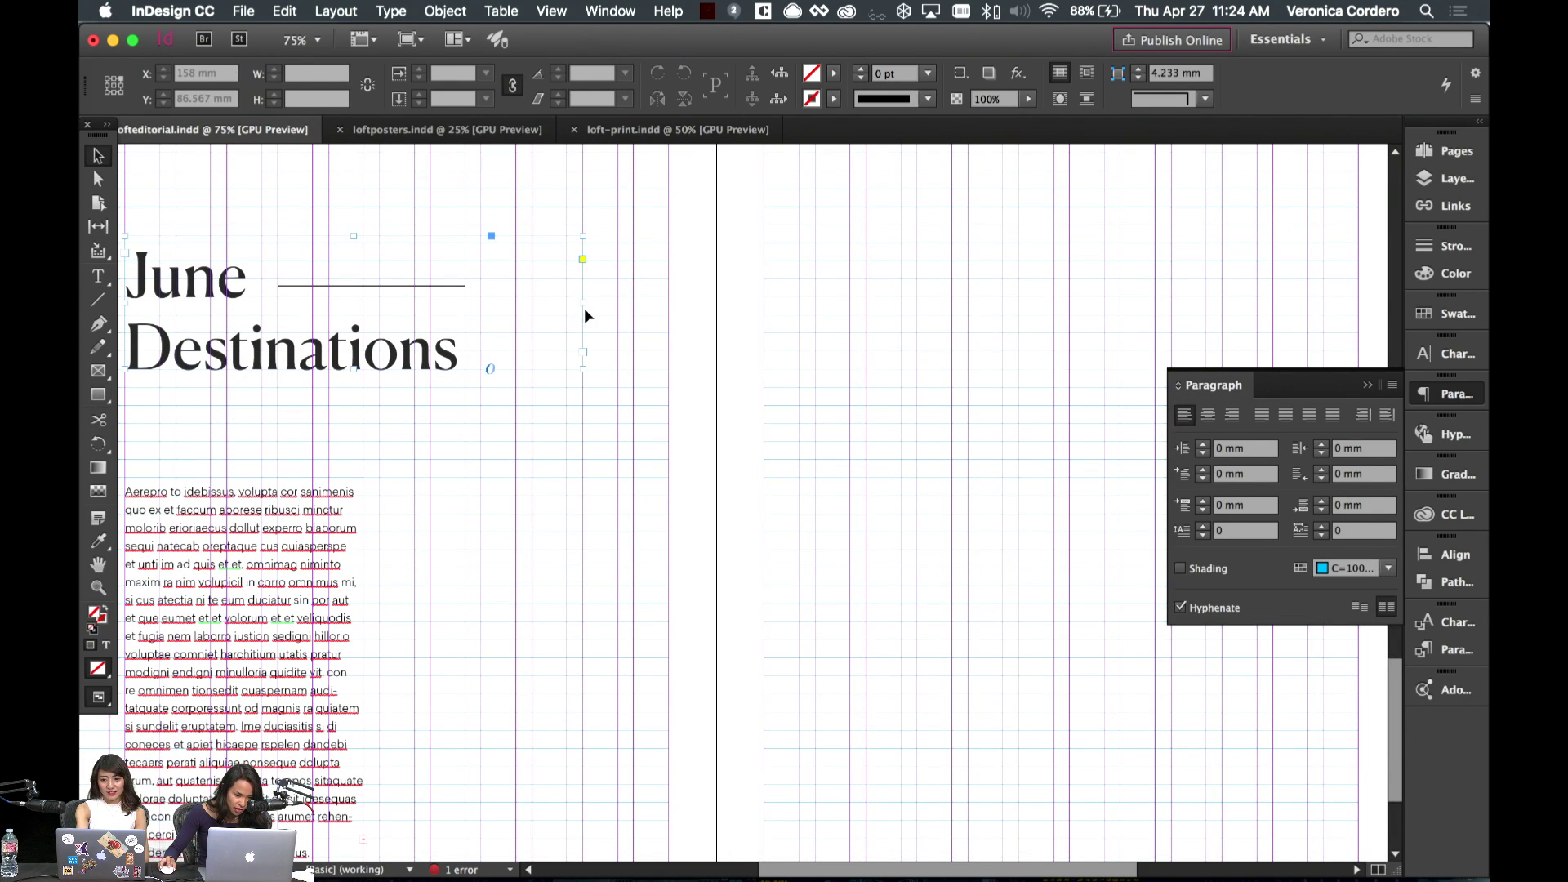
left_click(585, 313)
left_click_drag(585, 304, 481, 302)
- Draw a square frame on the right page and fill it with light grey
left_click(98, 394)
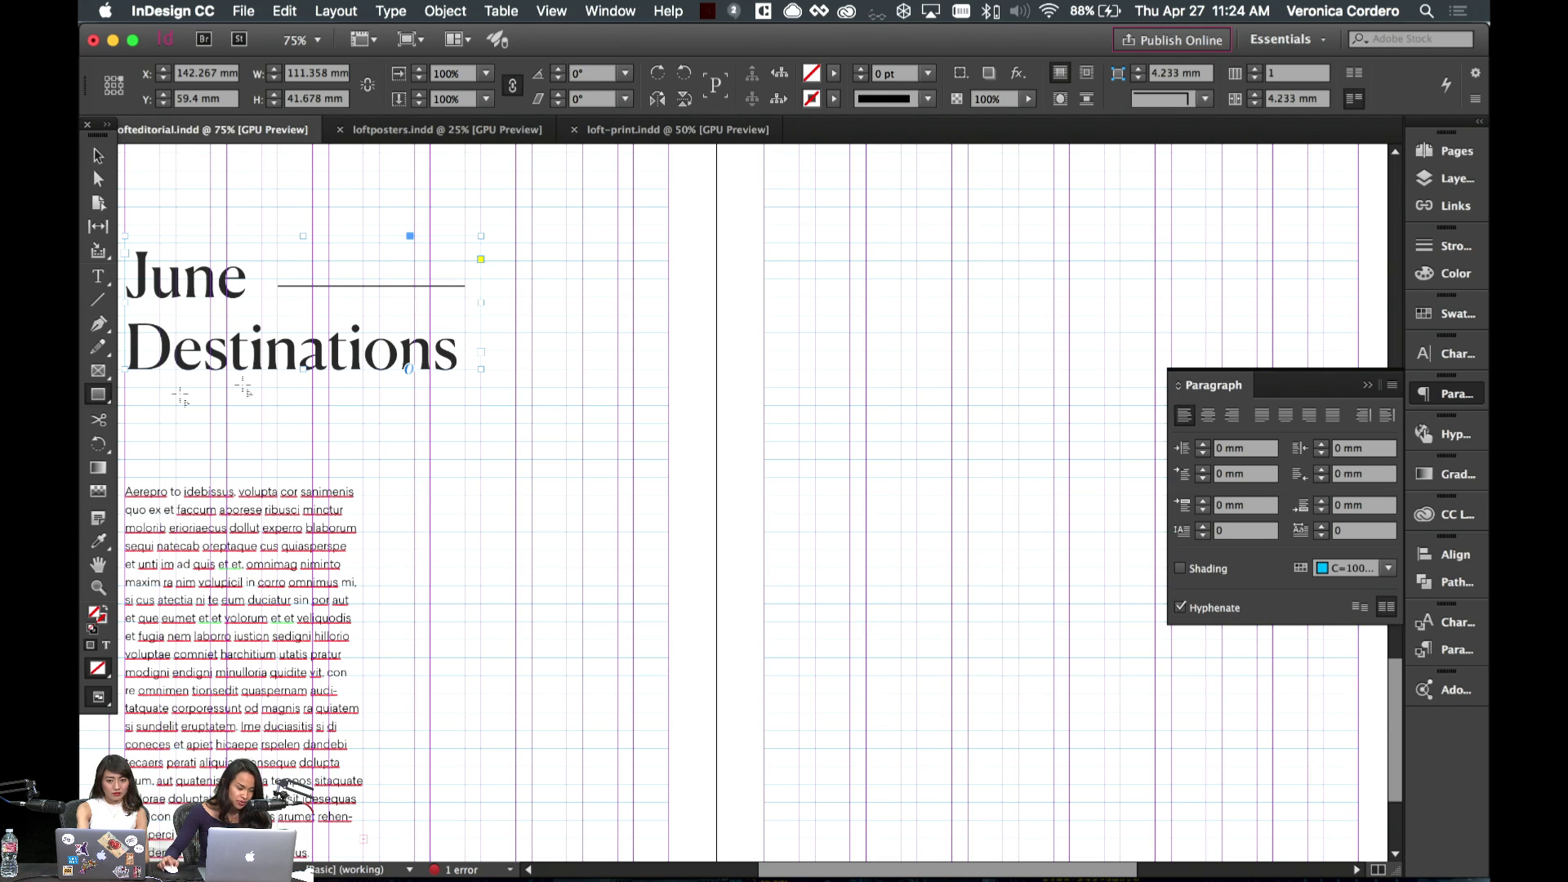
key("w")
key("super+minus")
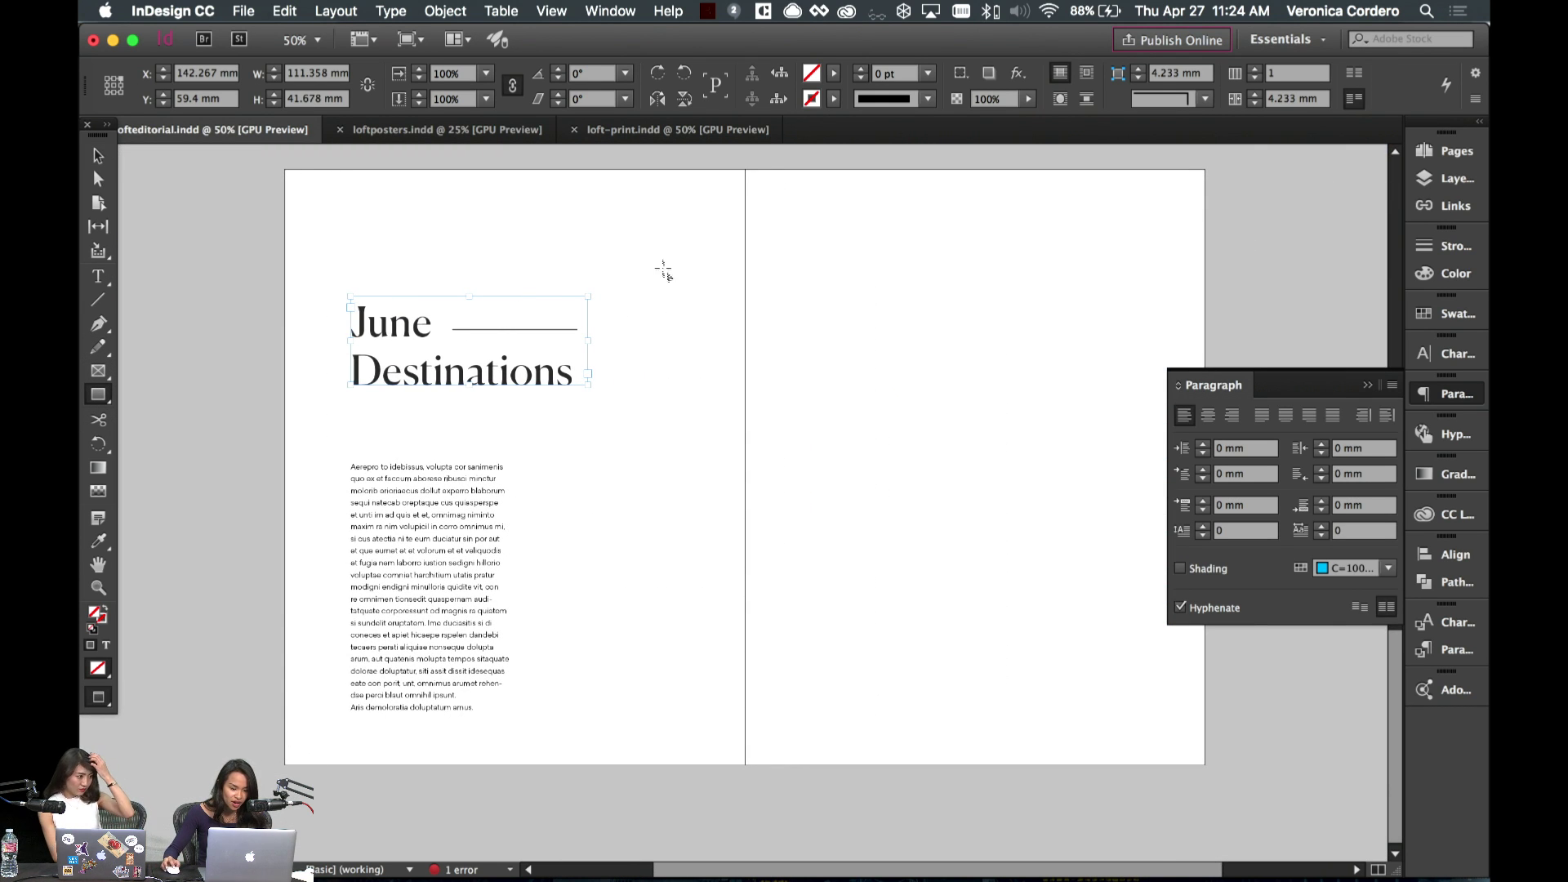
key("w")
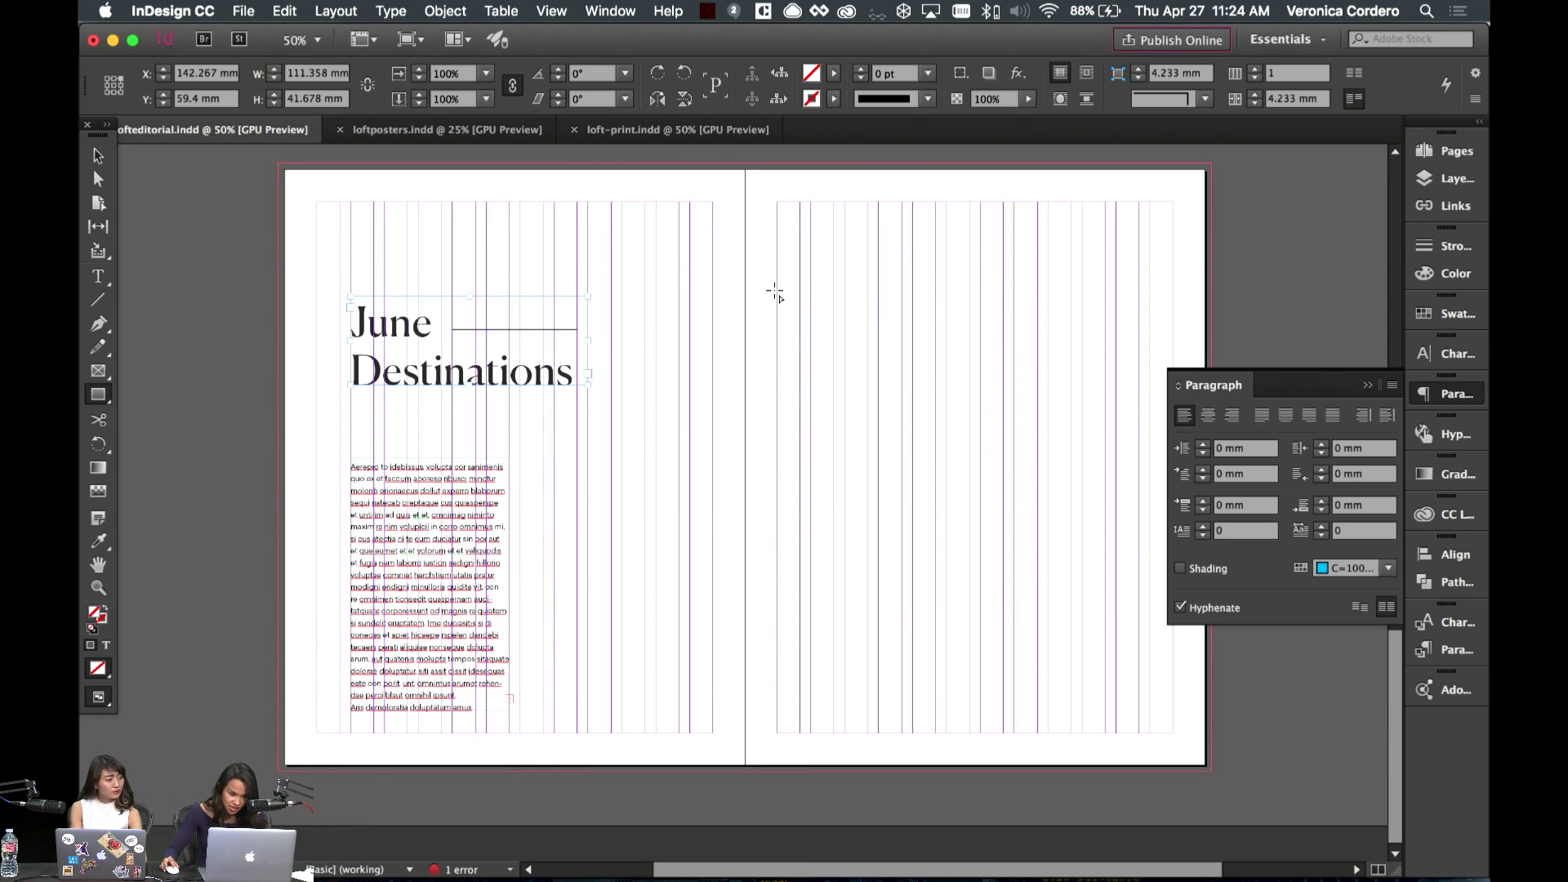
left_click_drag(777, 291, 938, 459)
left_click(1450, 314)
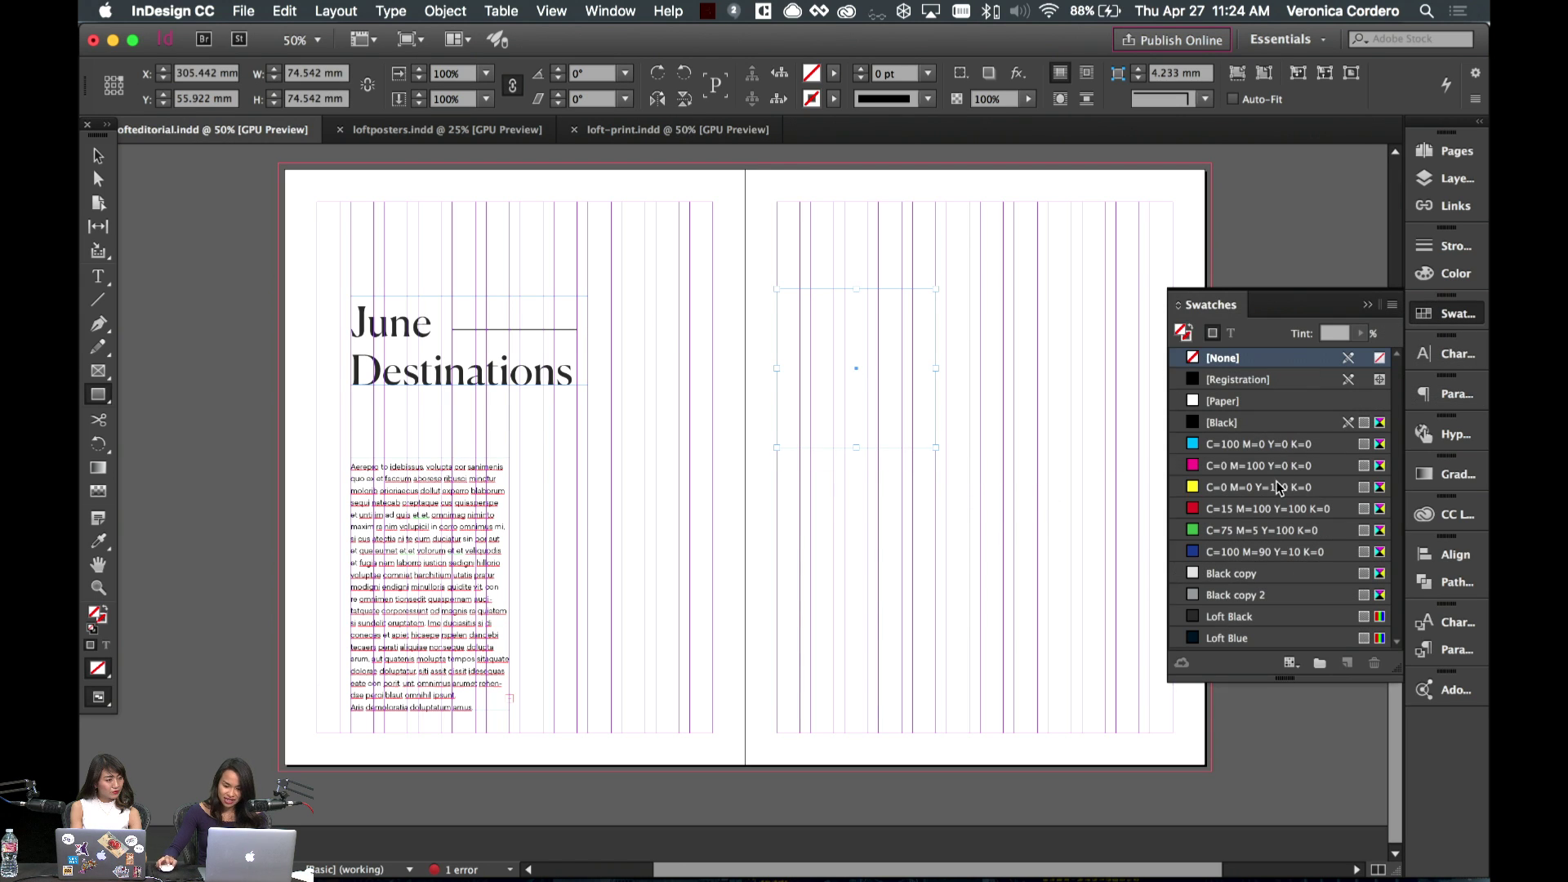
left_click(1234, 574)
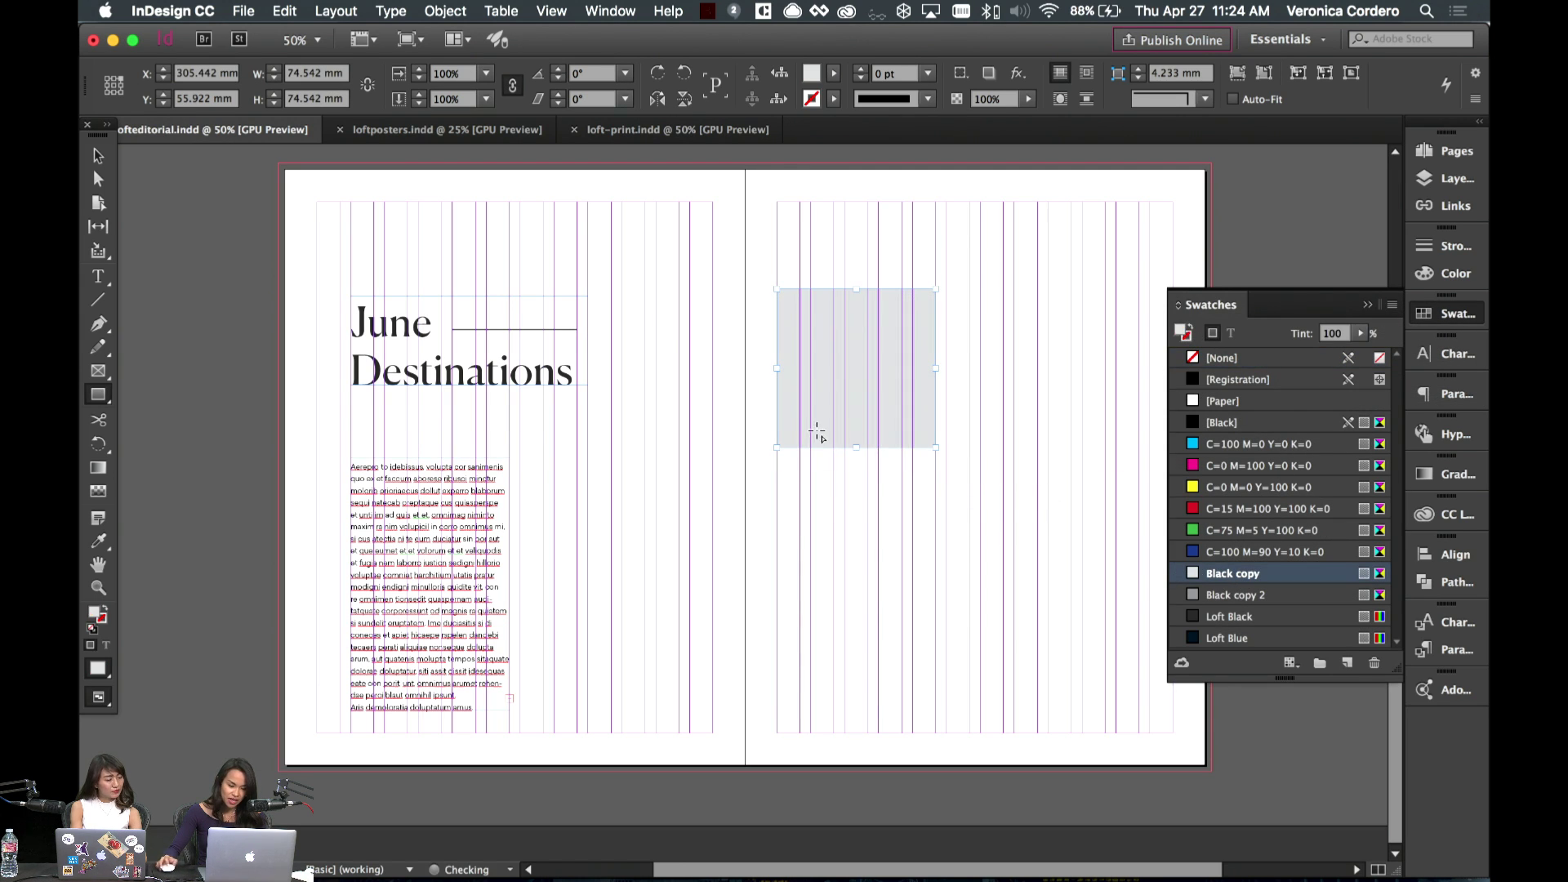
left_click(99, 156)
left_click_drag(893, 399, 898, 423)
left_click(914, 523)
left_click(1363, 304)
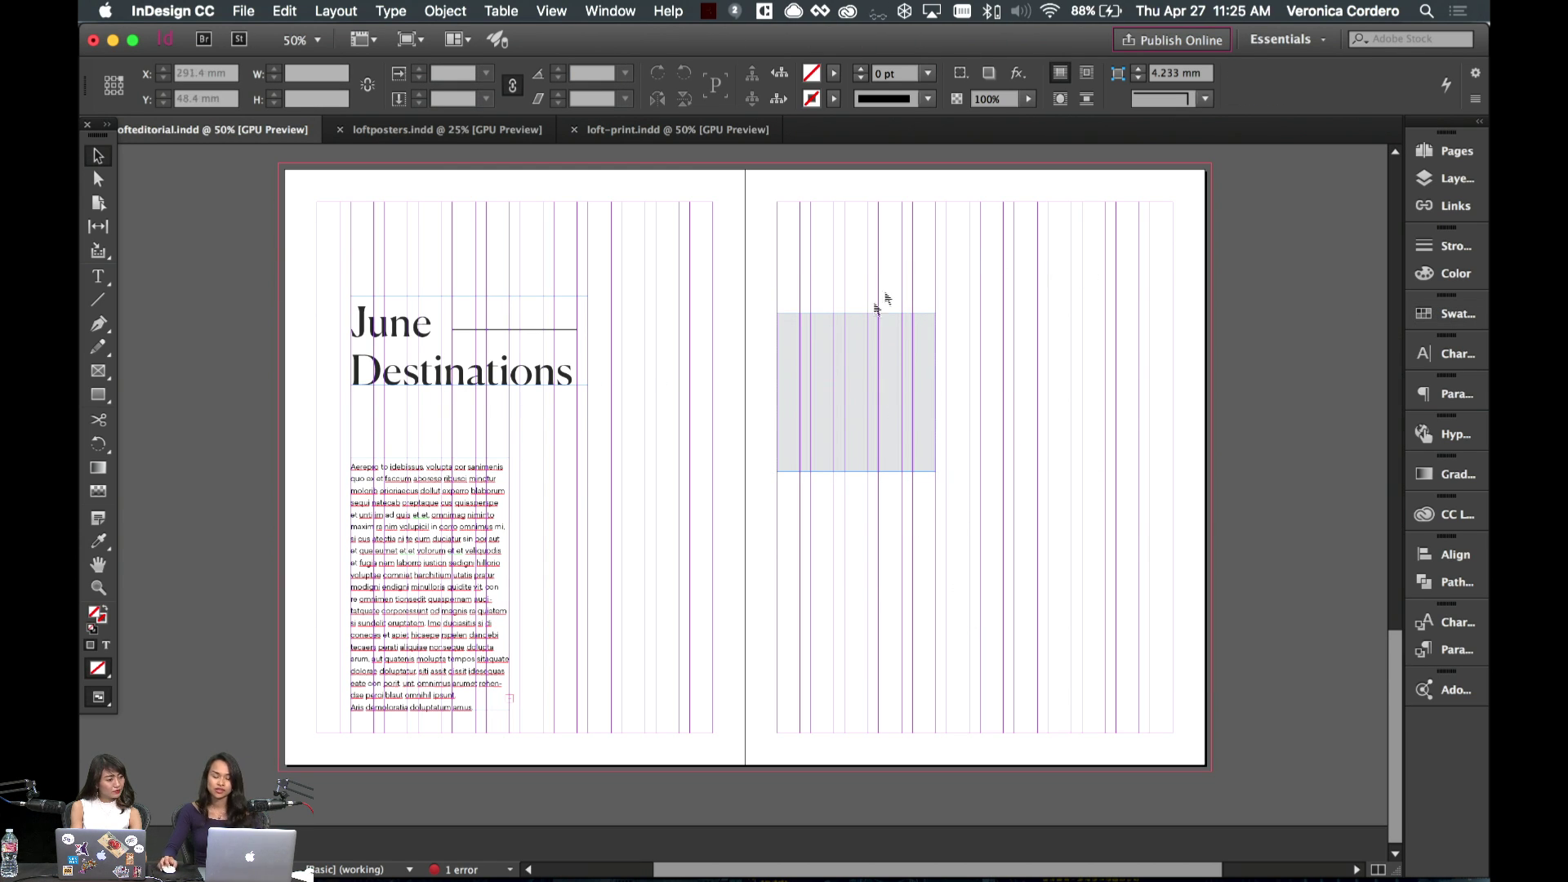
- Alt-drag a copy of the grey square to sit beside it on the right
left_click(852, 359)
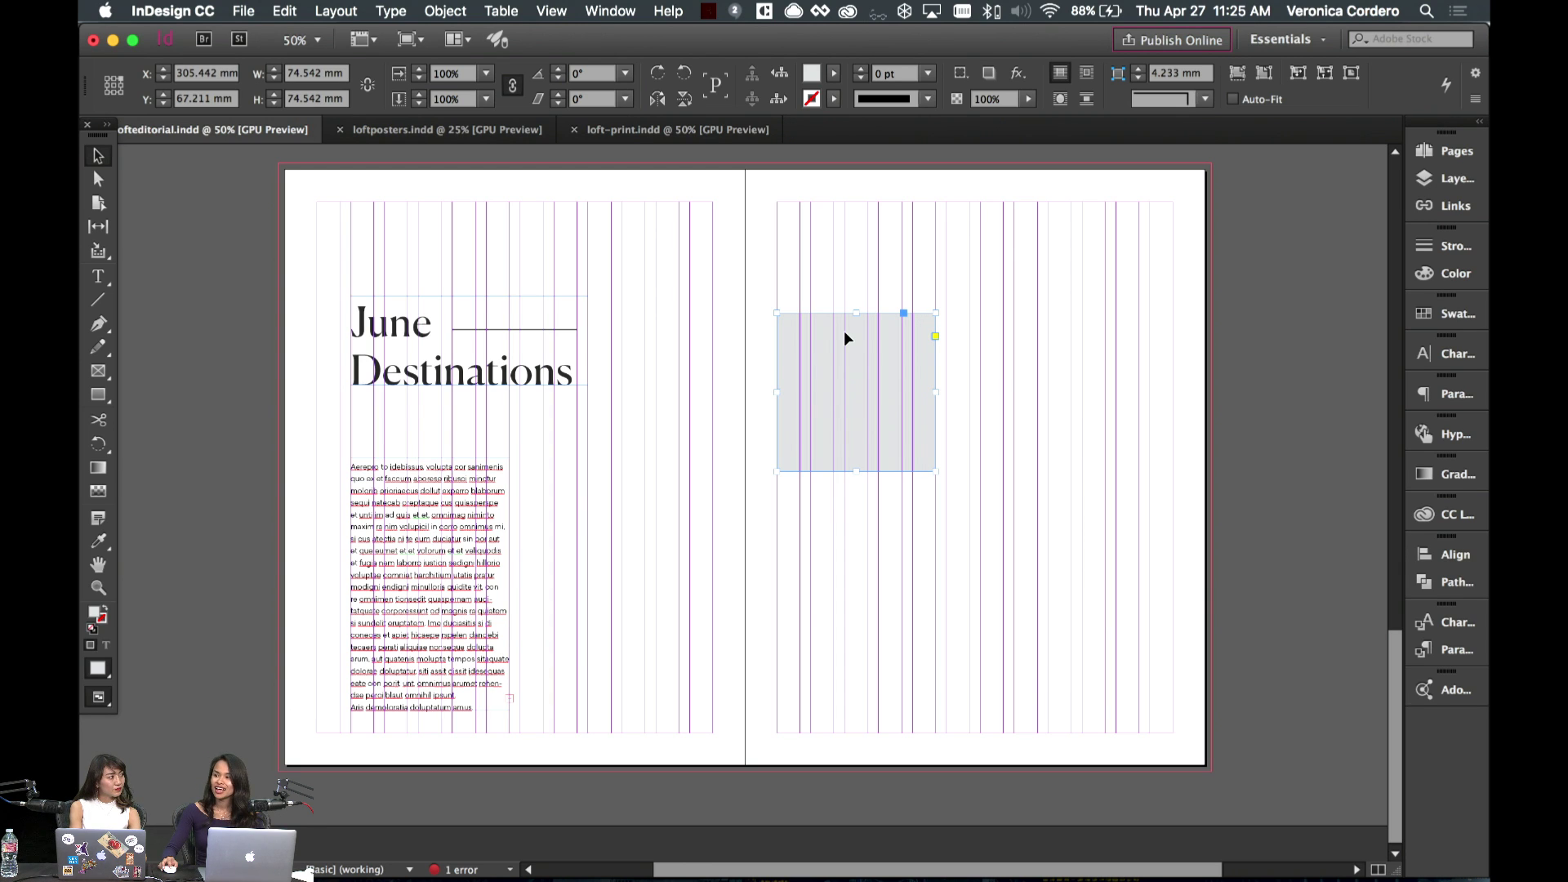
key("w")
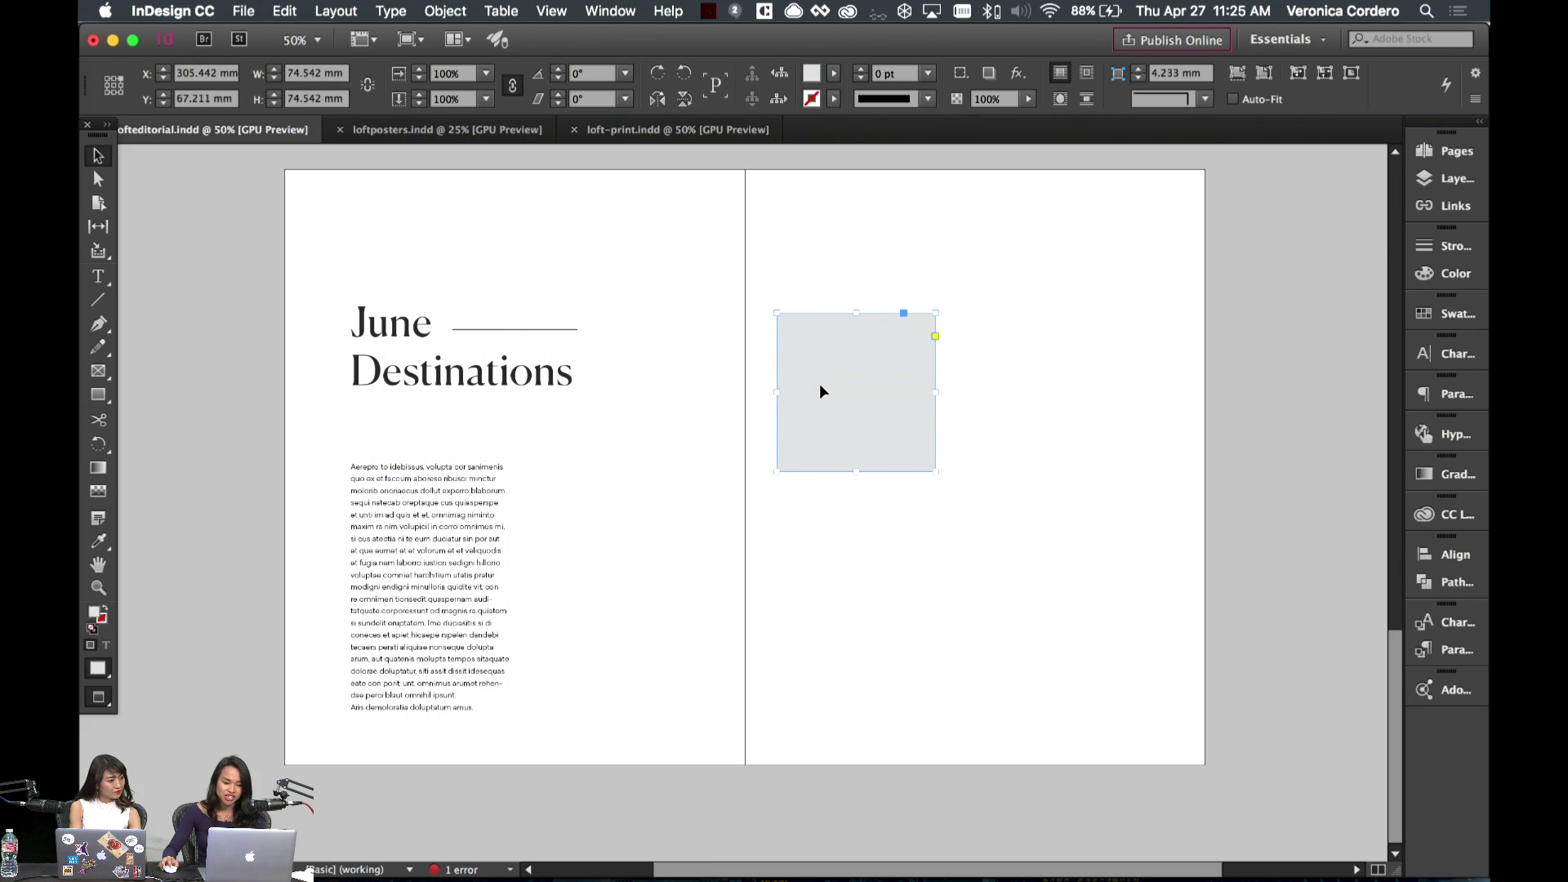
left_click_drag(833, 392, 1000, 379)
key("w")
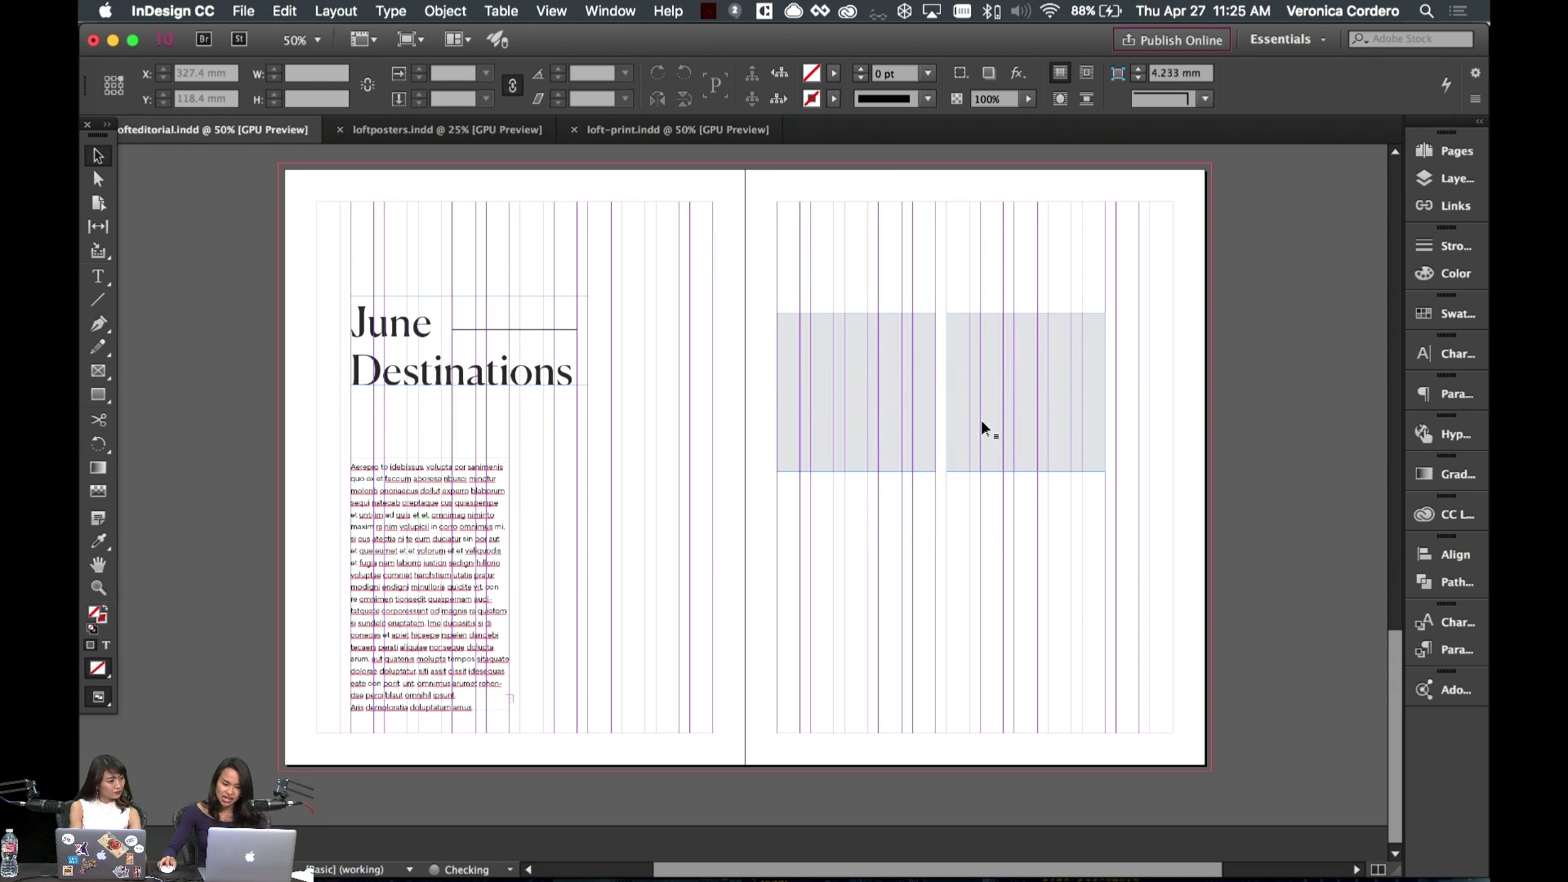
- Scale the left grey square down to about 58.6 mm with the Scale tool
key("w")
left_click(879, 411)
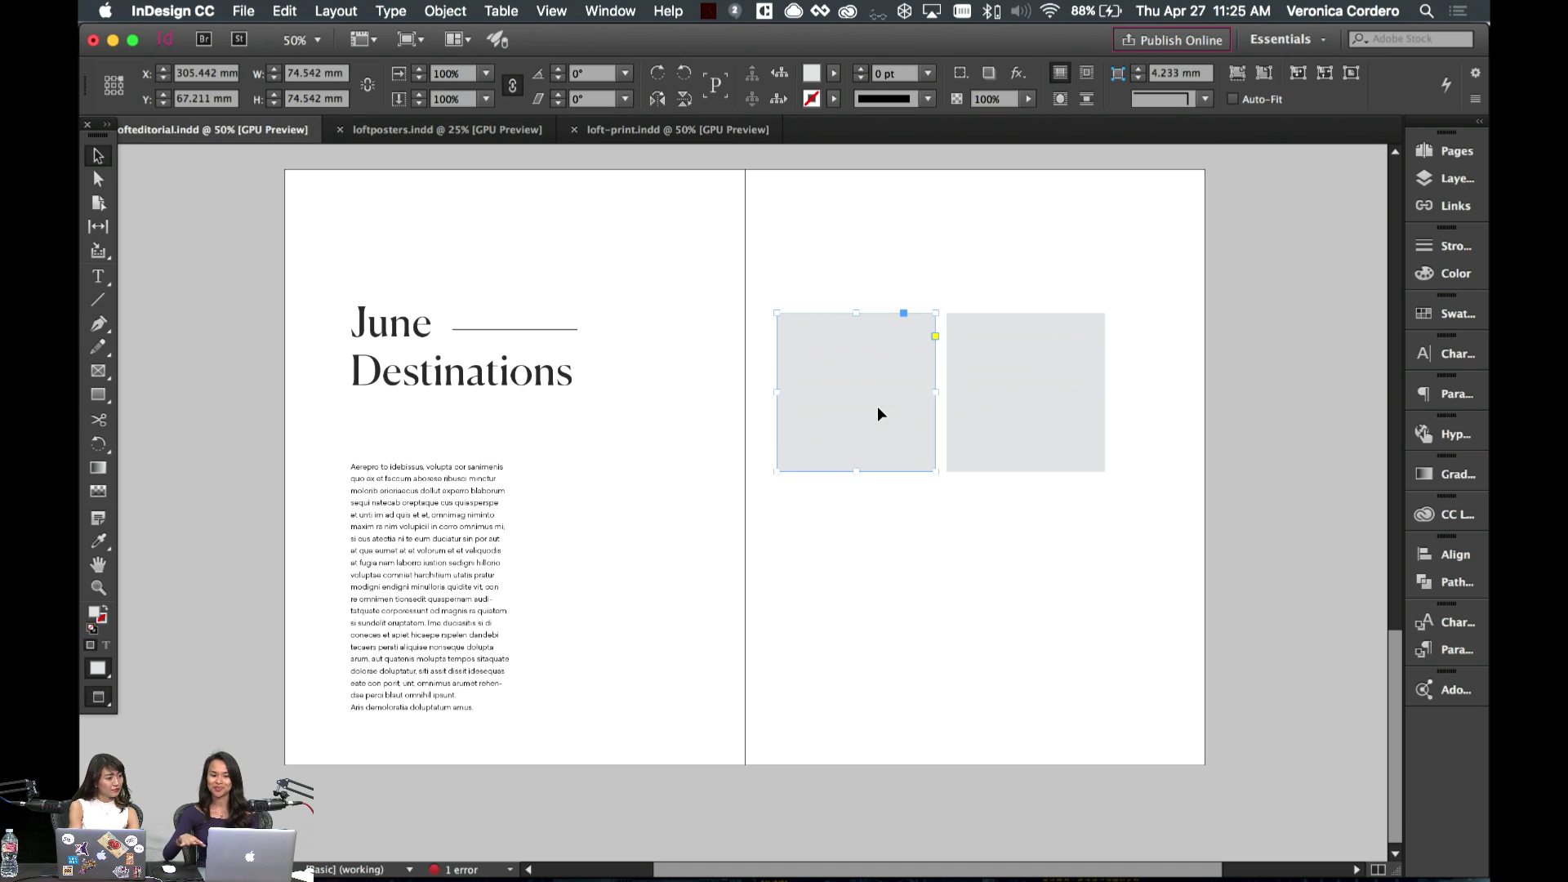
left_click(1001, 511)
key("w")
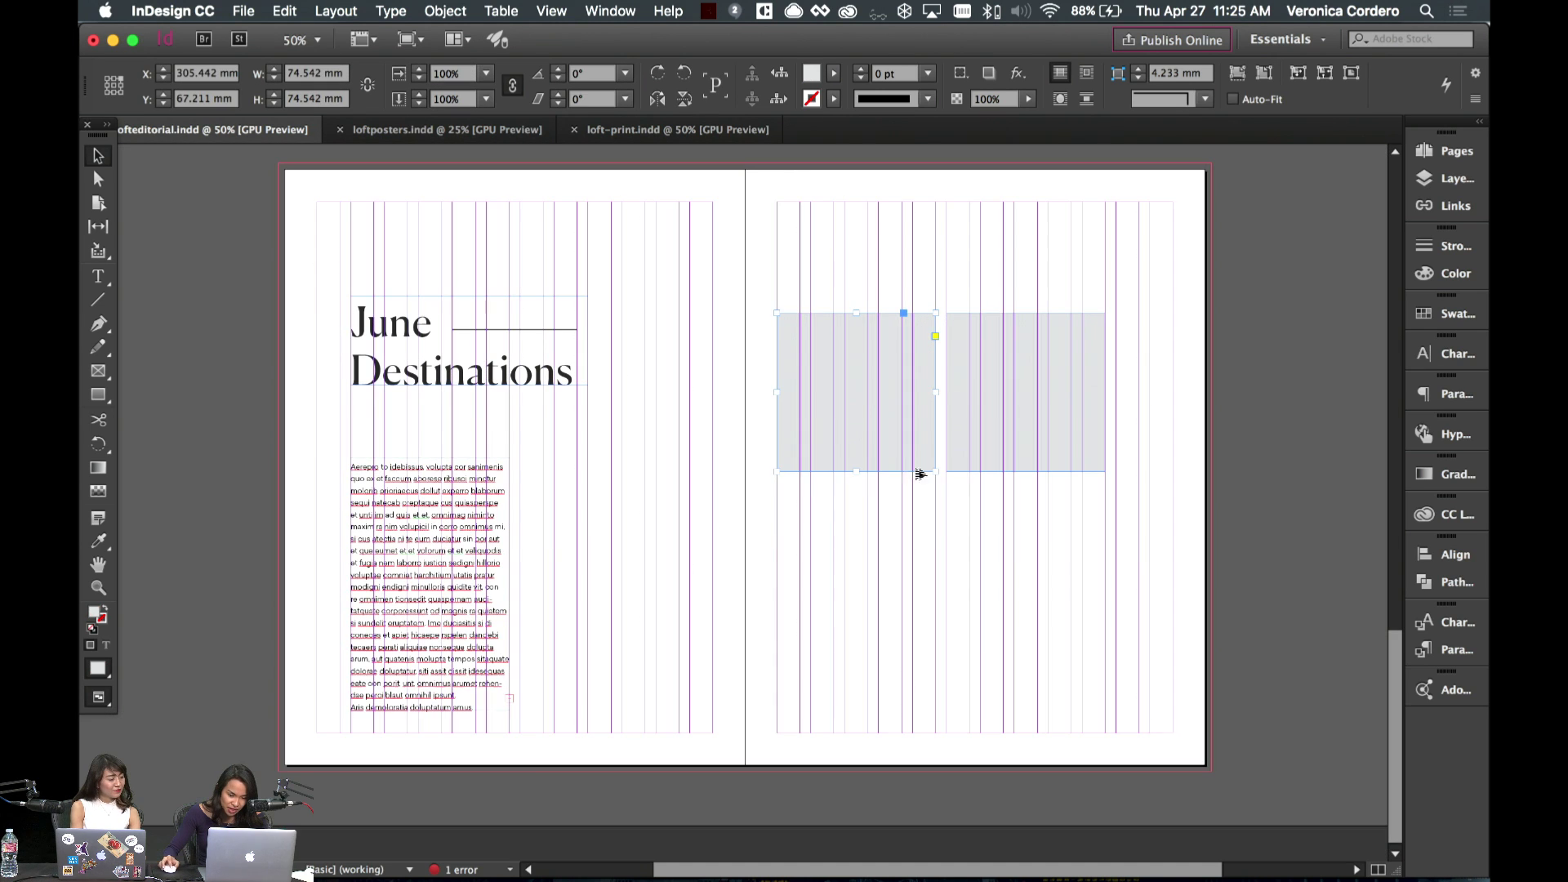
left_click(414, 547)
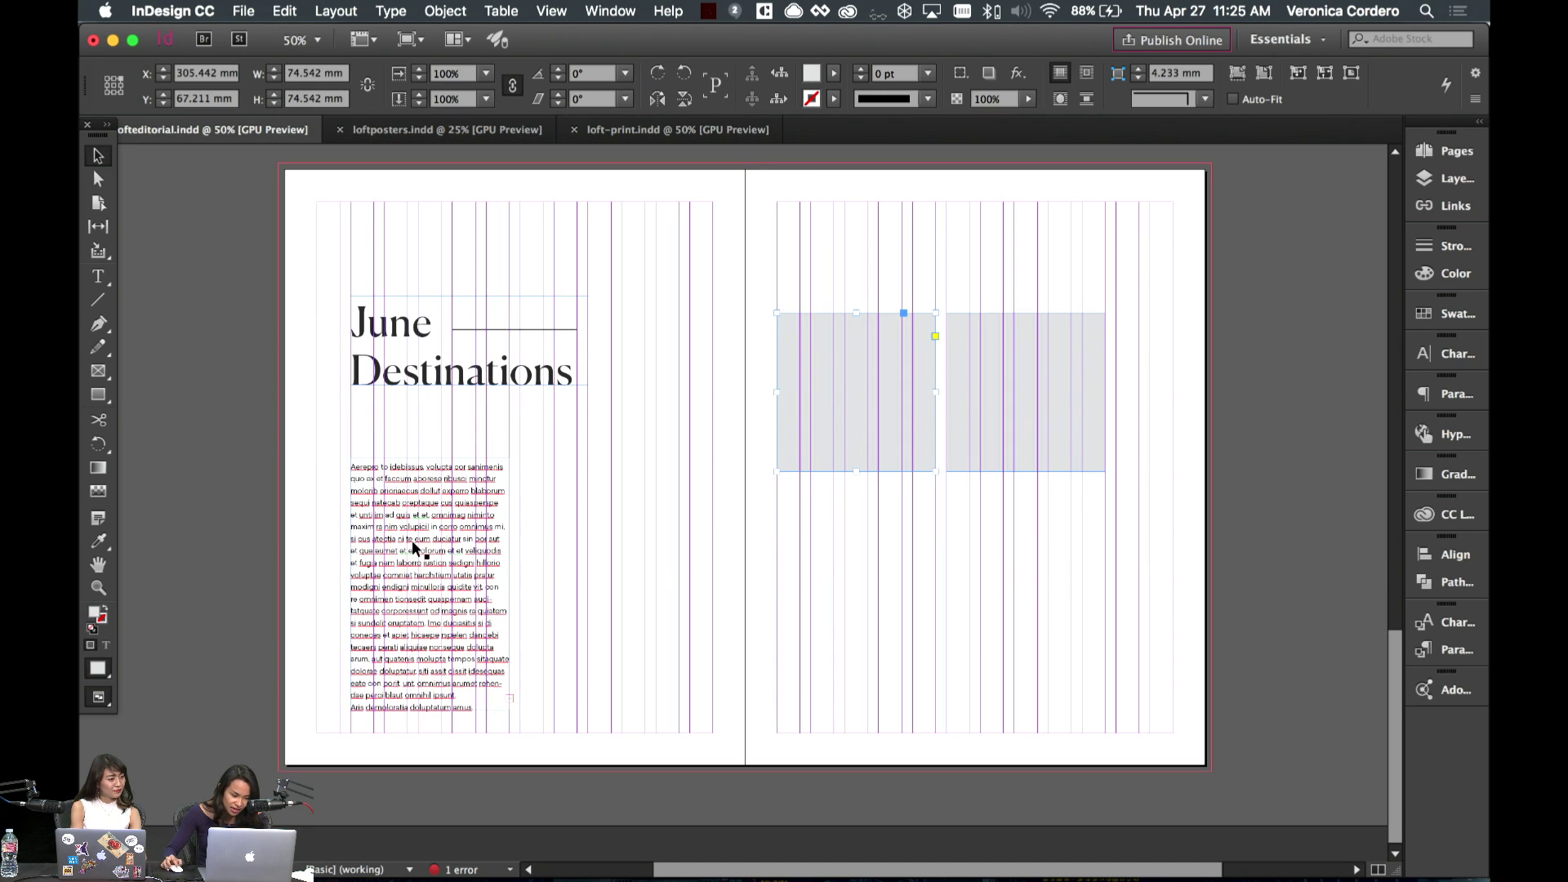
left_click(1022, 518)
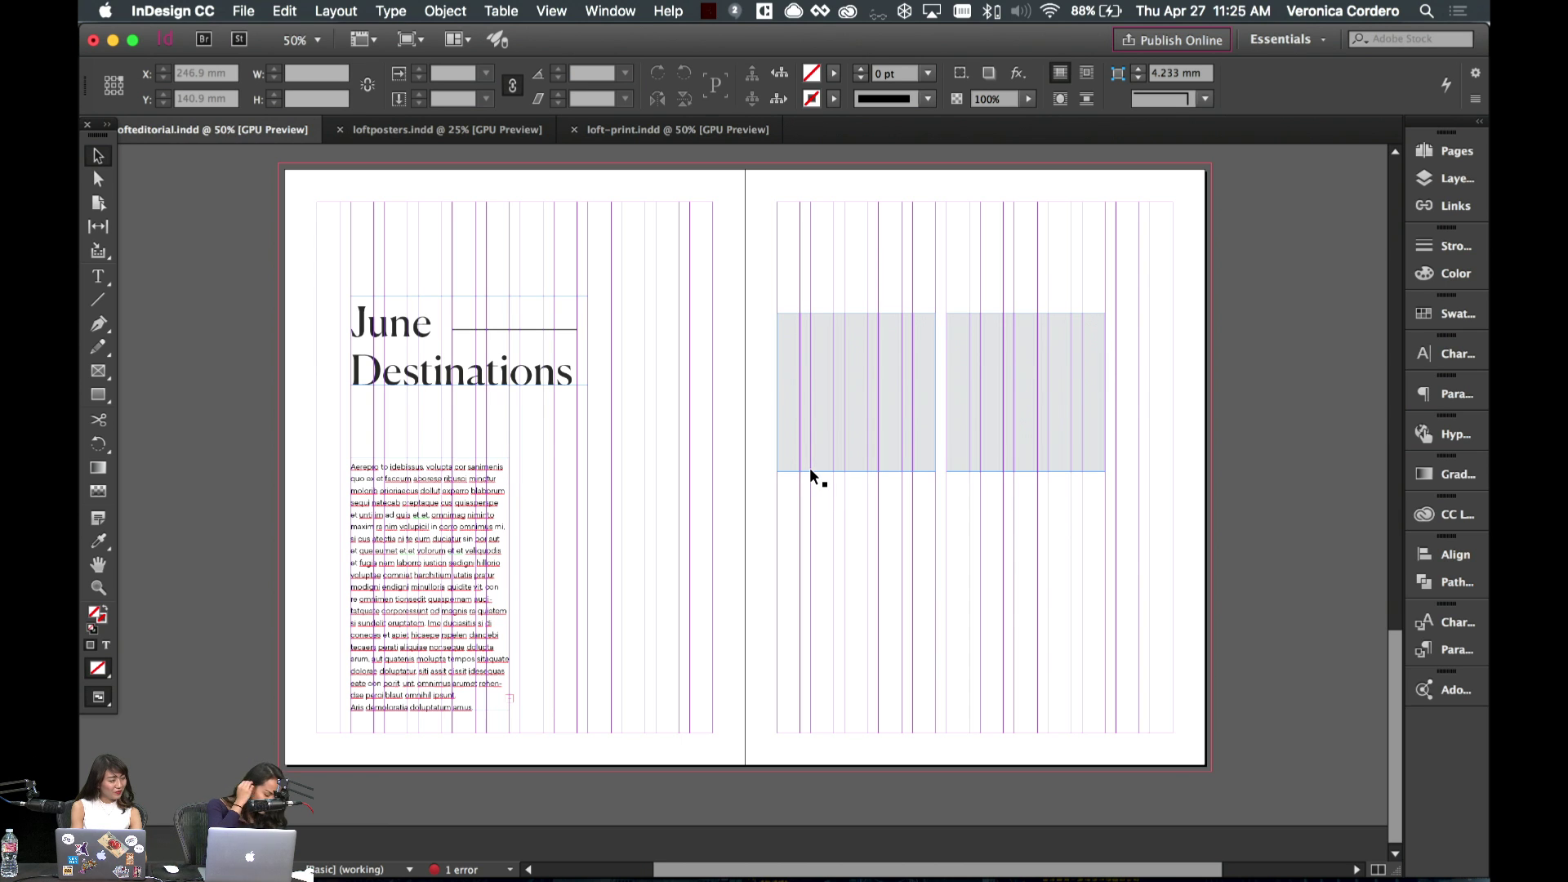
left_click(921, 468)
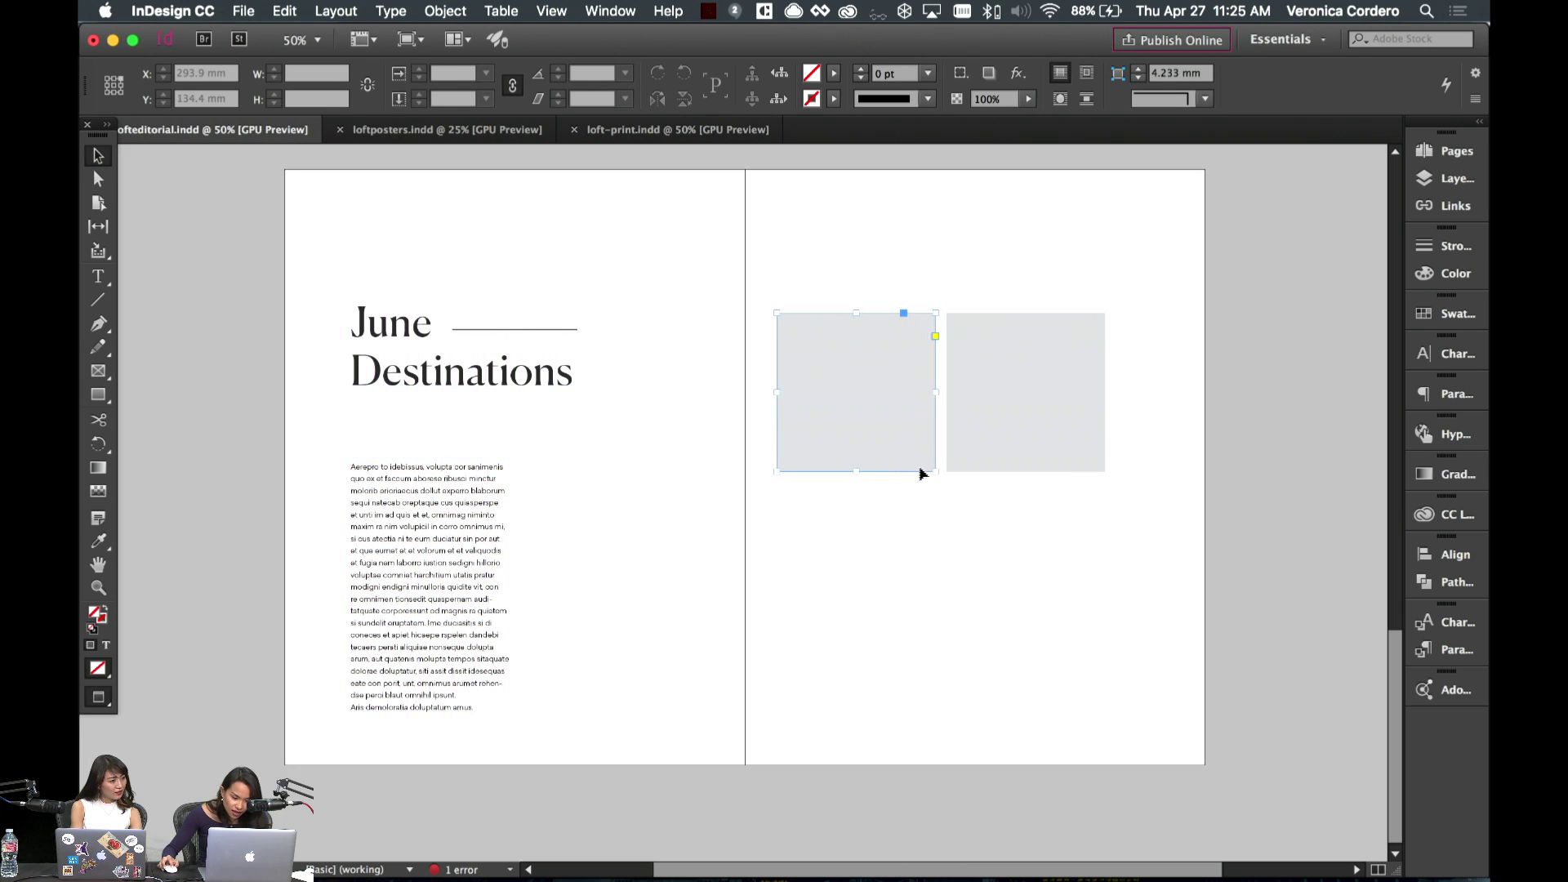
key("s")
left_click_drag(935, 472, 902, 438)
key("v")
- Scale the right grey square down to about 58.6 mm to match
left_click(1064, 465)
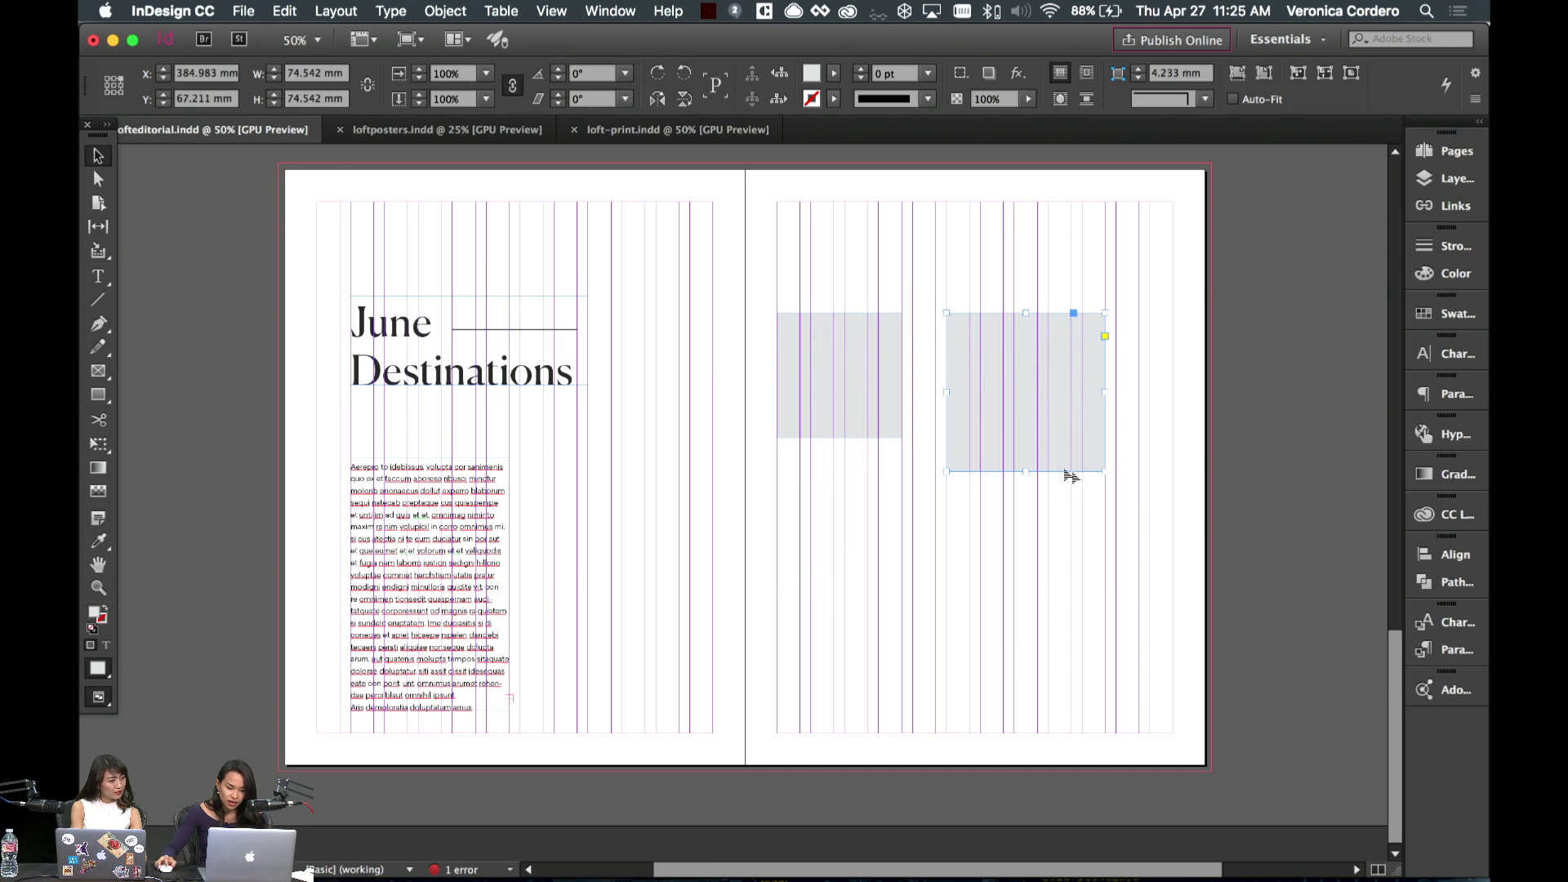
key("w")
key("s")
key("w")
left_click_drag(1096, 466, 1064, 440)
key("v")
left_click(1013, 655)
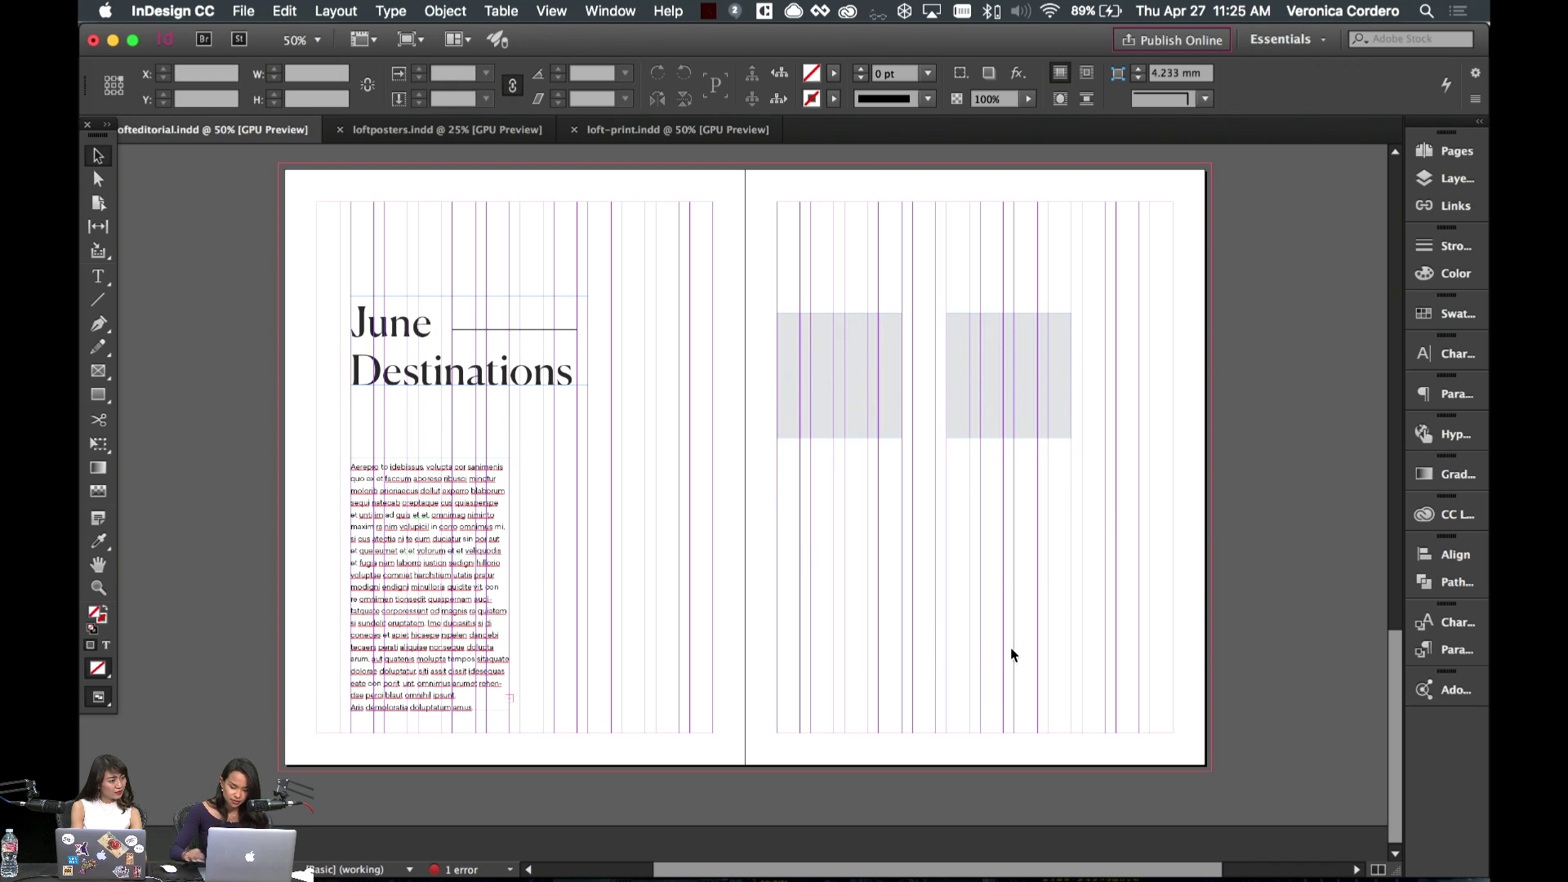
left_click(98, 300)
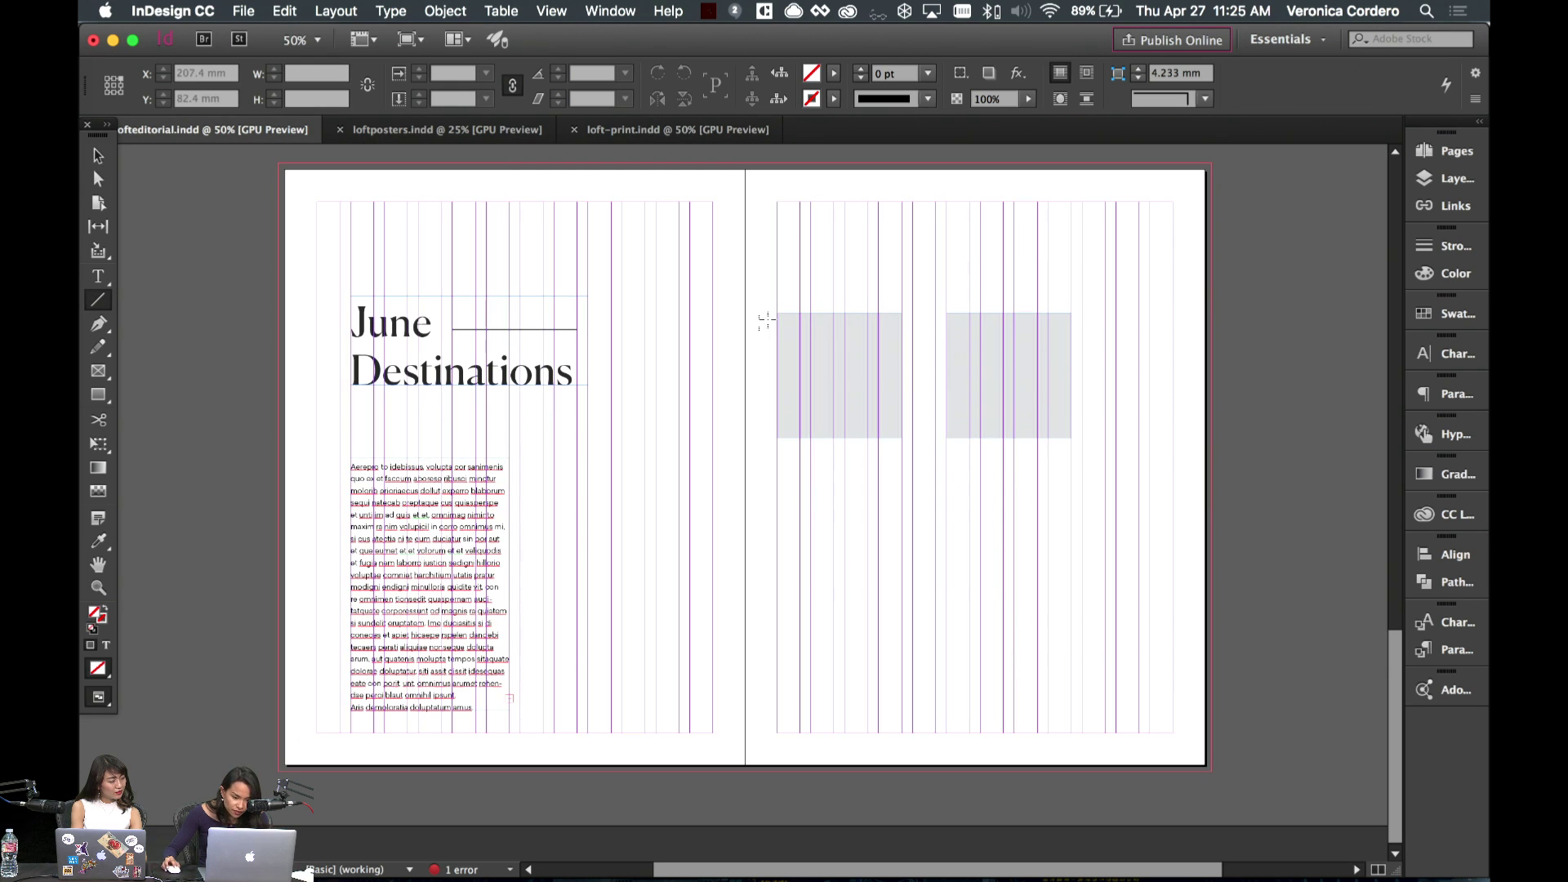
- Draw a vertical line beside the left grey square and give it a 0.5 pt stroke
left_click_drag(776, 316, 805, 676)
left_click(1445, 246)
left_click(1284, 267)
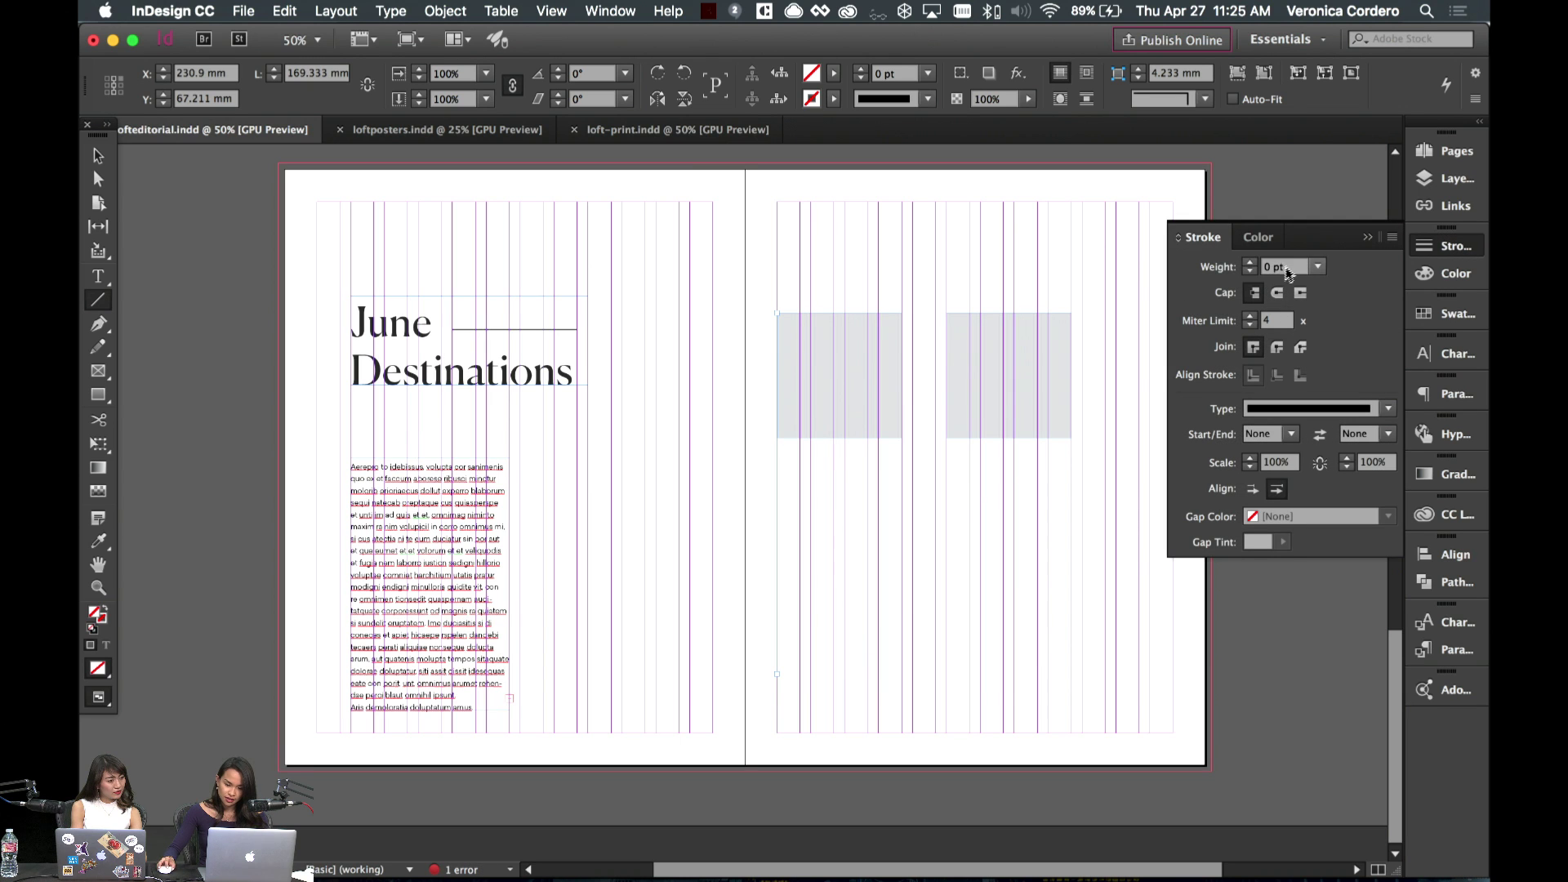
type("1")
key("Return")
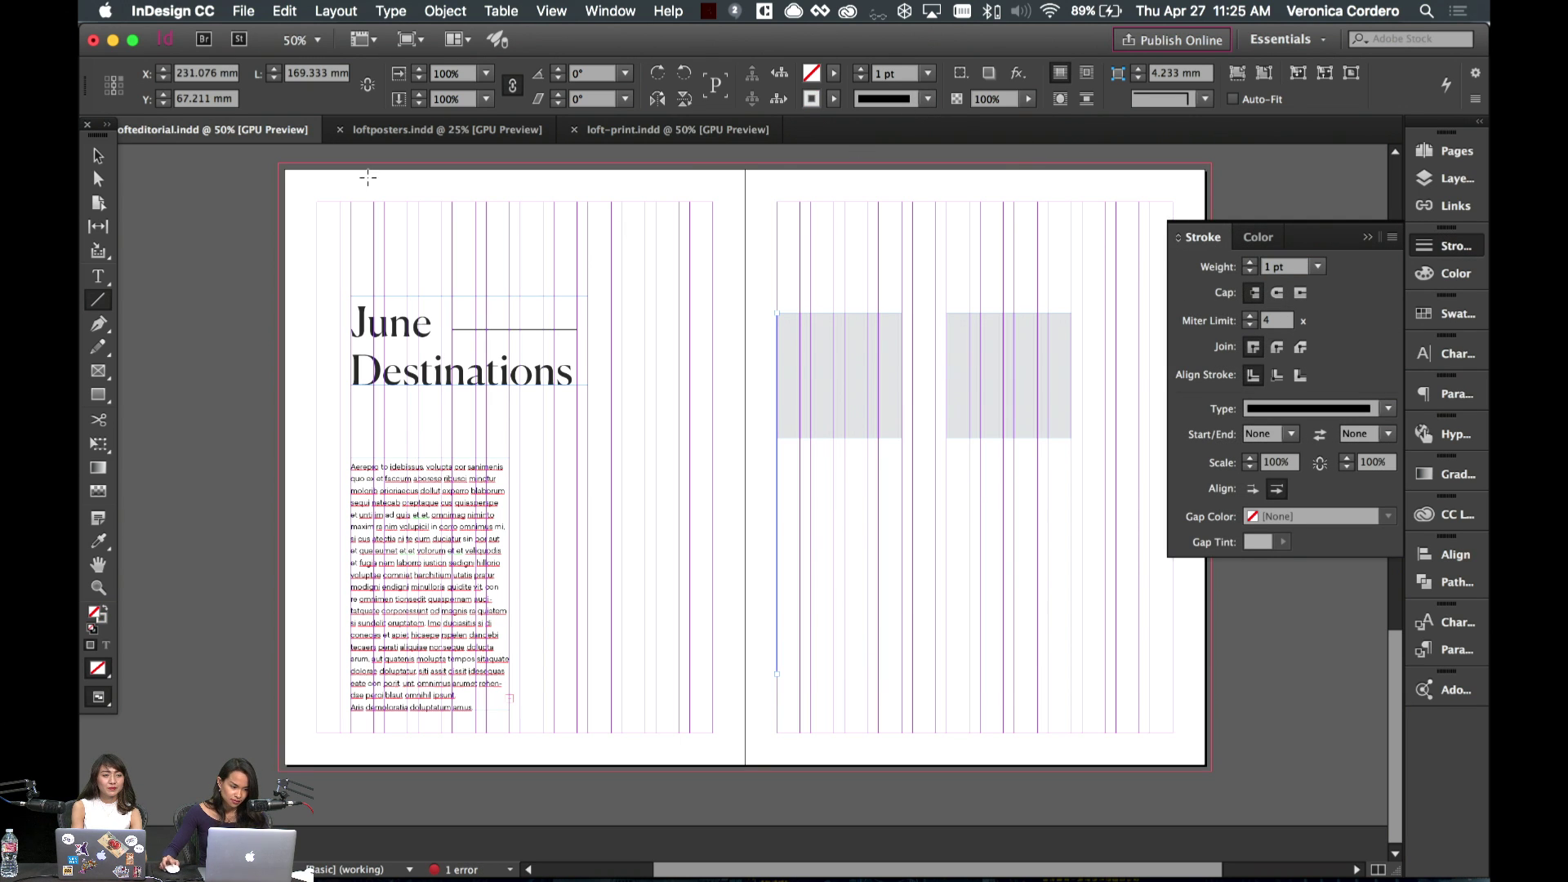
left_click(98, 155)
key("w")
left_click(792, 551)
scroll(768, 507, "right", 3)
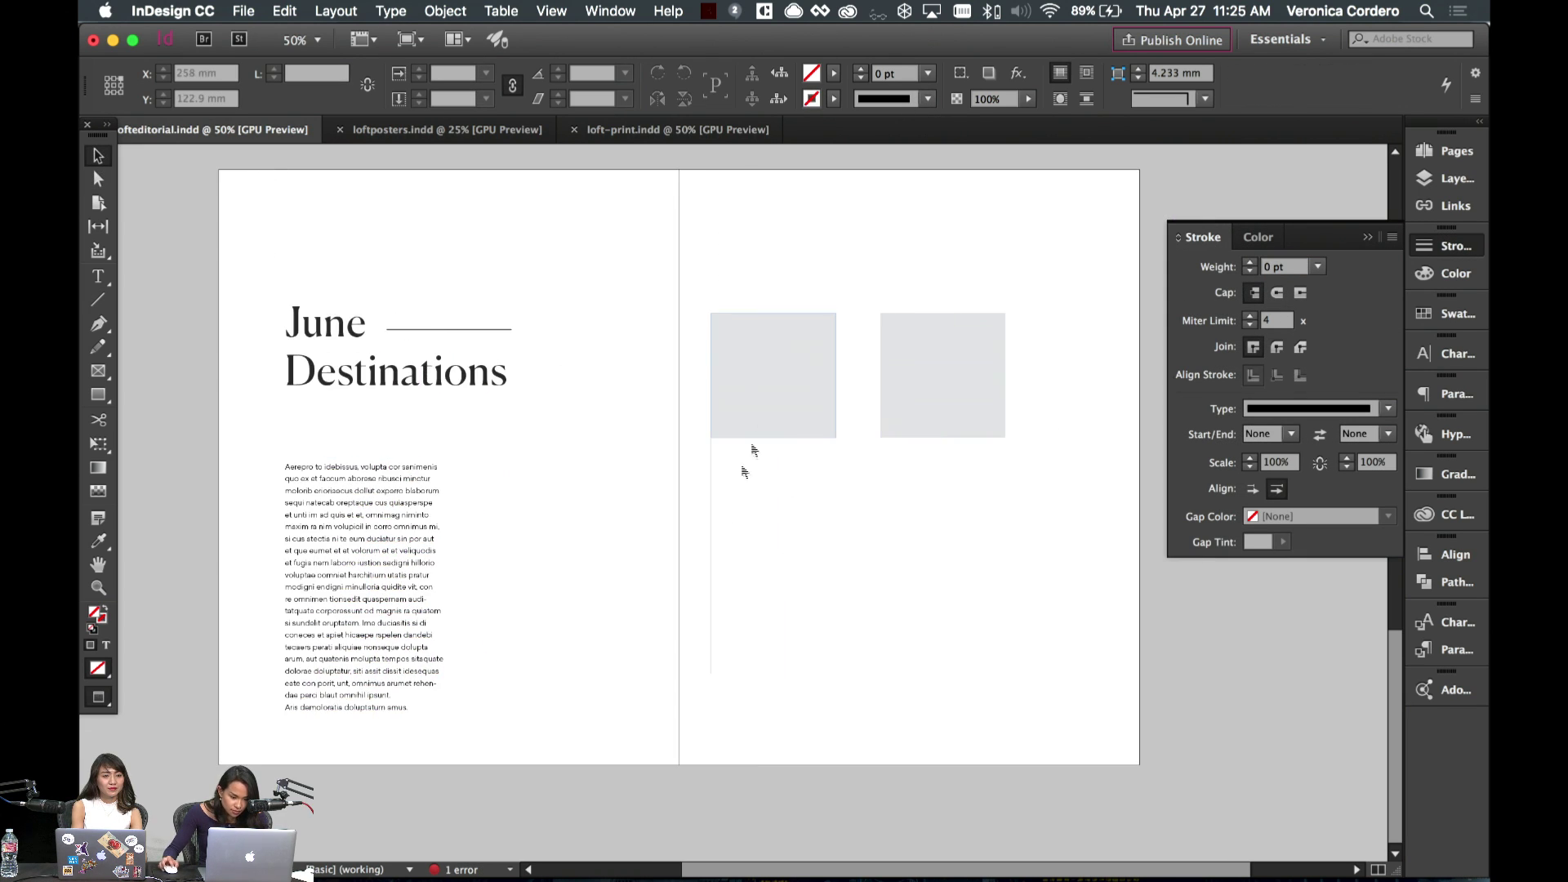
left_click_drag(687, 513, 732, 528)
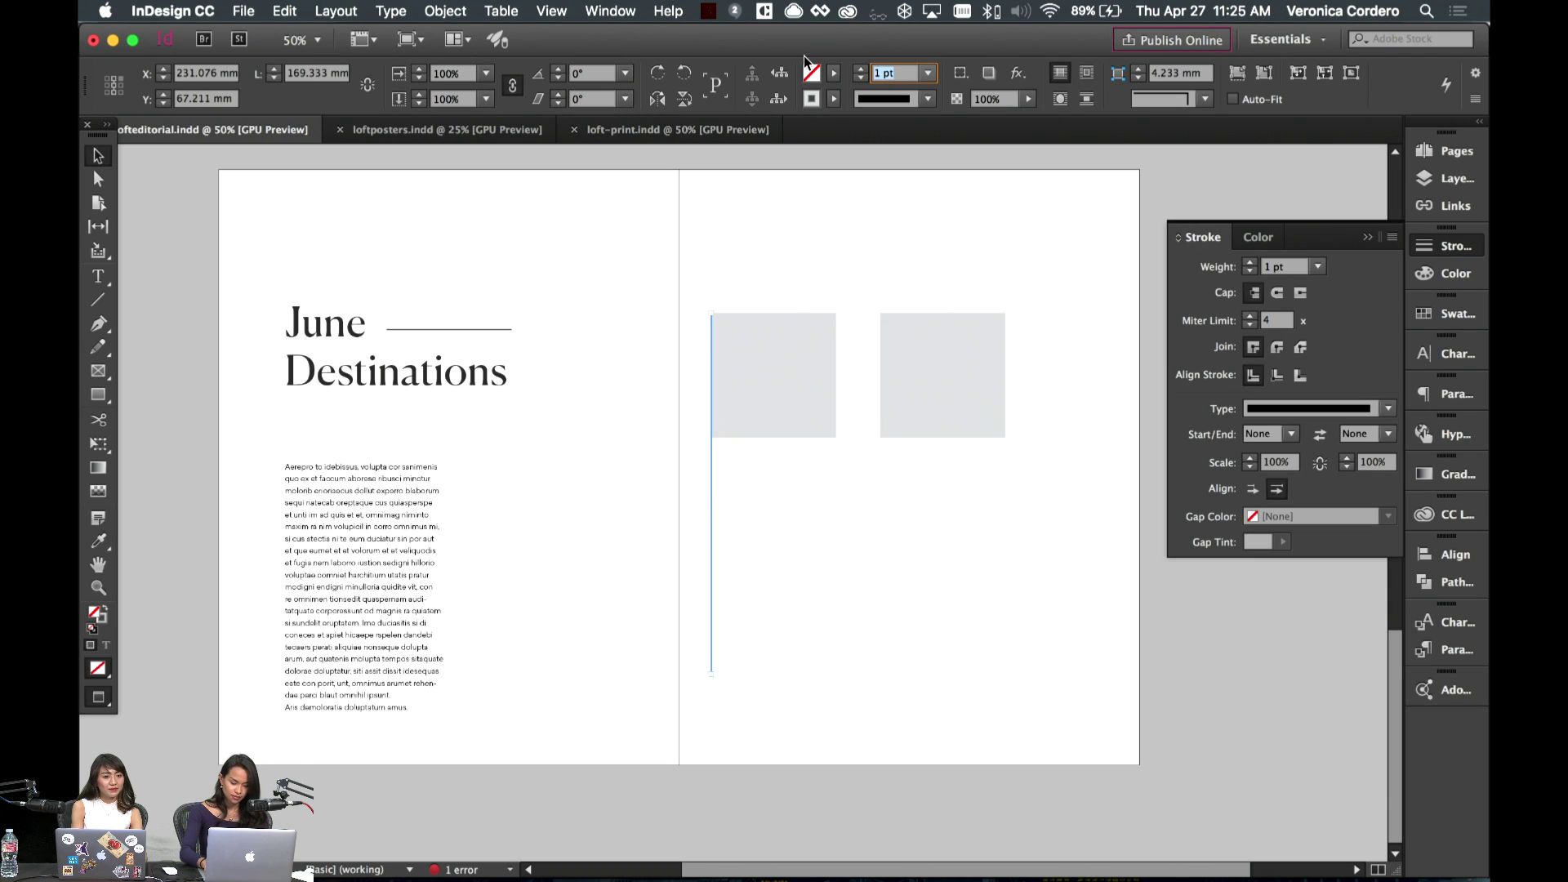
type("0.5")
key("Return")
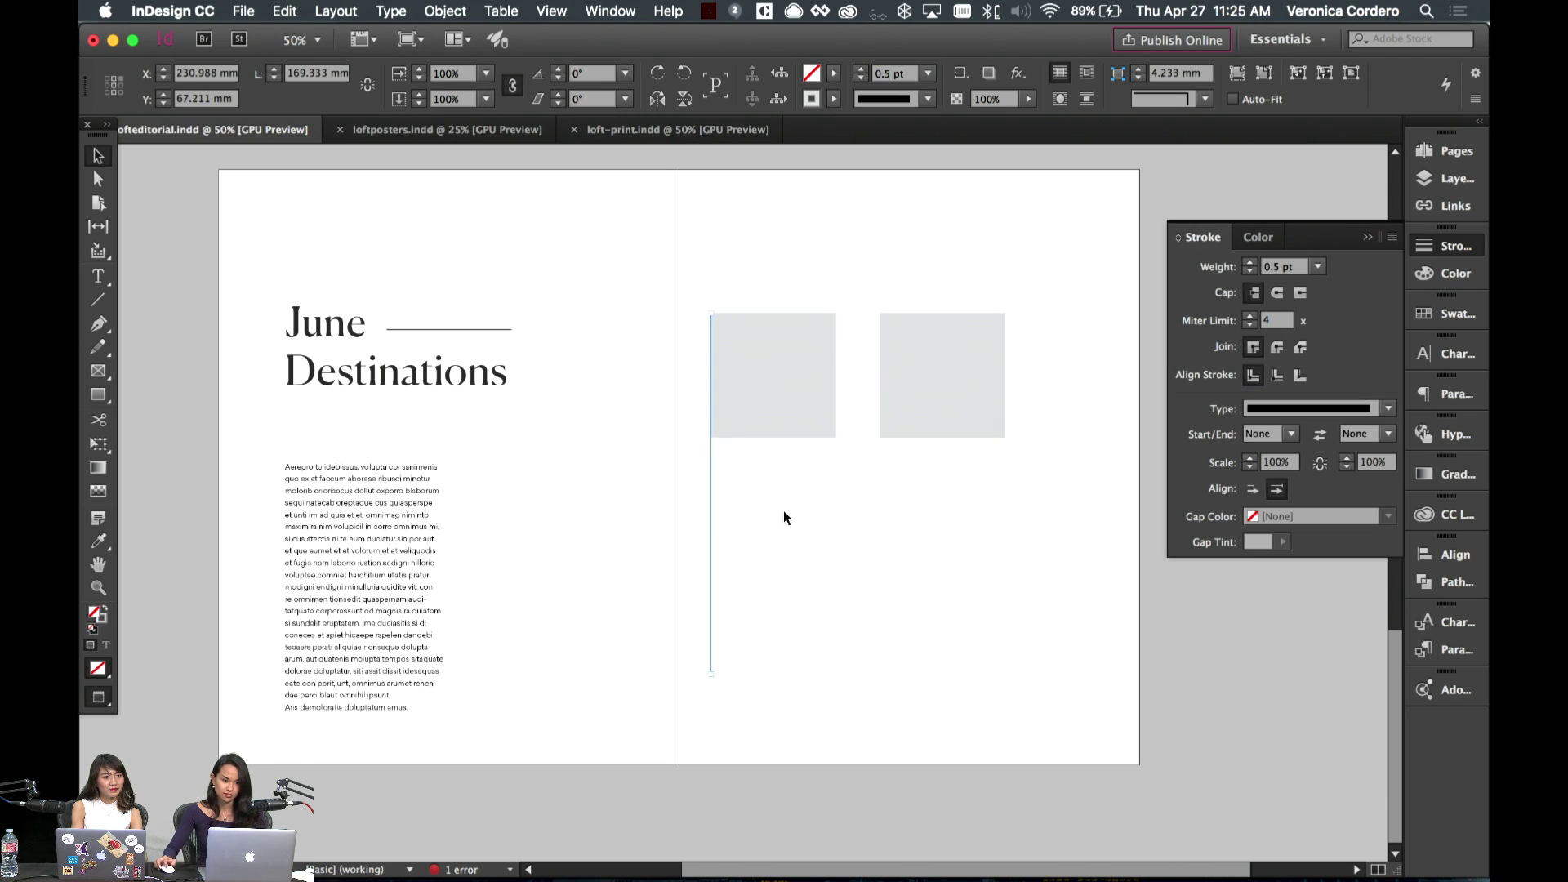
- Select both grey squares and nudge them into position with Shift+arrow keys
left_click(805, 384)
left_click(990, 367, "shift")
key("w")
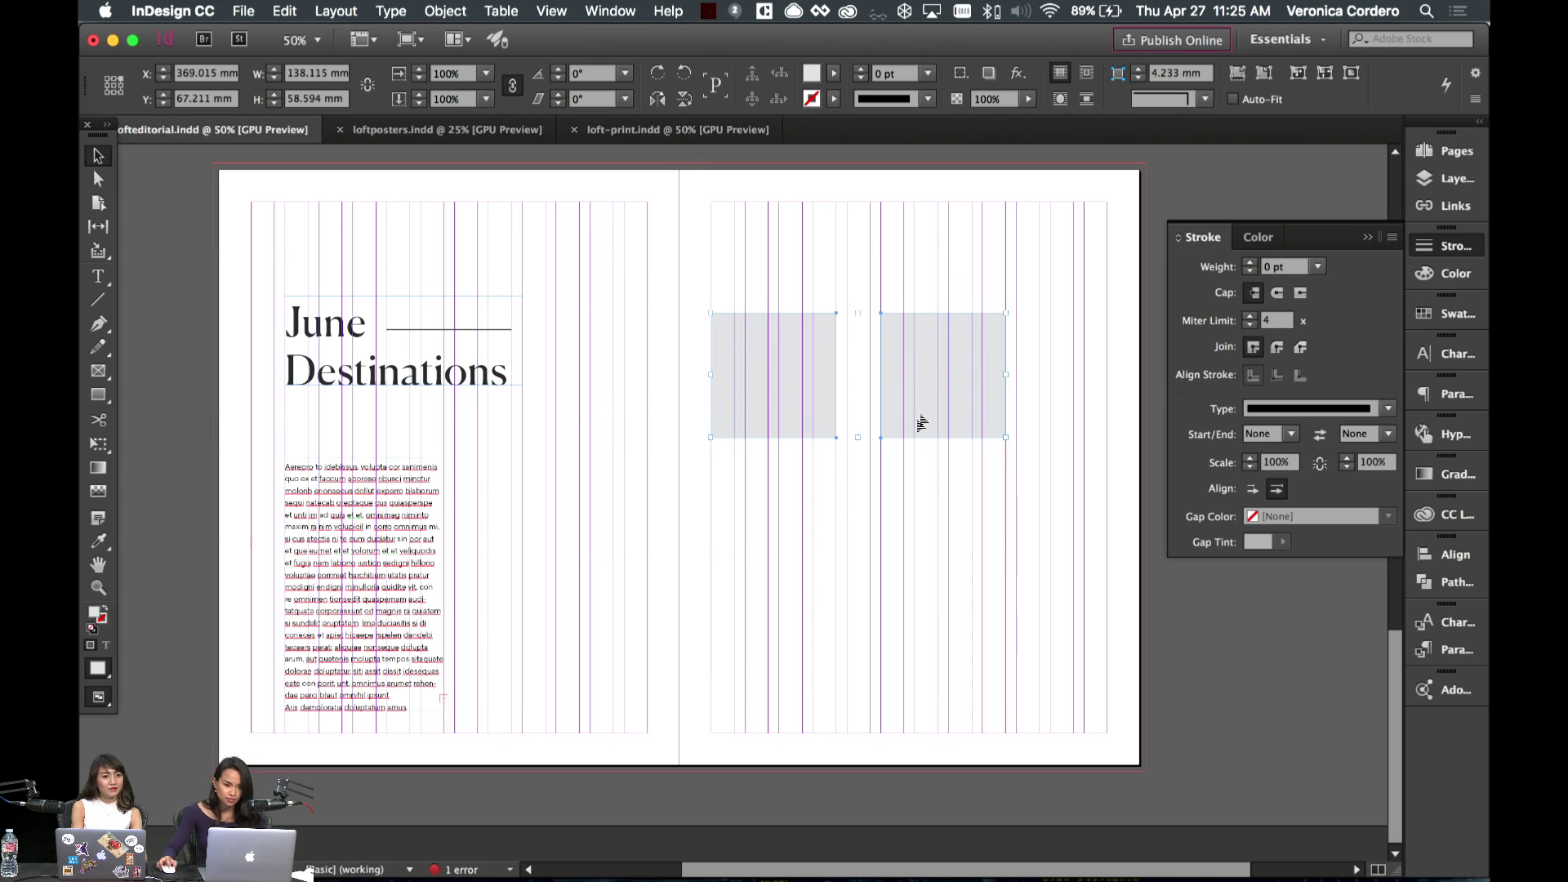
key("w")
key("shift+Right")
key("shift+Right")
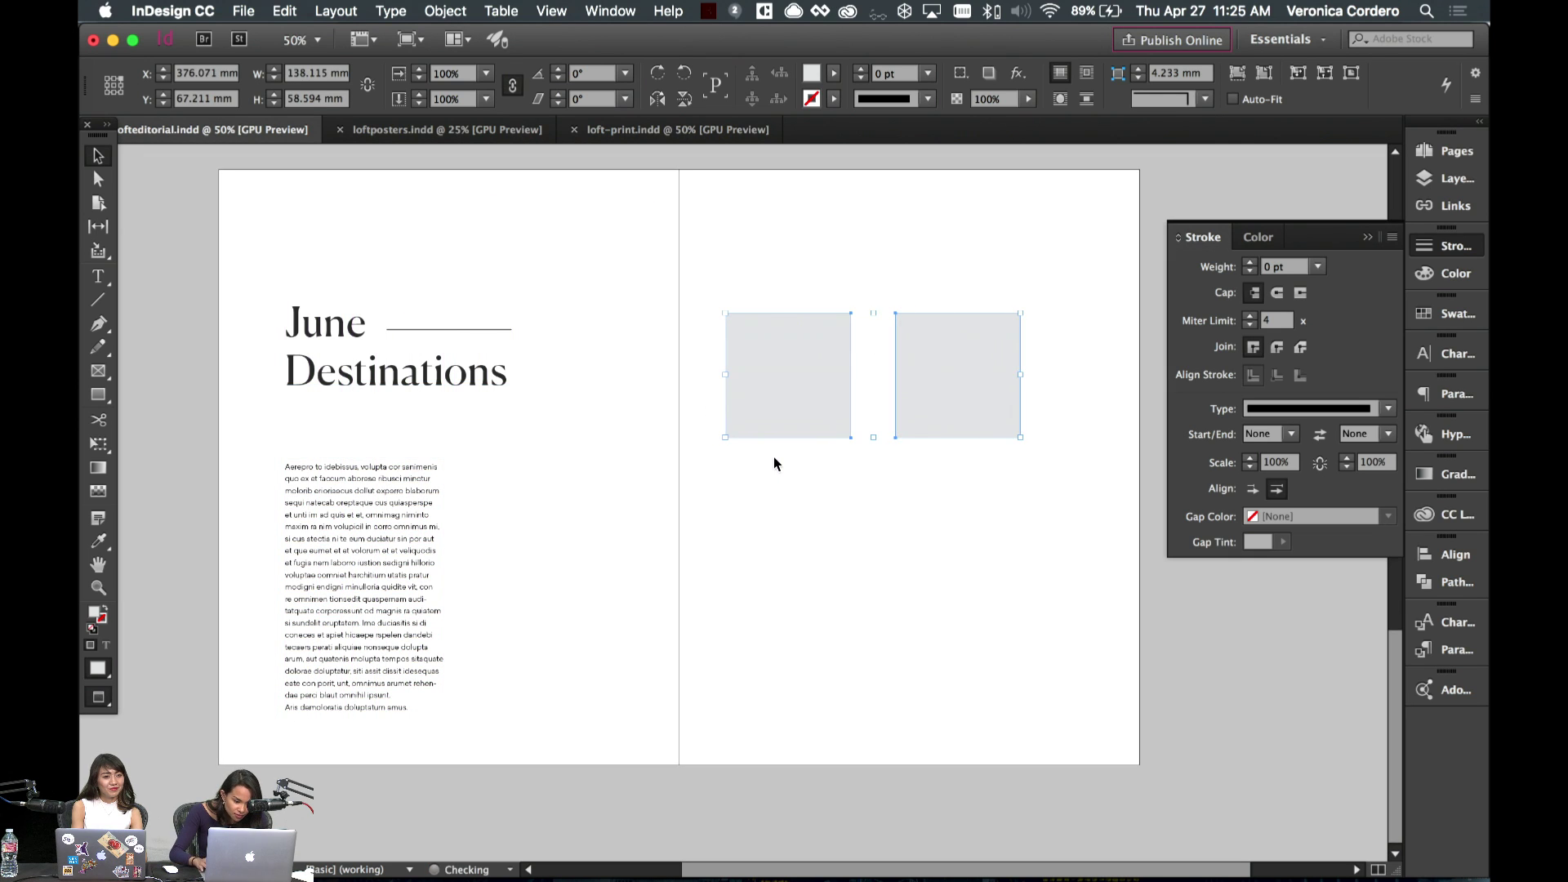
key("w")
key("shift+Right")
key("shift+Right")
key("shift+Right")
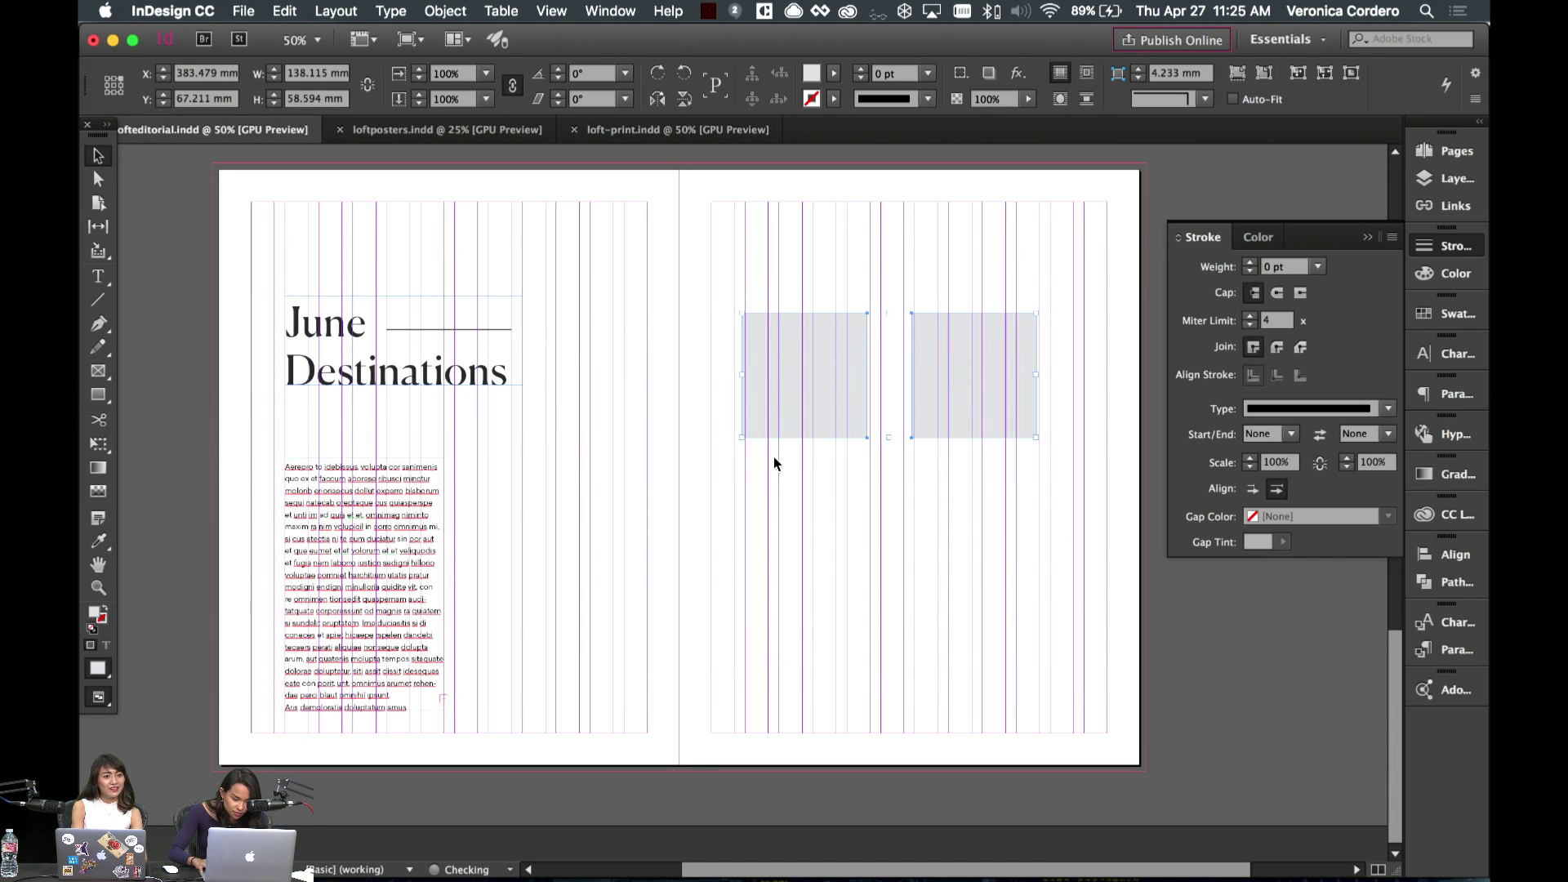
key("shift+Left")
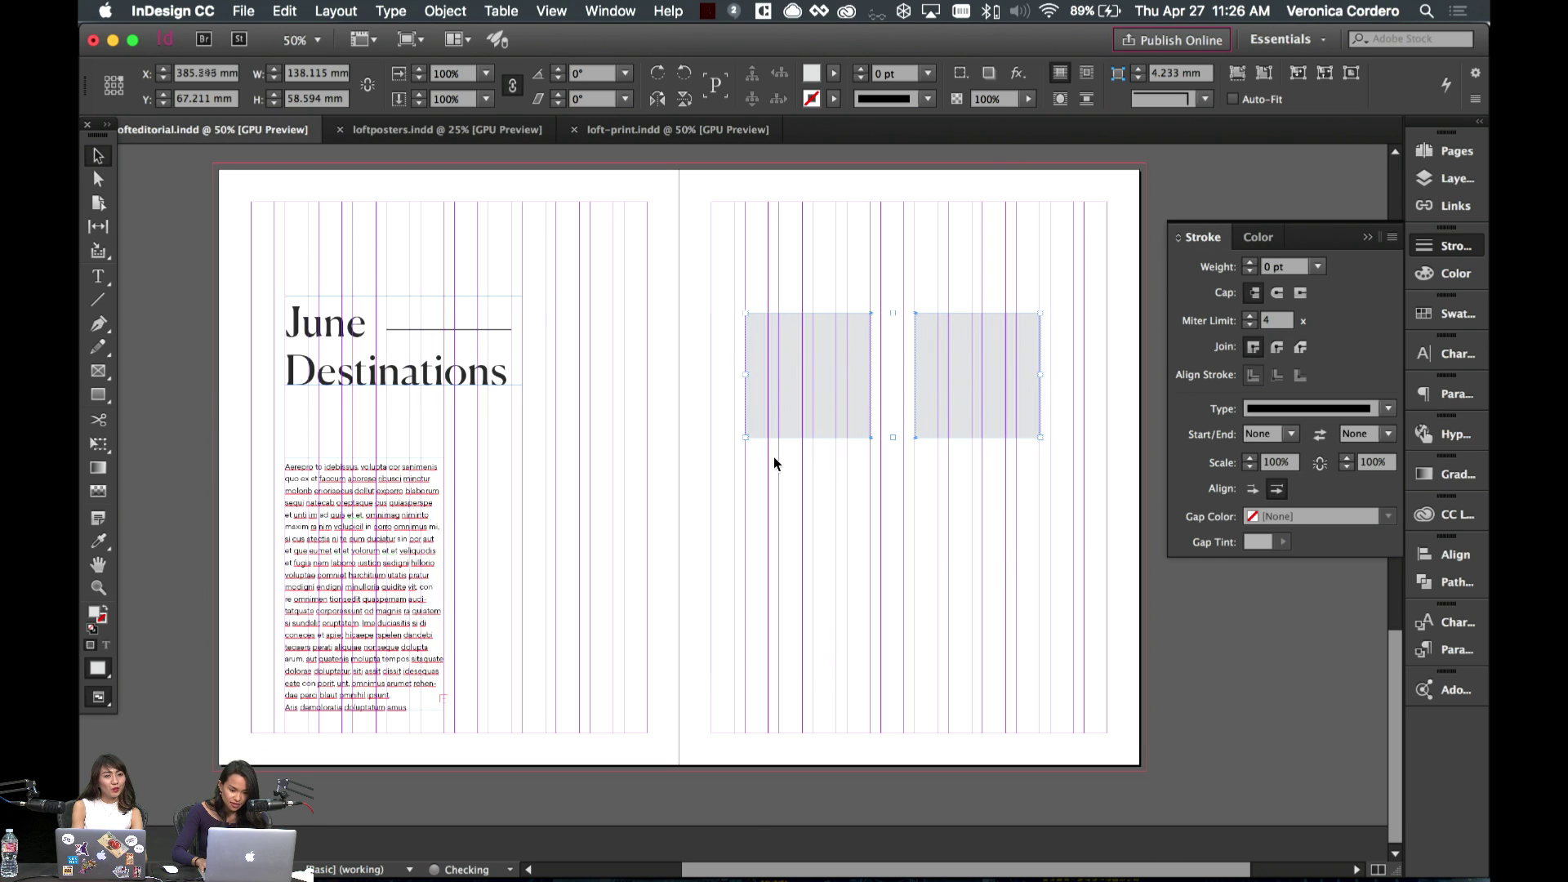
left_click(774, 464)
- Move the thin vertical line into the gap between the two grey squares
key("w")
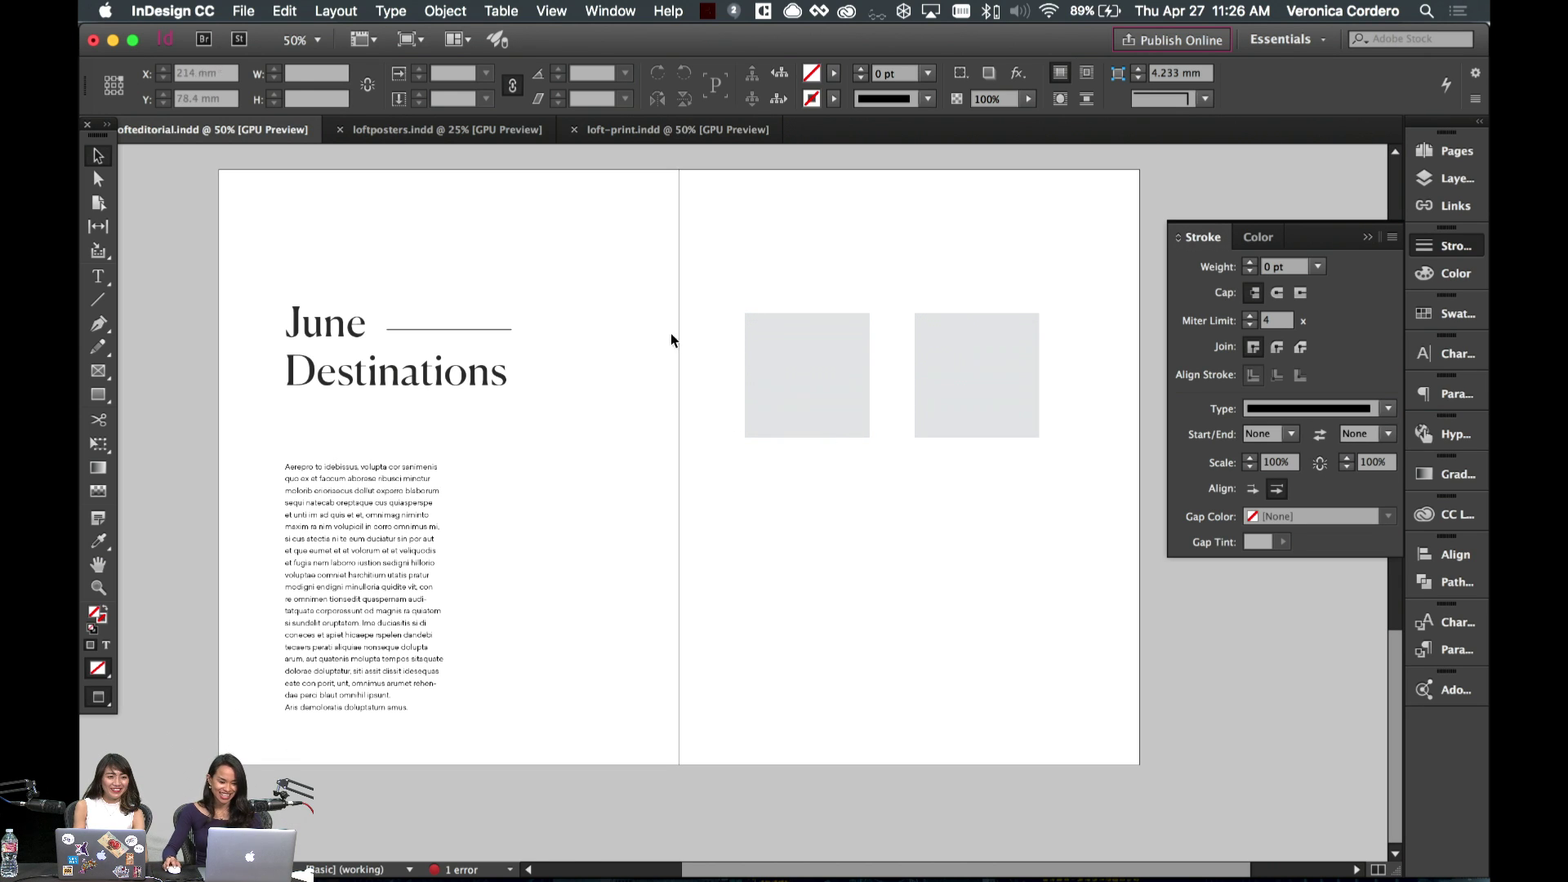
key("w")
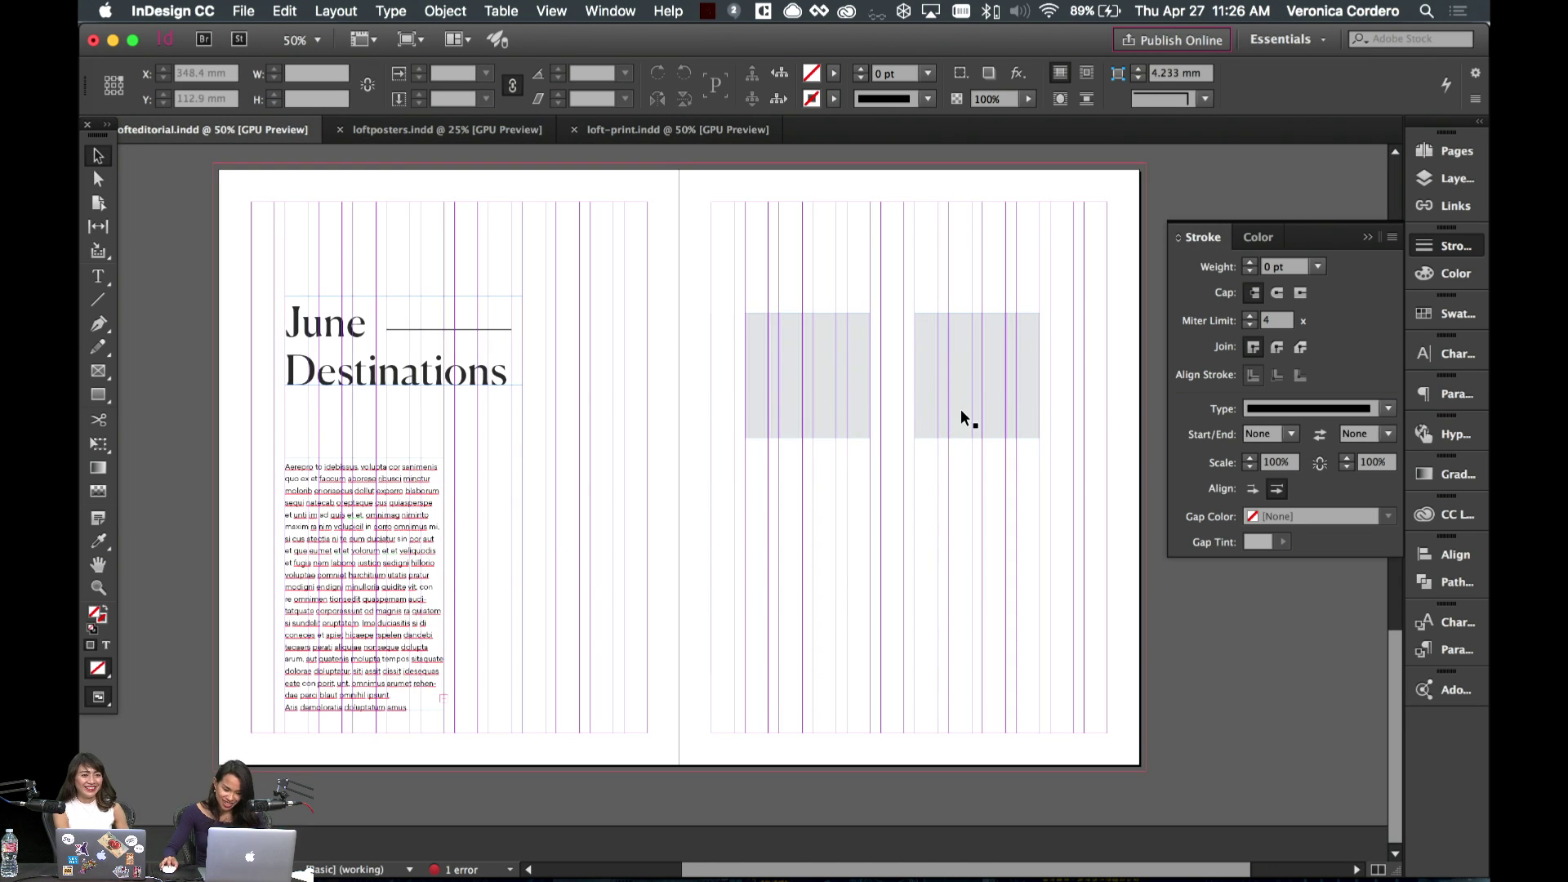
key("w")
left_click_drag(710, 314, 711, 674)
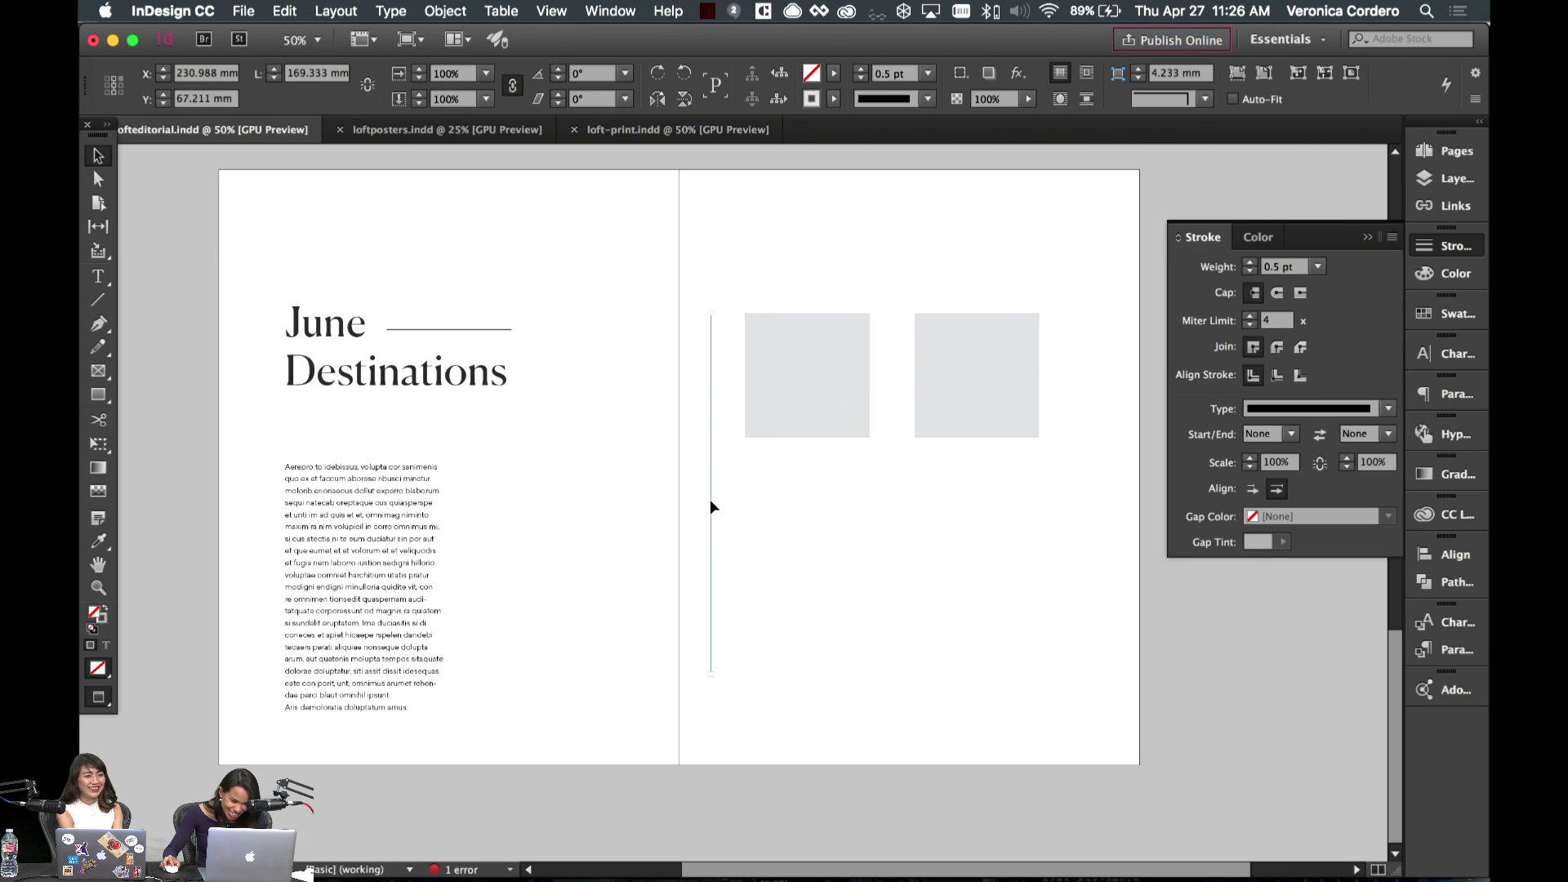
key("w")
left_click_drag(711, 507, 907, 507)
left_click(959, 512)
- Switch to the Coffee Ipsum tab in Chrome and reload the page
key("w")
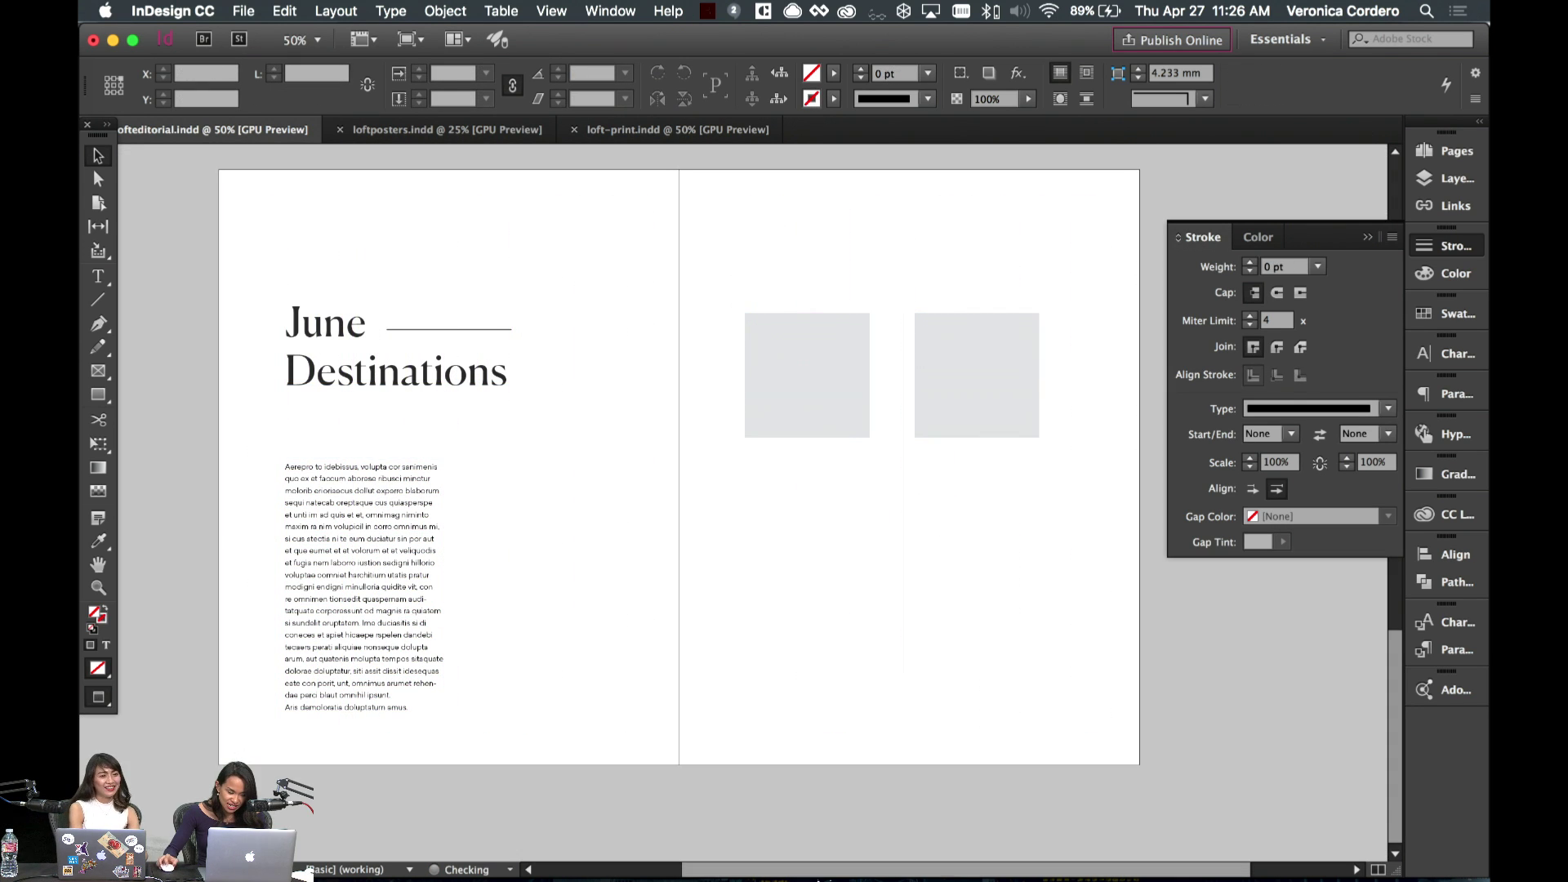
mouse_move(809, 878)
left_click(615, 861)
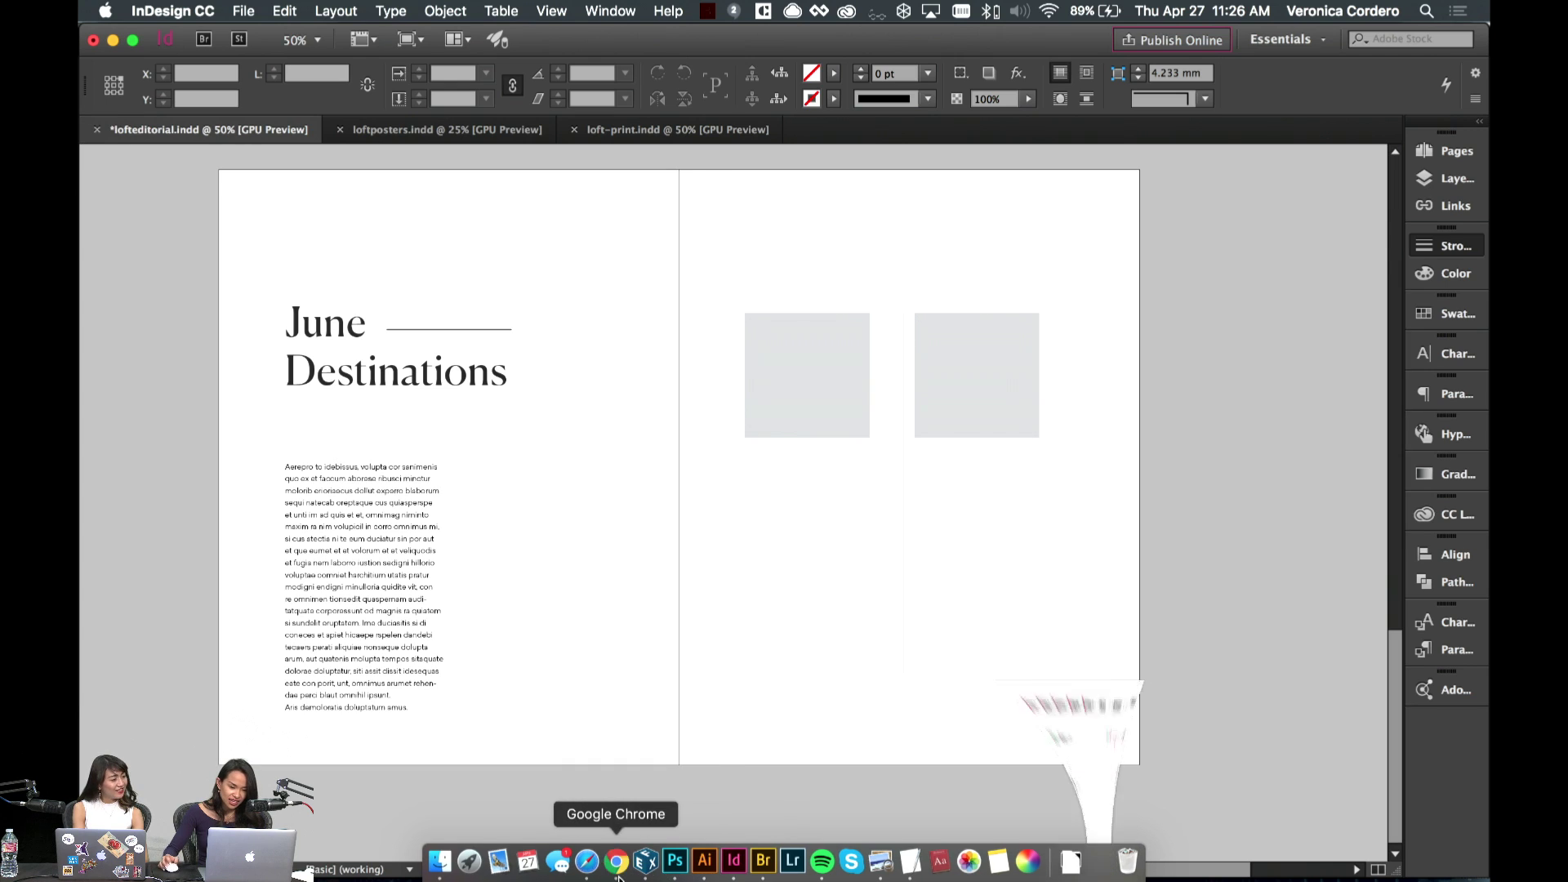
left_click(1086, 52)
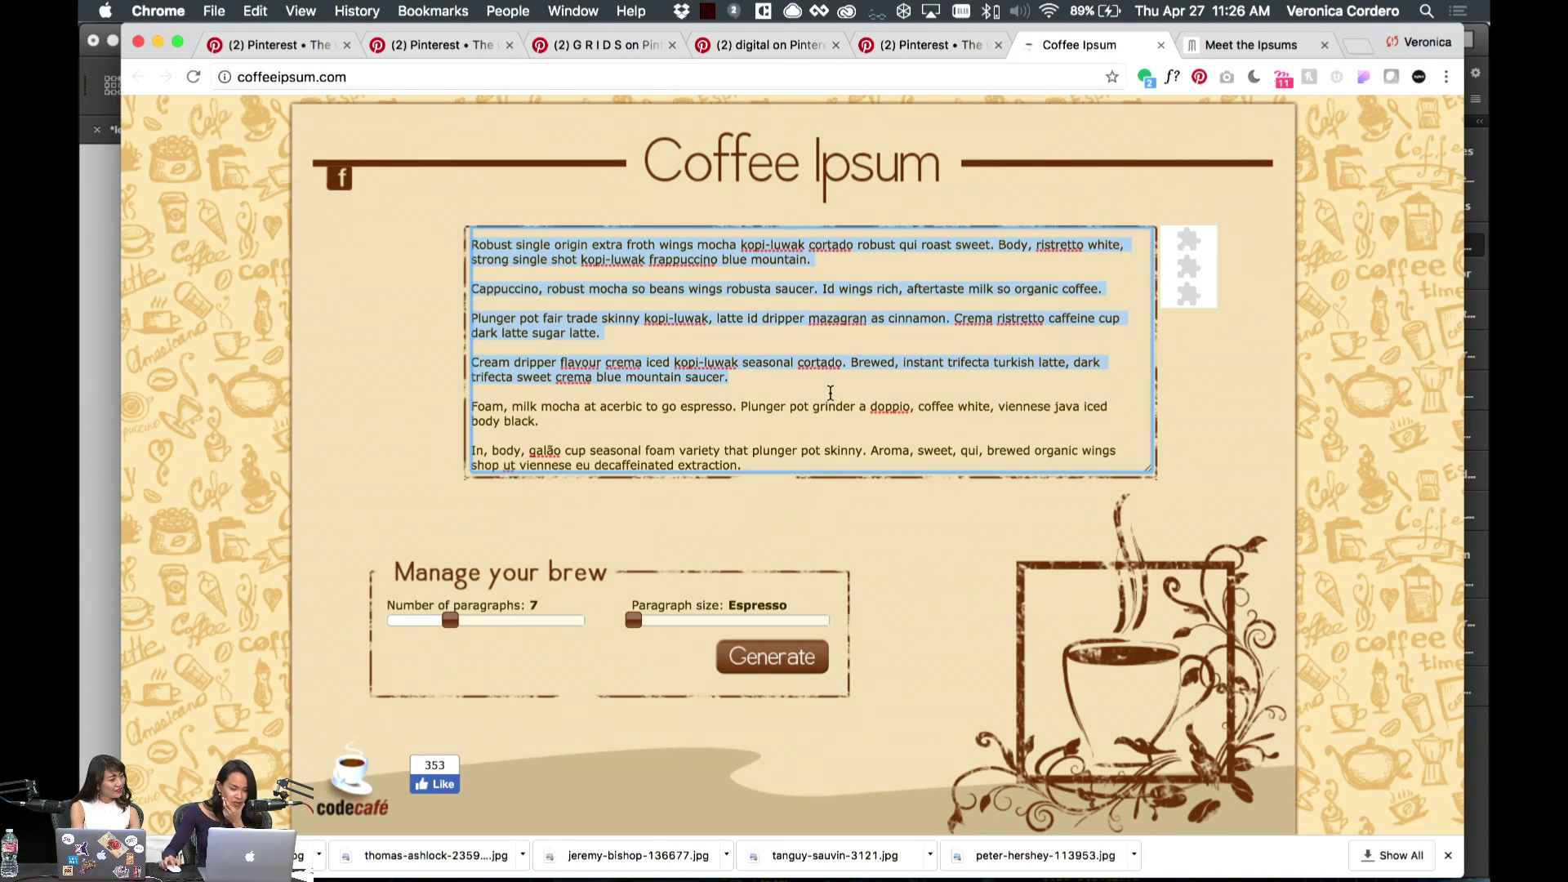
left_click(830, 392)
scroll(837, 388, "up", 2)
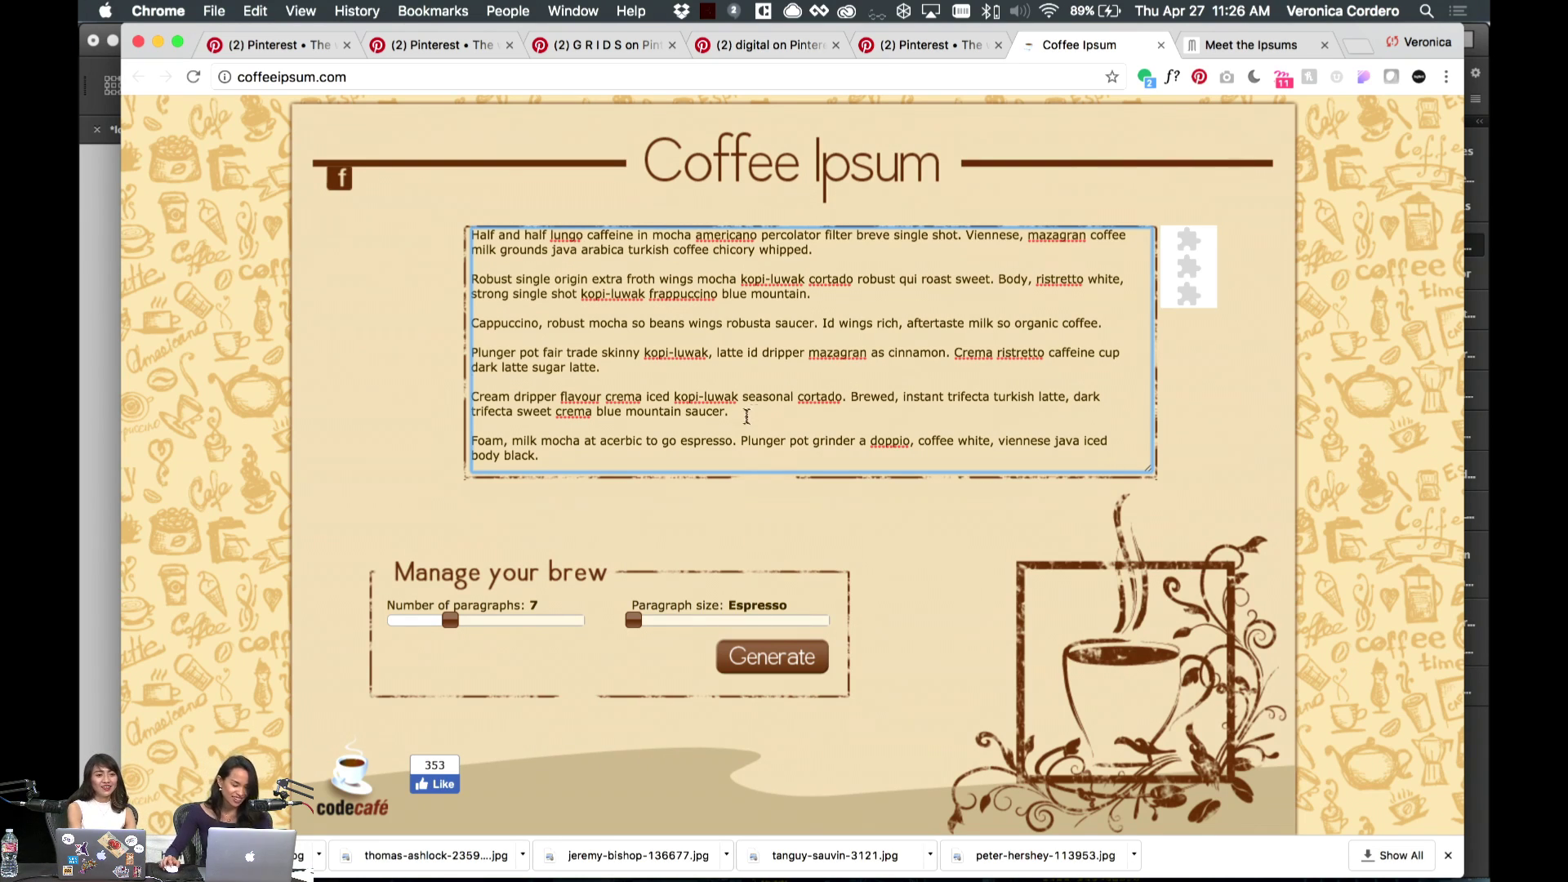
left_click_drag(746, 417, 406, 166)
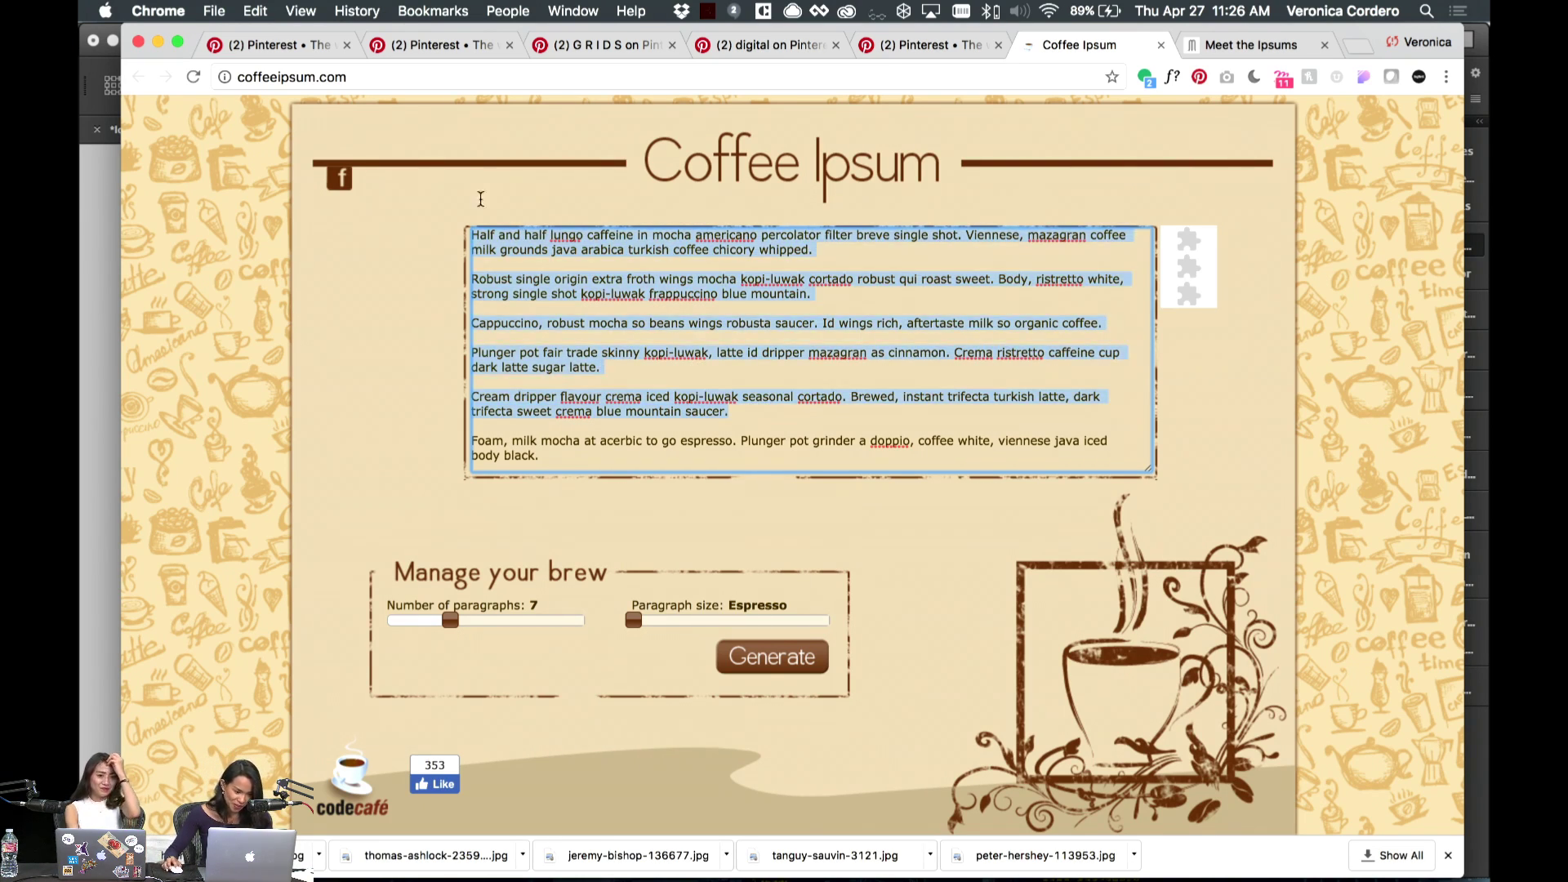
scroll(640, 332, "down", 2)
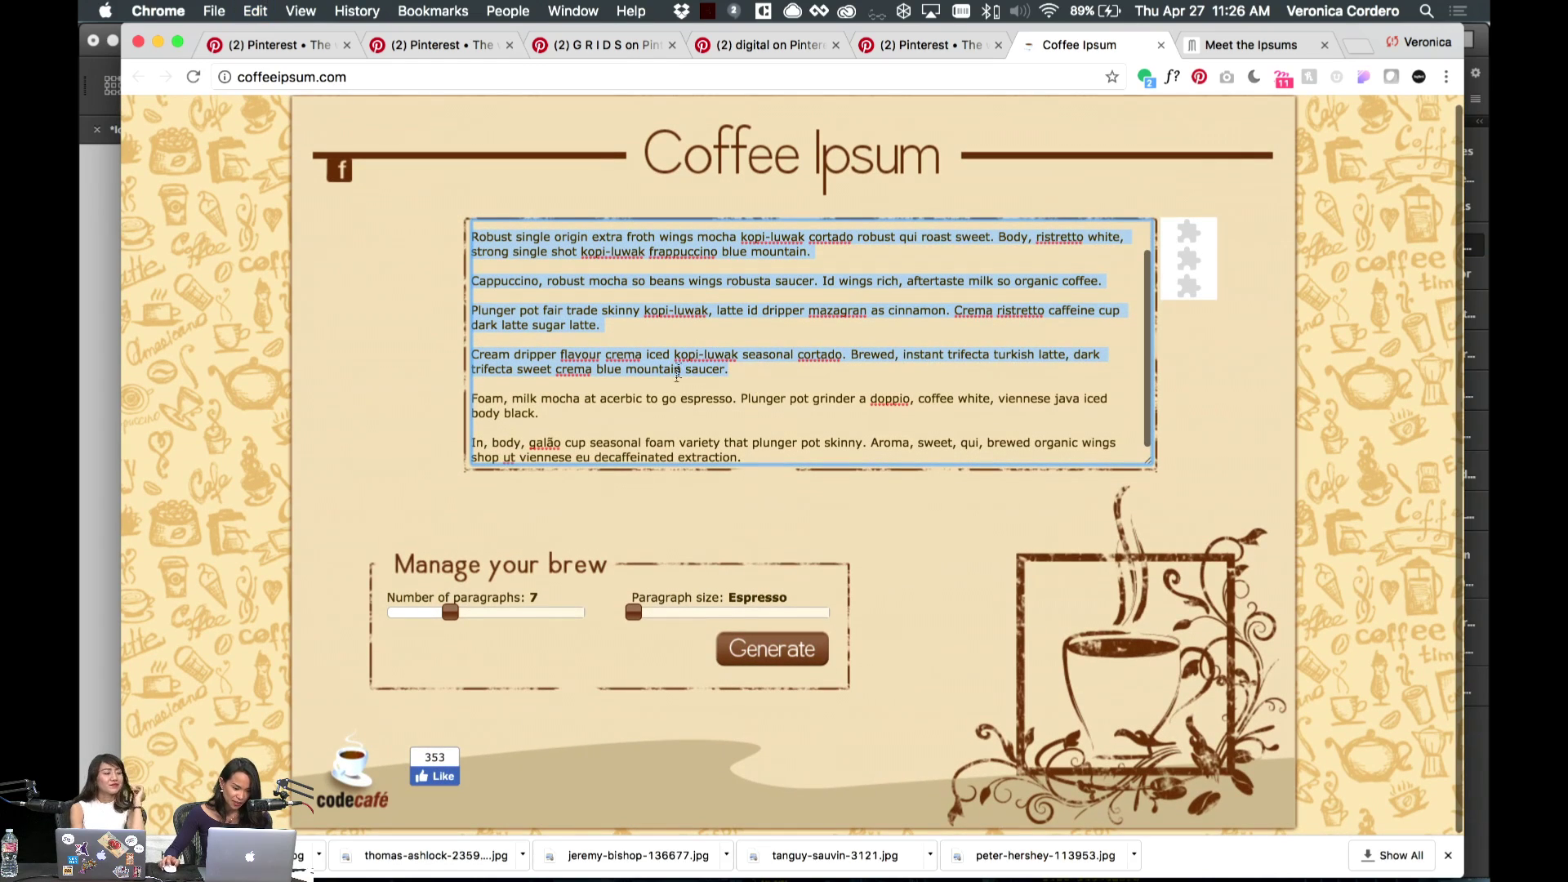
left_click(635, 613)
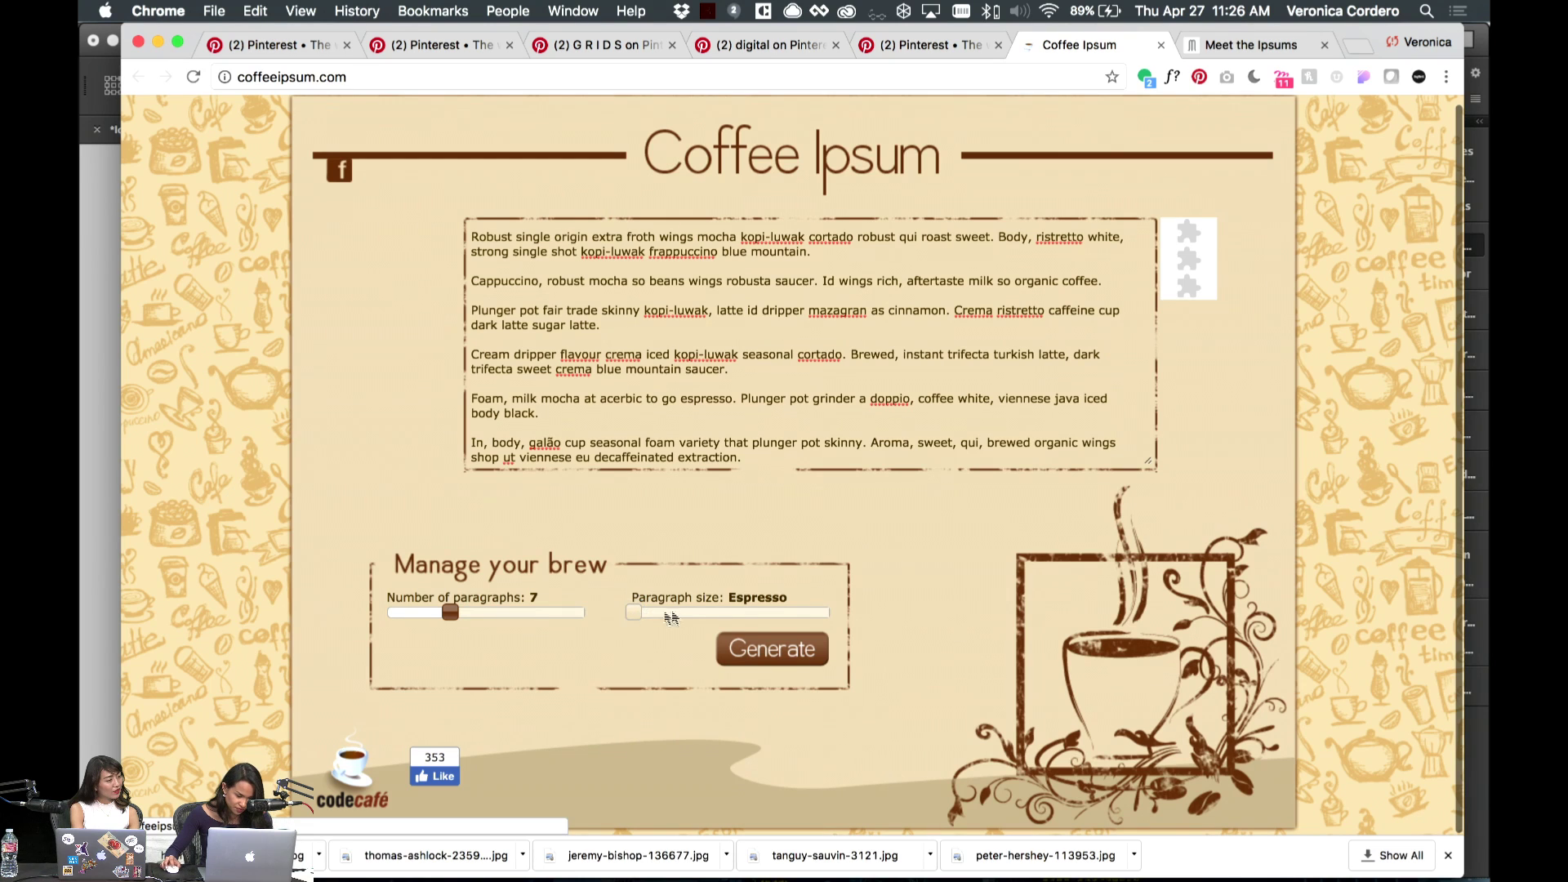
left_click(595, 77)
key("Return")
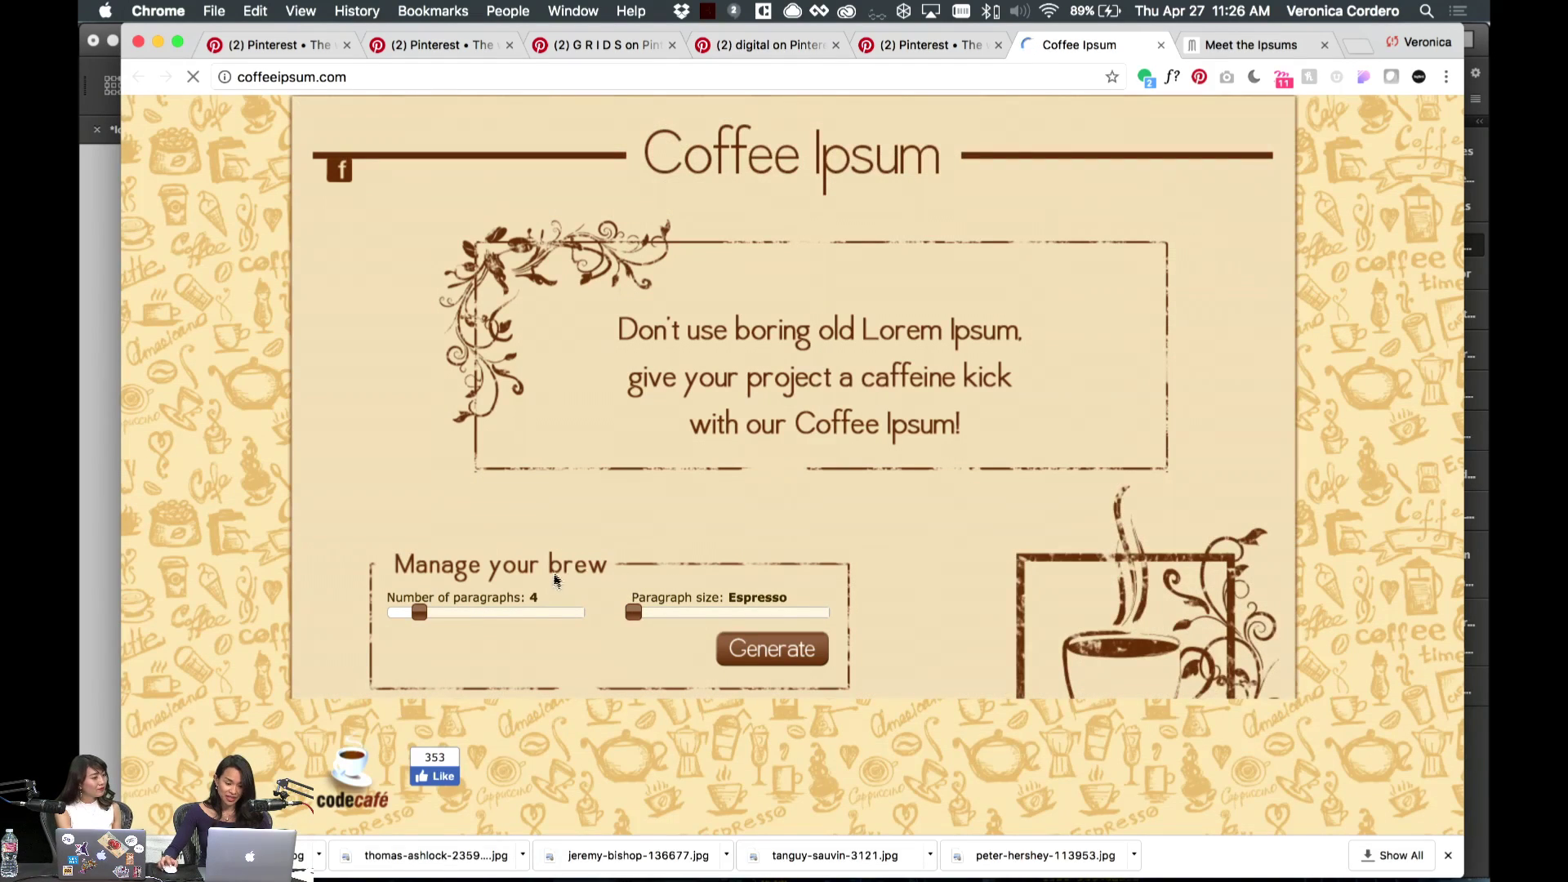
- Generate three paragraphs of coffee text and copy all of it
left_click(632, 613)
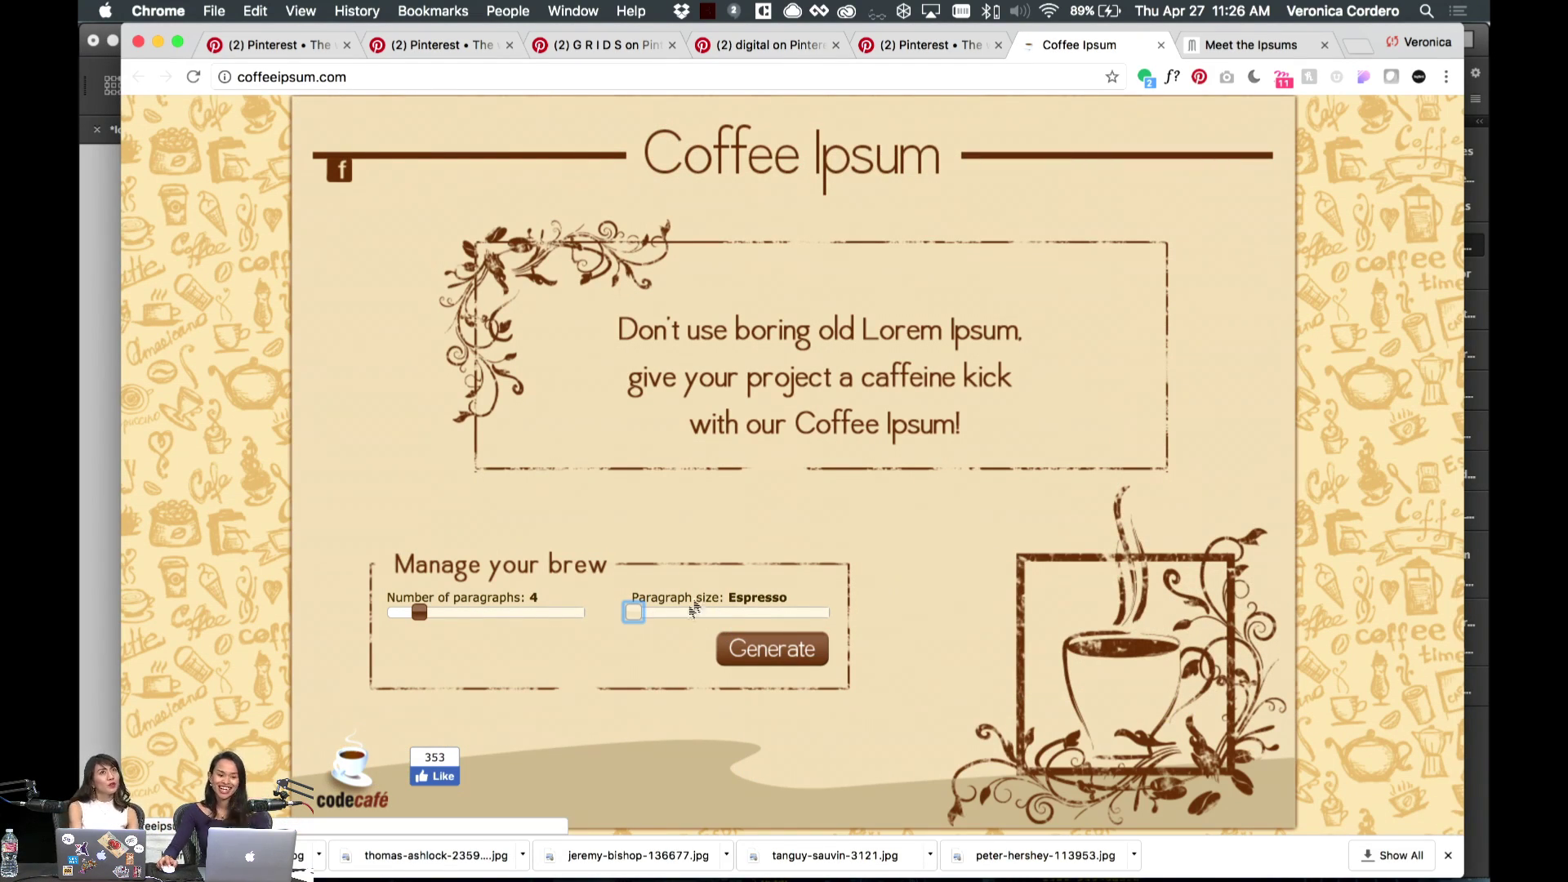
left_click_drag(414, 610, 431, 610)
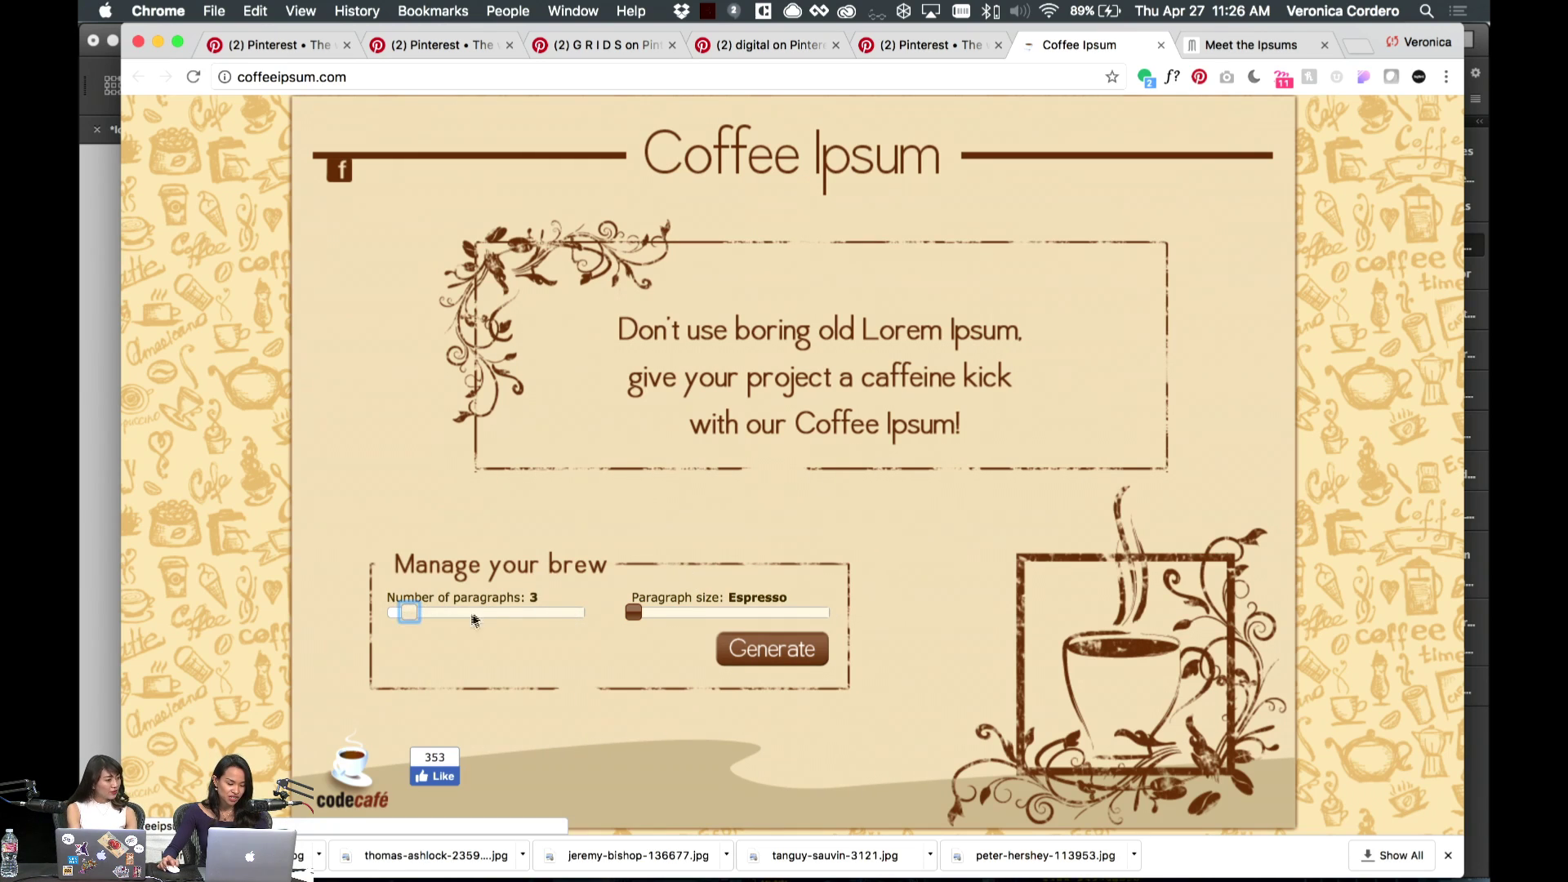
left_click(776, 665)
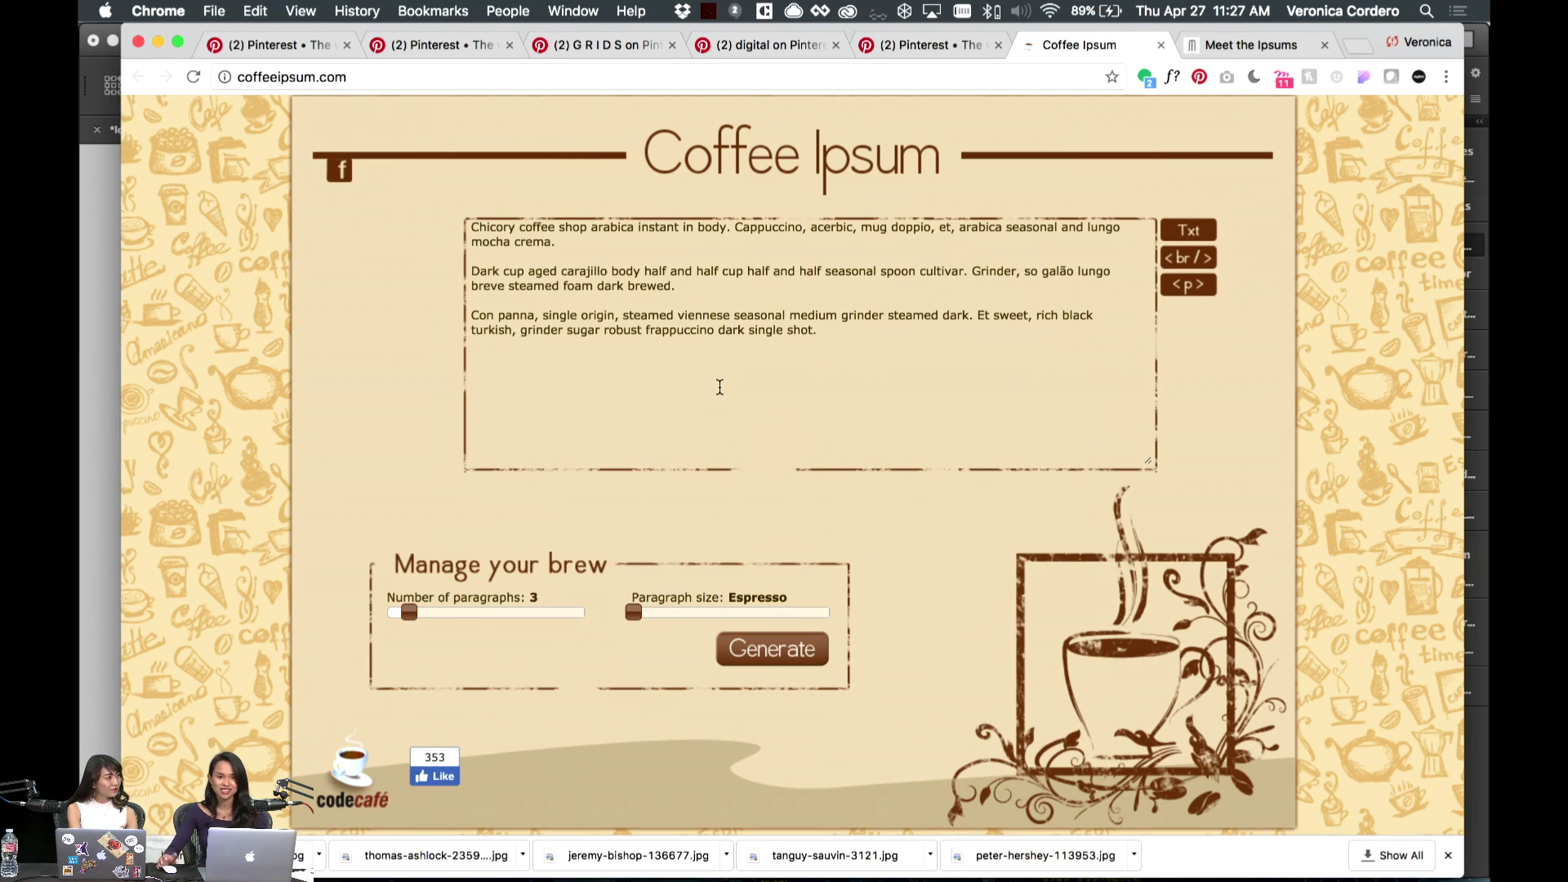
left_click_drag(839, 321, 826, 330)
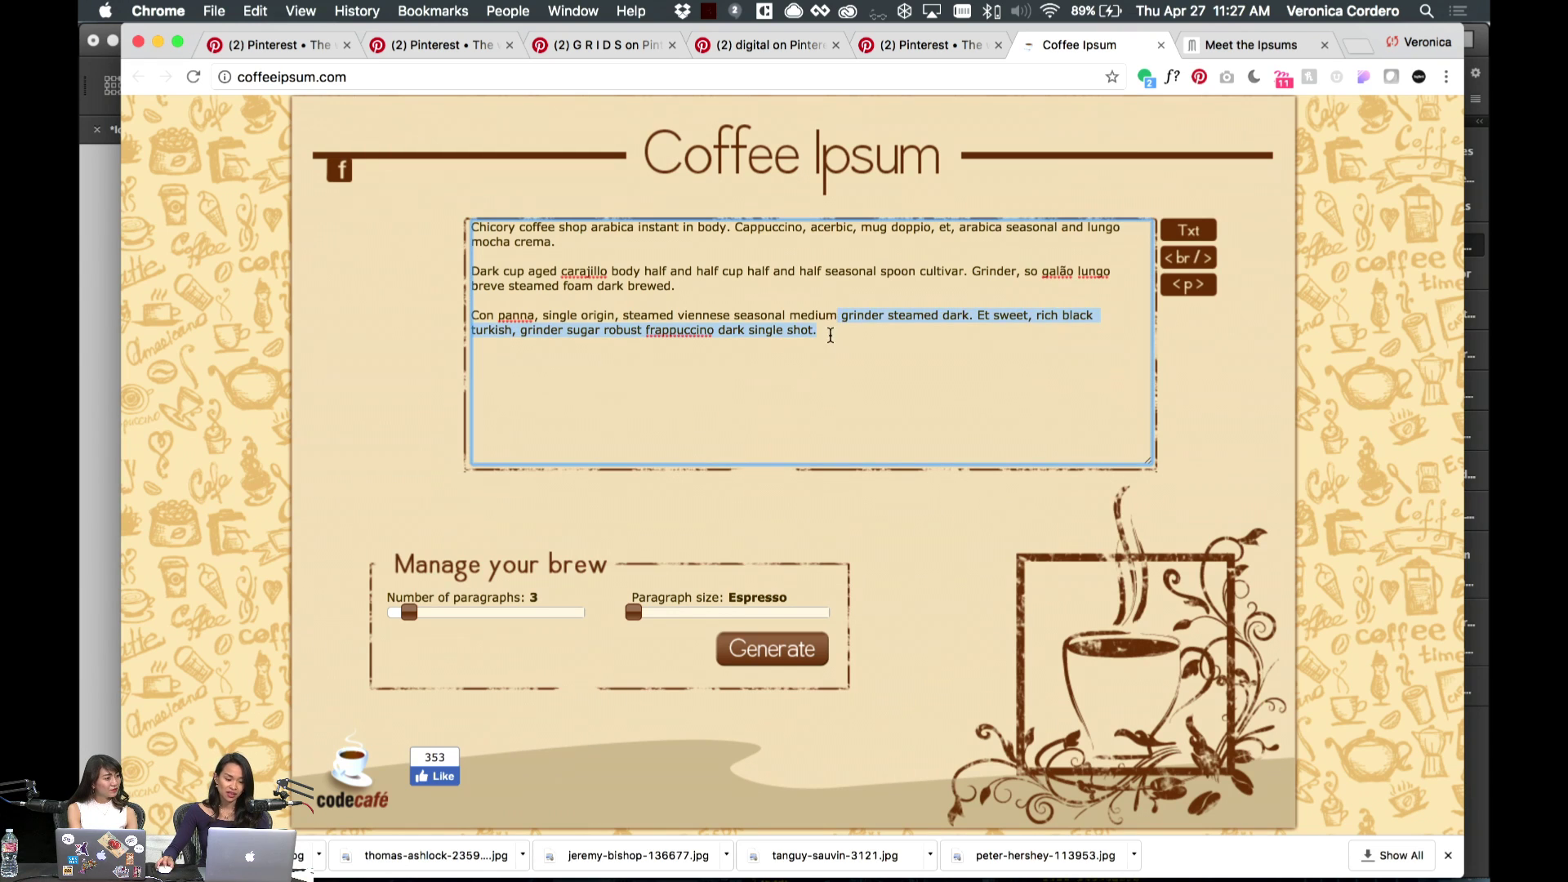
left_click(827, 330)
key("super+a")
key("super+c")
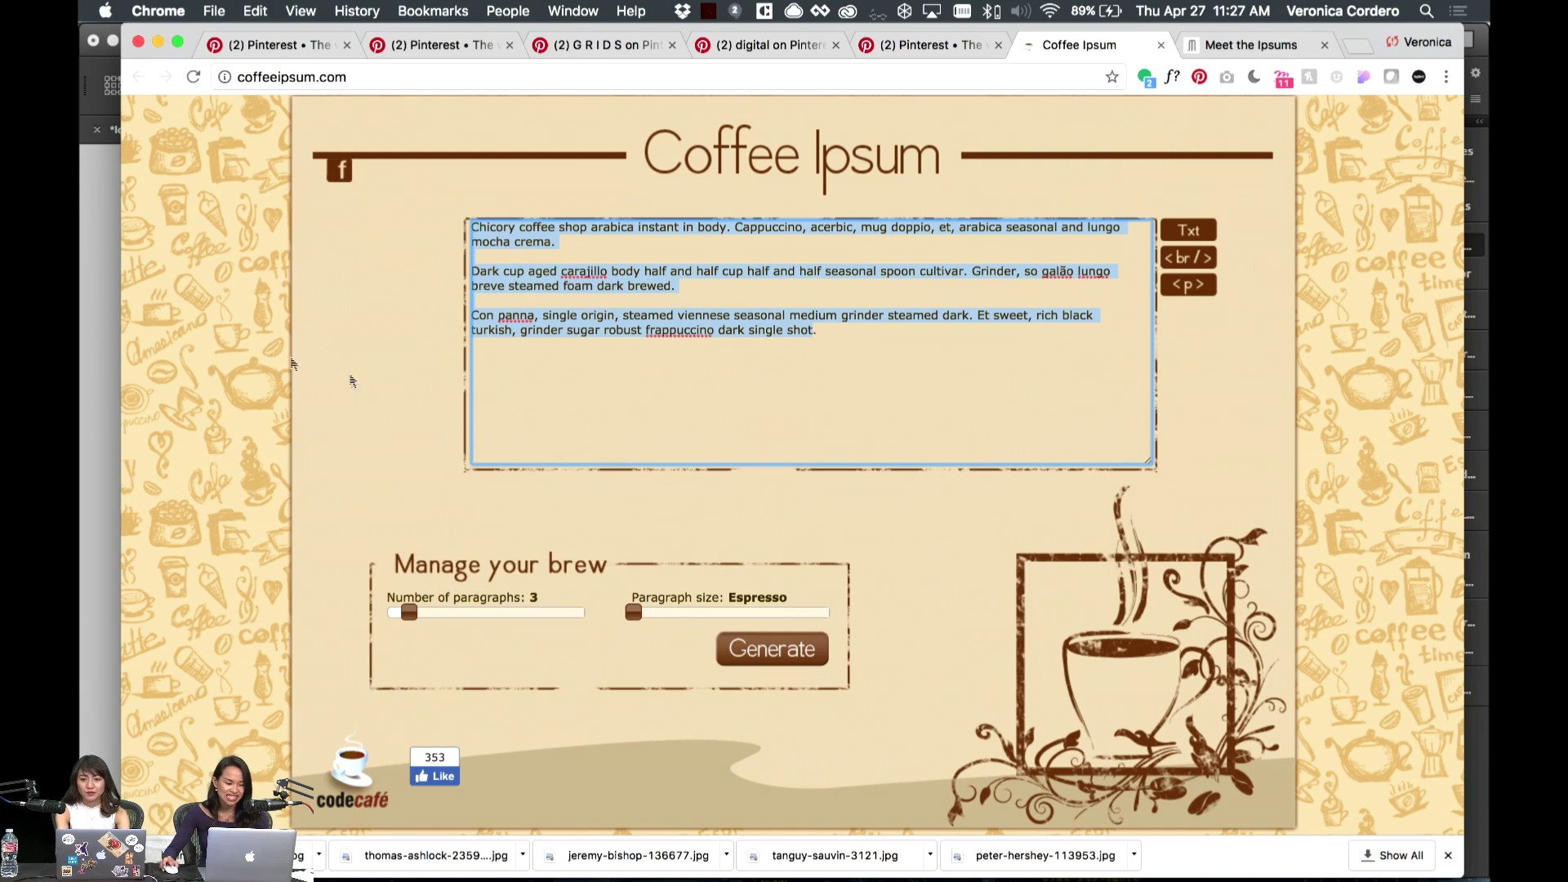
- Duplicate the body text frame onto the right page and paste the coffee text into it
left_click(93, 370)
left_click(321, 502)
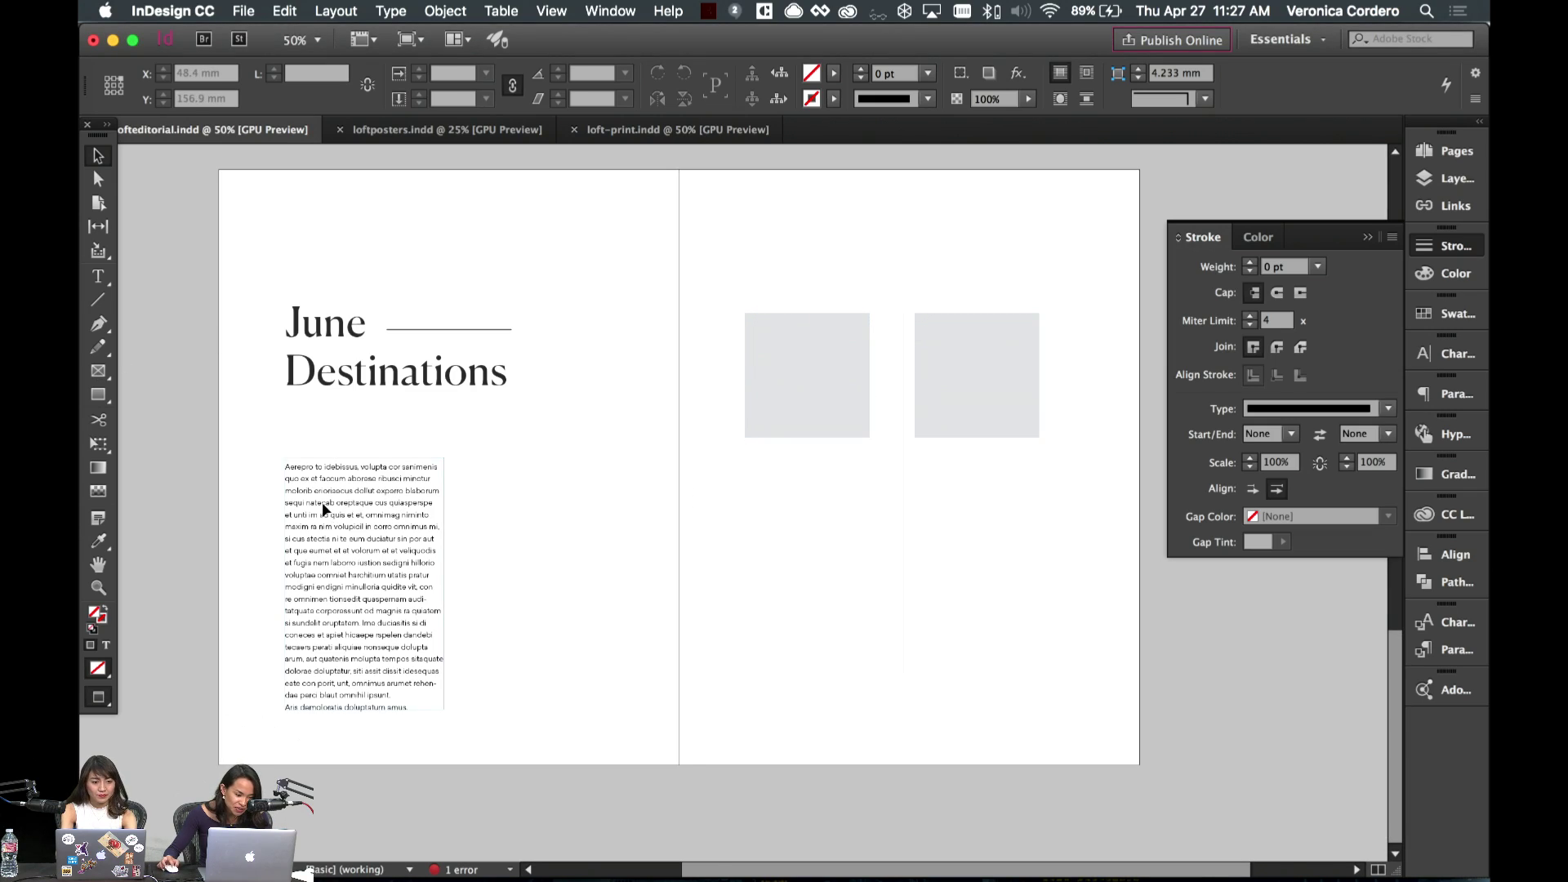
left_click_drag(324, 513, 793, 523)
double_click(791, 527)
key("super+a")
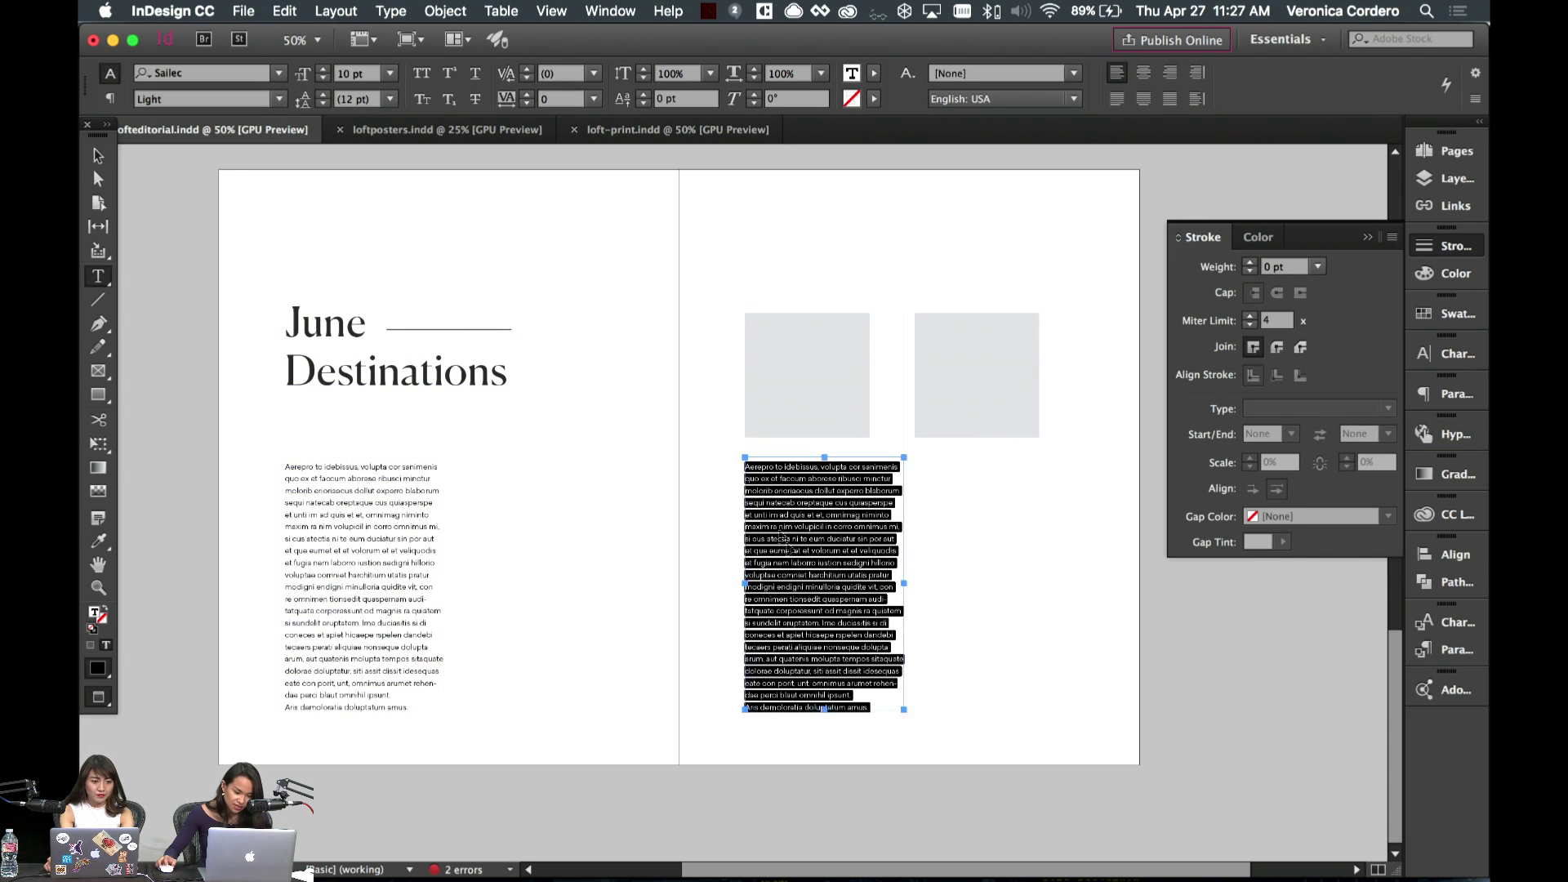
key("super+v")
key("Escape")
- Shift the vertical line and right grey placeholder further right together
key("w")
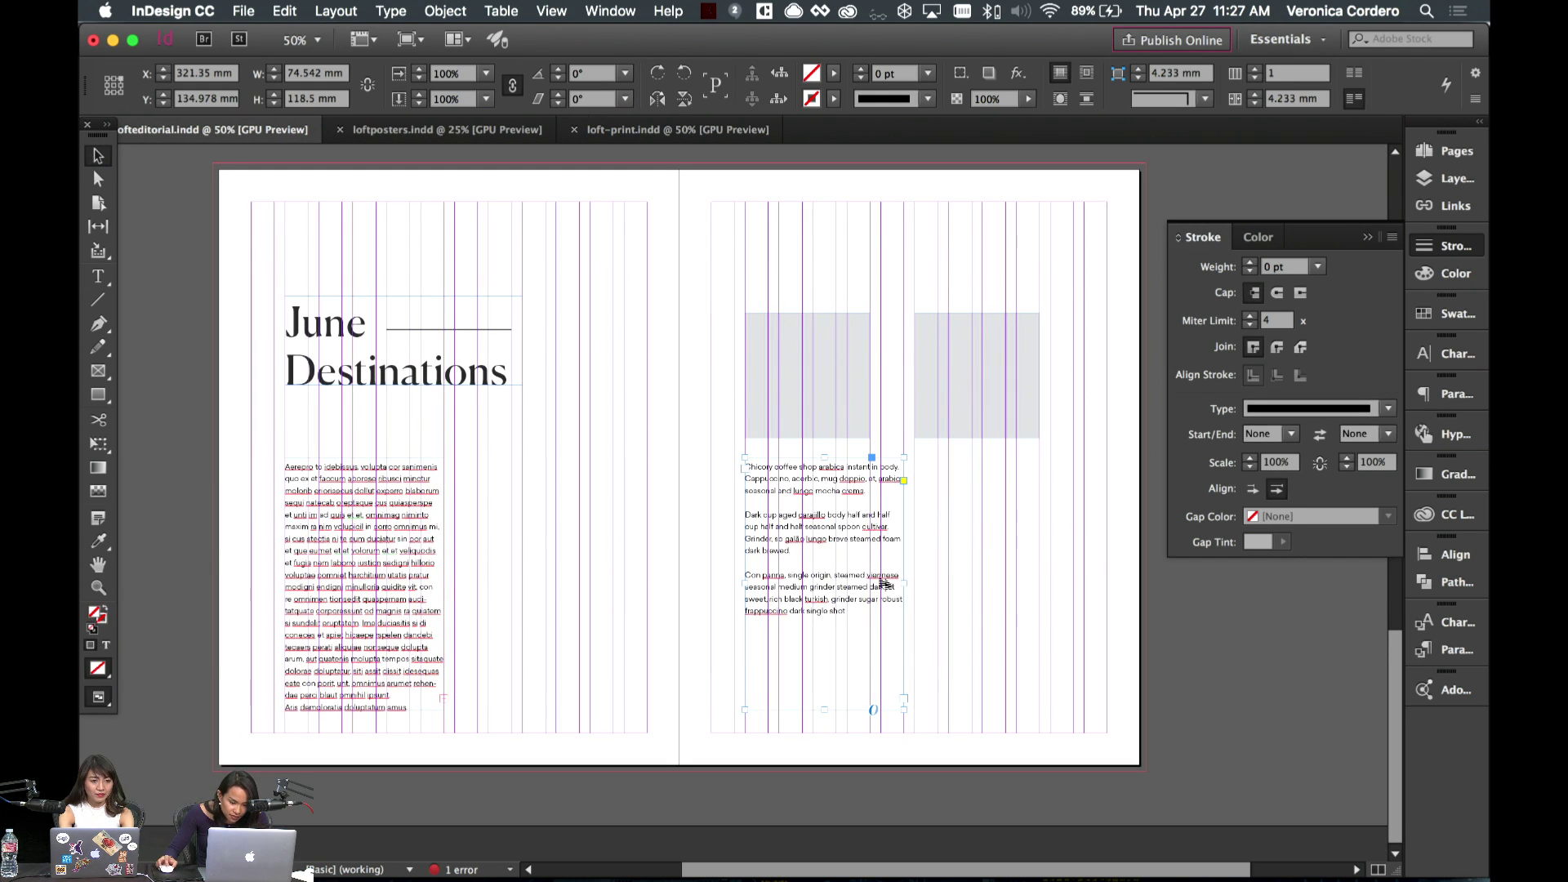
left_click(955, 545)
key("w")
key("w")
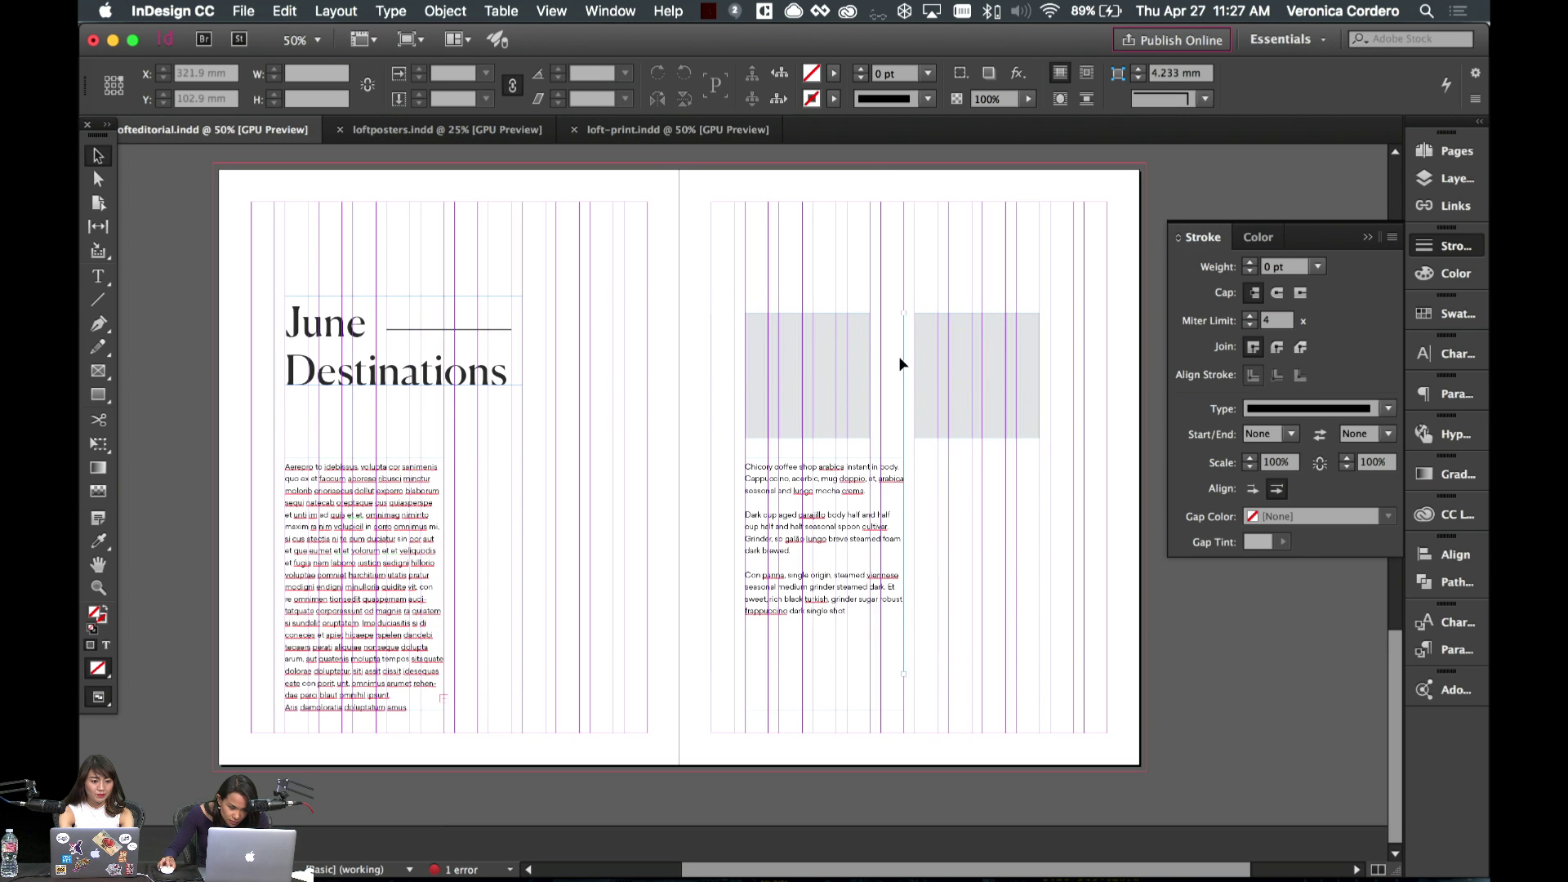
left_click_drag(905, 365, 955, 384)
key("w")
key("super+z")
key("w")
left_click_drag(897, 295, 1051, 402)
left_click(1120, 609)
key("w")
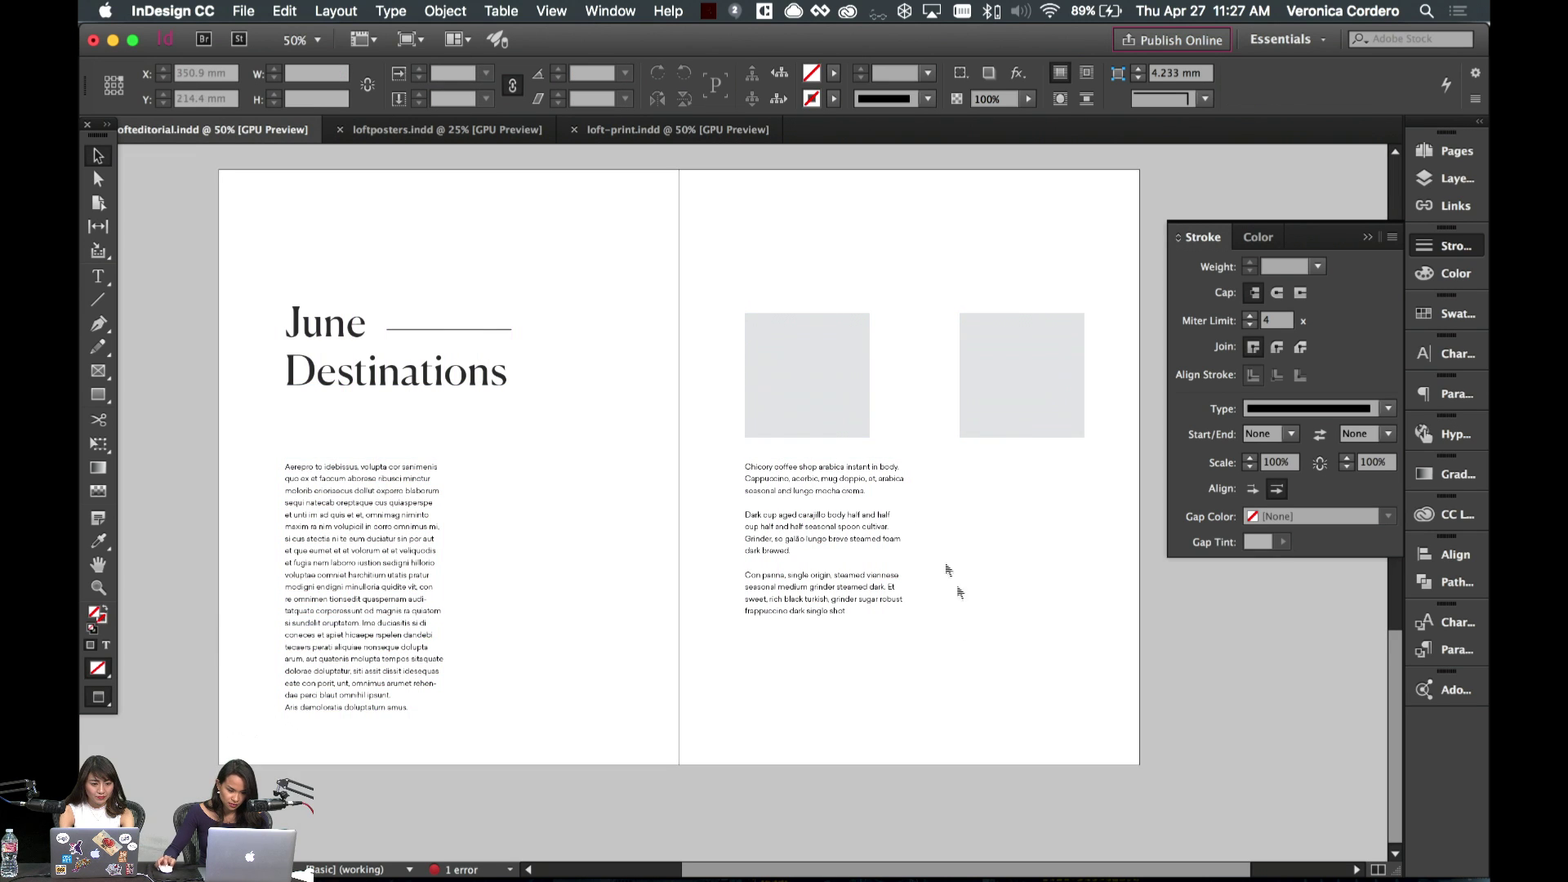
key("w")
- Shorten the right-page text column and move it lower on the page
left_click(800, 621)
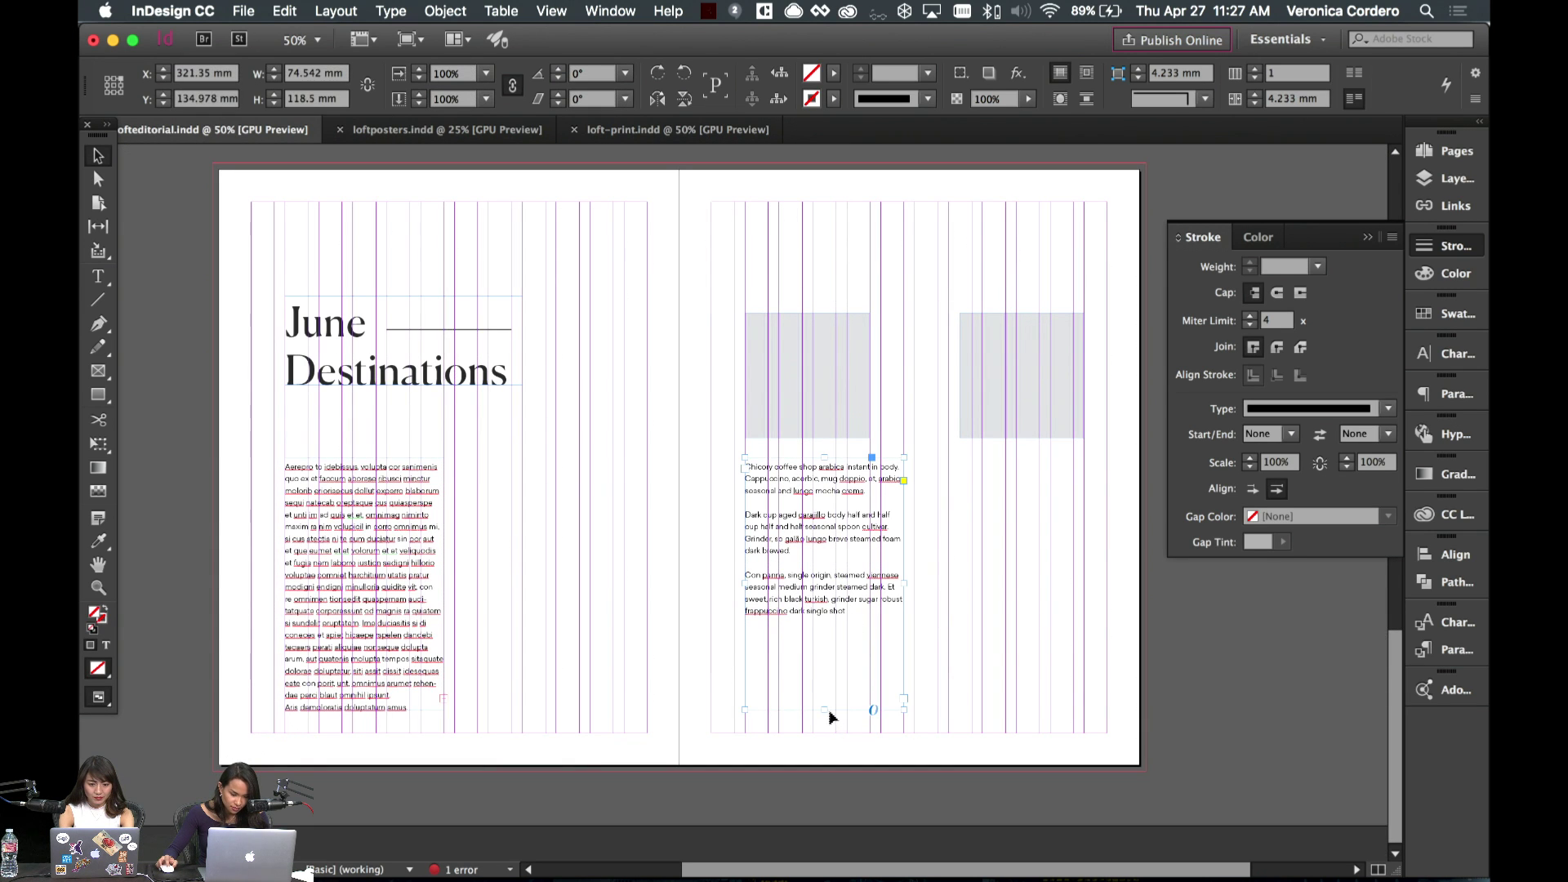
left_click_drag(830, 717, 830, 654)
left_click_drag(816, 511, 830, 620)
key("w")
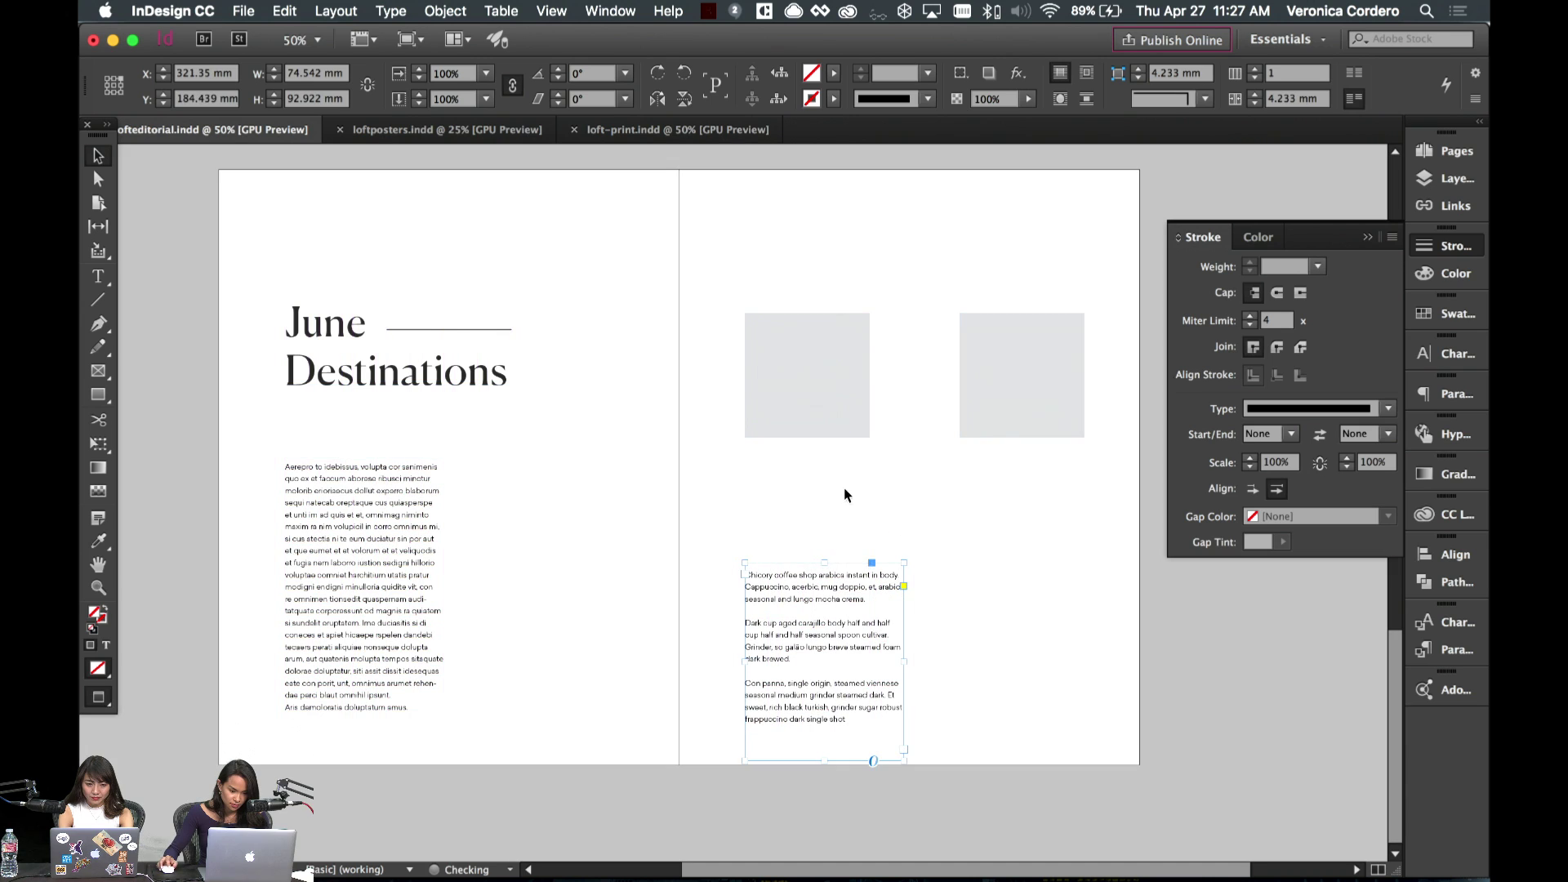
- Lower the left grey placeholder for a staggered layout, then begin editing the heading
left_click(805, 360)
key("w")
left_click_drag(810, 356, 817, 415)
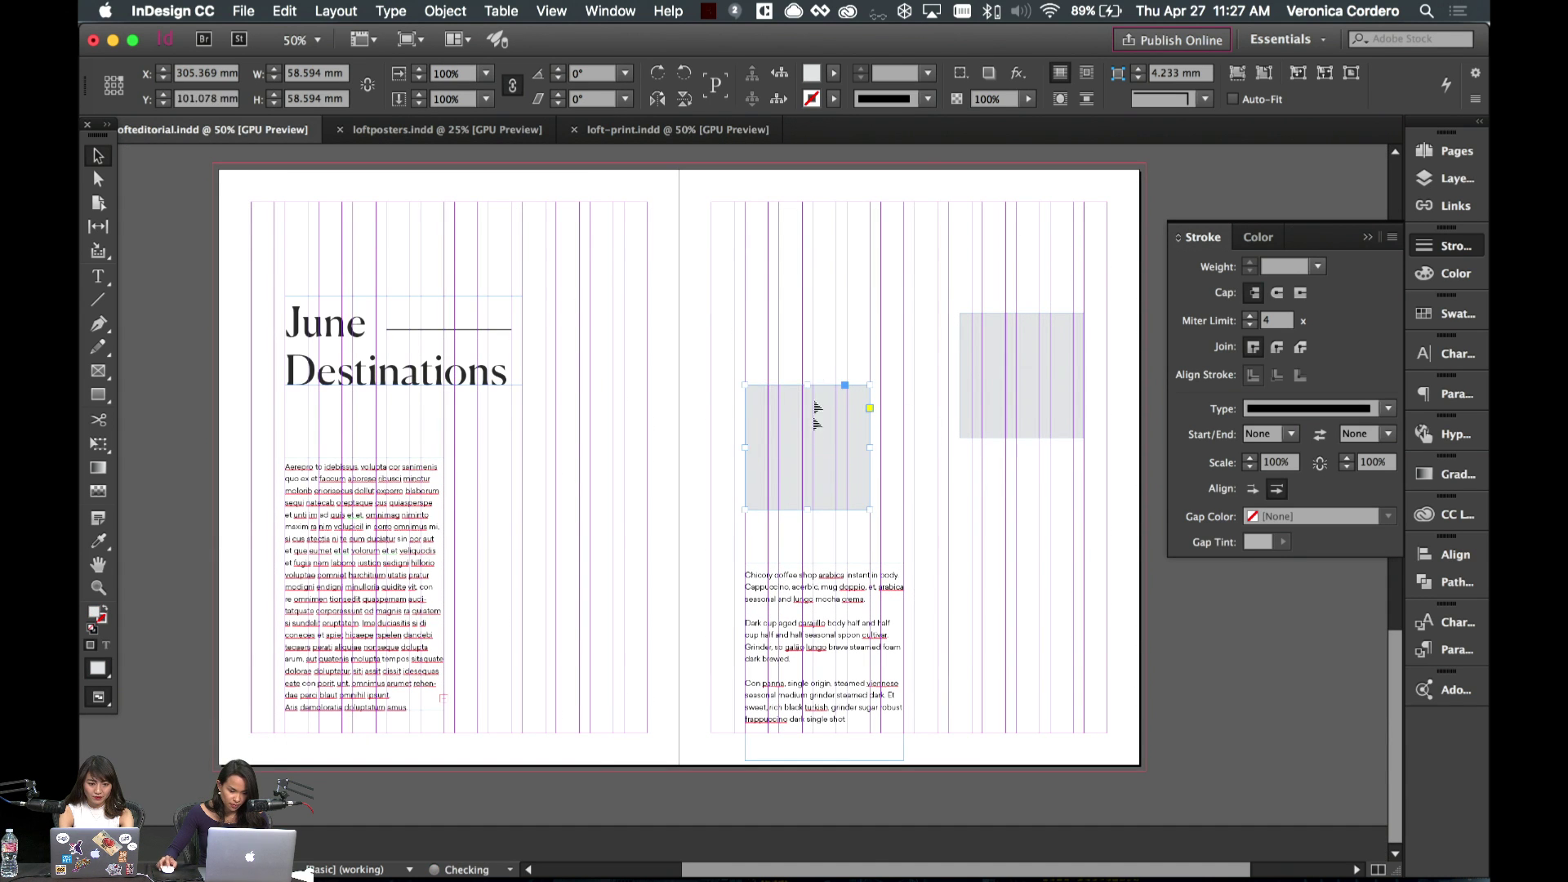
left_click(805, 361)
key("w")
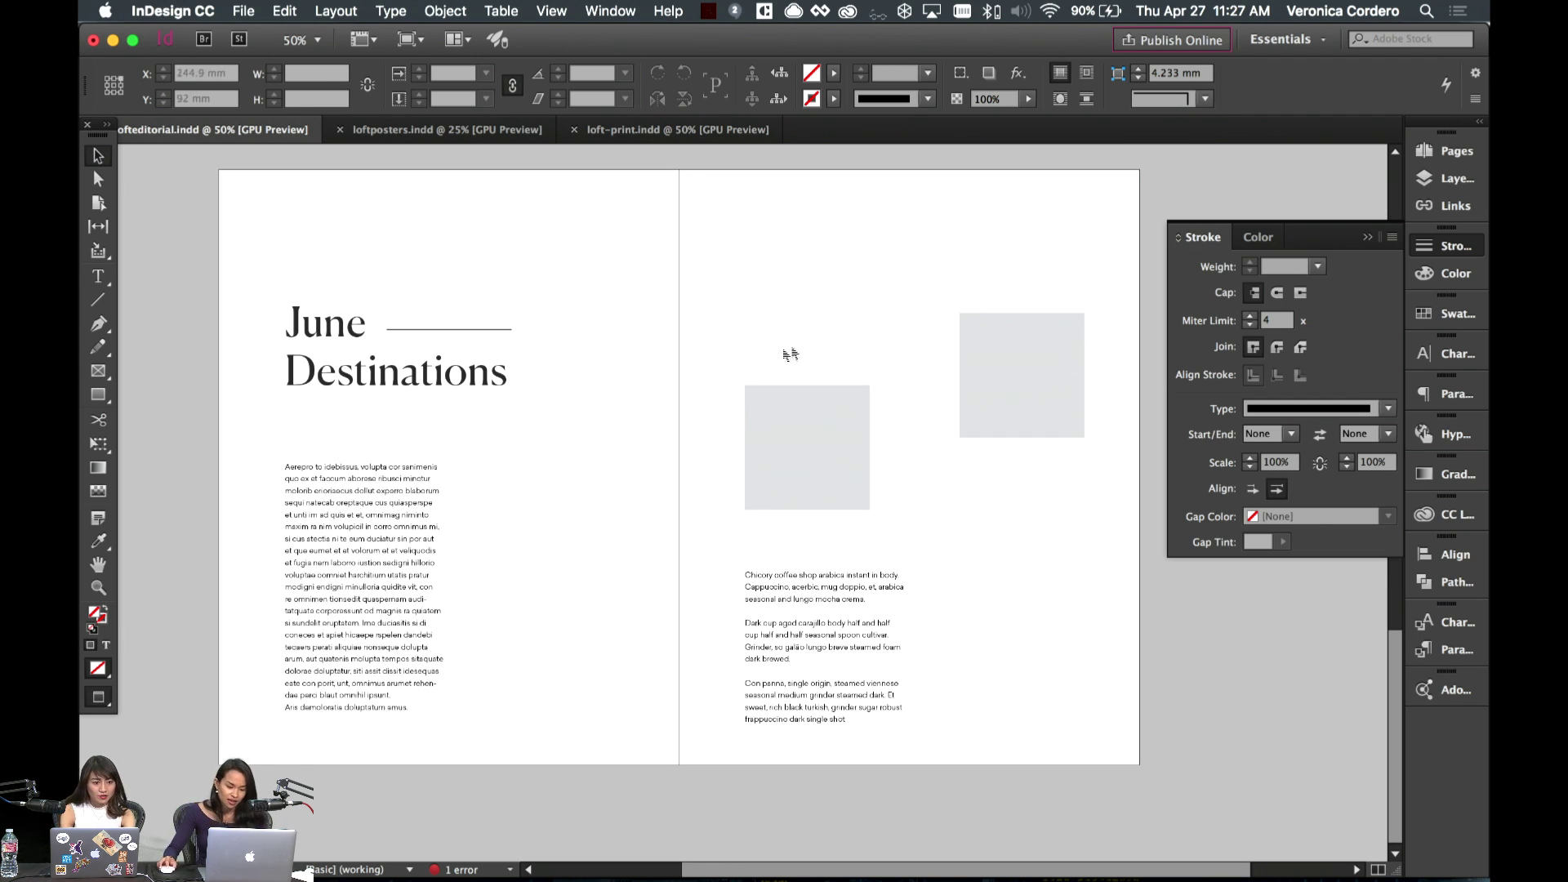
left_click(712, 527)
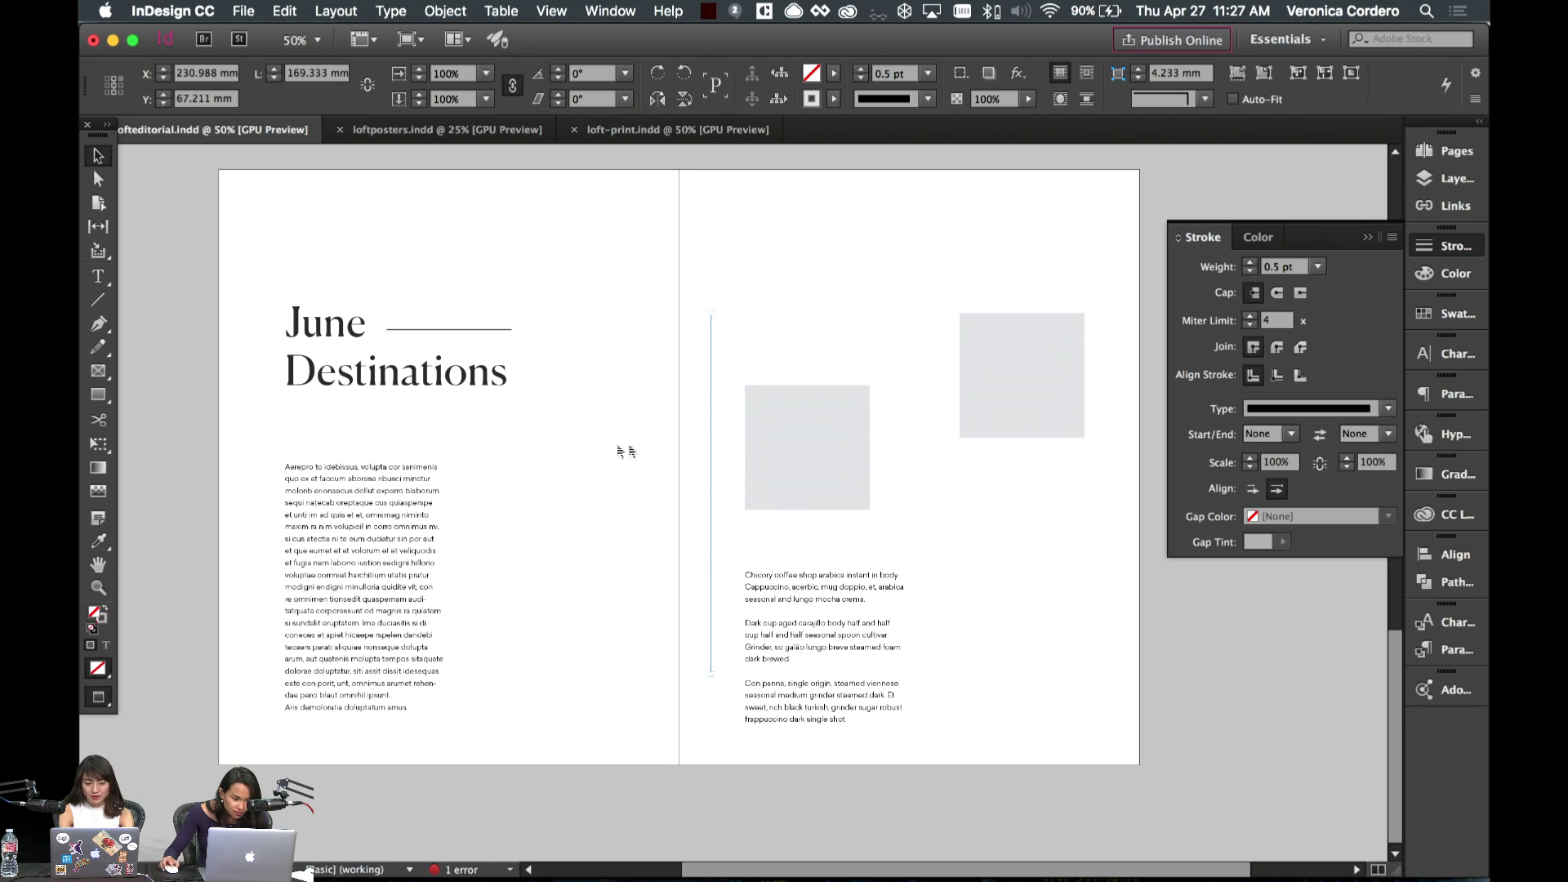
left_click(495, 372)
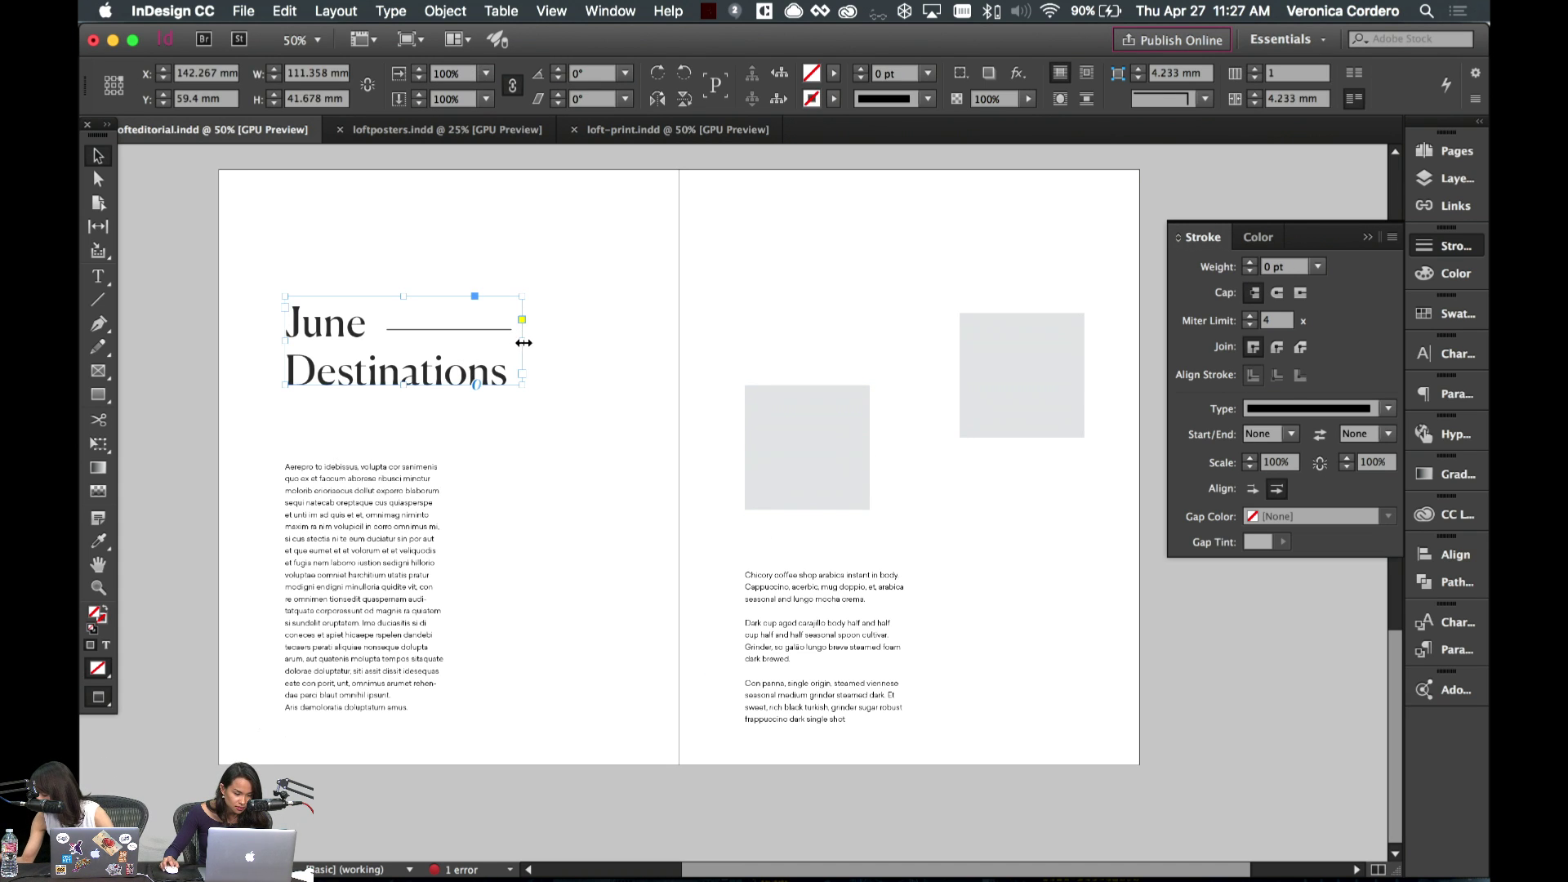
double_click(506, 371)
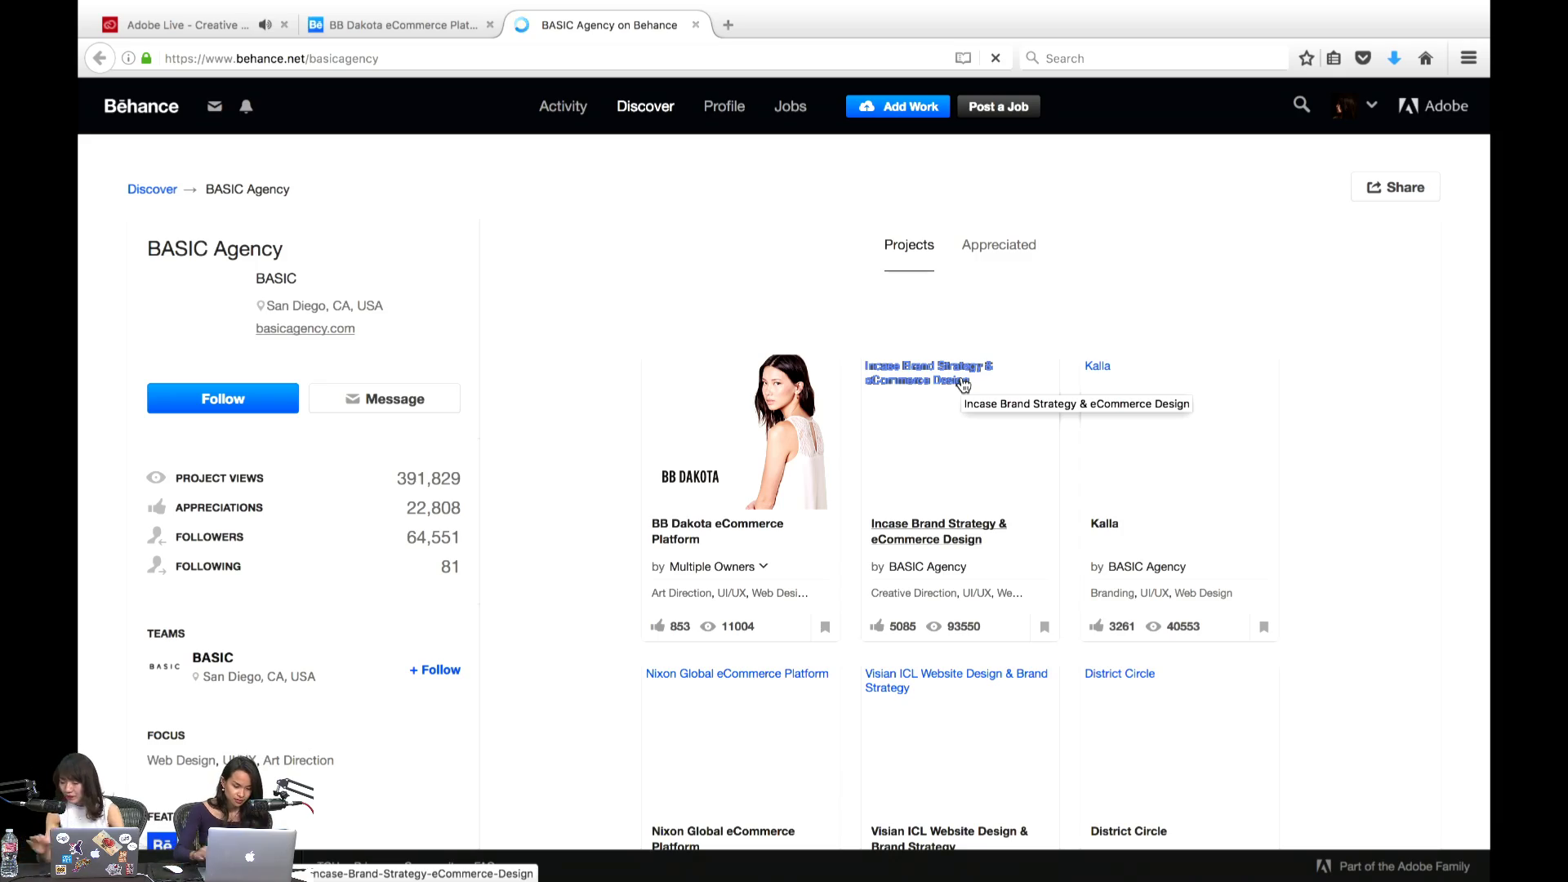
scroll(620, 710, "down", 5)
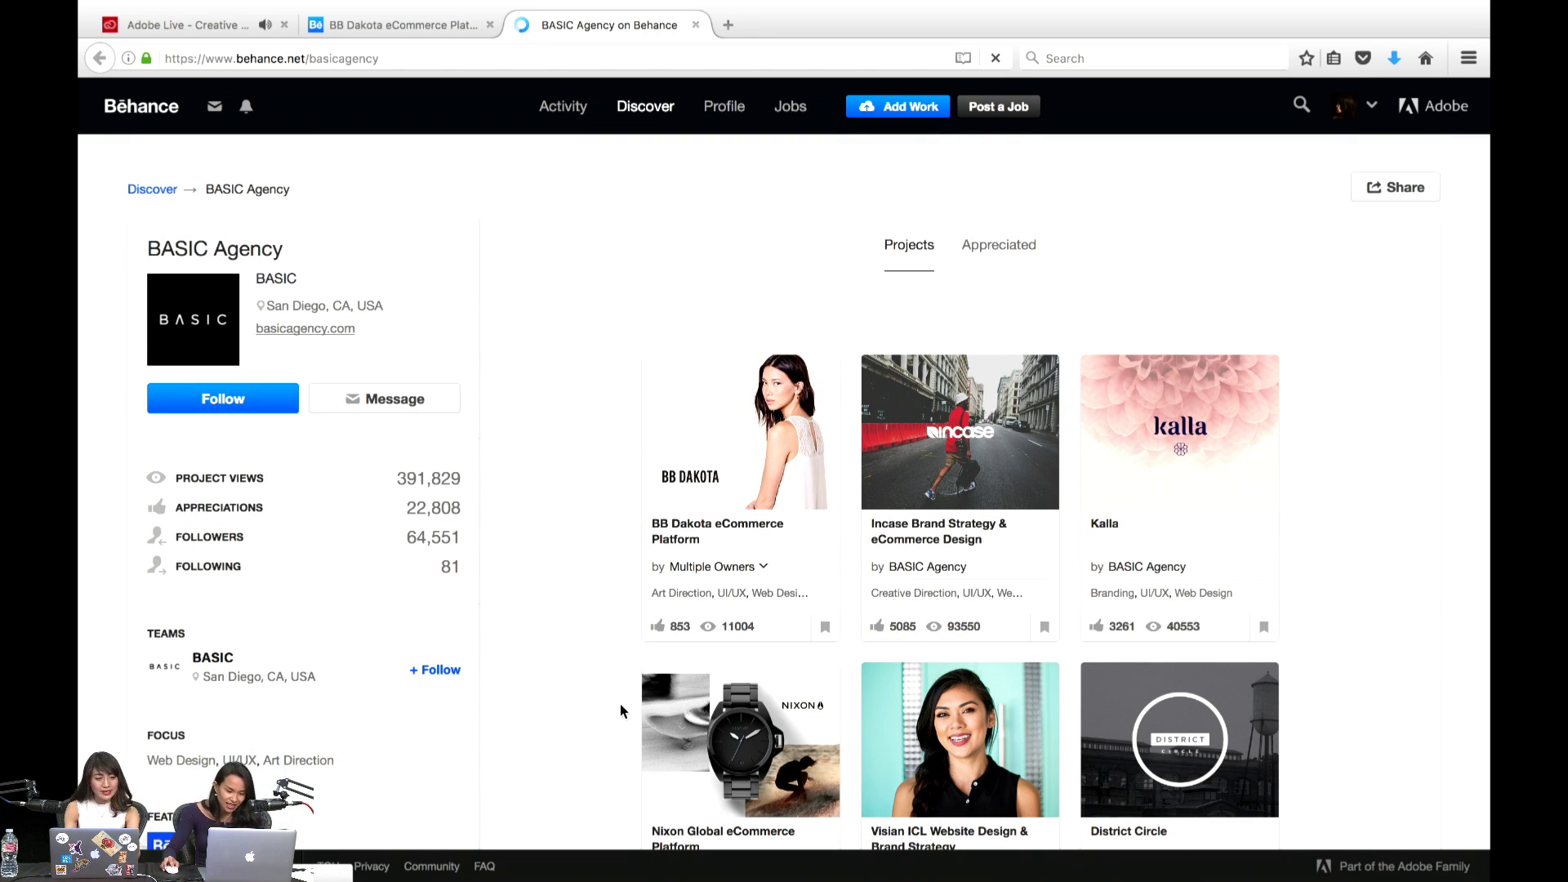
scroll(620, 711, "down", 7)
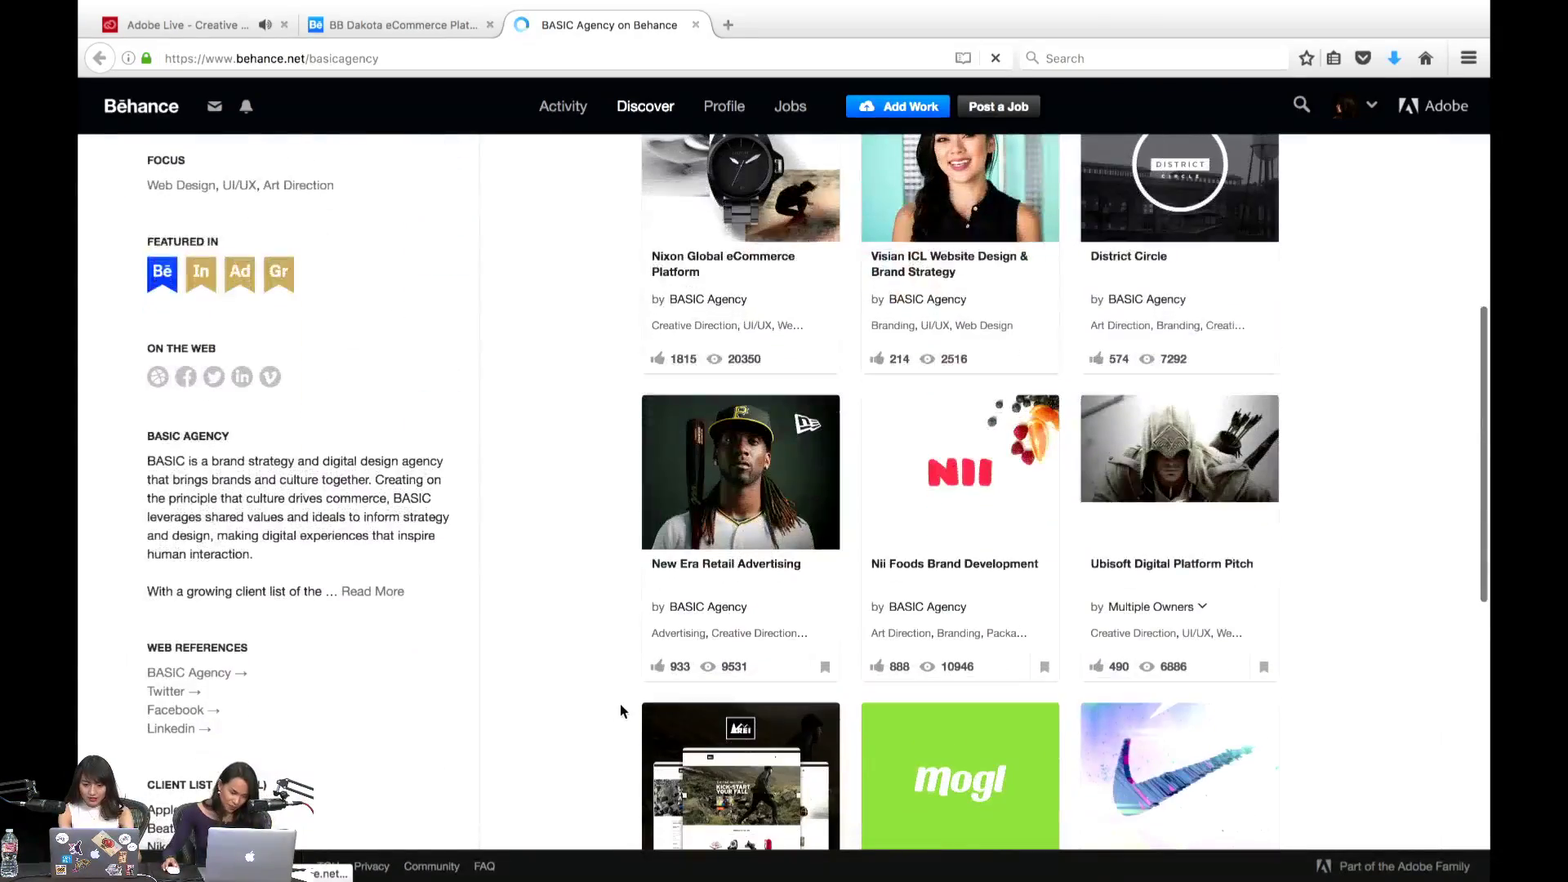
scroll(621, 708, "down", 6)
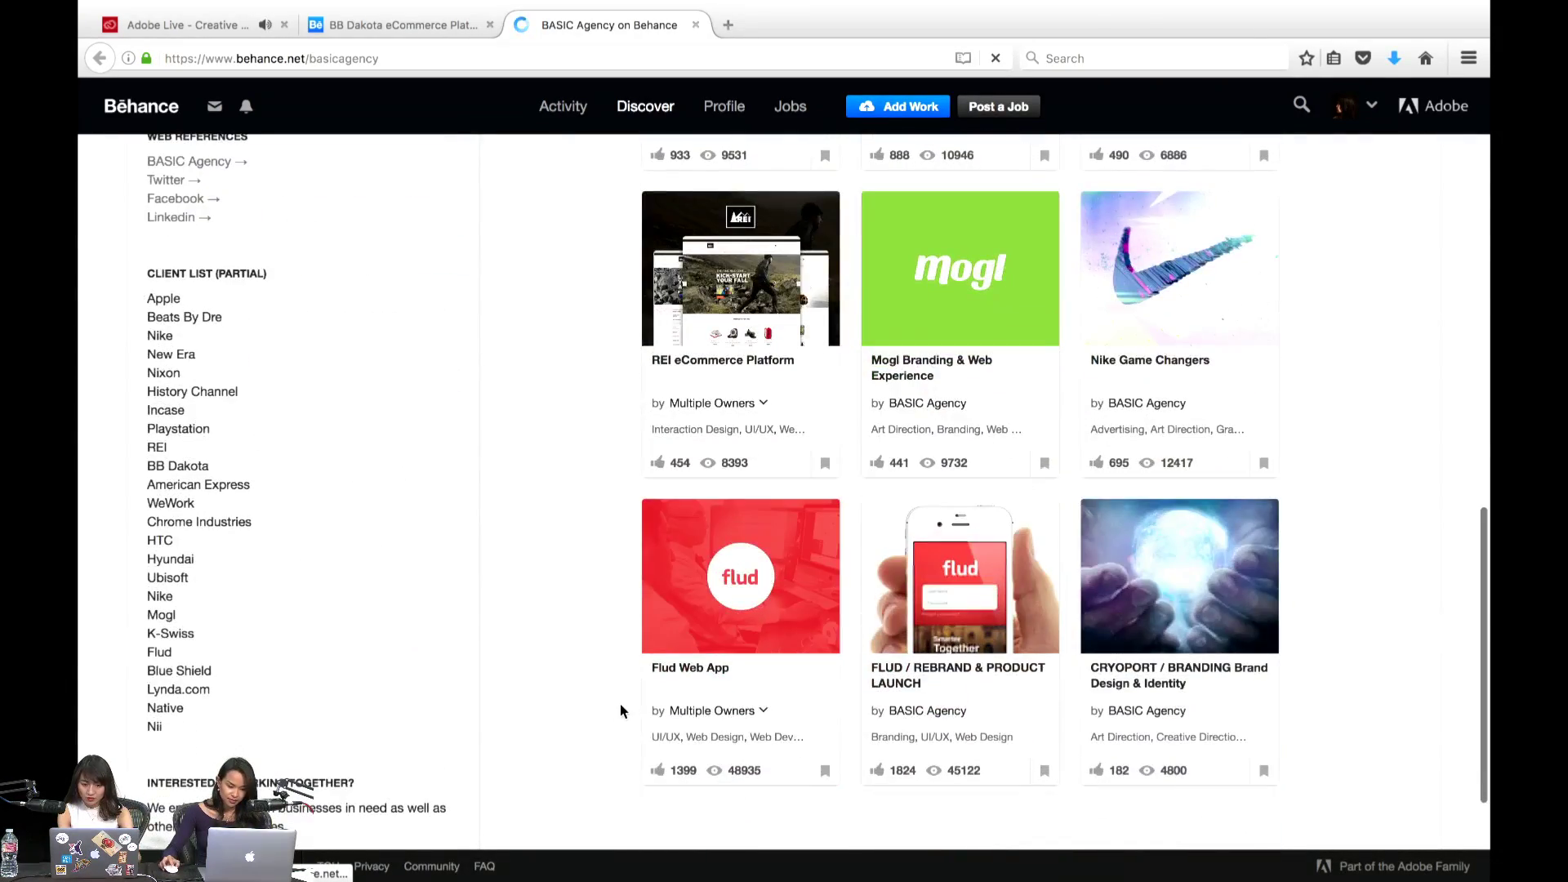
scroll(620, 711, "down", 3)
scroll(620, 711, "up", 8)
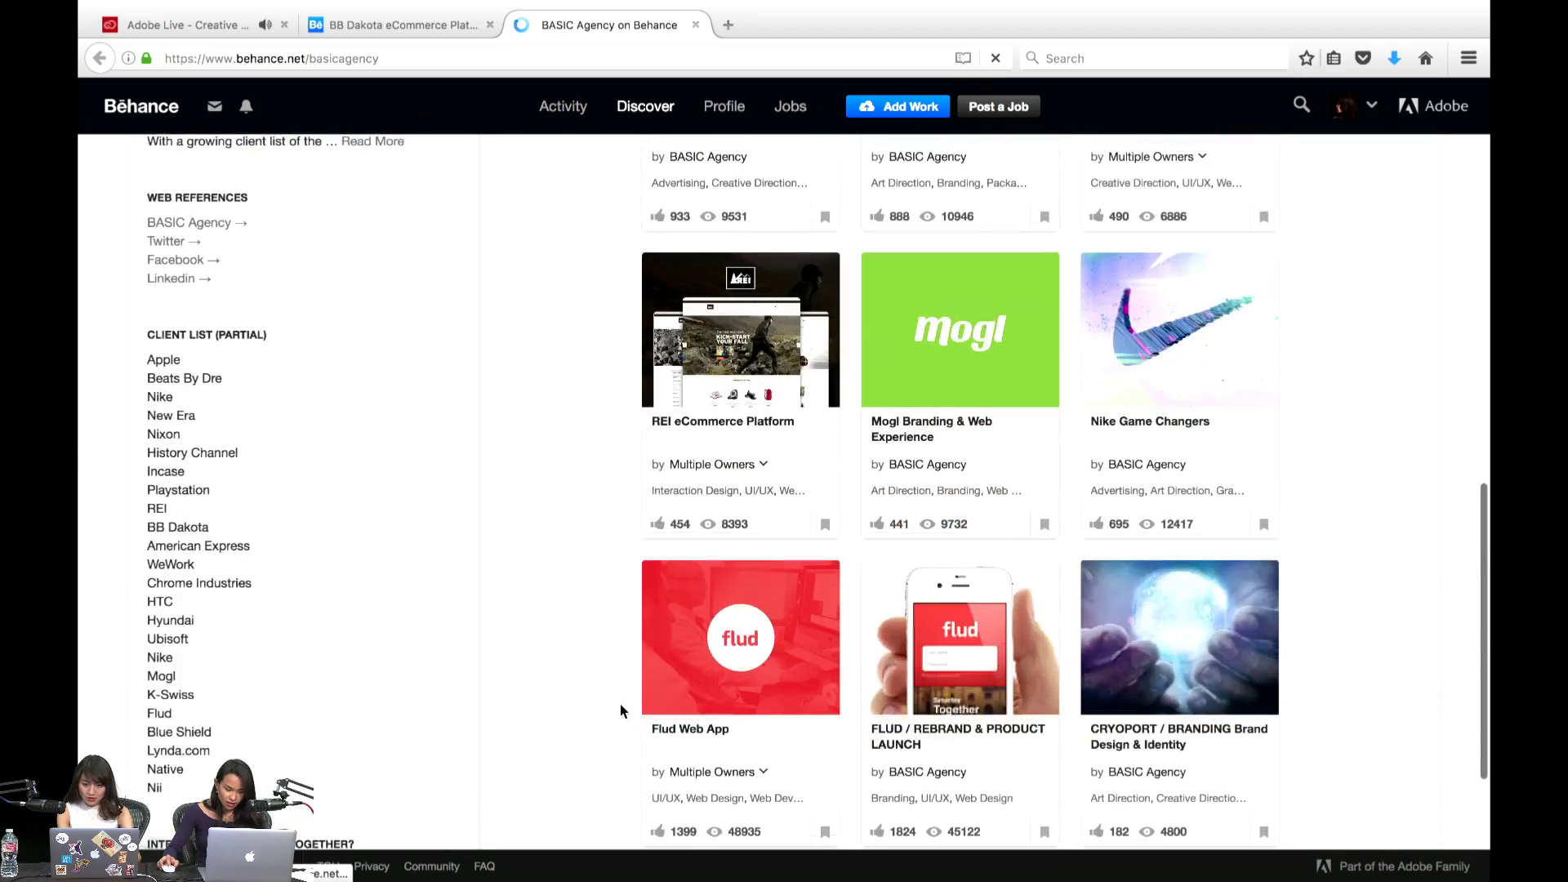
scroll(620, 704, "up", 8)
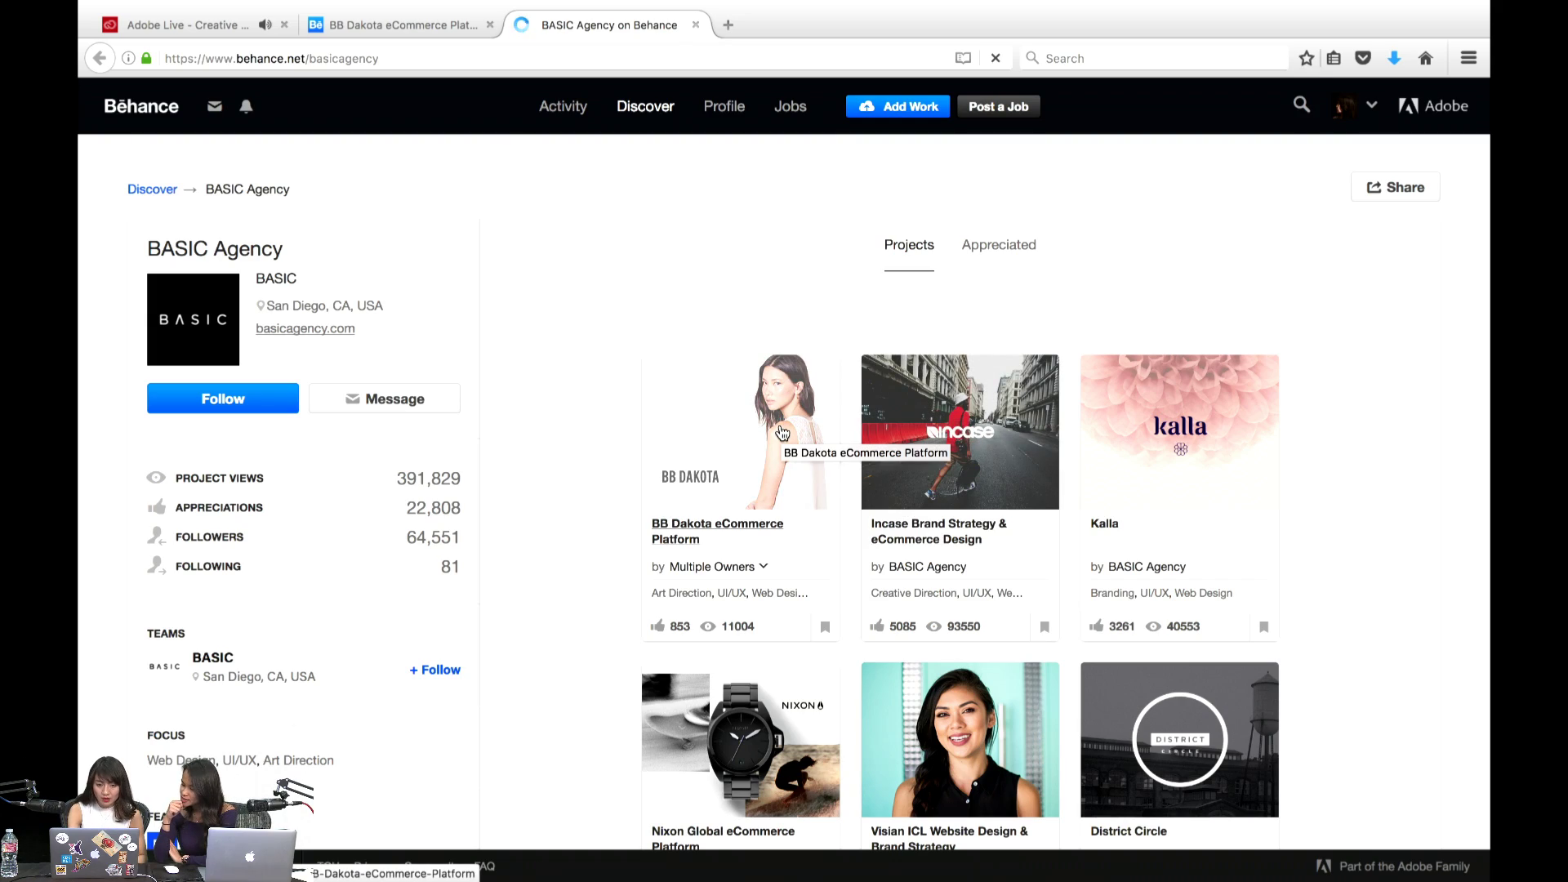
scroll(782, 433, "down", 2)
scroll(531, 571, "down", 2)
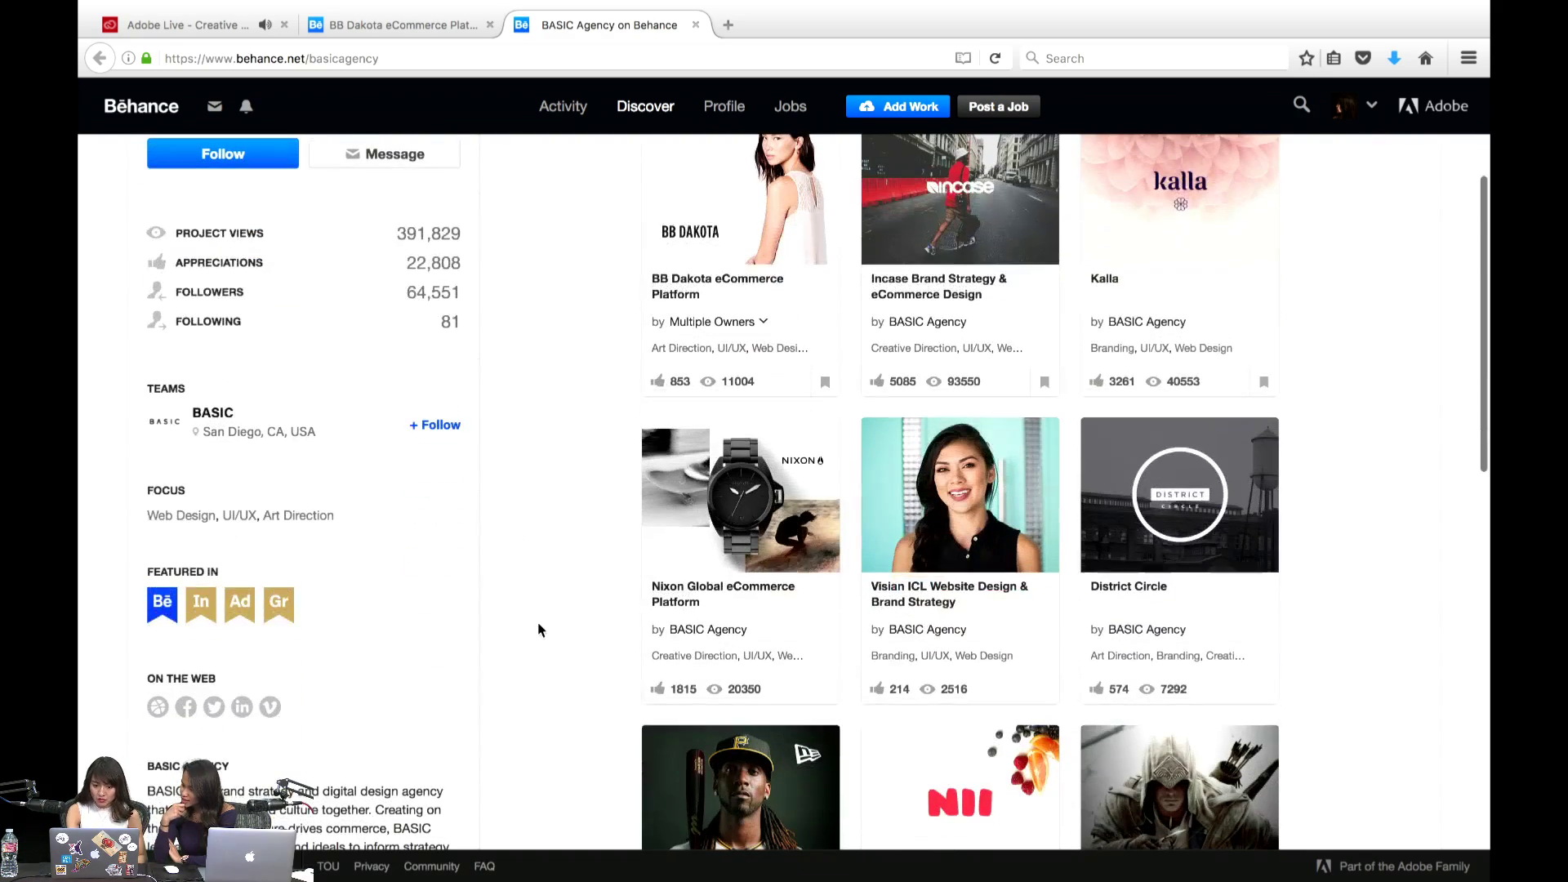
scroll(538, 629, "up", 1)
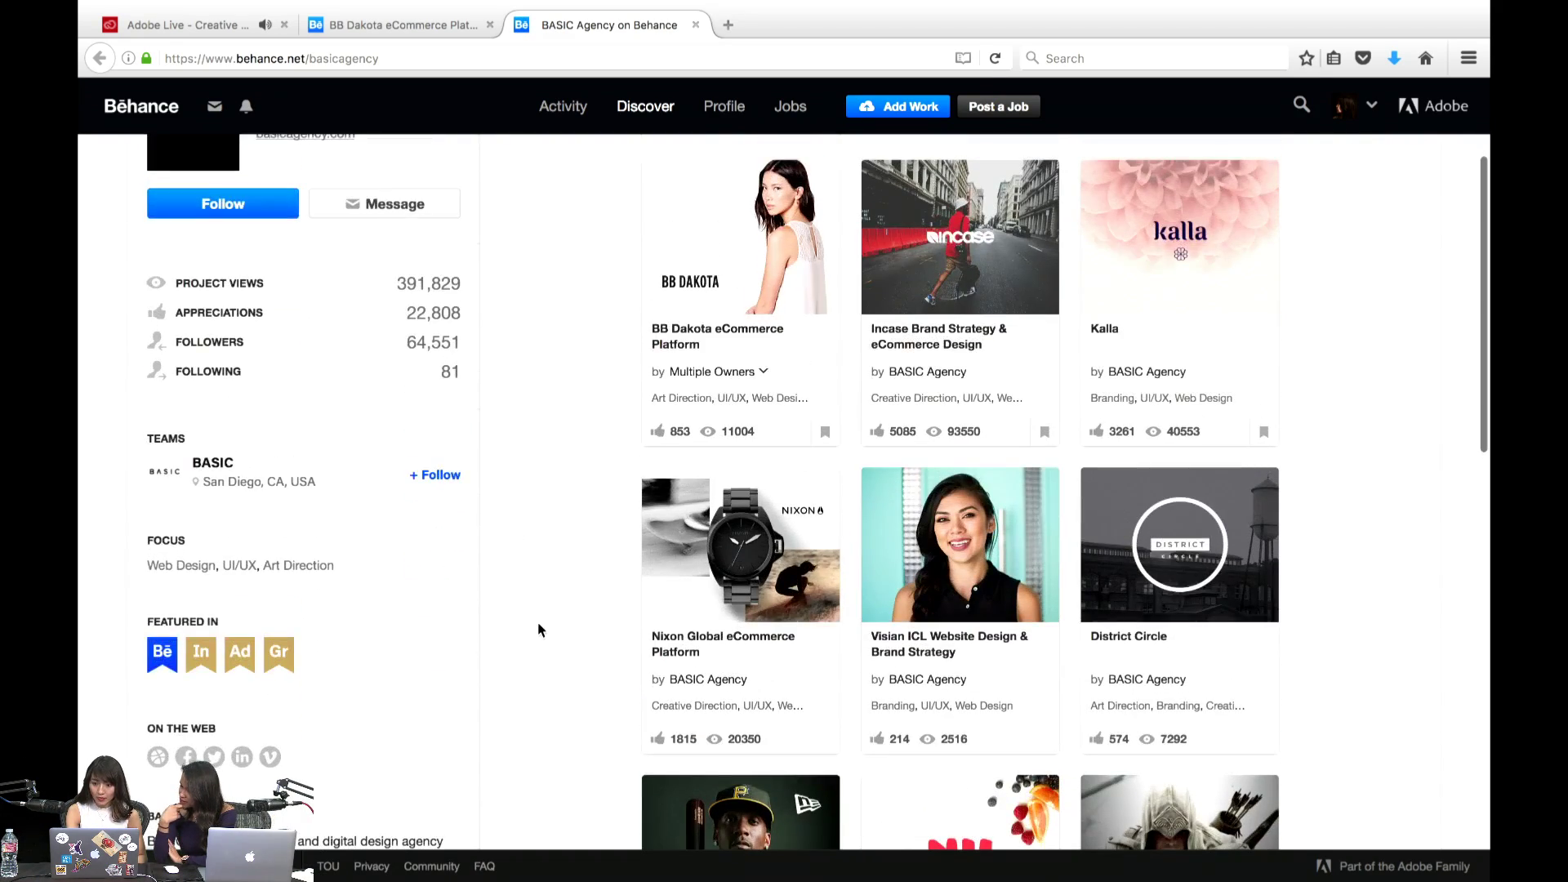
- Open BASIC Agency's Kalla project thumbnail and reload its page from the address bar
left_click(1191, 263)
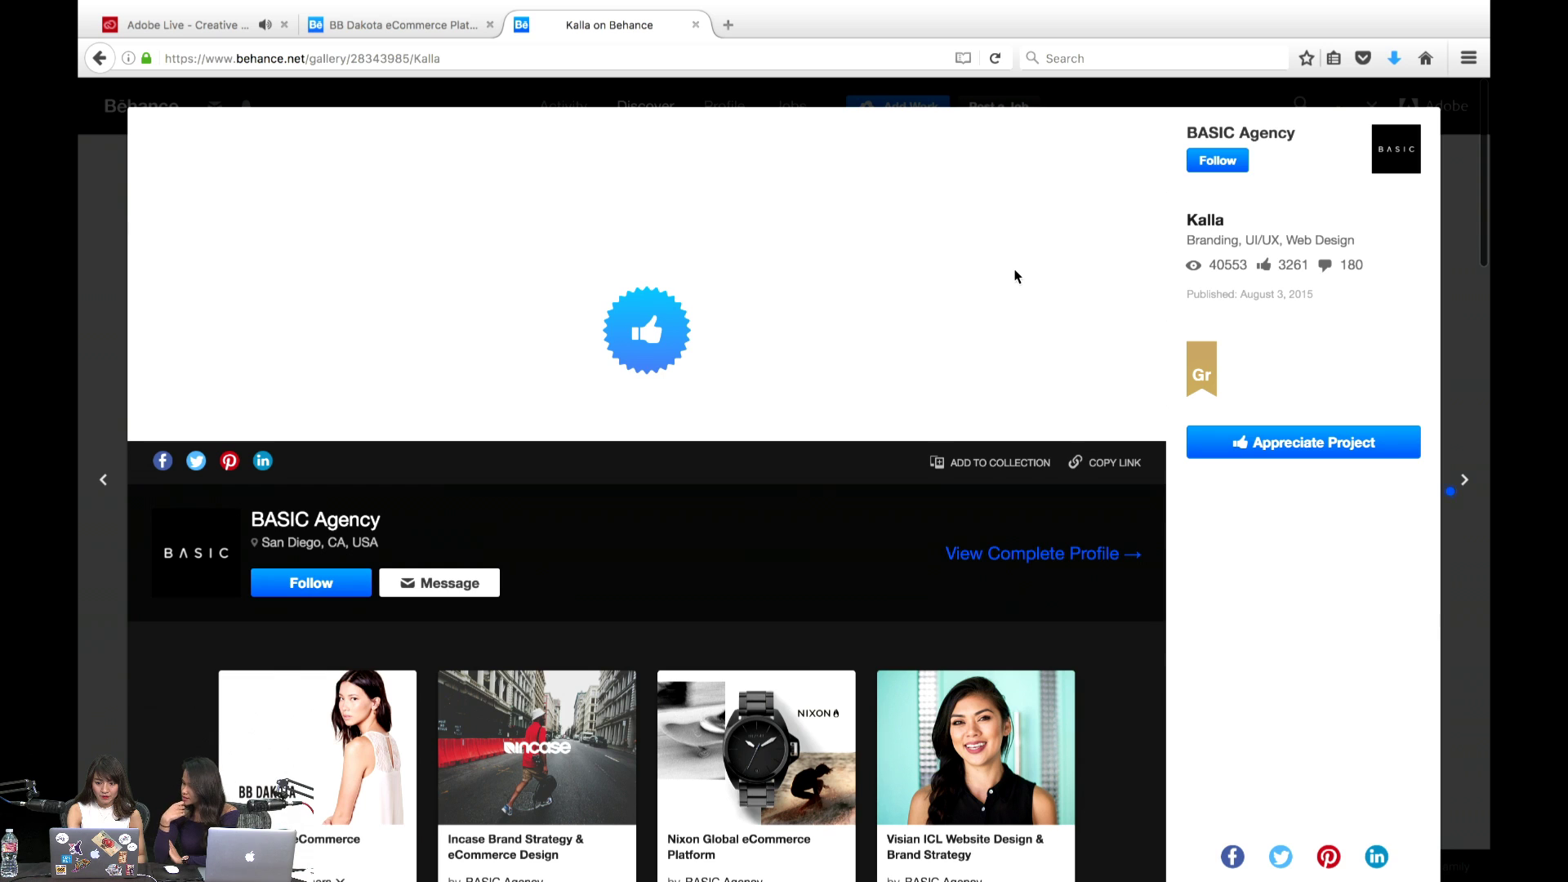
left_click(463, 51)
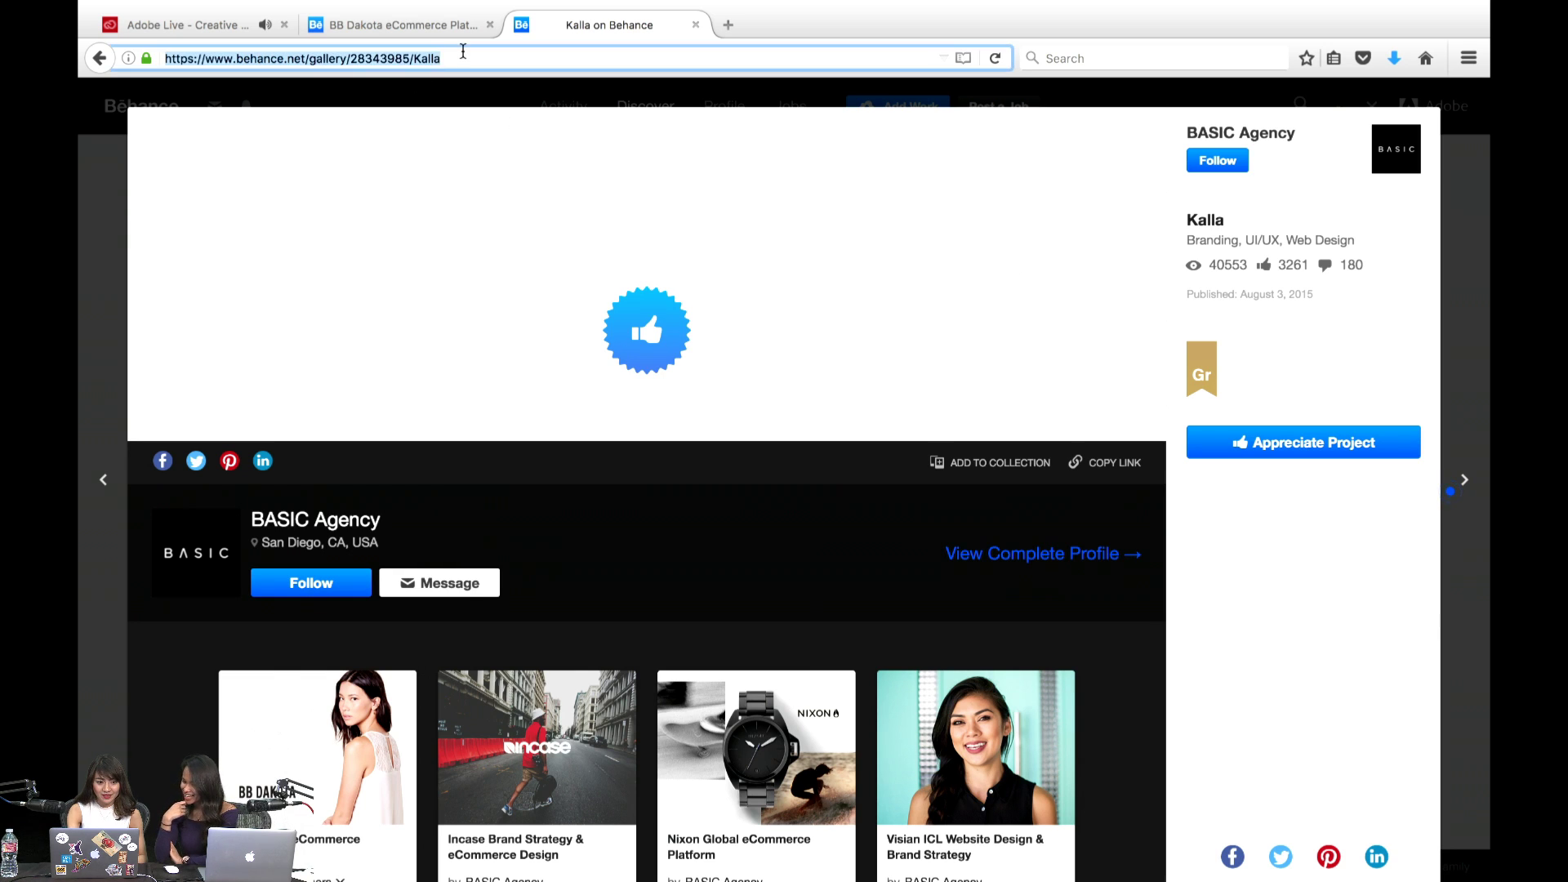
key("Return")
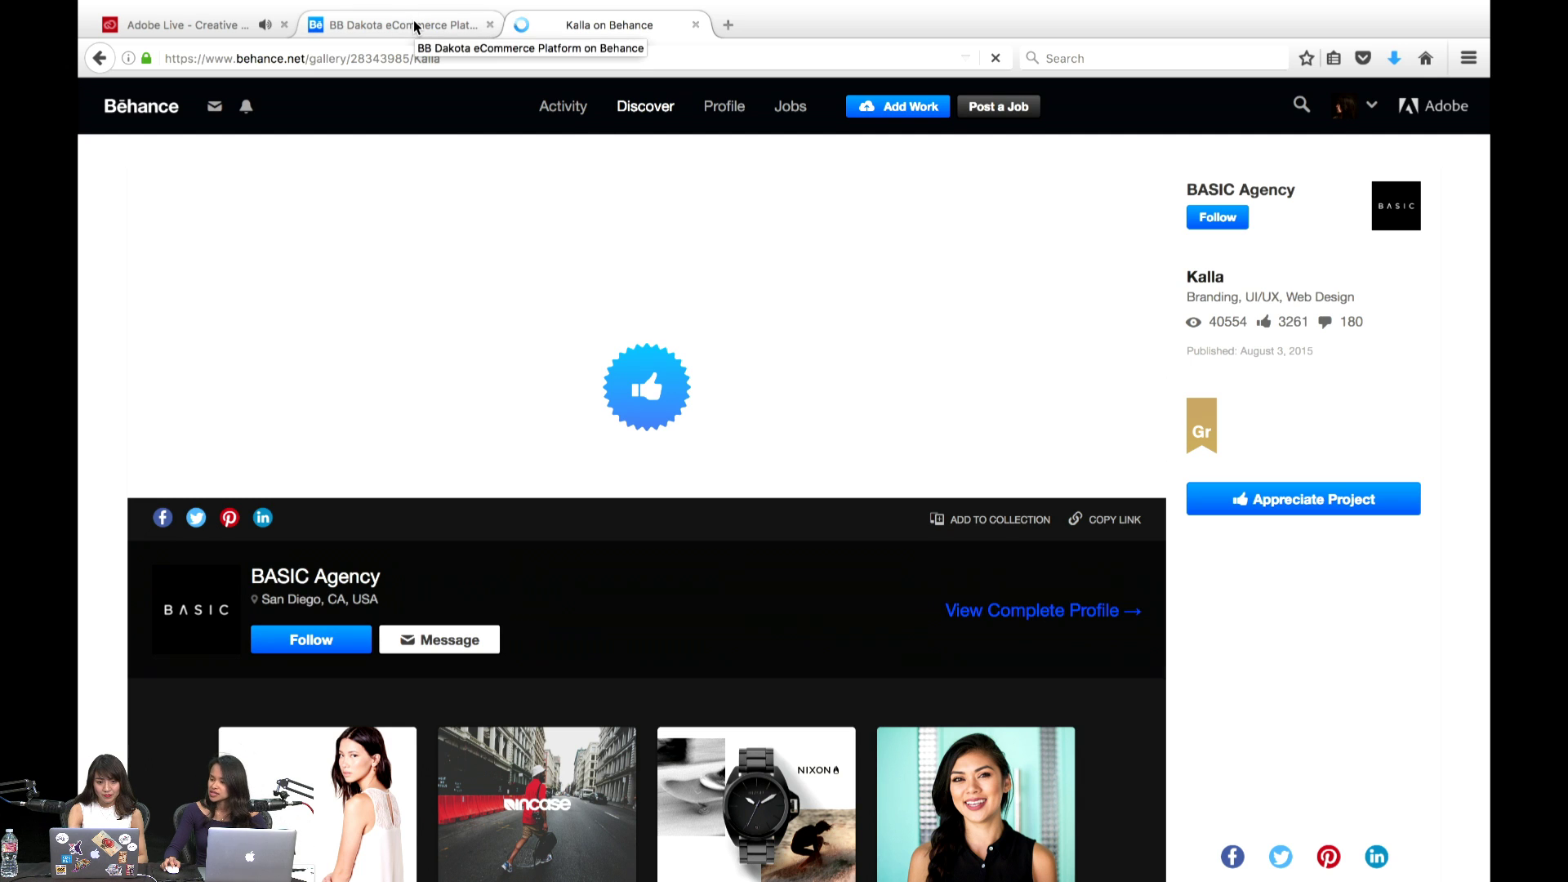
- Go back to the BASIC Agency profile and reopen Kalla until its cover image loads
left_click(98, 59)
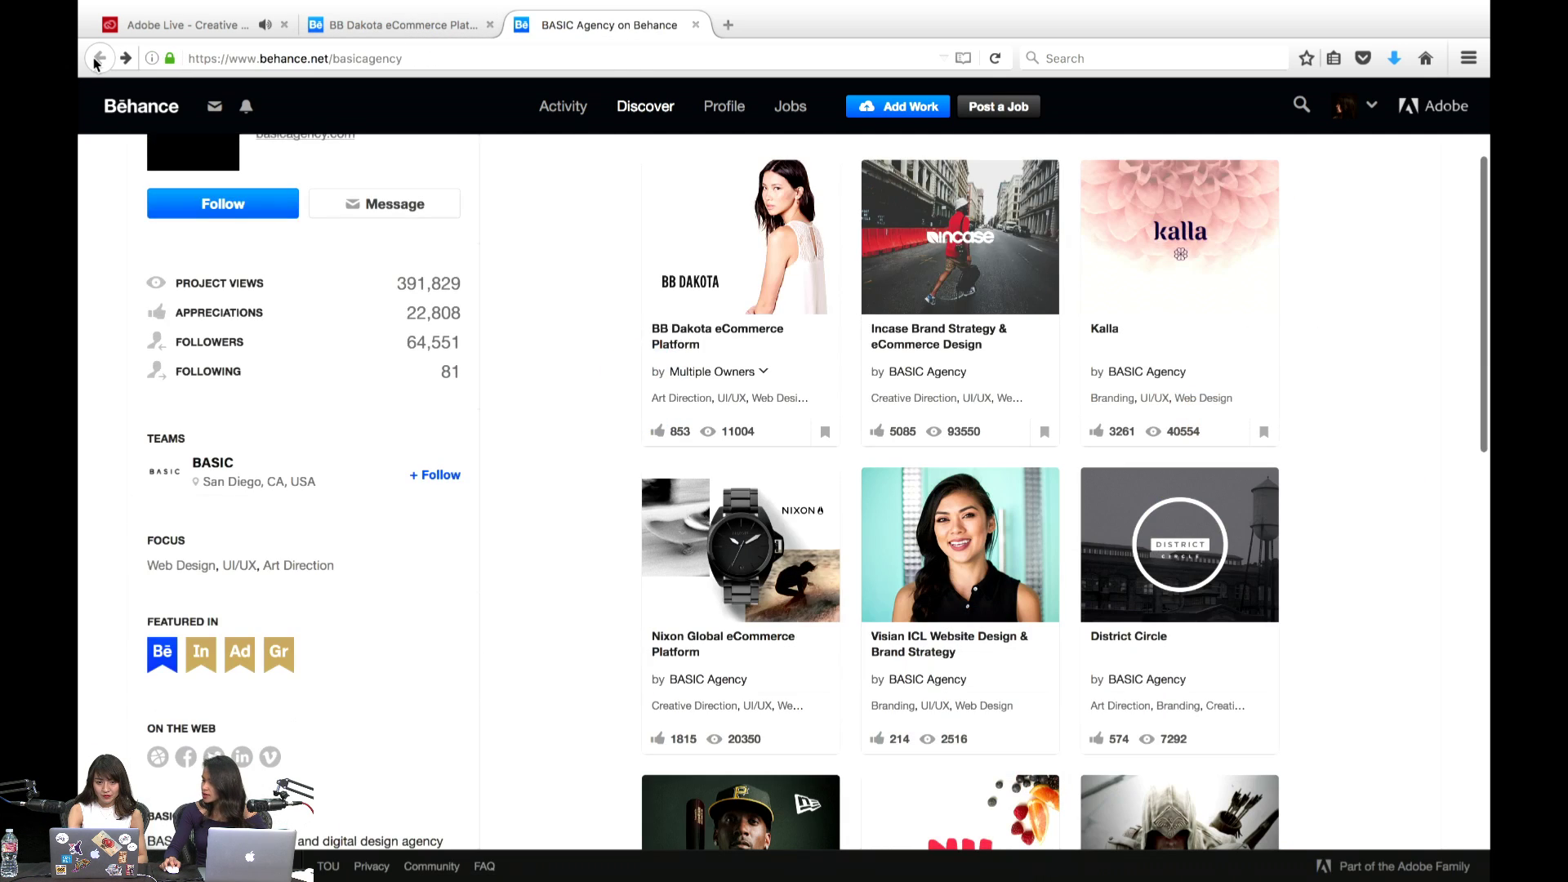
left_click(1143, 228)
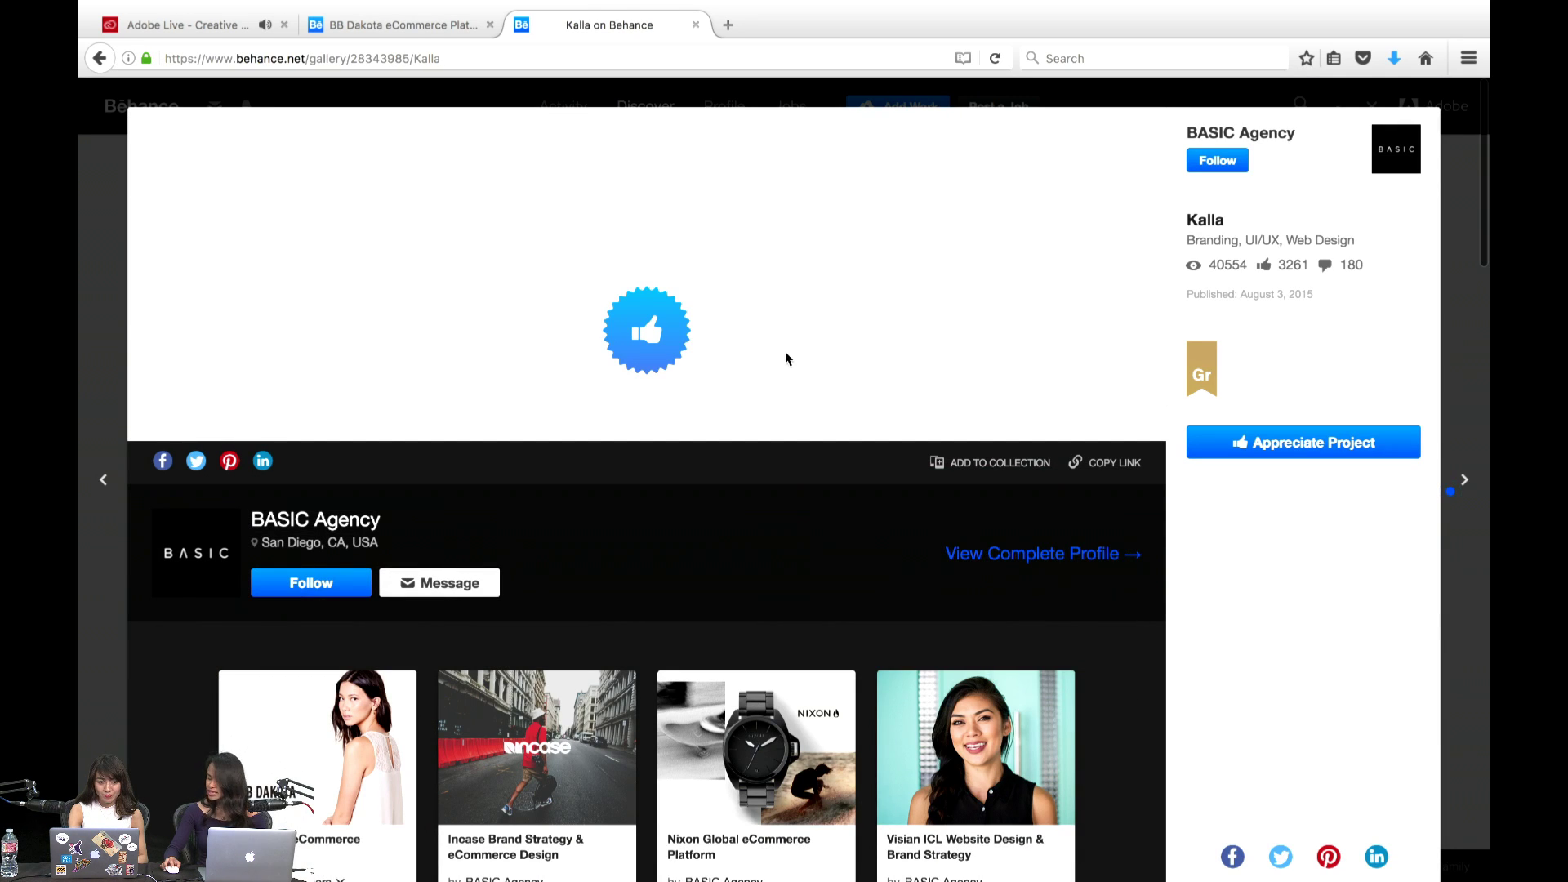
left_click(98, 58)
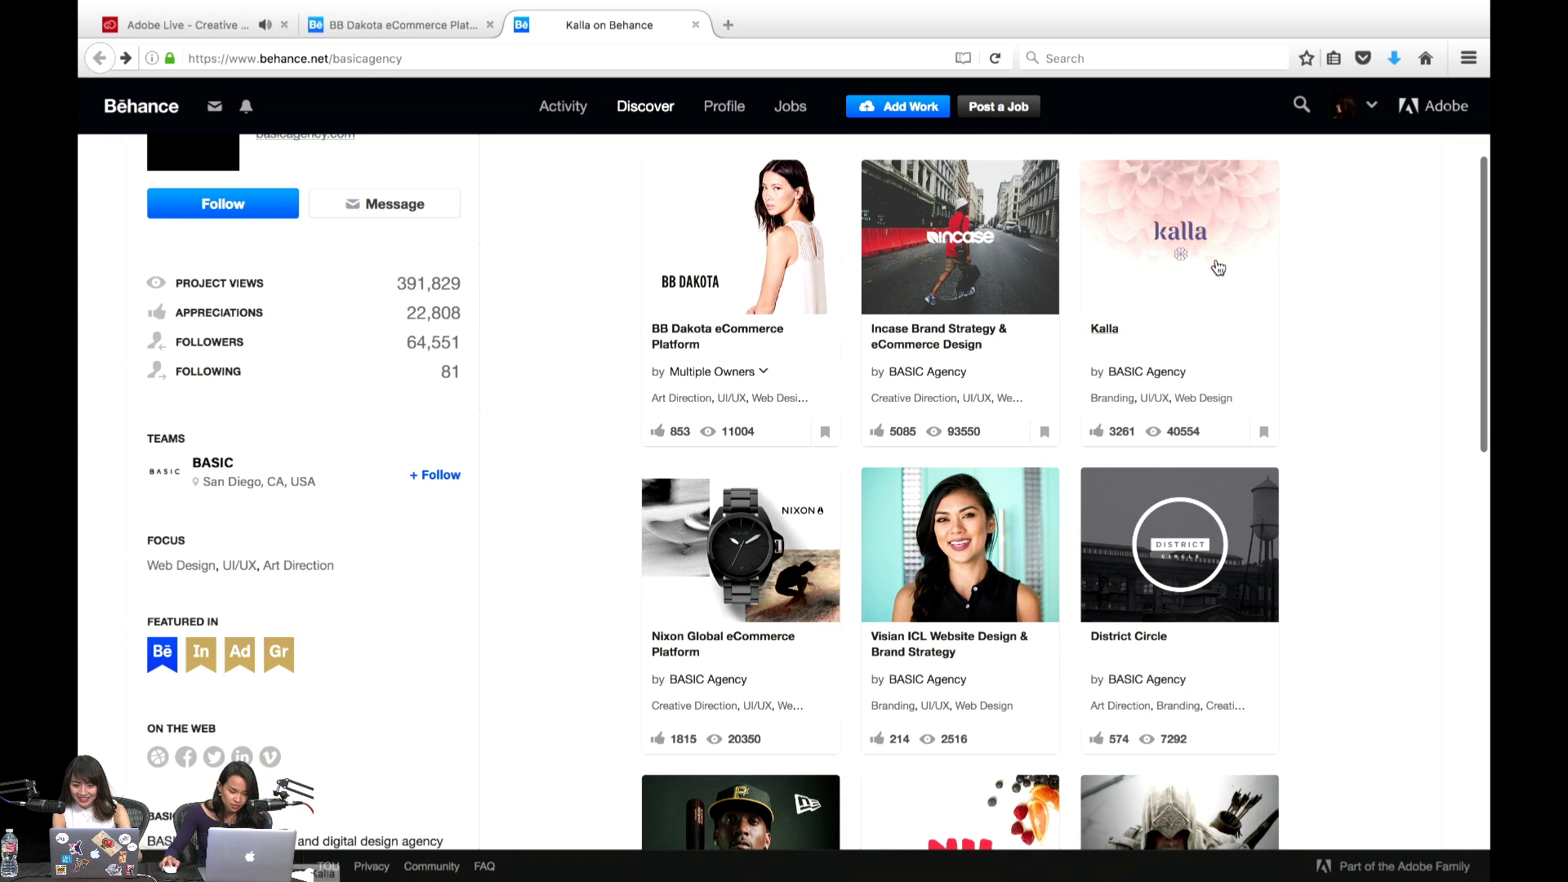
left_click(1215, 262)
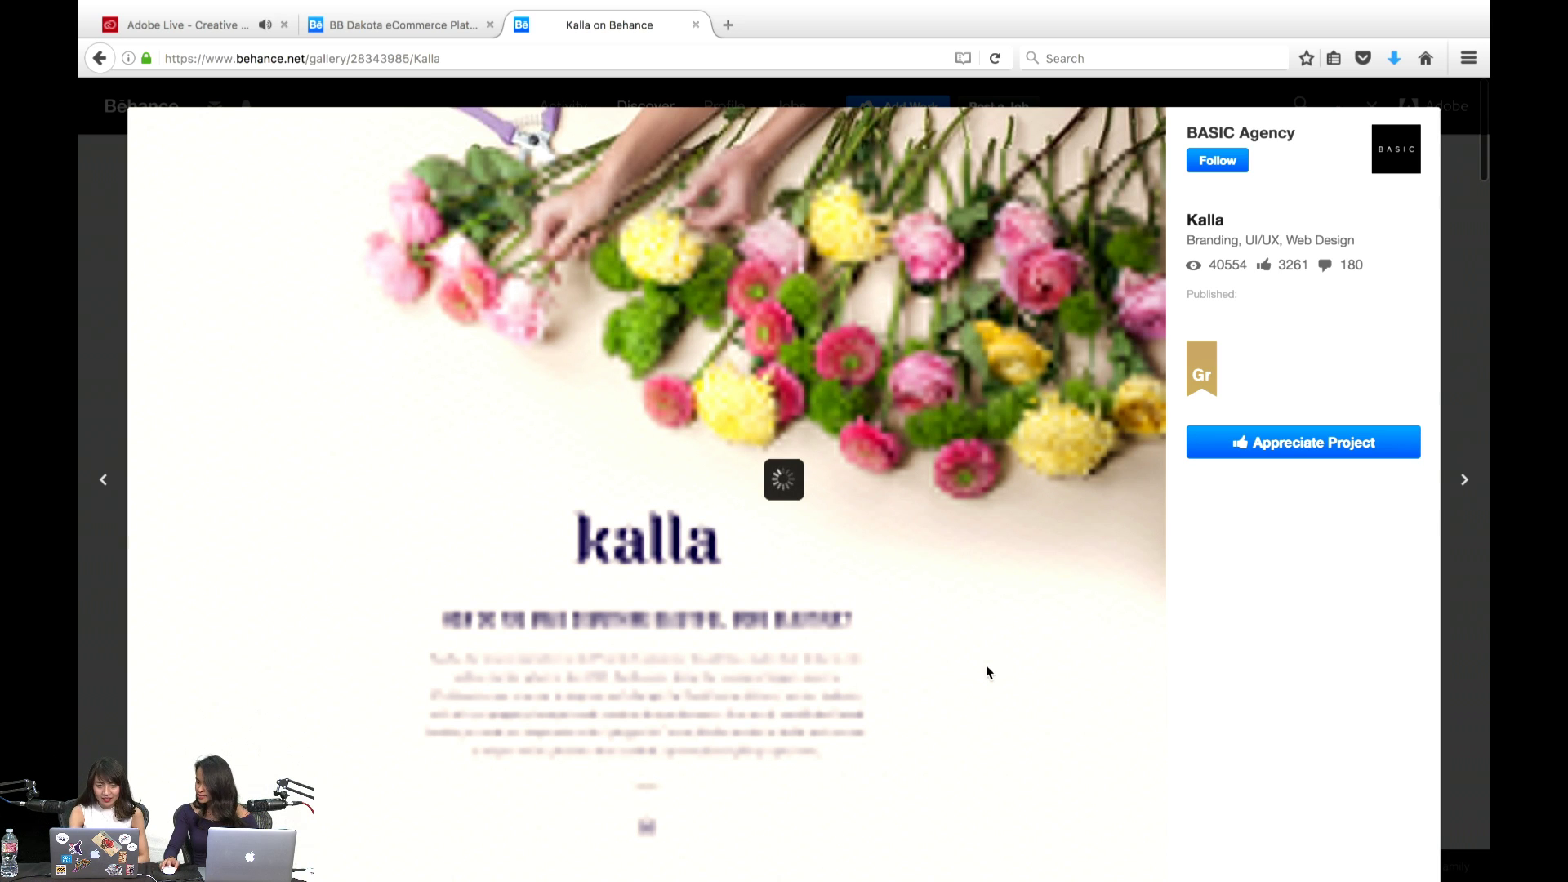
scroll(988, 667, "down", 1)
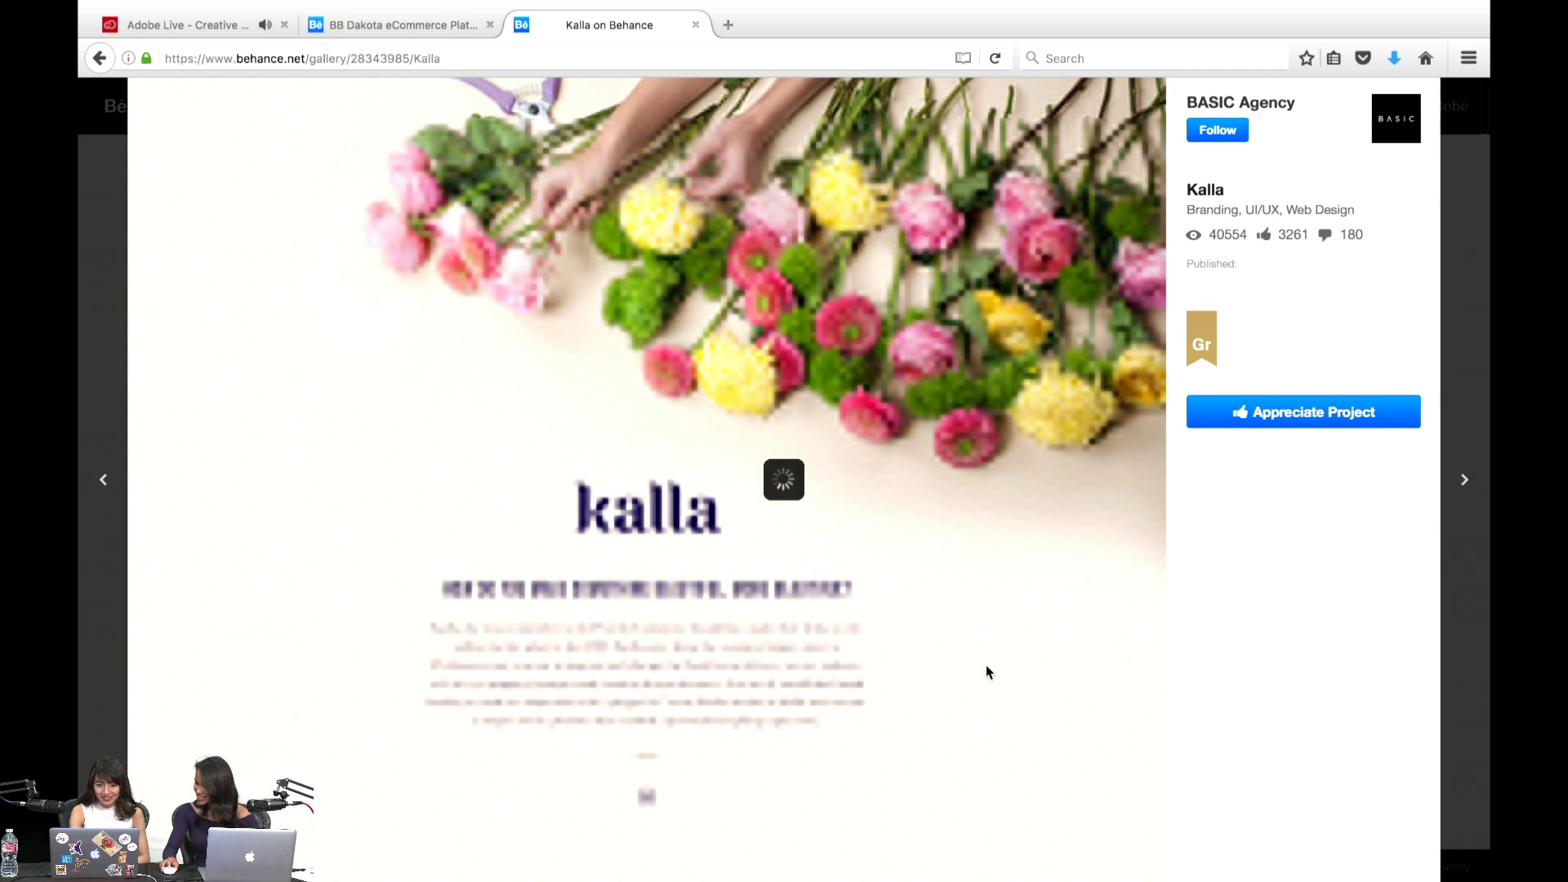
scroll(987, 672, "up", 1)
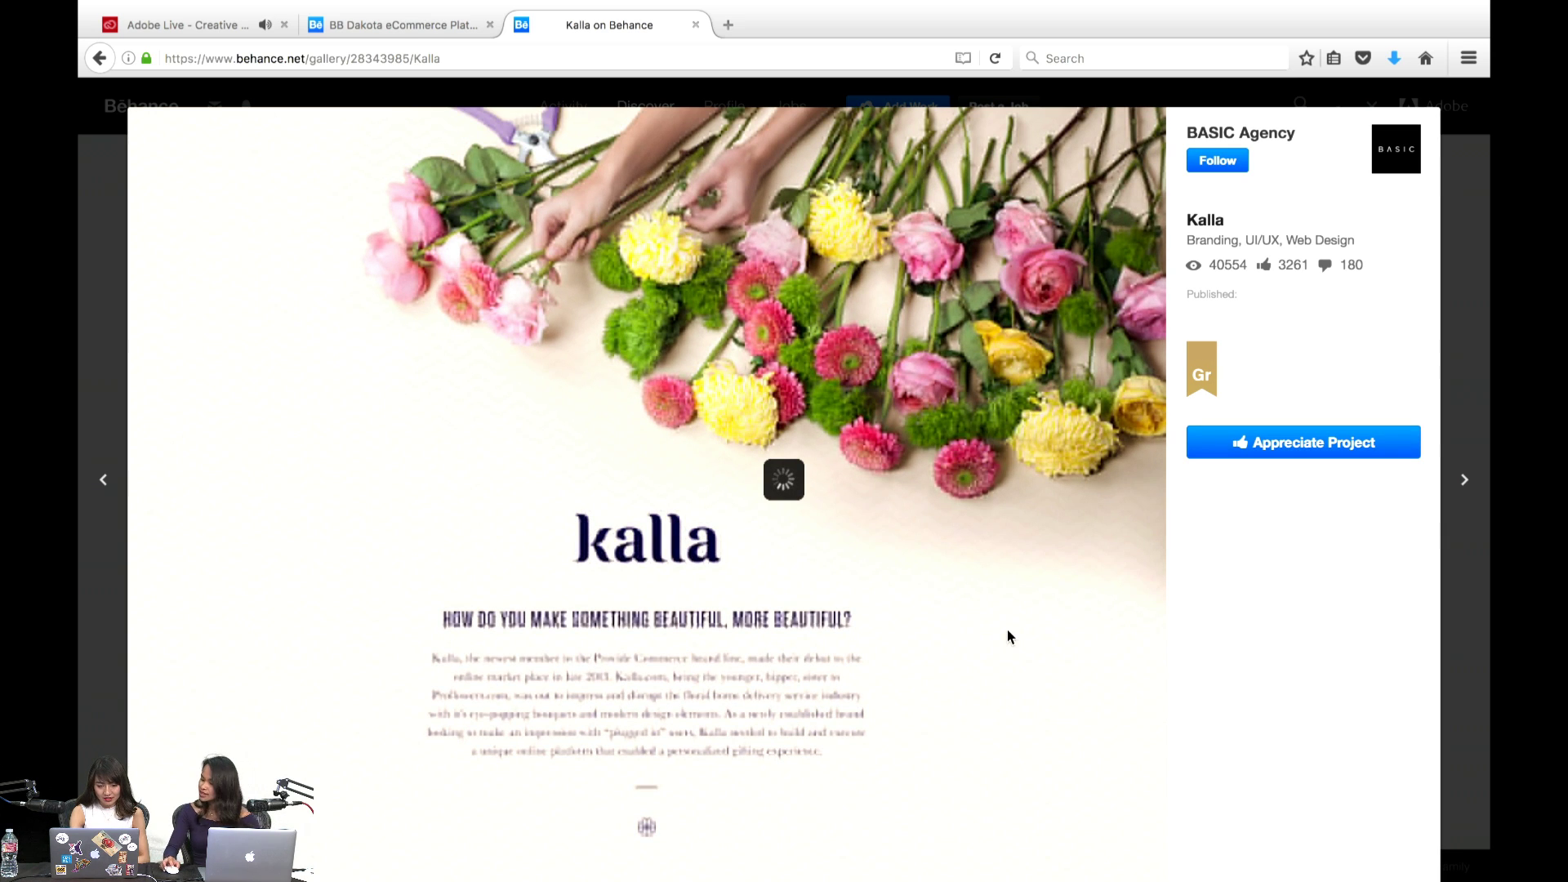
scroll(1010, 637, "down", 10)
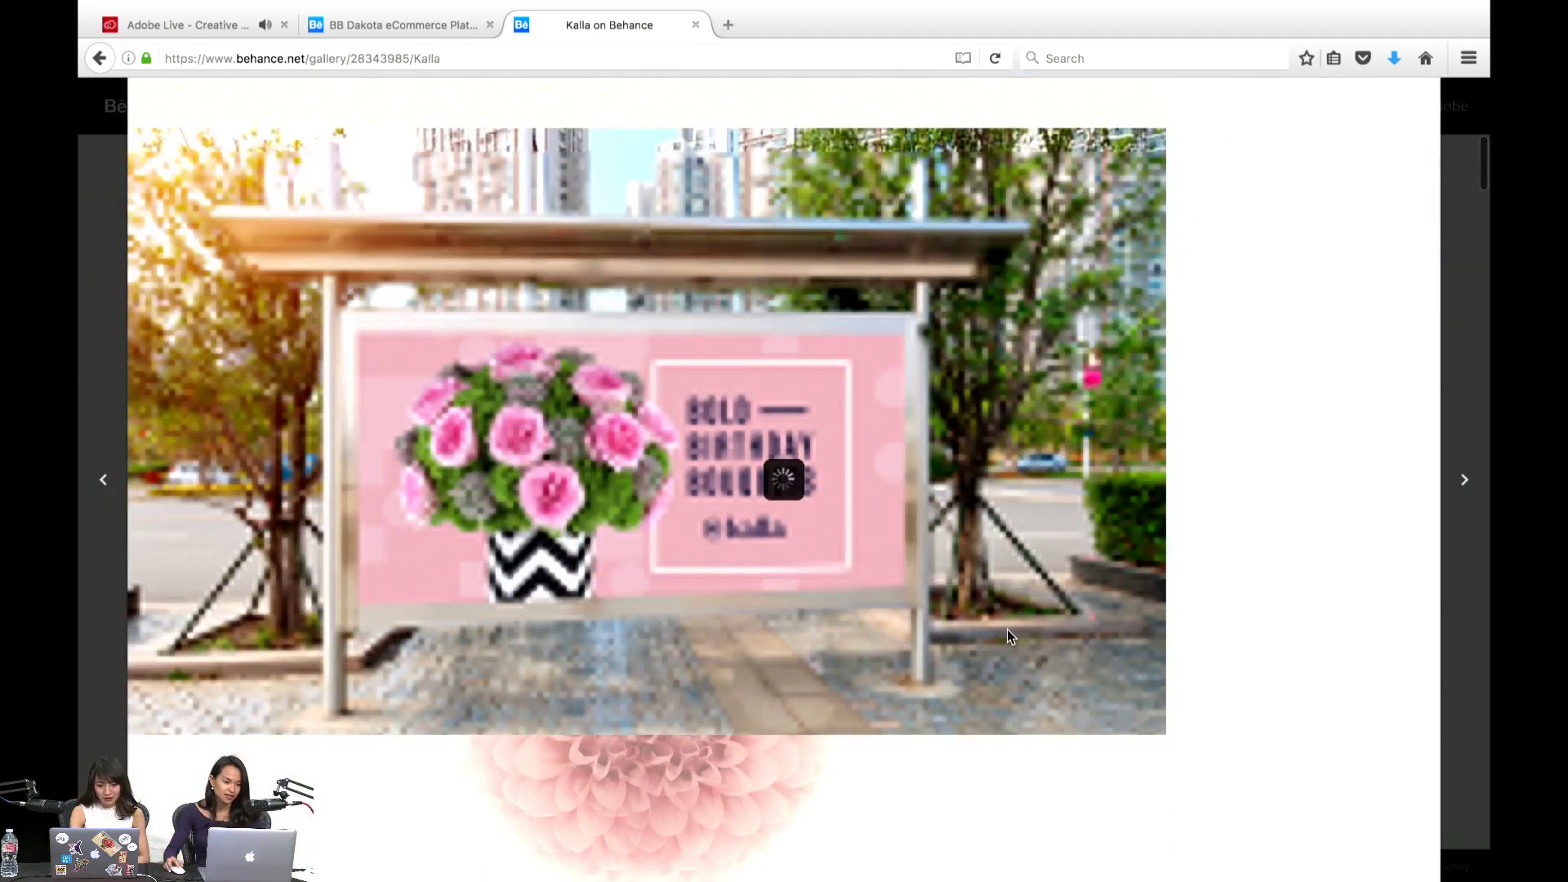
scroll(1010, 636, "down", 3)
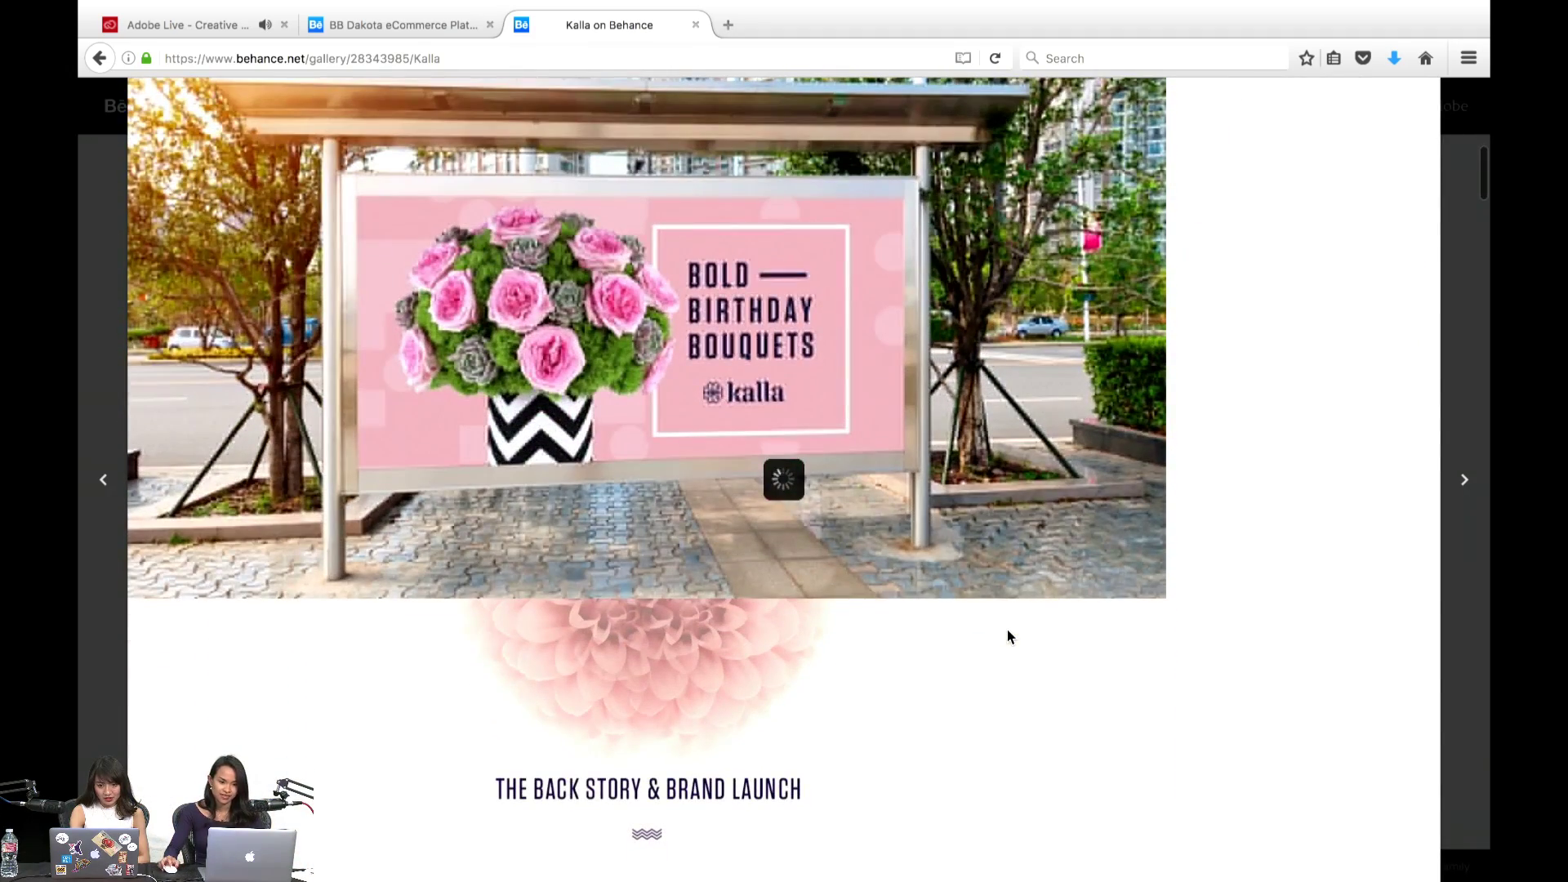
scroll(1007, 636, "up", 13)
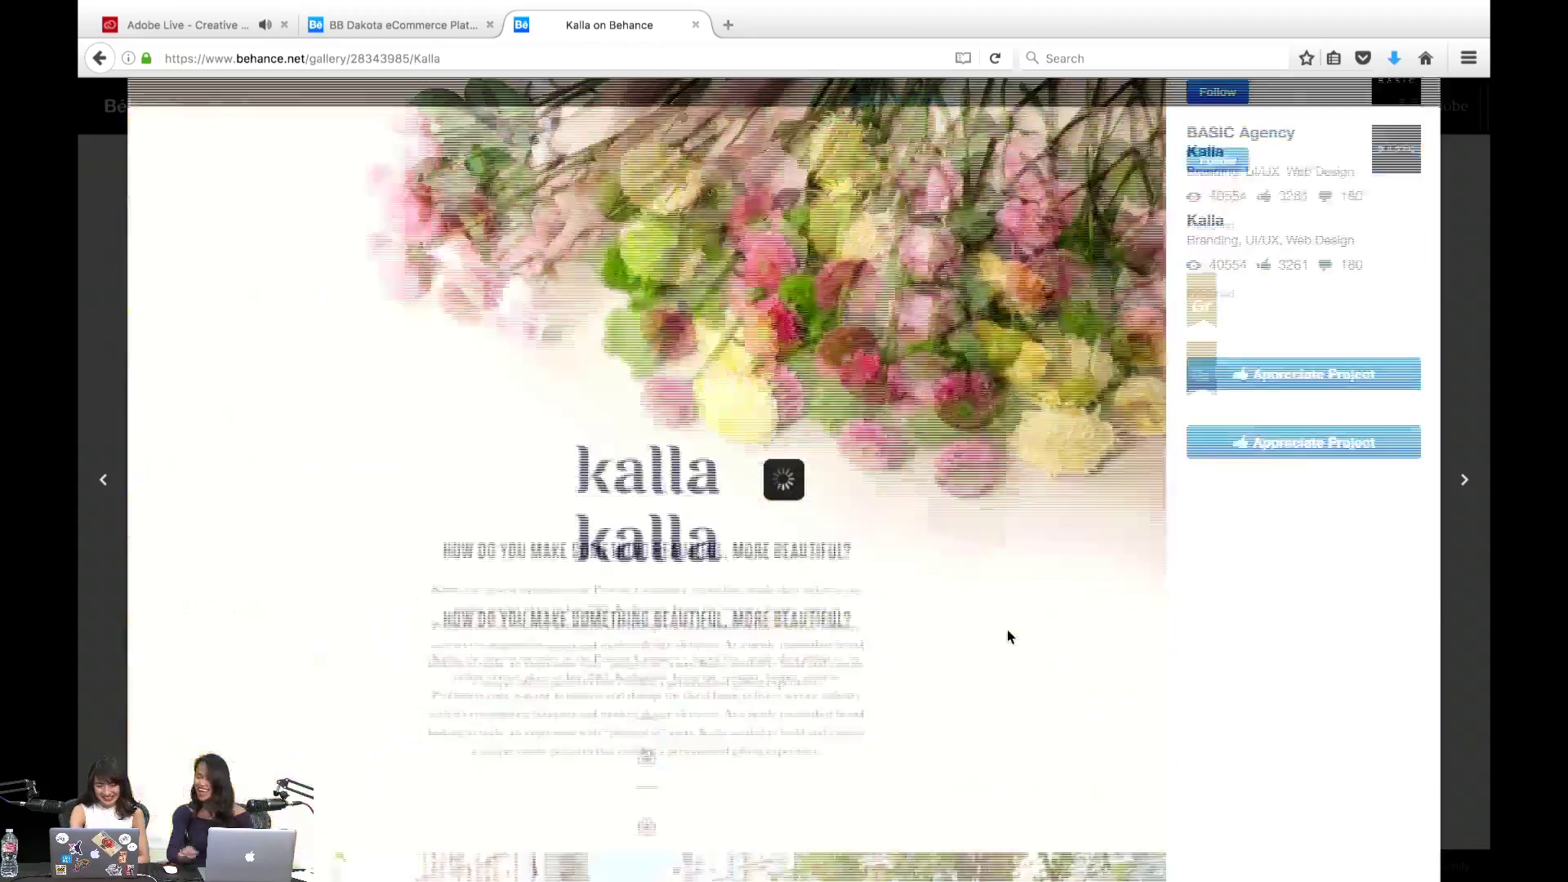
scroll(1007, 636, "down", 11)
scroll(1007, 636, "down", 1)
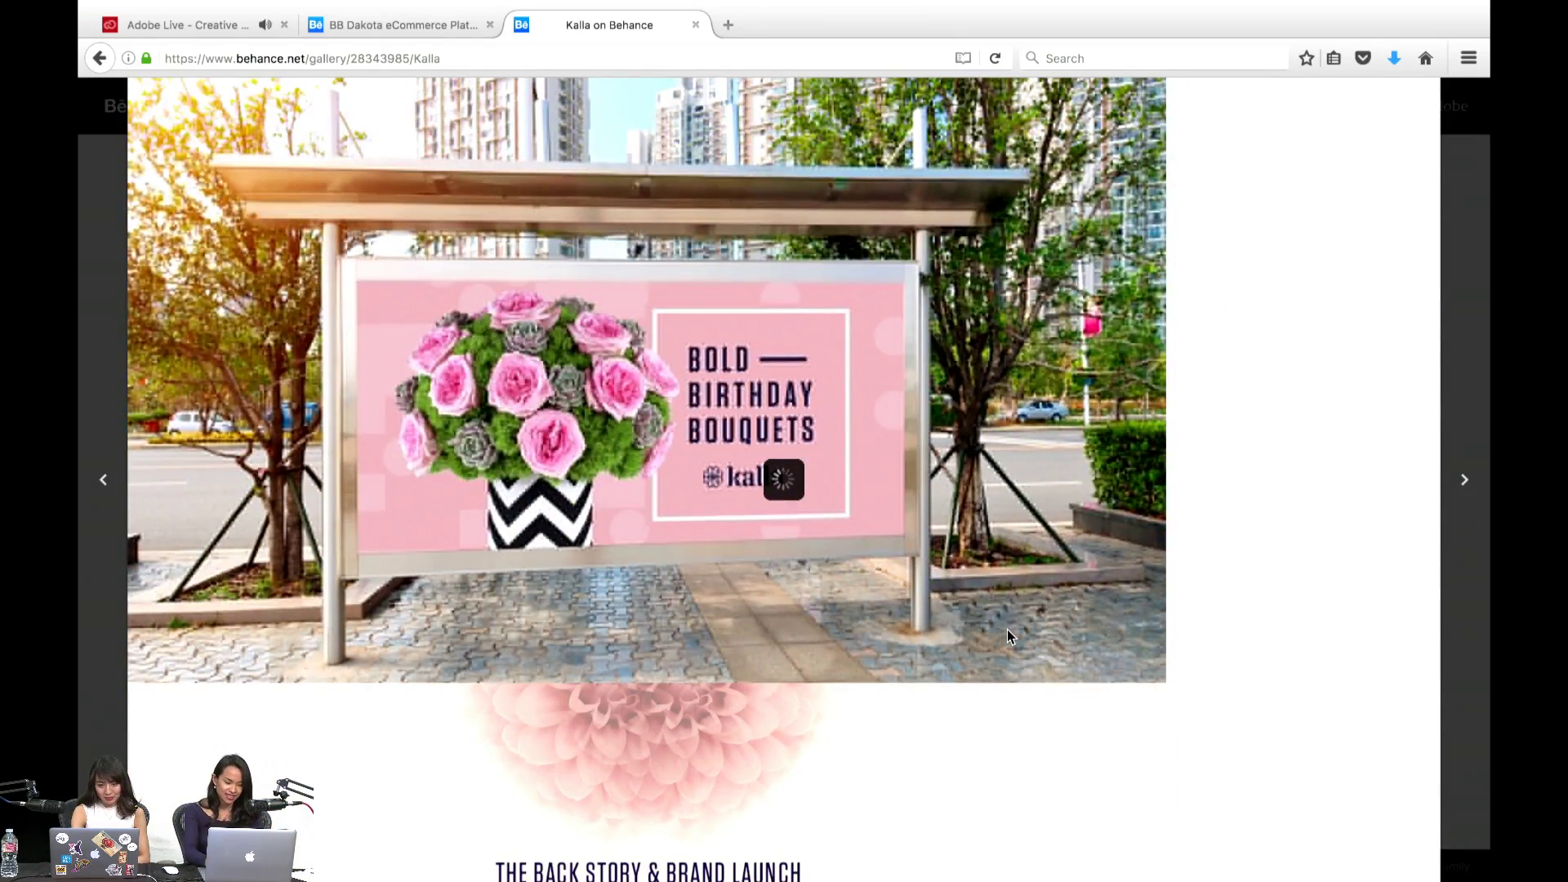
scroll(1007, 636, "down", 3)
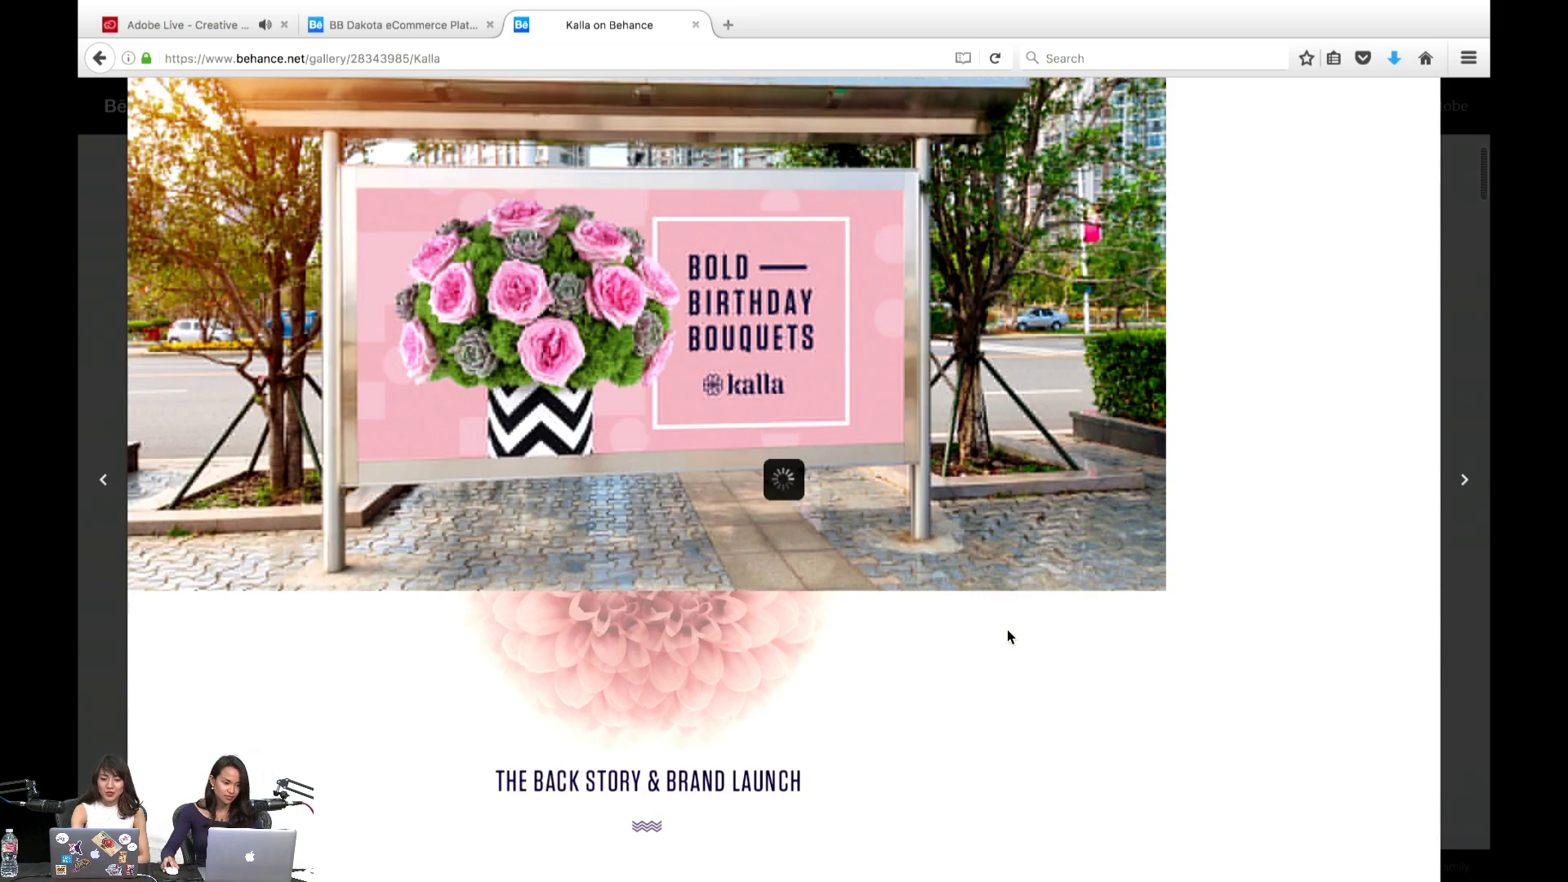
scroll(1007, 636, "down", 15)
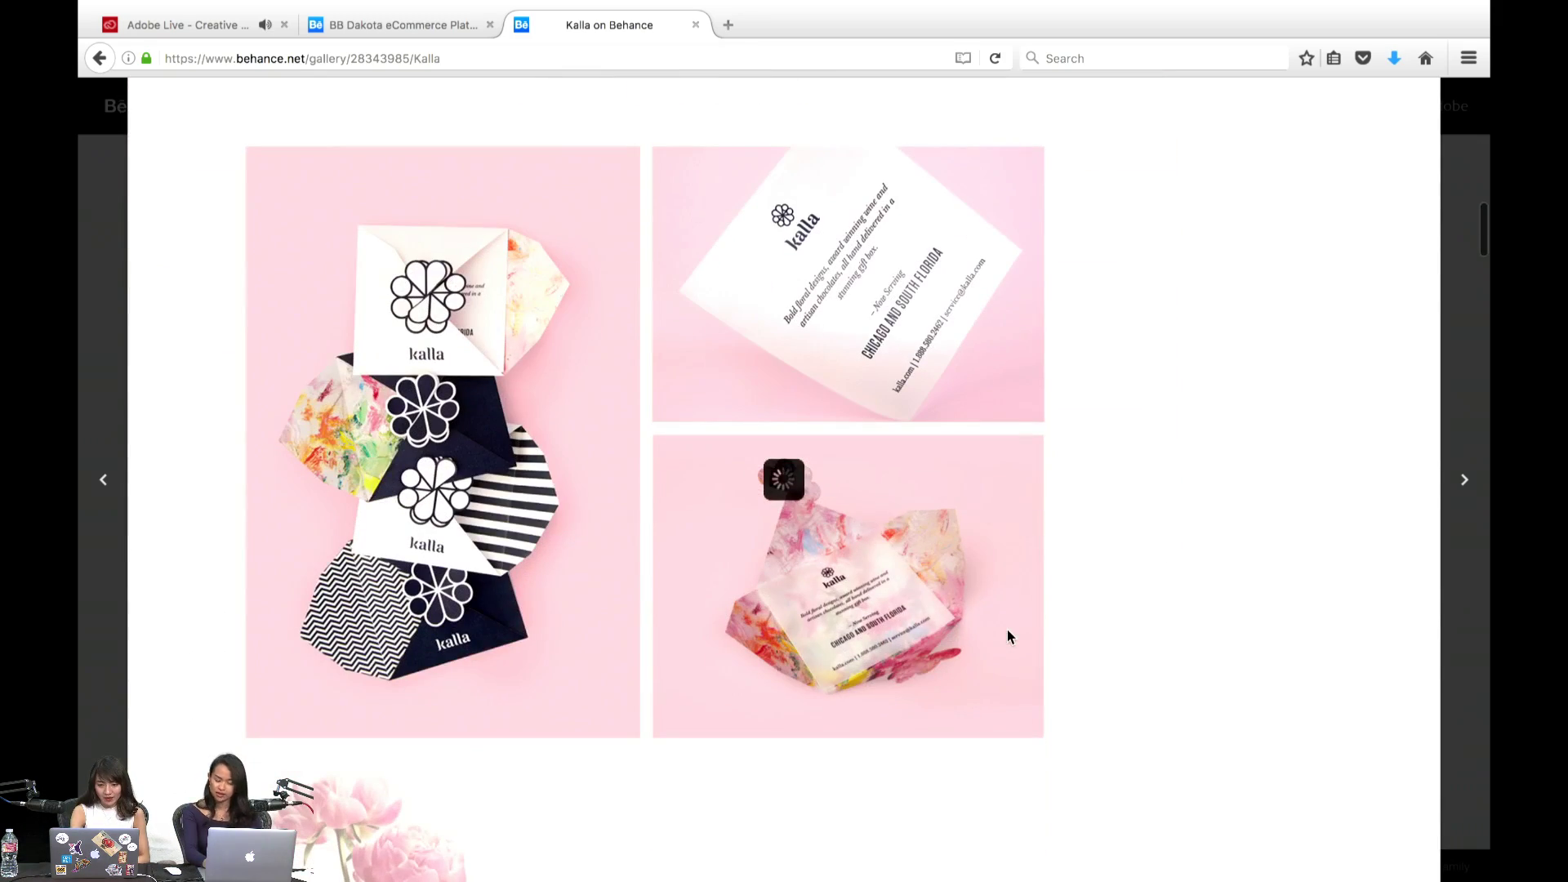
scroll(1008, 636, "down", 4)
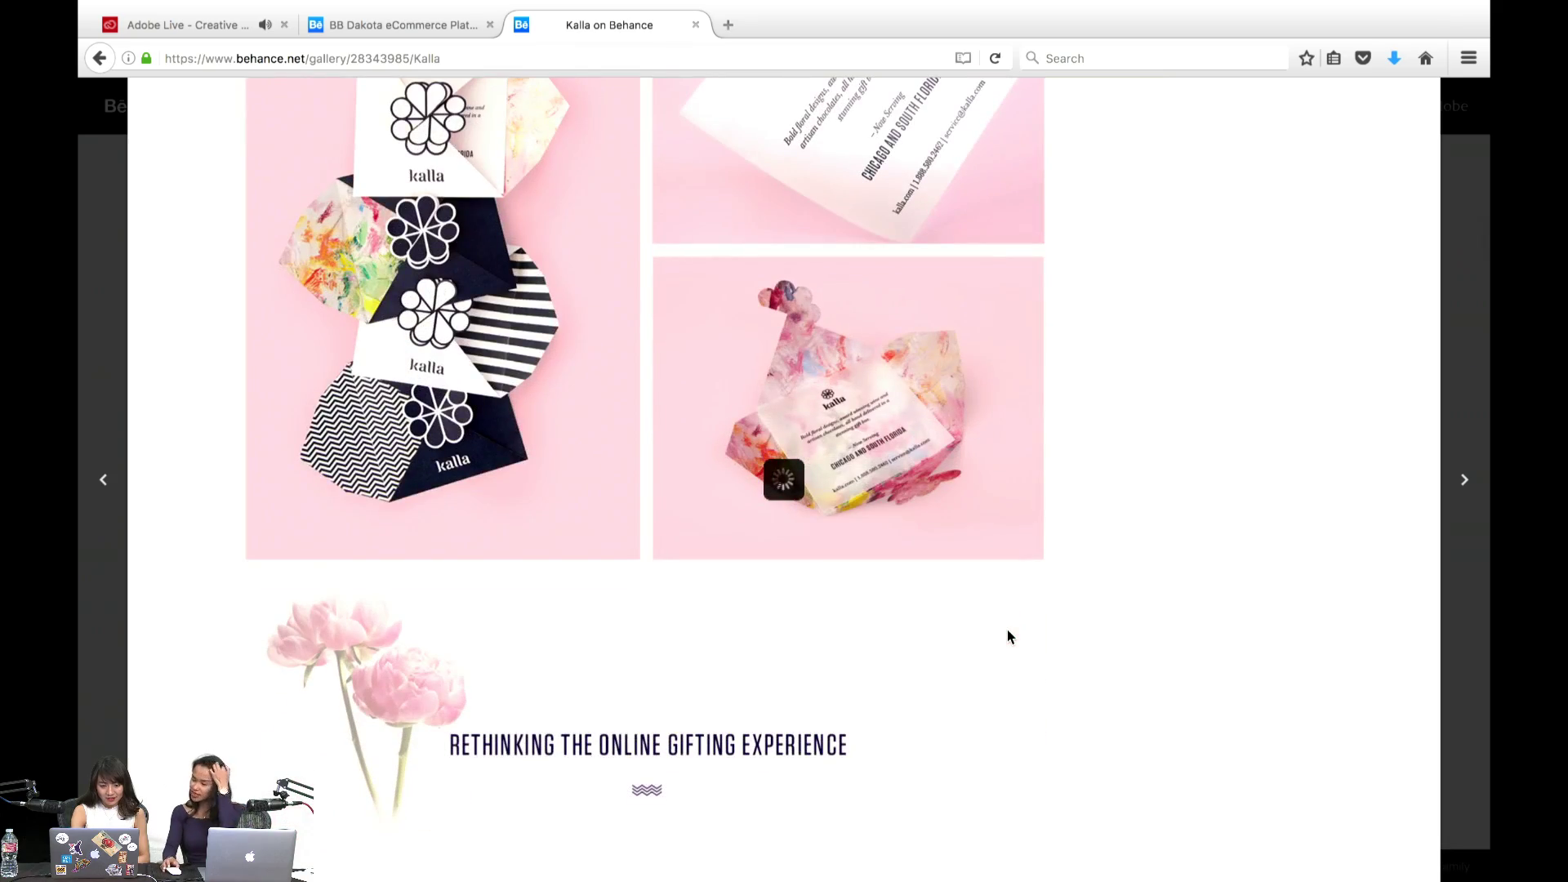
scroll(1008, 637, "down", 6)
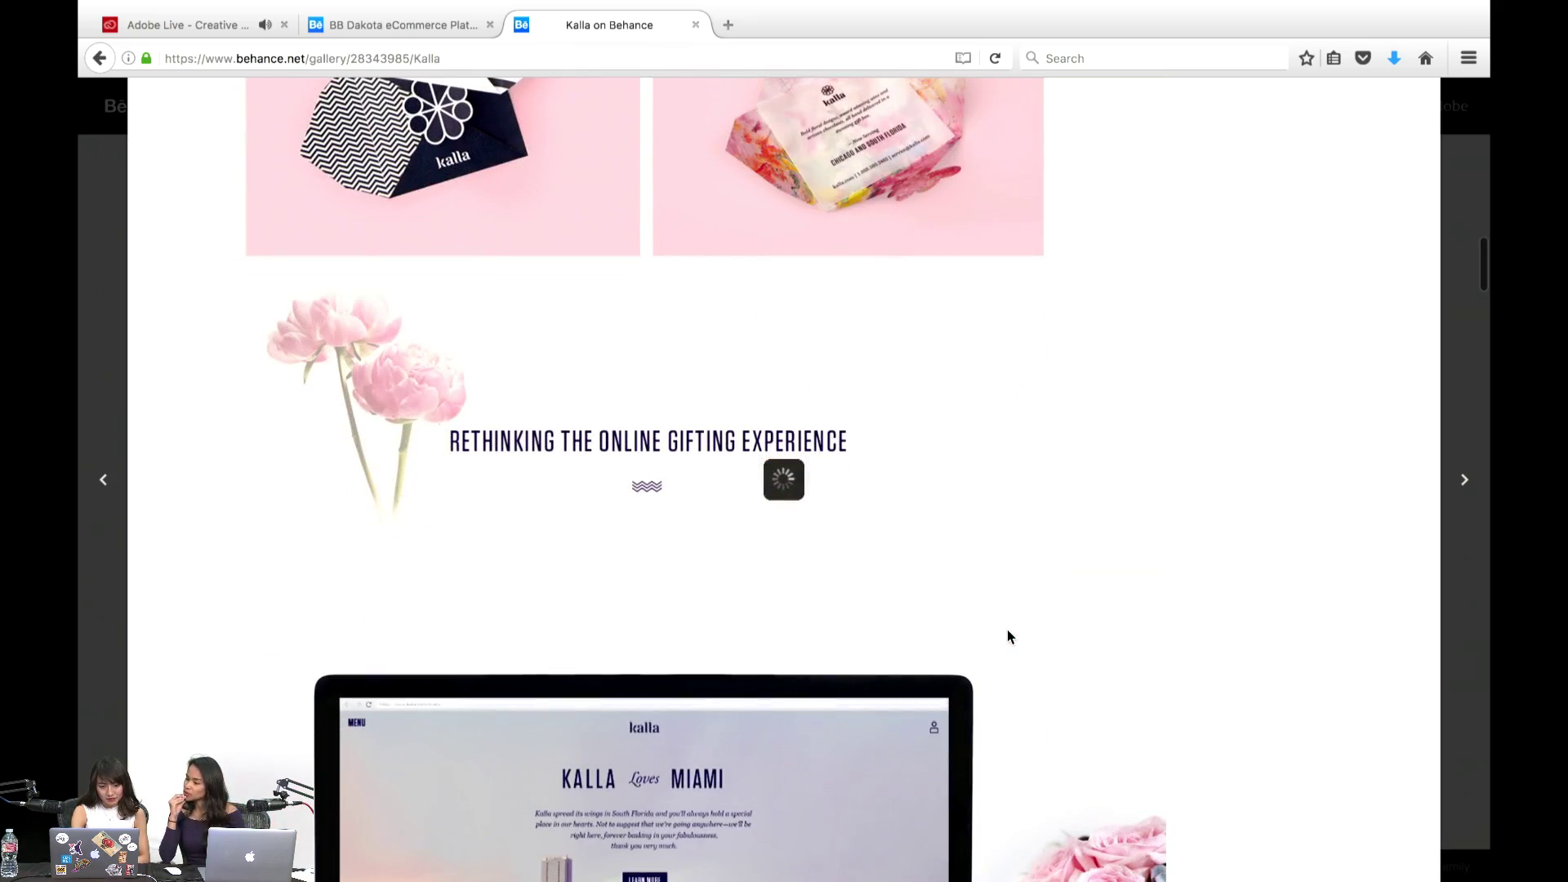
scroll(1008, 635, "up", 9)
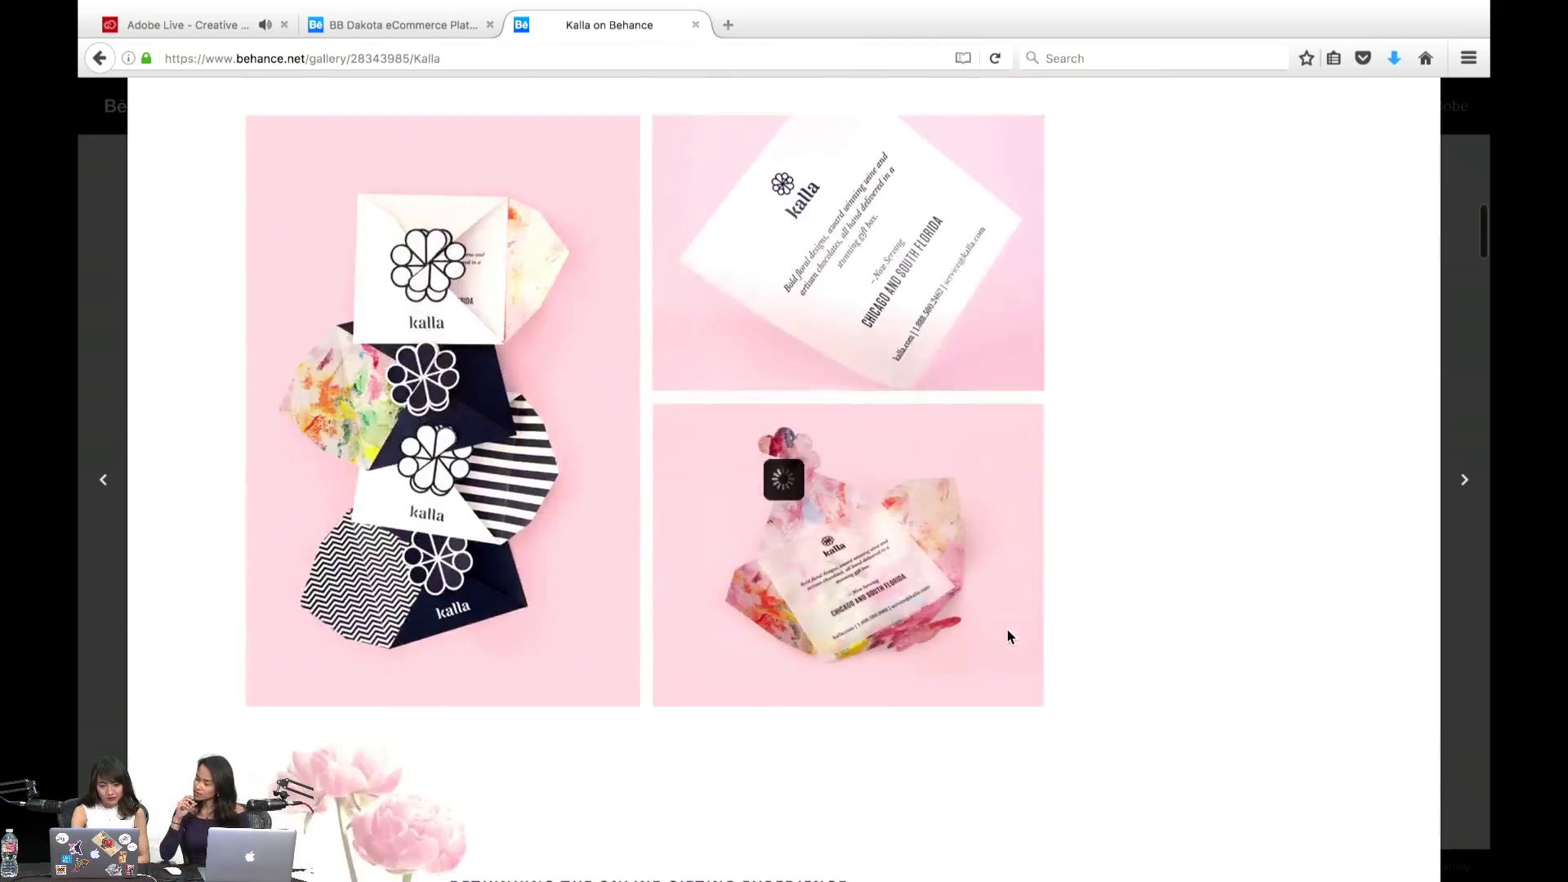
scroll(1007, 636, "up", 1)
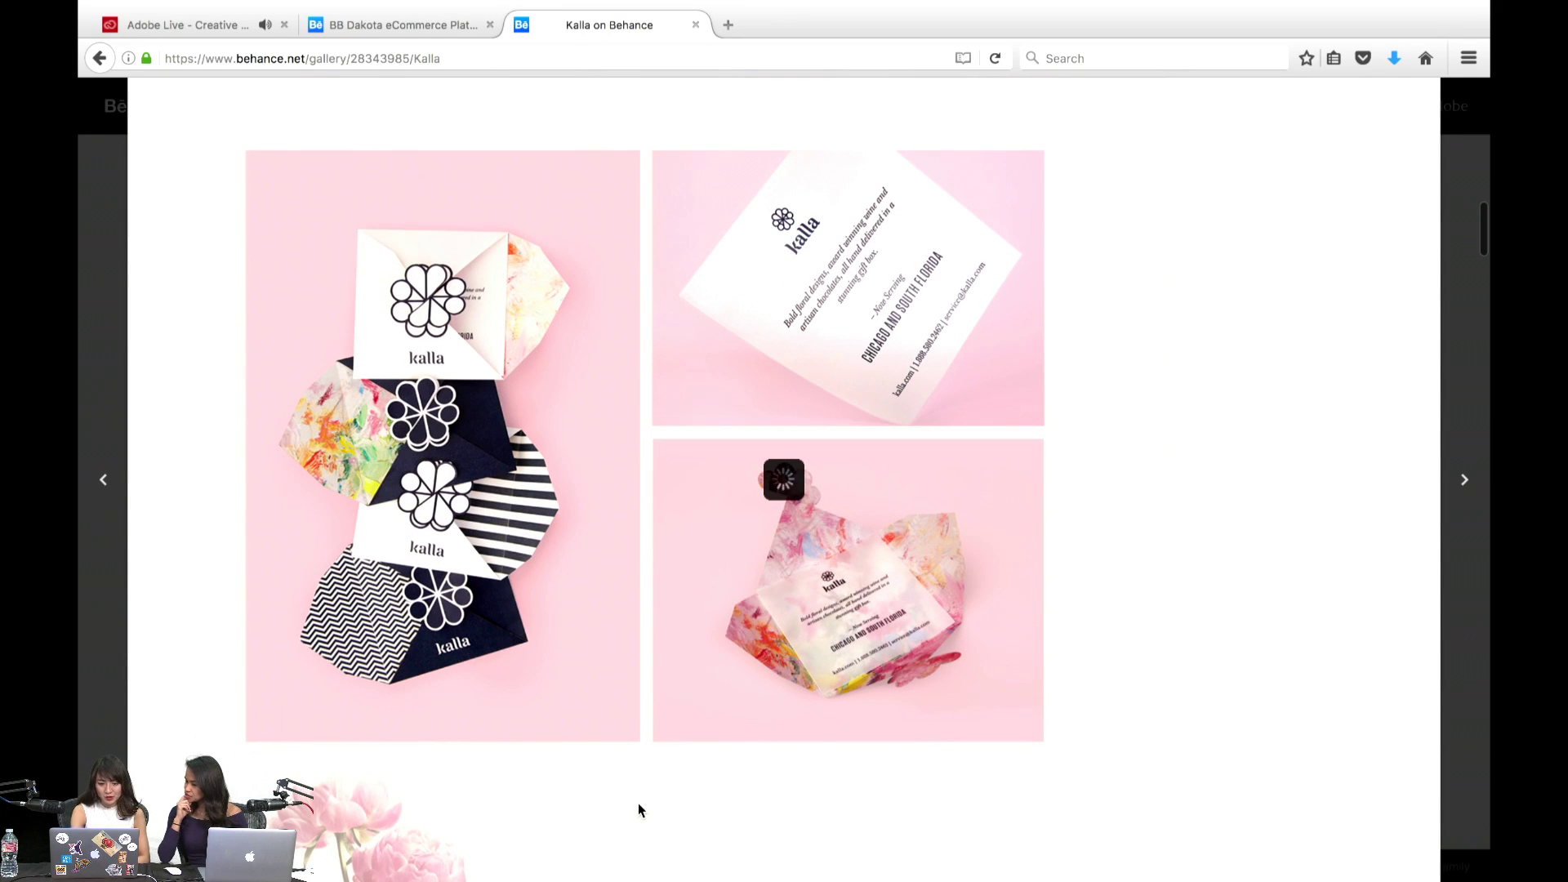
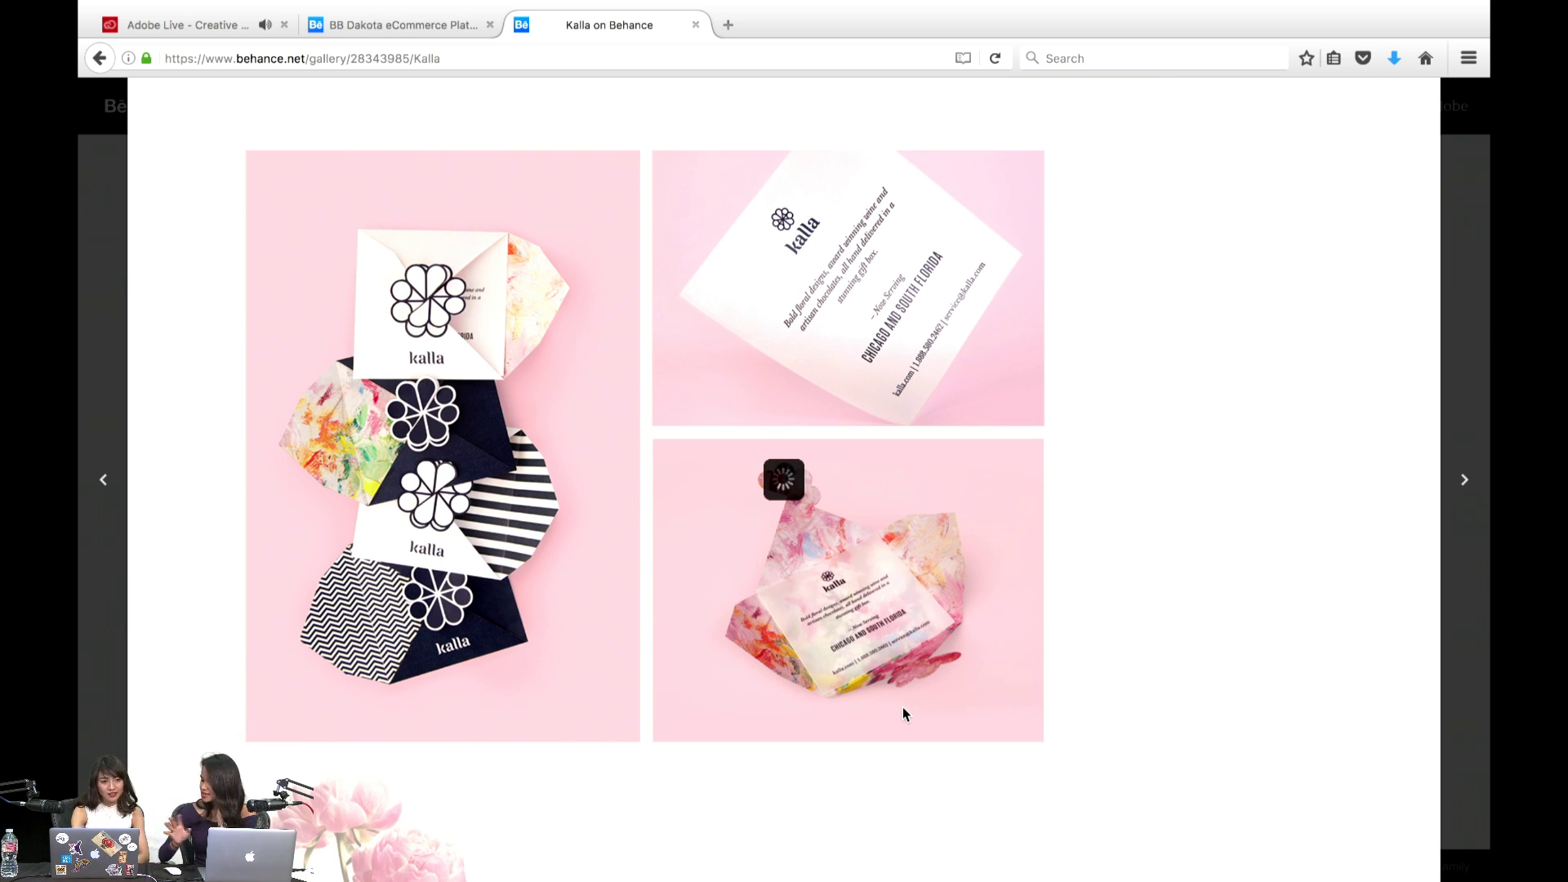
- Scroll down the Kalla gallery from the pink packaging mockups to the online advertising banners
scroll(903, 707, "down", 12)
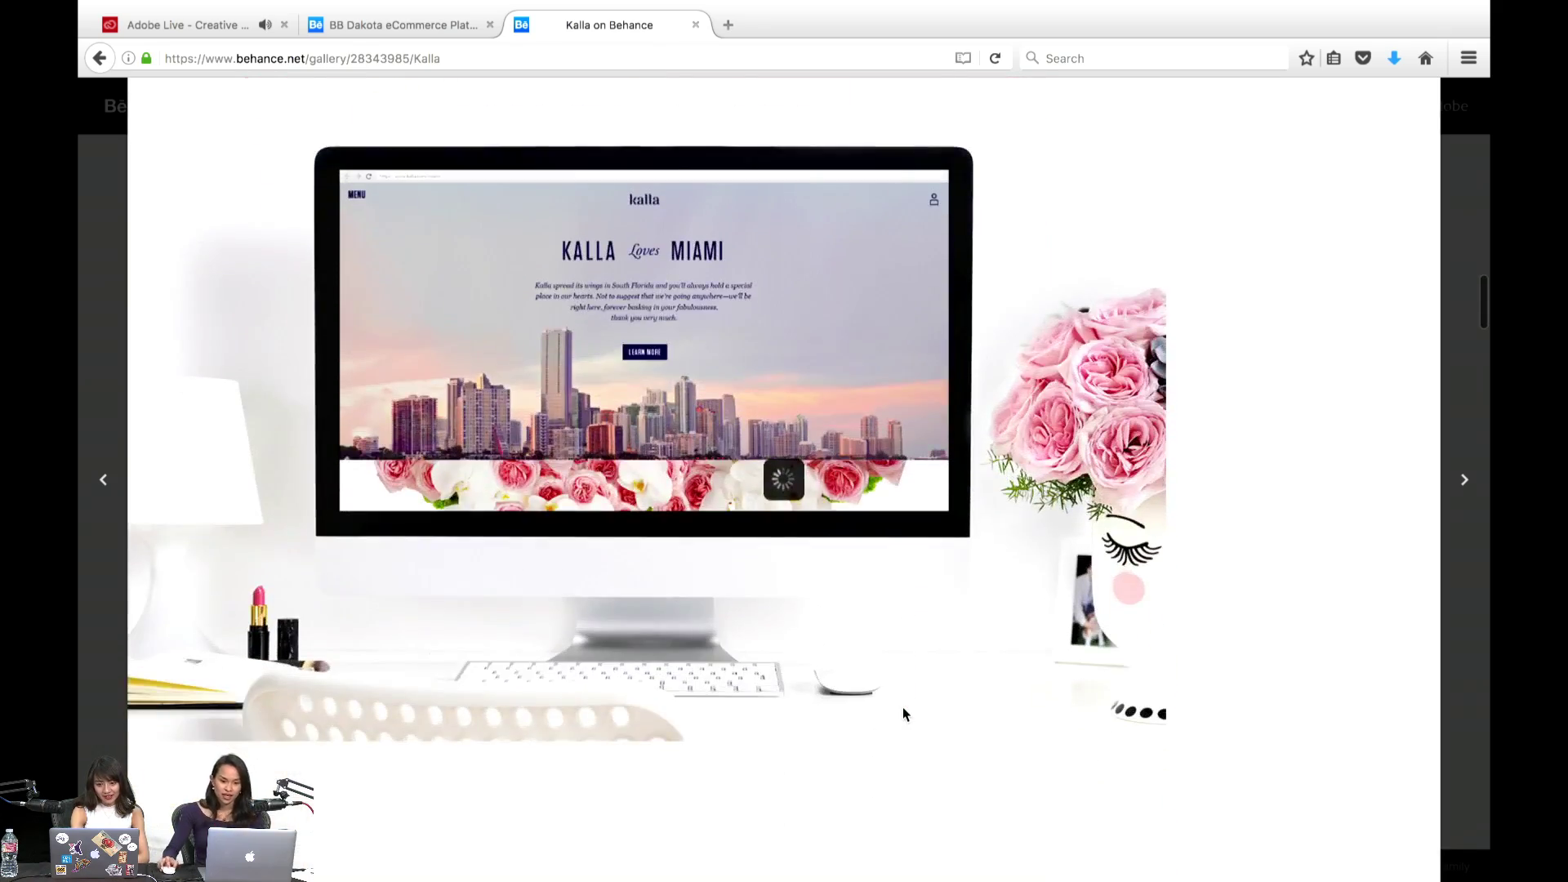
scroll(903, 711, "down", 3)
scroll(904, 711, "down", 6)
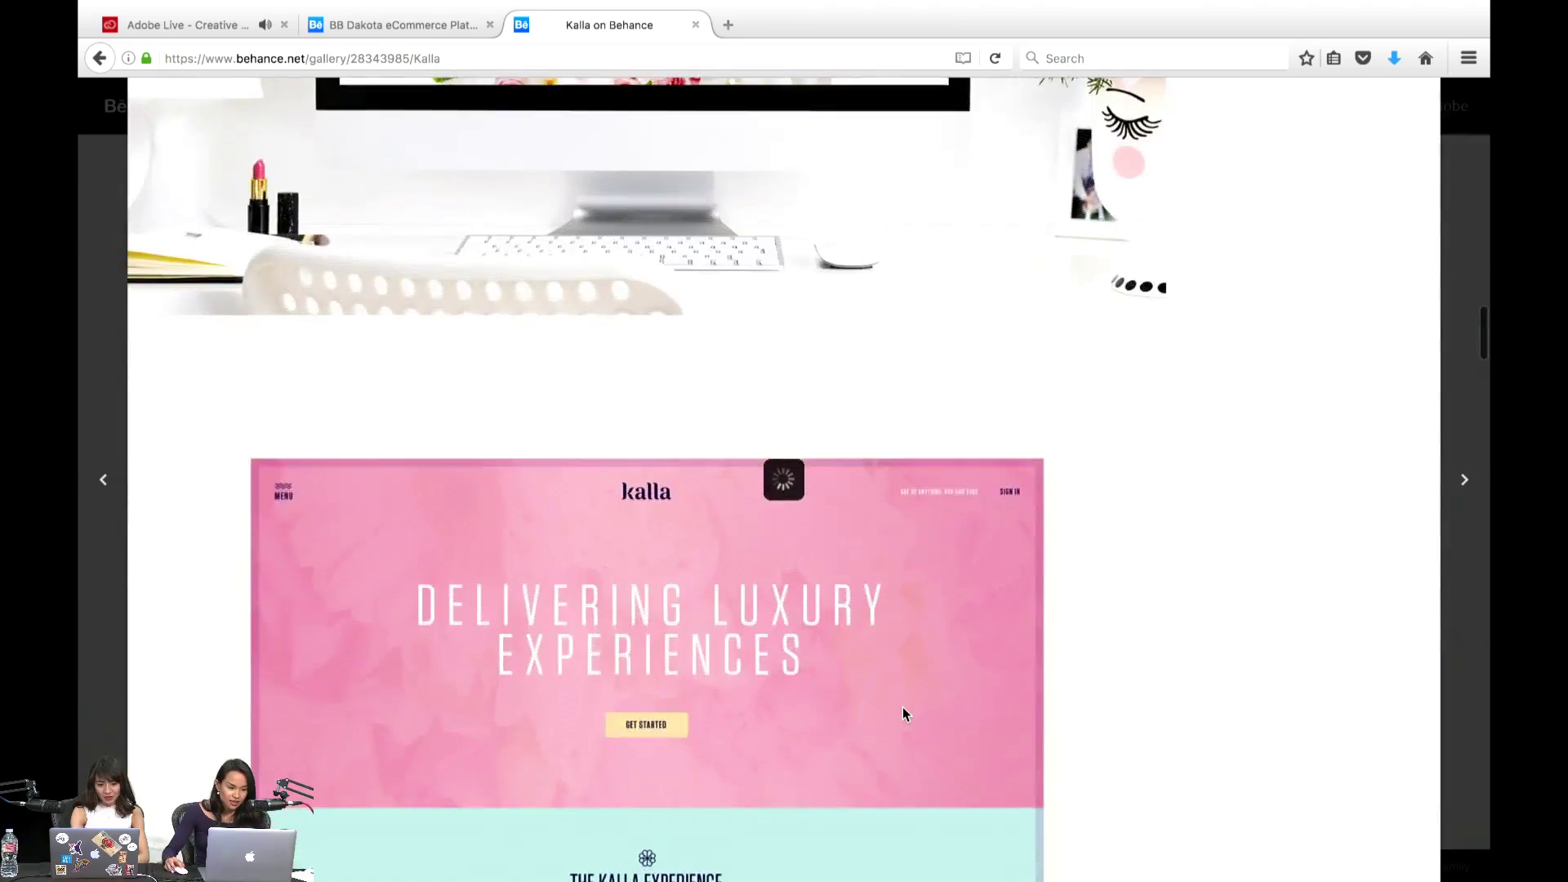
scroll(904, 711, "down", 2)
scroll(903, 712, "down", 5)
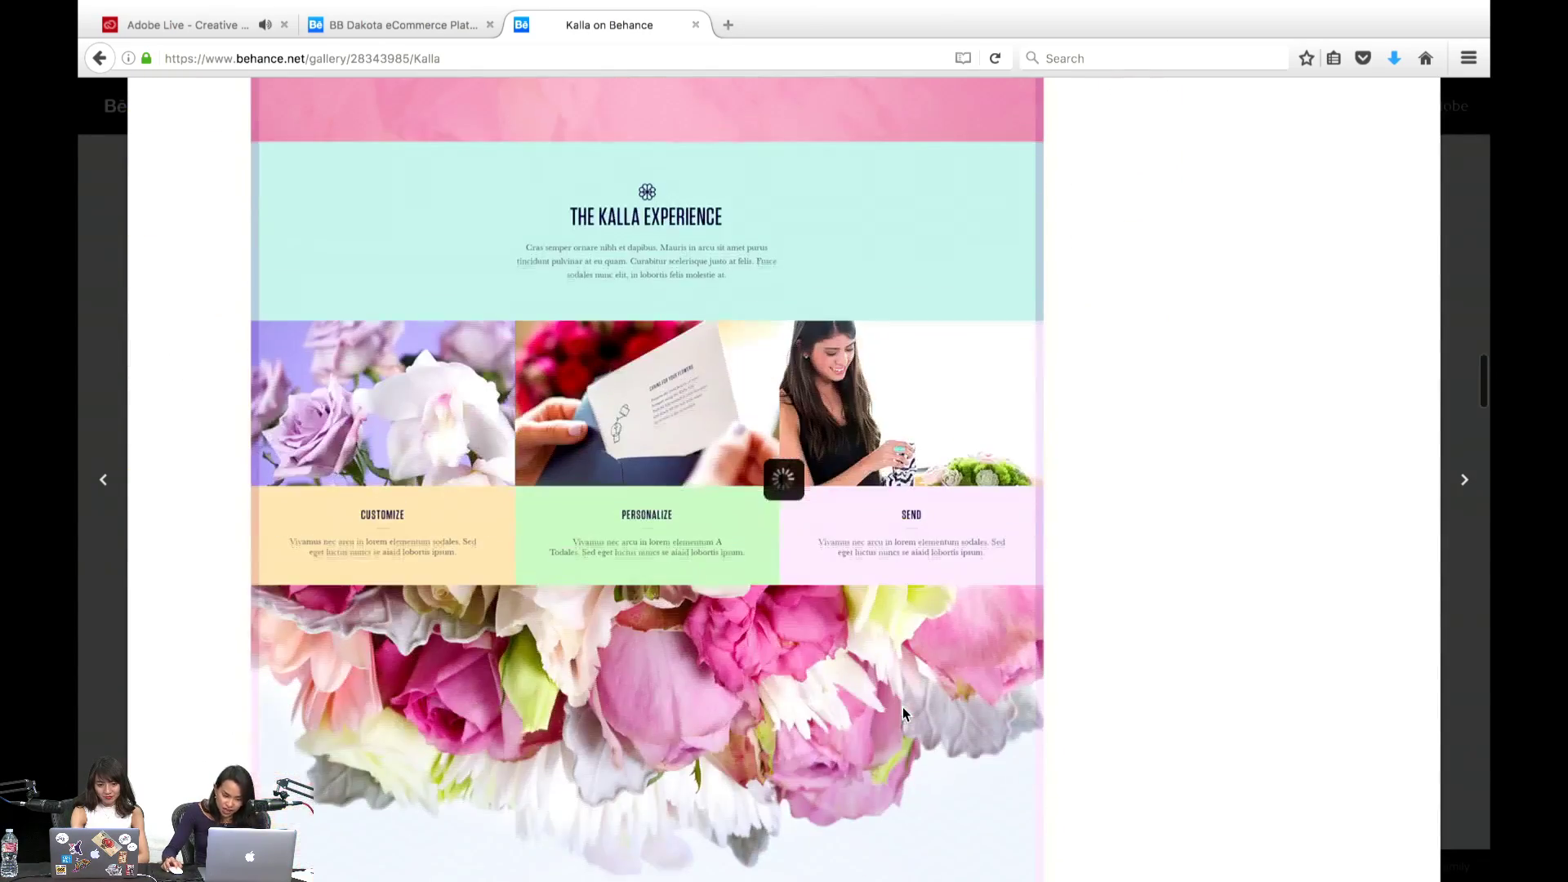
scroll(903, 714, "down", 7)
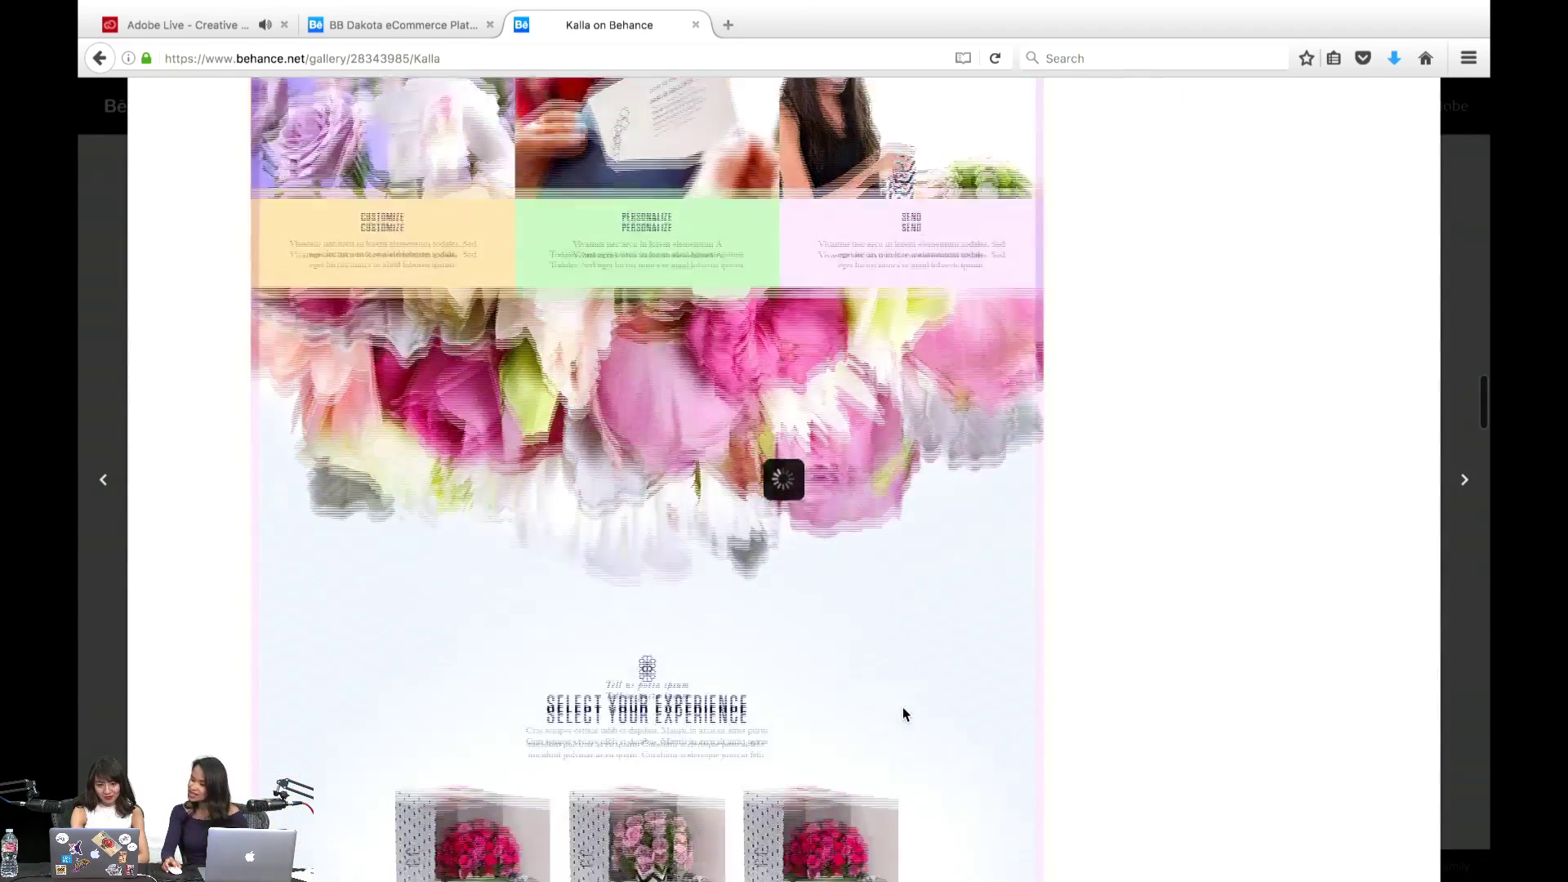
scroll(904, 714, "down", 7)
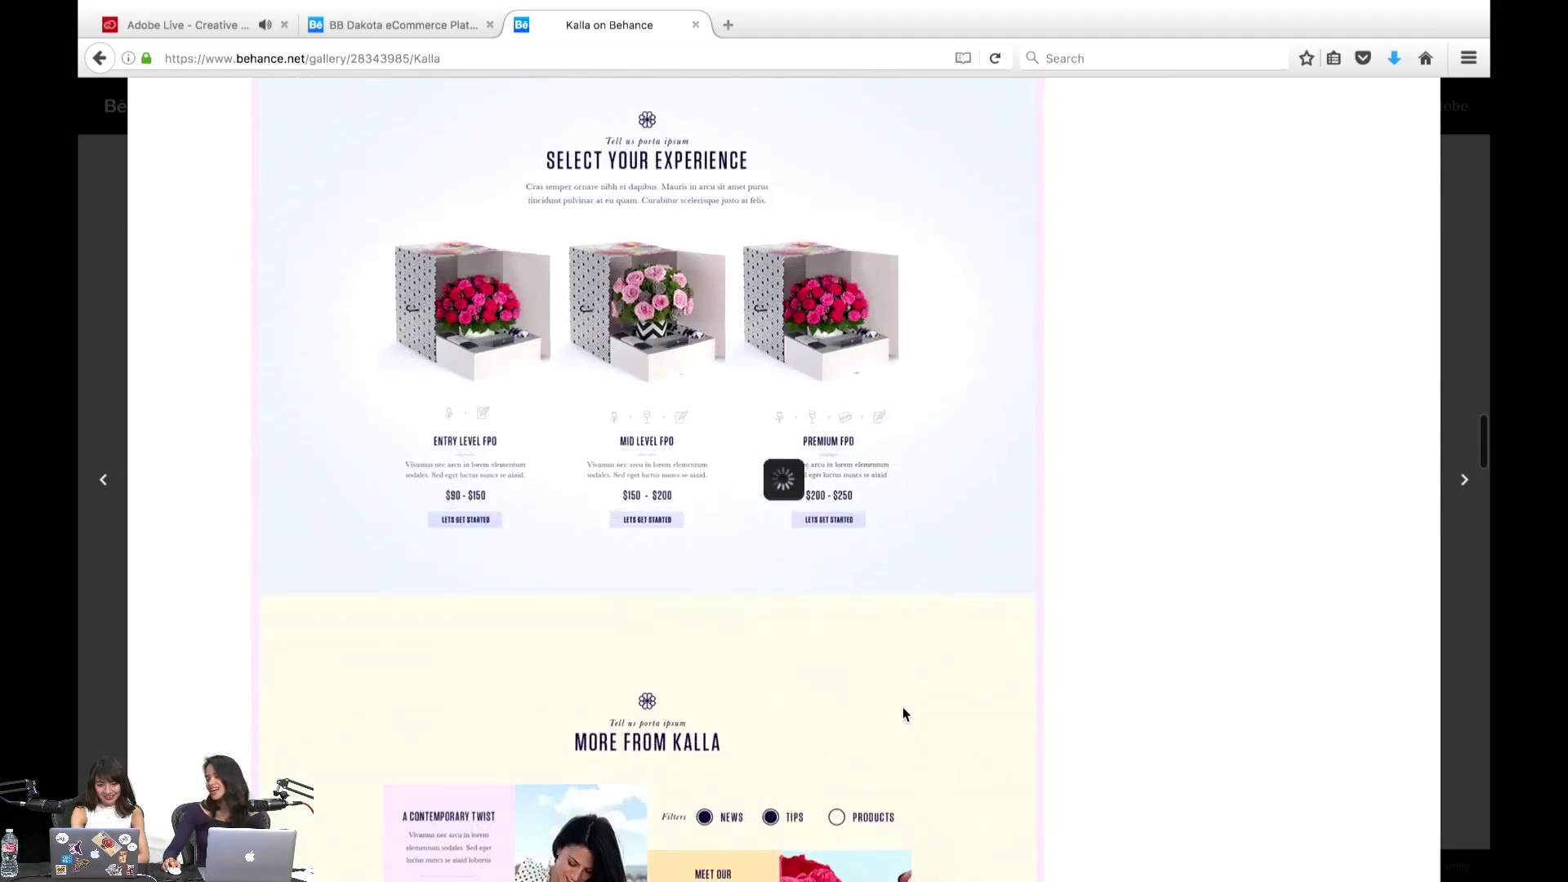
scroll(903, 713, "down", 7)
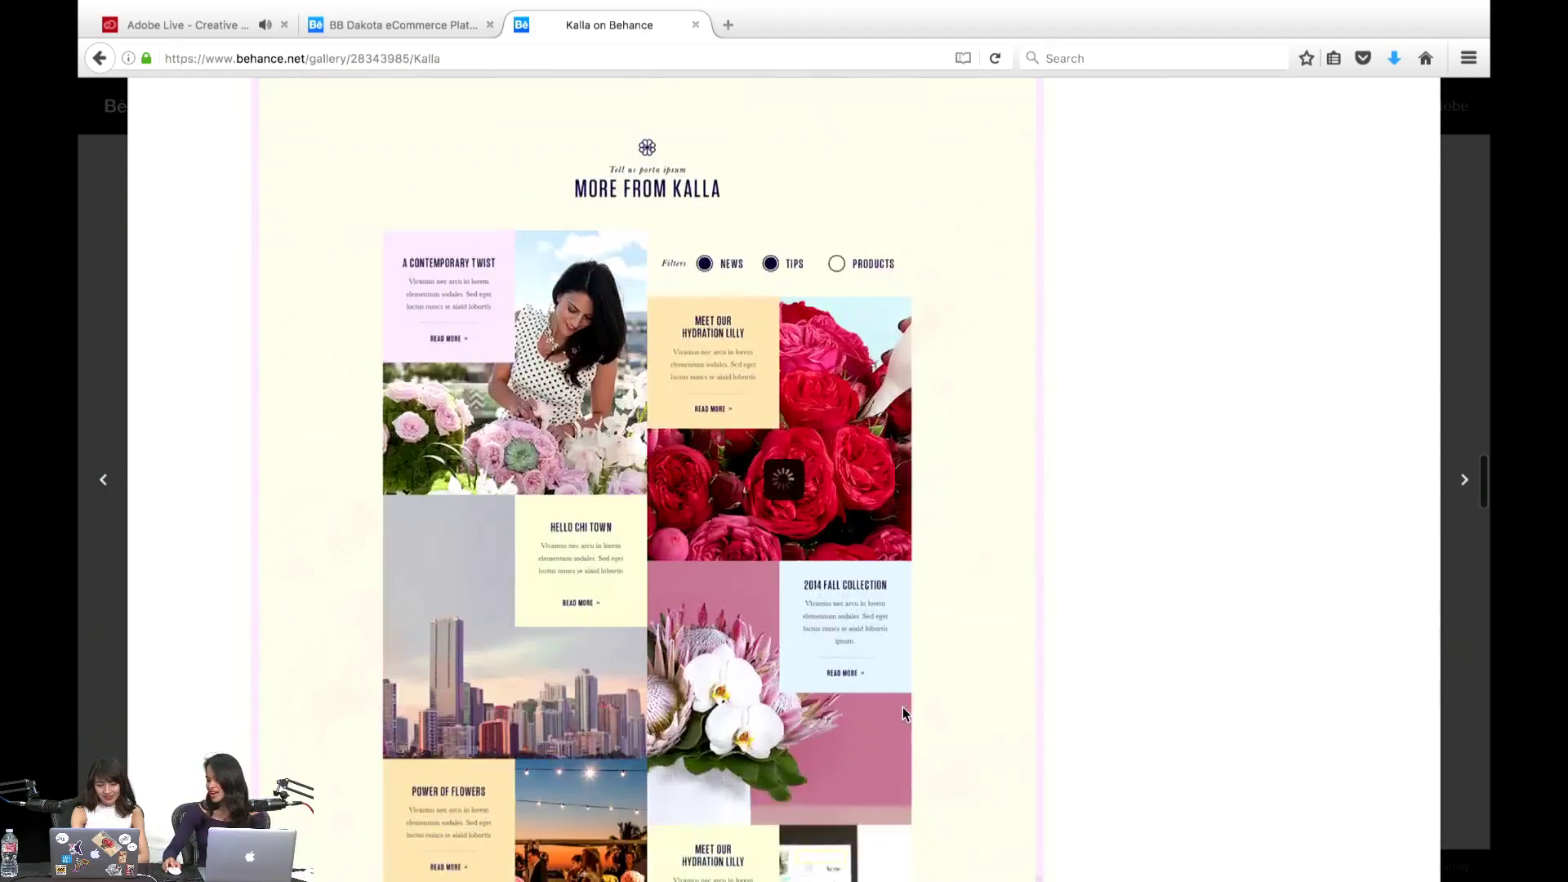
scroll(903, 714, "down", 4)
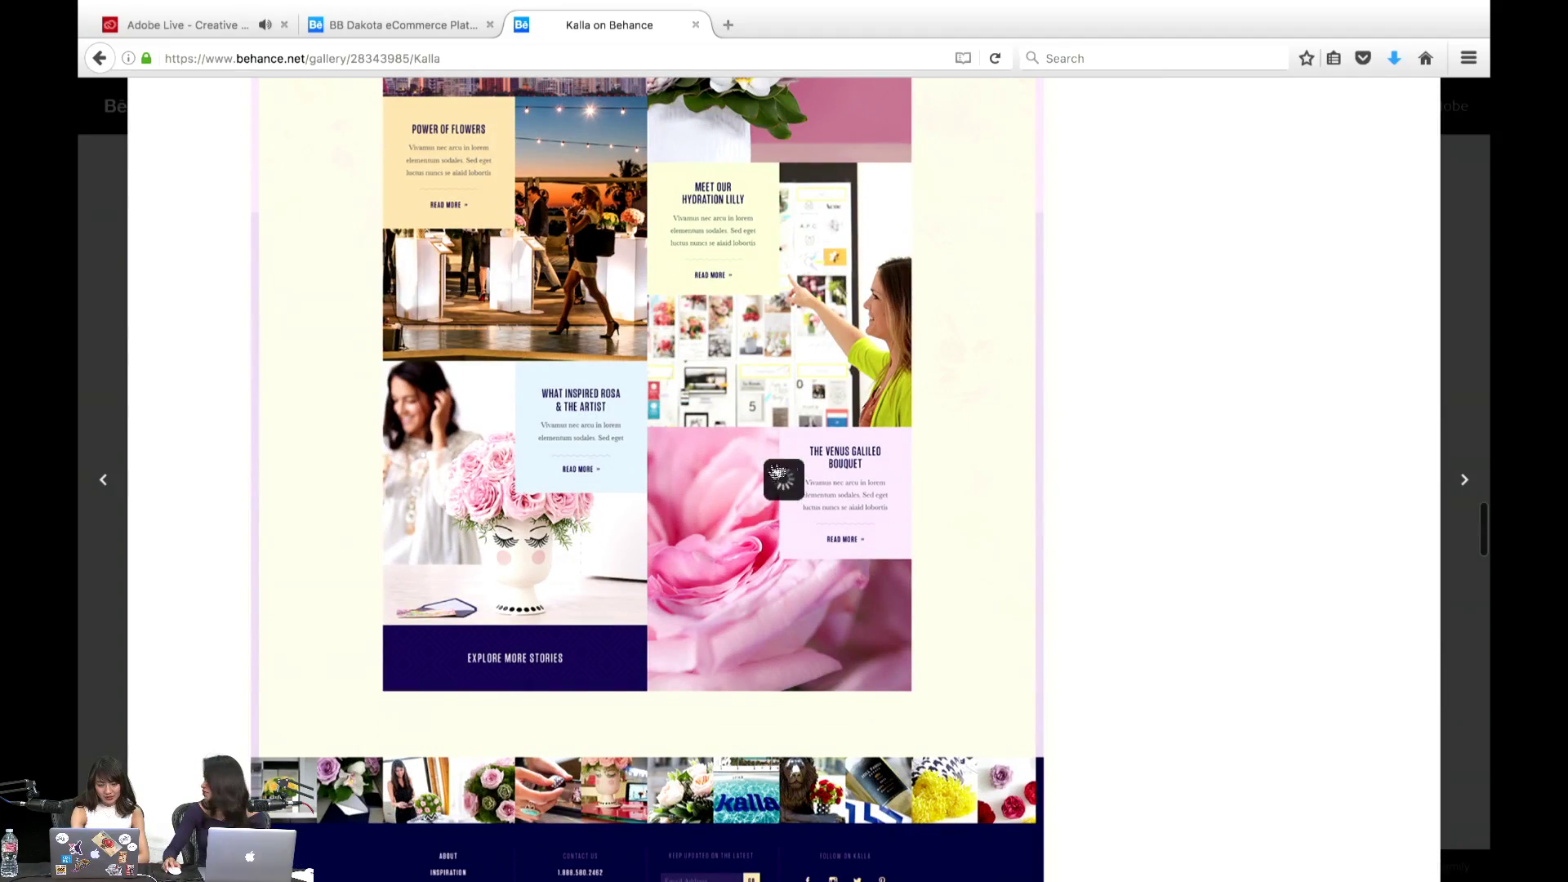
scroll(881, 639, "down", 3)
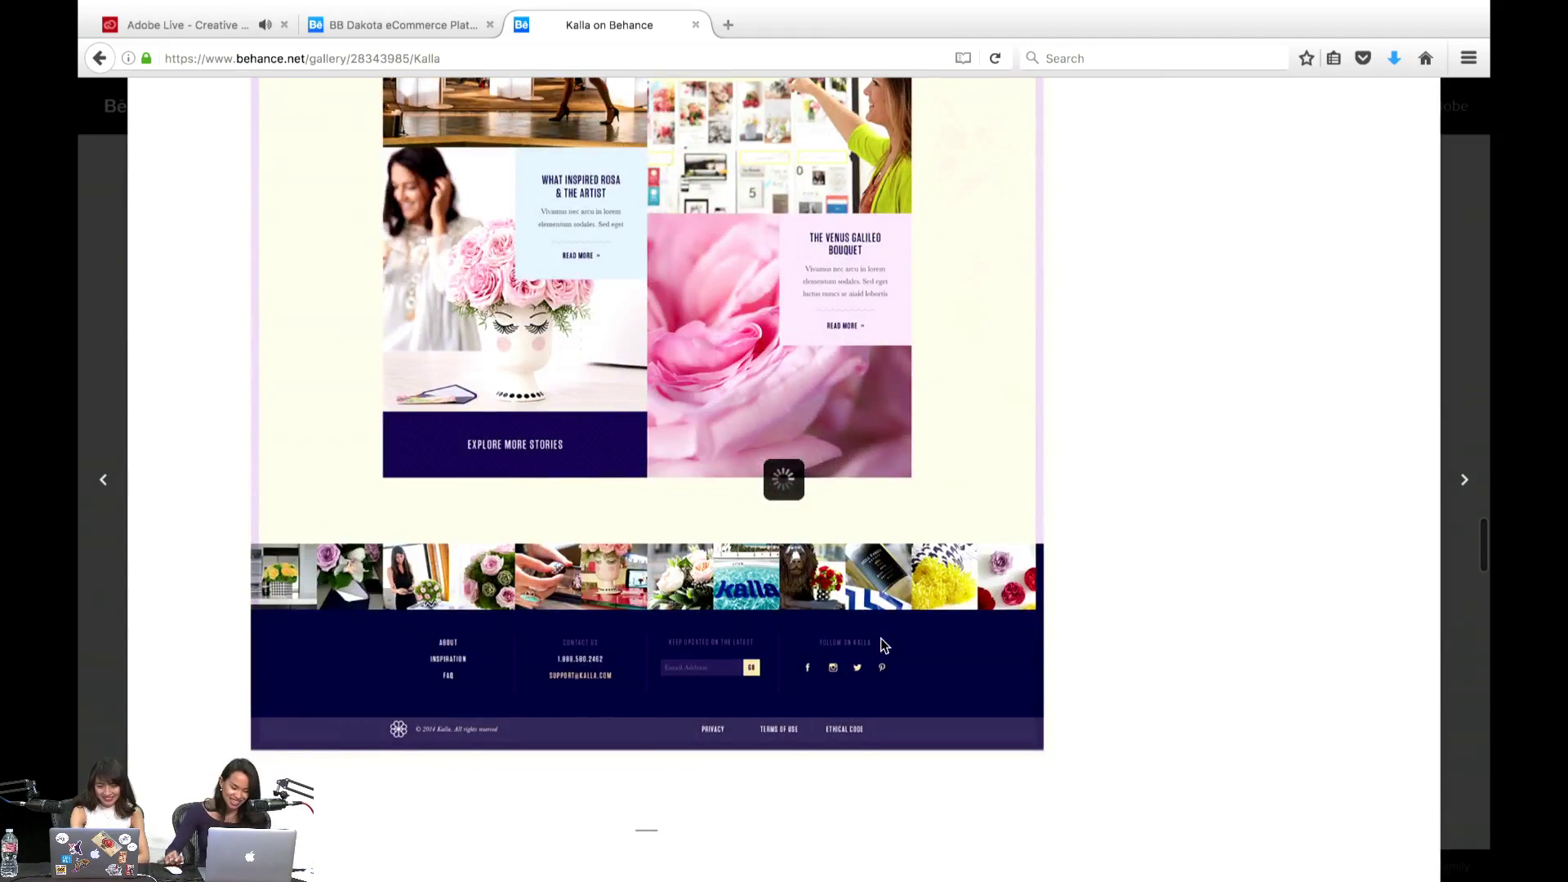
scroll(880, 639, "down", 10)
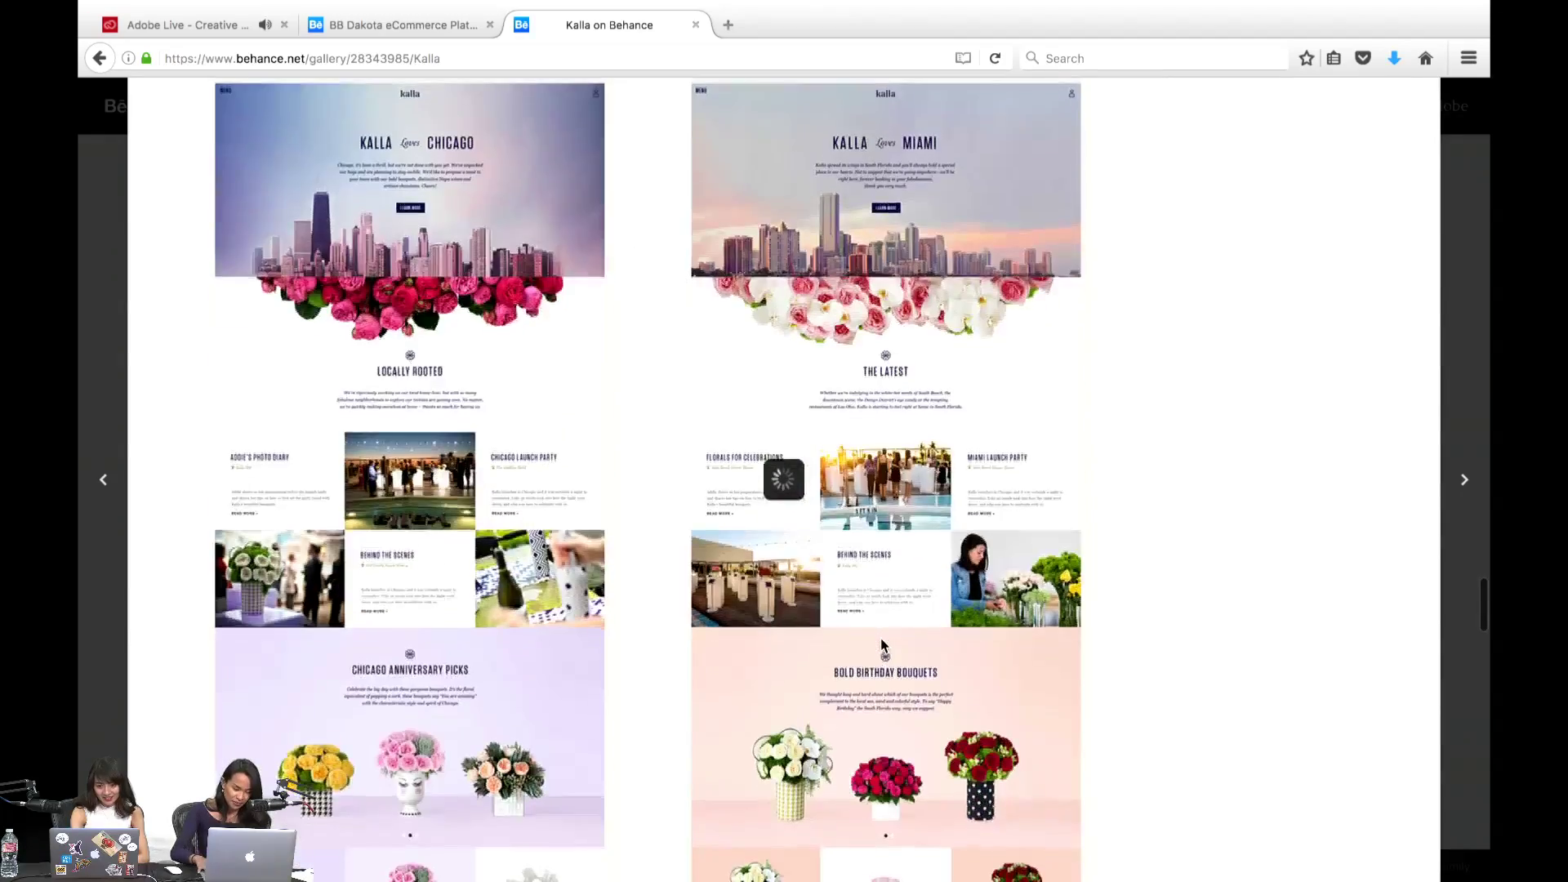
scroll(881, 639, "down", 10)
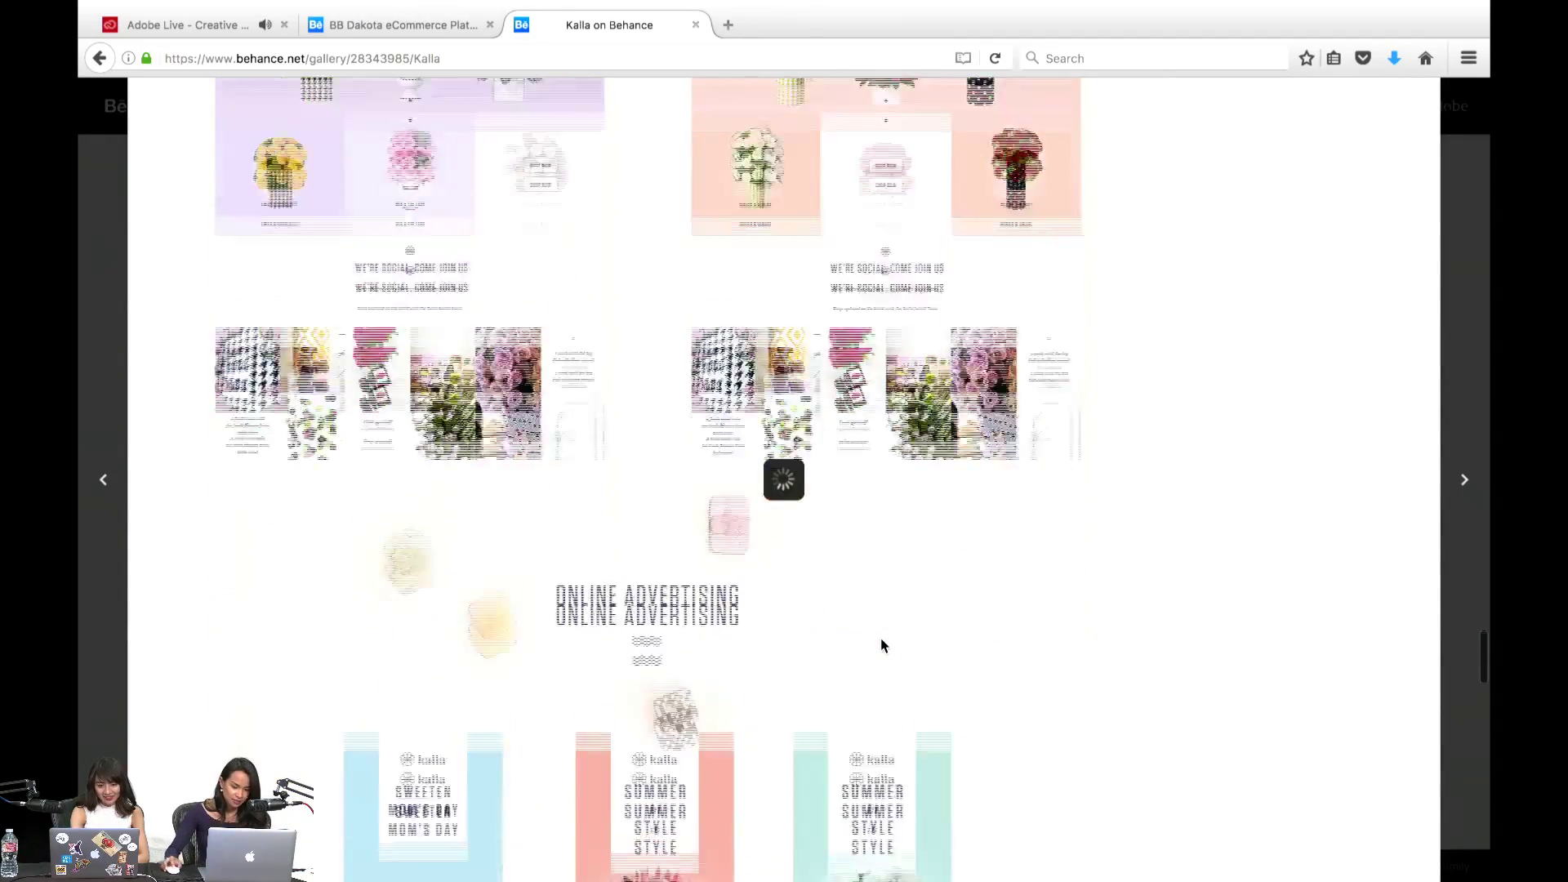
scroll(880, 646, "down", 10)
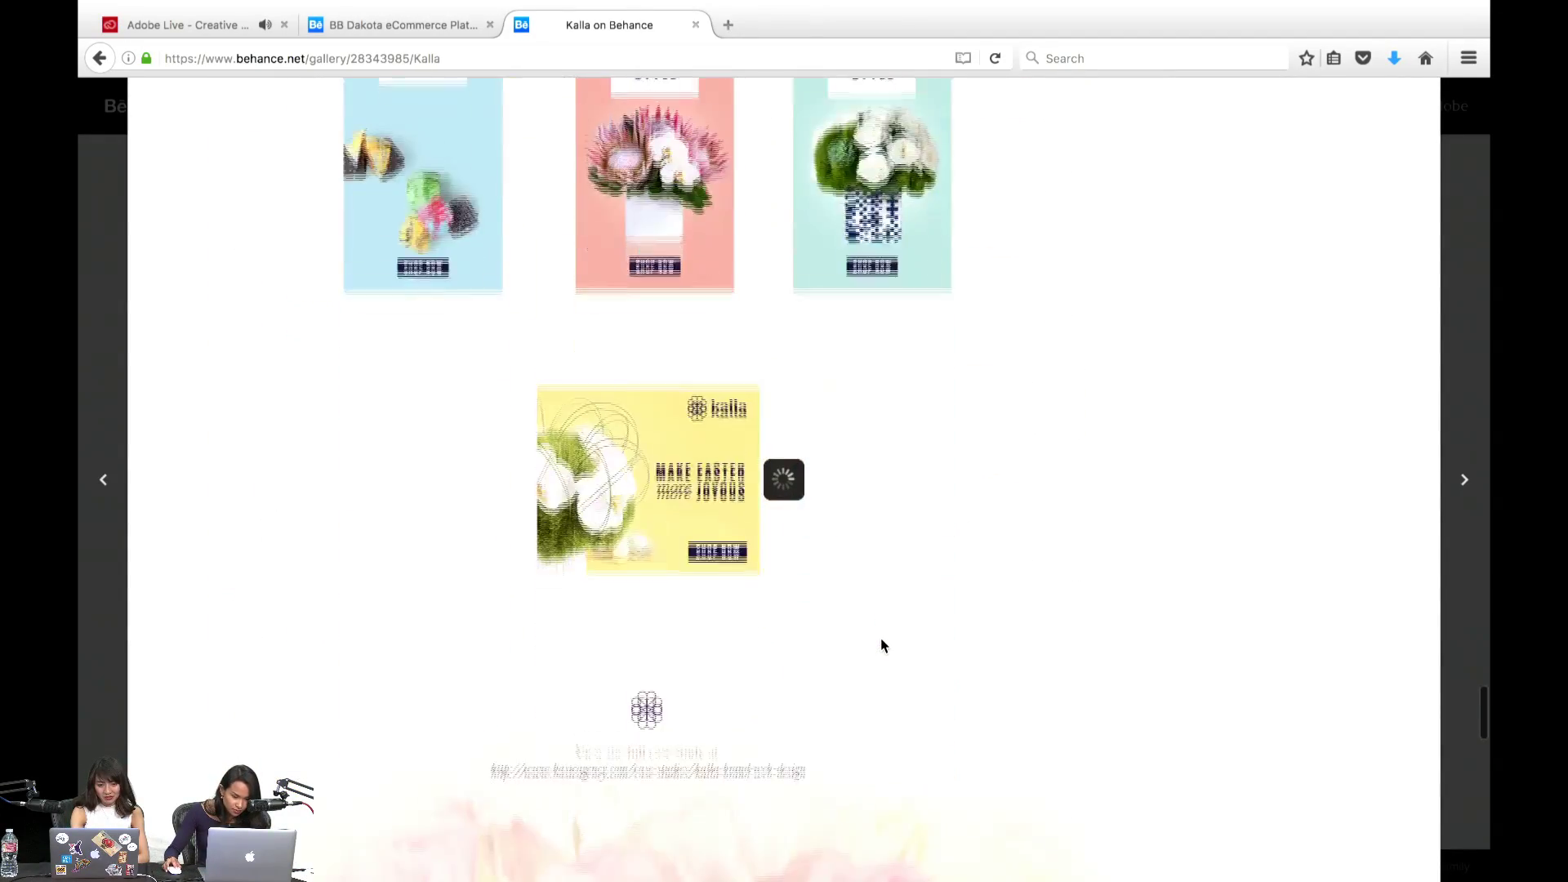
scroll(881, 646, "down", 7)
scroll(881, 646, "up", 11)
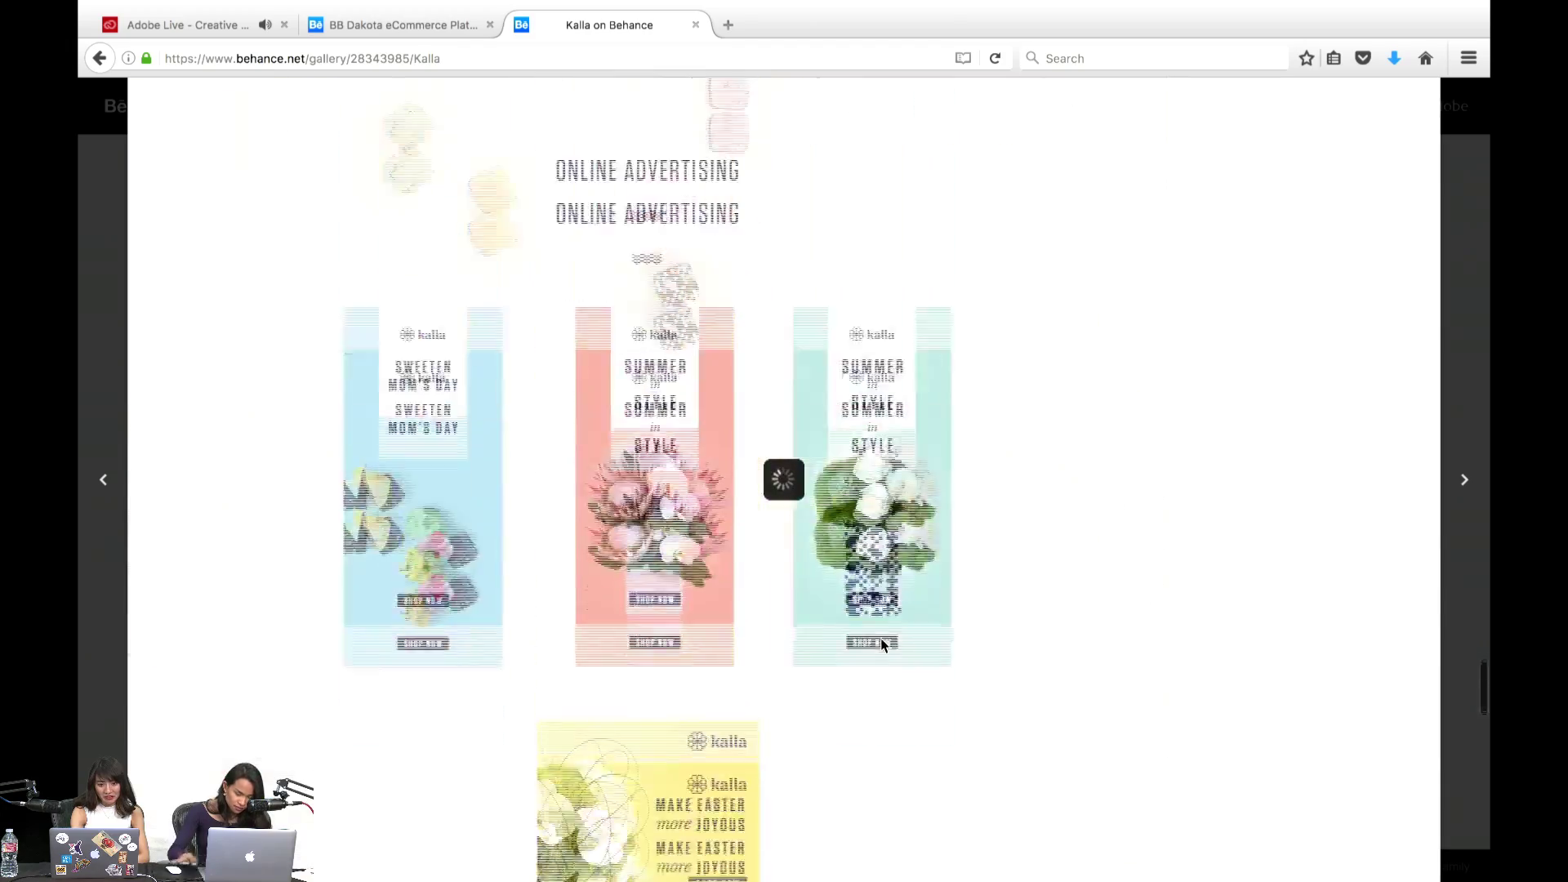
scroll(880, 644, "up", 20)
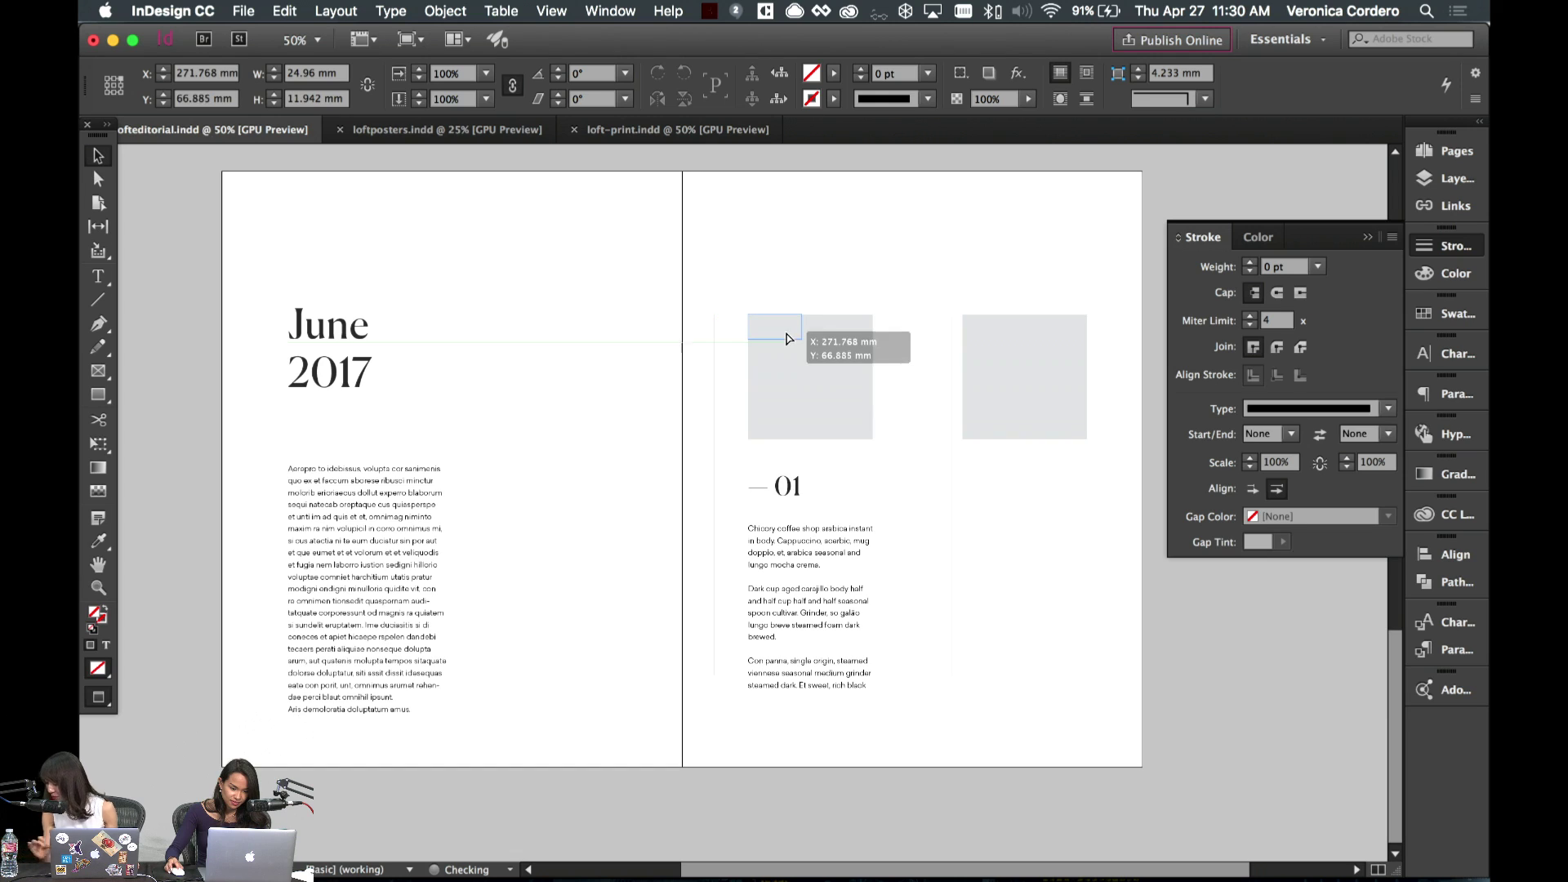
- Move the grey image below the — 01 heading and reposition the right-page body text frame
left_click_drag(787, 339, 790, 341)
left_click_drag(840, 413, 856, 462)
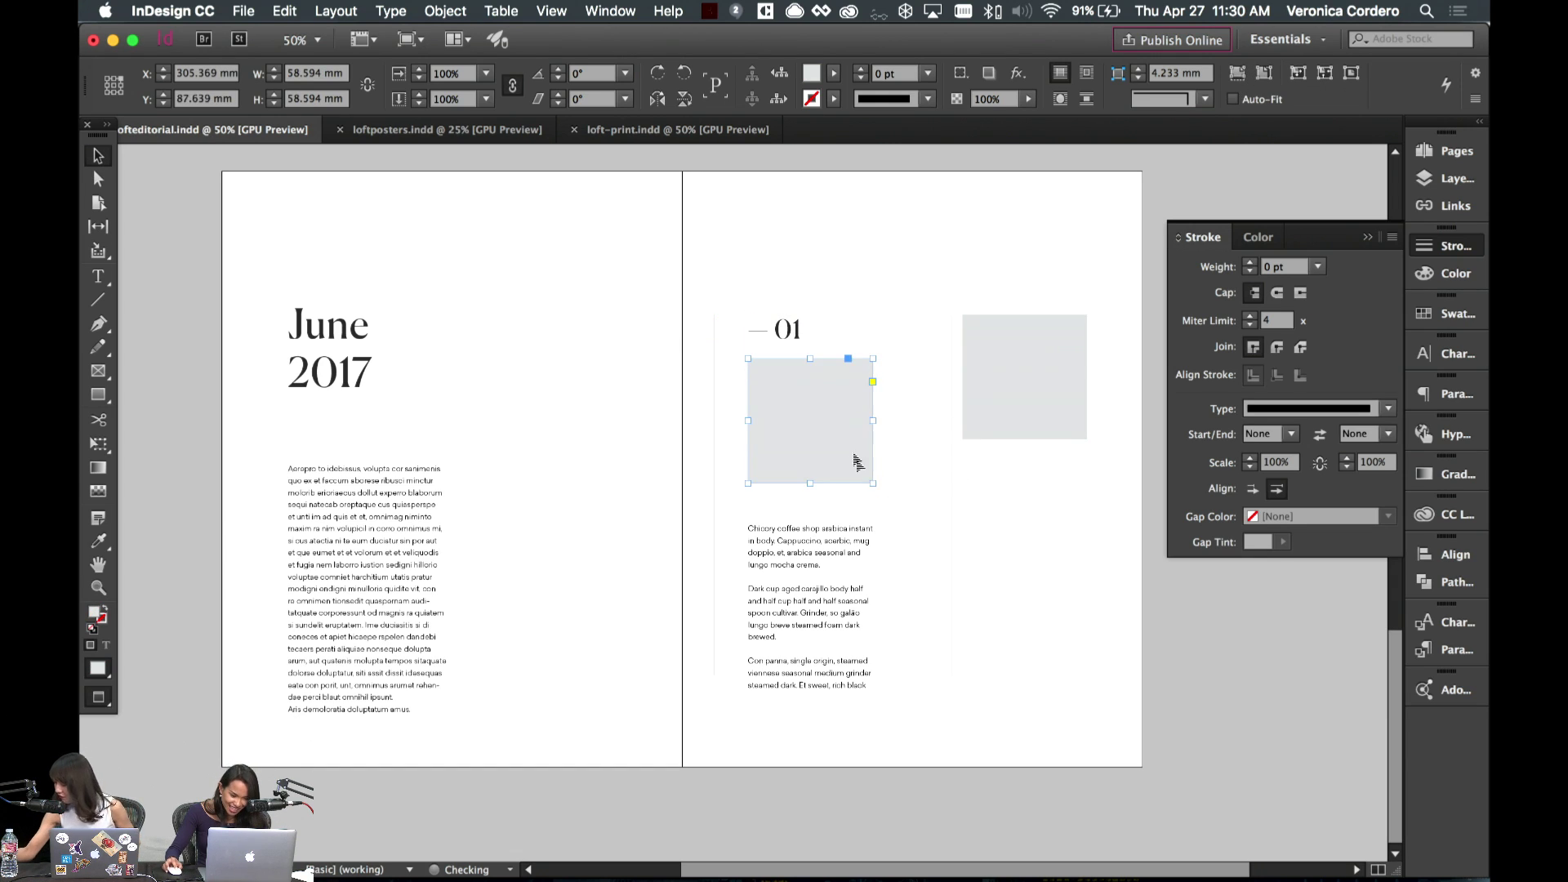
left_click_drag(812, 707, 812, 654)
key("w")
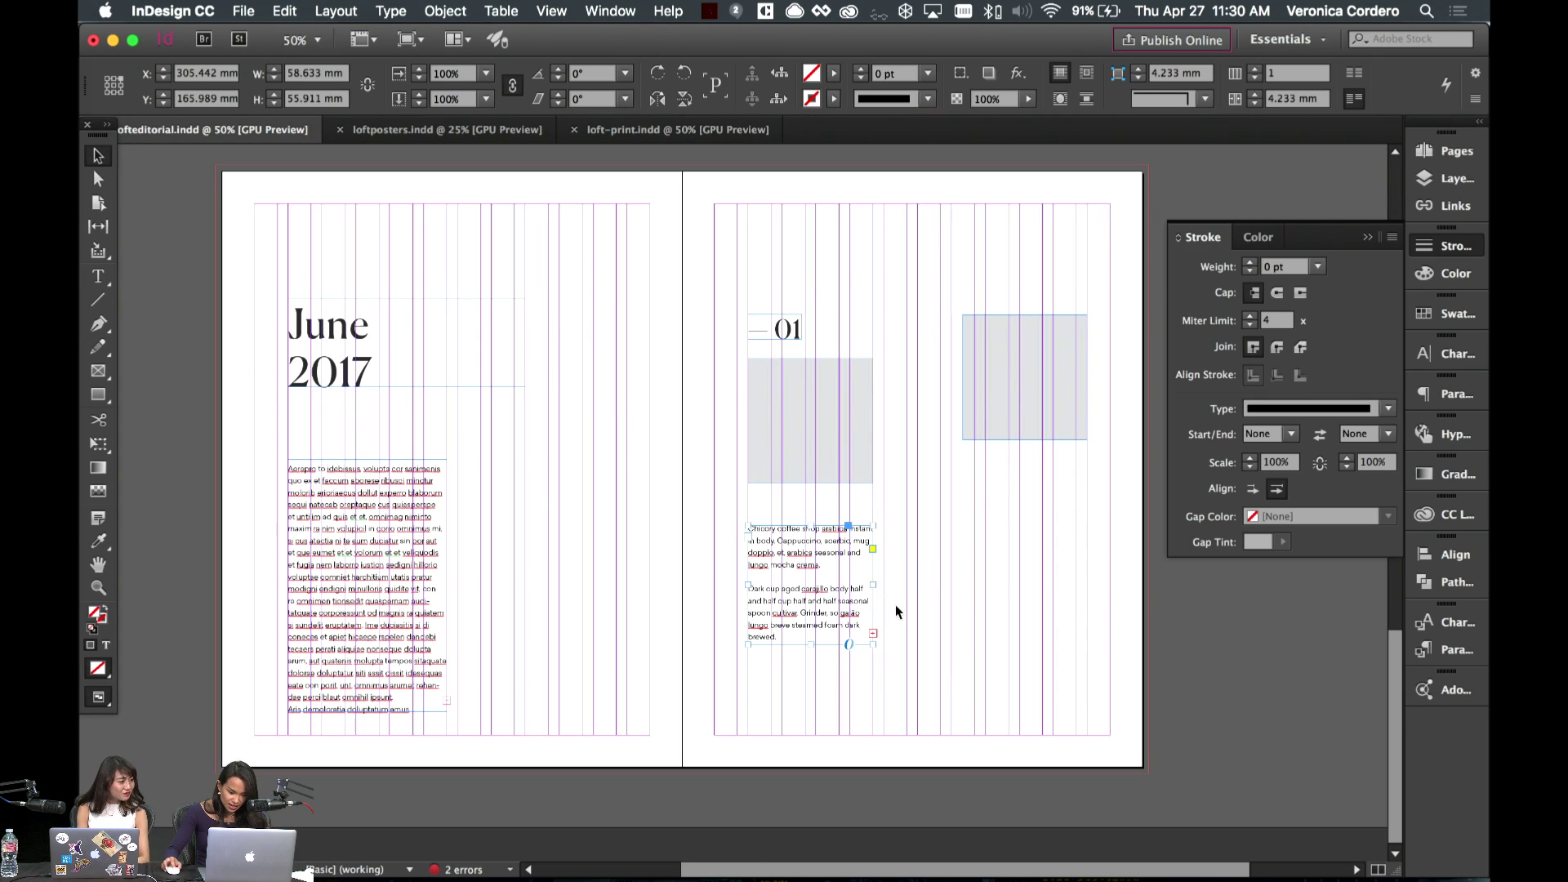
key("w")
- Replace the space after 'body' with a line break so 'half and half' starts a new line
double_click(838, 625)
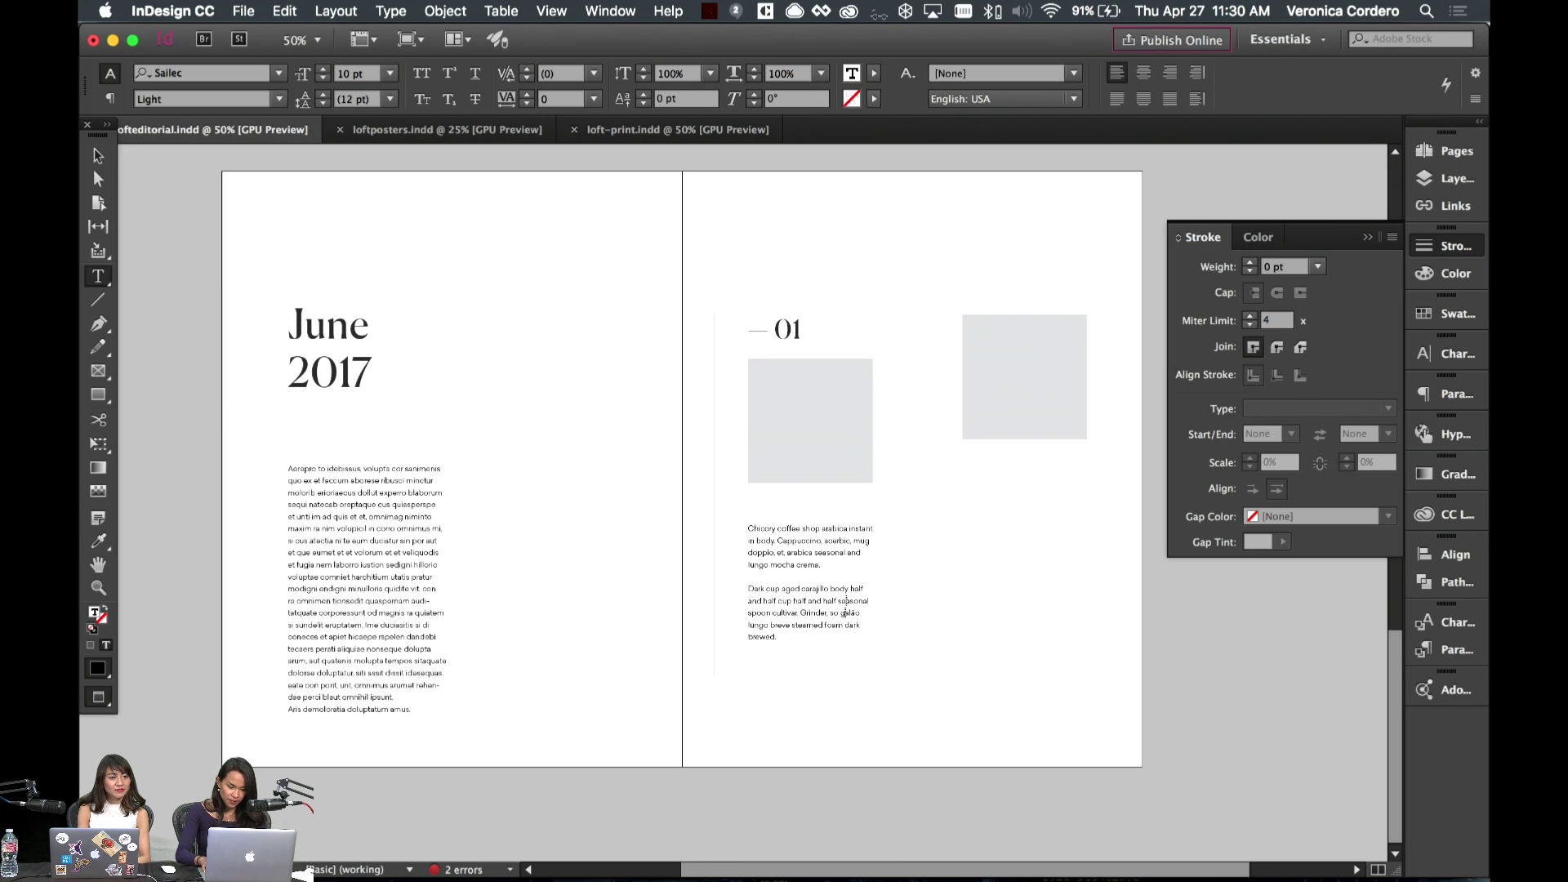
left_click(845, 606)
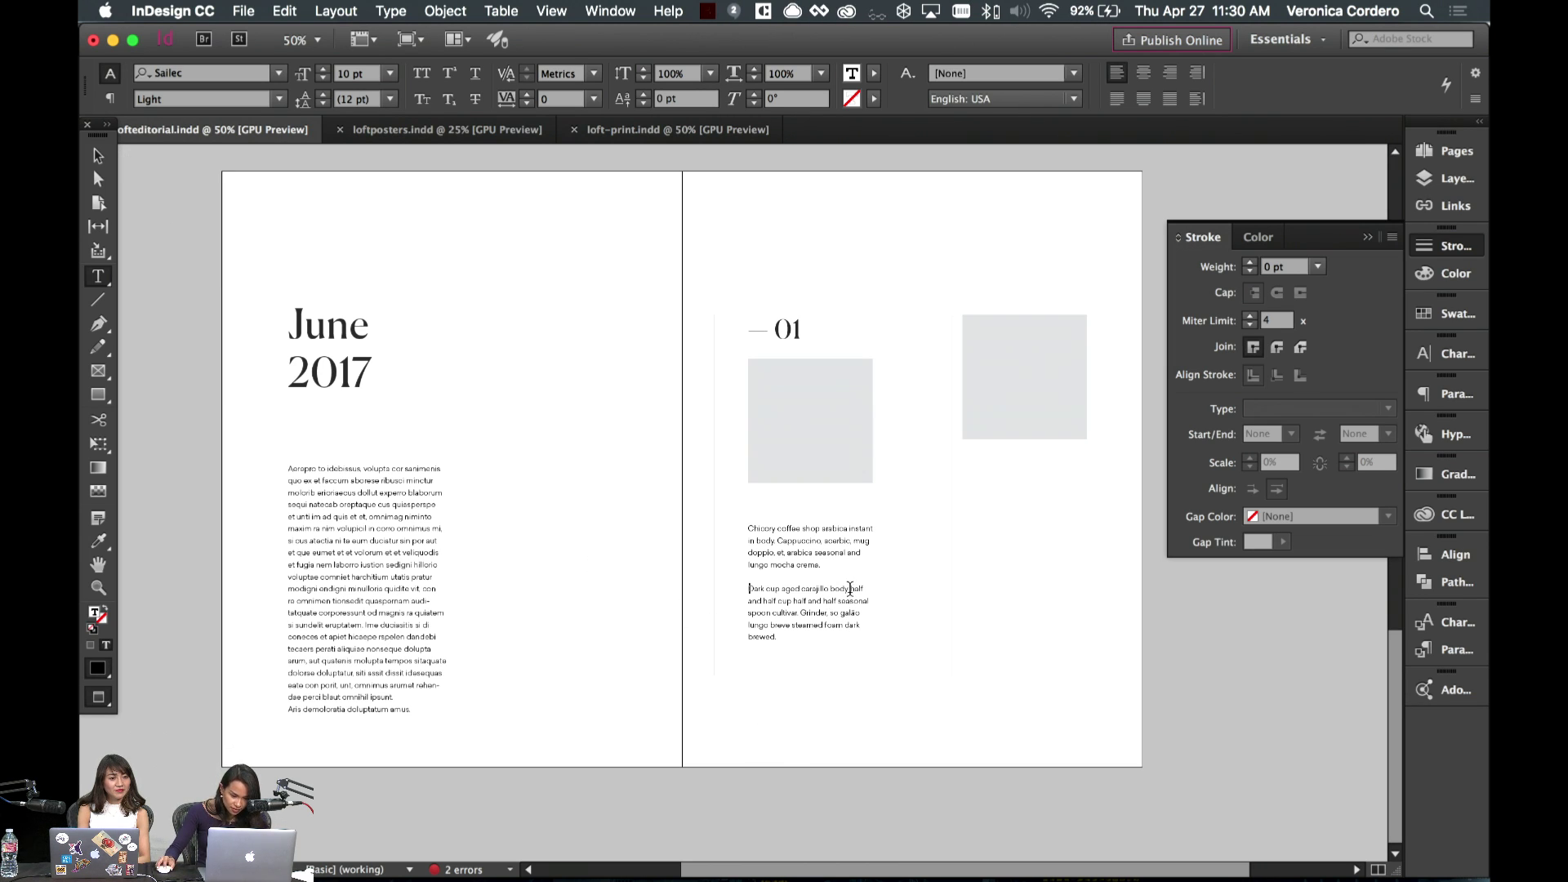
left_click(850, 588)
key("BackSpace")
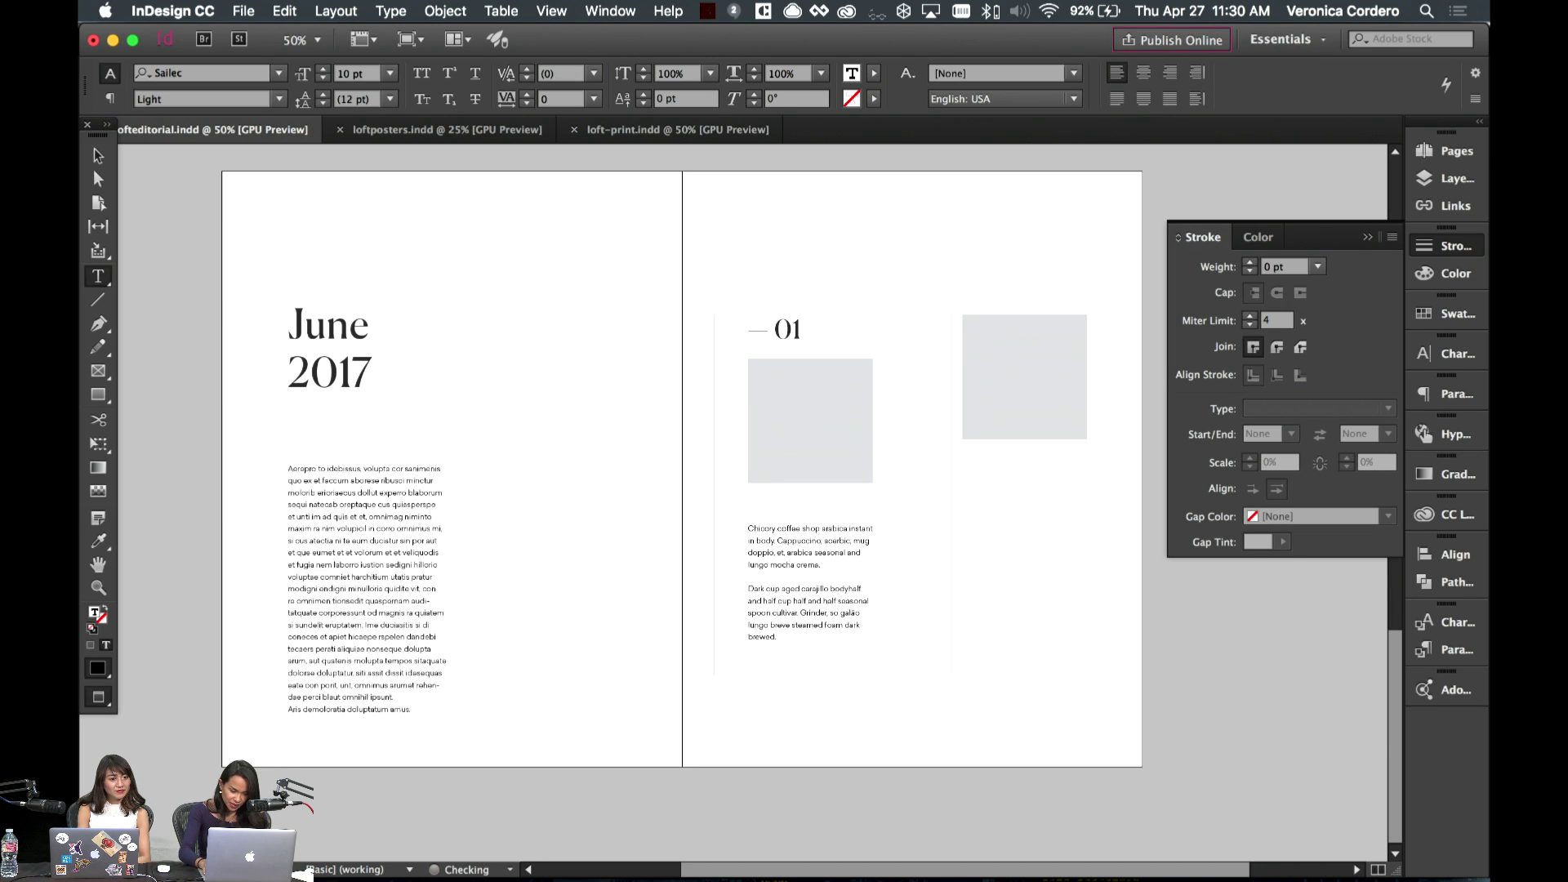
key("alt+shift+Return")
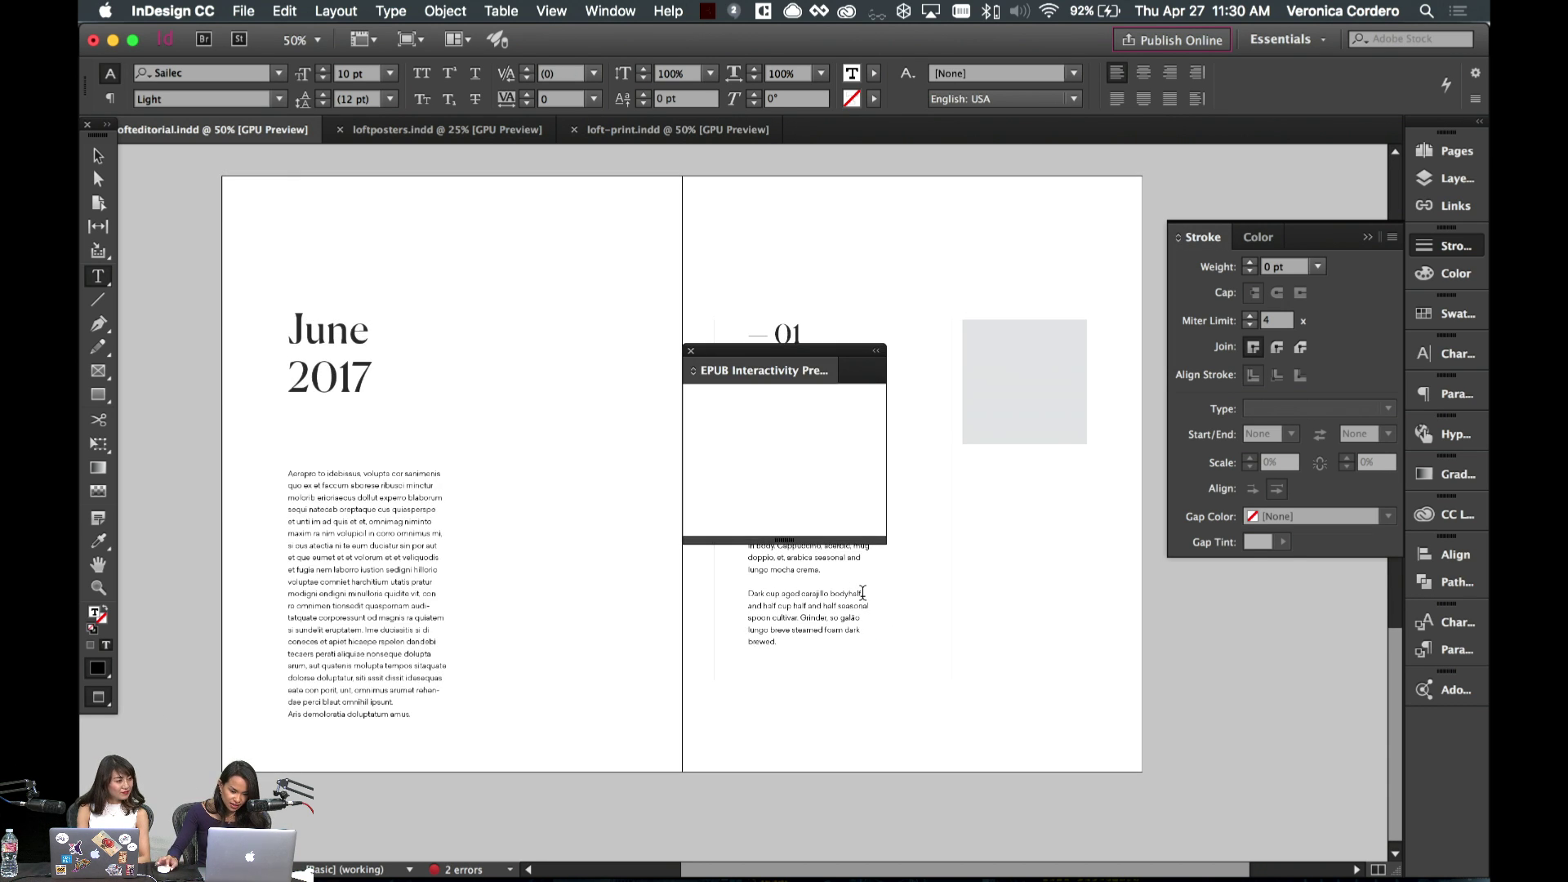
scroll(679, 343, "right", 1)
left_click(691, 351)
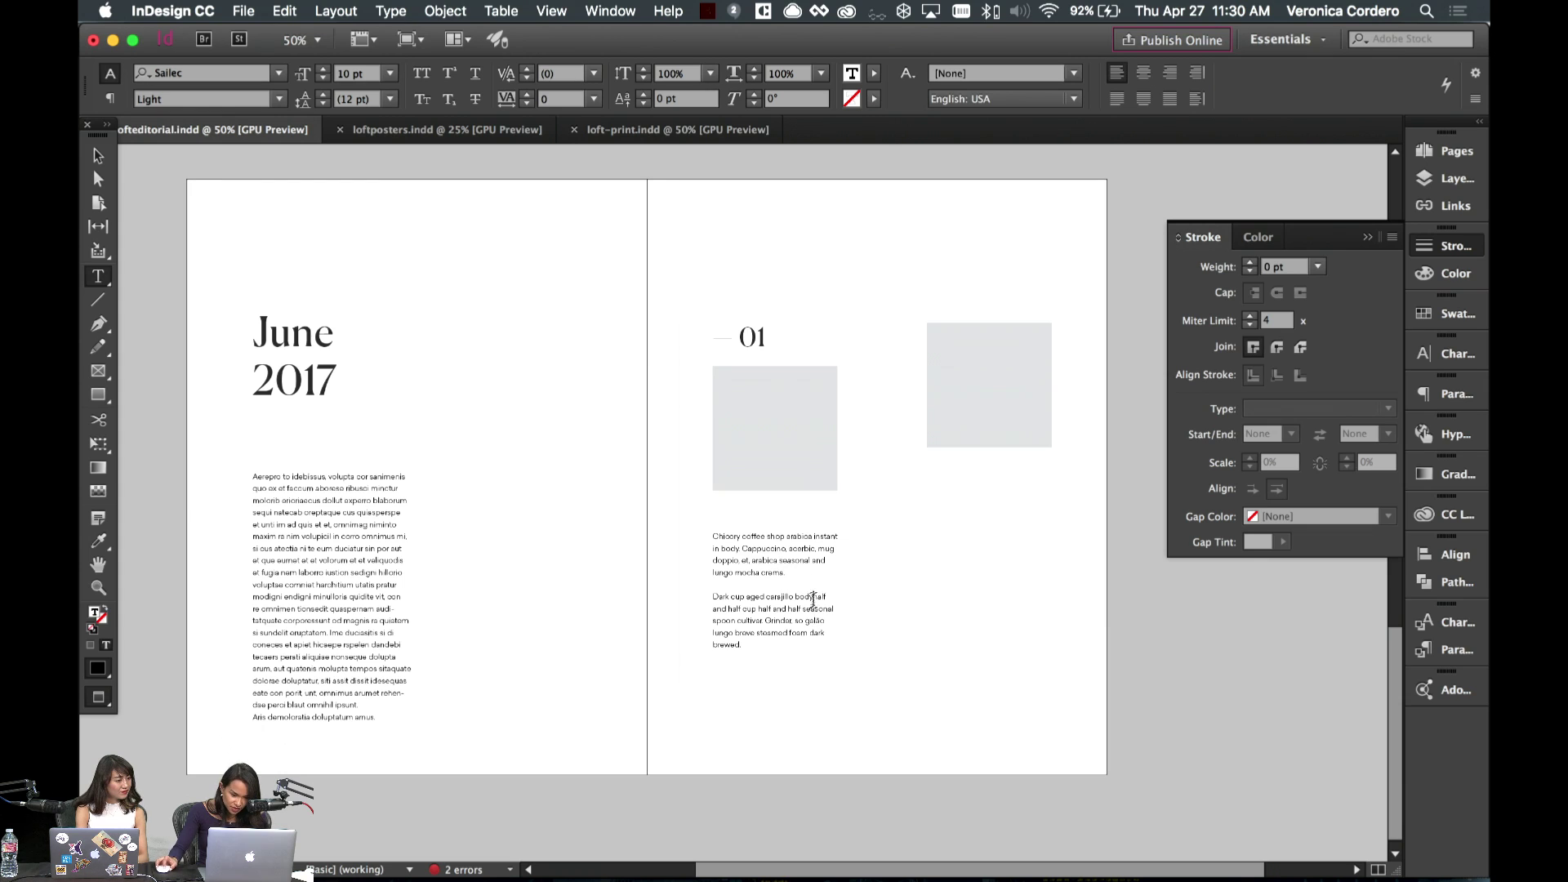
key("shift+Return")
- Resize the right-page body text frame and delete the Con panna paragraph
left_click(97, 154)
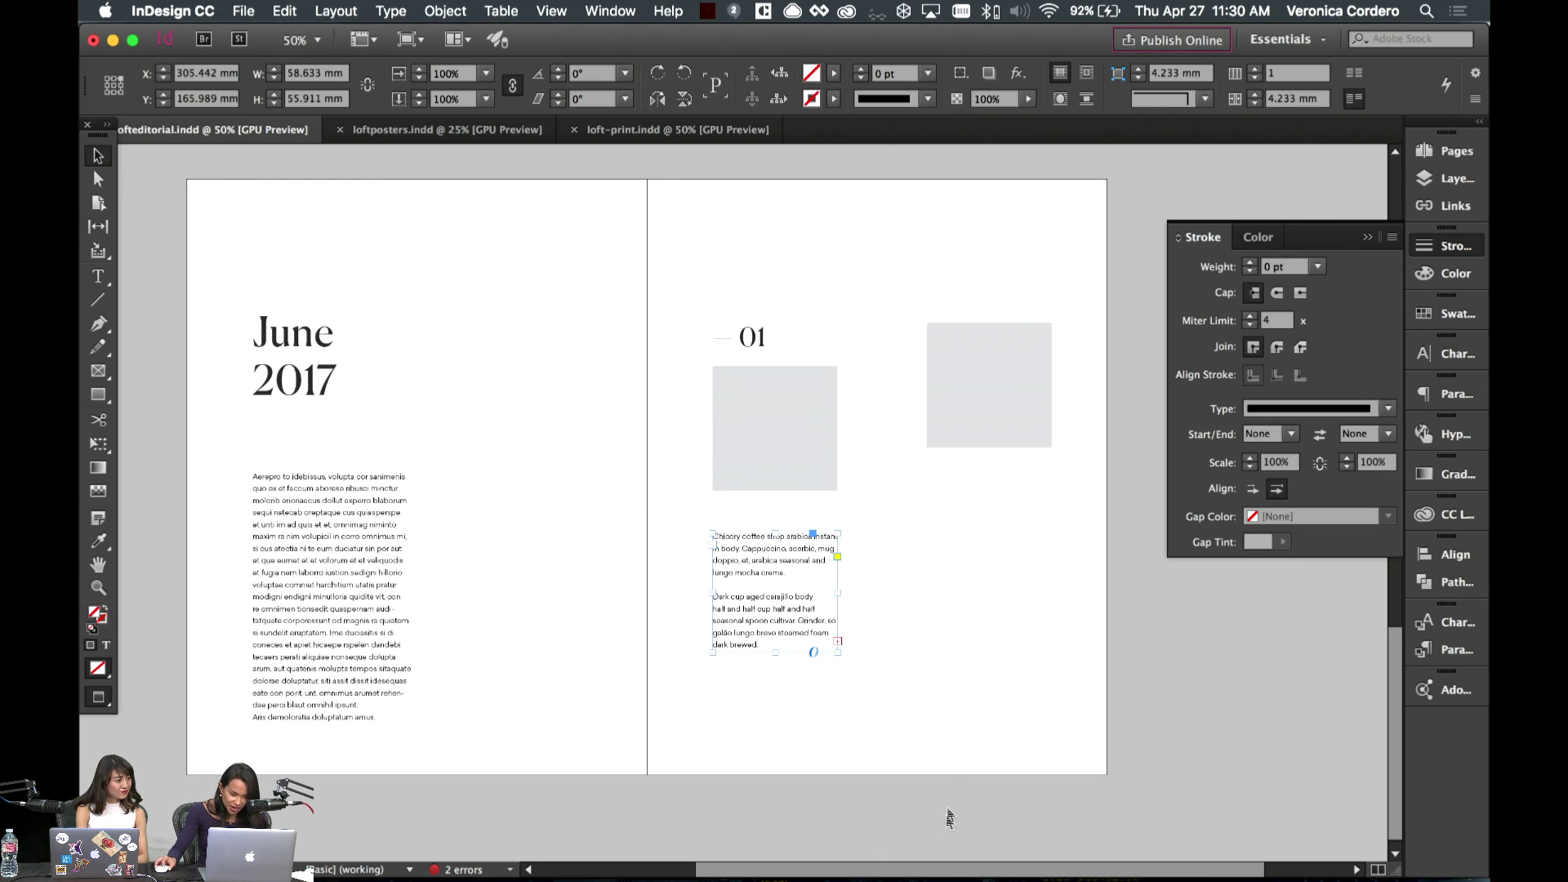
left_click_drag(836, 600, 830, 601)
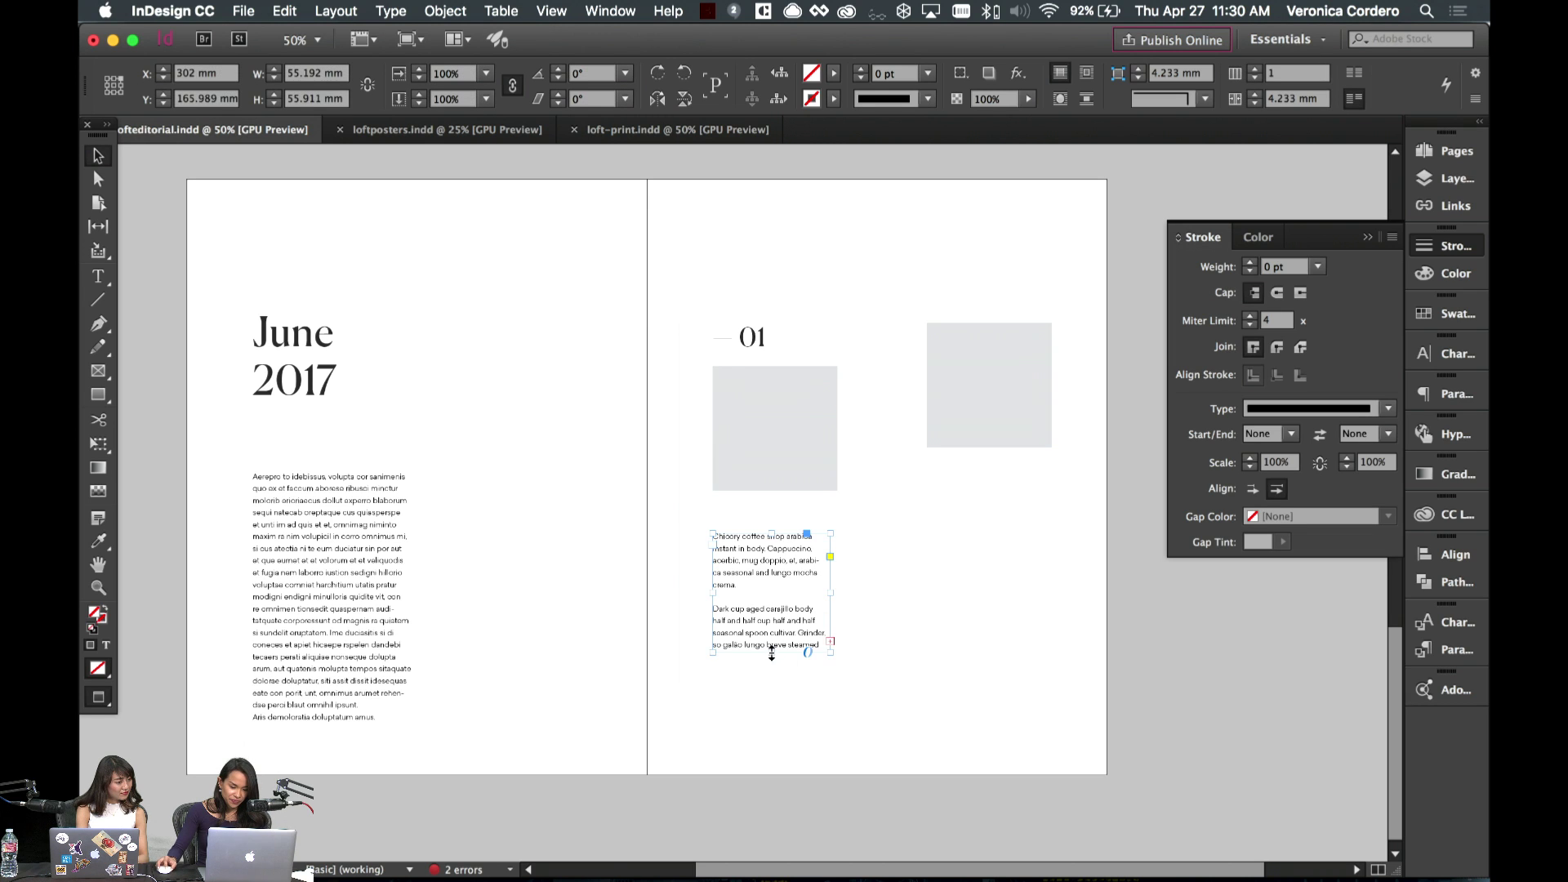
left_click_drag(771, 654, 679, 658)
double_click(792, 748)
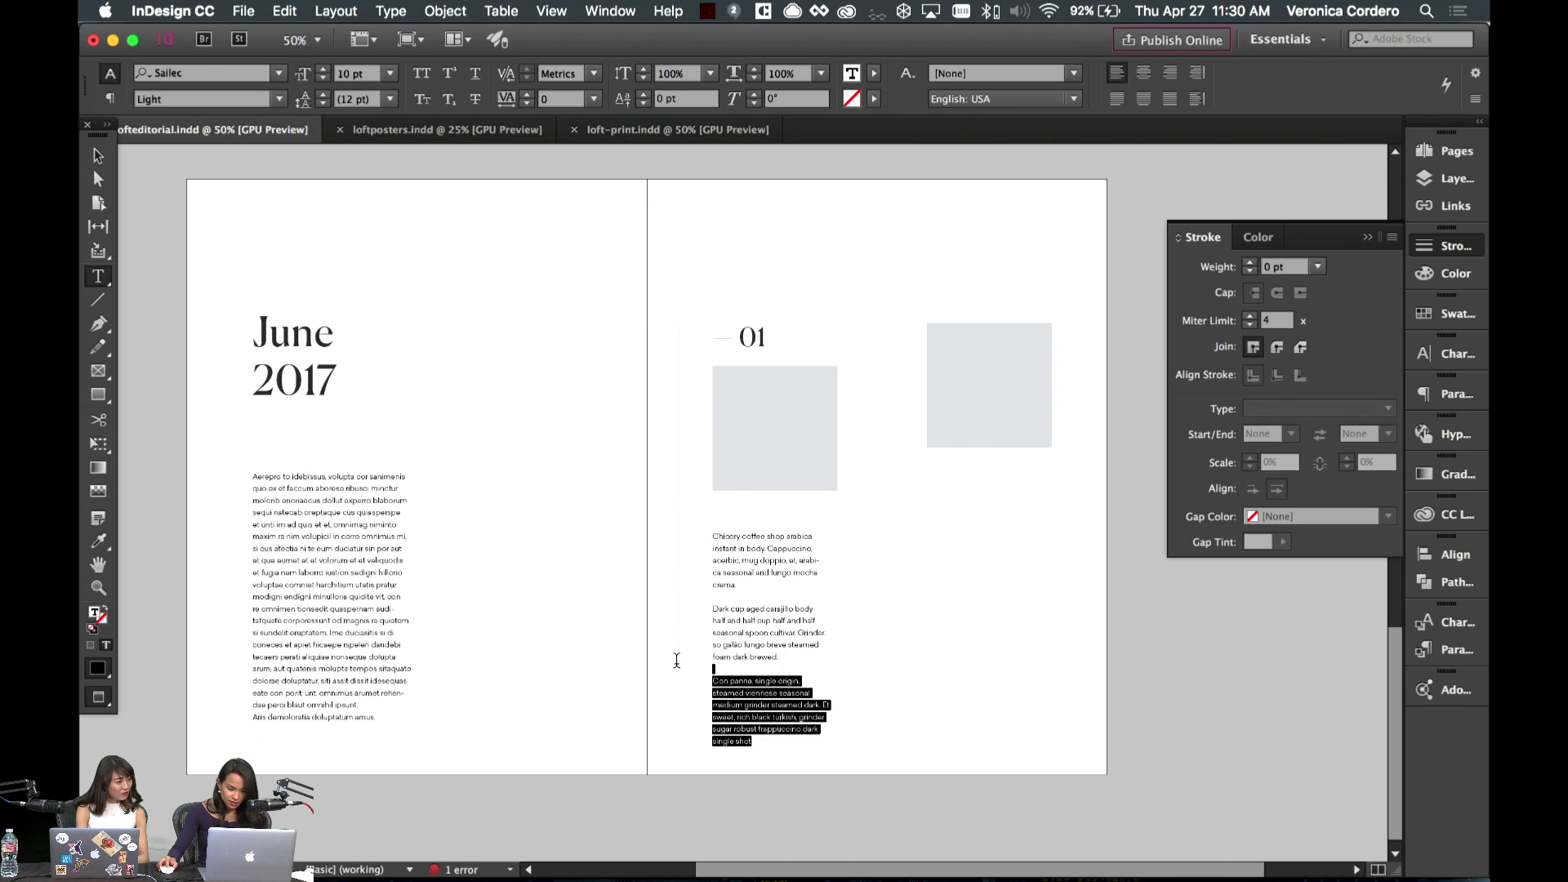
key("BackSpace")
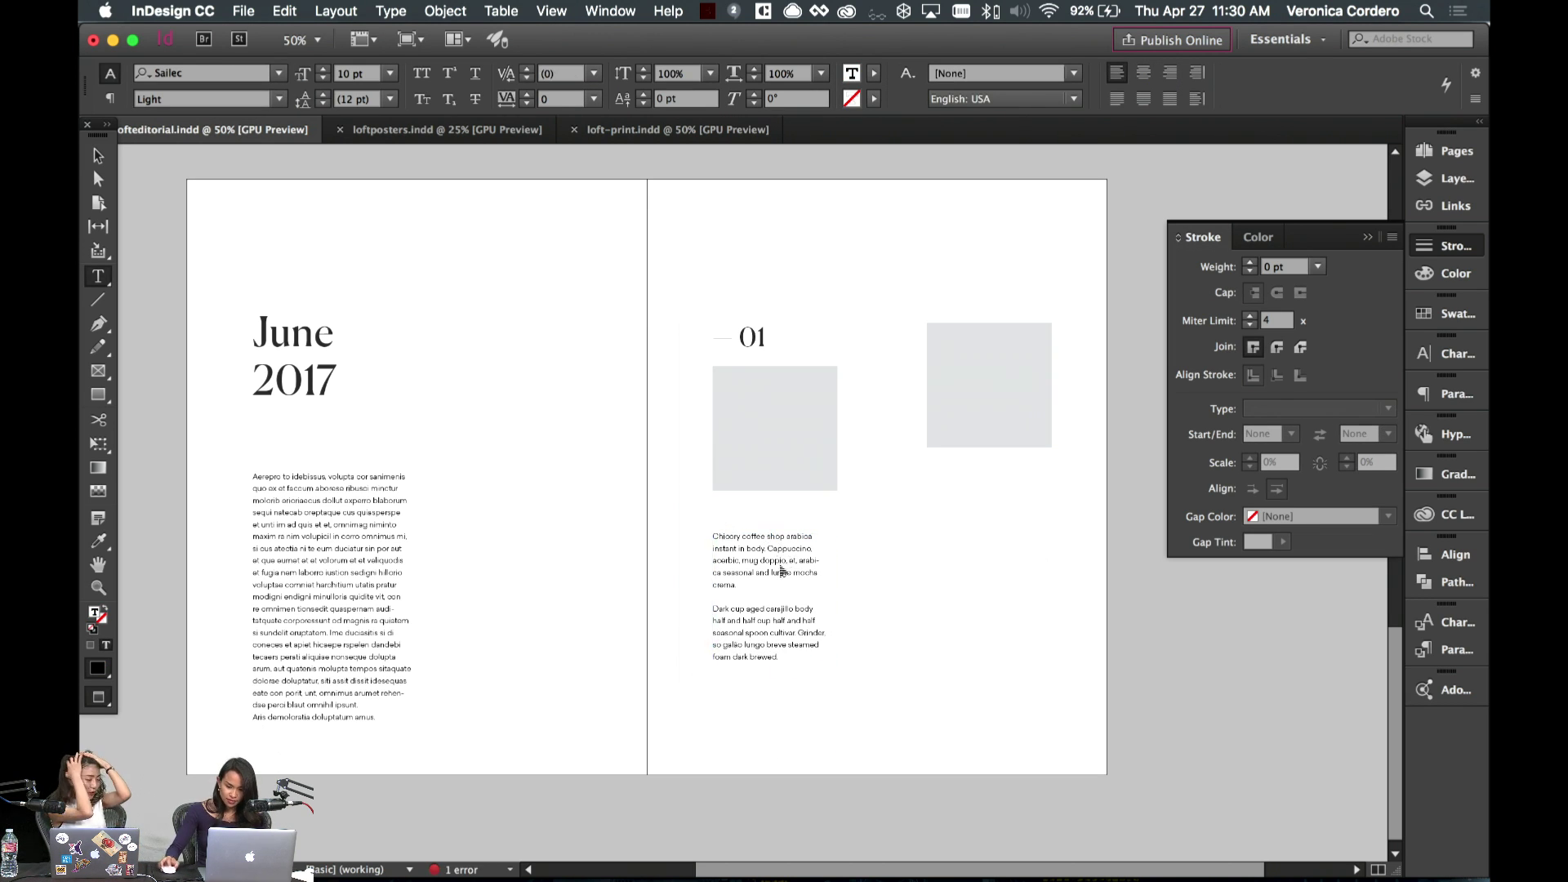
- Turn off hyphenation for all the right-page body text
key("super+a")
left_click(1458, 396)
left_click(1179, 608)
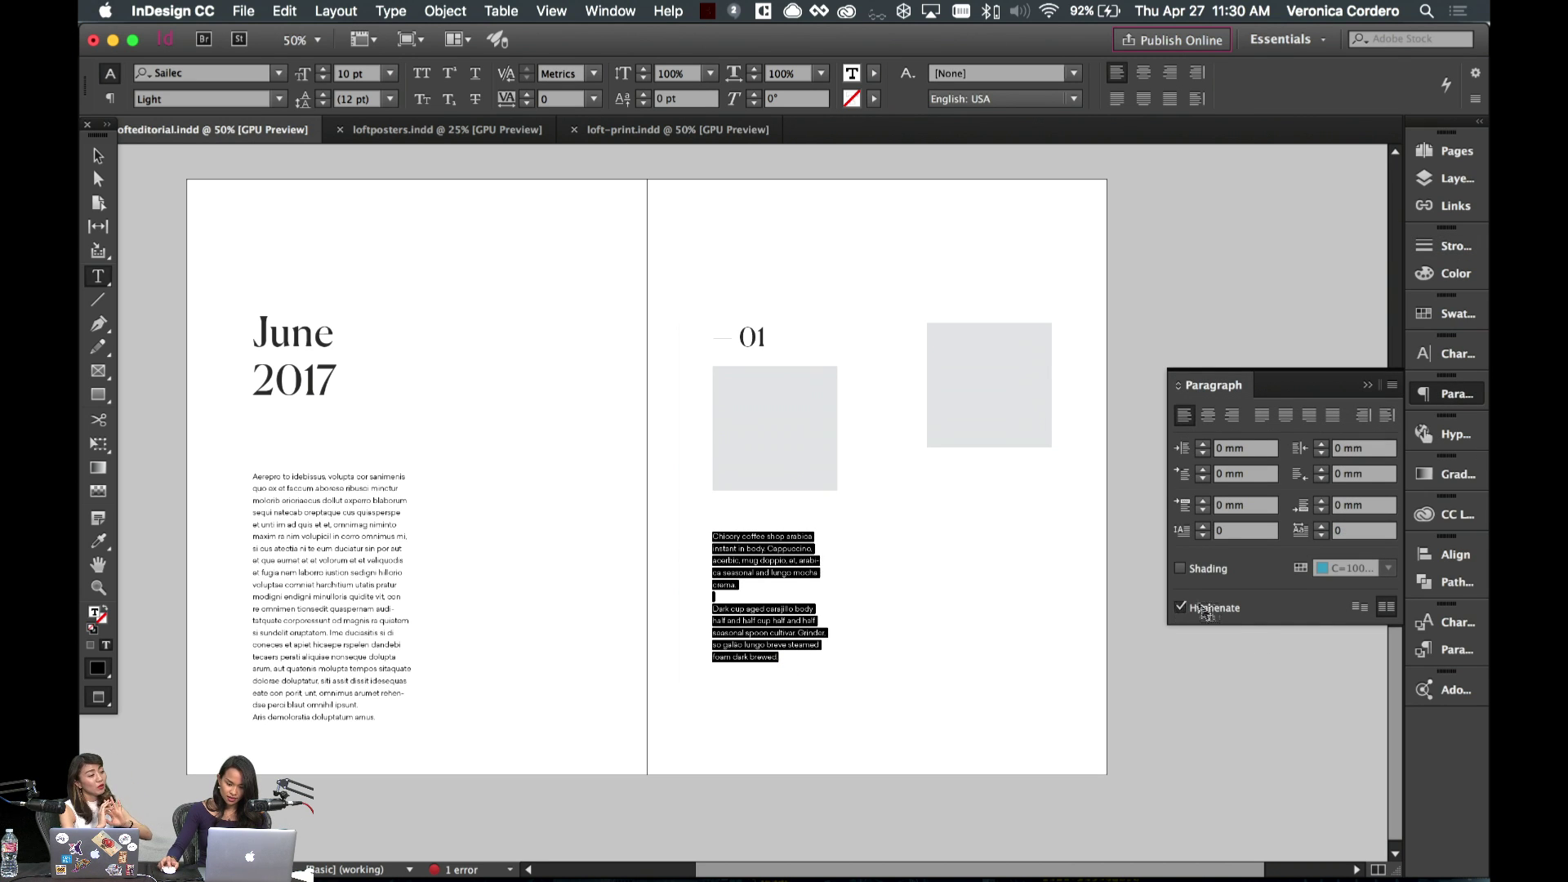
key("Escape")
- Widen the body frame, fit it to its content, and move it slightly lower
key("w")
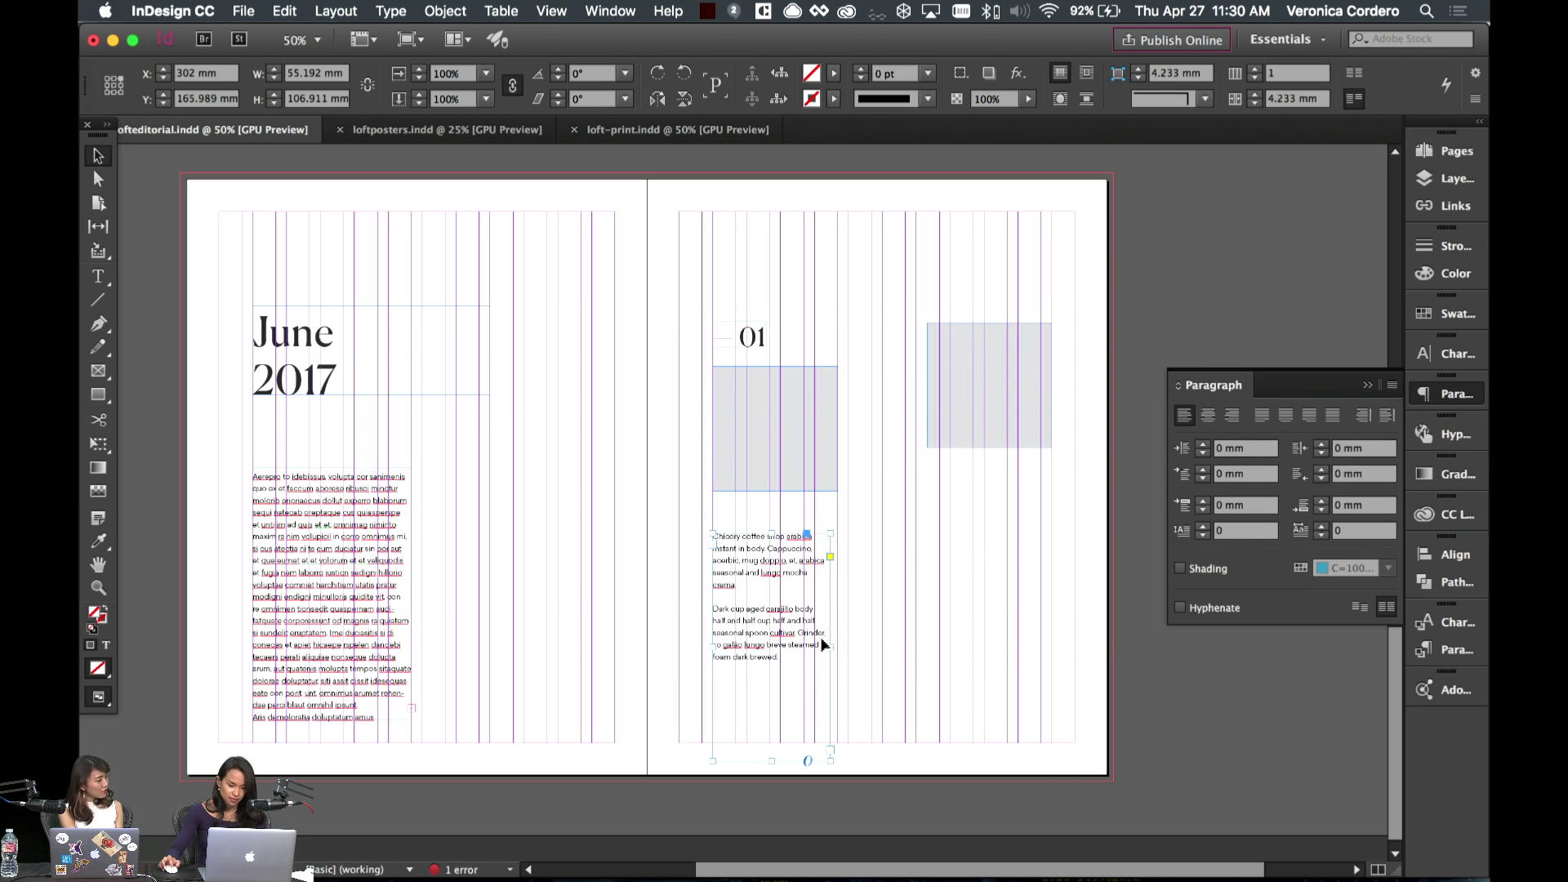
left_click_drag(831, 647, 839, 647)
key("w")
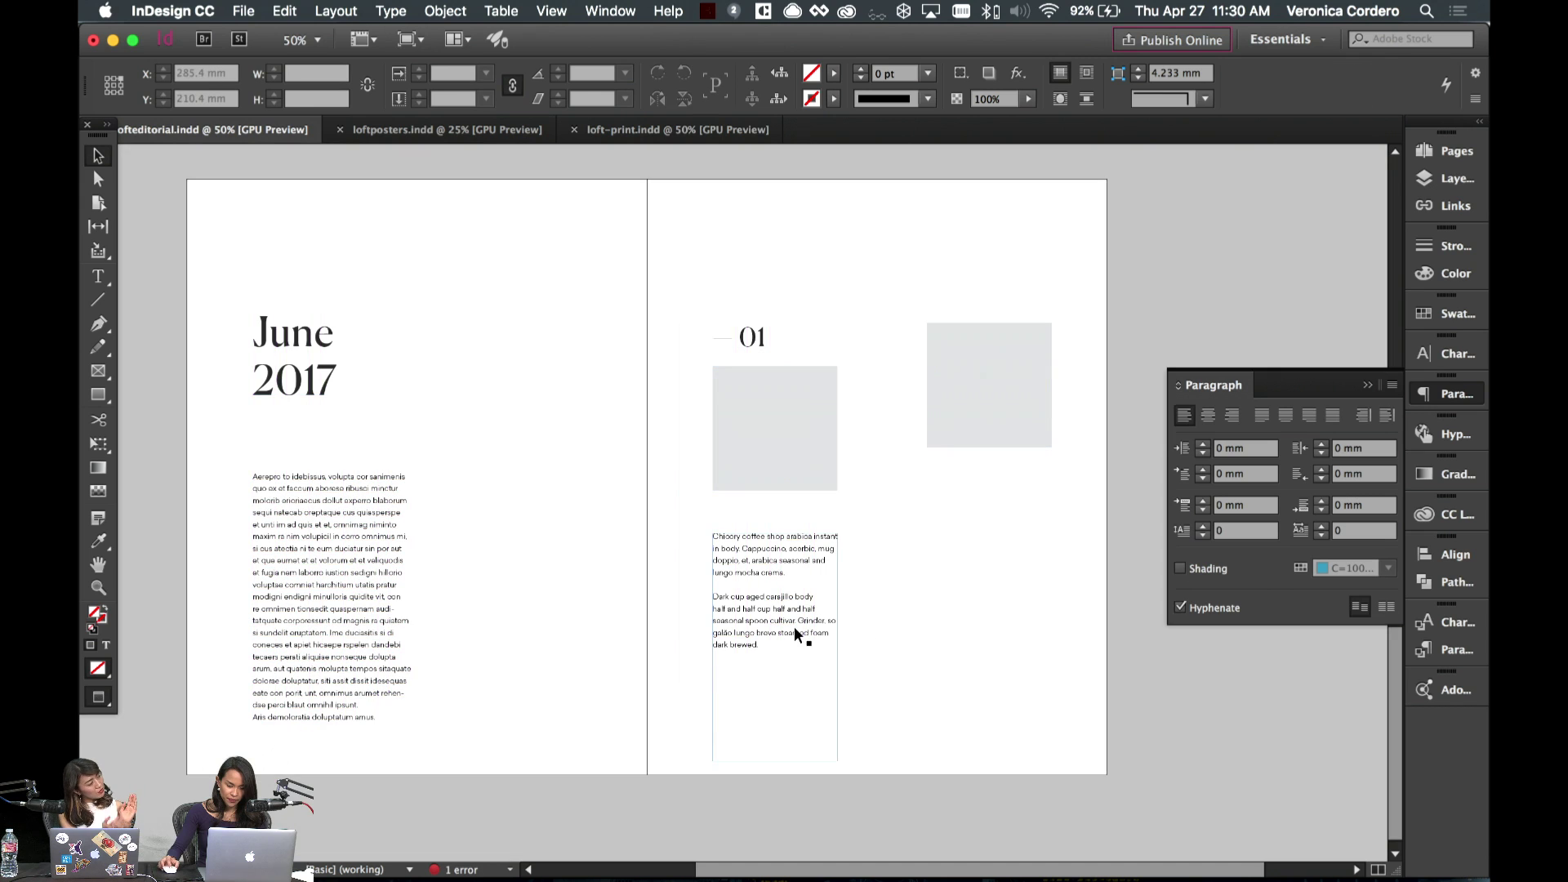
key("alt+super+c")
key("w")
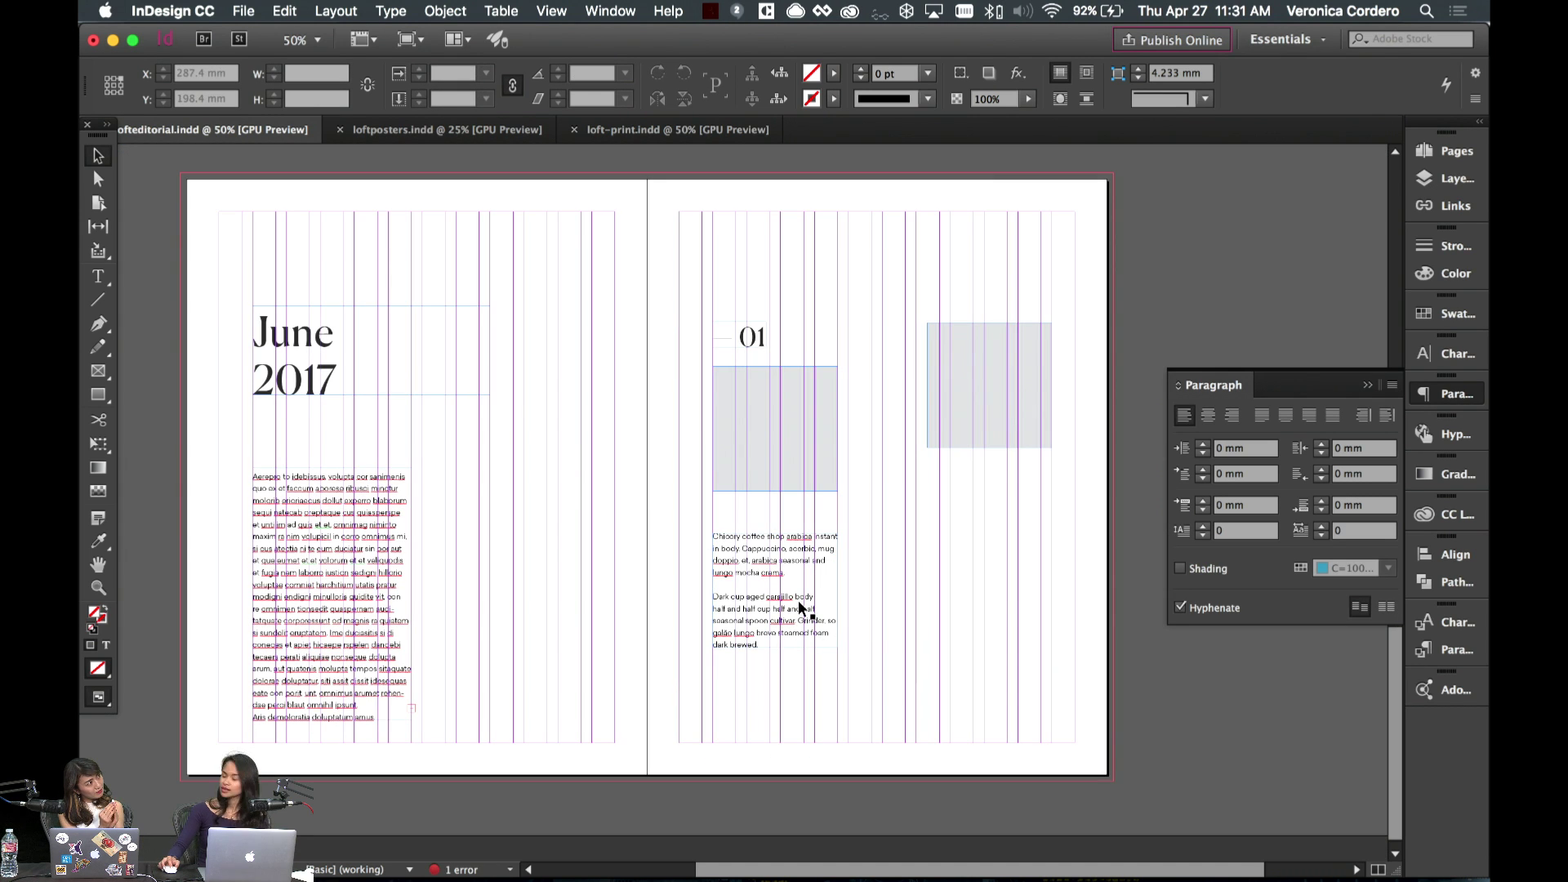
left_click_drag(801, 608, 802, 641)
key("w")
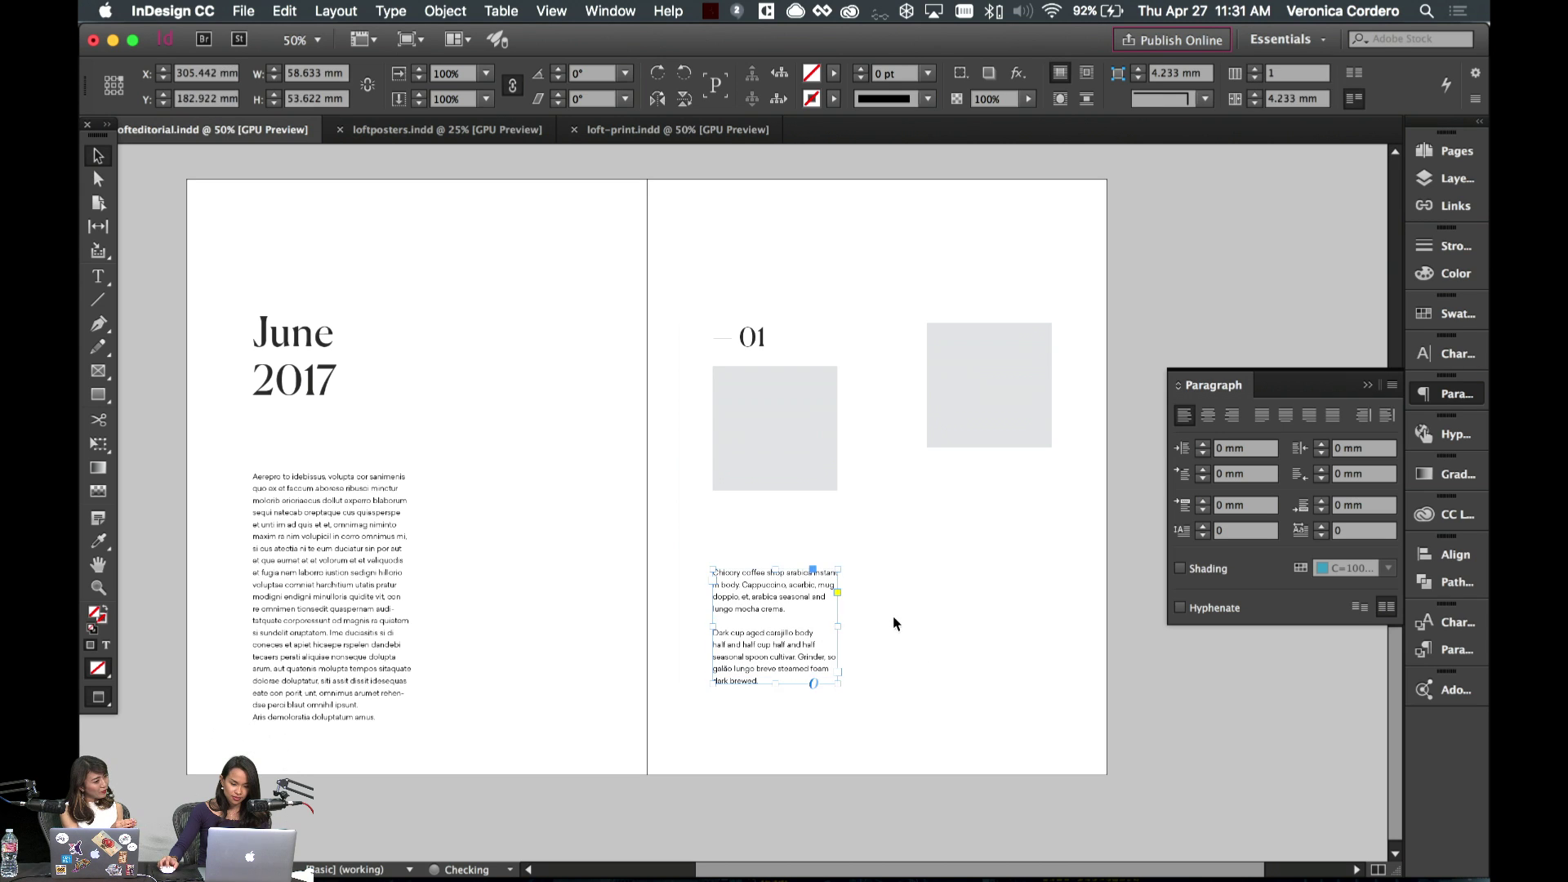
- Move the right-page body text frame up and inspect the June 2017 heading text
left_click_drag(808, 625, 808, 572)
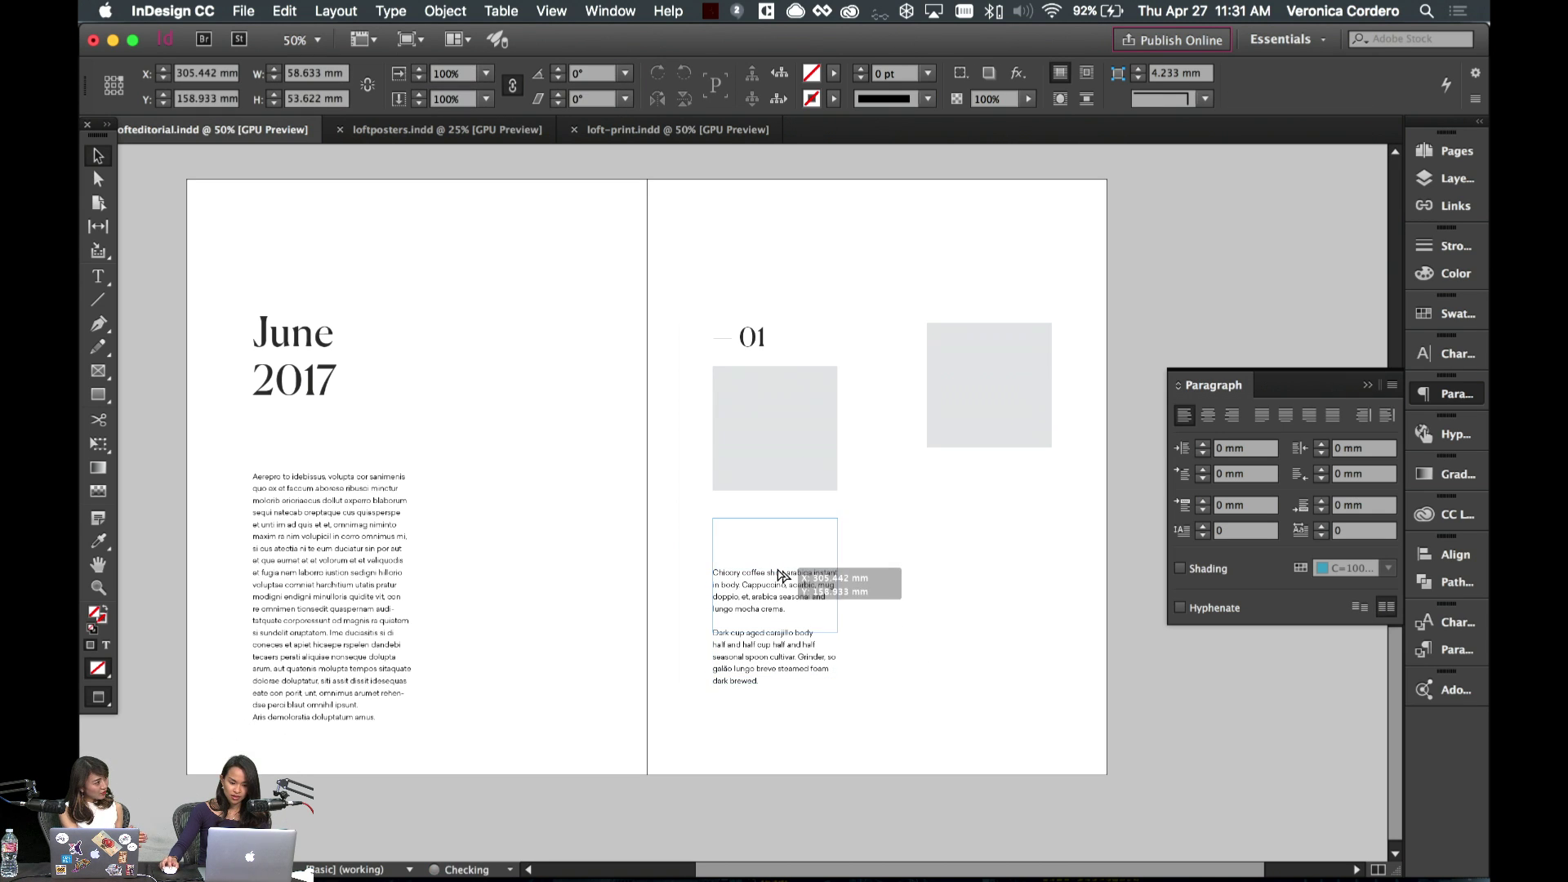
double_click(763, 528)
key("super+a")
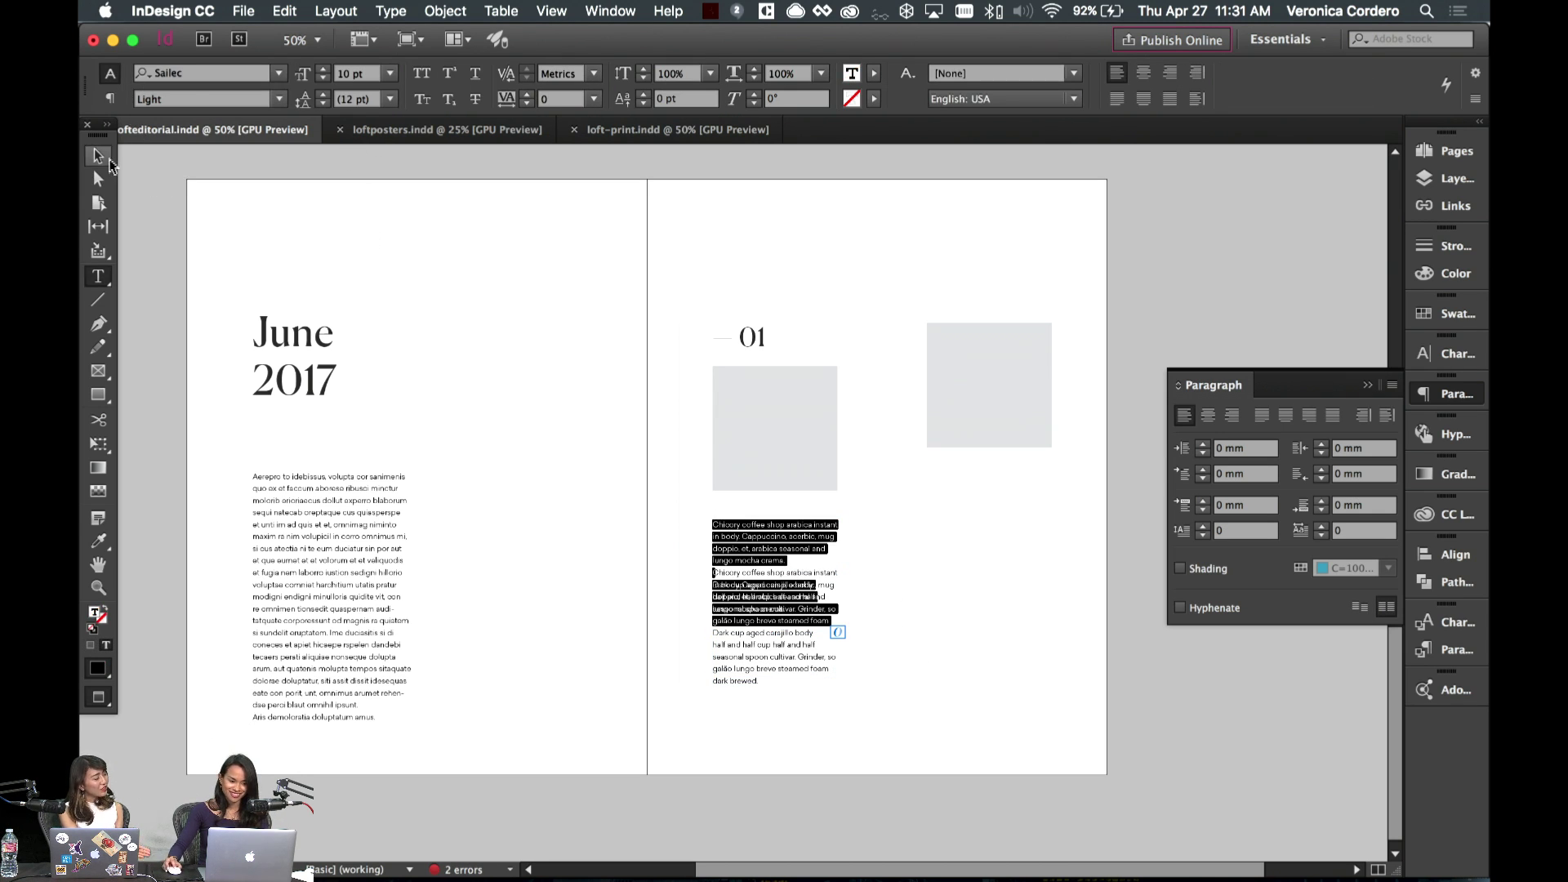
left_click(98, 155)
double_click(303, 382)
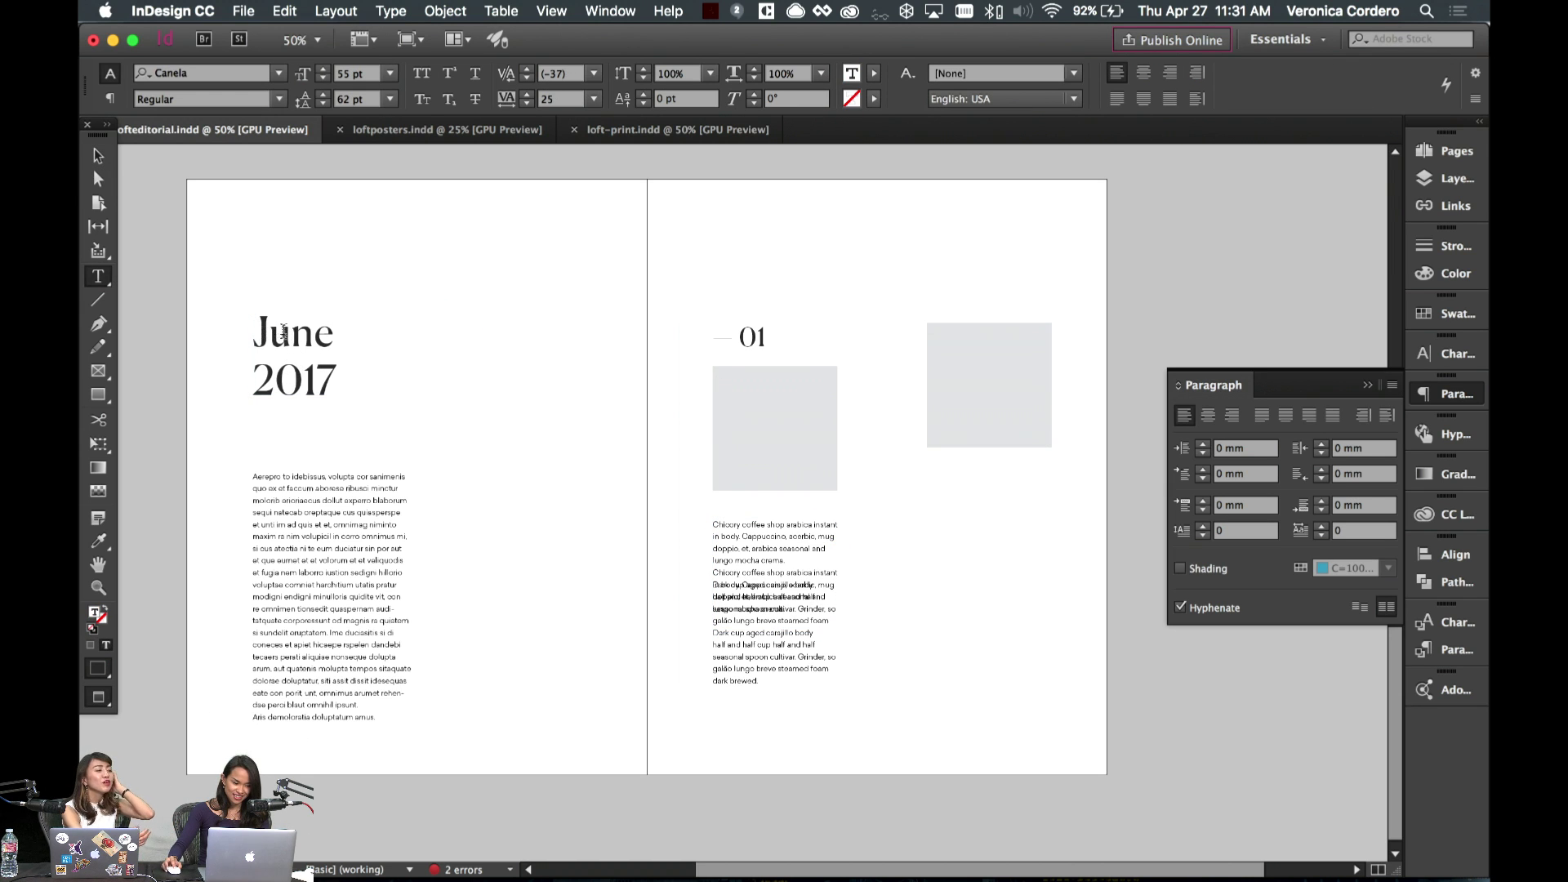
key("Escape")
- Type 'Ju' as a new Canela heading line above the right-page body copy and select it
double_click(758, 547)
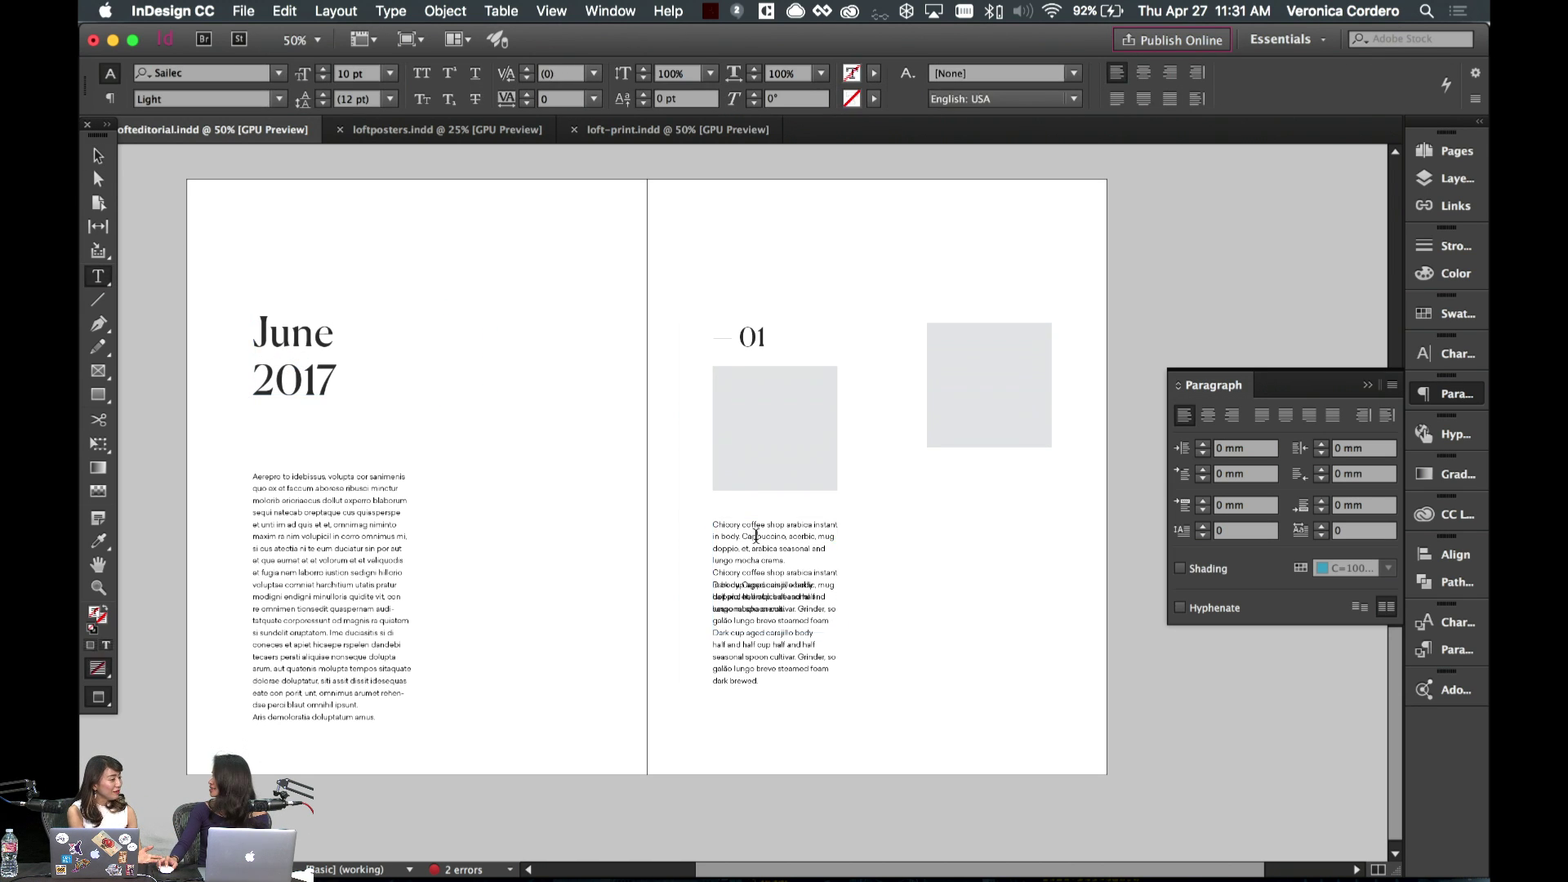
type("Ju")
double_click(759, 531)
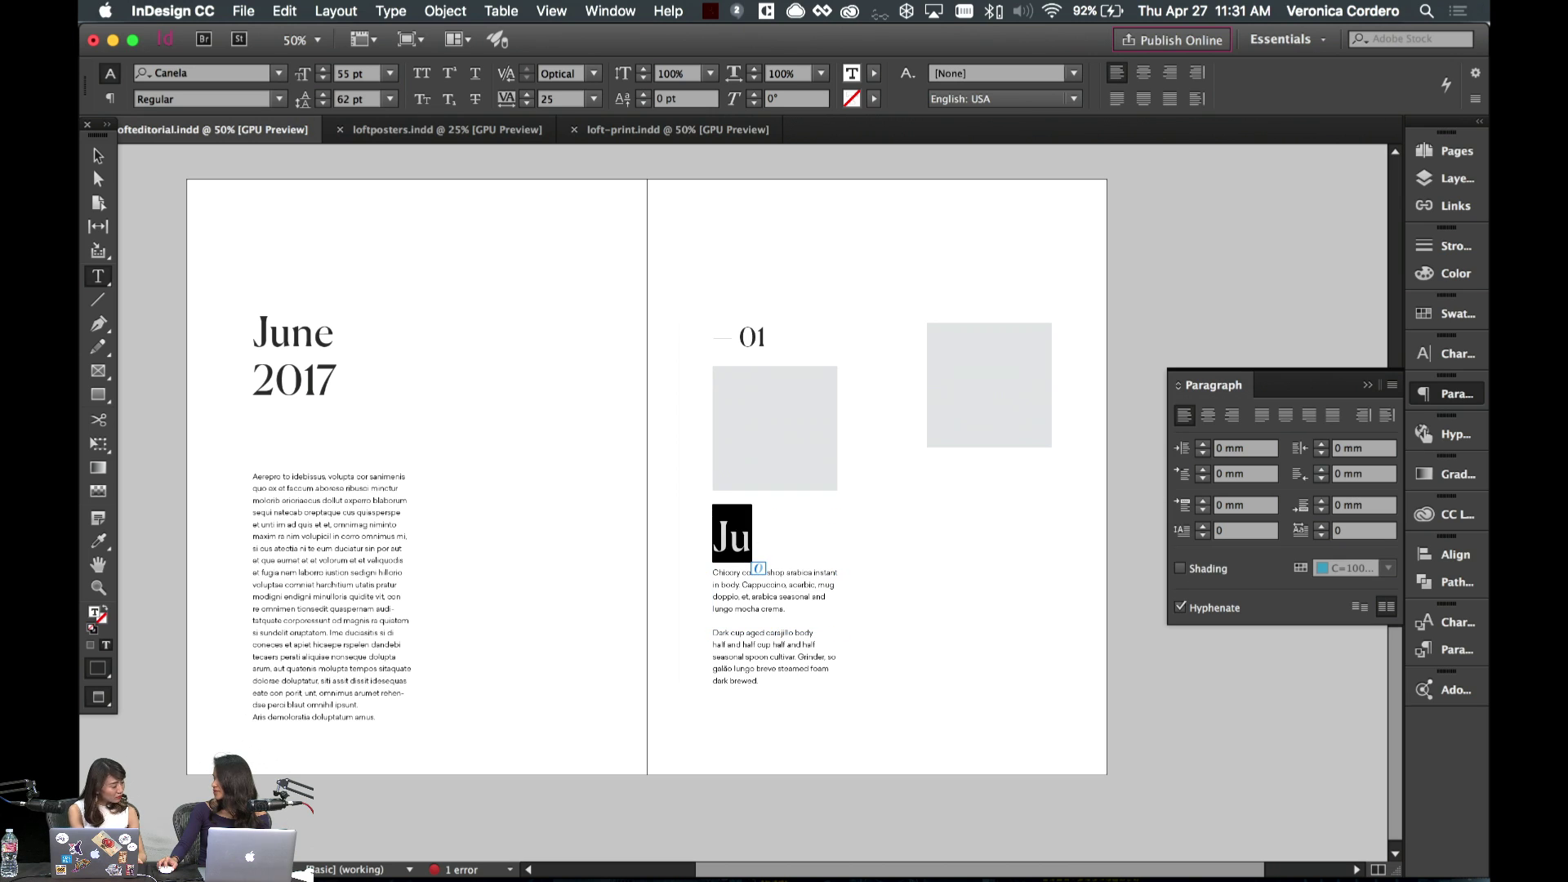
left_click(752, 538)
left_click_drag(752, 537, 686, 540)
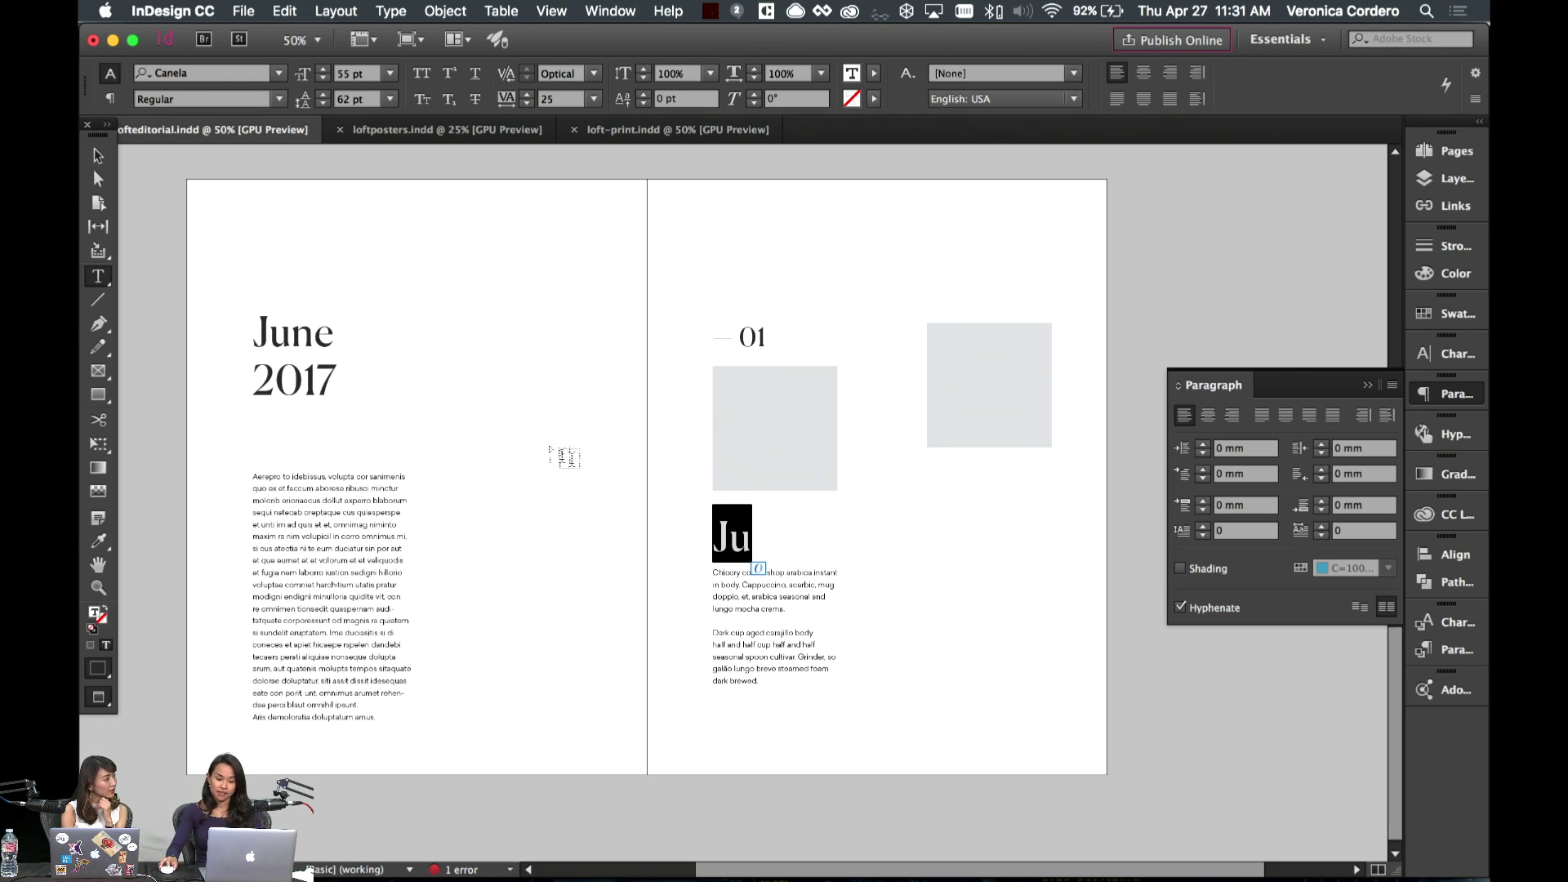
left_click_drag(724, 517, 707, 549)
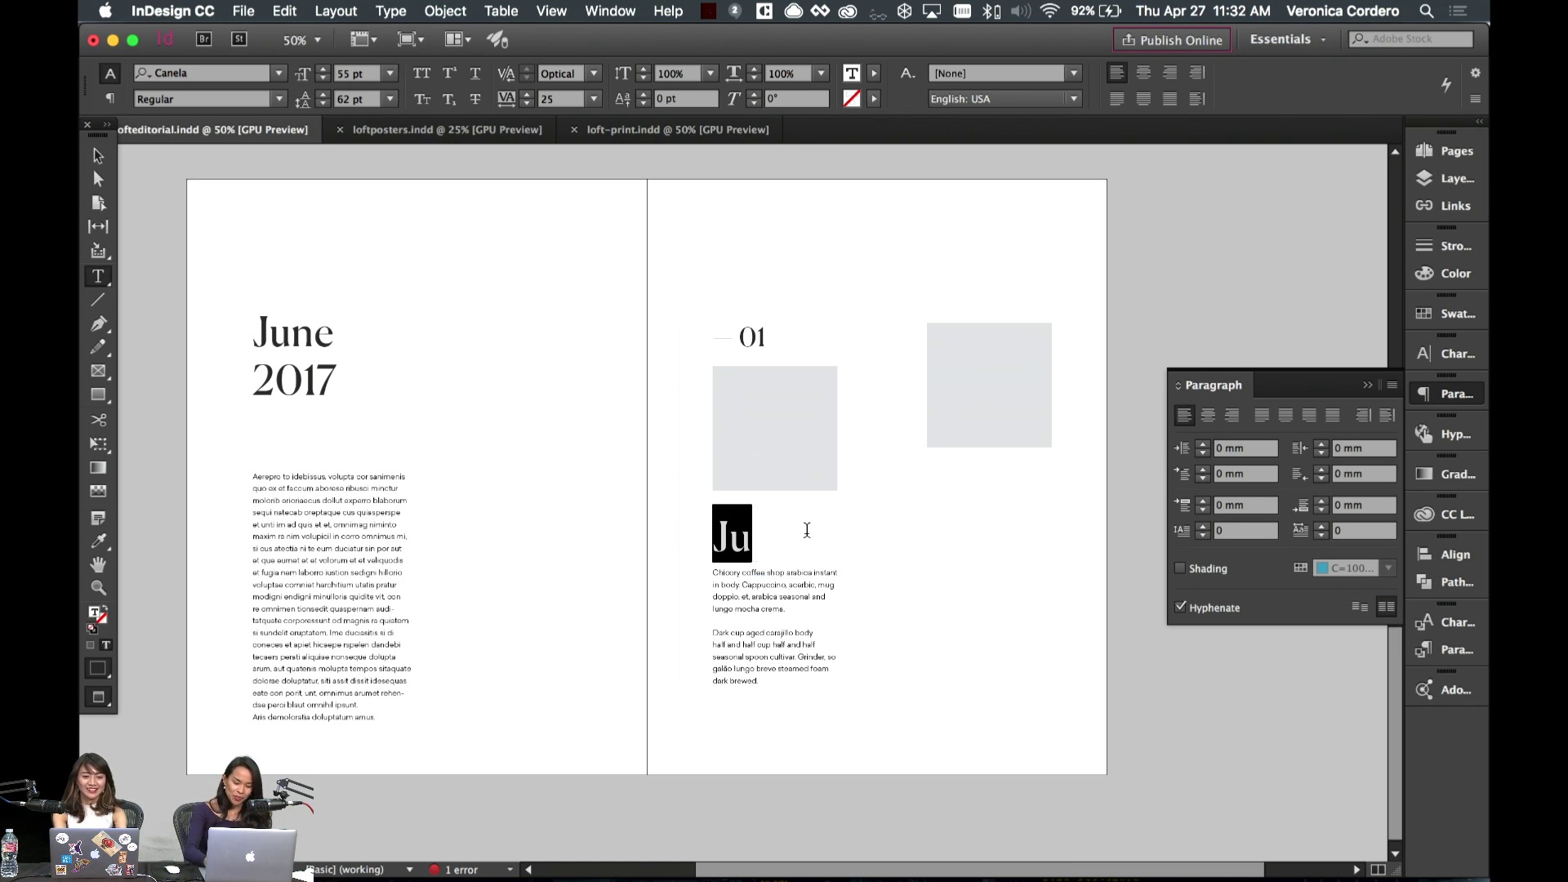
- Retype the heading as 'Hawaii' and shrink it from 55 pt to 35 pt, then 24 pt
type("Hawaii")
key("super+a")
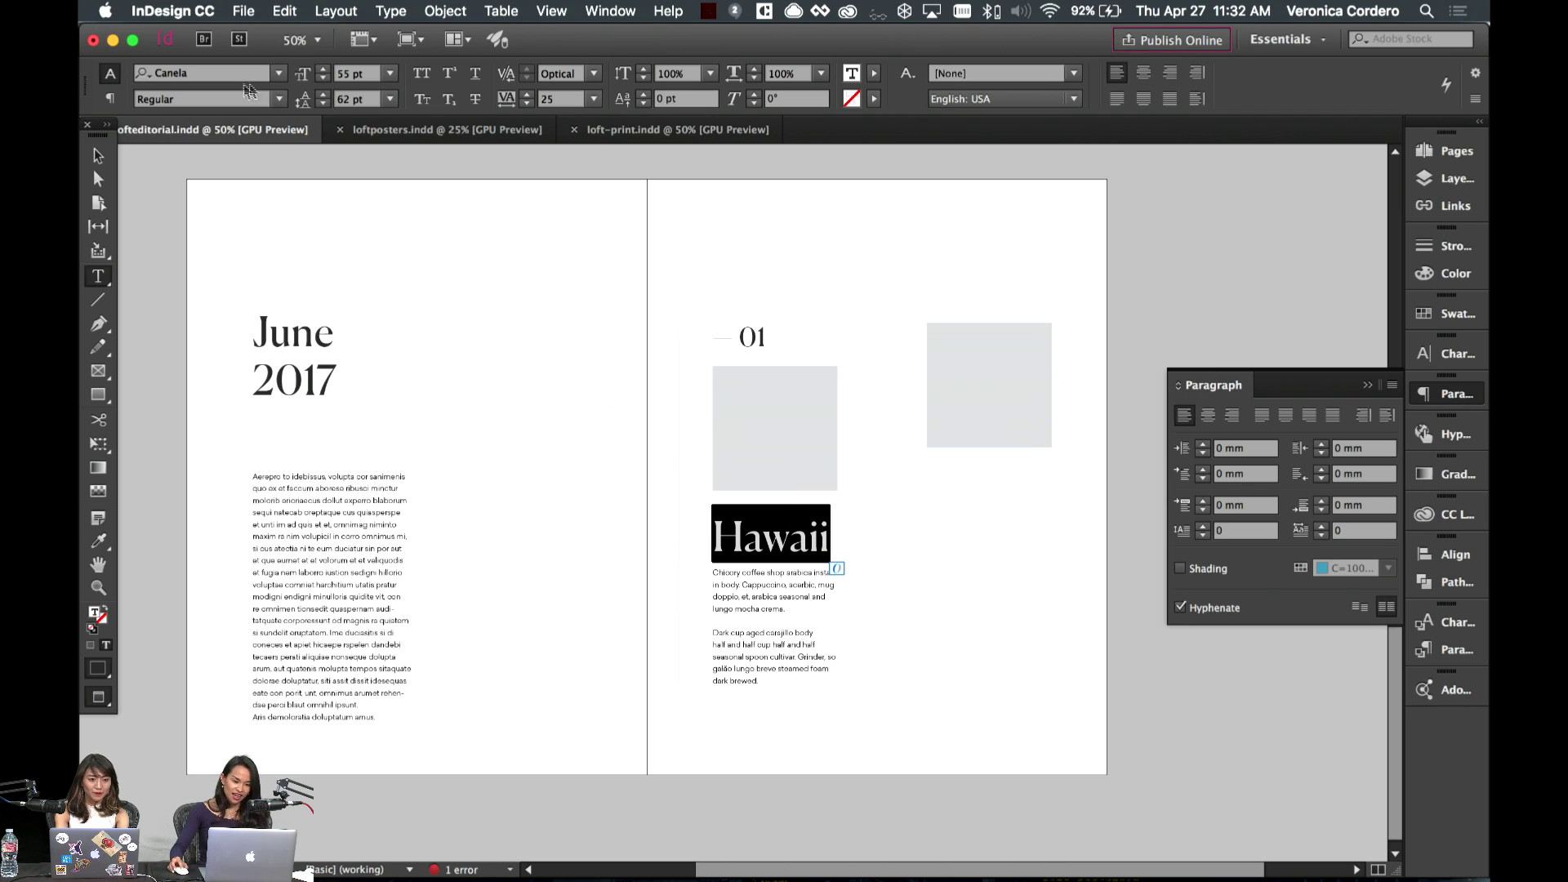
left_click(359, 74)
double_click(359, 73)
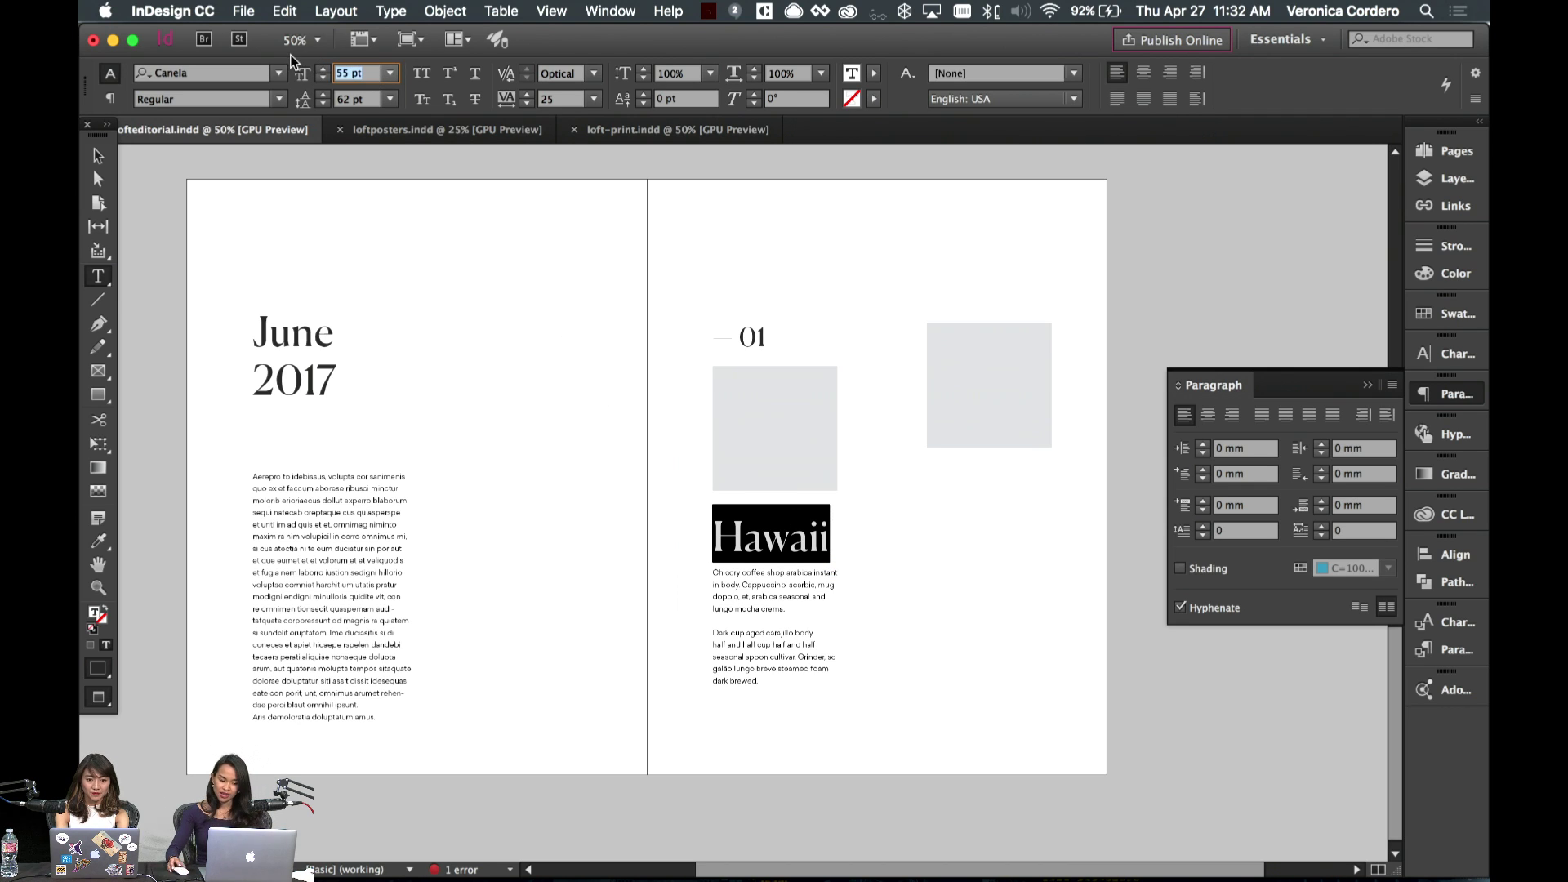
left_click(372, 73)
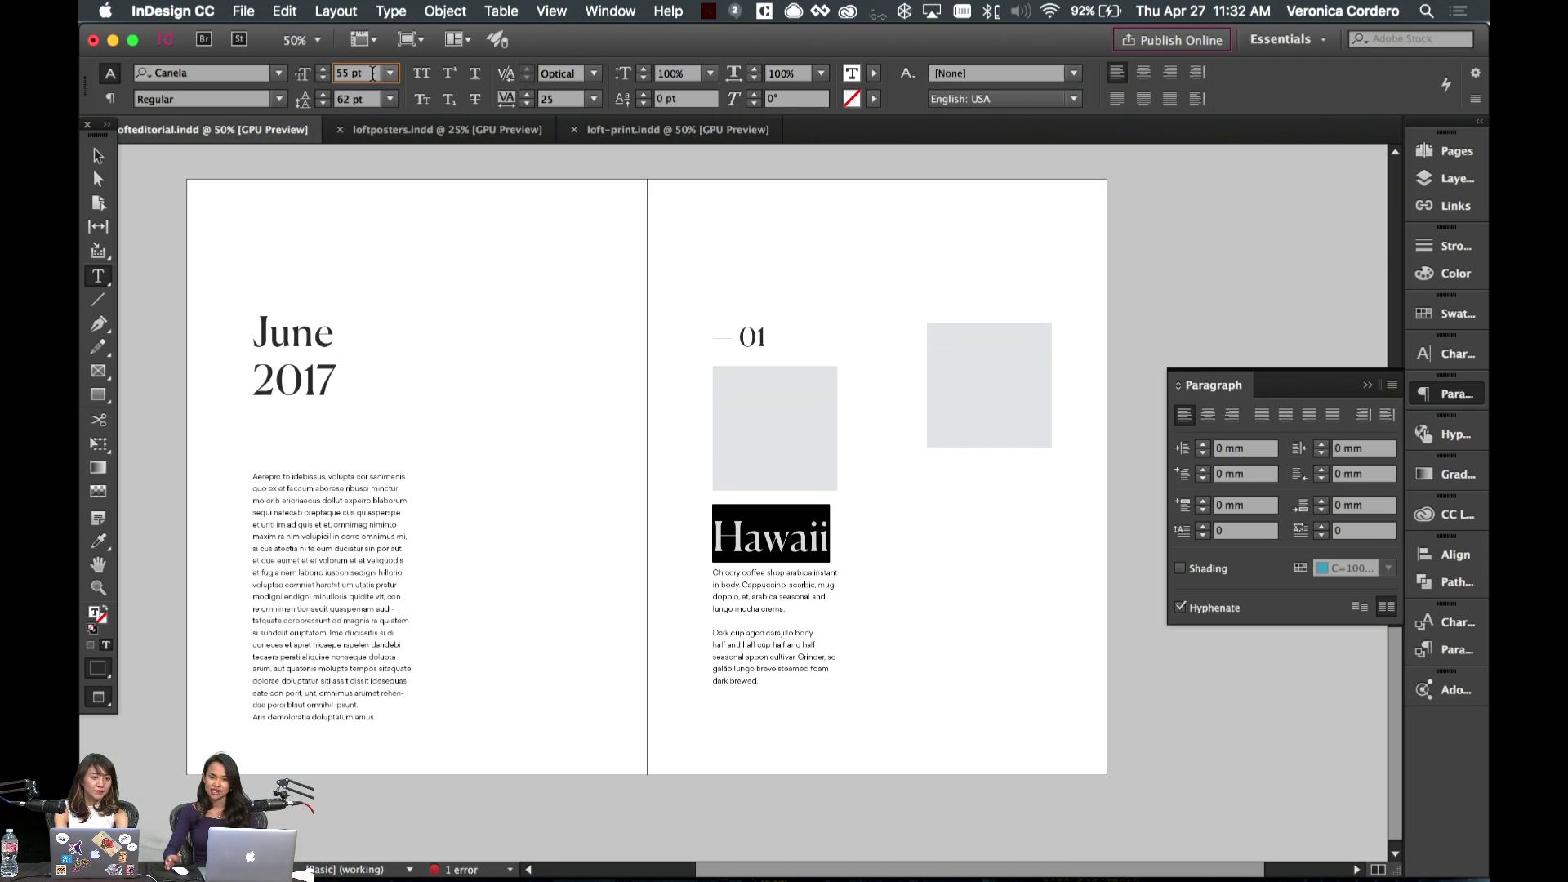
double_click(372, 74)
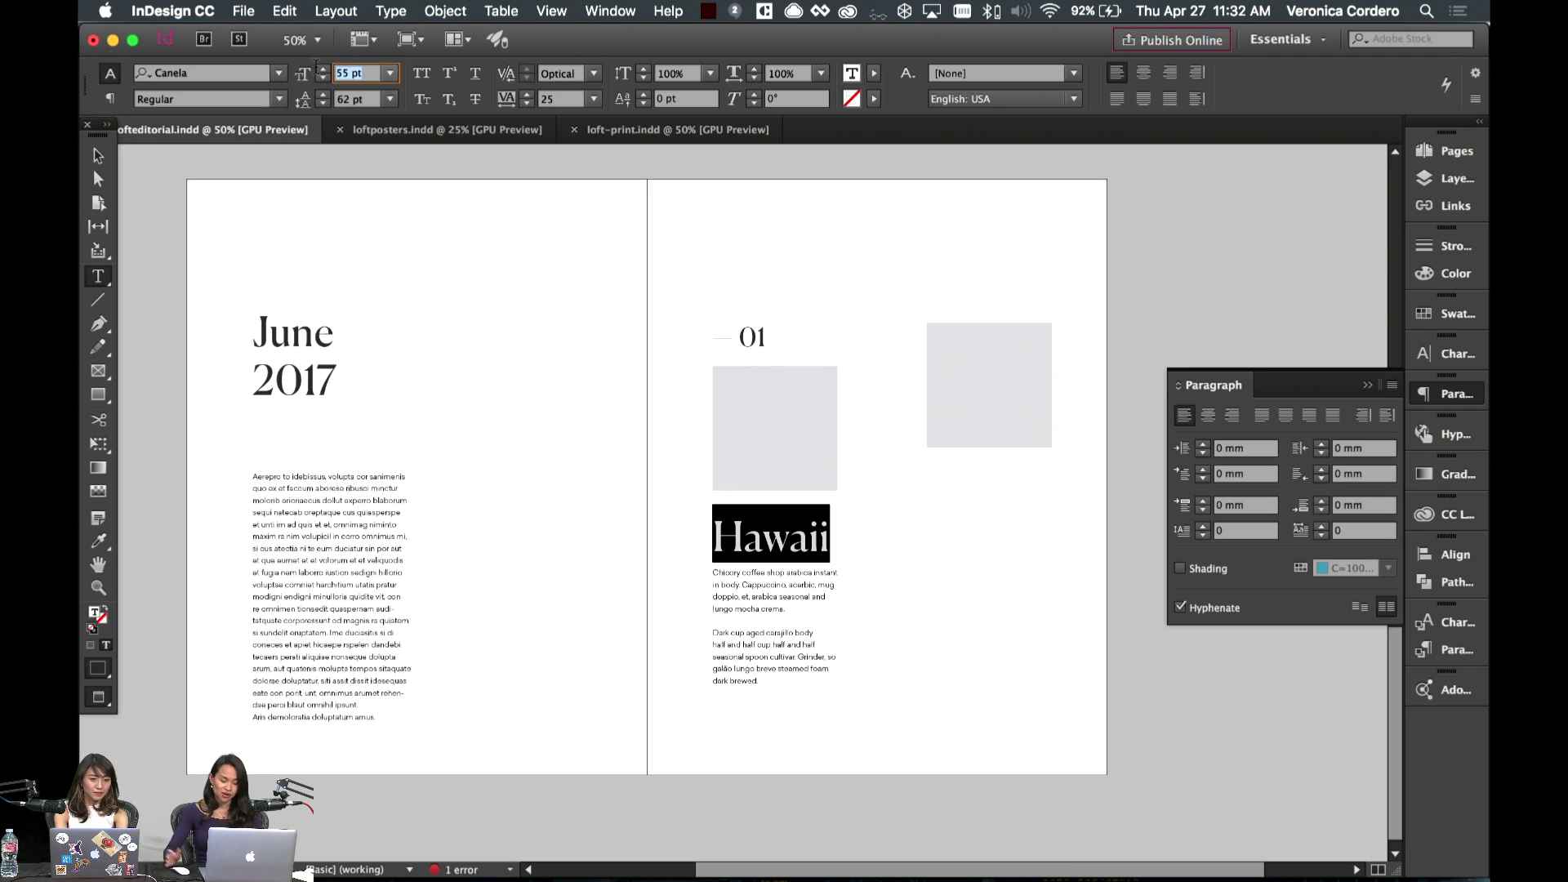
type("35")
key("Return")
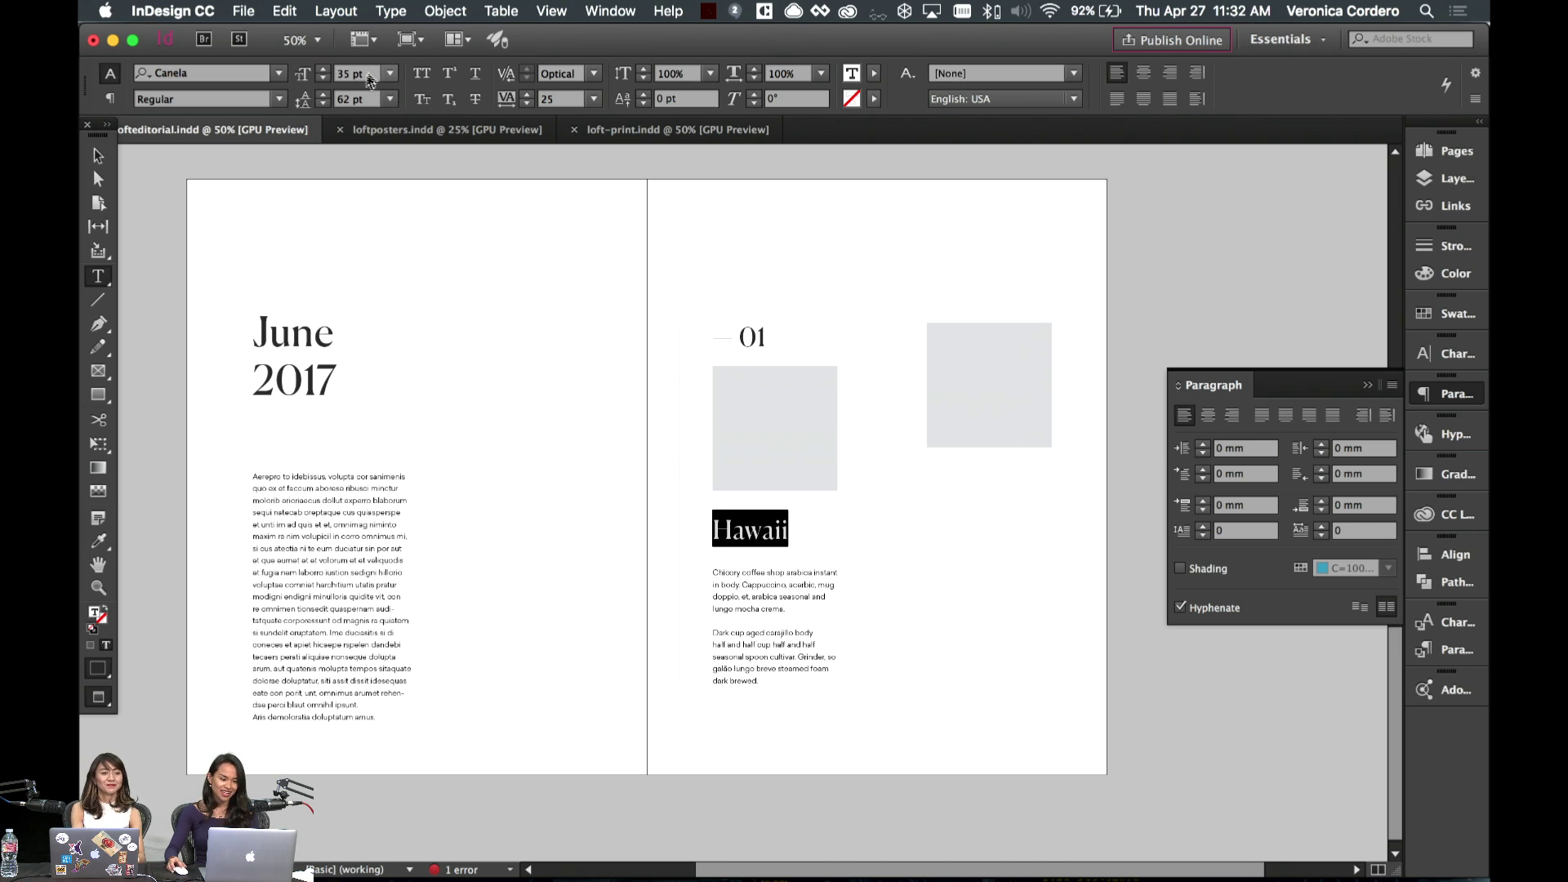
left_click(332, 72)
type("24")
key("Return")
key("Escape")
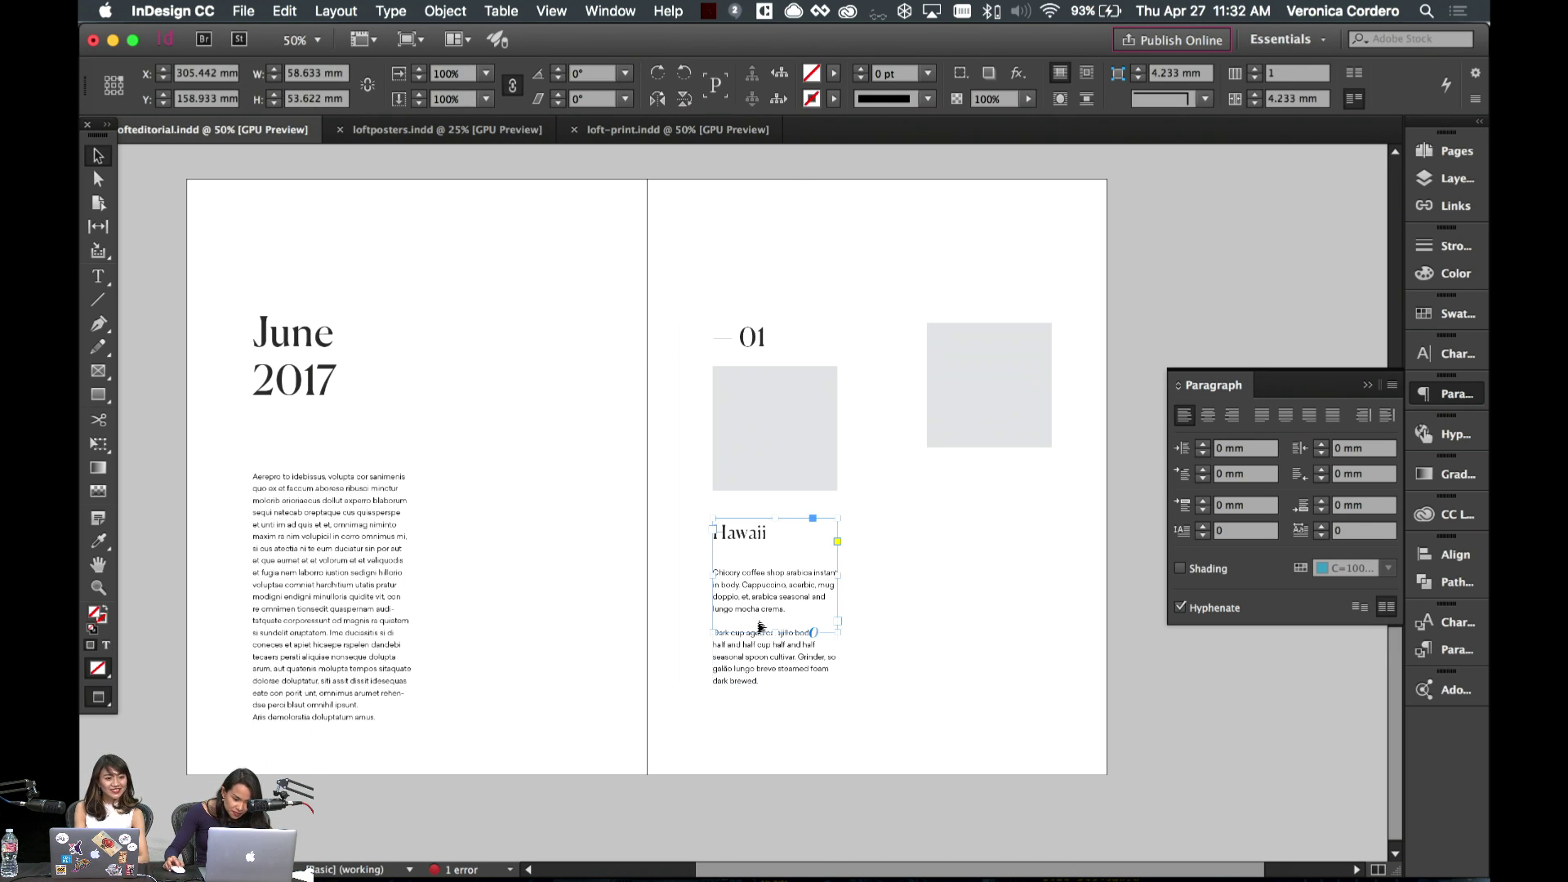
- Move the body copy below Hawaii, delete the right-hand grey image box, and select the 01 column
left_click(757, 580)
left_click_drag(756, 579, 755, 569)
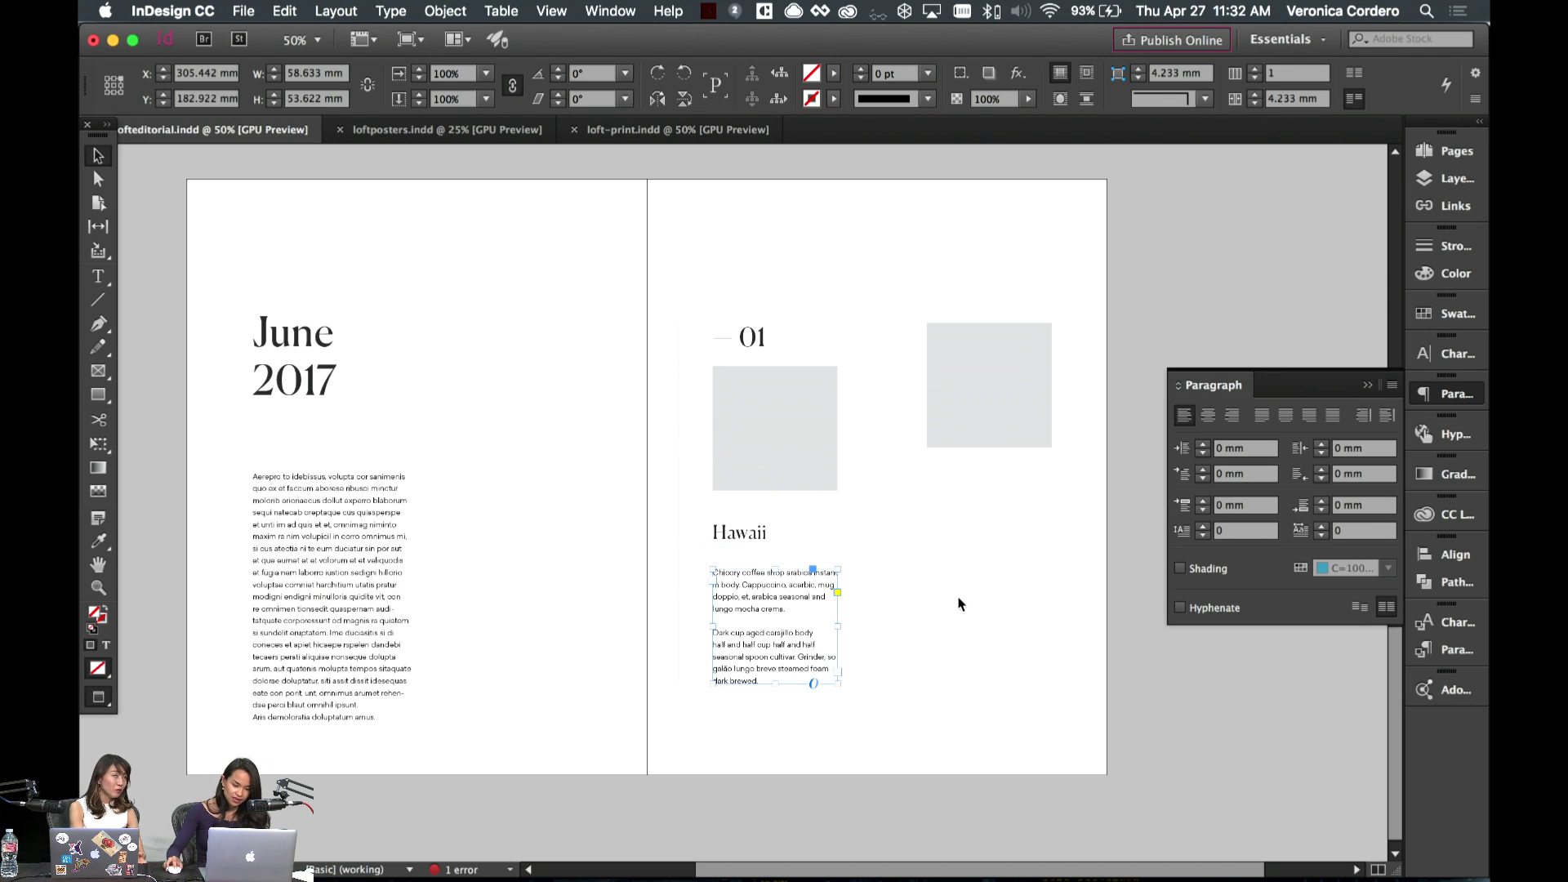
left_click(1023, 580)
left_click_drag(903, 301, 1049, 536)
key("BackSpace")
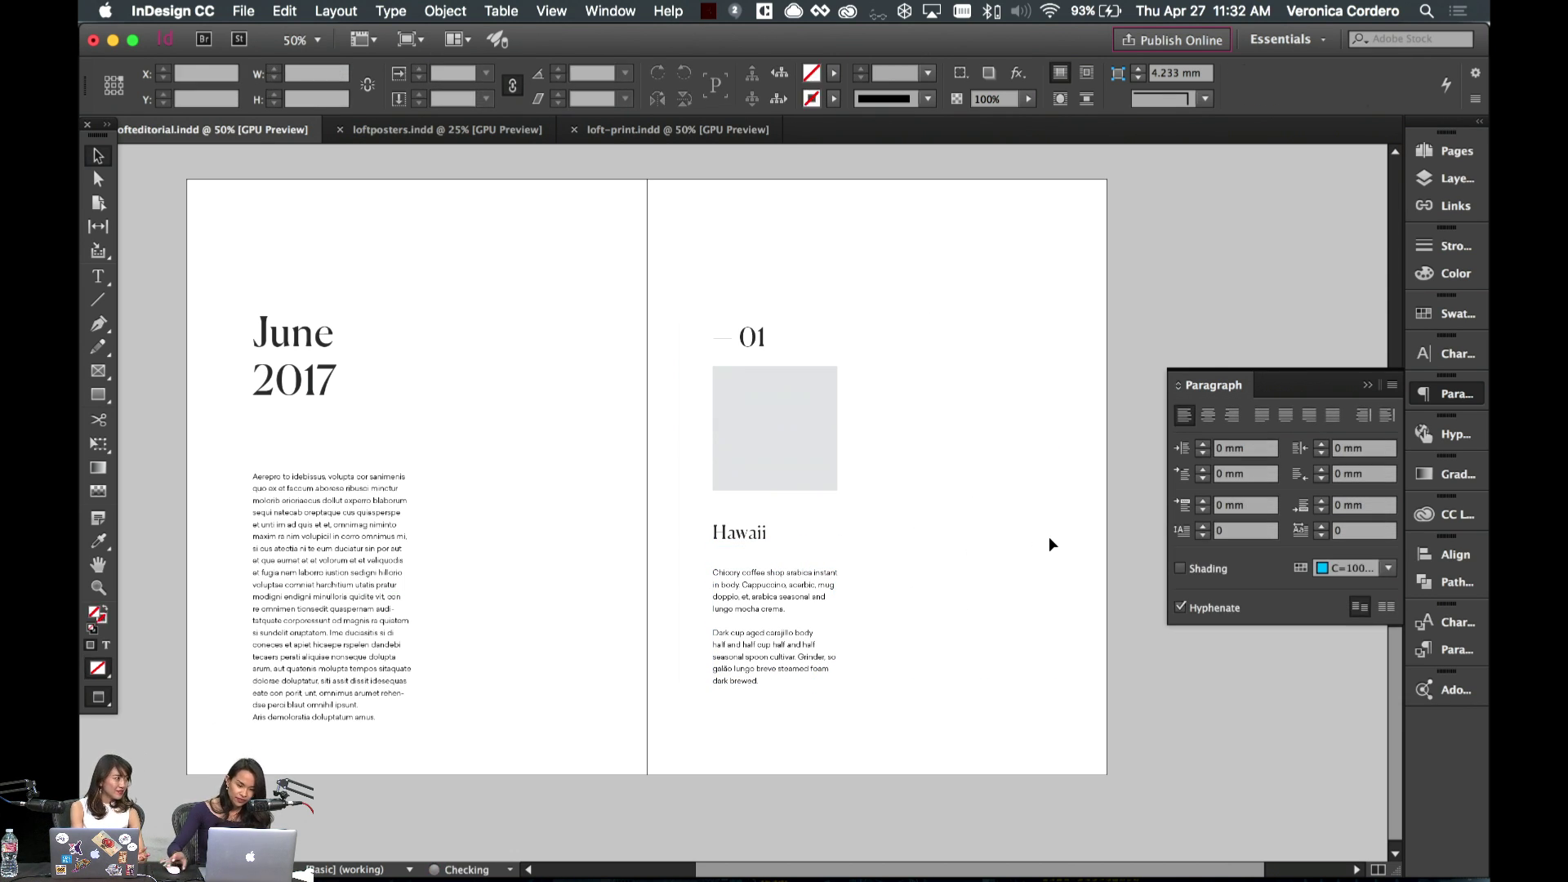
left_click_drag(729, 357, 840, 683)
- Copy the 01 number, image box, Hawaii heading and body frames one column right, checking in Preview
key("w")
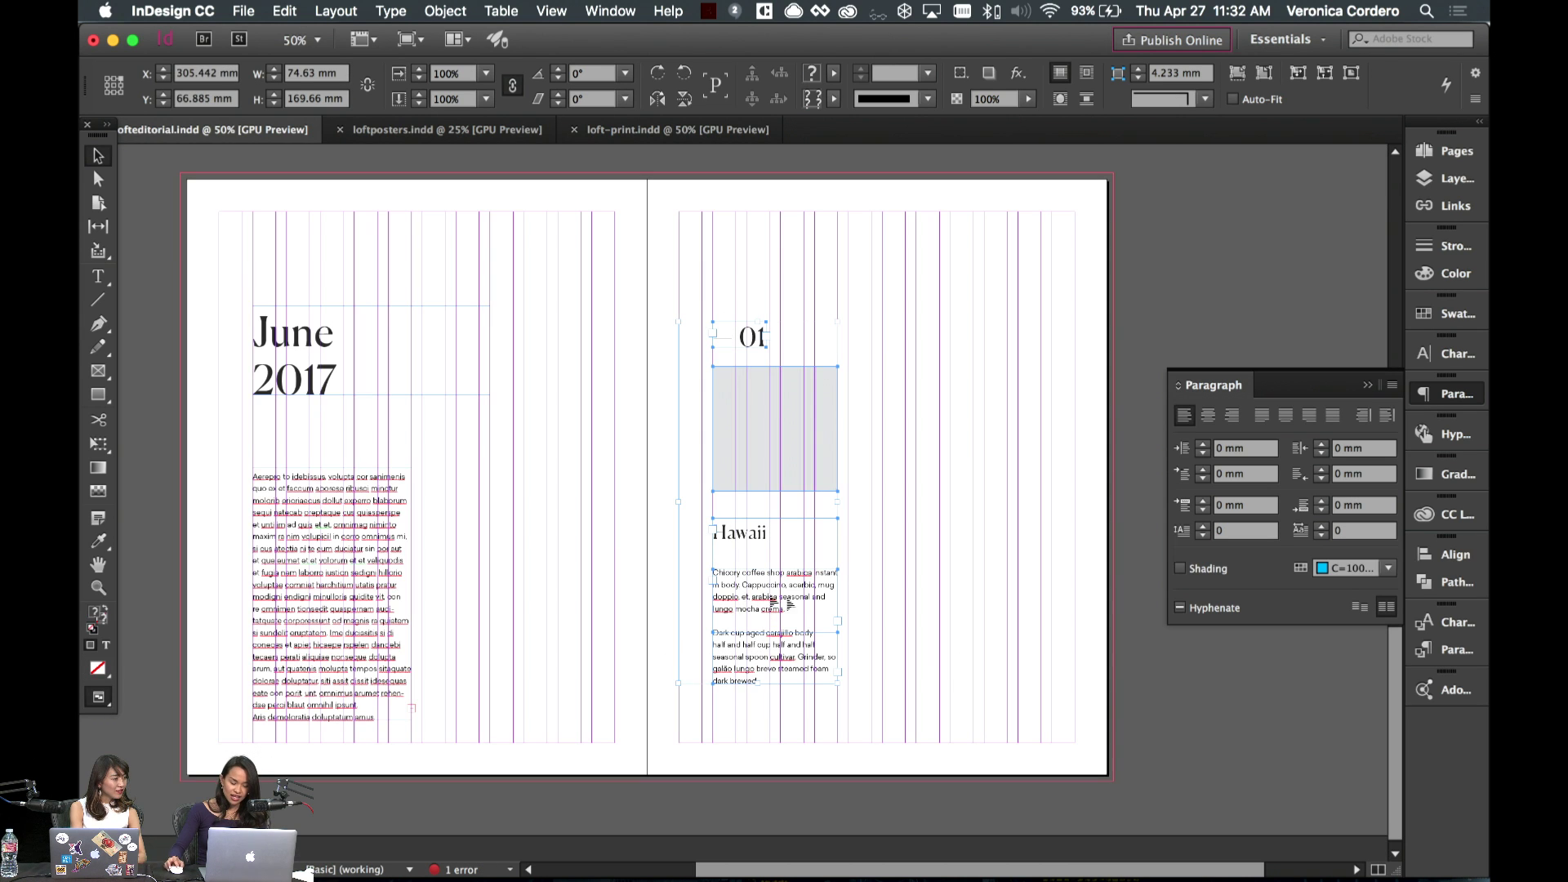
left_click_drag(778, 612, 981, 614)
left_click(1013, 741)
key("w")
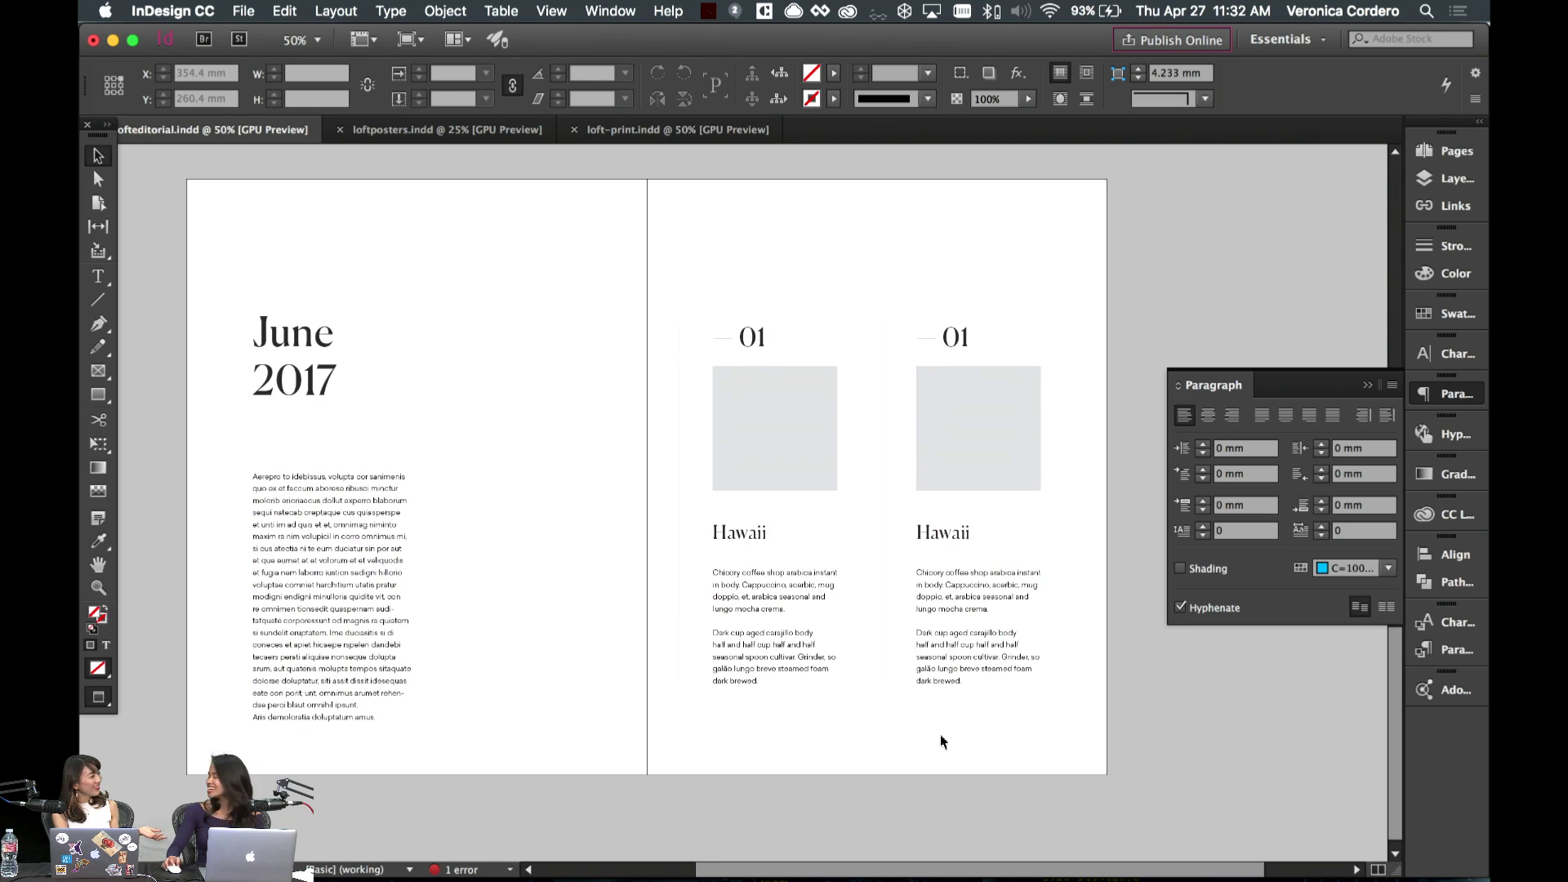
key("w")
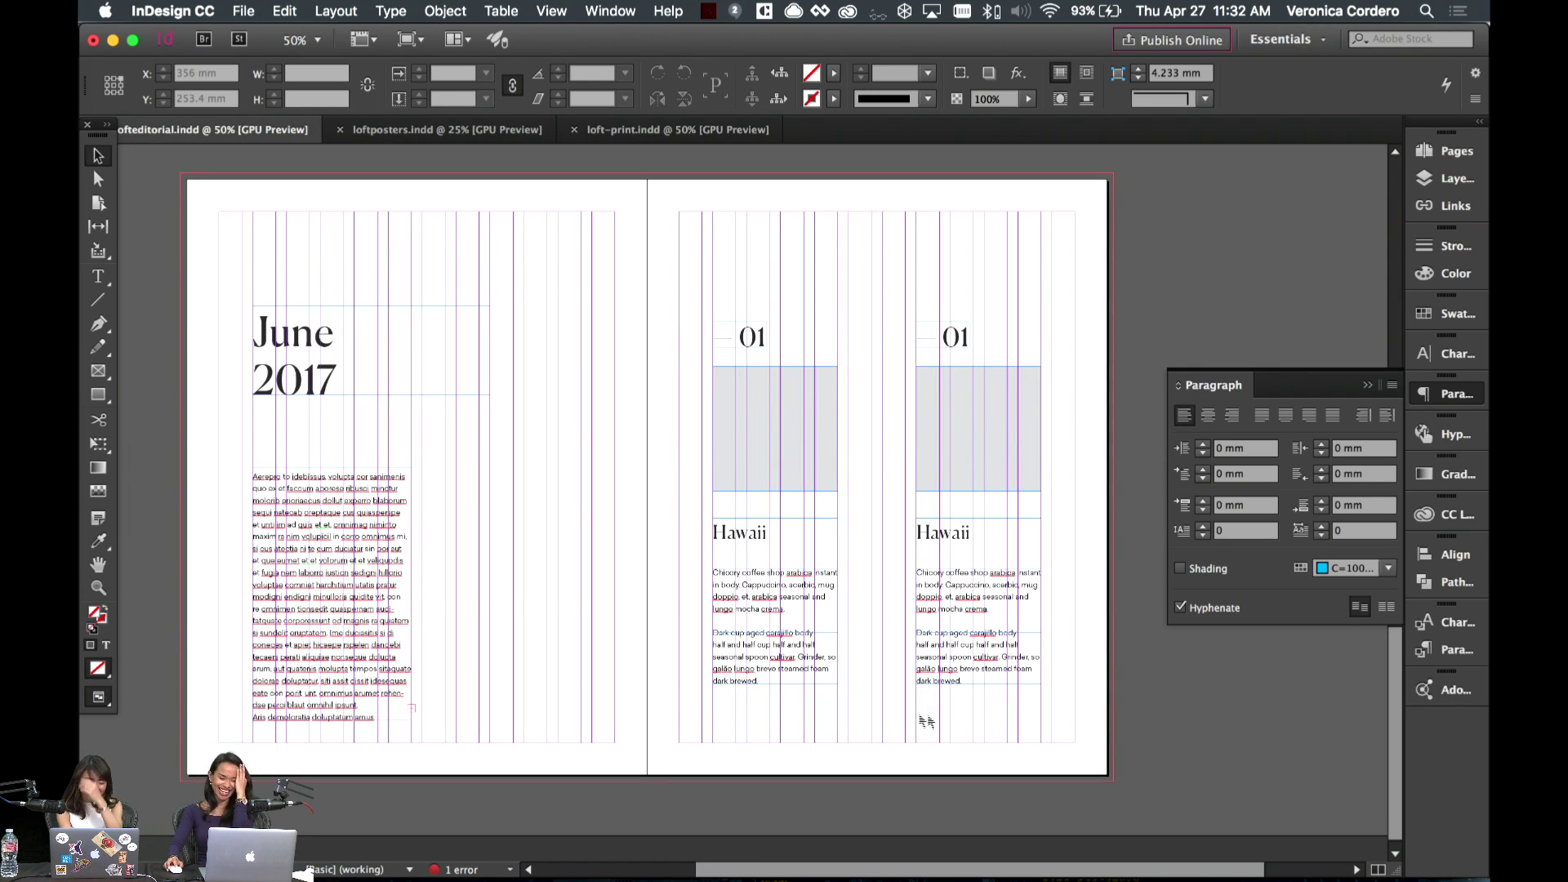
key("w")
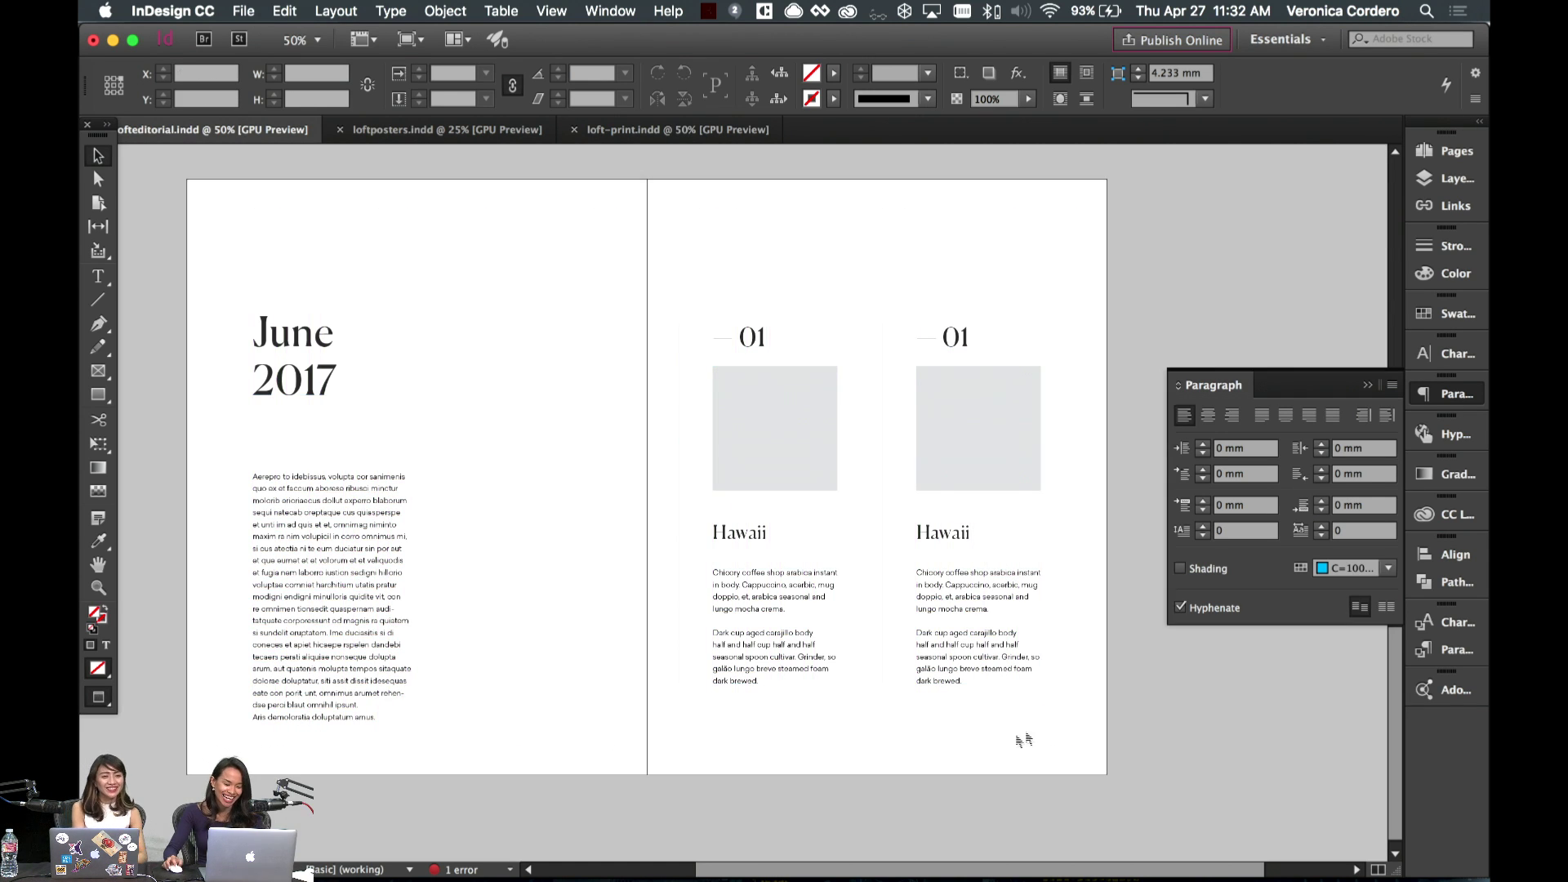
key("w")
left_click(1013, 441)
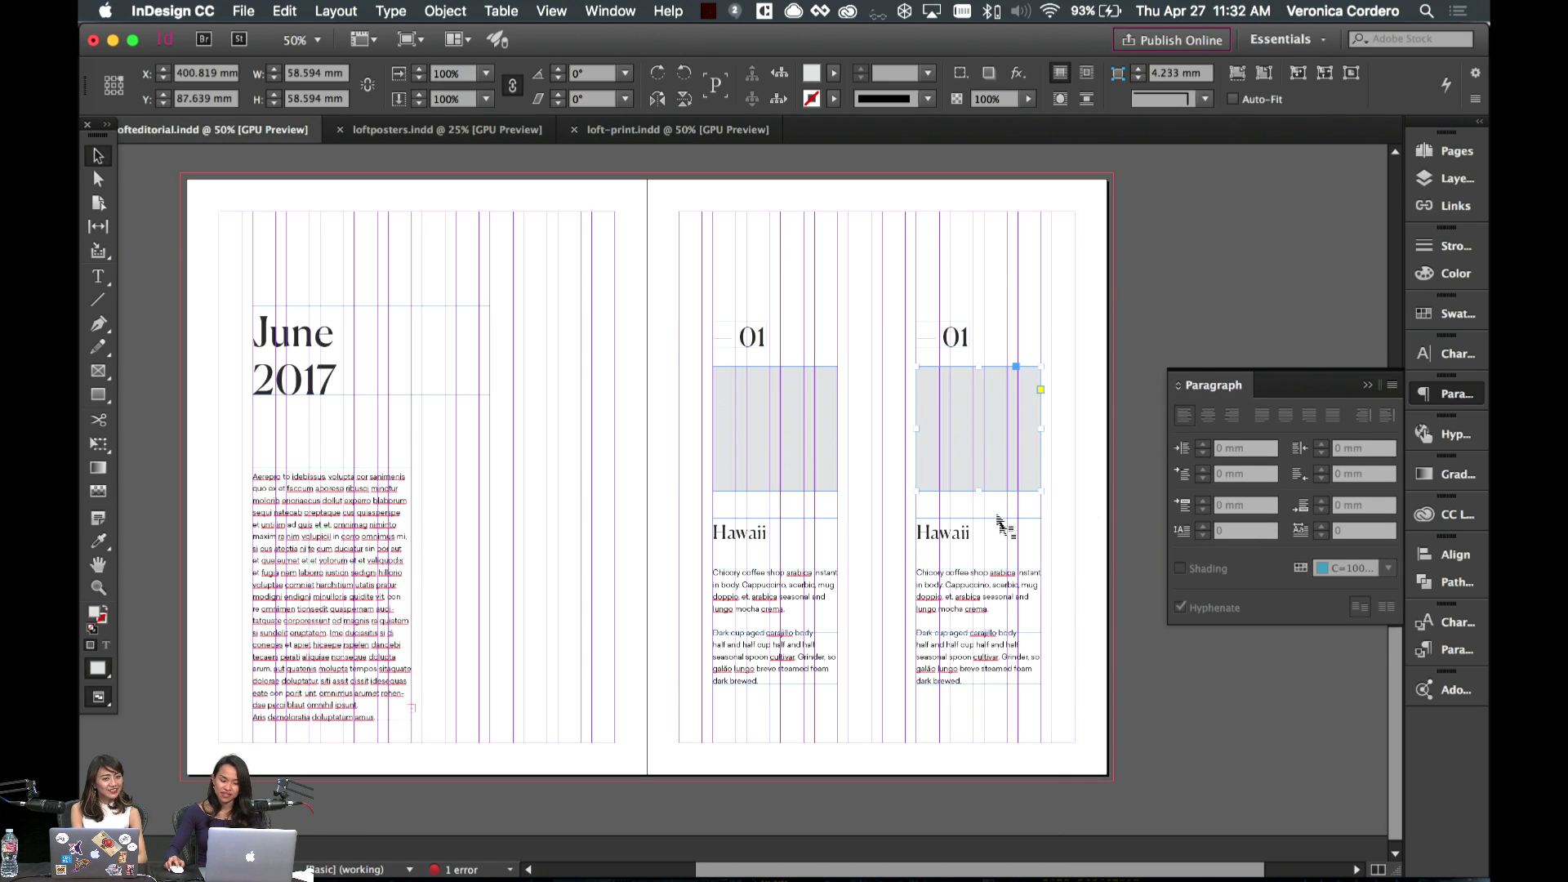
left_click(1007, 529)
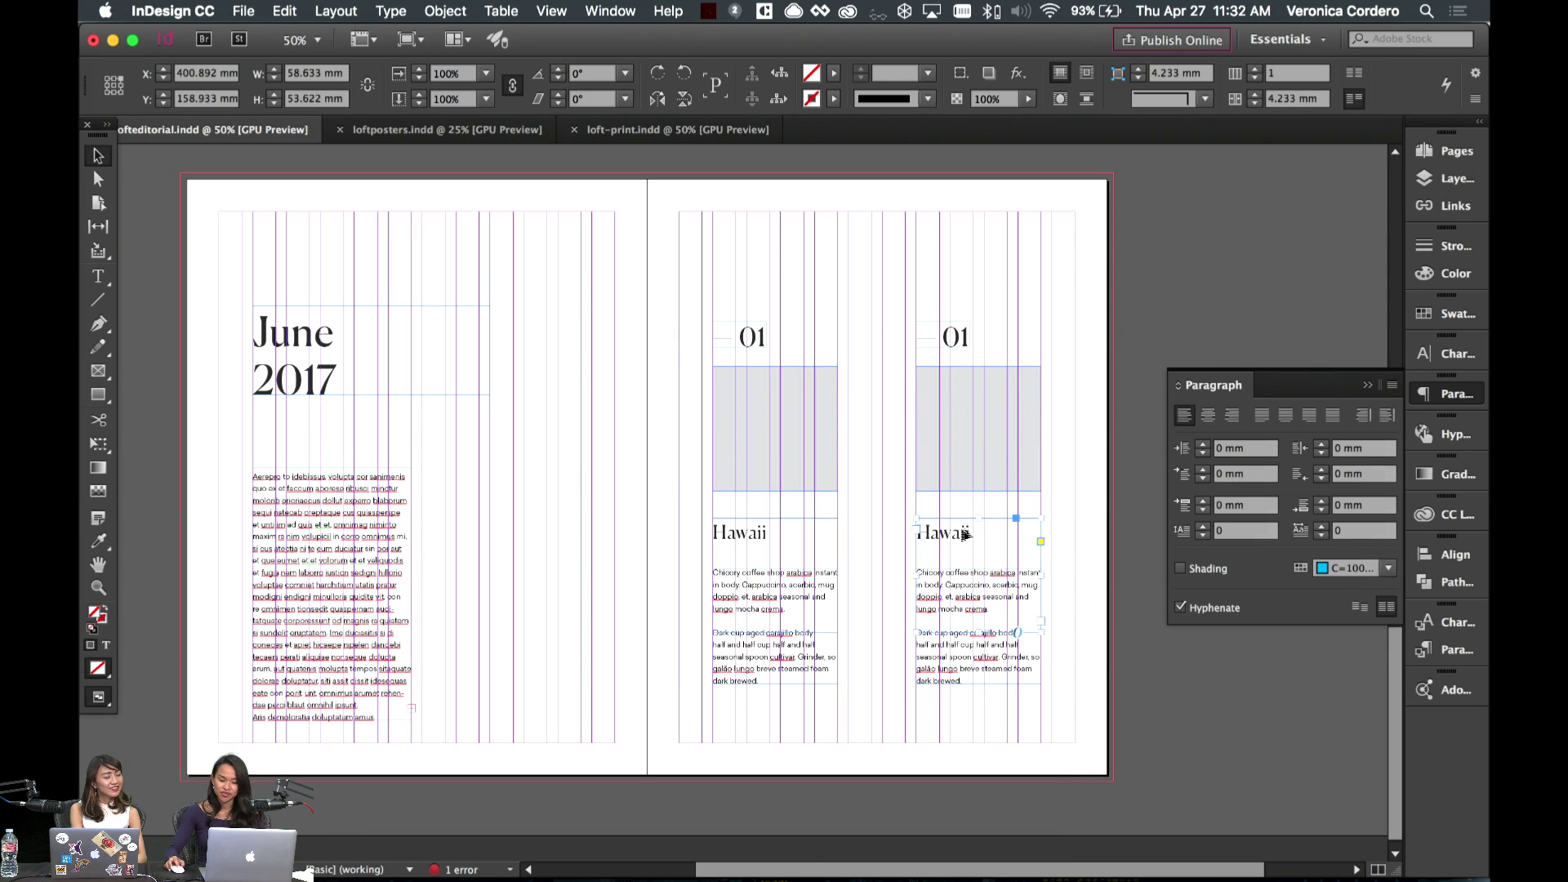
left_click(1149, 739)
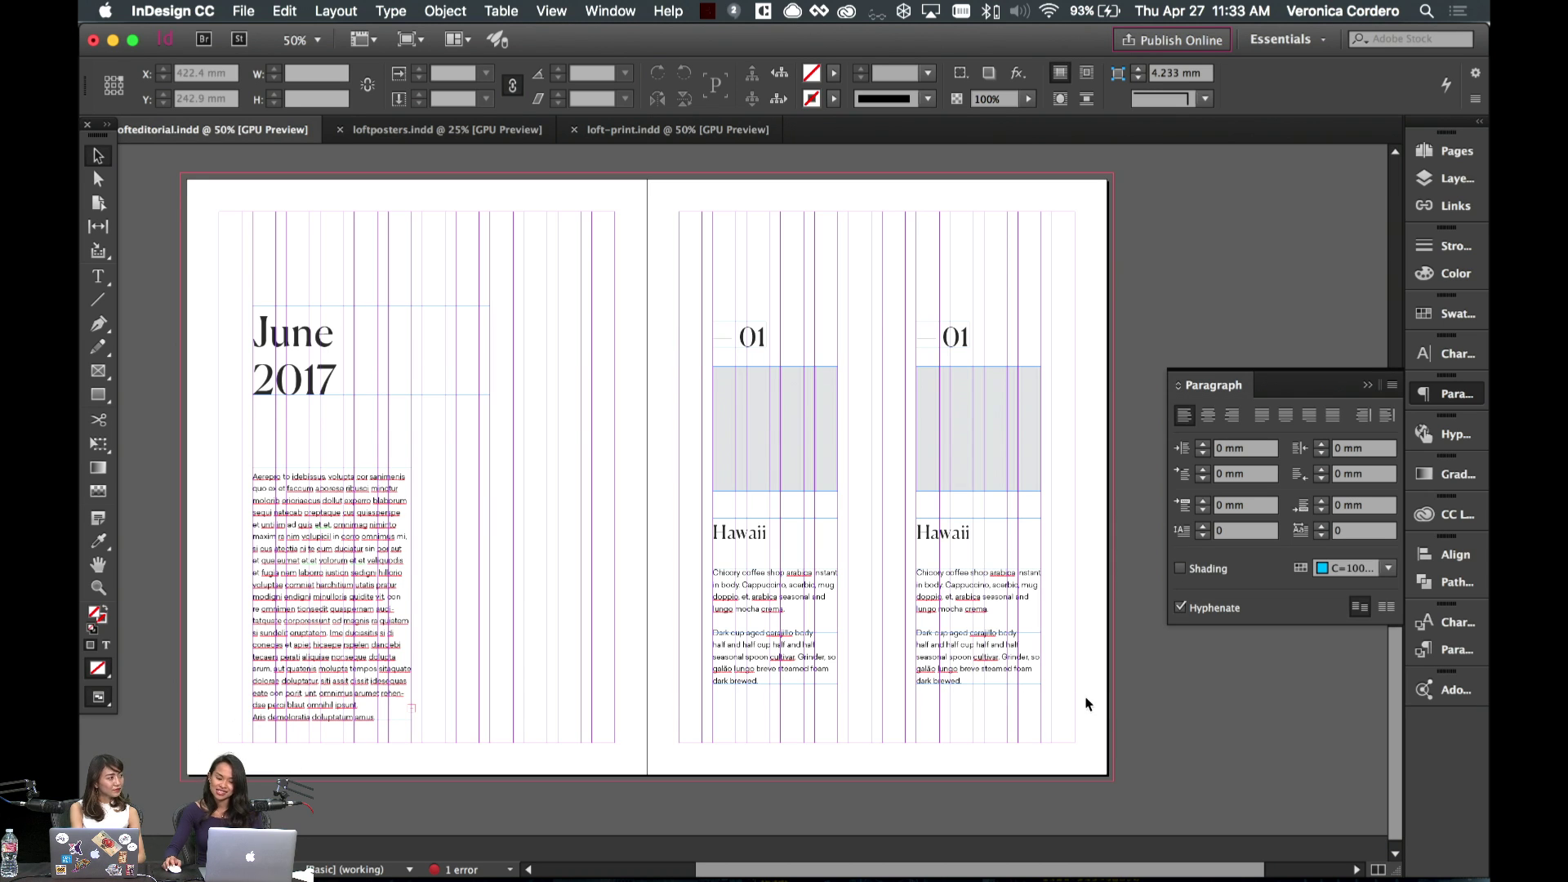
key("w")
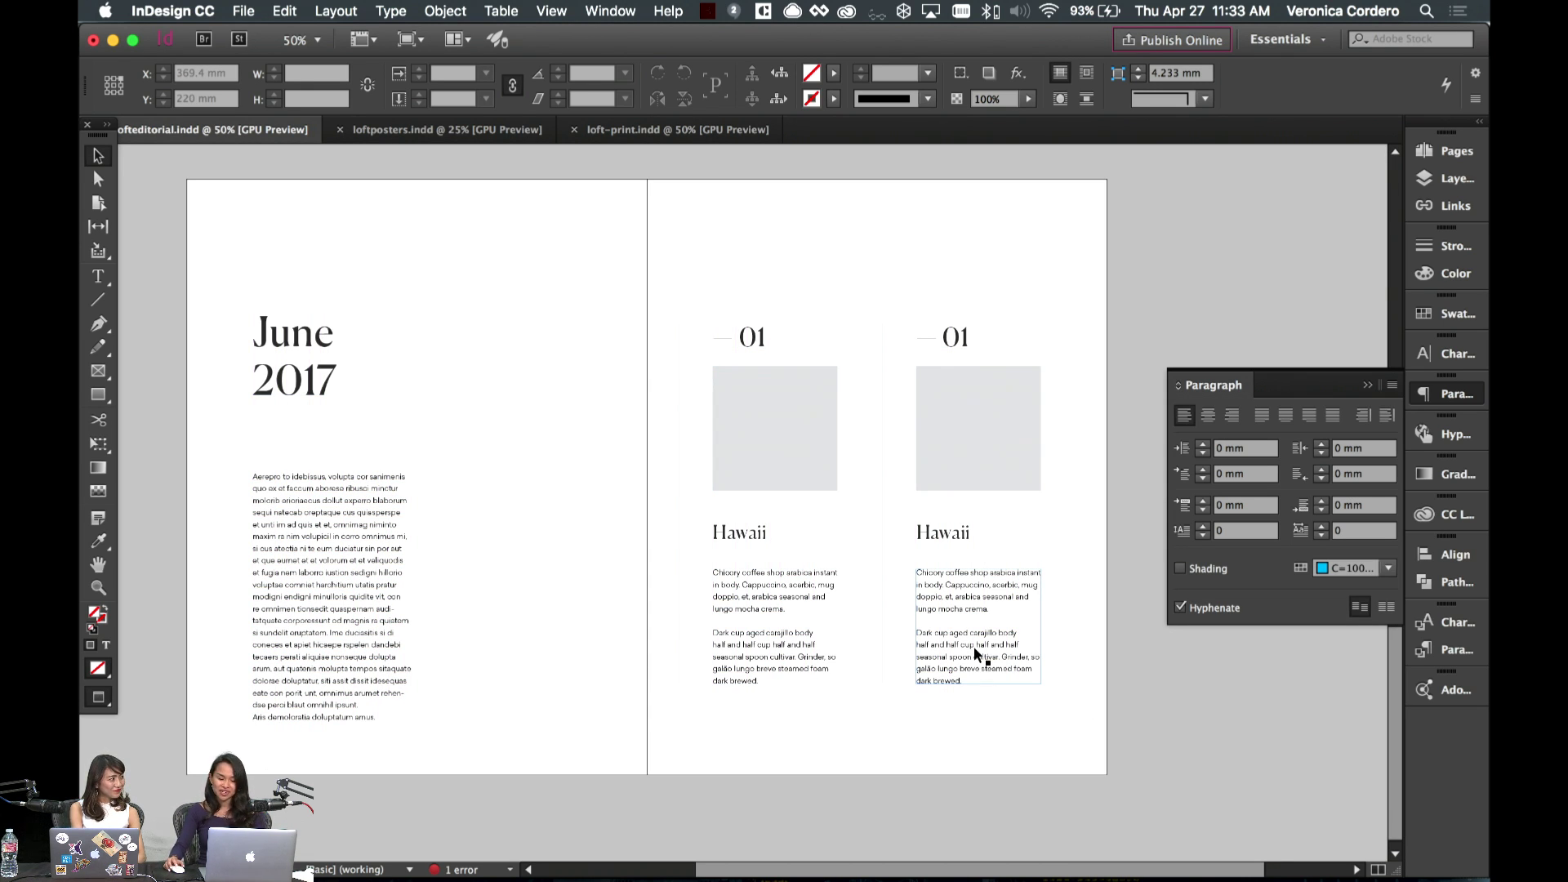
- Turn hyphenation on for the duplicated body copy and move its frame up
double_click(976, 650)
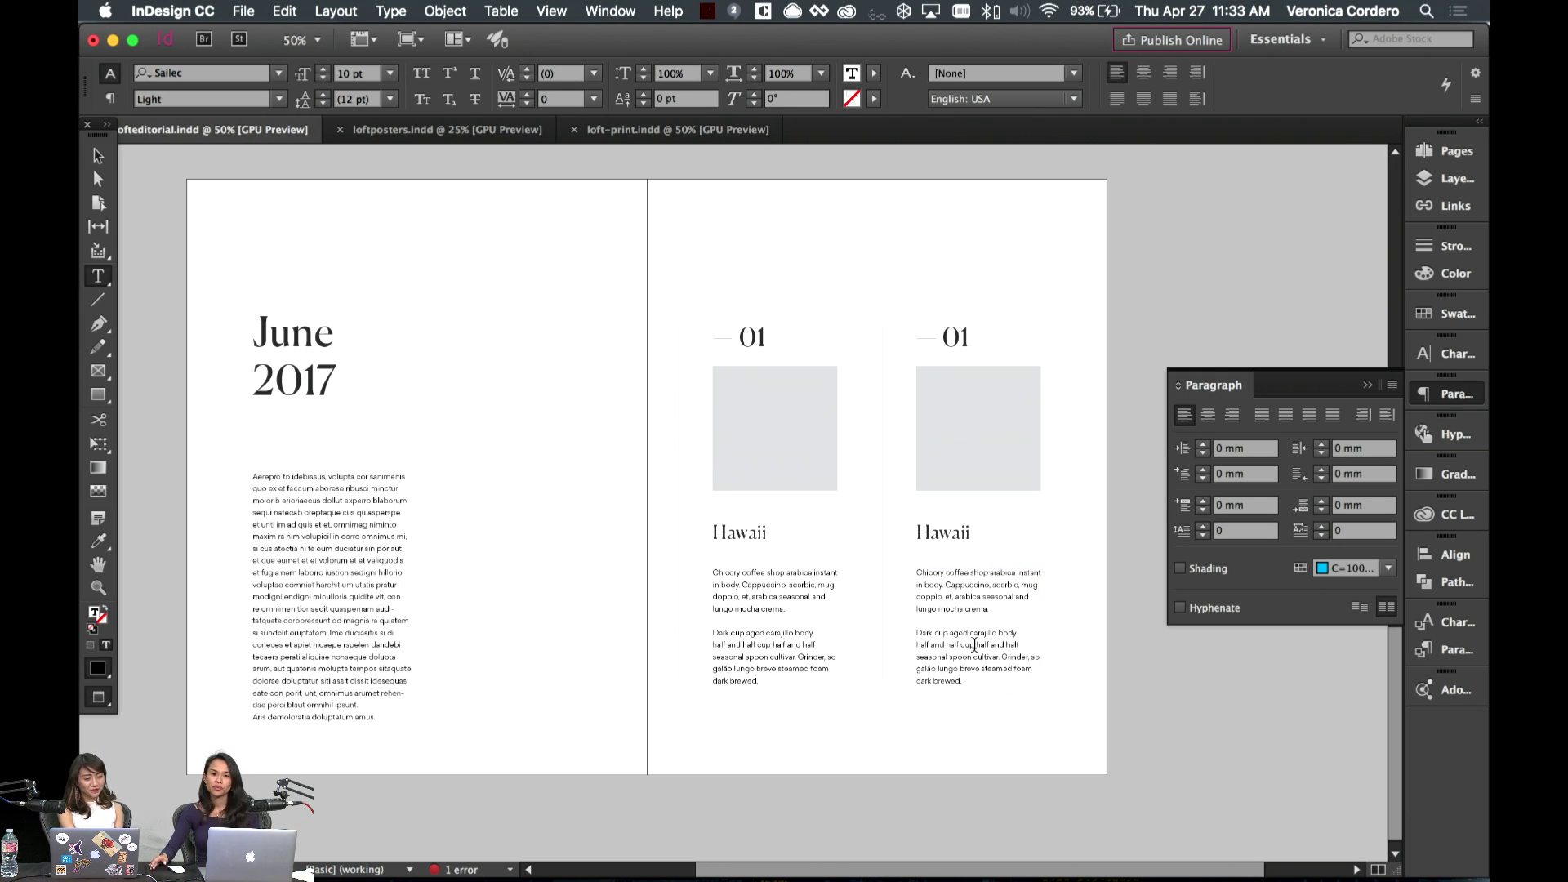
left_click_drag(969, 685, 905, 603)
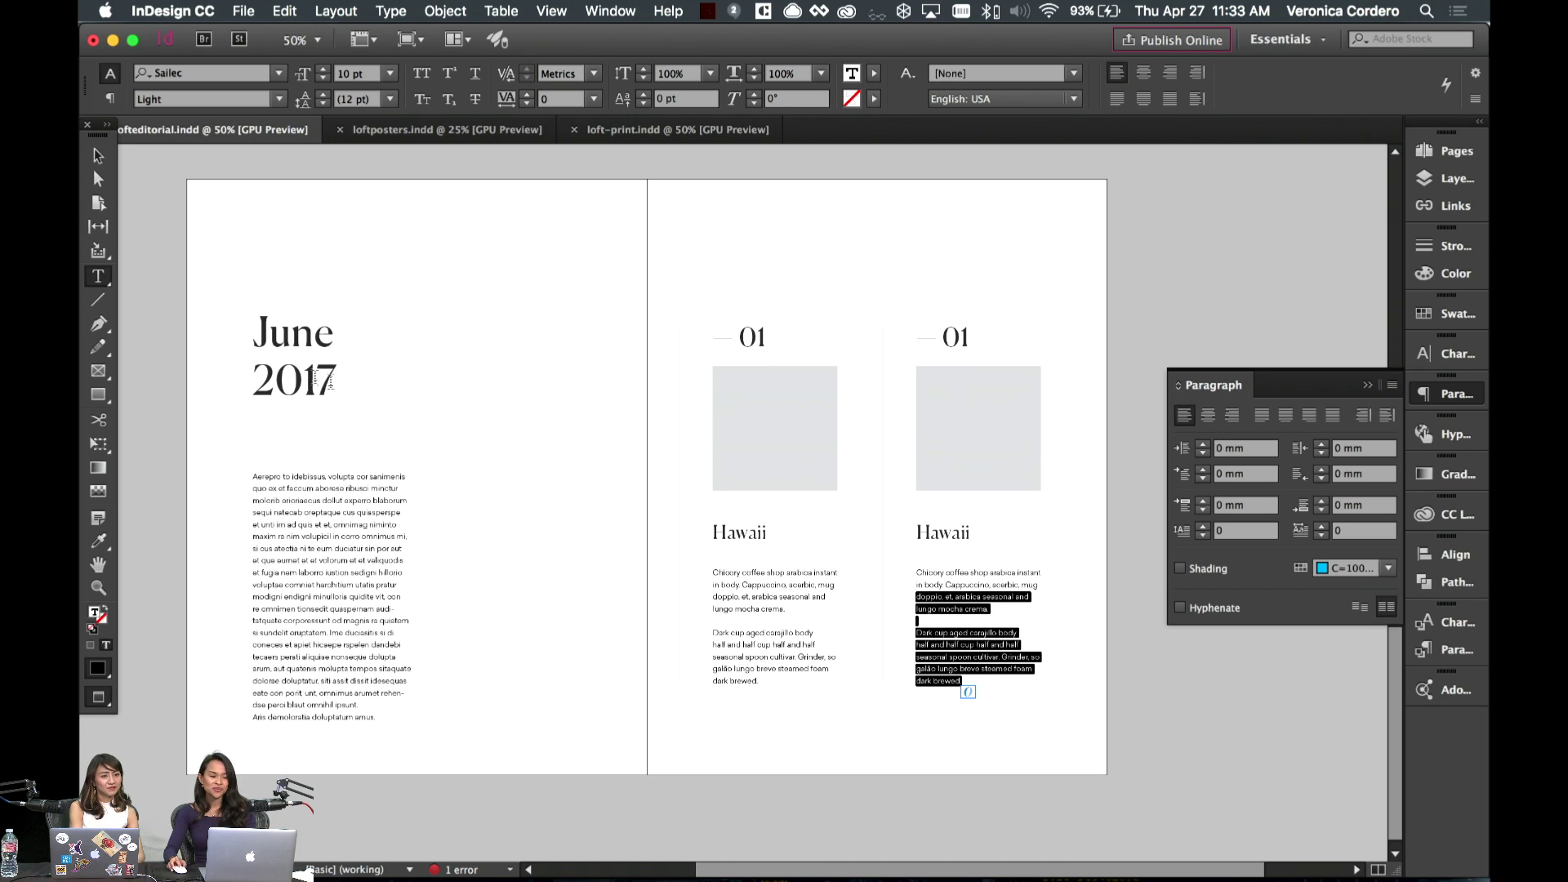
left_click(100, 155)
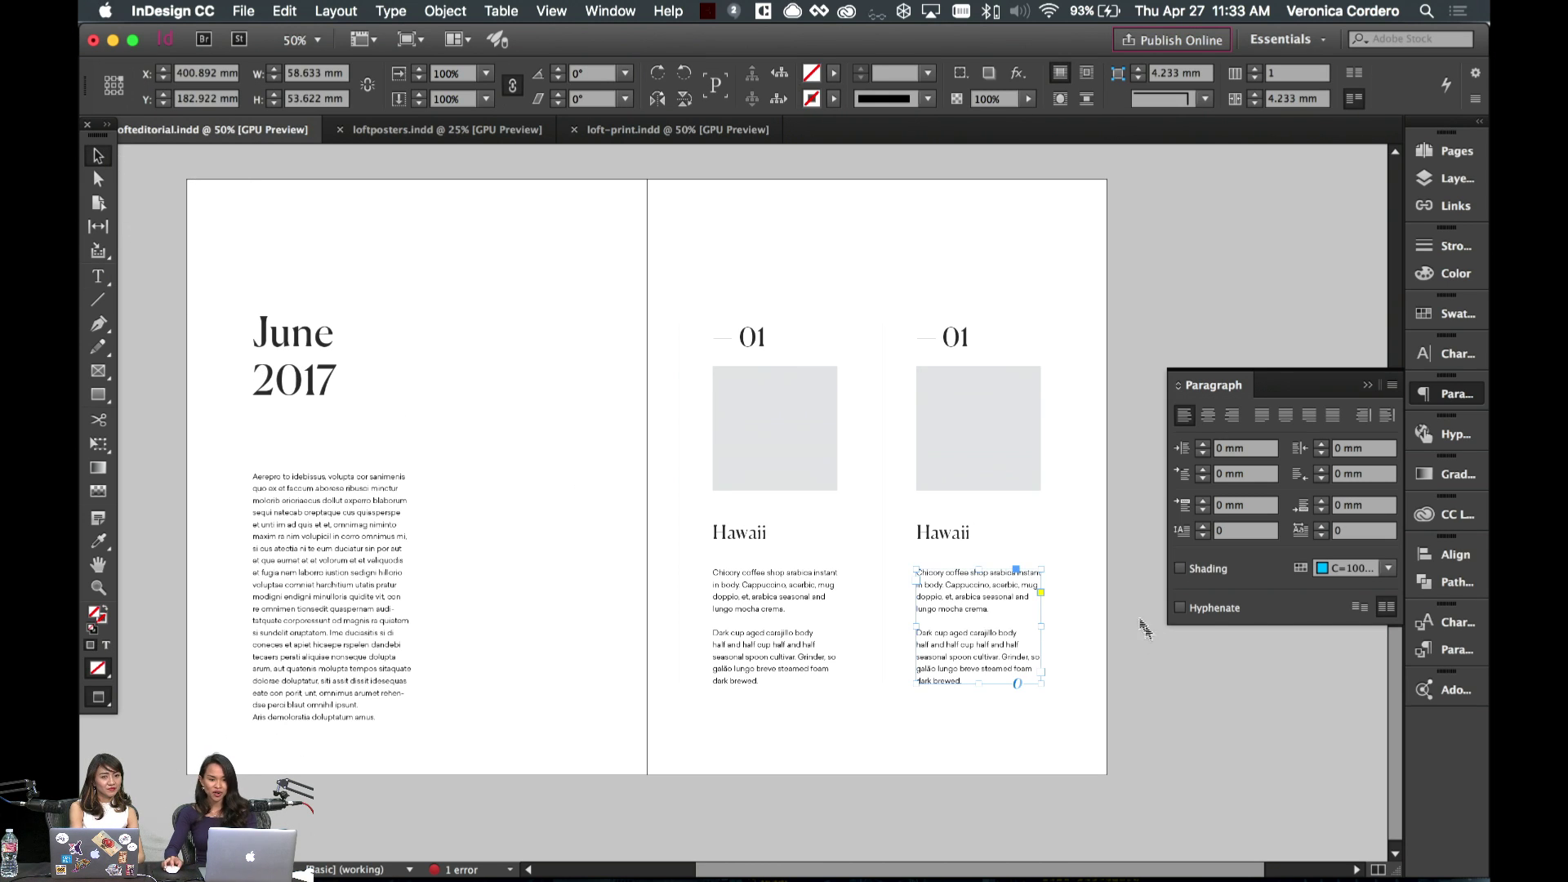
left_click(1180, 608)
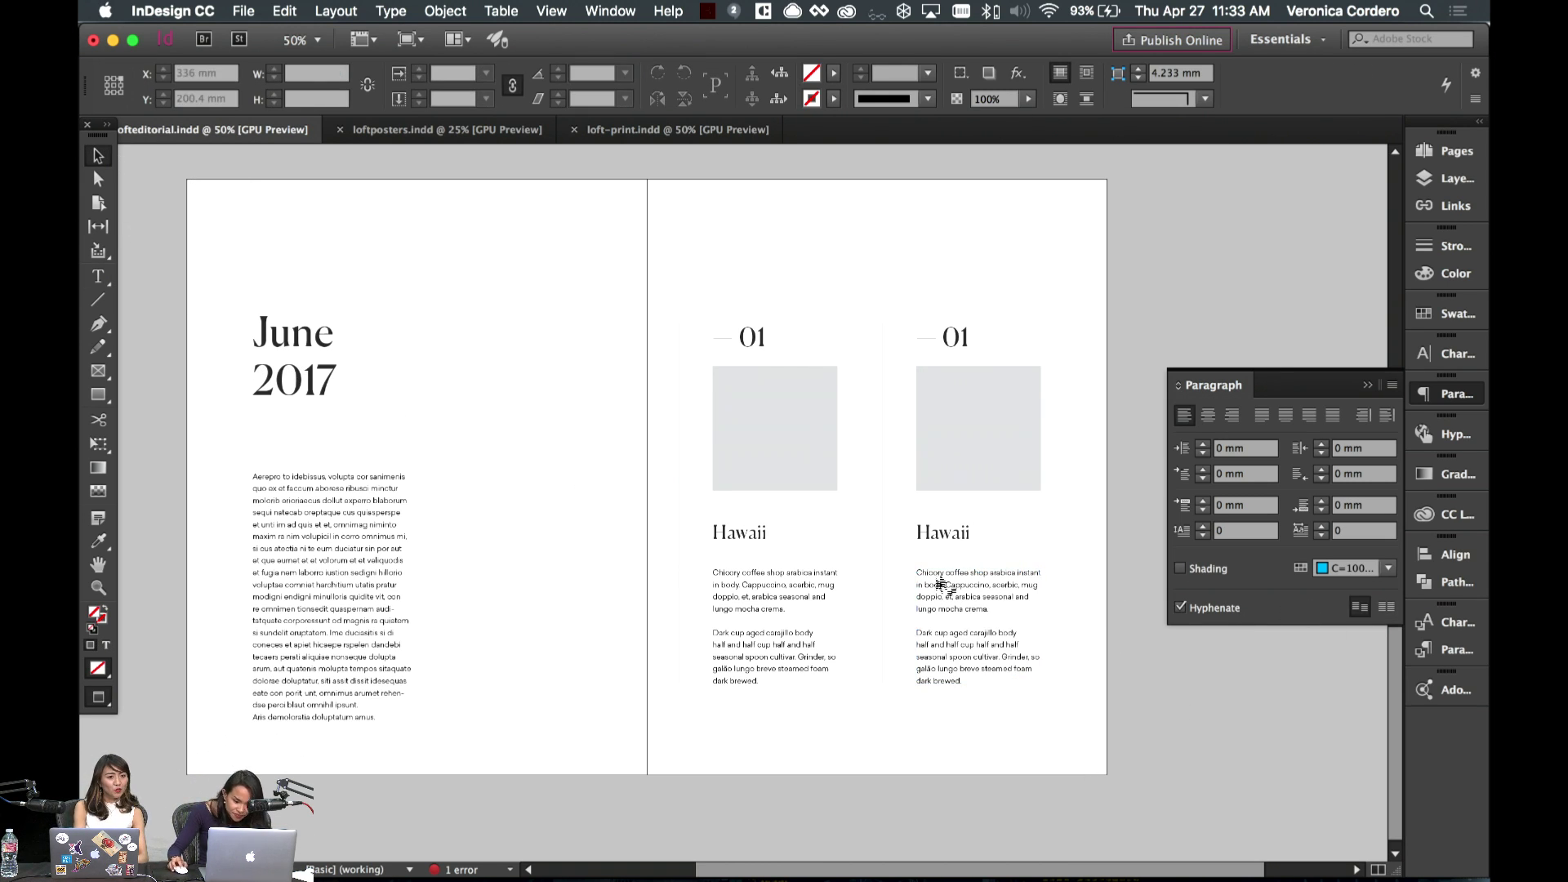
mouse_move(955, 645)
left_mouse_down()
mouse_move(958, 594)
mouse_move(975, 635)
left_mouse_up()
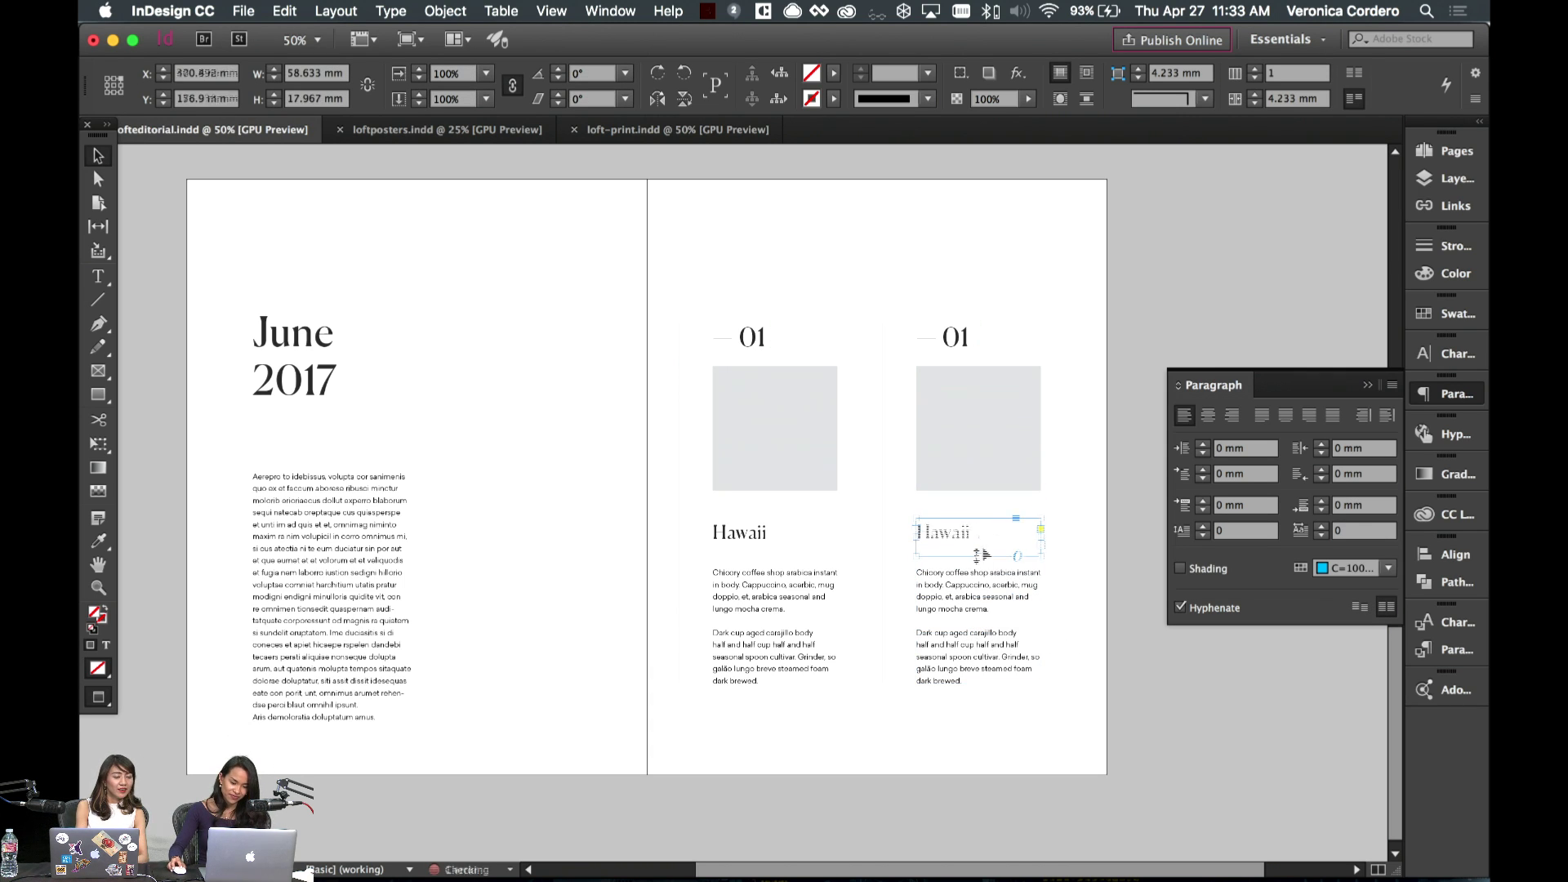
- Select the second Hawaii heading's text, then exit text editing and deselect everything
double_click(970, 533)
left_click_drag(970, 532, 915, 523)
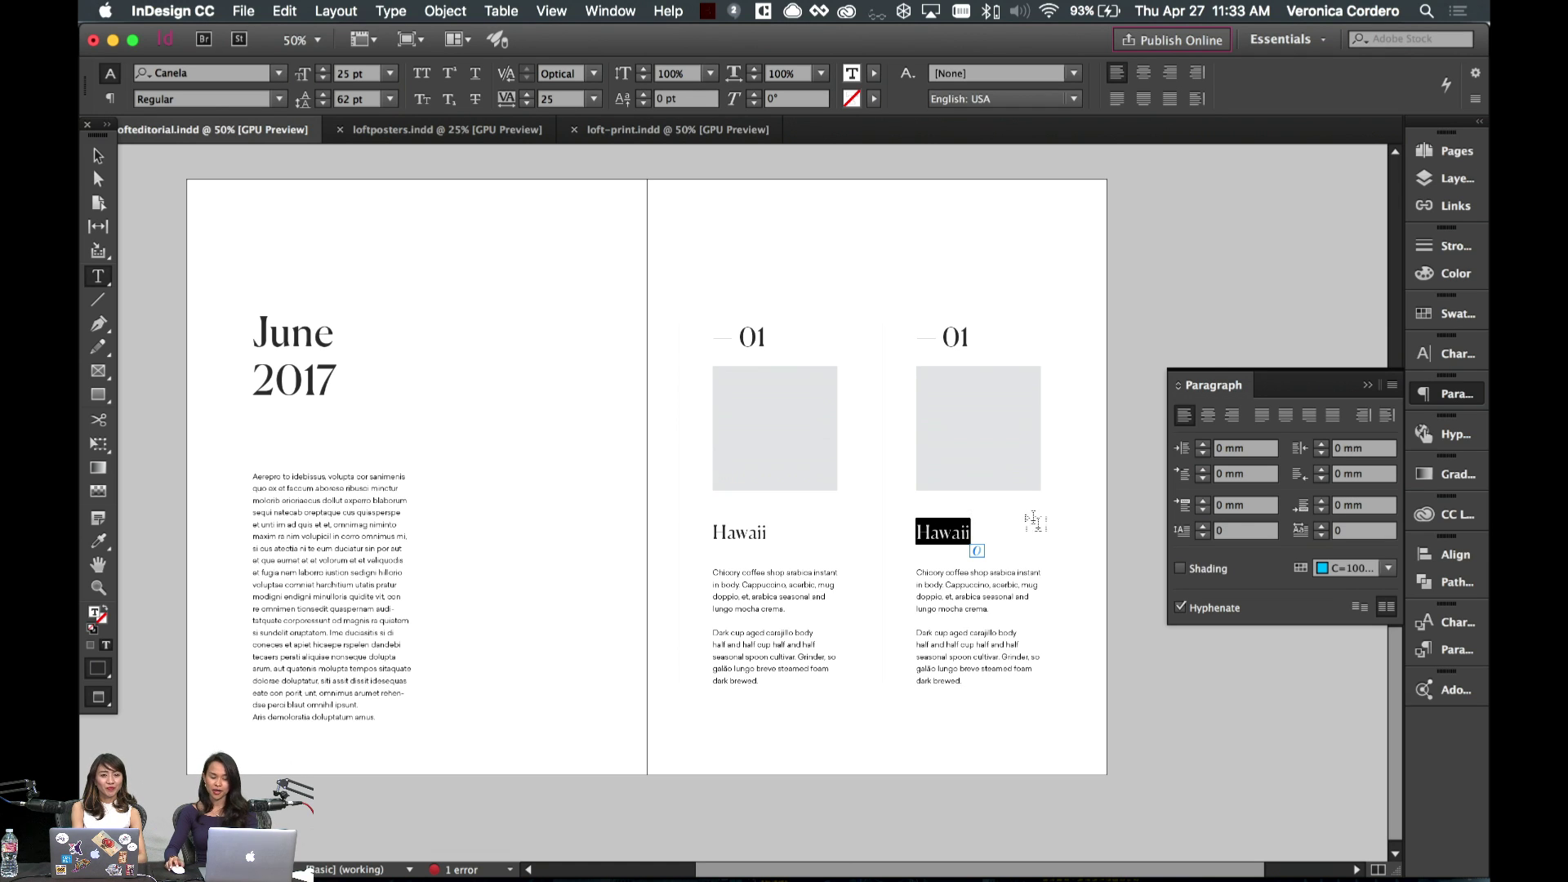
left_click(965, 539)
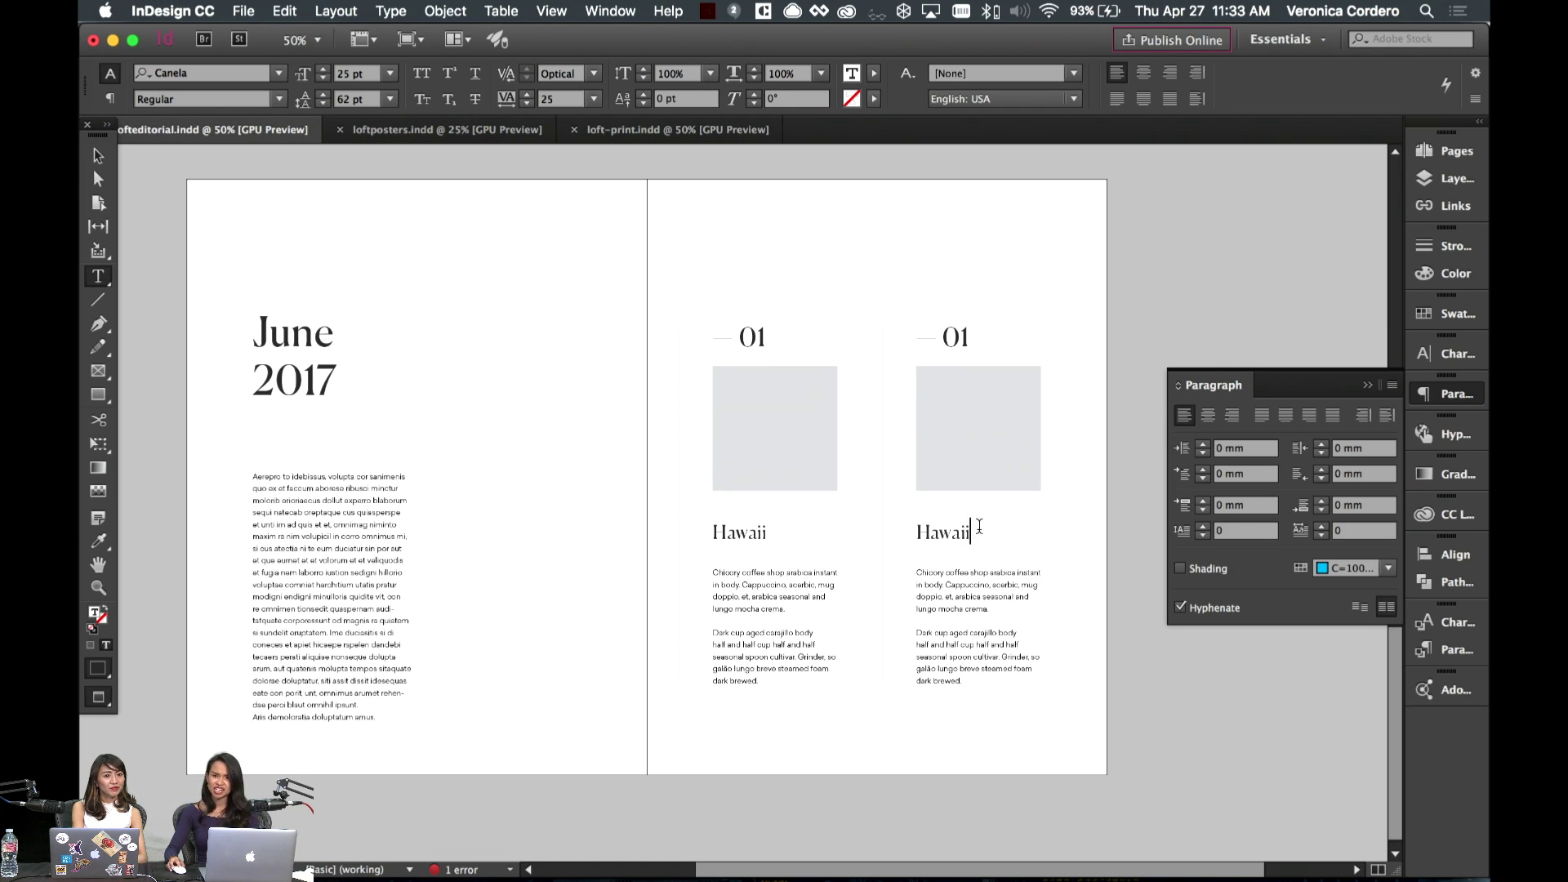
double_click(966, 535)
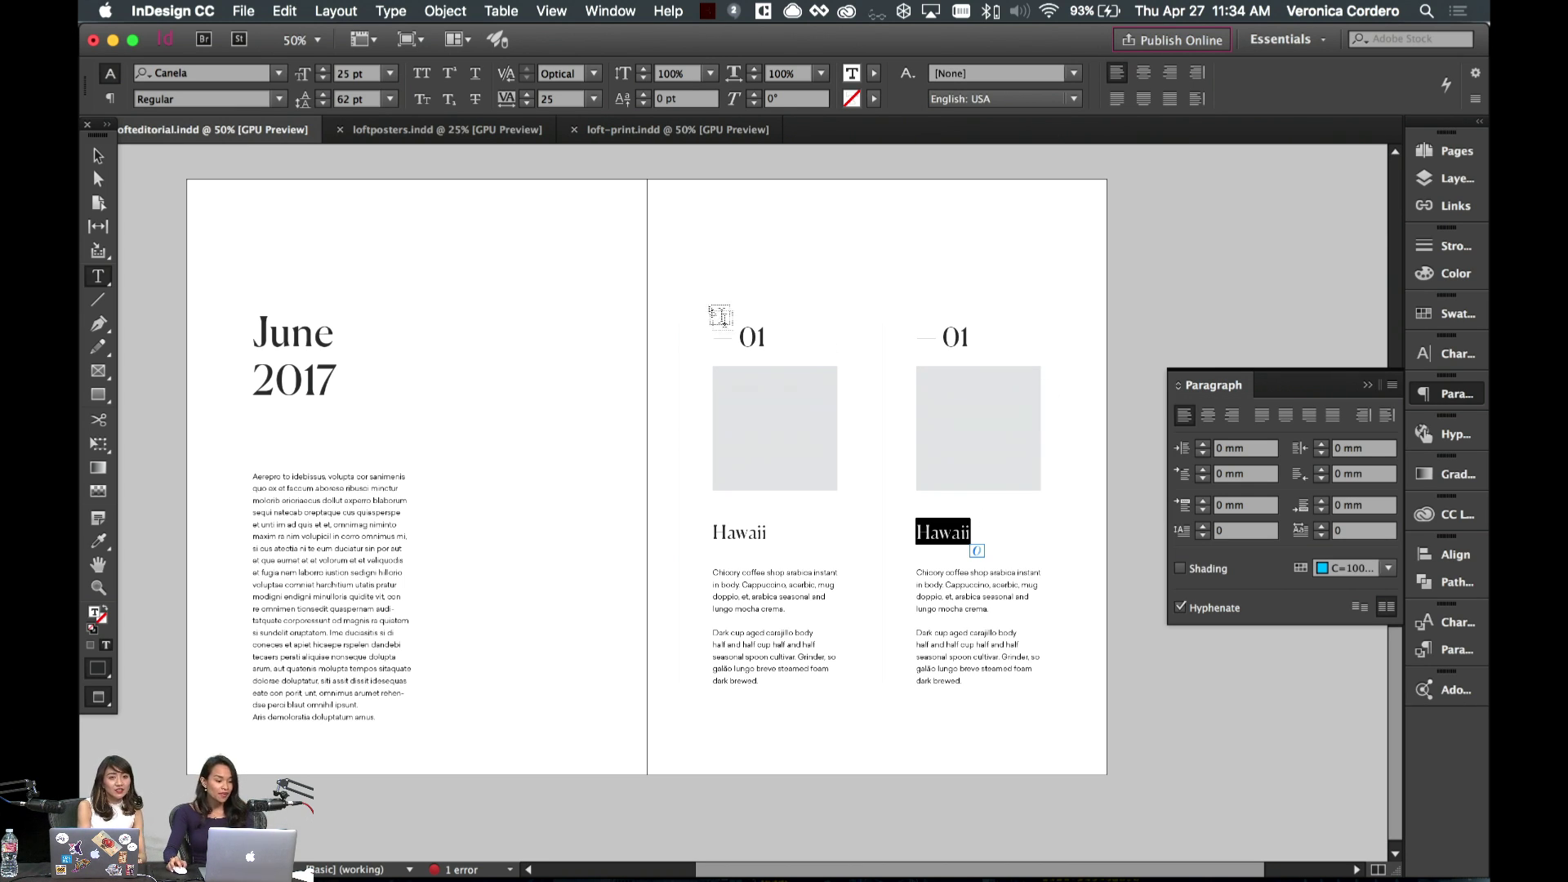
left_click(99, 156)
left_click(572, 374)
key("w")
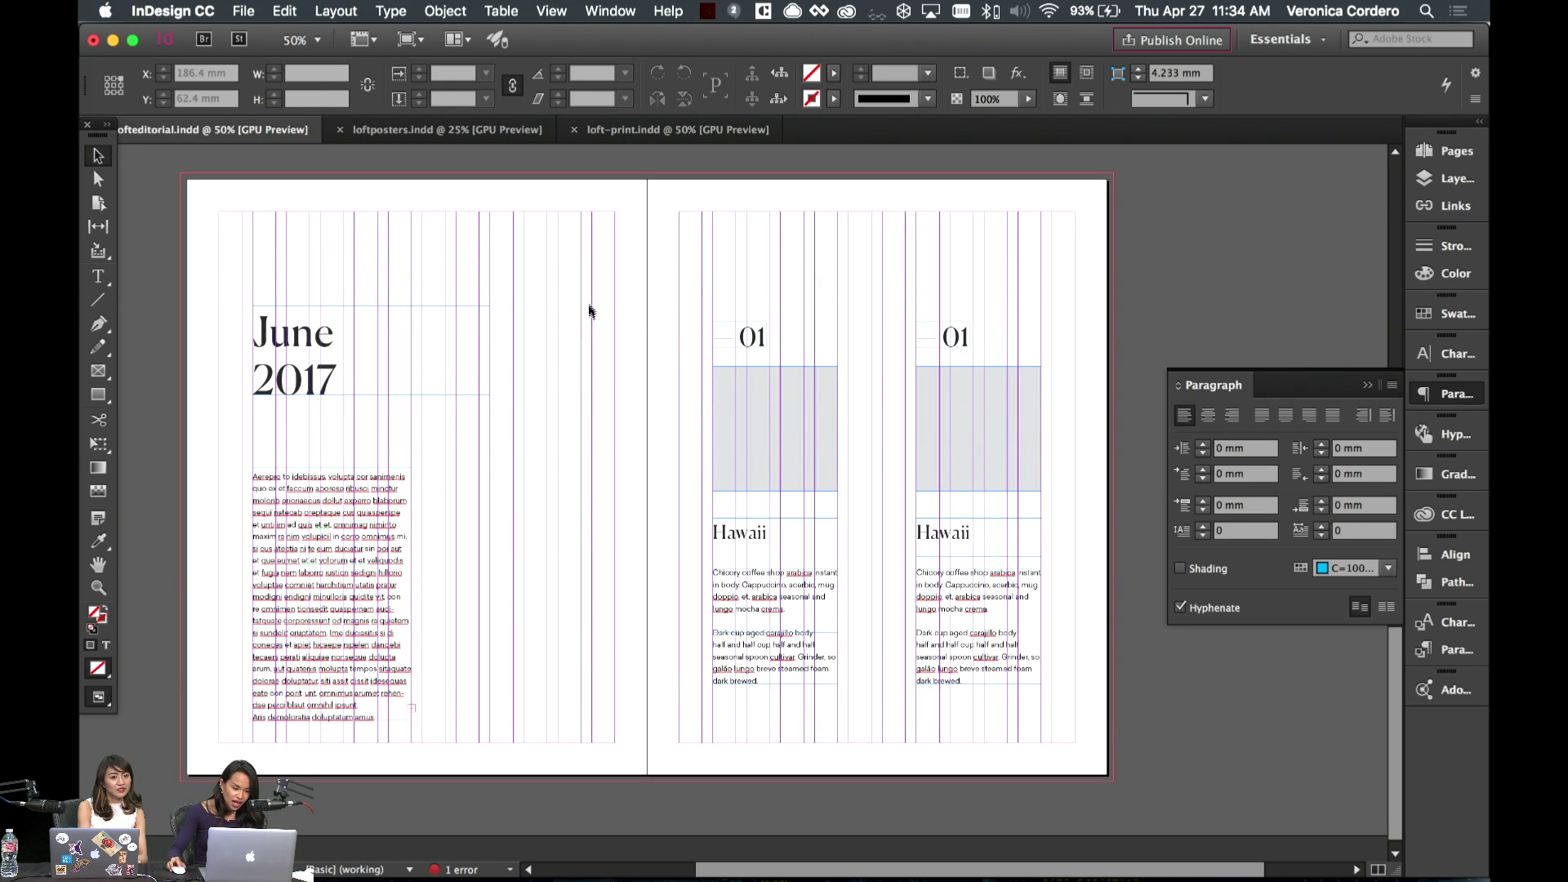
- Select the June 2017 heading and its body text frame together on the left page
scroll(203, 255, "left", 5)
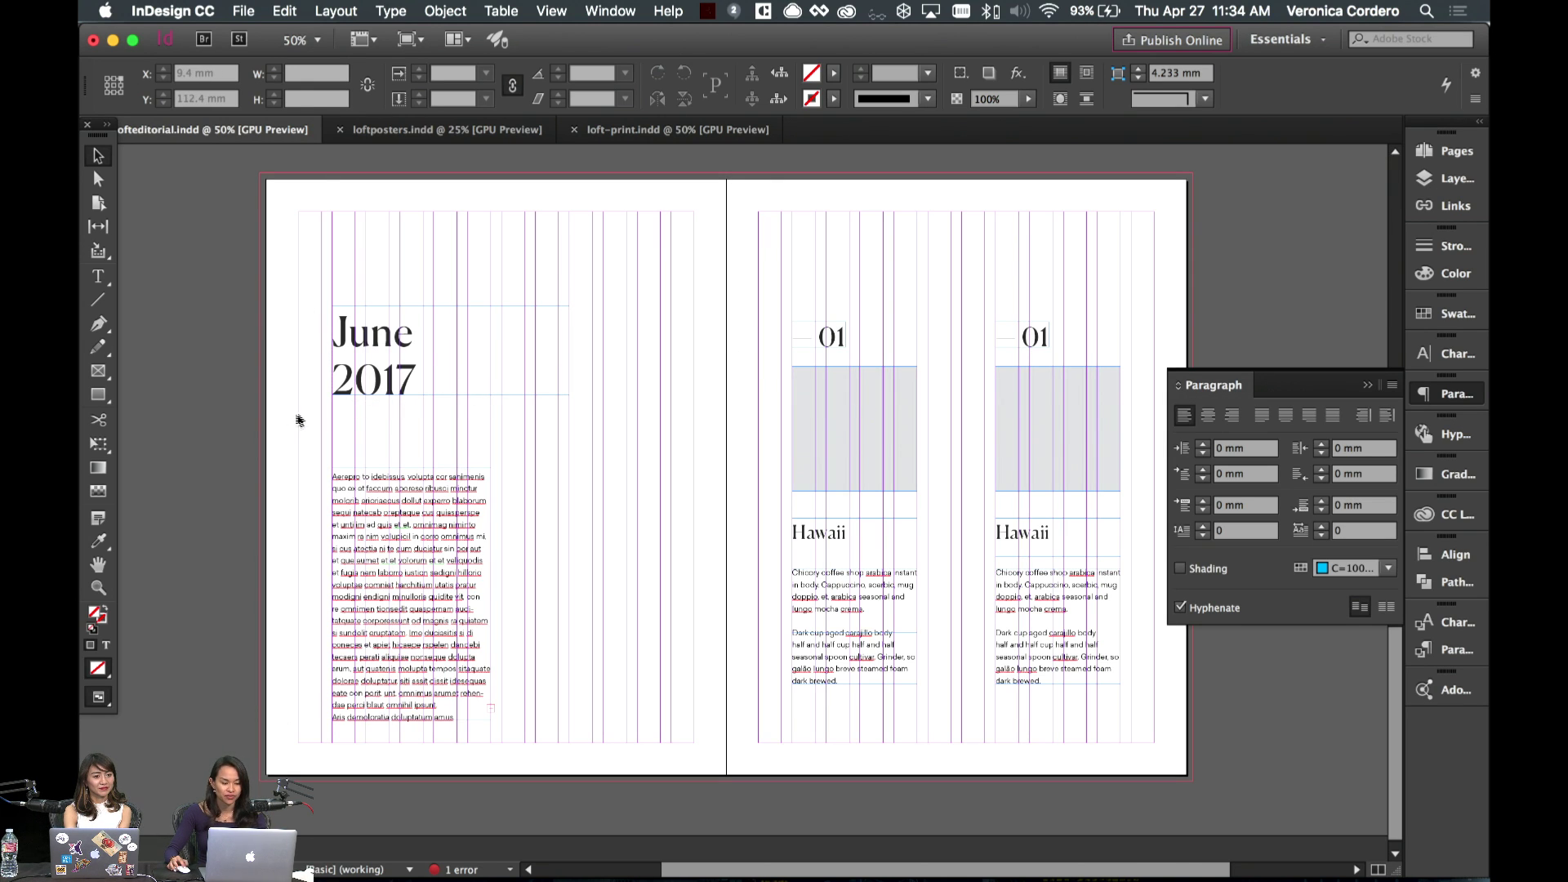
left_click(426, 379)
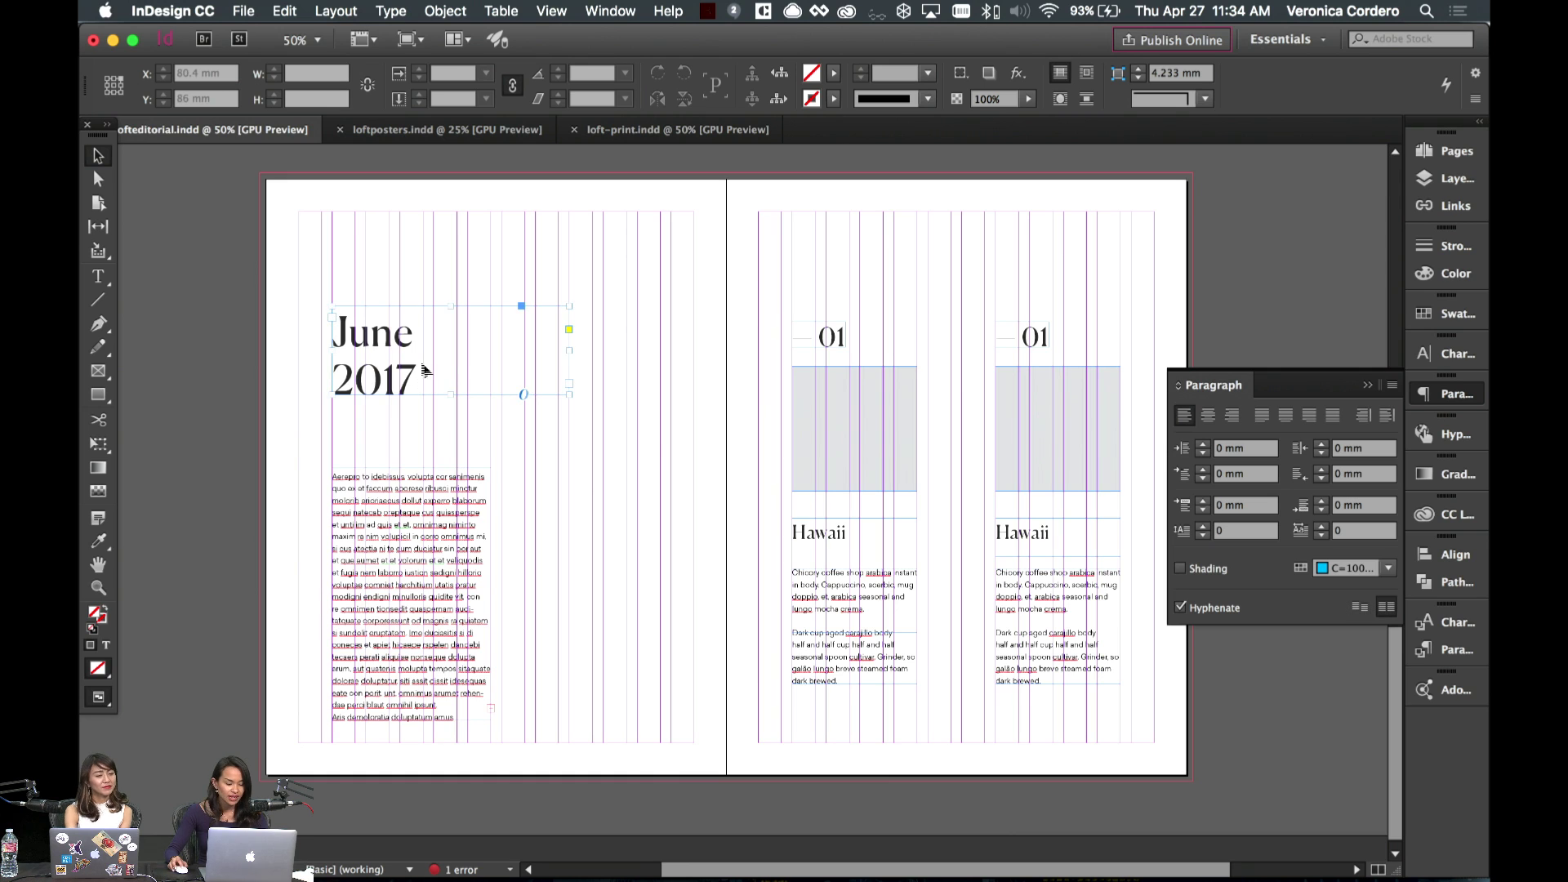
key("w")
left_click(280, 400)
key("w")
left_click_drag(279, 400, 504, 700)
- Nudge the June 2017 heading and body text slightly right and check the alignment in Preview
key("w")
left_click_drag(395, 641, 428, 635)
key("w")
left_click(644, 633)
key("w")
scroll(633, 639, "up", 2)
scroll(633, 639, "left", 2)
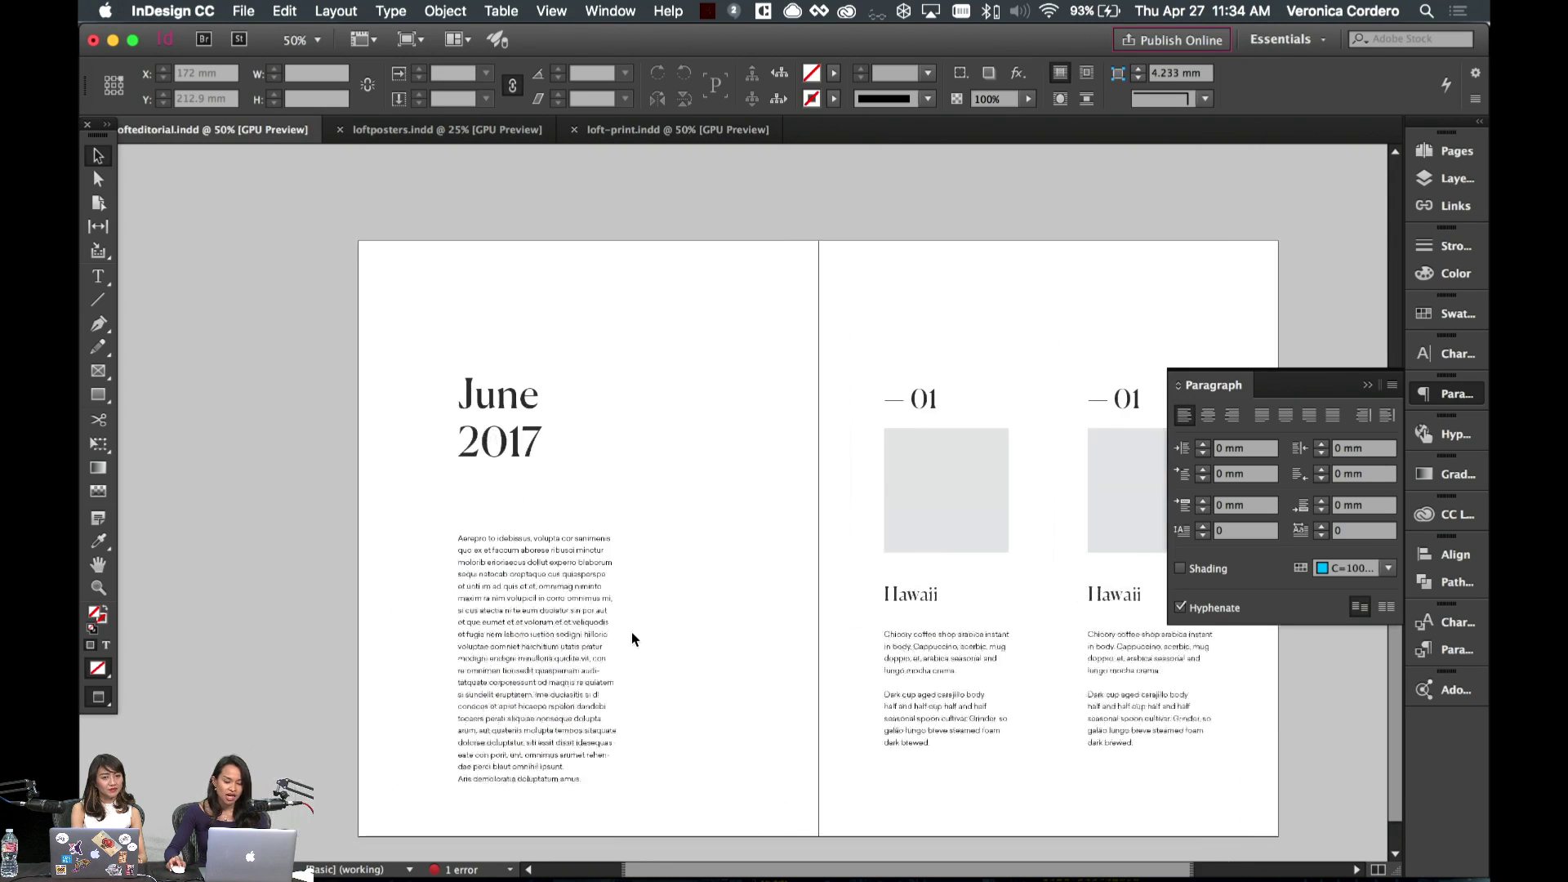
scroll(771, 554, "up", 2)
scroll(771, 554, "right", 2)
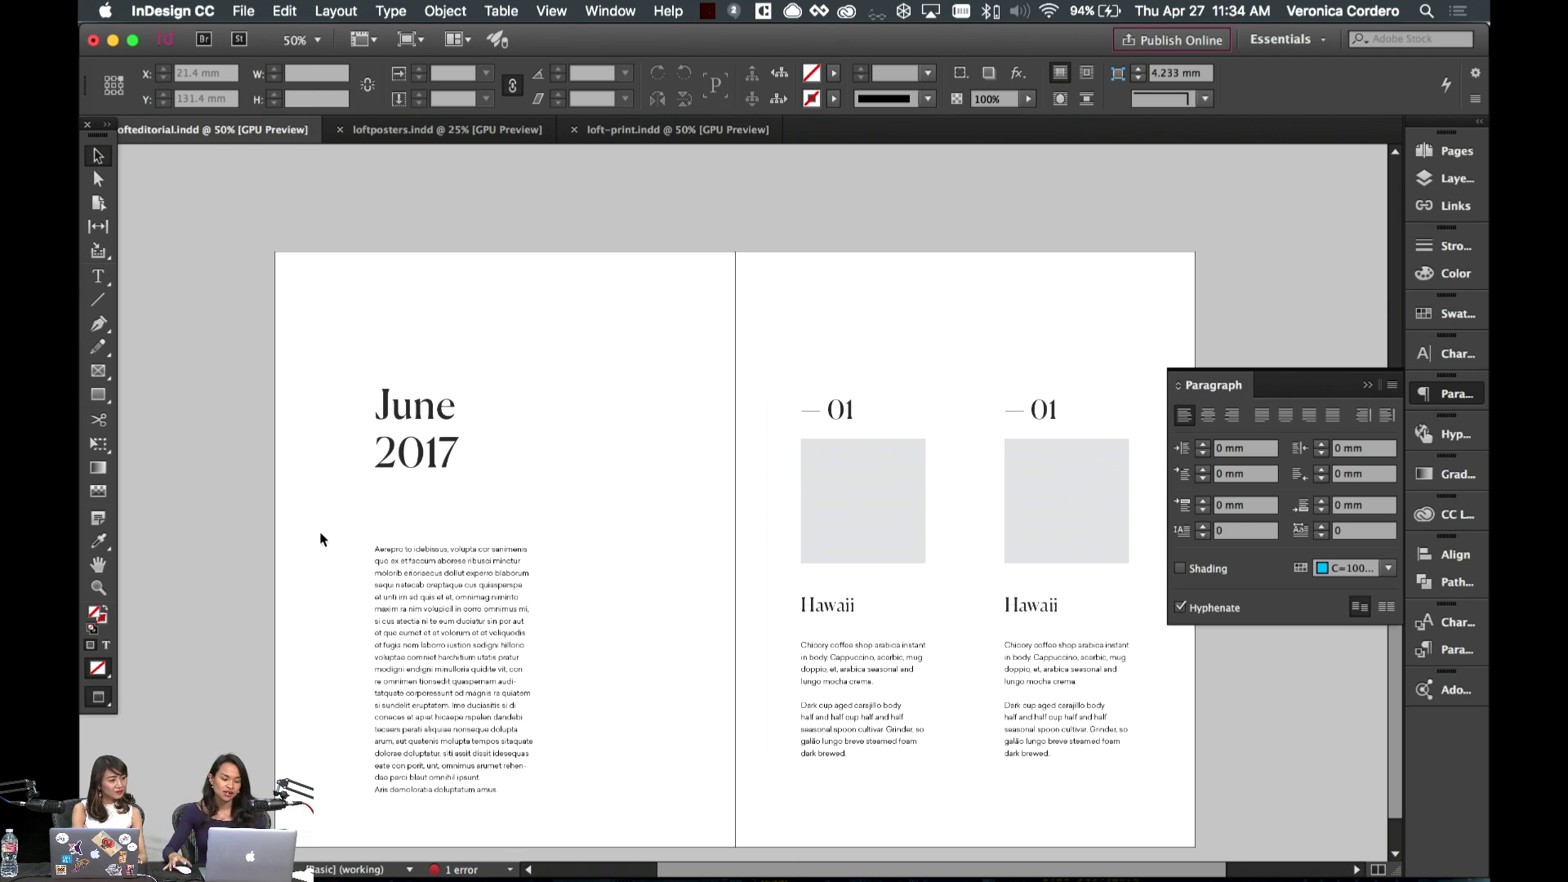
- Copy a Hawaii body text frame to the top of the left page and clear its placeholder text
key("w")
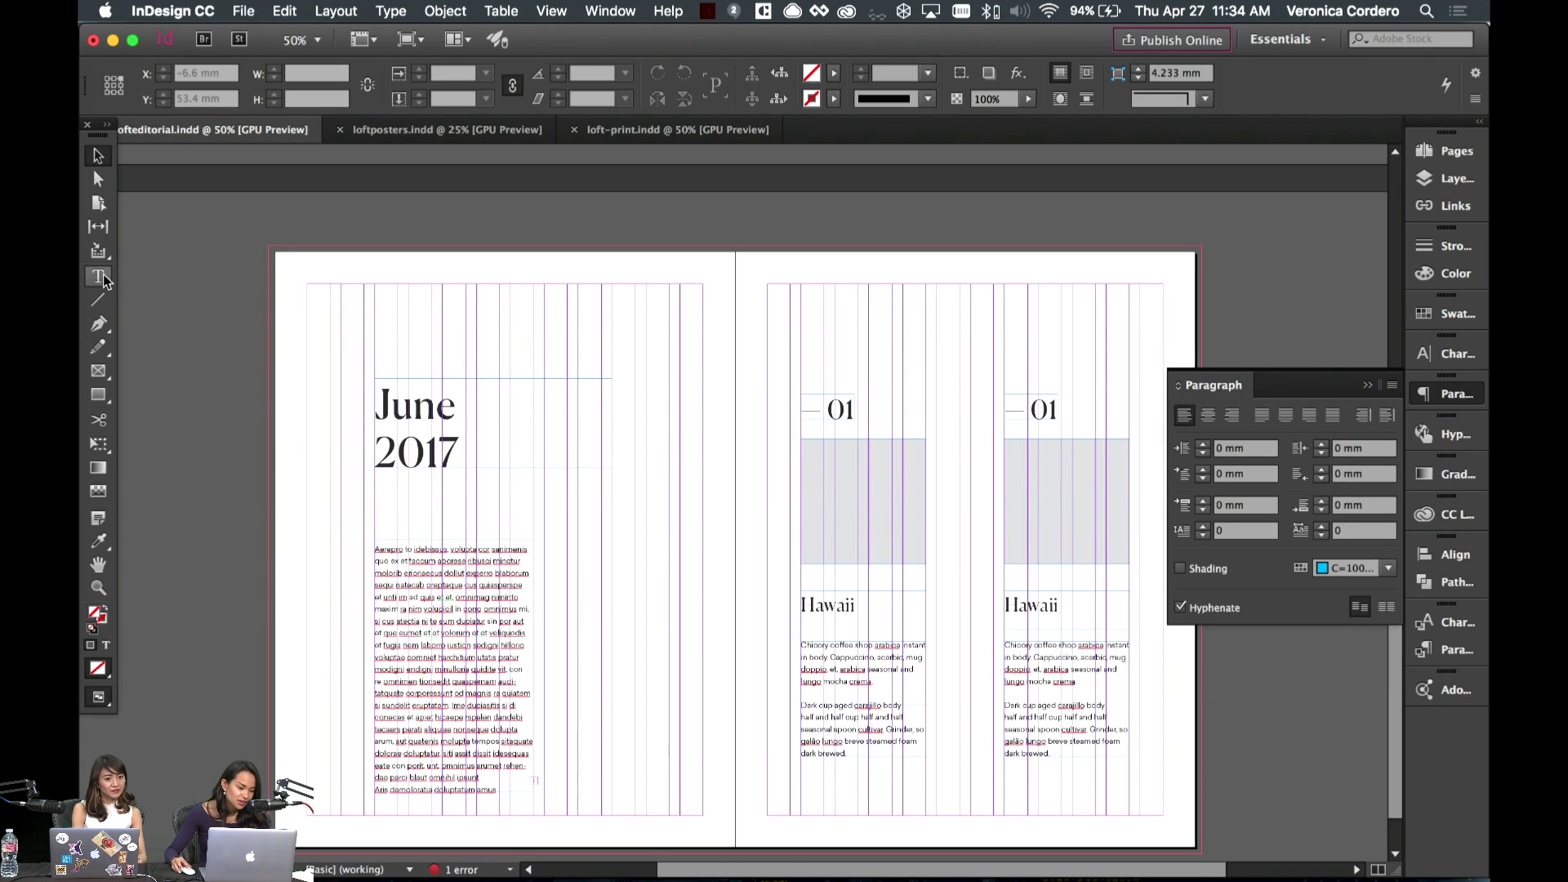
left_click(104, 279)
left_click(100, 156)
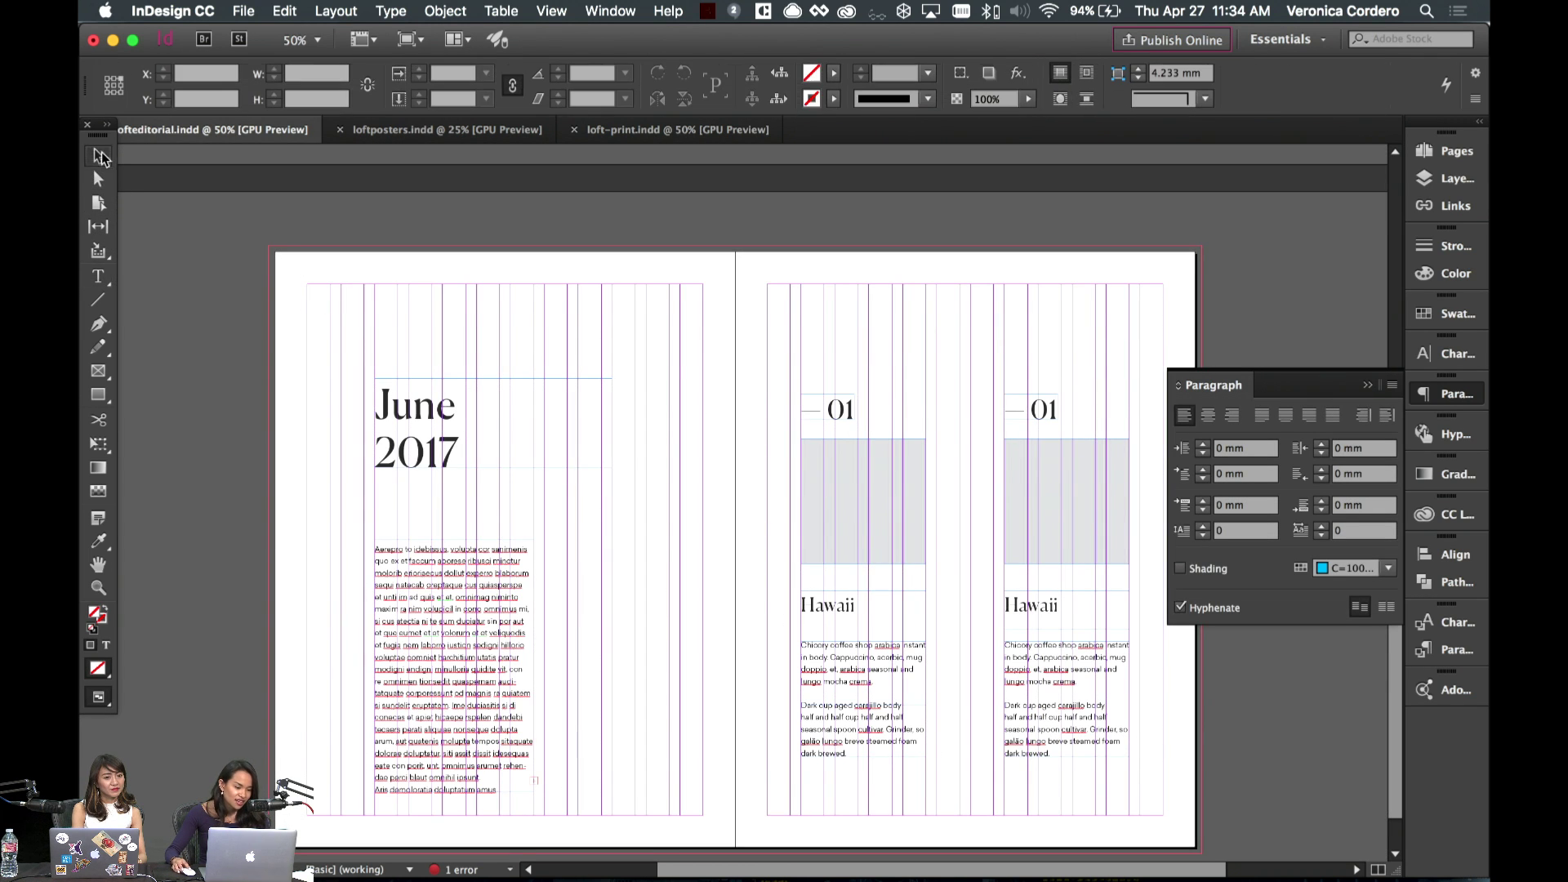
left_click(861, 629)
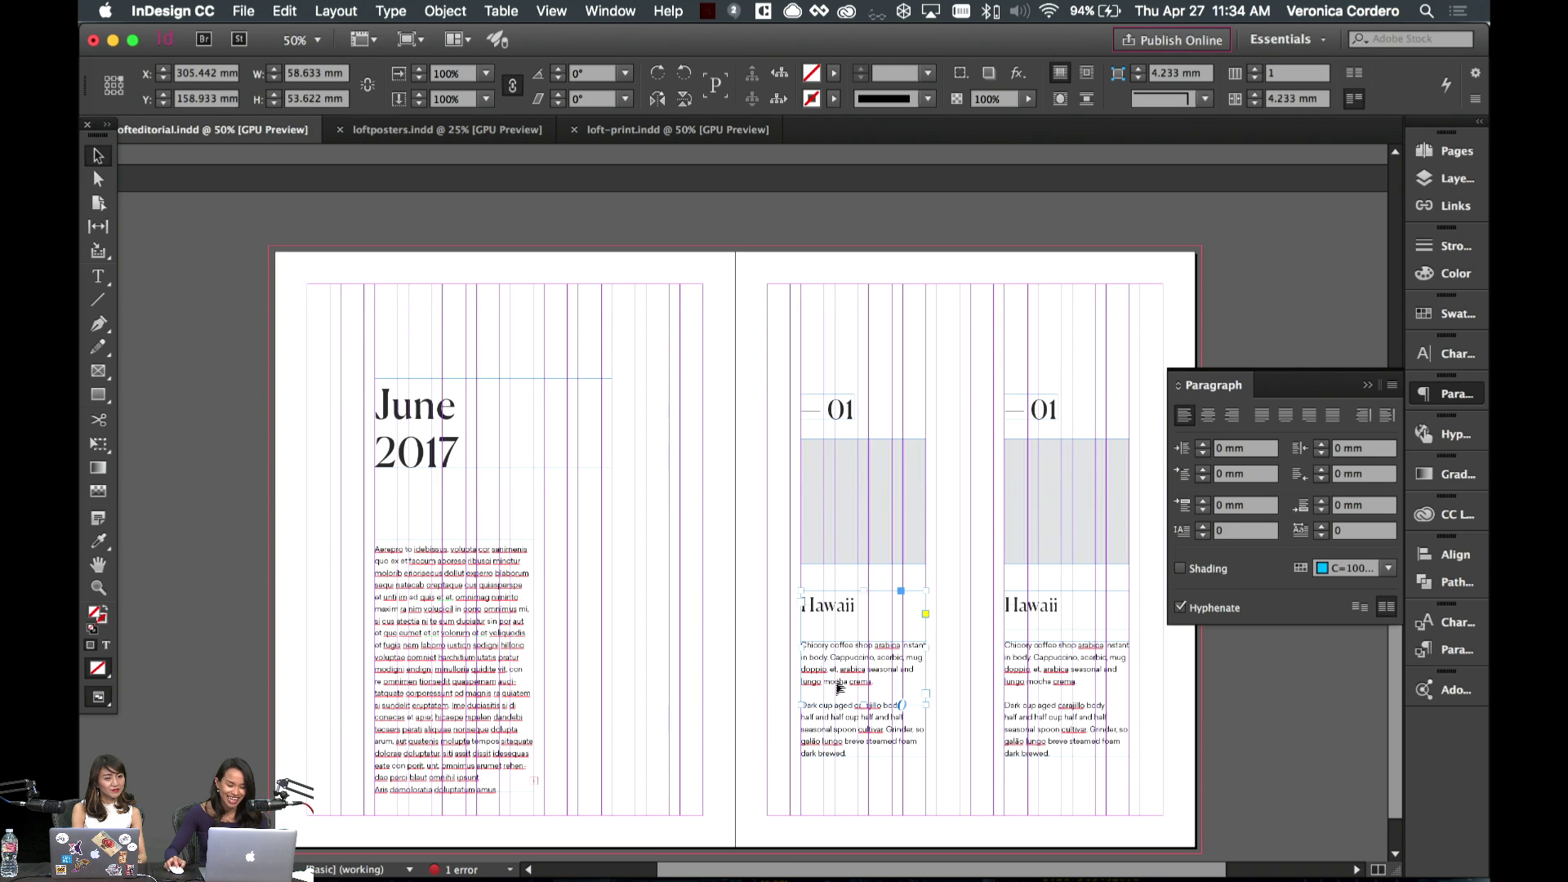
left_click_drag(841, 694, 543, 341)
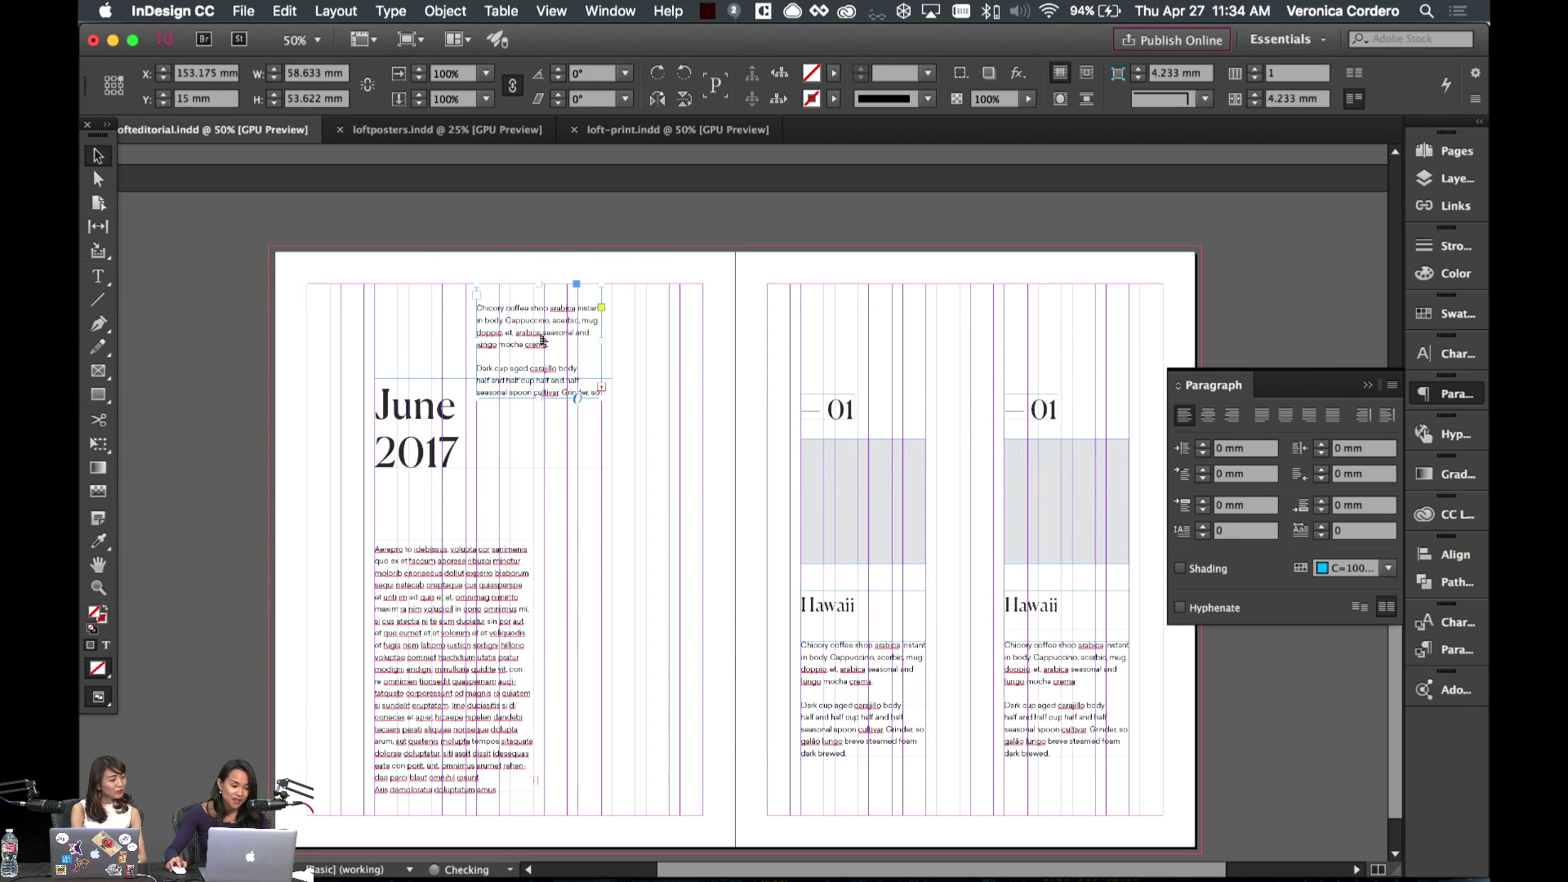
double_click(543, 342)
key("super+a")
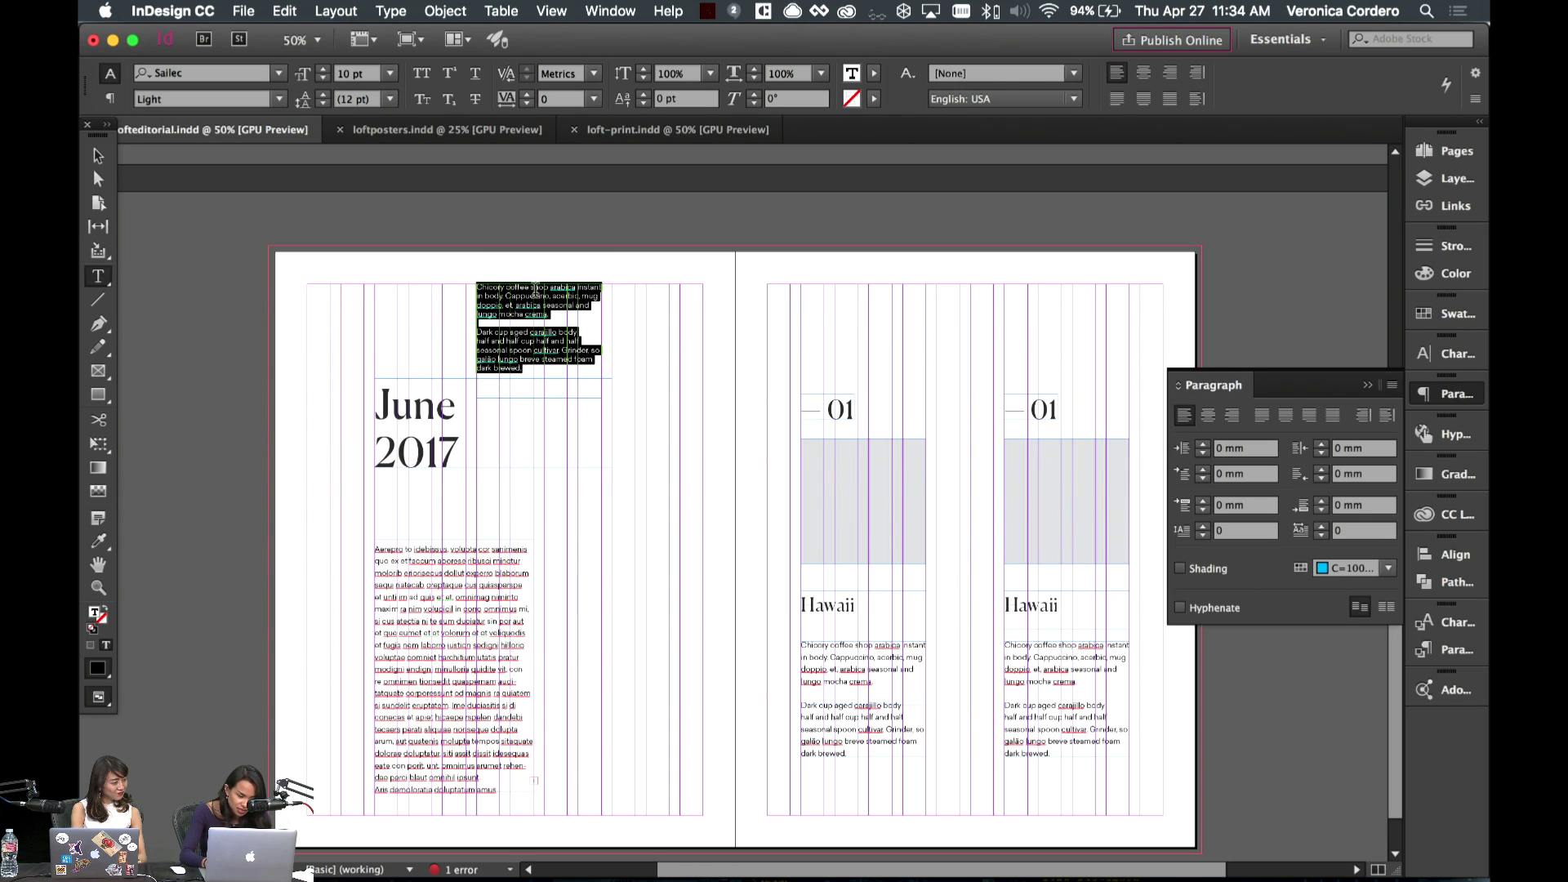
key("BackSpace")
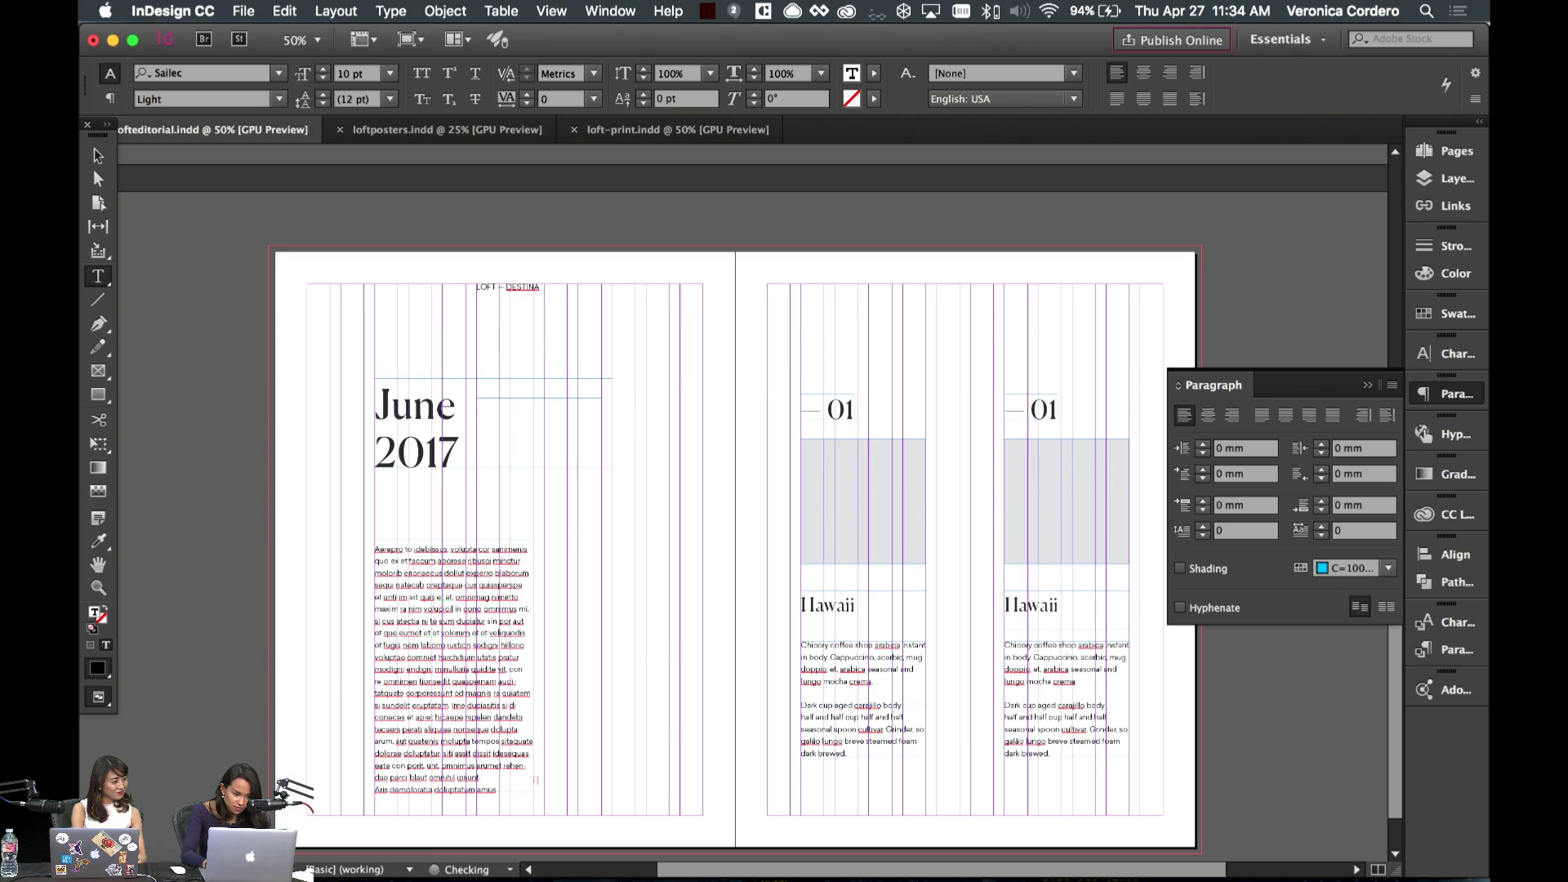
- Make the LOFT — DESTINATIONS label Medium with 180 tracking and place it above June 2017
key("super+a")
left_click(278, 99)
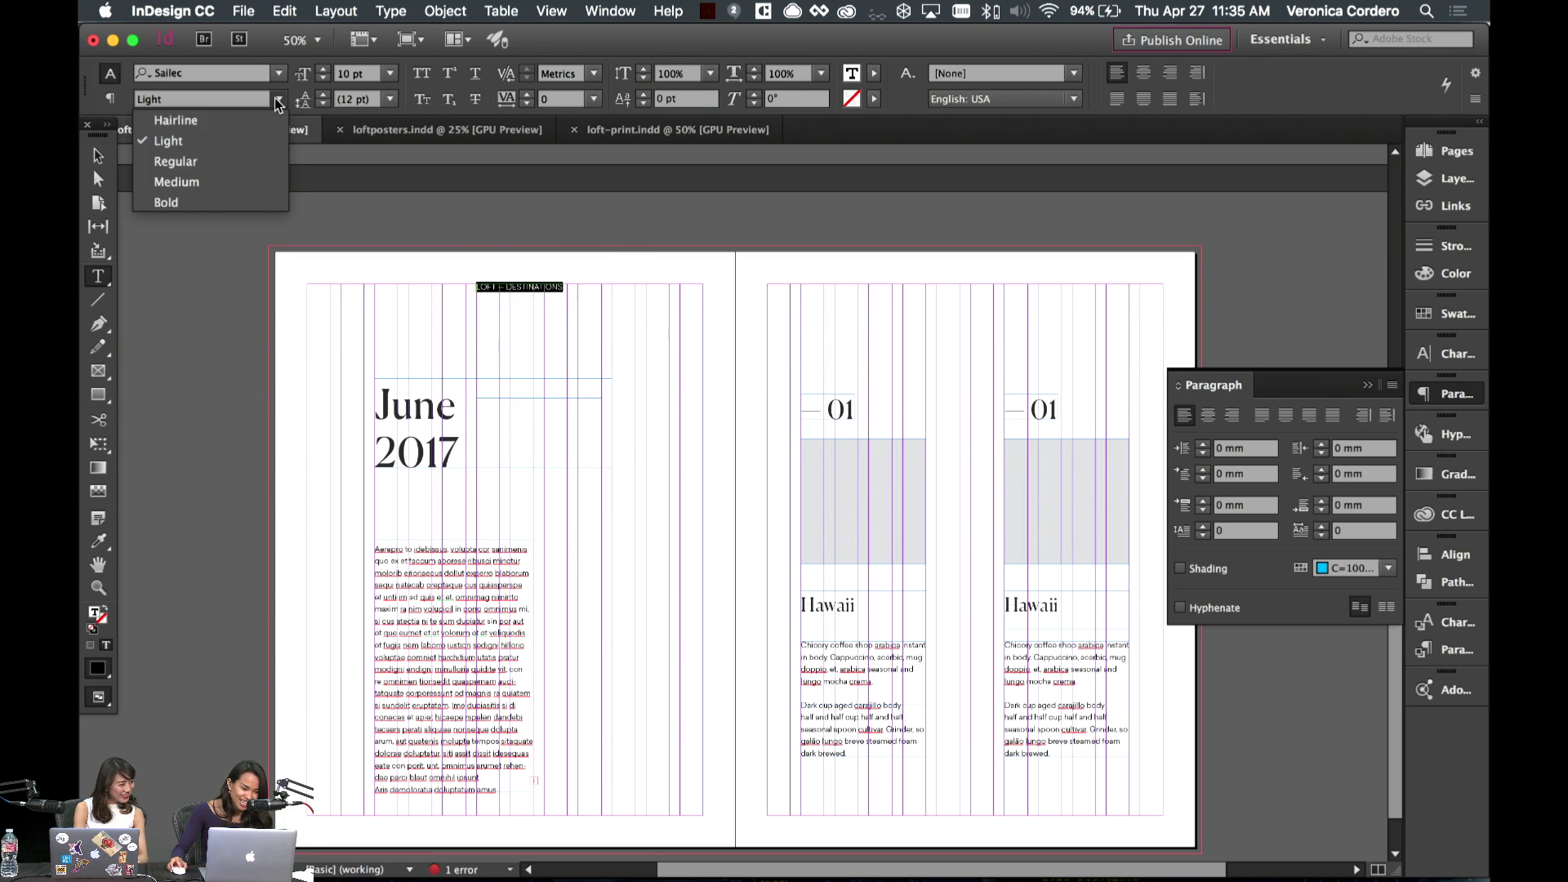
left_click(242, 182)
key("alt+Right")
key("alt+Right")
key("alt+Right")
key("alt+Right")
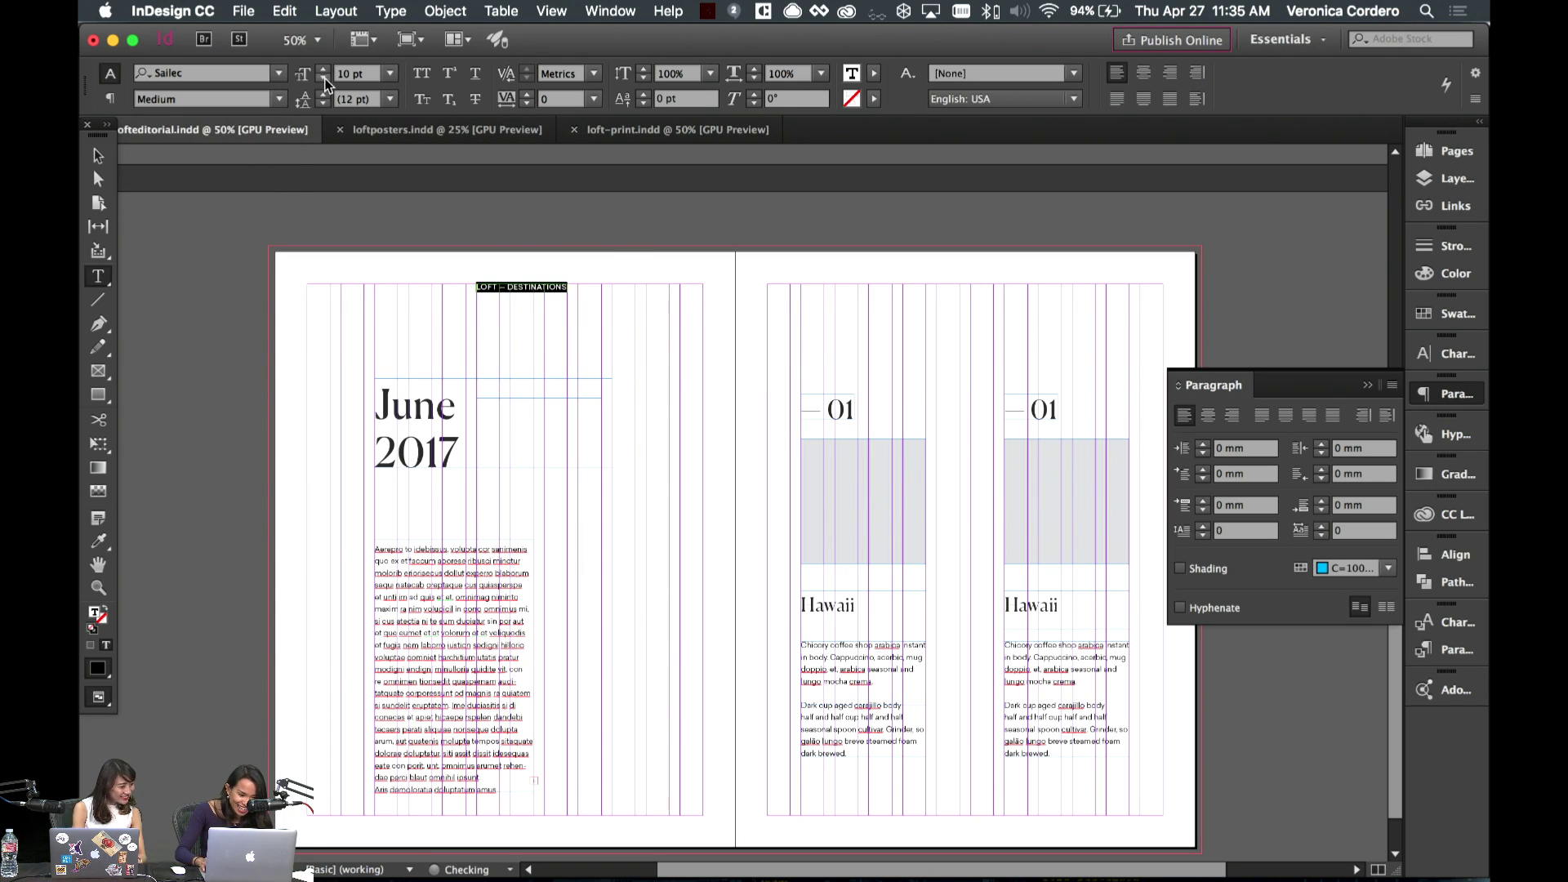
key("alt+Right")
key("alt+Right")
key("alt+Right")
key("alt+Right")
key("alt+Right")
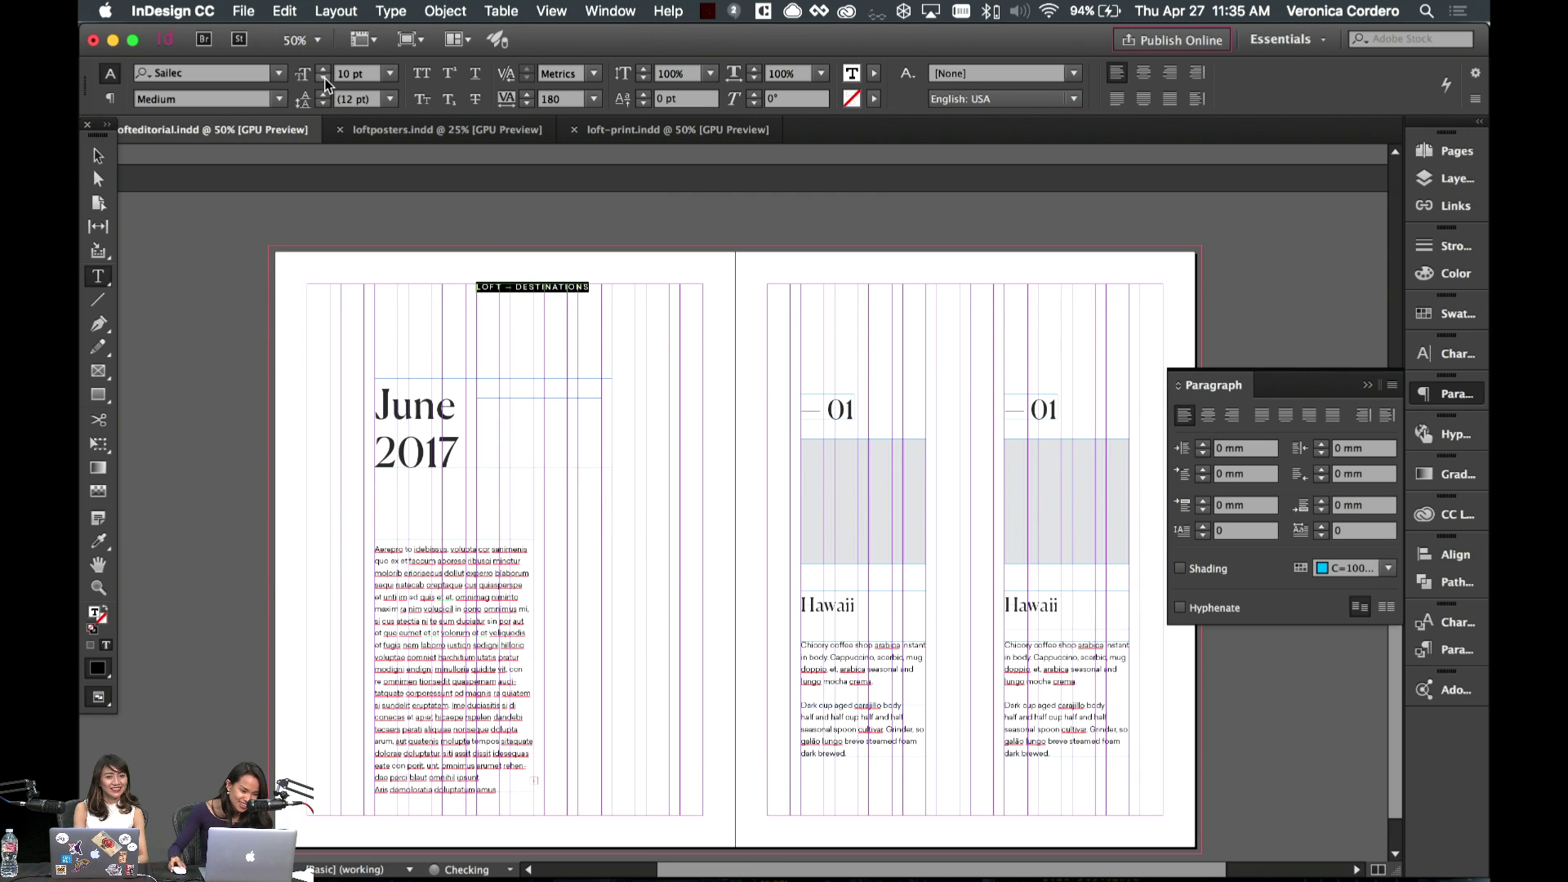
left_click(98, 155)
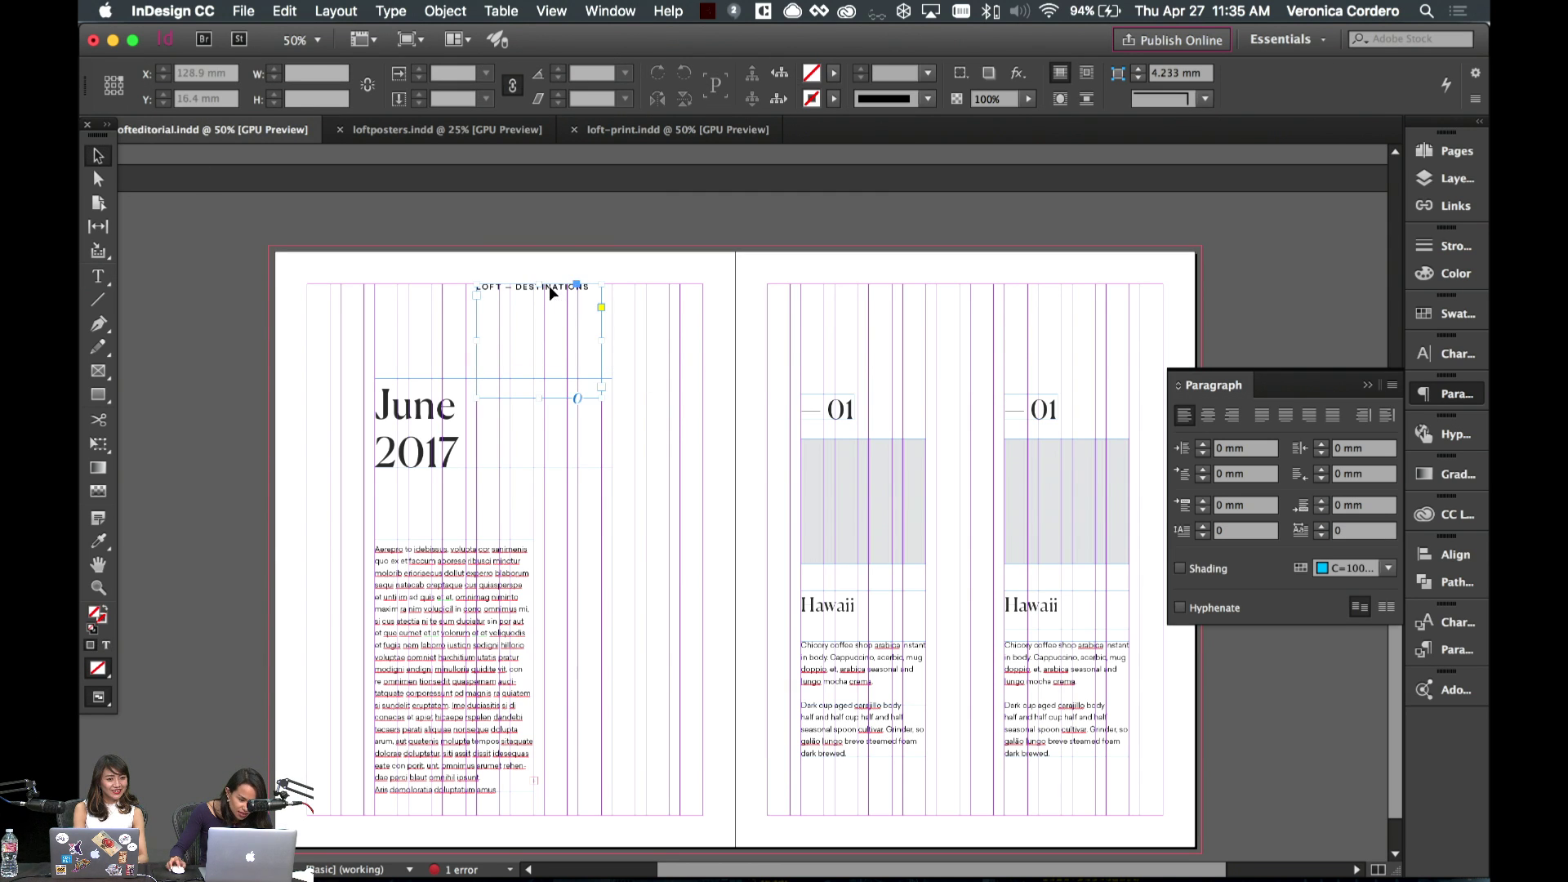
left_click_drag(557, 286, 437, 334)
- Rotate the LOFT – DESTINATIONS label frame 90° so it runs vertically
key("w")
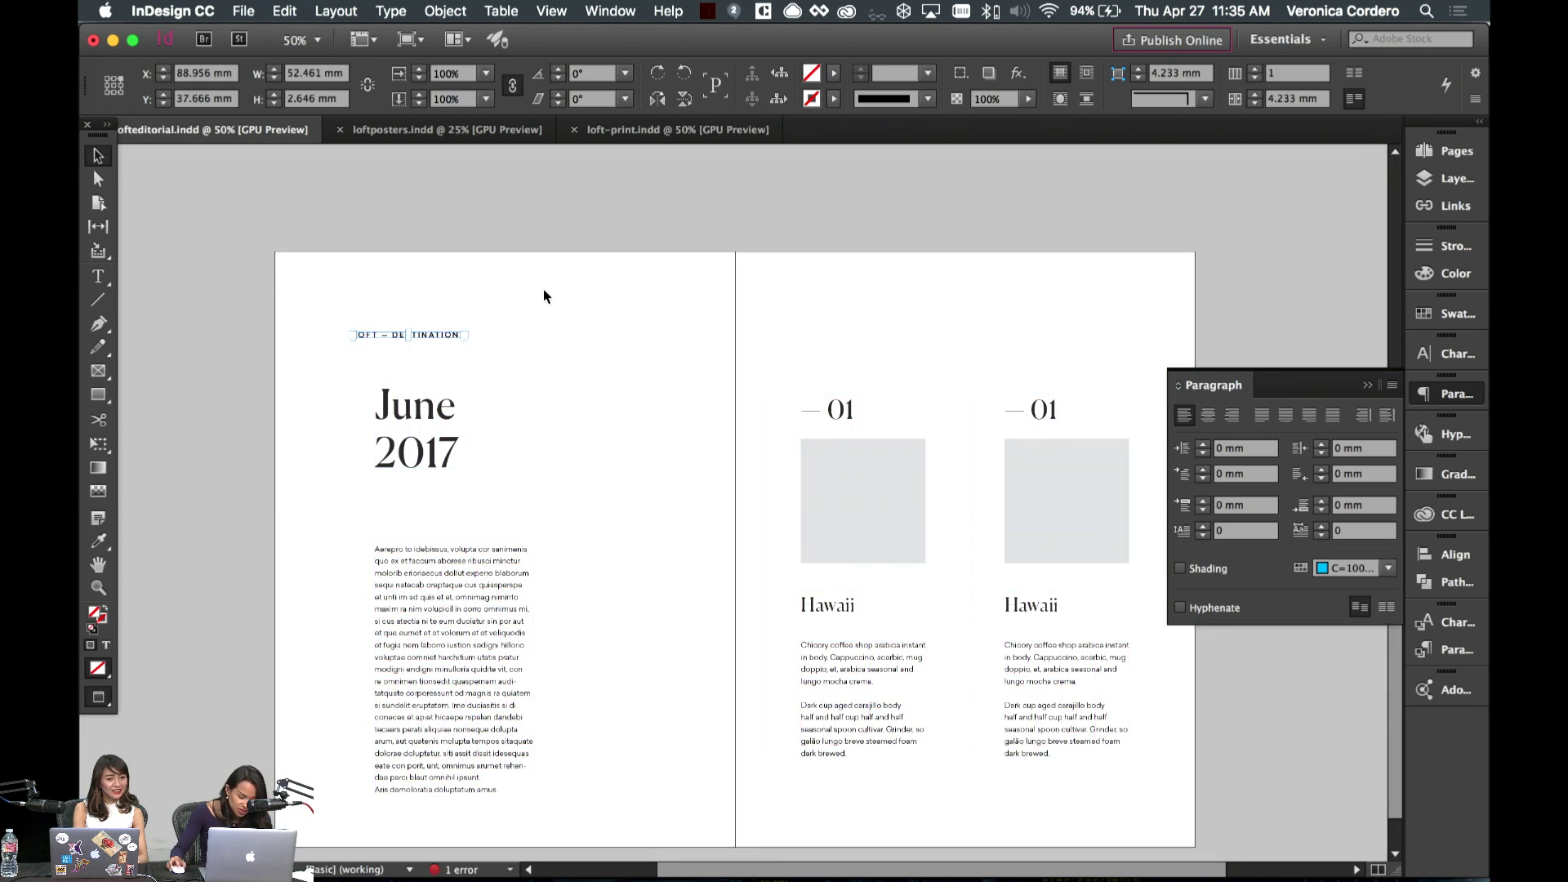
key("w")
key("r")
left_click_drag(524, 282, 424, 245)
key("v")
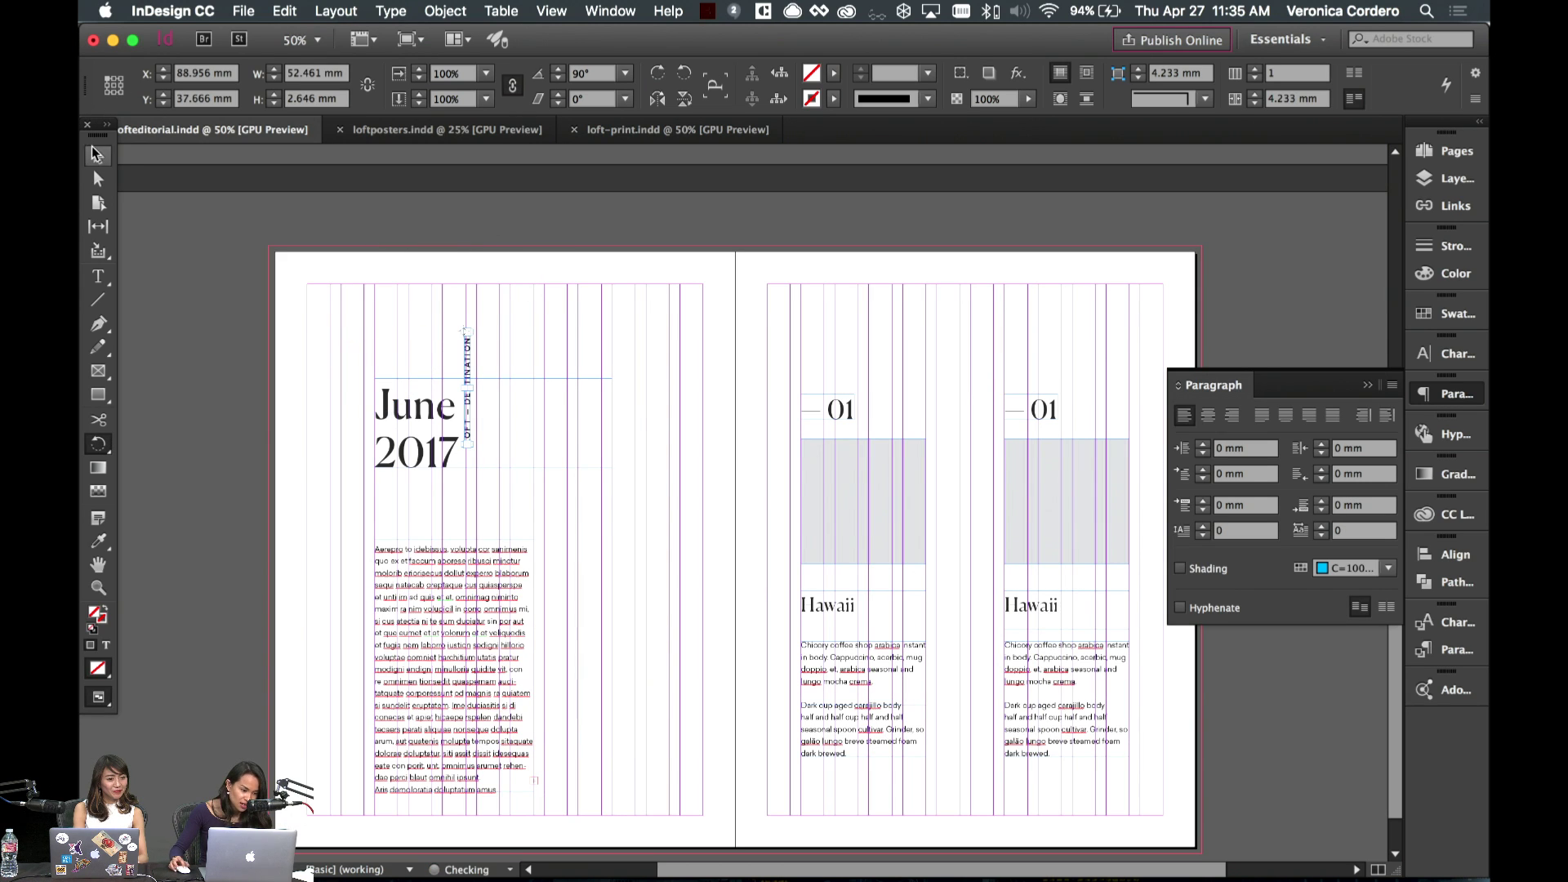
left_click(456, 252)
- Move the vertical label into the left margin and reduce its text to 8 pt
left_click_drag(466, 351, 307, 396)
key("super+shift+a")
key("w")
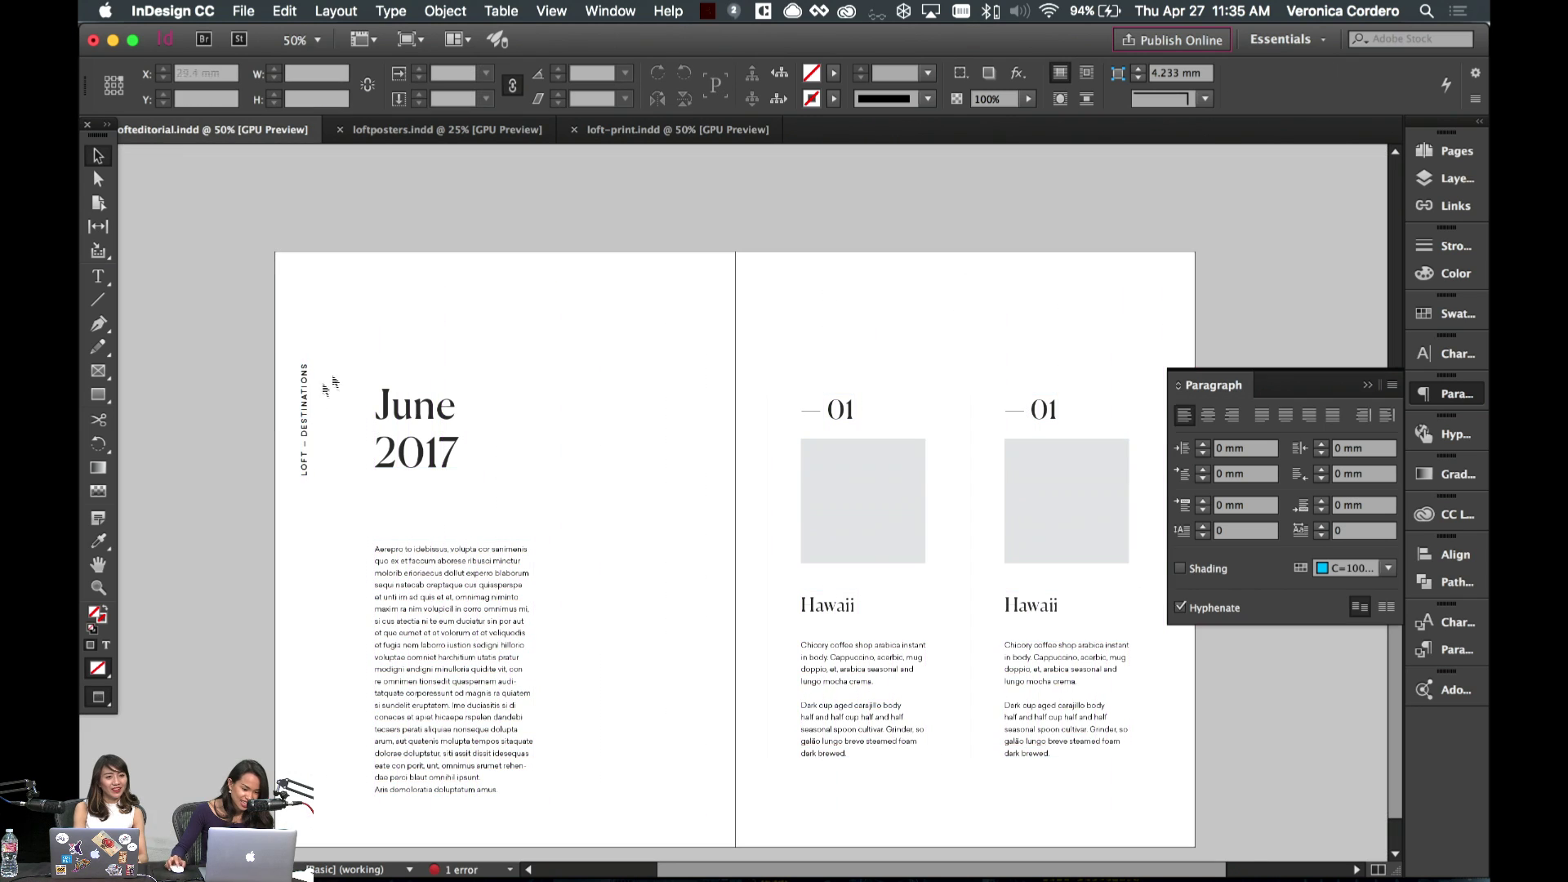
double_click(307, 411)
key("super+a")
key("super+shift+comma")
key("super+shift+a")
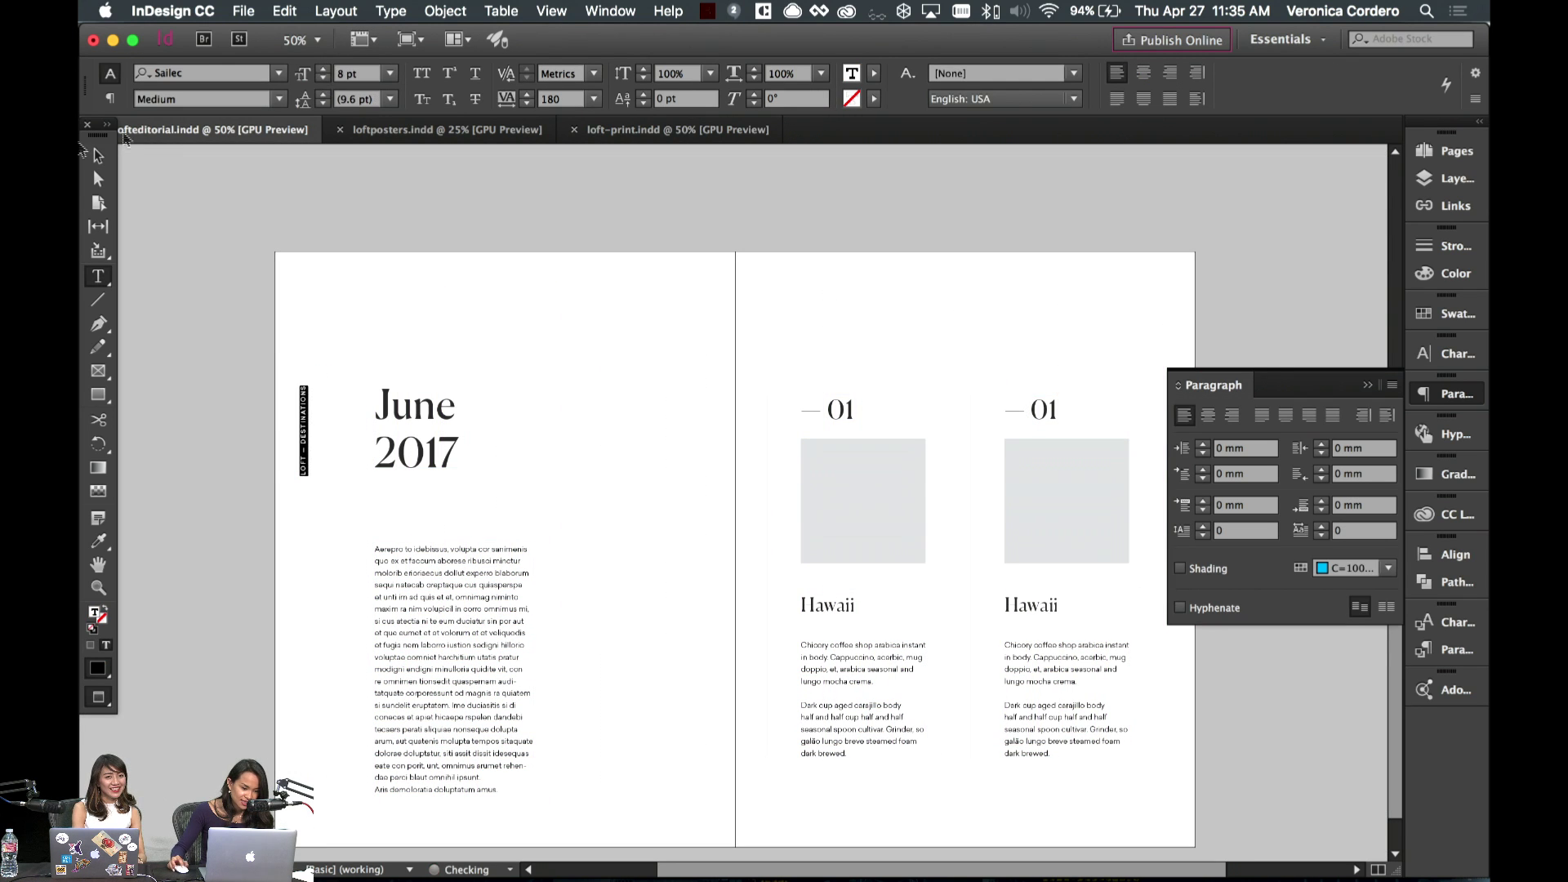
left_click(98, 154)
key("w")
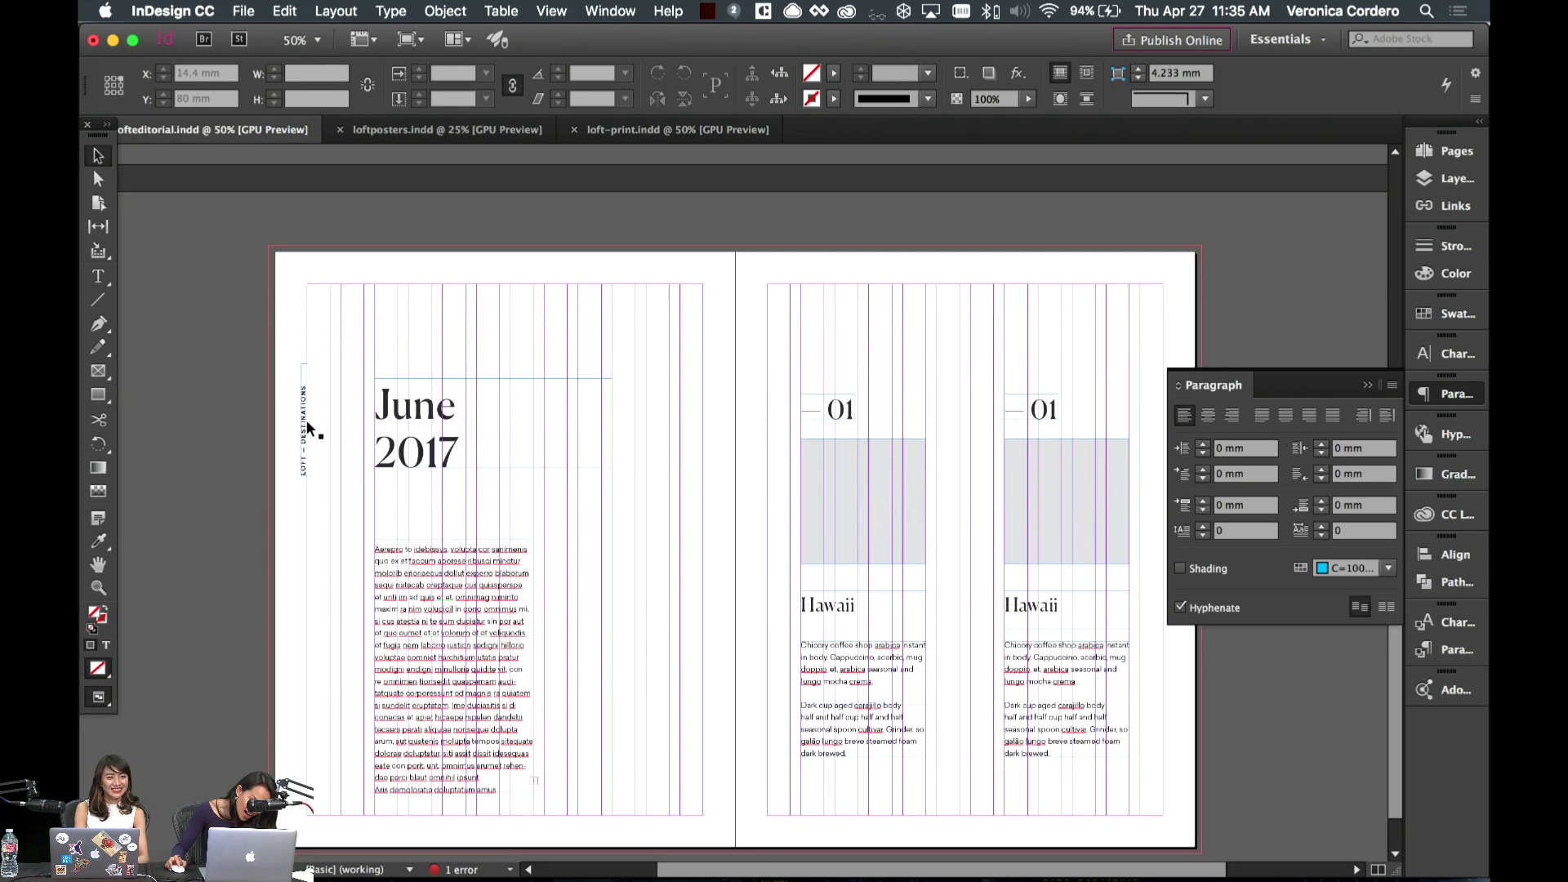
- Fine-tune the vertical label's position so it sits beside June 2017
left_click_drag(306, 420, 313, 419)
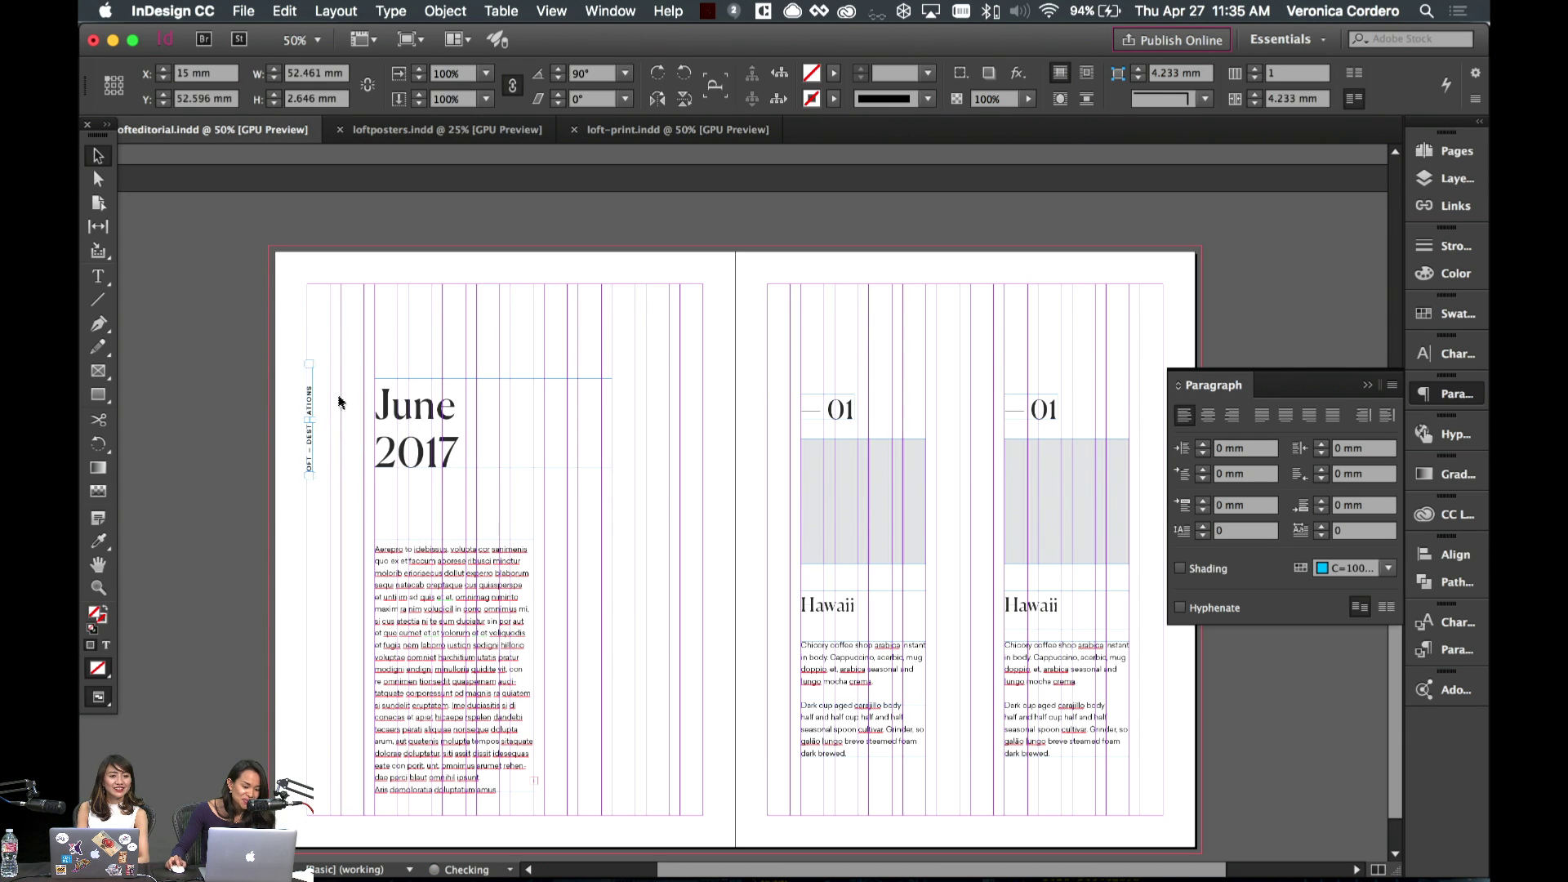
key("w")
left_click(318, 422)
left_click(312, 412)
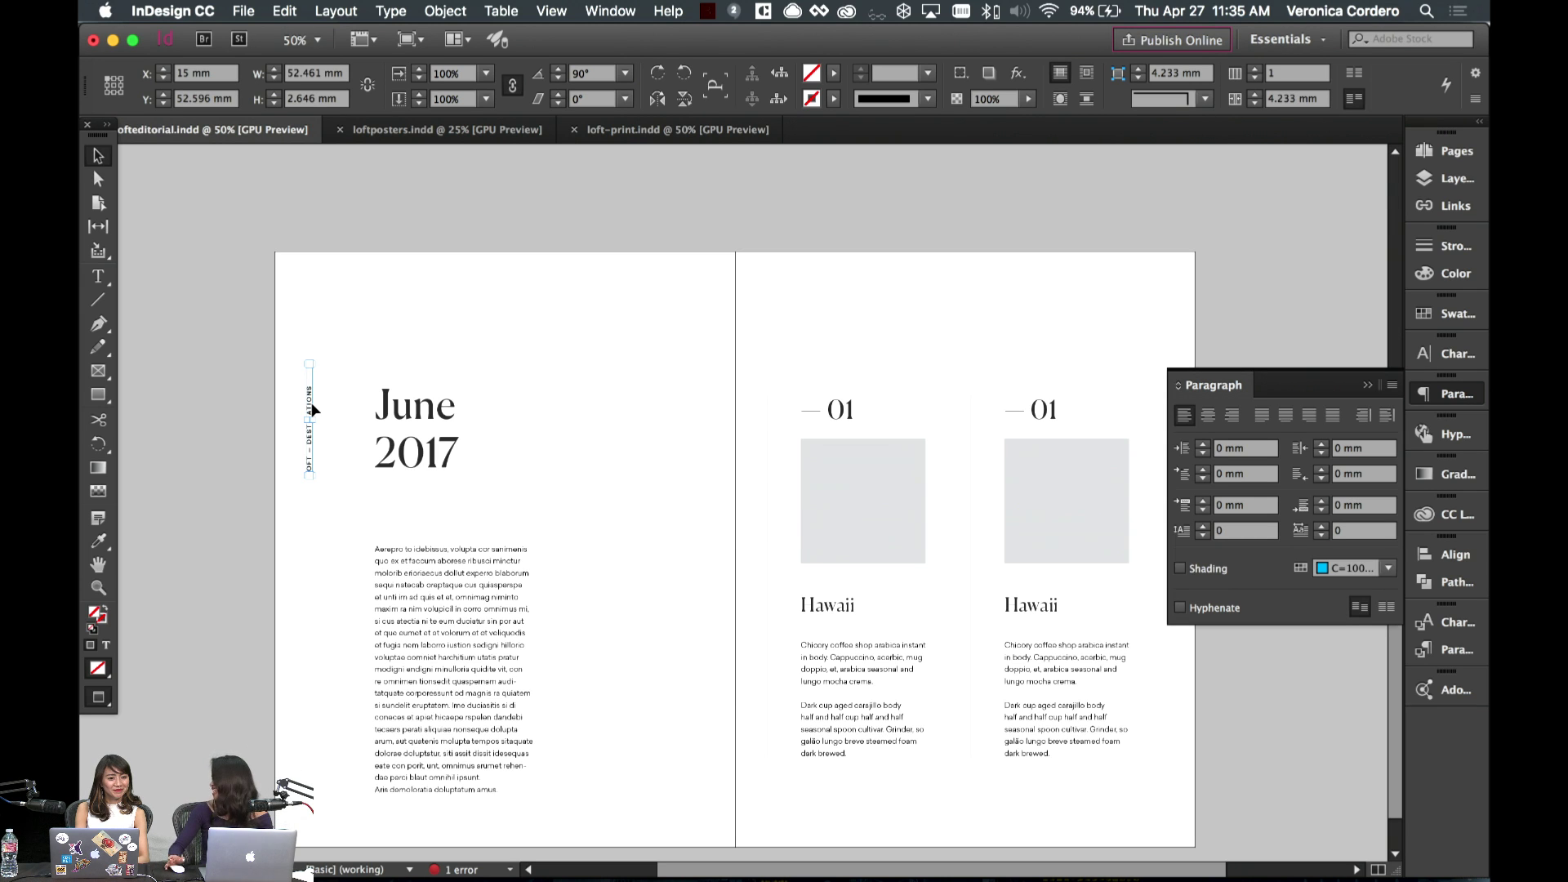
key("w")
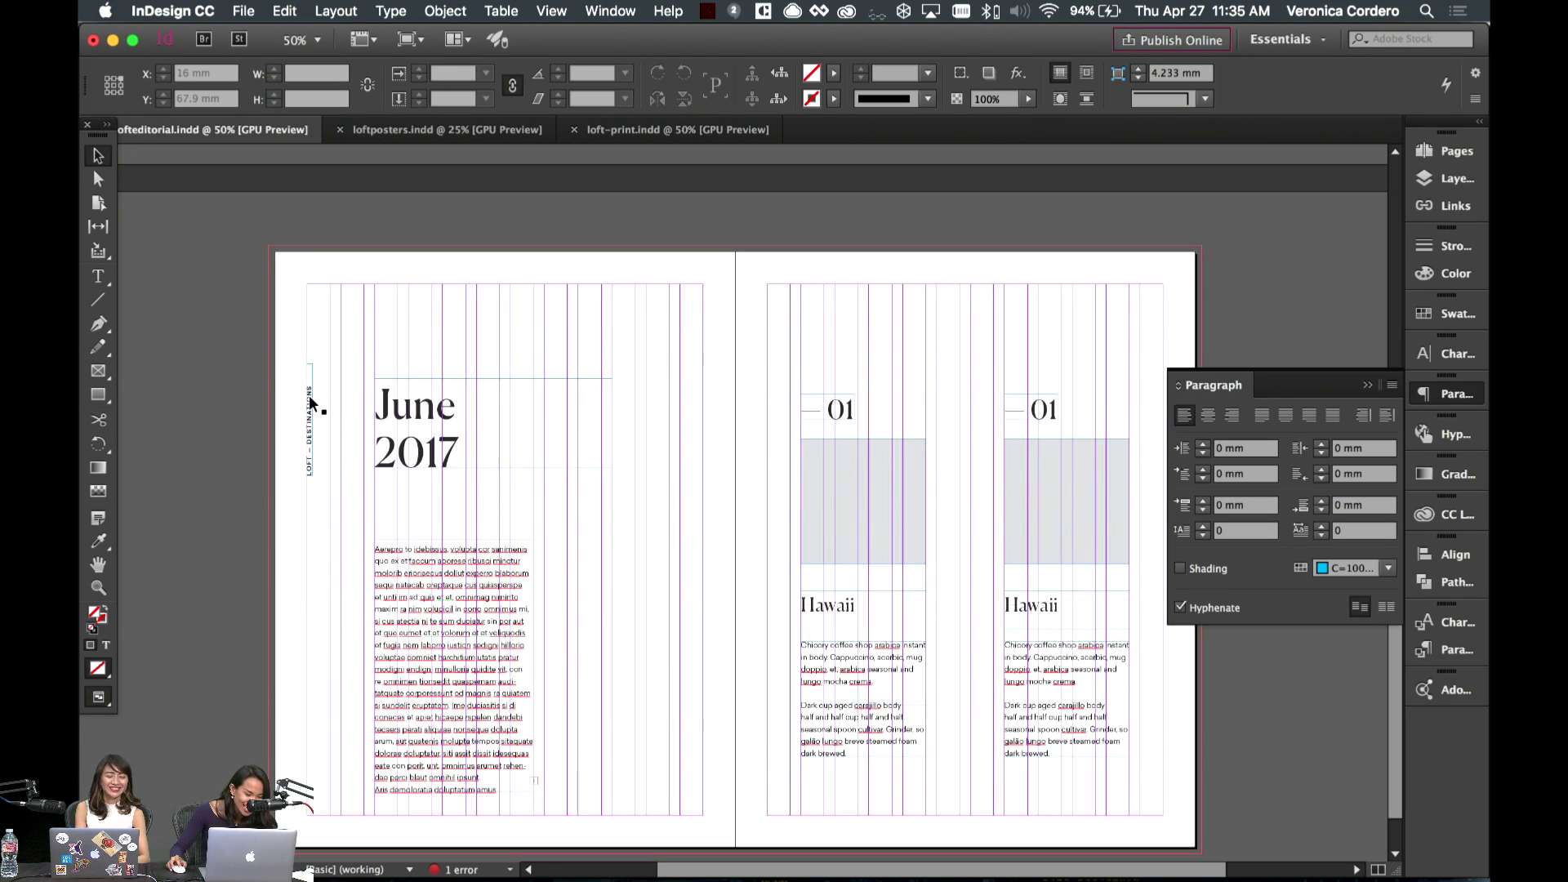
left_click_drag(308, 394, 316, 396)
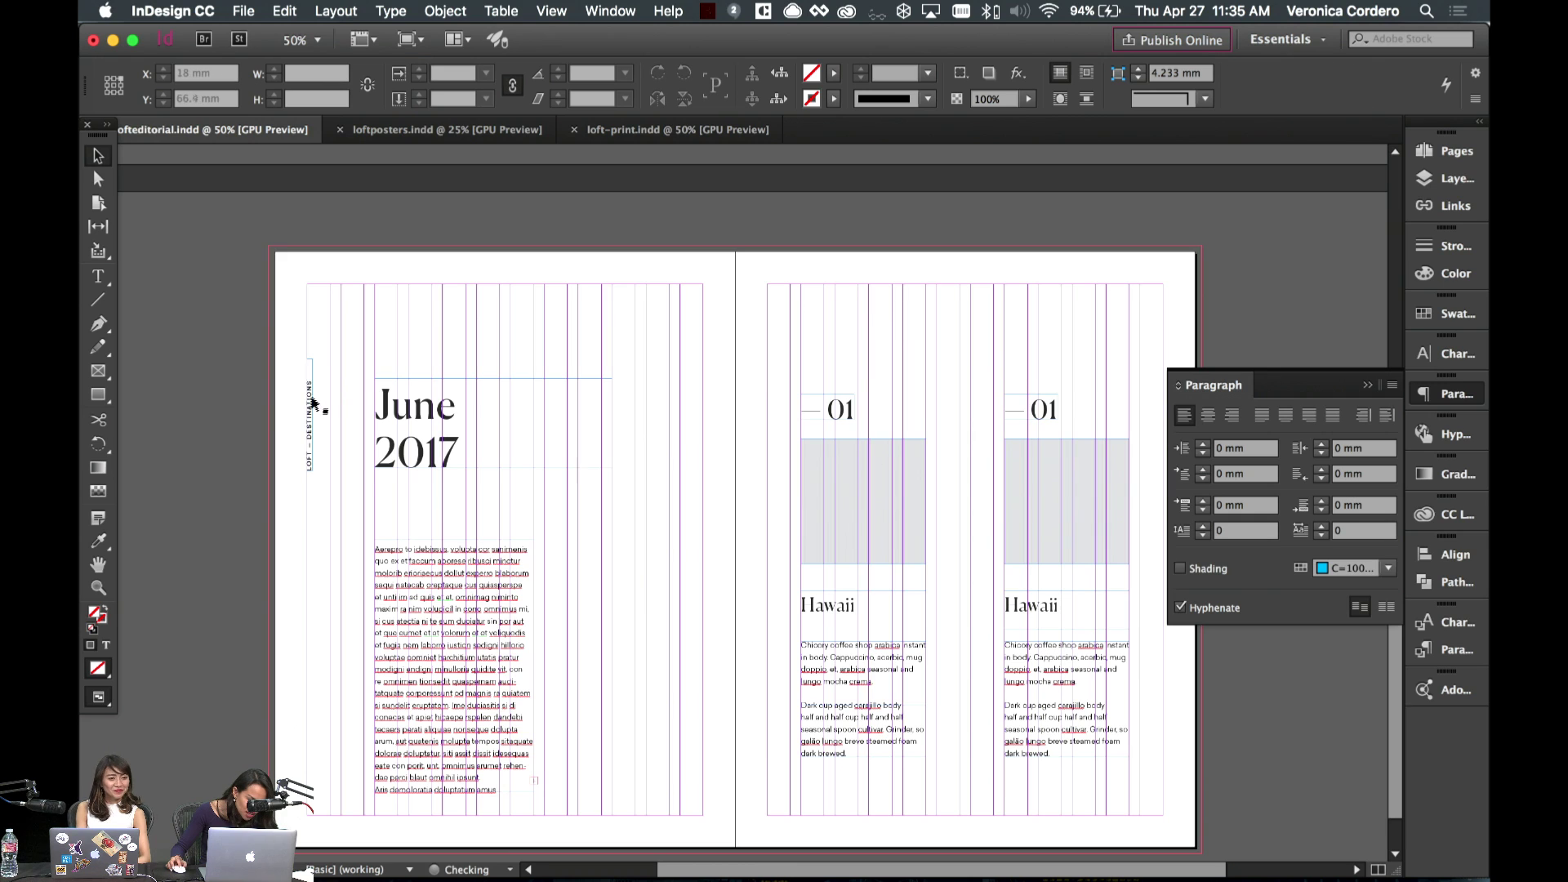
key("w")
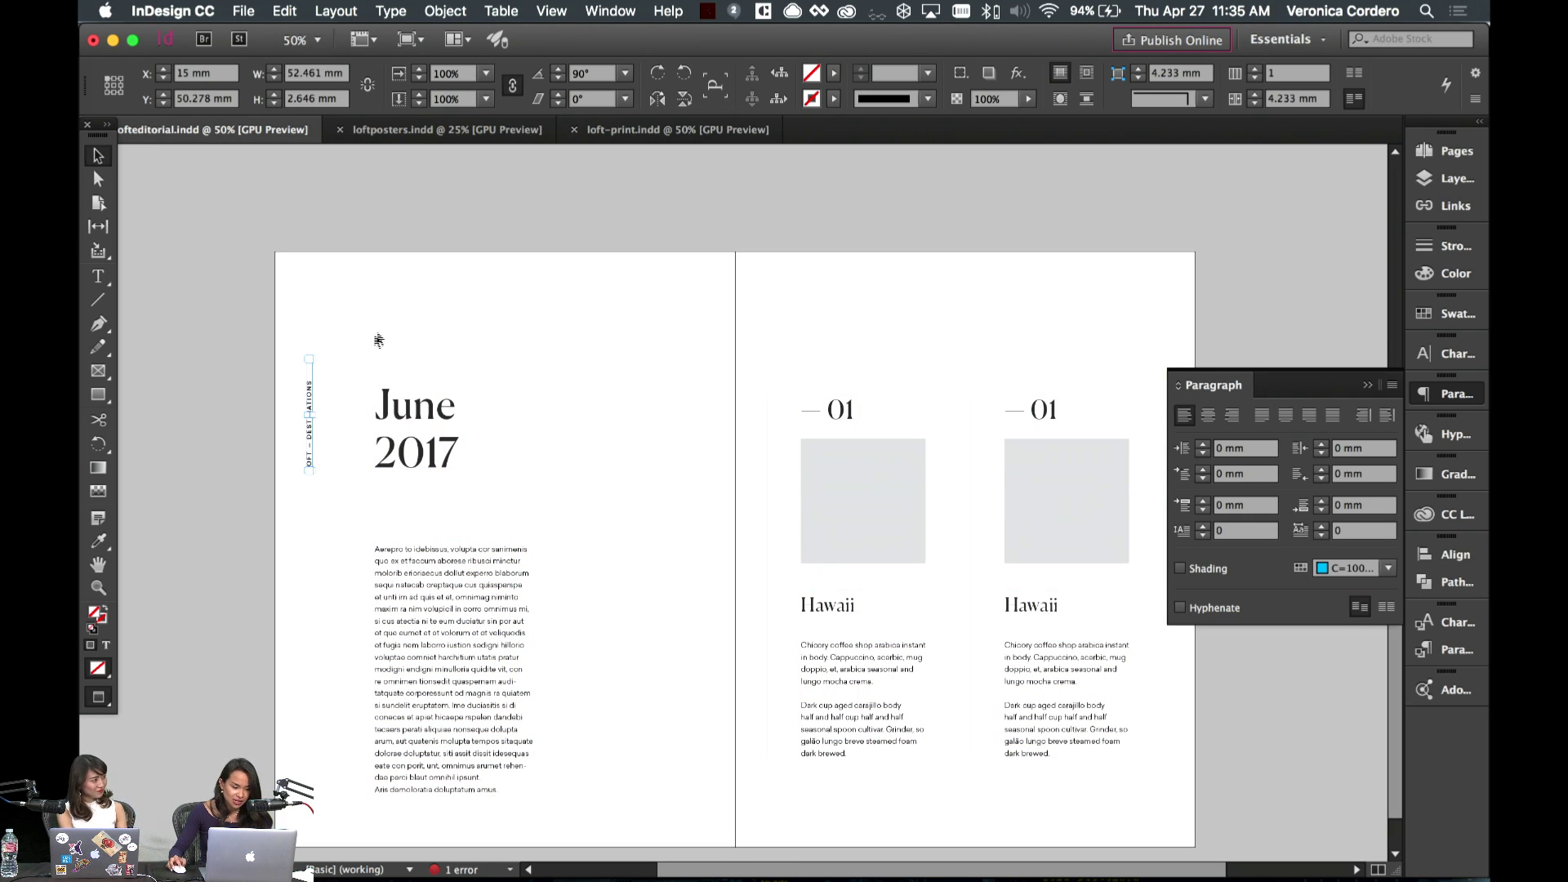
left_click(390, 330)
left_click(1445, 152)
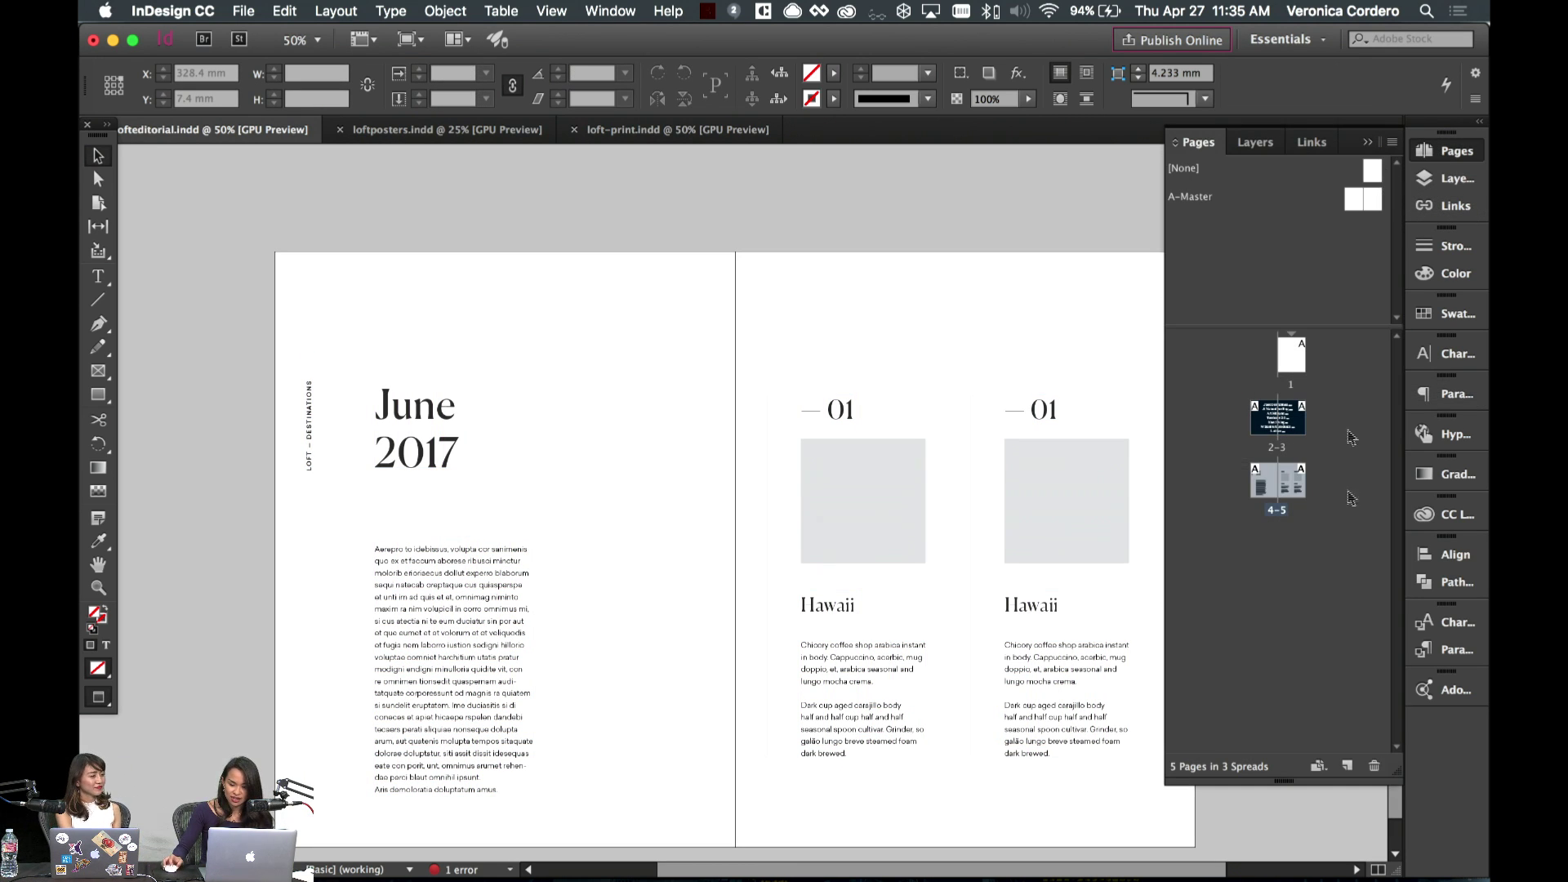
double_click(1352, 210)
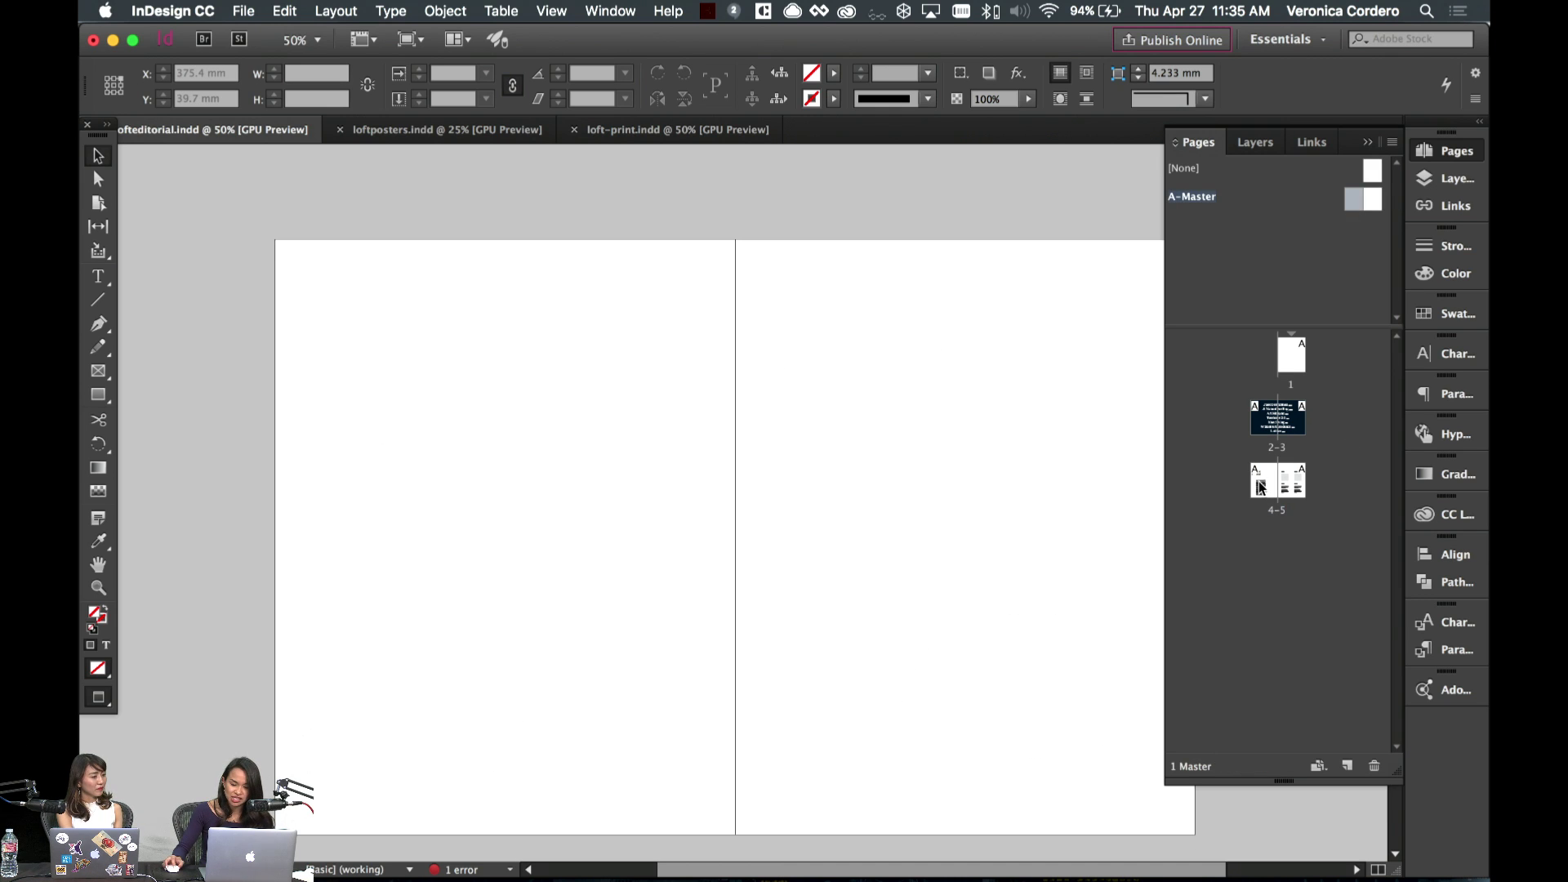
double_click(1258, 482)
left_click(309, 408)
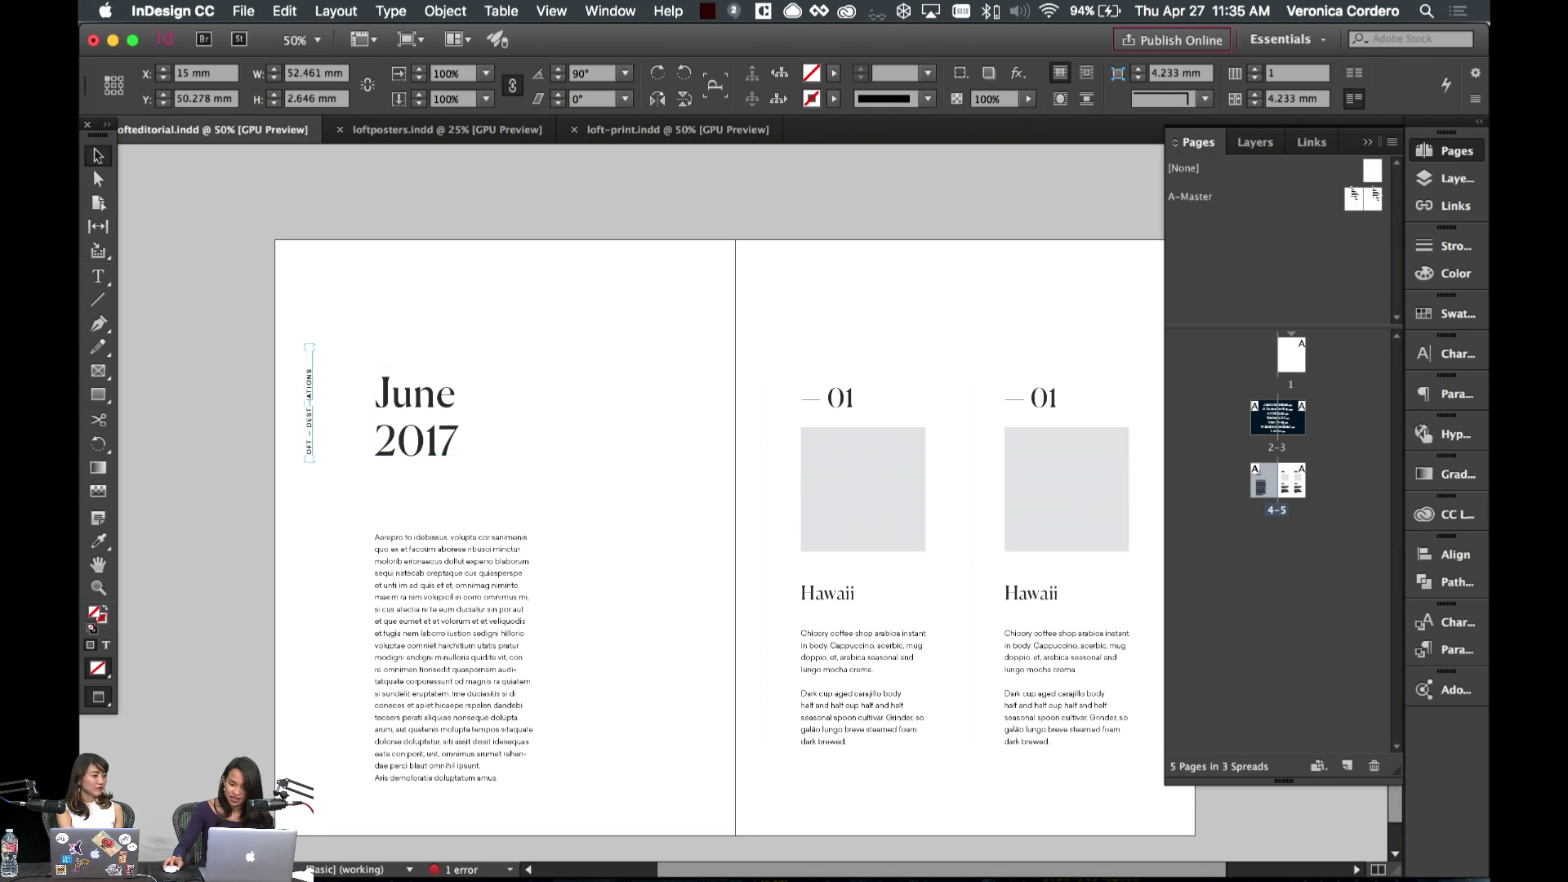
double_click(1343, 209)
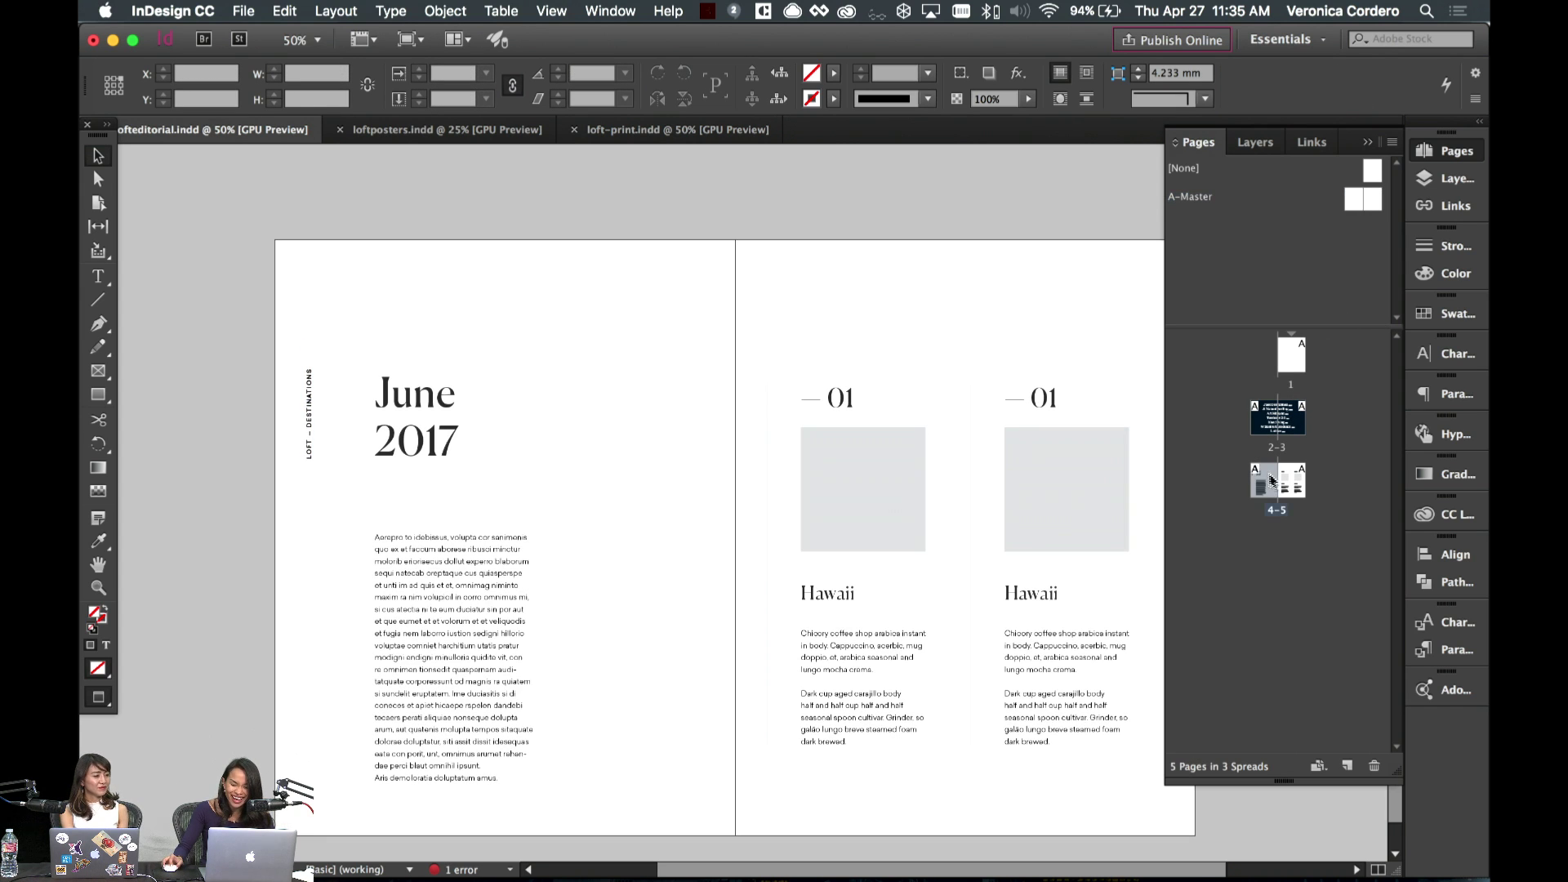
double_click(1278, 481)
left_click(308, 444)
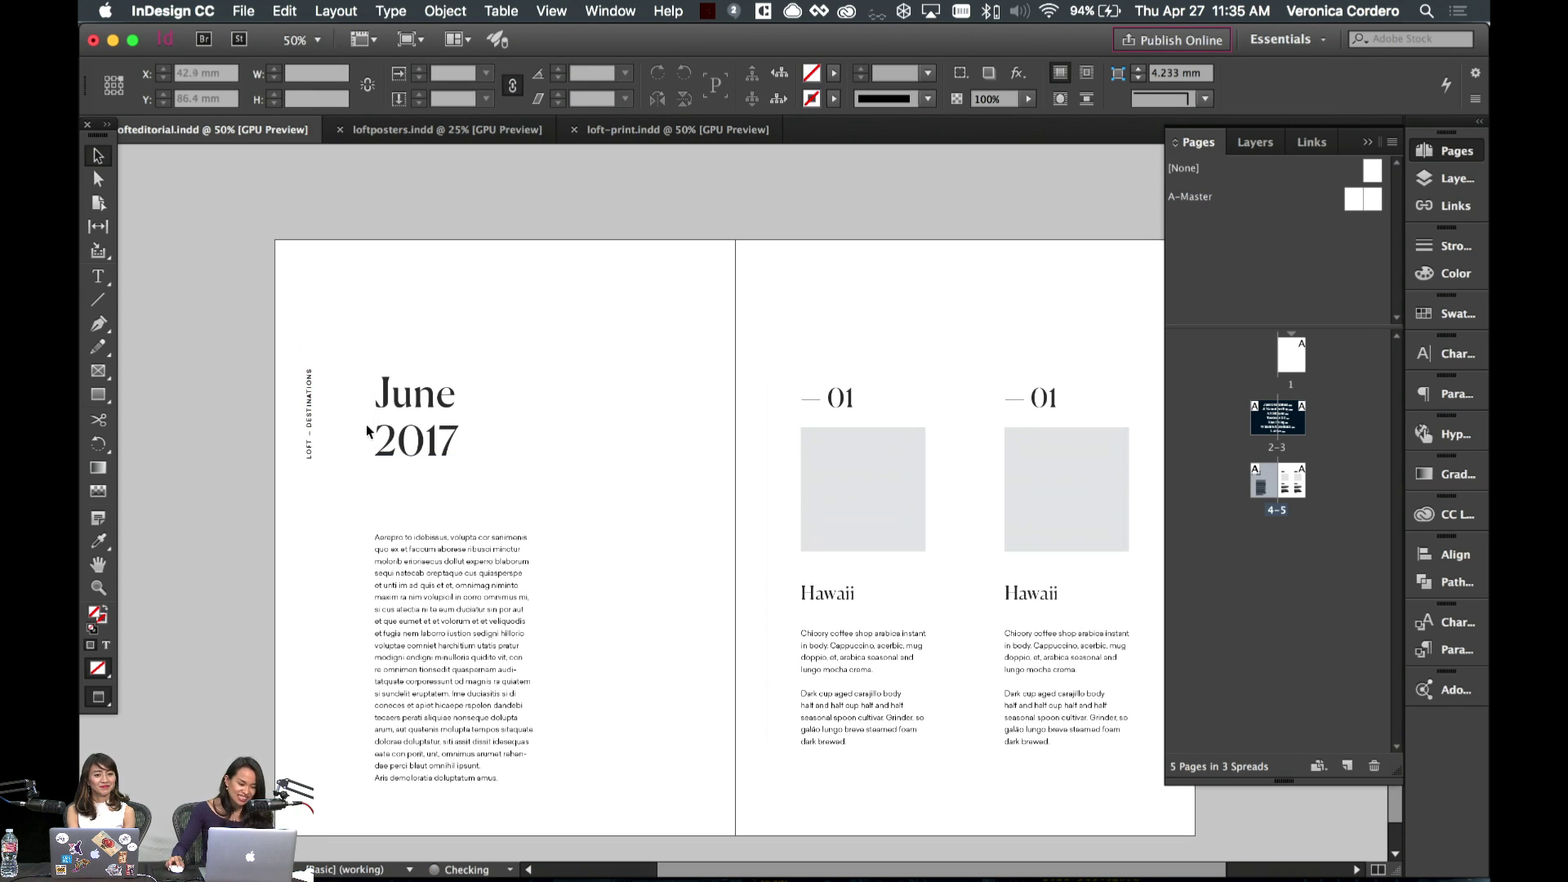
- On A-Master, duplicate the vertical LOFT – DESTINATIONS frame and rotate the copy horizontal
double_click(1358, 204)
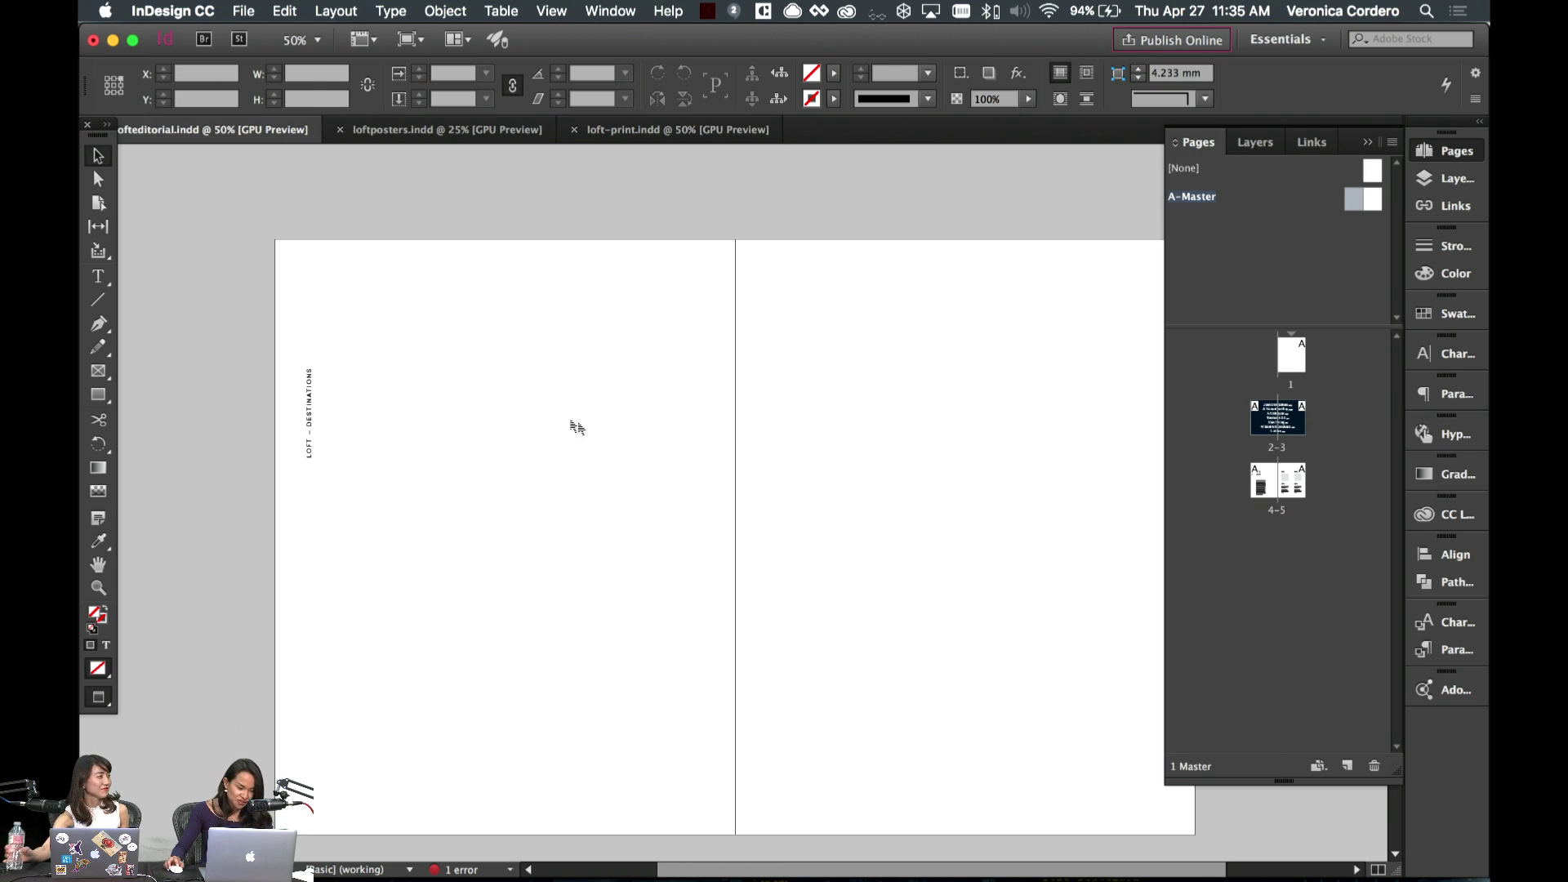
left_click_drag(311, 378, 311, 274)
key("r")
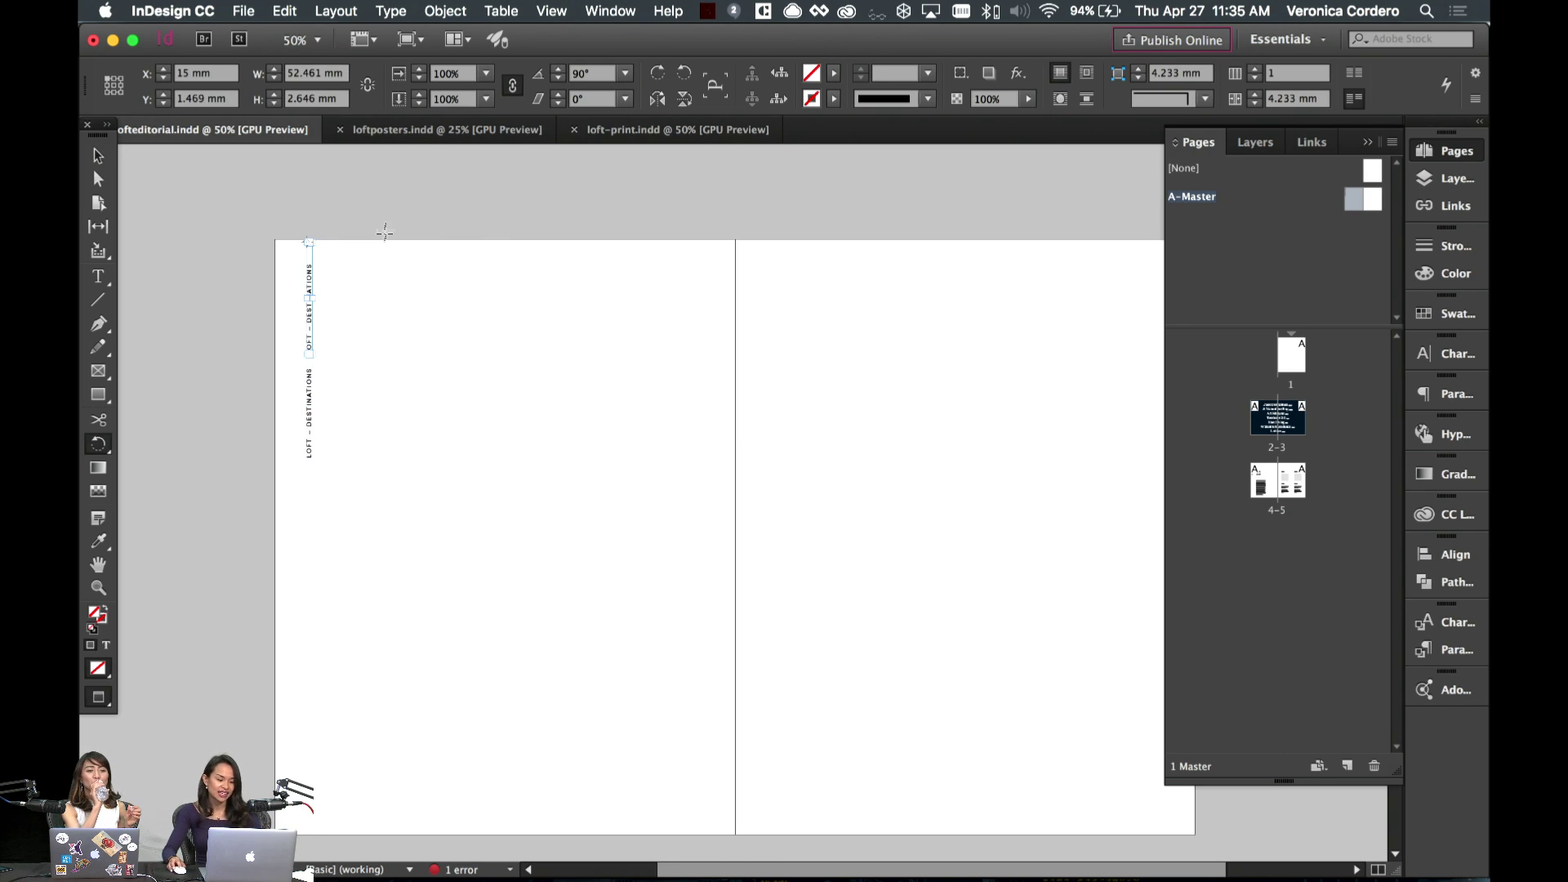
left_click_drag(392, 238, 315, 557)
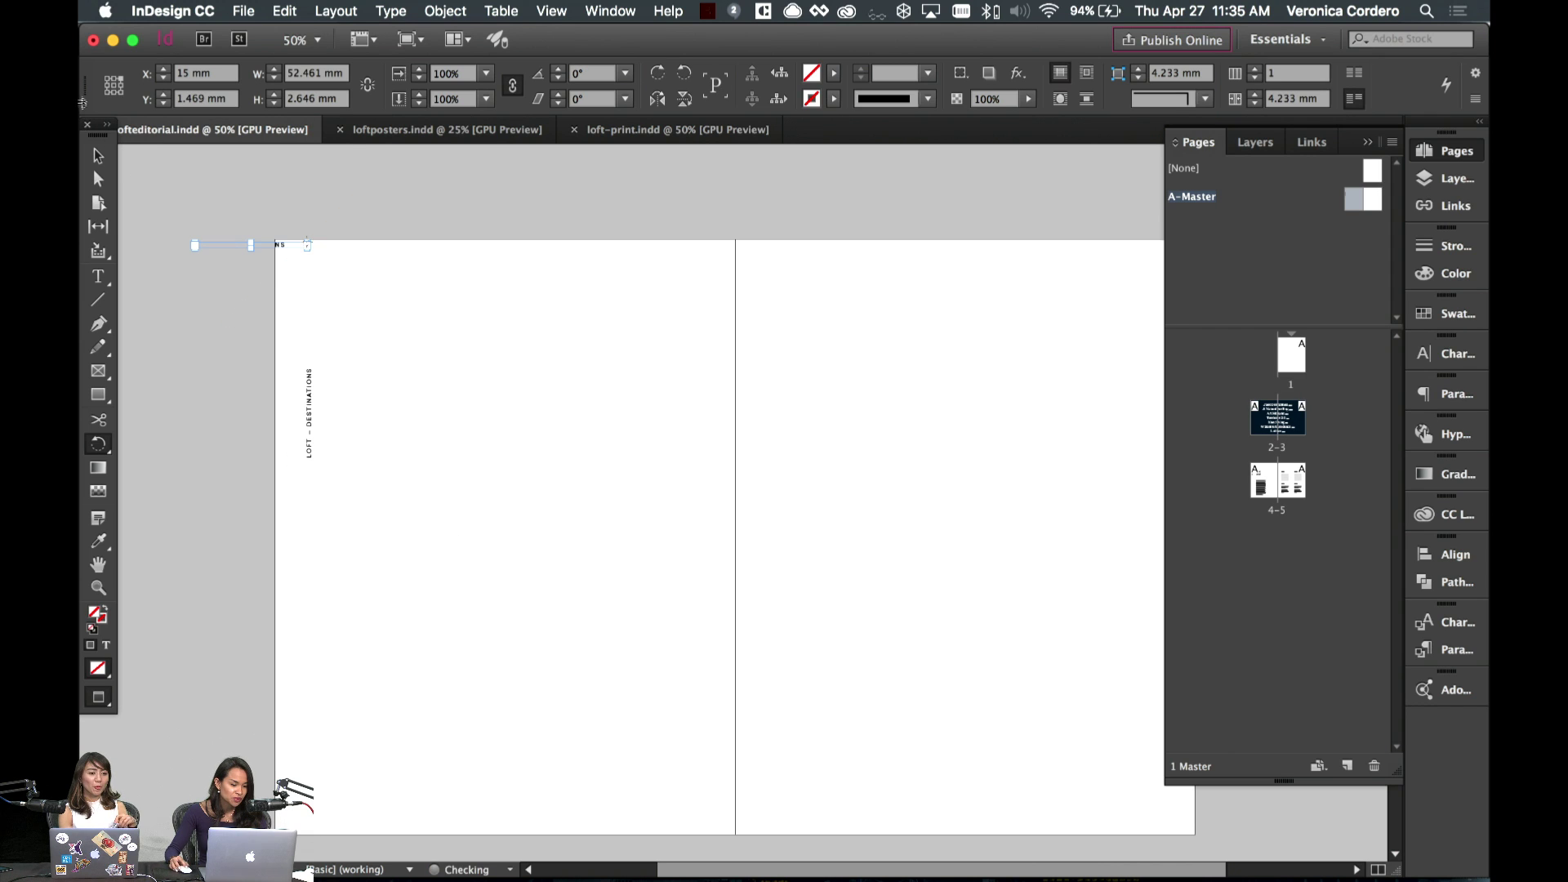
key("v")
left_click(600, 396)
- Move the horizontal copy to the page's top left and delete its text
key("w")
left_click_drag(280, 255, 392, 282)
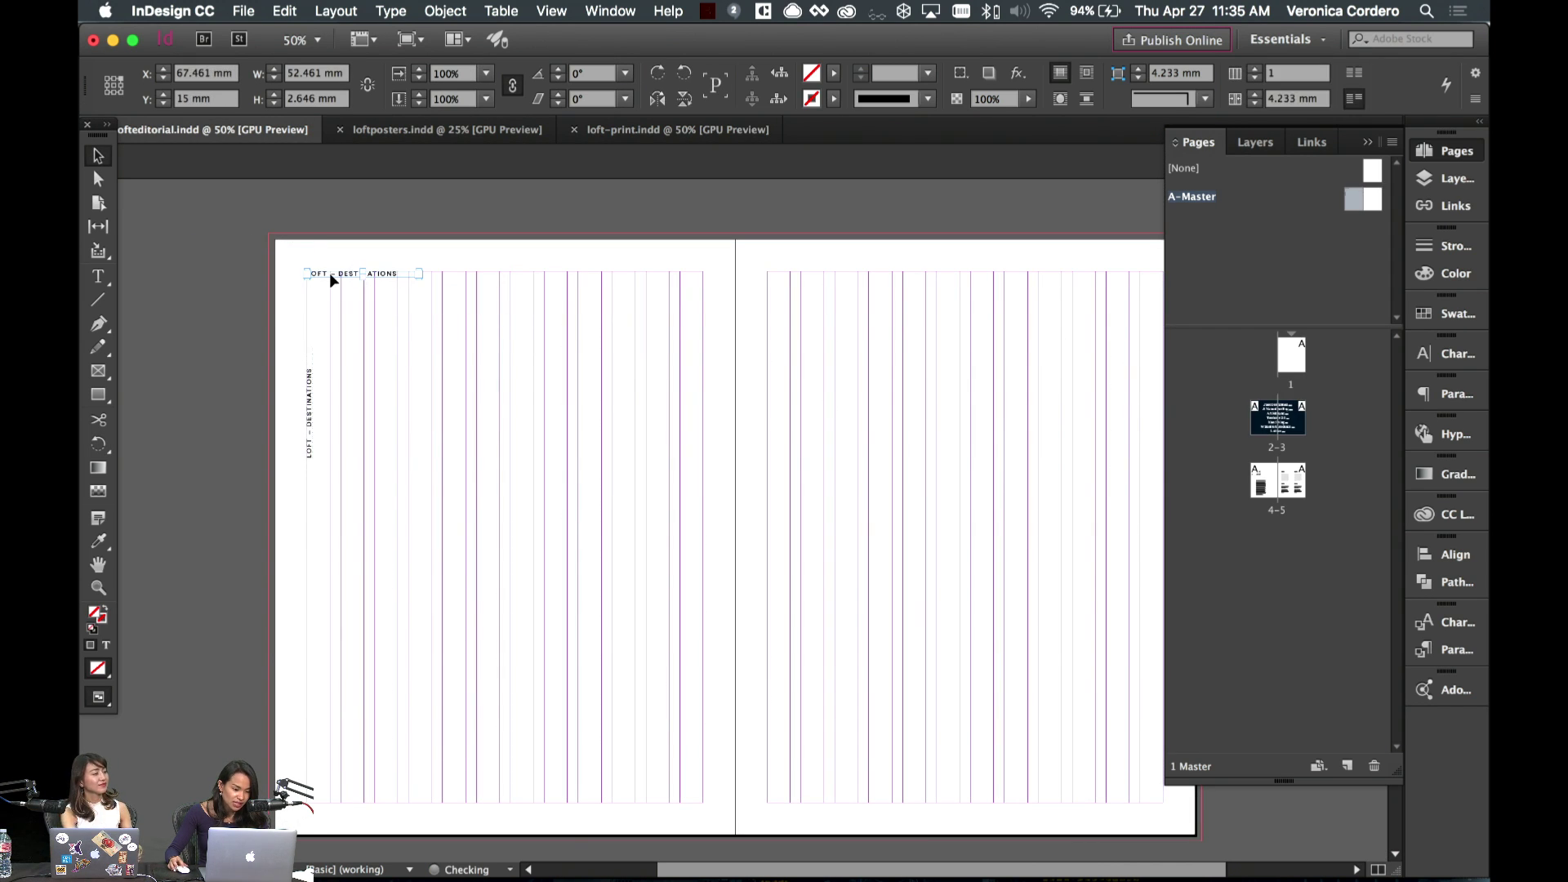
triple_click(333, 275)
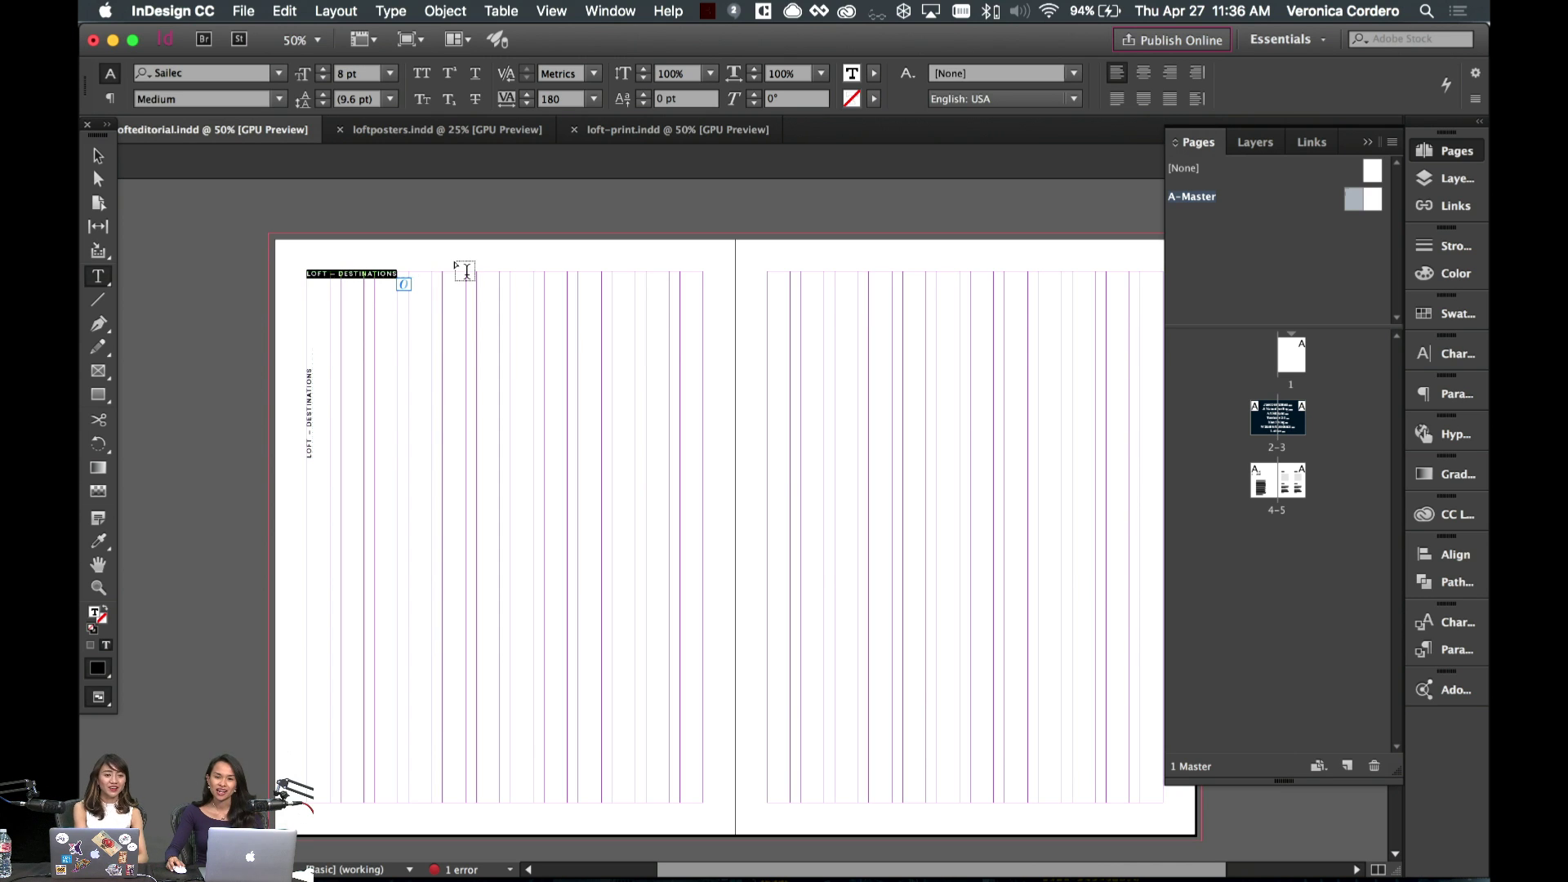
key("BackSpace")
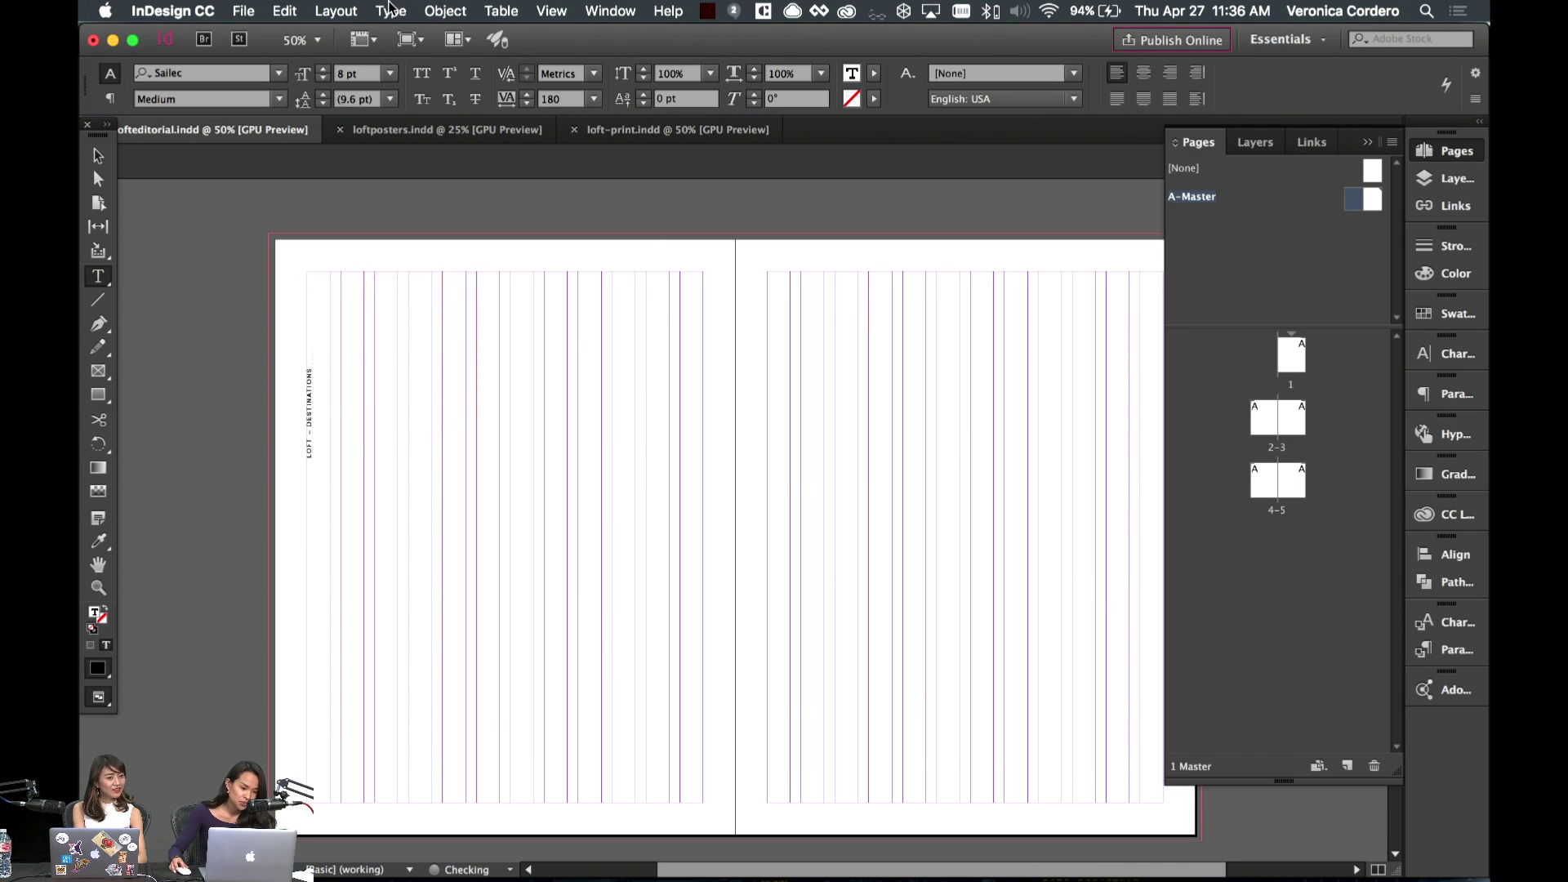
- Insert a Current Page Number marker into the empty top-left frame
left_click(391, 9)
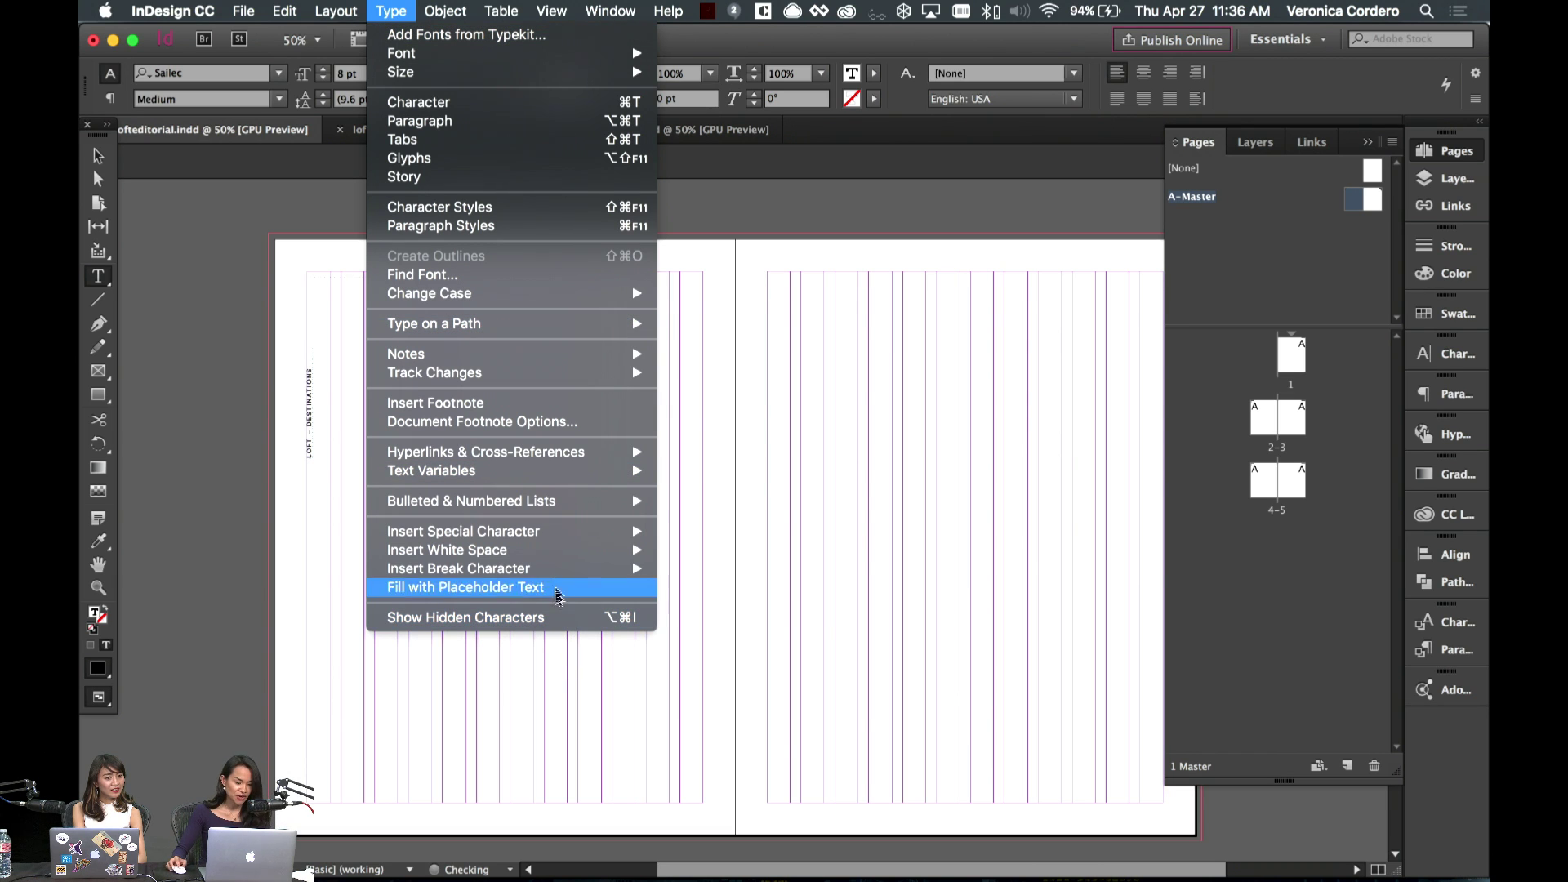
mouse_move(549, 500)
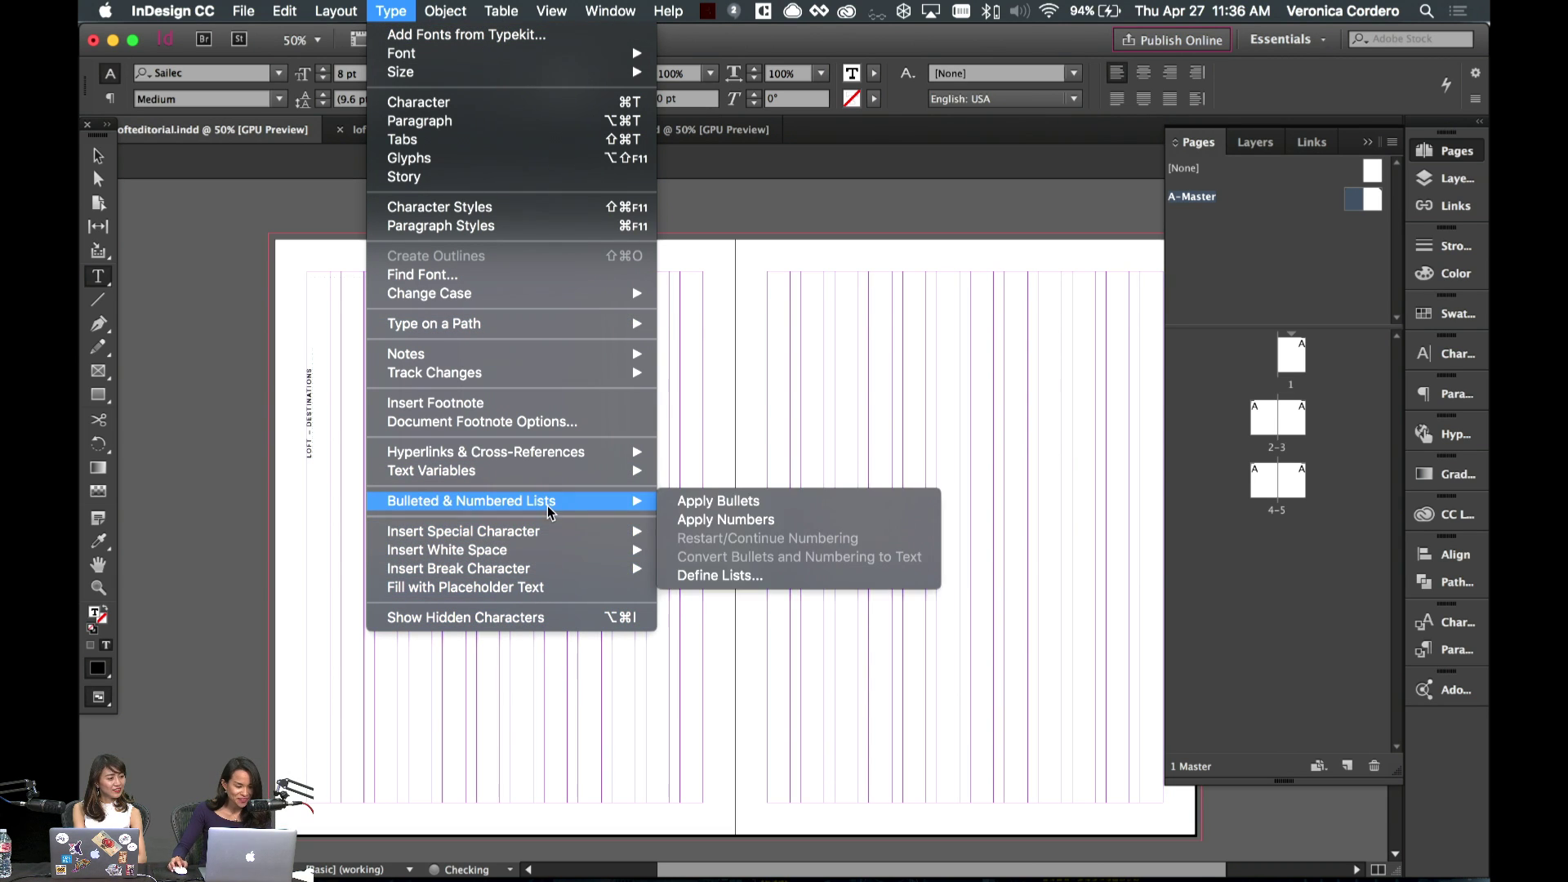
mouse_move(543, 552)
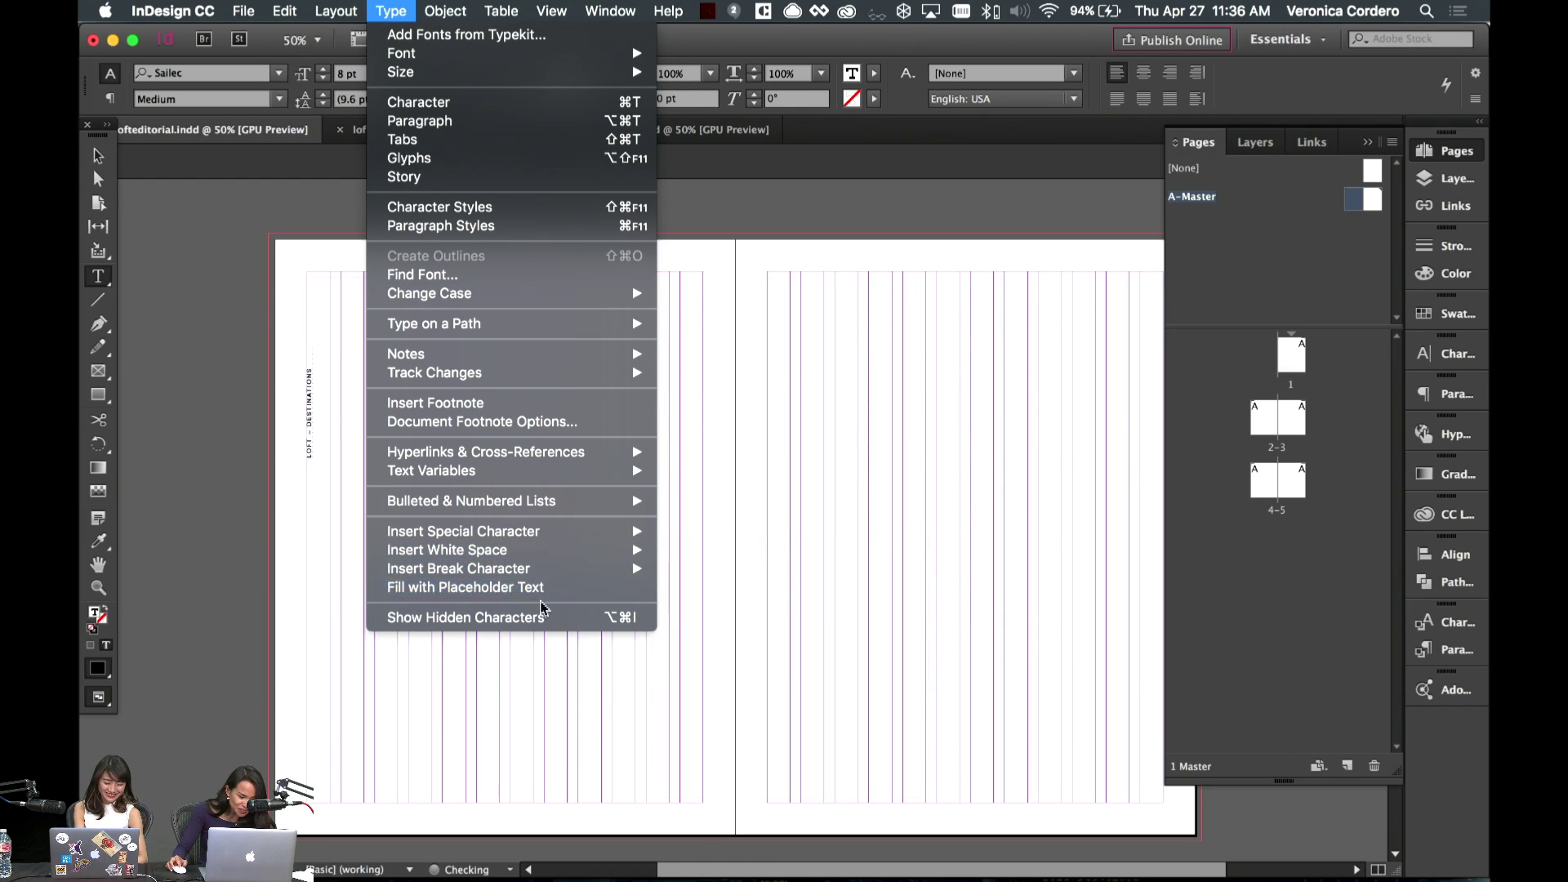
mouse_move(745, 554)
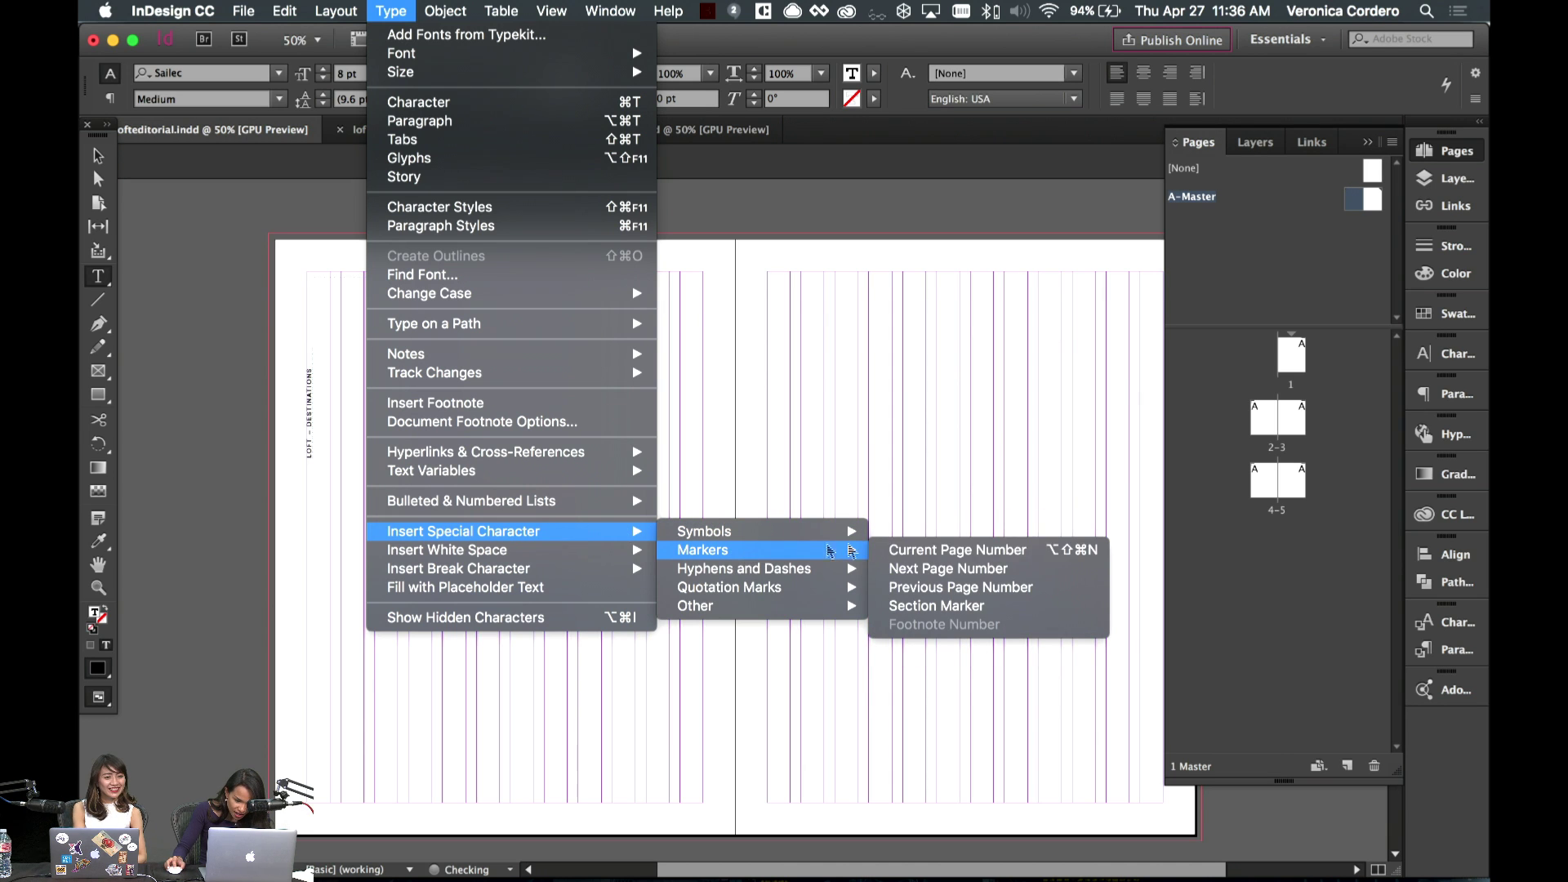
left_click(909, 552)
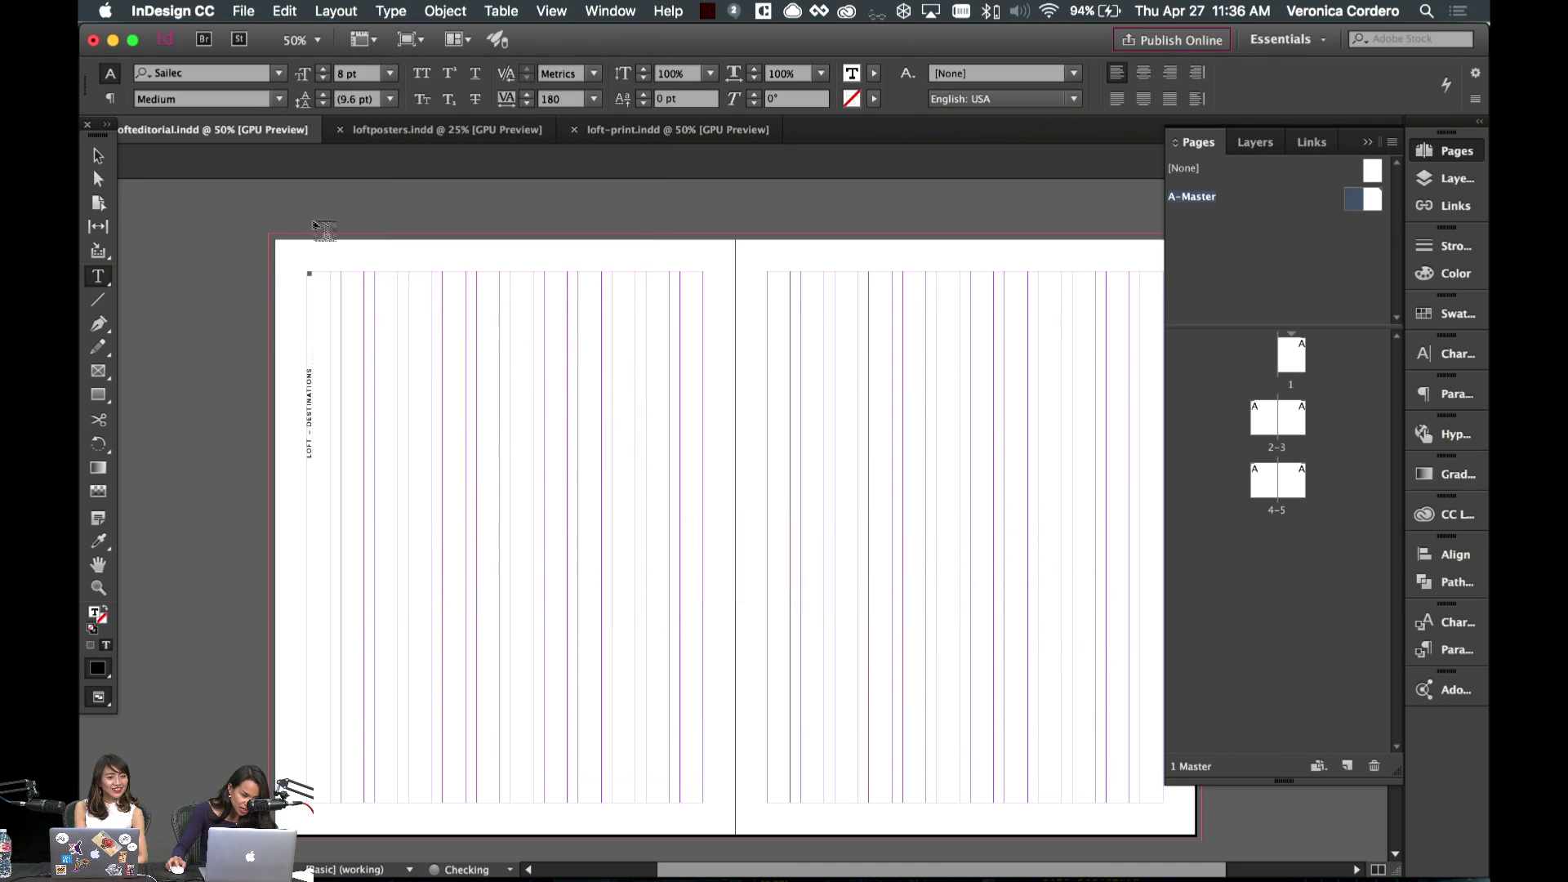
- Zoom to 75% and check the page number frame in preview
left_click(98, 156)
key("super+equal")
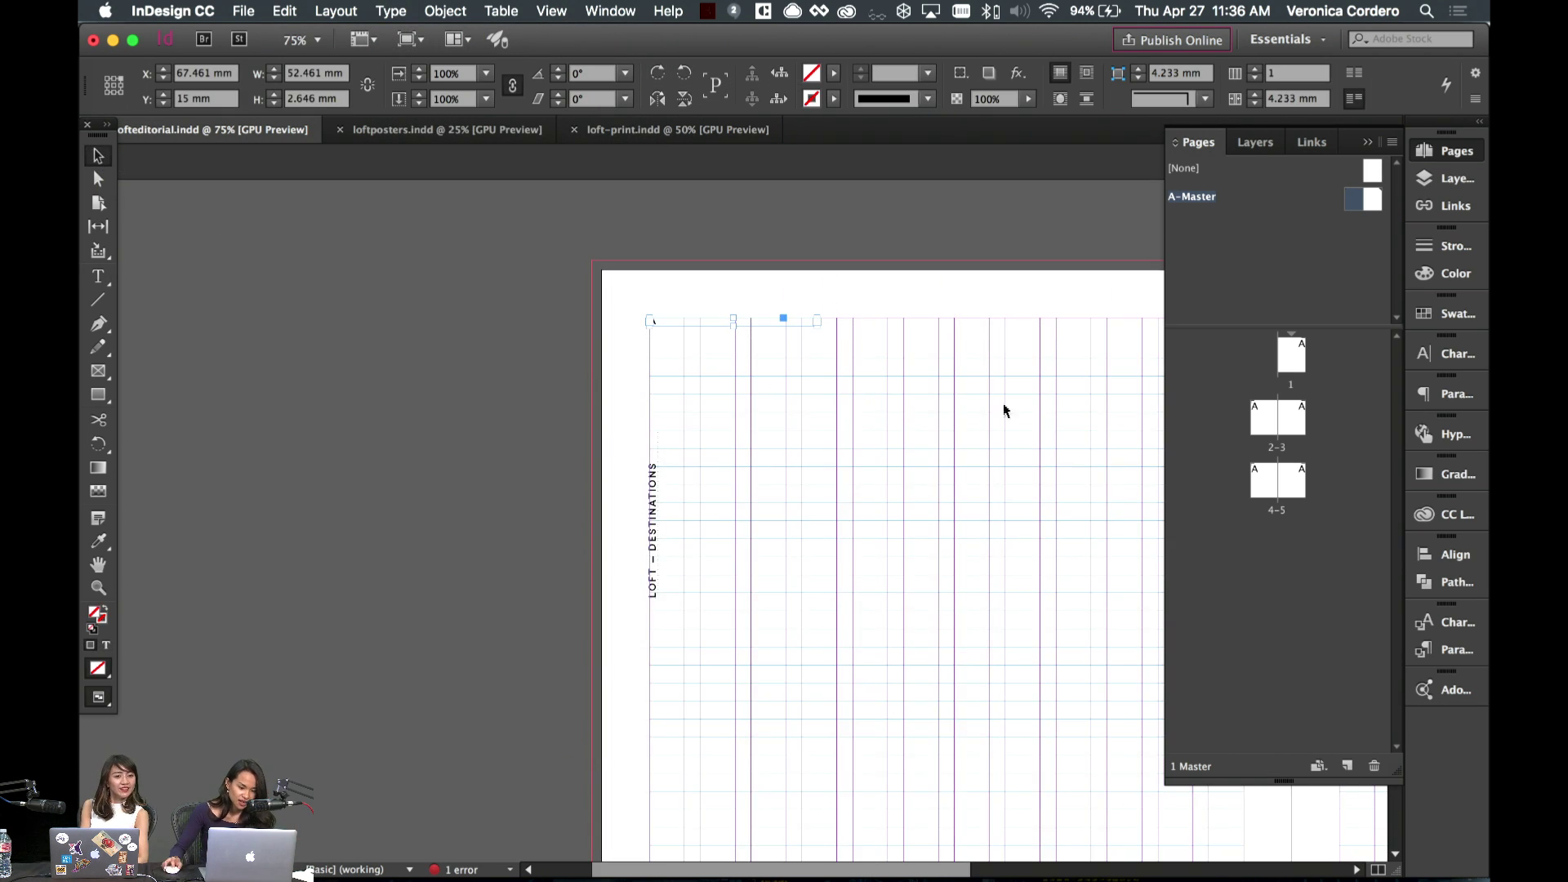
double_click(686, 323)
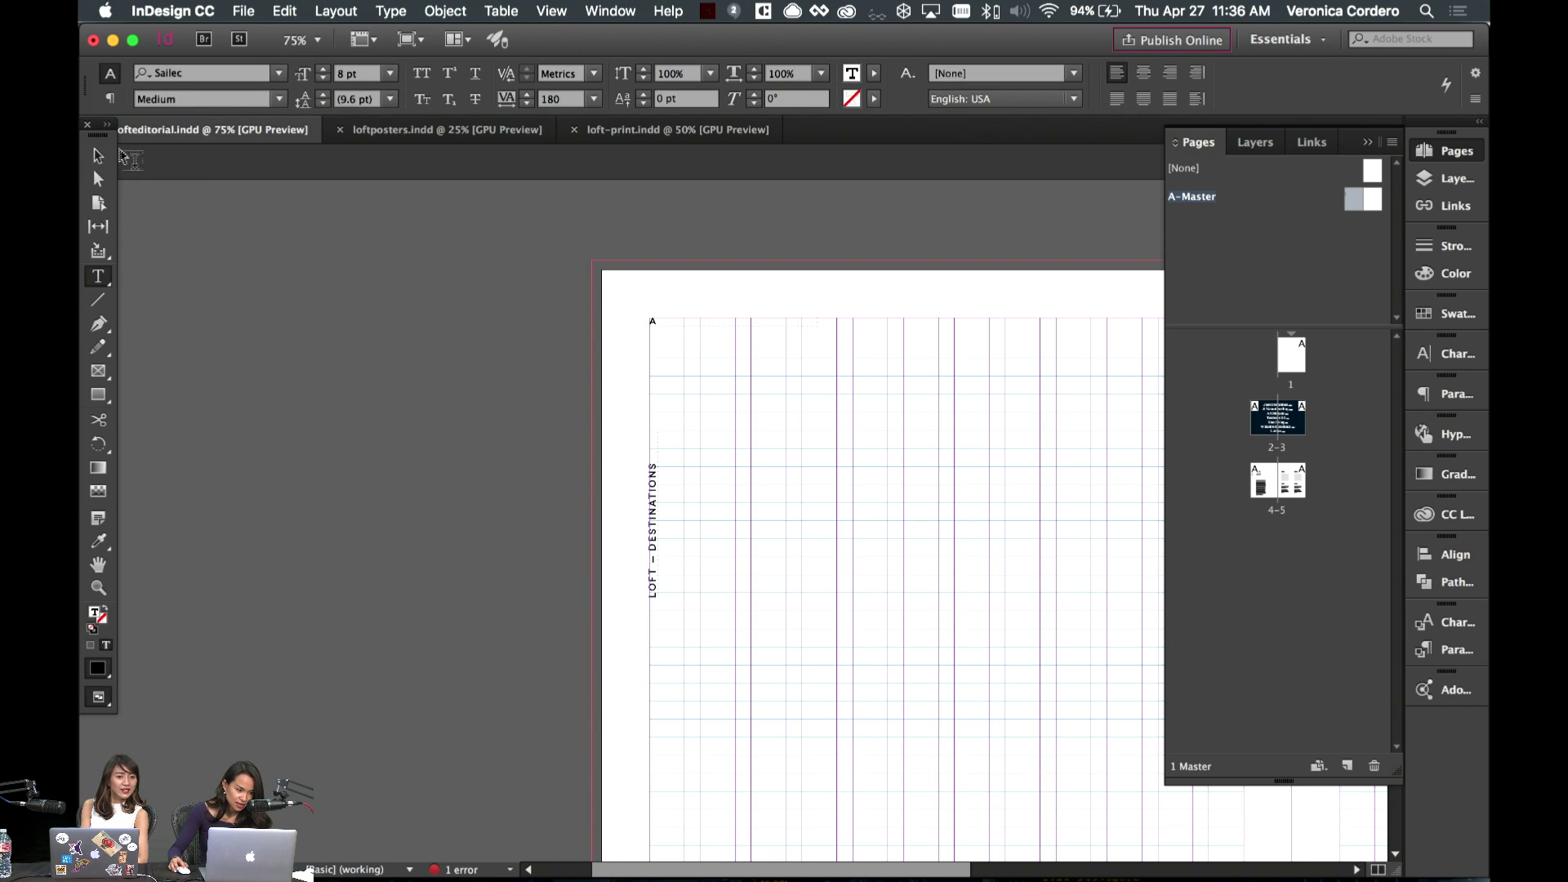
key("Escape")
left_click(749, 409)
key("w")
scroll(749, 409, "right", 2)
scroll(749, 409, "down", 5)
scroll(748, 412, "right", 2)
scroll(749, 412, "up", 1)
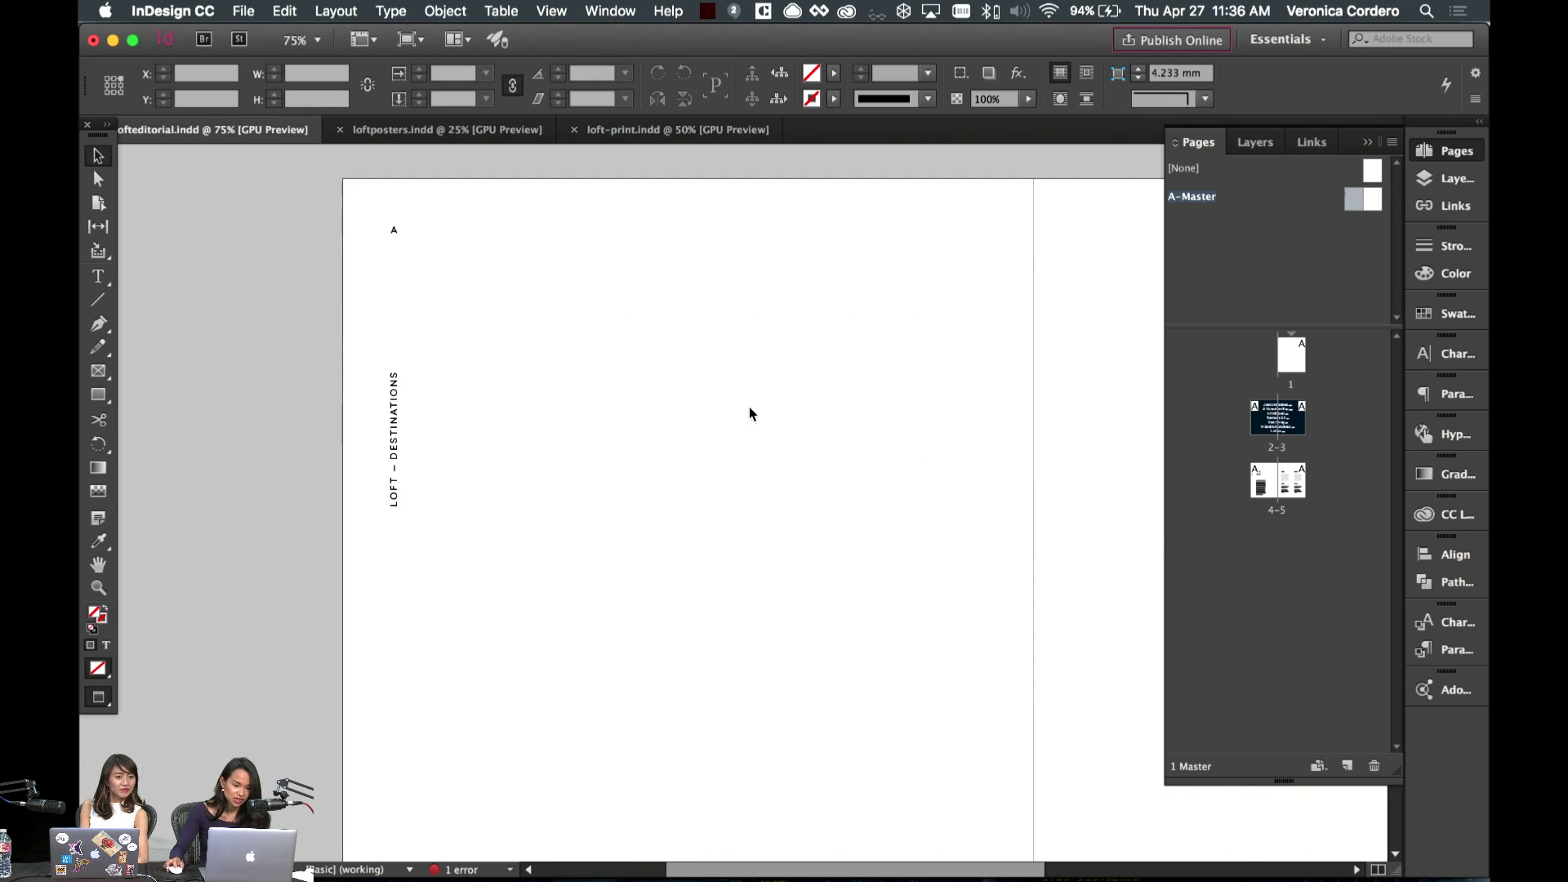
- Go to spread 4–5 and highlight runs of the body text to inspect it
double_click(1263, 483)
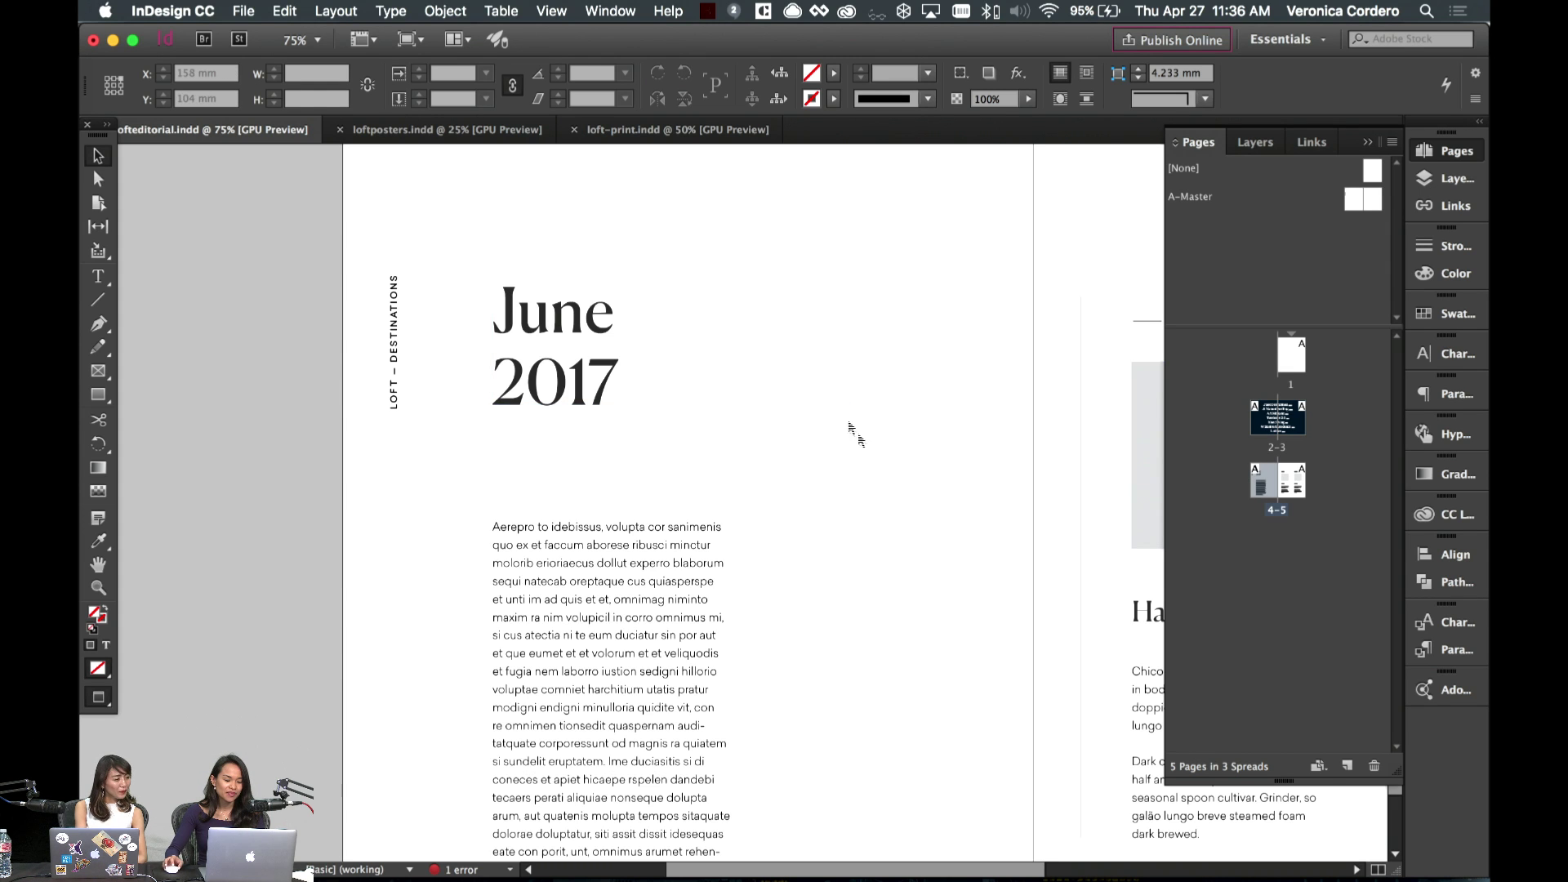
scroll(866, 474, "down", 3)
double_click(574, 305)
left_click_drag(574, 306, 705, 569)
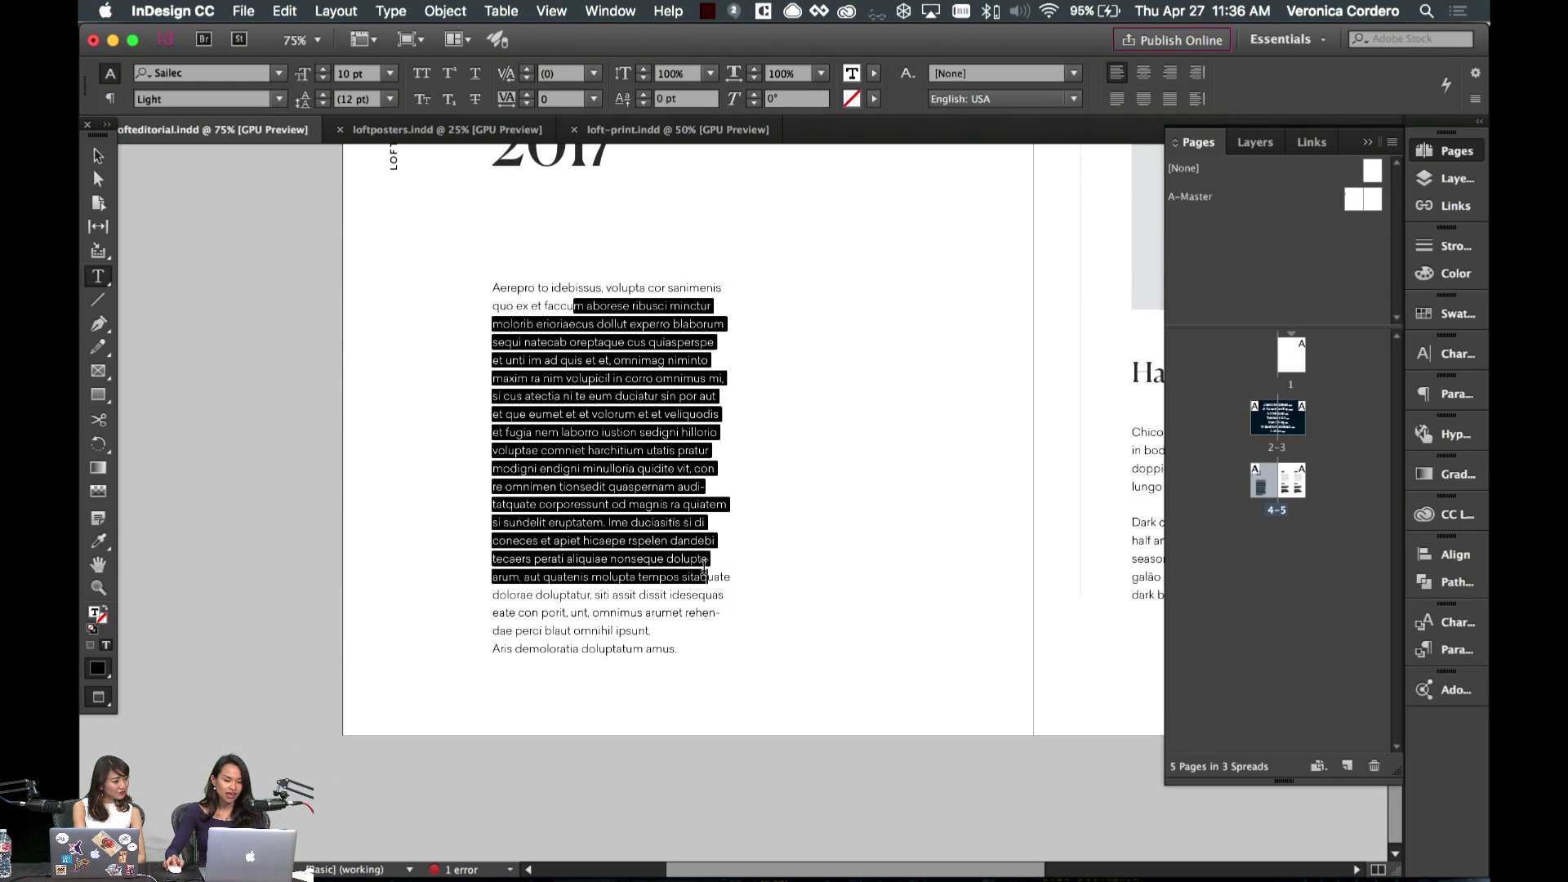
left_click(637, 432)
scroll(408, 327, "up", 3)
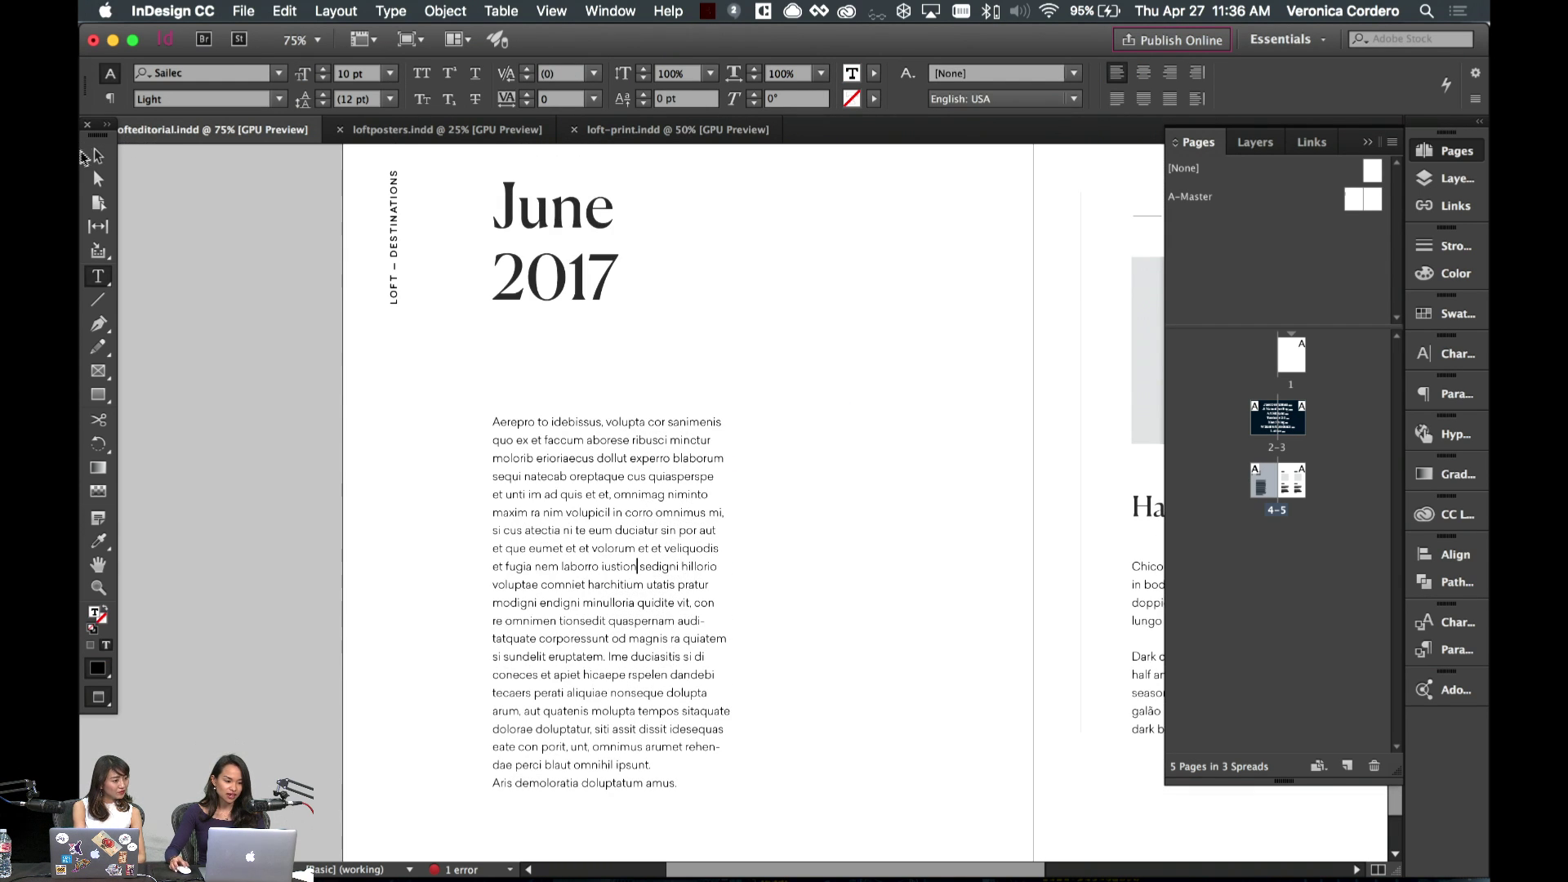
left_click(94, 155)
double_click(547, 477)
left_click_drag(547, 476, 626, 638)
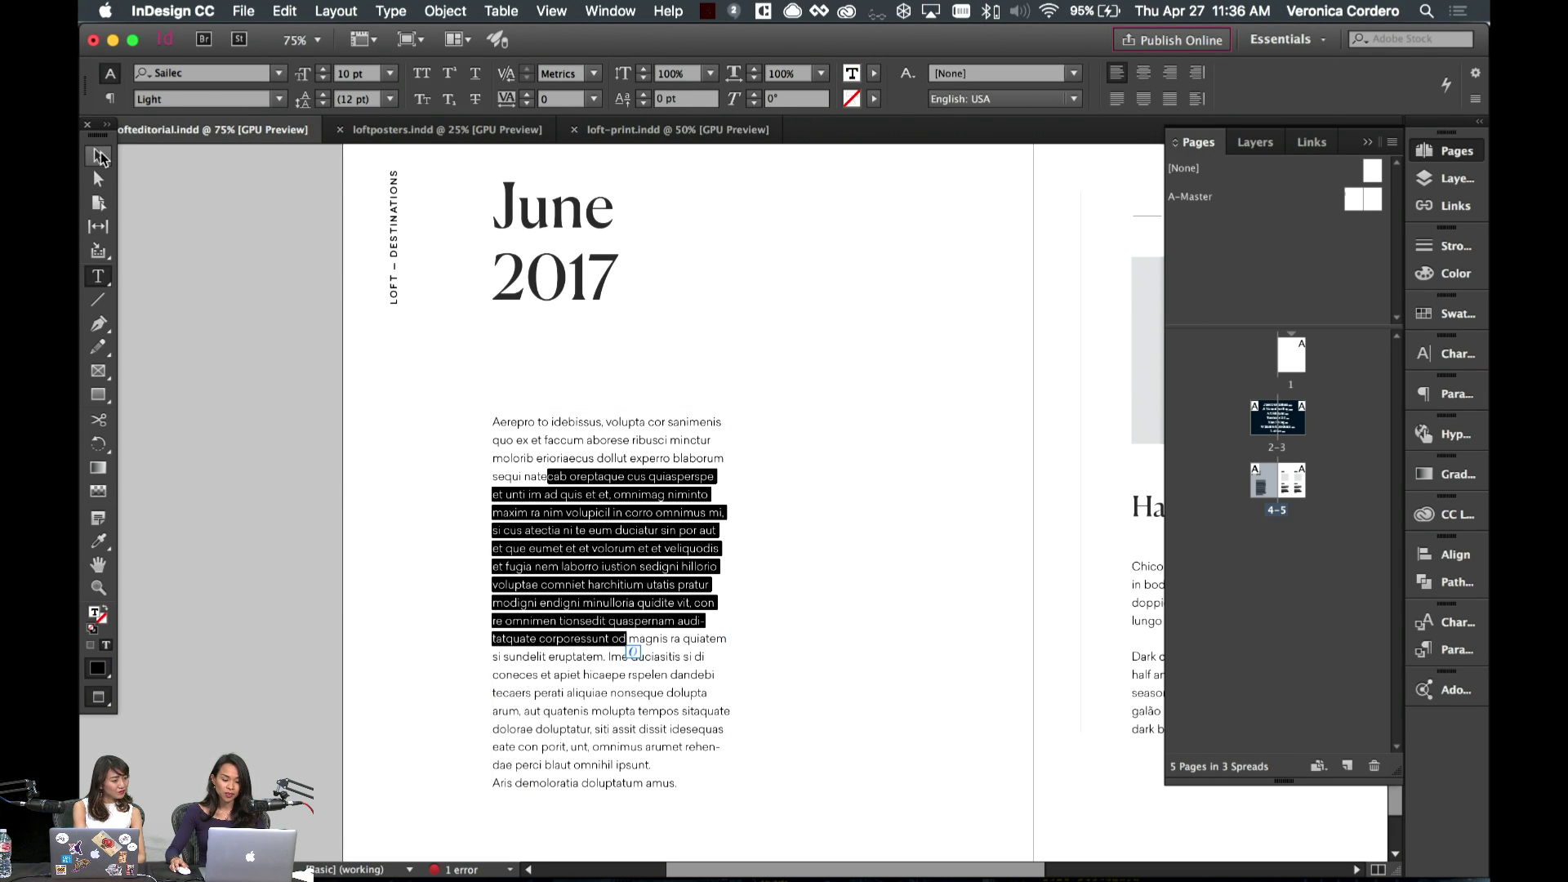
left_click(98, 156)
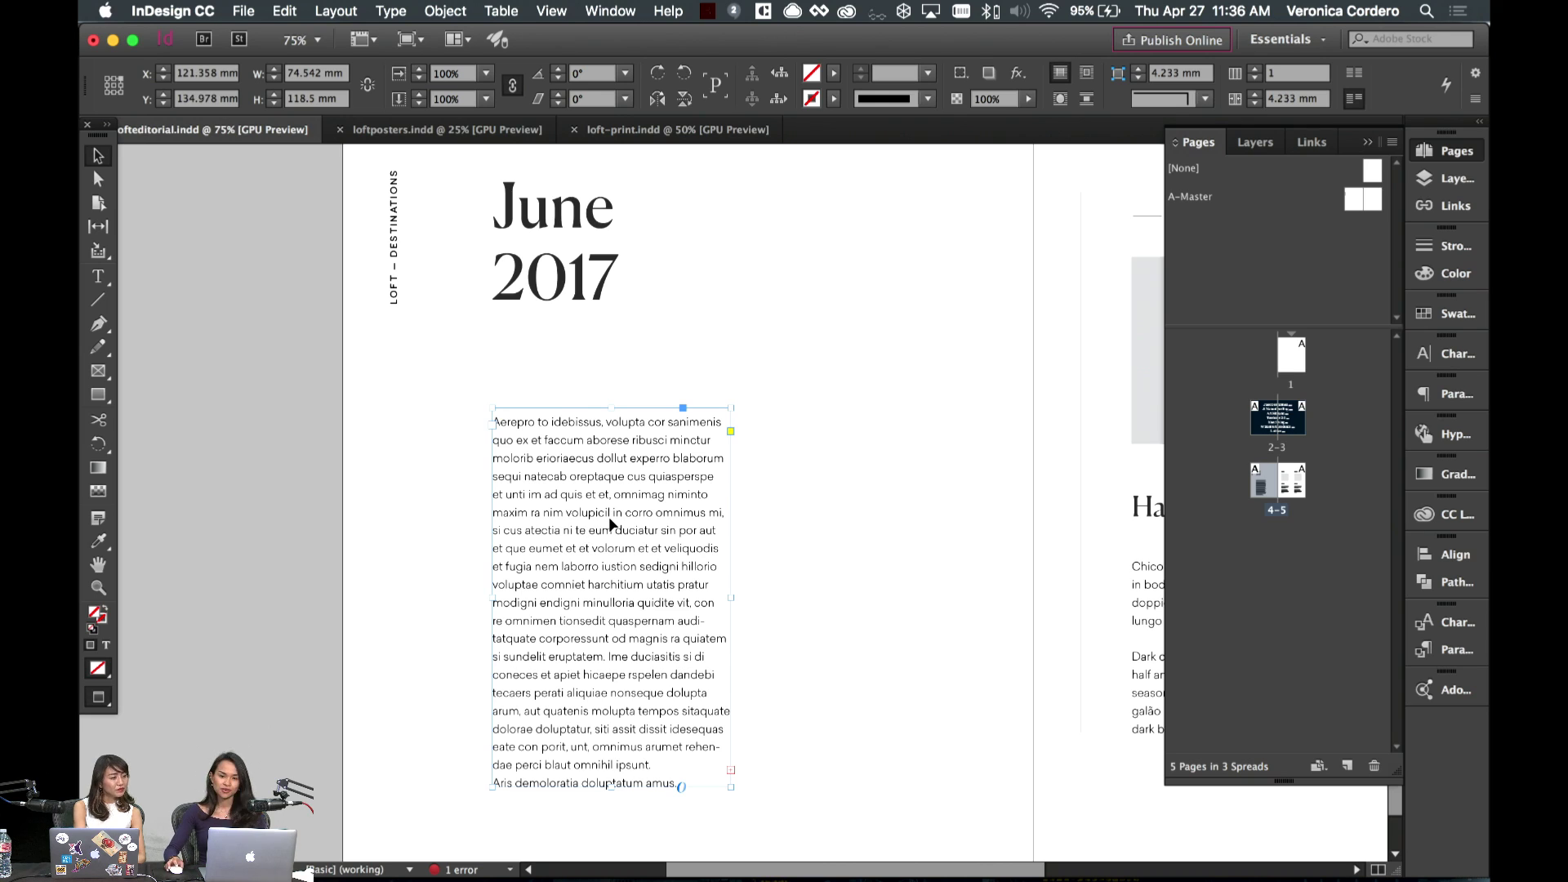
- Select the word Aerepro in the body copy, then leave text editing
left_click(882, 616)
double_click(689, 570)
left_click_drag(537, 458, 658, 692)
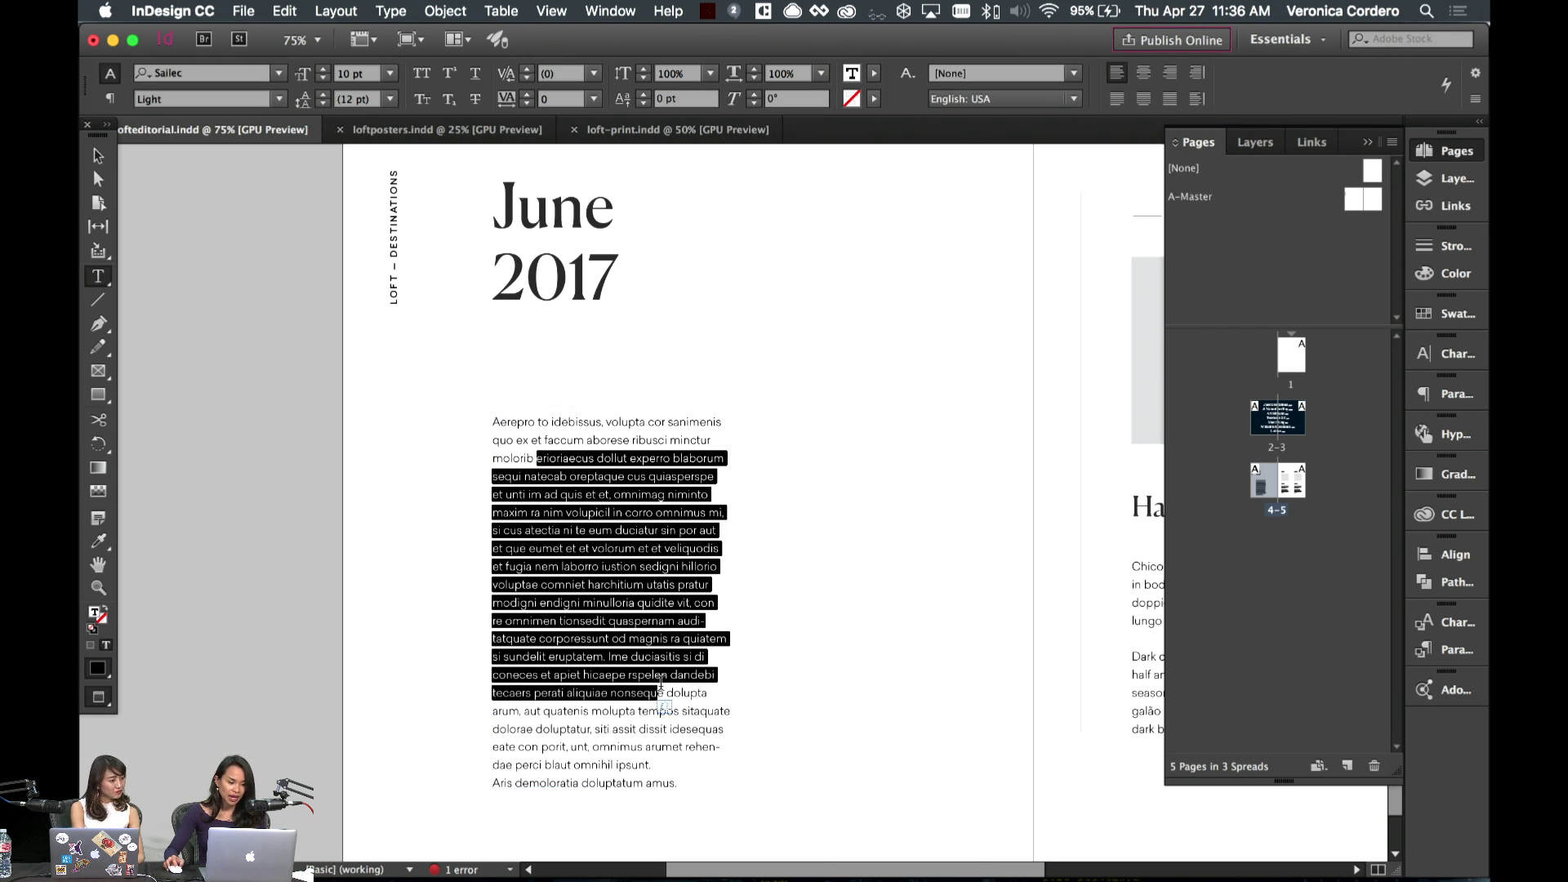
left_click(558, 422)
double_click(523, 421)
left_click_drag(539, 422, 524, 415)
double_click(524, 416)
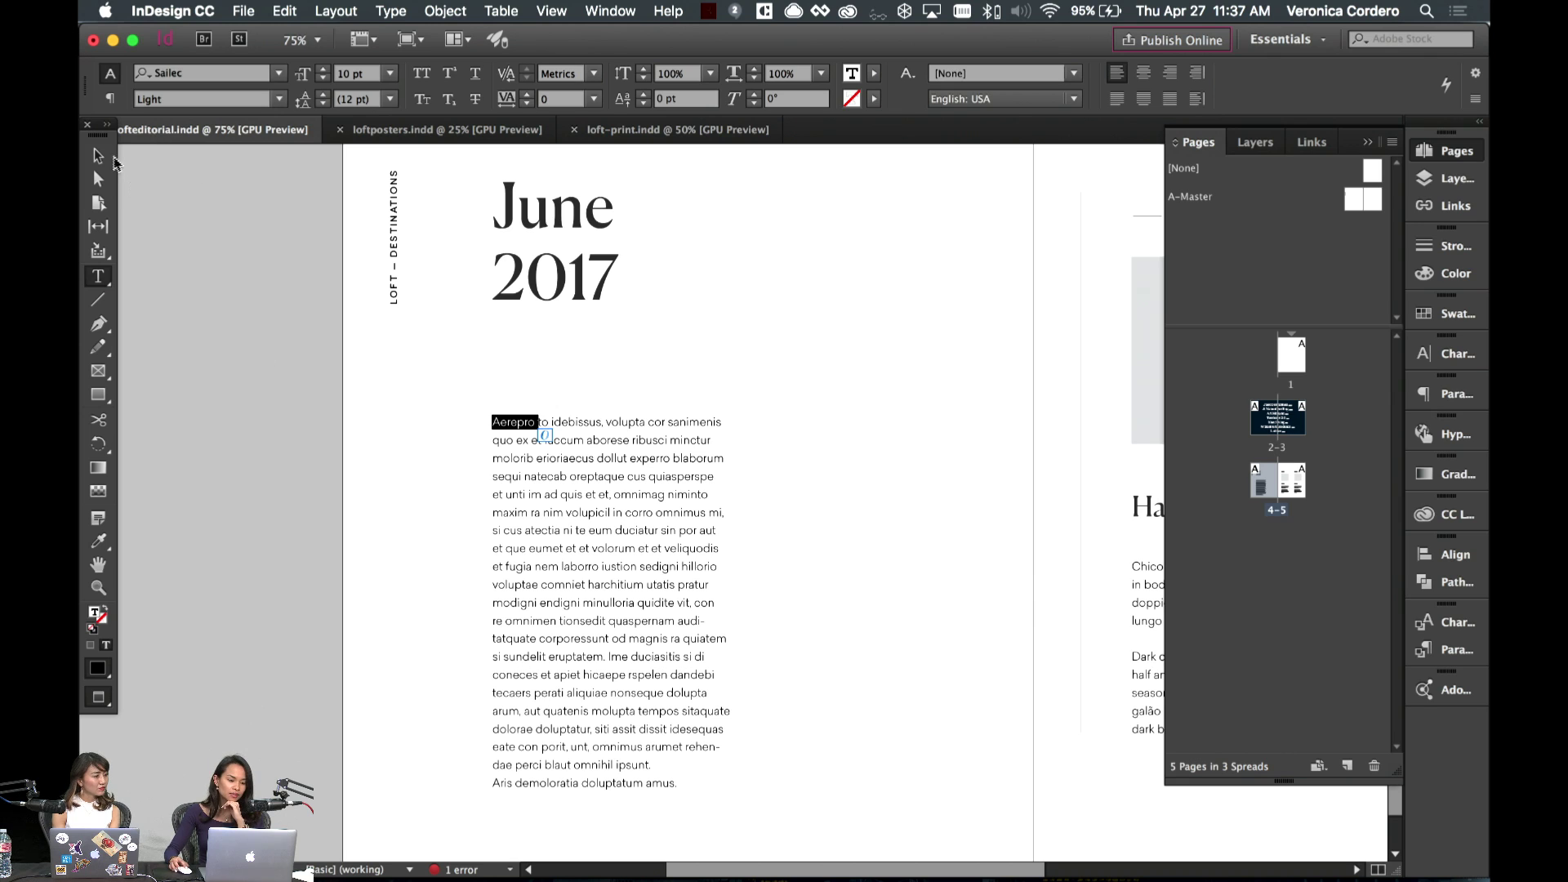
left_click(98, 155)
left_click(350, 414)
- Check the Grids preferences and close them without changes
left_click(173, 11)
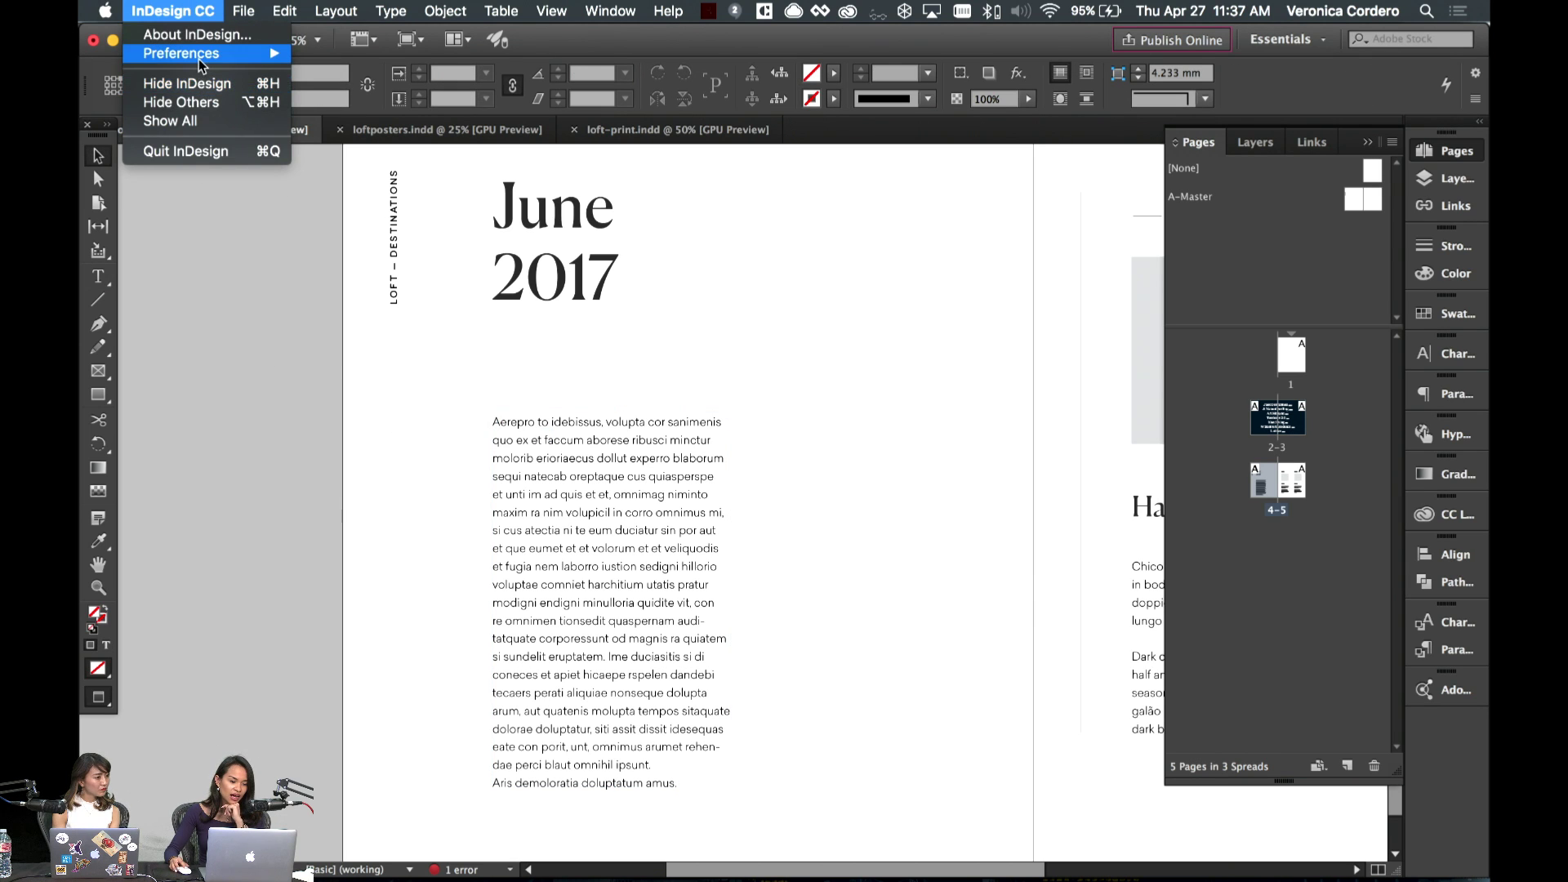
mouse_move(201, 65)
left_click(371, 196)
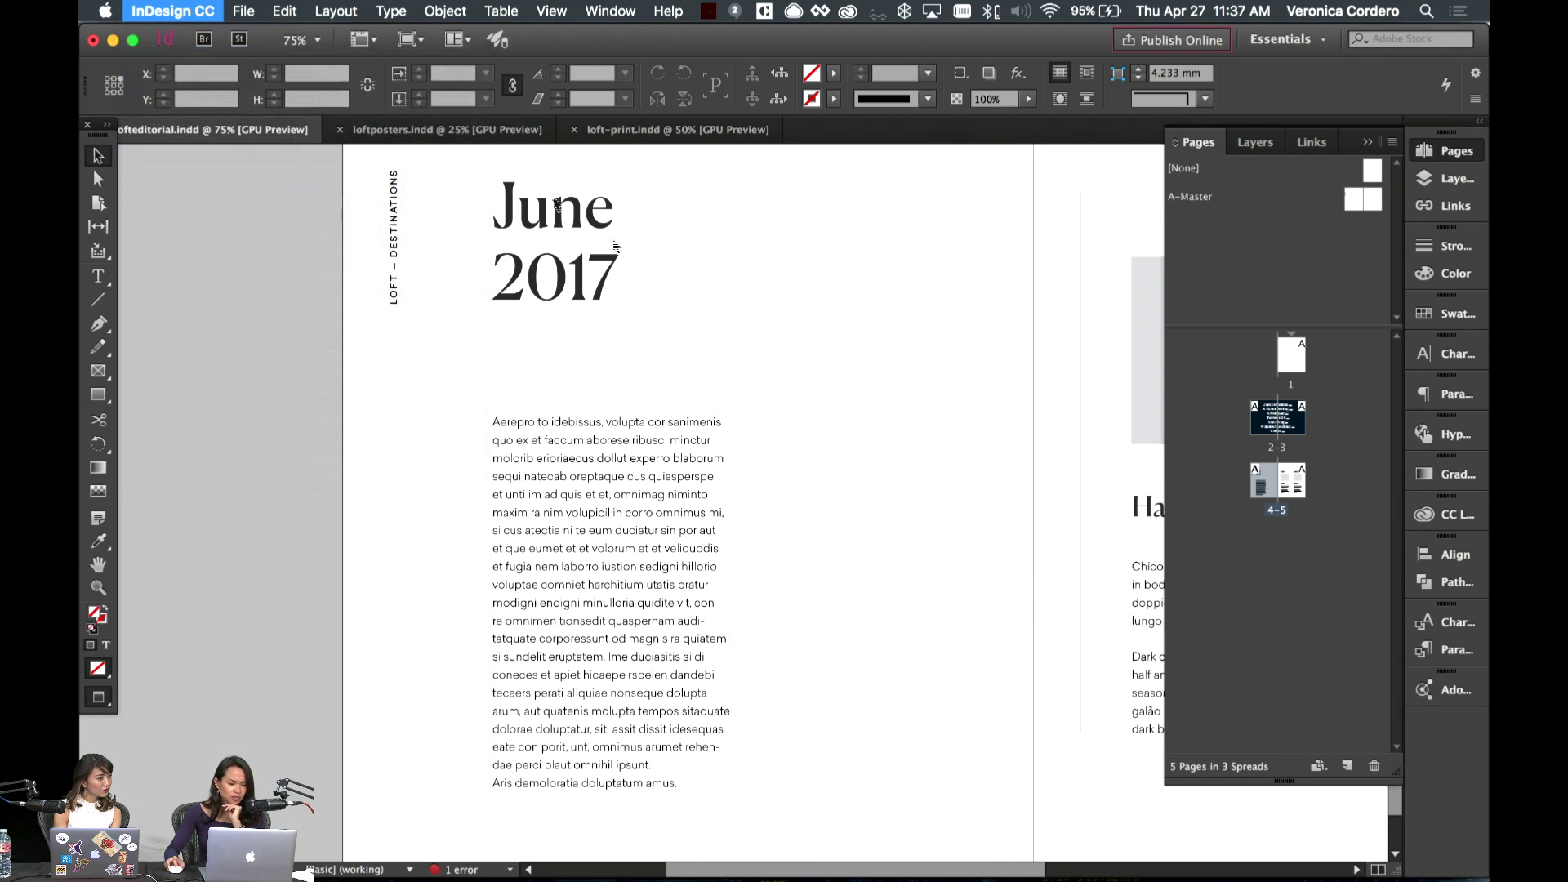
left_click(1207, 778)
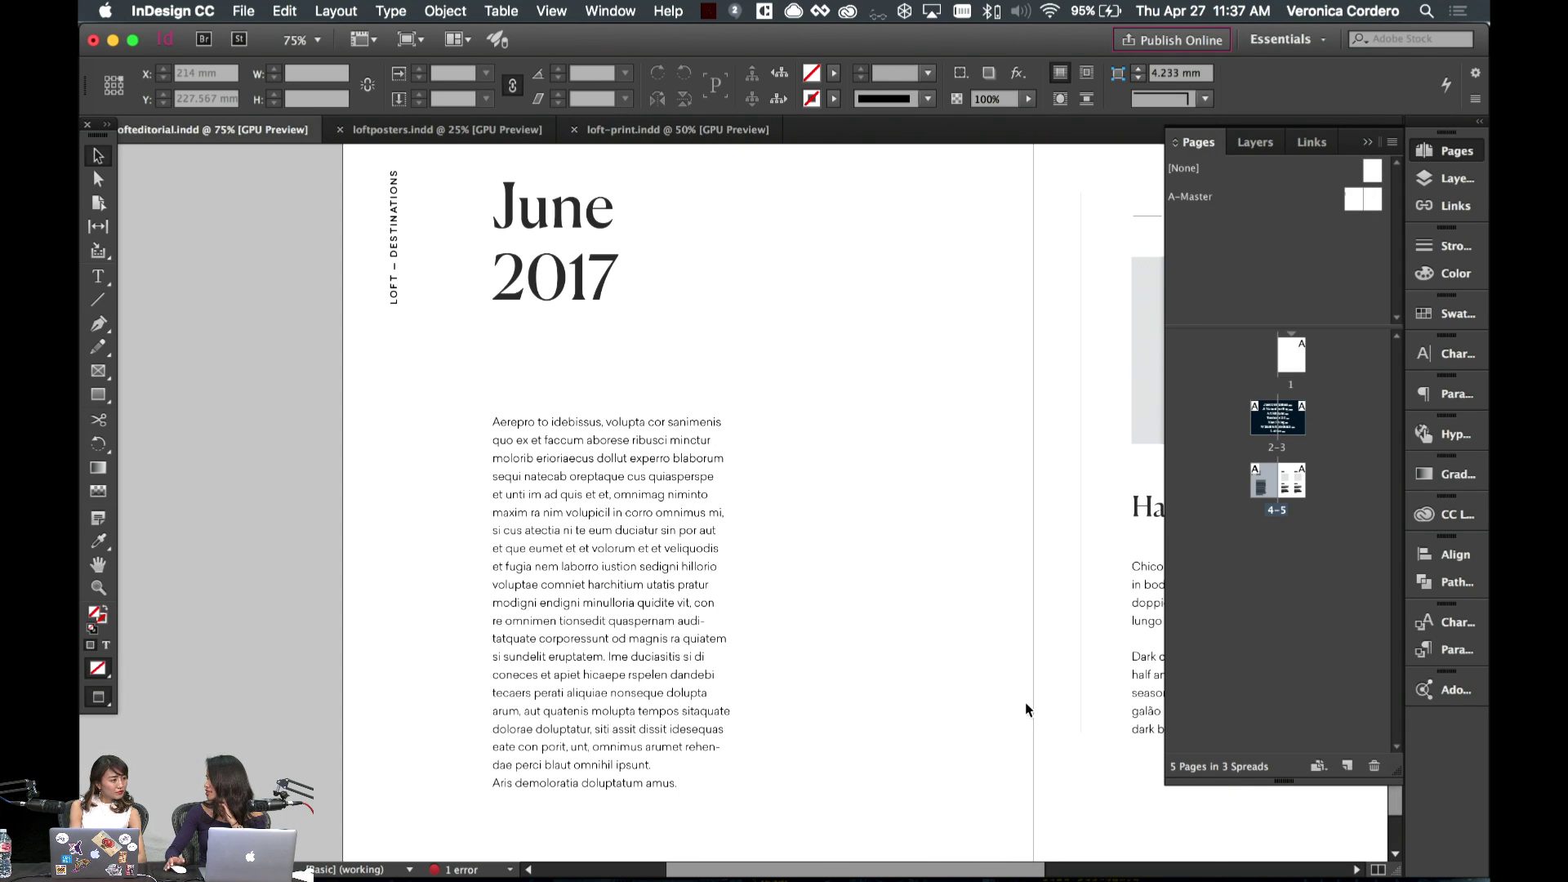
- Scroll to the top of page 4 with guides shown to confirm page number 4
left_click(682, 494)
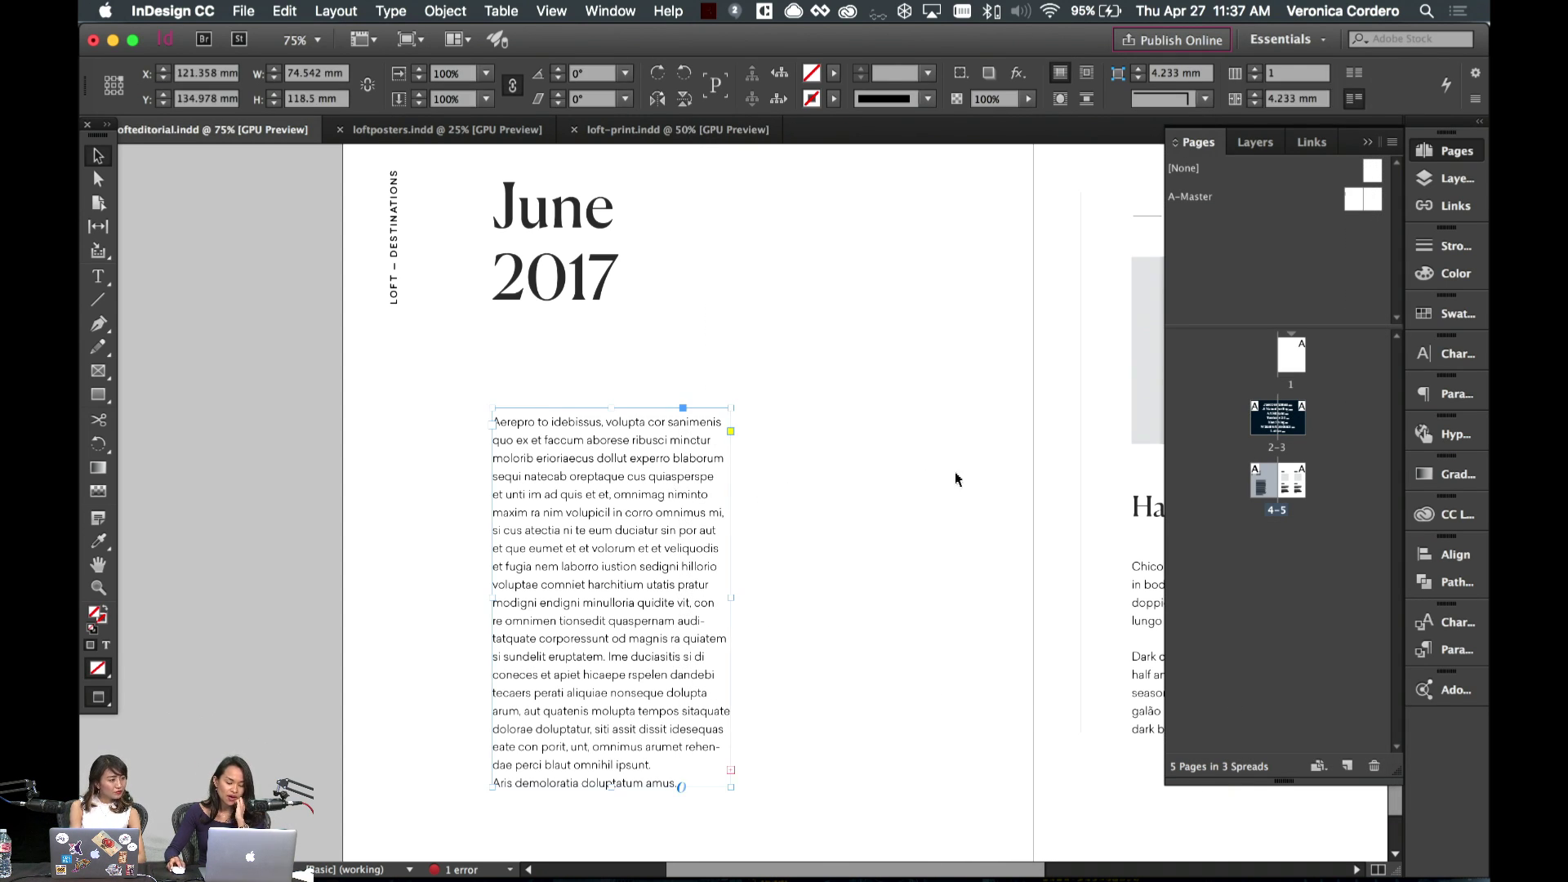
left_click(929, 484)
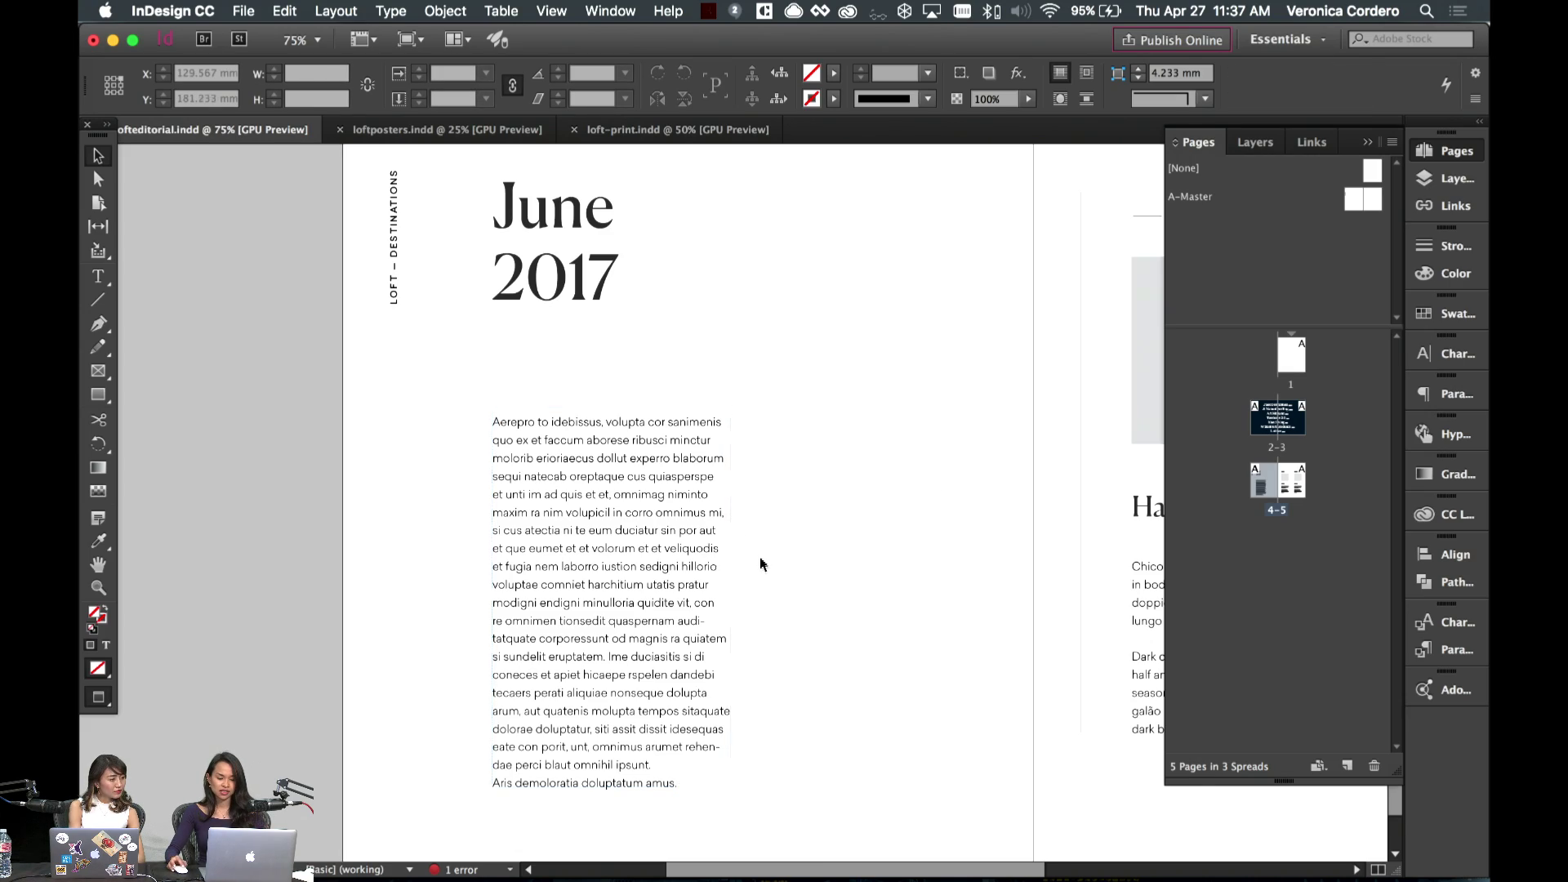
scroll(760, 560, "up", 3)
scroll(759, 560, "right", 3)
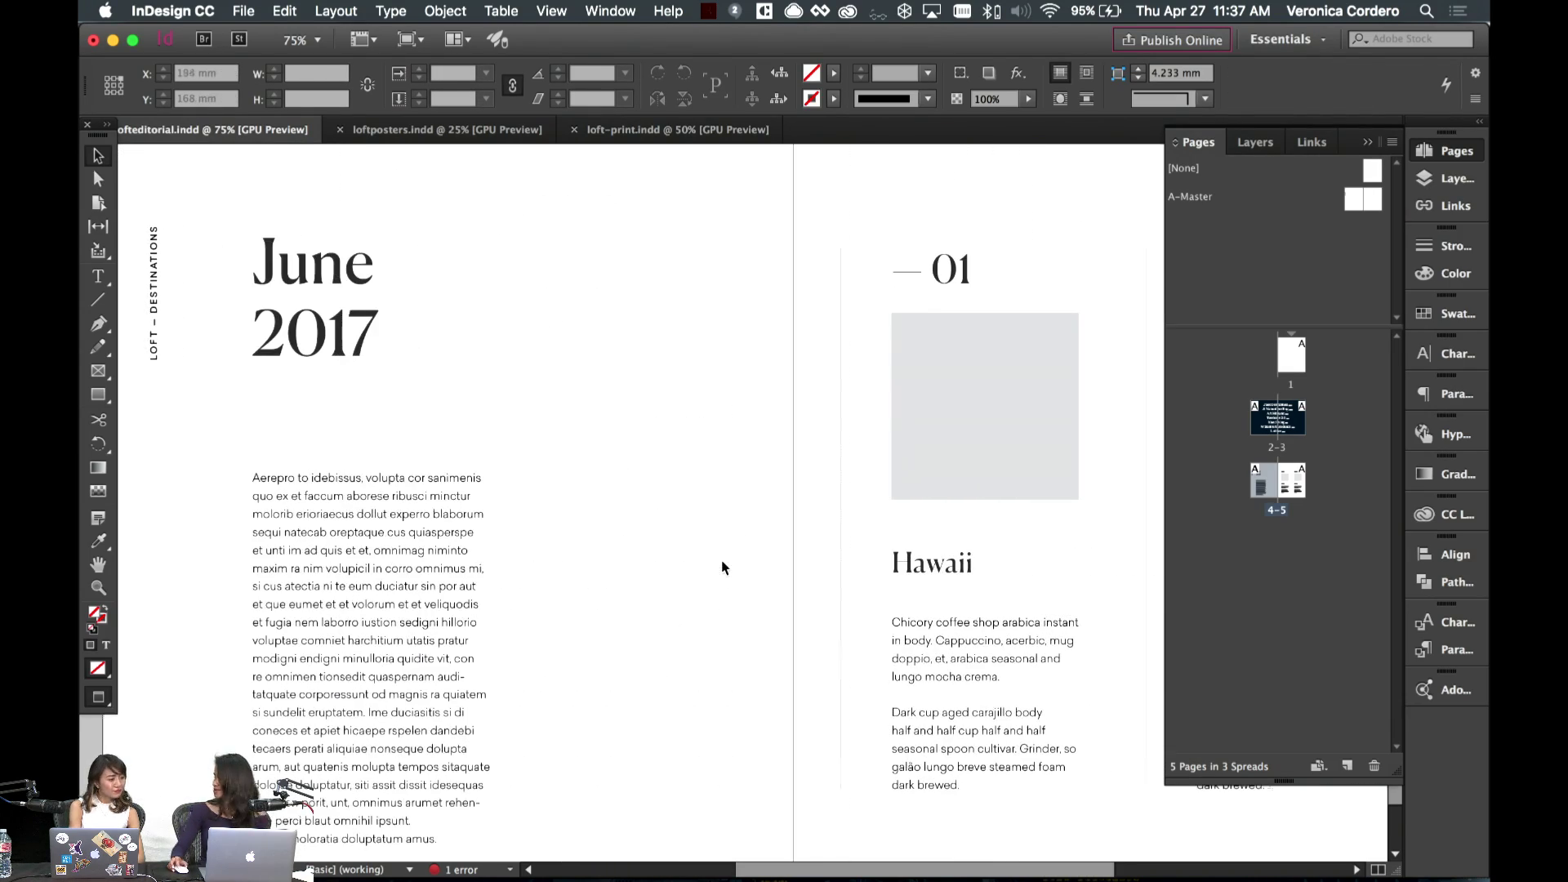
scroll(710, 572, "up", 3)
scroll(640, 518, "up", 3)
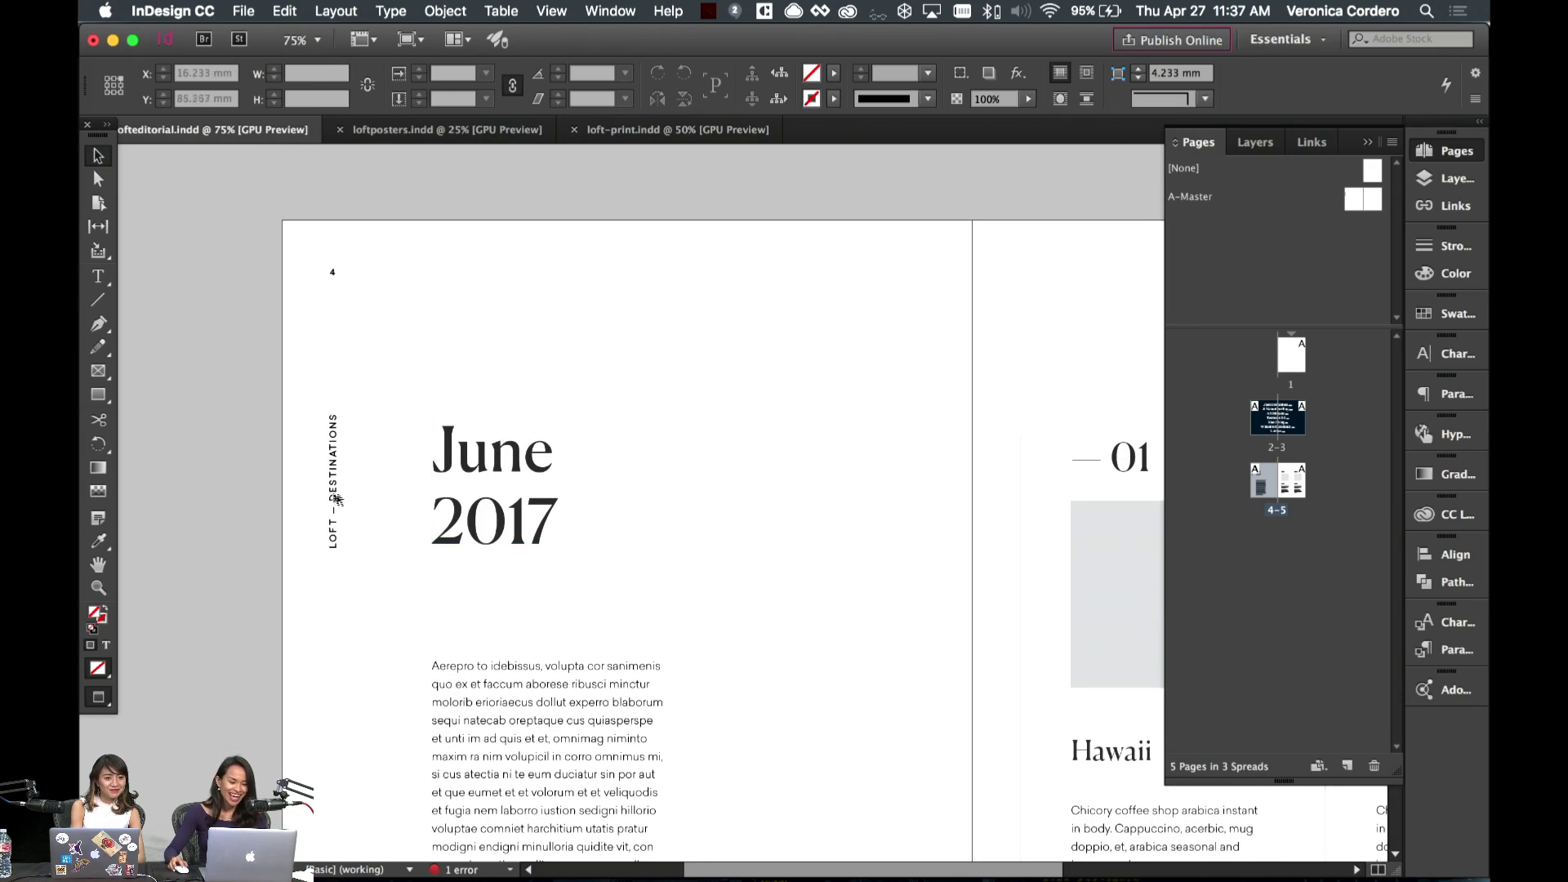
key("w")
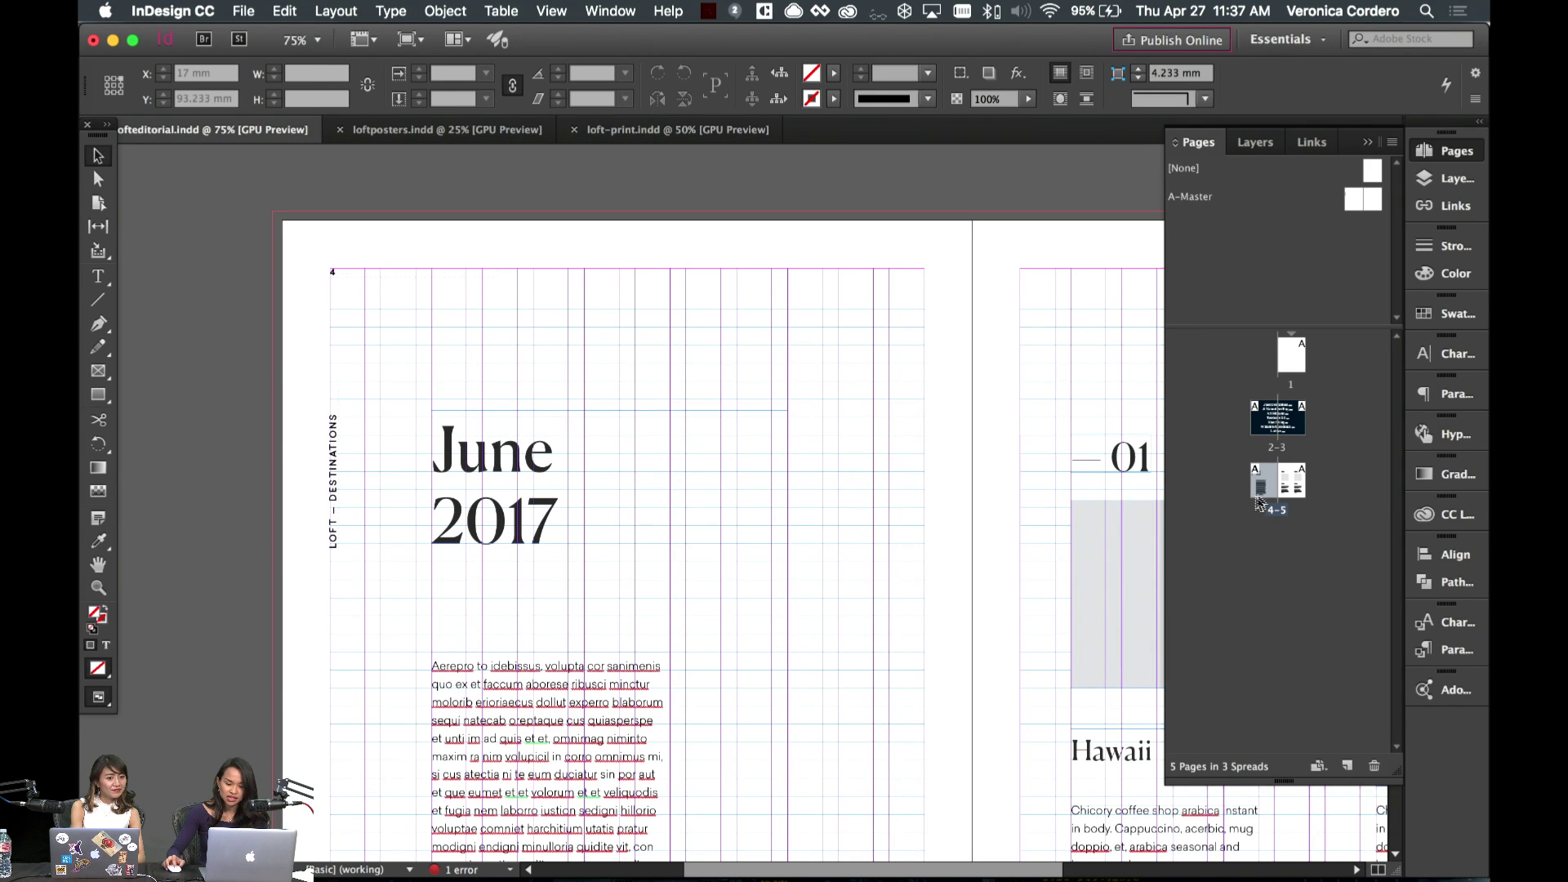
- On A-Master, move the vertical LOFT – DESTINATIONS label higher on the page
double_click(1356, 201)
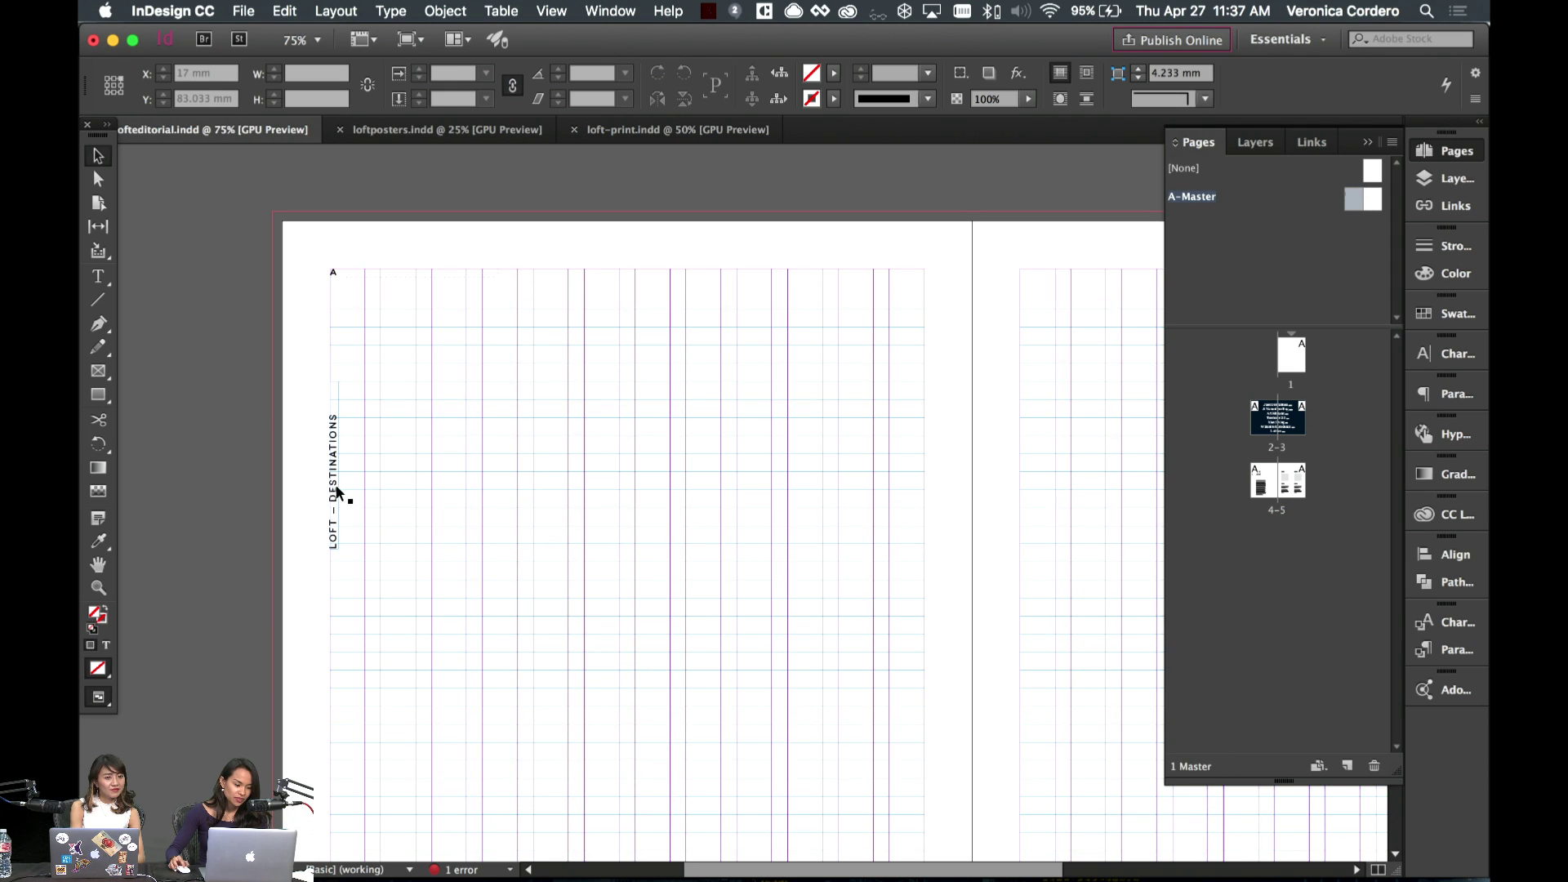
left_click_drag(343, 494, 349, 420)
left_click(424, 416)
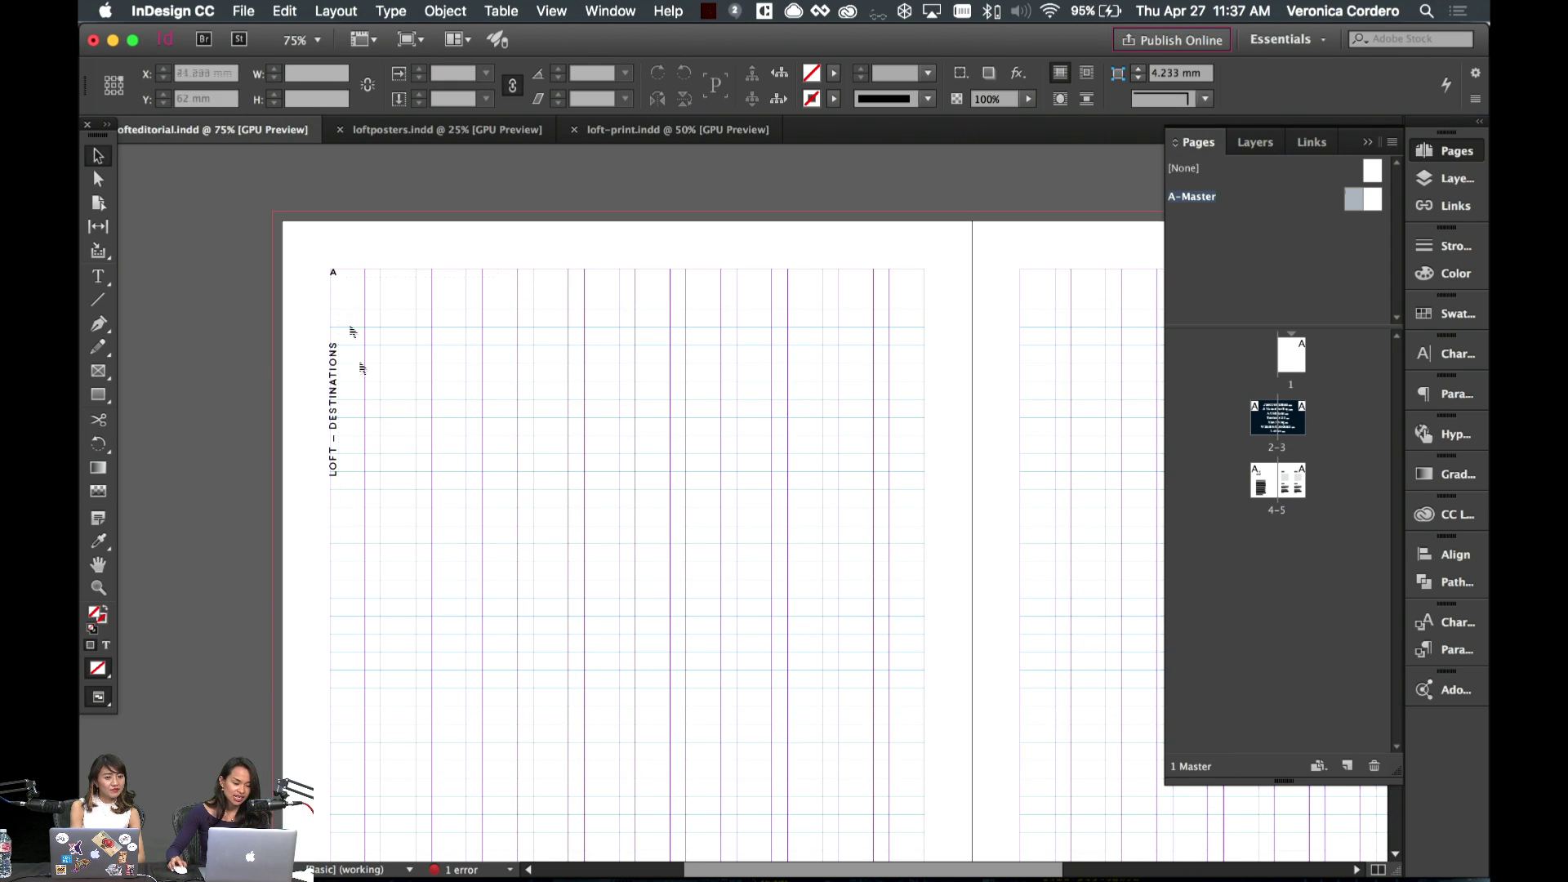
key("w")
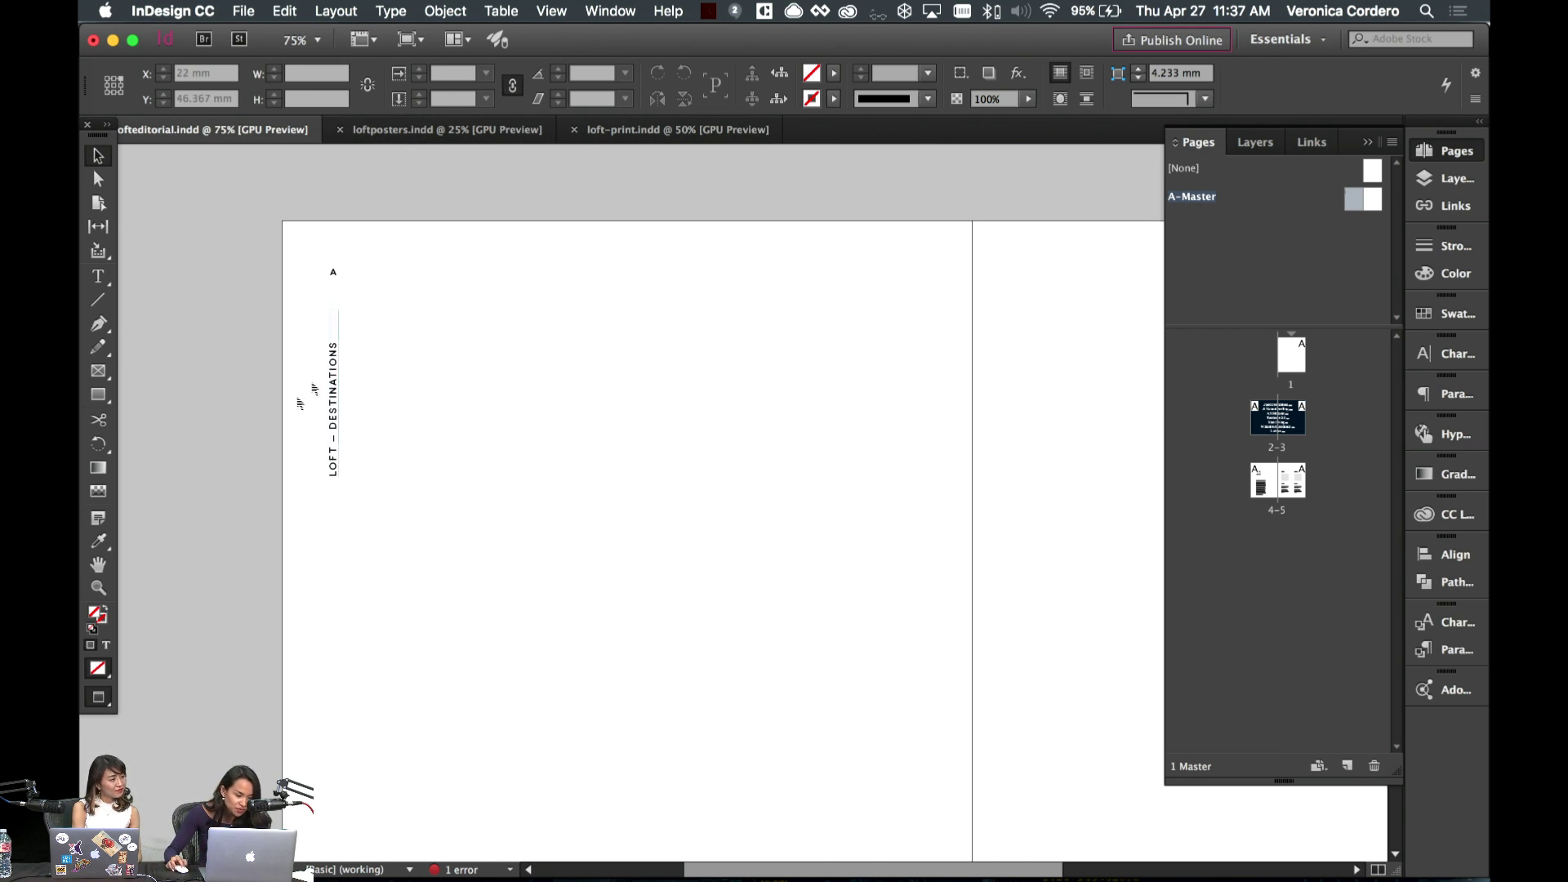
key("w")
left_click_drag(339, 427, 342, 406)
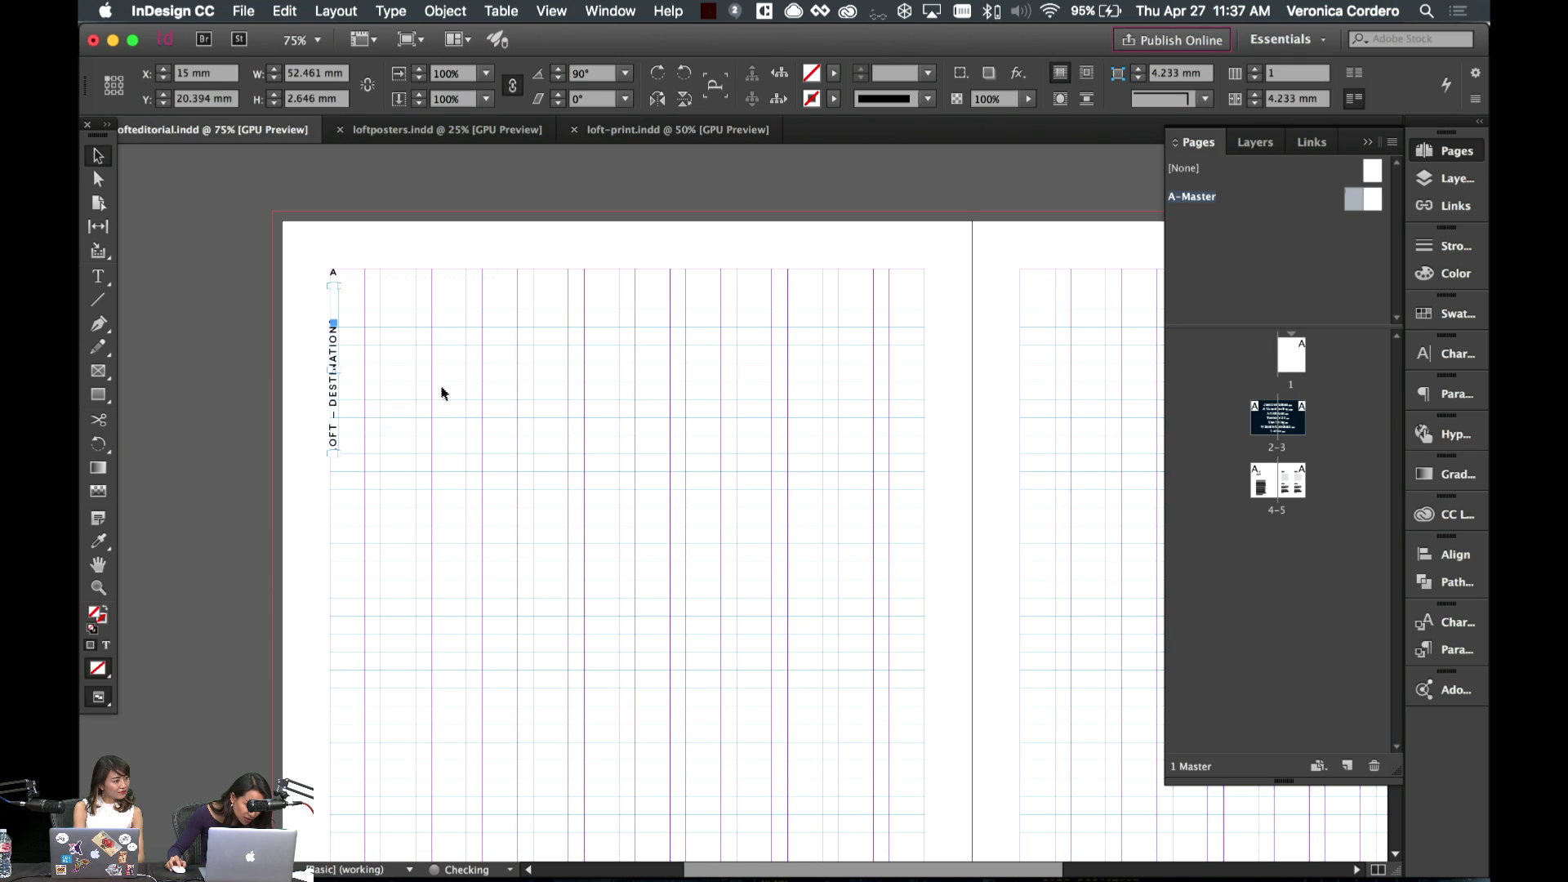
key("w")
left_click(433, 343)
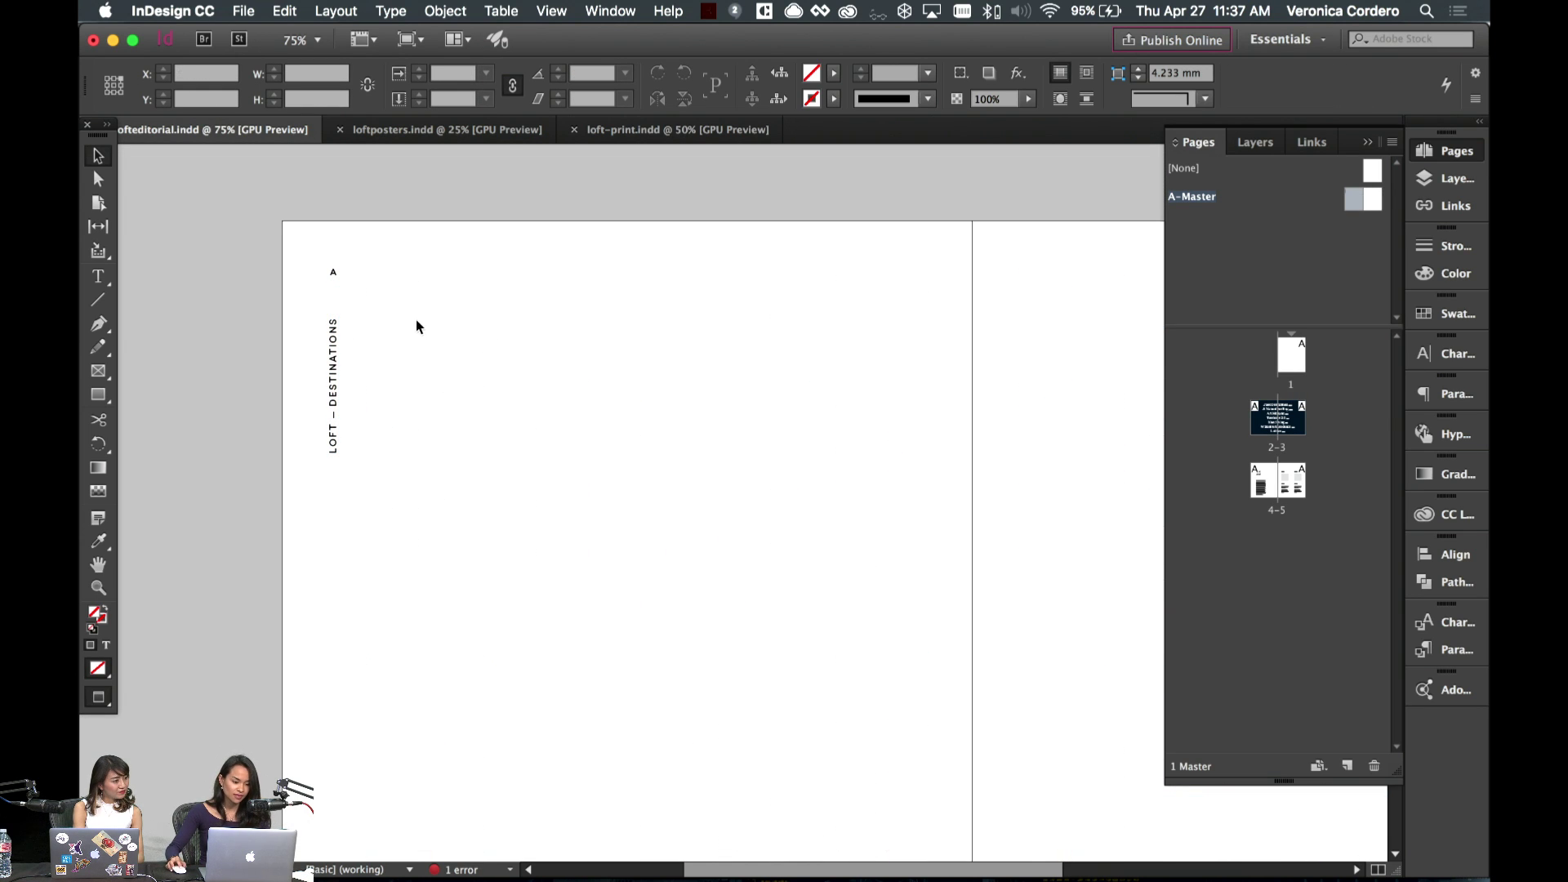
scroll(577, 420, "down", 1)
- Delete the dash between LOFT and DESTINATIONS, leaving a wide gap between them
double_click(340, 383)
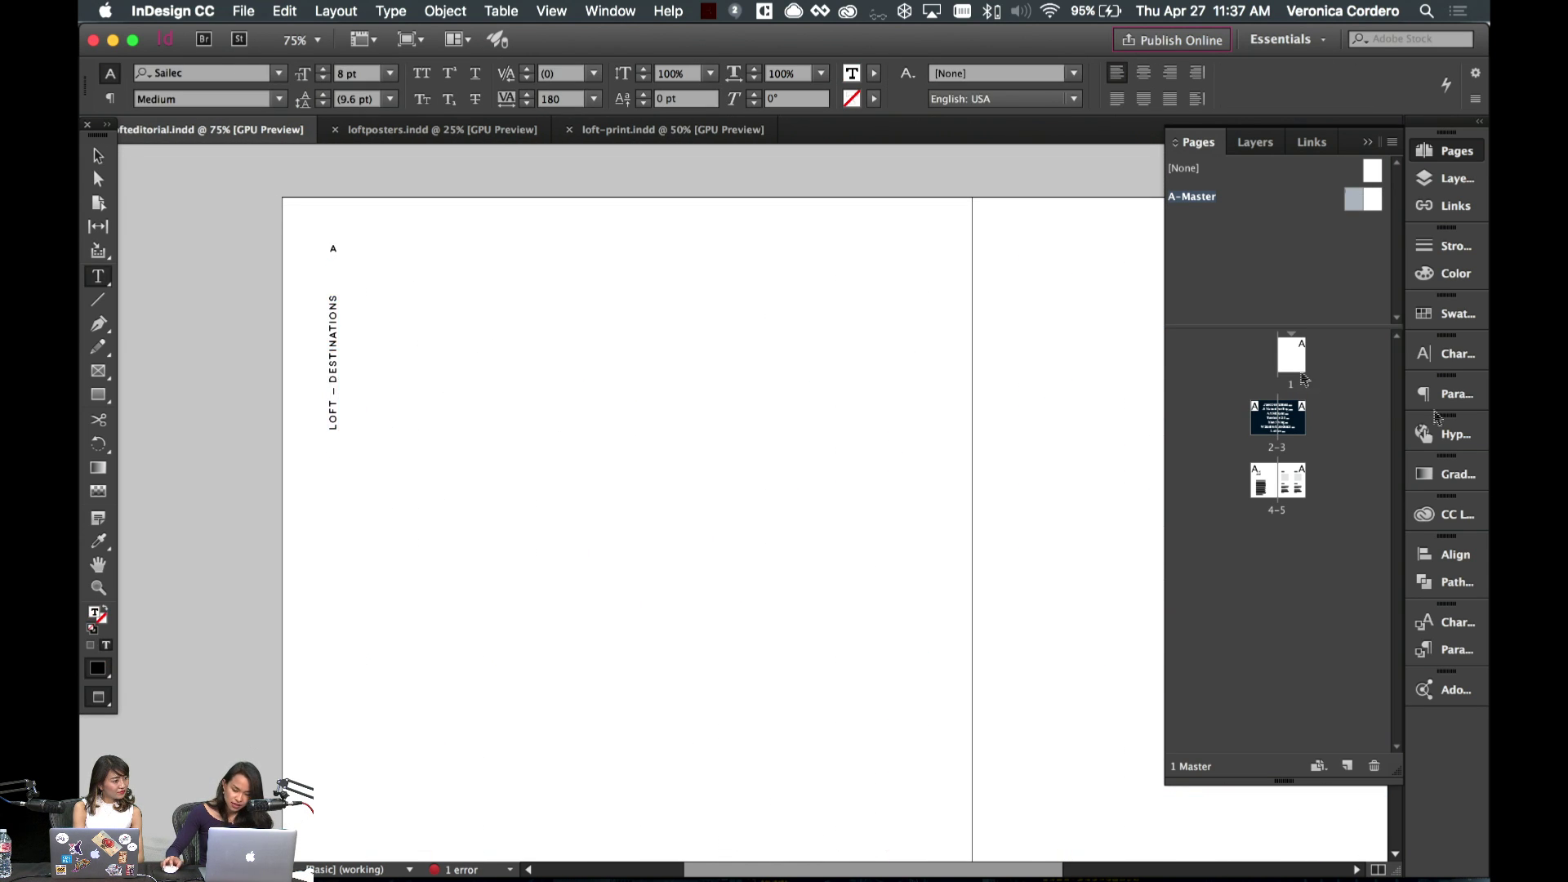
triple_click(340, 384)
left_click(334, 396)
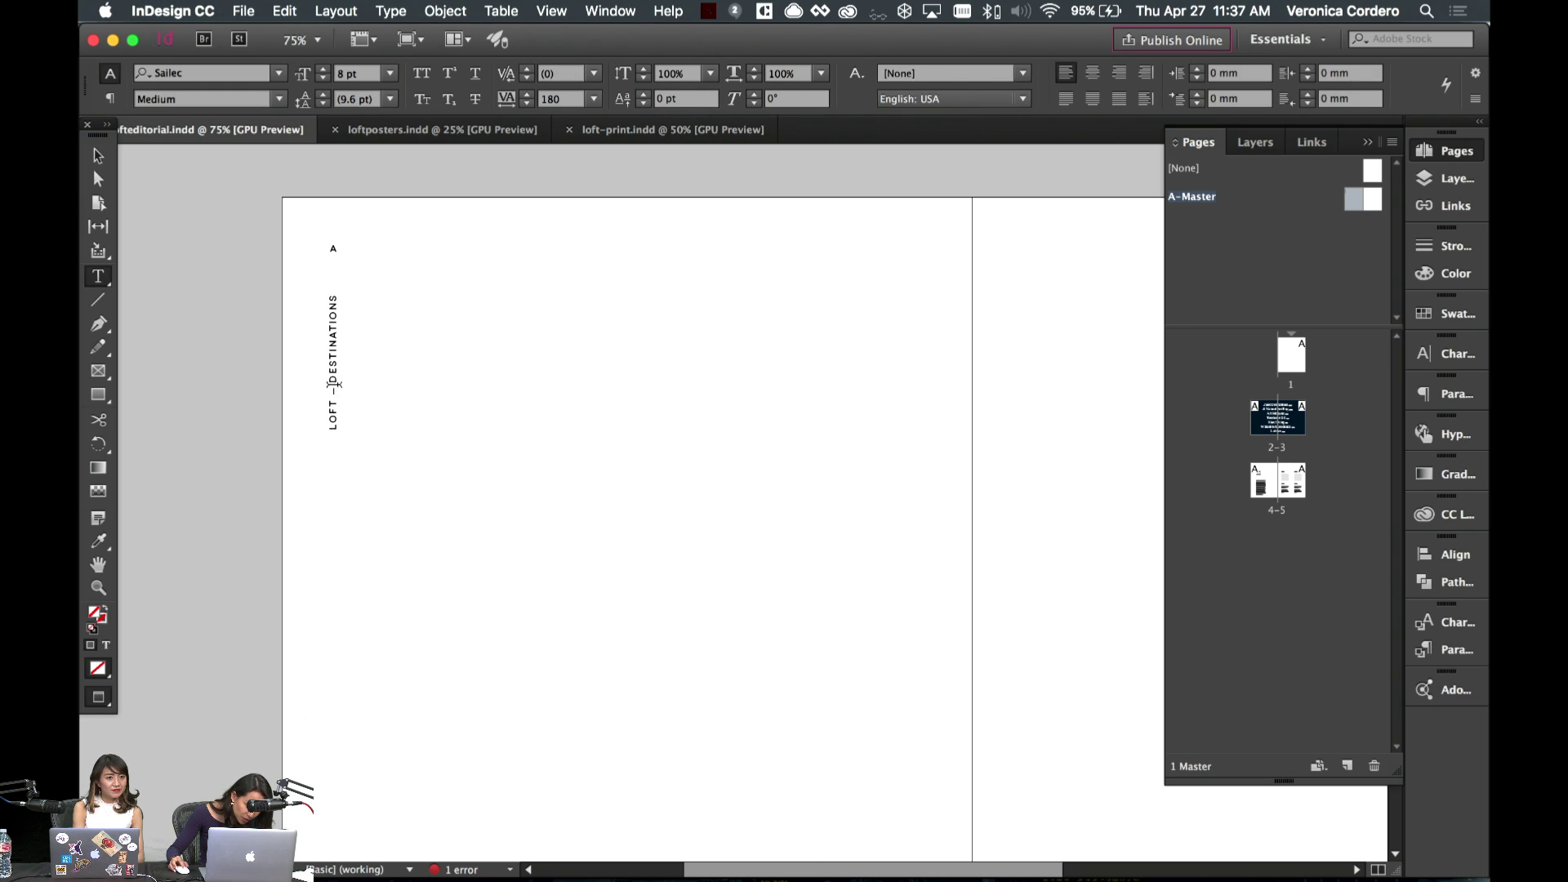
key("BackSpace")
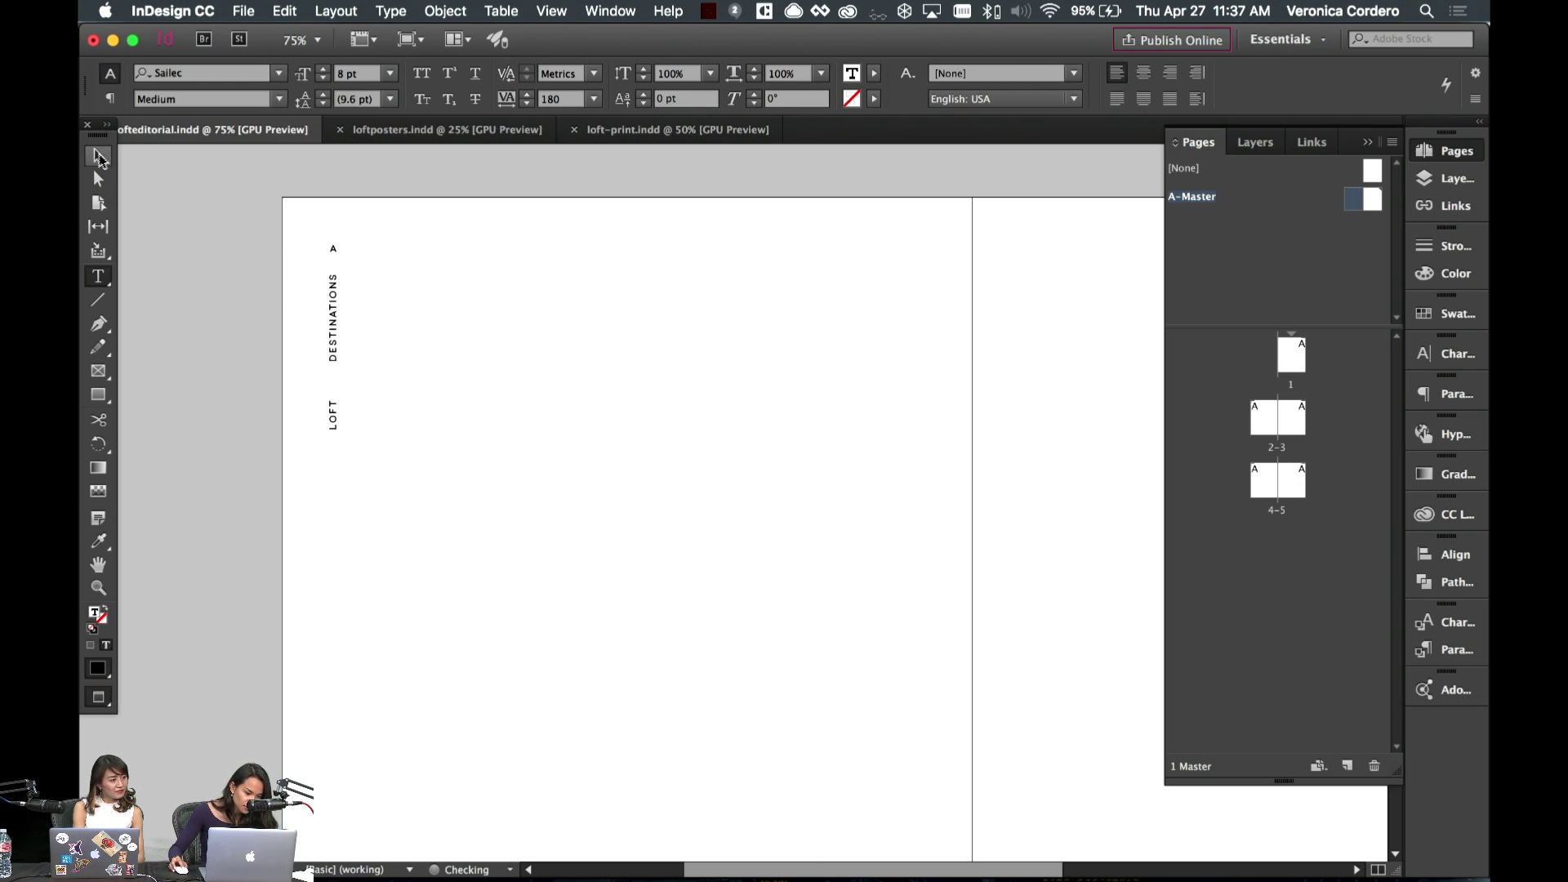
key("Escape")
key("backslash")
- Draw a short vertical rule between LOFT and DESTINATIONS with a 0.5 pt stroke
key("w")
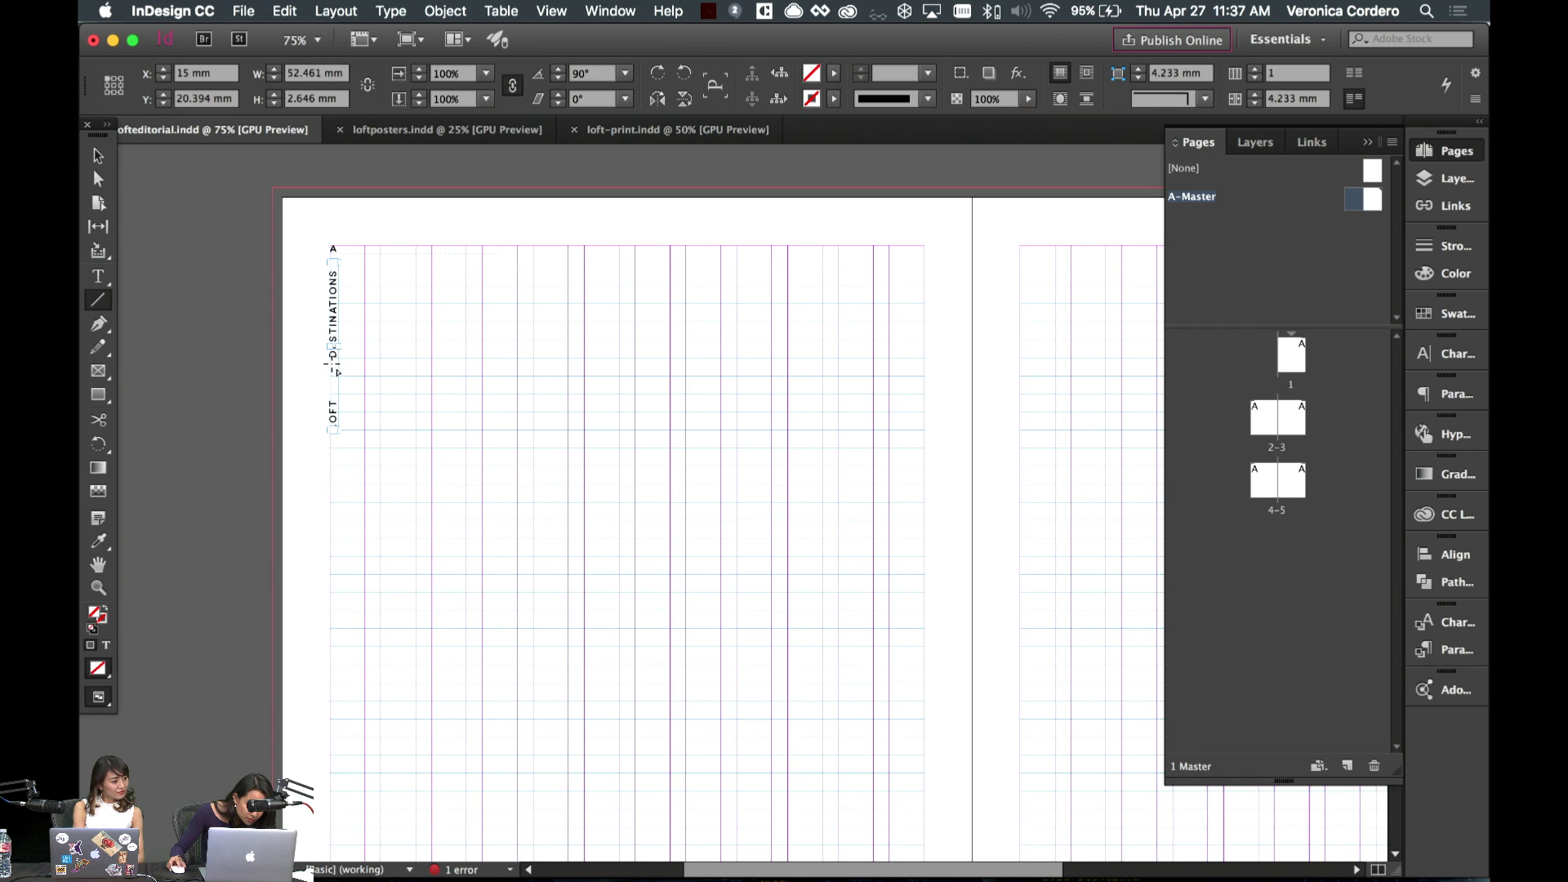
left_click_drag(340, 372, 336, 398)
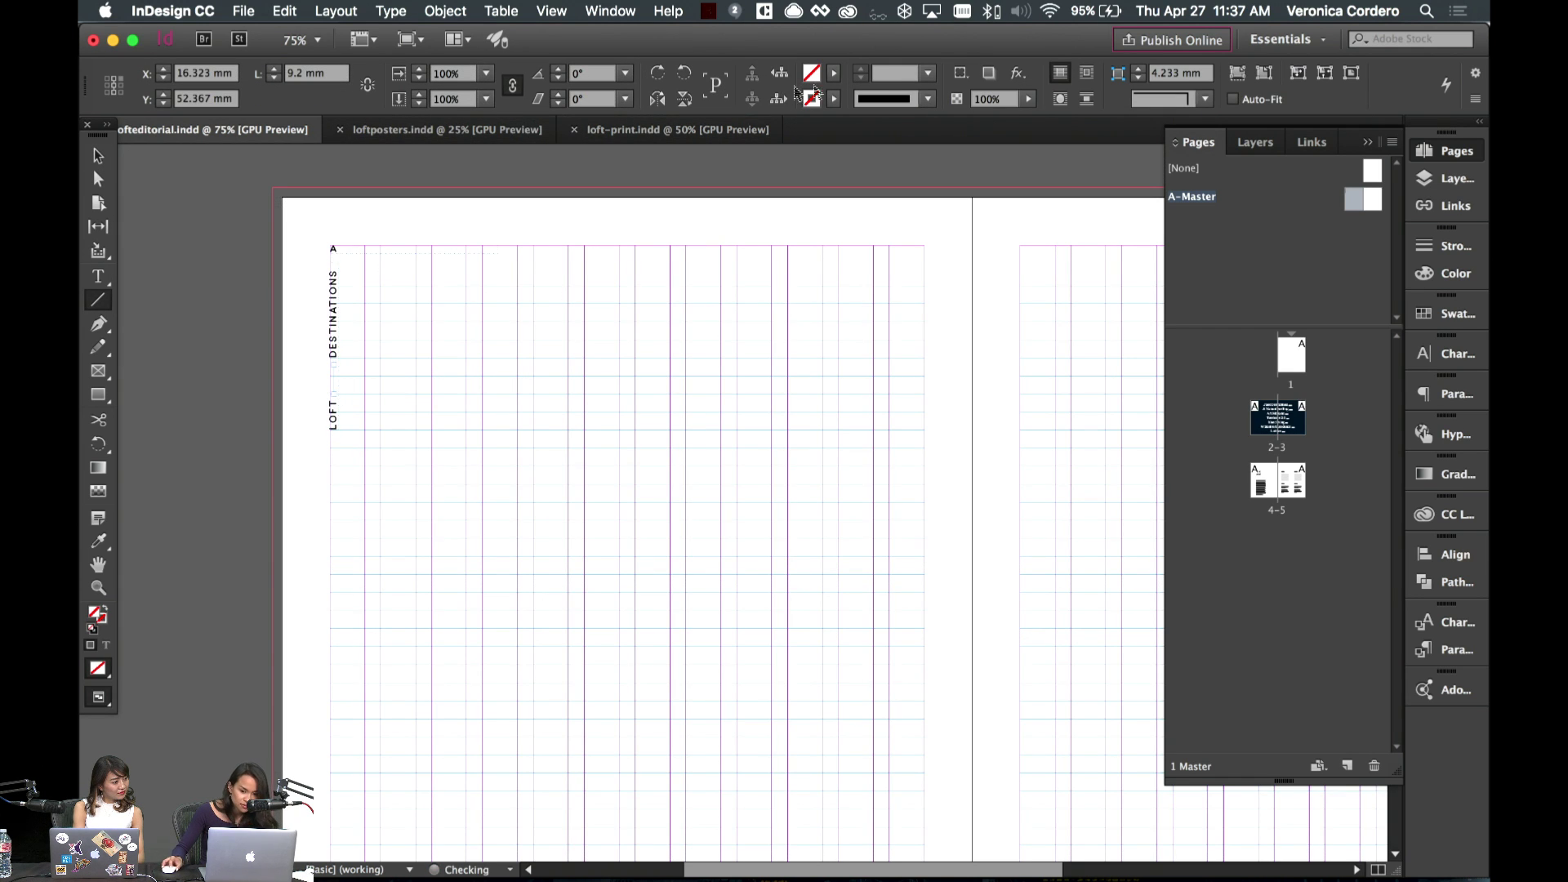
left_click(882, 79)
type("1")
key("Return")
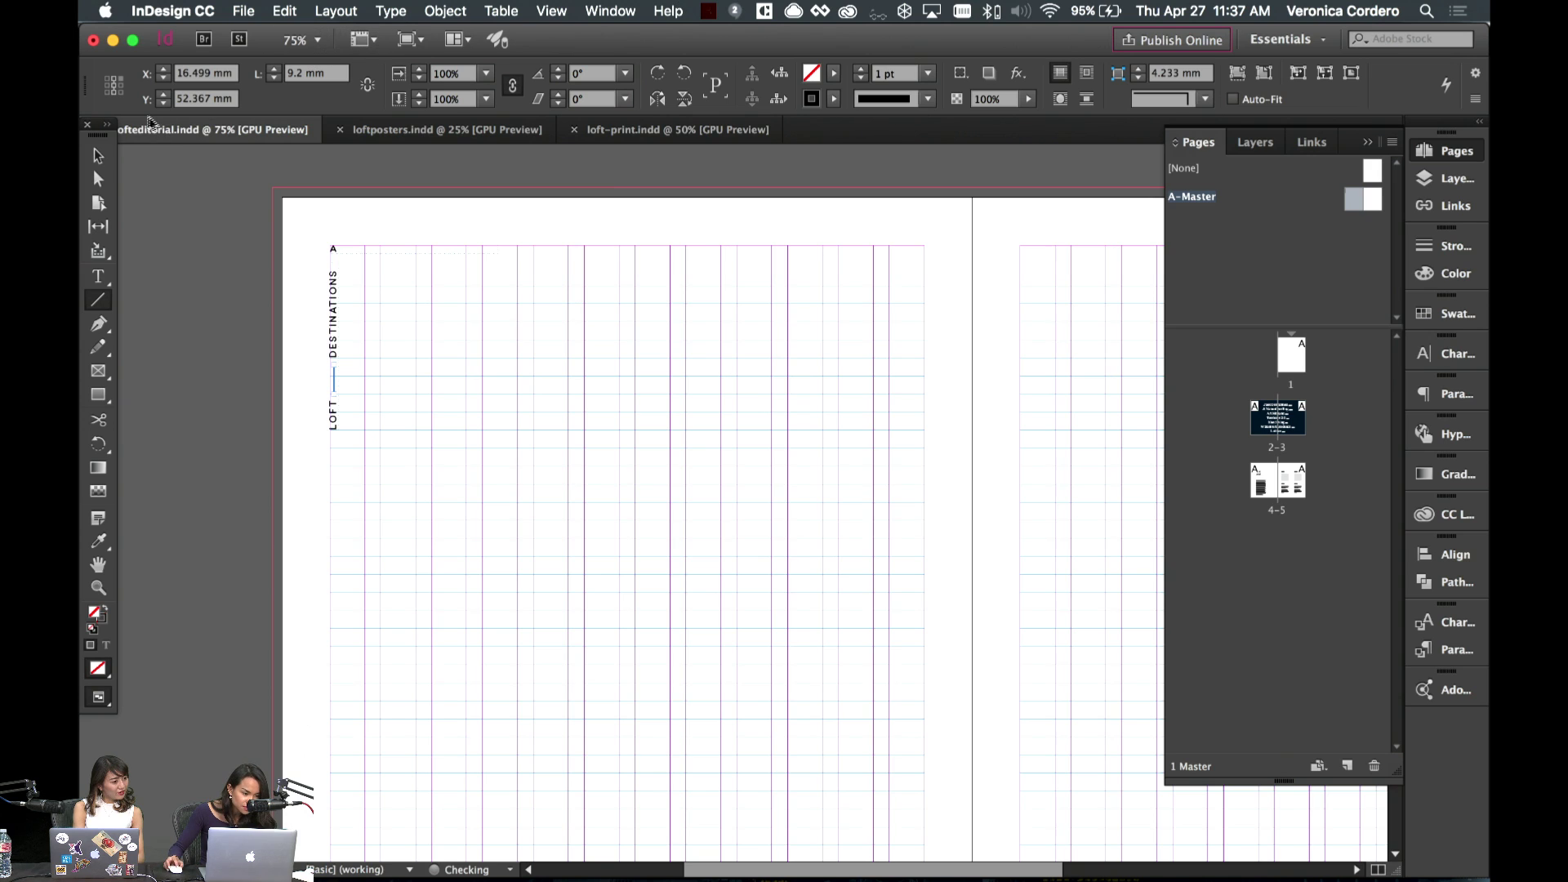
left_click(886, 77)
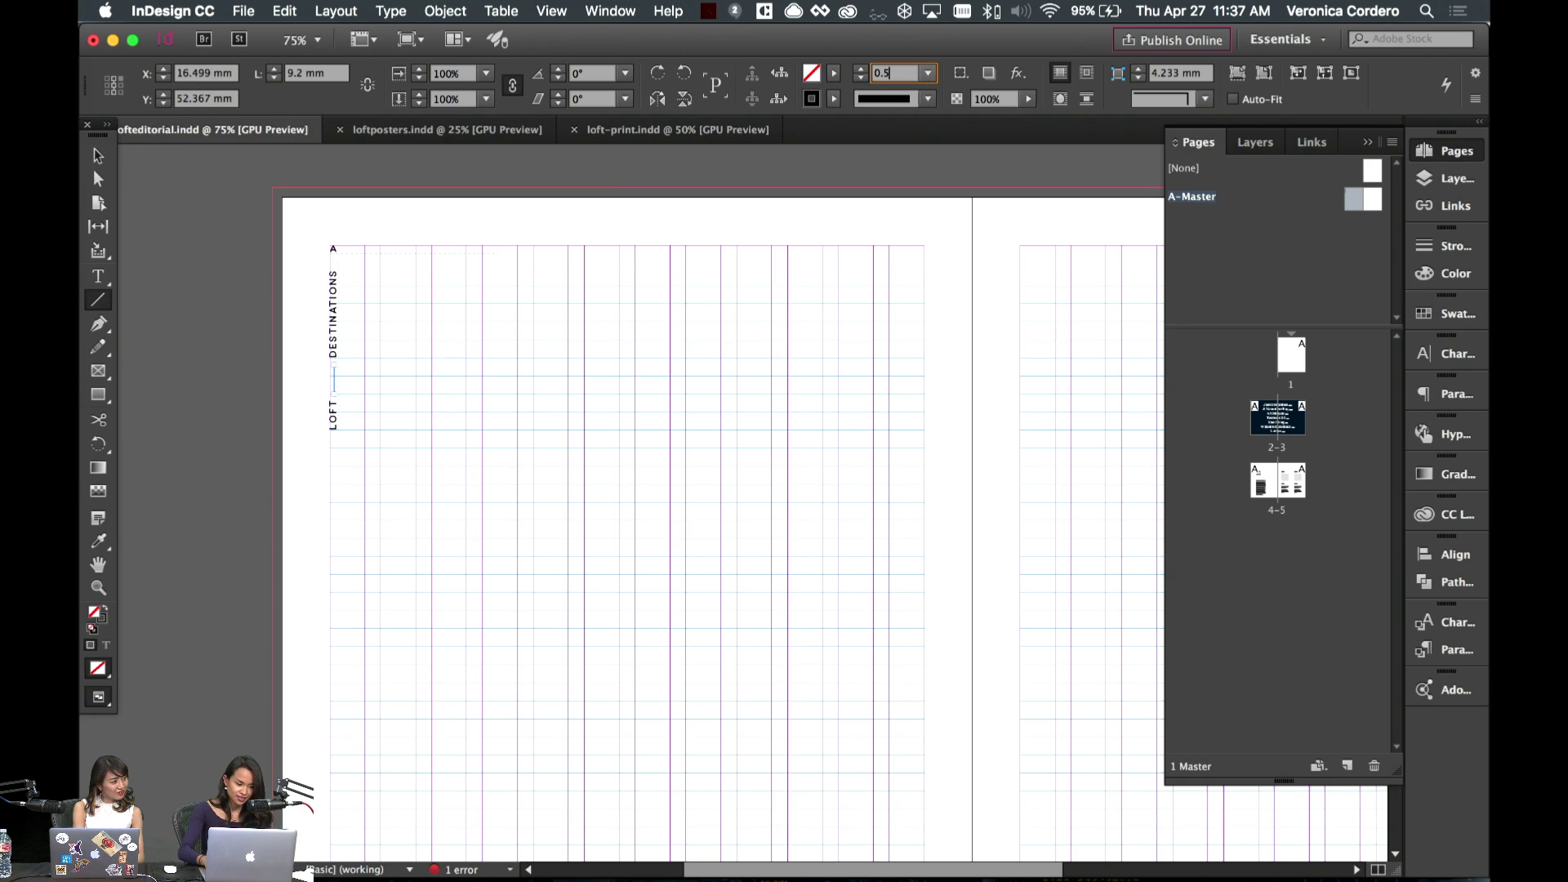
type("0.5")
key("Return")
- Nudge the vertical rule into place within the gap
left_click(98, 155)
left_click(528, 433)
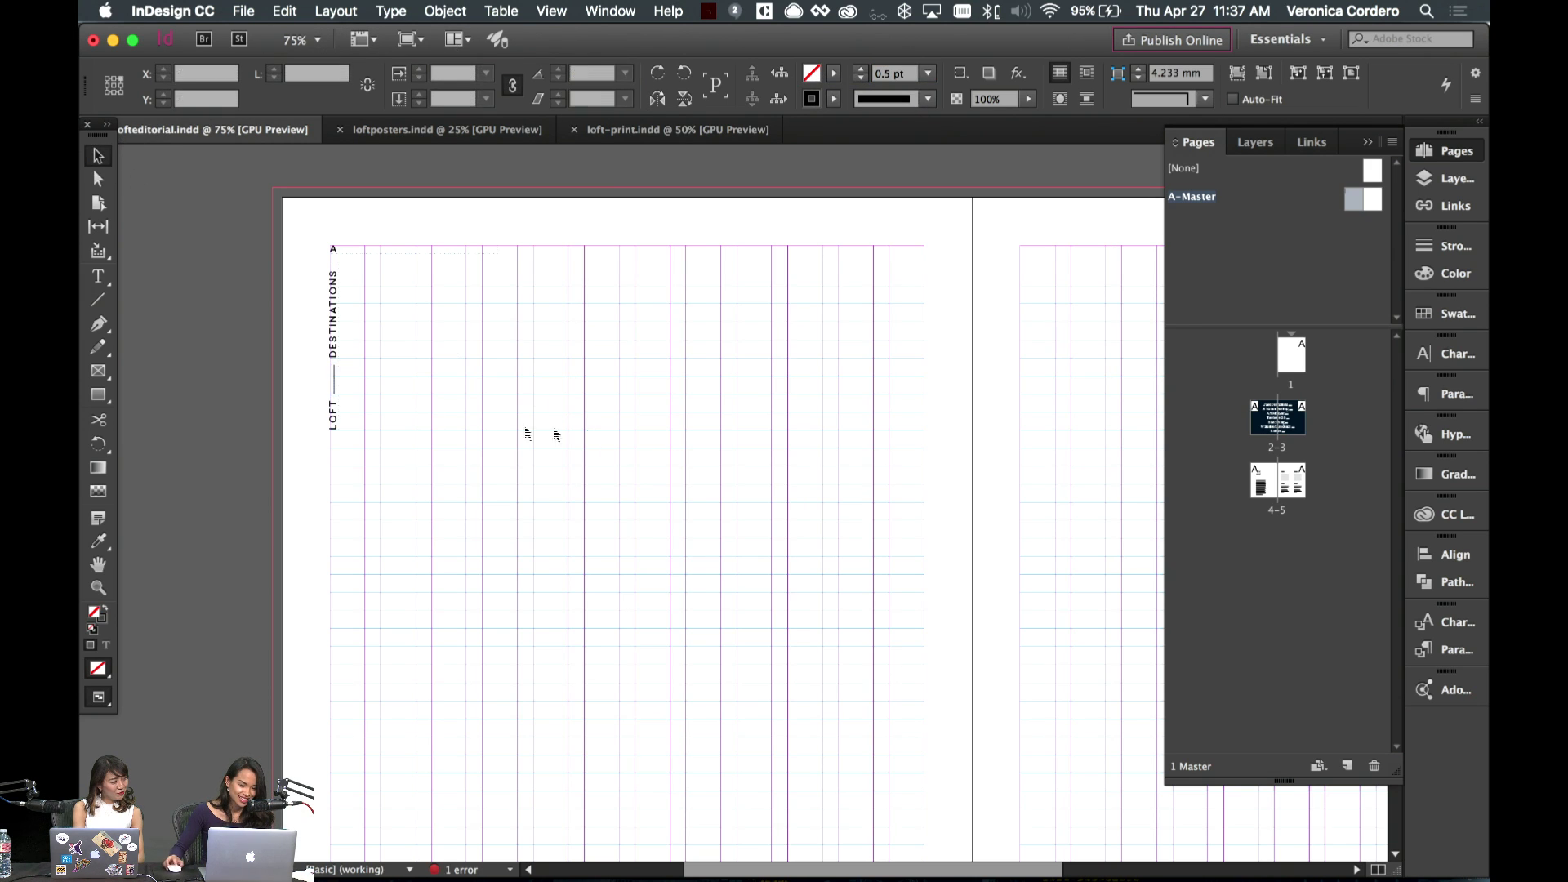
left_click(336, 386)
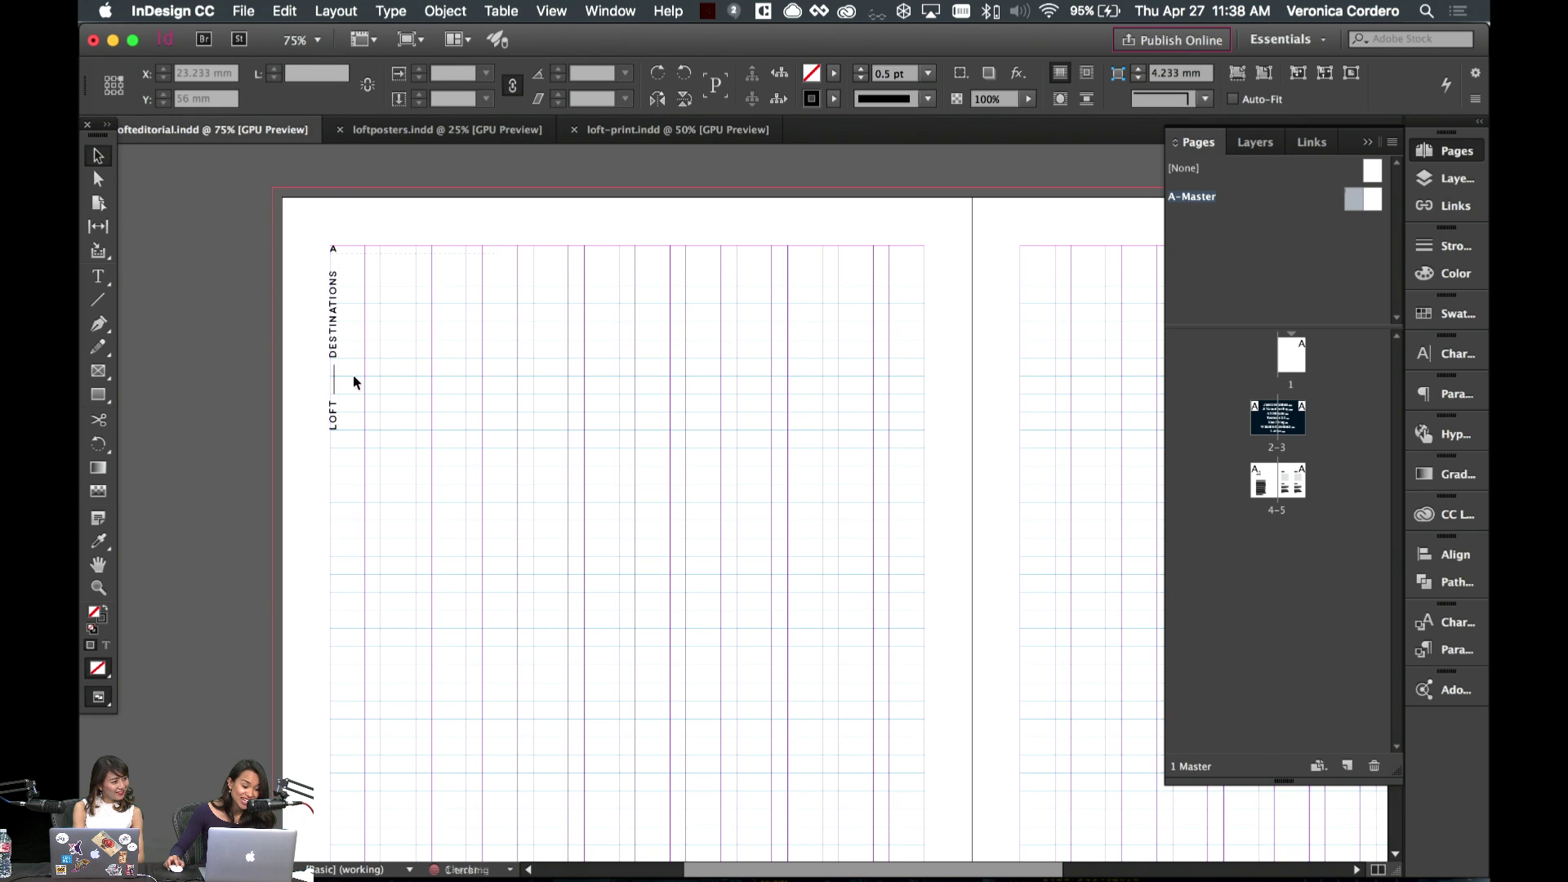
left_click(334, 364)
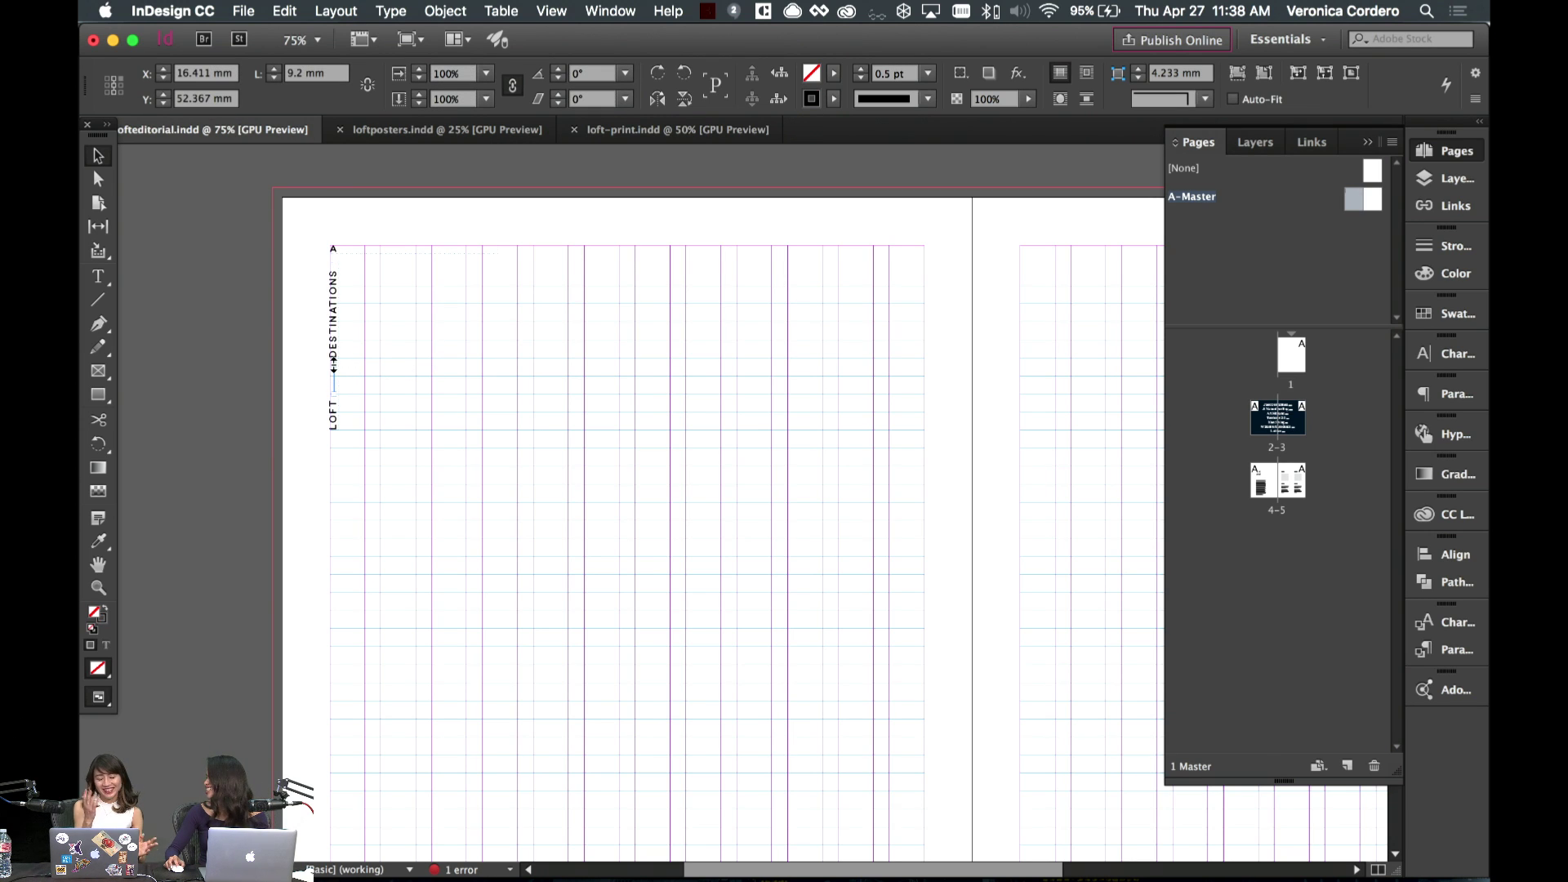
left_click_drag(338, 365, 338, 369)
left_click(374, 343)
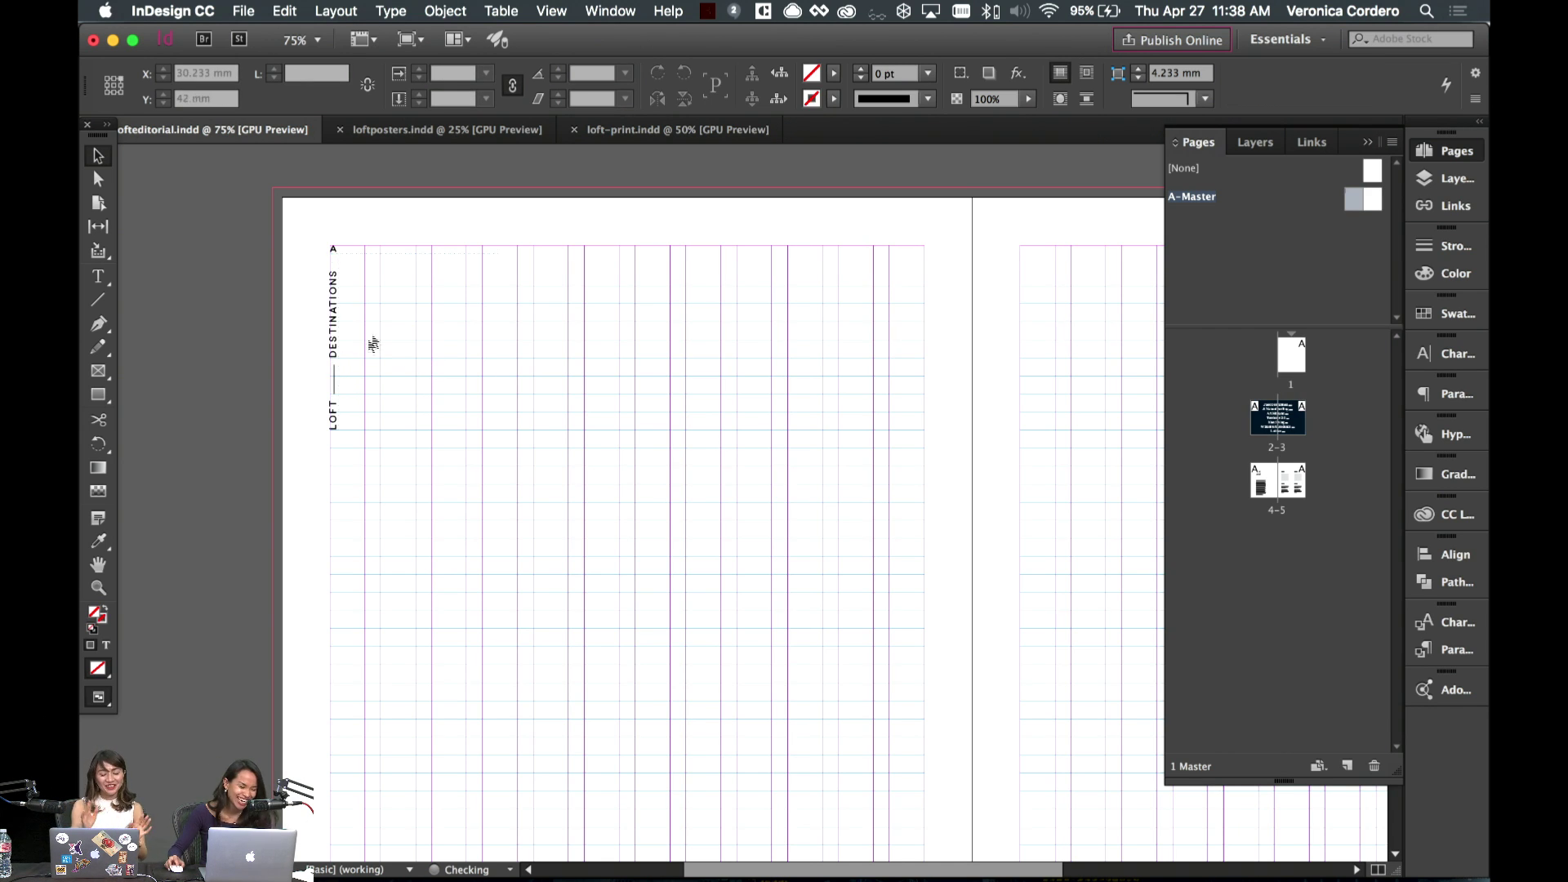
key("super+equal")
key("super+equal")
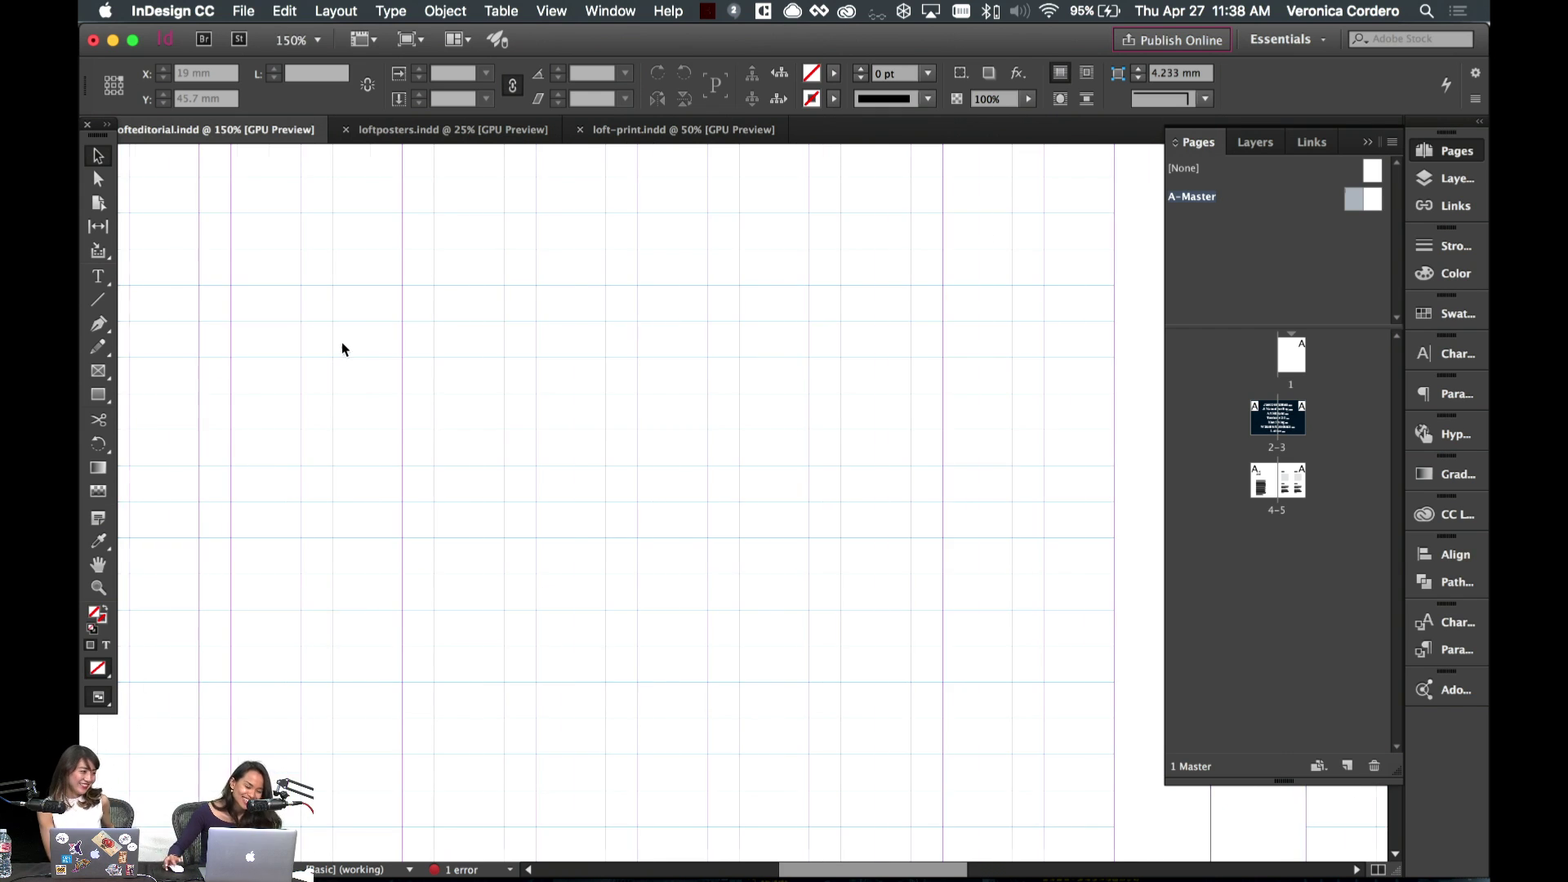
scroll(344, 343, "left", 10)
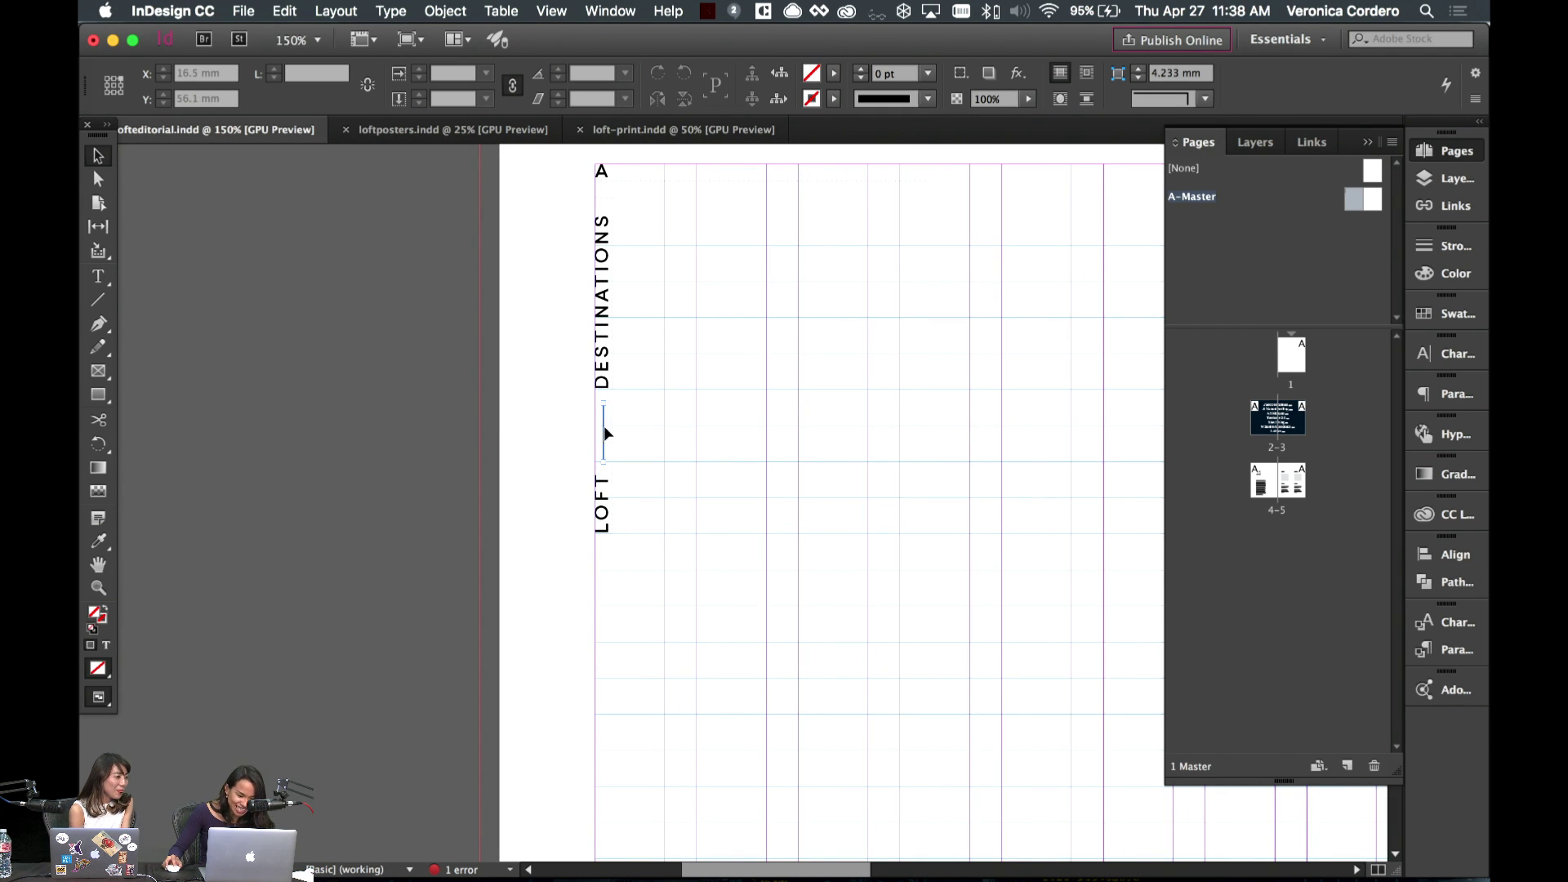
left_click(606, 433)
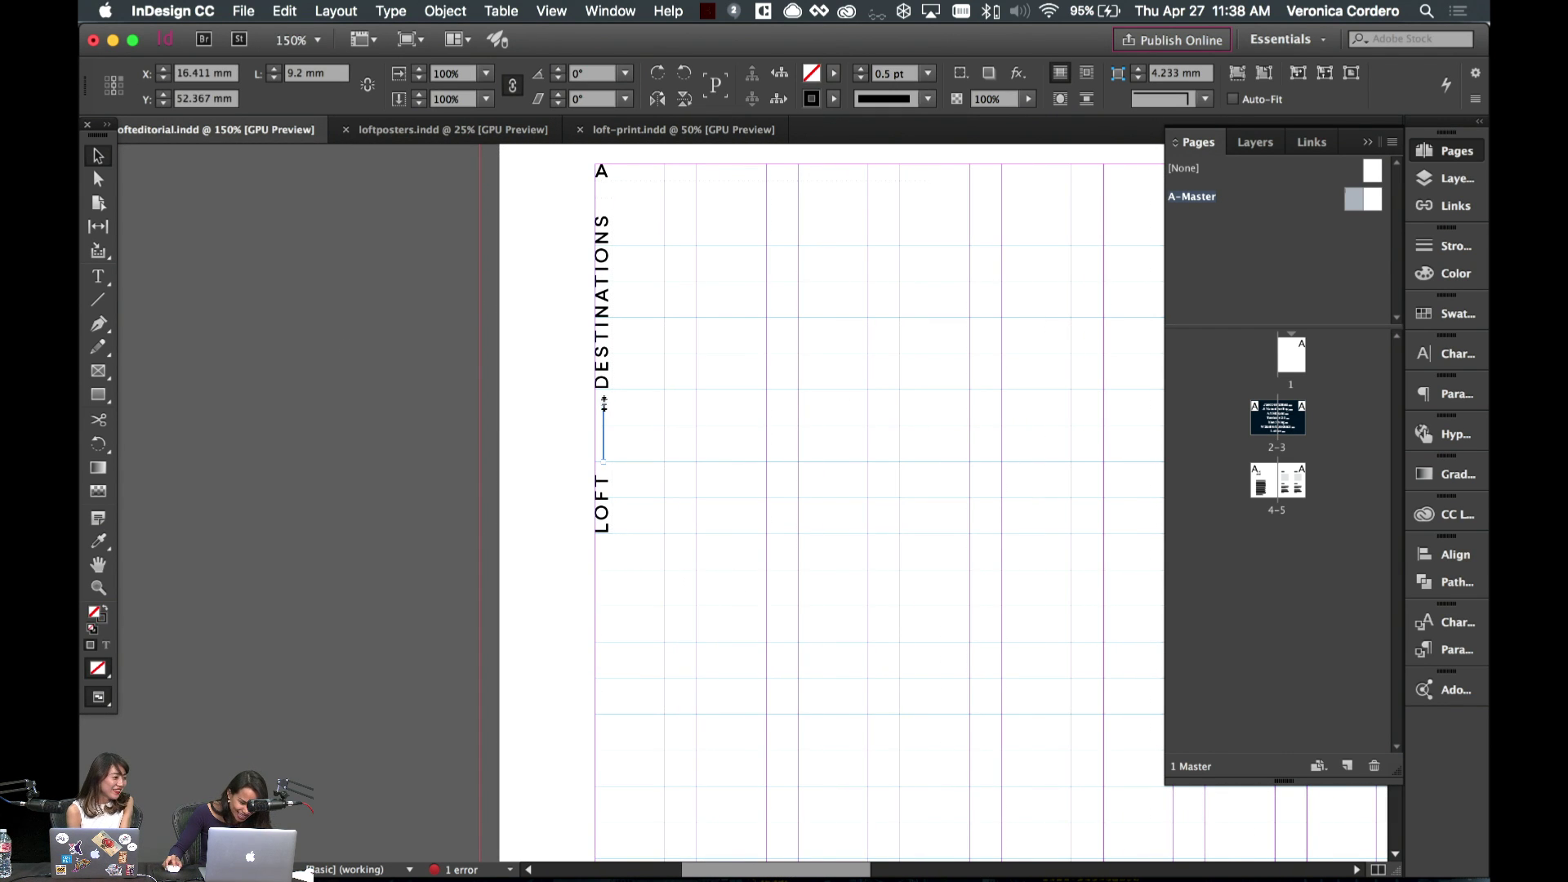
left_click(698, 433)
- Shorten the rule by pulling its top end down, then view the whole master spread
left_click(605, 422)
key("a")
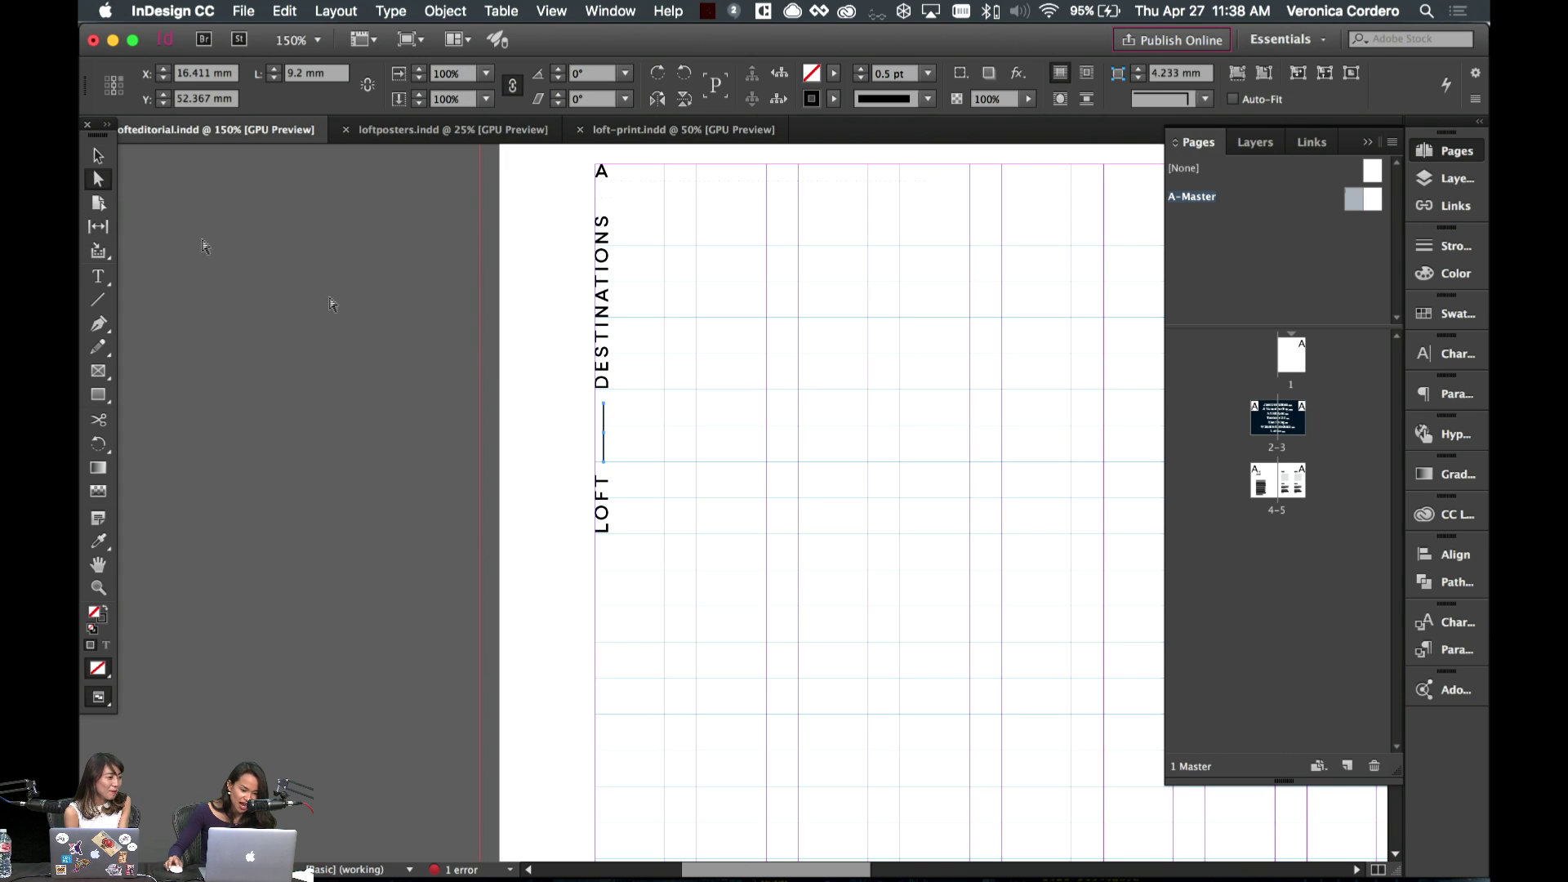
left_click(605, 414)
left_click_drag(605, 414, 608, 462)
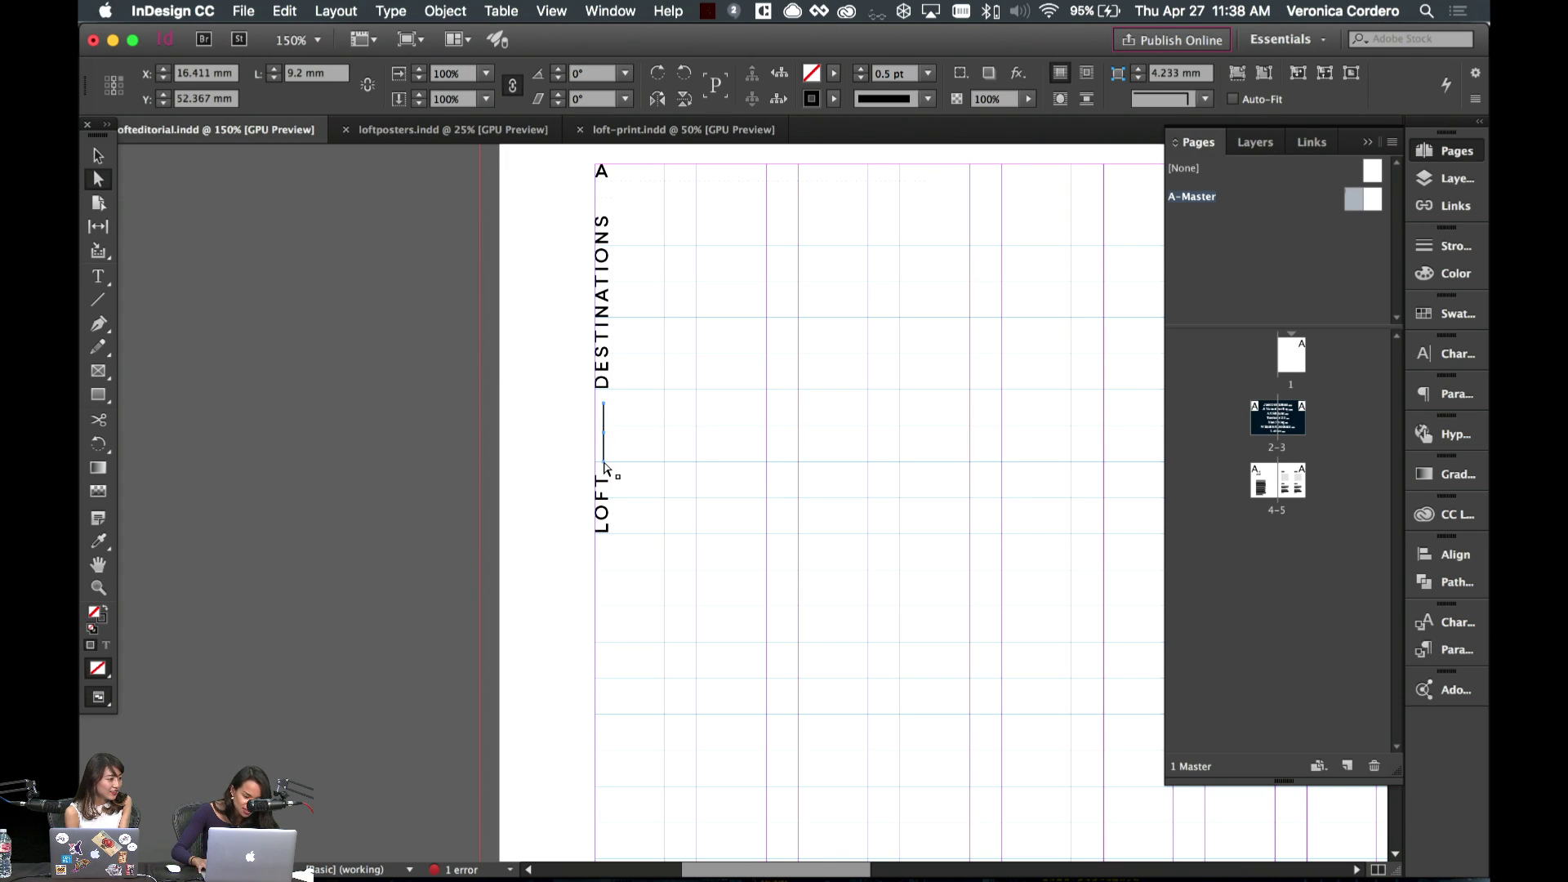
left_click(756, 409)
key("v")
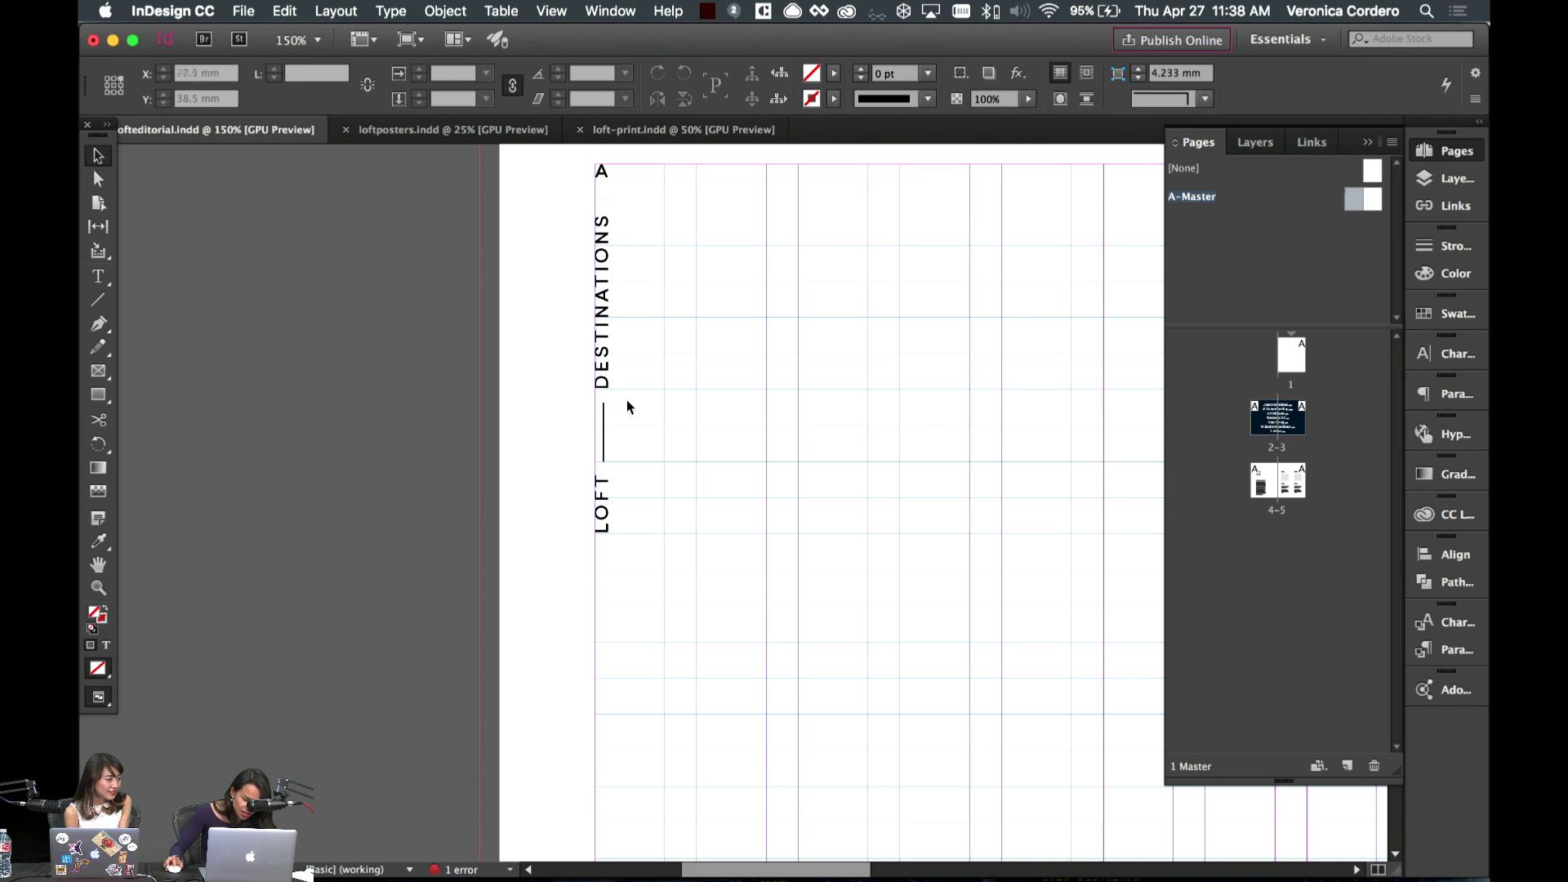
left_click(606, 414)
left_click_drag(604, 403, 605, 446)
left_click(691, 436)
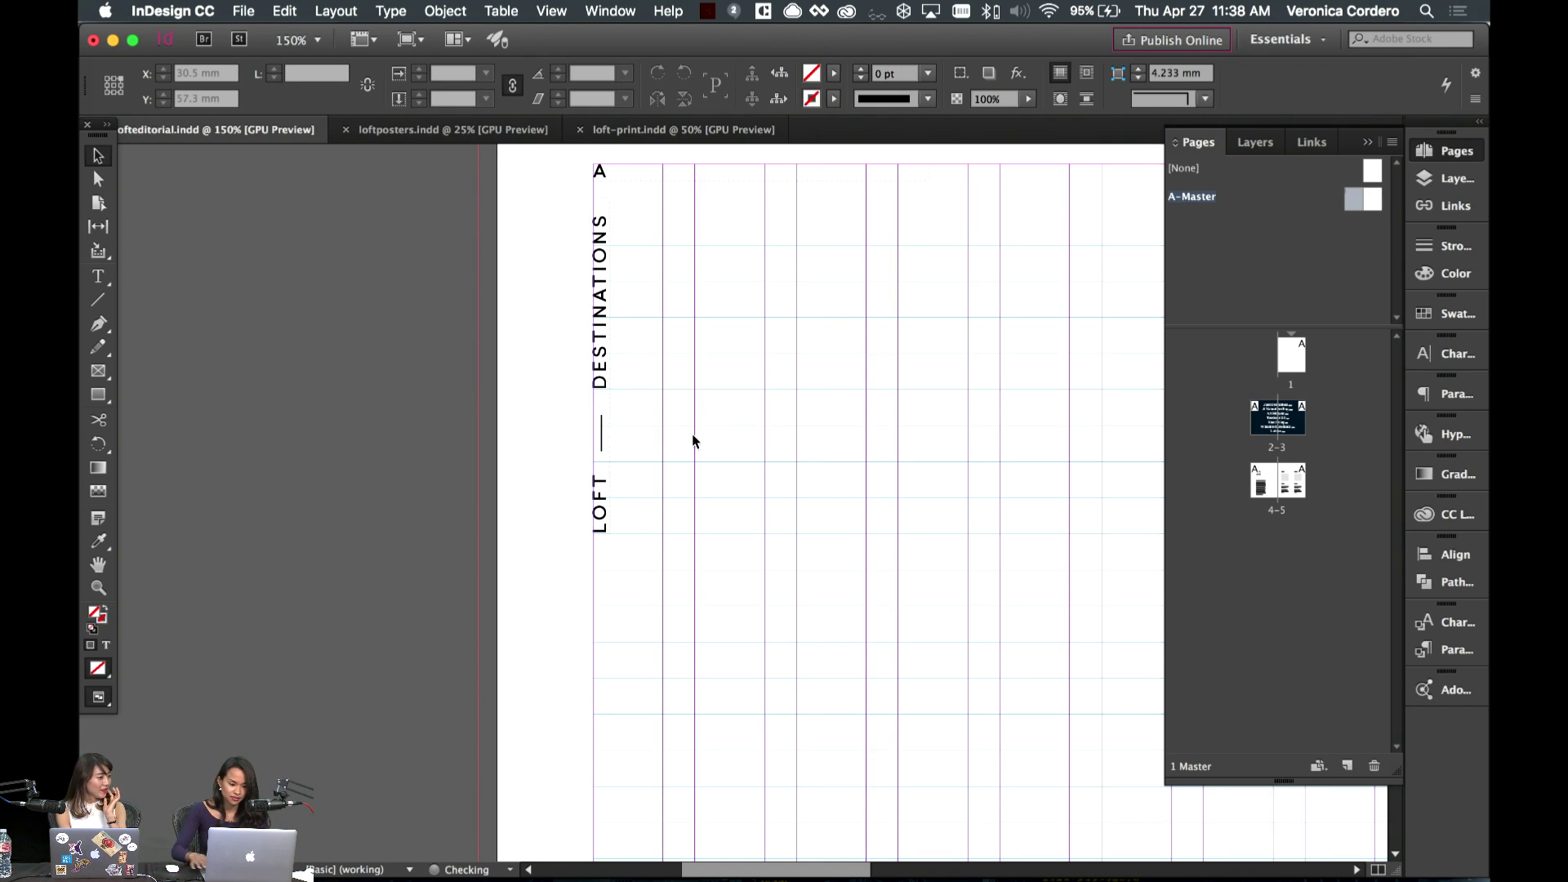
key("super+minus")
key("w")
key("super+minus")
key("super+minus")
key("super+minus")
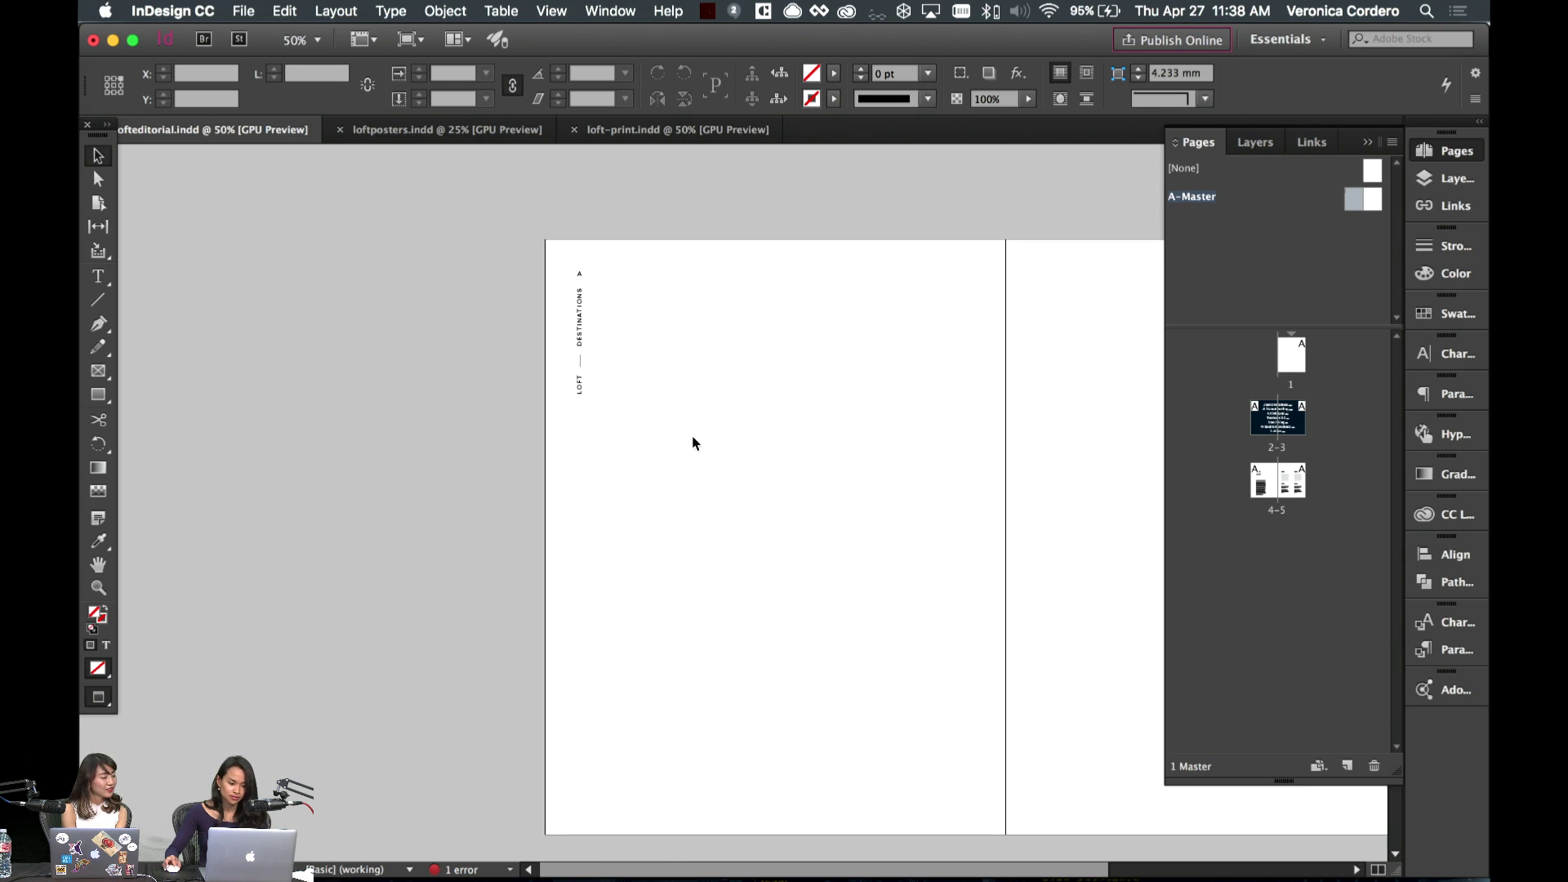
- Check the LOFT — DESTINATIONS label on spread 4–5, then return to A-Master
double_click(1262, 484)
scroll(972, 455, "right", 5)
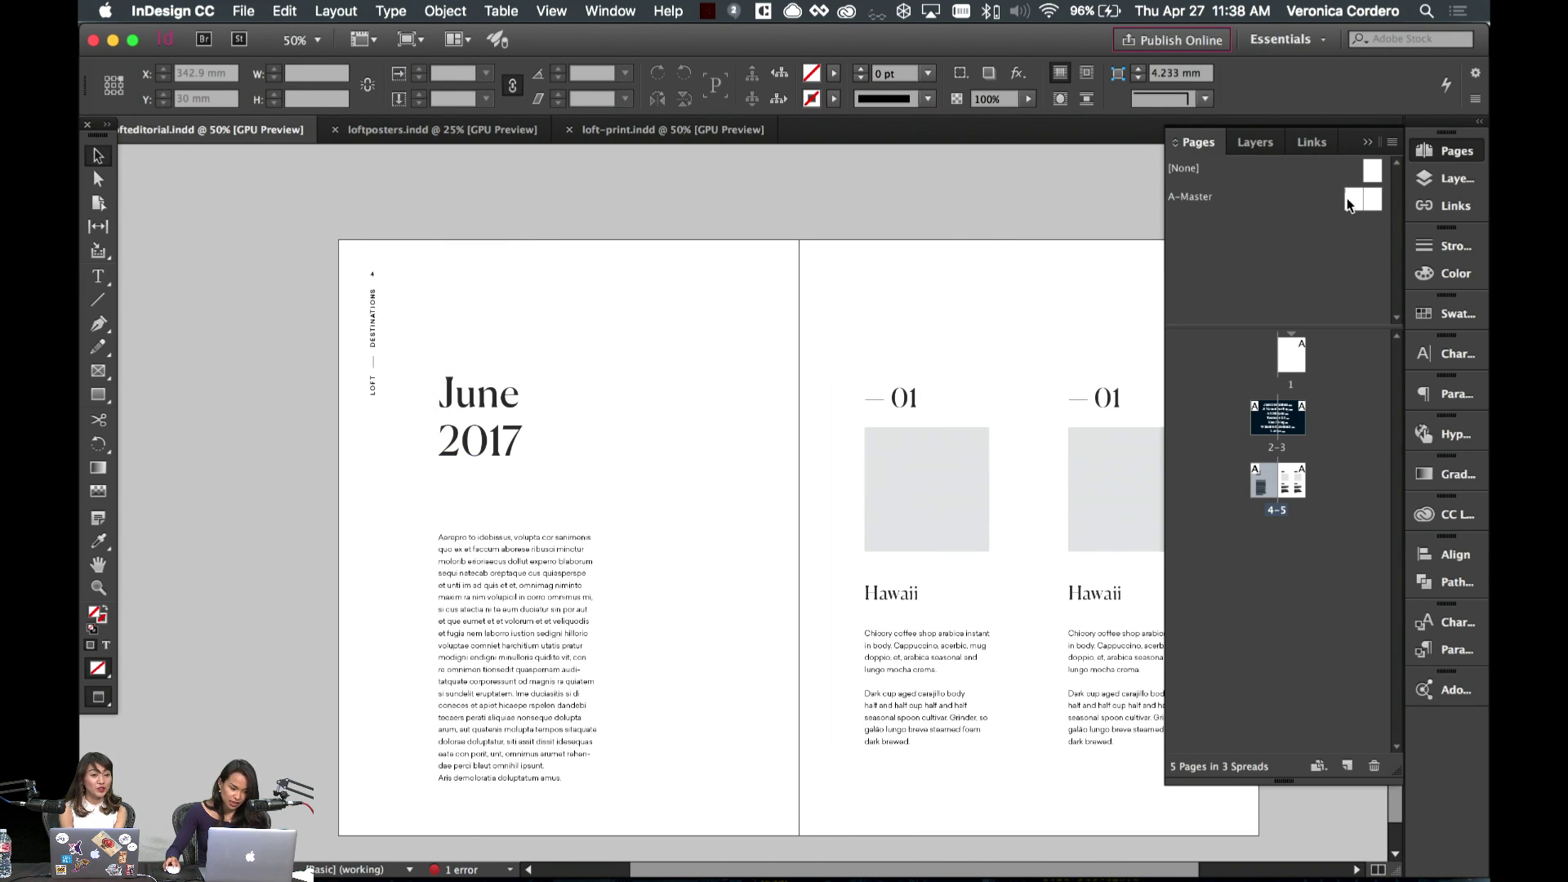
double_click(1346, 198)
- Set the LOFT — DESTINATIONS label text to Regular weight
left_click(370, 334)
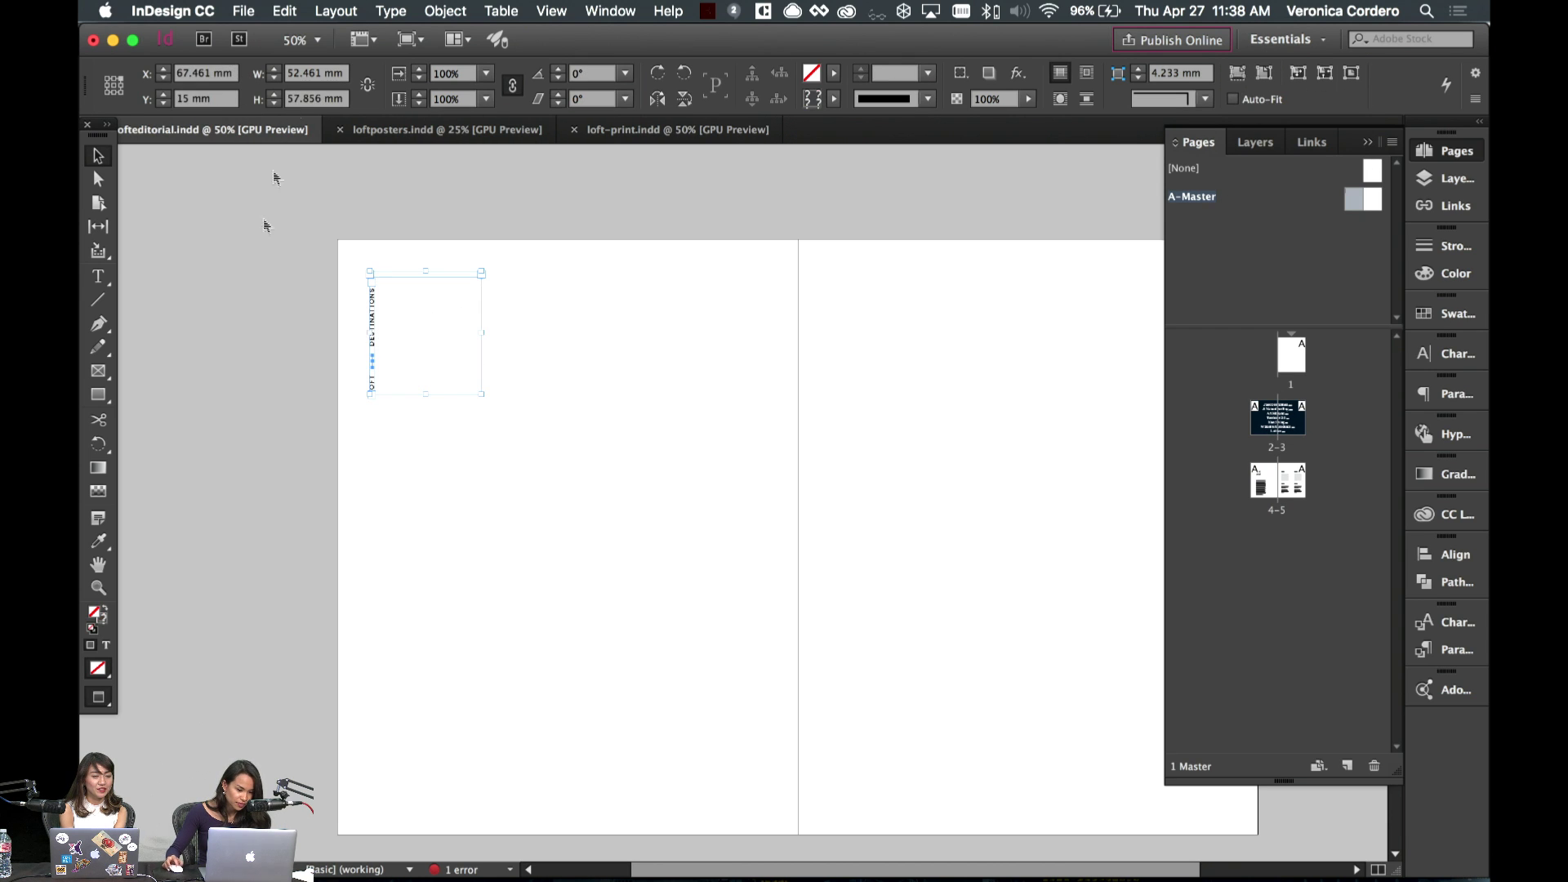
left_click(697, 423)
double_click(373, 318)
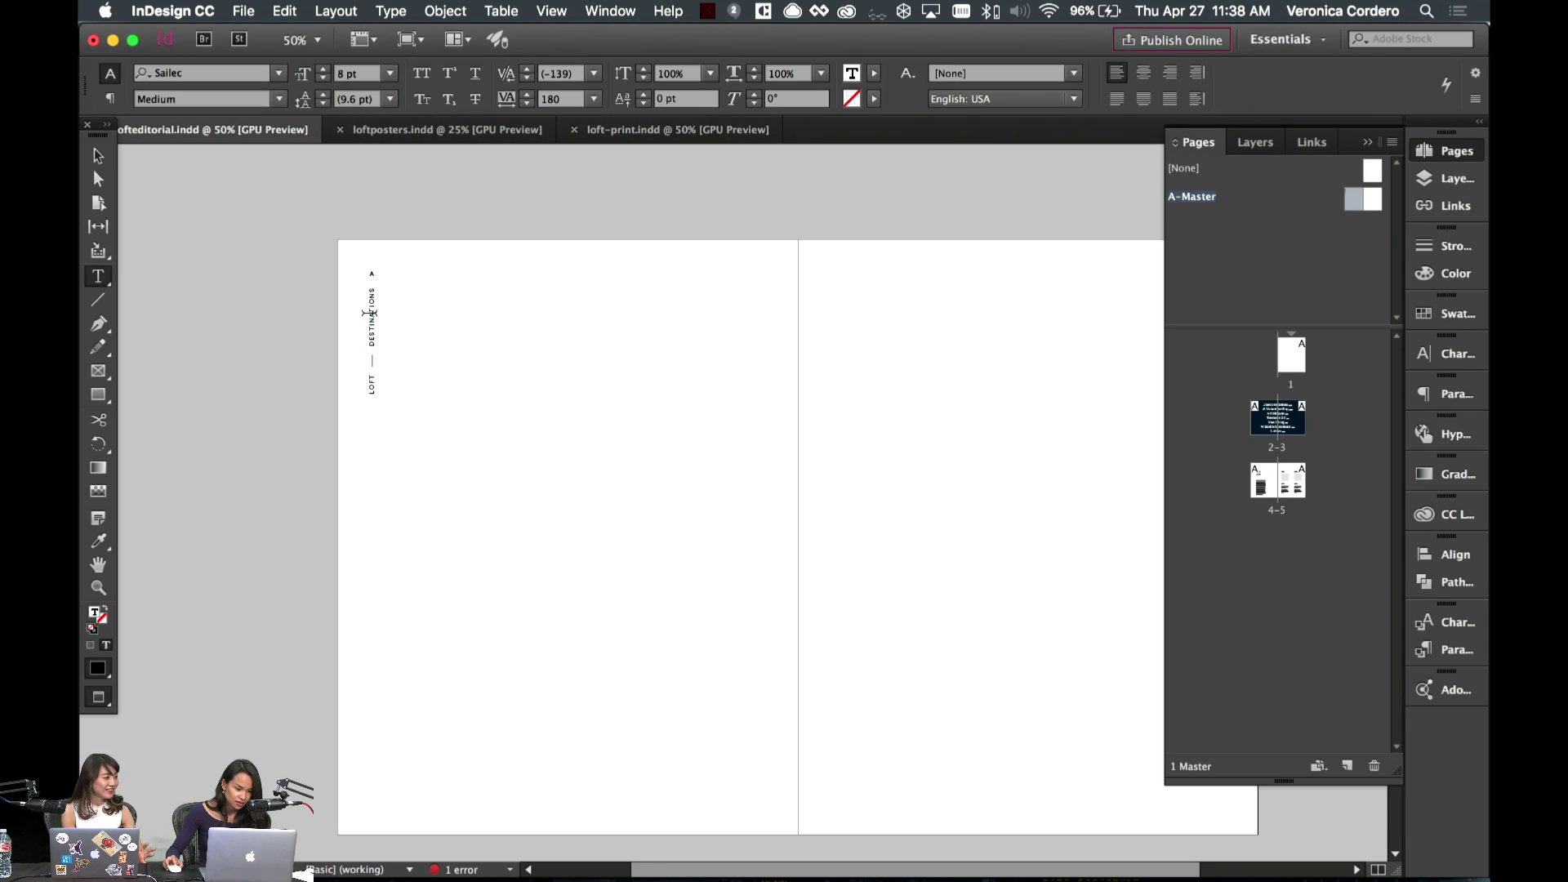
triple_click(369, 311)
left_click(270, 99)
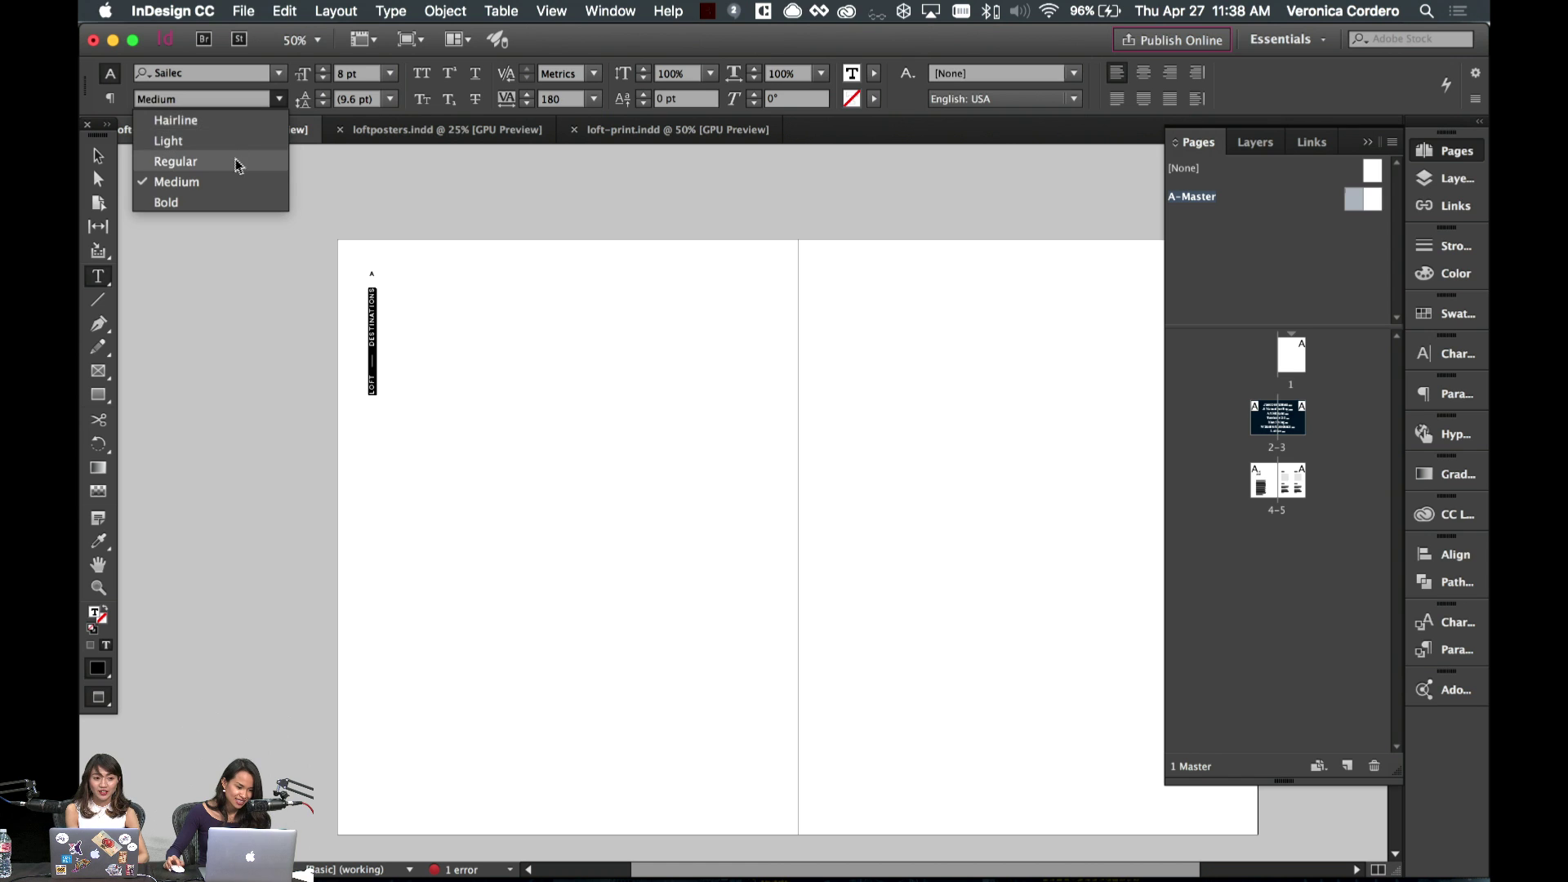
left_click(235, 161)
key("Escape")
left_click(653, 420)
- After viewing the lighter label on spread 4–5, drag the vertical label down to mid-page on A-Master
double_click(1271, 497)
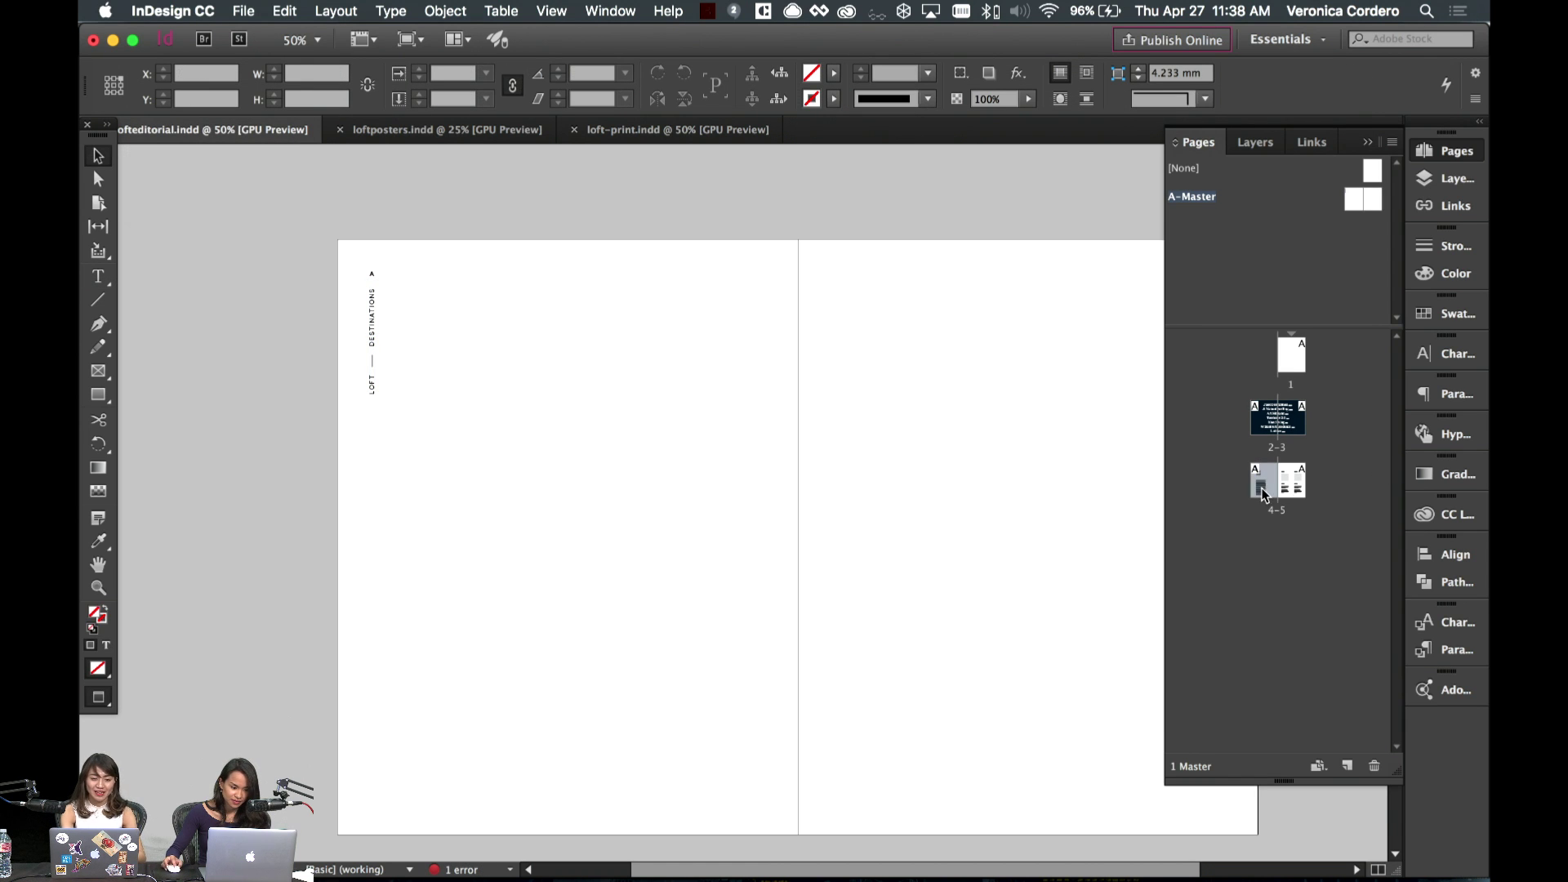
scroll(614, 364, "right", 5)
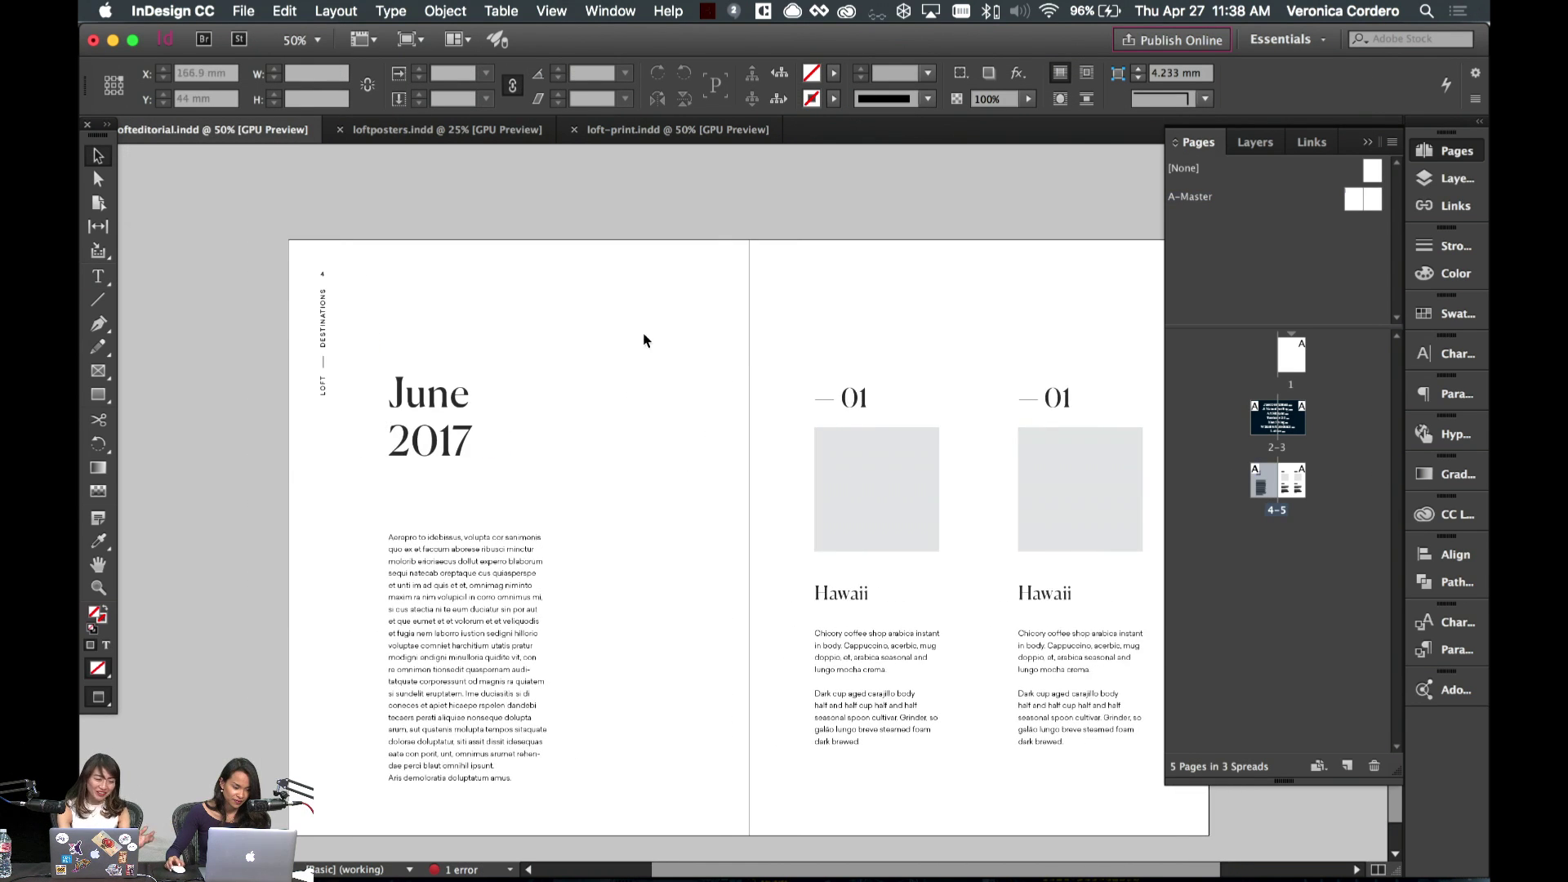
scroll(513, 352, "right", 5)
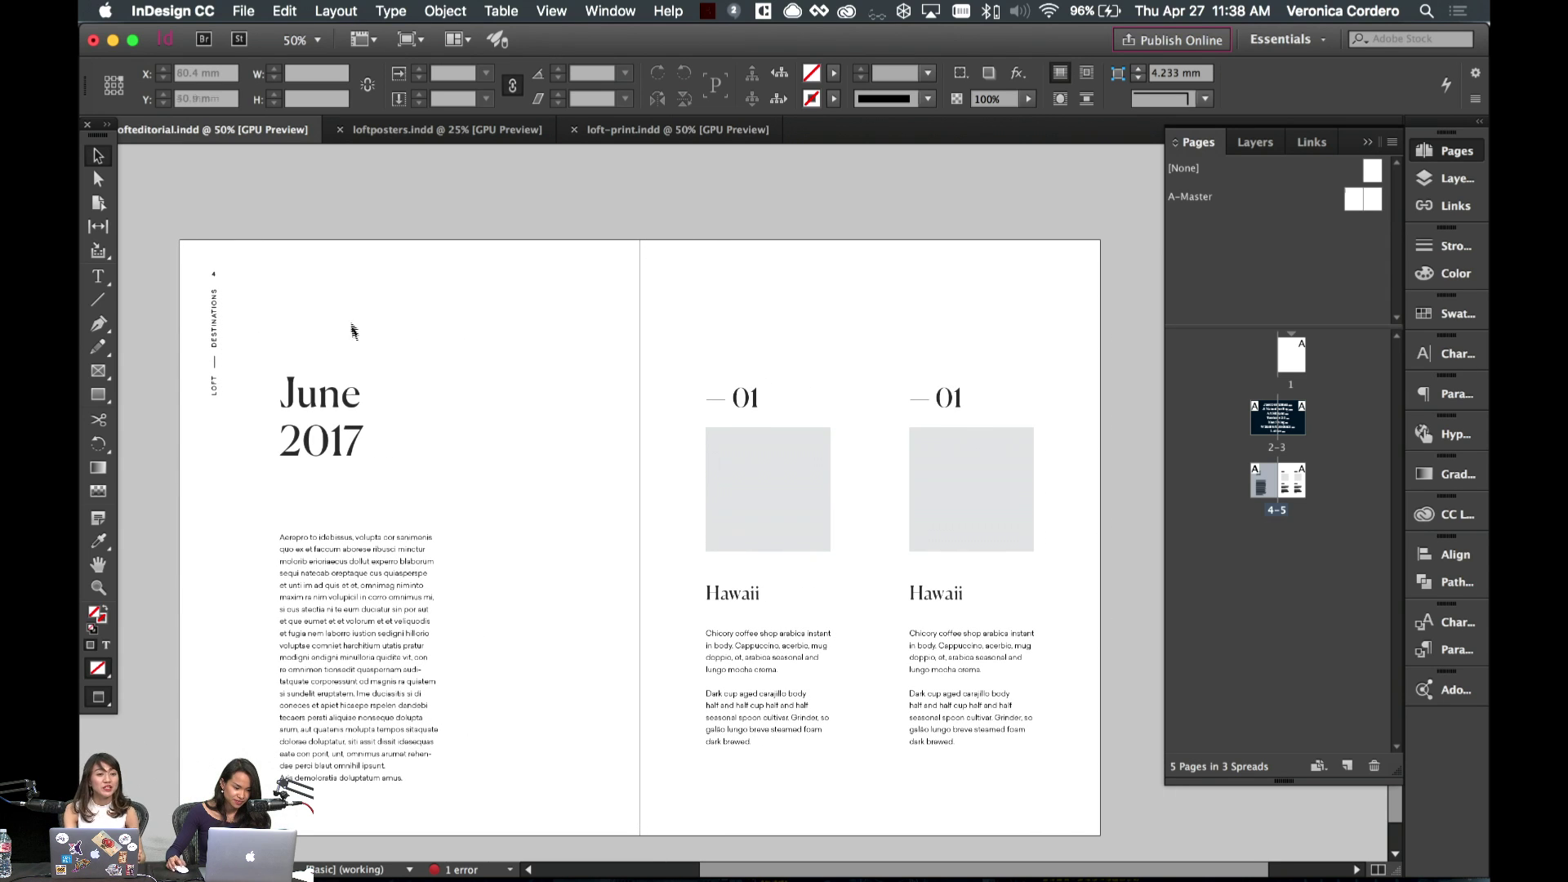
double_click(1369, 196)
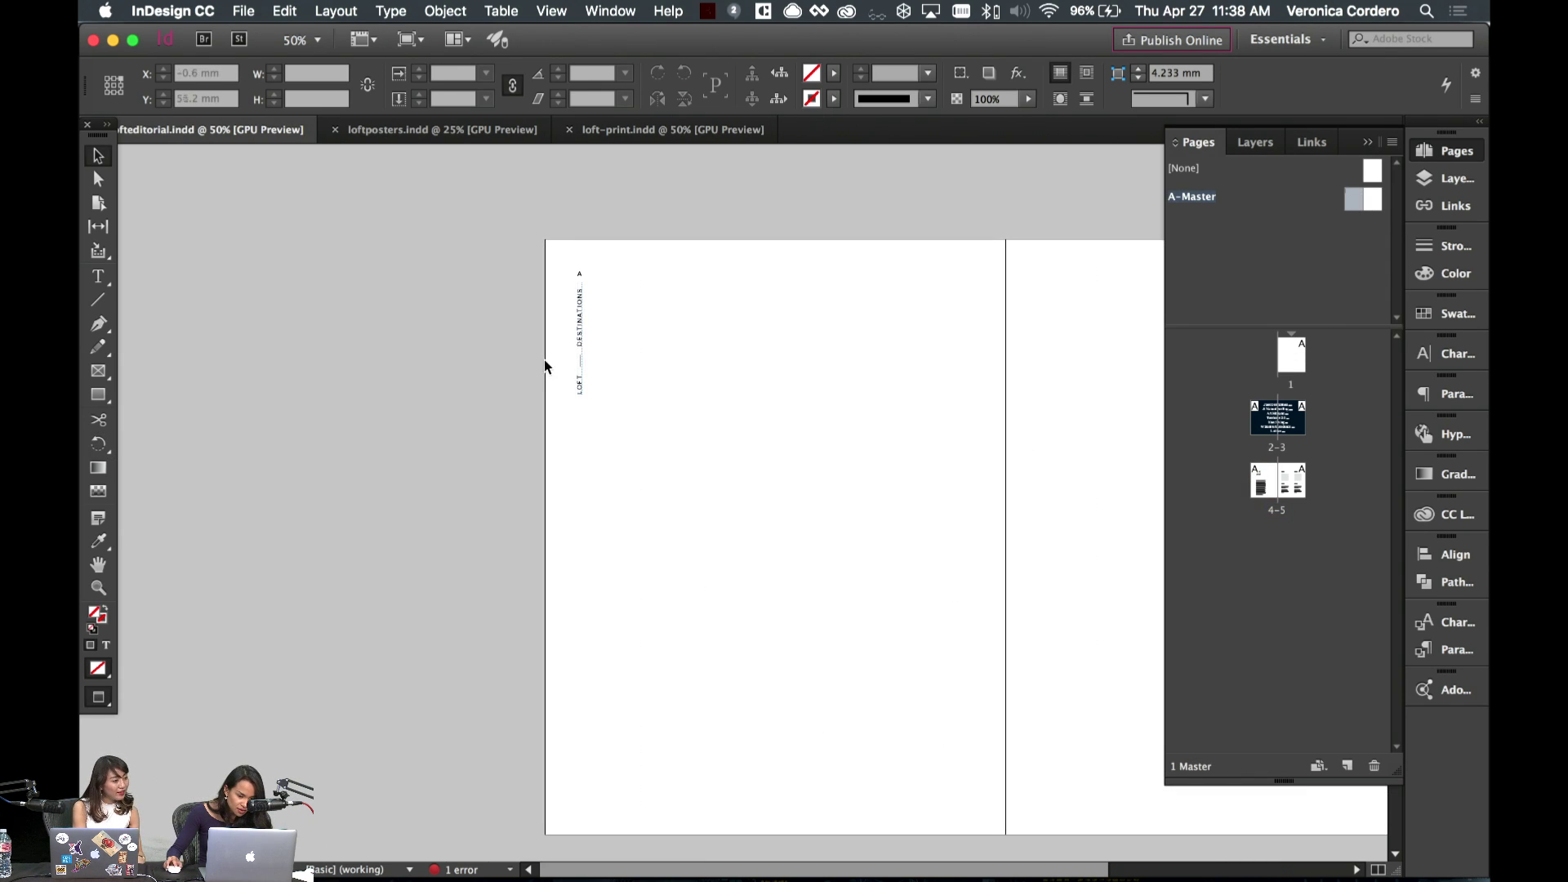
left_click(580, 375)
key("w")
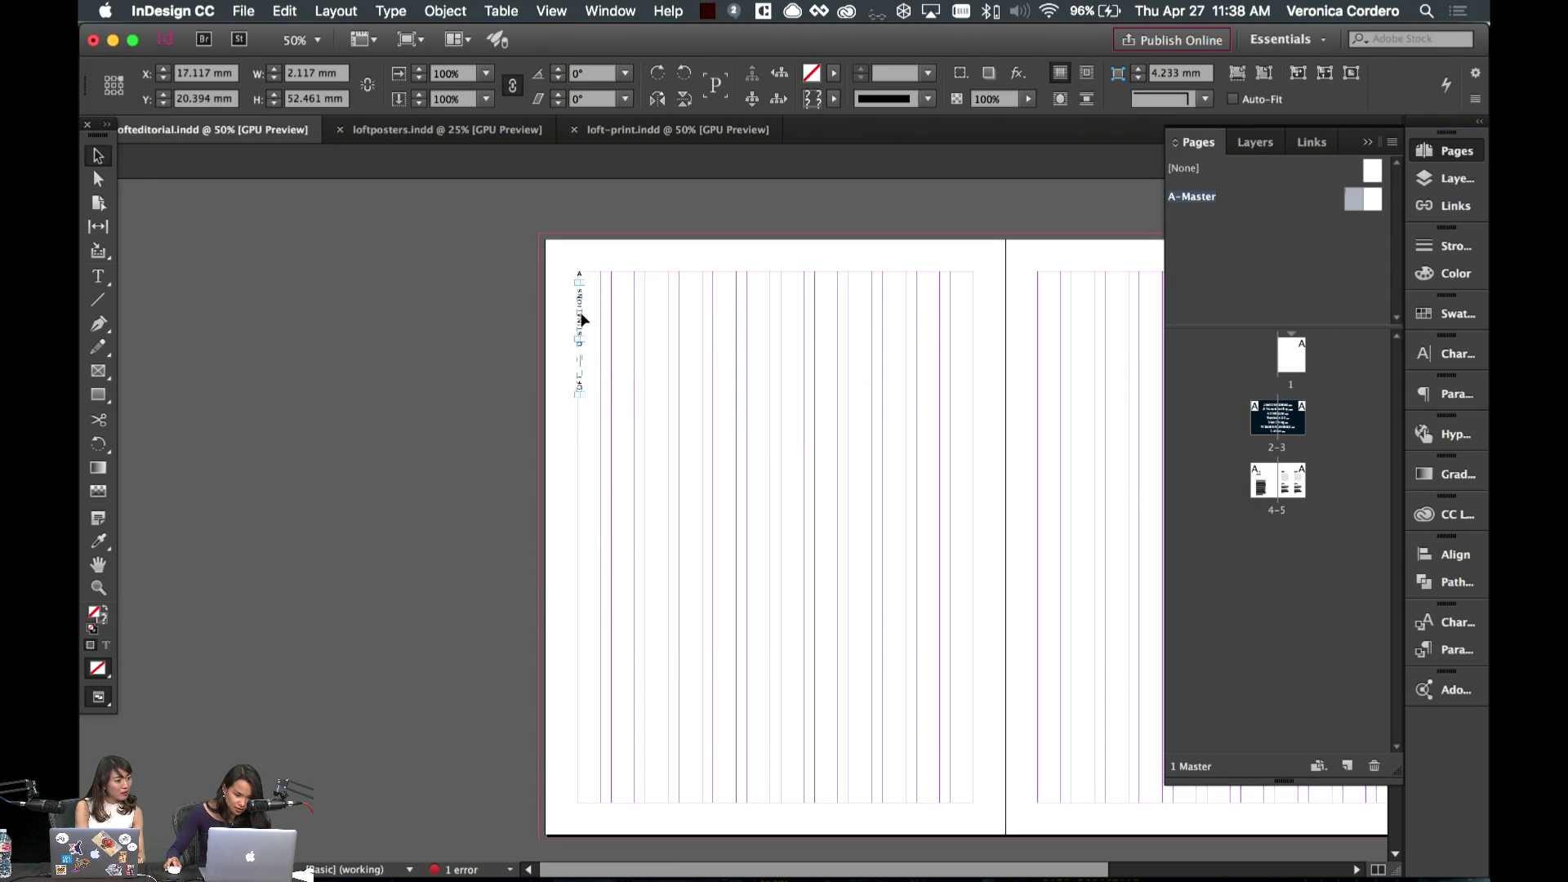
left_click_drag(581, 320, 583, 487)
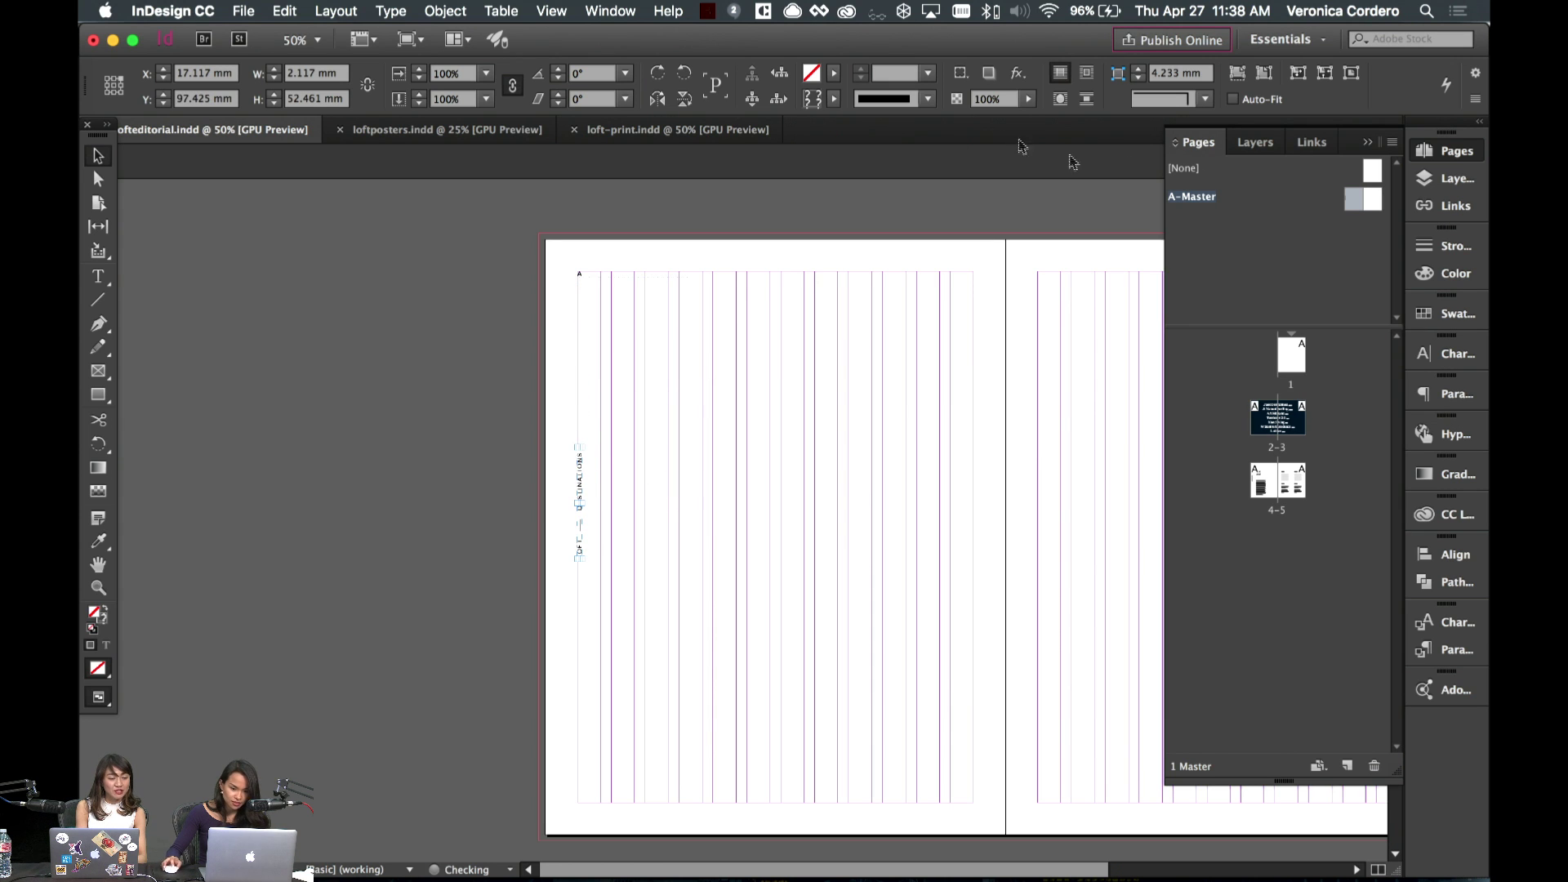
left_click(623, 445)
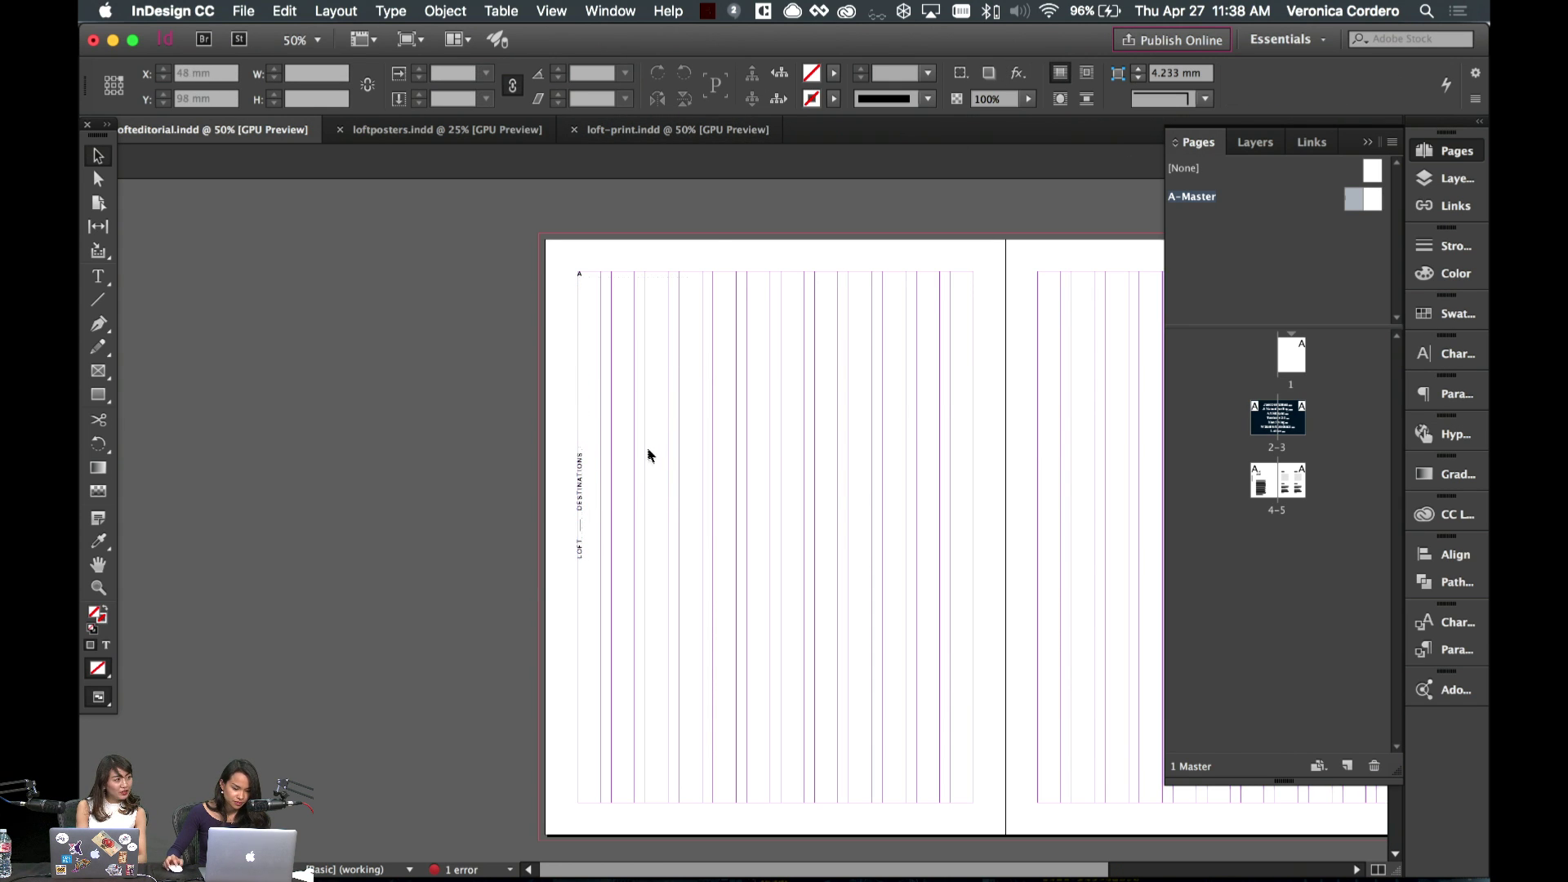
- Check the lowered label on spread 4–5 and return to the master spread
double_click(1277, 482)
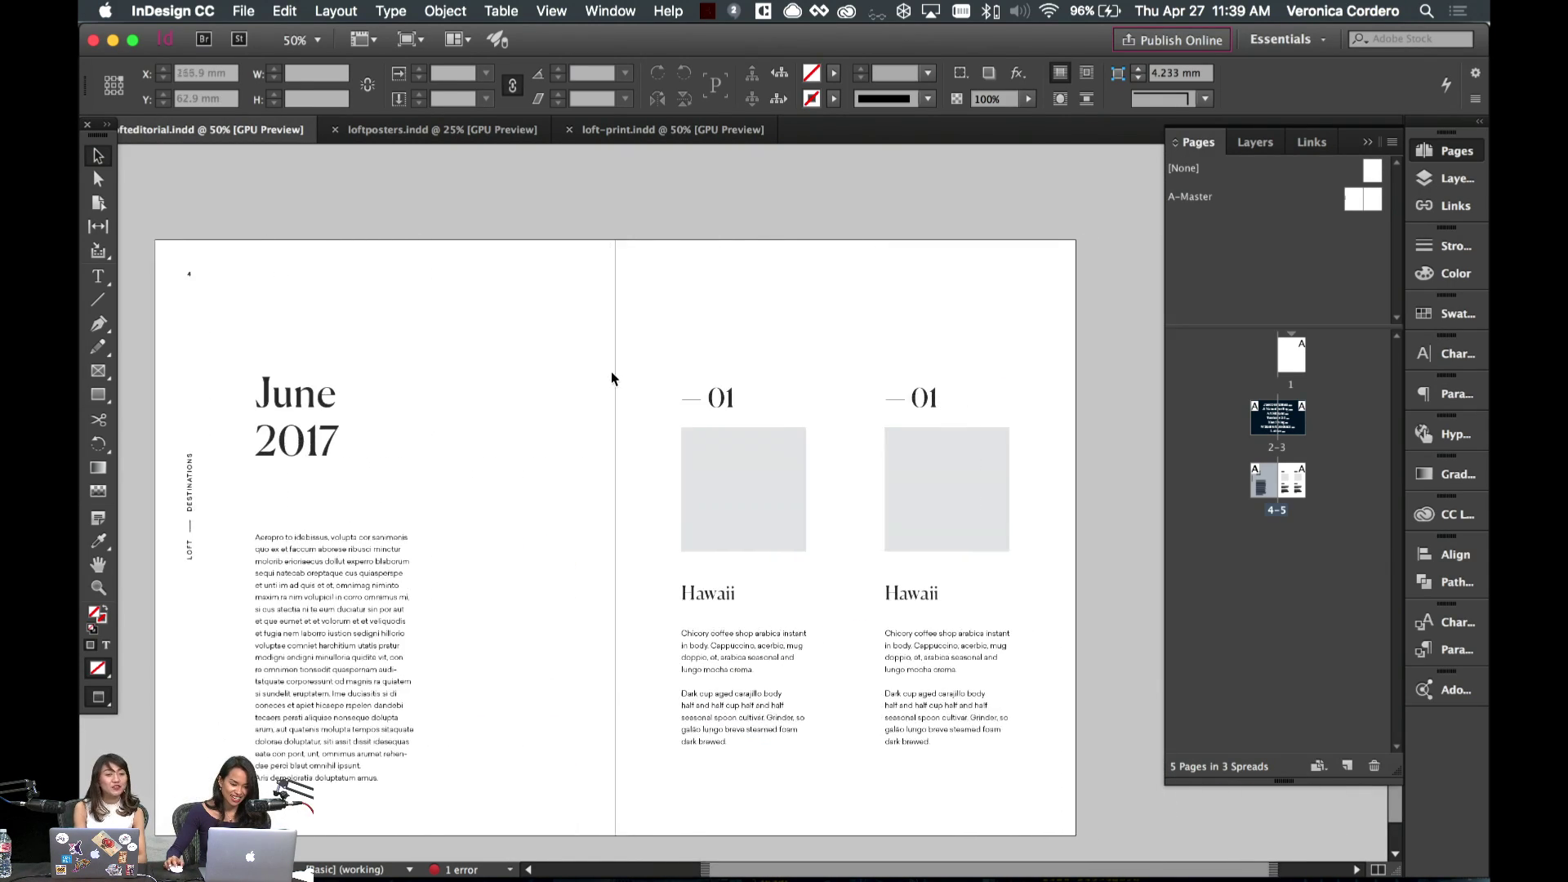
double_click(1363, 203)
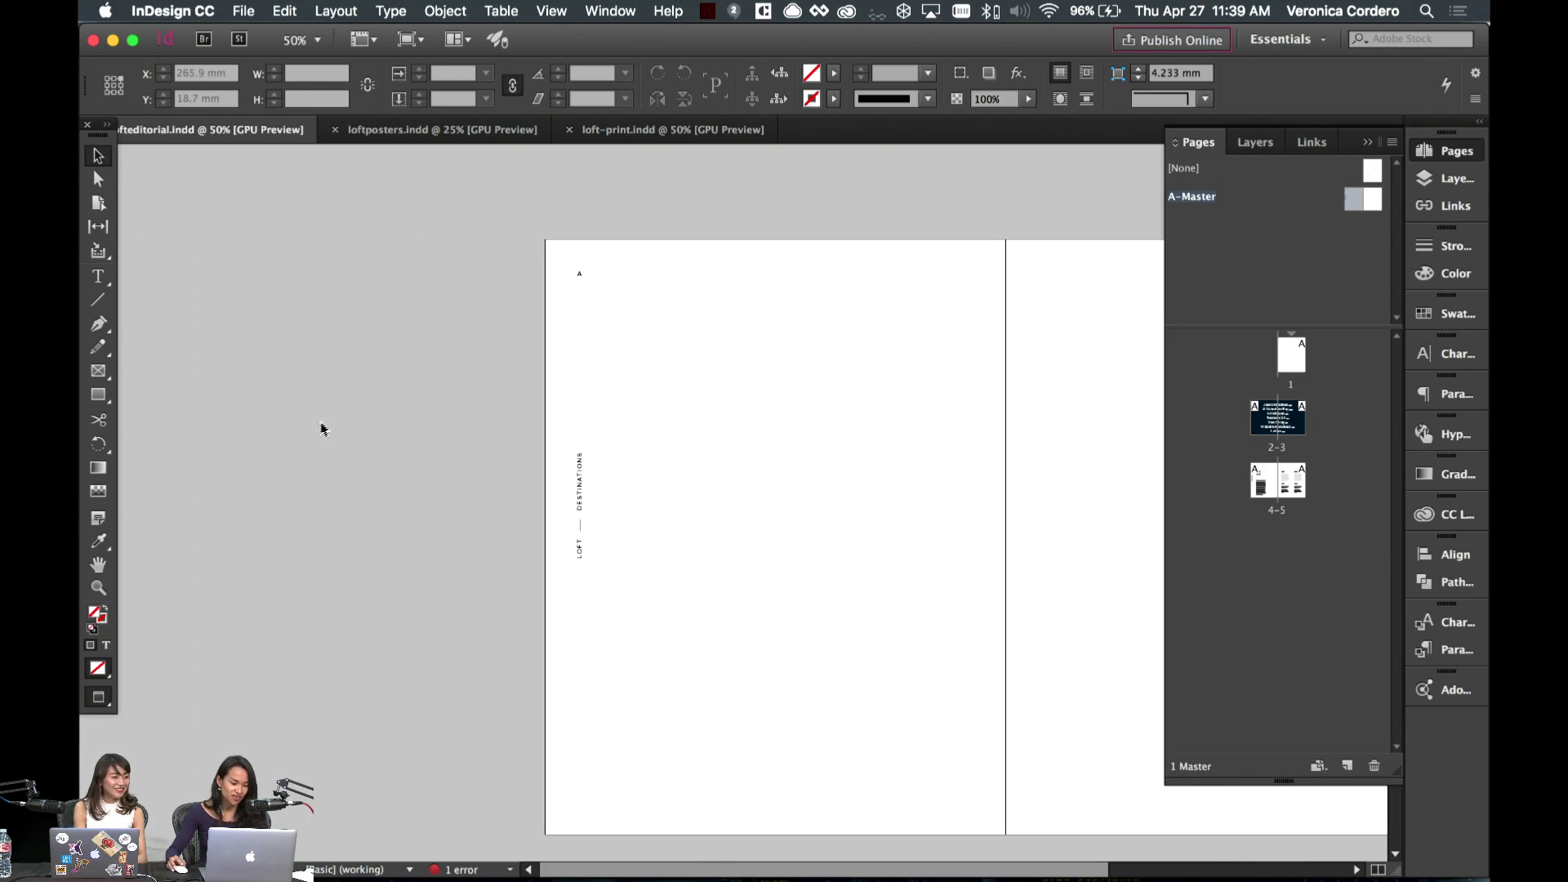
scroll(686, 624, "right", 5)
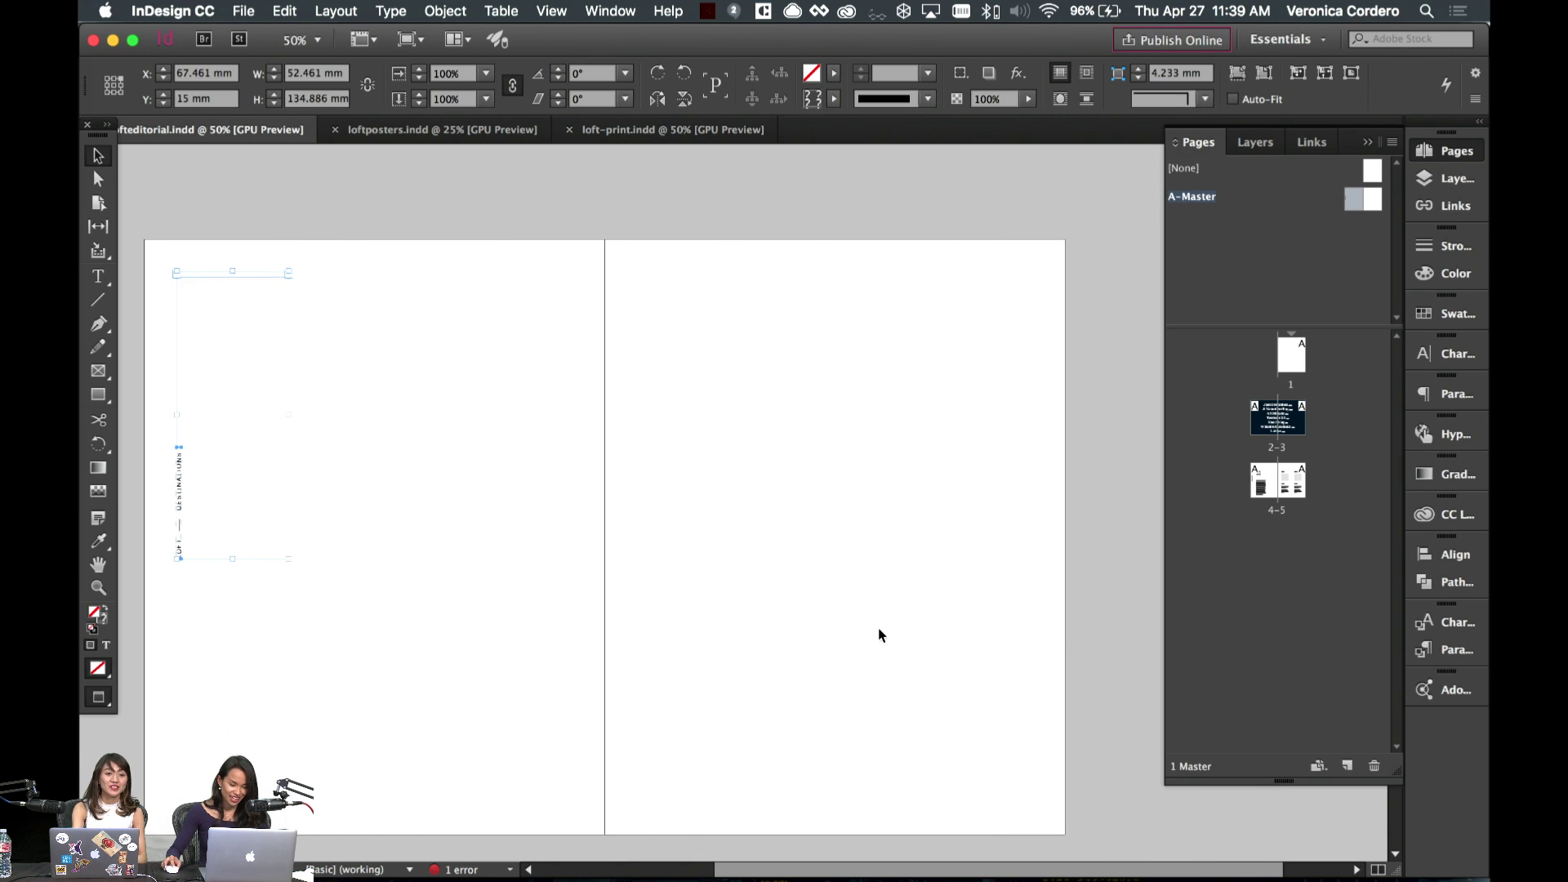
- Duplicate the page marker and label onto the right master page, aligned to its outer margin
key("super+a")
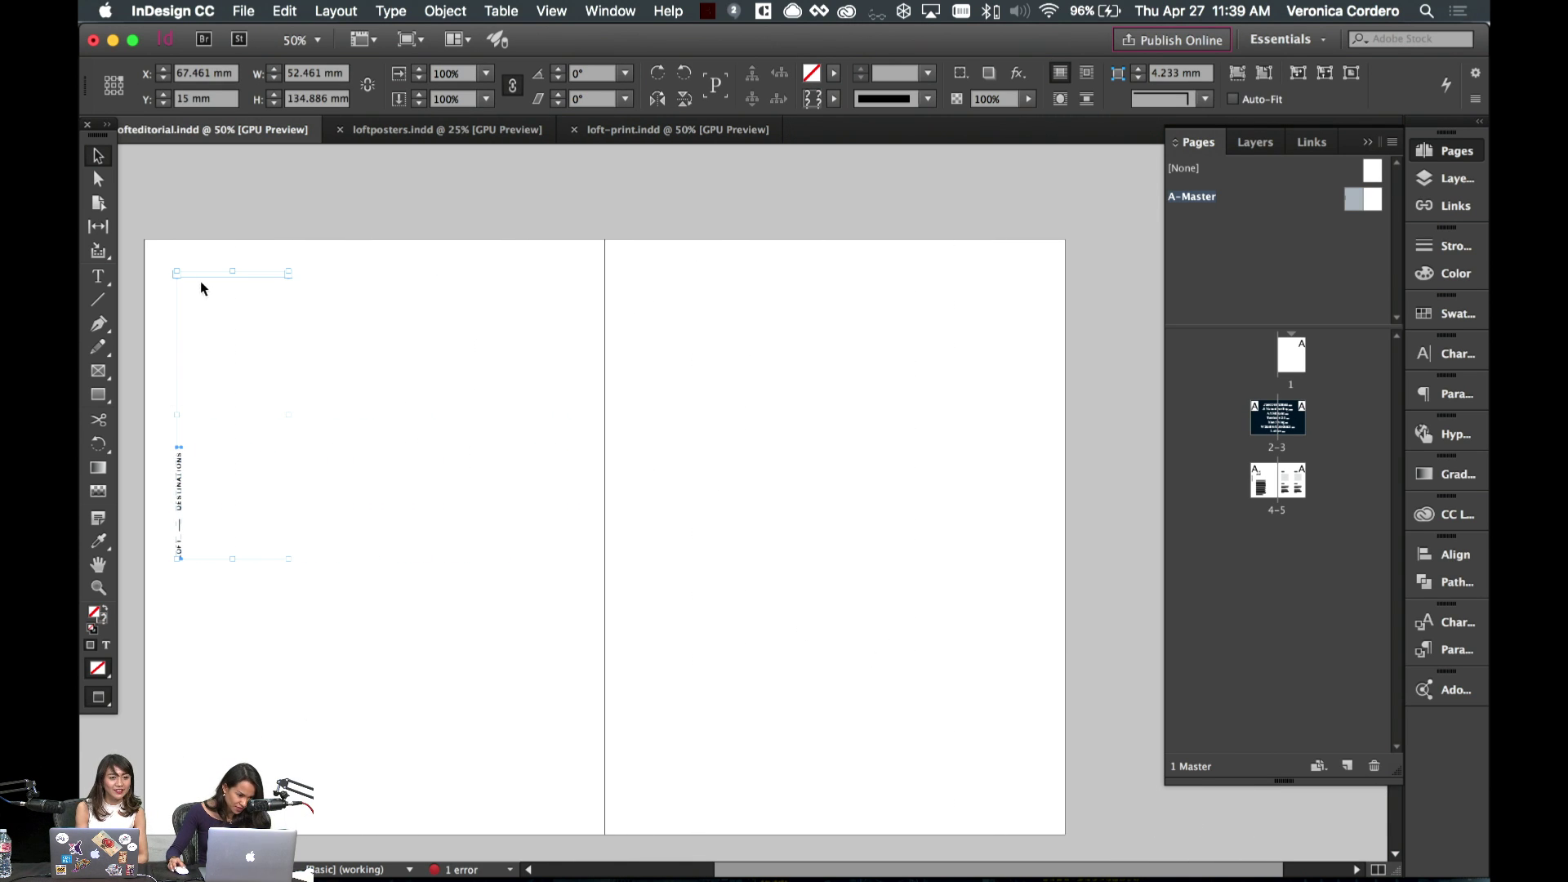
mouse_move(201, 283)
left_mouse_down()
mouse_move(701, 311)
mouse_move(921, 303)
mouse_move(939, 286)
left_mouse_up()
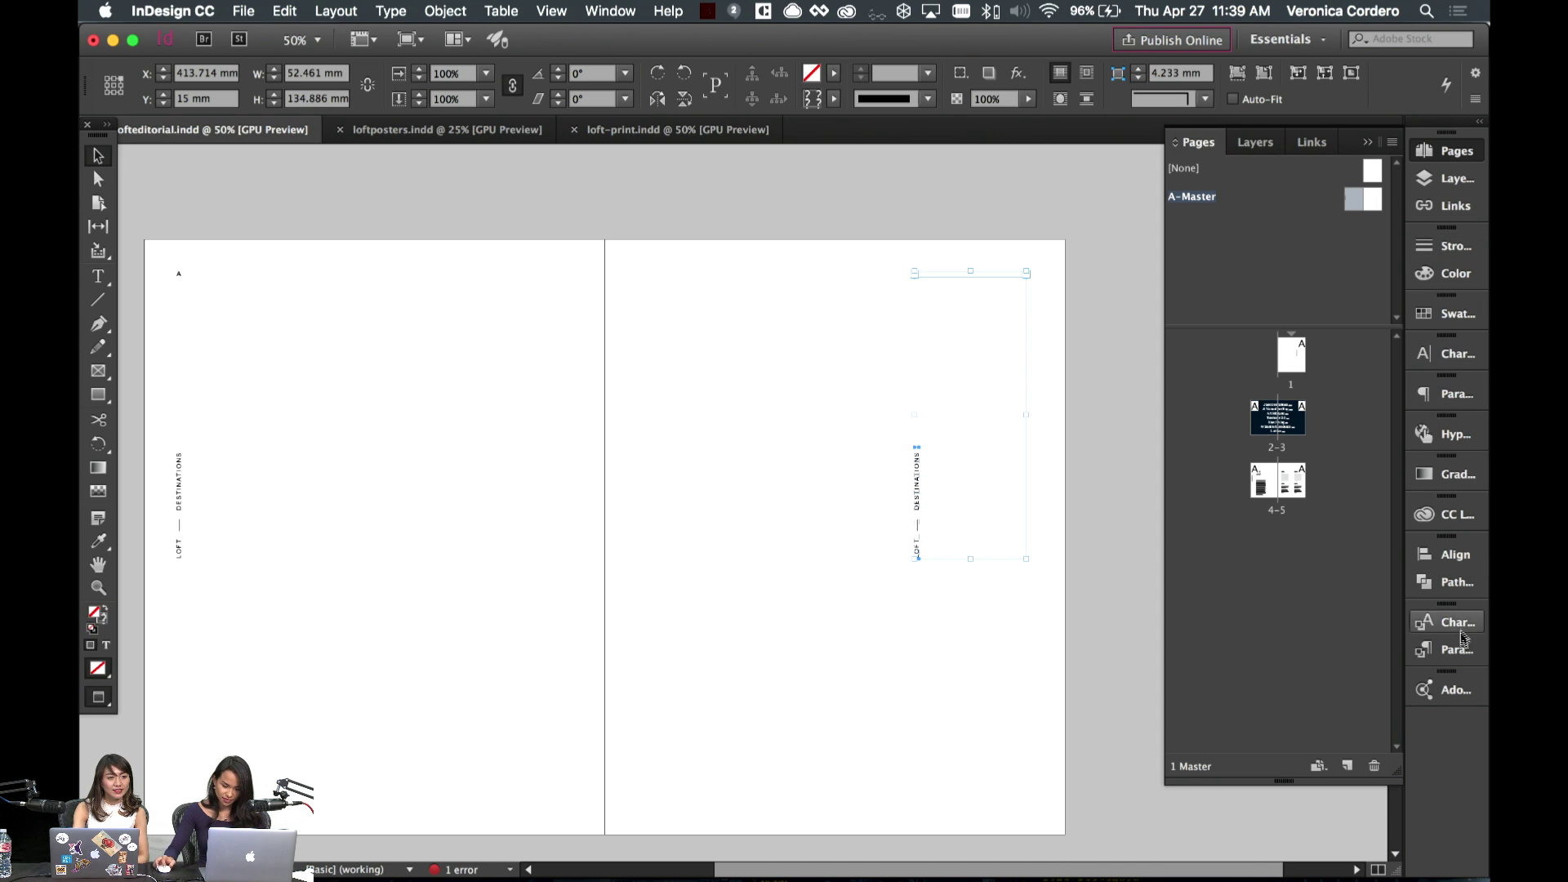
left_click(1452, 554)
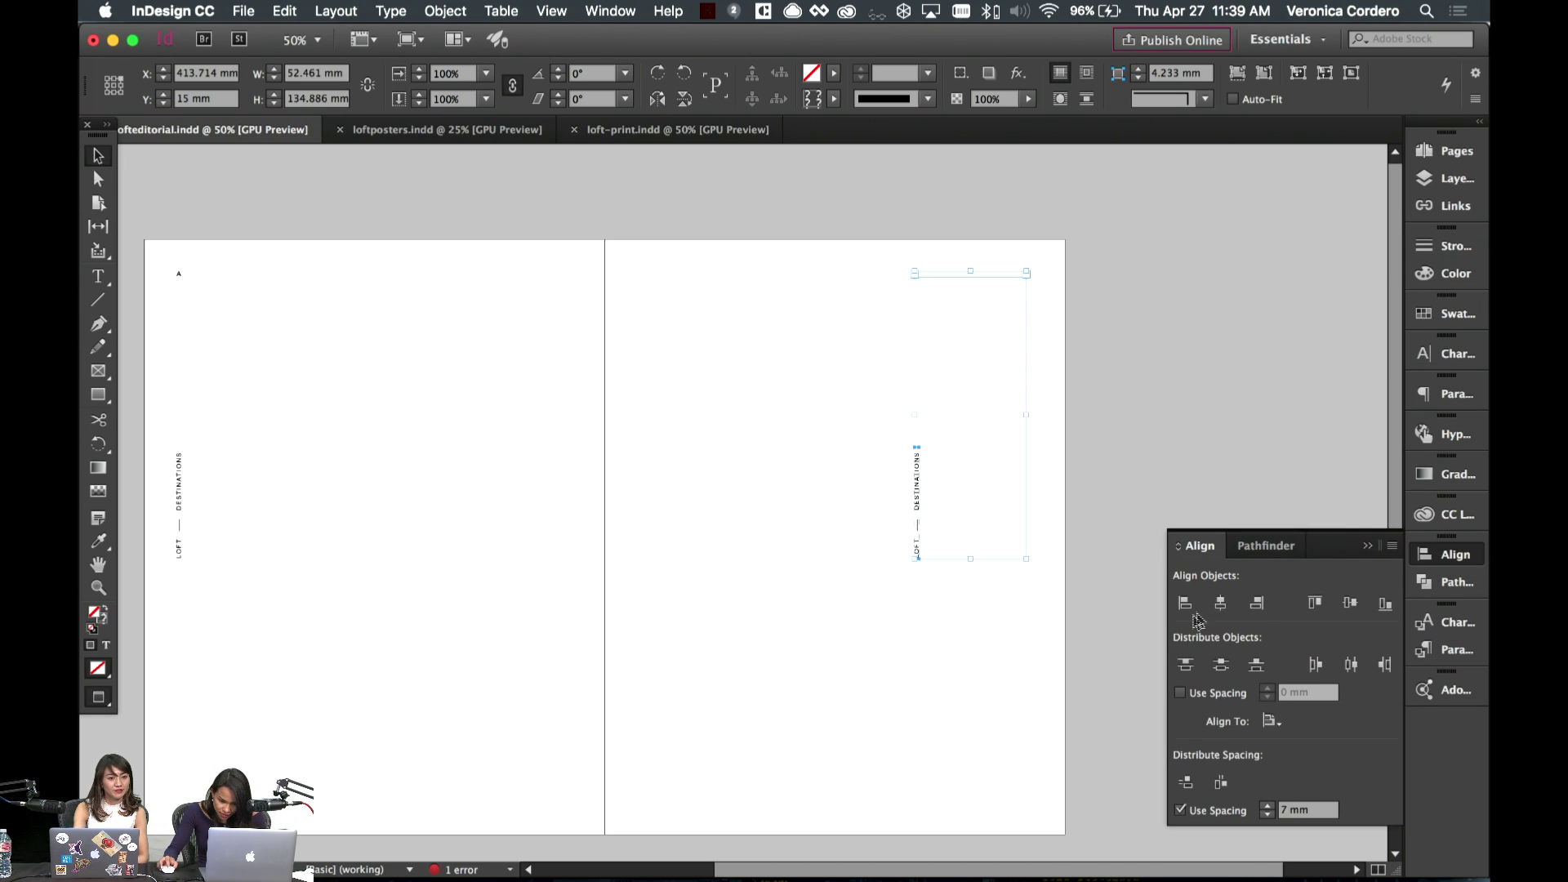
left_click(1257, 603)
key("w")
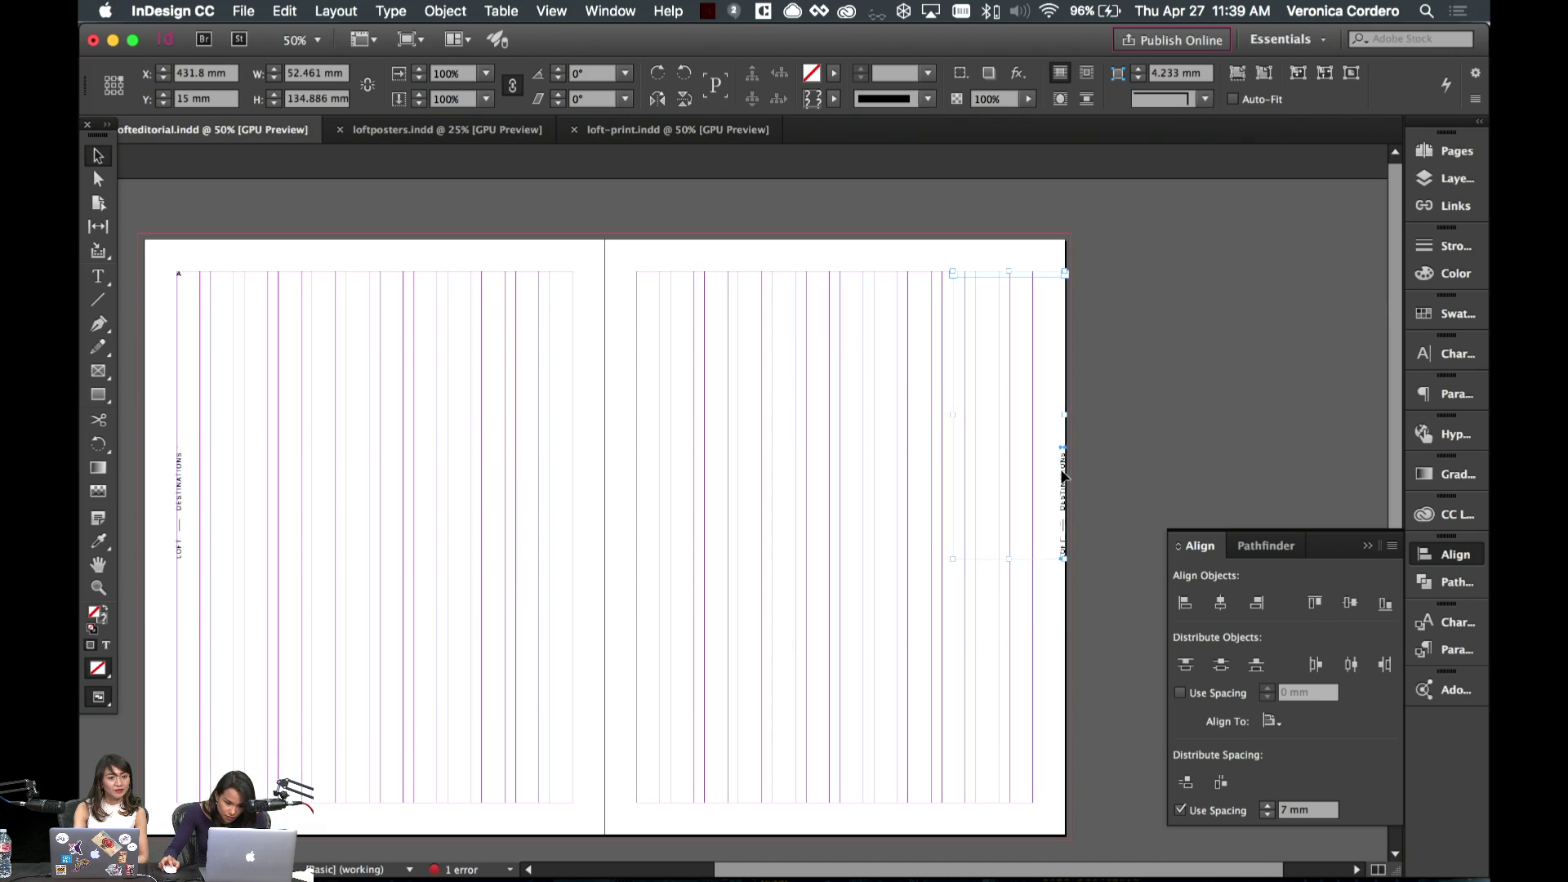
left_click_drag(1063, 472, 1030, 477)
left_click(916, 533)
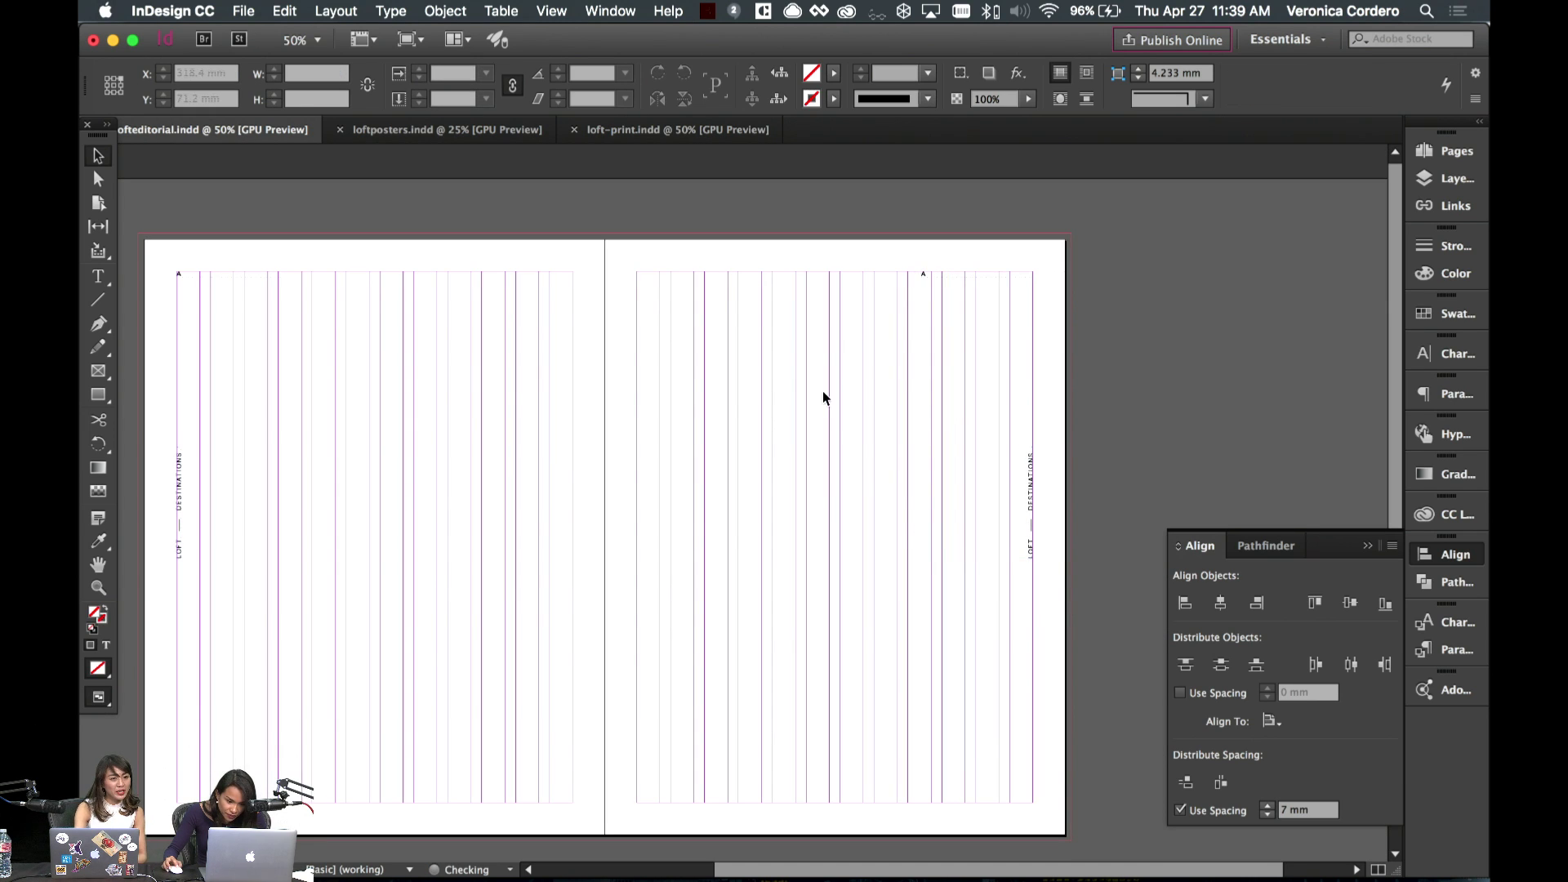
- Select the small text frame at the top right and preview the spread without guides
key("t")
left_click_drag(925, 275, 942, 289)
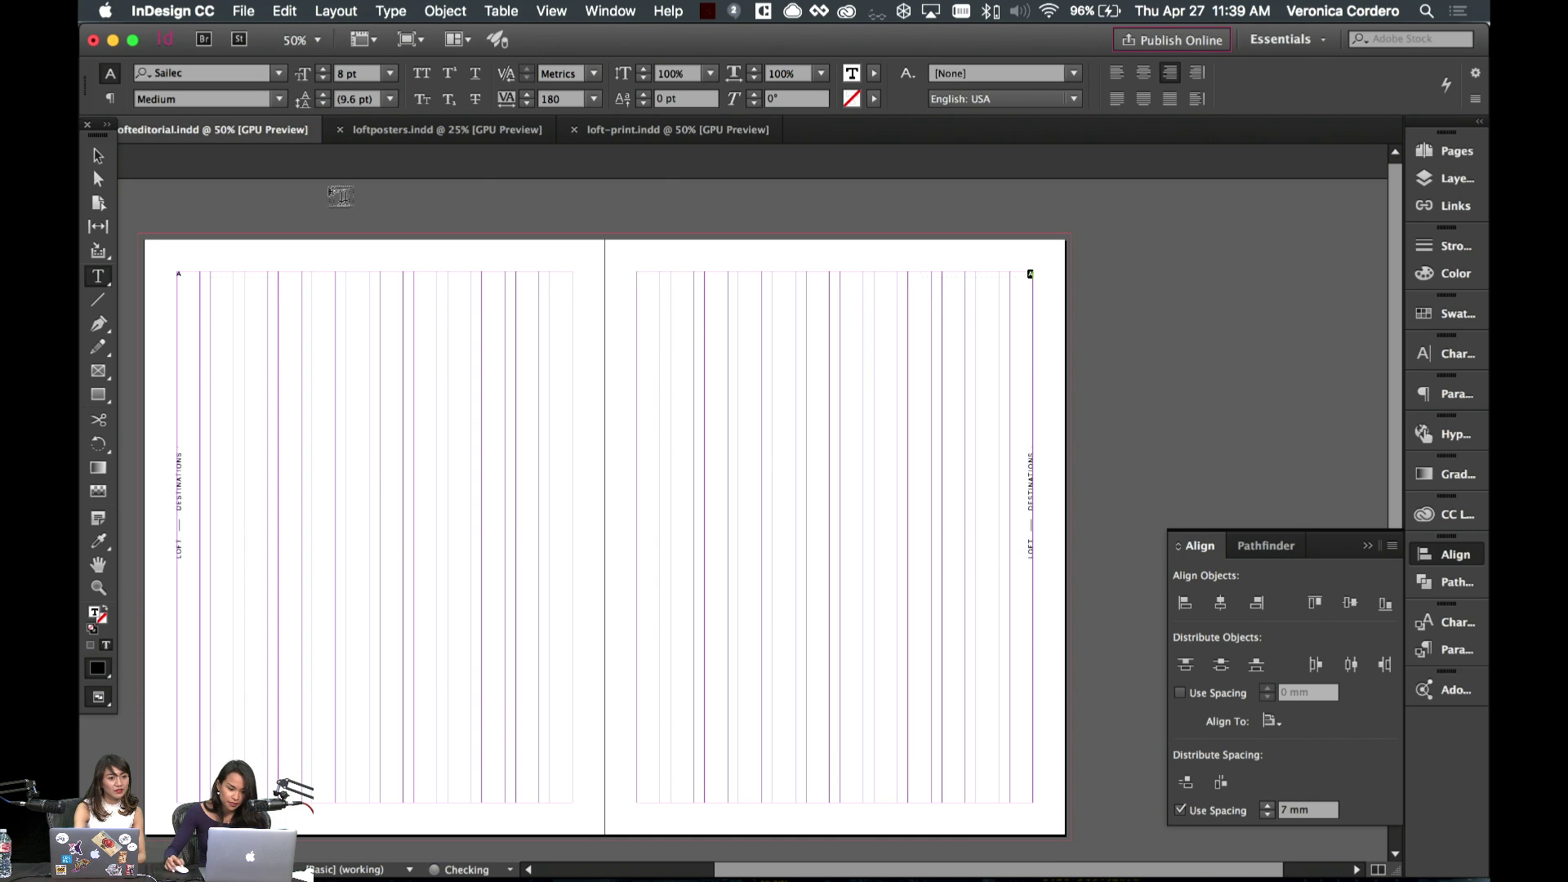
left_click(98, 155)
key("w")
scroll(735, 384, "left", 3)
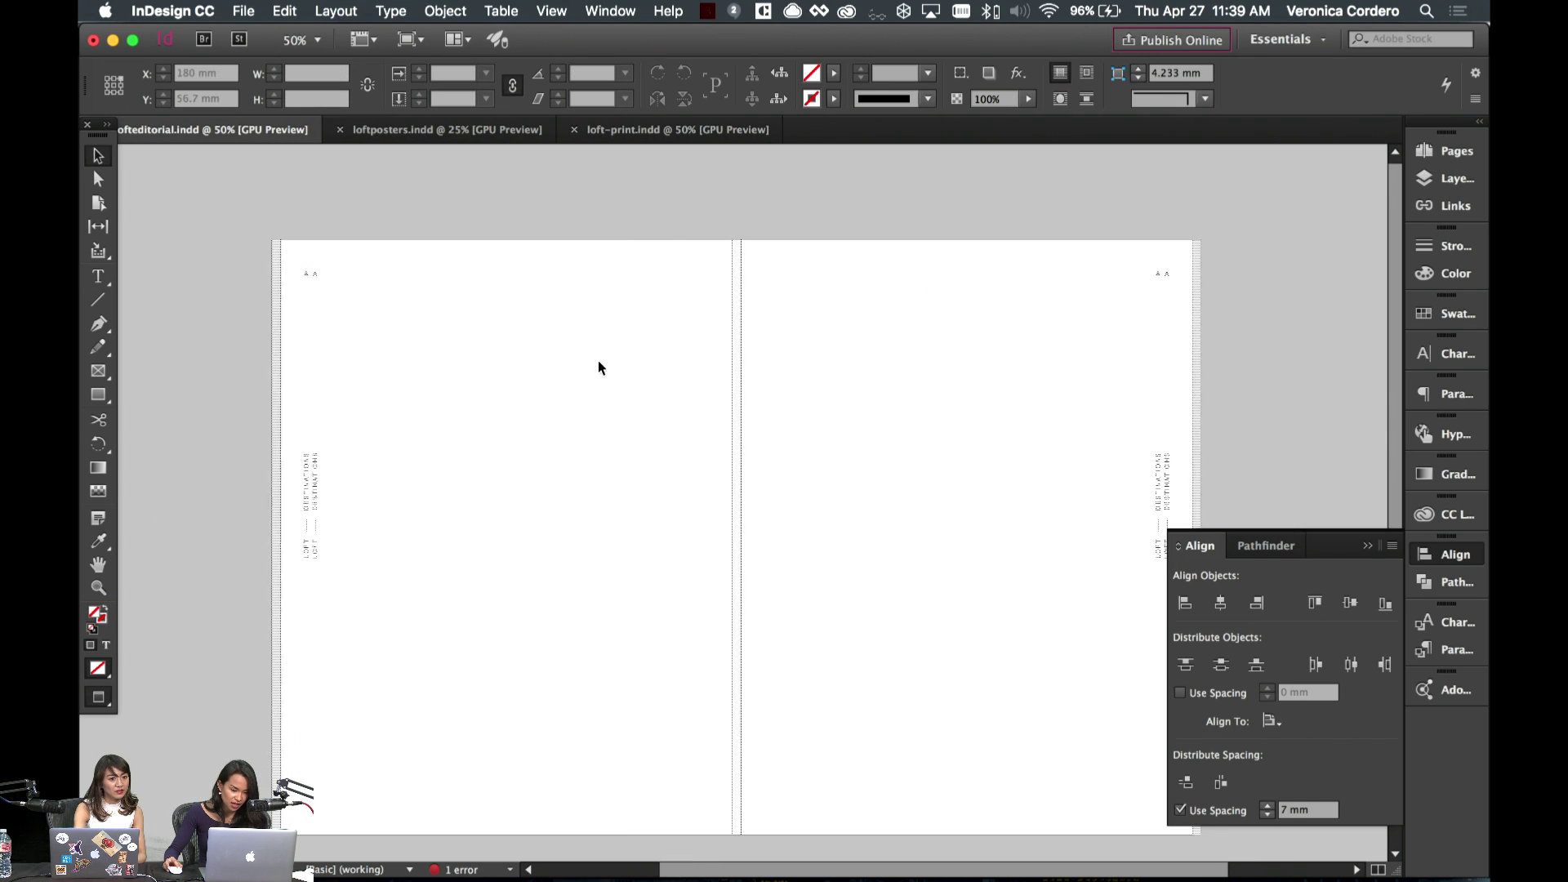
key("w")
- Rotate the right page's vertical label 180° and move it down the page
left_click(1150, 495)
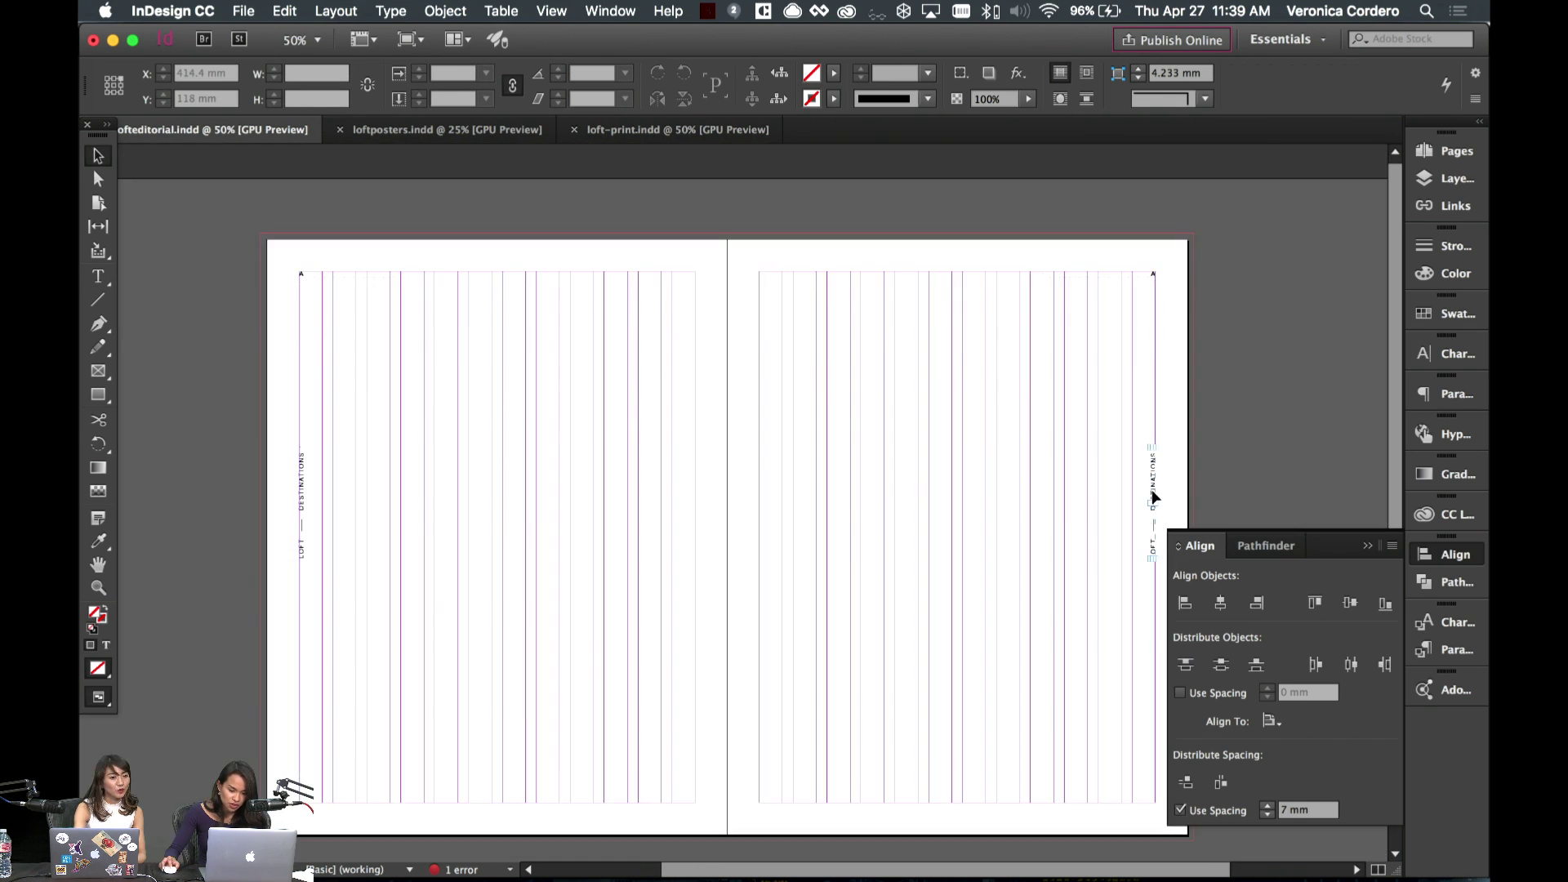
scroll(1082, 433, "right", 3)
key("r")
left_click_drag(1119, 445, 1136, 657)
key("v")
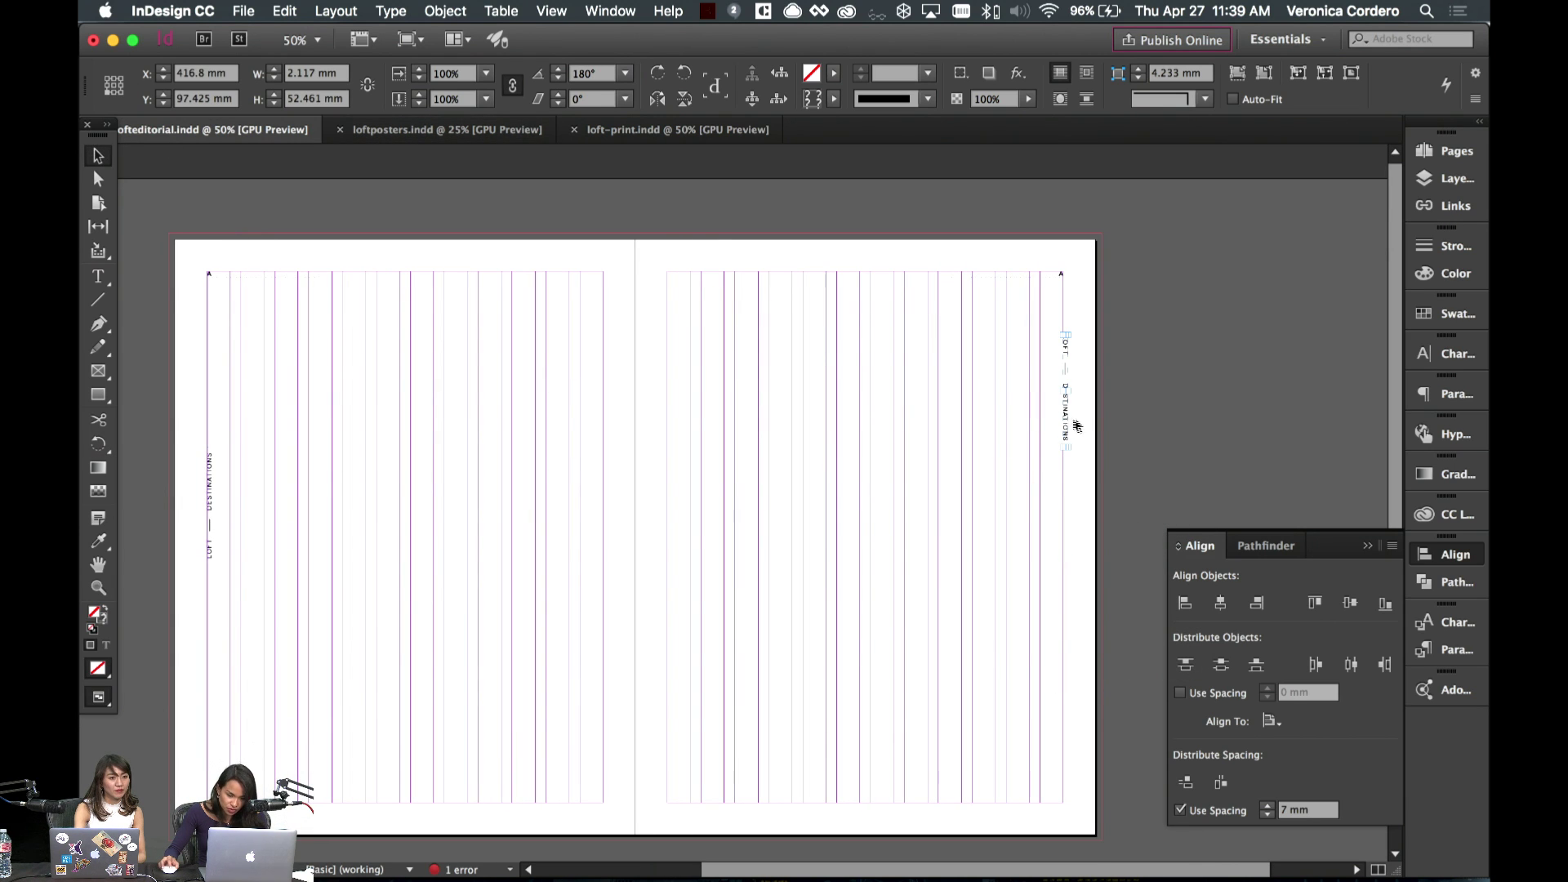
left_click_drag(1077, 426, 1074, 535)
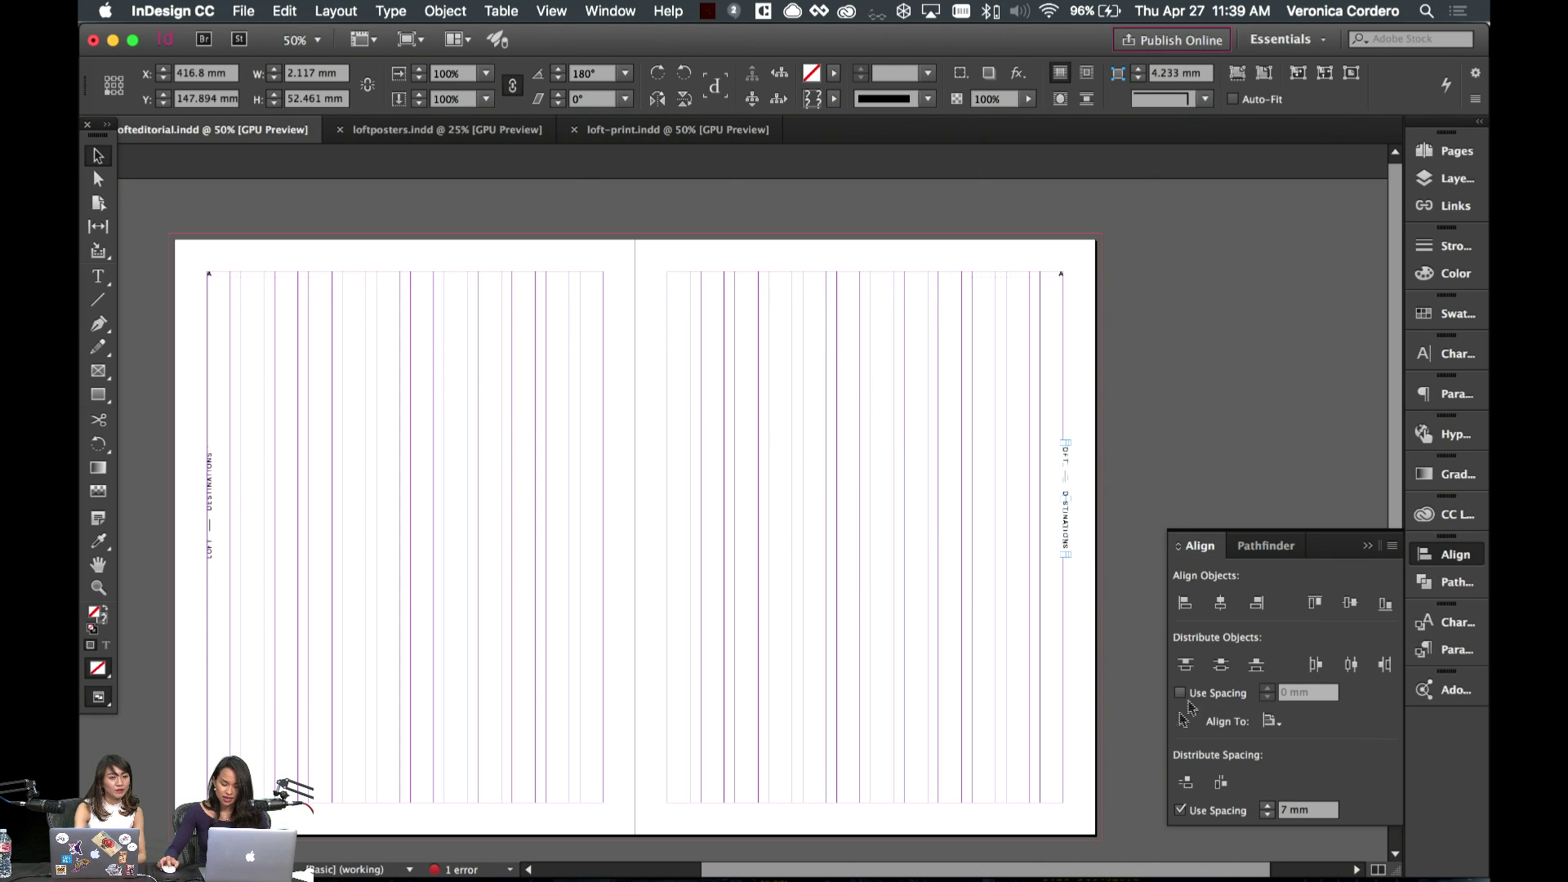
- Align the two labels' vertical centres relative to the selection
left_click(1350, 603)
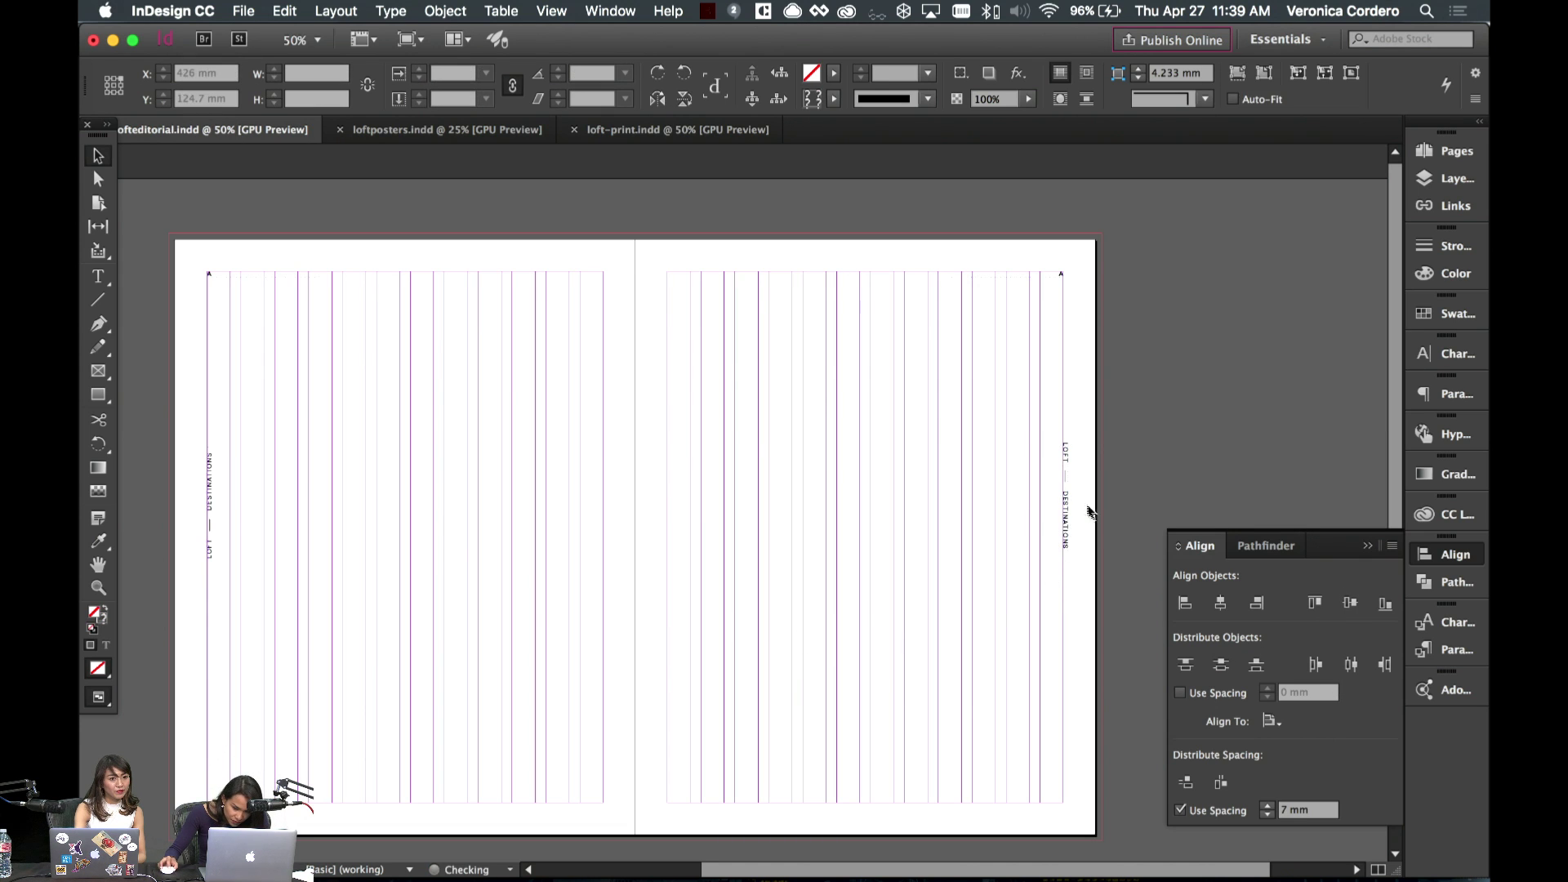
left_click(212, 516)
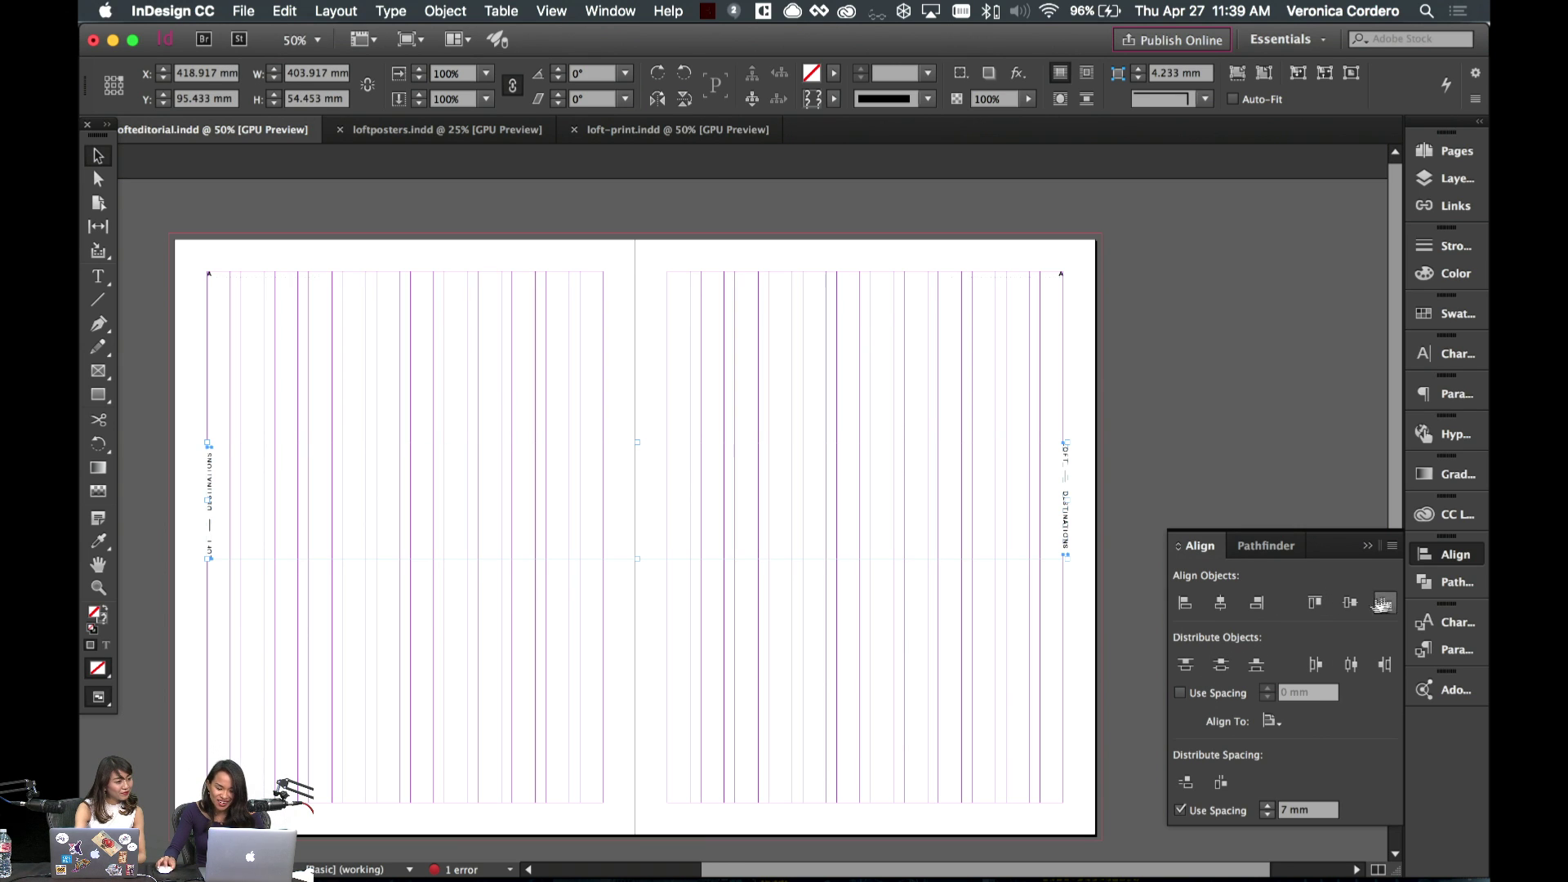
left_click(1350, 603)
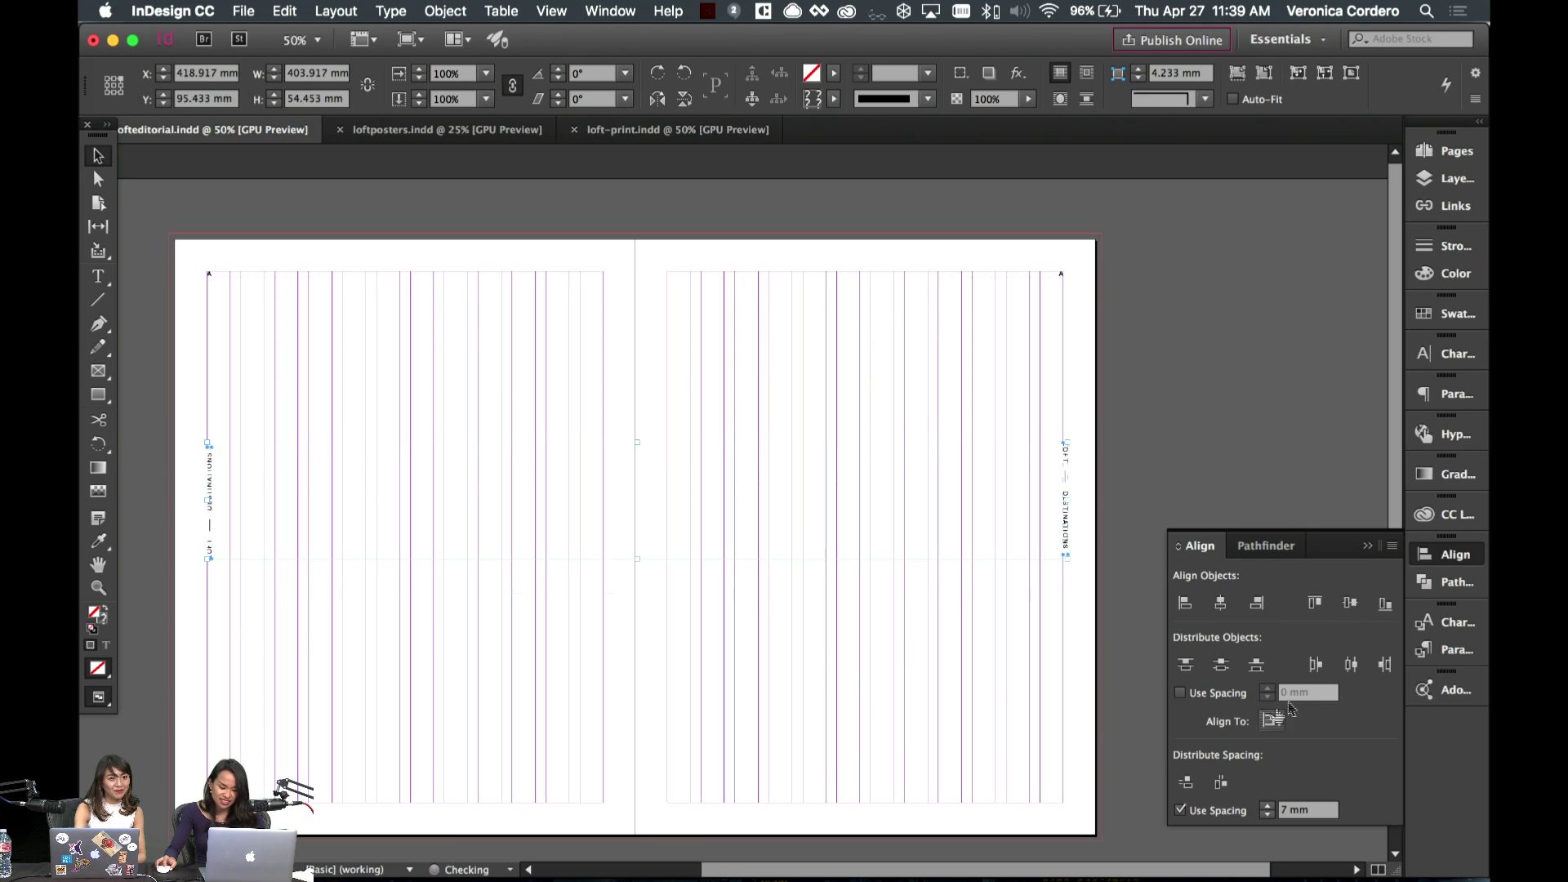
left_click(1272, 720)
left_click(1323, 725)
left_click(1350, 603)
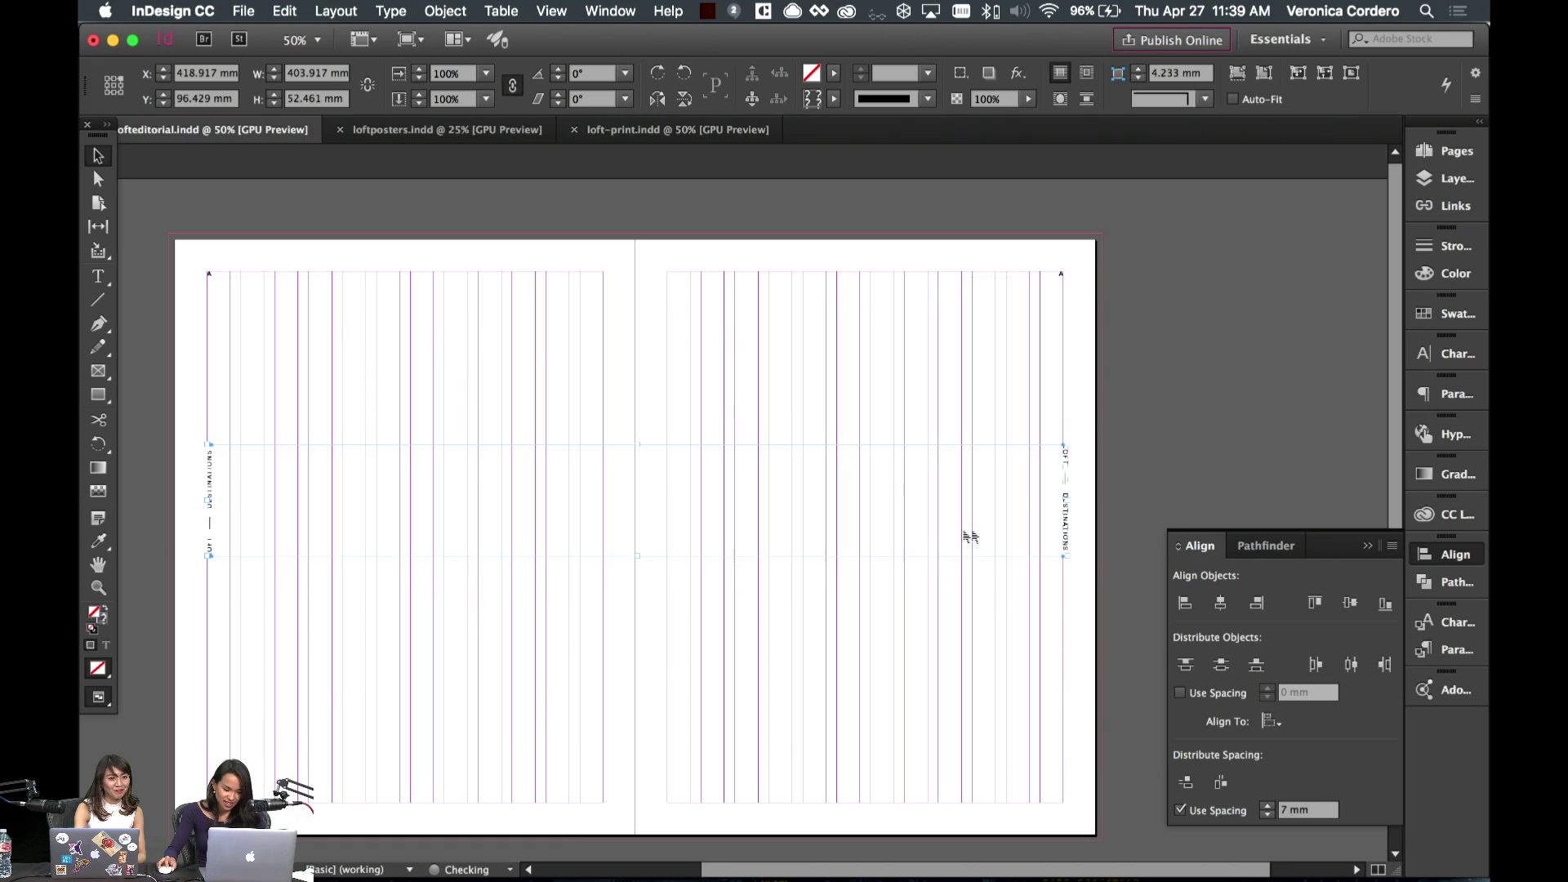
left_click(787, 672)
- Inspect spread 4–5 in Preview mode at 75% zoom, checking the June 2017 frame and labels
left_click(1446, 151)
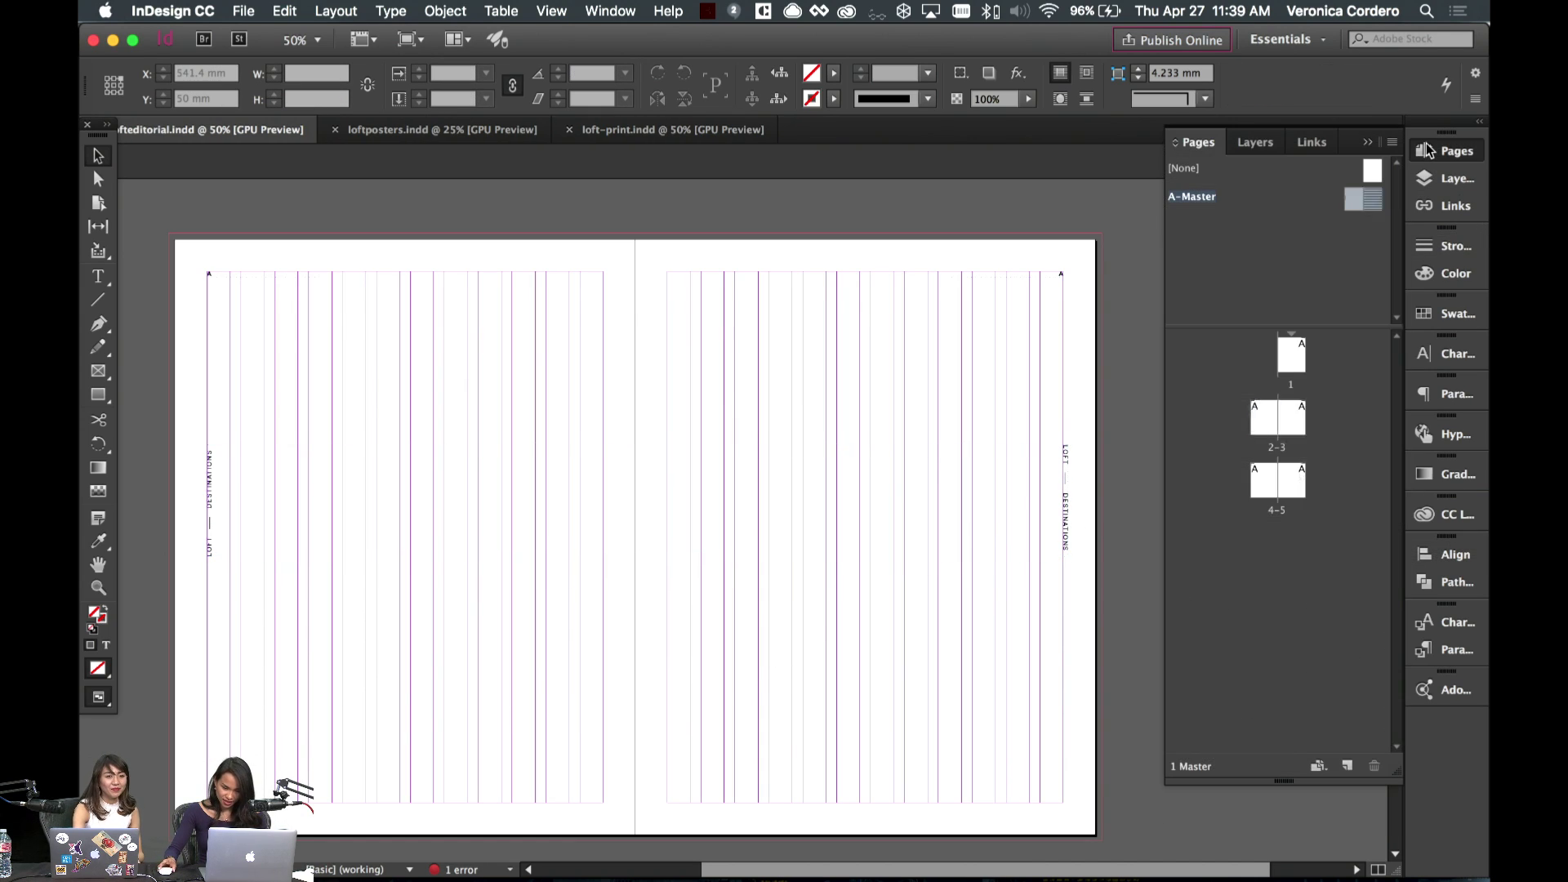
double_click(1270, 432)
scroll(1047, 487, "down", 10)
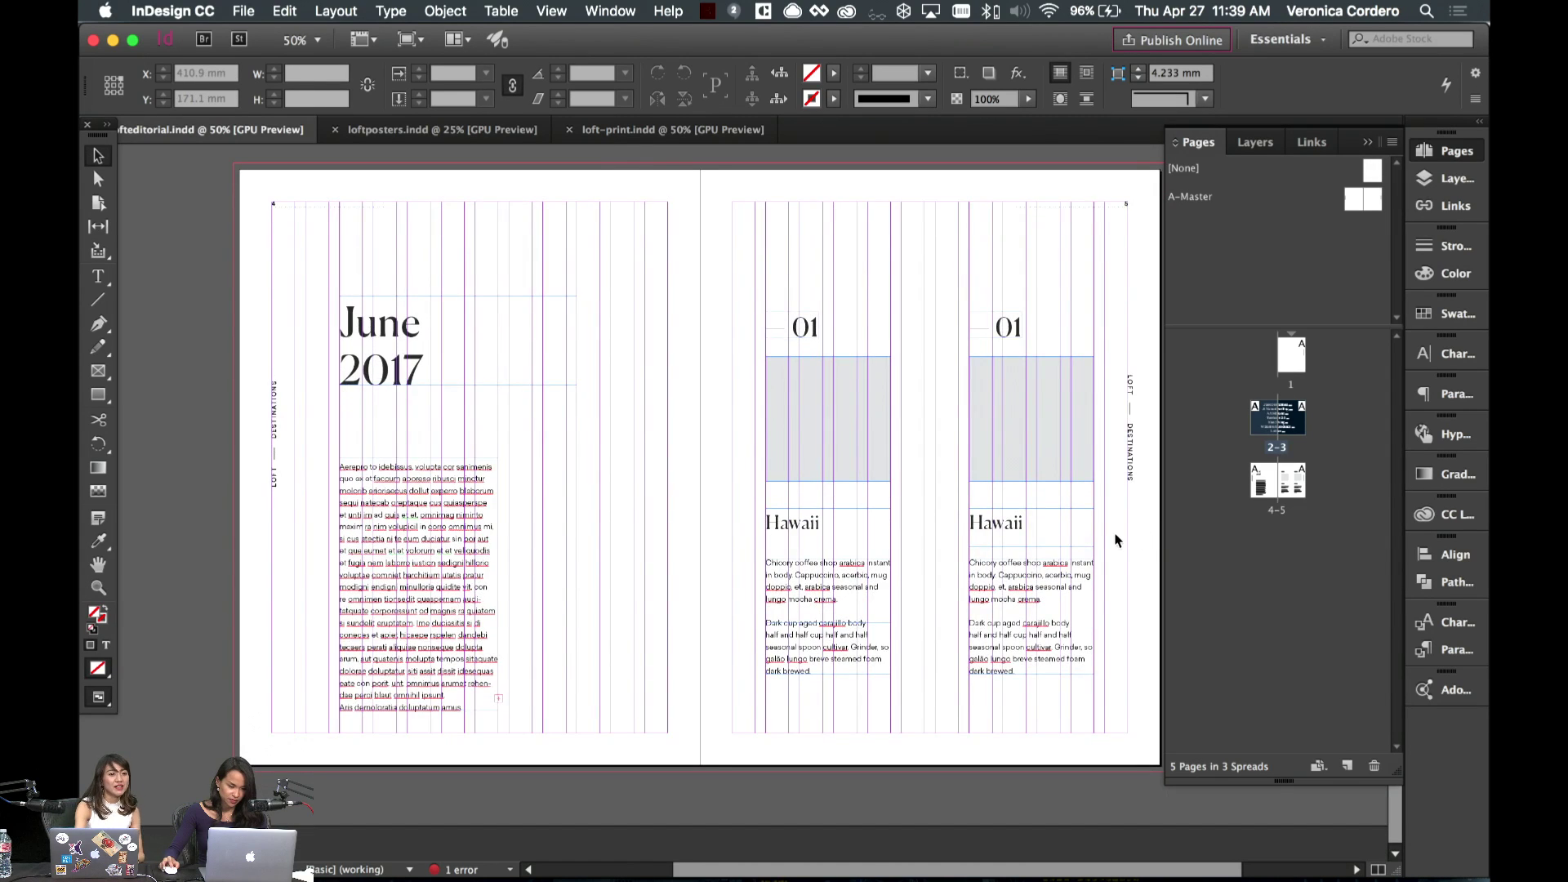
key("w")
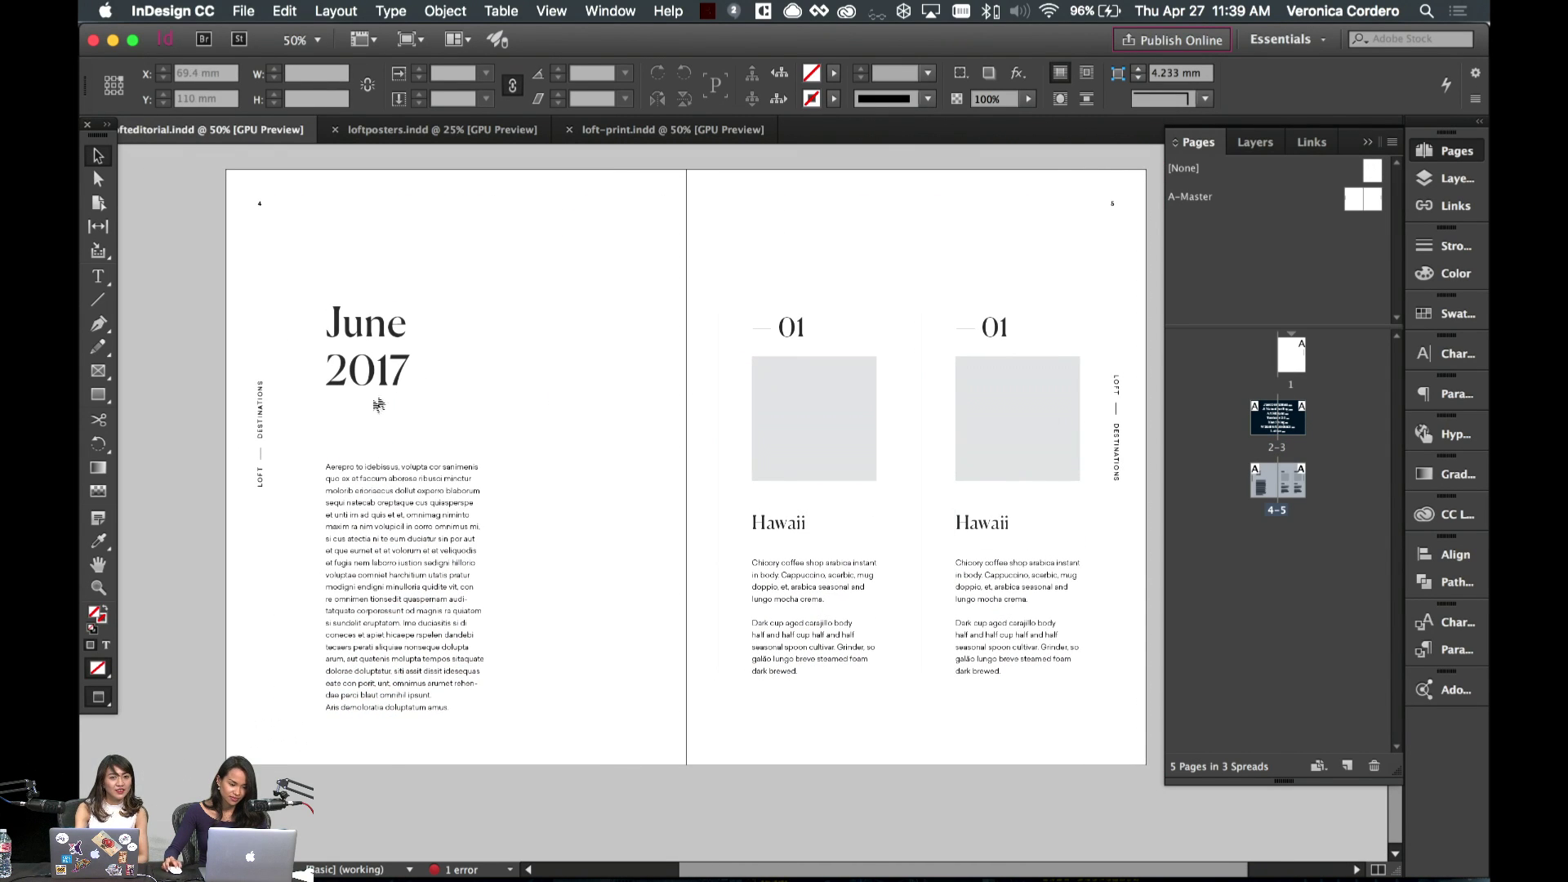
left_click(500, 360)
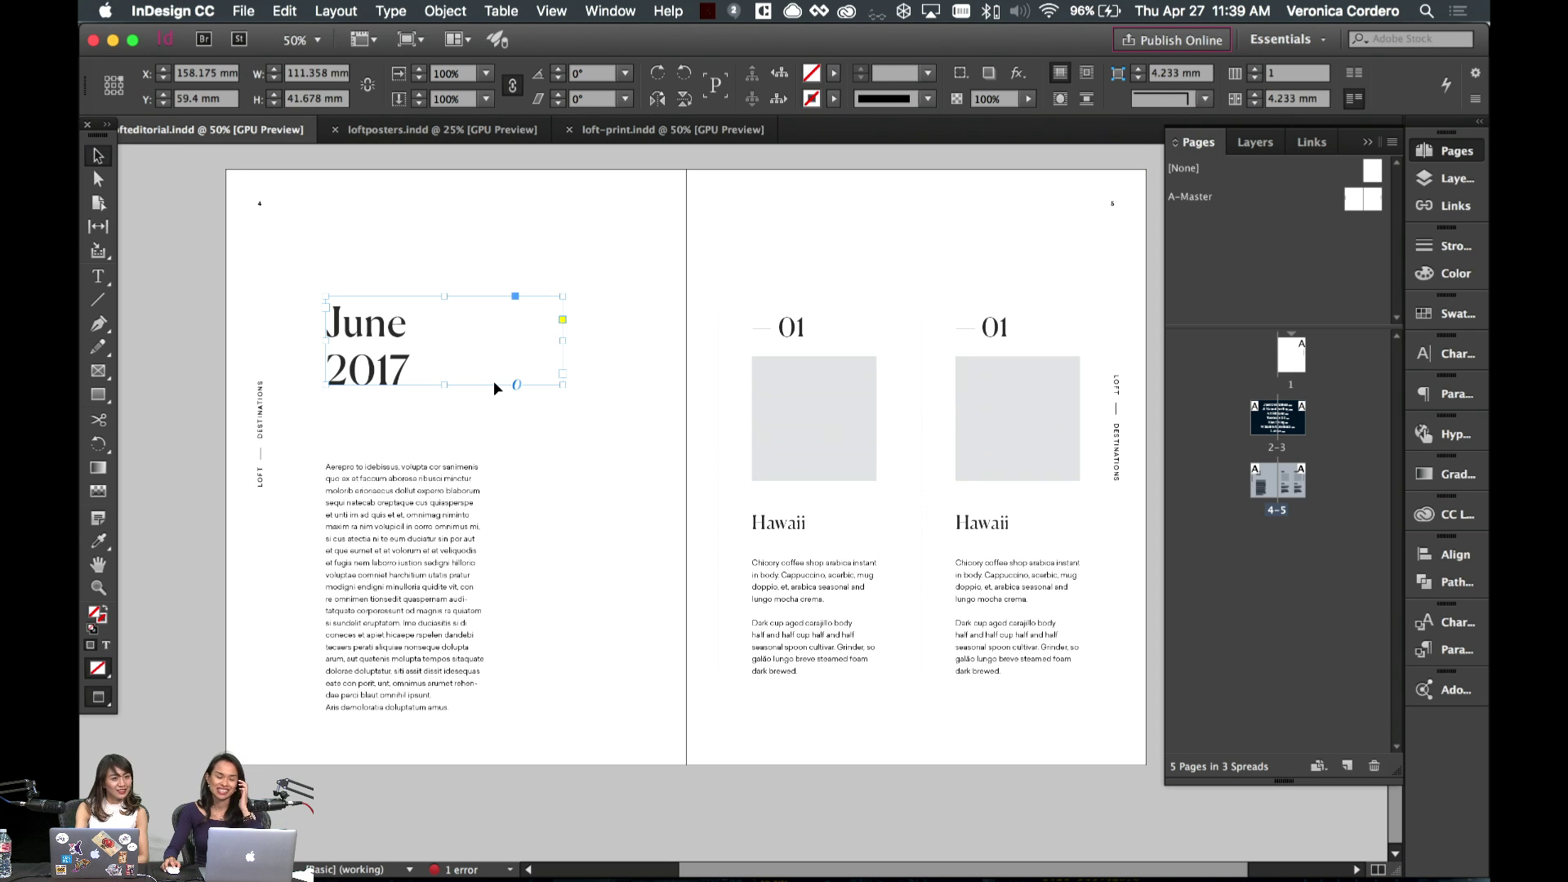
left_click(514, 445)
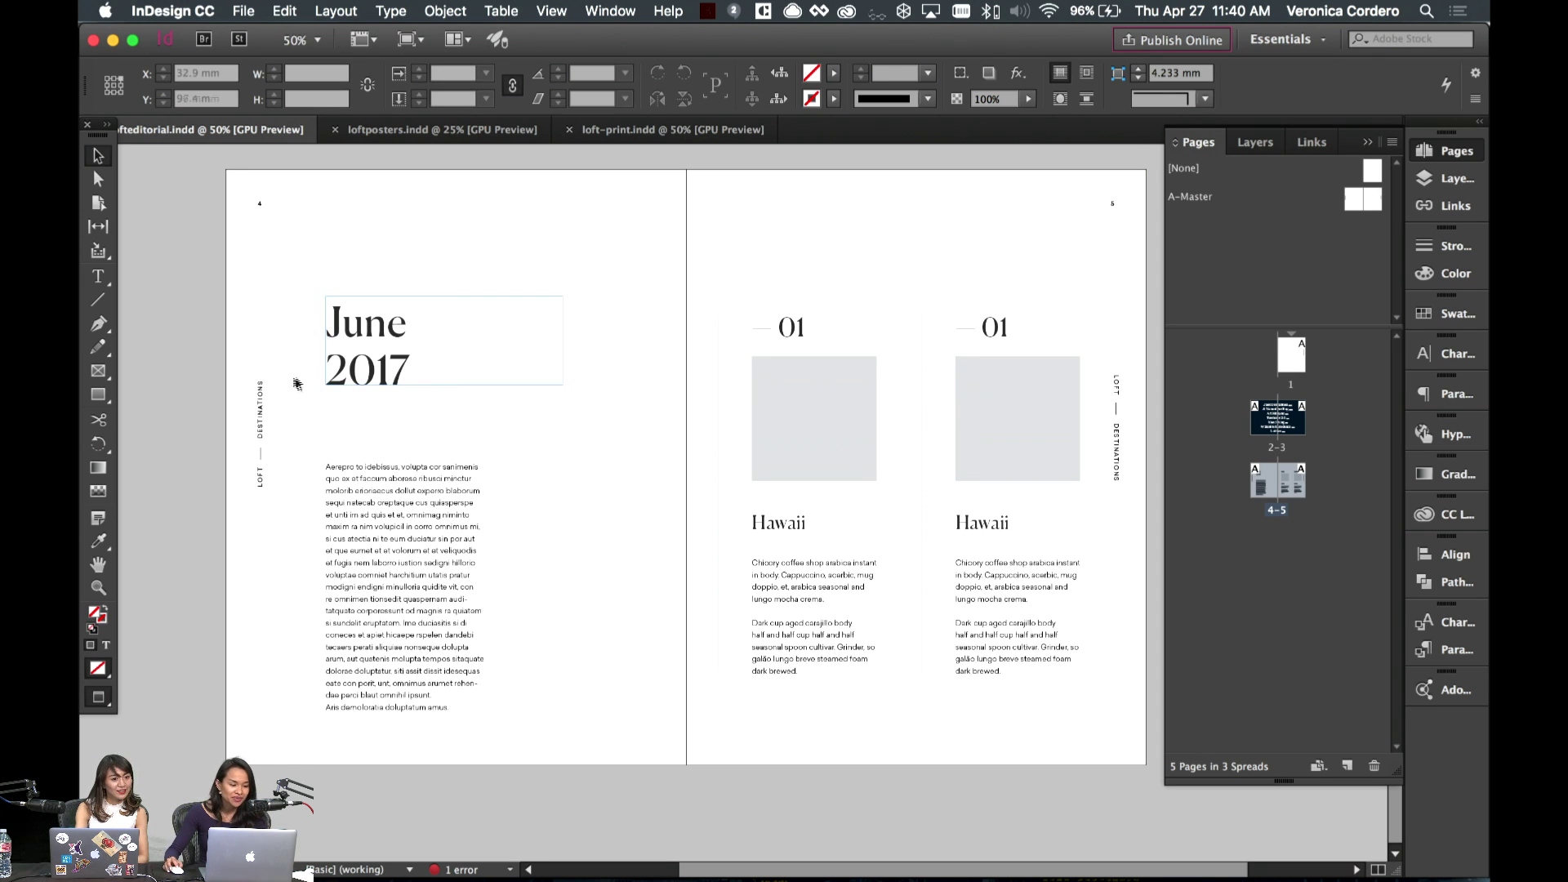
scroll(309, 379, "left", 3)
scroll(308, 378, "right", 3)
key("super+equal")
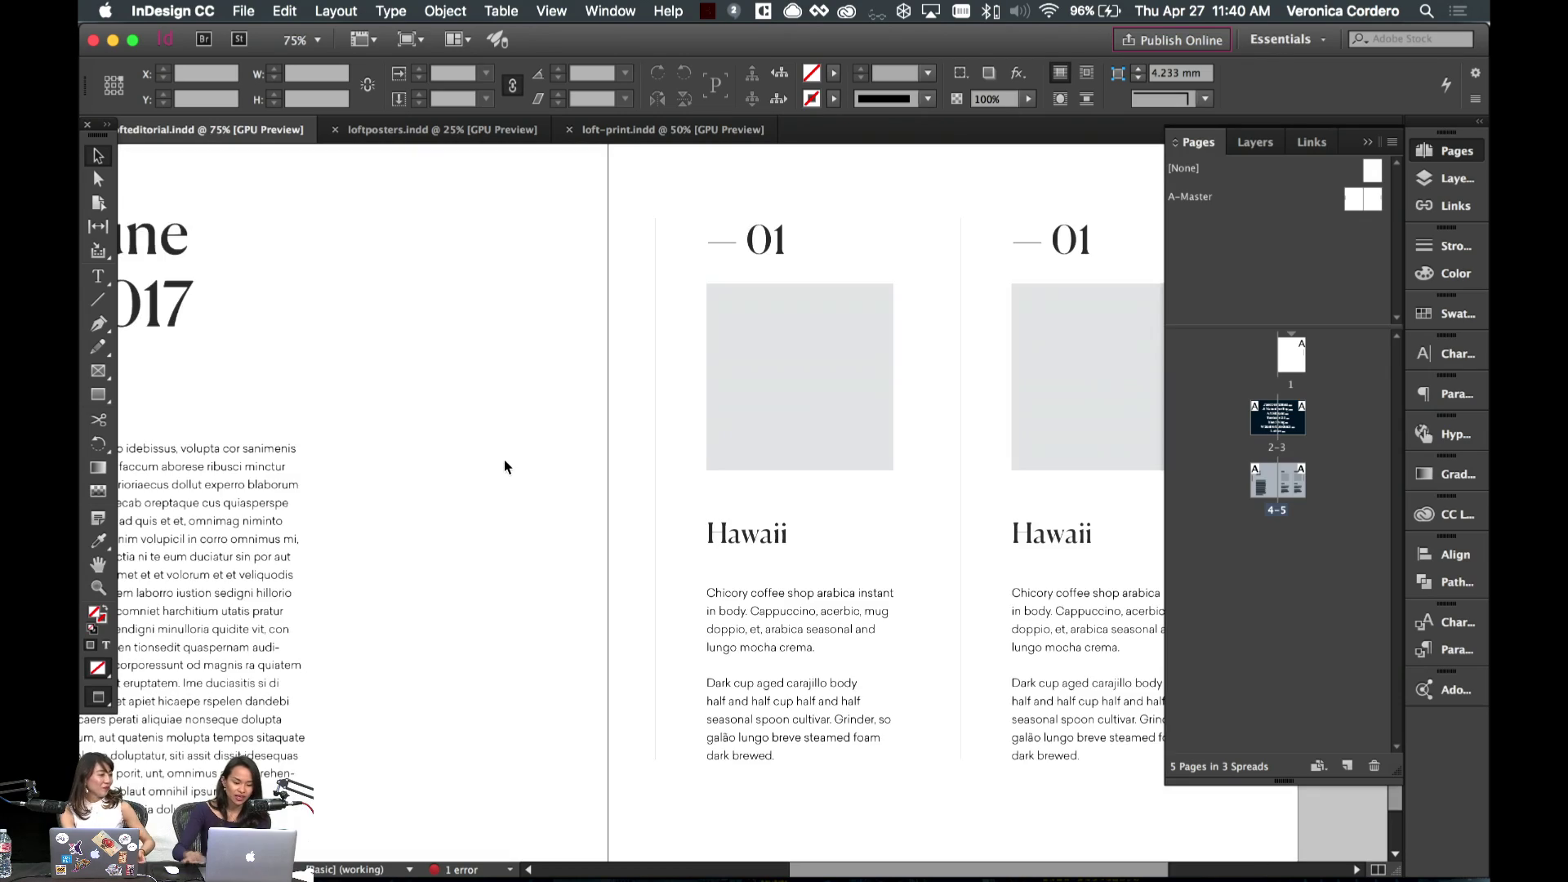
scroll(504, 461, "right", 10)
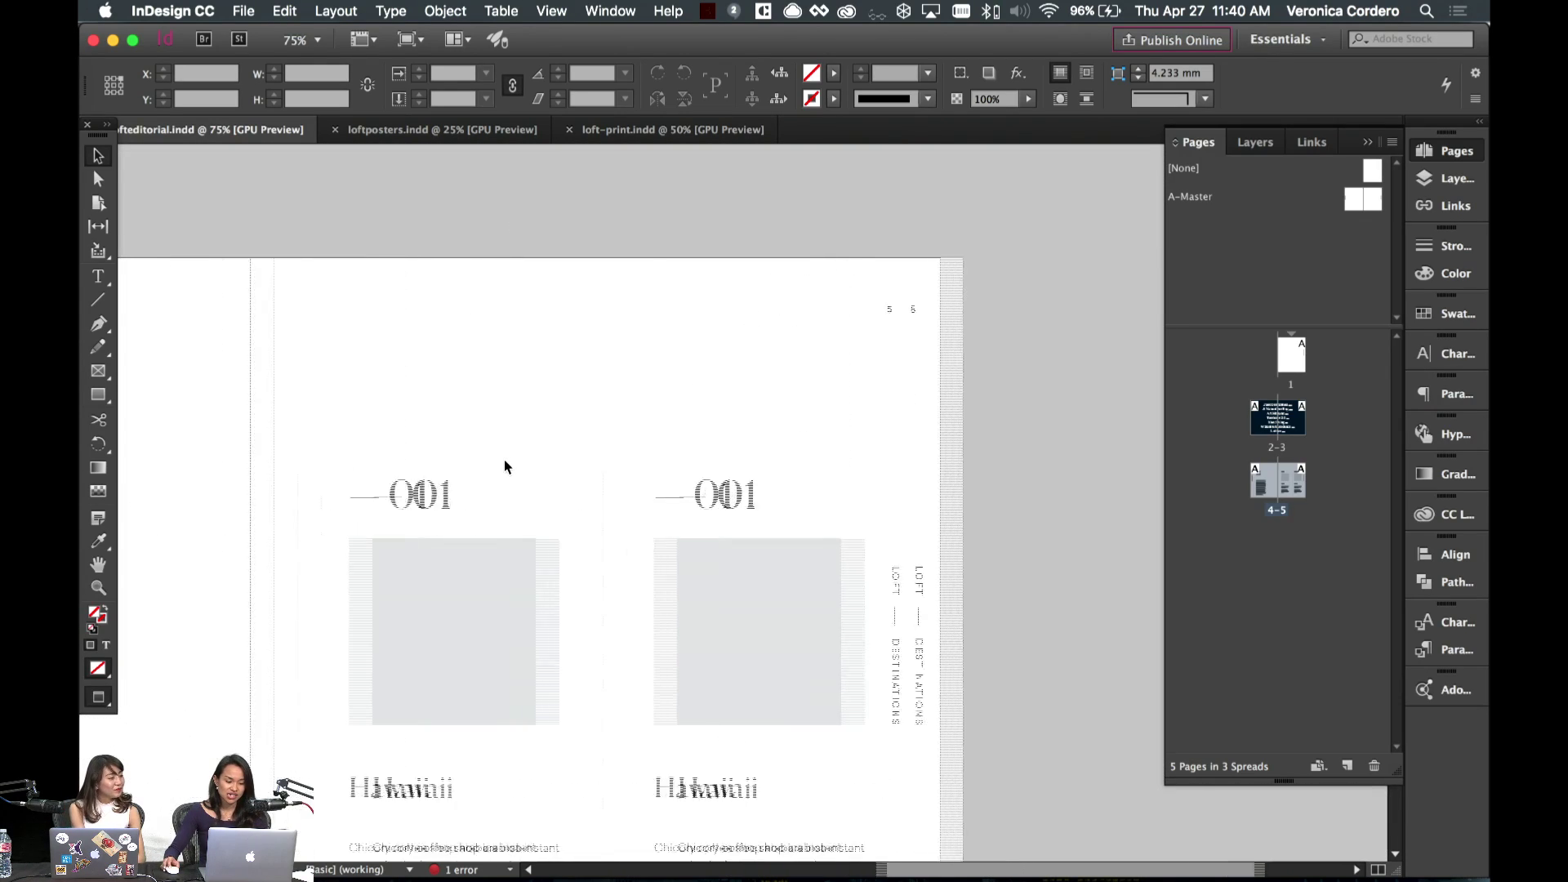
scroll(504, 461, "left", 10)
scroll(504, 461, "down", 1)
scroll(504, 461, "left", 1)
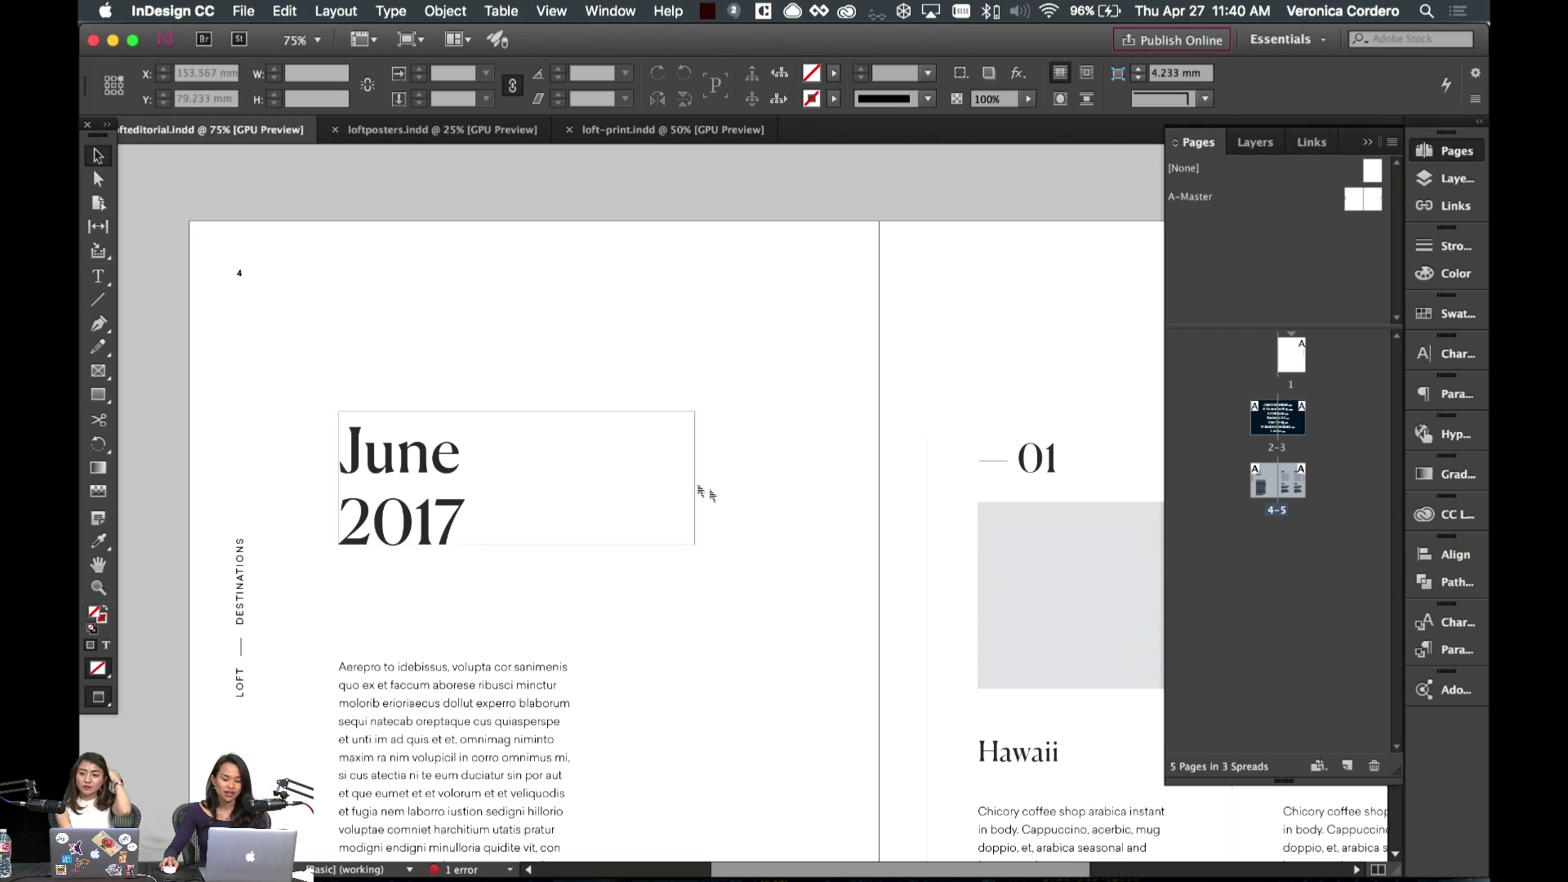
- Renumber the second destination to 02 and widen its number frame to fit
scroll(700, 647, "right", 5)
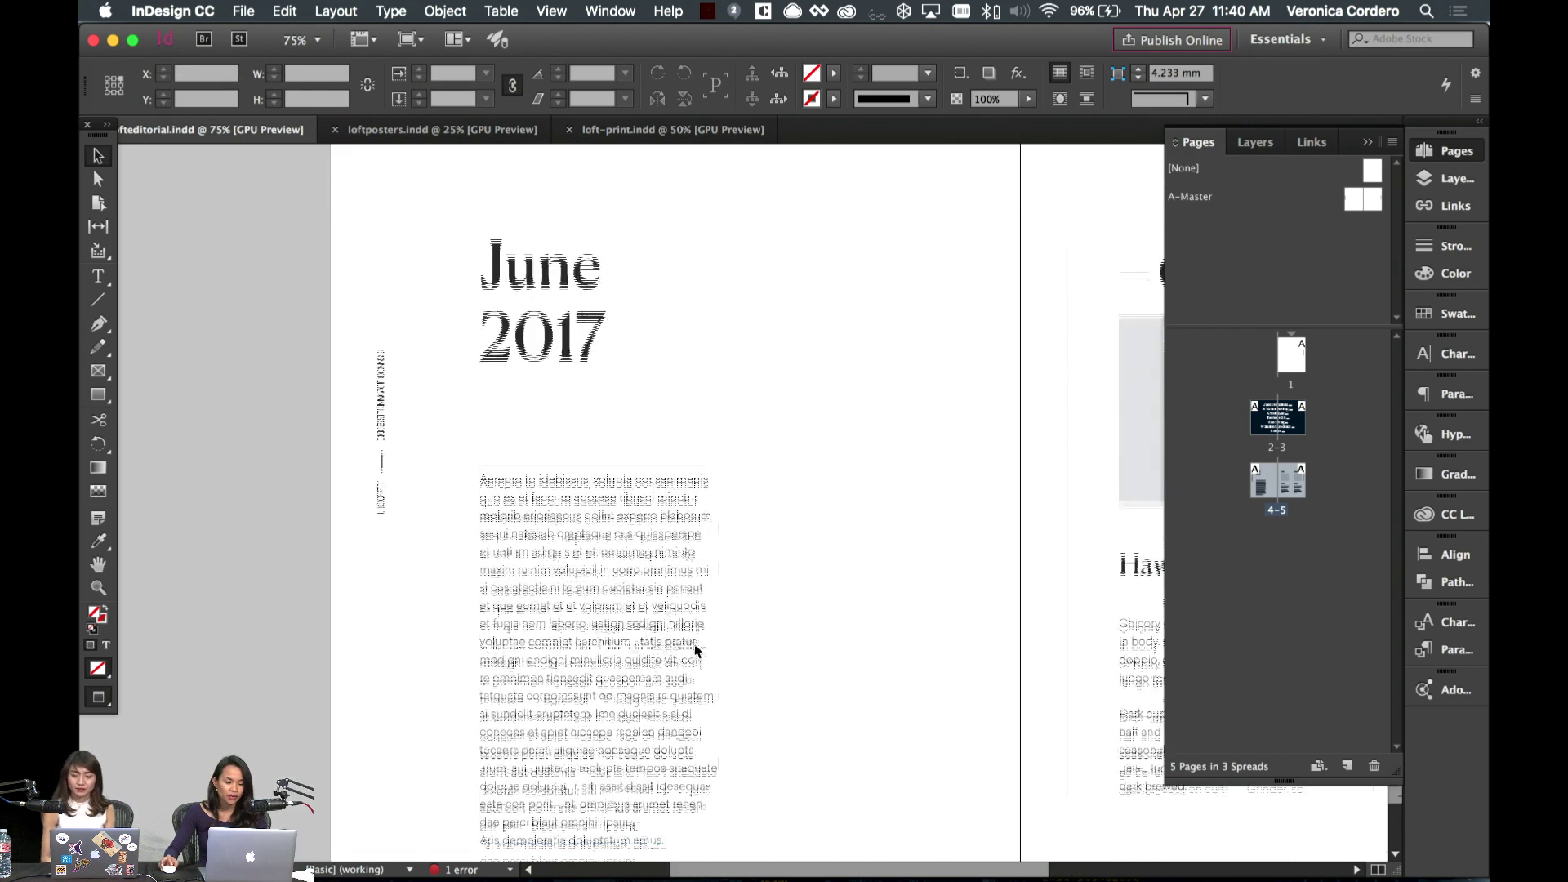
scroll(717, 655, "down", 1)
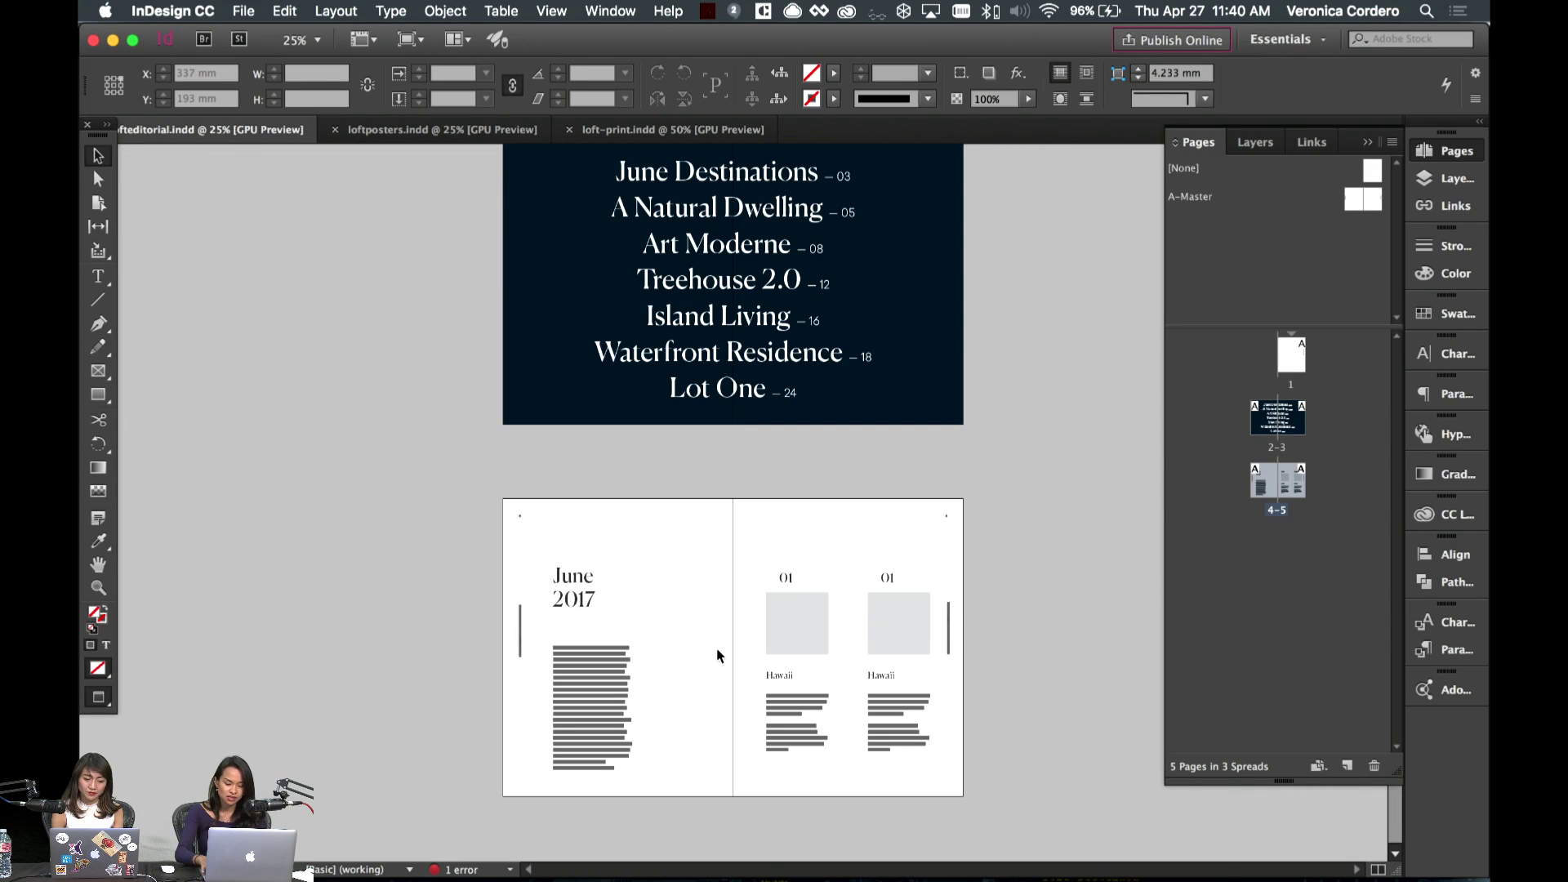
scroll(717, 655, "up", 2)
scroll(717, 649, "right", 1)
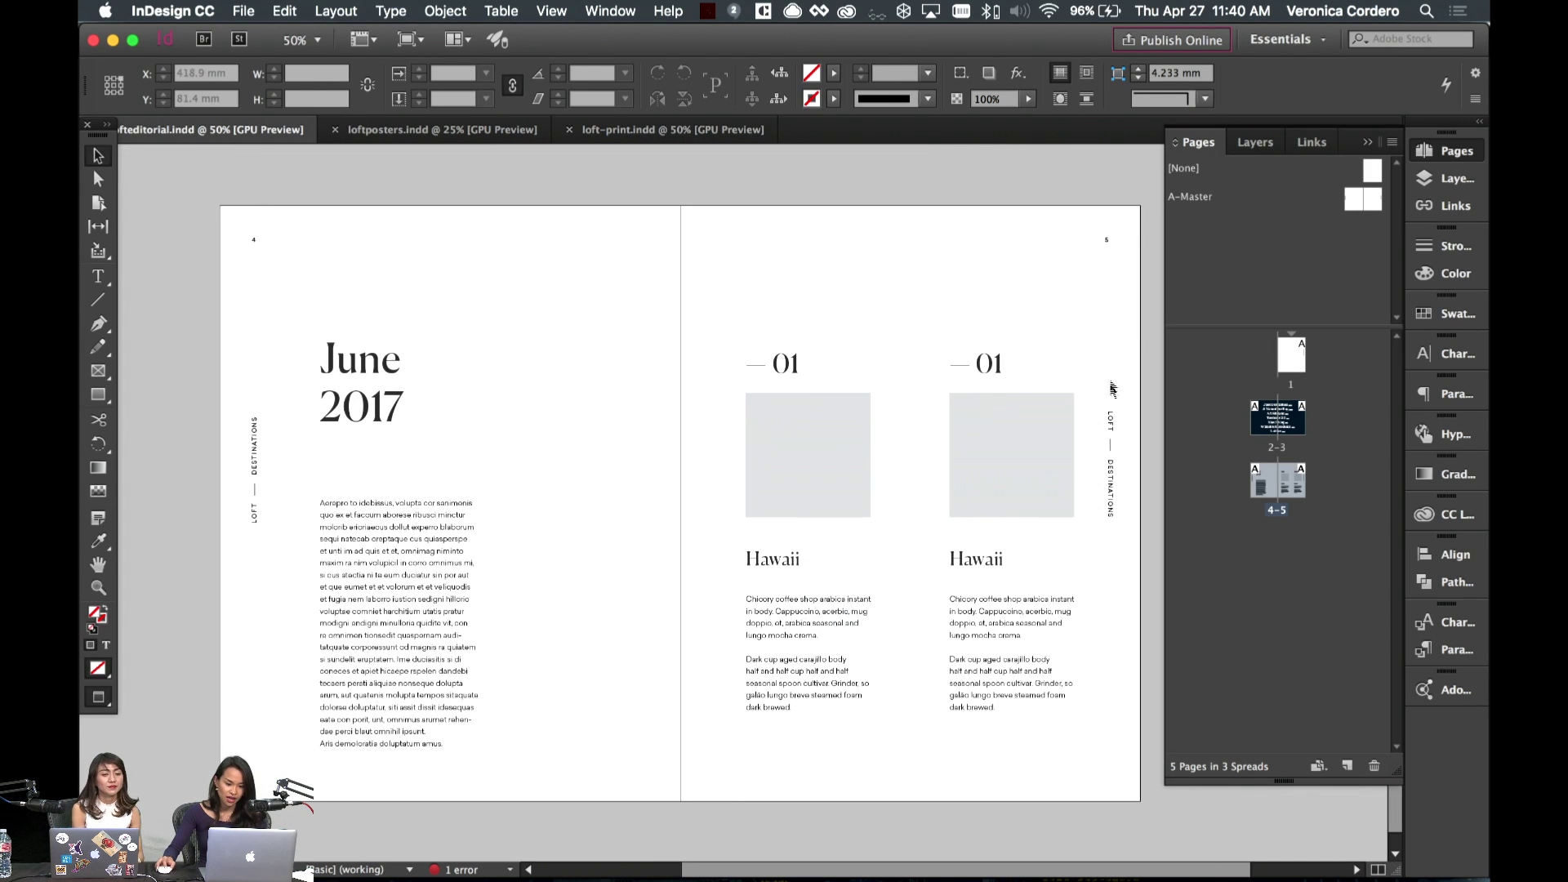
left_click(972, 367)
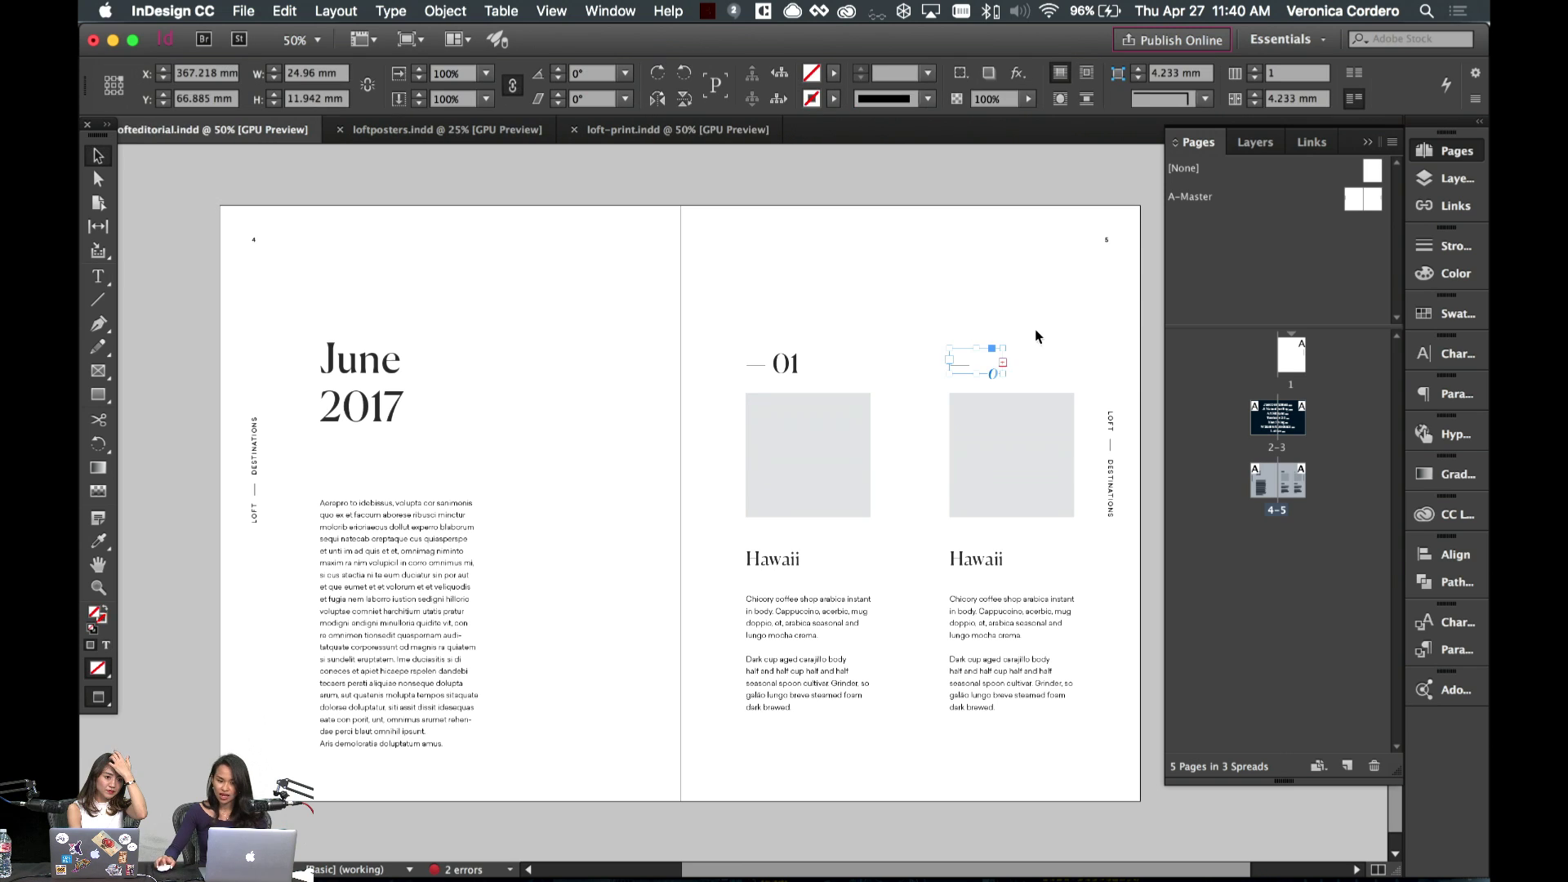
mouse_move(1007, 376)
left_mouse_down()
mouse_move(1047, 384)
mouse_move(1011, 374)
left_mouse_up()
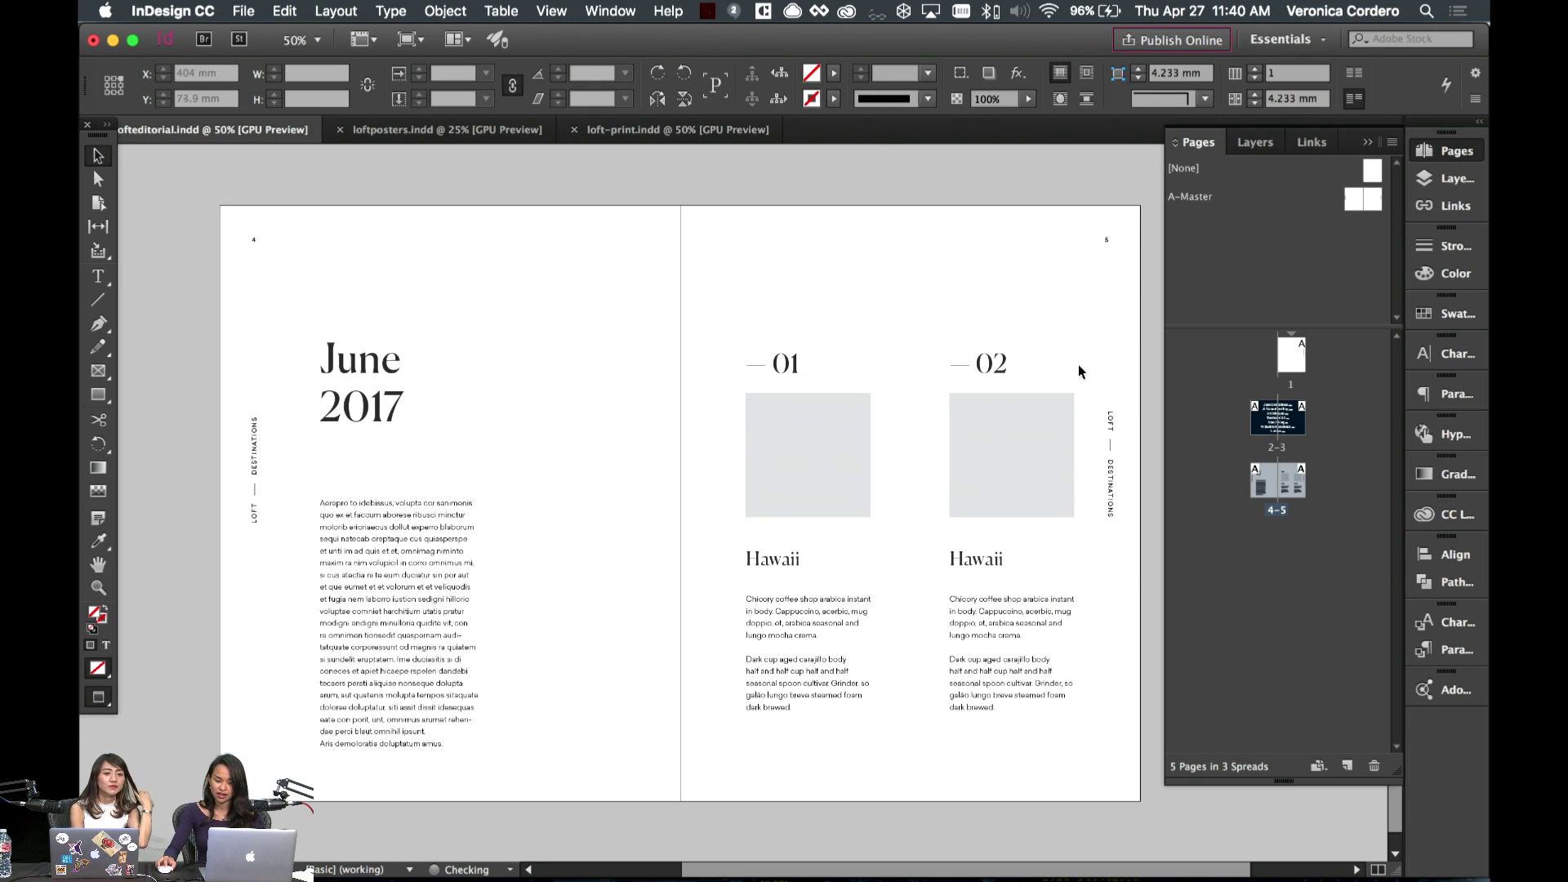
left_click(1058, 360)
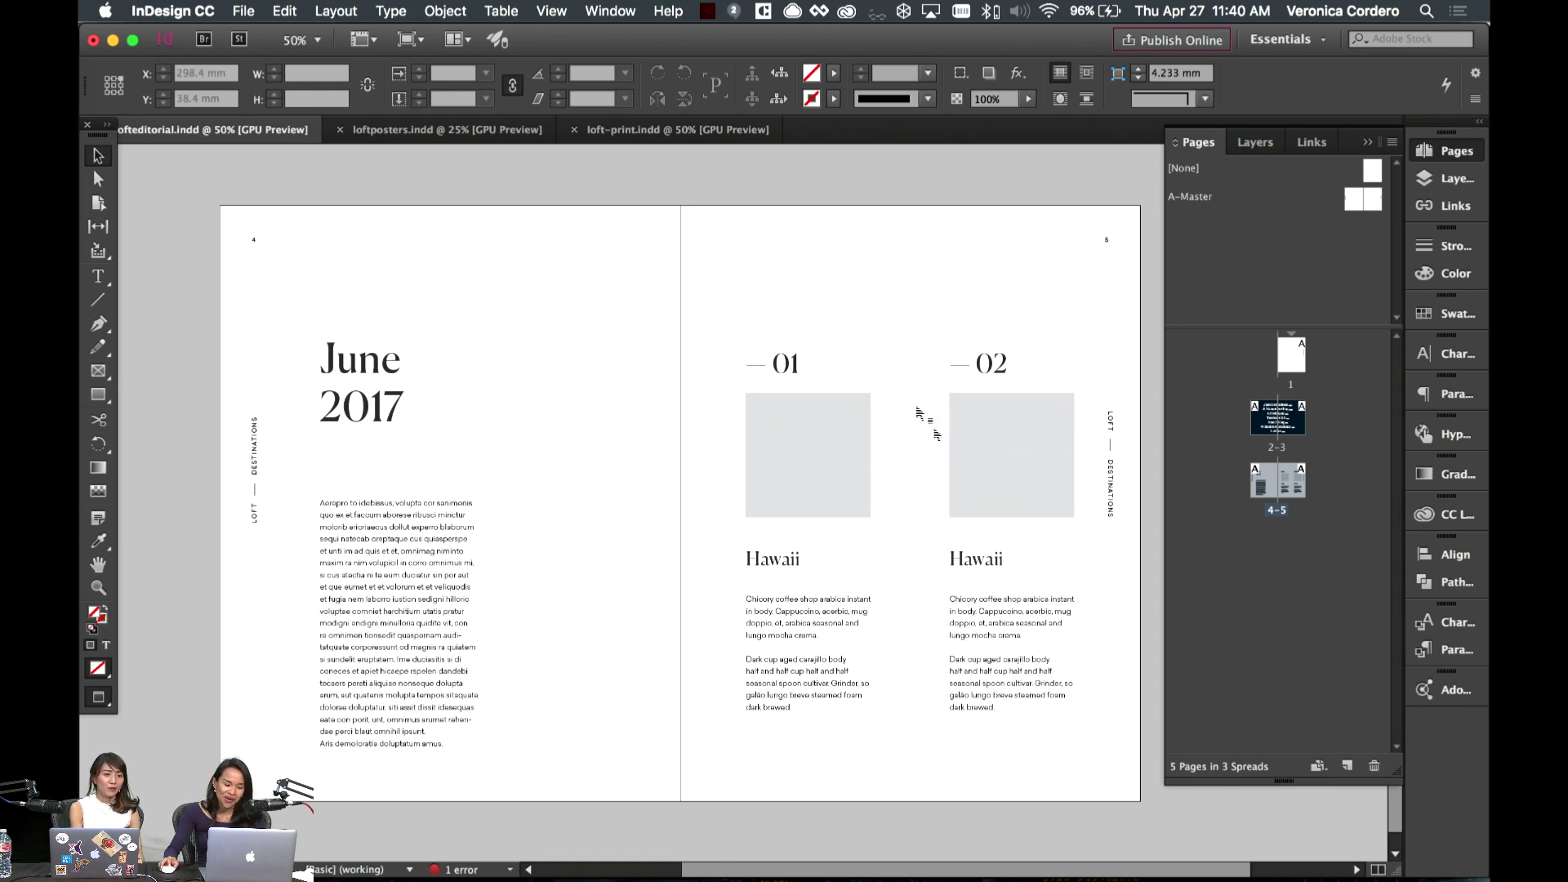
- Retype the right heading from Hawaii to Tokyo
scroll(889, 455, "right", 2)
double_click(993, 559)
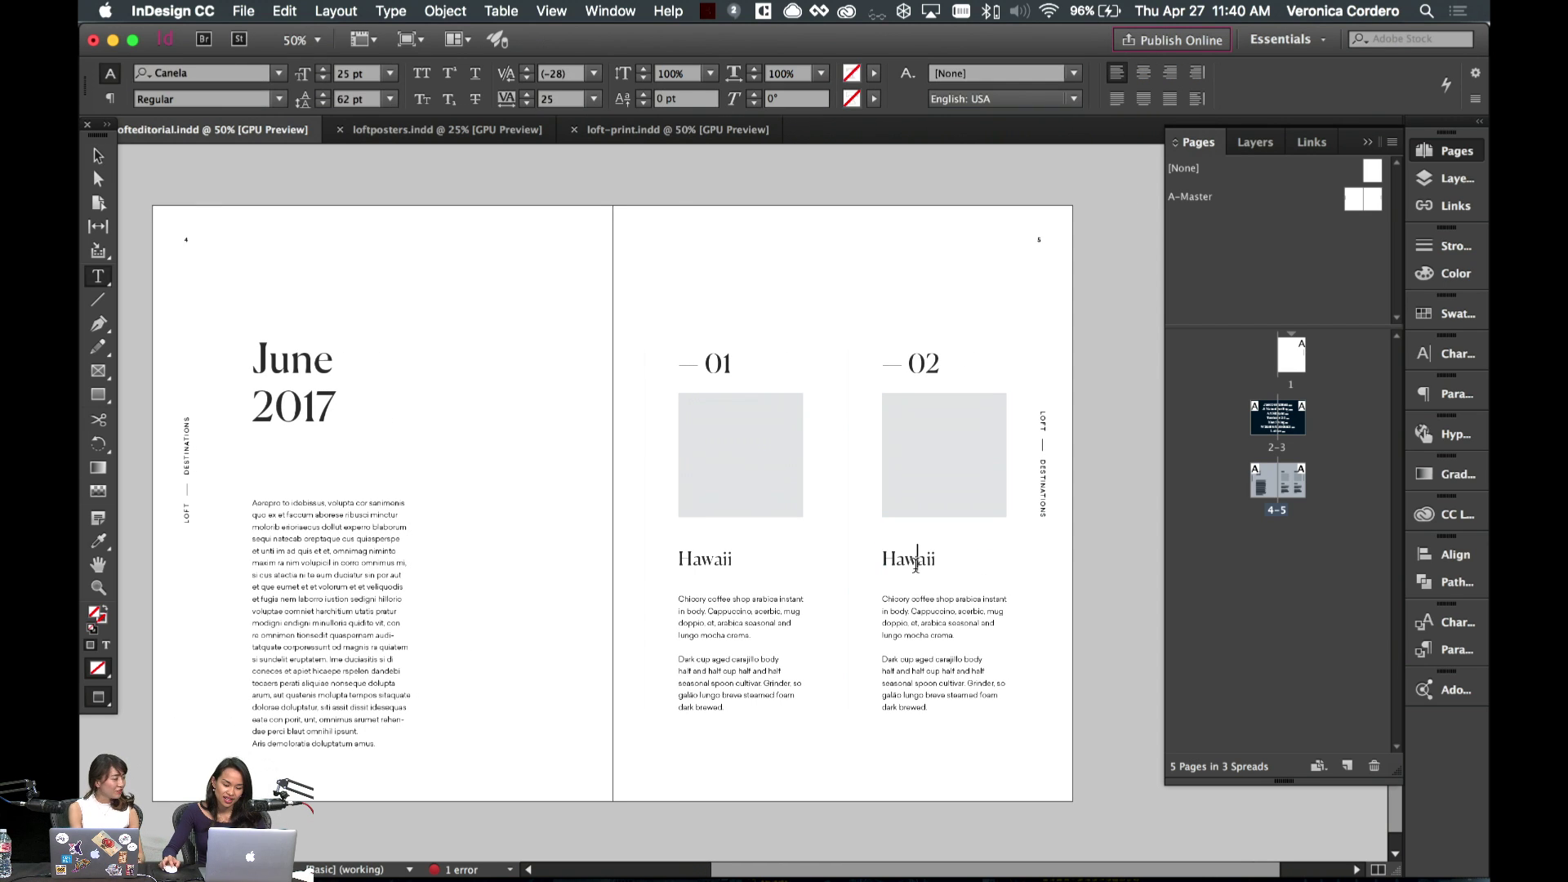
left_click_drag(994, 558, 837, 556)
type("Tokyo")
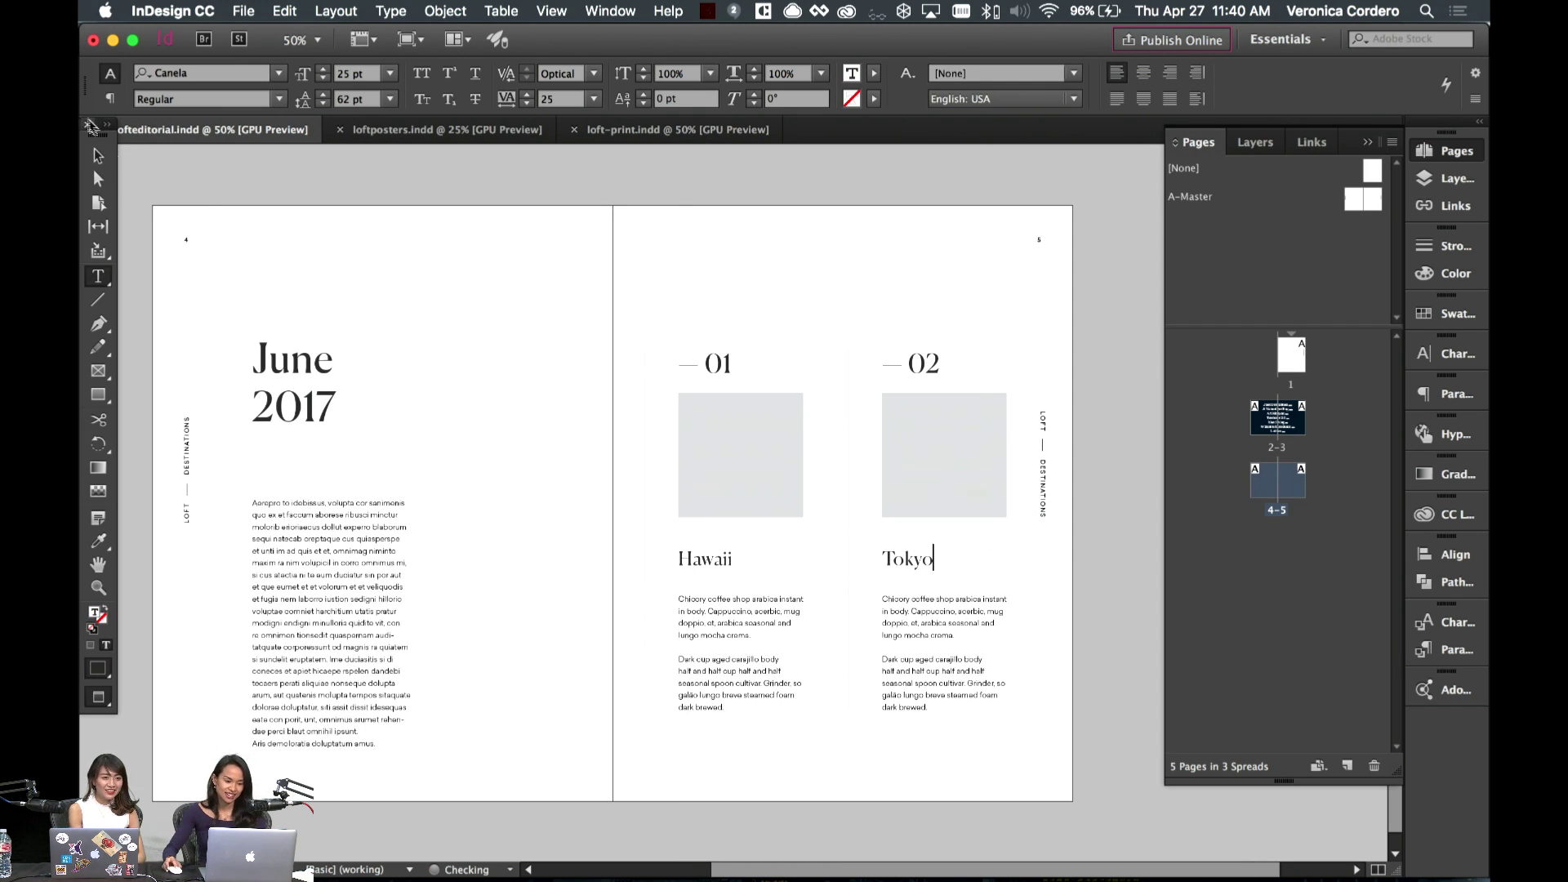
left_click(98, 155)
left_click(553, 413)
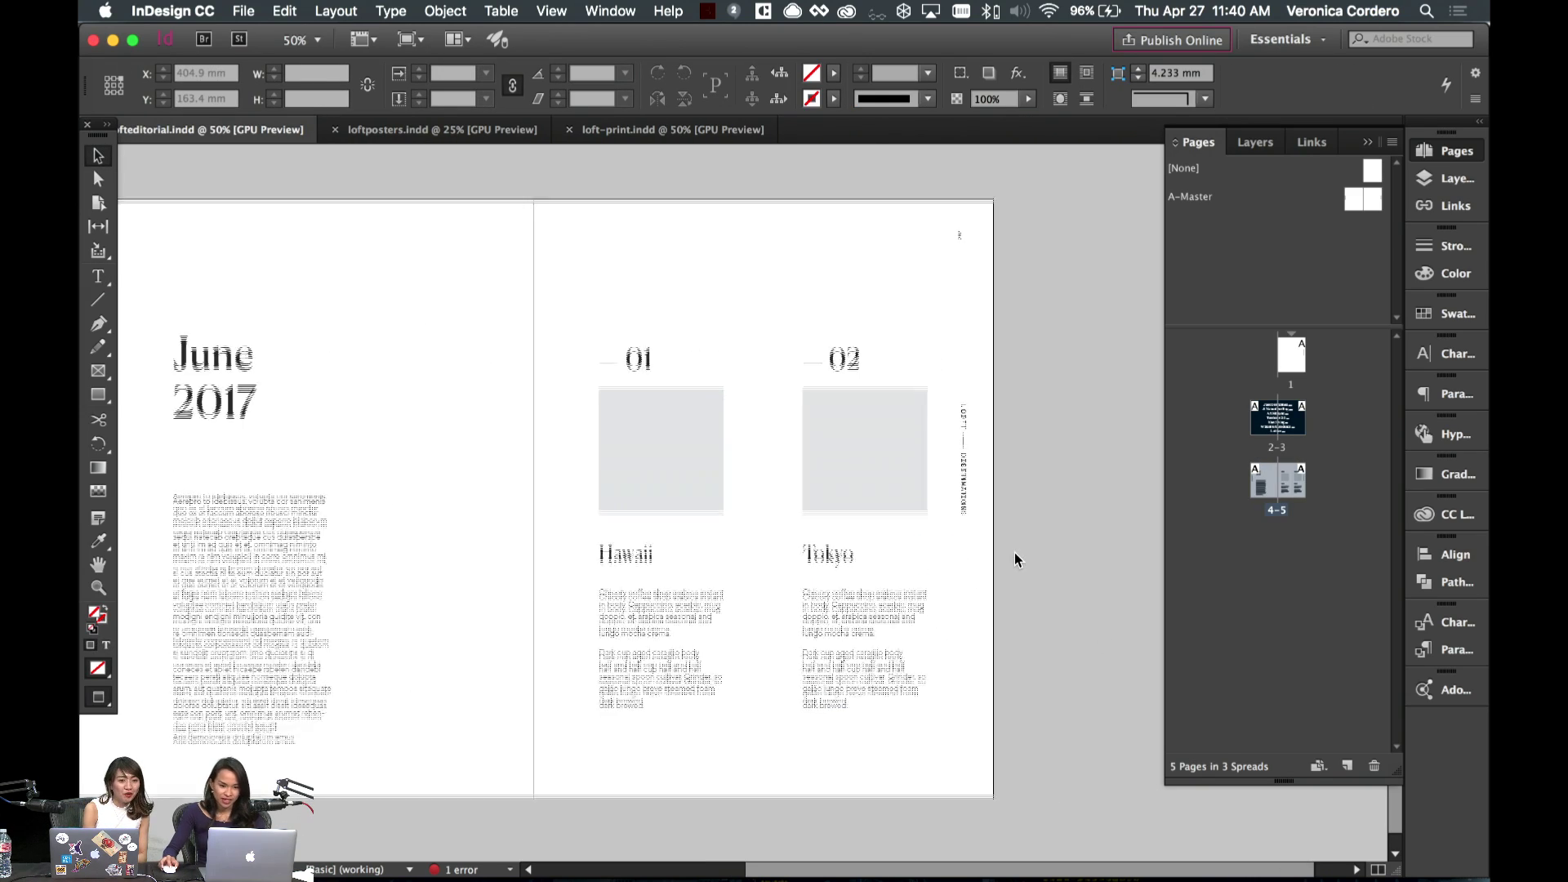
- Look over the page and switch to Illustrator
scroll(1014, 554, "left", 2)
scroll(1004, 564, "down", 1)
scroll(998, 571, "up", 15)
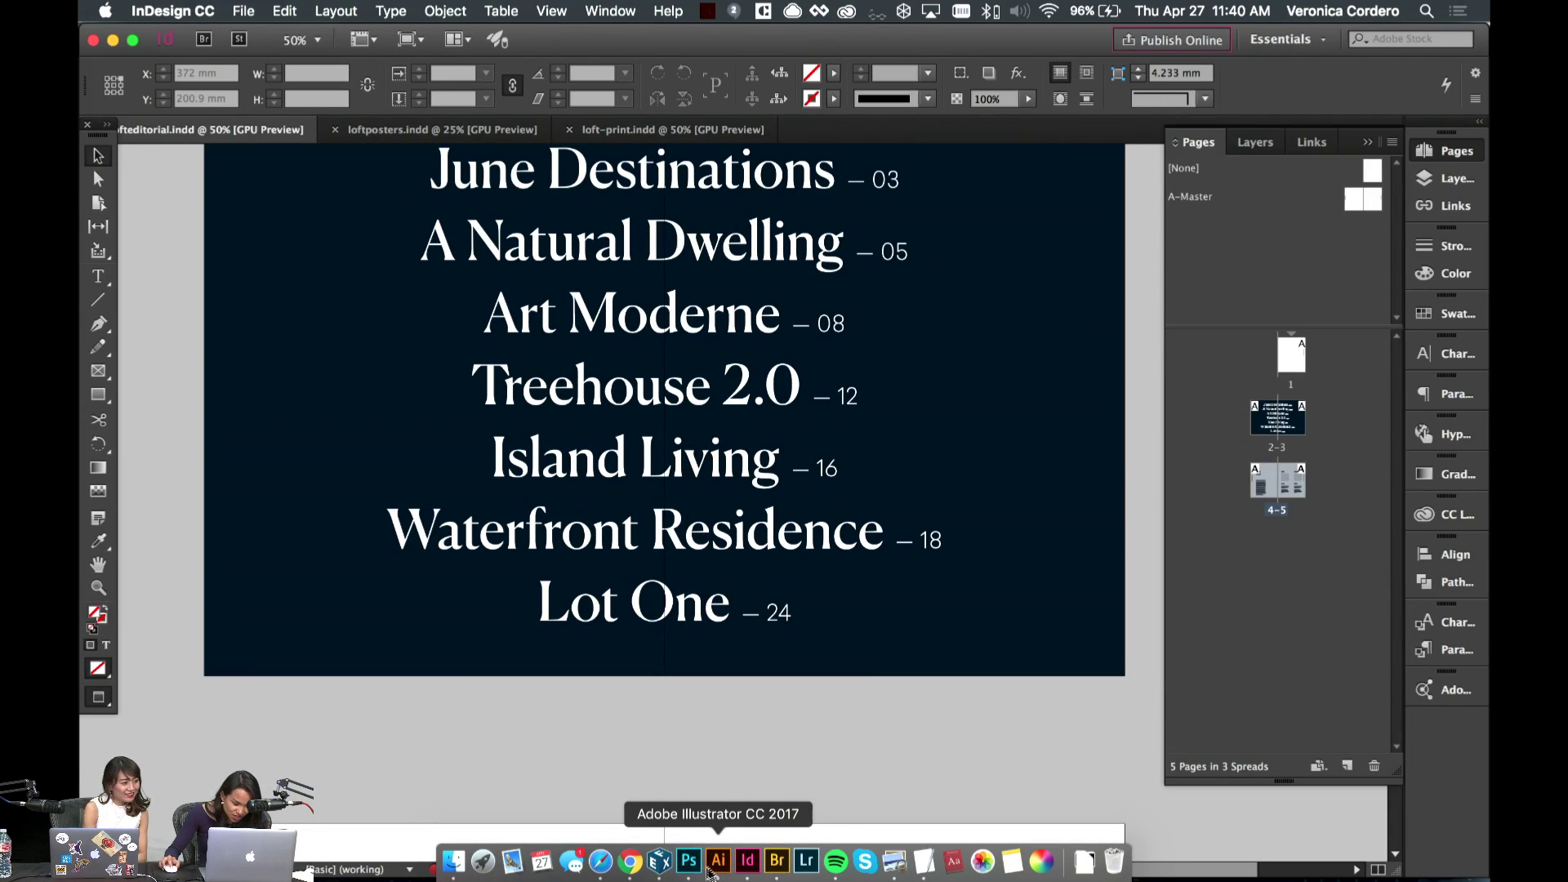
left_click(719, 860)
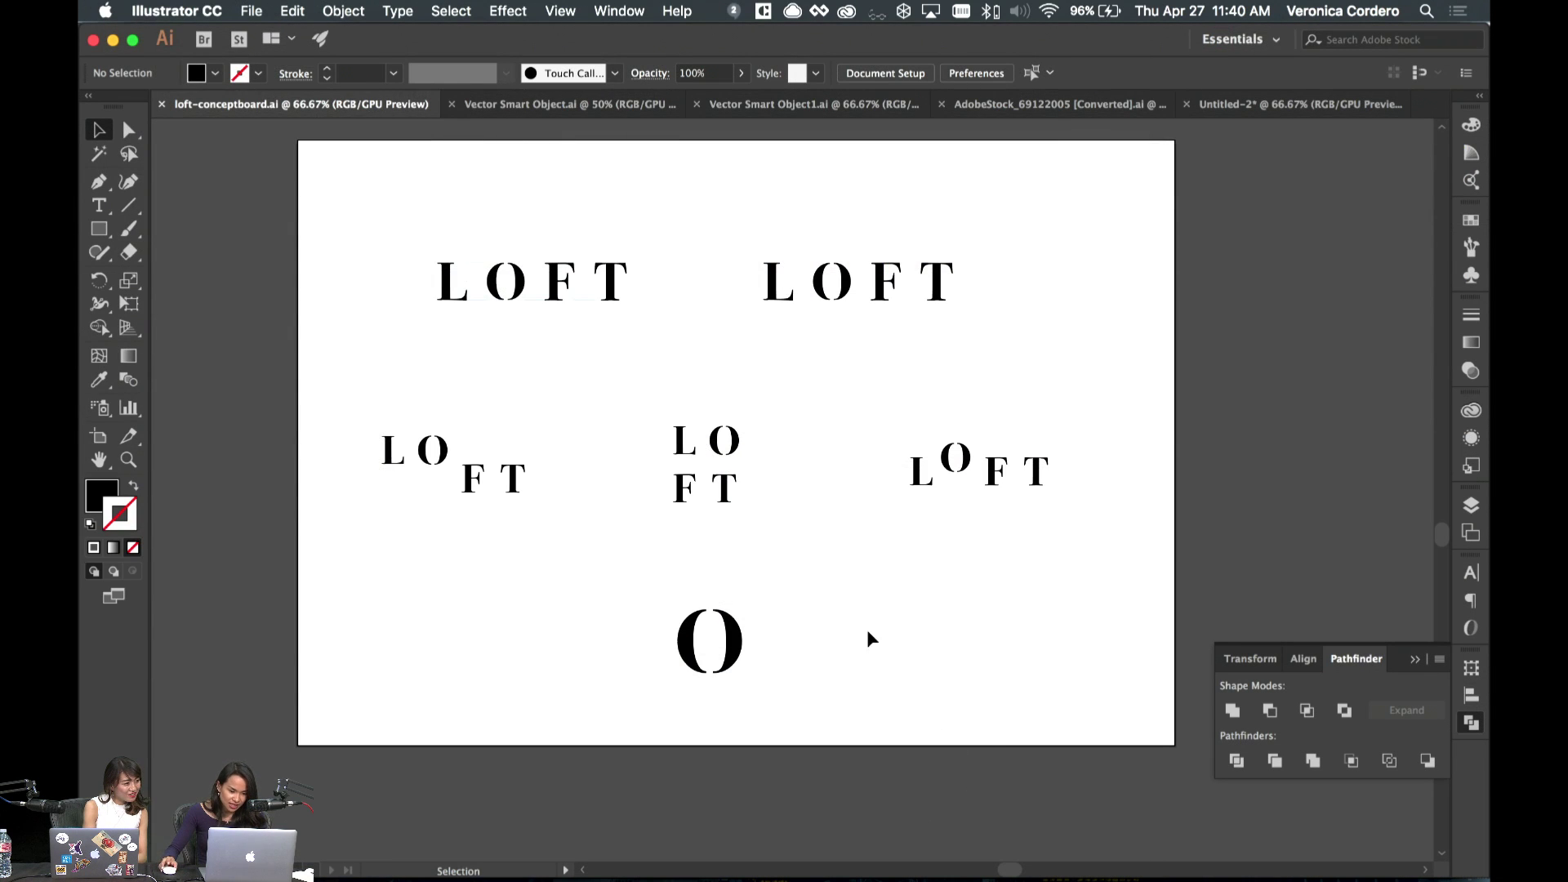
- Zoom to 150% and pan the LOFT artboards, selecting the top-right LOFT logo group
scroll(893, 651, "left", 2)
key("super+equal")
key("super+equal")
scroll(891, 645, "down", 10)
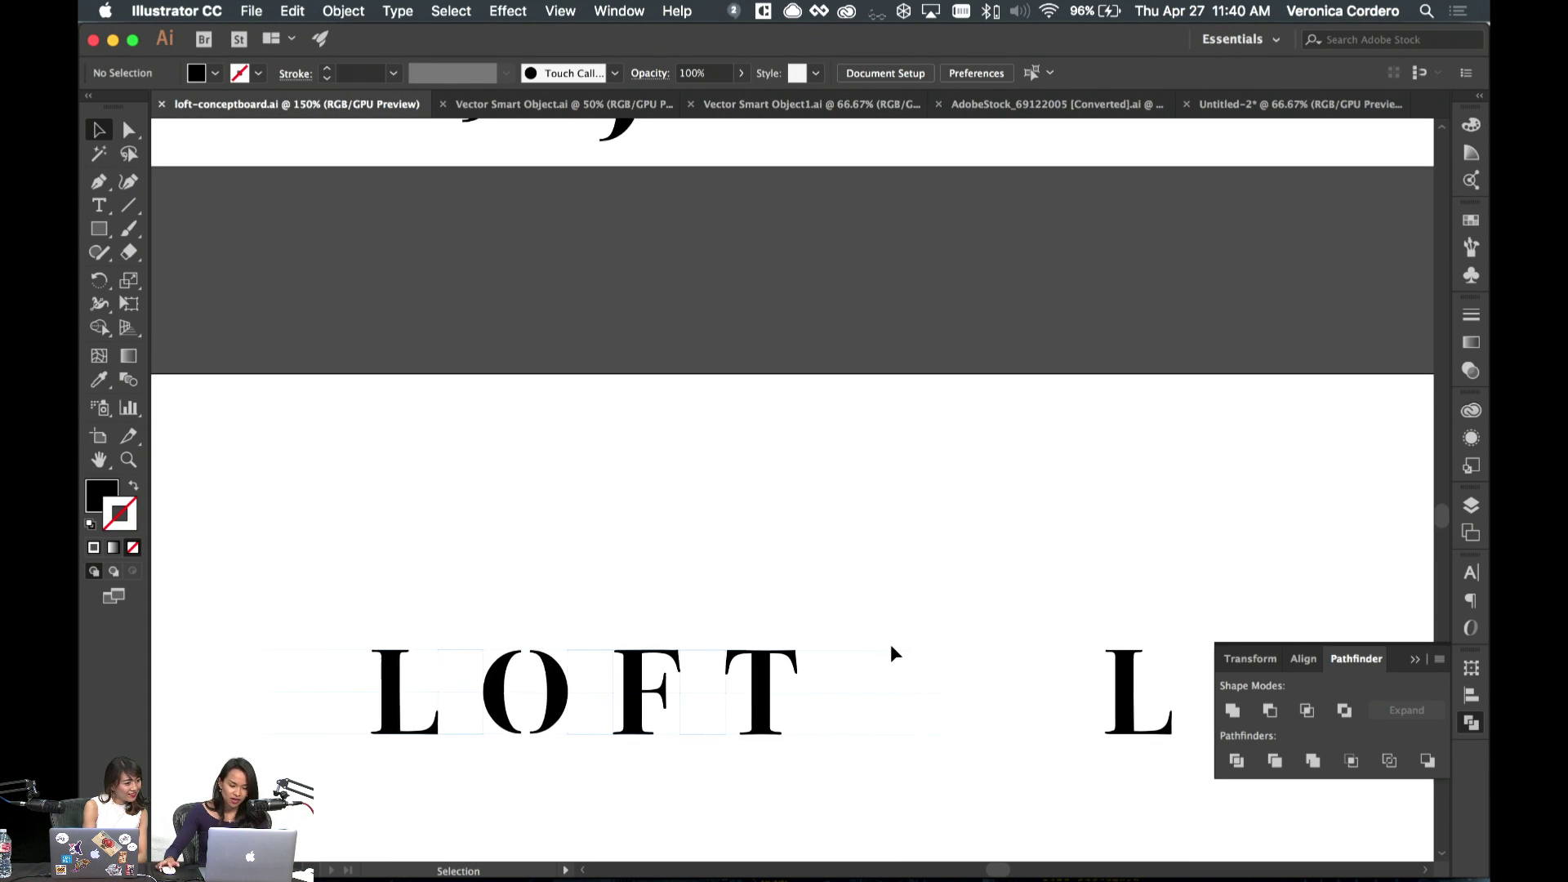
scroll(887, 647, "right", 2)
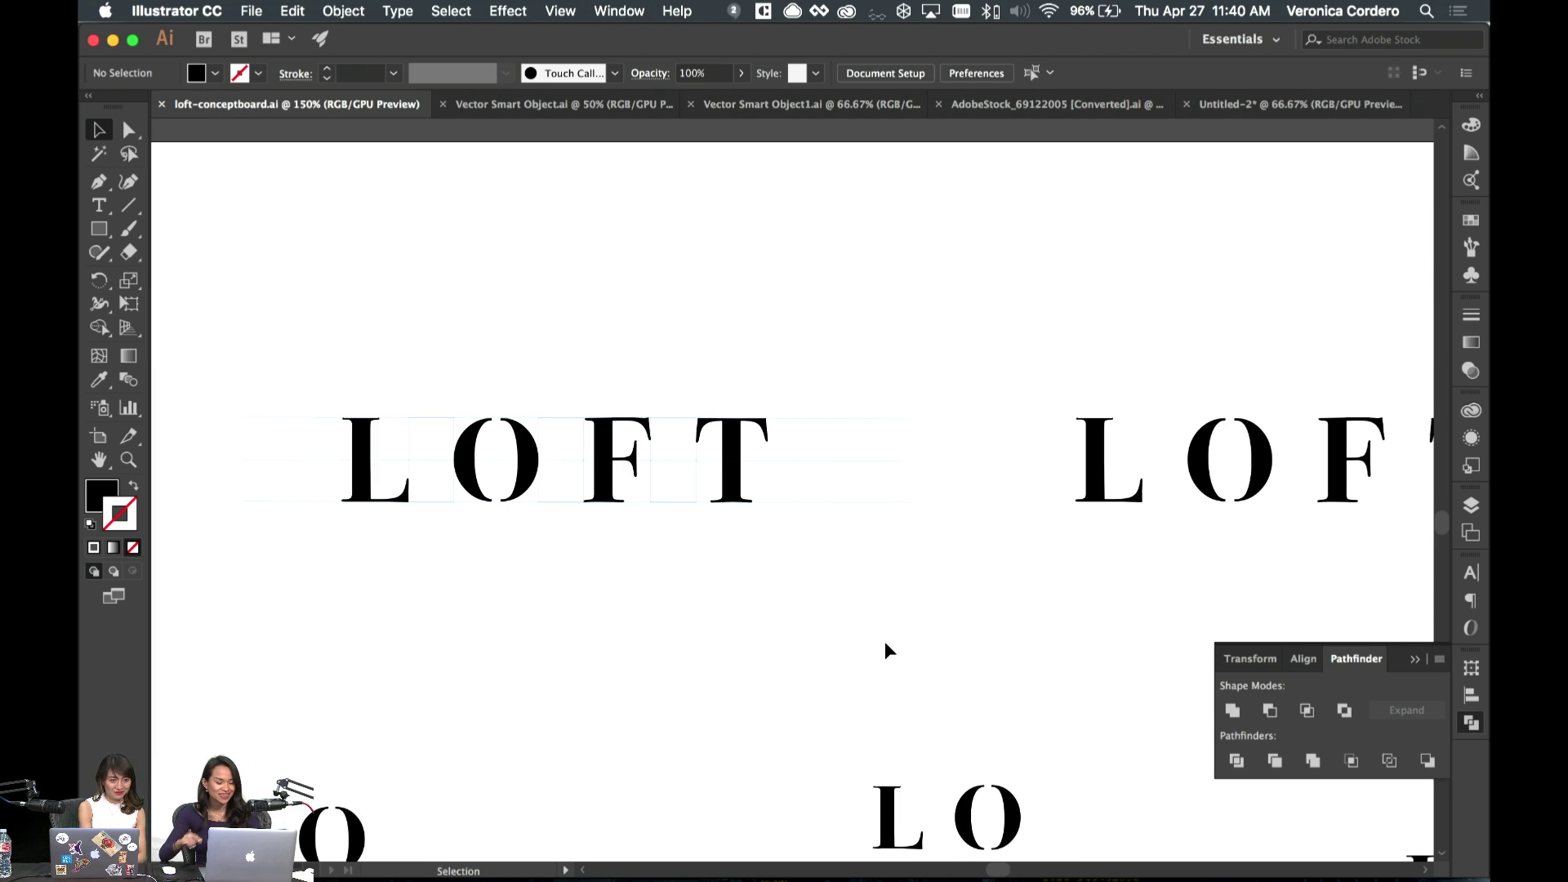
scroll(885, 641, "down", 5)
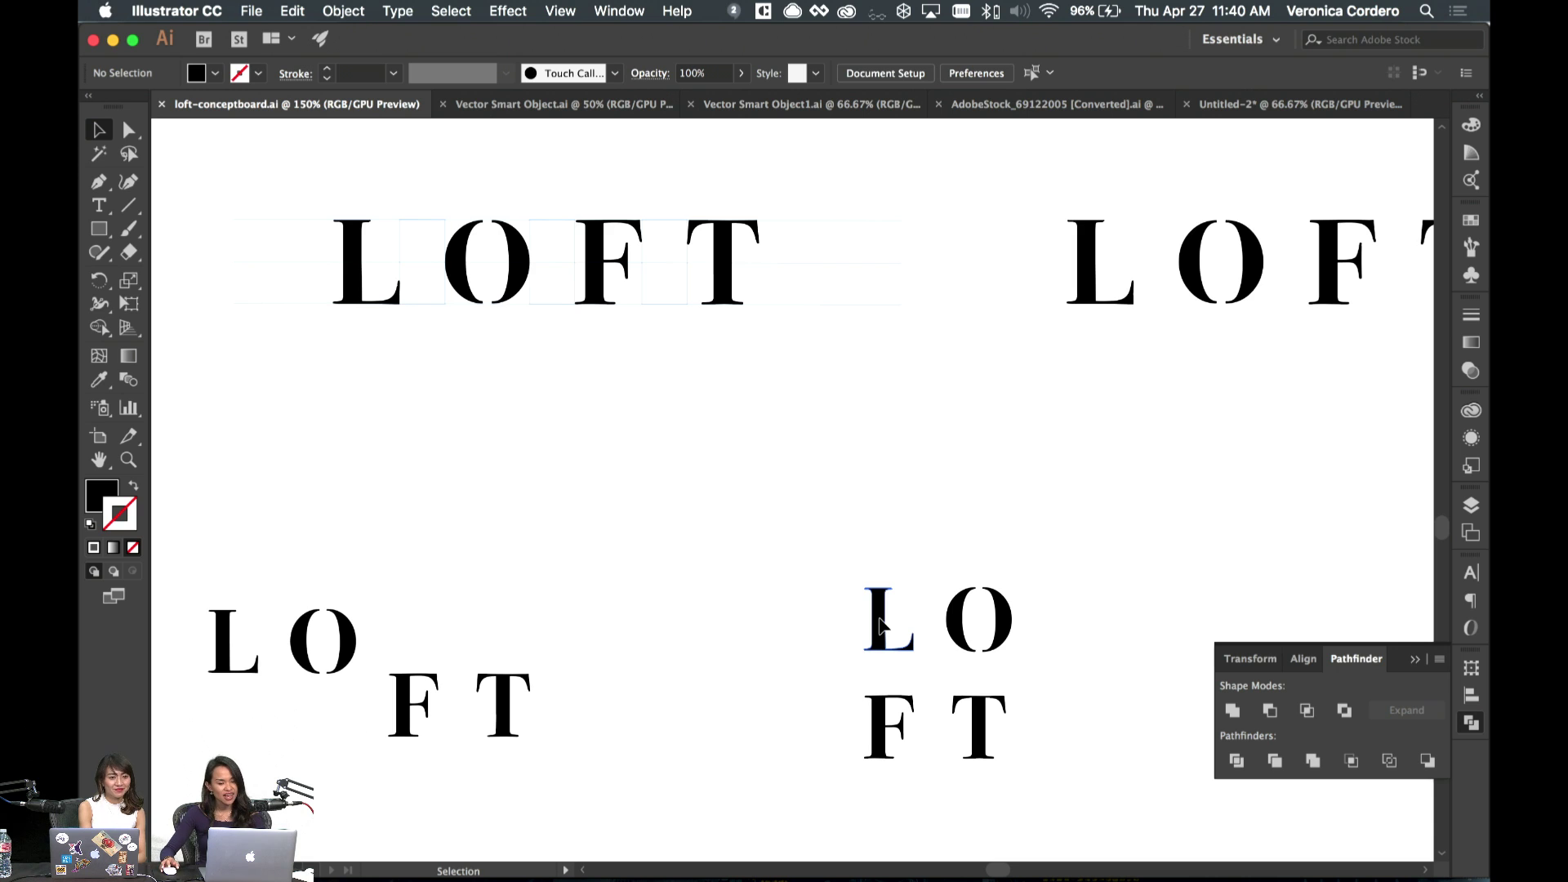
scroll(879, 625, "right", 4)
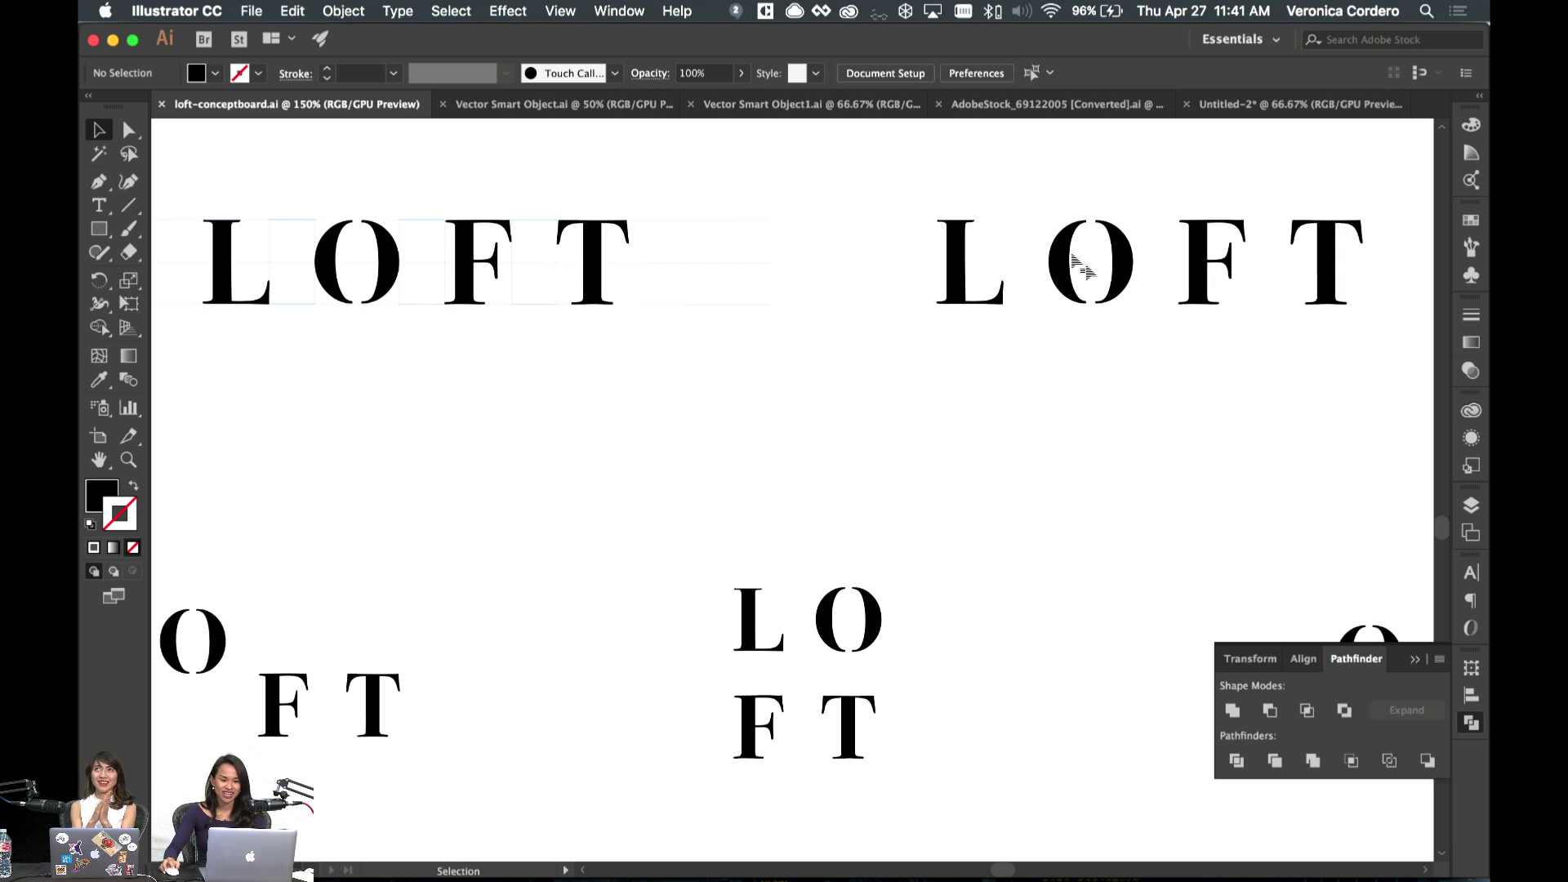
scroll(1018, 237, "down", 5)
scroll(1018, 237, "right", 3)
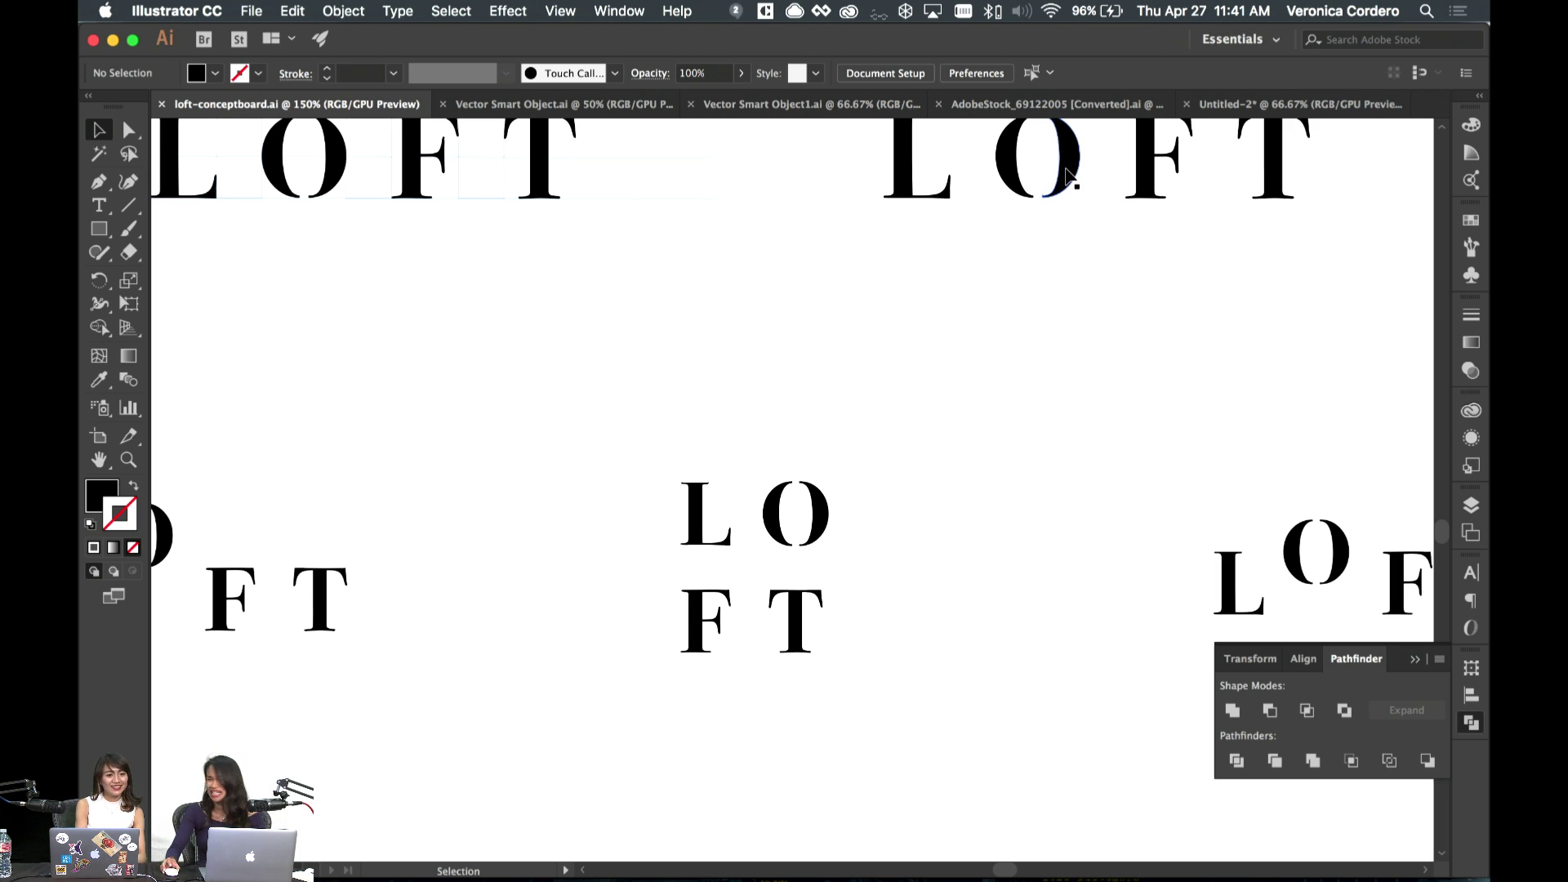
scroll(1062, 270, "up", 3)
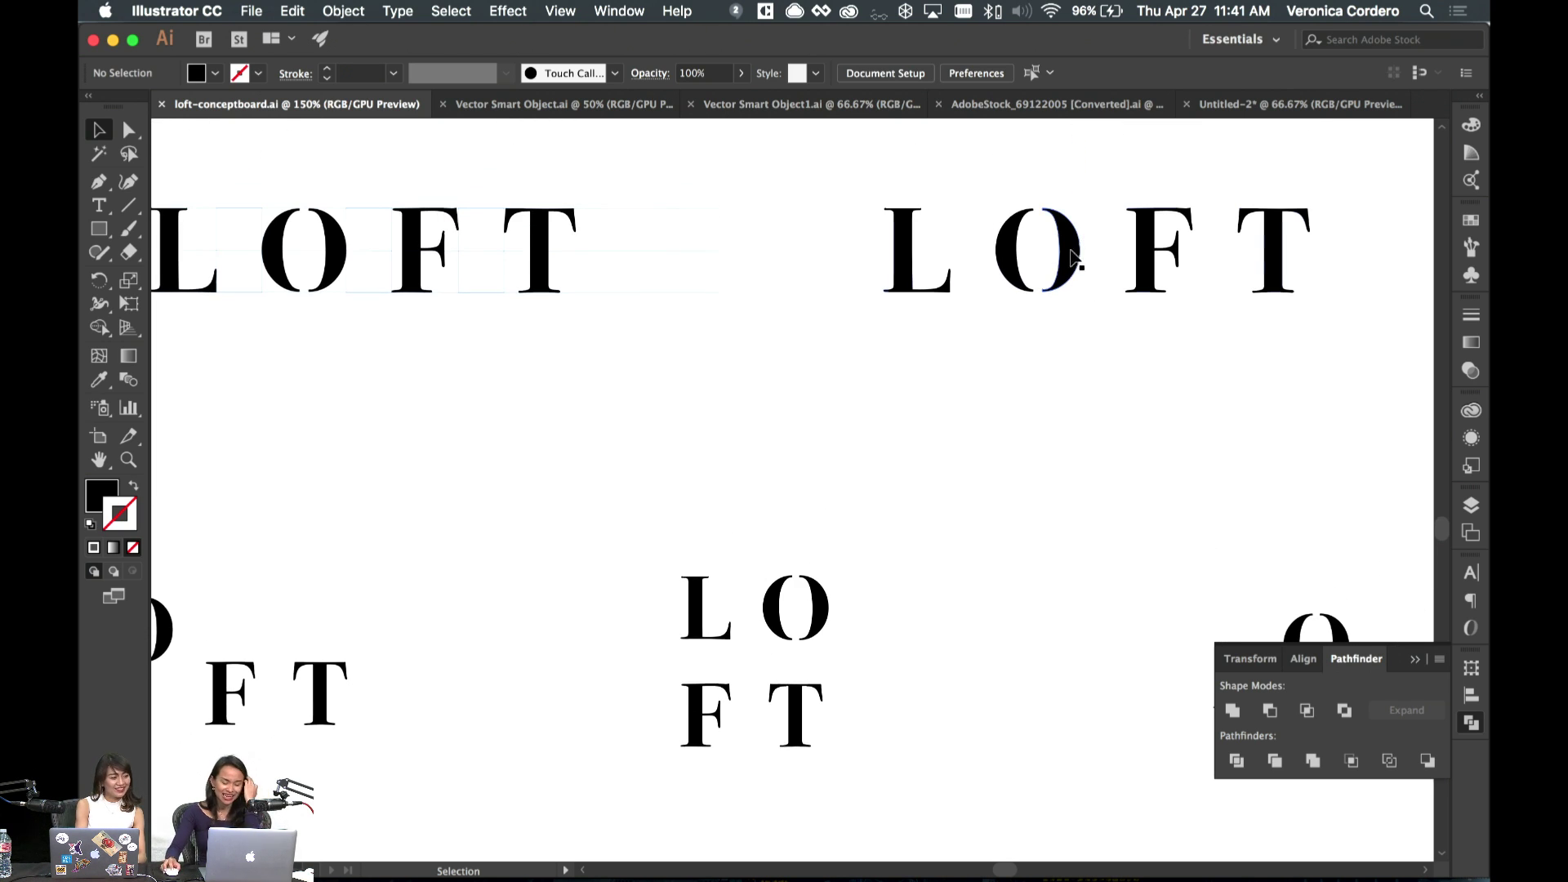
left_click(1072, 260)
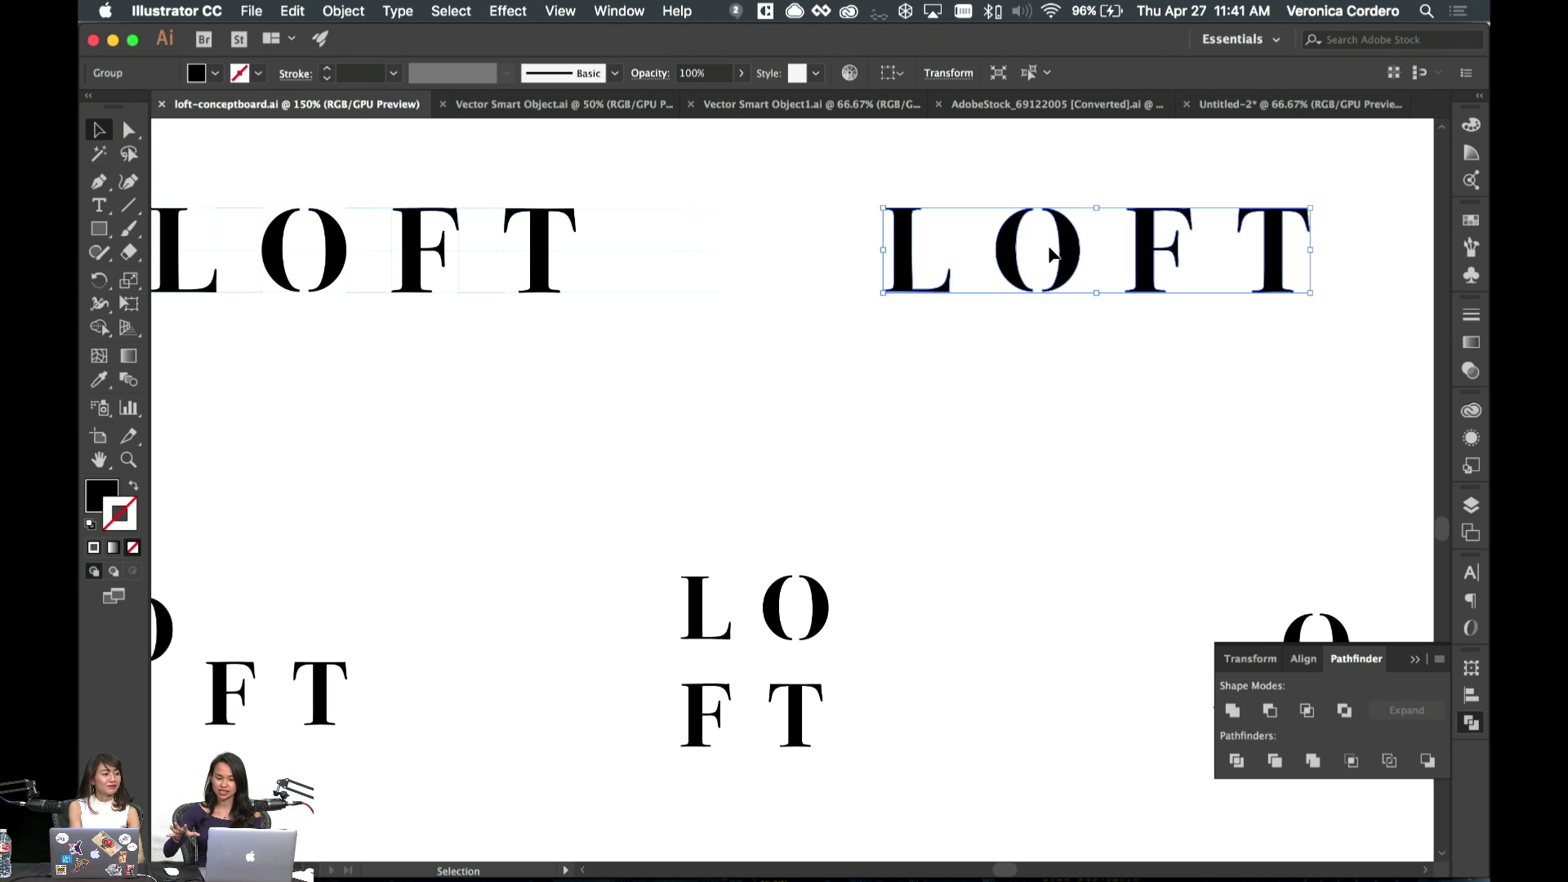
left_click(1053, 396)
- Pan across the rest of the concept board, then return to InDesign
scroll(807, 403, "left", 5)
scroll(806, 403, "up", 3)
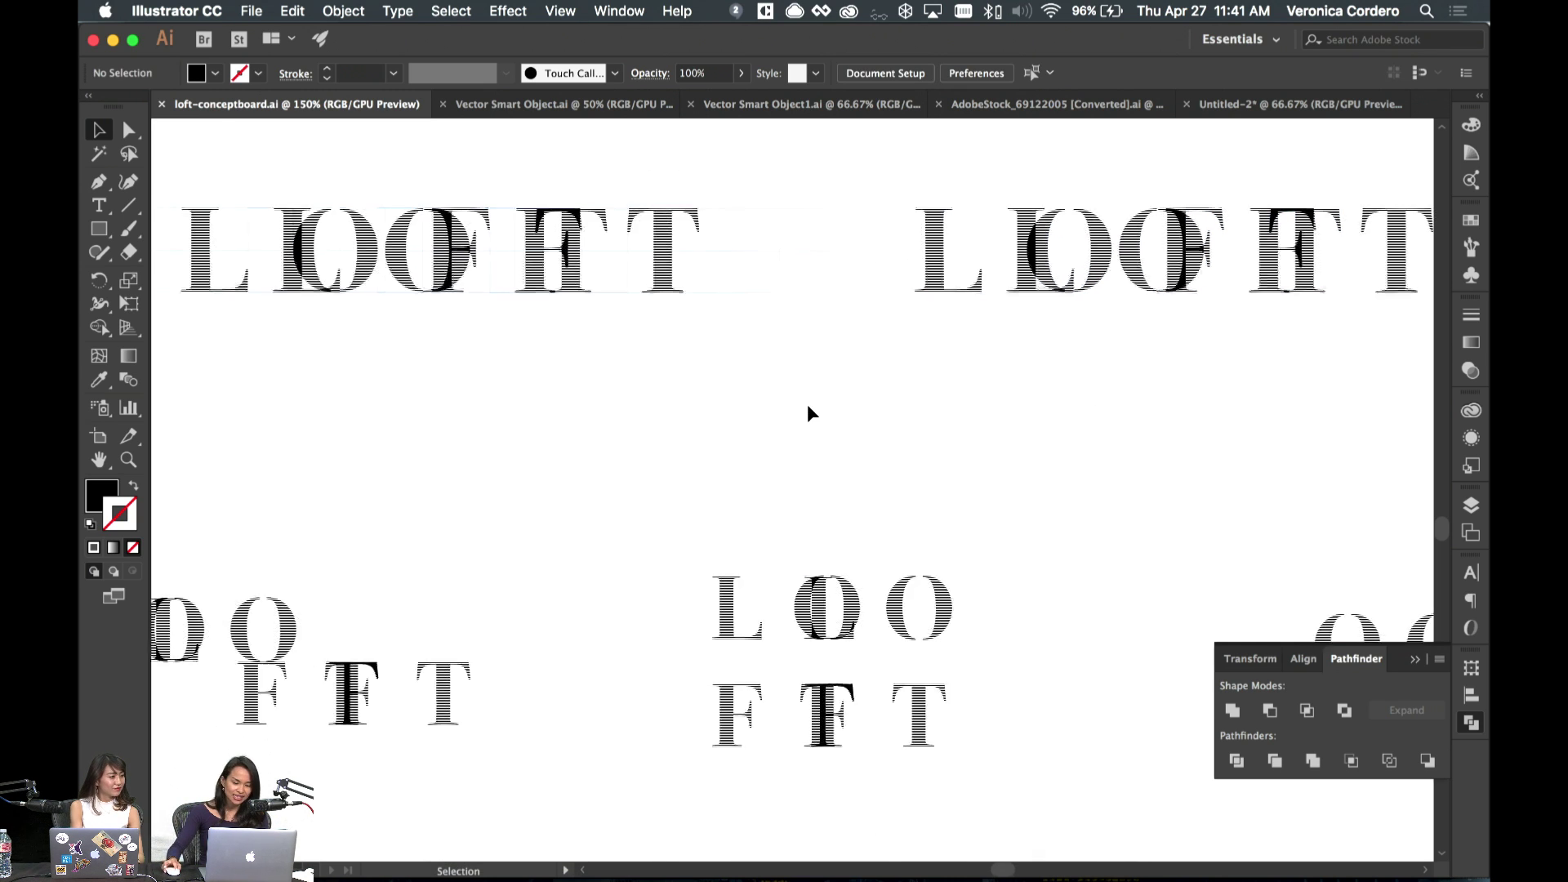
scroll(807, 404, "down", 3)
scroll(807, 403, "right", 12)
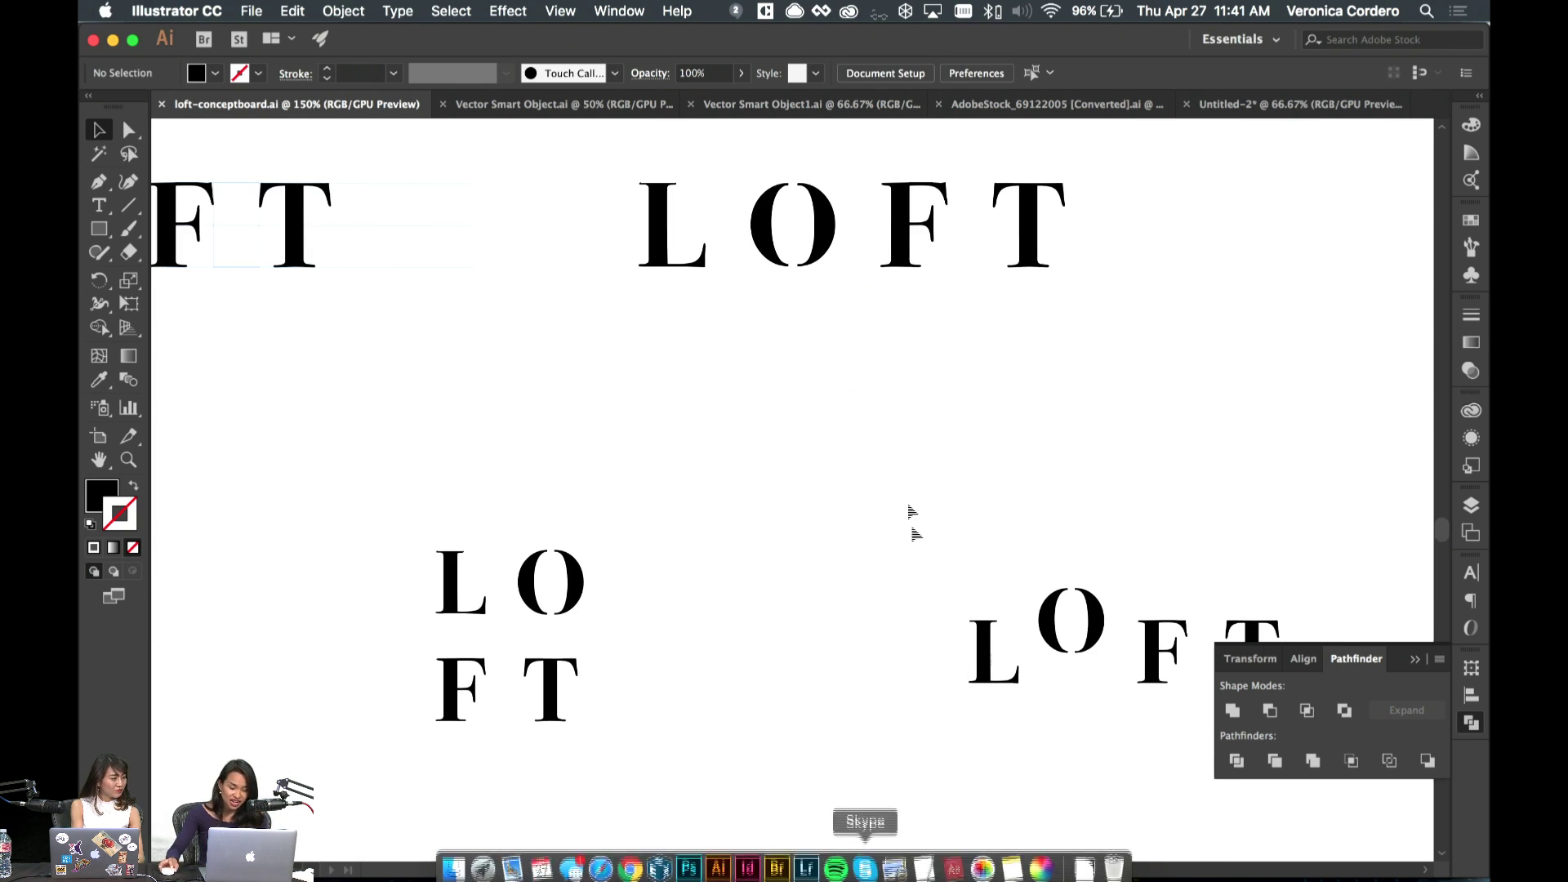
scroll(900, 503, "down", 2)
scroll(900, 503, "left", 6)
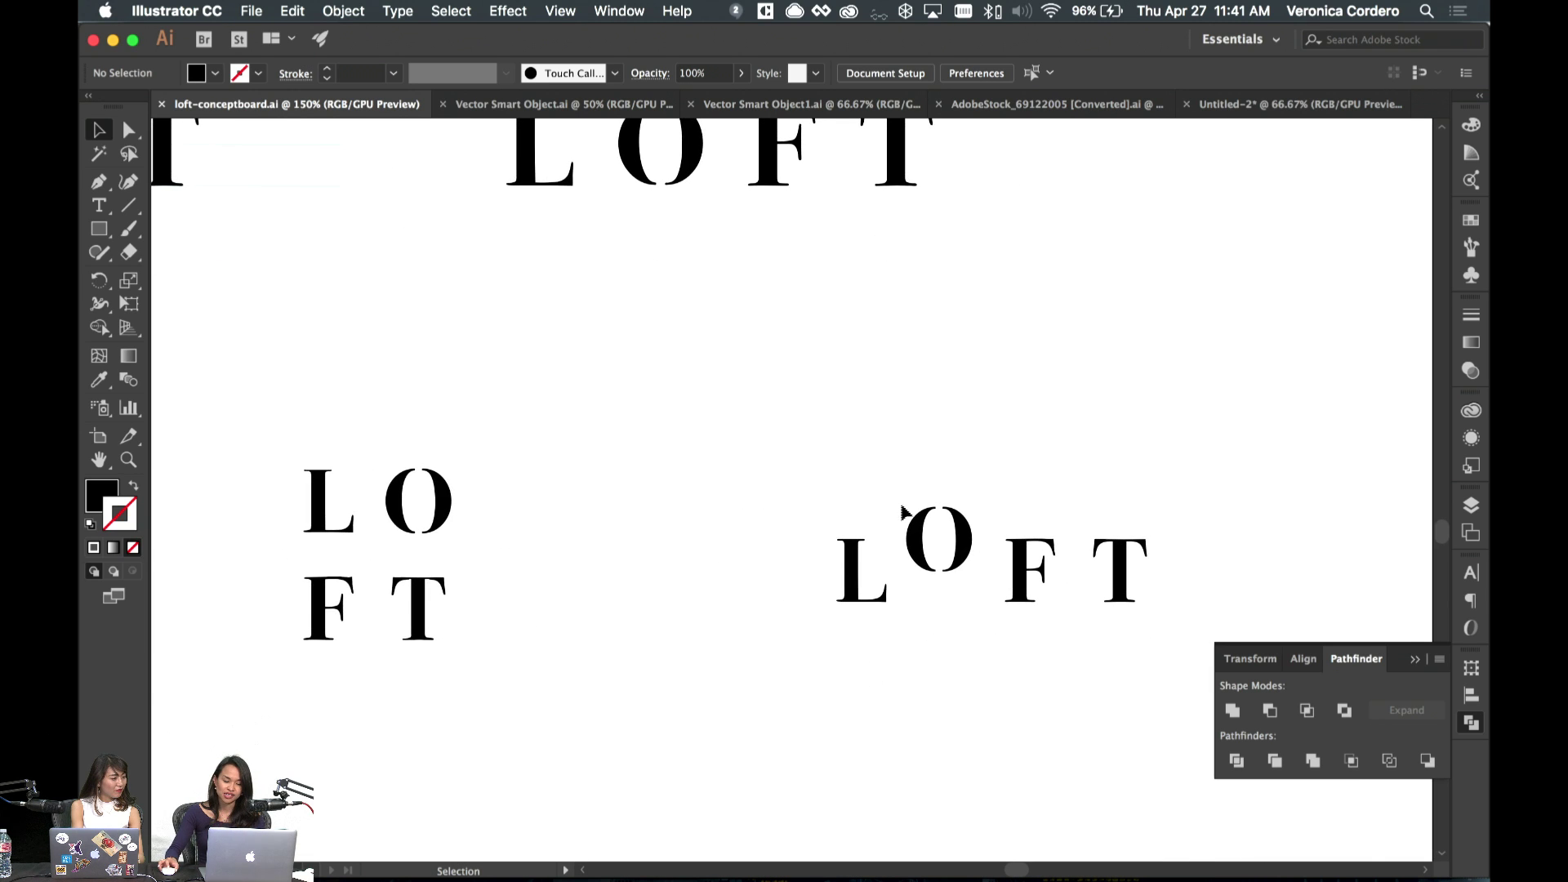
scroll(895, 503, "left", 7)
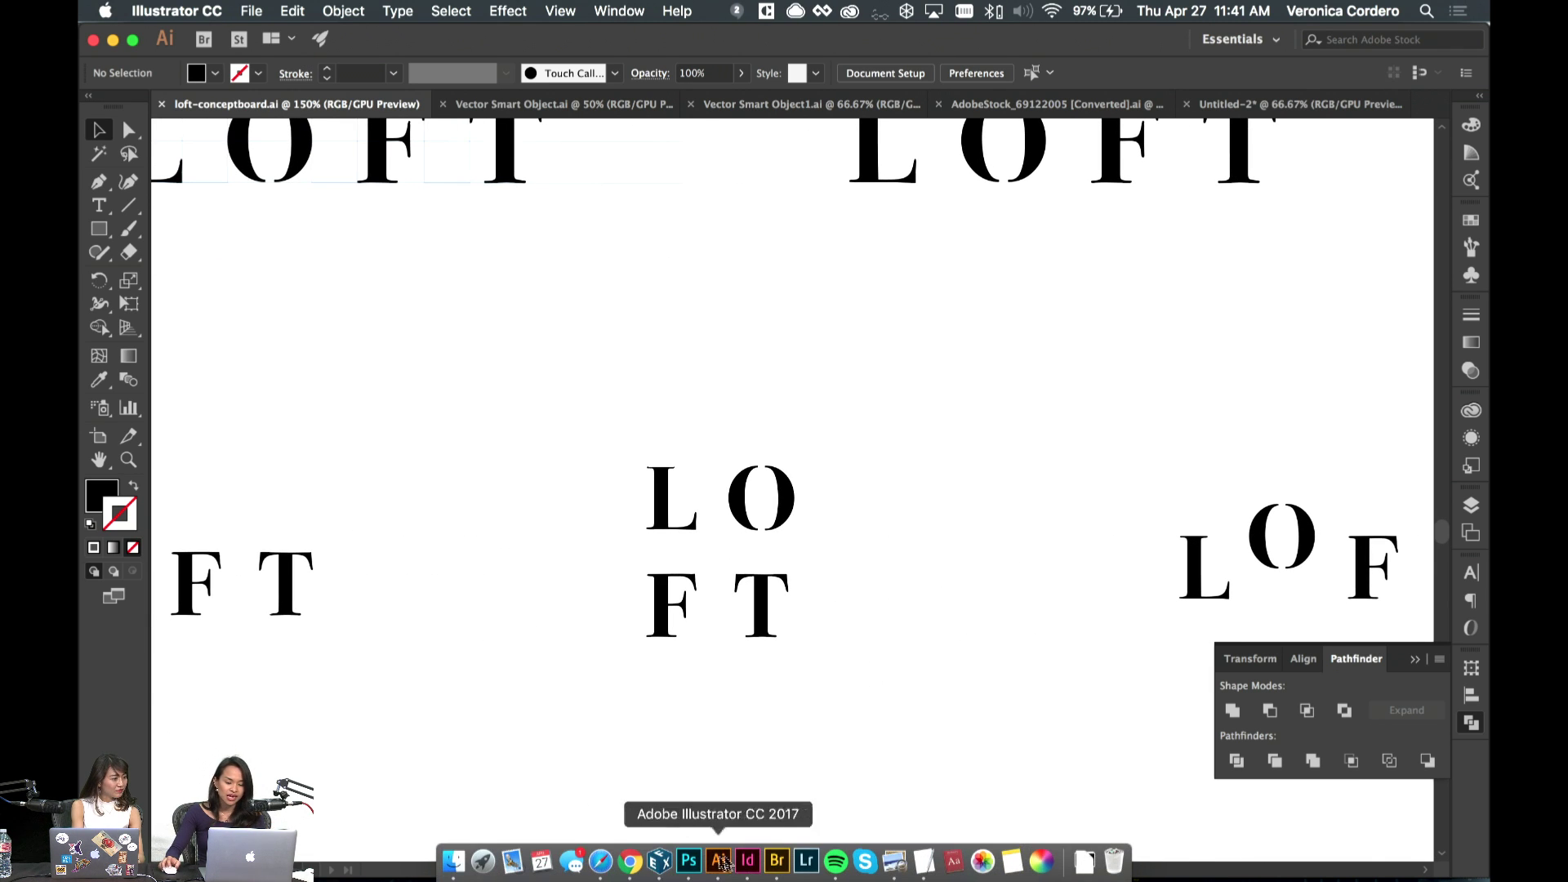
left_click(747, 861)
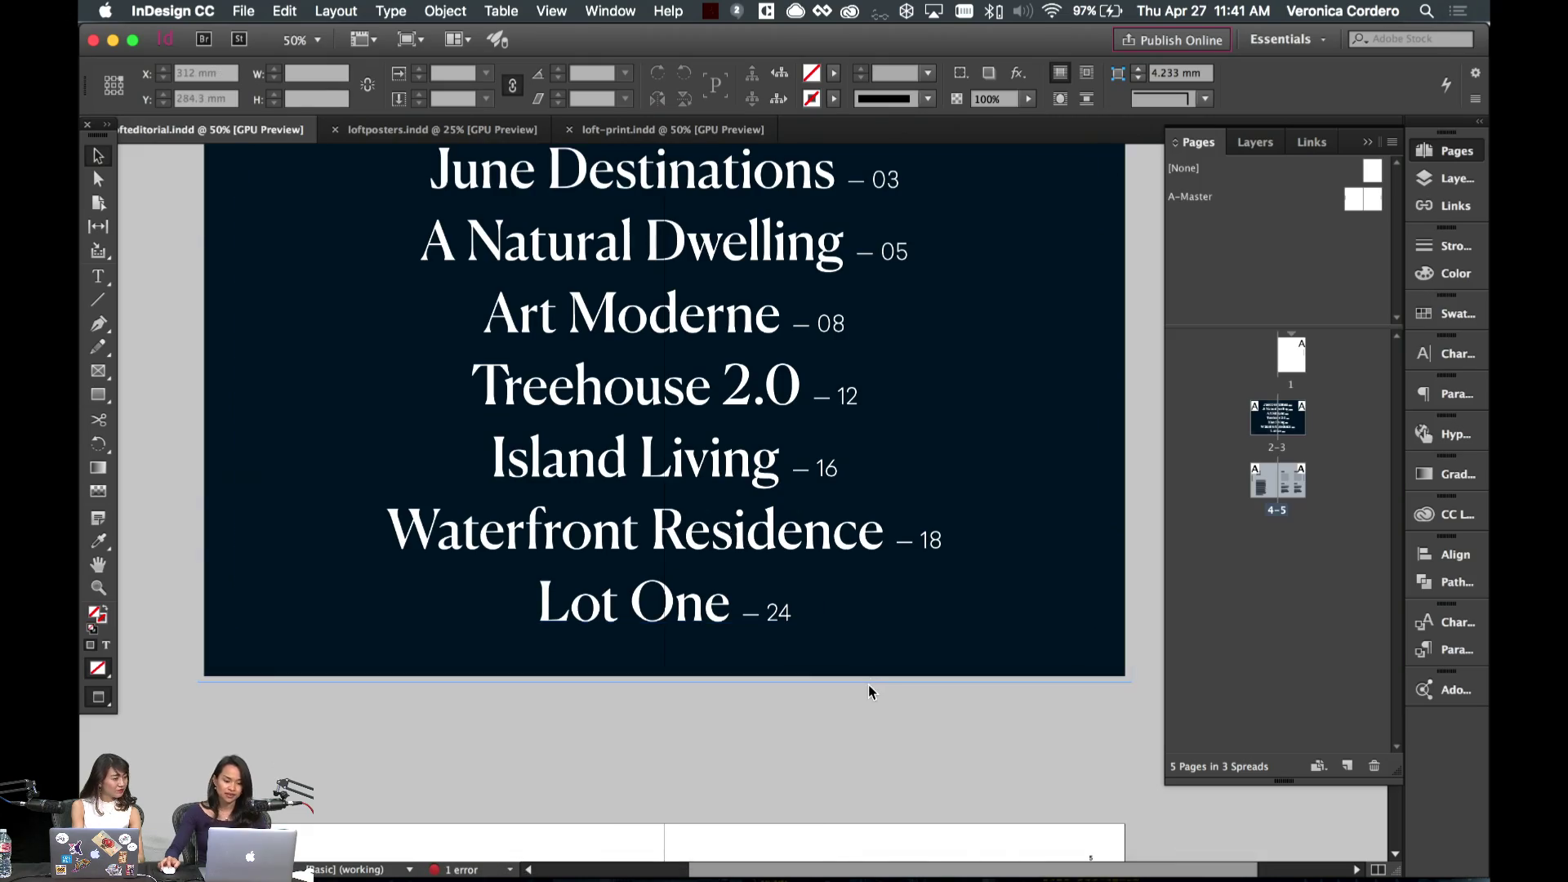
- Duplicate spread 4–5 as a new spread 6–7 in the Pages panel
scroll(872, 691, "down", 10)
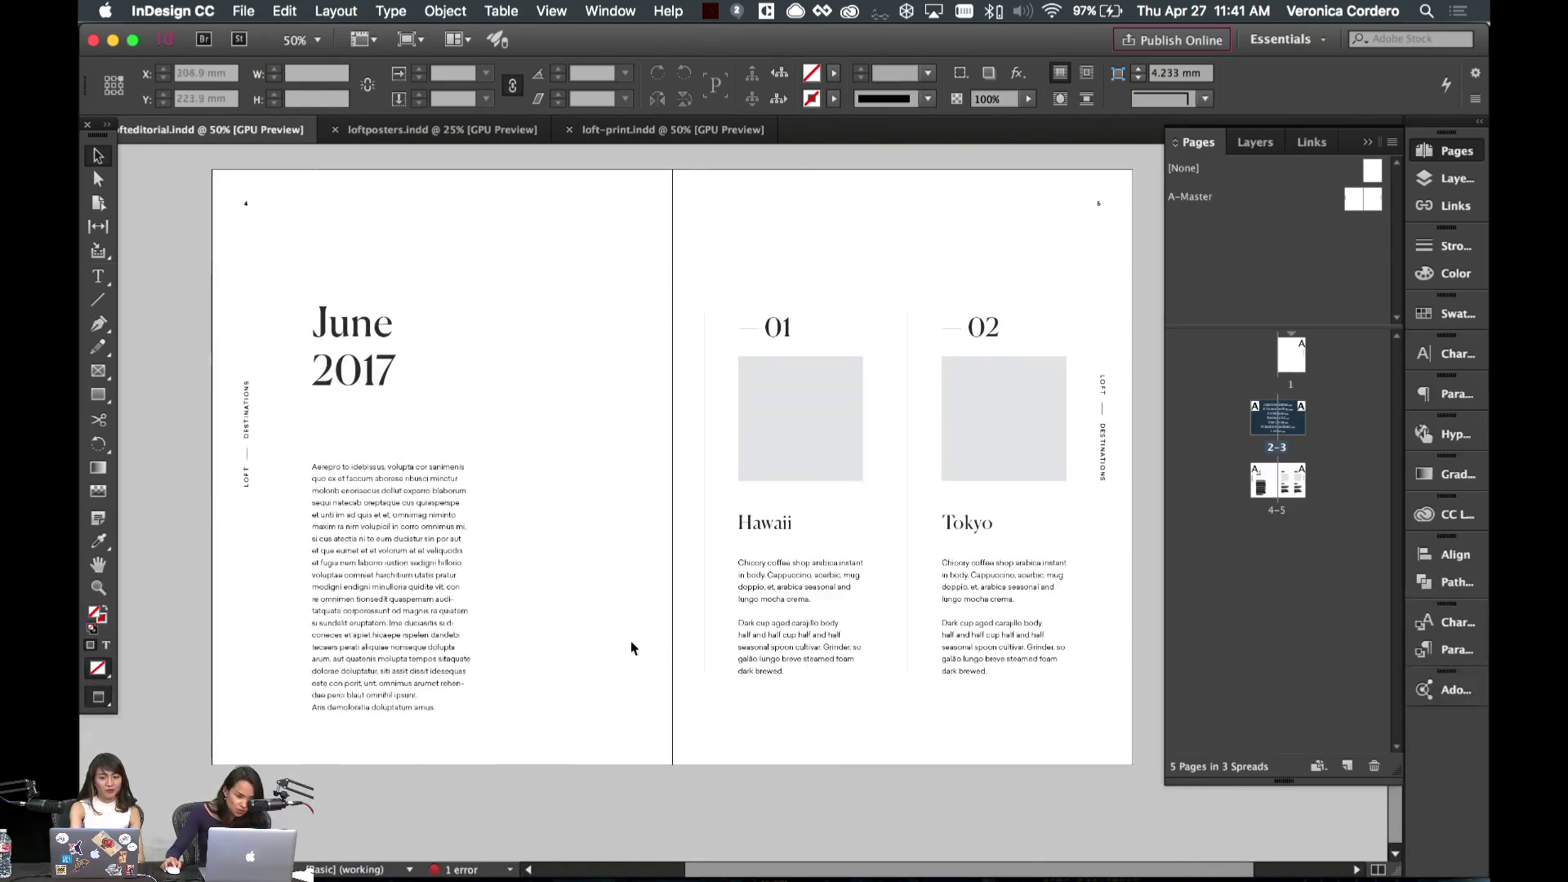
scroll(631, 648, "right", 2)
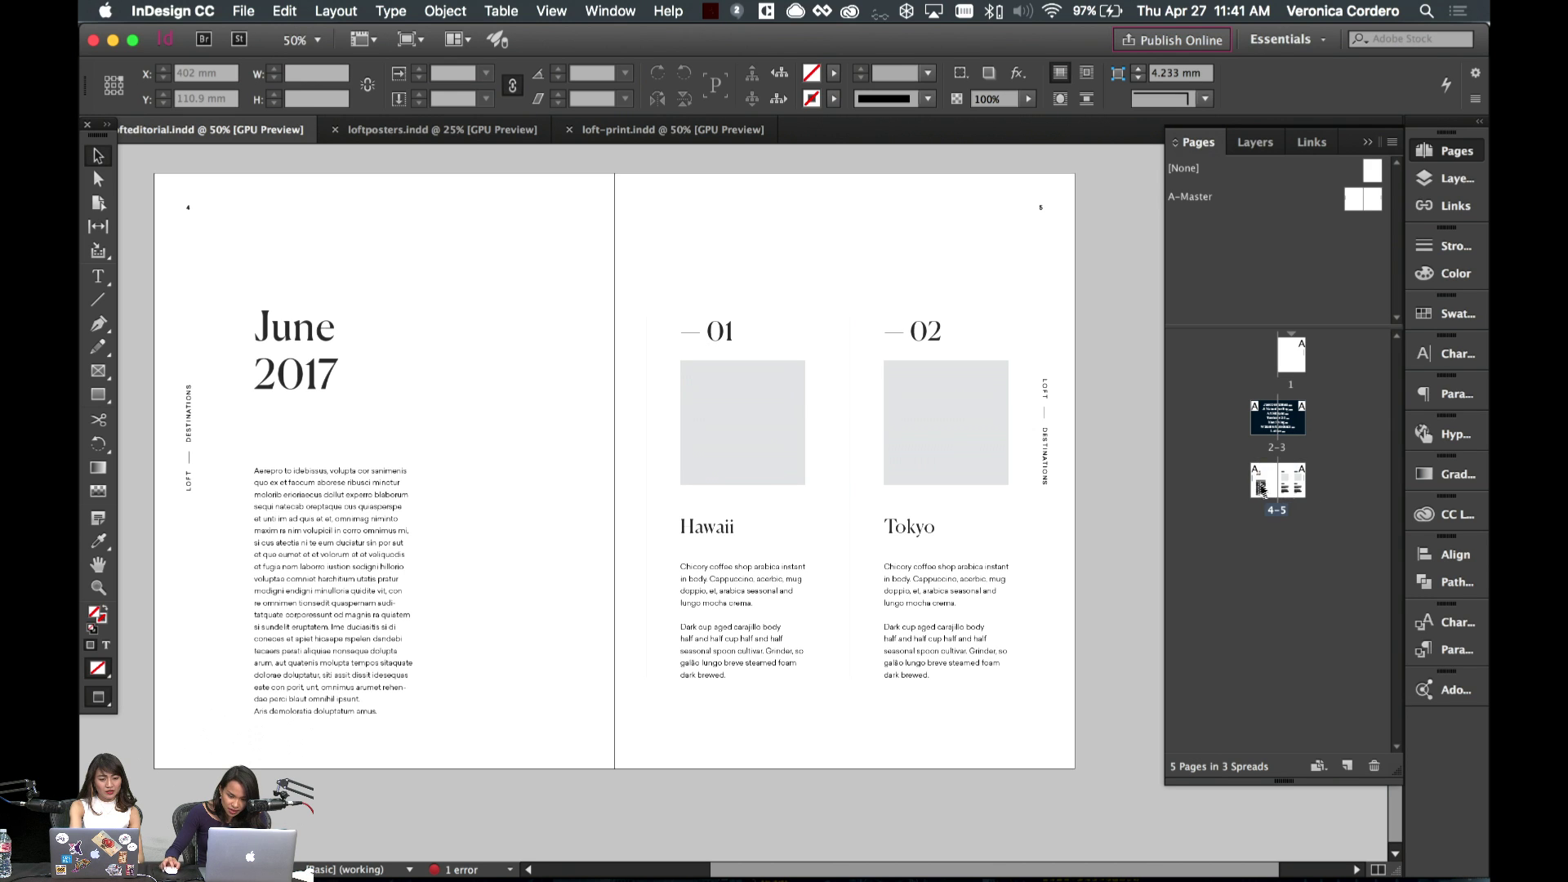
left_click_drag(1355, 773, 1347, 768)
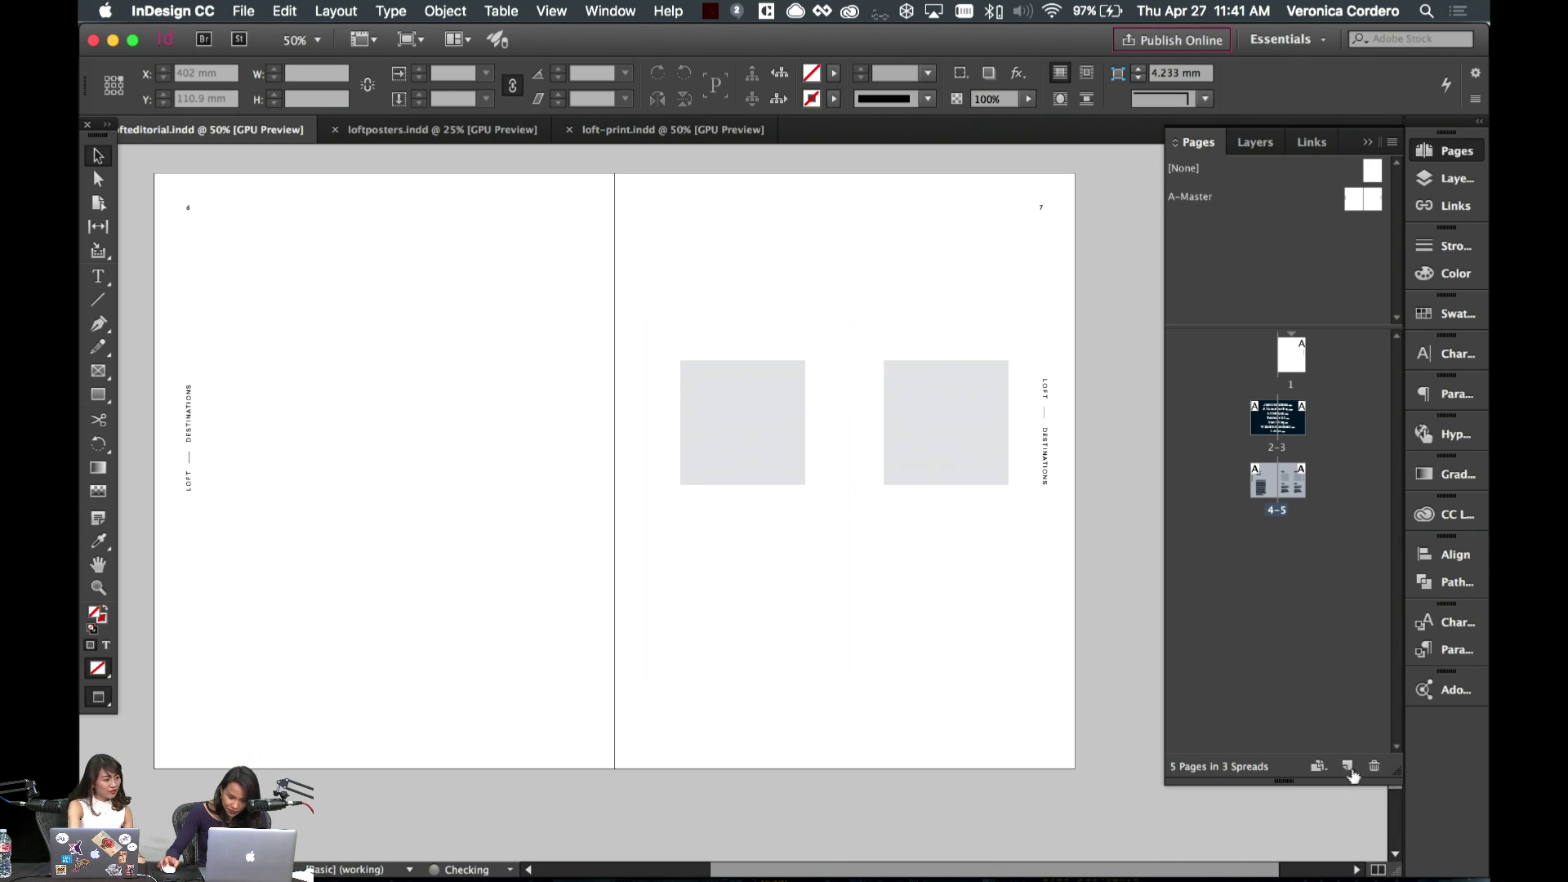
- Delete the June 2017 and body text frames and copy both destination columns onto the left page
left_click_drag(299, 365, 413, 703)
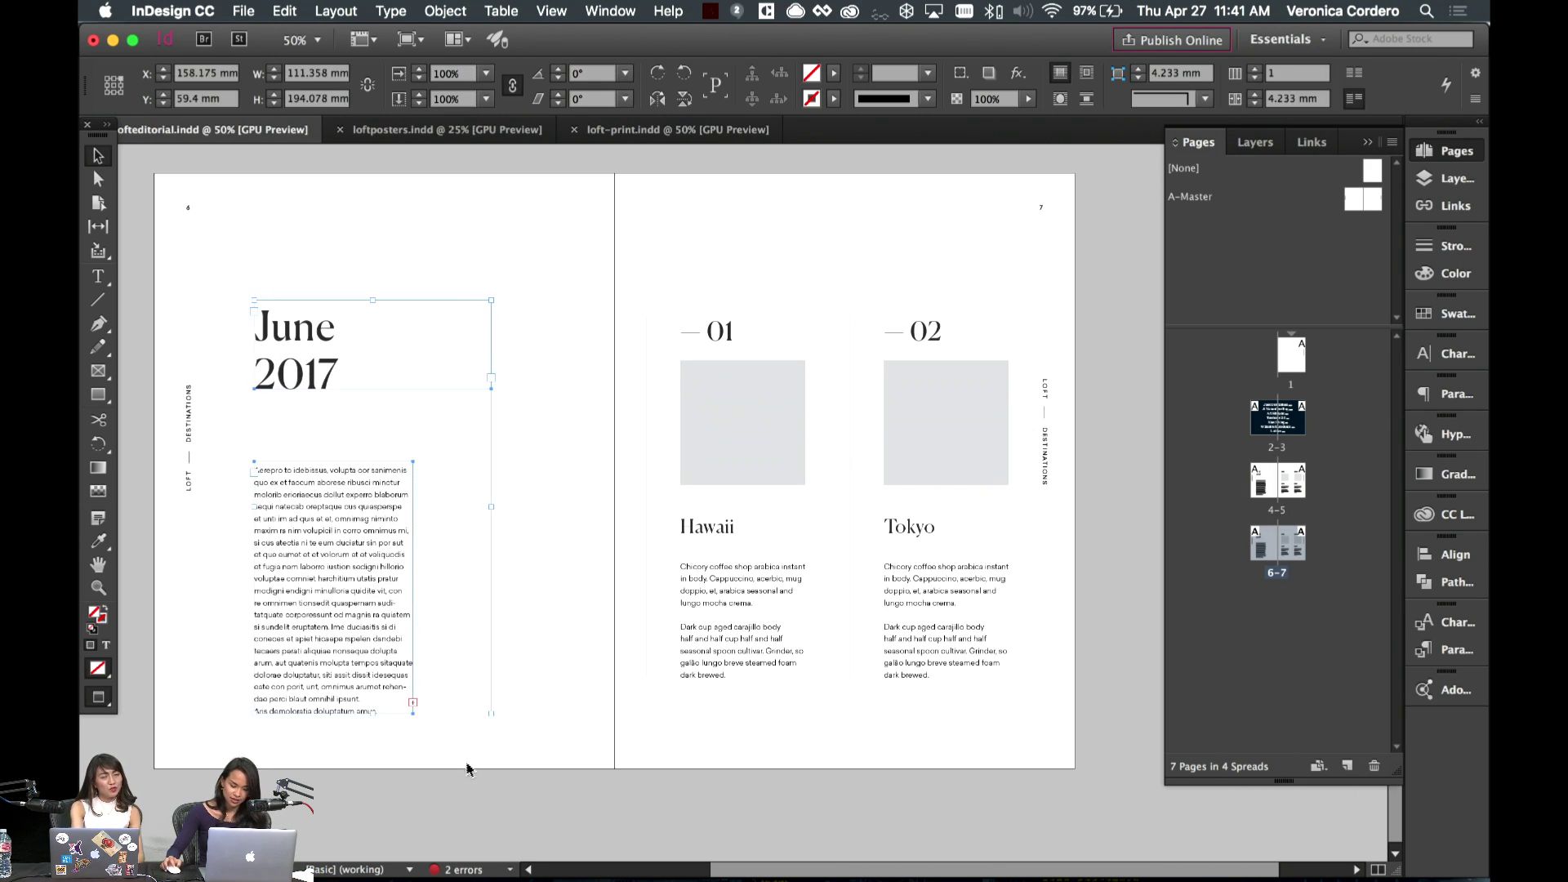
key("BackSpace")
left_click_drag(625, 281, 932, 739)
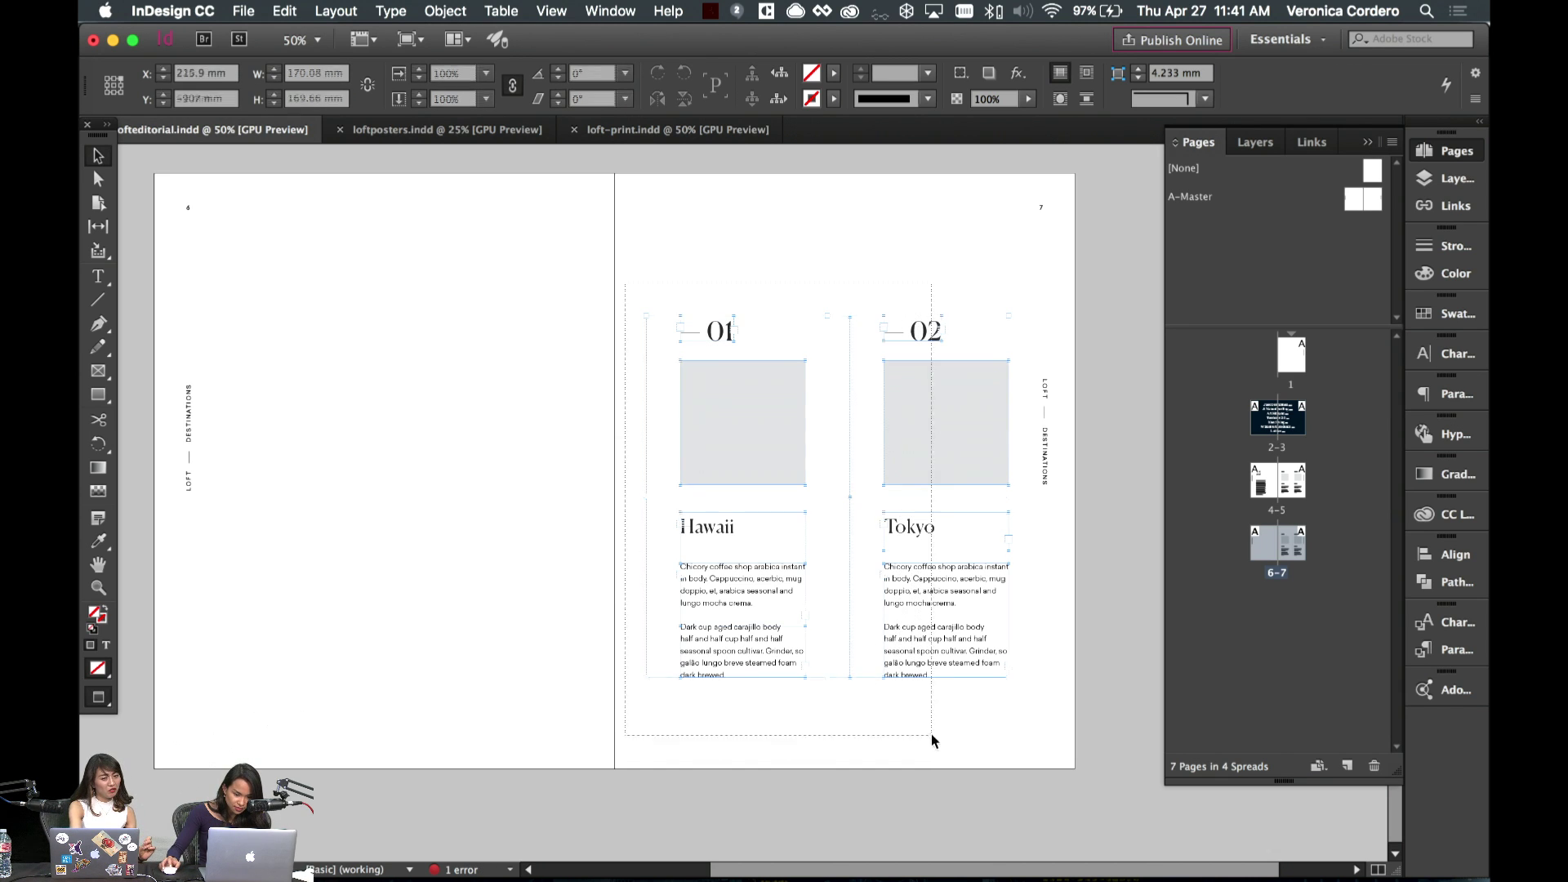
key("w")
left_click_drag(938, 628, 512, 627)
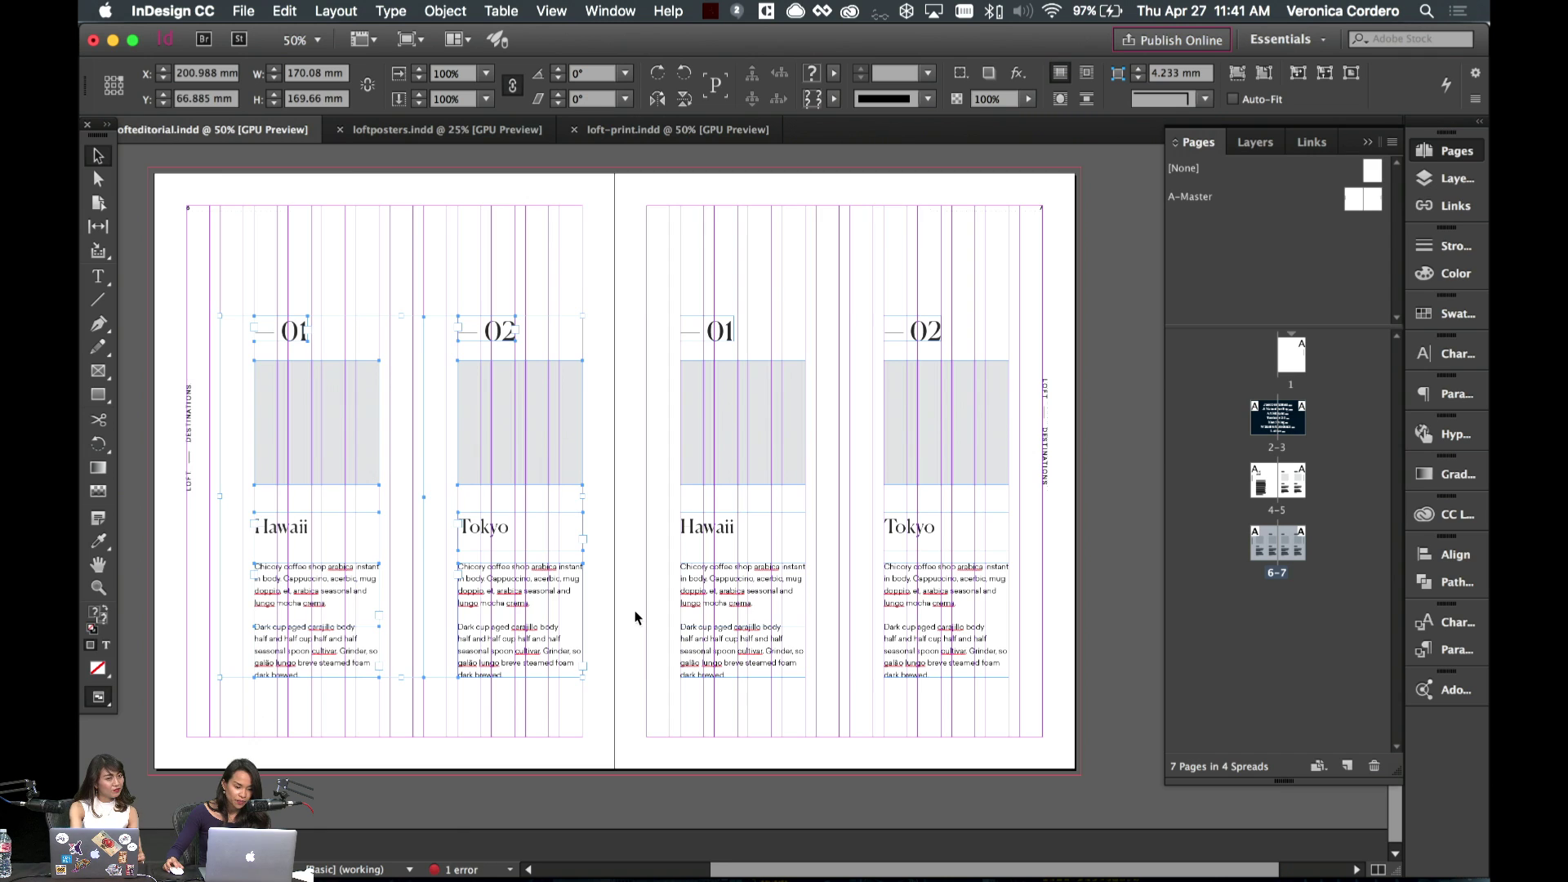
left_click(608, 627)
key("w")
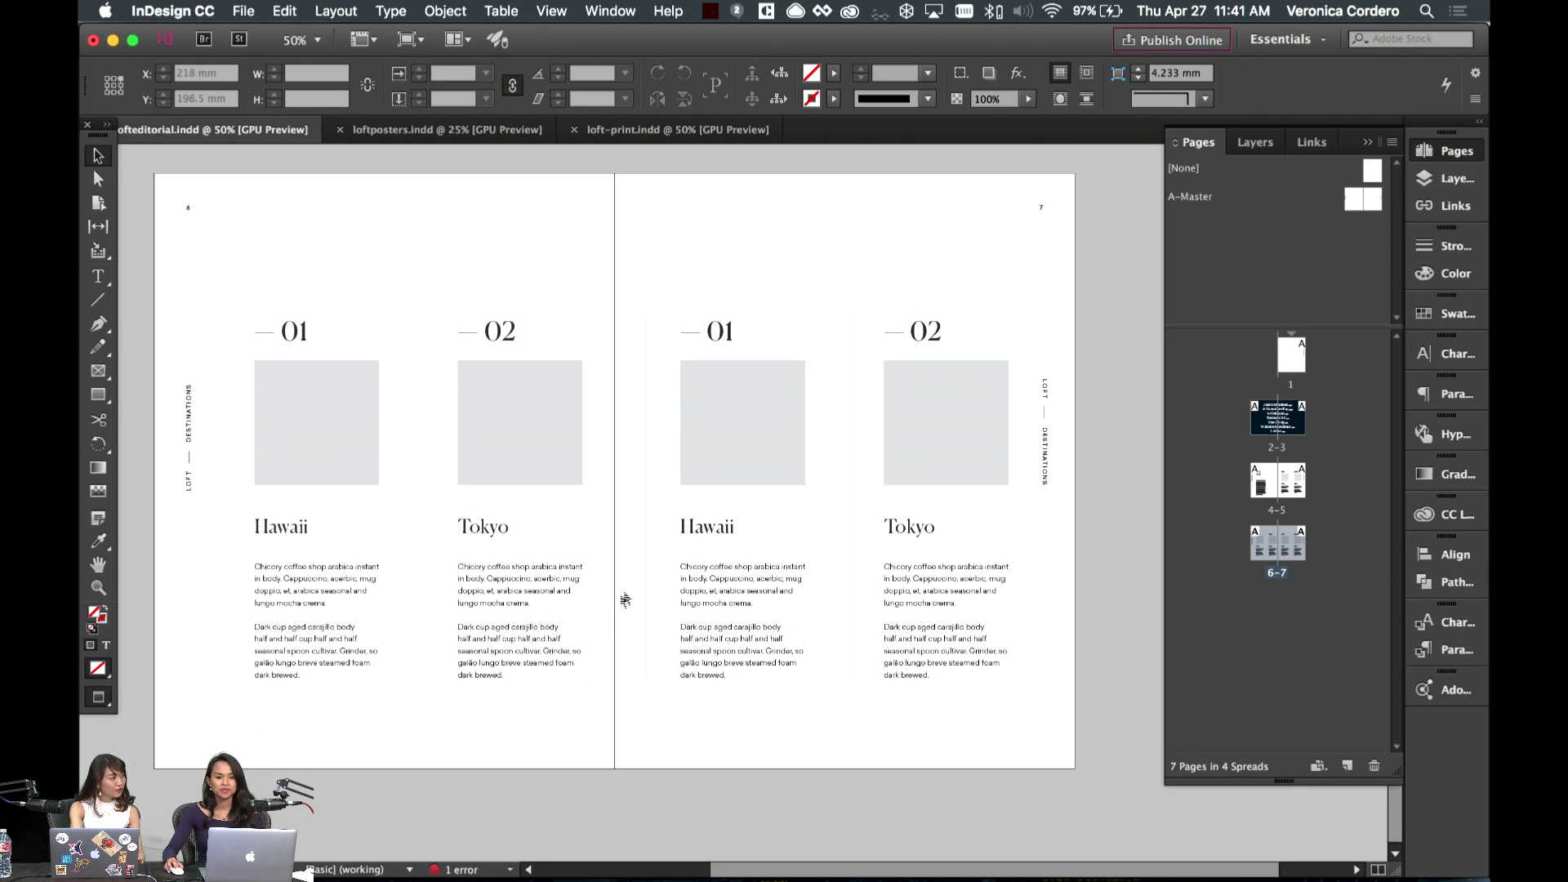
scroll(632, 633, "left", 4)
- Change the left page's Hawaii heading number from 01 to 04
left_click(639, 644)
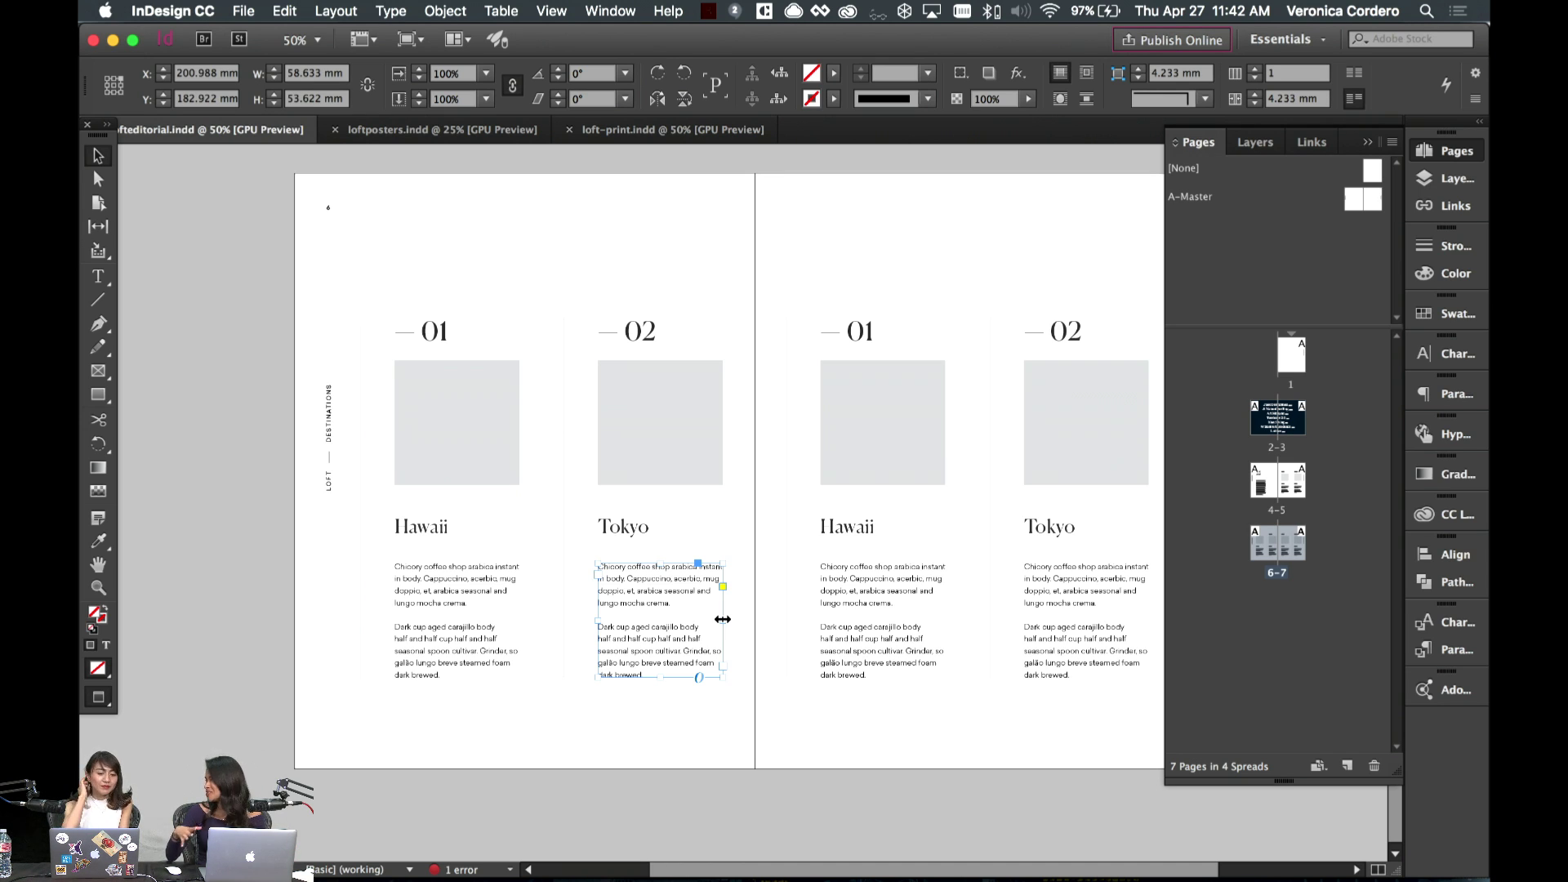
left_click(770, 735)
left_click(441, 335)
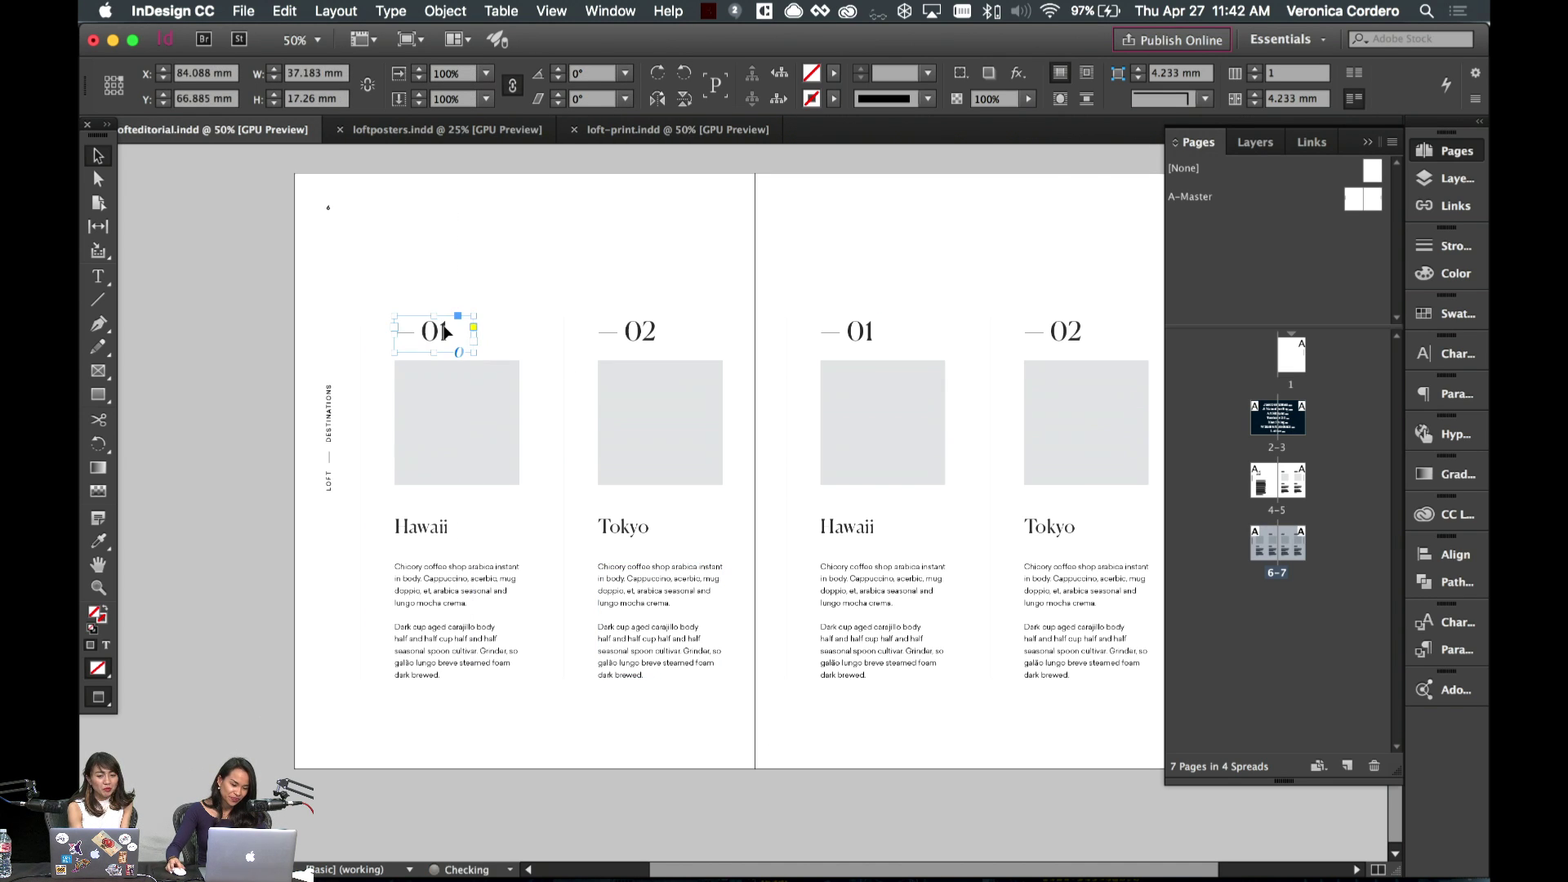
double_click(454, 331)
key("shift+Left")
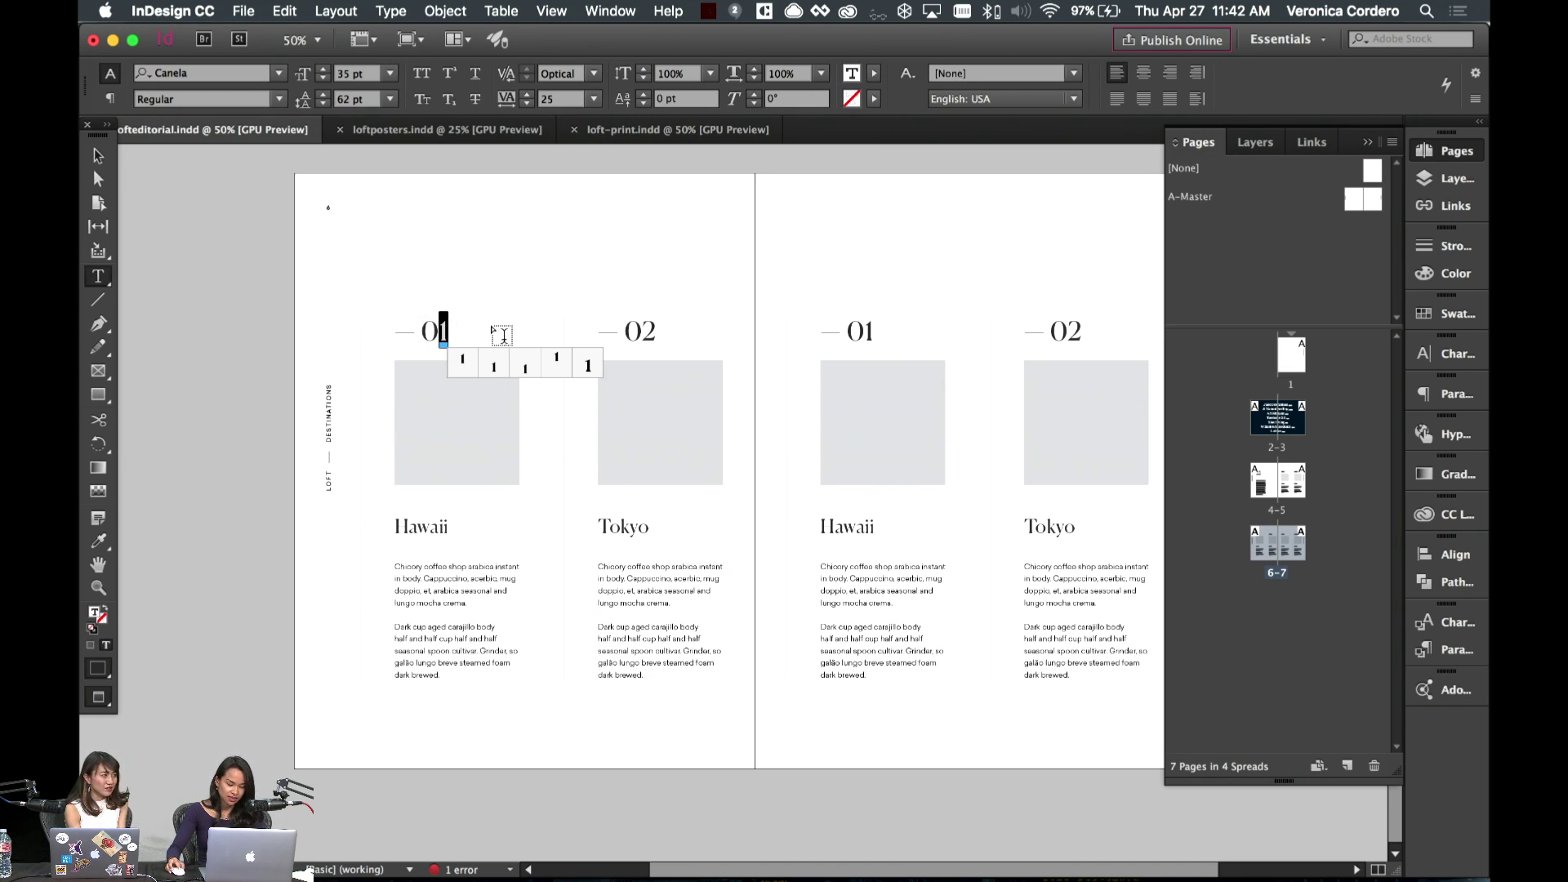
type("4")
- Delete the Tokyo heading's 02, move that number frame over Hawaii, and make its number 03
left_click_drag(658, 333, 627, 333)
key("BackSpace")
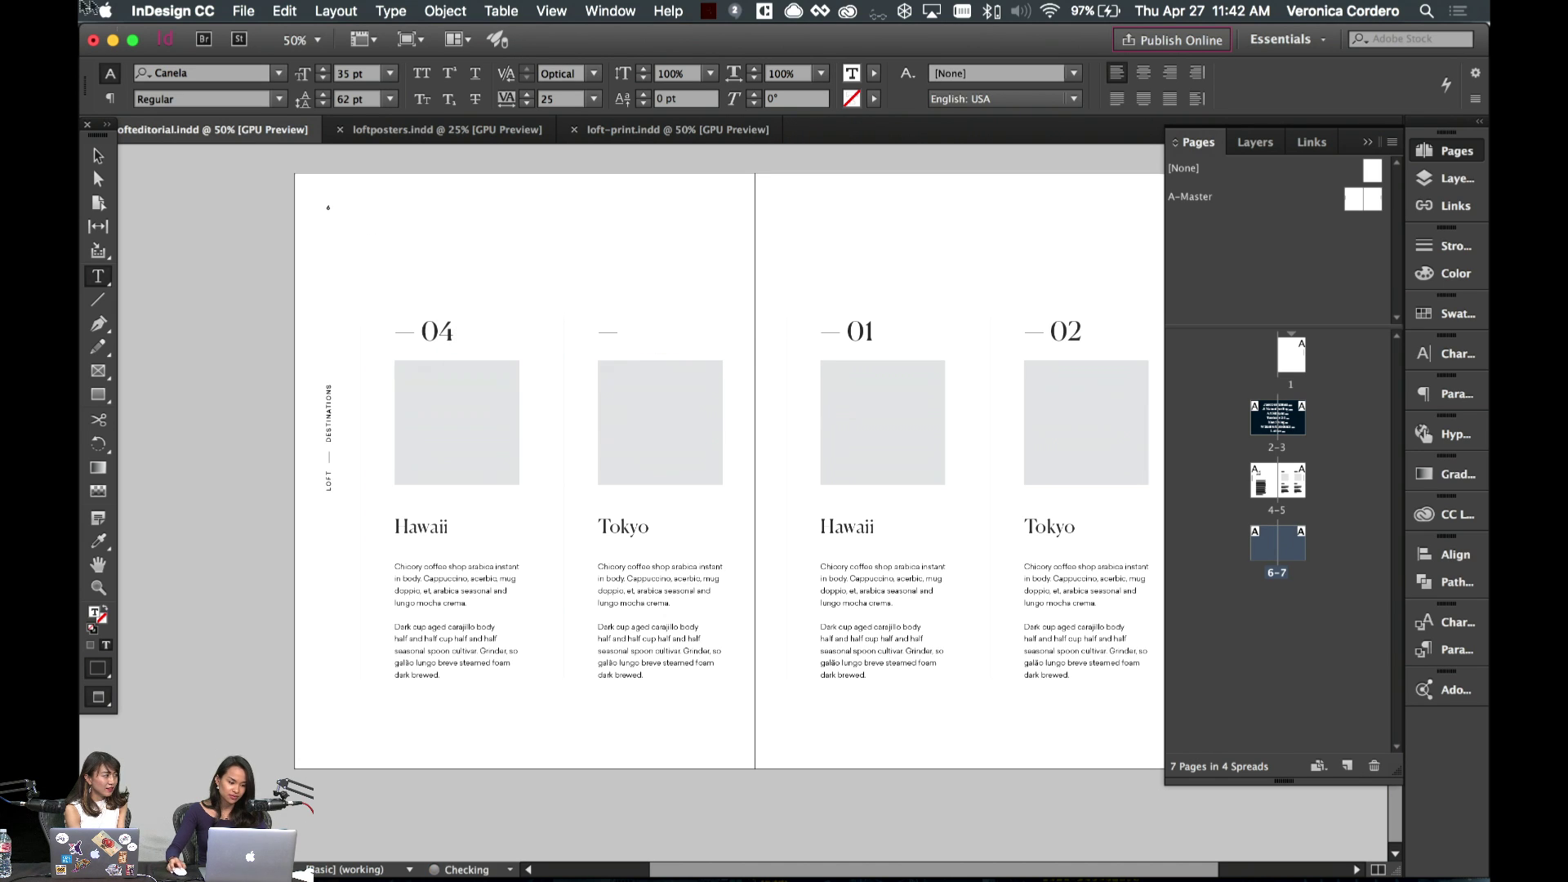
key("Escape")
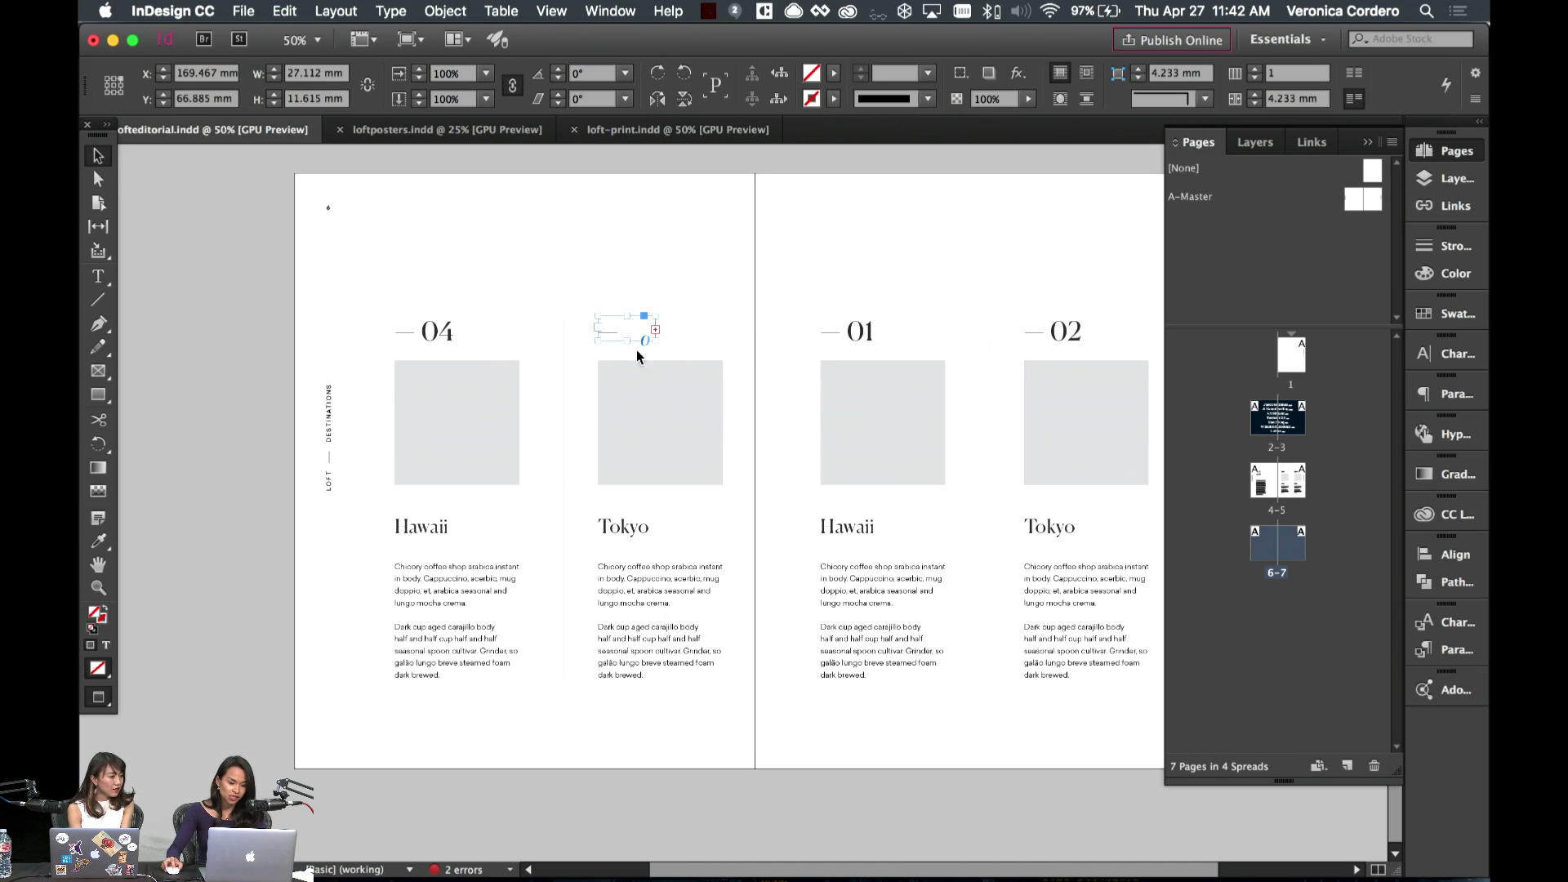
left_click_drag(660, 343, 455, 343)
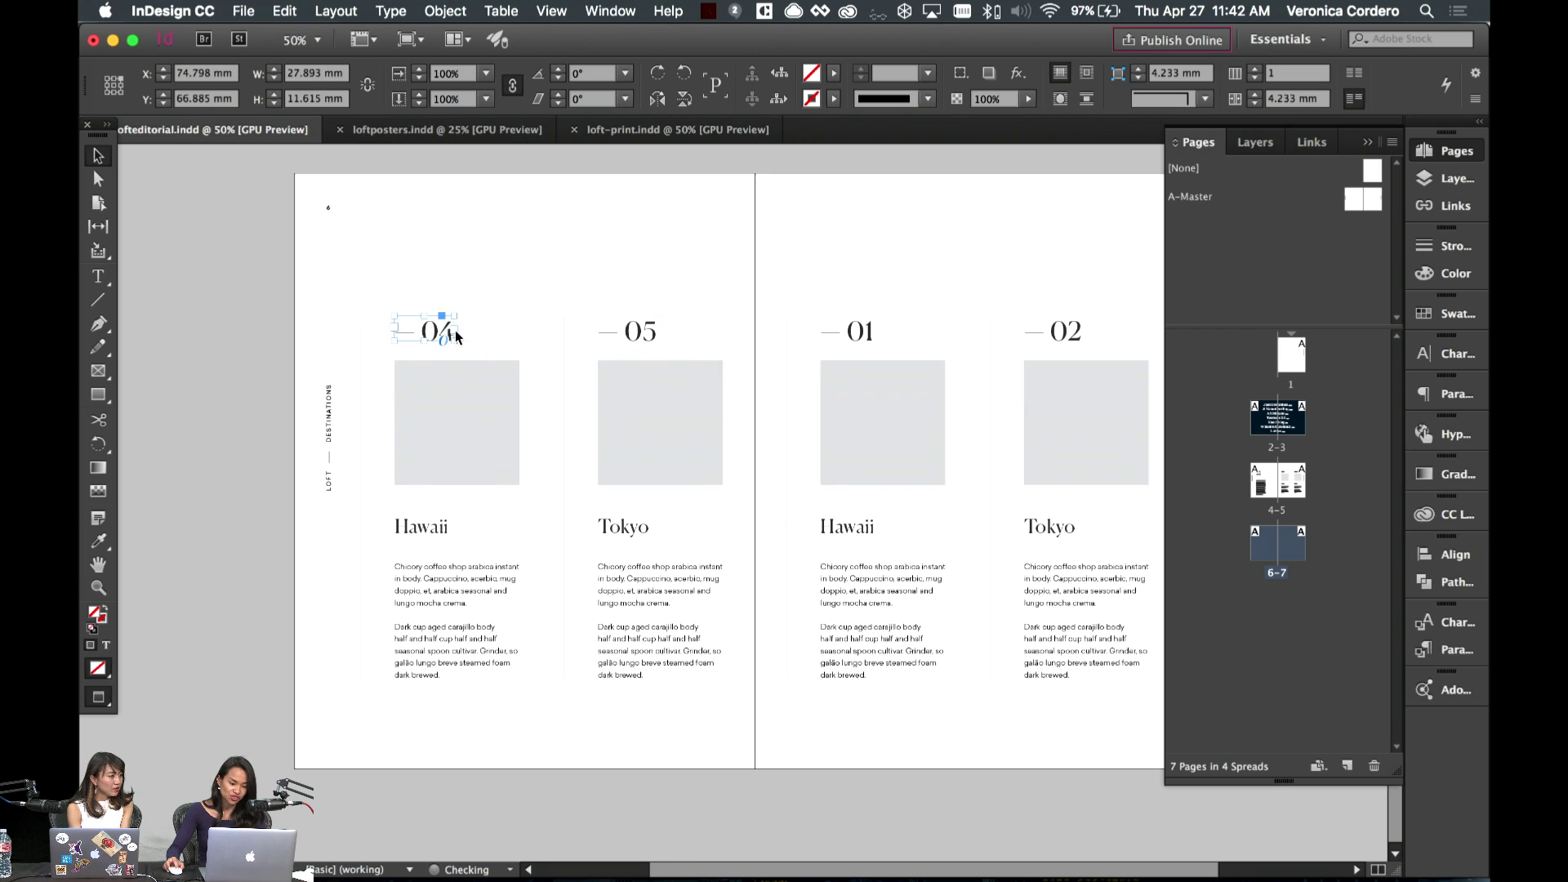
double_click(451, 335)
key("shift+Left")
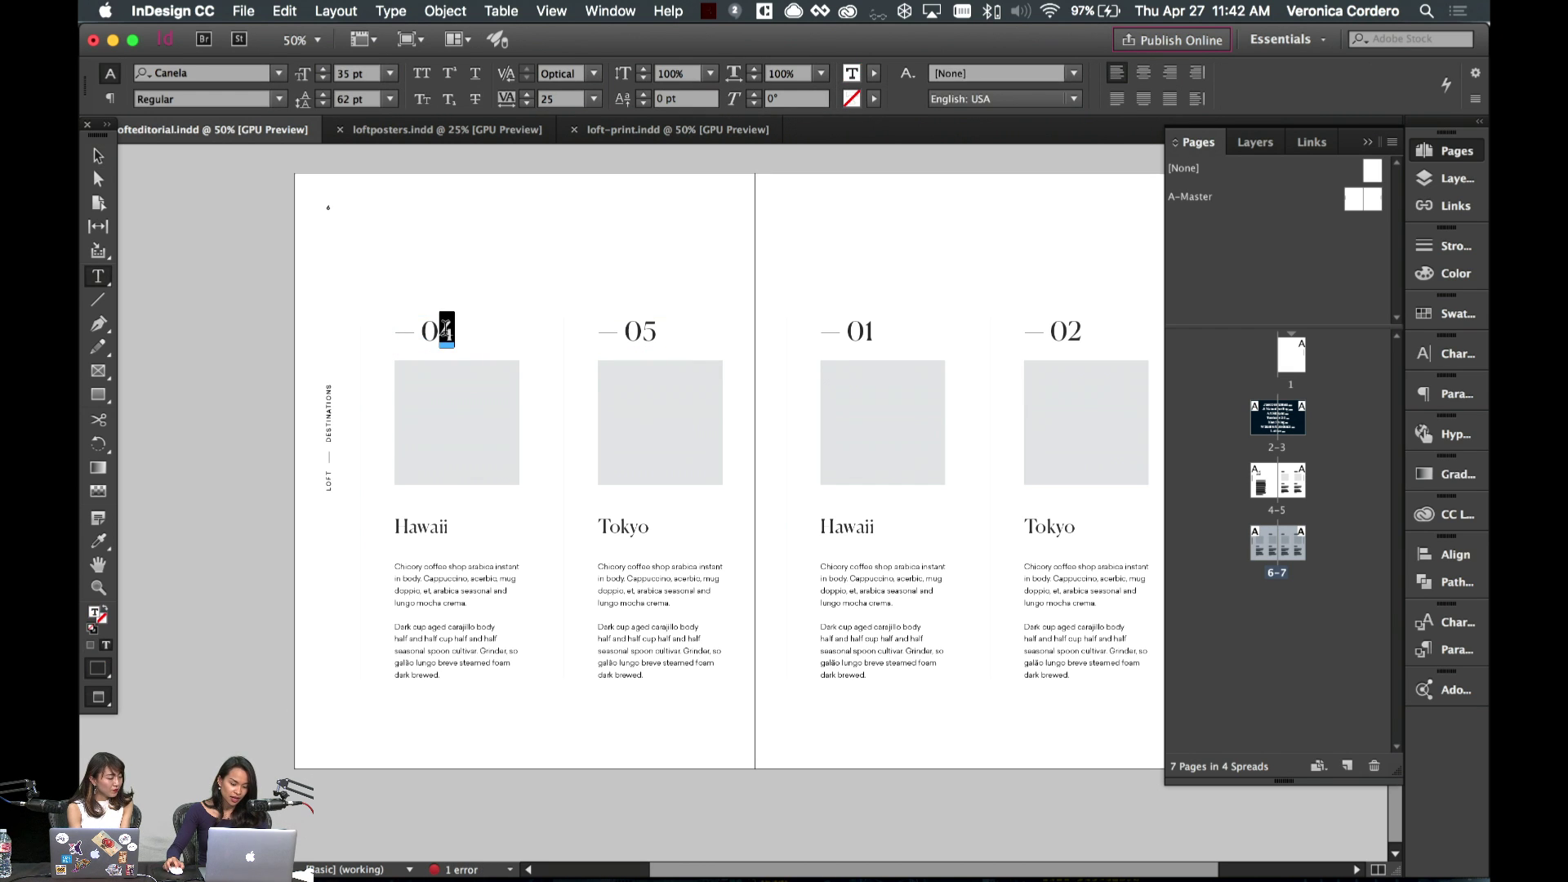
type("3")
mouse_move(640, 878)
left_click(724, 849)
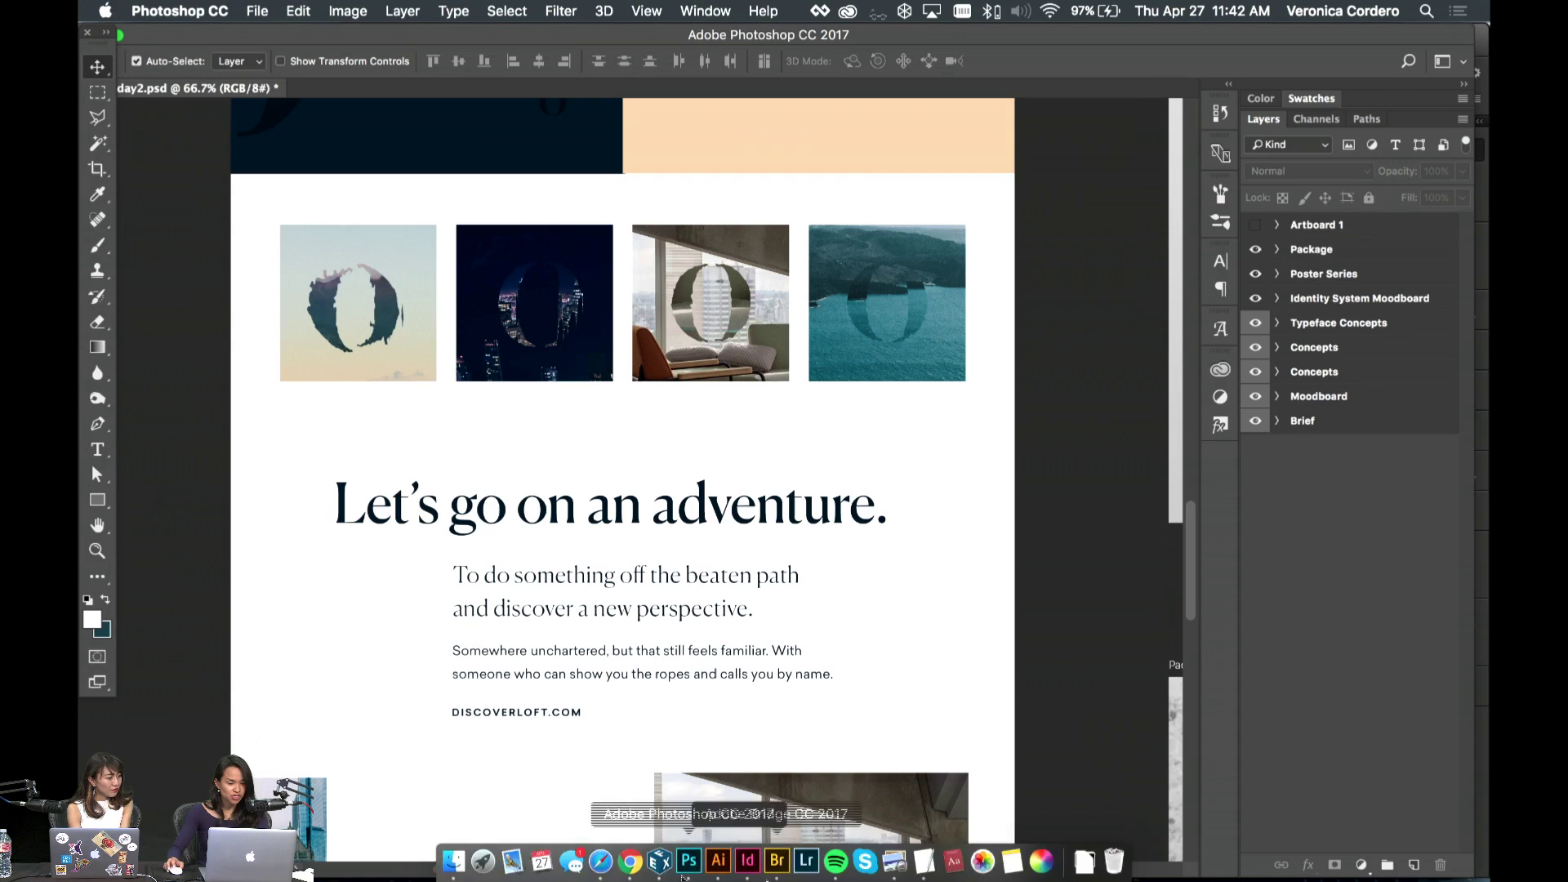
scroll(621, 519, "up", 10)
scroll(620, 519, "down", 5)
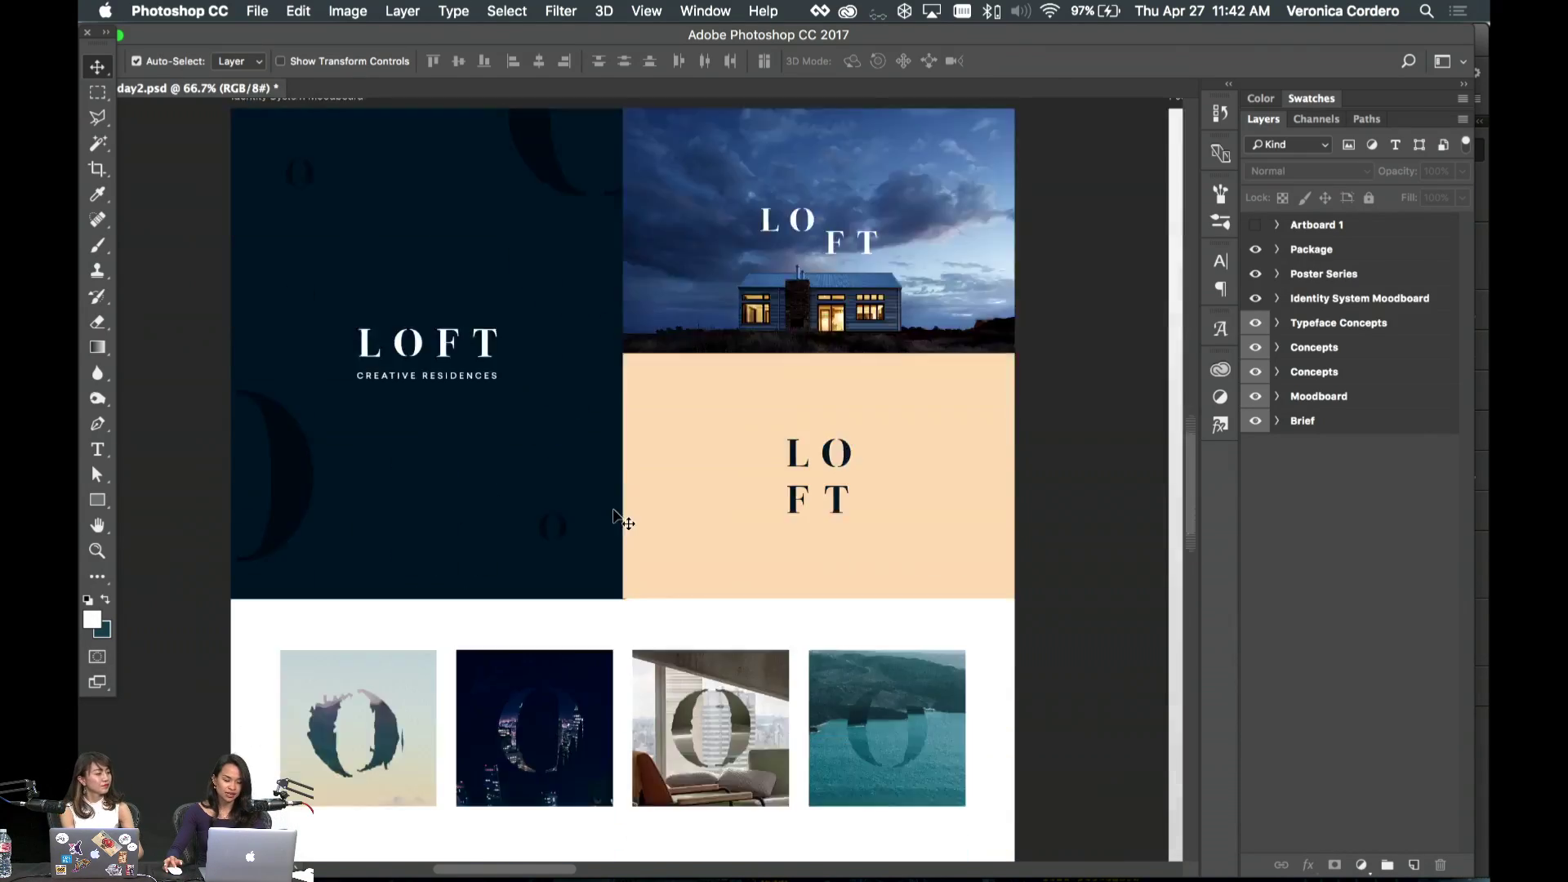
scroll(614, 514, "up", 5)
scroll(614, 514, "down", 5)
scroll(614, 514, "right", 2)
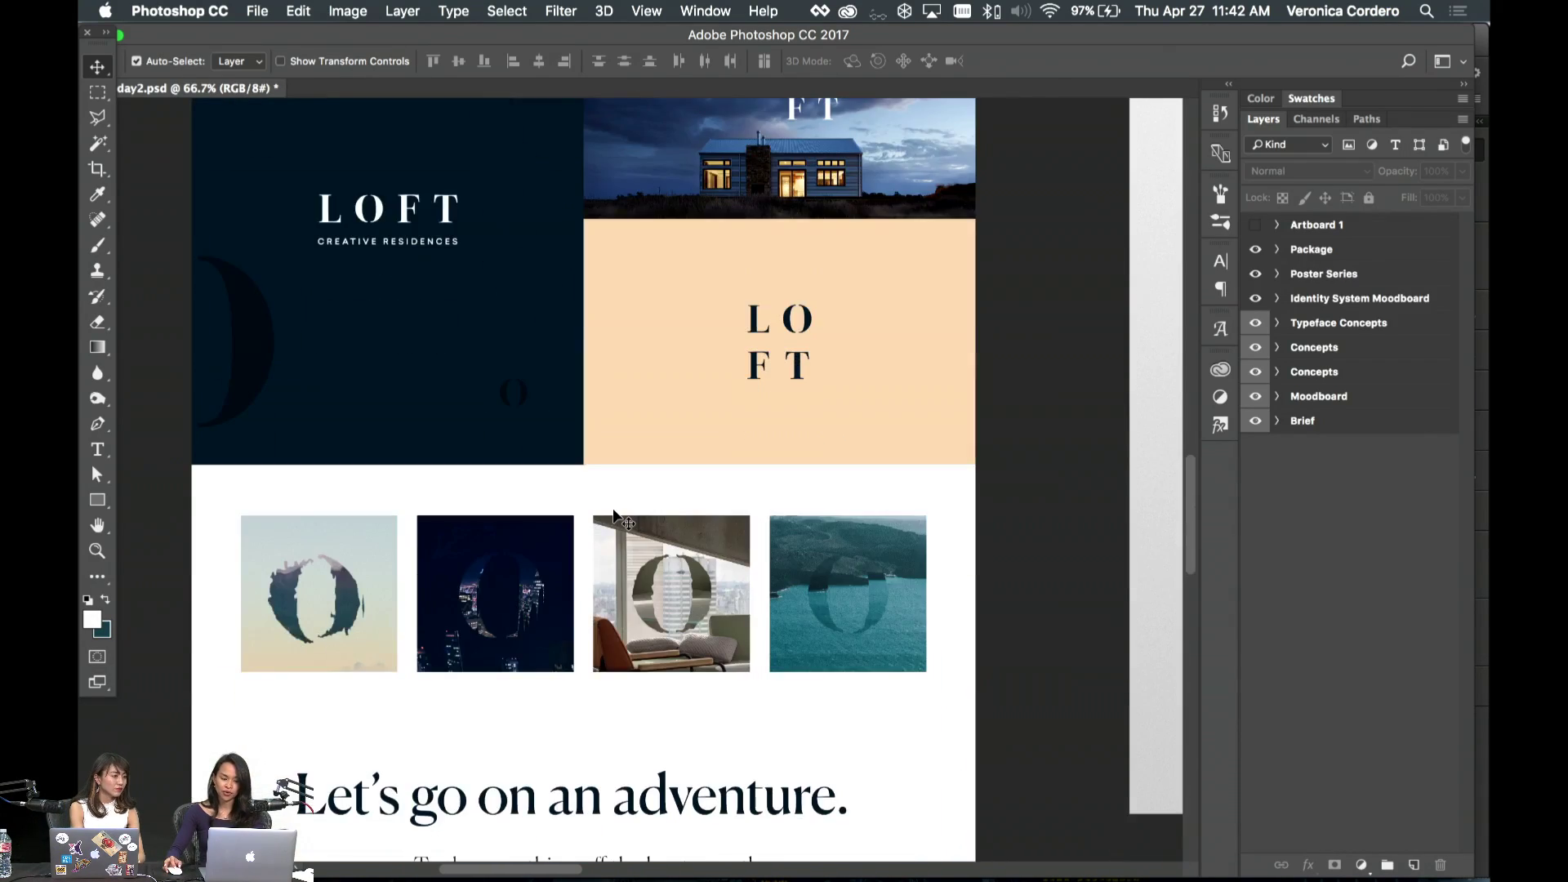
scroll(614, 515, "right", 10)
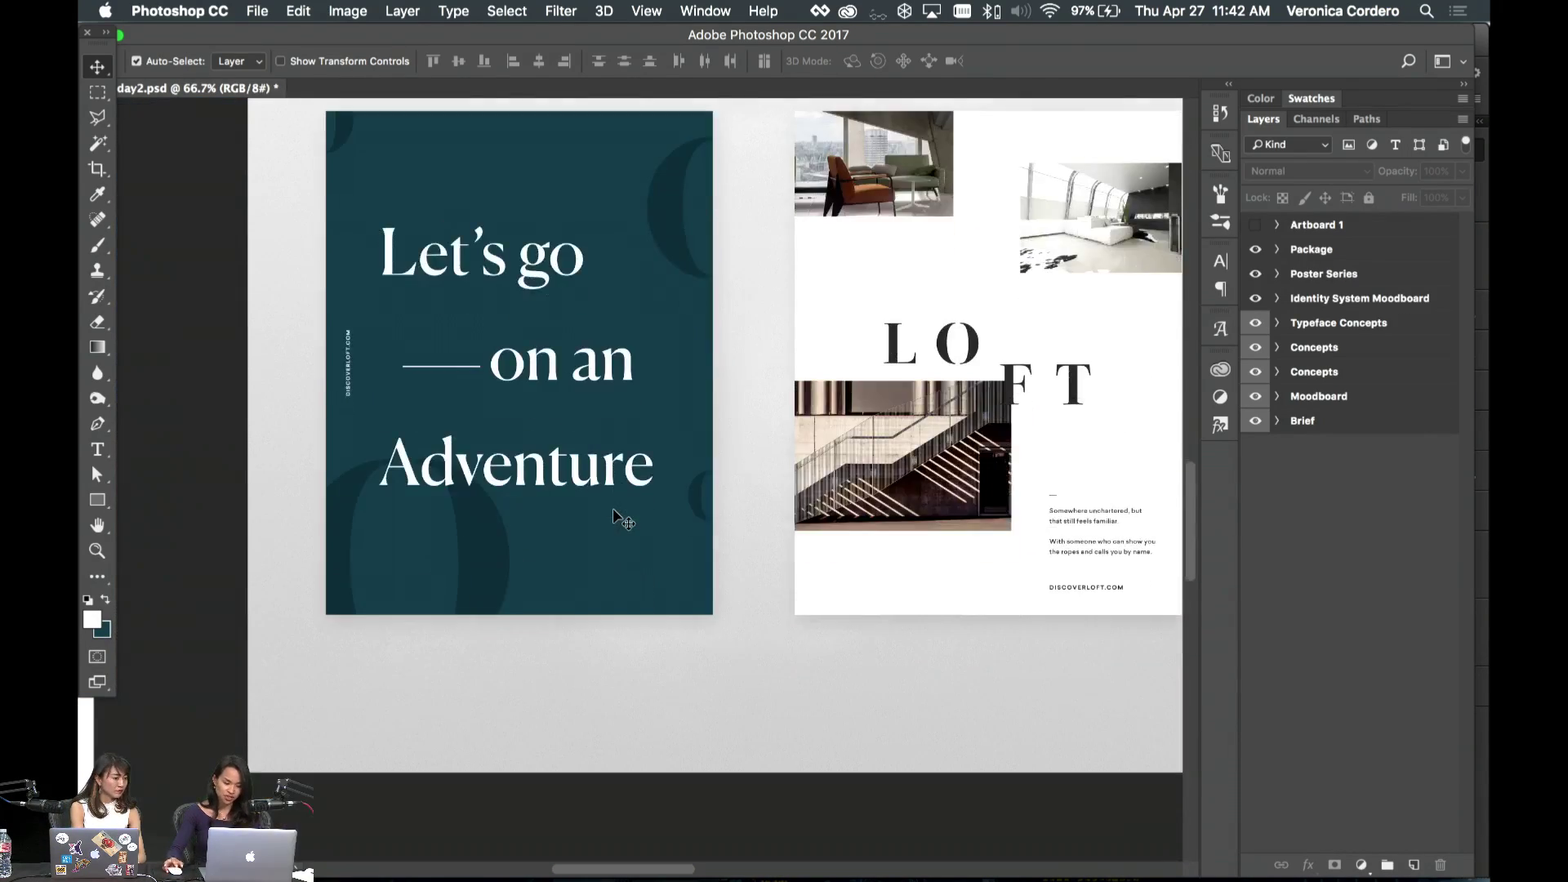
scroll(614, 516, "down", 5)
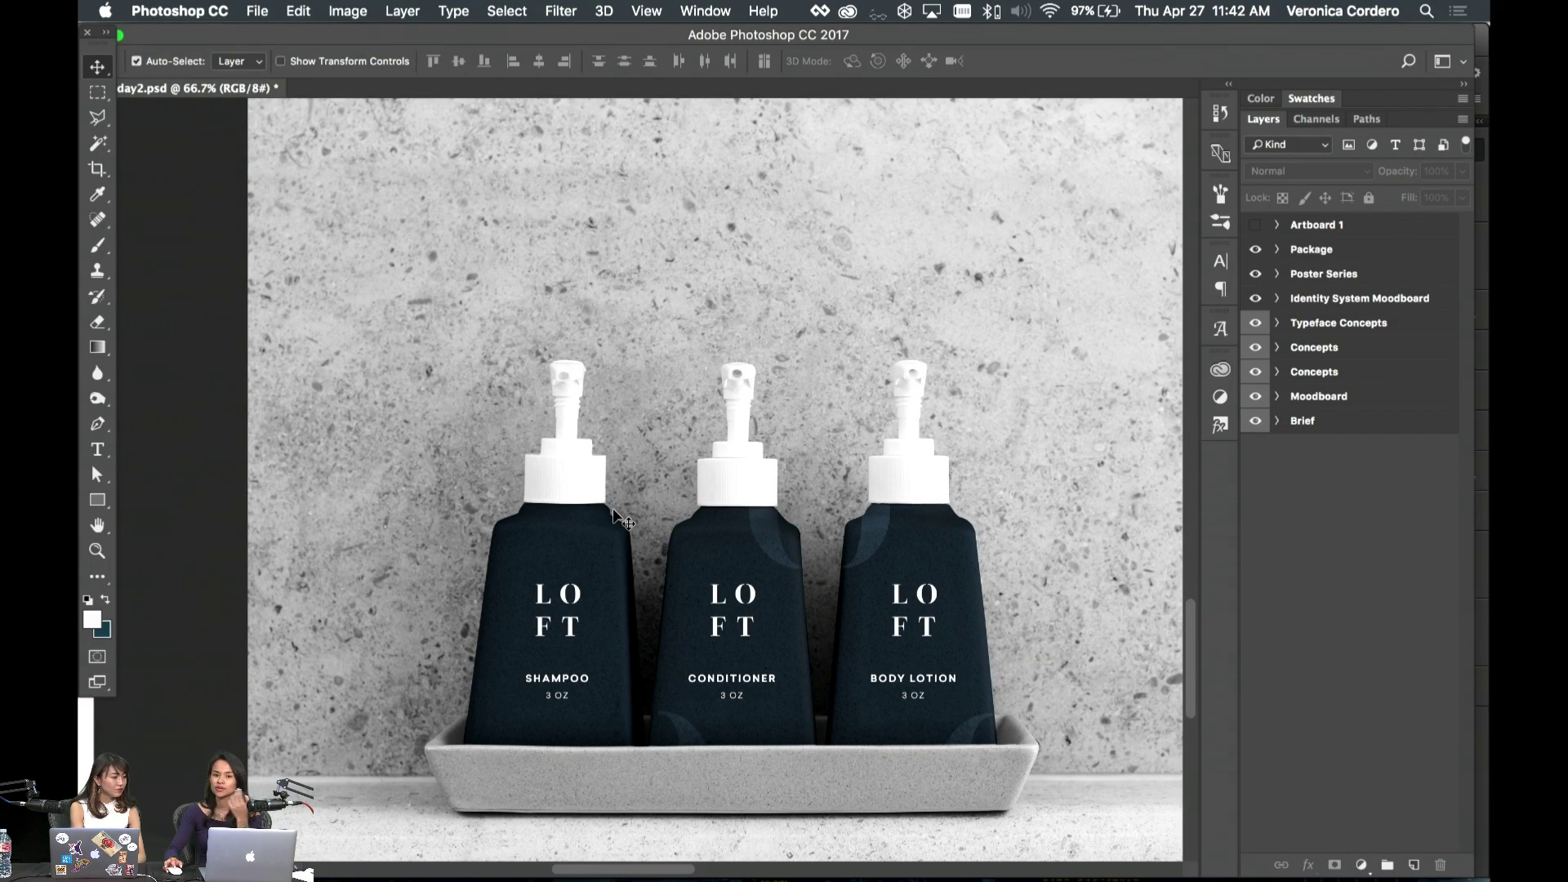
scroll(614, 514, "left", 8)
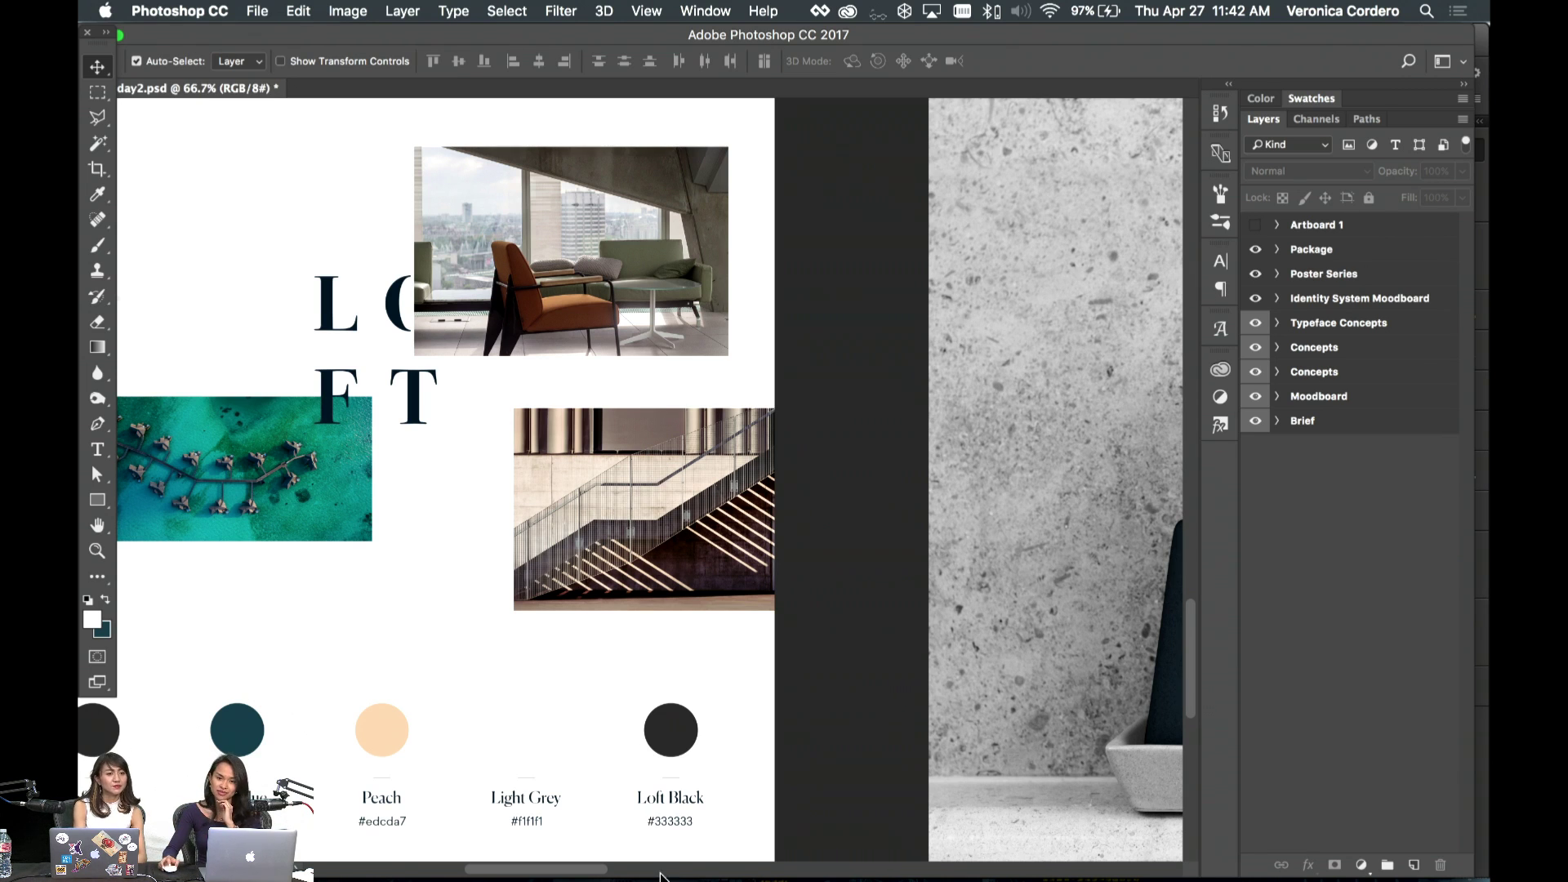
mouse_move(482, 869)
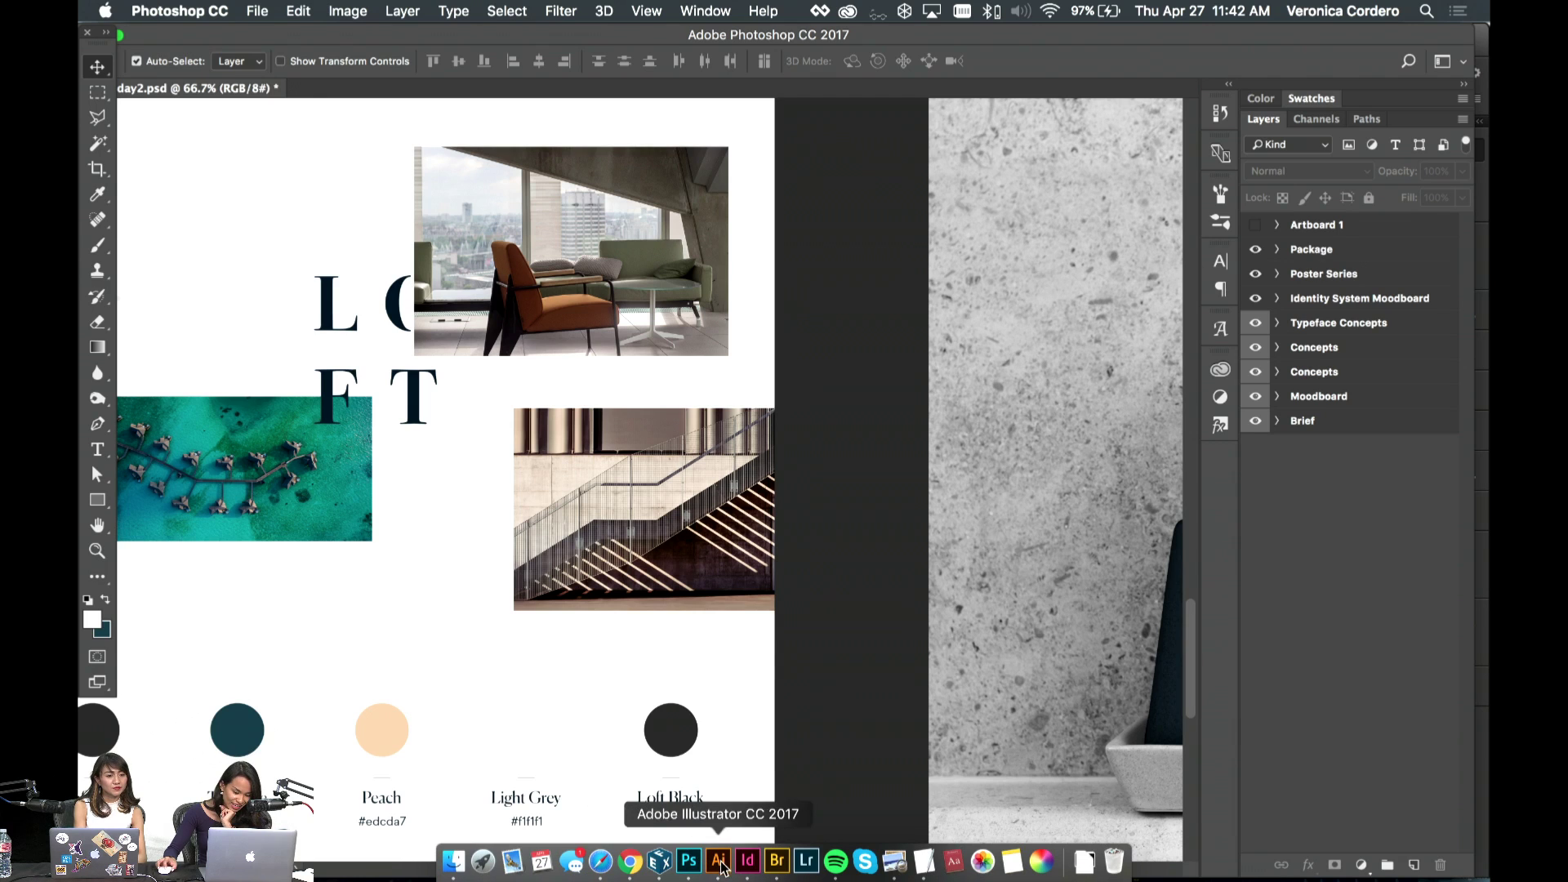
- Back in InDesign, replace the Tokyo heading's 5 with 4, then switch to Chrome
left_click(746, 865)
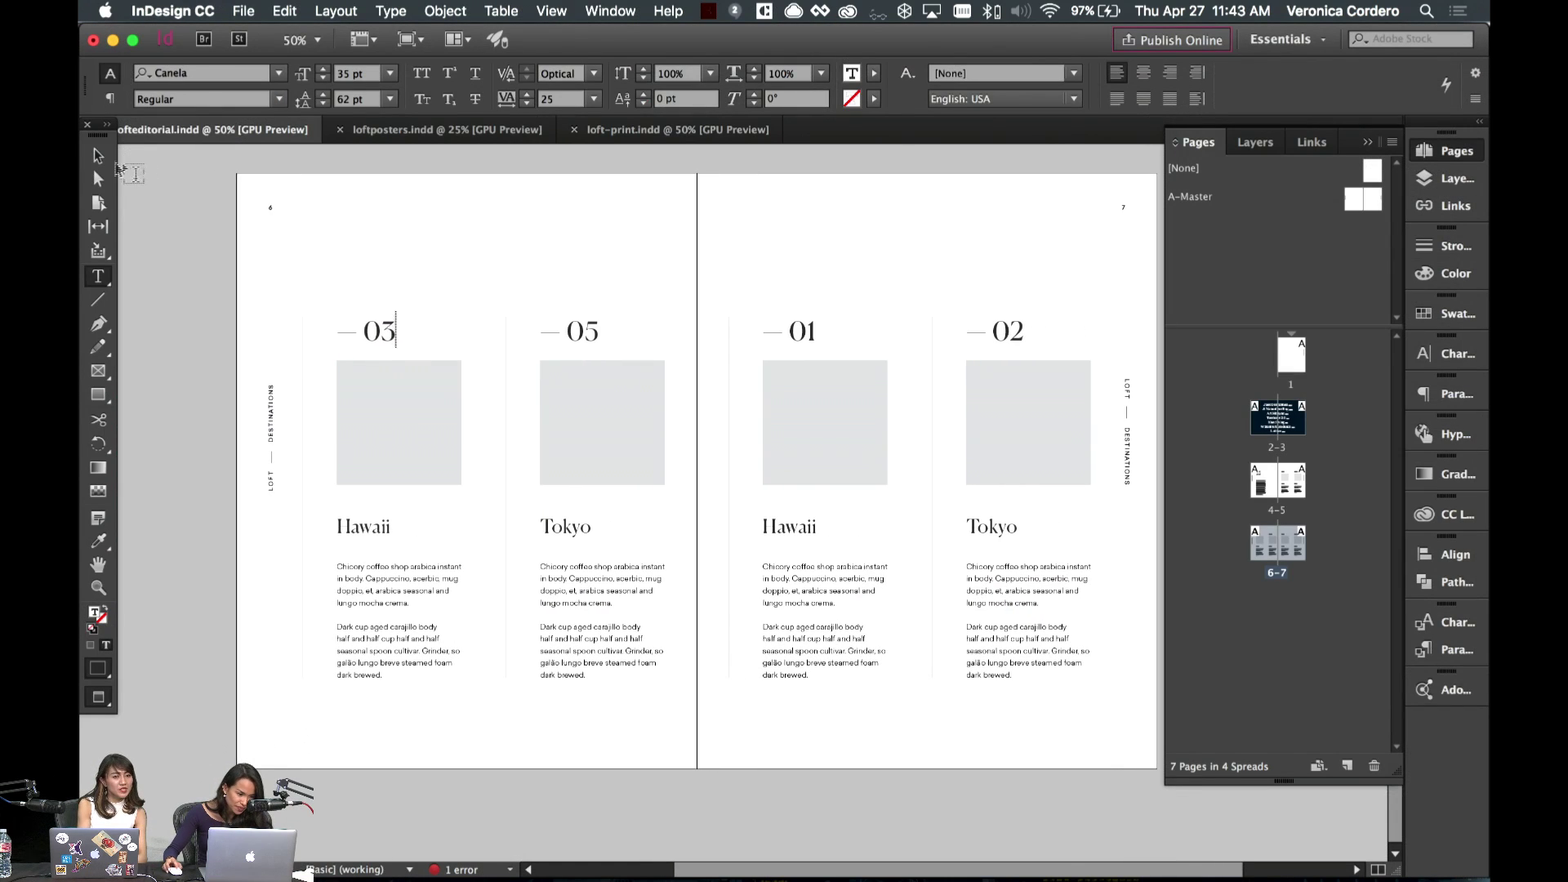
double_click(601, 339)
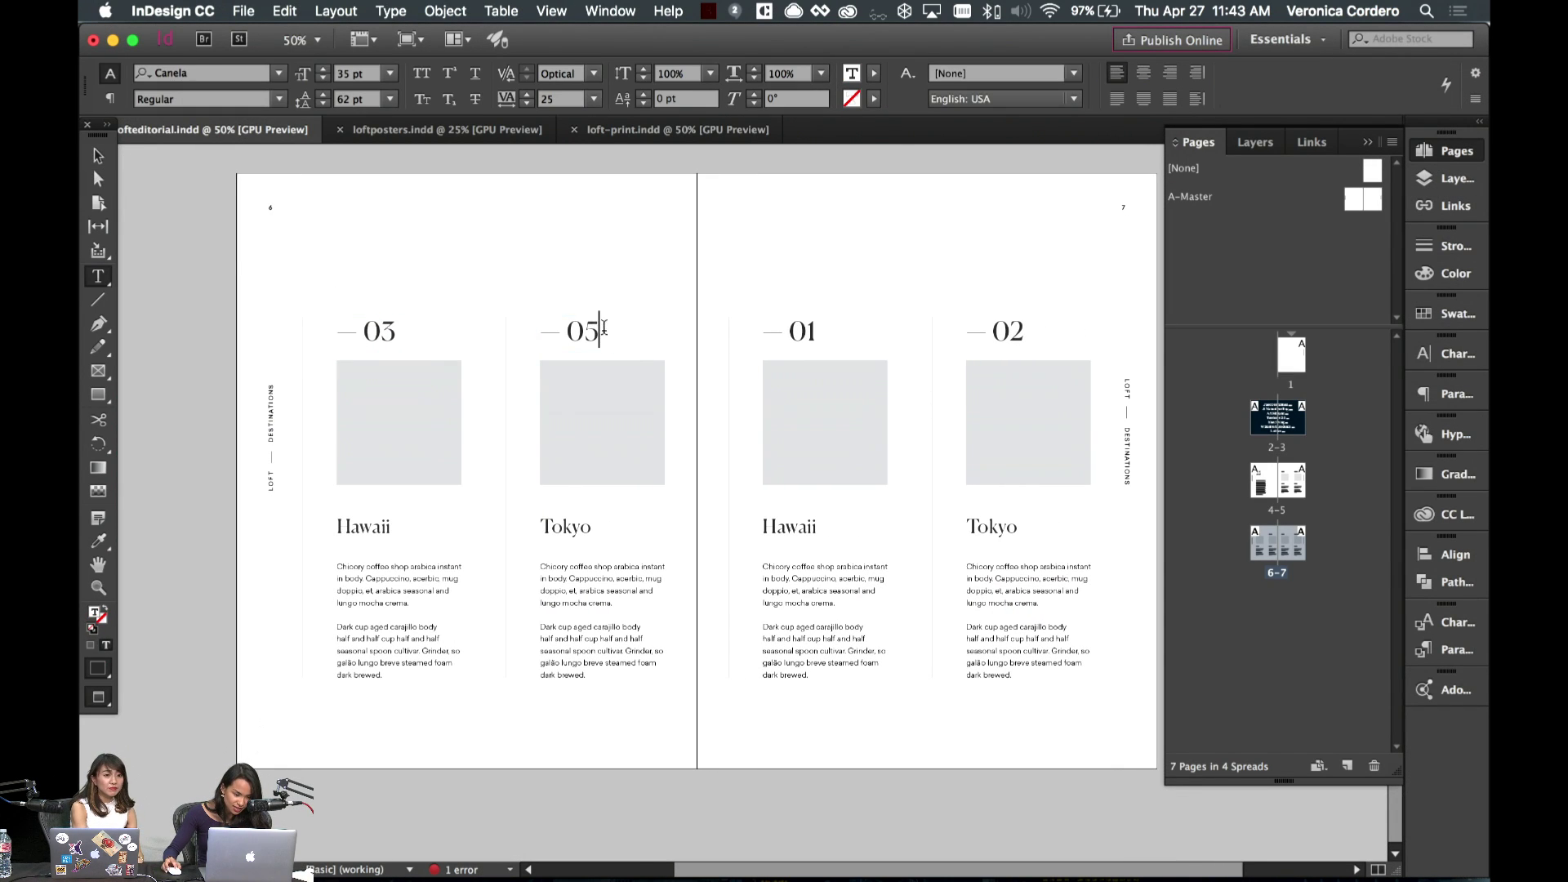
key("BackSpace")
type("4")
key("Escape")
left_click(826, 749)
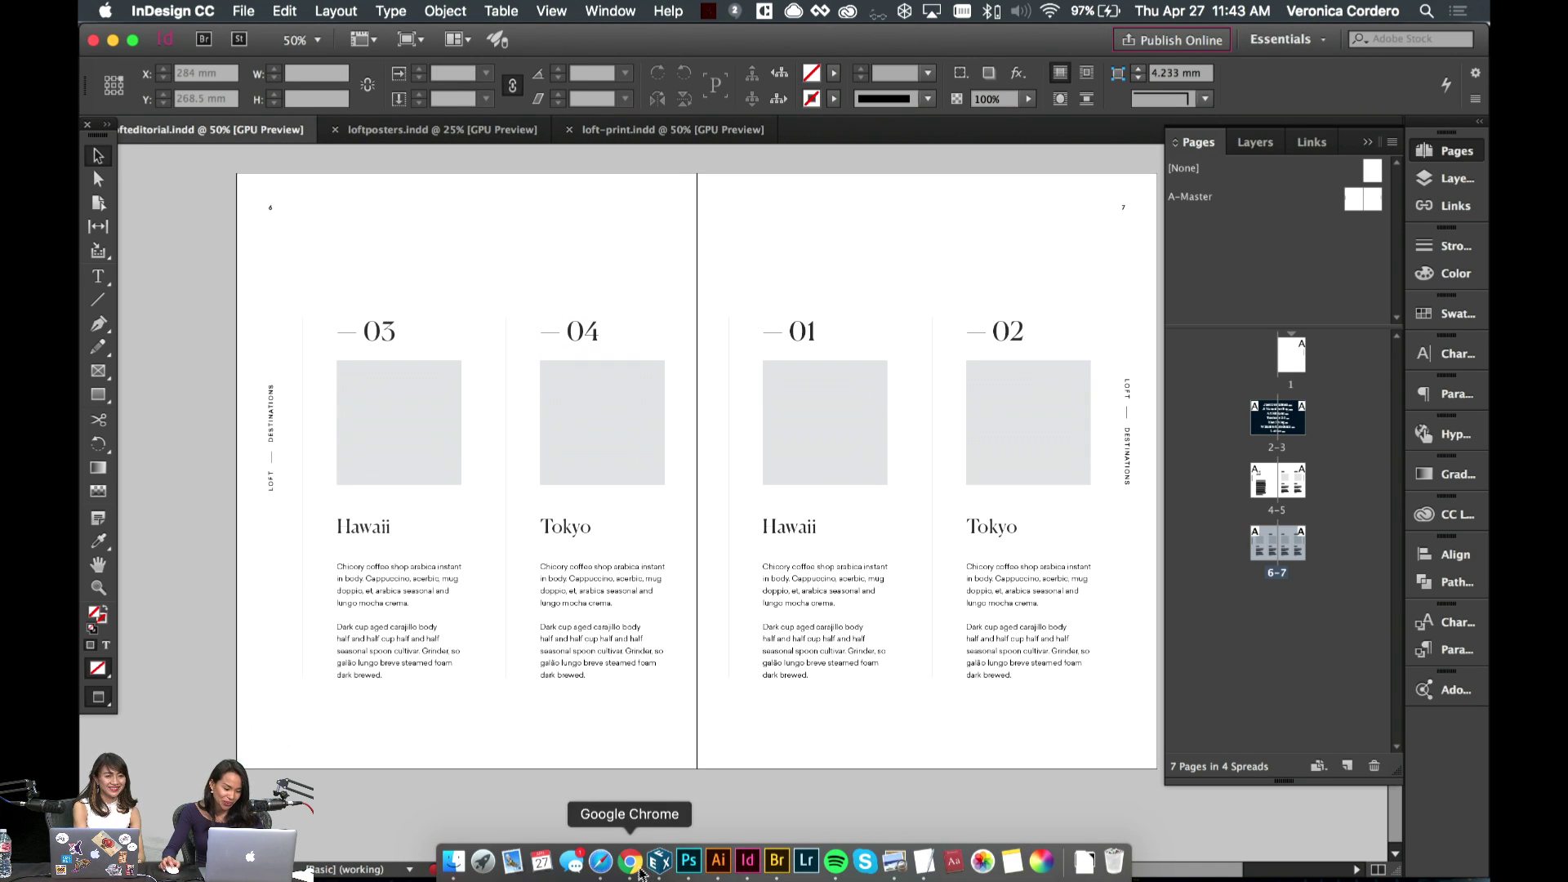
left_click(631, 864)
- Browse the Pinterest Editorial board's pins, such as Magazine Wall and Branding for The True Honey Co
left_click(258, 47)
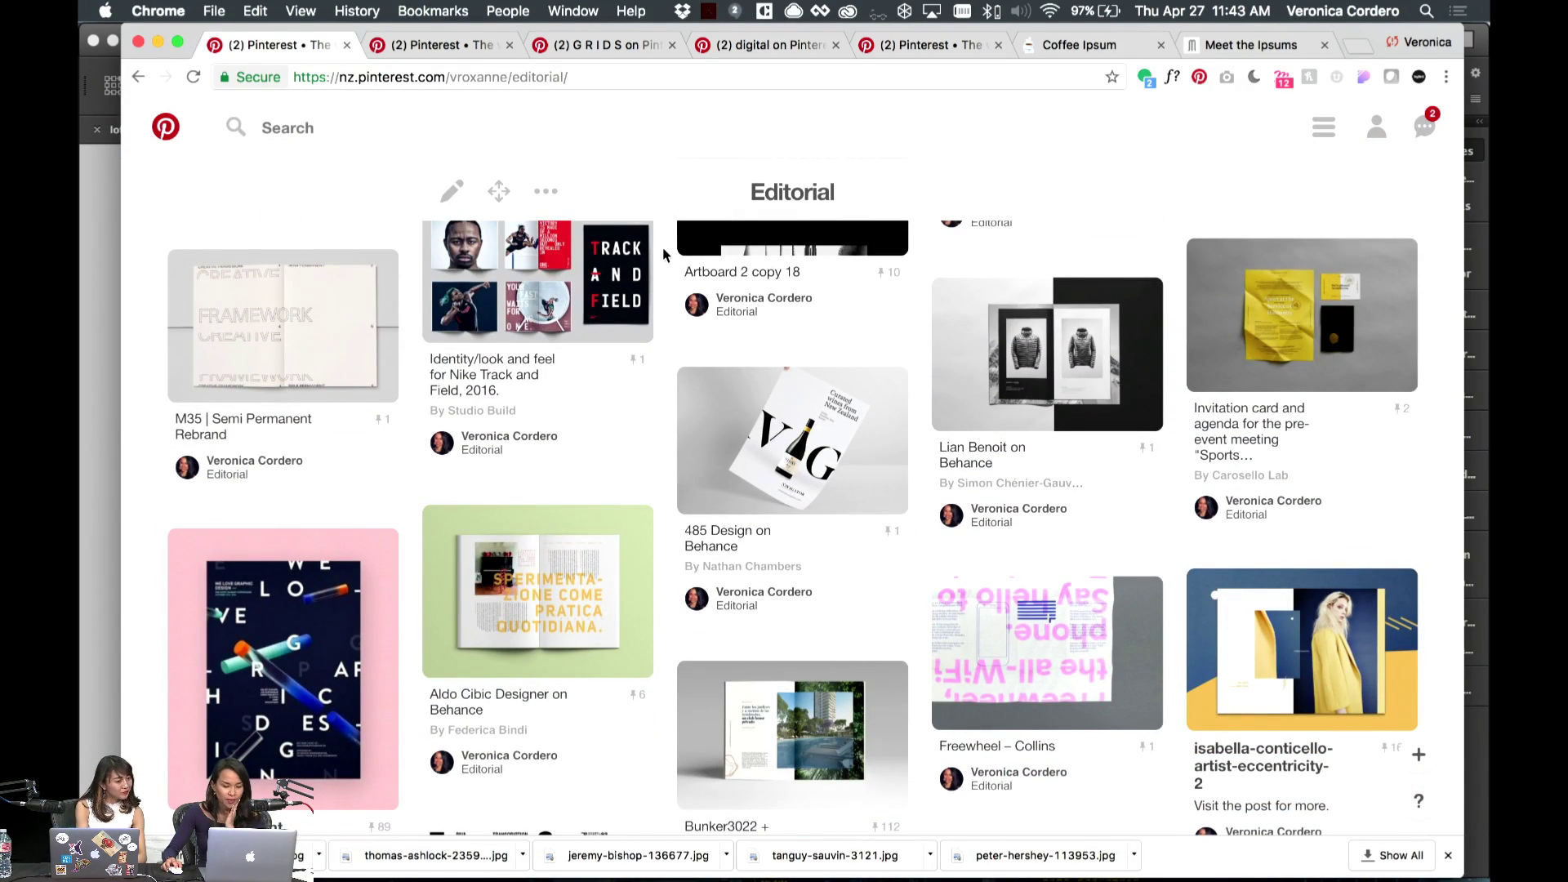
scroll(663, 254, "down", 2)
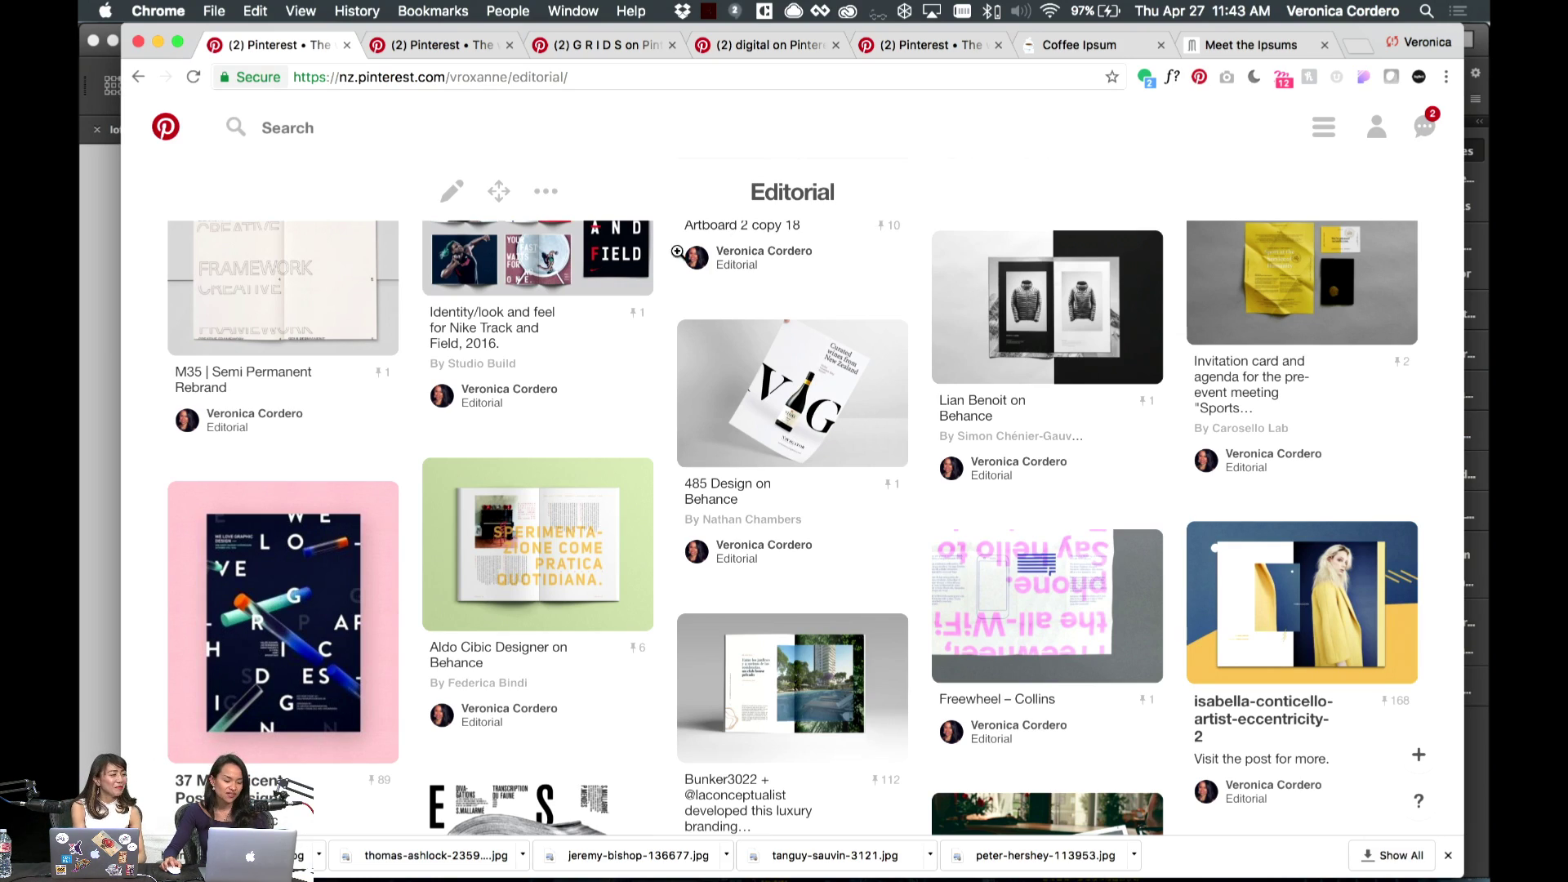
scroll(929, 262, "down", 4)
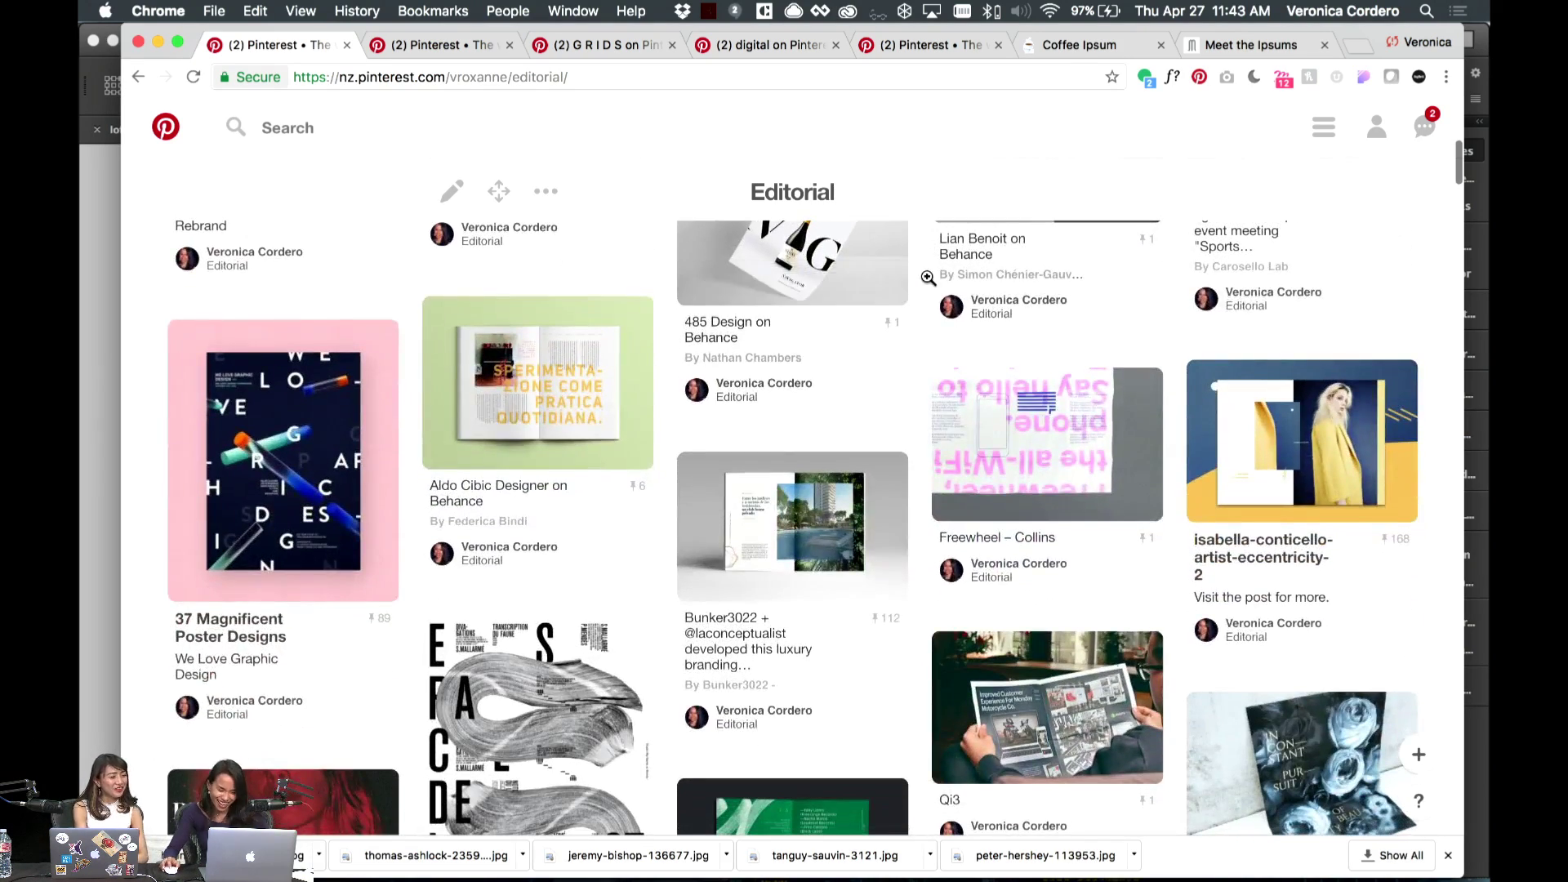
scroll(926, 276, "up", 5)
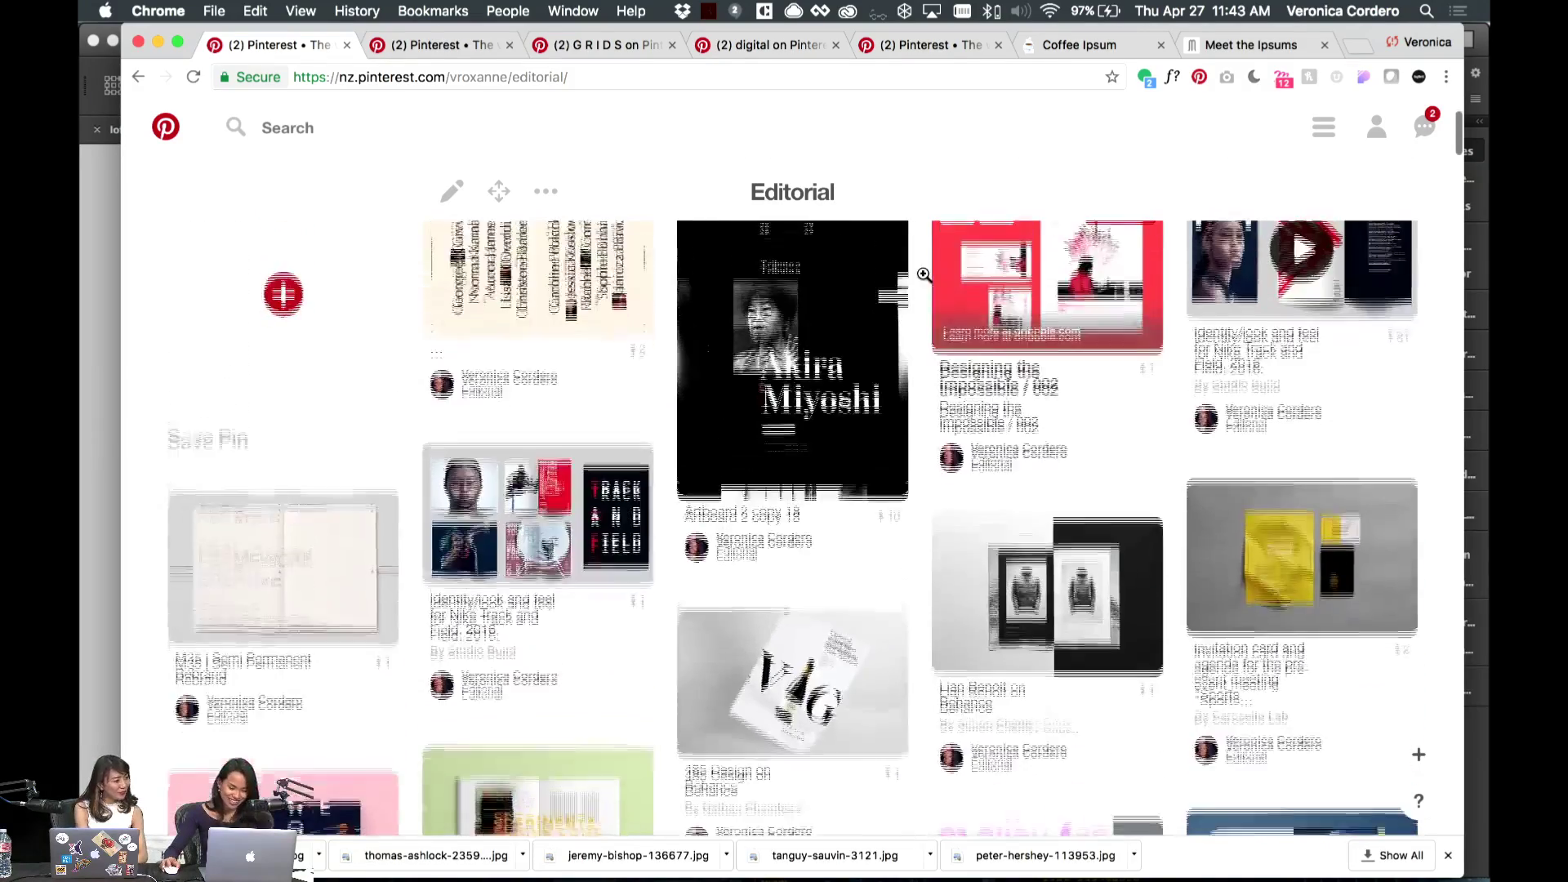
scroll(924, 275, "down", 2)
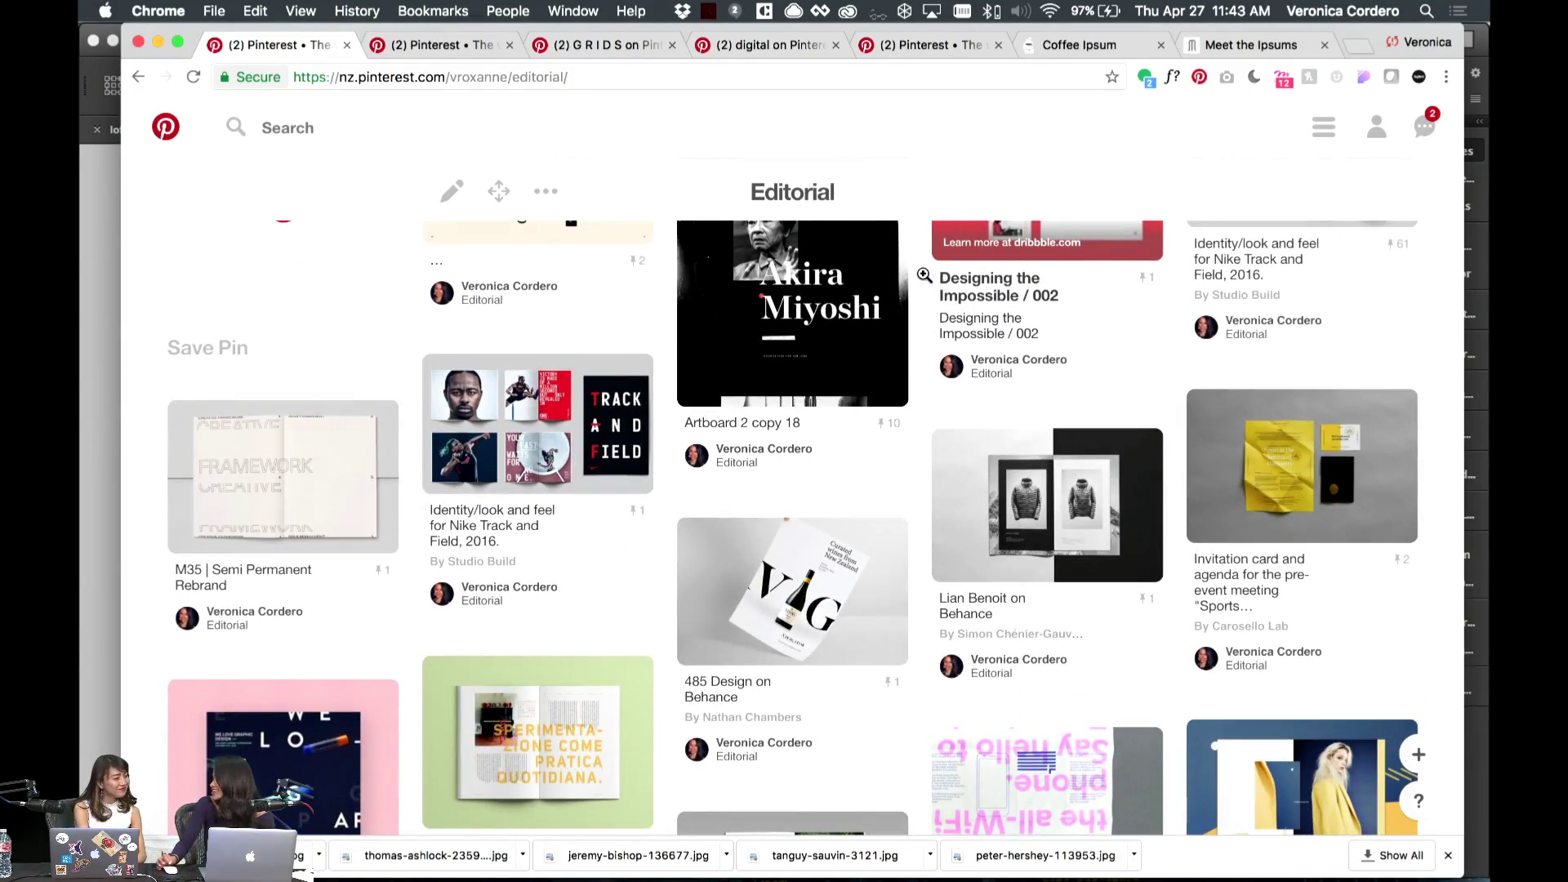
scroll(925, 275, "down", 2)
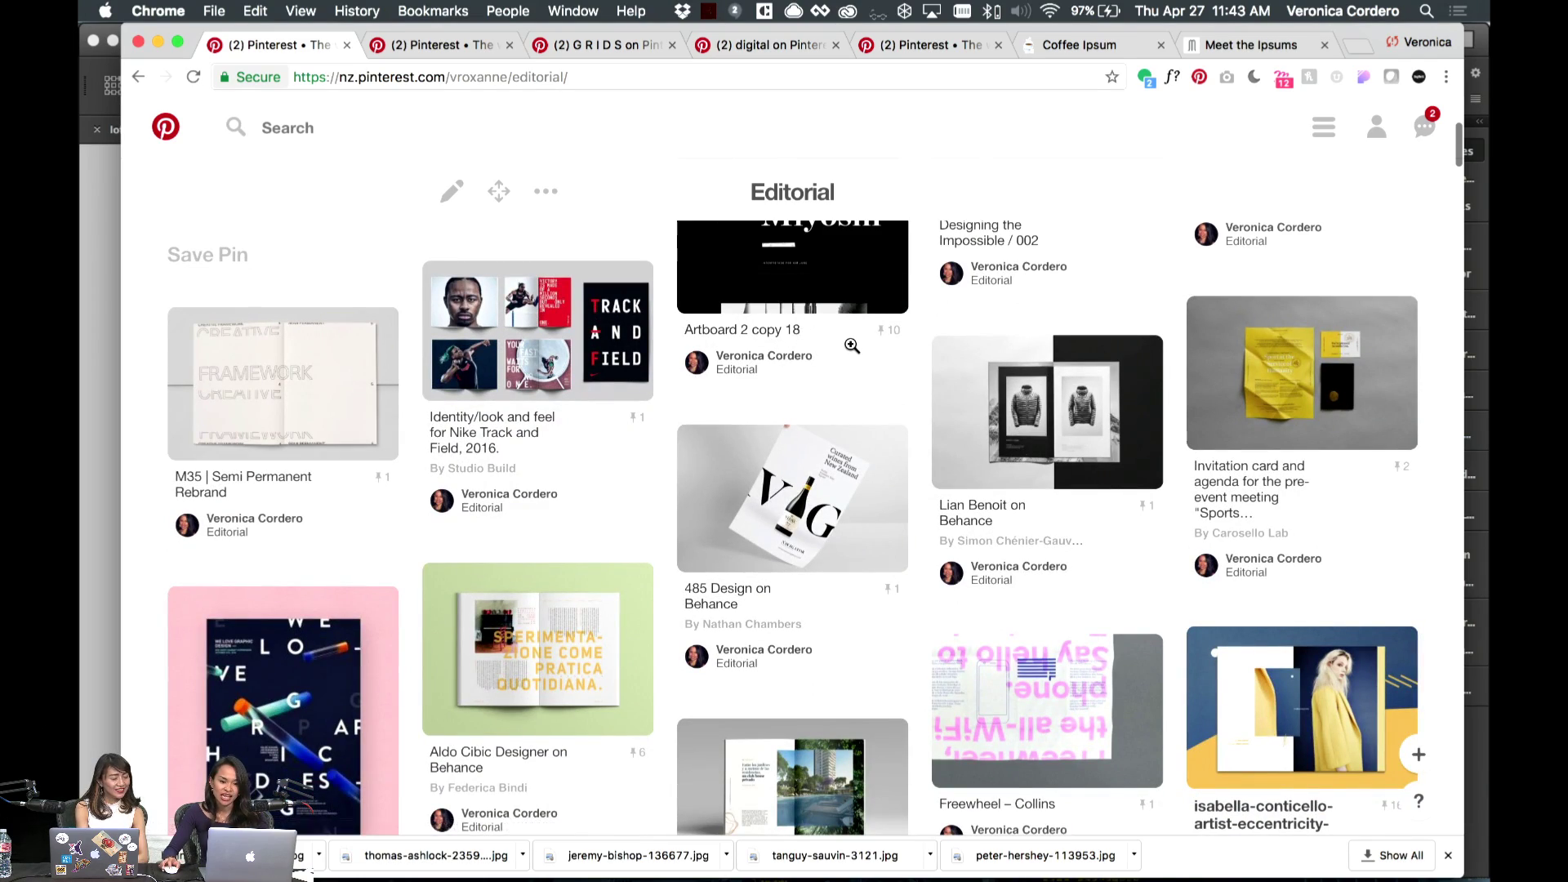
scroll(852, 346, "down", 2)
scroll(852, 346, "down", 2)
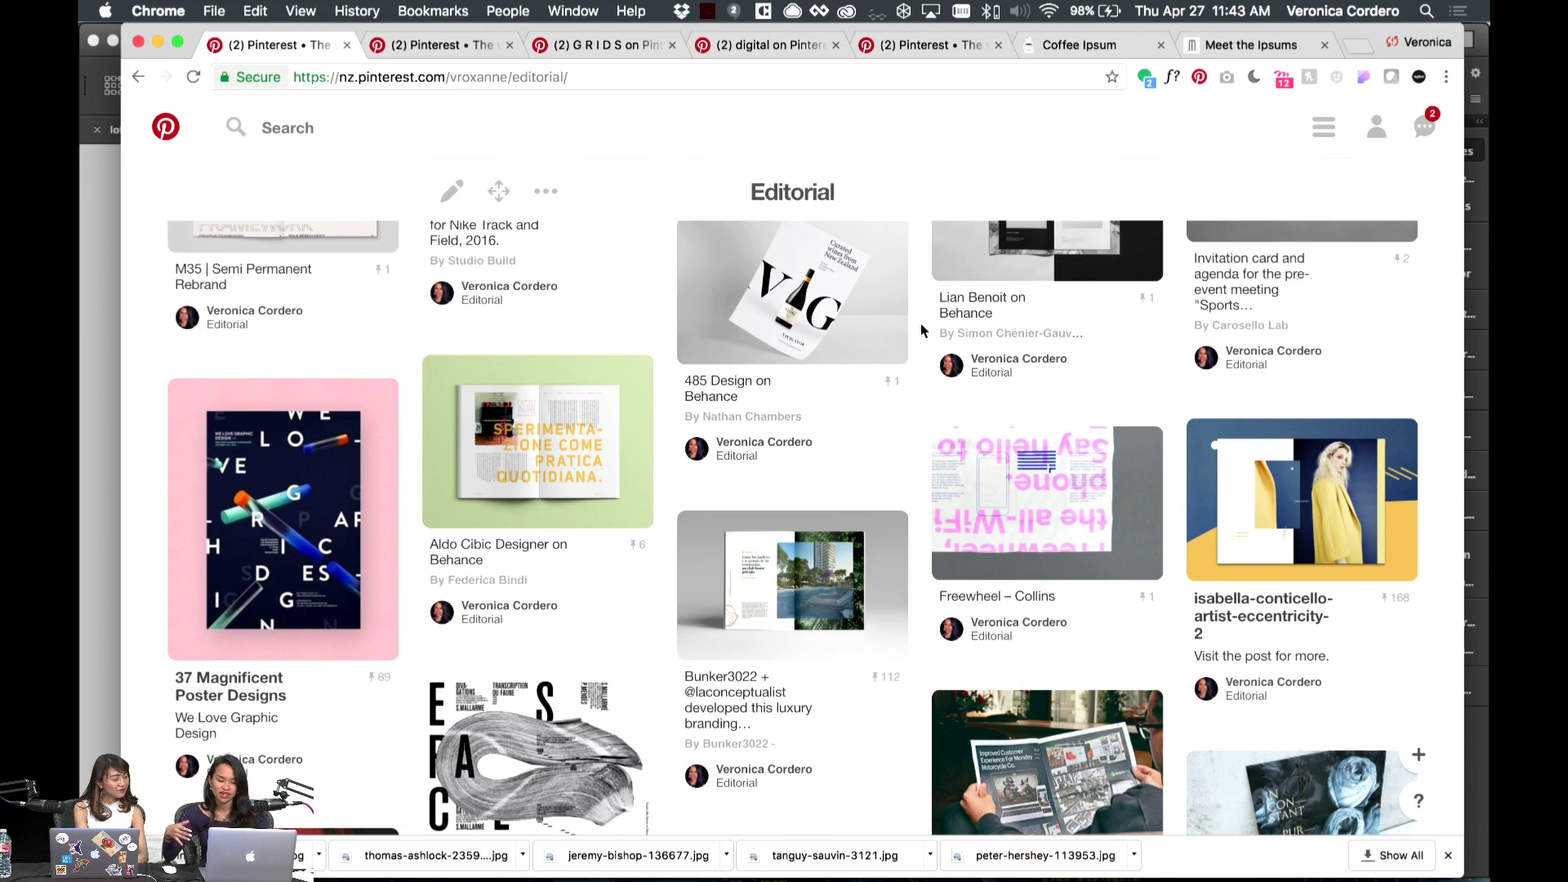
scroll(920, 324, "down", 3)
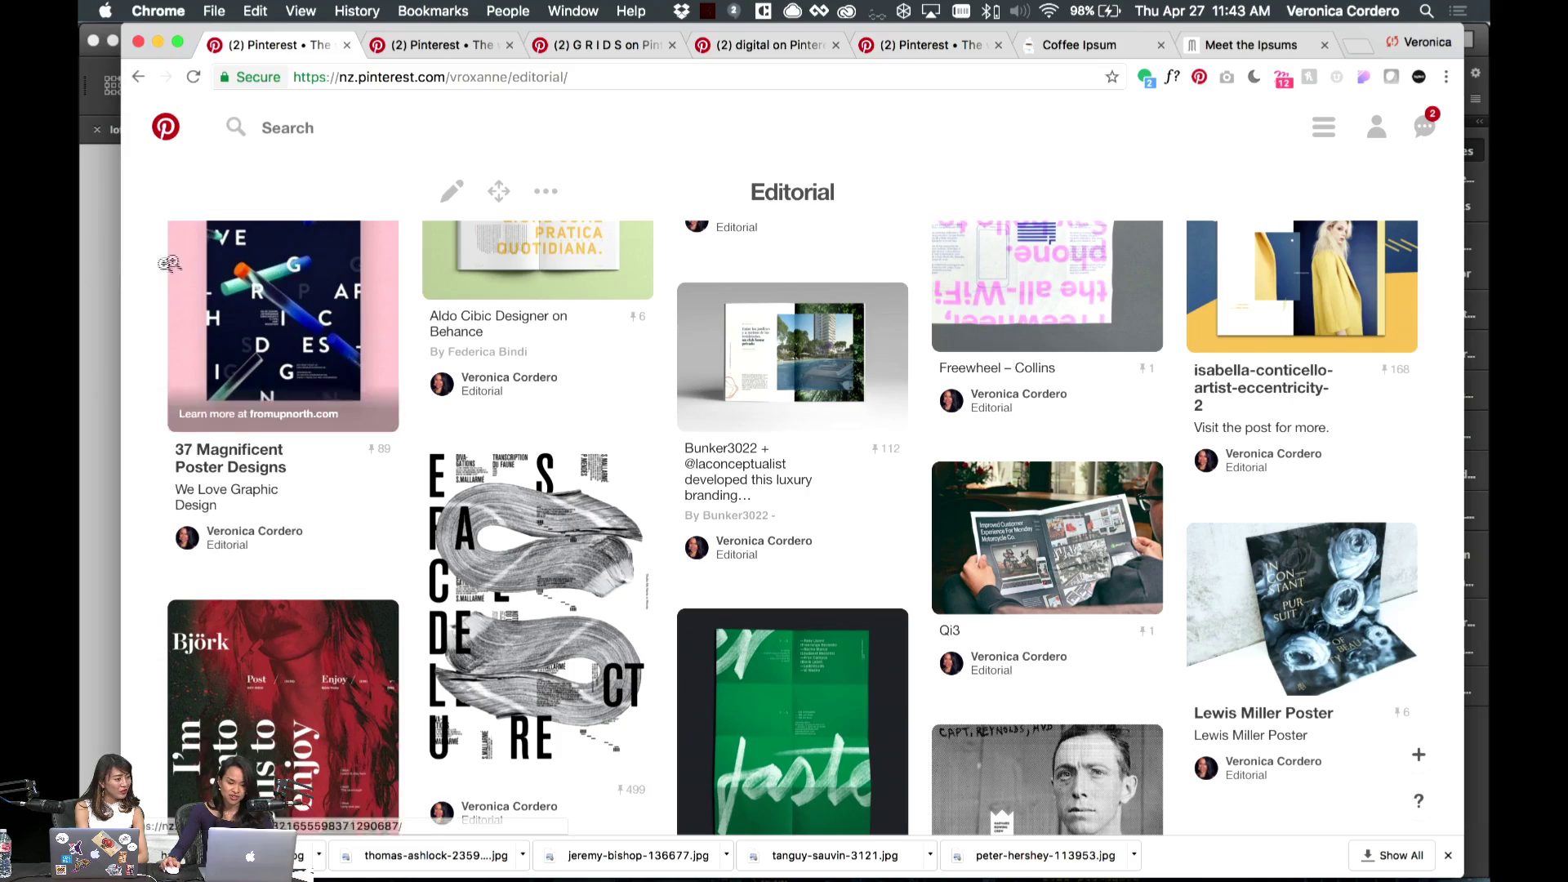
scroll(107, 274, "down", 15)
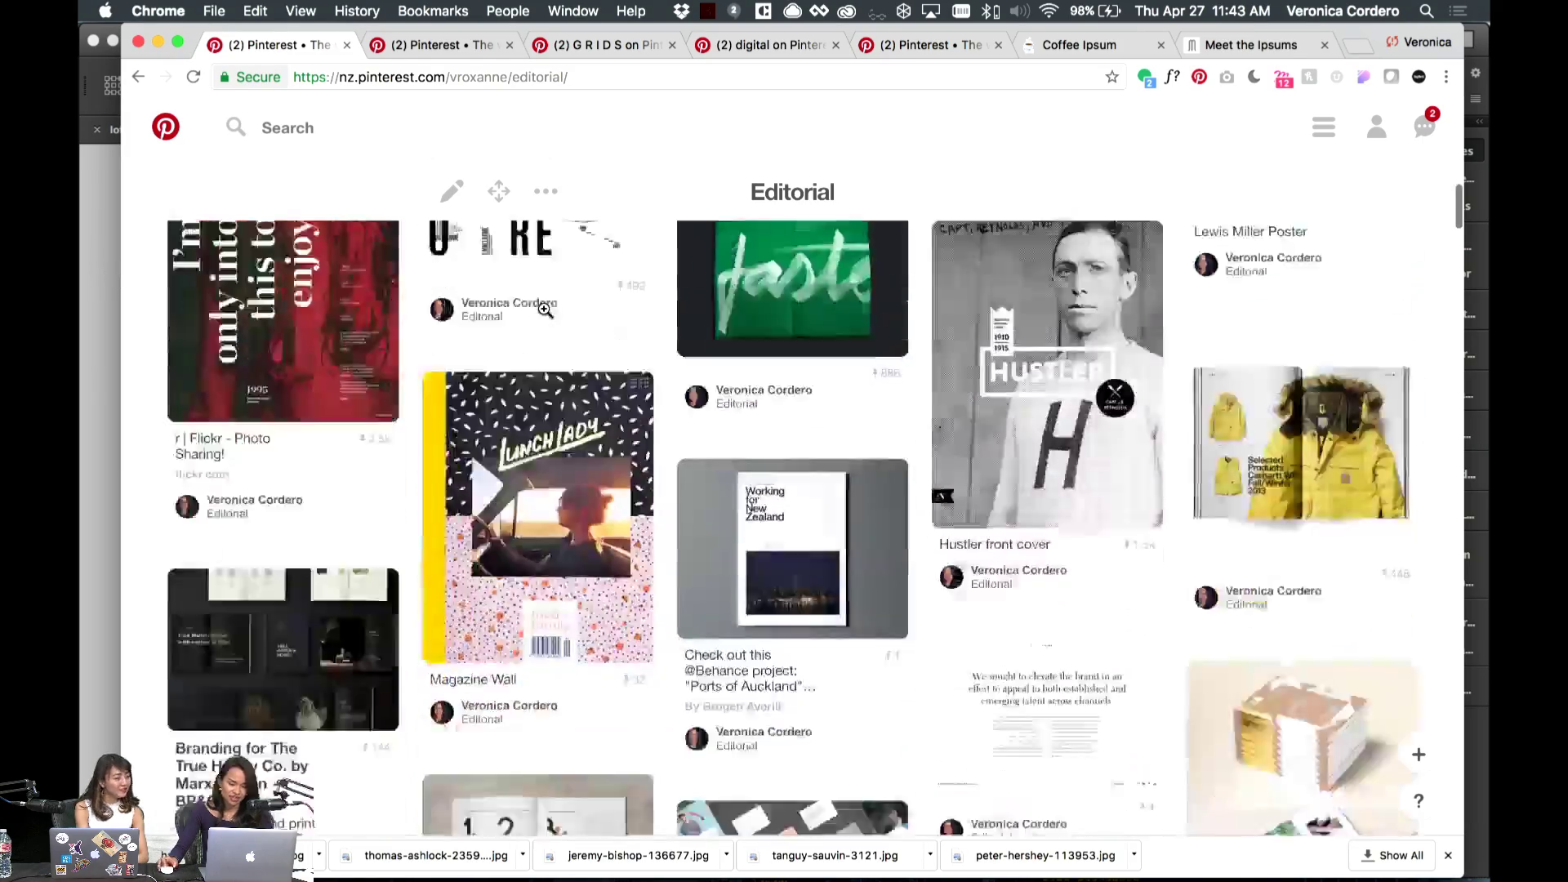
scroll(545, 311, "down", 2)
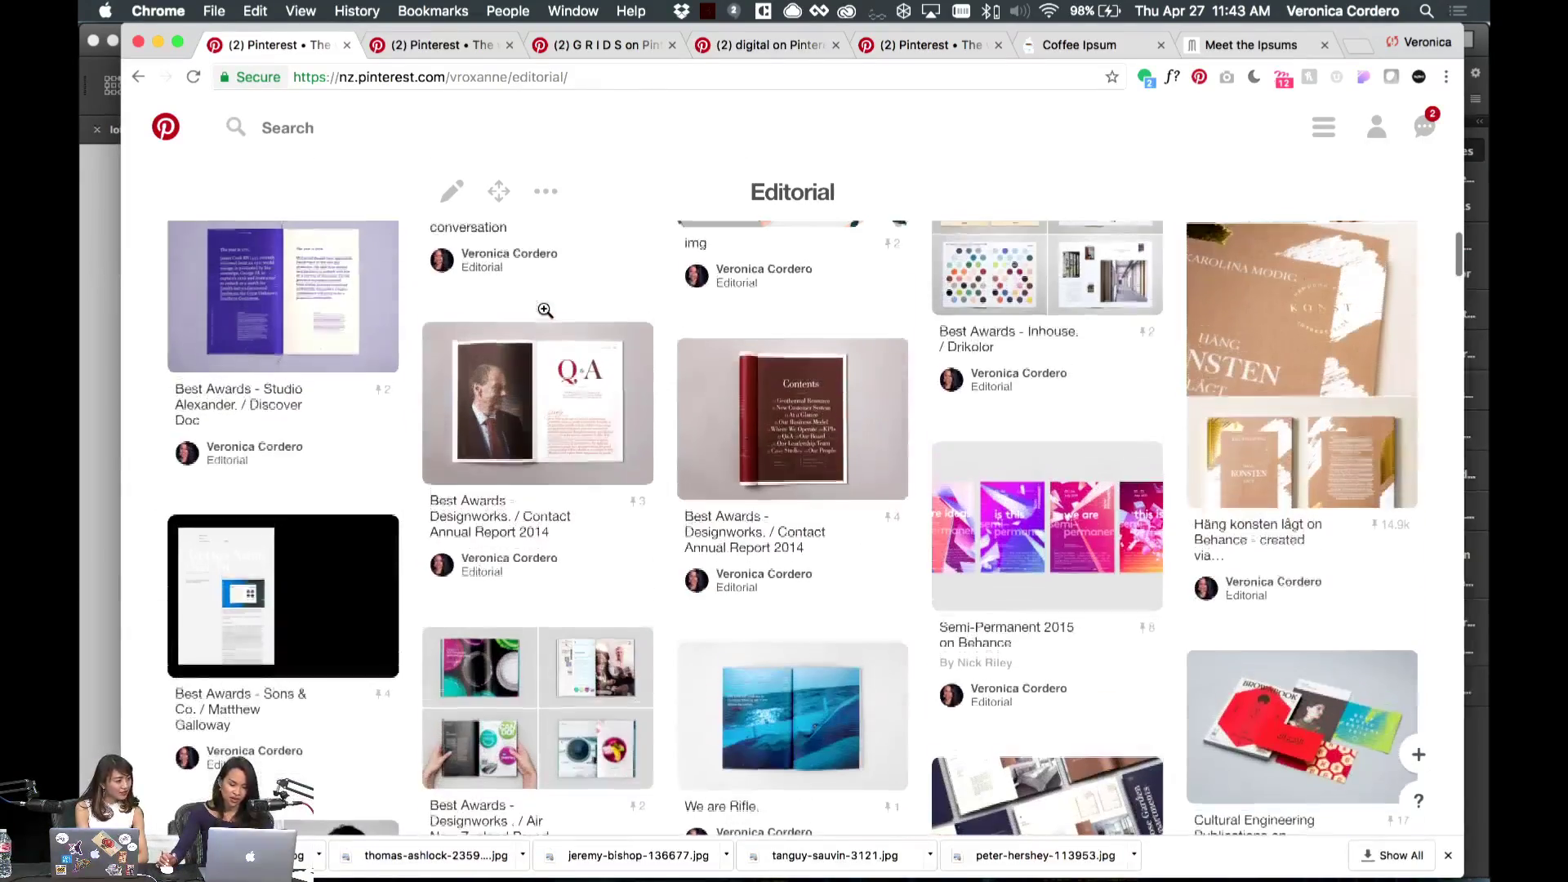
scroll(112, 284, "up", 15)
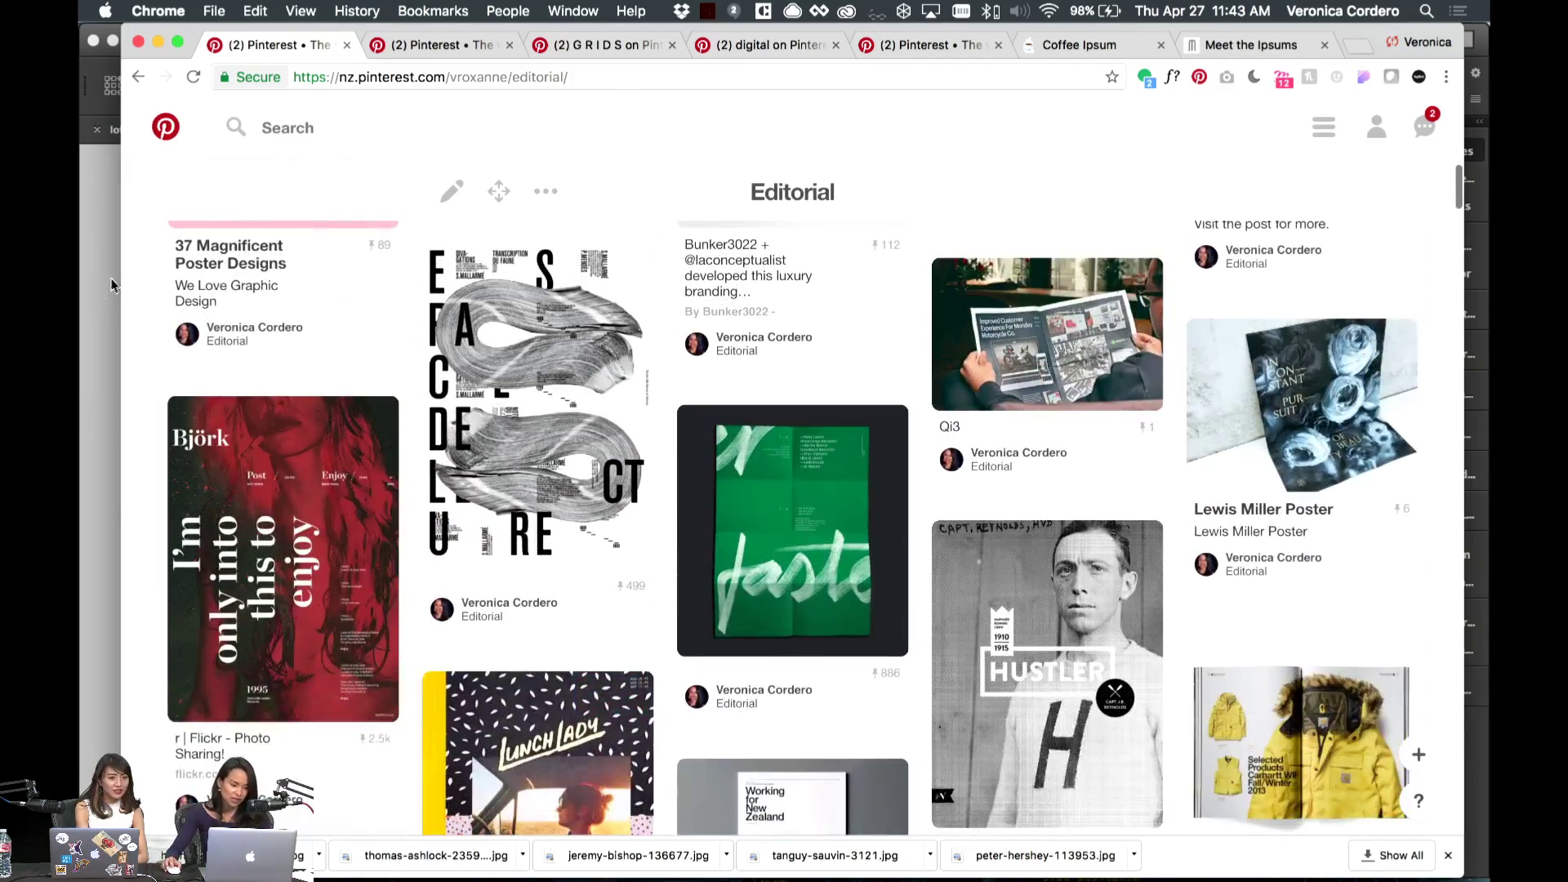
- Fit the number frame to its content and enlarge the heading frame so '— 06' shows fully
left_click(111, 284)
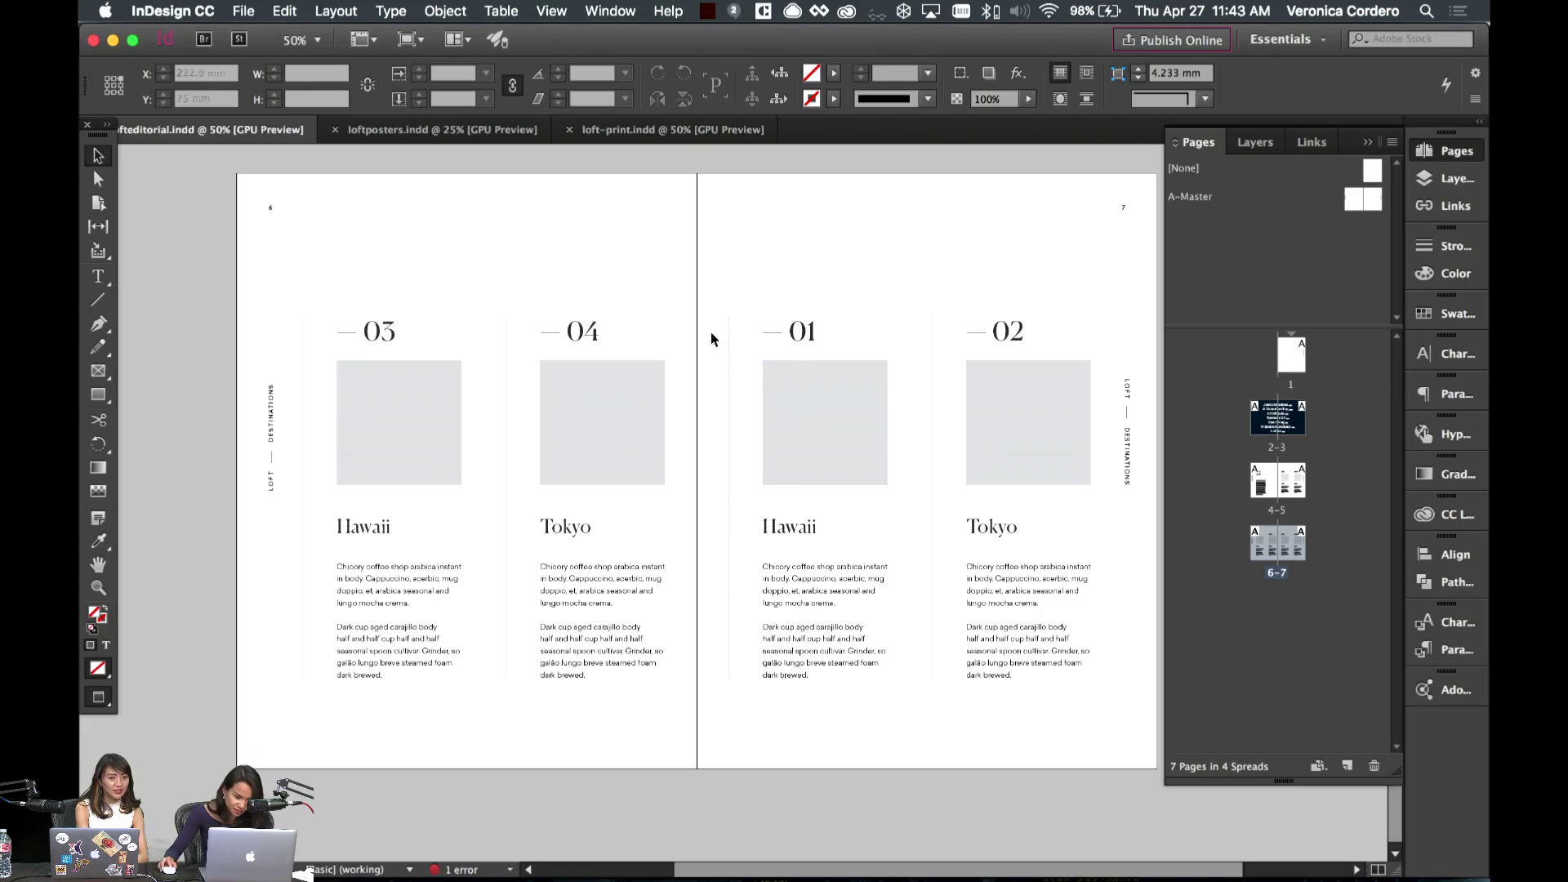
left_click_drag(816, 328, 852, 353)
key("Escape")
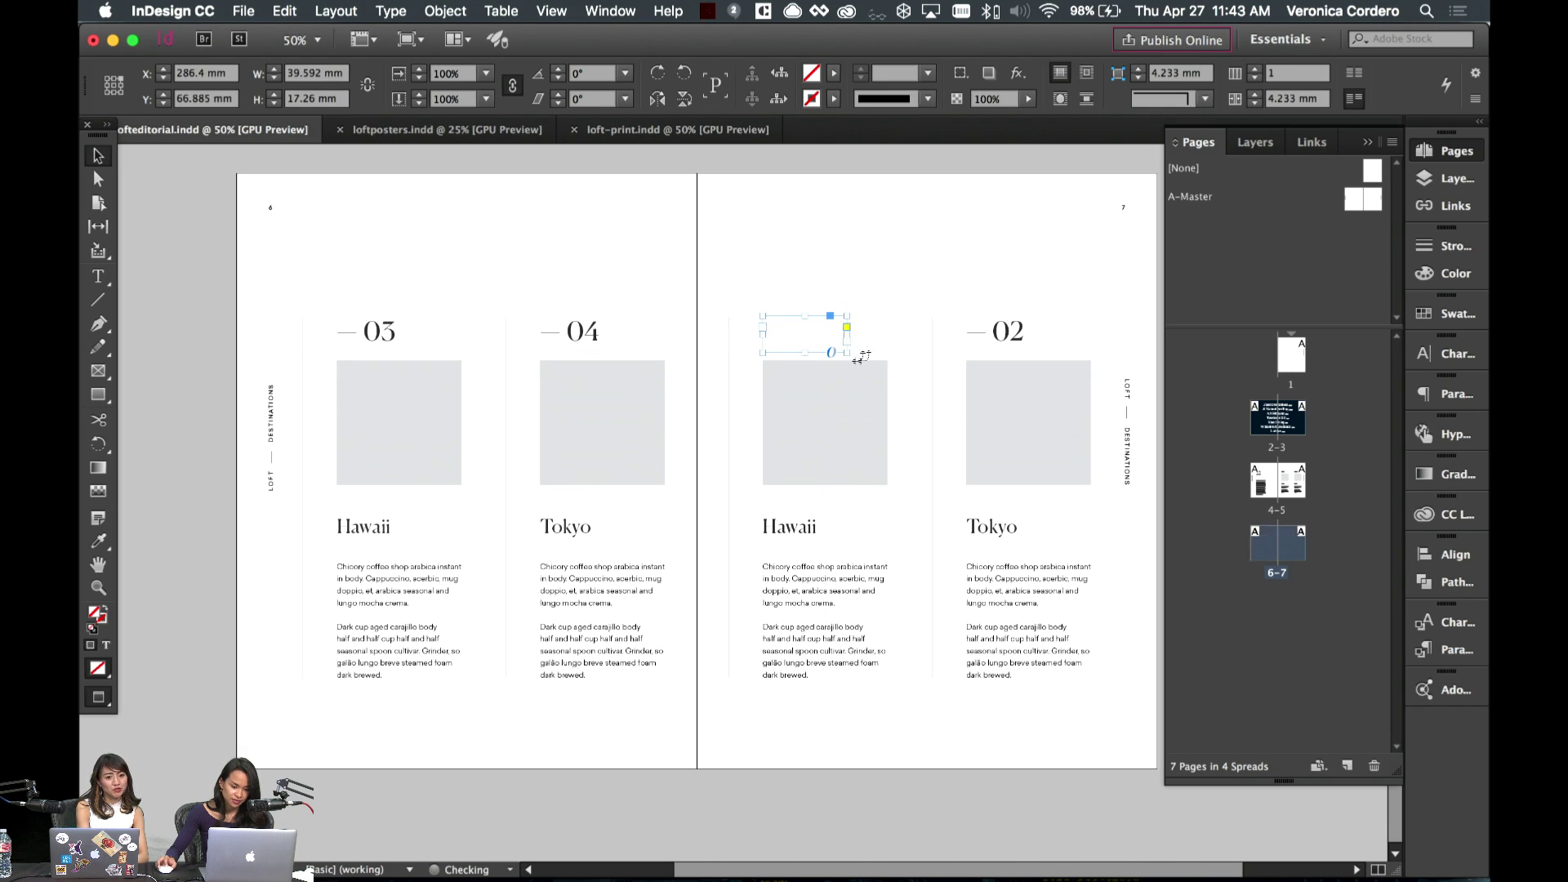
key("super+alt+c")
left_click(901, 332)
double_click(1002, 340)
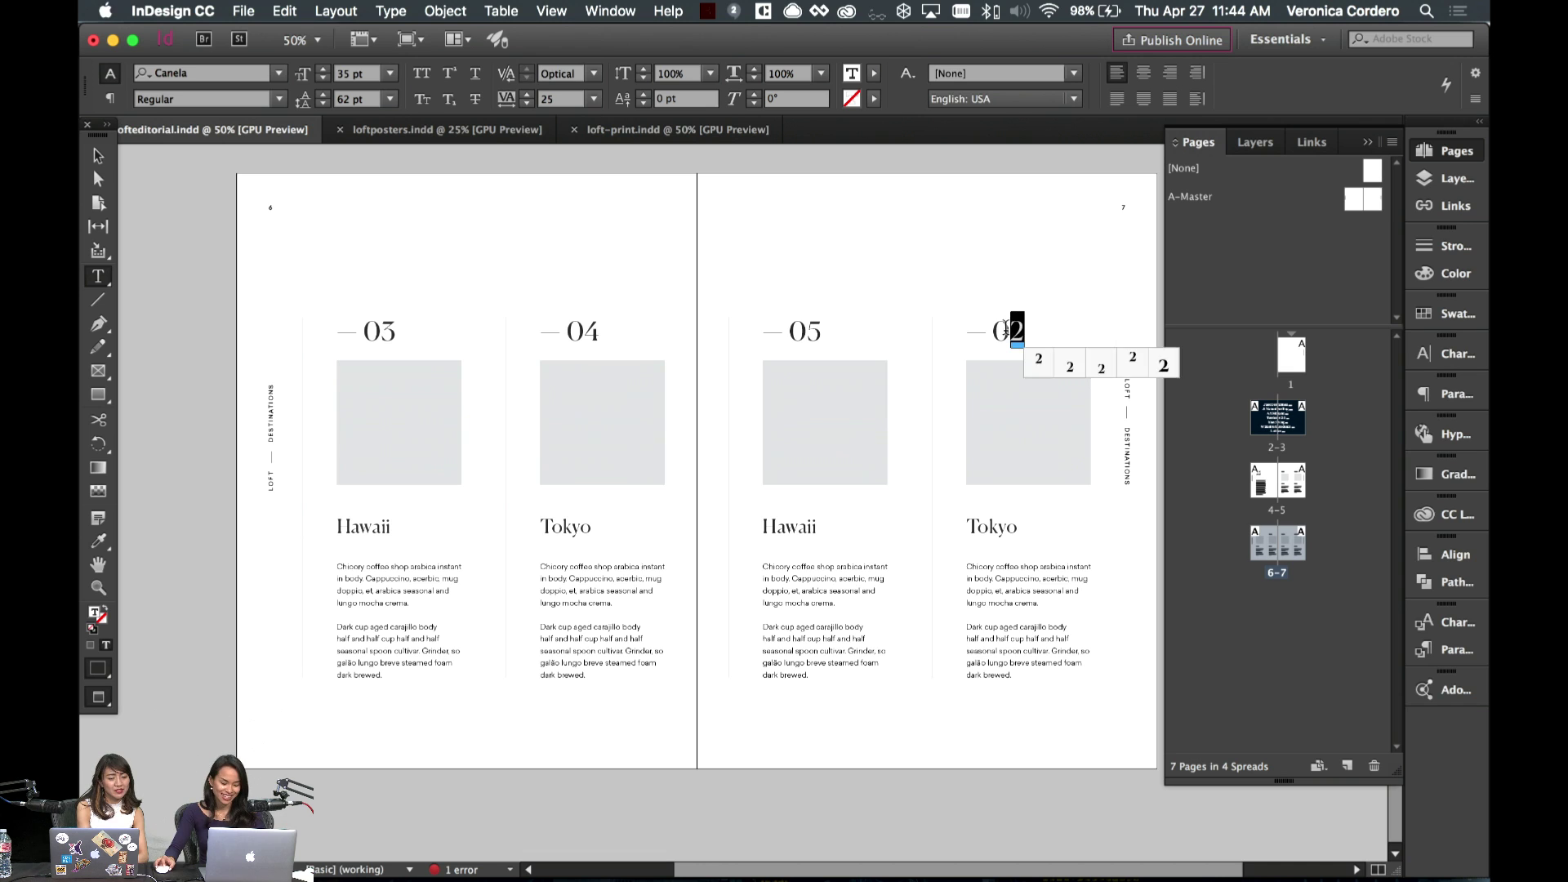
key("Escape")
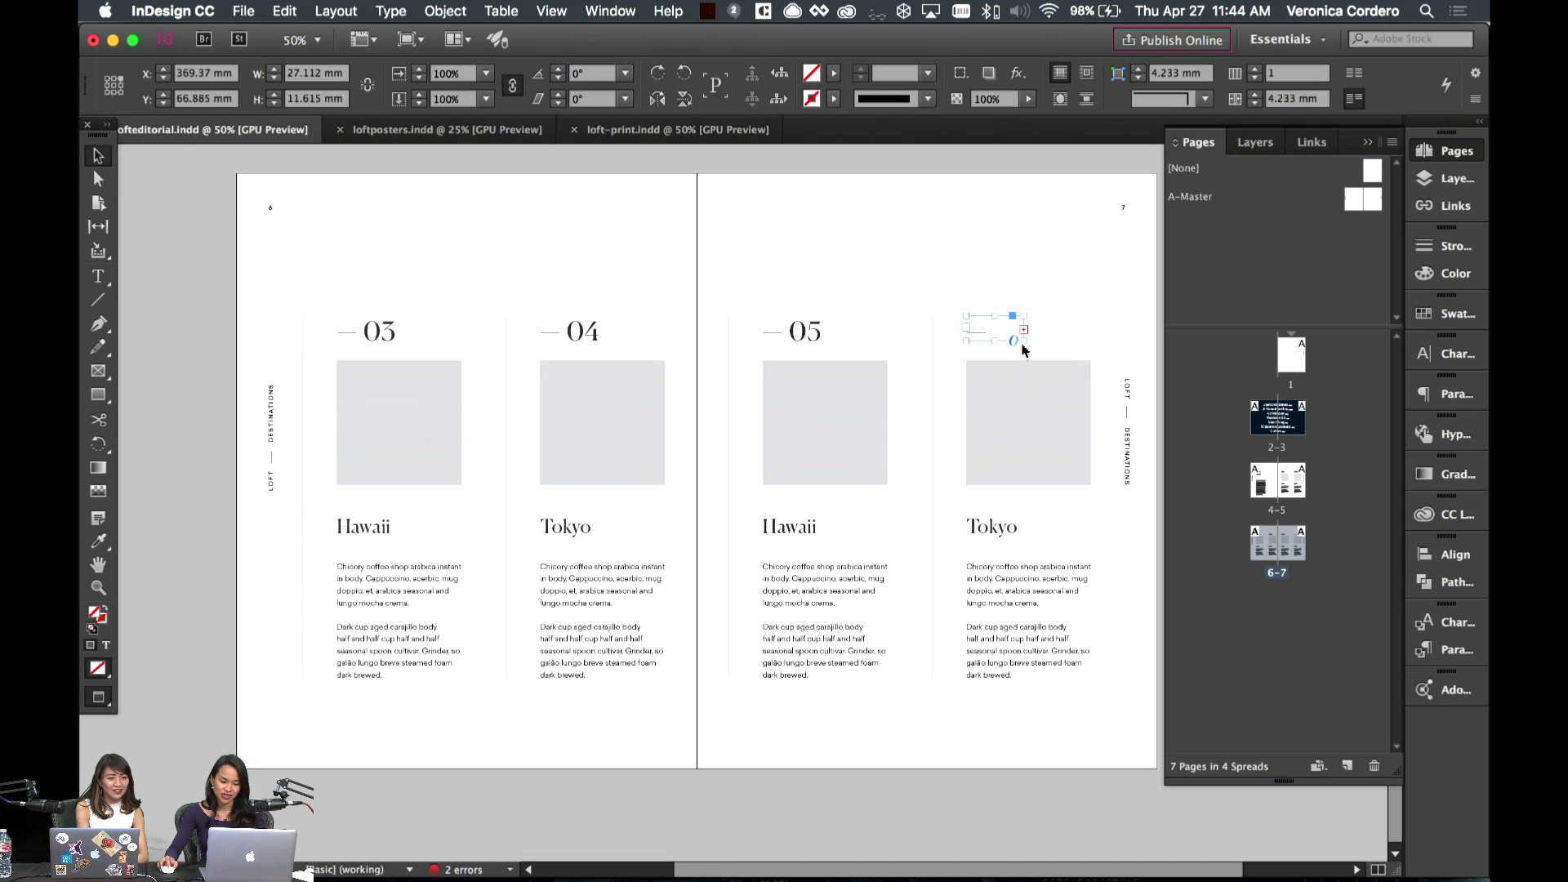
left_click_drag(1027, 342, 1054, 359)
left_click(1085, 347)
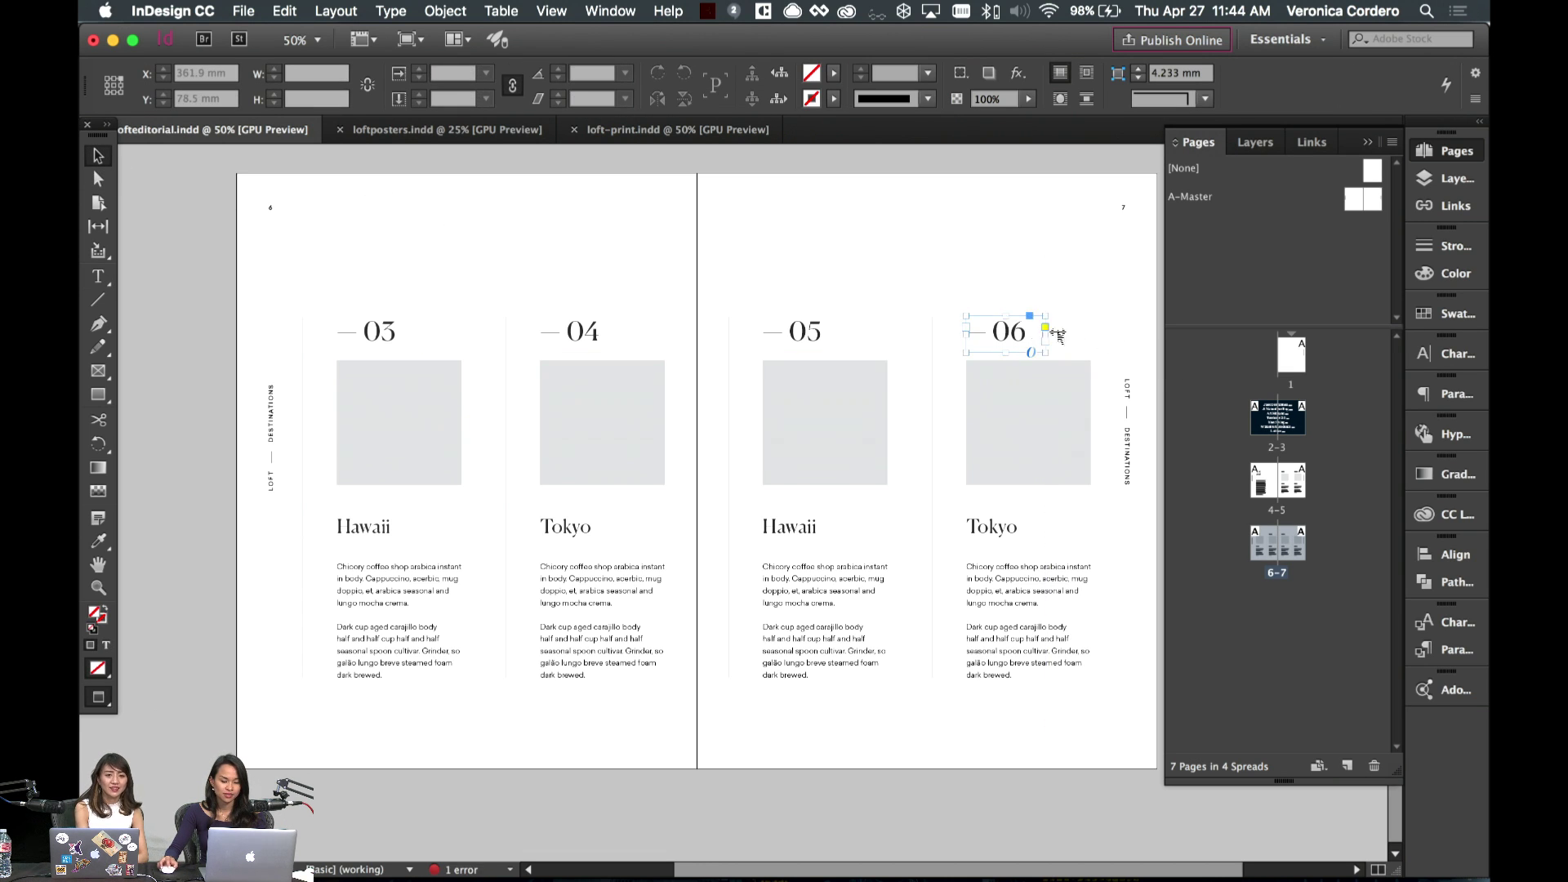
- Zoom in on spread 6–7 to 75%
scroll(1065, 317, "up", 5)
scroll(1065, 316, "down", 5)
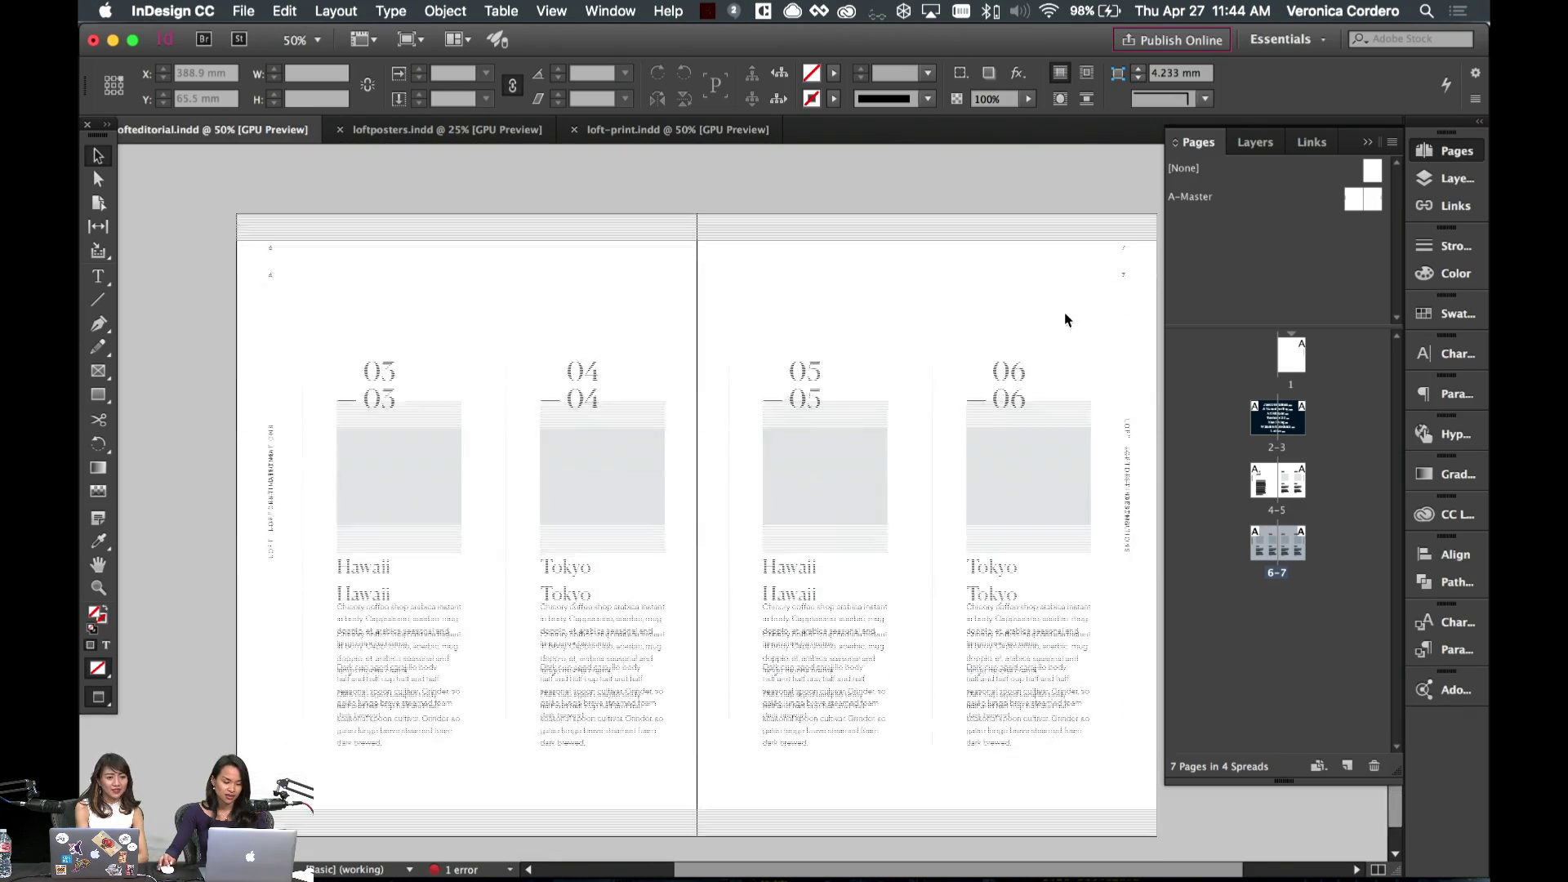
scroll(1070, 368, "right", 2)
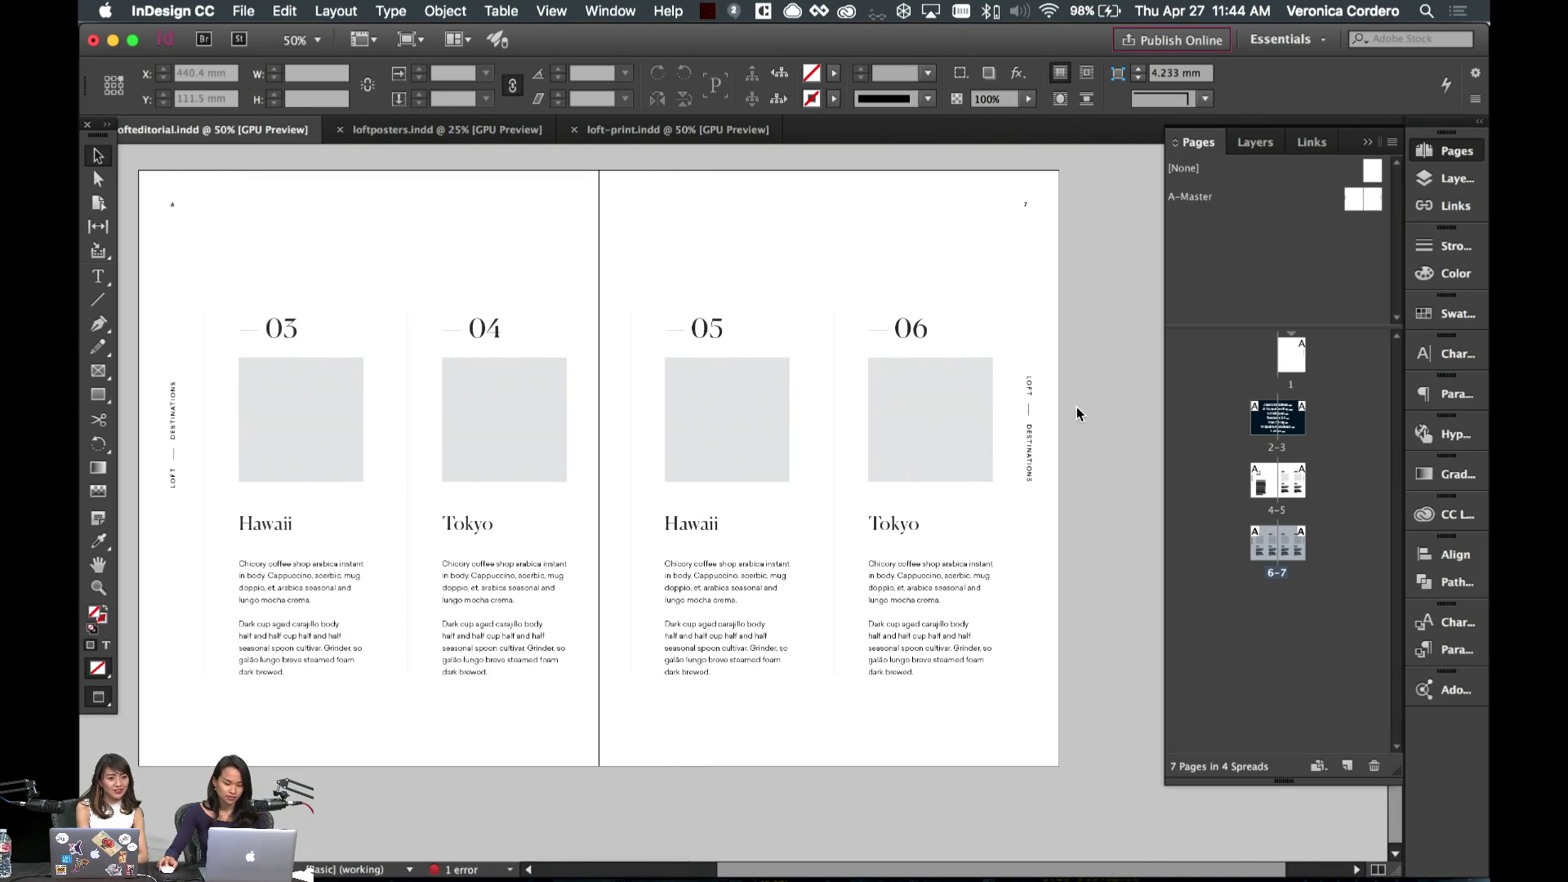
scroll(1072, 415, "left", 2)
scroll(358, 571, "up", 10)
scroll(357, 572, "down", 3)
scroll(357, 572, "left", 2)
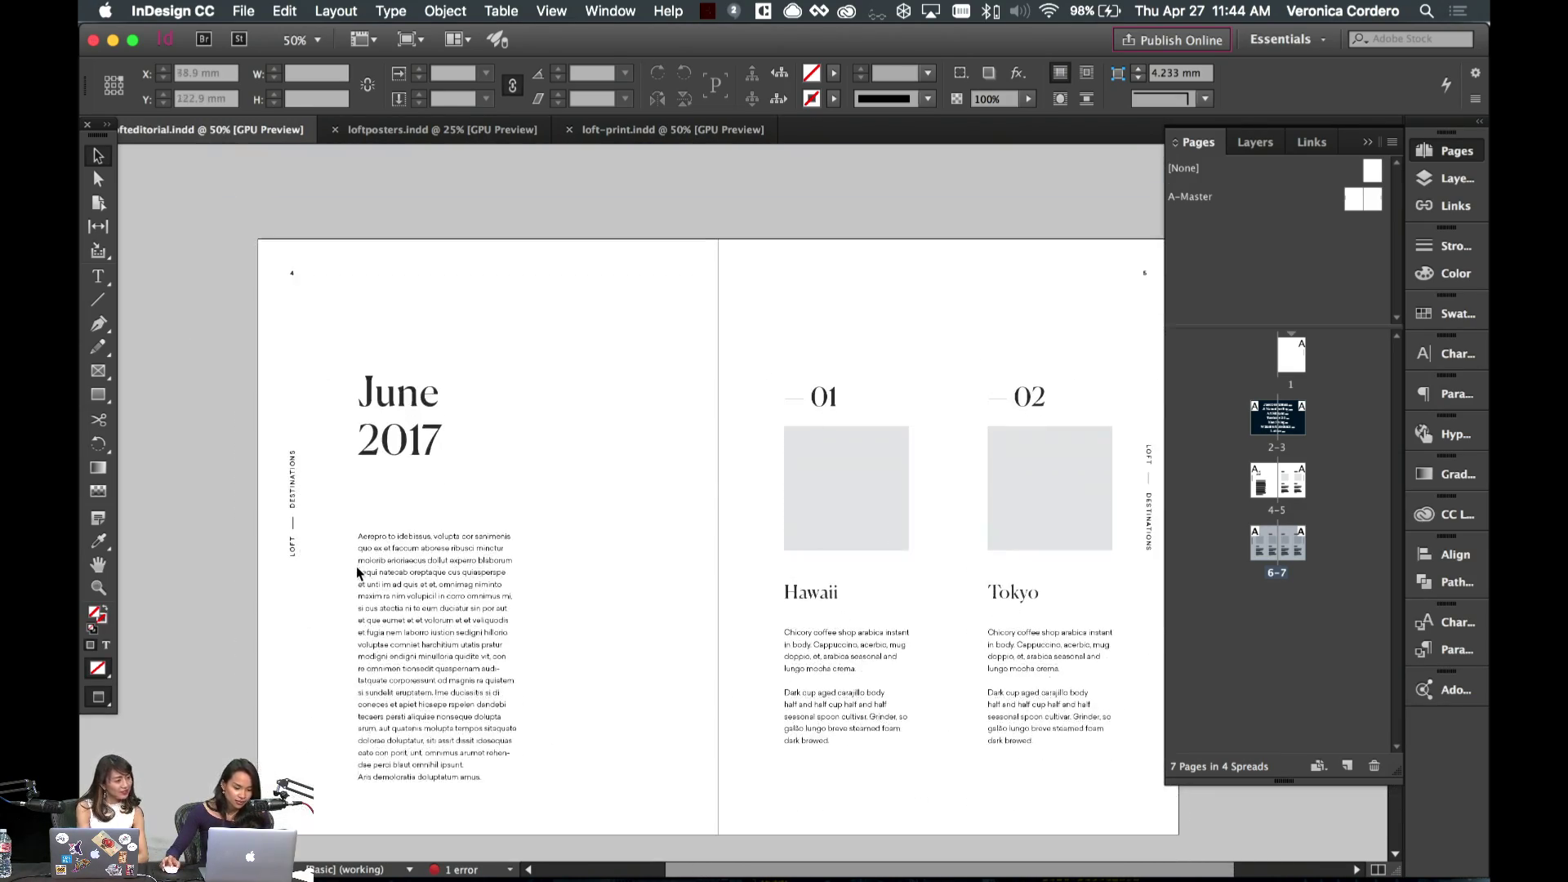
scroll(574, 510, "down", 1)
scroll(574, 510, "down", 5)
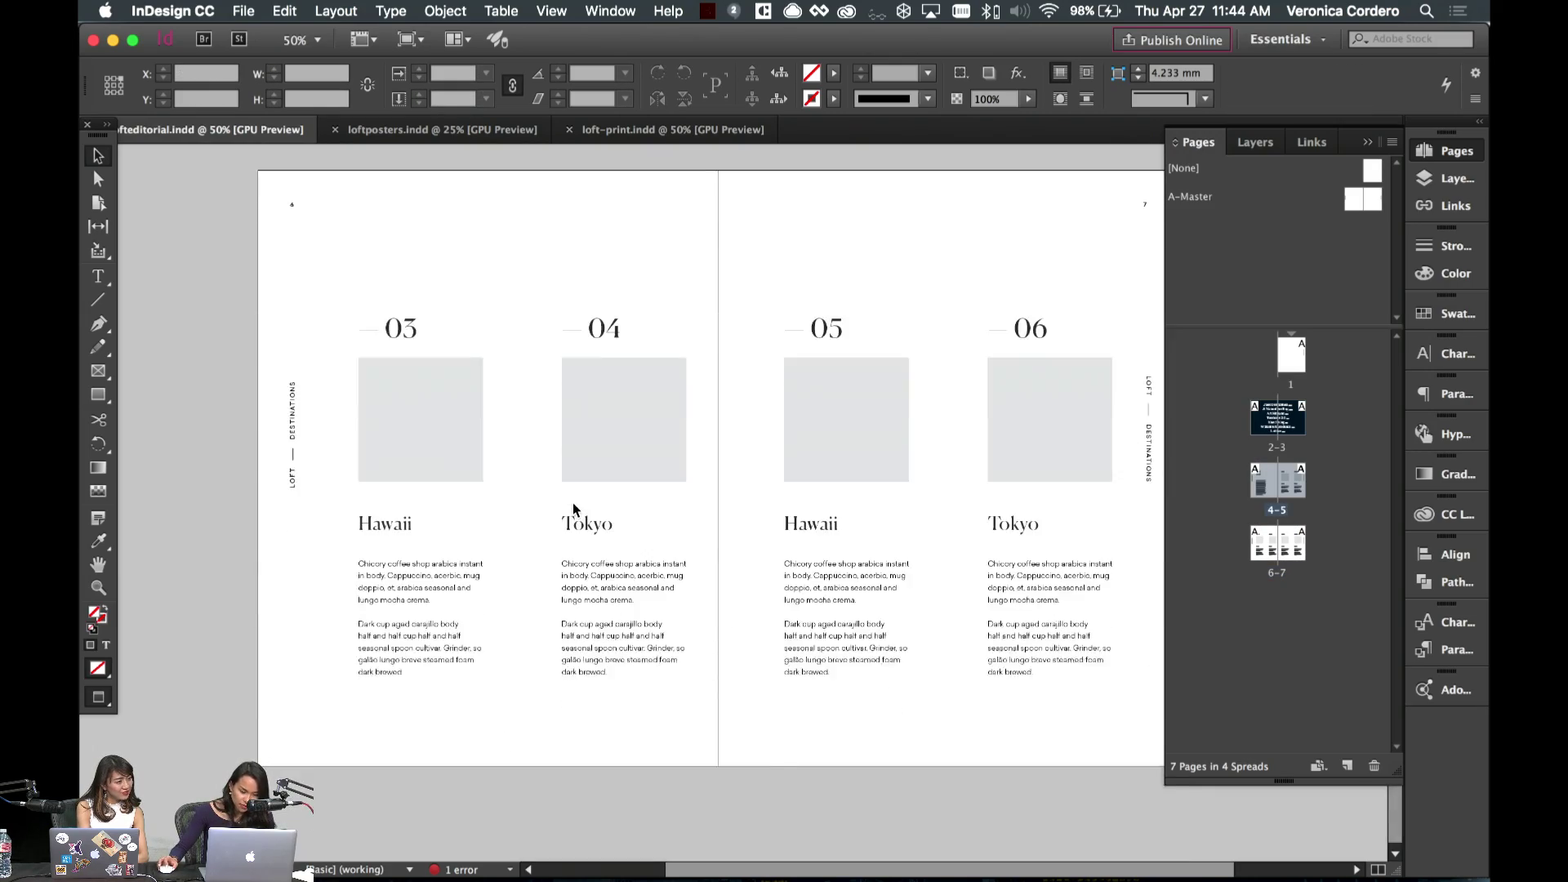
scroll(574, 508, "up", 5)
scroll(569, 507, "down", 1)
scroll(569, 507, "down", 5)
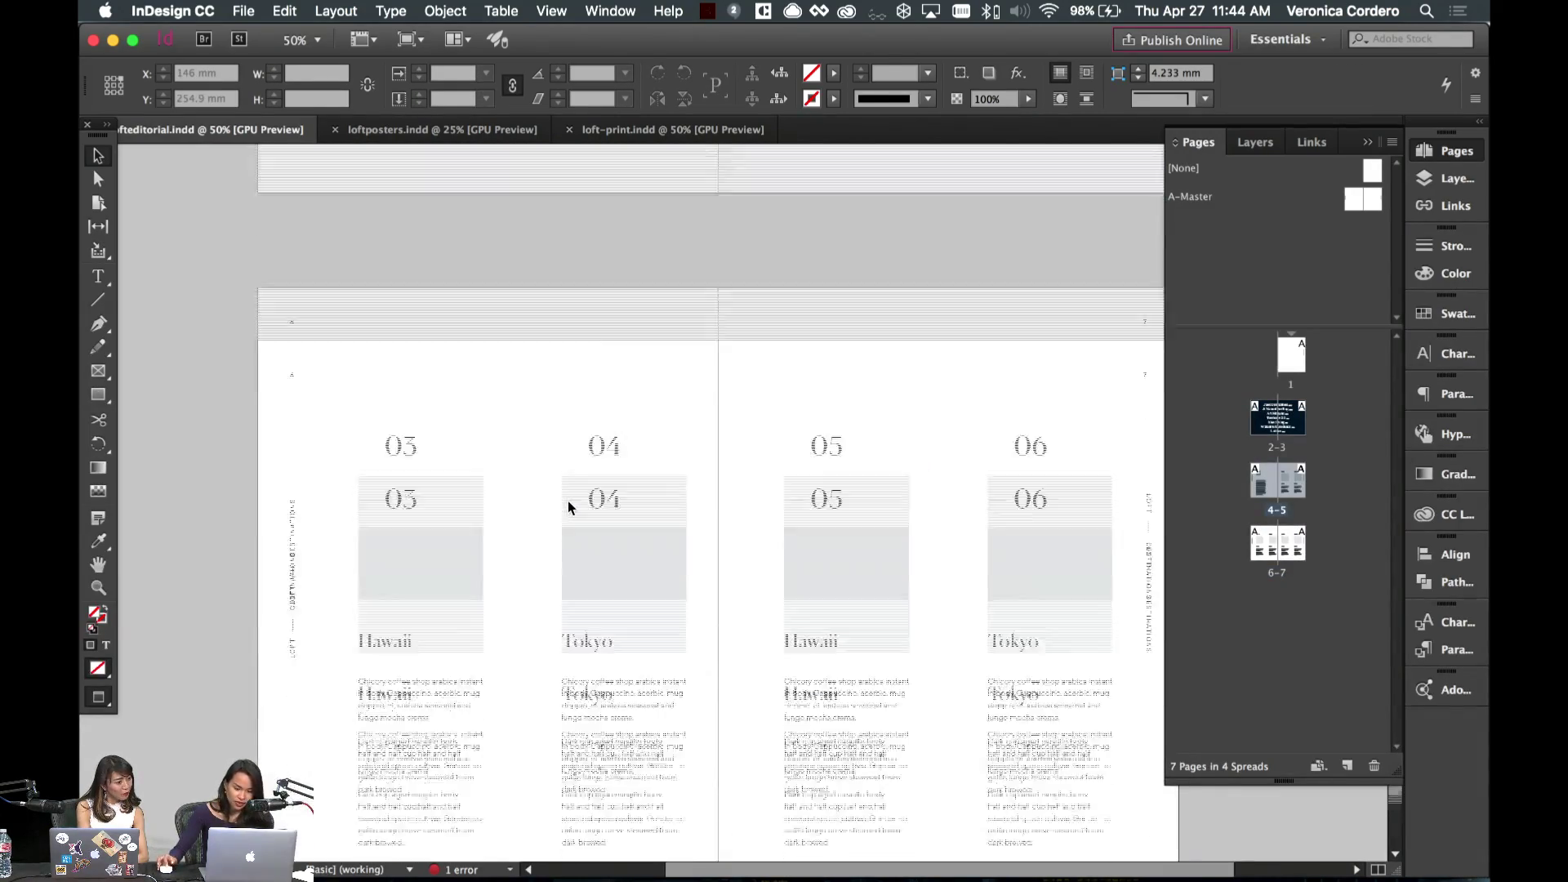
scroll(567, 507, "right", 2)
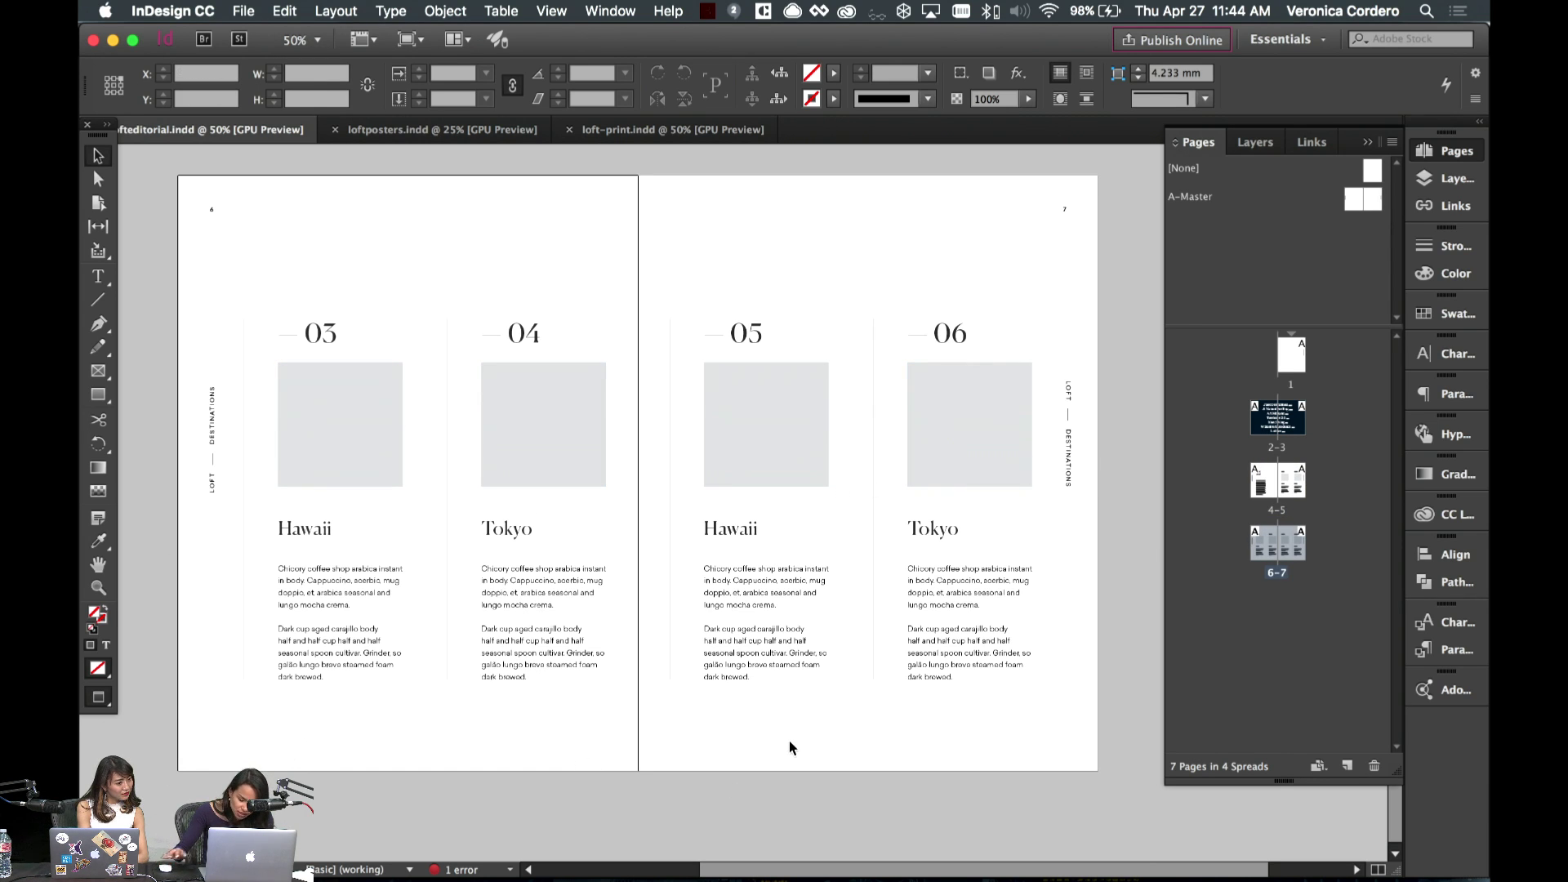
key("super+equal")
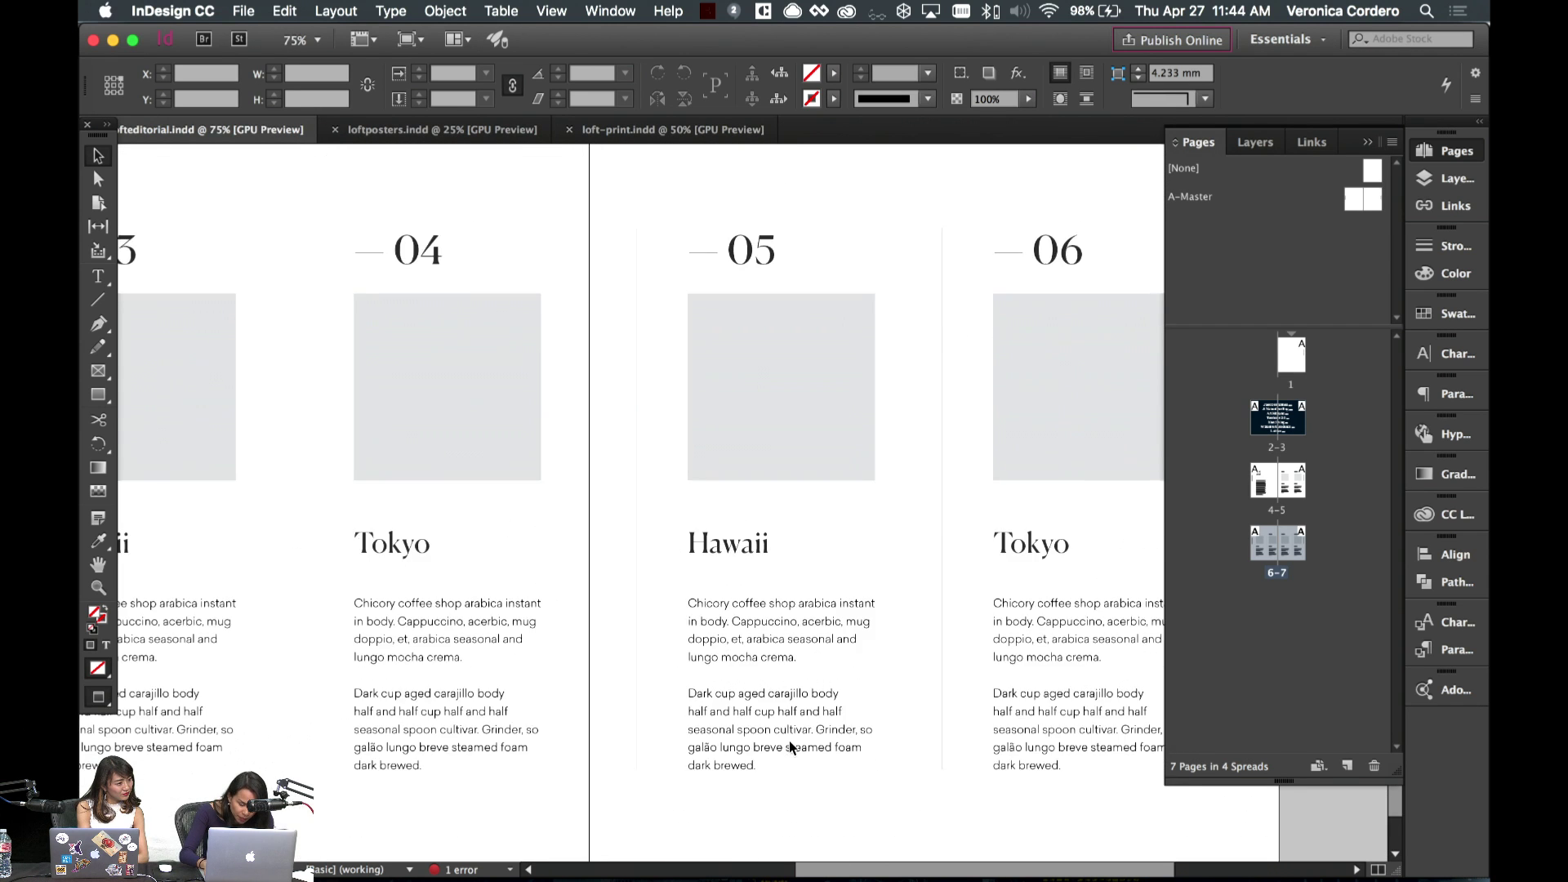
- Select the Hawaii heading text under card 05, then return to the Selection tool
double_click(766, 562)
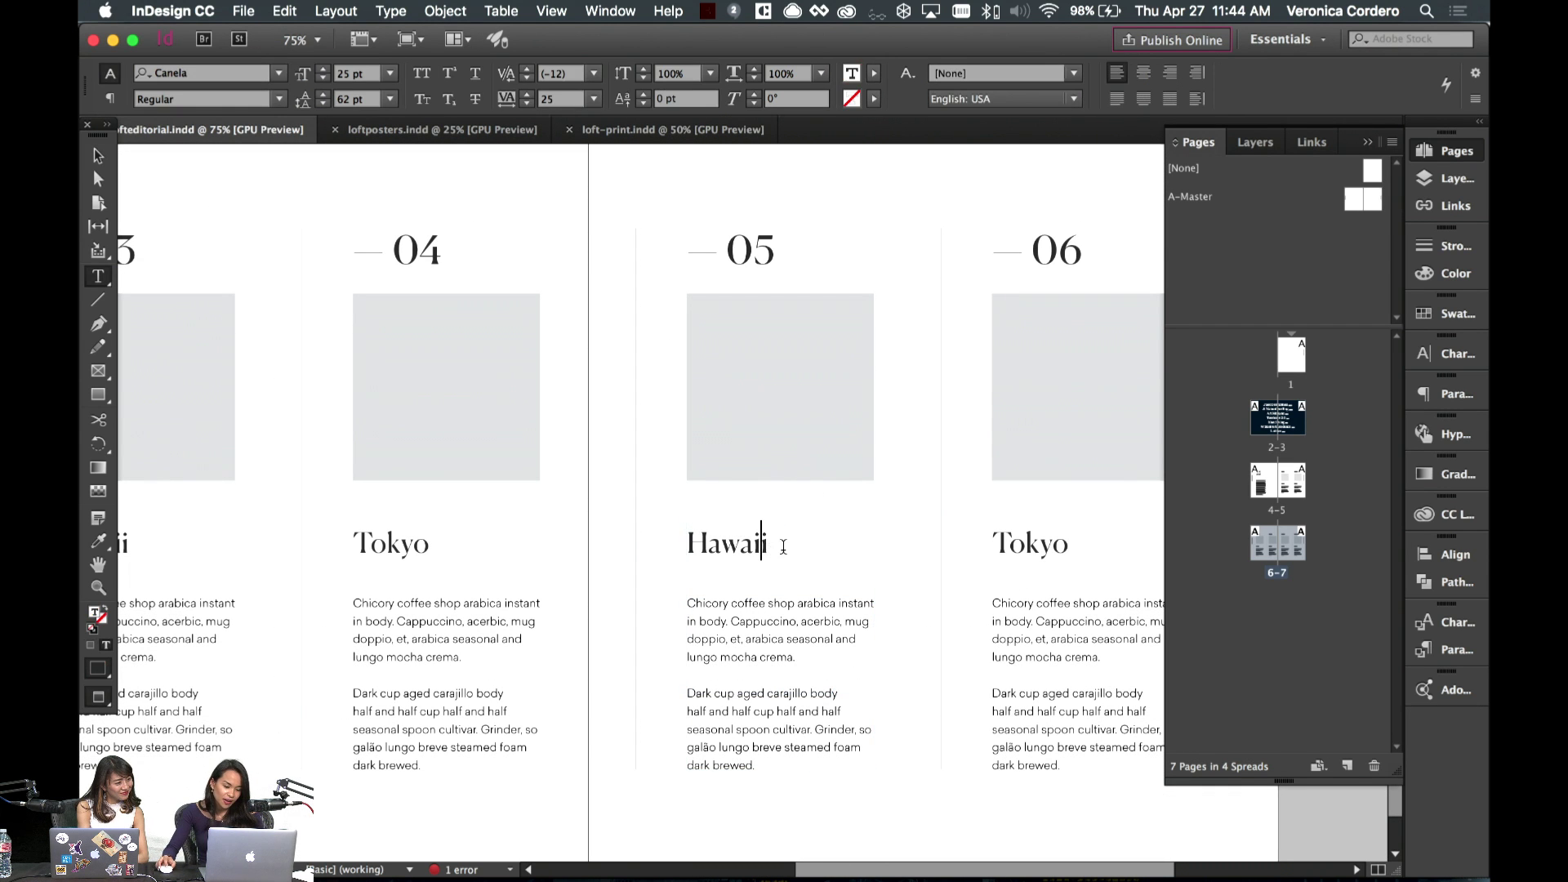
left_click_drag(781, 543, 647, 539)
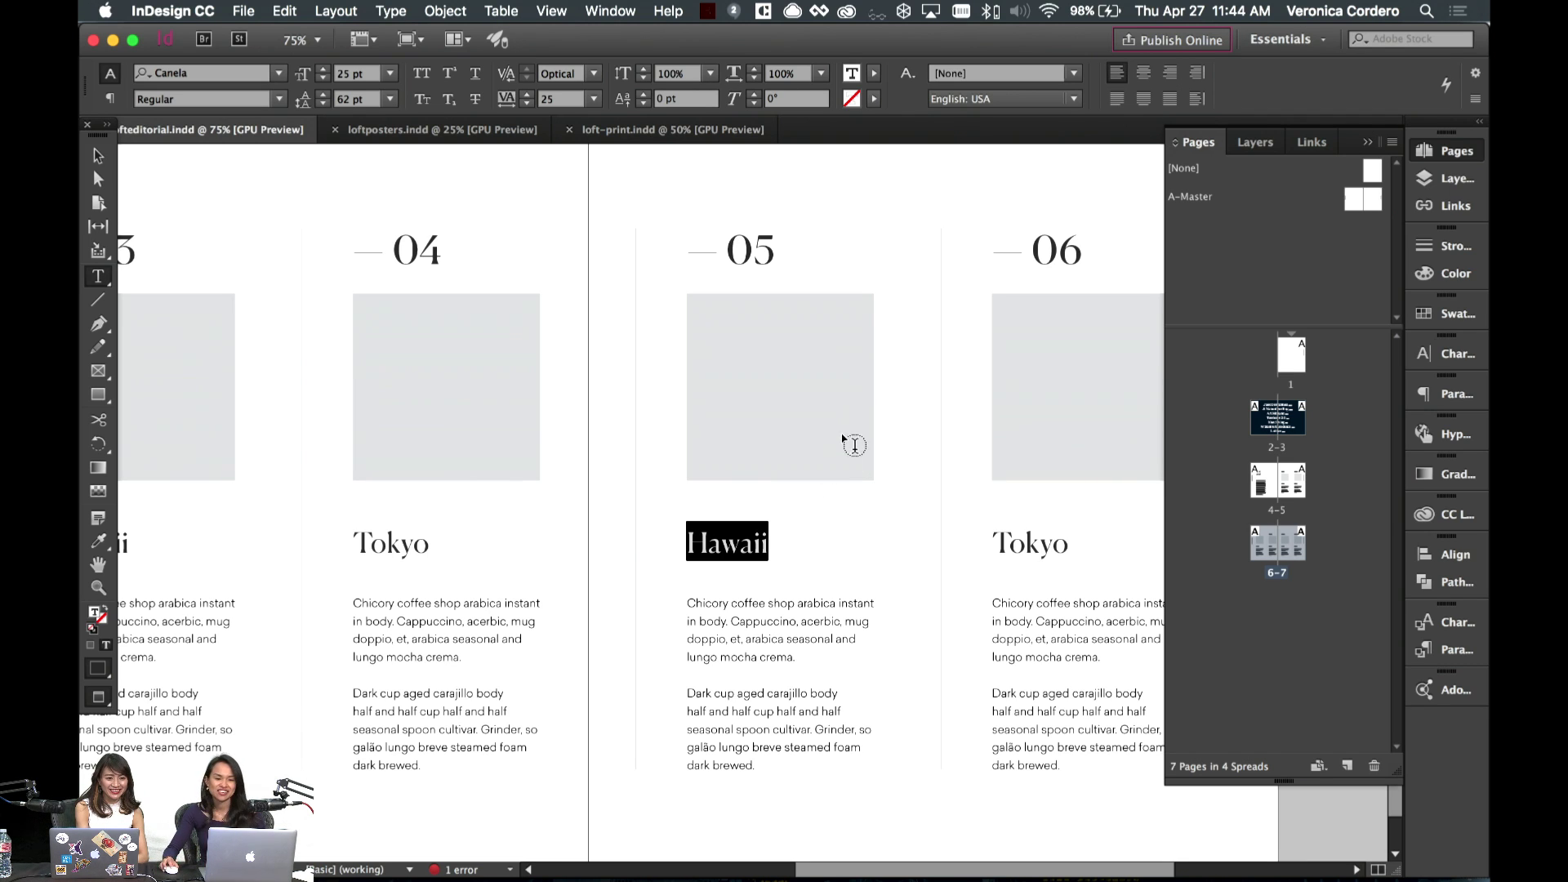
left_click(96, 155)
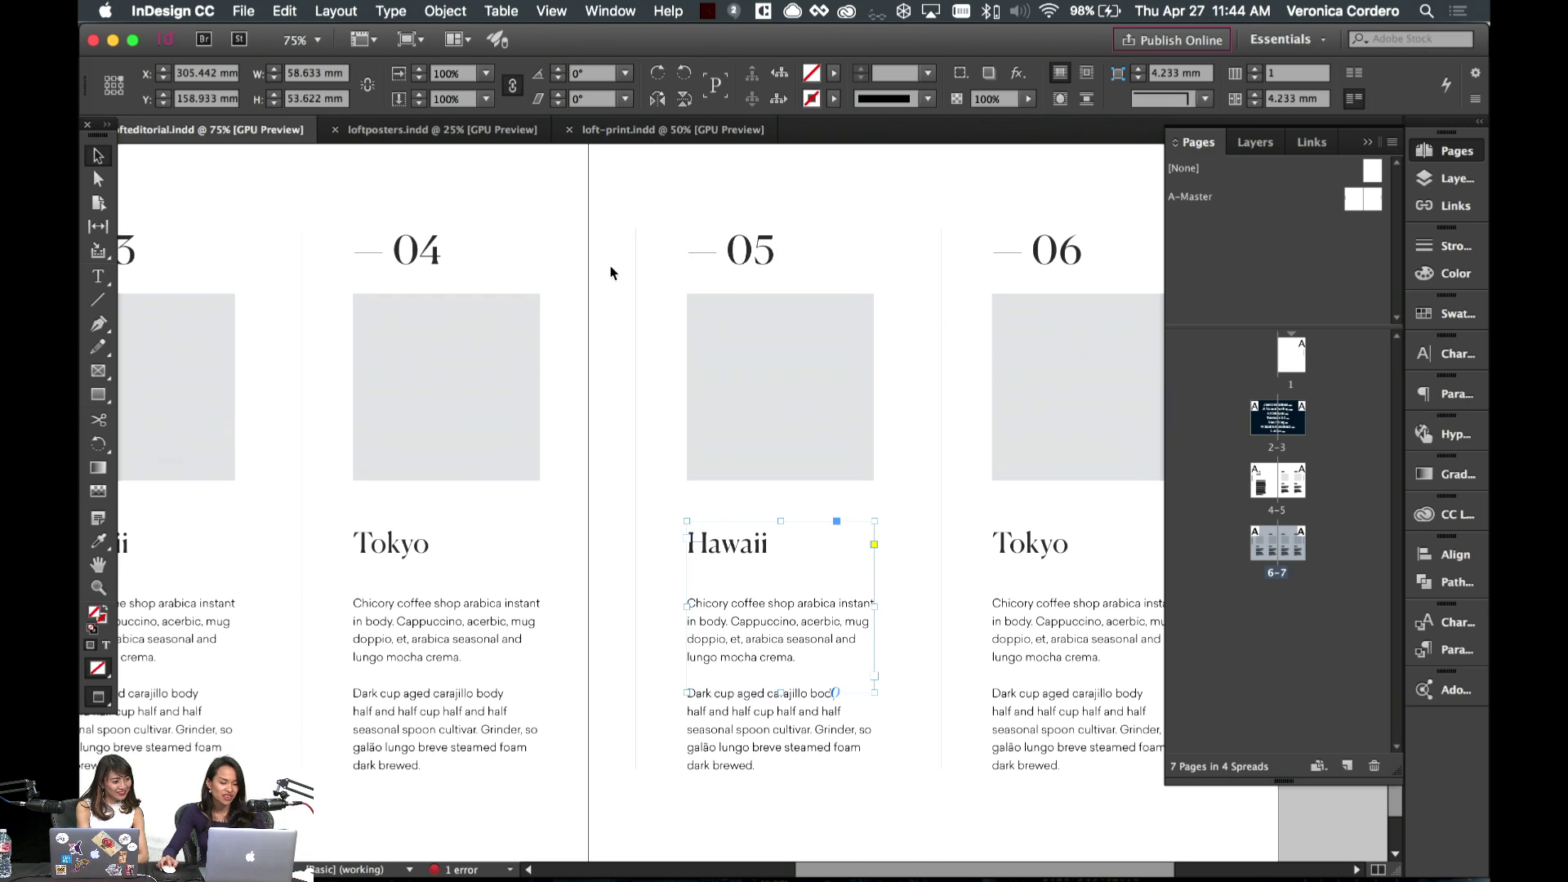
double_click(788, 546)
left_click_drag(788, 546, 623, 550)
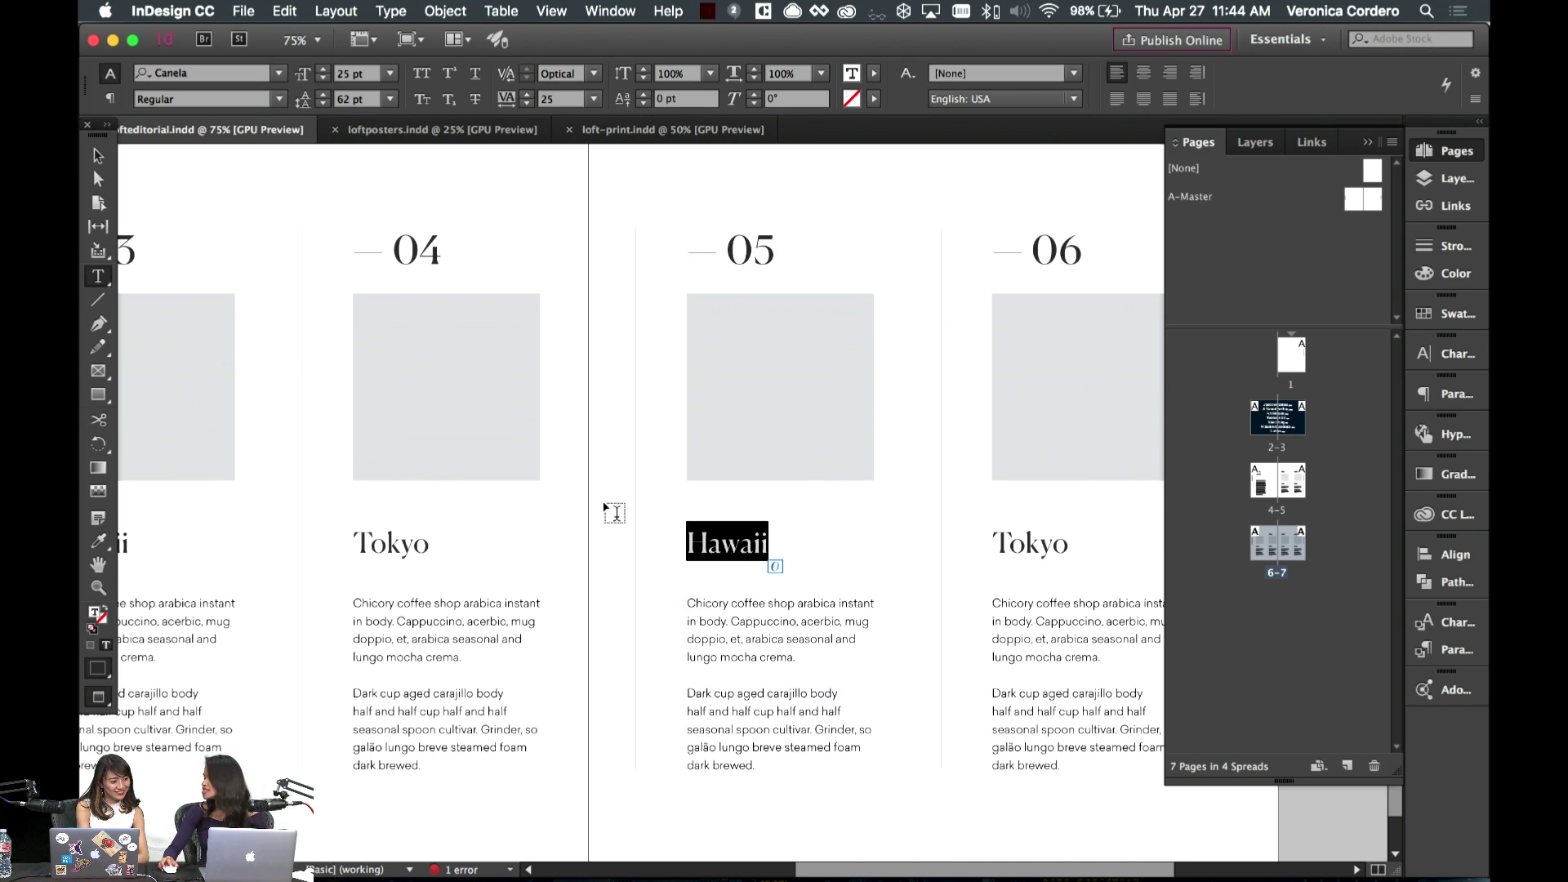
scroll(641, 489, "right", 5)
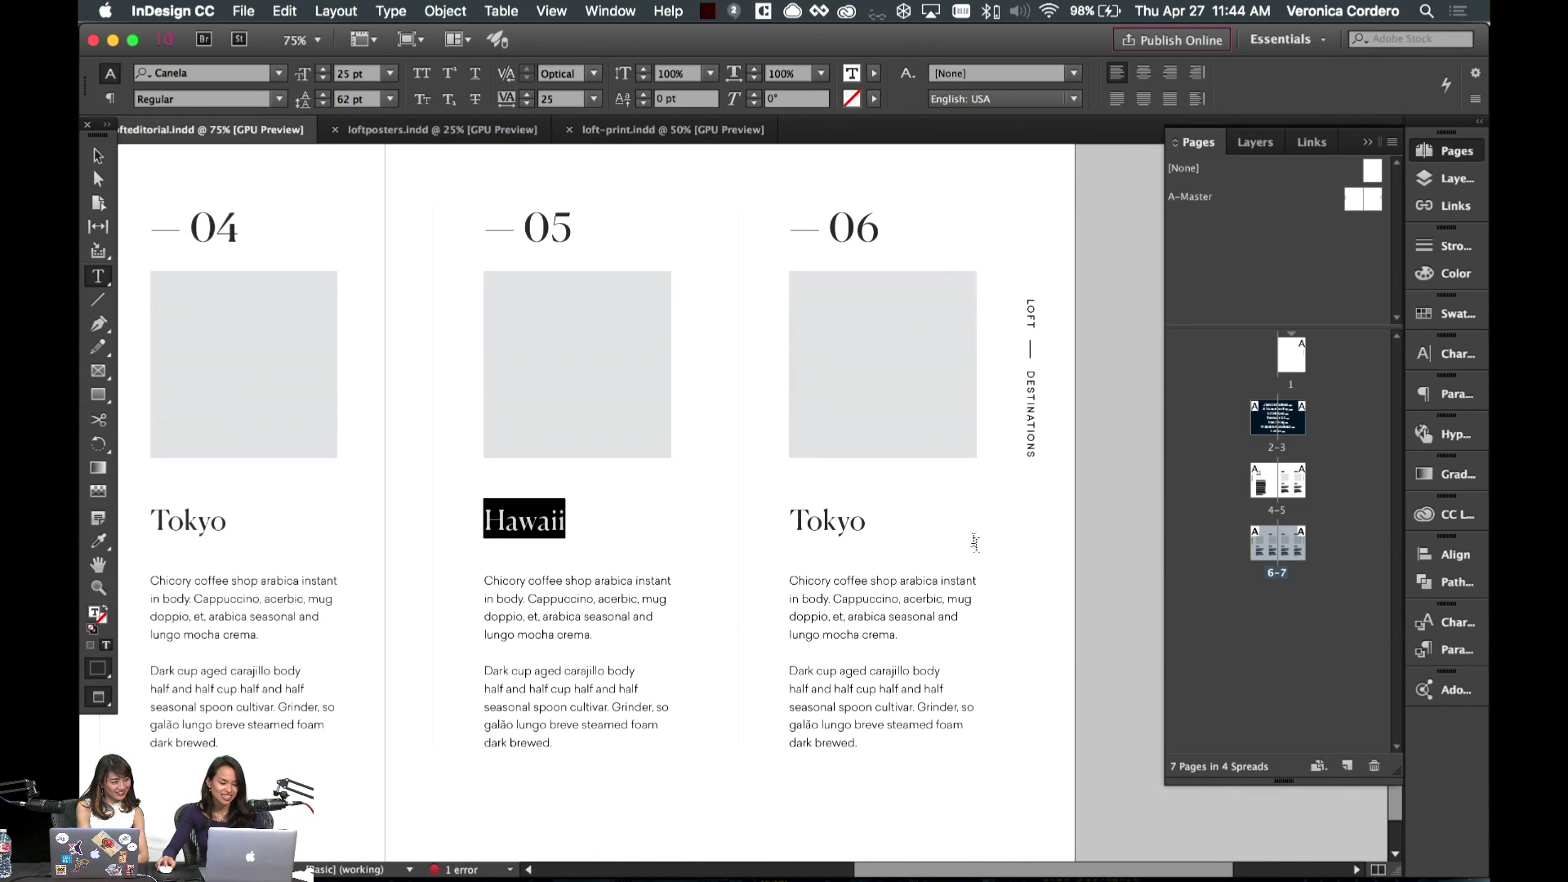
left_click(866, 526)
left_click(97, 155)
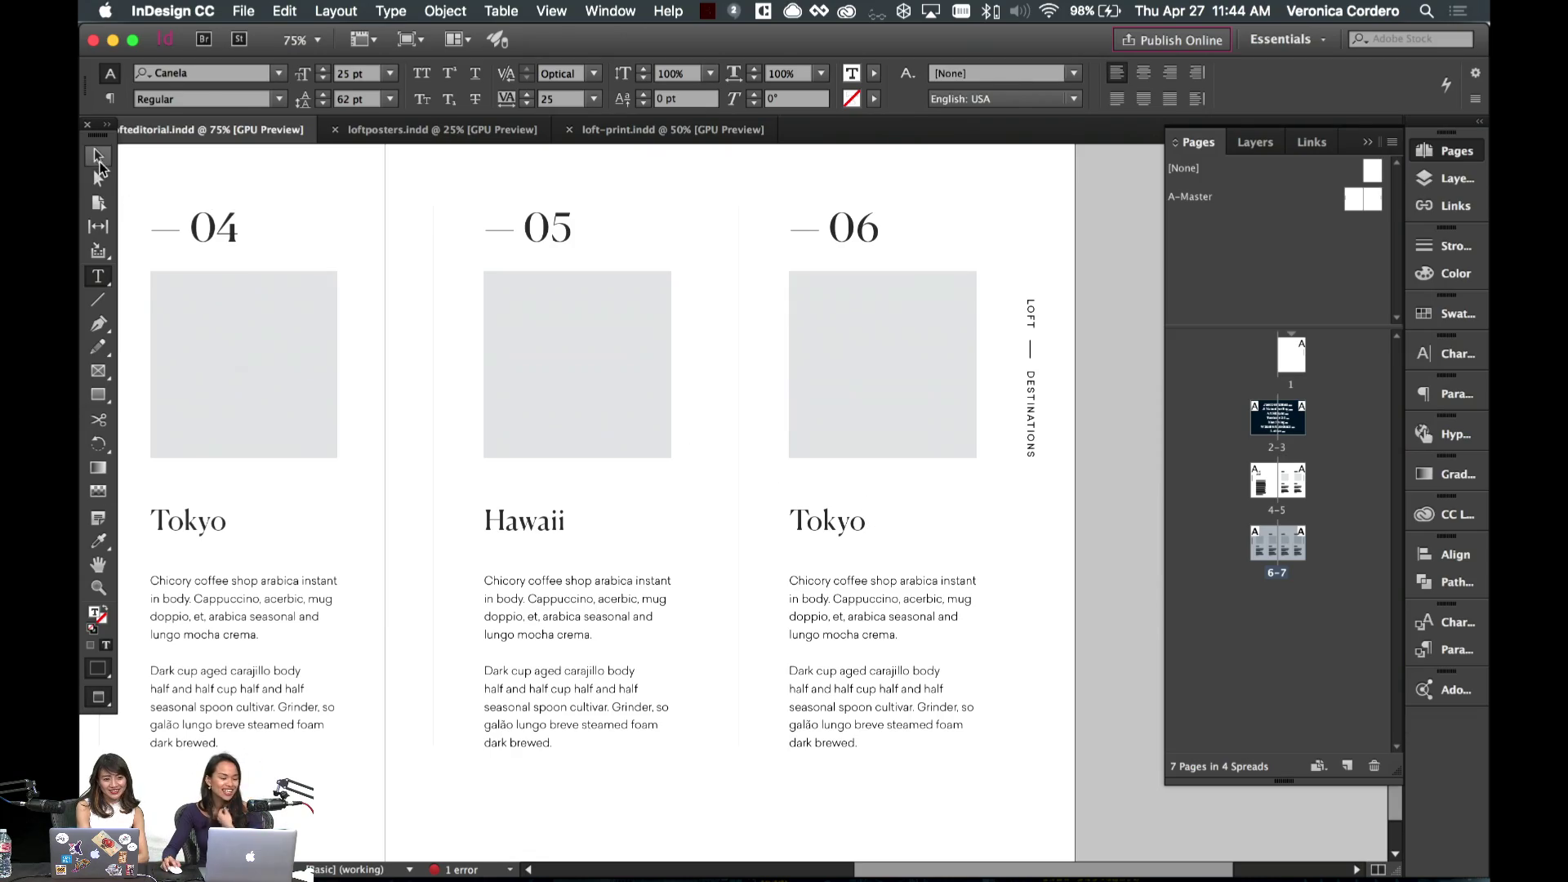
scroll(596, 283, "left", 12)
scroll(543, 233, "left", 15)
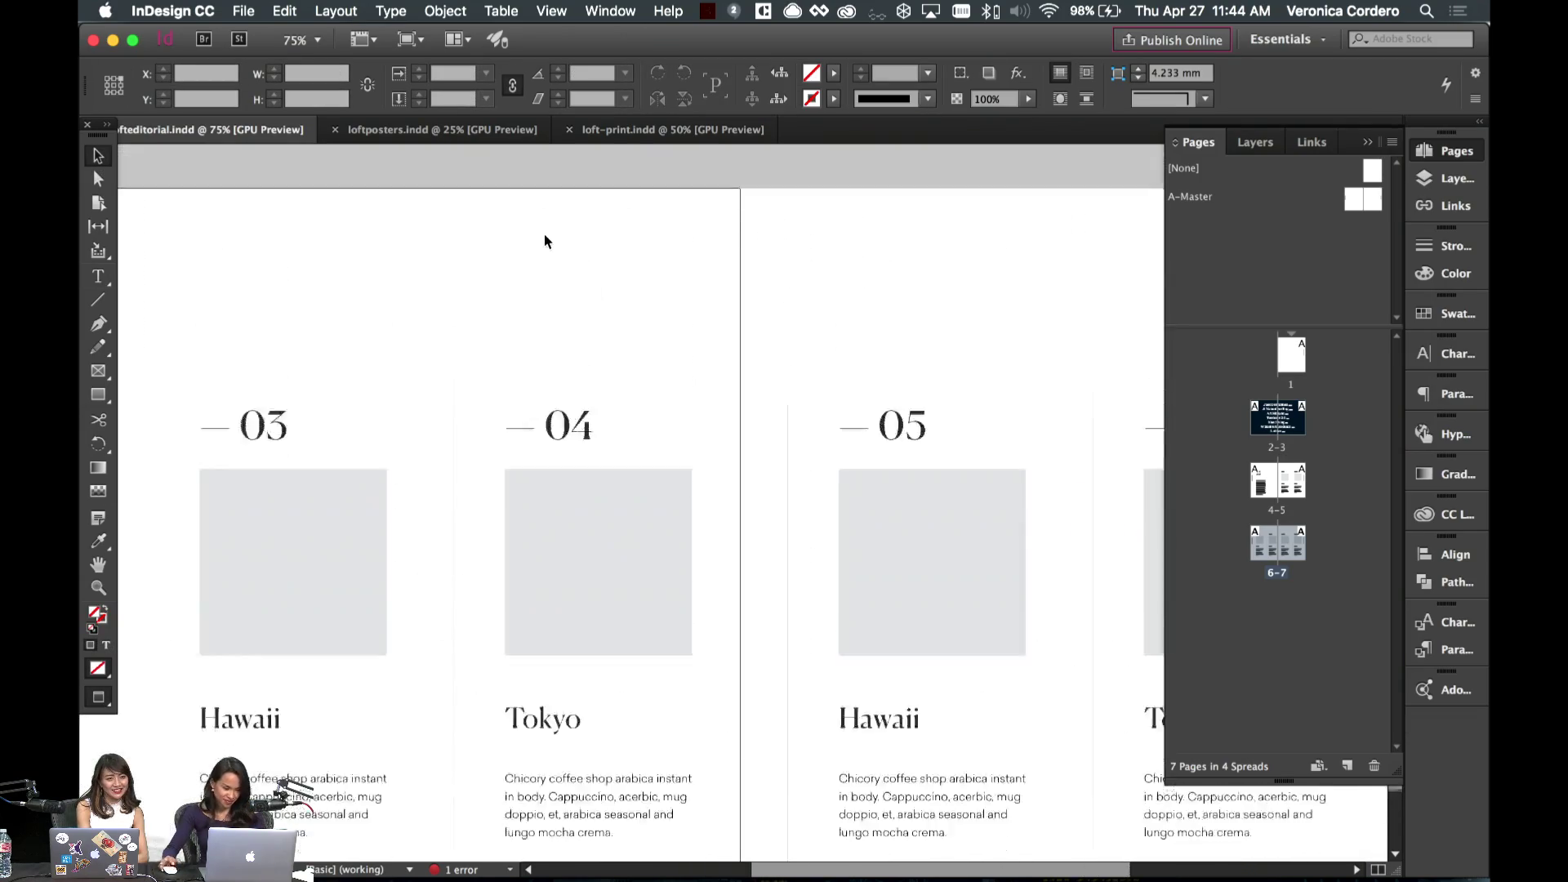
- Duplicate the June 2017 body text frame into a second column aligned to its right
scroll(544, 233, "down", 5)
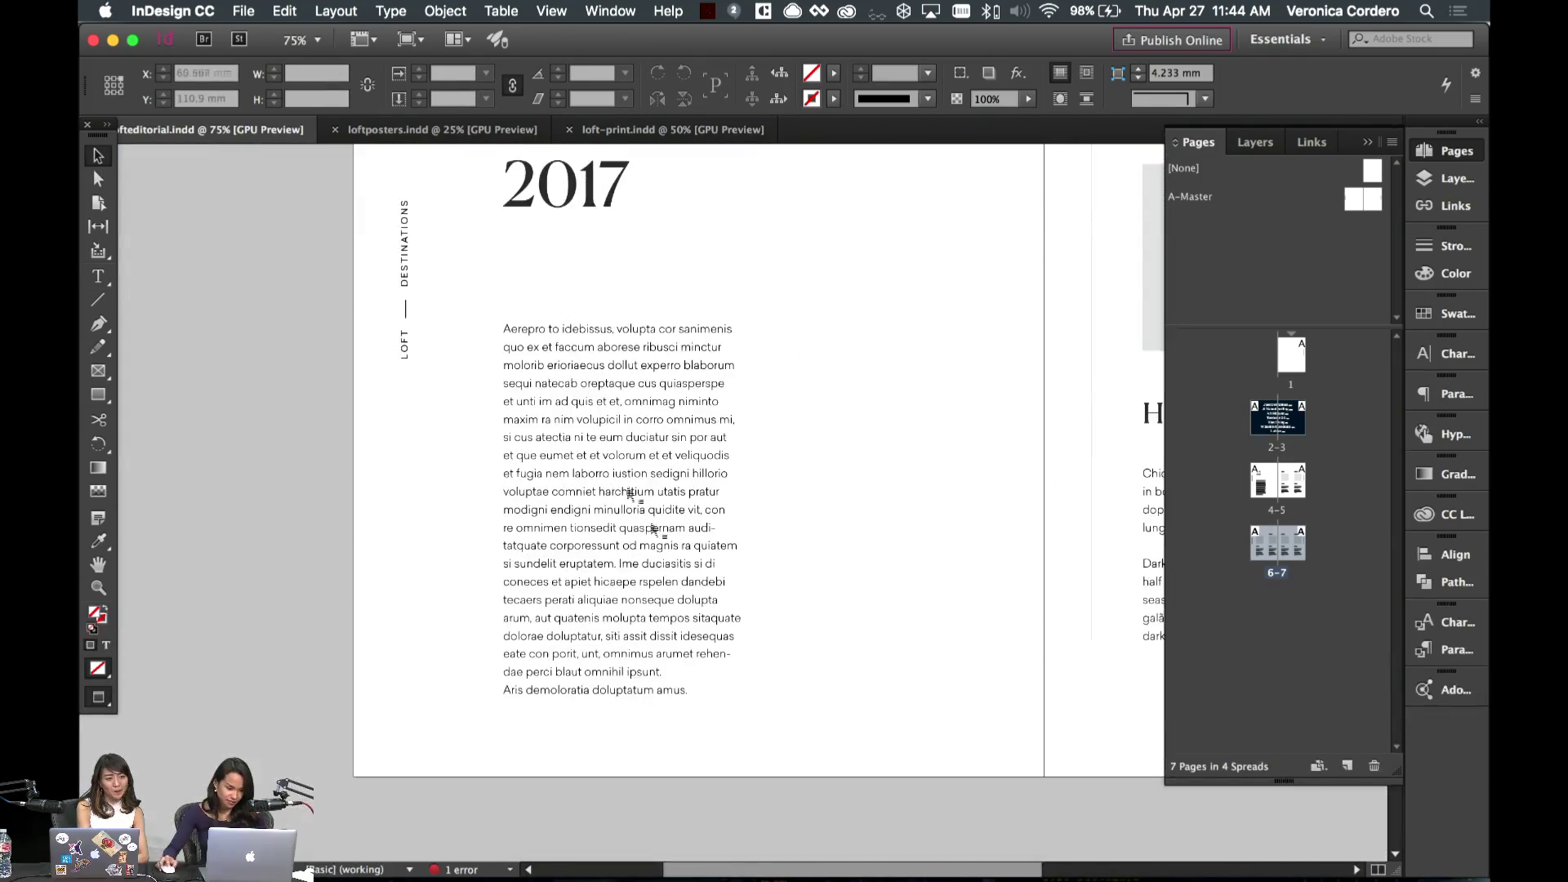
left_click(668, 522)
key("w")
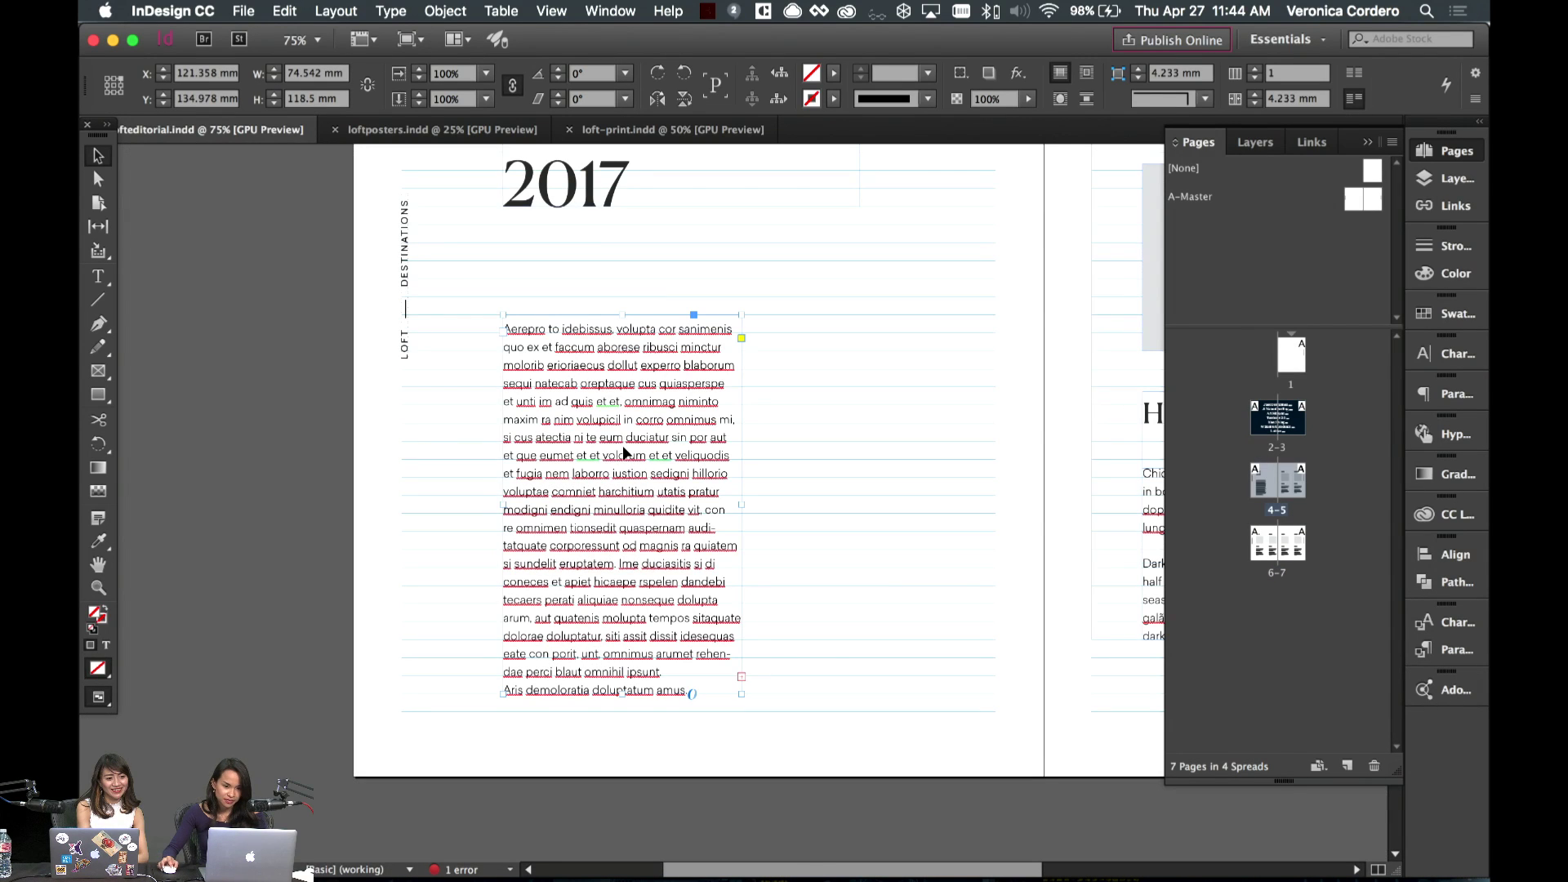
left_click_drag(611, 459, 866, 457)
key("w")
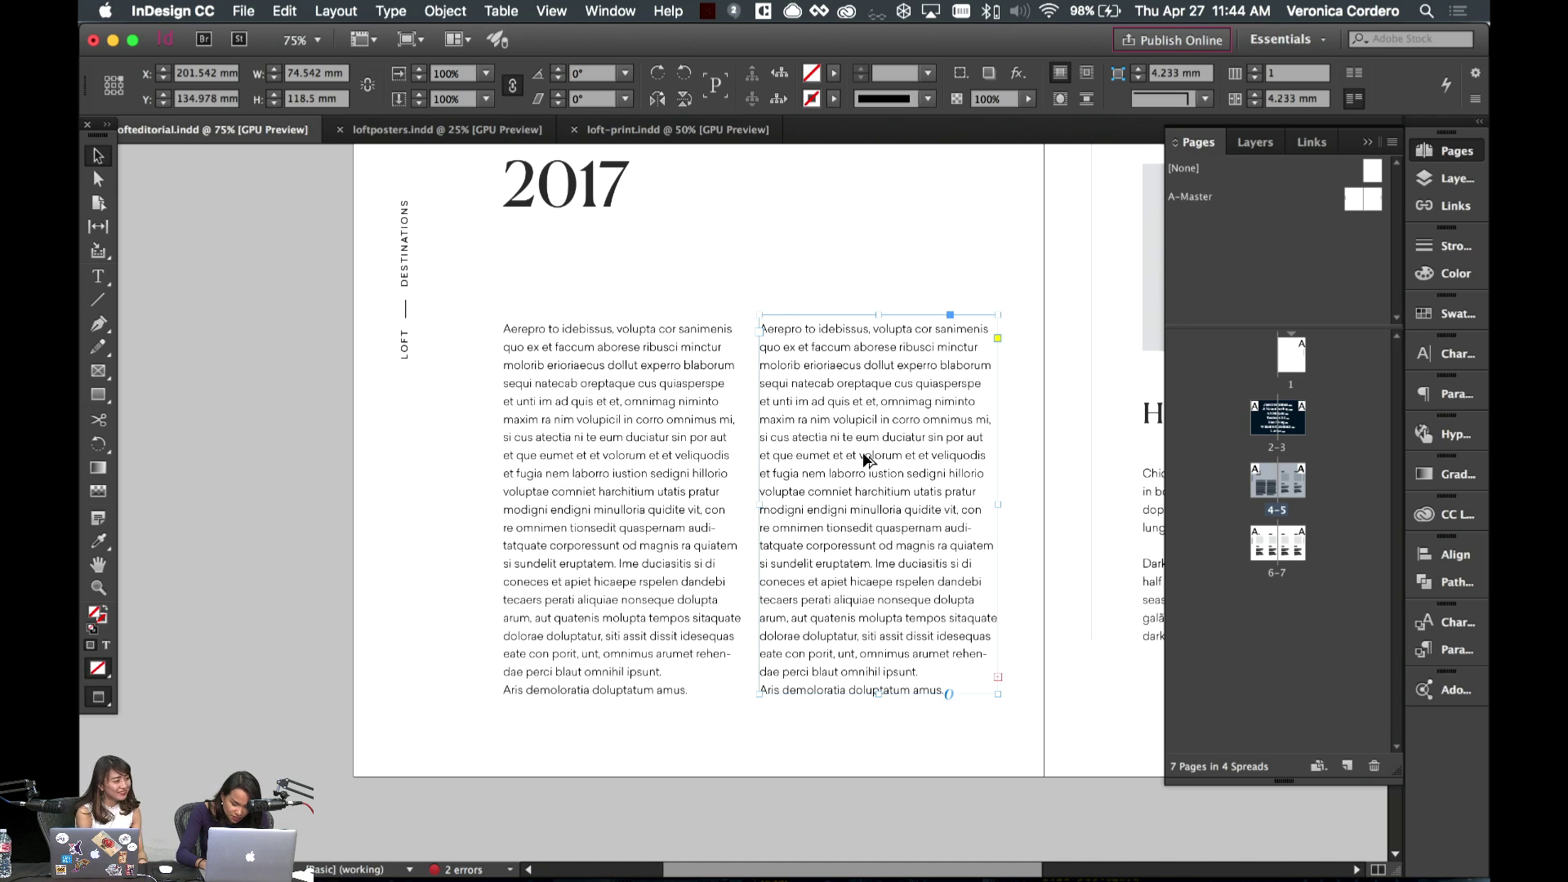
key("w")
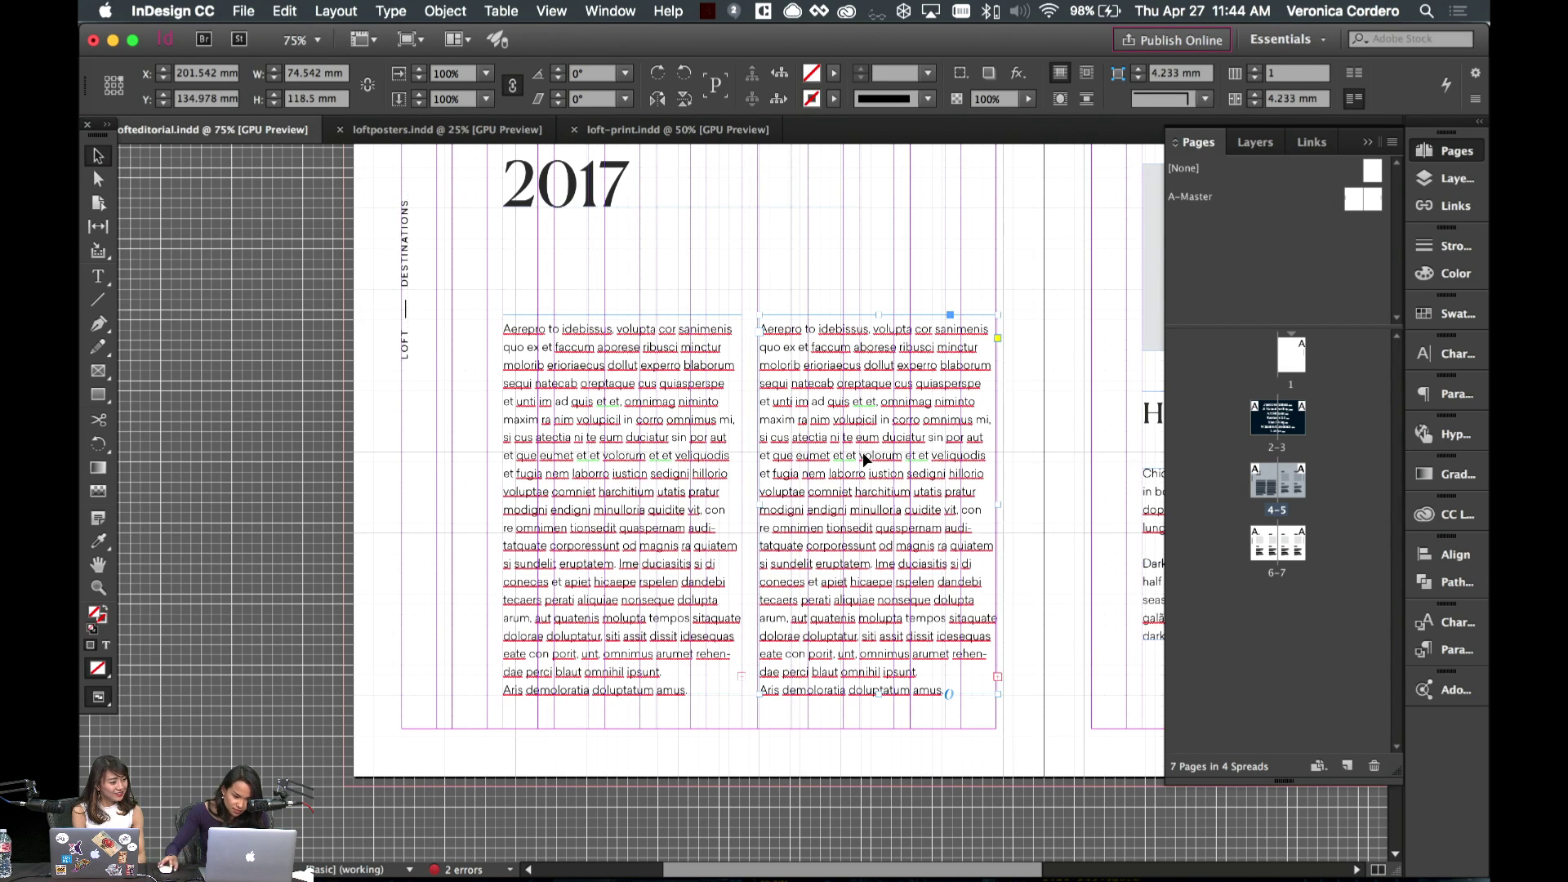
left_click_drag(862, 452, 890, 433)
left_click(940, 287)
- Move the left body column's top edge lower on the page
scroll(876, 393, "up", 5)
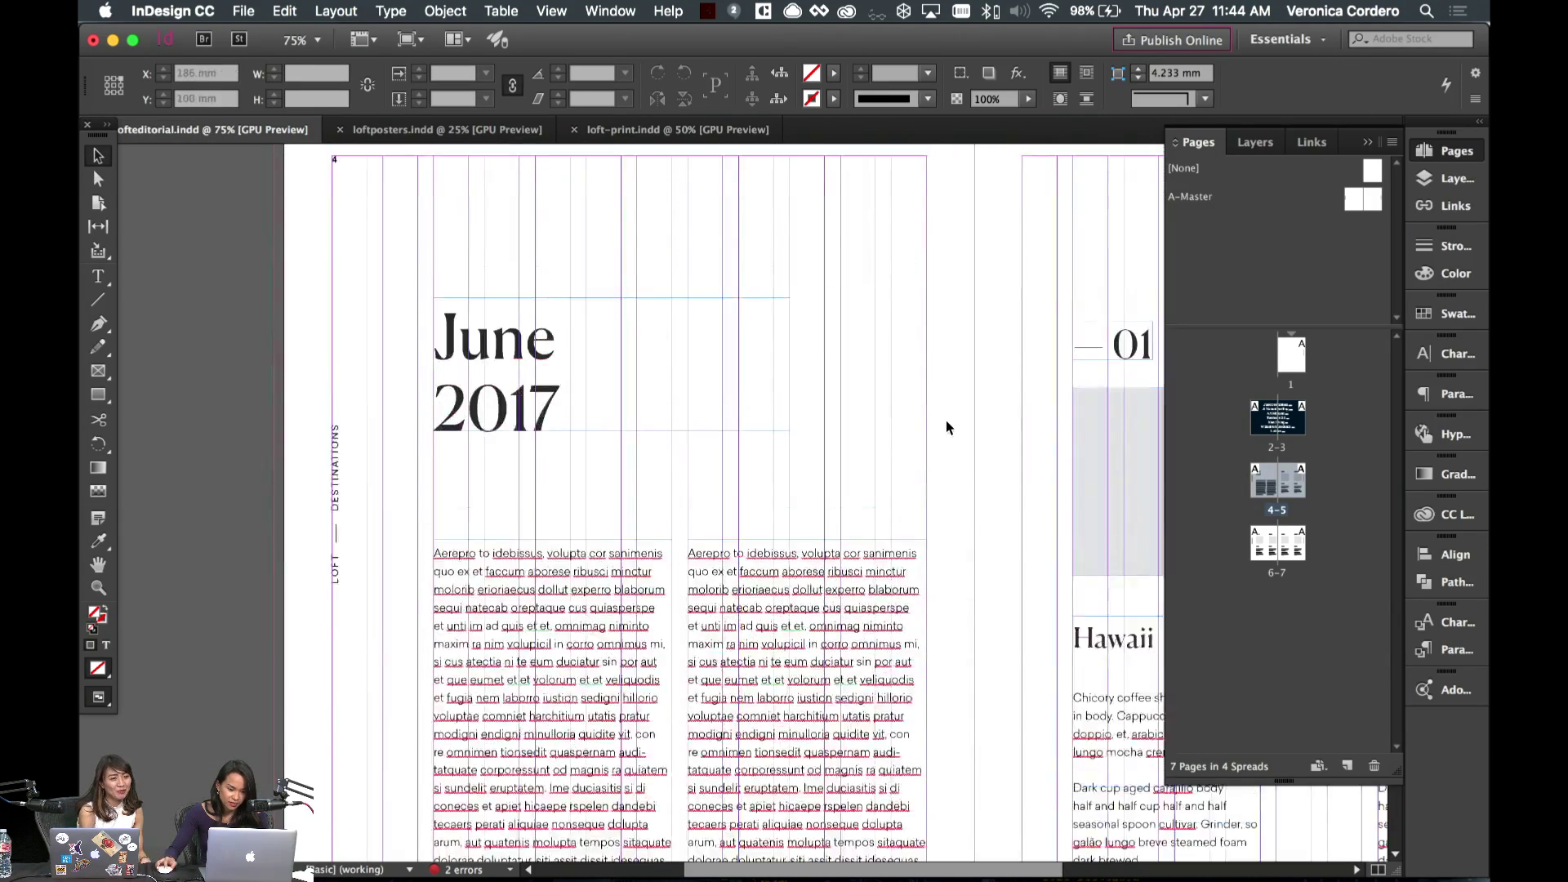
scroll(945, 427, "down", 3)
left_click(799, 534)
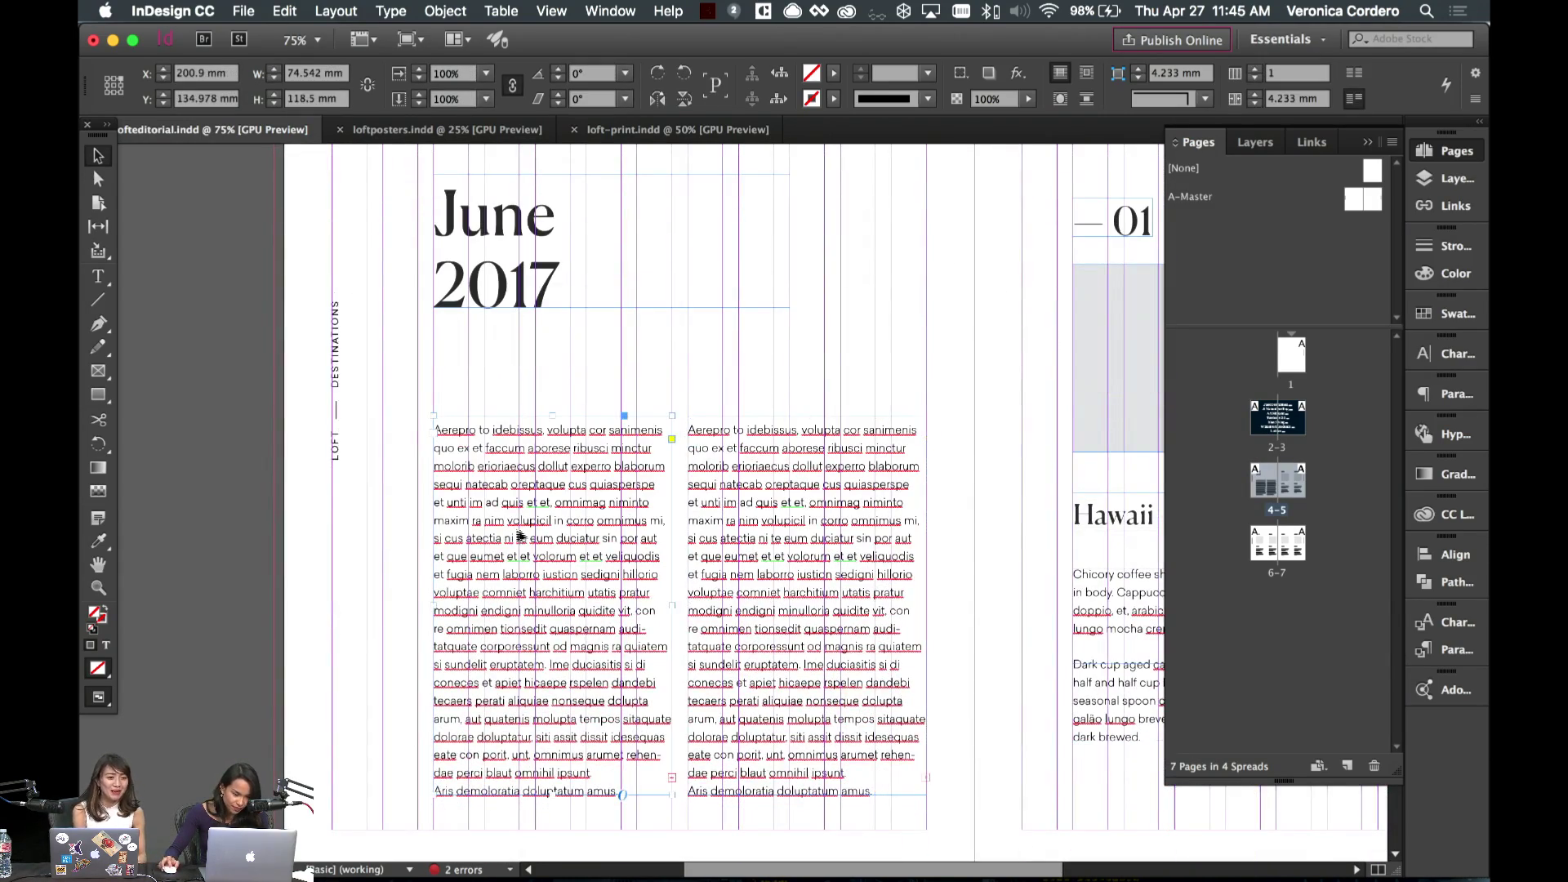
left_click_drag(552, 417, 572, 576)
scroll(593, 488, "down", 15)
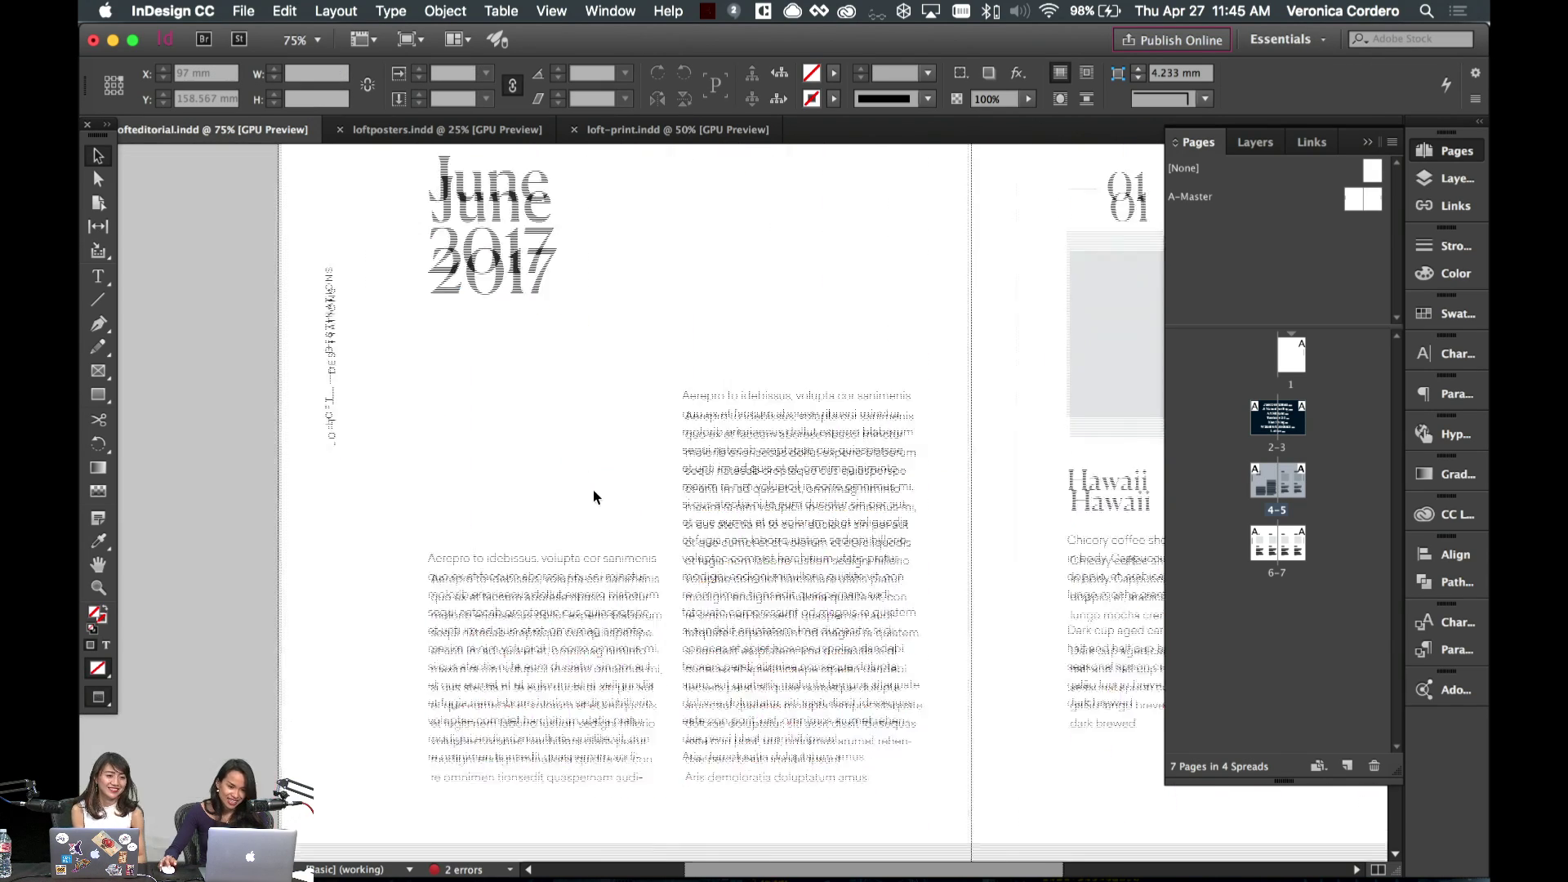
- Replace the Hawaii heading under card 05 with Stockholm
scroll(593, 488, "up", 3)
double_click(923, 630)
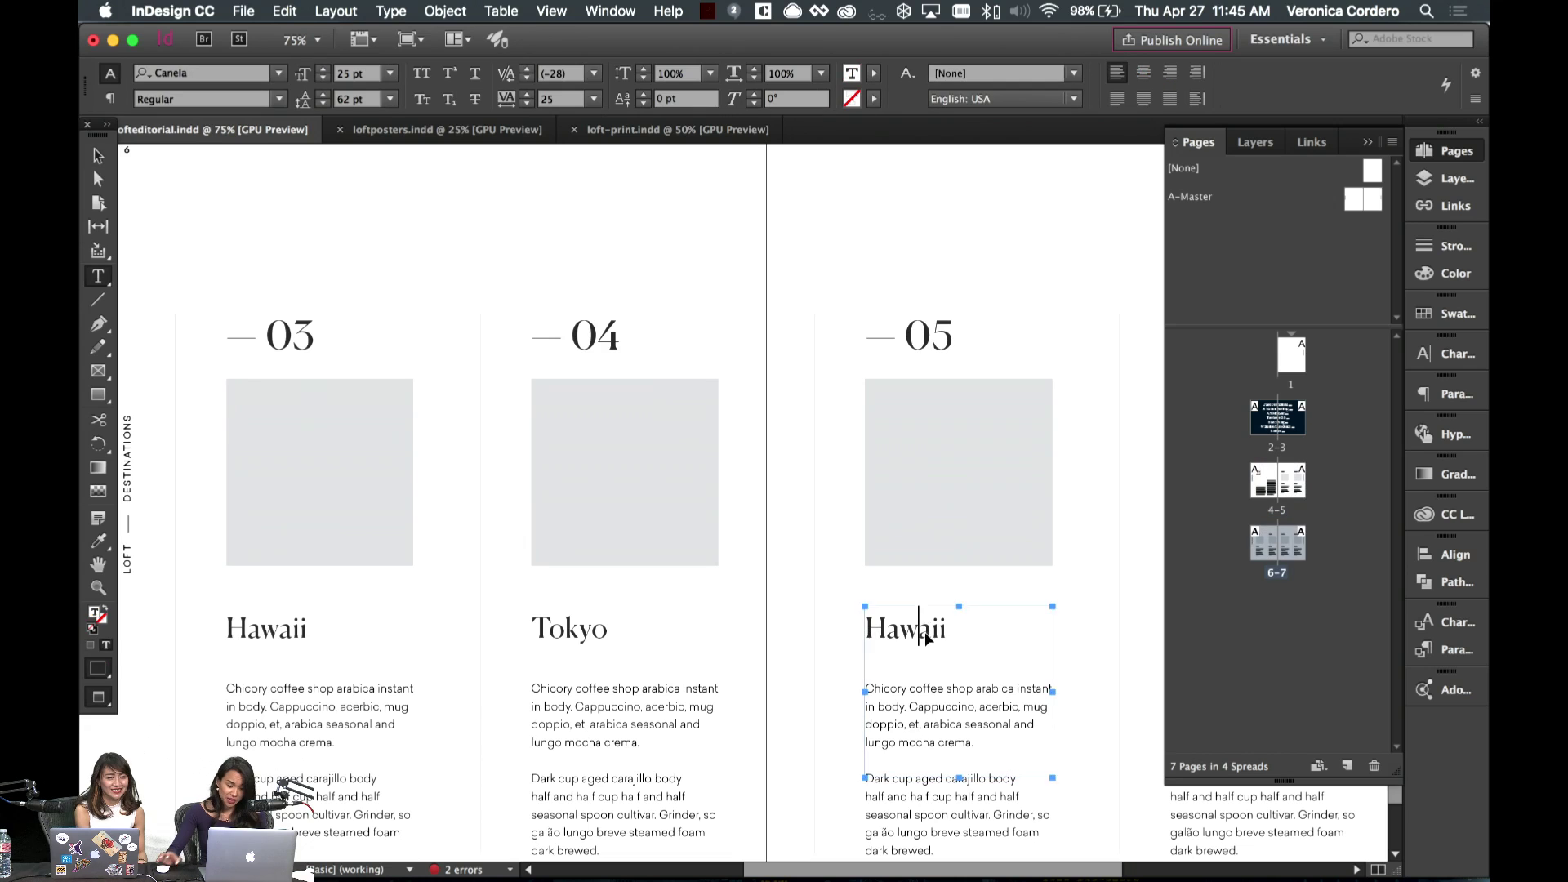
double_click(923, 630)
type("Stockholm")
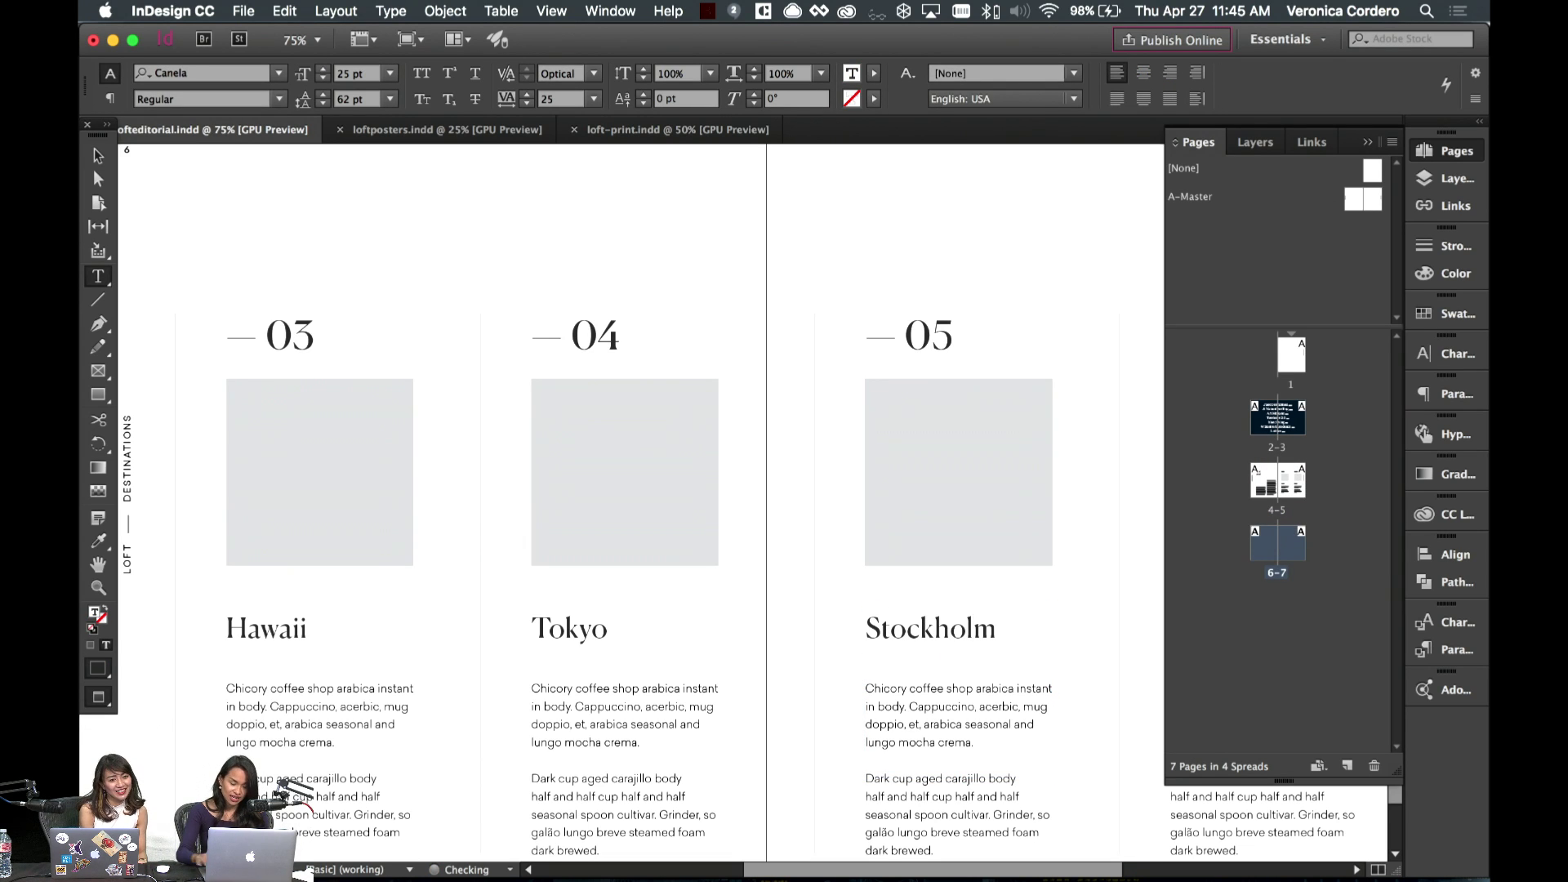
scroll(945, 518, "right", 6)
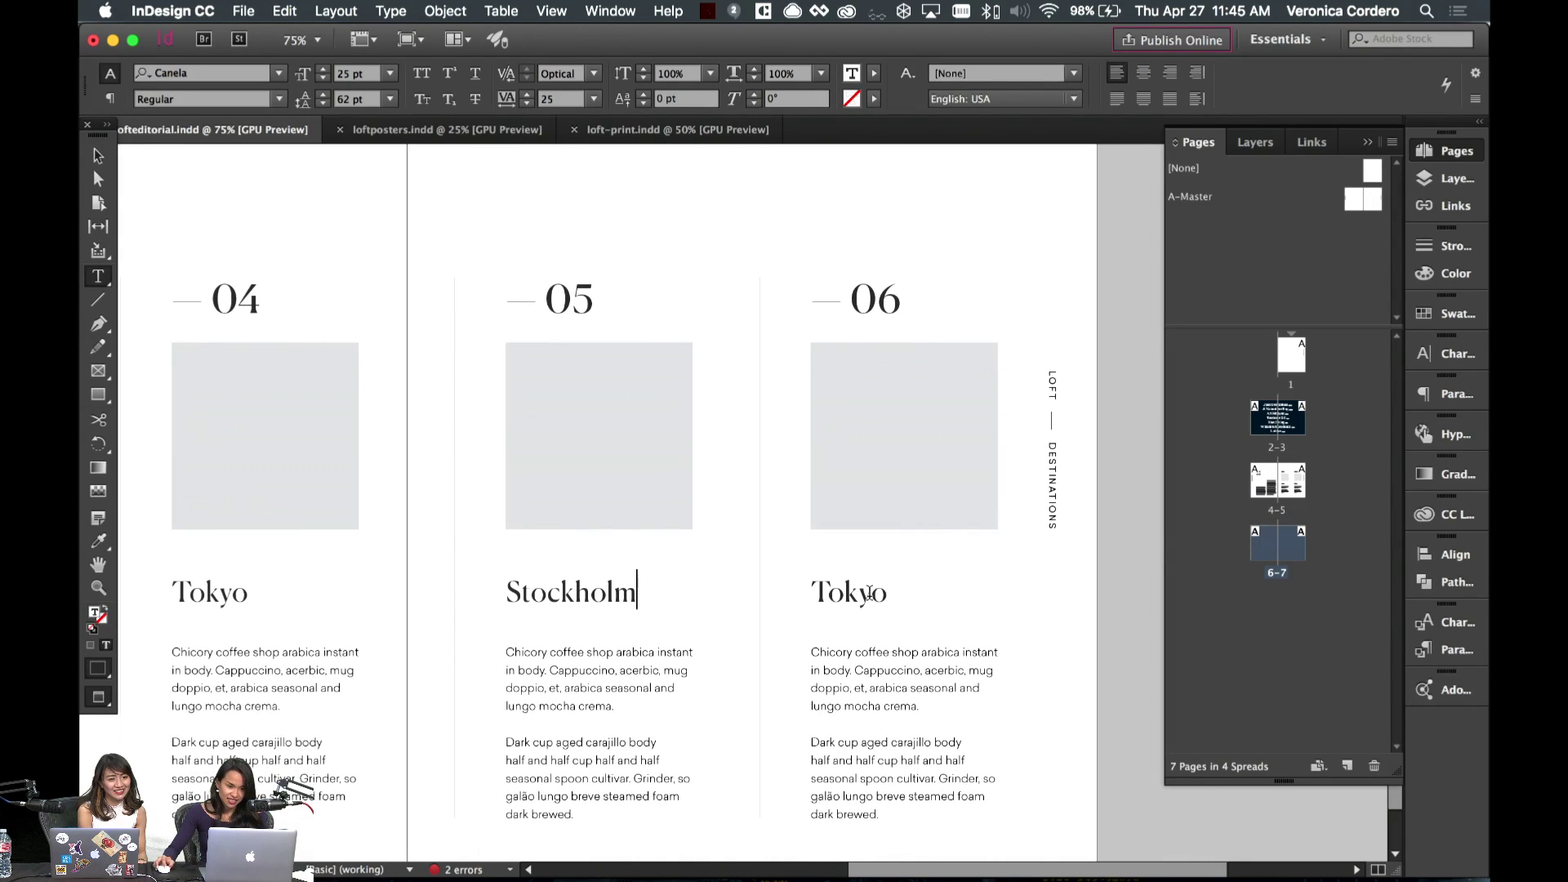
double_click(870, 594)
scroll(936, 594, "down", 3)
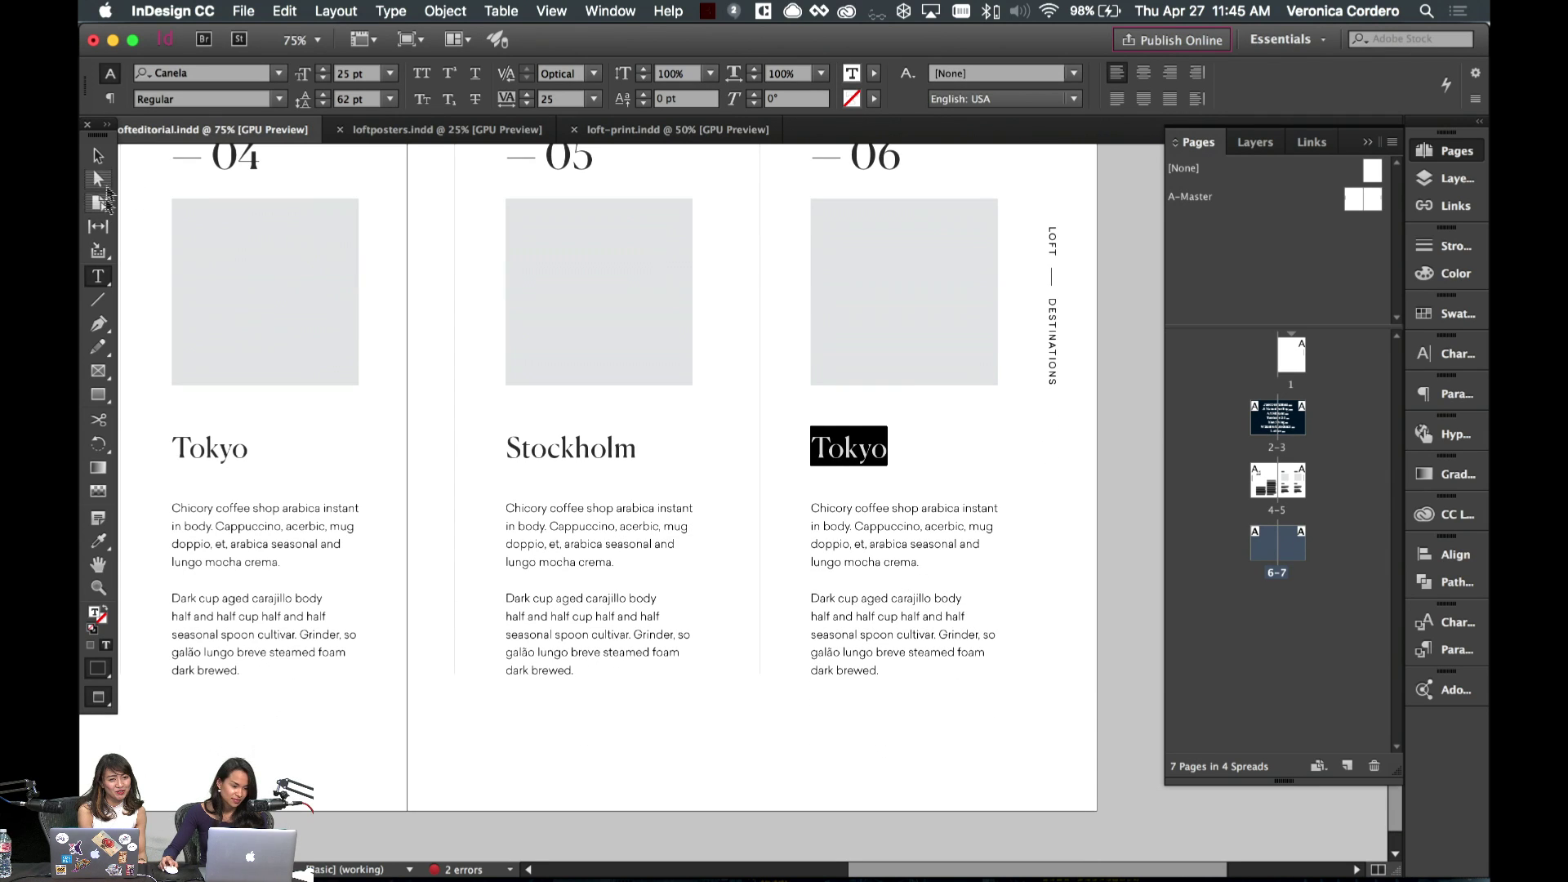
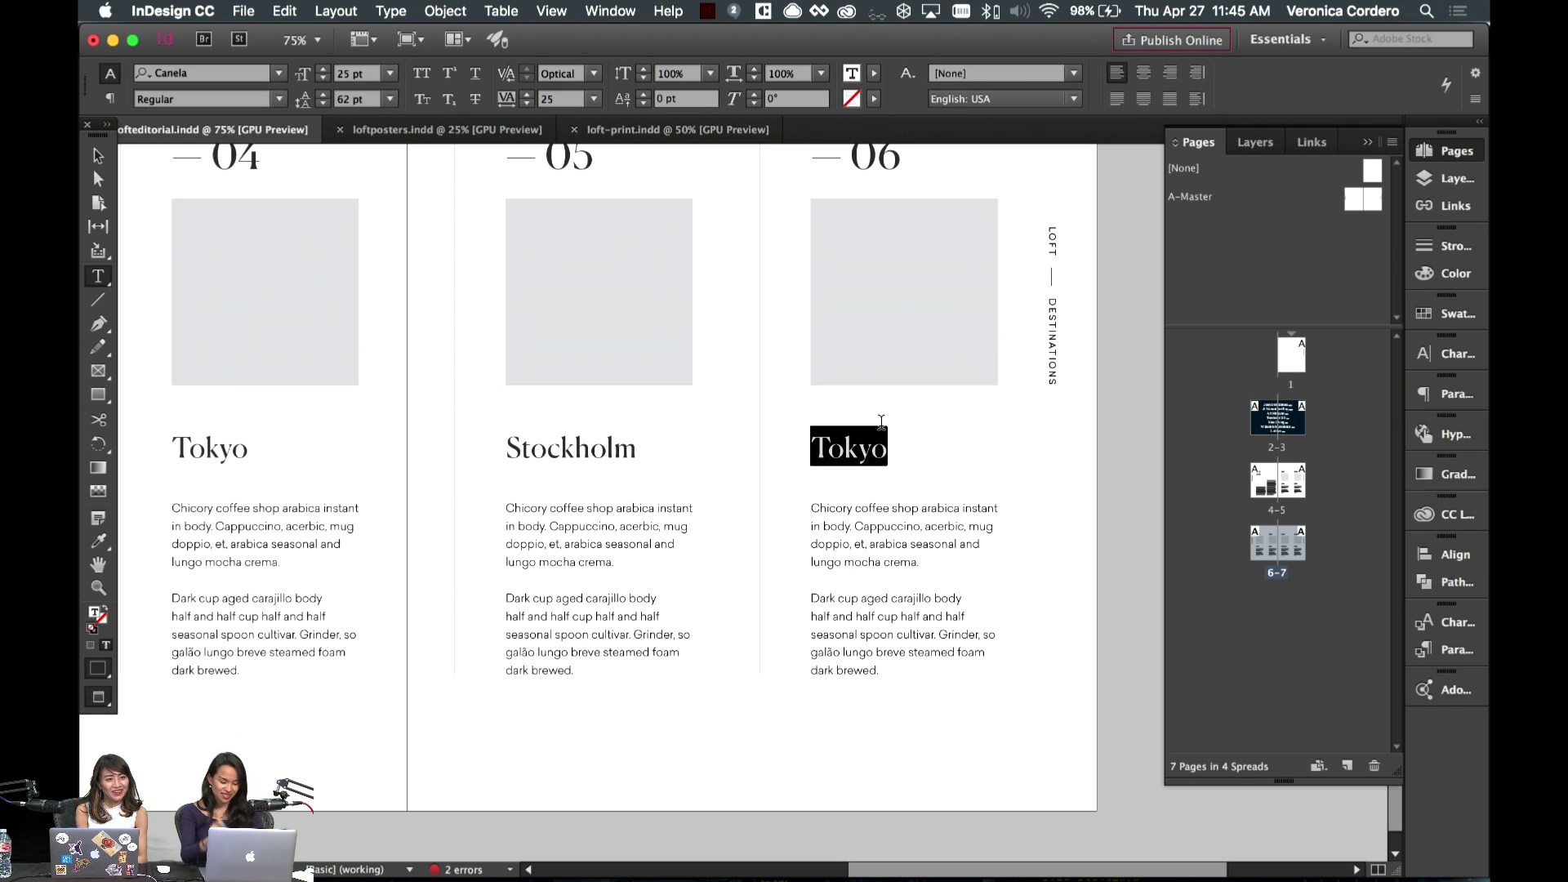
- Retype the column 06 heading as 'Capetown' in place of Tokyo, then deselect it
type("South")
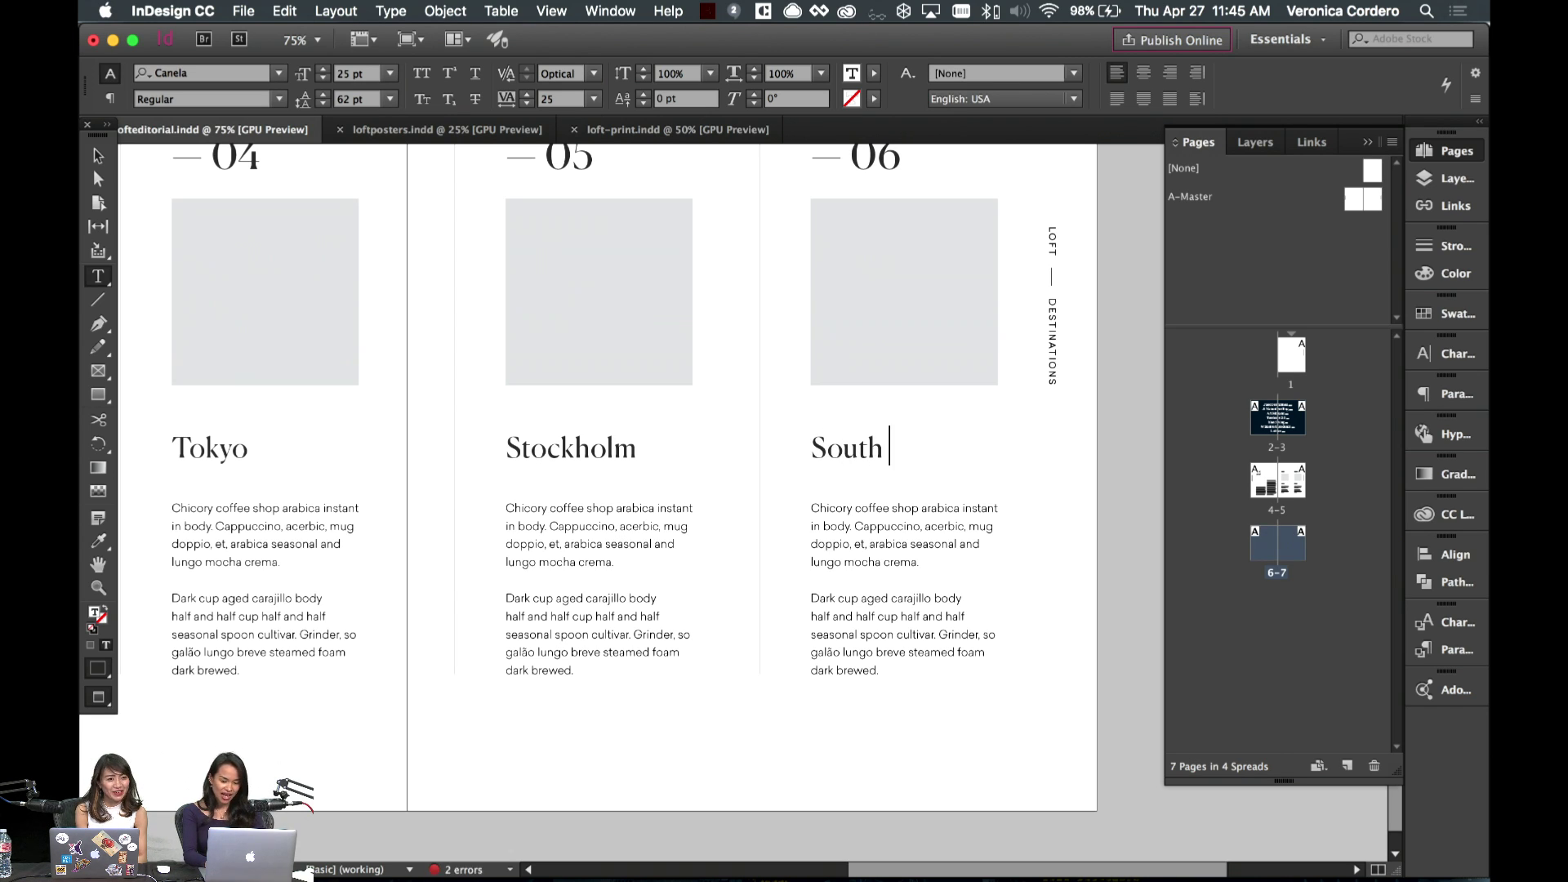
key("alt+shift+Left")
type("Cape")
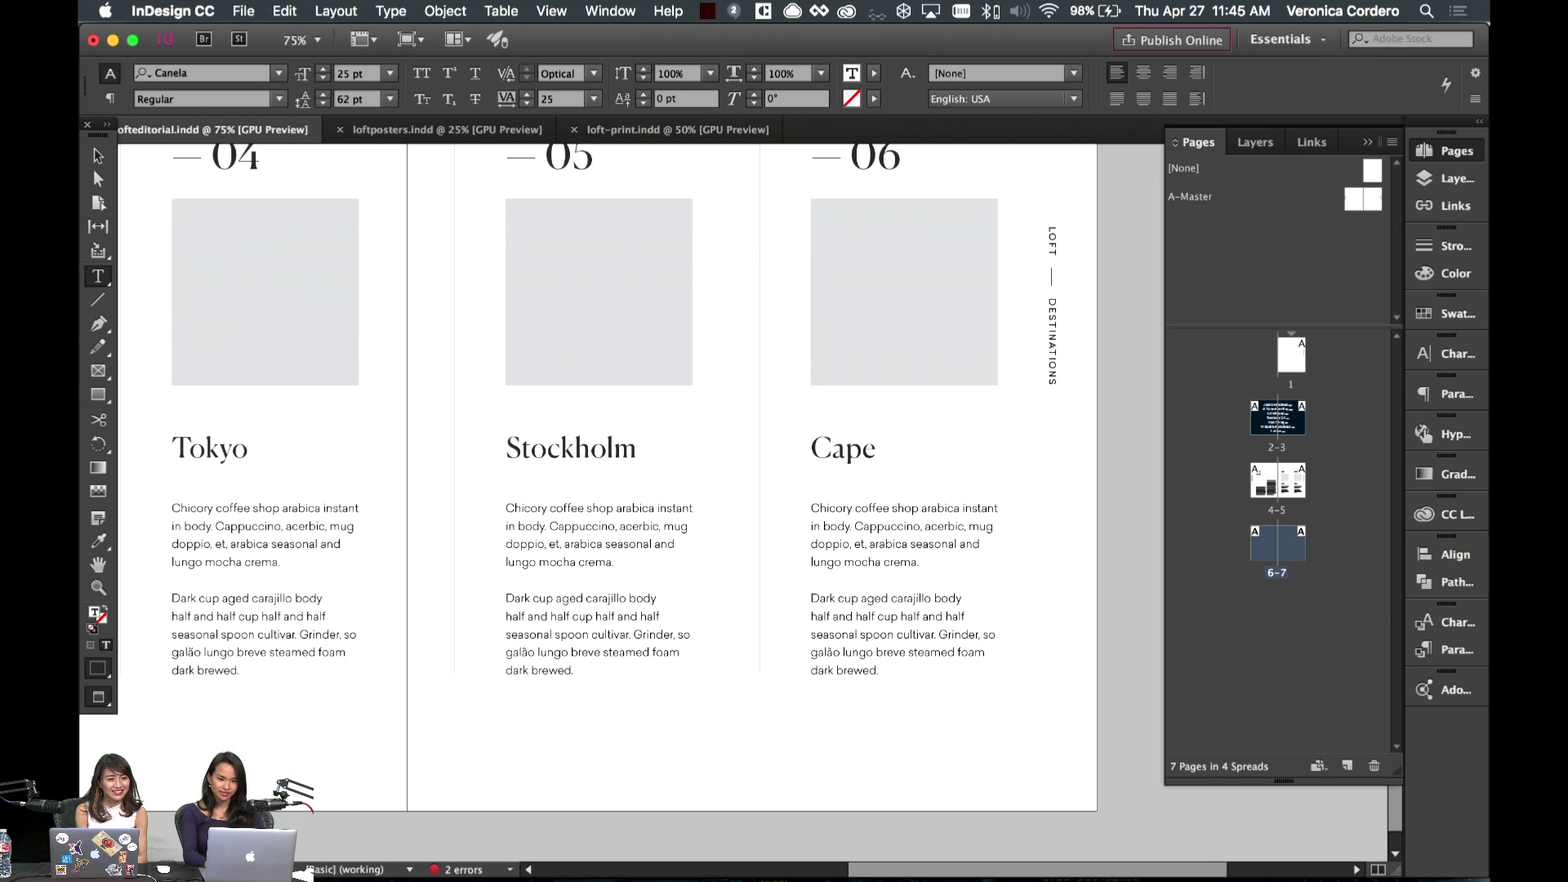
type("town")
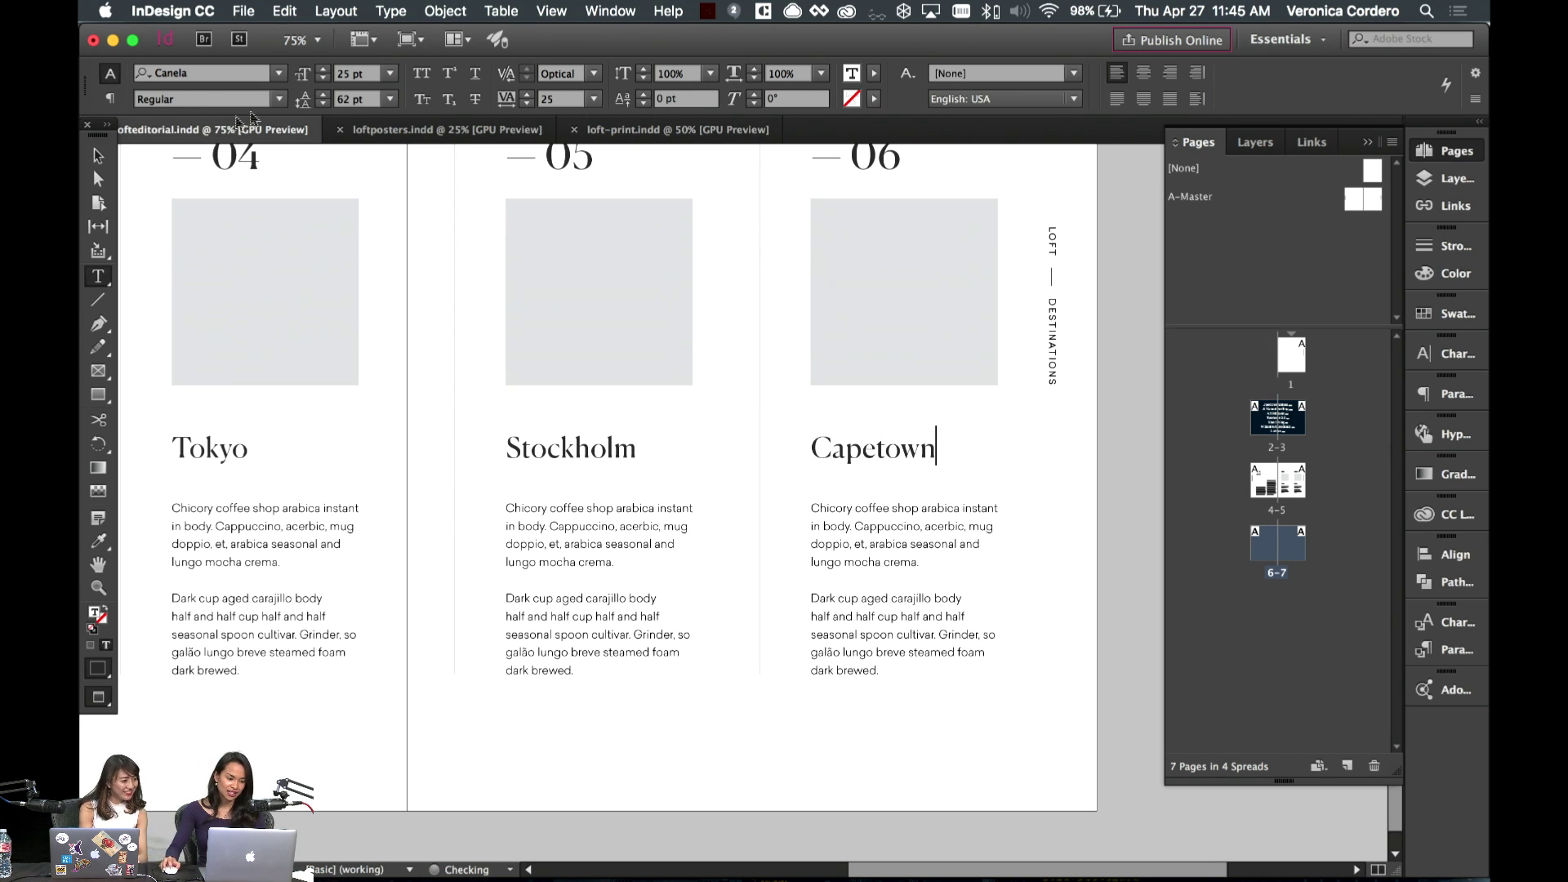
key("Escape")
left_click(1013, 728)
- Copy the Hawaii heading onto the June 2017 page above the body text and widen its frame
scroll(1012, 726, "left", 6)
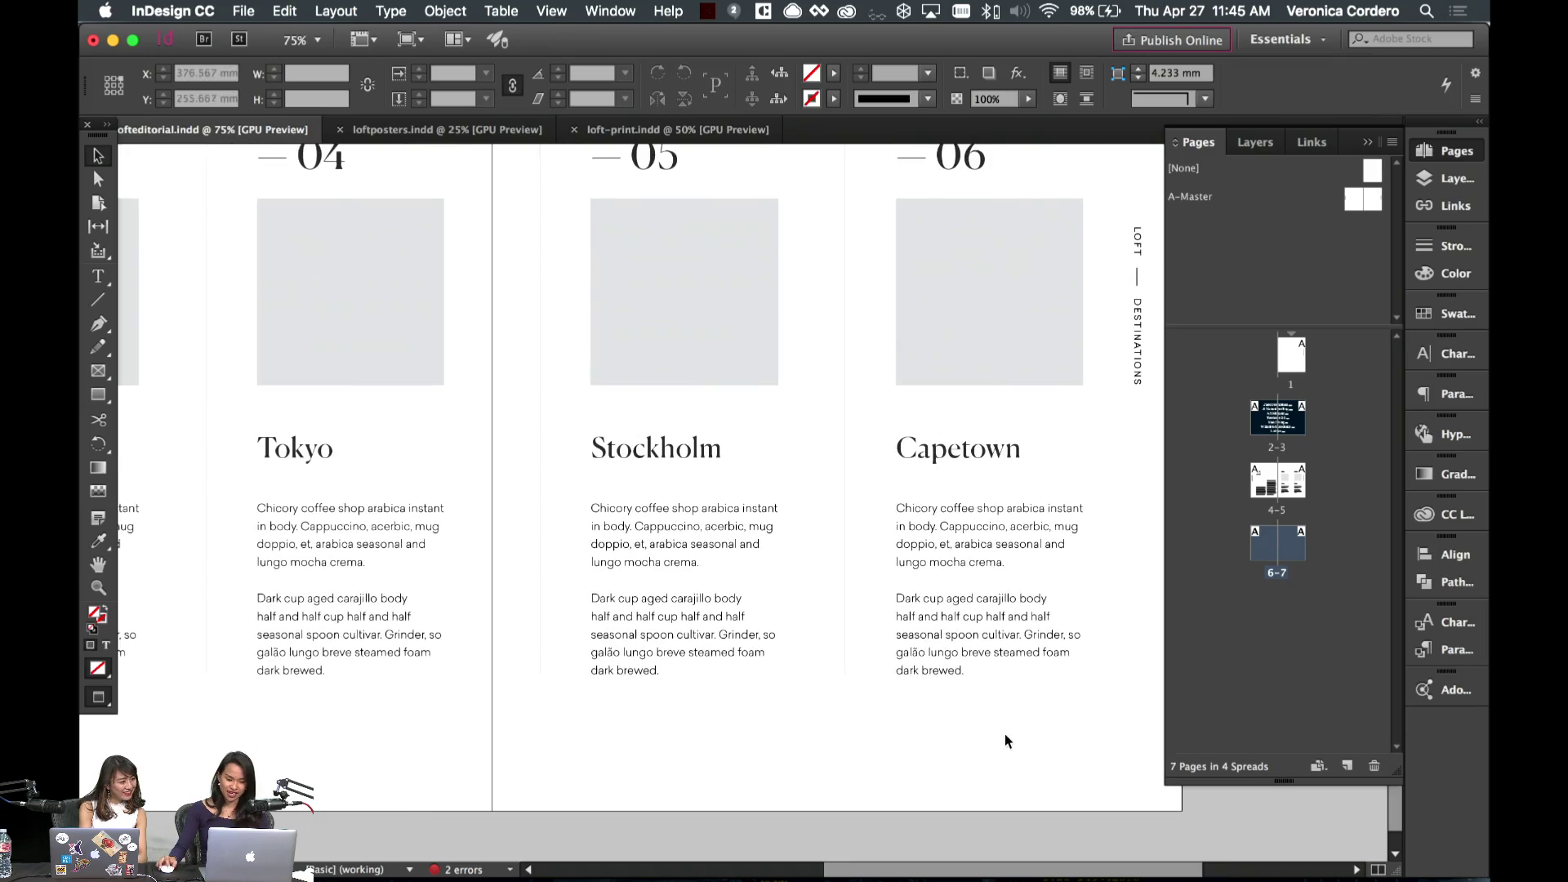
scroll(844, 668, "right", 3)
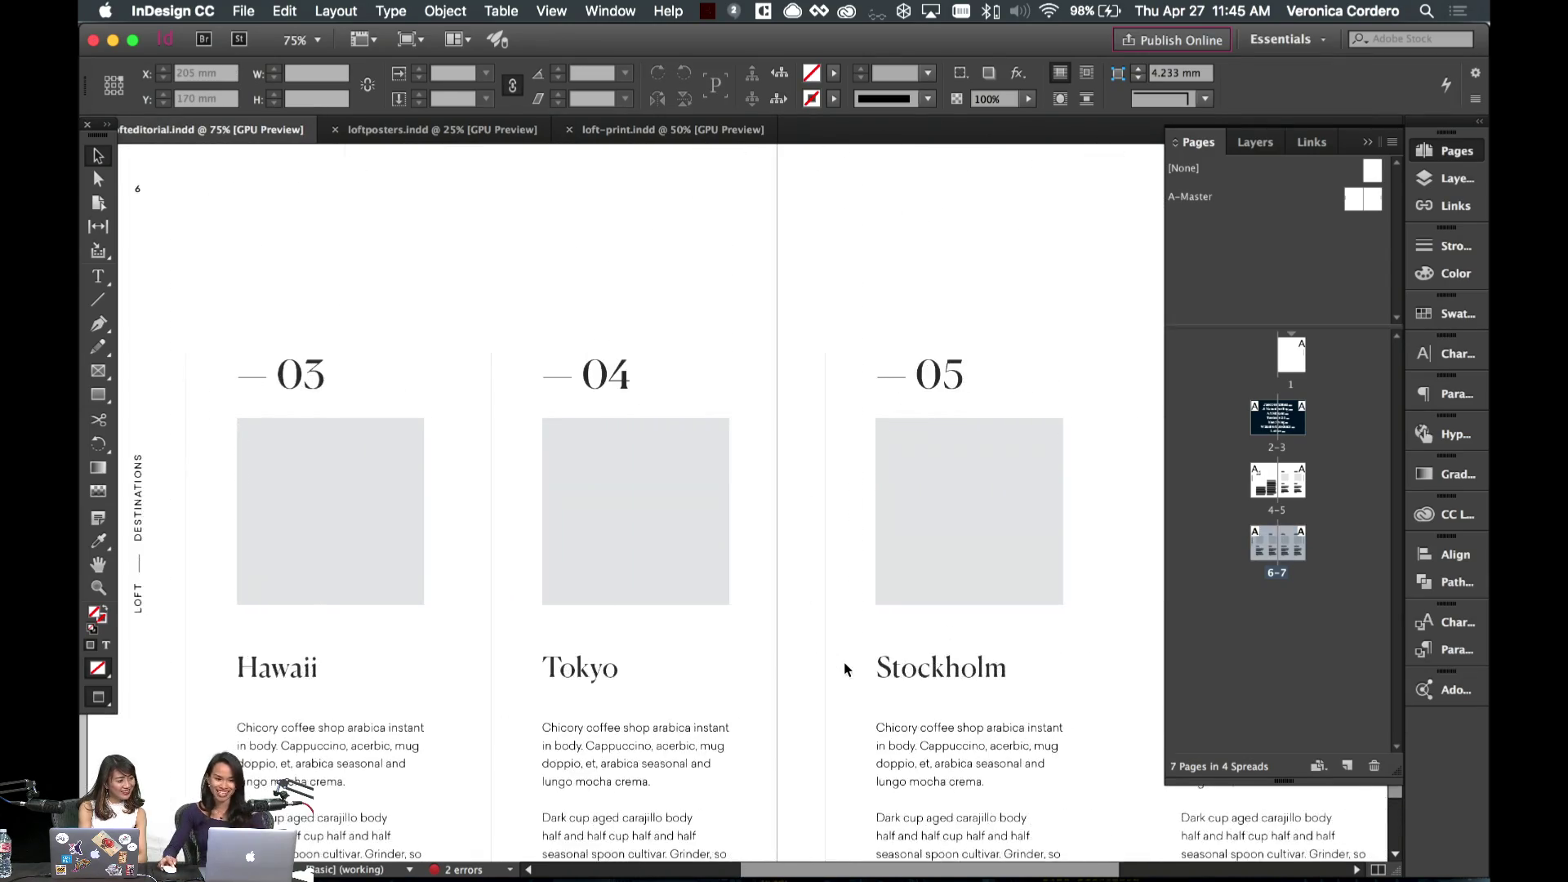
scroll(845, 668, "down", 5)
scroll(845, 668, "up", 10)
scroll(844, 665, "up", 10)
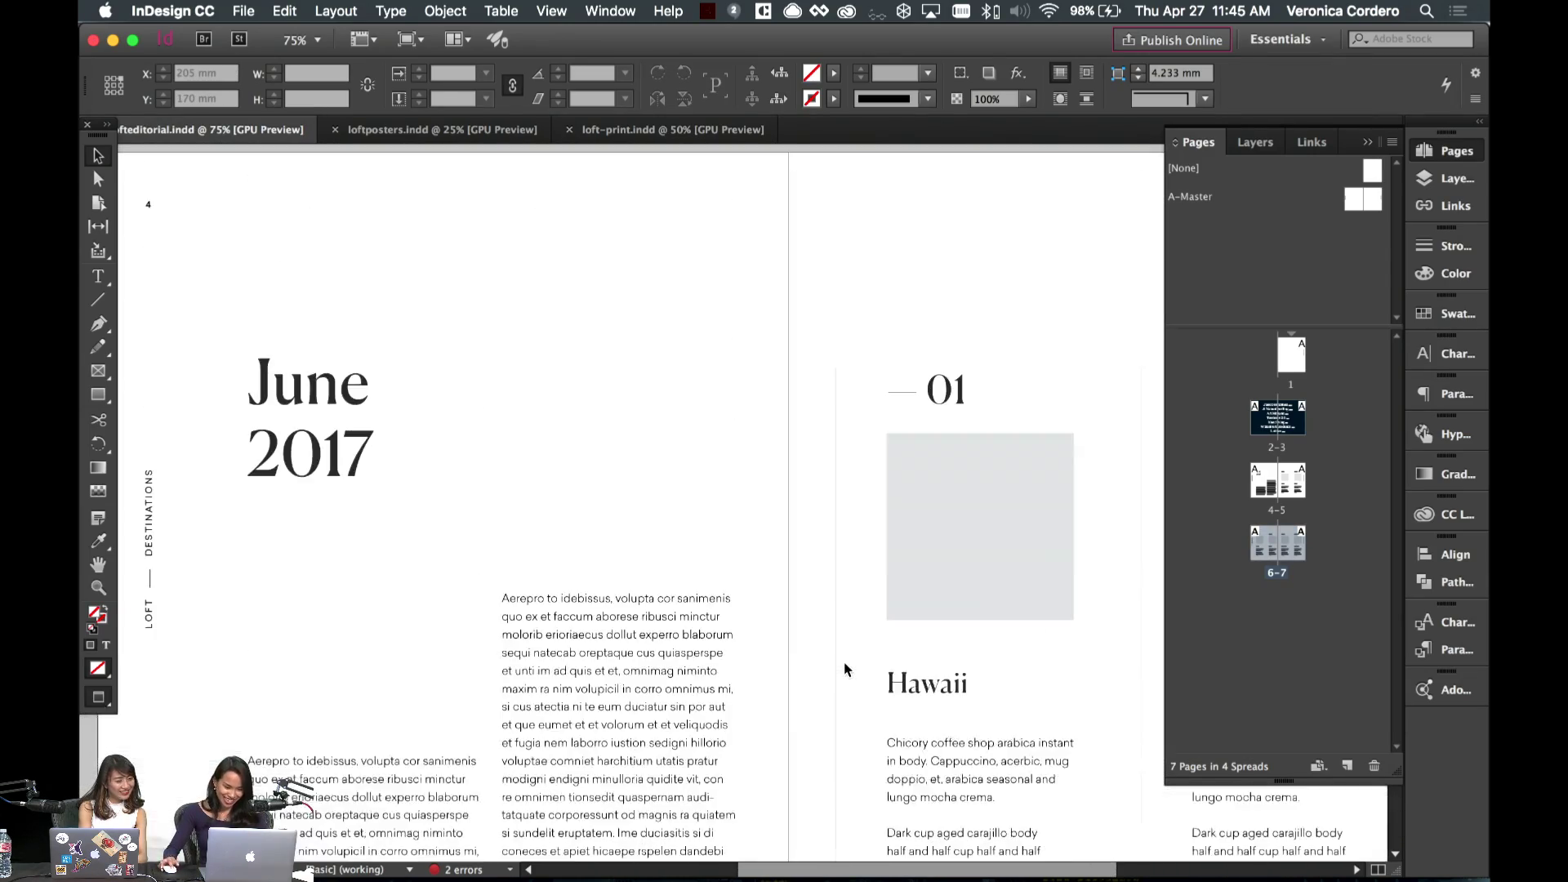
scroll(553, 630, "down", 5)
scroll(412, 594, "up", 2)
scroll(645, 535, "left", 4)
left_click(708, 526)
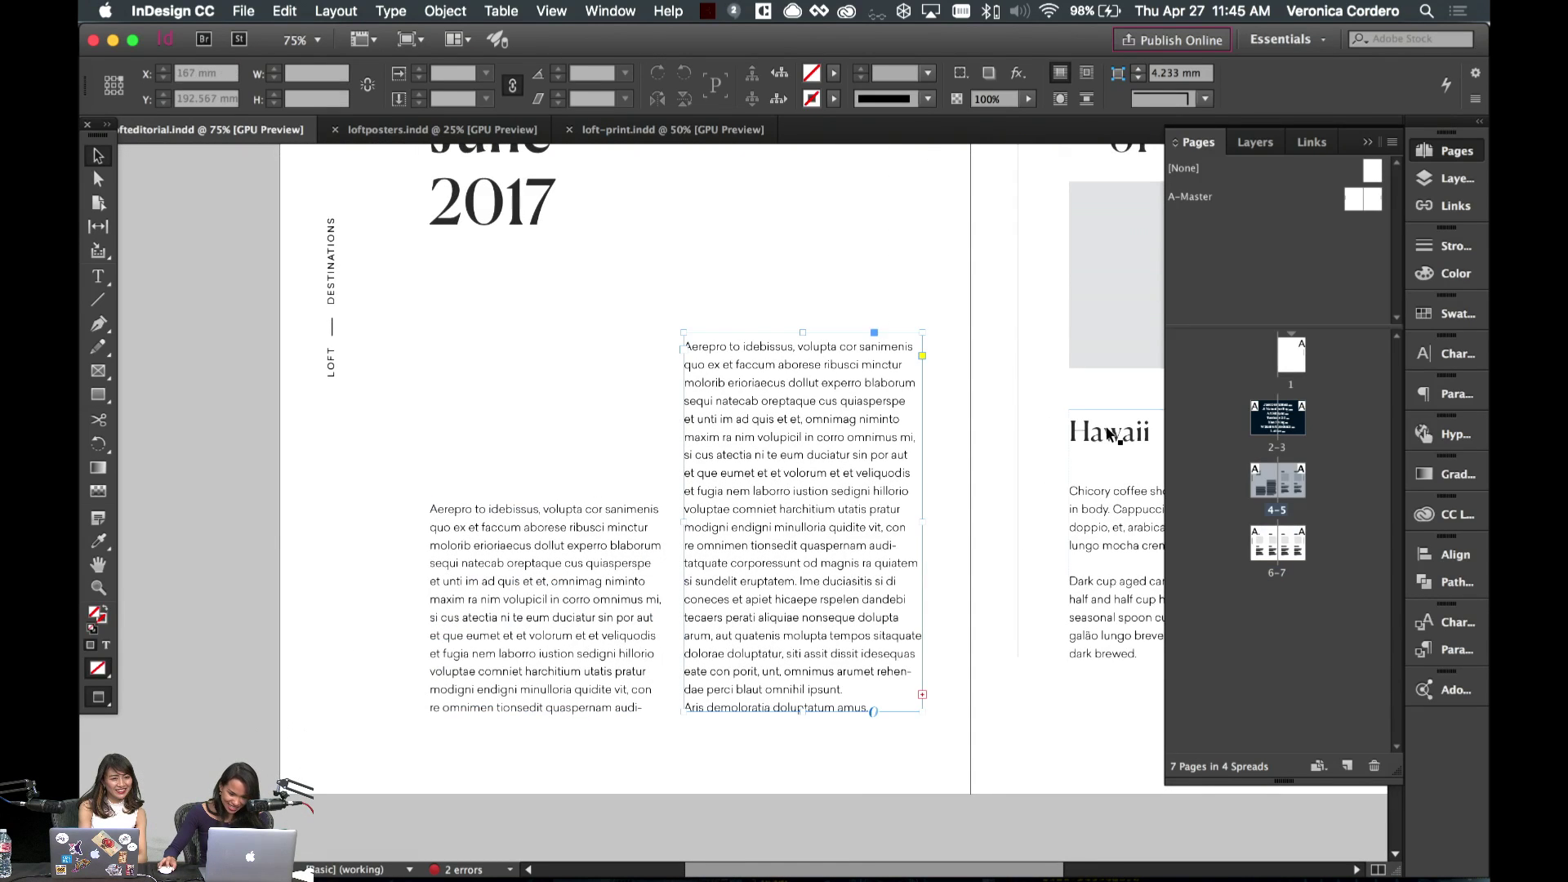
left_click_drag(1110, 431, 569, 305)
key("w")
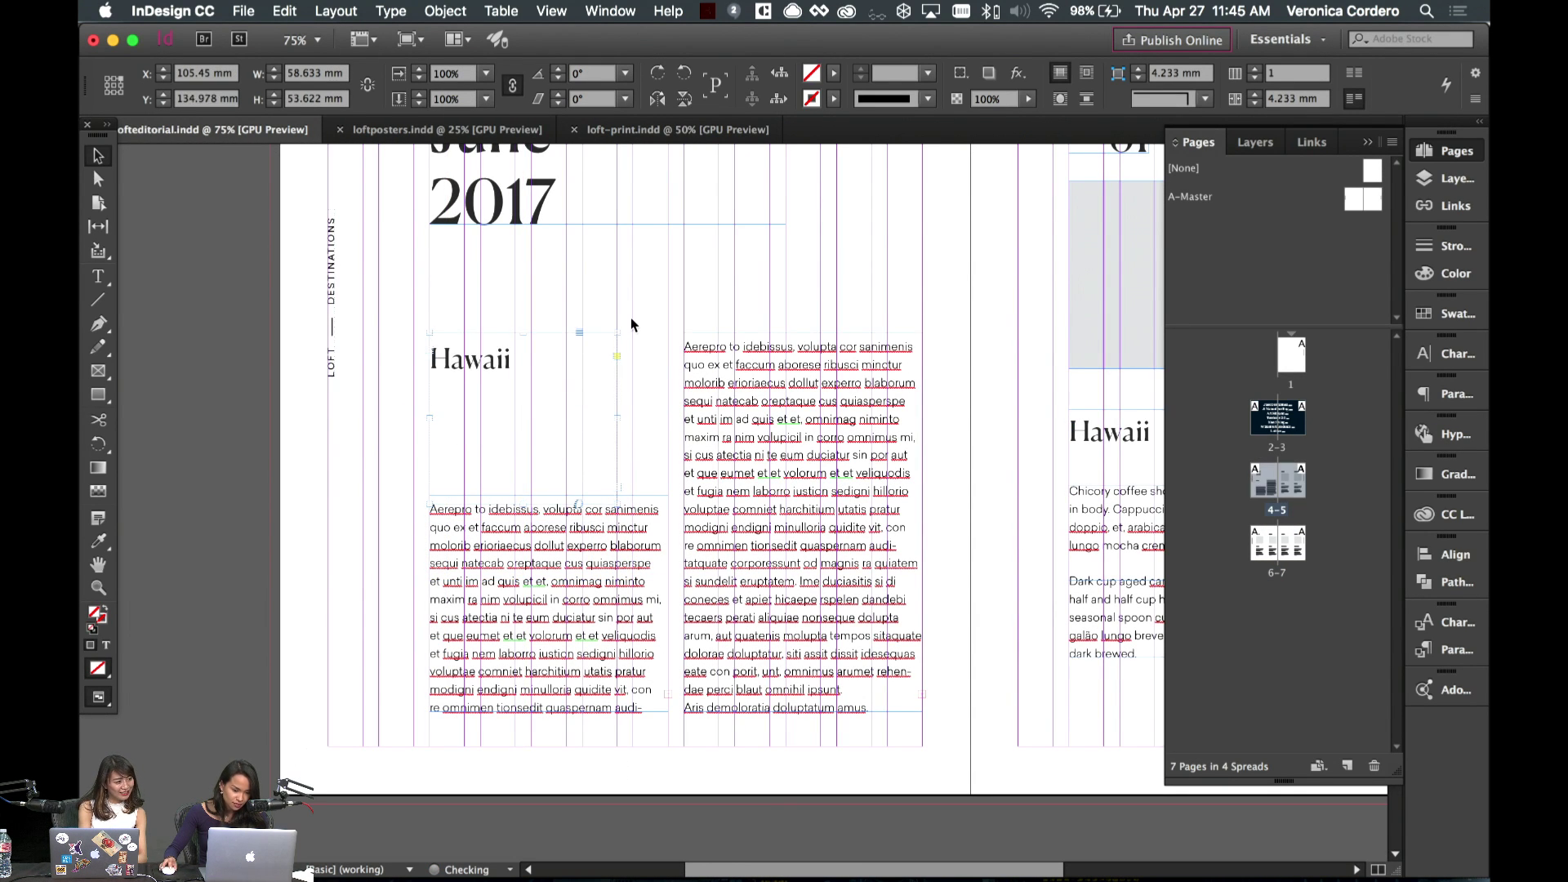
left_click_drag(616, 413, 663, 420)
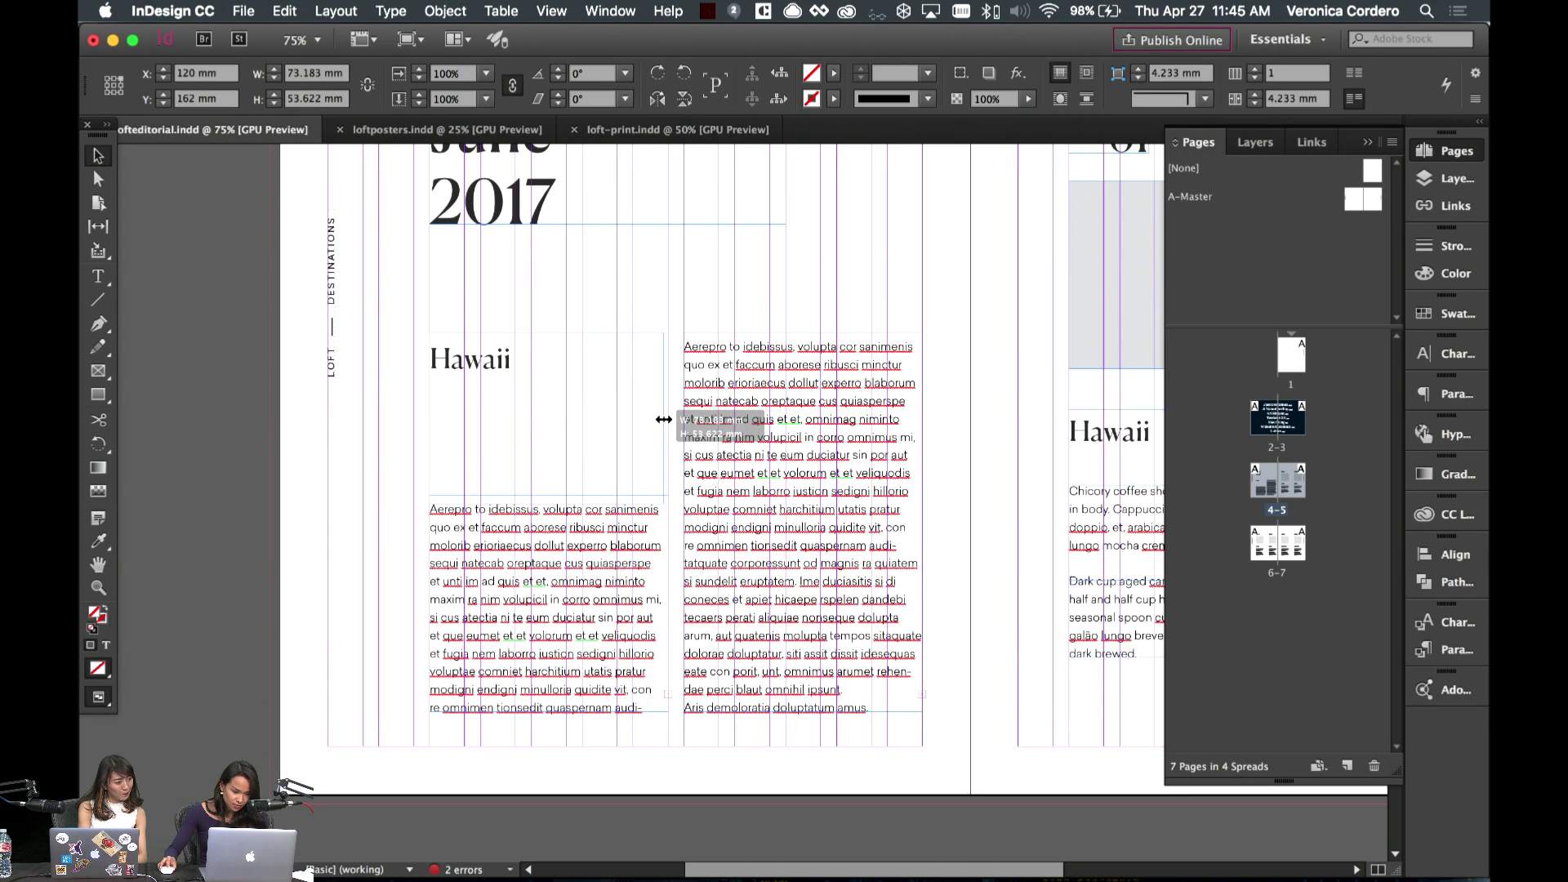
- Replace the copied heading's text with 'Newest additions for' and set its leading to 18 pt
double_click(553, 360)
key("super+a")
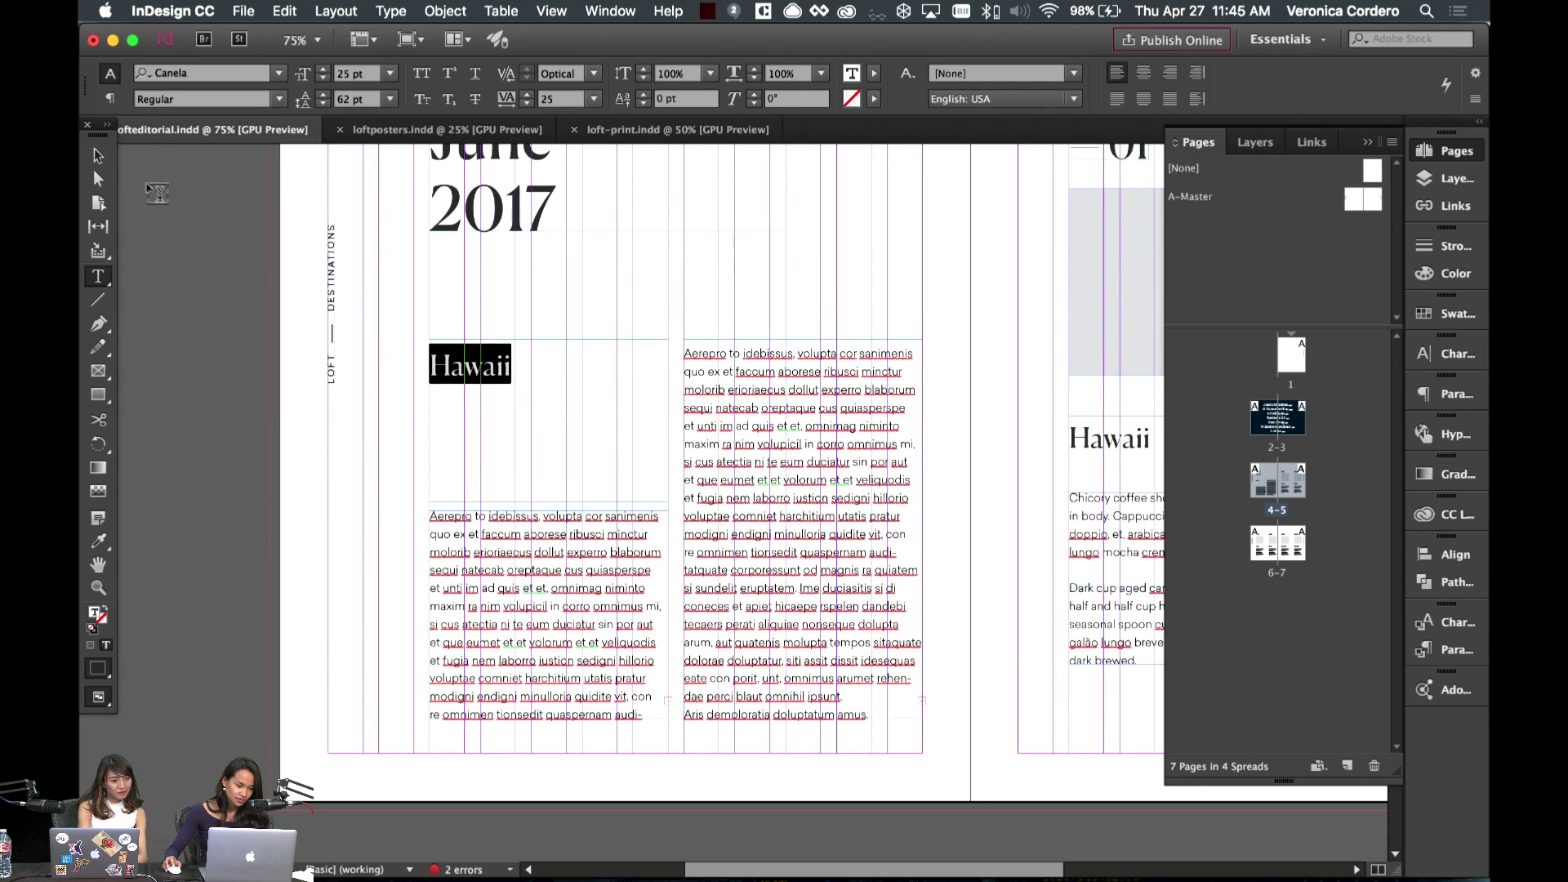
type("Newest")
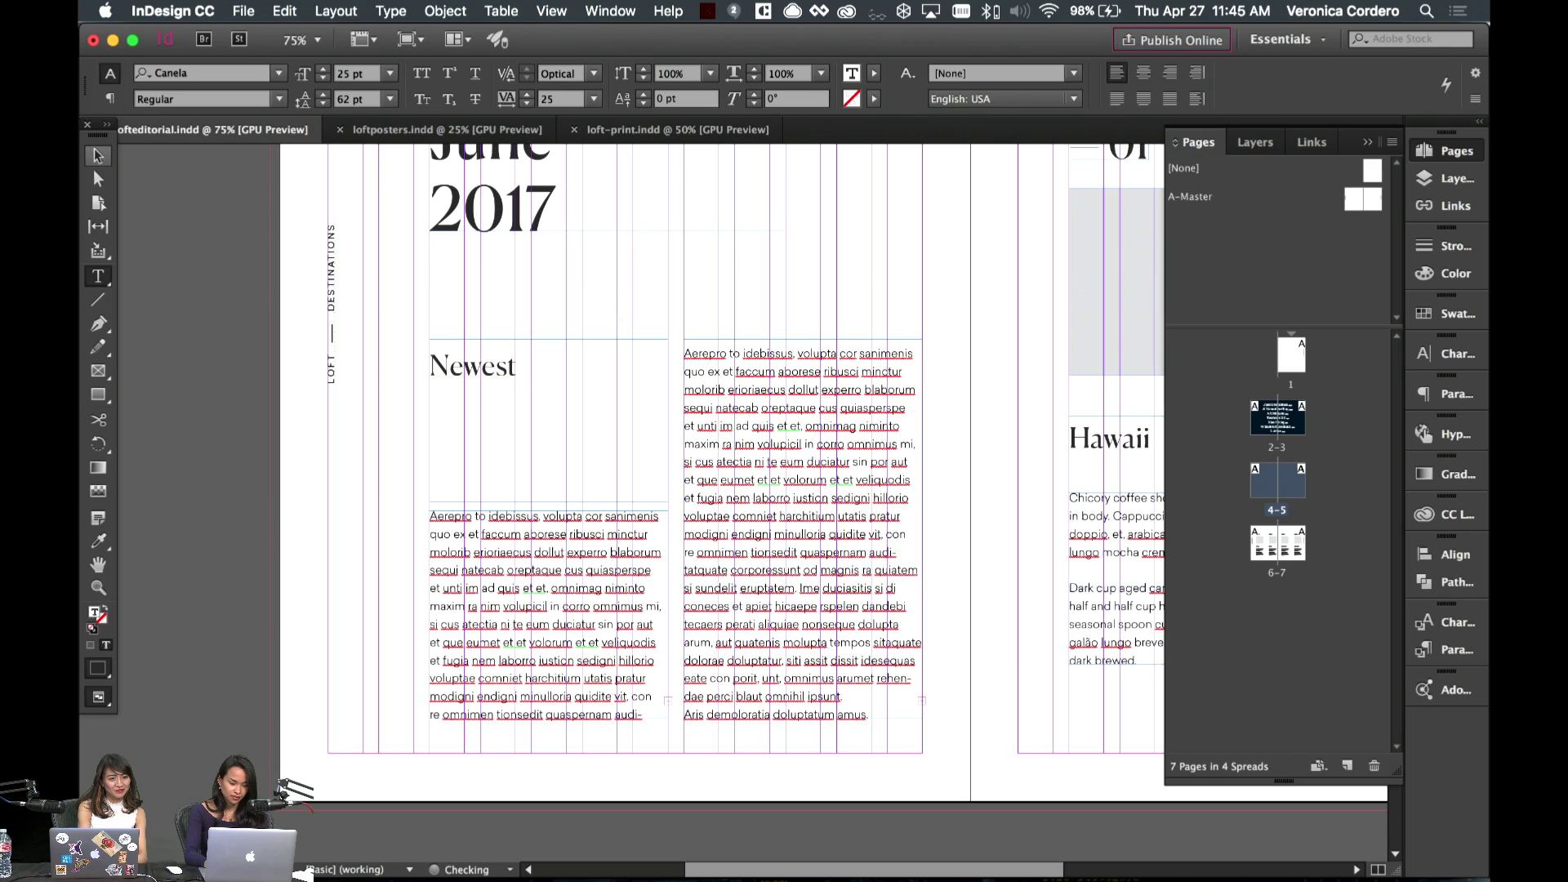
type(" additions")
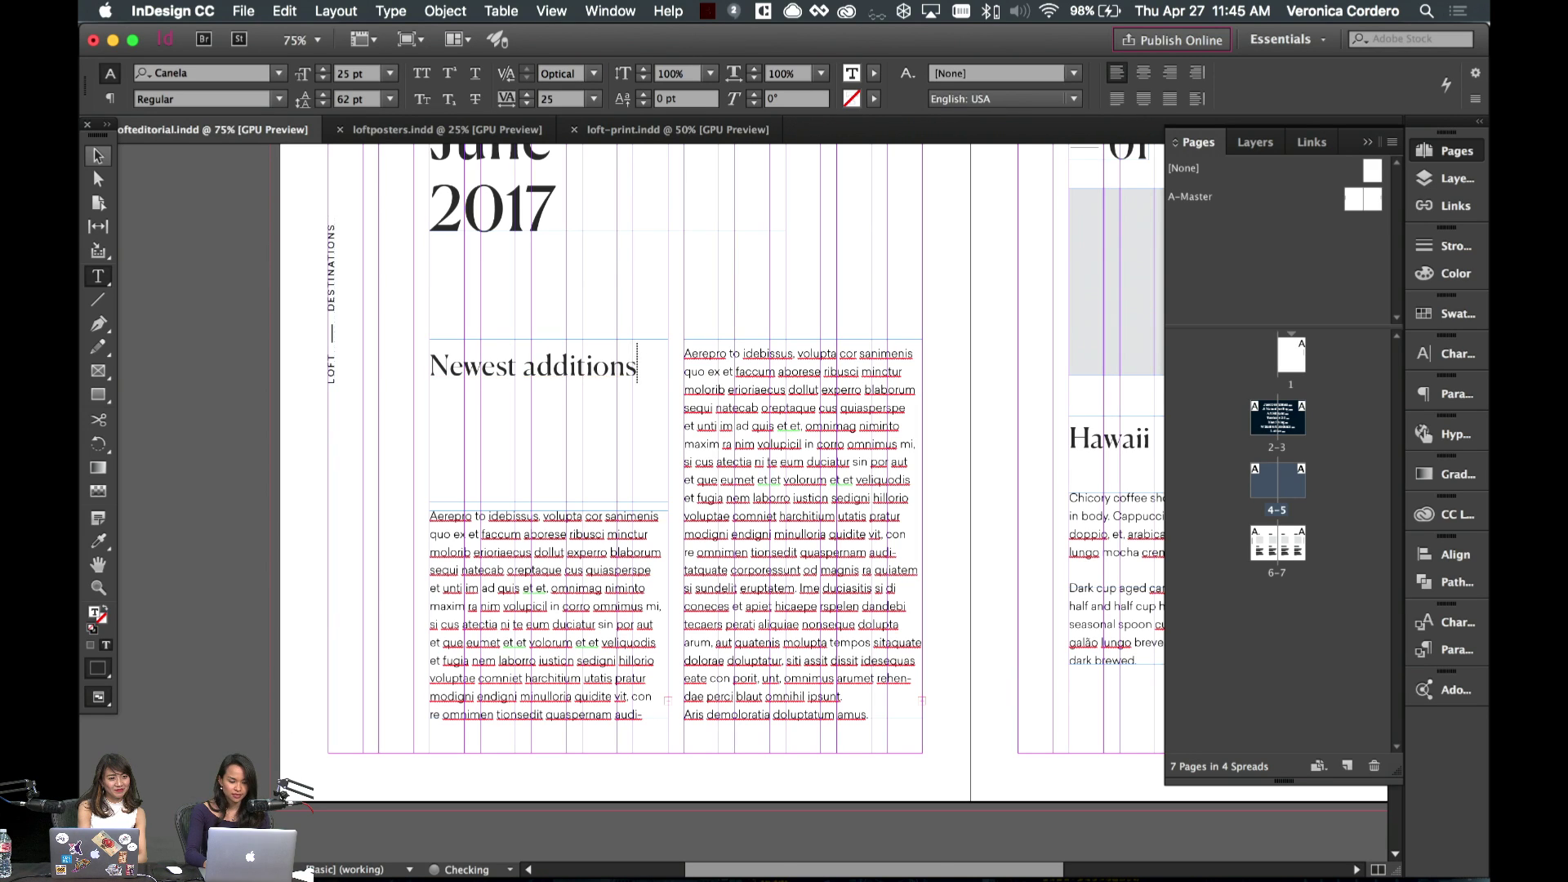
type(" for June")
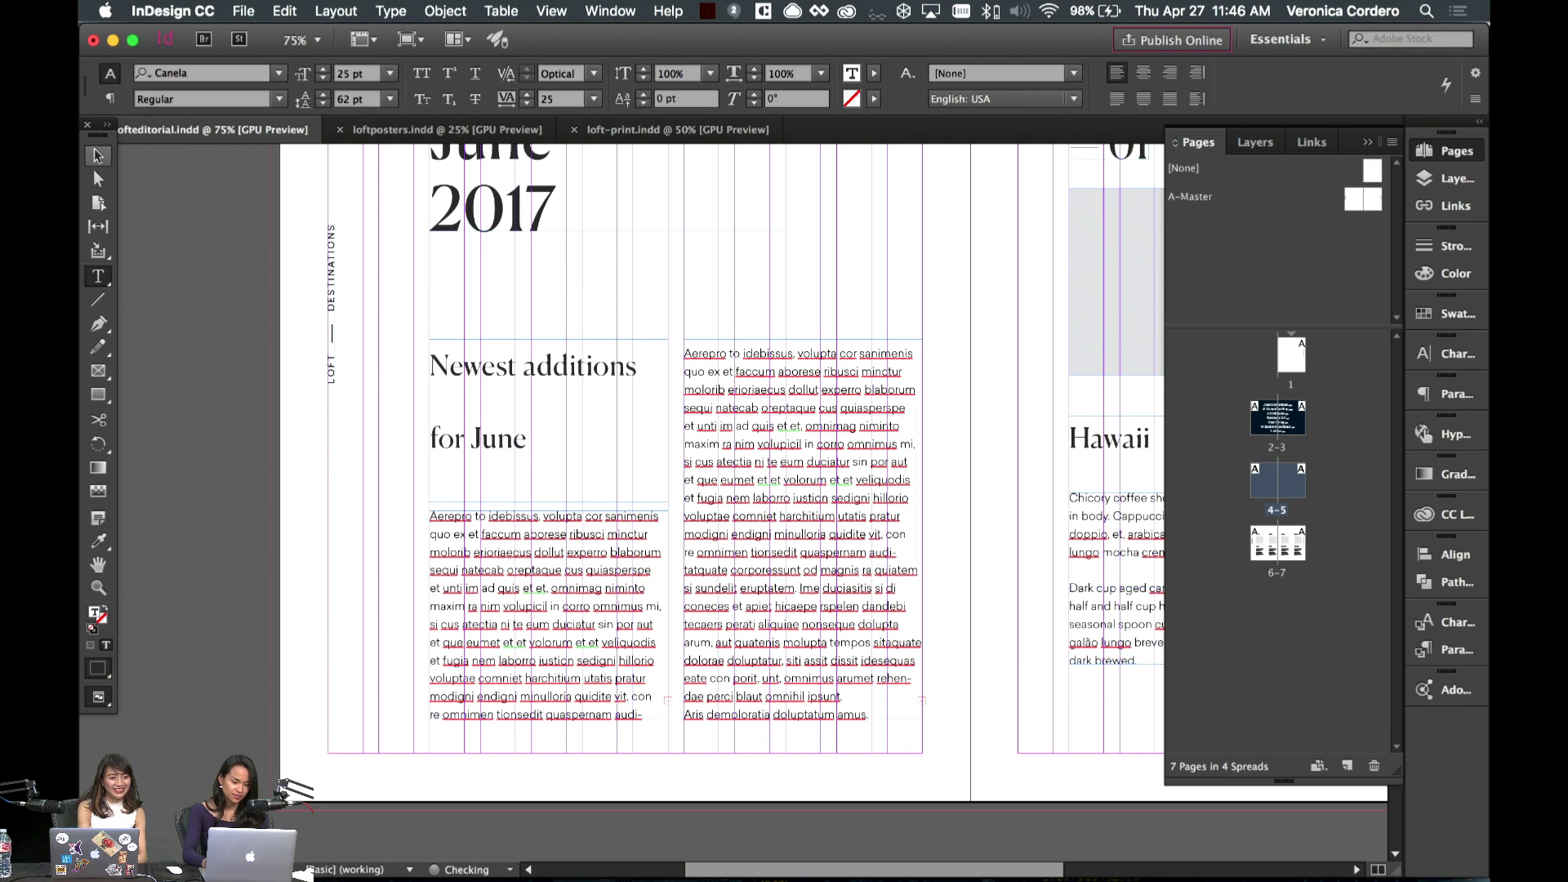
key("super+a")
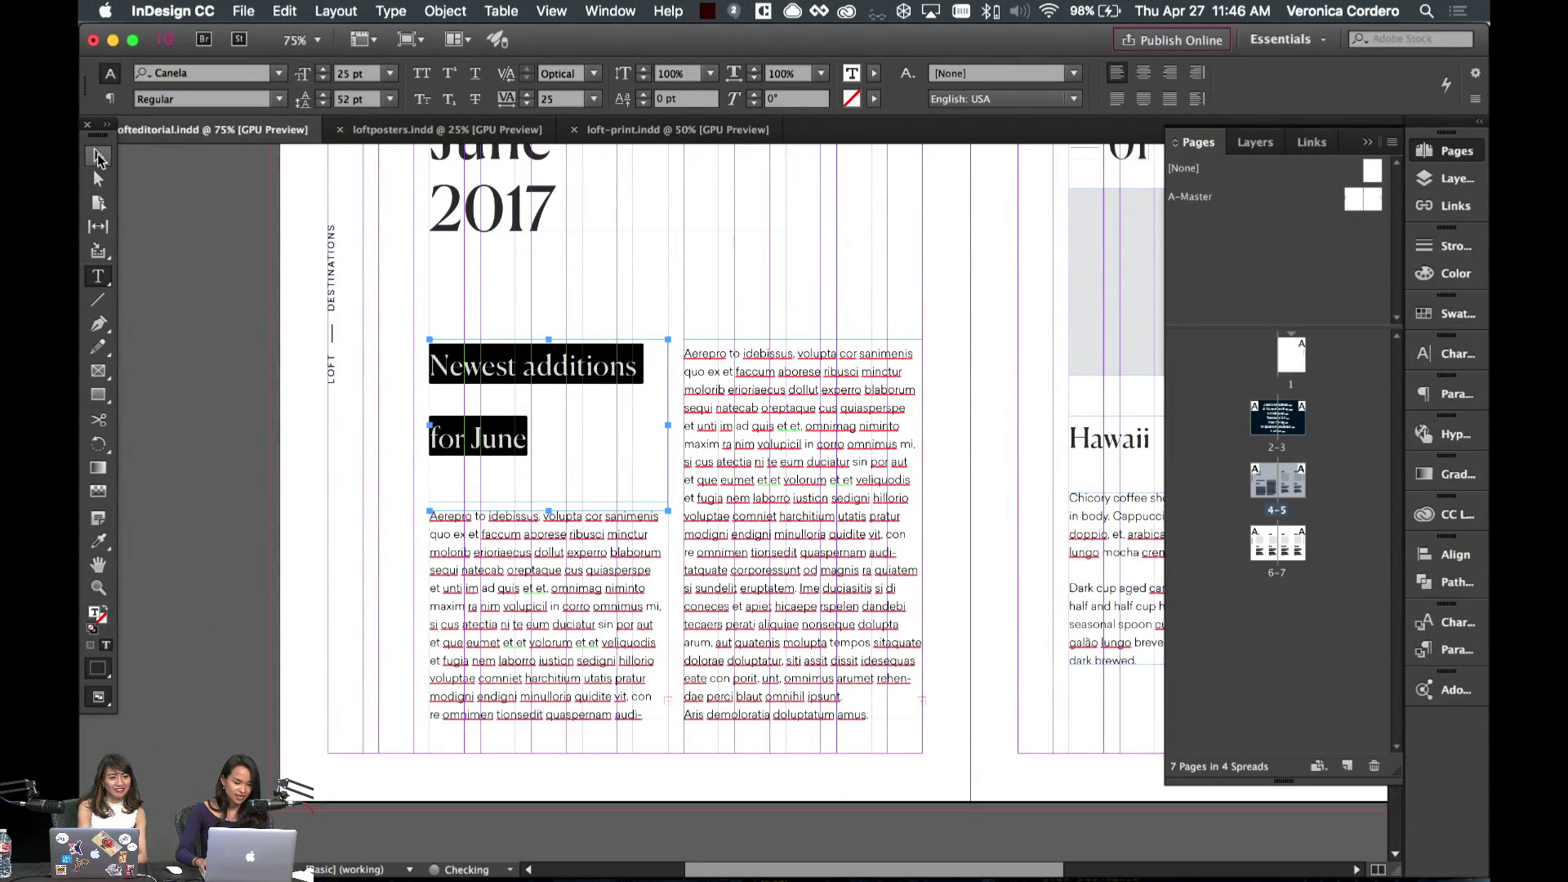
key("alt+Up")
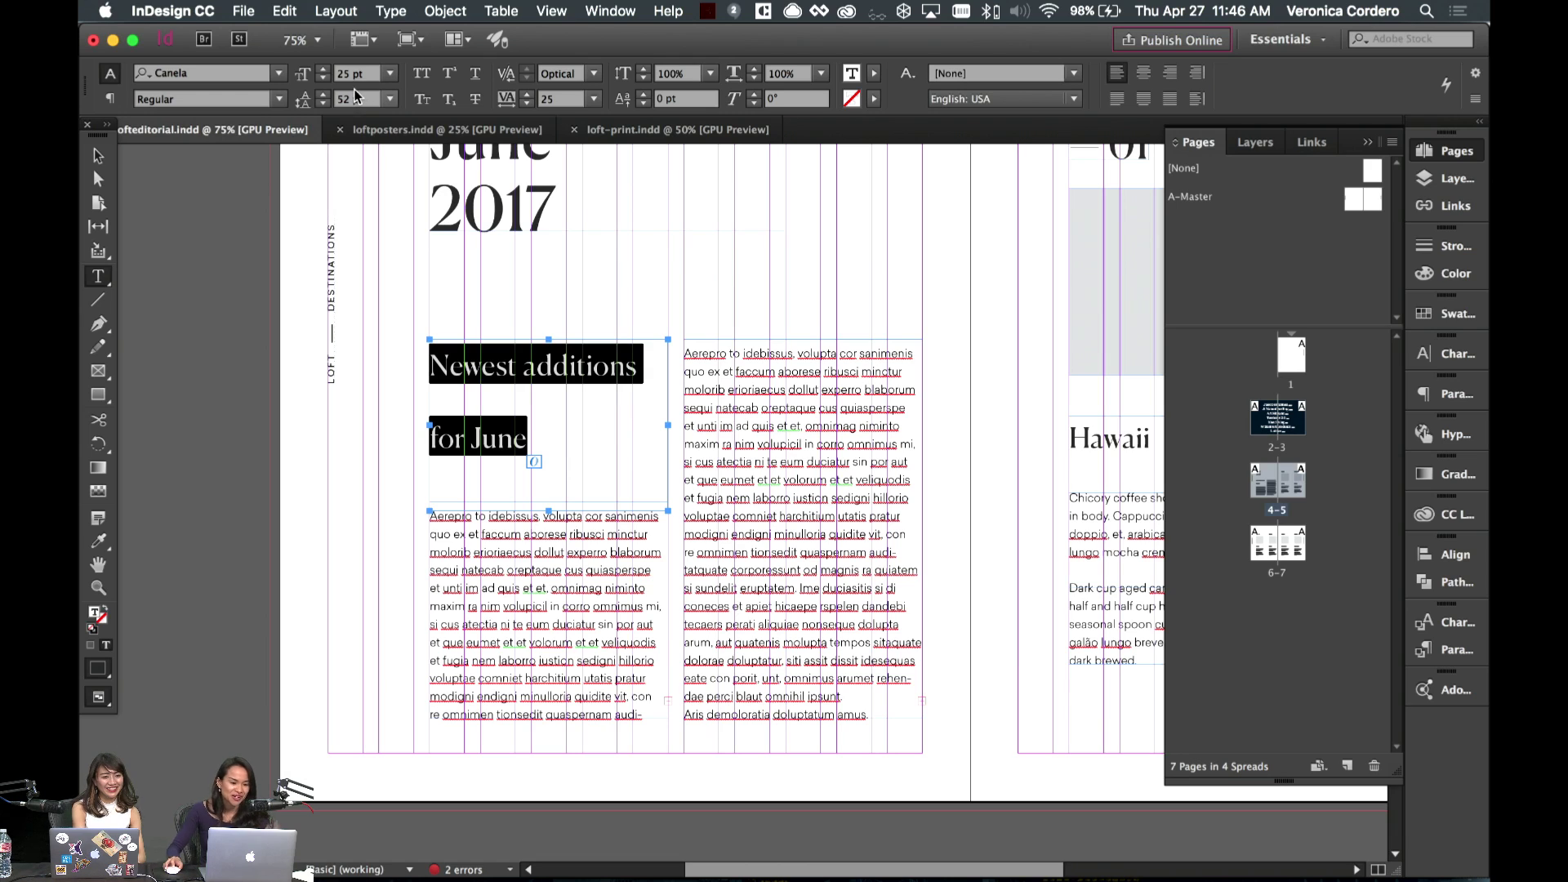
left_click(390, 99)
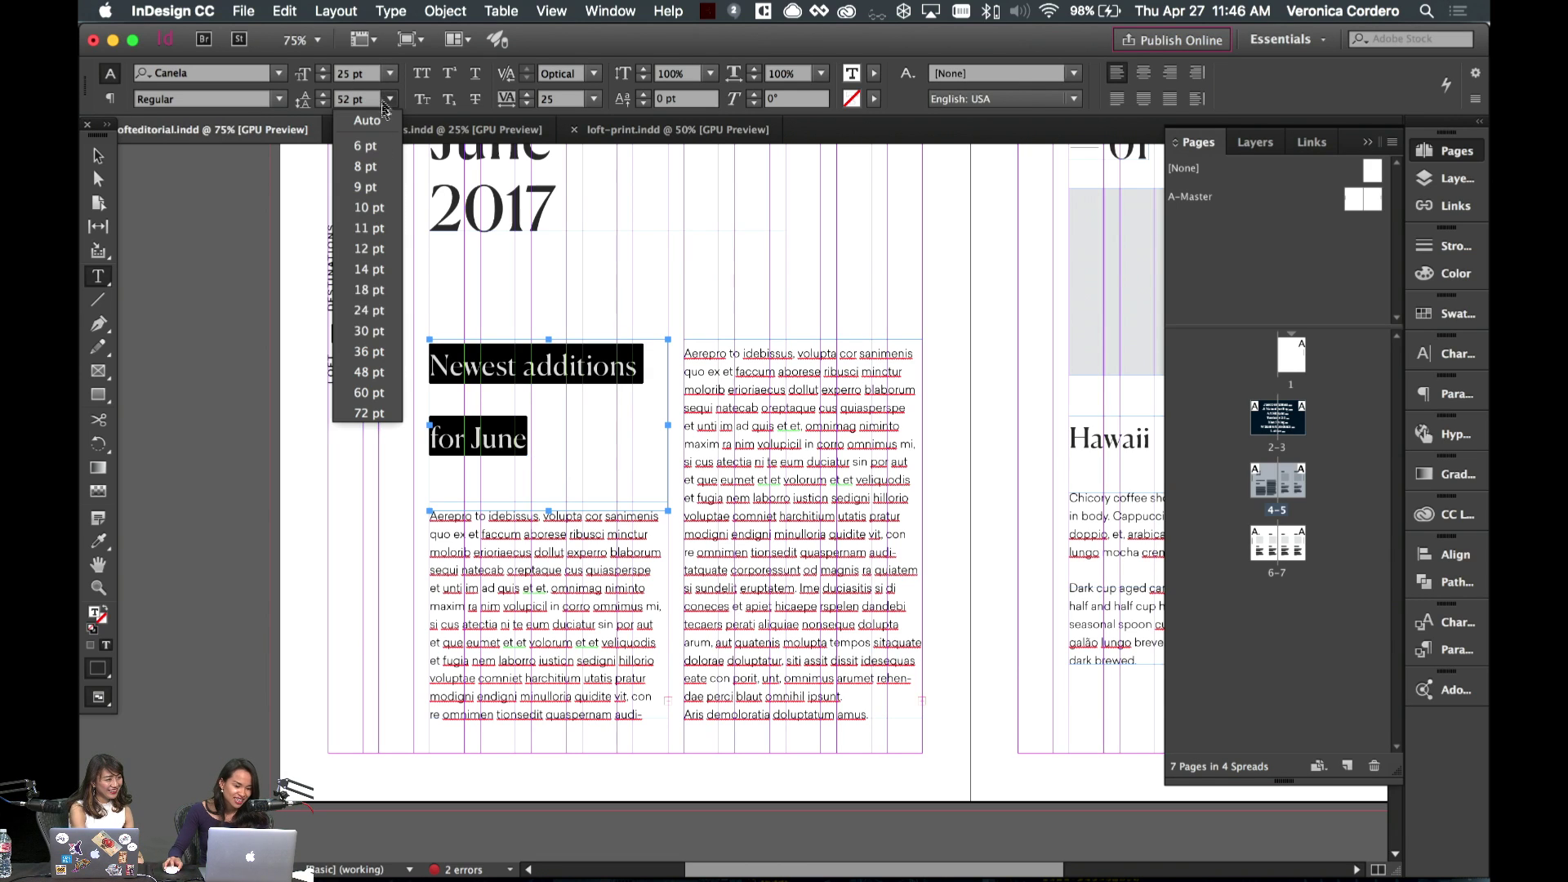
left_click(384, 301)
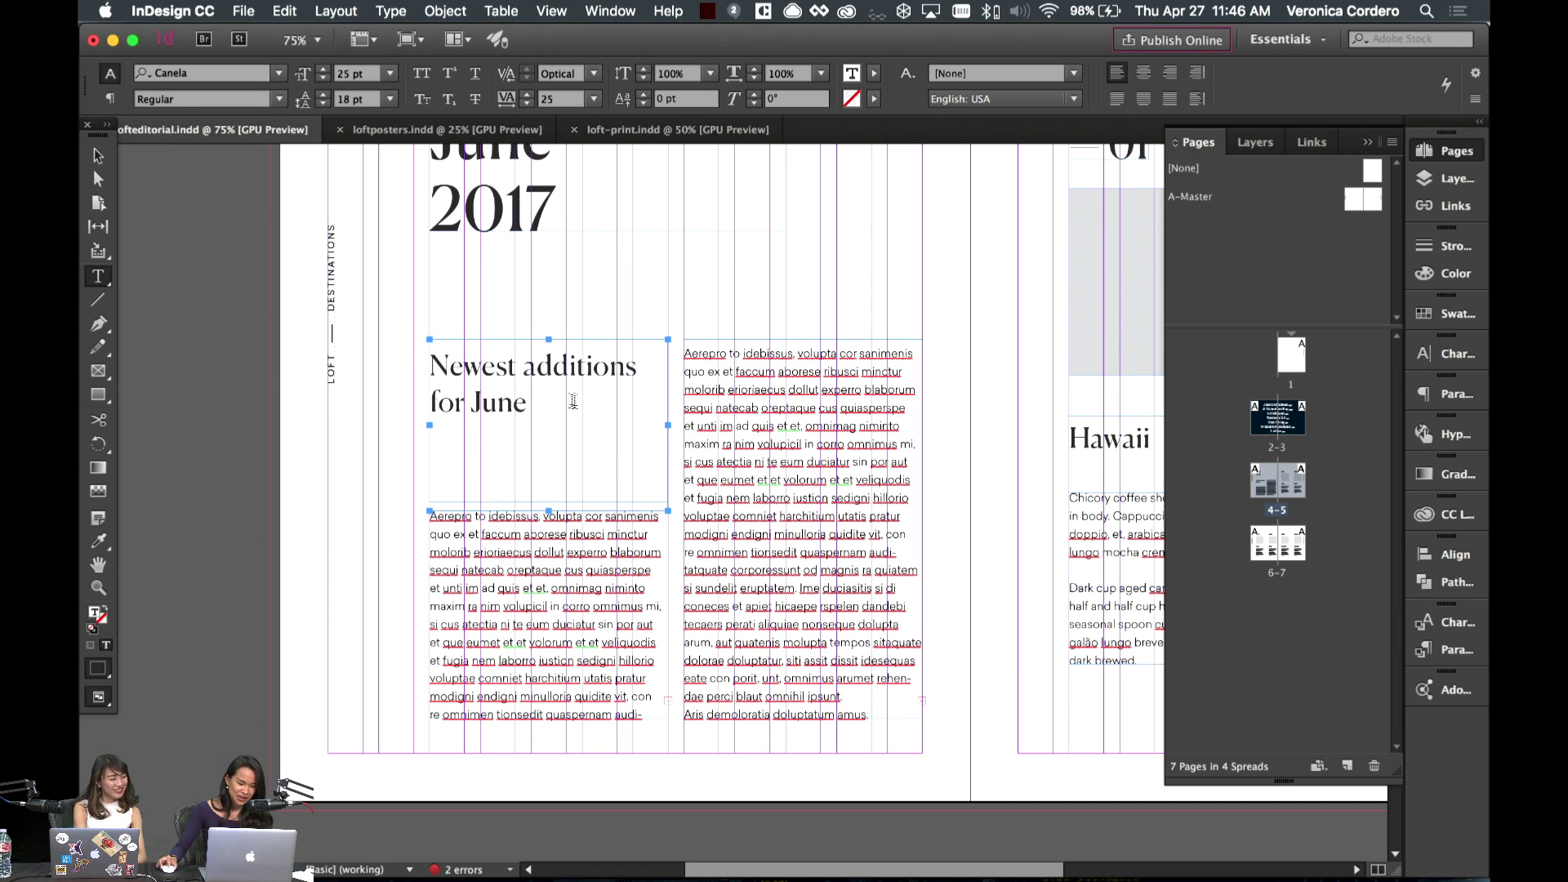
key("Escape")
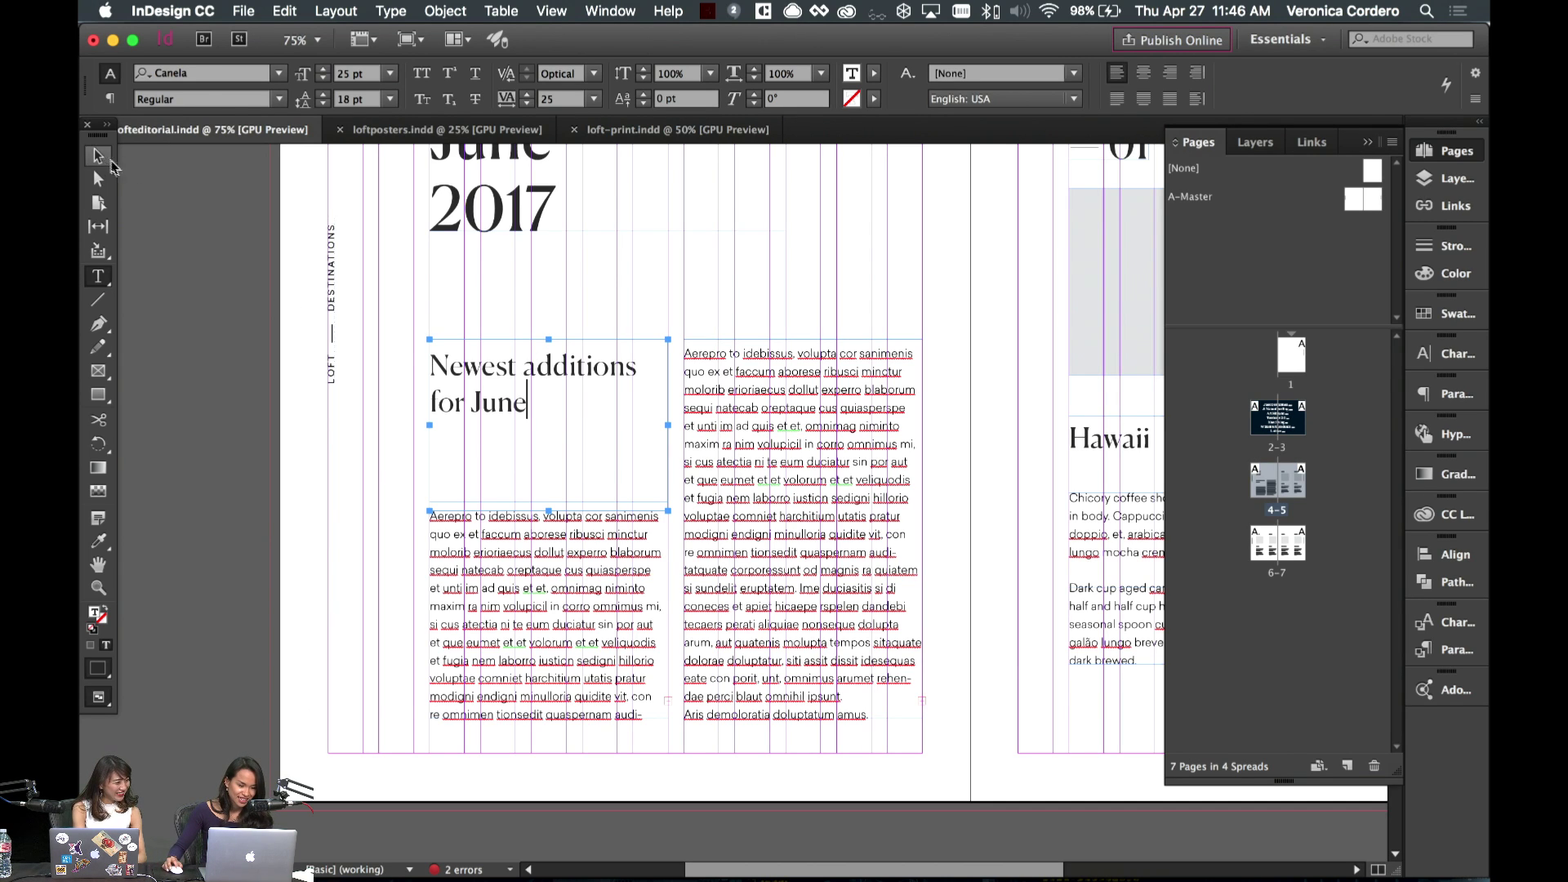
- Reword the headline to 'Our latest, greatest additions for June'
double_click(533, 395)
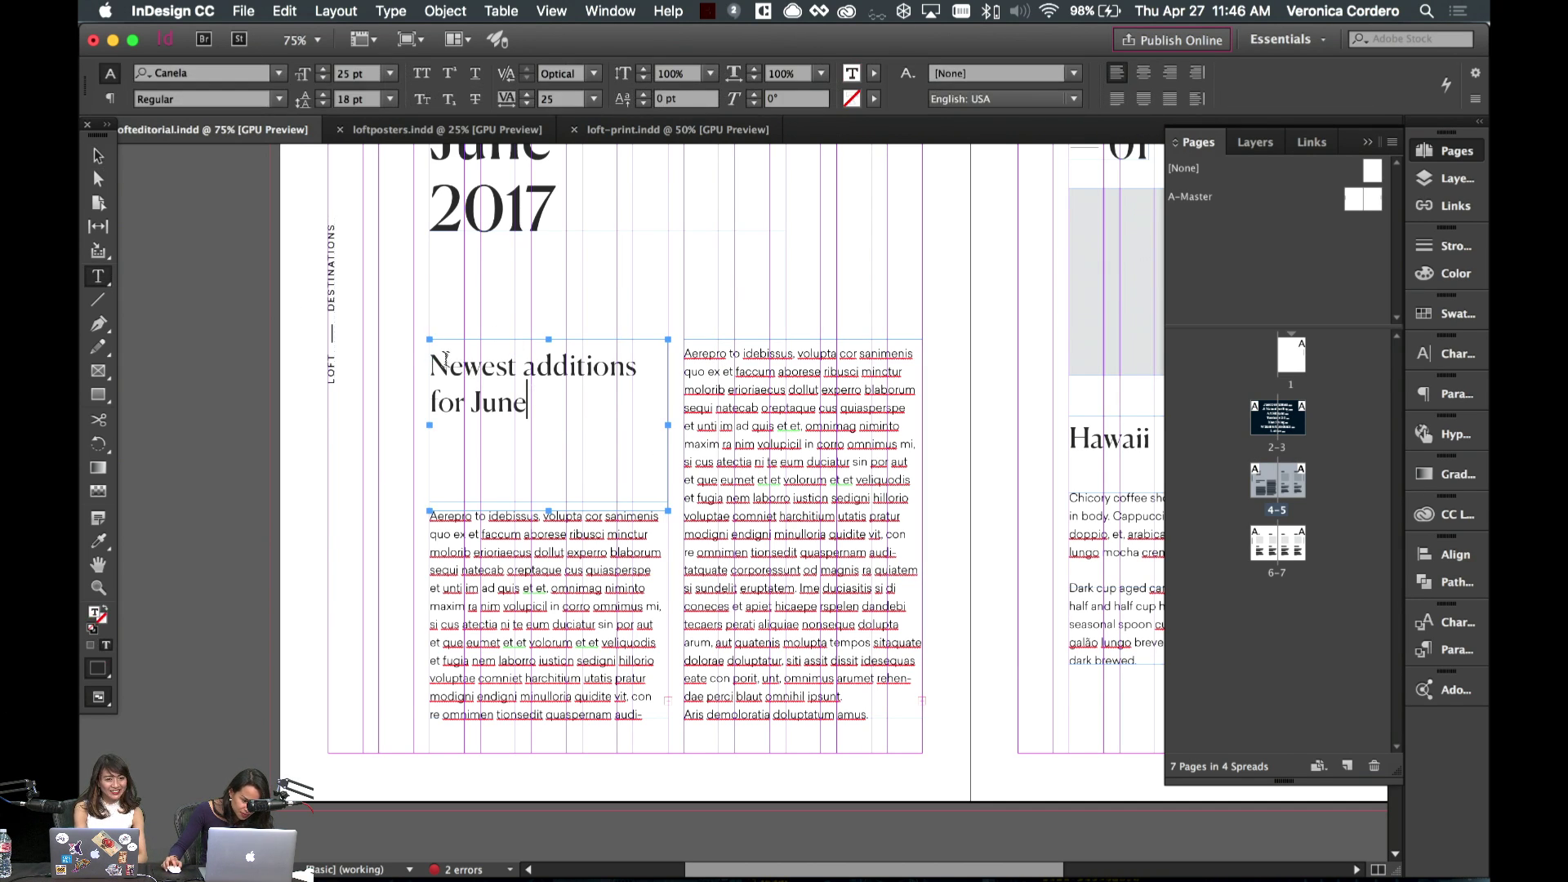
left_click_drag(450, 364, 428, 360)
type("OUr")
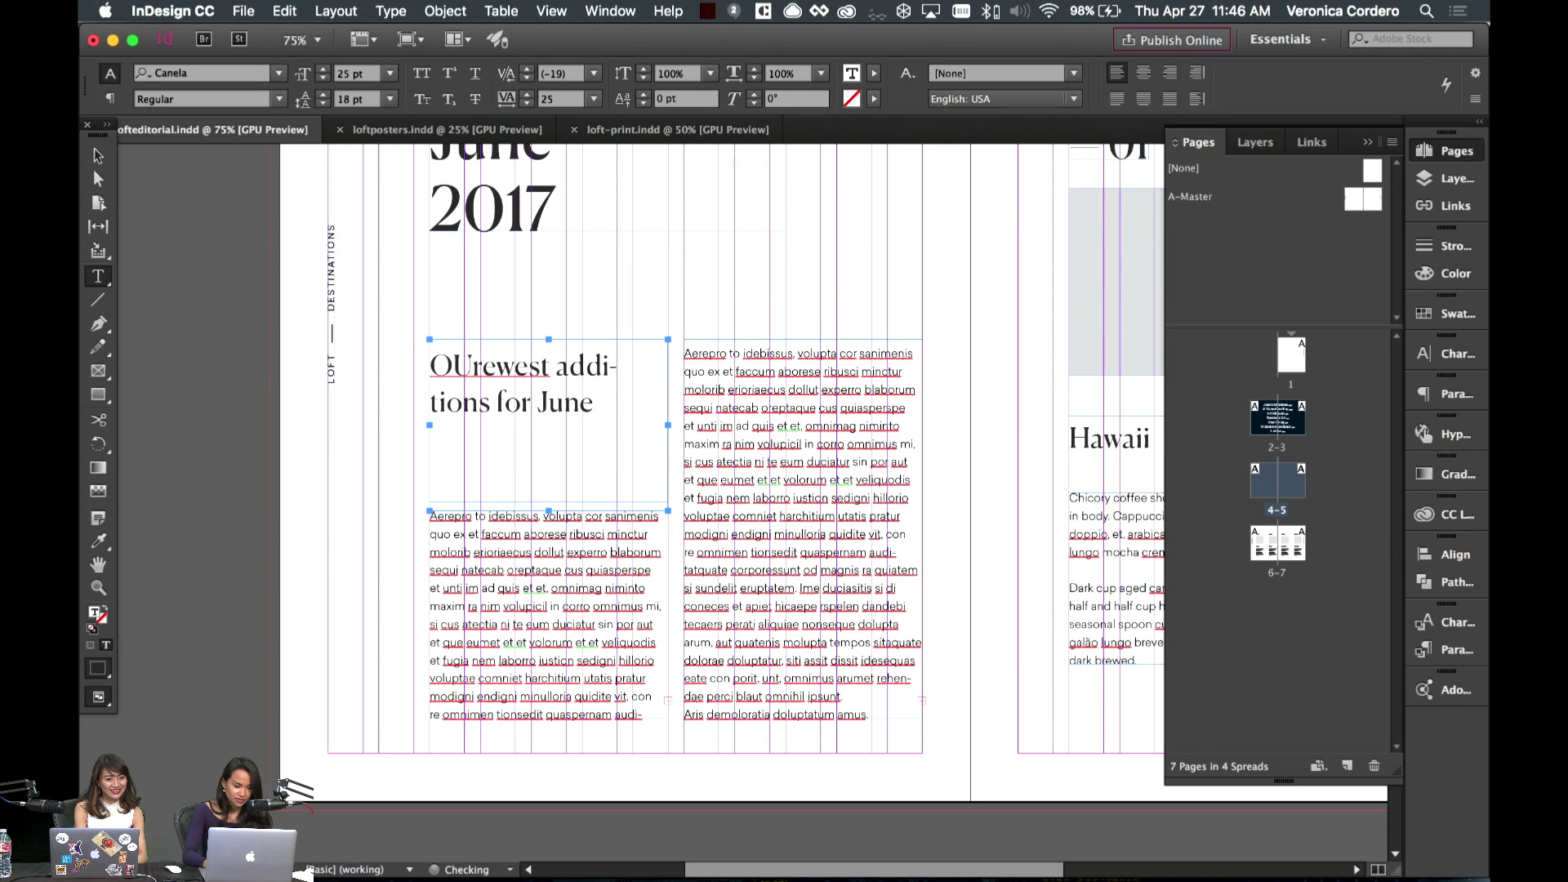
key("BackSpace")
key("BackSpace")
type("ur latest, greates")
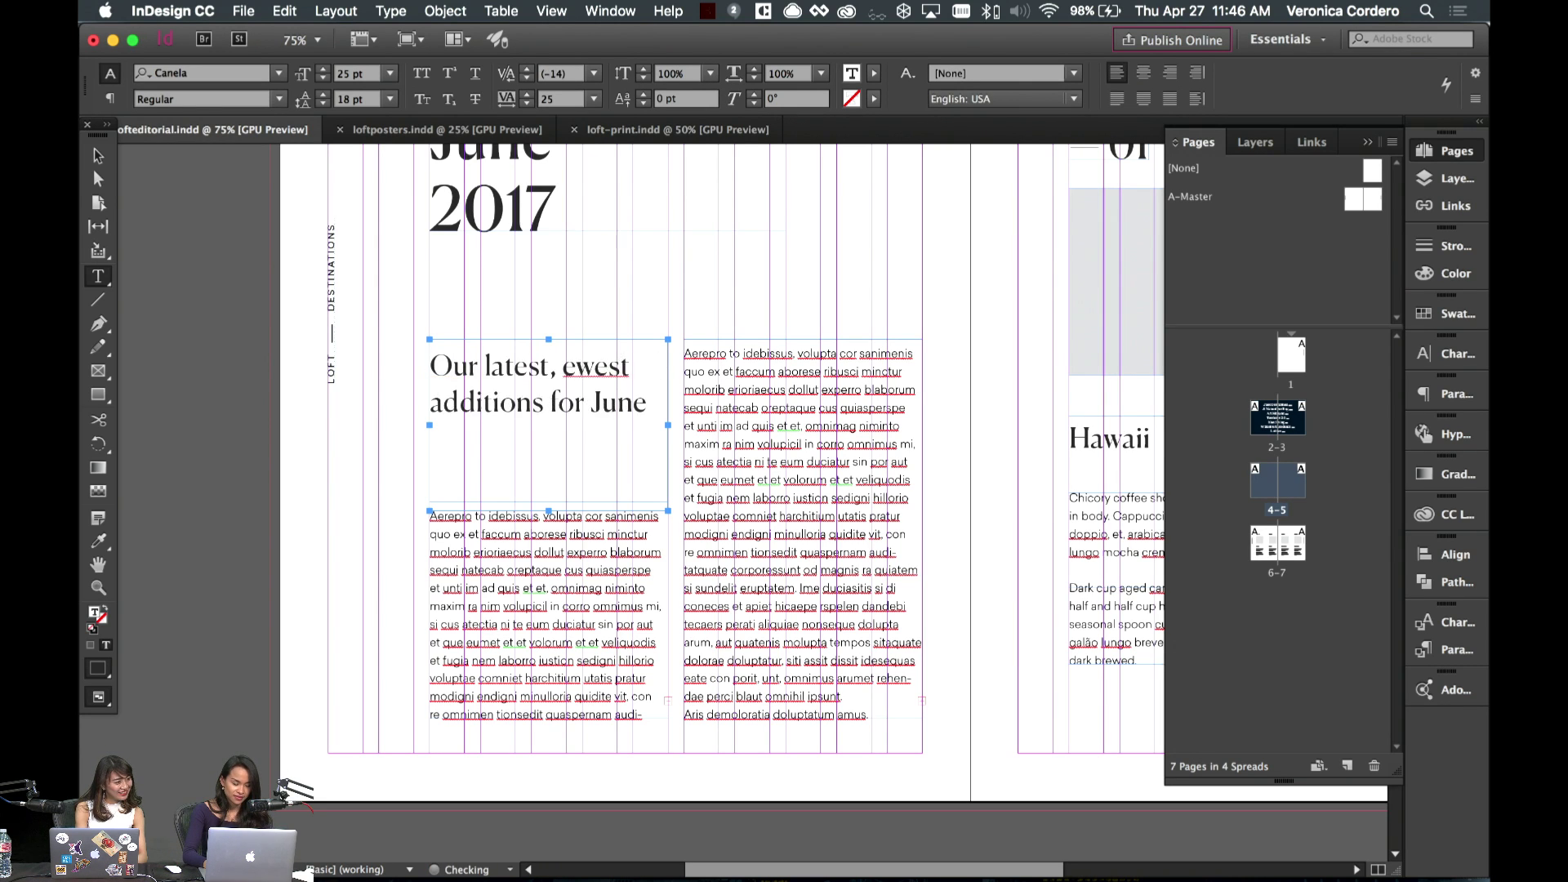
type("t a")
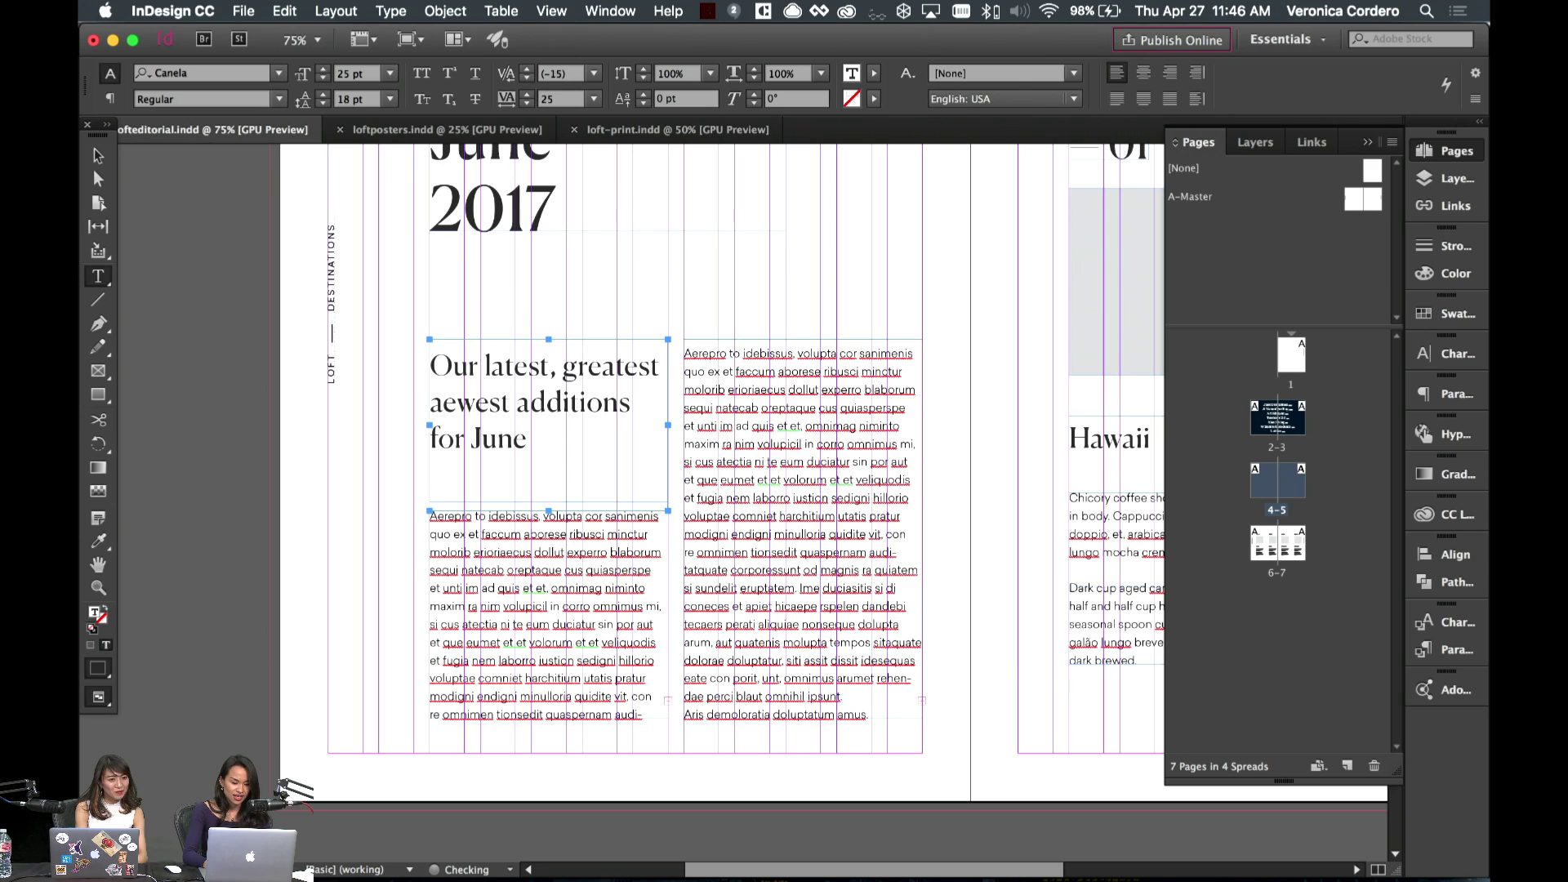
key("BackSpace")
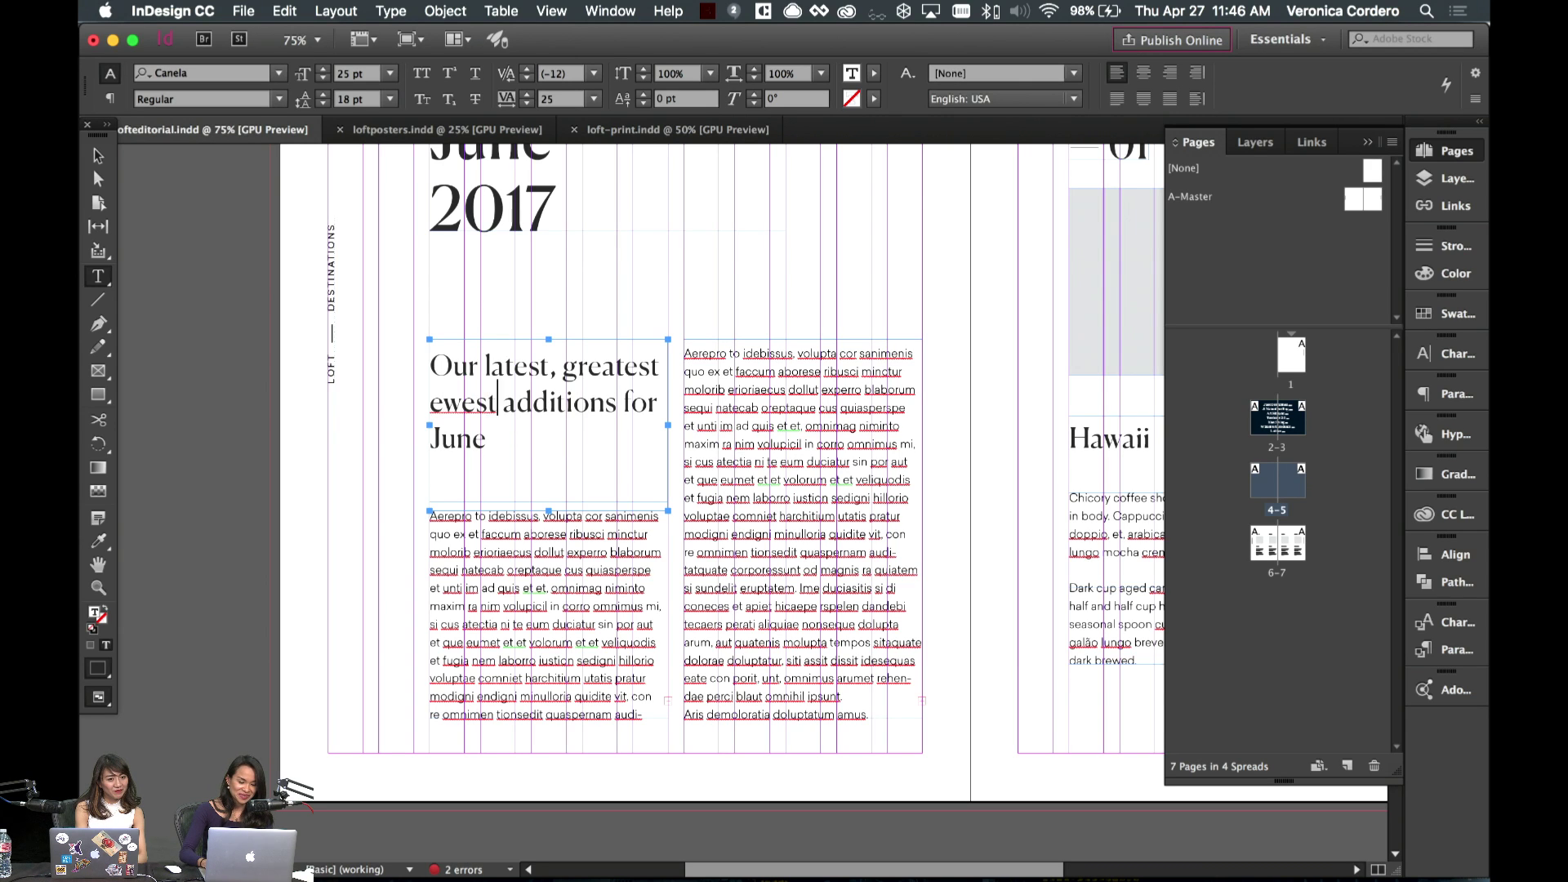
key("Delete")
key("BackSpace")
key("BackSpace")
key("BackSpace")
key("BackSpace")
key("BackSpace")
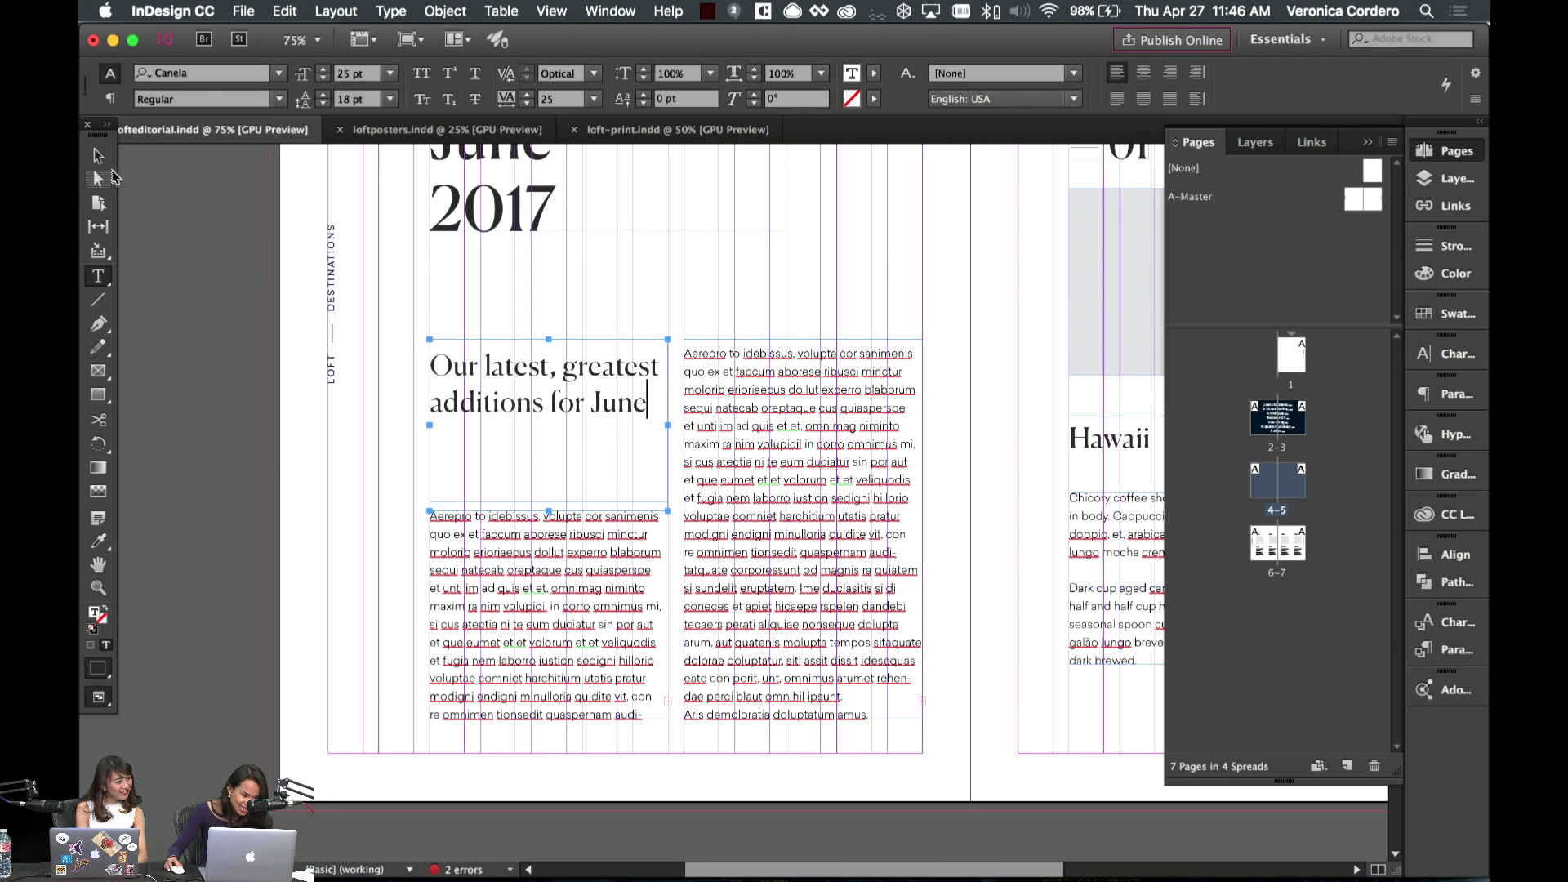
key("Escape")
left_click(776, 462)
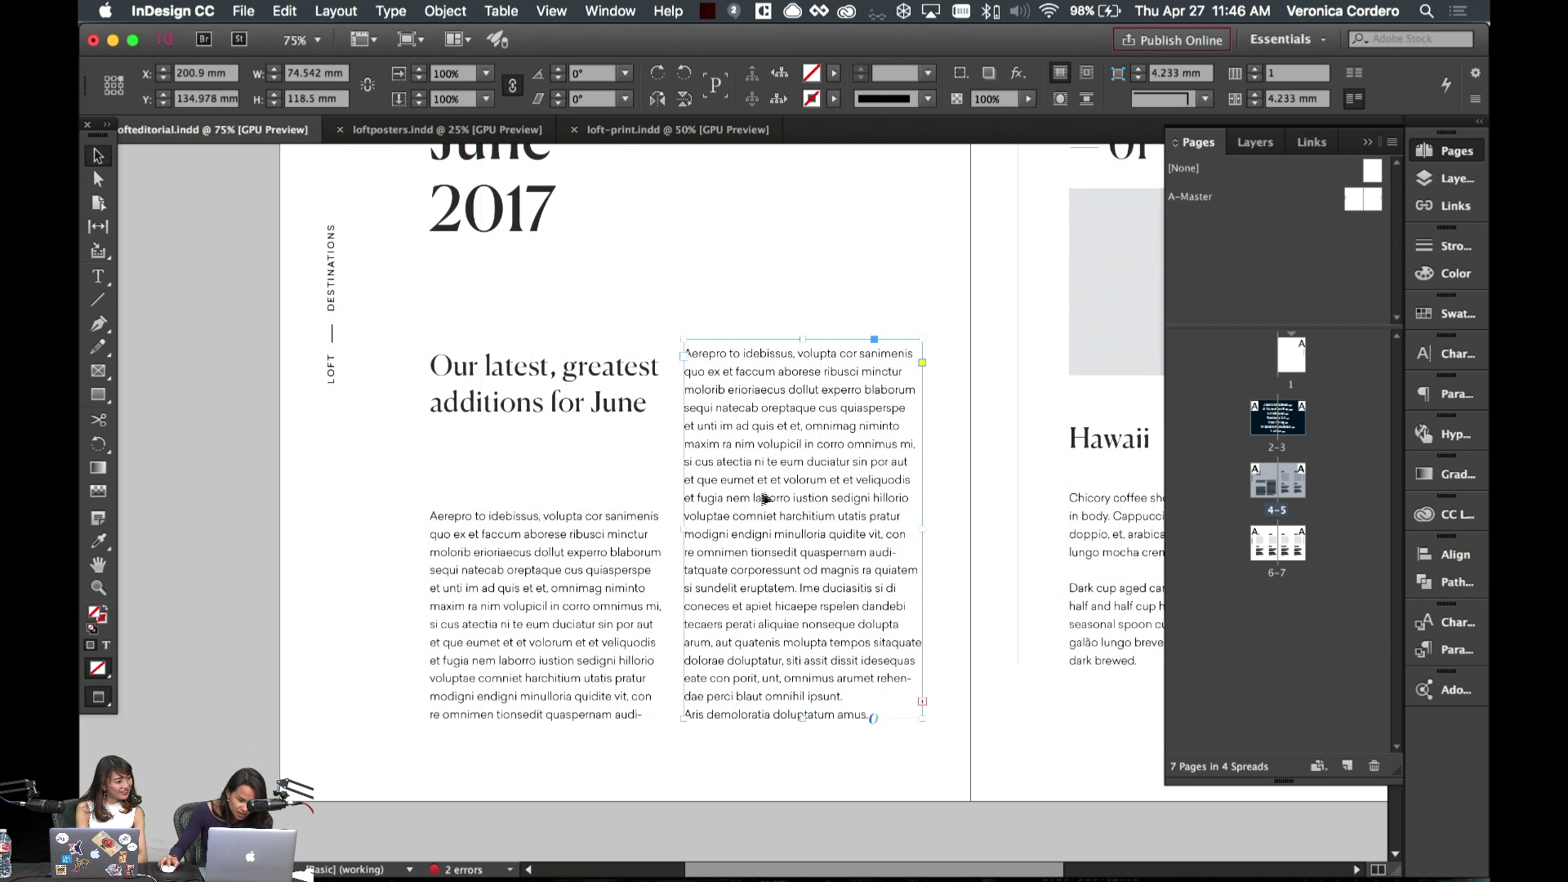
double_click(605, 367)
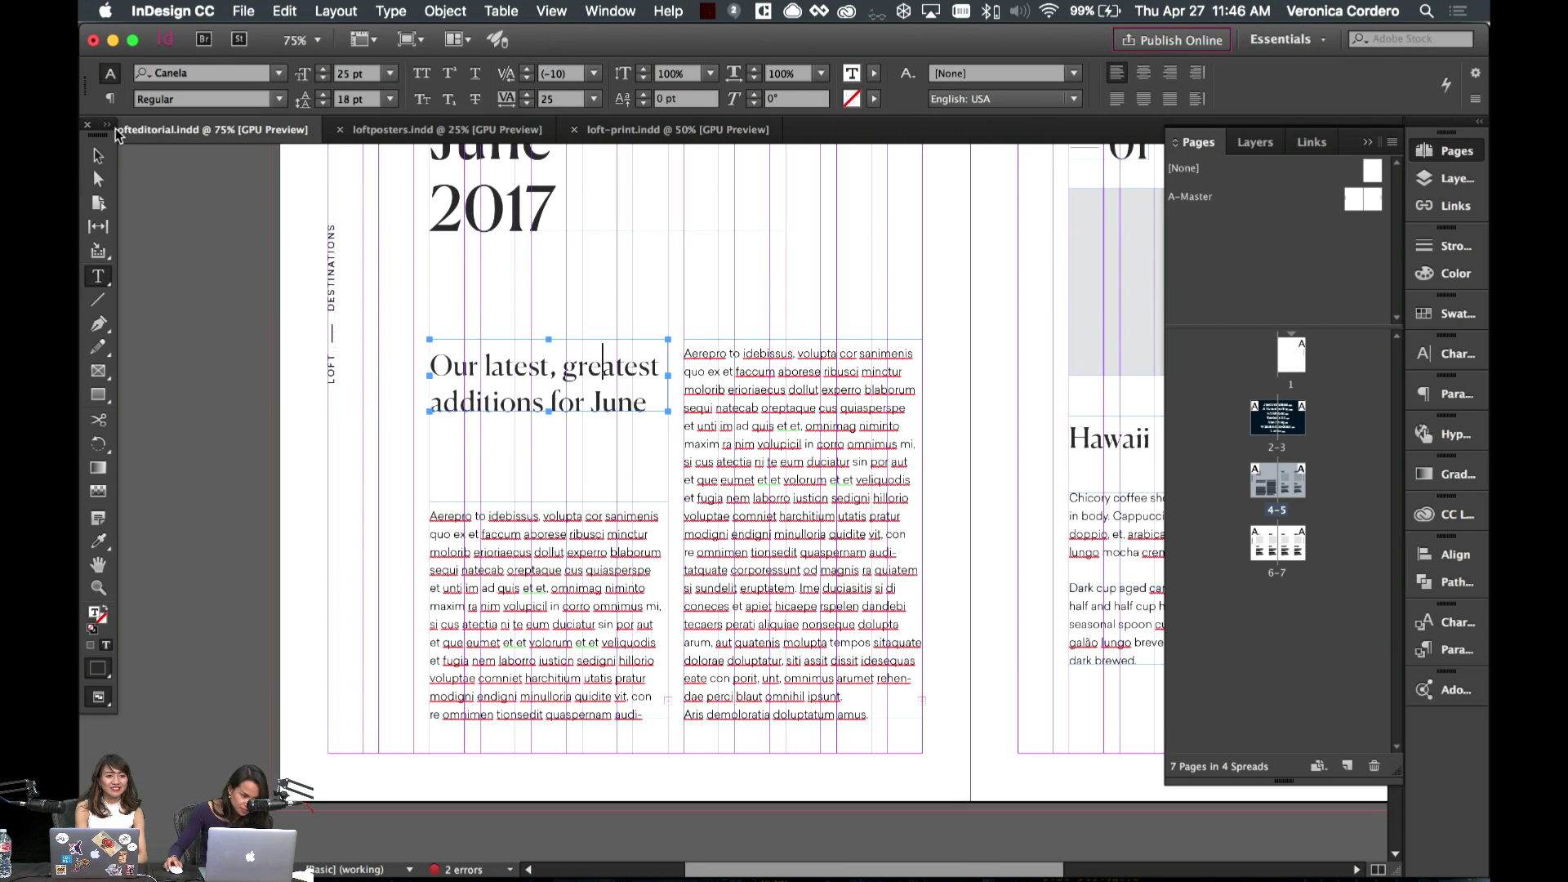
- Set the headline to the Light weight and loosen its leading to 32 pt
key("super+a")
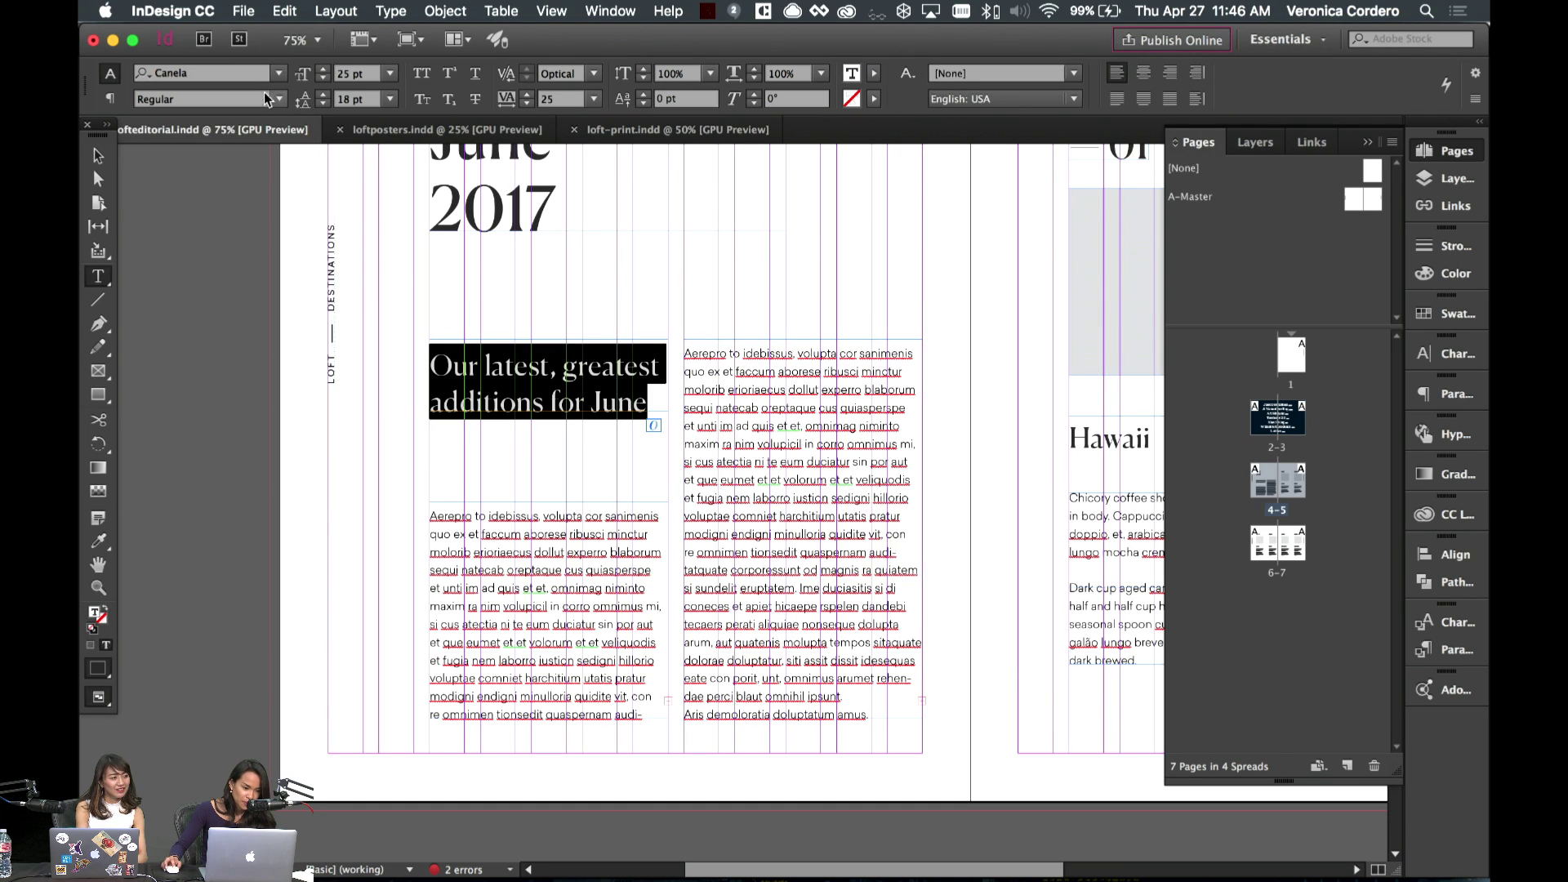
left_click(264, 98)
left_click(260, 114)
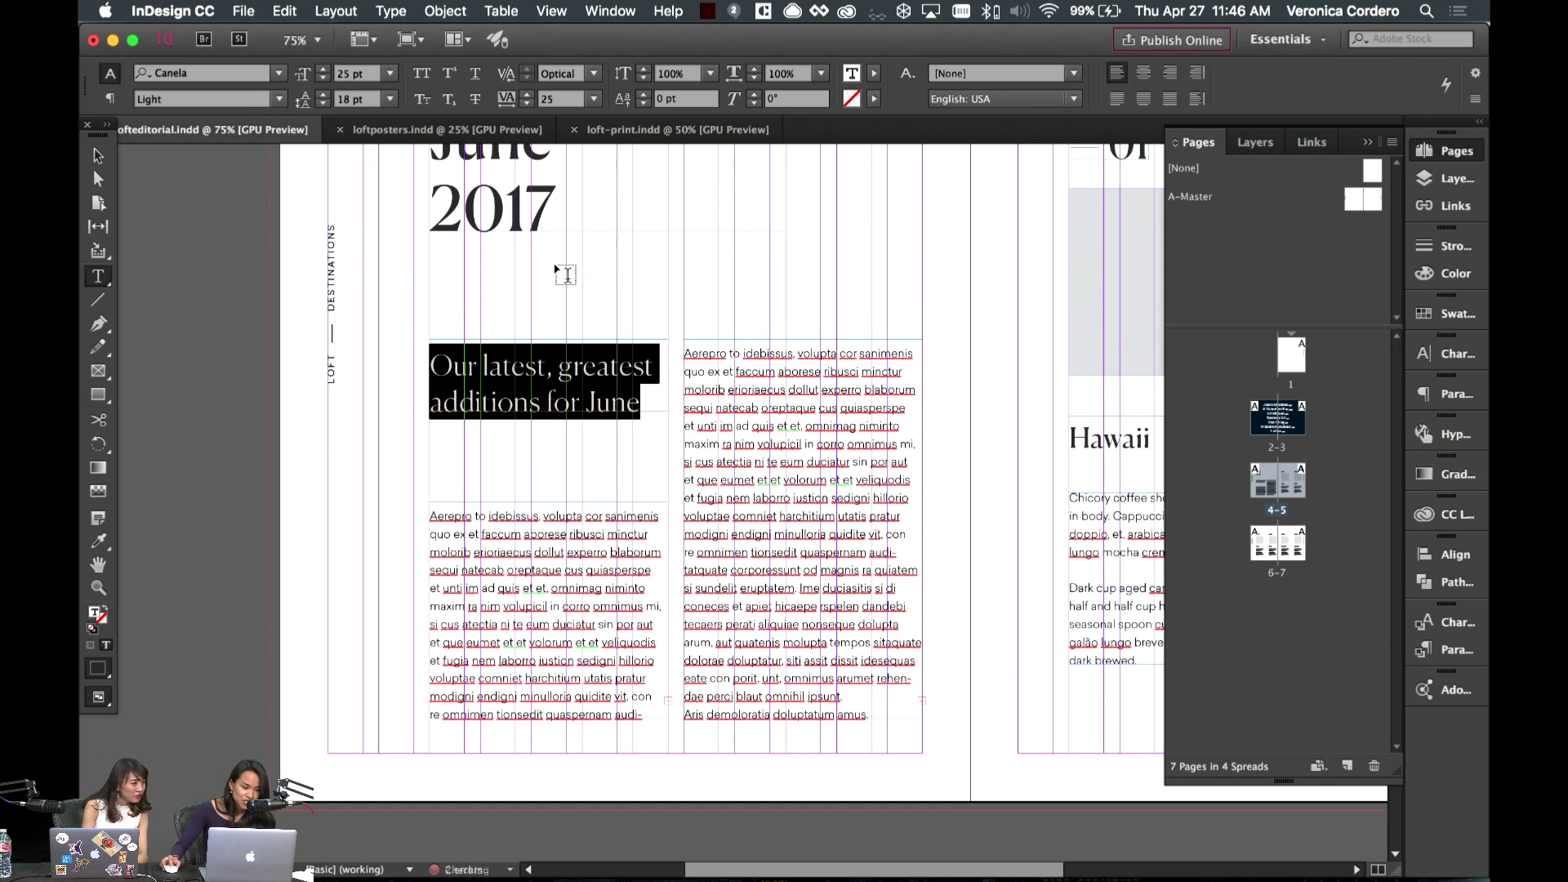
key("Escape")
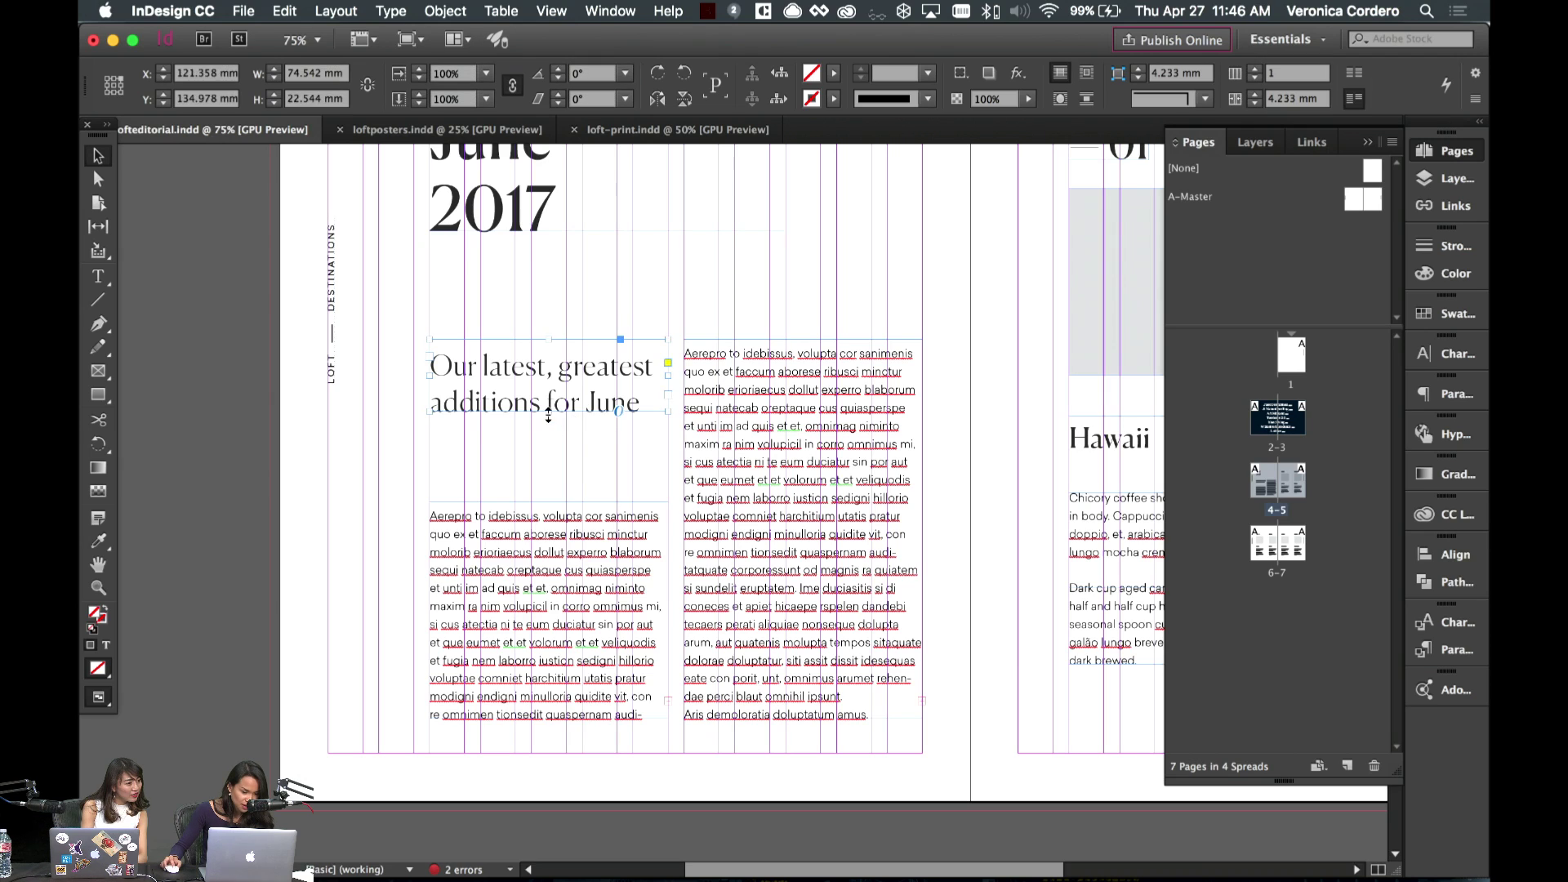
key("t")
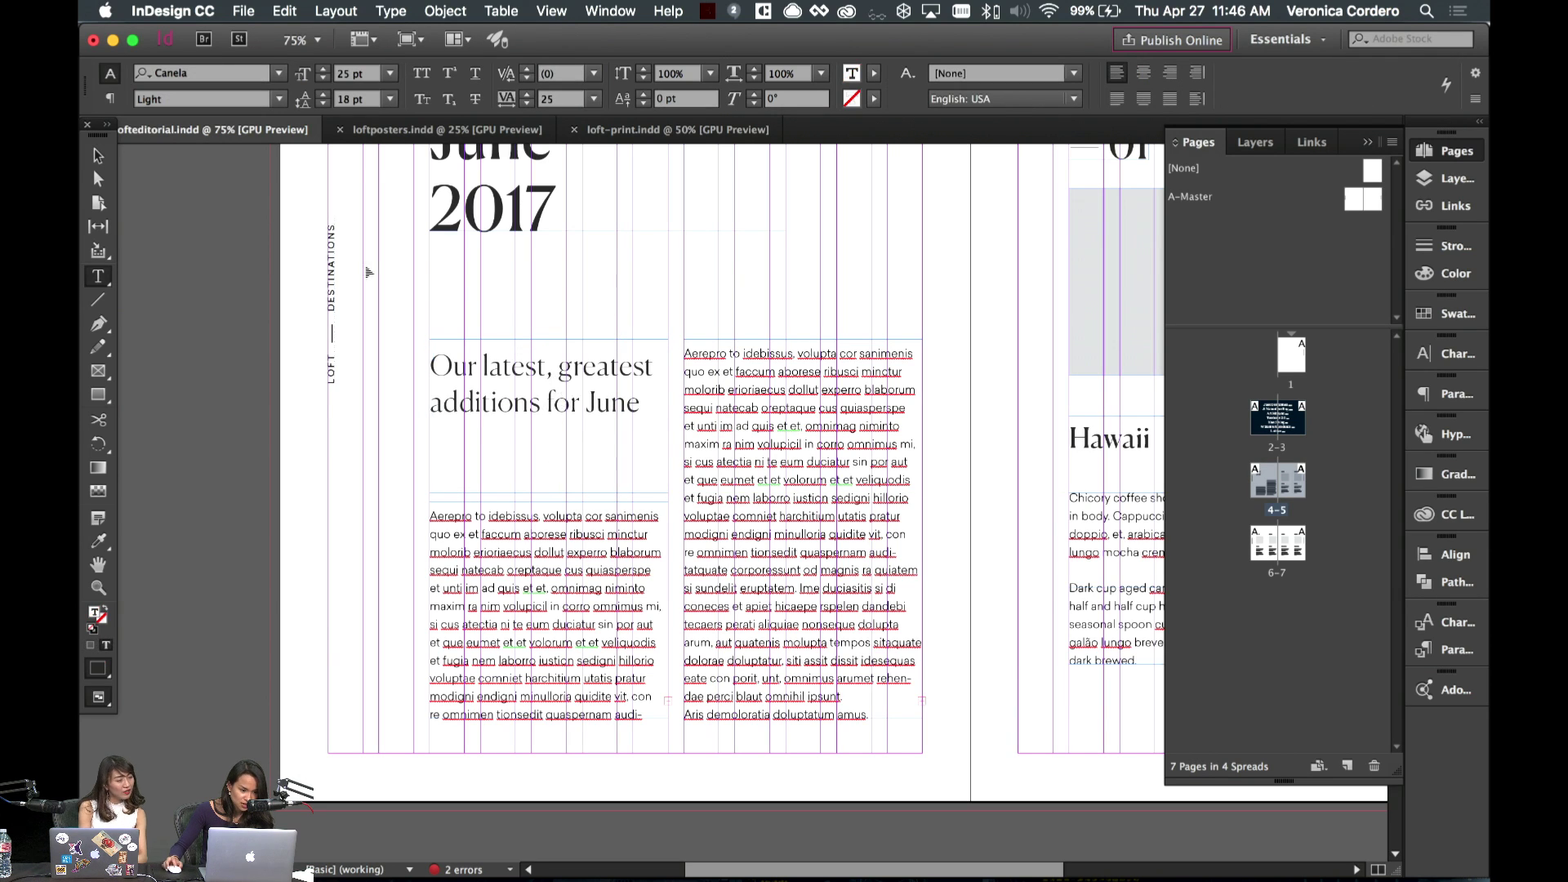
key("super+a")
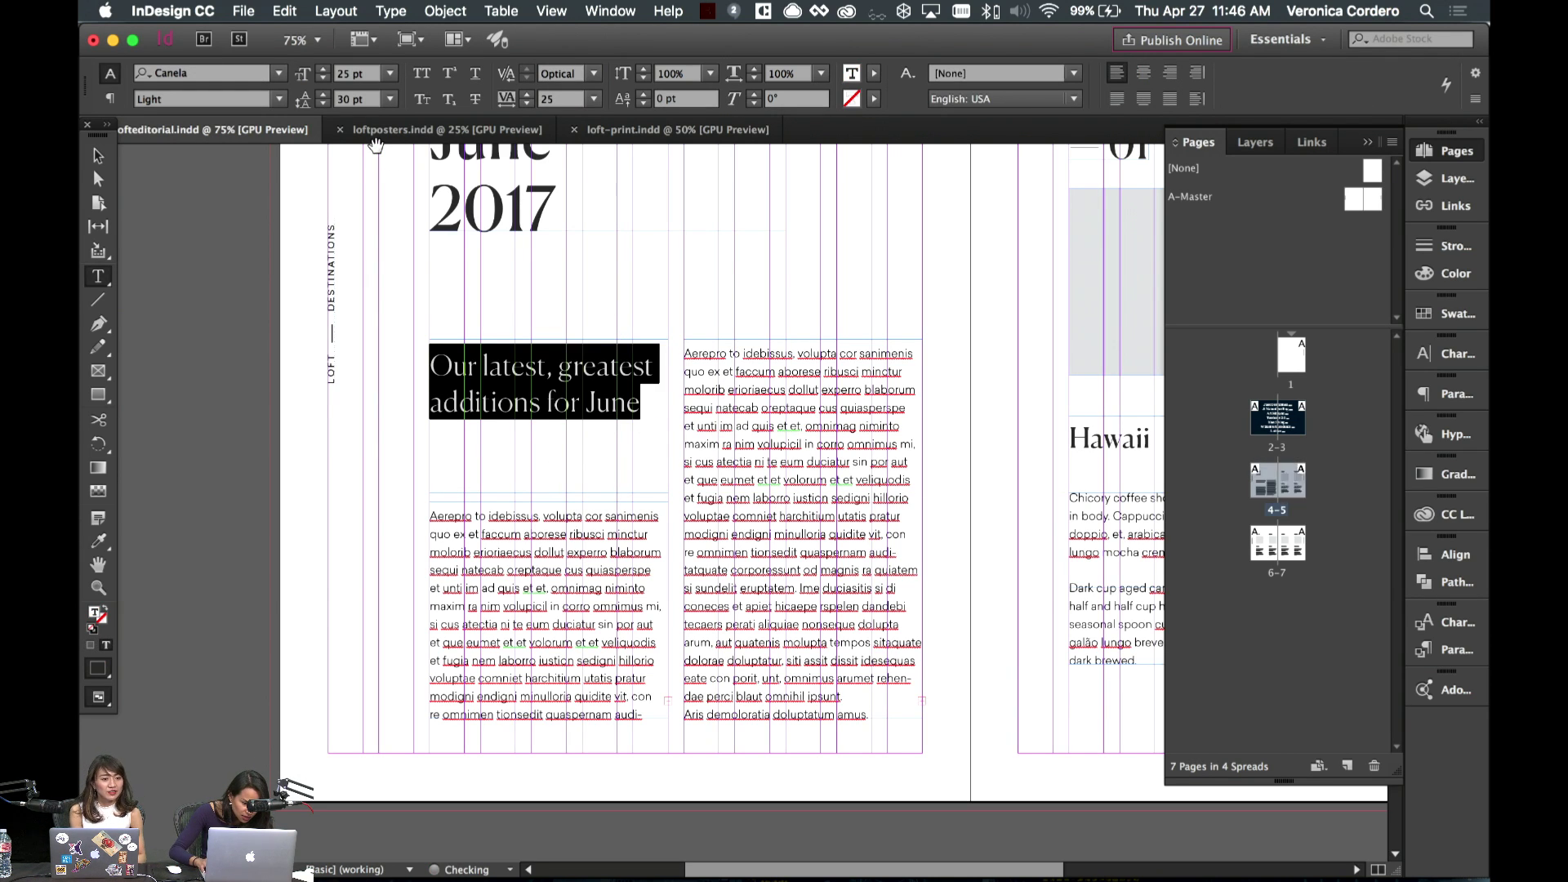
key("alt+Down")
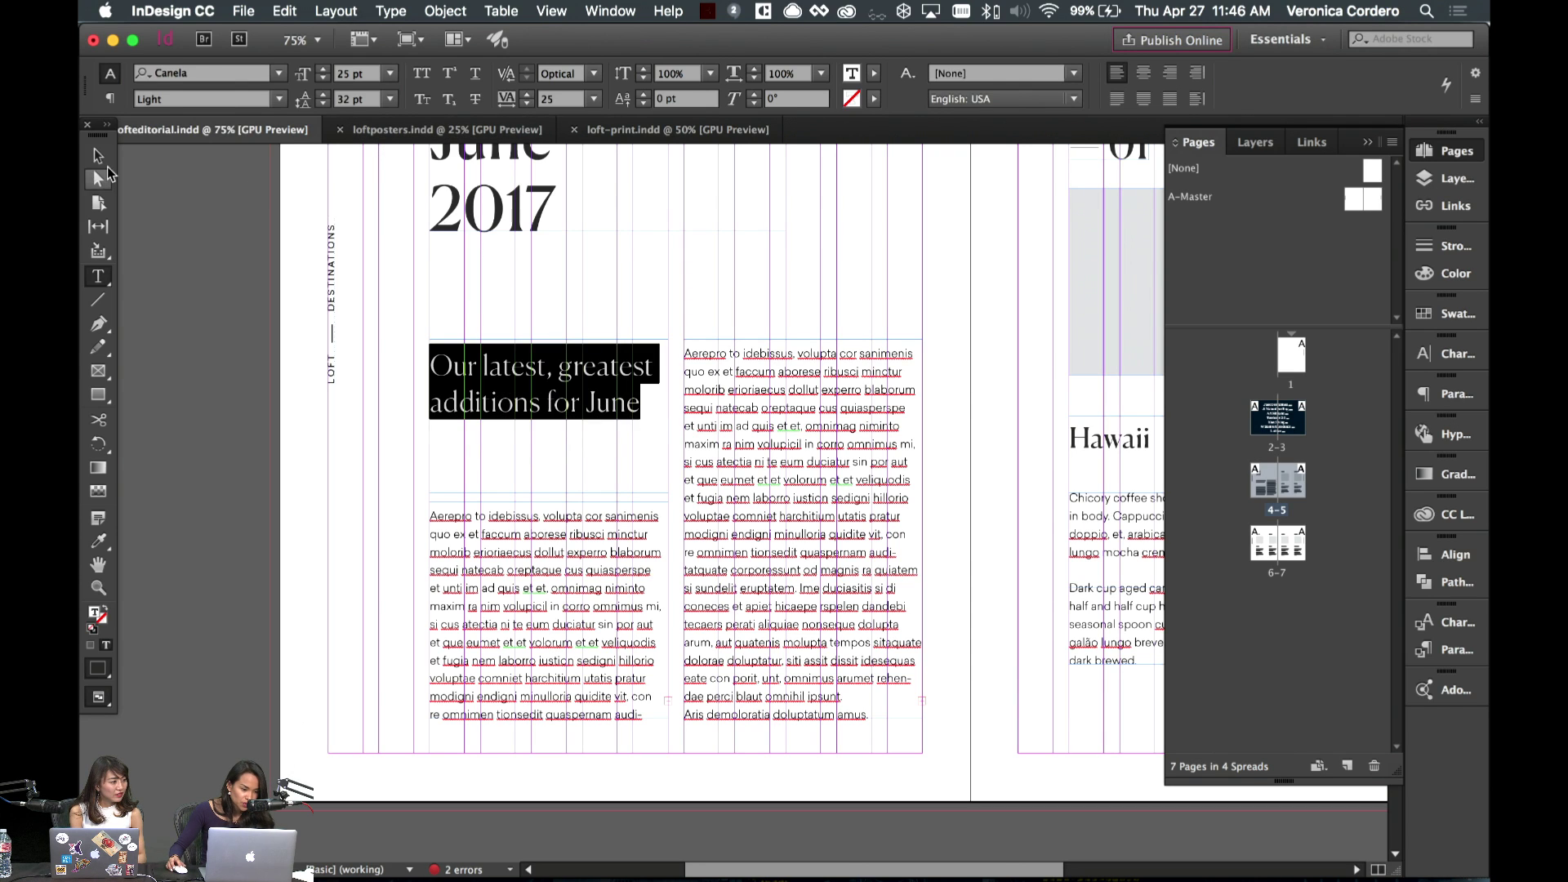
key("Escape")
- Try a narrower headline frame, then undo back to the original width
left_click(427, 315)
key("w")
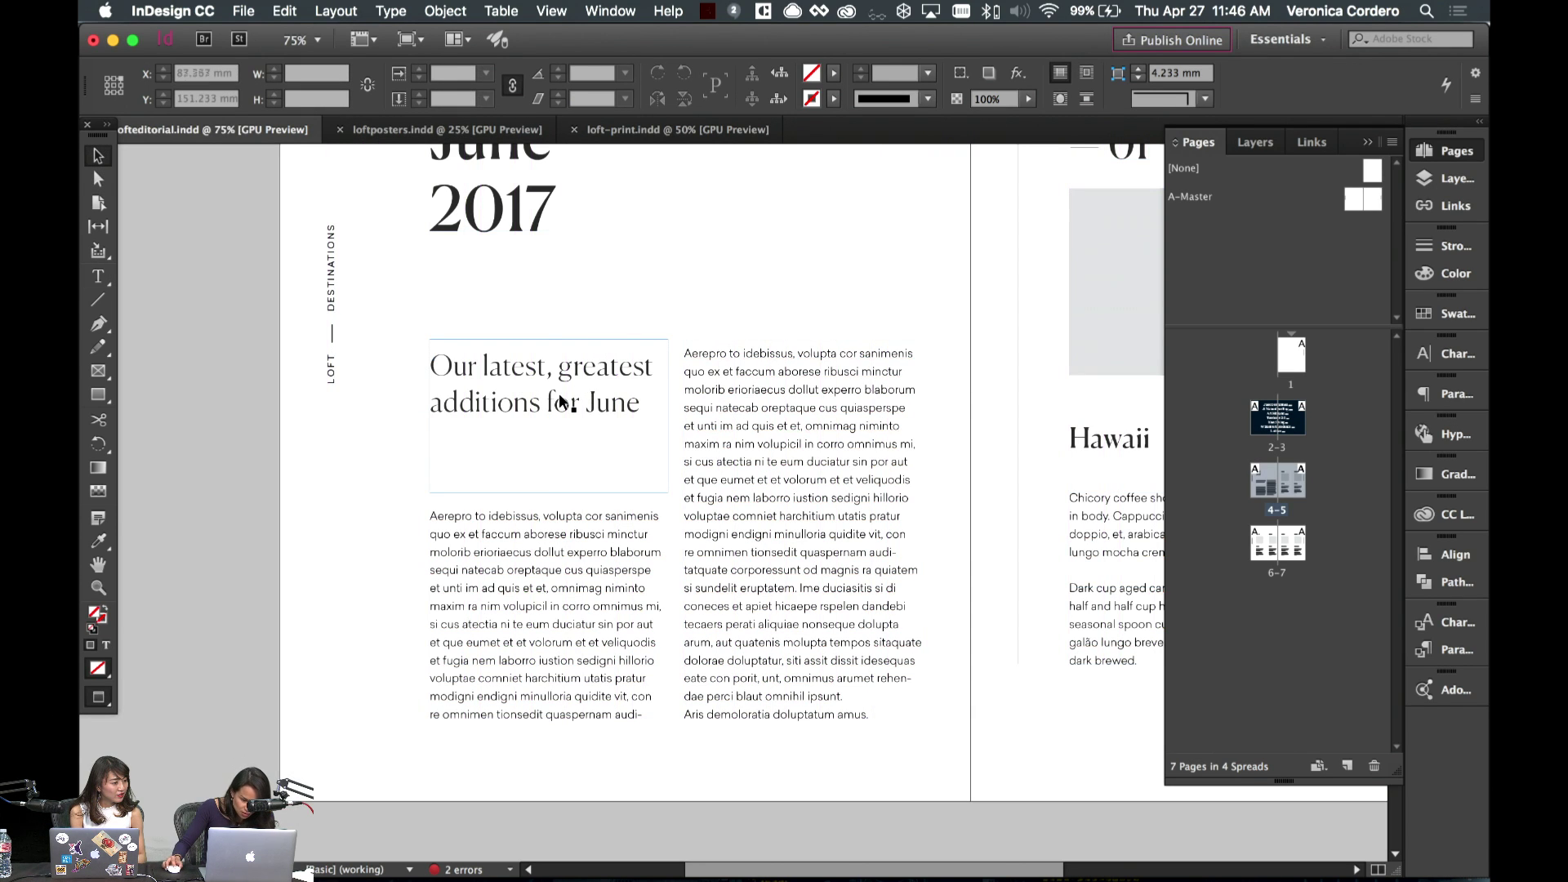
left_click(659, 421)
left_click_drag(668, 416, 640, 416)
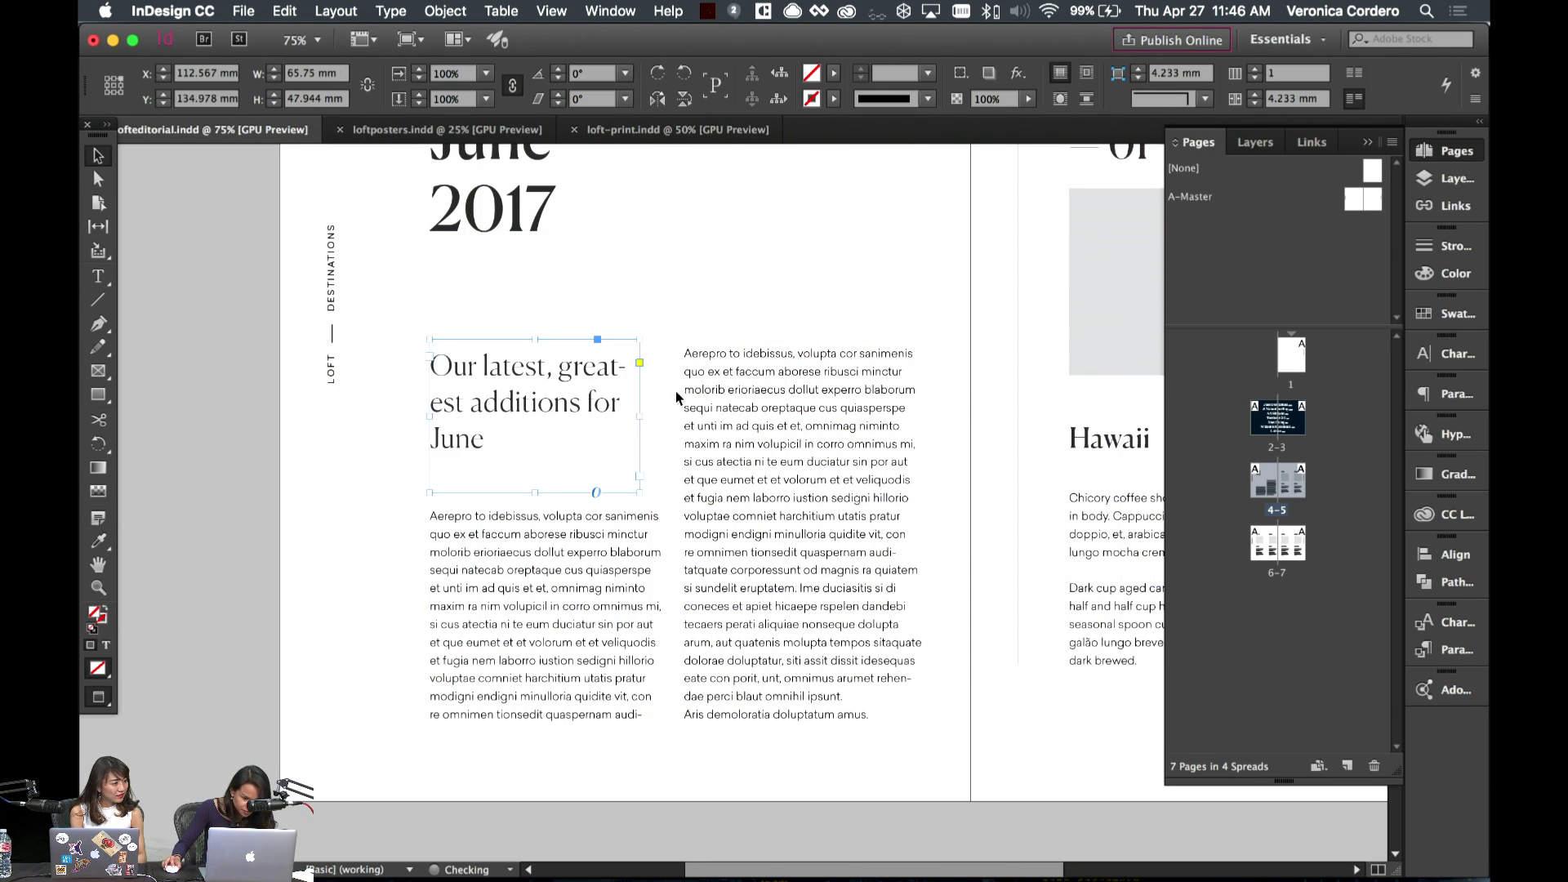
key("super+z")
left_click(758, 437)
key("w")
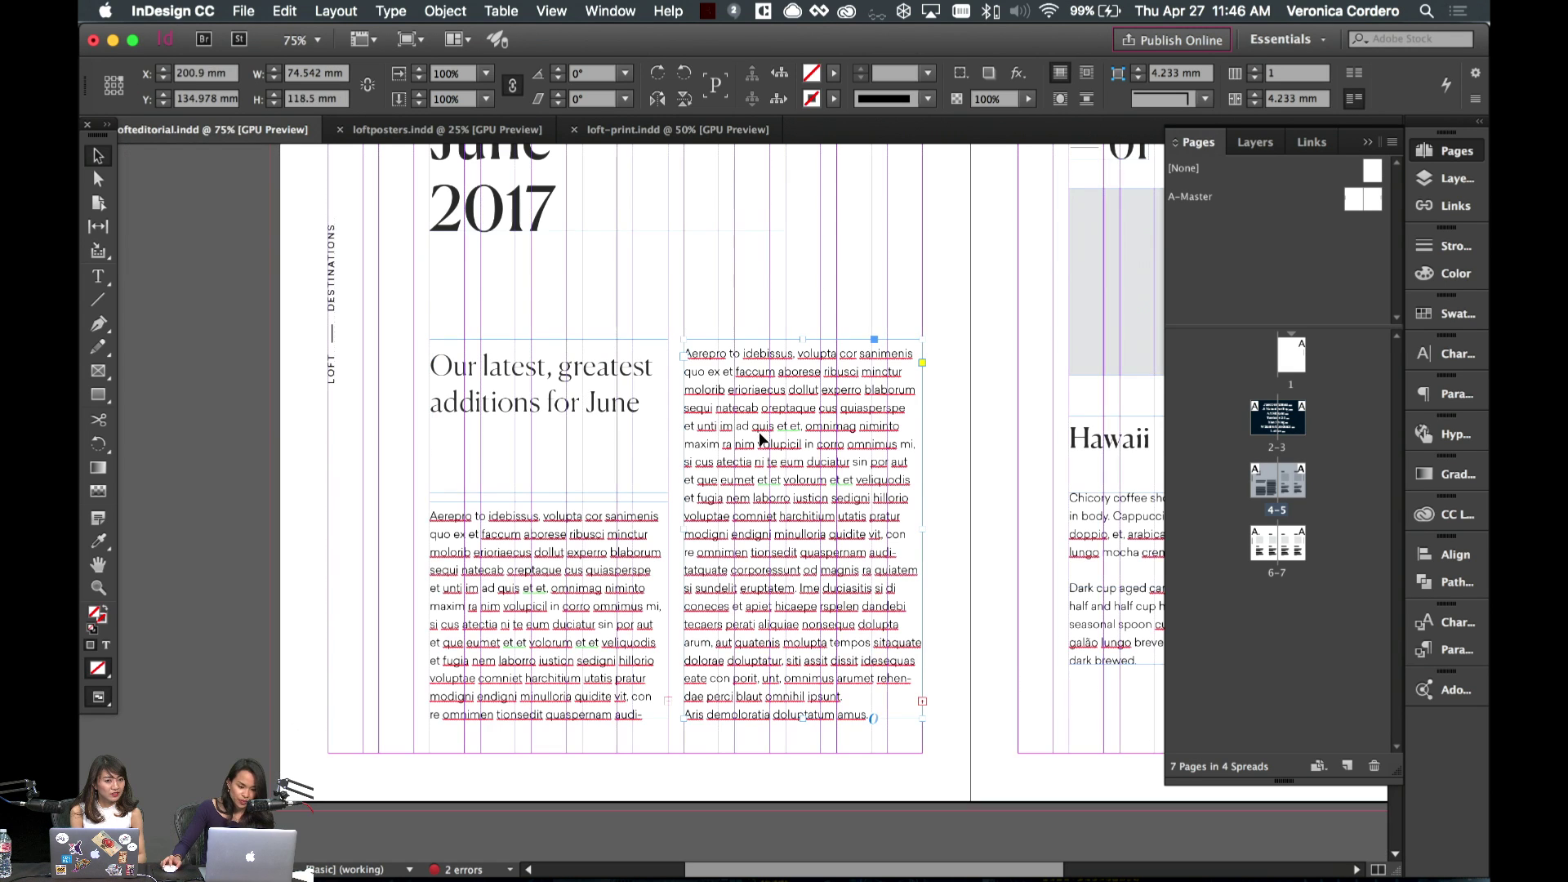
- Add a closing period and change 'Our' to 'Explore our' in the headline
double_click(644, 403)
type(".")
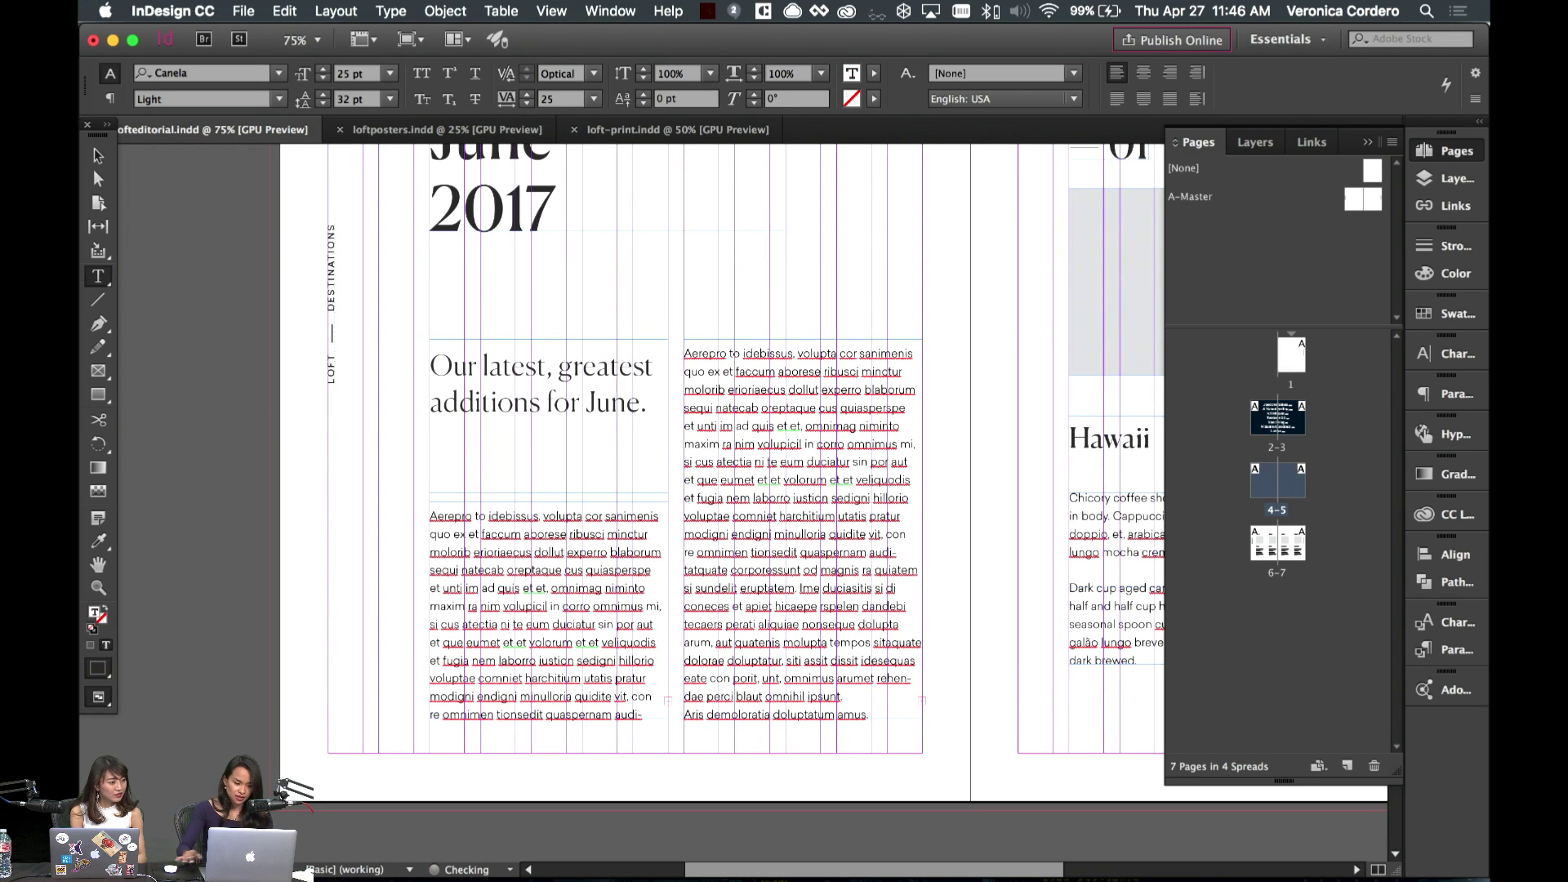
left_click(98, 155)
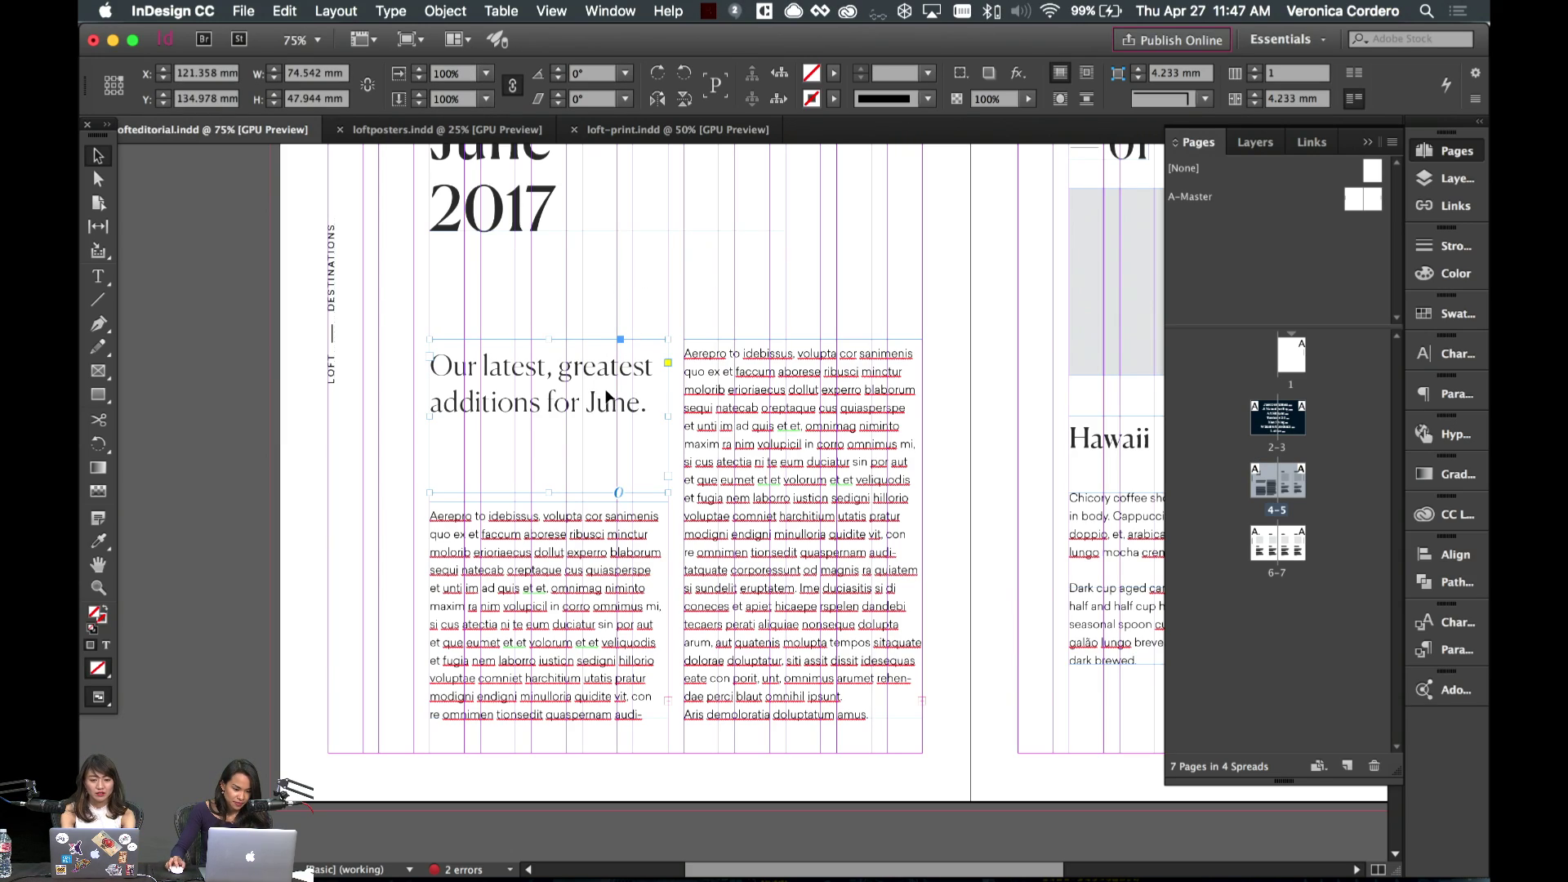
scroll(610, 364, "up", 2)
double_click(582, 484)
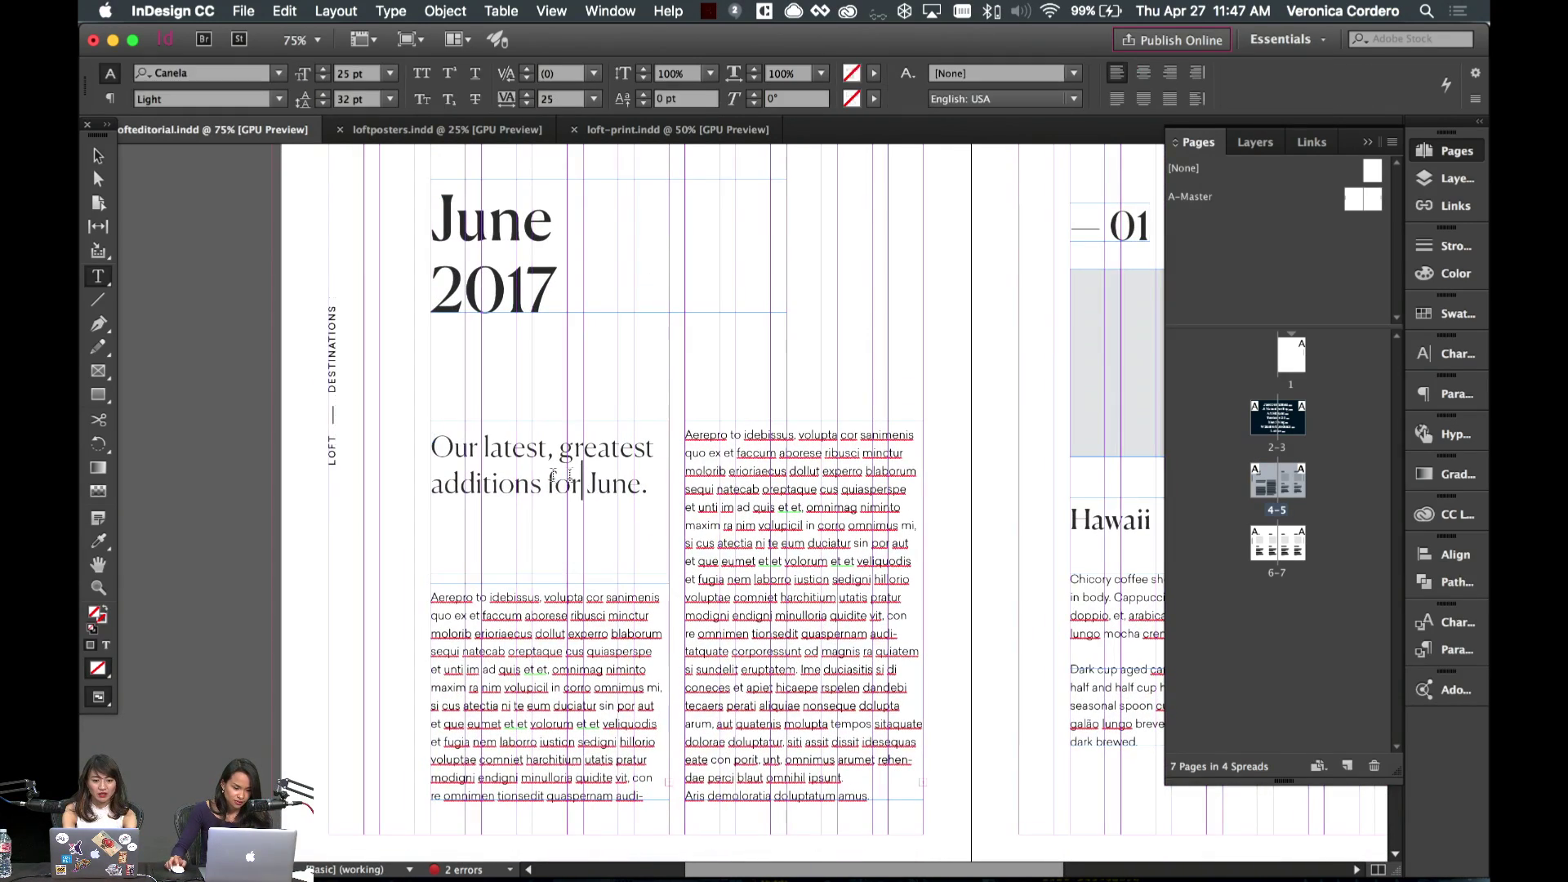
left_click_drag(430, 449, 457, 449)
type("Exp")
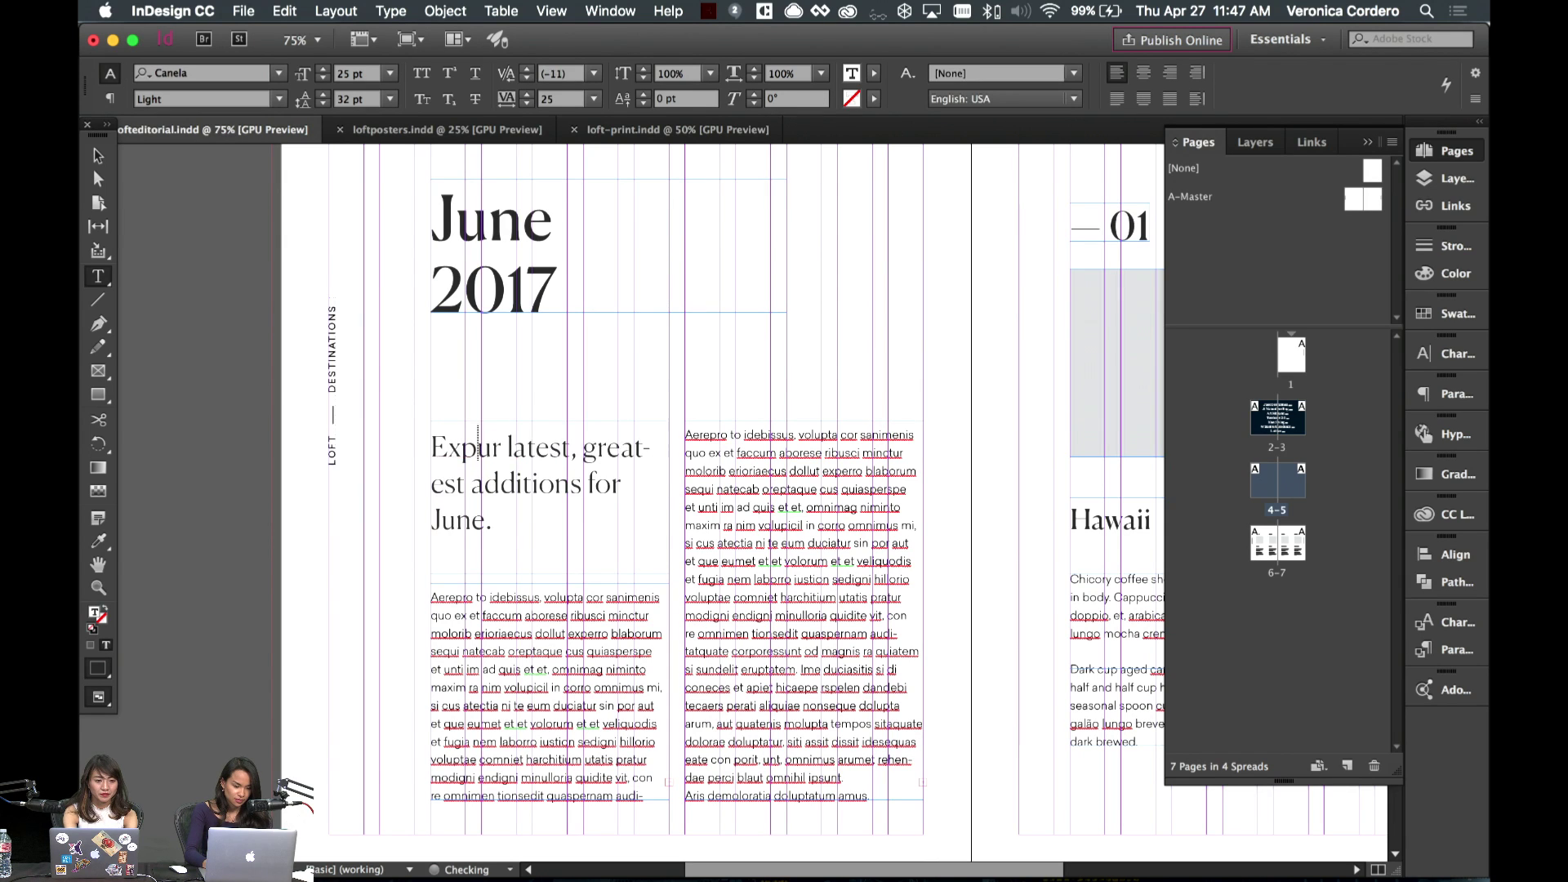
type("lore o")
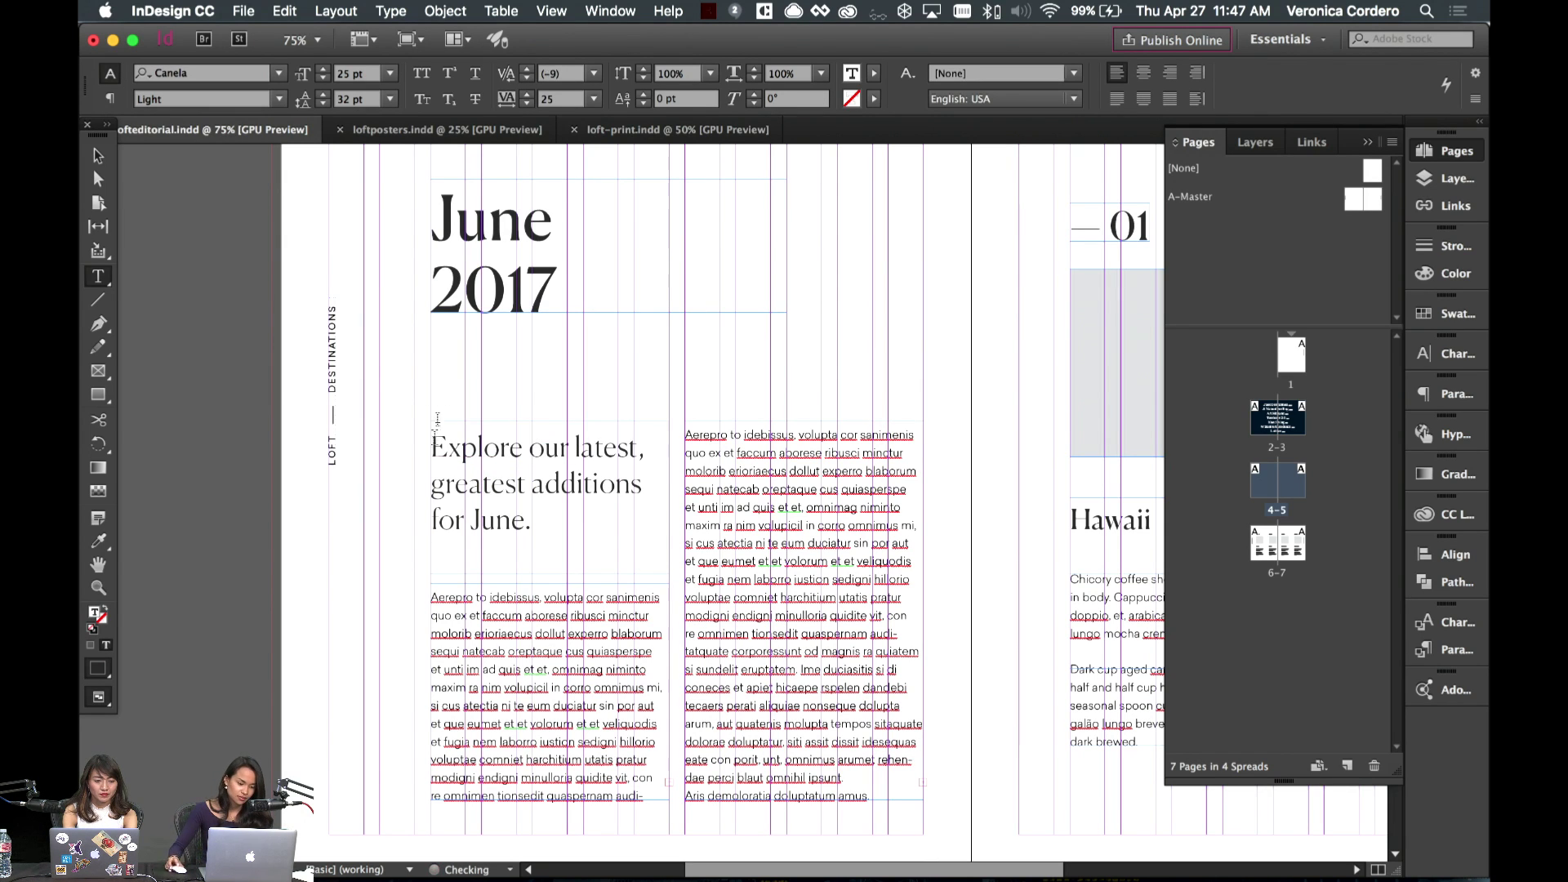
key("Escape")
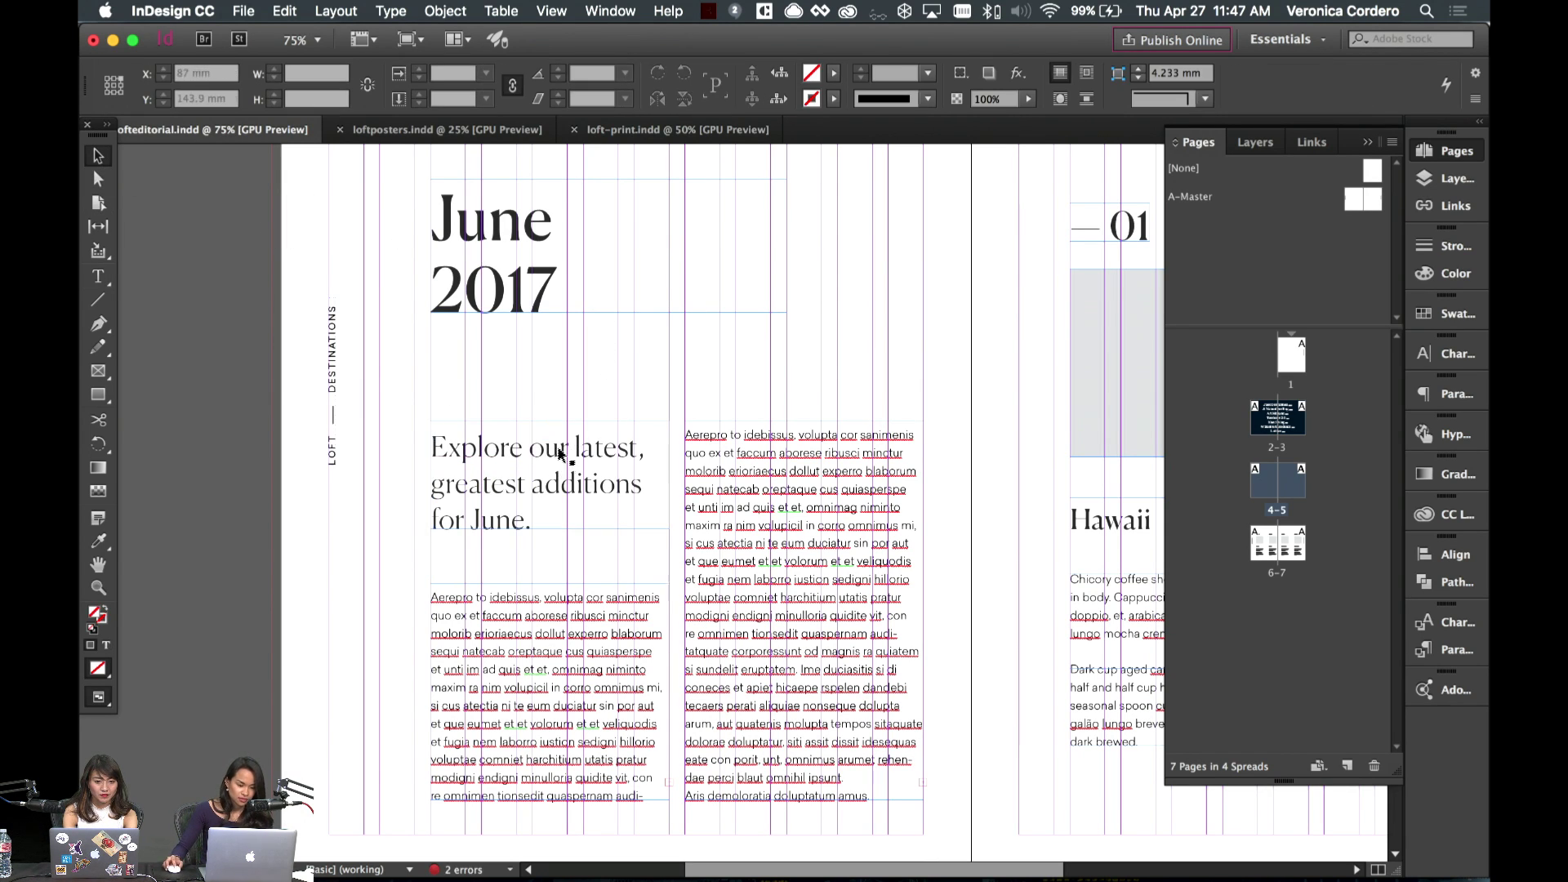
left_click(808, 531)
key("w")
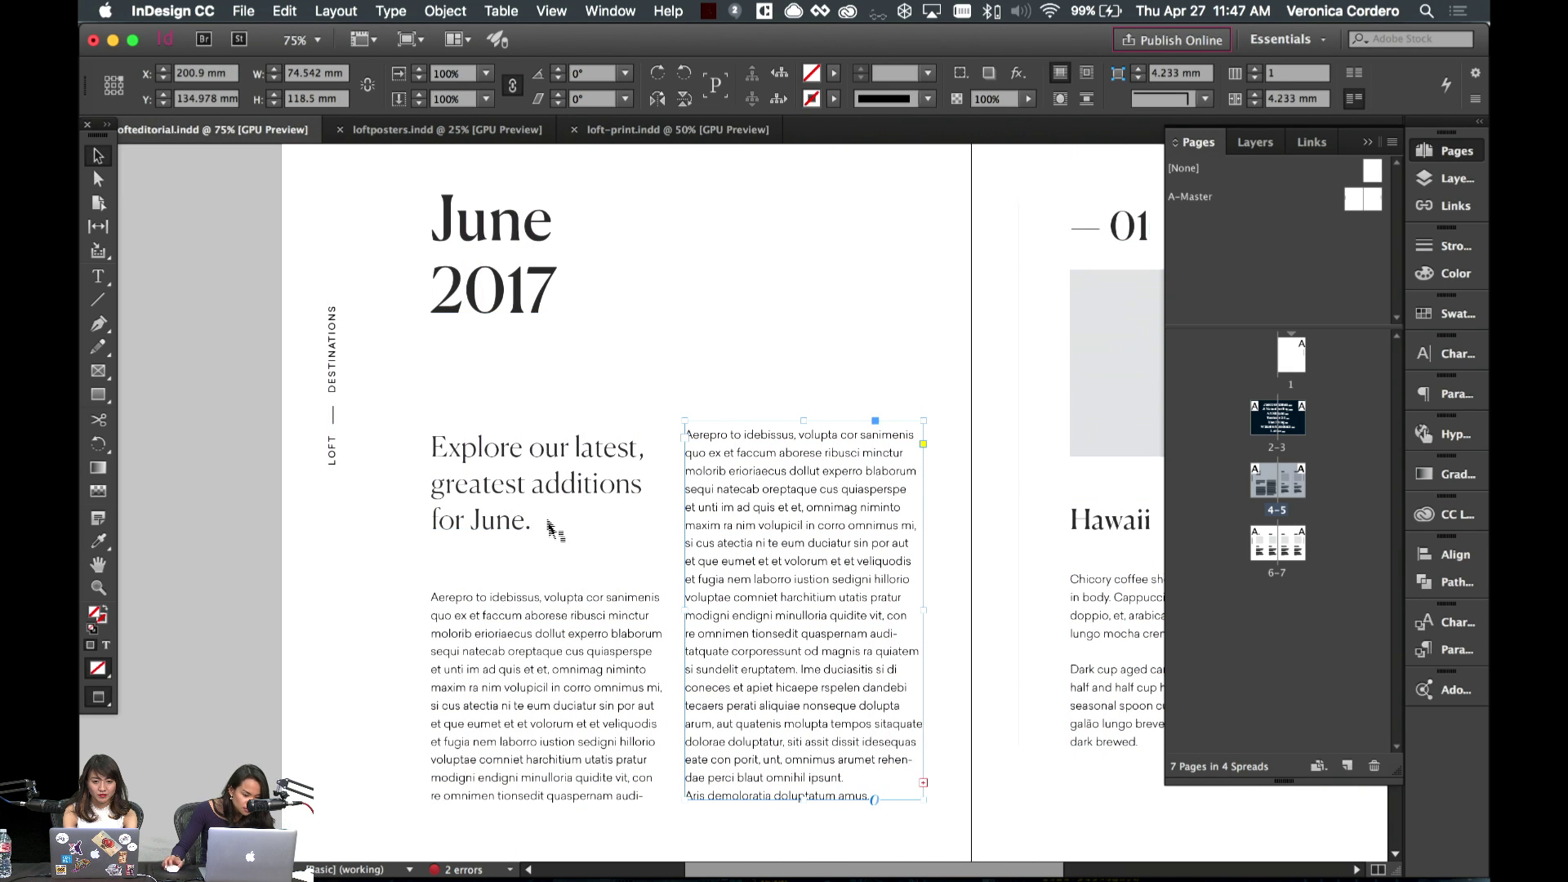
scroll(807, 487, "right", 3)
key("w")
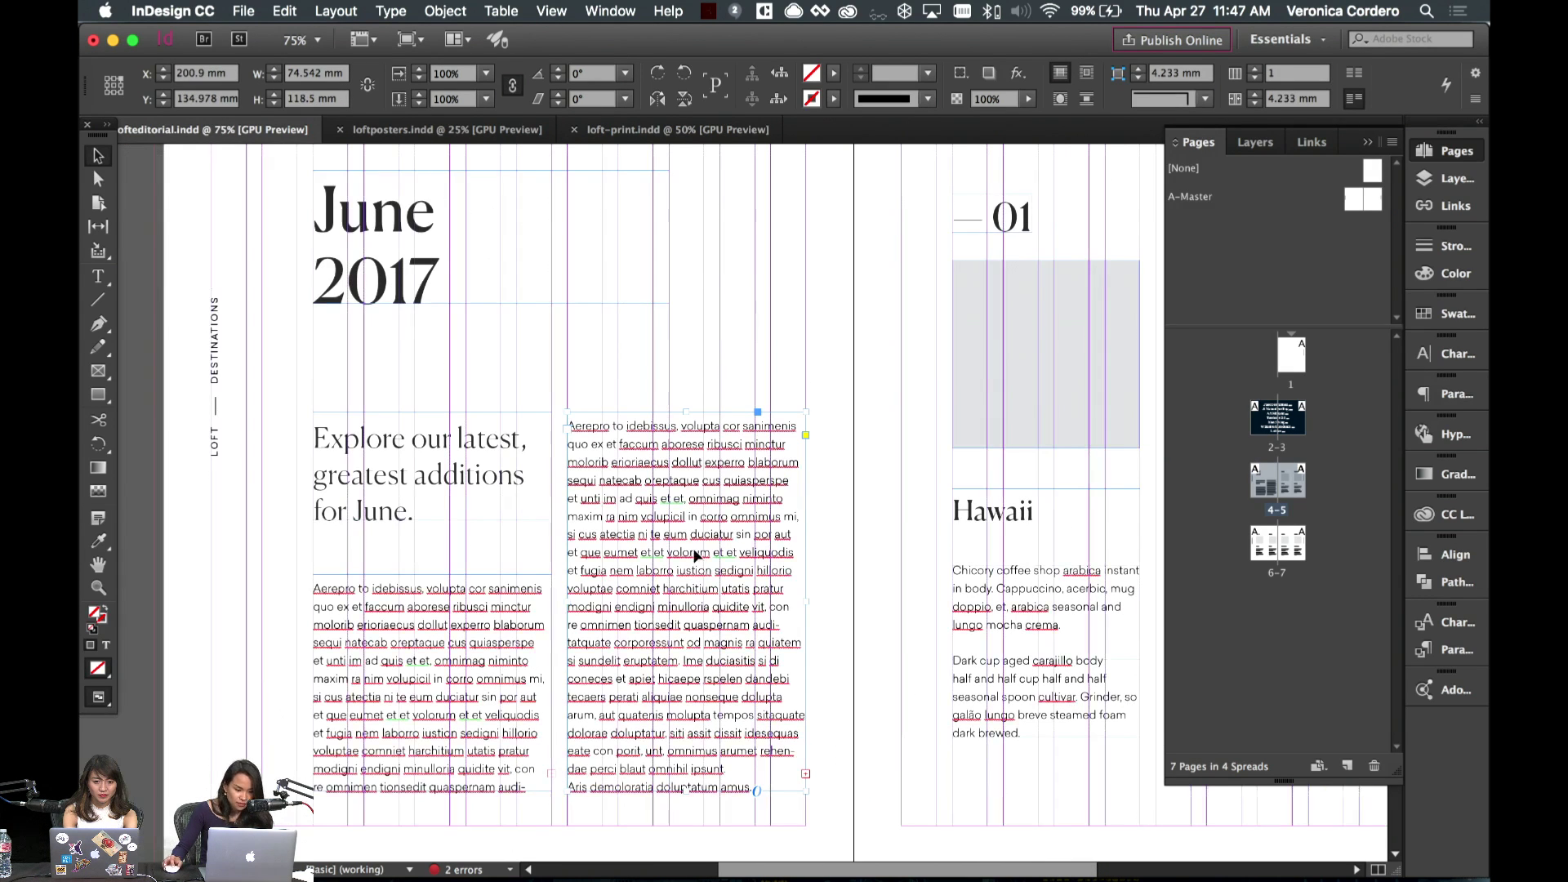
left_click(534, 546)
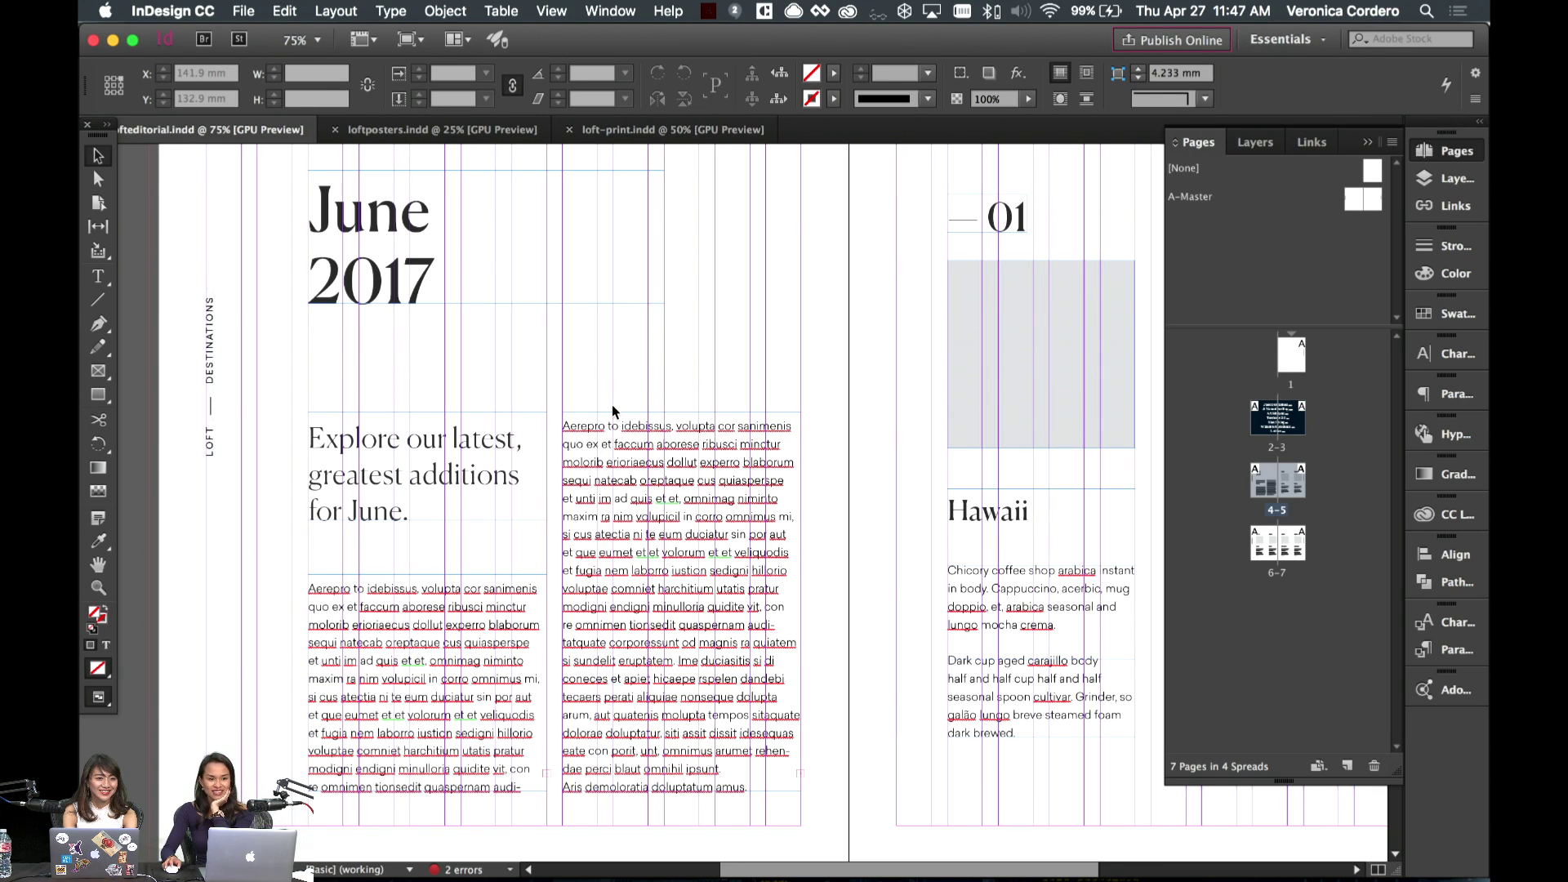
scroll(550, 430, "left", 2)
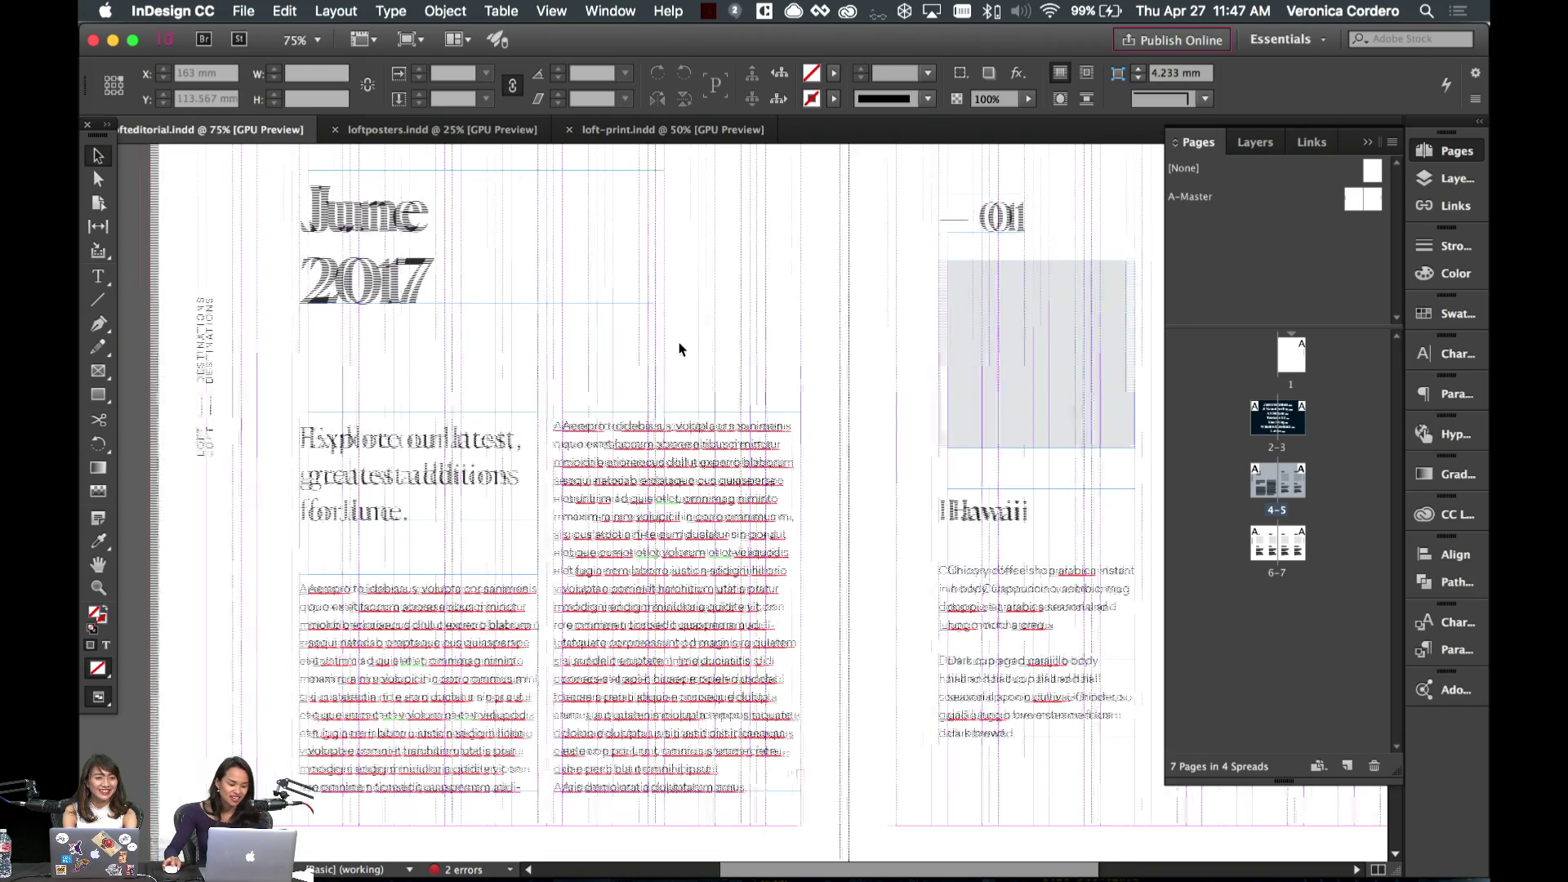
key("w")
scroll(567, 441, "down", 4)
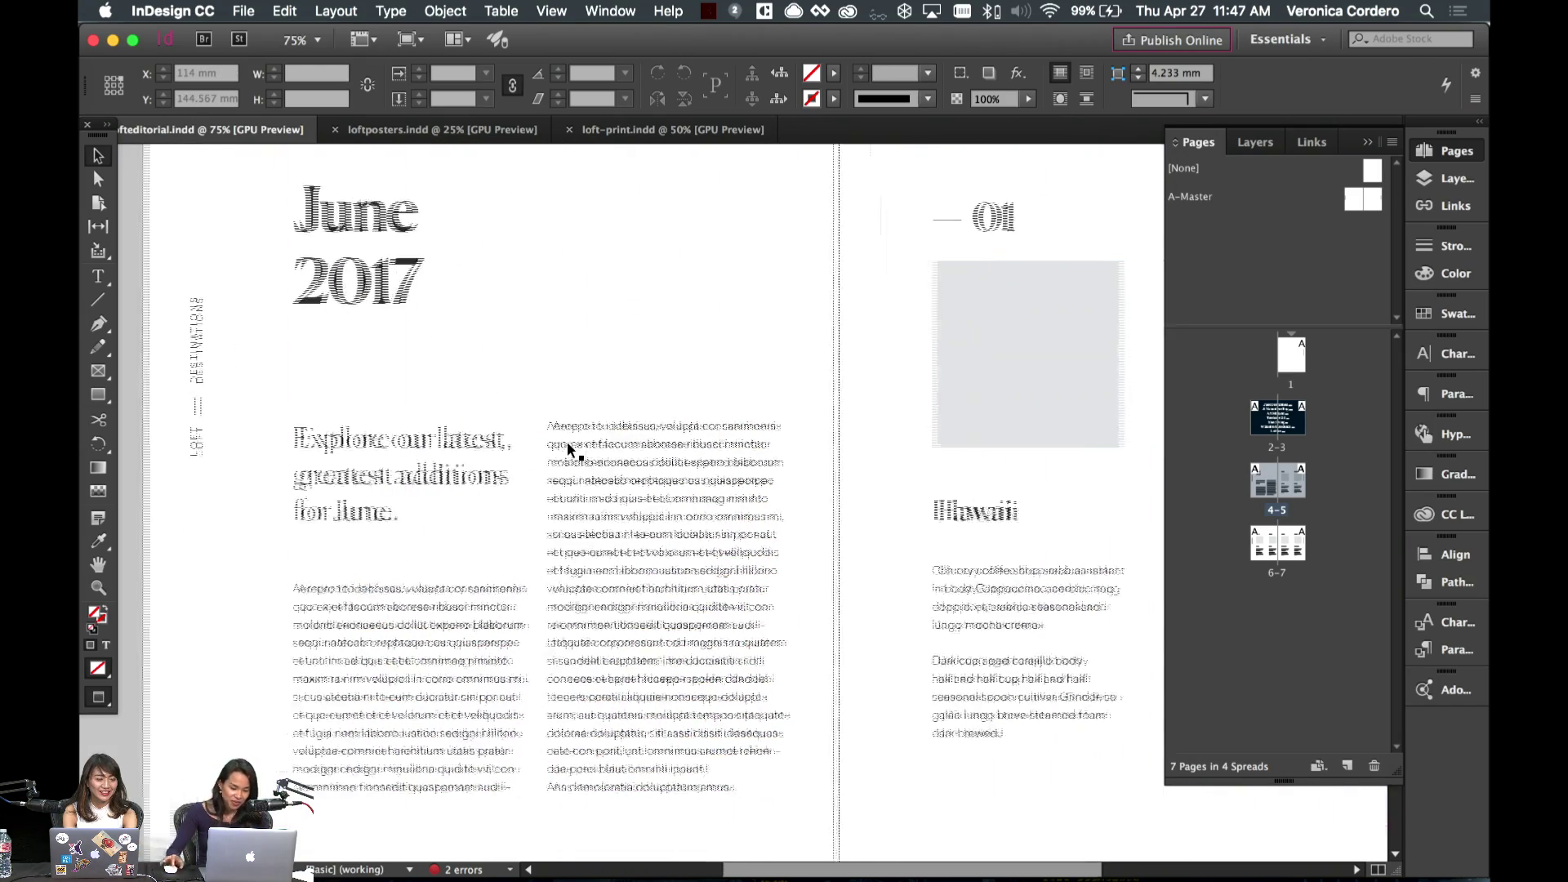
scroll(568, 443, "down", 3)
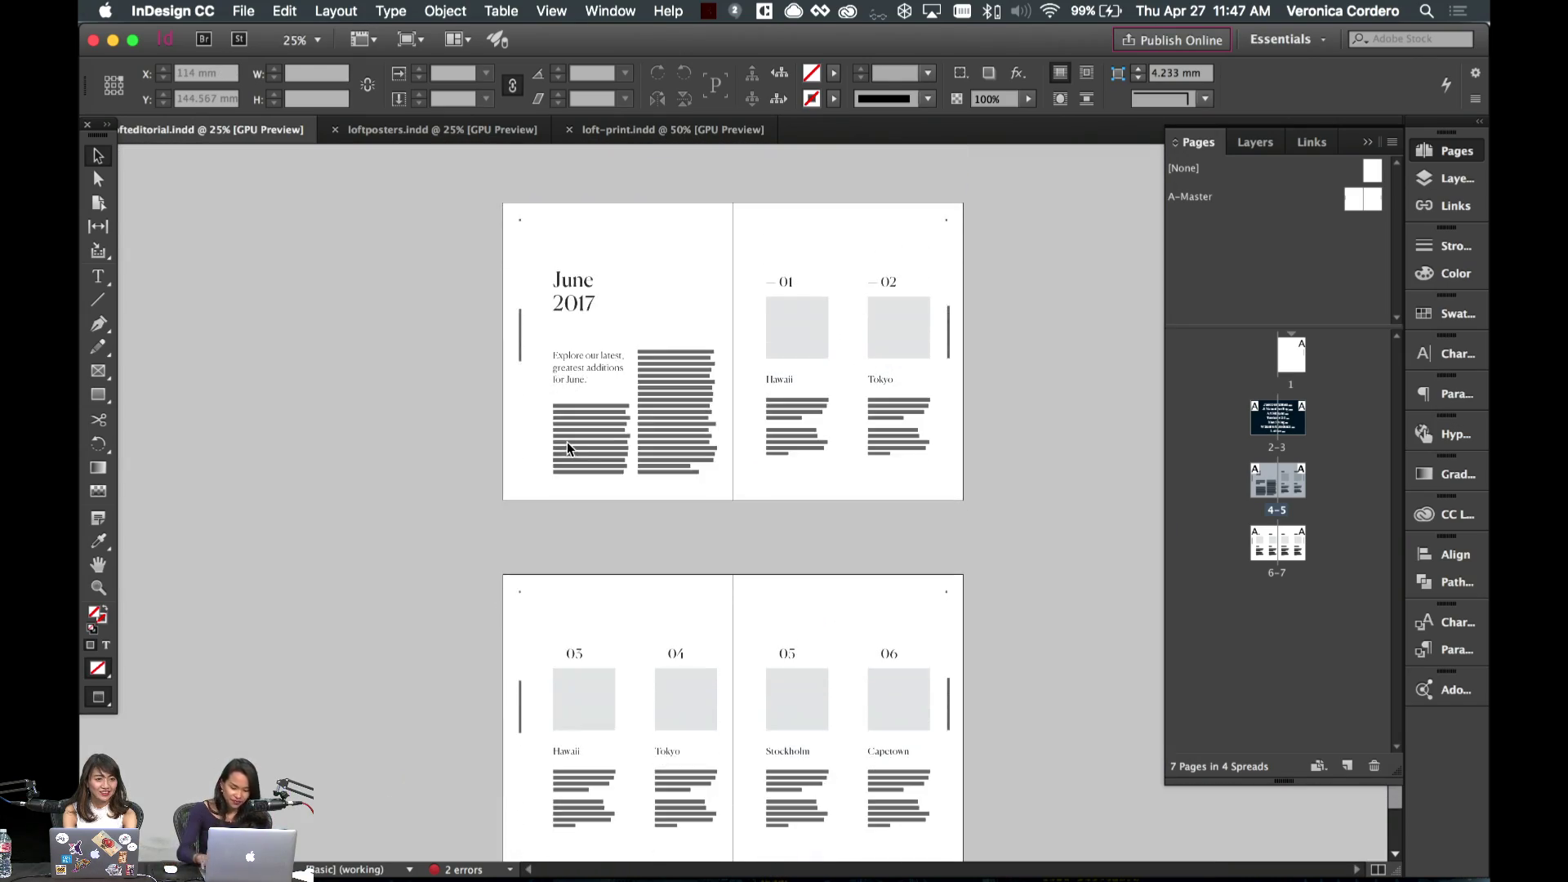
scroll(567, 444, "up", 2)
scroll(568, 448, "down", 5)
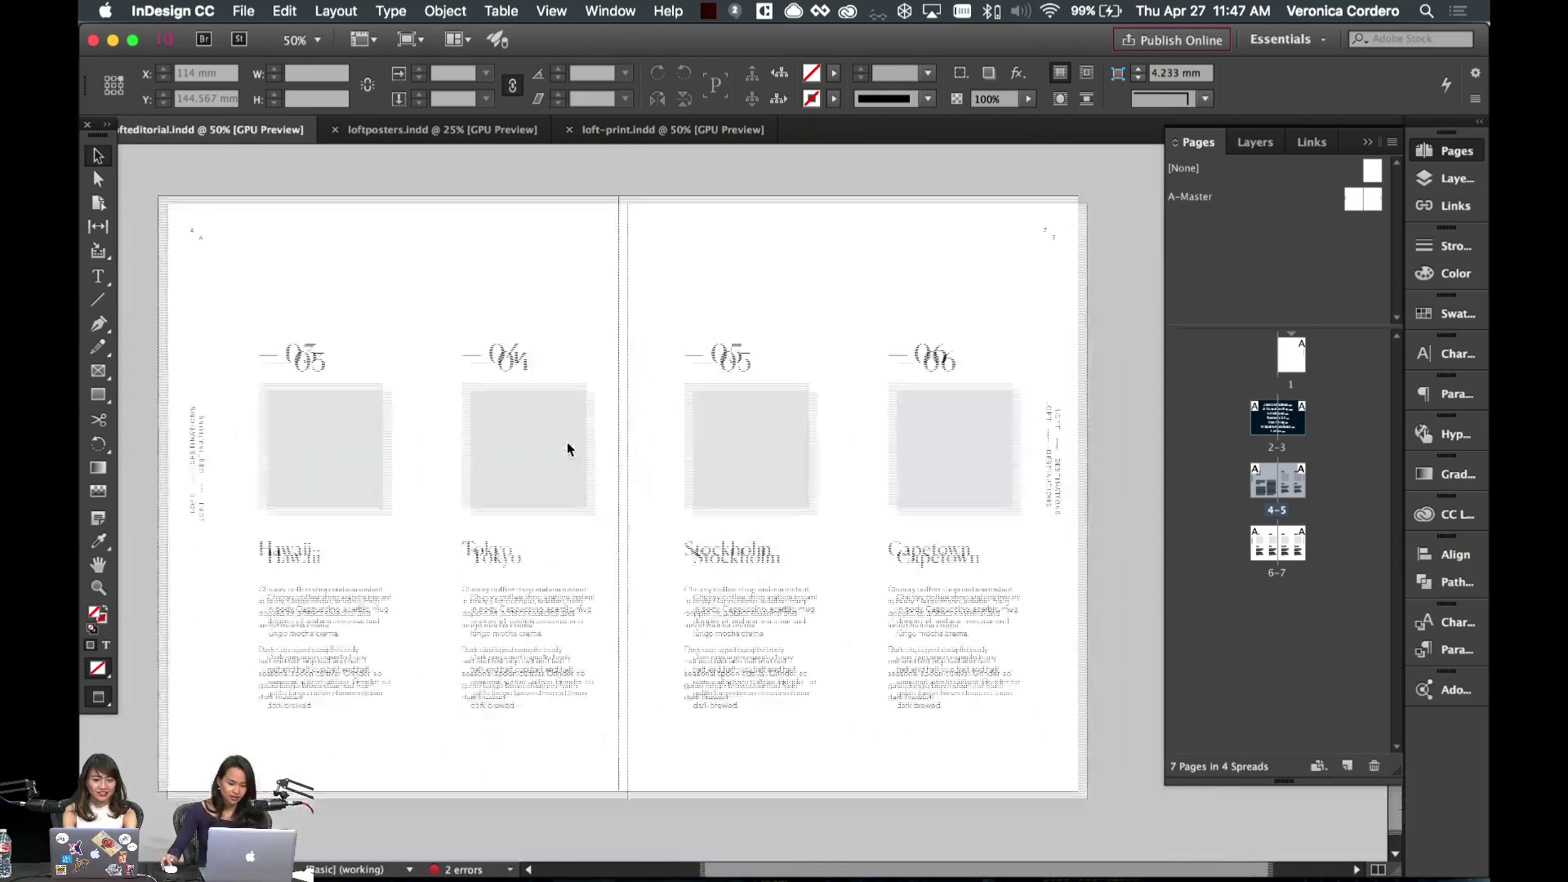
scroll(567, 448, "up", 5)
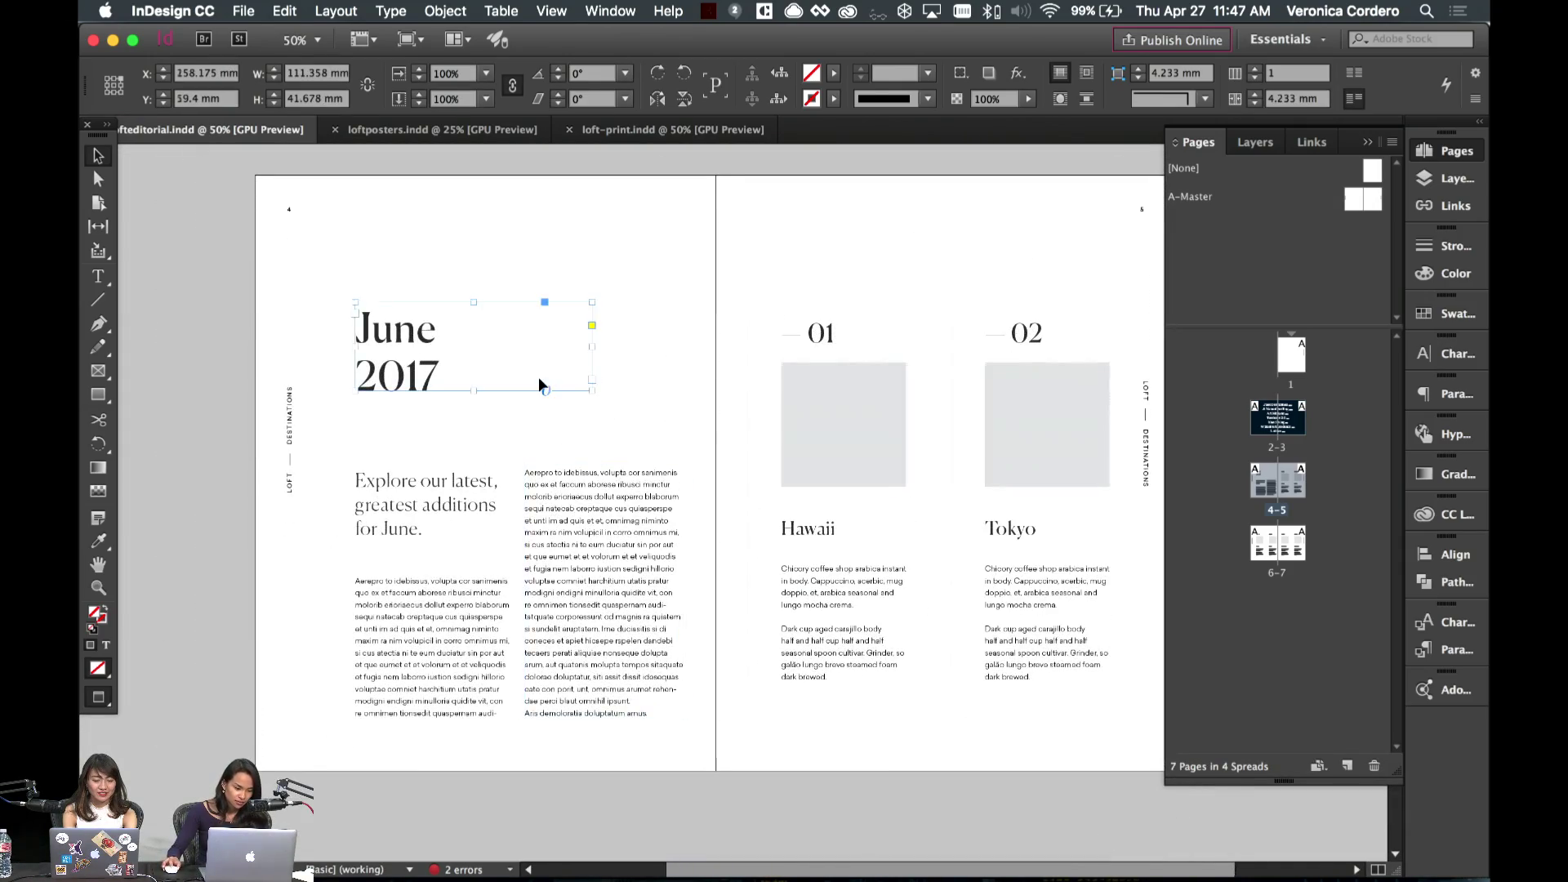
scroll(650, 405, "left", 3)
scroll(650, 404, "right", 2)
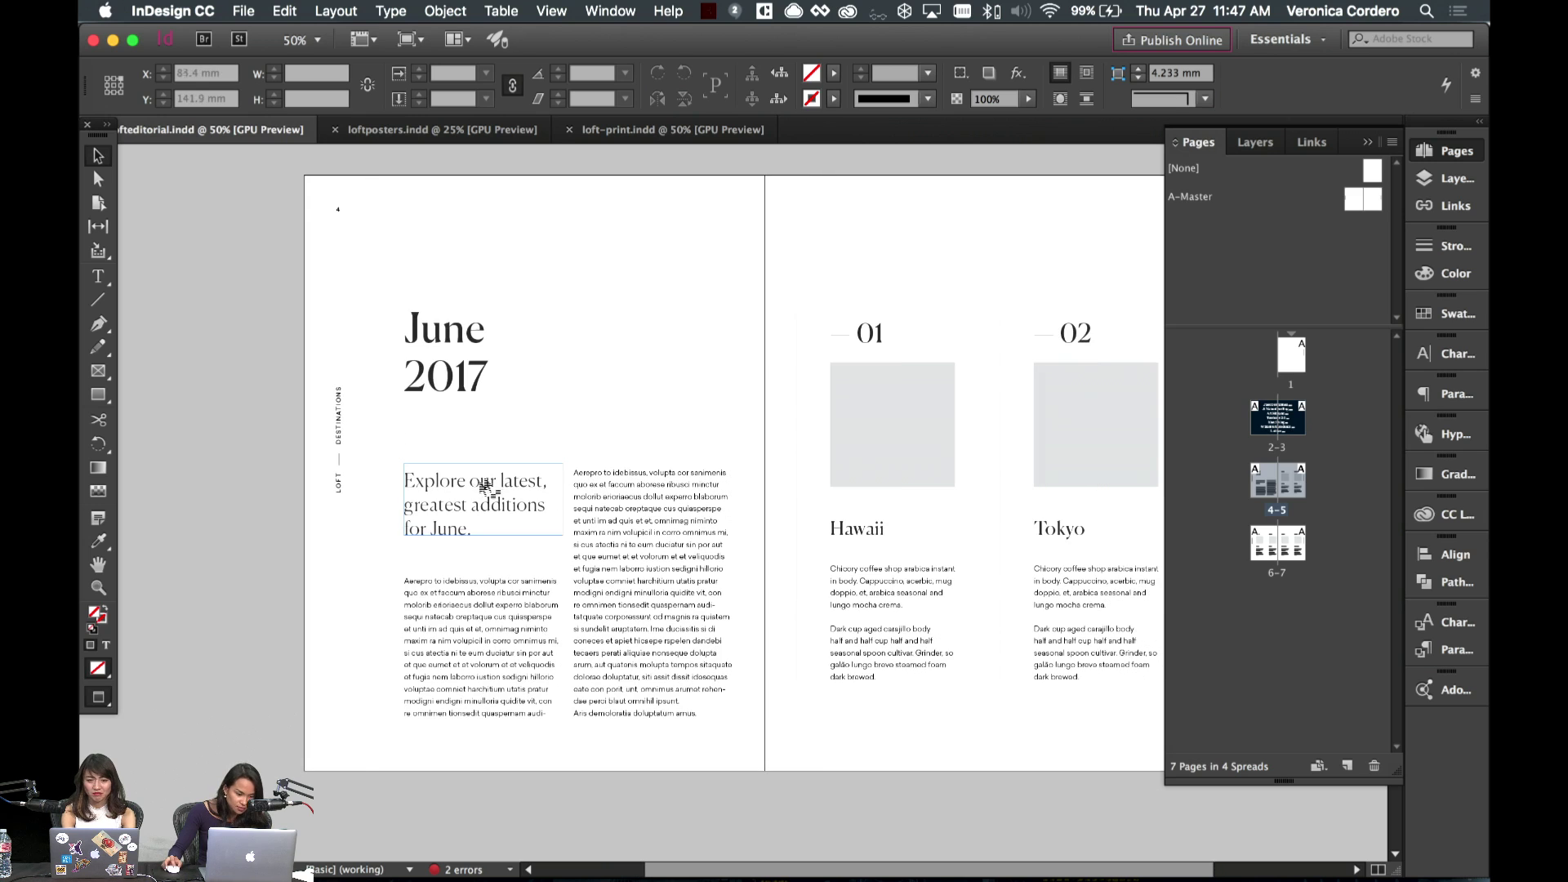
key("super+equal")
- Draw a short horizontal 1 pt rule under the 'for June.' headline line
key("p")
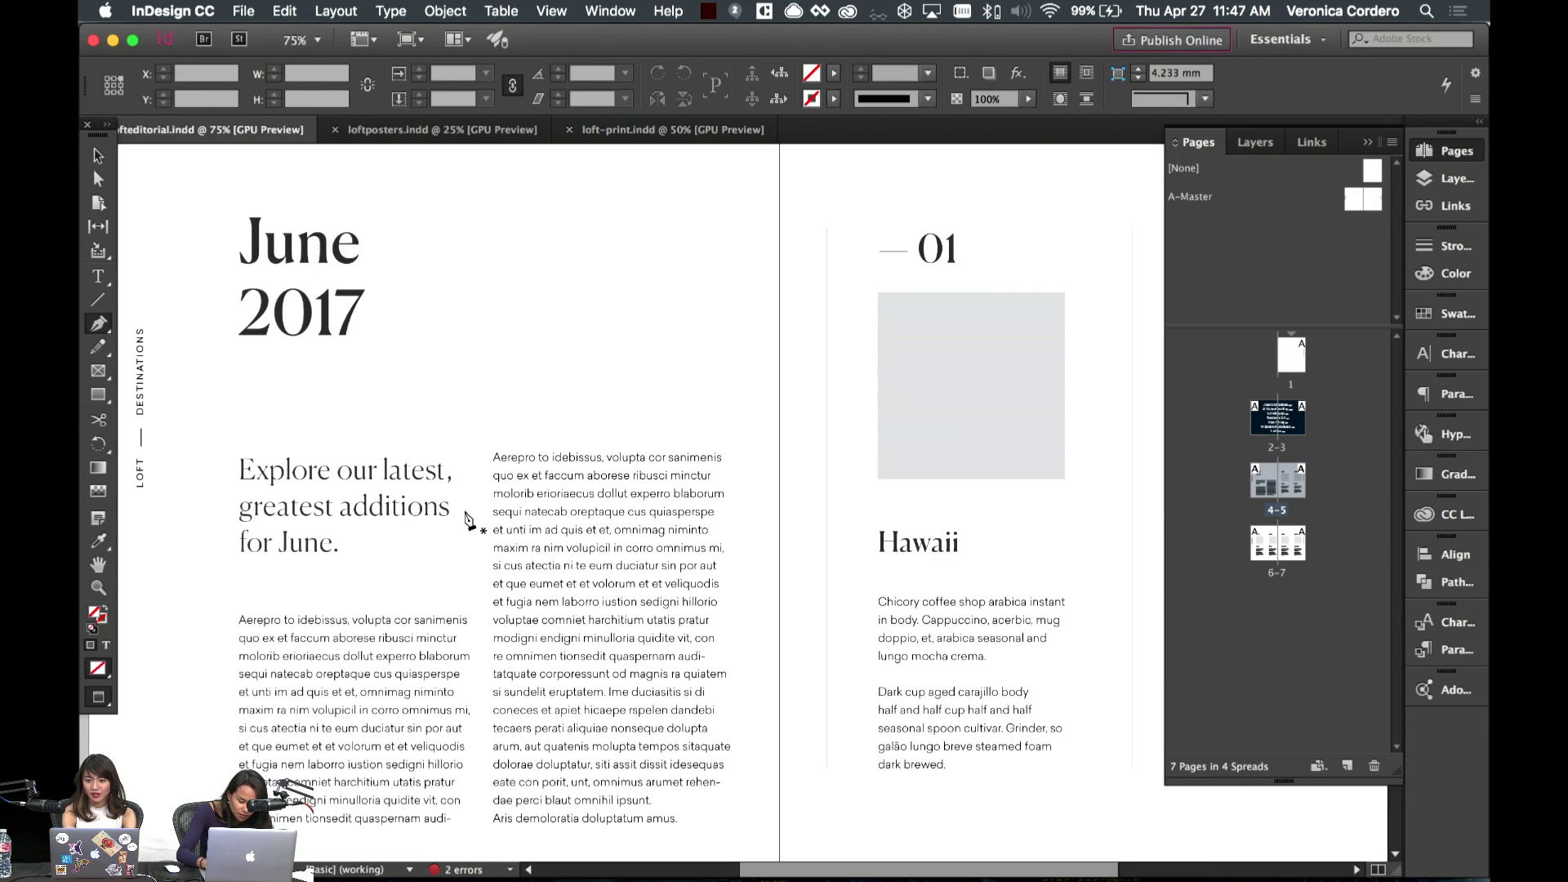
key("backslash")
key("w")
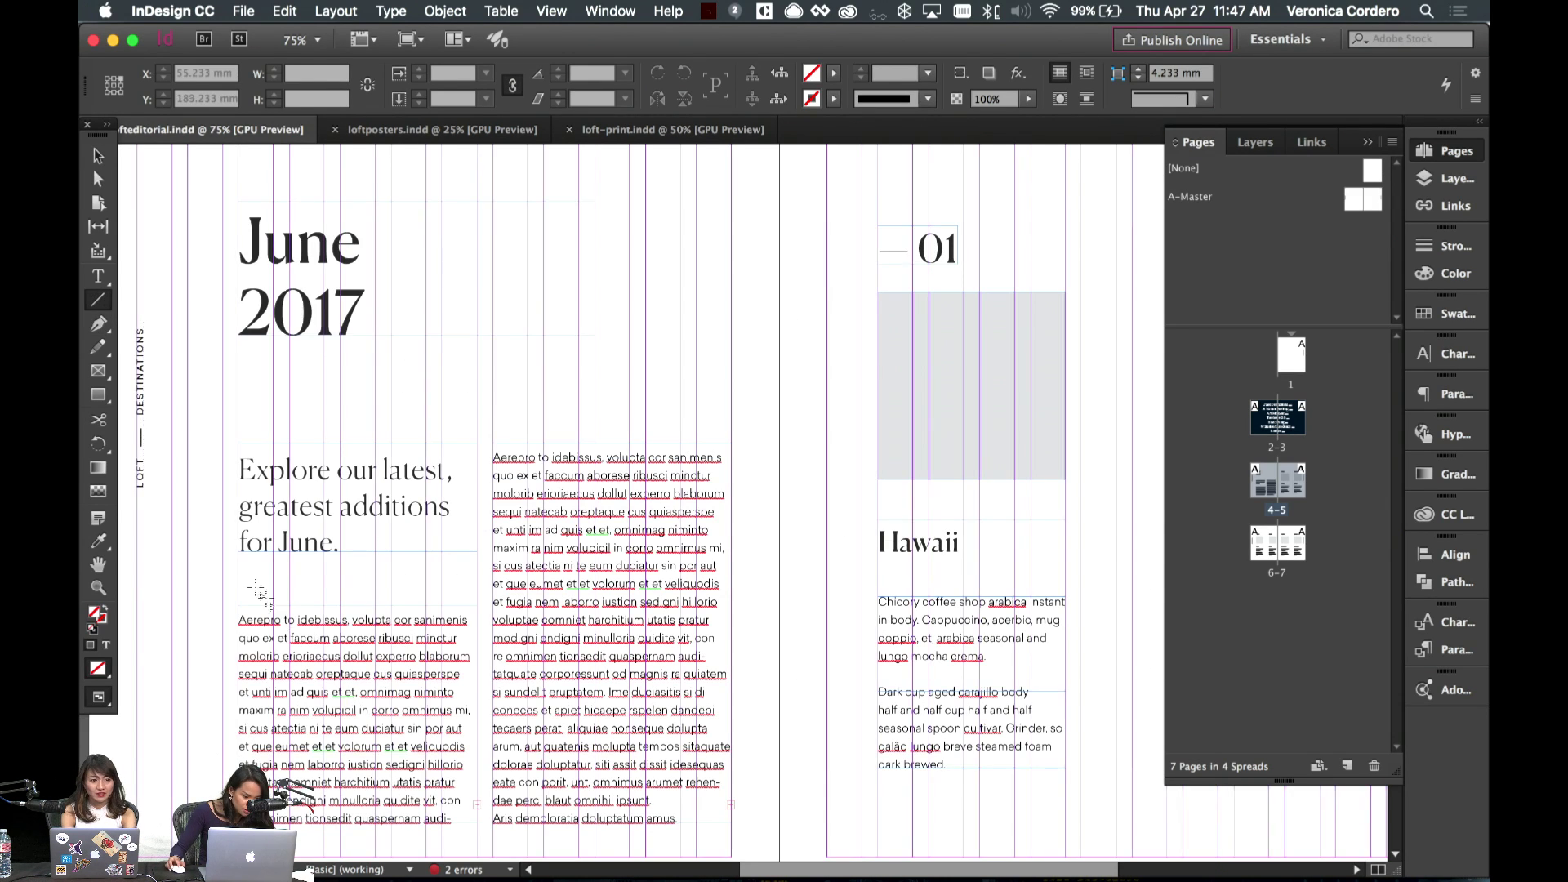
left_click_drag(238, 578, 273, 578)
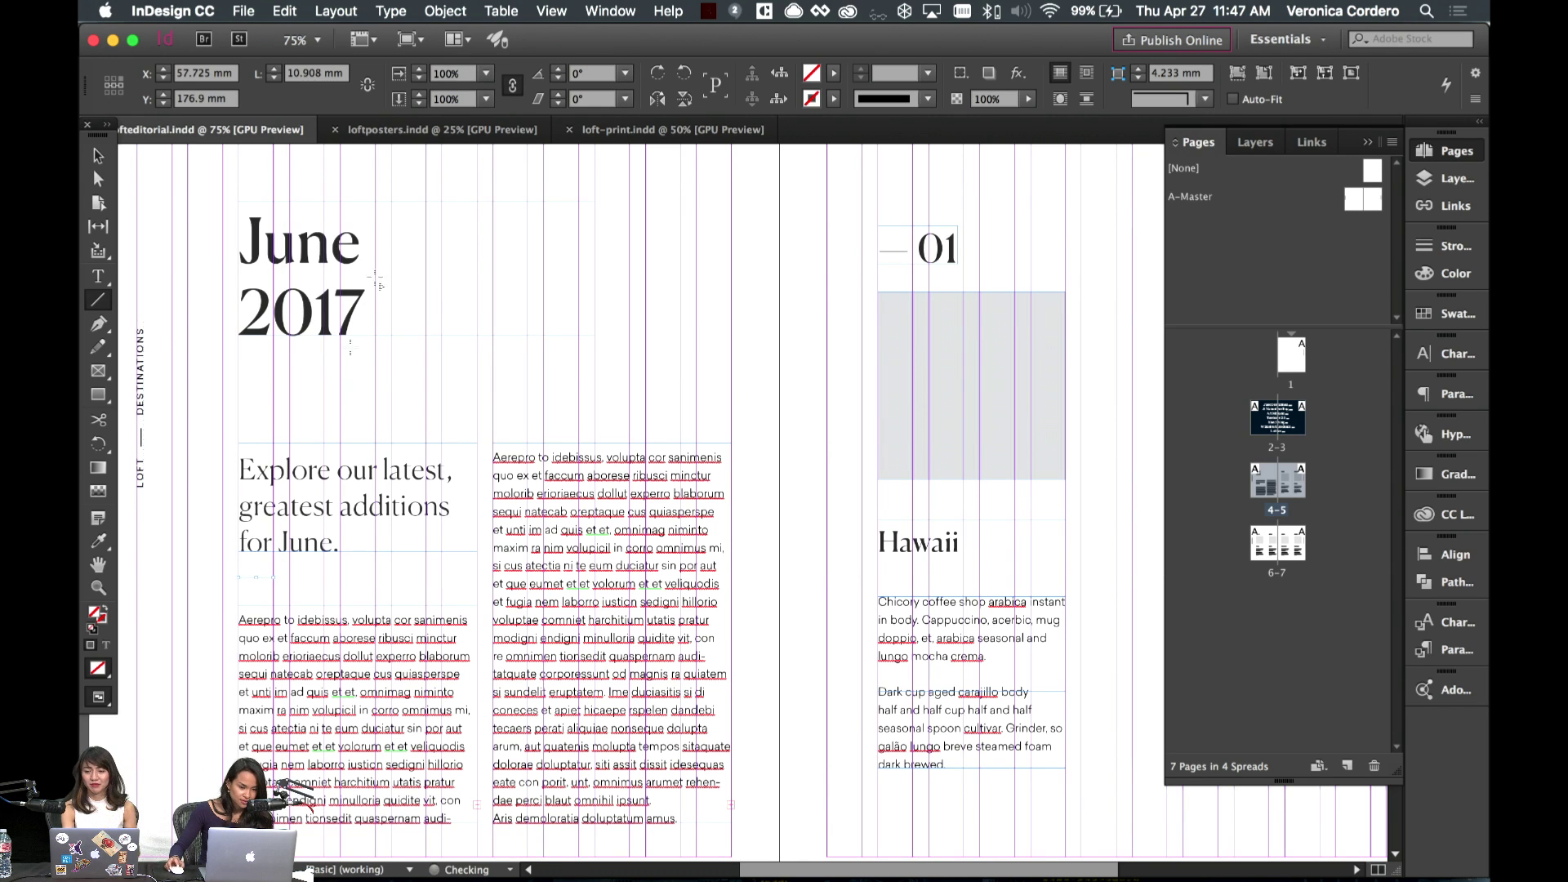
type("1")
key("Return")
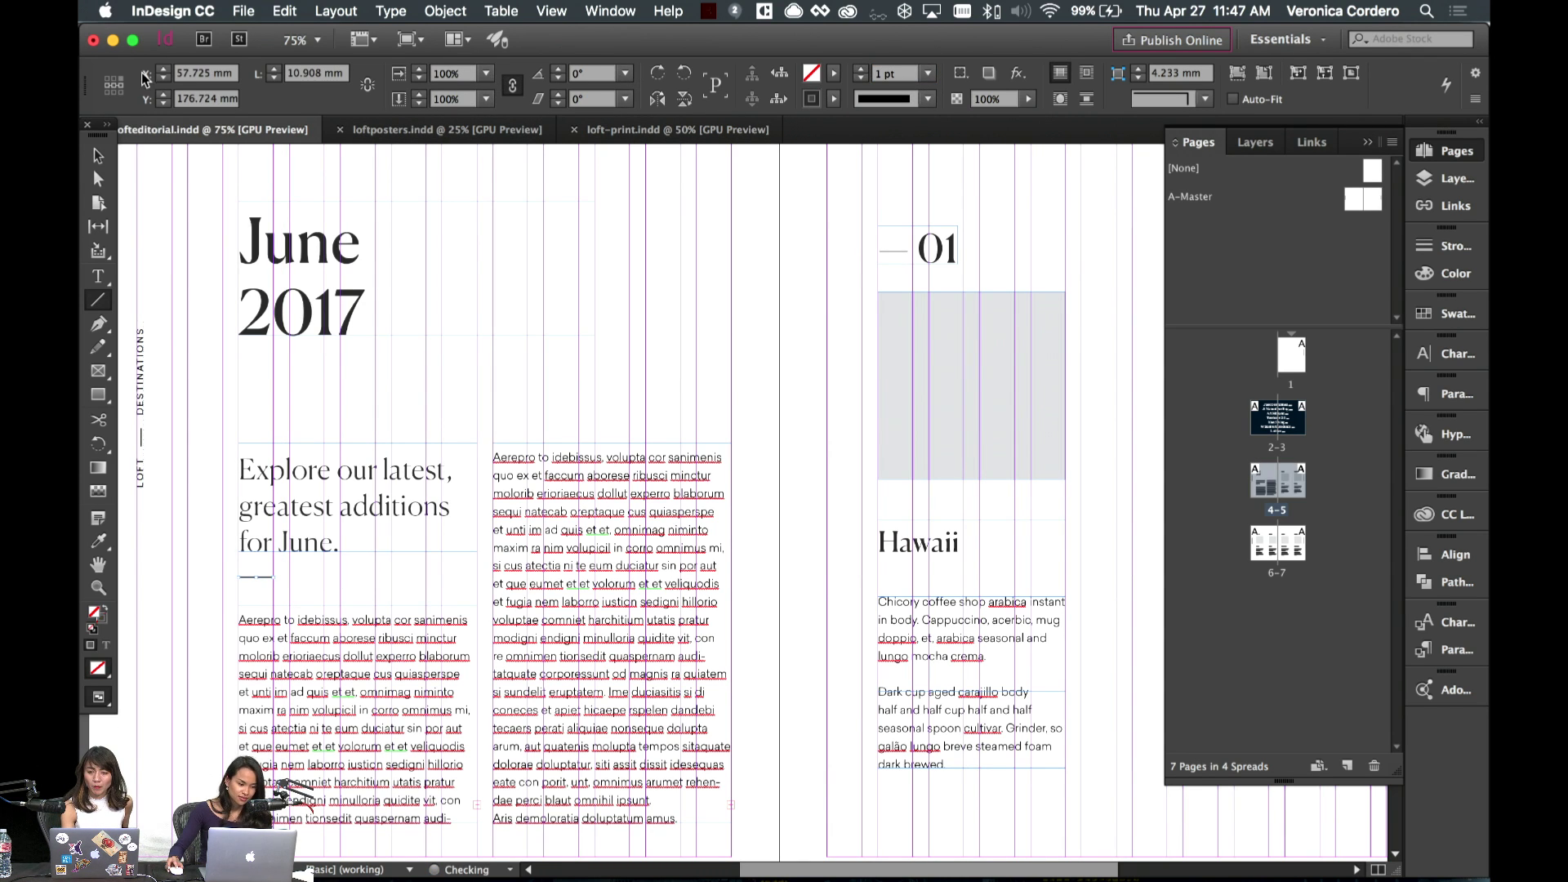
key("v")
left_click(554, 385)
- Nudge the rule up toward the headline and move the left body text below it
scroll(553, 385, "down", 3)
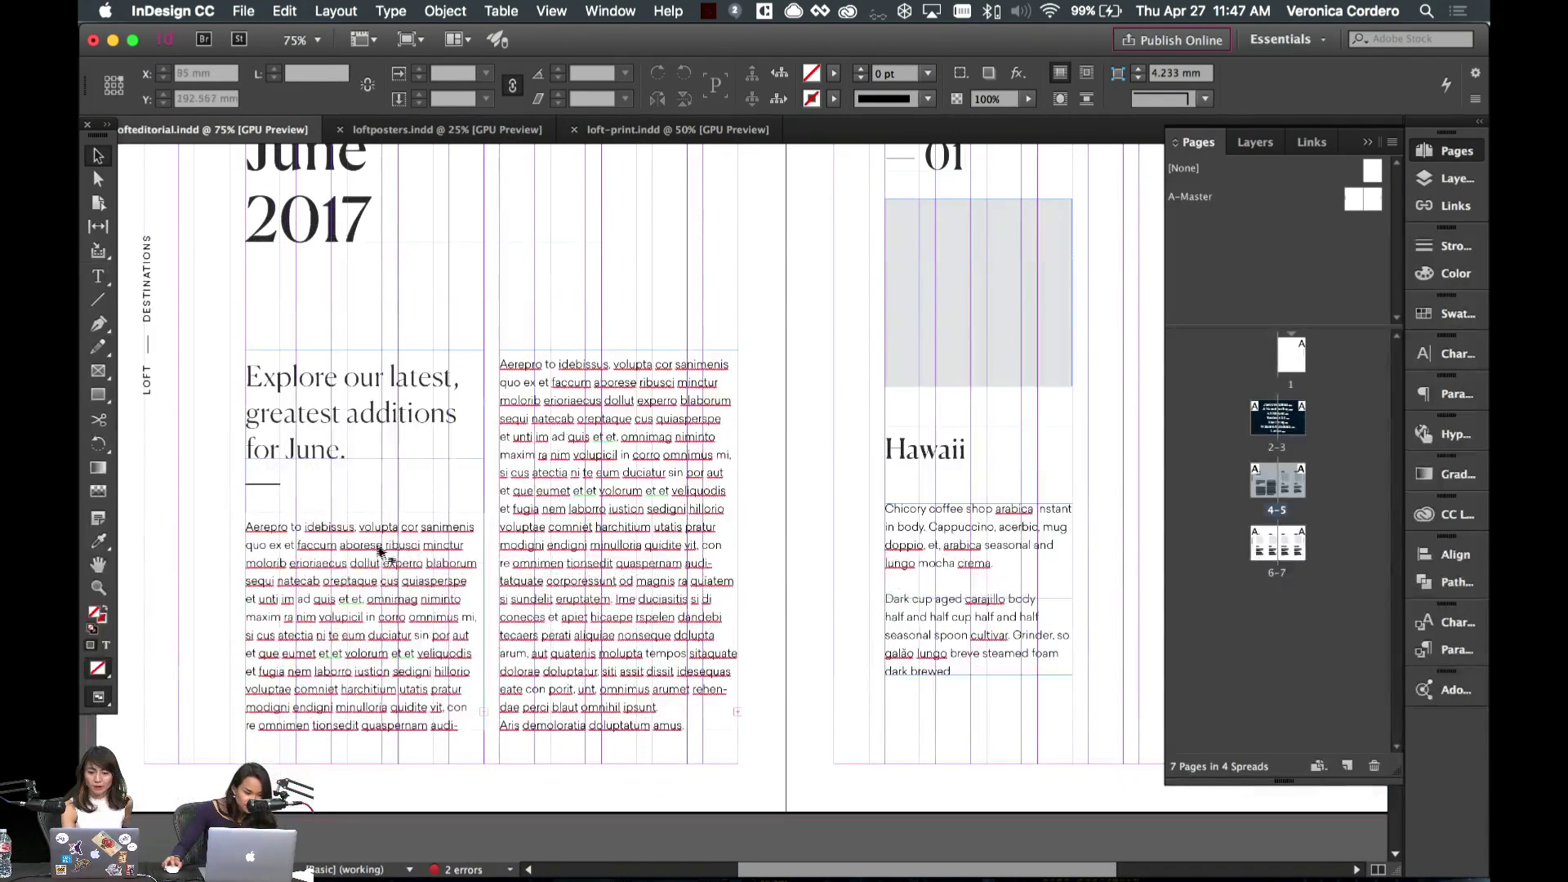
key("w")
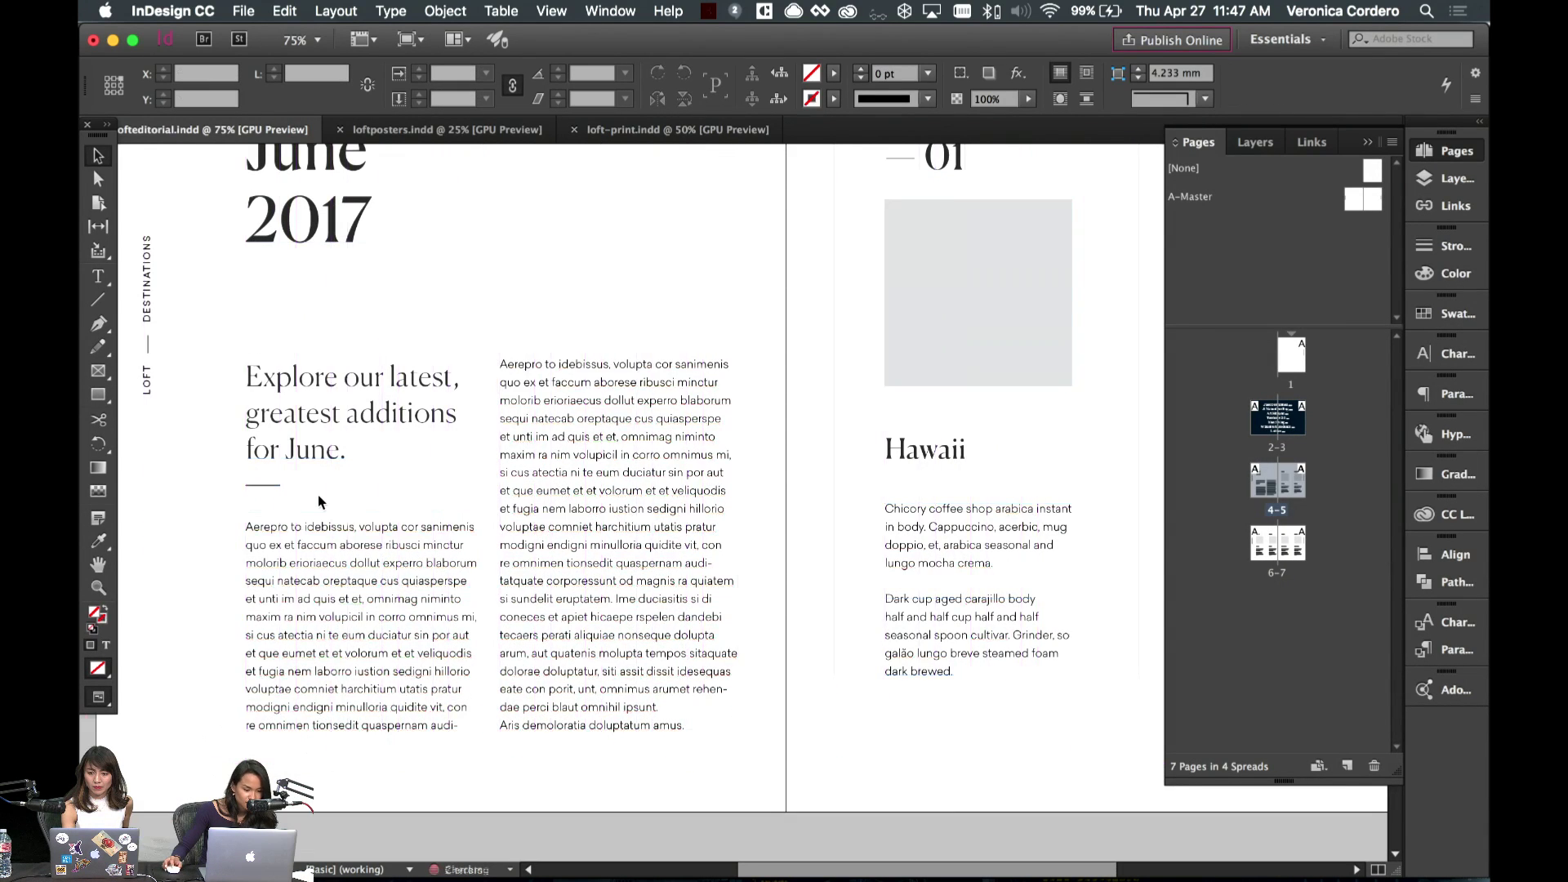
scroll(401, 490, "left", 5)
left_click(439, 486)
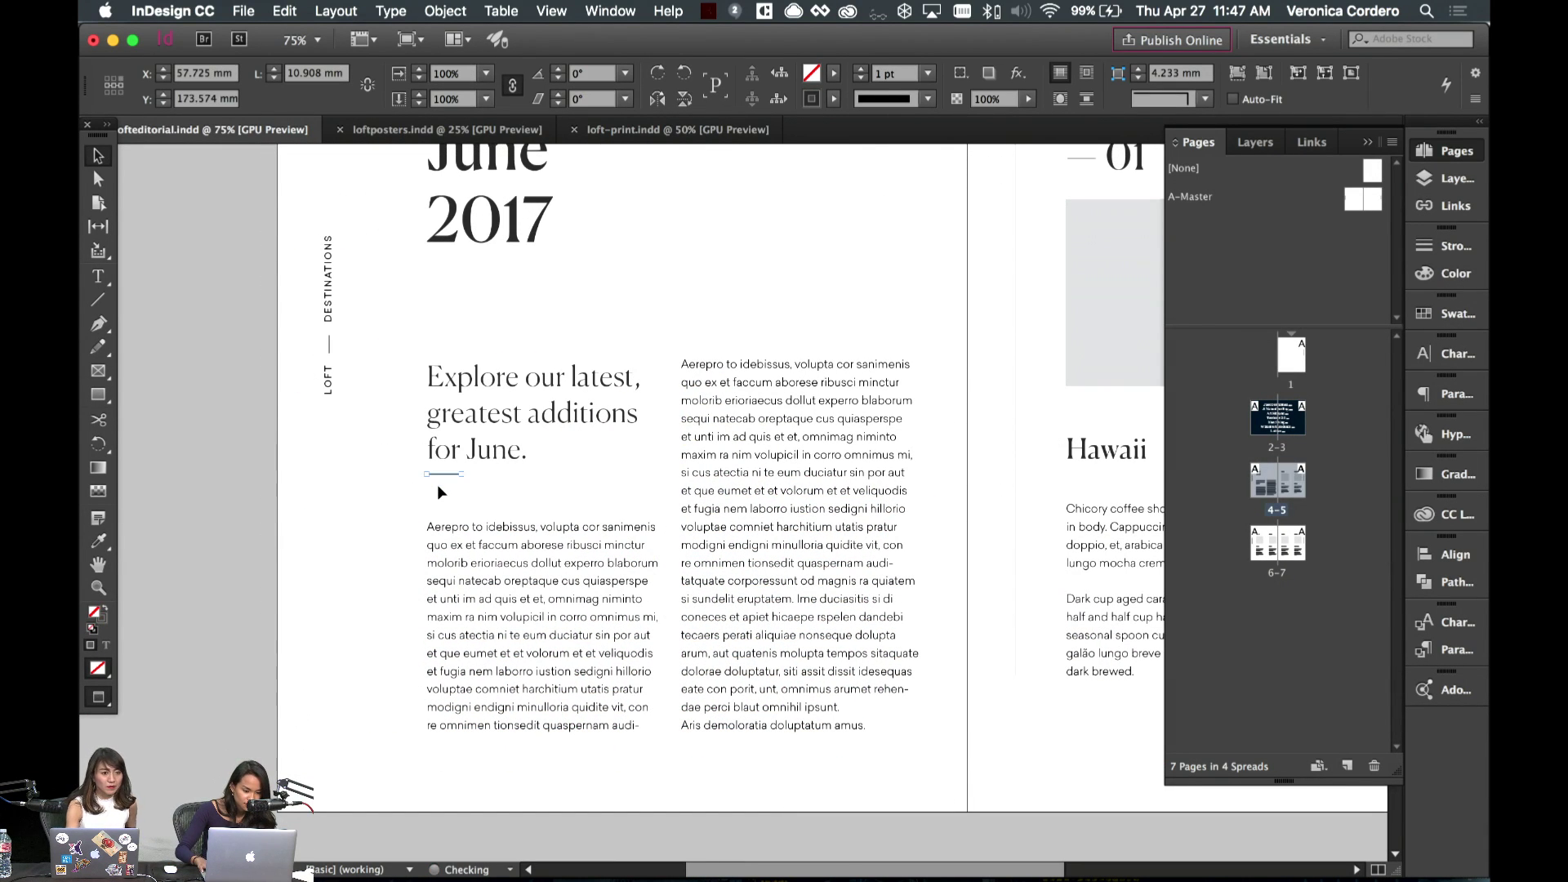
key("shift+Up")
key("shift+Up")
key("shift+Up")
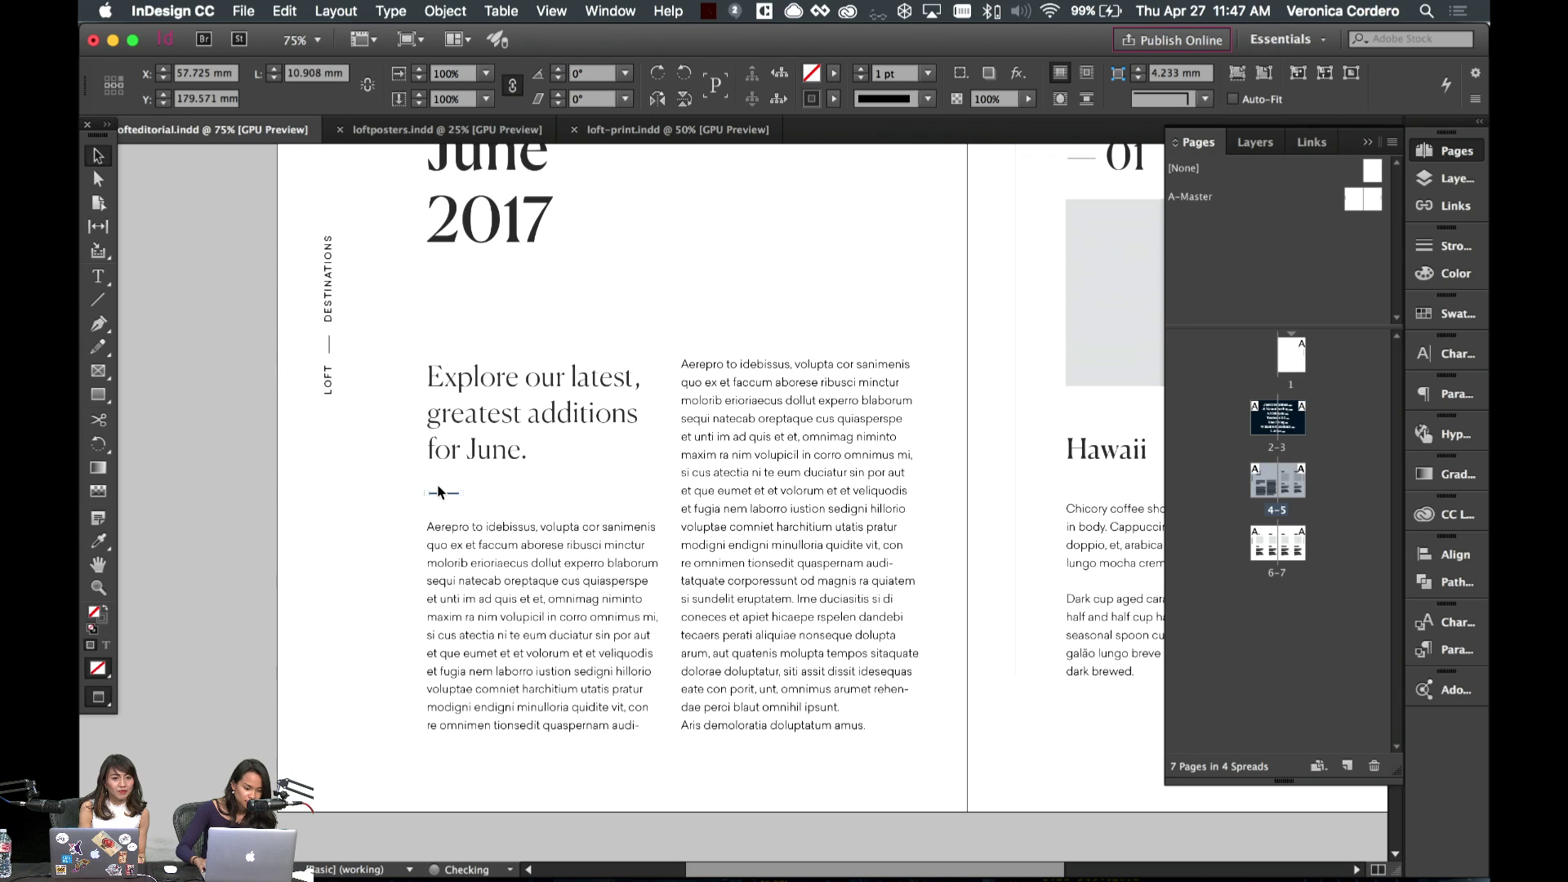
left_click(500, 552)
key("shift+Up")
key("shift+Down")
key("shift+Down")
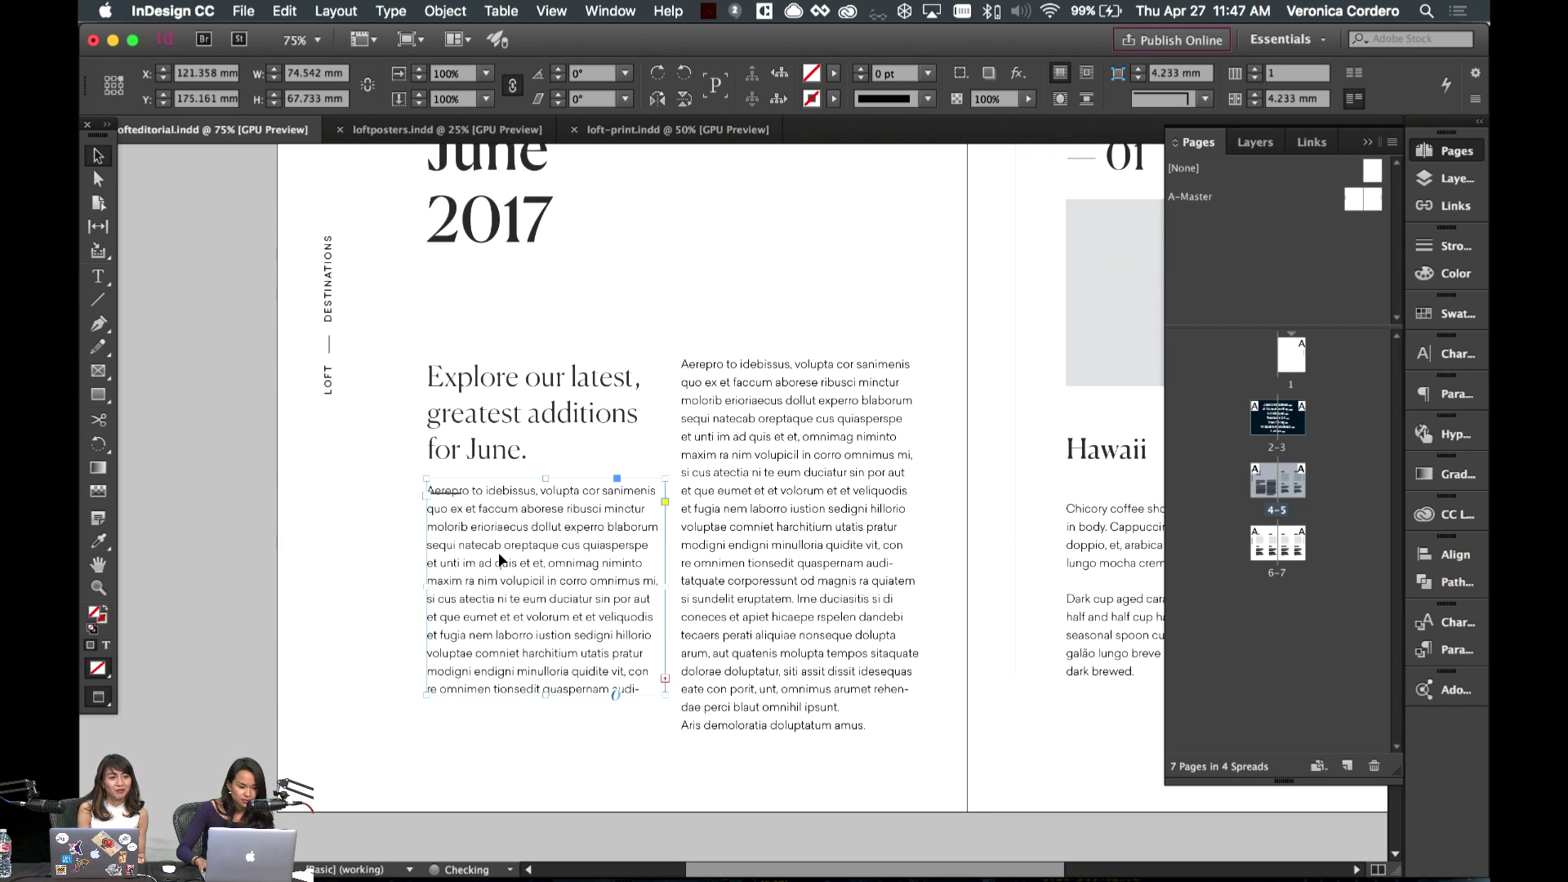
key("shift+Down")
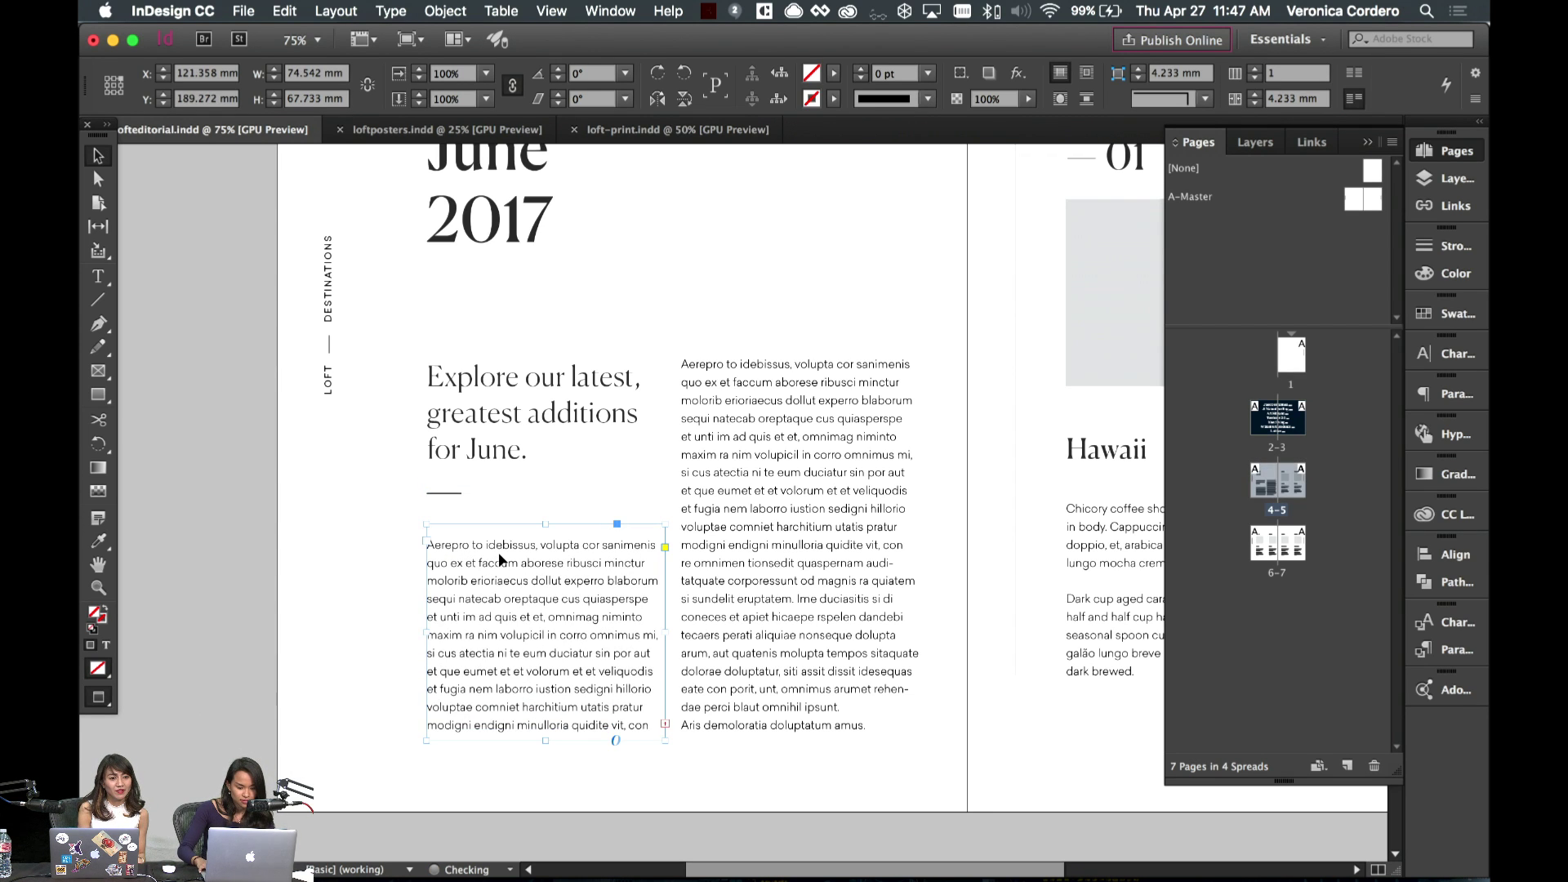
scroll(572, 531, "up", 2)
- Move the Hawaii and Tokyo body text frames down the page
left_click(256, 507)
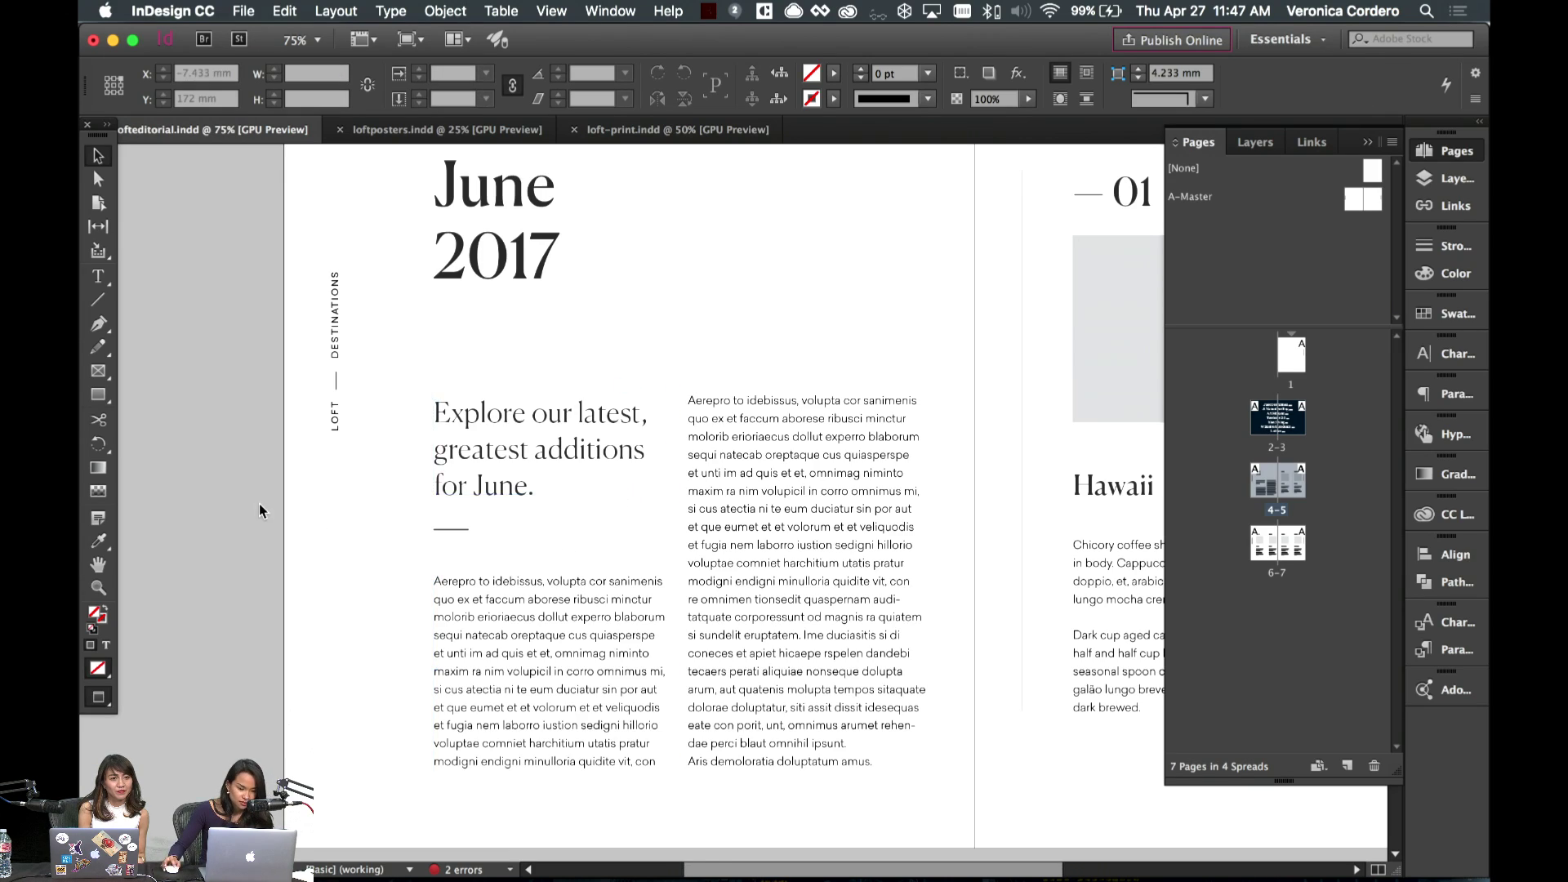
scroll(270, 530, "right", 3)
scroll(562, 313, "right", 10)
scroll(562, 314, "down", 1)
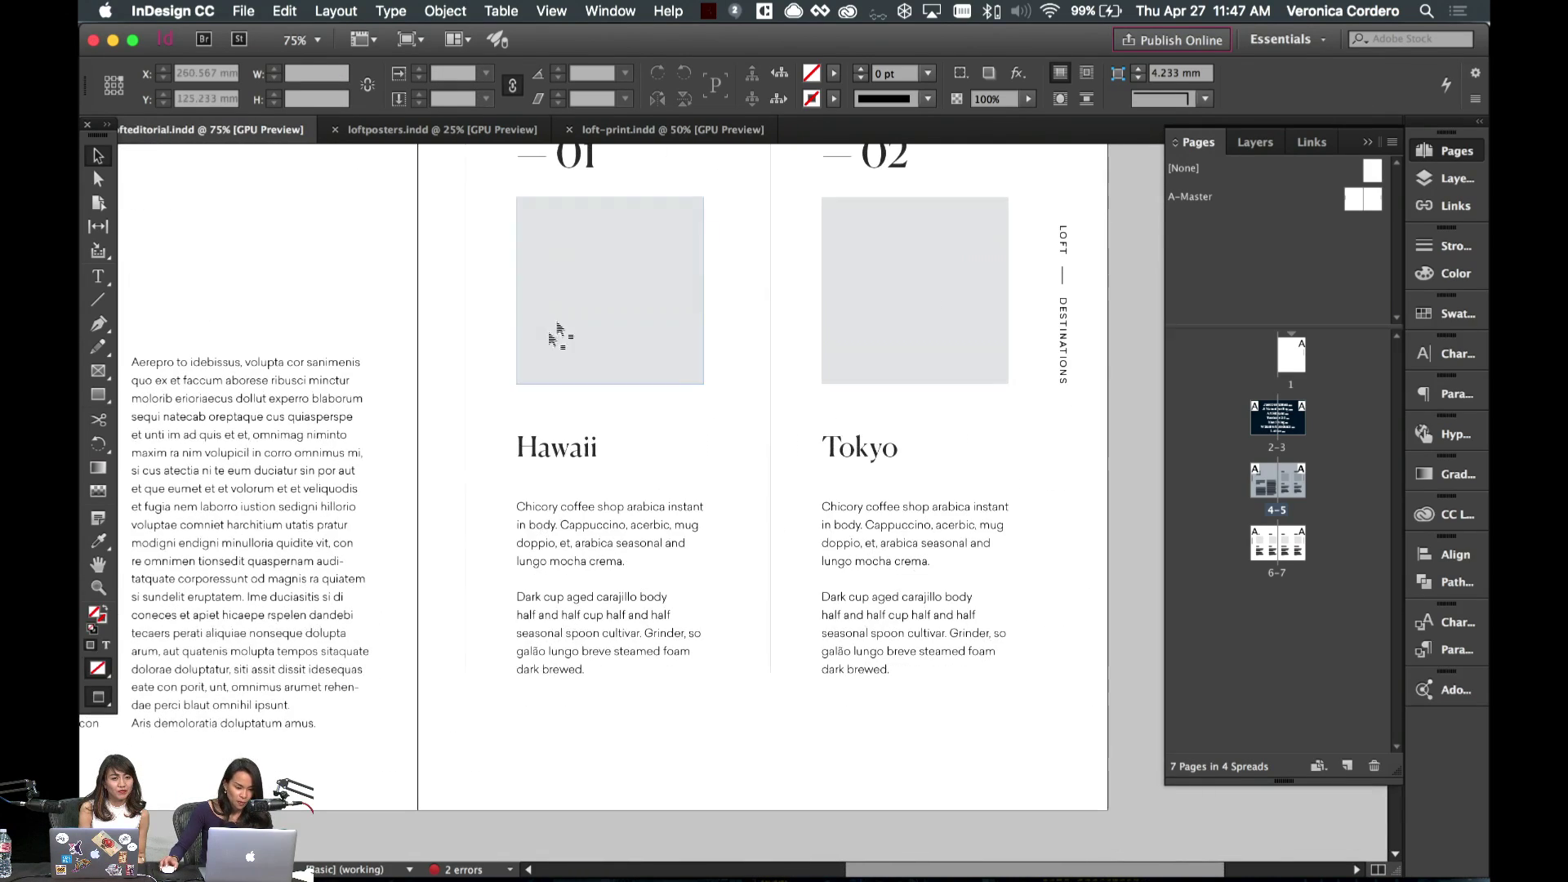
left_click_drag(474, 443, 931, 703)
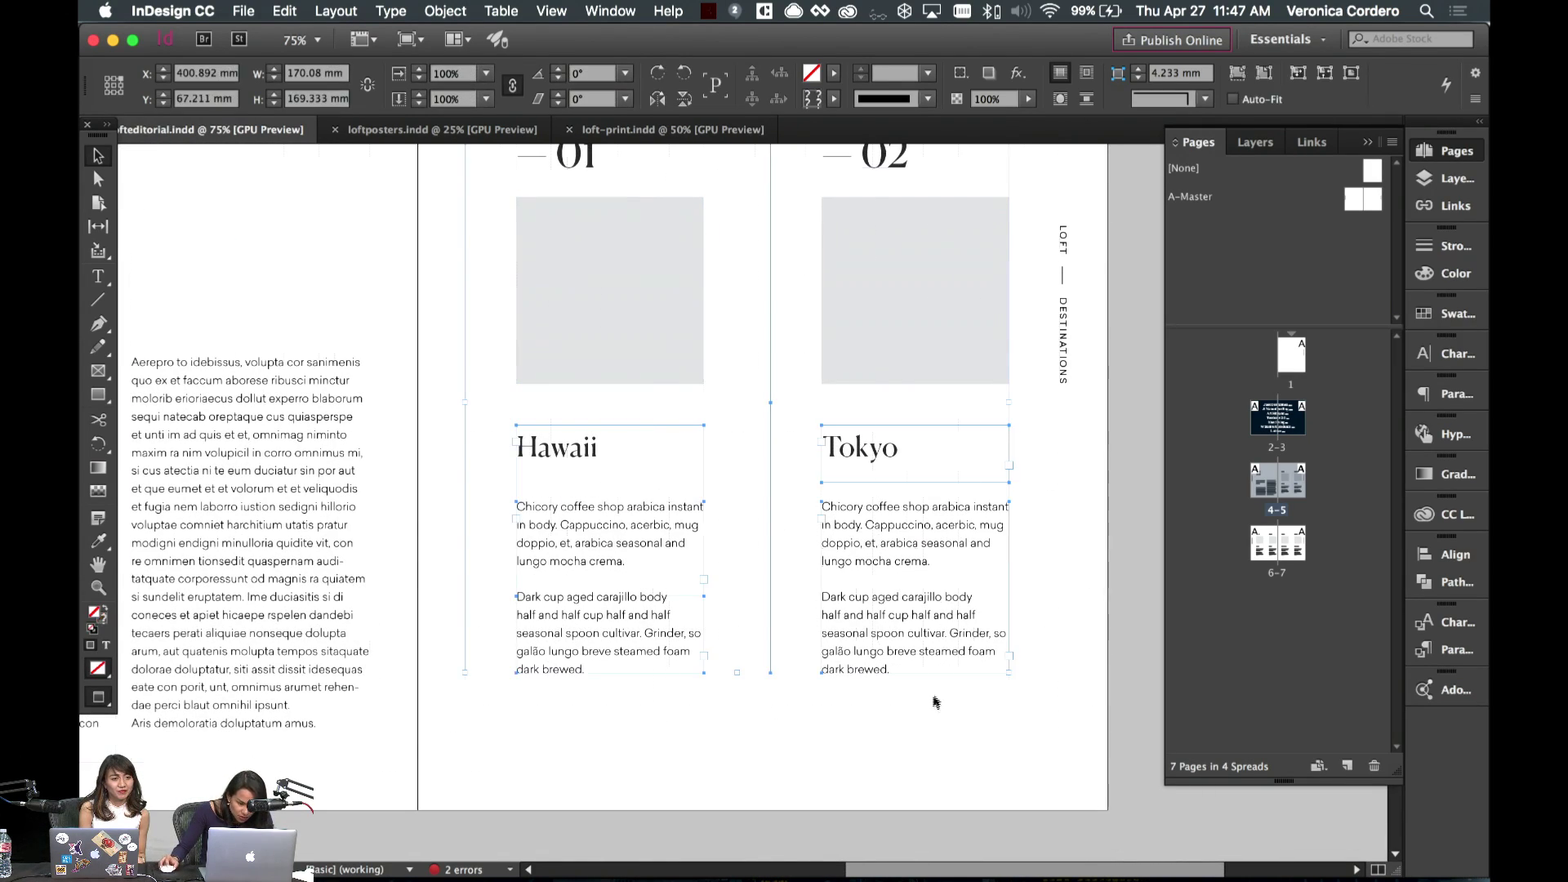
key("w")
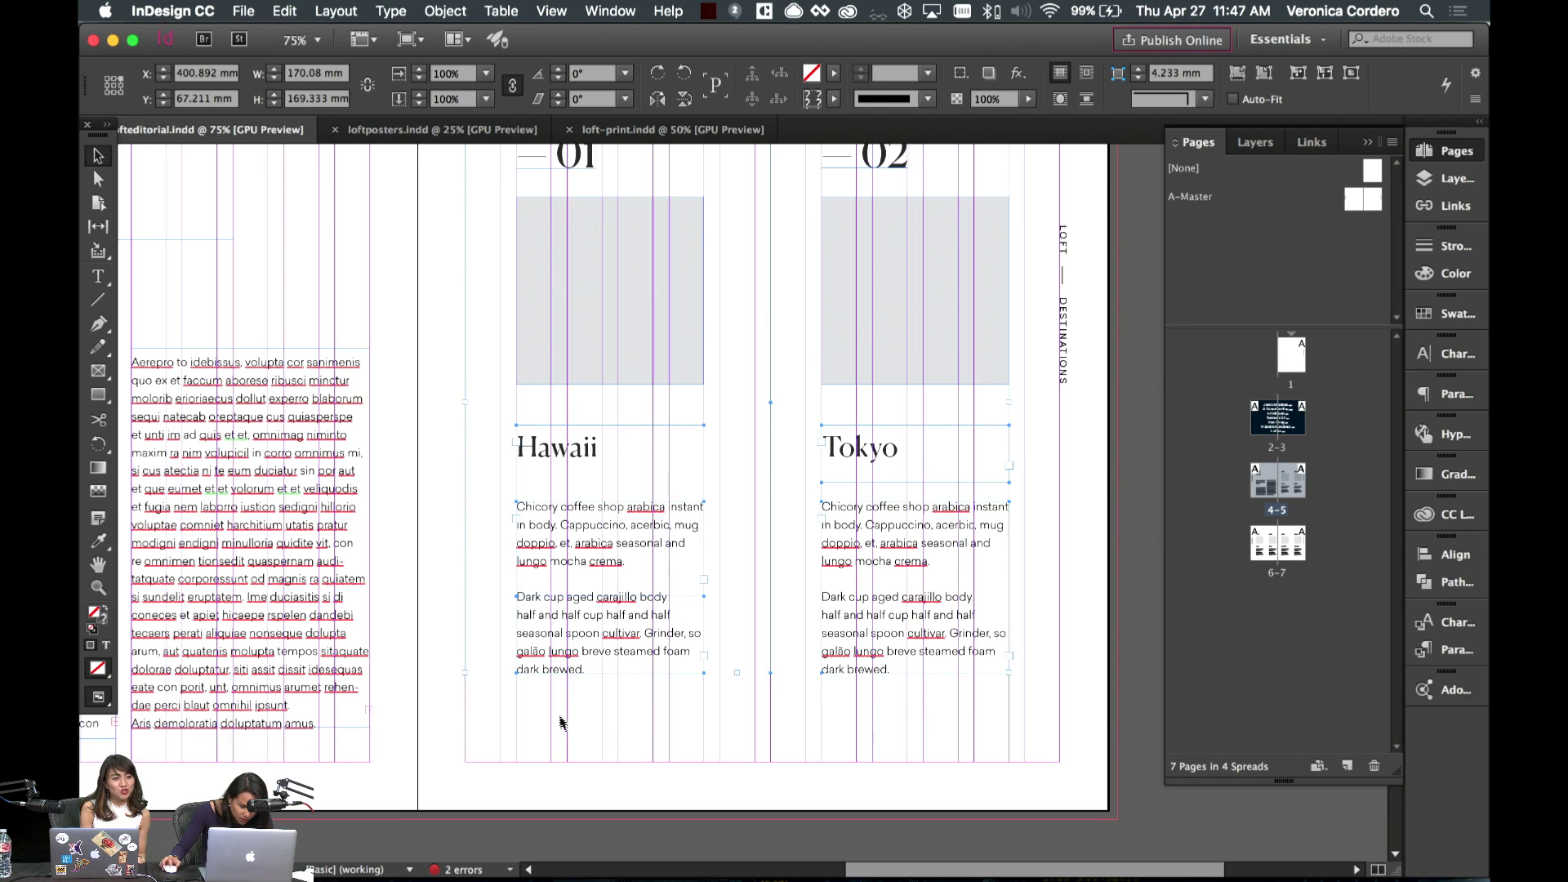
left_click(553, 637)
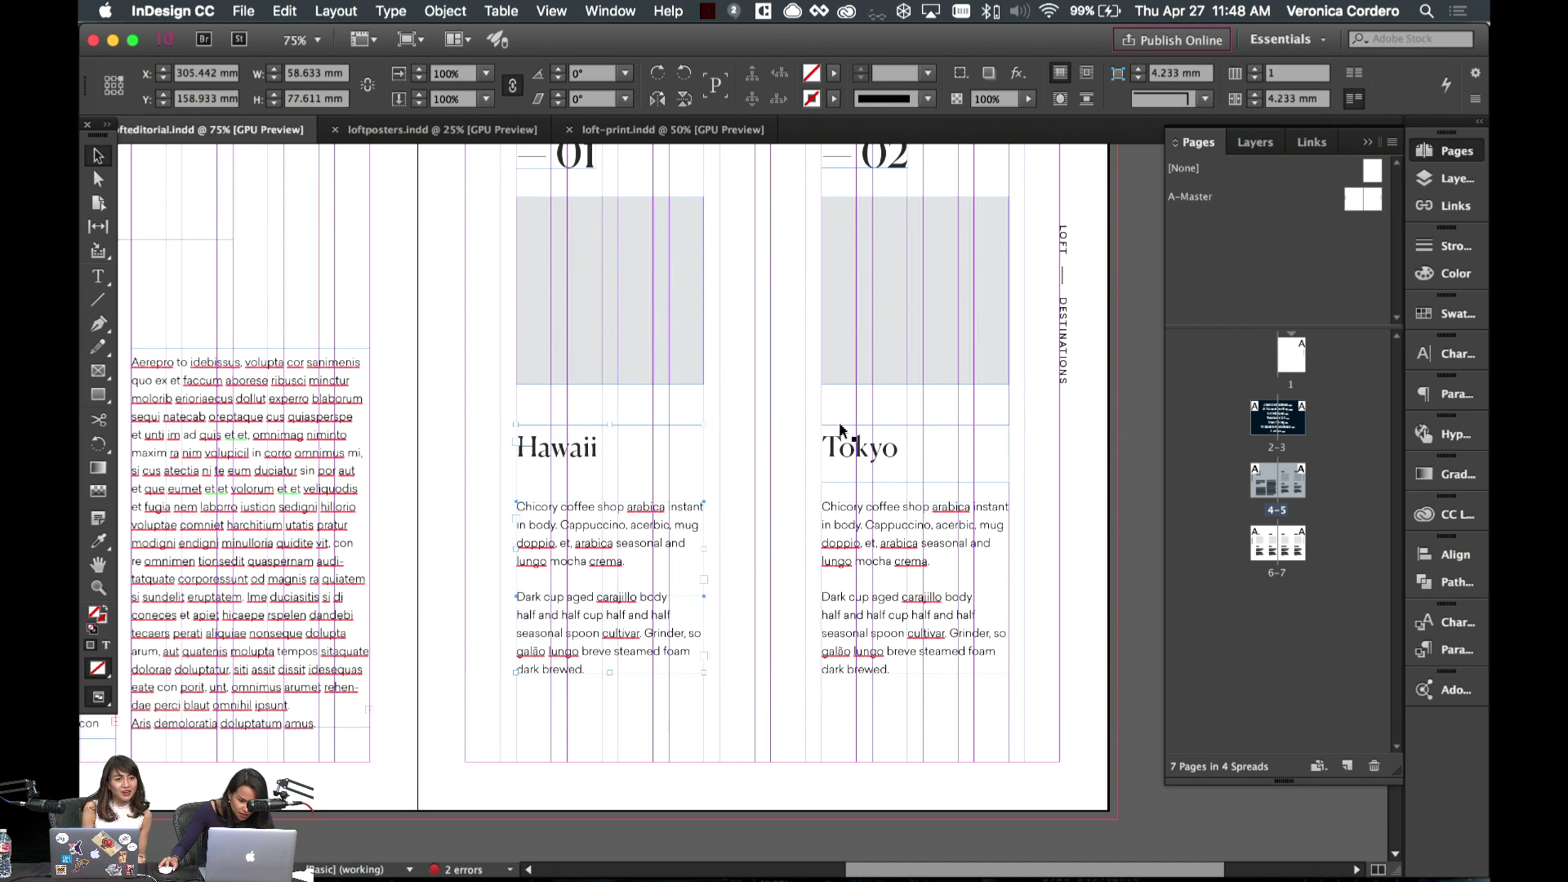
key("w")
left_click(890, 678)
left_click_drag(892, 677, 893, 731)
left_click(557, 737)
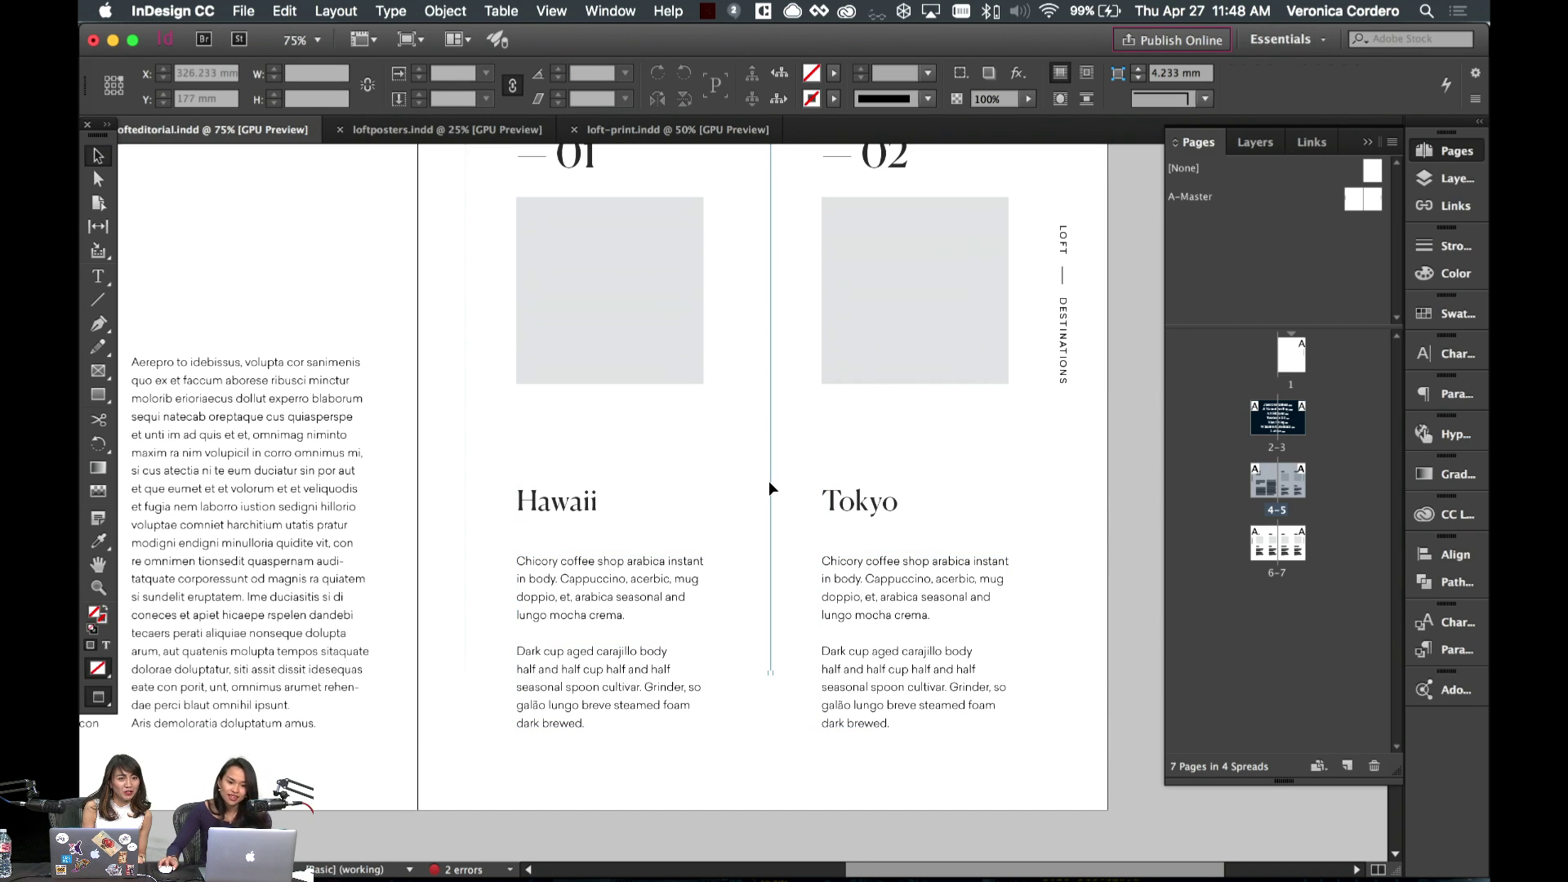
- Extend both vertical column rules down about 17 mm
left_click(767, 481)
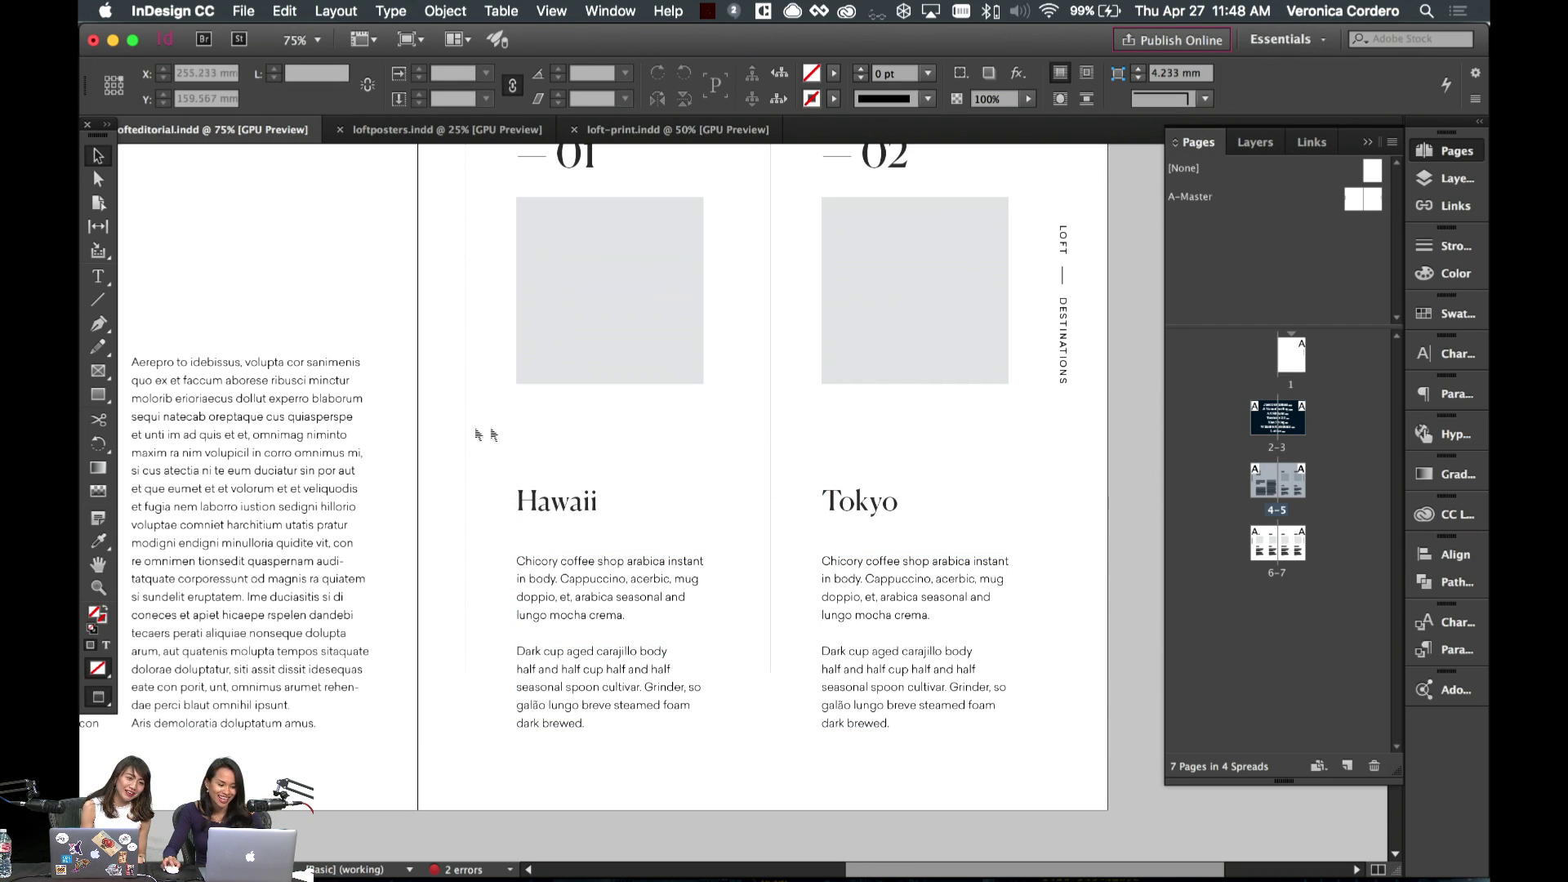
left_click_drag(437, 431, 875, 444)
key("w")
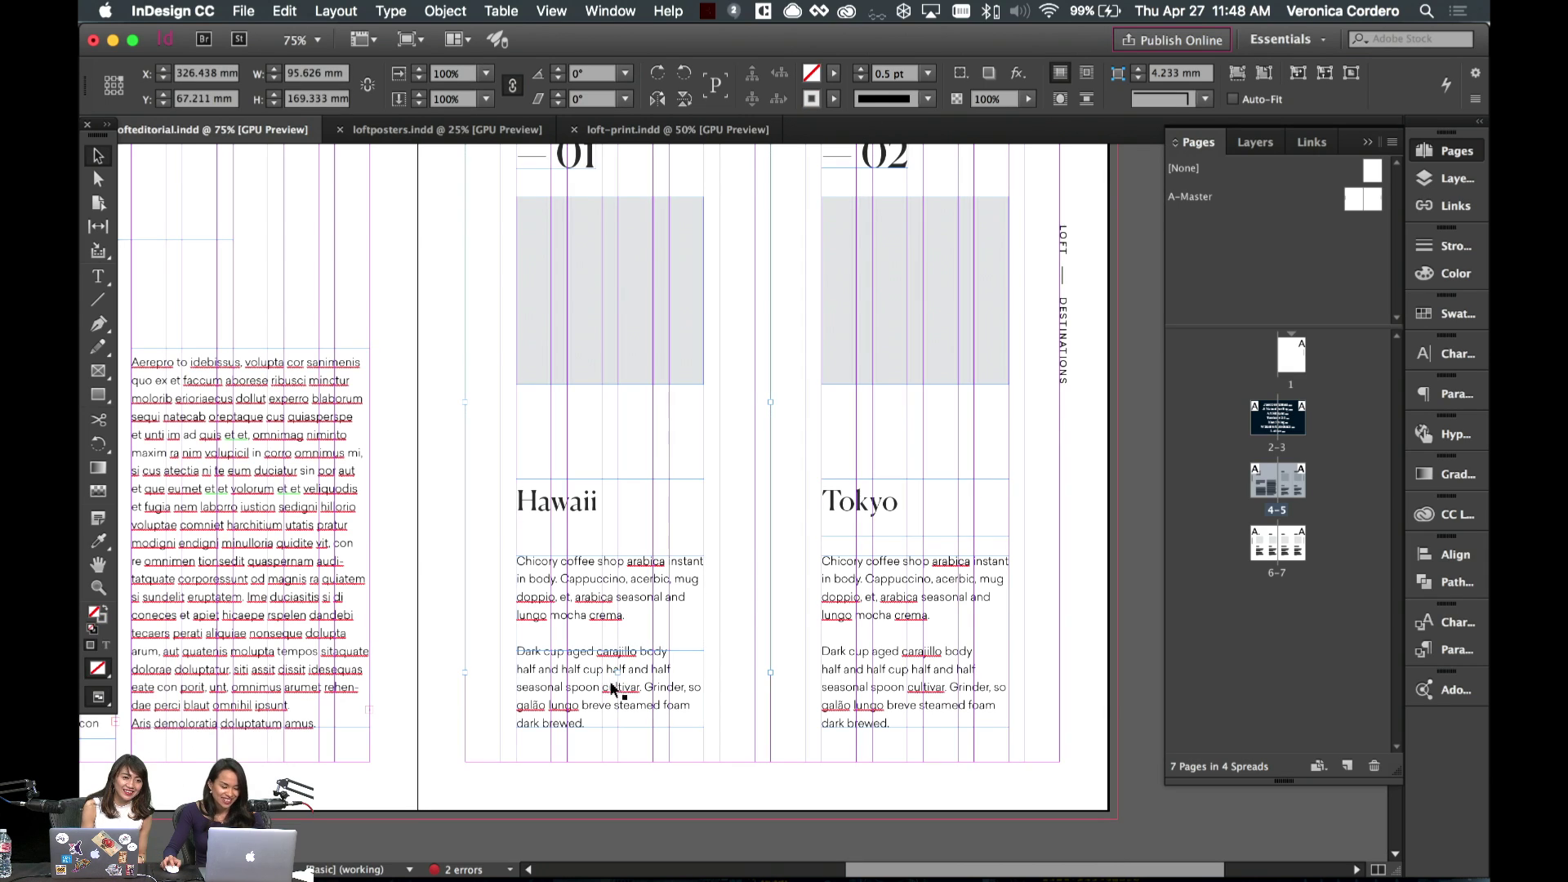
left_click_drag(618, 671, 622, 747)
key("w")
left_click(588, 733)
scroll(586, 735, "up", 5)
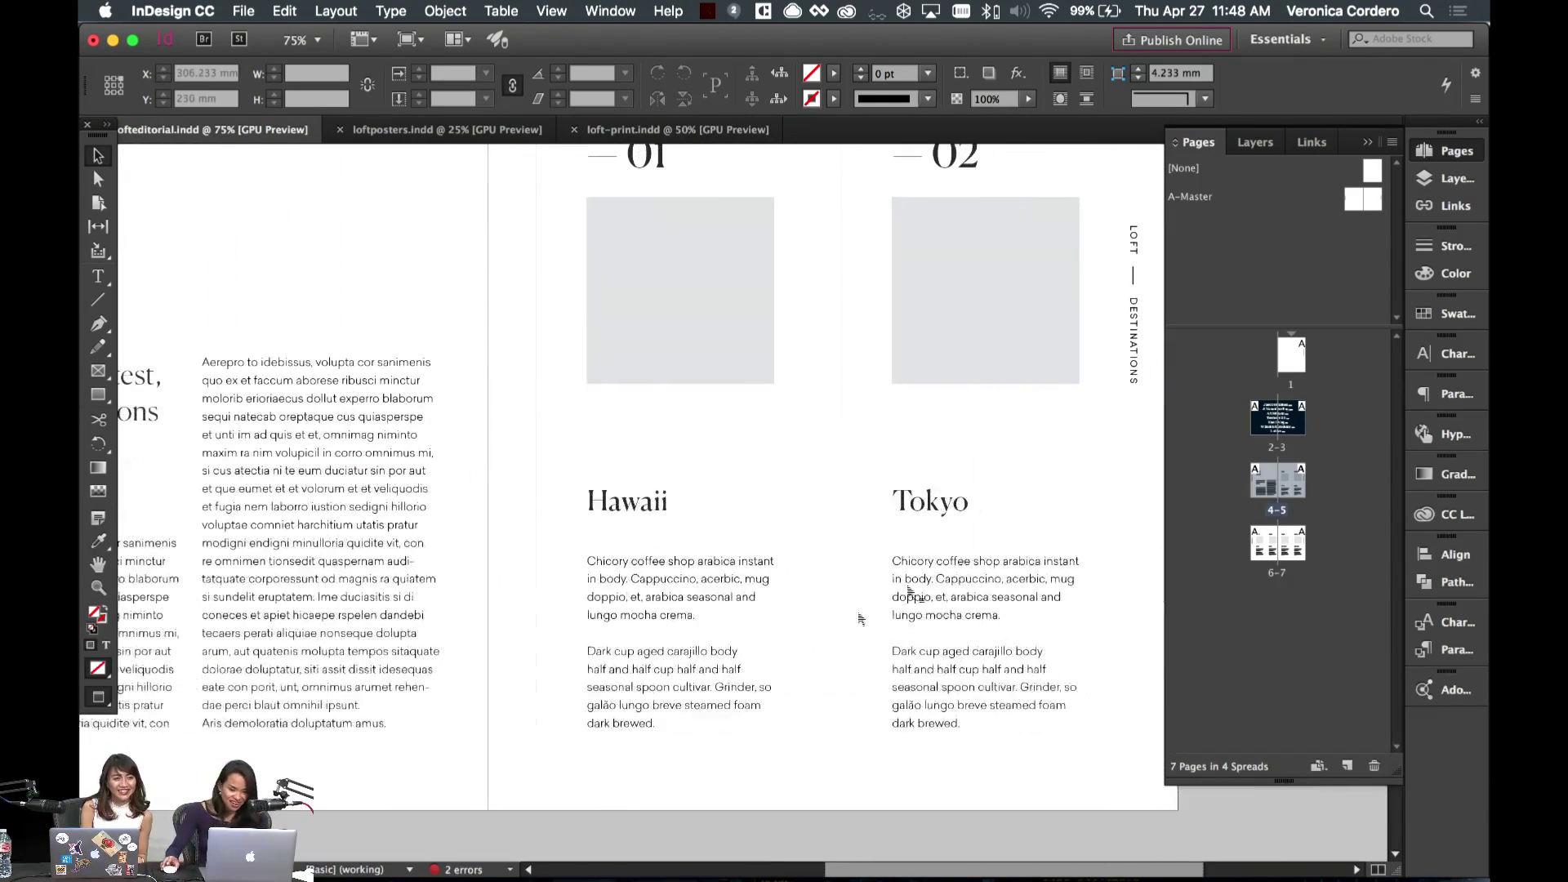
scroll(951, 569, "down", 3)
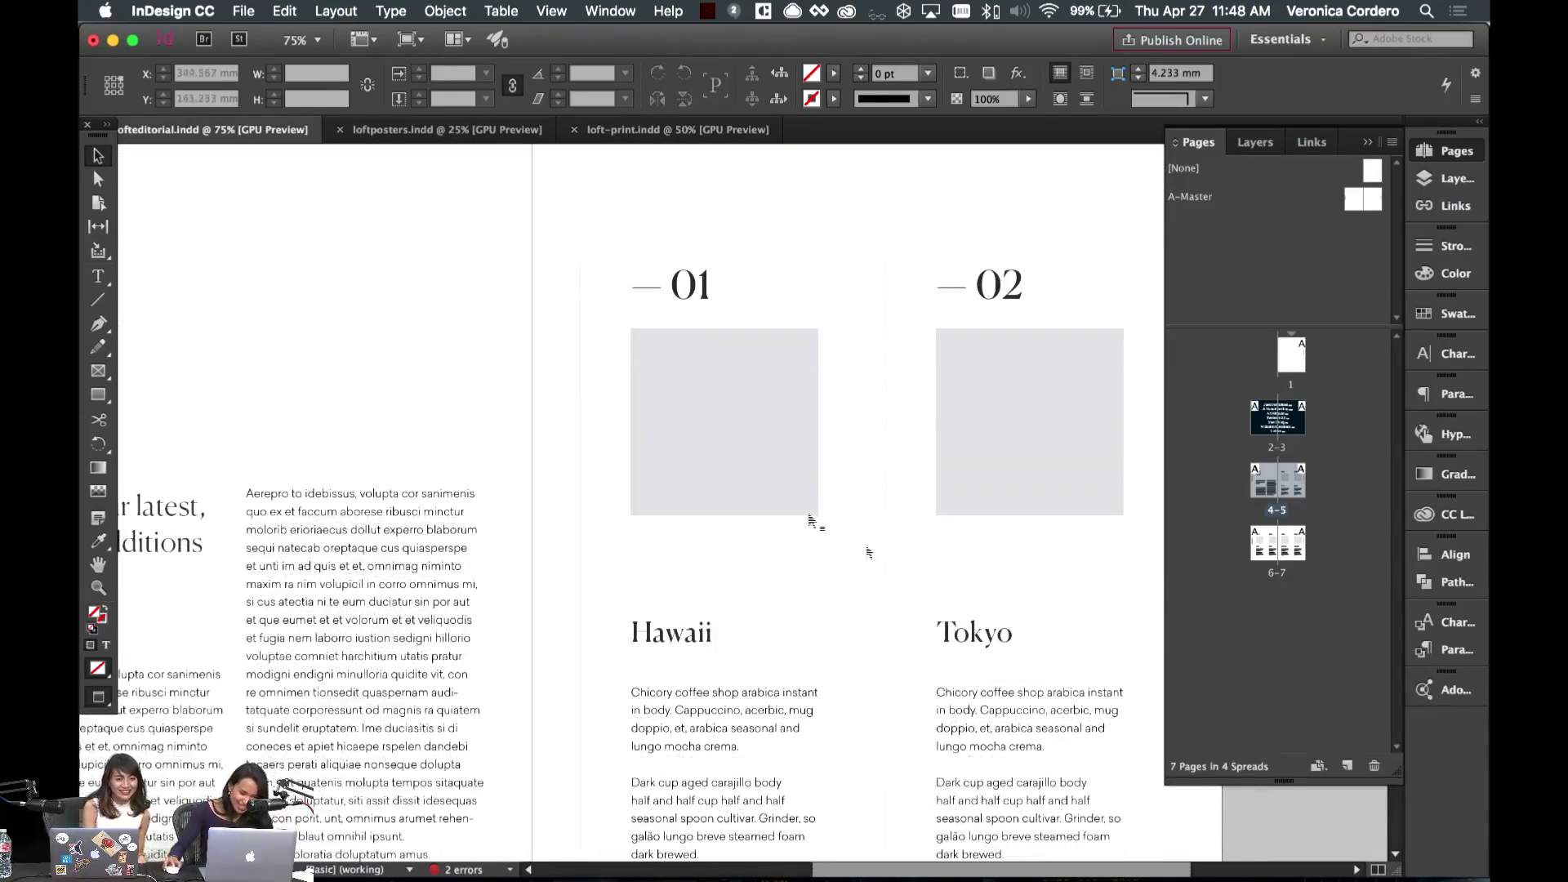
- Drag both grey image blocks lower on the page
left_click(810, 510)
key("w")
key("w")
key("w")
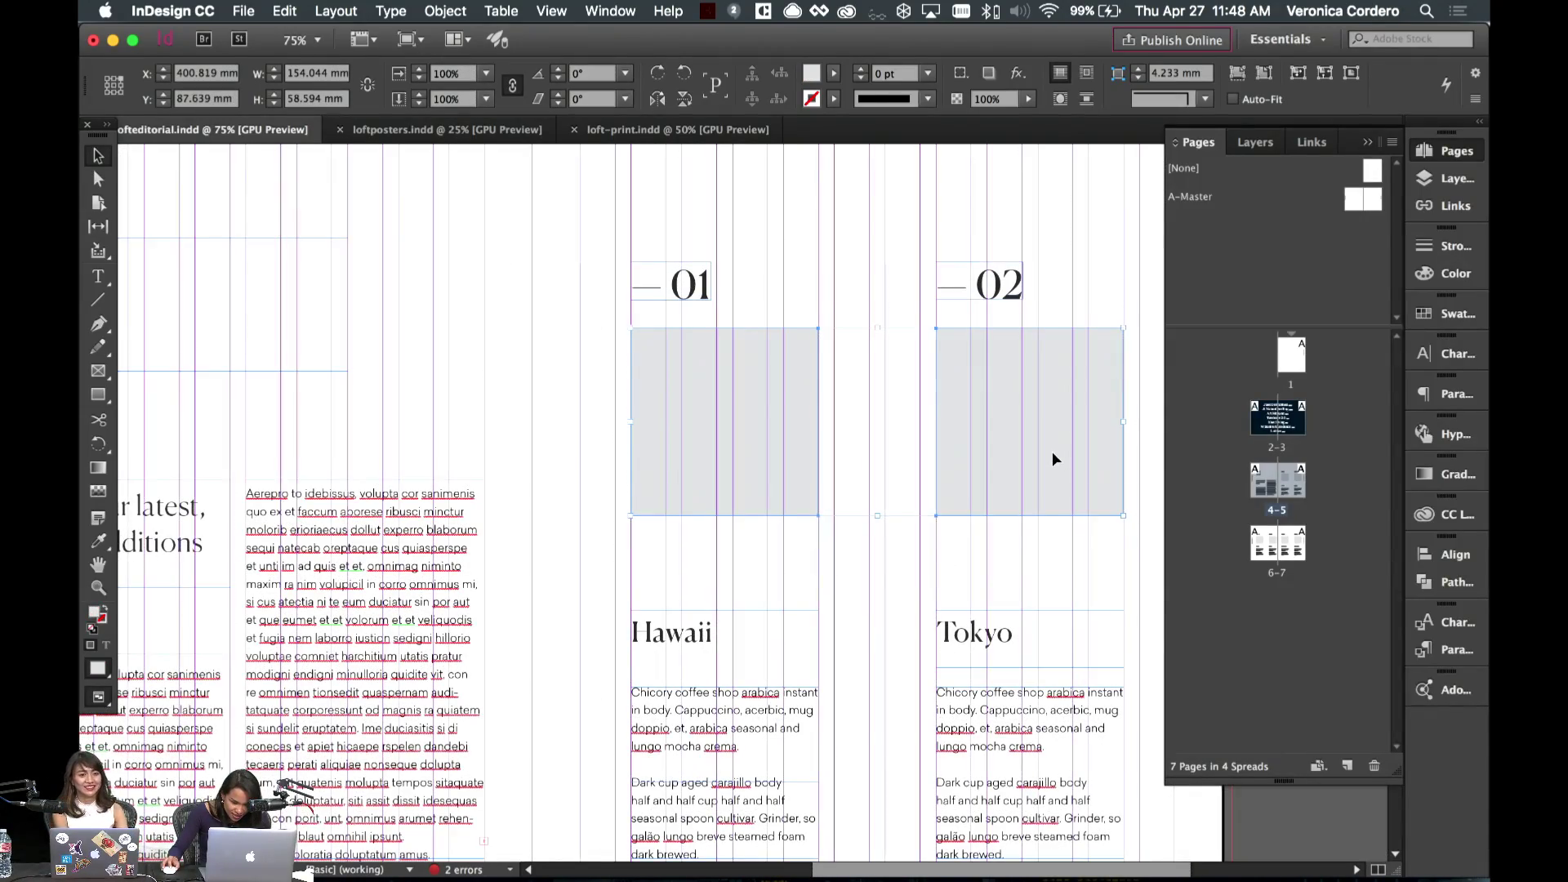
left_click_drag(1051, 451, 1050, 545)
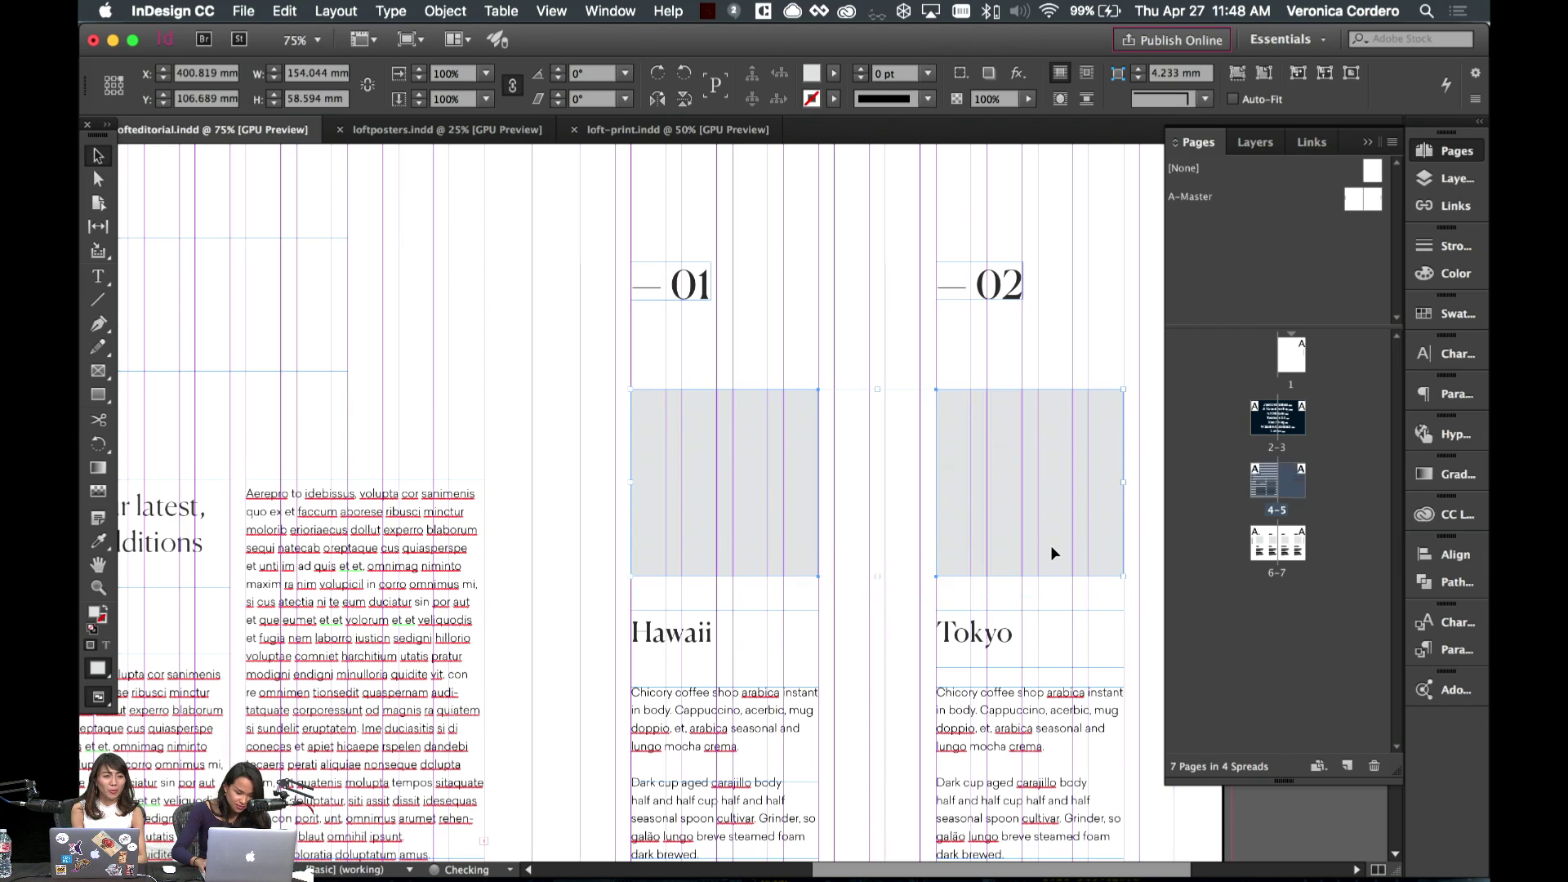
key("w")
scroll(843, 341, "down", 3)
scroll(843, 341, "right", 2)
- Nudge the Hawaii and Tokyo headings down, then back up slightly
left_click(588, 512)
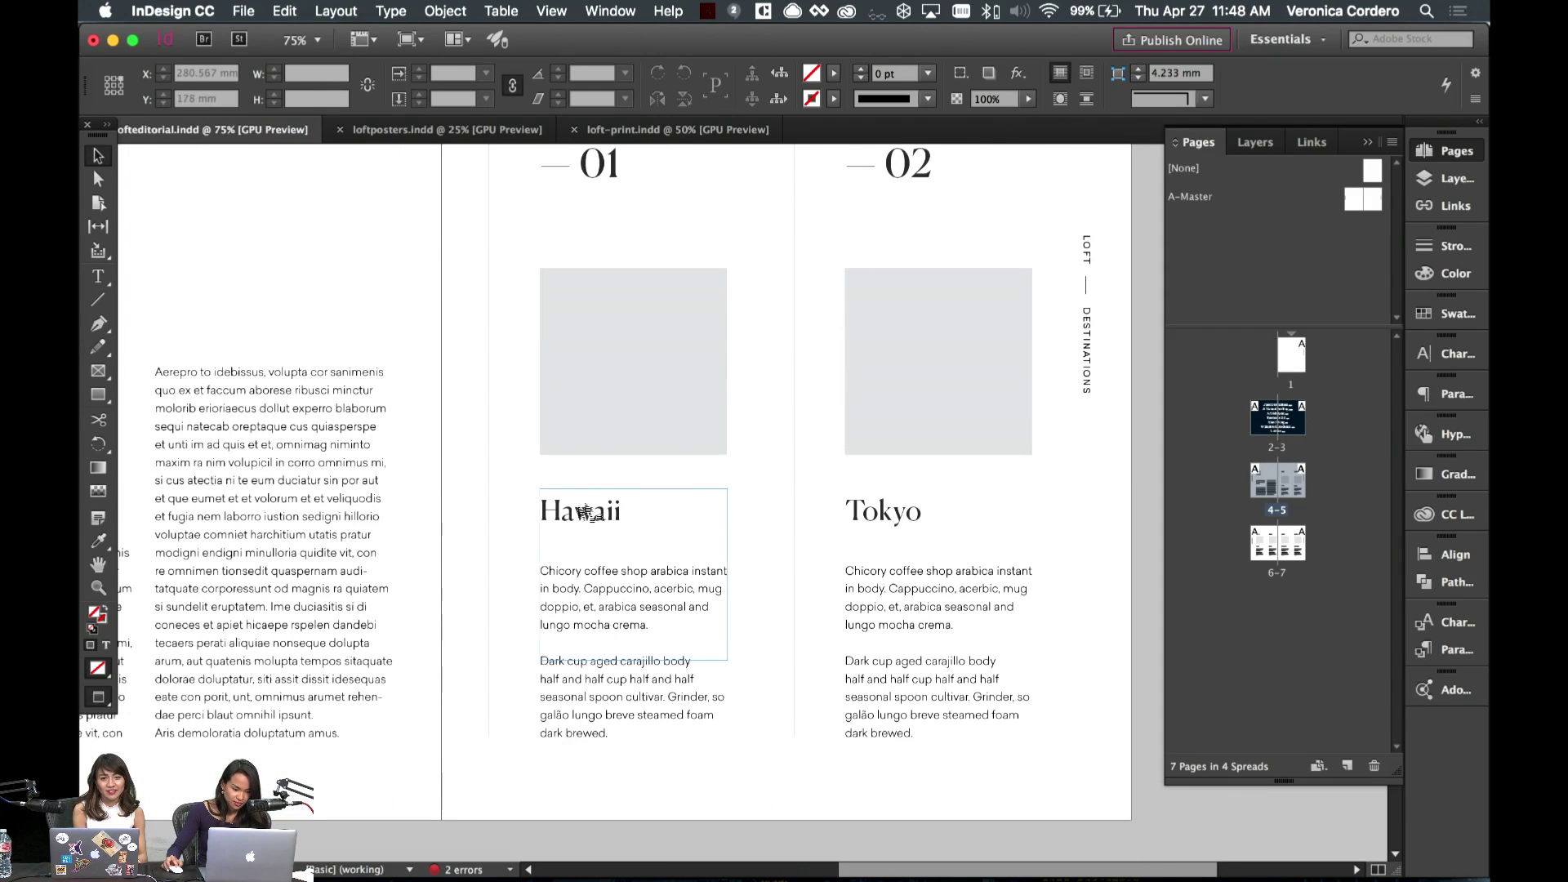
left_click(850, 524, "shift")
key("shift+Down")
key("shift+Down")
key("shift+Down")
key("shift+Down")
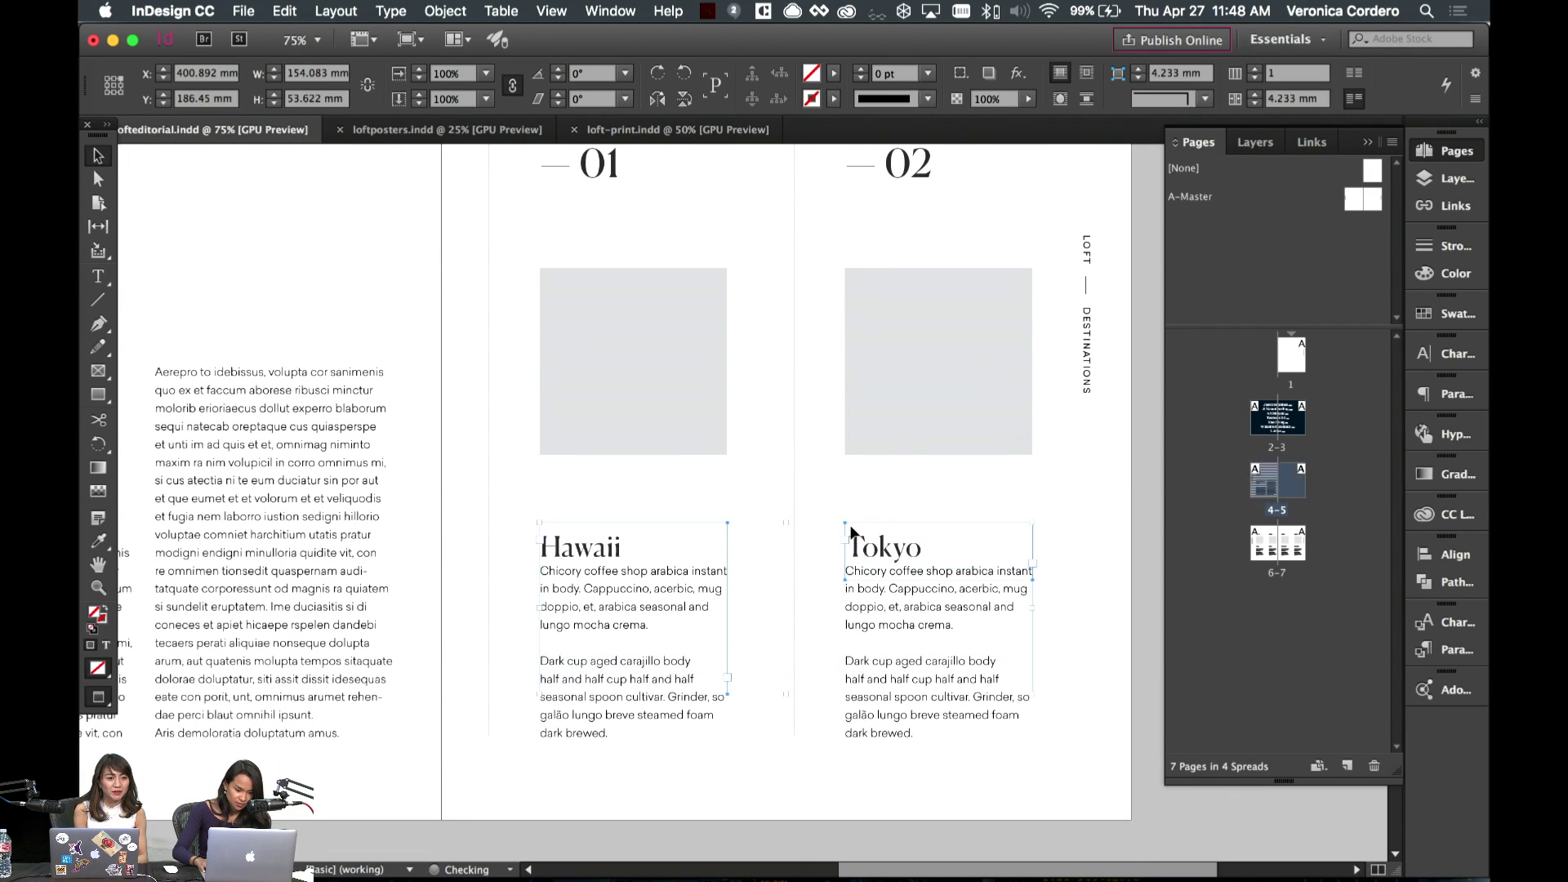
key("shift+Up")
key("shift+Up")
key("shift+Up")
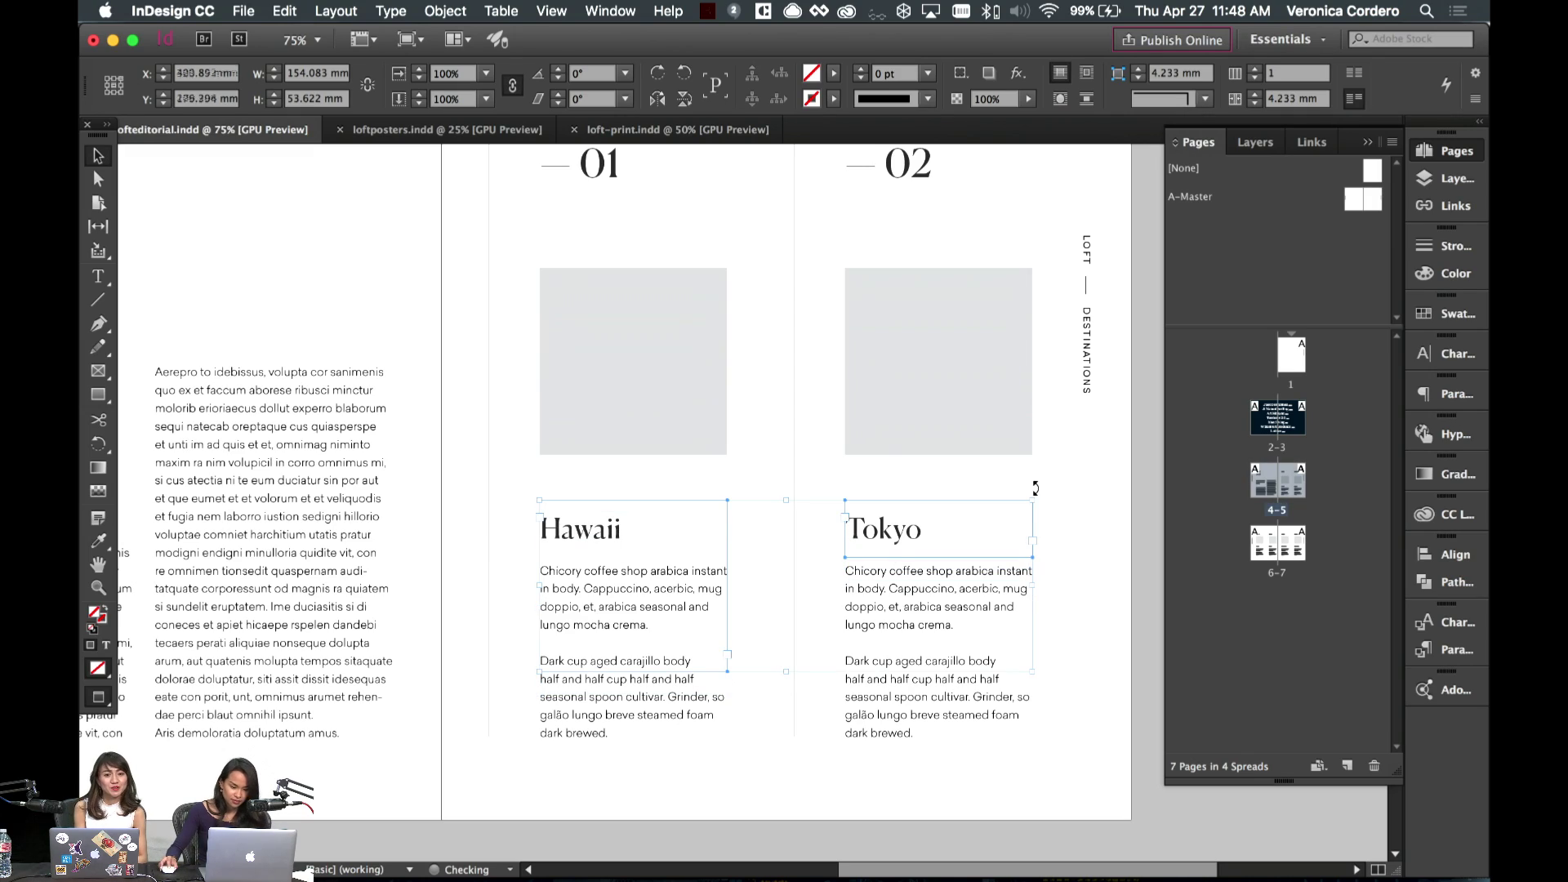
left_click(1053, 490)
- Fine-tune the Hawaii and Tokyo grey image blocks' height on the page with arrow nudges
scroll(952, 487, "left", 5)
scroll(953, 487, "right", 6)
scroll(952, 487, "up", 5)
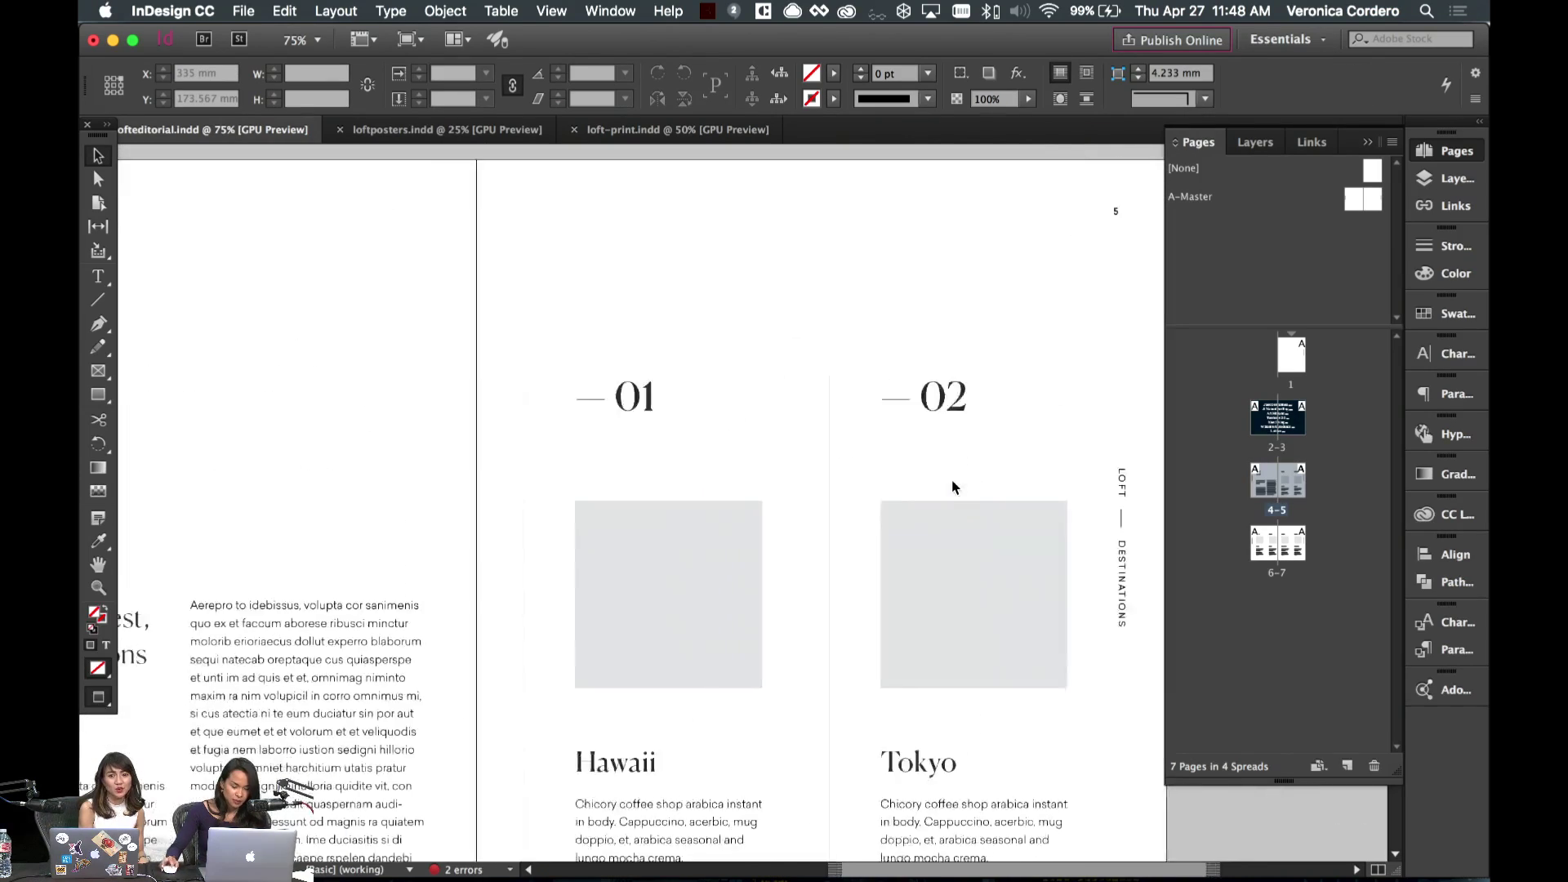
scroll(952, 488, "left", 1)
left_click(692, 599)
left_click(970, 619, "shift")
key("shift+Down")
key("shift+Down")
key("shift+Down")
key("shift+Down")
key("shift+Down")
key("shift+Down")
key("shift+Down")
key("shift+Down")
key("shift+Down")
key("shift+Down")
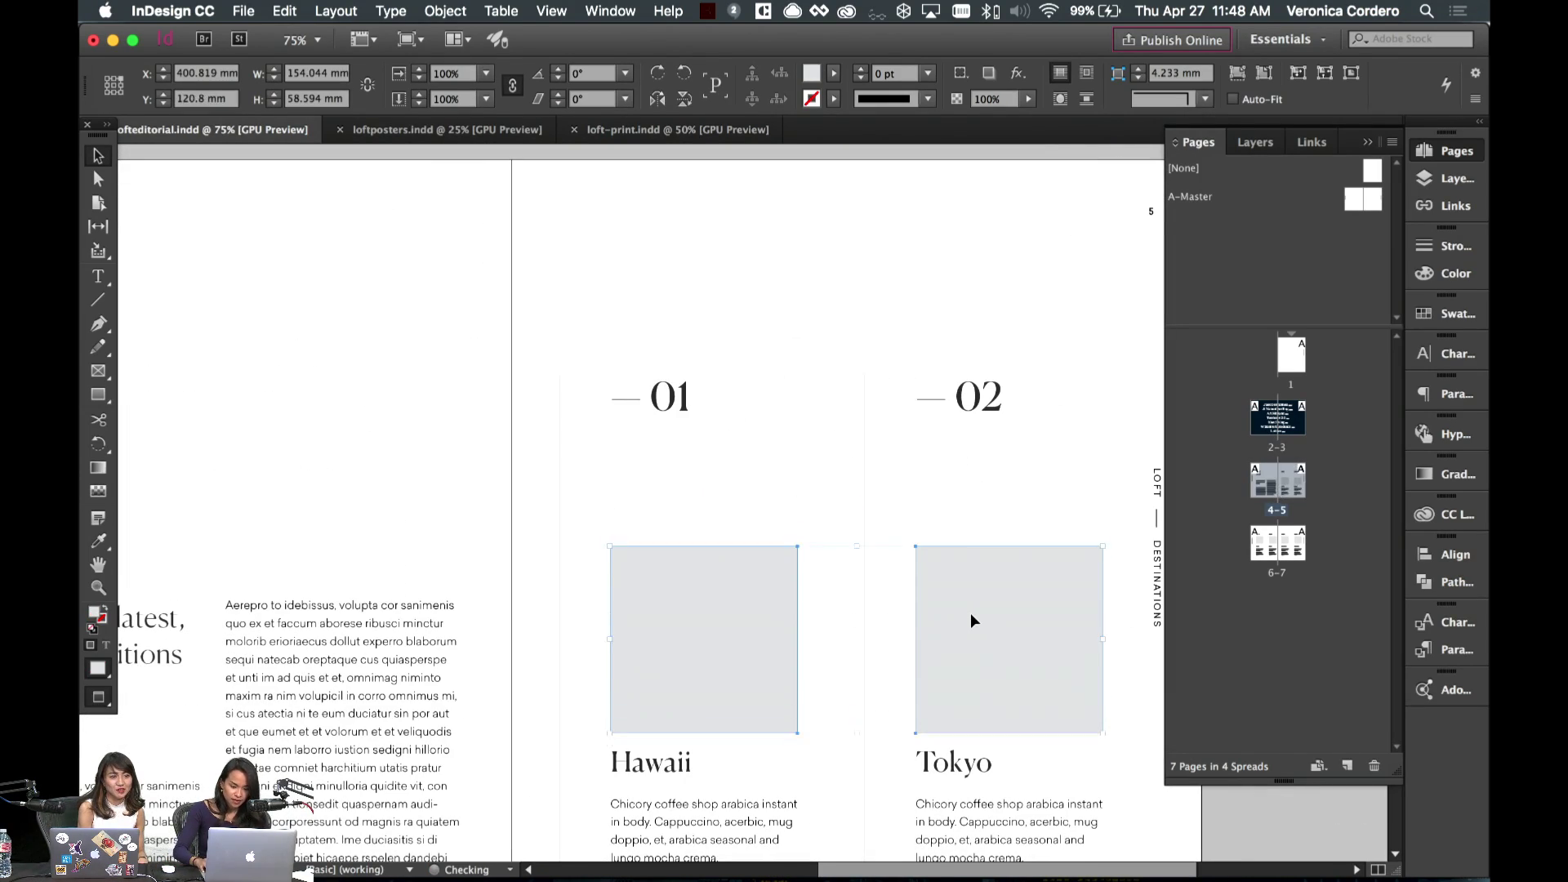
key("Down")
key("Down")
key("Down")
key("Down")
key("Down")
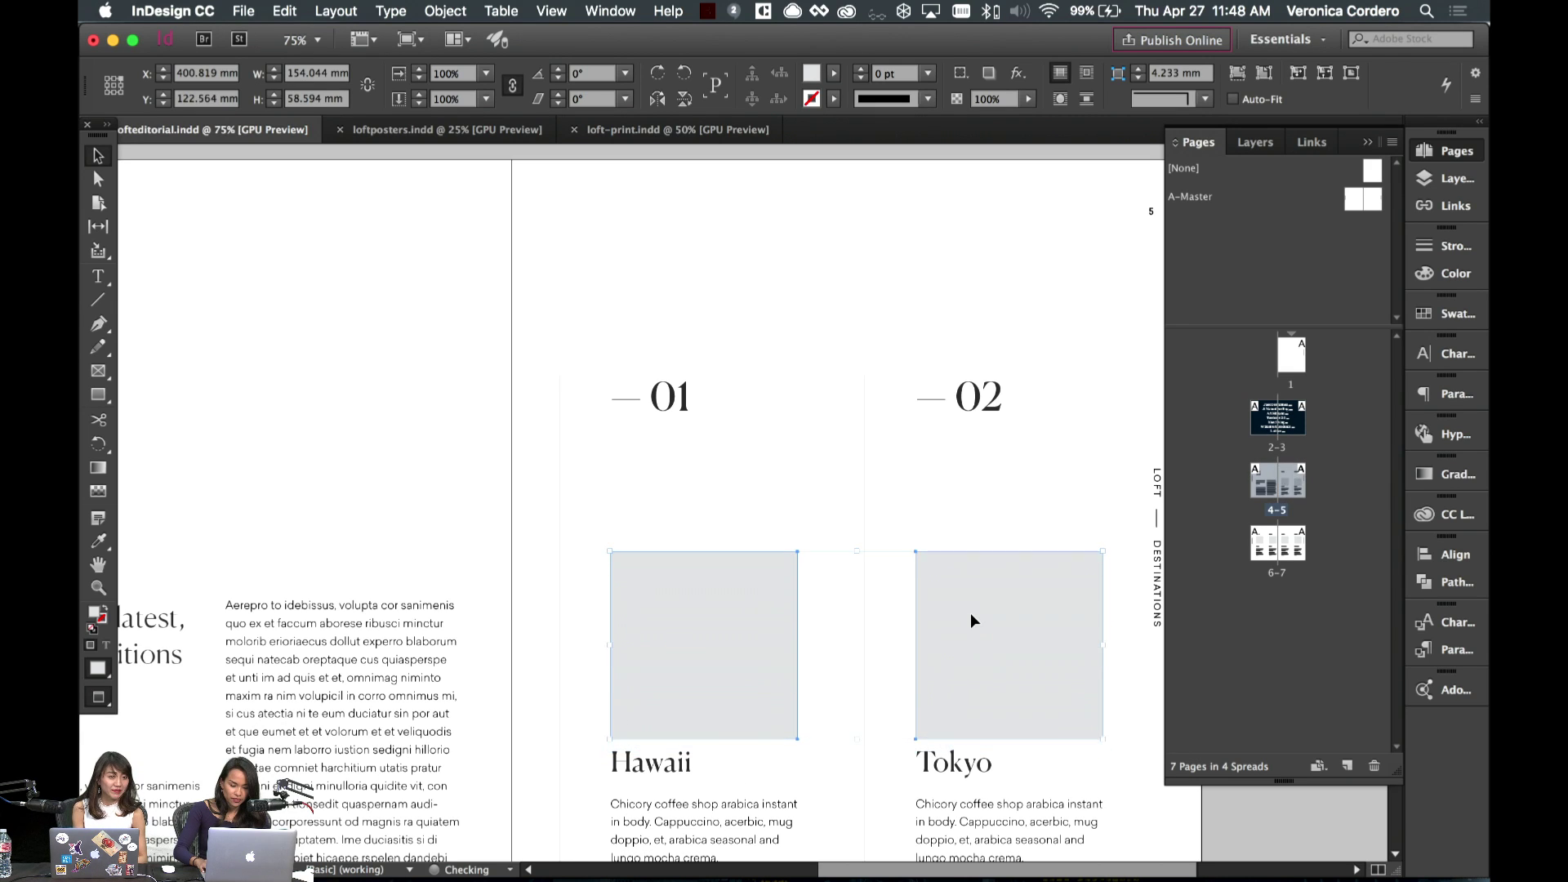
key("shift+Up")
key("shift+Up")
key("shift+Up")
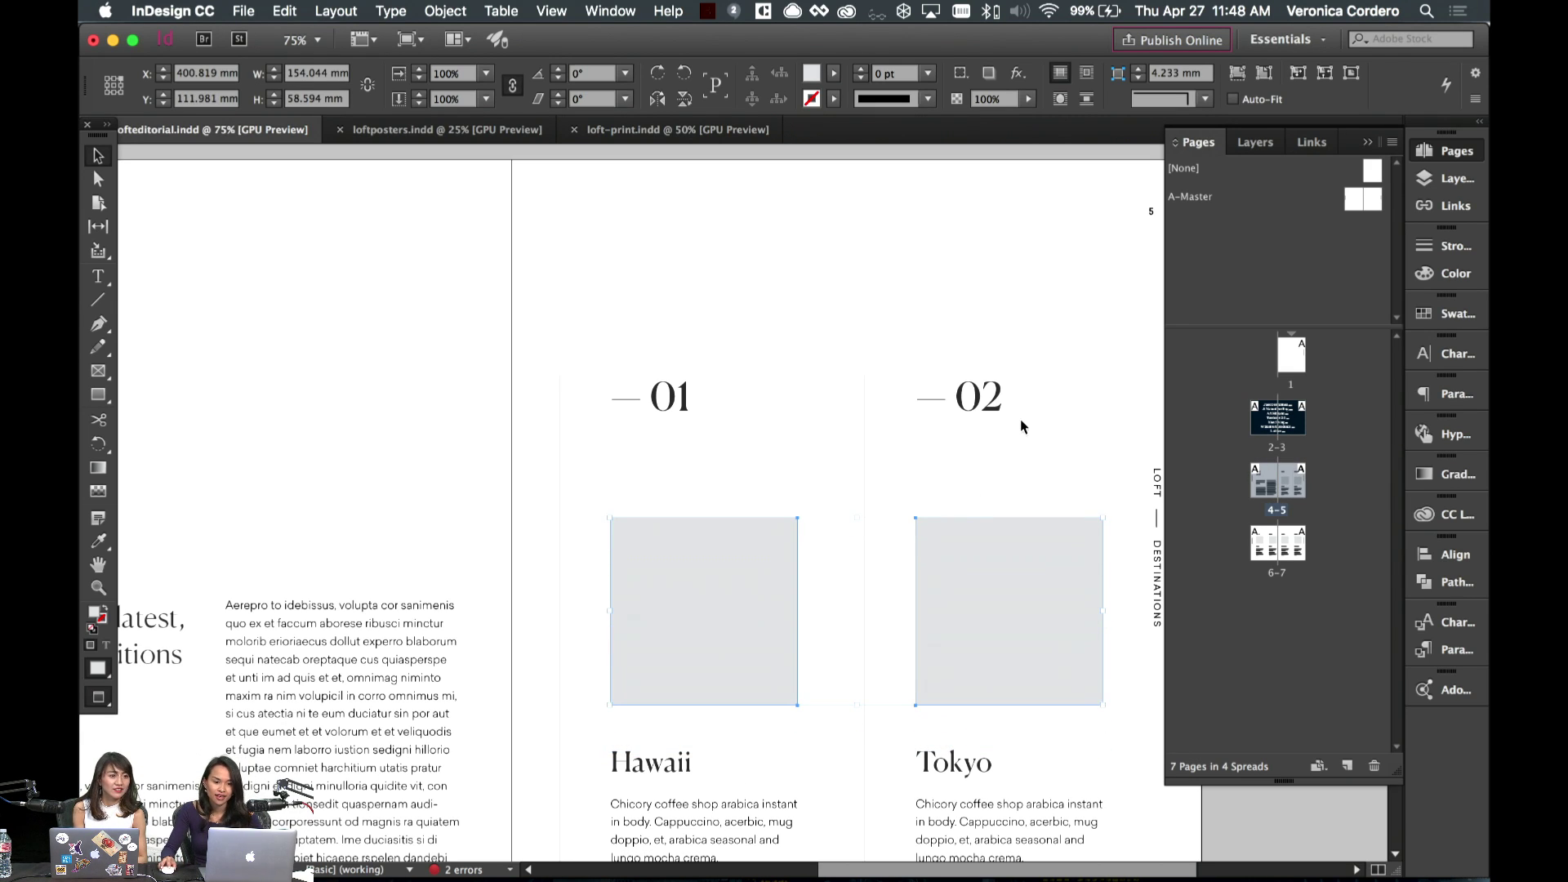
left_click(1021, 419)
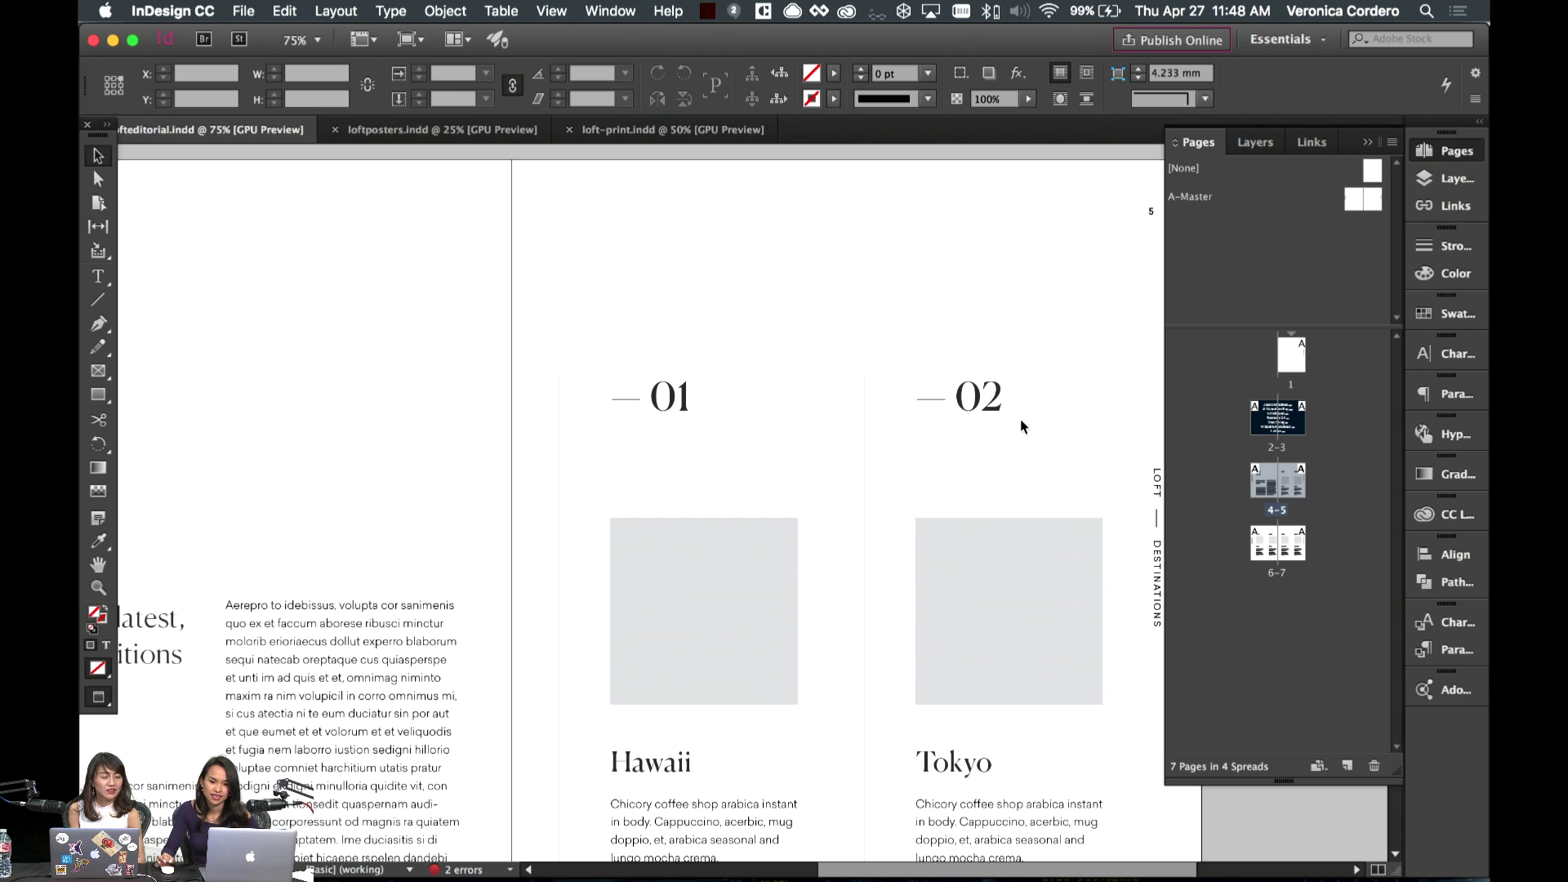
scroll(1021, 419, "down", 3)
scroll(1021, 419, "right", 2)
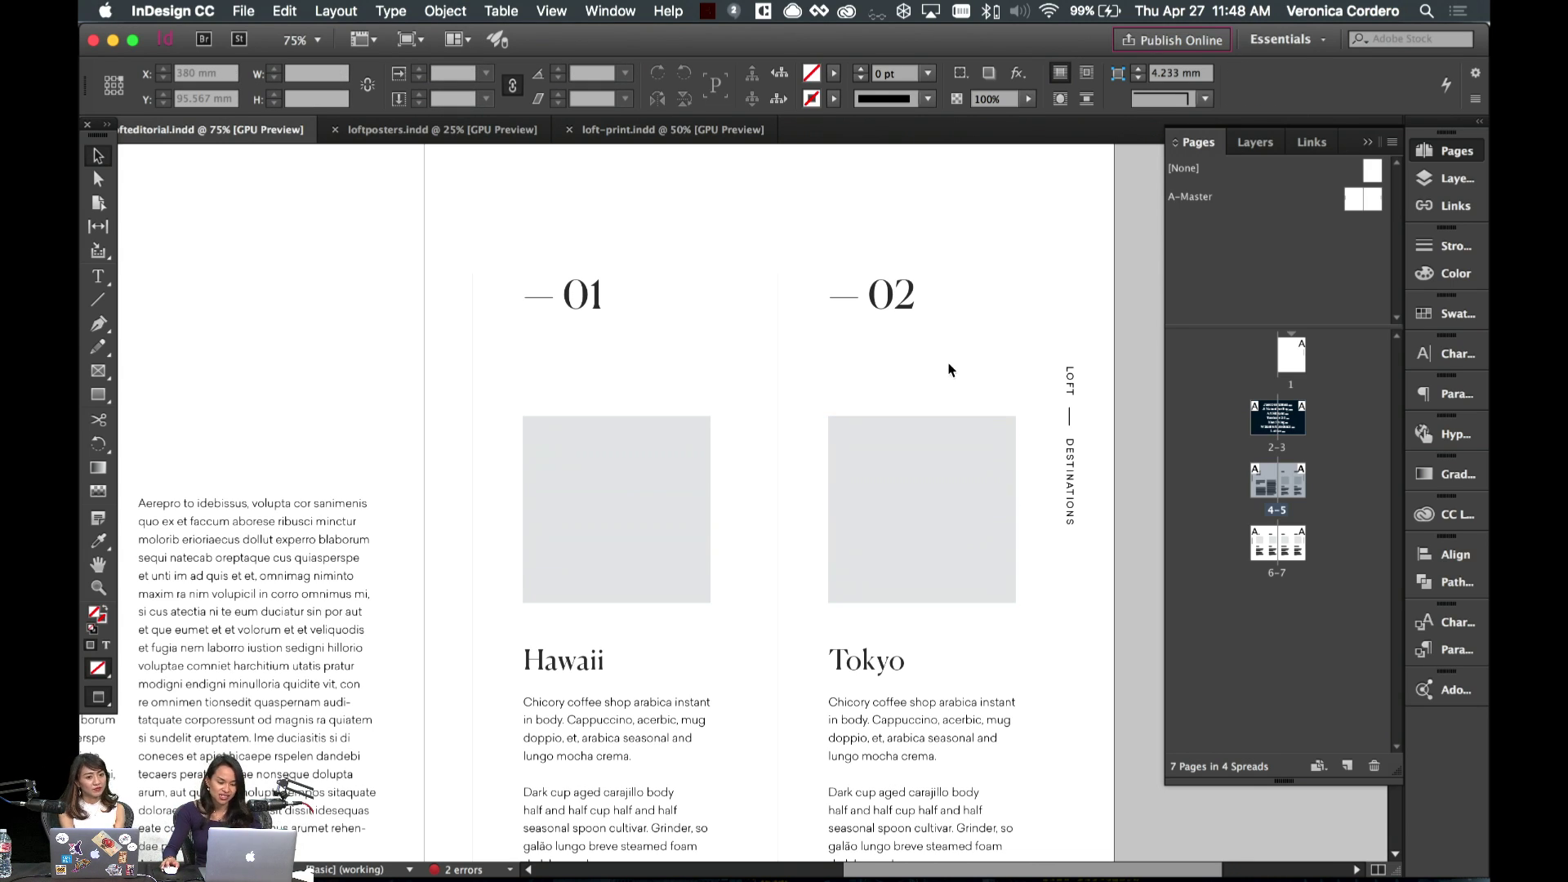
- Pan across the 4–5 spread and switch from Preview back to Normal view with guides
scroll(948, 369, "left", 4)
scroll(949, 369, "down", 5)
scroll(717, 359, "up", 6)
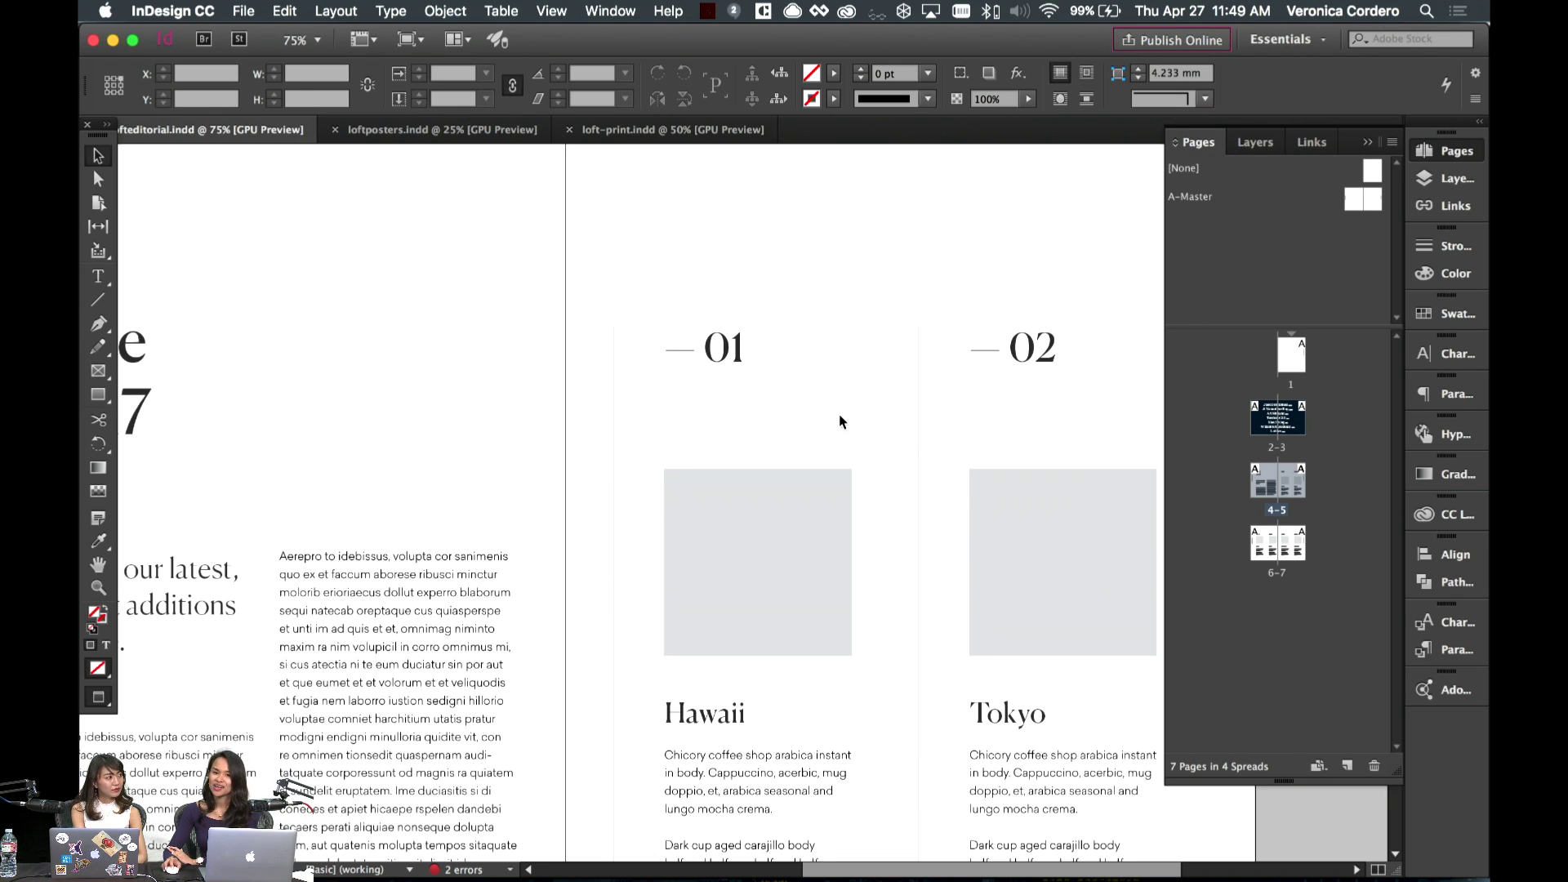
left_click(786, 480)
left_click(778, 410)
key("w")
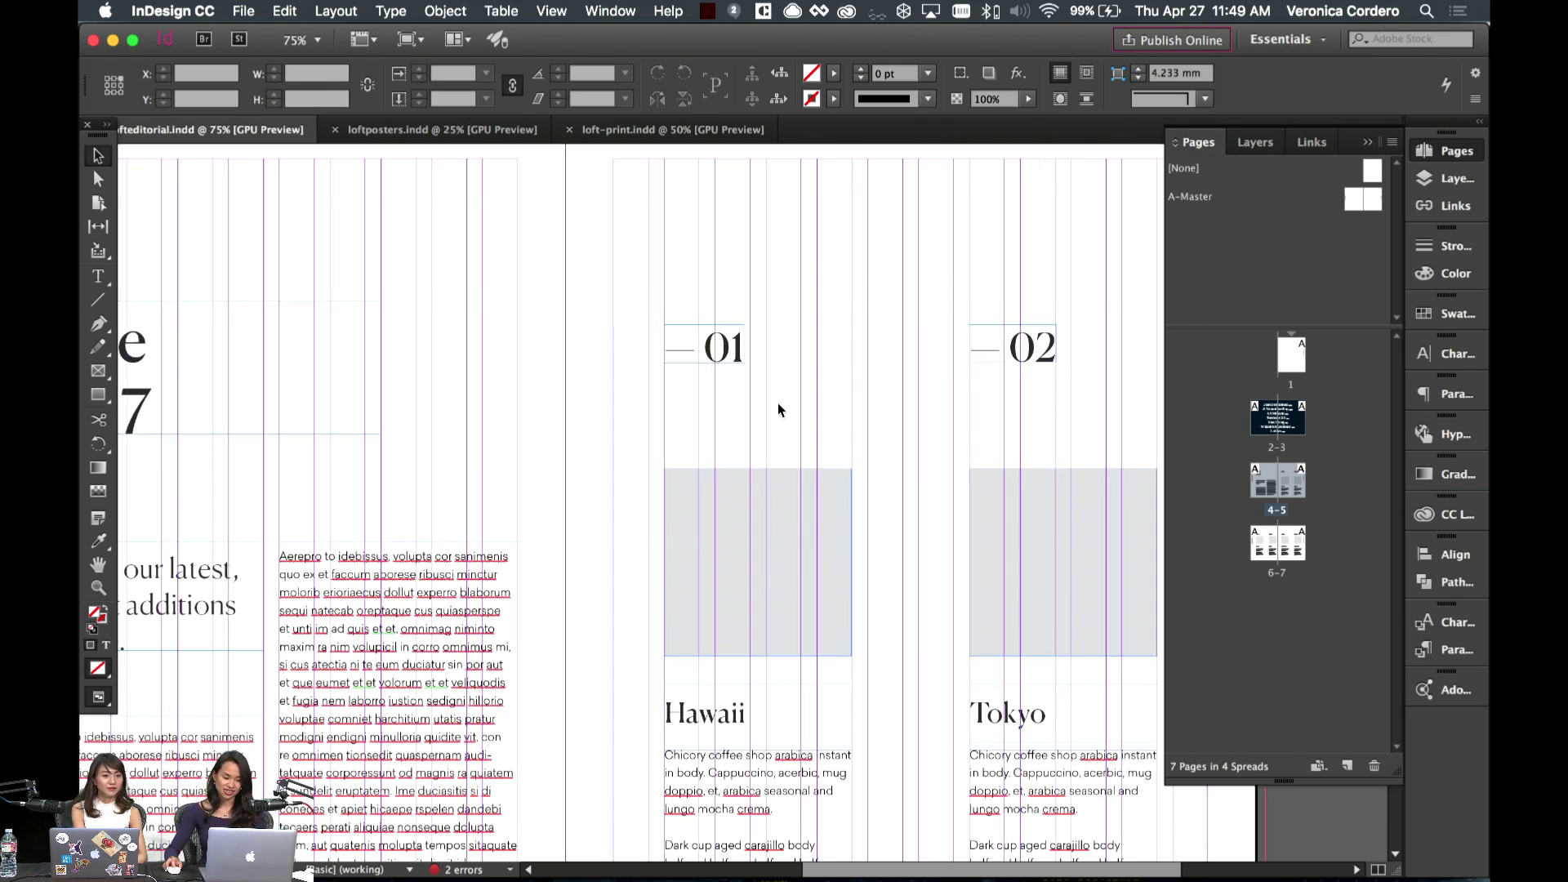
scroll(777, 409, "left", 5)
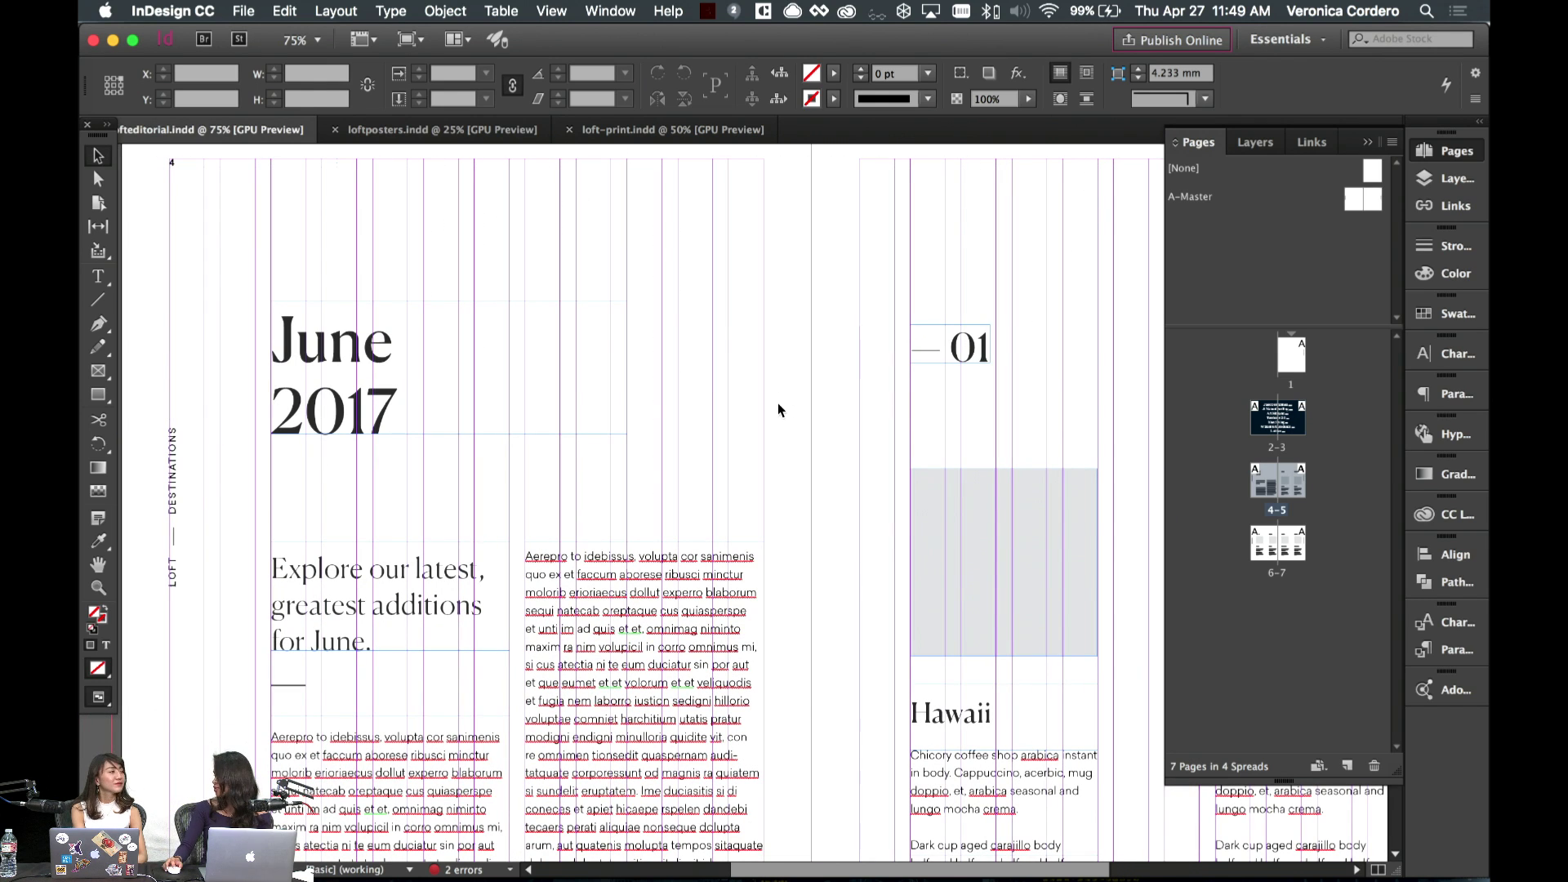
- Select the whole Hawaii column: grey image block, heading and body text
left_click(959, 593)
scroll(959, 593, "right", 6)
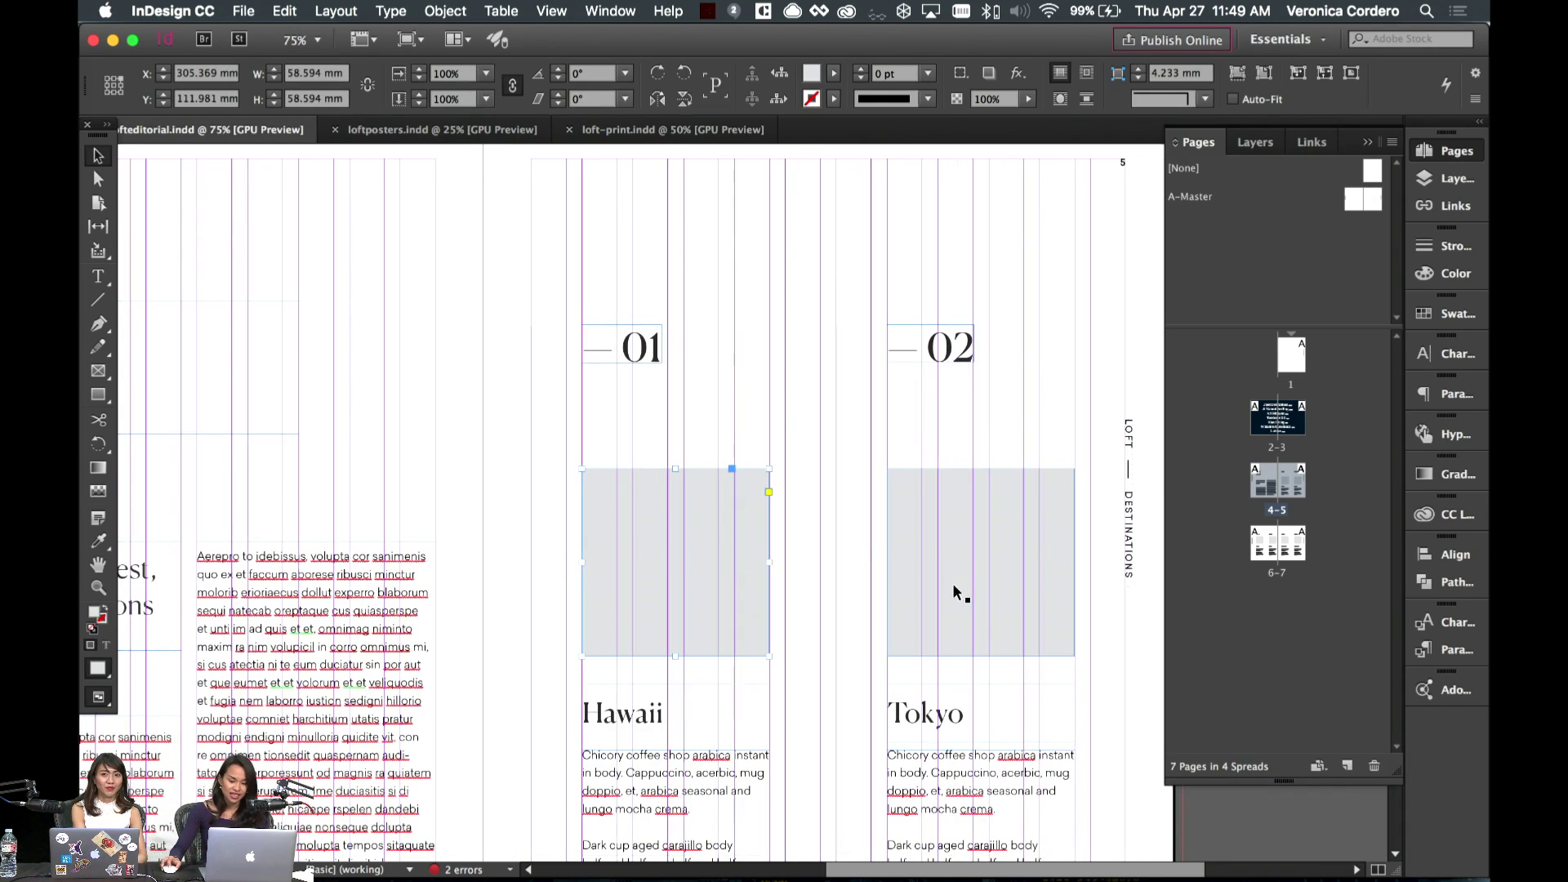
key("w")
left_click(870, 536)
scroll(870, 537, "down", 2)
scroll(869, 536, "down", 3)
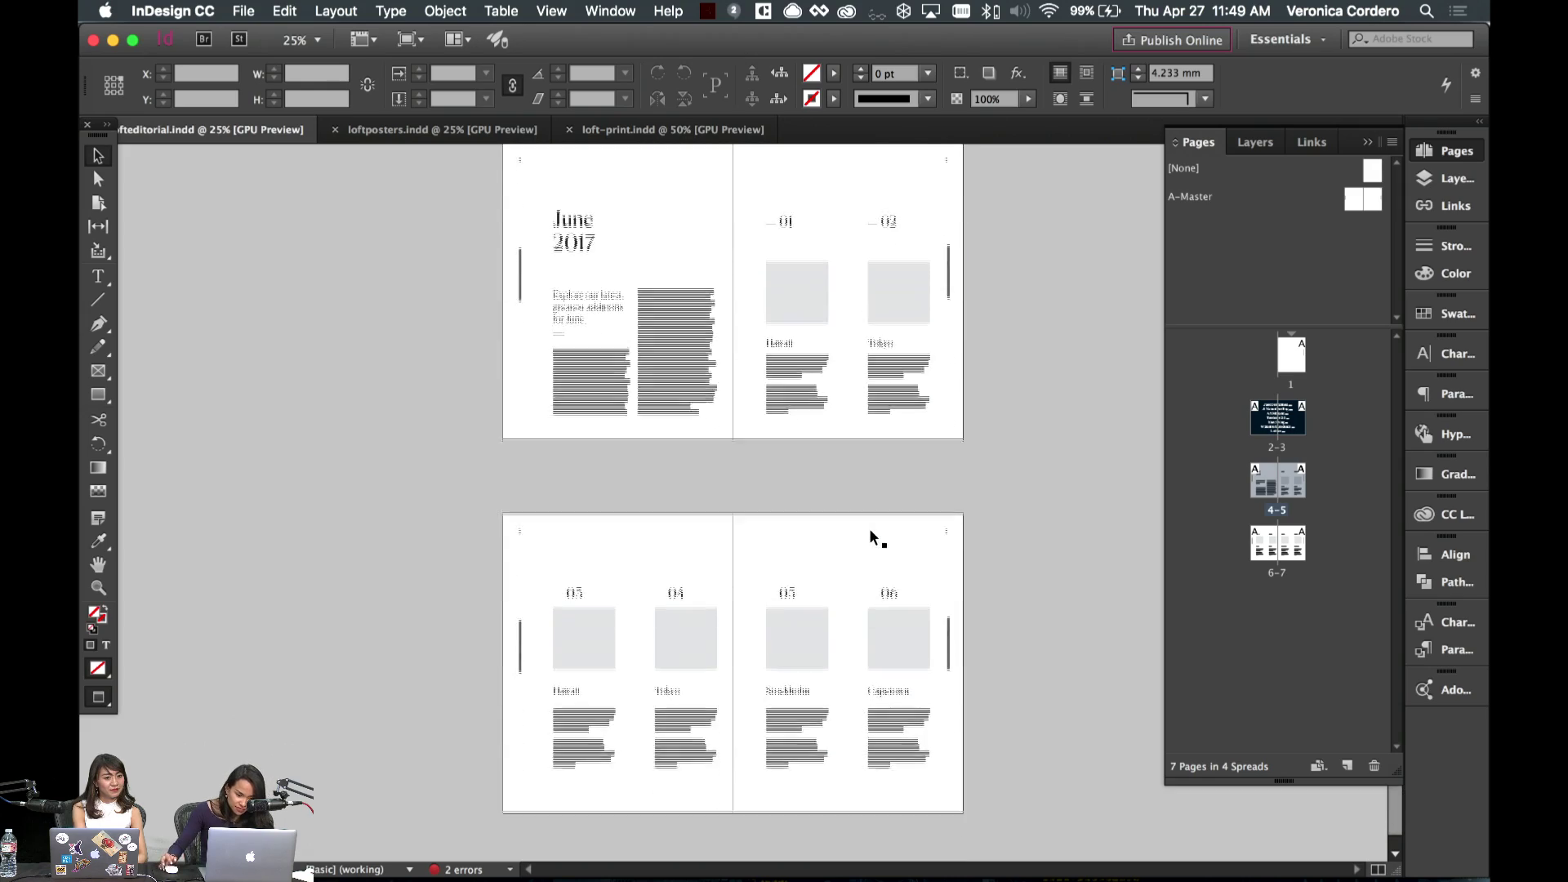
scroll(870, 536, "up", 1)
key("super+equal")
scroll(871, 533, "down", 4)
scroll(870, 532, "up", 15)
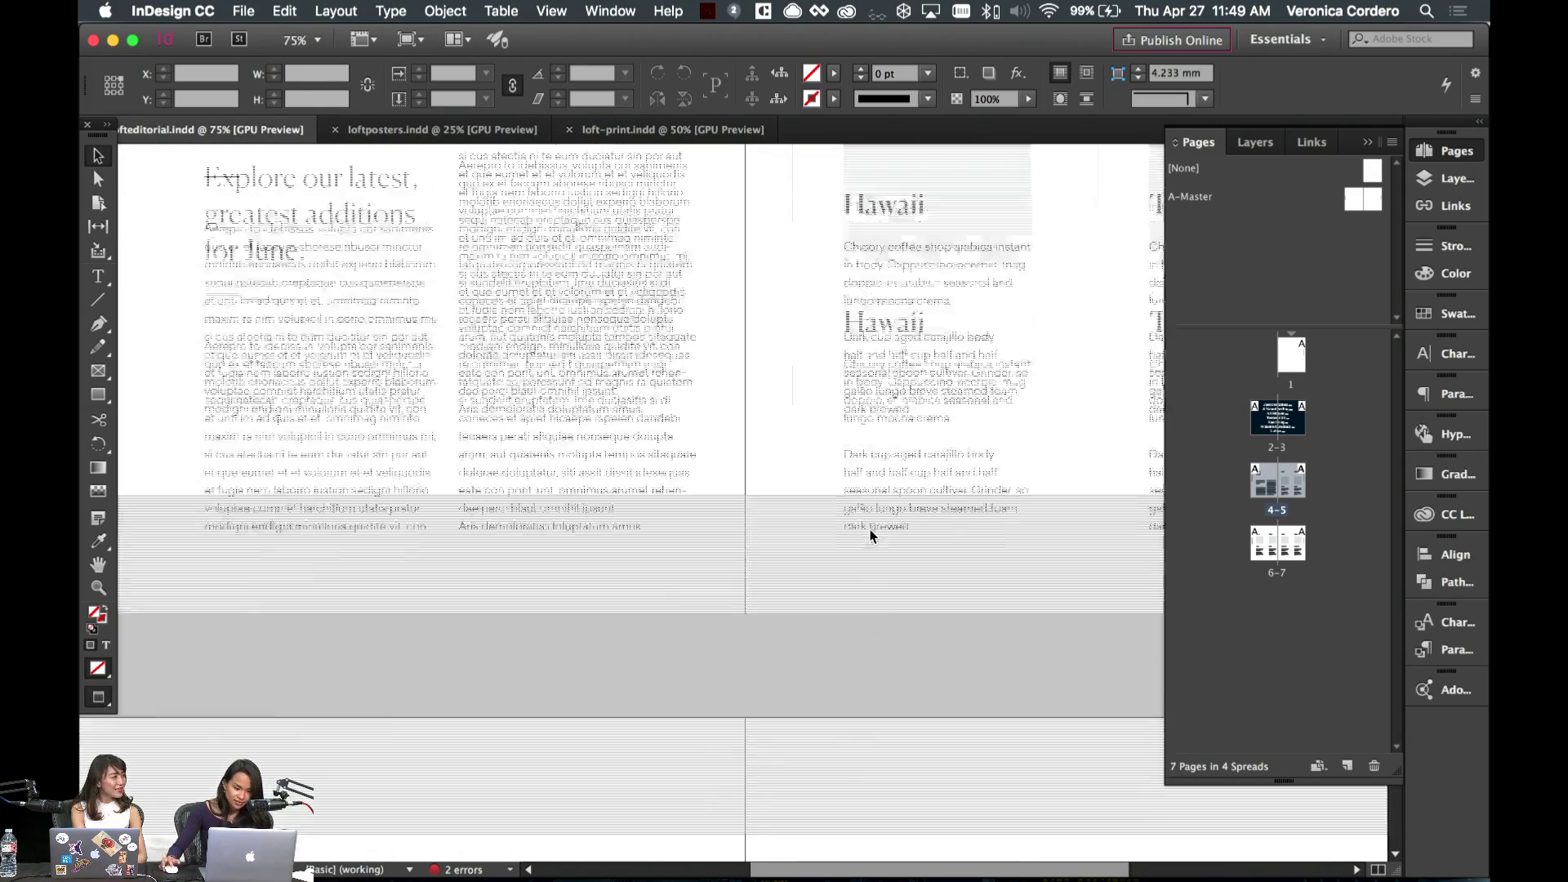
scroll(823, 522, "down", 2)
key("w")
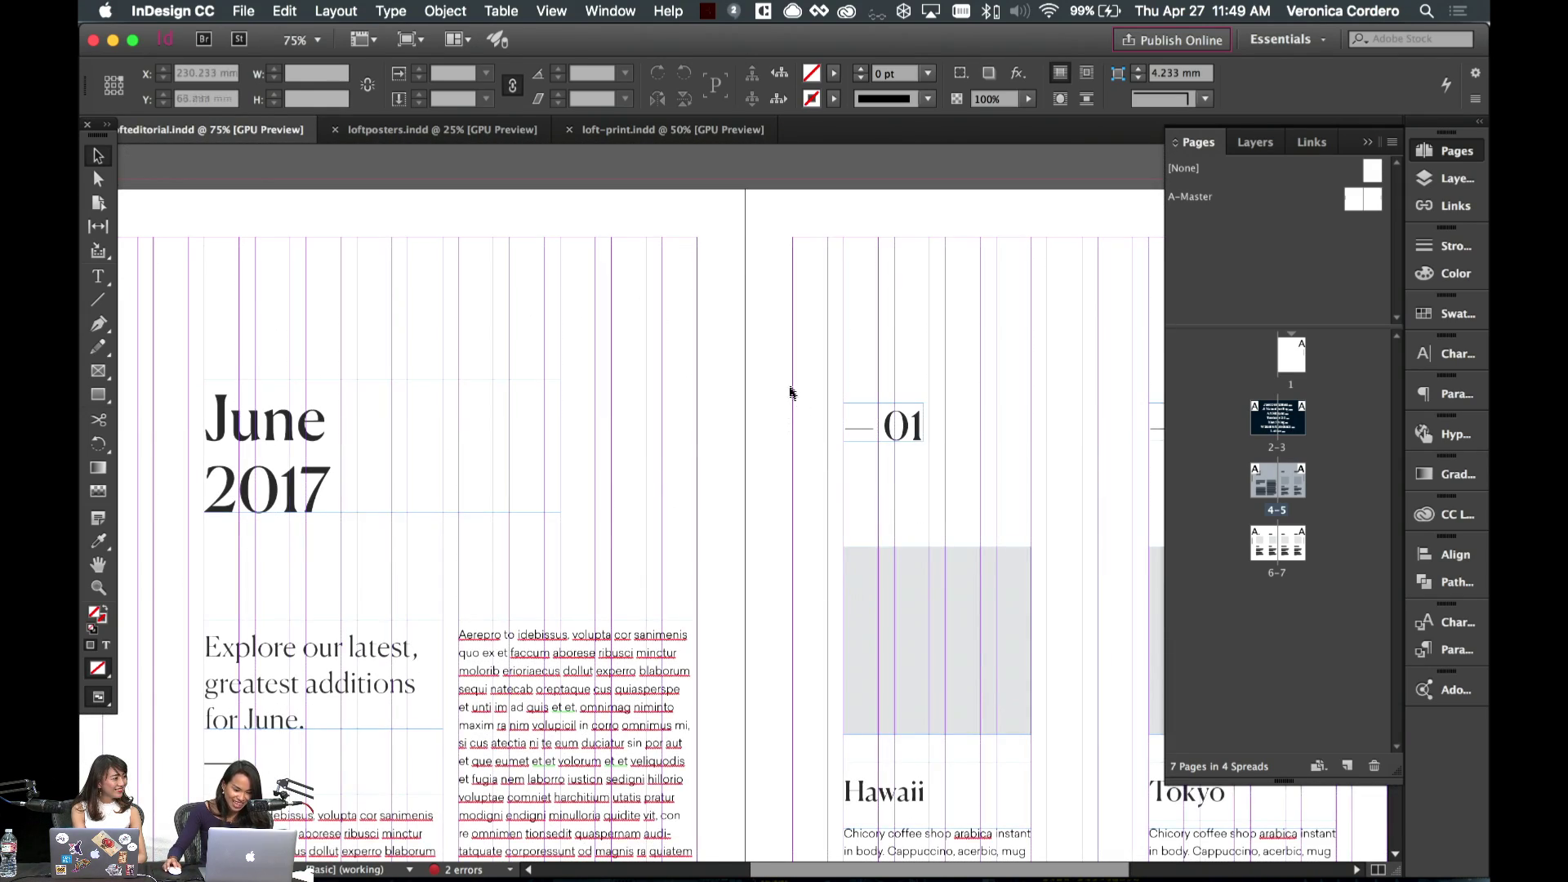
key("w")
key("w")
left_click(898, 572)
- Paste the Hawaii column in place onto spread 6–7
scroll(957, 750, "down", 7)
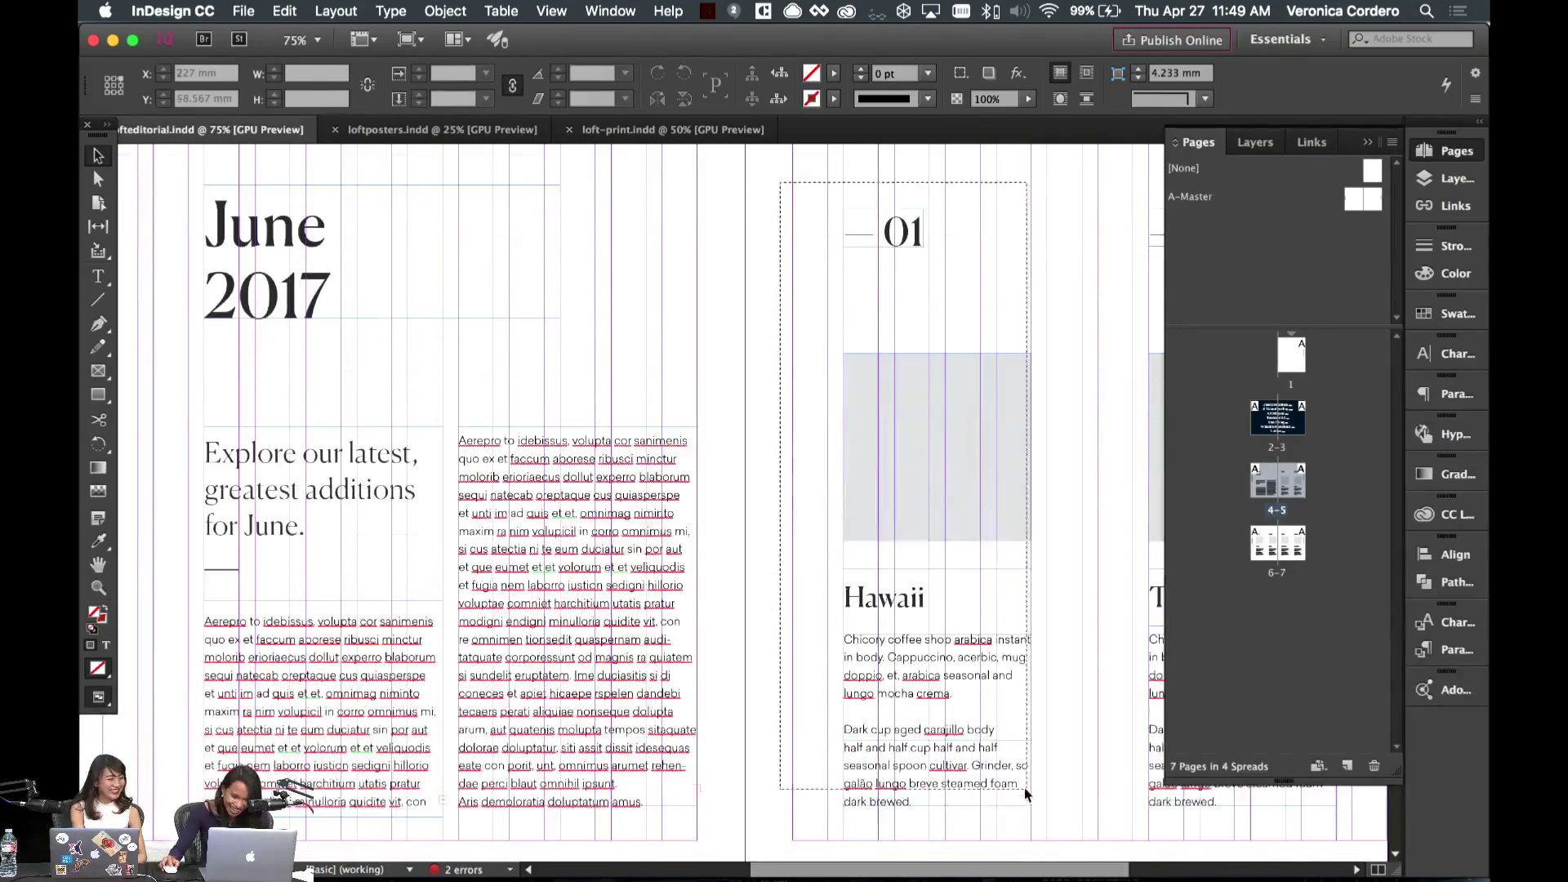
scroll(954, 743, "down", 8)
scroll(954, 743, "left", 4)
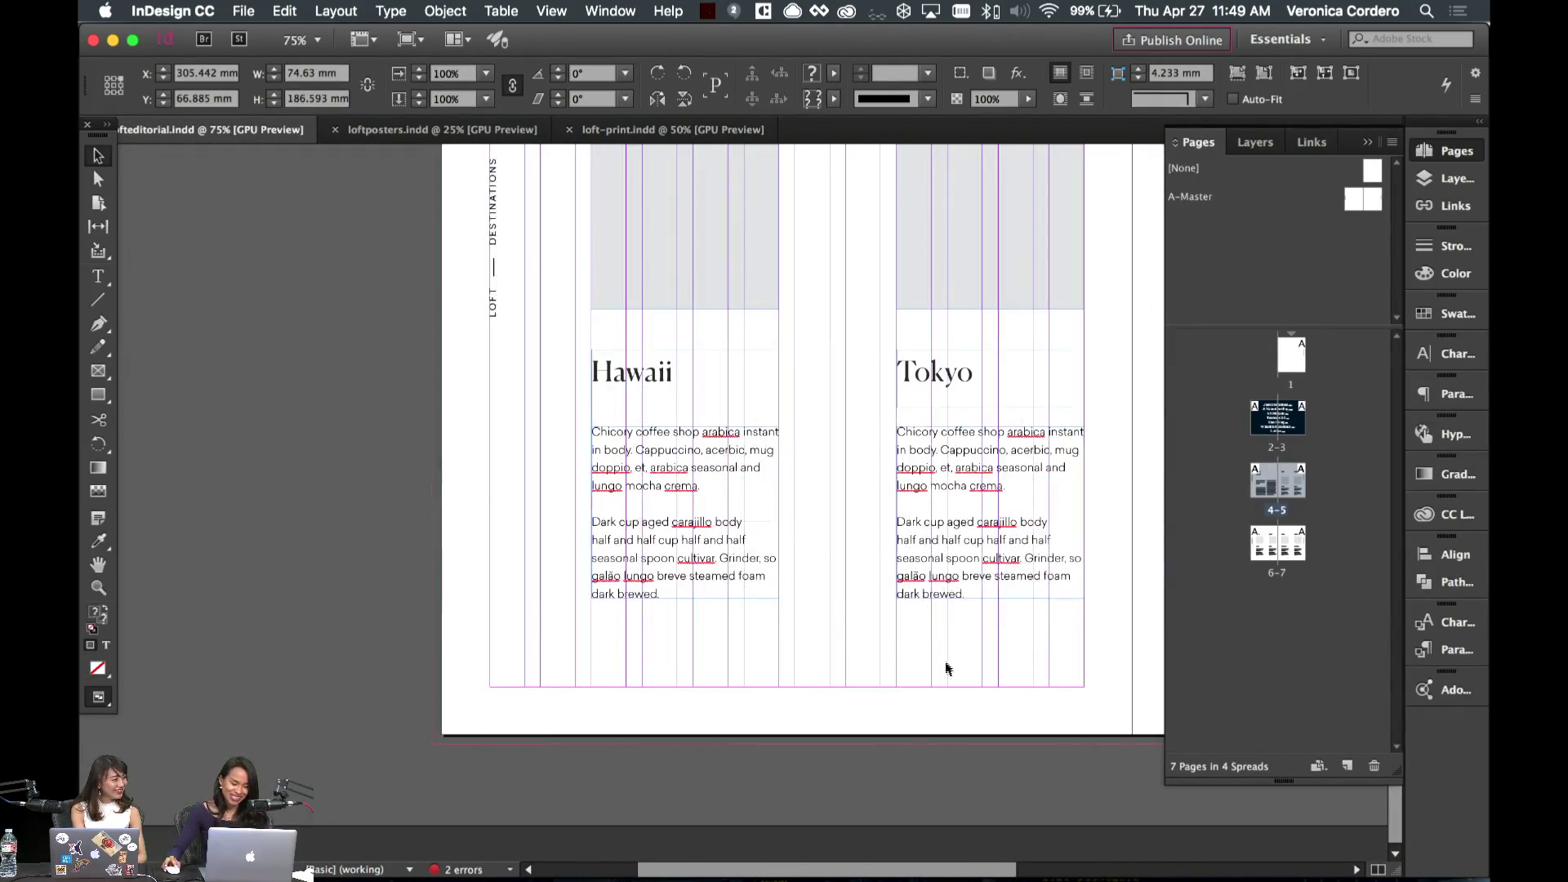
scroll(947, 669, "down", 10)
key("super+alt+shift+v")
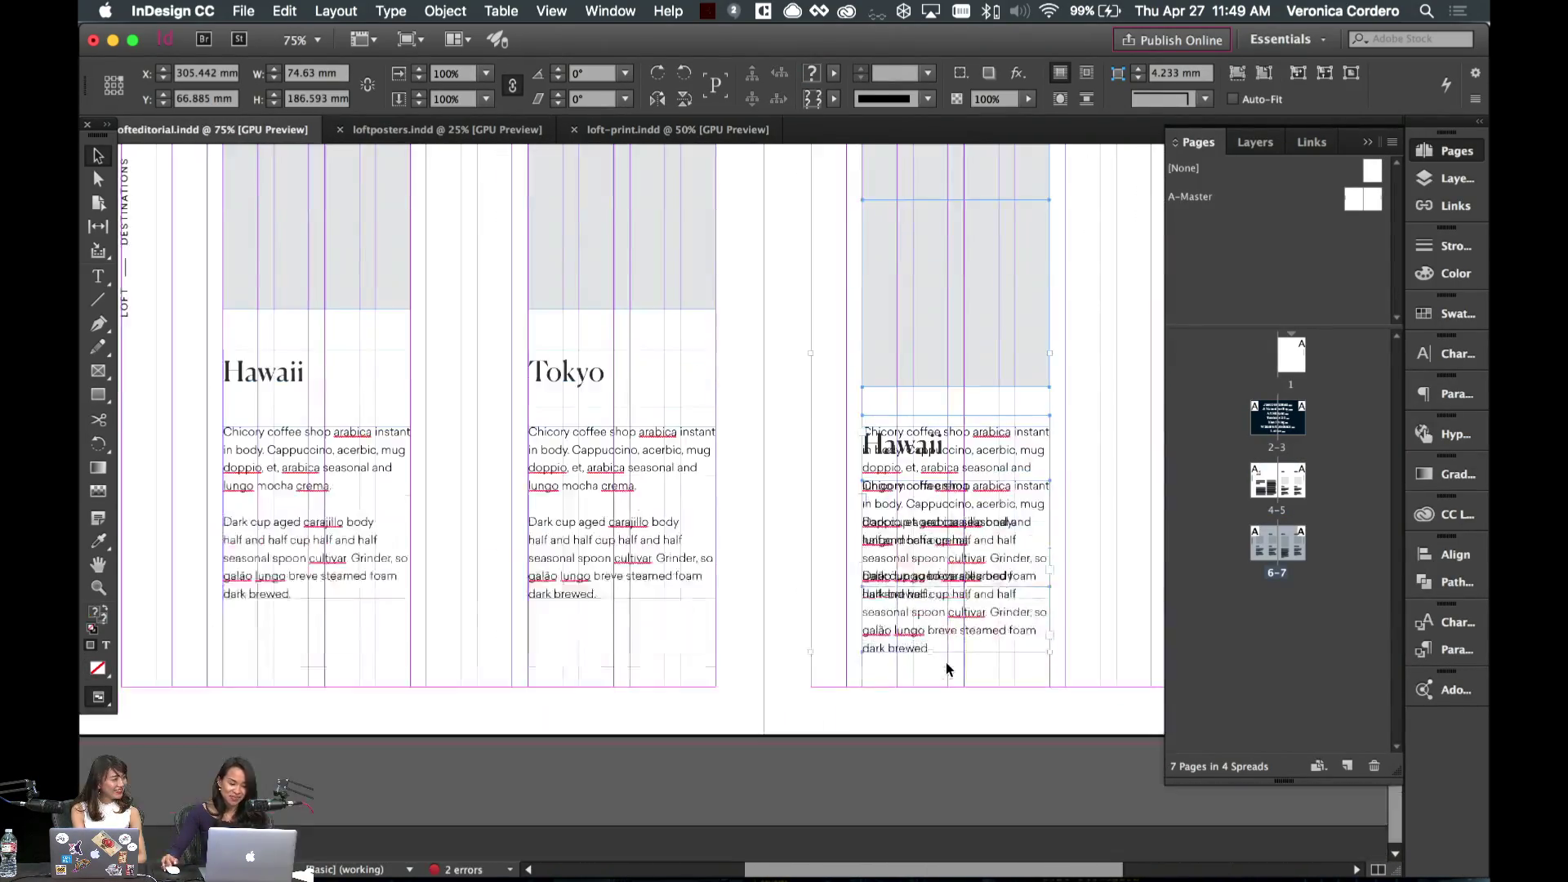
scroll(947, 670, "right", 1)
- Move the pasted Hawaii column copy to the left edge of spread 6–7
left_click_drag(893, 604, 279, 577)
scroll(279, 576, "left", 5)
left_click_drag(711, 308, 421, 363)
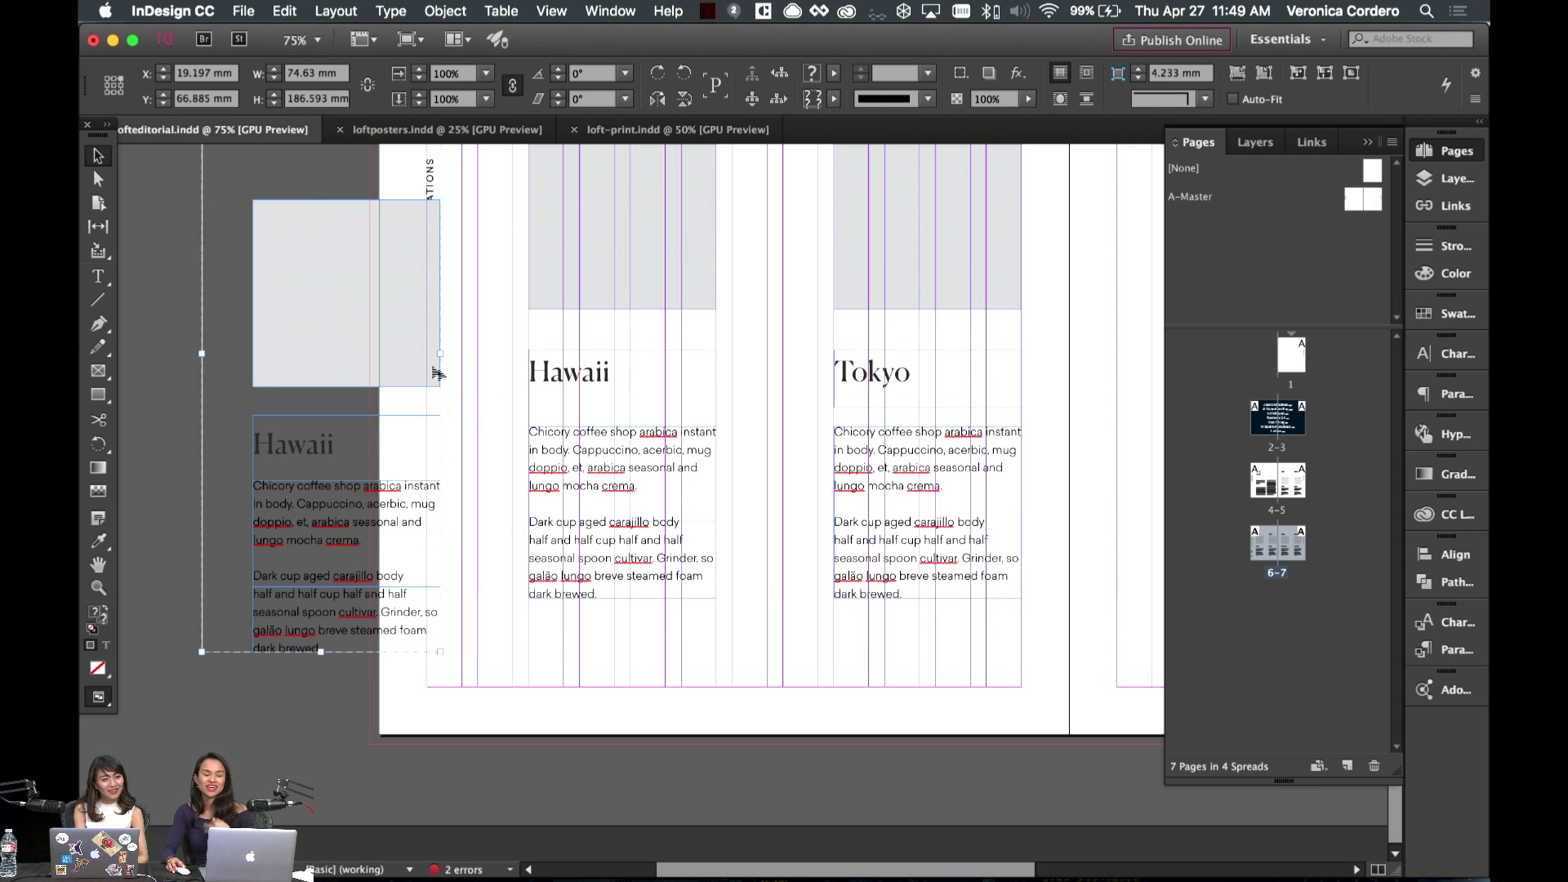
left_click(455, 399)
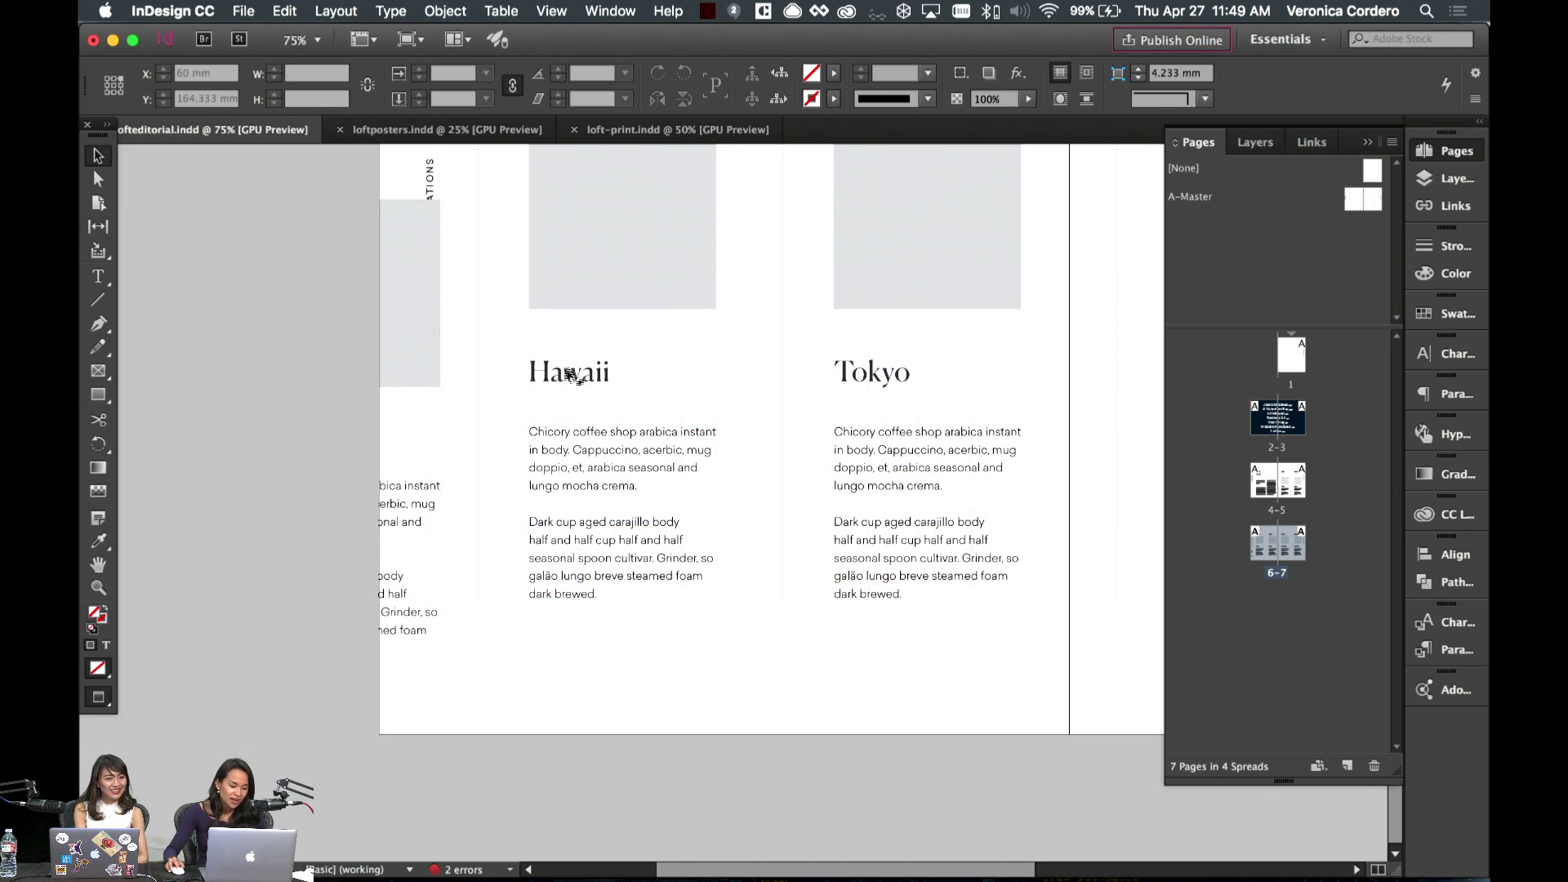
- Lengthen the vertical divider rule by extending its bottom end further down the page
left_click(478, 384)
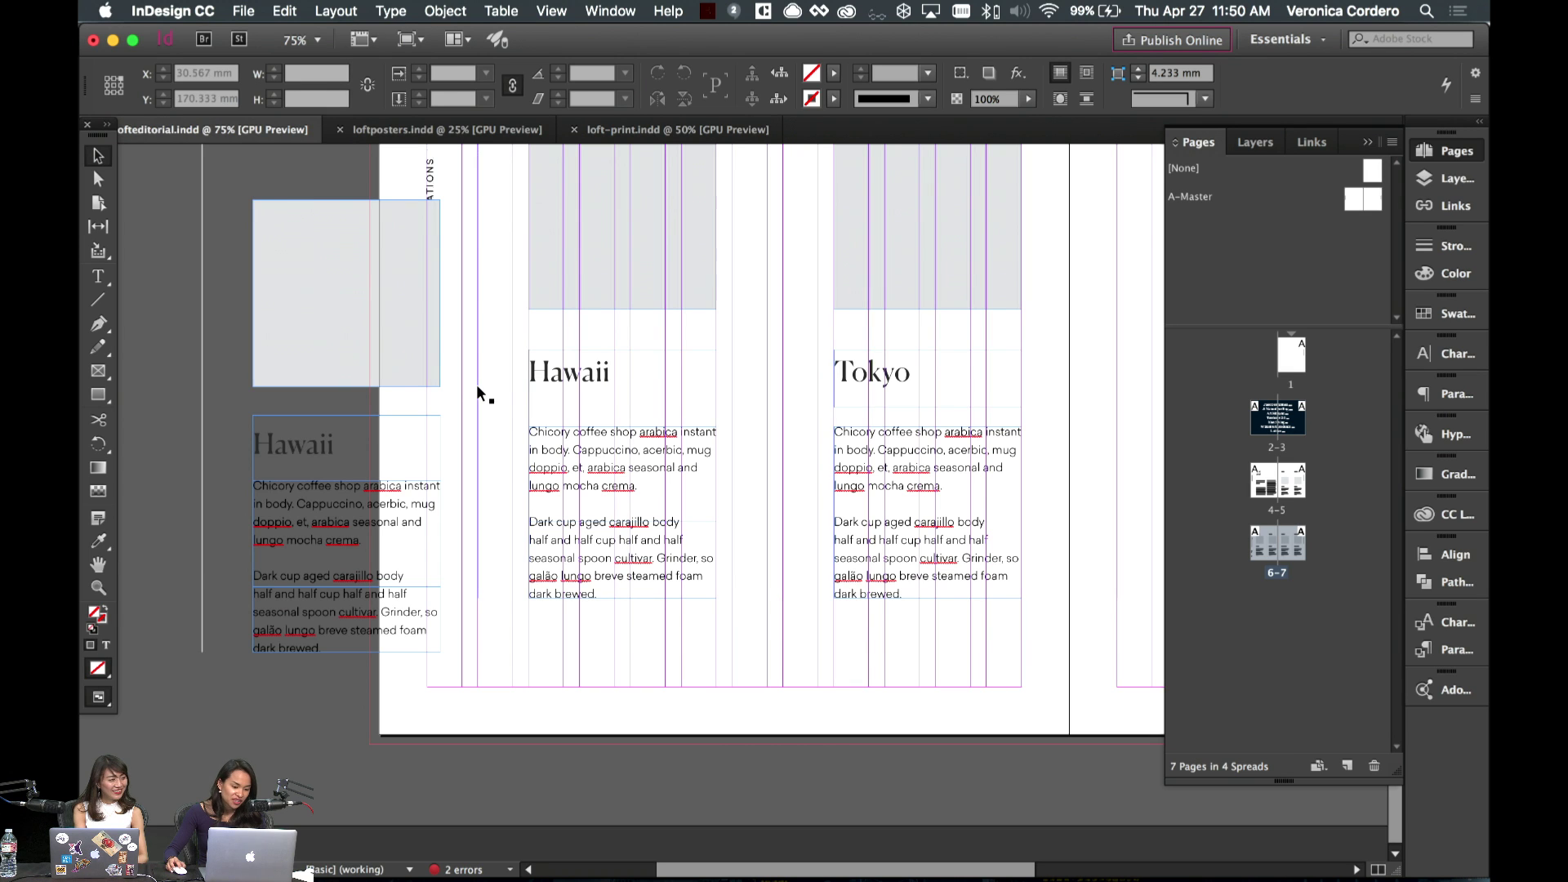
left_click_drag(478, 604, 482, 649)
key("super+z")
left_click(461, 602)
left_click(478, 558)
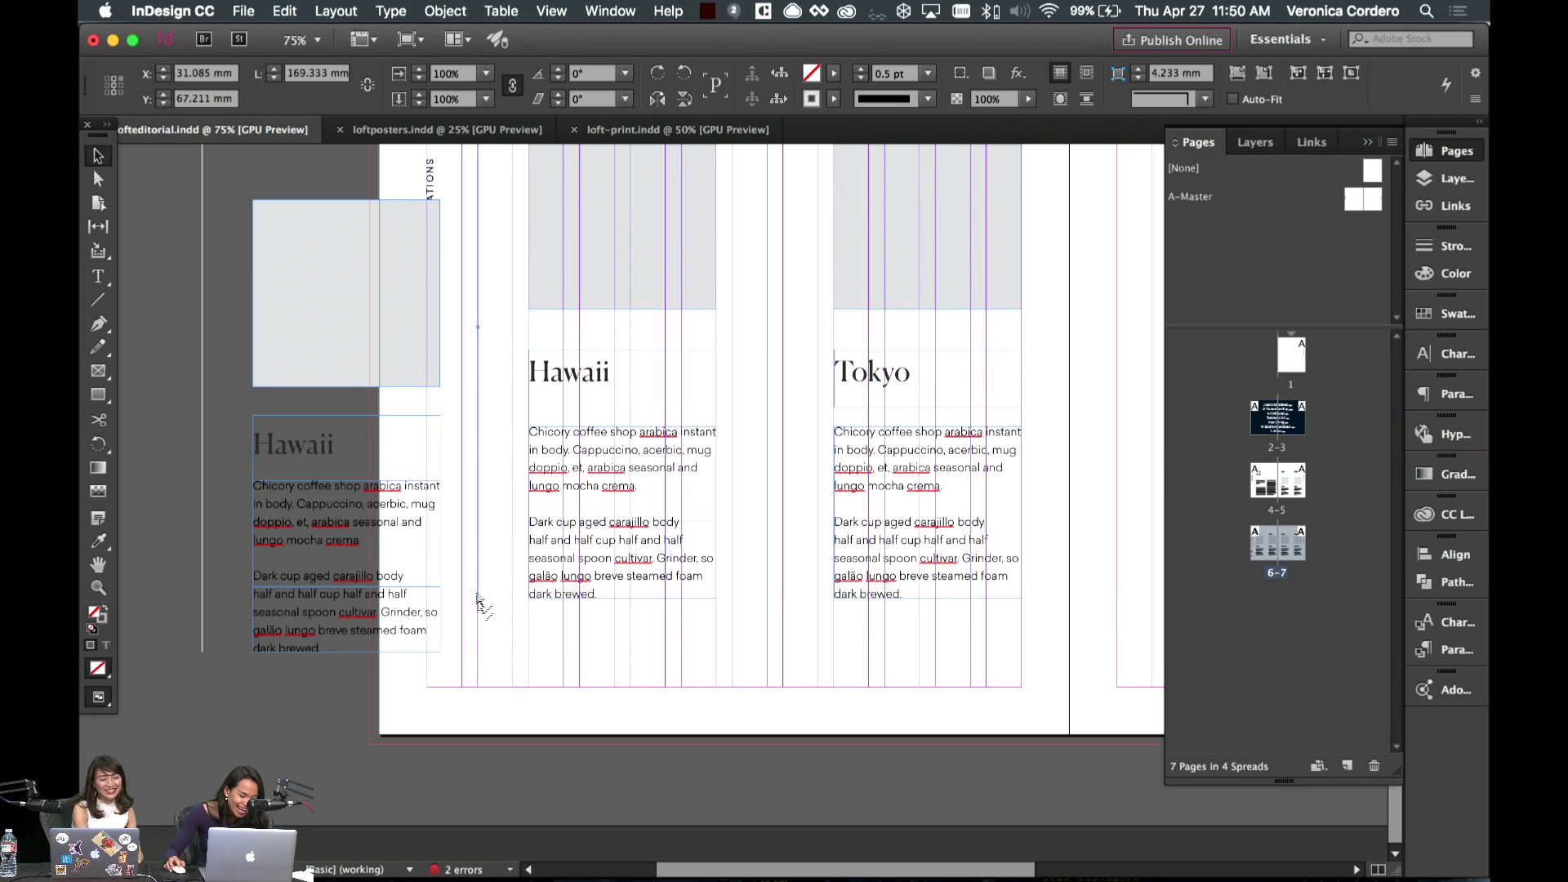
key("a")
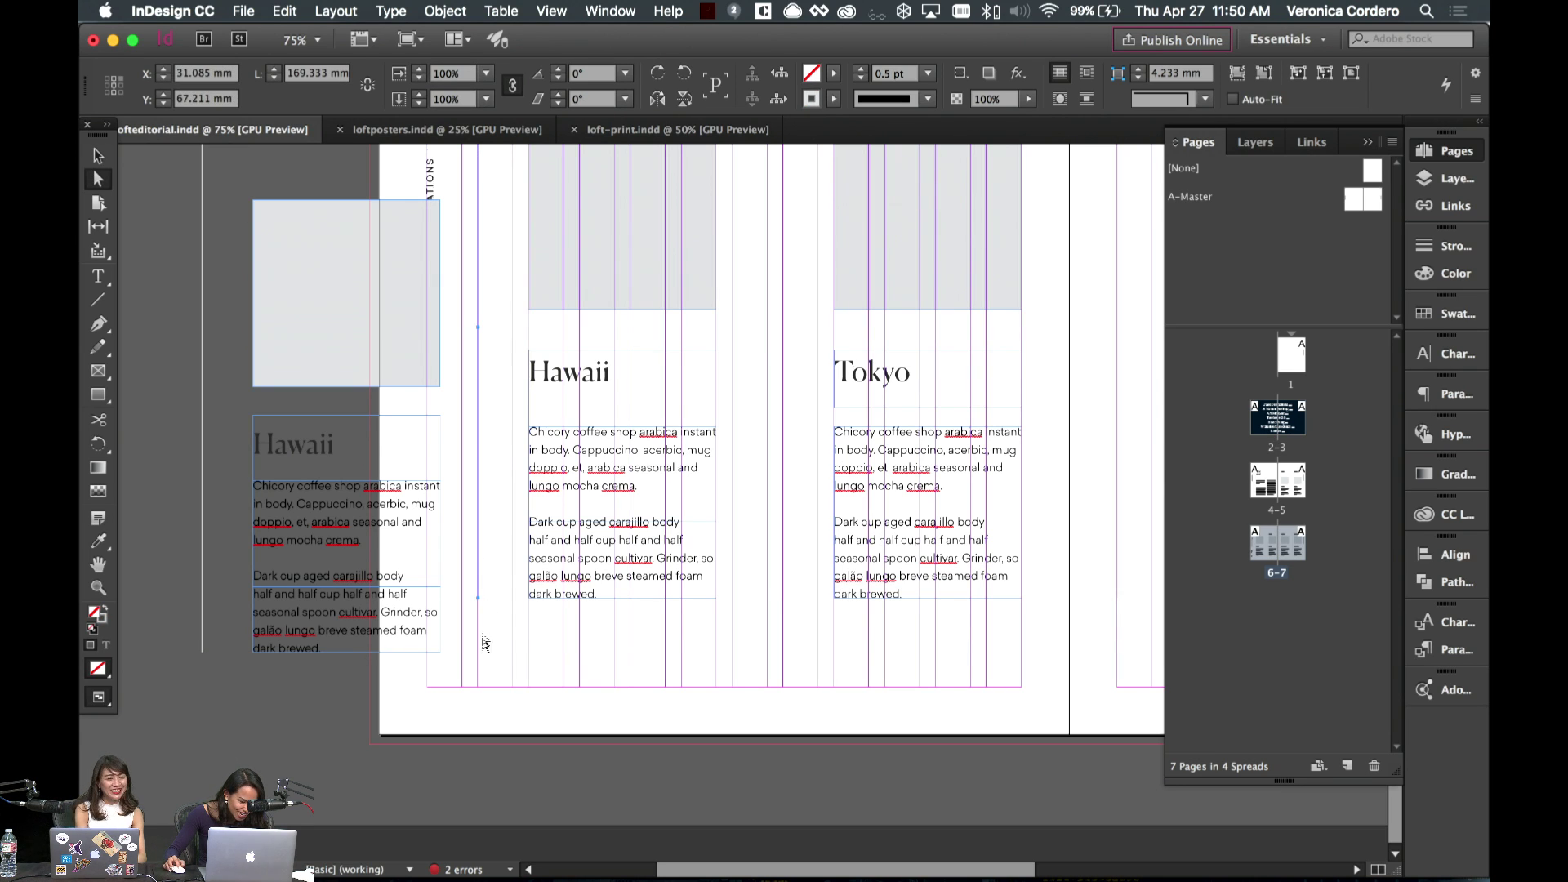
left_click(479, 601)
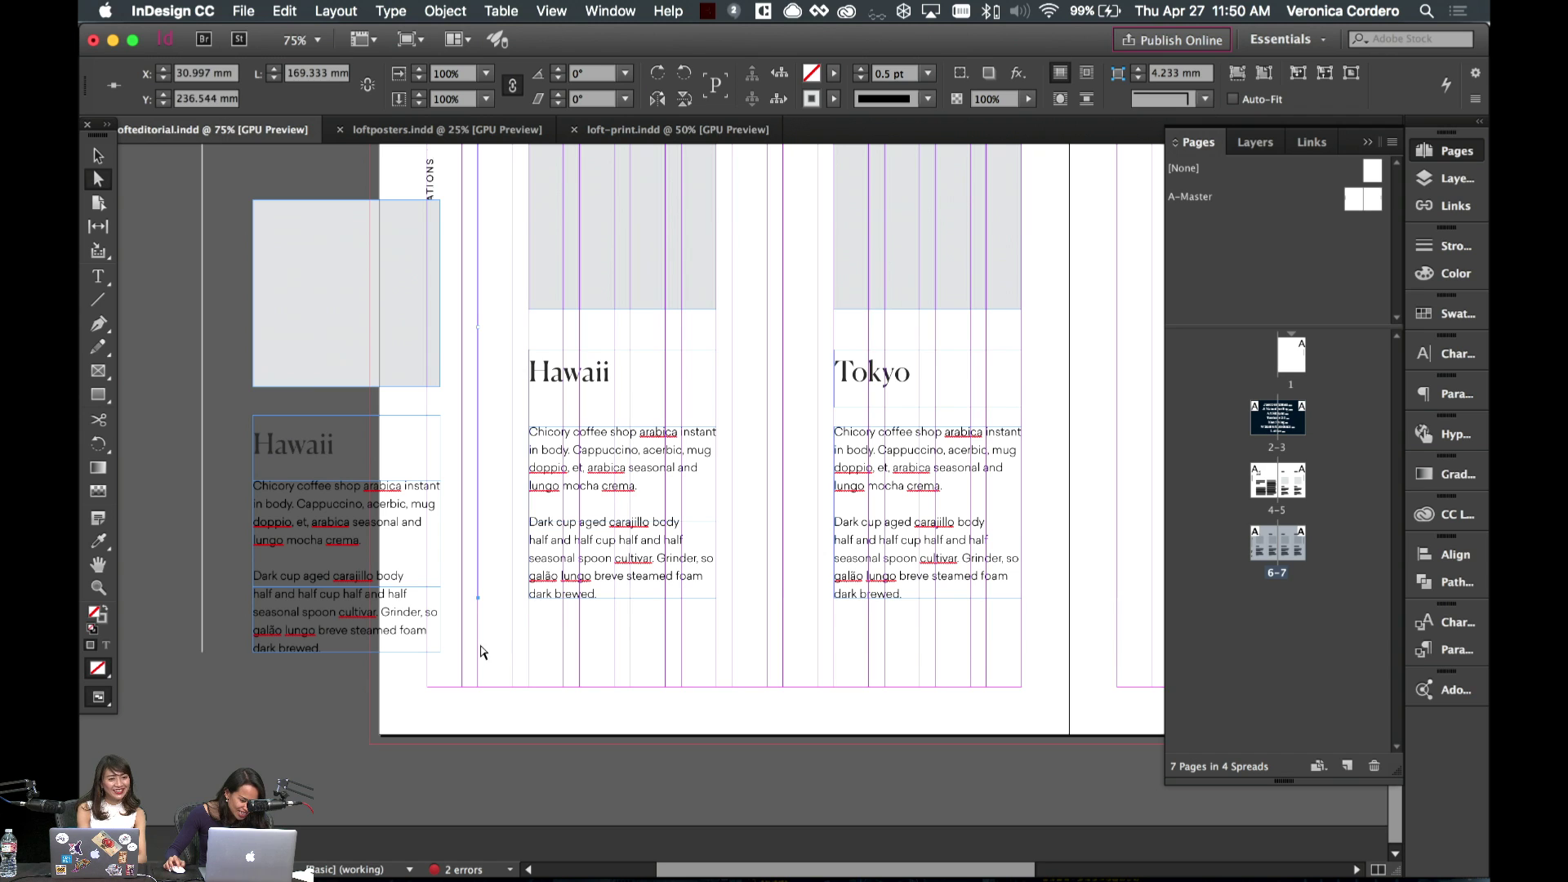
left_click(480, 651)
key("v")
scroll(536, 392, "up", 5)
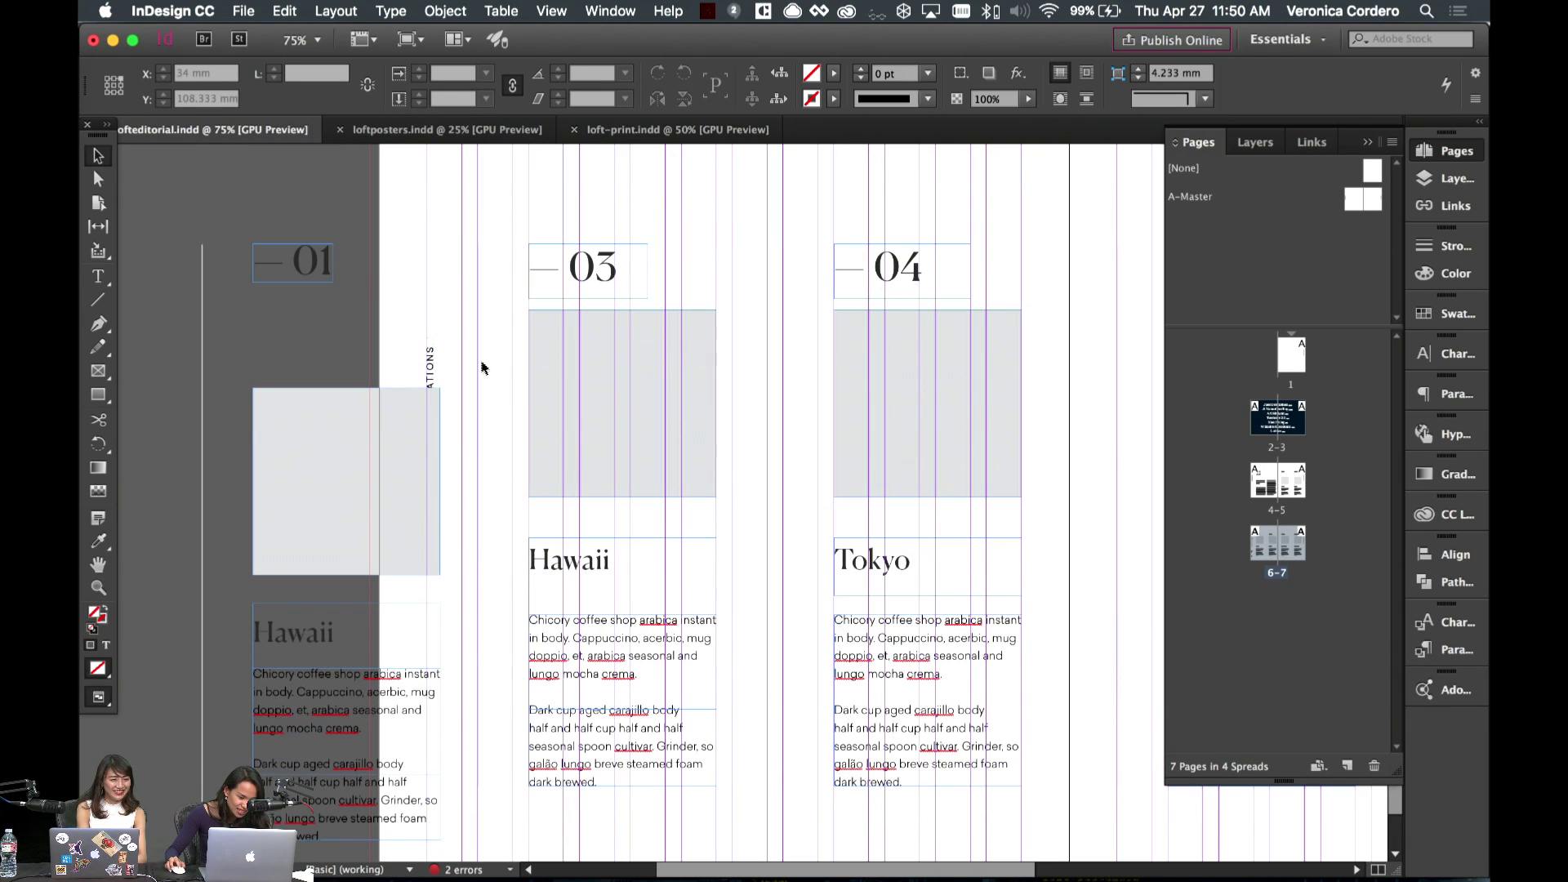
left_click(476, 360)
scroll(477, 408, "down", 5)
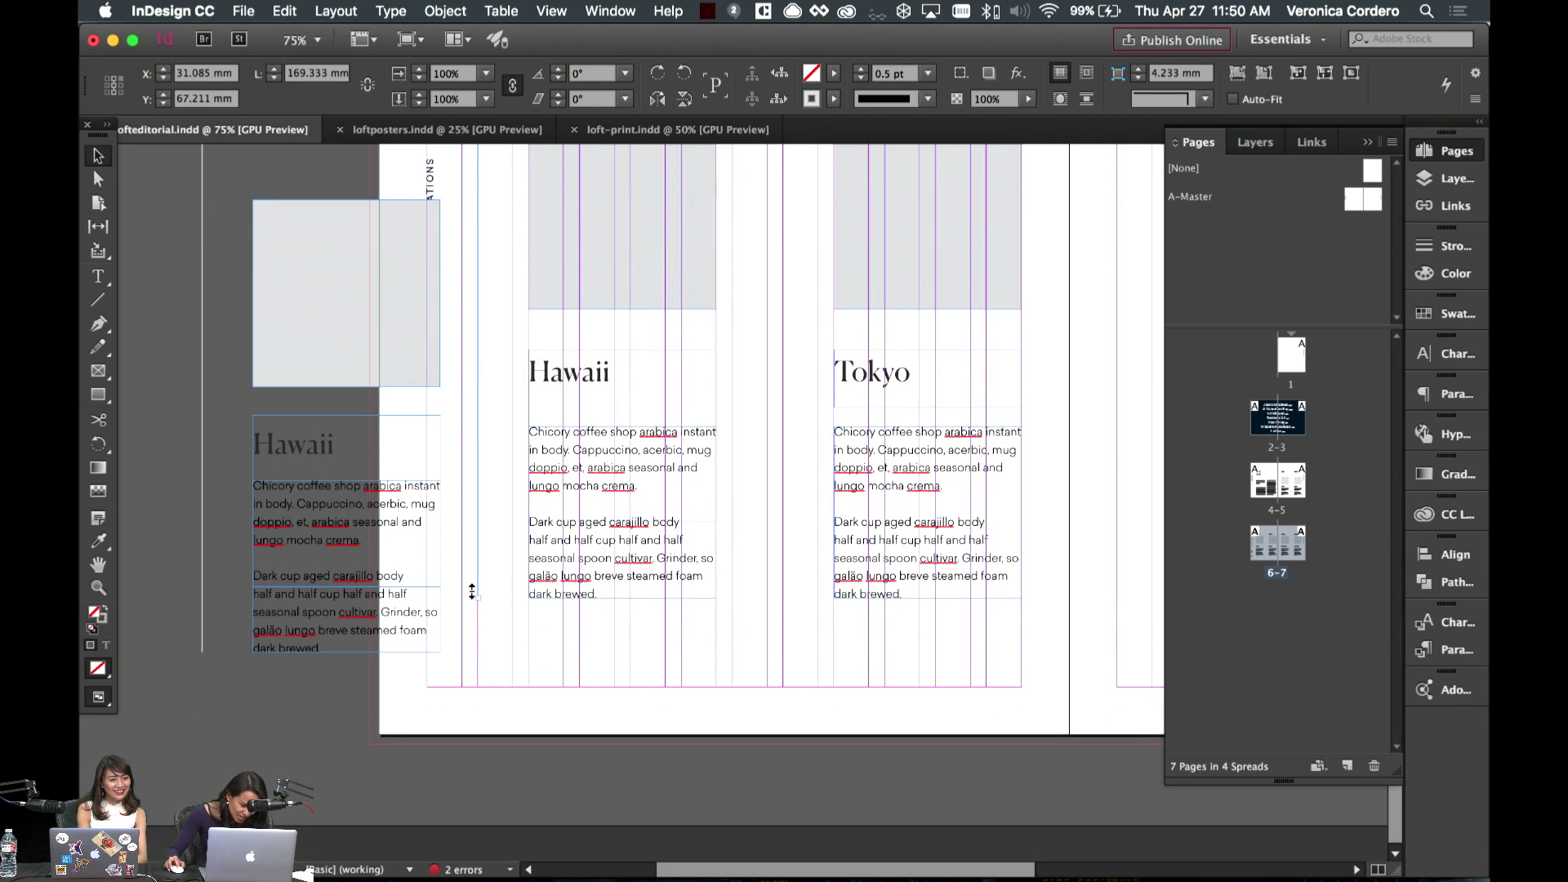
left_click_drag(472, 592, 487, 648)
left_click(487, 647)
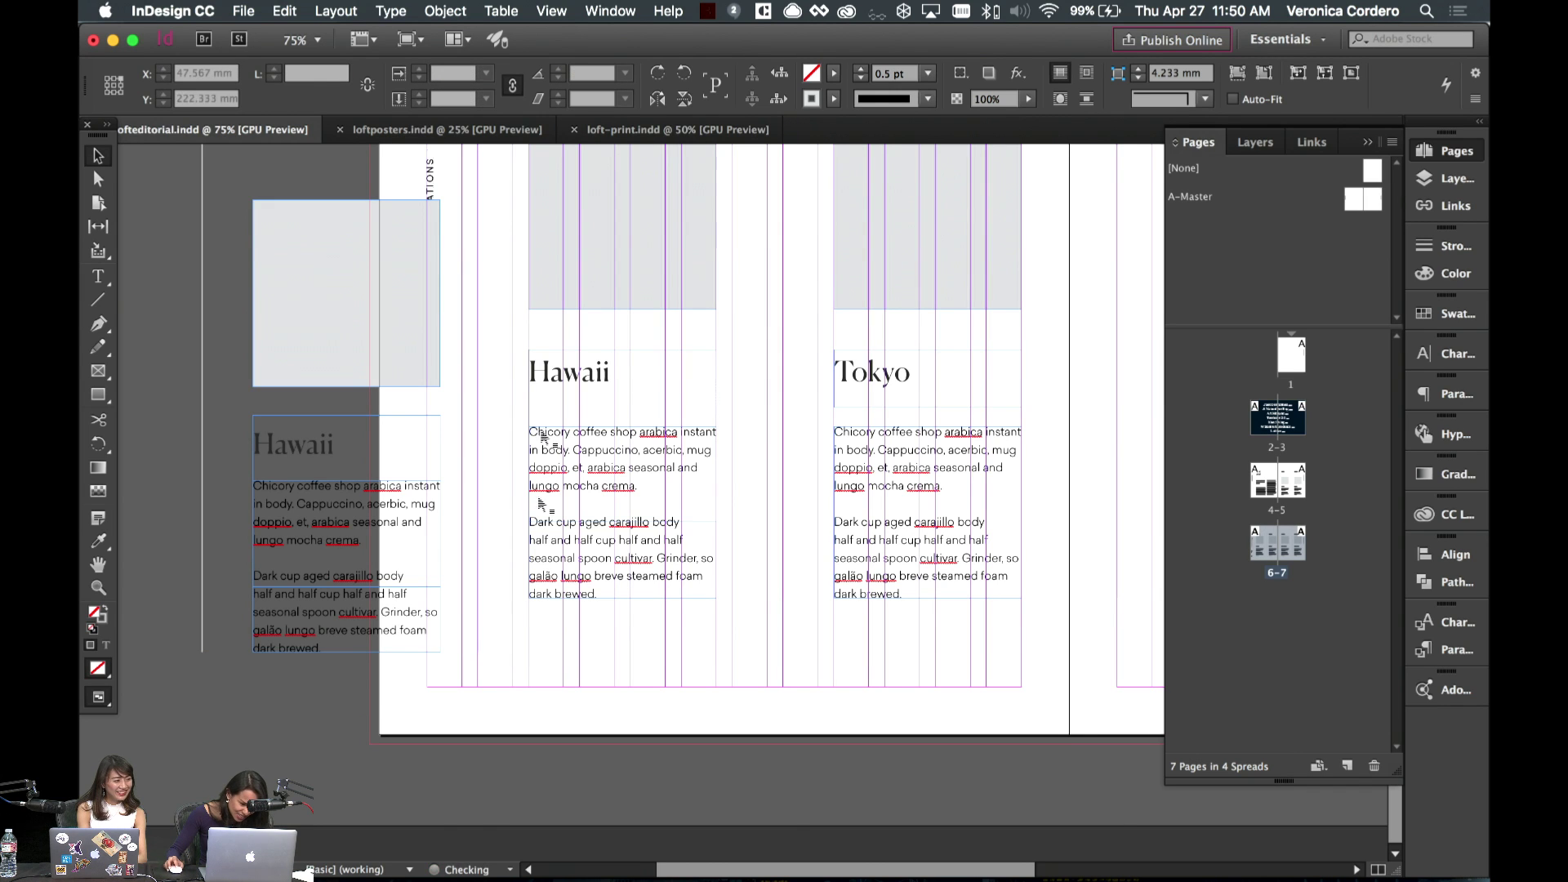
- Lower the Hawaii heading and body text to line up with the row
left_click_drag(501, 351, 645, 575)
left_click(768, 541)
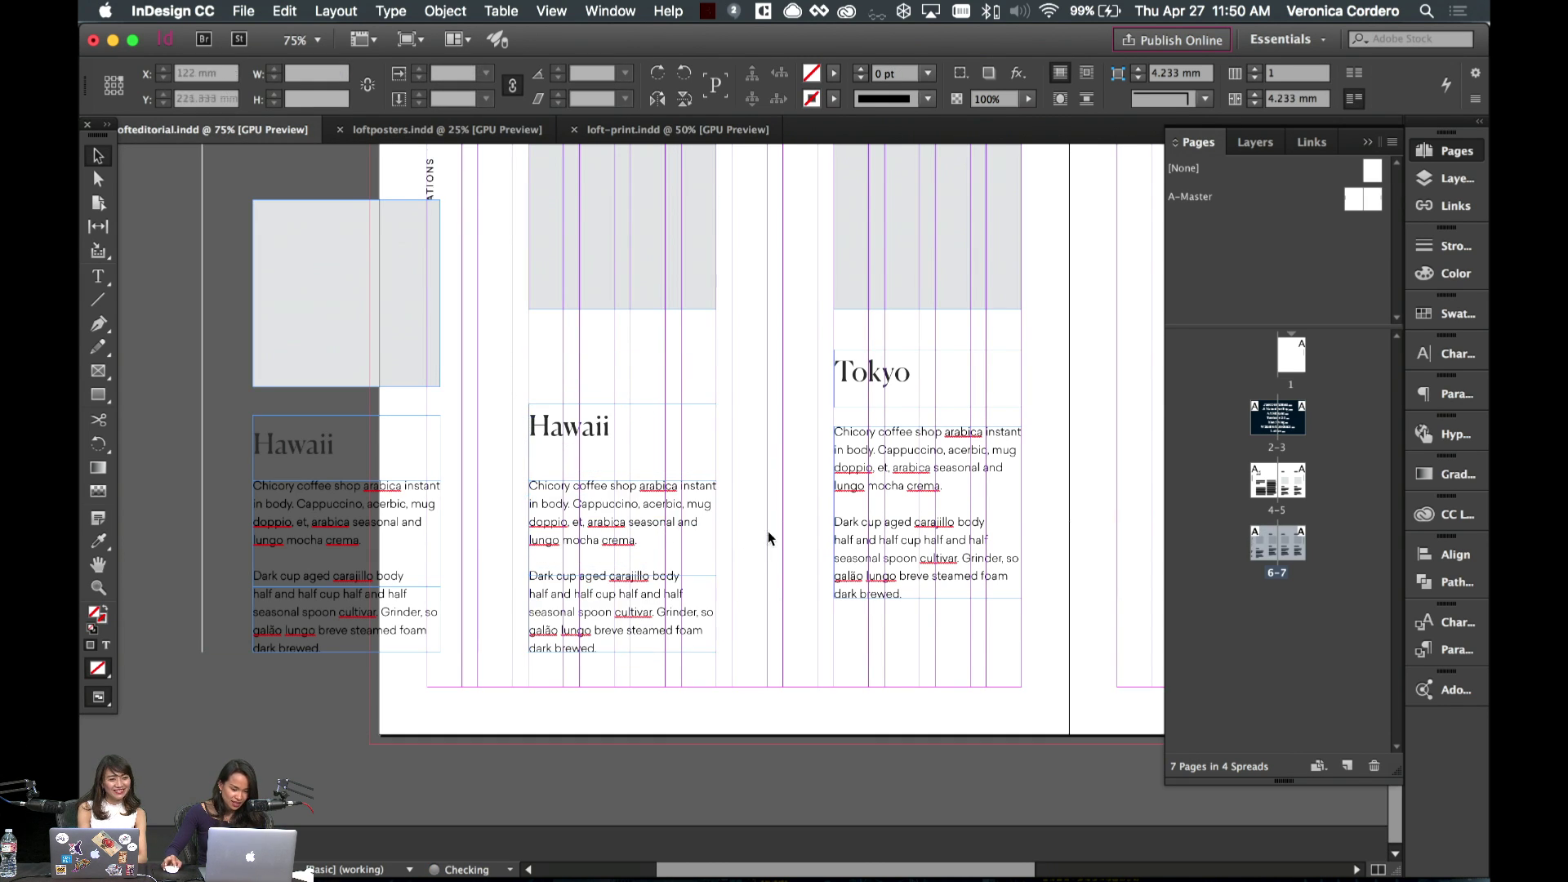
scroll(768, 539, "right", 5)
left_click(600, 500)
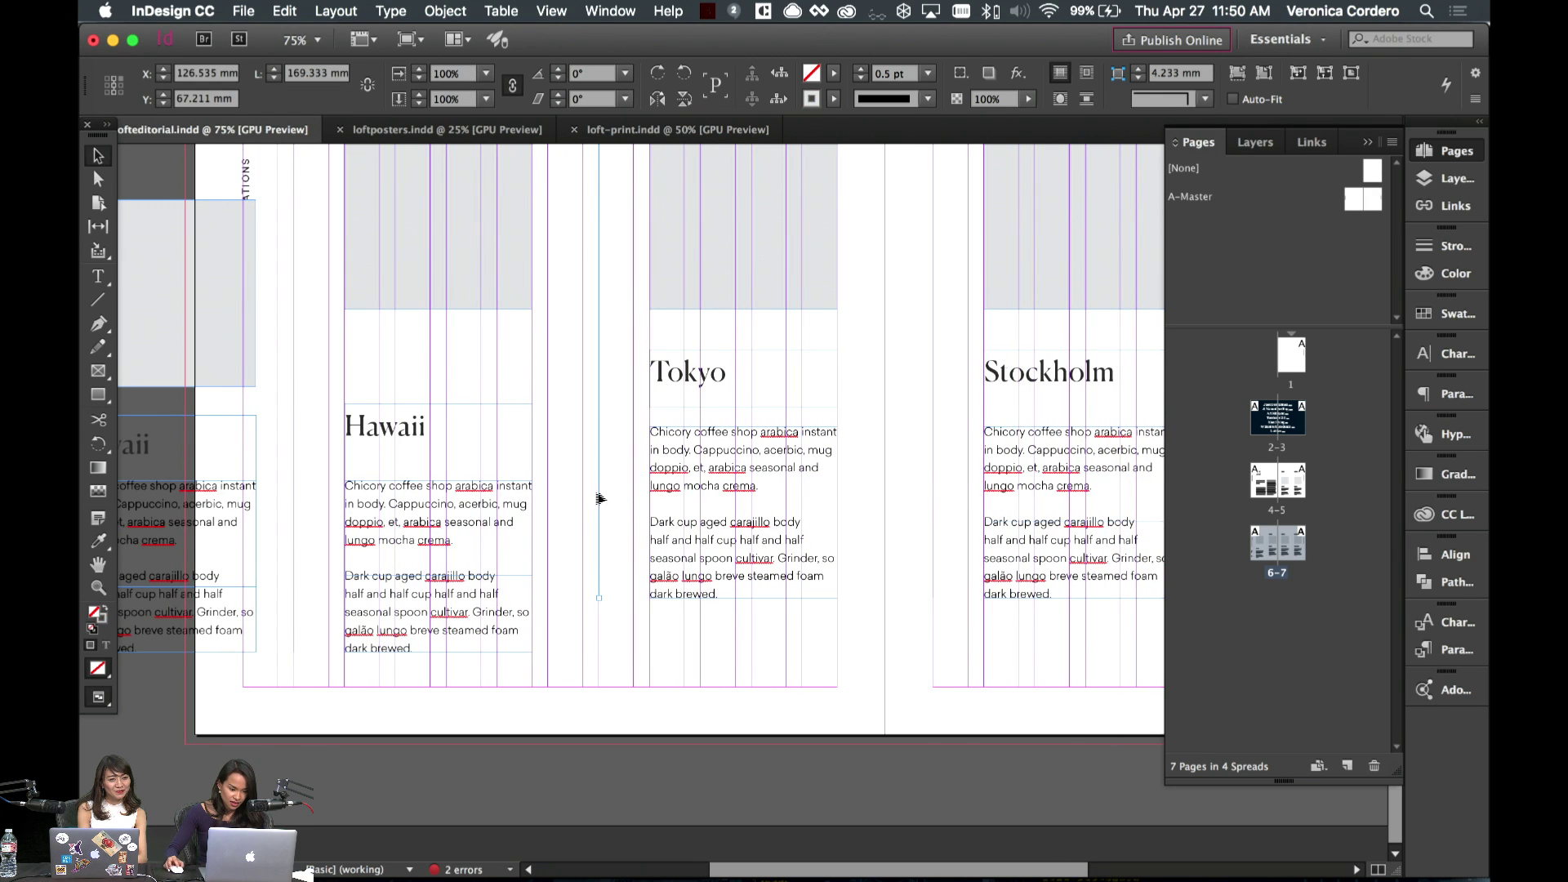
scroll(931, 462, "right", 10)
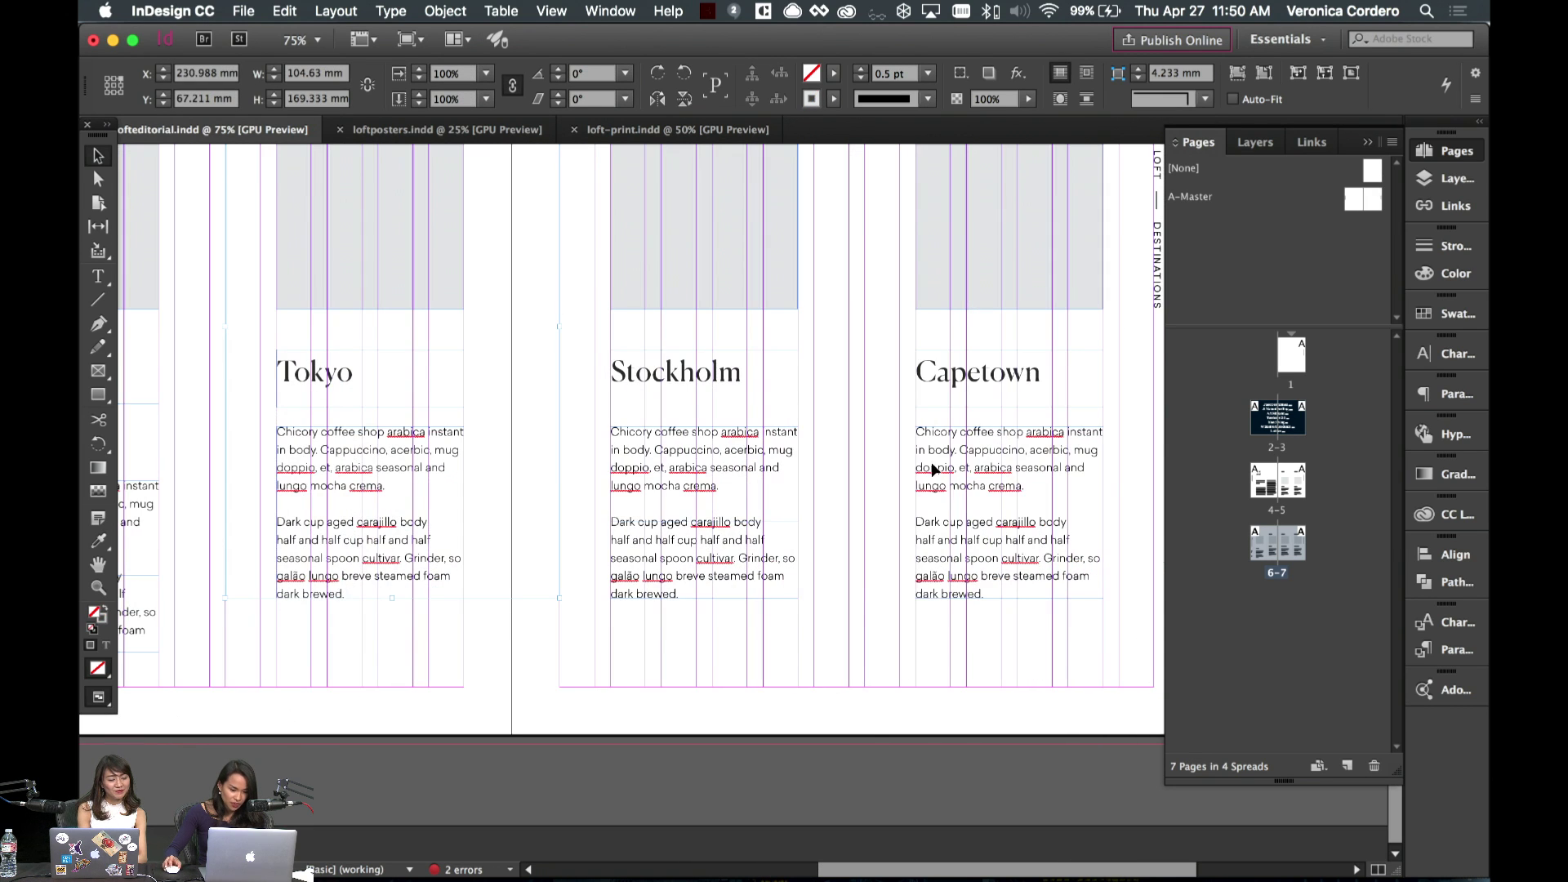
left_click_drag(864, 459, 864, 459)
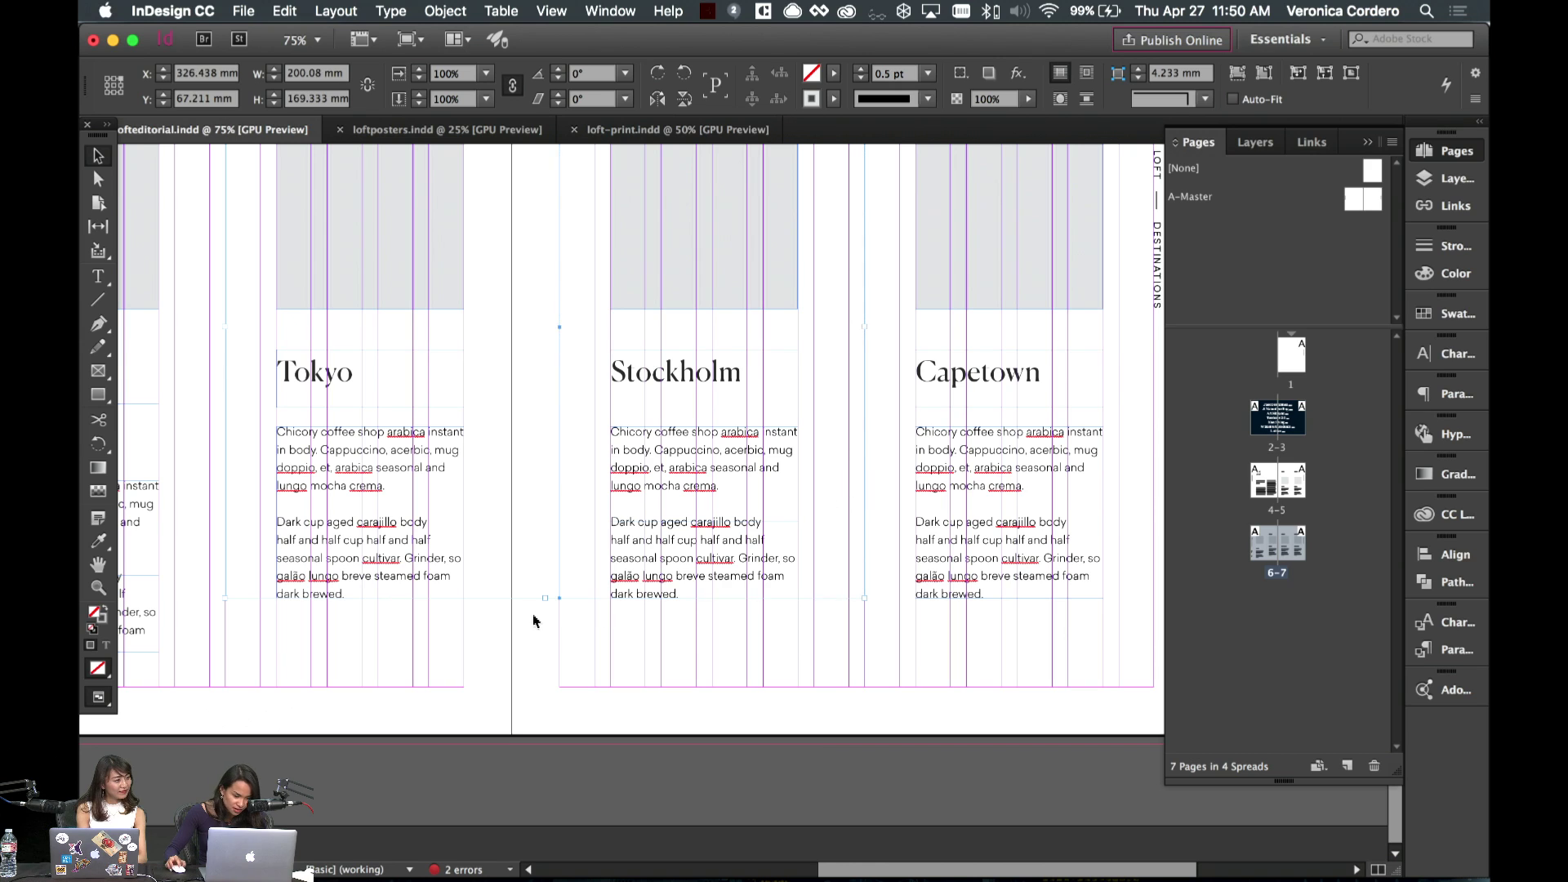
left_click_drag(542, 602, 543, 645)
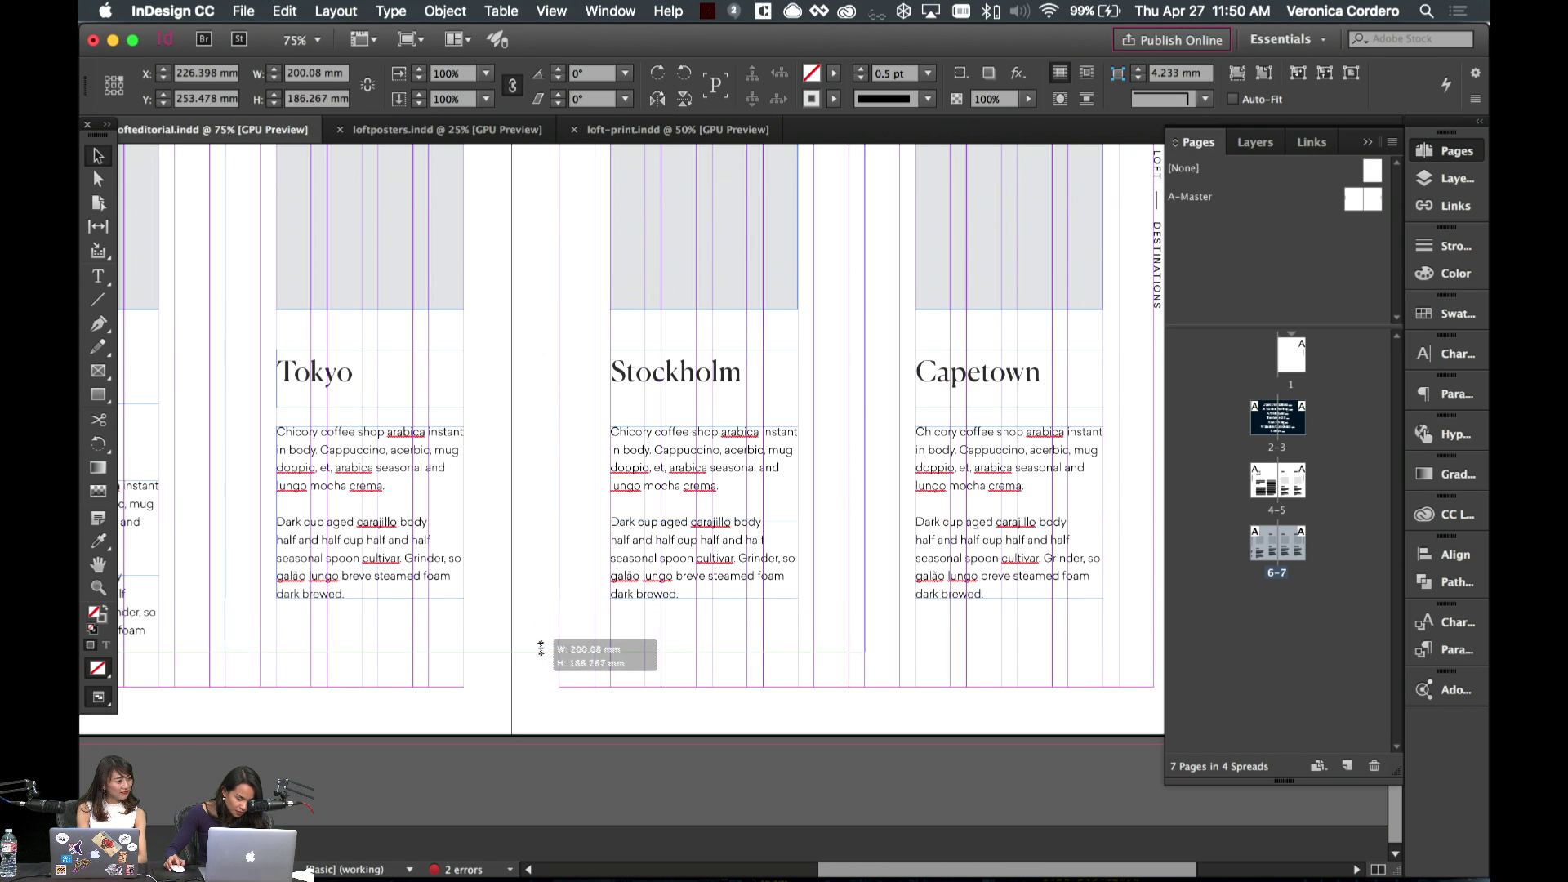
left_click(447, 688)
- Move the Tokyo, Capetown and Stockholm text blocks down about 66 px to match
left_click(463, 374)
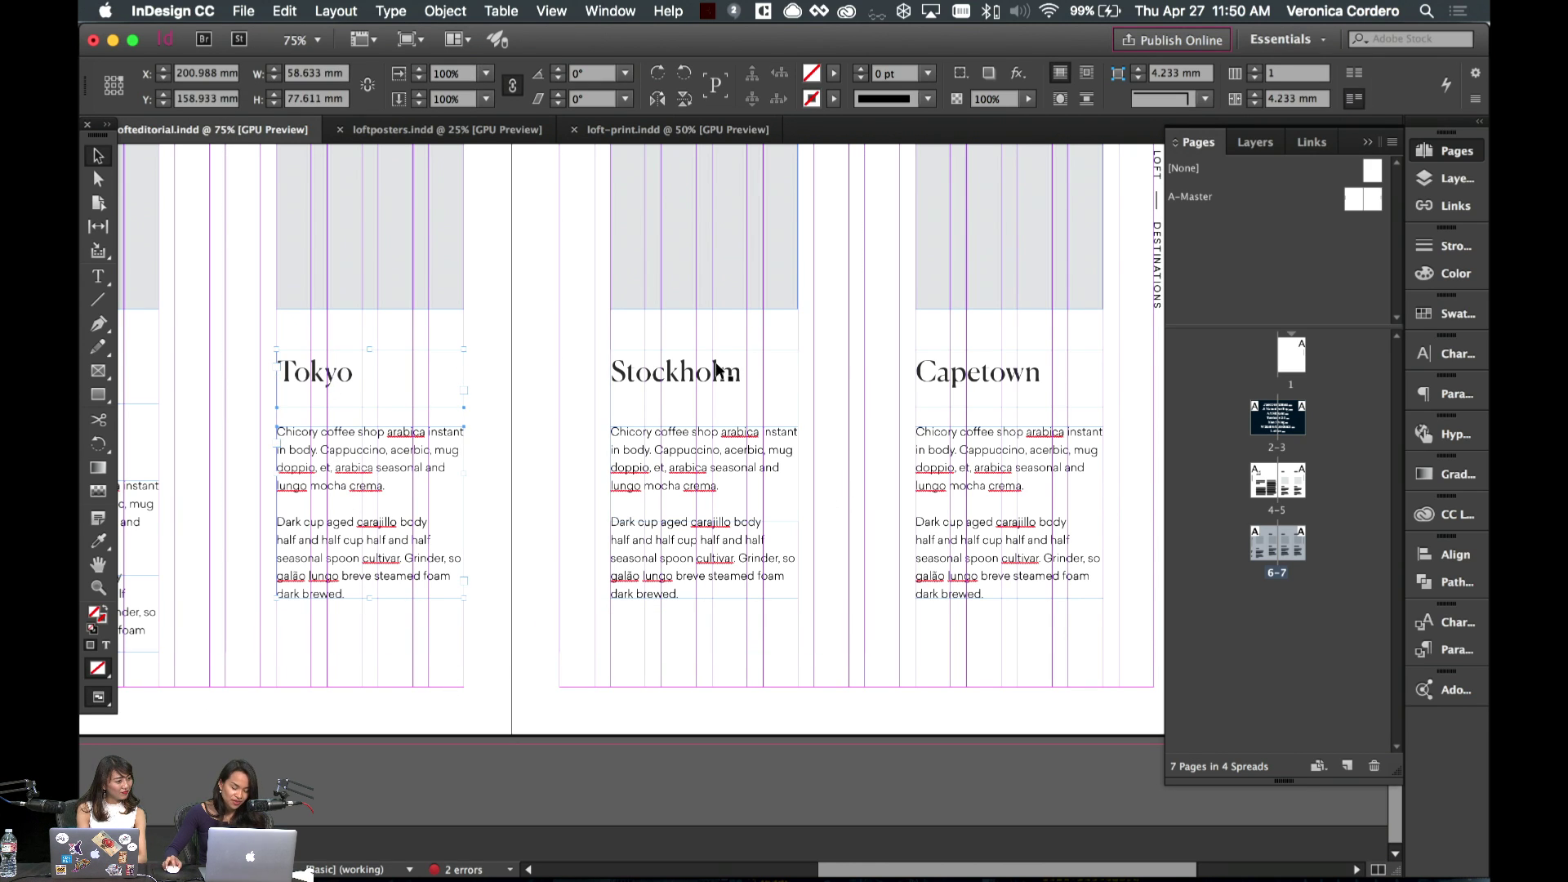
left_click(1036, 406, "shift")
scroll(527, 394, "left", 5)
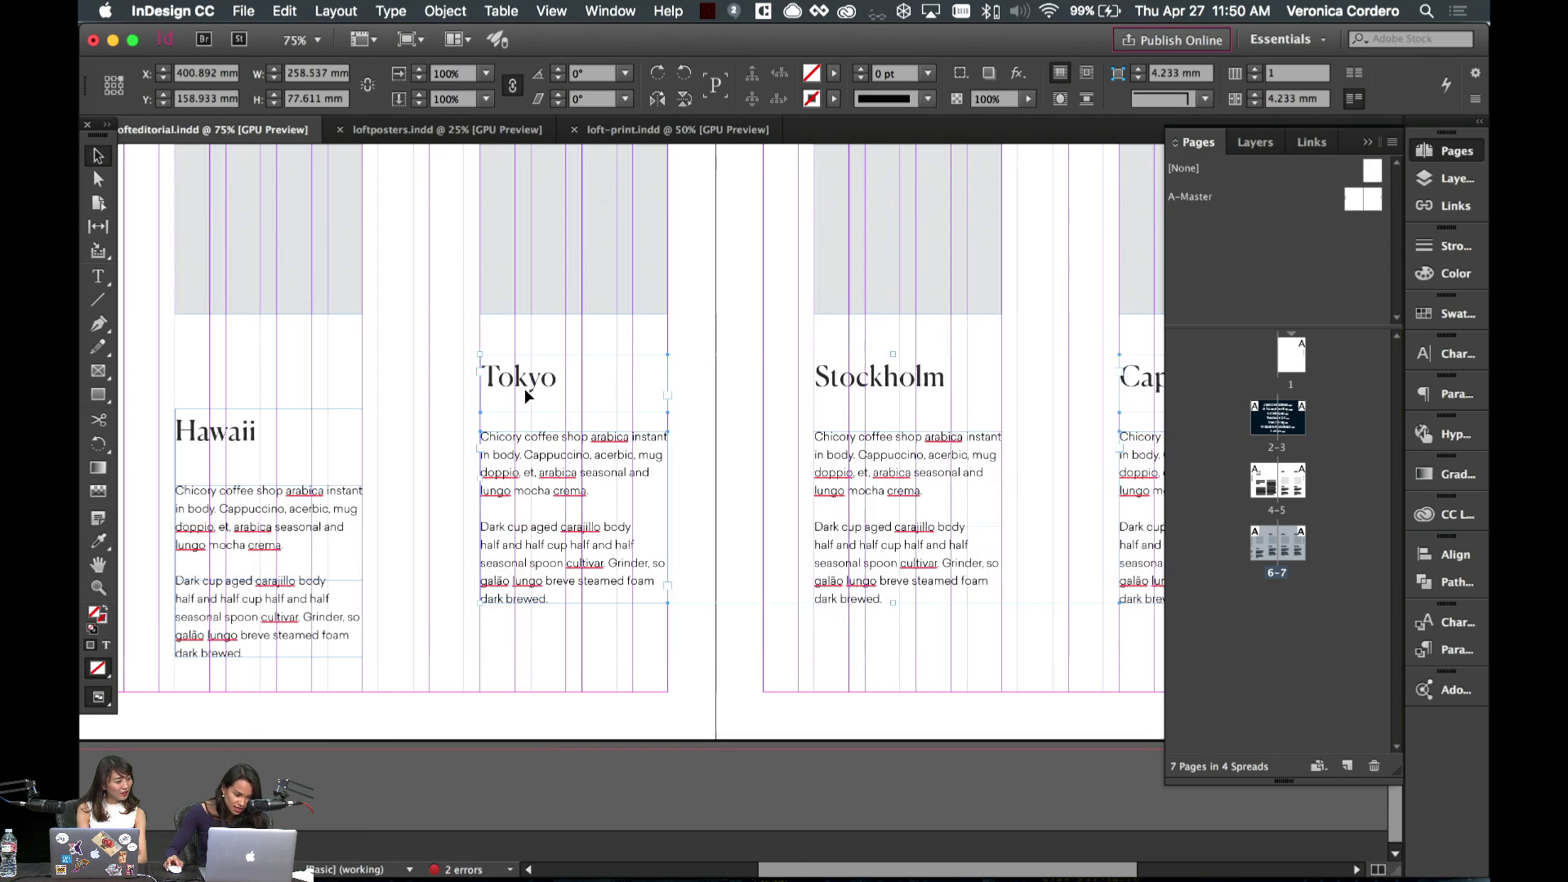
left_click_drag(516, 448, 517, 504)
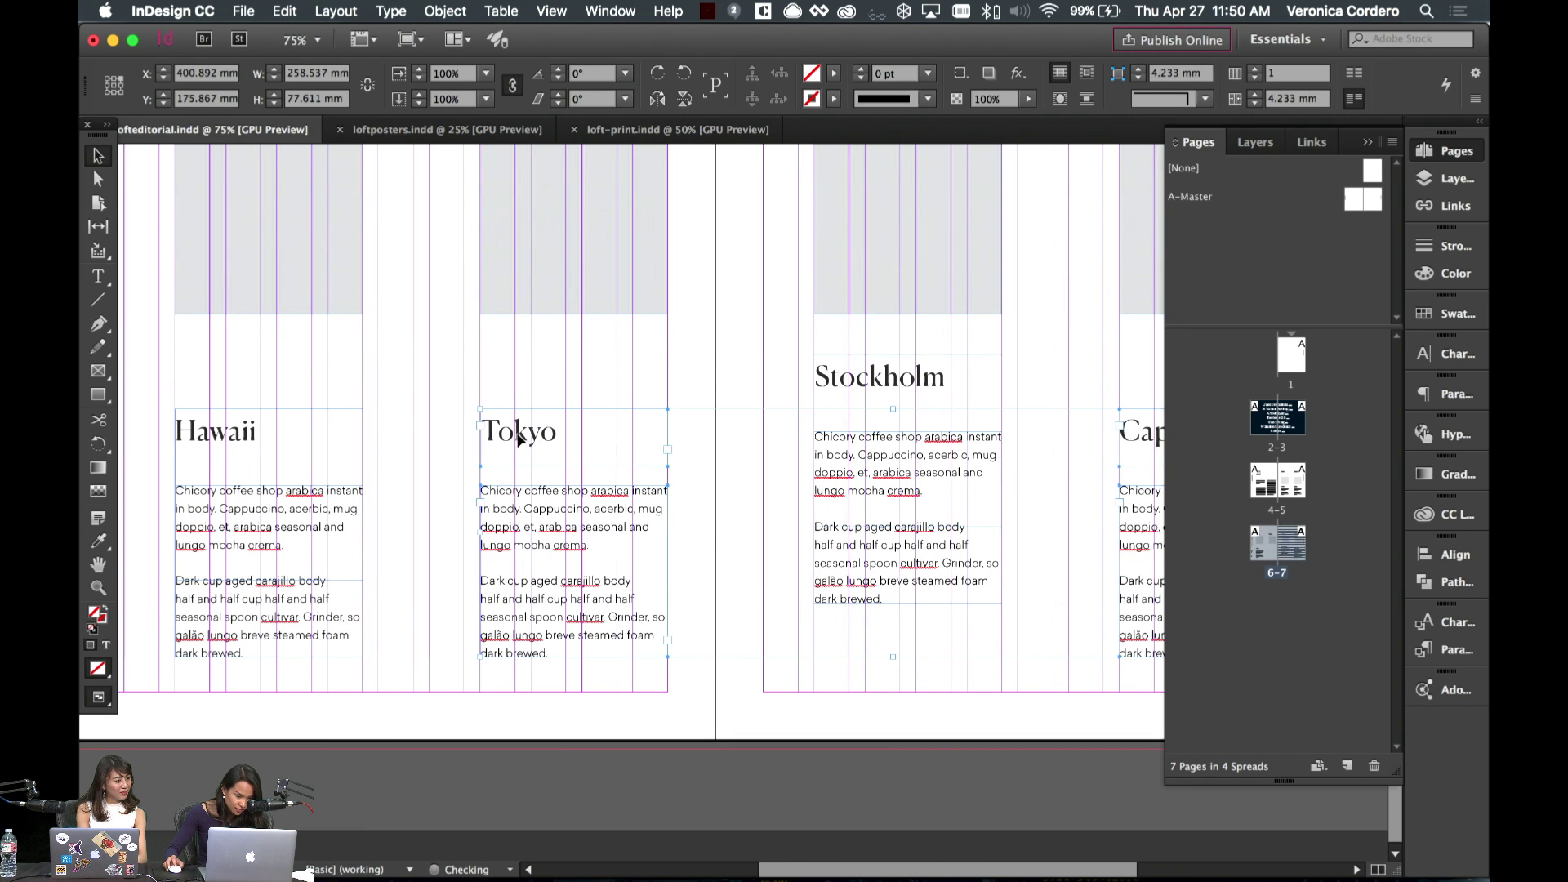
left_click(584, 340)
left_click_drag(902, 433, 892, 484)
left_click(809, 728)
scroll(737, 566, "left", 5)
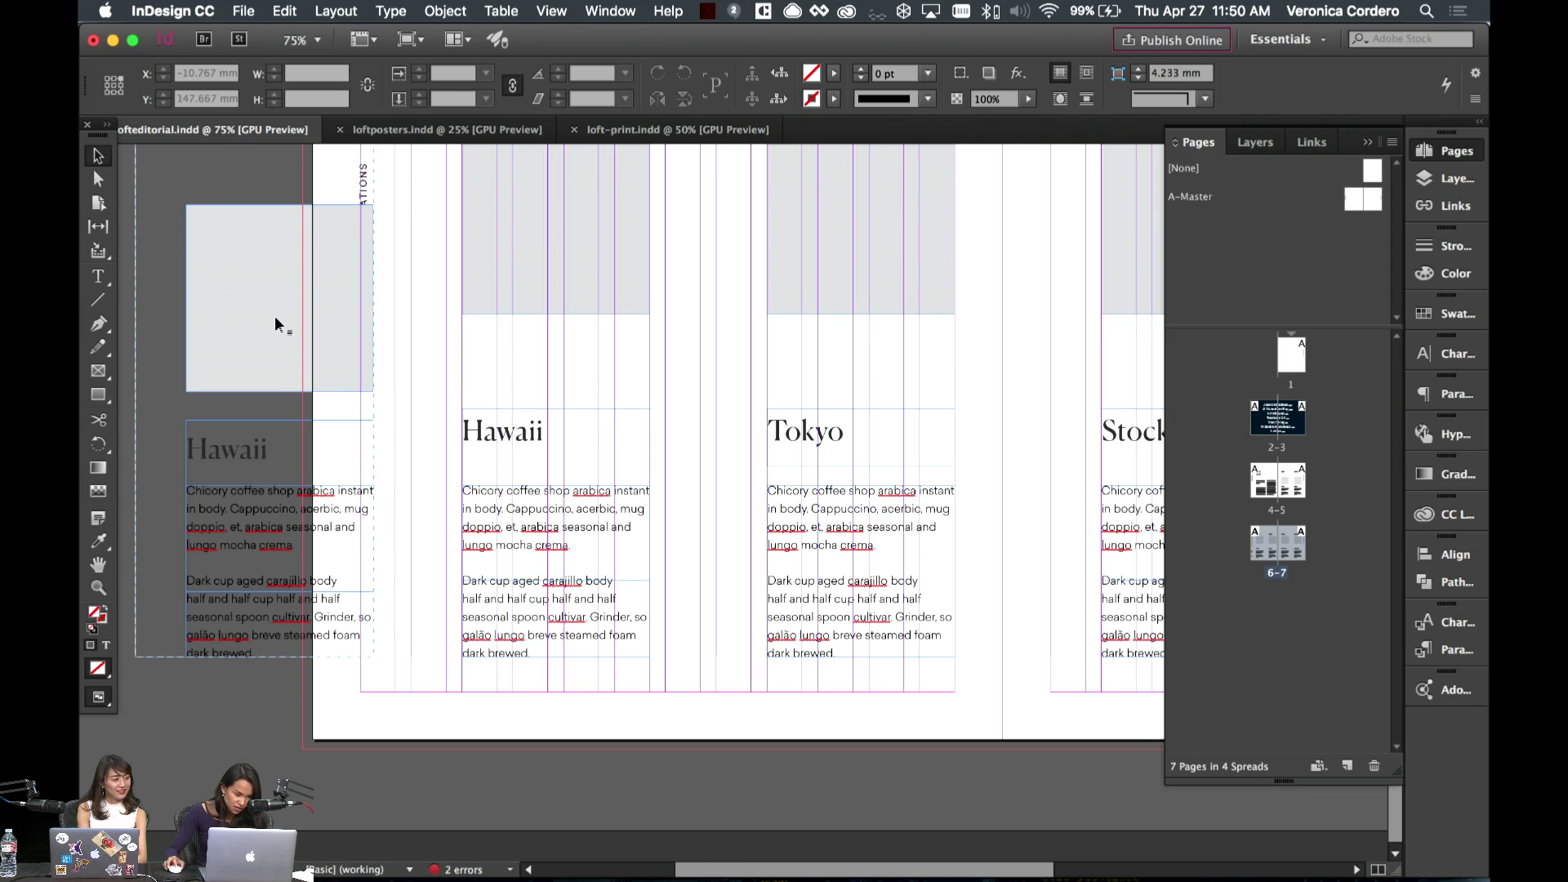
scroll(507, 233, "right", 5)
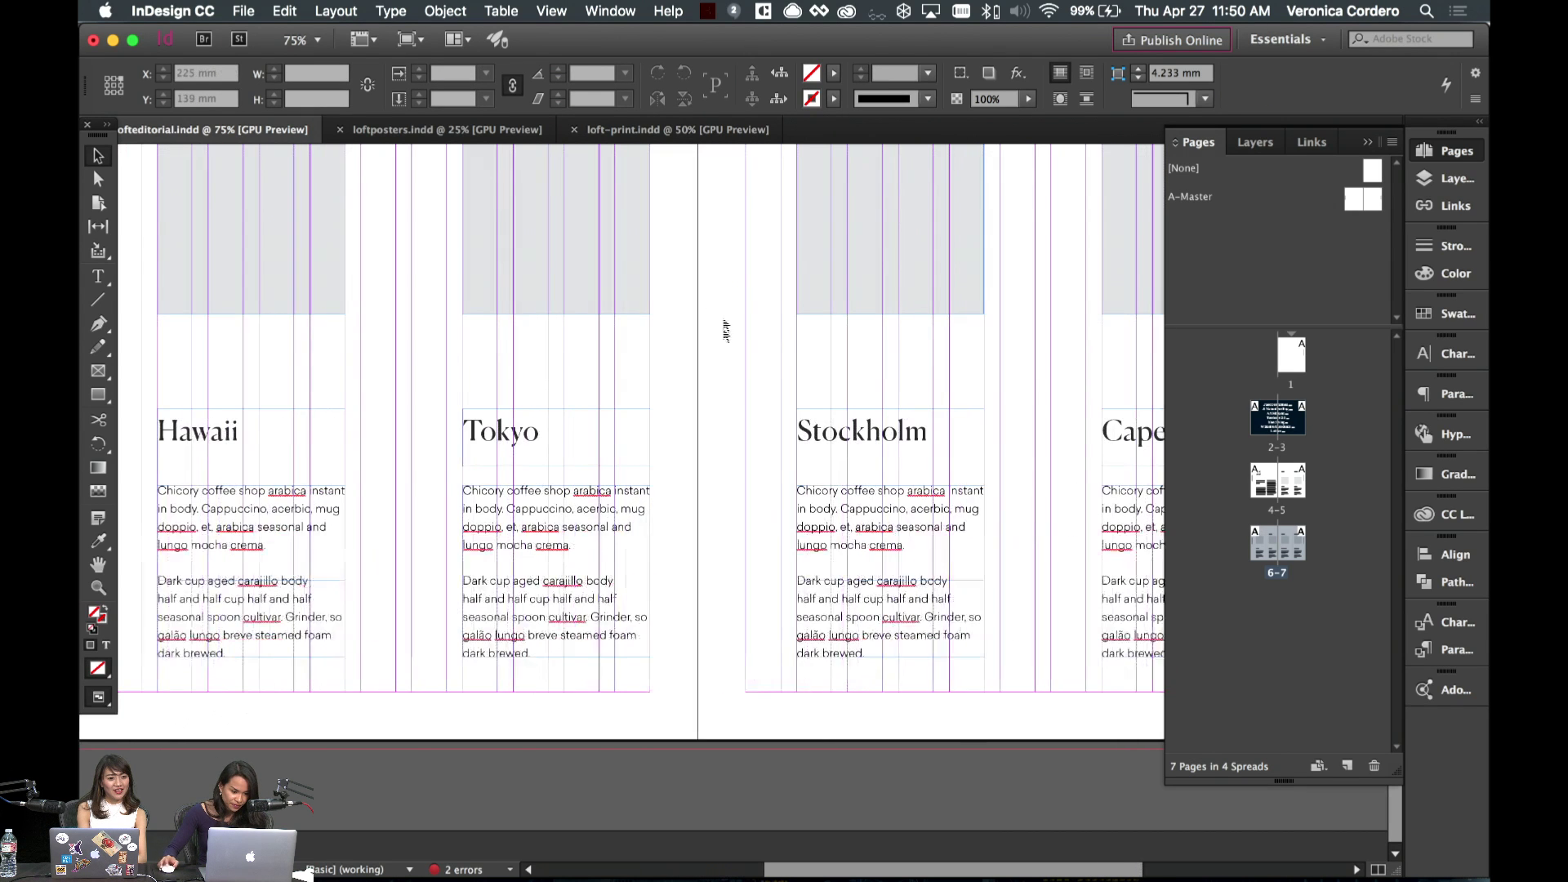
- Drag the Hawaii, Tokyo, Stockholm and Capetown grey image placeholders lower together
left_click(193, 315)
left_click(612, 283, "shift")
left_click(902, 302, "shift")
left_click(1118, 297, "shift")
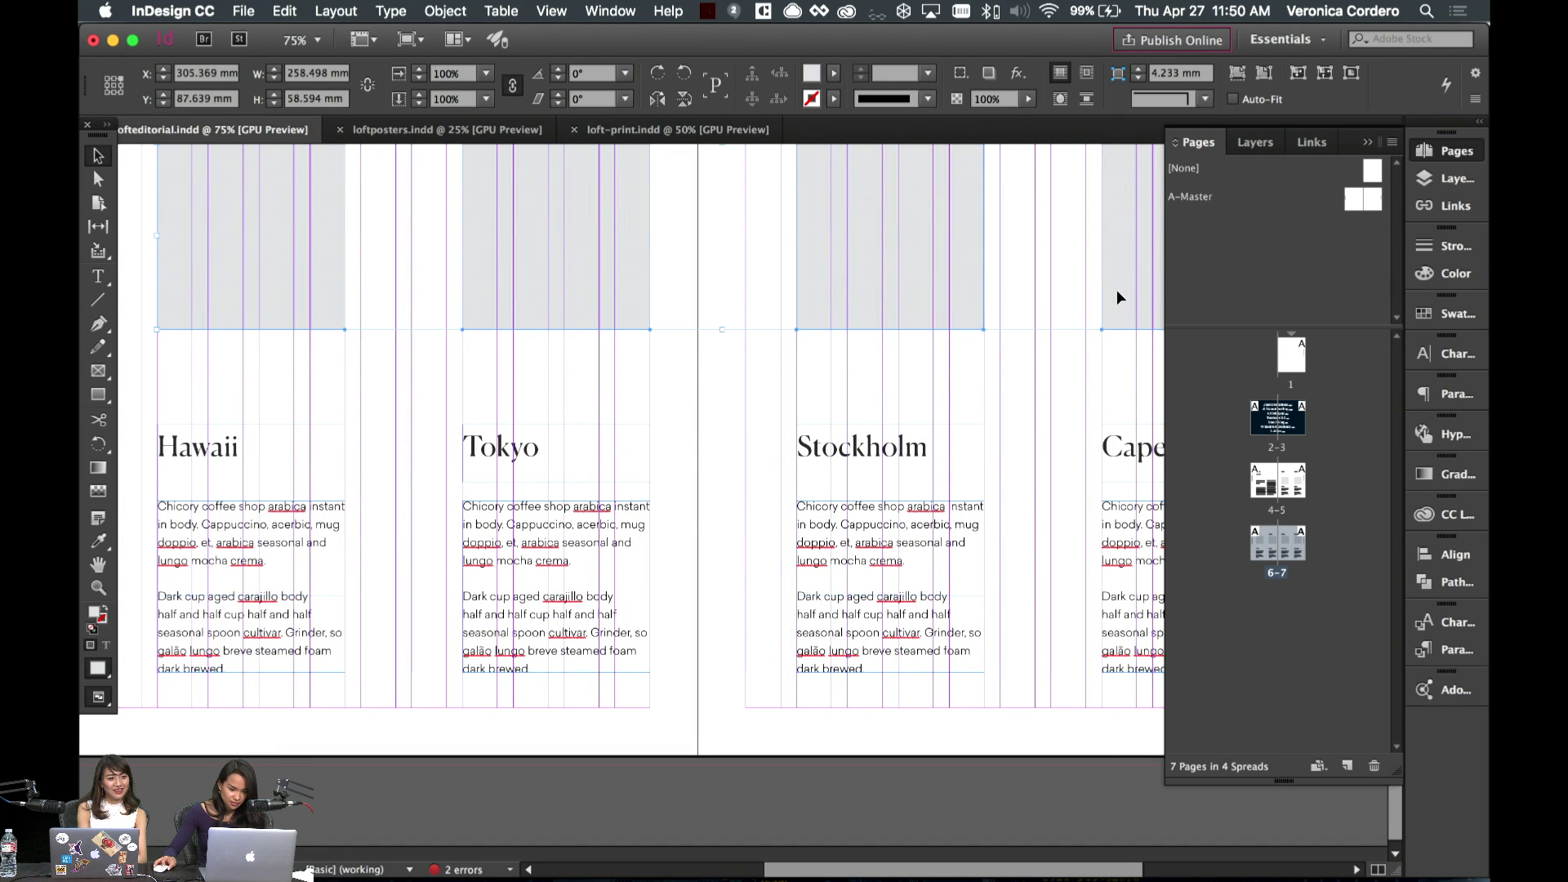
scroll(386, 307, "left", 5)
left_click(536, 308)
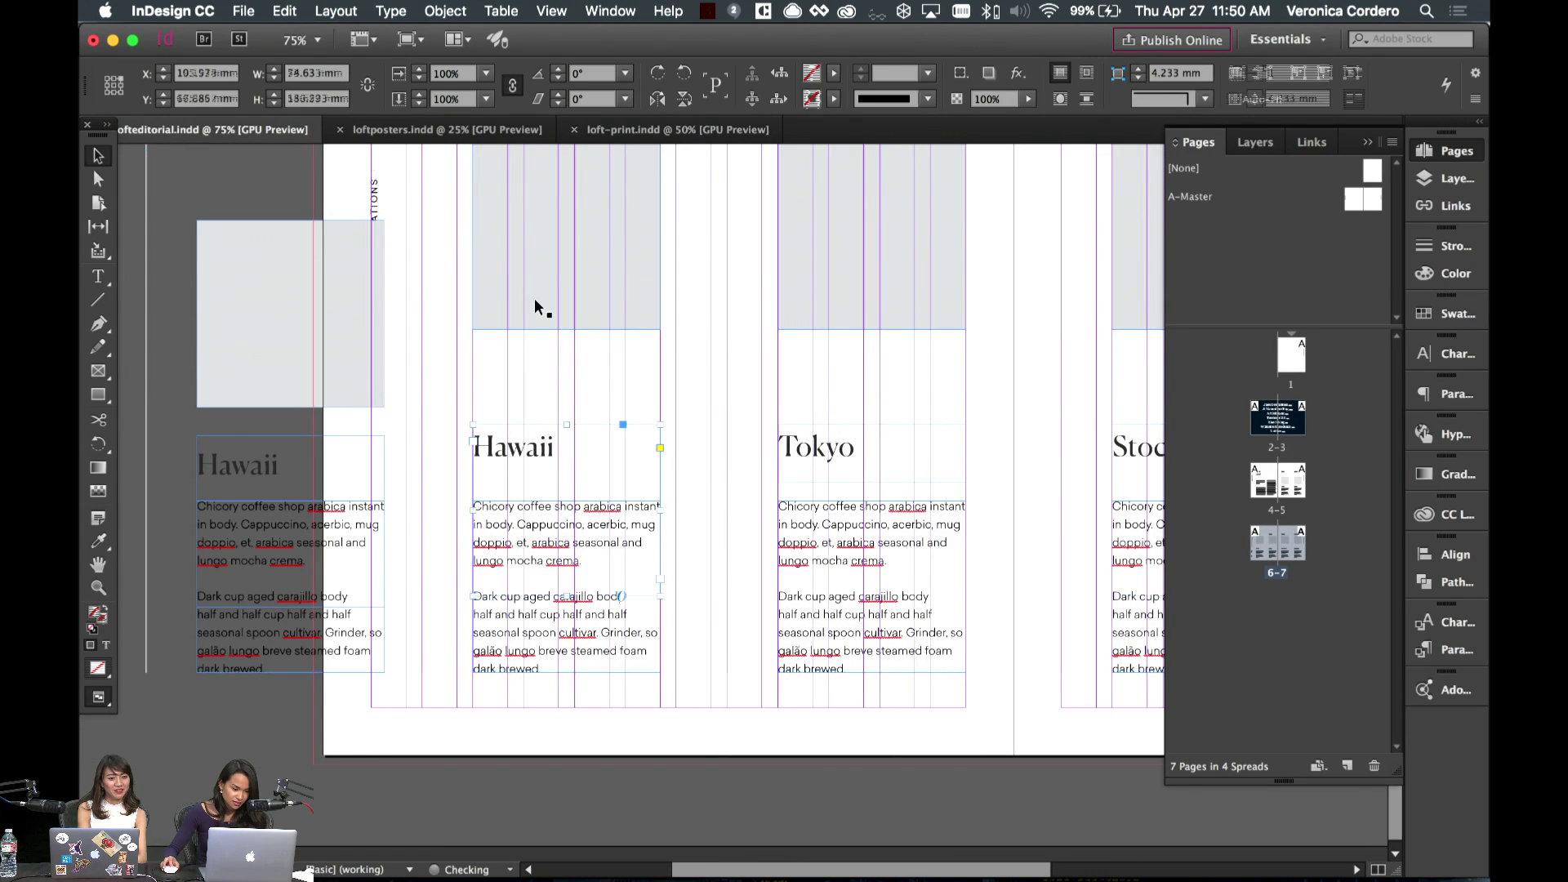
left_click(849, 287, "shift")
scroll(1051, 308, "right", 5)
left_click(927, 305, "shift")
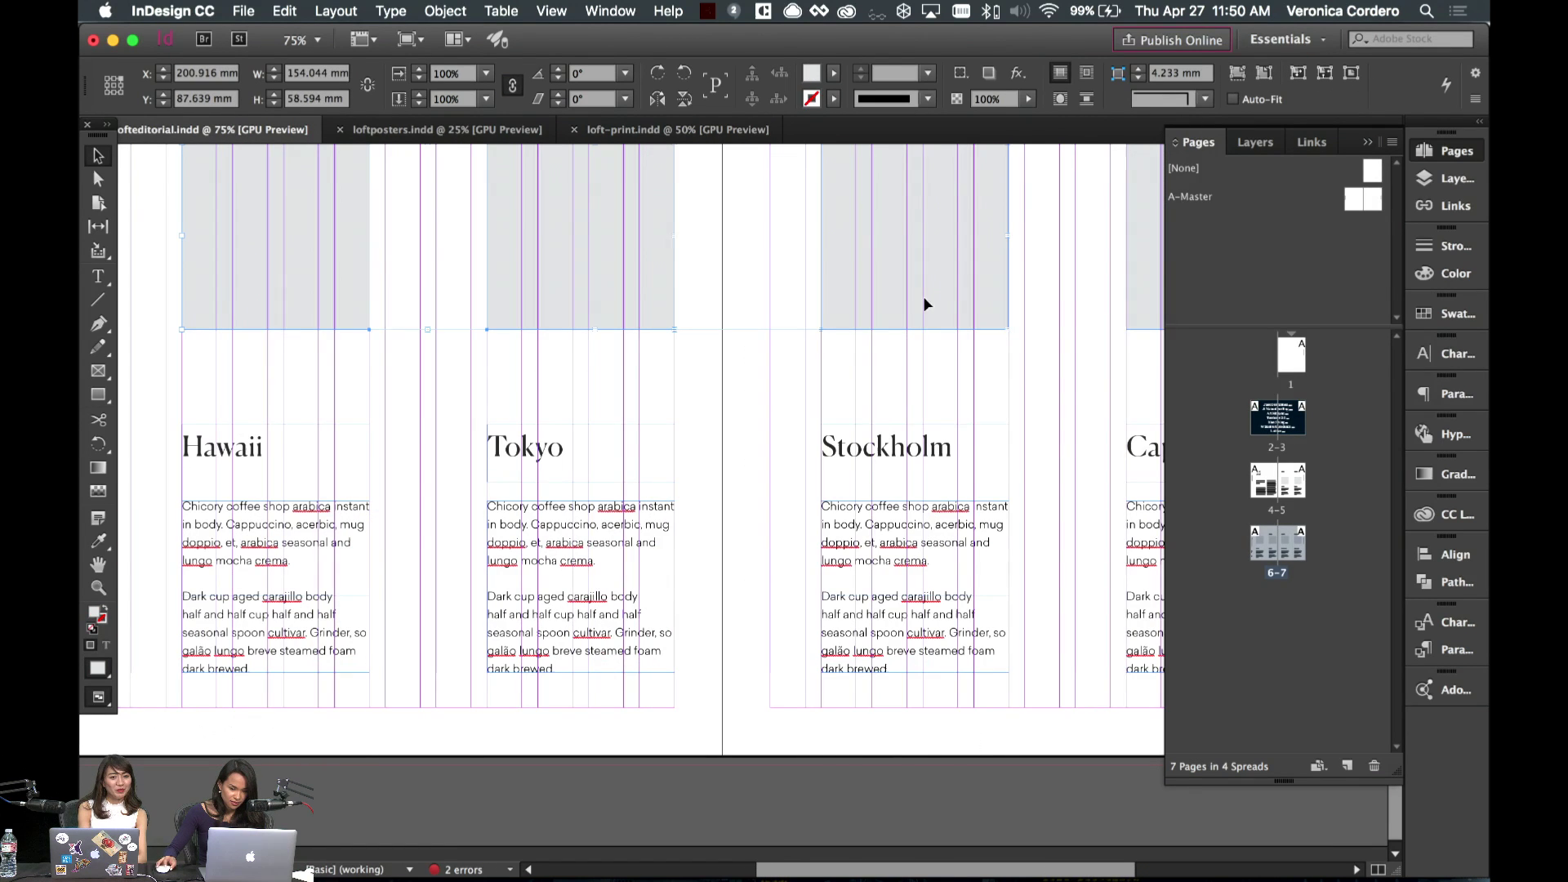
left_click(1141, 308, "shift")
scroll(239, 242, "left", 1)
scroll(239, 245, "left", 2)
left_click_drag(333, 308, 330, 357)
left_click(252, 320)
- Nudge the Hawaii, Tokyo and Stockholm city headings slightly lower
scroll(252, 320, "left", 8)
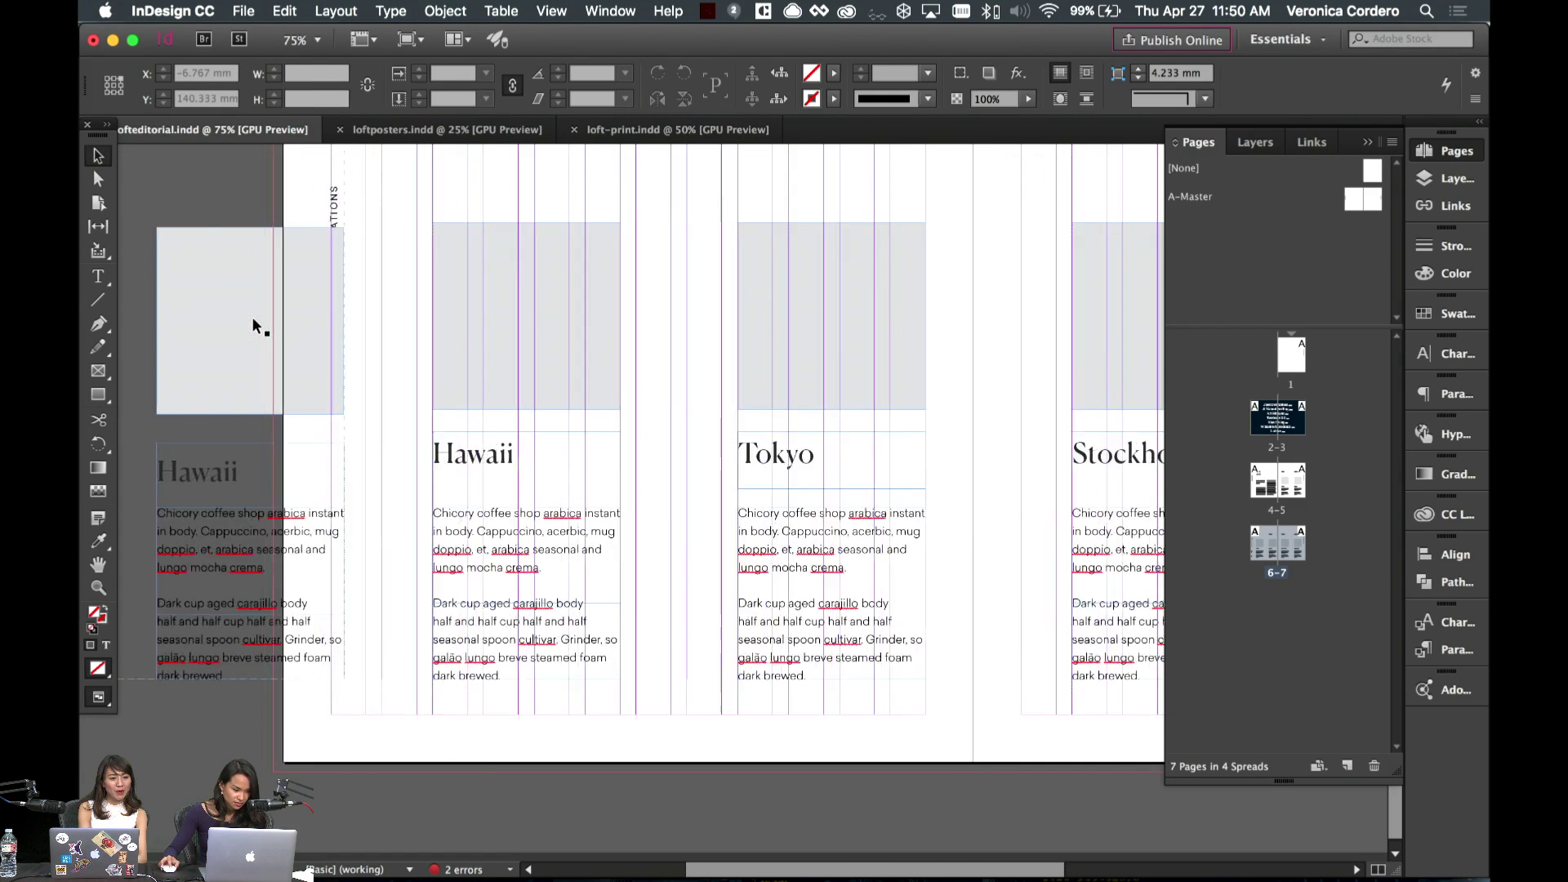
left_click(635, 455)
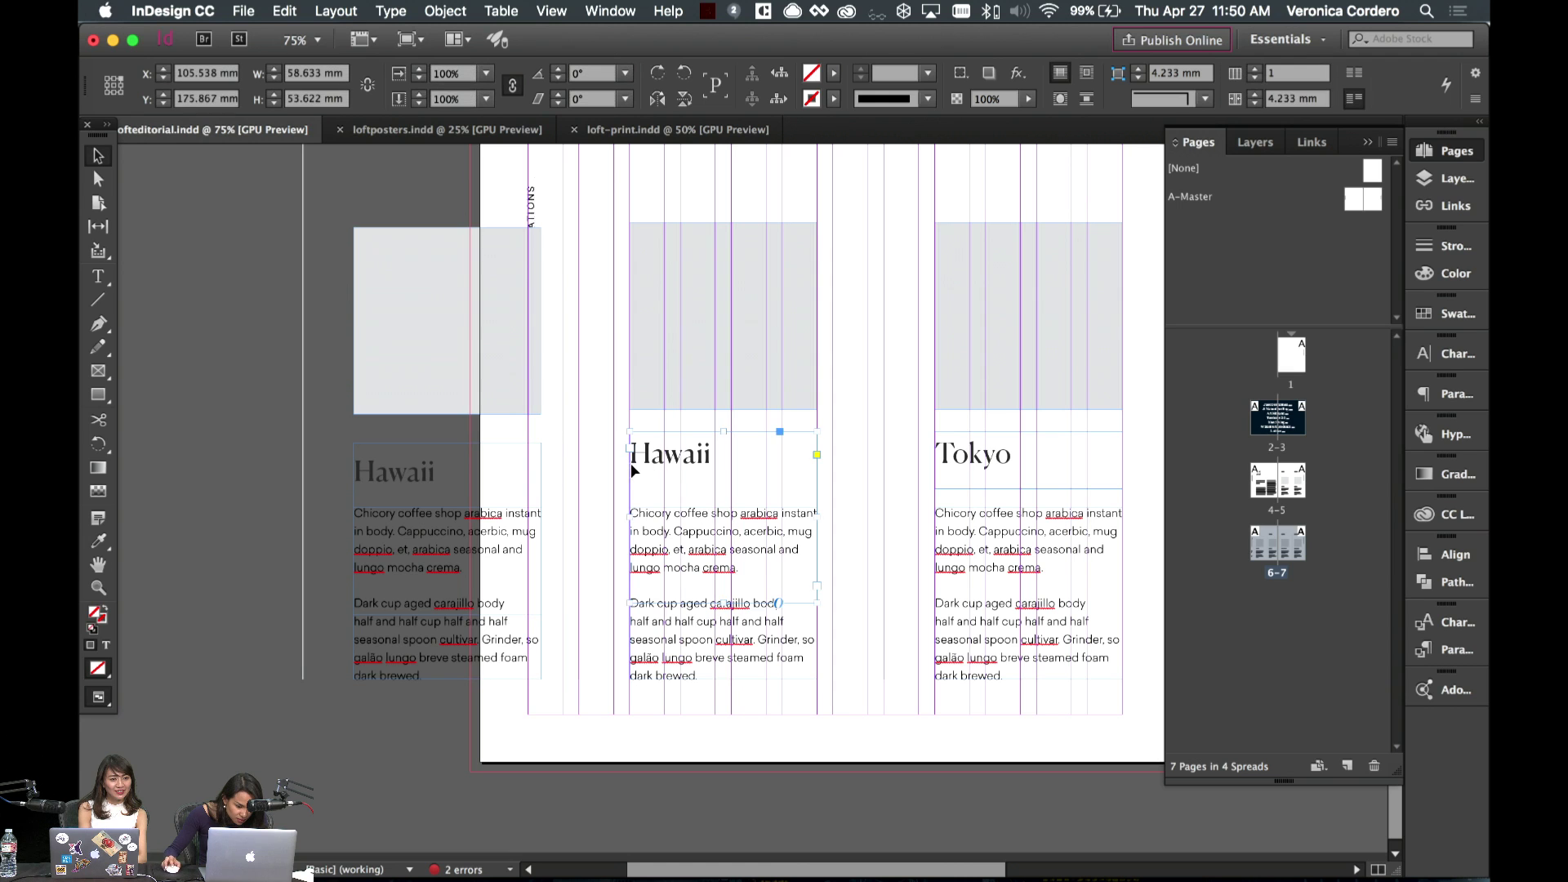
left_click(1007, 475, "shift")
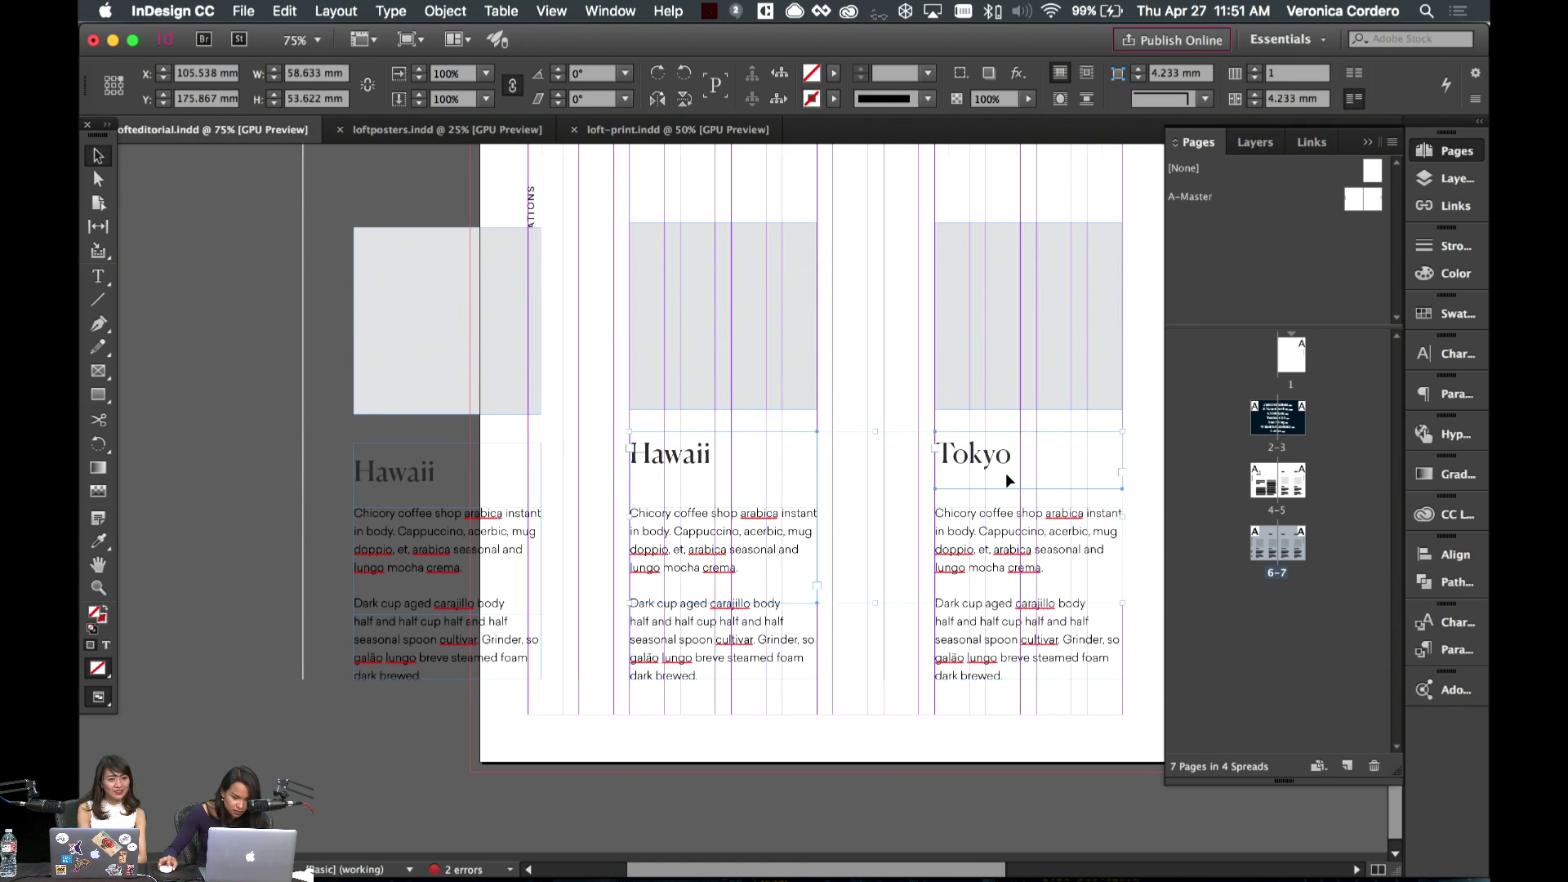
scroll(952, 476, "right", 8)
left_click(953, 476, "shift")
scroll(952, 475, "right", 5)
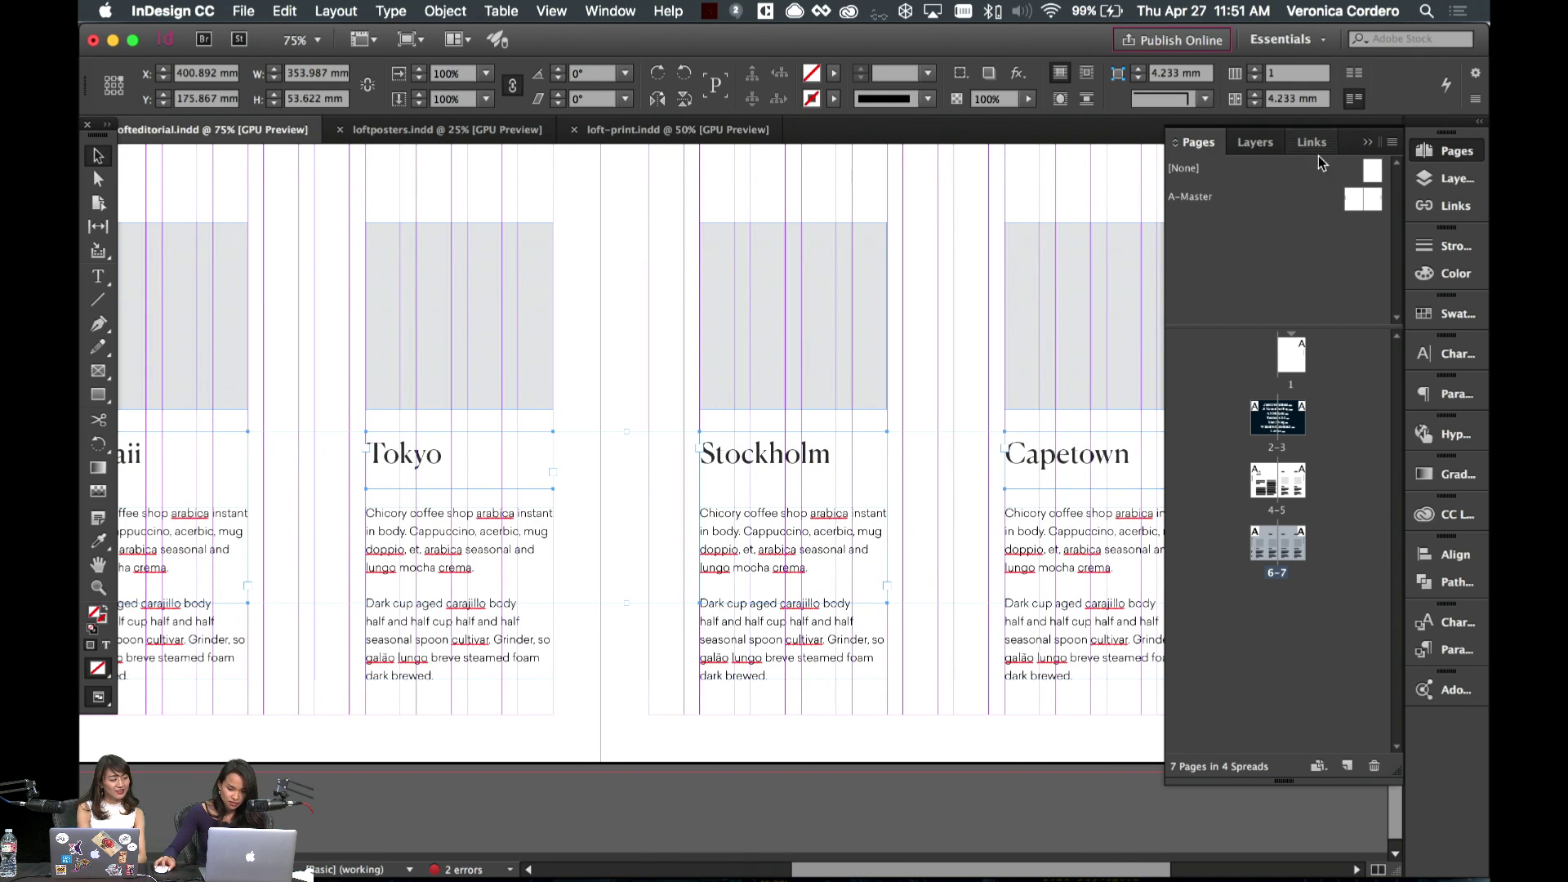
left_click(1450, 554)
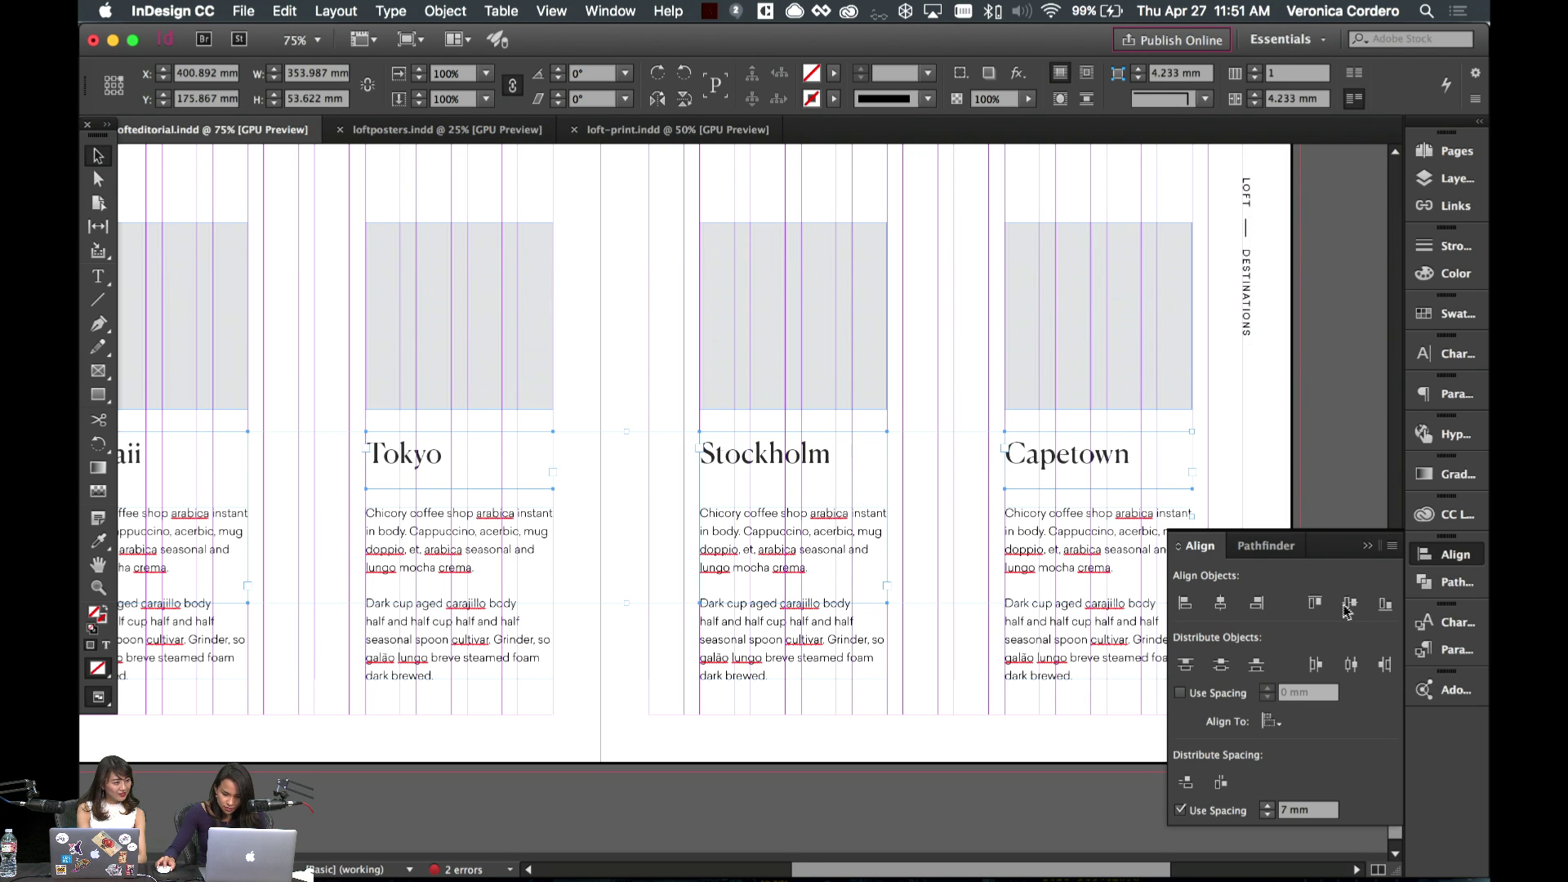
scroll(874, 568, "left", 6)
scroll(691, 522, "left", 2)
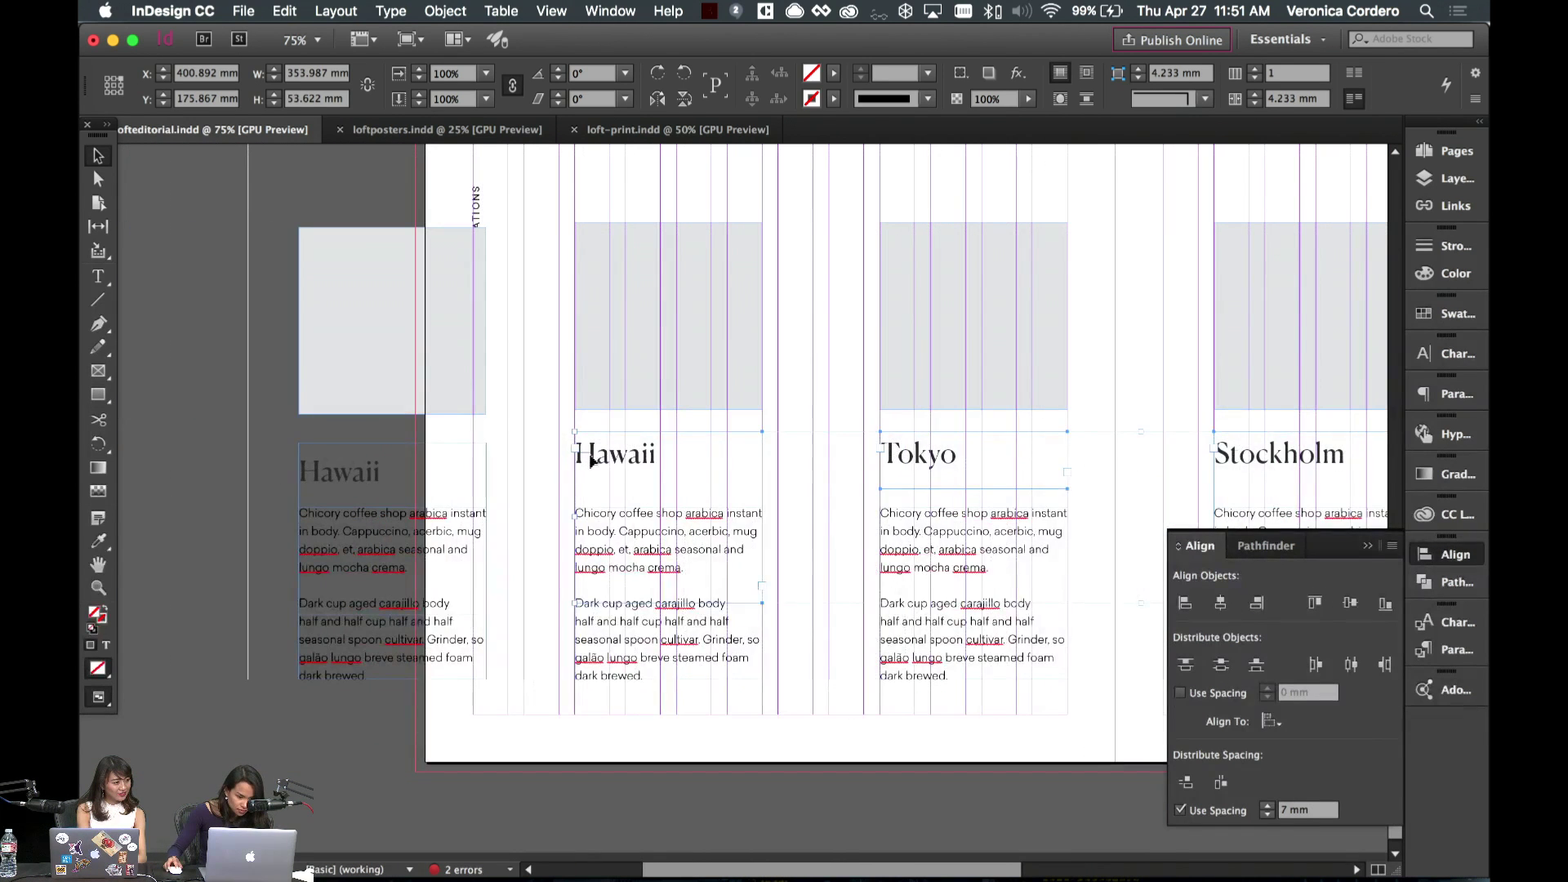
left_click_drag(585, 459, 643, 482)
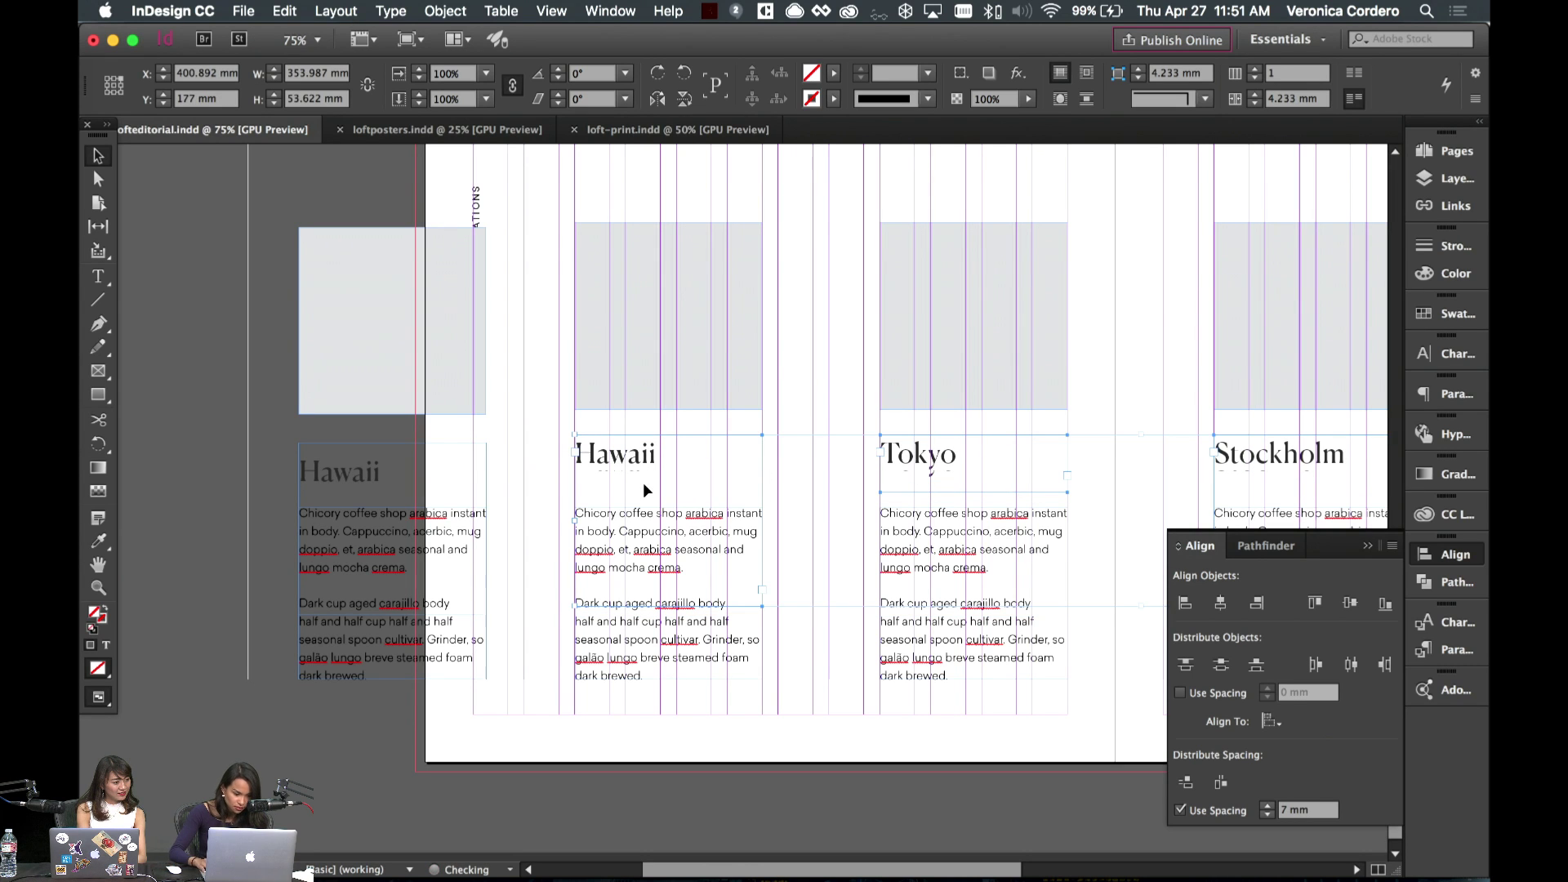
left_click(555, 480)
- Review the spreads in Preview mode without guides, zoomed out to 50%
key("w")
key("w")
key("w")
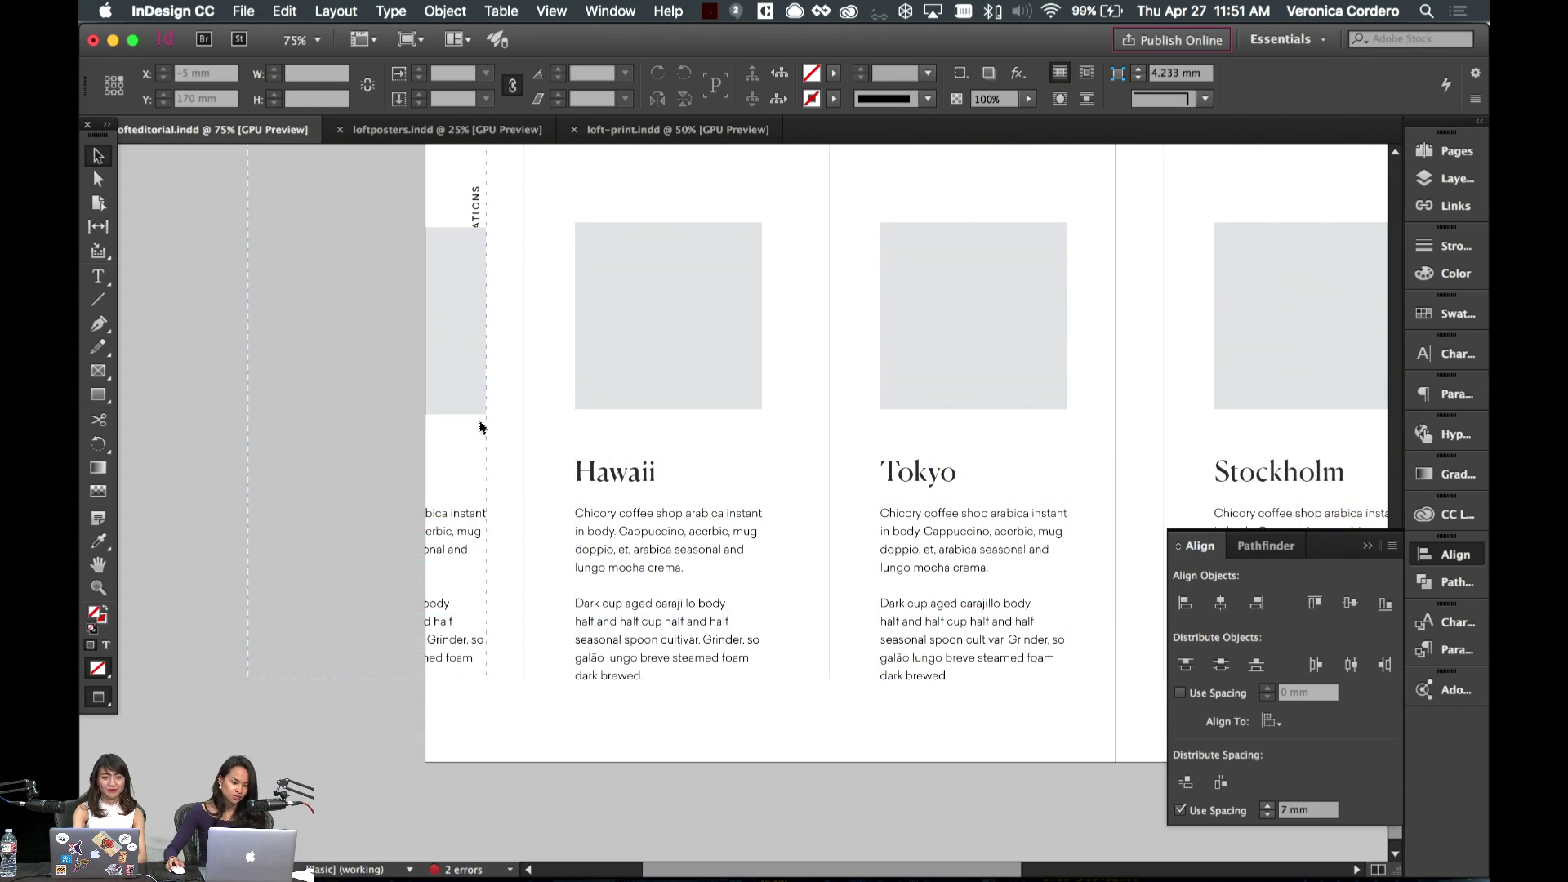
scroll(424, 395, "right", 5)
scroll(424, 385, "up", 10)
scroll(425, 386, "left", 4)
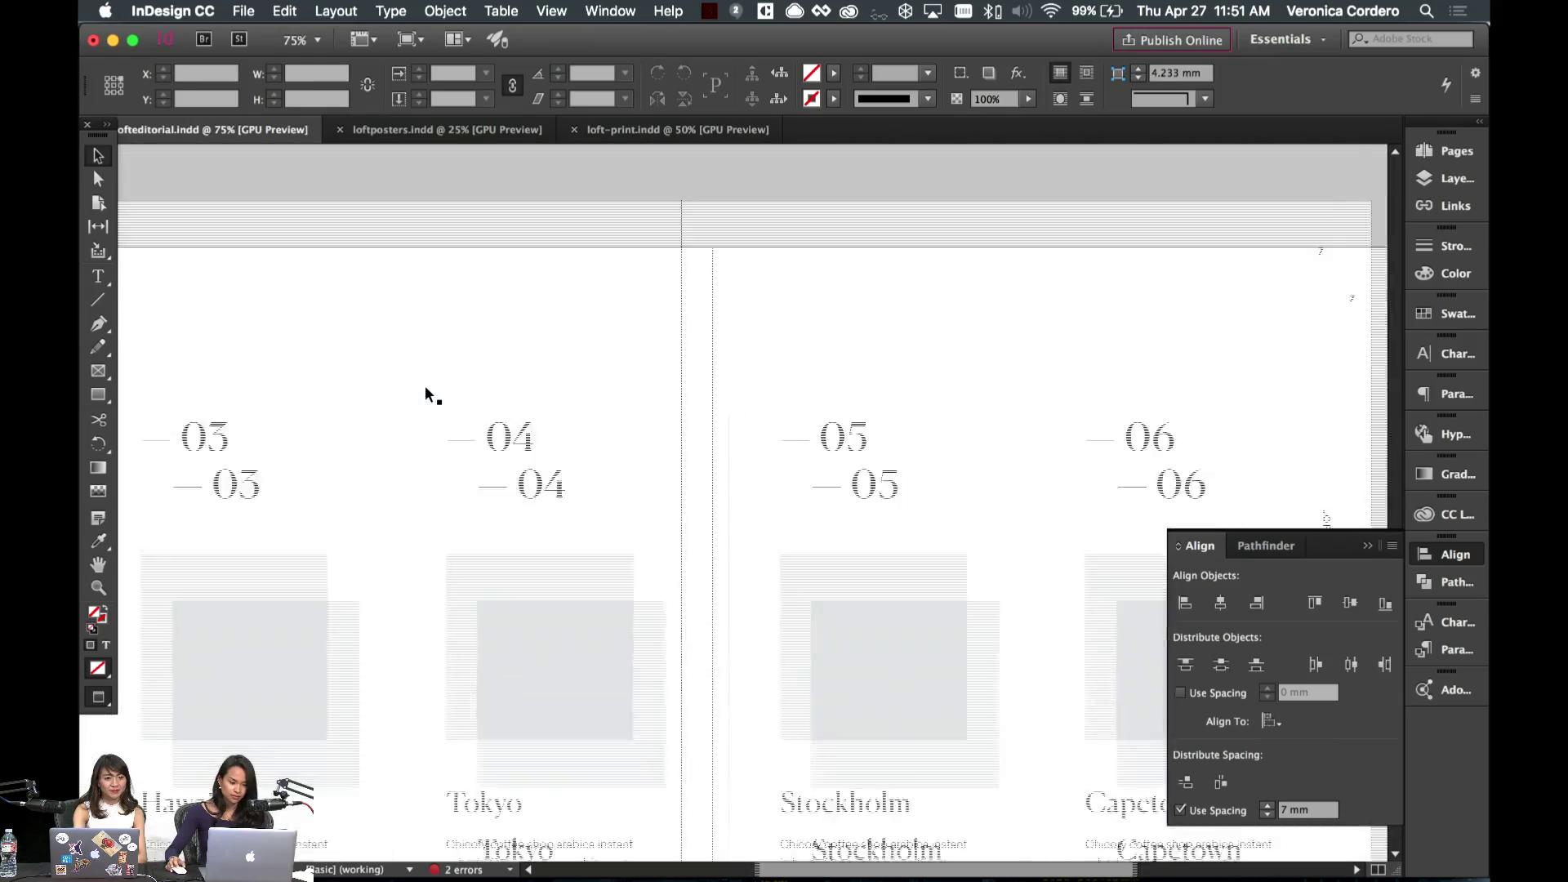
scroll(425, 394, "down", 5)
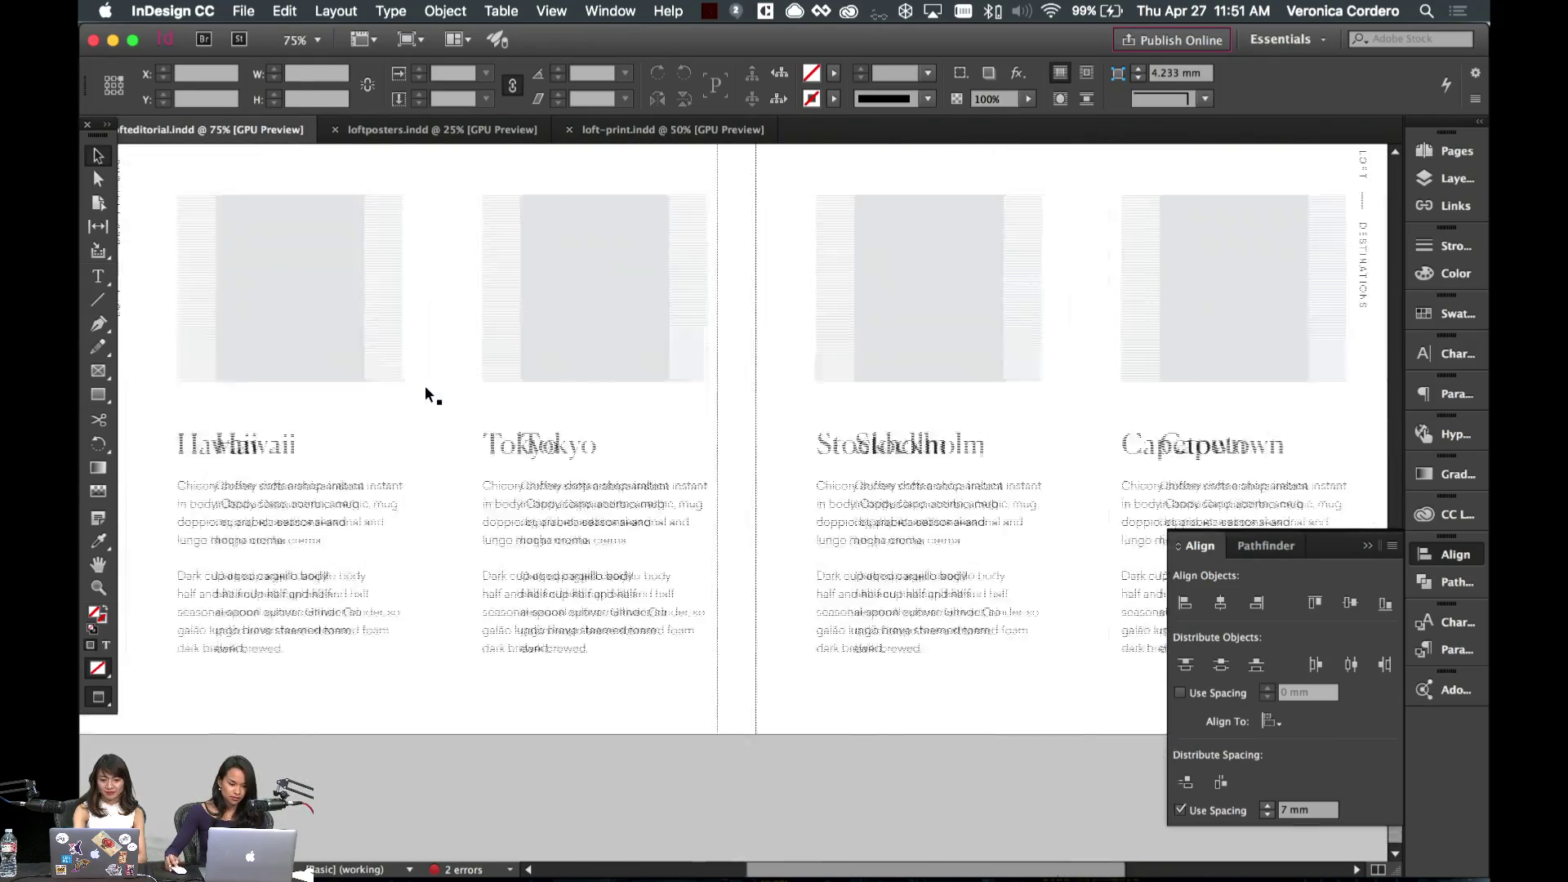
key("super+minus")
key("super+minus")
key("super+equal")
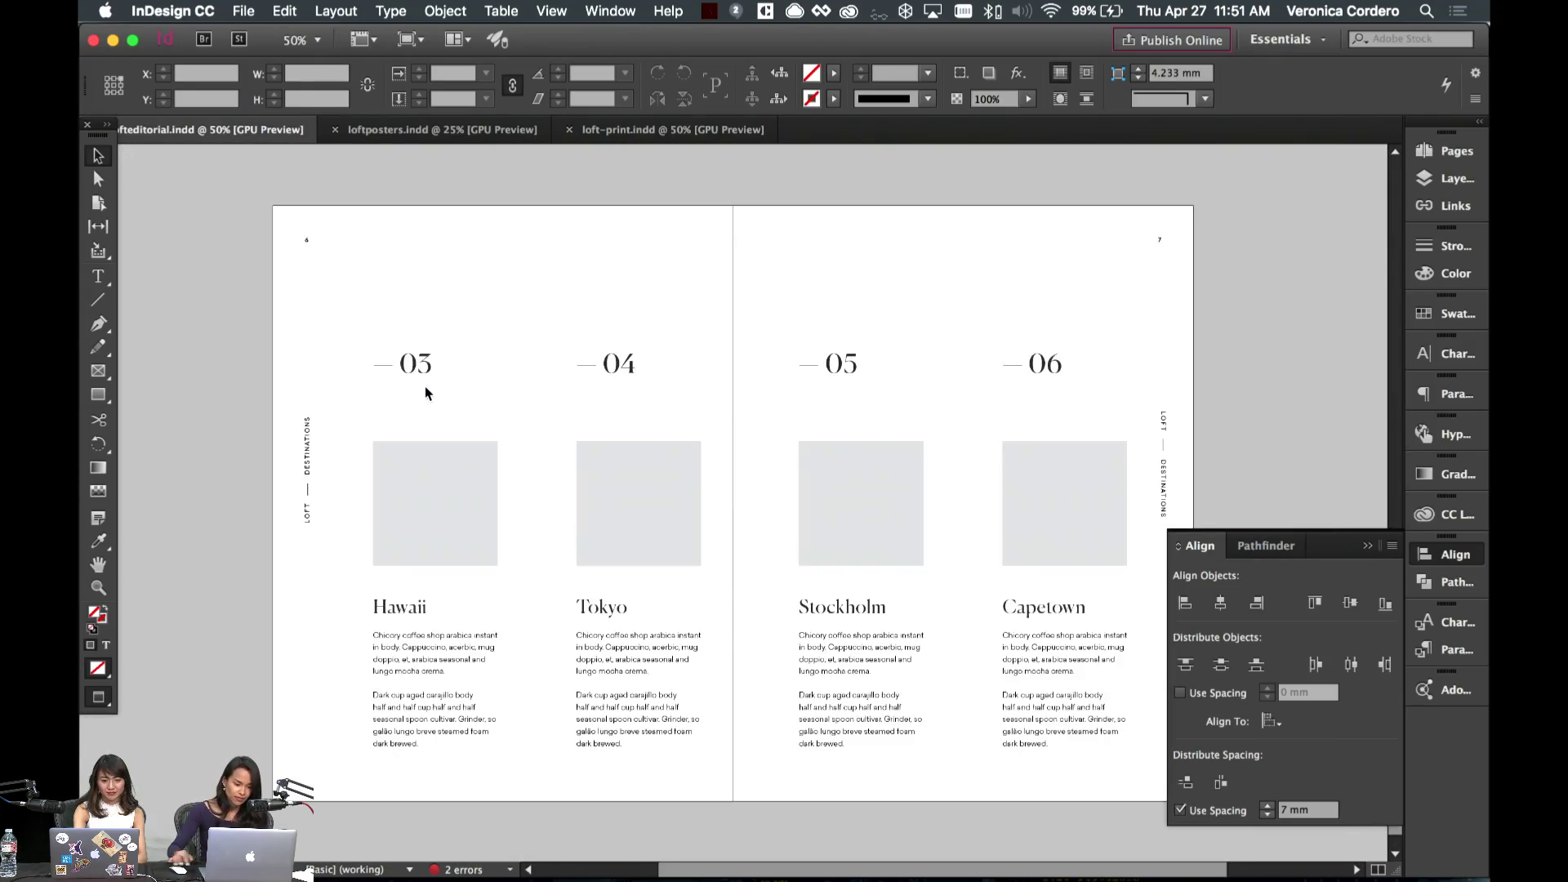
scroll(425, 386, "up", 15)
scroll(424, 386, "down", 5)
scroll(424, 385, "left", 1)
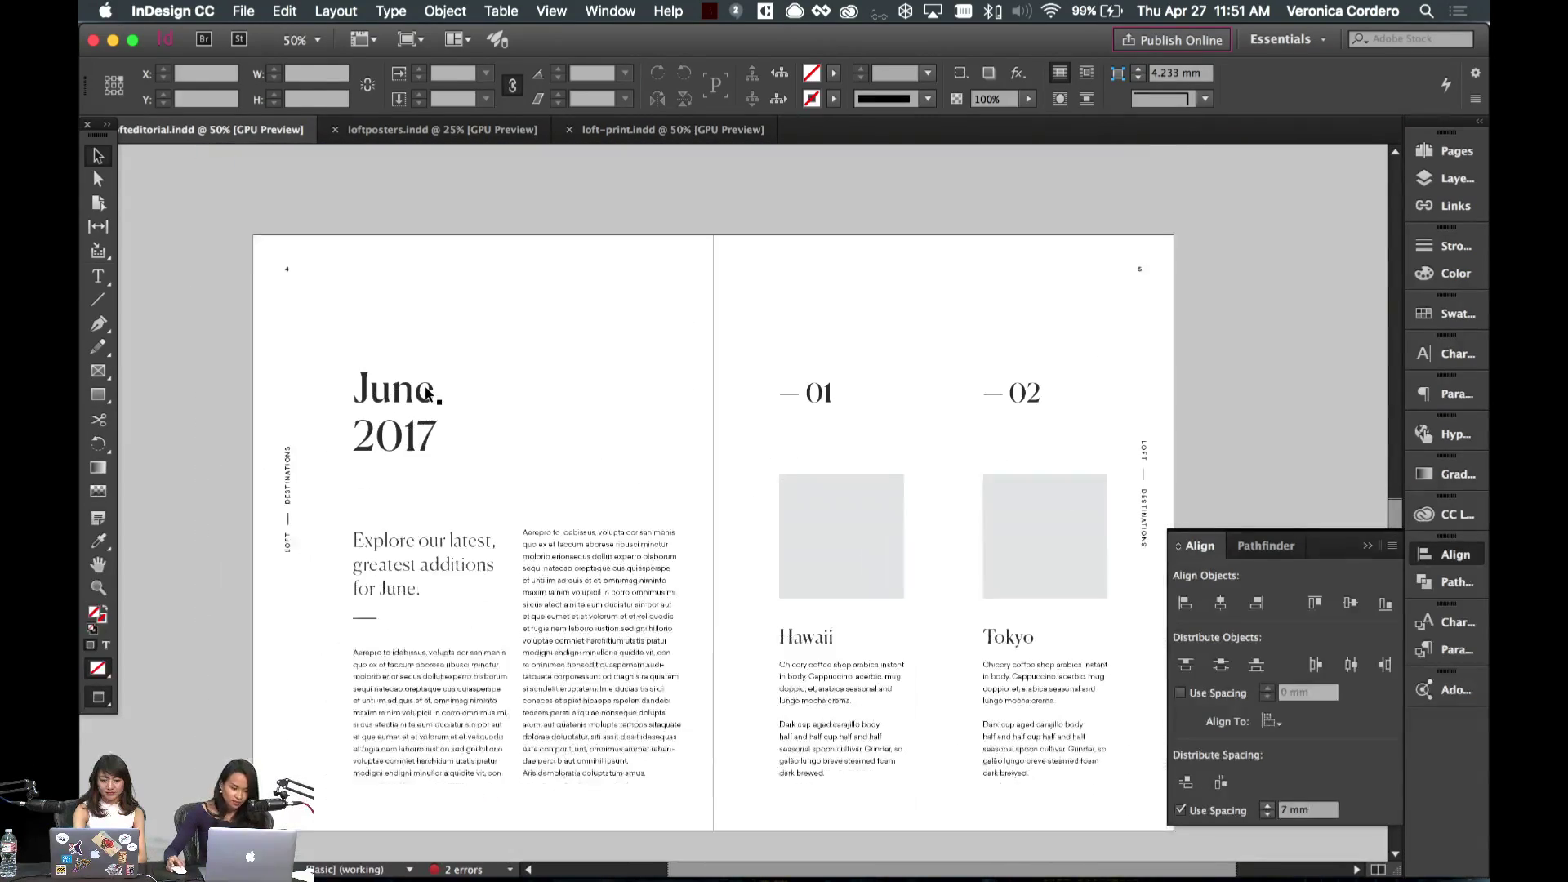
- Go to spread 6–7 in the Pages panel and add a new blank spread 8–9
left_click(1446, 150)
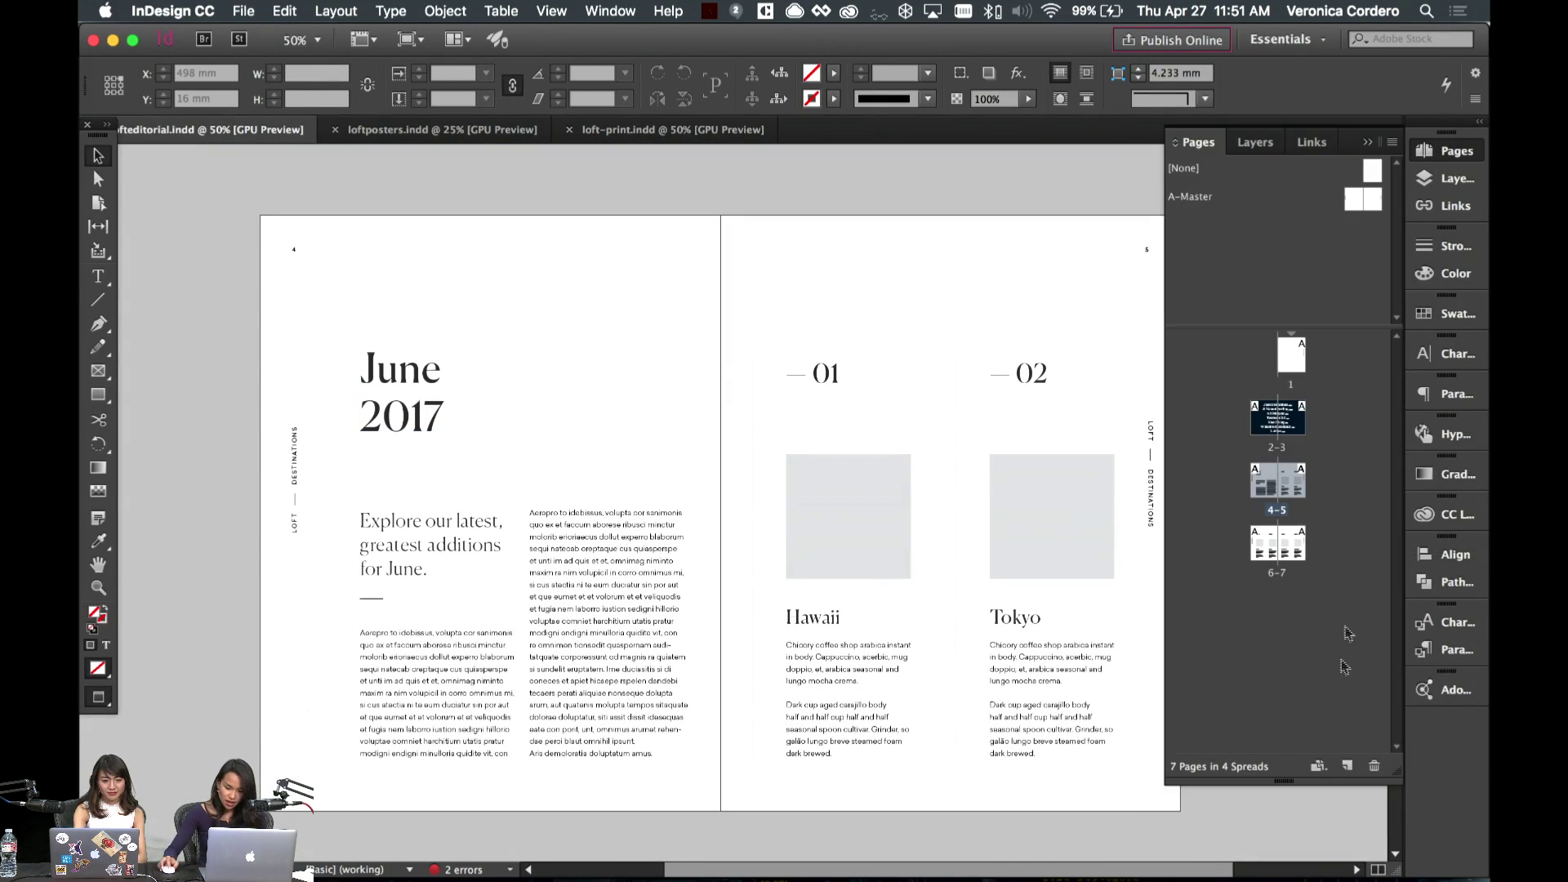
double_click(1298, 559)
left_click(1347, 765)
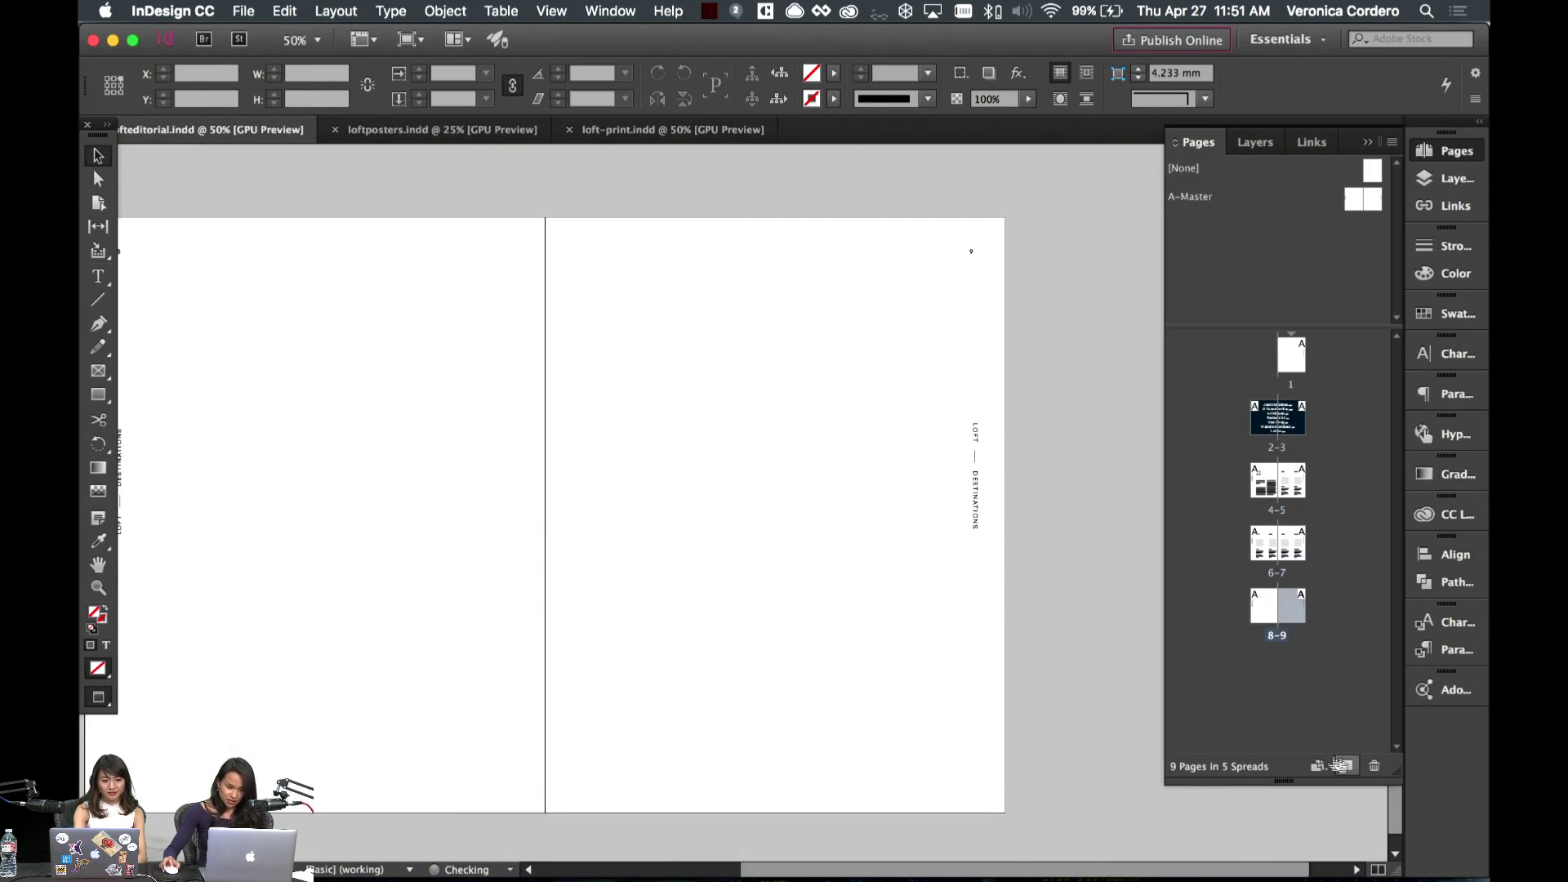
scroll(838, 412, "left", 5)
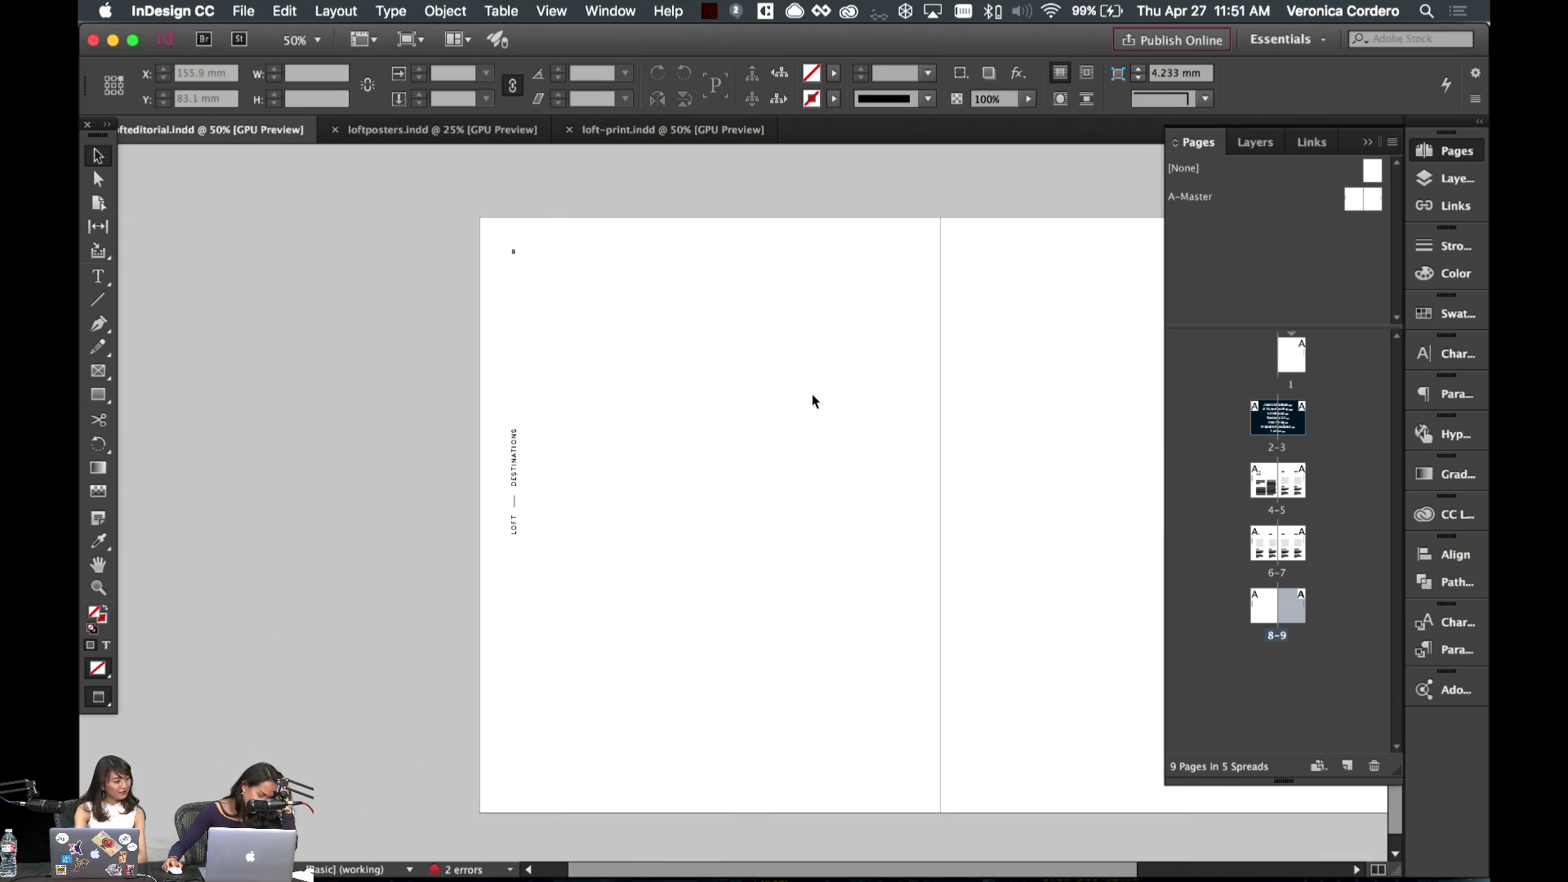
scroll(812, 393, "up", 15)
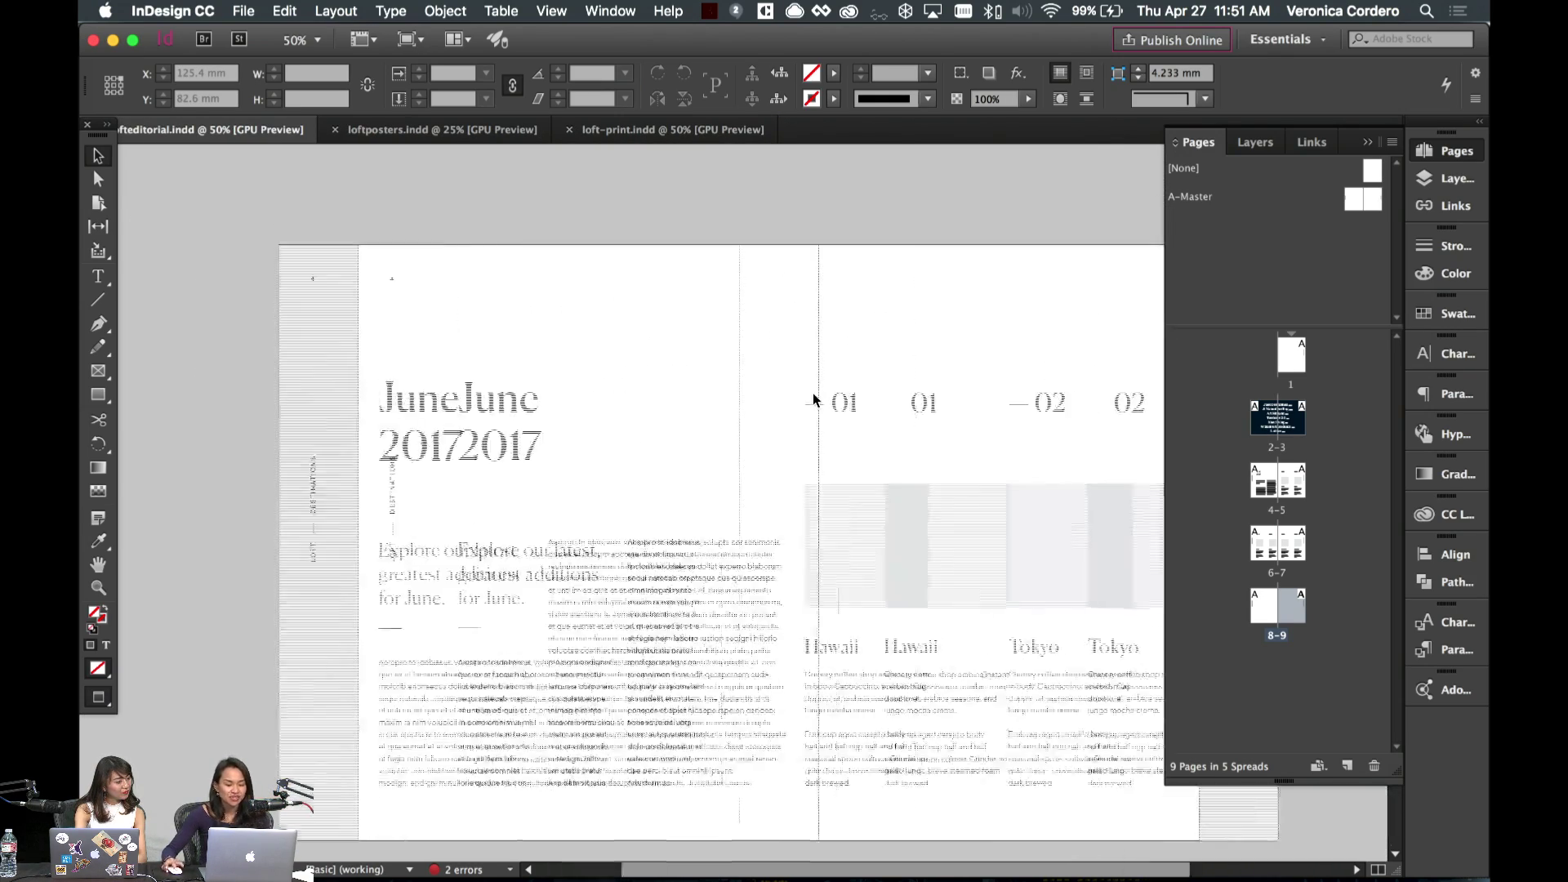
scroll(812, 393, "up", 10)
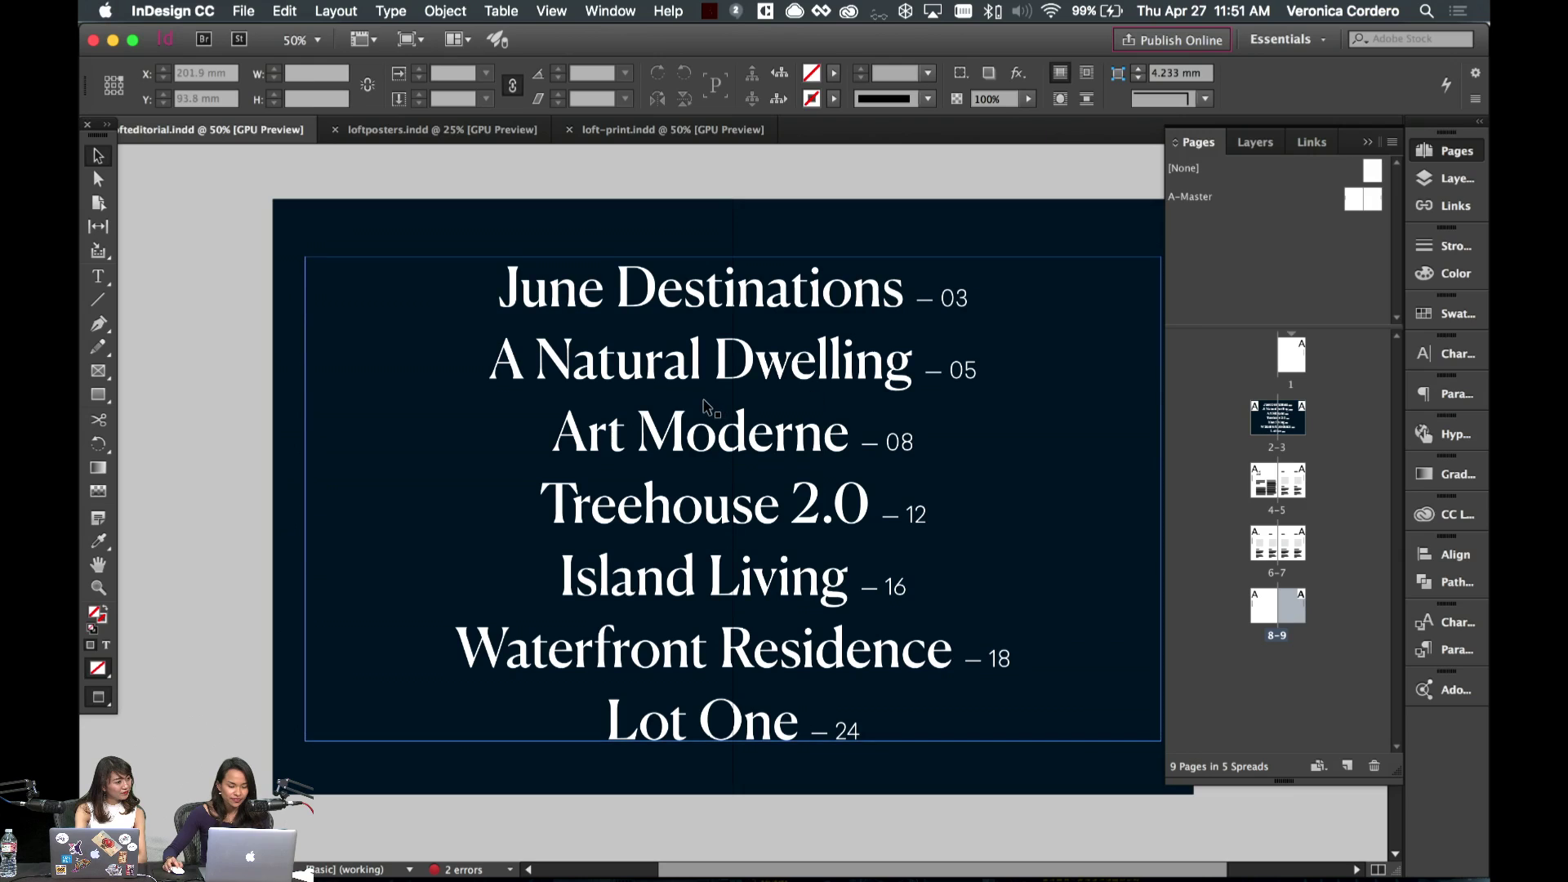
- Retype the 05 contents entry as 'Island Living' and the 16 entry as 'A Natural Dwelling'
double_click(786, 531)
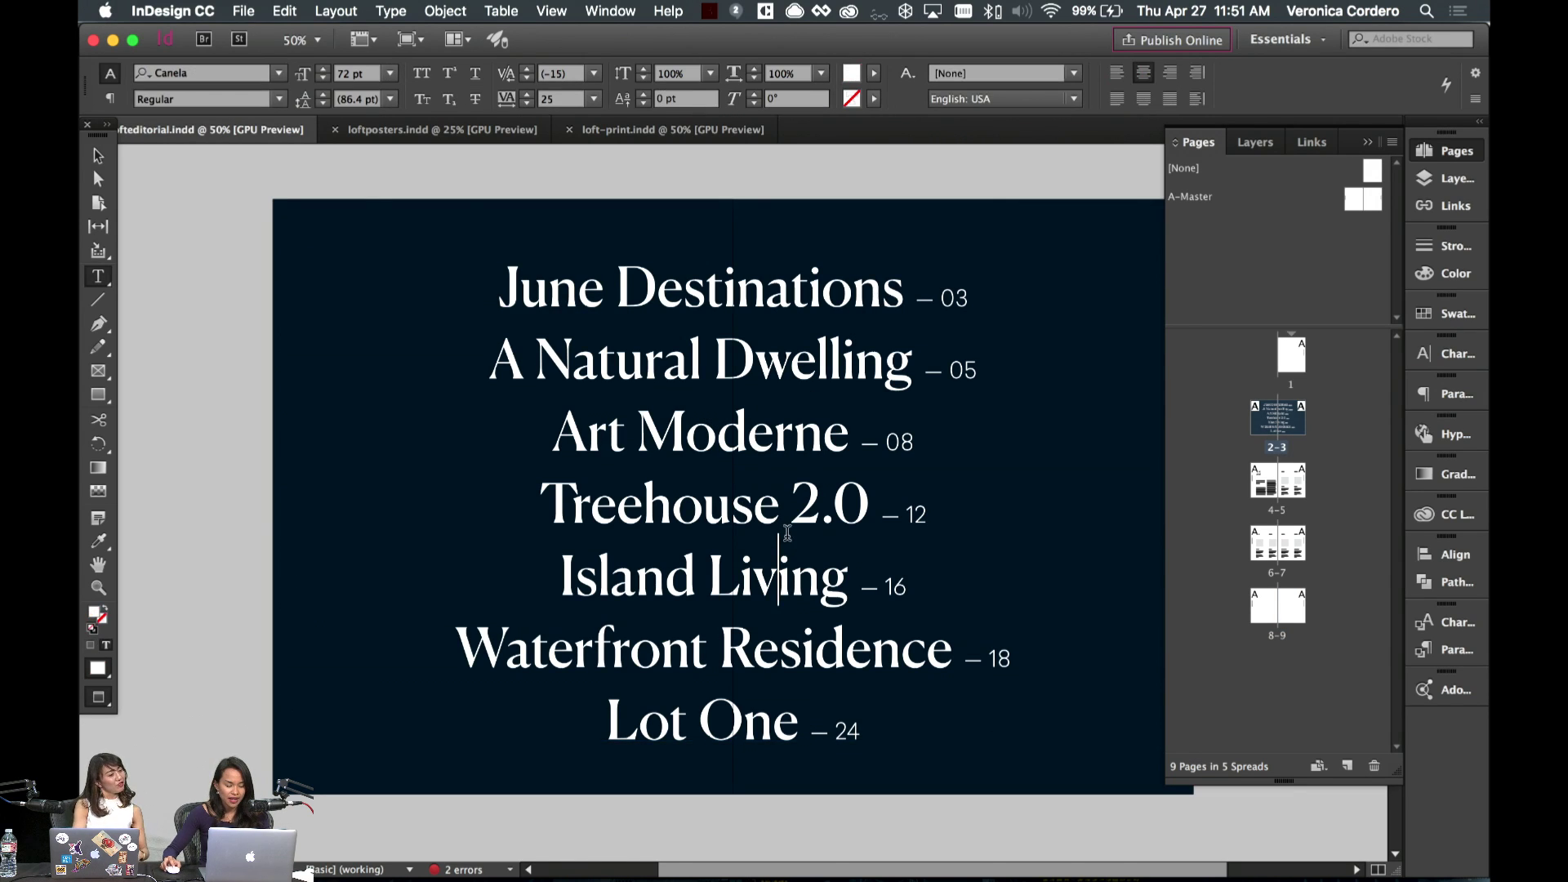
left_click_drag(927, 580, 515, 571)
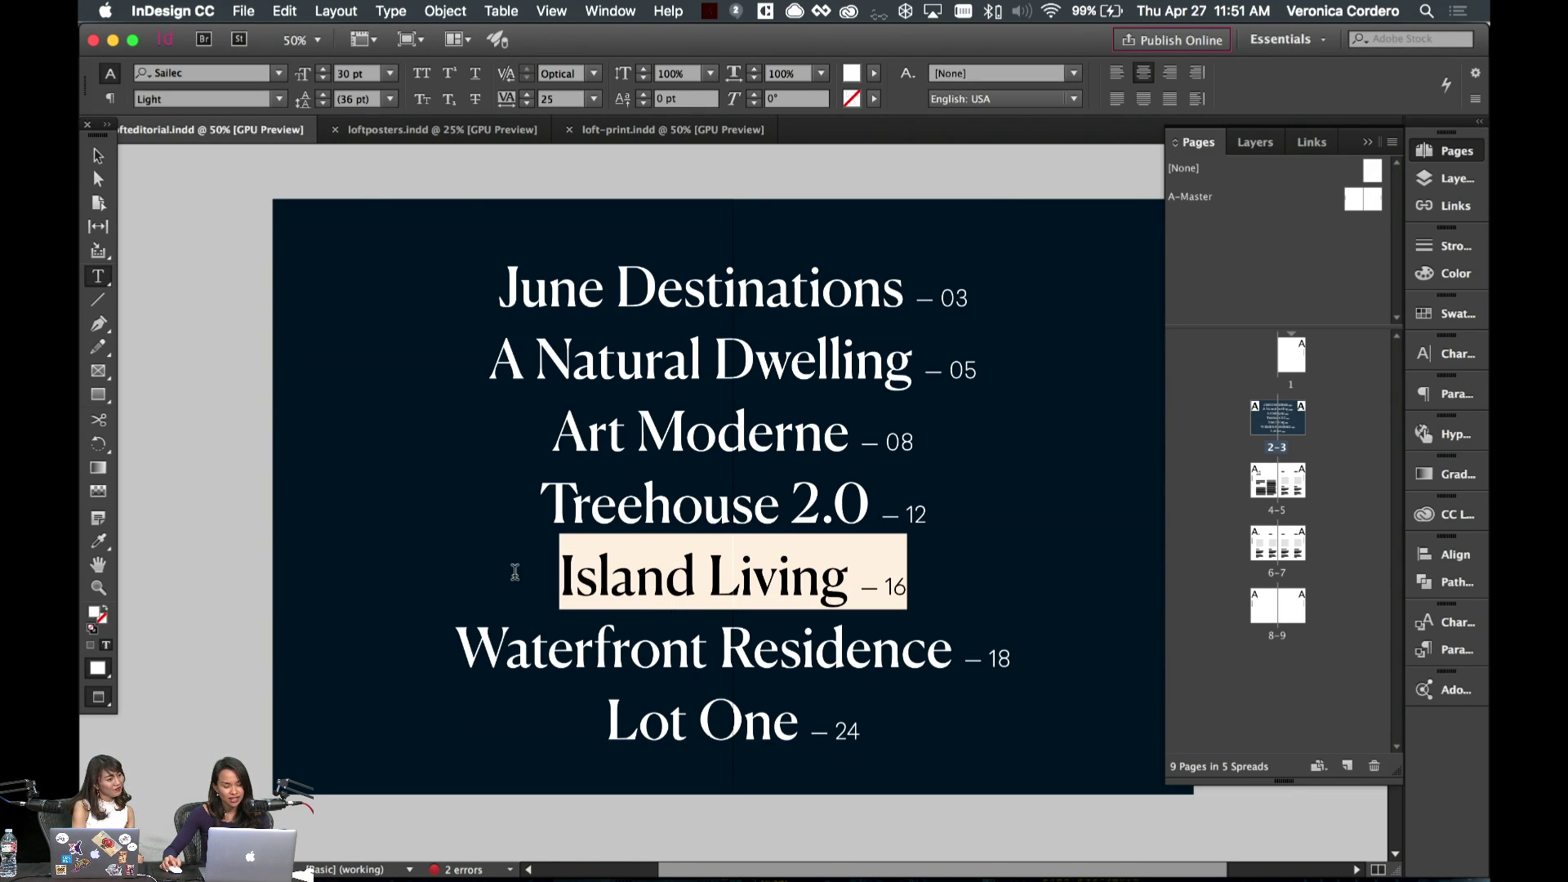
left_click(582, 563)
left_click_drag(915, 362, 436, 355)
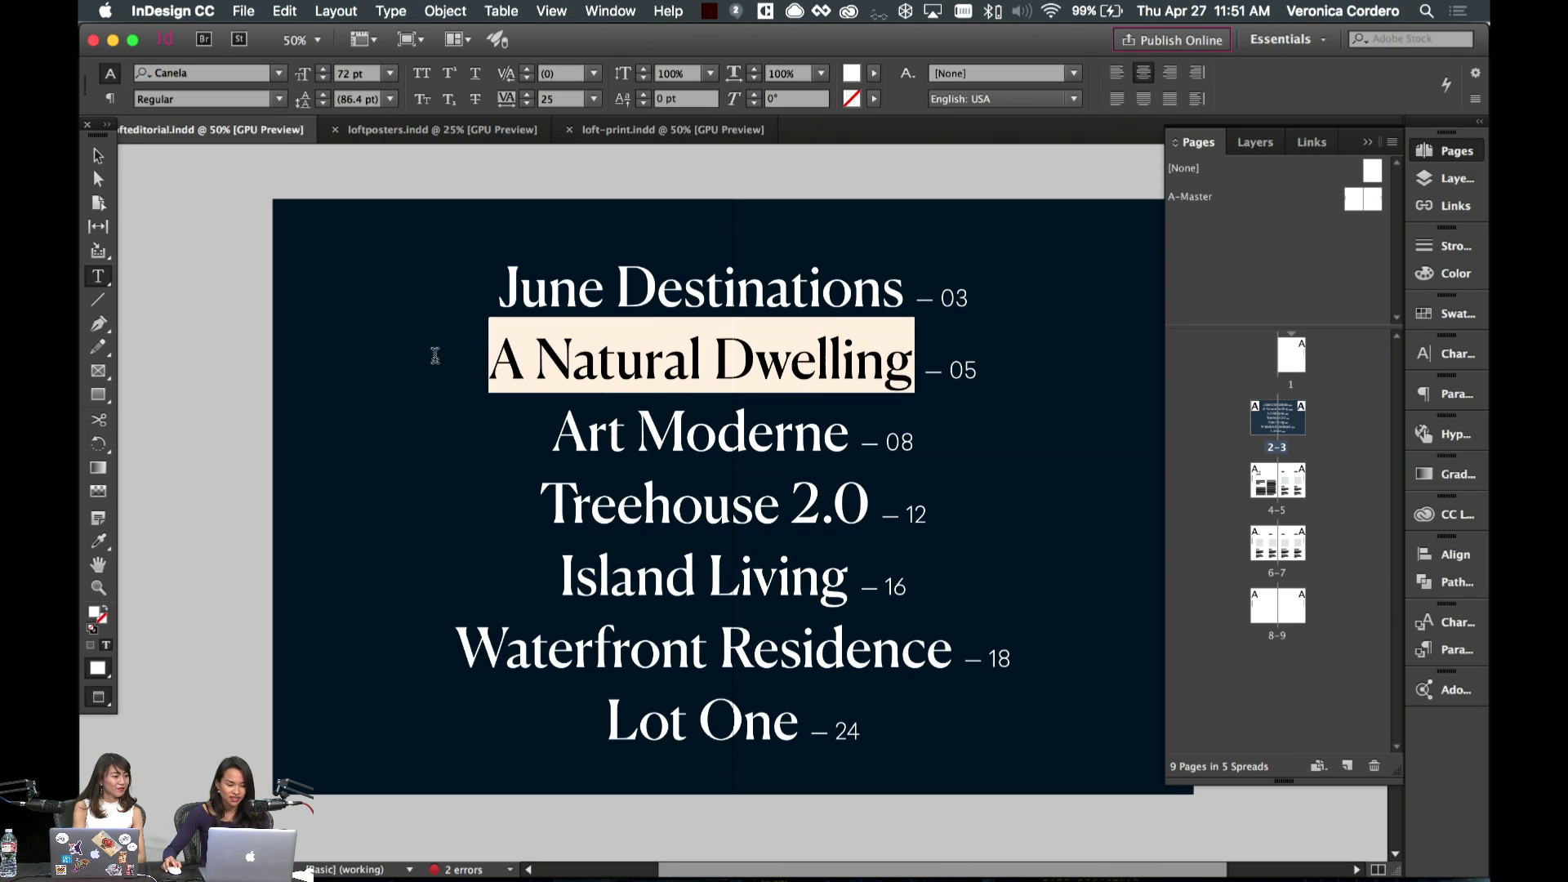
type("Isl")
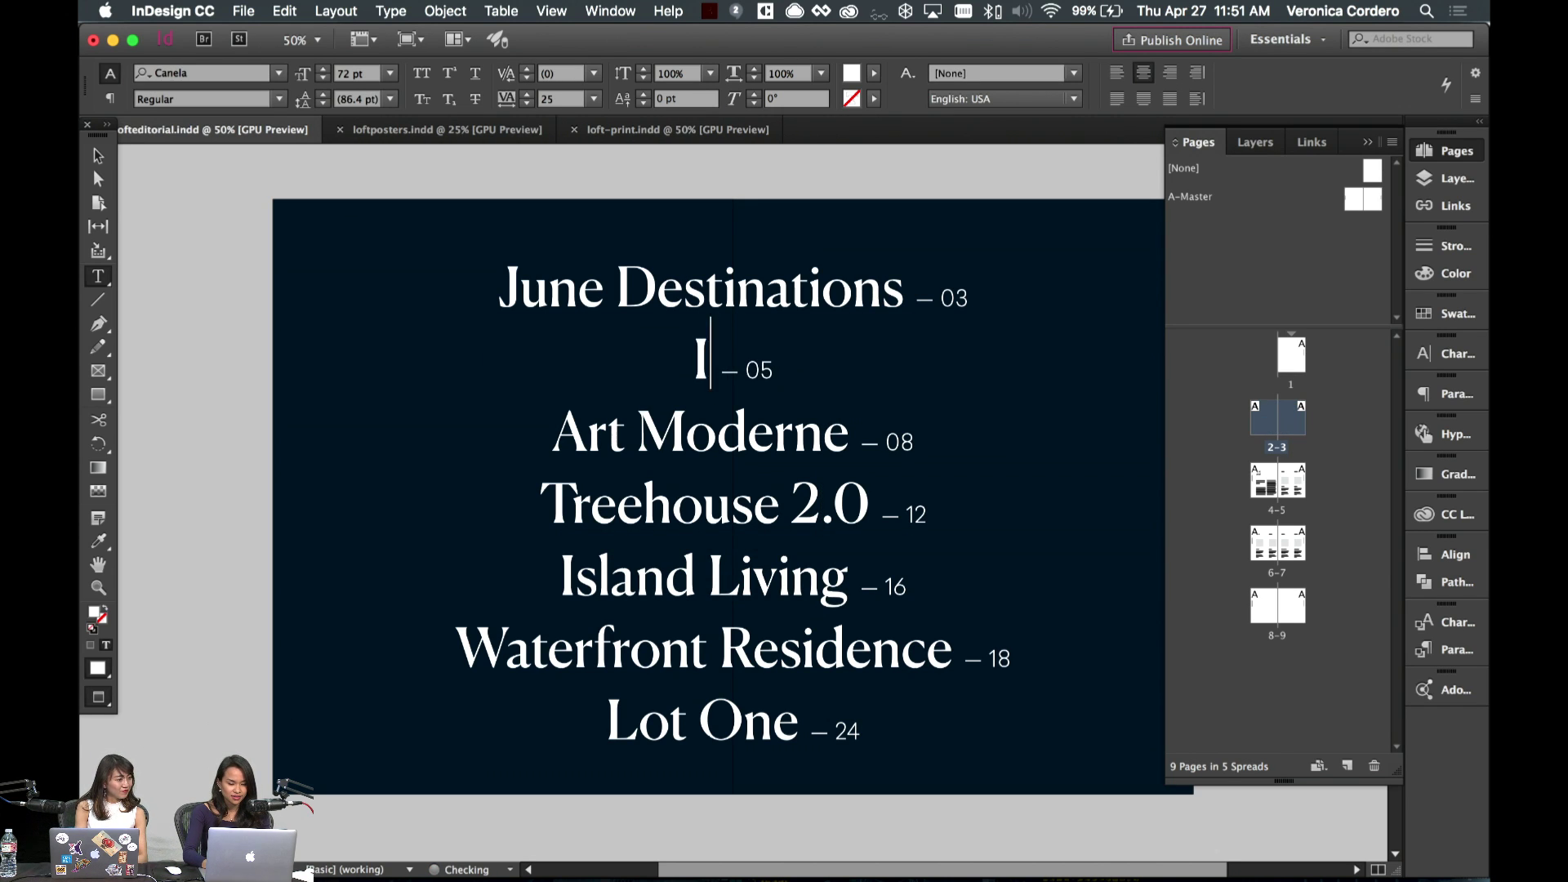
type("and Living")
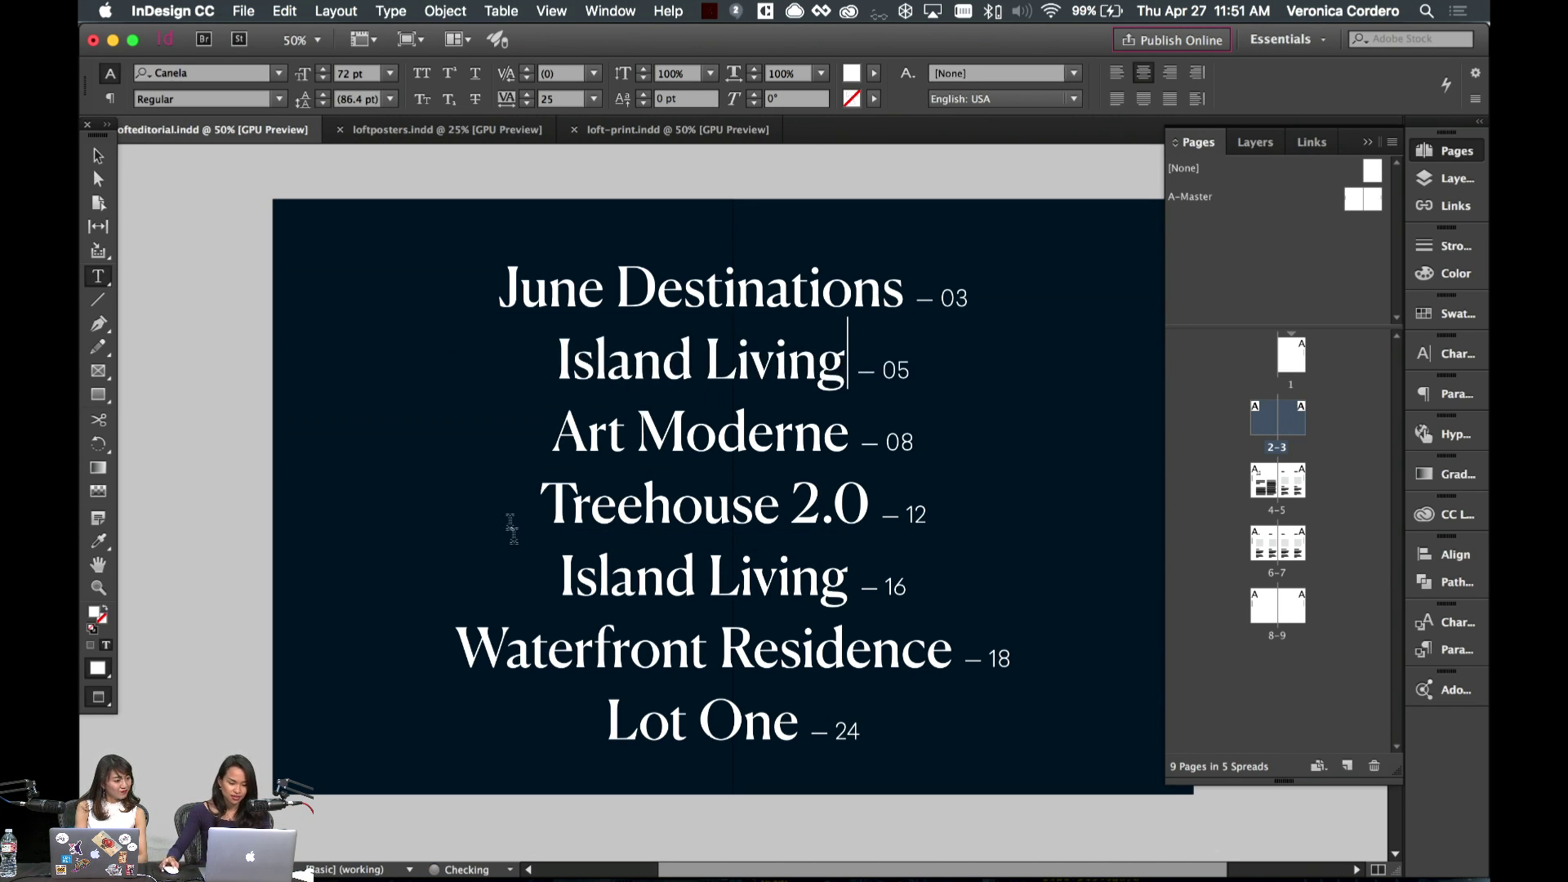
left_click_drag(848, 576, 517, 578)
type("A Natura")
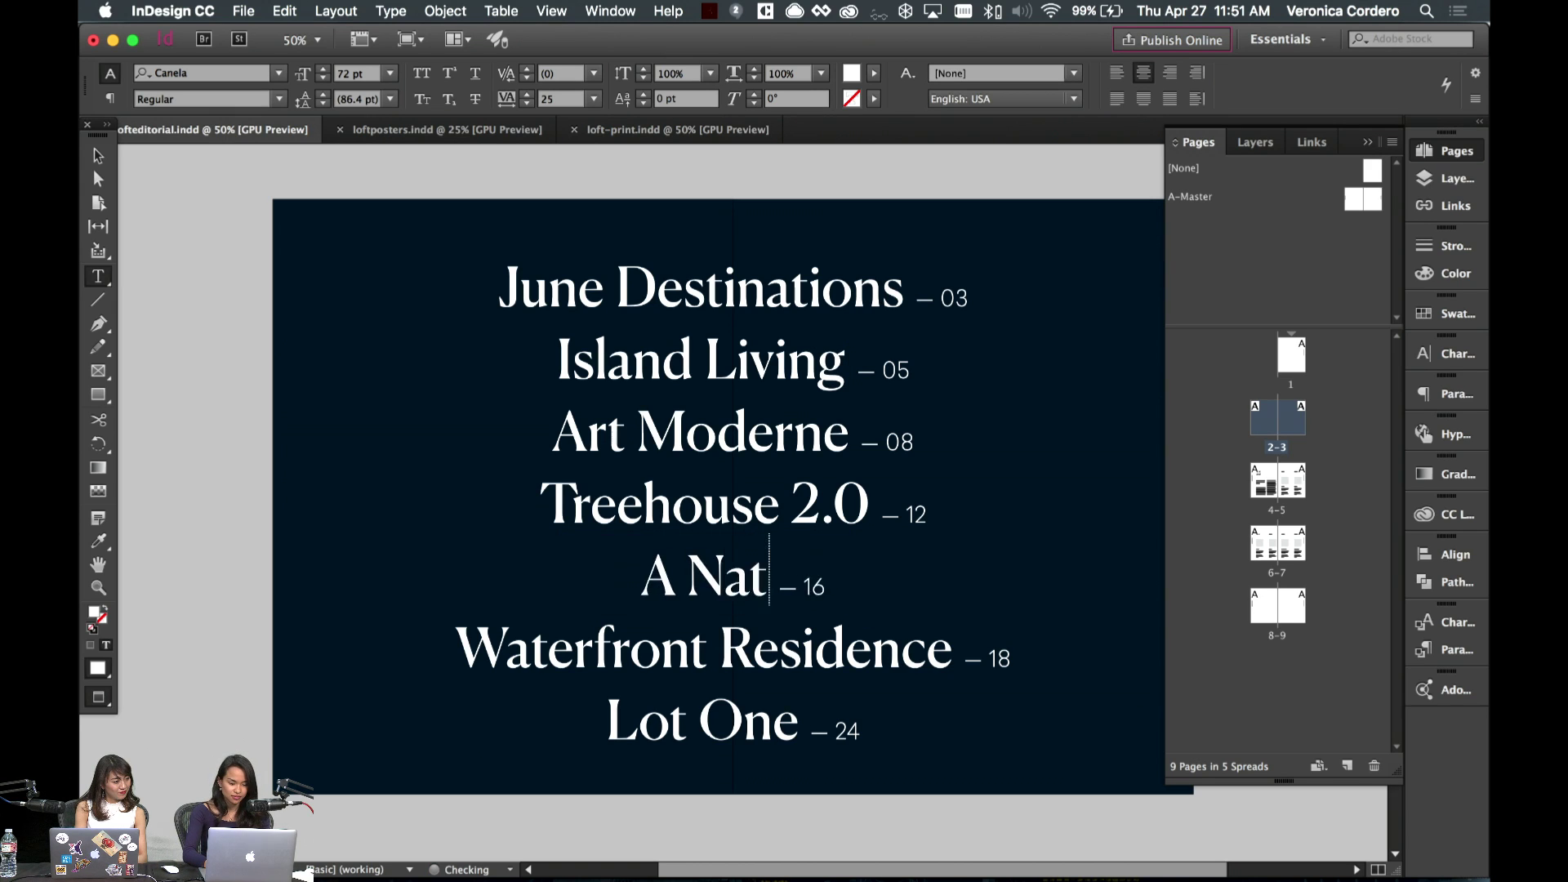
key("BackSpace")
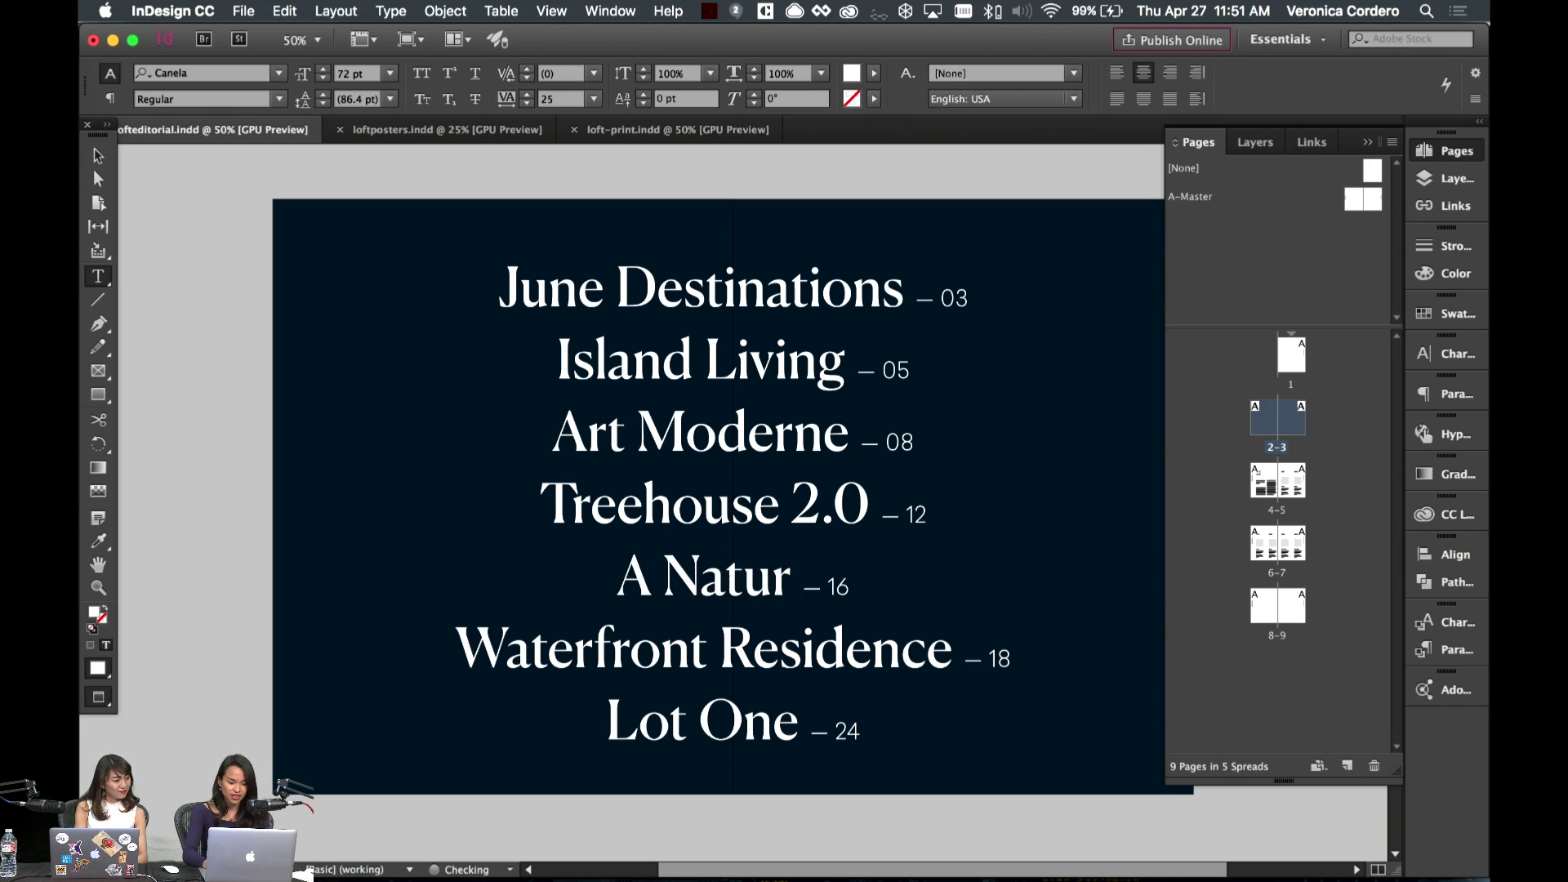
type("al Dwelling")
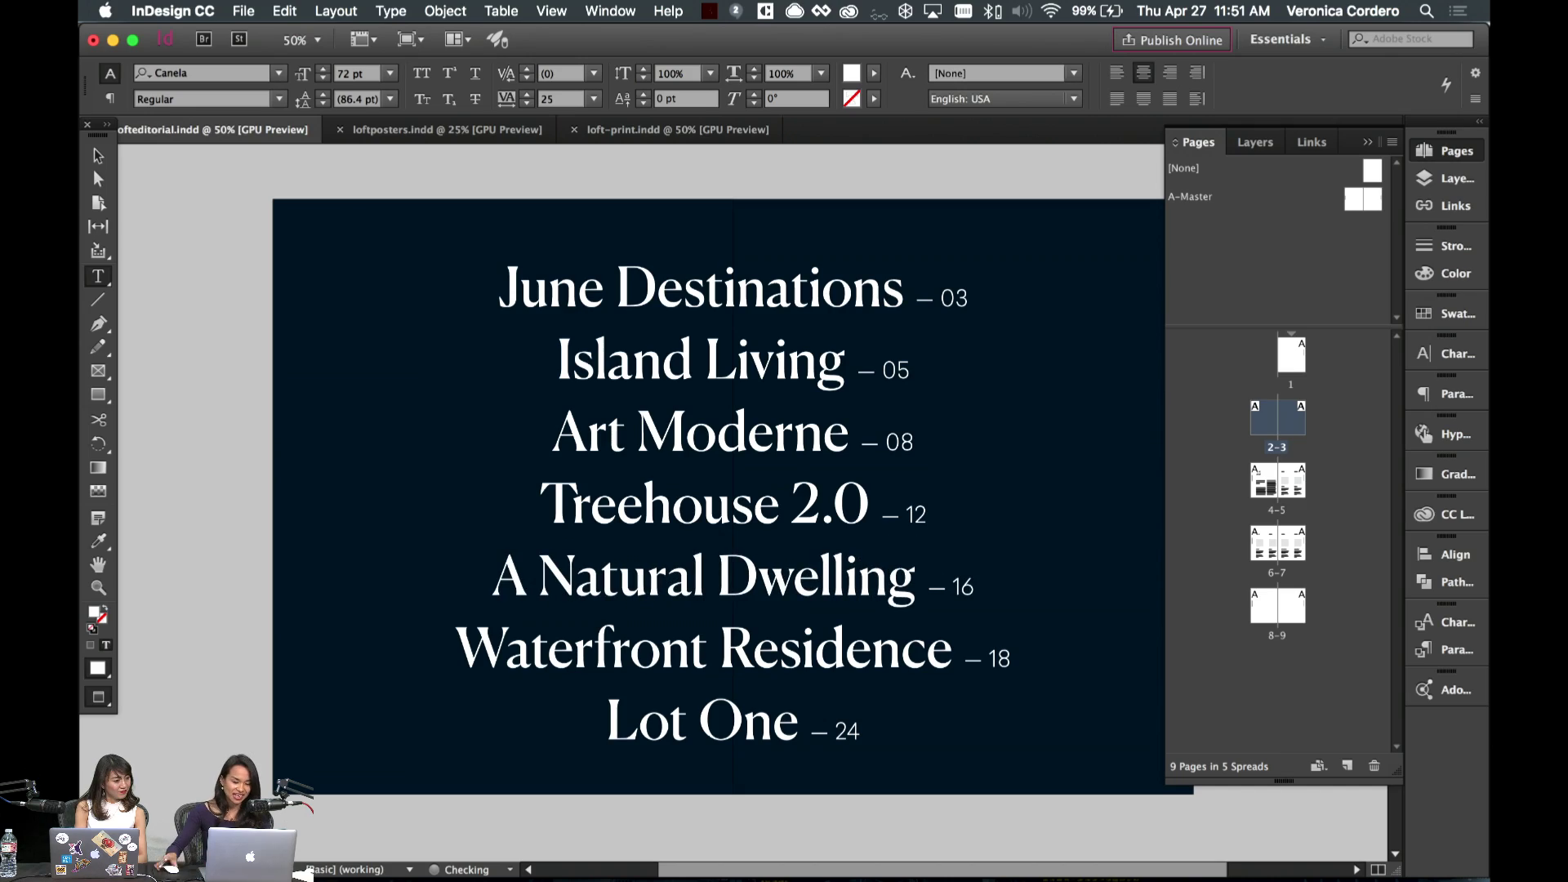
left_click(98, 156)
- Paste a copy of the June 2017 headline onto page 8 and retype it as 'Island Living'
scroll(186, 224, "down", 20)
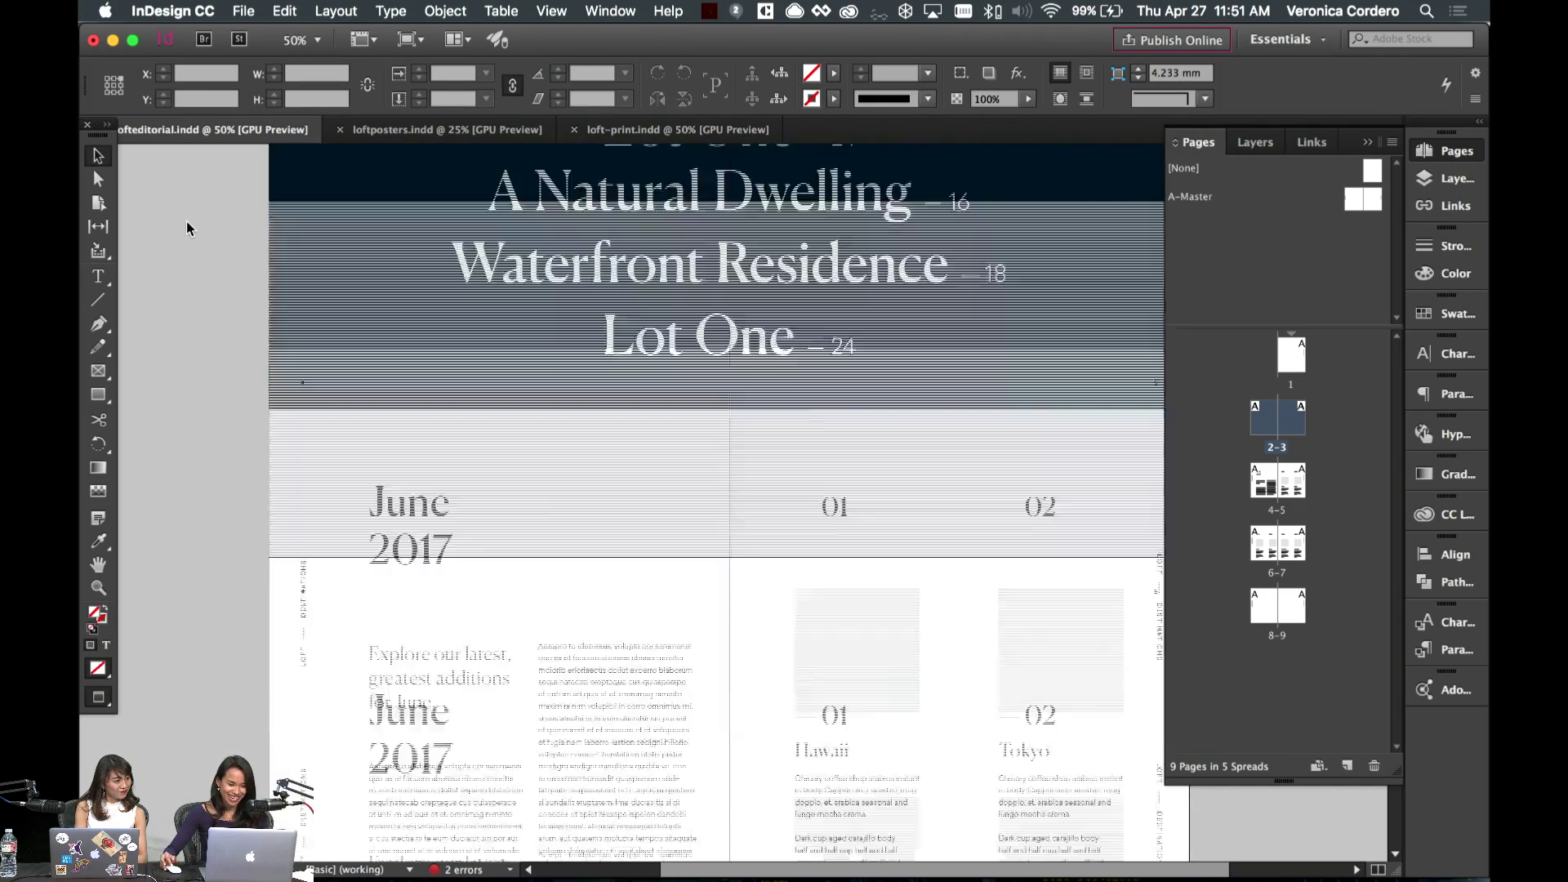
scroll(438, 298, "up", 15)
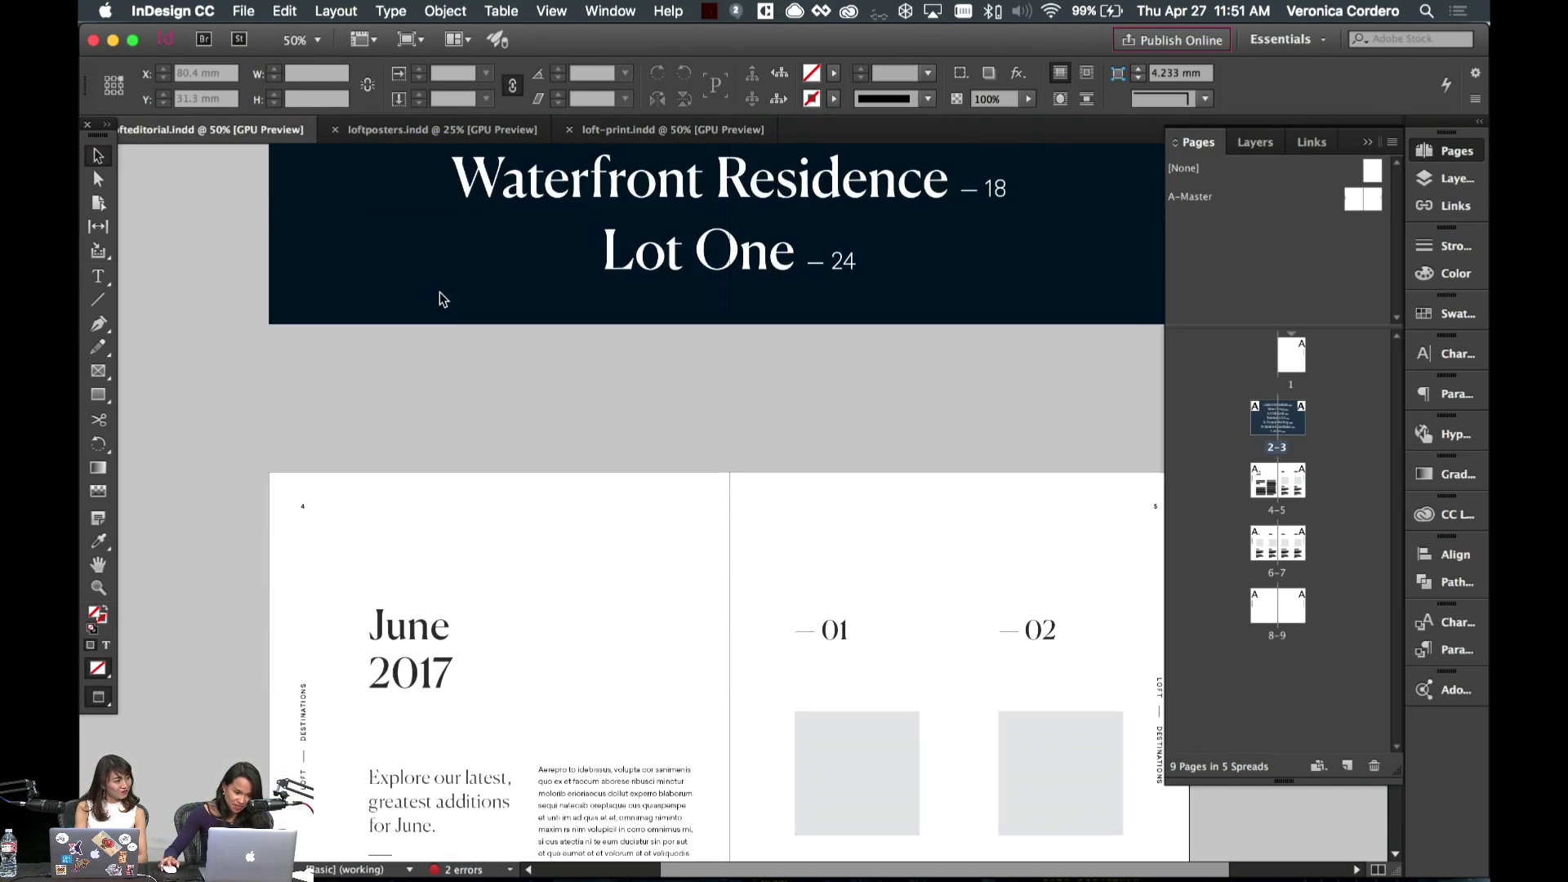
scroll(437, 297, "down", 3)
left_click(431, 569)
scroll(433, 547, "down", 15)
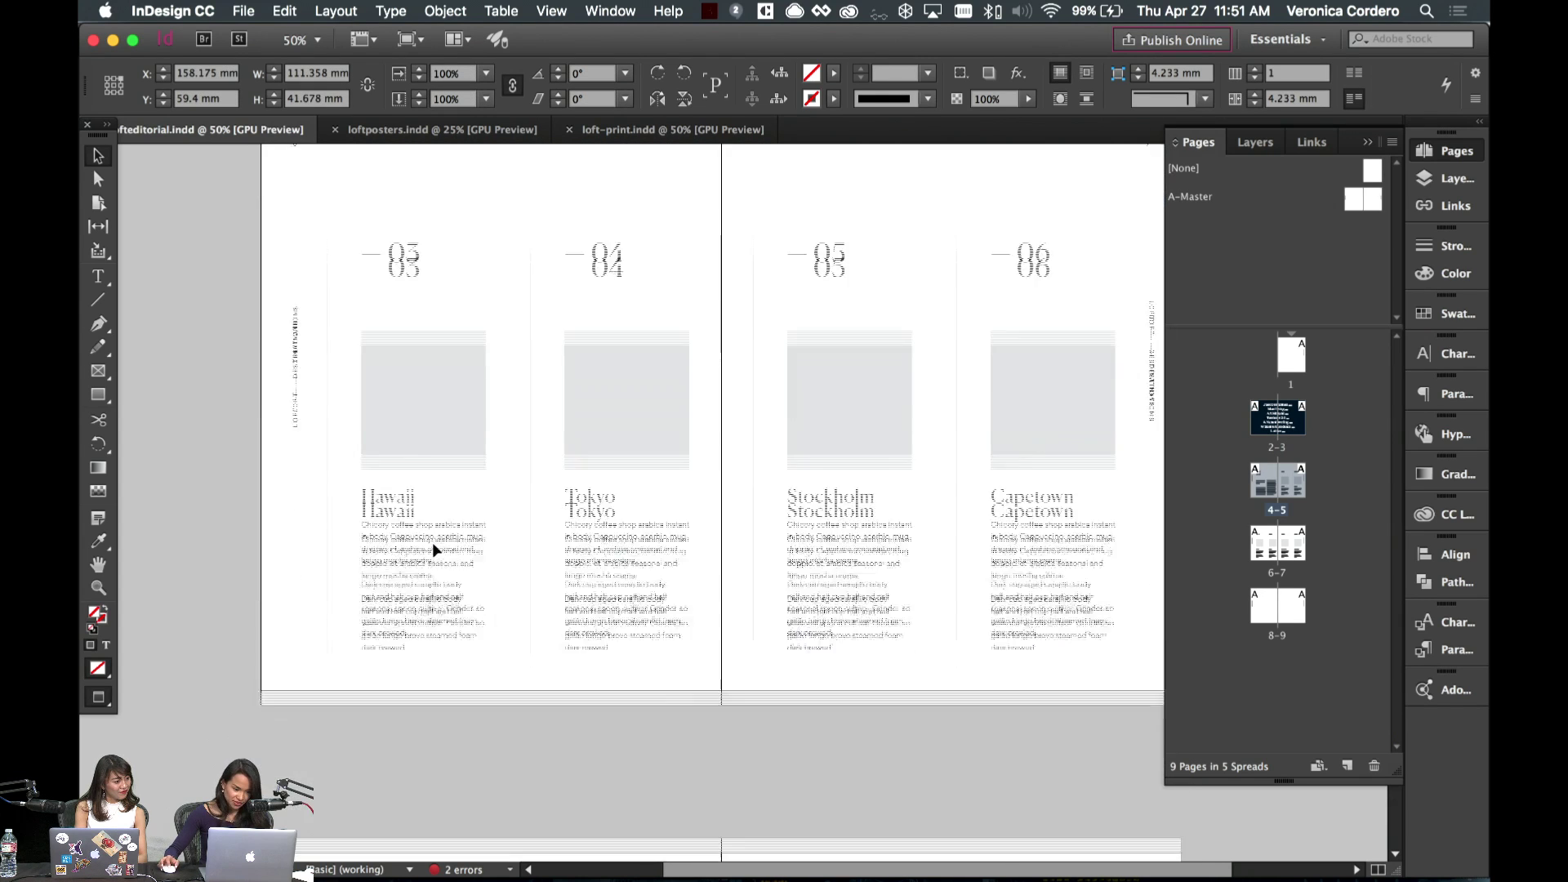
key("super+alt+shift+v")
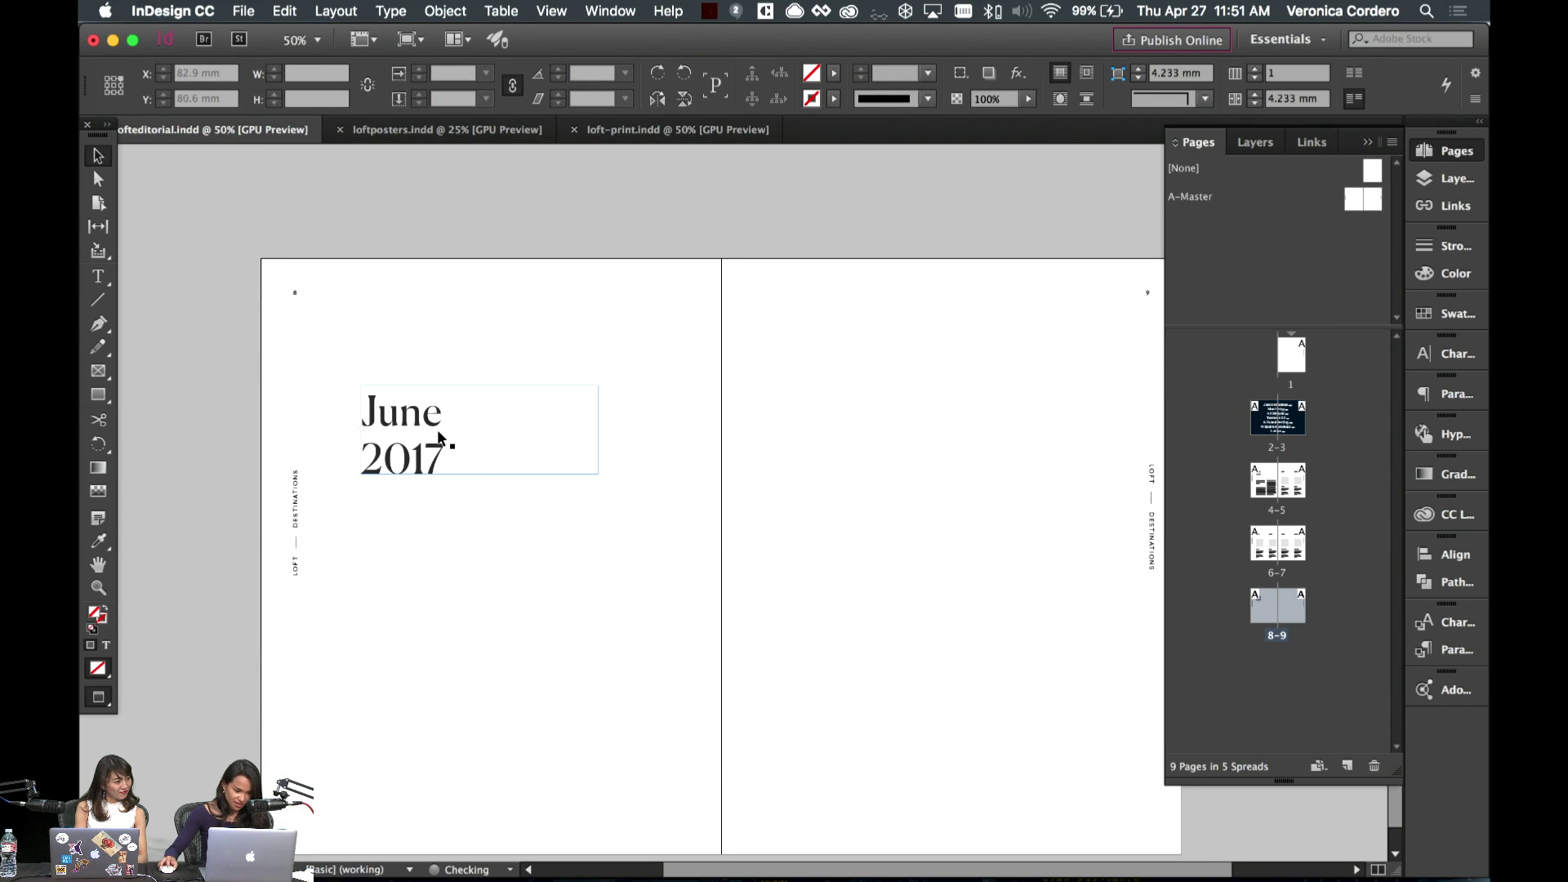
double_click(482, 480)
scroll(482, 474, "up", 10)
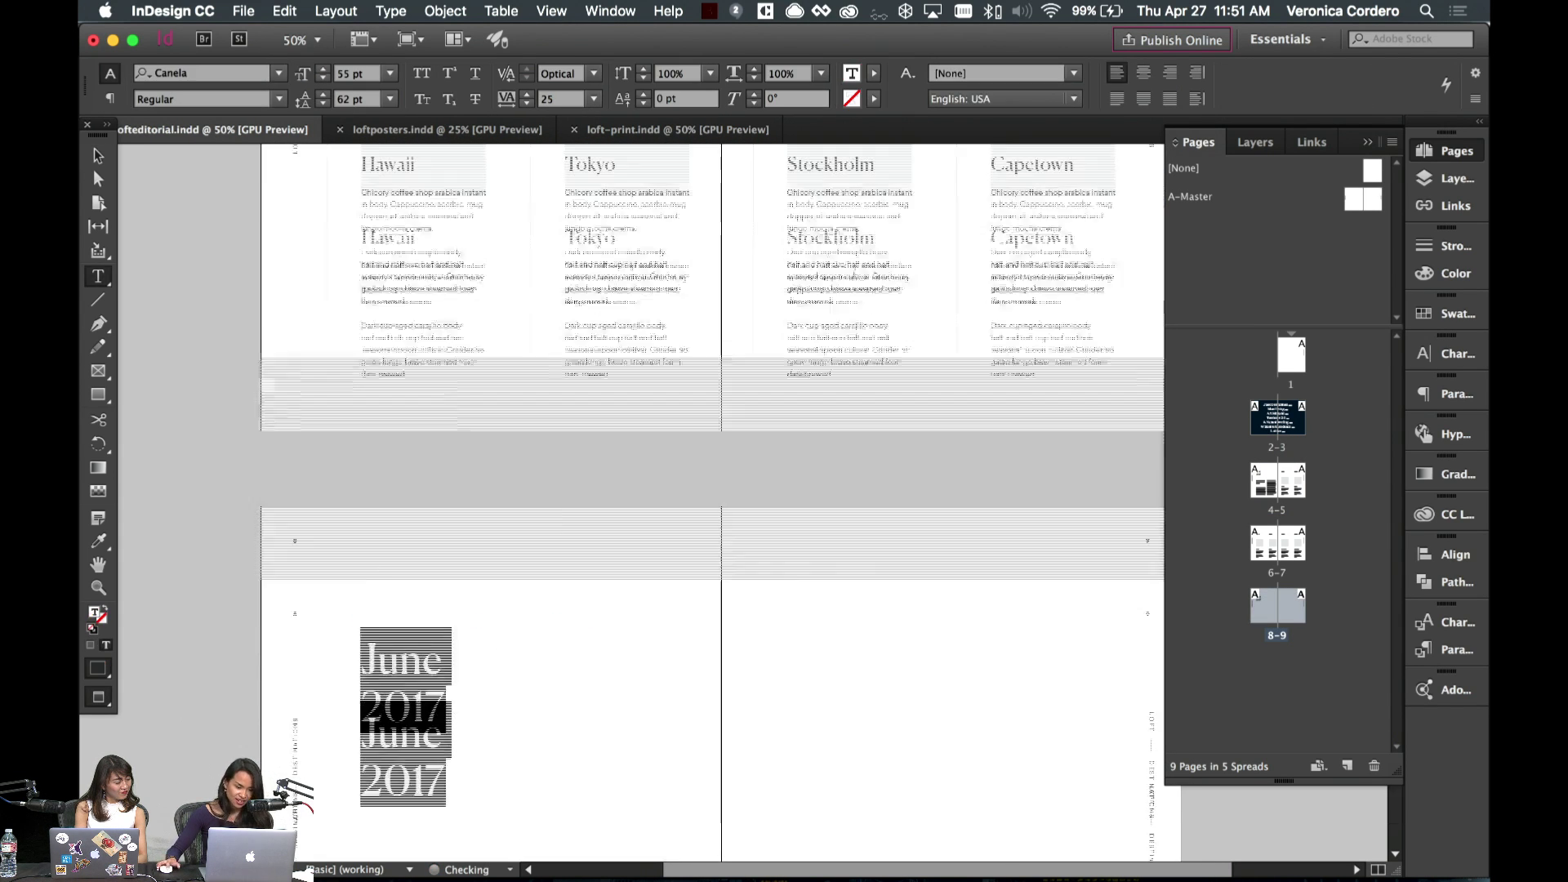
scroll(485, 472, "down", 10)
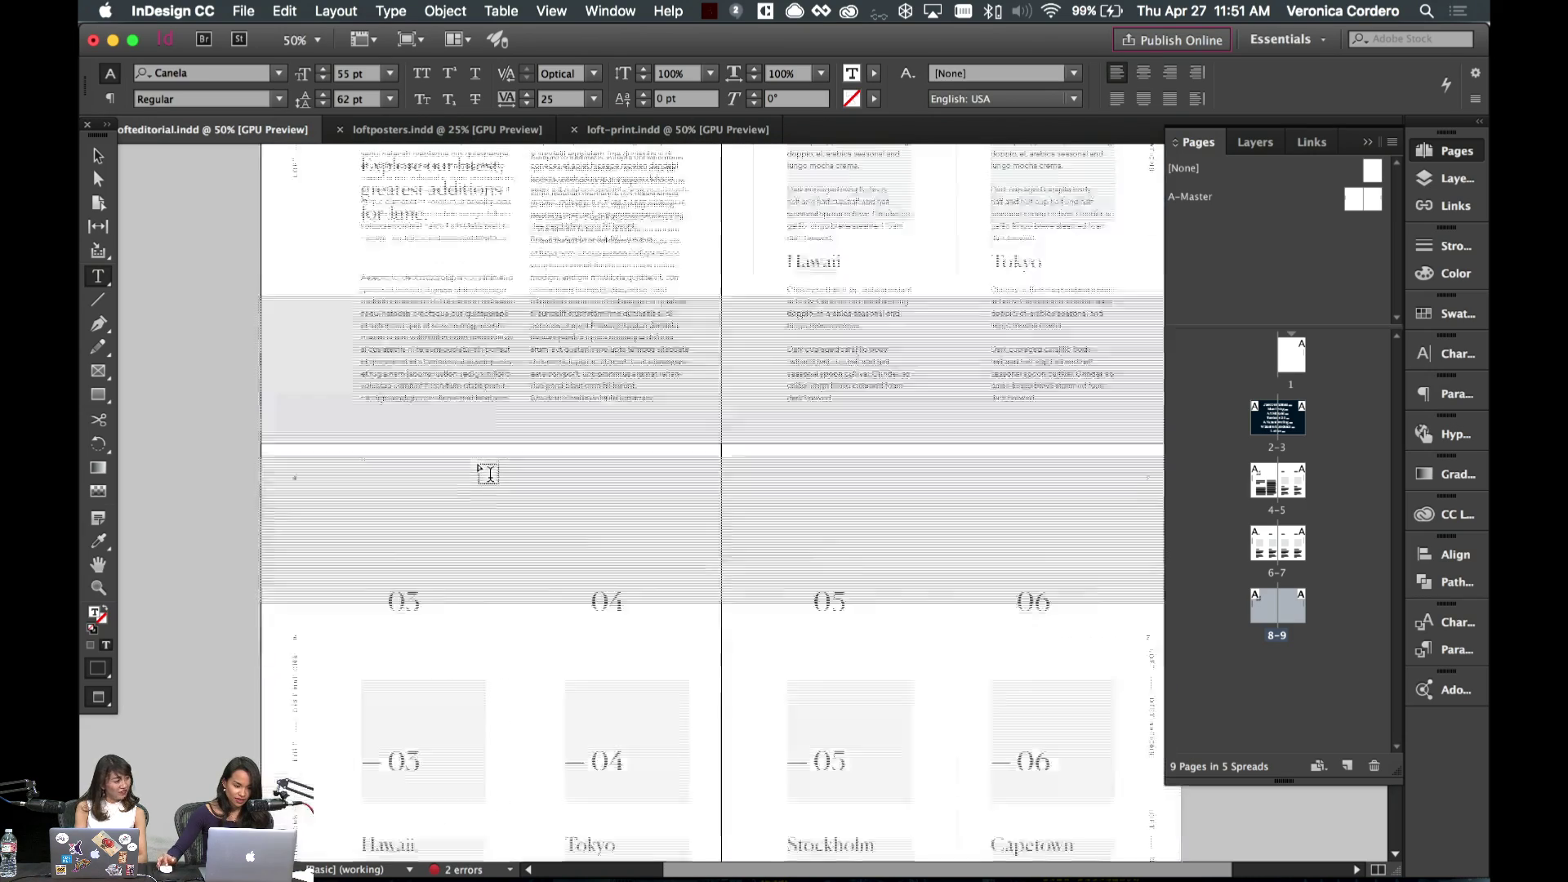
type("Island Living")
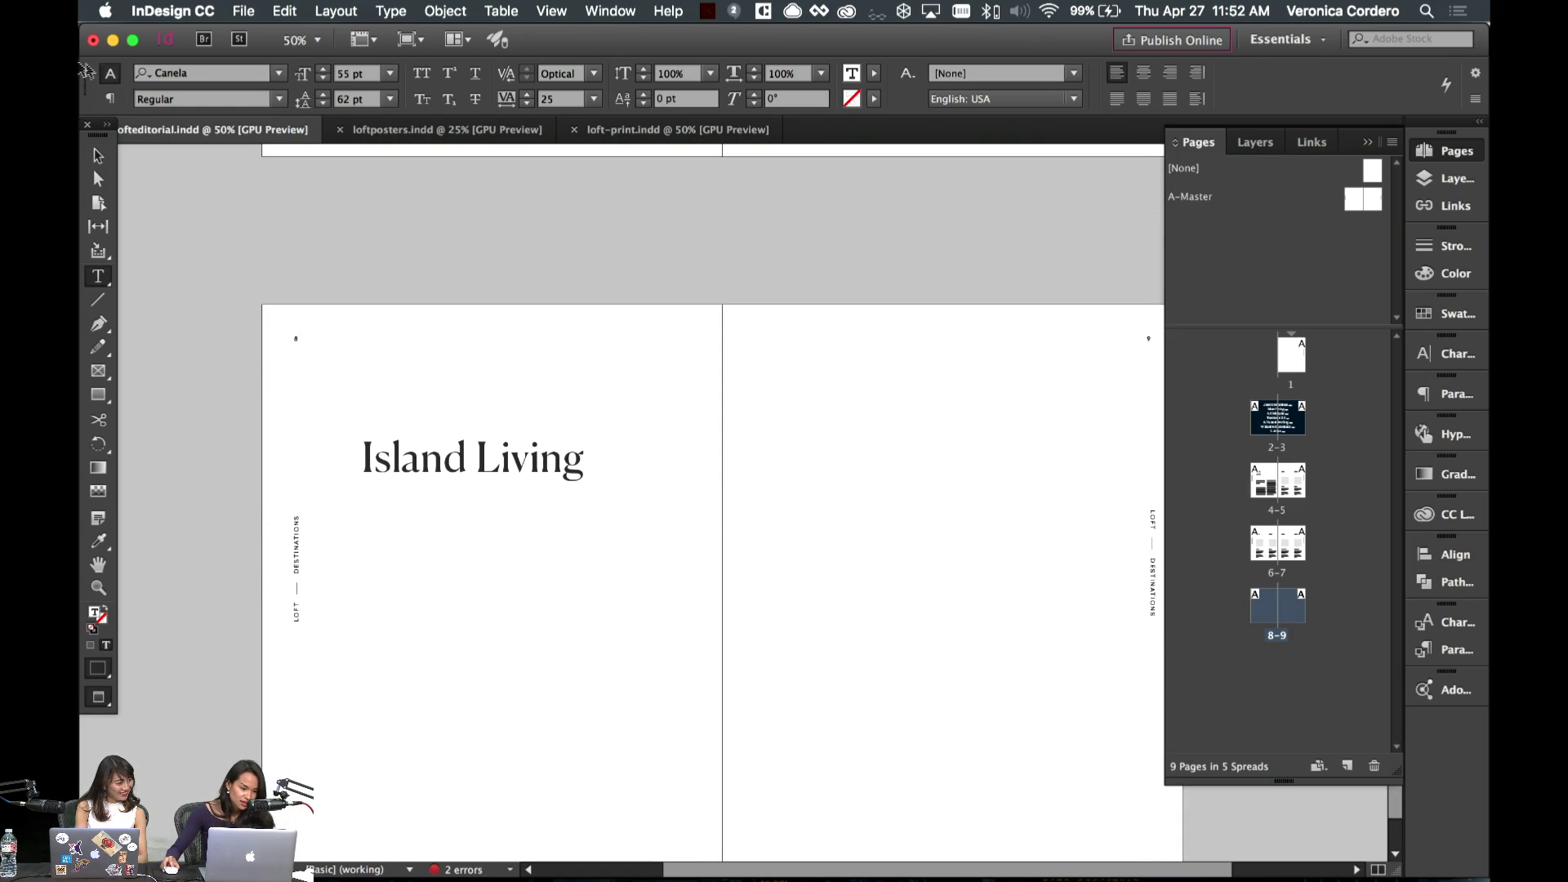
- Set the Island Living headline to 75 pt with 68 pt leading
key("super+a")
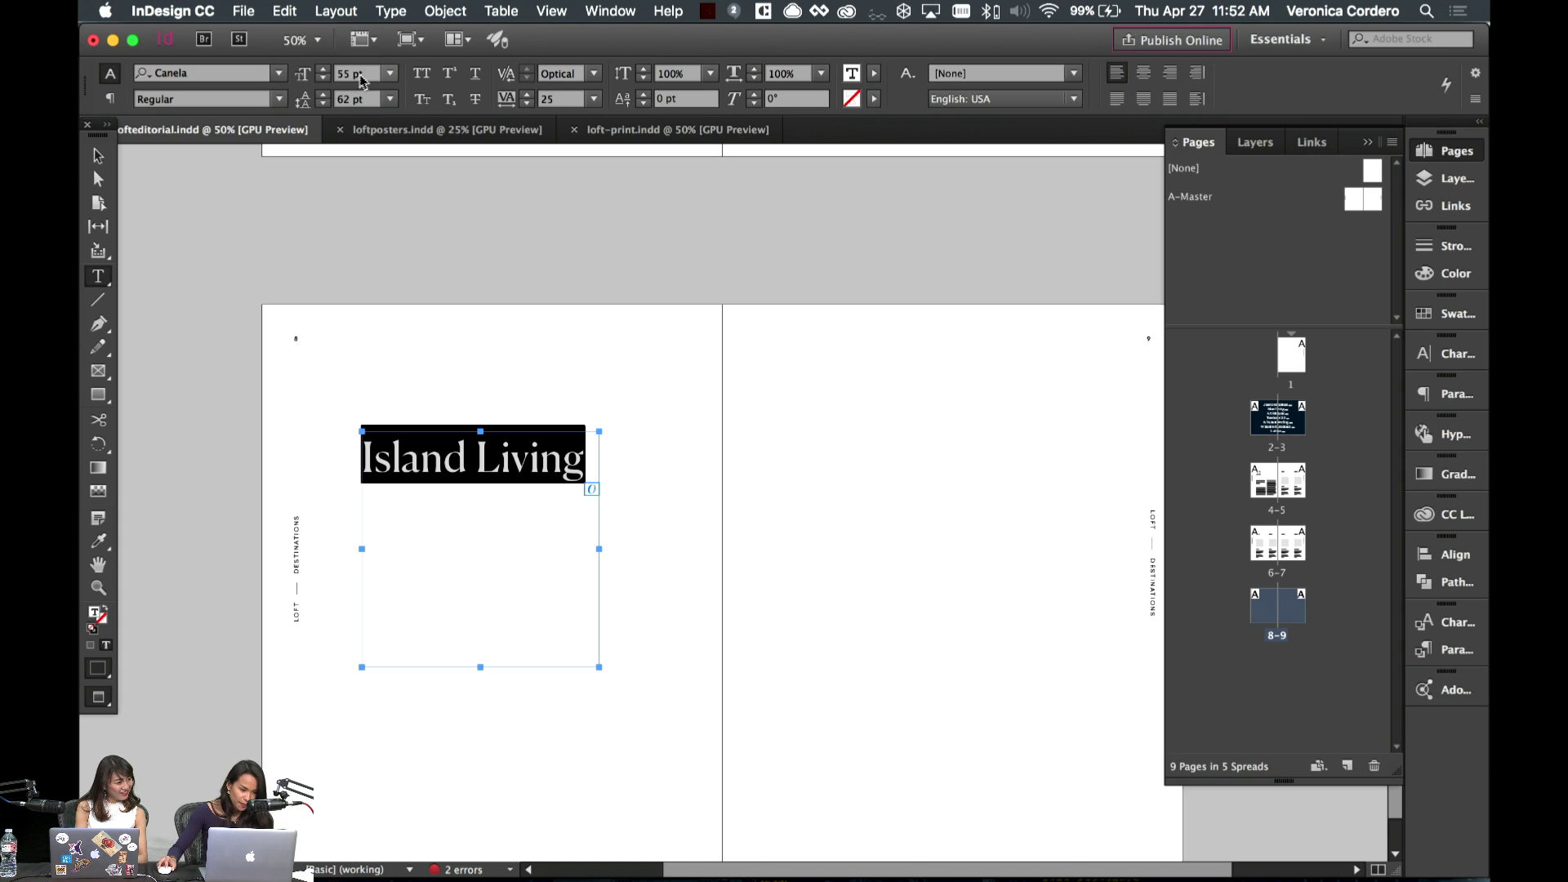
left_click(359, 74)
type("75")
key("Return")
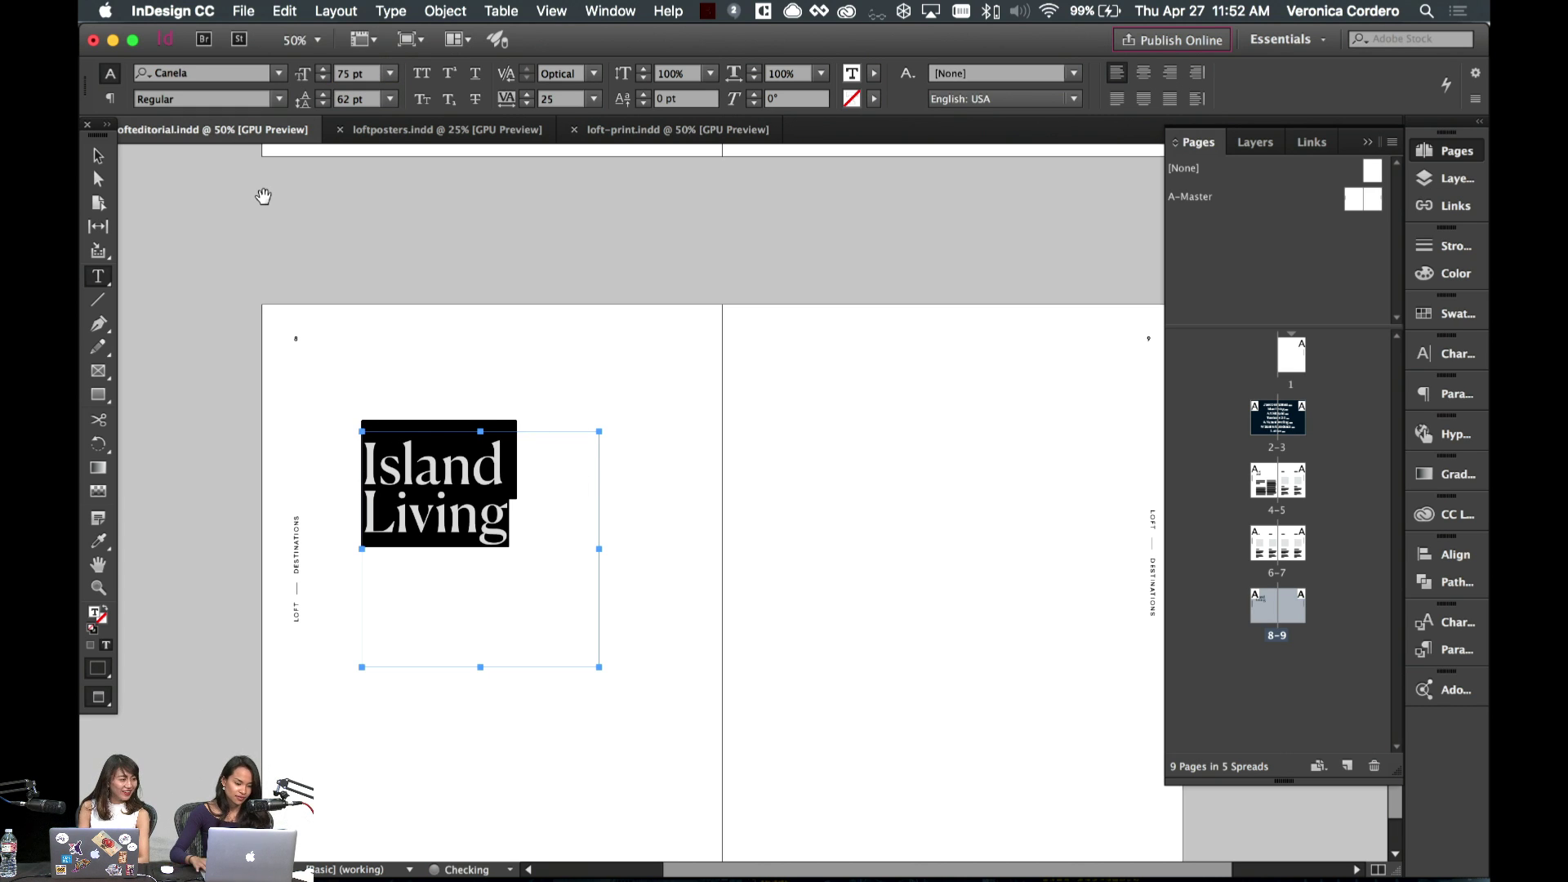
key("alt+Down")
key("alt+Down")
key("alt+Down")
- Nudge the Island Living headline frame slightly down page 8
key("Escape")
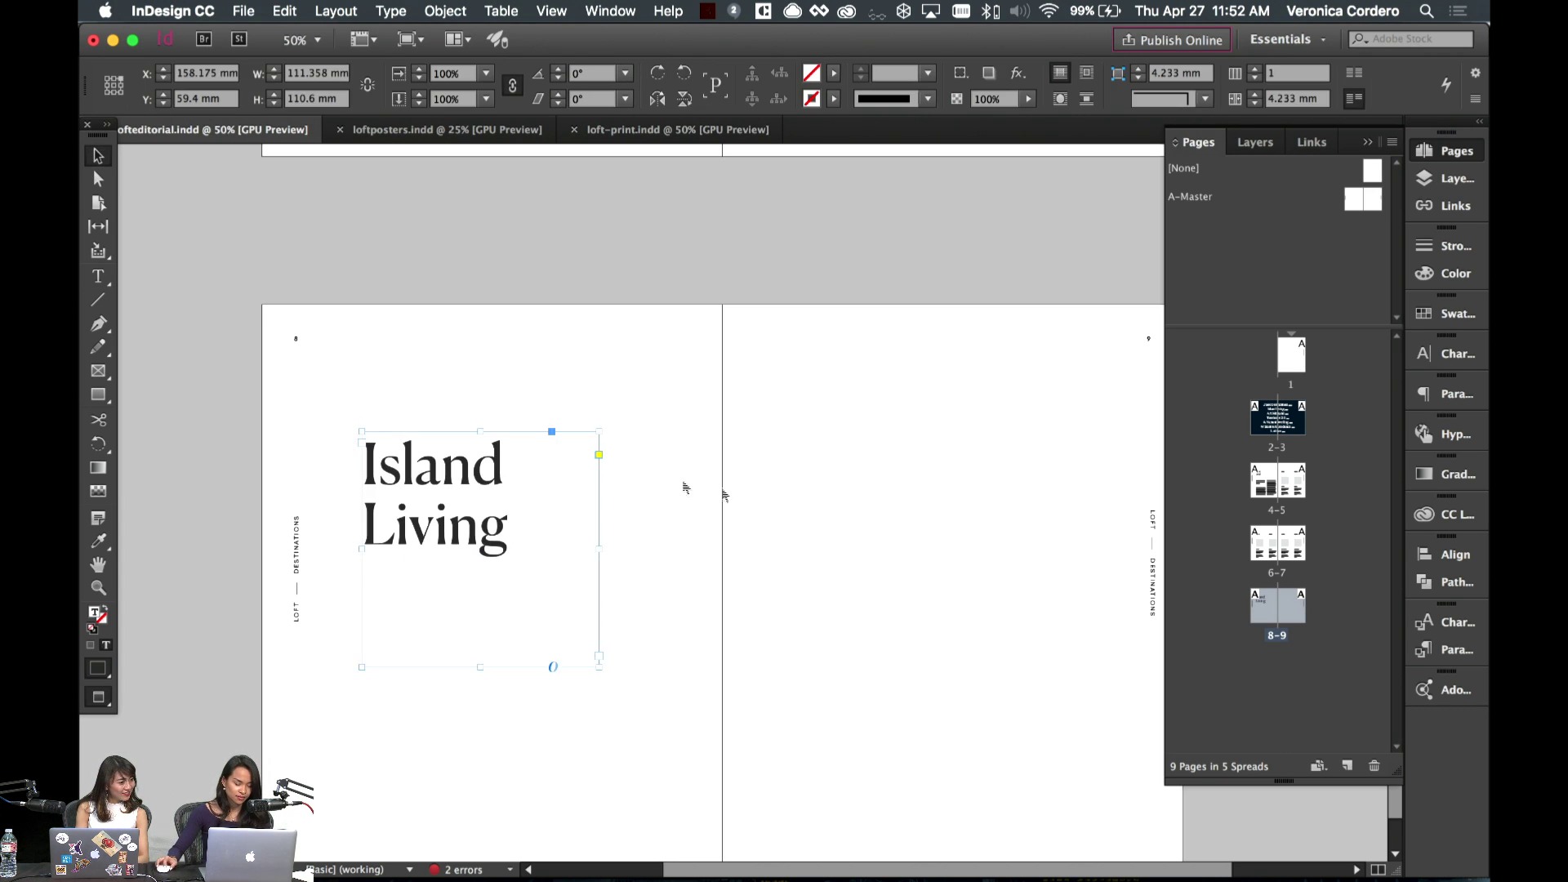
key("w")
scroll(572, 408, "down", 3)
left_click_drag(470, 357, 472, 392)
left_click(807, 448)
- Draw a frame over page 9 to the bleed and fill it with the light grey Black copy swatch
key("w")
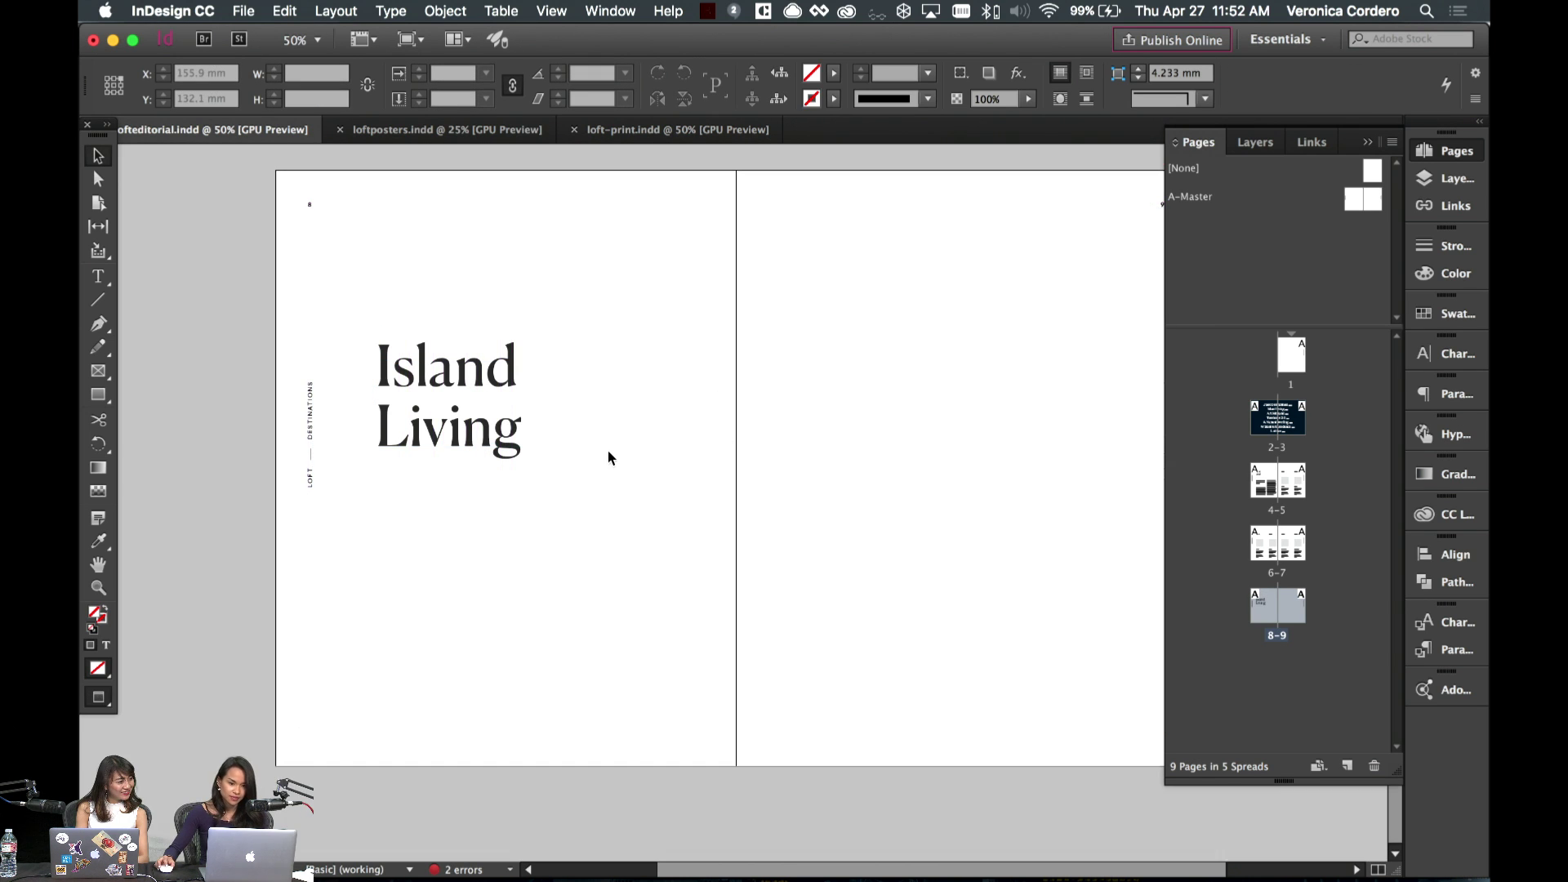
key("w")
scroll(695, 466, "right", 2)
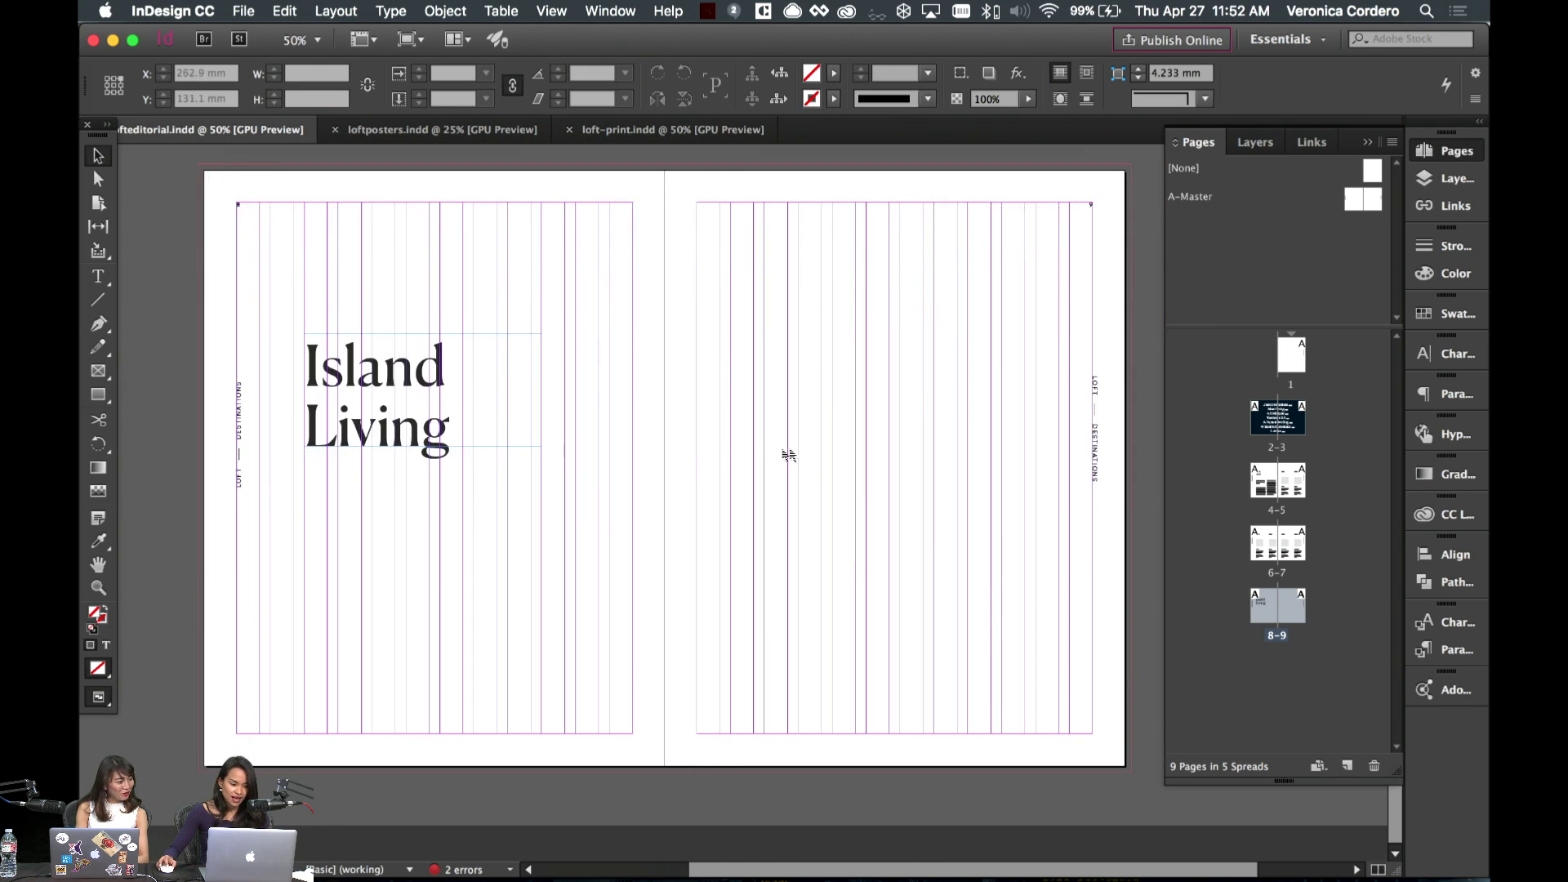
scroll(788, 452, "left", 2)
key("w")
scroll(885, 449, "right", 5)
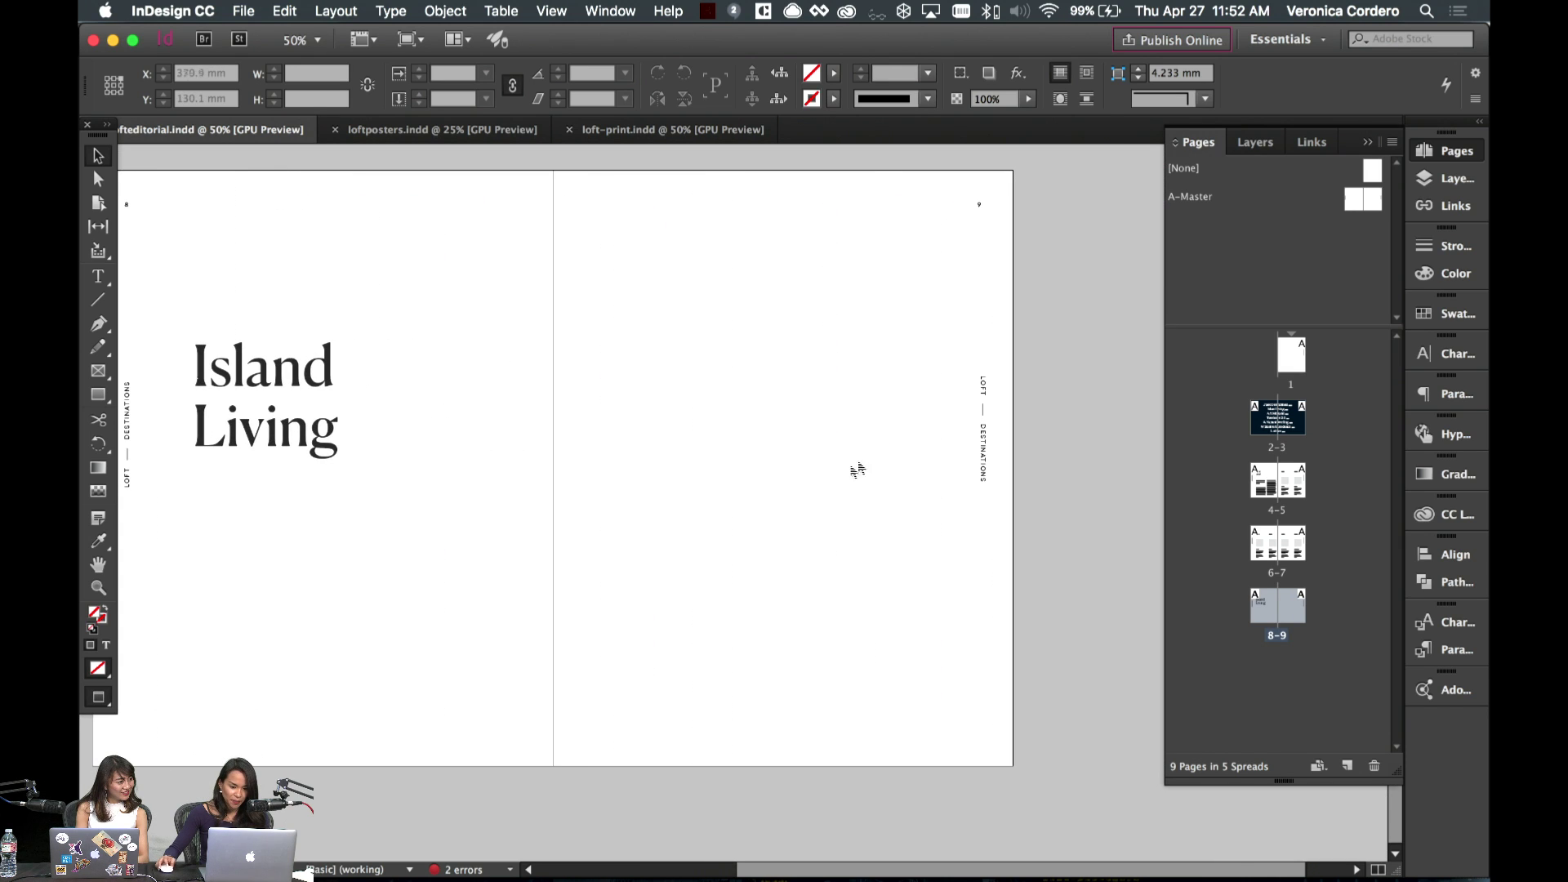
left_click(98, 395)
key("w")
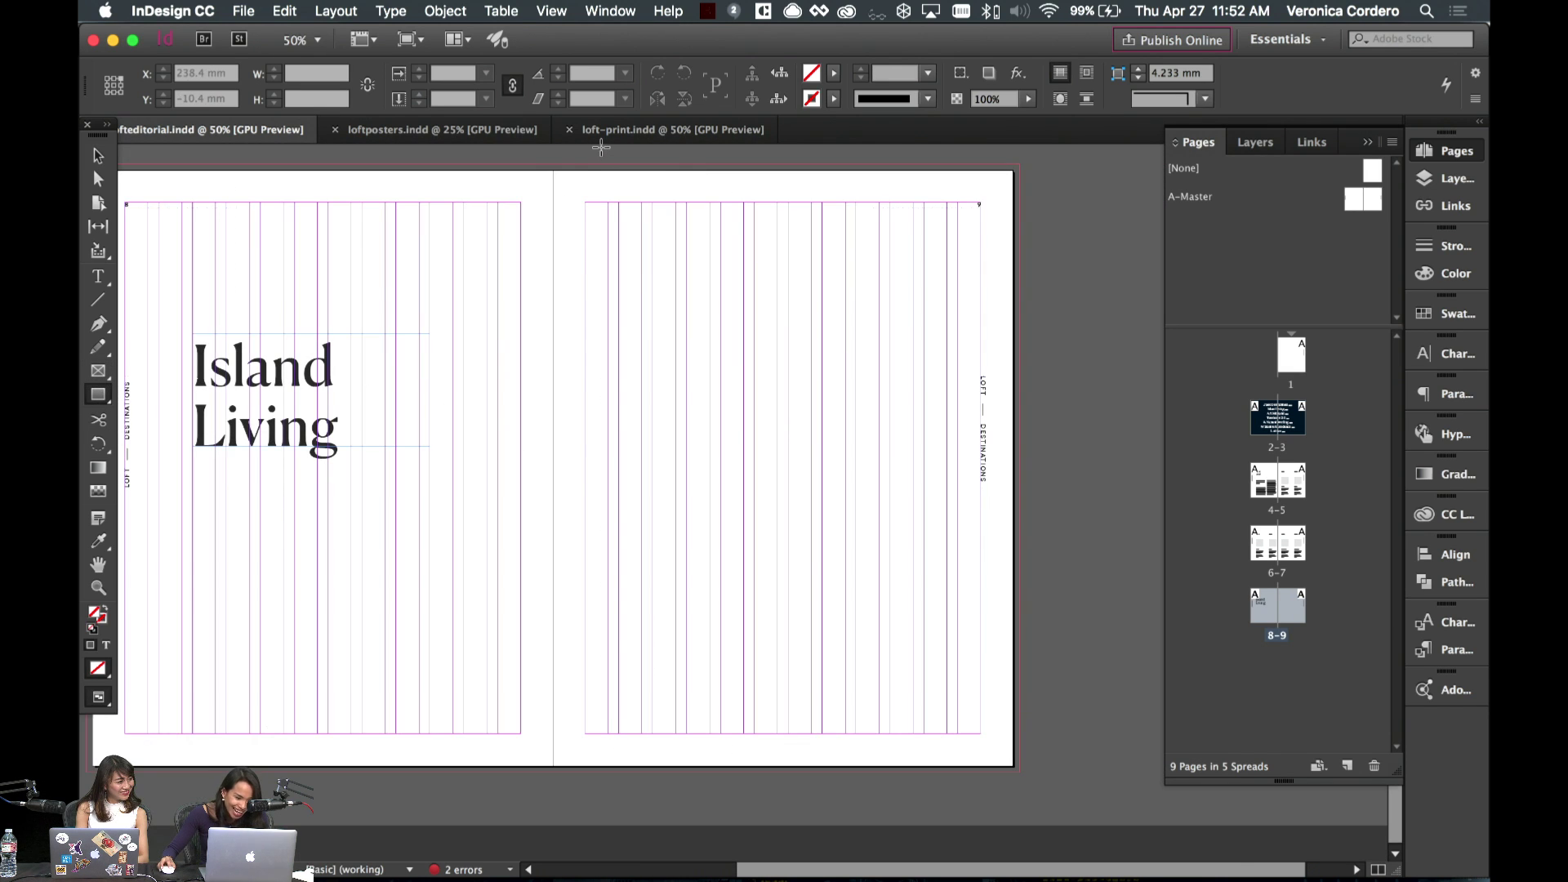
left_click_drag(554, 166, 1019, 772)
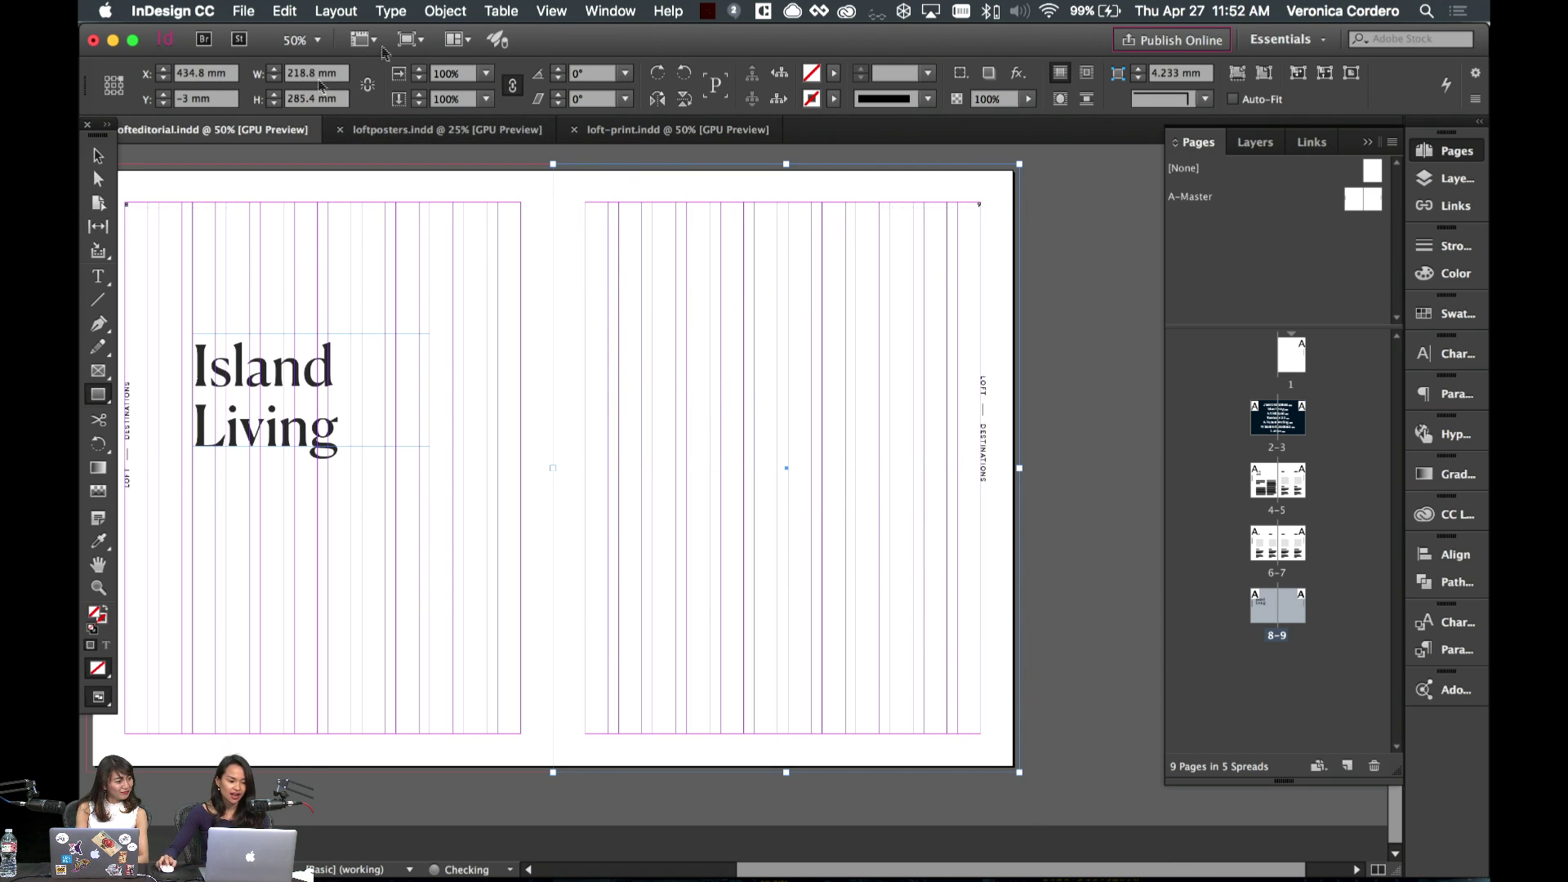
left_click(1444, 314)
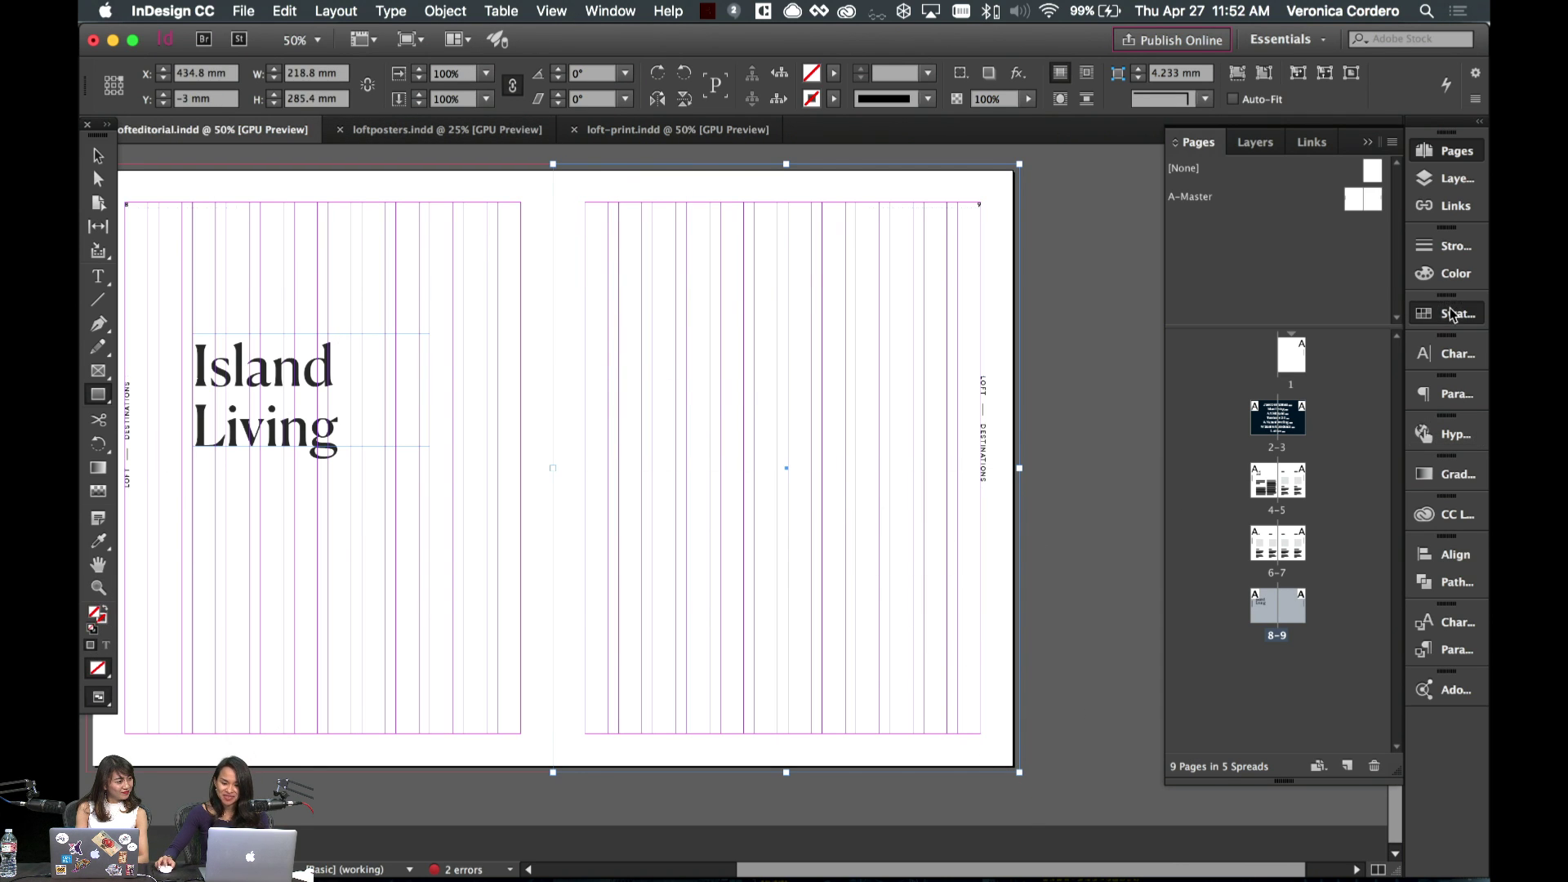
left_click(1248, 581)
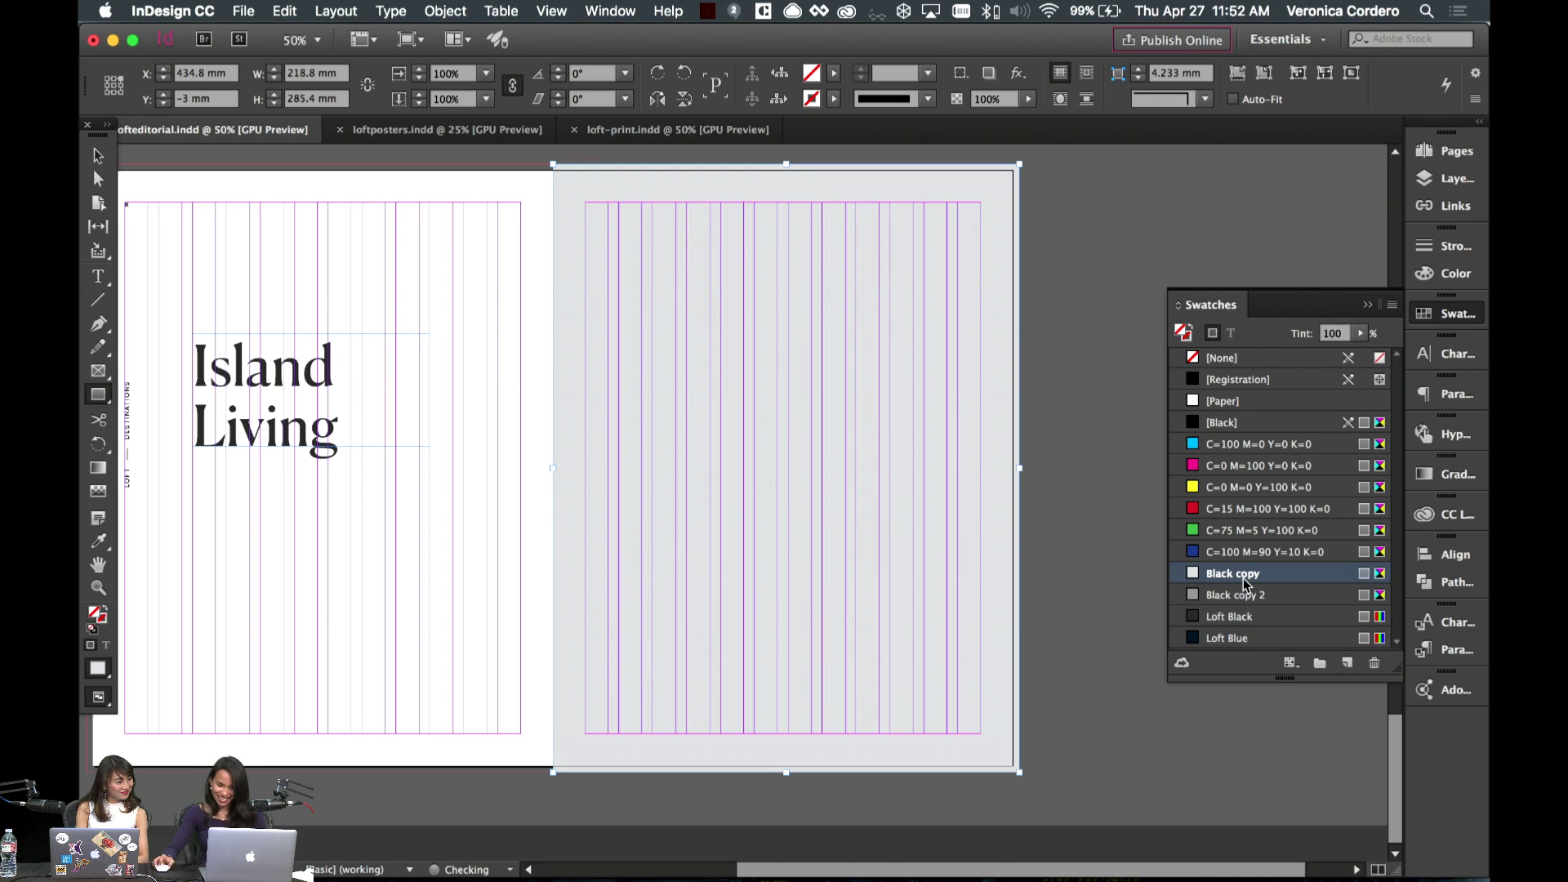
- Check the grey page by switching between the clean preview and the guides view
left_click(100, 155)
left_click(417, 203)
key("w")
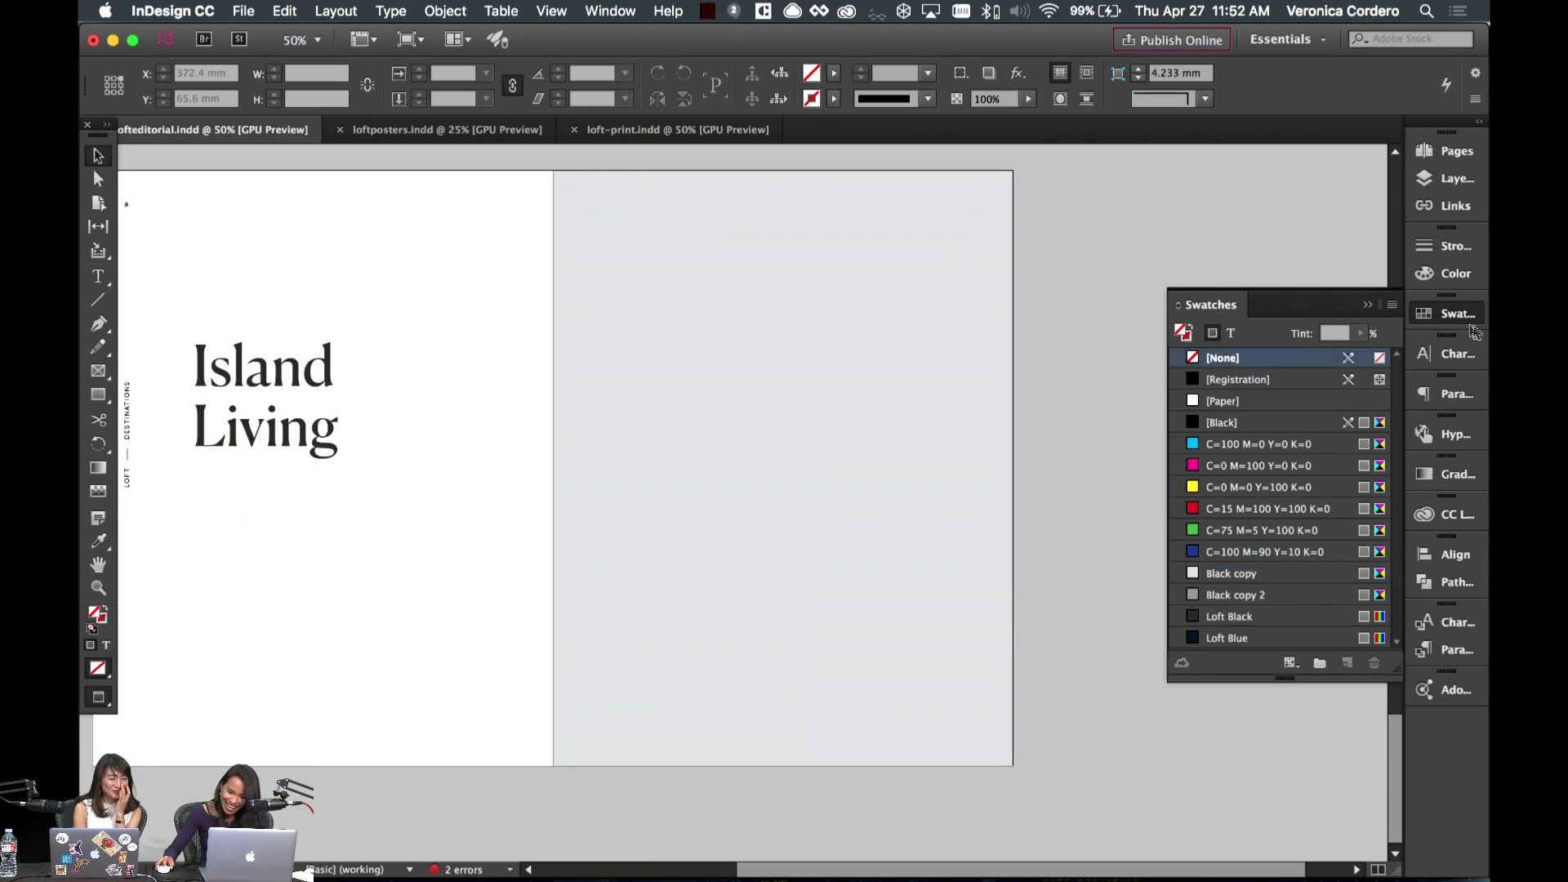
left_click(1367, 306)
key("w")
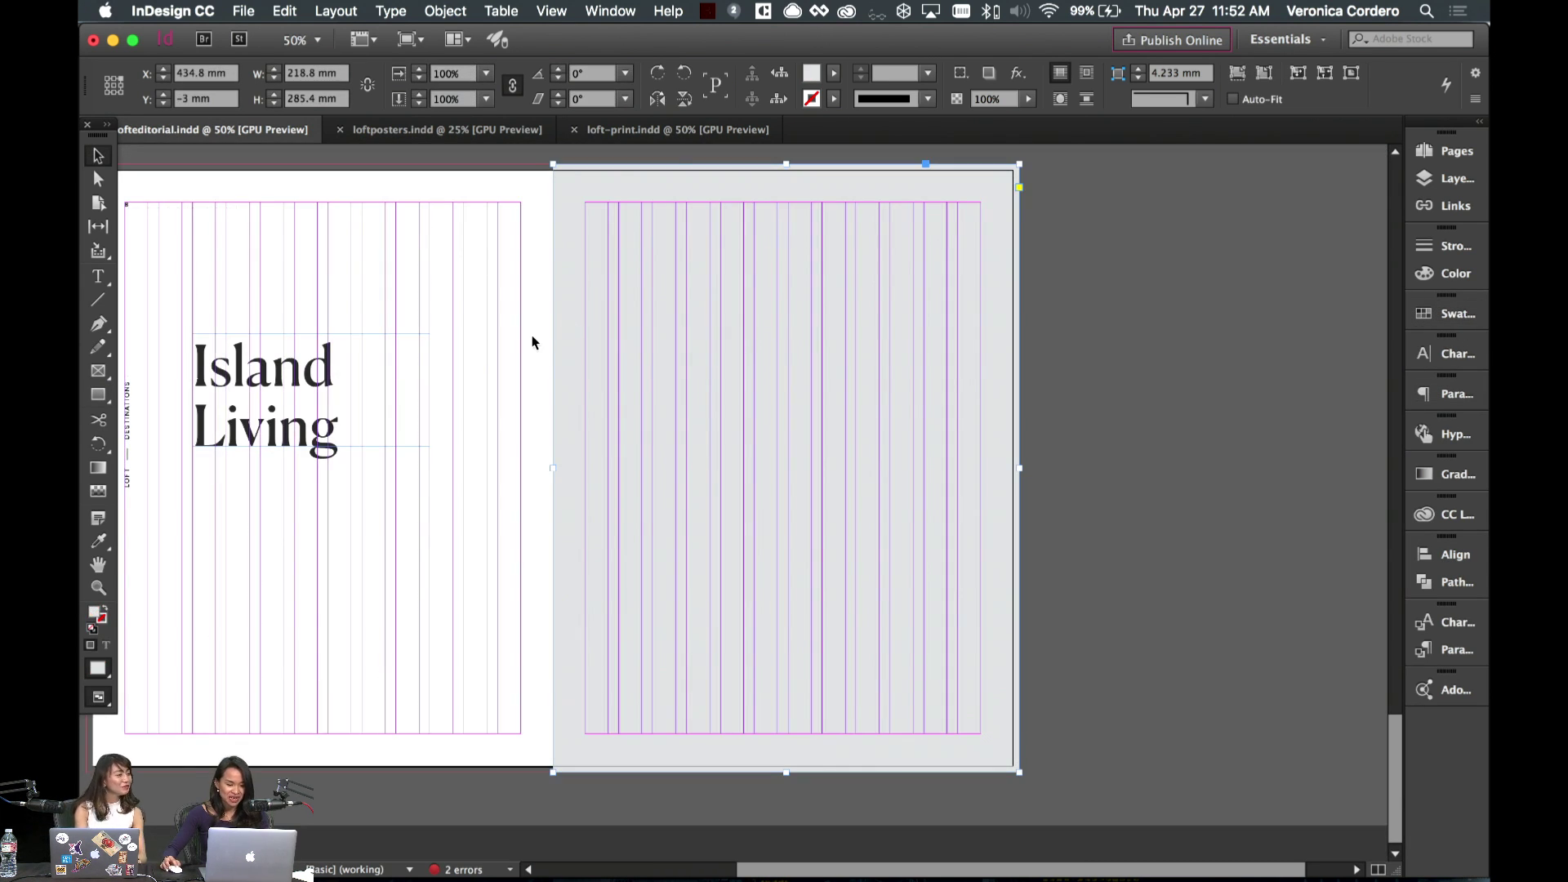
left_click(825, 319)
key("w")
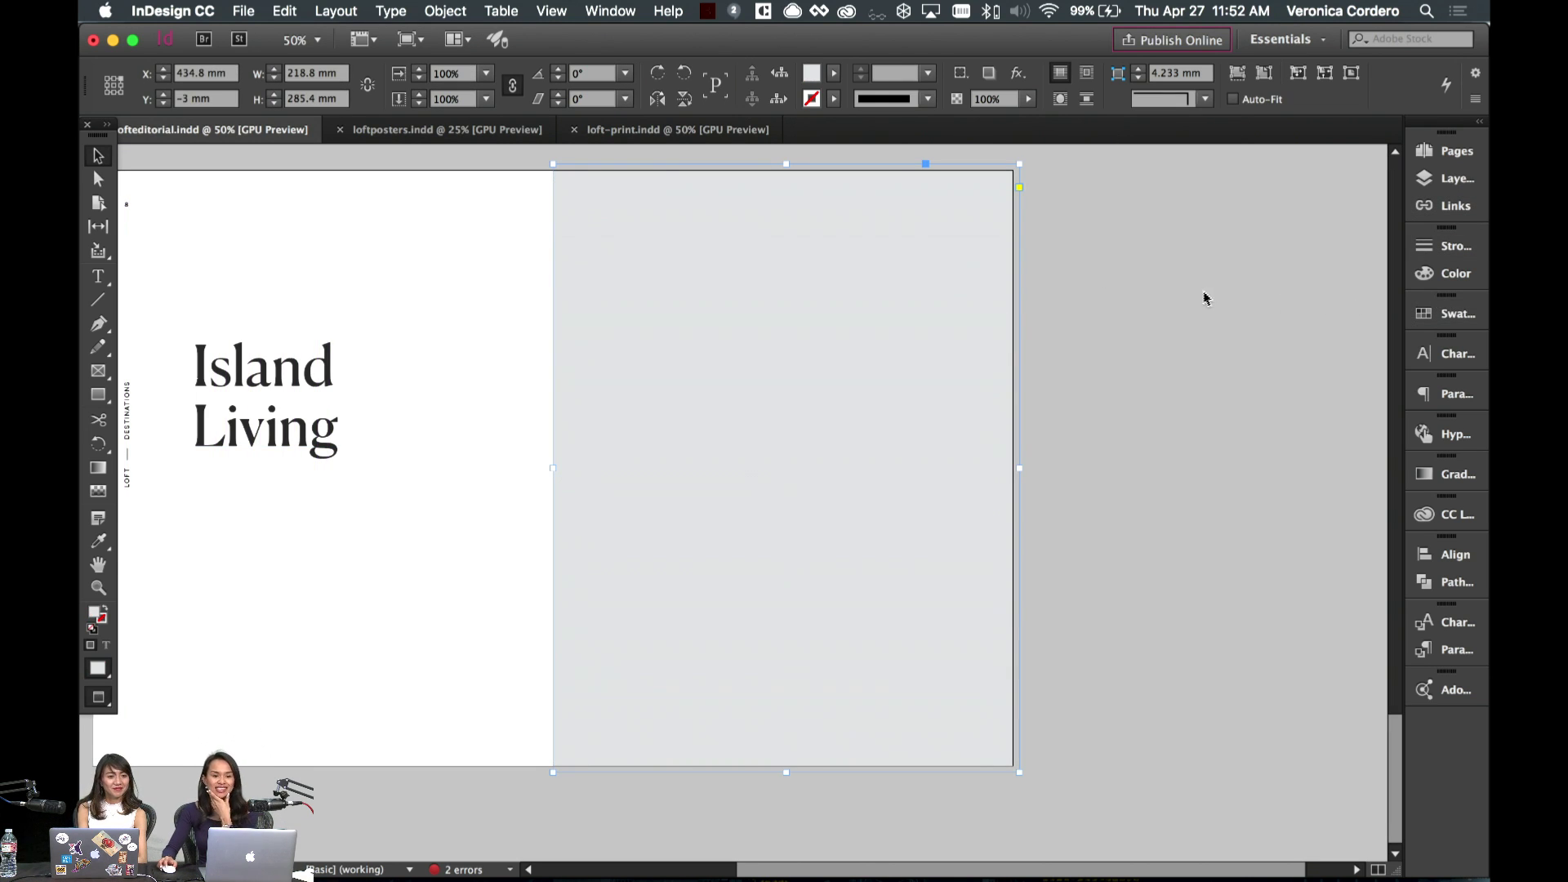
scroll(1205, 299, "left", 5)
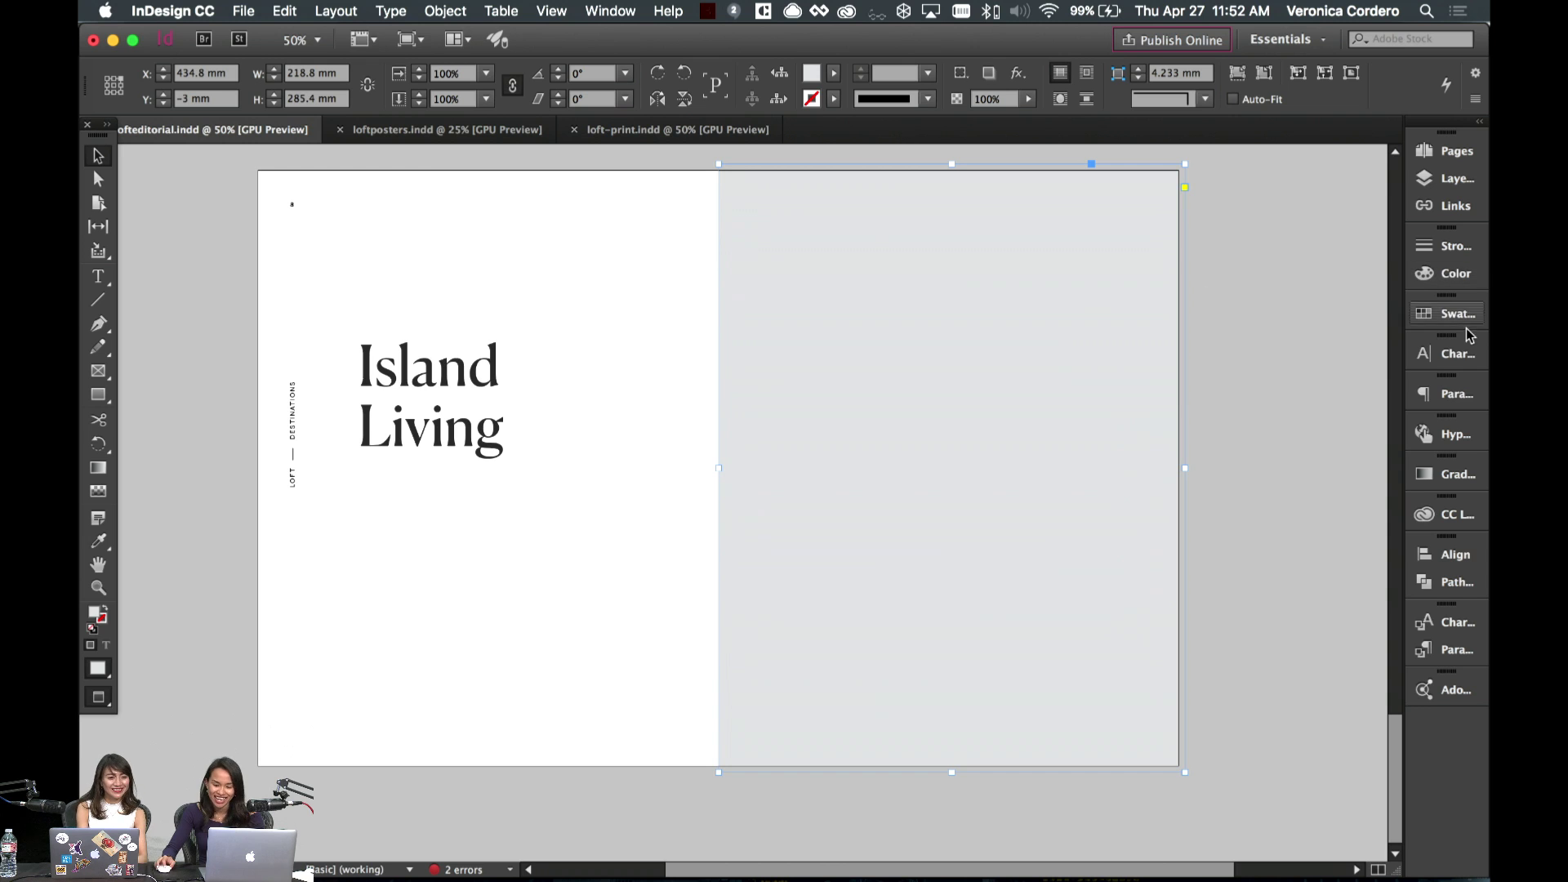
- Paste the Artwork 15 palm-leaf image from CC Libraries into the page 9 frame, filling it proportionally
left_click(1441, 514)
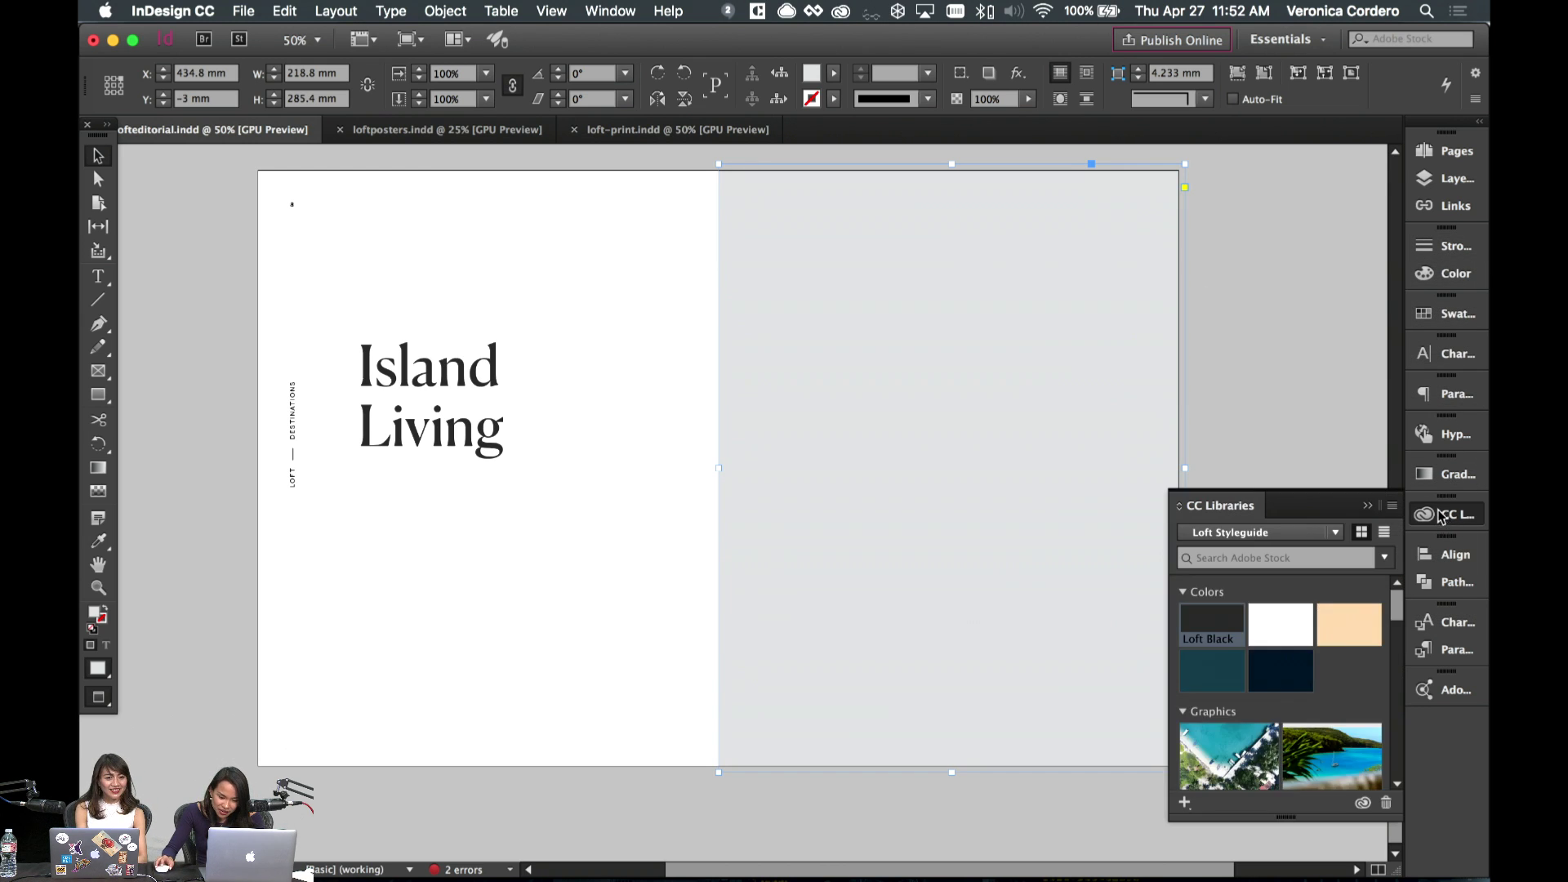
scroll(1279, 695, "down", 10)
left_click_drag(1229, 719, 919, 468)
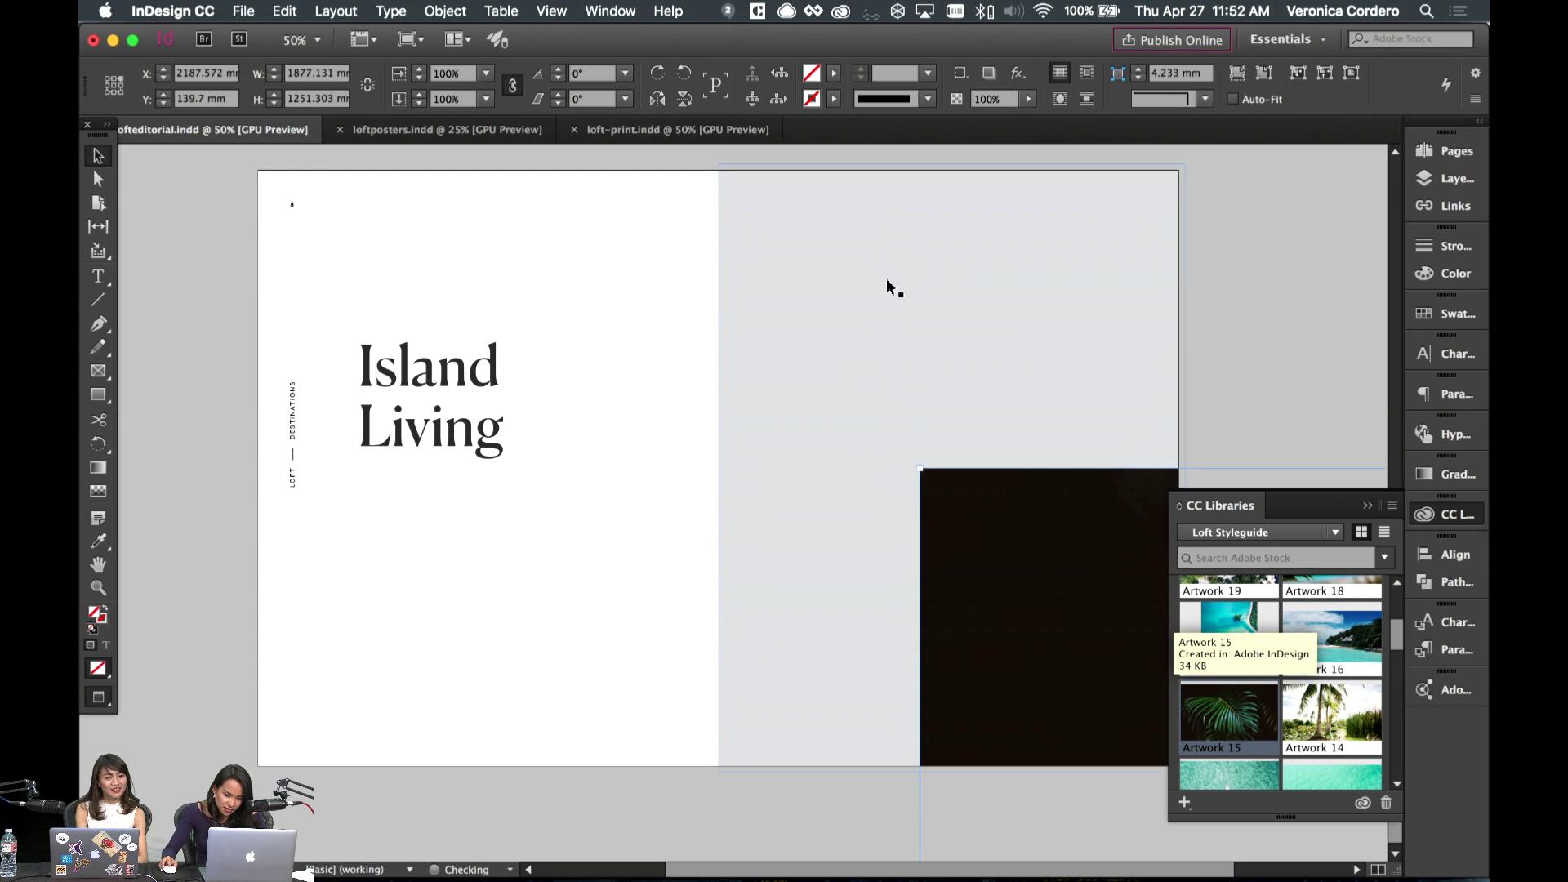
left_click_drag(1004, 565, 602, 292)
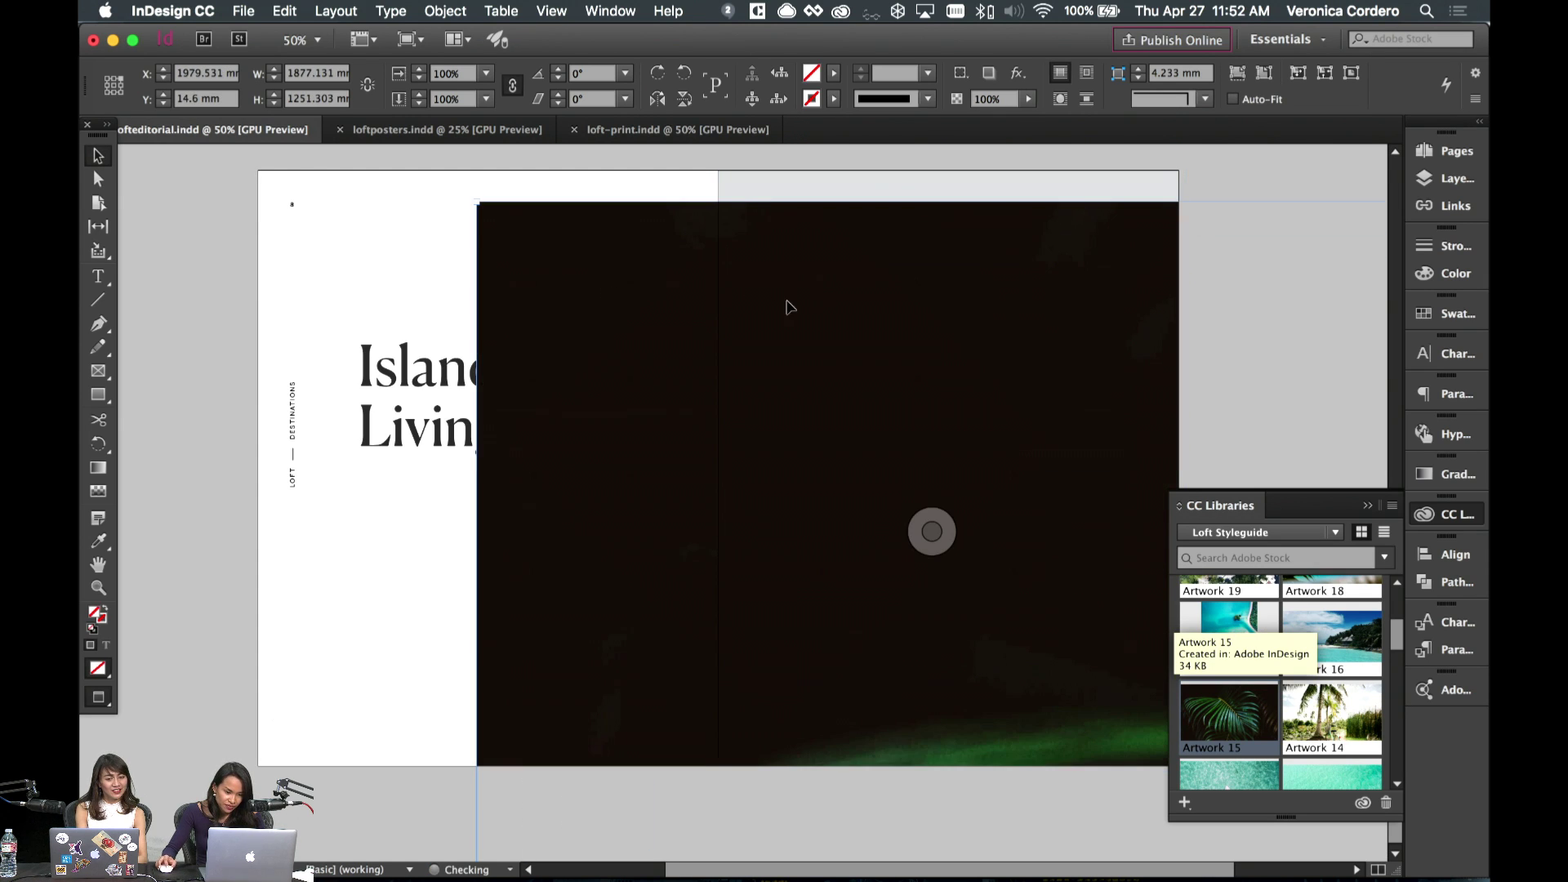
left_click_drag(793, 323, 802, 368)
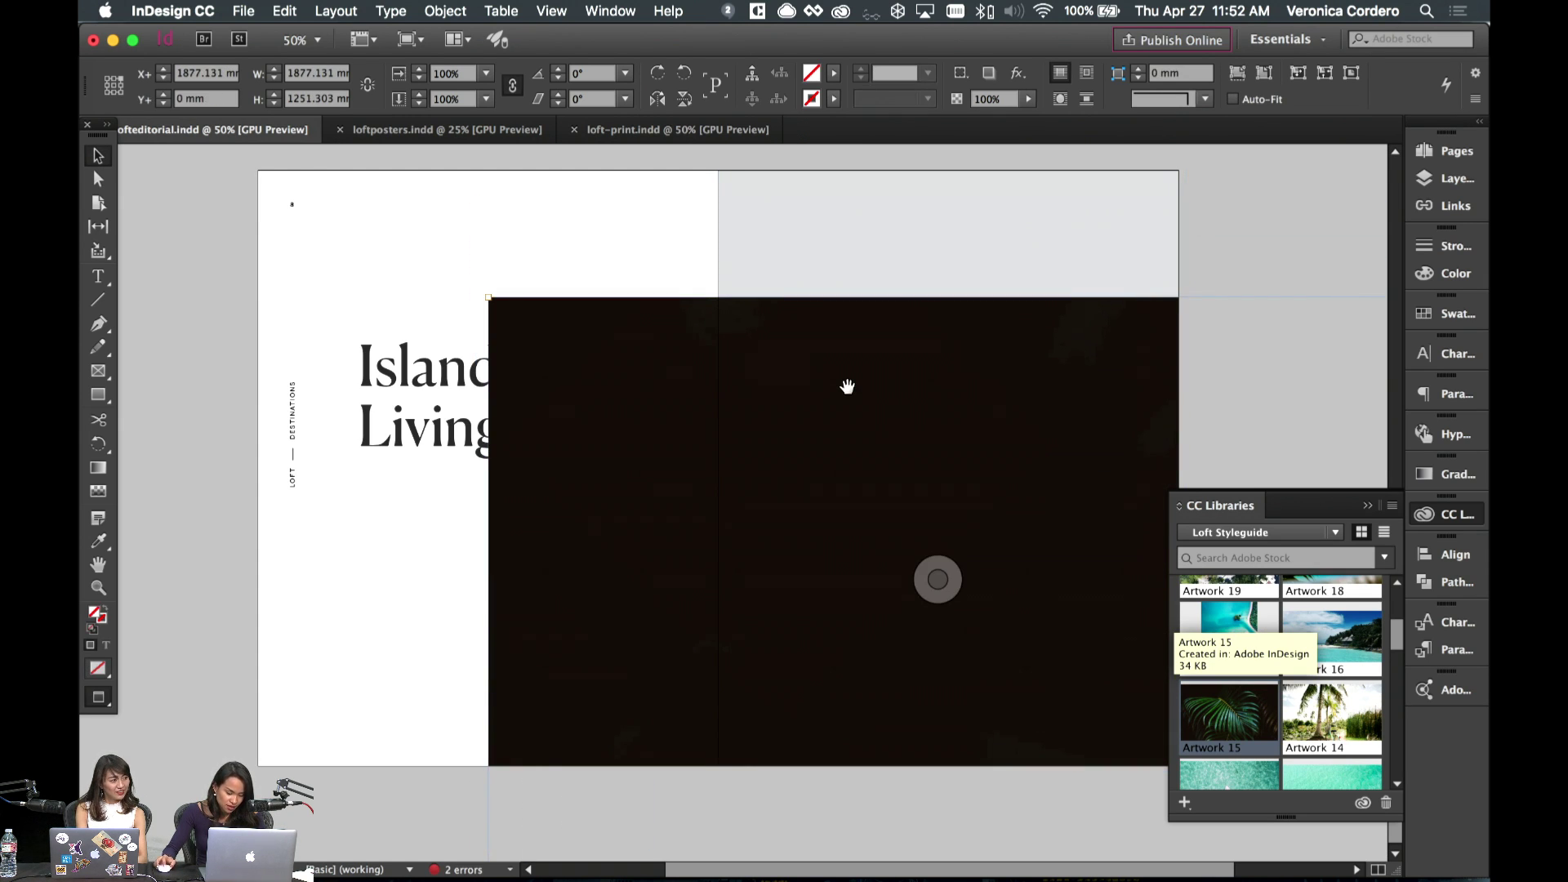
key("Delete")
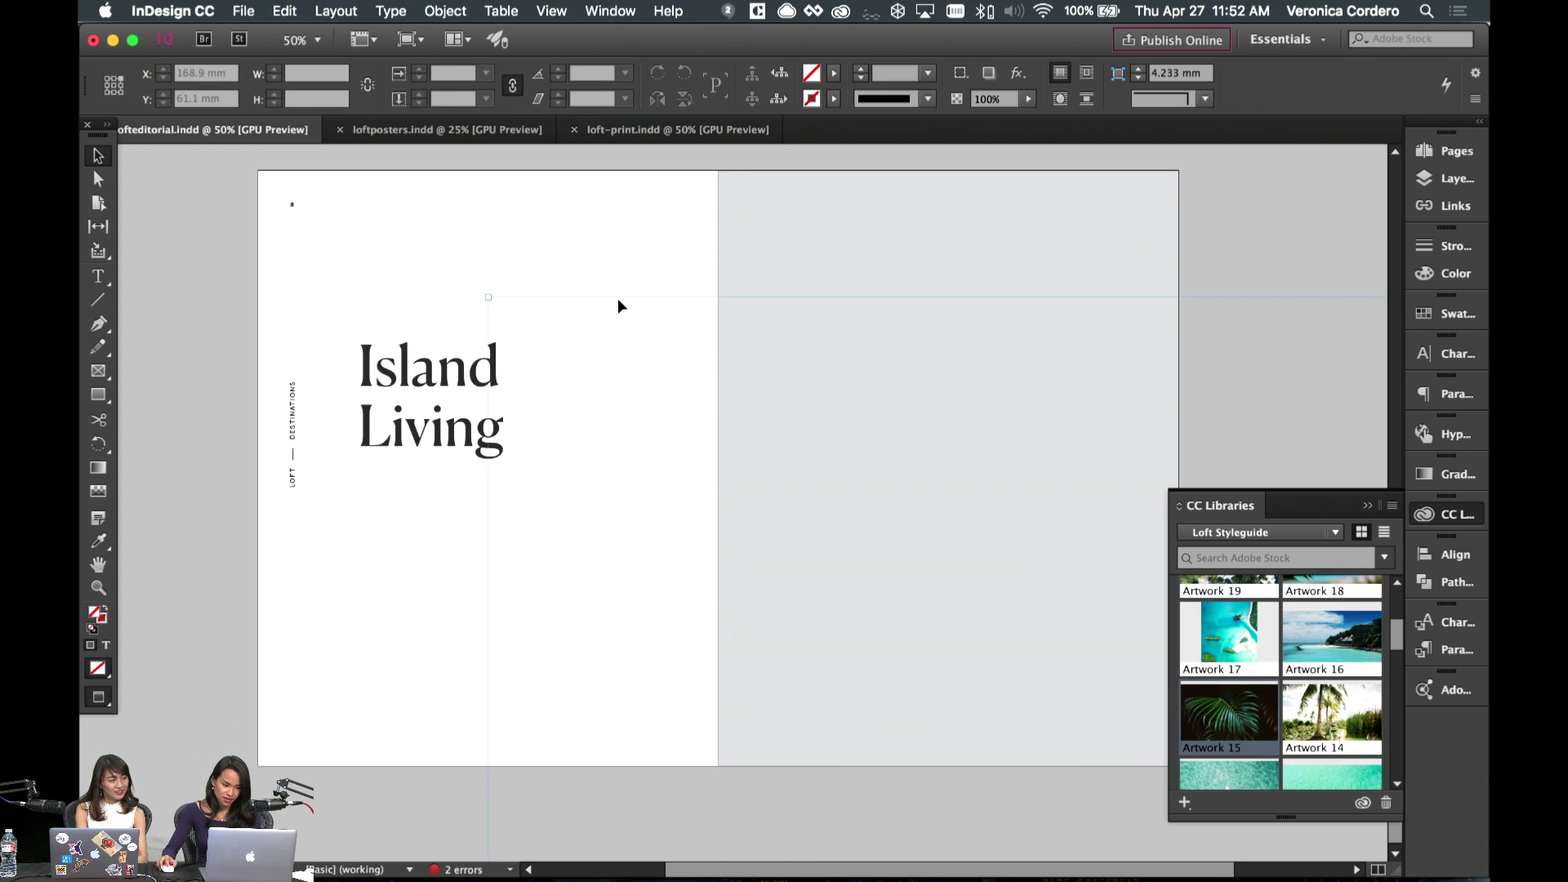
left_click(752, 305)
left_click(284, 10)
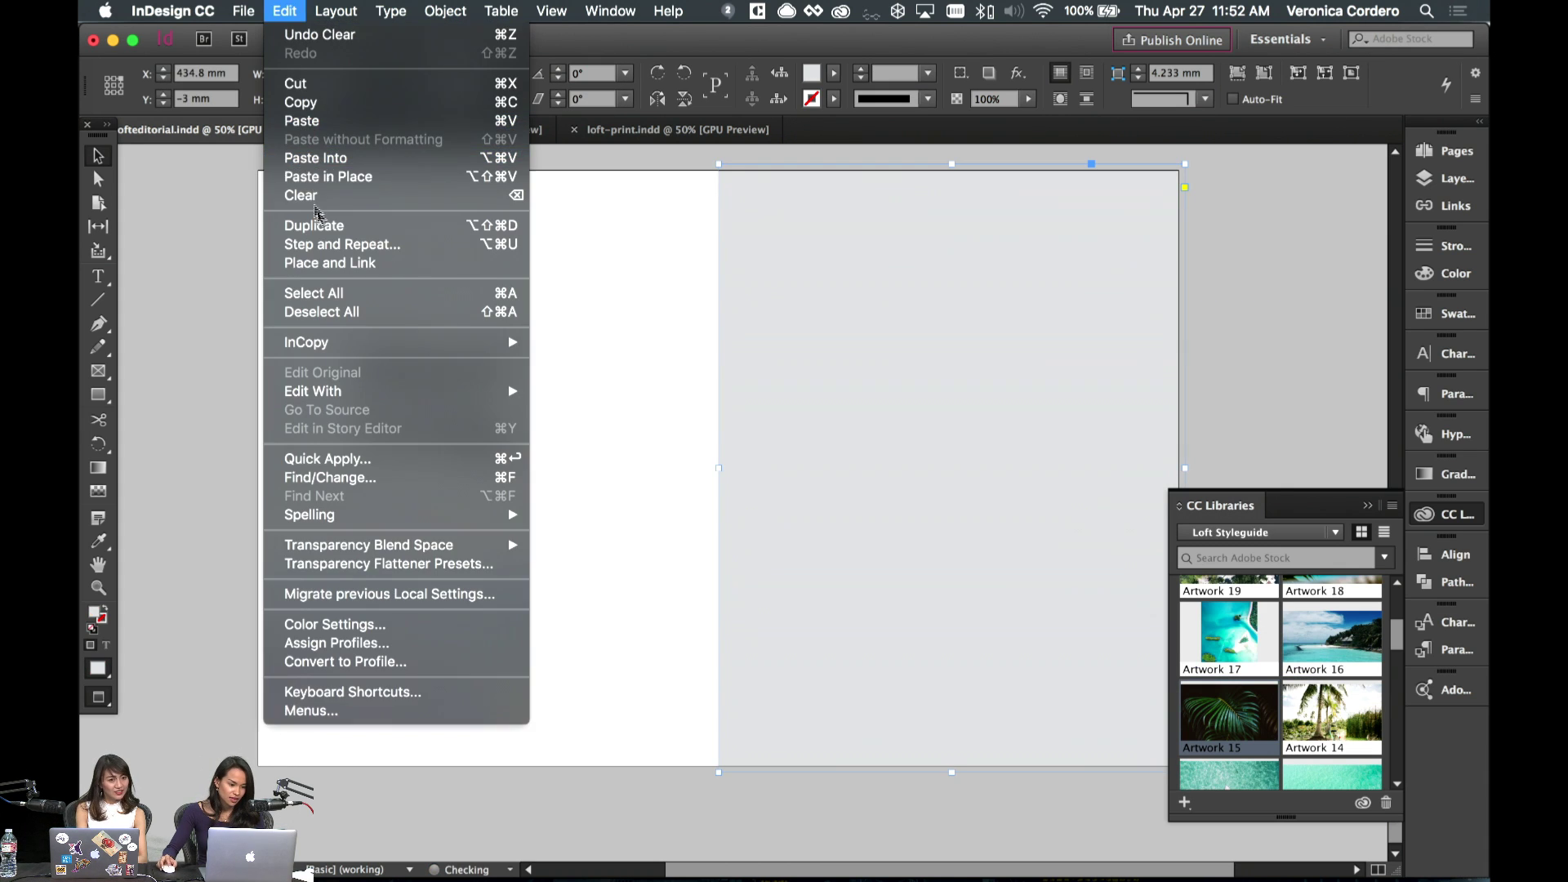
left_click(325, 158)
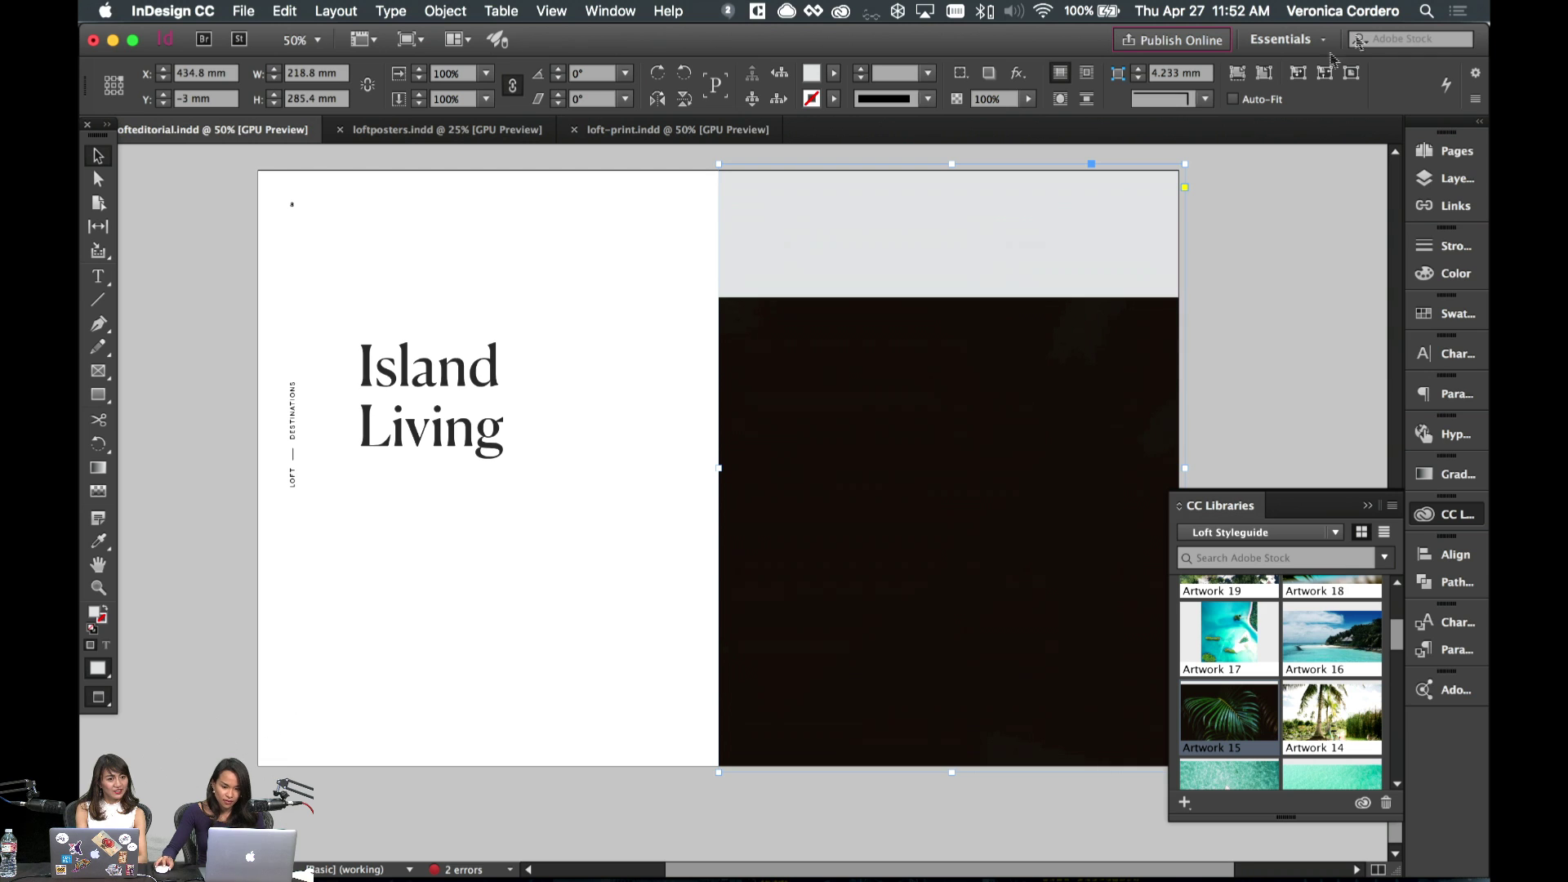
left_click(1238, 74)
left_click(1271, 335)
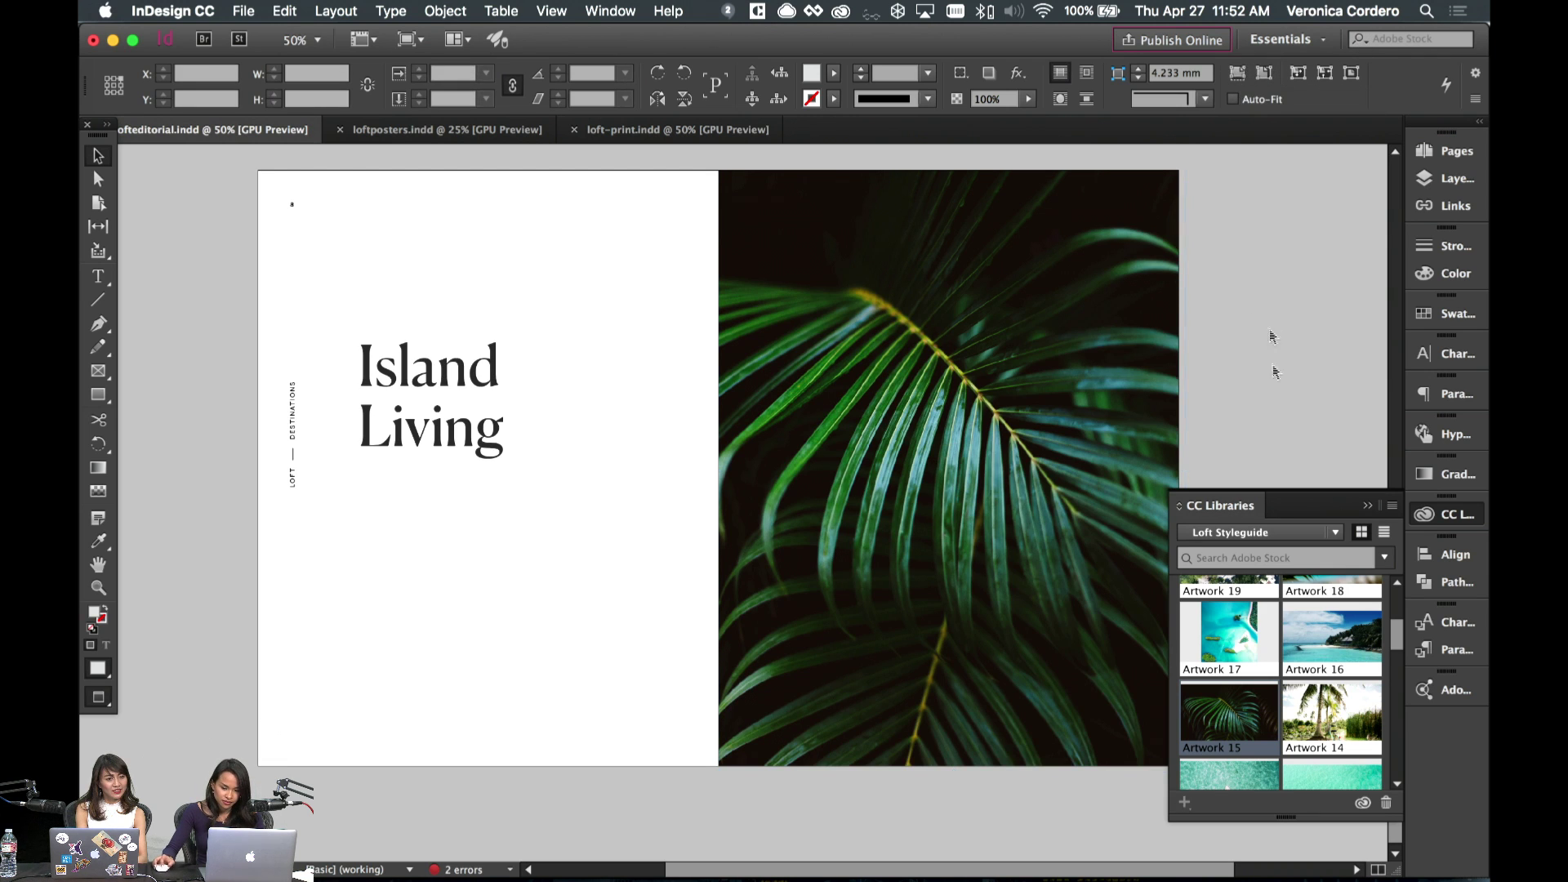
- Enlarge the palm image with Free Transform so it bleeds off the page edges
left_click(924, 377)
left_click(924, 405)
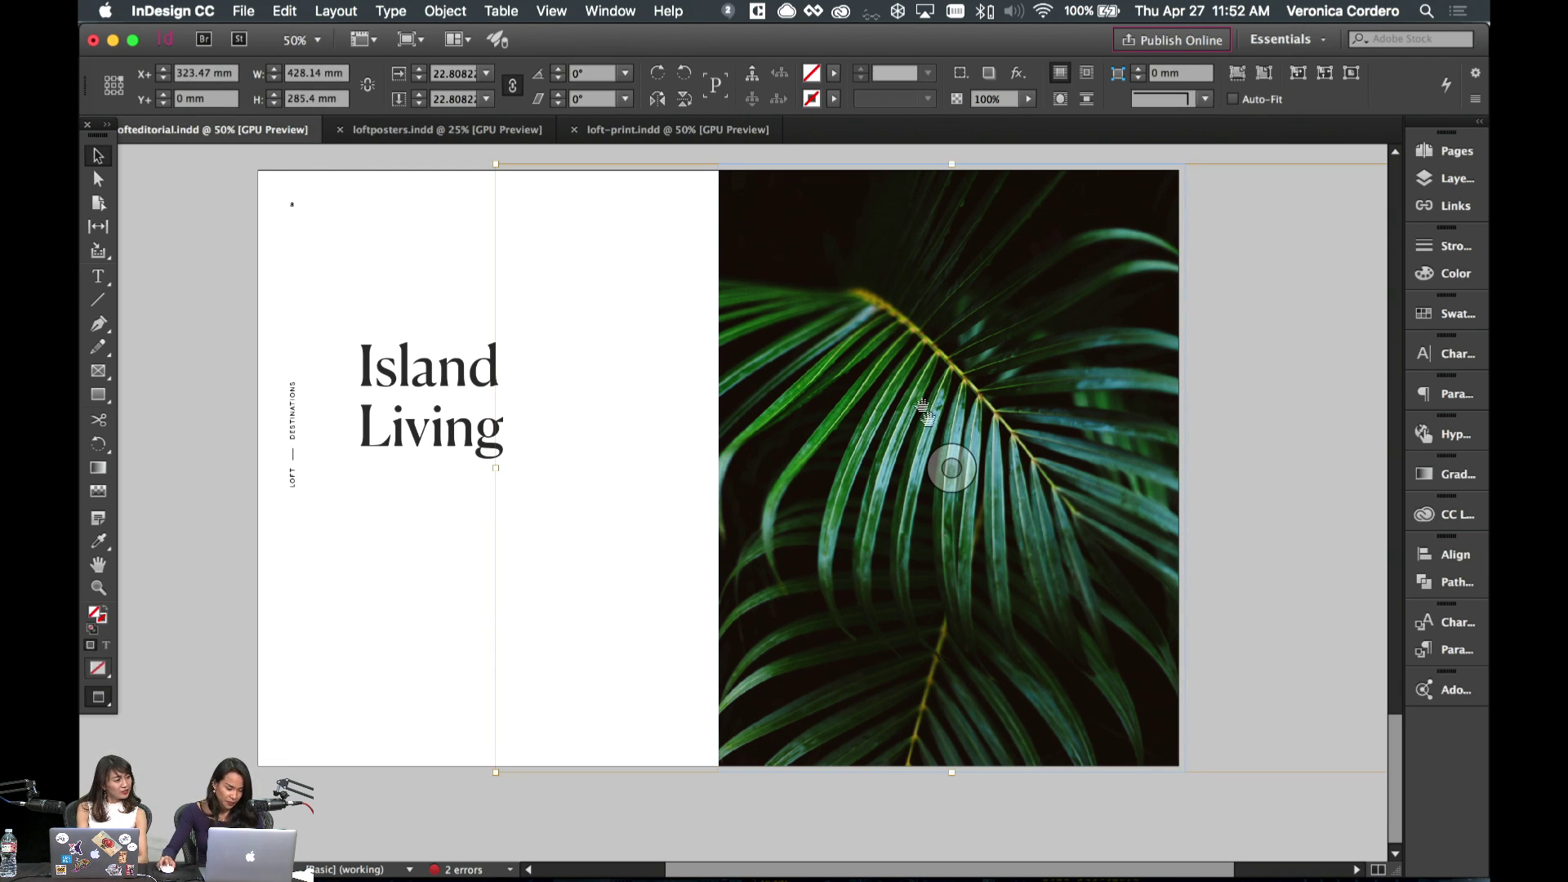
key("e")
left_click_drag(494, 164, 417, 176)
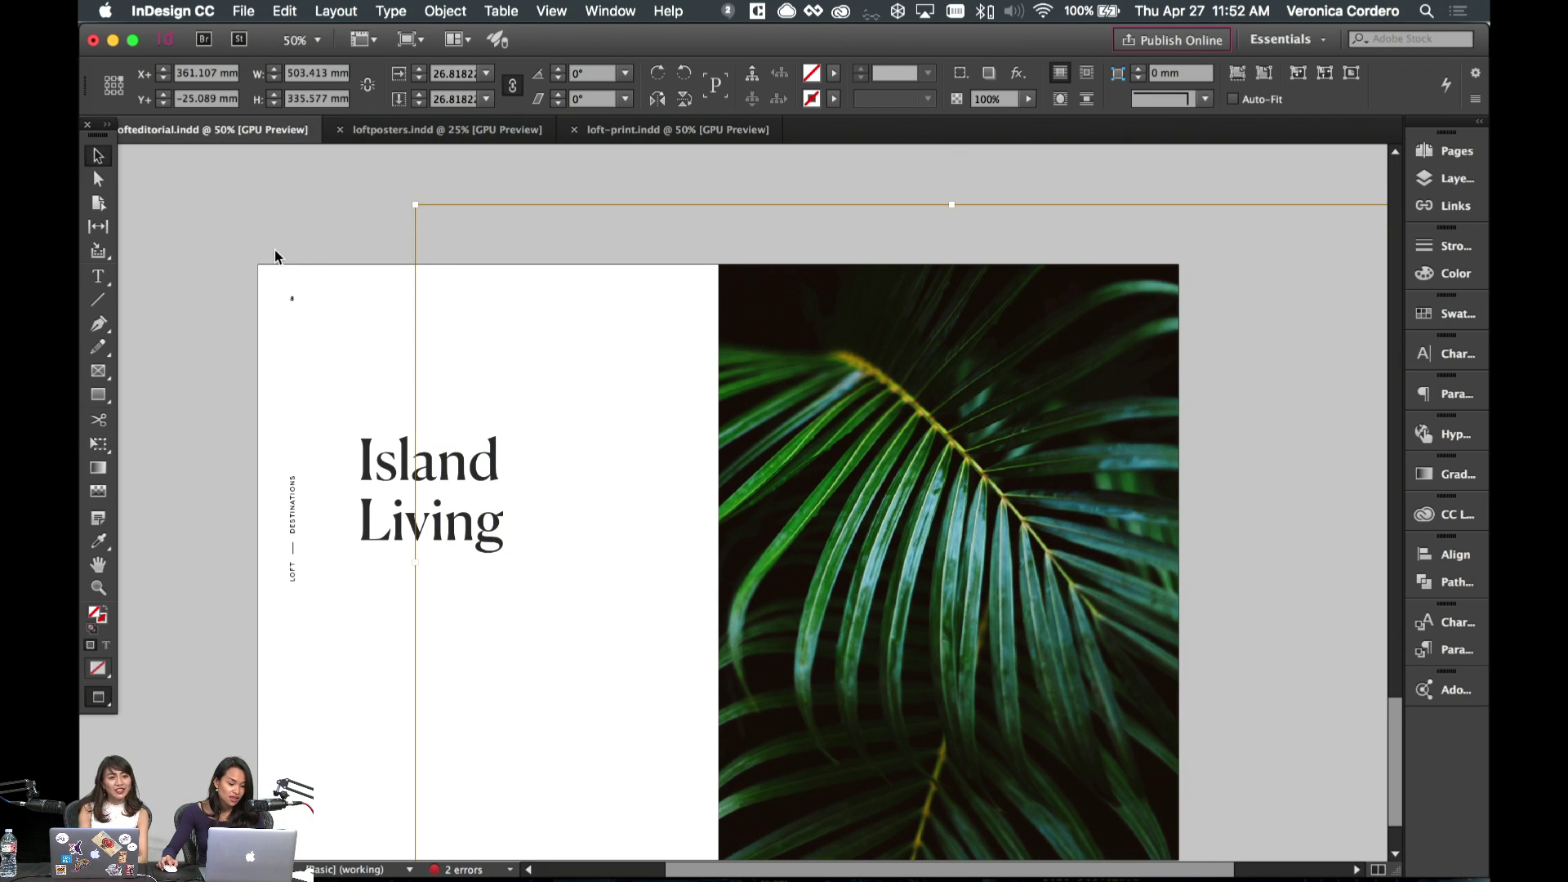
left_click(668, 375)
scroll(665, 375, "down", 2)
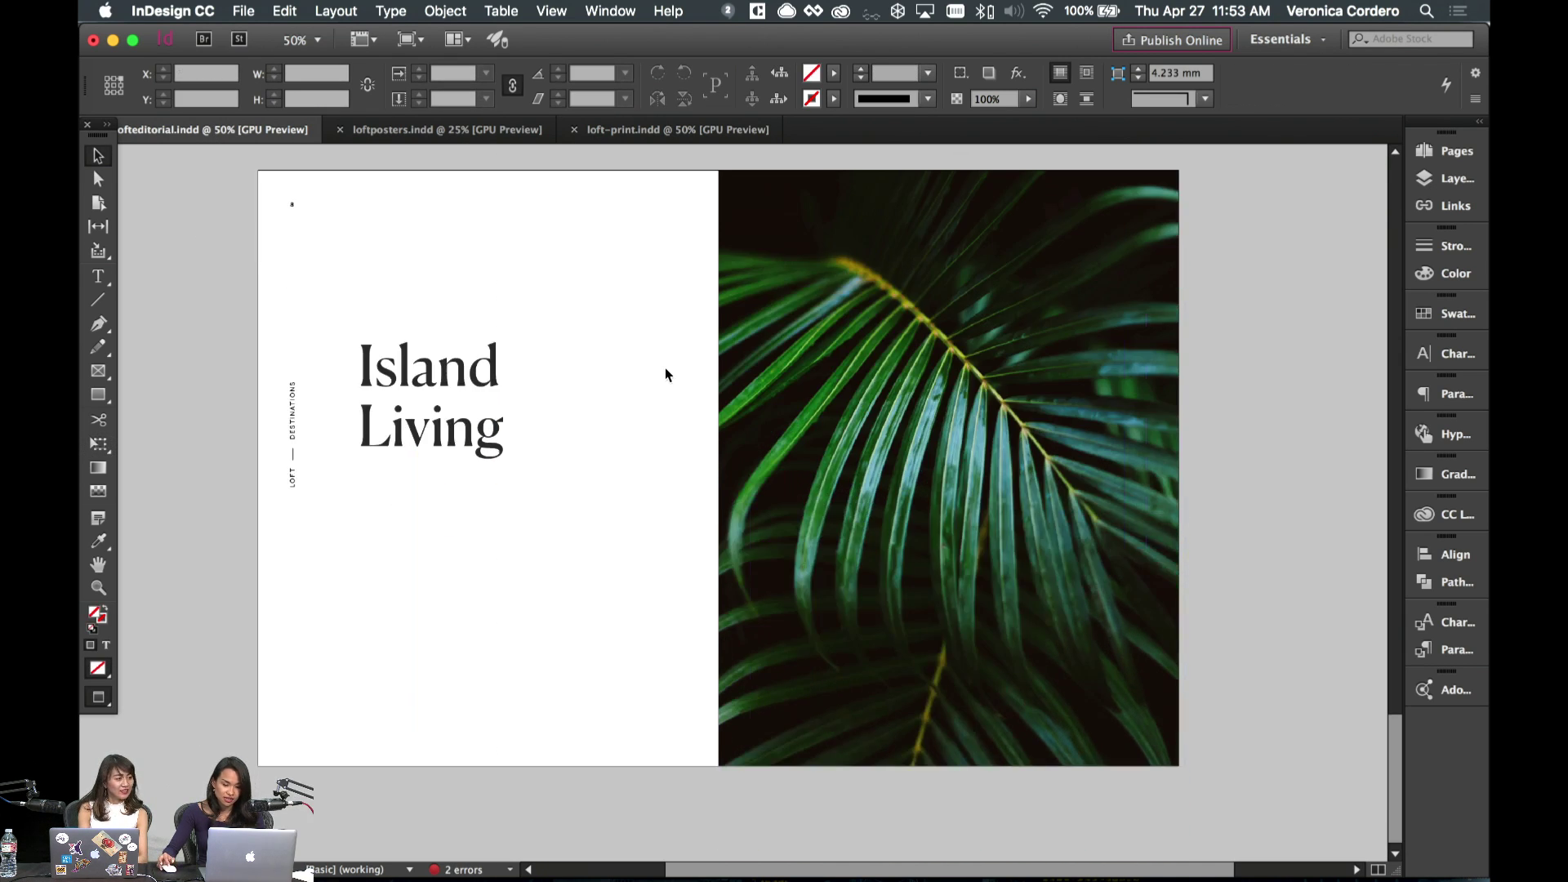
- Check the palm photo's edges against the bleed by switching between the guides and clean previews
key("w")
left_click(948, 466)
key("w")
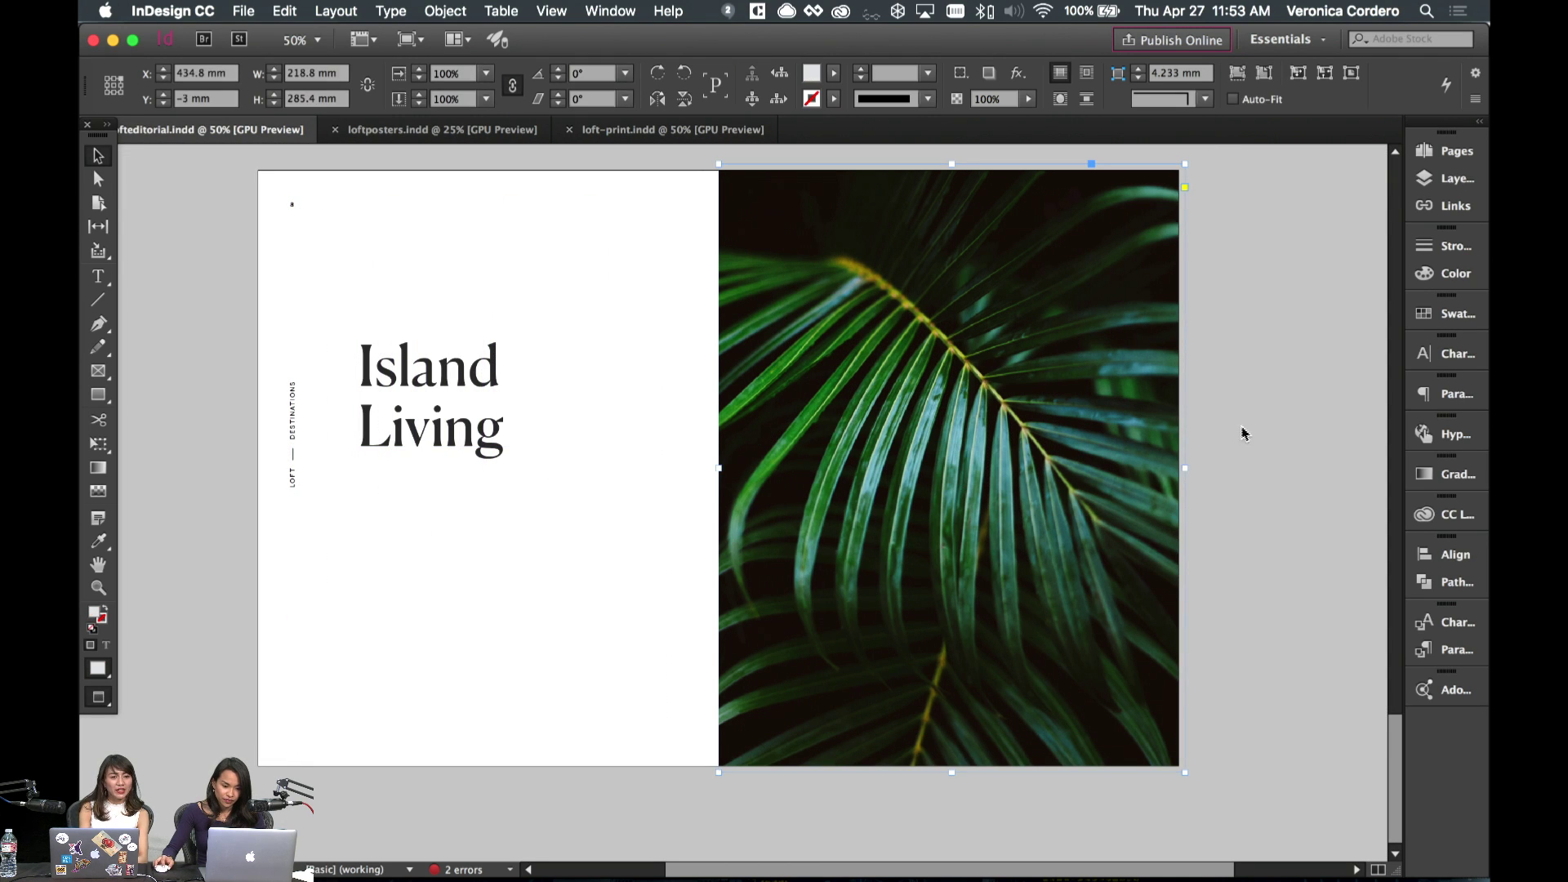
key("w")
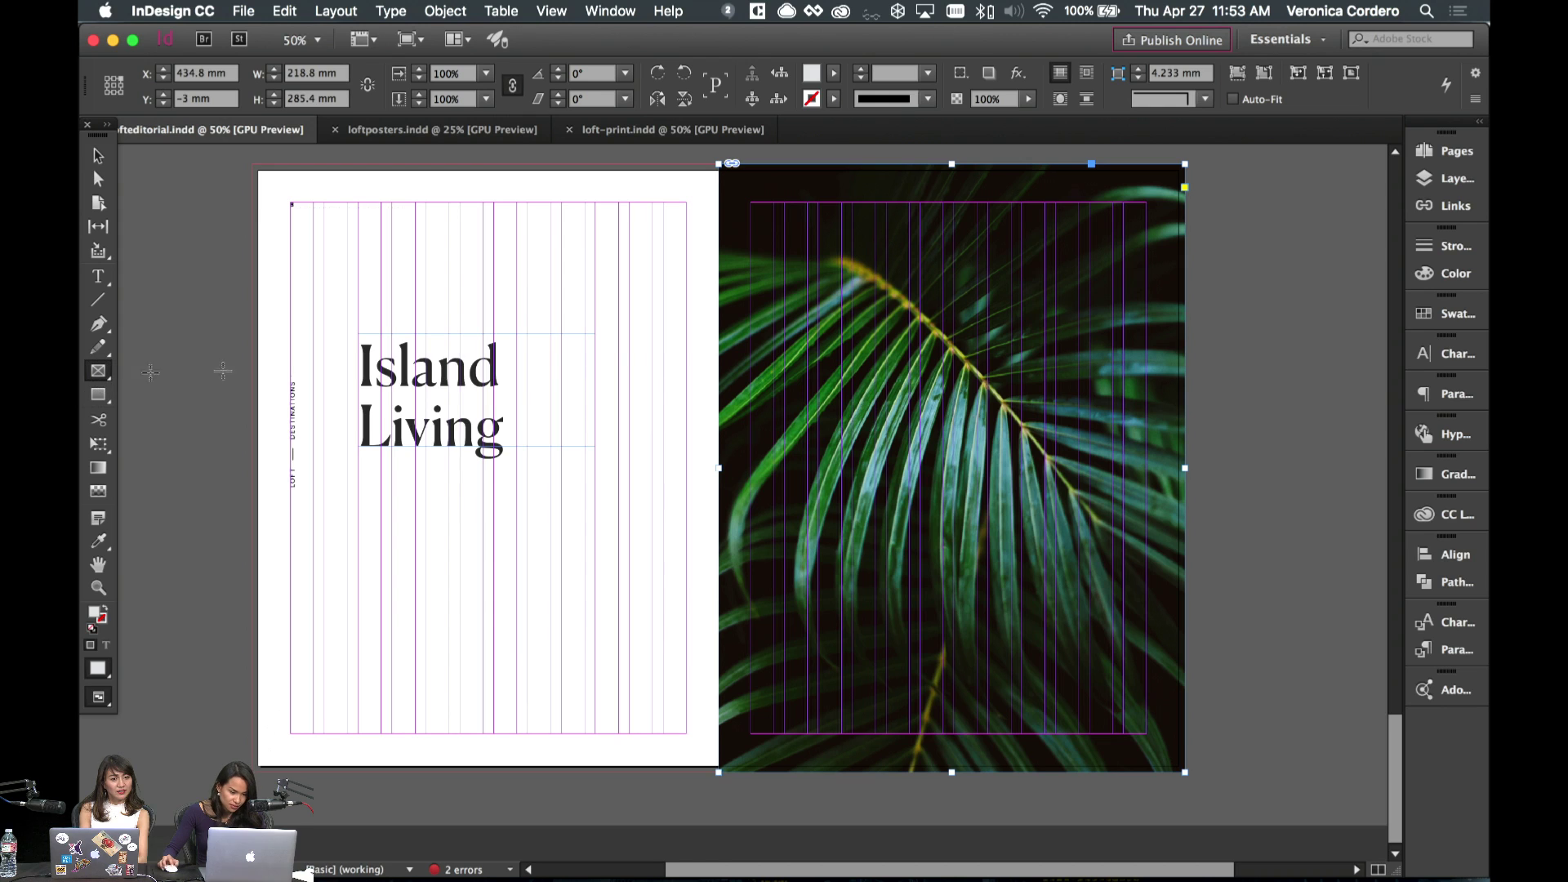
key("w")
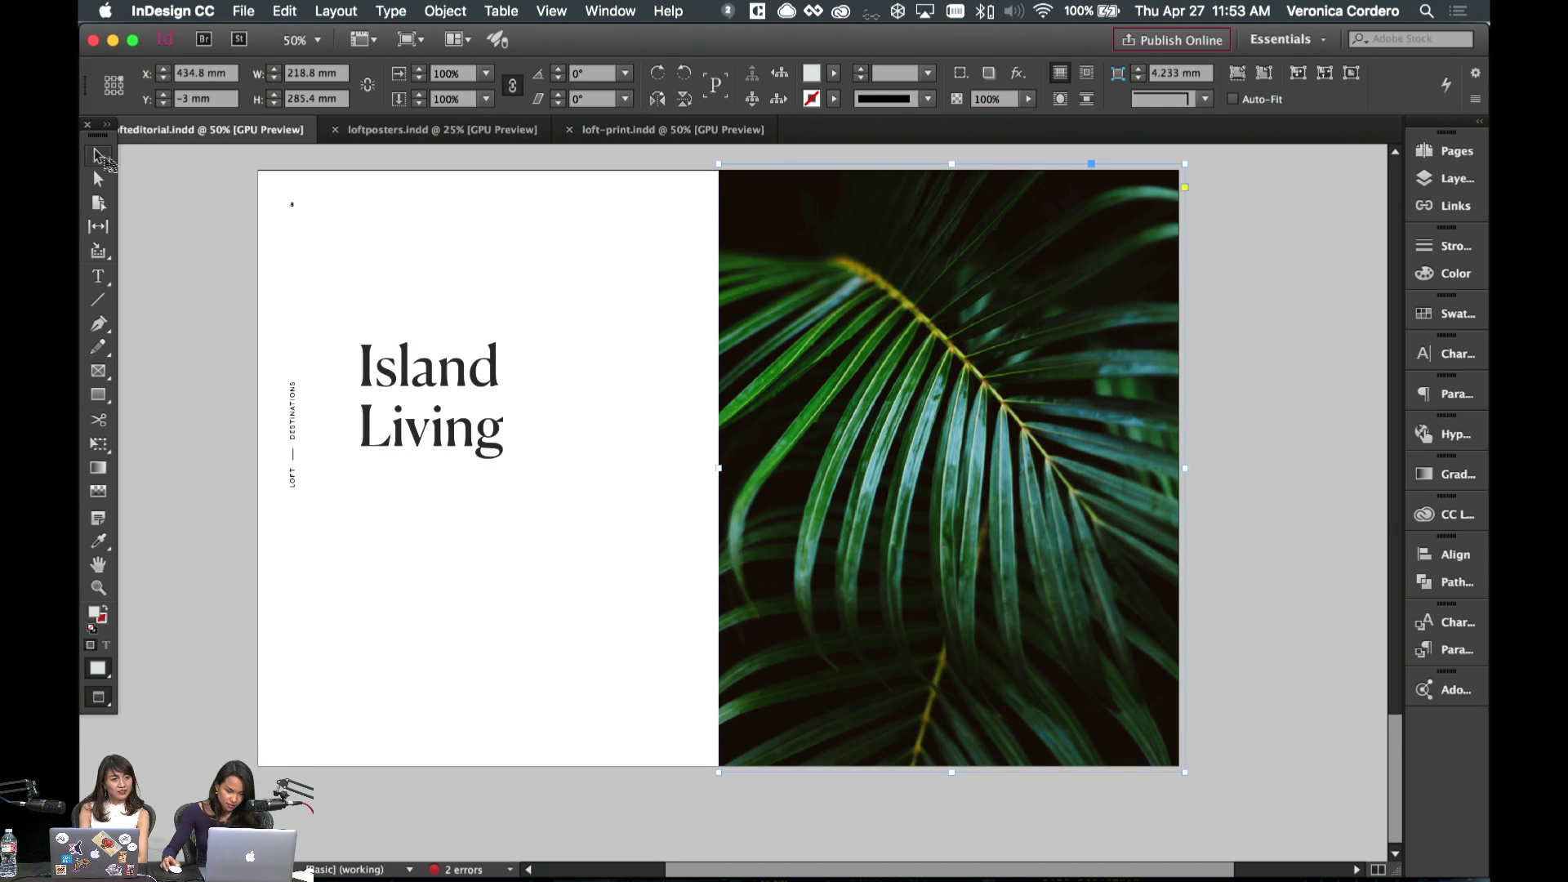
left_click(512, 496)
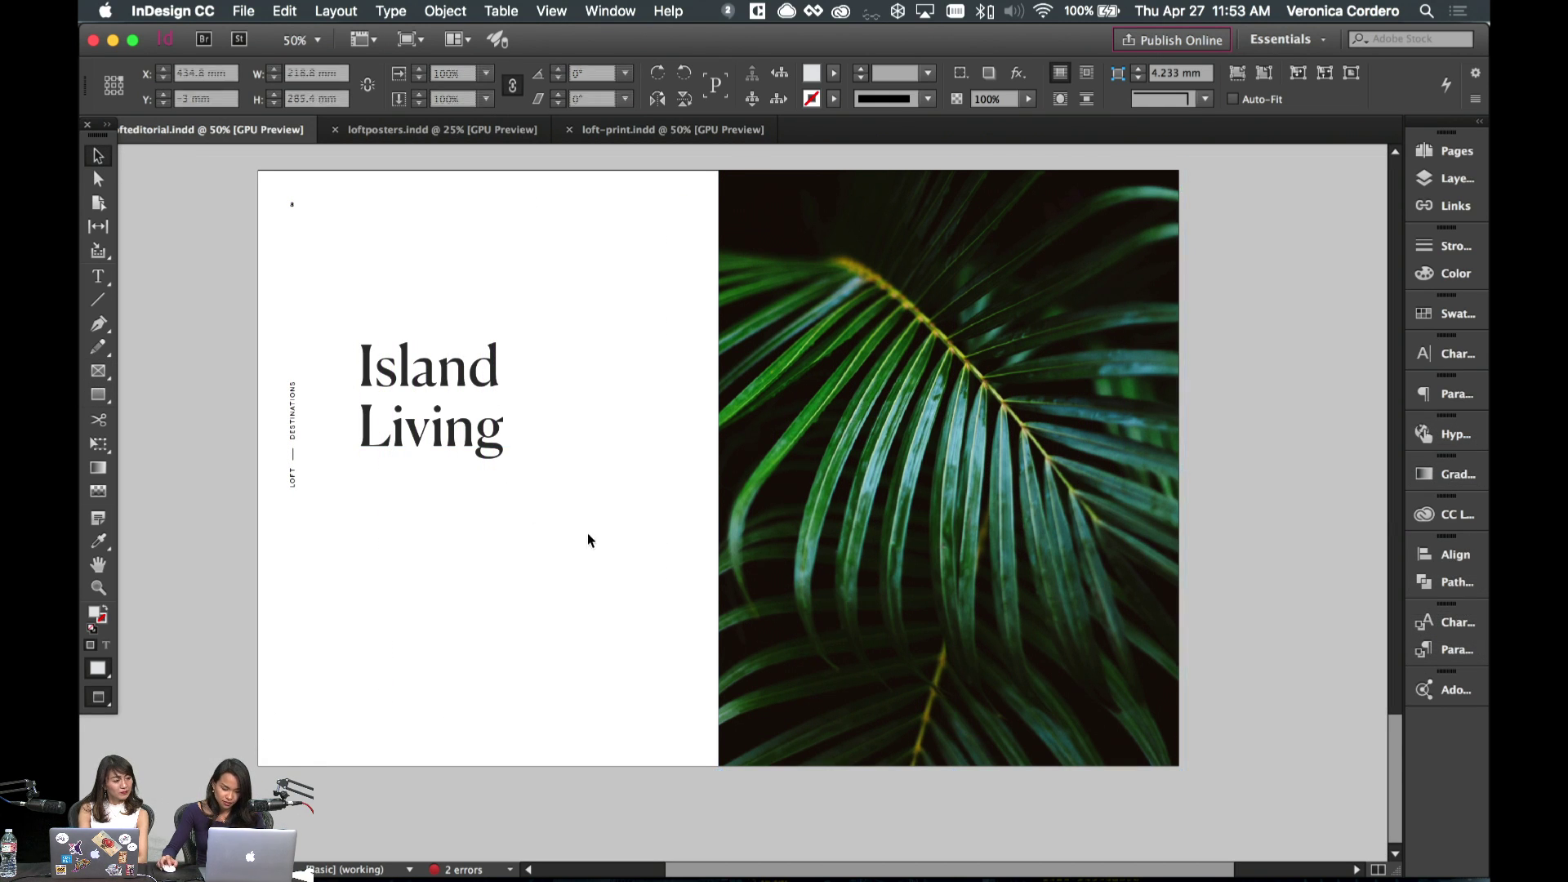
left_click(1450, 523)
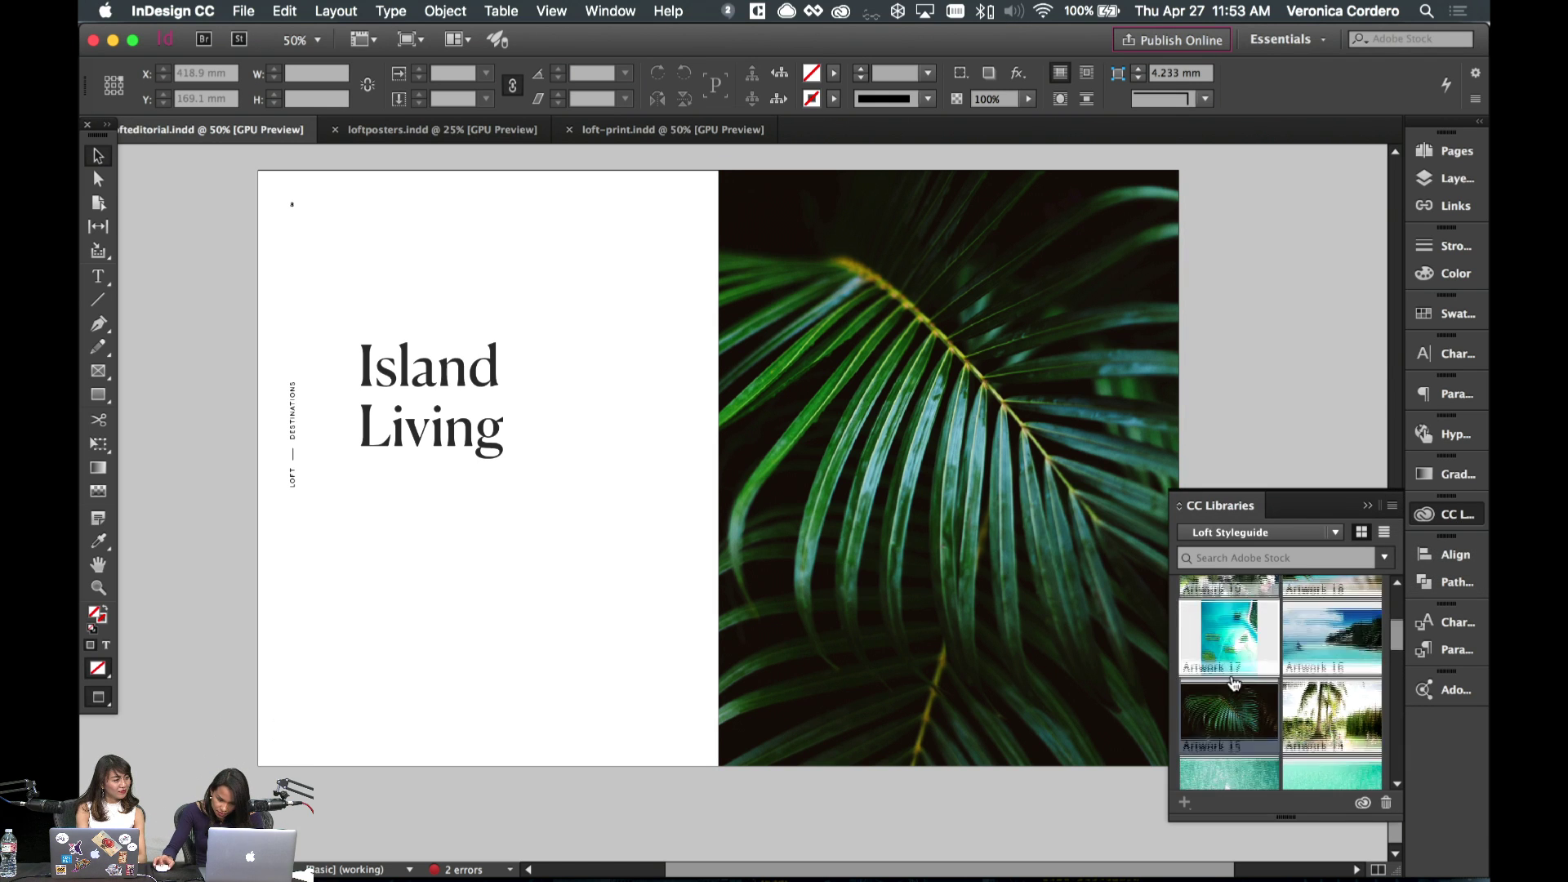
scroll(1245, 665, "up", 3)
scroll(1245, 665, "down", 3)
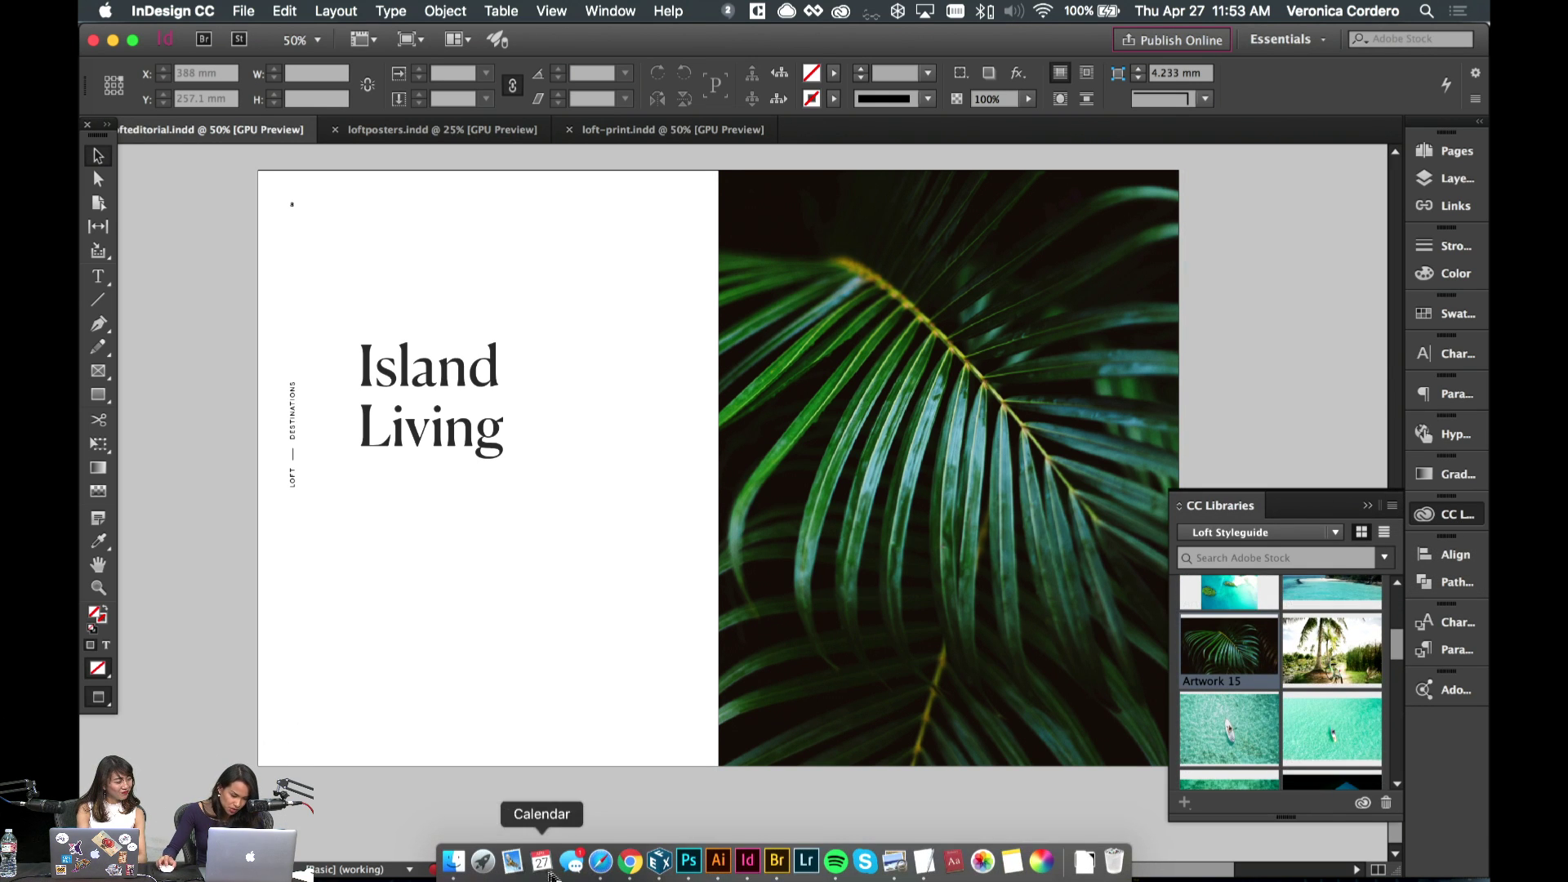
- Bring up the Tropical Home in the Jungle at Sunset photo page on Adobe Stock
left_click(600, 861)
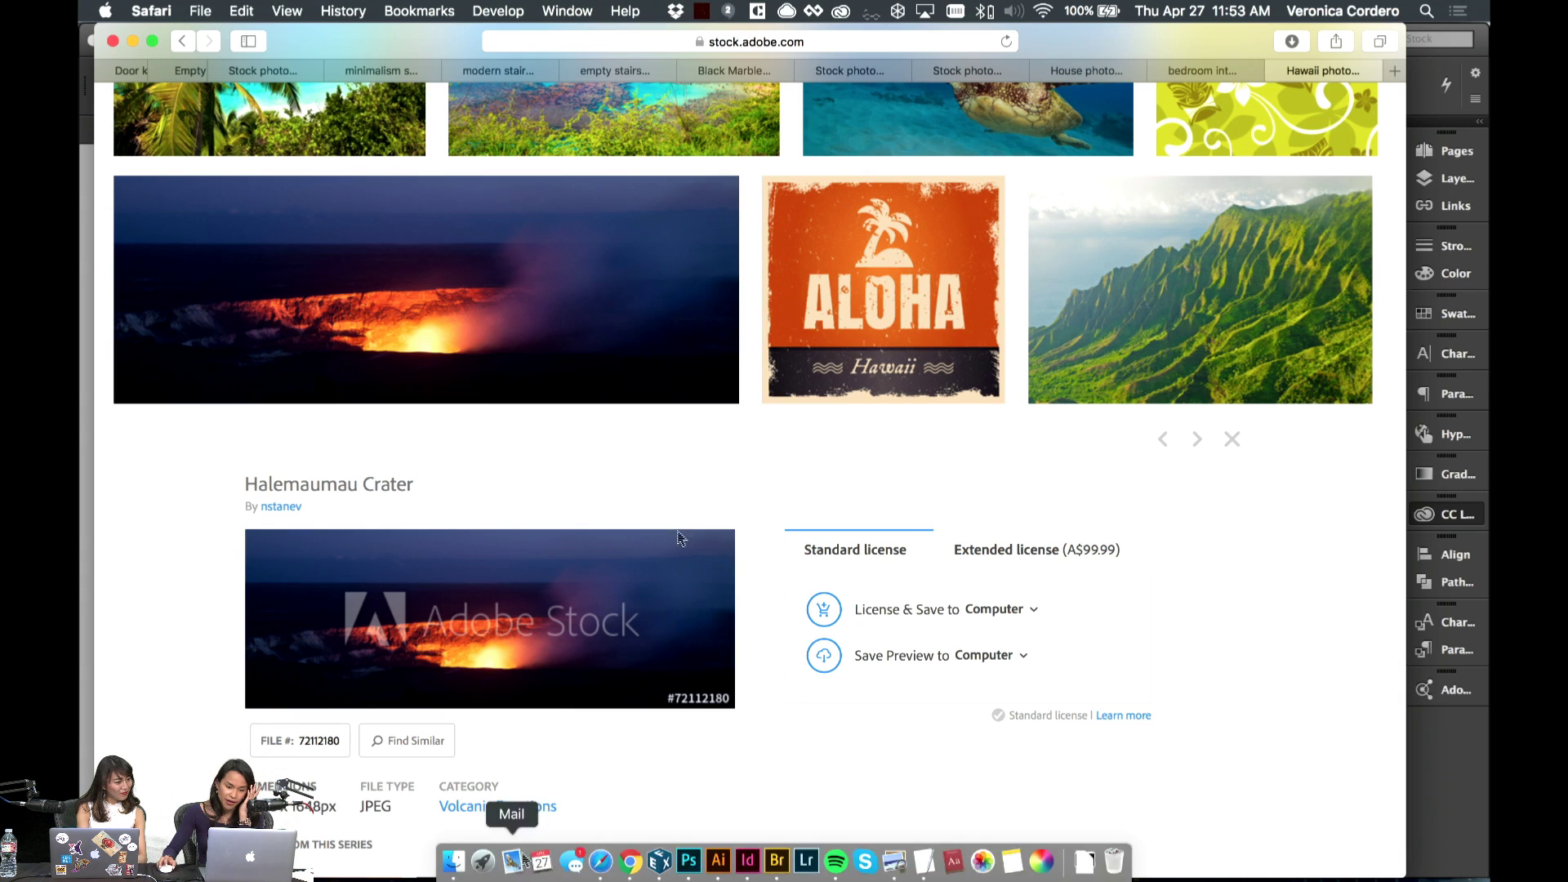
left_click(740, 227)
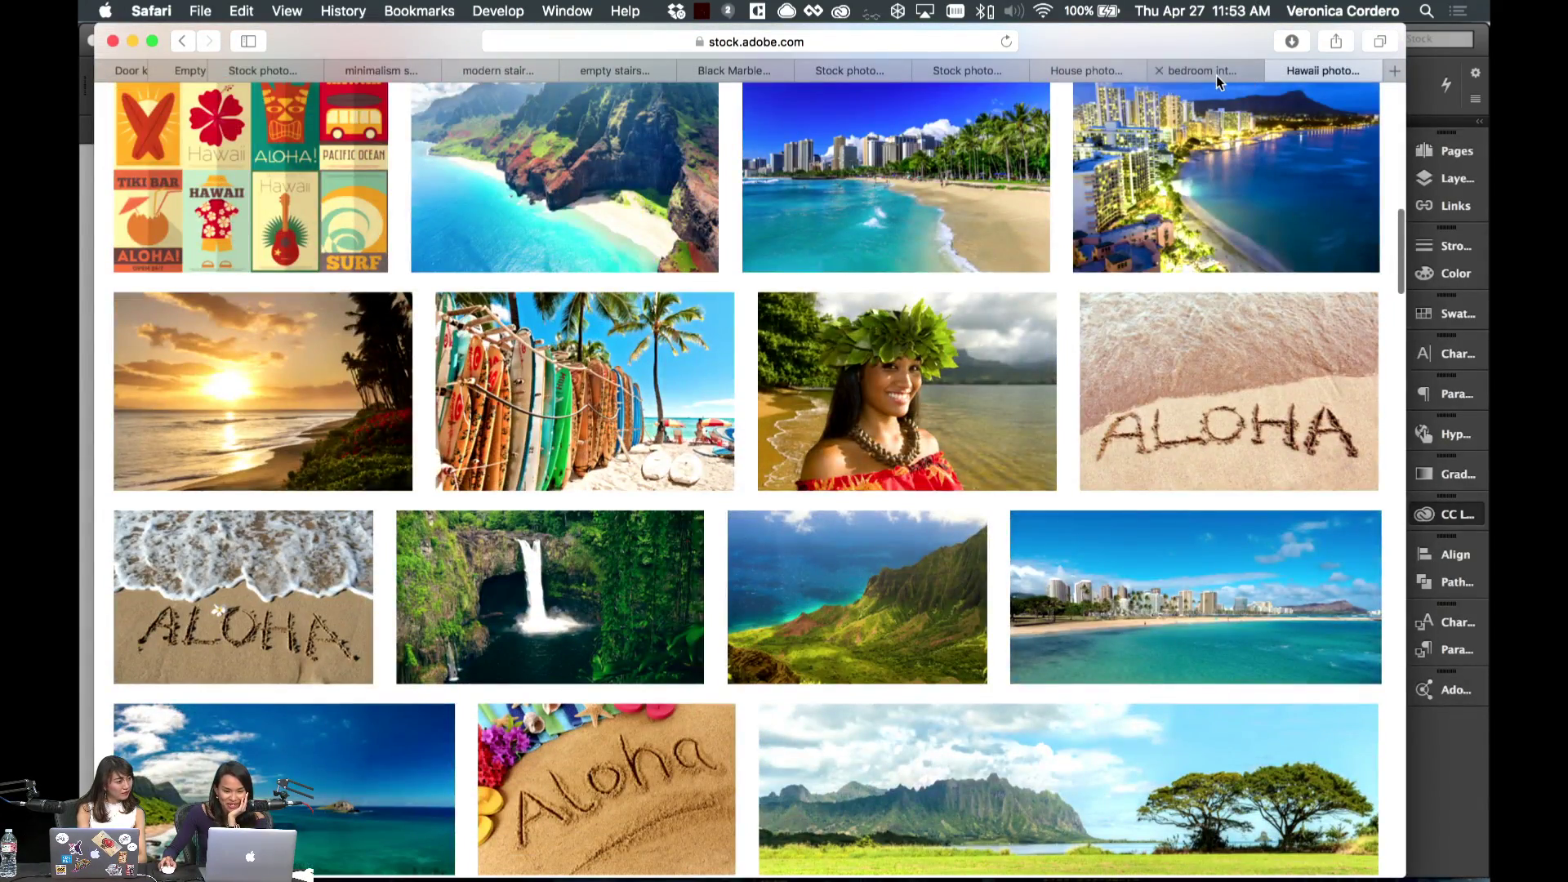
left_click(1217, 75)
left_click(1081, 70)
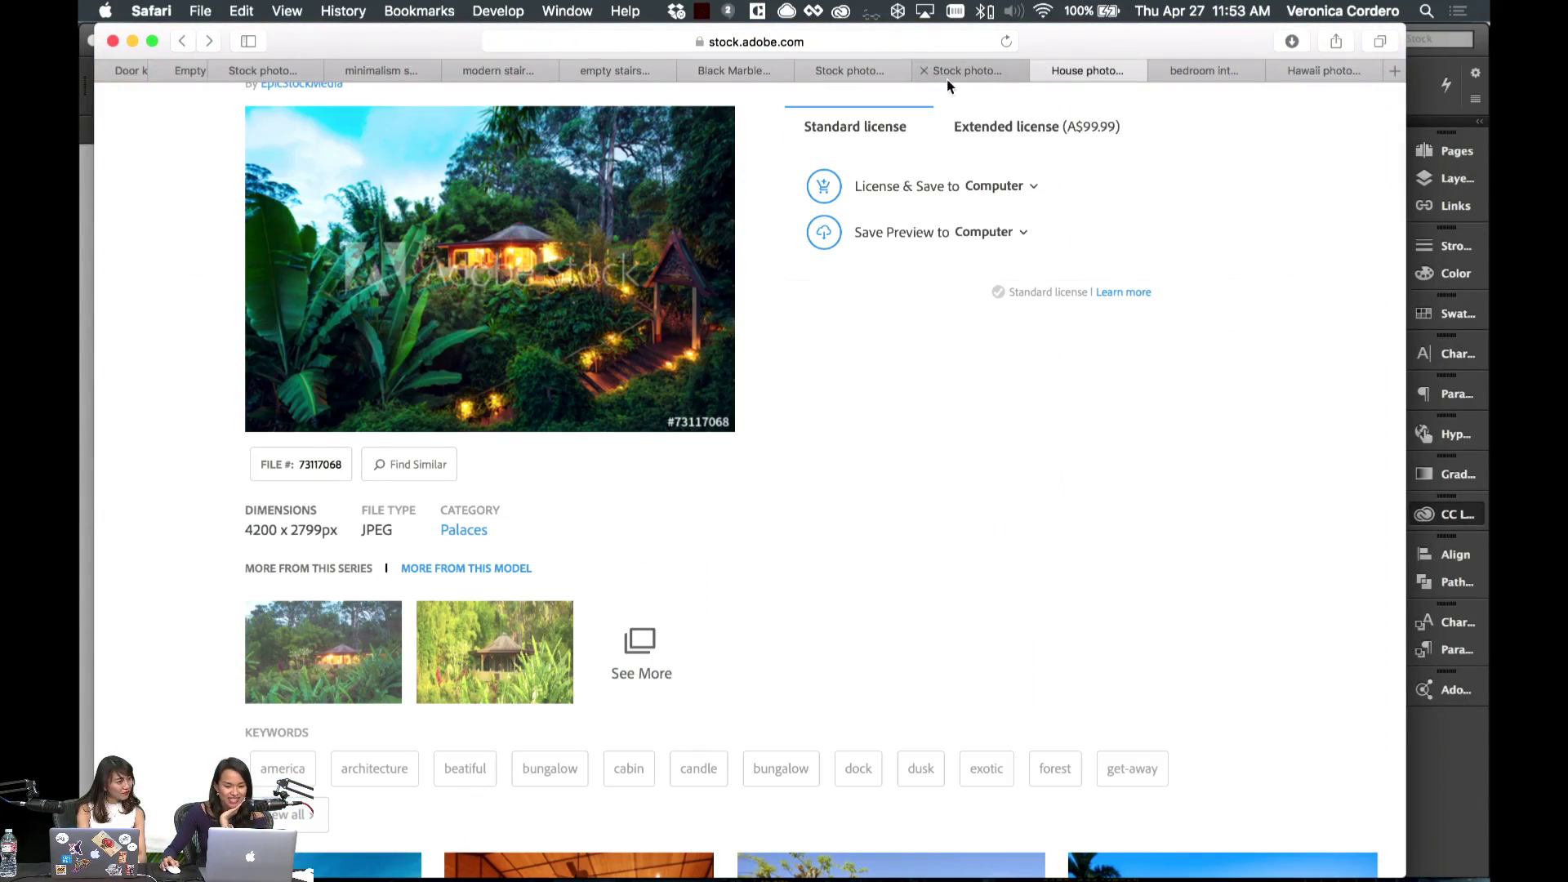
scroll(960, 272, "up", 3)
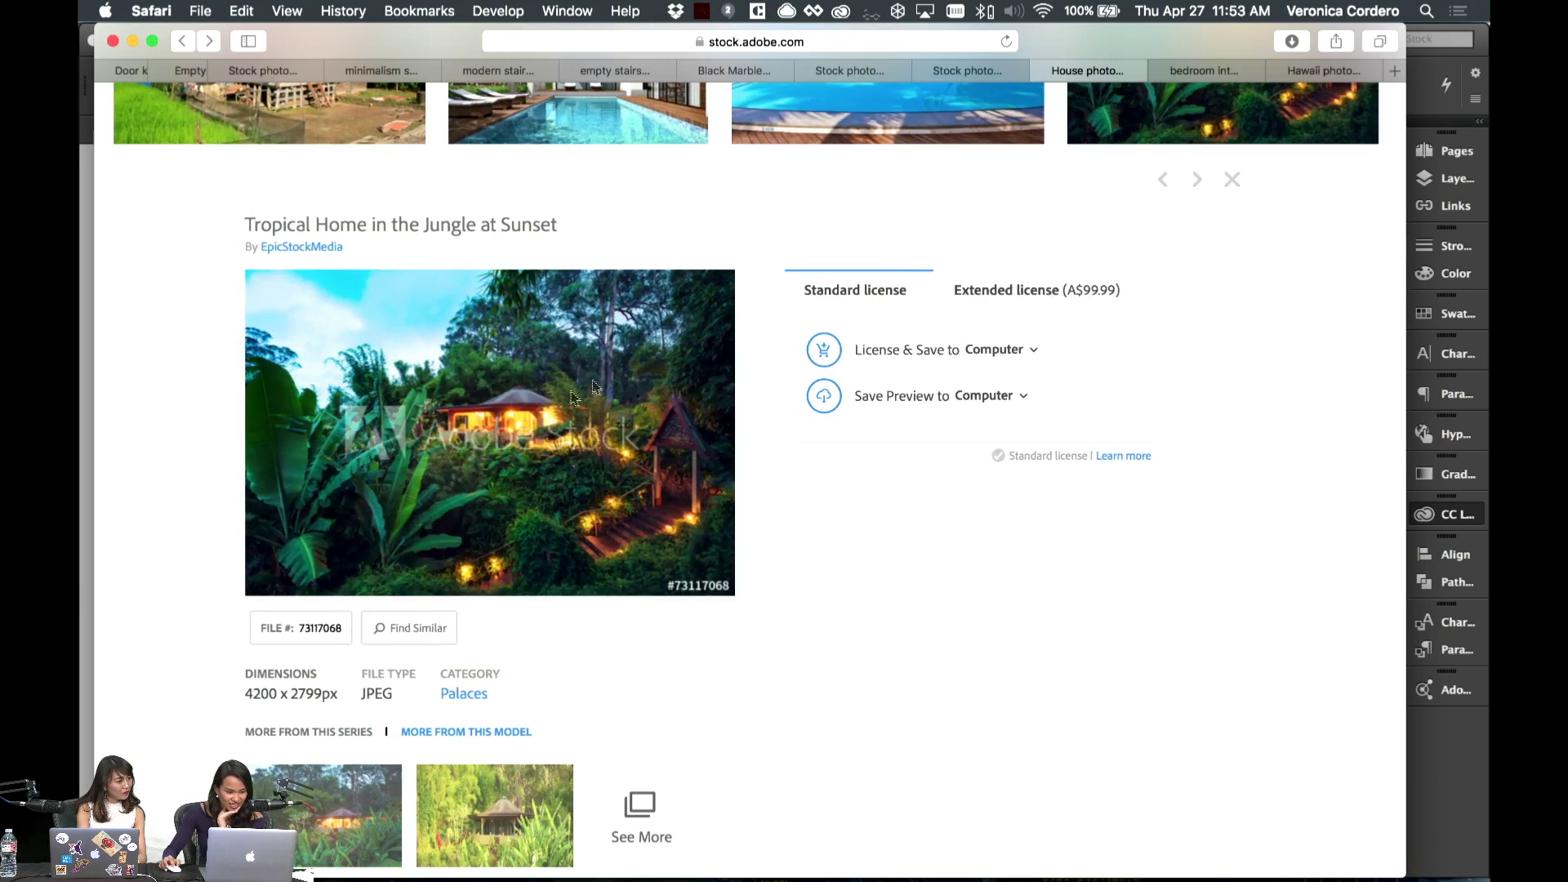
scroll(594, 387, "down", 2)
left_click_drag(439, 29, 474, 32)
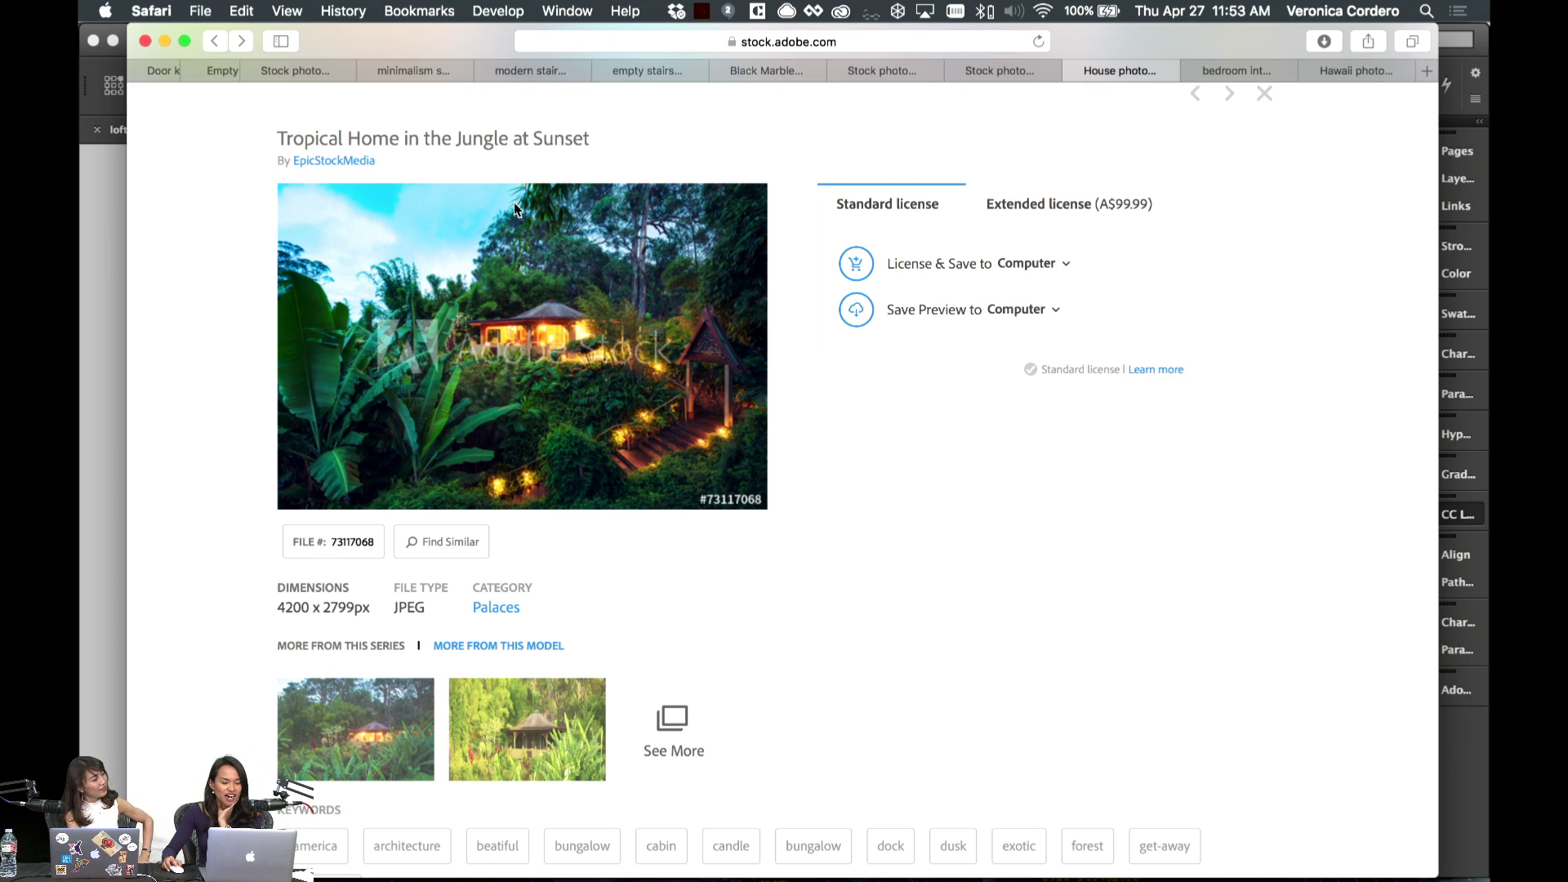
- License the jungle house photo and download it to the computer
left_click(1052, 322)
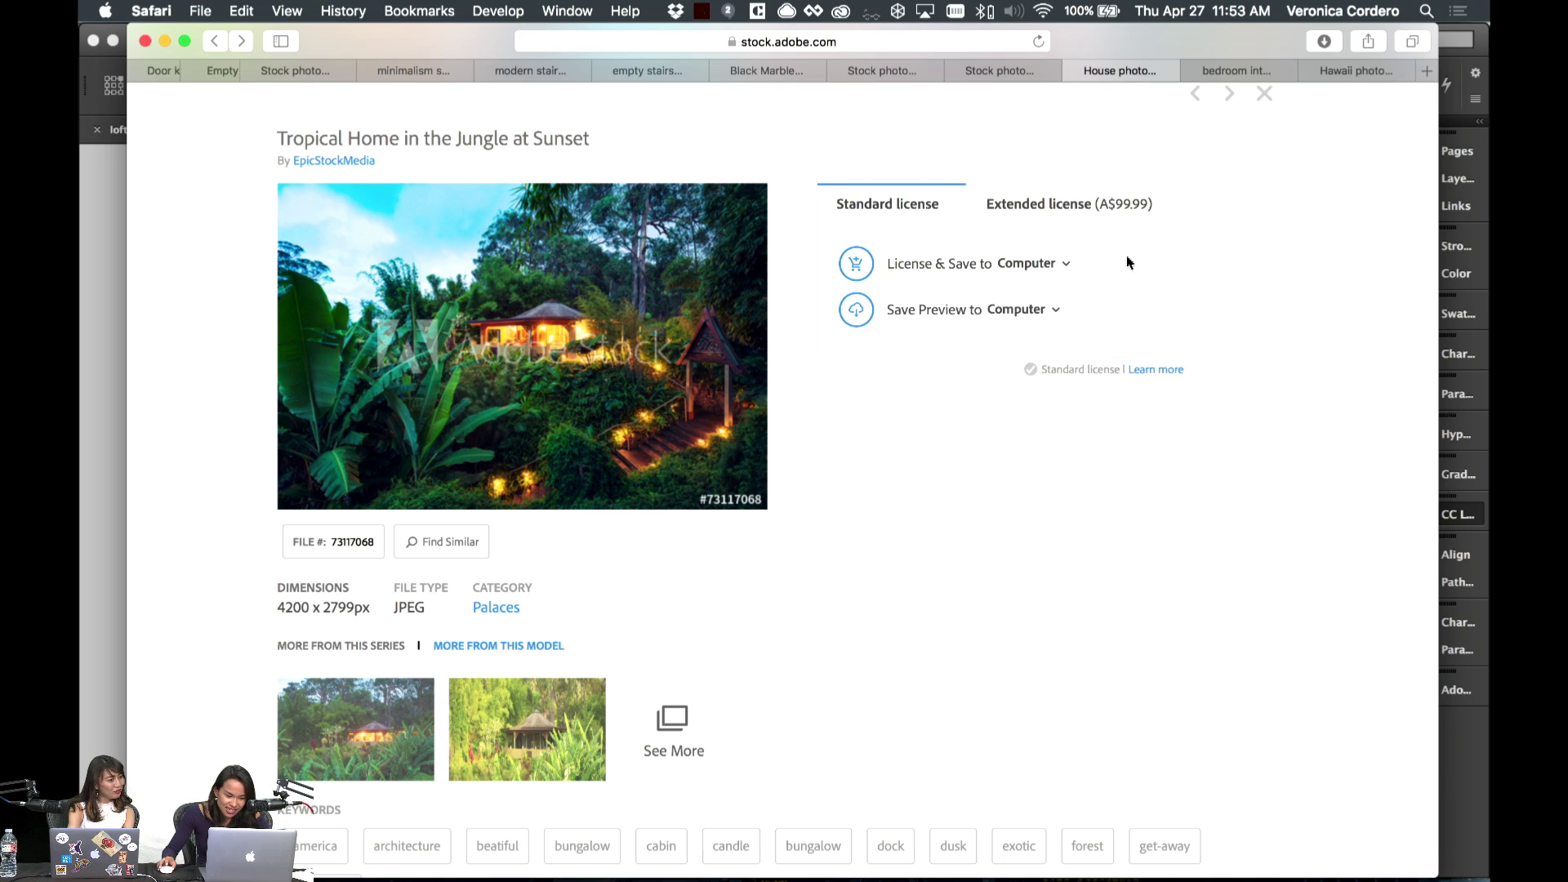
mouse_move(1015, 263)
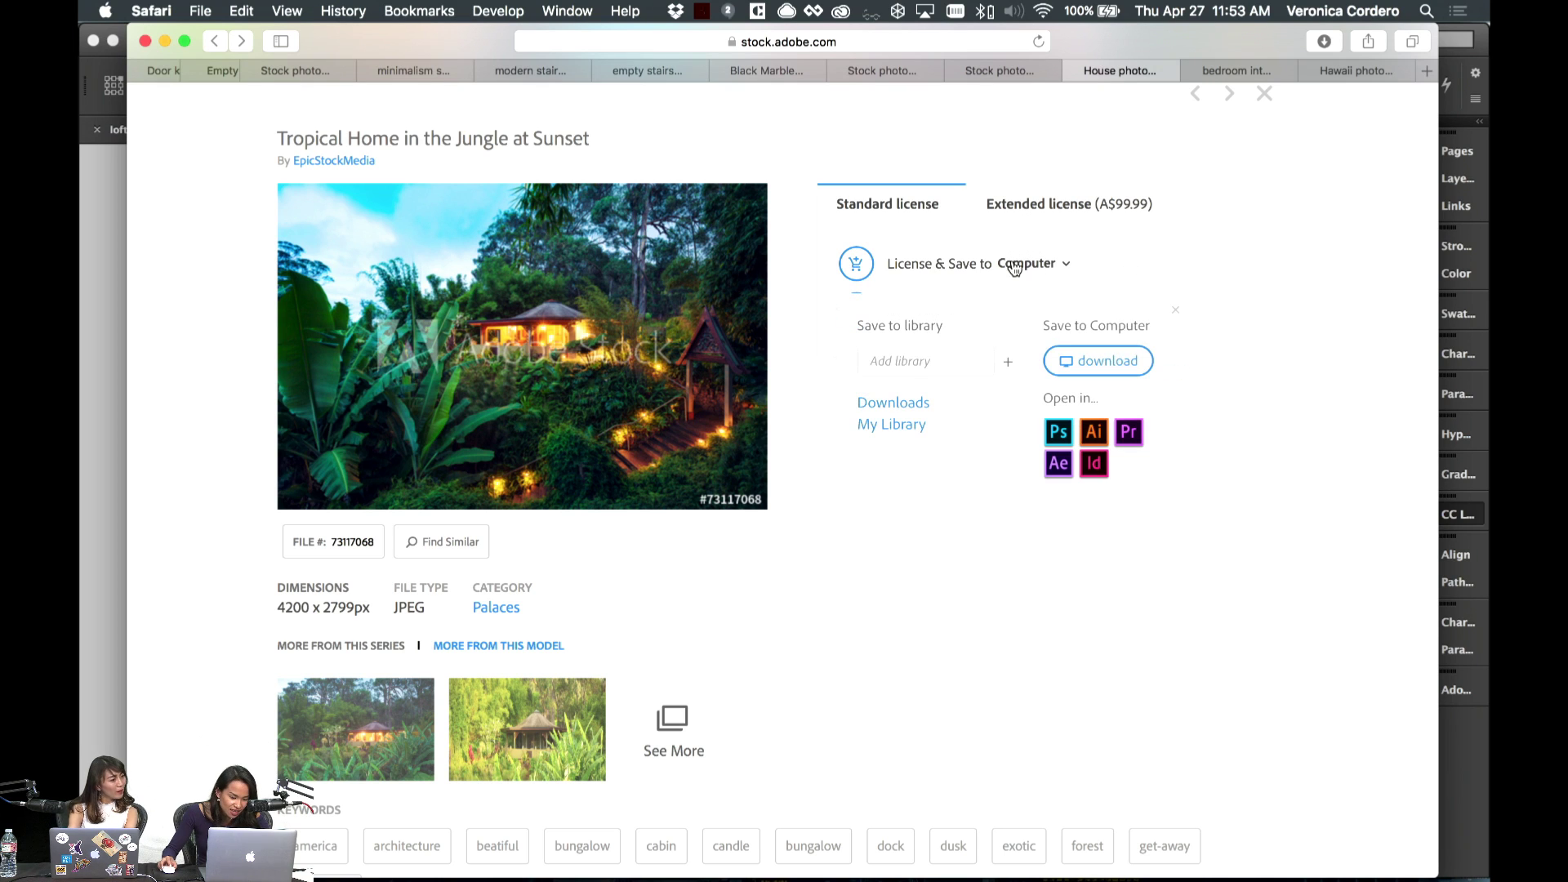
left_click(1092, 361)
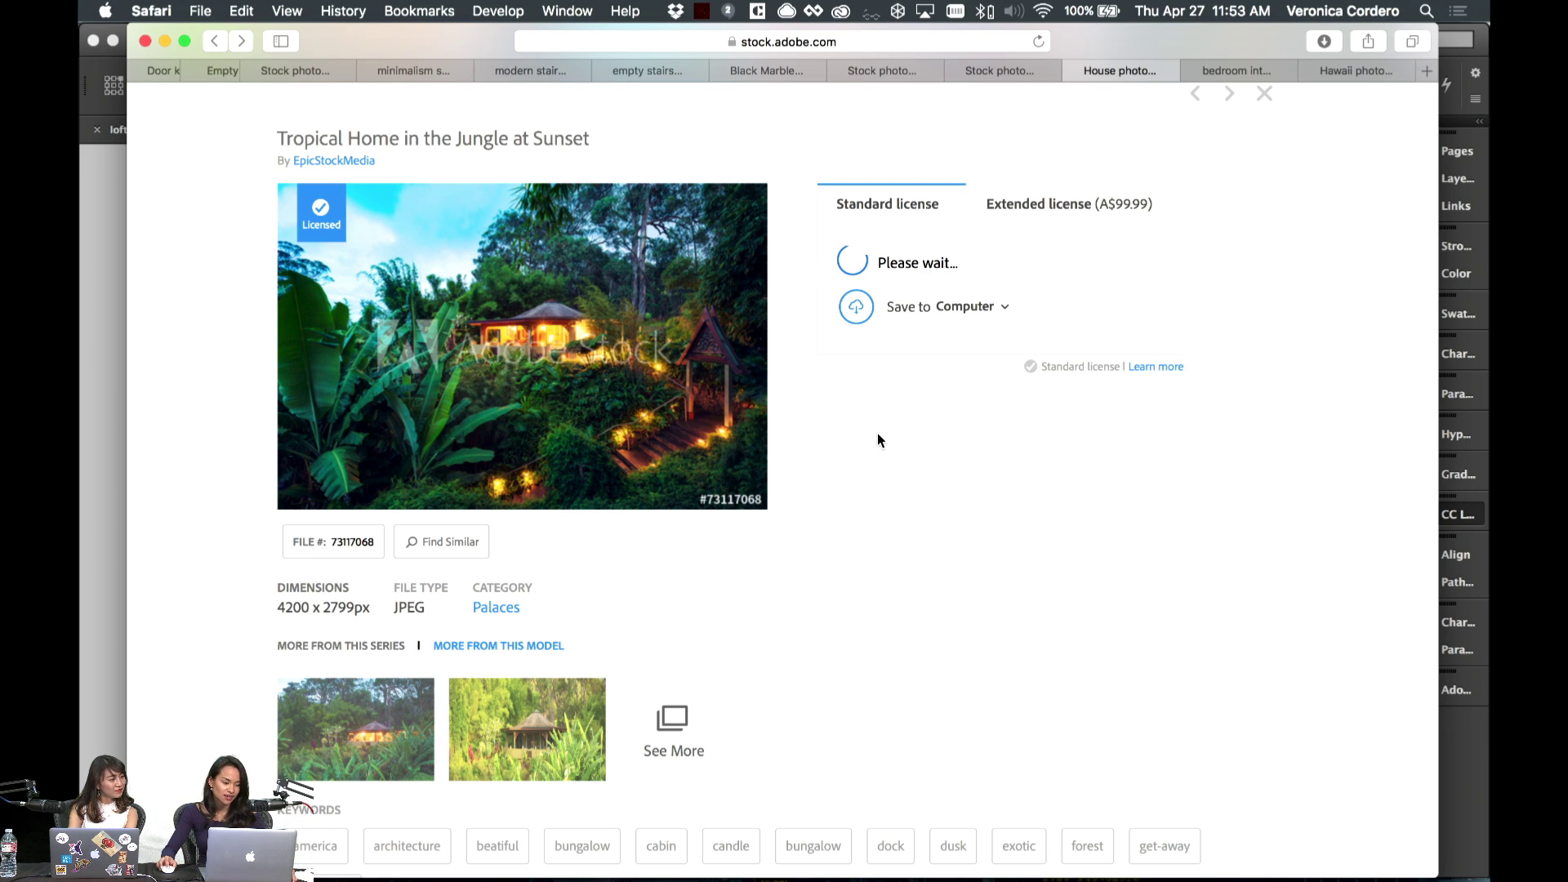
left_click(93, 392)
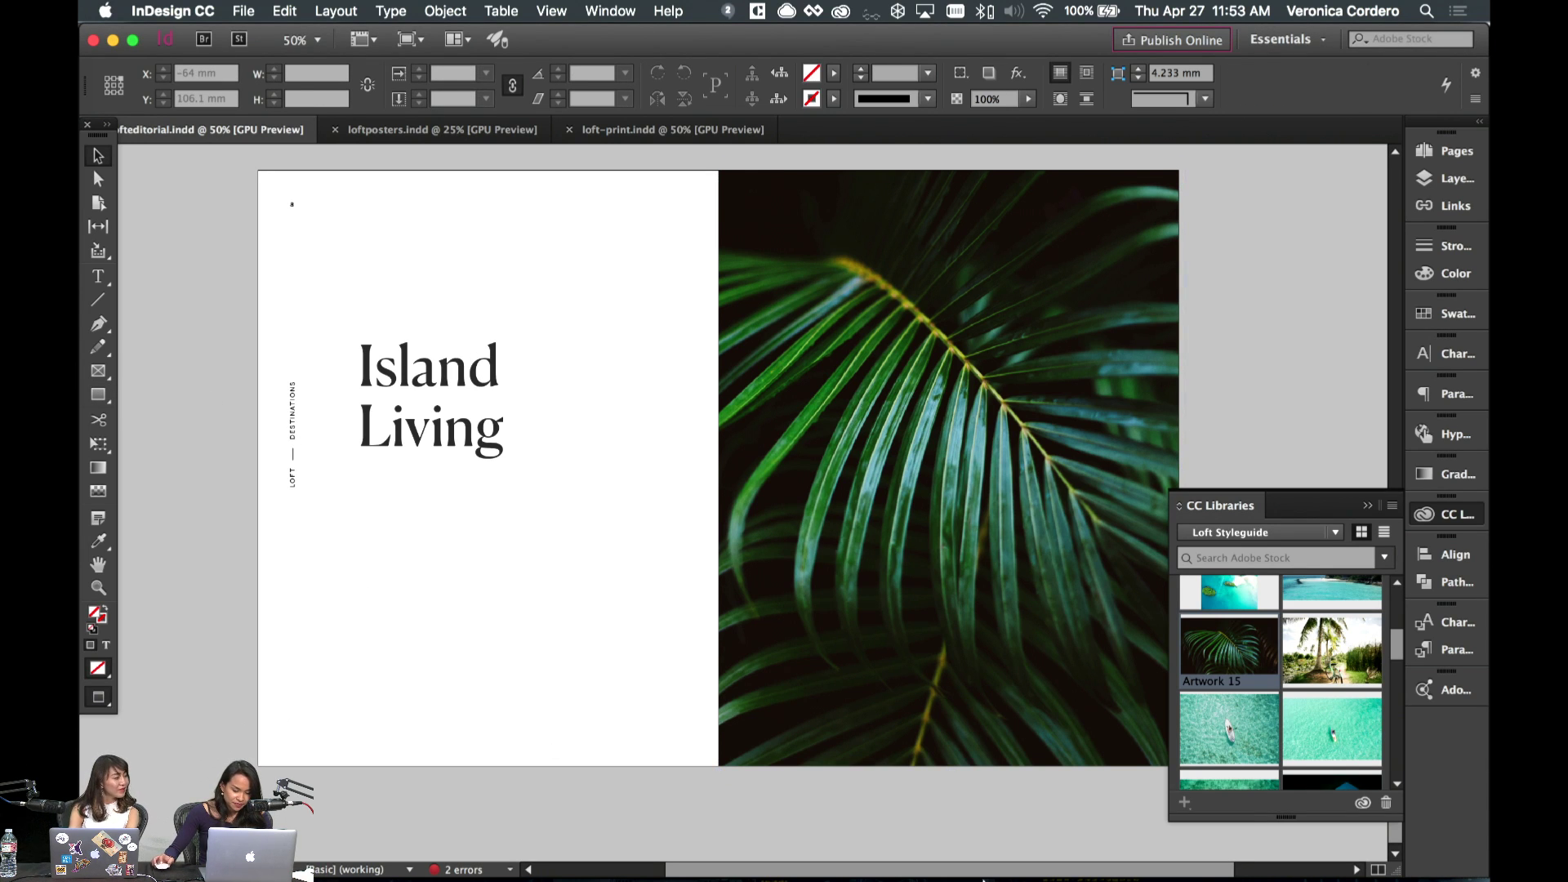
- Scroll the view back to spread 8–9 with the palm photo
mouse_move(1037, 866)
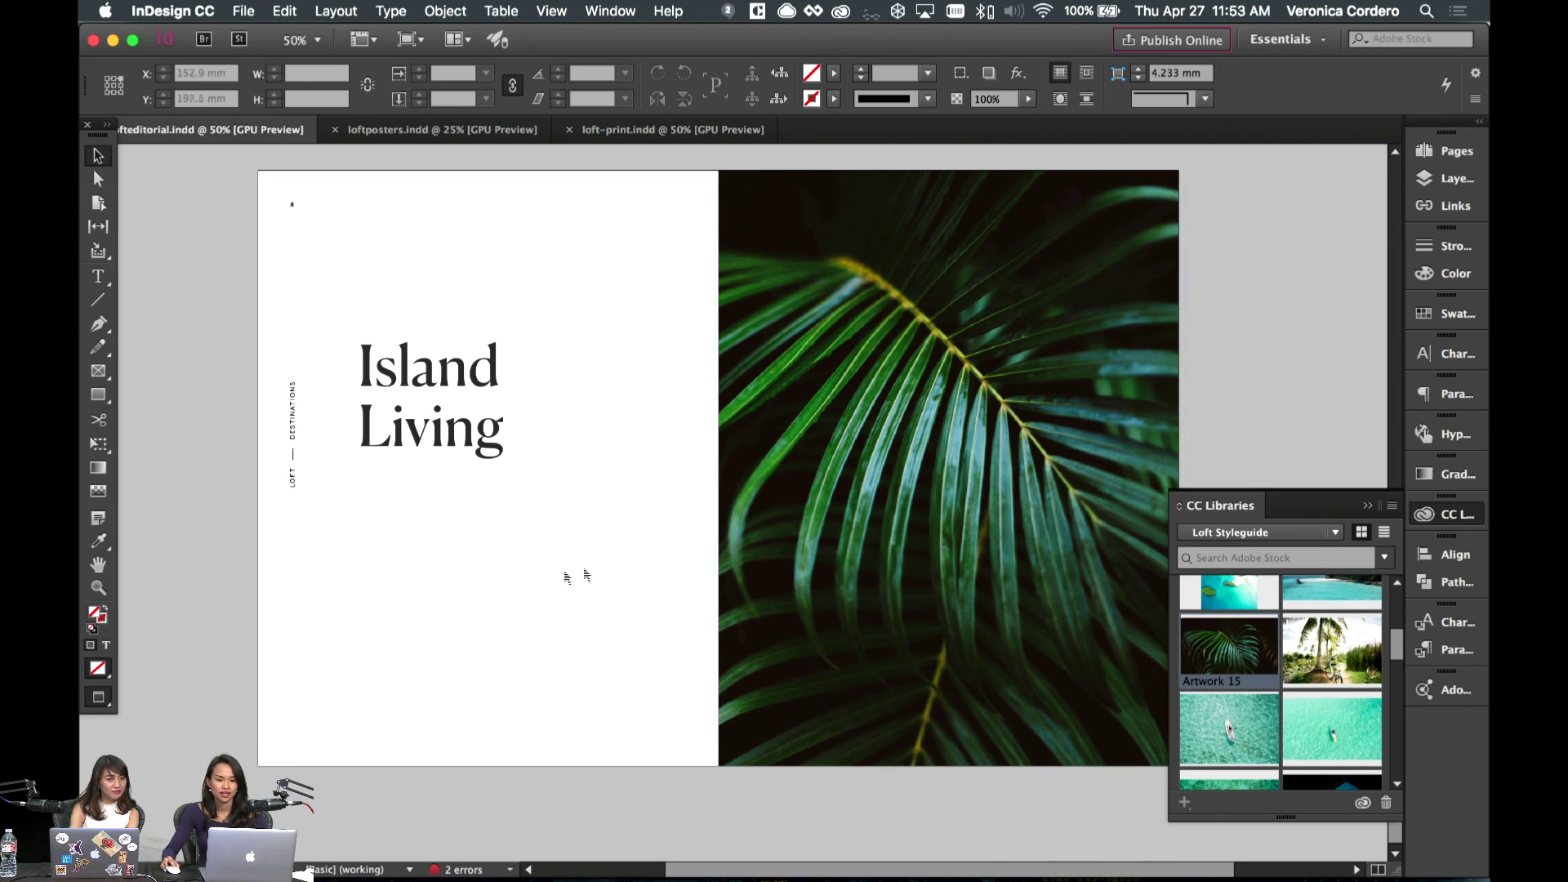
scroll(515, 575, "right", 3)
scroll(469, 587, "left", 2)
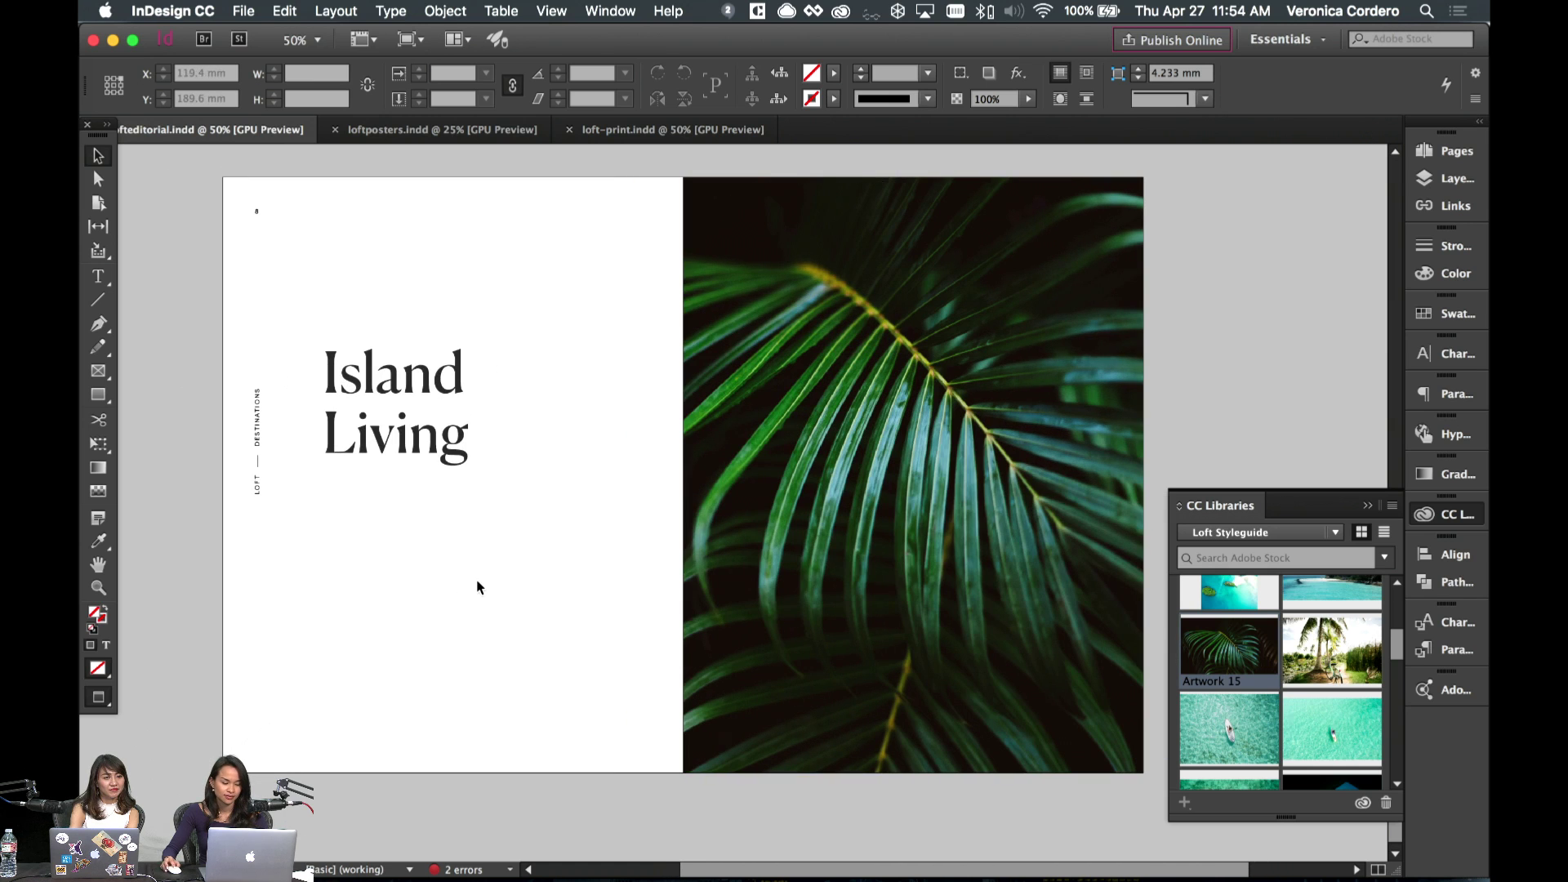
scroll(572, 531, "left", 4)
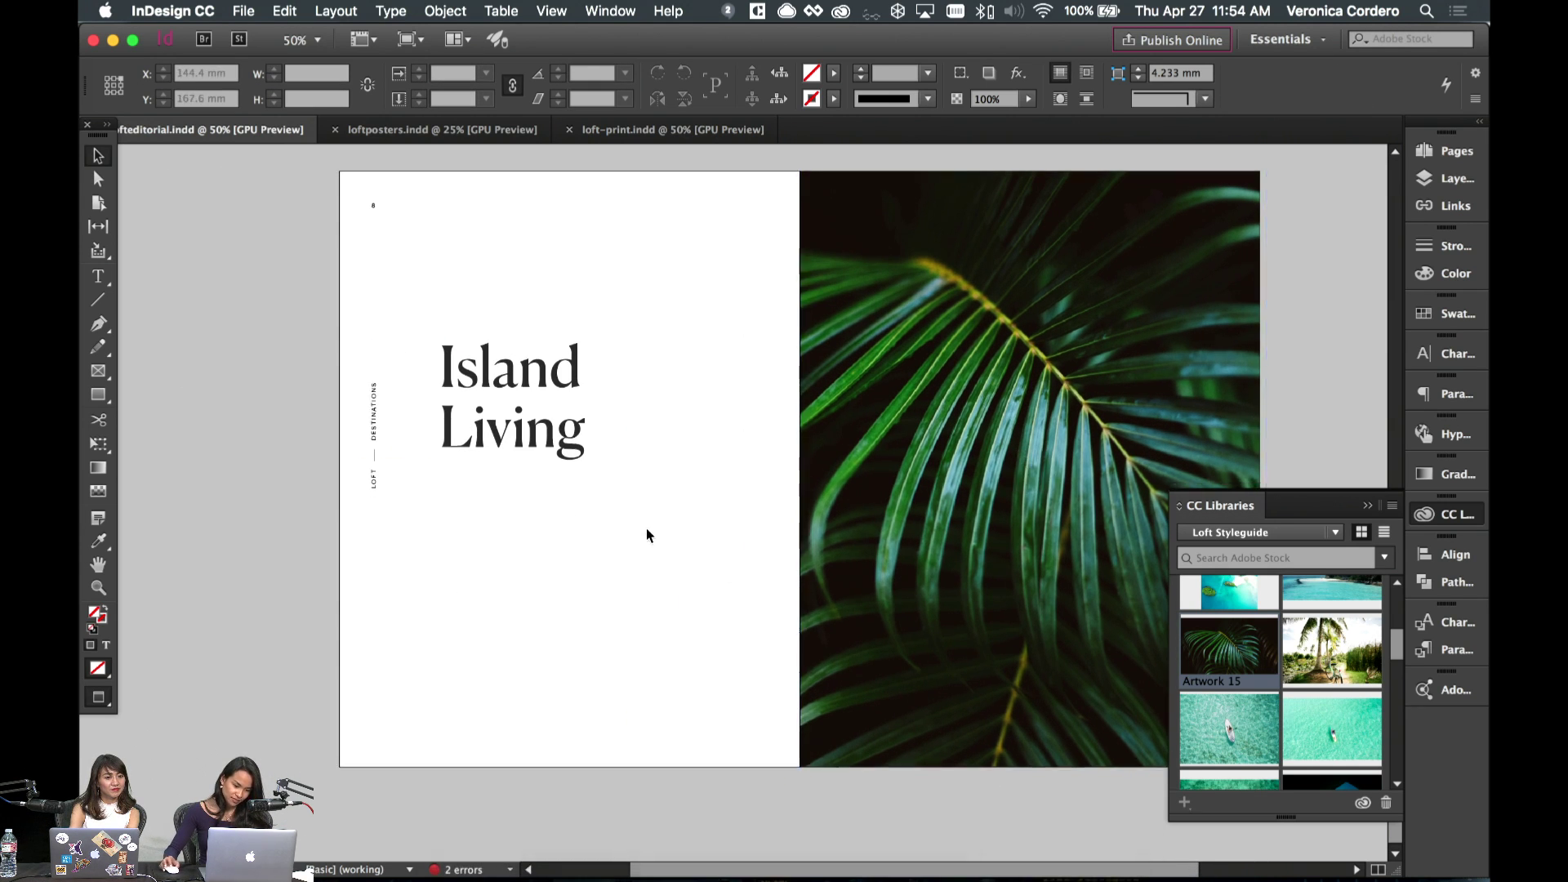
scroll(645, 530, "down", 10)
scroll(646, 531, "up", 8)
scroll(646, 531, "down", 8)
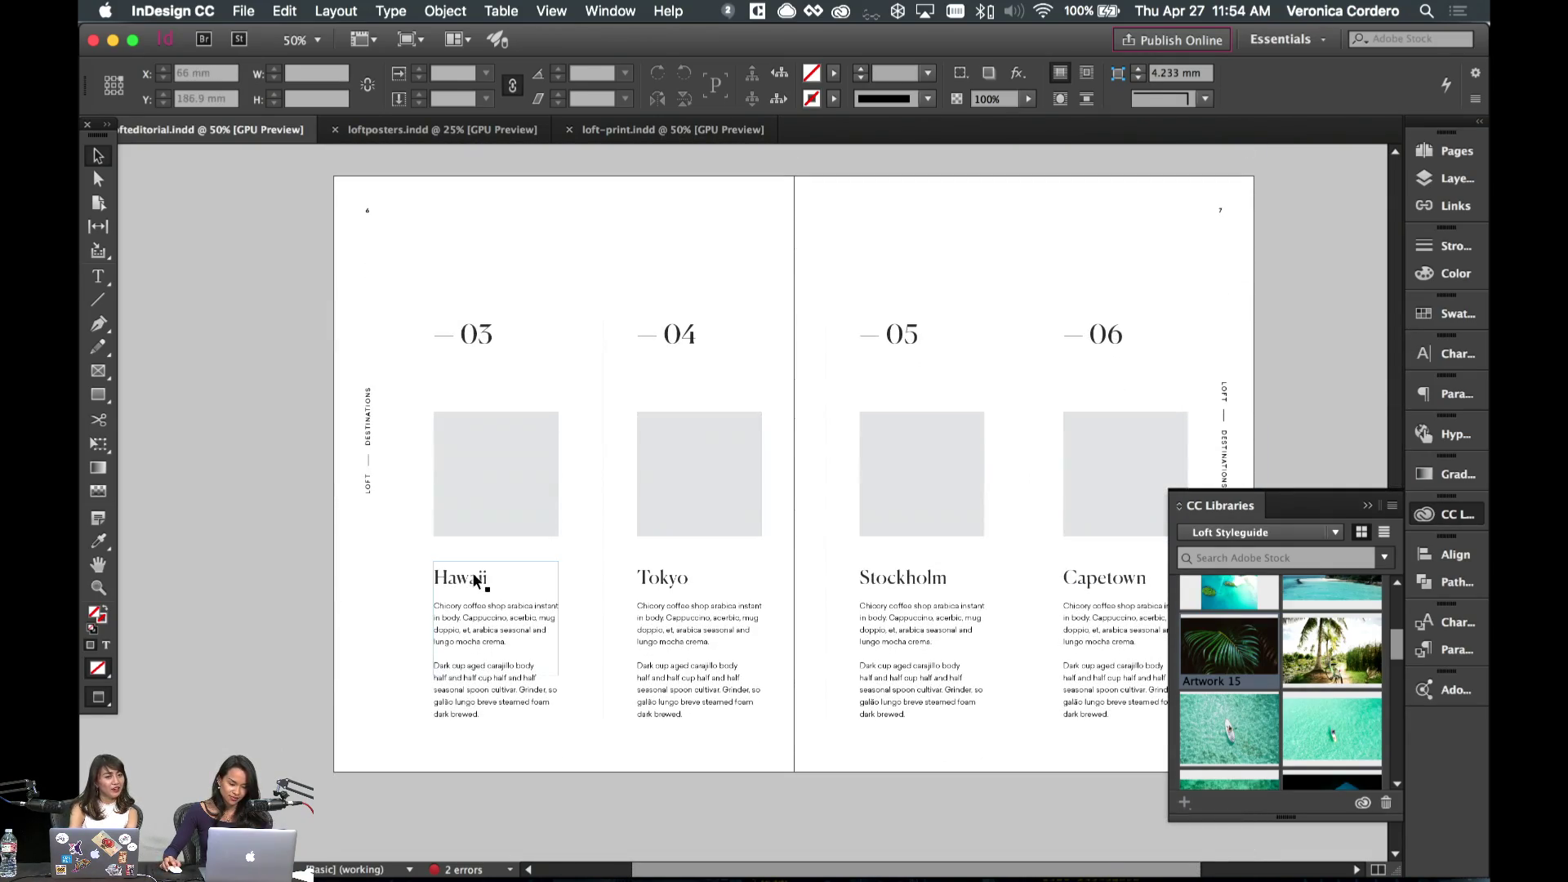
- Select the word Hawaii in the heading text, then deselect the frame
double_click(482, 580)
left_click_drag(490, 578, 355, 581)
left_click(98, 156)
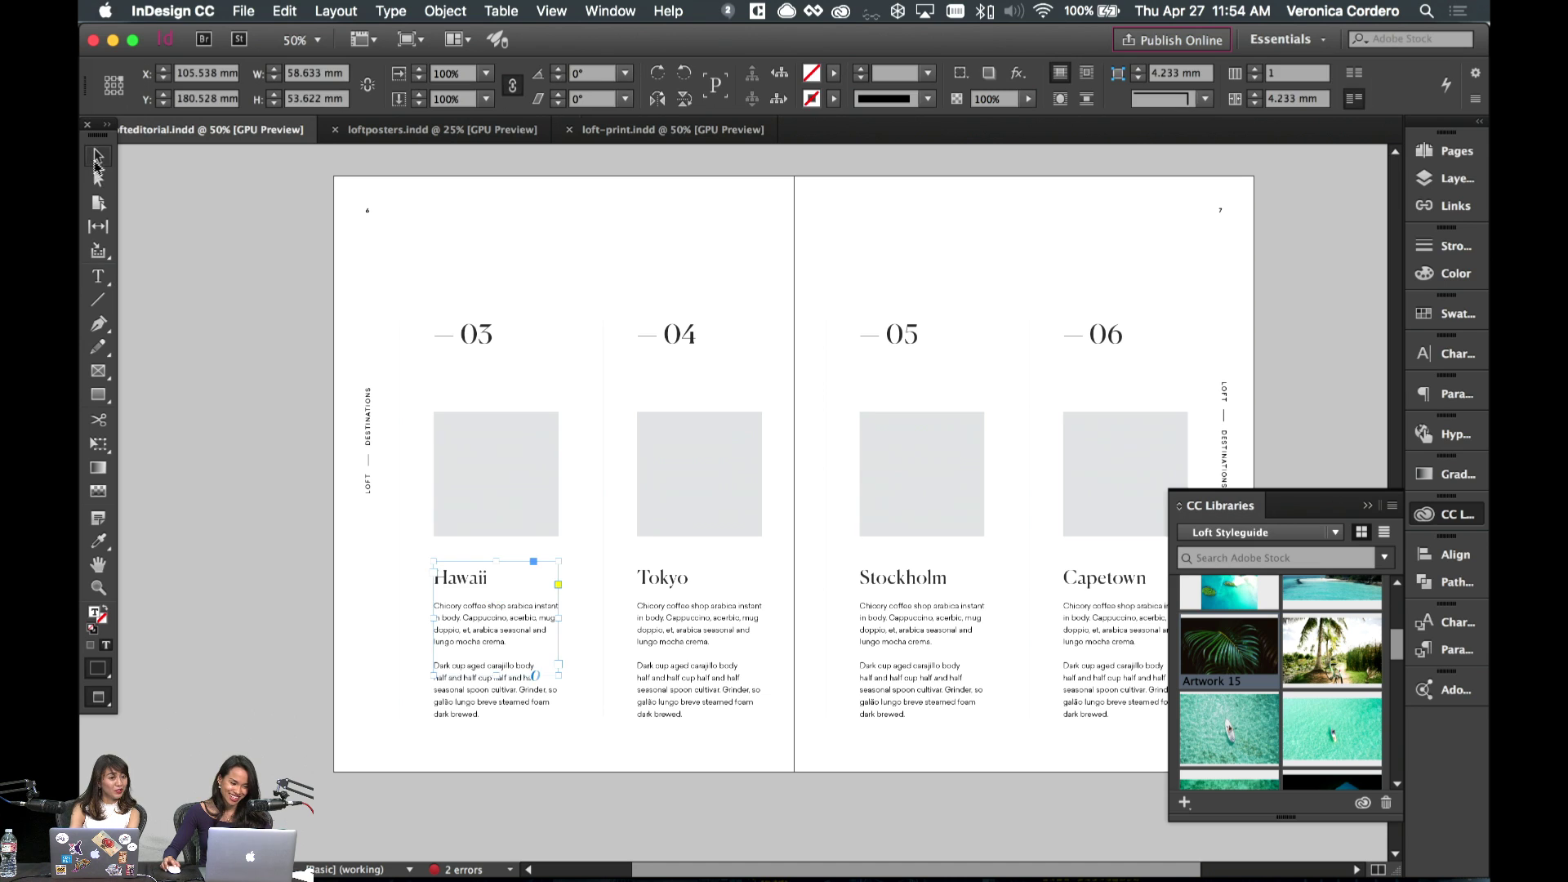
left_click(273, 306)
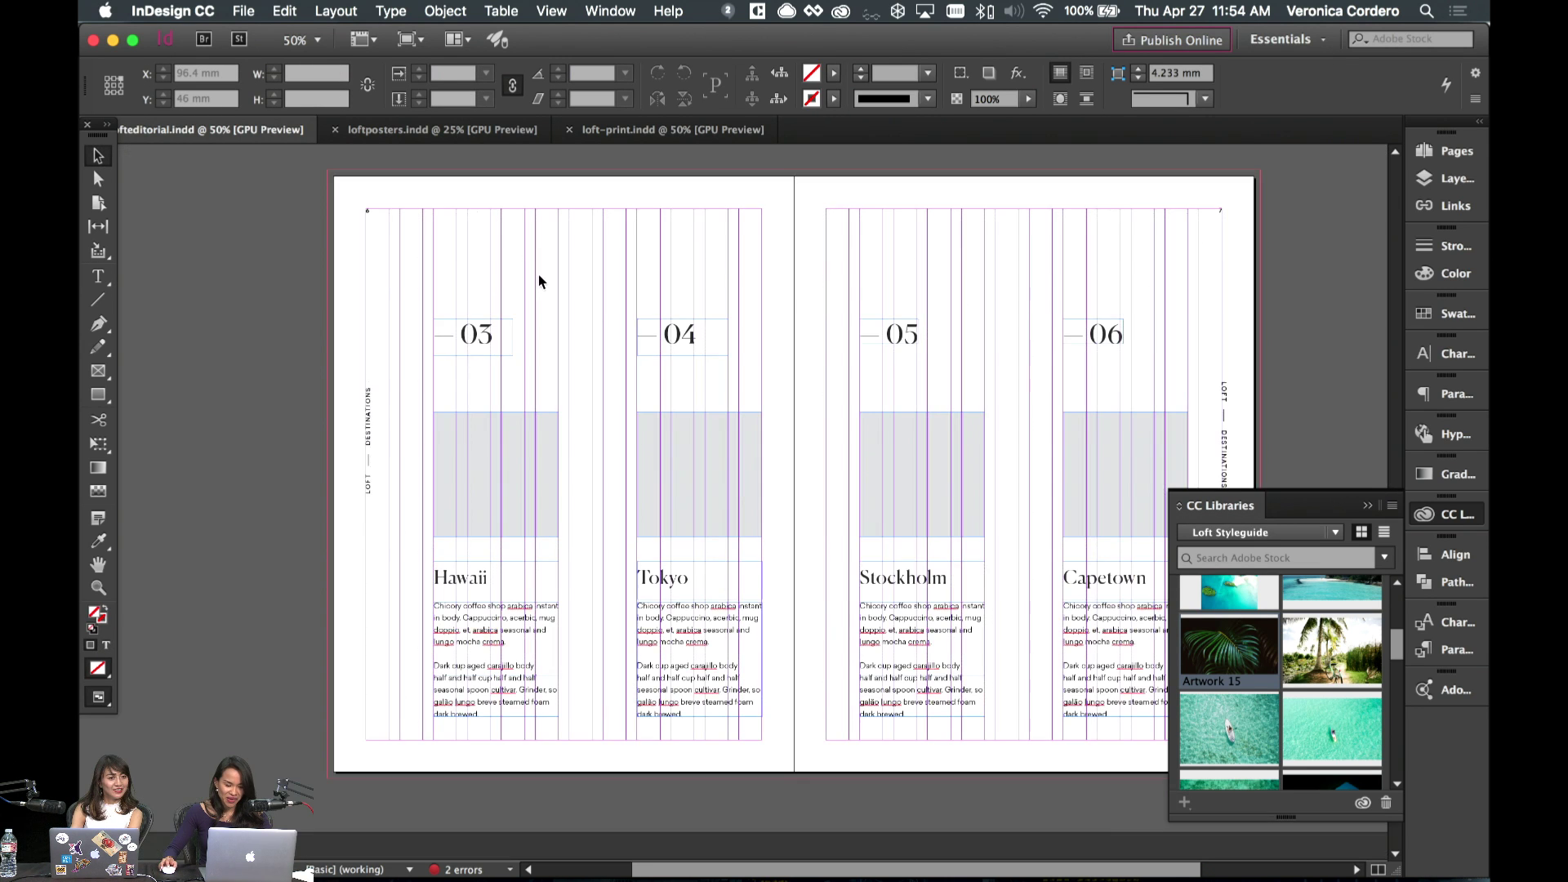
scroll(531, 302, "right", 2)
scroll(527, 310, "down", 10)
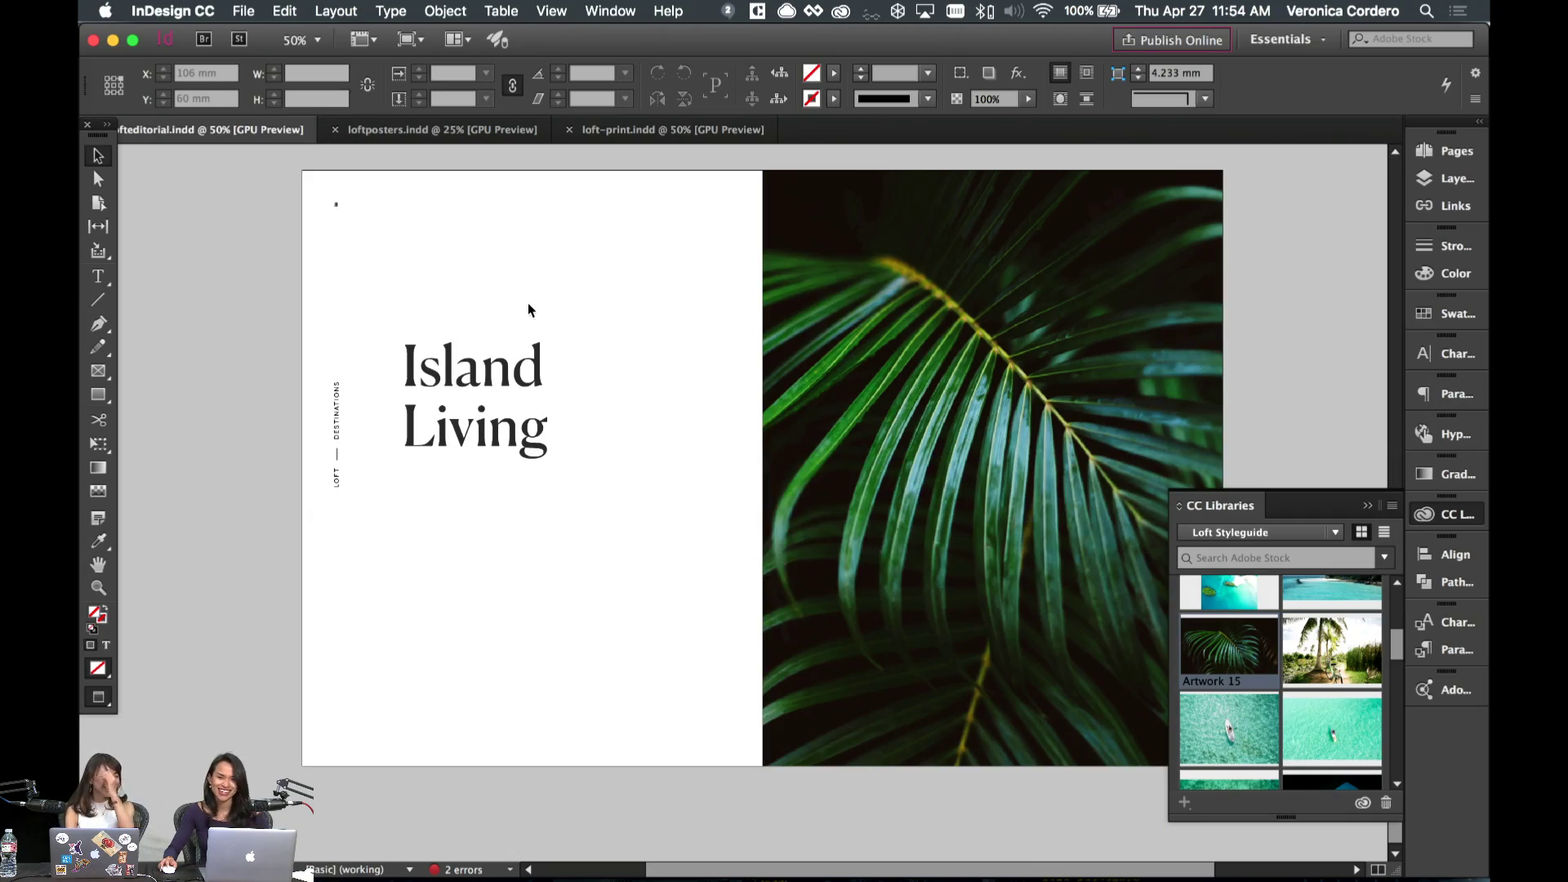
left_click(519, 335)
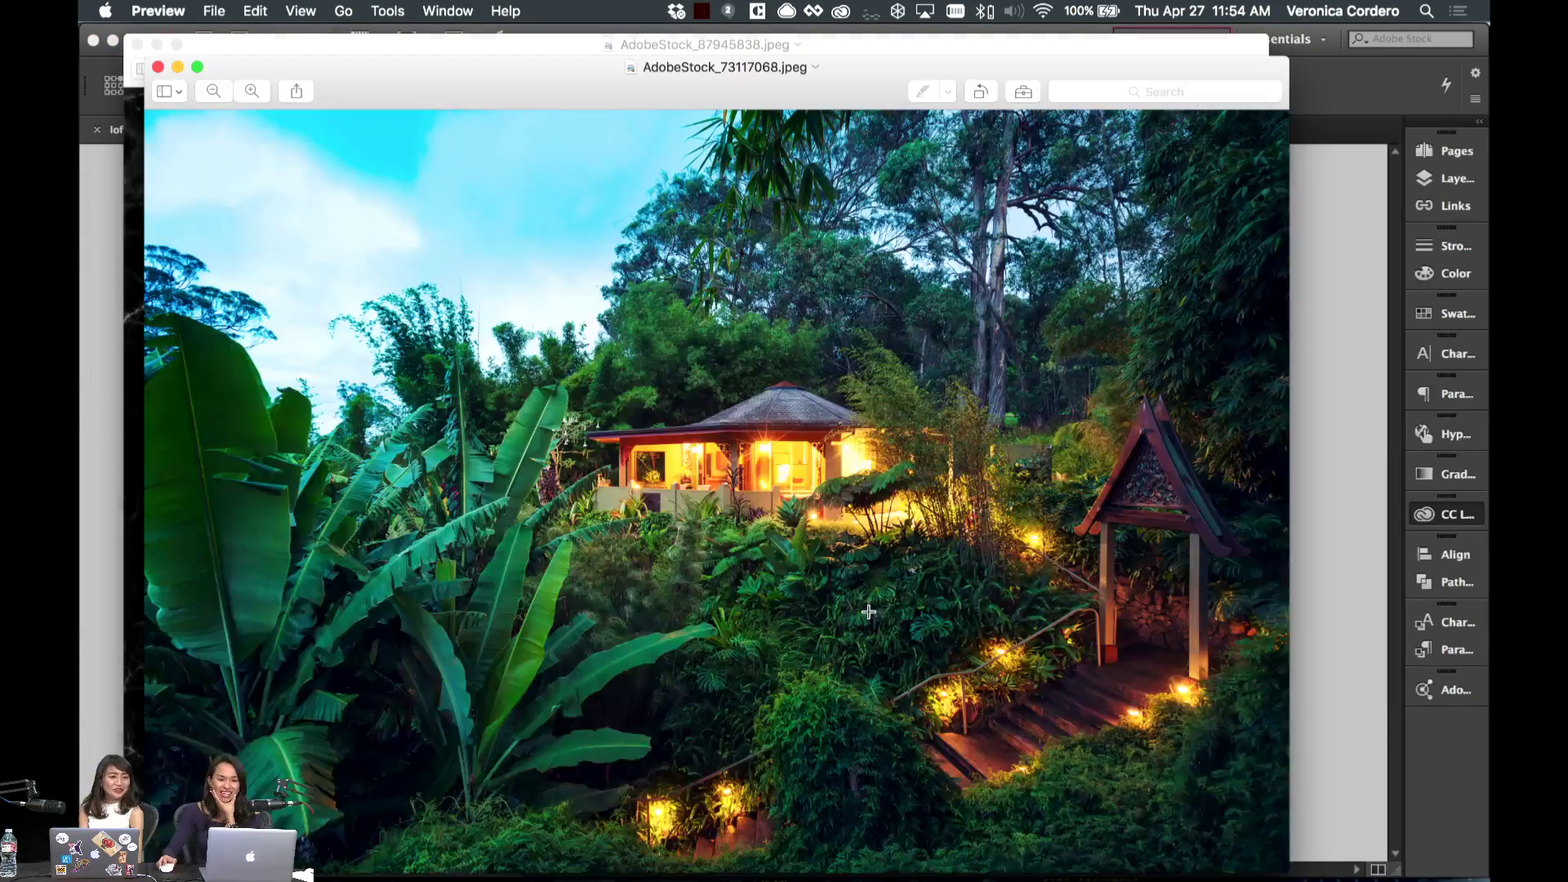
left_click_drag(466, 73, 539, 54)
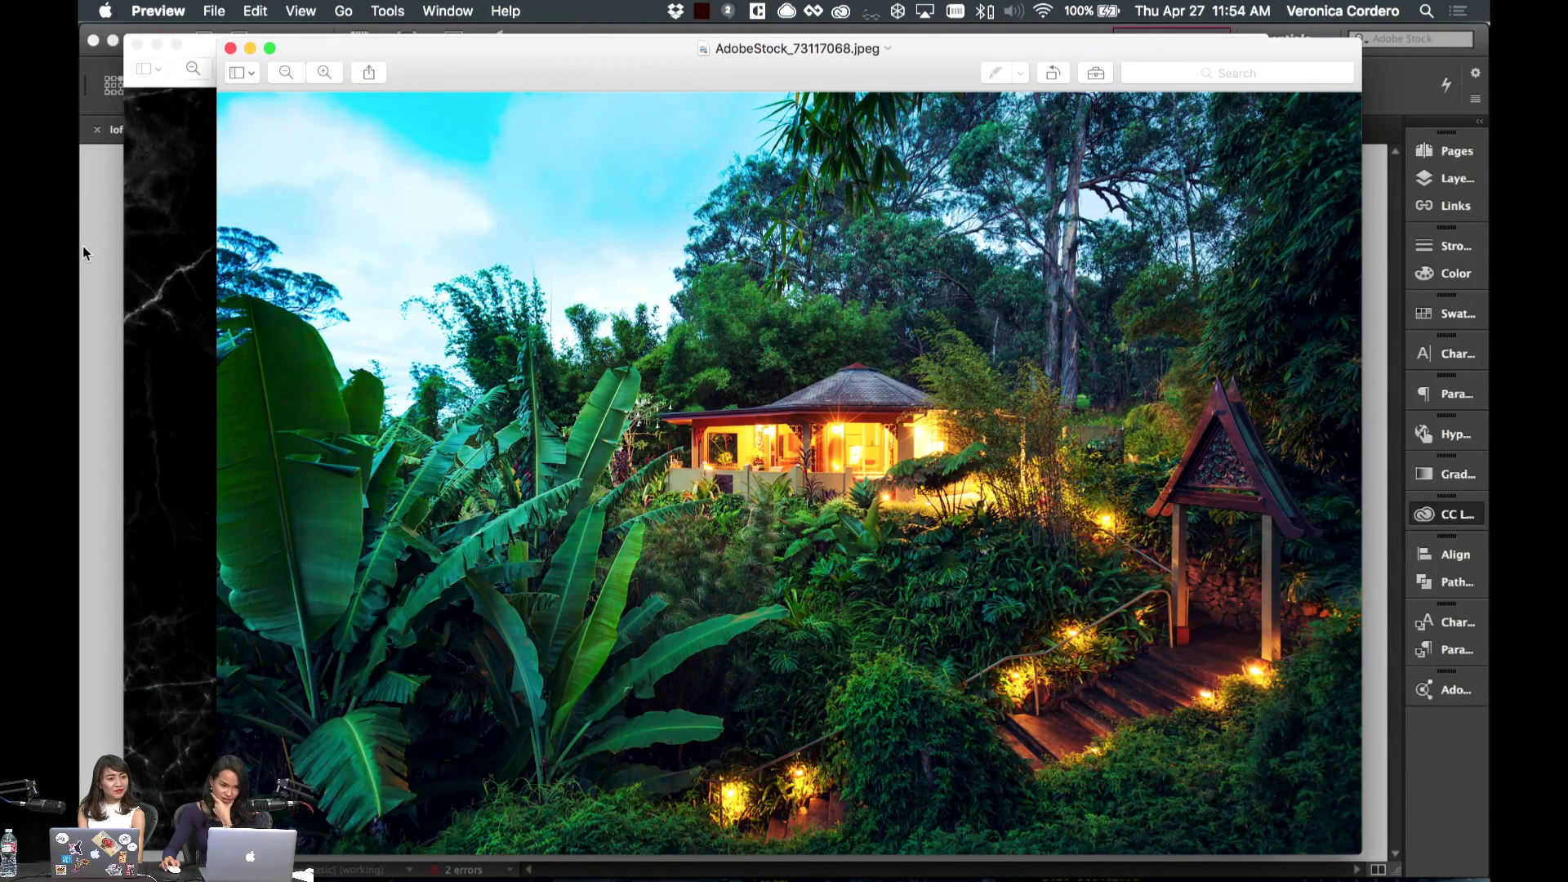
left_click(83, 246)
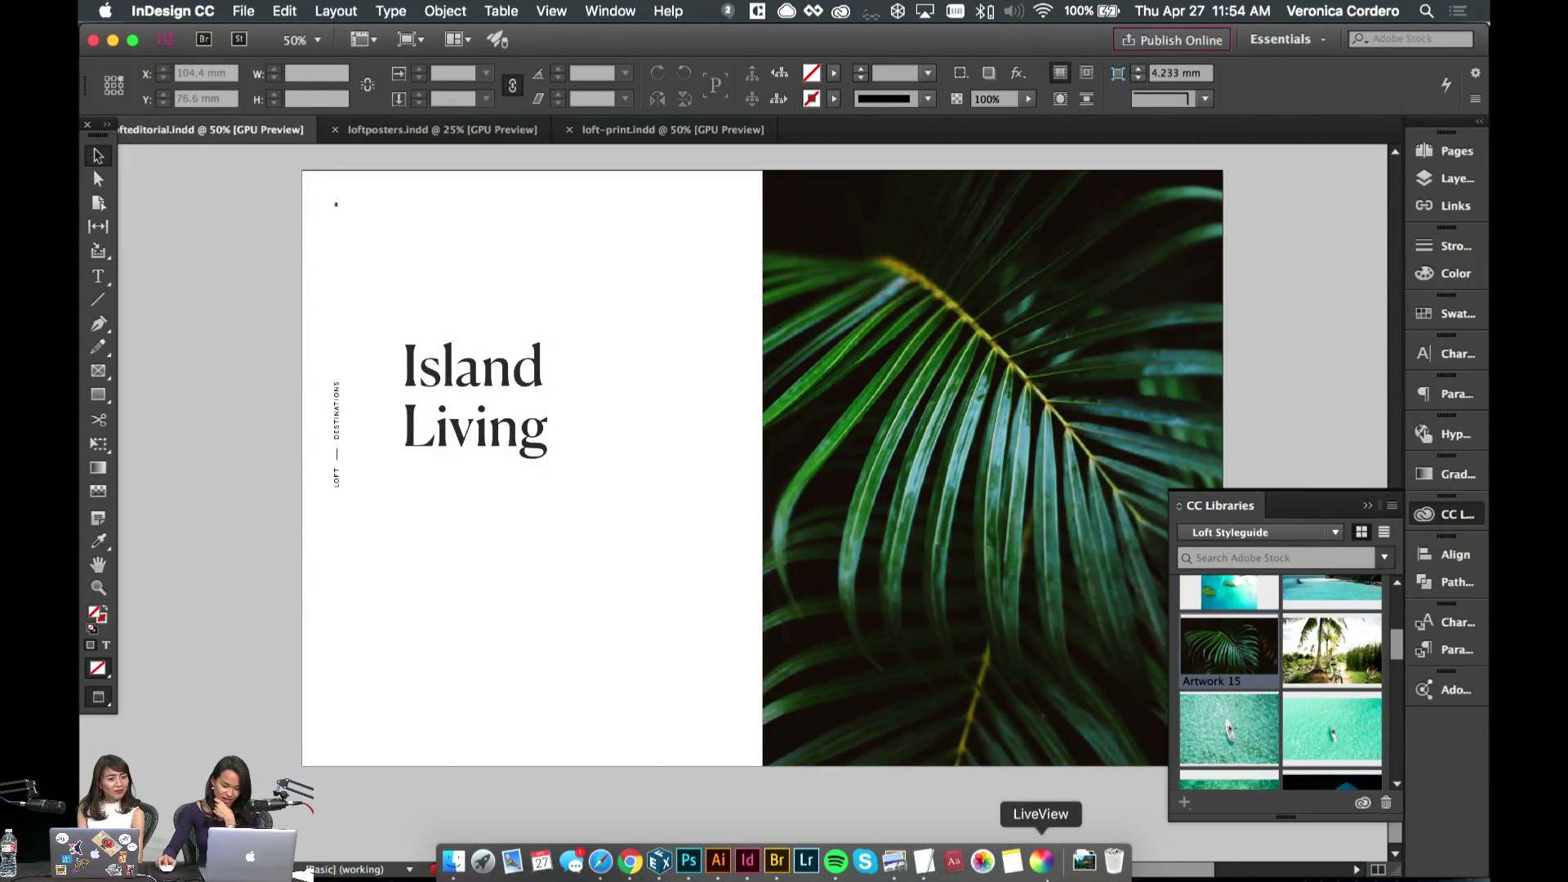
- Place the jungle-house photo from Downloads onto the spread and add it to the Loft Styleguide library
left_click(1083, 860)
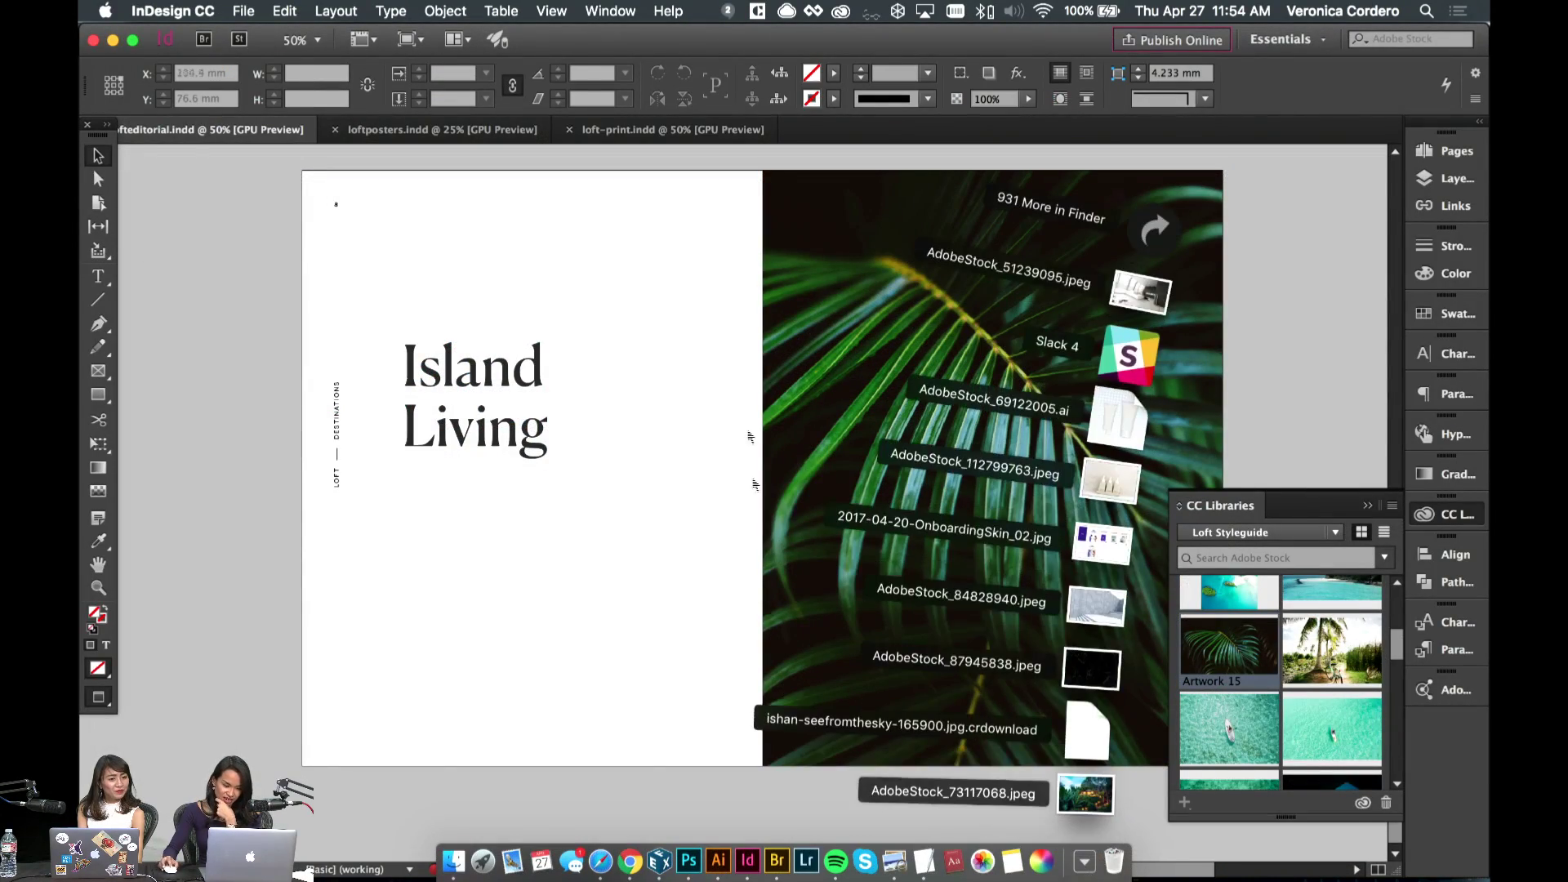
left_click(672, 679)
left_click(1083, 860)
left_click_drag(1078, 846, 596, 584)
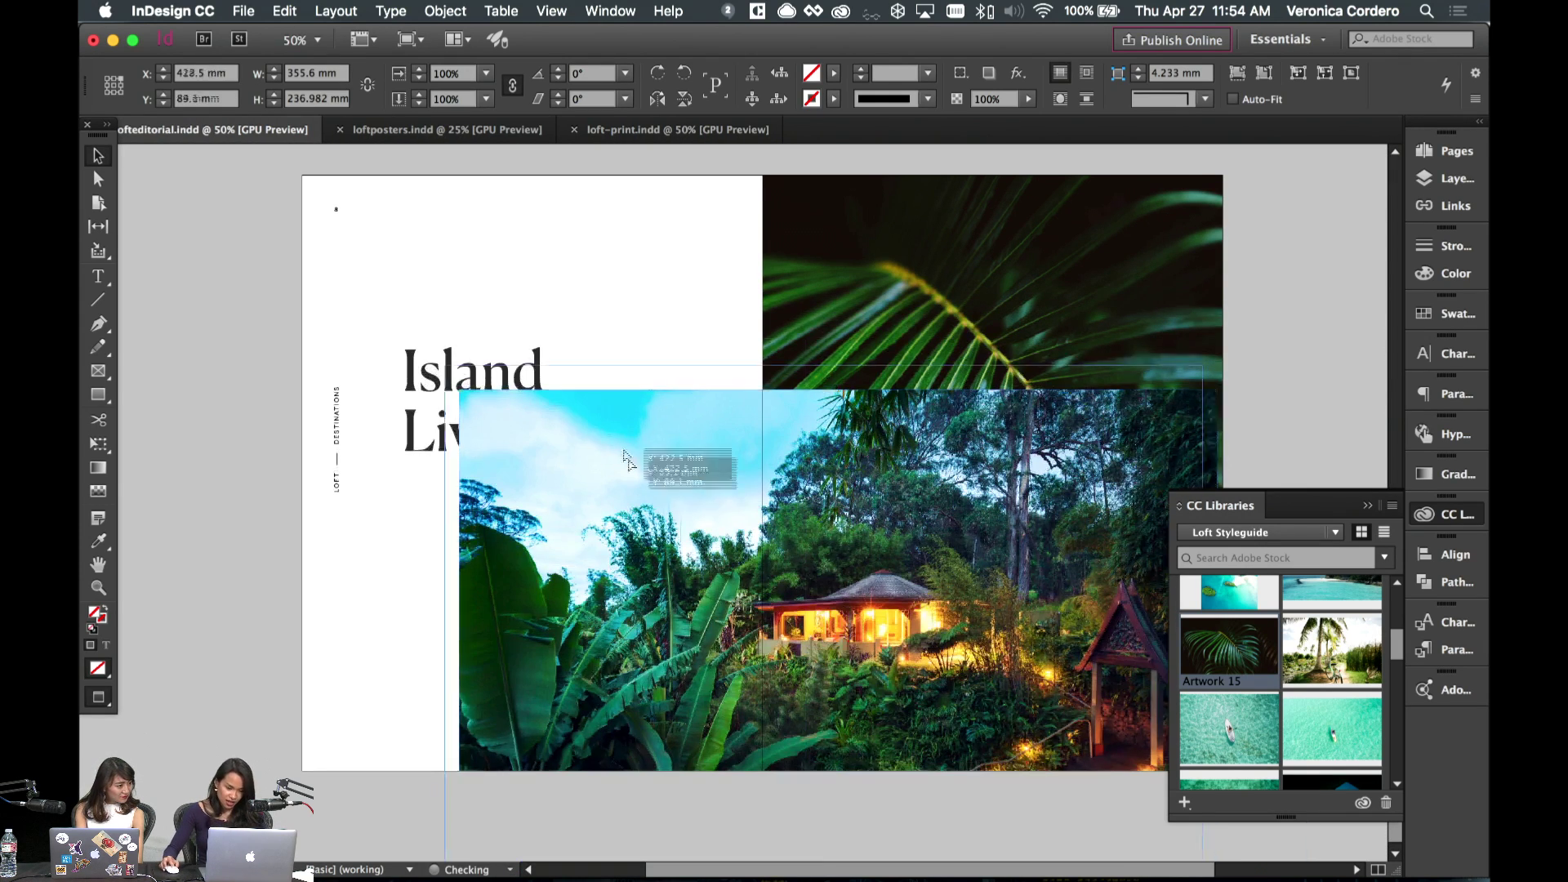
left_click_drag(1021, 631, 1307, 636)
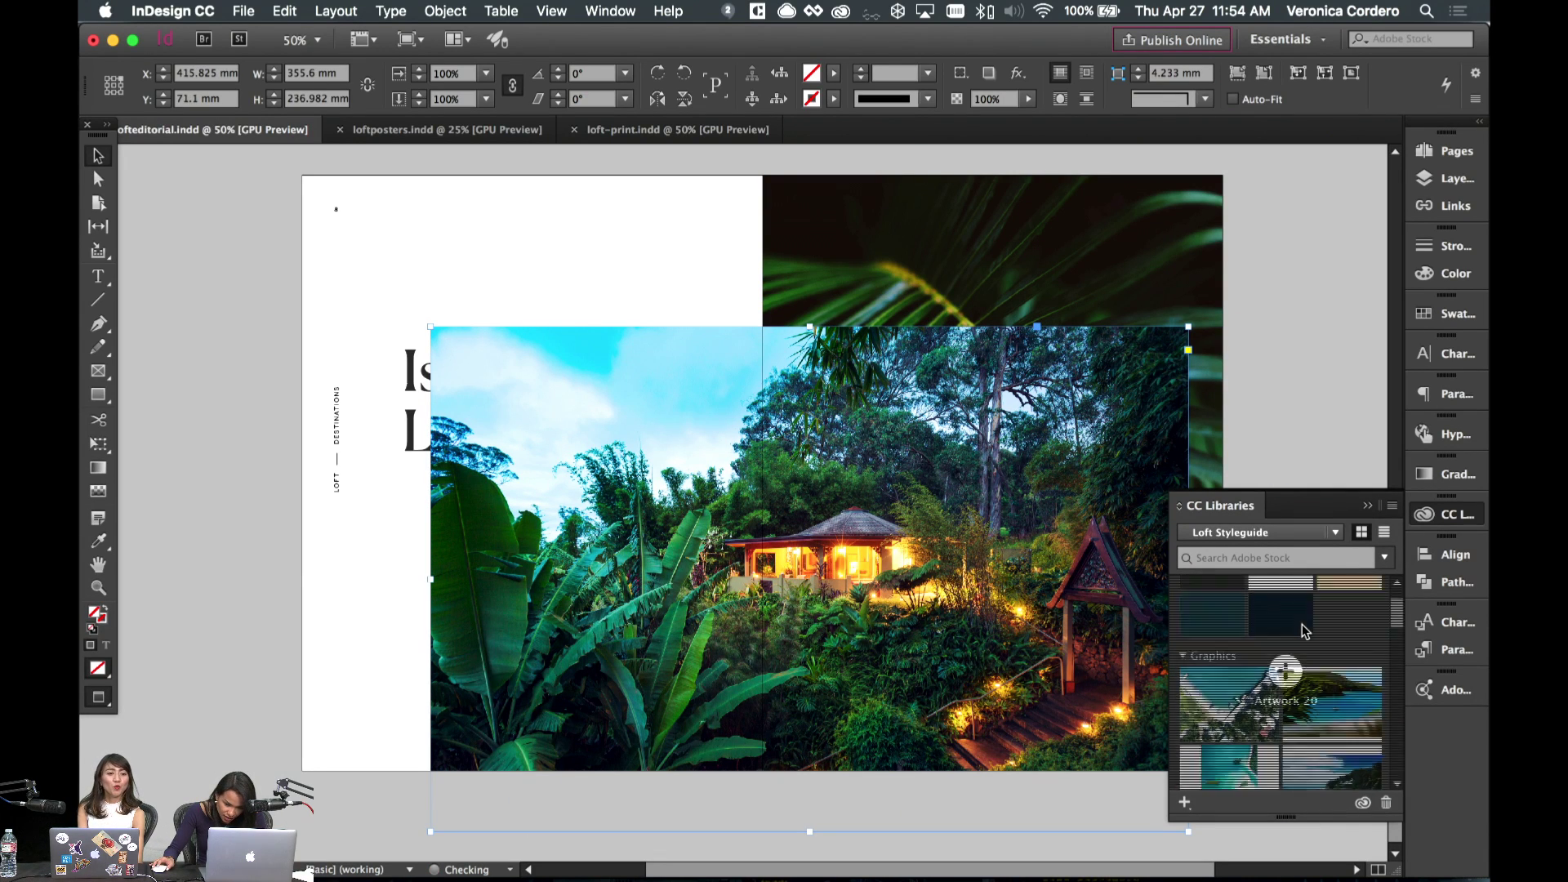
- Snap the photo to the top margin, enlarge it slightly, move it to X 416.663 mm and crop it to page 9
left_click_drag(873, 474, 939, 323)
scroll(1062, 318, "right", 2)
left_click_drag(1067, 319, 1061, 312)
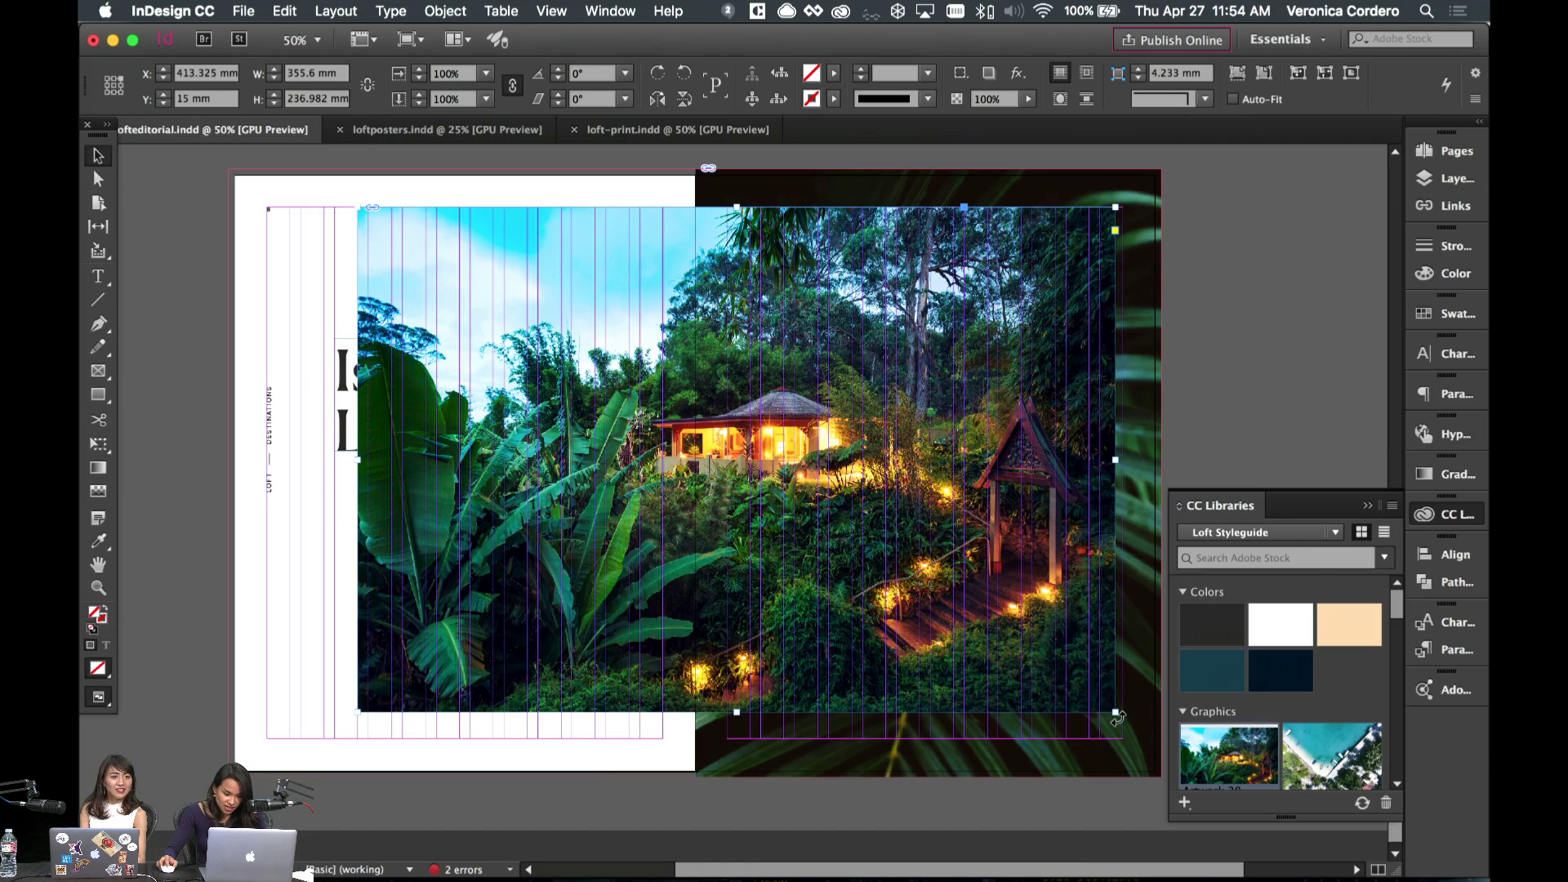
key("e")
left_click_drag(1115, 711, 1150, 747)
key("super+shift+a")
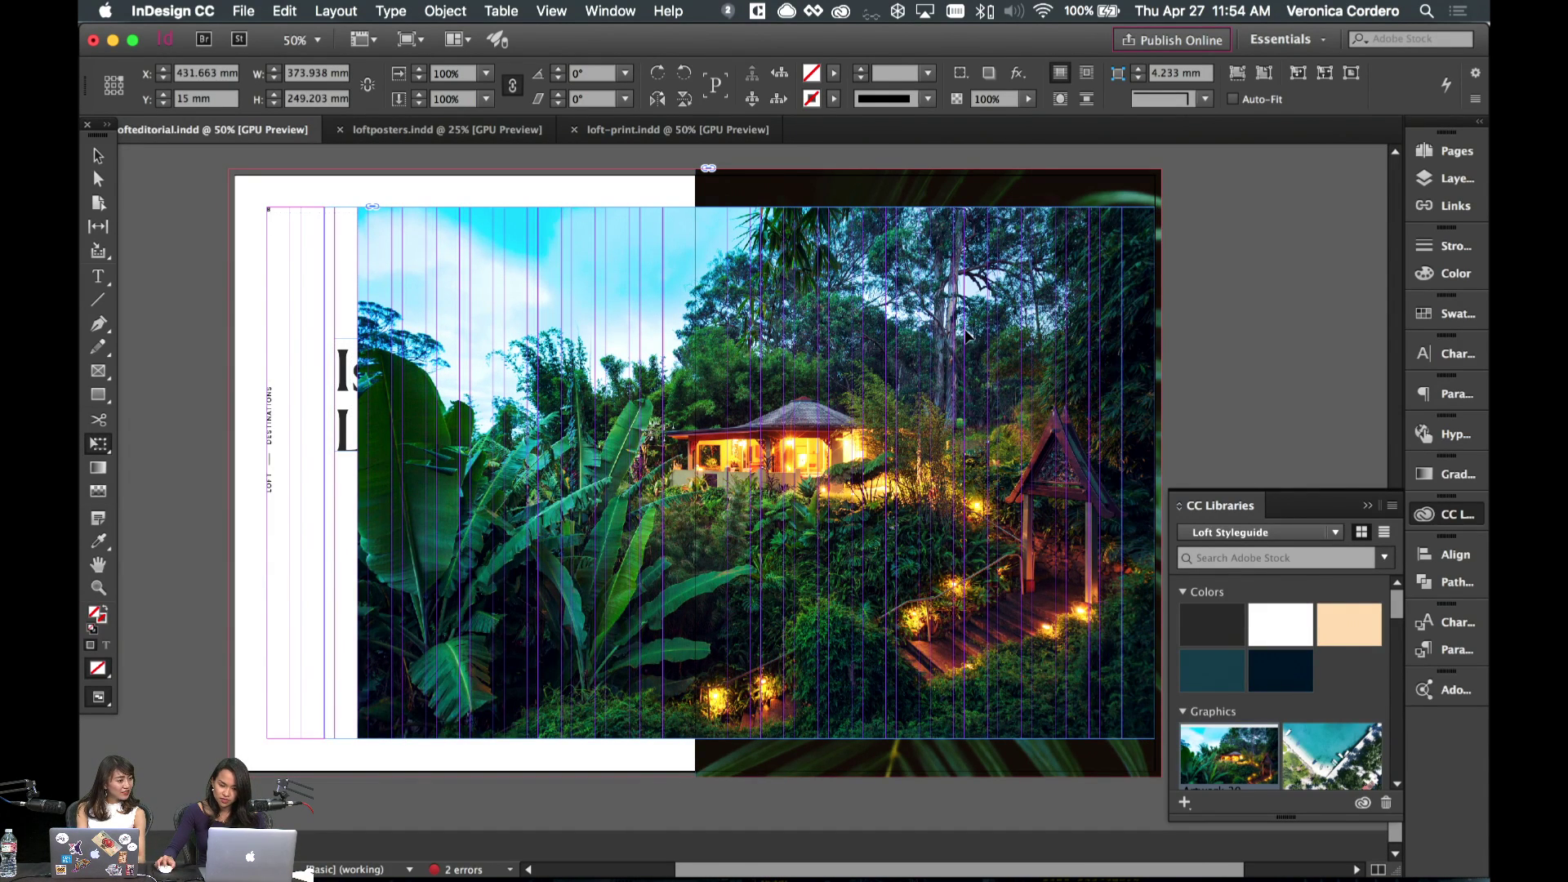
left_click_drag(967, 335, 957, 341)
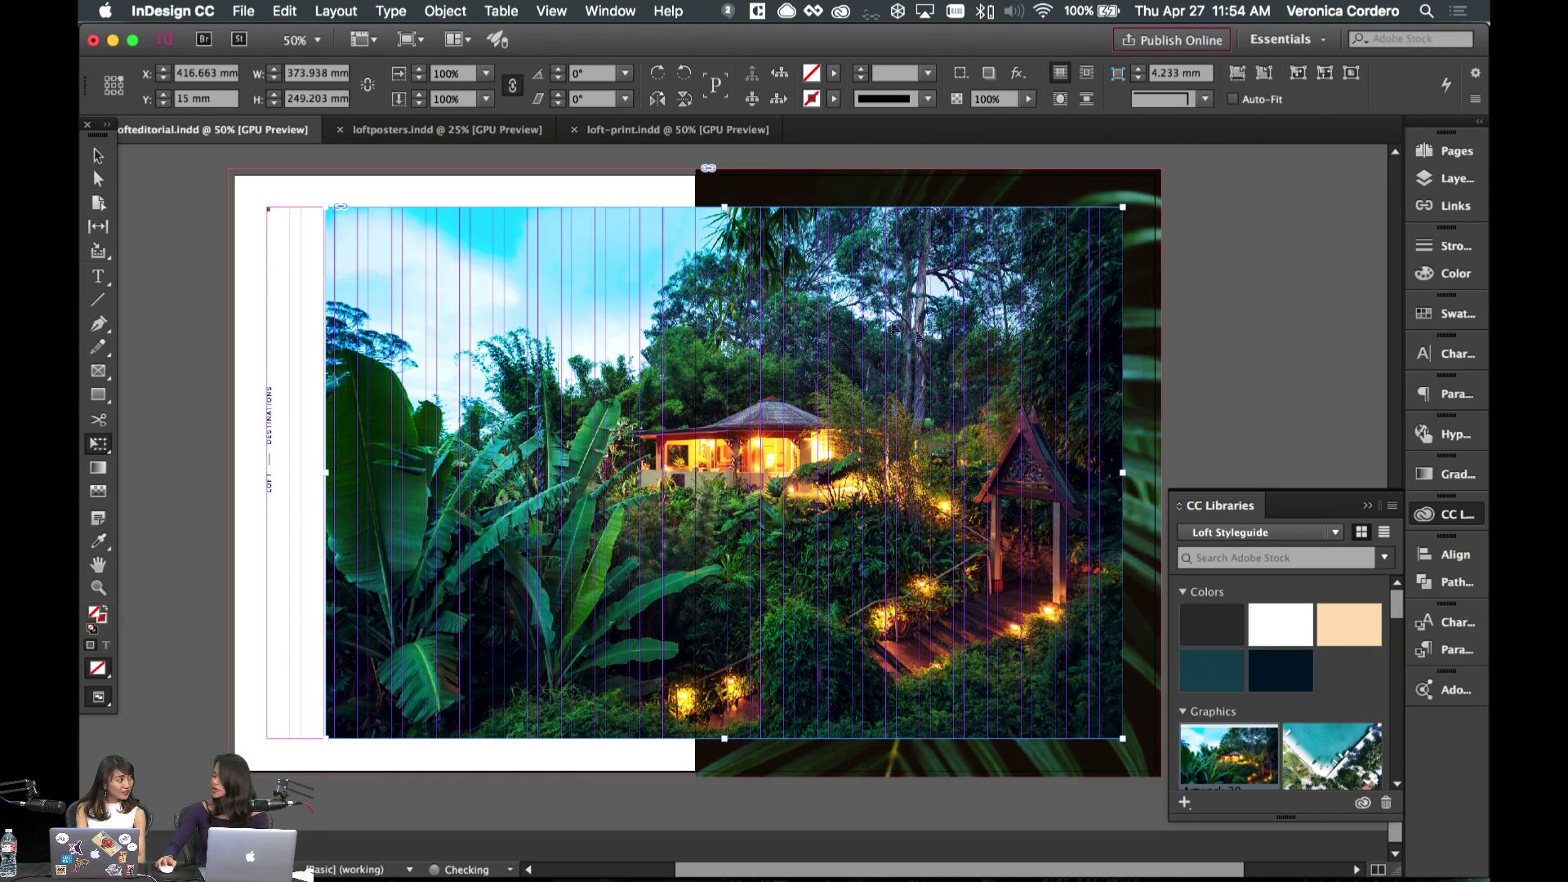
left_click(98, 155)
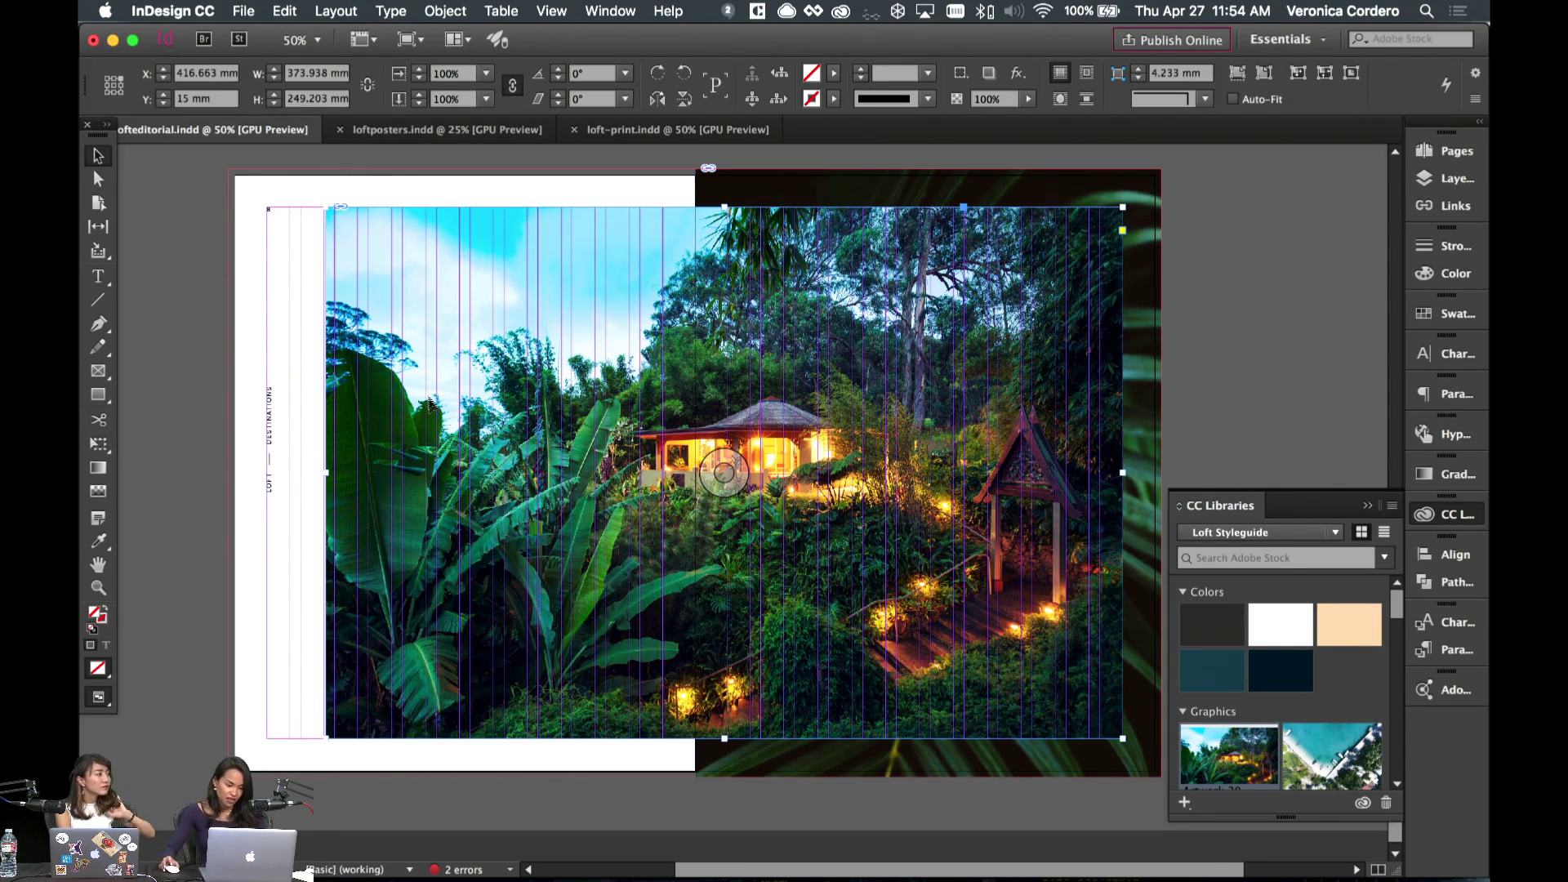
left_click_drag(327, 472, 726, 470)
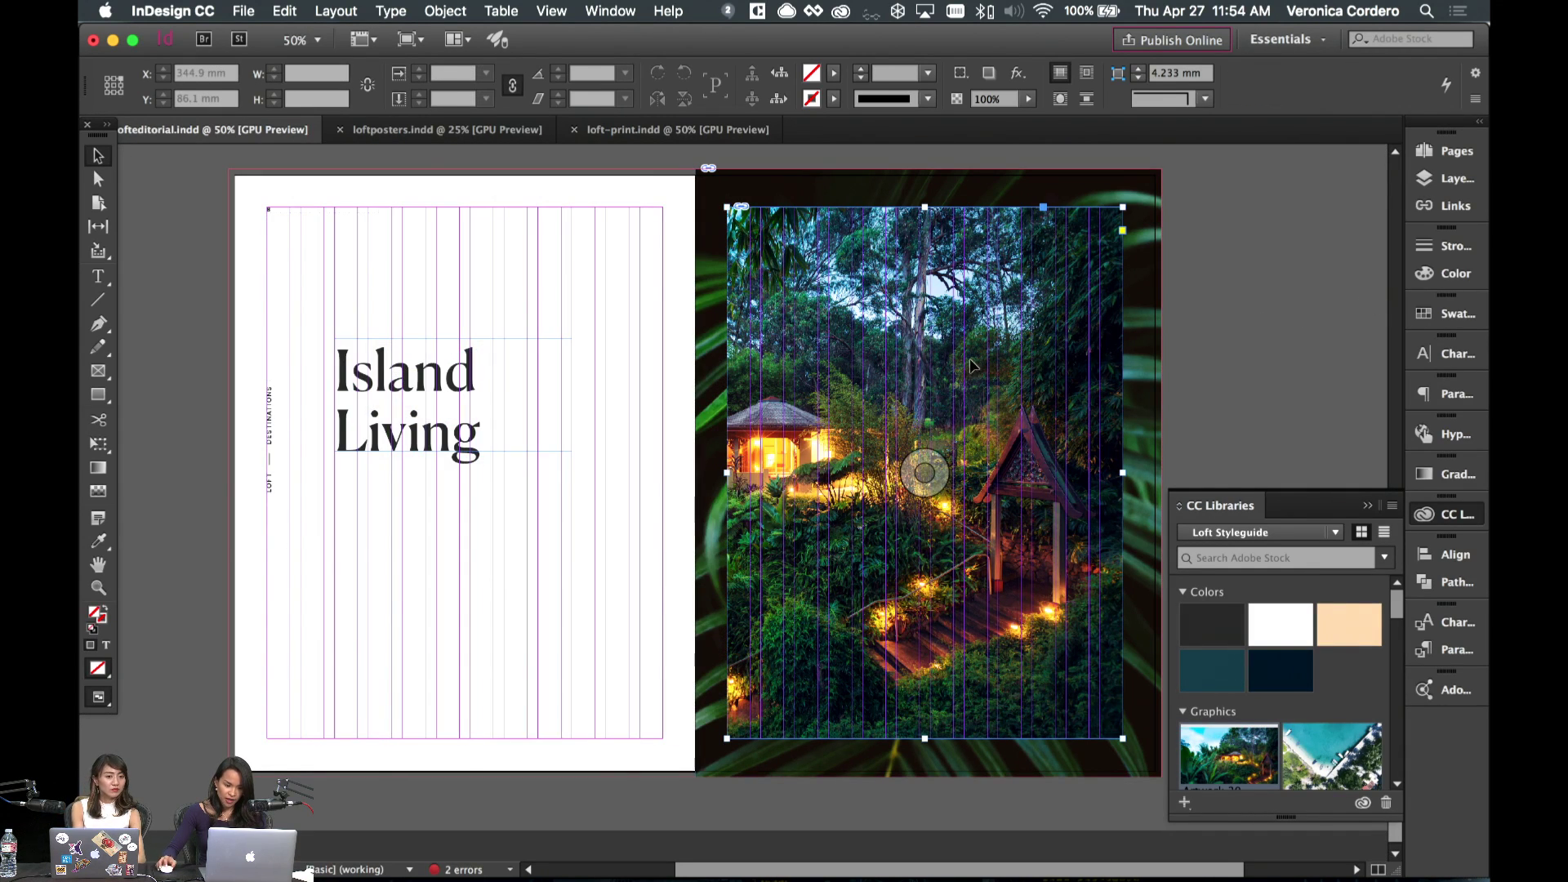
key("w")
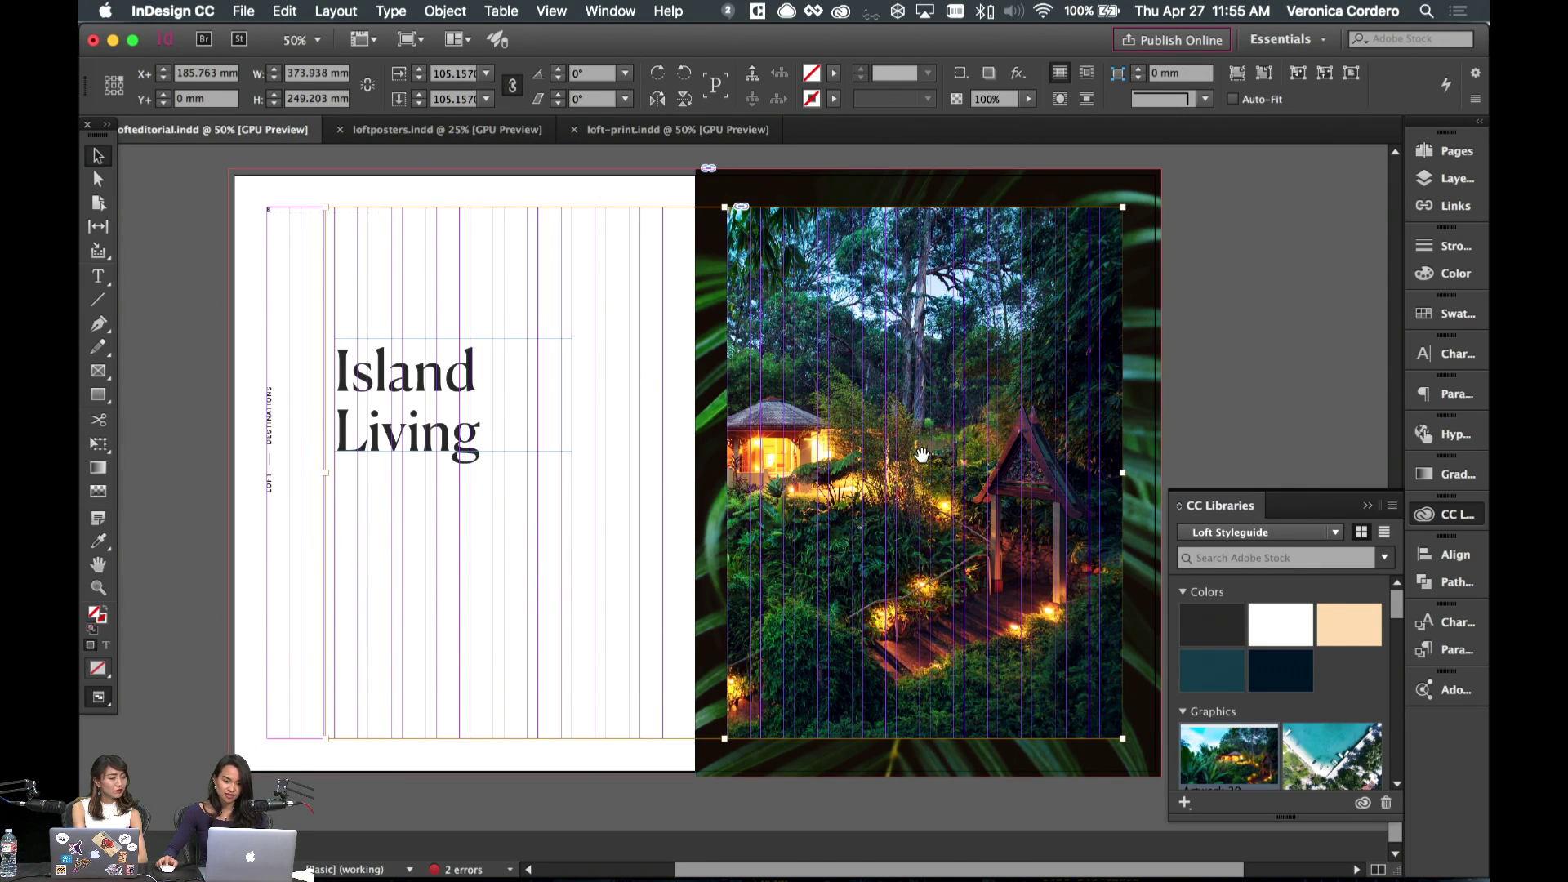
- Nudge the house toward the centre of the cropped frame and preview the spread
left_click_drag(921, 455, 949, 469)
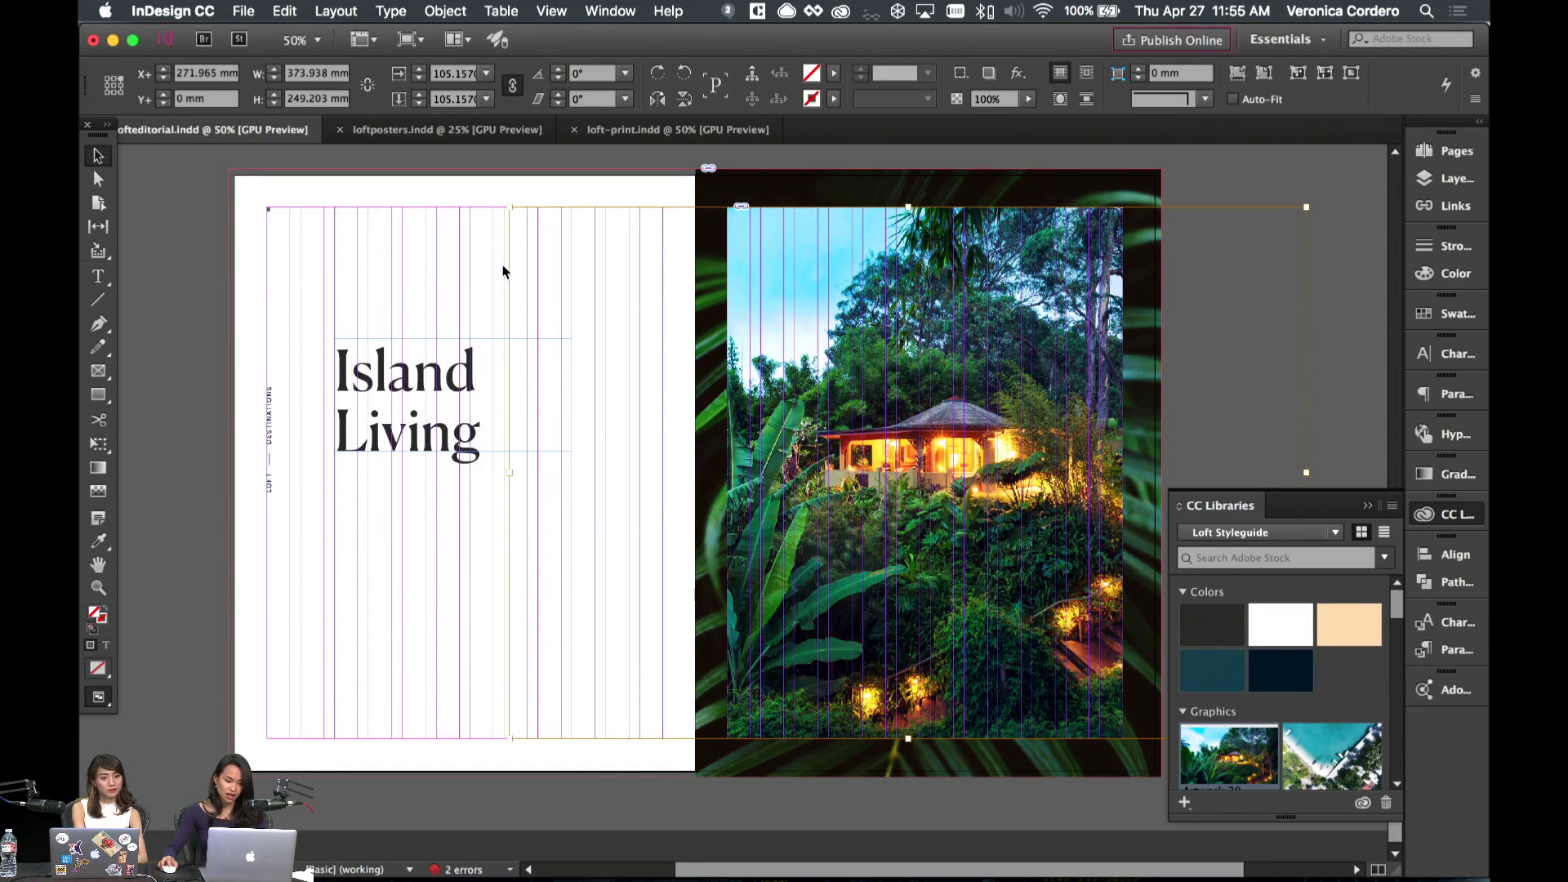
key("w")
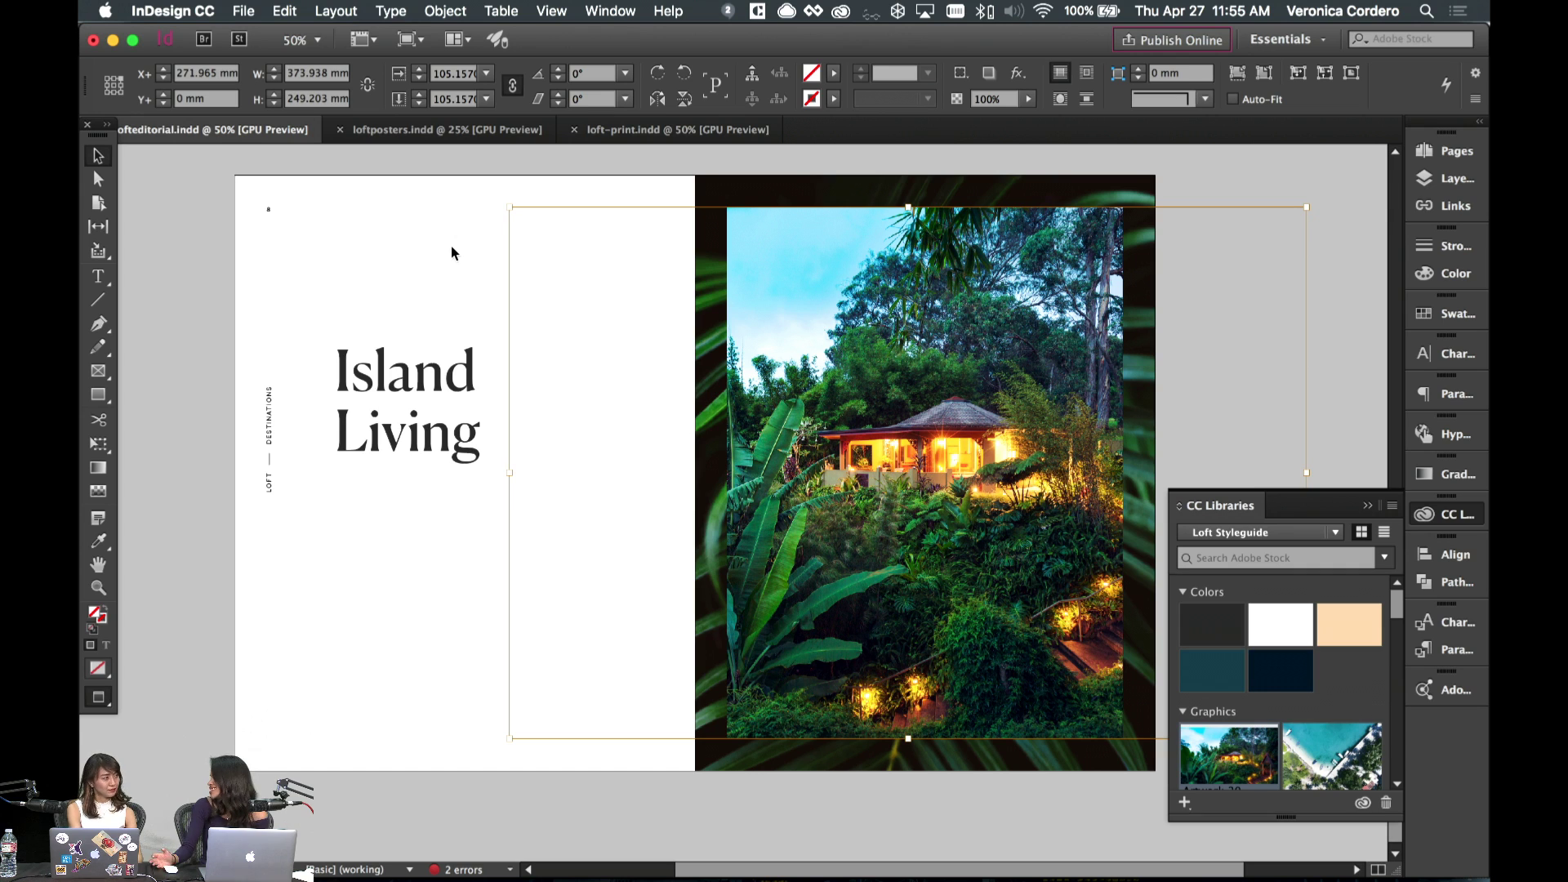
left_click(420, 605)
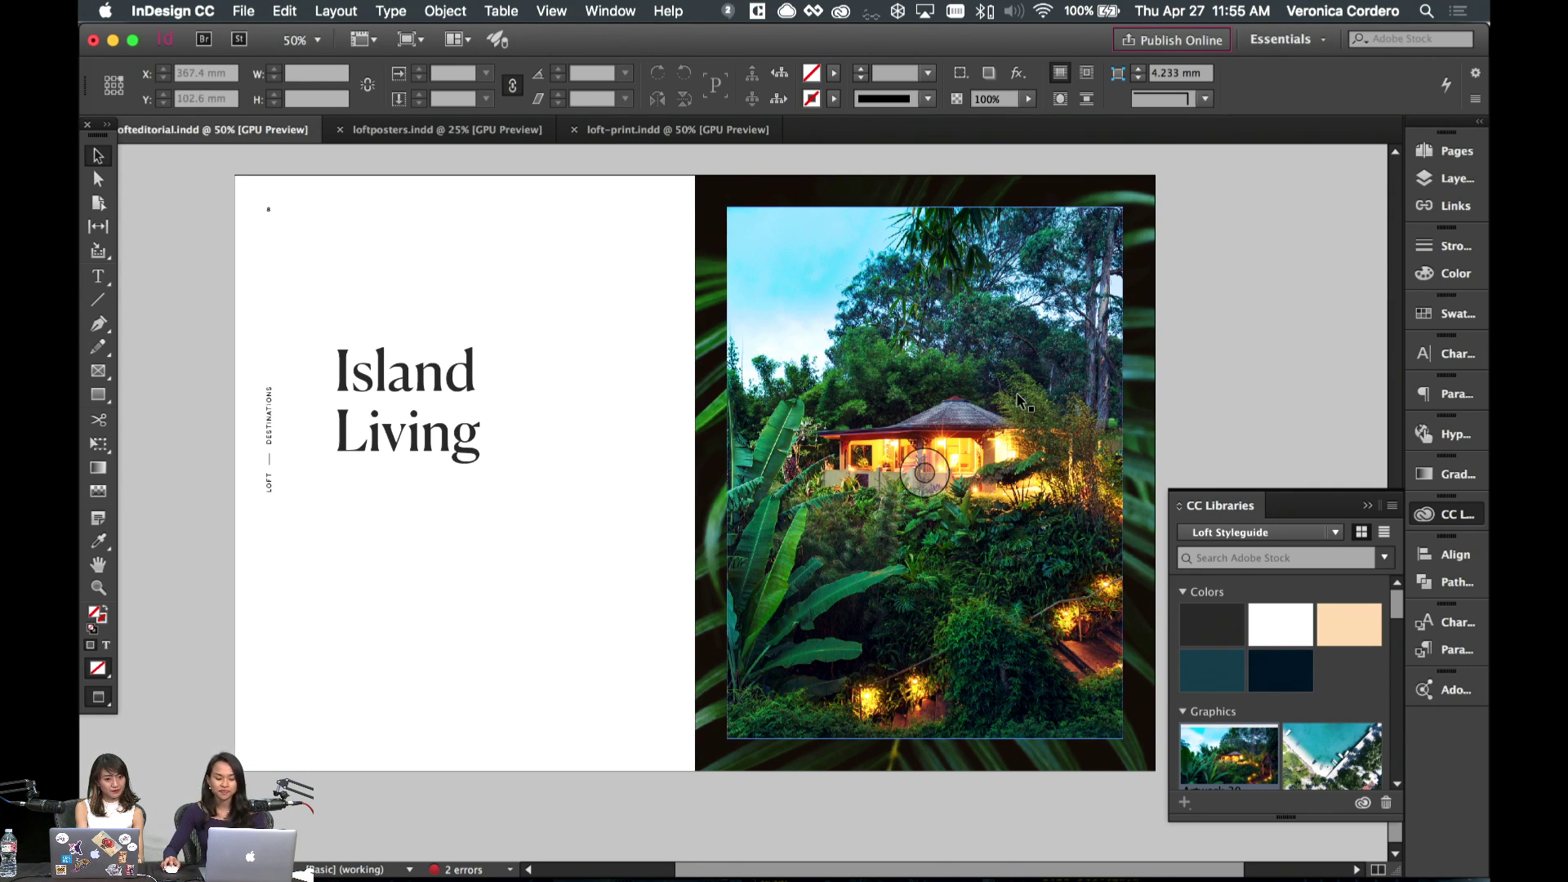
- Scale the photo frame to about 83% as an inset and recentre the house within it
left_click(1019, 400)
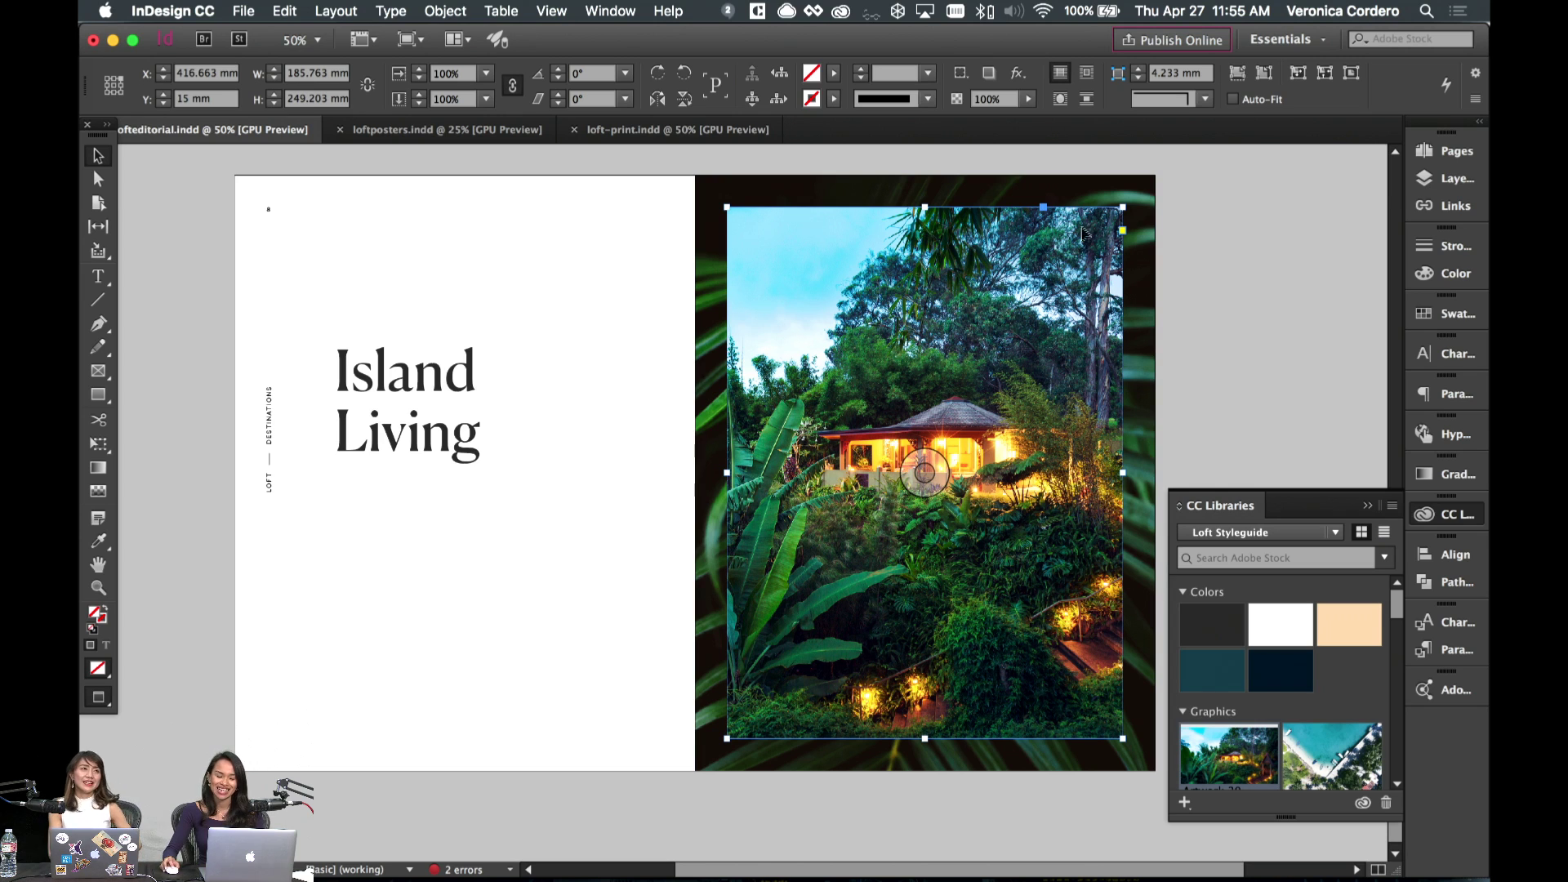
key("w")
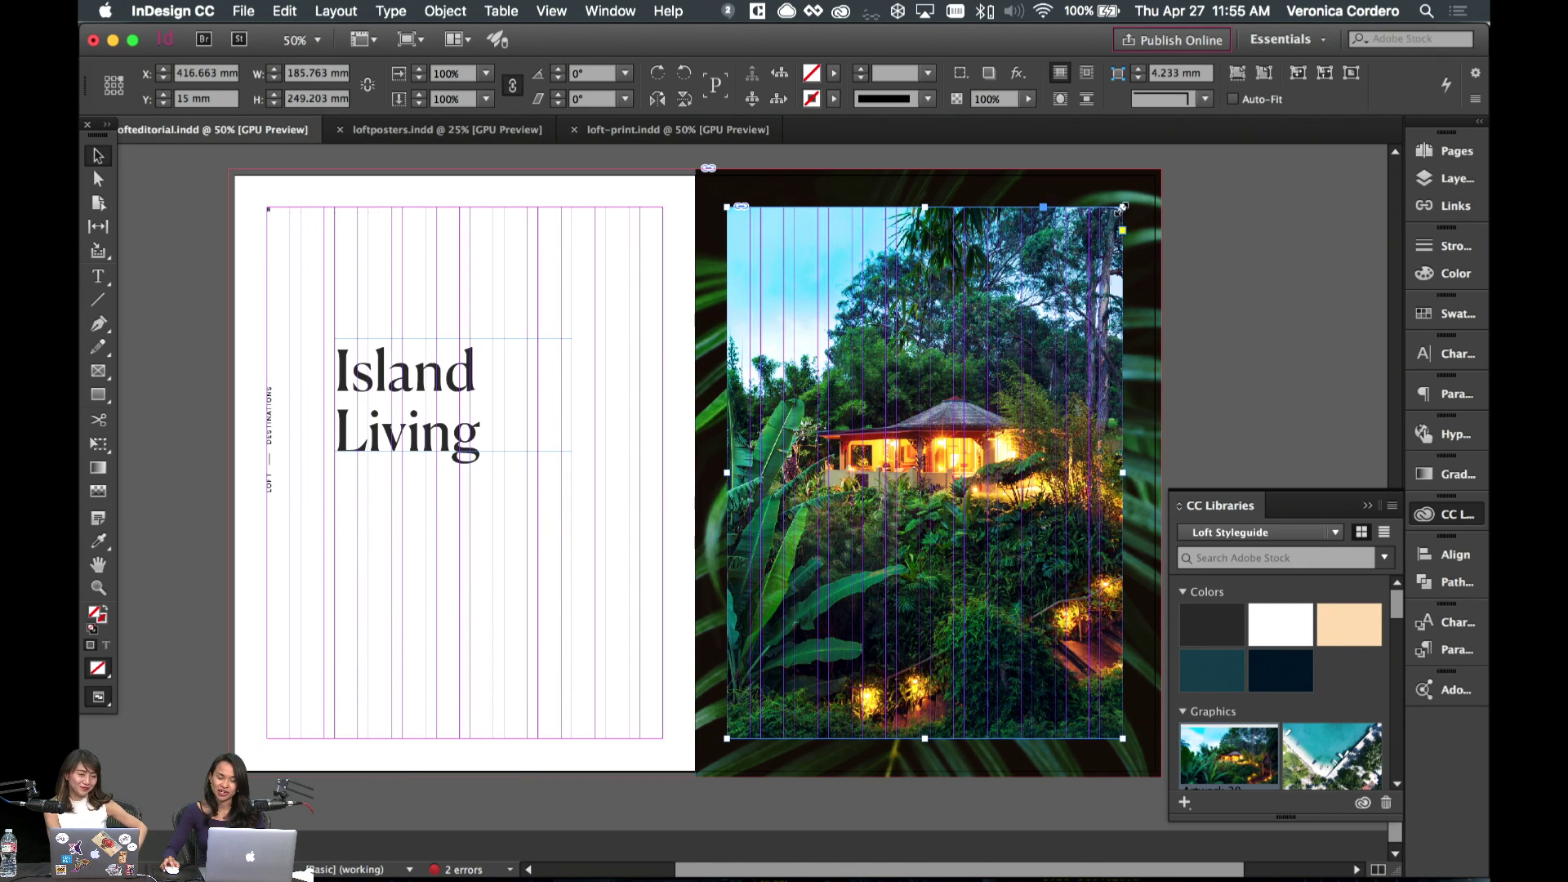
key("e")
left_click_drag(1123, 209, 1078, 249)
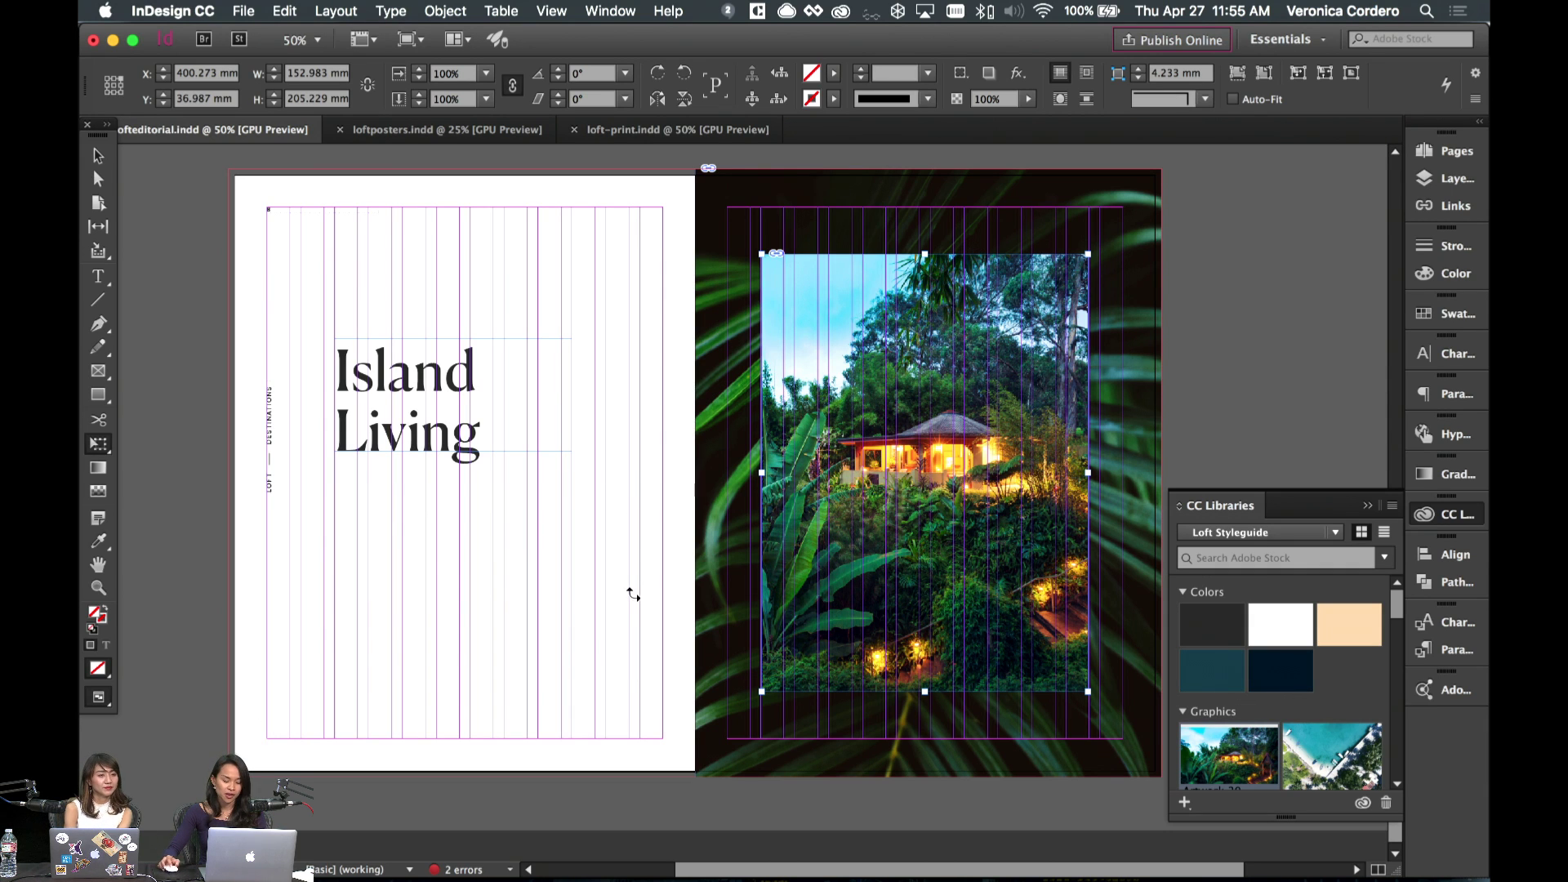
key("v")
left_click(582, 614)
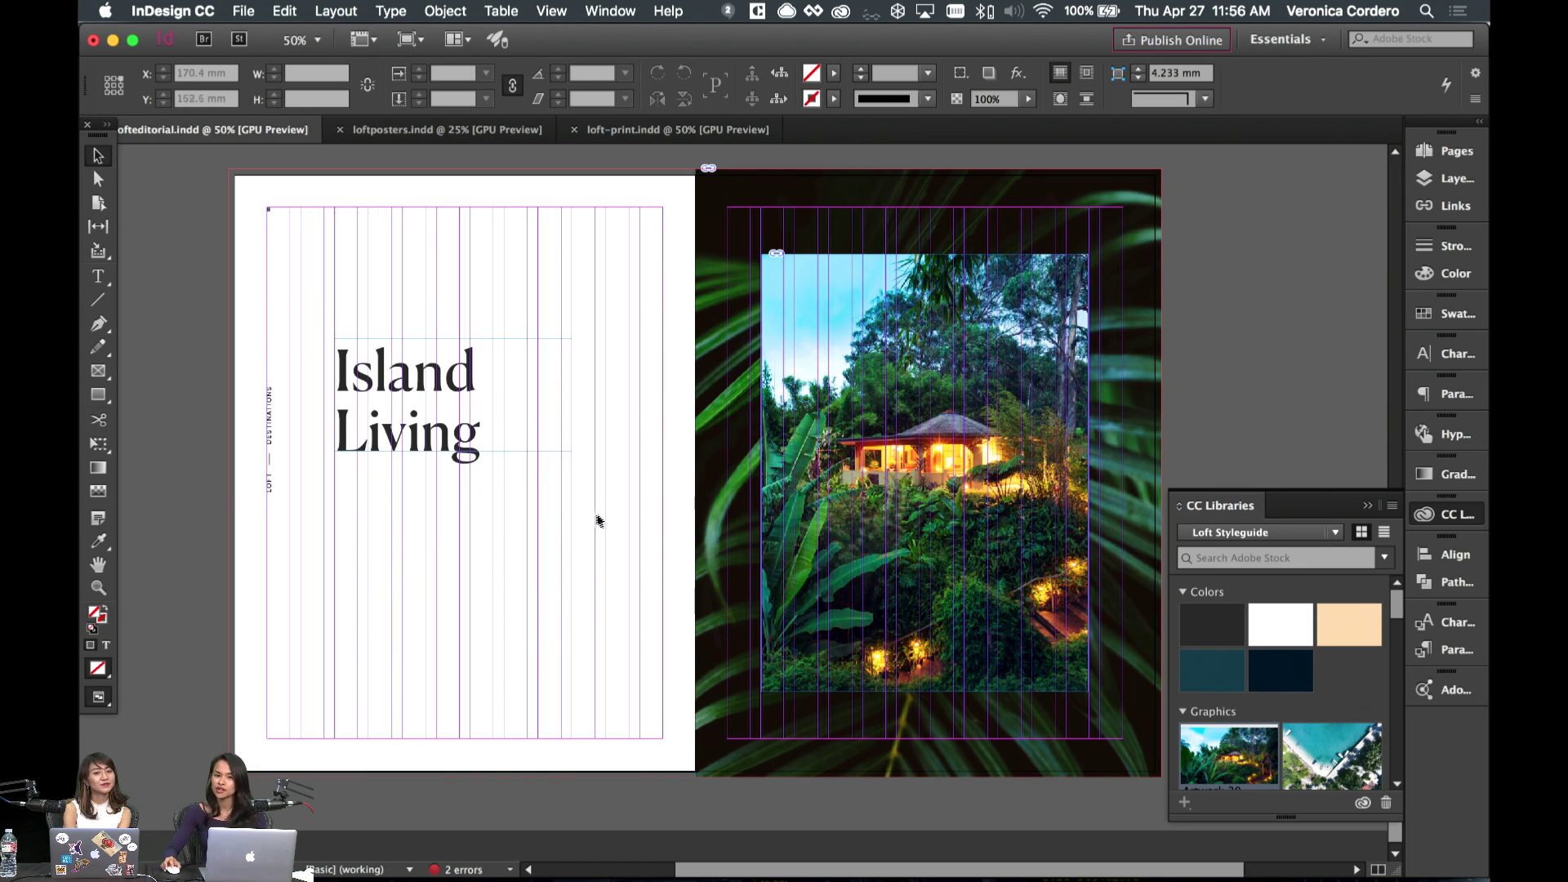
key("w")
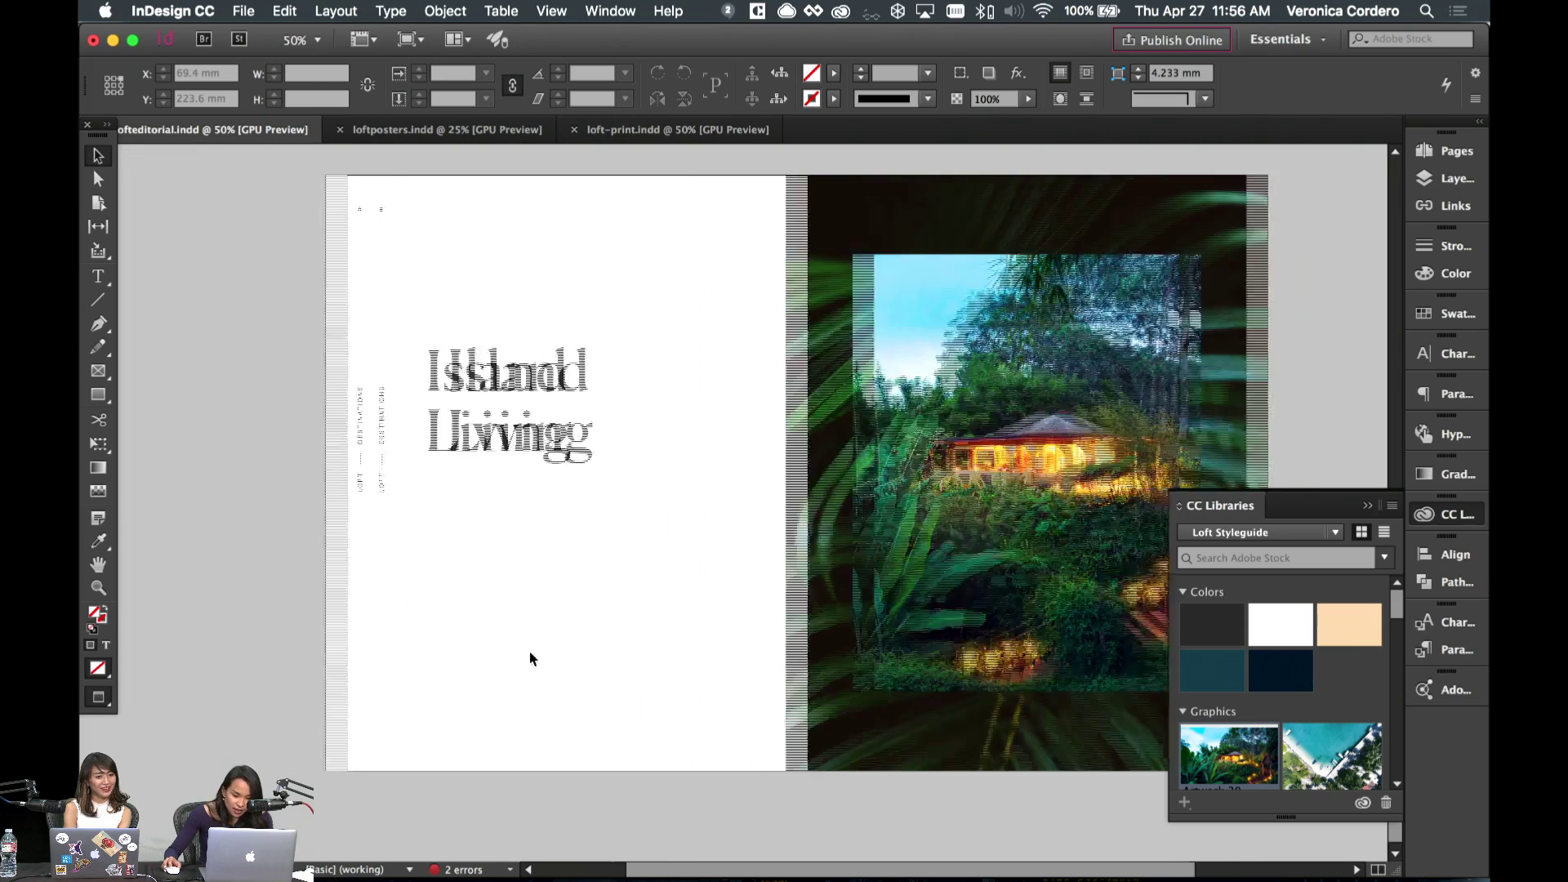
left_click(941, 470)
left_click_drag(941, 470, 977, 476)
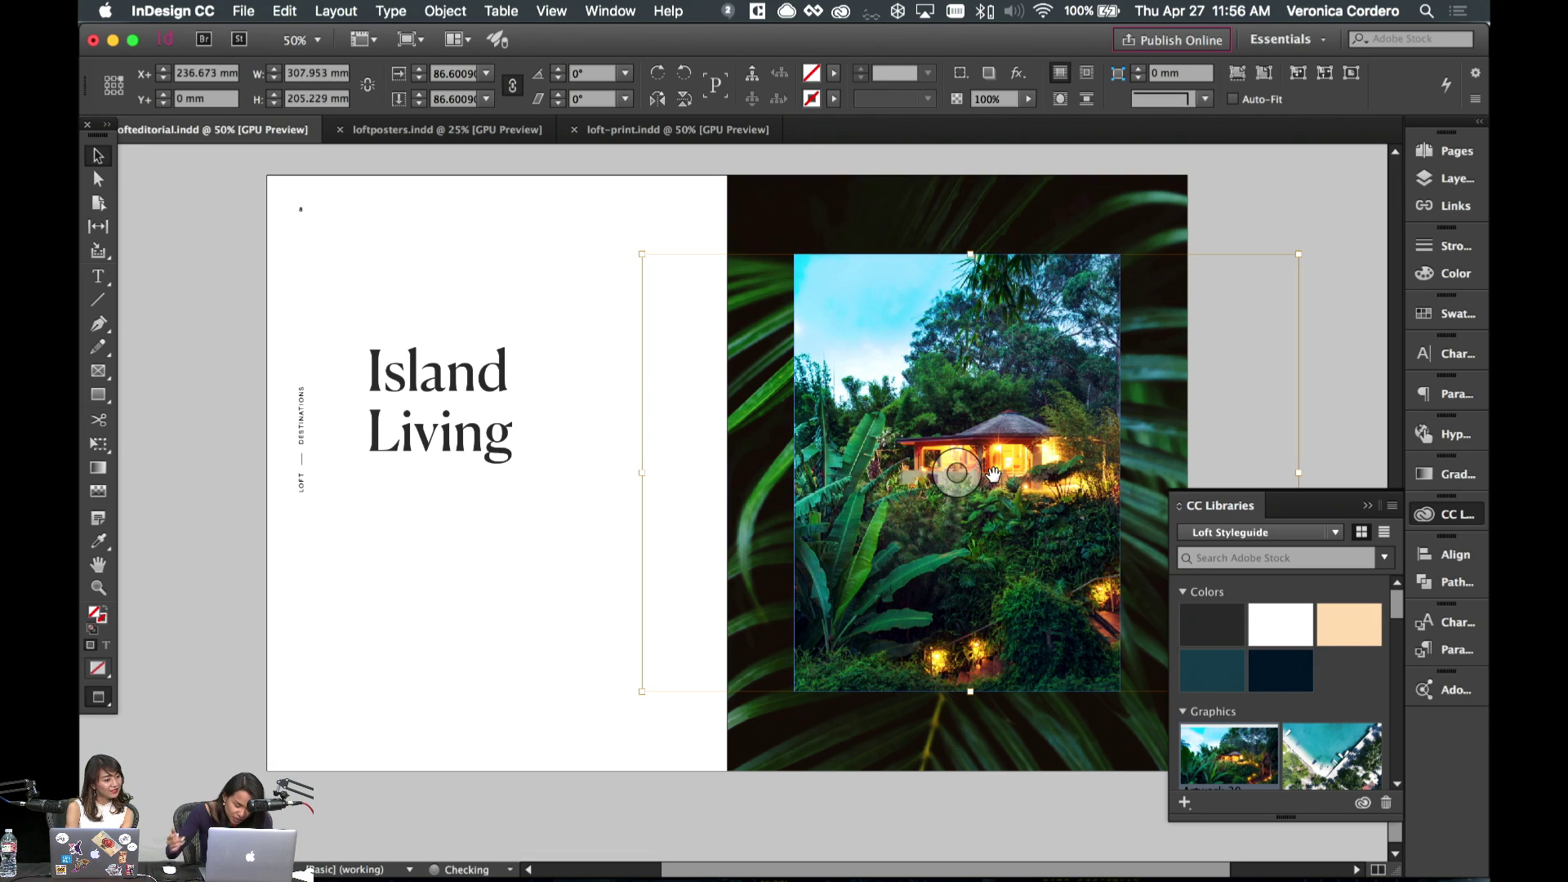
left_click(510, 611)
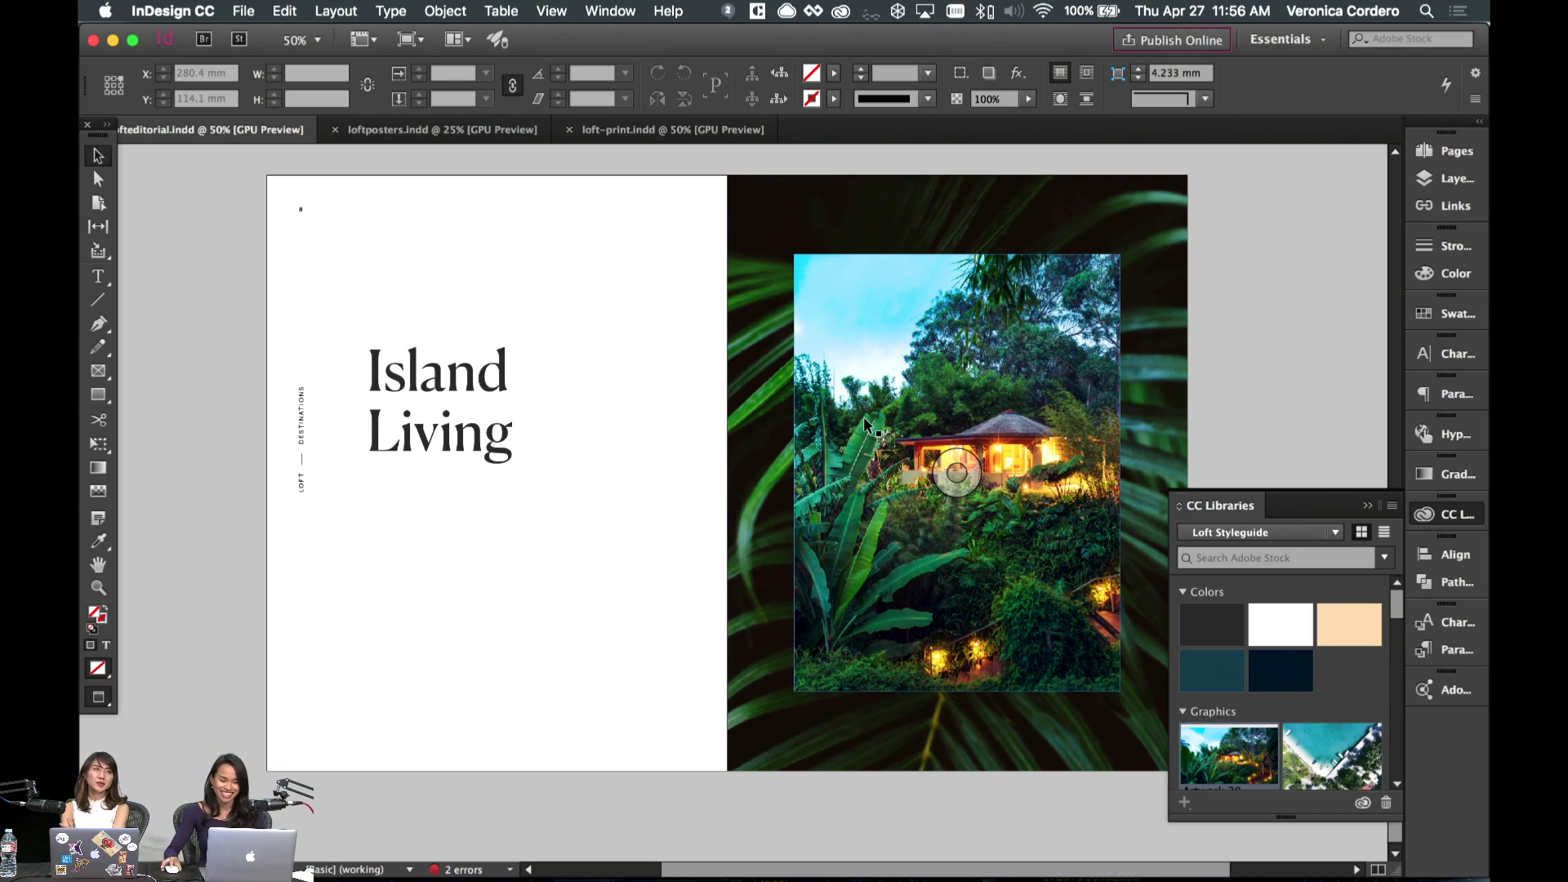
- Copy a body text frame from the destinations spread and paste it onto page 8
scroll(571, 501, "left", 3)
scroll(698, 495, "up", 10)
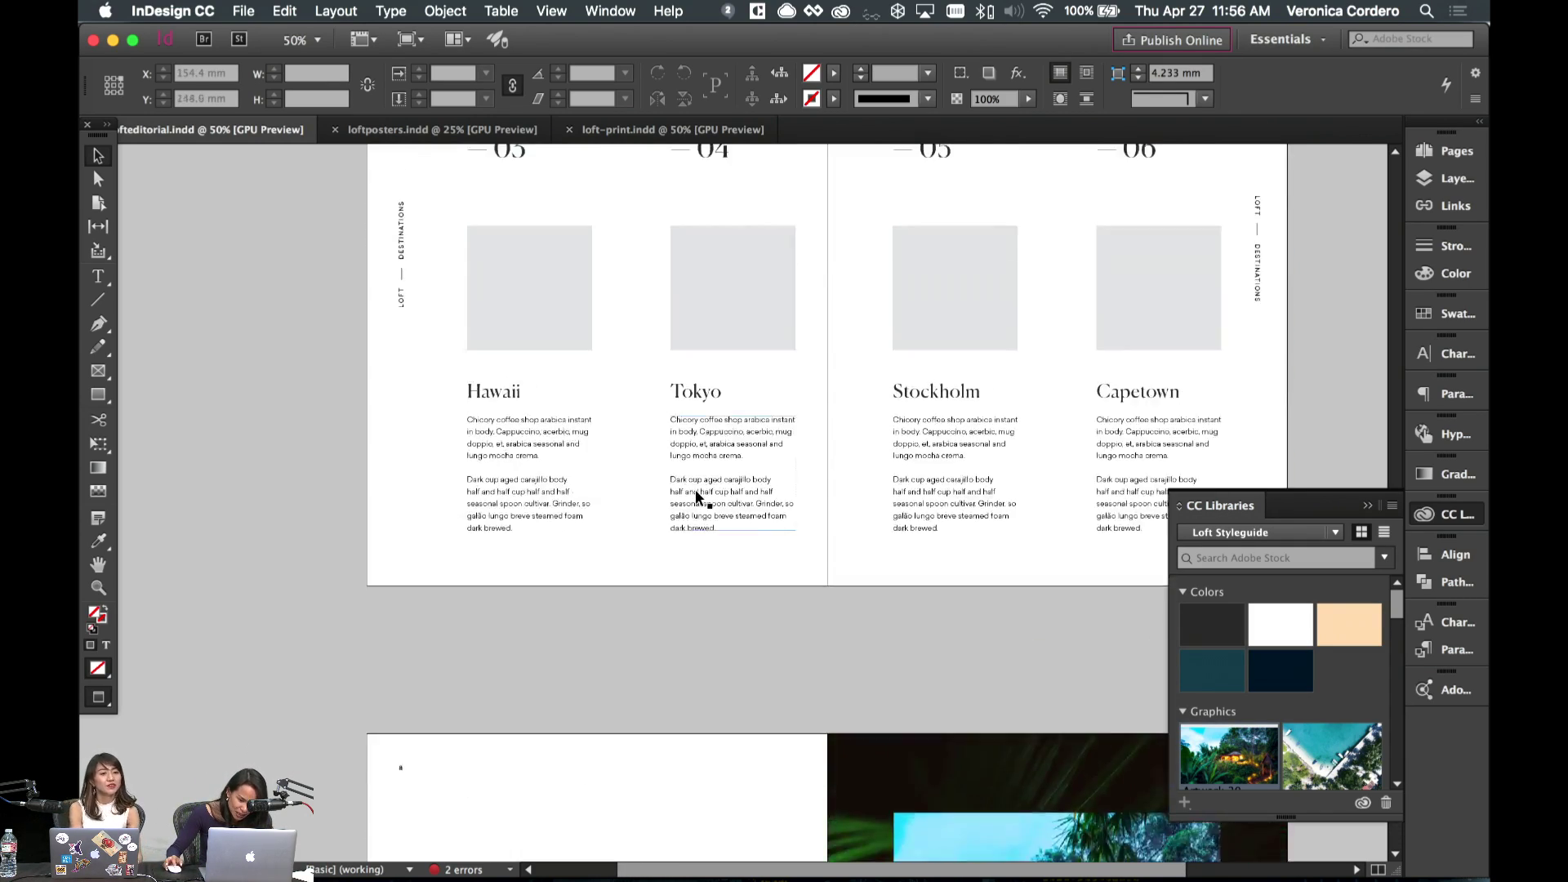
scroll(698, 496, "up", 8)
left_click(583, 362)
scroll(583, 367, "down", 10)
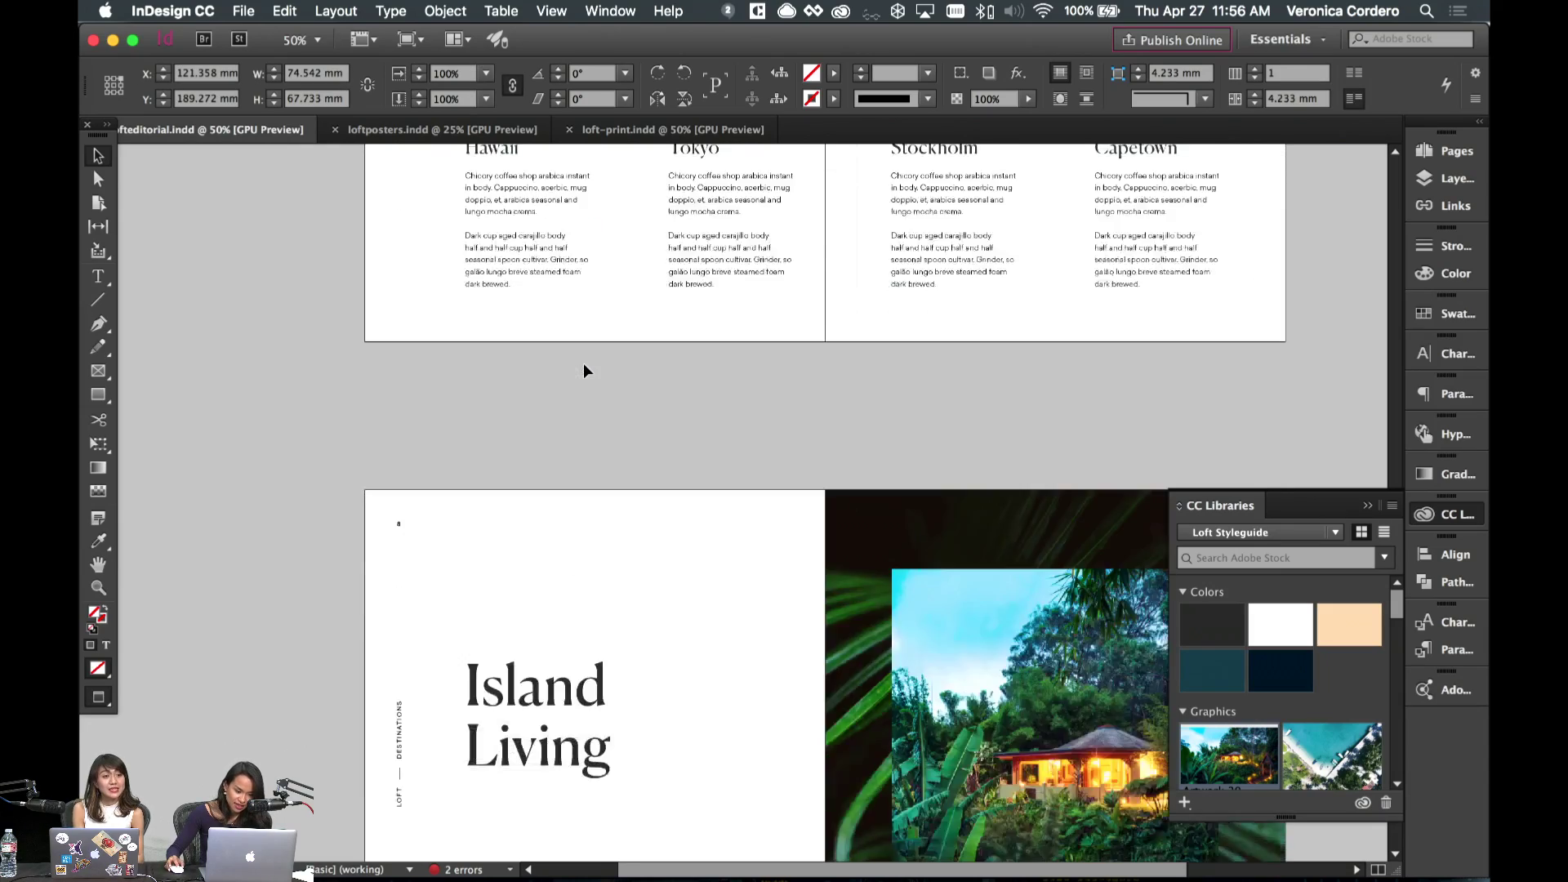
scroll(584, 365, "down", 5)
scroll(650, 485, "up", 6)
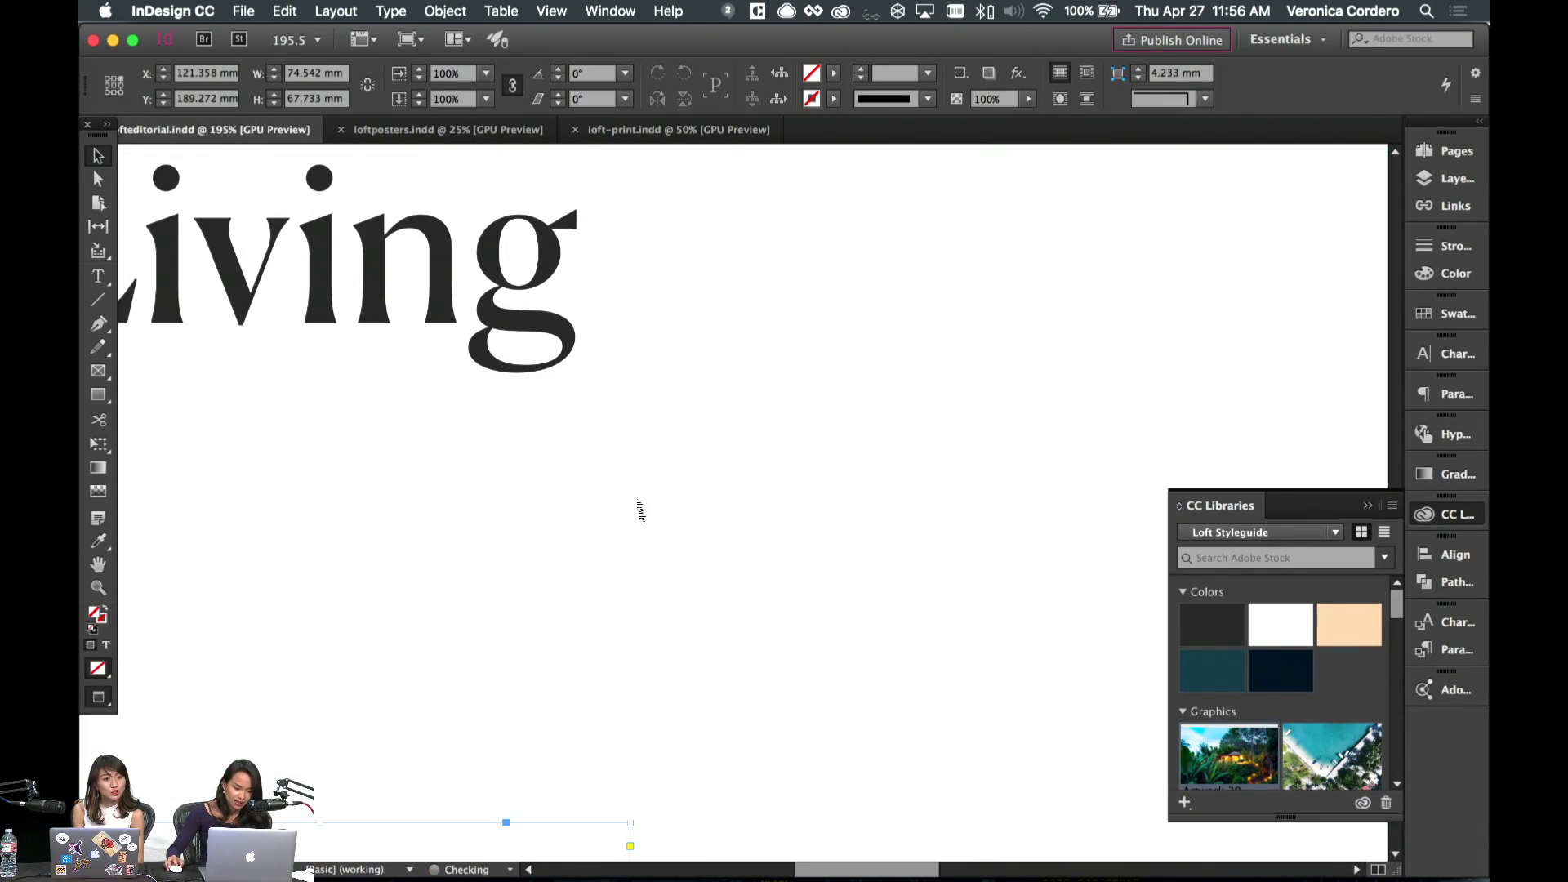
scroll(655, 464, "down", 6)
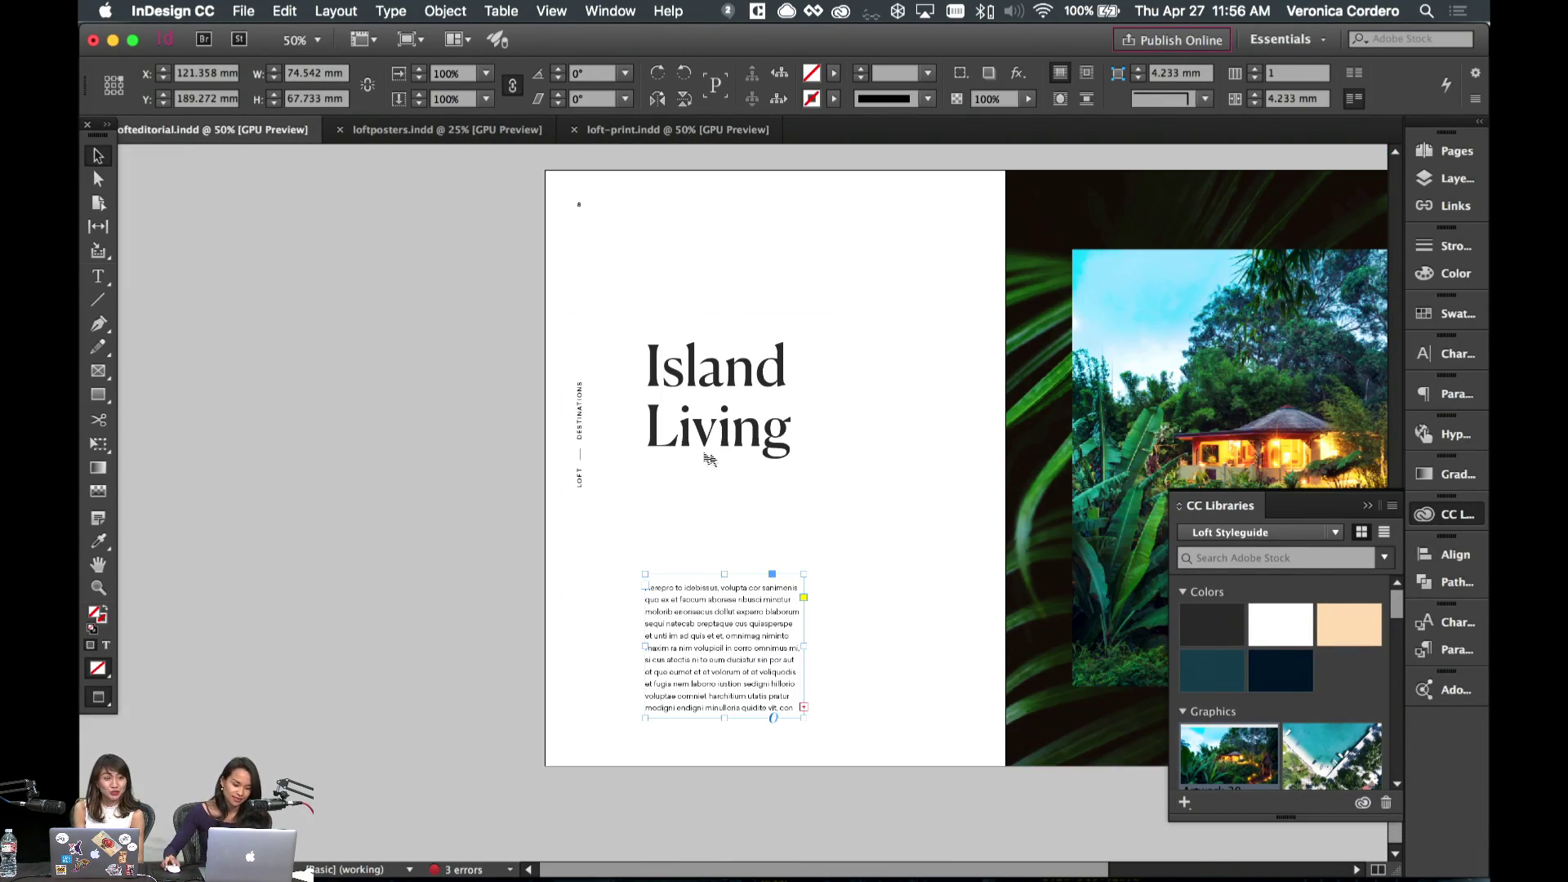
- Move the body text up to sit just below the Island Living headline
left_click_drag(724, 650, 741, 557)
scroll(875, 570, "right", 1)
scroll(826, 562, "right", 4)
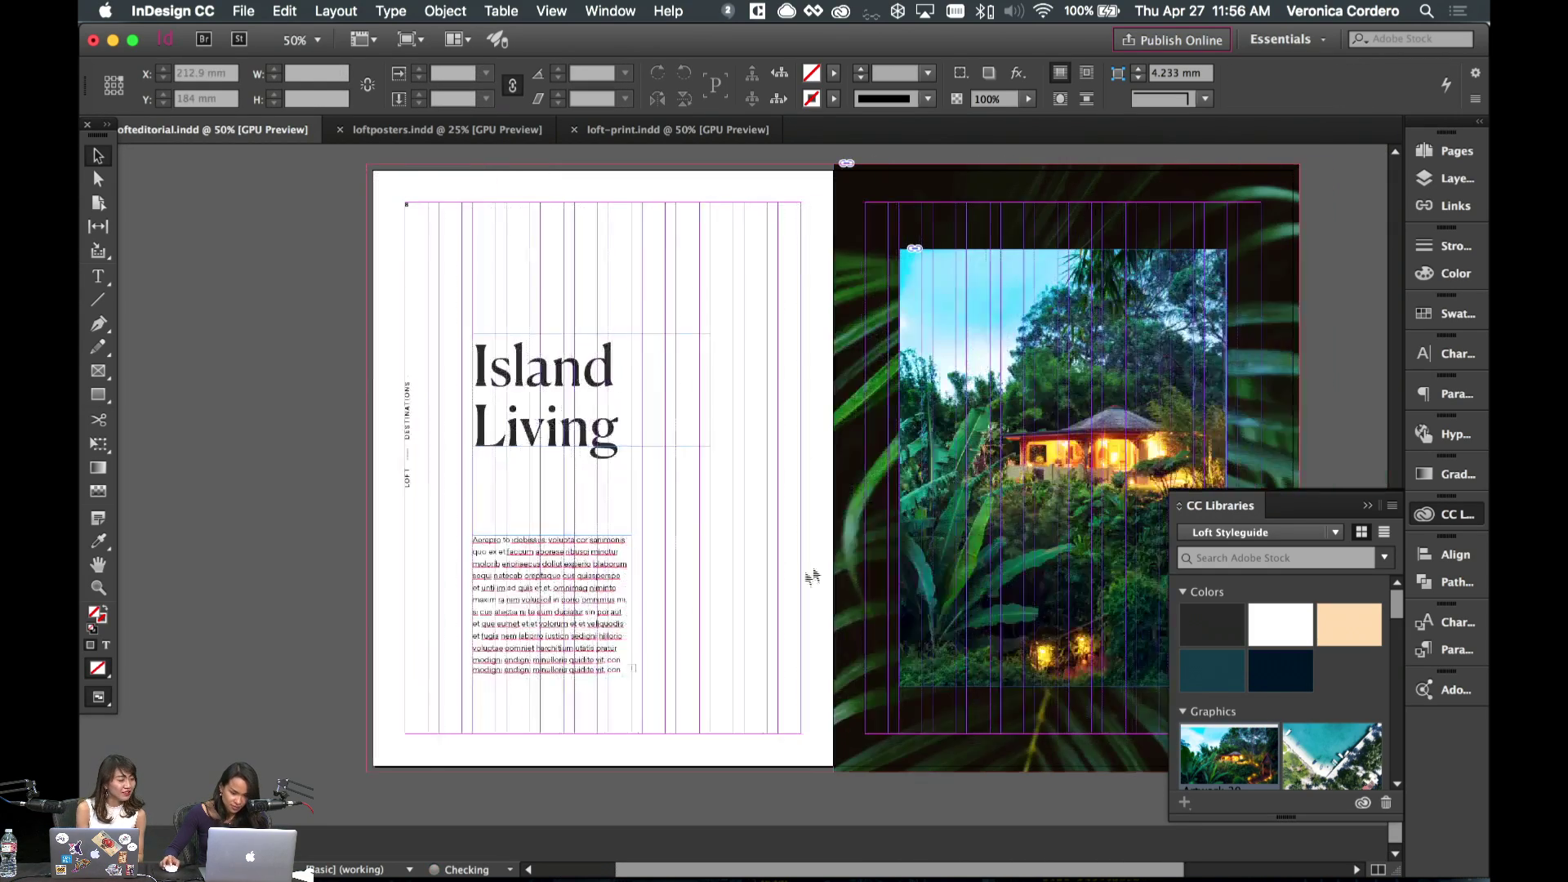
scroll(813, 577, "right", 1)
key("w")
key("super+F12")
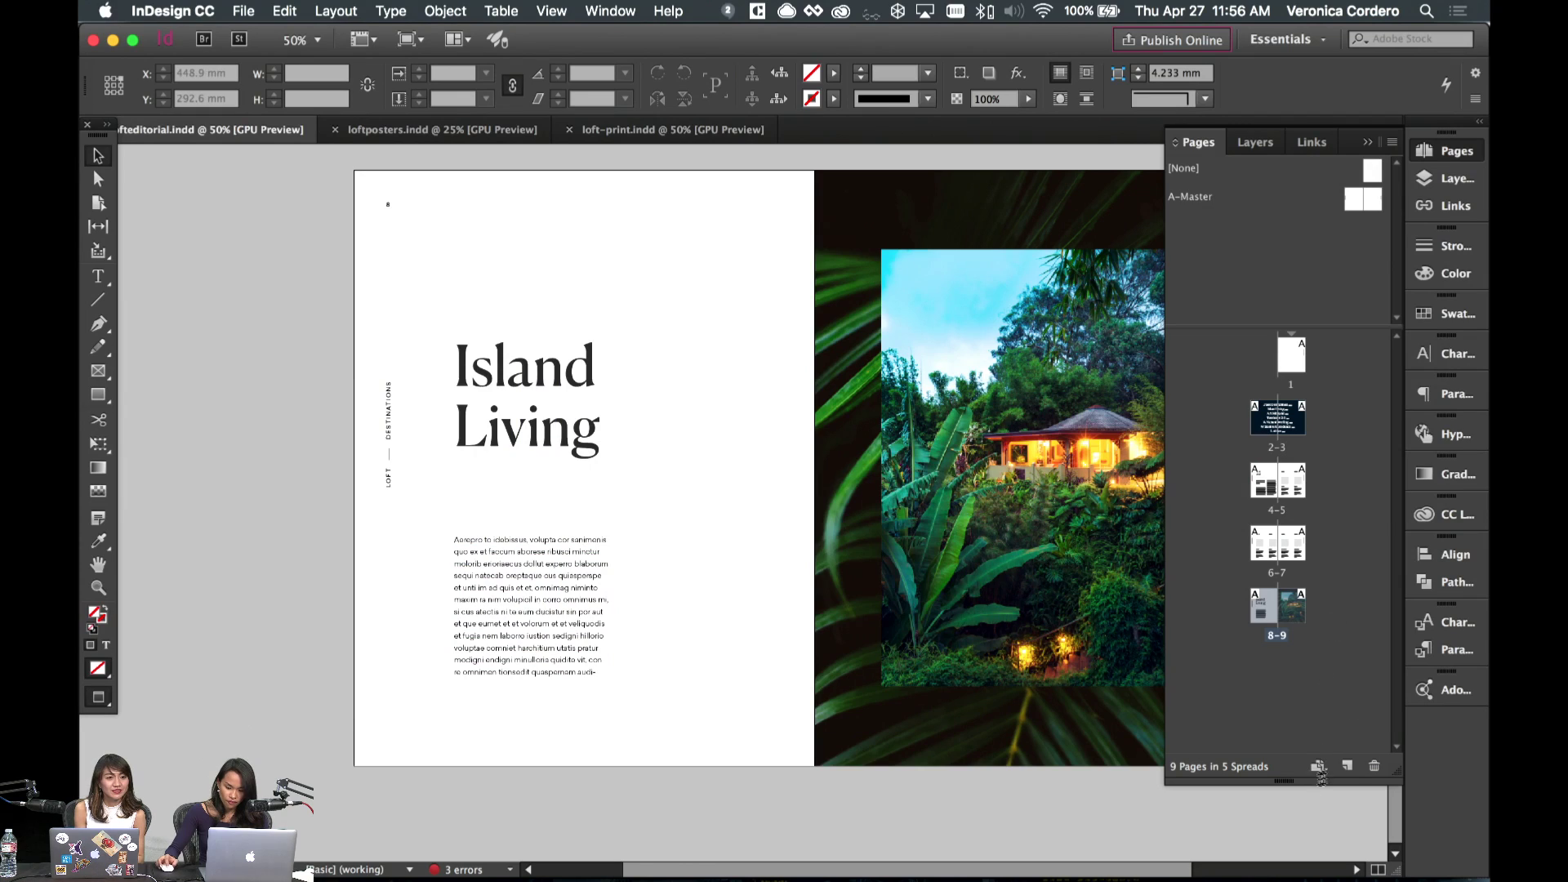
- Add a new spread 10–11 from the master in the Pages panel
left_click_drag(1321, 776, 1318, 768)
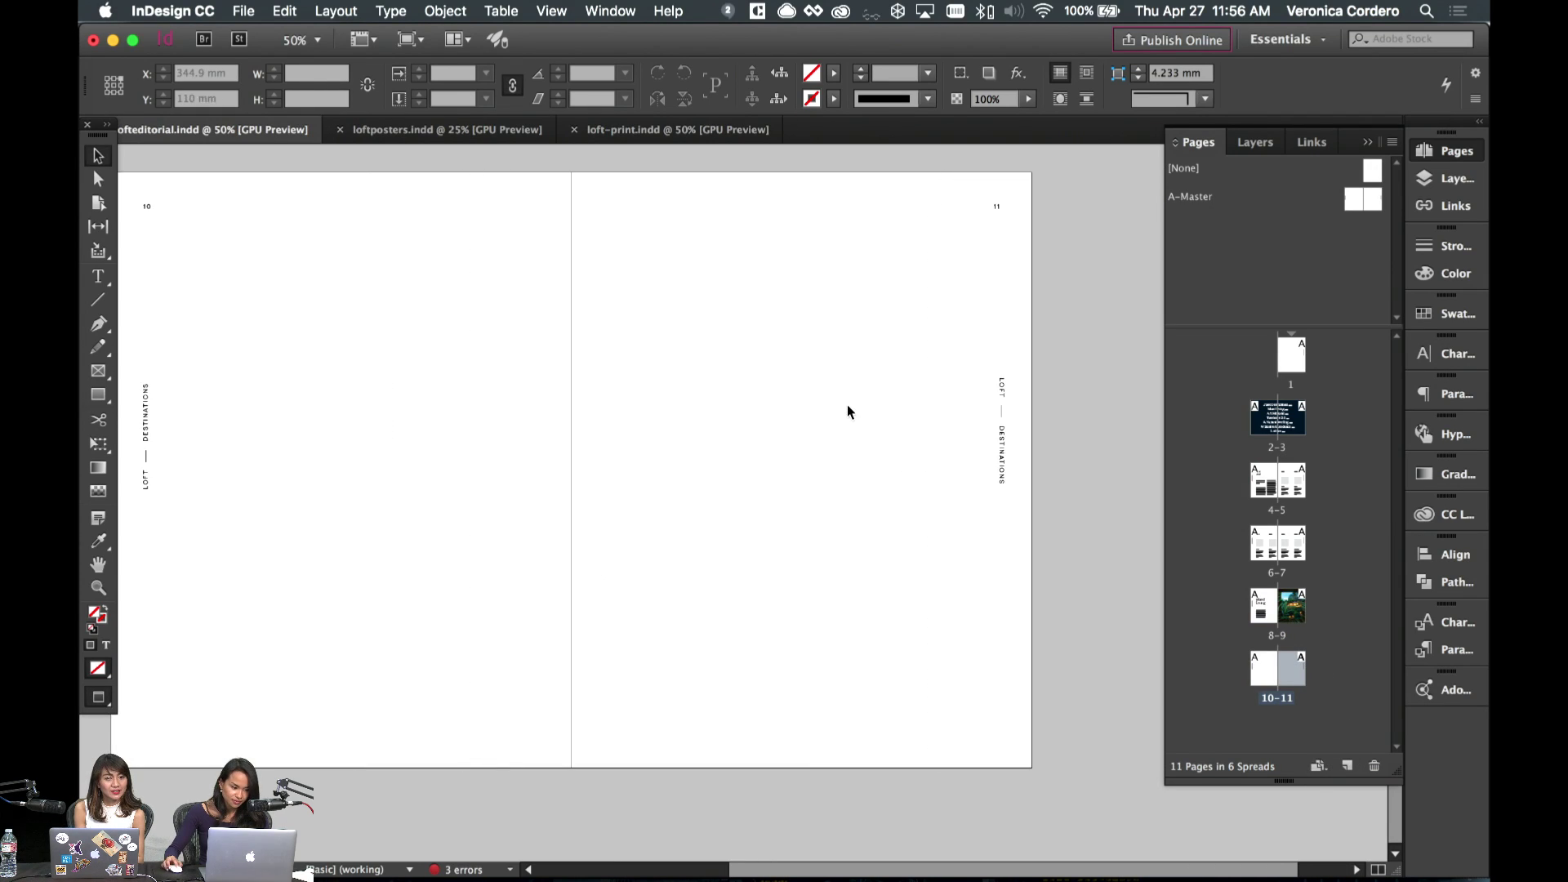
scroll(846, 404, "left", 1)
scroll(846, 404, "up", 8)
scroll(844, 395, "down", 3)
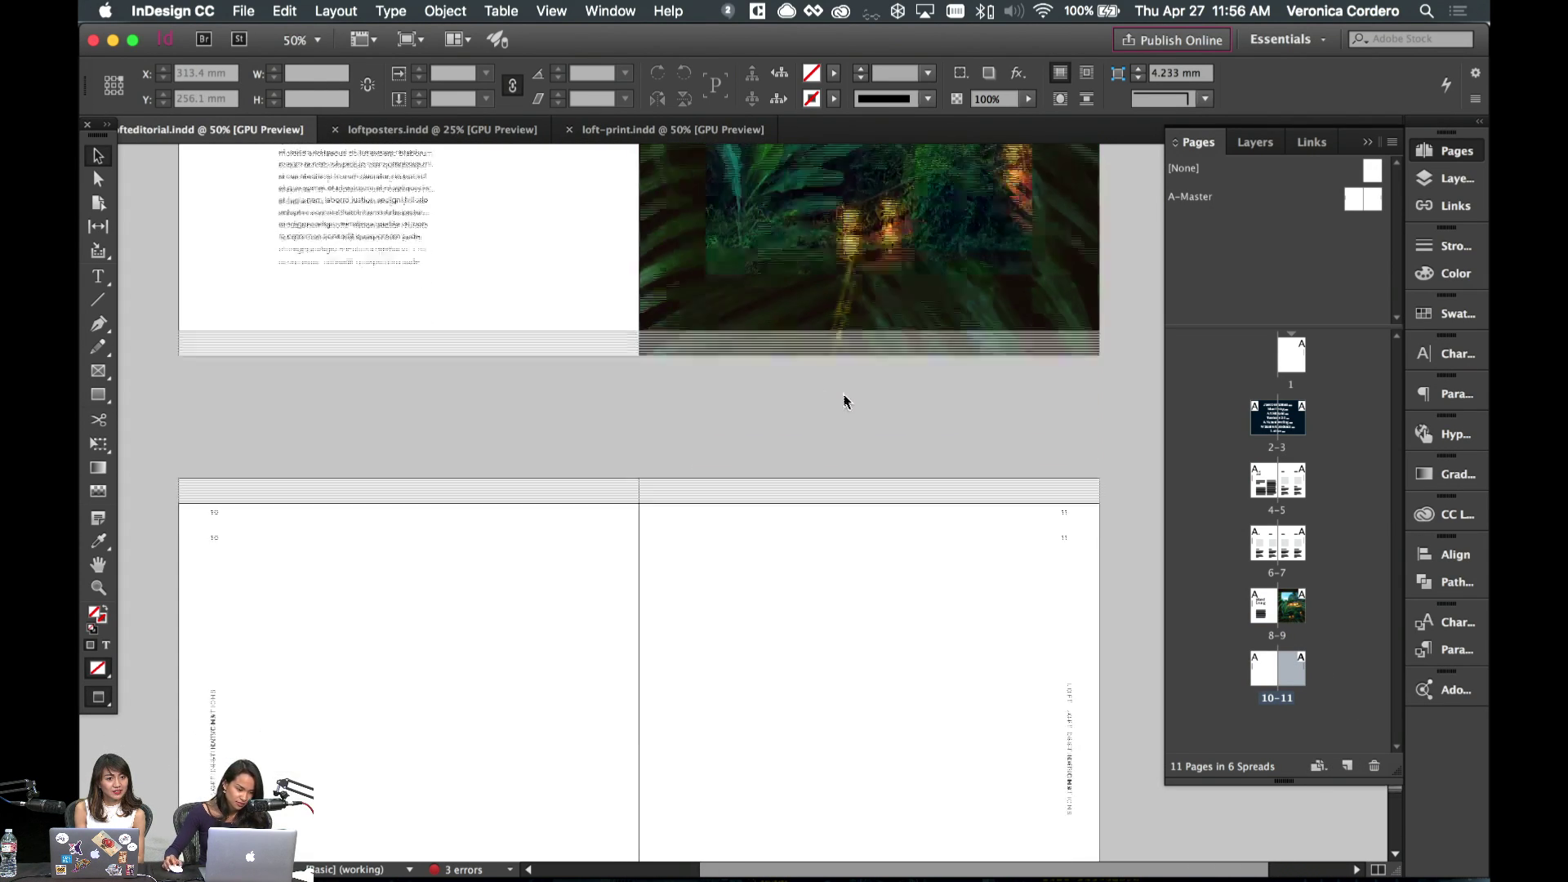
scroll(844, 402, "down", 3)
- Draw a rectangle across page 10's lower part and fill it with the Black copy grey
key("m")
scroll(683, 402, "down", 3)
scroll(683, 403, "left", 3)
key("w")
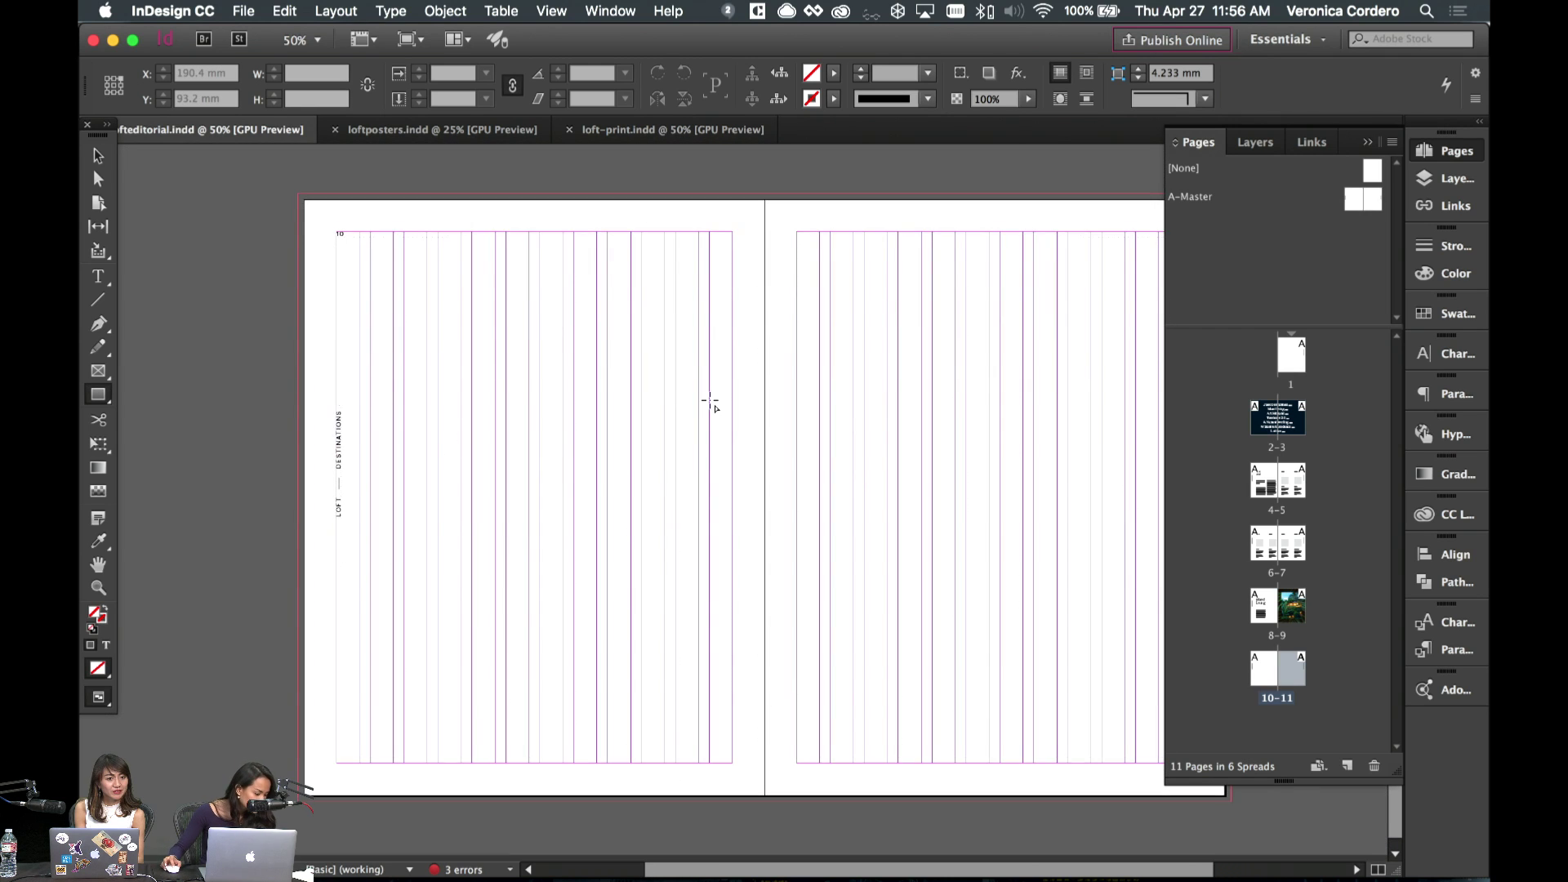
scroll(710, 401, "down", 1)
scroll(709, 400, "right", 2)
key("w")
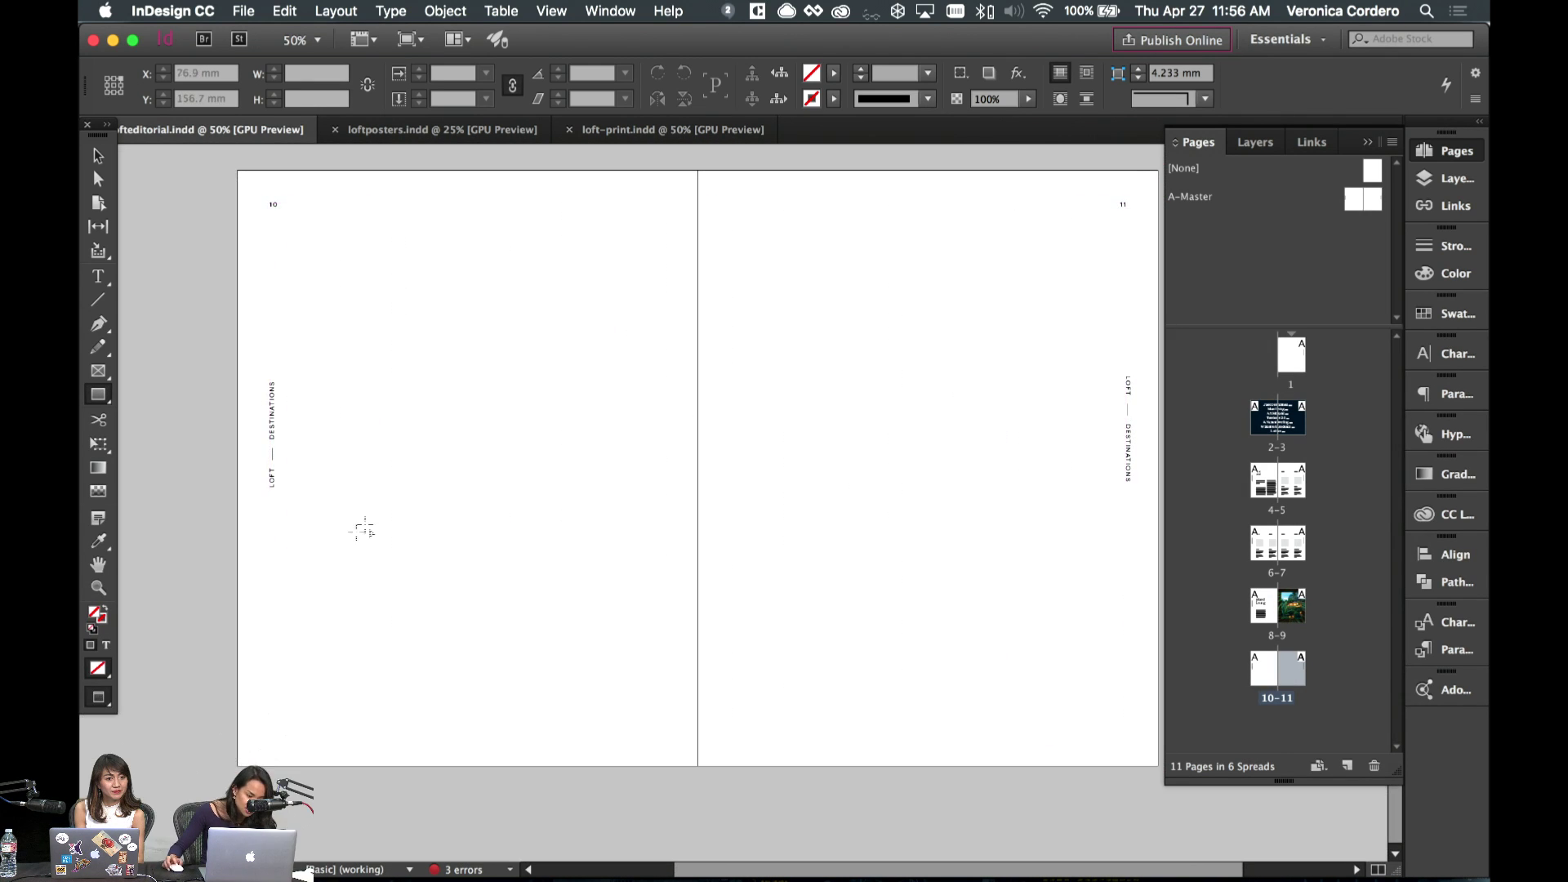
key("w")
left_click_drag(234, 513, 754, 773)
left_click(1422, 317)
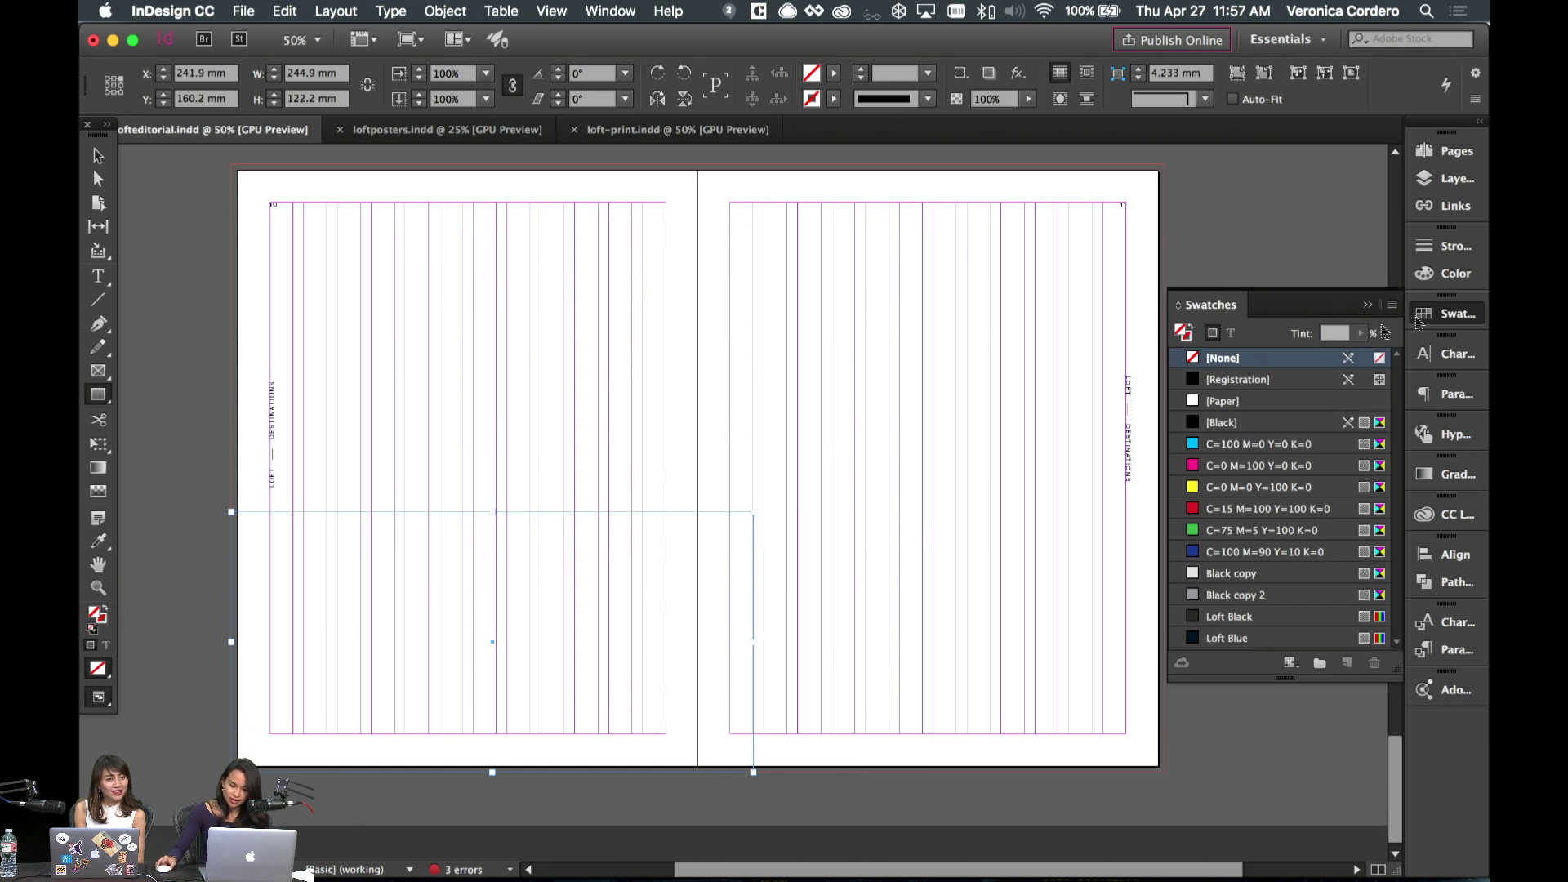
left_click(1231, 573)
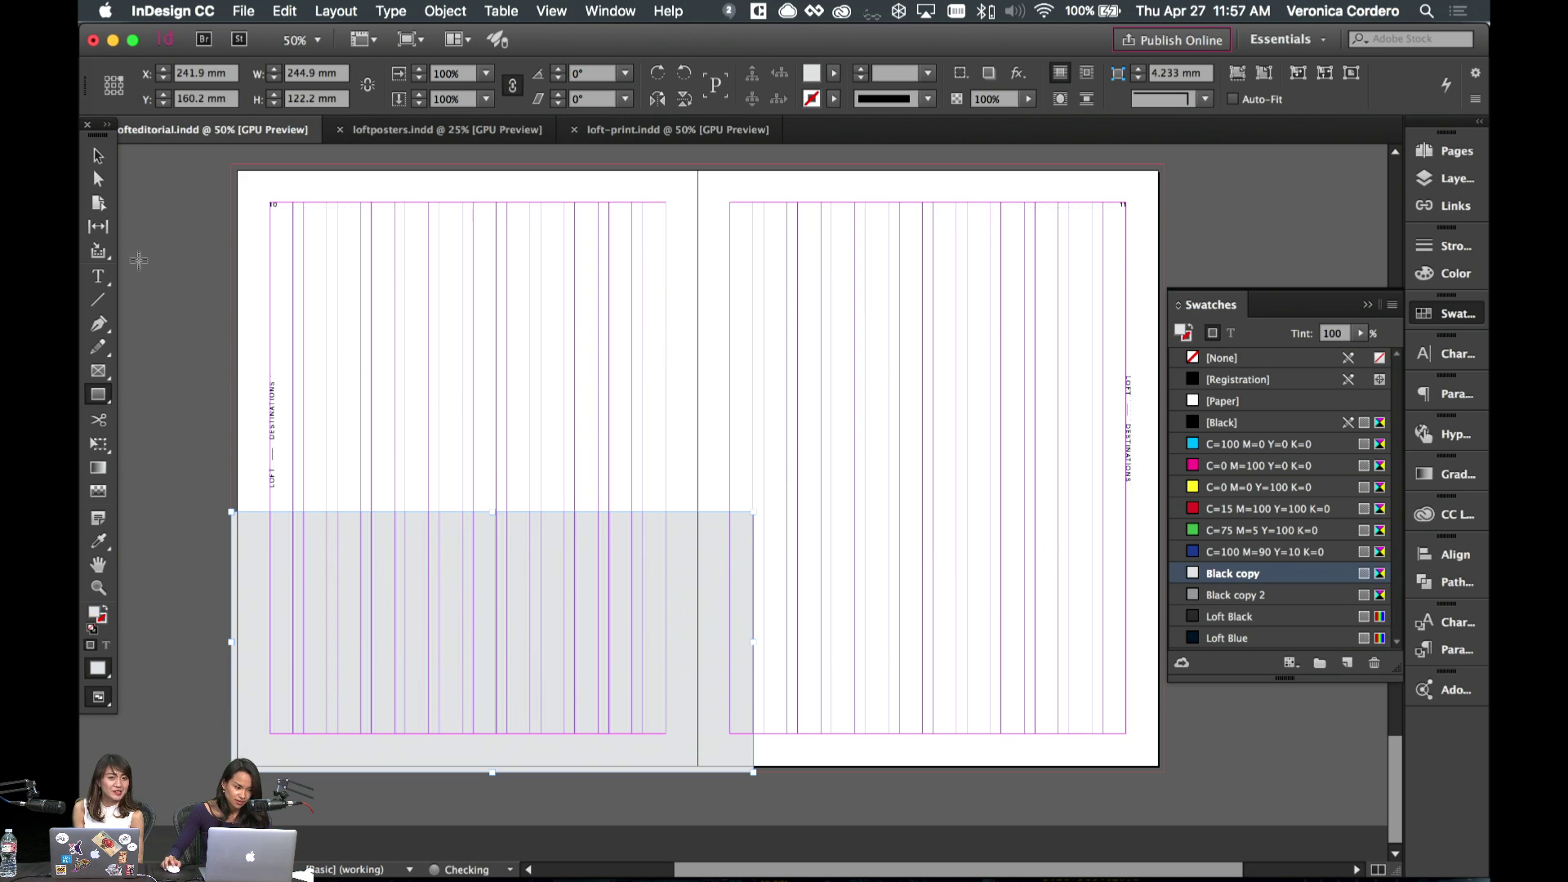
- Widen the grey block past the spread's centre onto page 11 and lower its top edge slightly
left_click(98, 156)
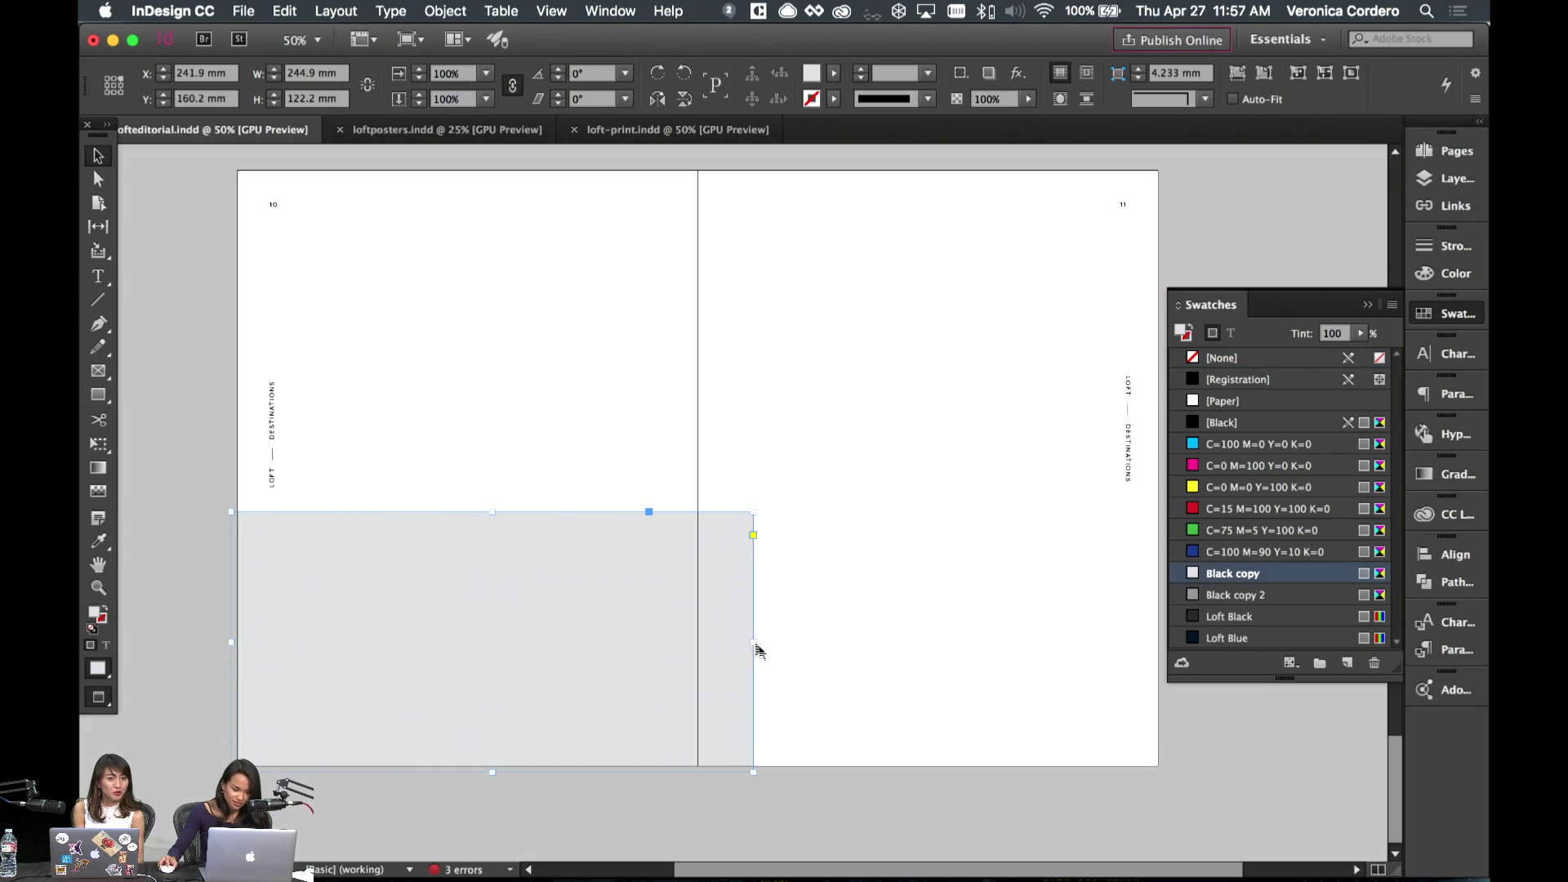
left_click_drag(753, 643, 786, 648)
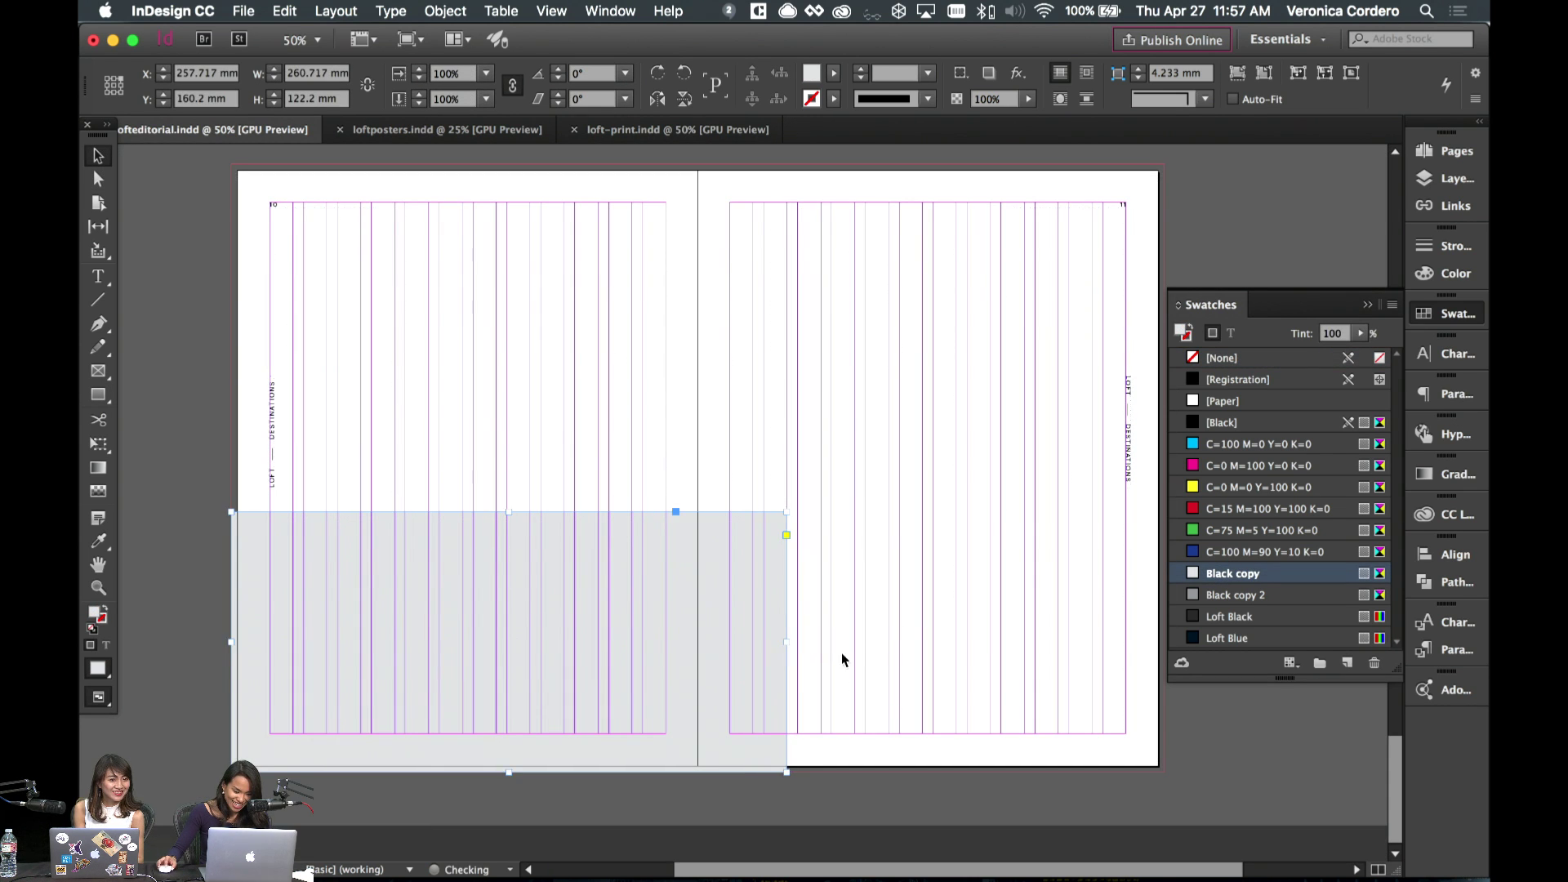
key("w")
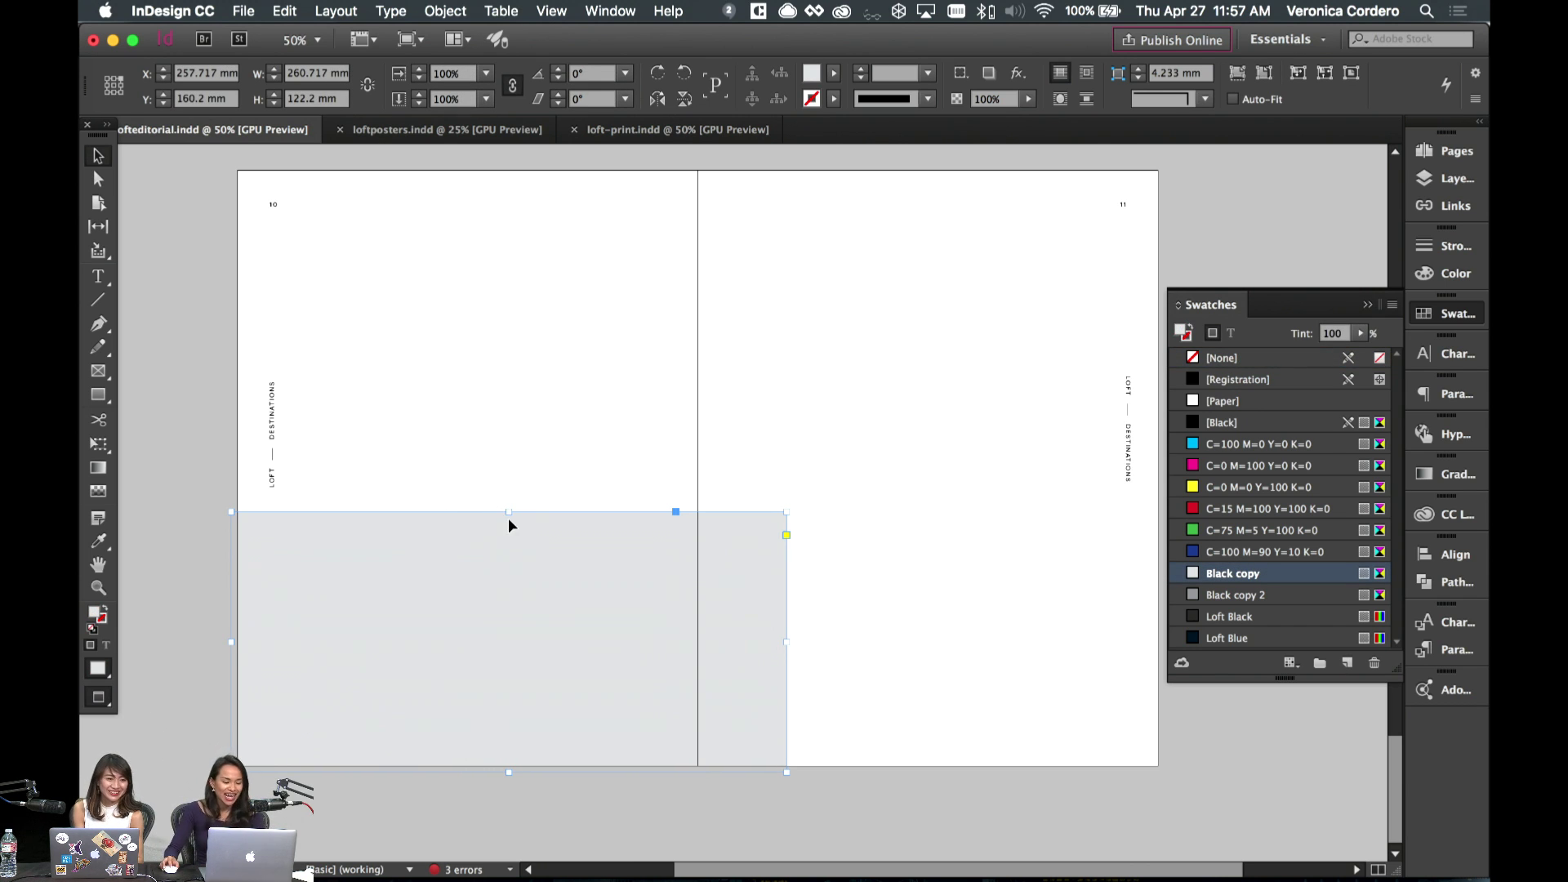
left_click(512, 473)
key("w")
left_click(471, 563)
key("w")
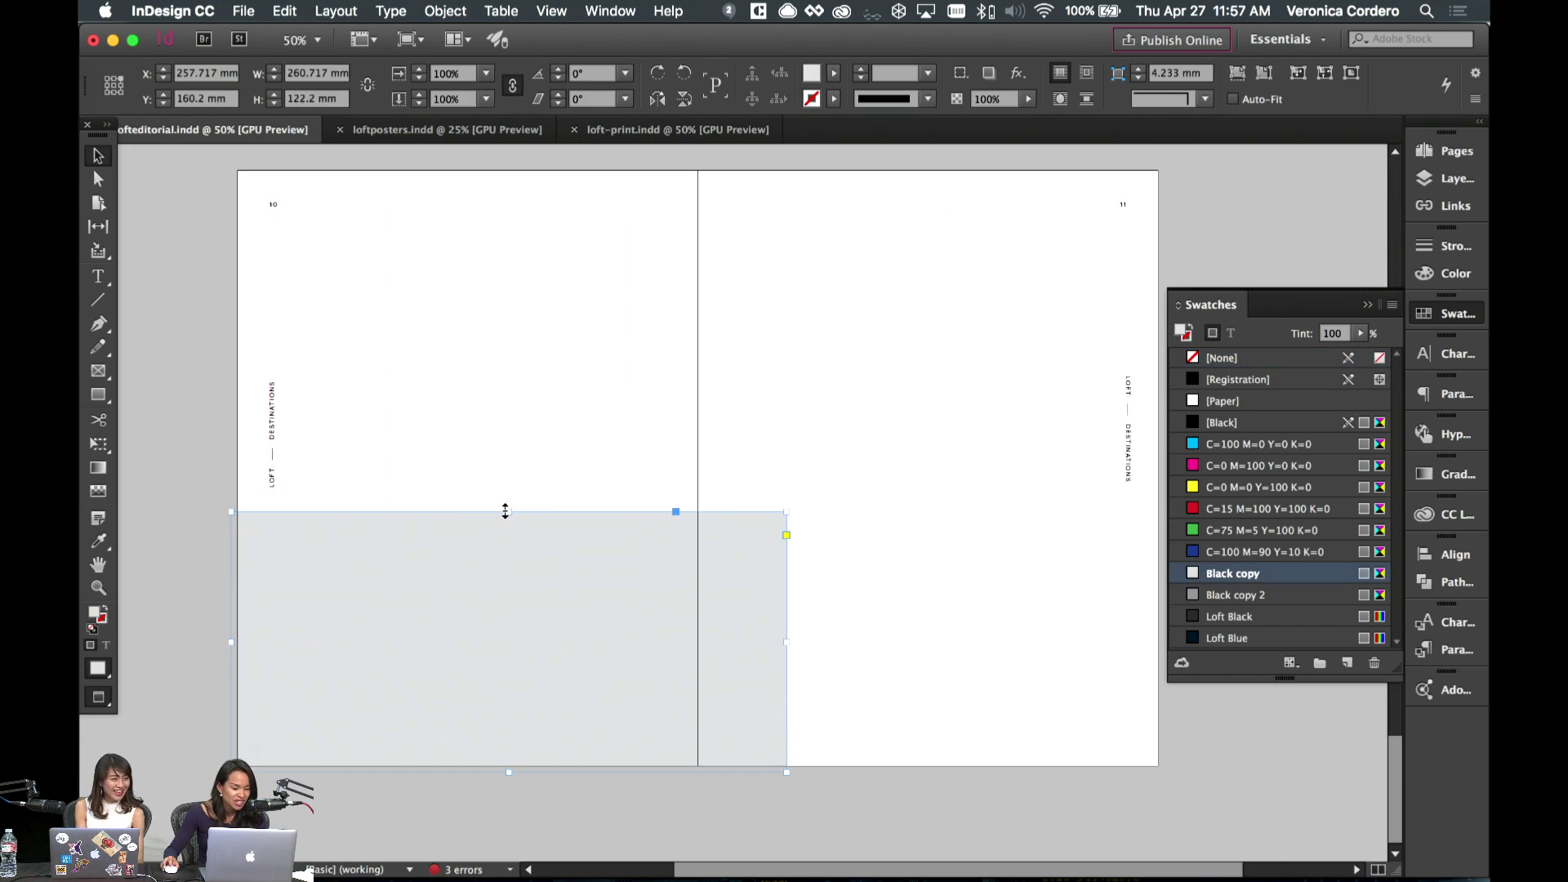
left_click_drag(505, 511, 508, 528)
key("w")
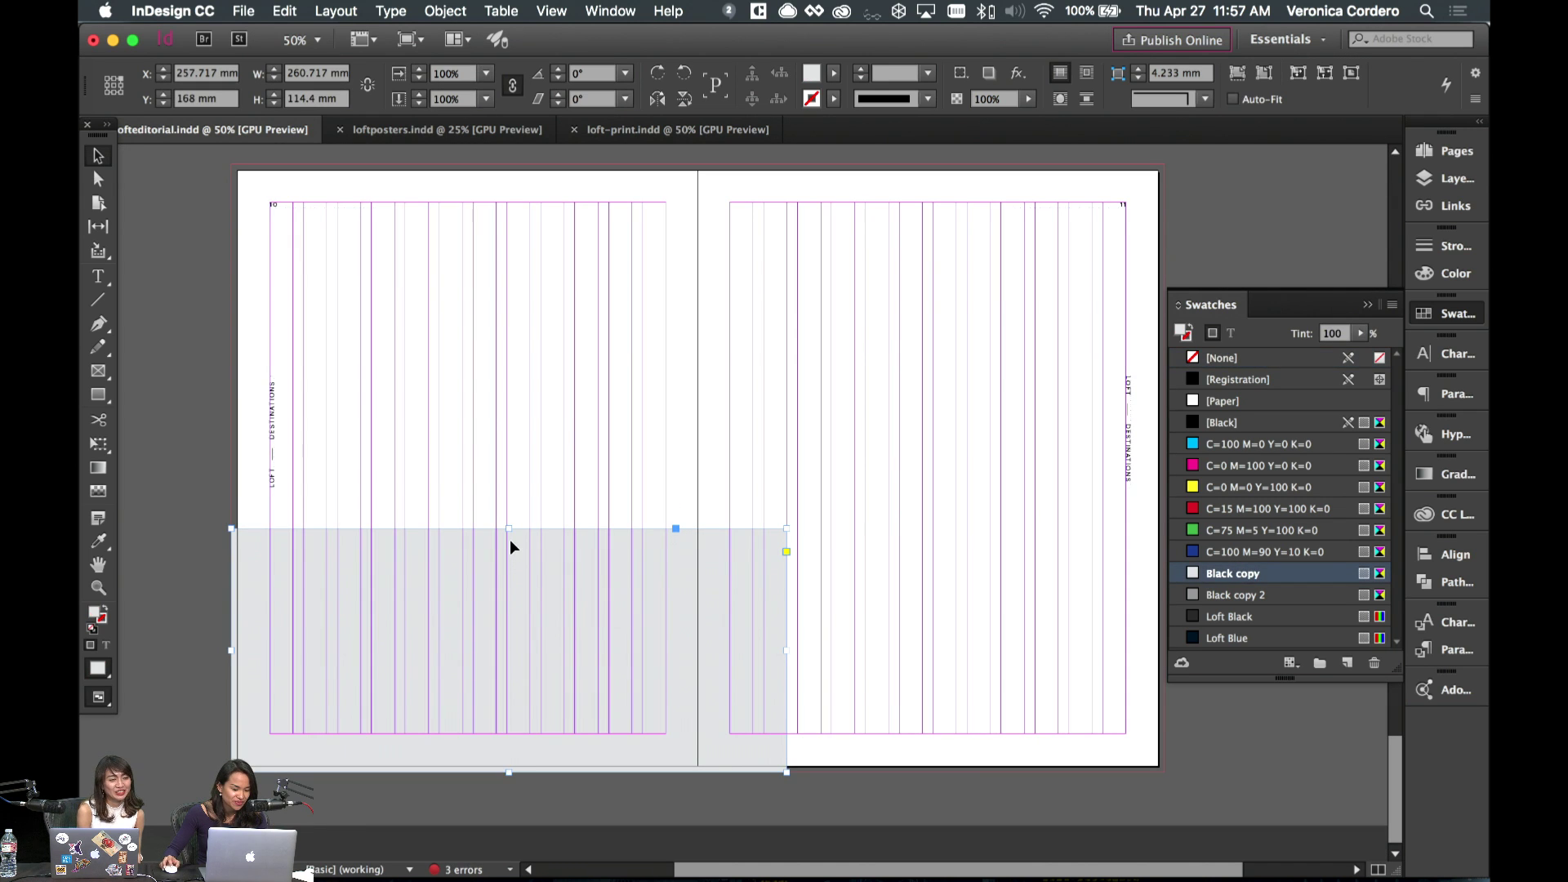
left_click(1454, 144)
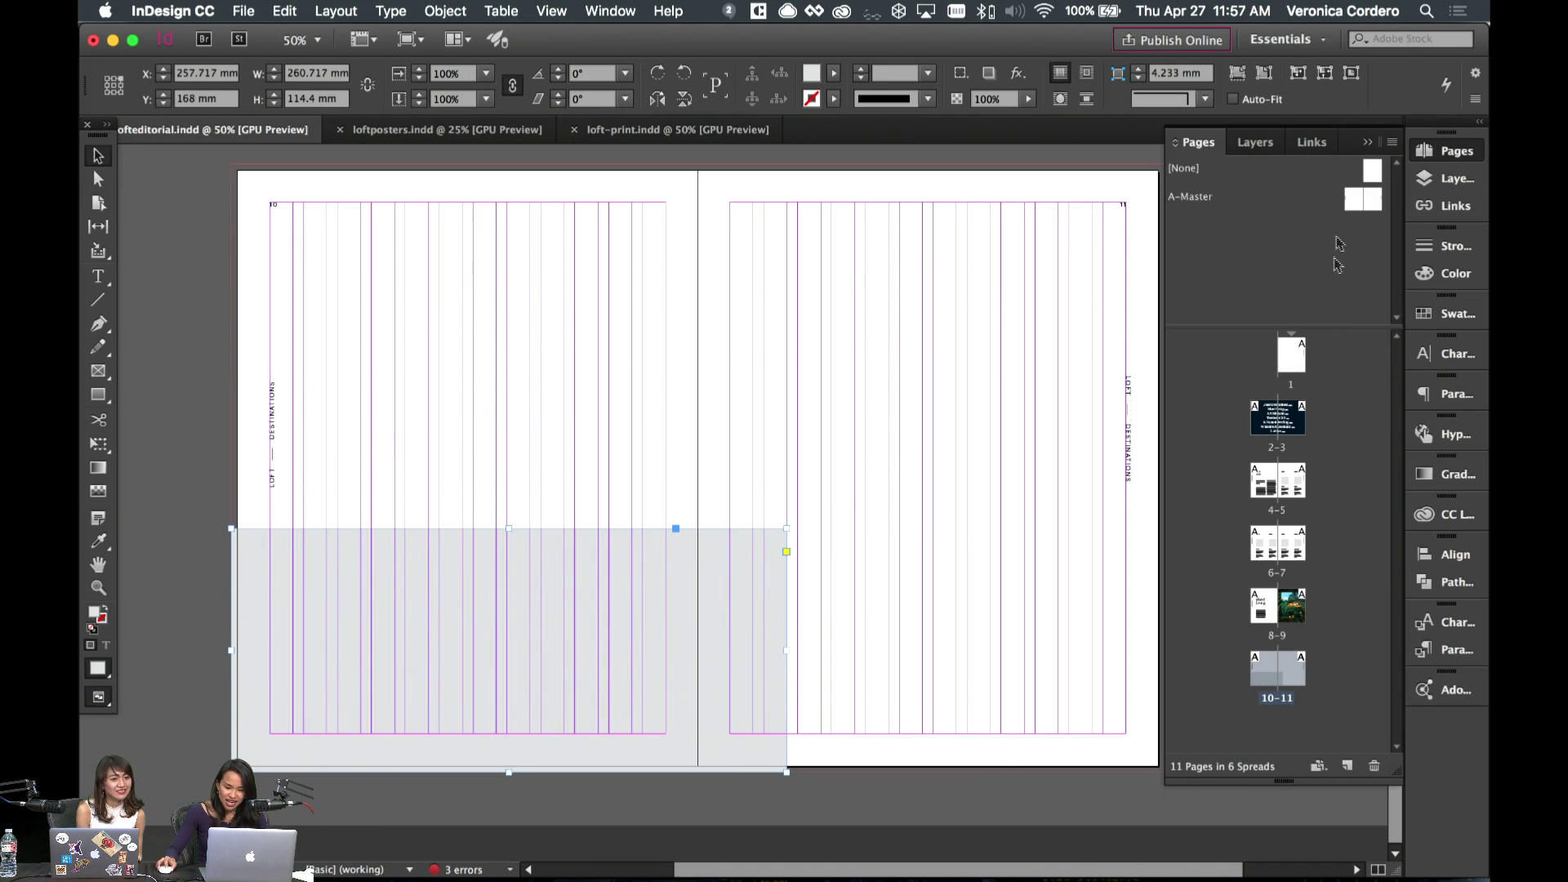
- On the A-Master spread, raise both vertical LOFT — DESTINATIONS labels up the page
double_click(1358, 200)
scroll(760, 253, "right", 5)
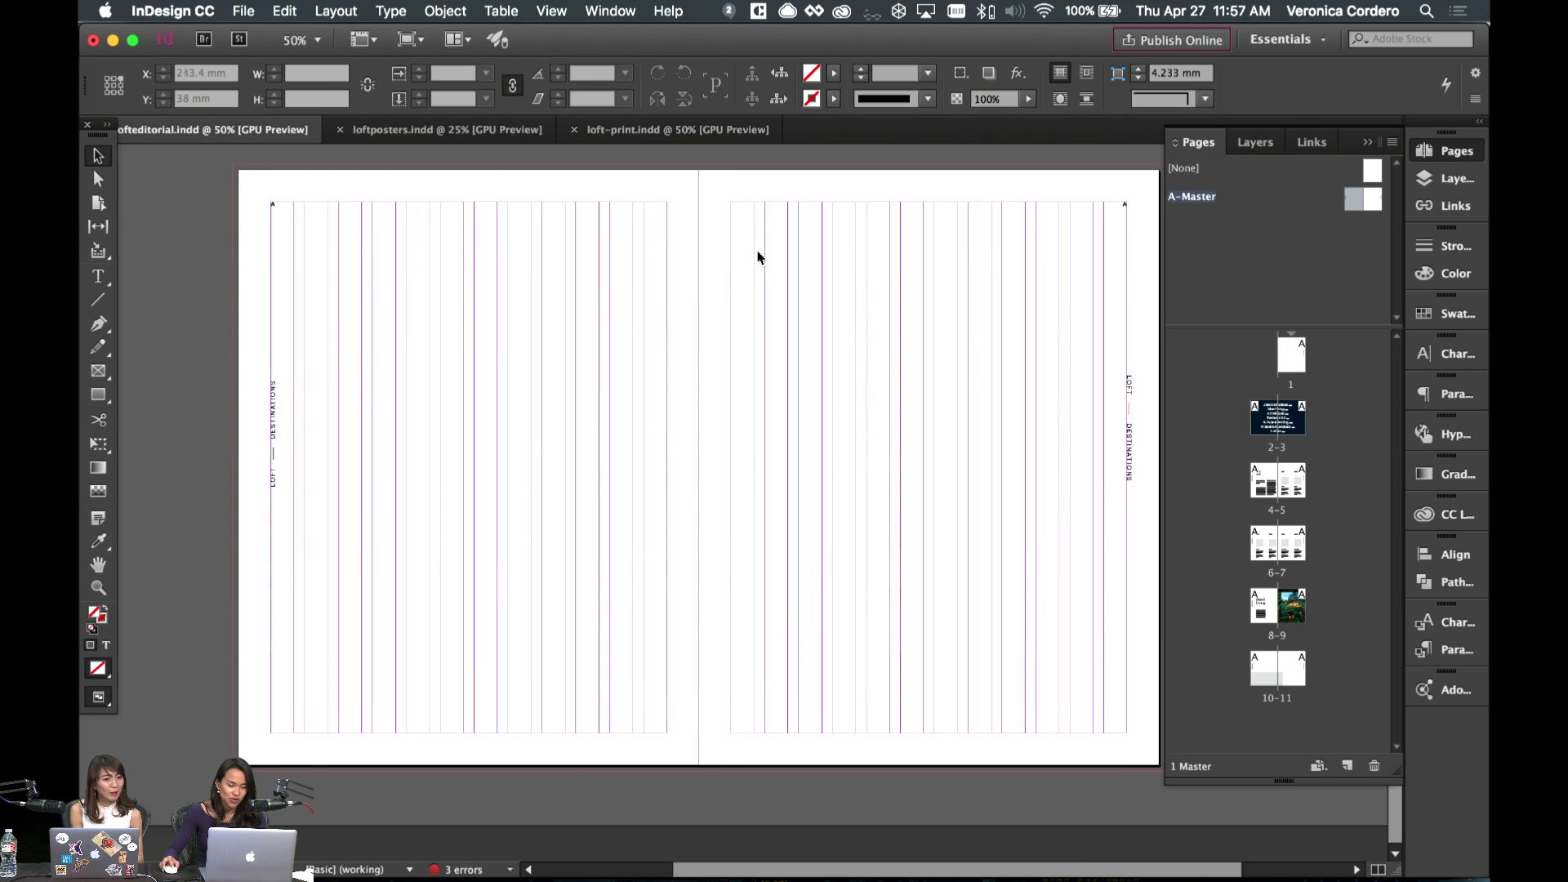
left_click_drag(238, 361, 1136, 368)
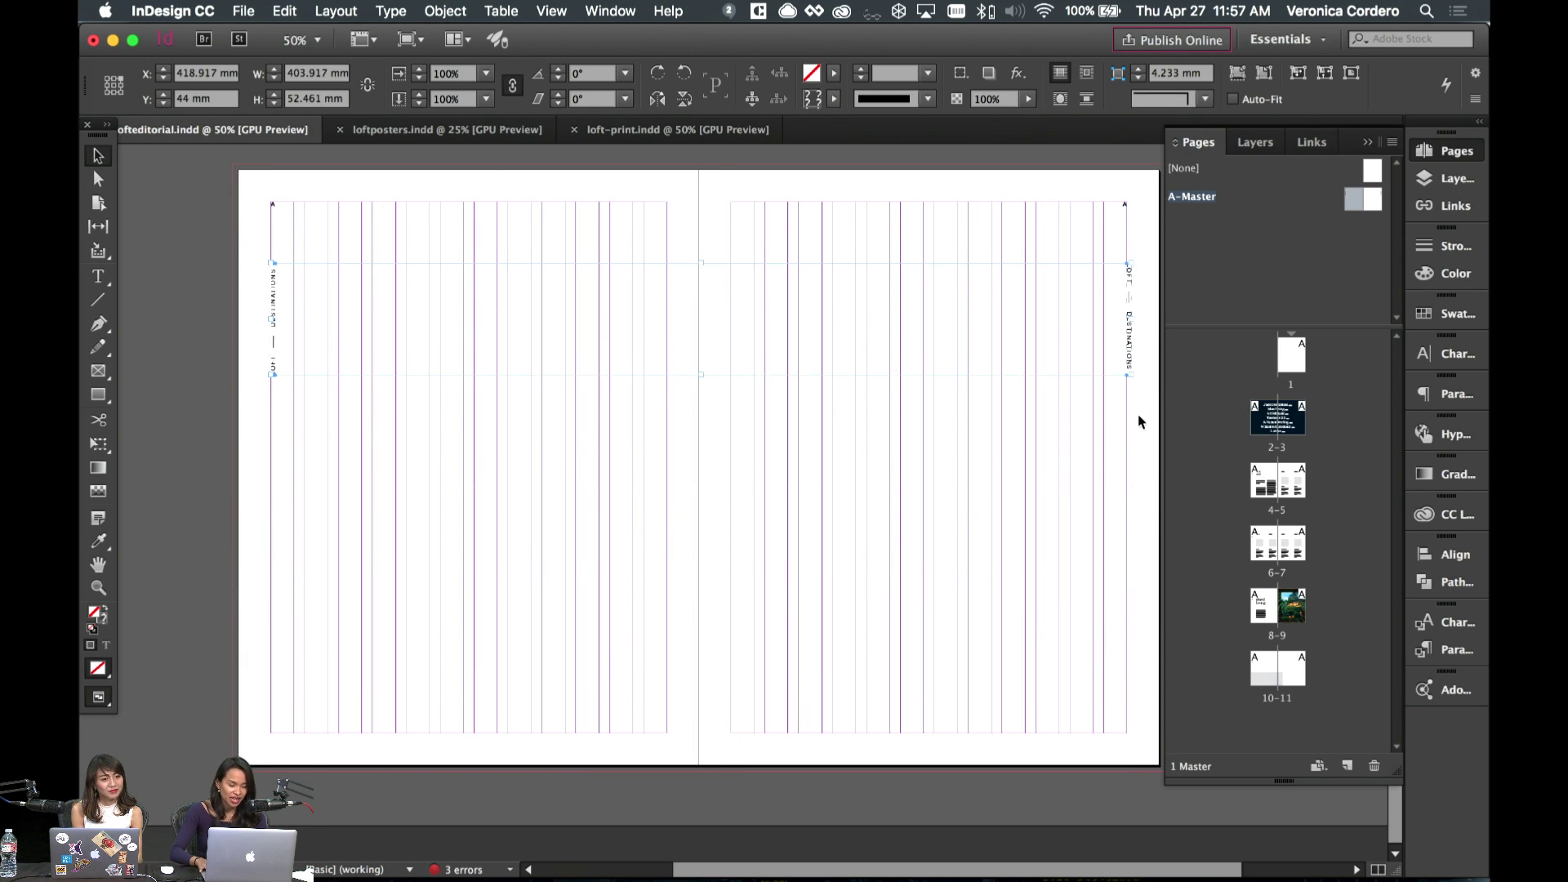
key("shift+Up")
key("shift+Up")
key("shift+Up")
key("shift+Up")
key("shift+Up")
key("shift+Up")
key("shift+Up")
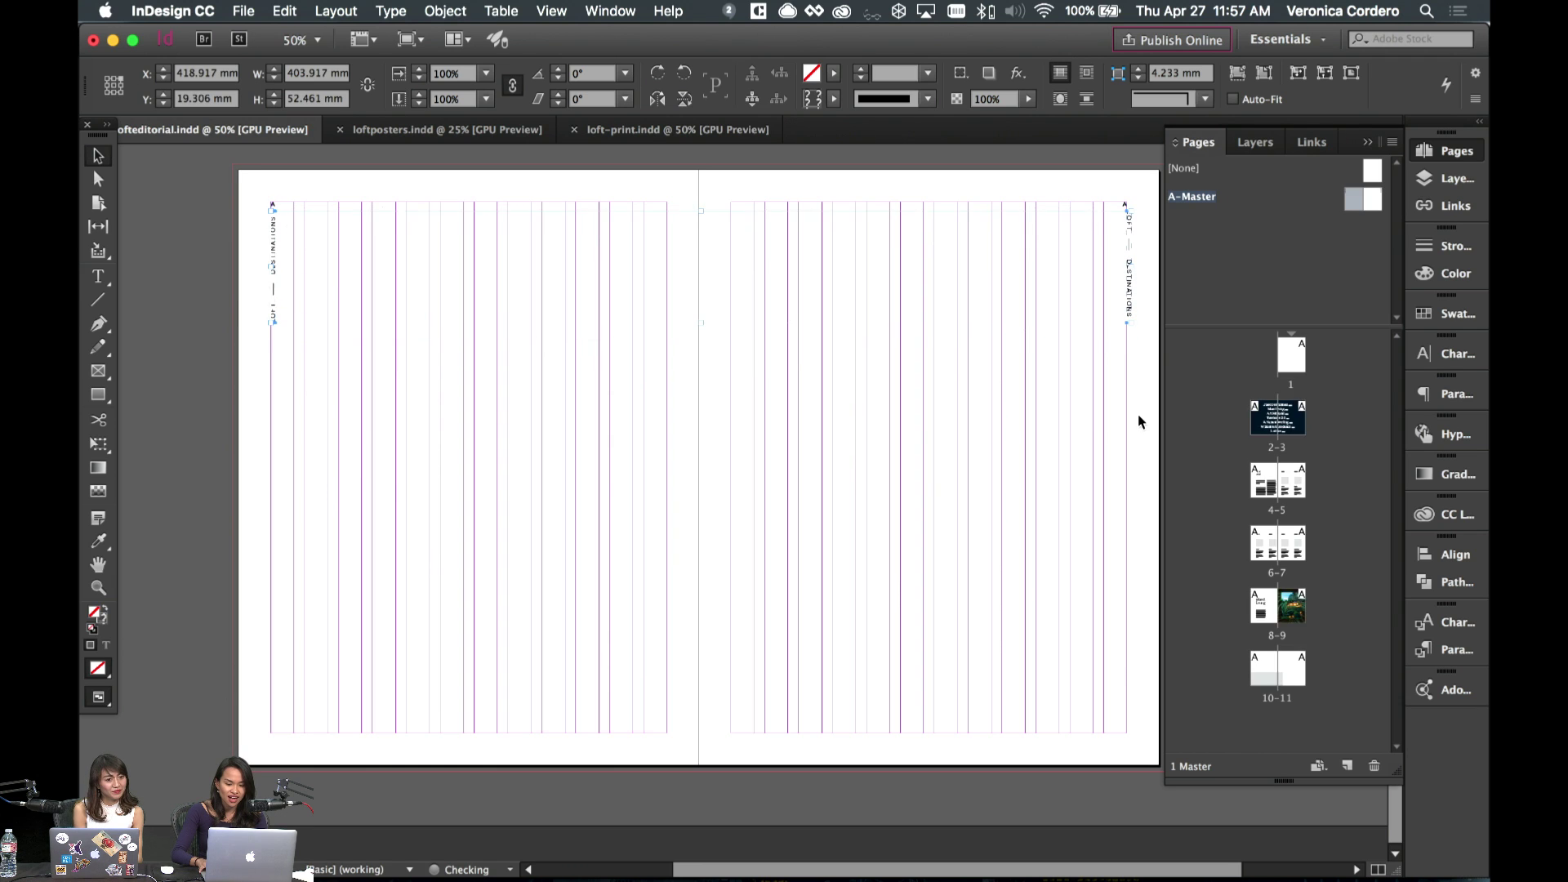
key("shift+Down")
key("shift+Down")
key("shift+Down")
key("Down")
key("Down")
key("Down")
key("Down")
key("Down")
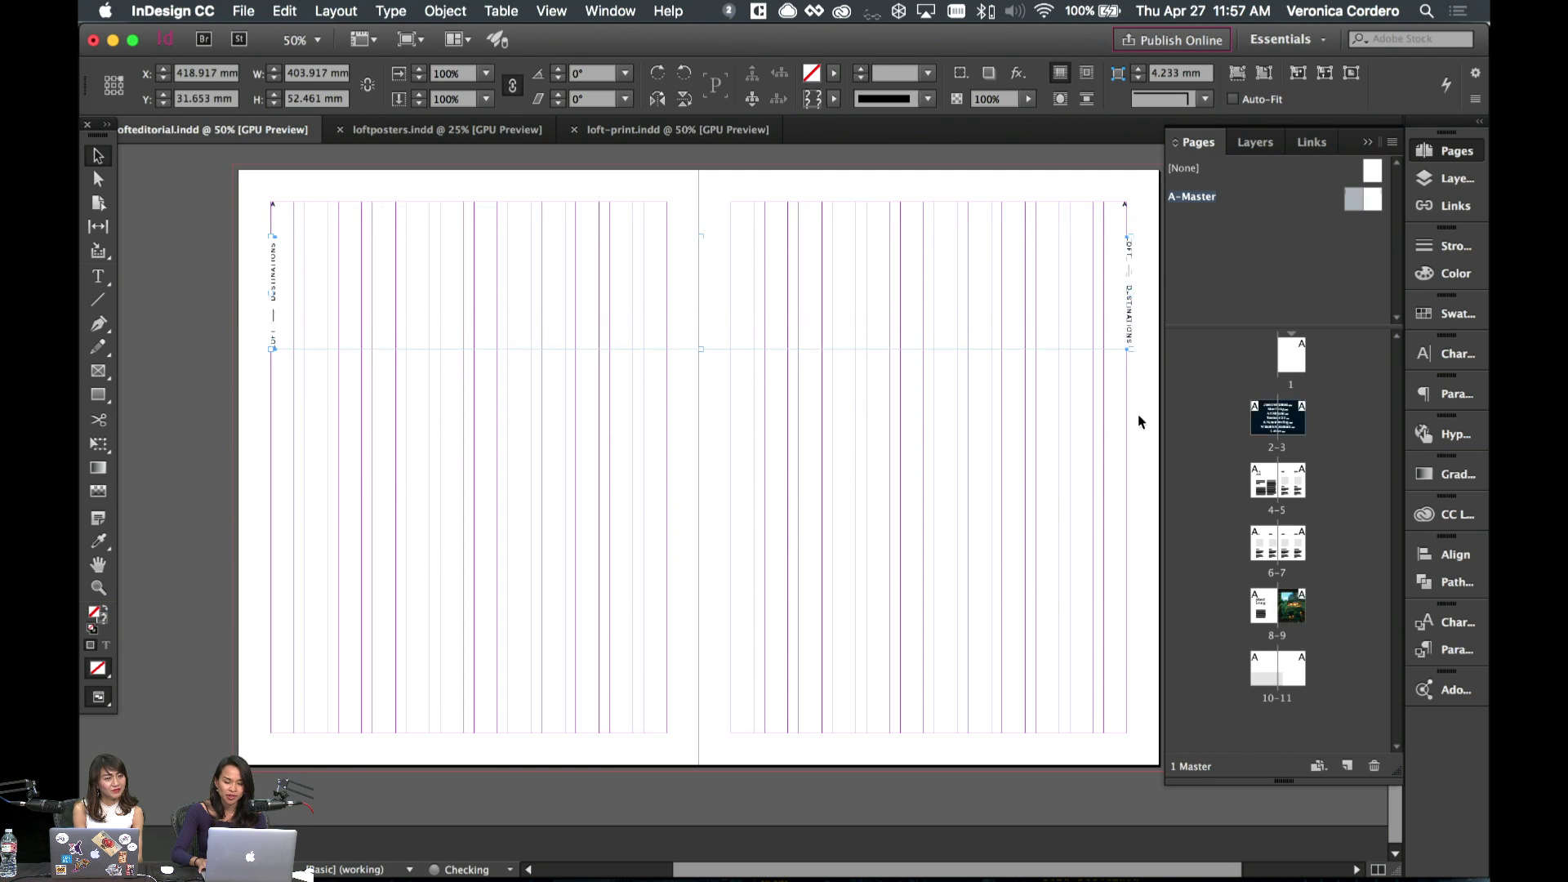
key("shift+Down")
key("shift+Down")
key("shift+Down")
left_click(1100, 422)
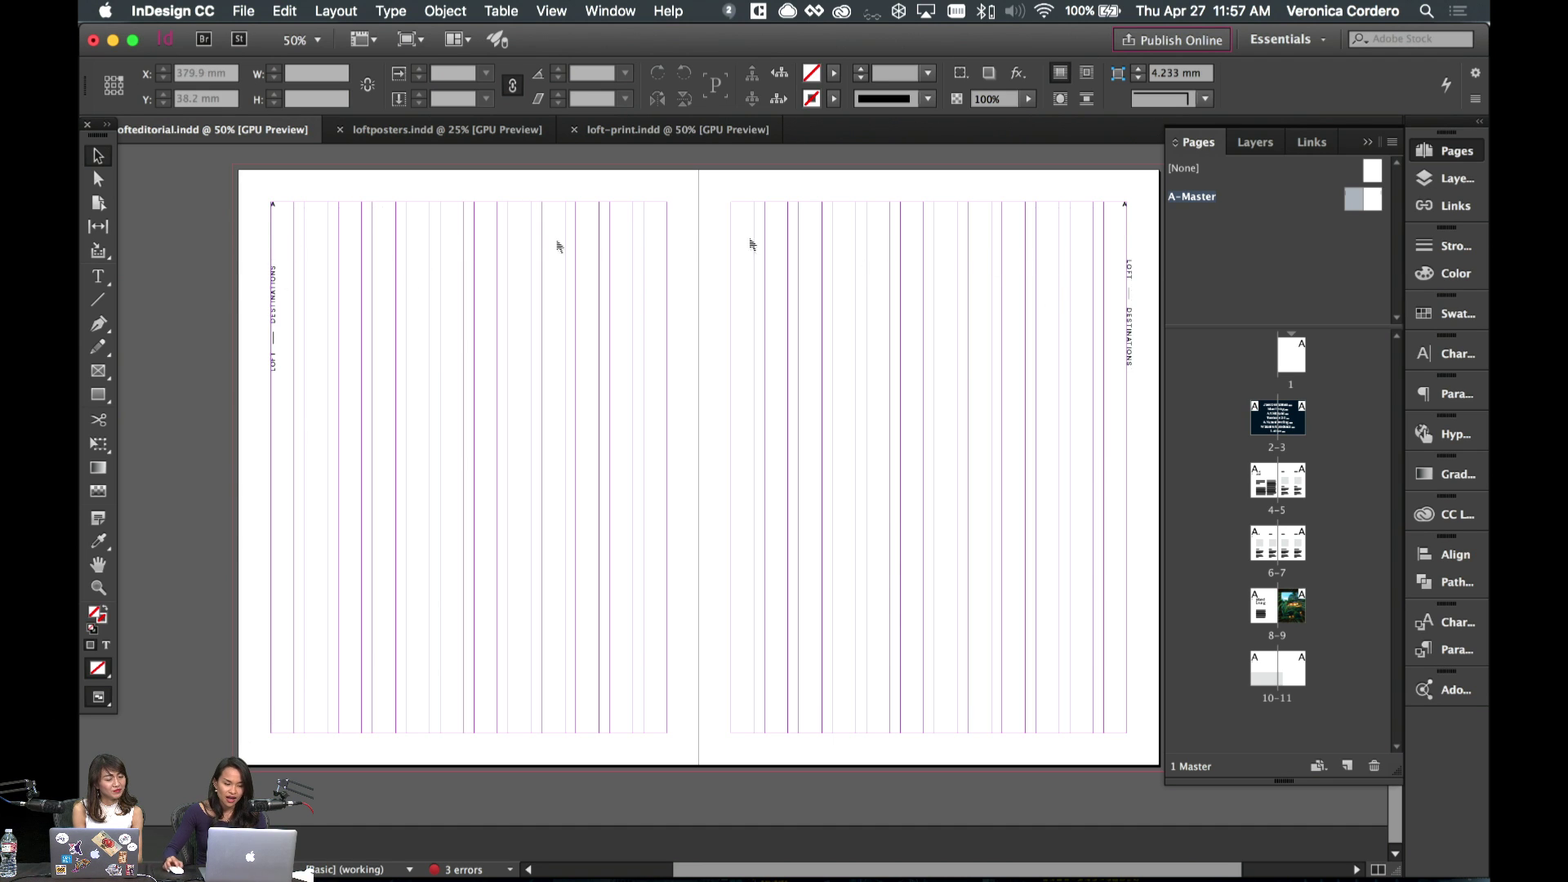
- Nudge the left page's label closer to the page edge, then return to spread 10–11
left_click(283, 330)
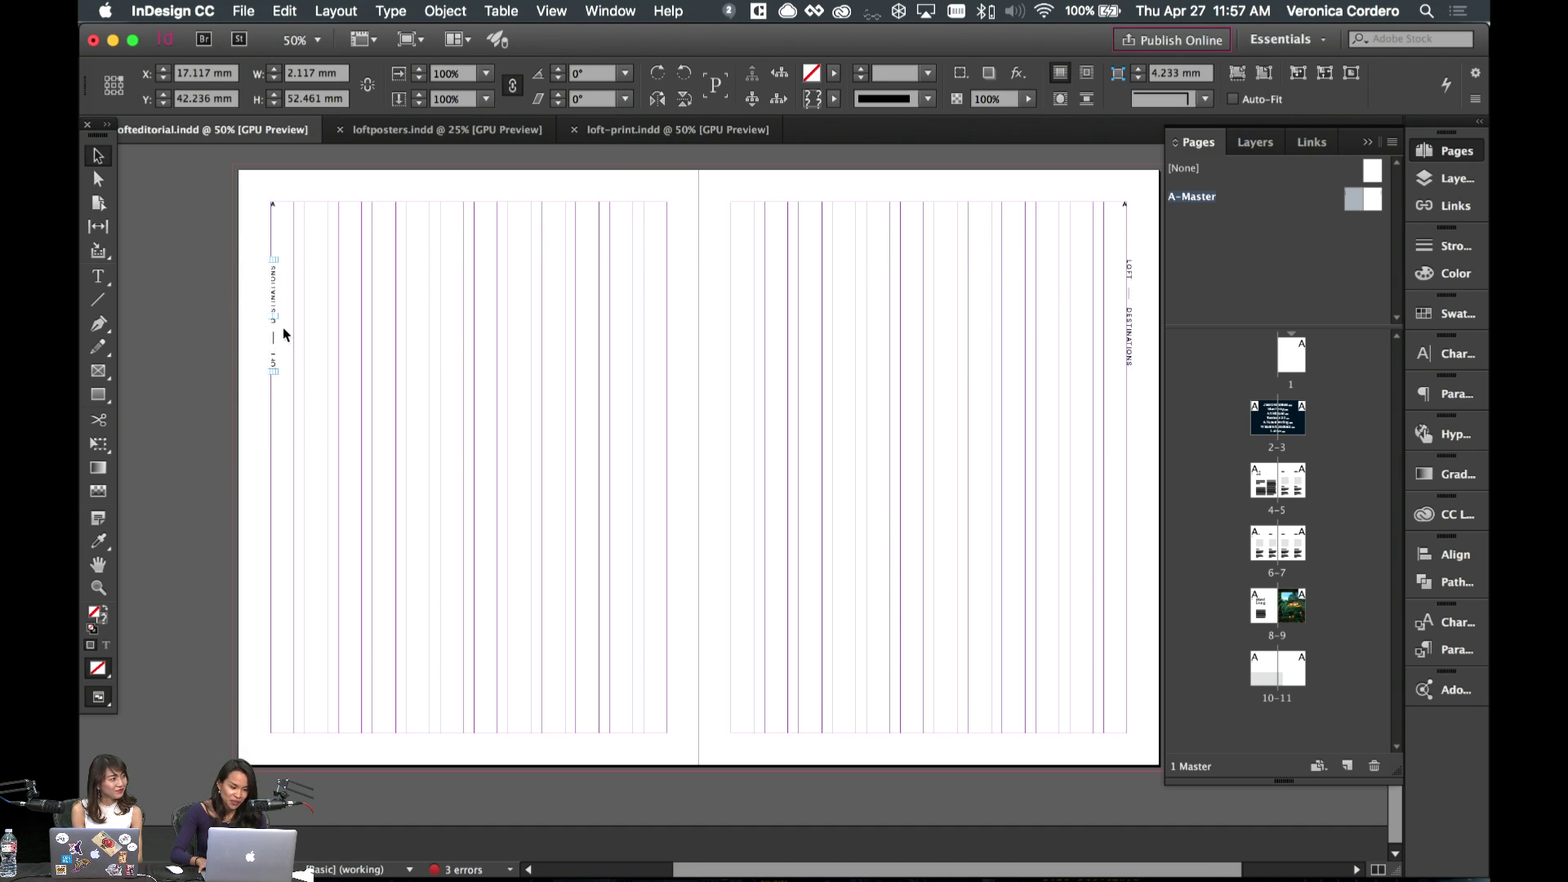
key("Left")
key("Left")
key("Left")
key("Left")
key("Left")
key("Left")
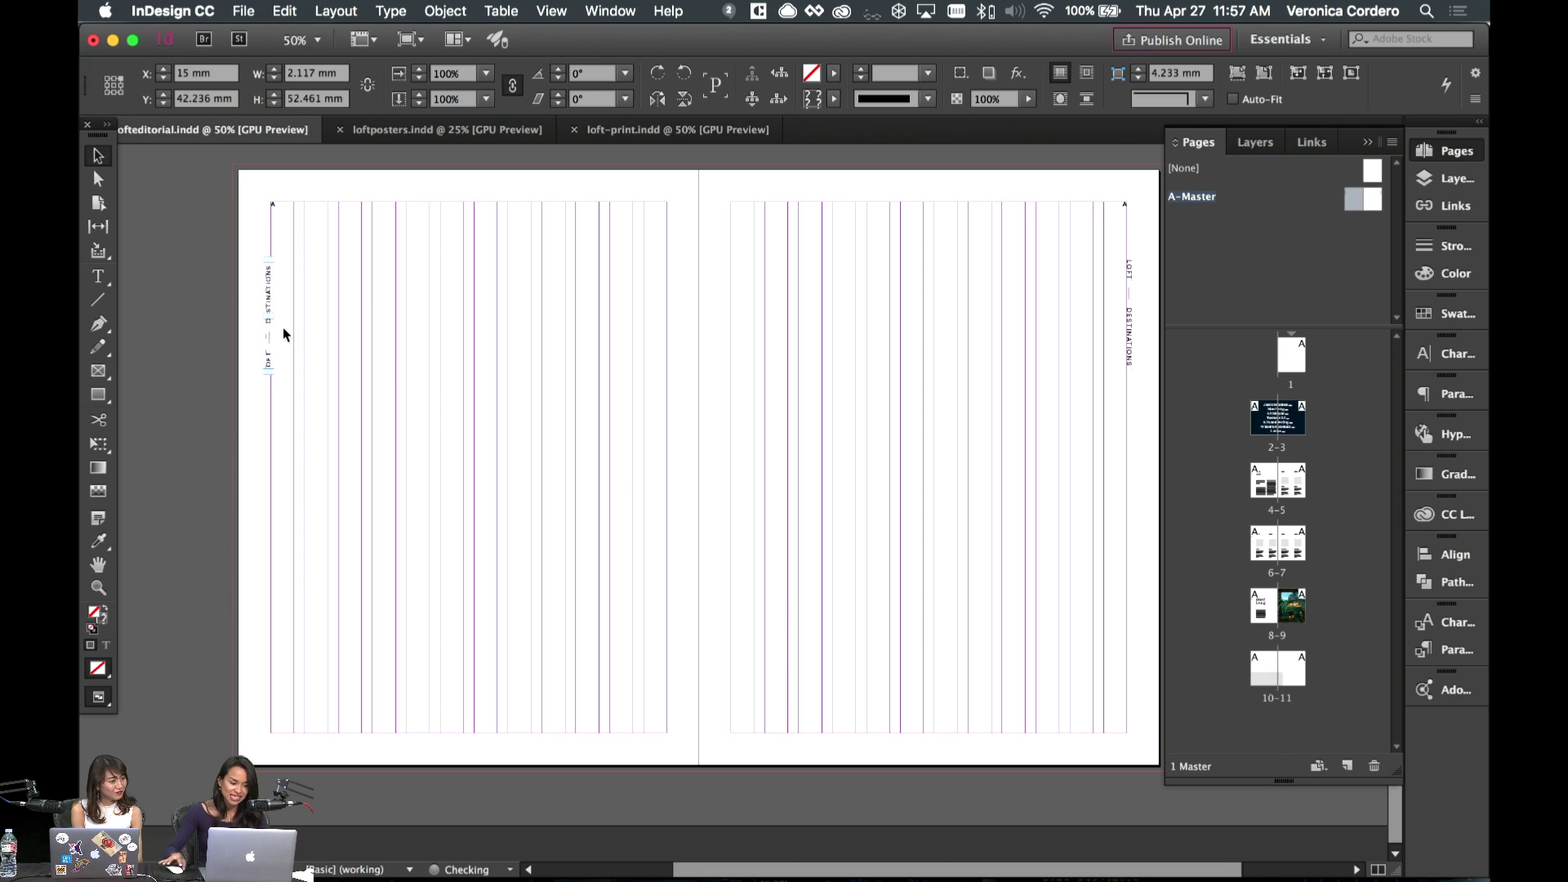
key("w")
left_click(384, 353)
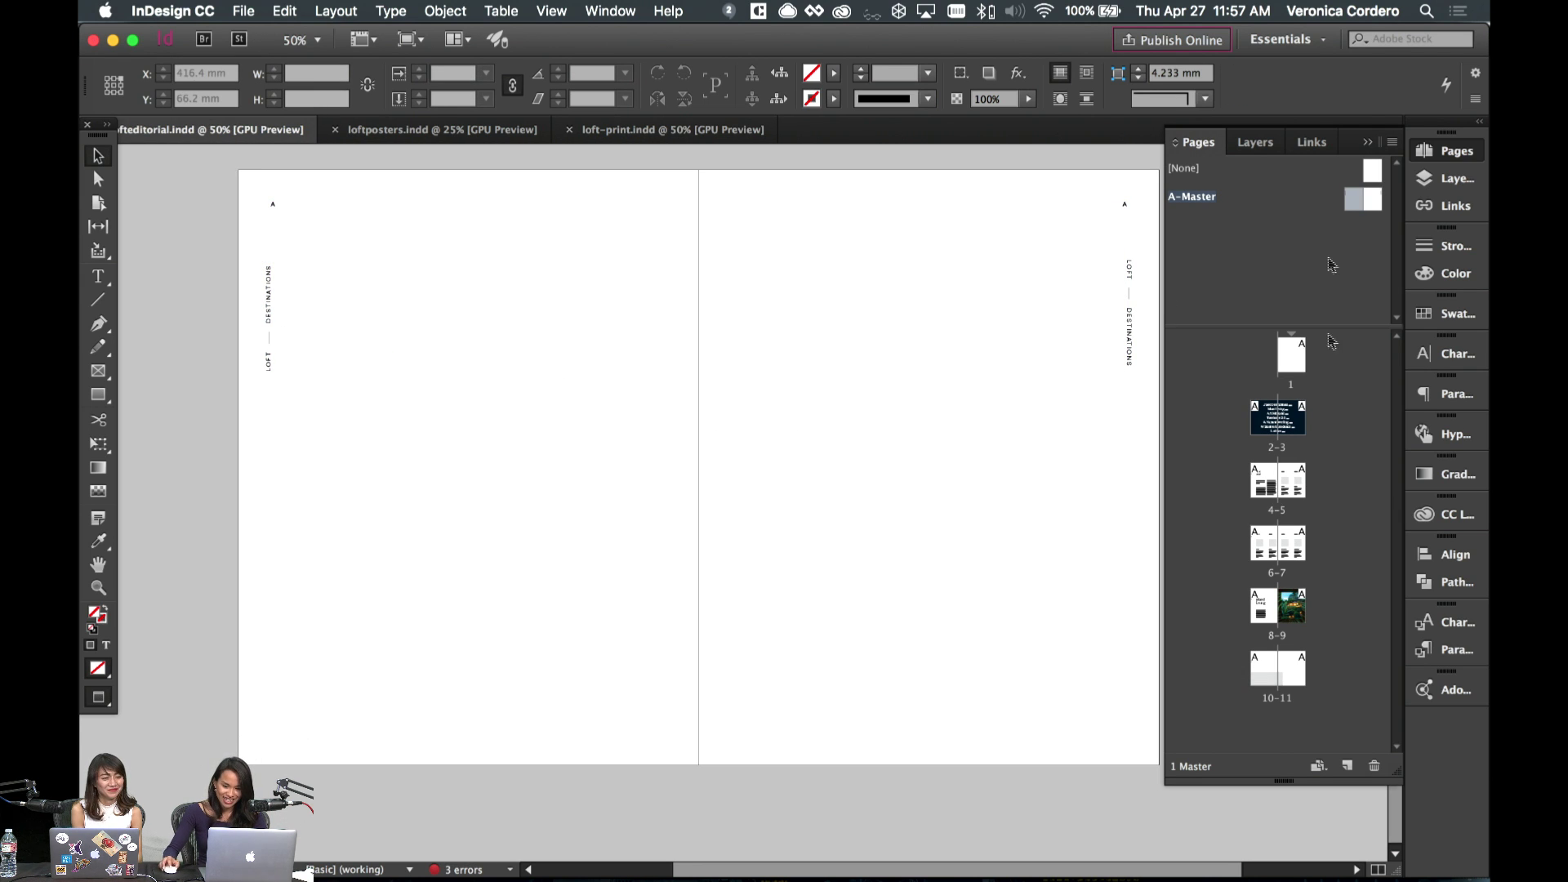
double_click(1271, 675)
- Make the lower grey block taller by raising its top edge
scroll(904, 546, "right", 5)
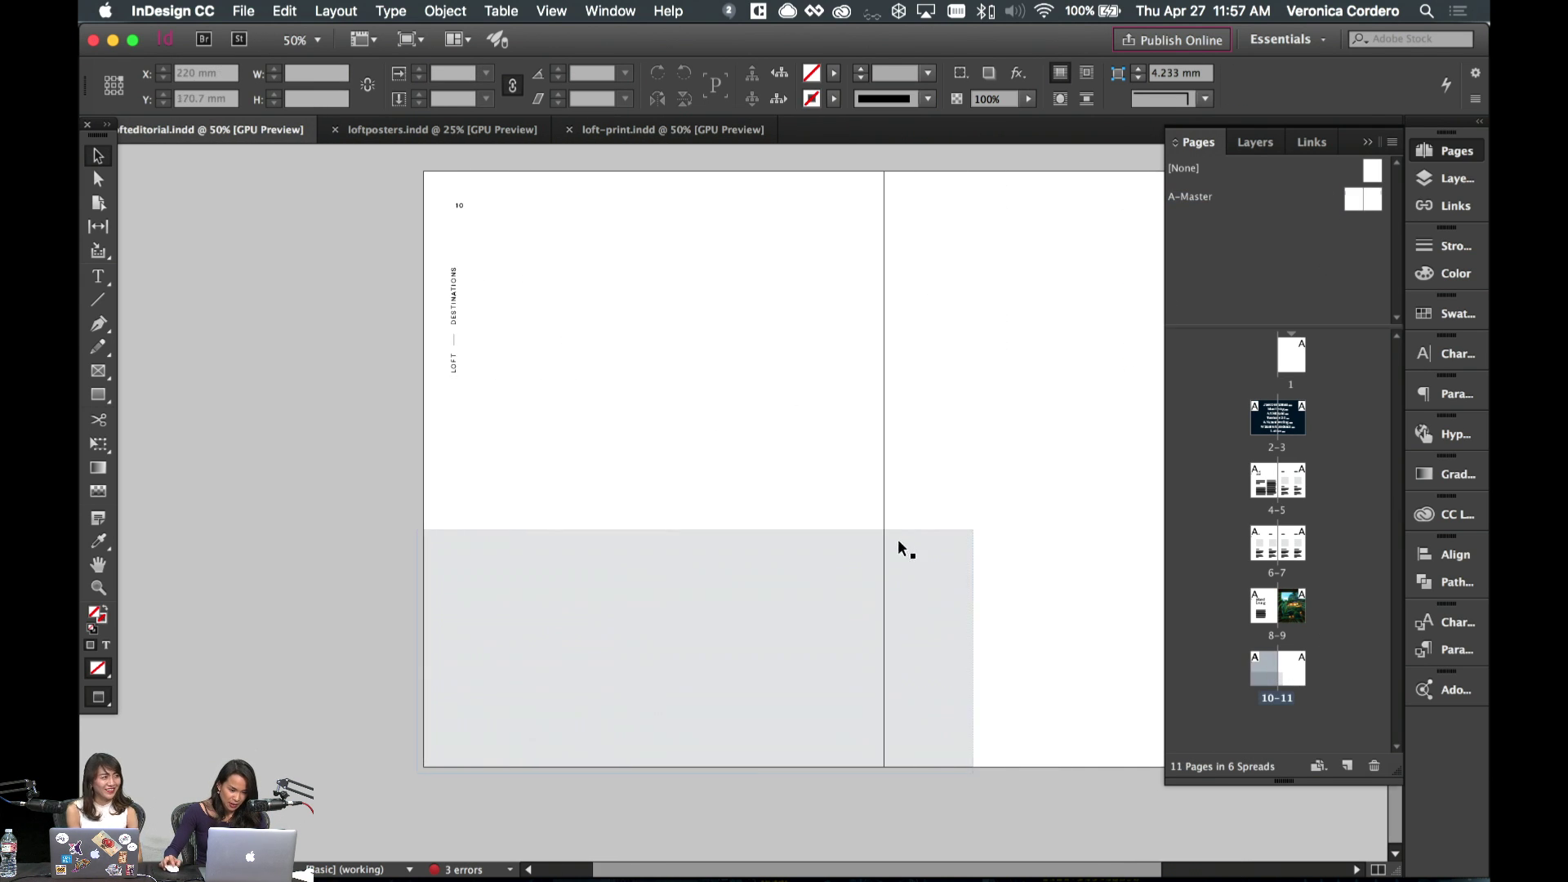
left_click(659, 543)
left_click_drag(636, 530, 639, 462)
key("w")
left_click_drag(638, 467, 638, 455)
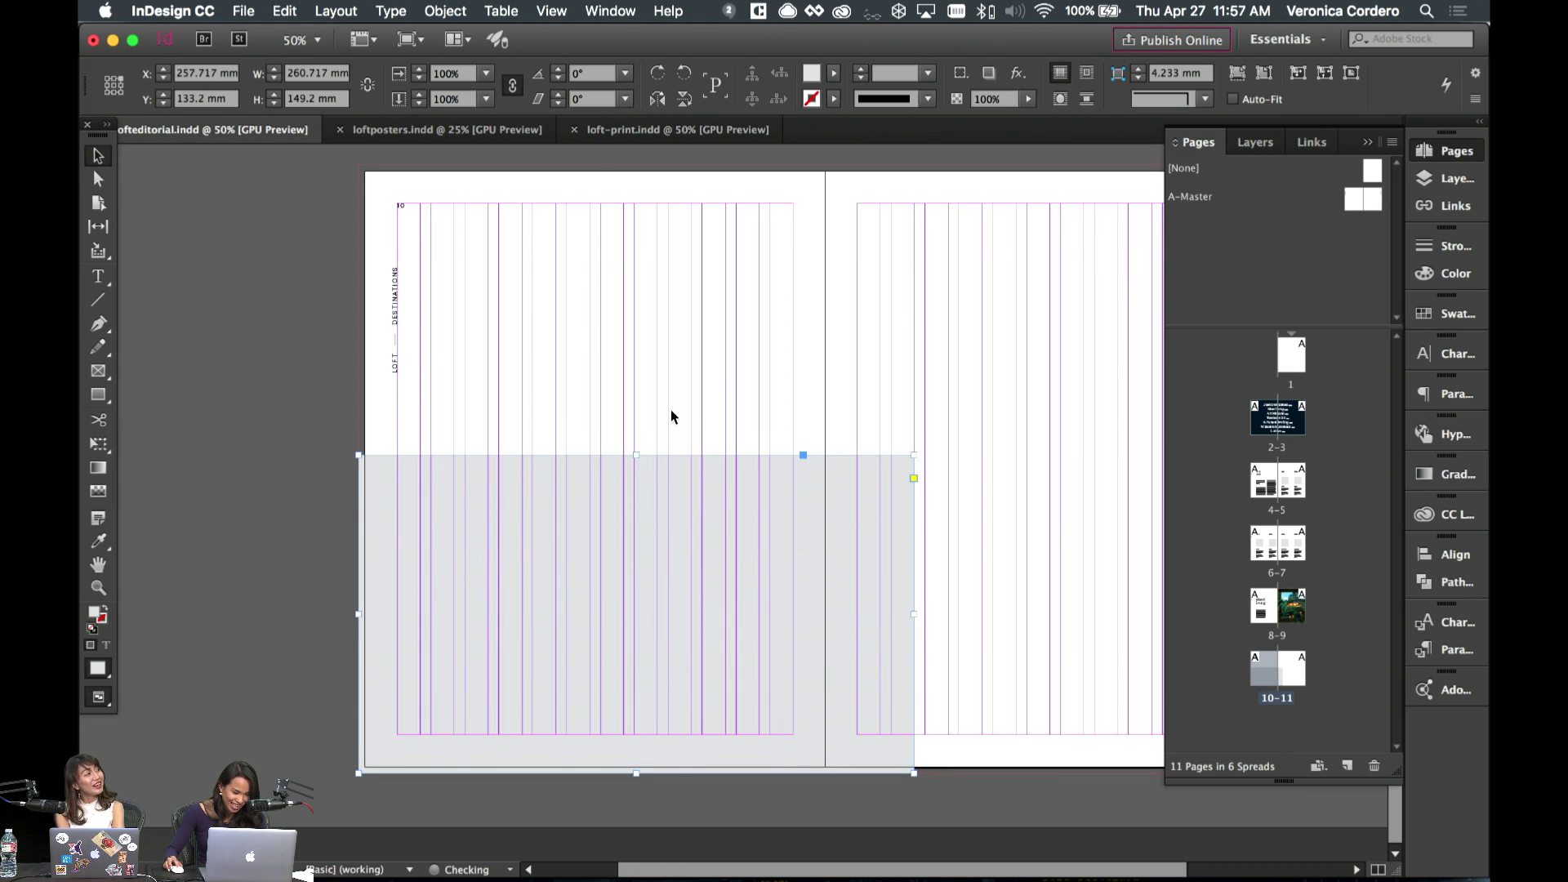
key("w")
scroll(850, 409, "right", 5)
scroll(753, 546, "right", 2)
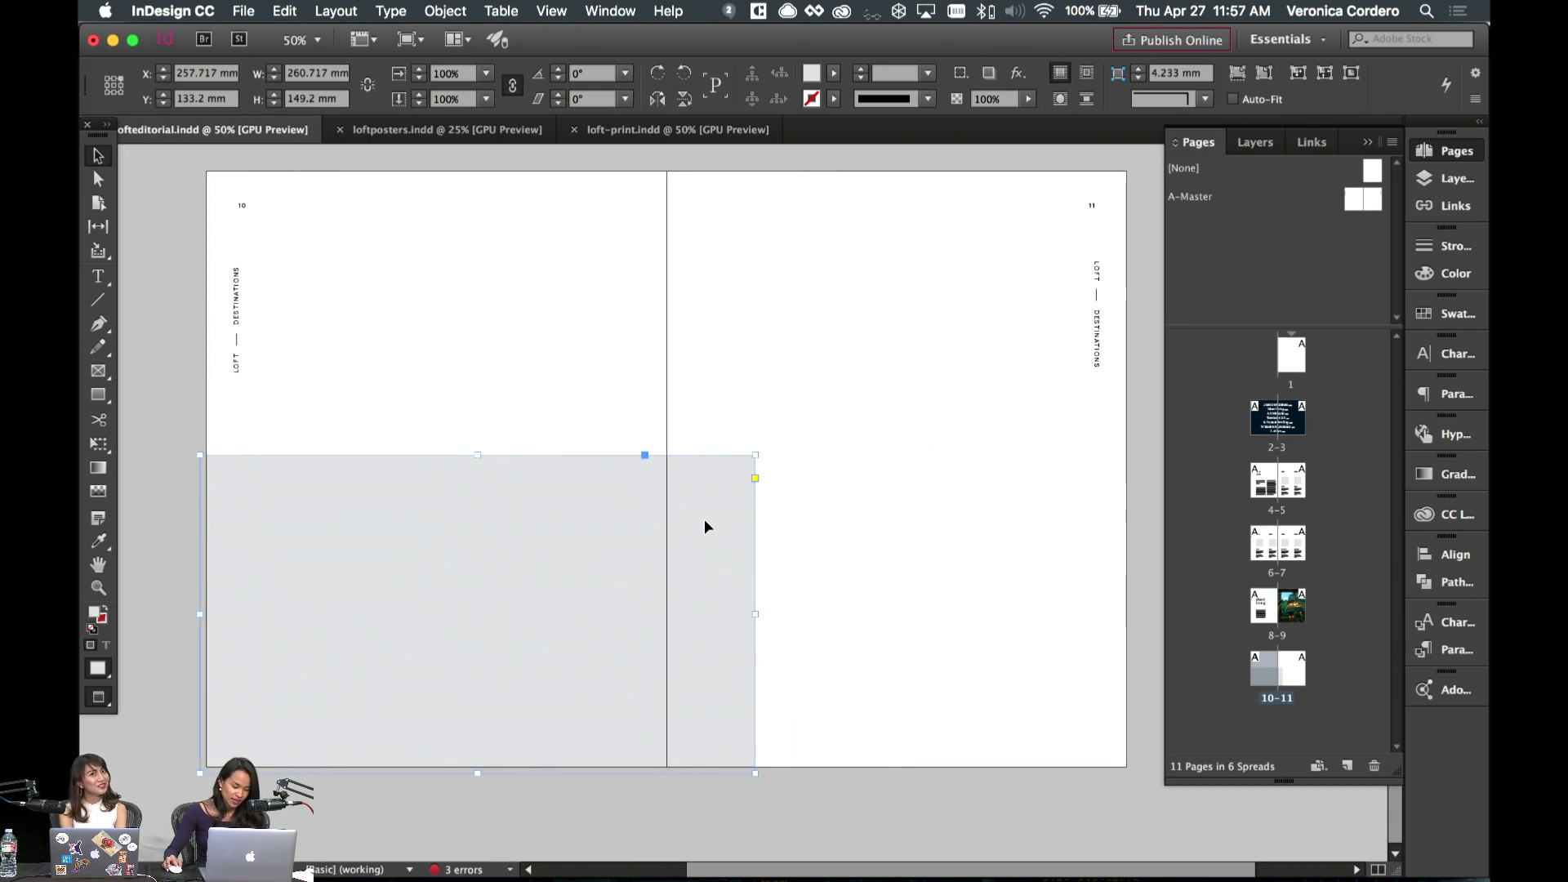
left_click(825, 525)
- Copy the grey block to the top of page 11, then make the copy narrower and shorter
left_click_drag(615, 537, 761, 386)
key("w")
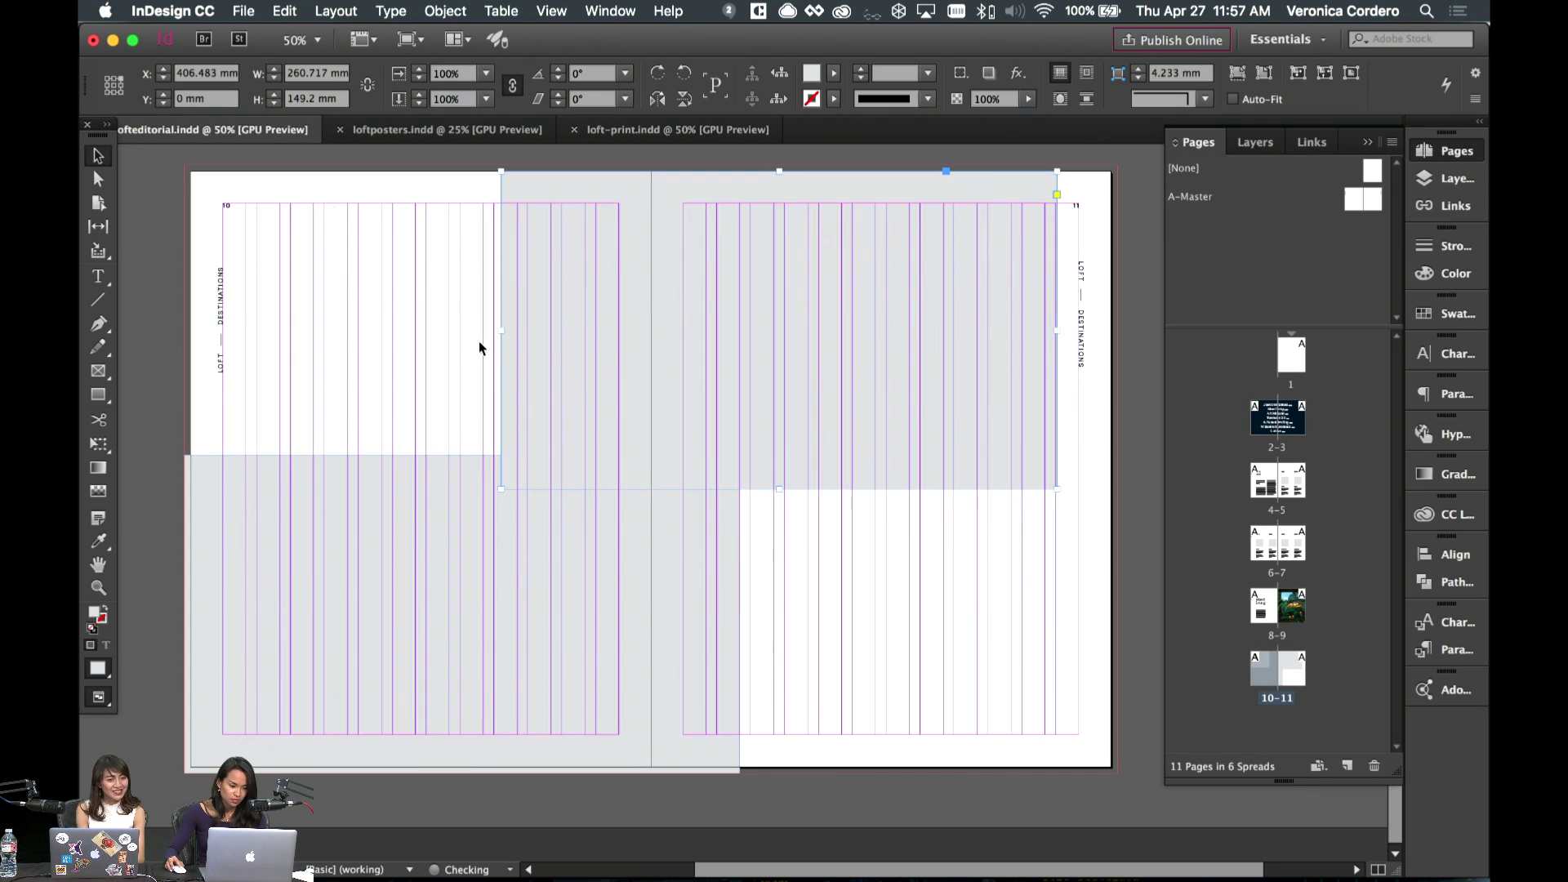
left_click_drag(502, 330, 818, 329)
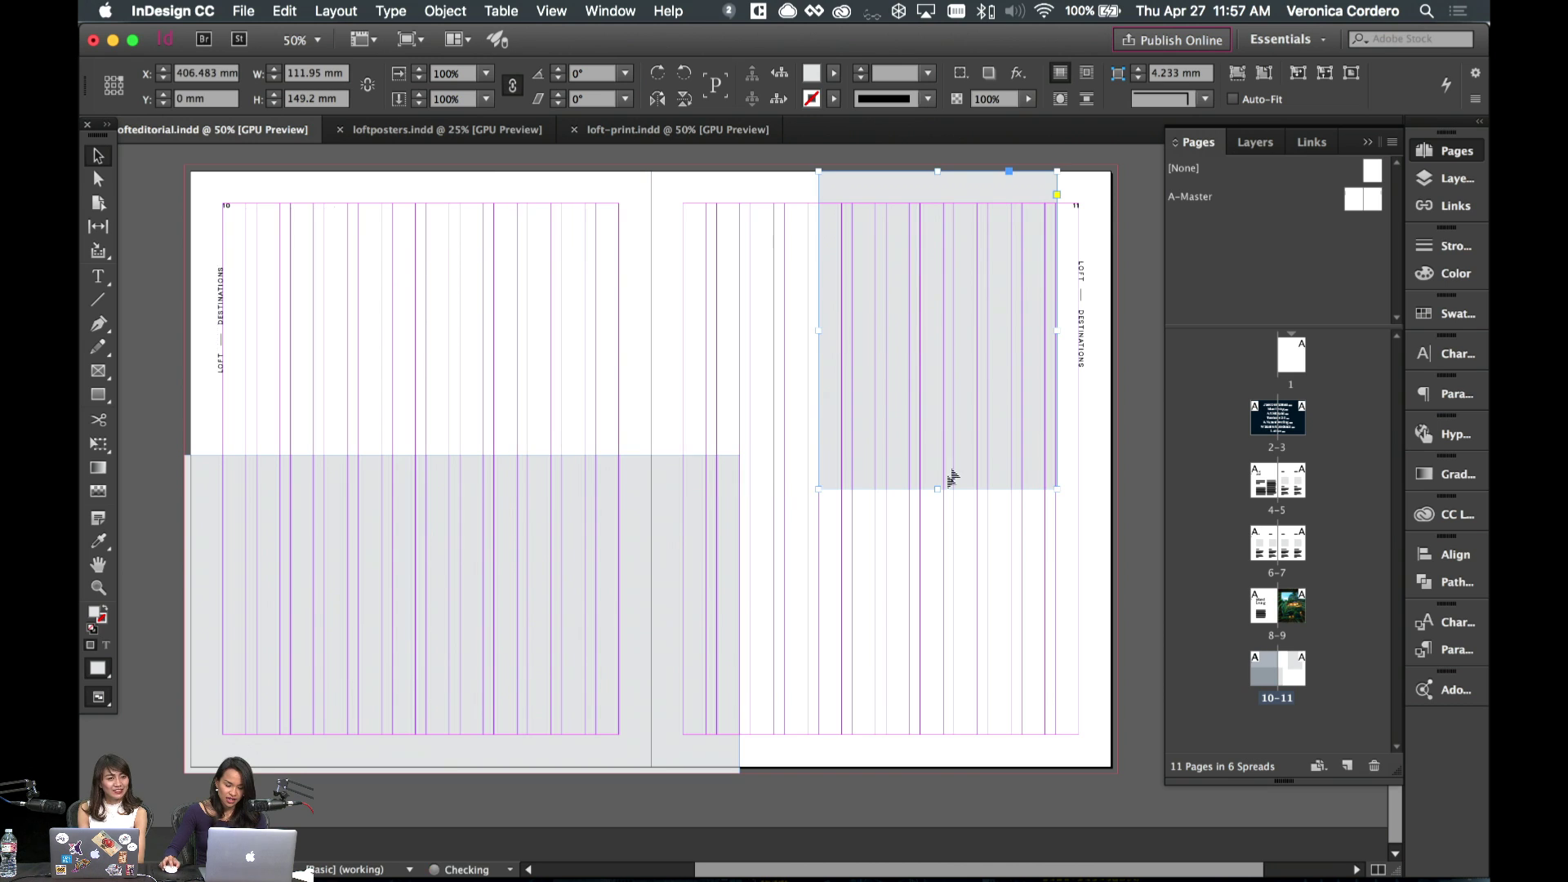
mouse_move(936, 491)
left_mouse_down()
mouse_move(945, 448)
mouse_move(940, 460)
left_mouse_up()
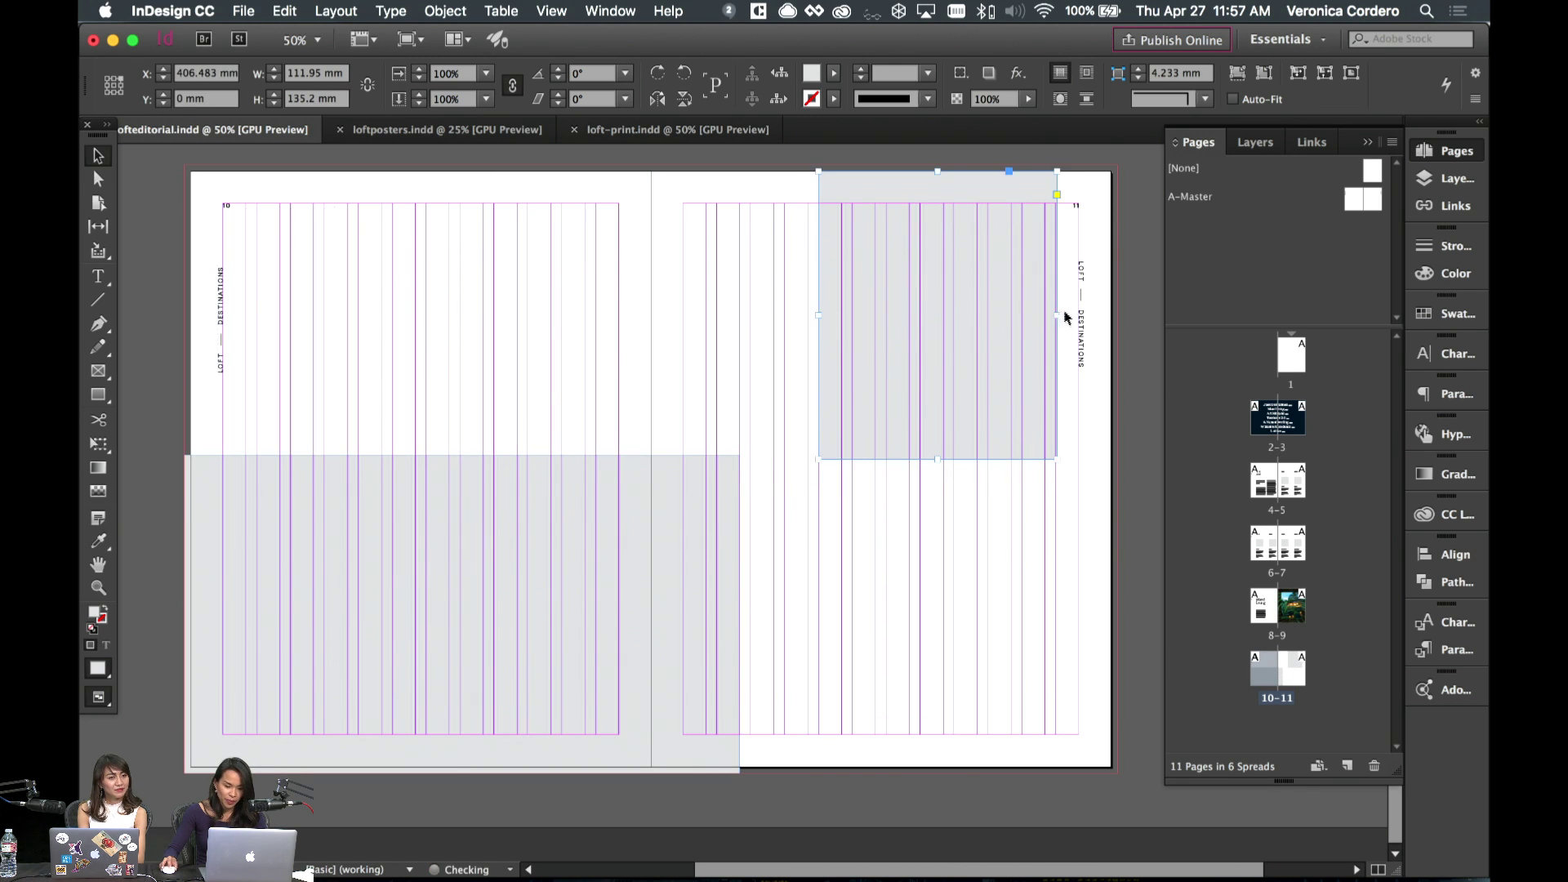
left_click_drag(1059, 316, 952, 308)
key("super+shift+a")
key("w")
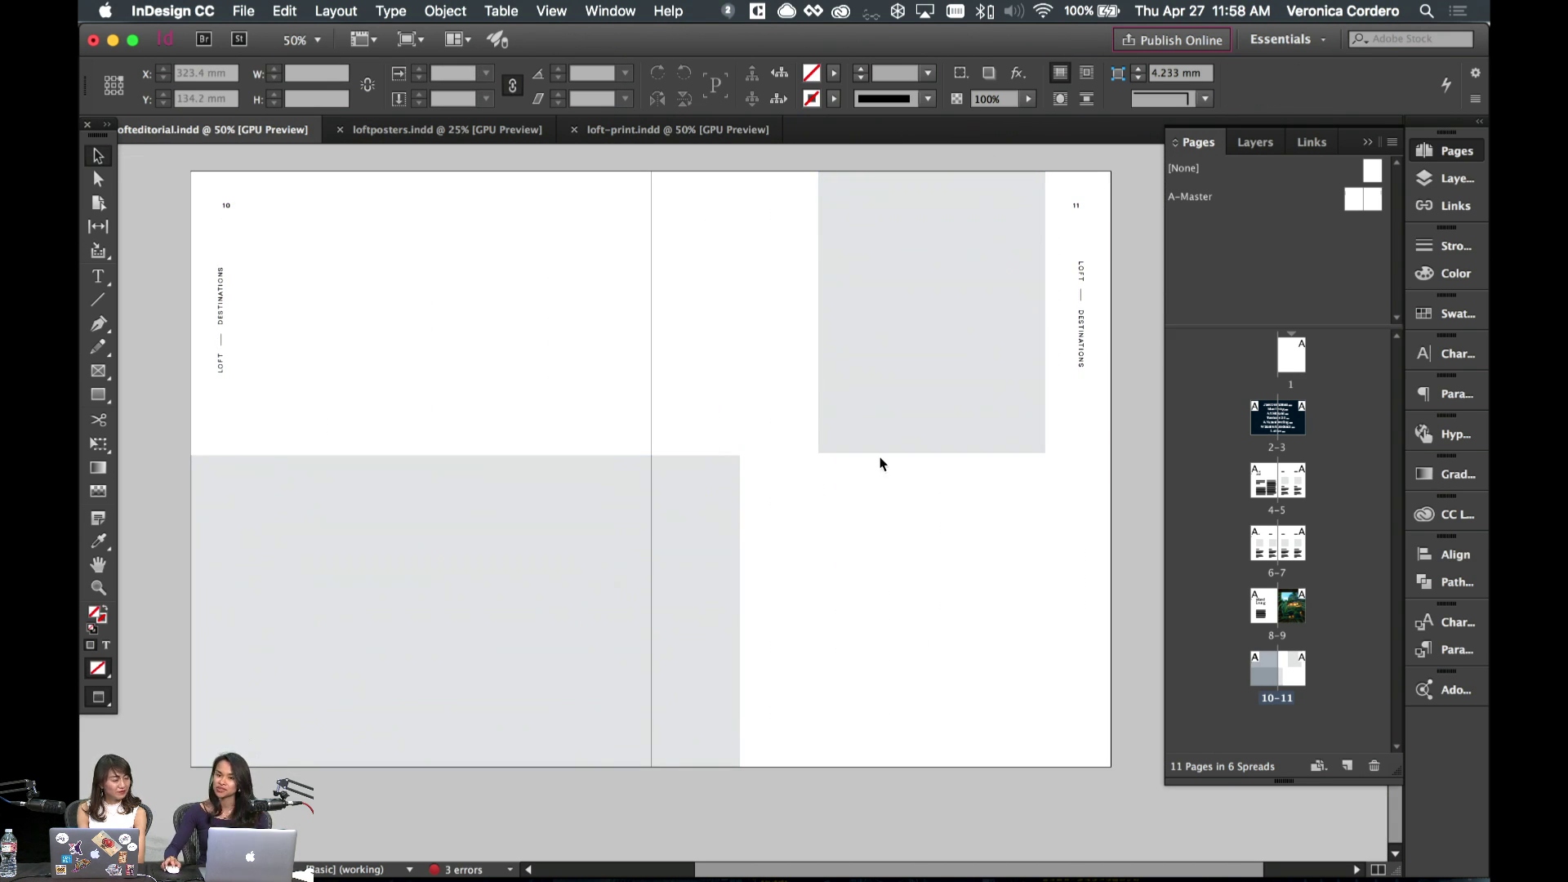
- Shift the new upper grey block slightly to the left
left_click(885, 431)
key("w")
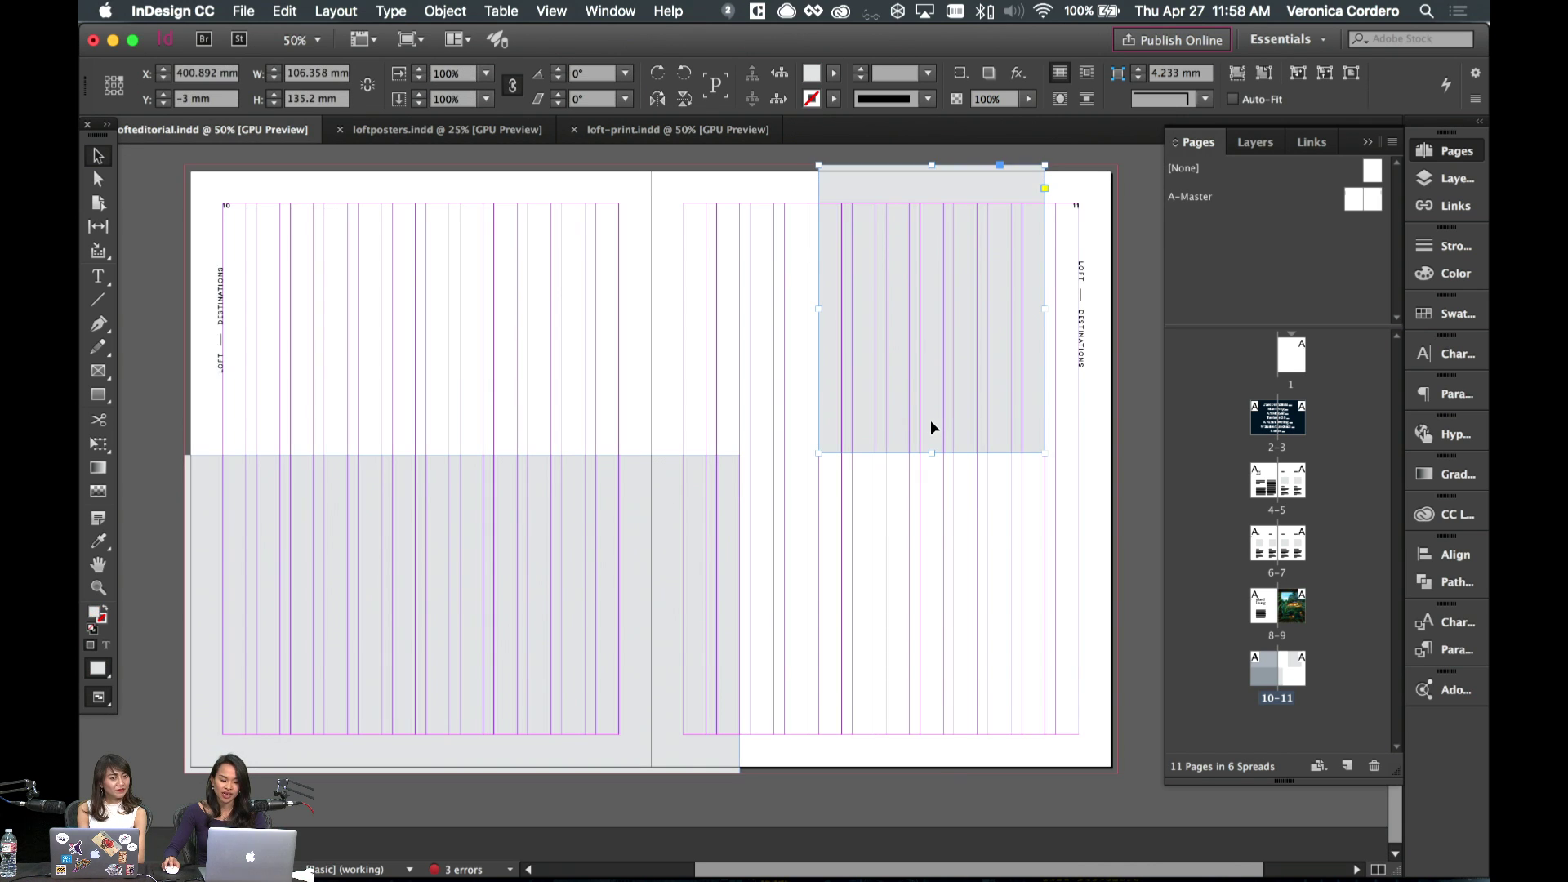
left_click_drag(930, 420, 910, 525)
left_click(911, 525)
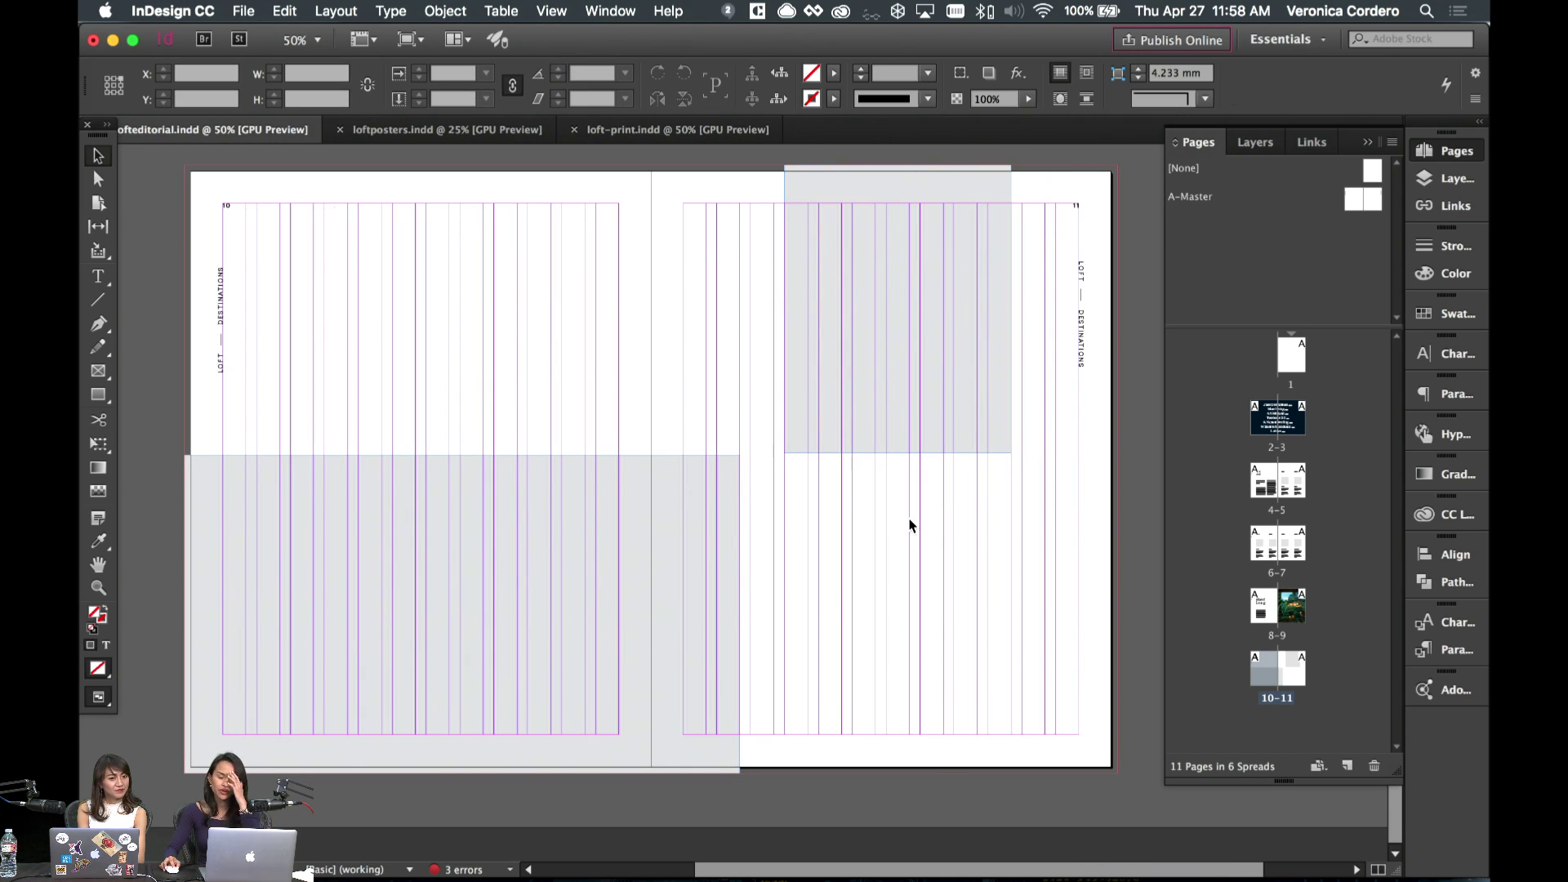
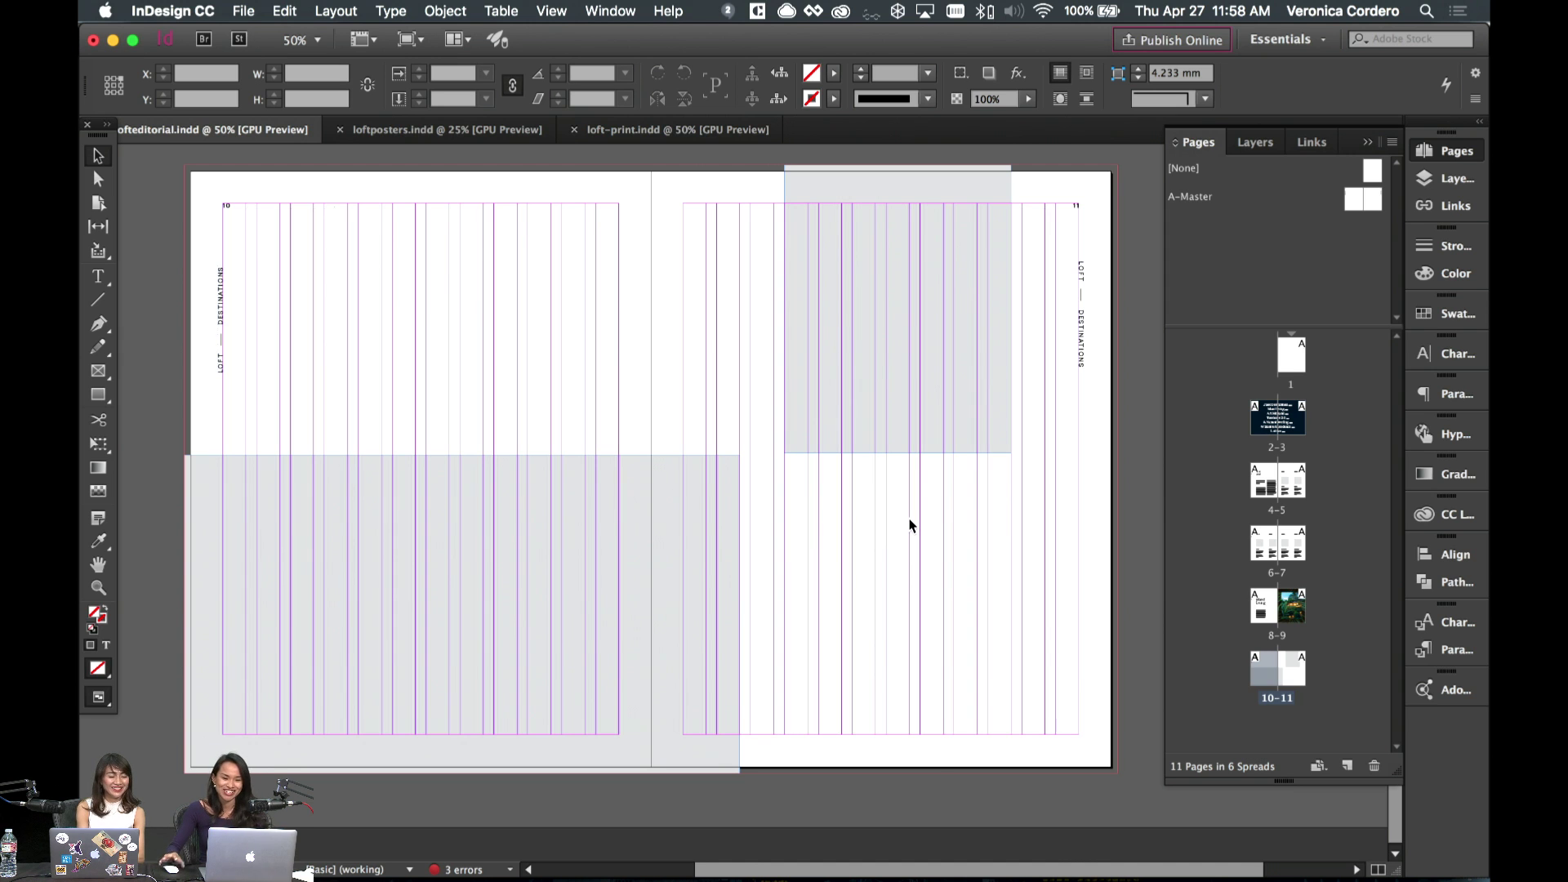
- Select the Island Living body text frame on spread 8–9
scroll(949, 507, "left", 3)
left_click(994, 462)
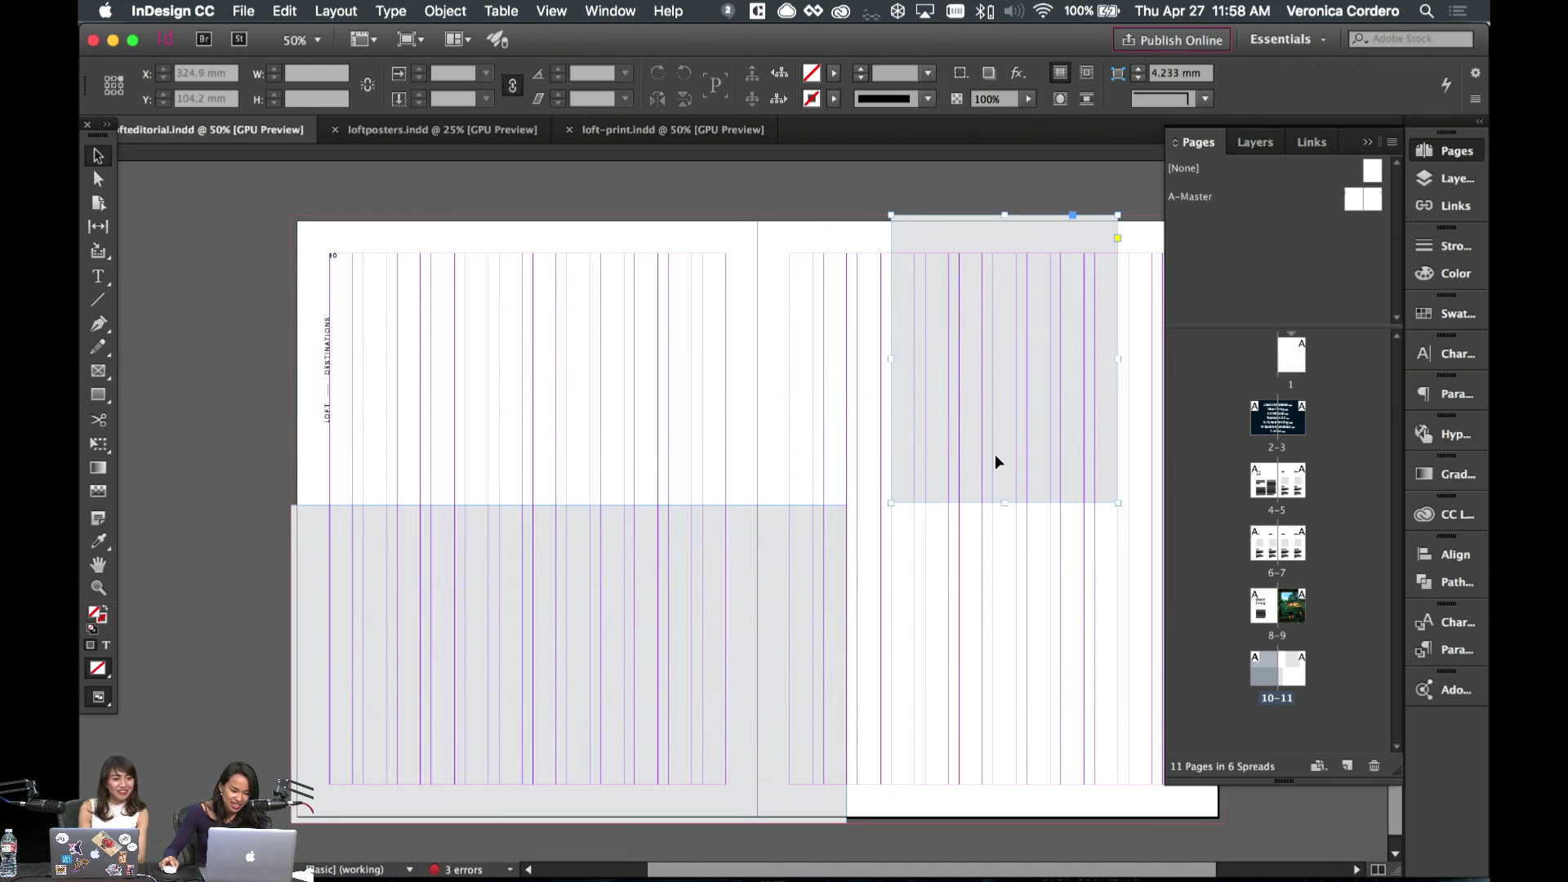
scroll(995, 462, "right", 3)
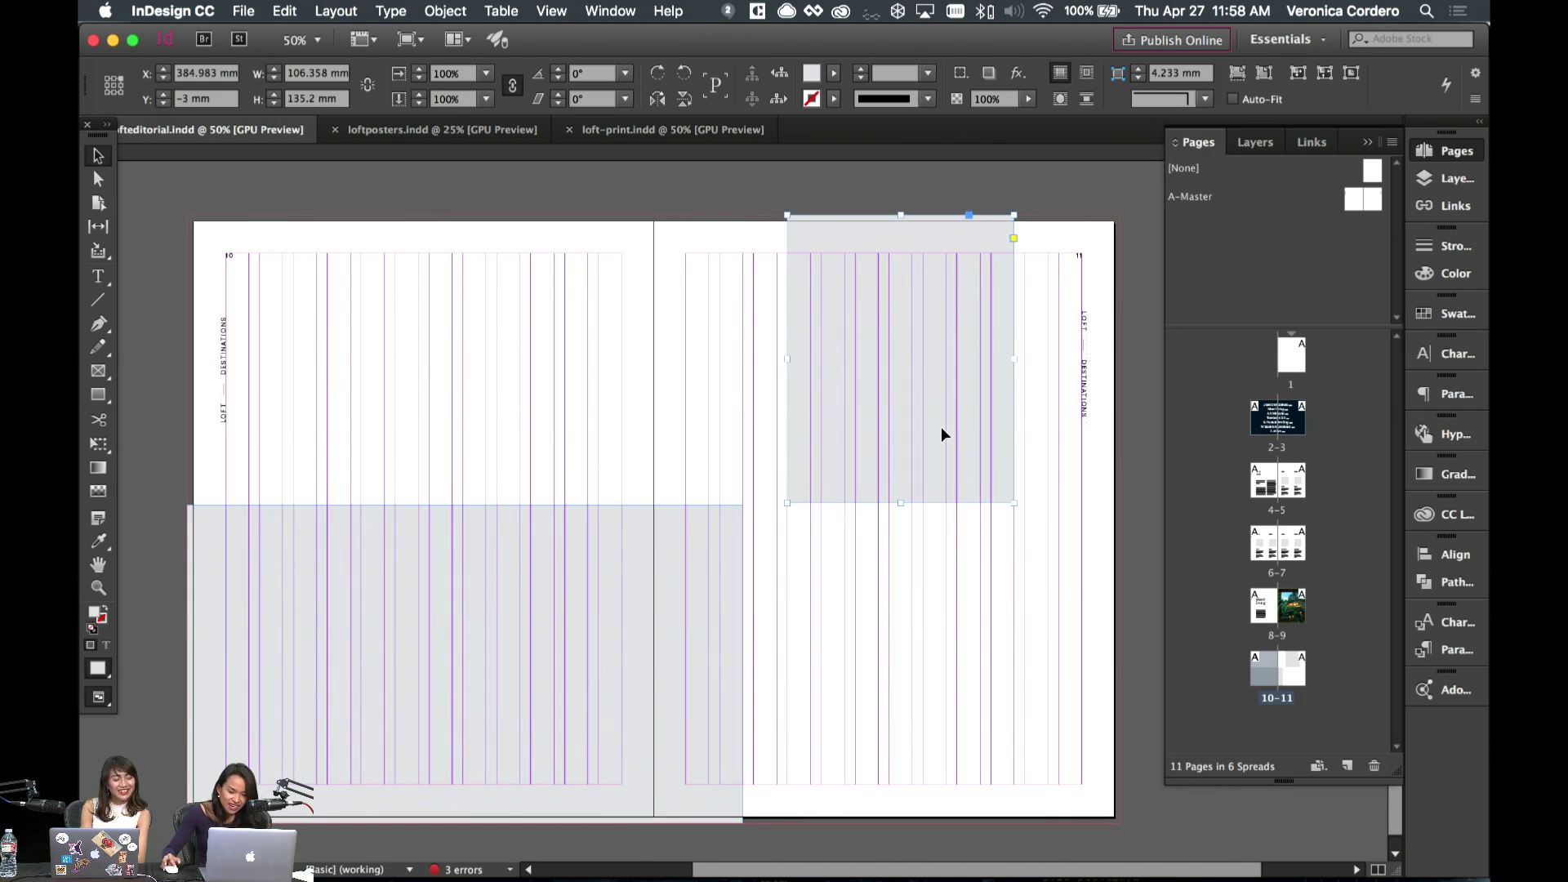
scroll(943, 433, "up", 15)
scroll(938, 427, "down", 5)
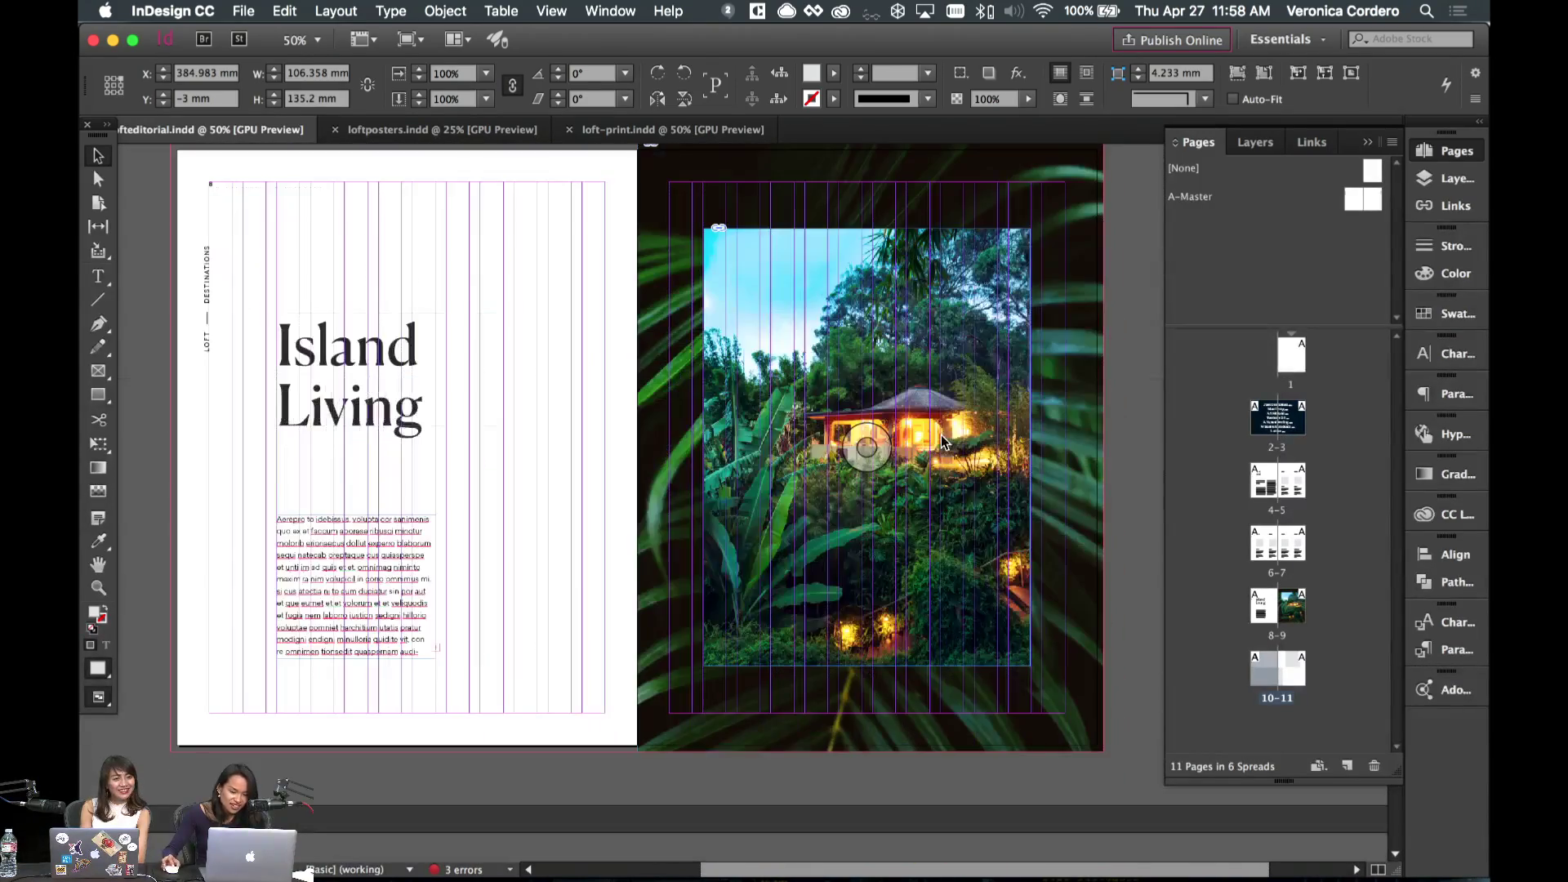
left_click(426, 629)
scroll(531, 553, "down", 6)
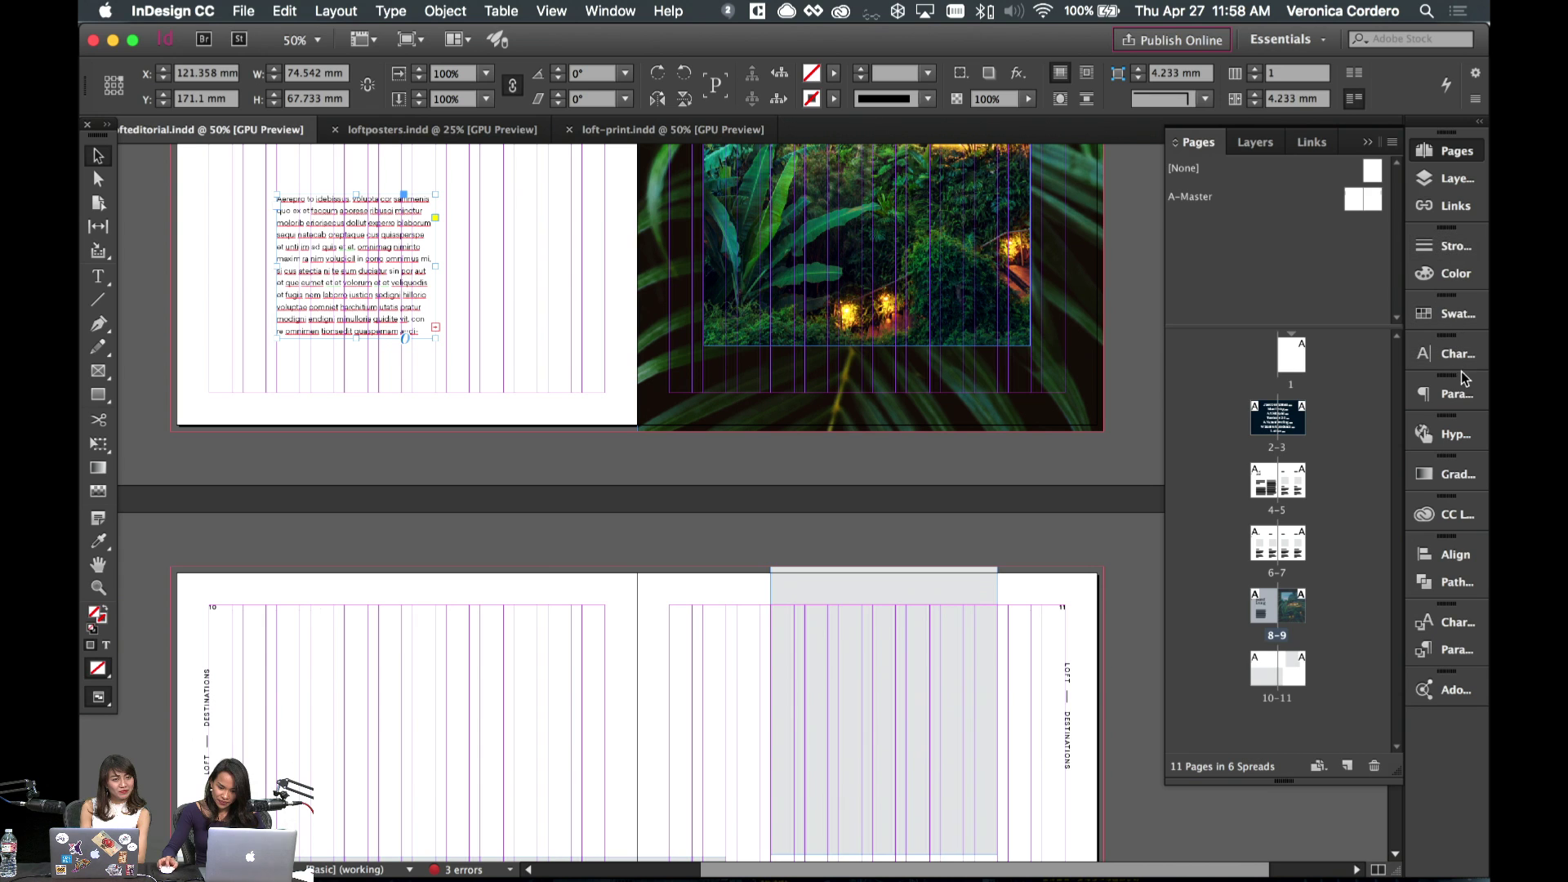
- Copy the Island Living body text frame and paste it under the grey box on page 11
left_click(1451, 394)
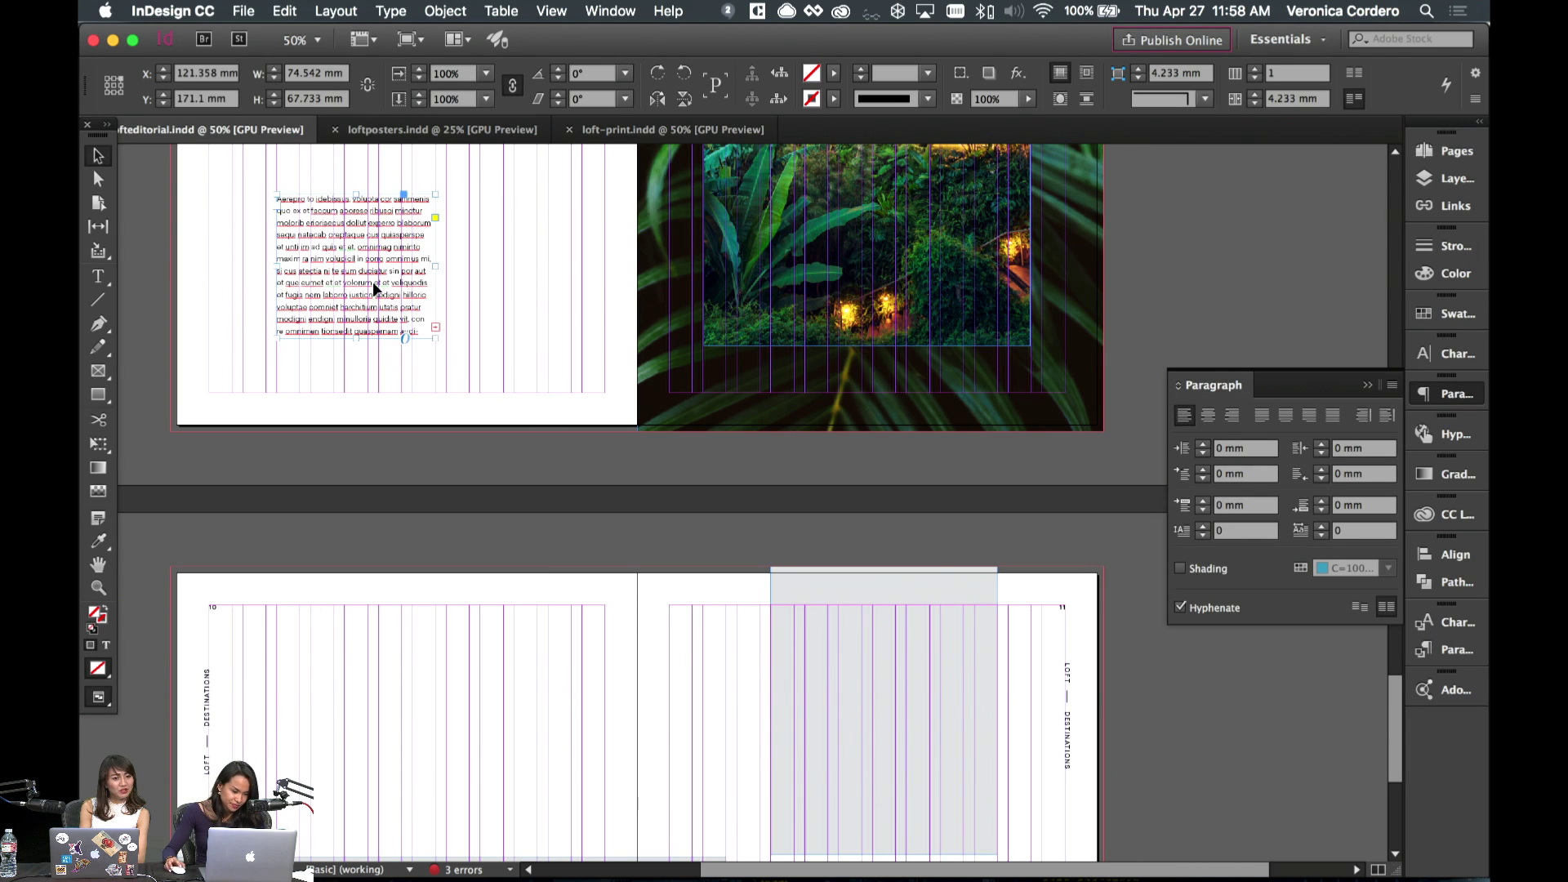
key("super+c")
scroll(376, 289, "down", 8)
key("super+v")
left_click_drag(721, 494, 902, 593)
left_click(994, 595)
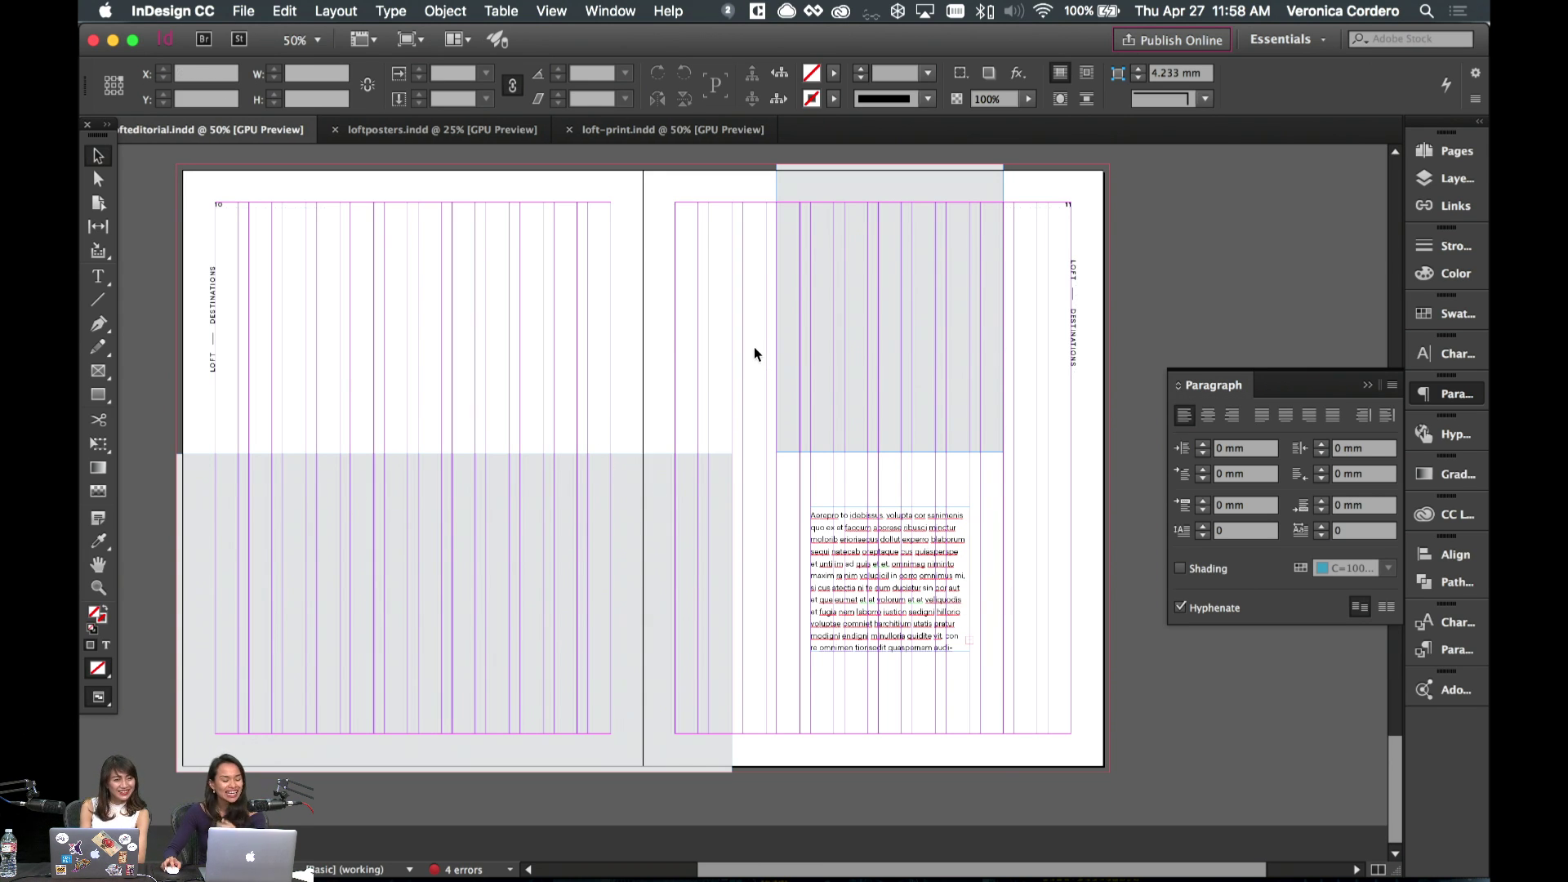
- Check the grey box and body text frames on page 11, then preview without guides
left_click(879, 297)
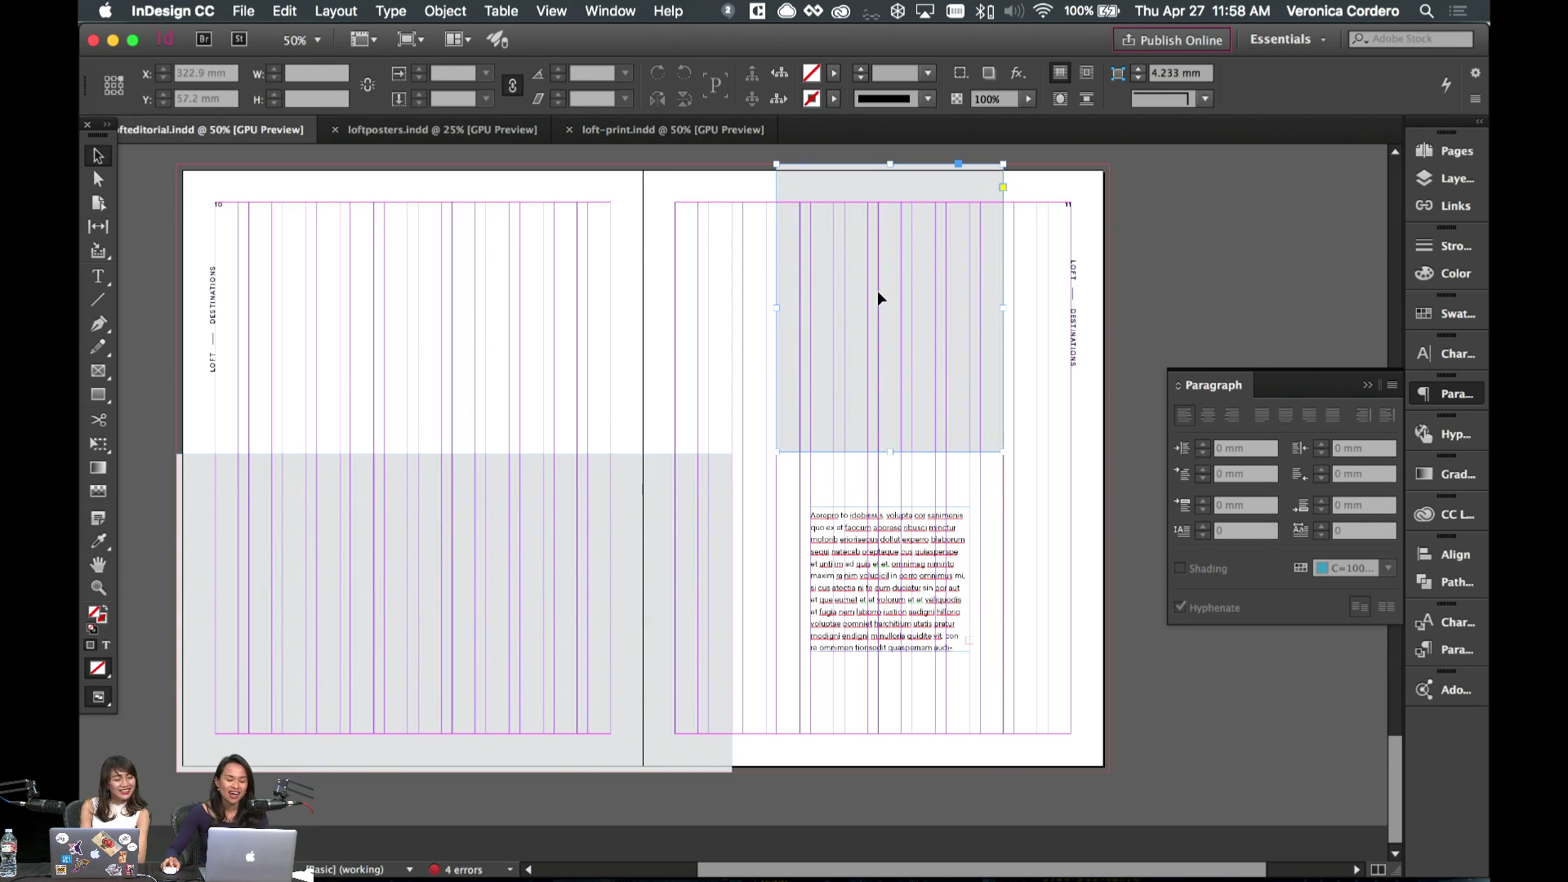
left_click(930, 582)
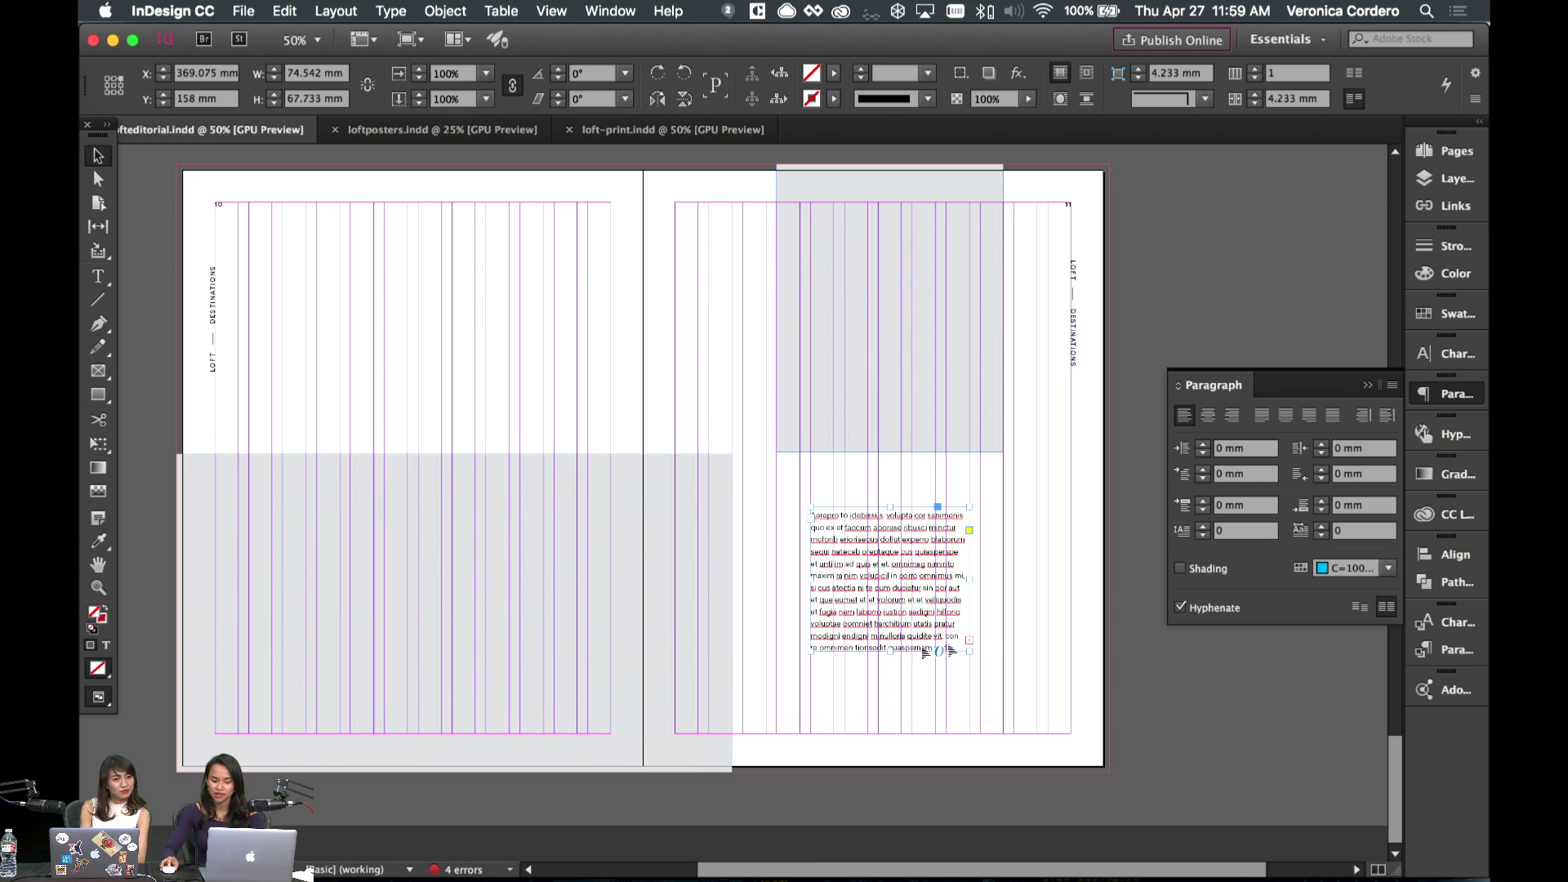
left_click(1000, 651)
key("w")
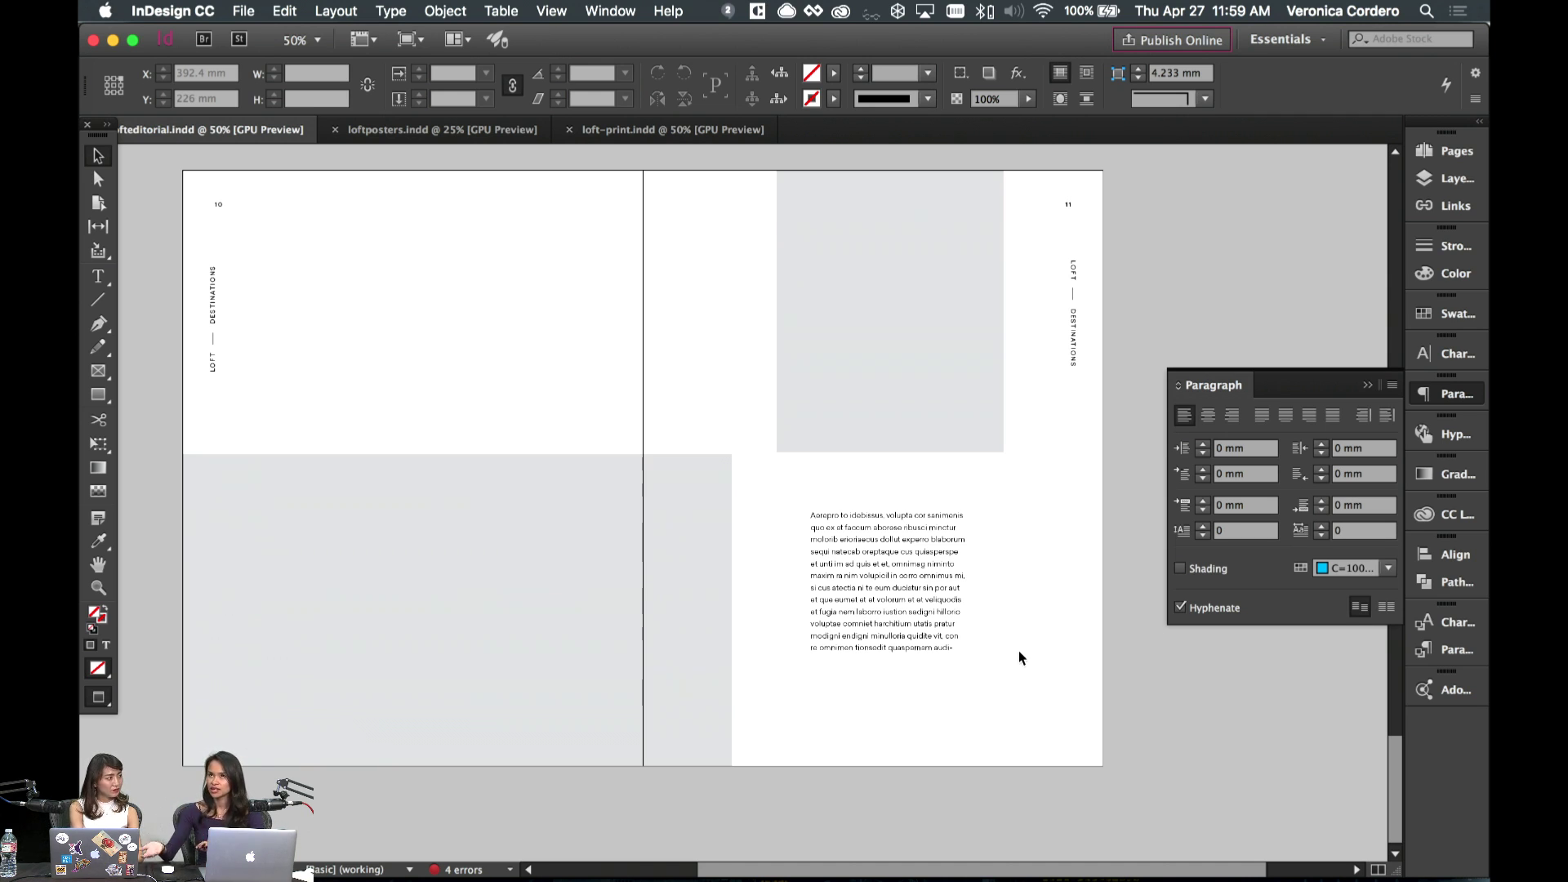
- Move the page 11 body text frame about 7 mm lower
left_click(882, 623)
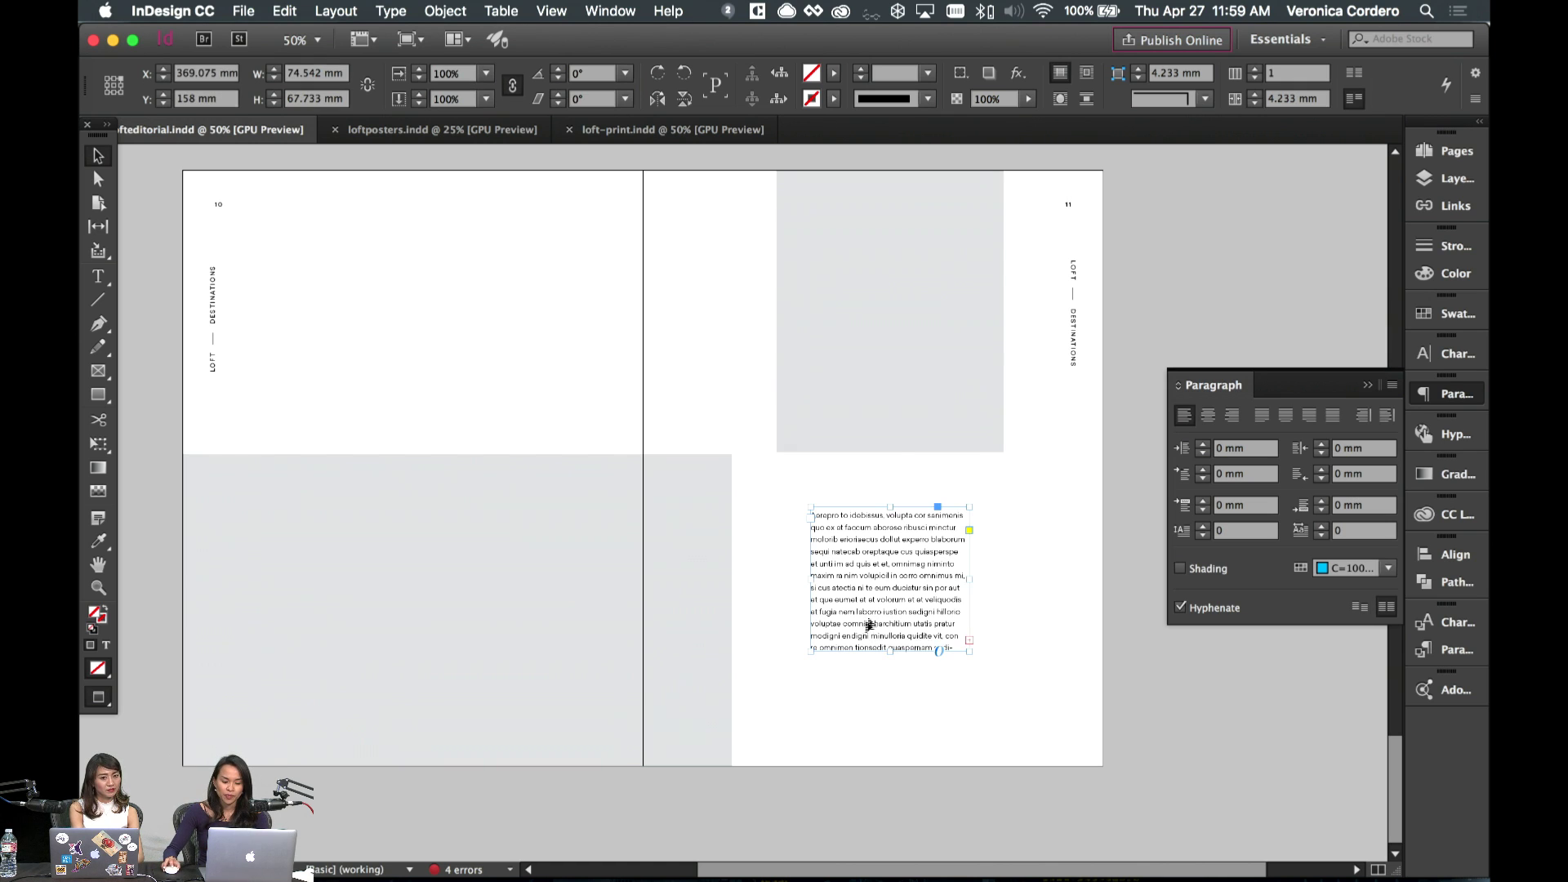
key("w")
left_click_drag(882, 620, 898, 633)
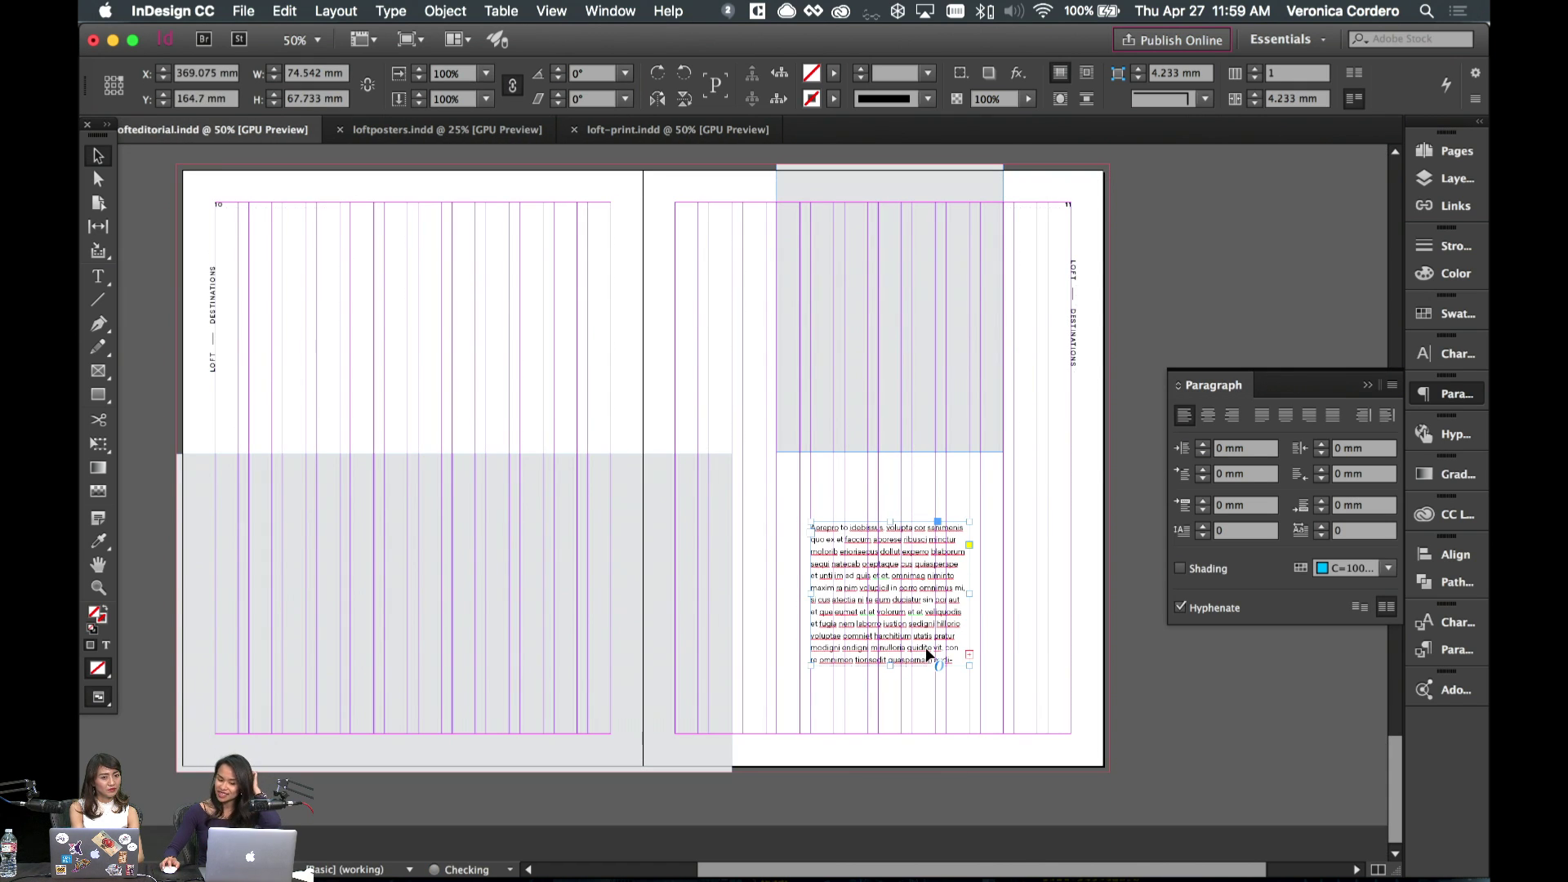
left_click(920, 673)
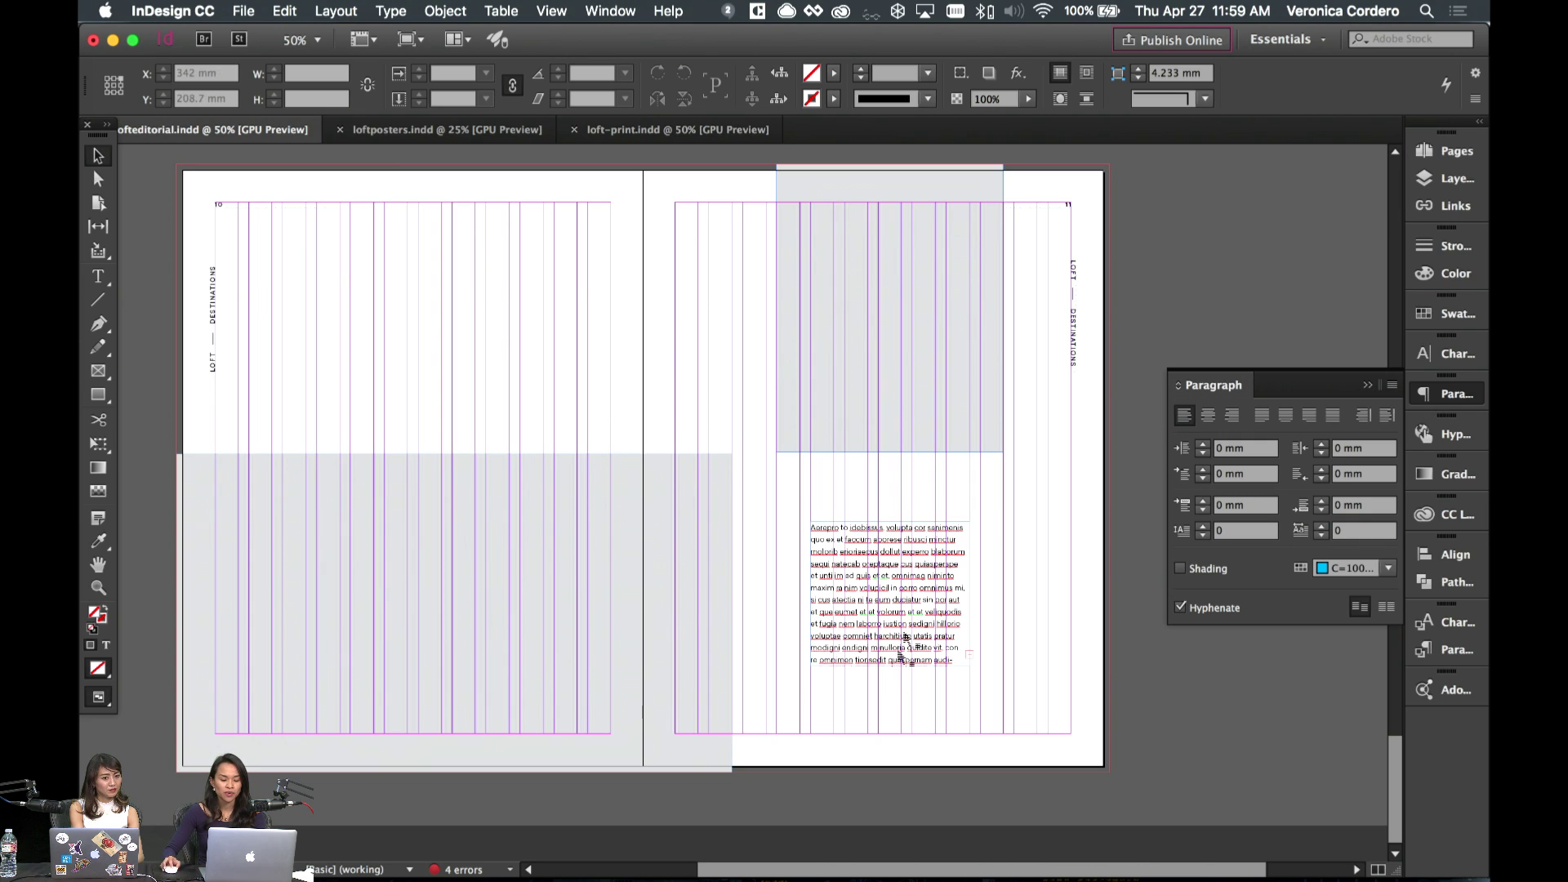
left_click_drag(881, 693, 660, 634)
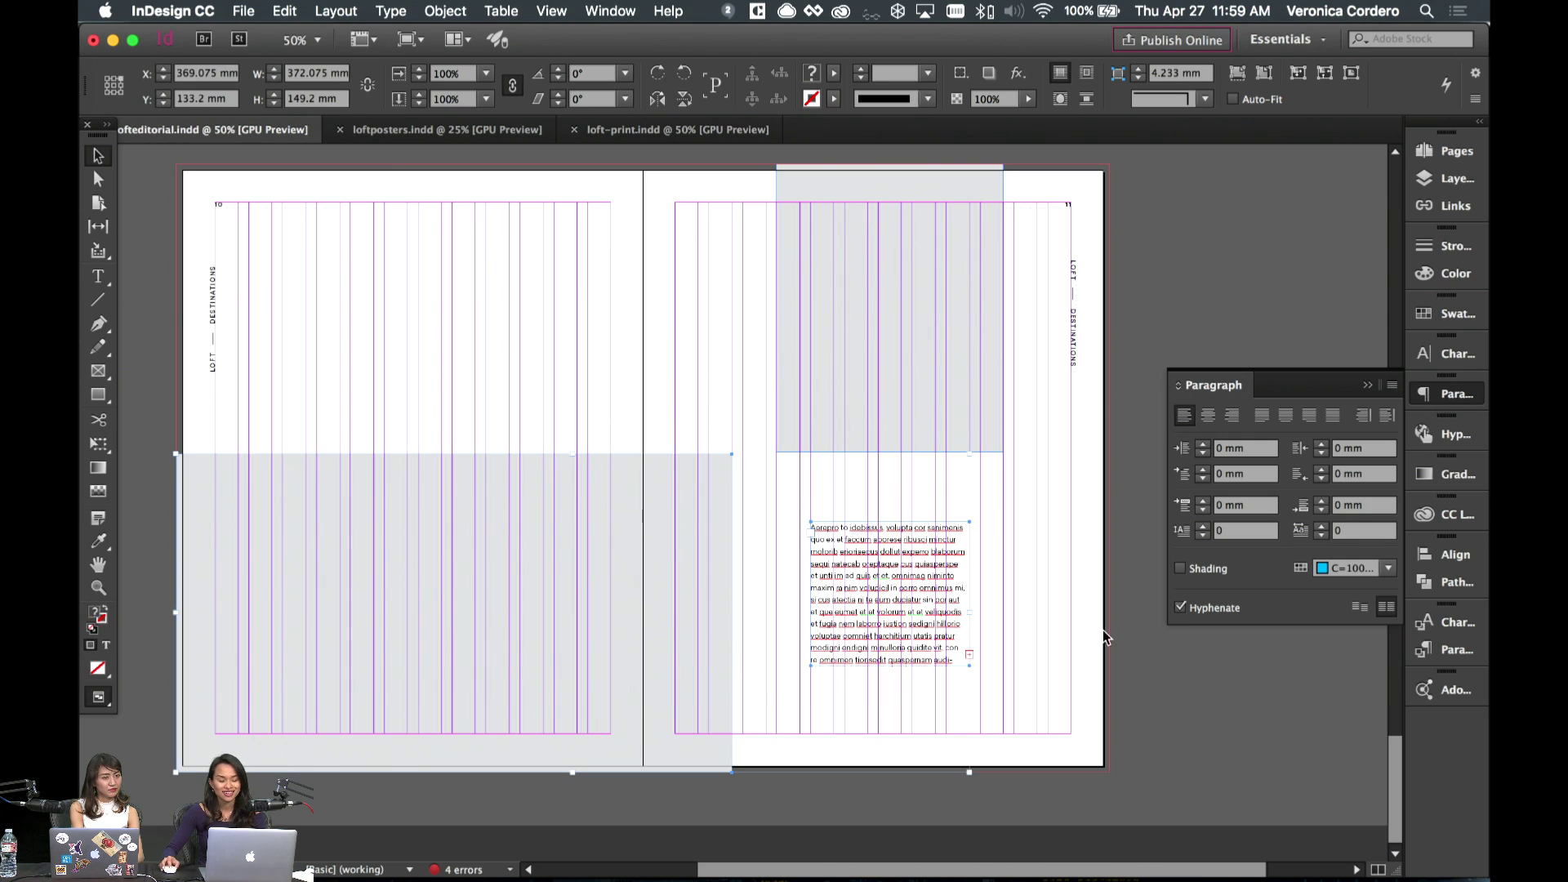
left_click(1042, 644)
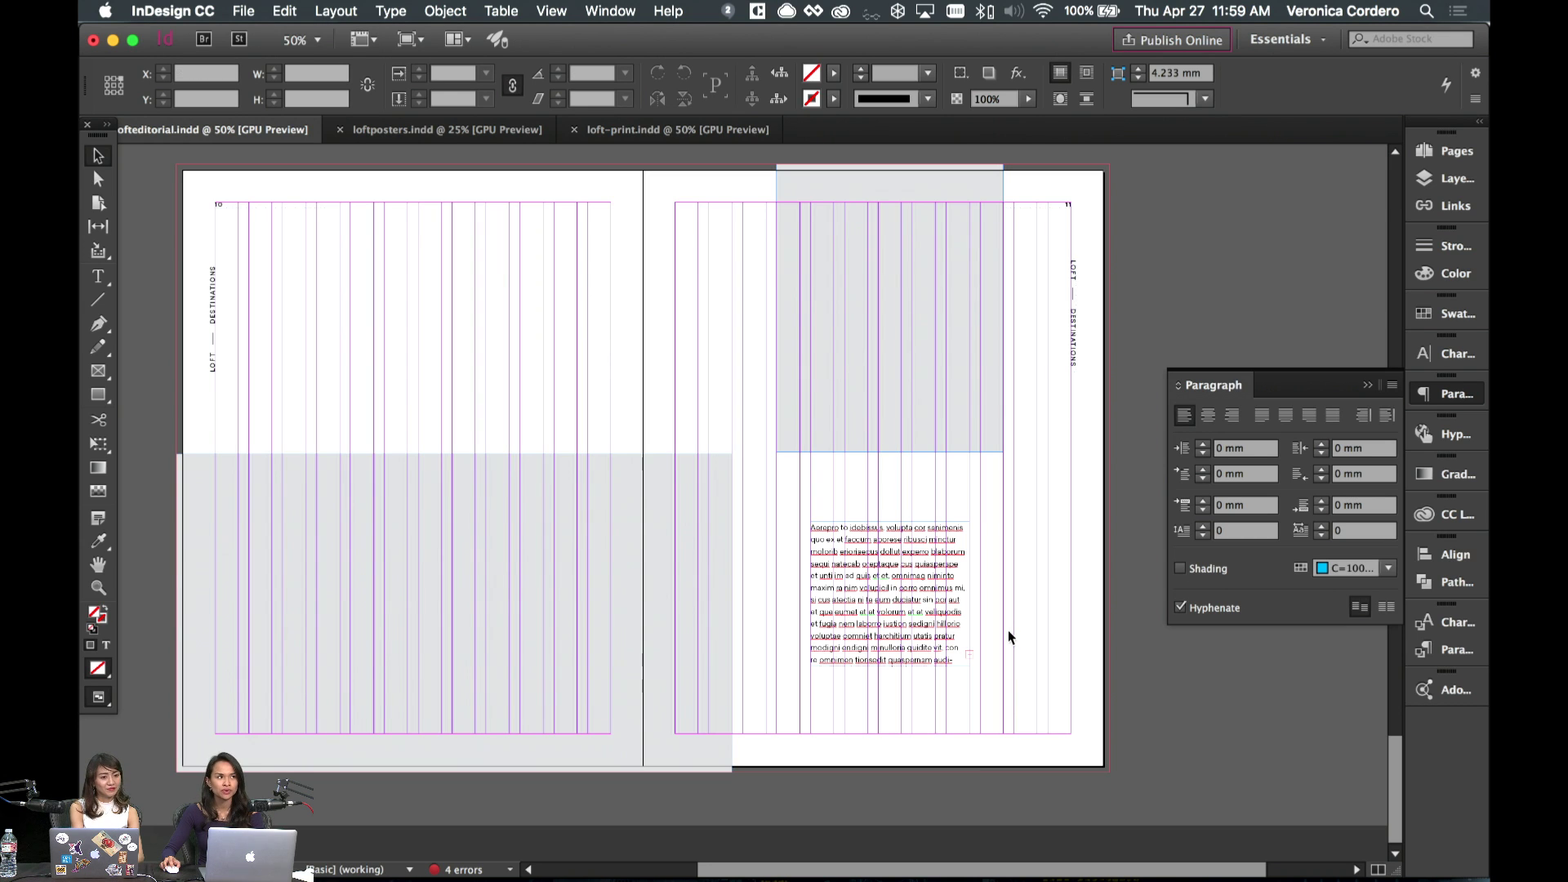
key("w")
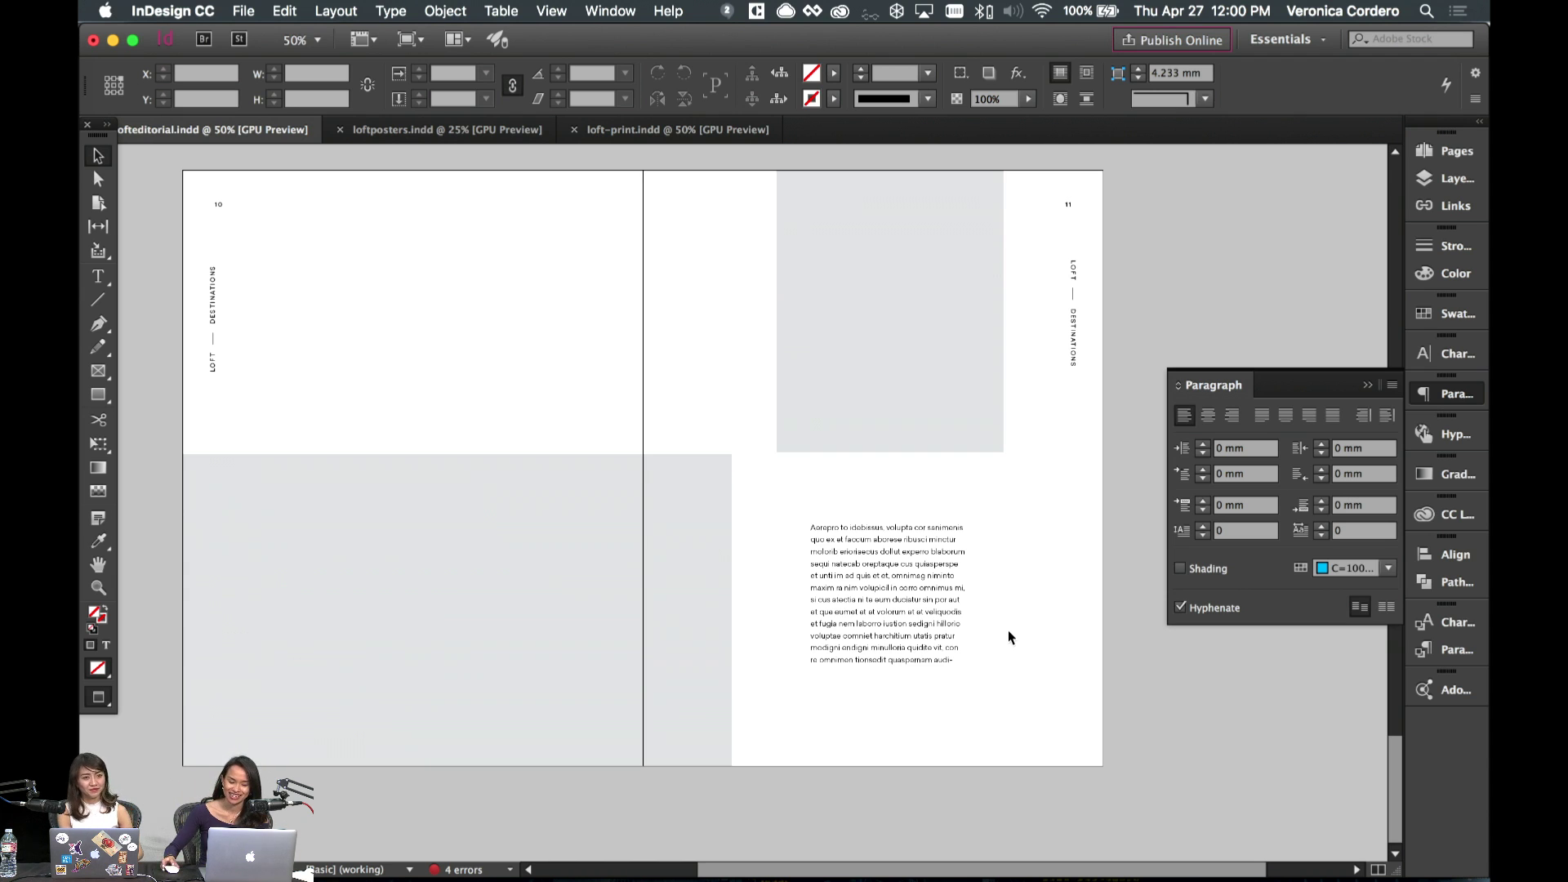
- Narrow the large lower grey box by pulling its right edge toward the spine
left_click(963, 570)
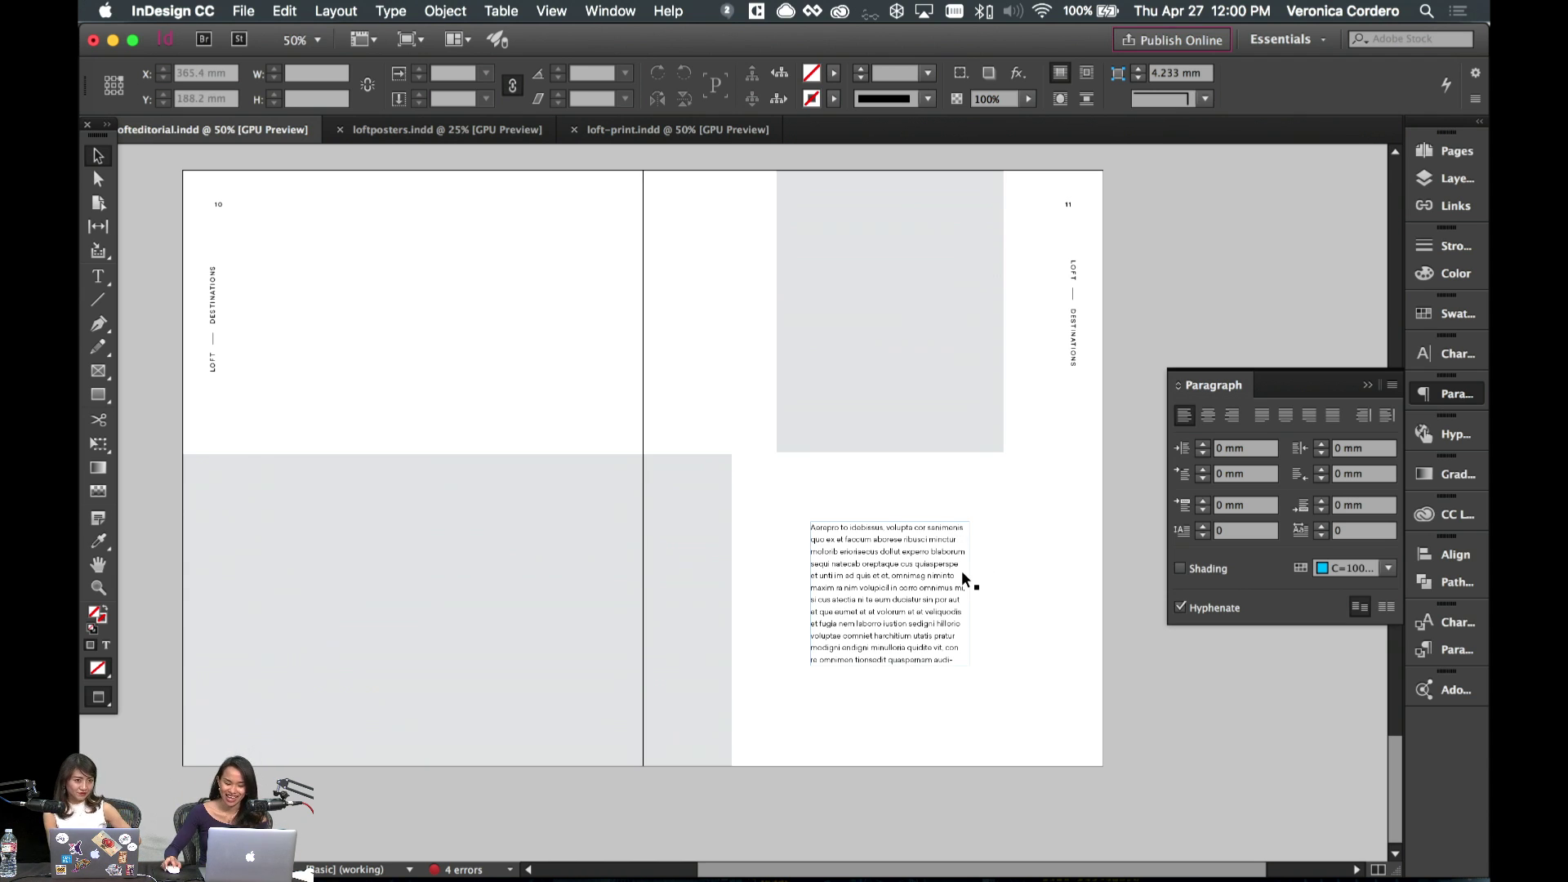
key("w")
left_click(691, 619, "shift")
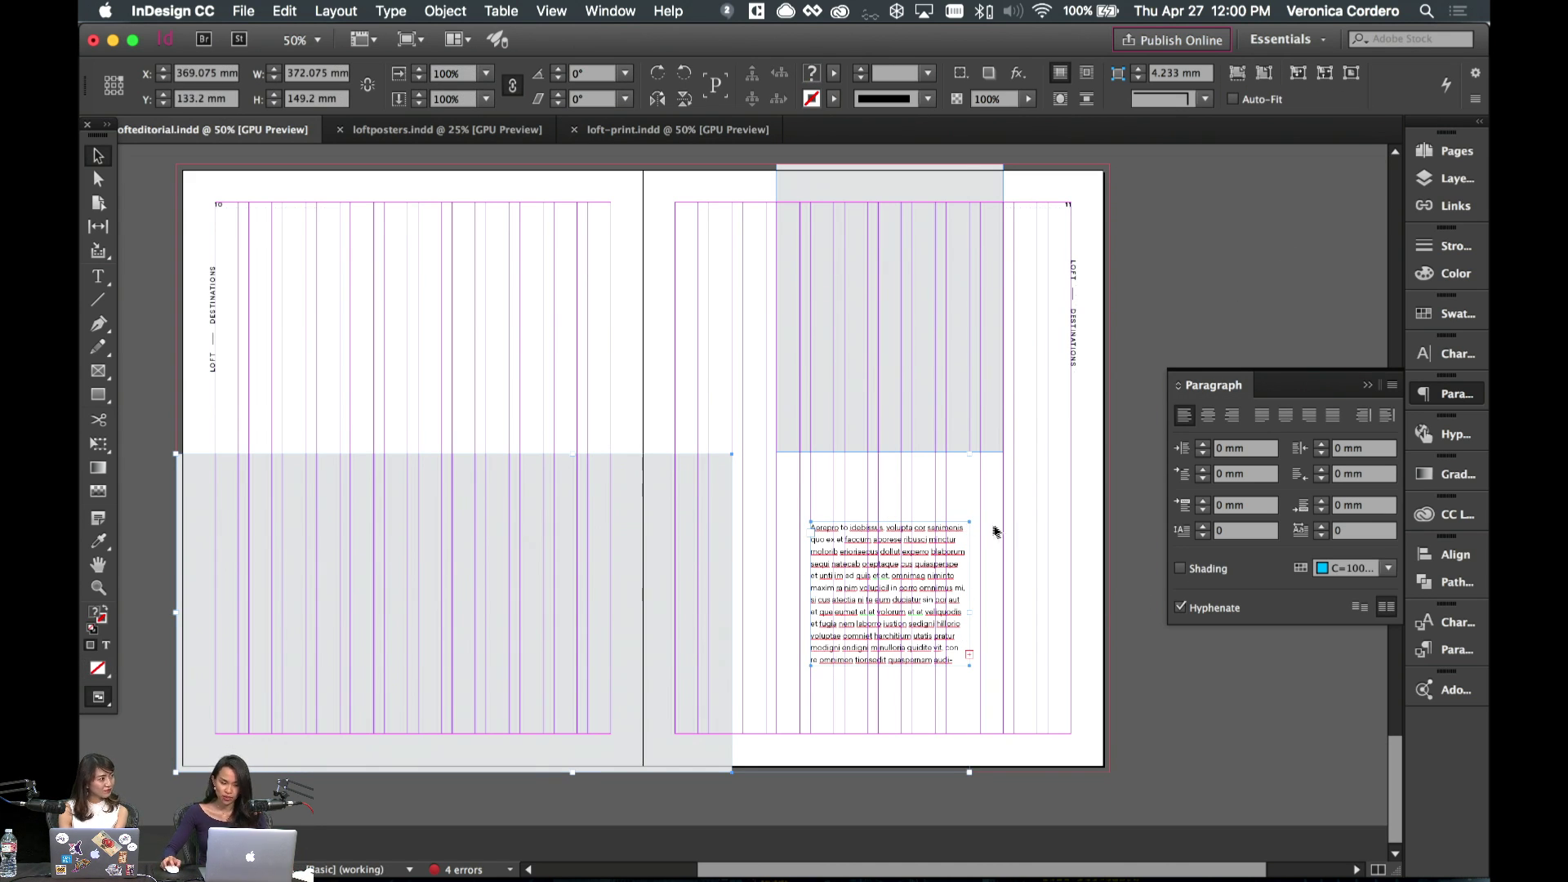
left_click(1048, 508)
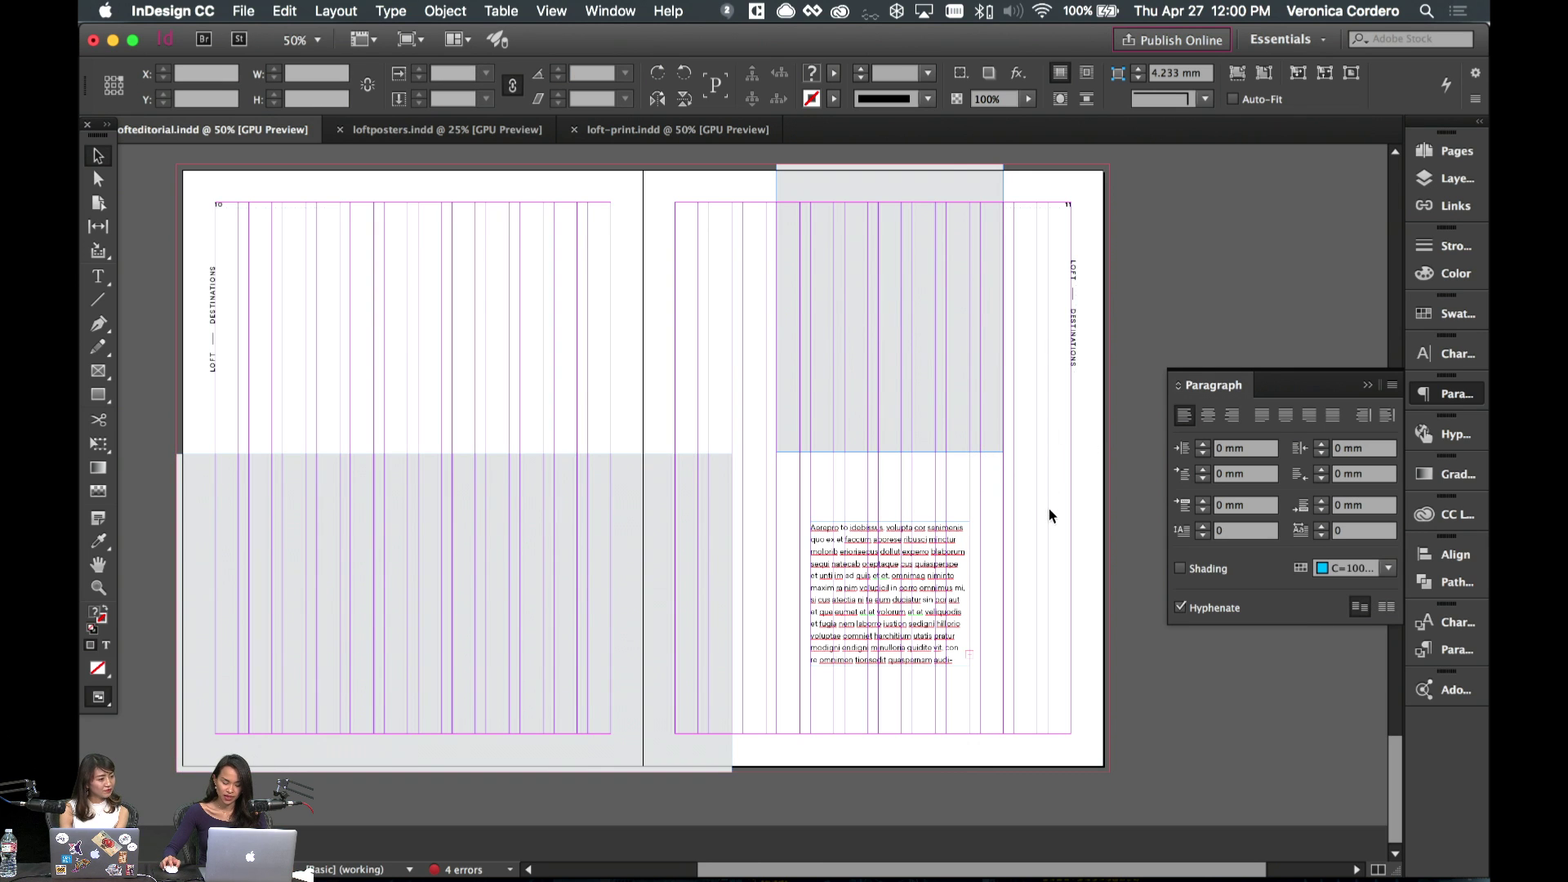
scroll(980, 564, "left", 2)
left_click(966, 603)
left_click(767, 563)
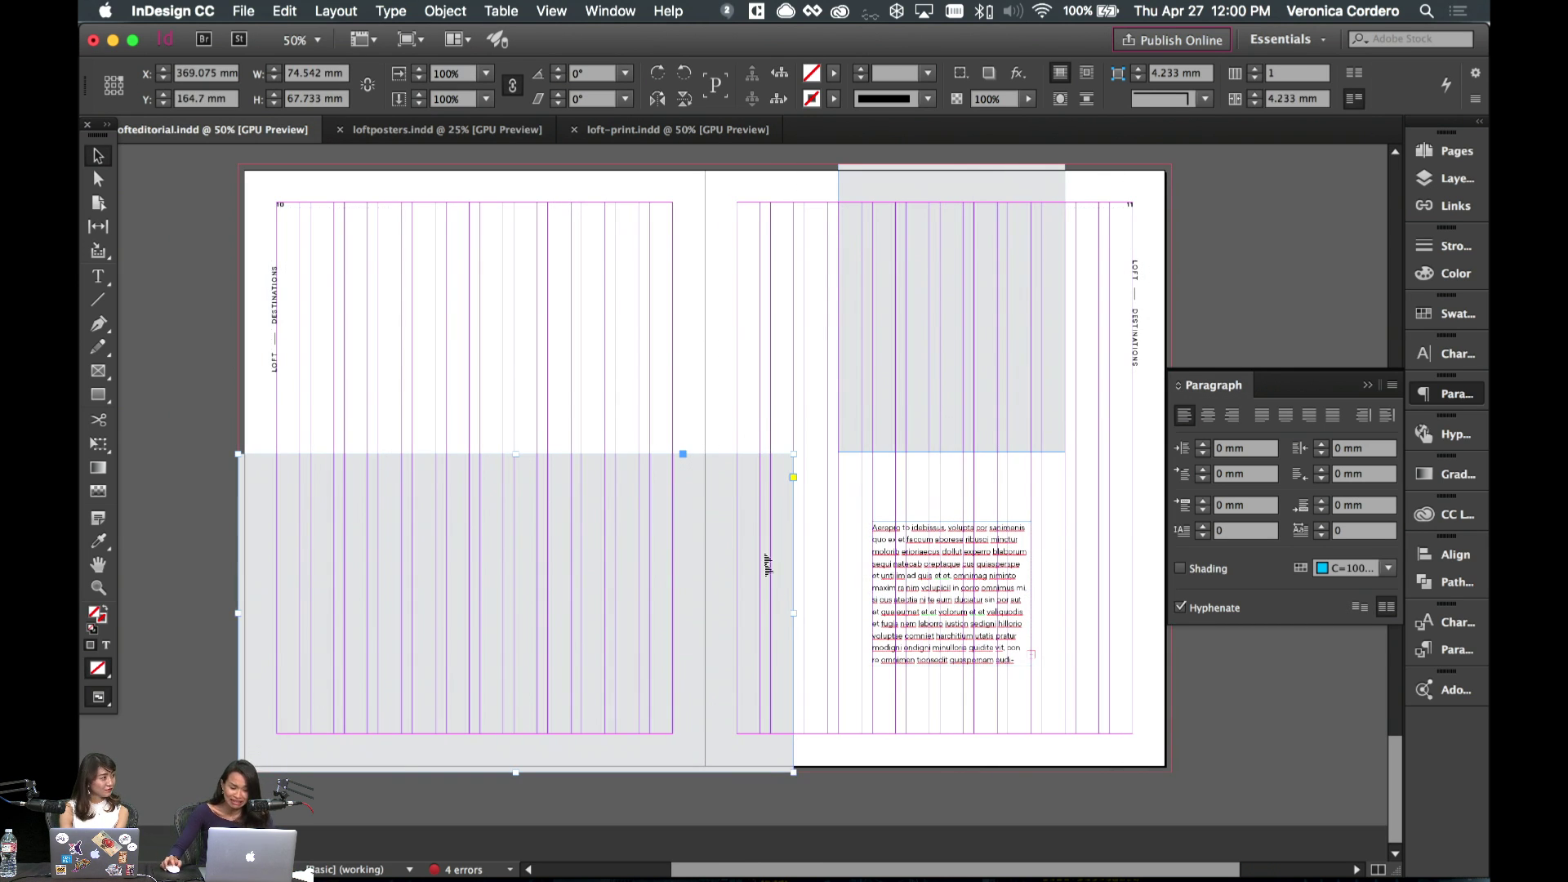
key("w")
- Copy the Island Living headline from spread 8–9 and paste it onto page 11
key("w")
left_click_drag(768, 564, 780, 620)
key("w")
left_click(804, 600)
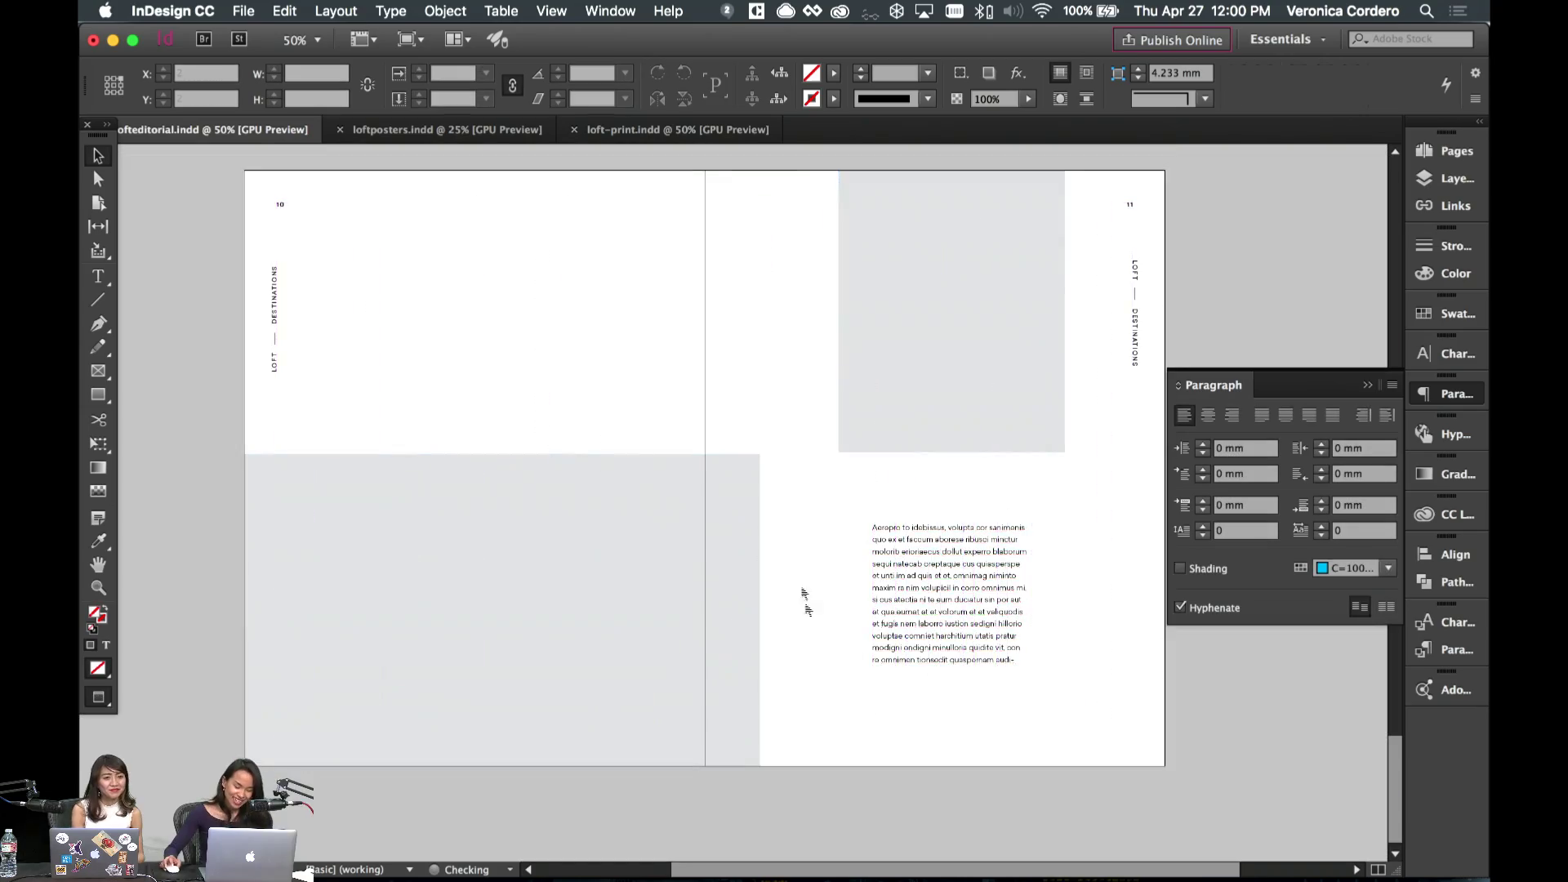
scroll(805, 600, "up", 10)
left_click(458, 352)
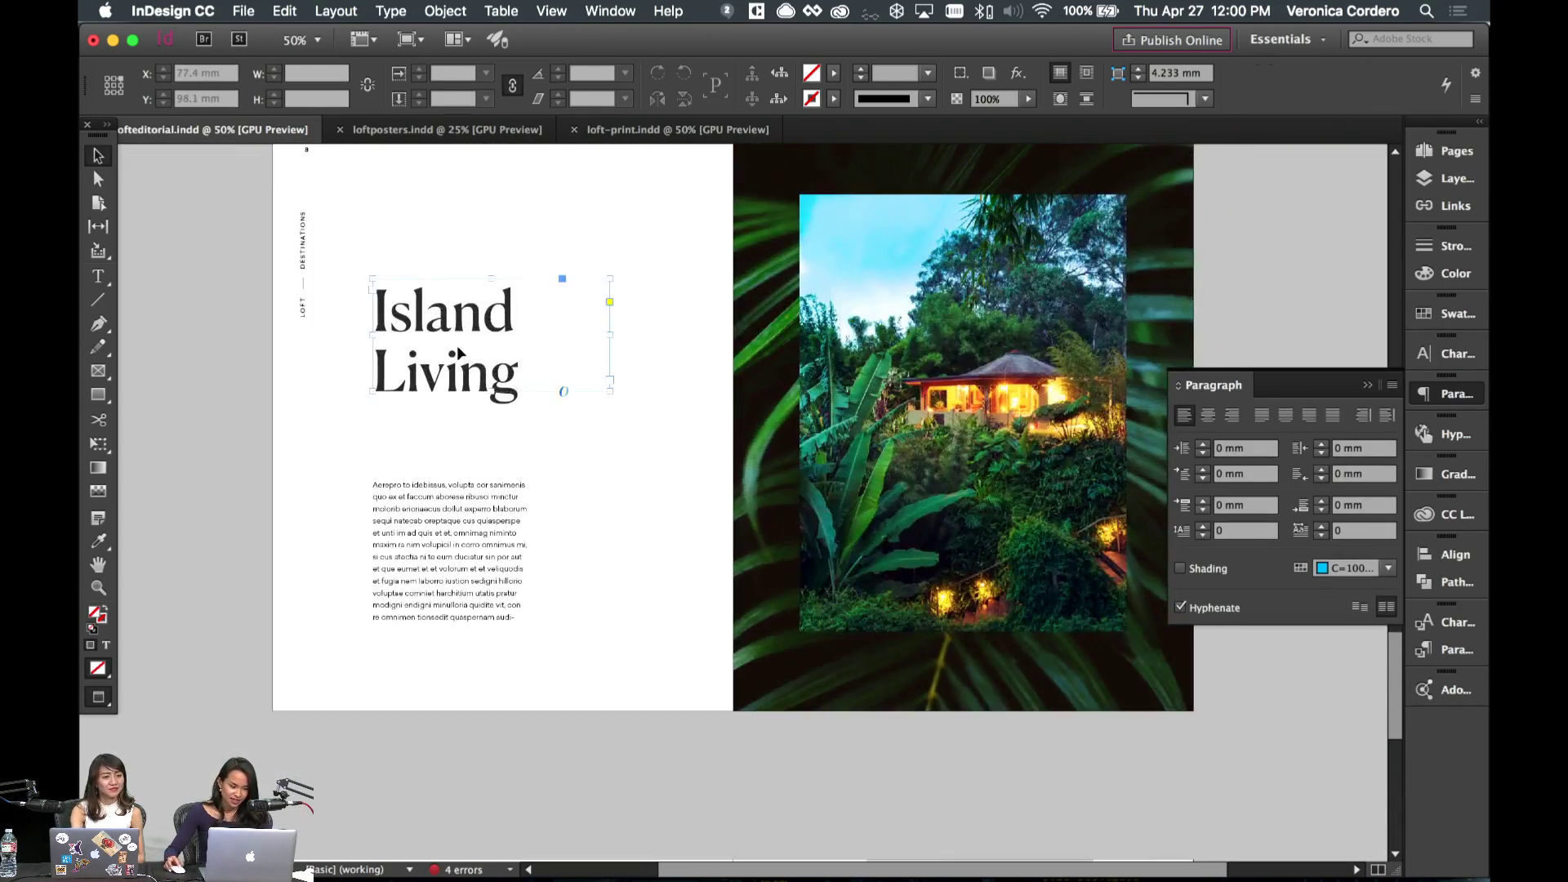
scroll(457, 353, "down", 10)
scroll(484, 336, "up", 10)
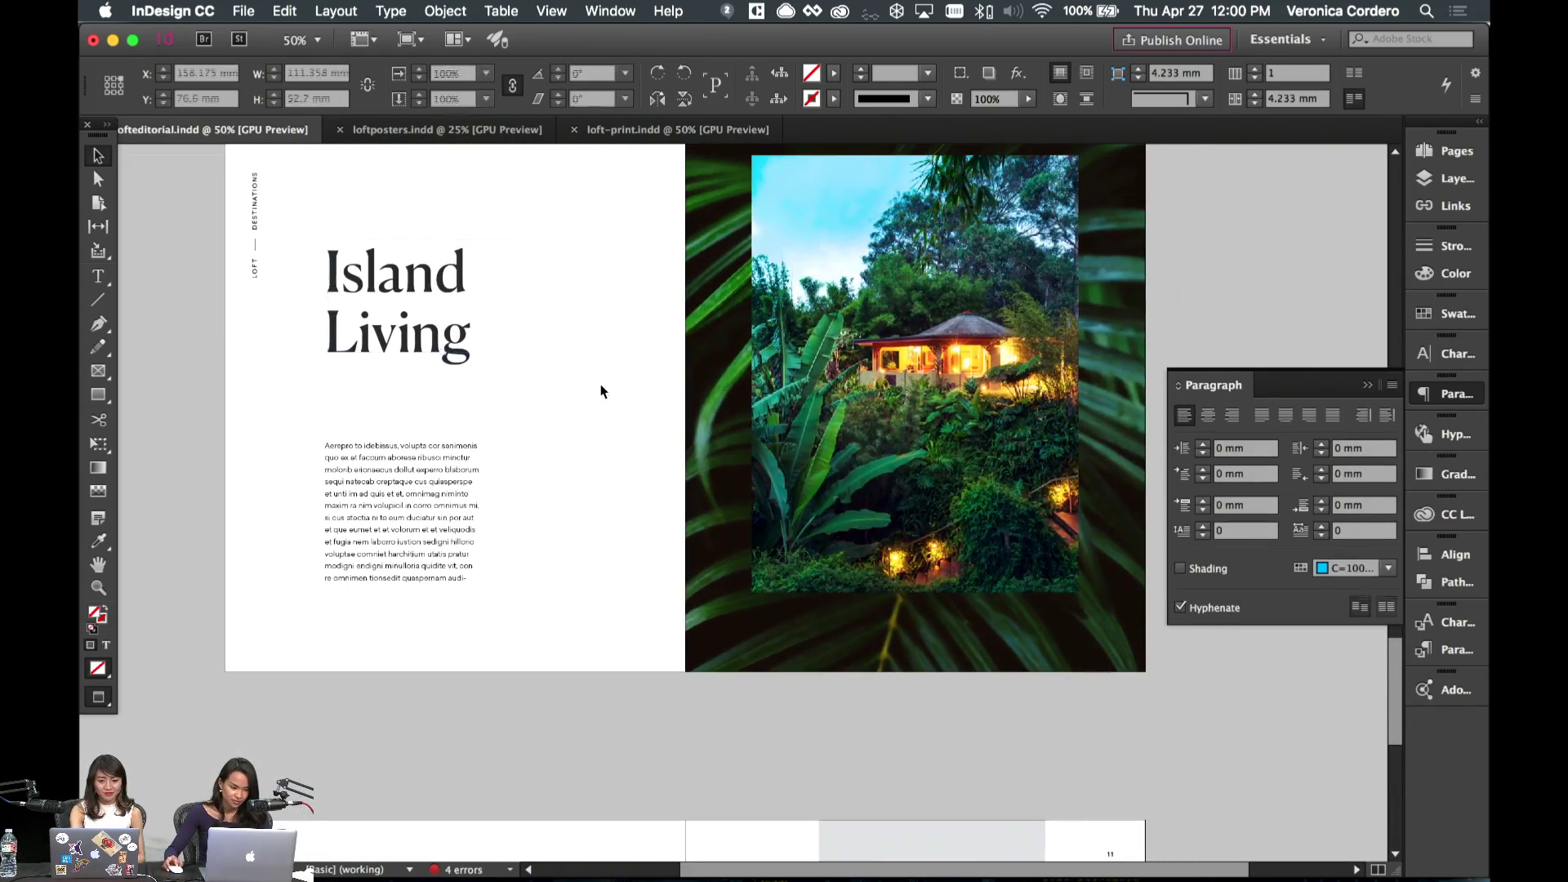
left_click(457, 343)
key("super+c")
scroll(452, 343, "down", 10)
key("super+v")
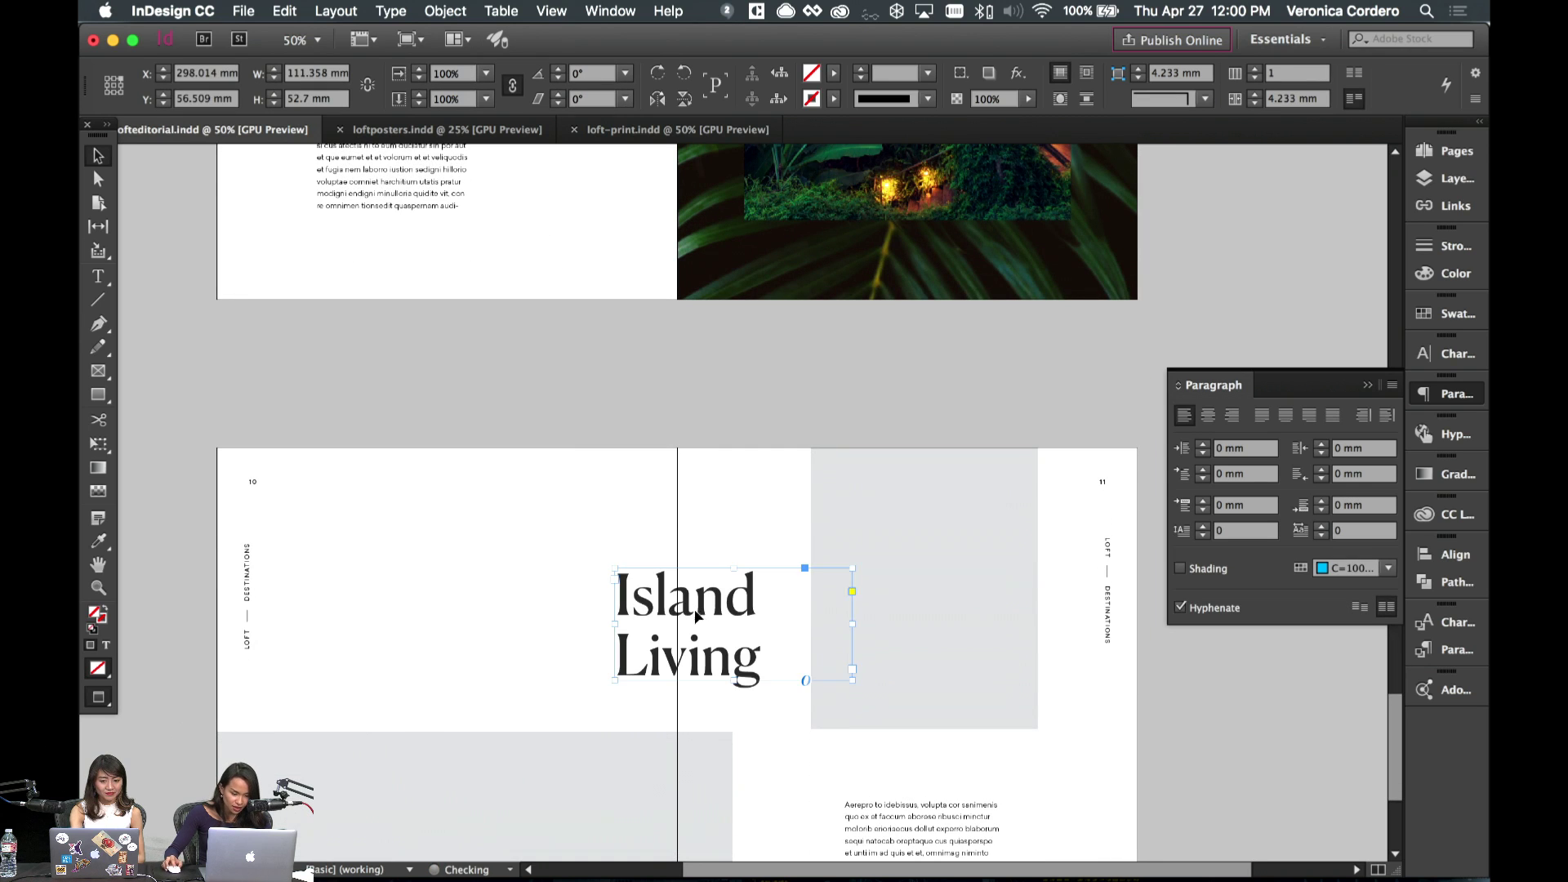
left_click_drag(697, 617, 728, 697)
scroll(728, 697, "down", 5)
left_click_drag(757, 535, 820, 504)
key("w")
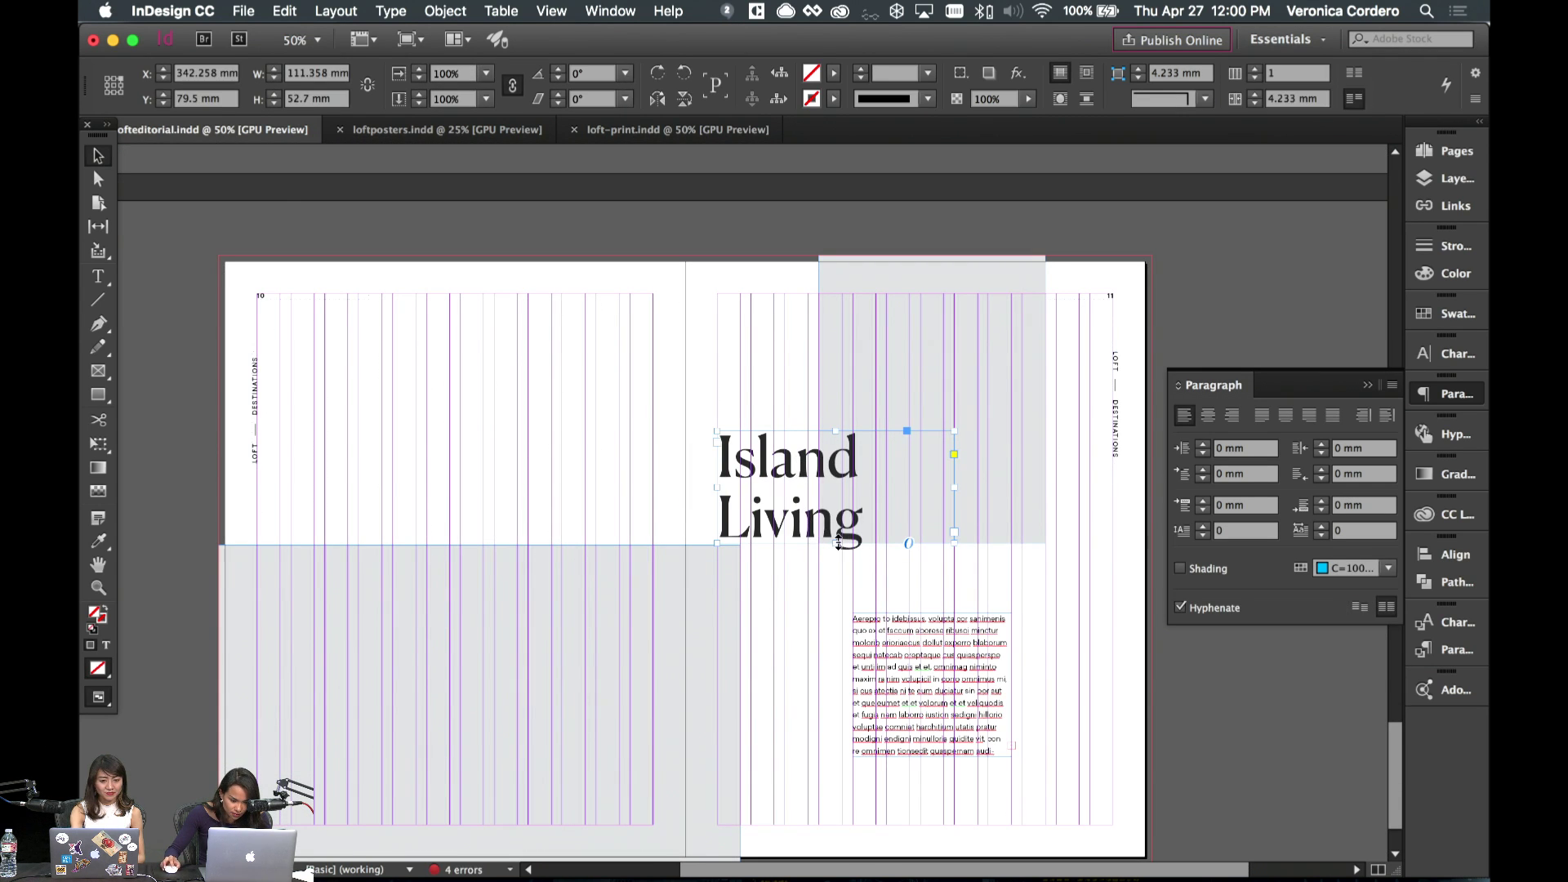
- Set the pasted Island Living headline to 55 pt so it fits on one line
double_click(791, 567)
key("super+a")
left_click(360, 73)
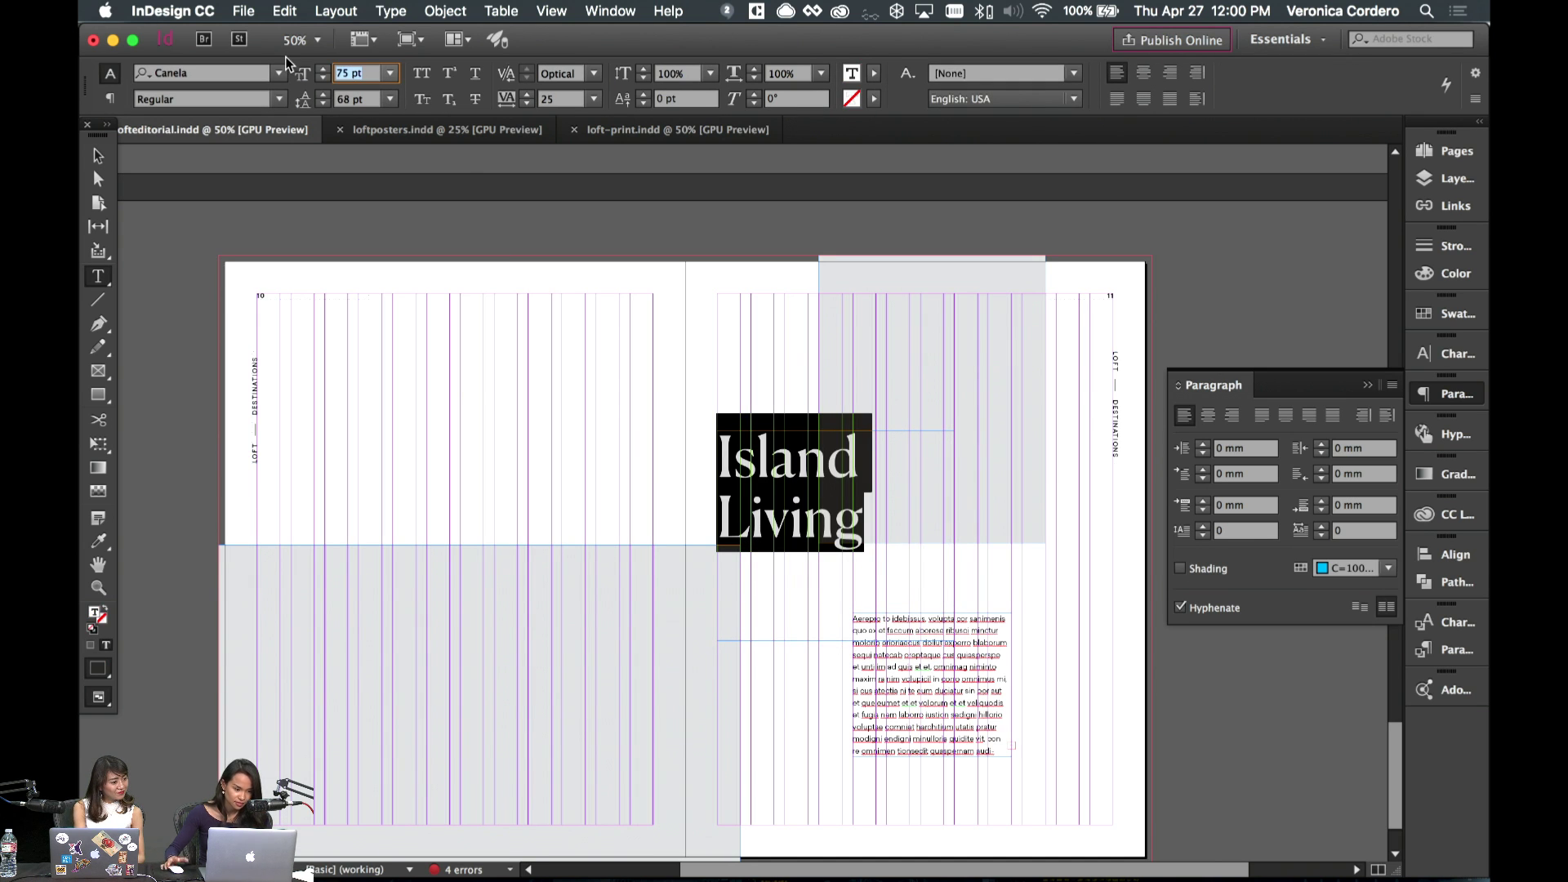
type("55")
key("Return")
left_click(98, 155)
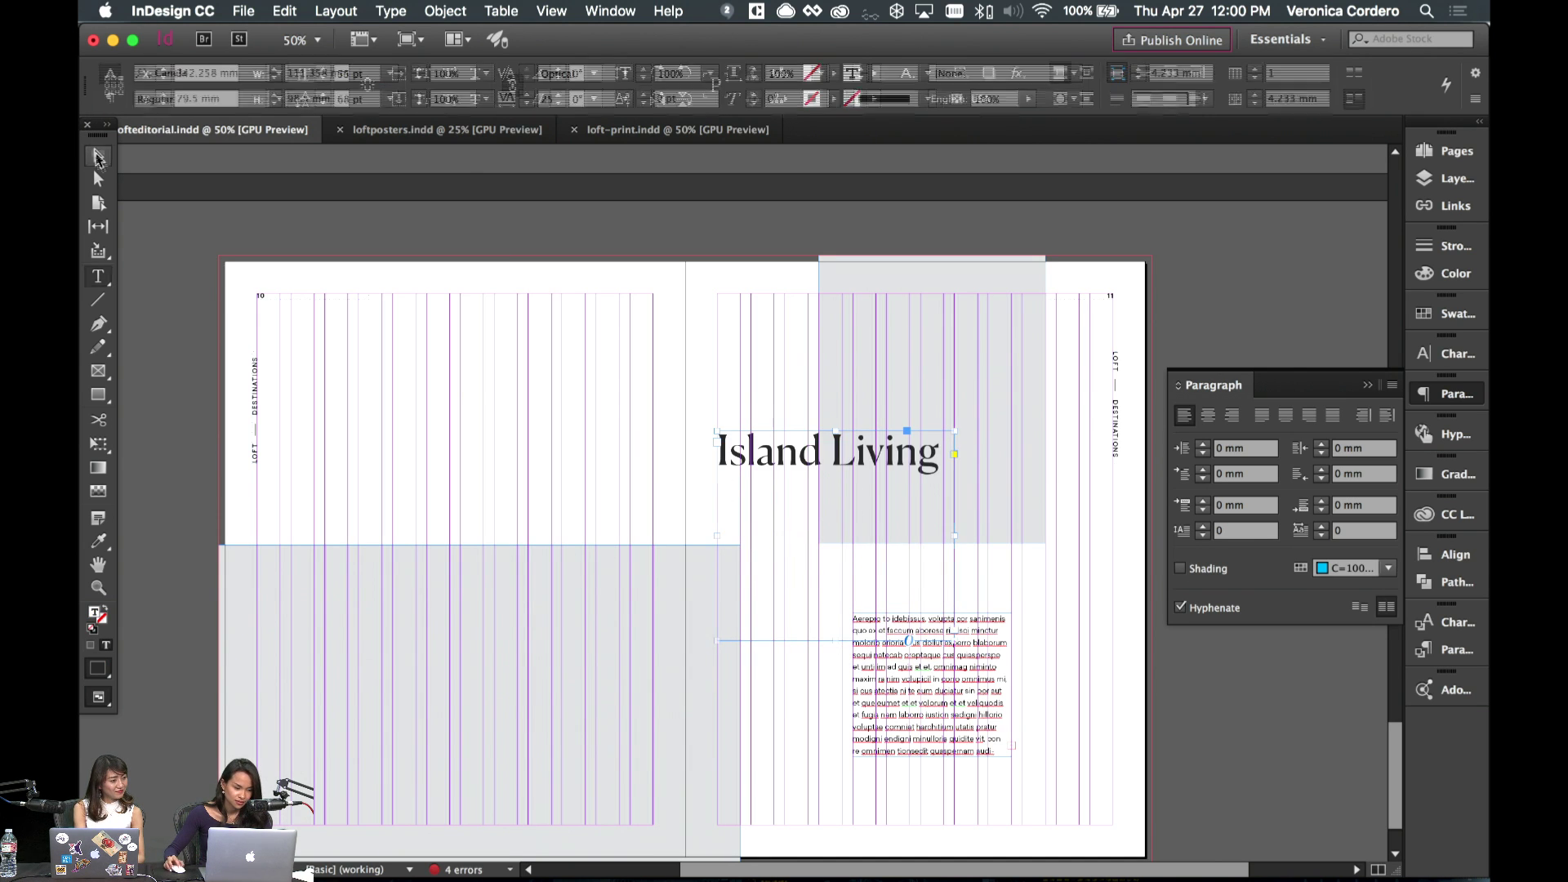
- Duplicate the grey image box to the top of page 10 and shorten it from the top
left_click_drag(1022, 490, 539, 364)
scroll(539, 363, "up", 4)
left_click_drag(438, 375, 455, 438)
key("w")
left_click(553, 546)
scroll(596, 538, "up", 1)
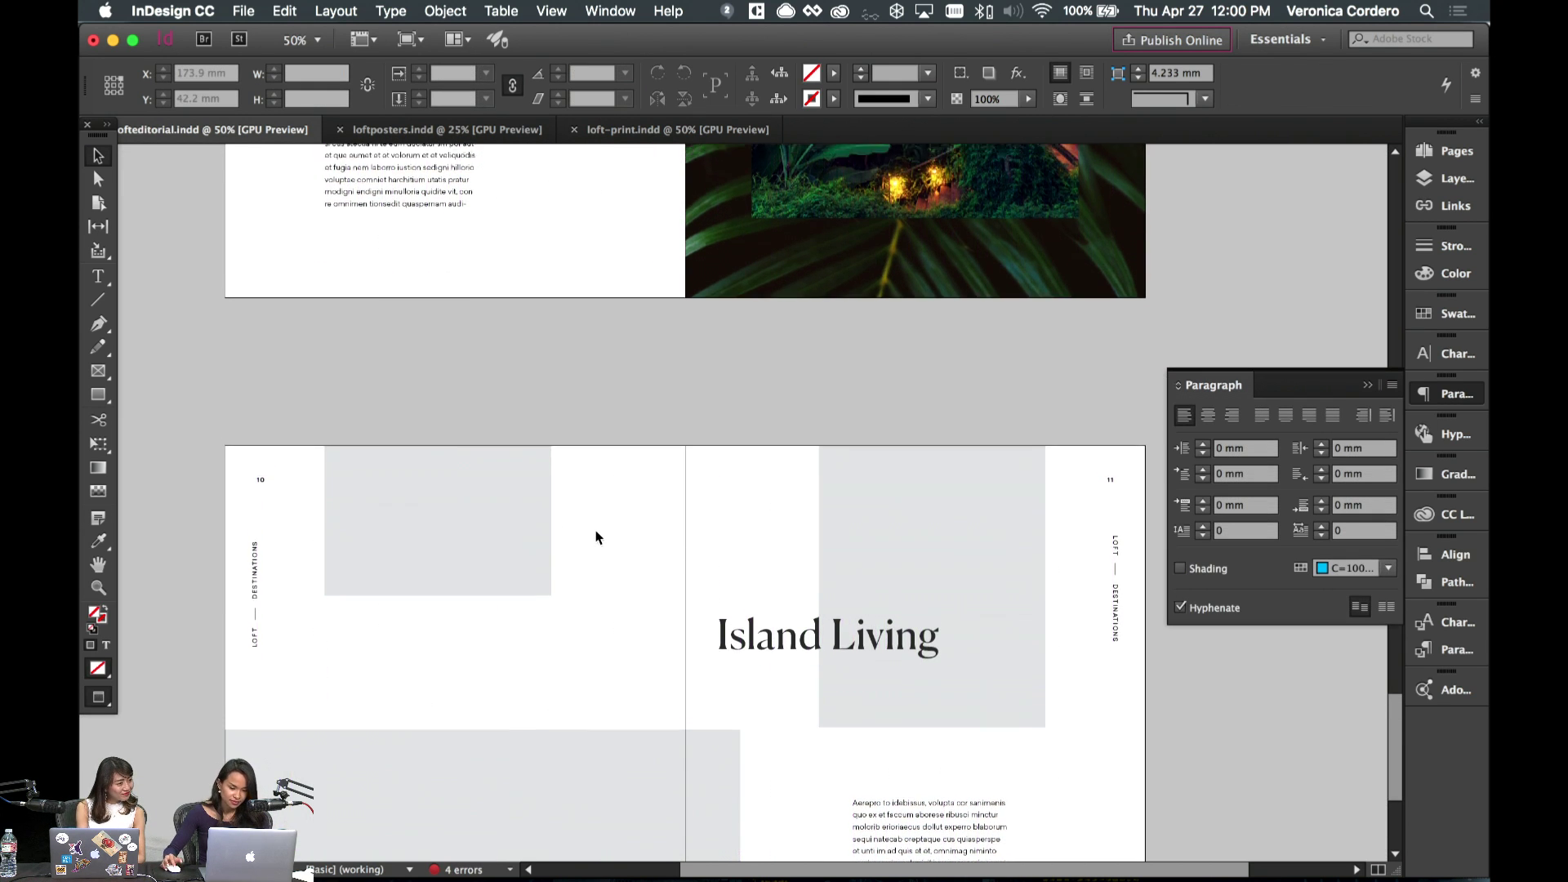
scroll(596, 538, "down", 5)
triple_click(947, 368)
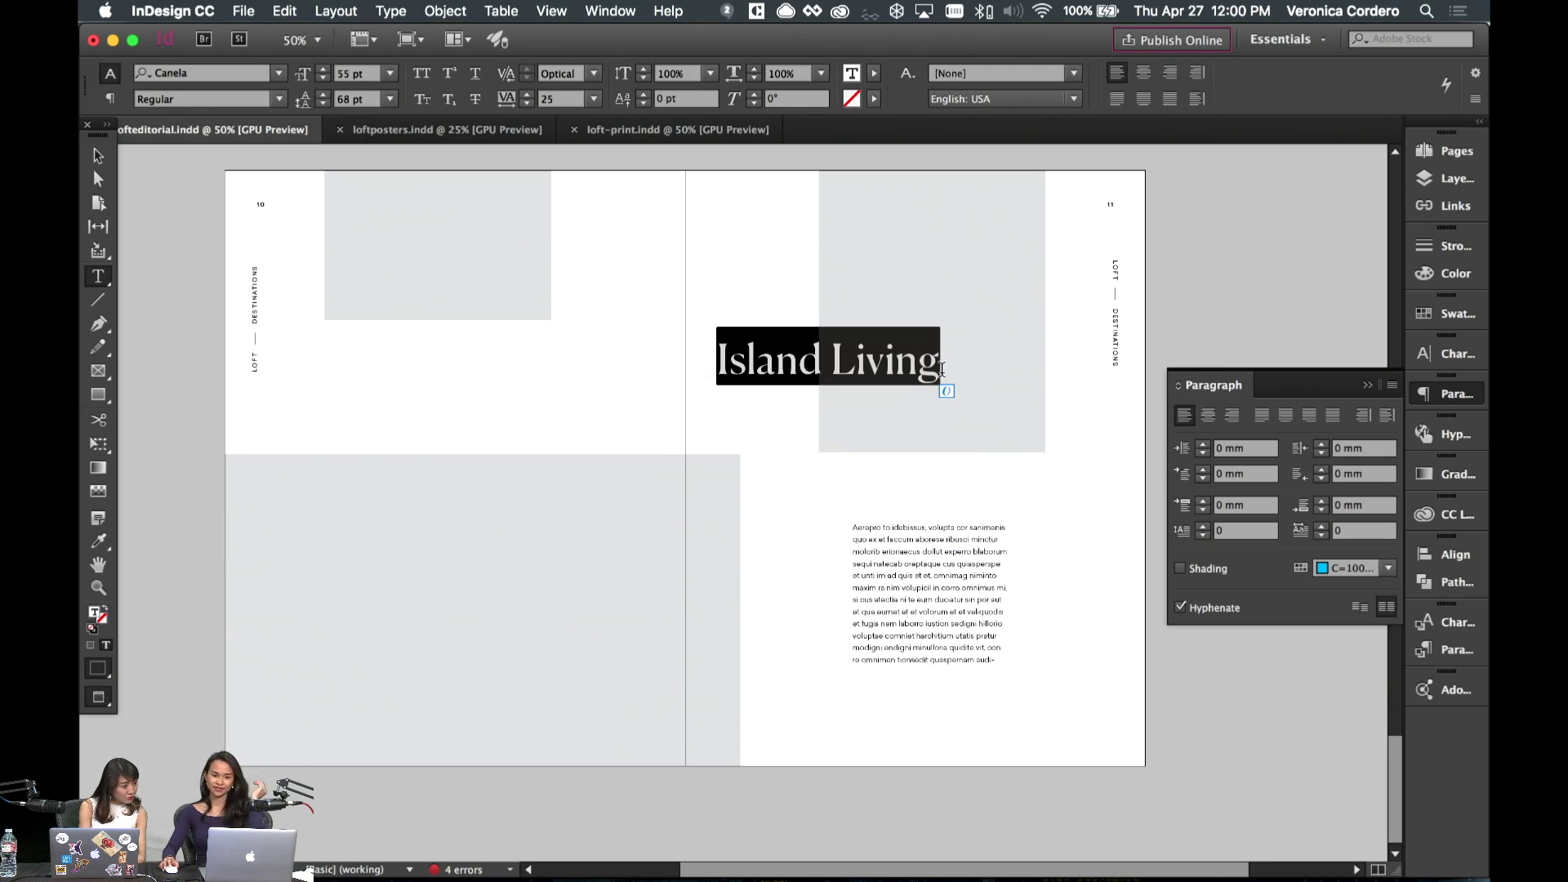
- Shift the Island Living headline frame slightly to the right
scroll(727, 396, "up", 8)
scroll(733, 398, "up", 15)
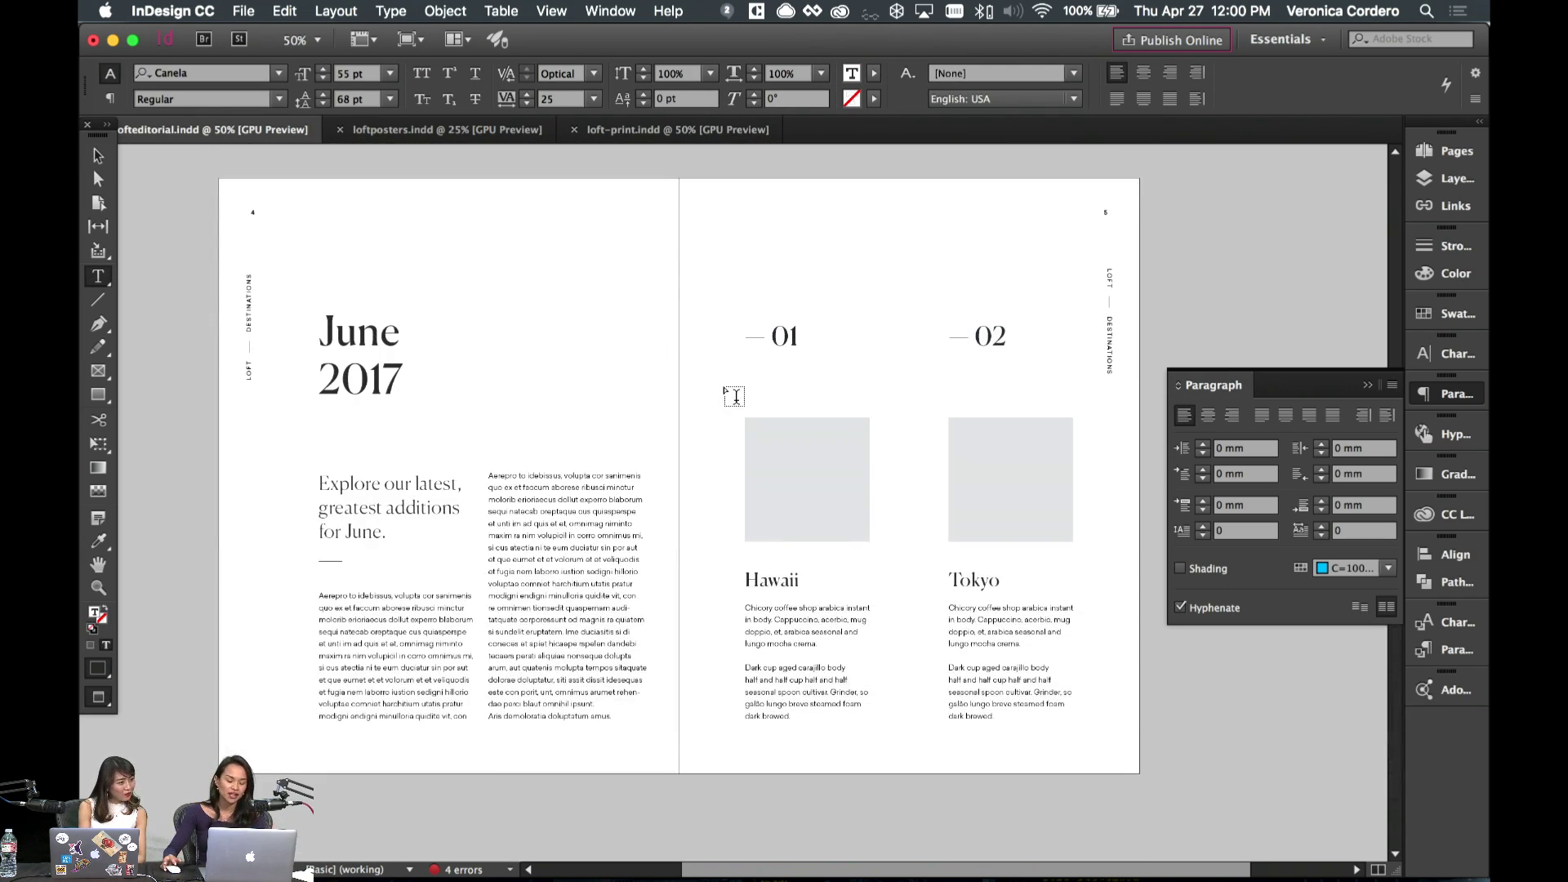
scroll(733, 398, "down", 5)
scroll(734, 397, "up", 5)
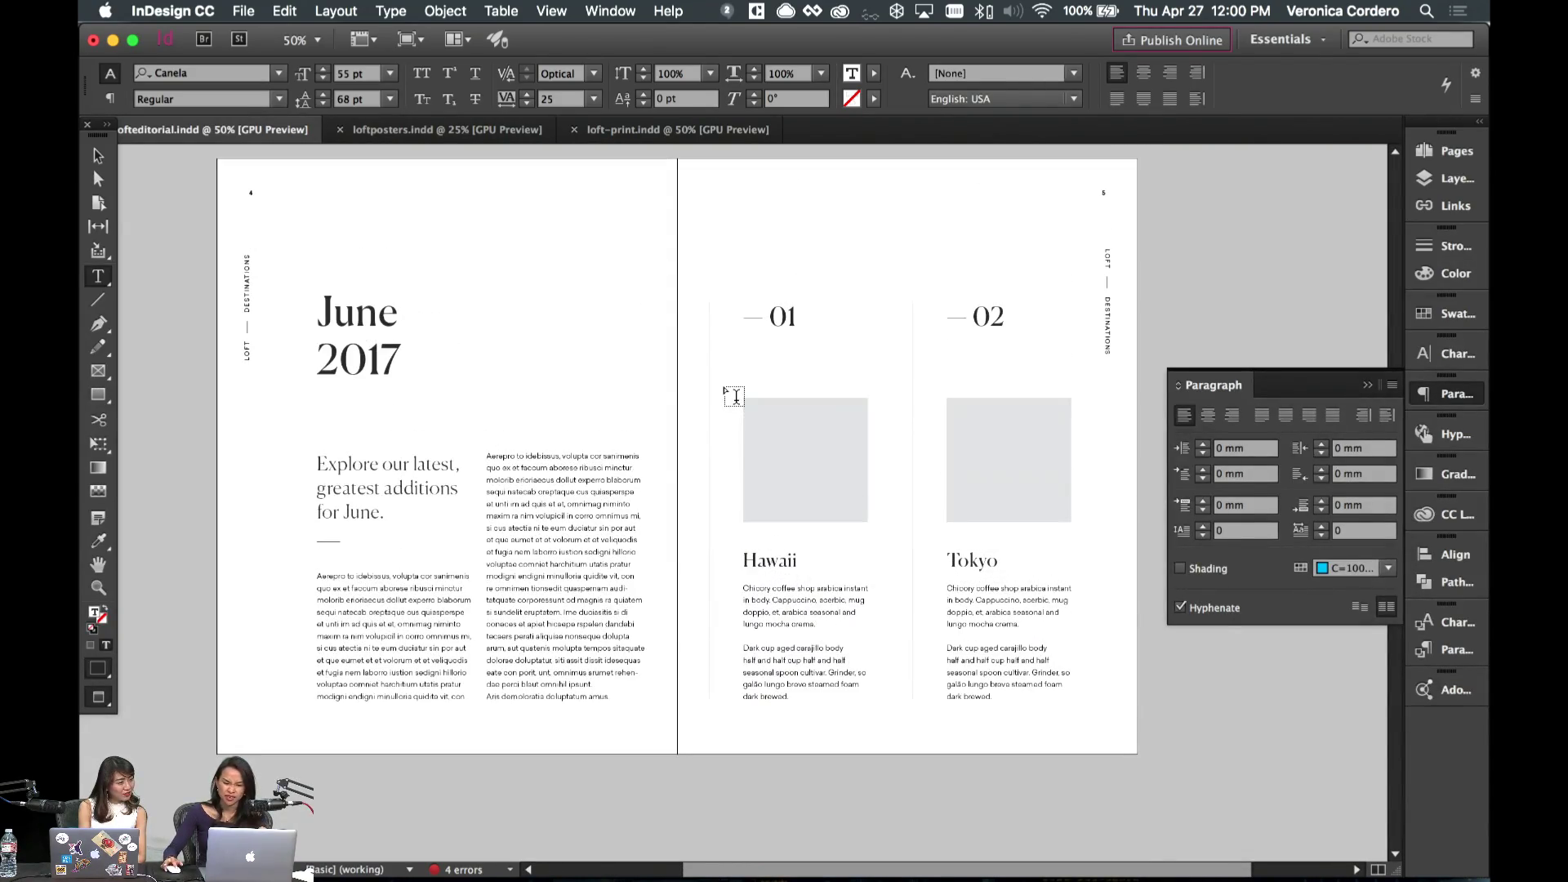
scroll(621, 372, "up", 5)
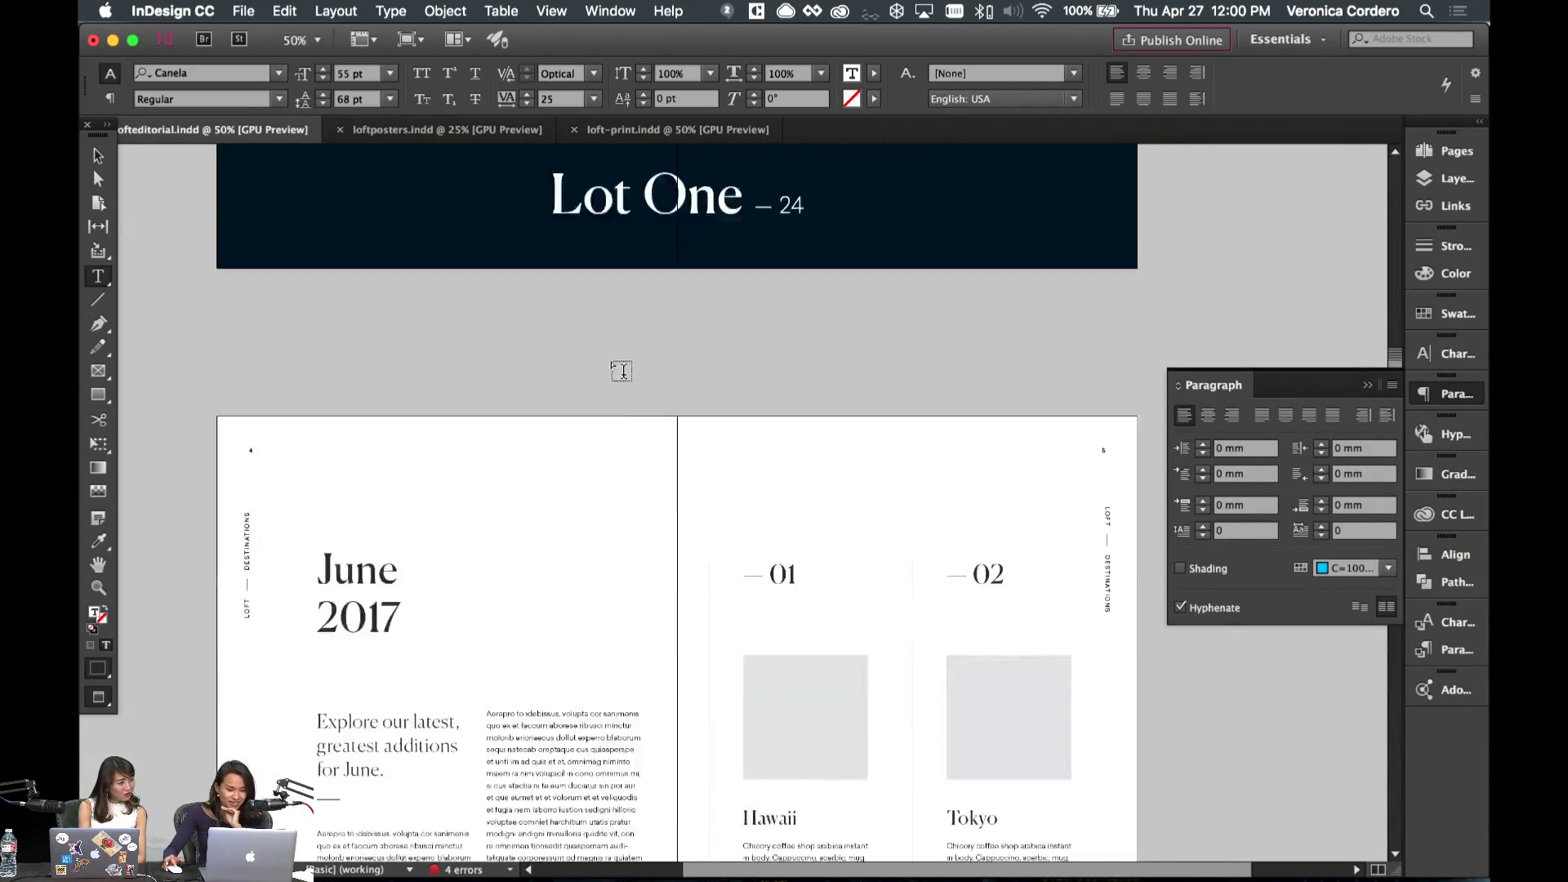
scroll(622, 371, "down", 20)
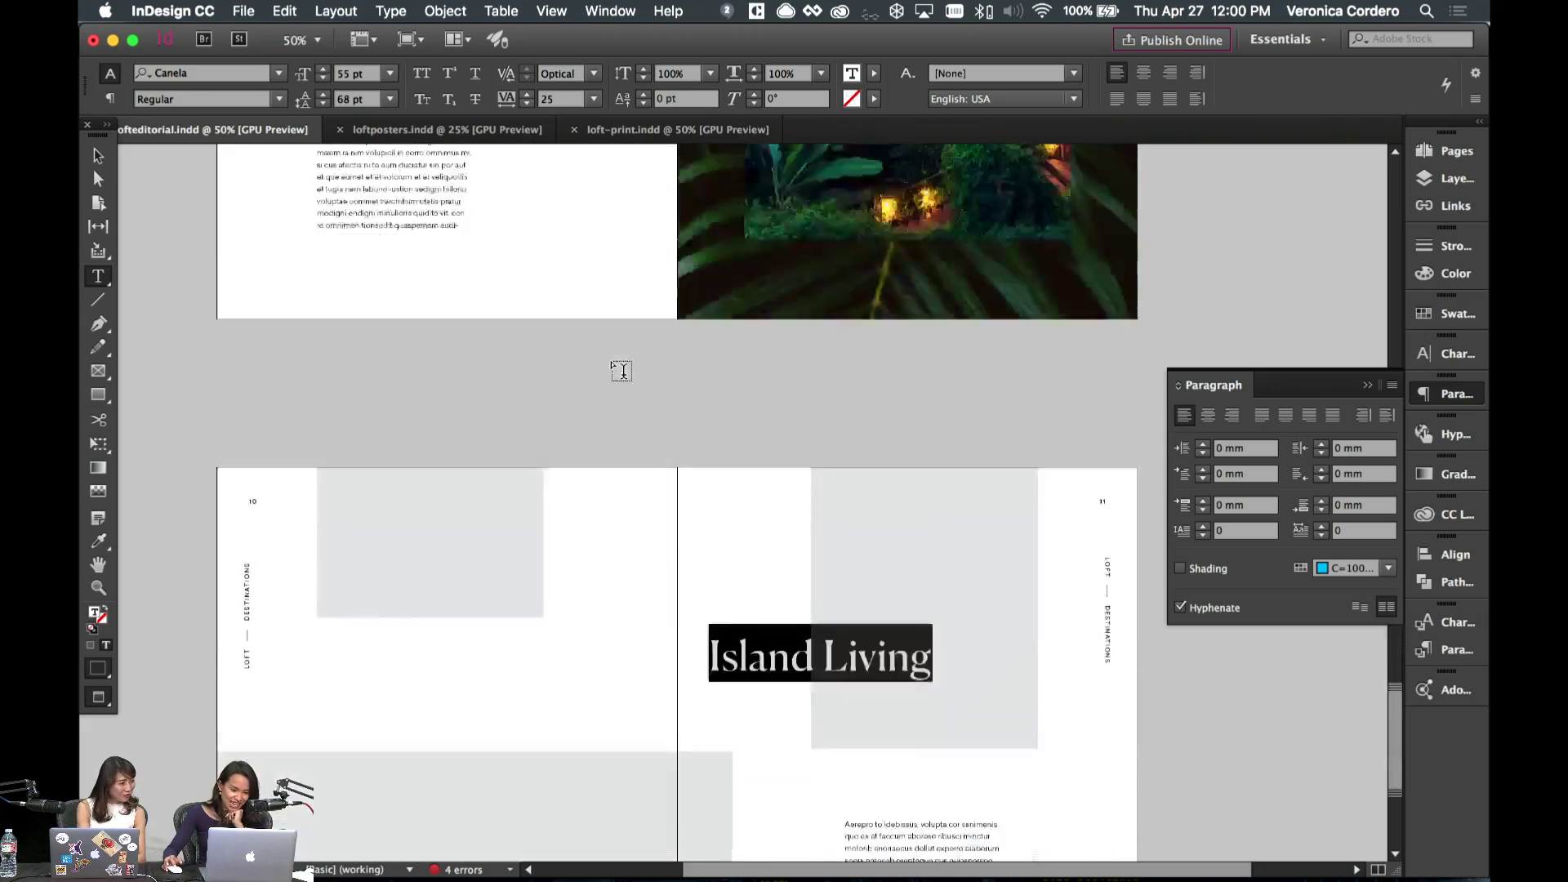
scroll(622, 372, "up", 9)
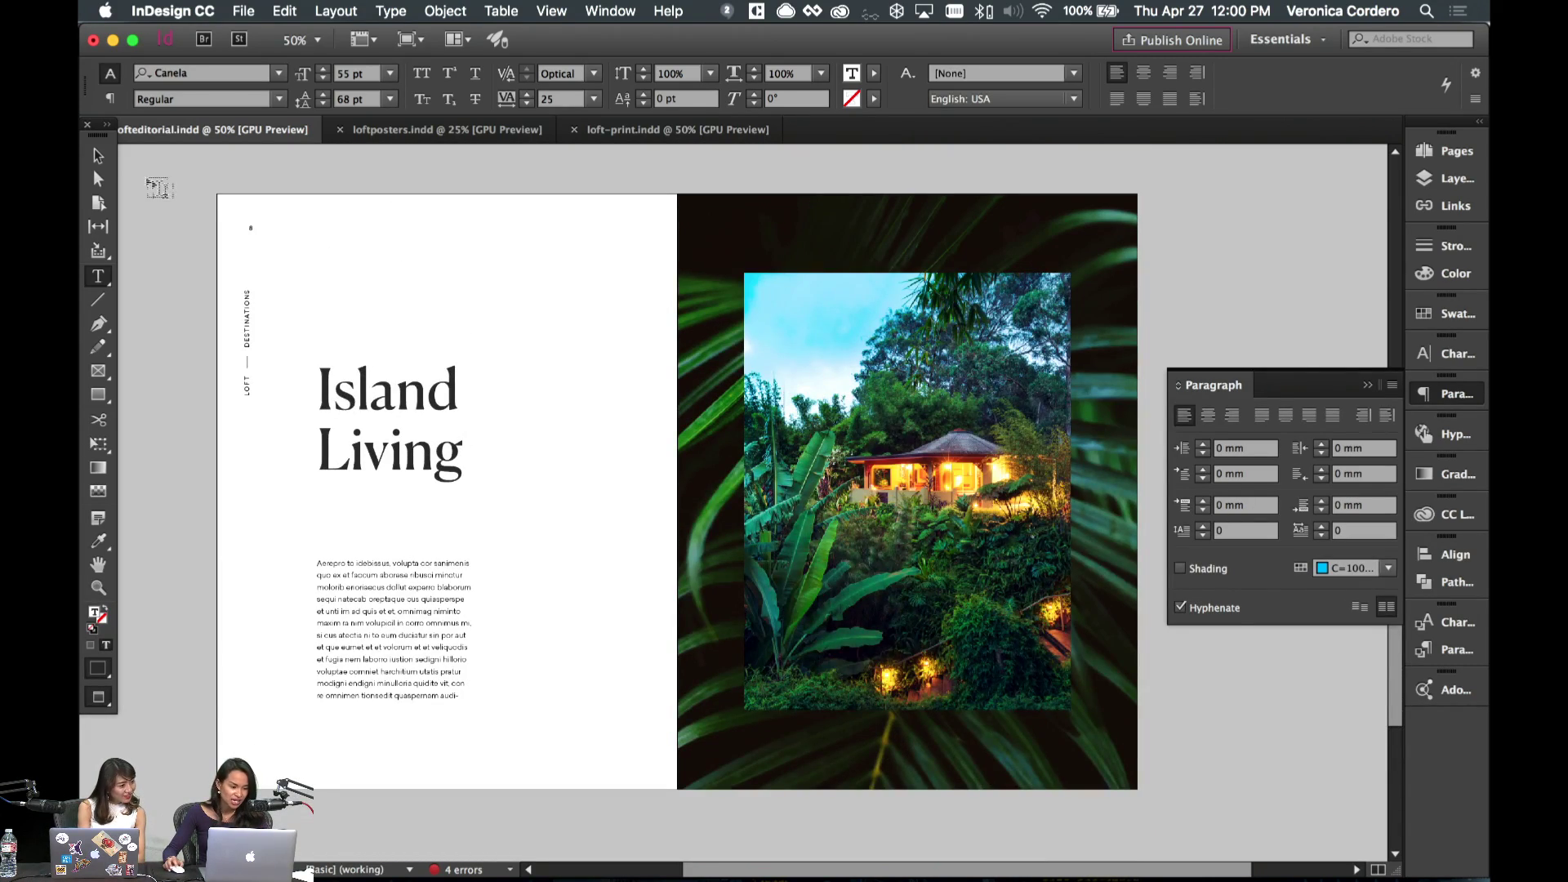
scroll(155, 188, "down", 12)
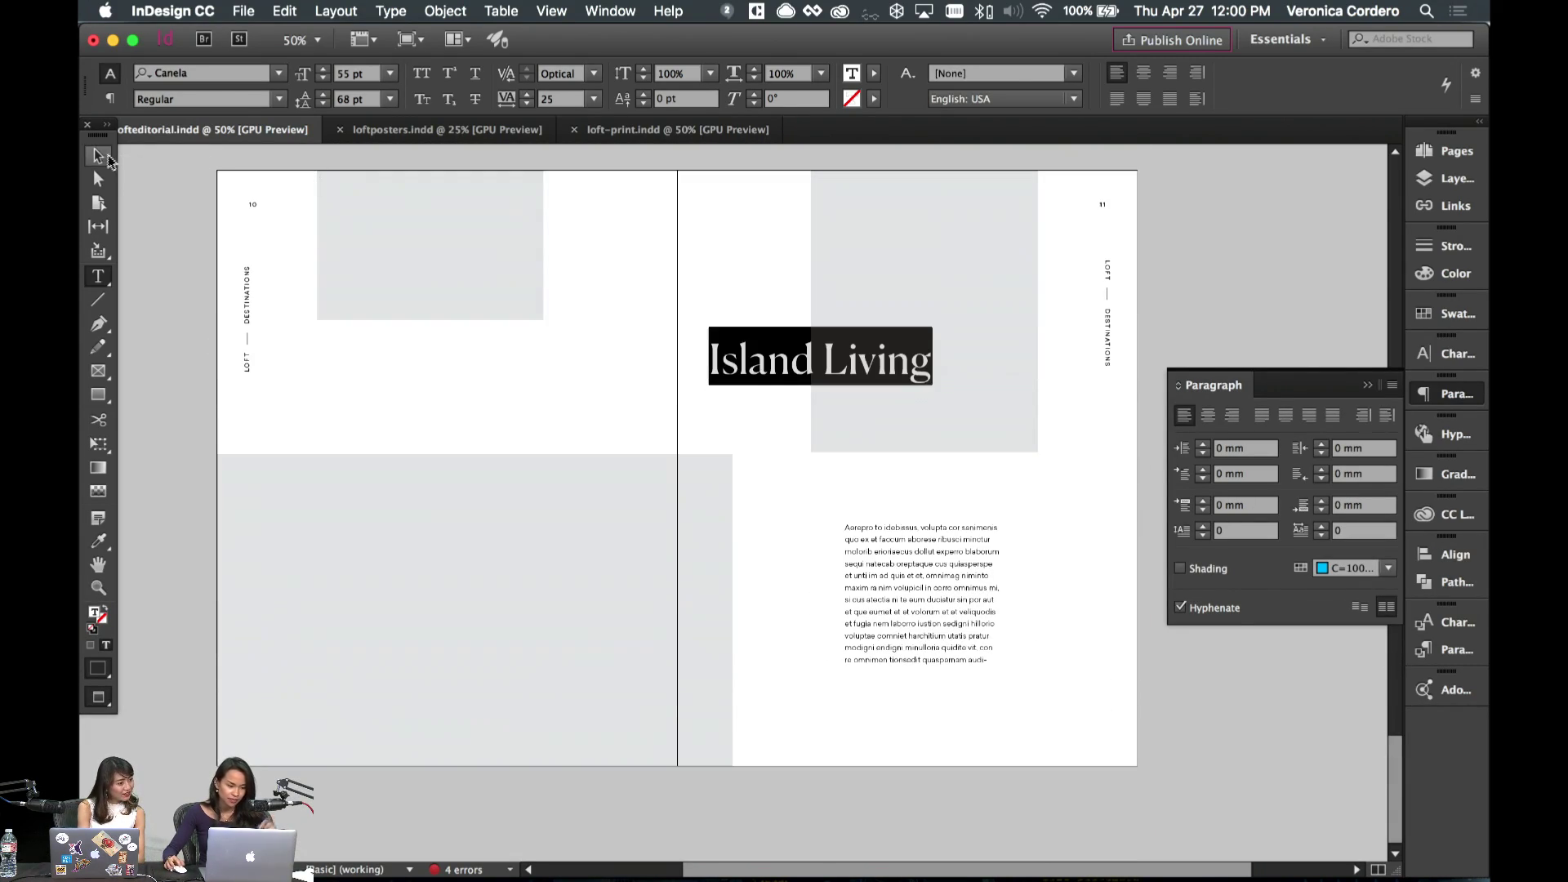
left_click(98, 155)
left_click(632, 369)
key("w")
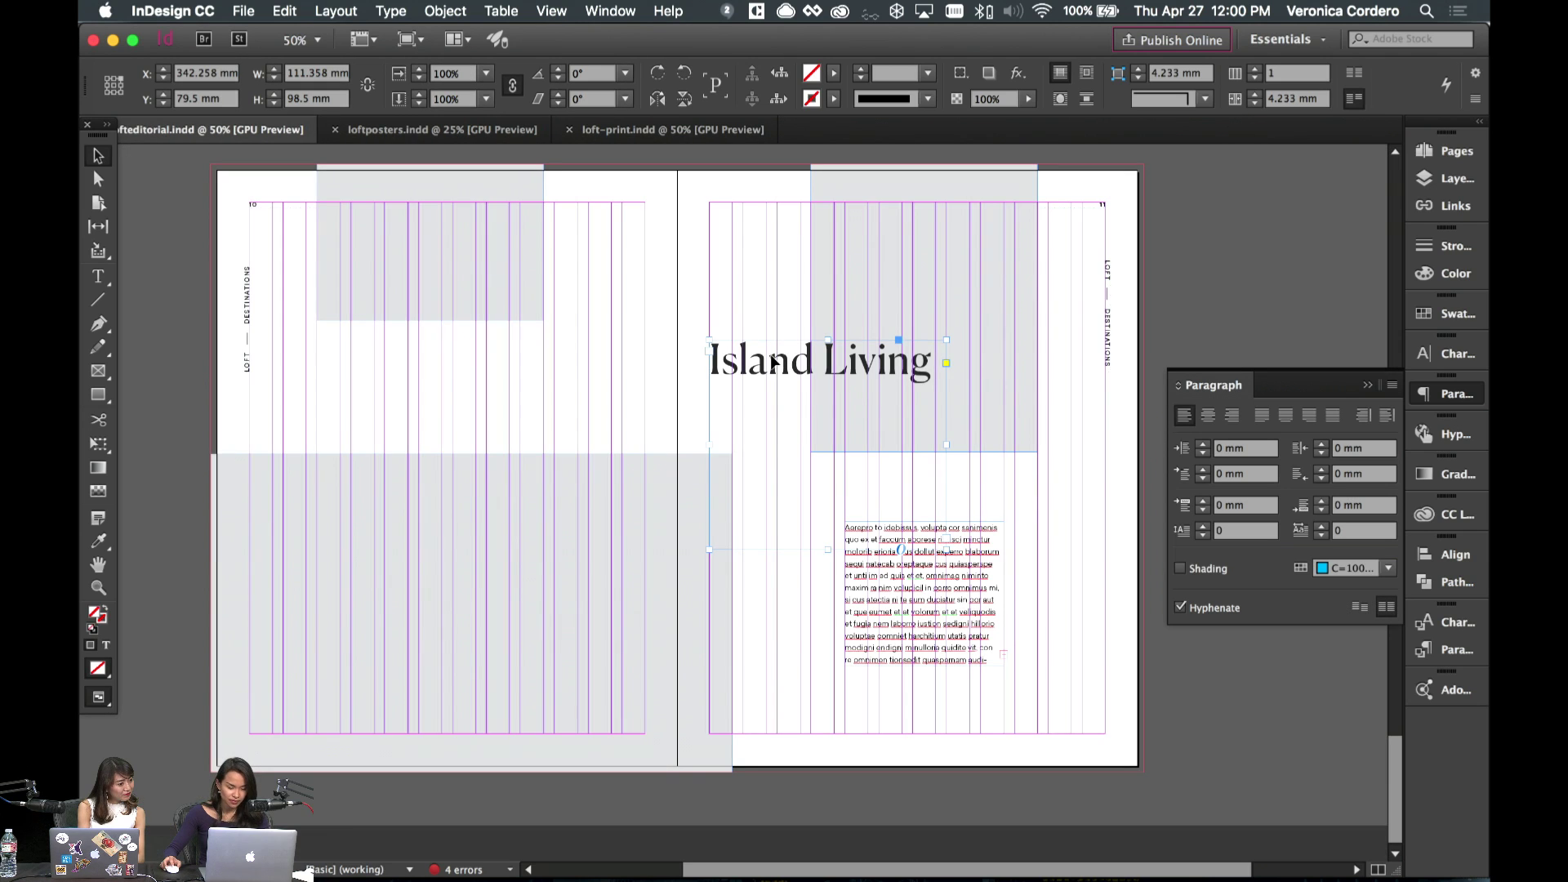
mouse_move(776, 366)
left_mouse_down()
mouse_move(798, 372)
mouse_move(786, 364)
left_mouse_up()
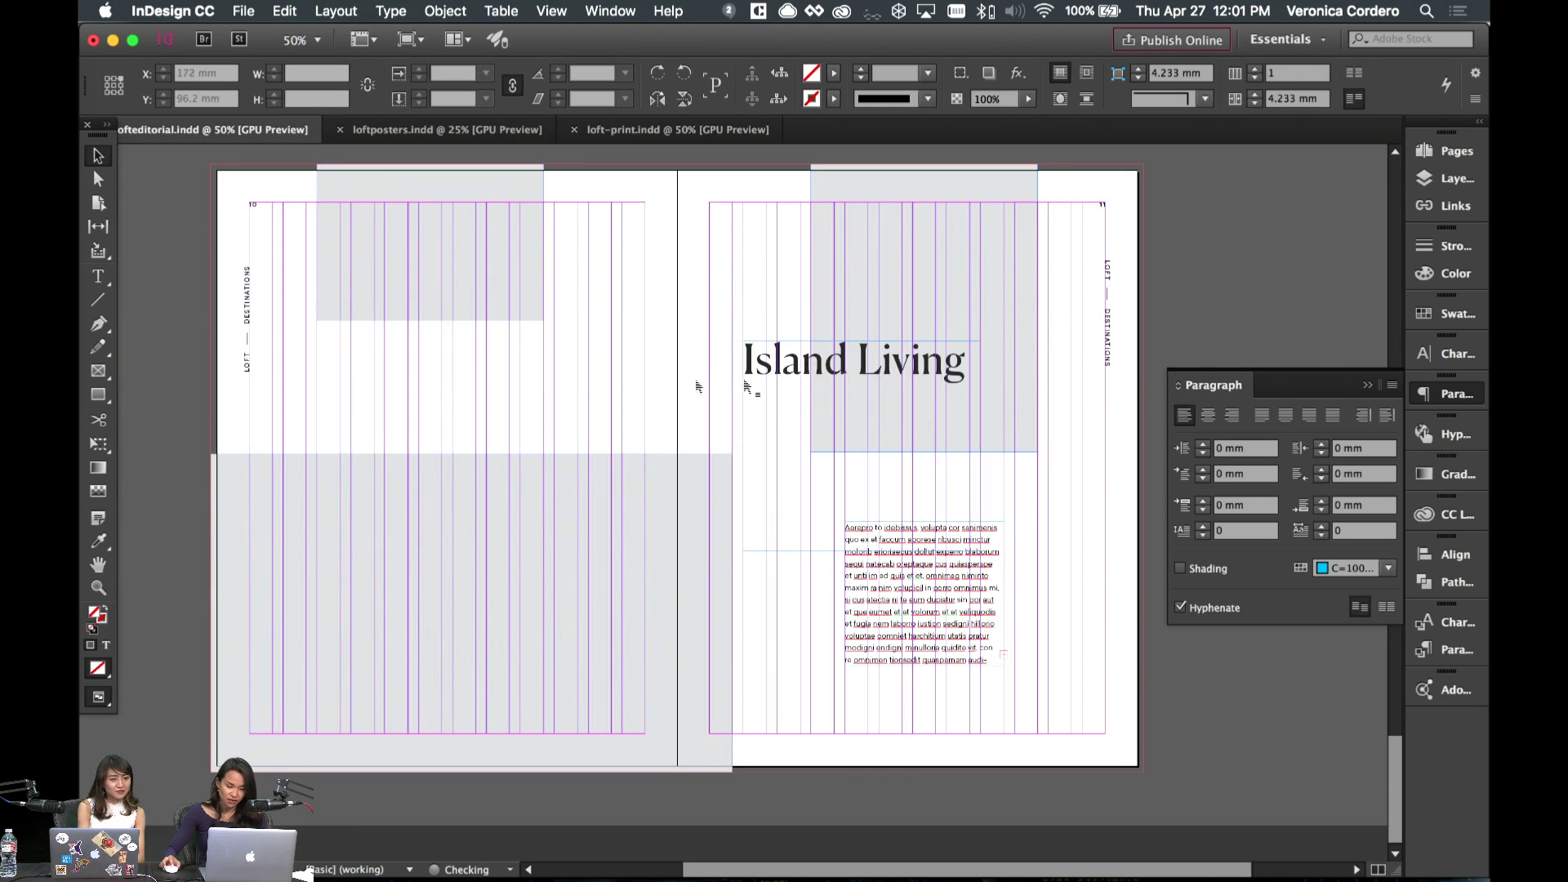
- Select and inspect the Island Living headline text
double_click(837, 385)
key("super+a")
left_click(965, 368)
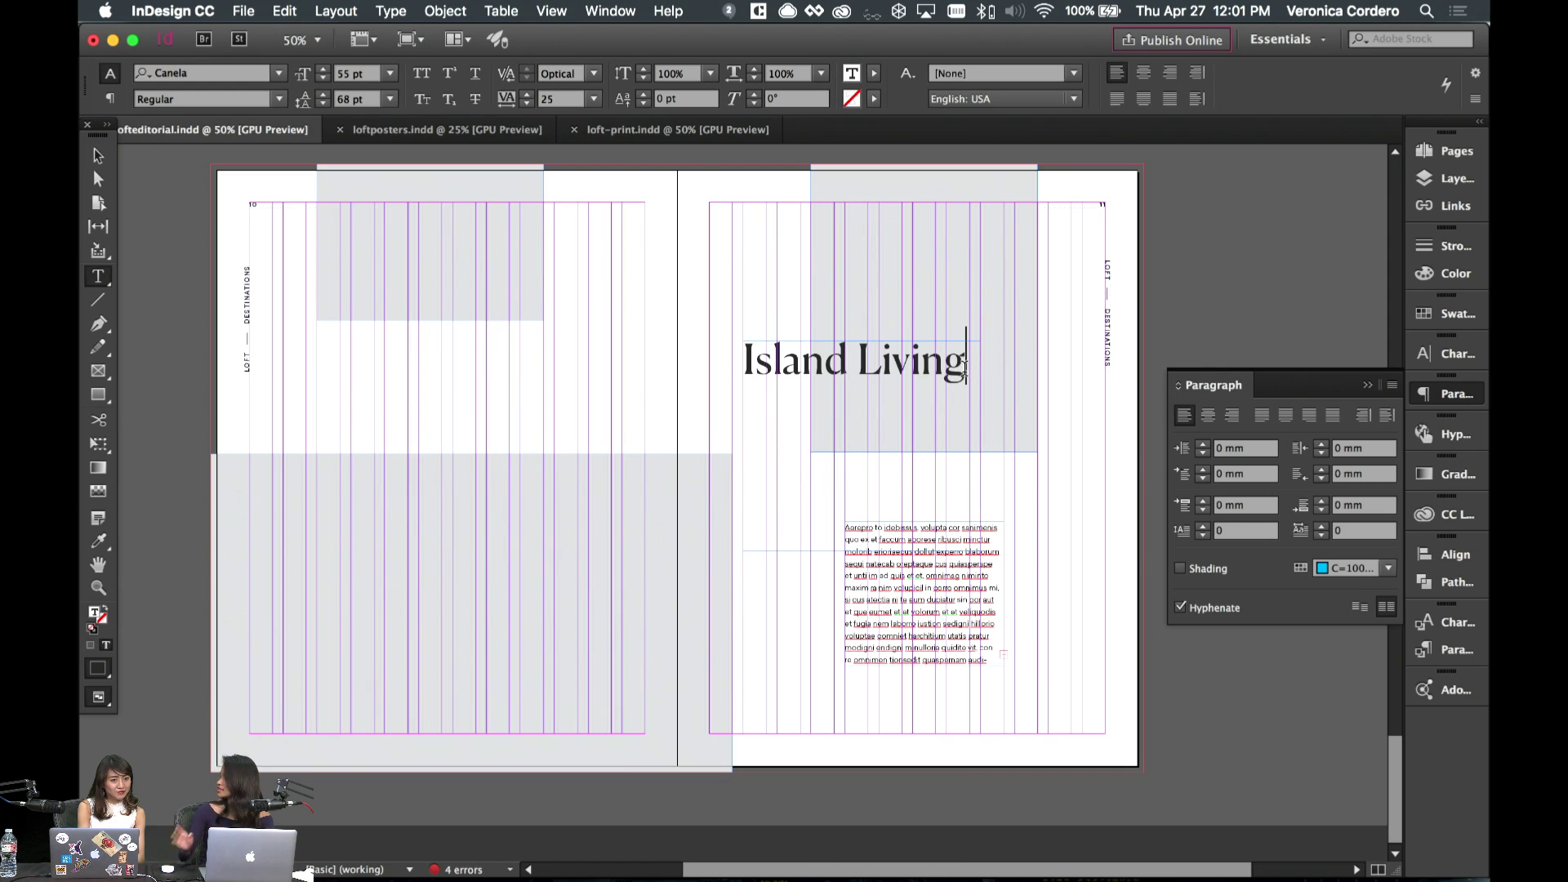
key("super+a")
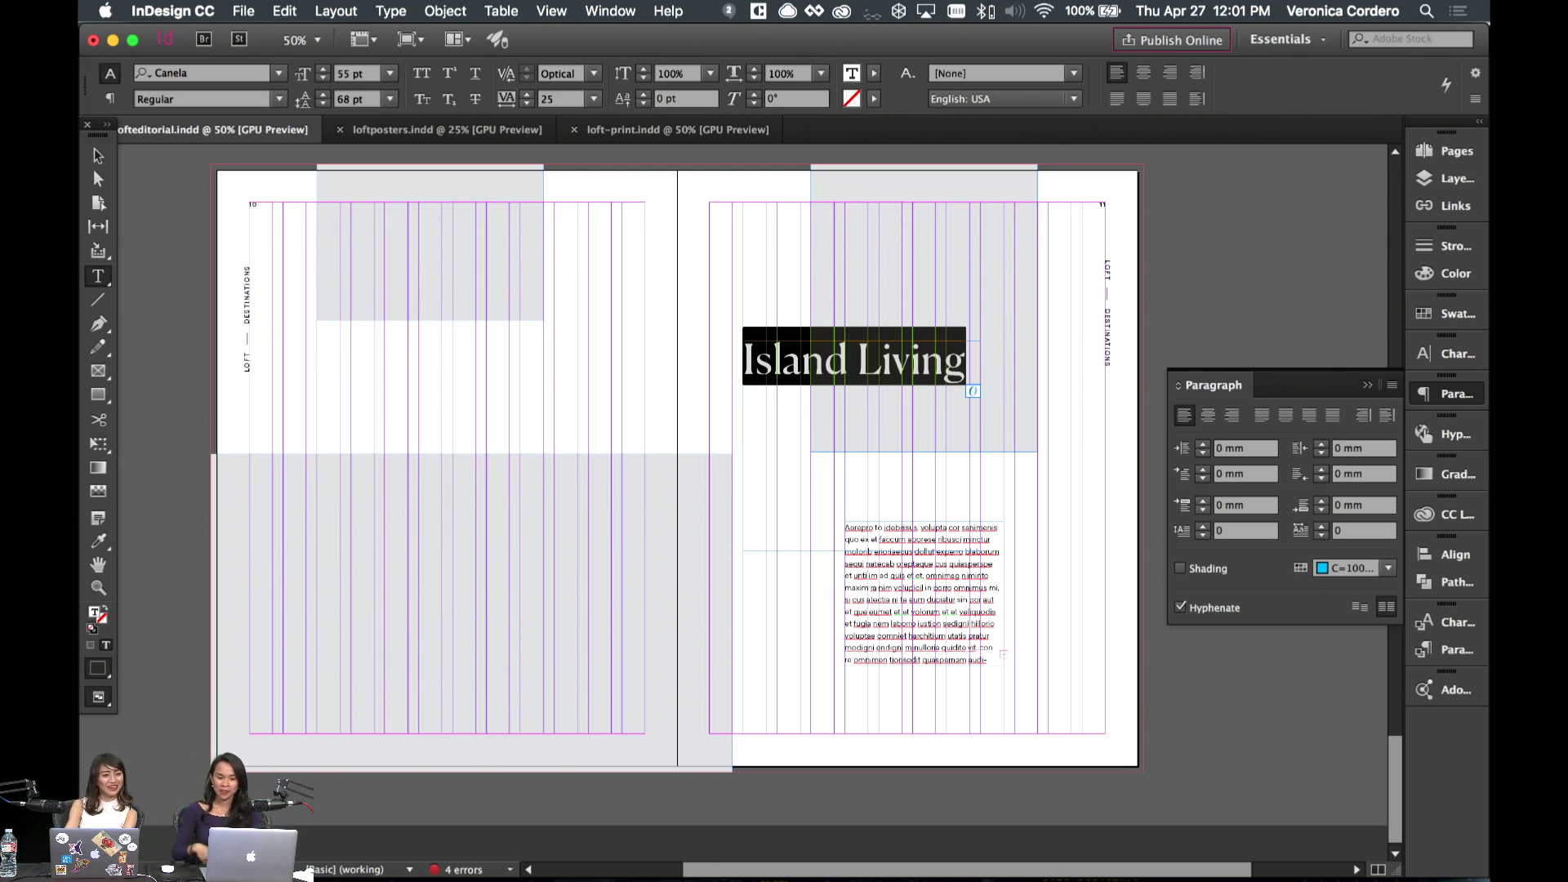
left_click_drag(971, 353, 812, 363)
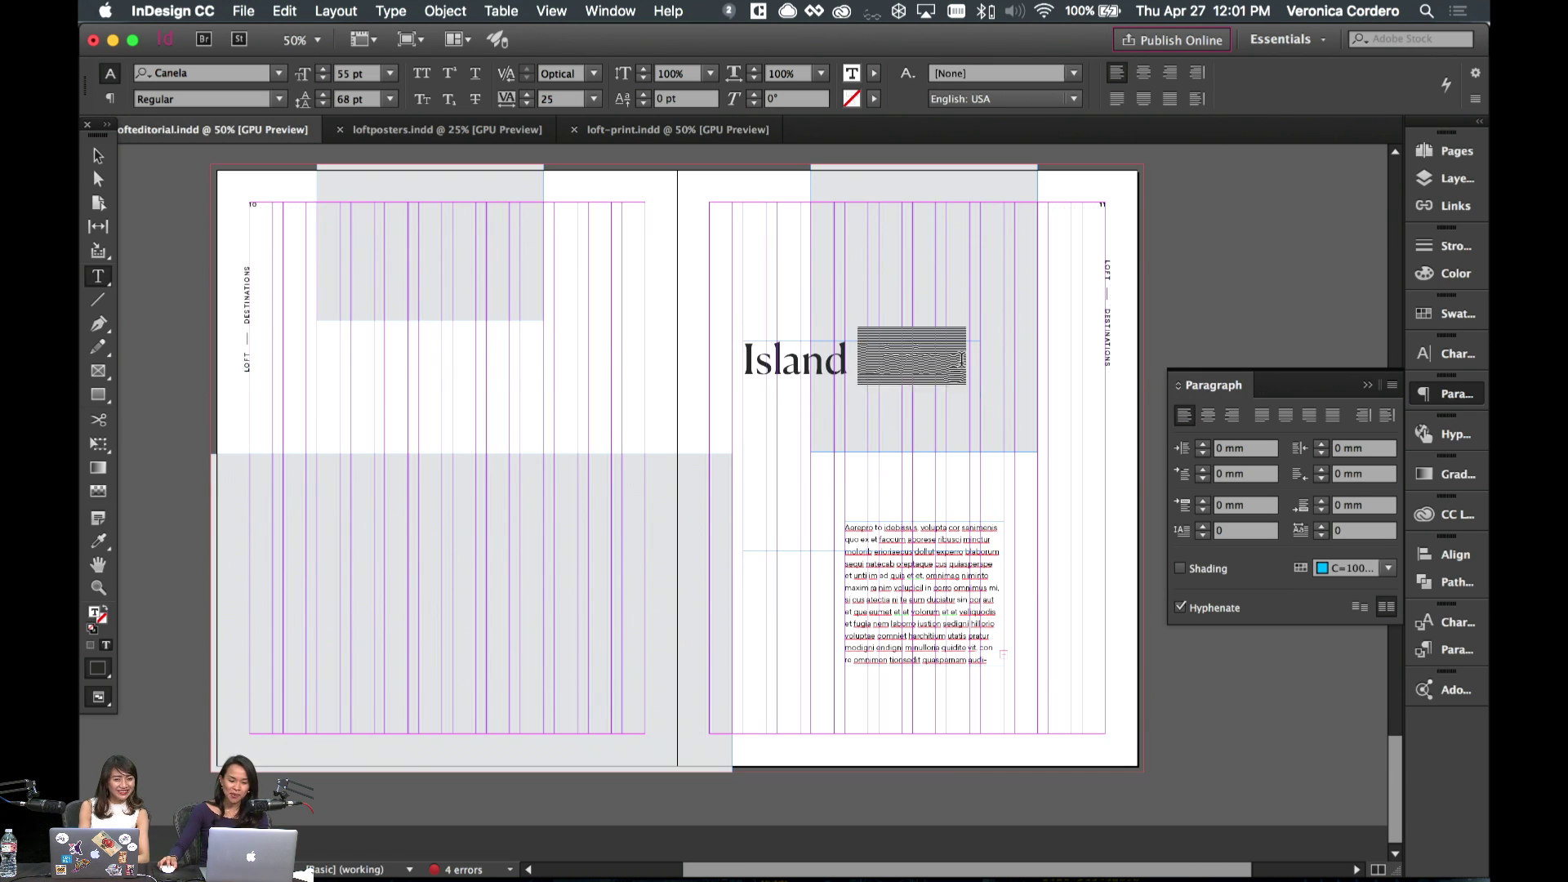
left_click_drag(968, 359, 740, 392)
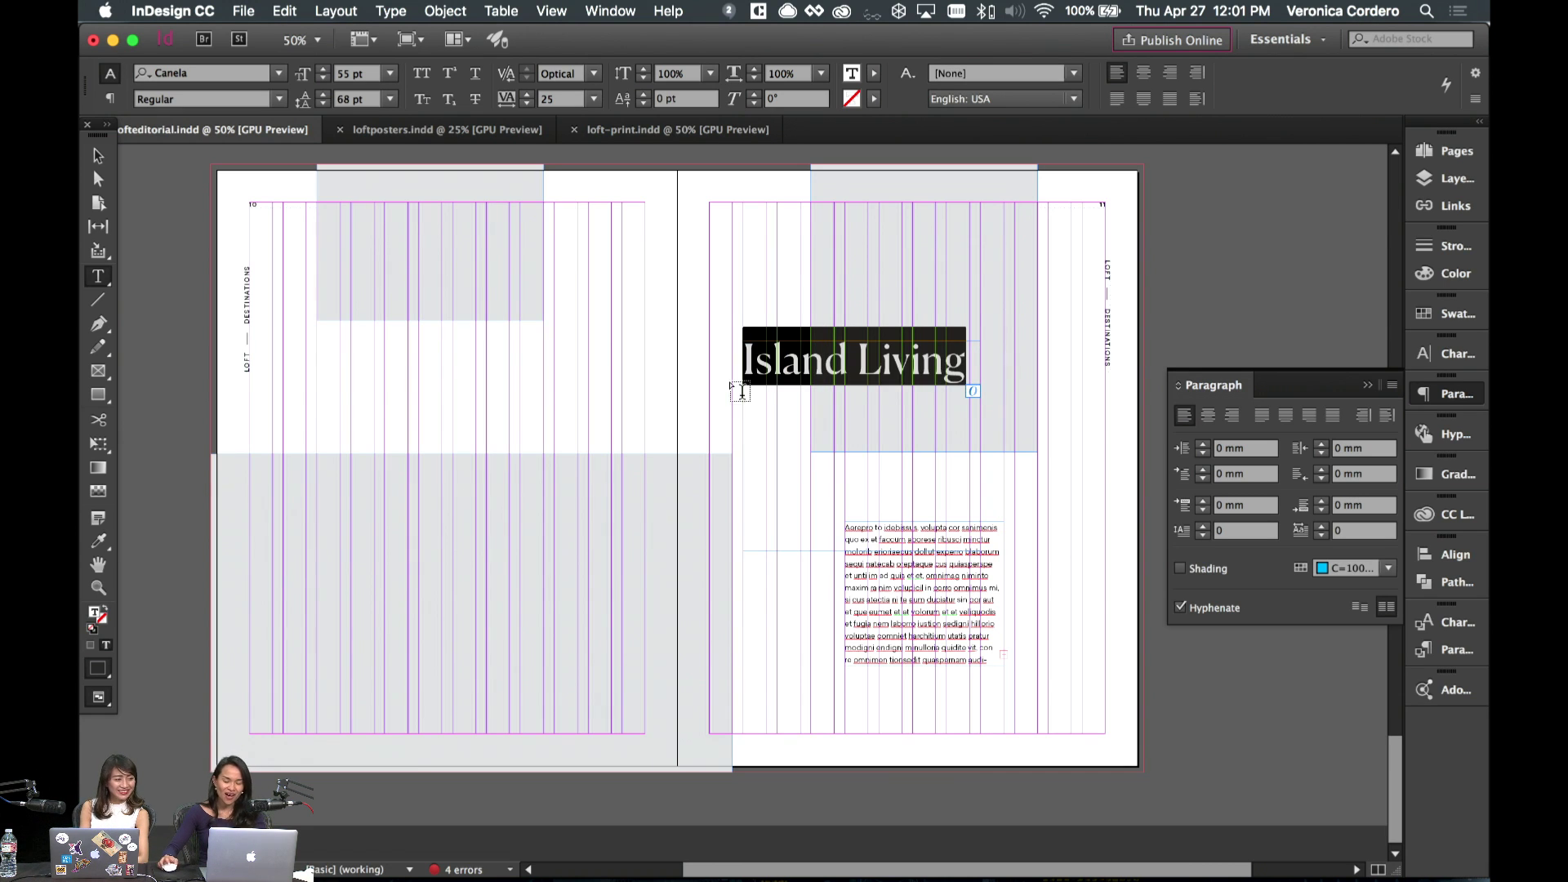
left_click(782, 352)
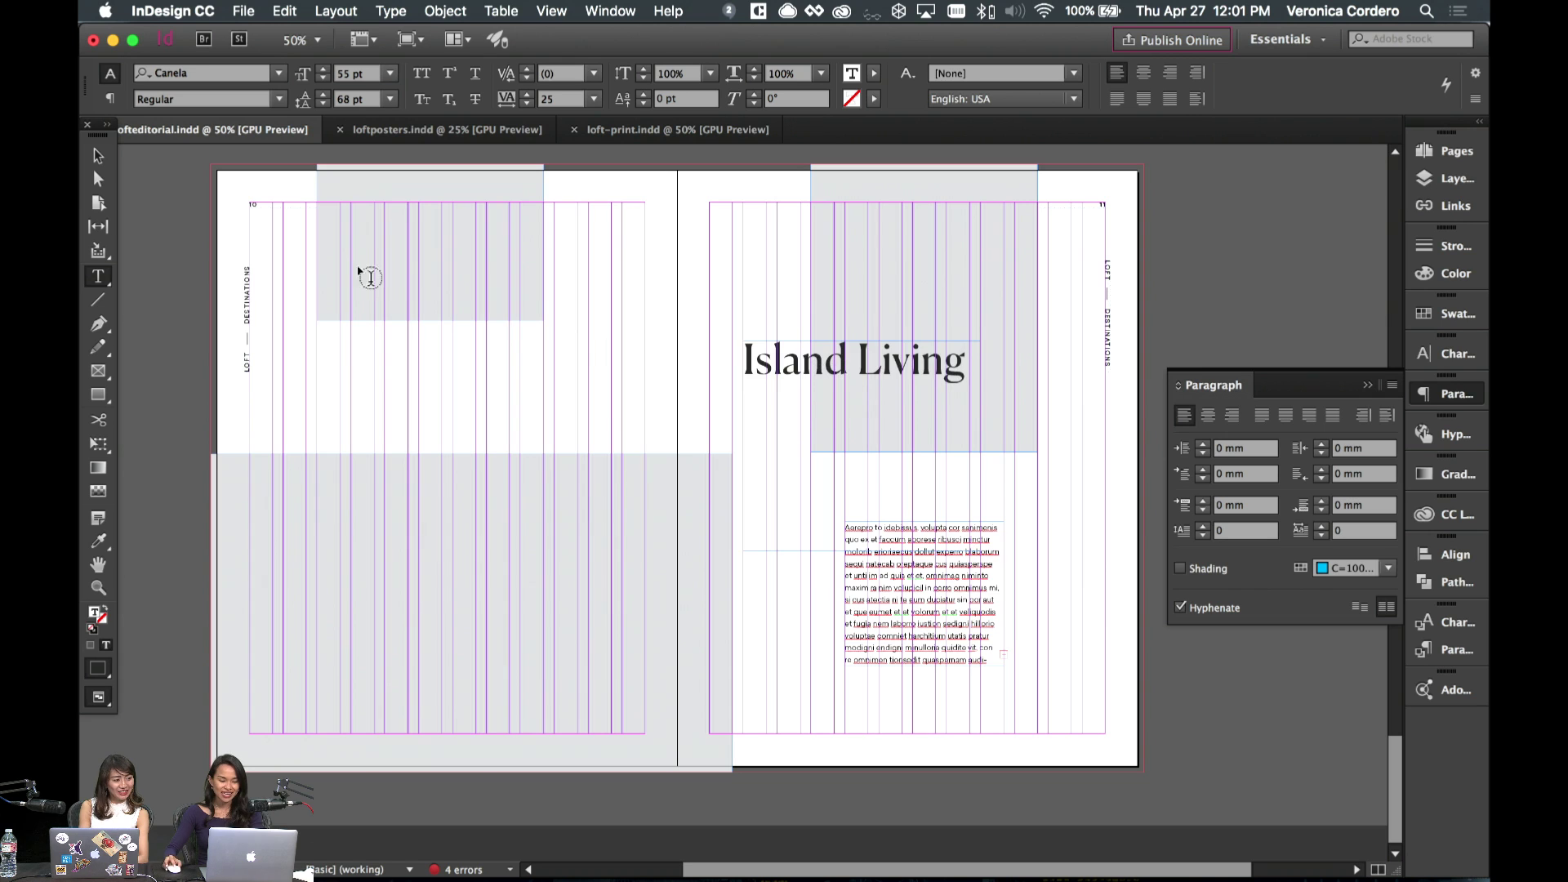
left_click(98, 155)
left_click(608, 310)
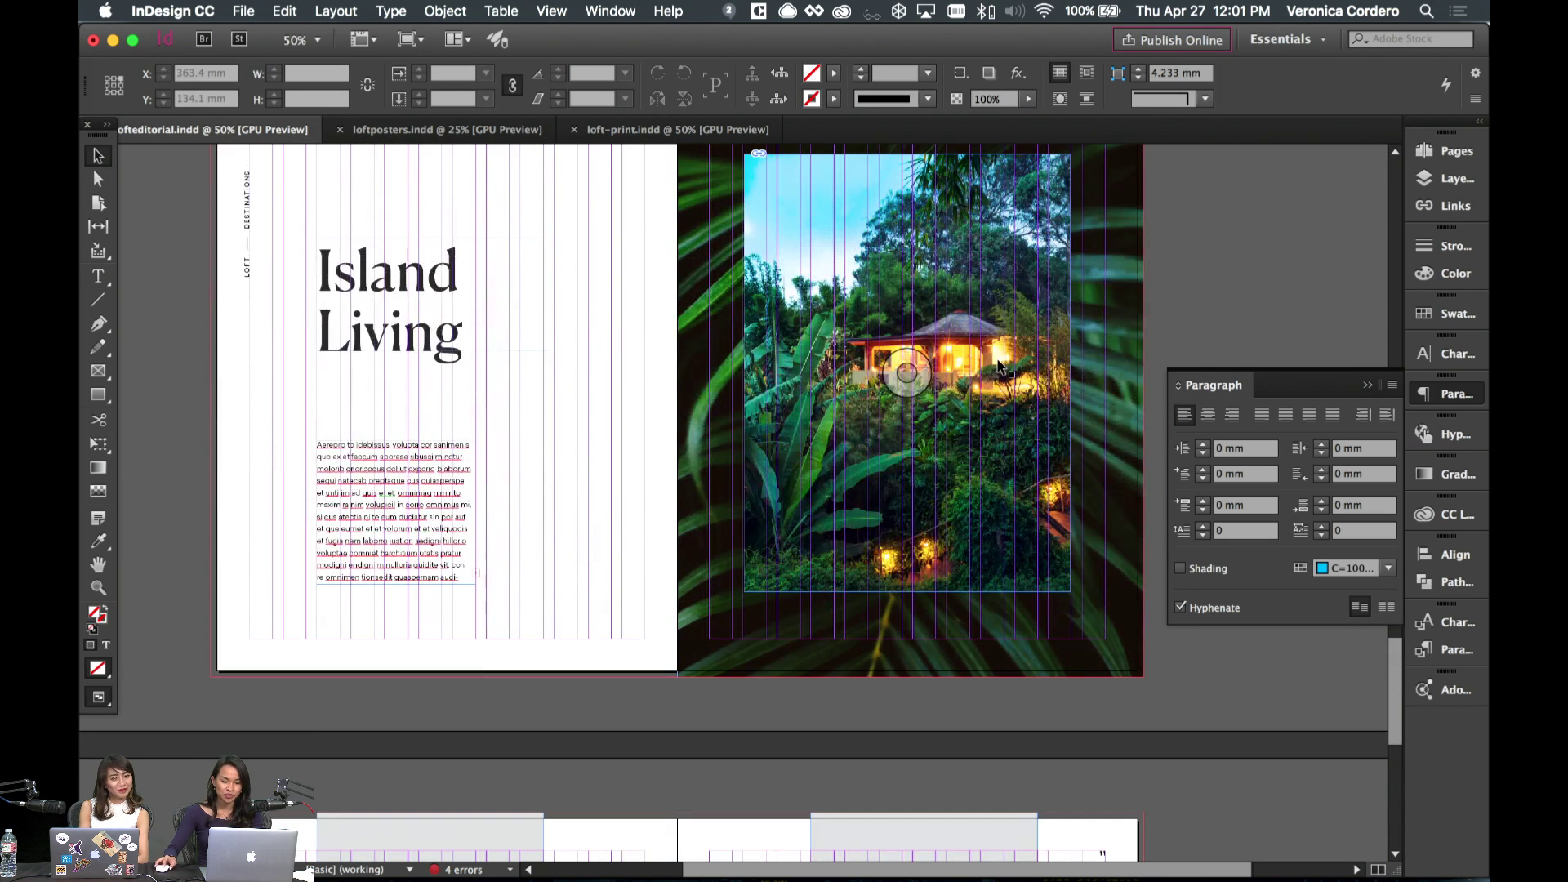
- Zoom in on the jungle photo, then view its 'Tropical Home in the Jungle at Sunset' Adobe Stock page in Safari
left_click(893, 337)
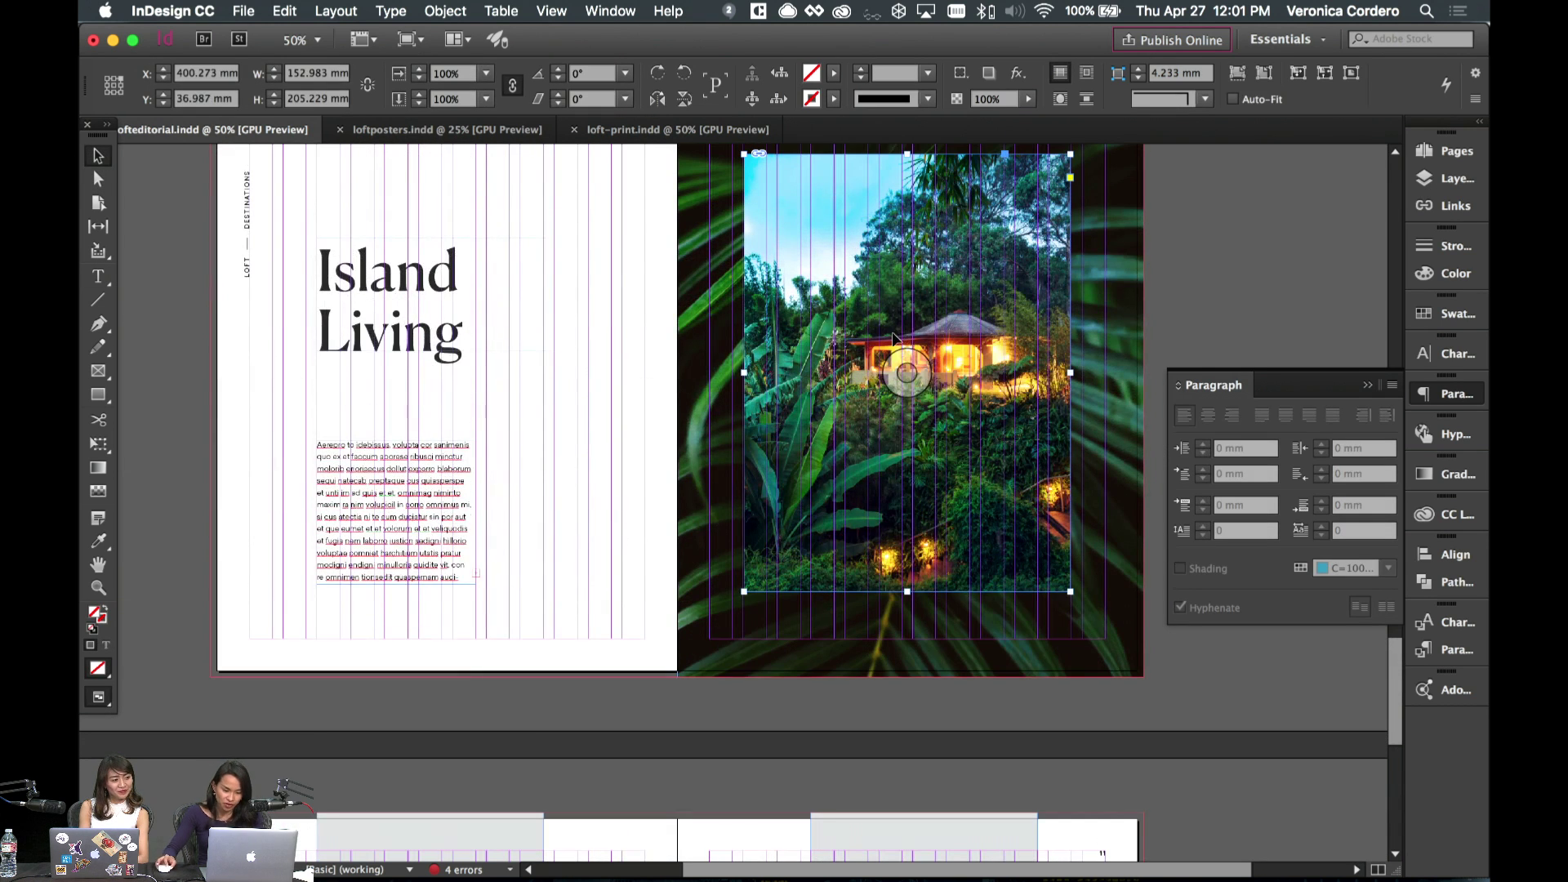
key("super+equal")
key("w")
left_click(1133, 584)
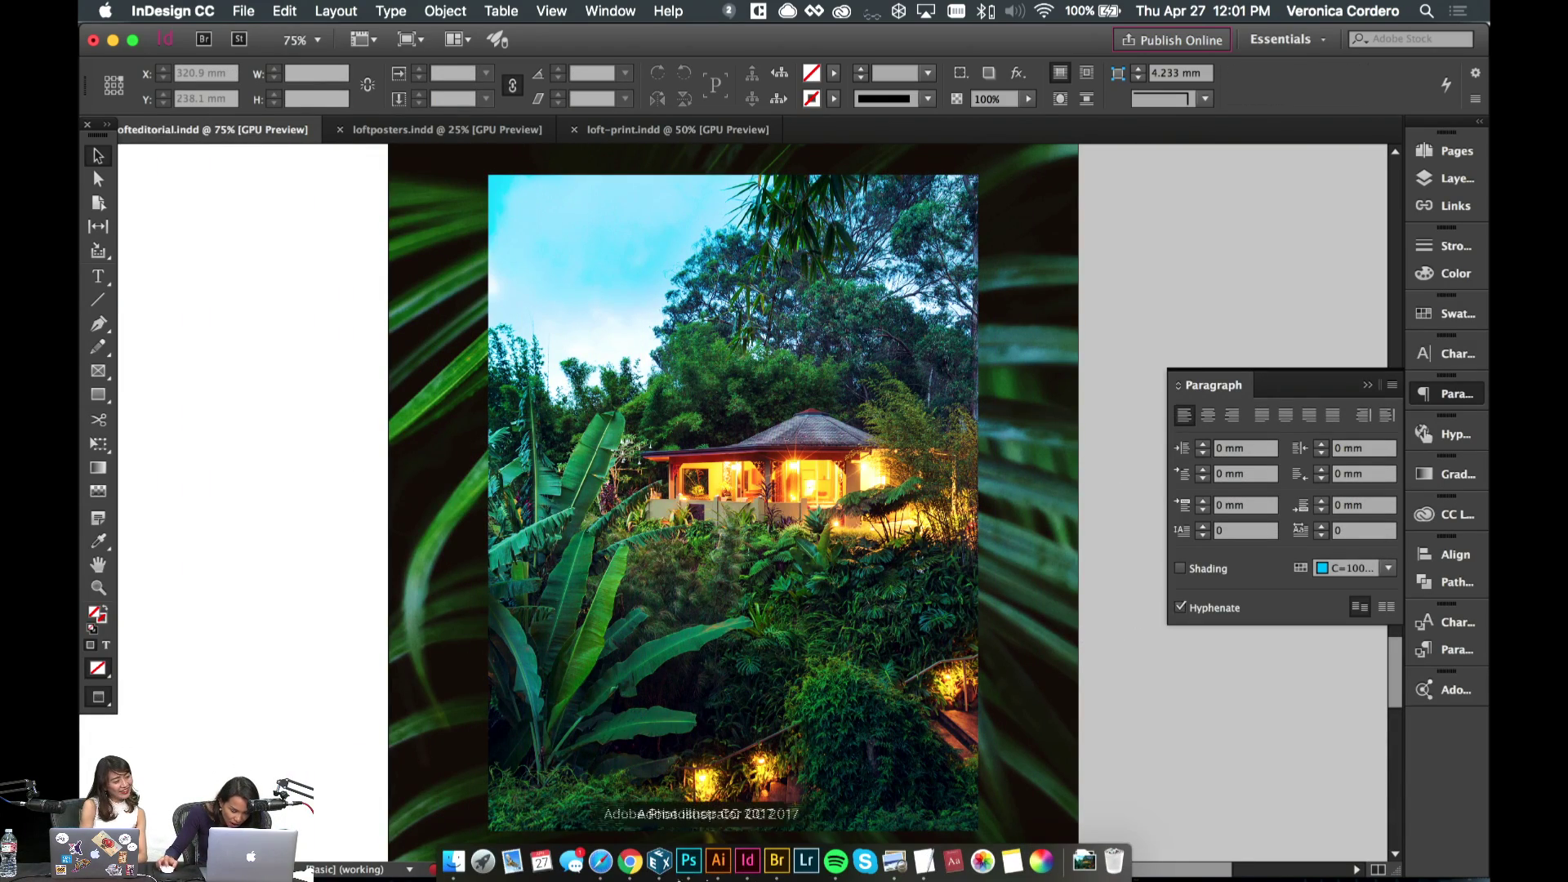
left_click(608, 869)
scroll(761, 565, "up", 3)
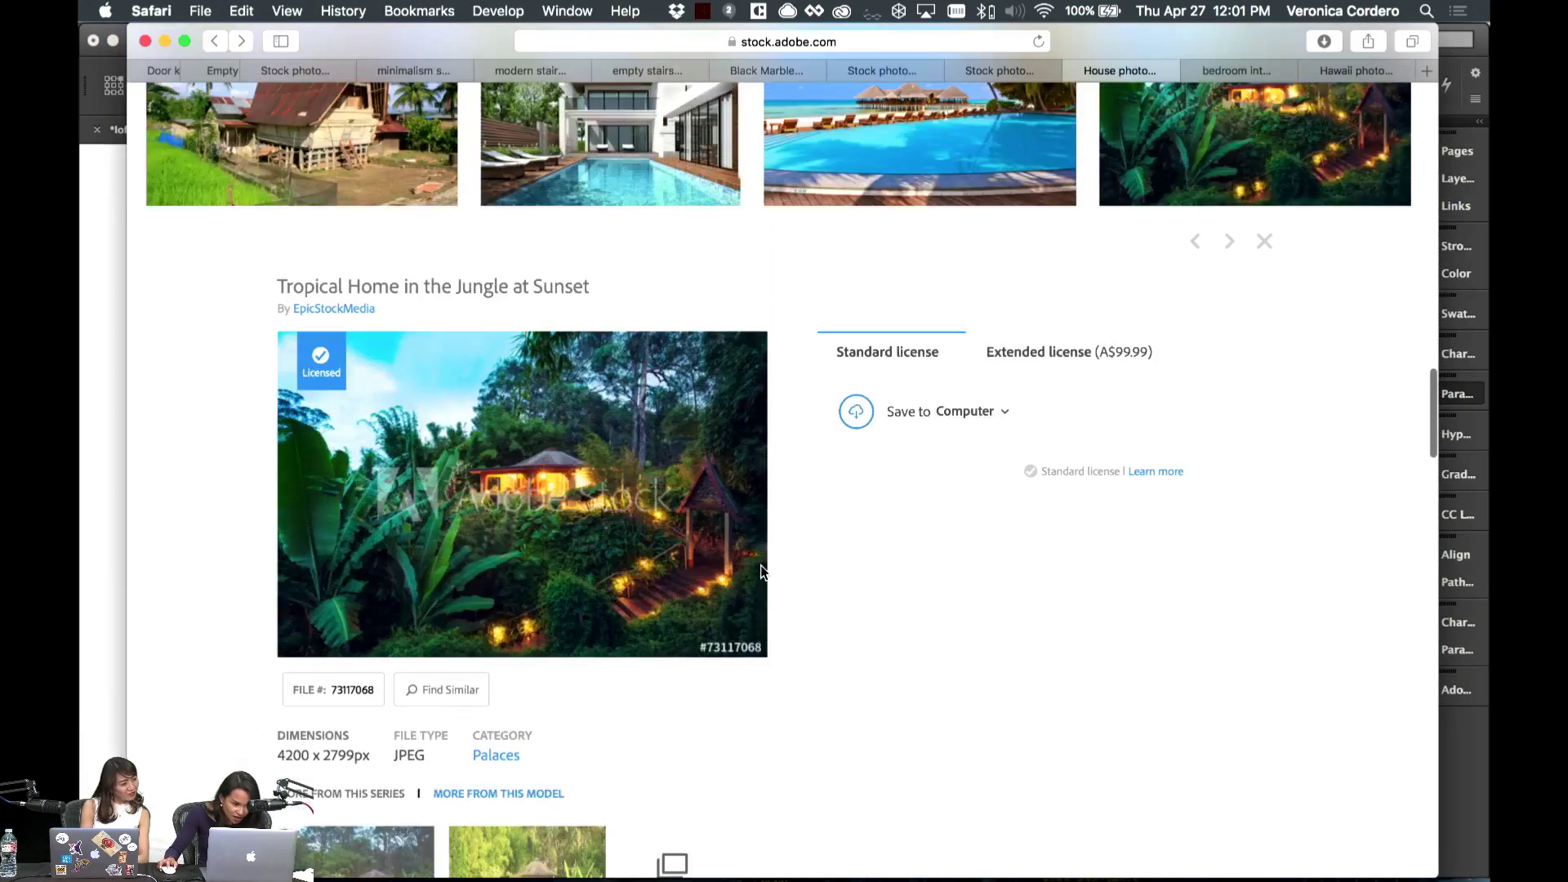
scroll(761, 566, "down", 3)
scroll(761, 566, "down", 1)
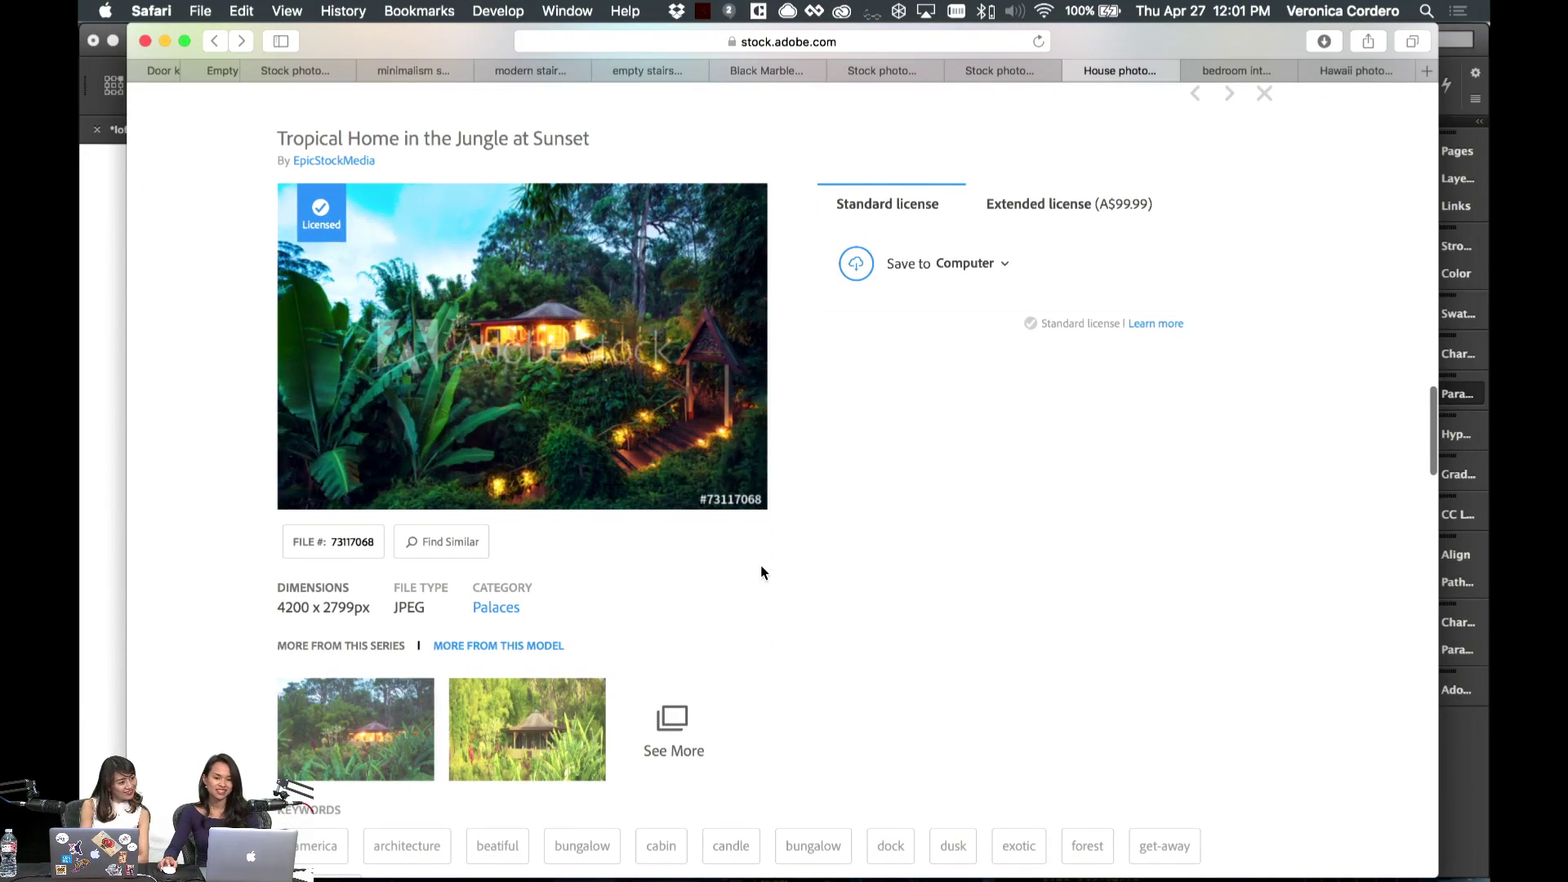
- Bring the Artwork 13 paddleboard water photo from CC Libraries onto the spread
left_click(106, 497)
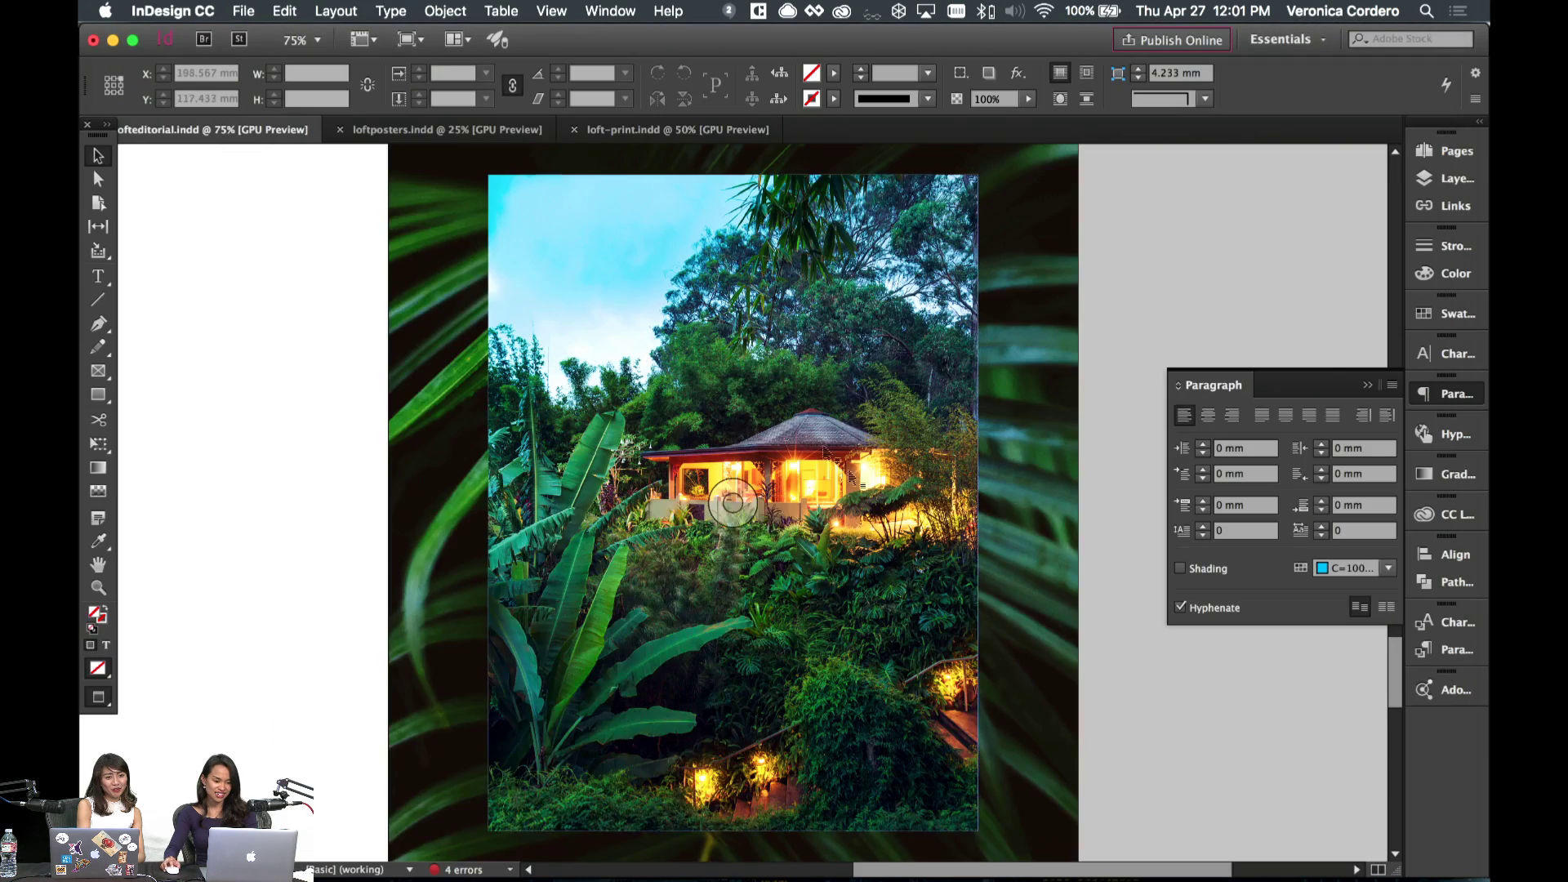
scroll(933, 629, "down", 10)
scroll(931, 629, "up", 5)
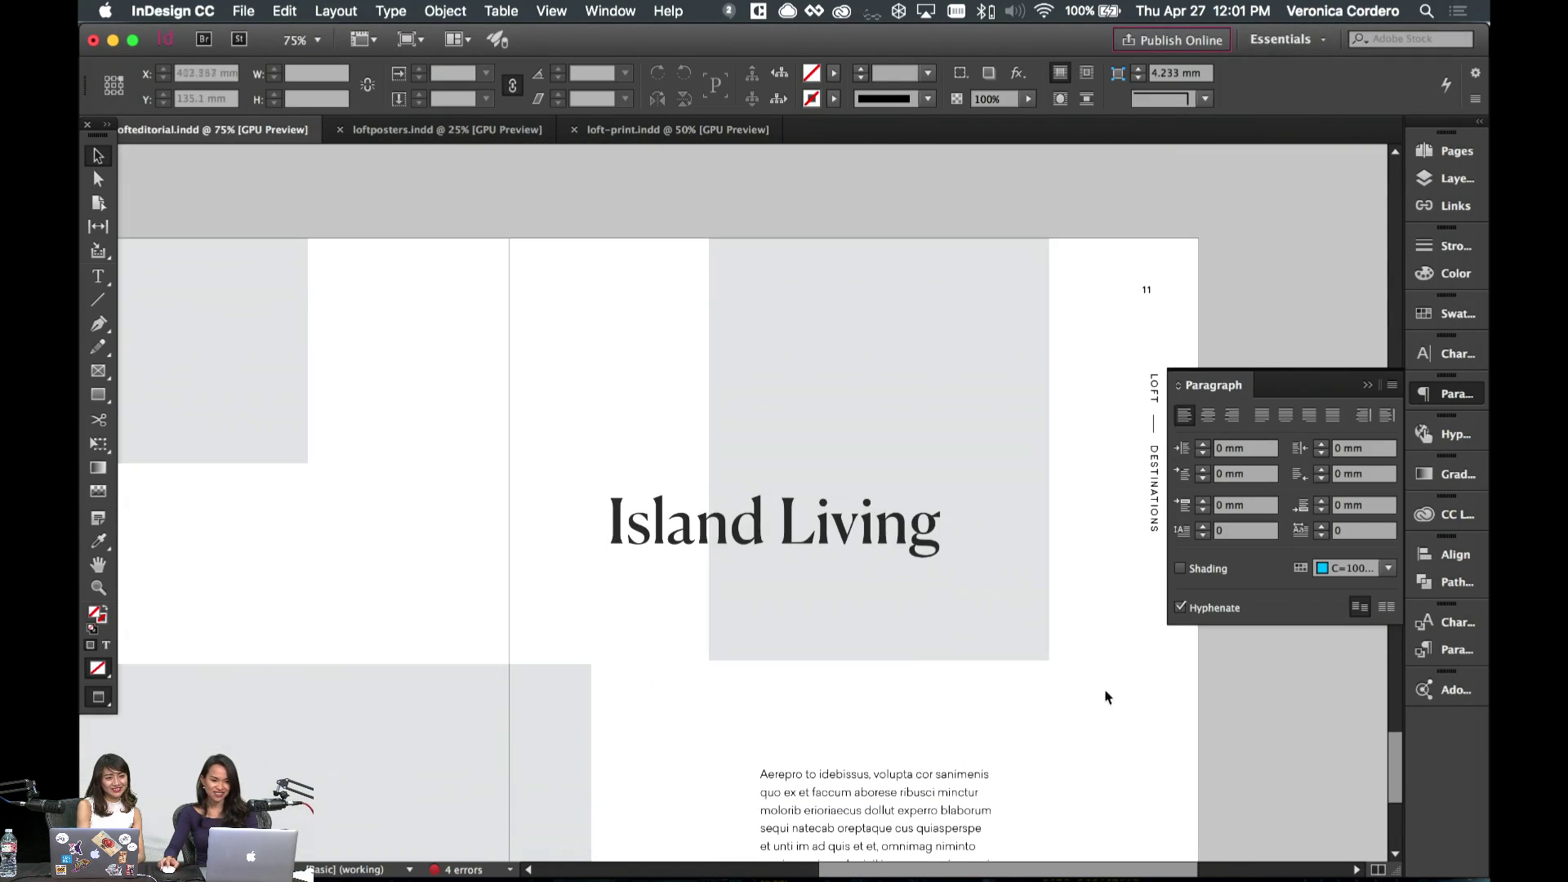
scroll(1127, 680, "left", 5)
scroll(1127, 685, "down", 5)
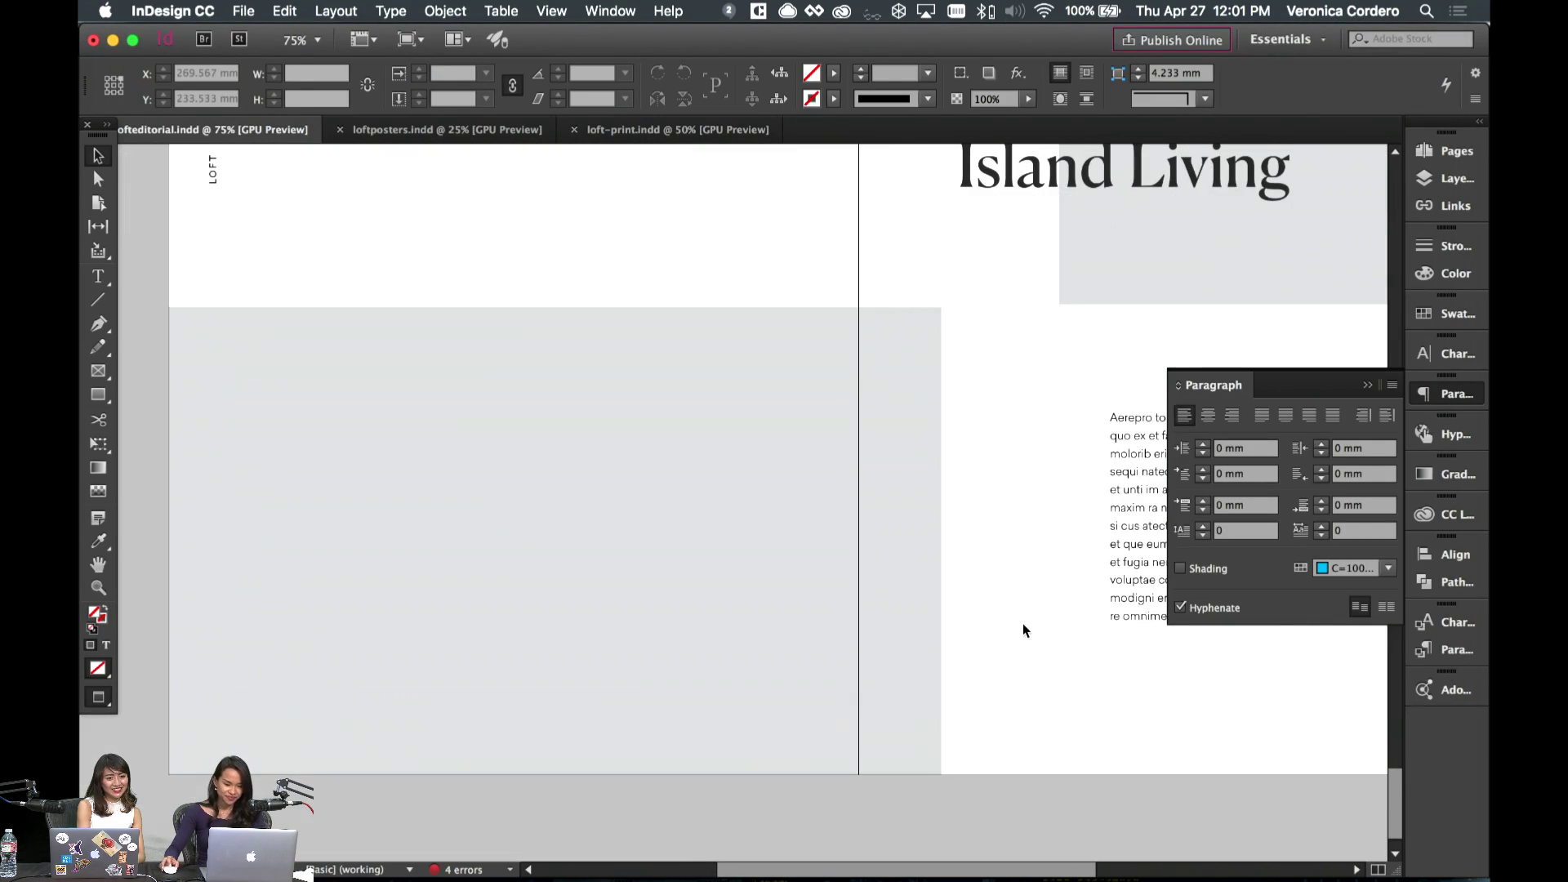
left_click(755, 608)
scroll(900, 449, "up", 3)
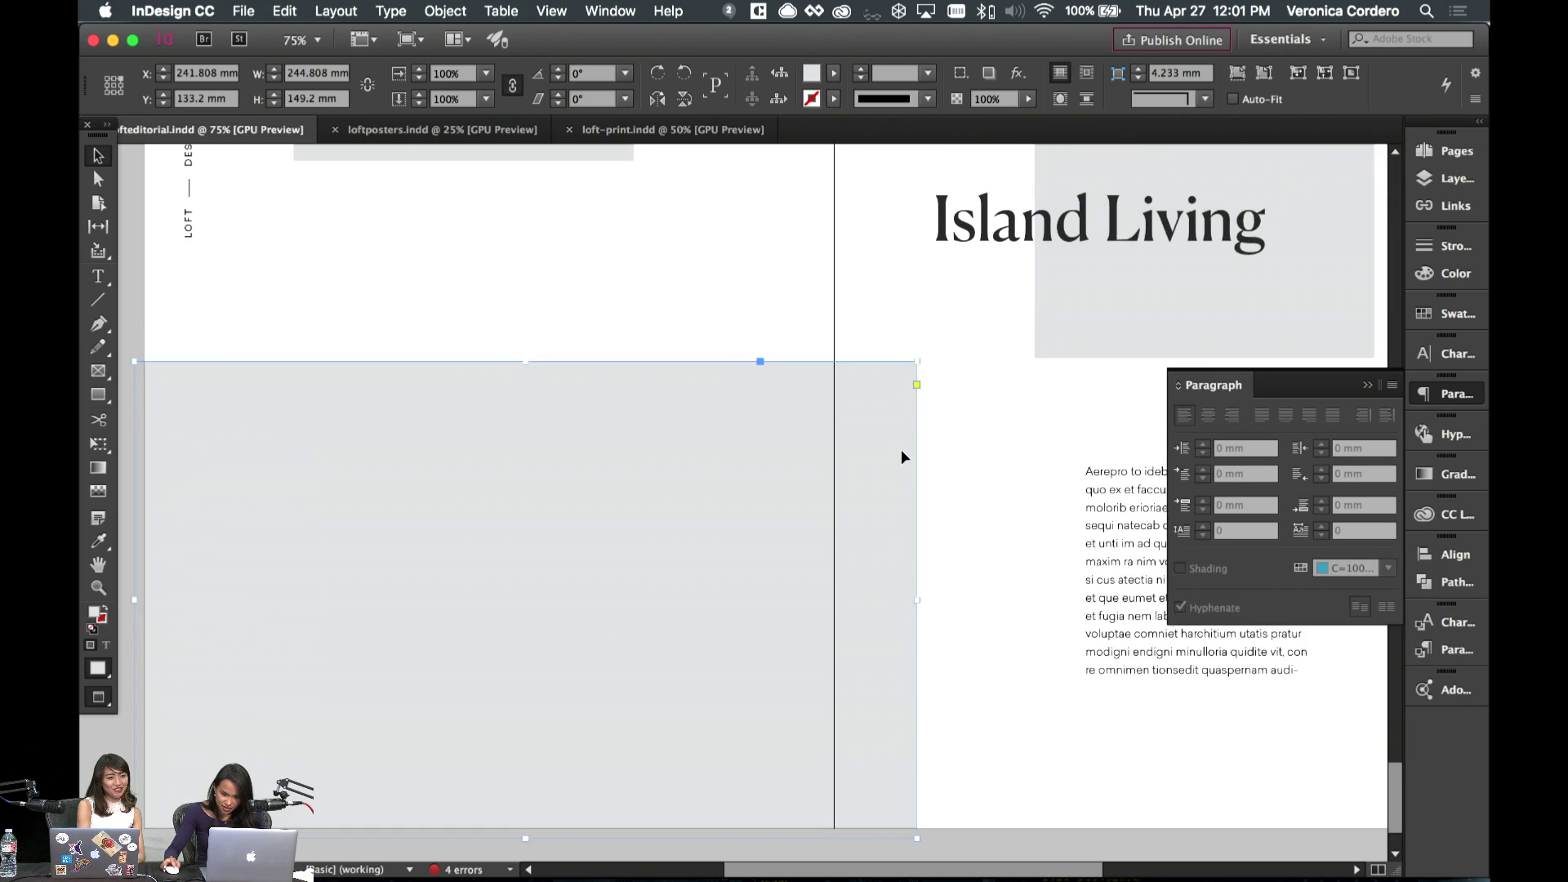
left_click(1441, 514)
scroll(1253, 755, "down", 3)
scroll(1254, 756, "down", 5)
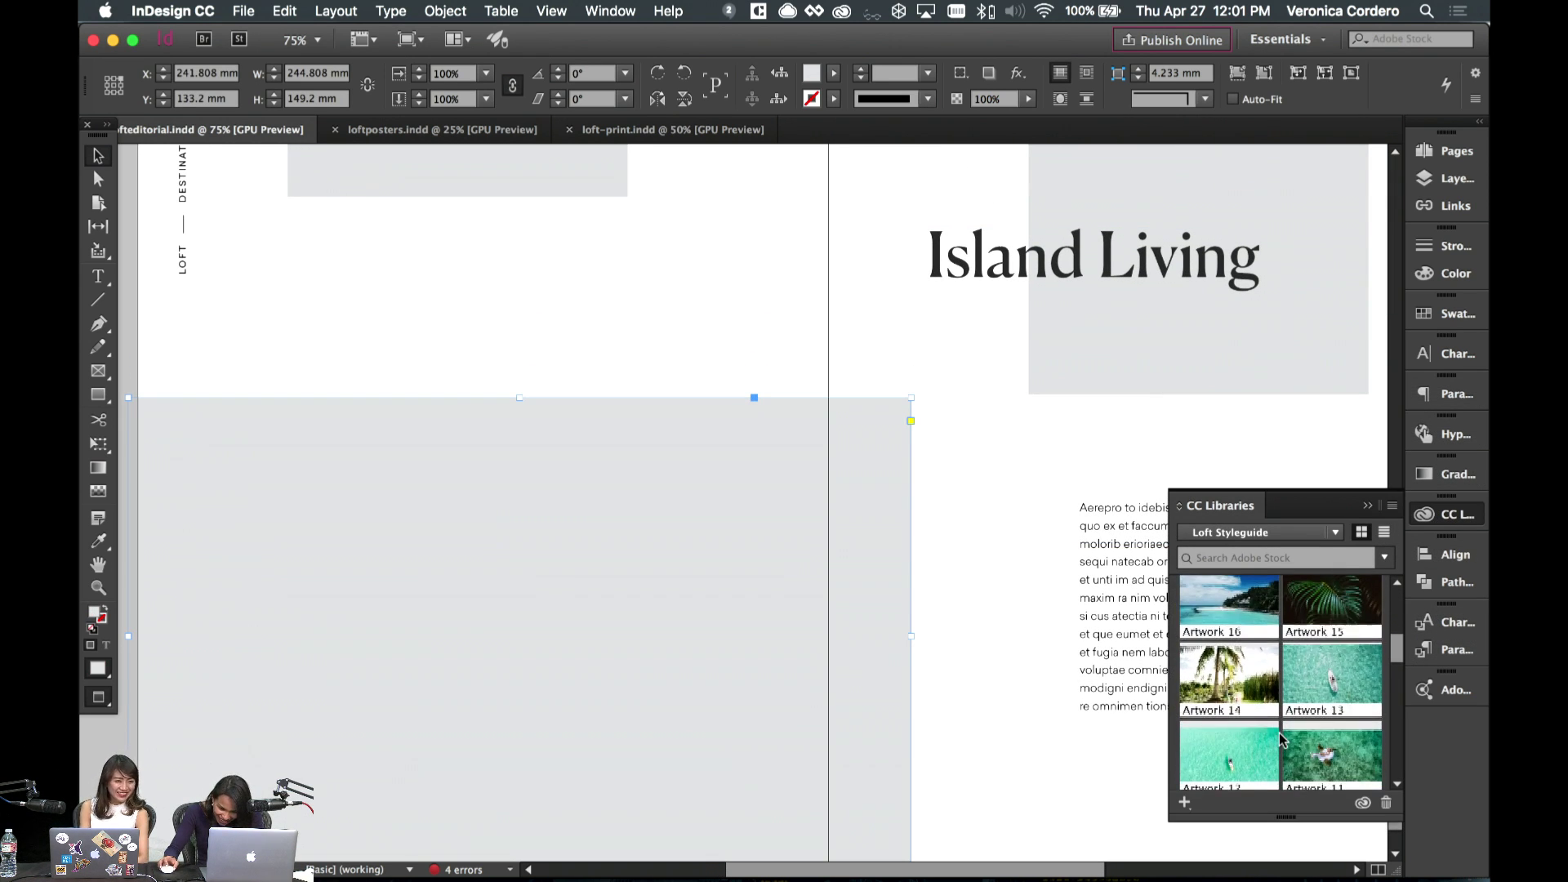
scroll(1280, 739, "down", 2)
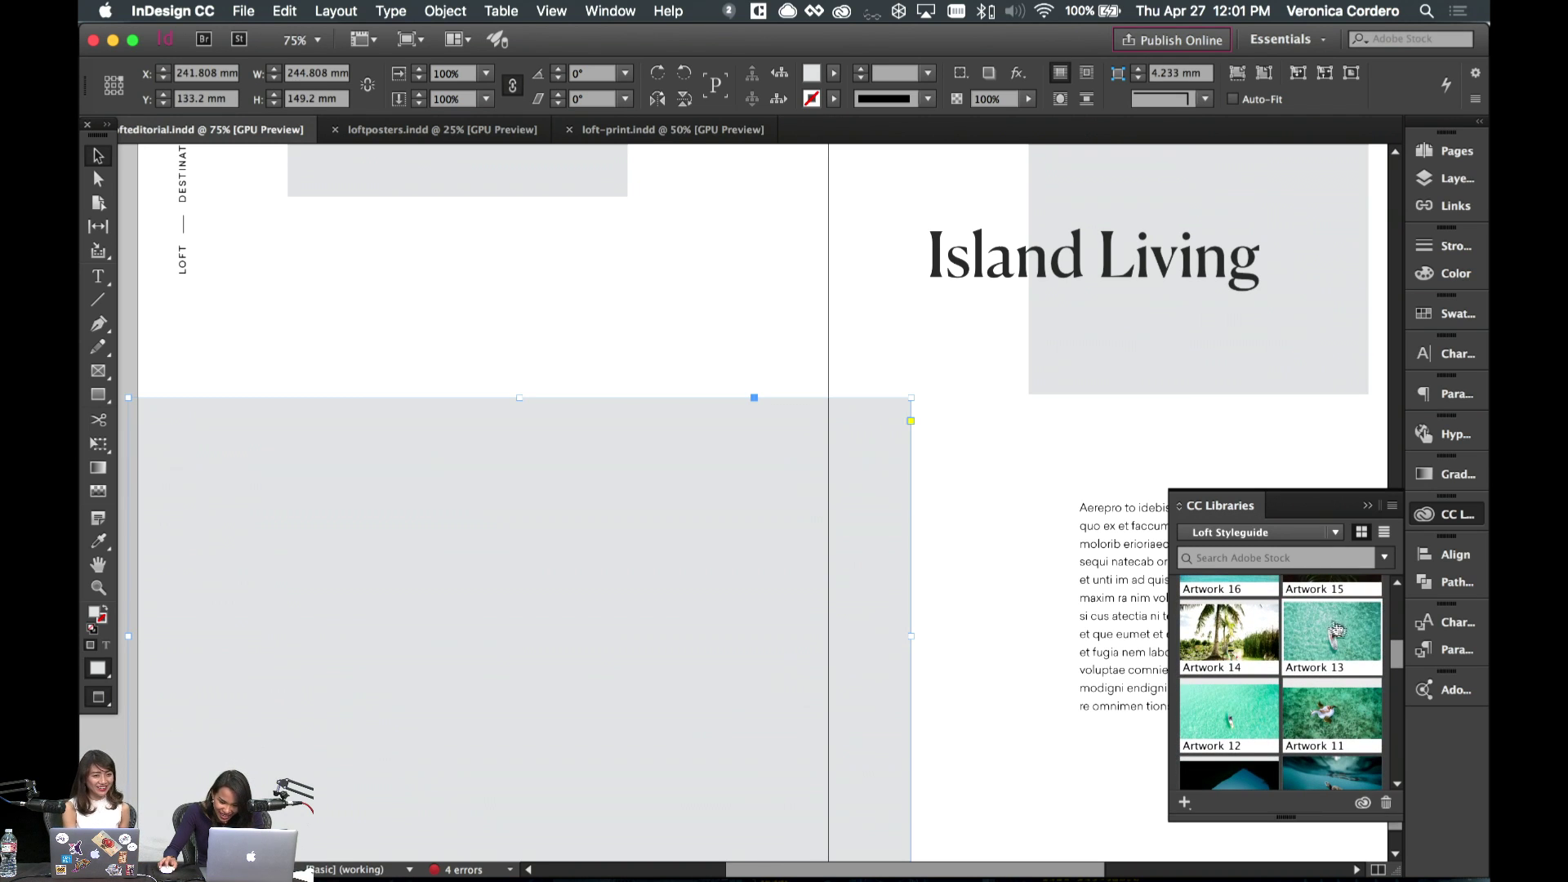
left_click_drag(1340, 637, 532, 654)
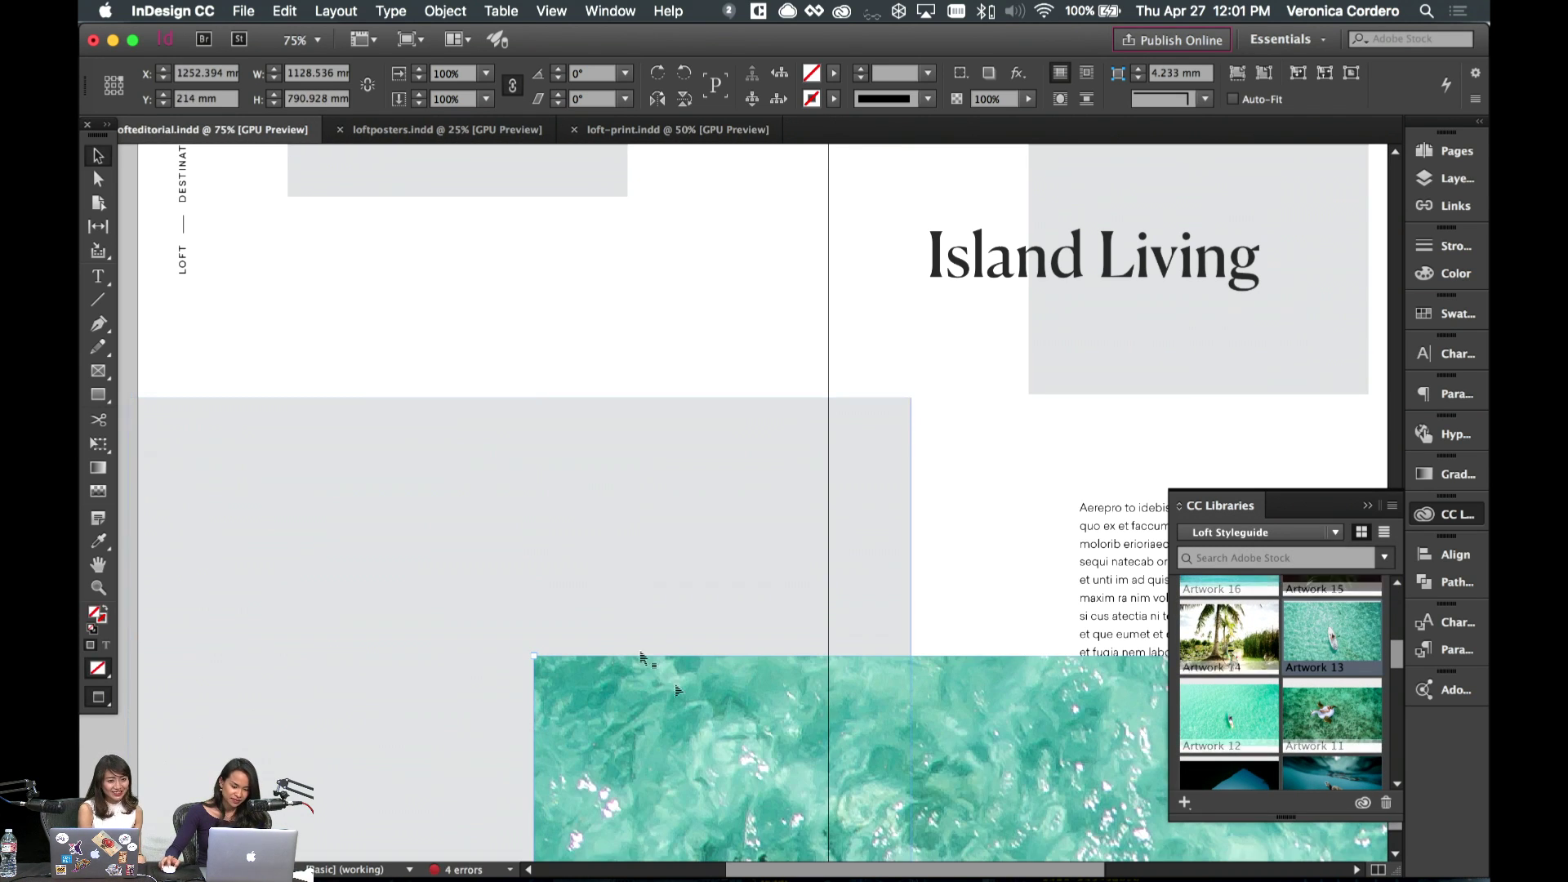
left_click_drag(595, 611, 603, 623)
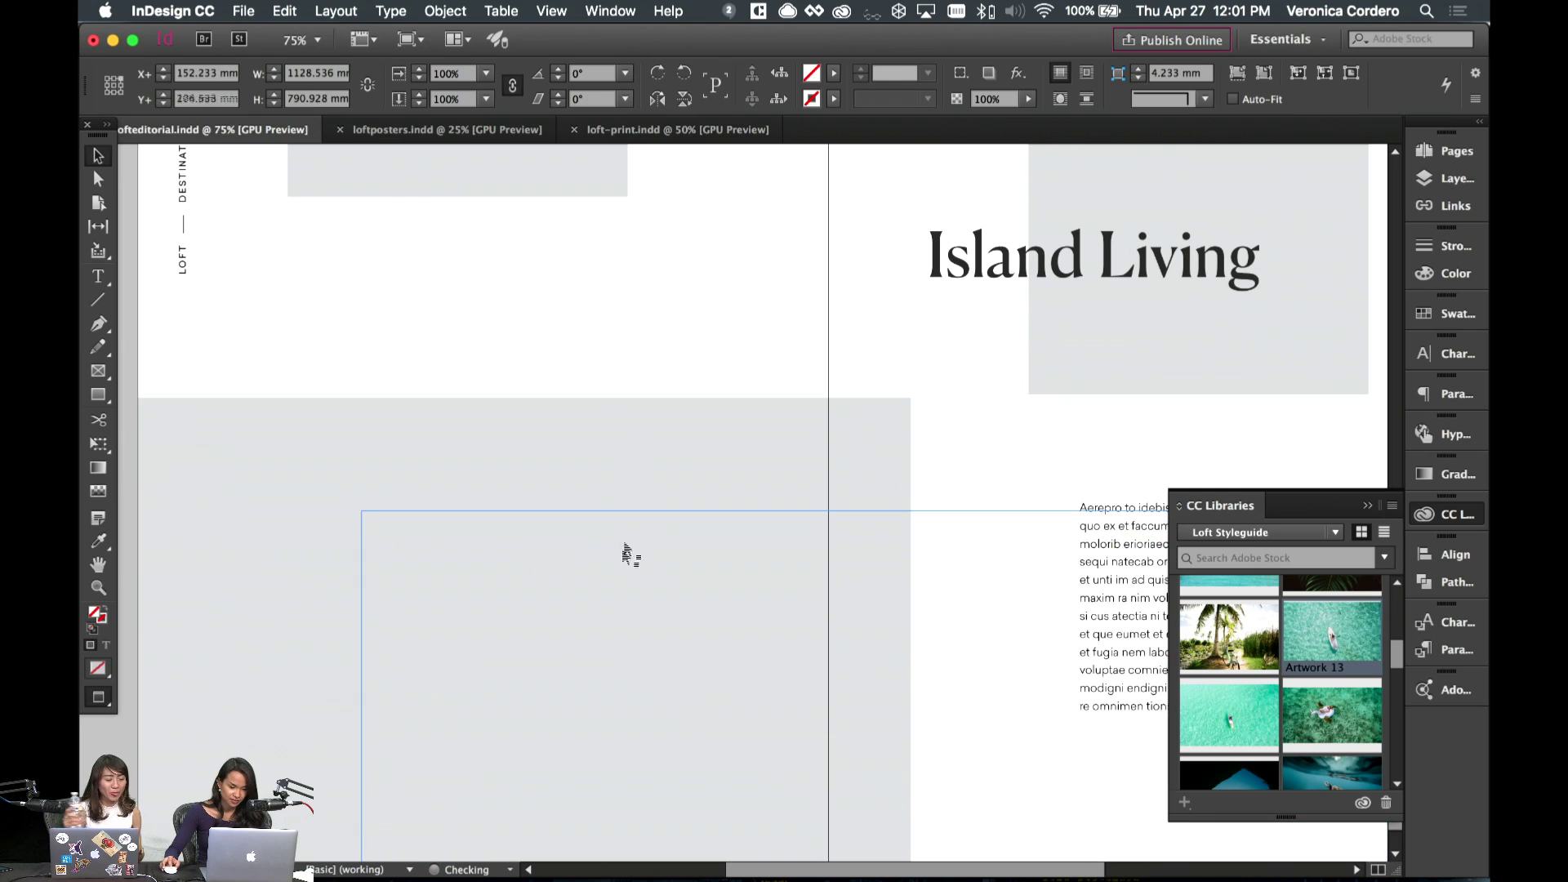
key("Delete")
- Paste the water photo into the large grey block and fill the frame proportionally
left_click(626, 545)
left_click(284, 11)
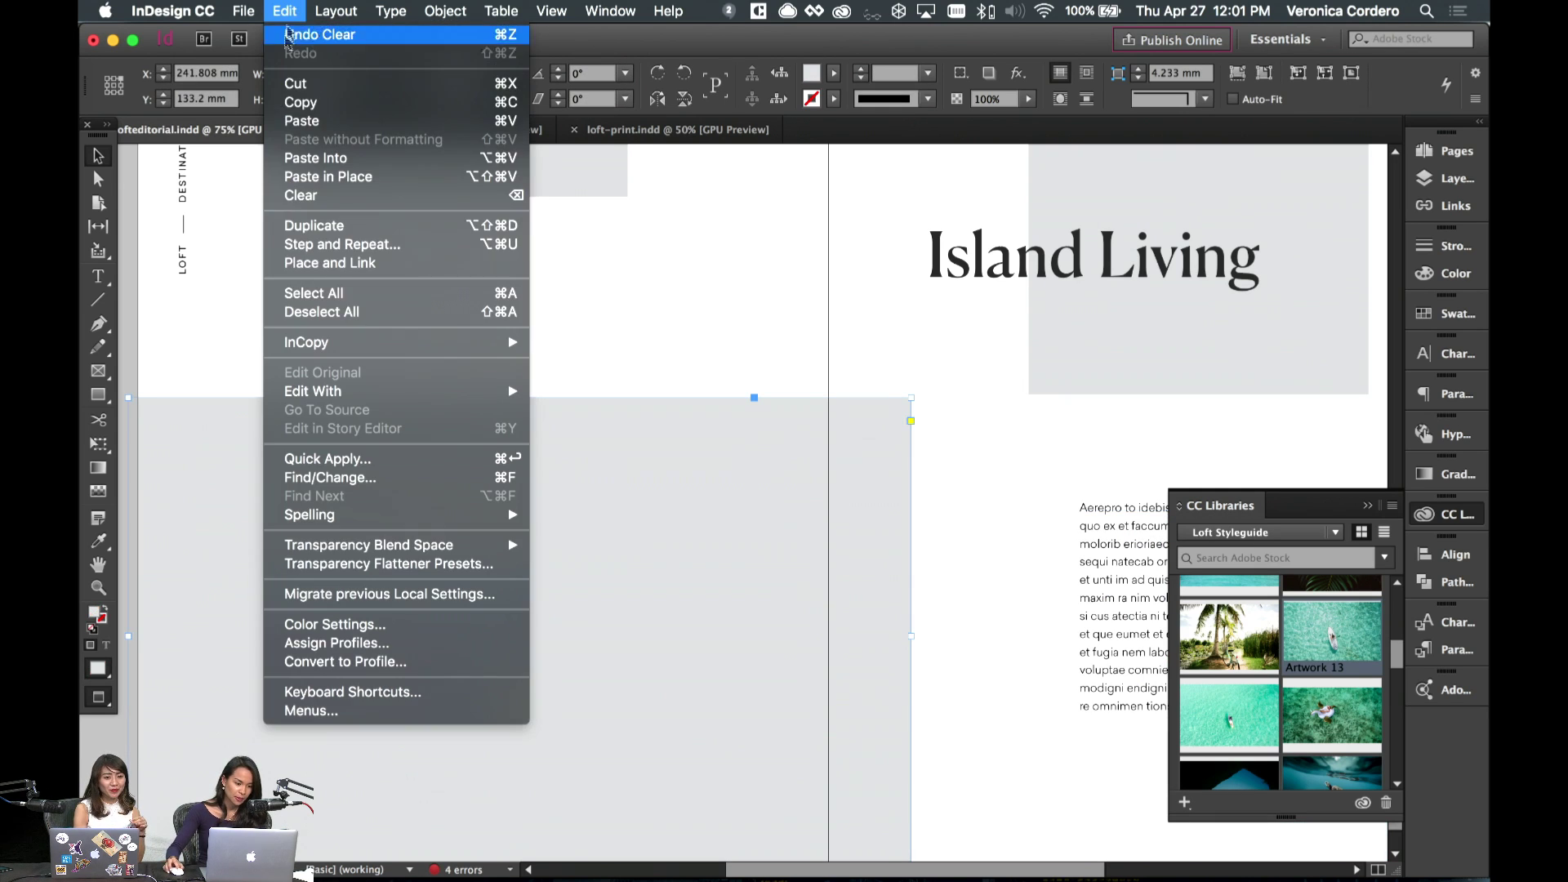
left_click(311, 162)
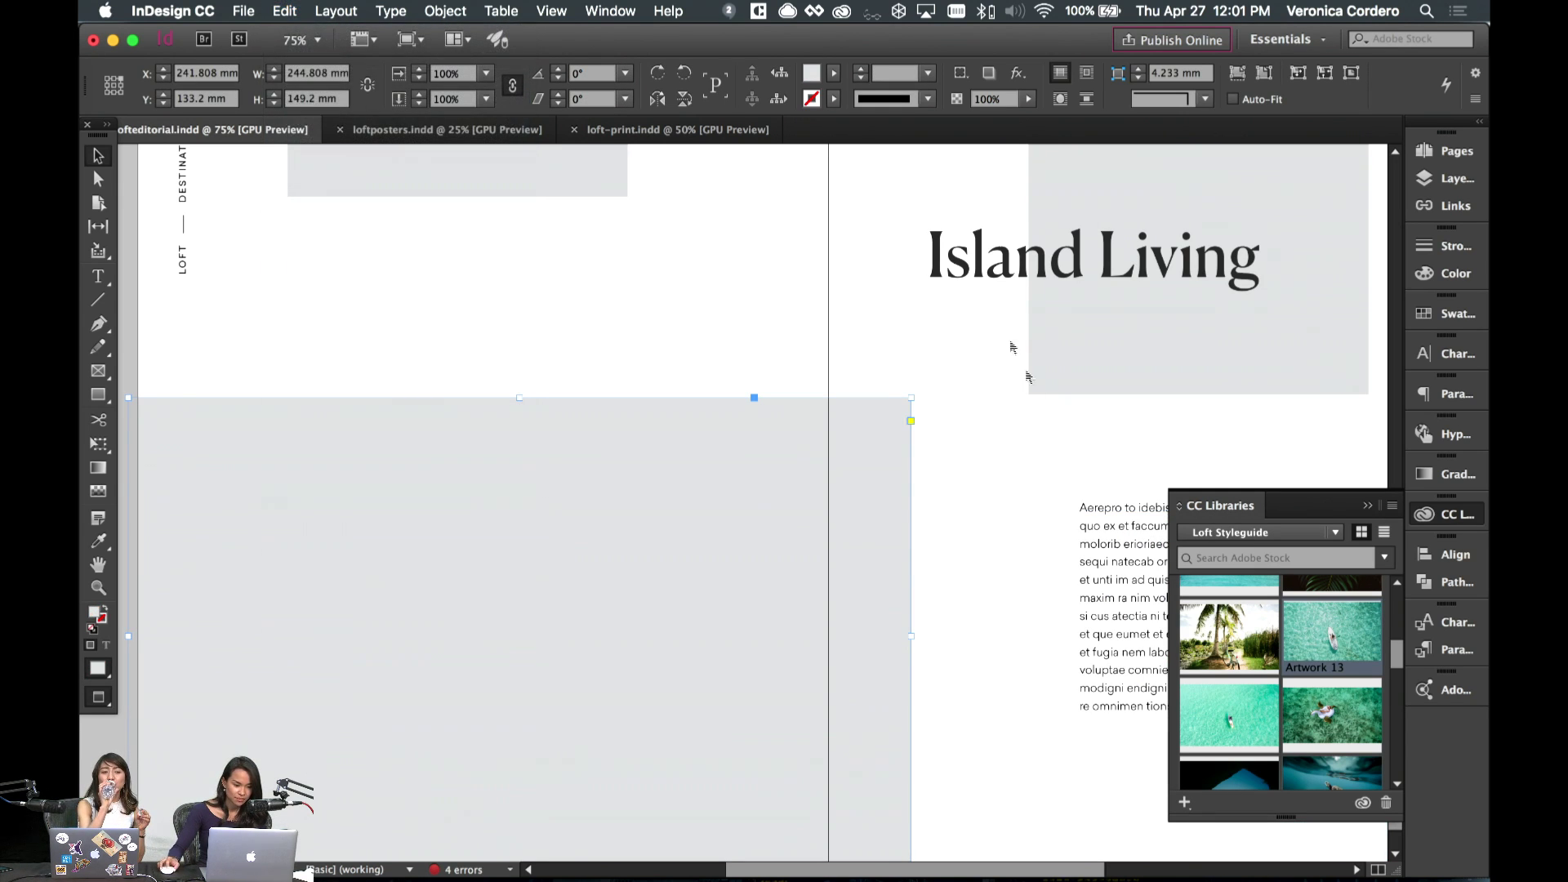
left_click(1237, 75)
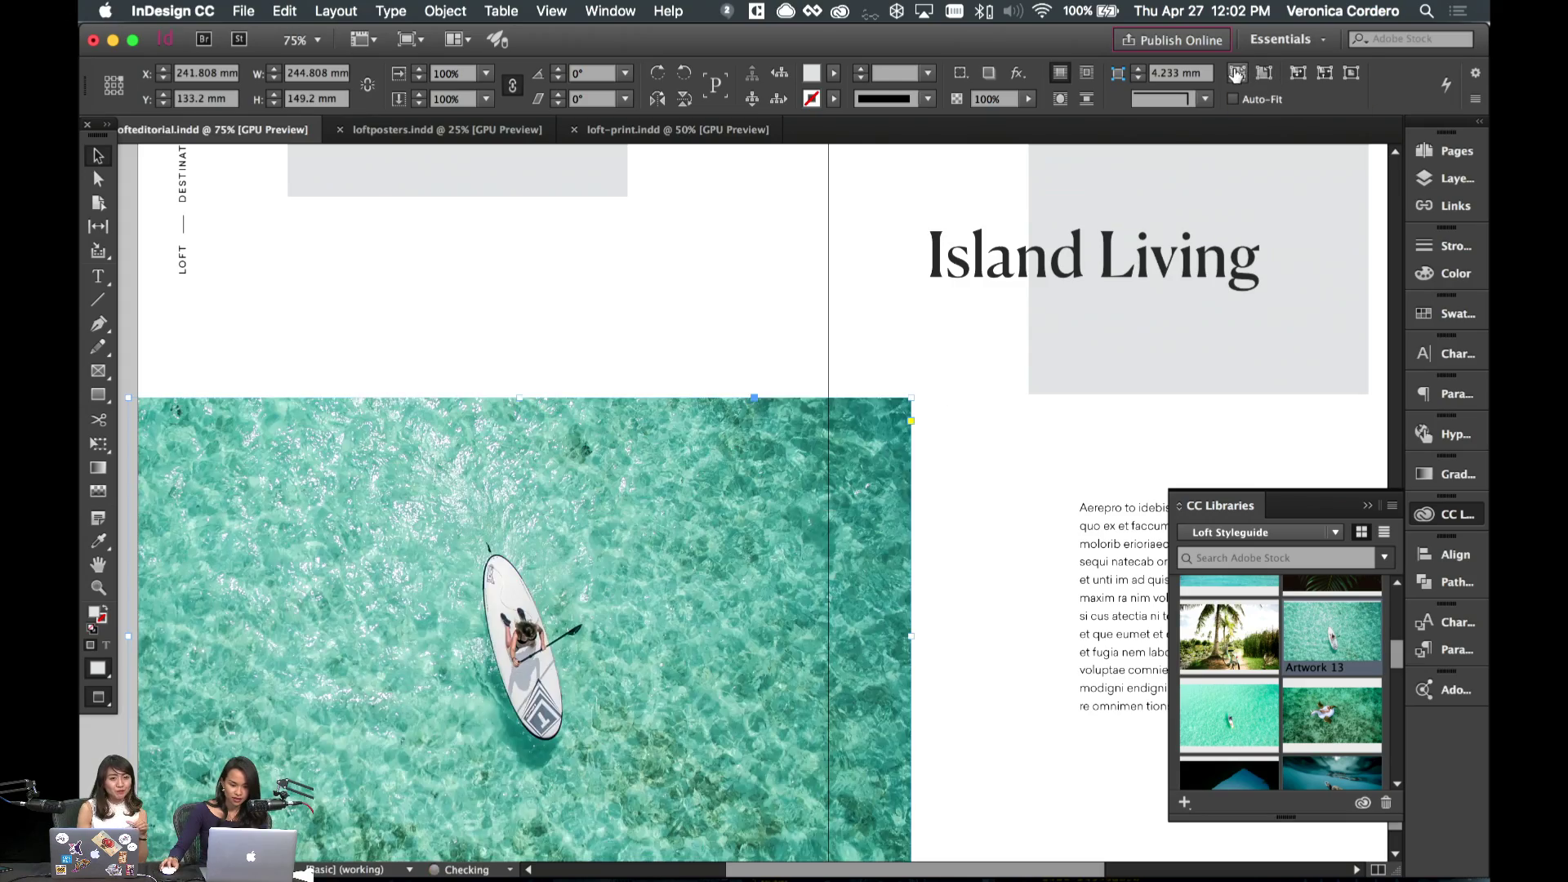
left_click(768, 240)
key("super+equal")
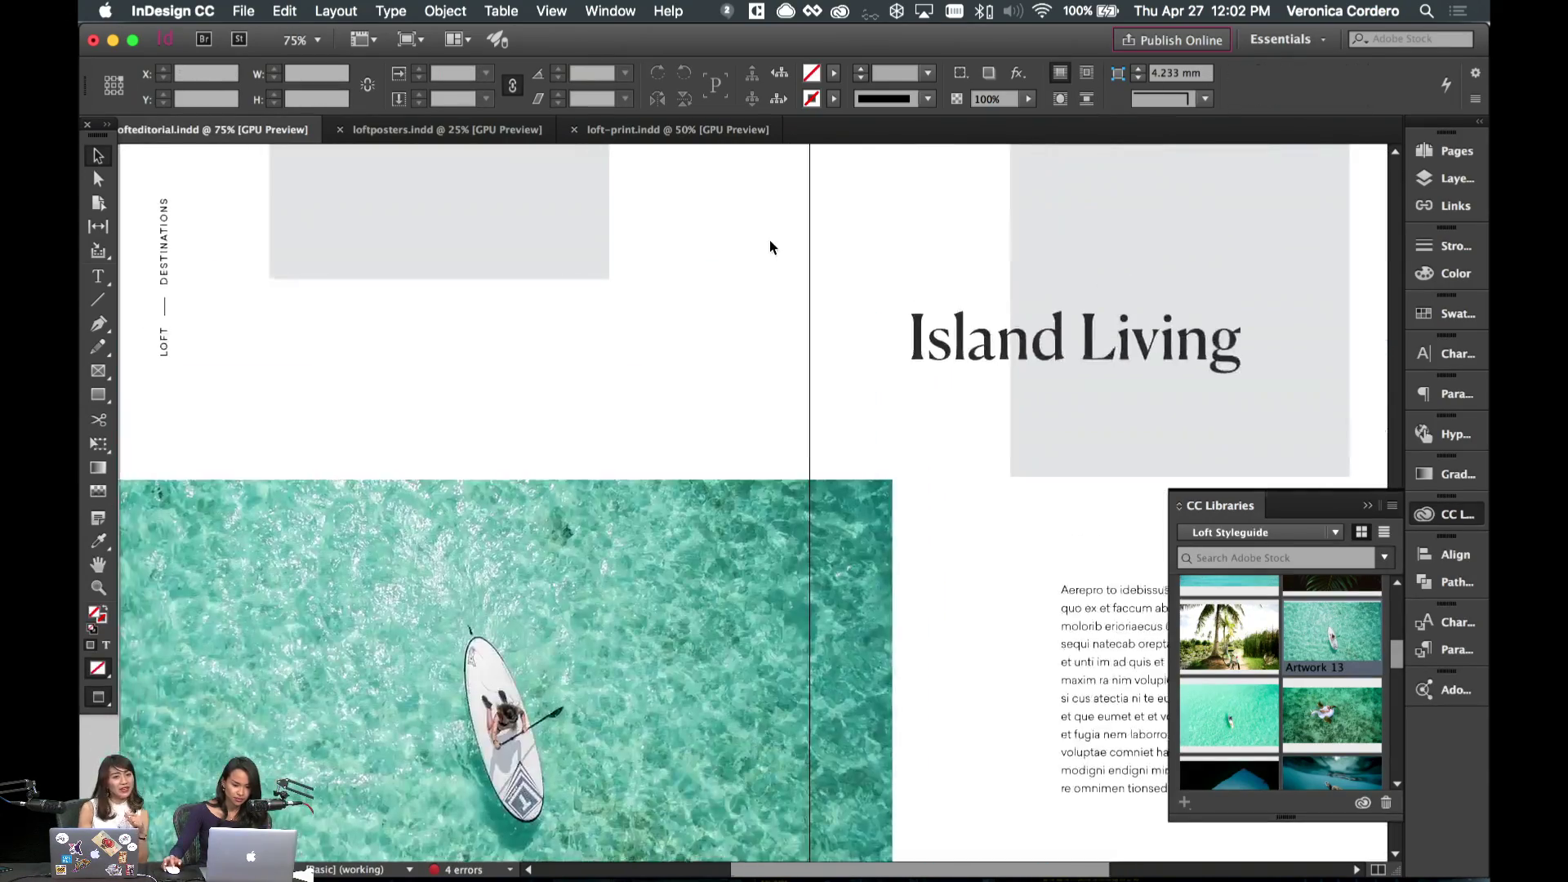
- Review the grey placeholder frames on spread 10–11 with and without guides
left_click(654, 287)
scroll(1349, 688, "down", 2)
scroll(1349, 689, "down", 1)
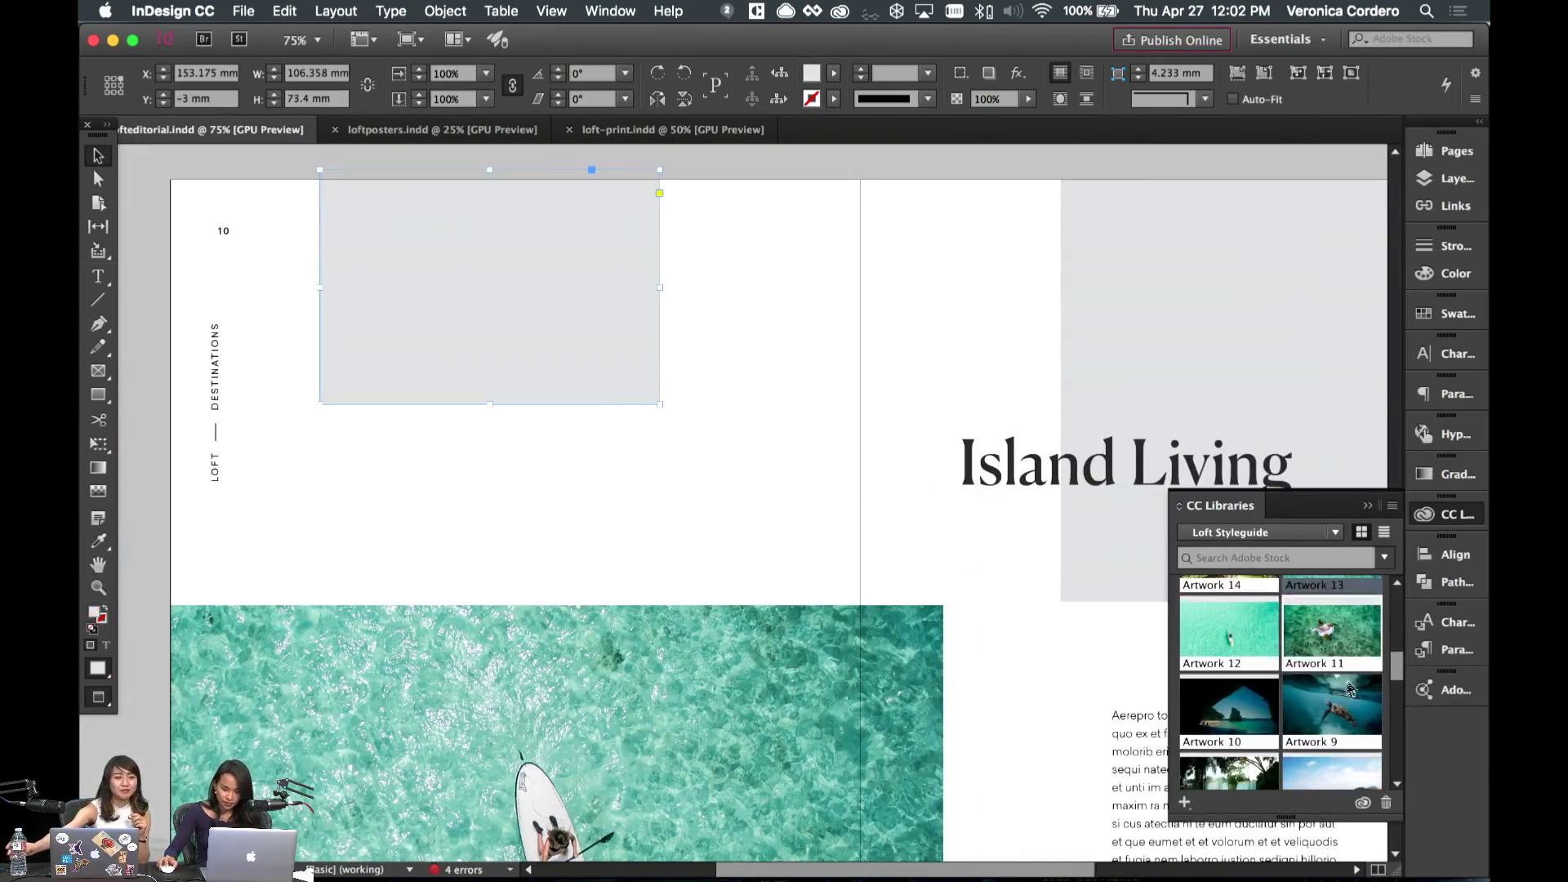
left_click(745, 499)
key("w")
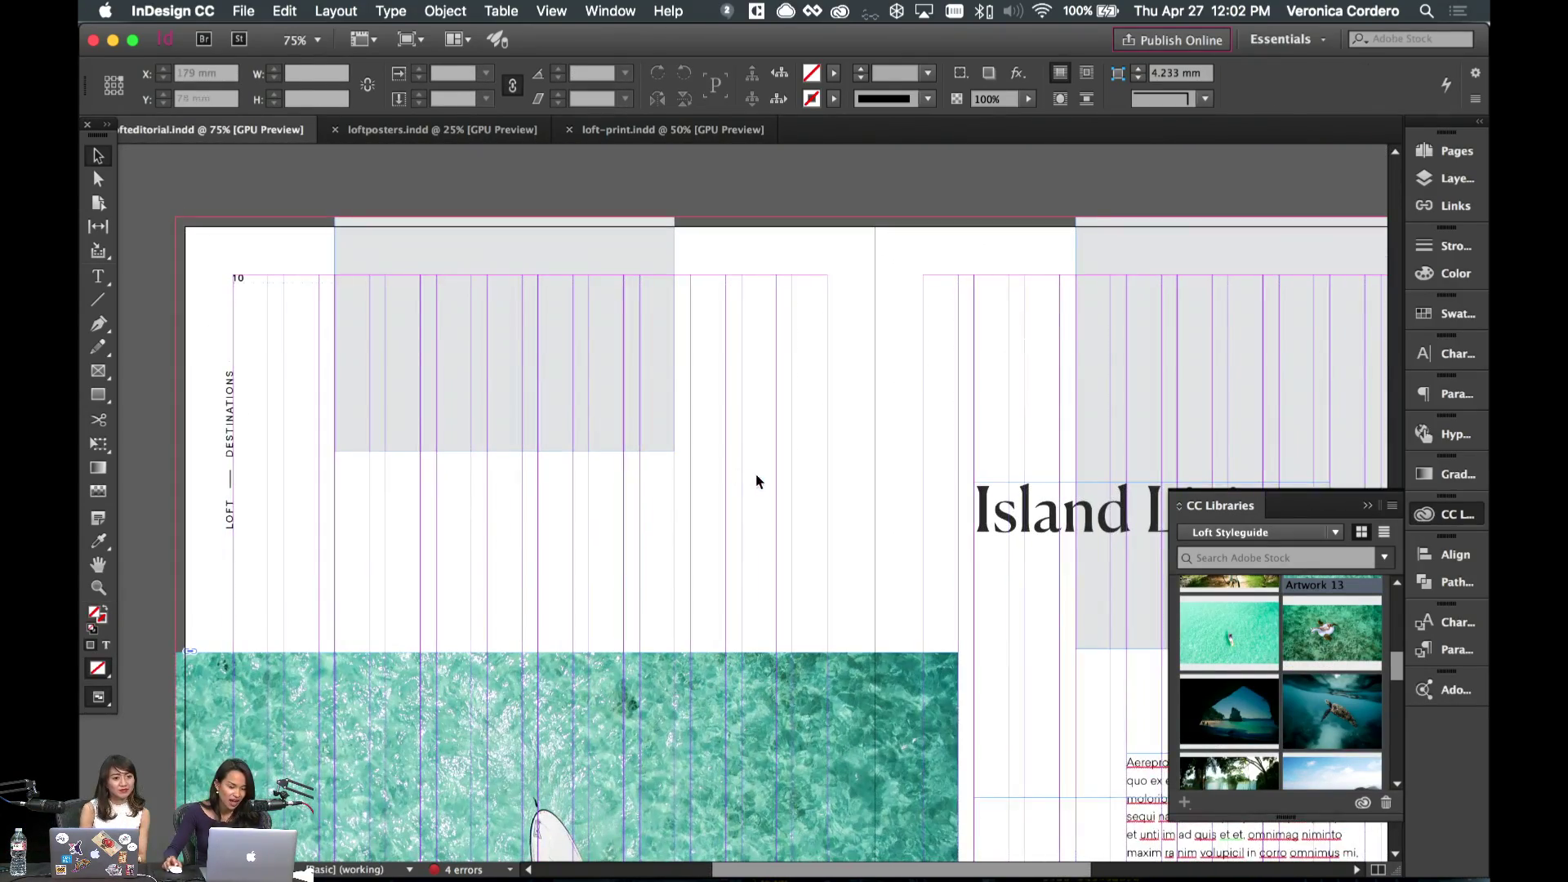
left_click(560, 409)
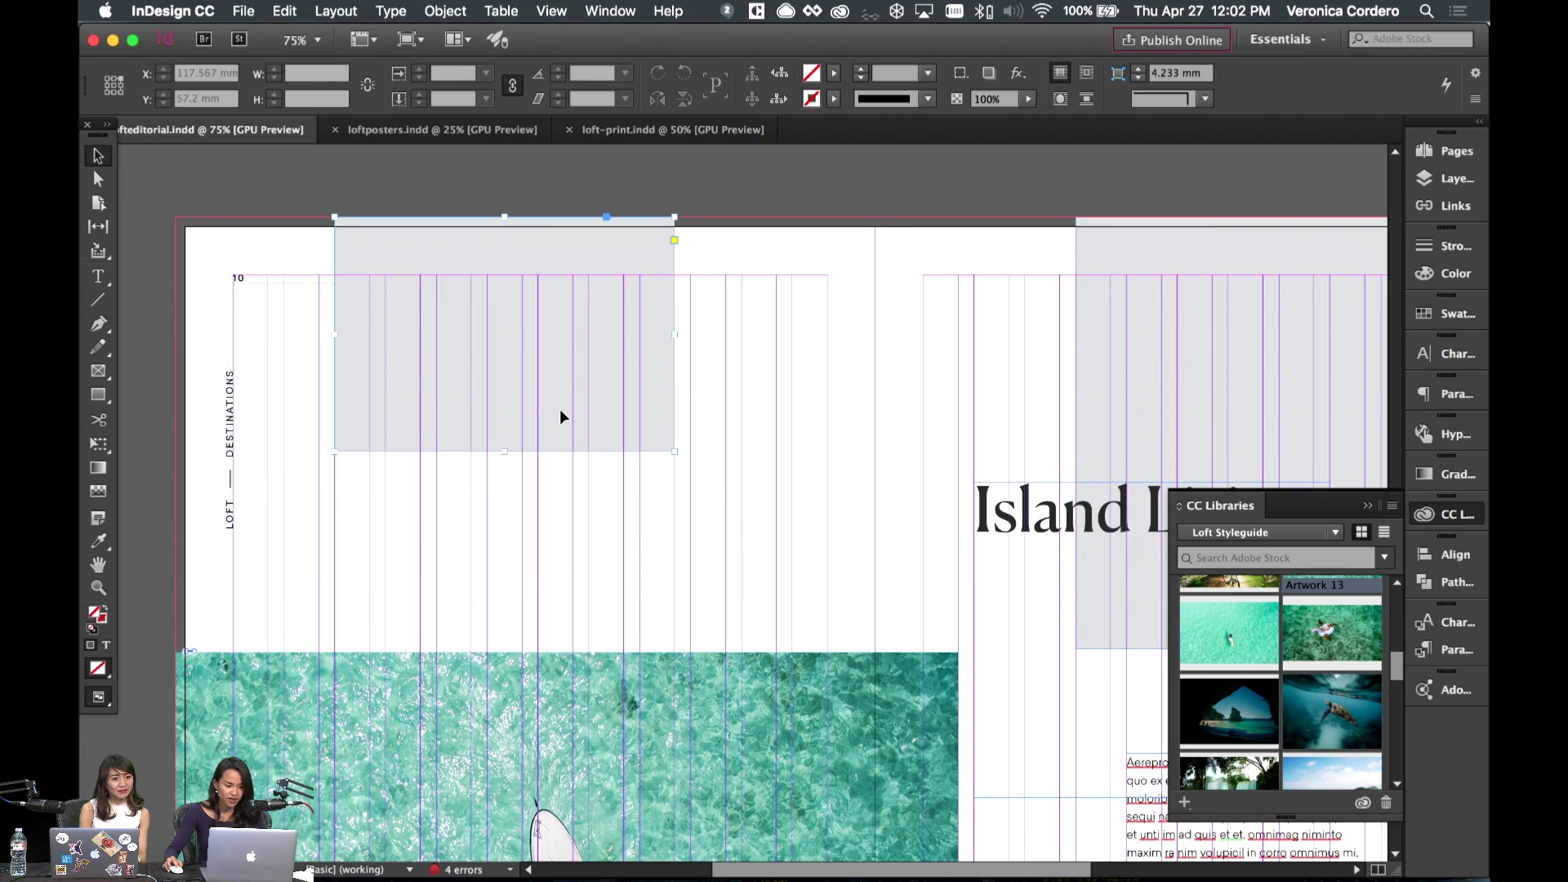
key("w")
scroll(1316, 707, "down", 2)
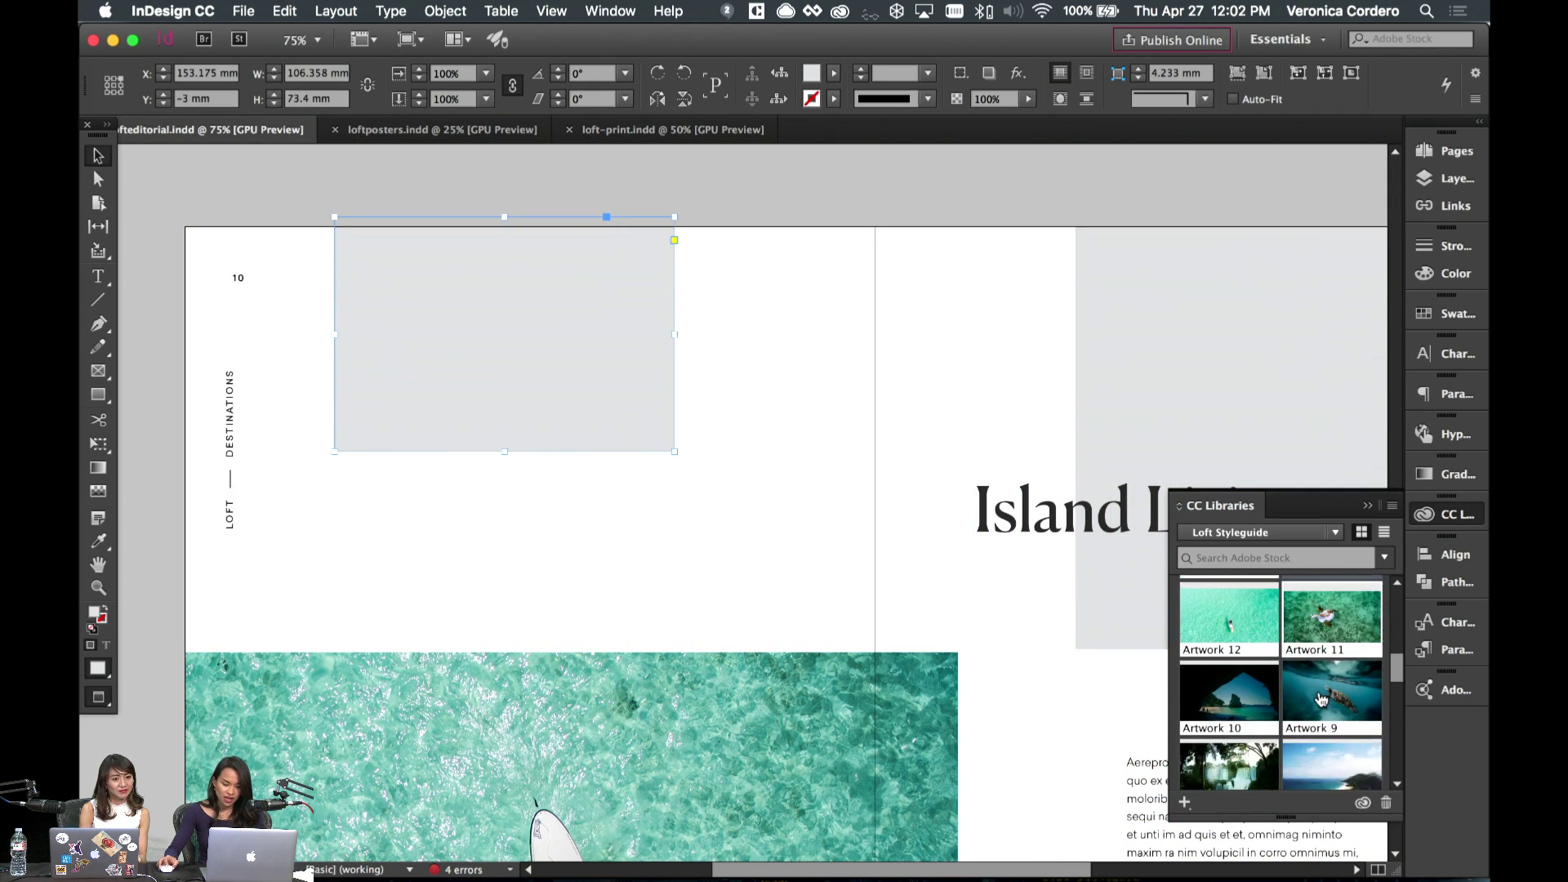
scroll(720, 435, "down", 2)
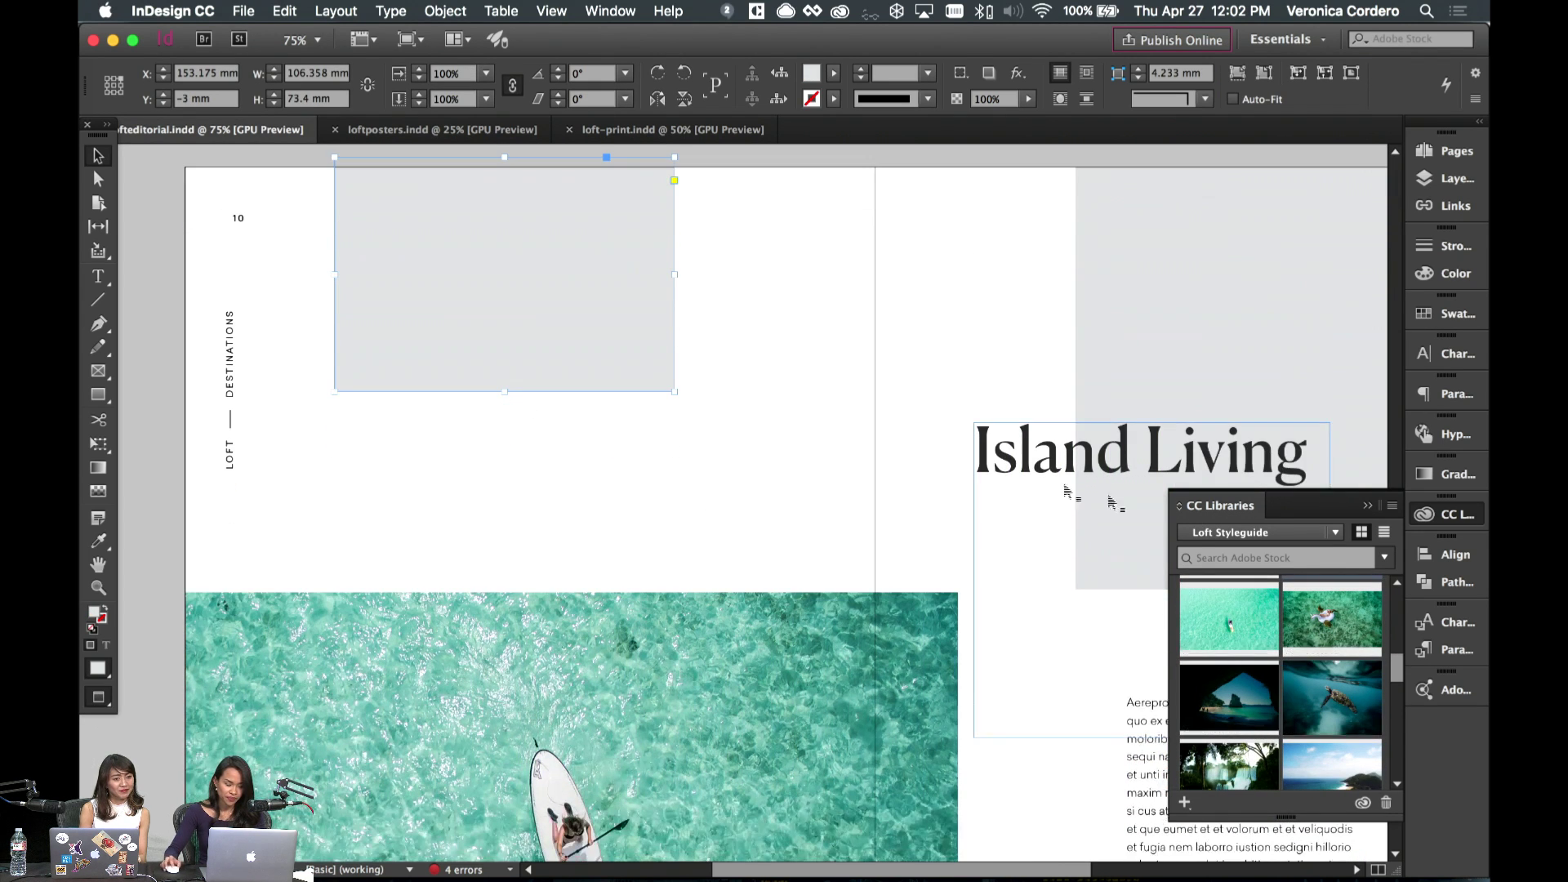
key("w")
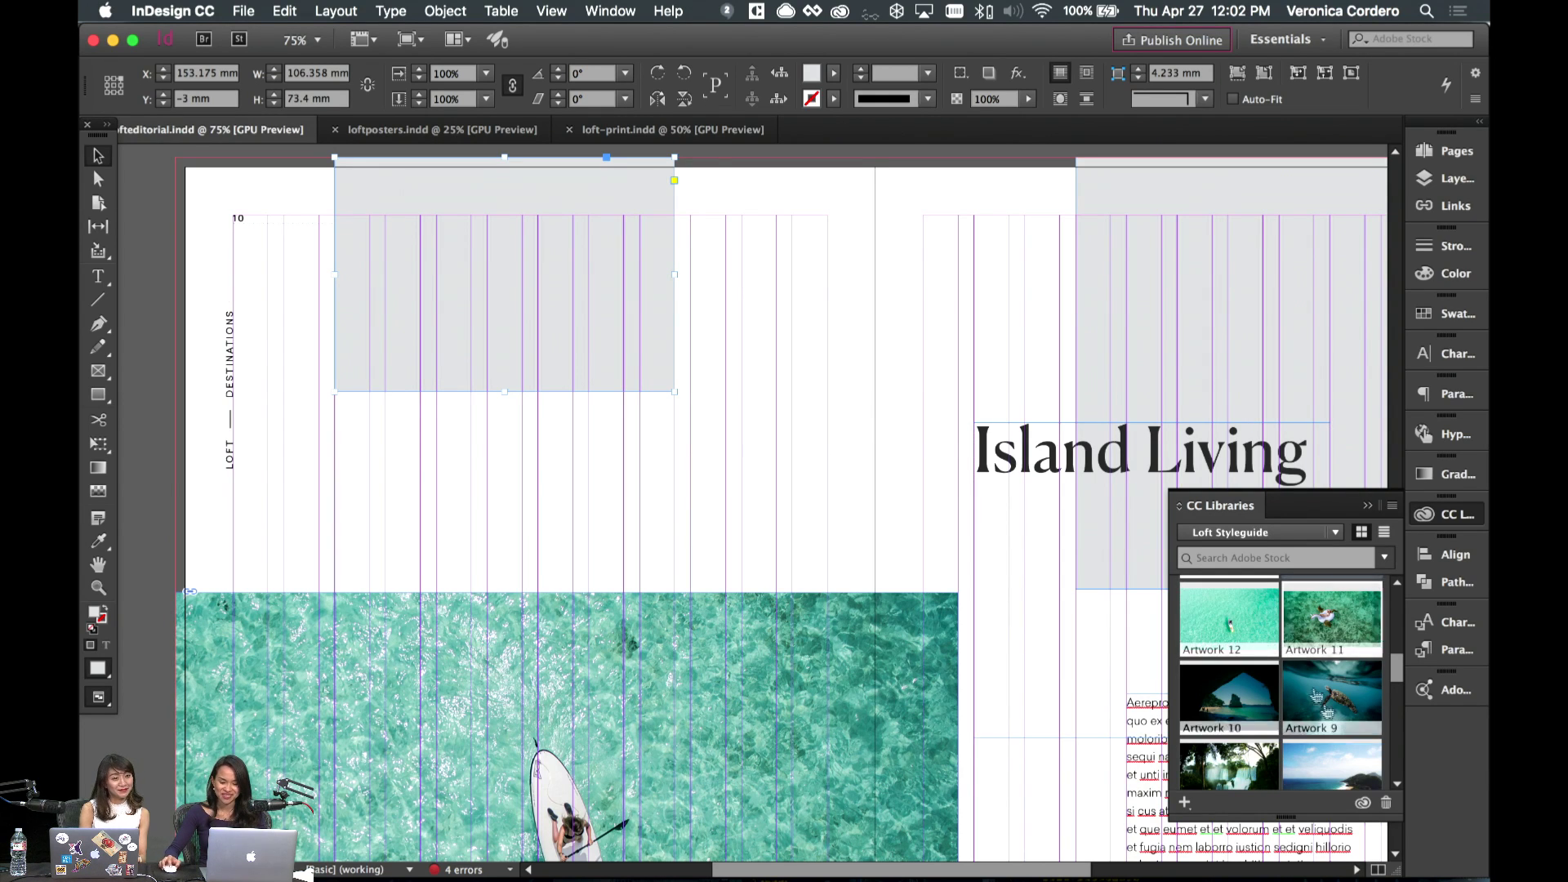
scroll(952, 588, "down", 1)
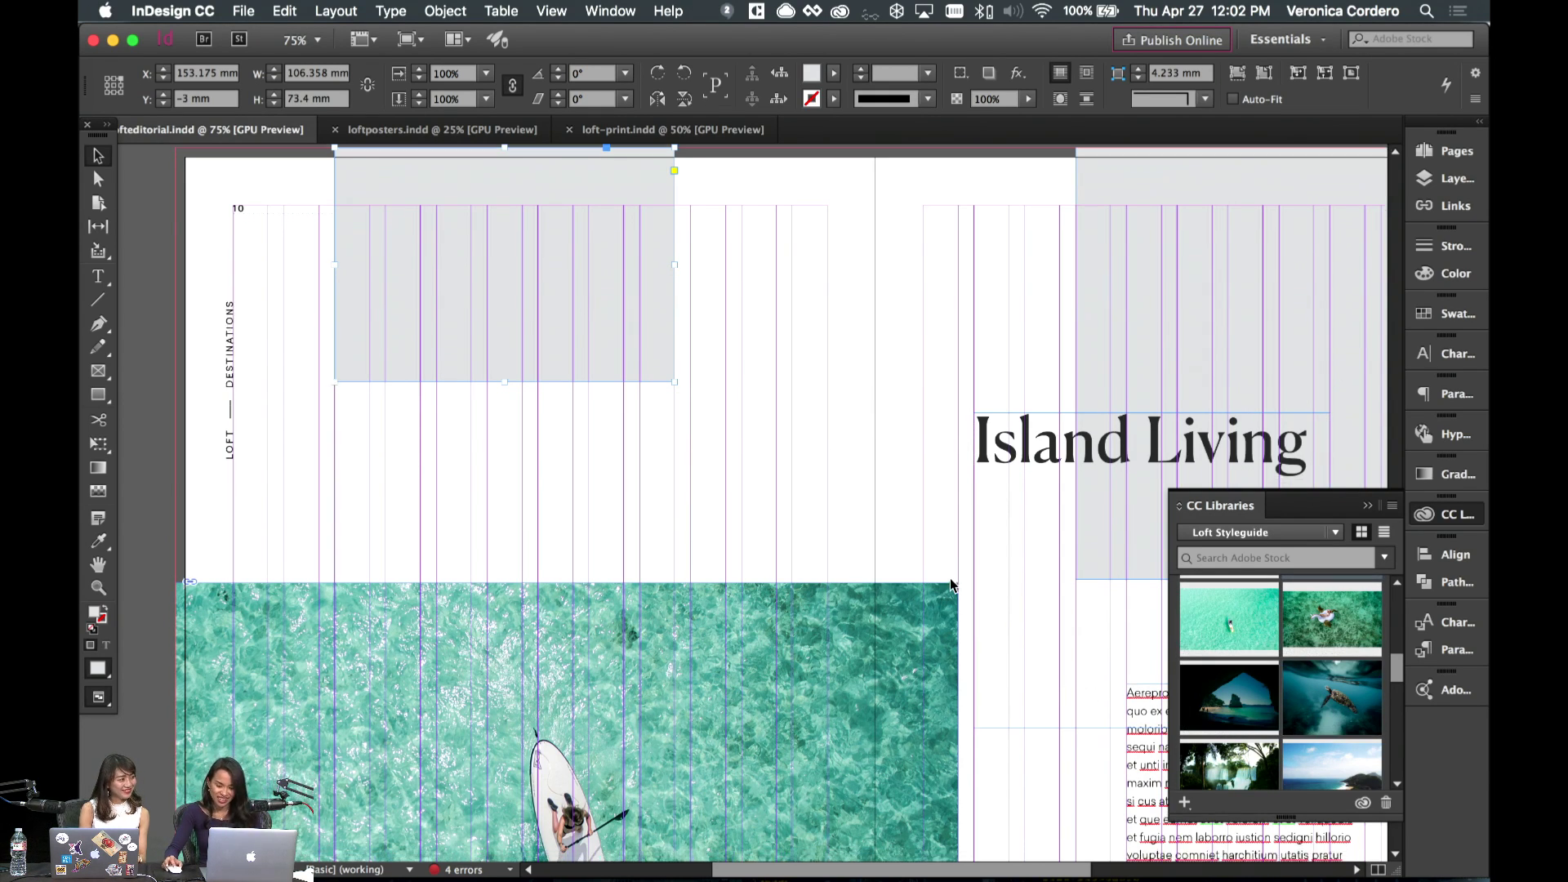
scroll(1192, 670, "down", 1)
scroll(1192, 669, "down", 2)
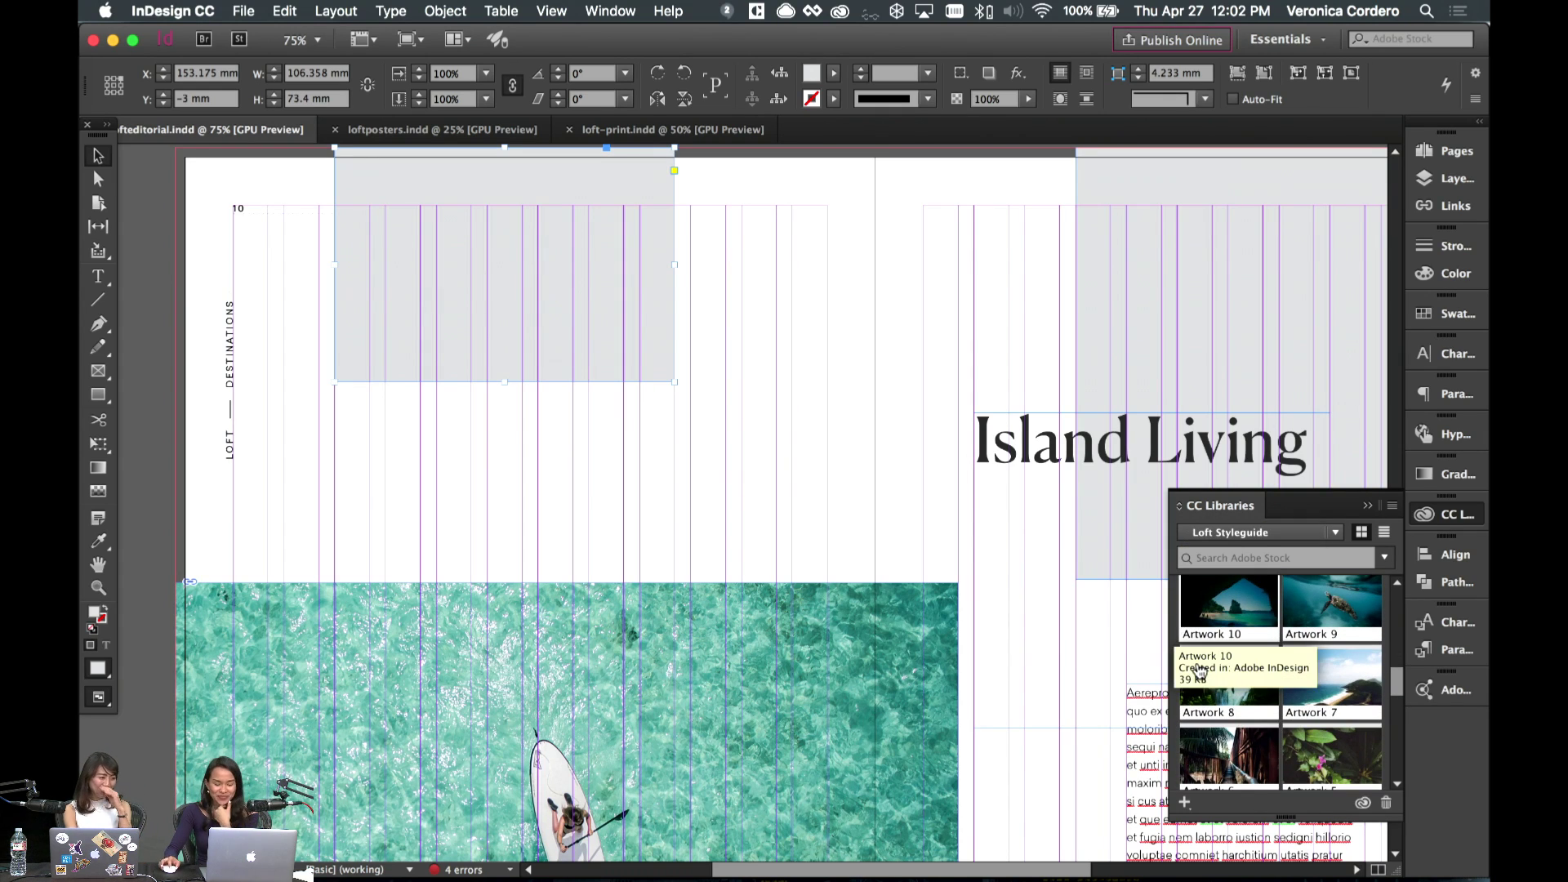
scroll(1274, 678, "up", 5)
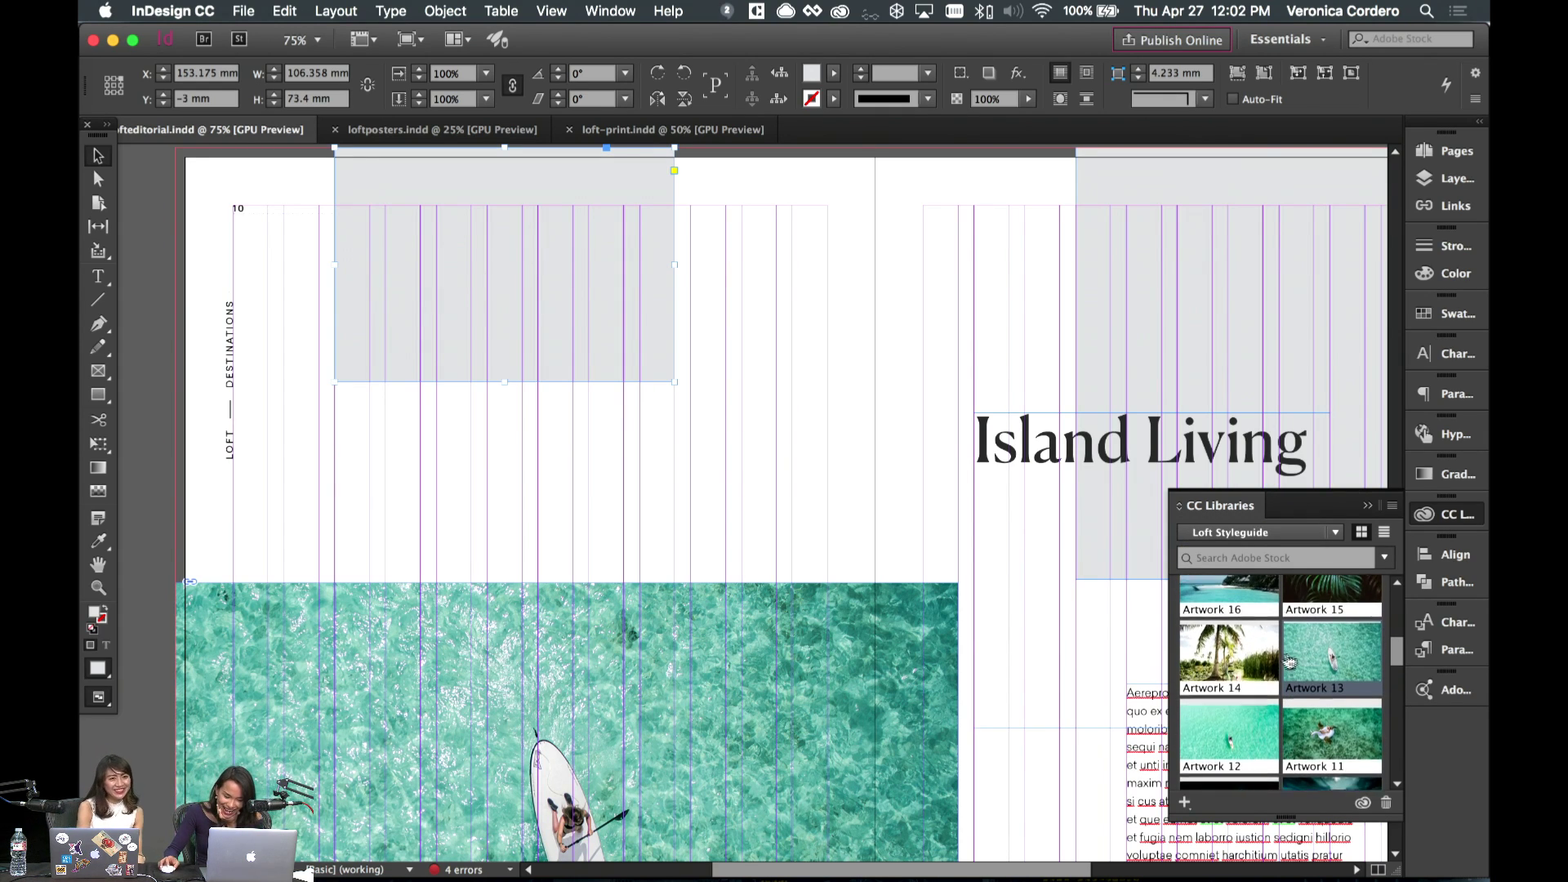
scroll(827, 462, "right", 2)
scroll(827, 463, "right", 2)
- Place the Artwork 14 palm-tree photo on the right page beside the Island Living headline
left_click_drag(1229, 668, 1156, 321)
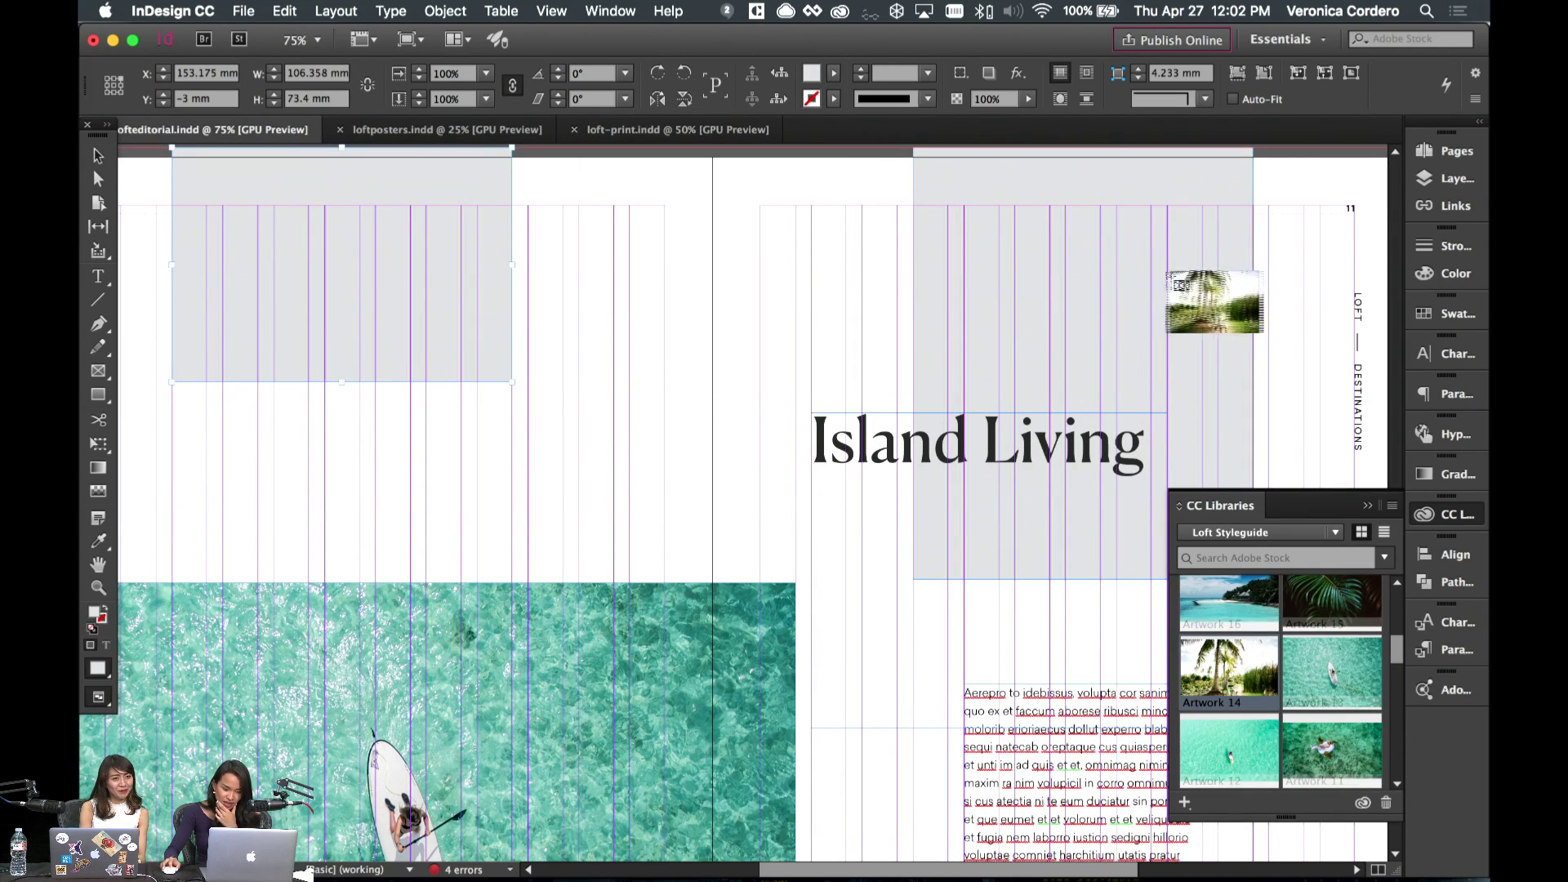
left_click_drag(1075, 286, 1070, 286)
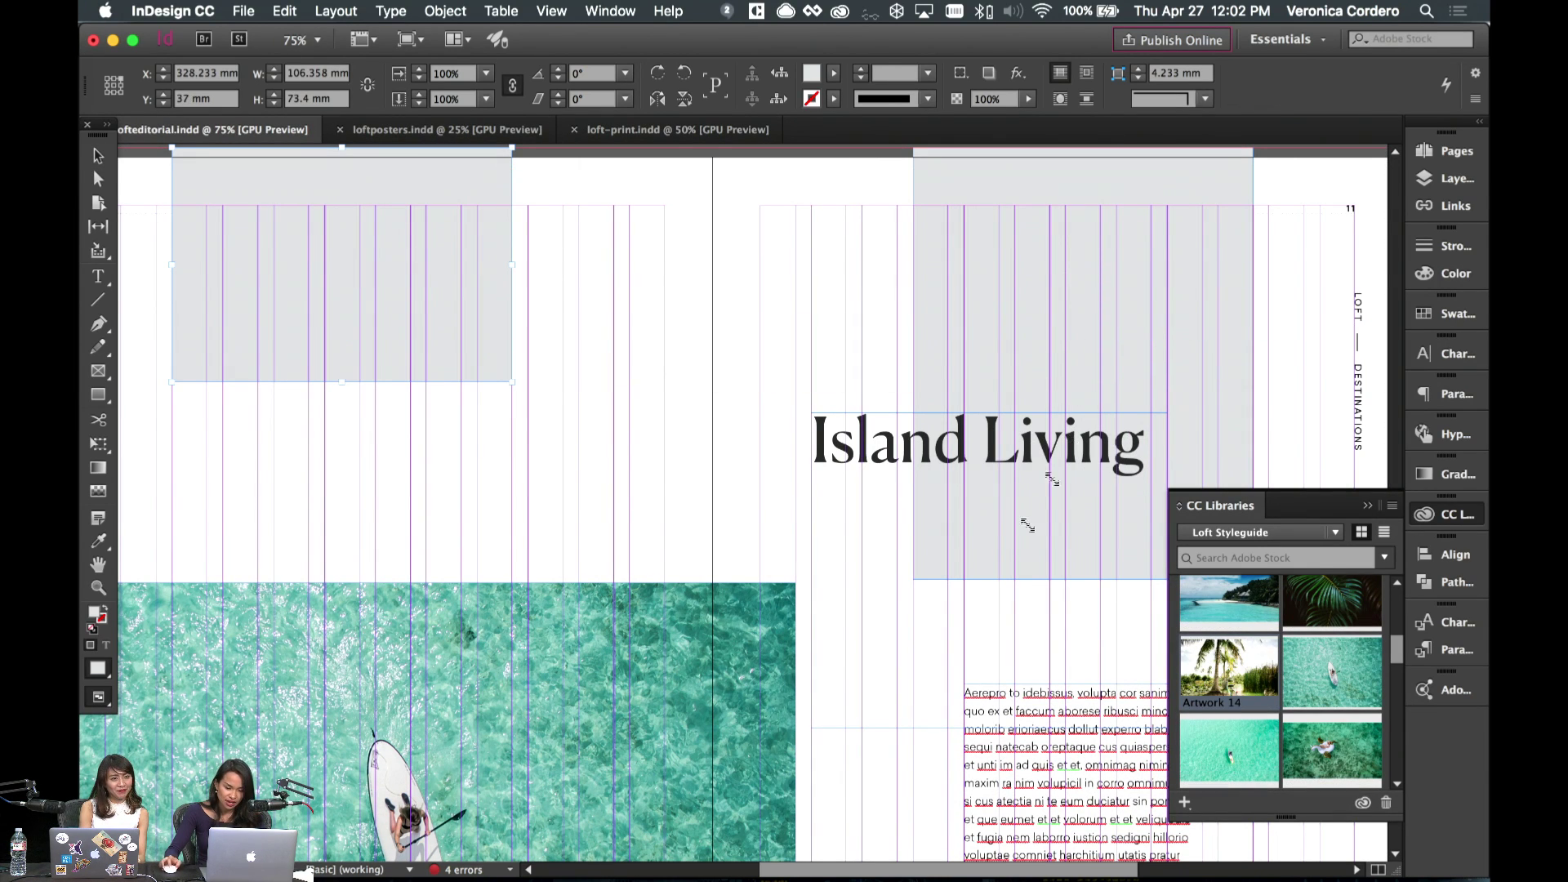
left_click_drag(1052, 479, 1027, 526)
key("super+z")
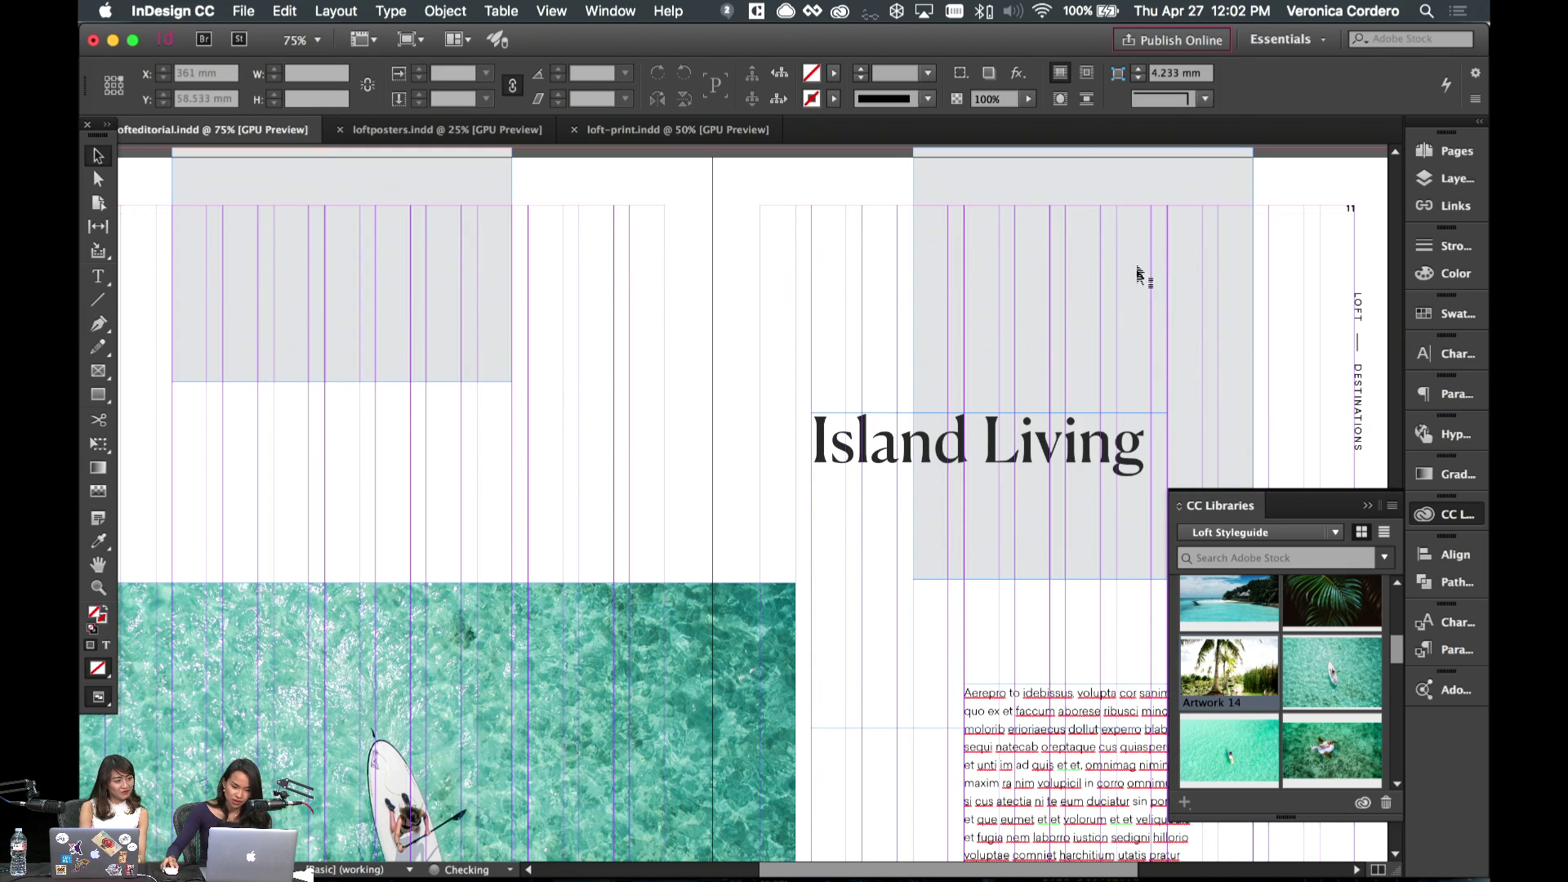
left_click(929, 356)
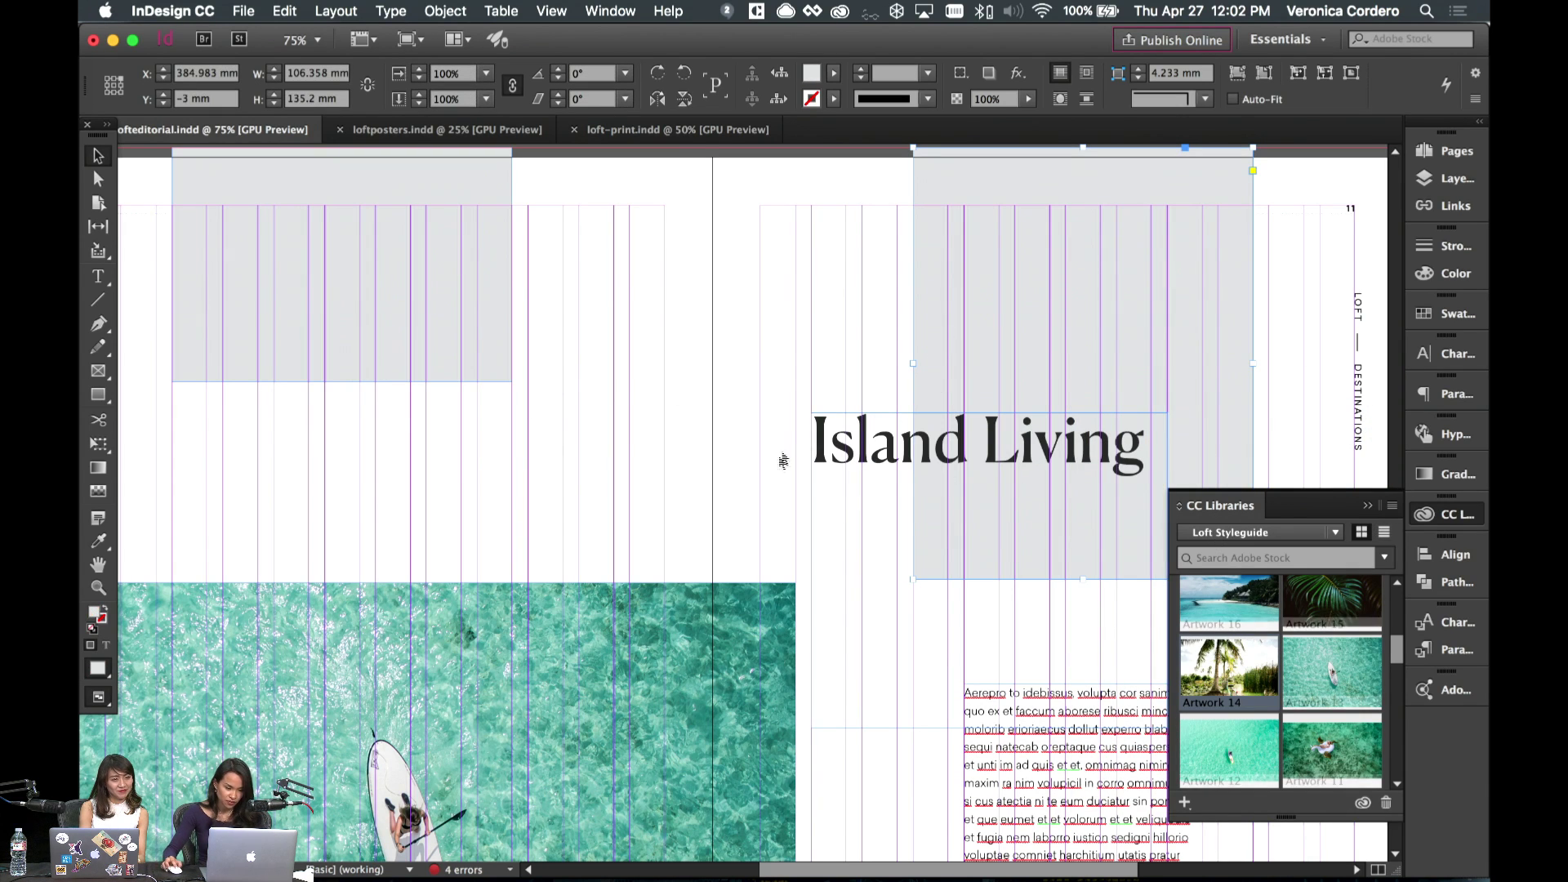
left_click(741, 410)
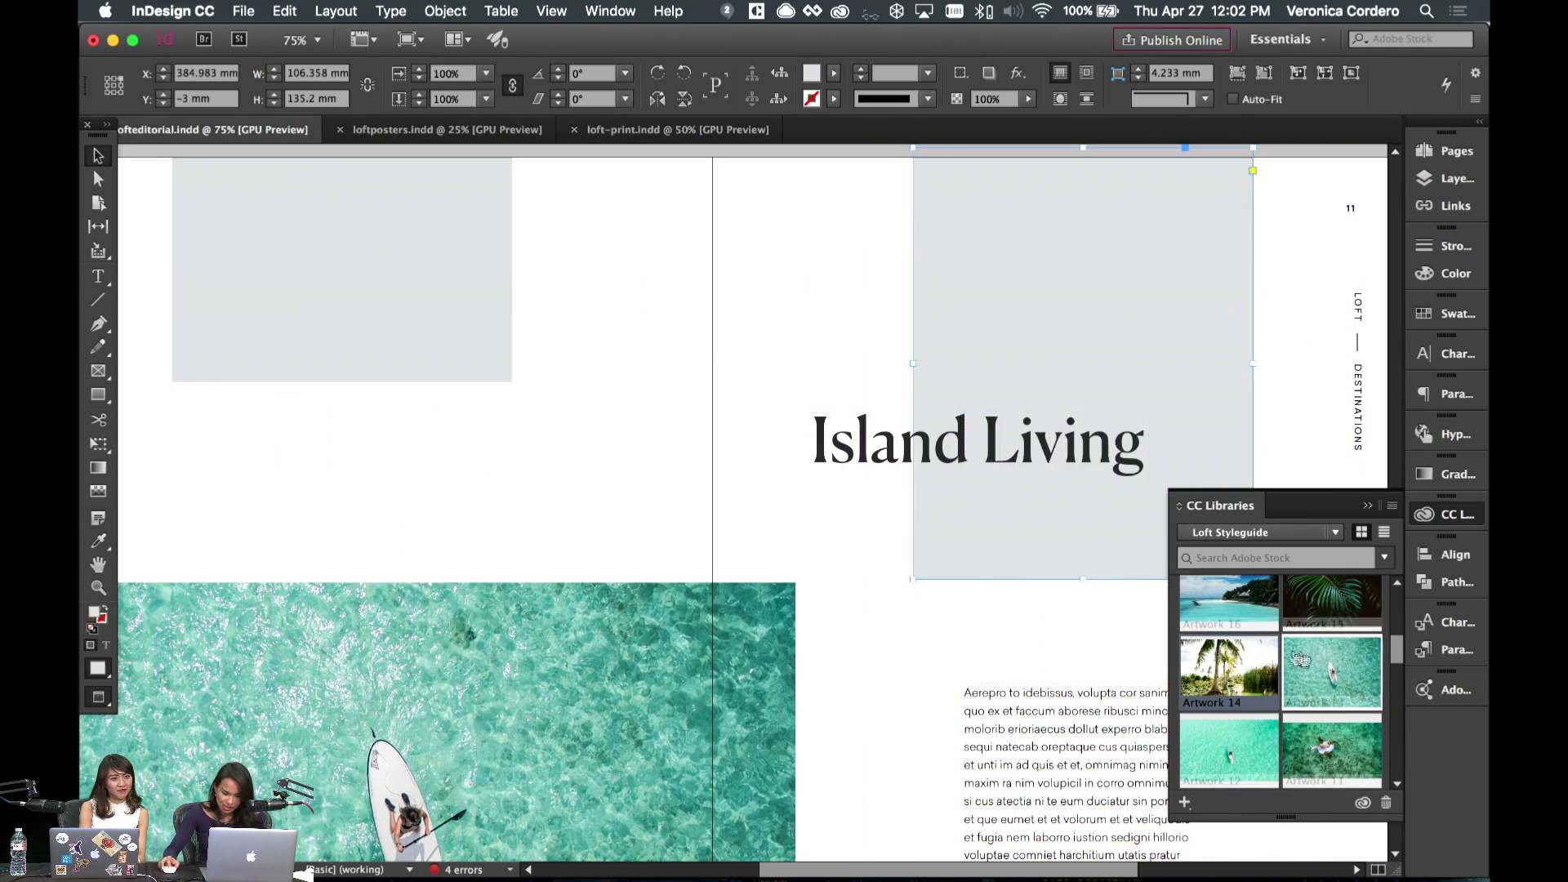
left_click_drag(1227, 678, 1135, 334)
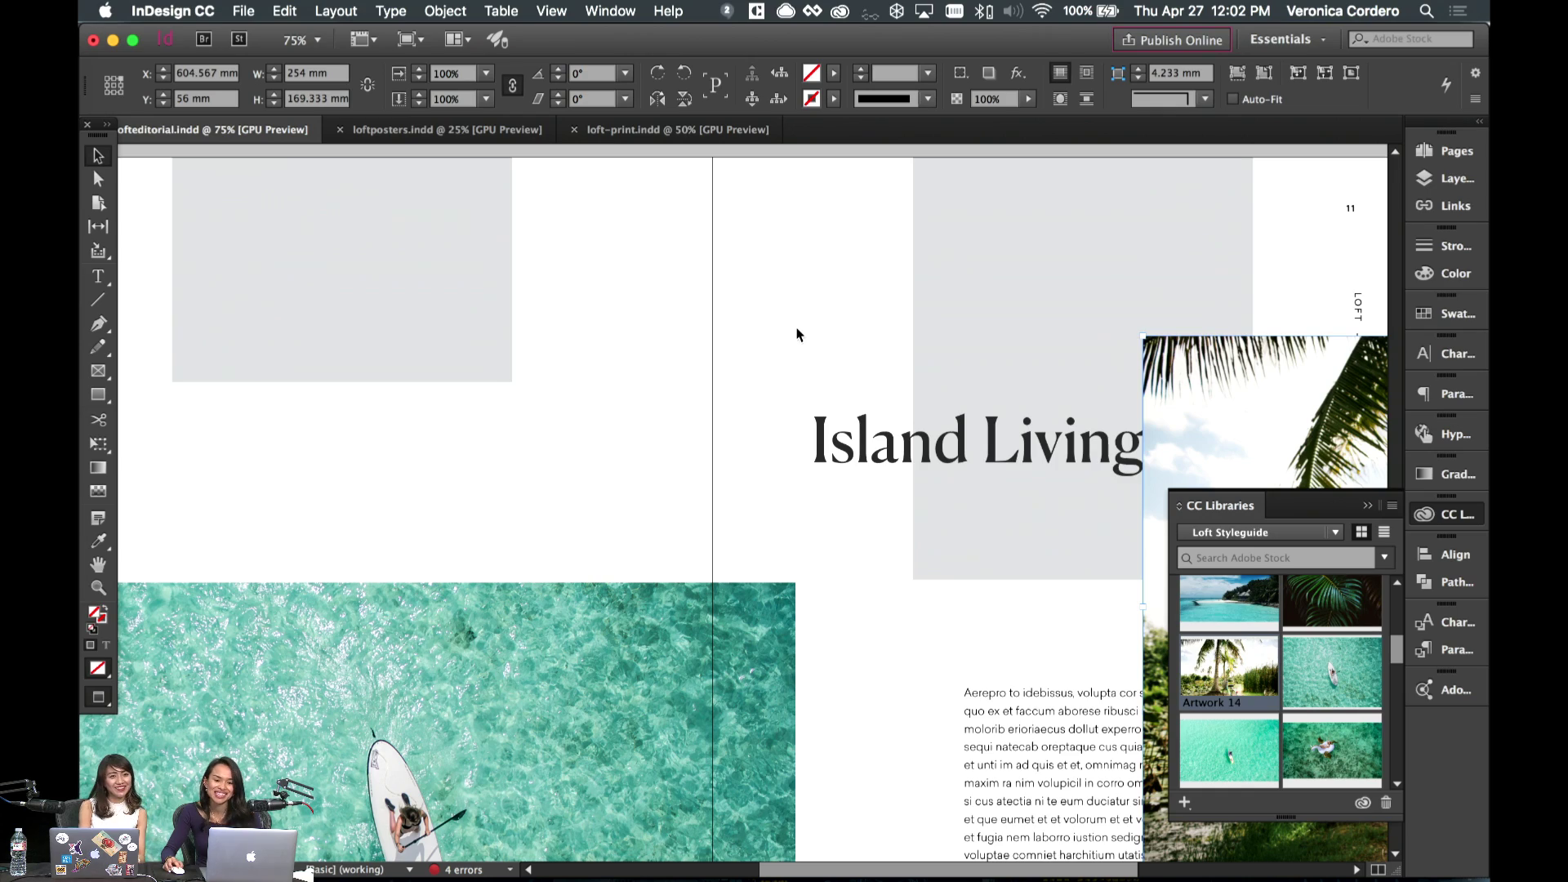
scroll(798, 335, "down", 2)
scroll(798, 335, "right", 4)
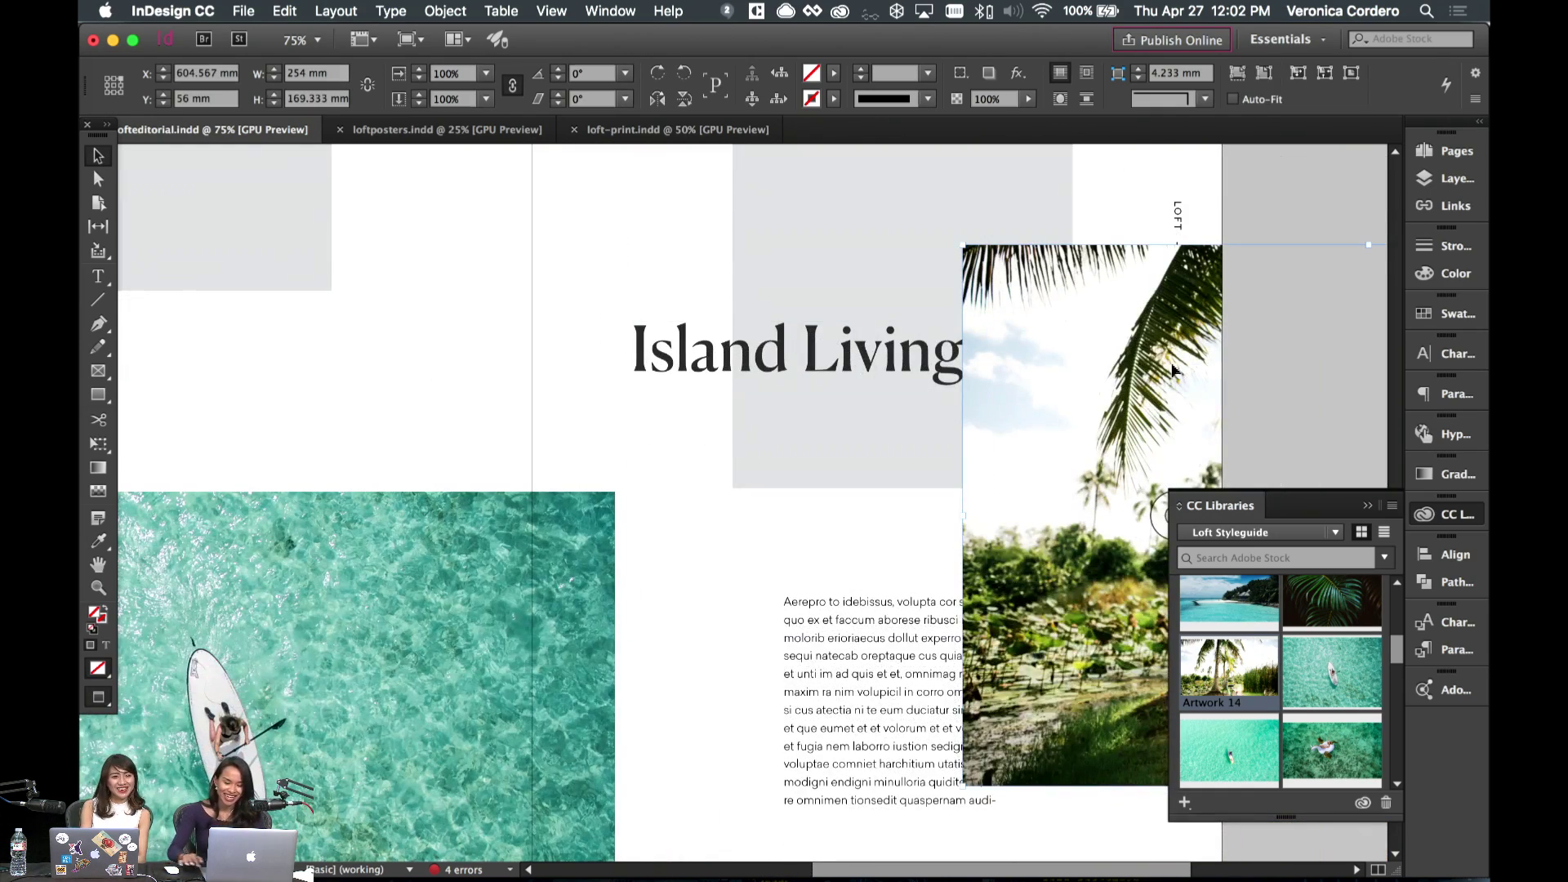
- Delete the palm-tree photo and retype the headline as 'Relax, you have plenty of time...' with 62 pt leading
key("Delete")
double_click(952, 347)
key("ctrl+a")
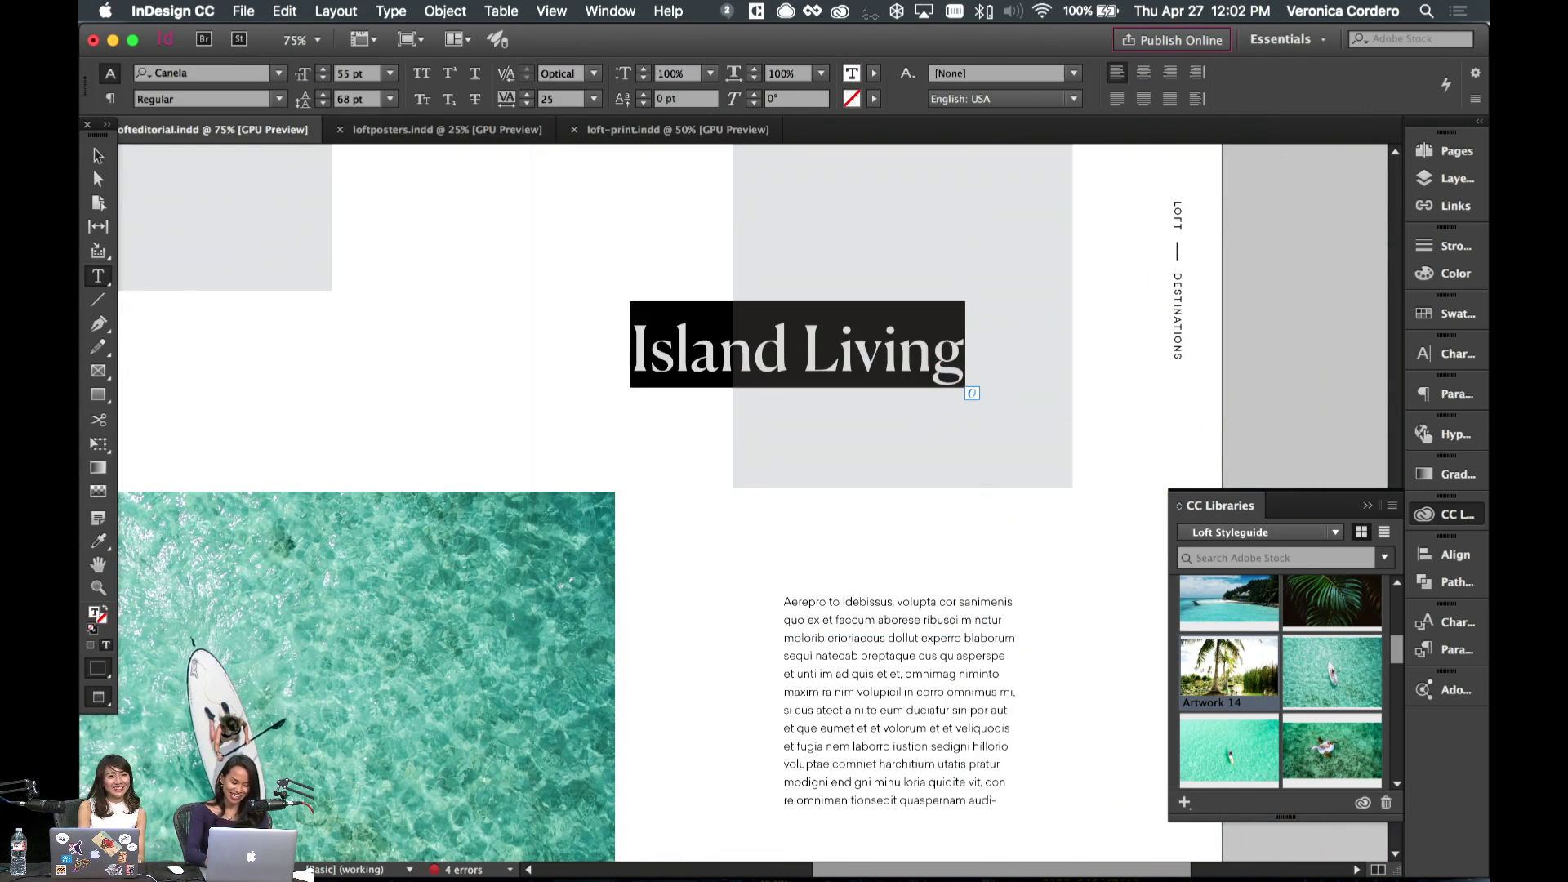
type("Relax, you have plenty")
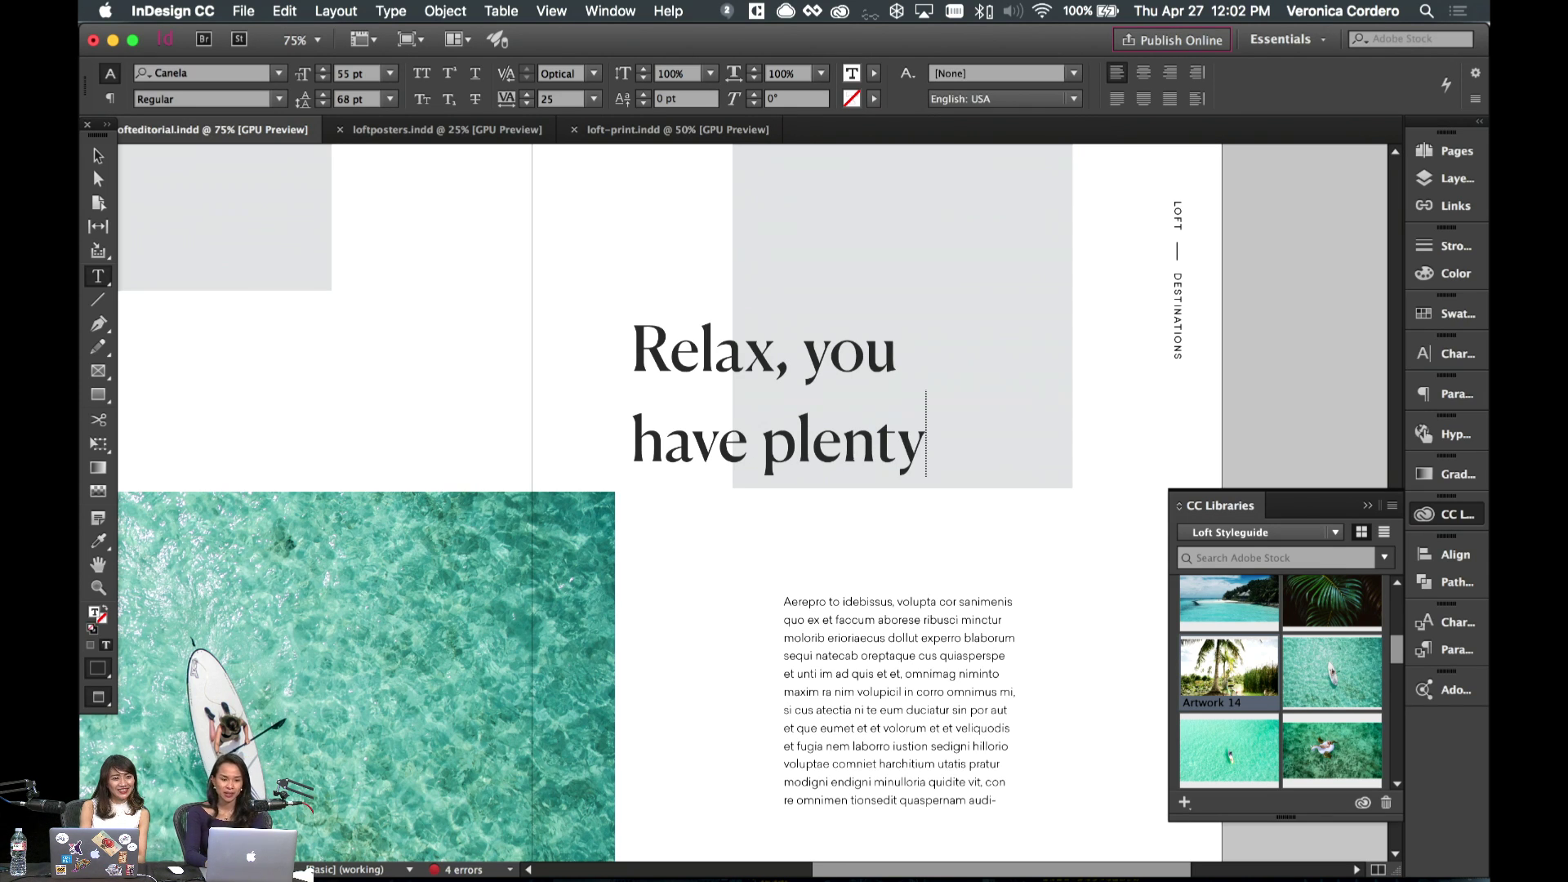
type("of time")
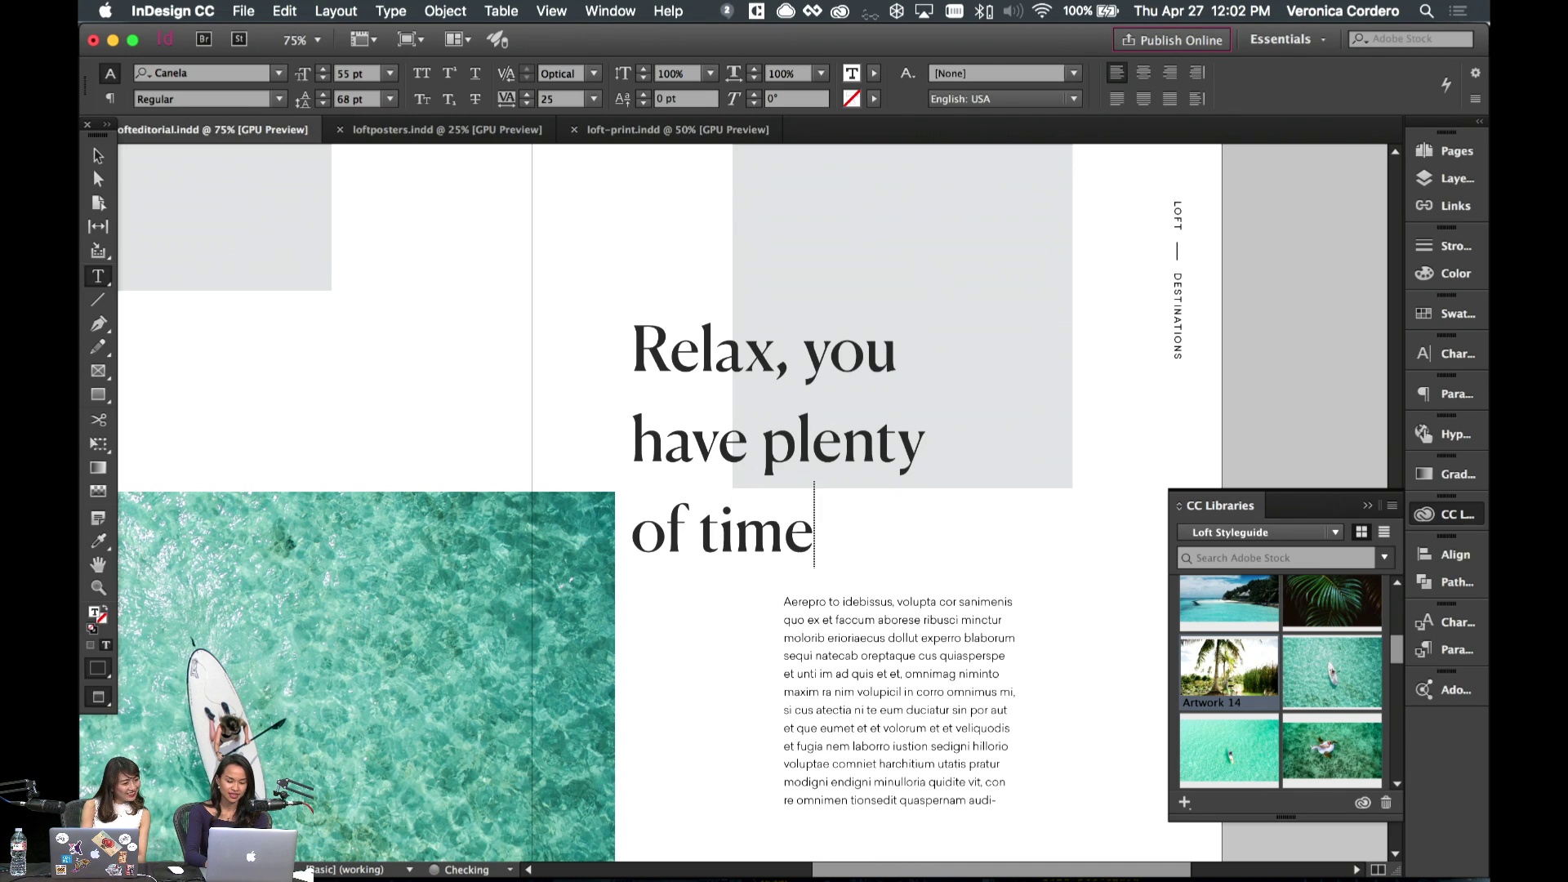
type("...")
key("super+a")
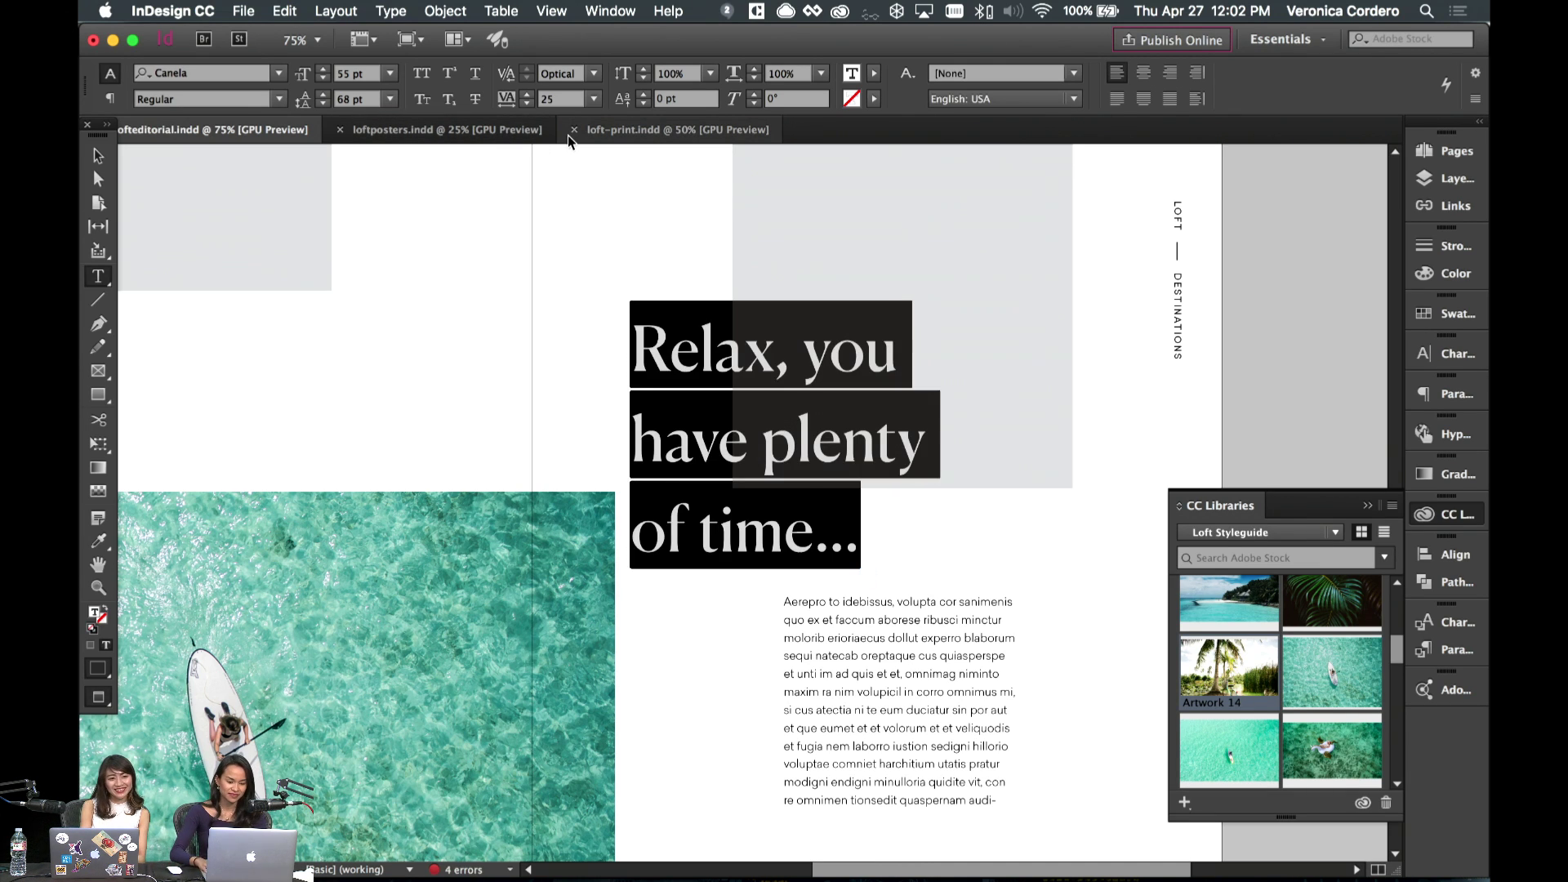
key("alt+Up")
key("alt+Up")
key("alt+Up")
- Move the headline frame higher and extend it to reveal the hidden 'of time...' line
key("Escape")
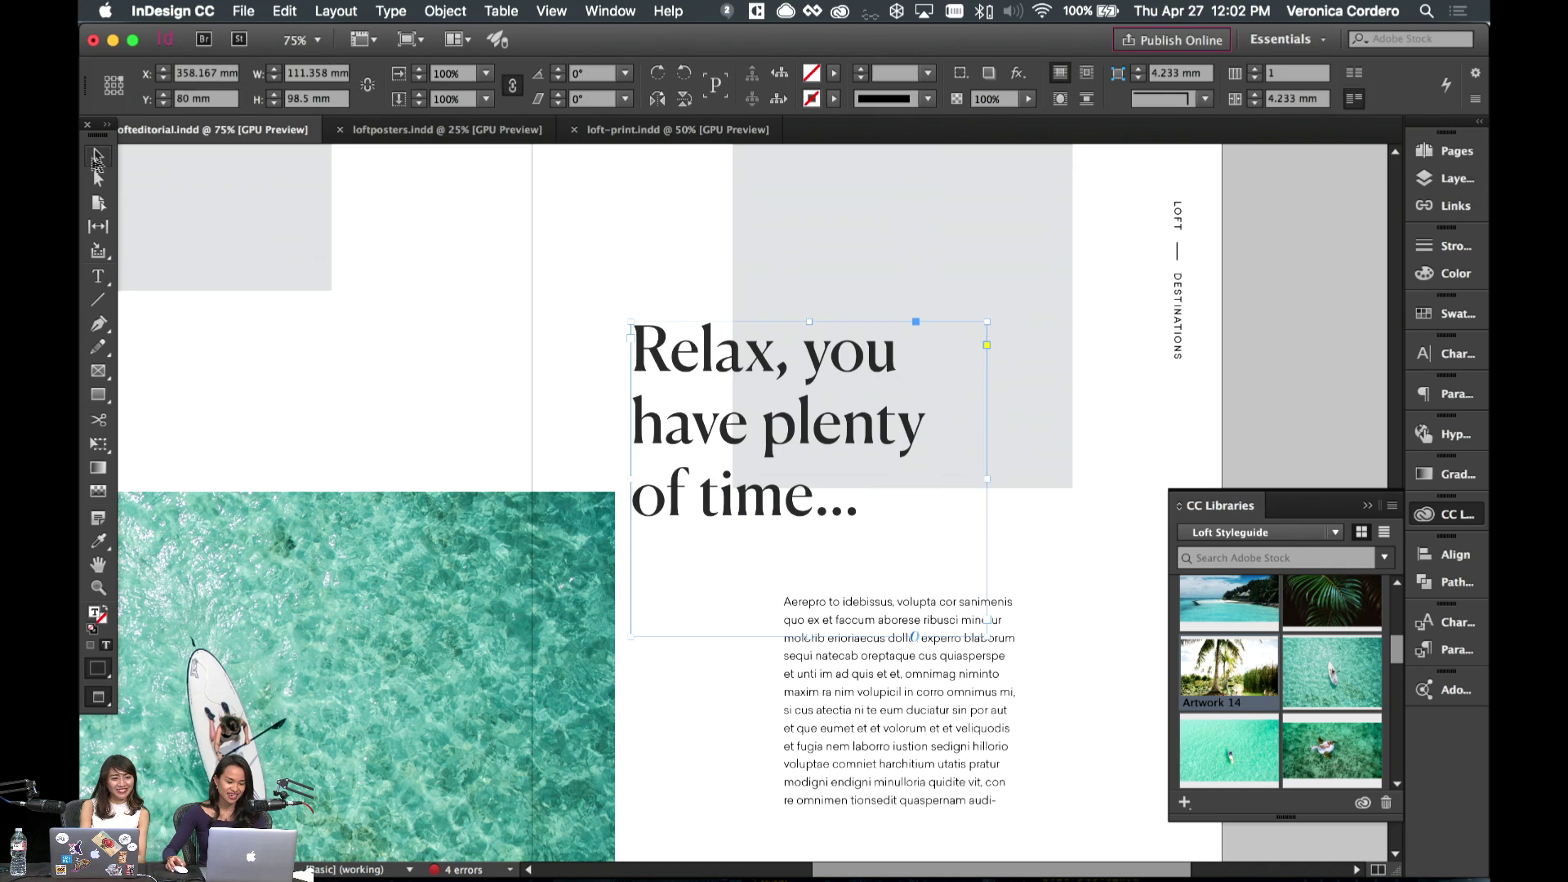
left_click_drag(726, 390, 698, 325)
double_click(698, 325)
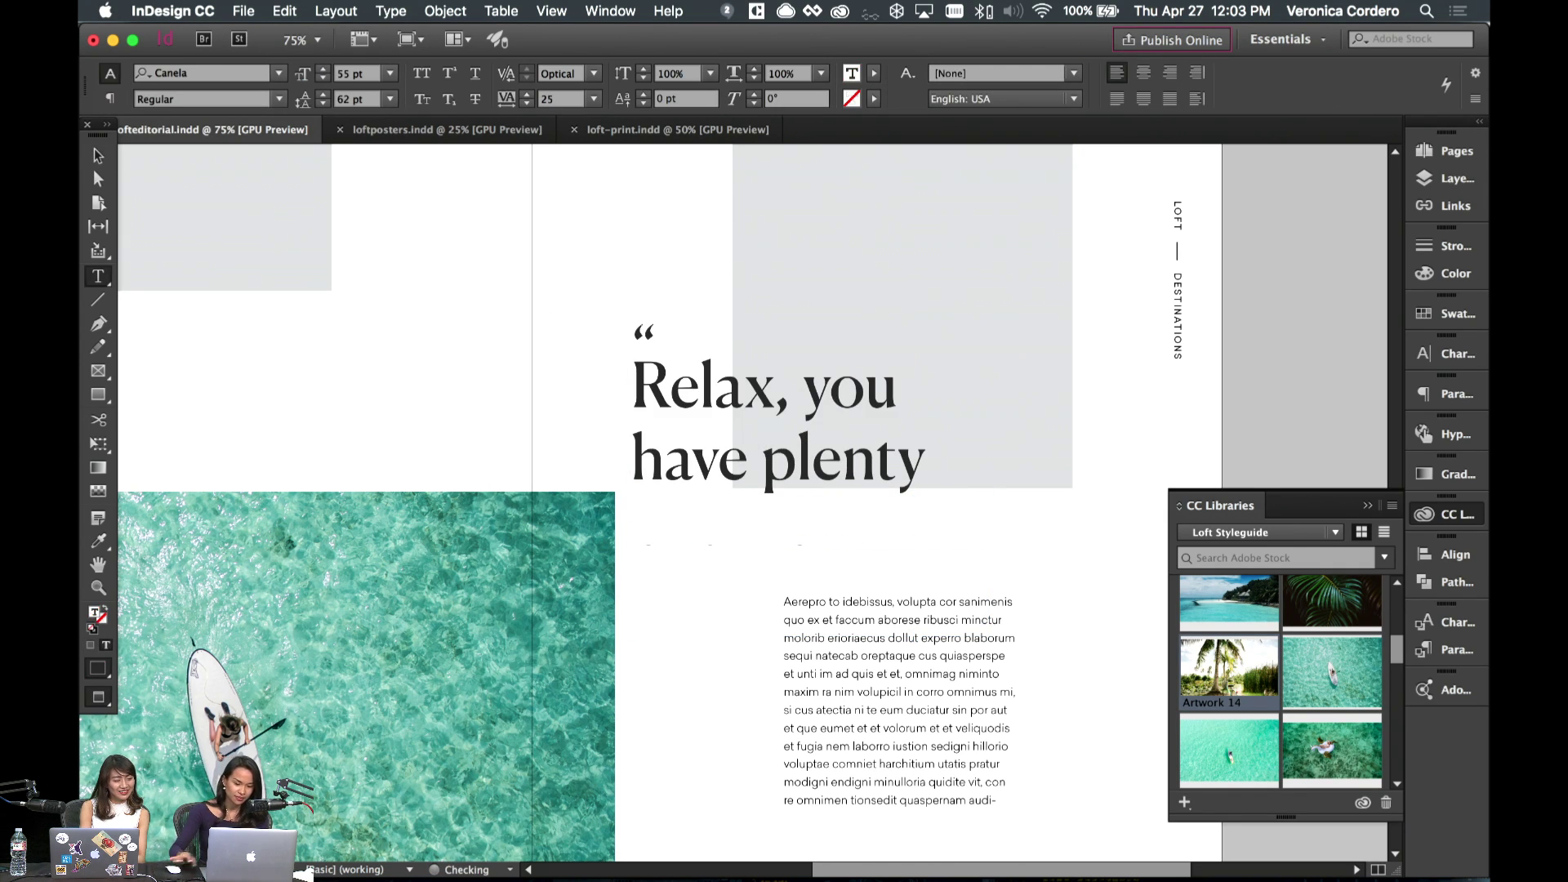
left_click(98, 155)
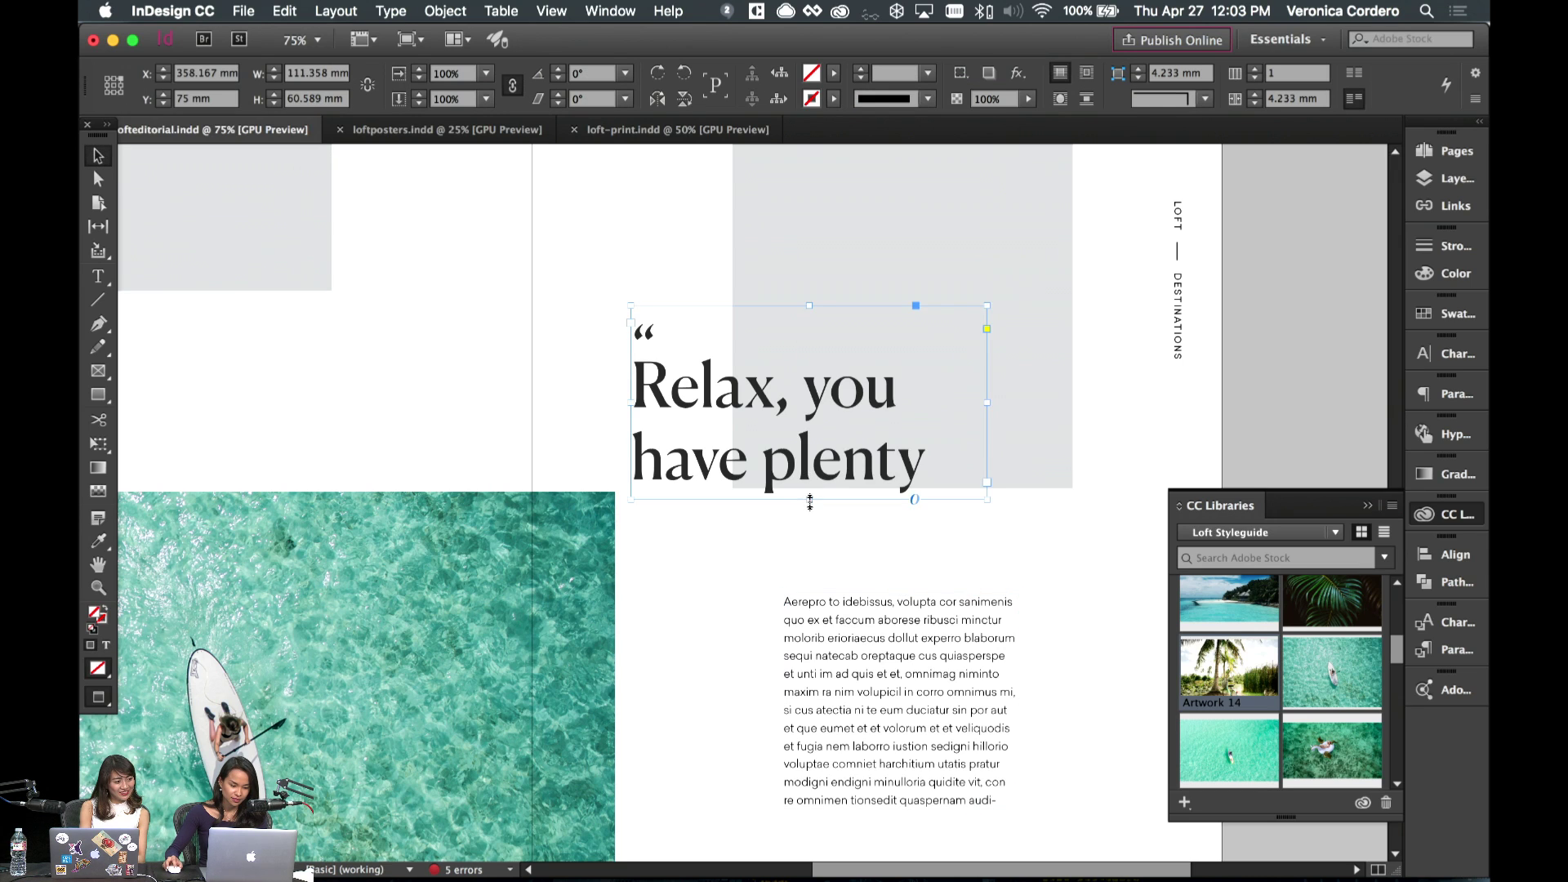
left_click_drag(810, 502, 678, 559)
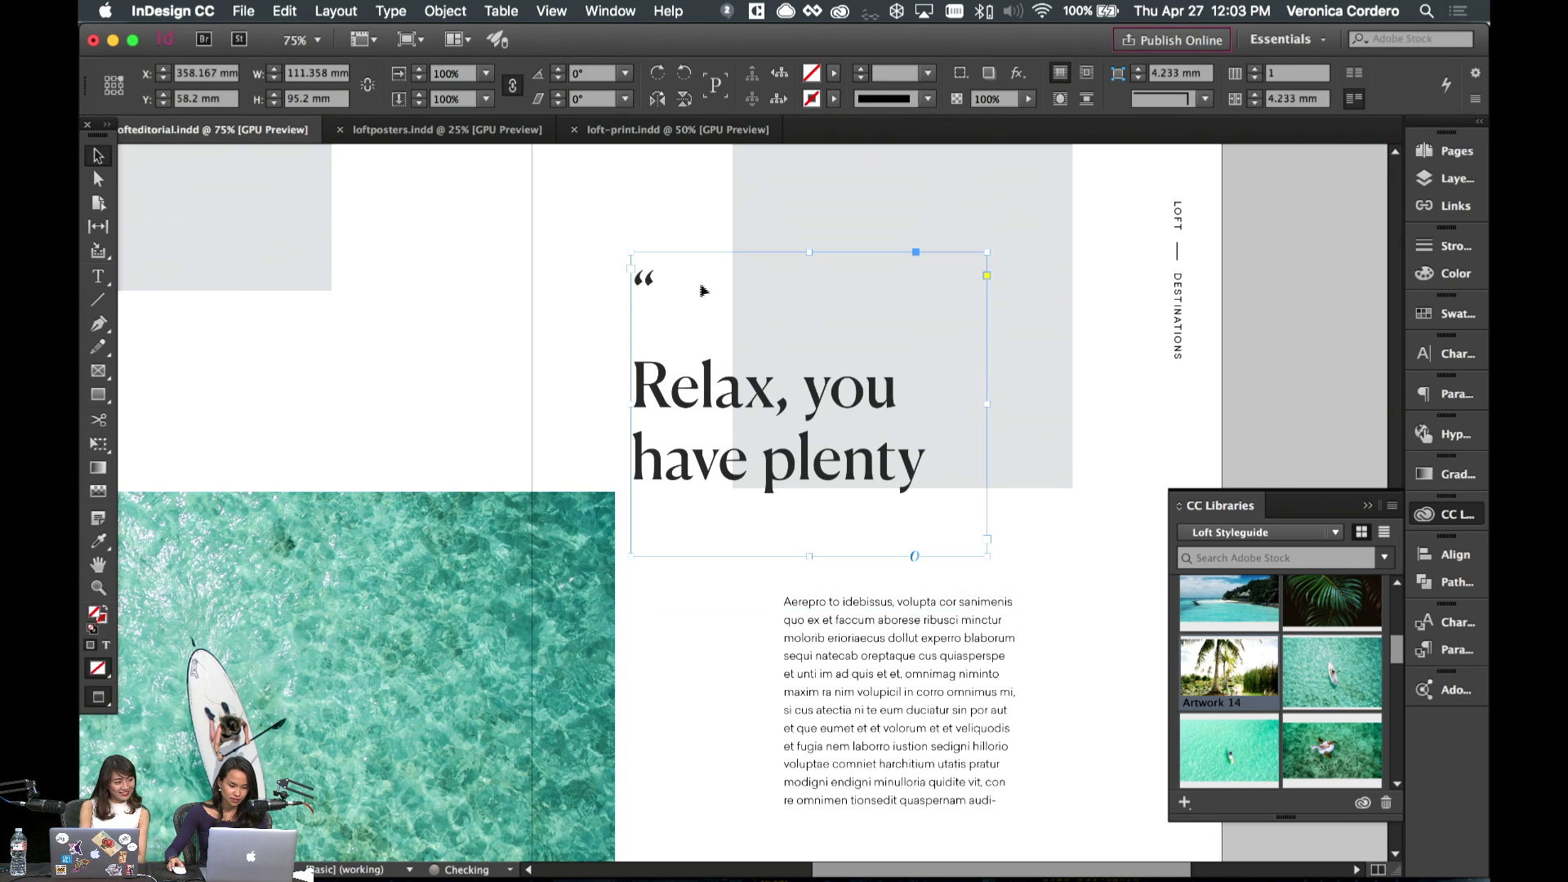
left_click(1066, 461)
left_click(690, 340)
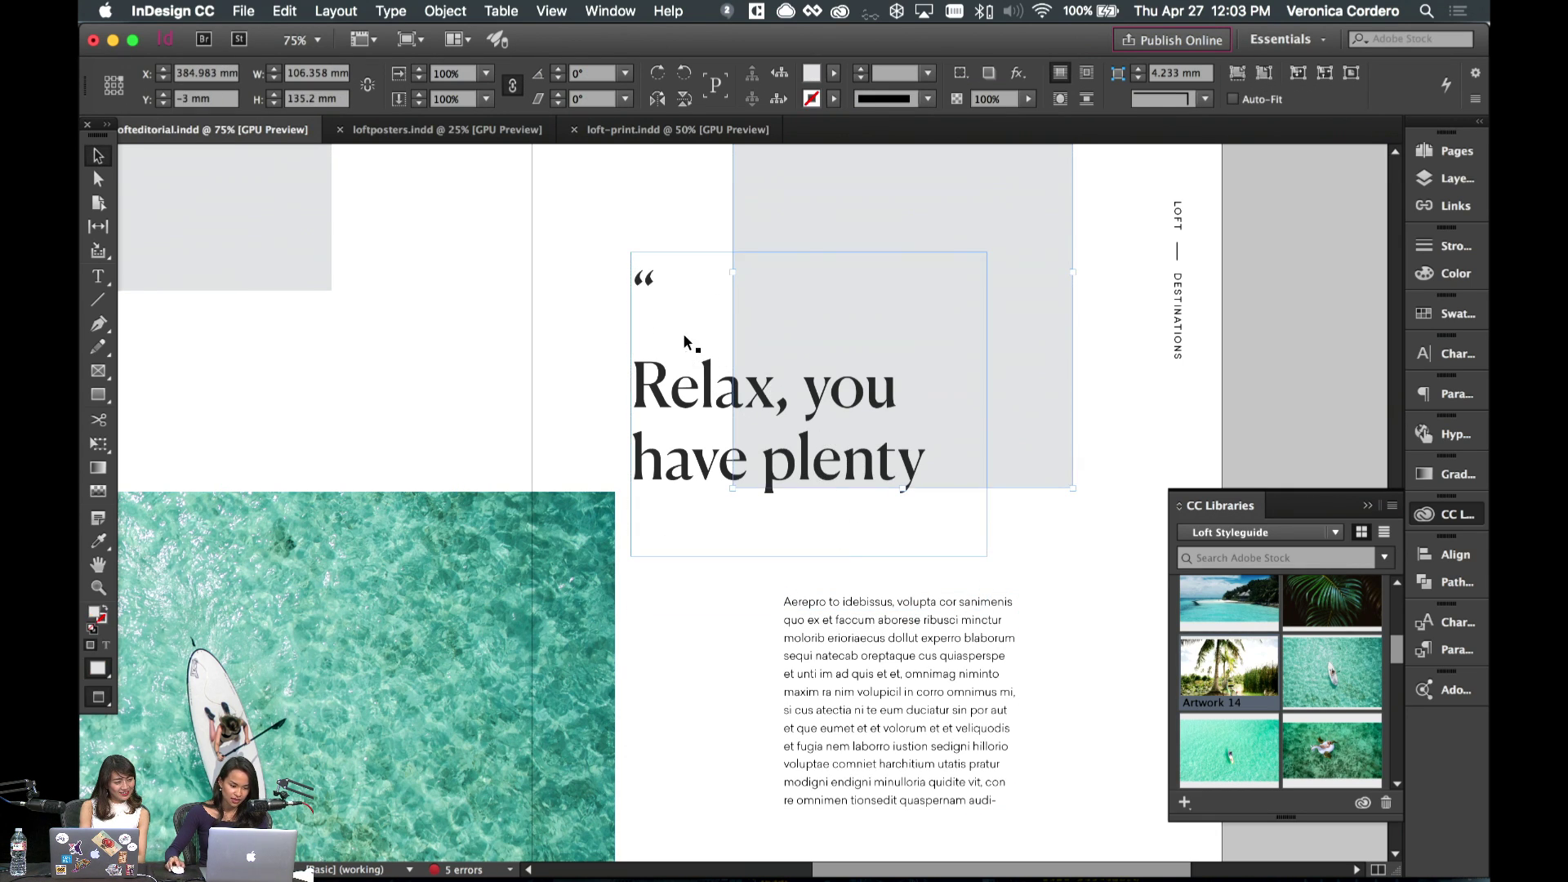
left_click_drag(689, 340, 780, 448)
left_click_drag(804, 539, 808, 562)
left_click(746, 630)
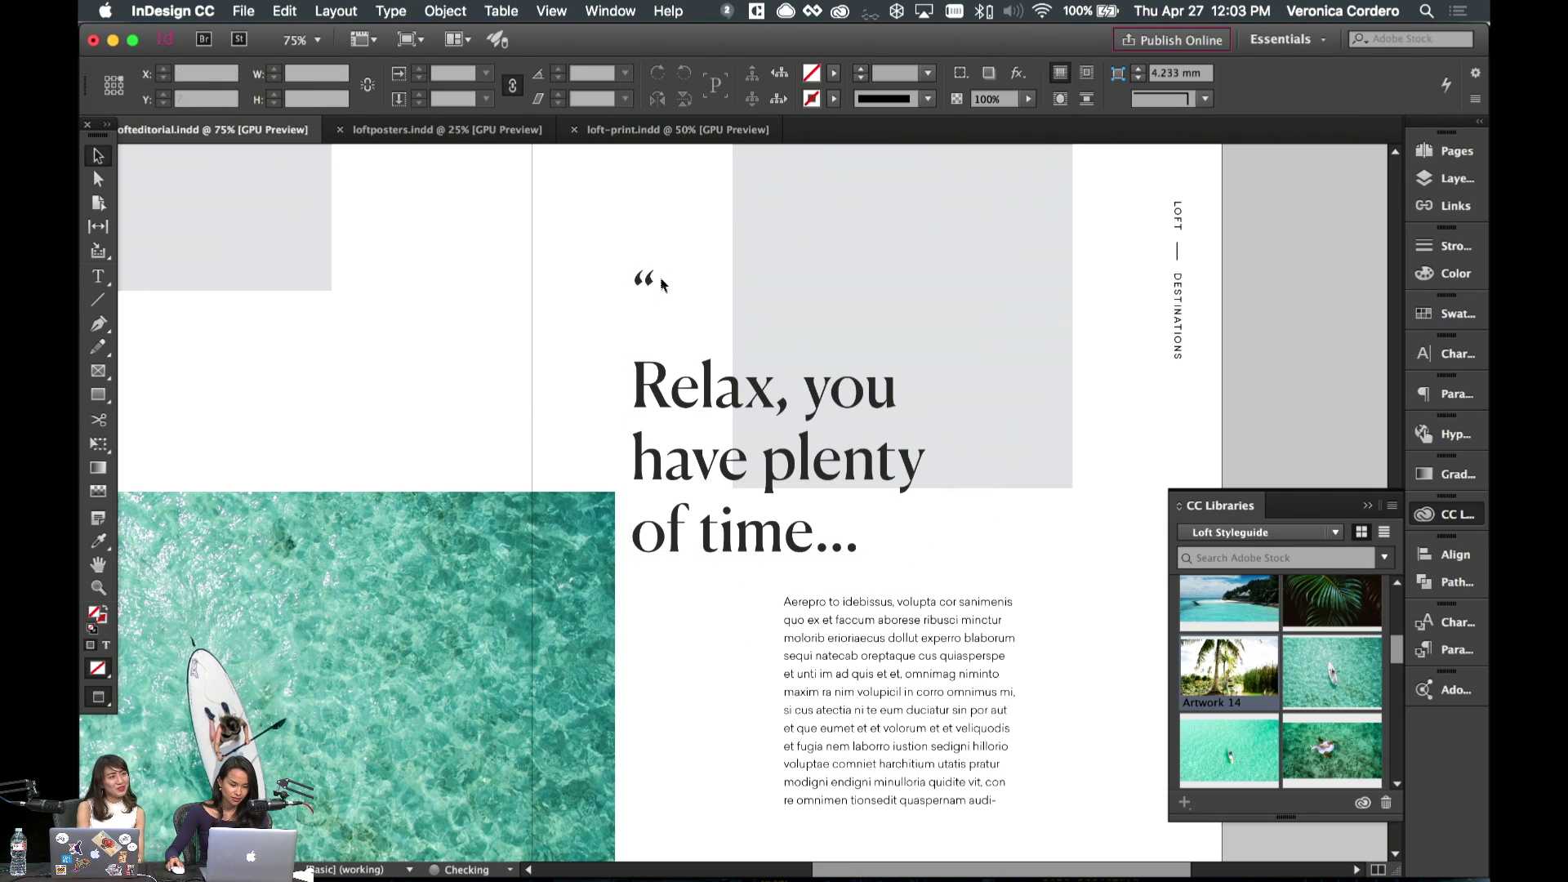
- Move the opening quote mark down to sit just above 'Relax'
left_click_drag(651, 290, 654, 347)
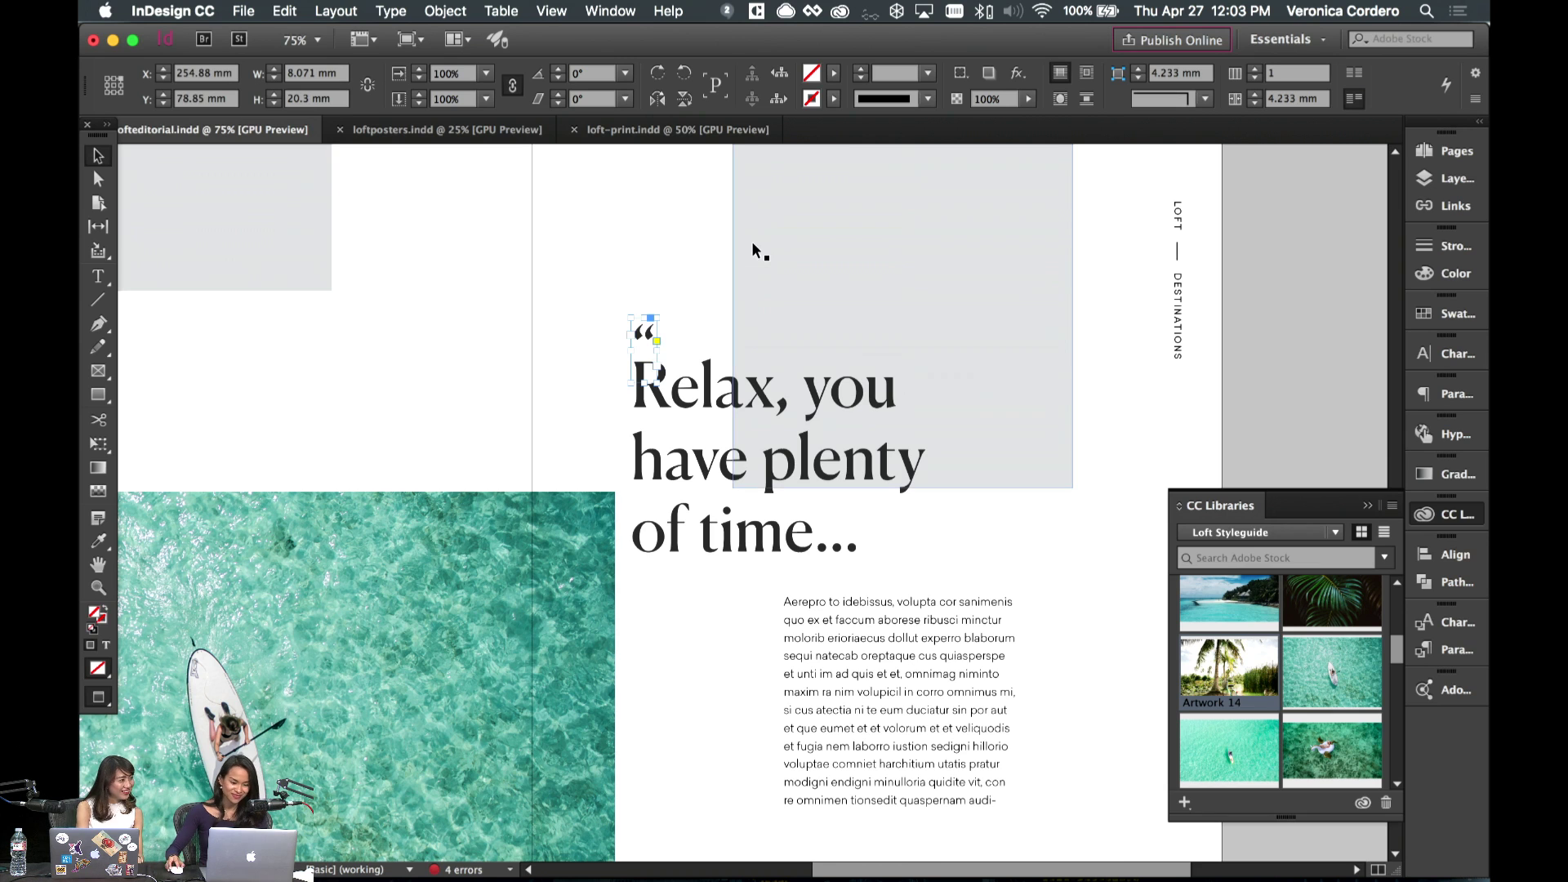
left_click(661, 249)
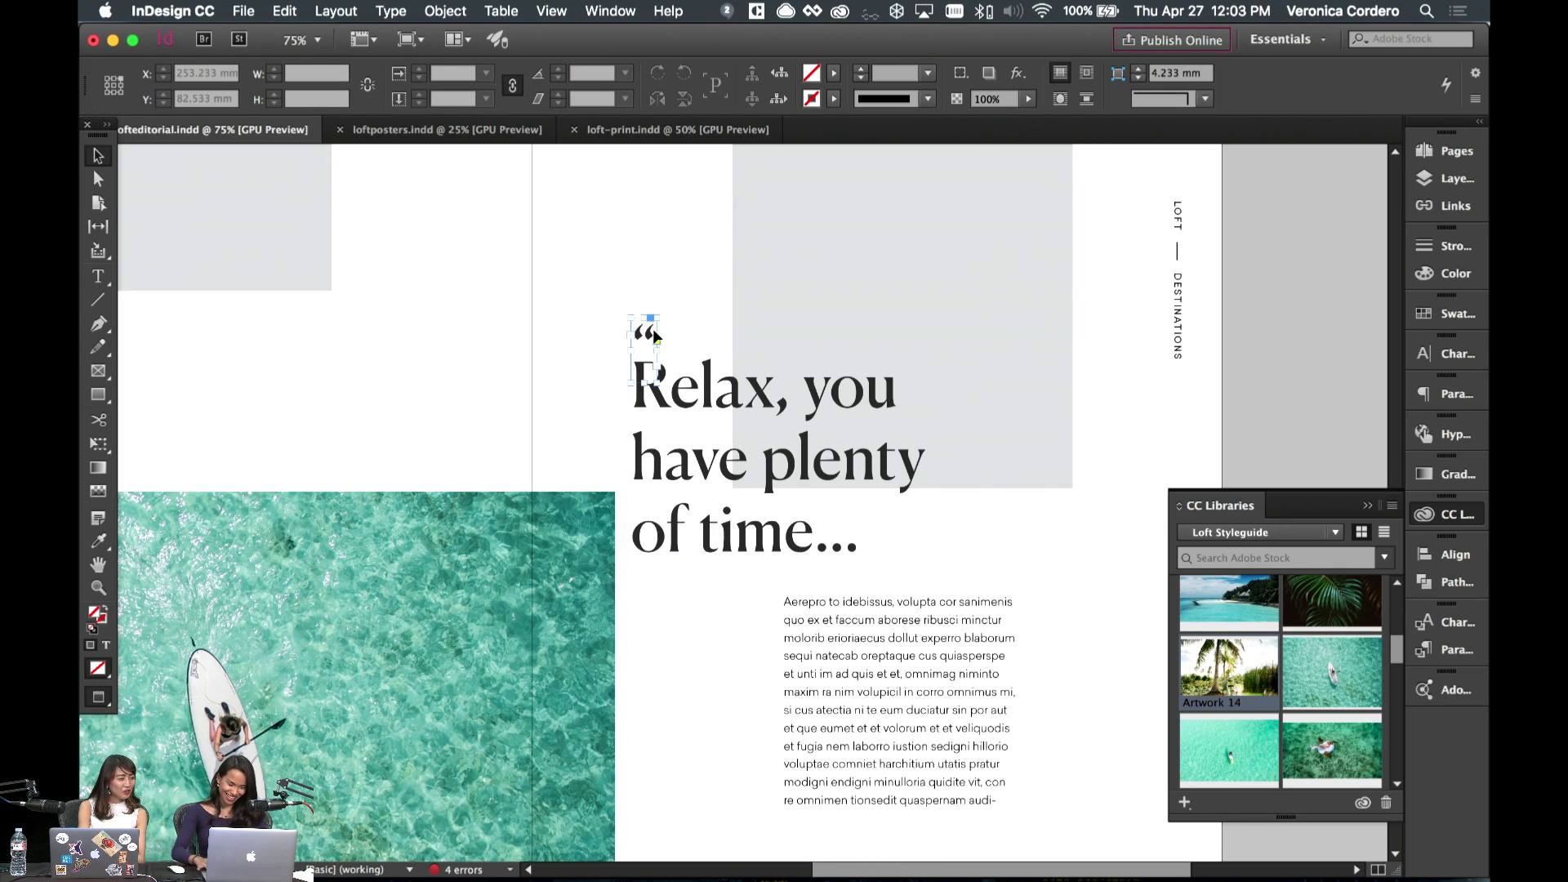
left_click(656, 335)
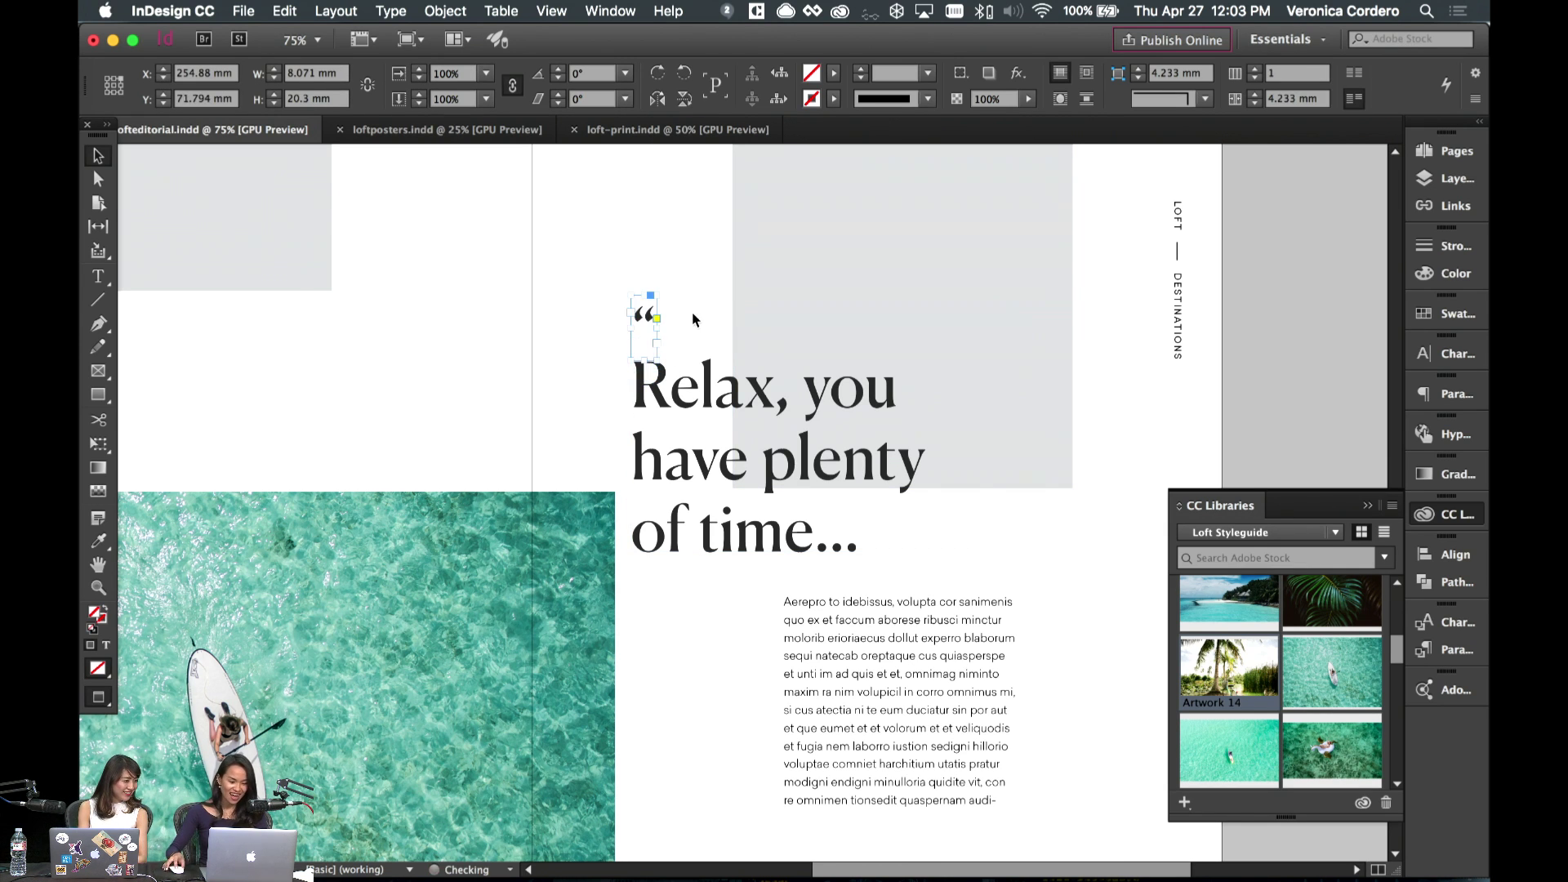
left_click(694, 319)
- Nudge the quote and headline frame to the right, then preview the spread without guides
scroll(711, 374, "down", 3)
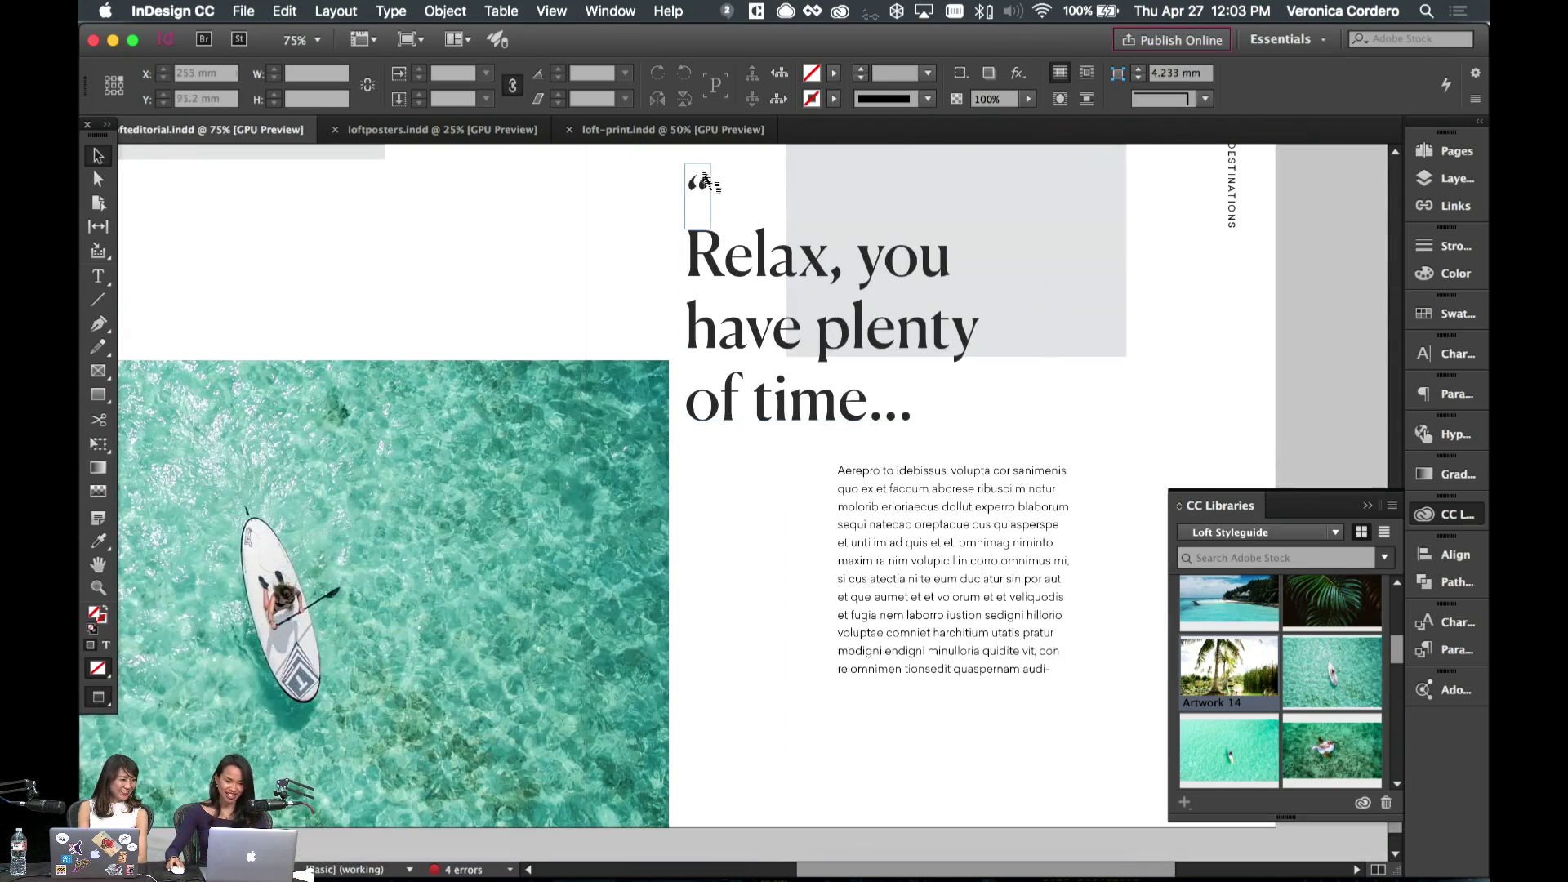
left_click(691, 167)
key("w")
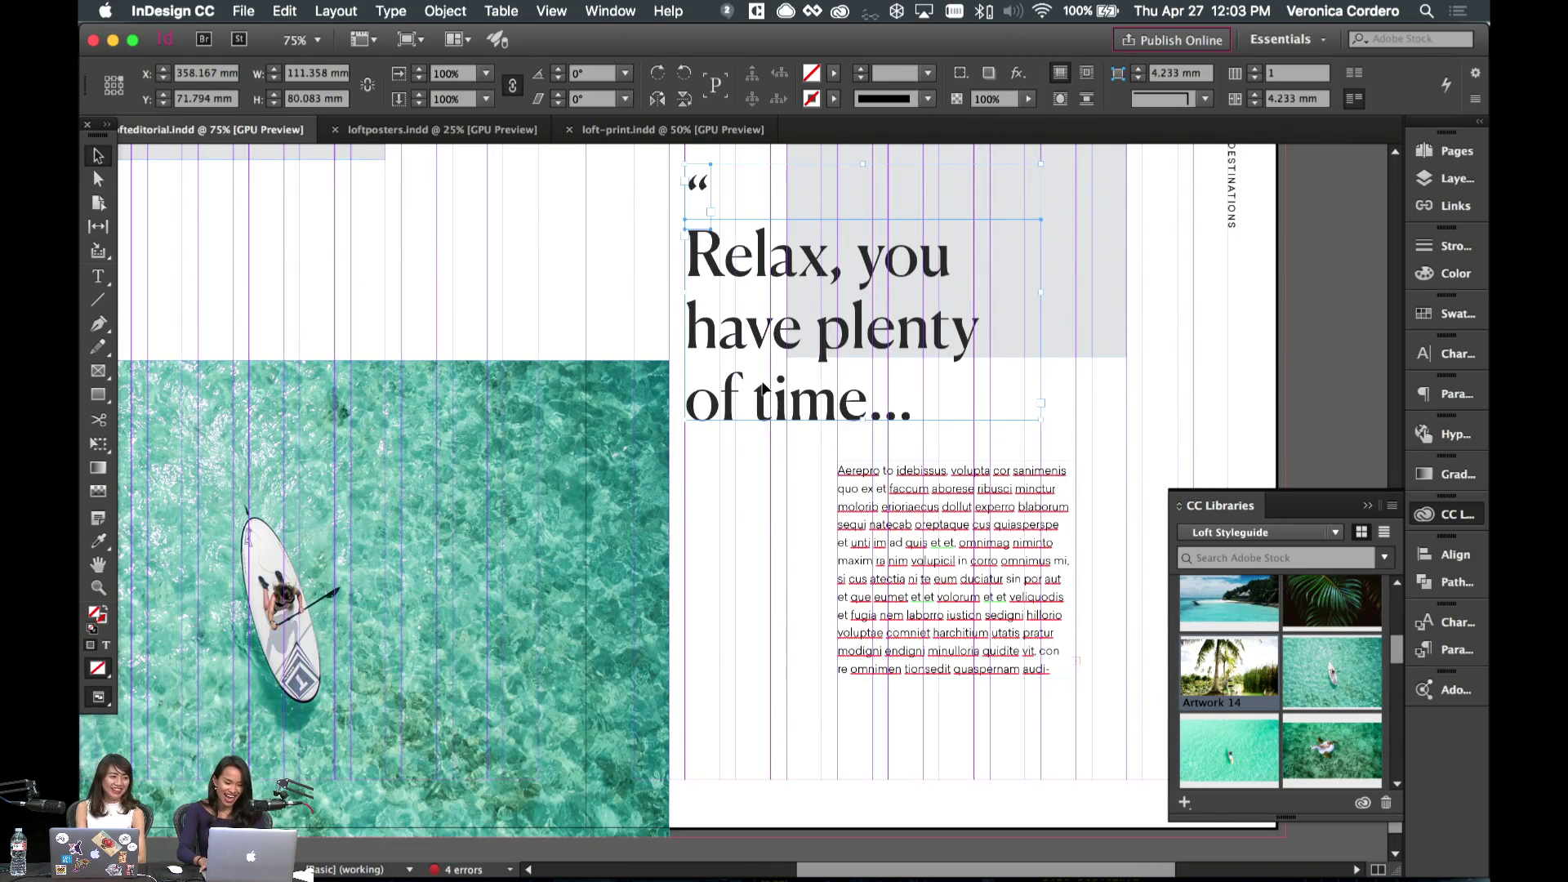
key("shift+Right")
key("shift+Right")
key("shift+Right")
key("shift+Right")
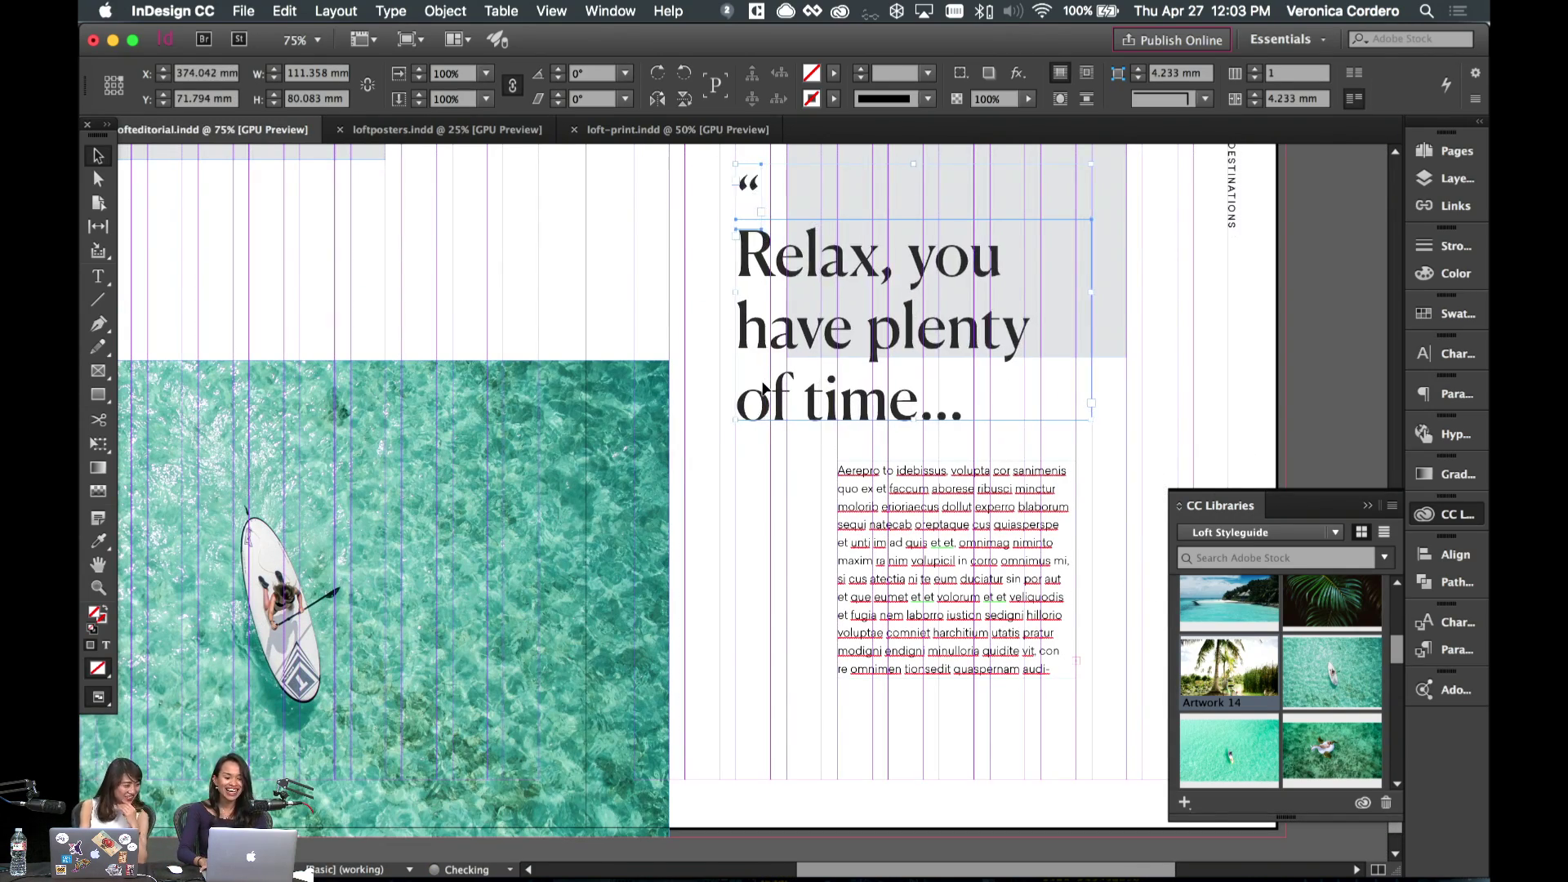
key("Left")
key("Right")
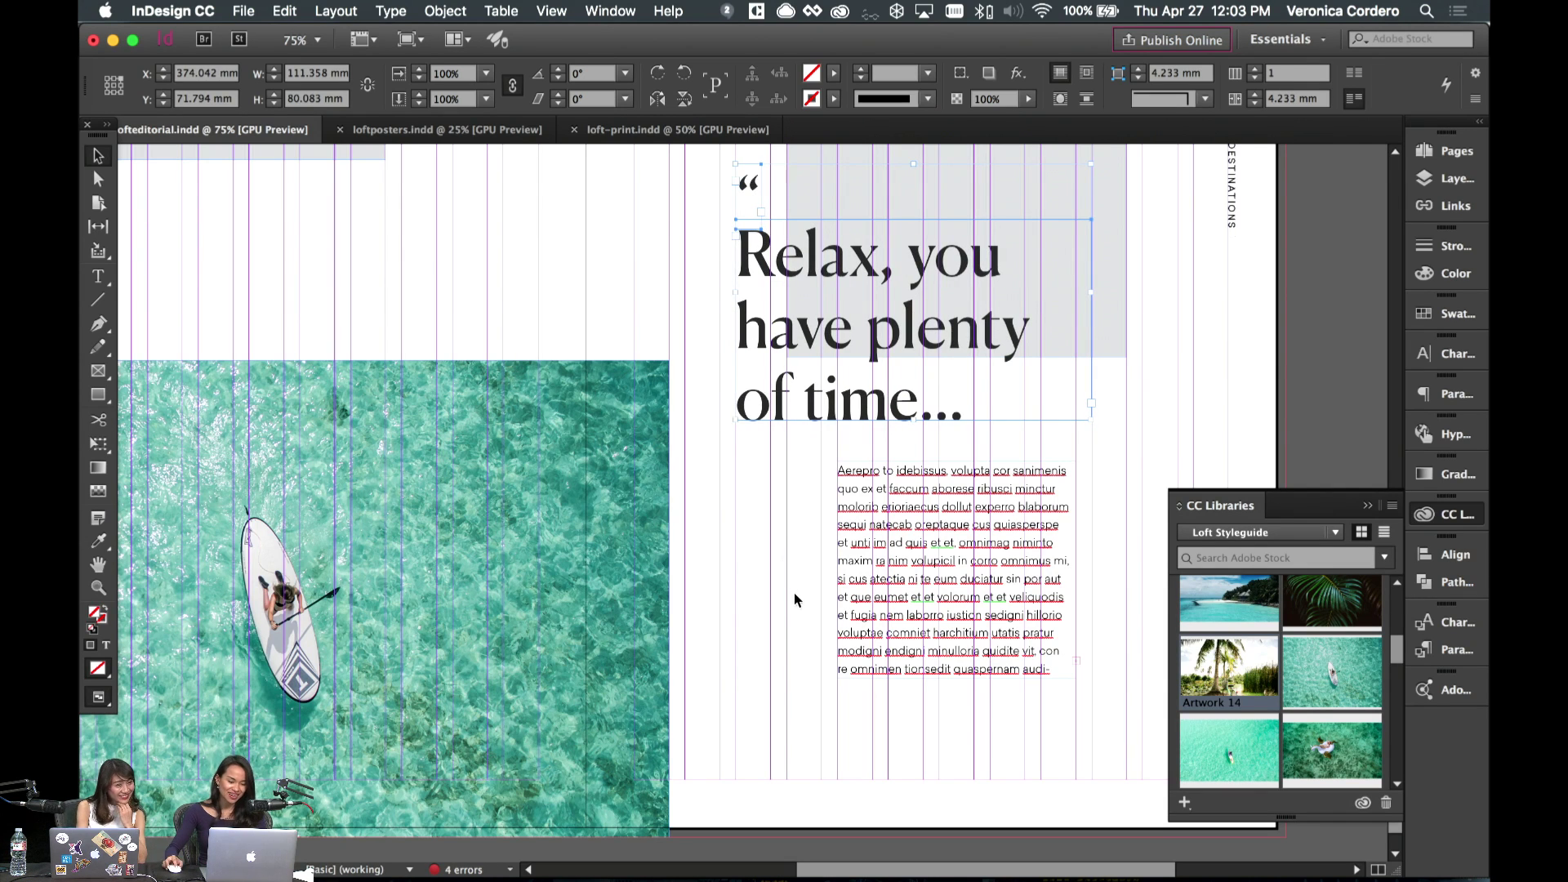
left_click(789, 586)
key("w")
scroll(767, 570, "up", 4)
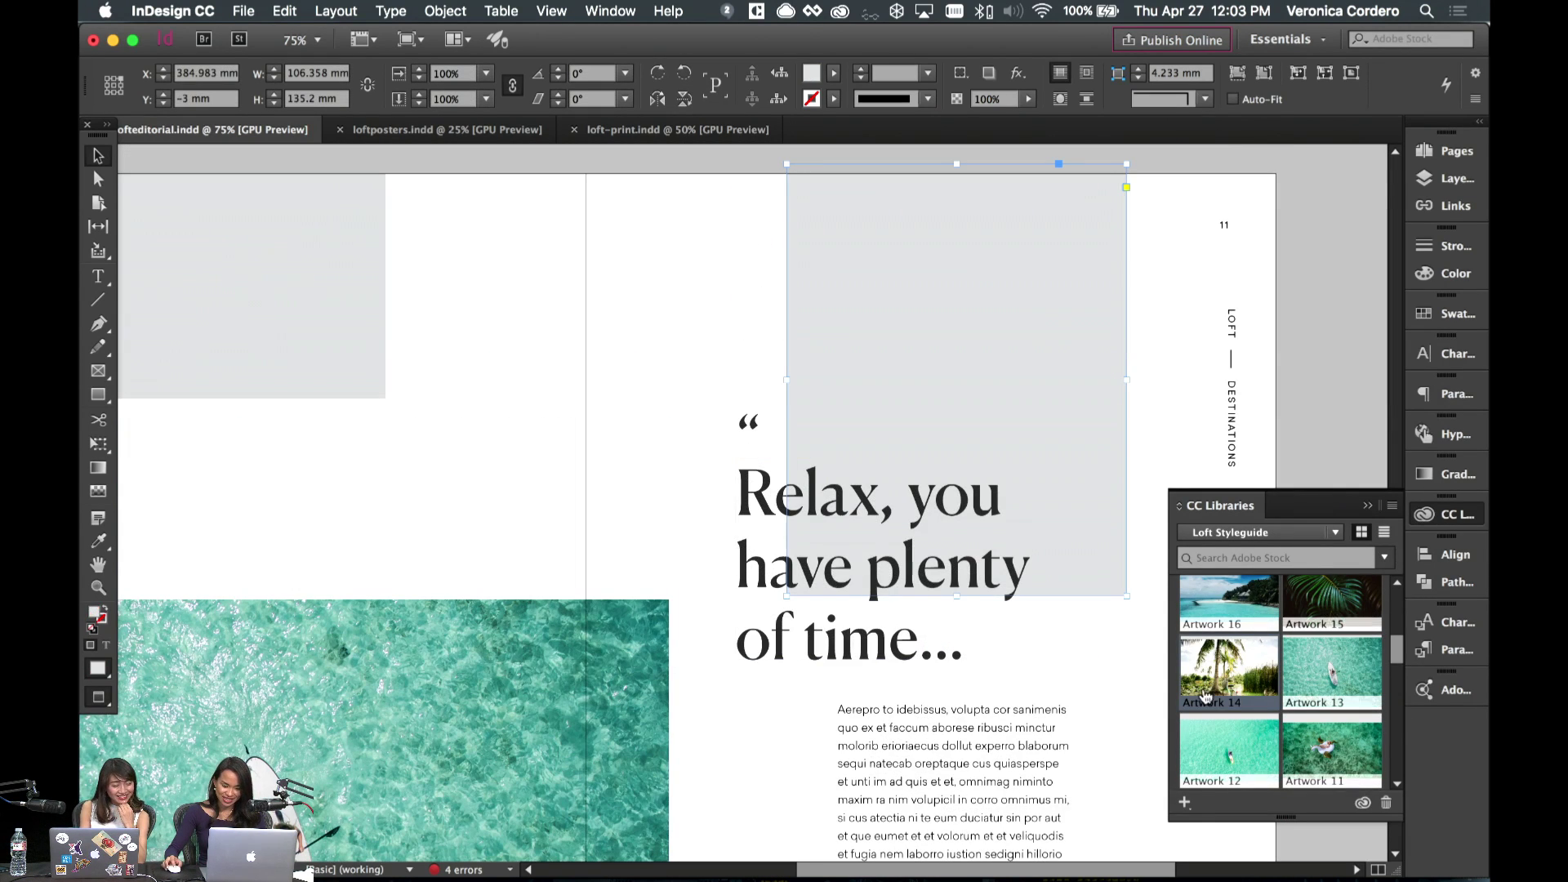
- Paste the Artwork 14 palm-tree photo into the grey frame and fill the frame proportionally
left_click_drag(1213, 684, 980, 376)
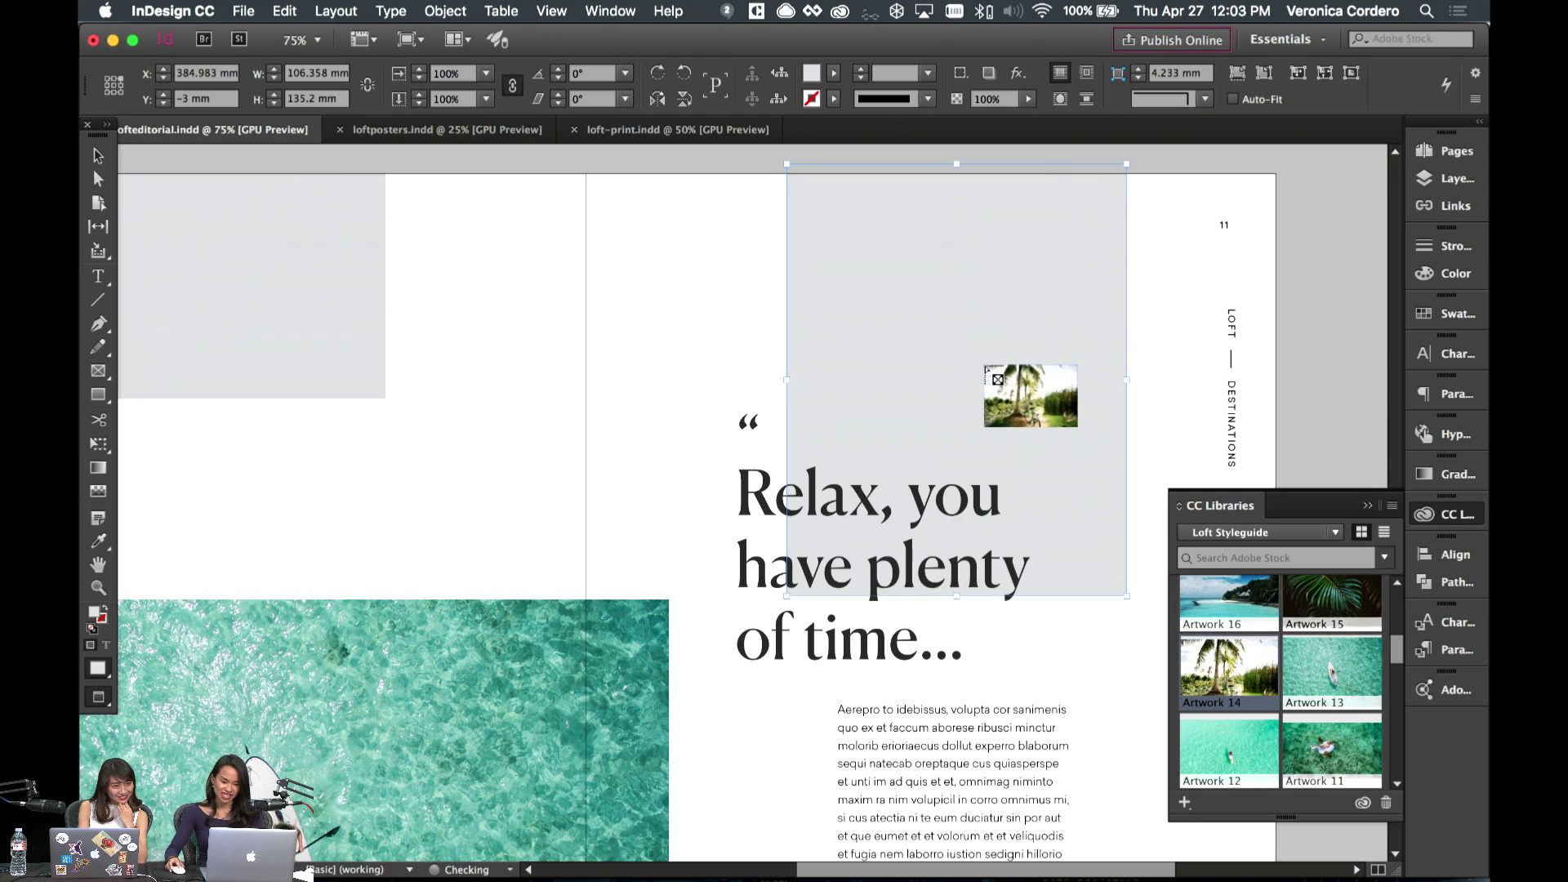
left_click(980, 376)
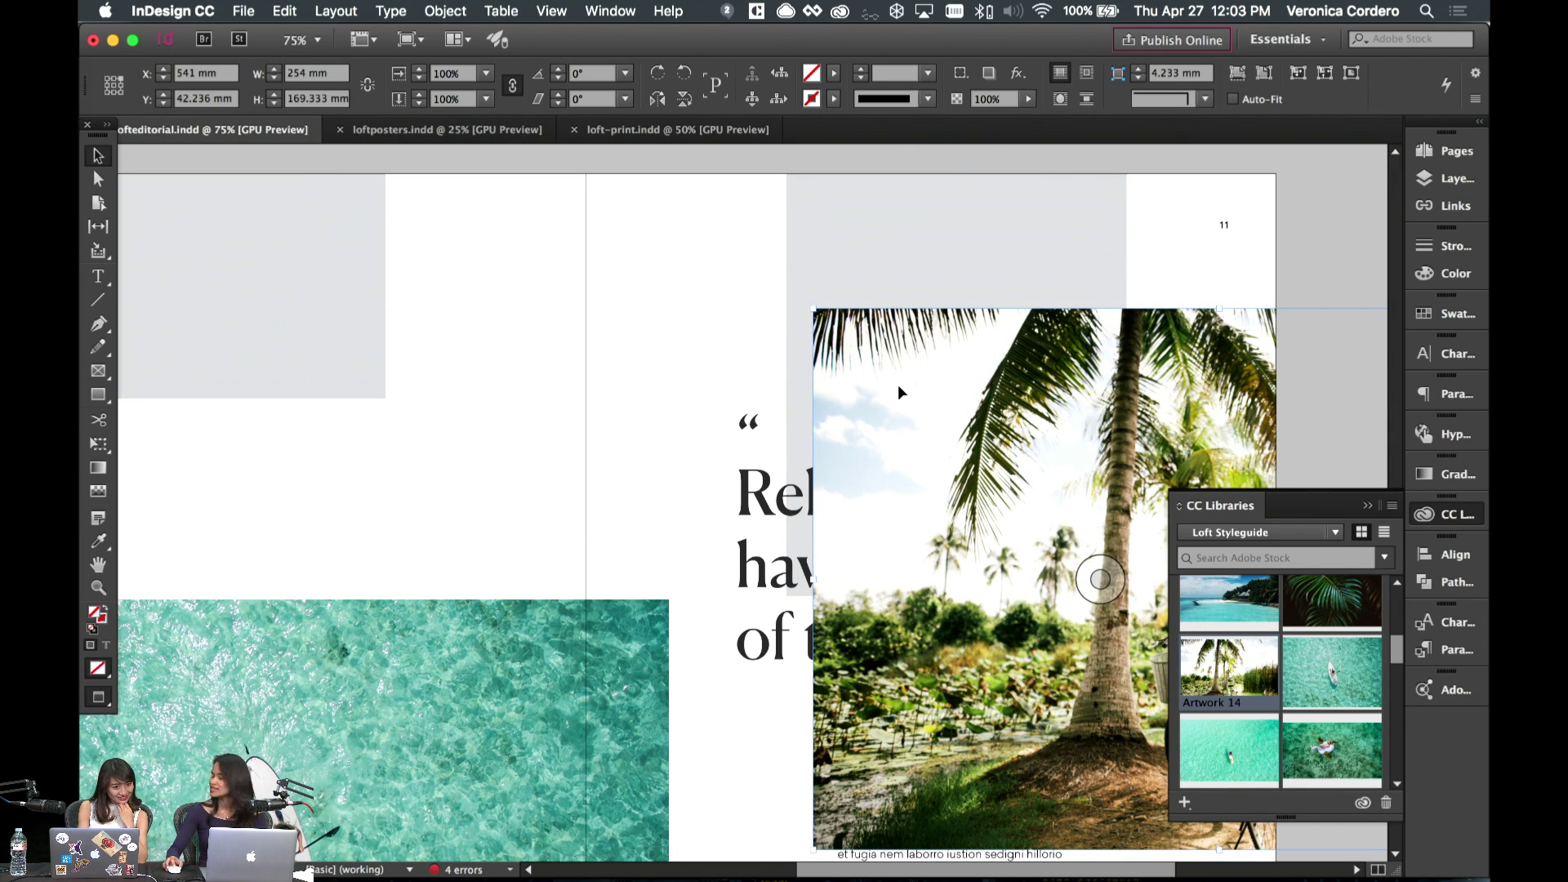
key("super+z")
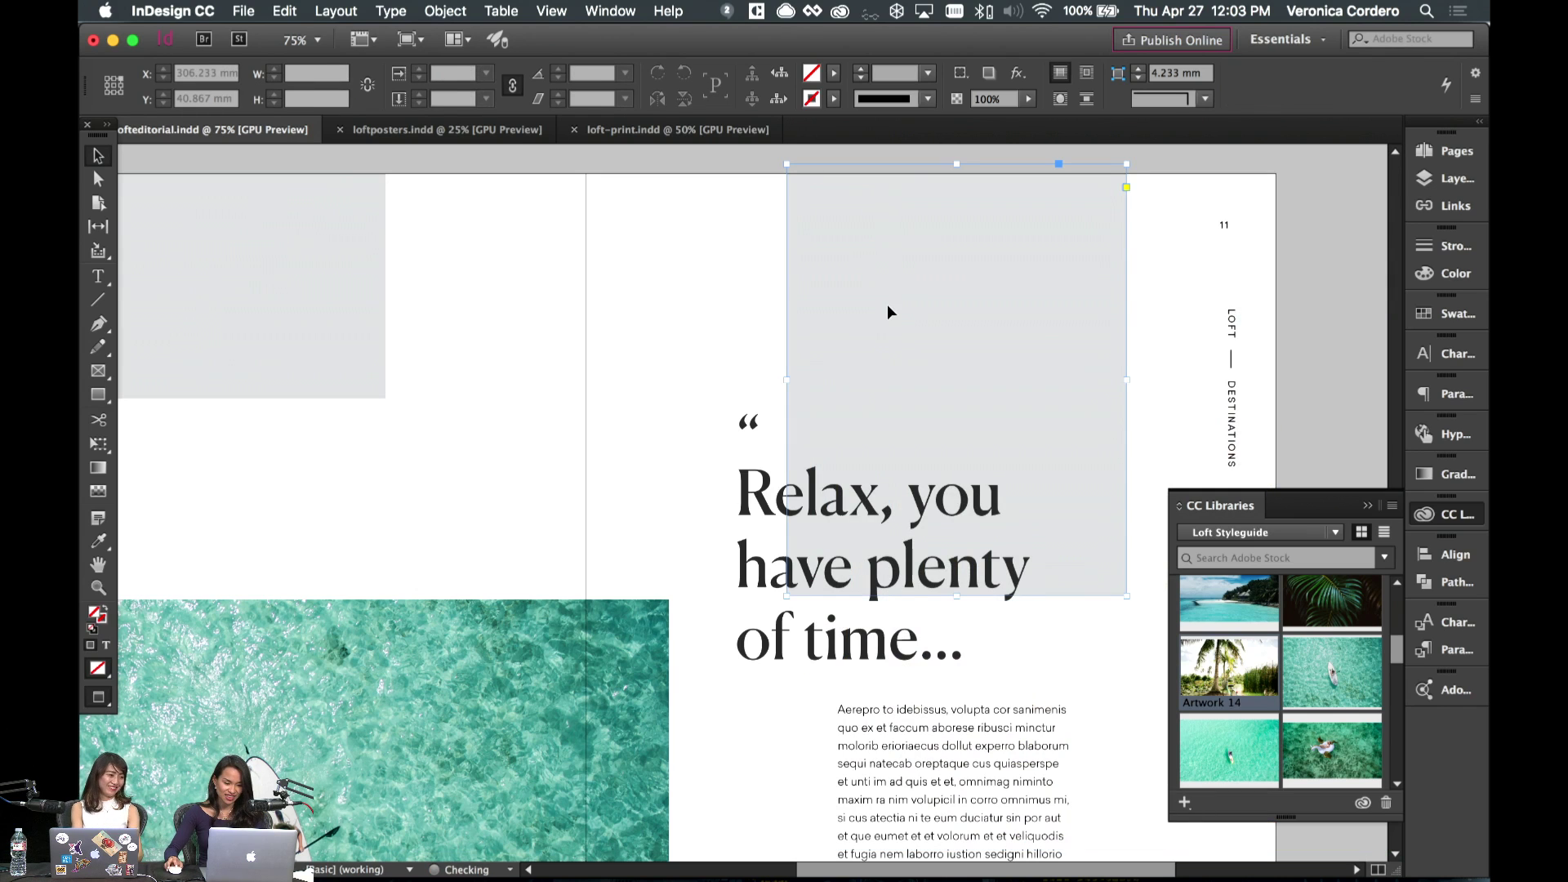
left_click(282, 10)
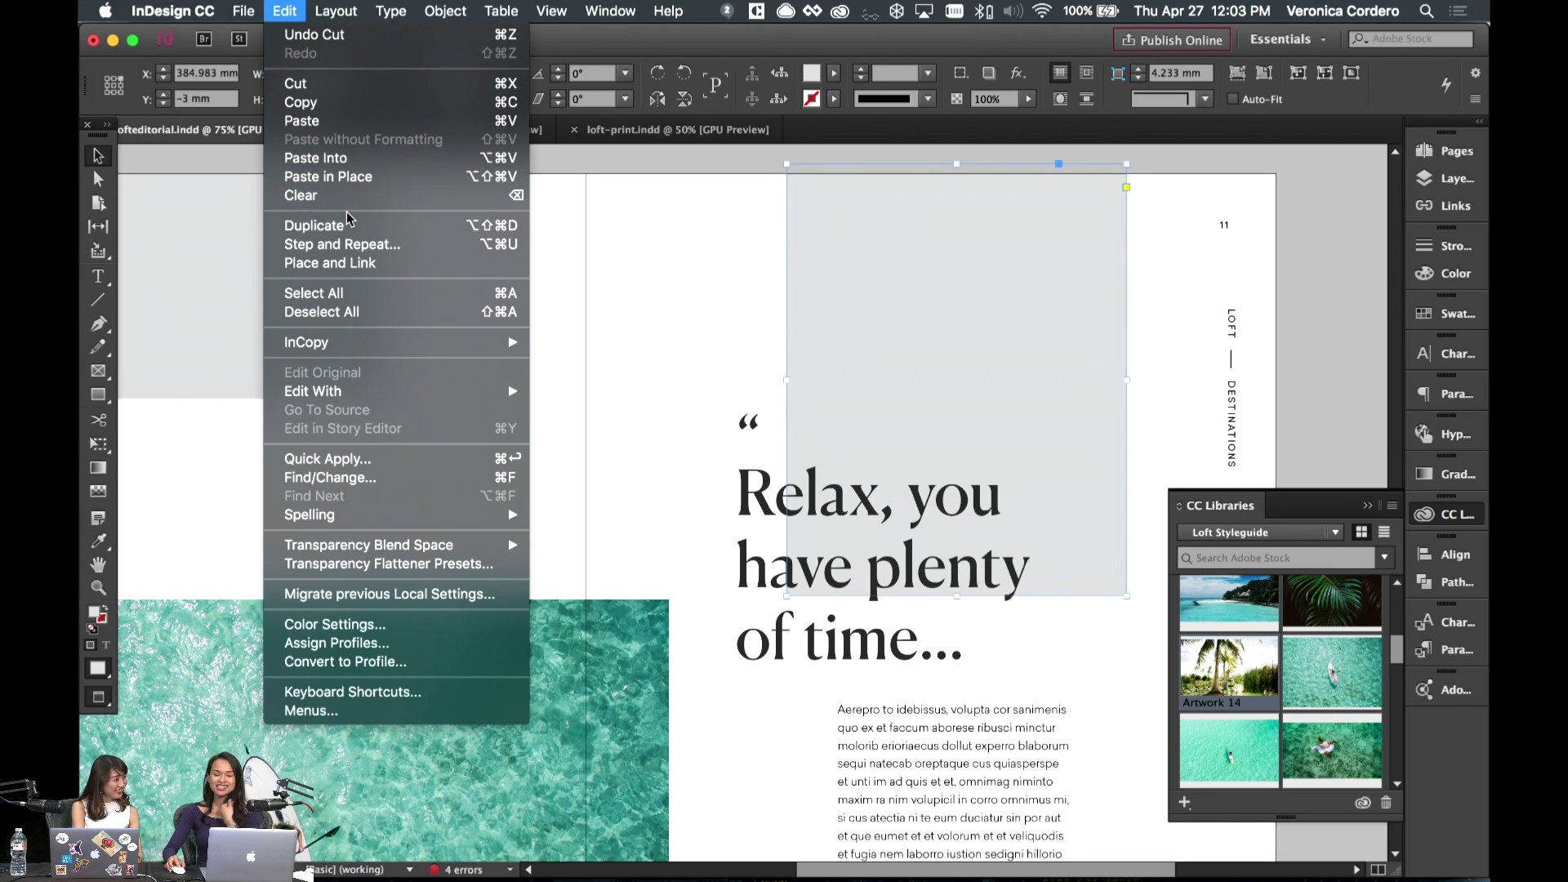
left_click(353, 158)
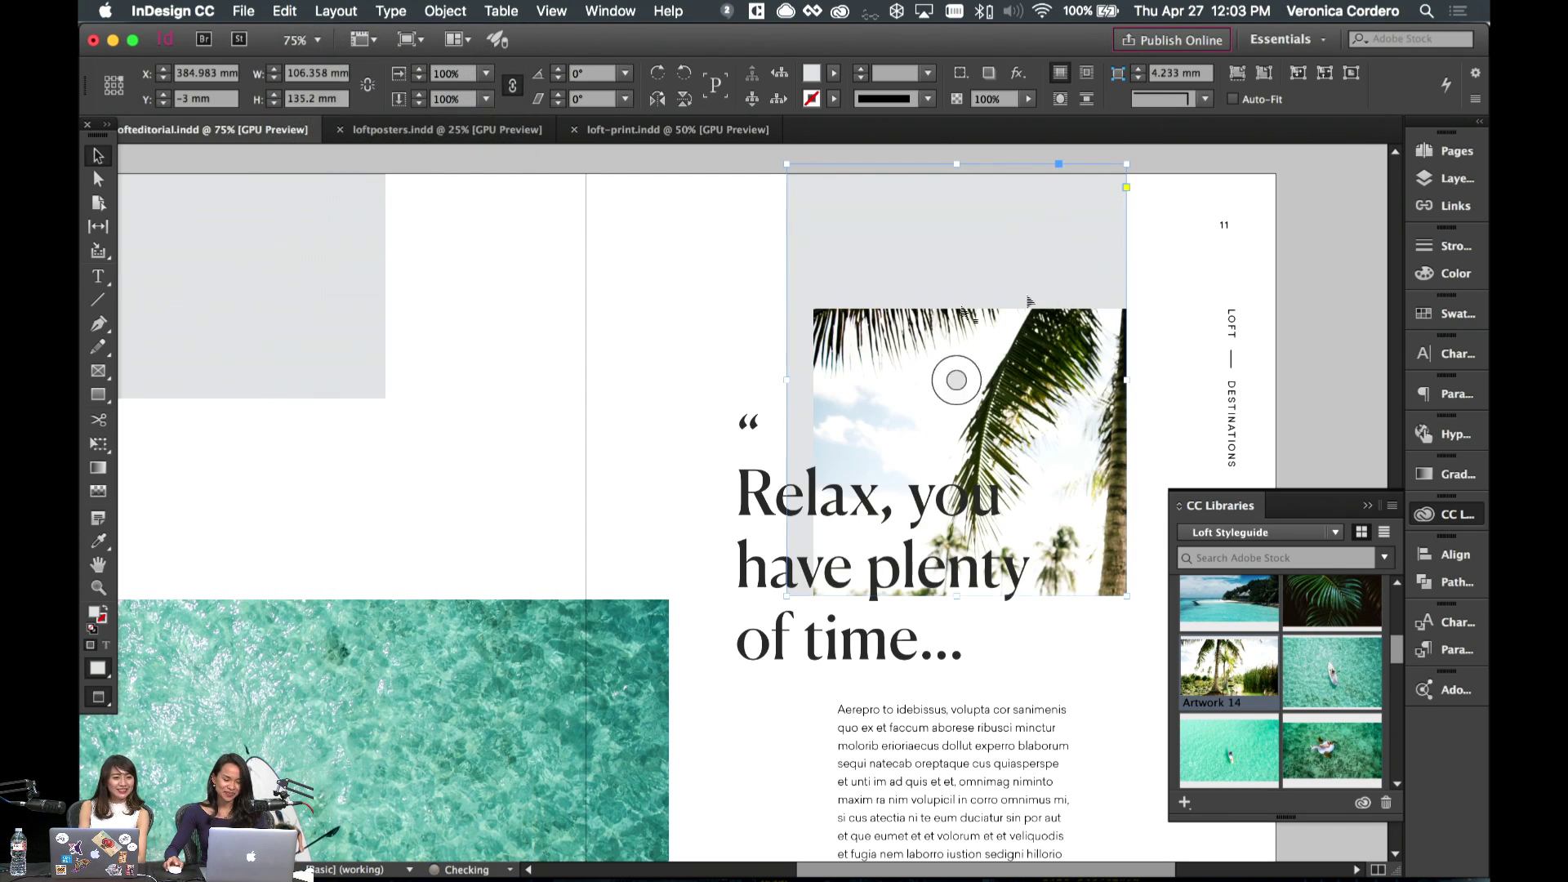
left_click(1239, 74)
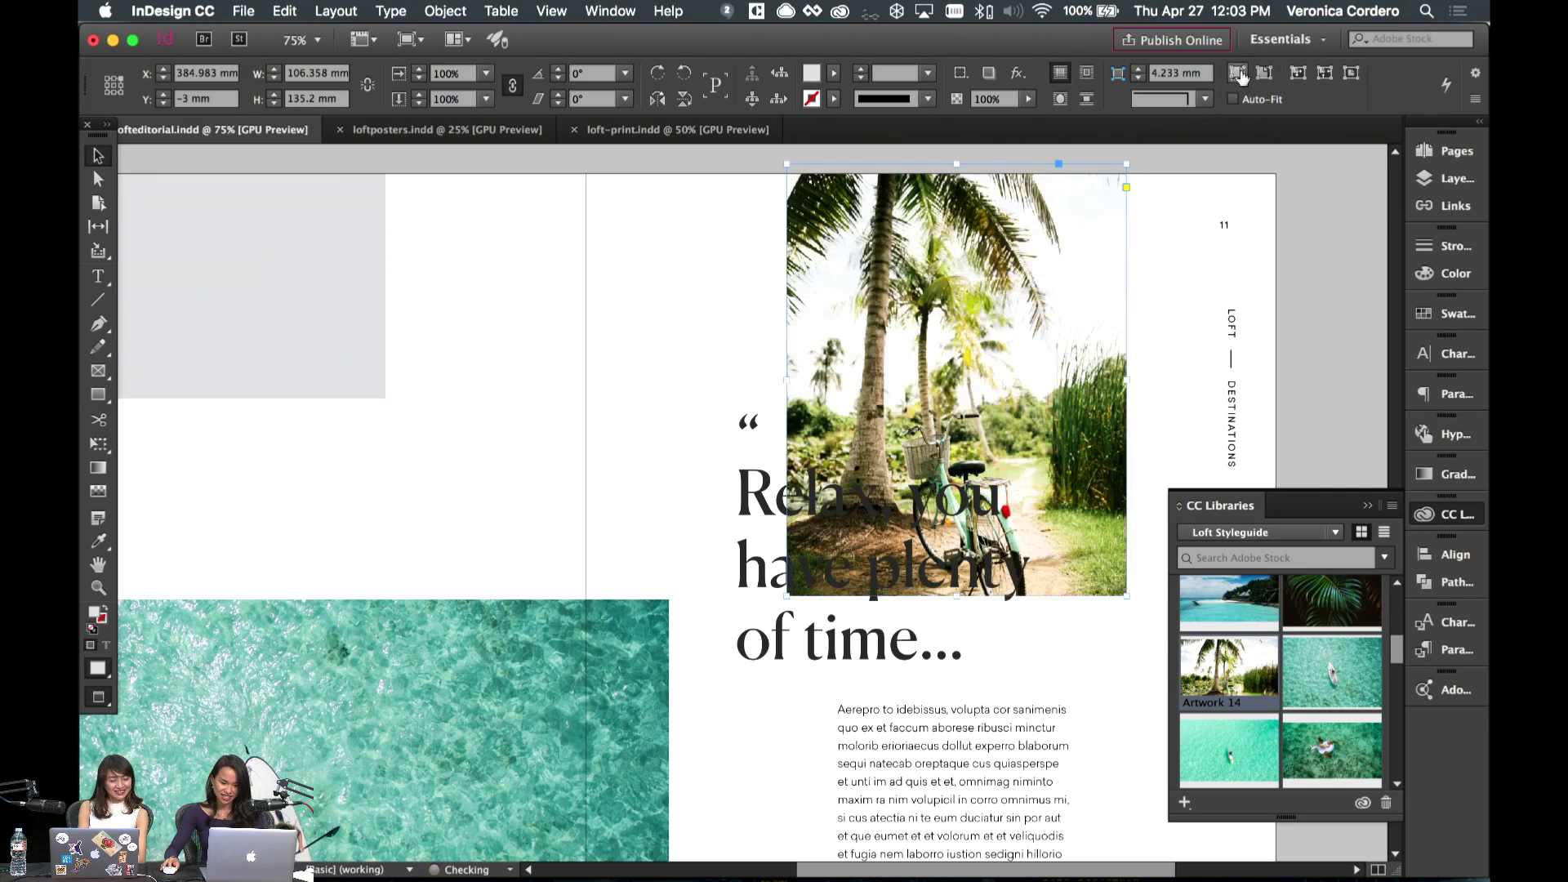
- Shift the palm photo inside its frame so the palms show
left_click(1028, 283)
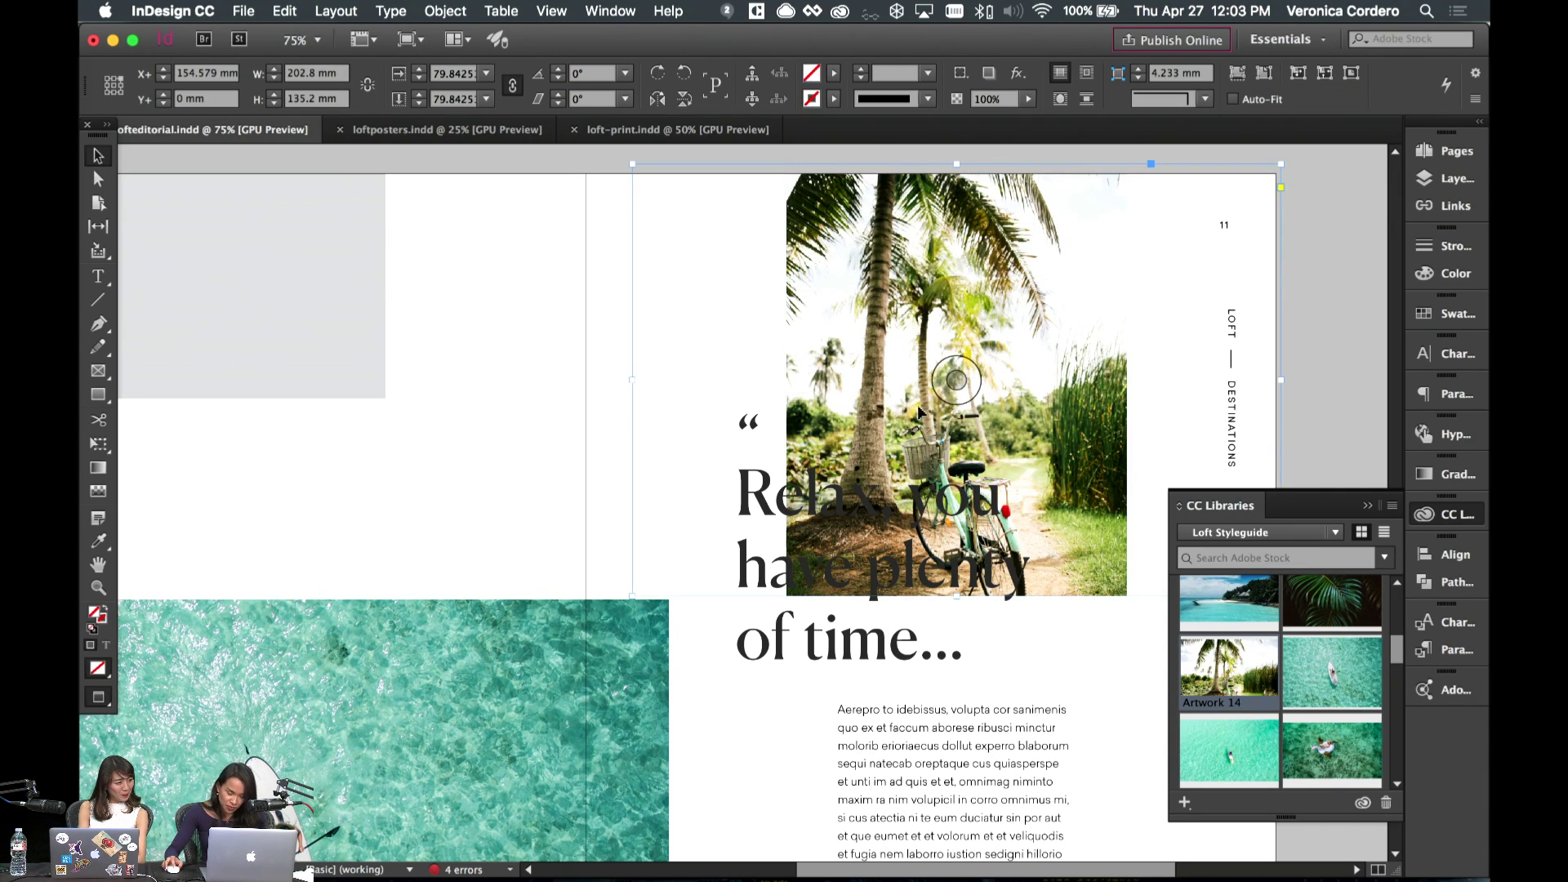
left_click(956, 381)
left_click_drag(936, 372, 1048, 378)
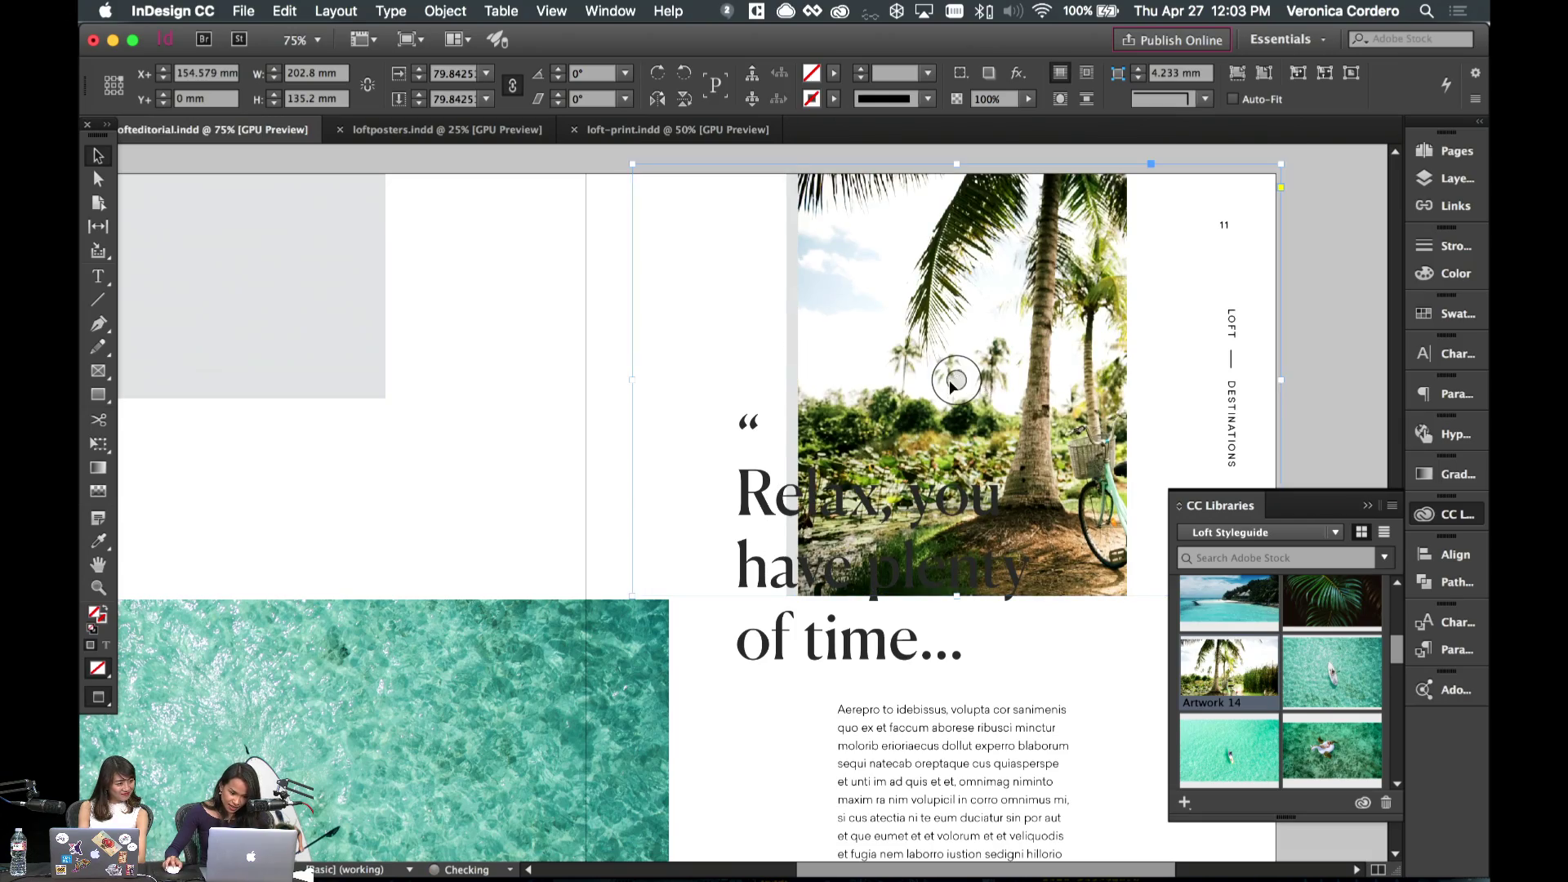
left_click_drag(952, 387, 942, 381)
scroll(951, 380, "right", 3)
- At reduced zoom, scale up the palm photo frame from its corners past page 11's top and right edges
scroll(950, 390, "down", 5)
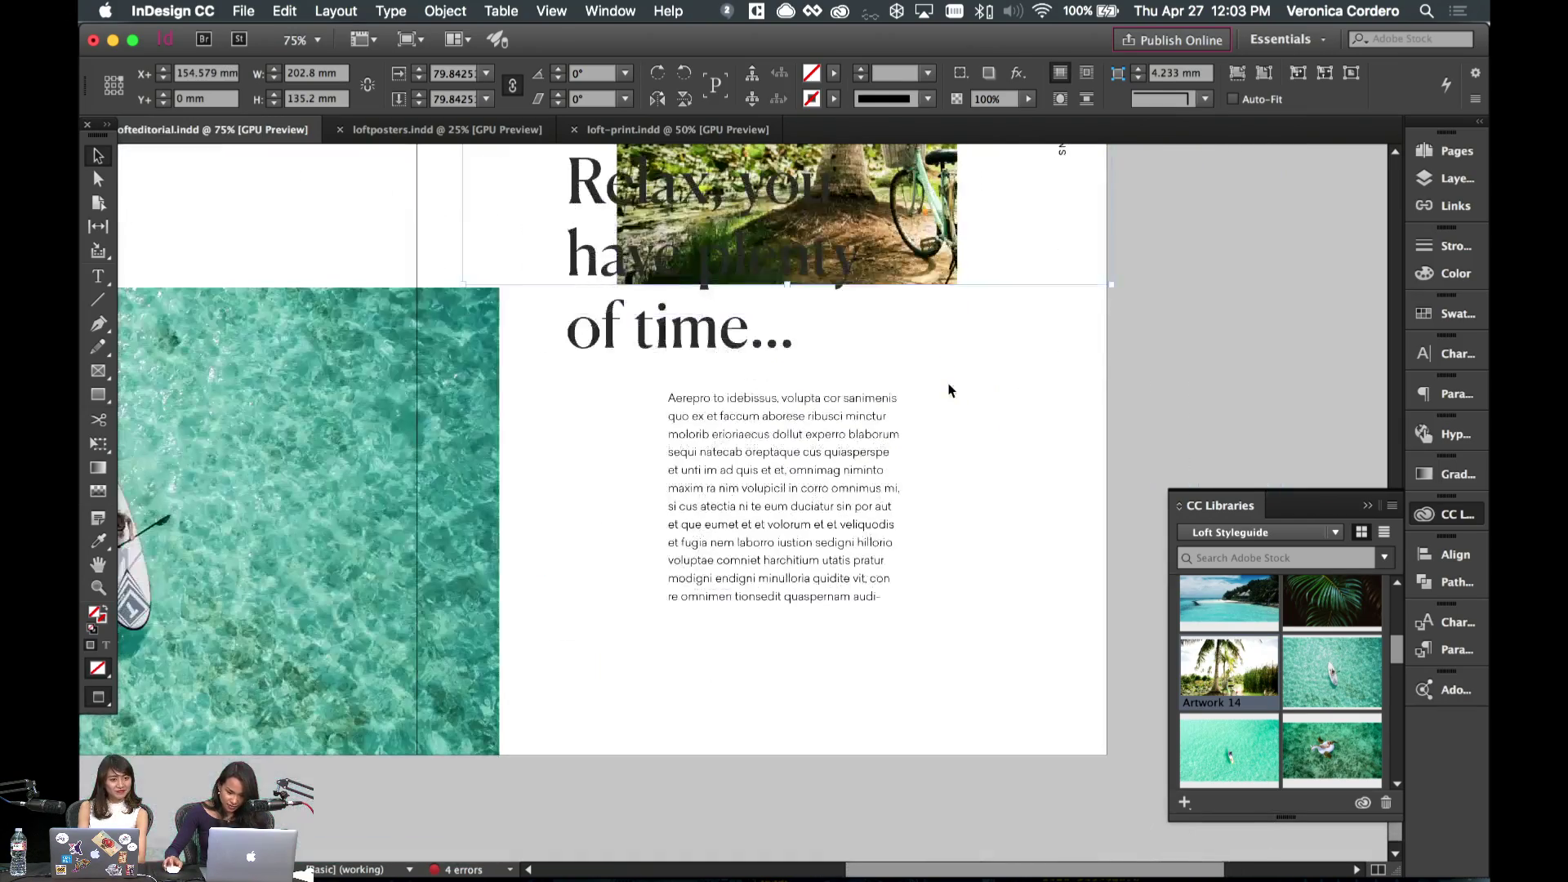
key("super+minus")
key("super+minus")
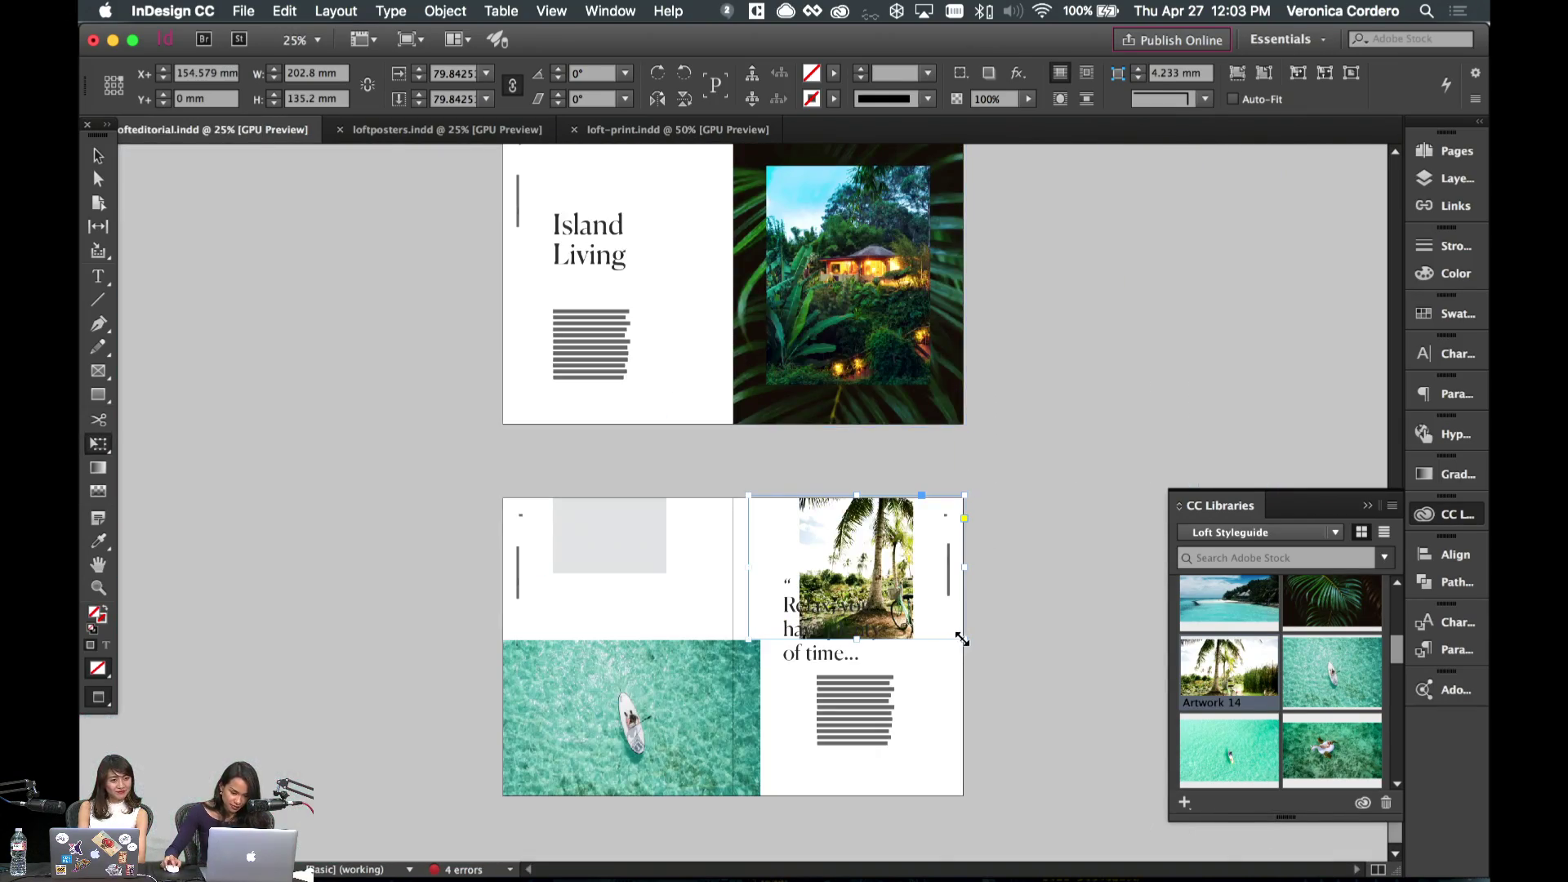
left_click_drag(962, 639, 1057, 733)
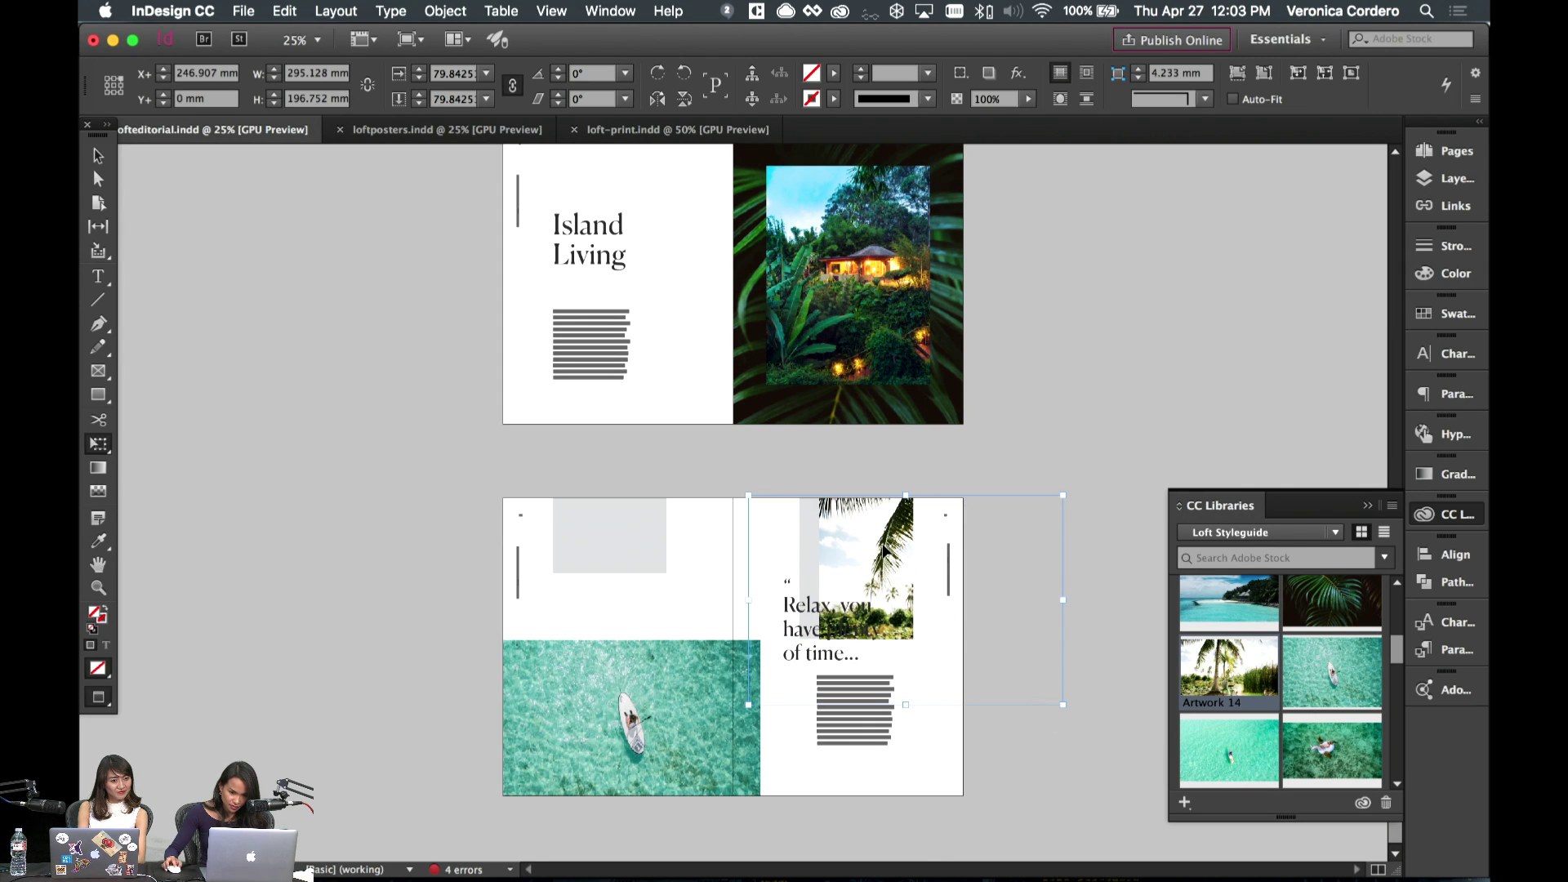
left_click_drag(1062, 704, 1103, 731)
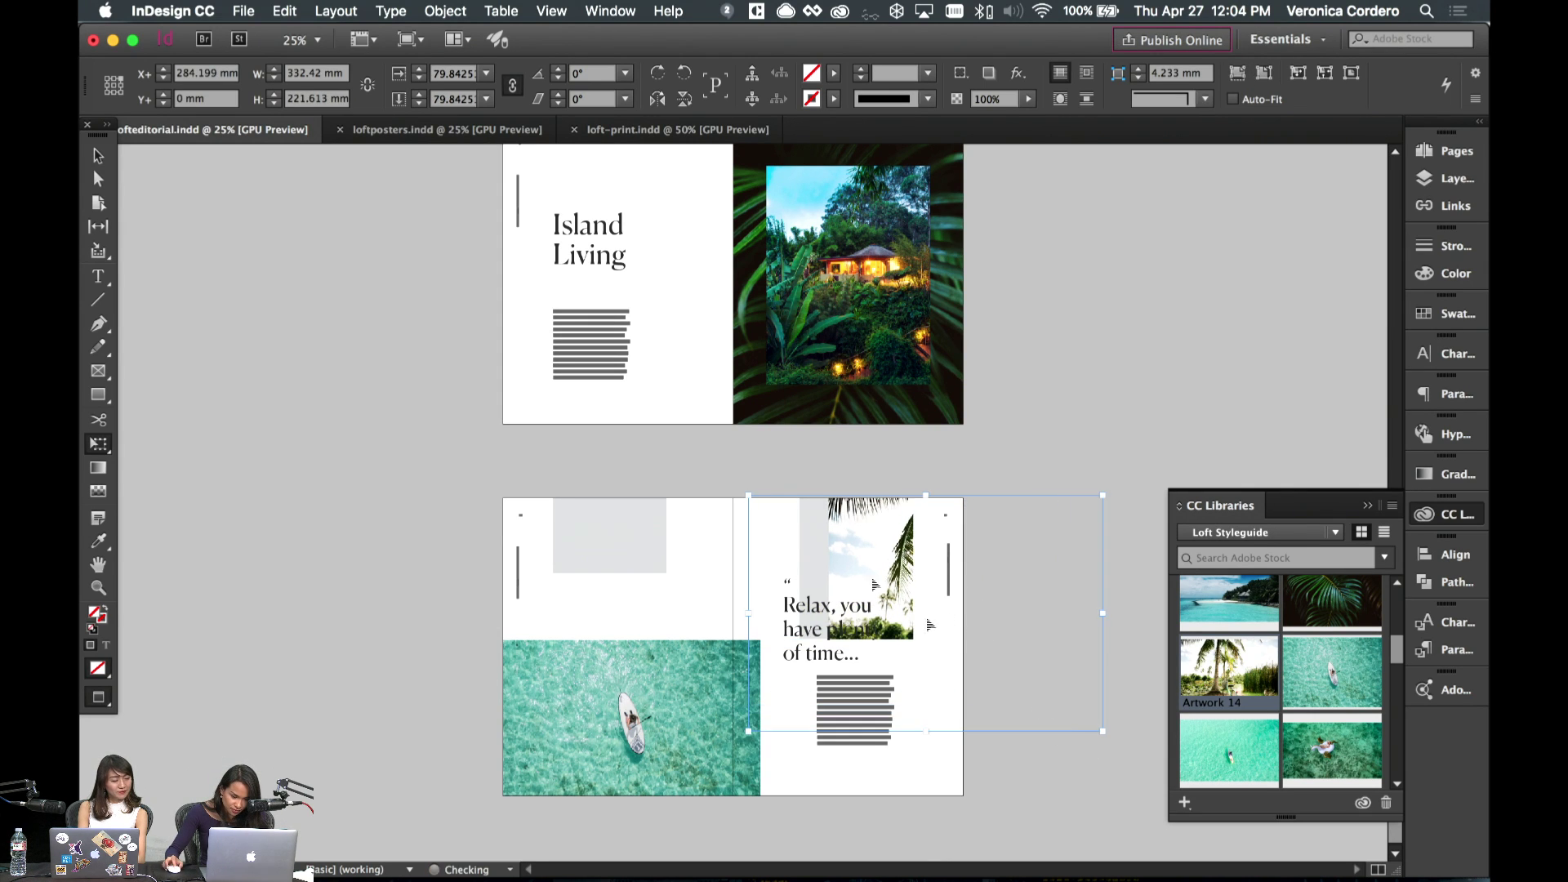
left_click_drag(858, 563, 867, 546)
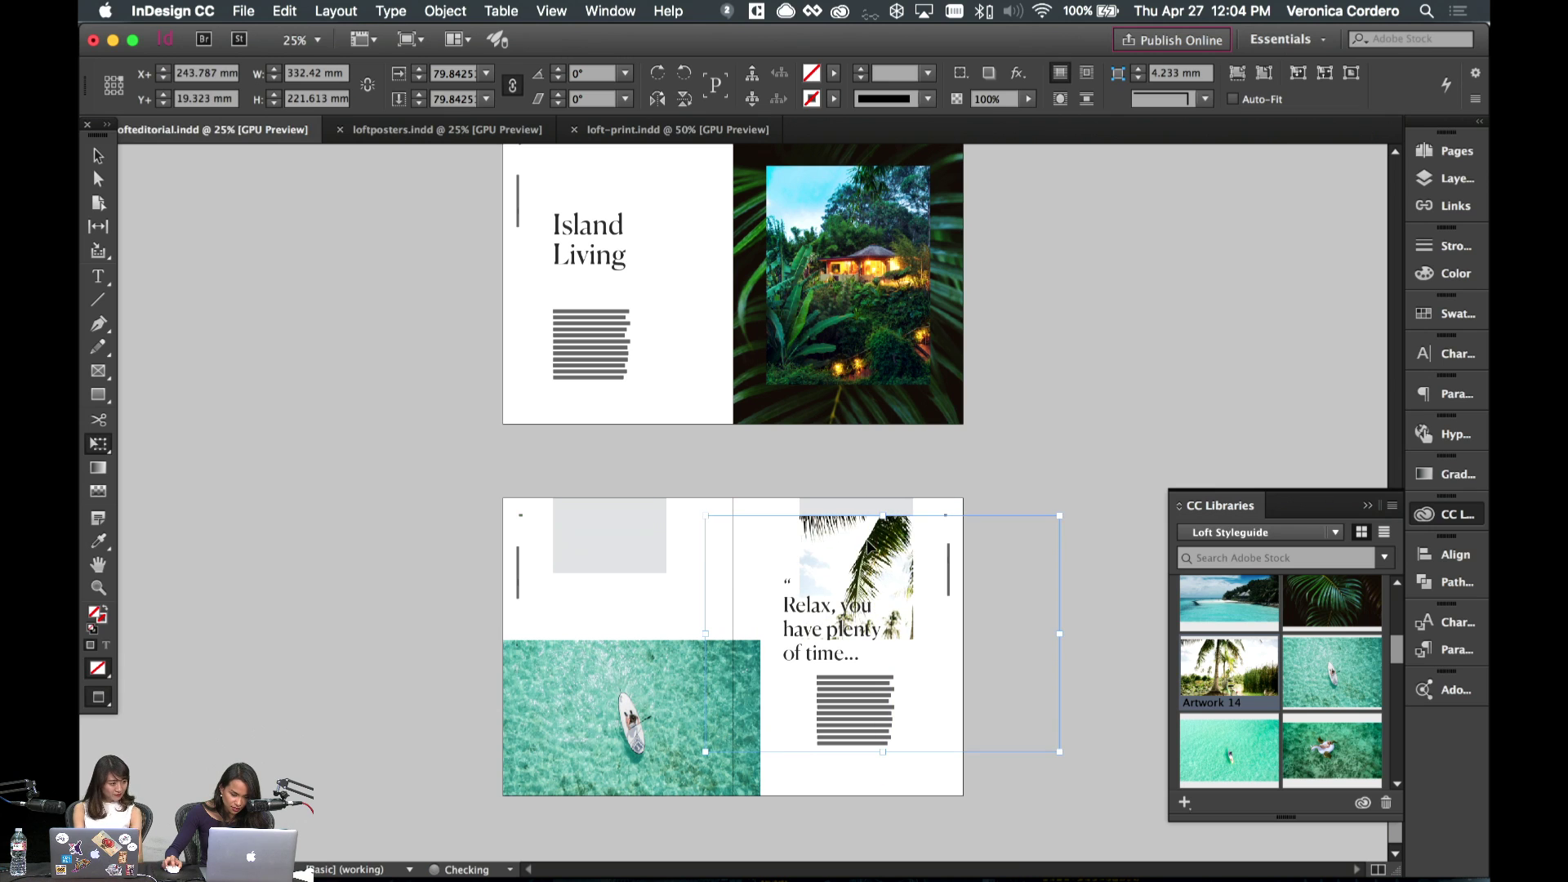
left_click_drag(1057, 508, 1134, 490)
mouse_move(880, 561)
left_mouse_down()
mouse_move(890, 580)
mouse_move(909, 562)
left_mouse_up()
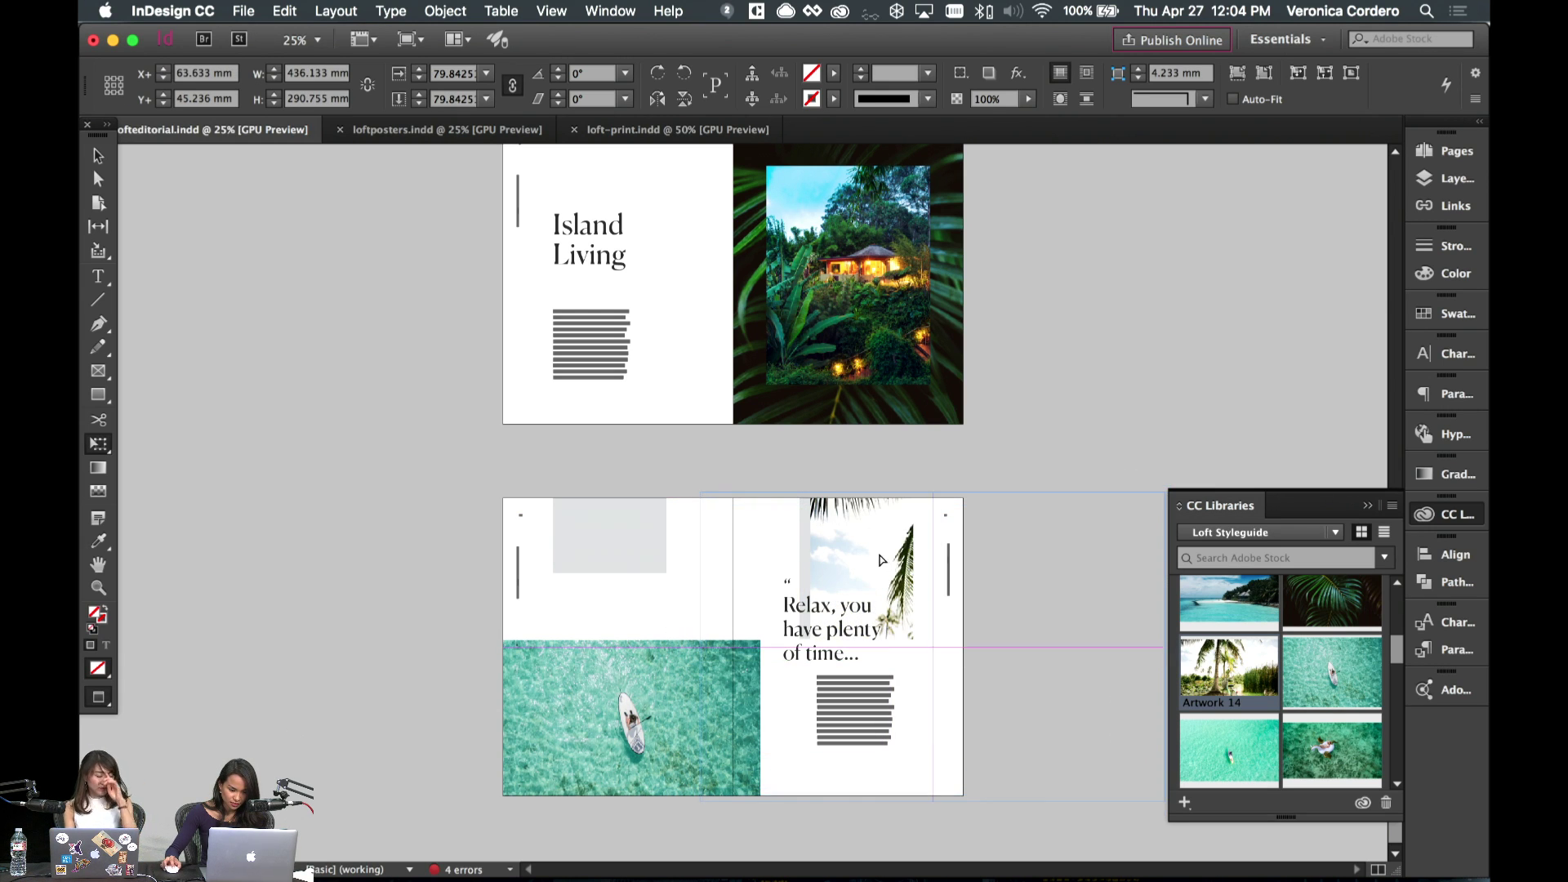
left_click_drag(698, 495, 663, 480)
left_click_drag(876, 559, 878, 569)
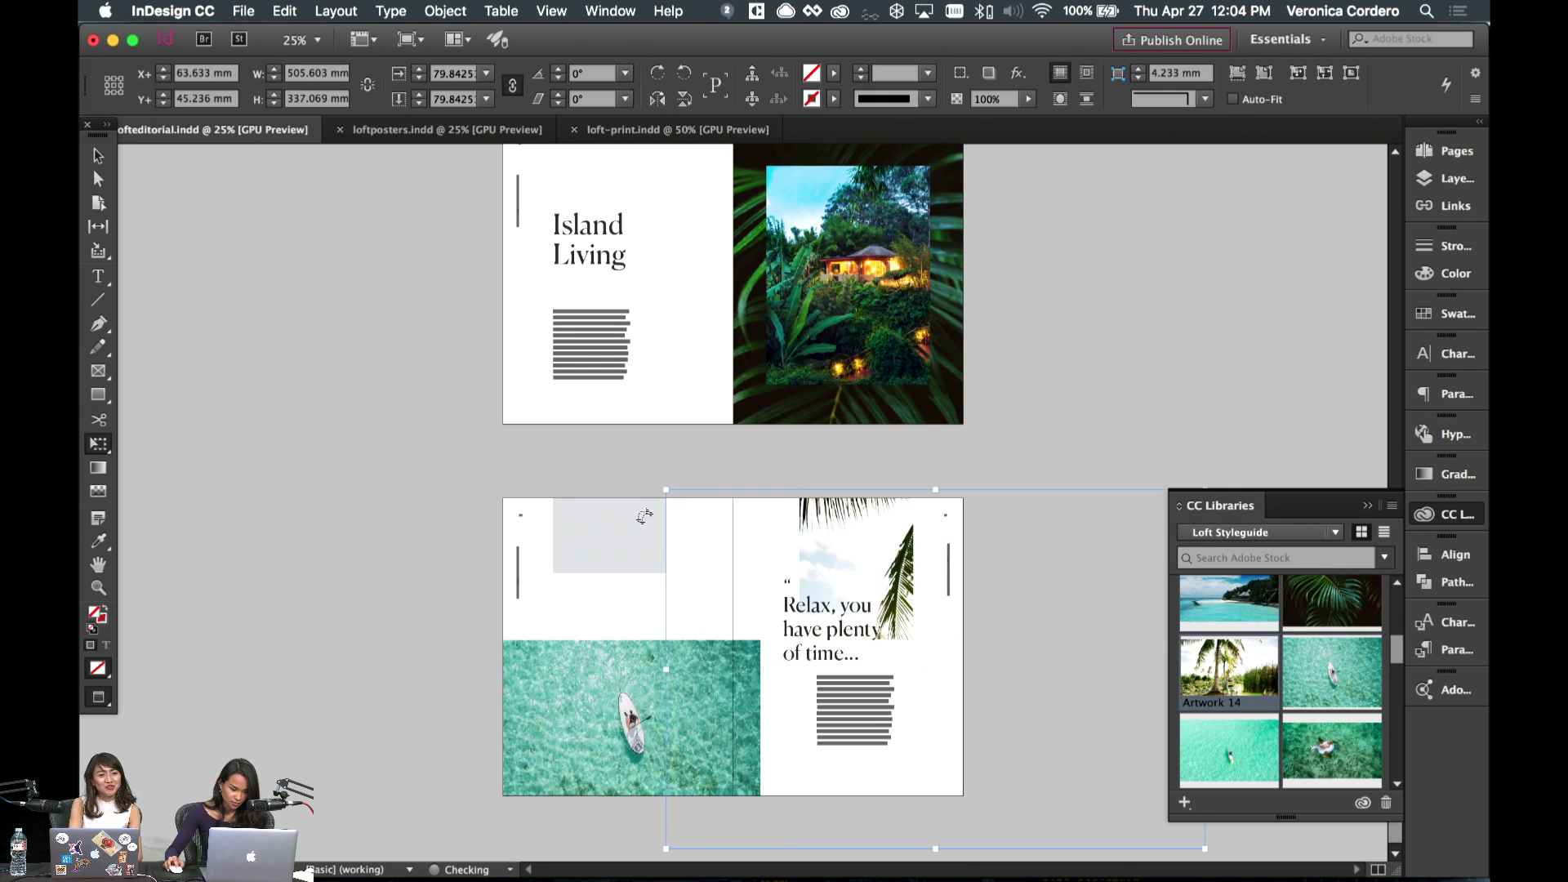
left_click(606, 597)
- Select the grey frame at the top of page 10
key("super+equal")
key("super+equal")
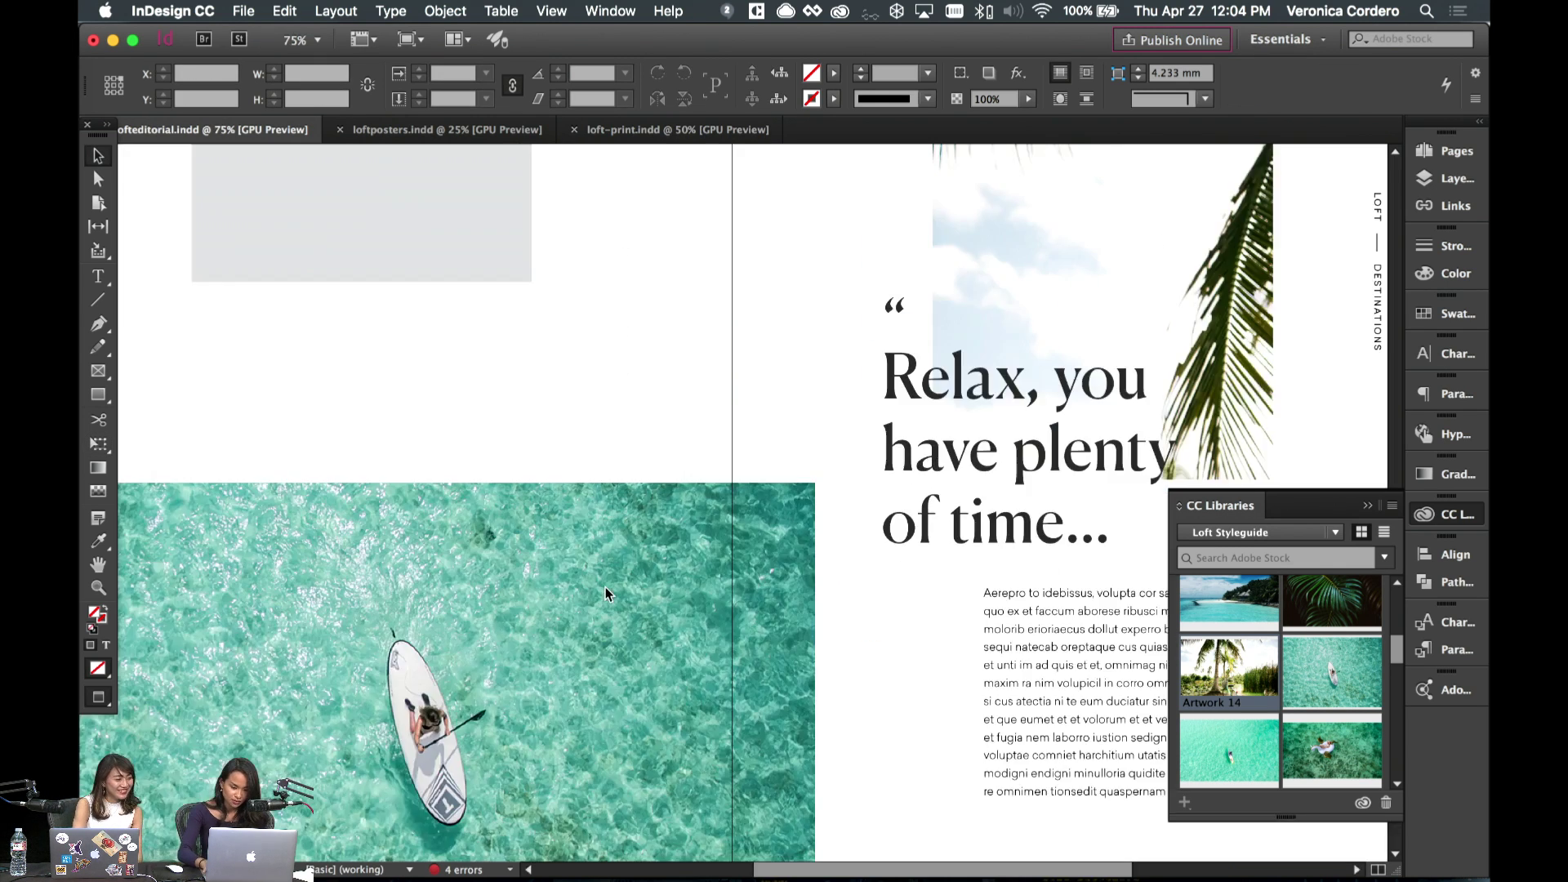
scroll(776, 400, "up", 5)
scroll(776, 400, "left", 3)
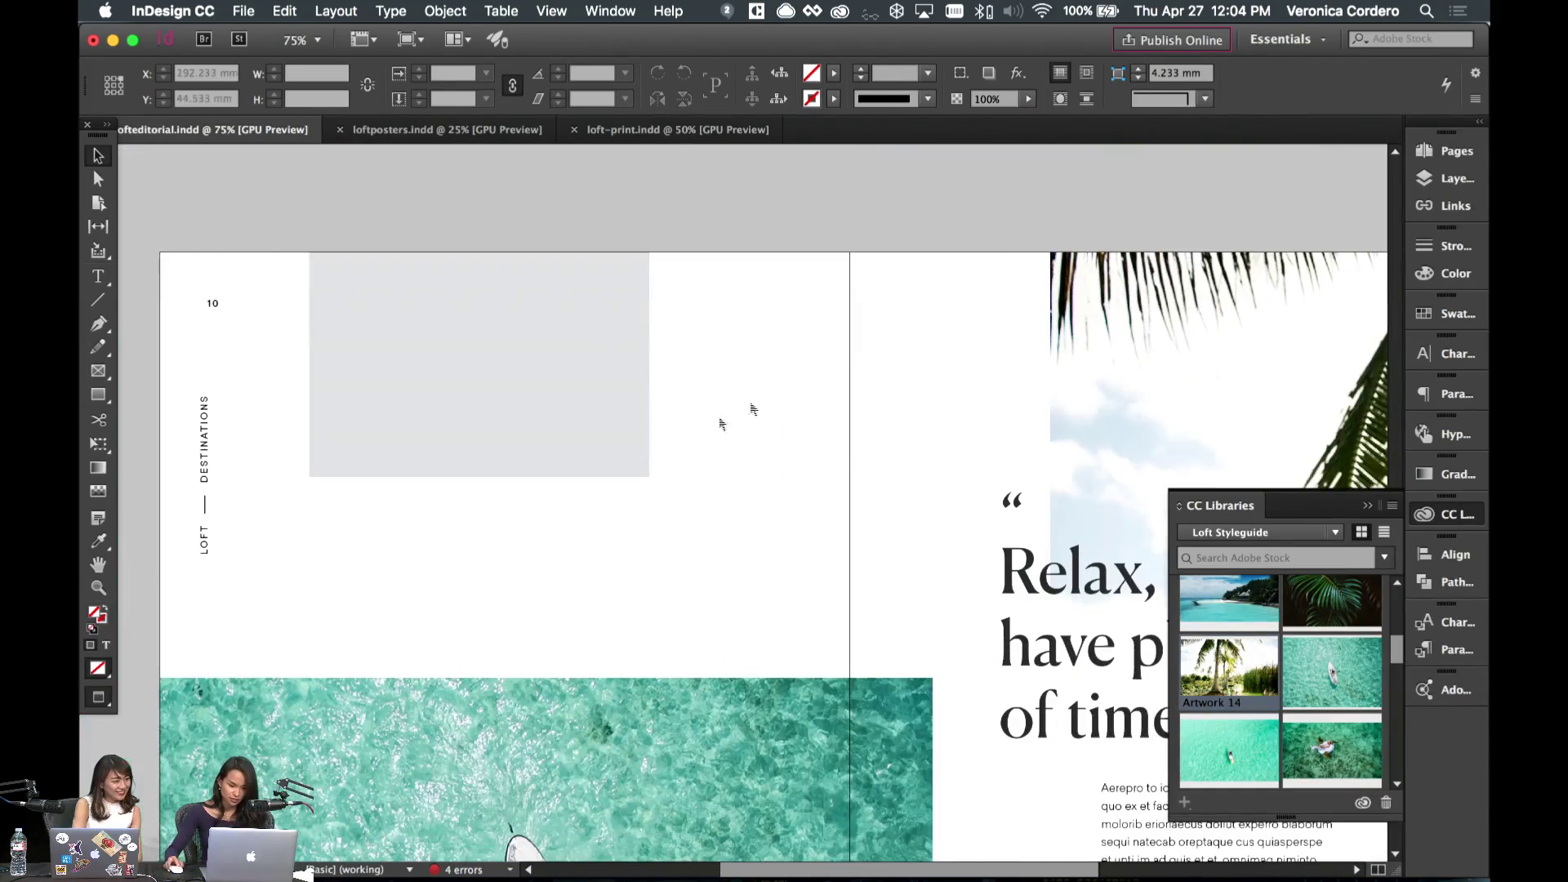
left_click(572, 368)
scroll(1258, 672, "up", 1)
scroll(1259, 672, "up", 4)
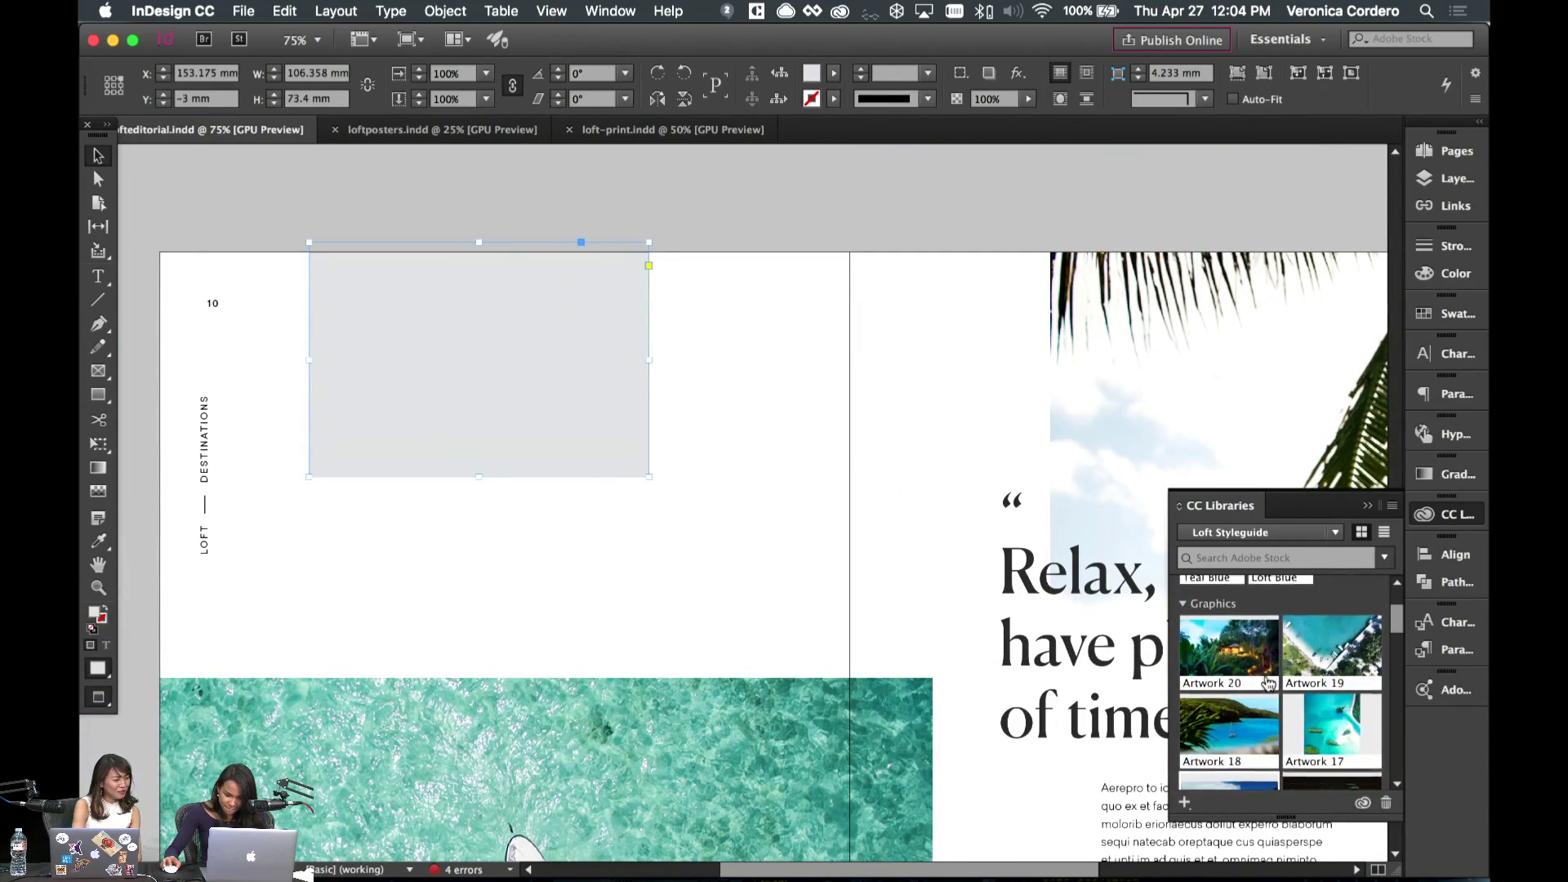
scroll(1306, 653, "down", 3)
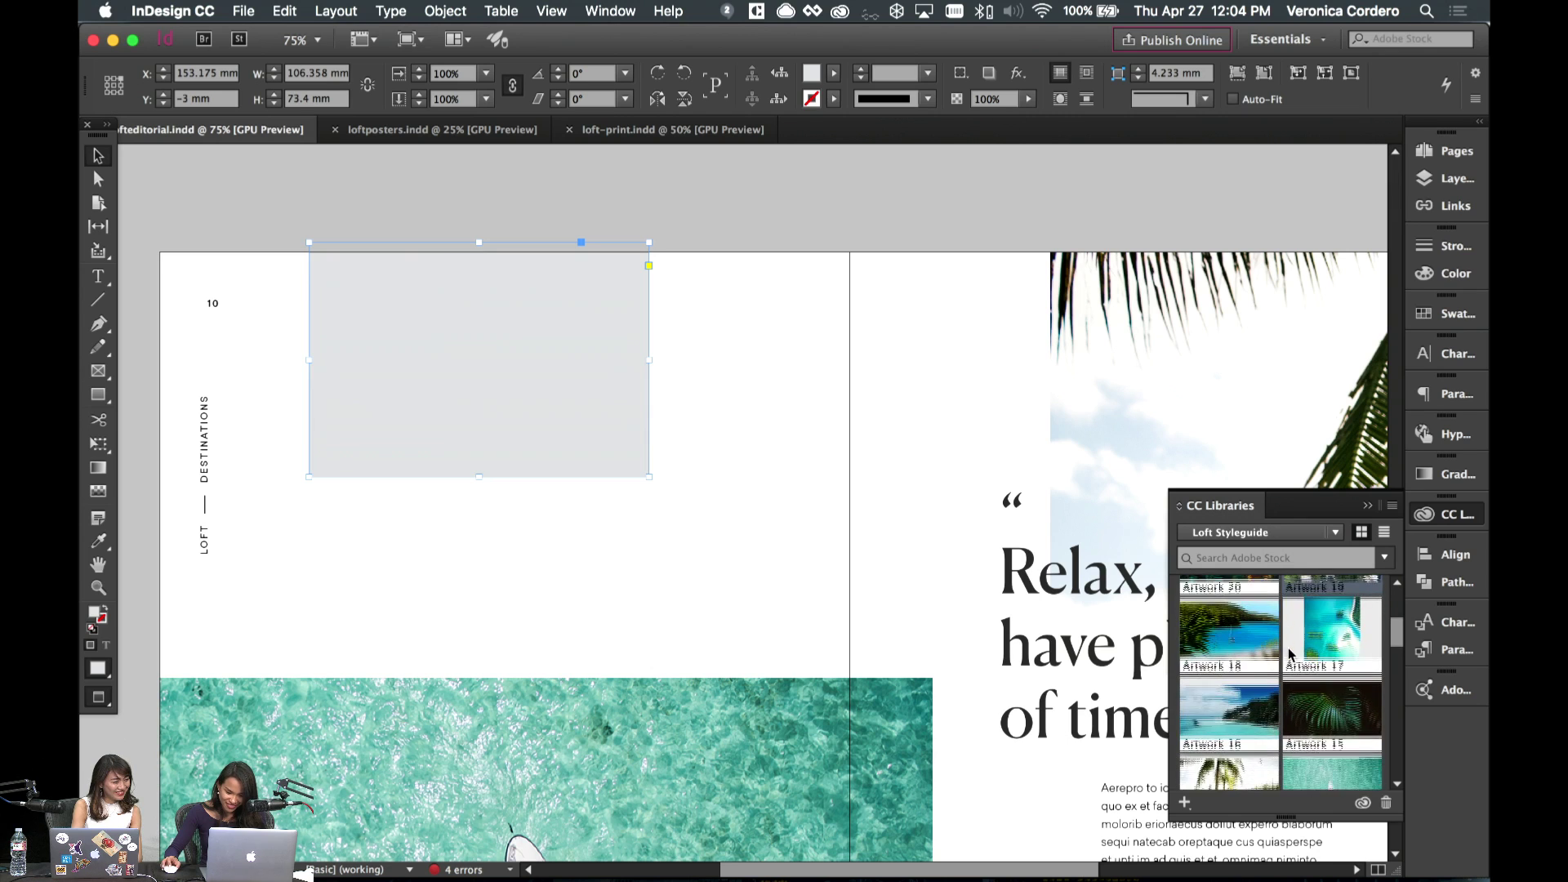
- Paste the Artwork 18 lagoon photo into the grey frame, fitting it proportionally
left_click_drag(1233, 649, 592, 434)
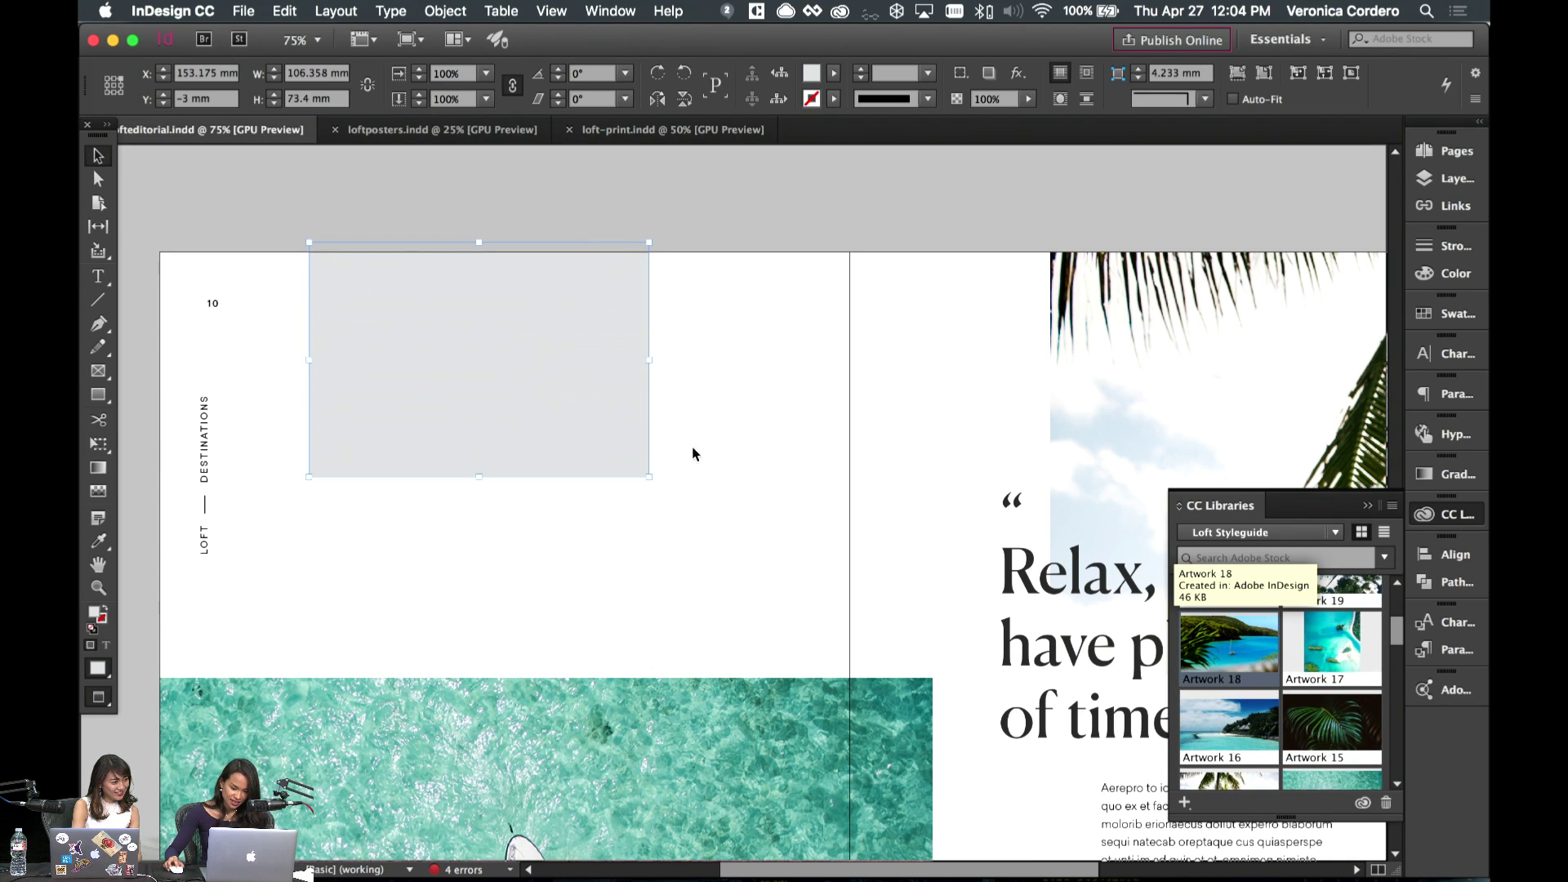
left_click_drag(693, 454, 468, 373)
left_click_drag(654, 433, 698, 448)
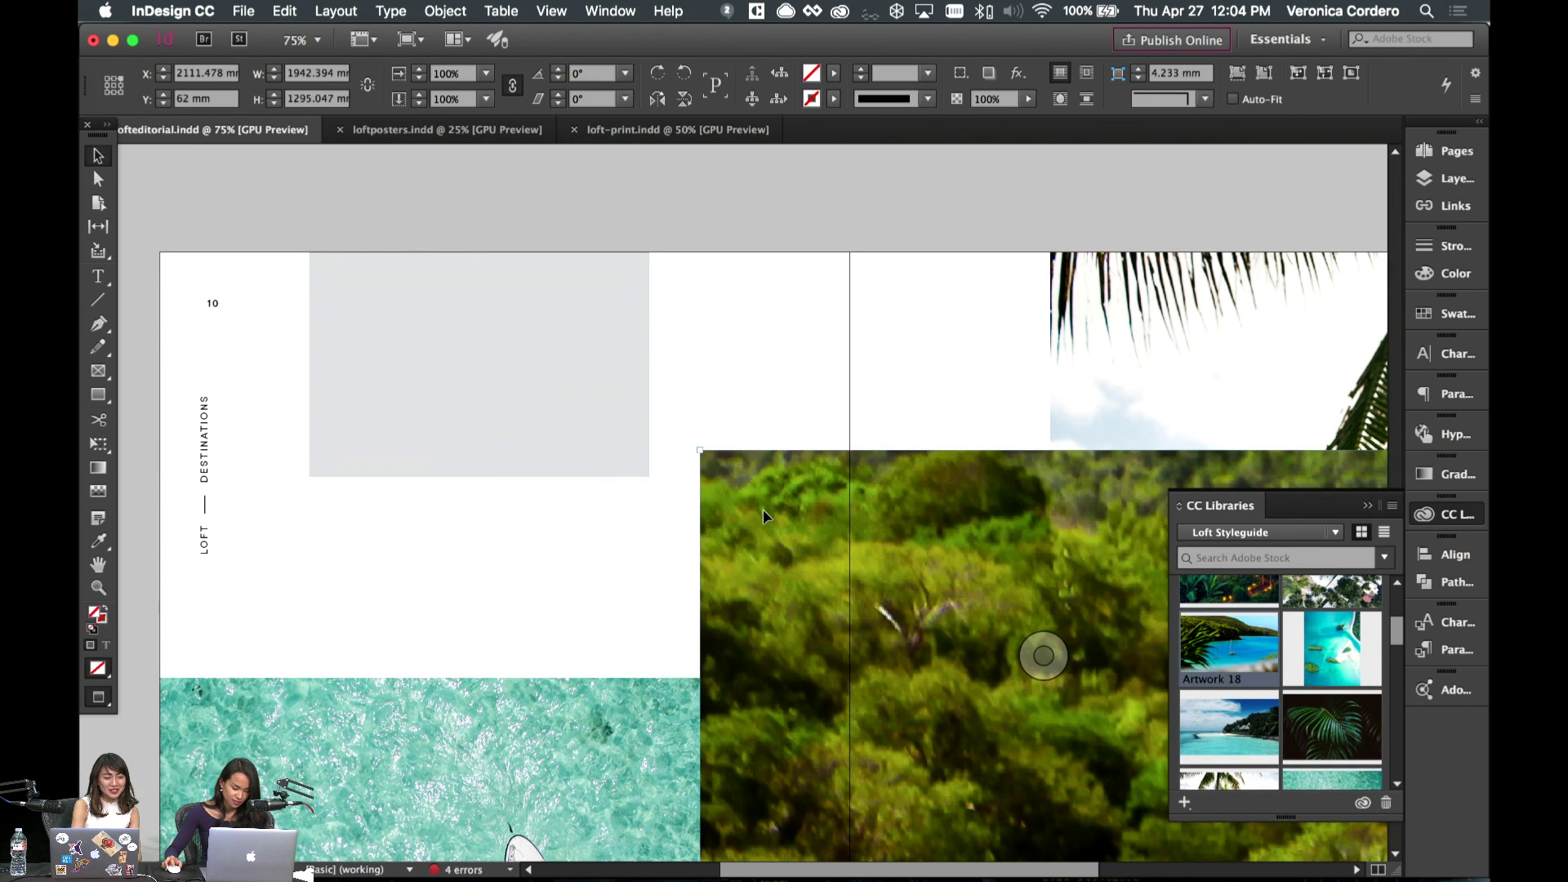
key("super+z")
left_click(284, 10)
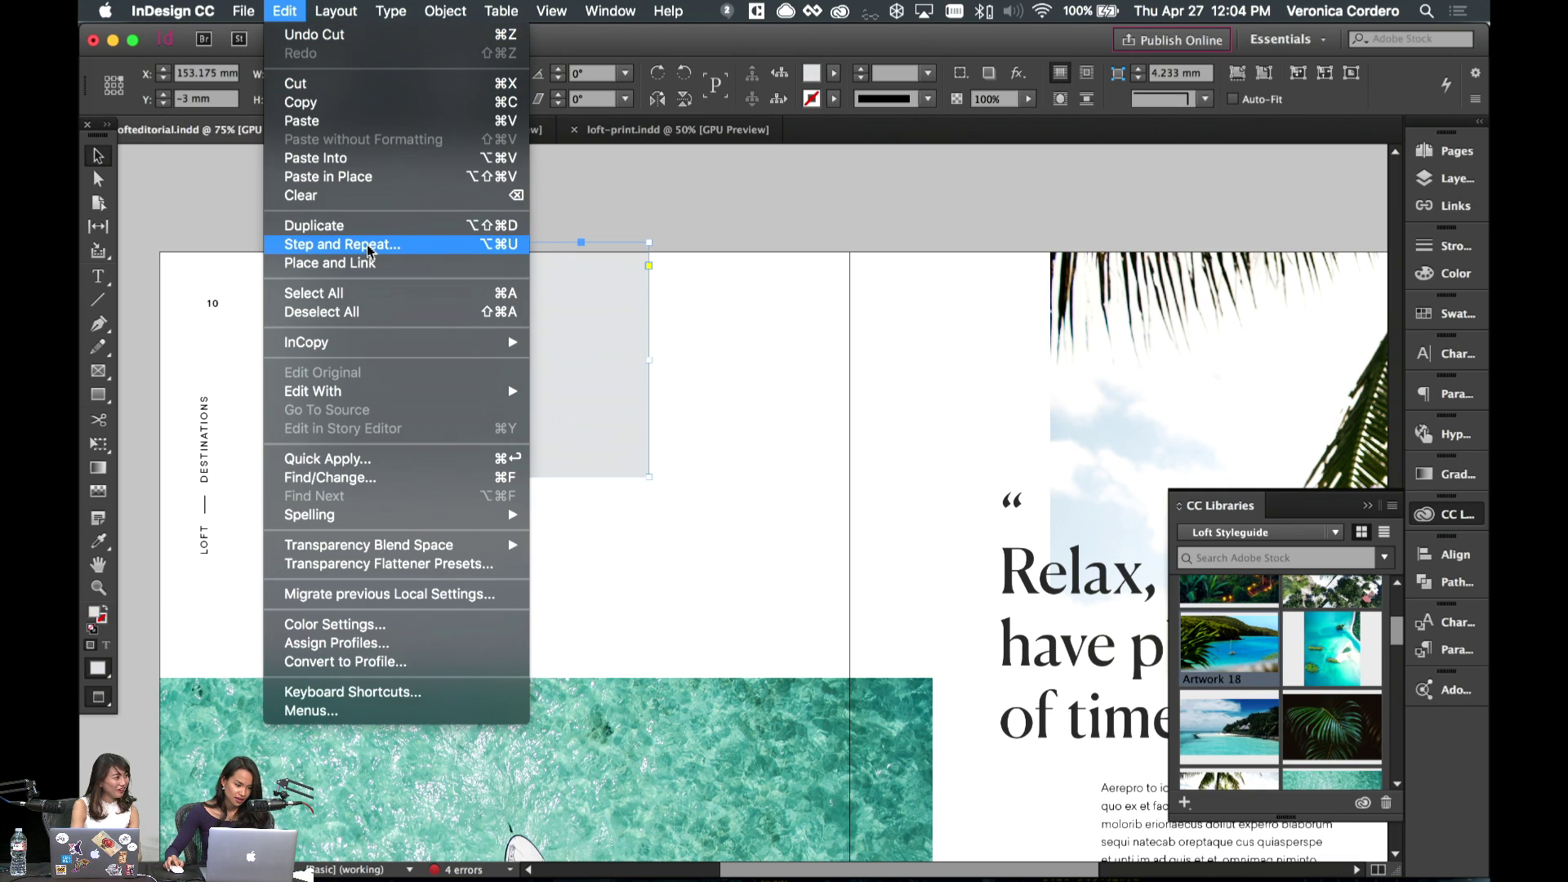
left_click(327, 155)
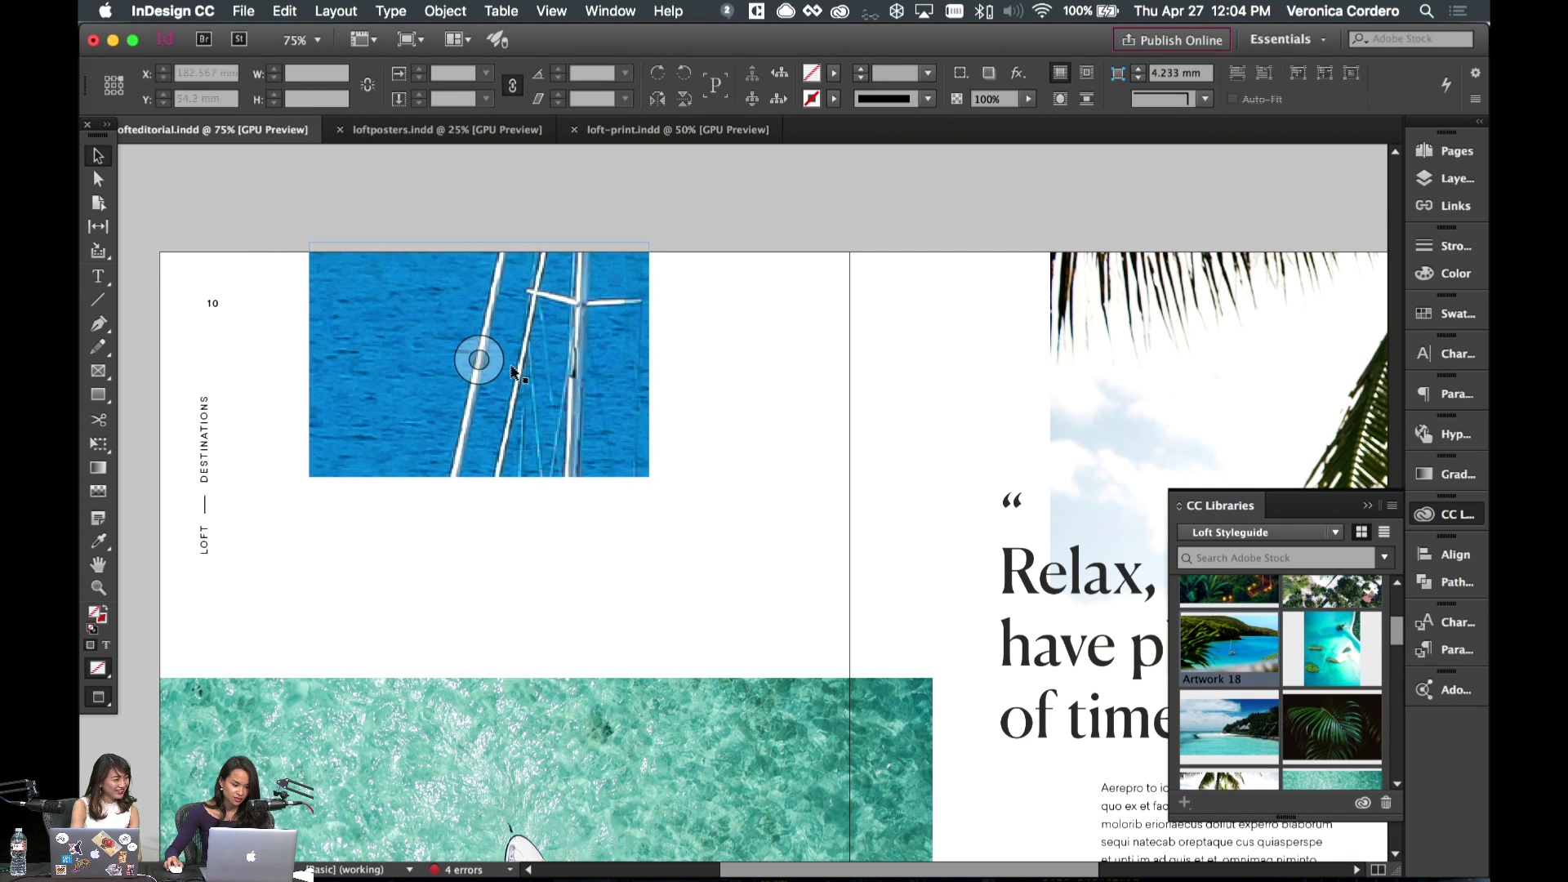
left_click(1265, 73)
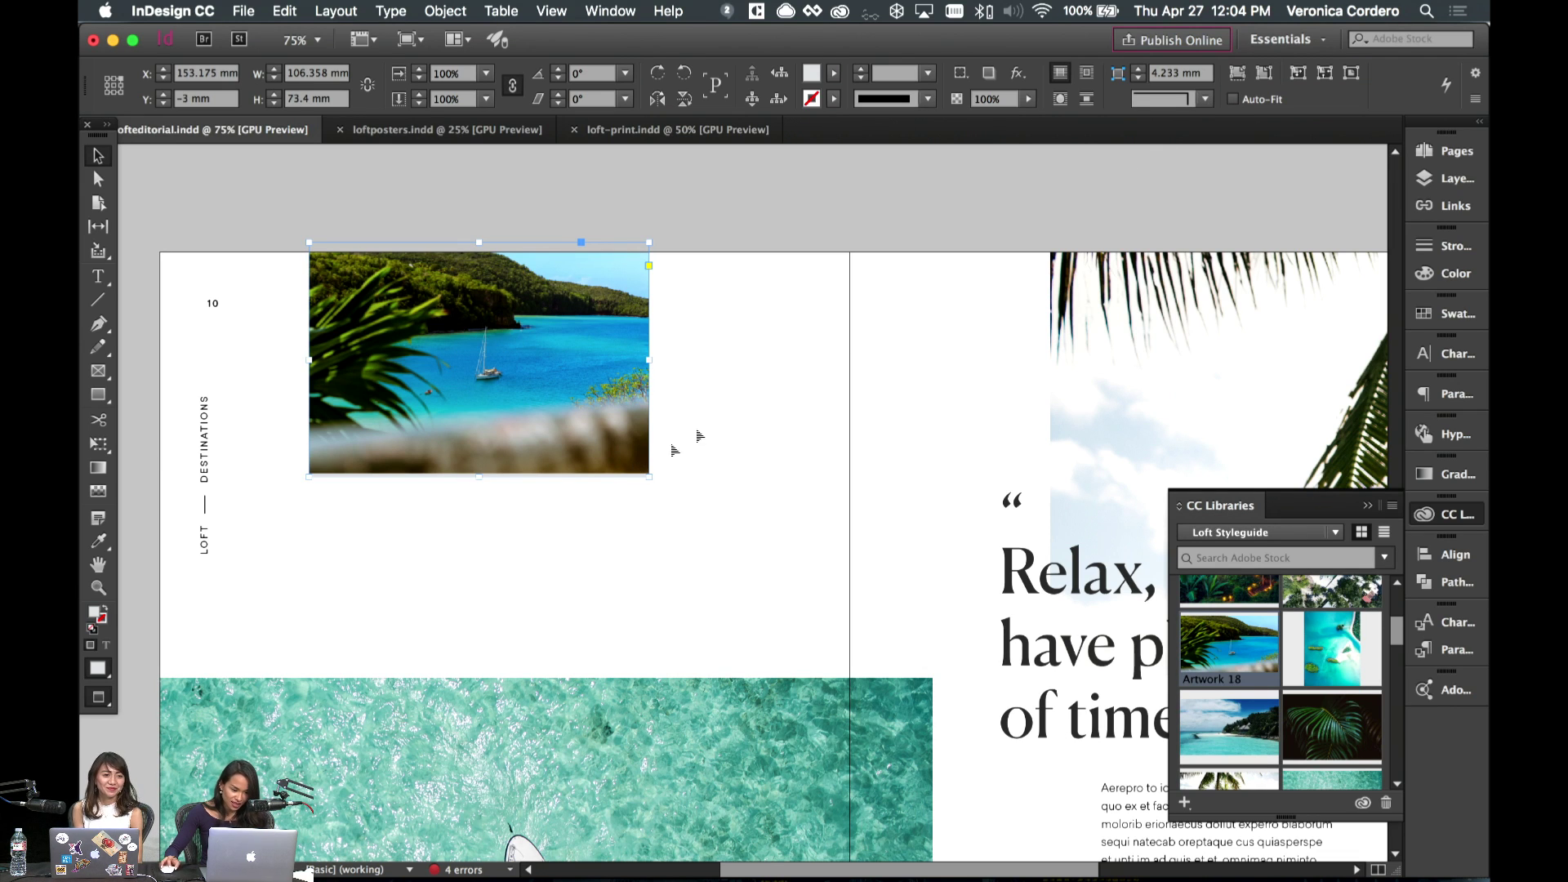
- Scale the lagoon photo up slightly and nudge it vertically inside its frame
key("w")
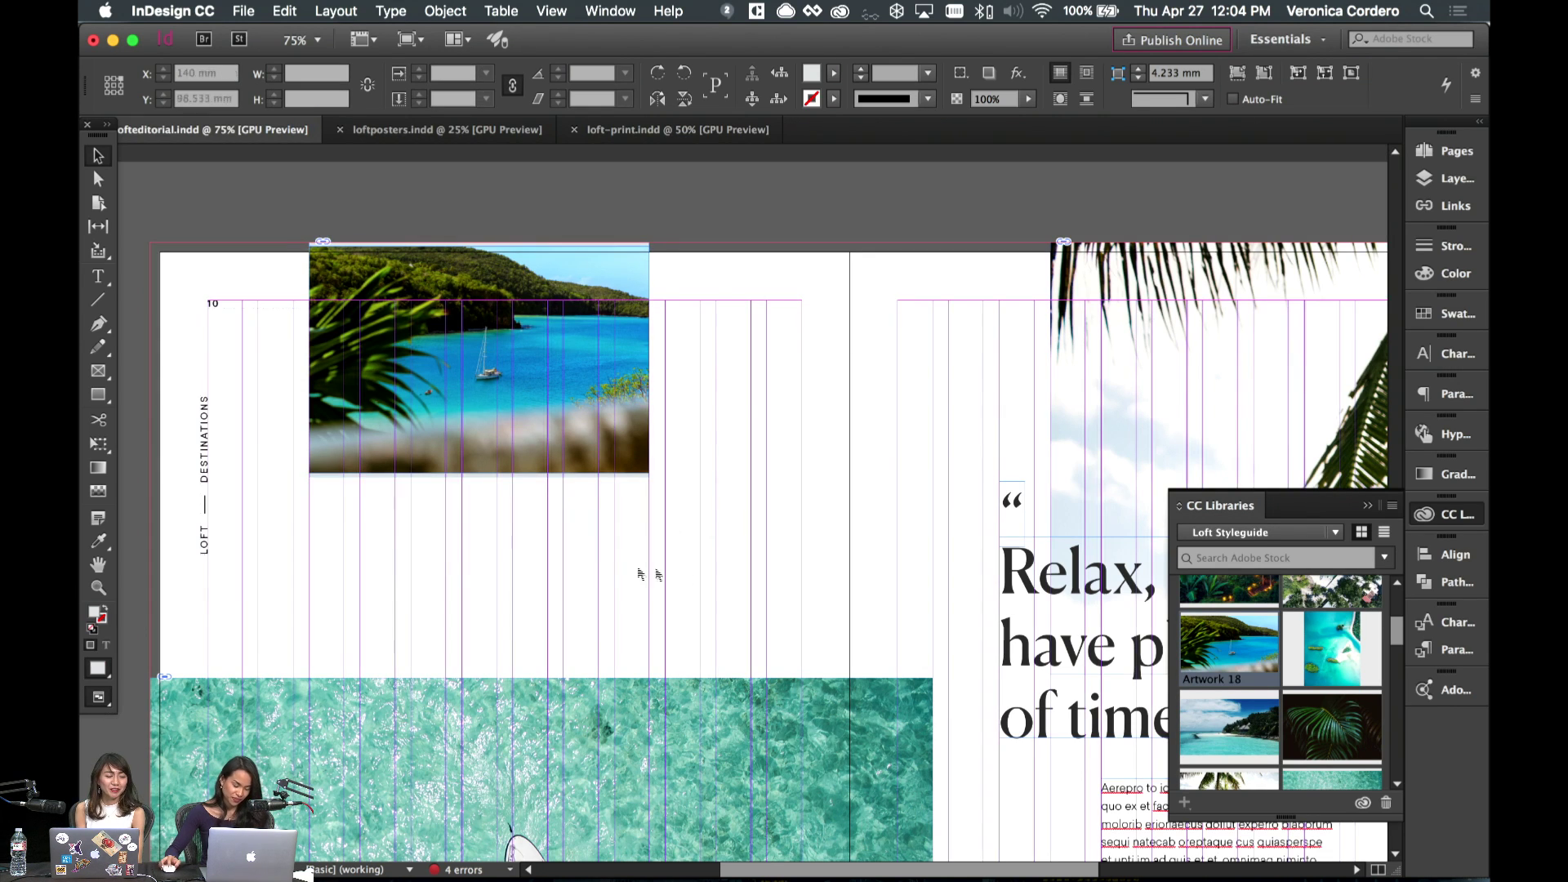
left_click(519, 351)
key("e")
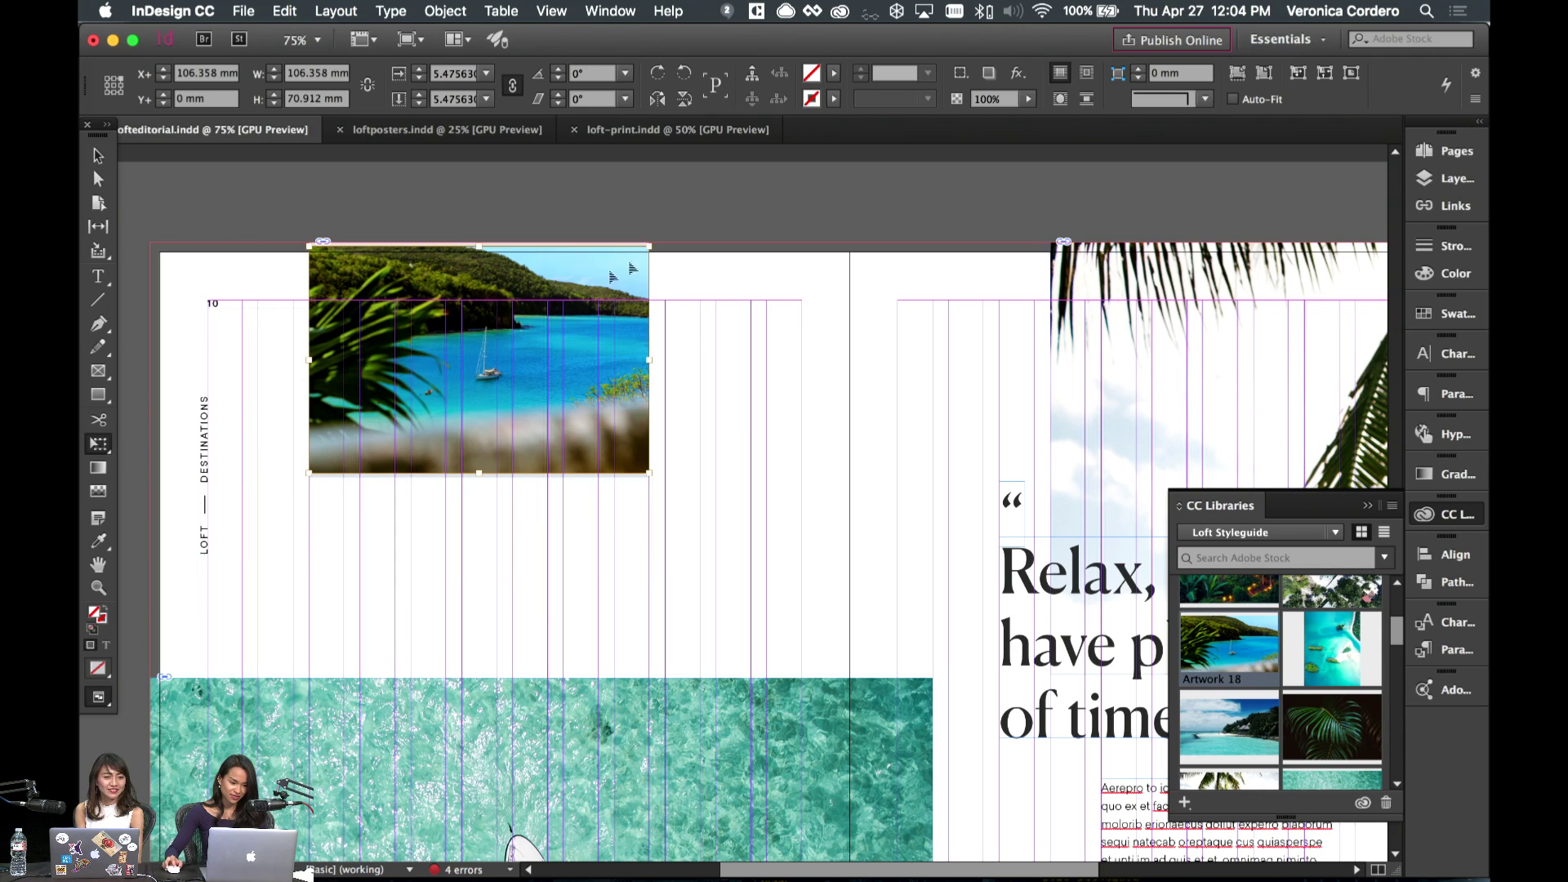
left_click_drag(652, 244, 677, 227)
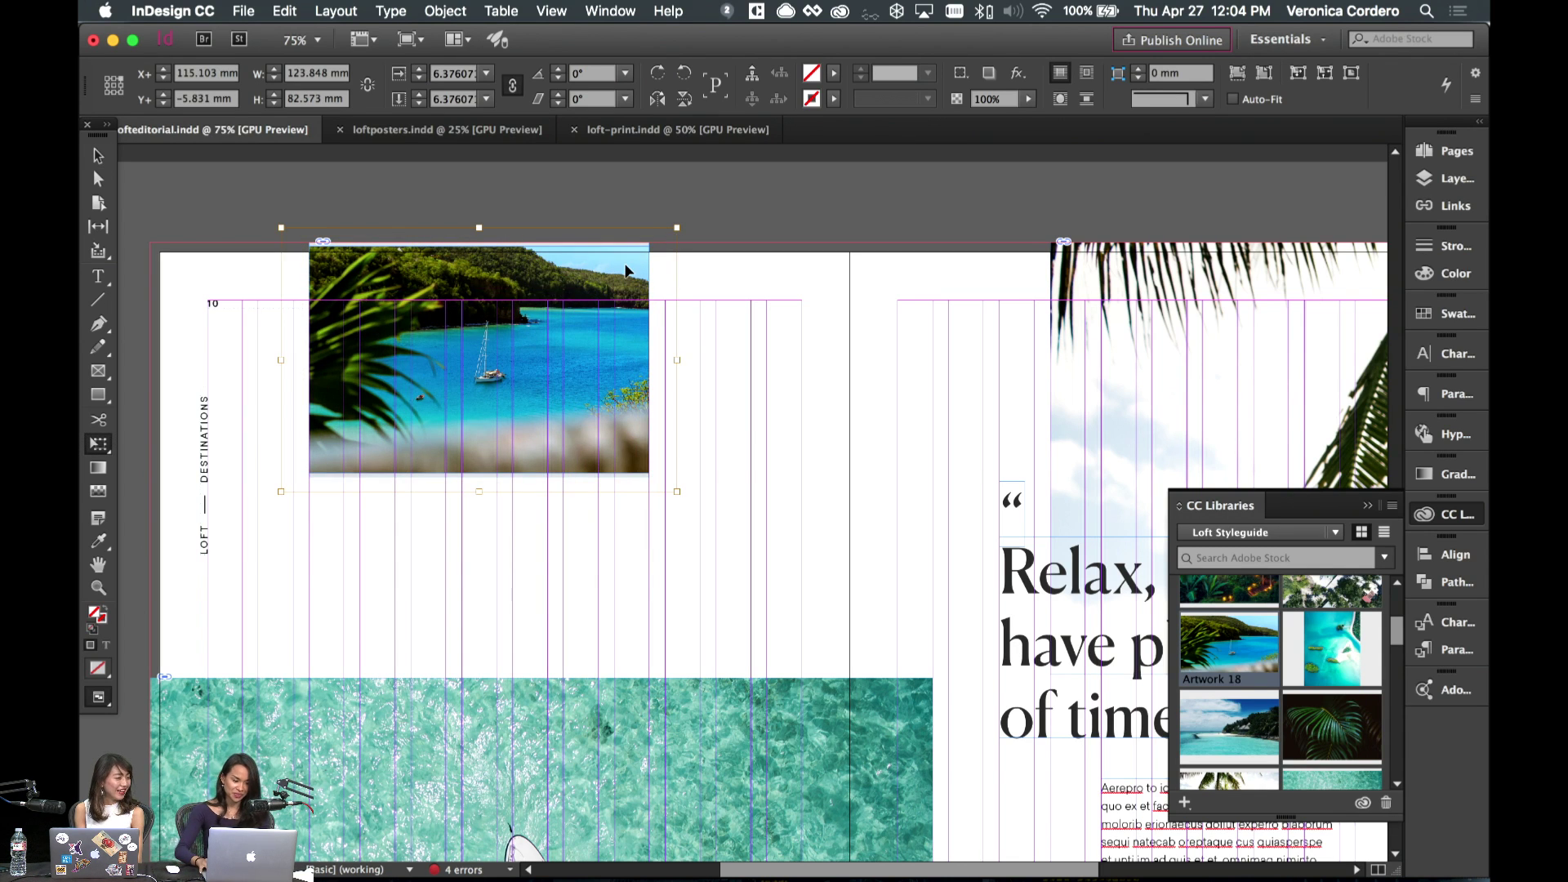
key("shift+Up")
key("shift+Down")
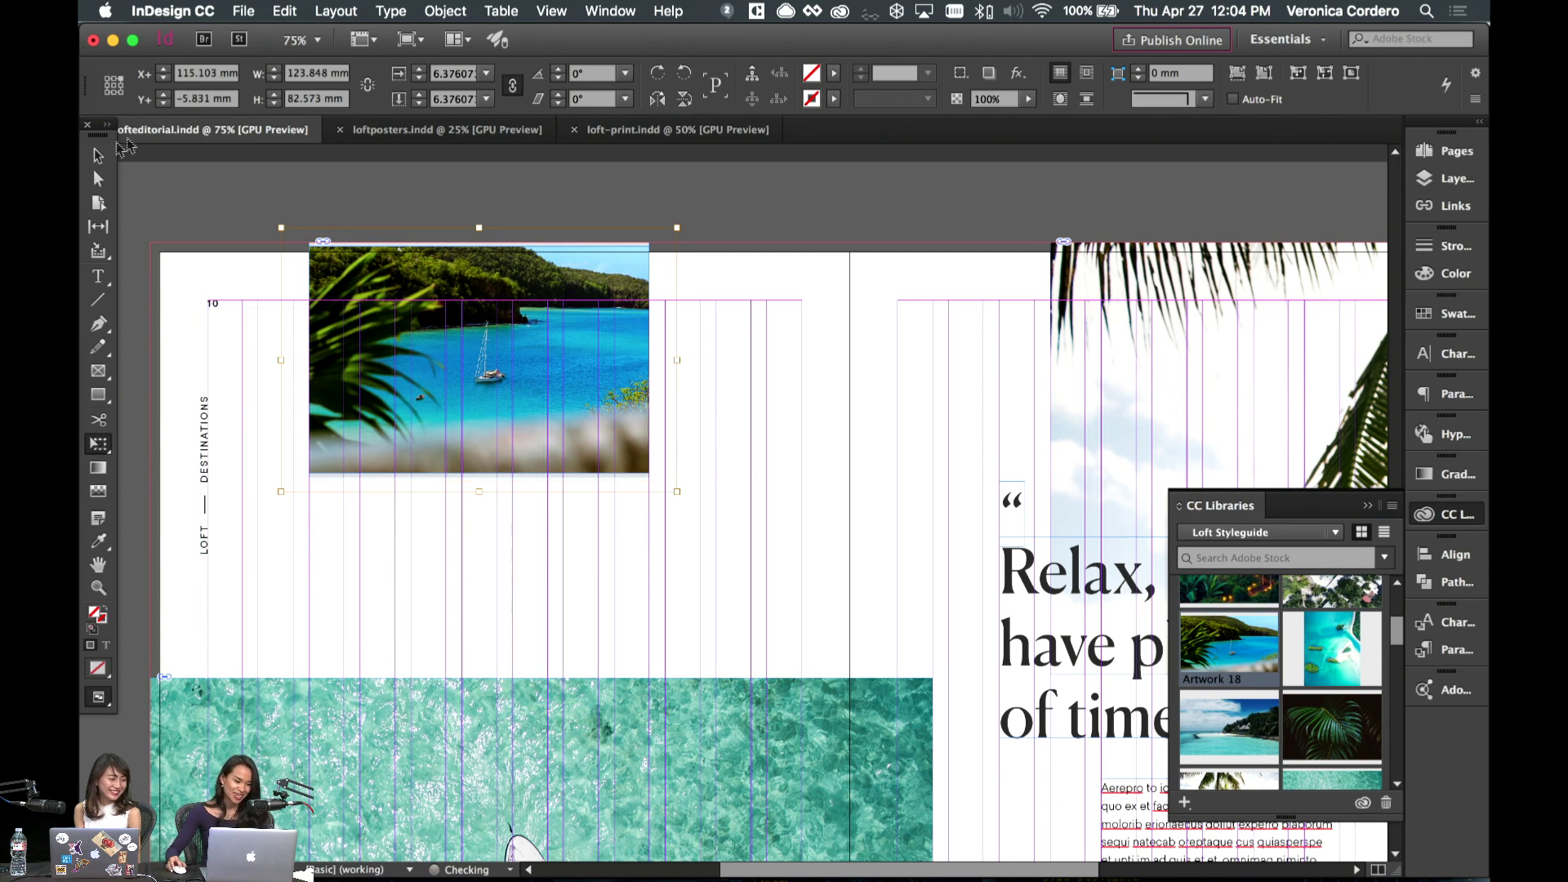
left_click(98, 155)
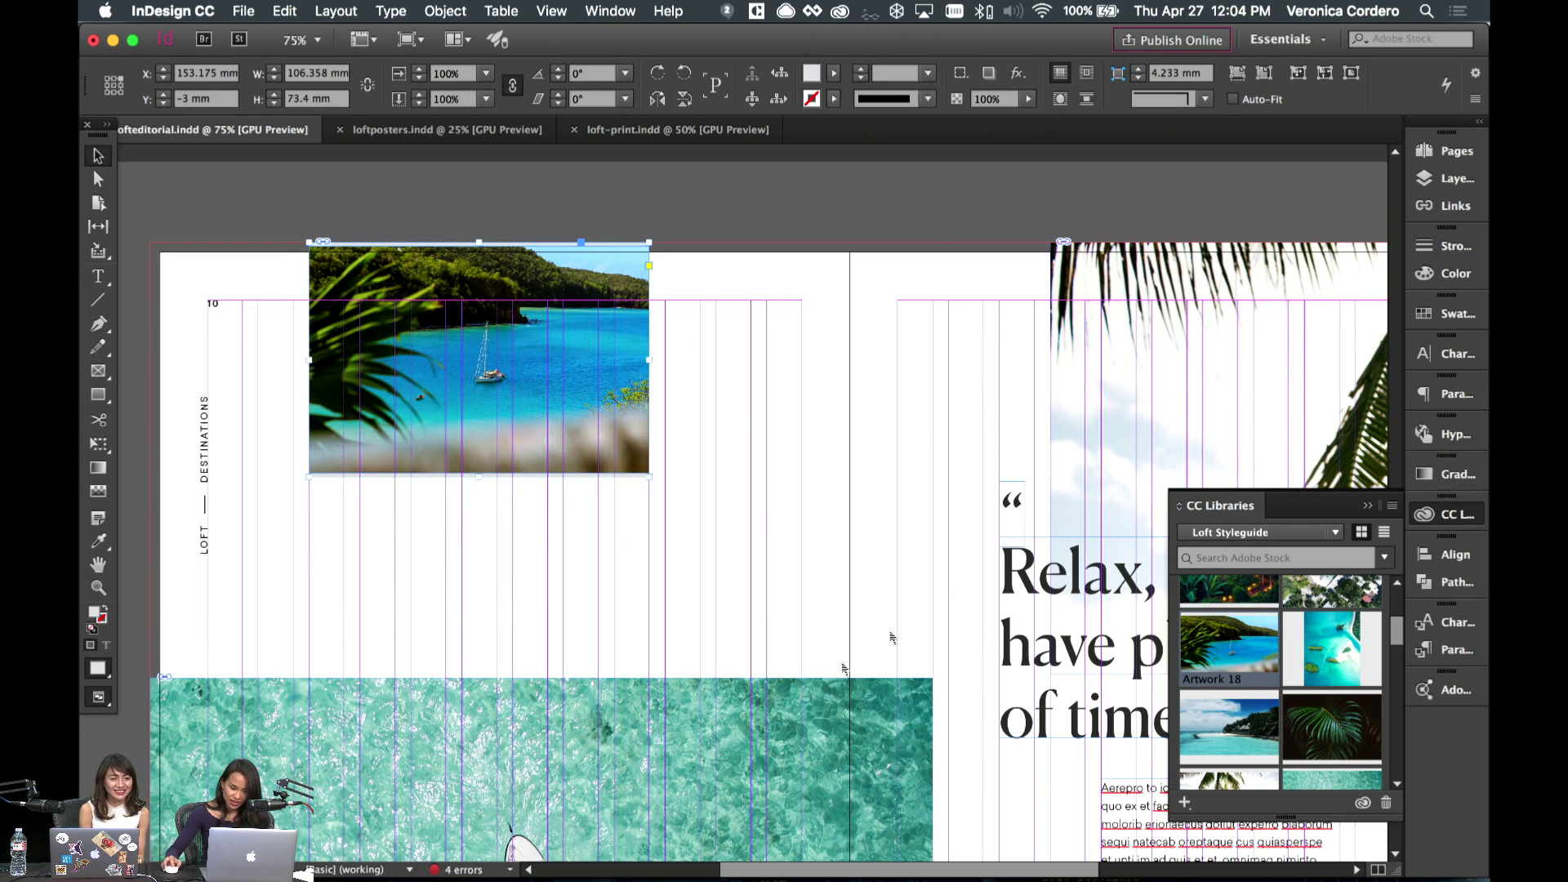
- Set the teal water photo frame's swatch to None
left_click(814, 717)
left_click(1446, 314)
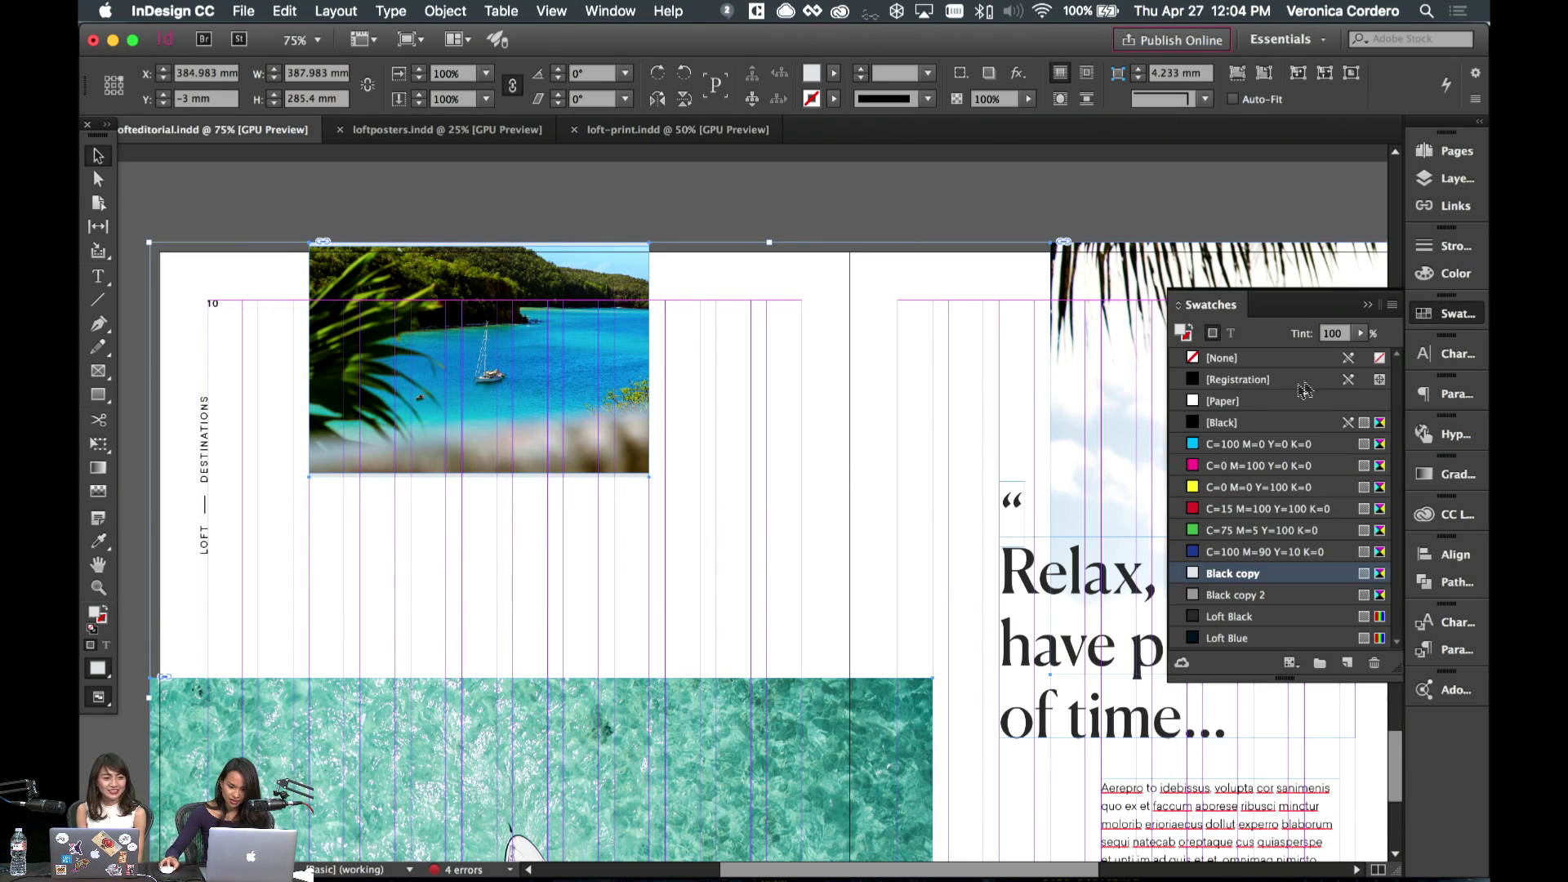
left_click(1232, 359)
- Enlarge the lagoon photo slightly with Free Transform, then scroll back to the Island Living spread
left_click(588, 384)
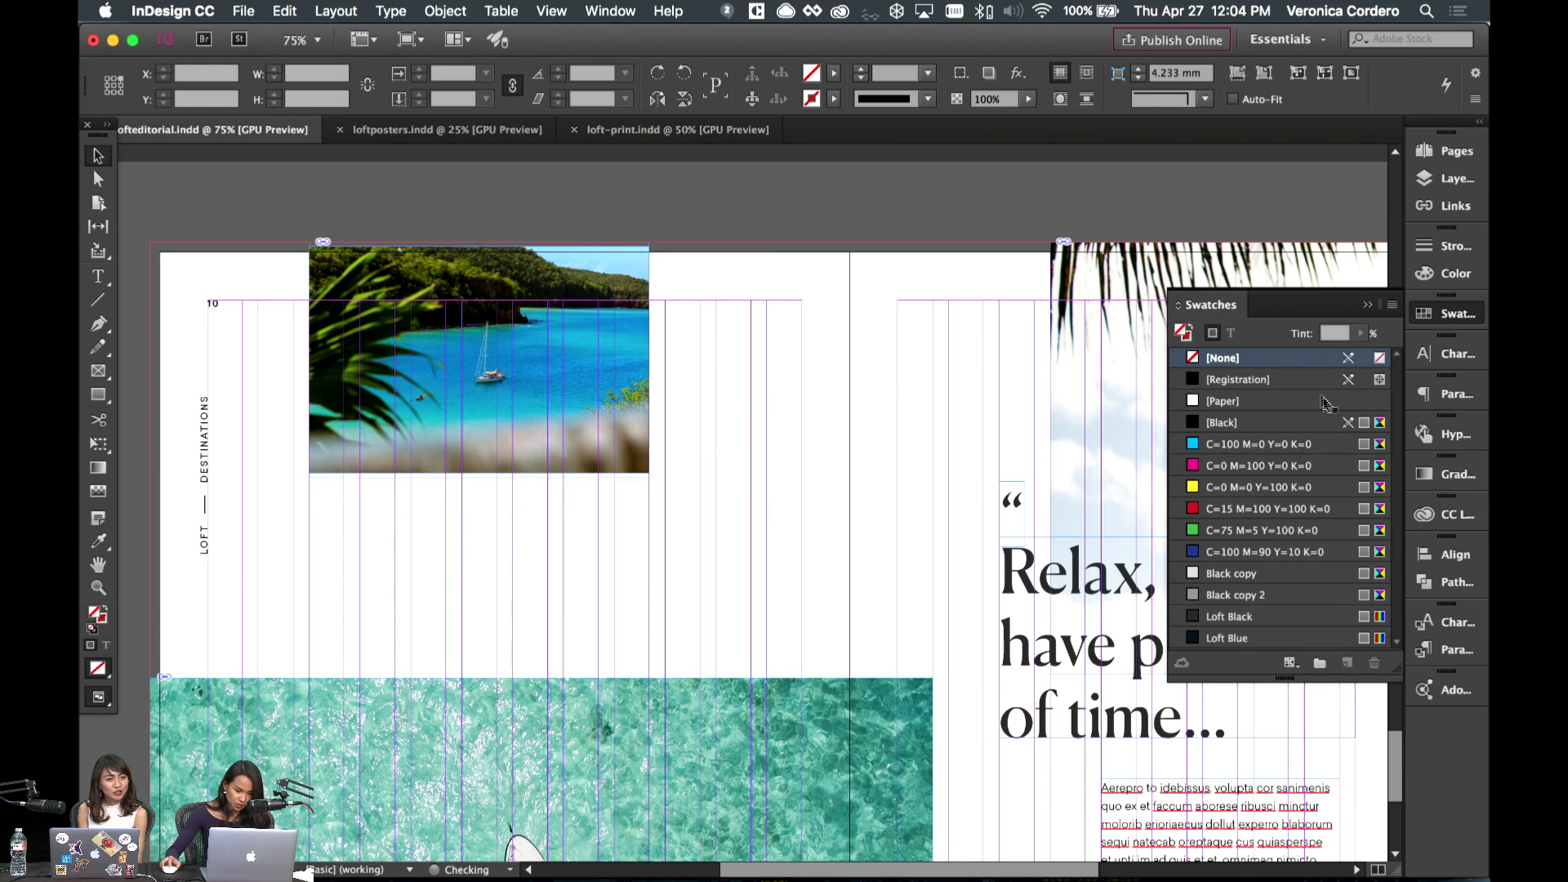
key("e")
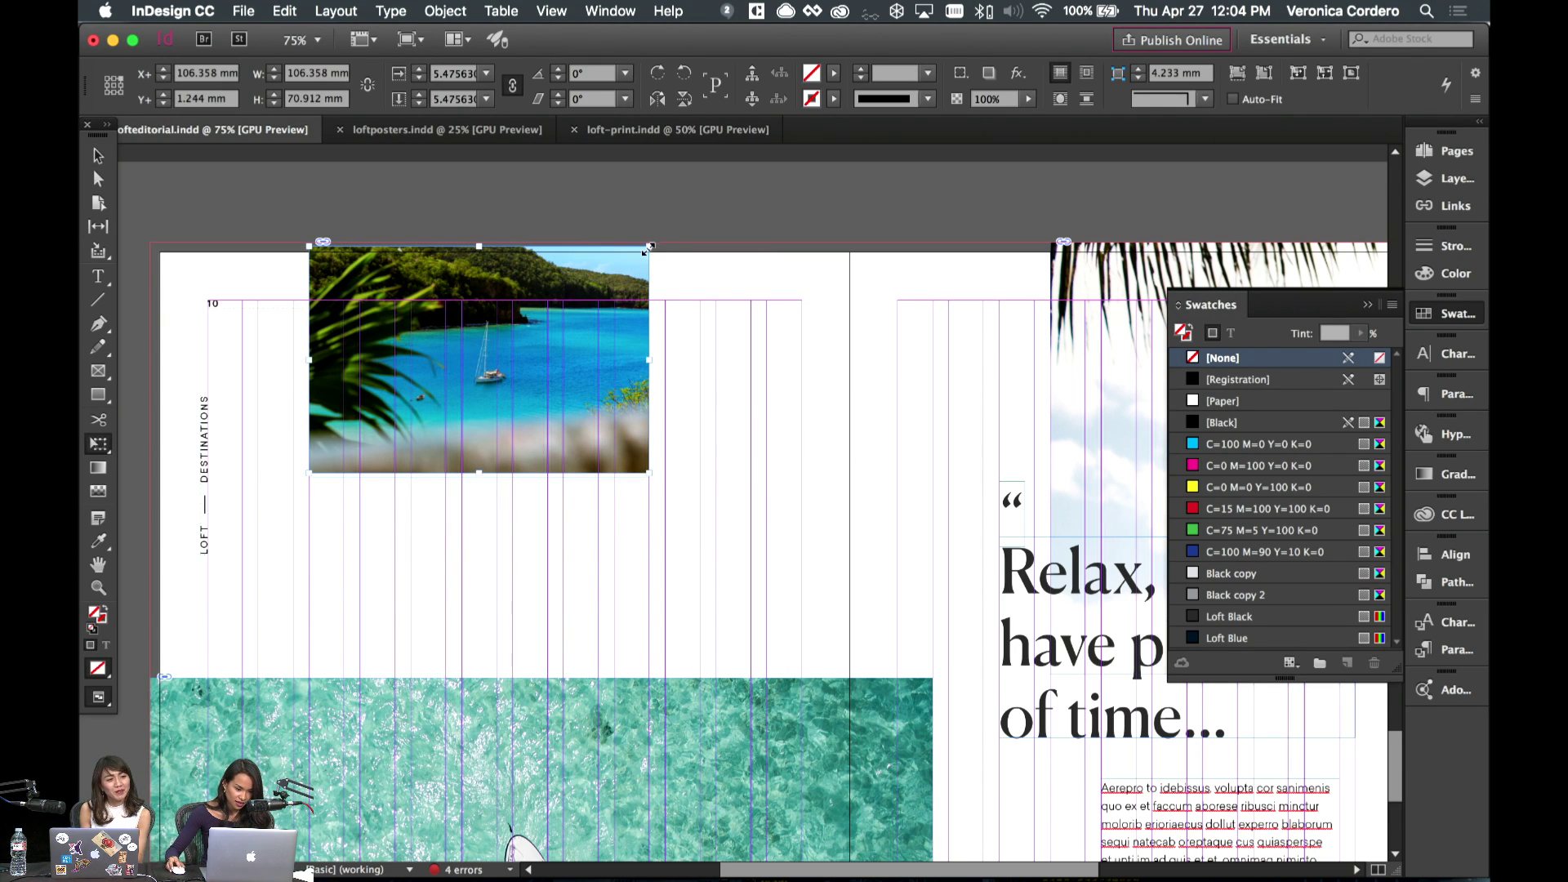
left_click_drag(650, 246, 658, 249)
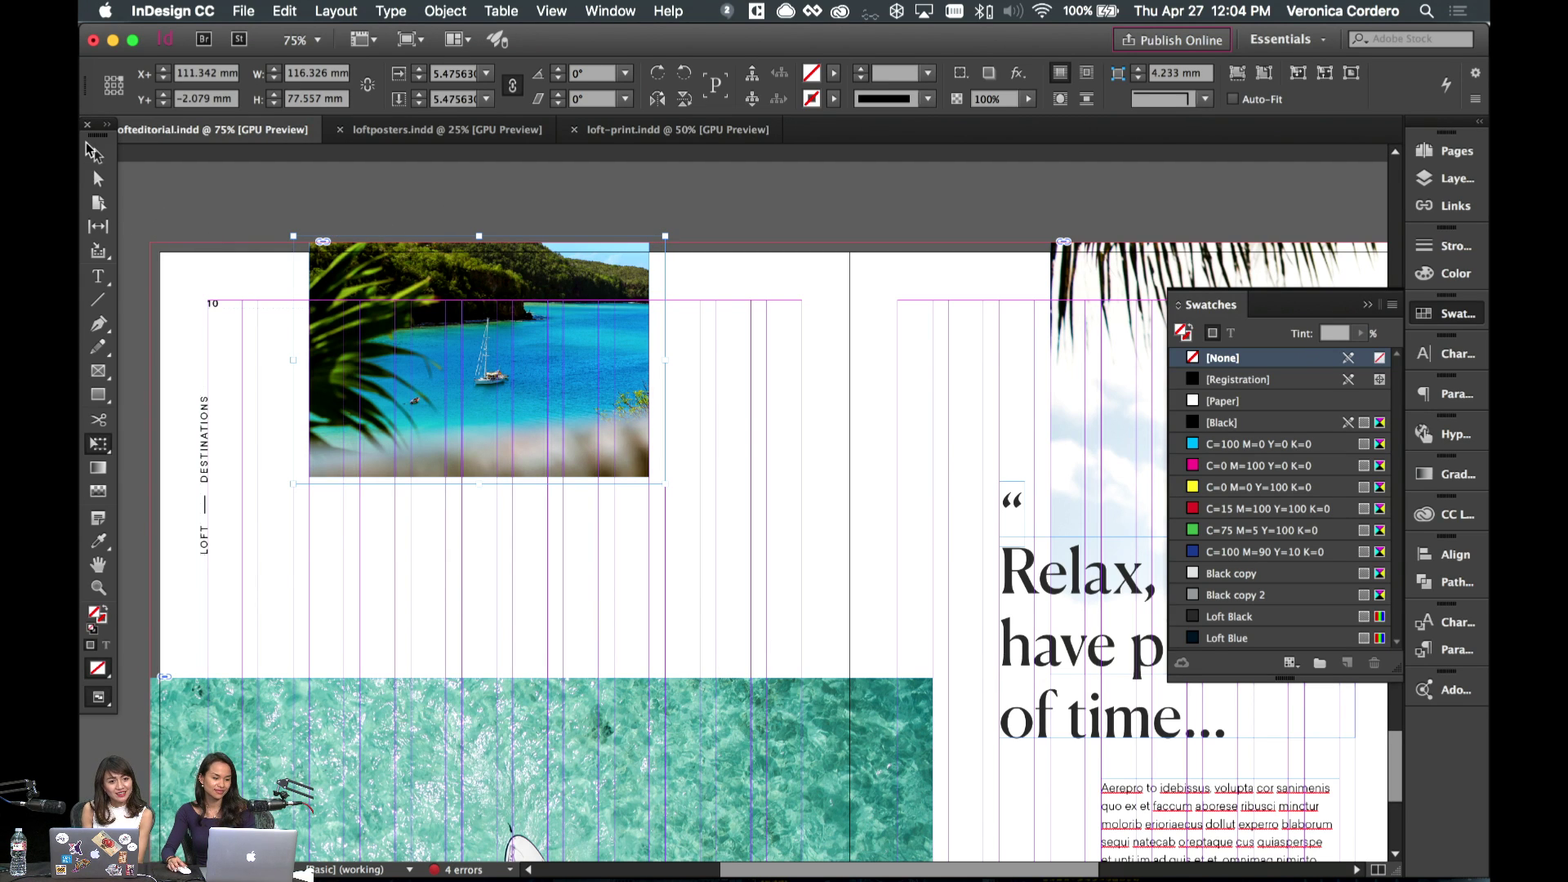
left_click(98, 155)
left_click(783, 513)
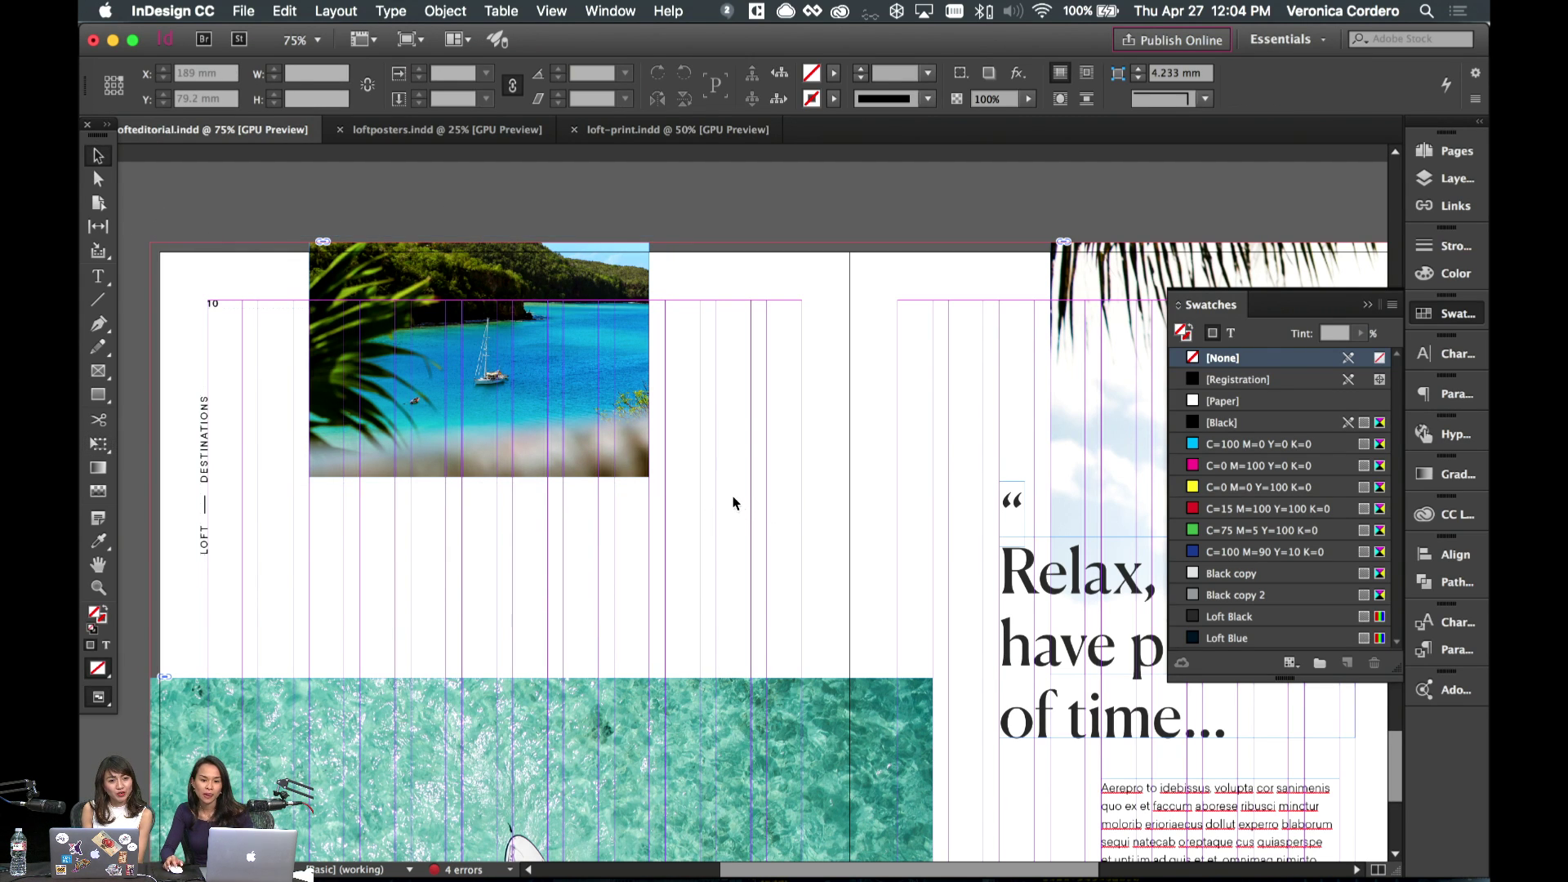
scroll(731, 498, "left", 3)
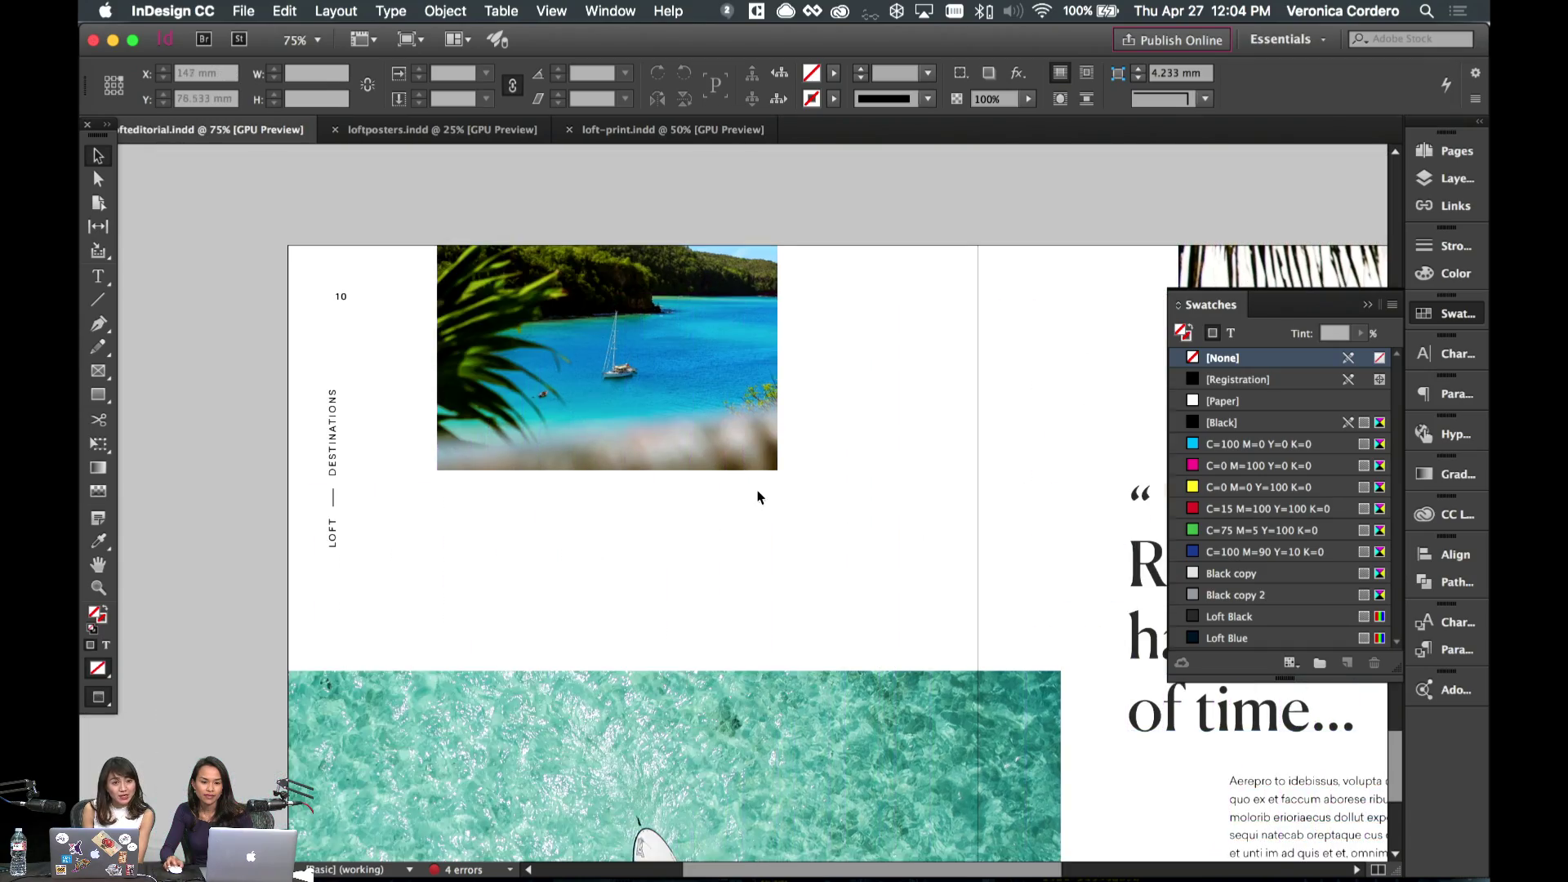
scroll(760, 498, "down", 5)
scroll(739, 474, "up", 15)
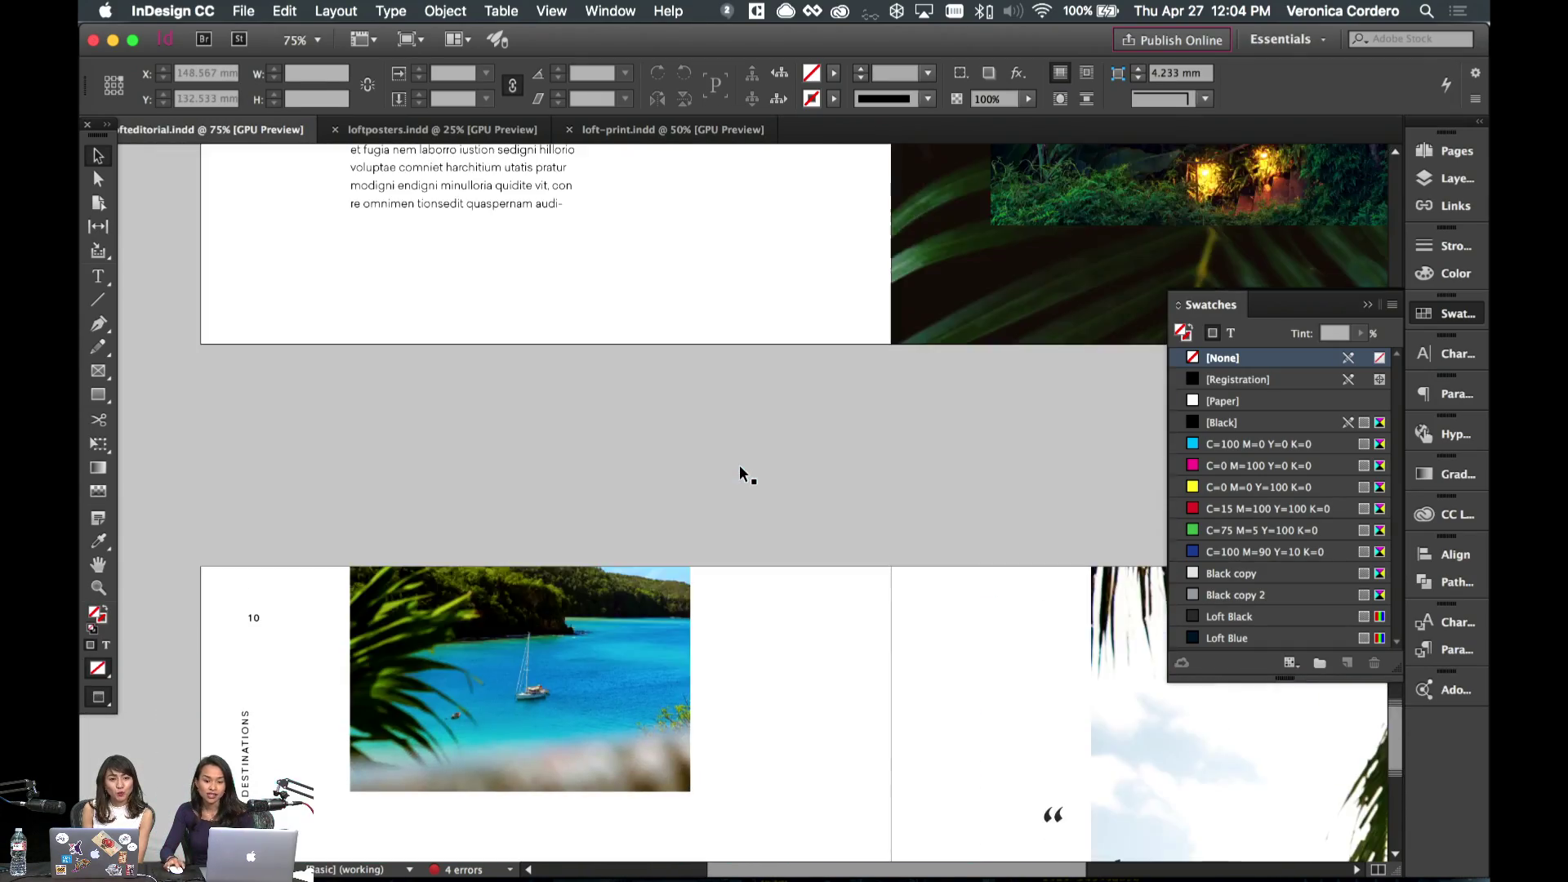
scroll(739, 464, "up", 20)
- Scroll through the contents and June 2017 pages in Preview mode, ending on the Relax spread
scroll(738, 464, "down", 11)
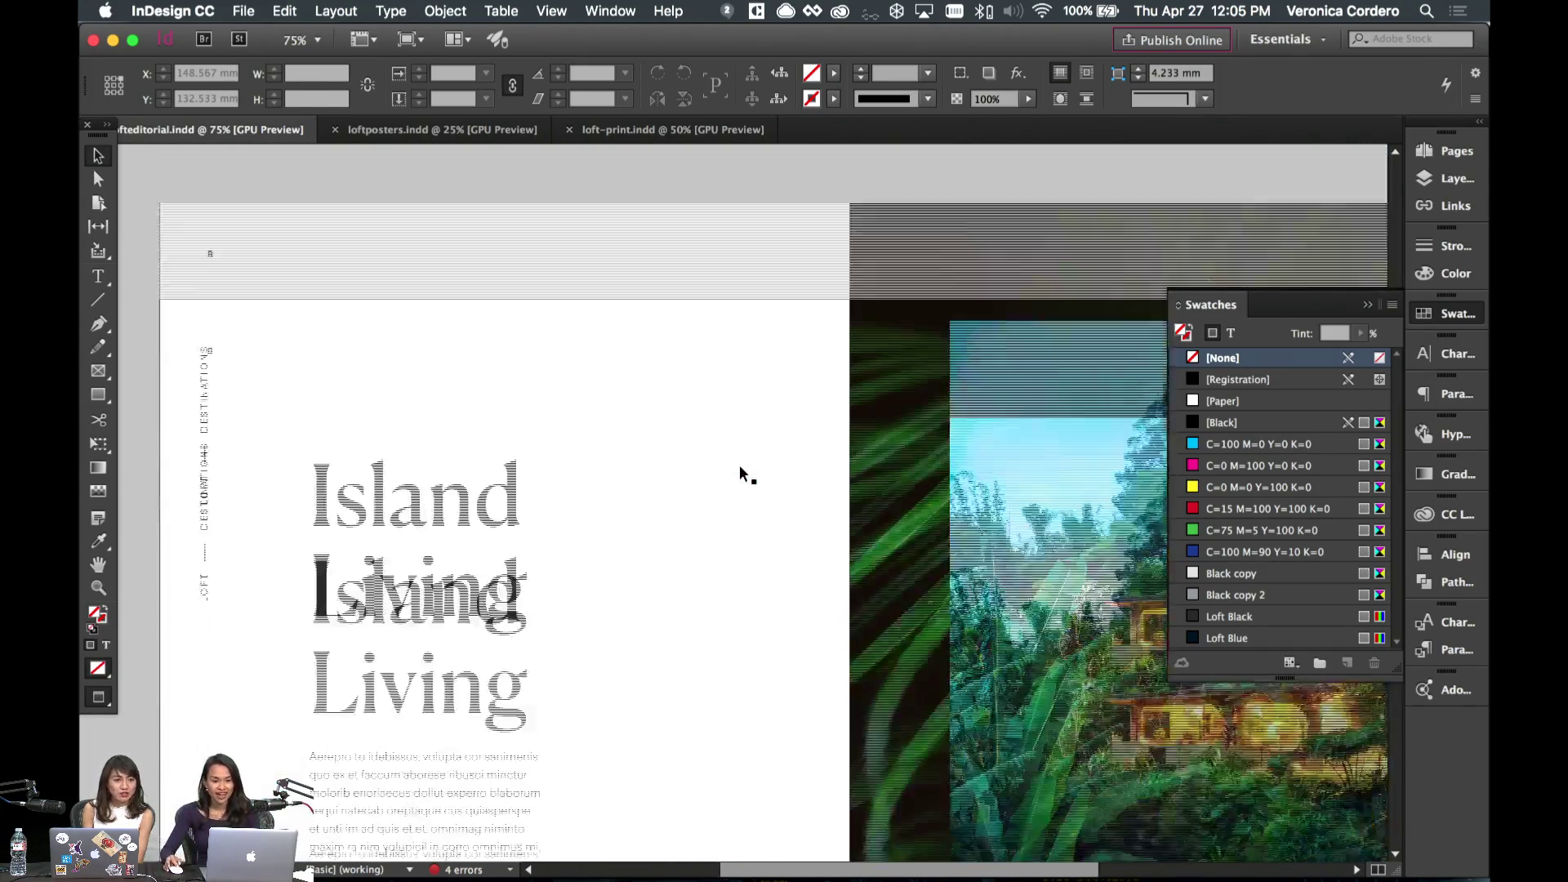
scroll(738, 464, "right", 2)
scroll(738, 464, "down", 15)
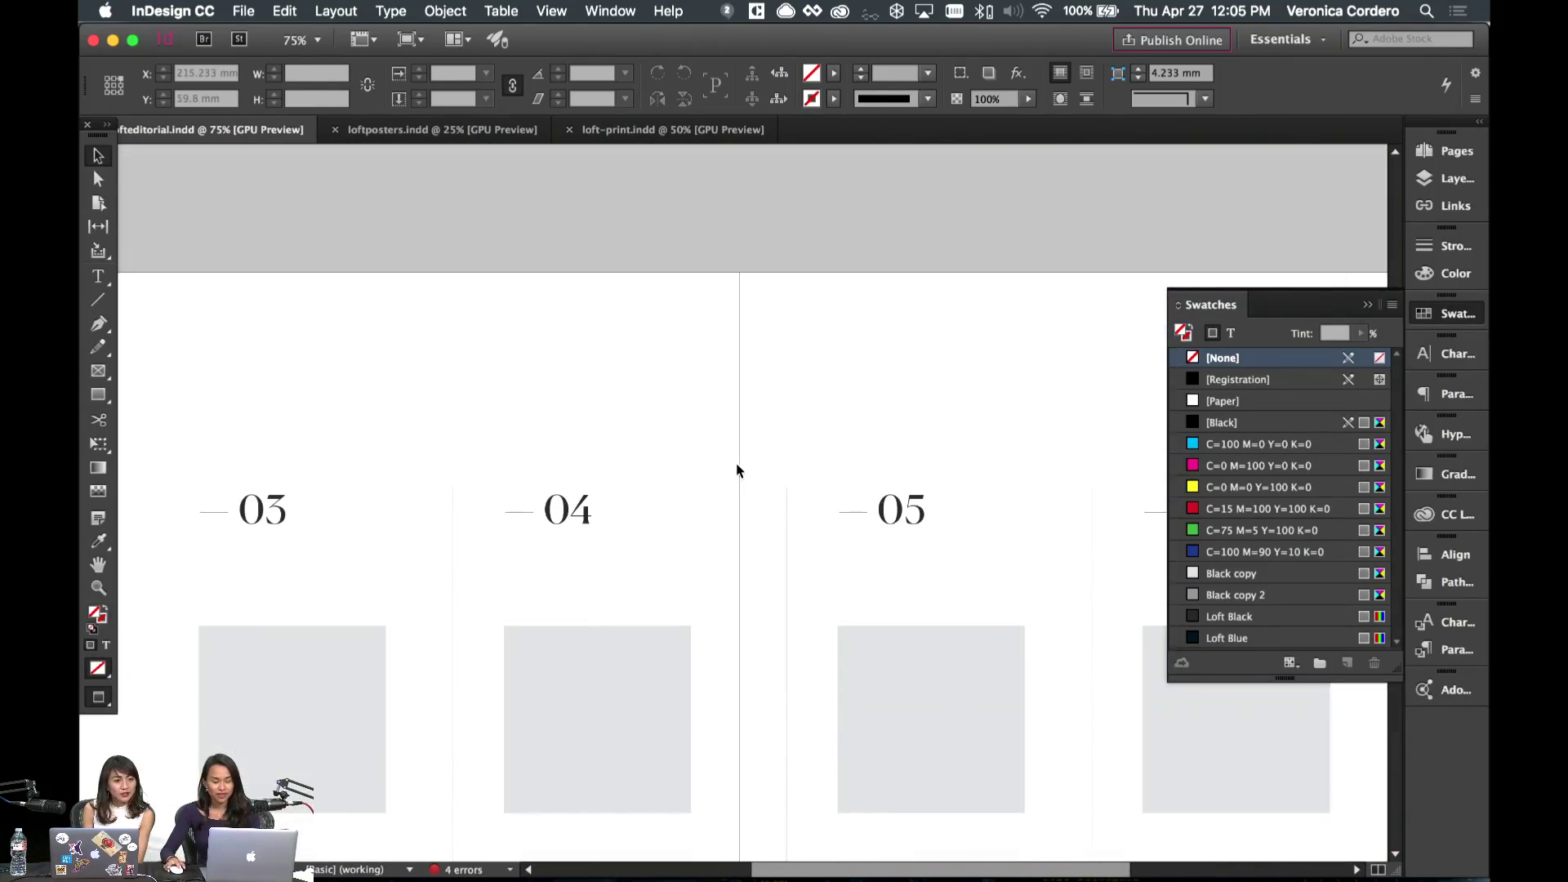
scroll(737, 469, "up", 20)
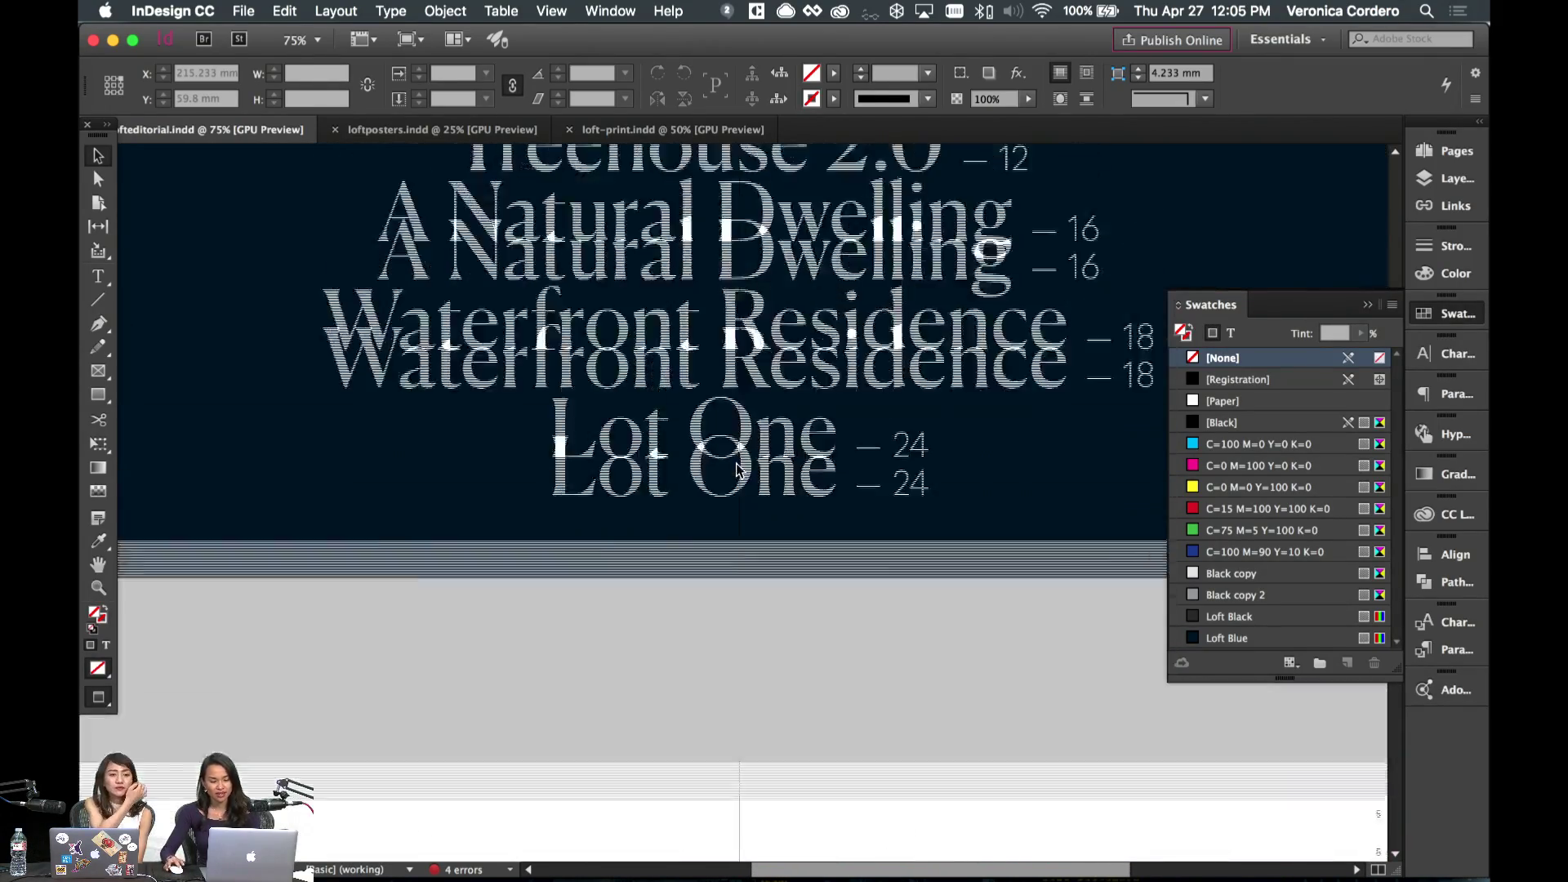
scroll(737, 470, "down", 6)
scroll(736, 469, "up", 15)
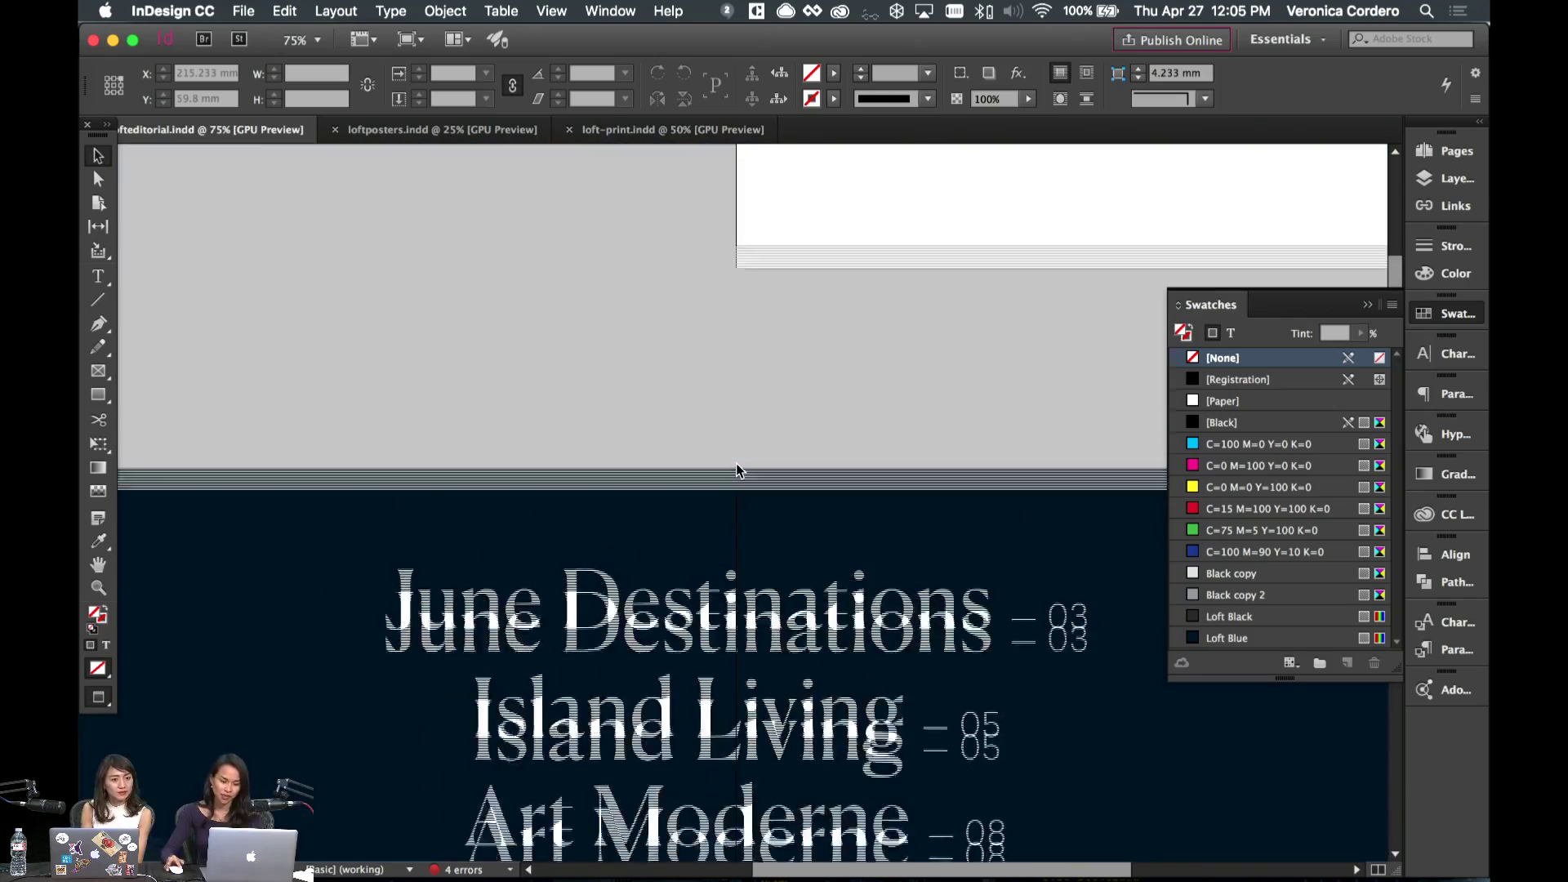
scroll(737, 471, "down", 15)
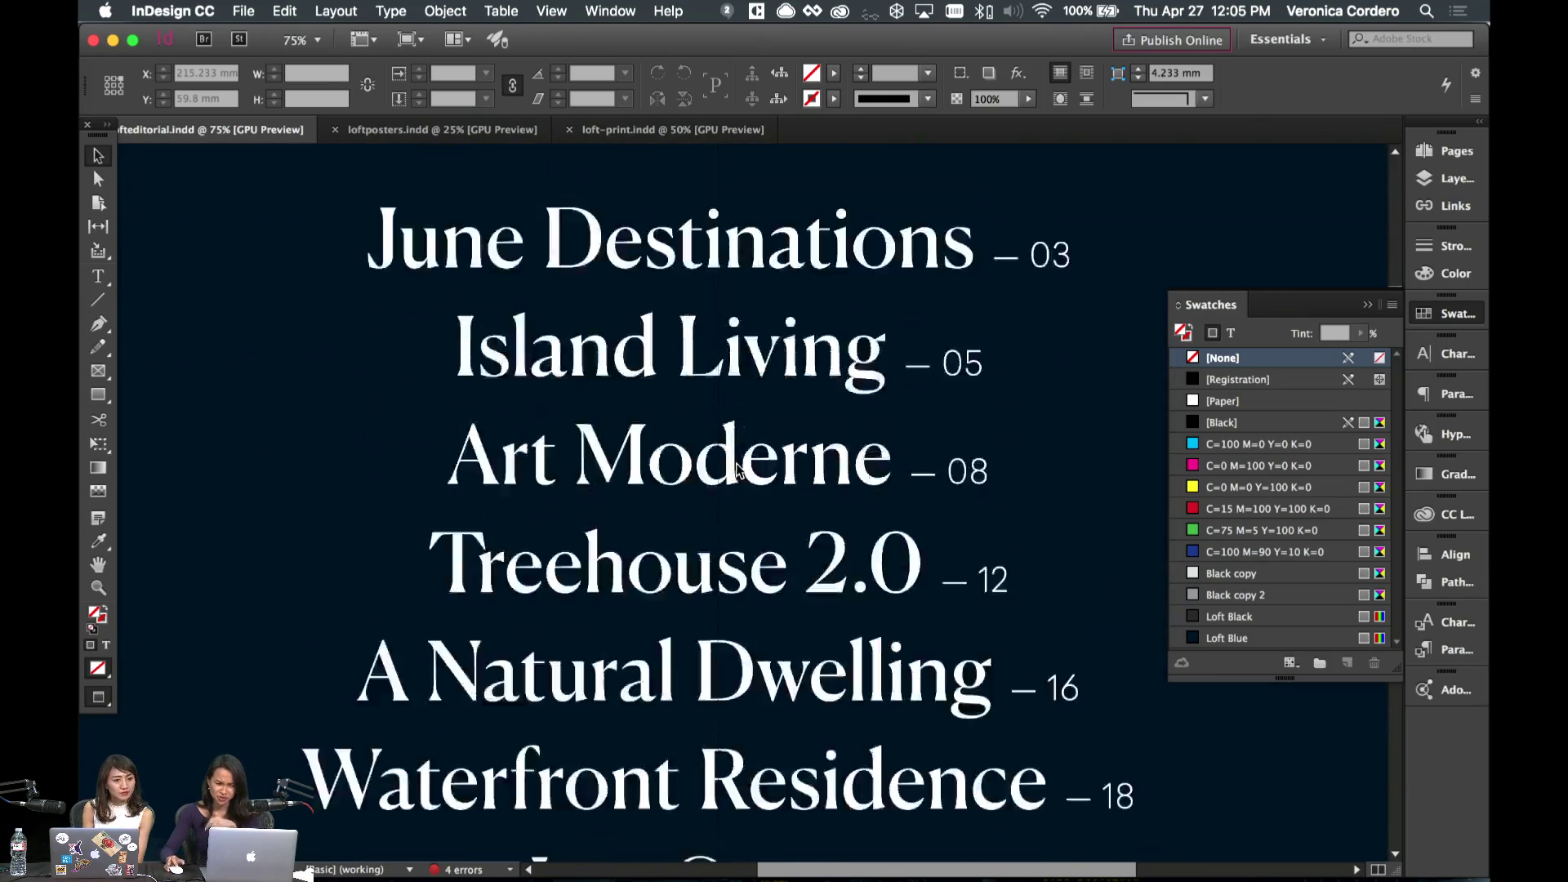
scroll(736, 463, "down", 5)
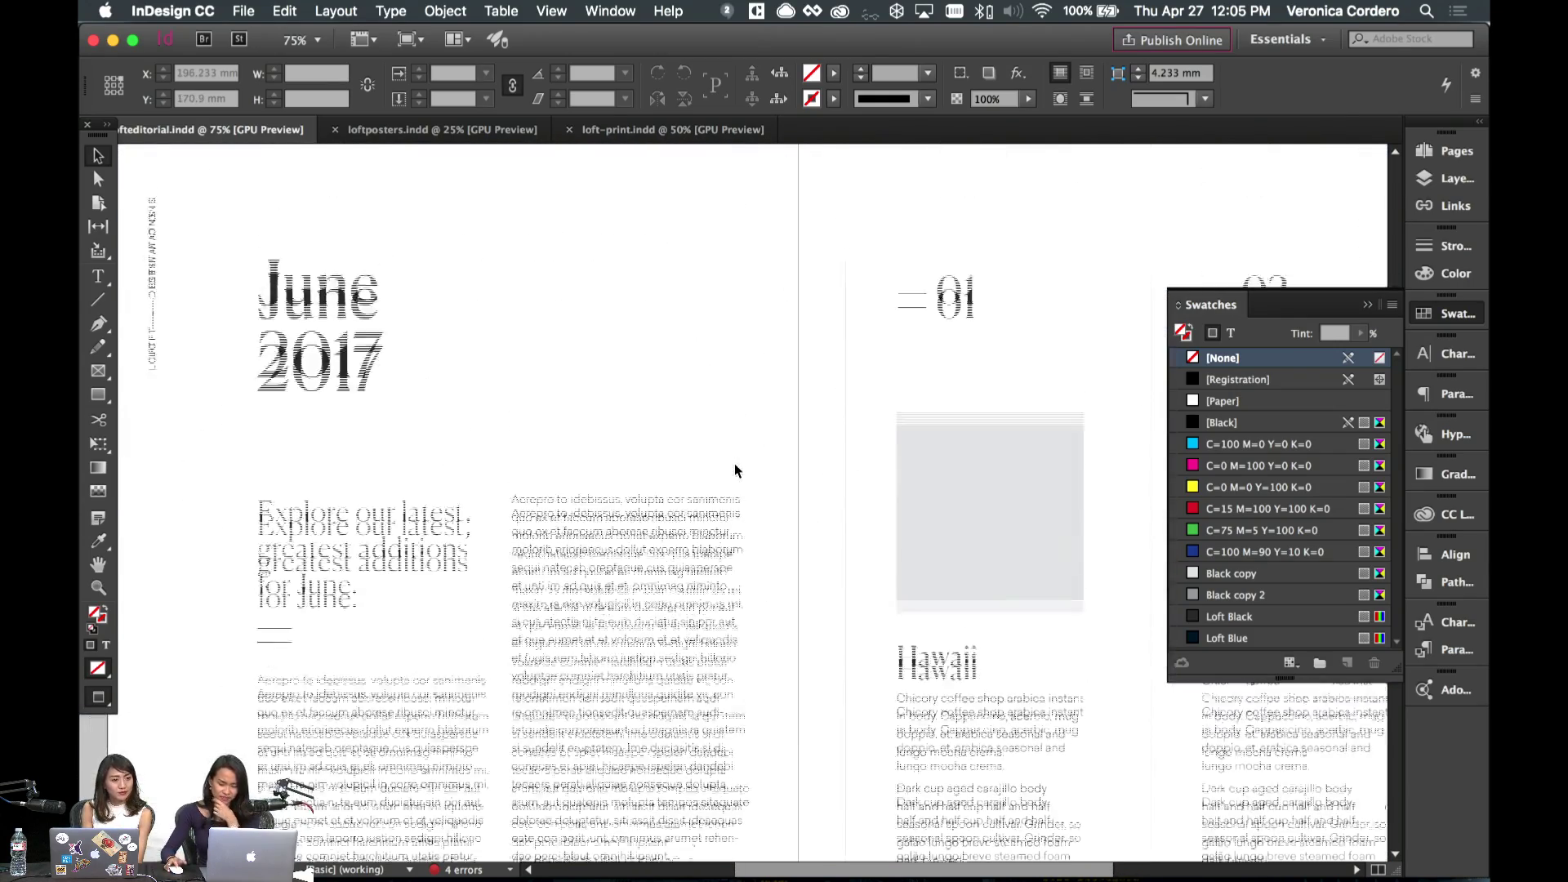
scroll(734, 463, "down", 3)
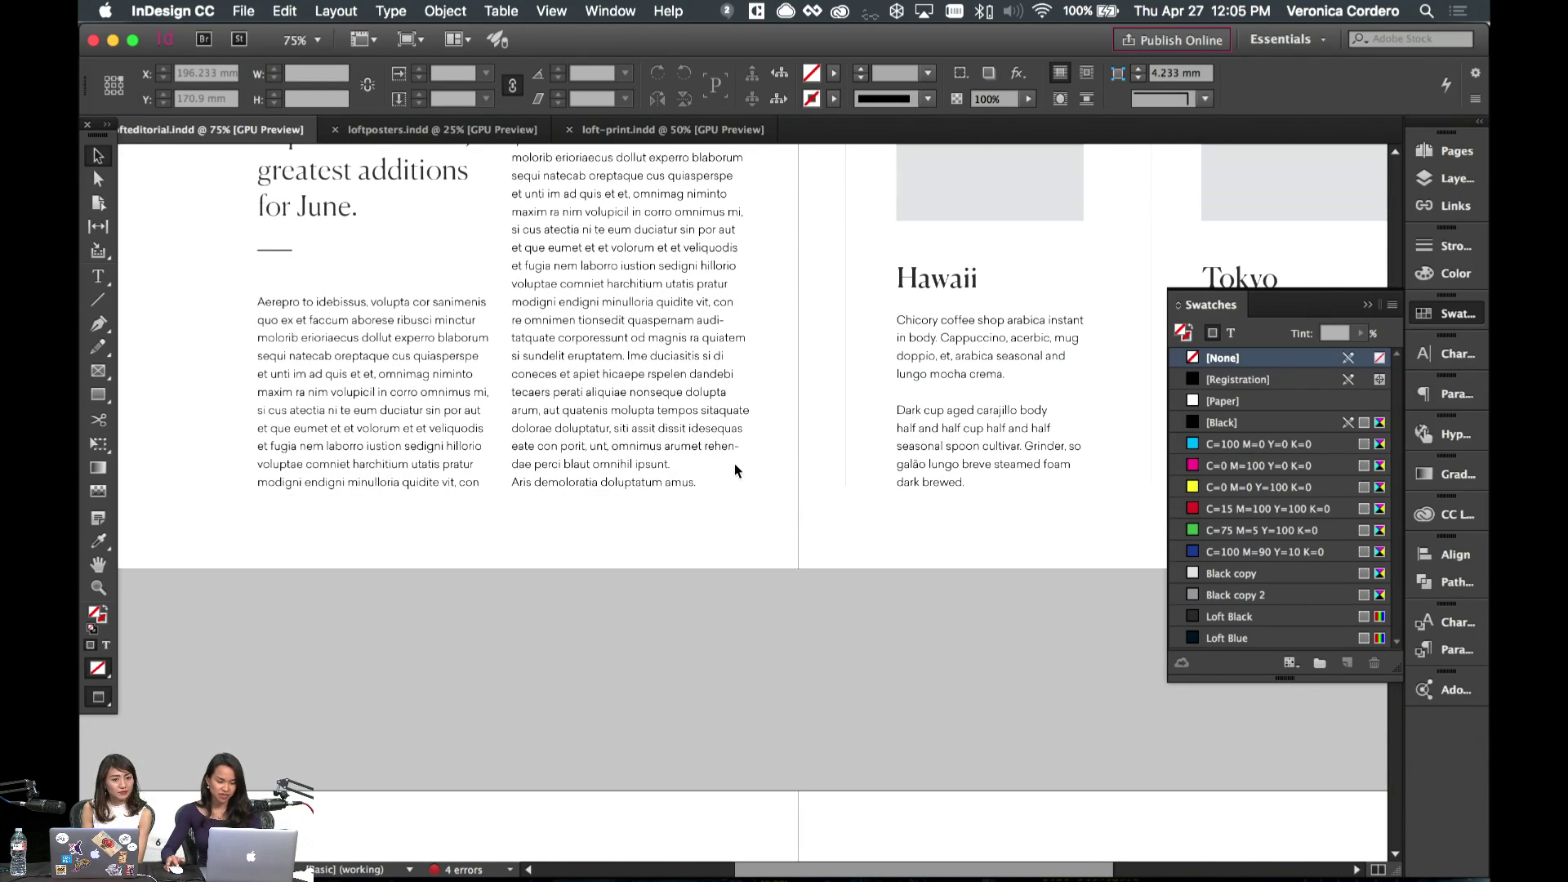
key("w")
key("w")
scroll(733, 463, "down", 5)
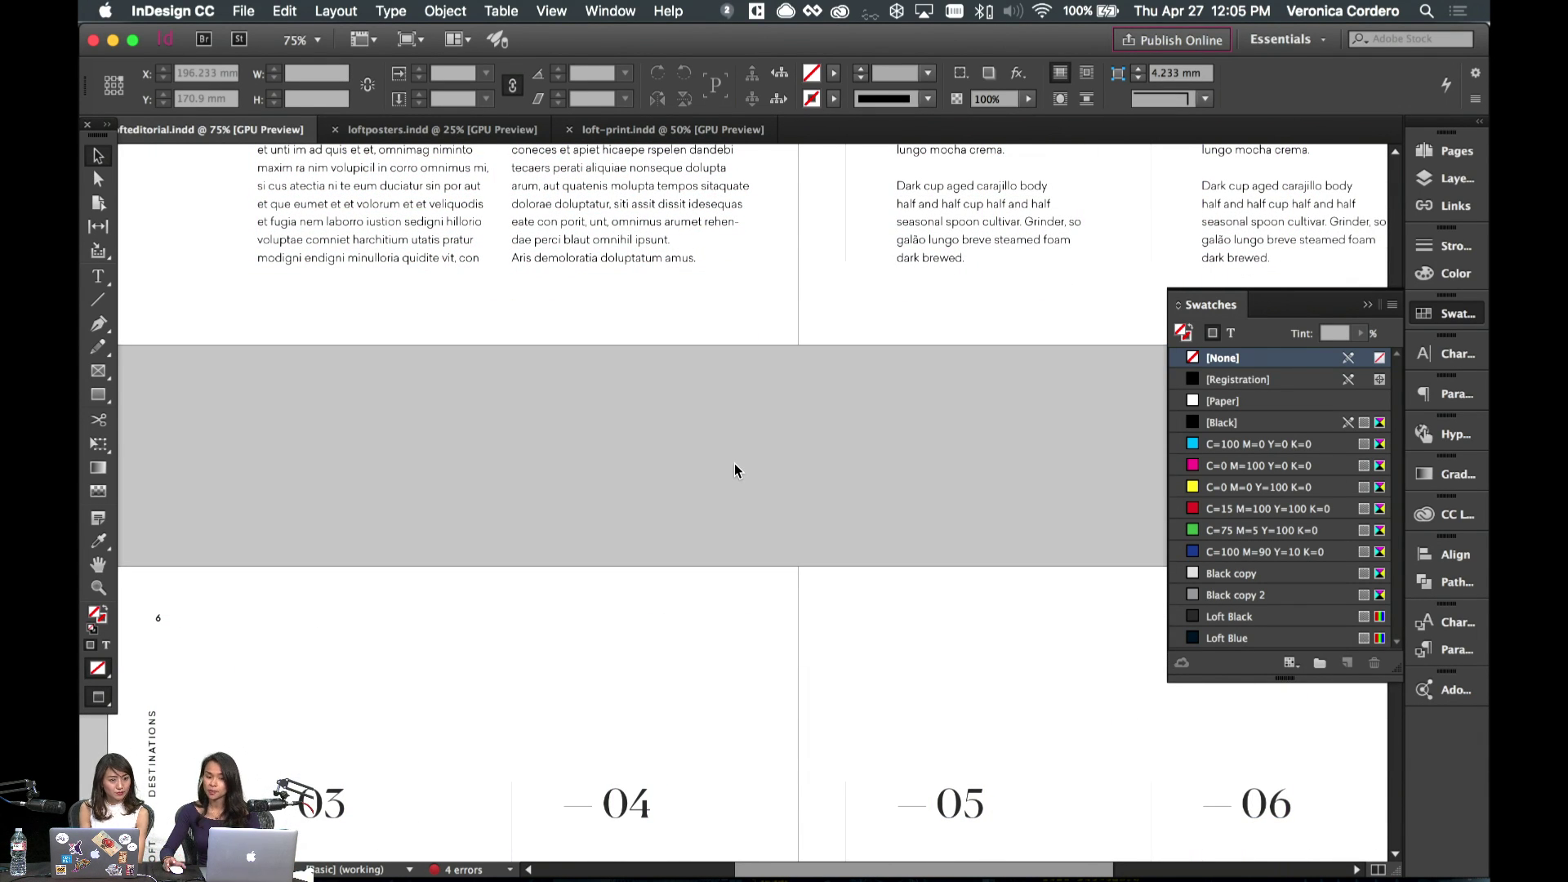
scroll(719, 461, "left", 4)
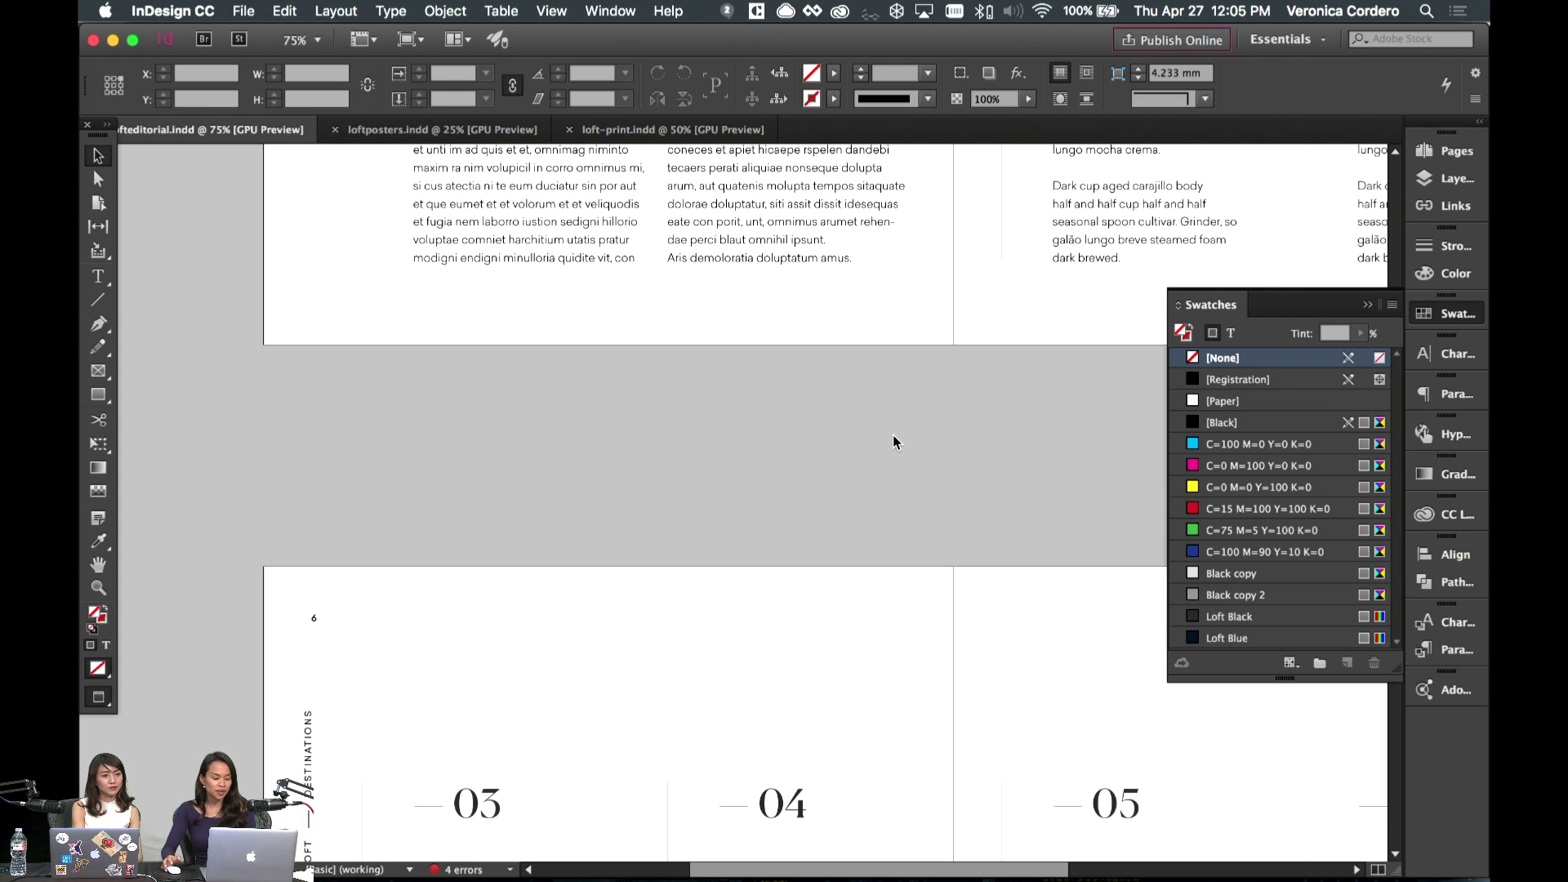
scroll(893, 433, "down", 1)
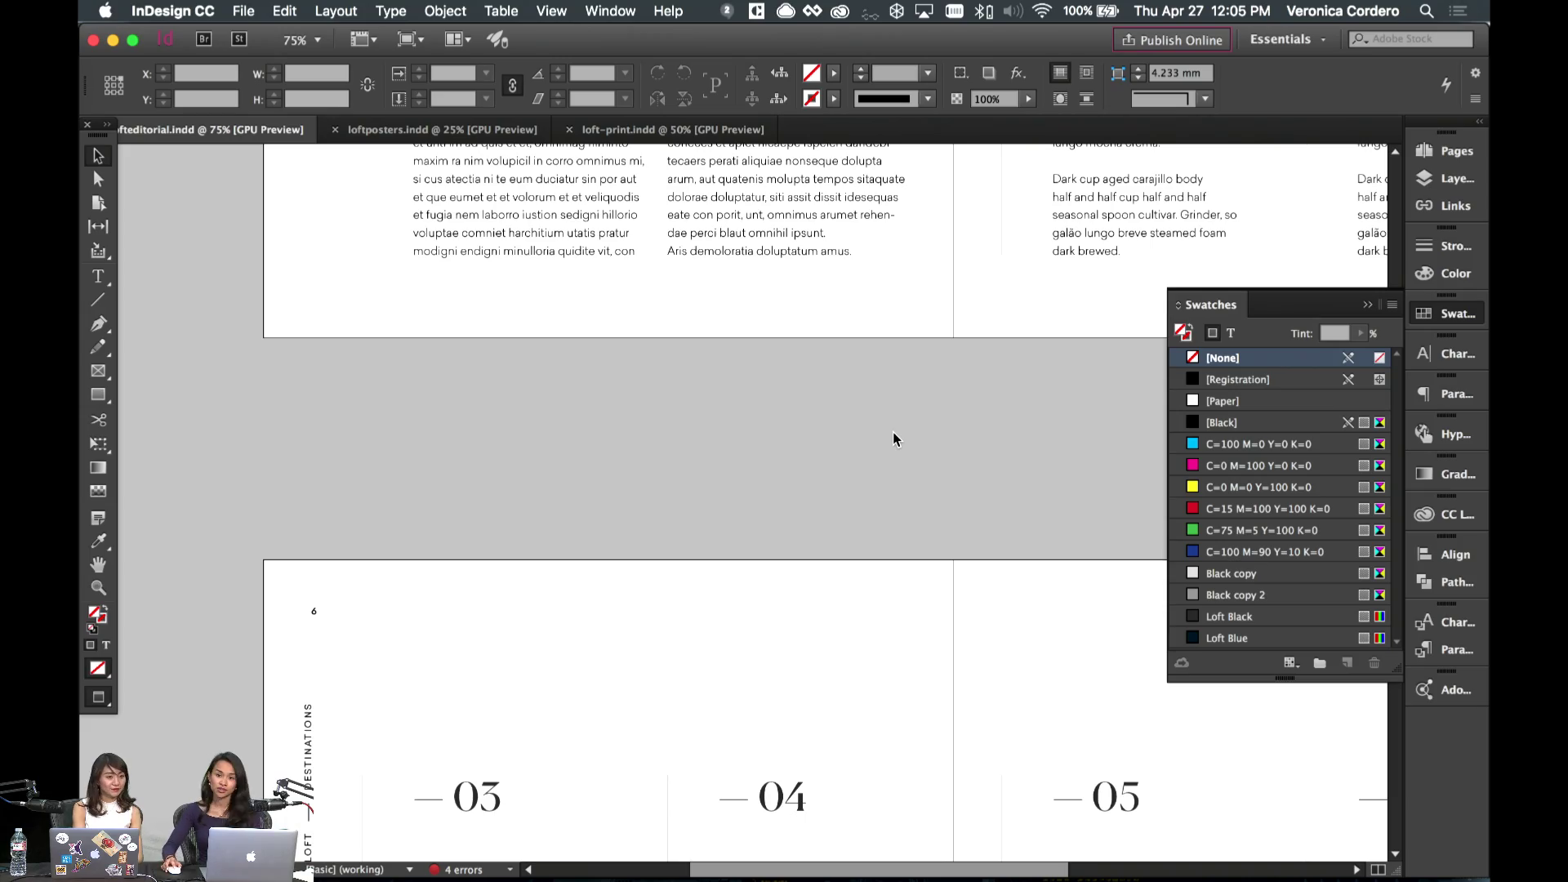
scroll(893, 433, "down", 15)
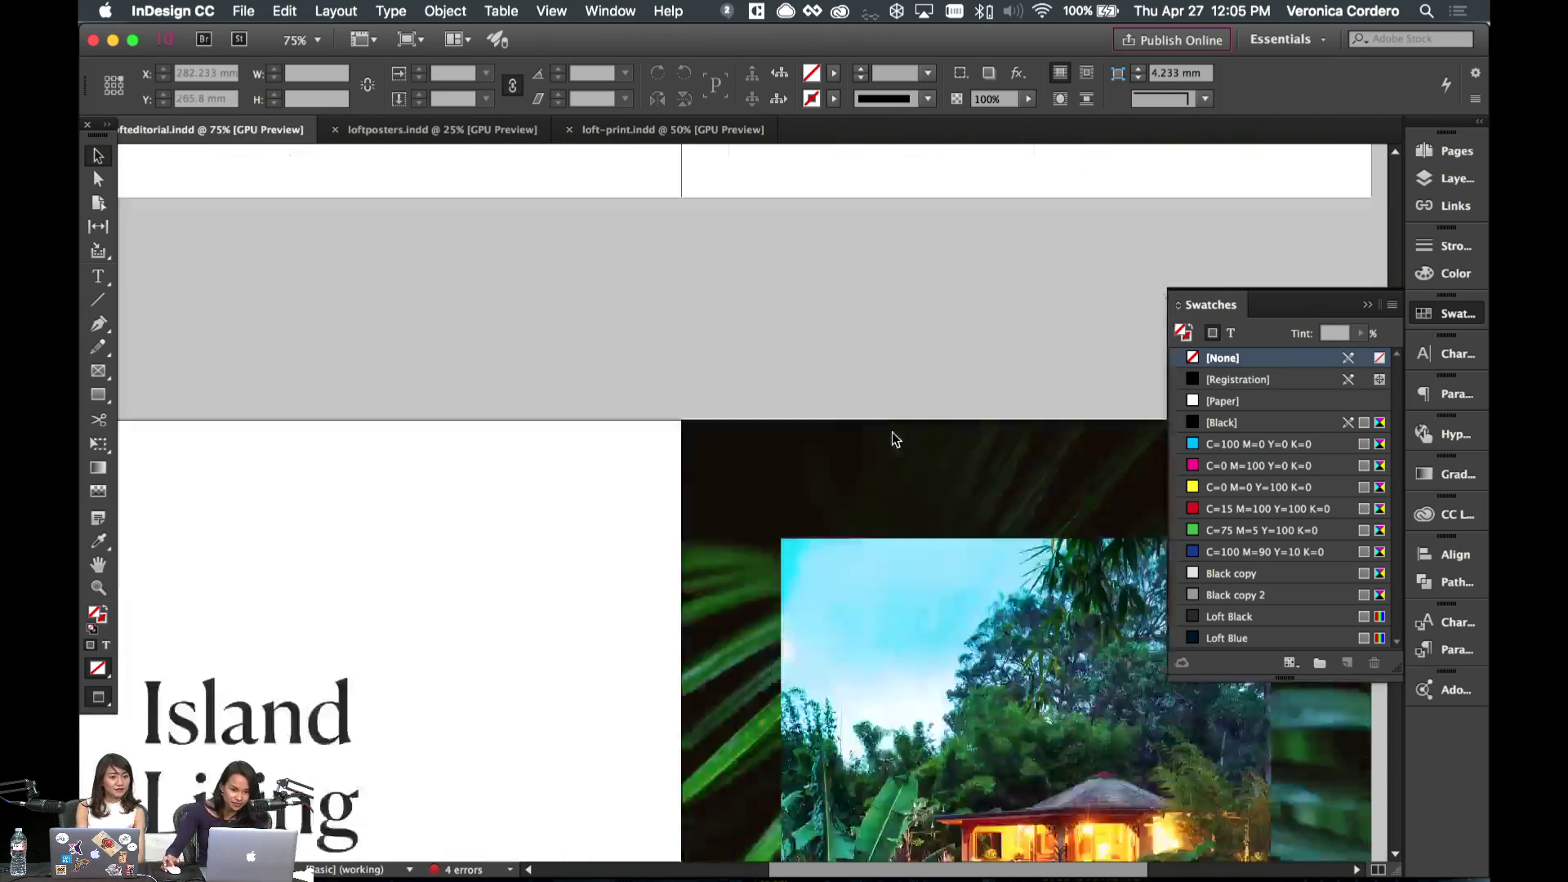
scroll(892, 433, "down", 15)
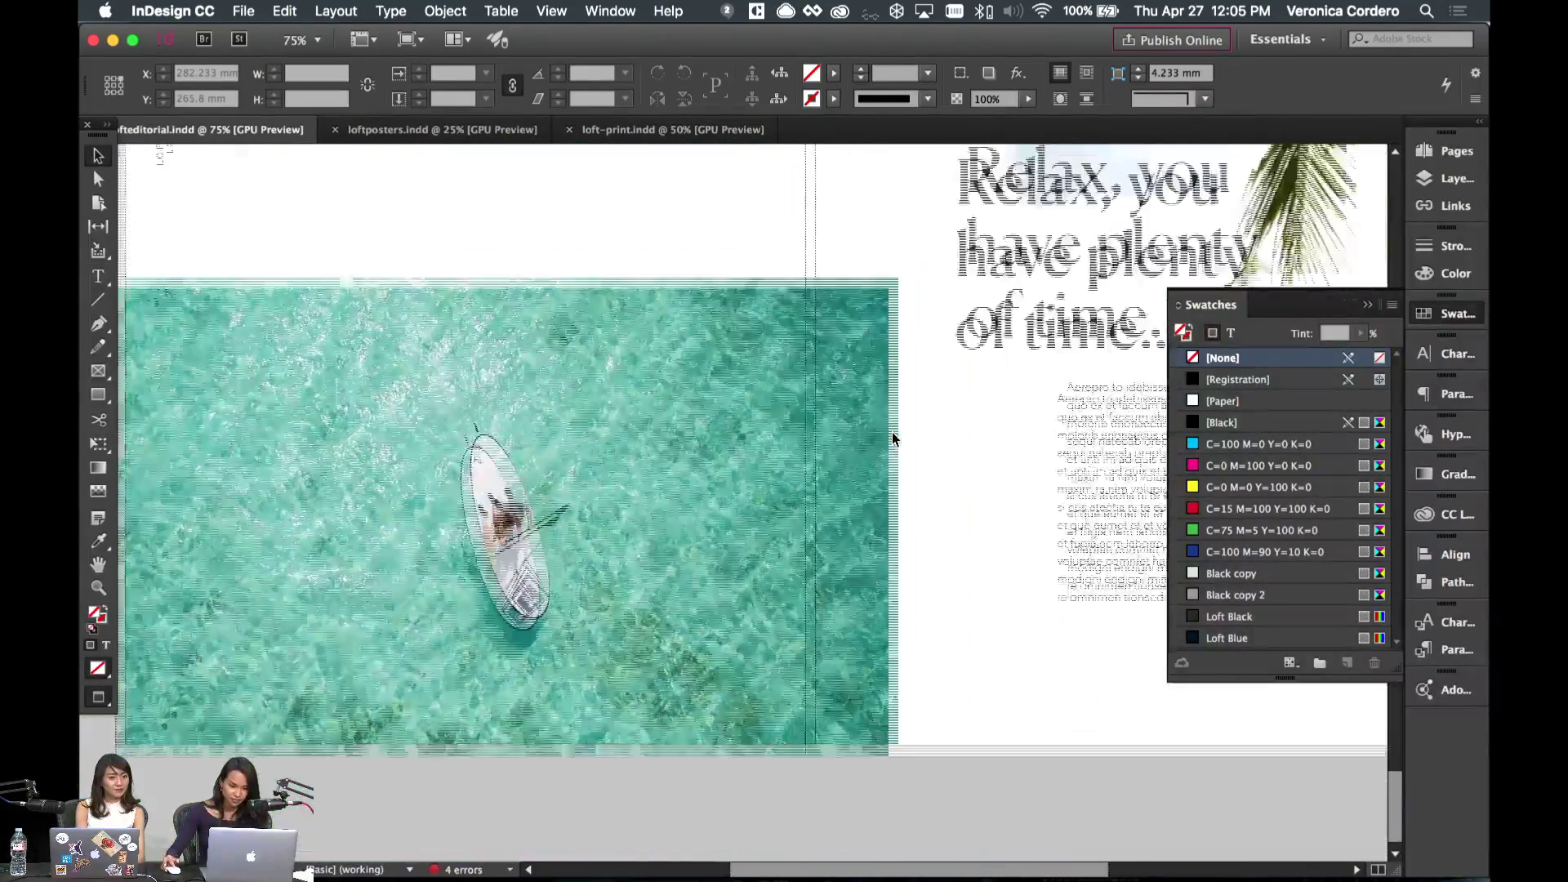
- Lower and lengthen the body text frame beneath the Relax headline
left_click(973, 527)
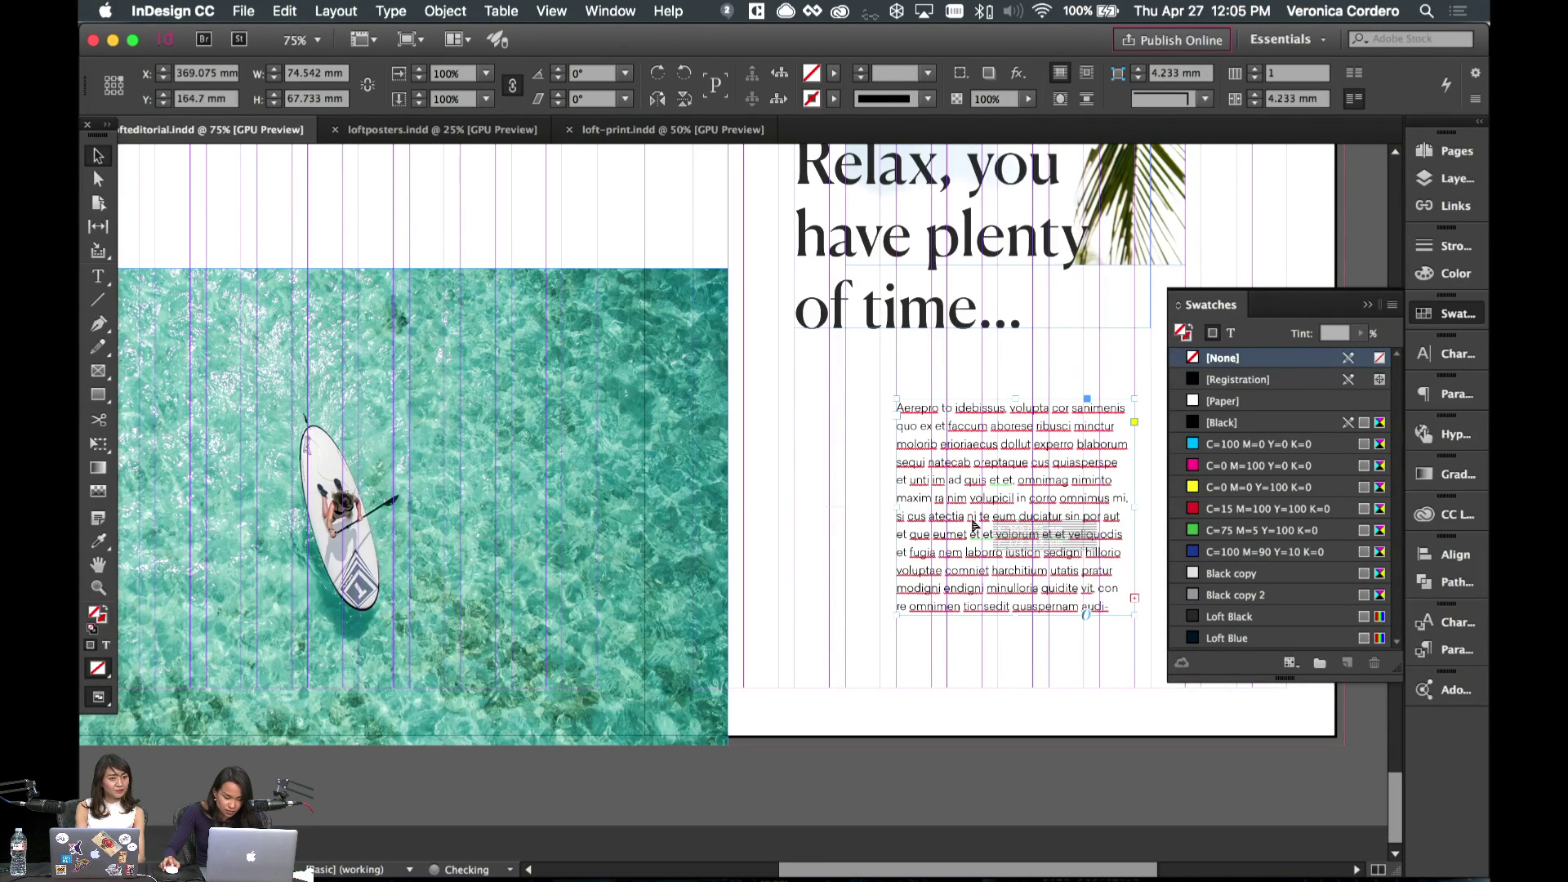
left_click_drag(1022, 612, 1017, 663)
double_click(1040, 610)
key("super+a")
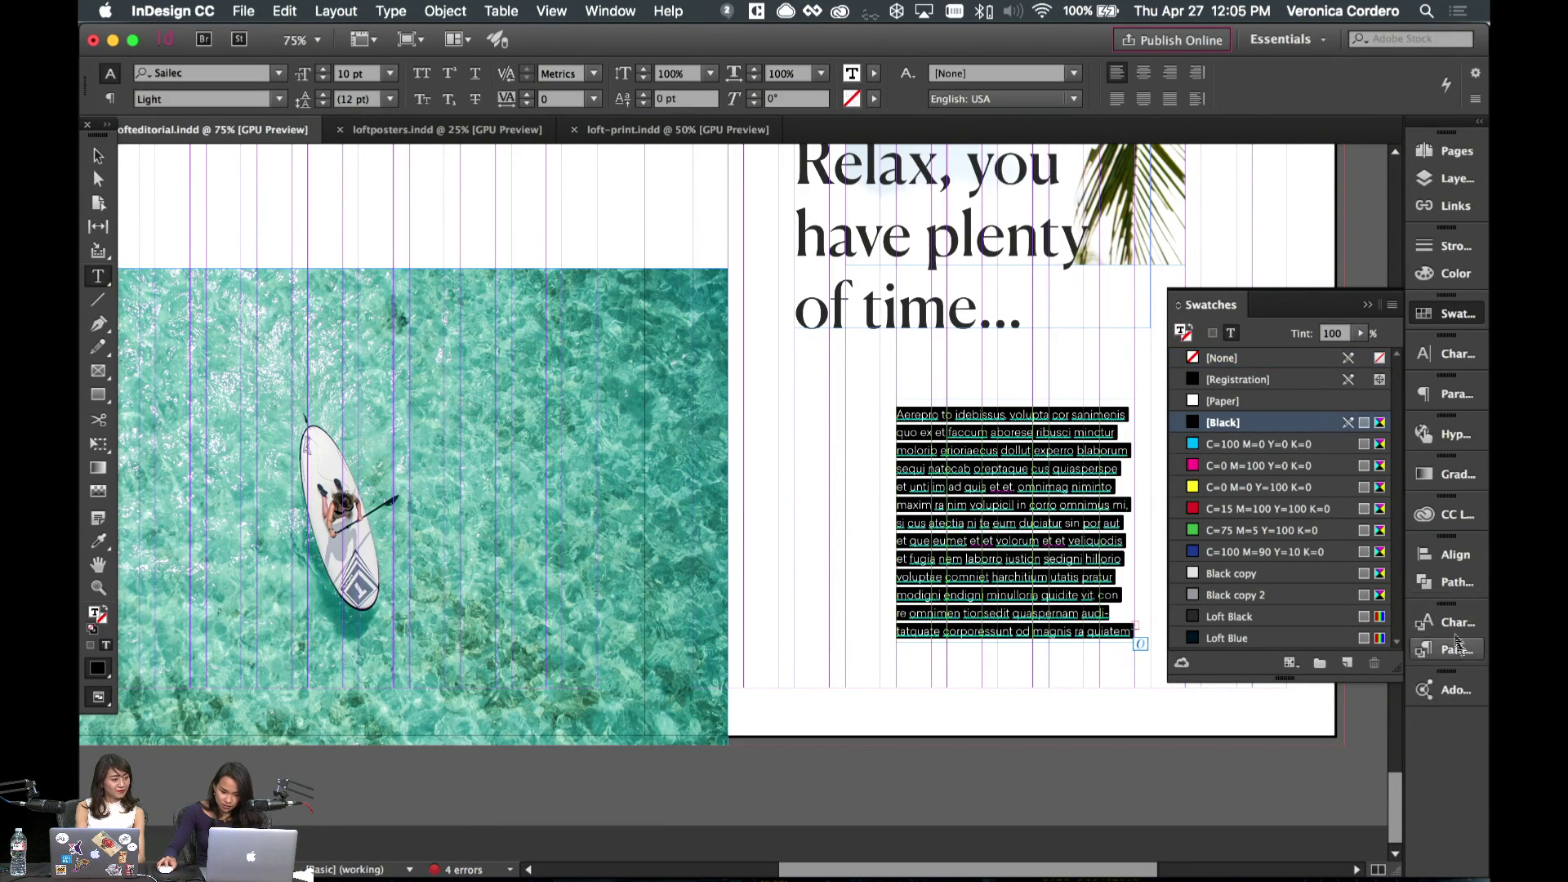
left_click(1431, 395)
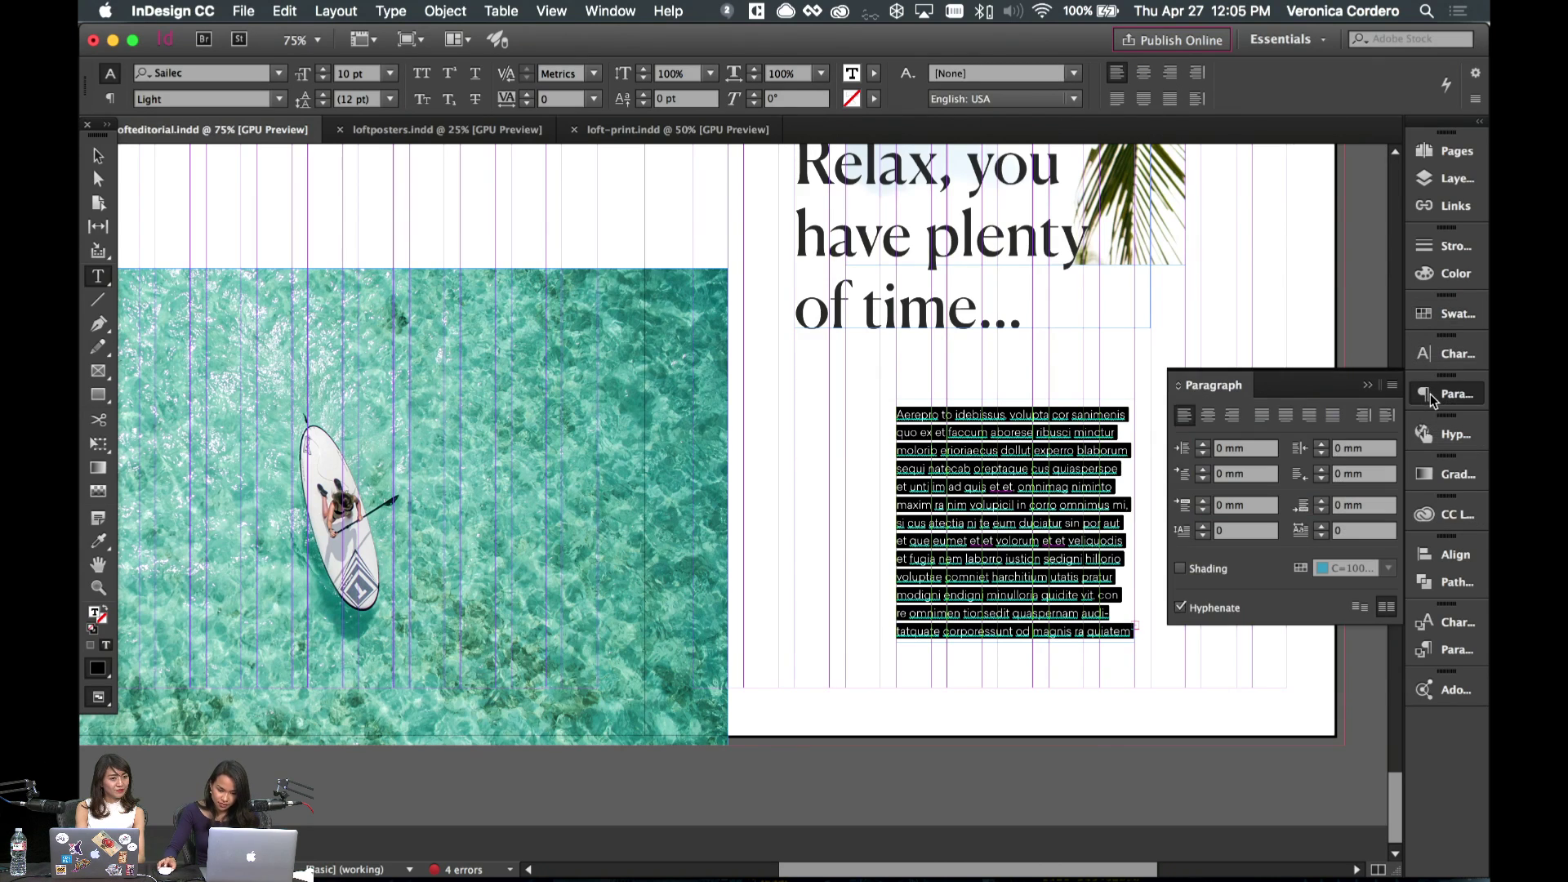
left_click(1366, 385)
key("Escape")
left_click_drag(993, 478, 993, 504)
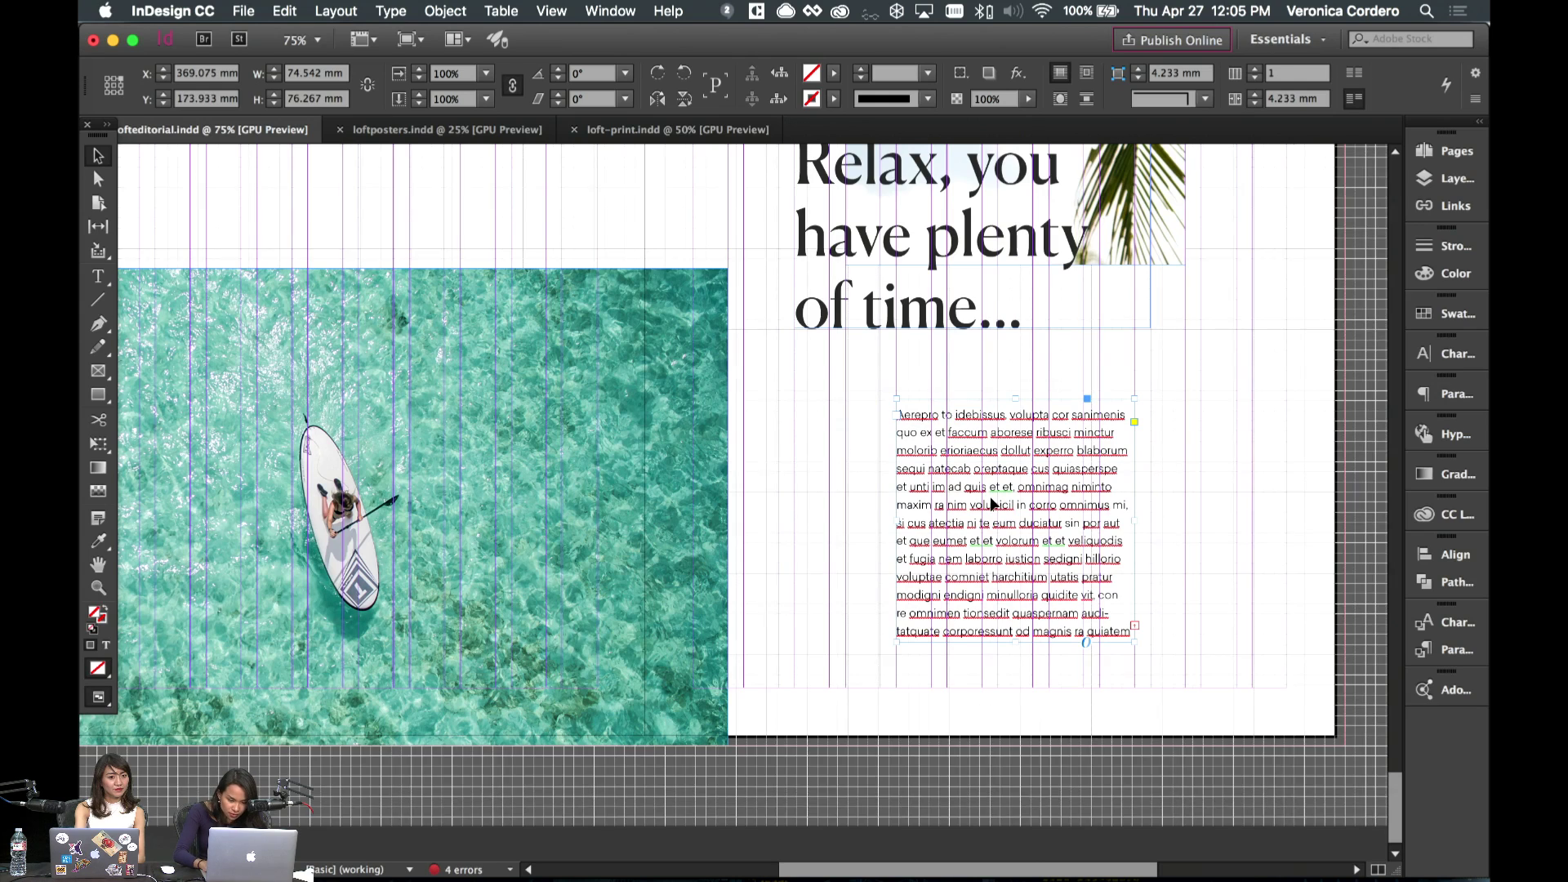
- Hide the grid and guides and fit the whole spread 10–11 in the window
key("super+apostrophe")
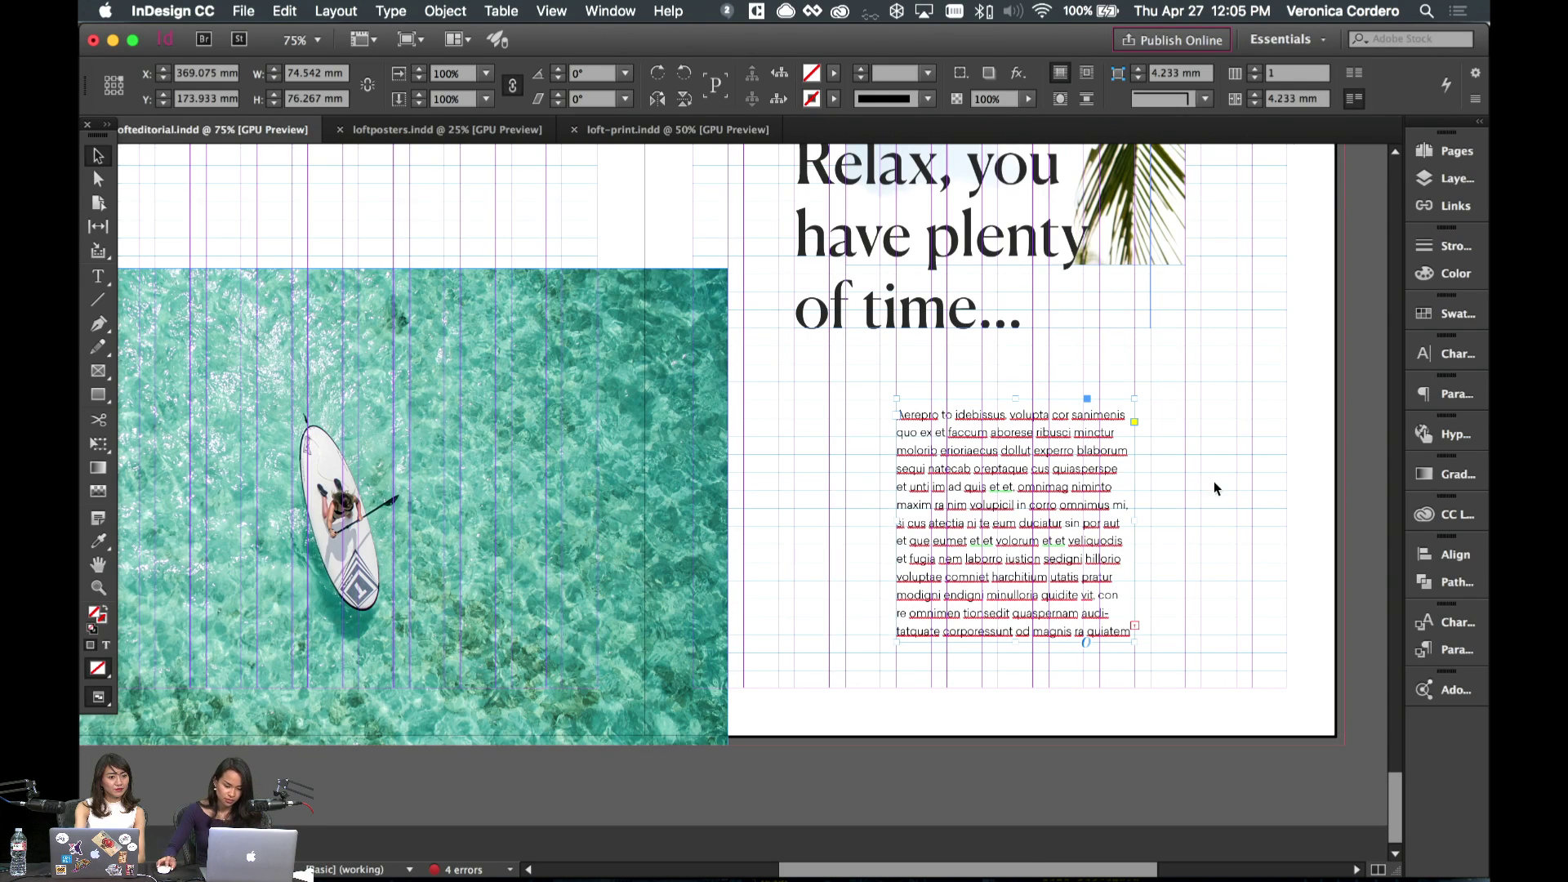
key("w")
left_click(1140, 516)
key("w")
key("w")
key("super+minus")
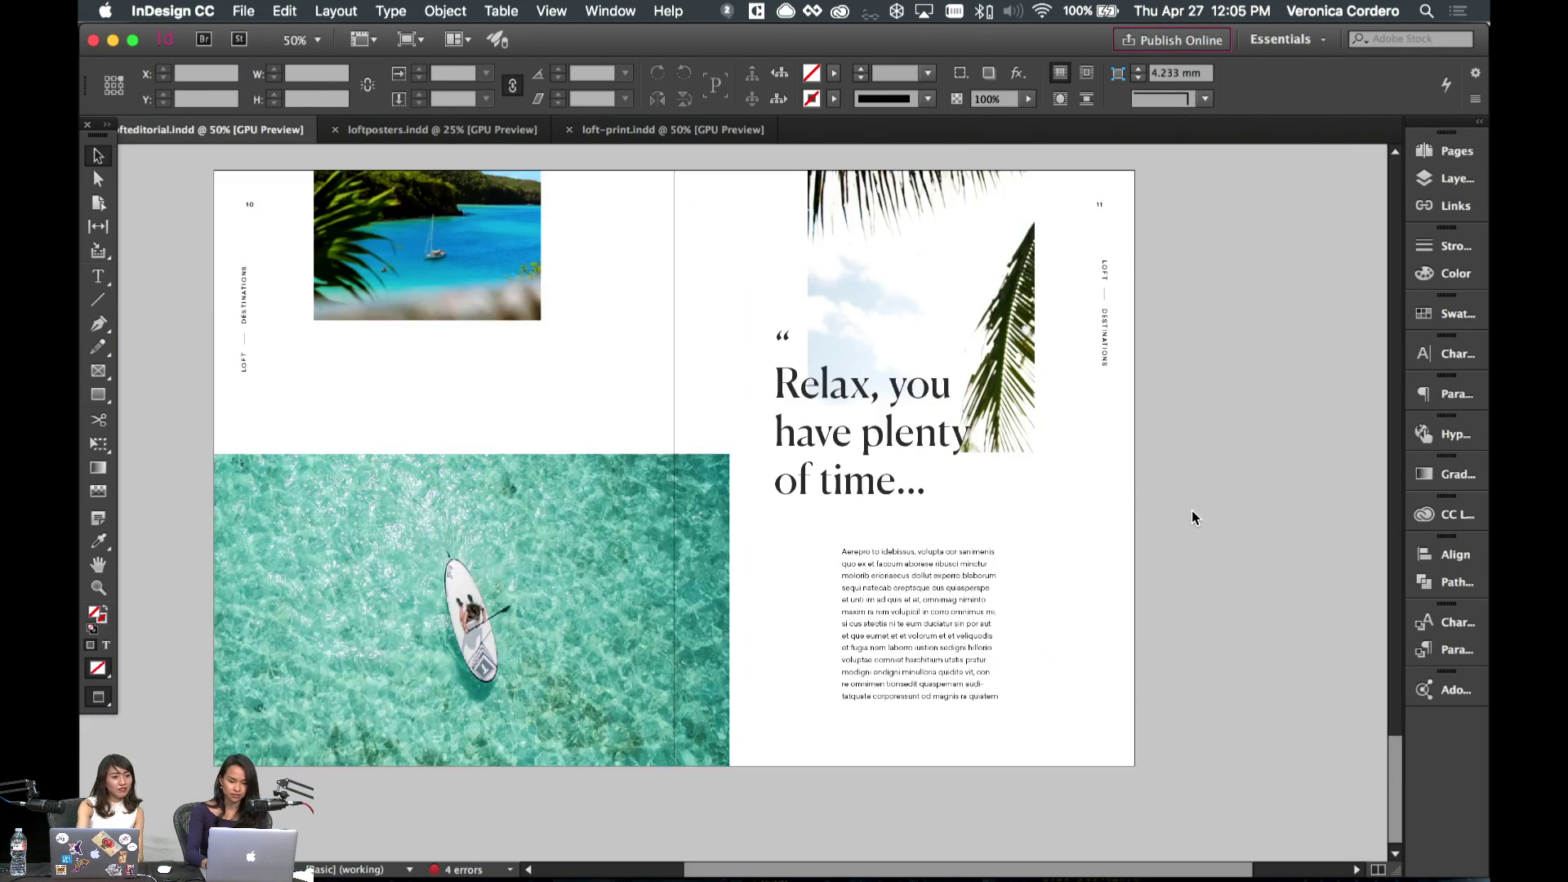
key("super+alt+0")
key("super+equal")
key("super+minus")
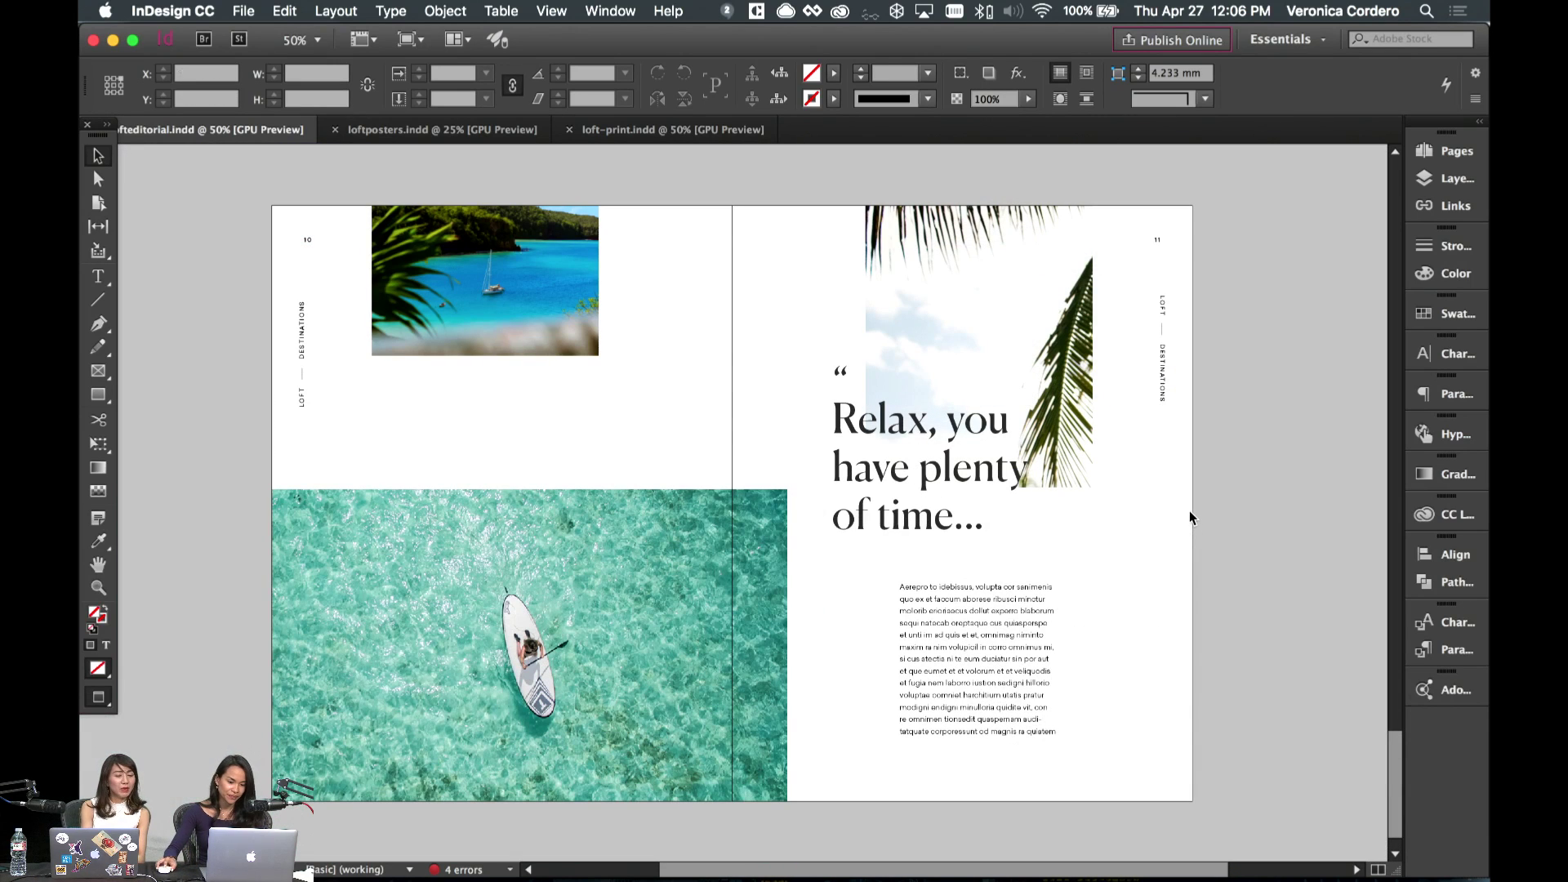
- Paste the palm photo into the frame at the top of page 11
left_click(505, 306)
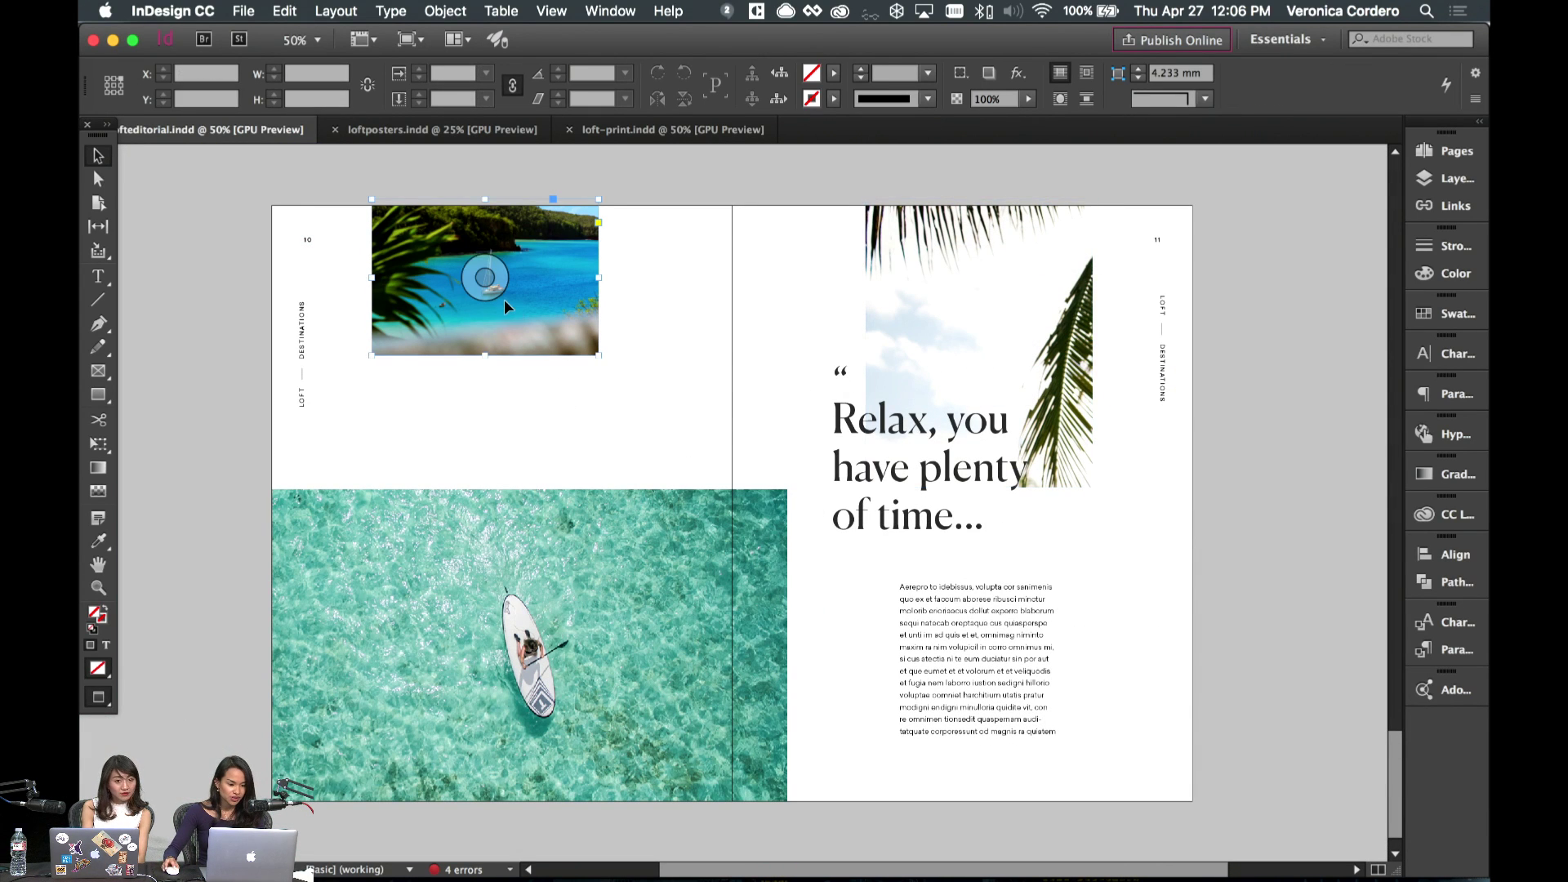
scroll(504, 299, "up", 1)
left_click(286, 11)
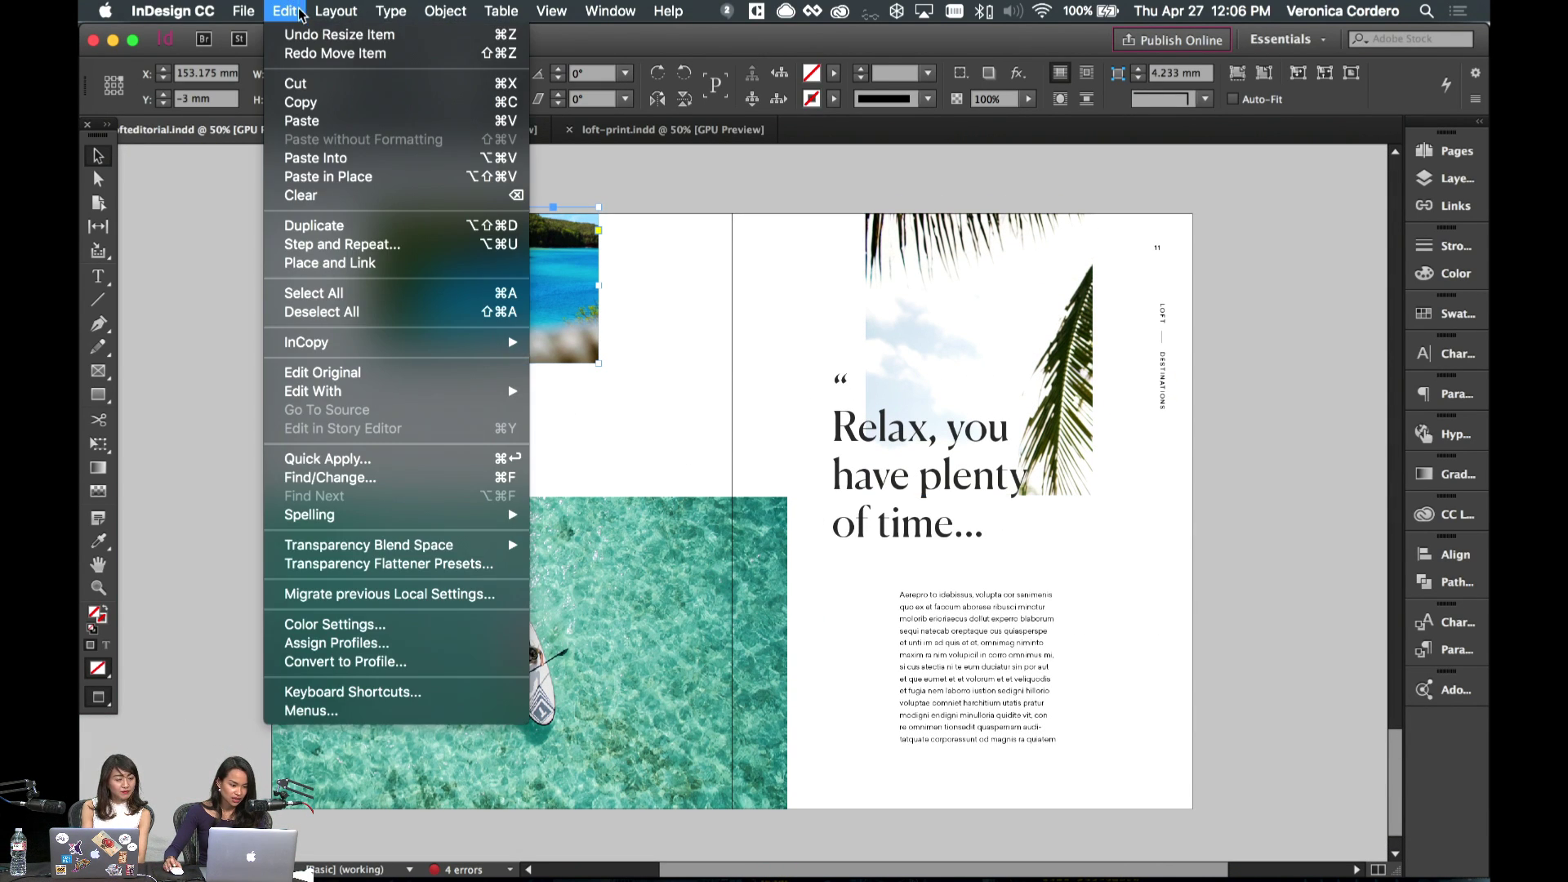
left_click(299, 11)
left_click(288, 11)
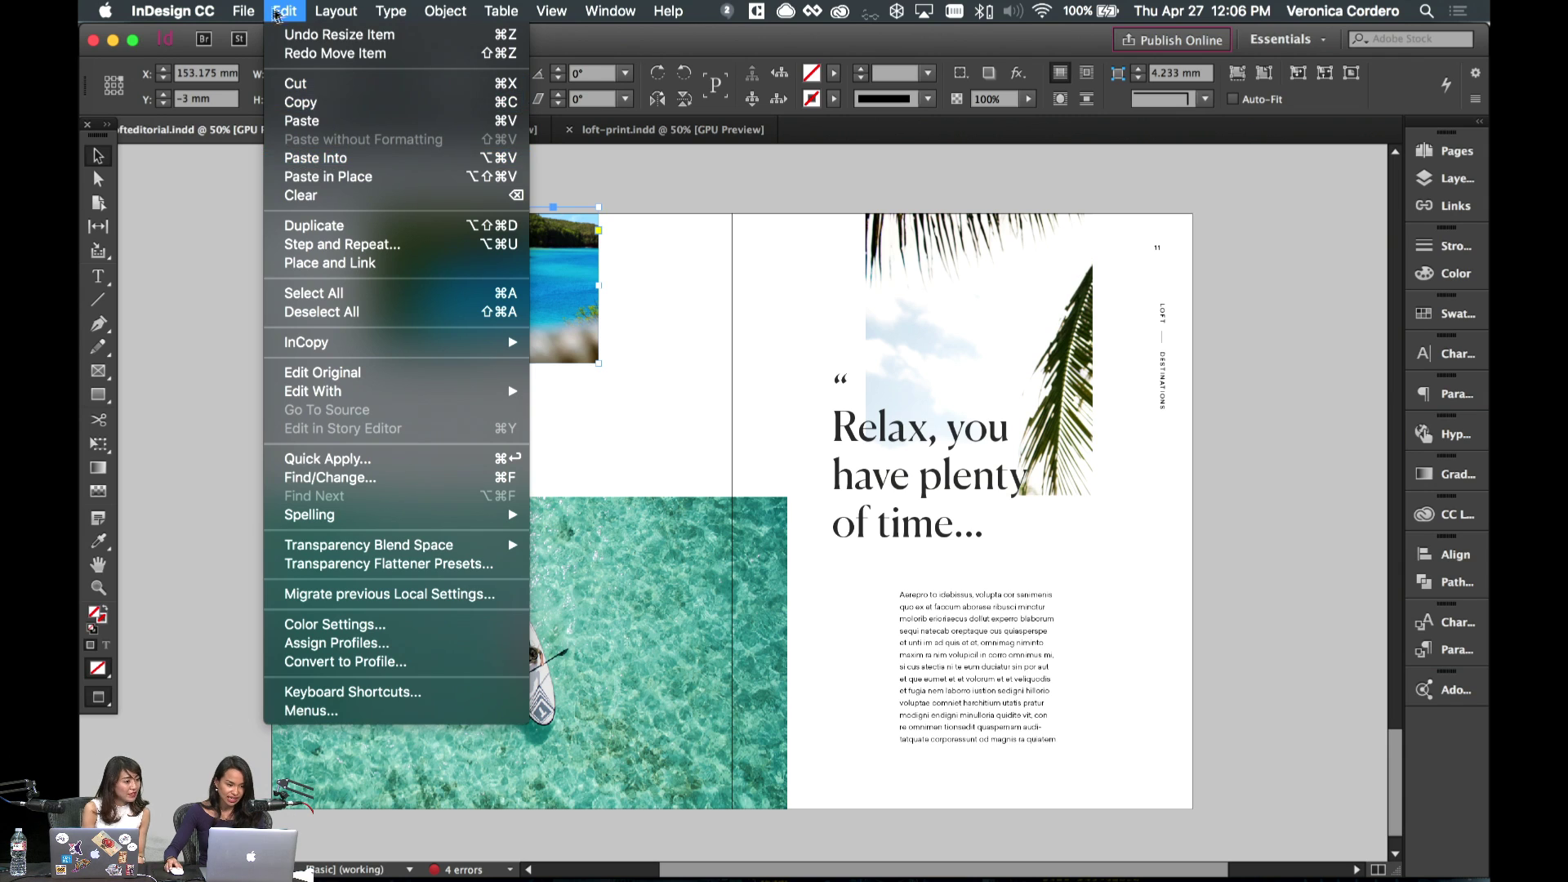
left_click(492, 158)
left_click(1013, 351)
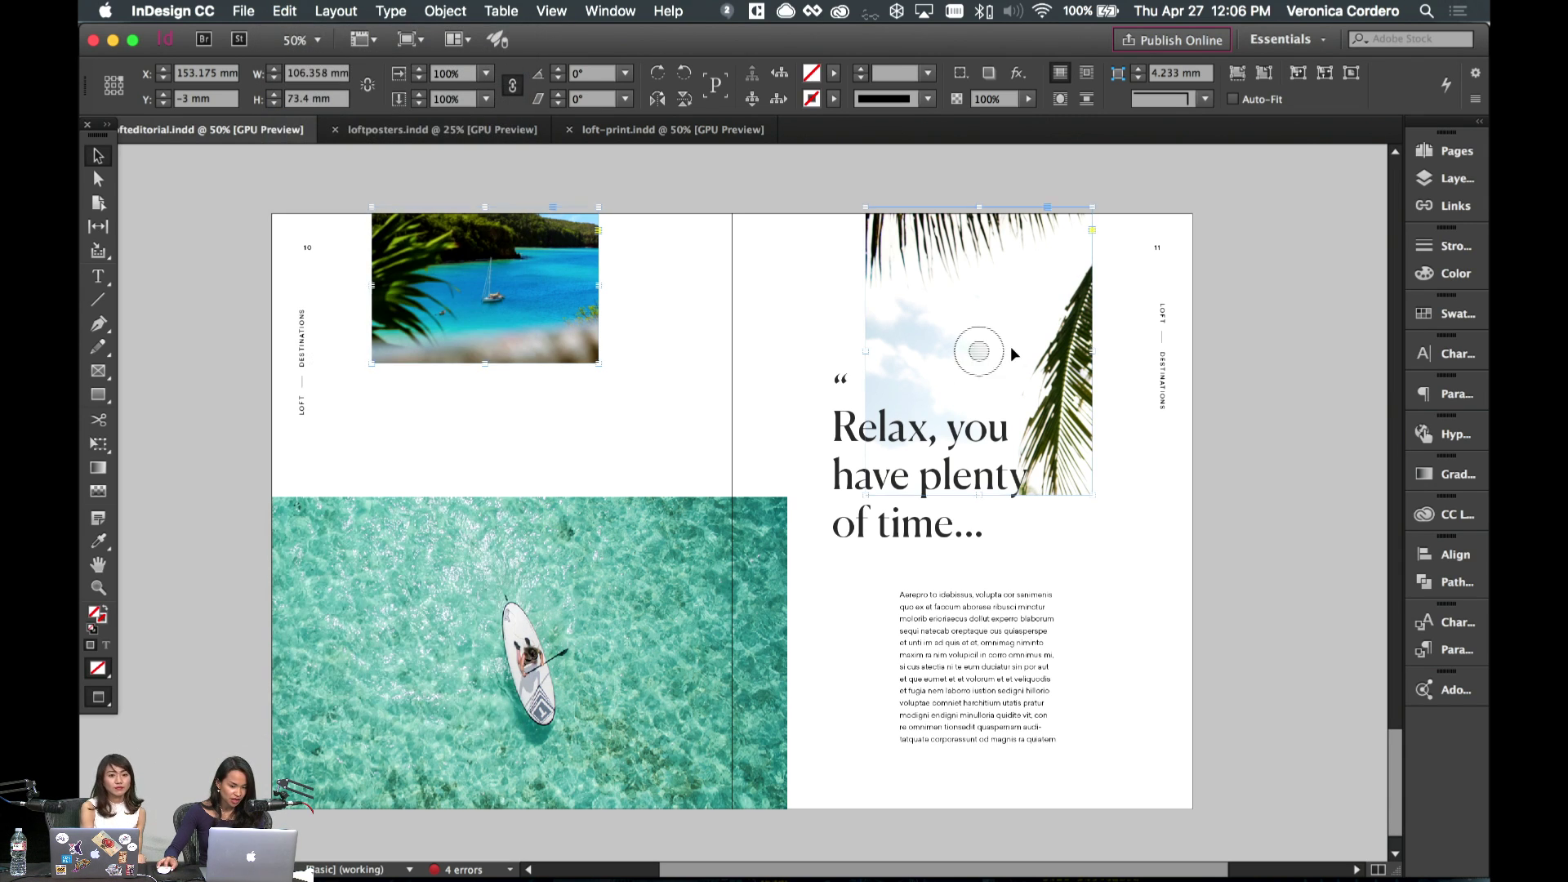
- Test a duplicate palm frame over the headline, then undo back to the single original frame
left_click_drag(1034, 326, 781, 344)
left_click(768, 352)
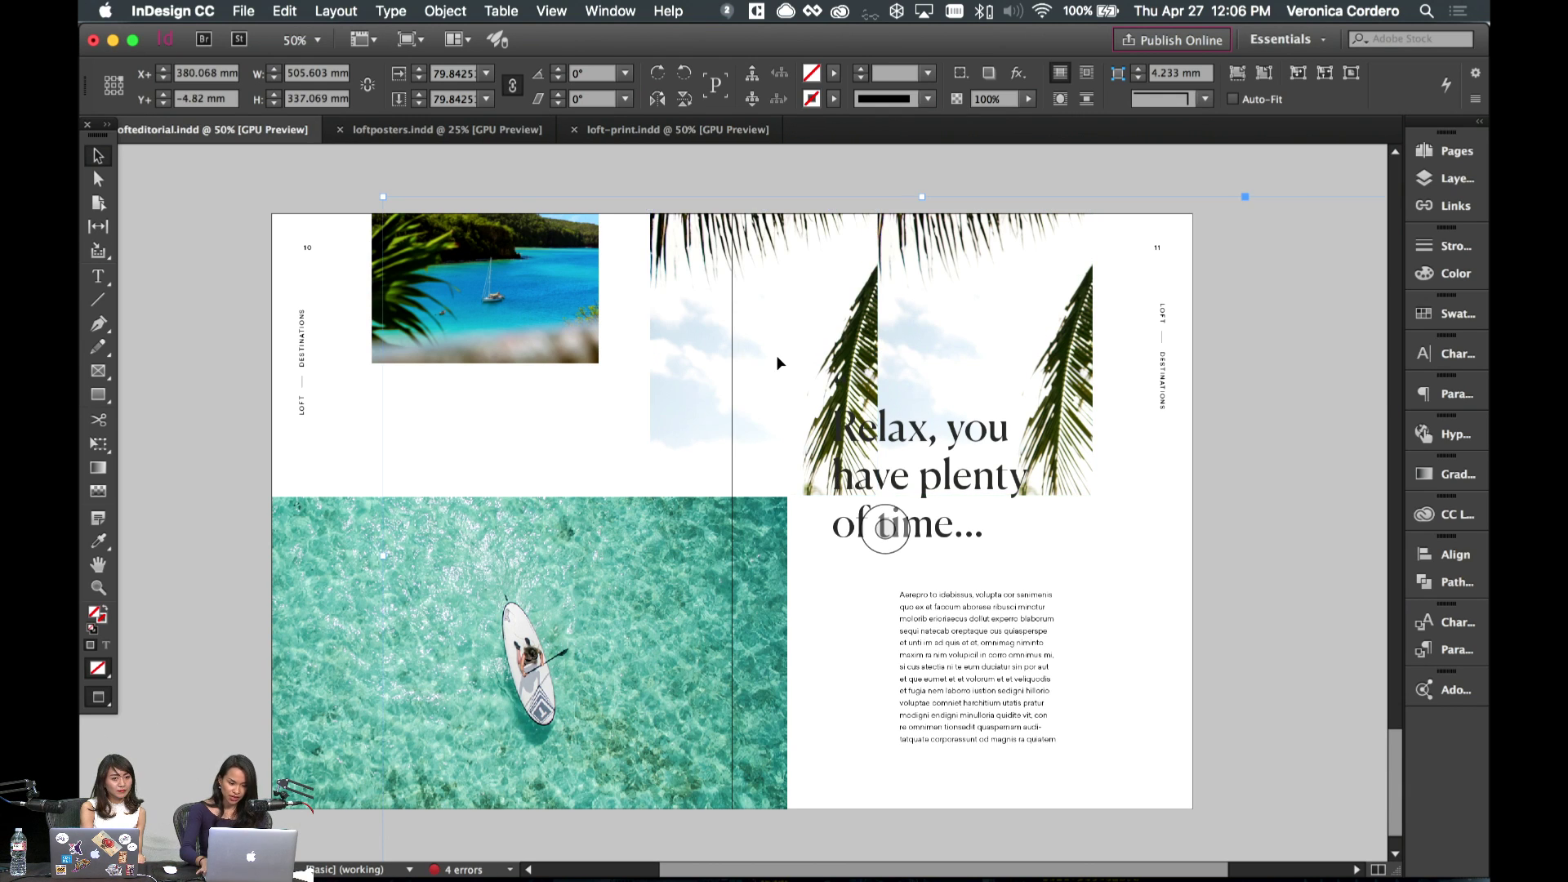
key("Delete")
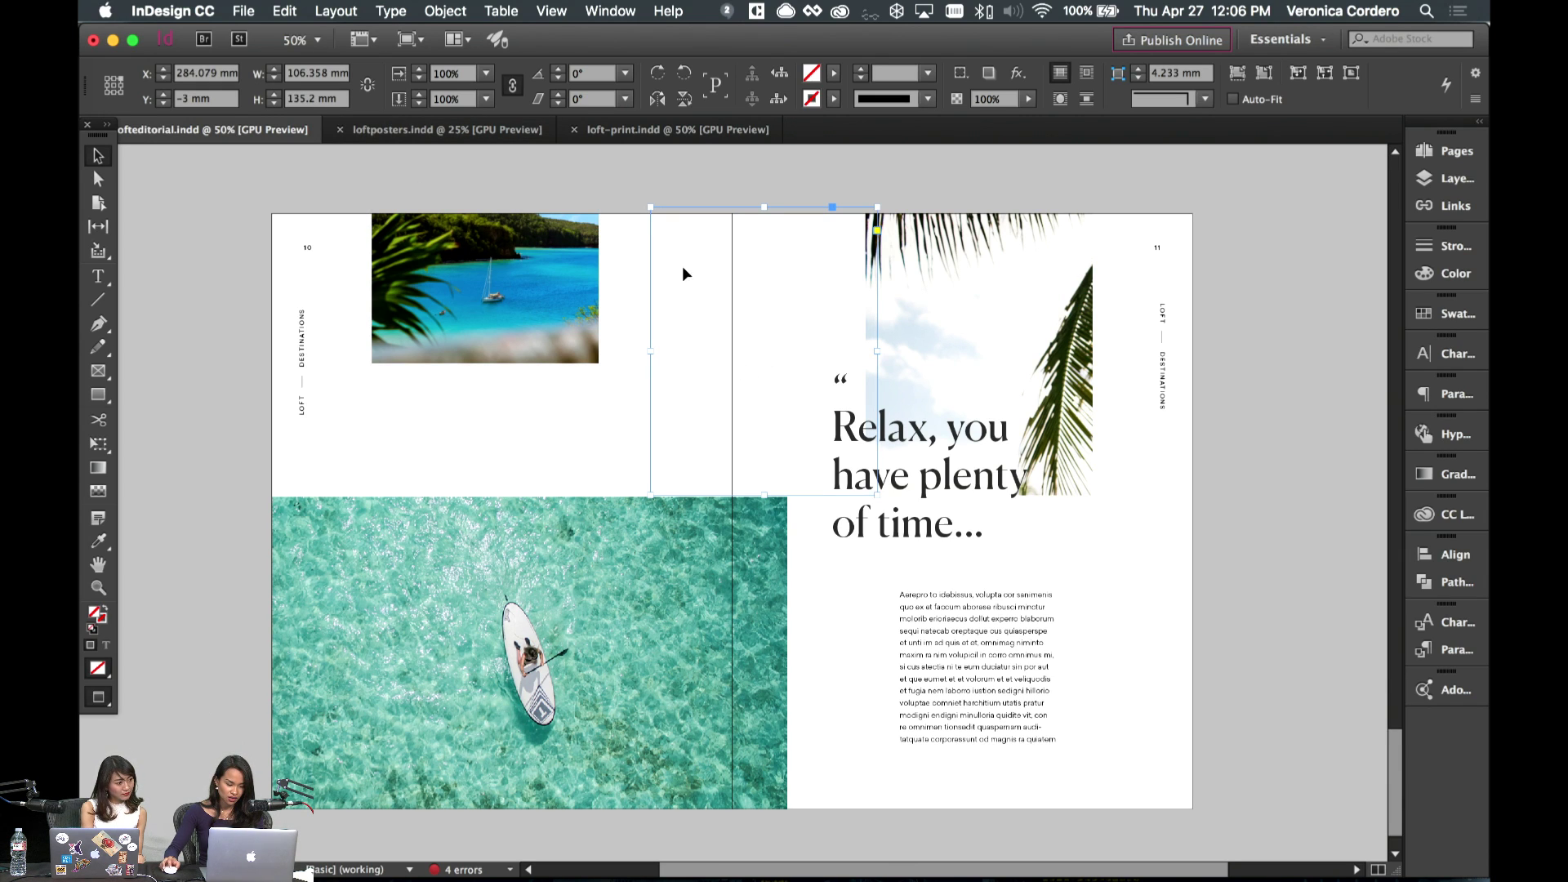
key("super+z")
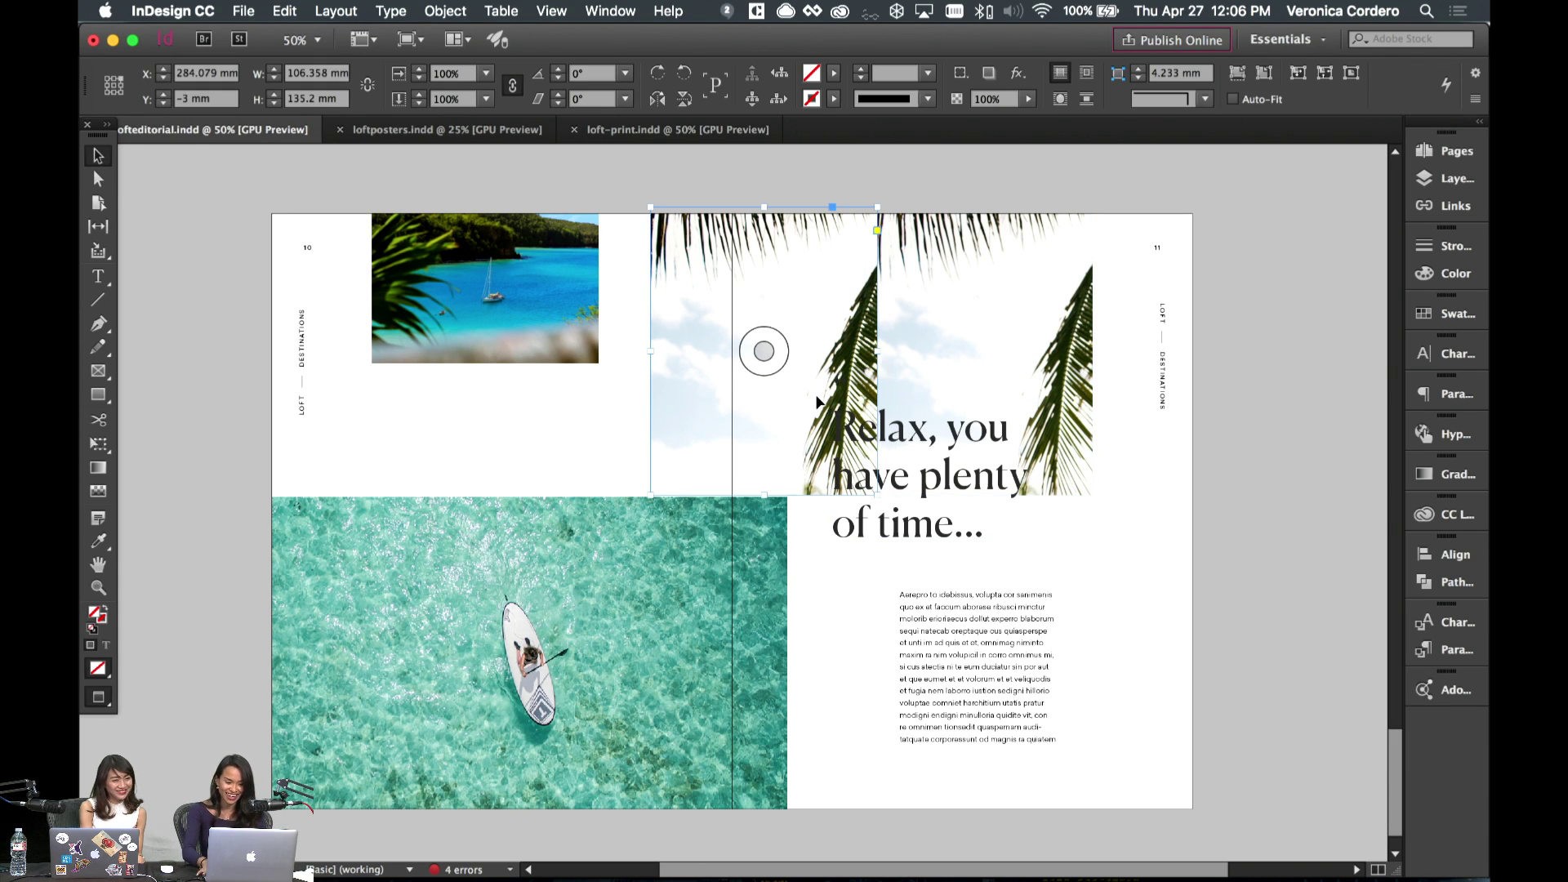
key("super+z")
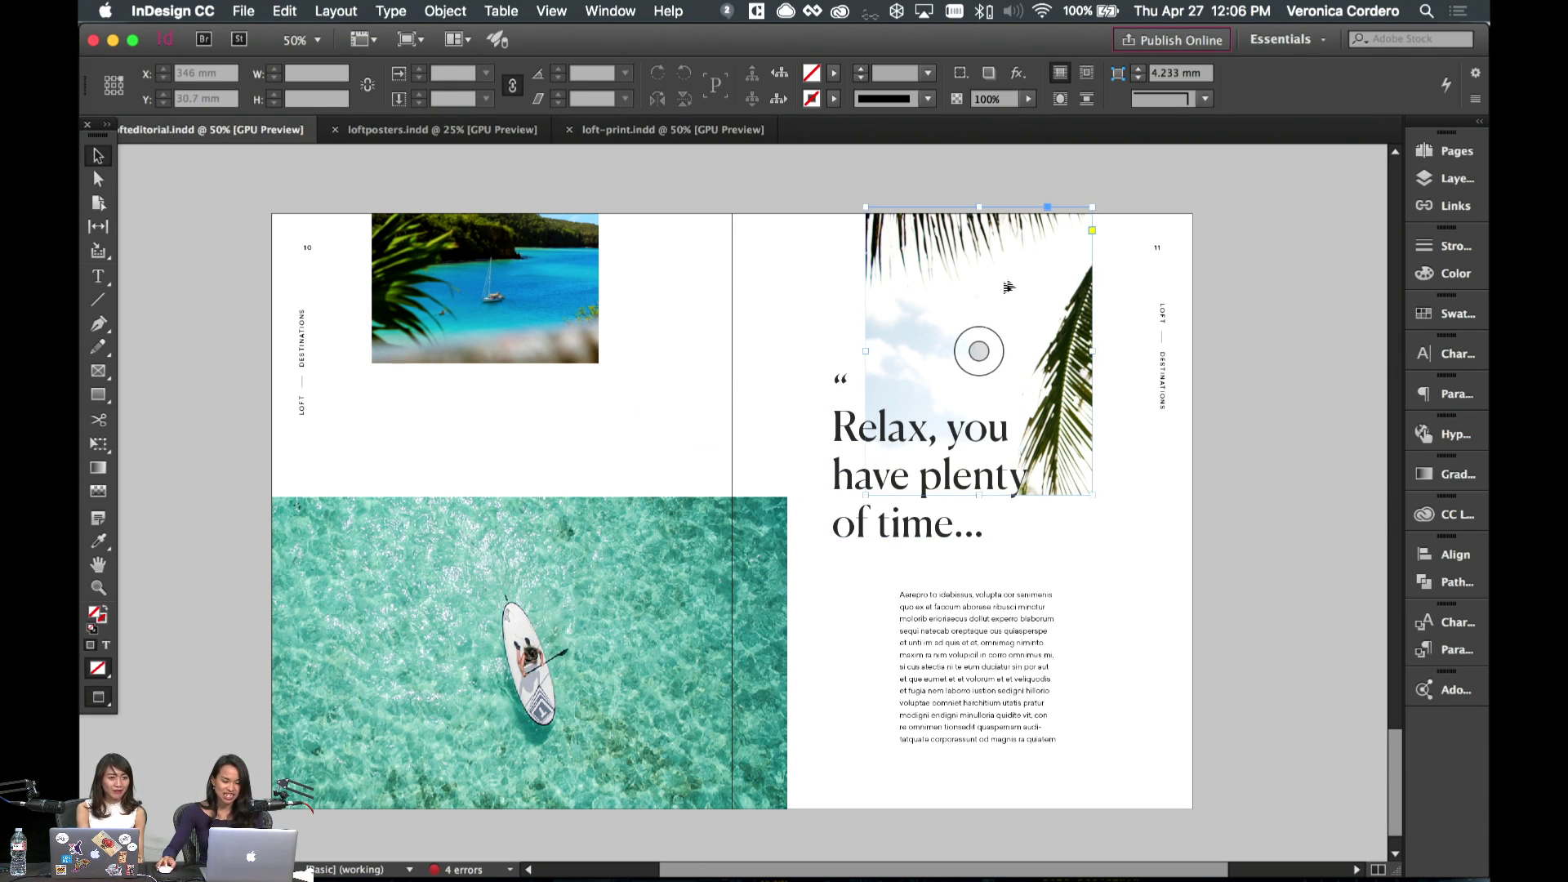
left_click(773, 299)
- Check spreads 2–3, 8–9 and 10–11 in the Pages panel, then add spread 12–13 after 10–11
scroll(772, 299, "left", 3)
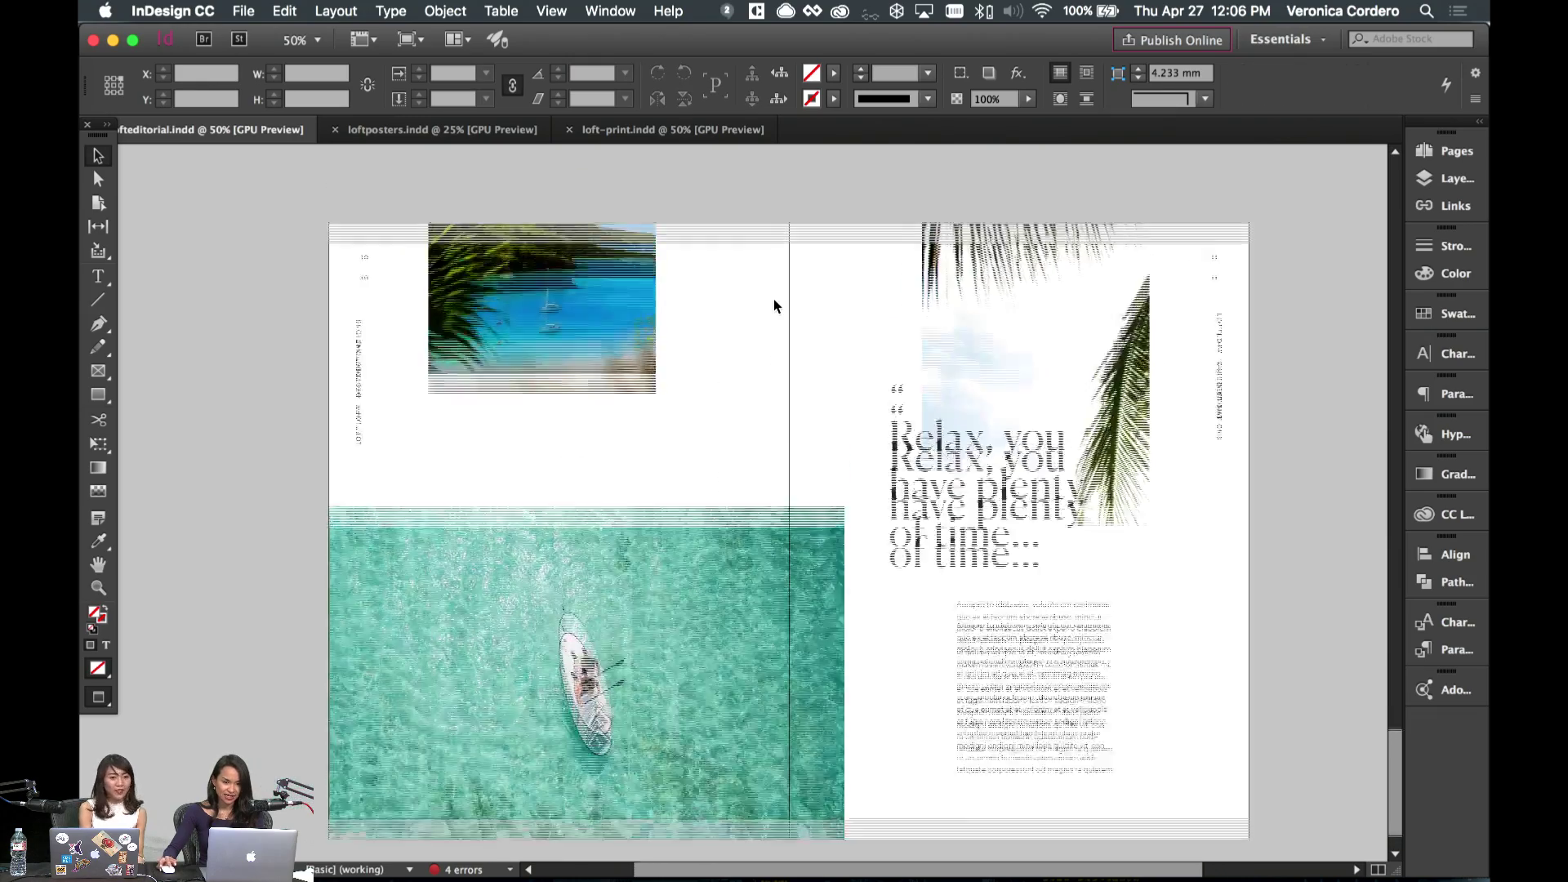
scroll(774, 305, "up", 10)
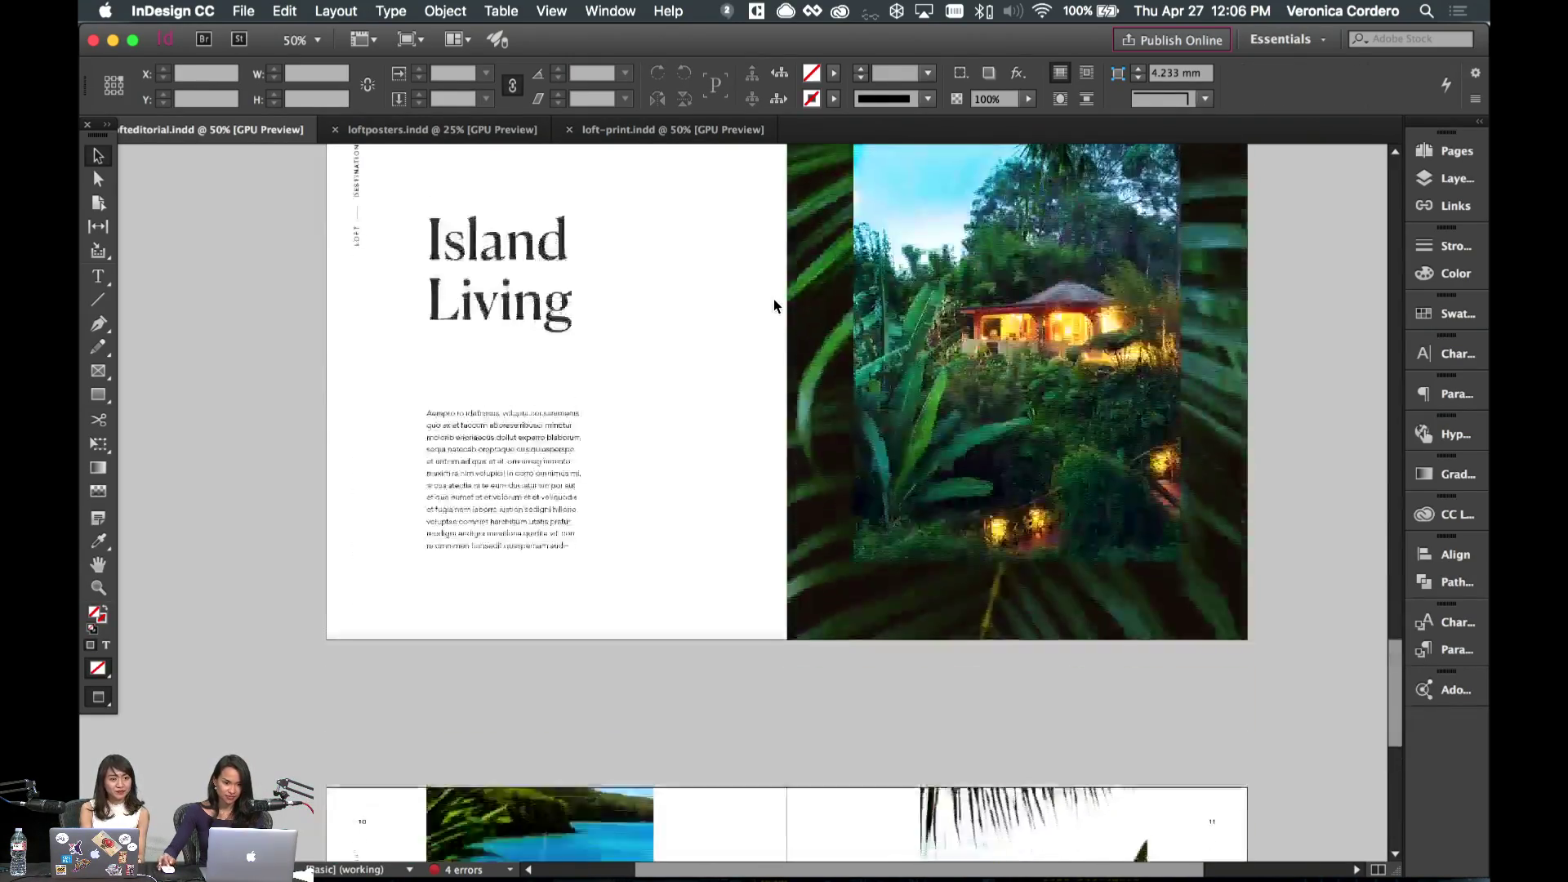
scroll(774, 306, "up", 5)
scroll(774, 306, "down", 8)
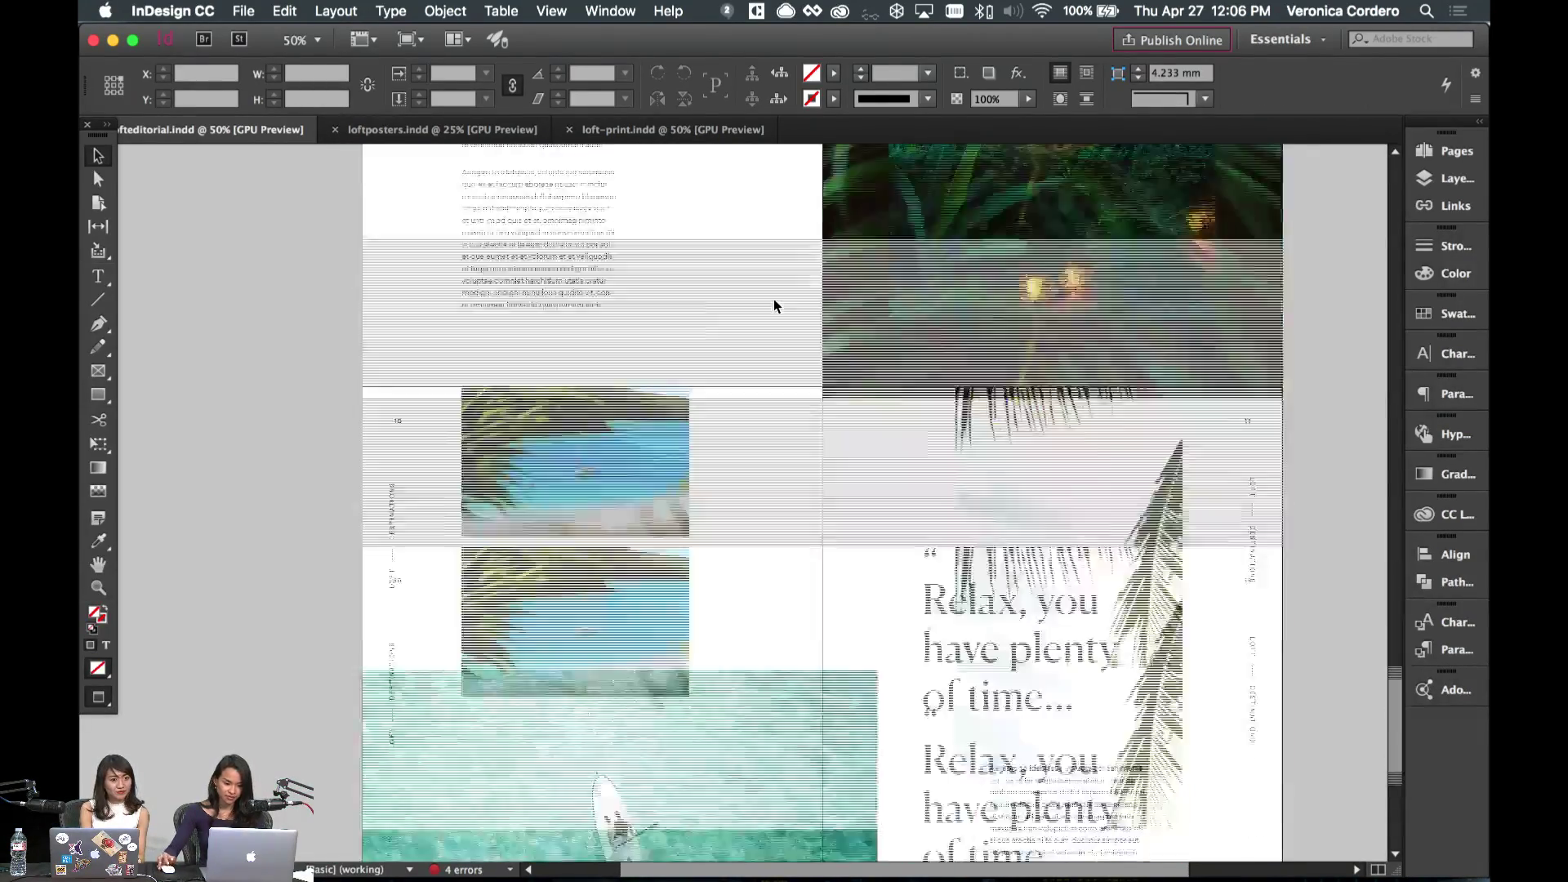
scroll(774, 306, "down", 3)
left_click(1446, 152)
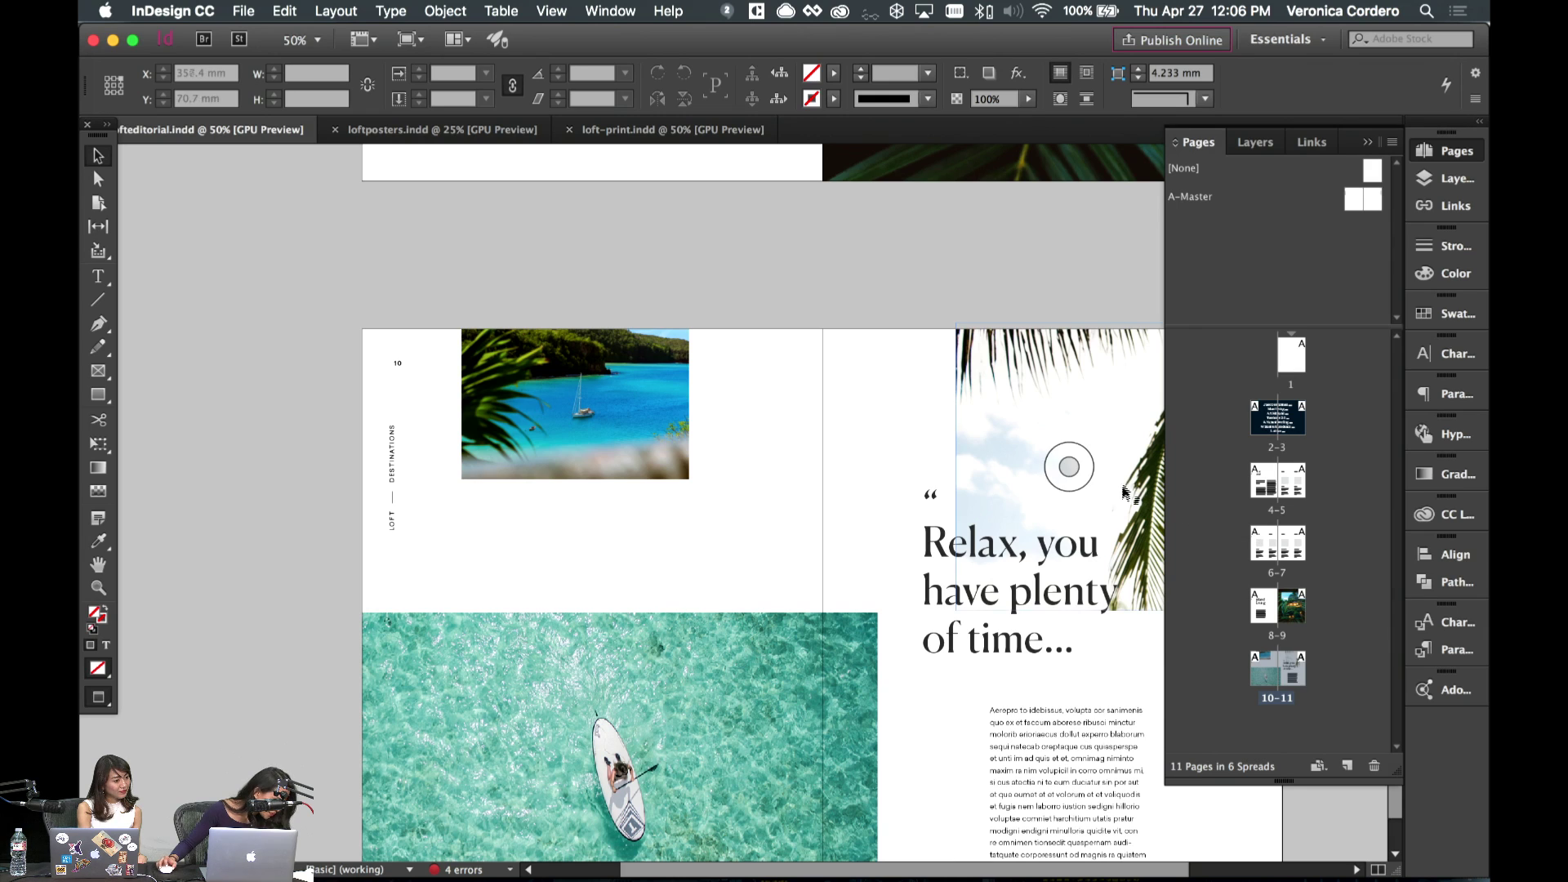
double_click(1276, 417)
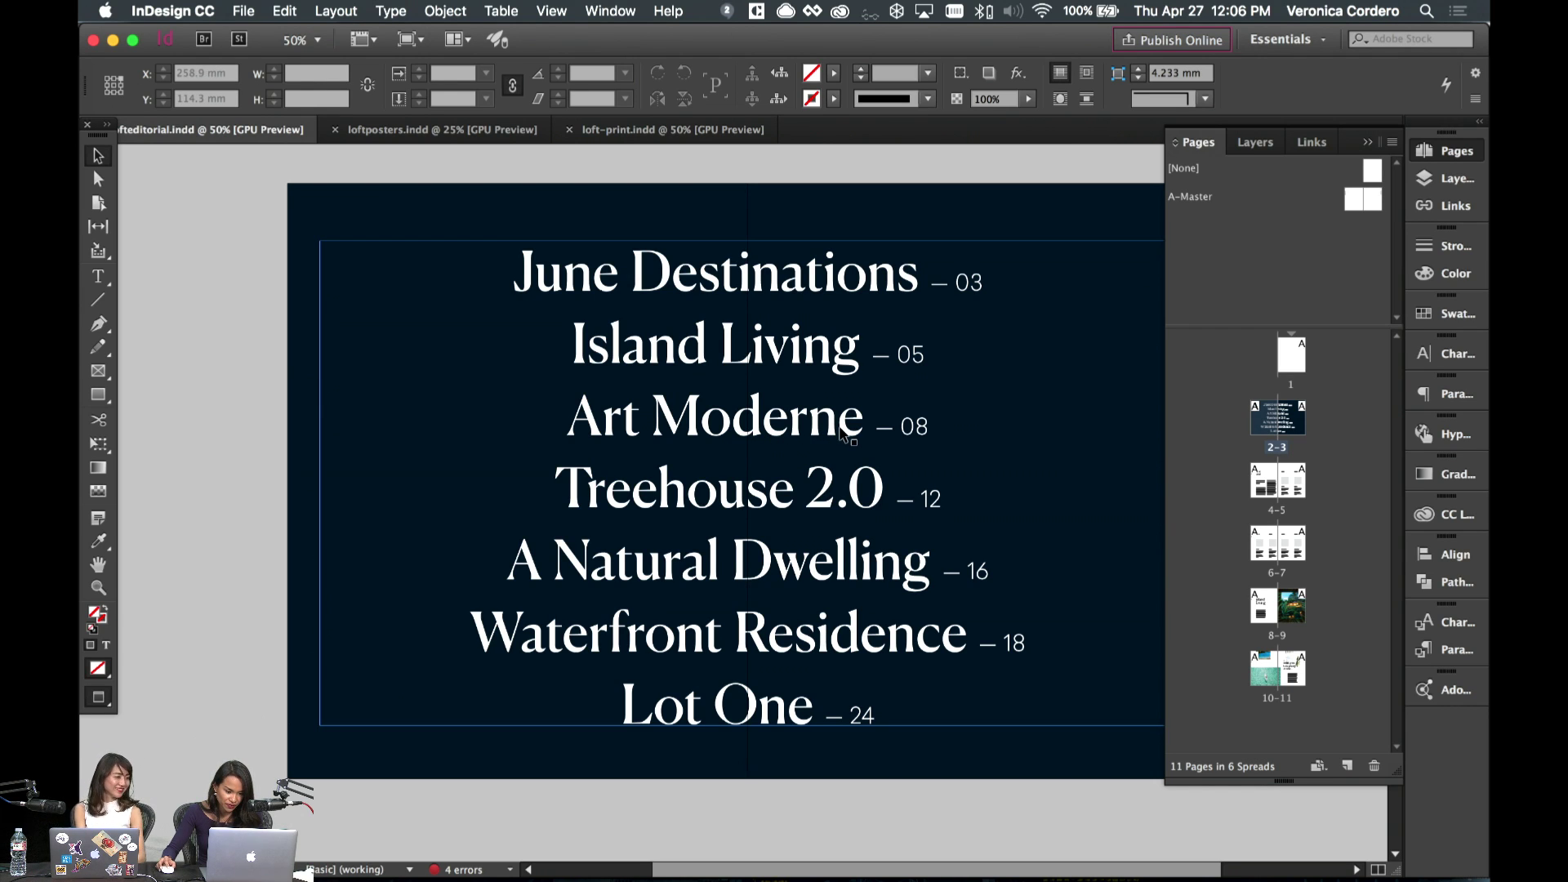
double_click(1271, 619)
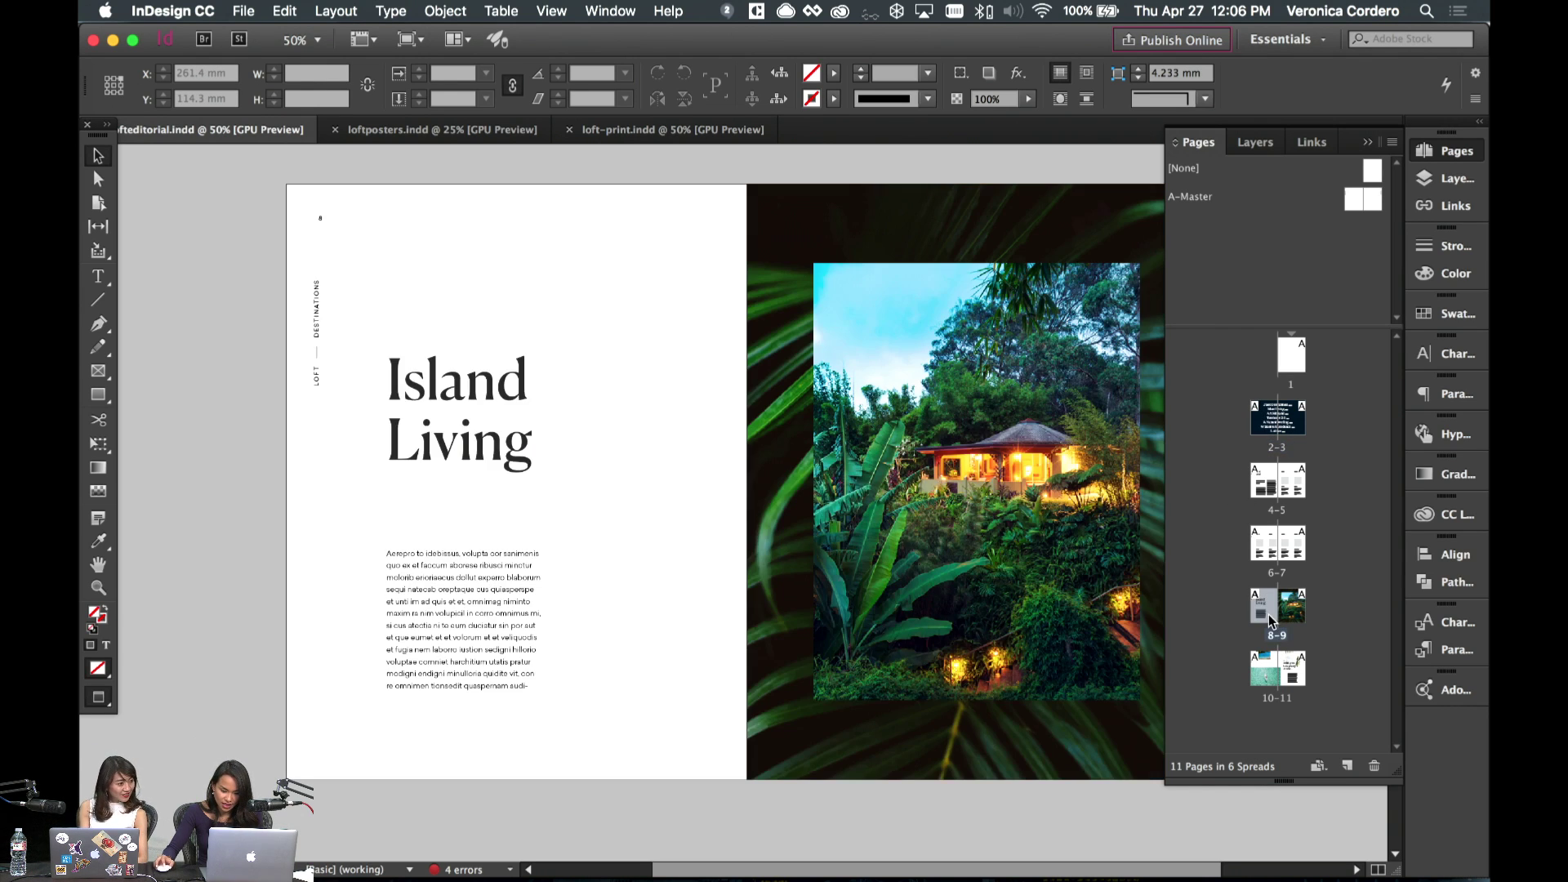
double_click(1290, 683)
left_click(1348, 768)
left_click(1347, 768)
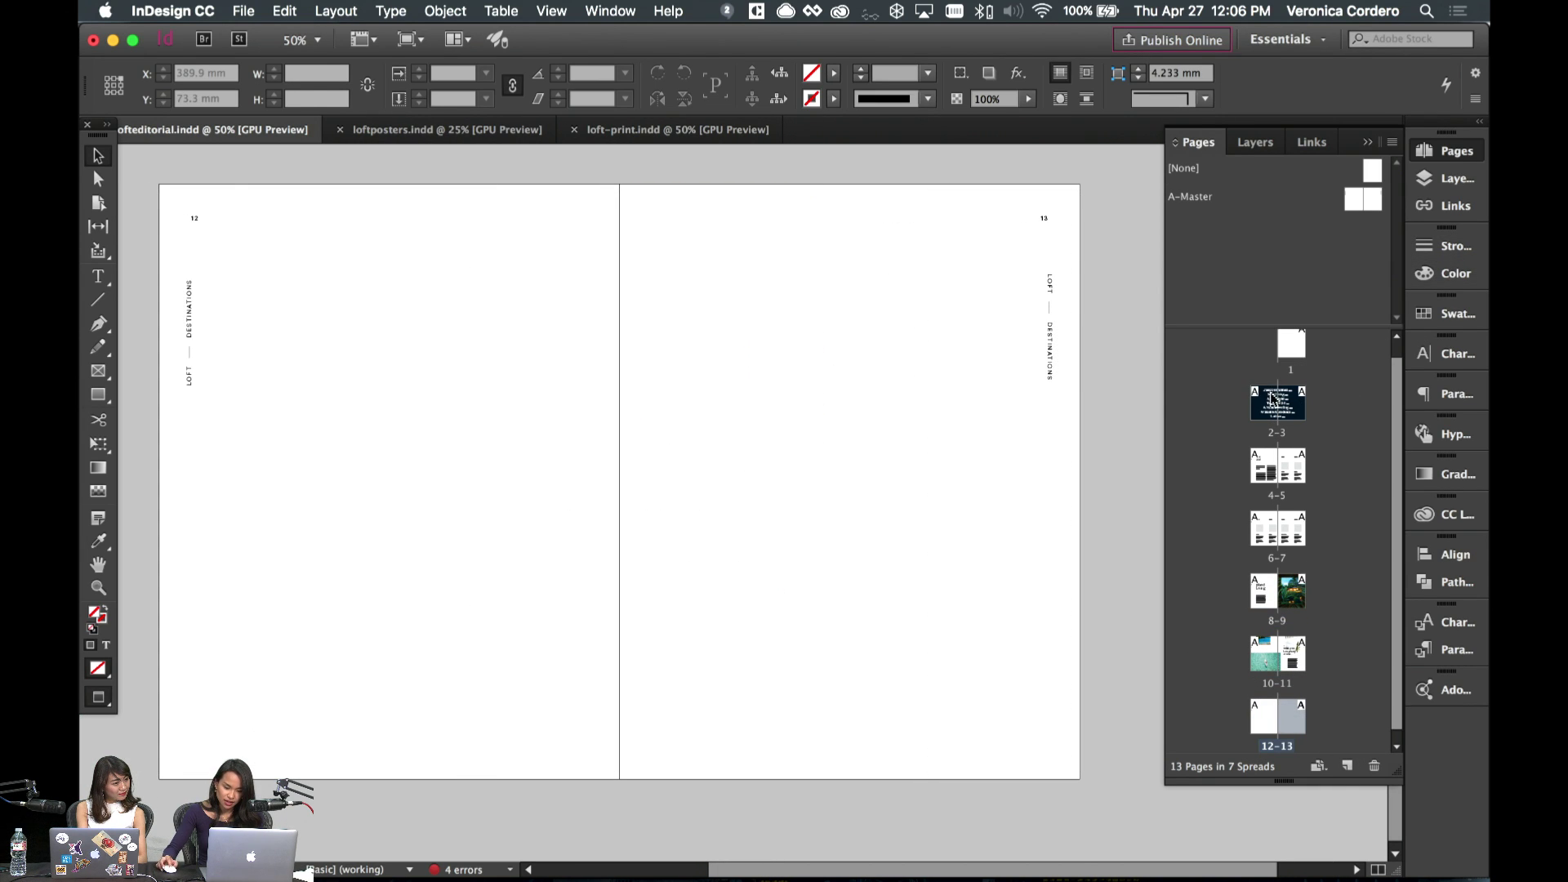
- Copy the dark full-spread background from spread 2–3 and paste it in place on spread 12–13
left_click(944, 389)
double_click(1255, 403)
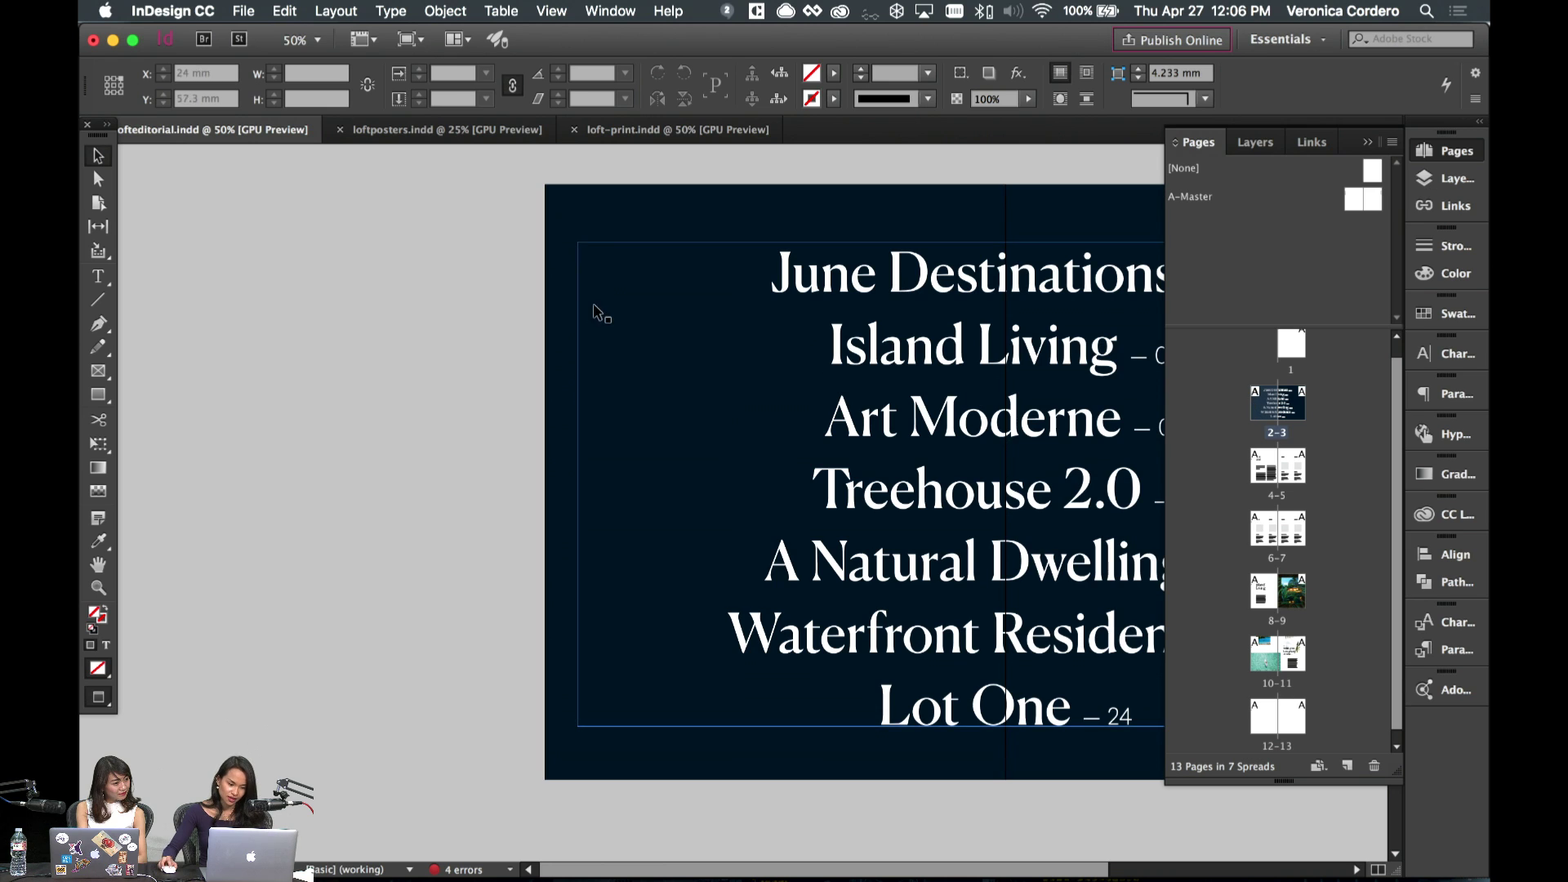
left_click(593, 270)
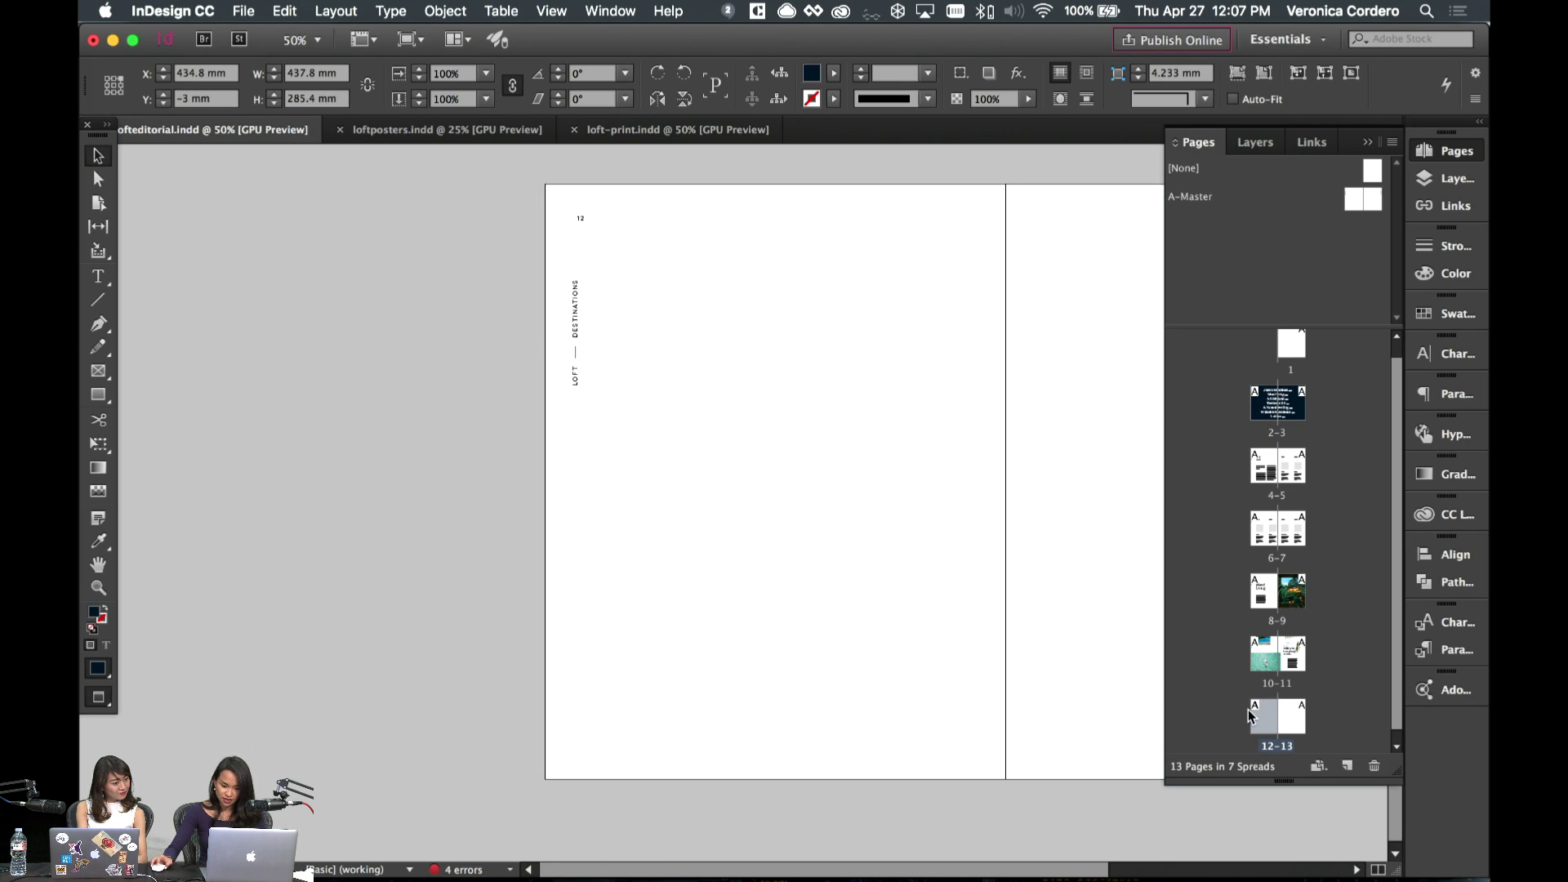
double_click(1262, 716)
scroll(902, 535, "right", 2)
key("super+alt+shift+v")
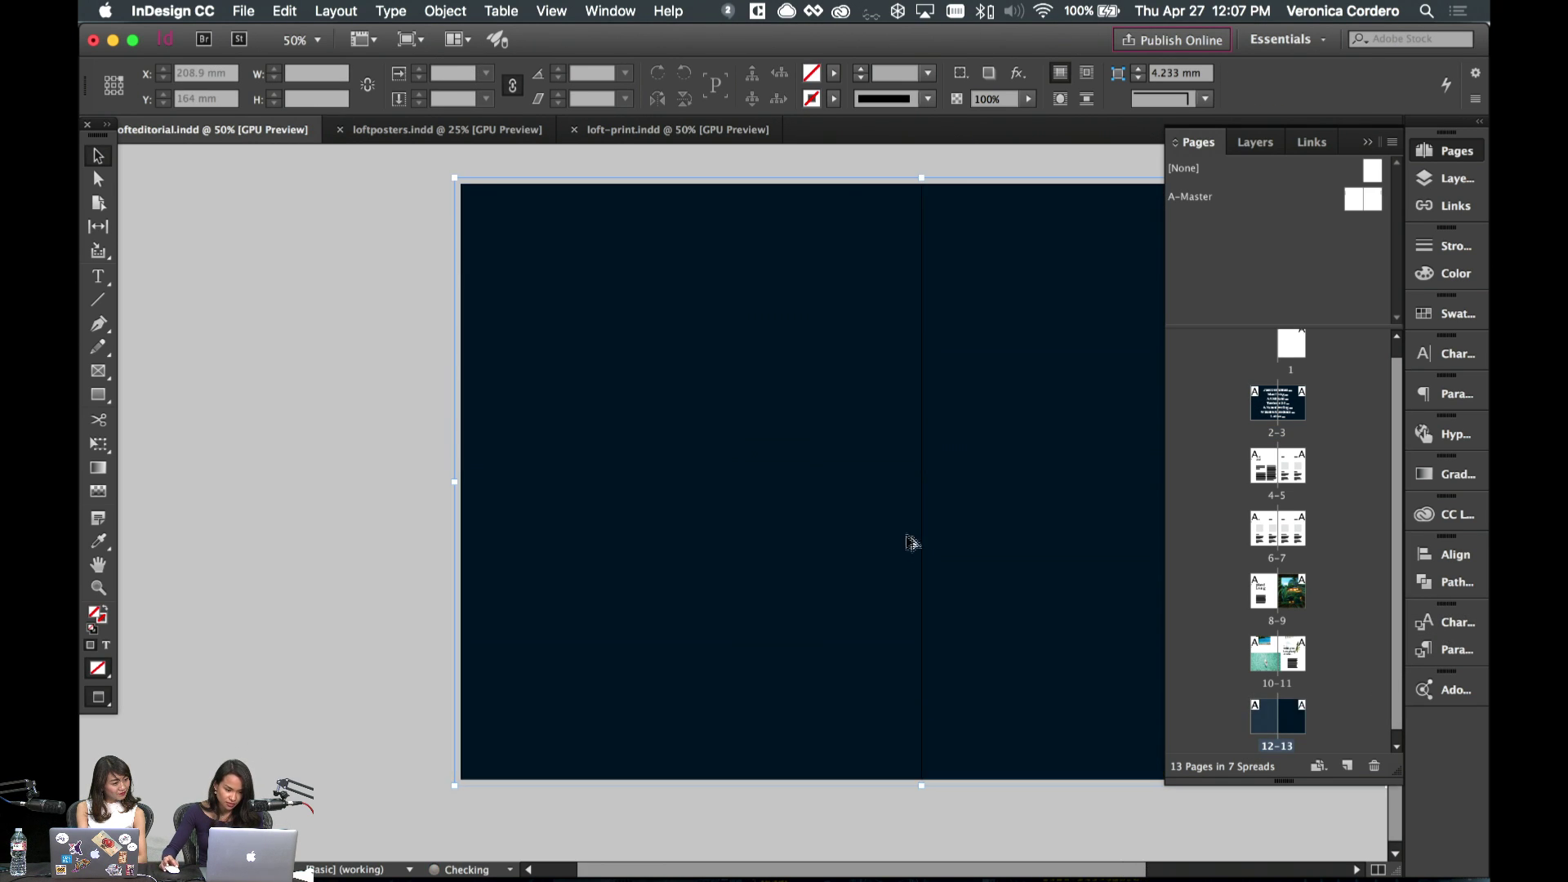
scroll(906, 539, "right", 5)
- Fill the pasted background with Loft Black from the Loft Styleguide library colours
left_click(1450, 312)
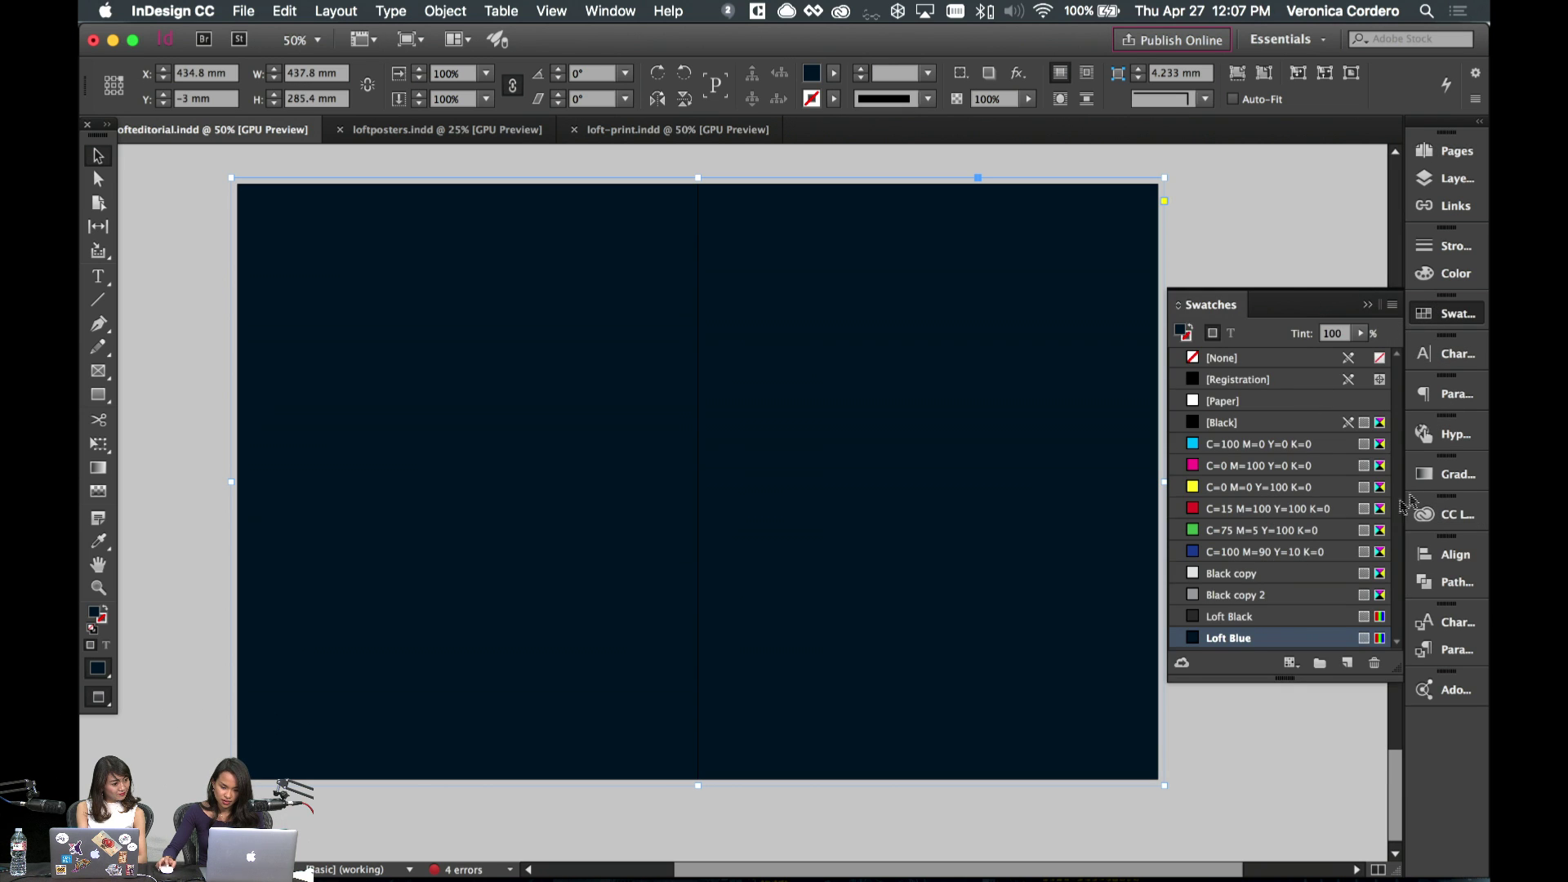
left_click(1451, 514)
scroll(1282, 678, "up", 5)
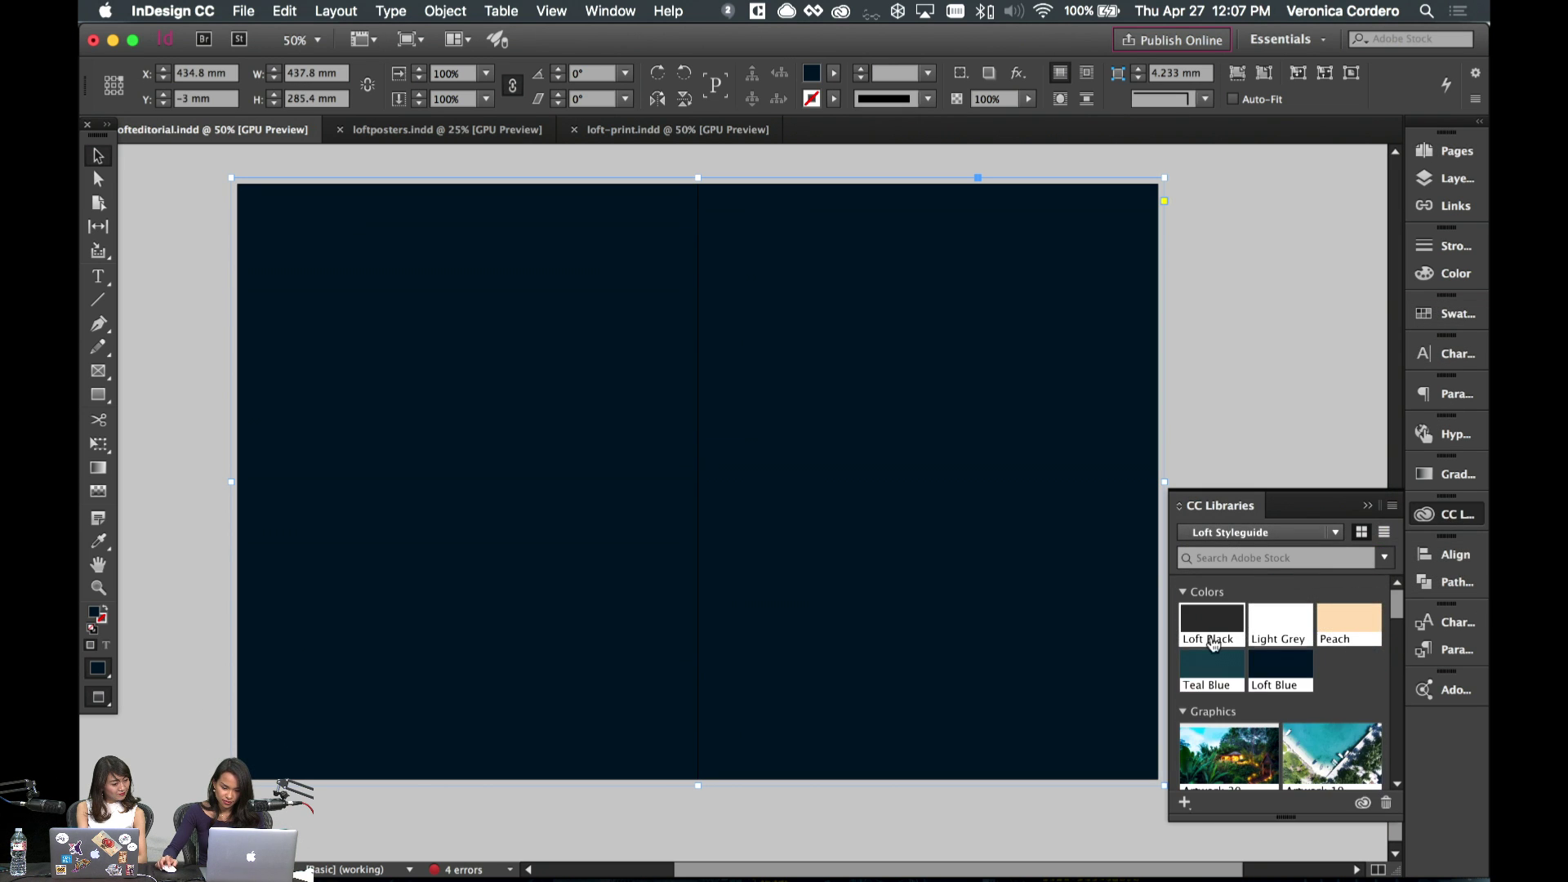
left_click(1211, 625)
key("super+shift+a")
scroll(847, 356, "left", 2)
key("w")
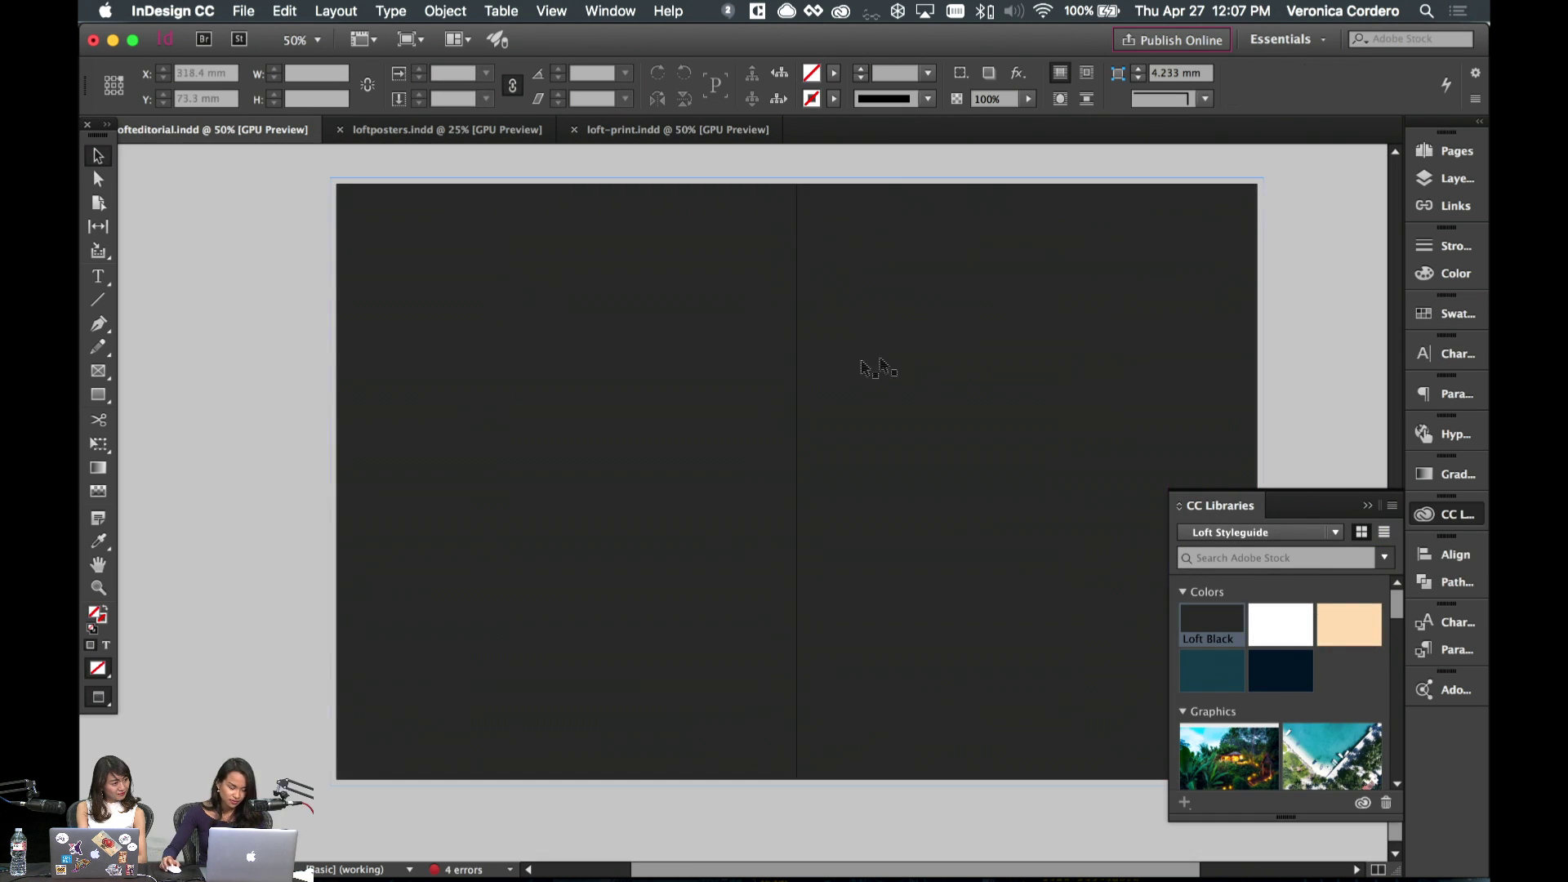
- Bring over the Island Living headline frame and give the copy a Peach fill
scroll(131, 413, "up", 5)
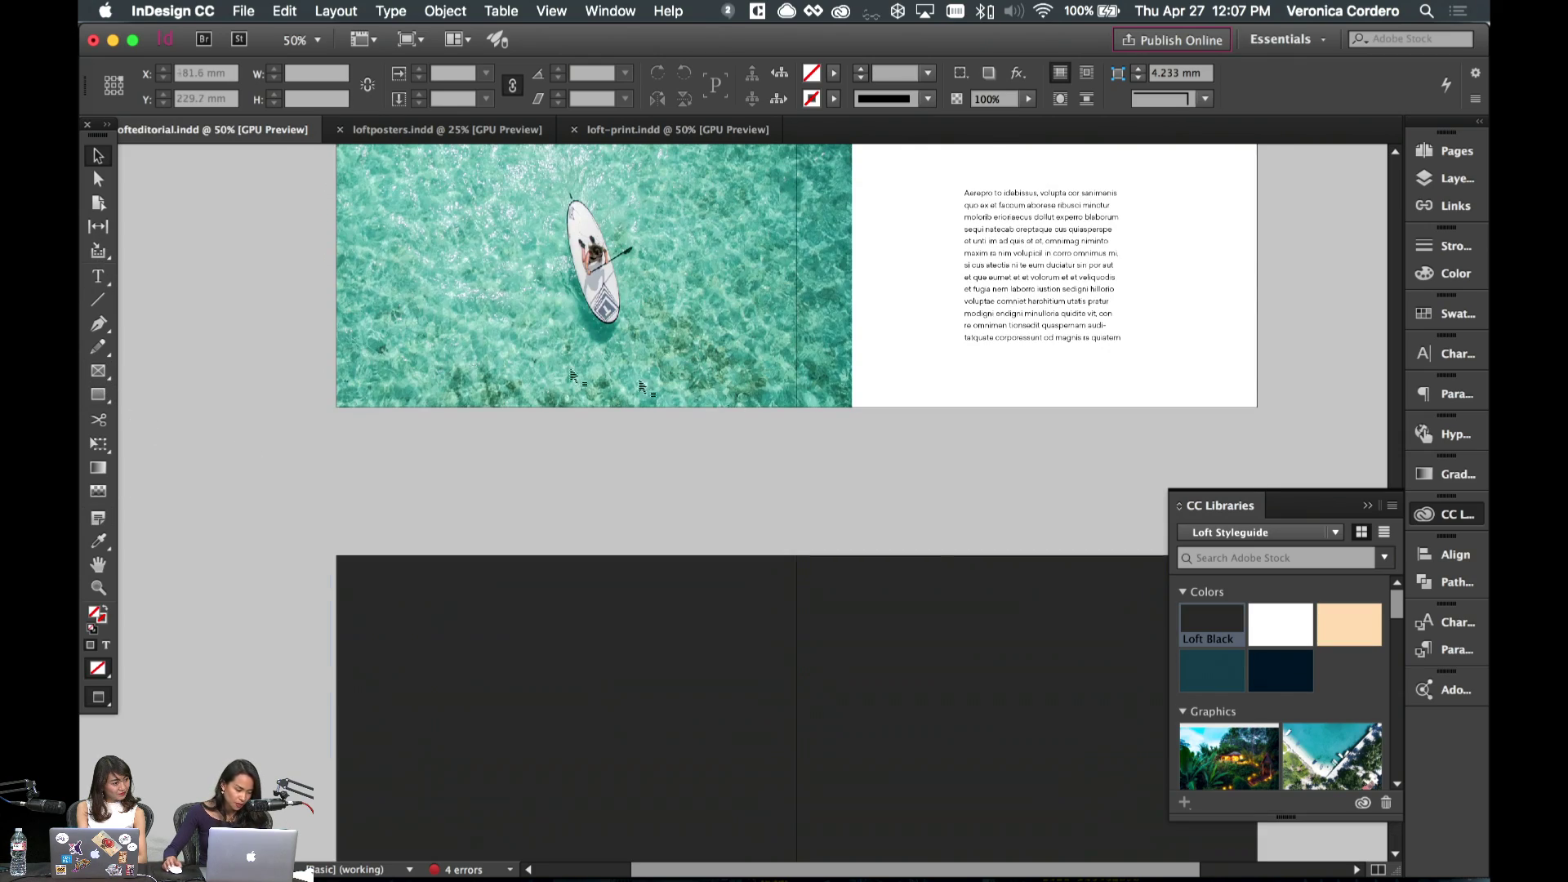
scroll(789, 462, "up", 10)
scroll(770, 444, "up", 5)
left_click(523, 440)
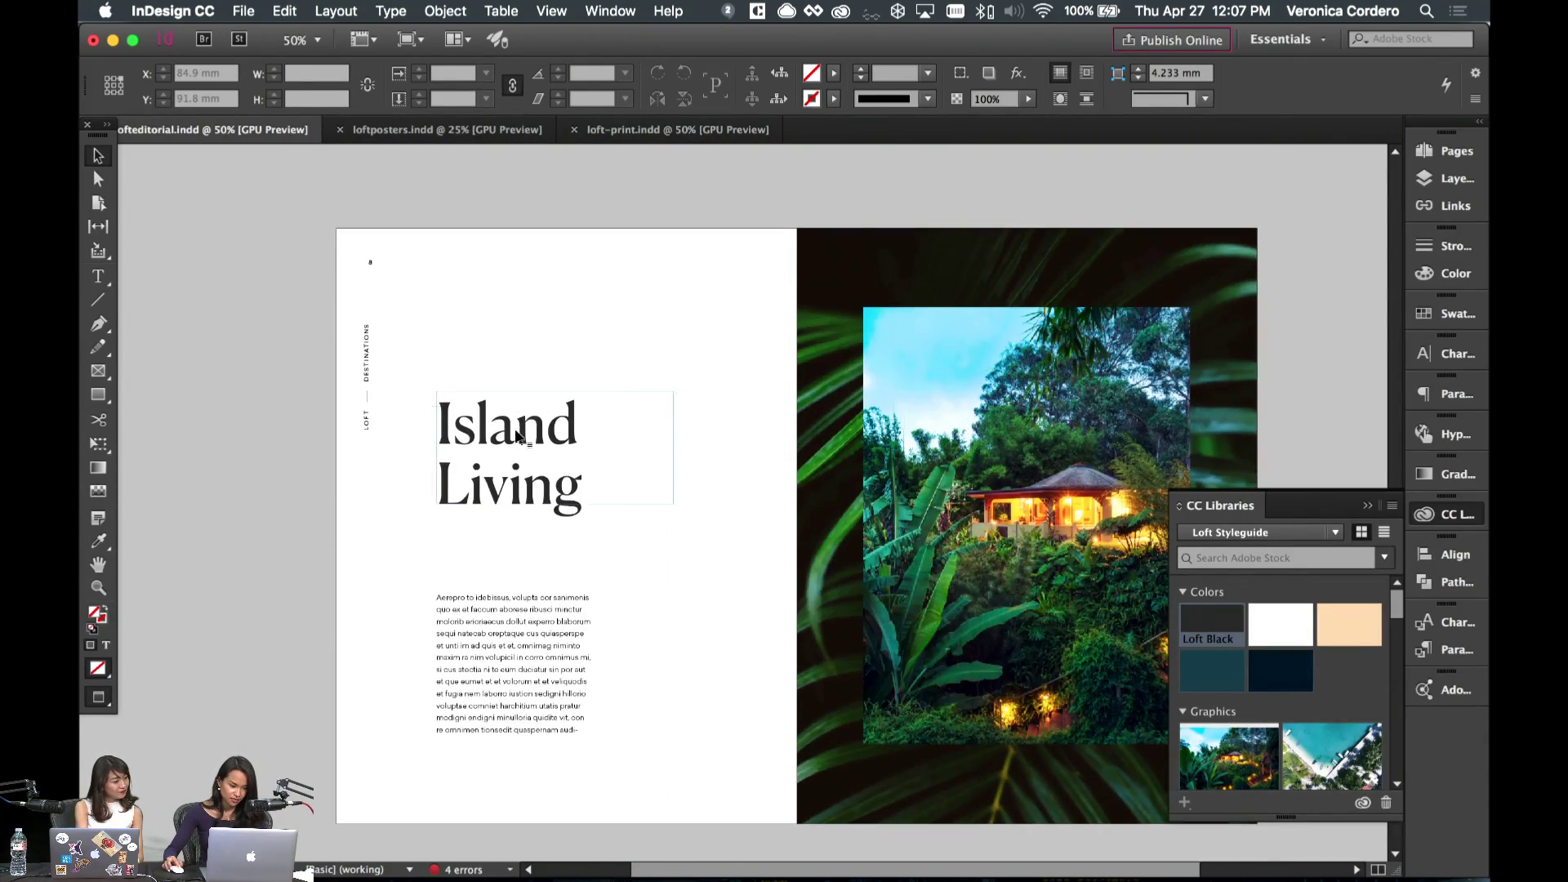
scroll(523, 439, "down", 15)
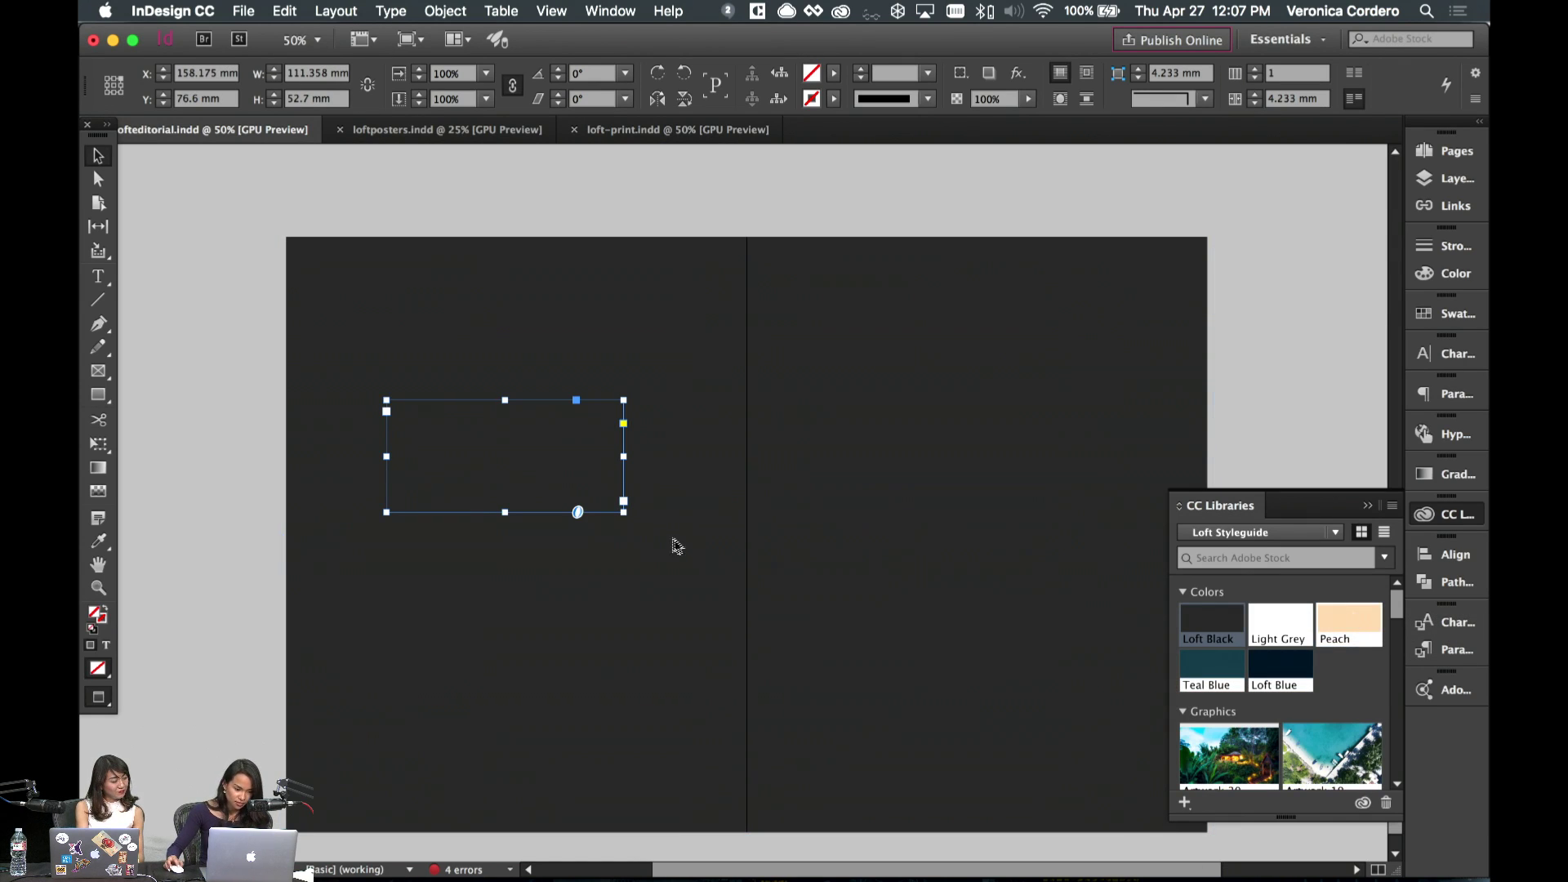
left_click_drag(501, 474, 500, 474)
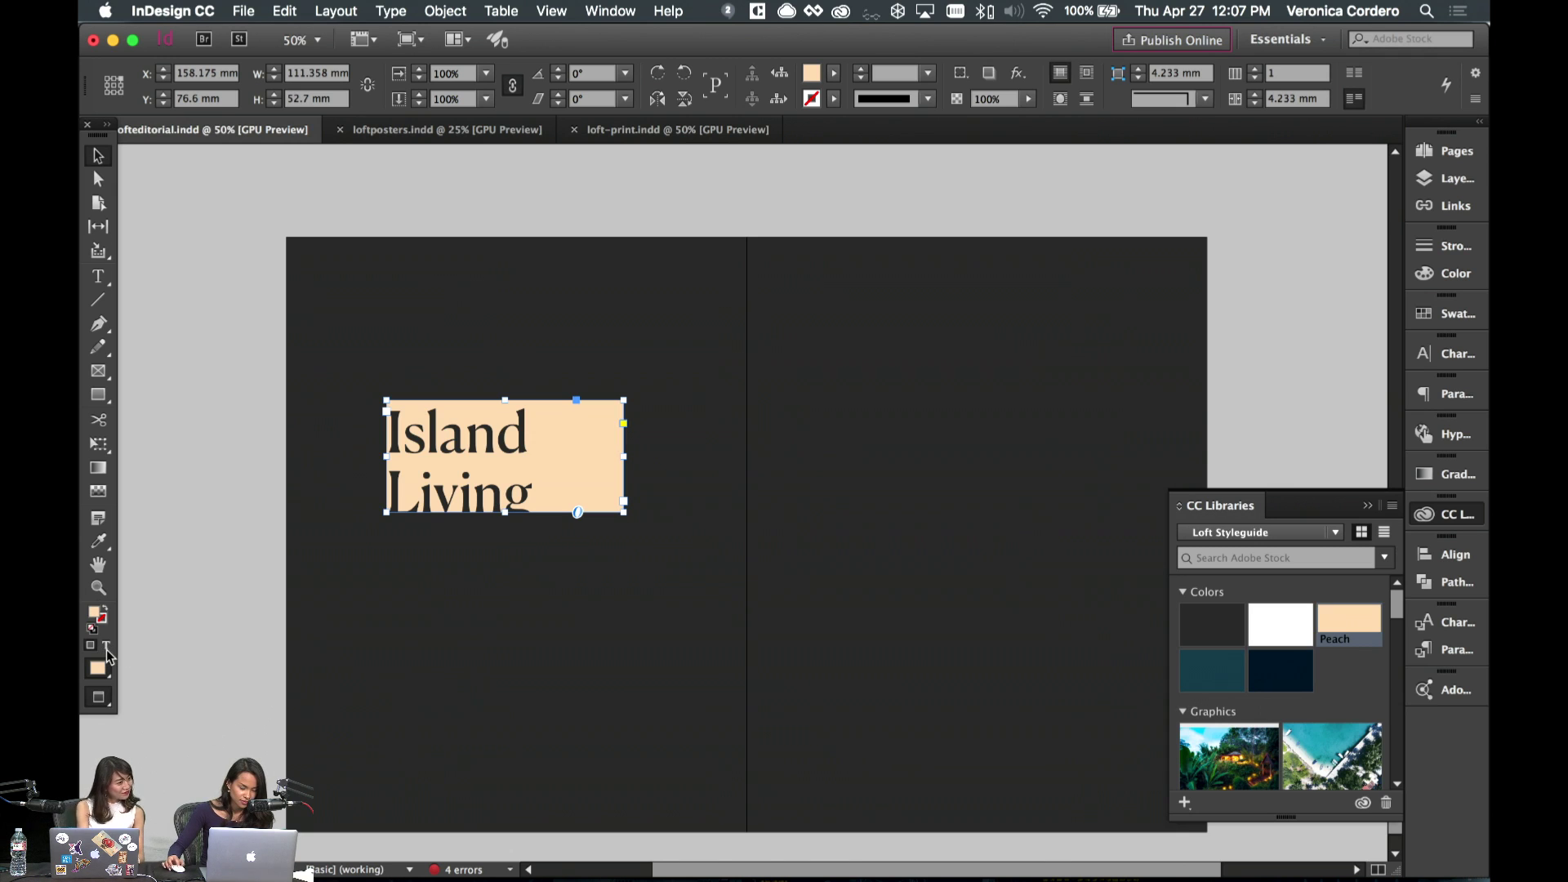
- Move the Peach colour from the frame to the text and retype the headline as 'Art Moderne'
left_click(106, 646)
key("super+z")
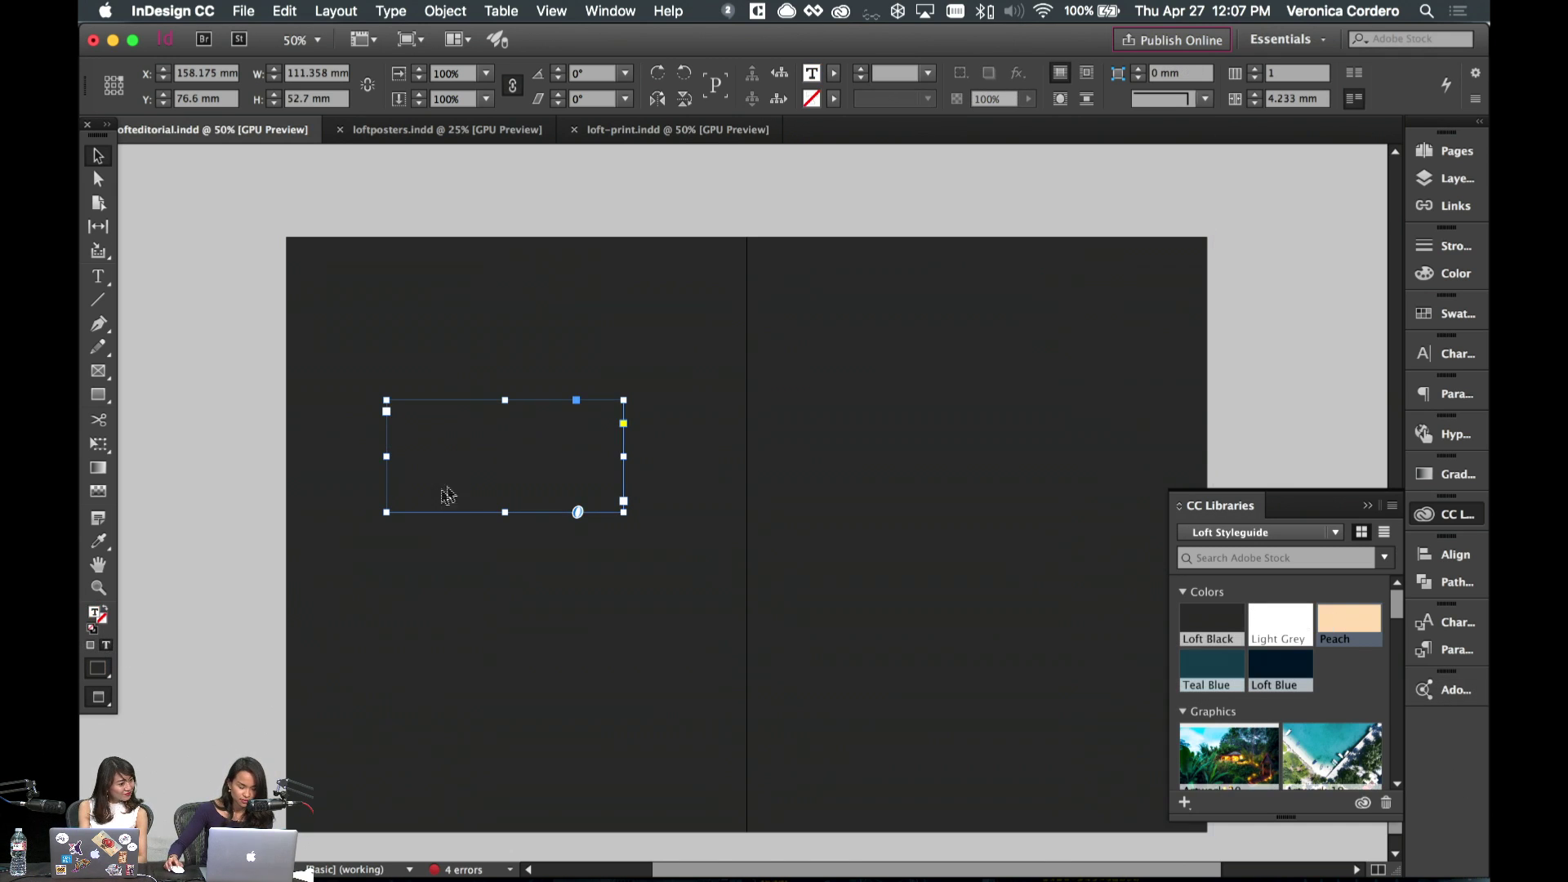
double_click(482, 471)
key("super+a")
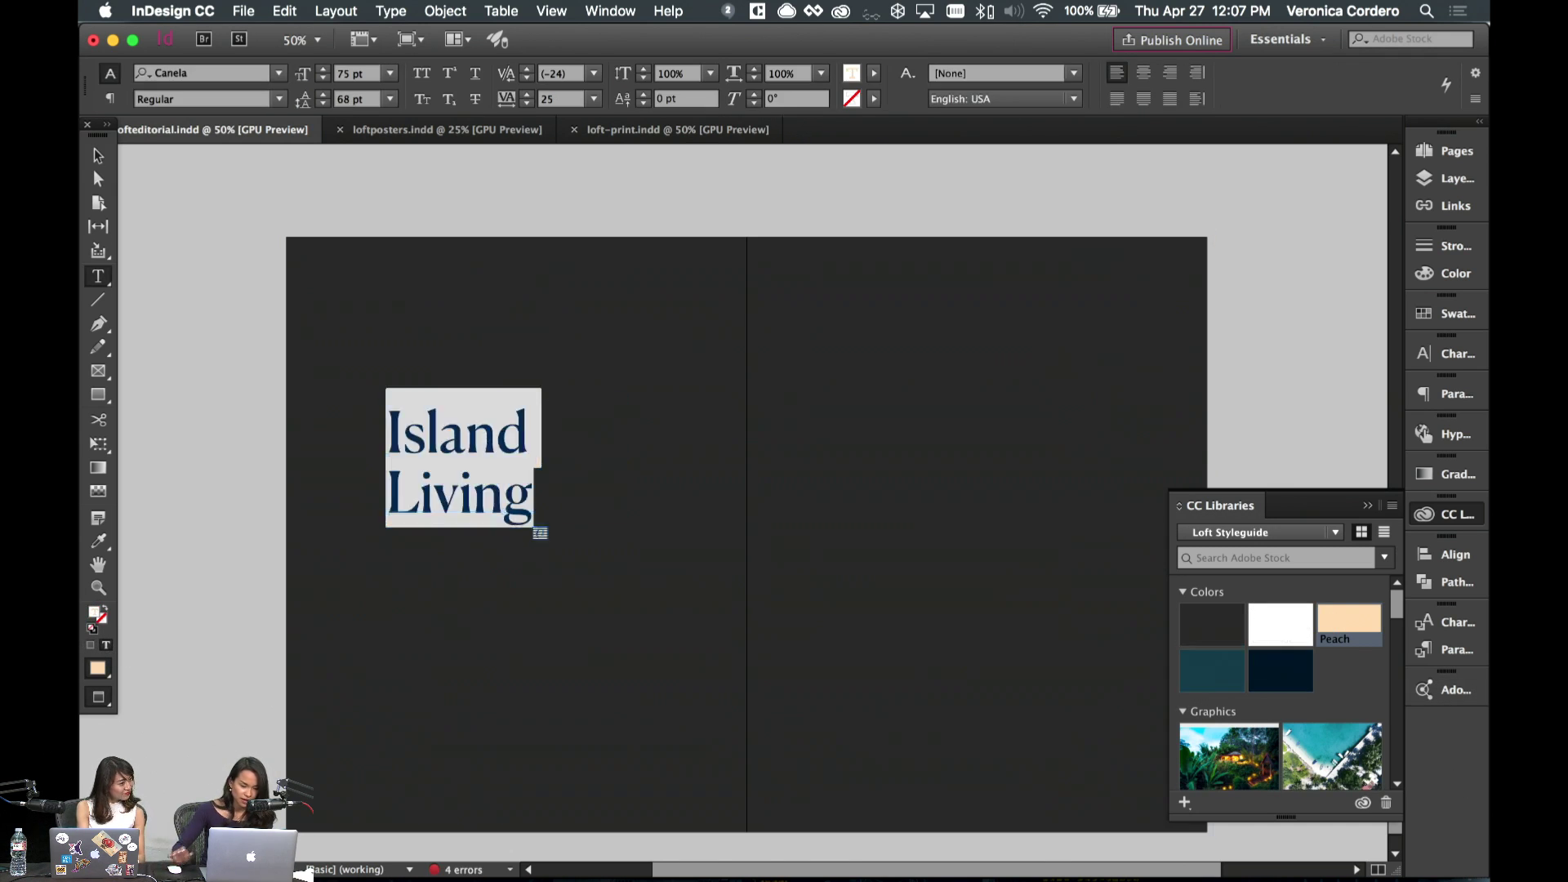
type("Art")
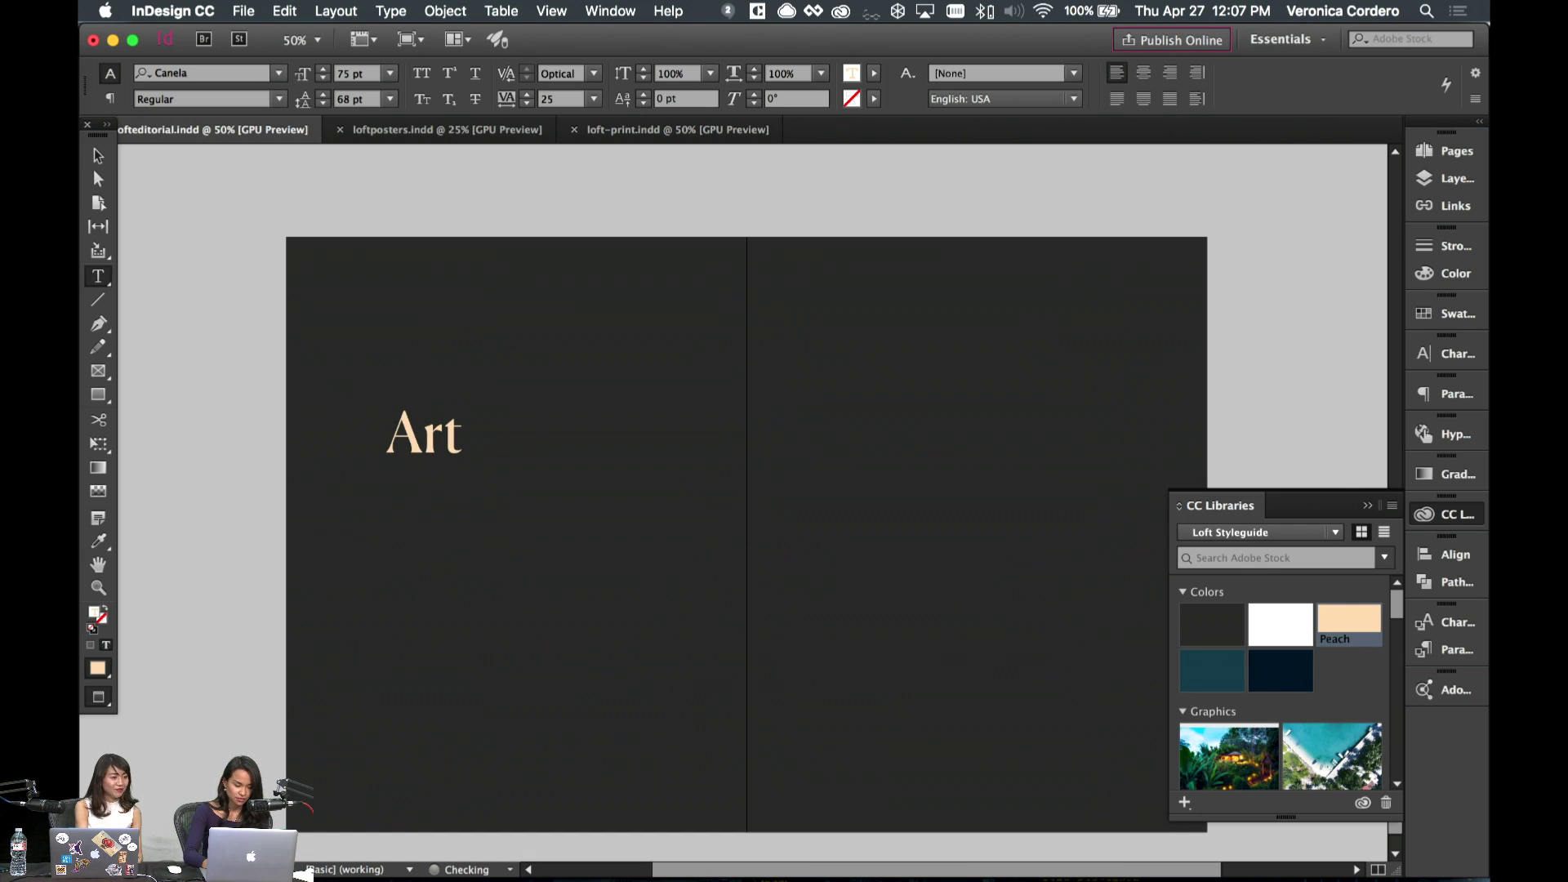
type(" Moderne")
key("super+a")
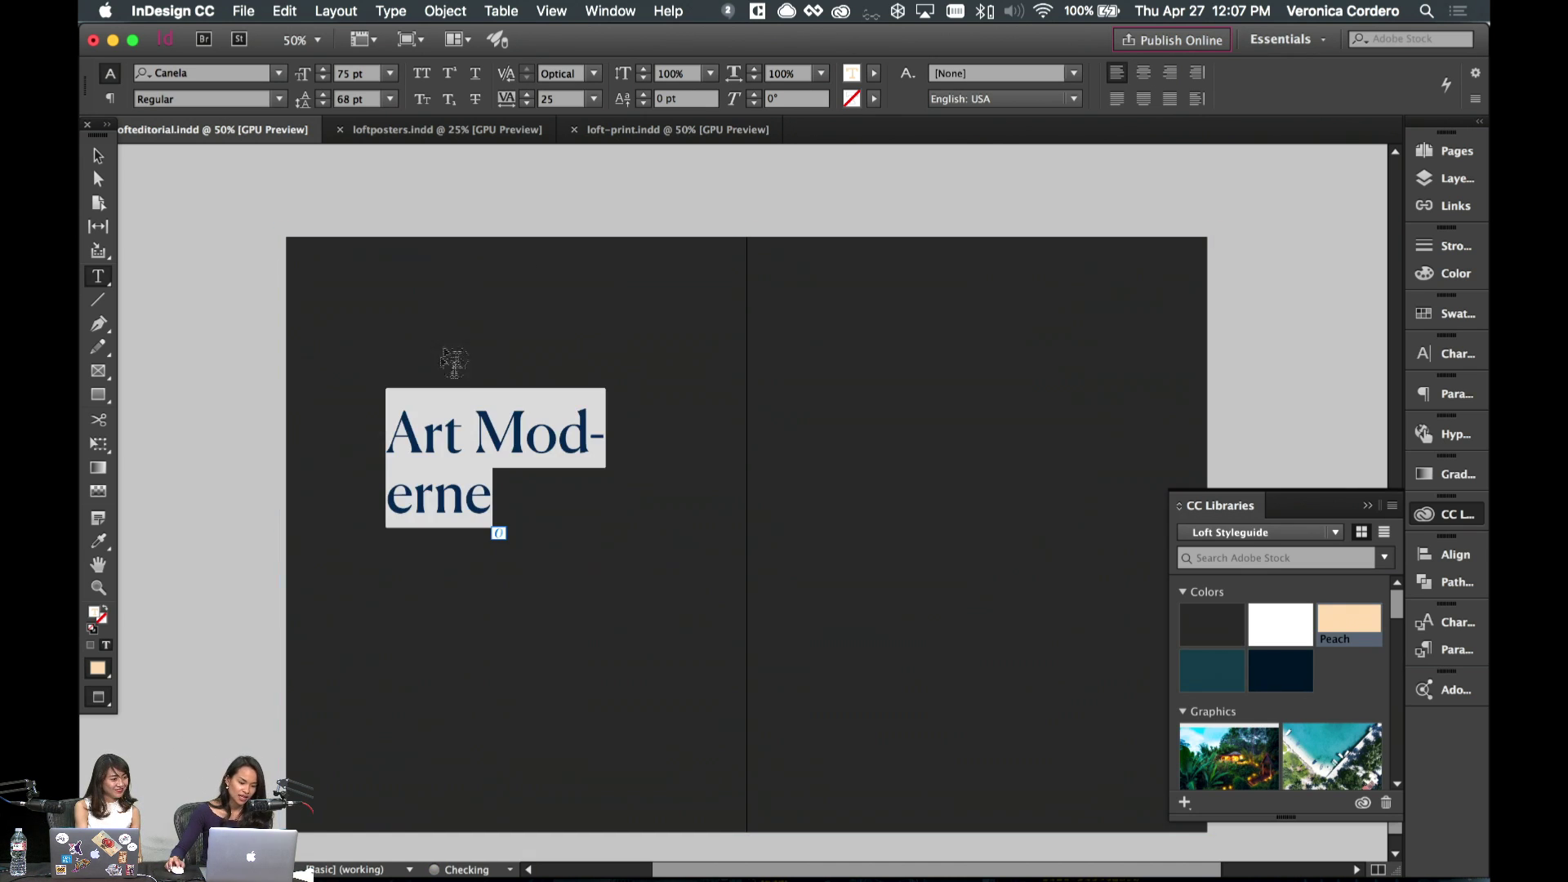
left_click(98, 155)
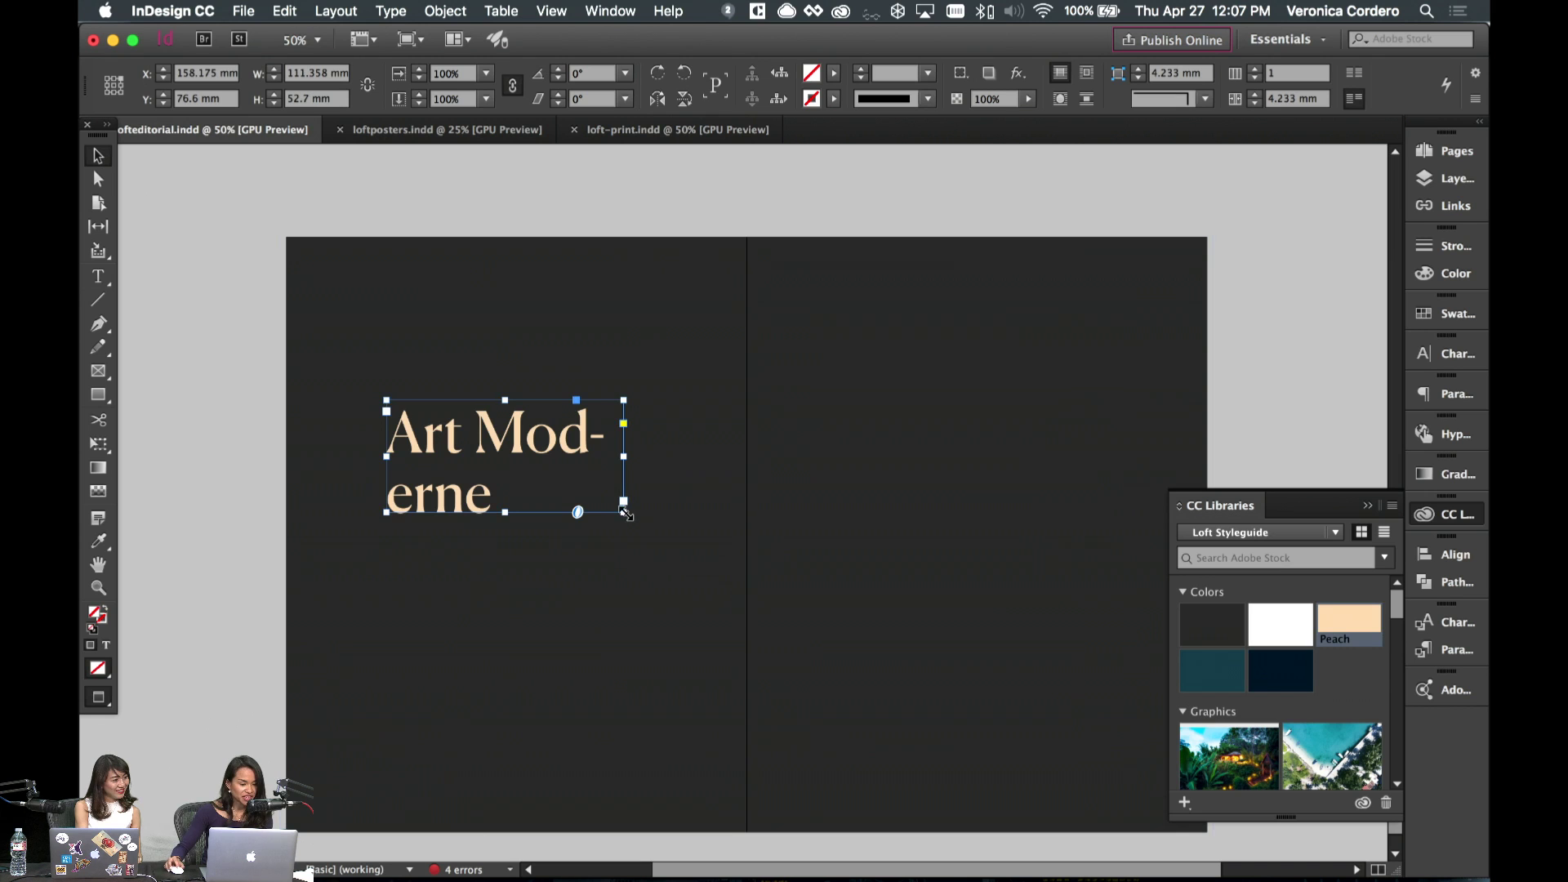
- Enlarge the headline frame and break 'Moderne' onto its own line
left_click_drag(626, 514, 671, 673)
double_click(545, 467)
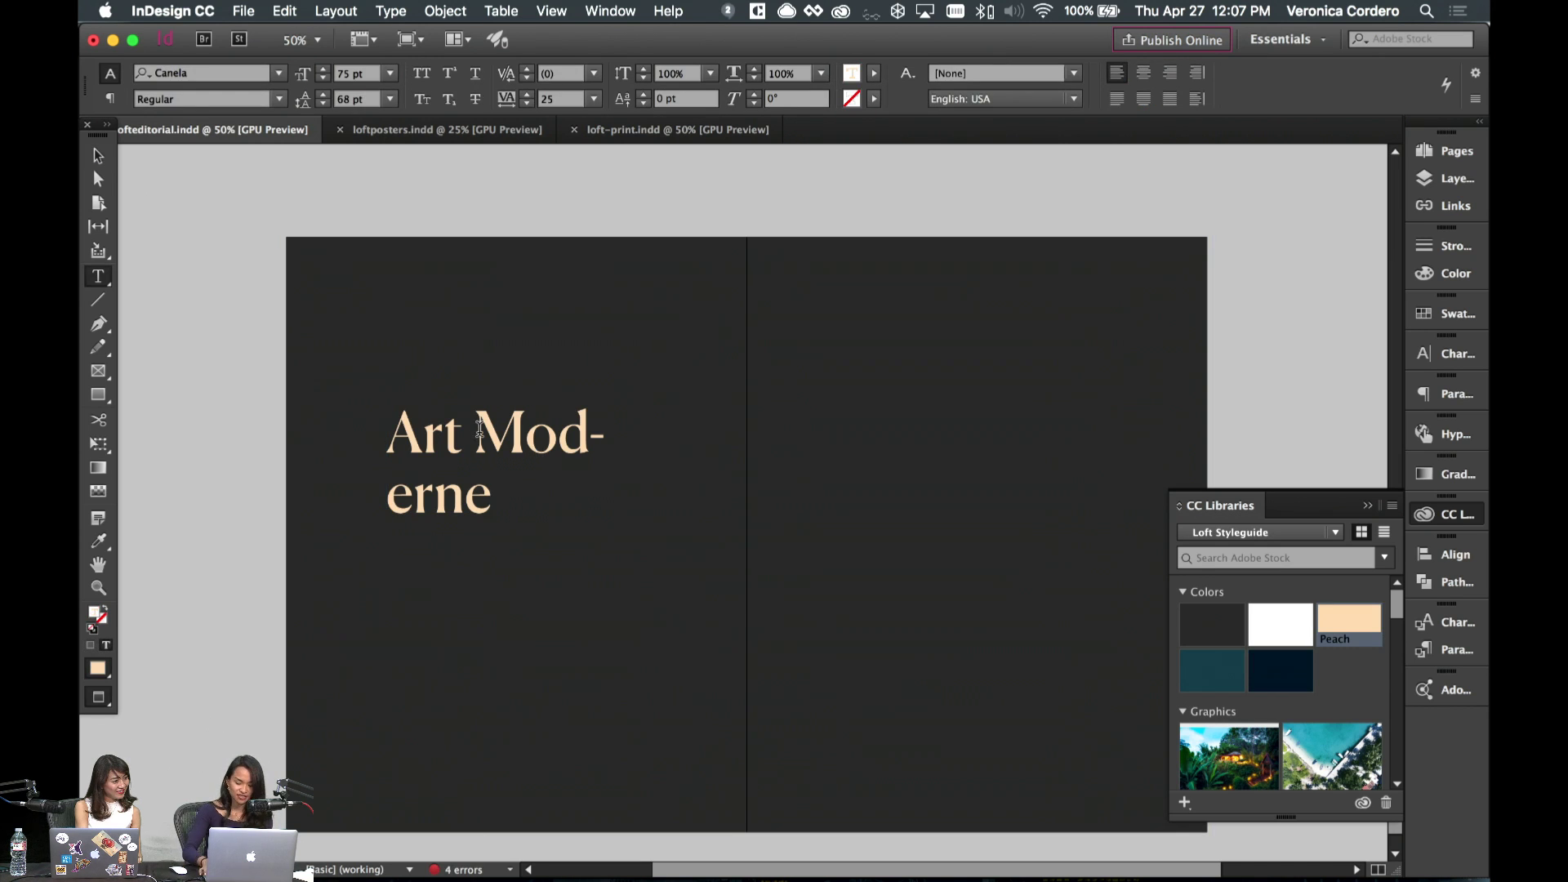
left_click(480, 428)
key("Return")
key("Escape")
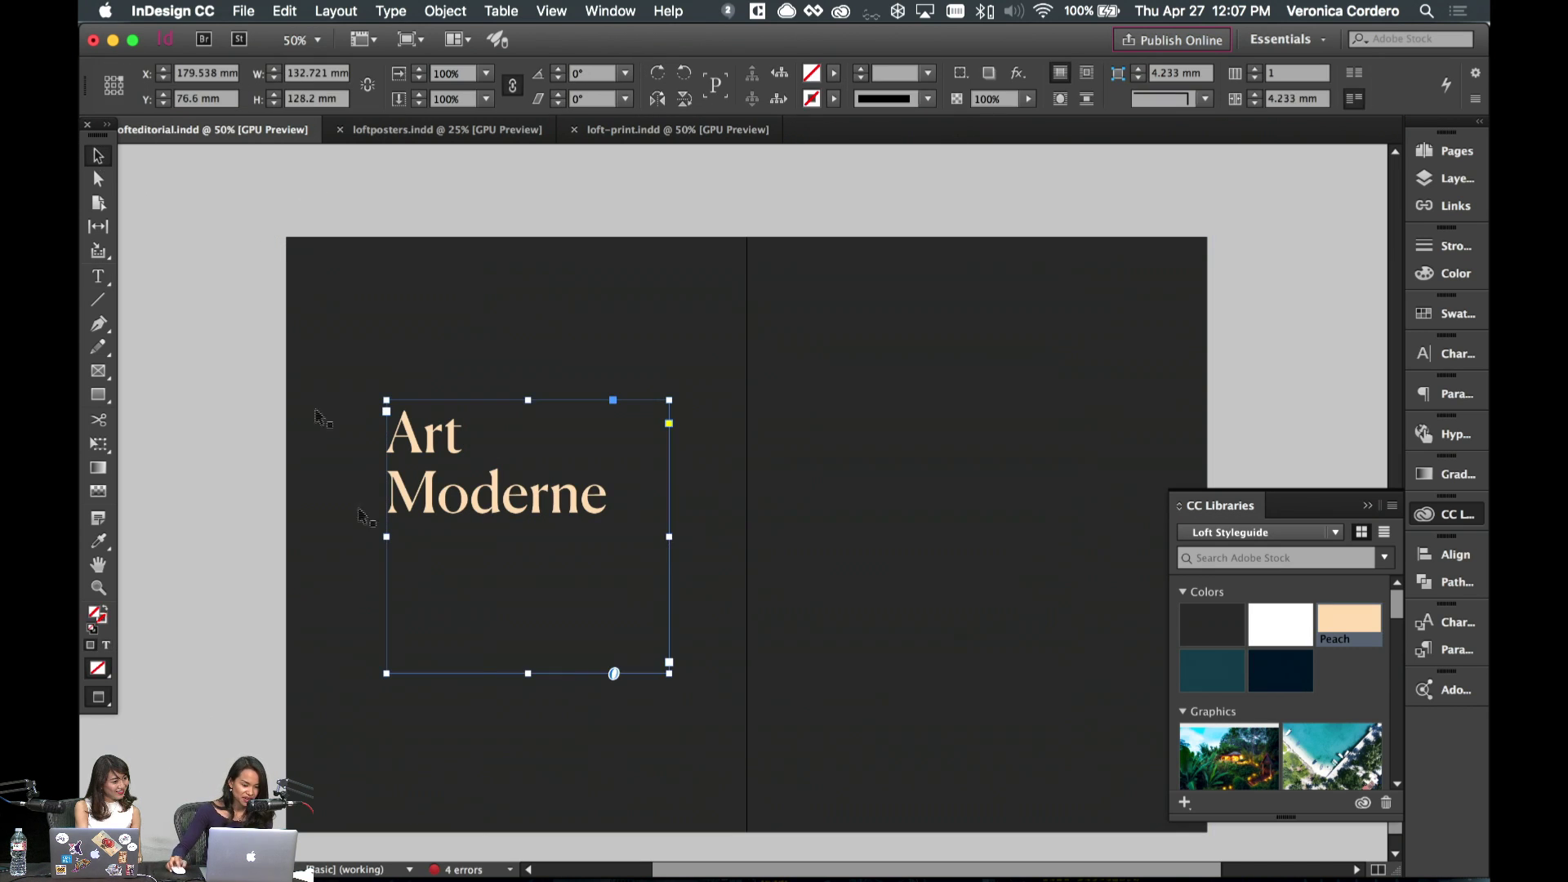
- Scale the Art Moderne frame and its text up with Free Transform, then move it right
left_click(647, 577)
left_click(614, 585)
key("e")
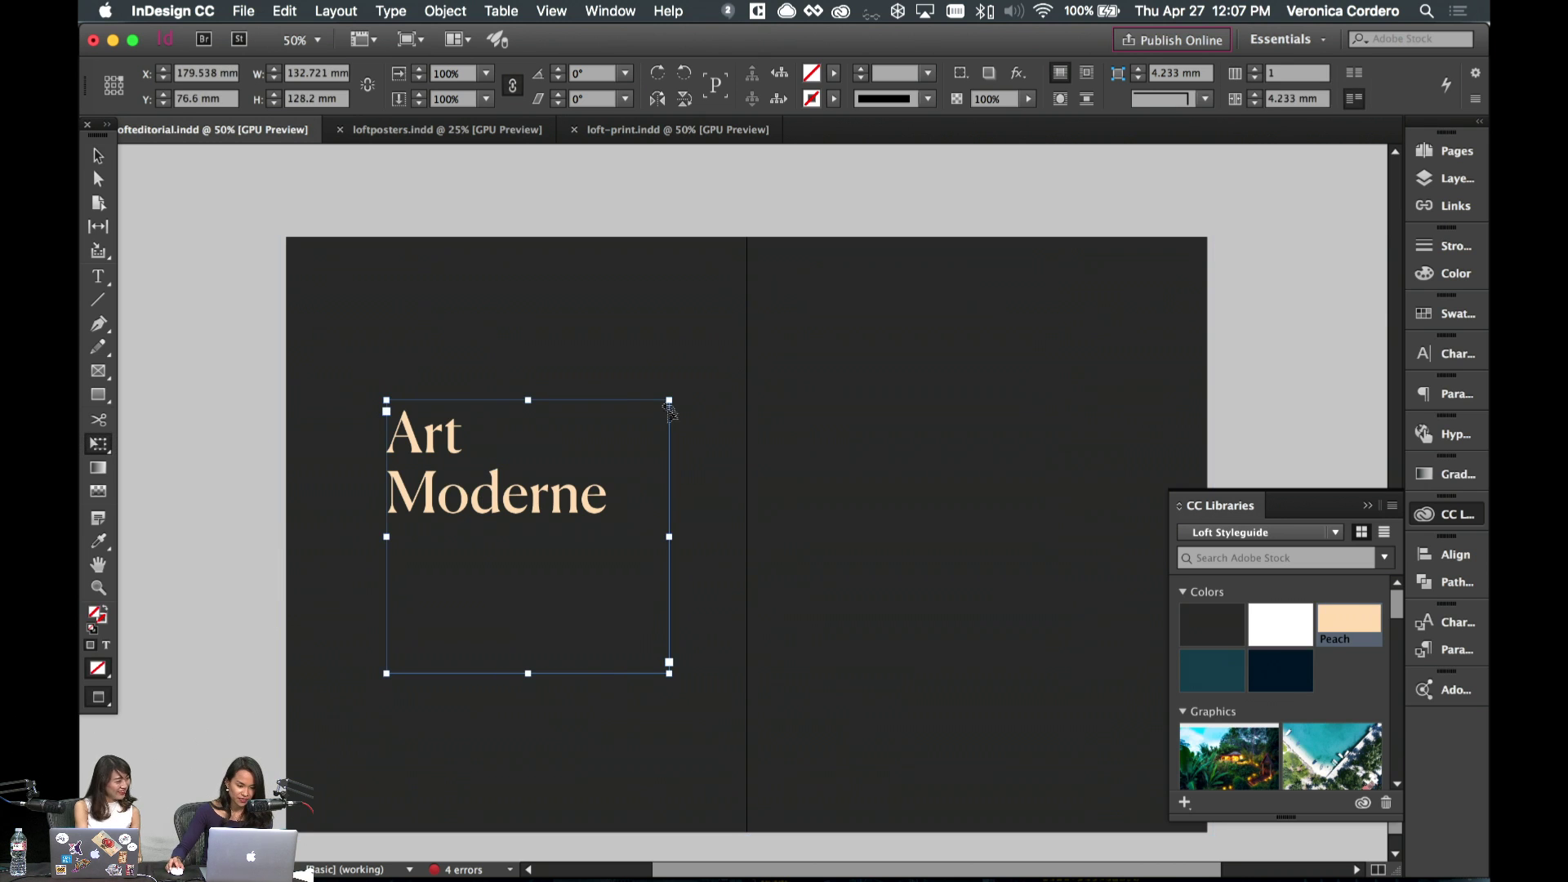
left_click_drag(672, 396, 587, 592)
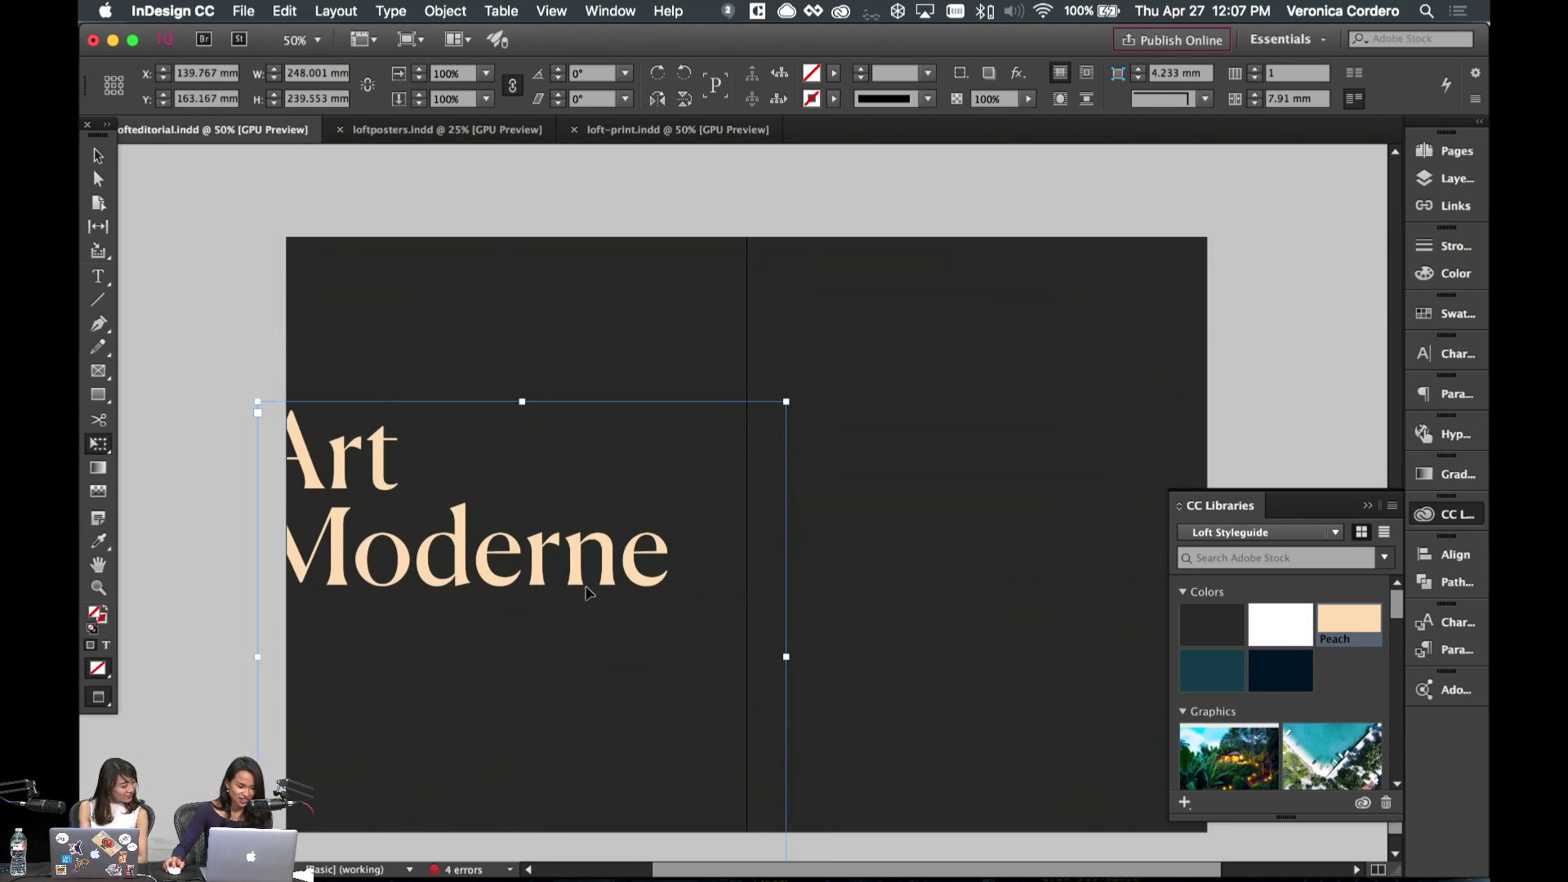
left_click(92, 164)
left_click(158, 245)
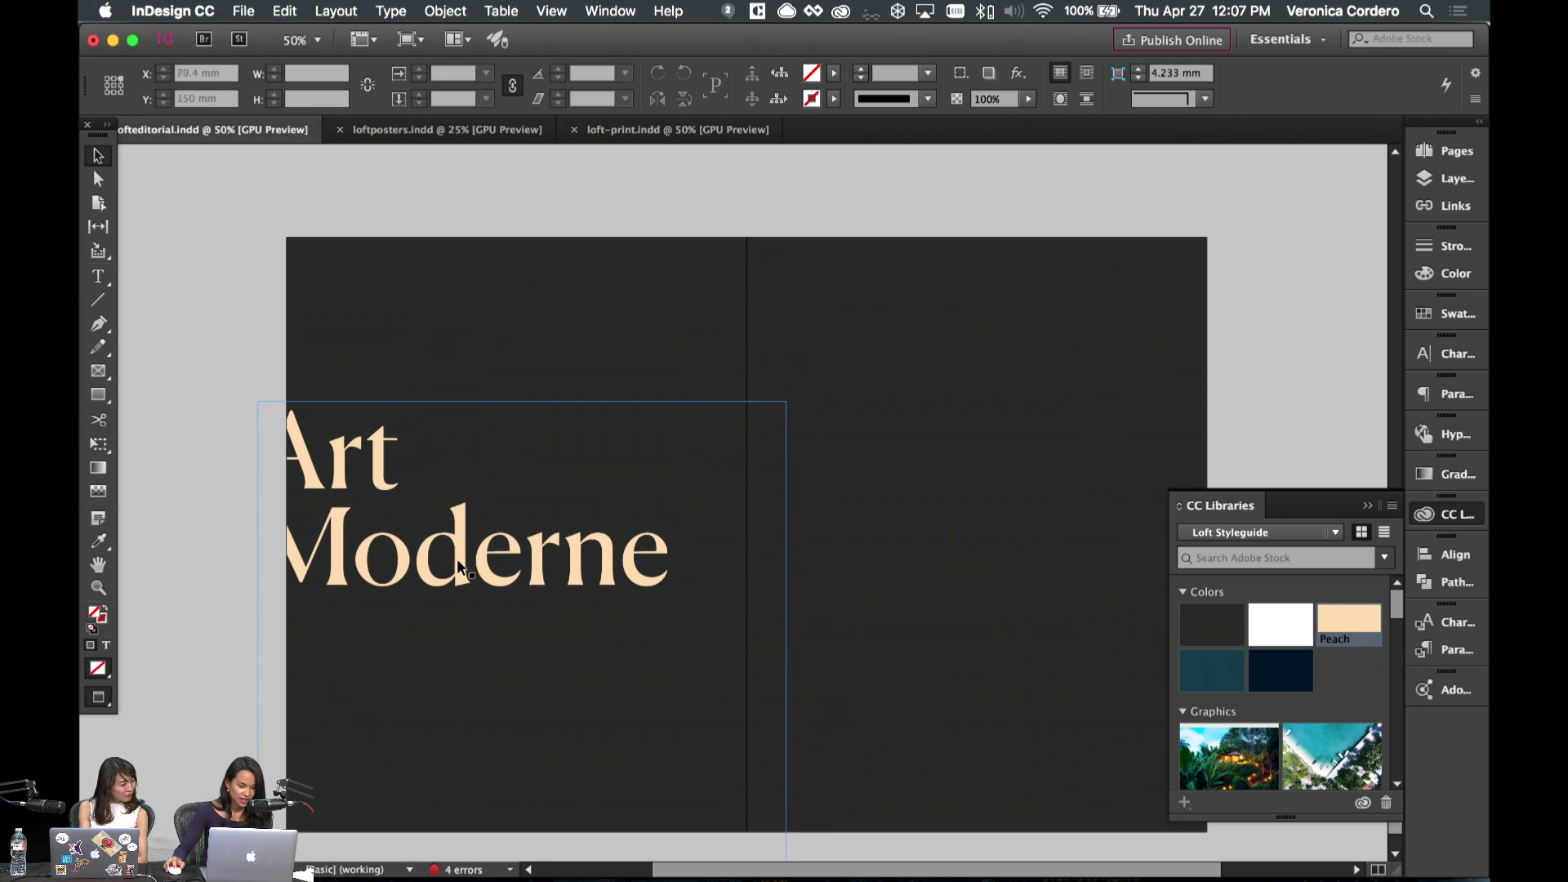
left_click_drag(439, 548, 584, 539)
- Cut the 'Moderne' line, then duplicate the Art frame below and delete the copy's text
double_click(581, 524)
left_click_drag(822, 549, 302, 562)
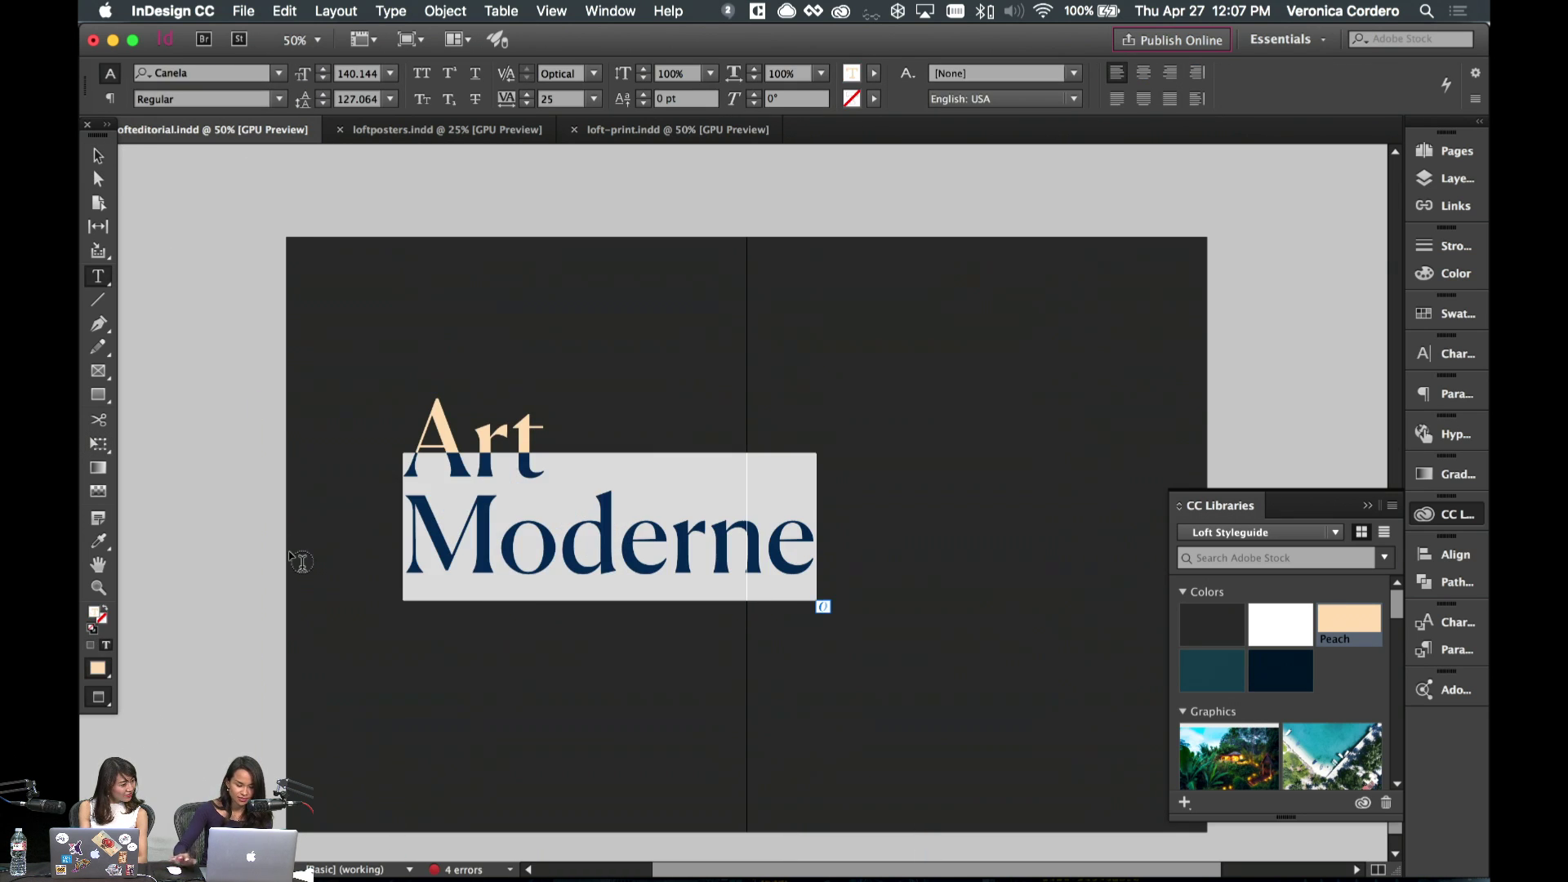
left_click(291, 556, "super")
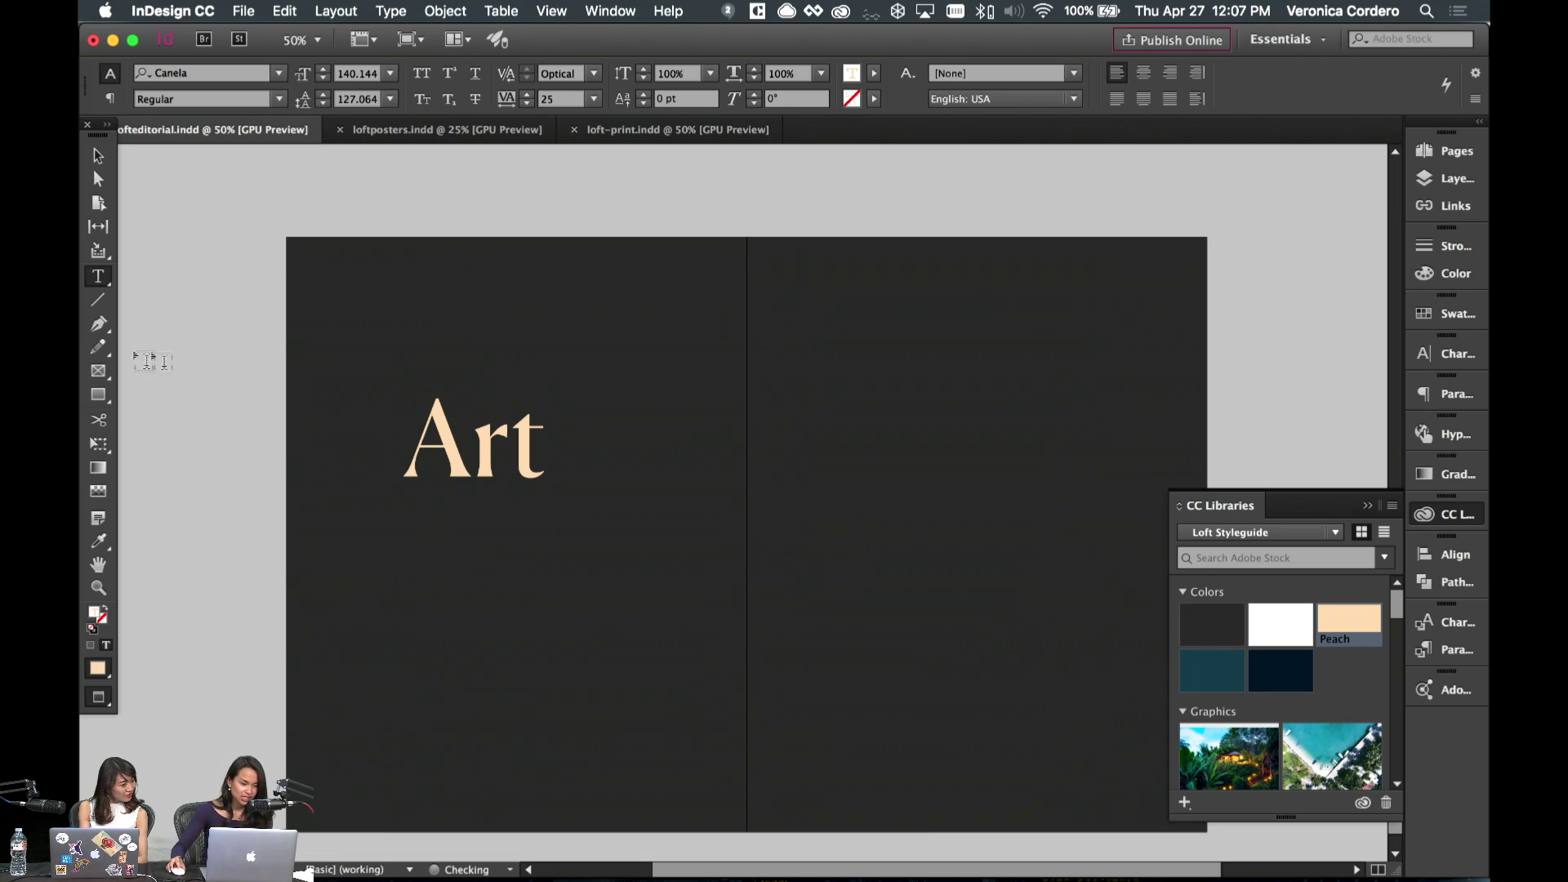
left_click(98, 153)
left_click_drag(515, 461, 506, 604)
double_click(458, 600)
double_click(458, 600)
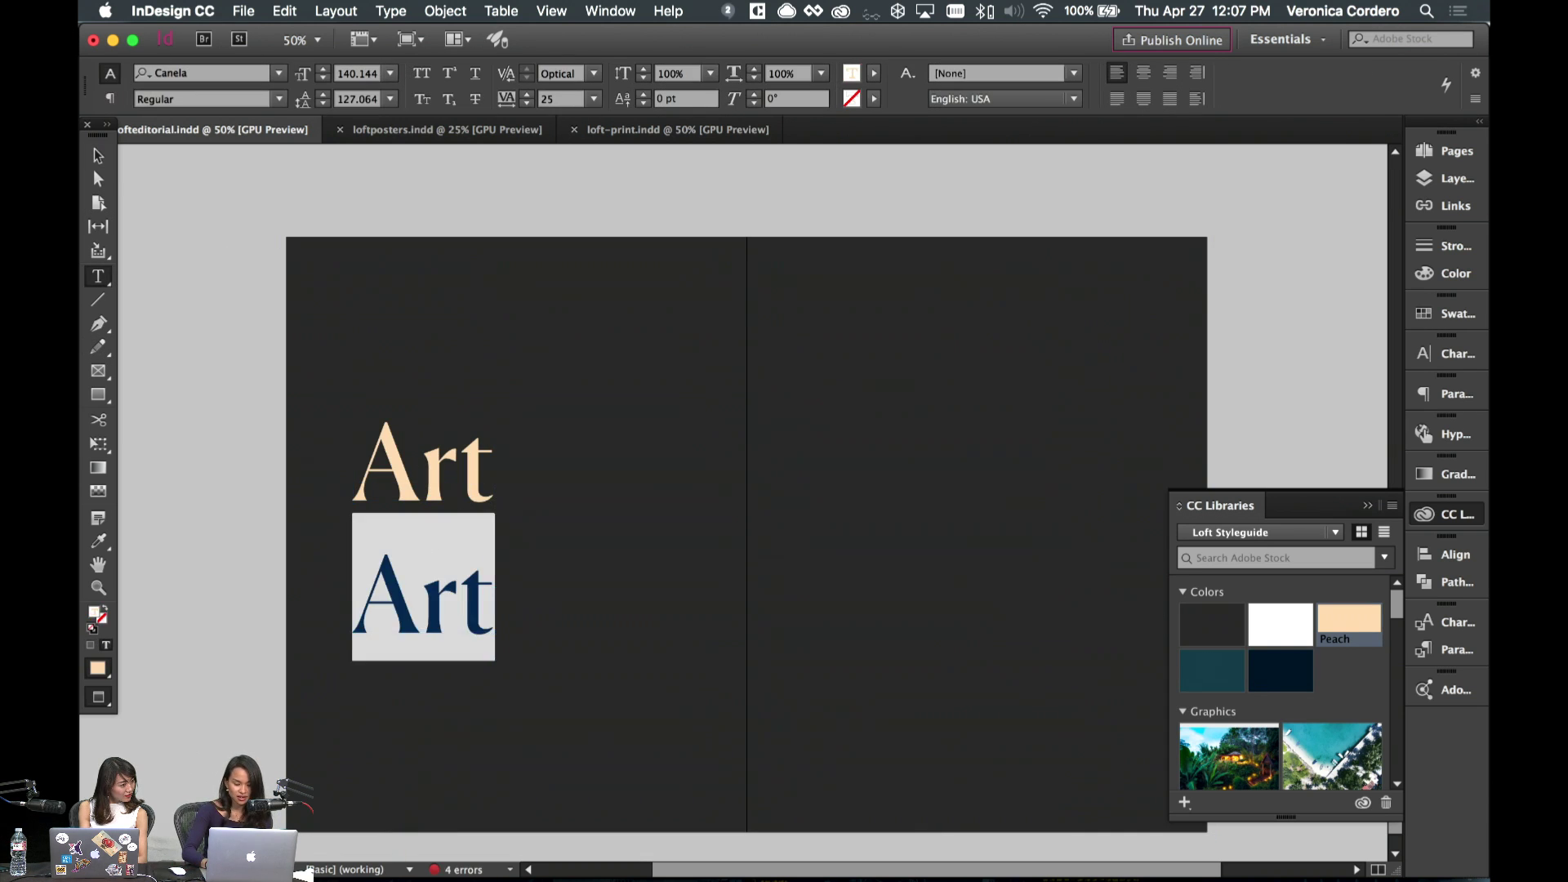
key("BackSpace")
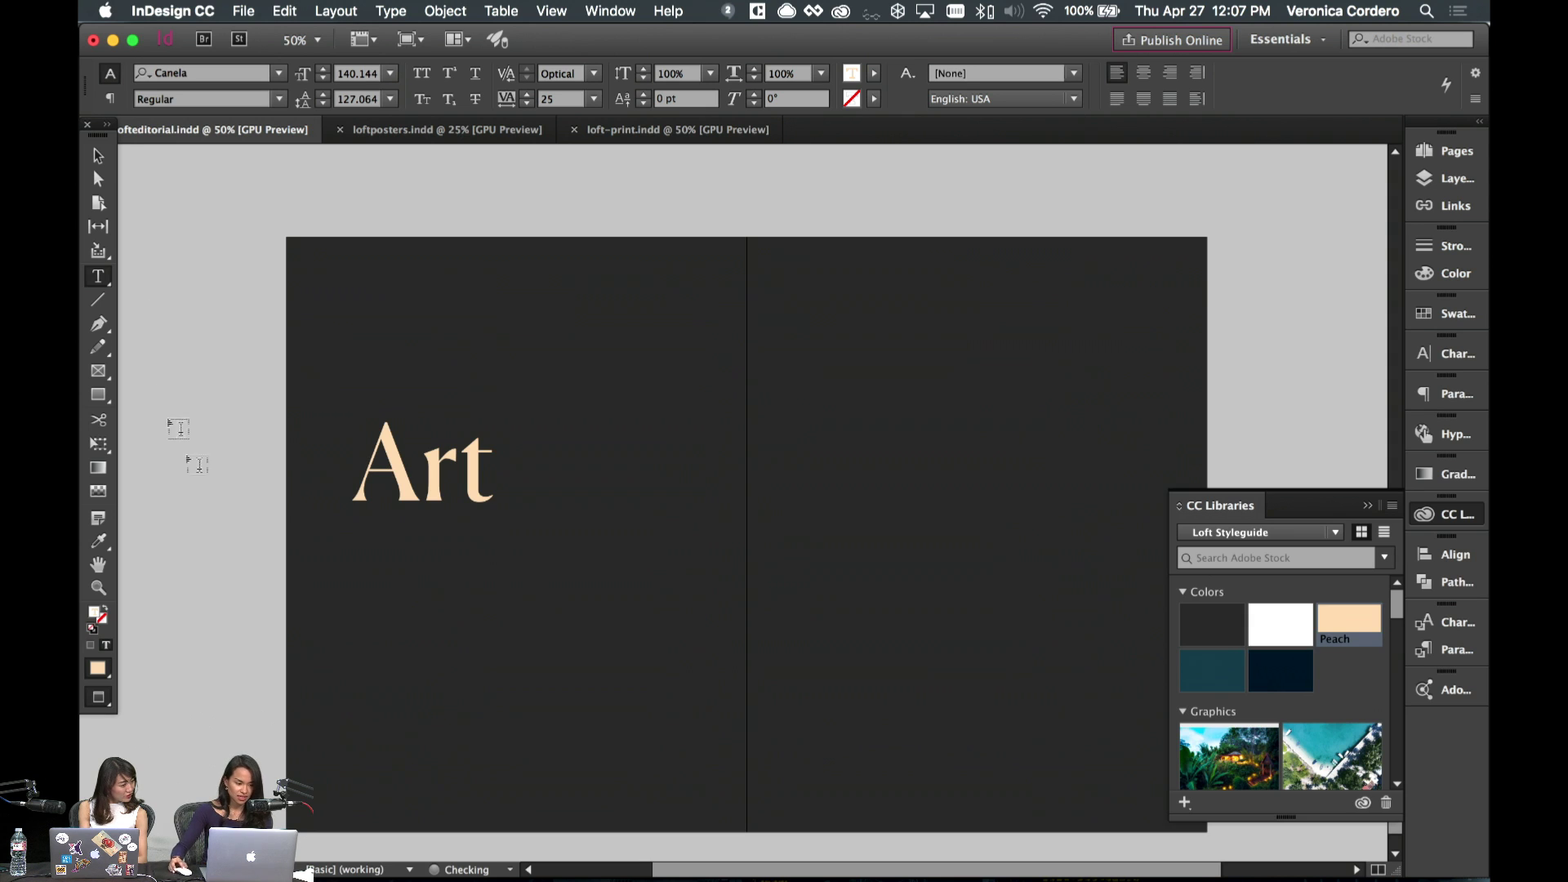
- Widen the empty frame to hold 'Moderne' on one line, fit it, and position it under Art
left_click(98, 153)
left_click_drag(490, 637, 692, 704)
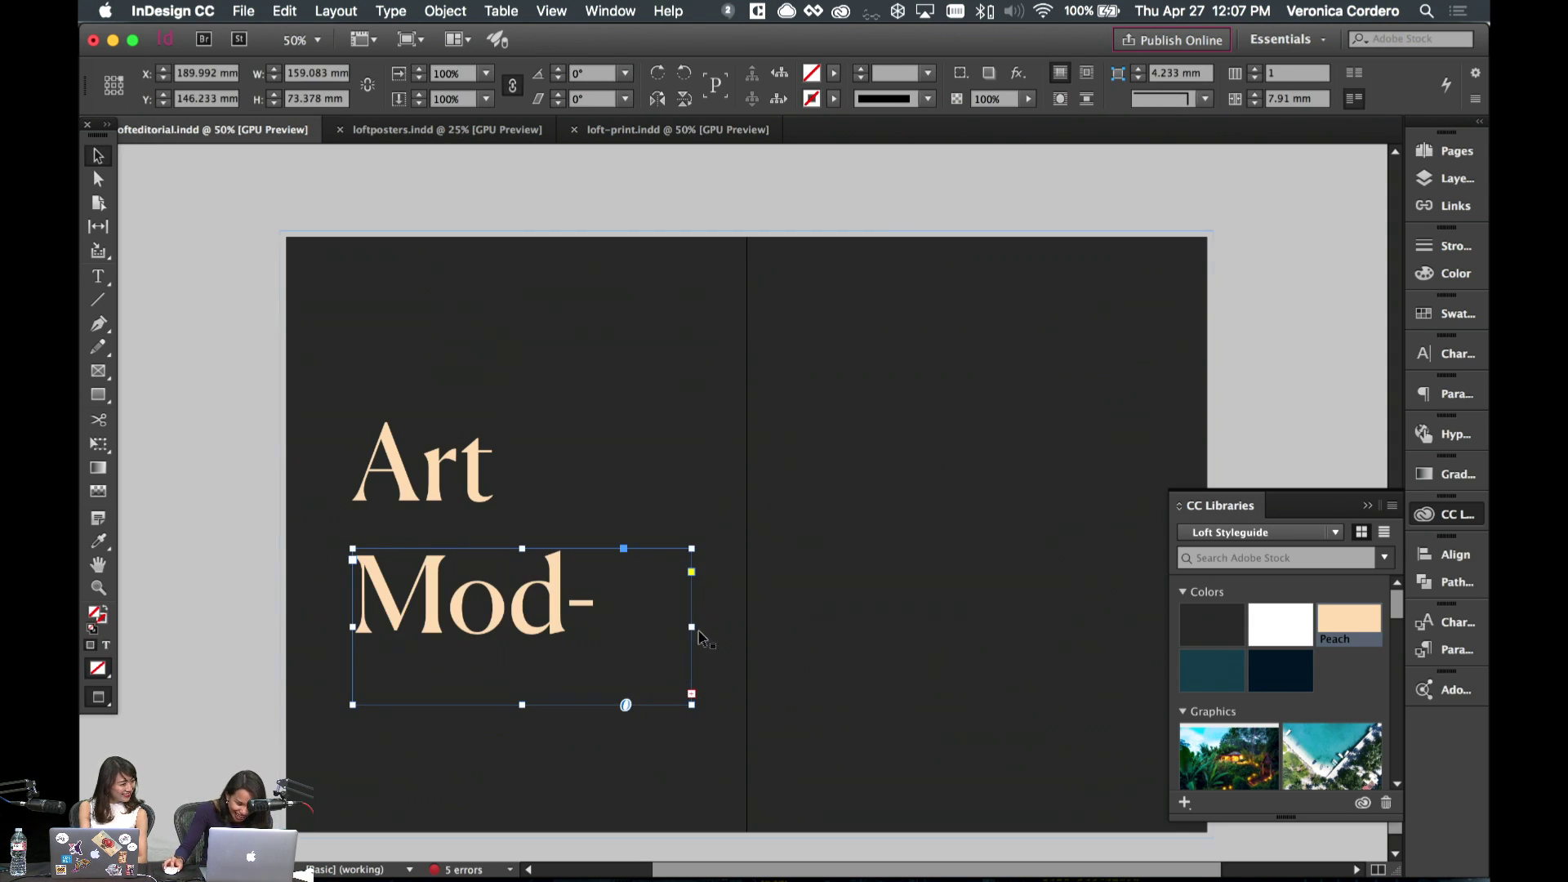
left_click_drag(692, 627, 850, 629)
key("super+alt+c")
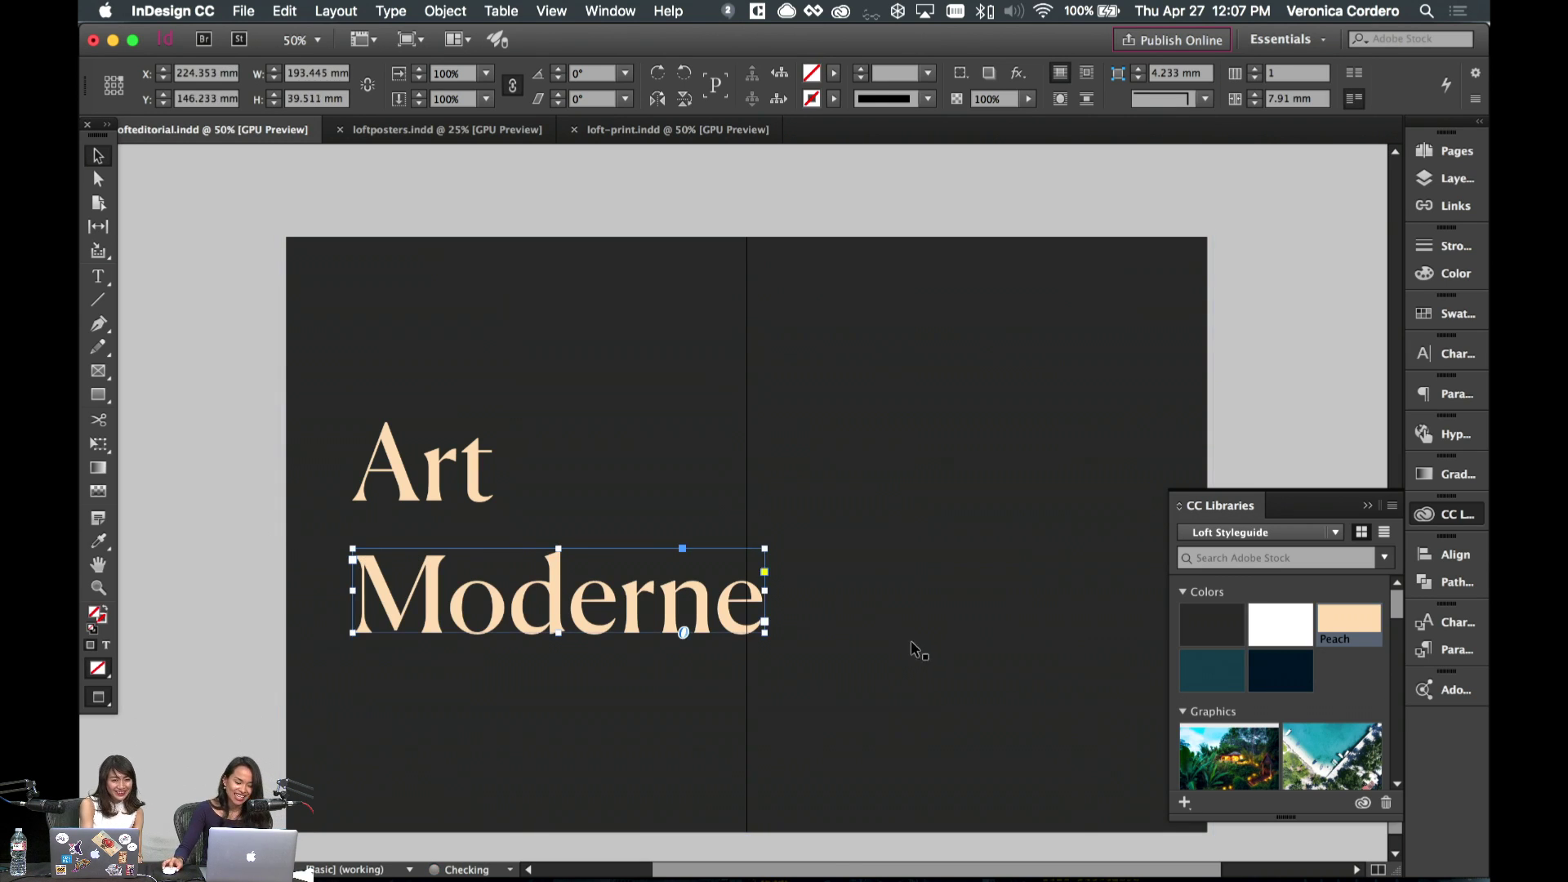
left_click_drag(600, 602, 601, 554)
key("shift+Down")
key("shift+Down")
key("shift+Down")
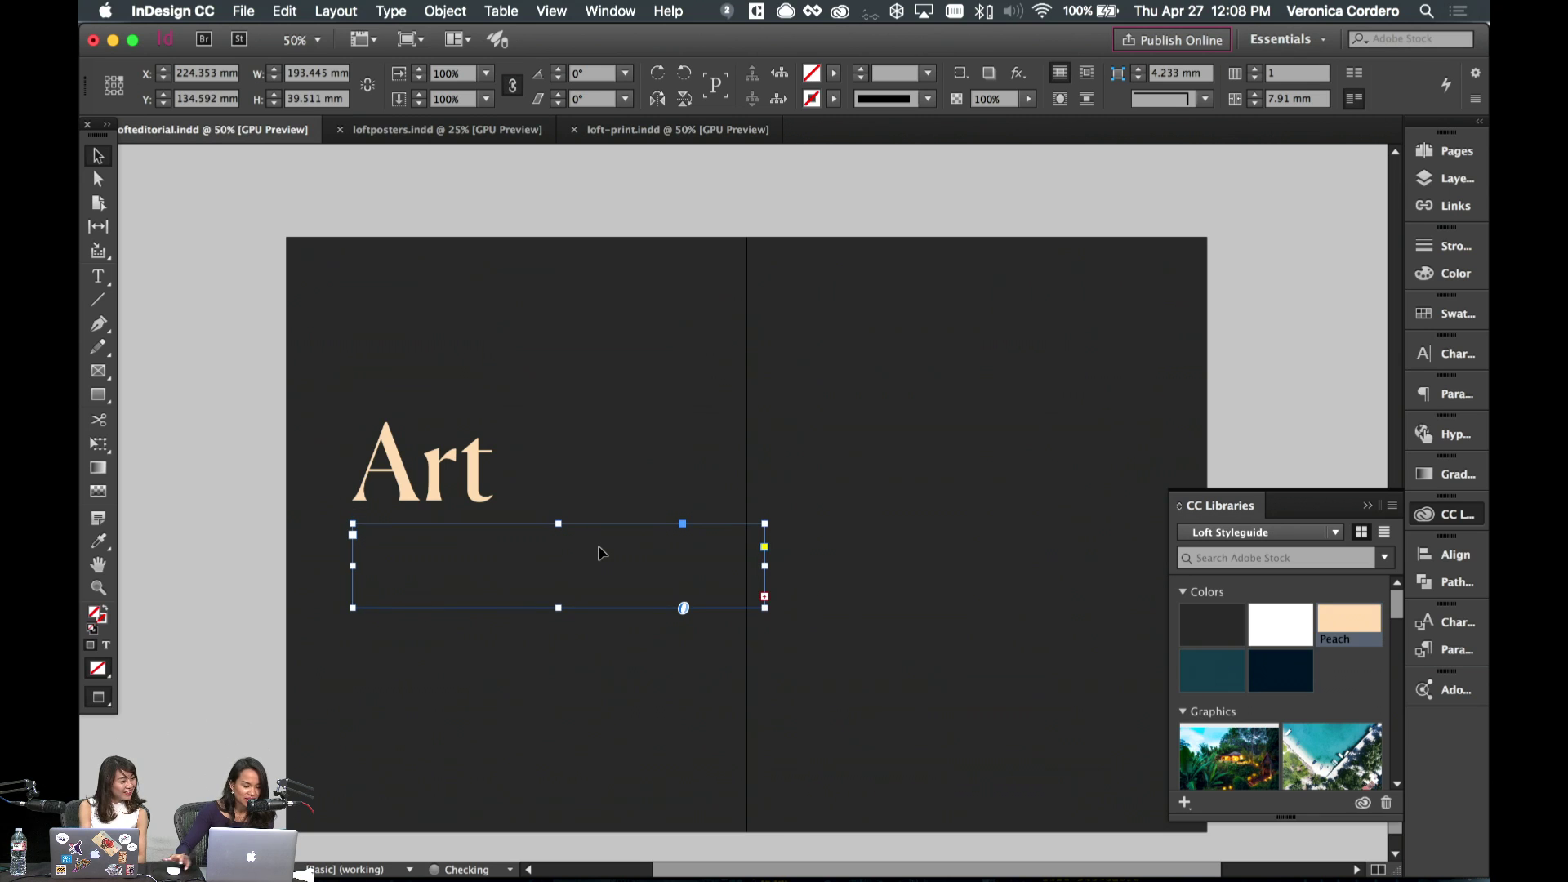
left_click_drag(559, 608, 560, 634)
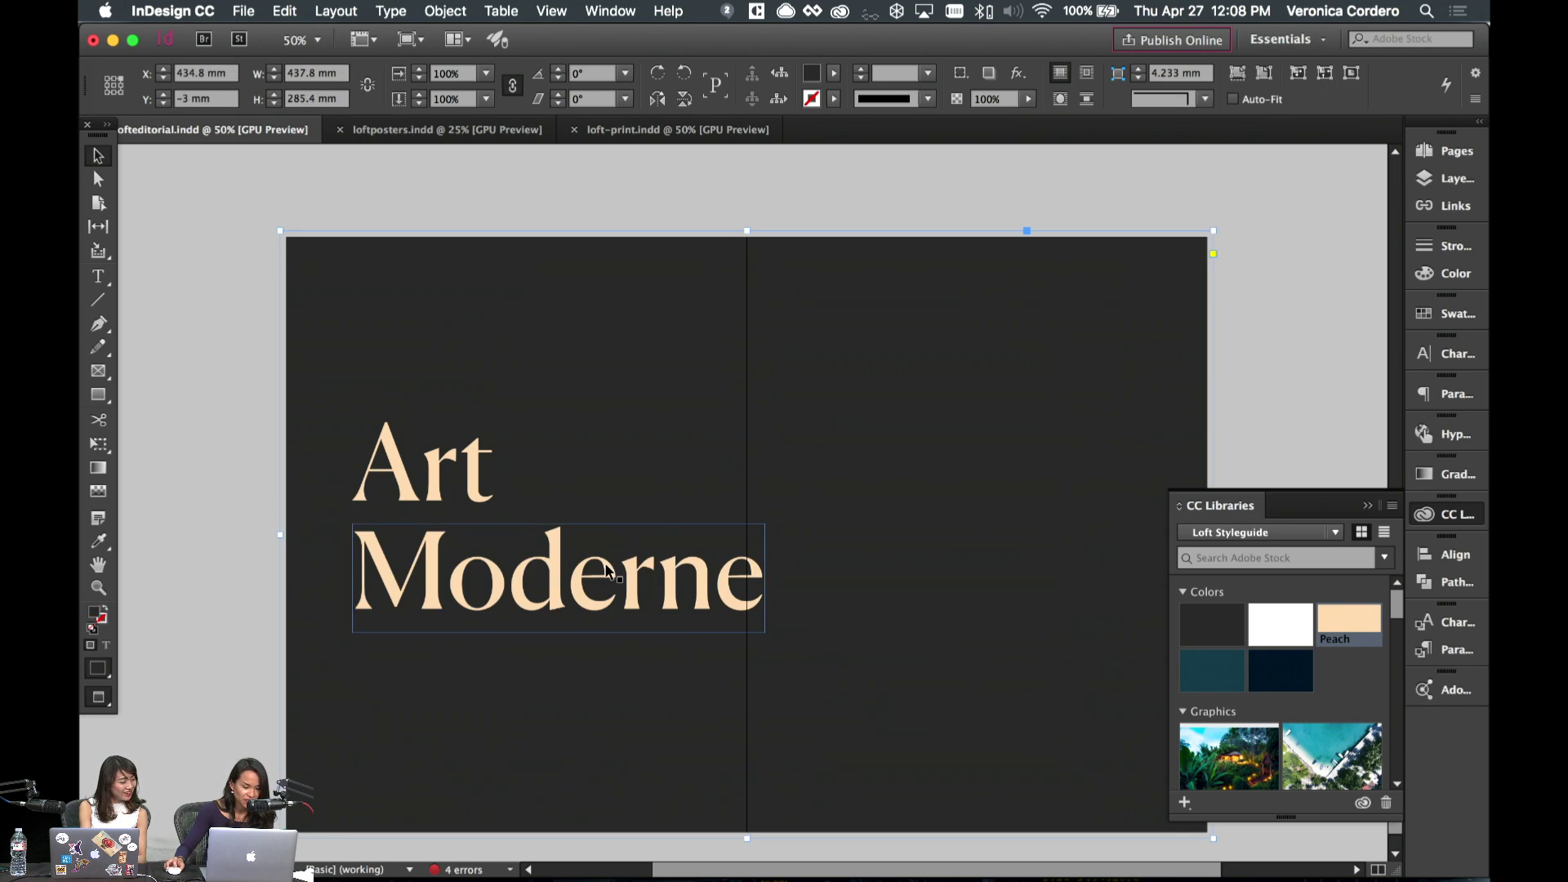
- Select the Art and Moderne frames together, leaving the background unselected
left_click(493, 482, "shift")
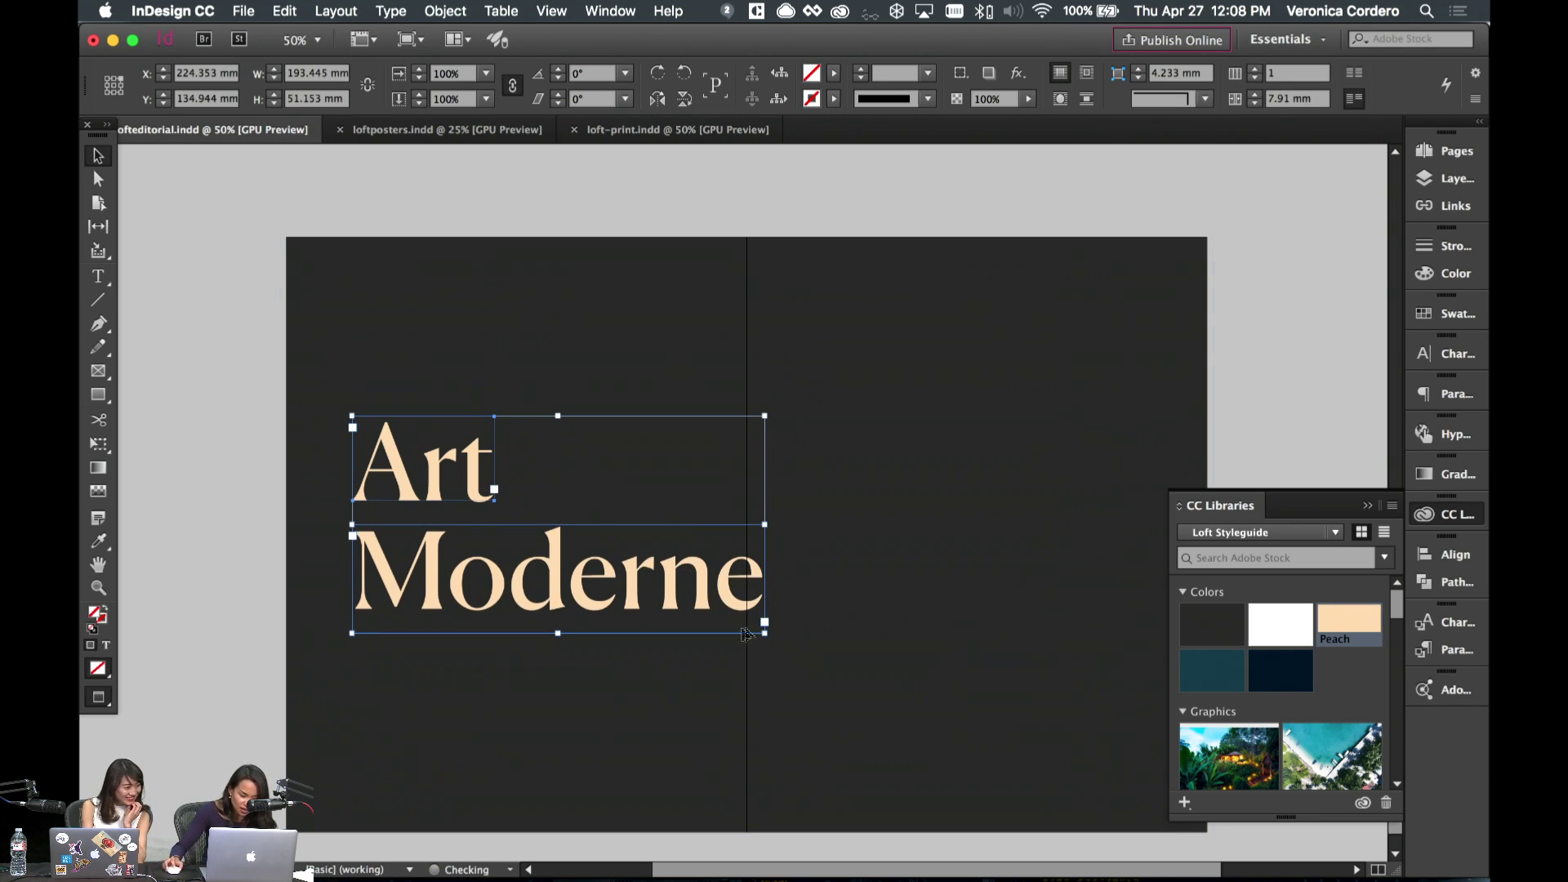
left_click(790, 646, "shift")
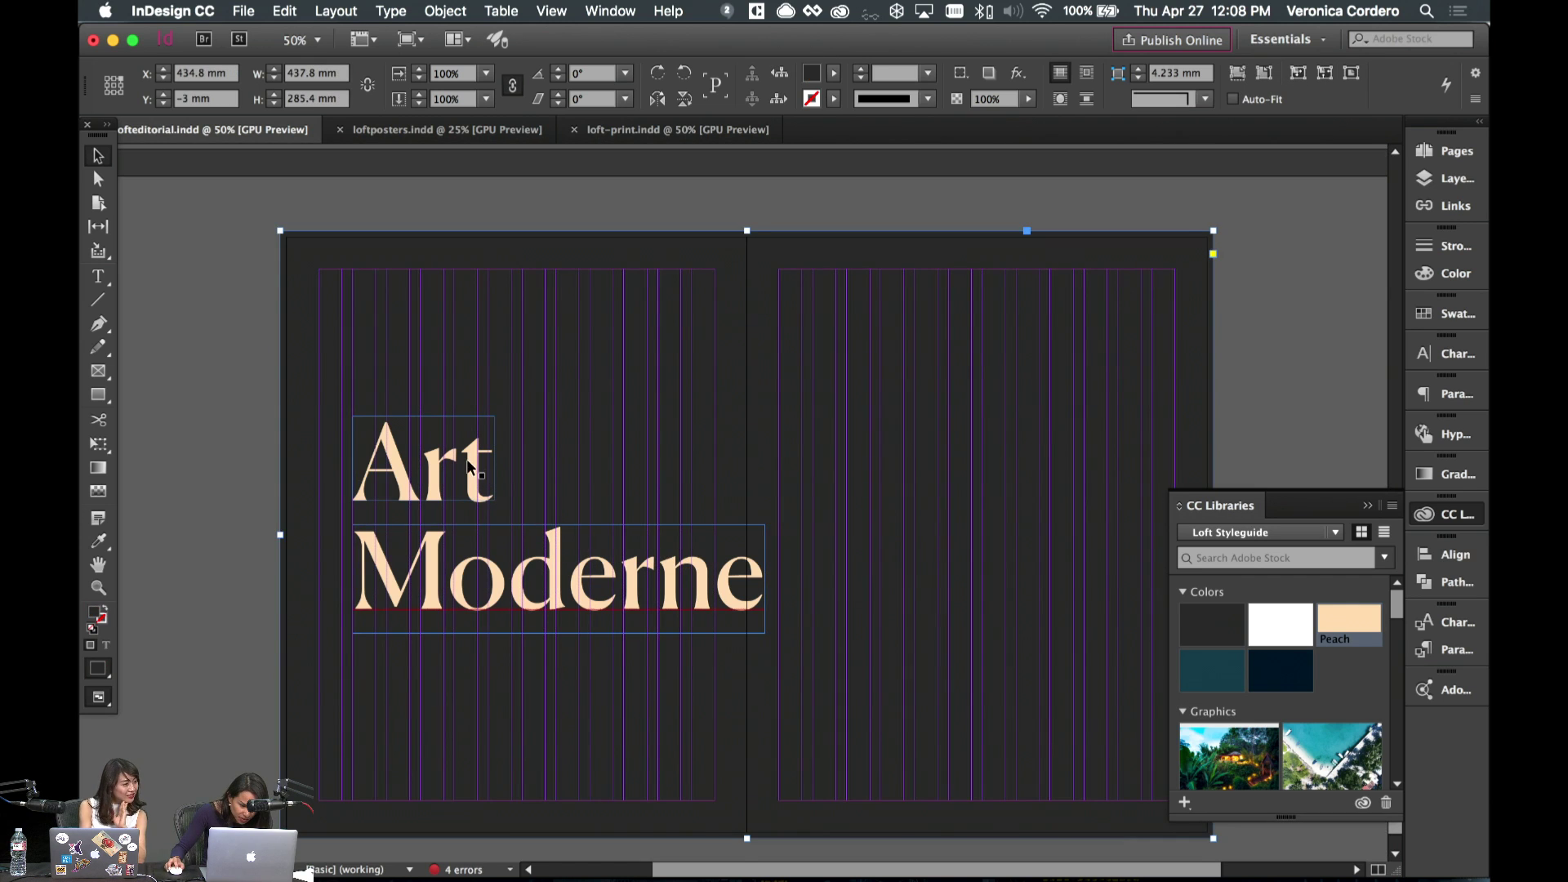
key("w")
key("u")
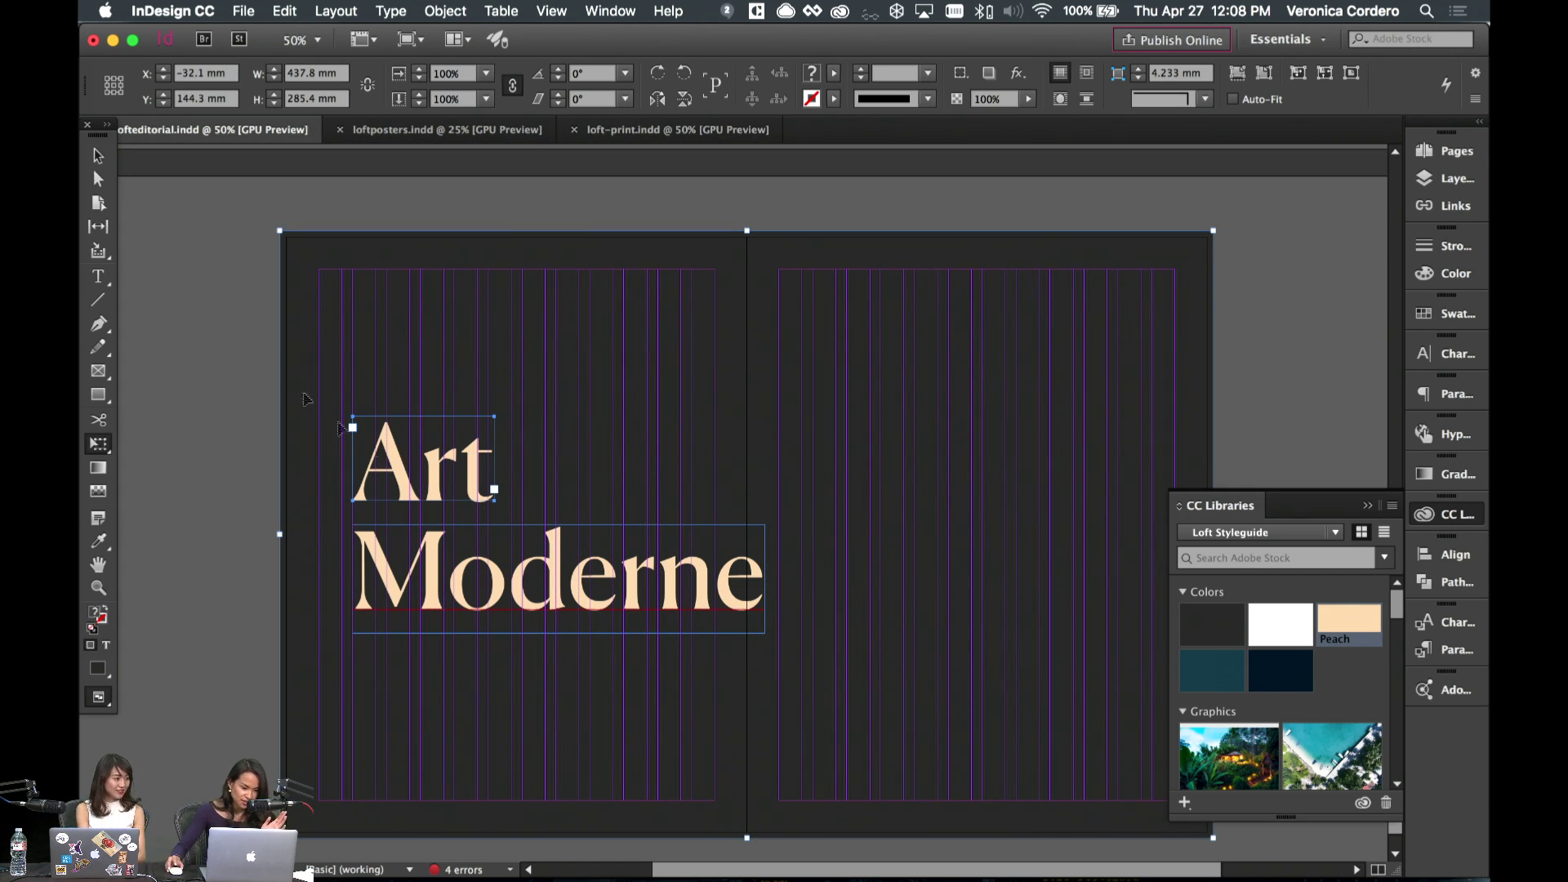
left_click(102, 159)
left_click(234, 308)
left_click(473, 455)
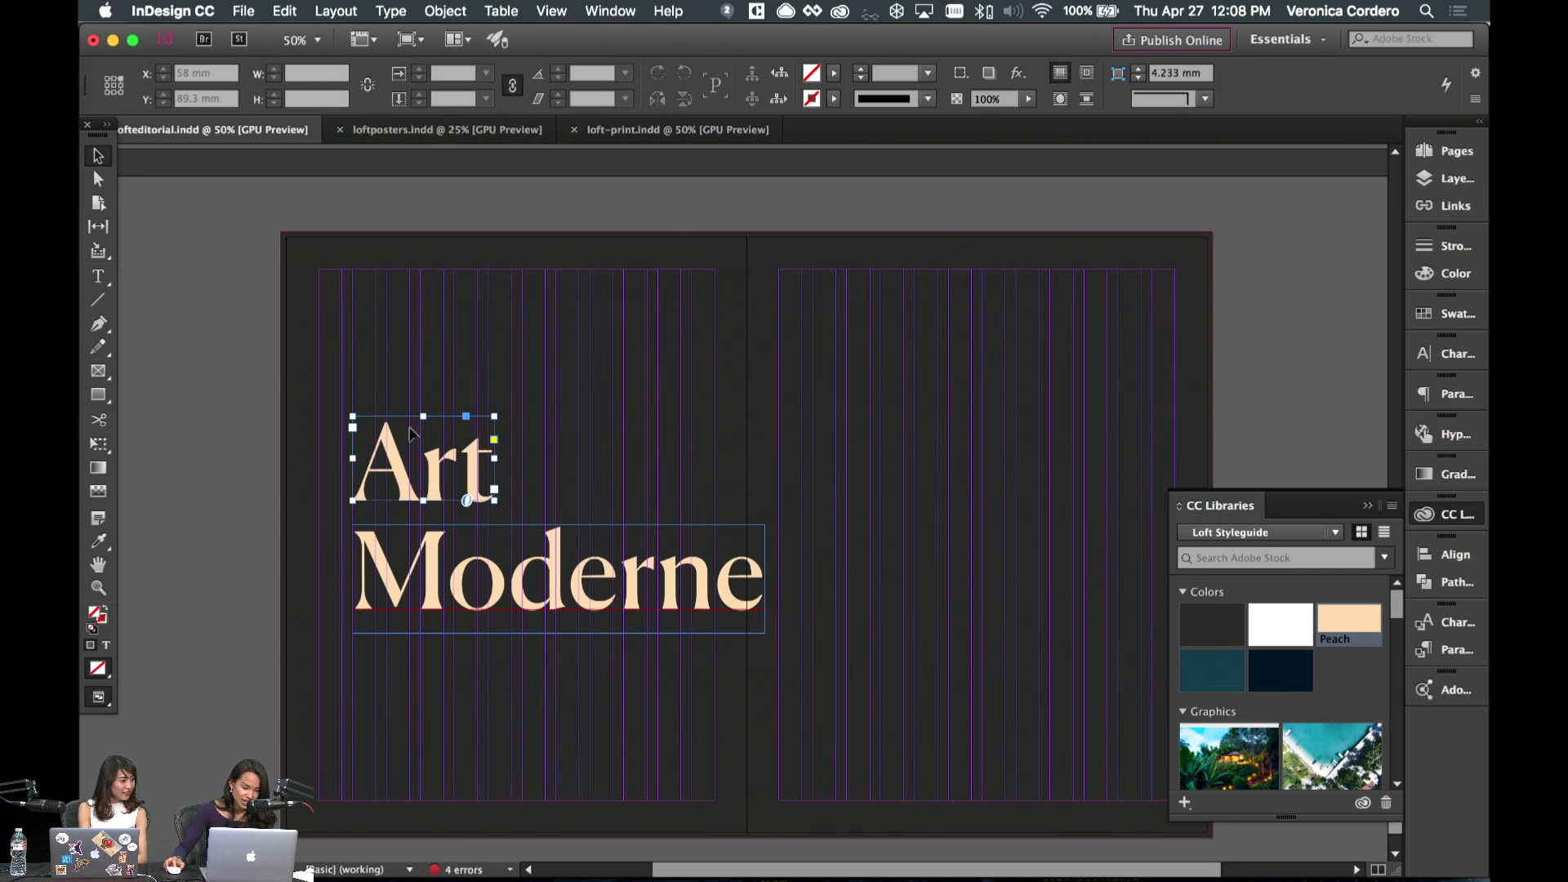
left_click(556, 579, "shift")
key("w")
key("w")
- Scale Art and Moderne up together to about 126% and move them up slightly
key("e")
left_click_drag(765, 622, 862, 697)
key("v")
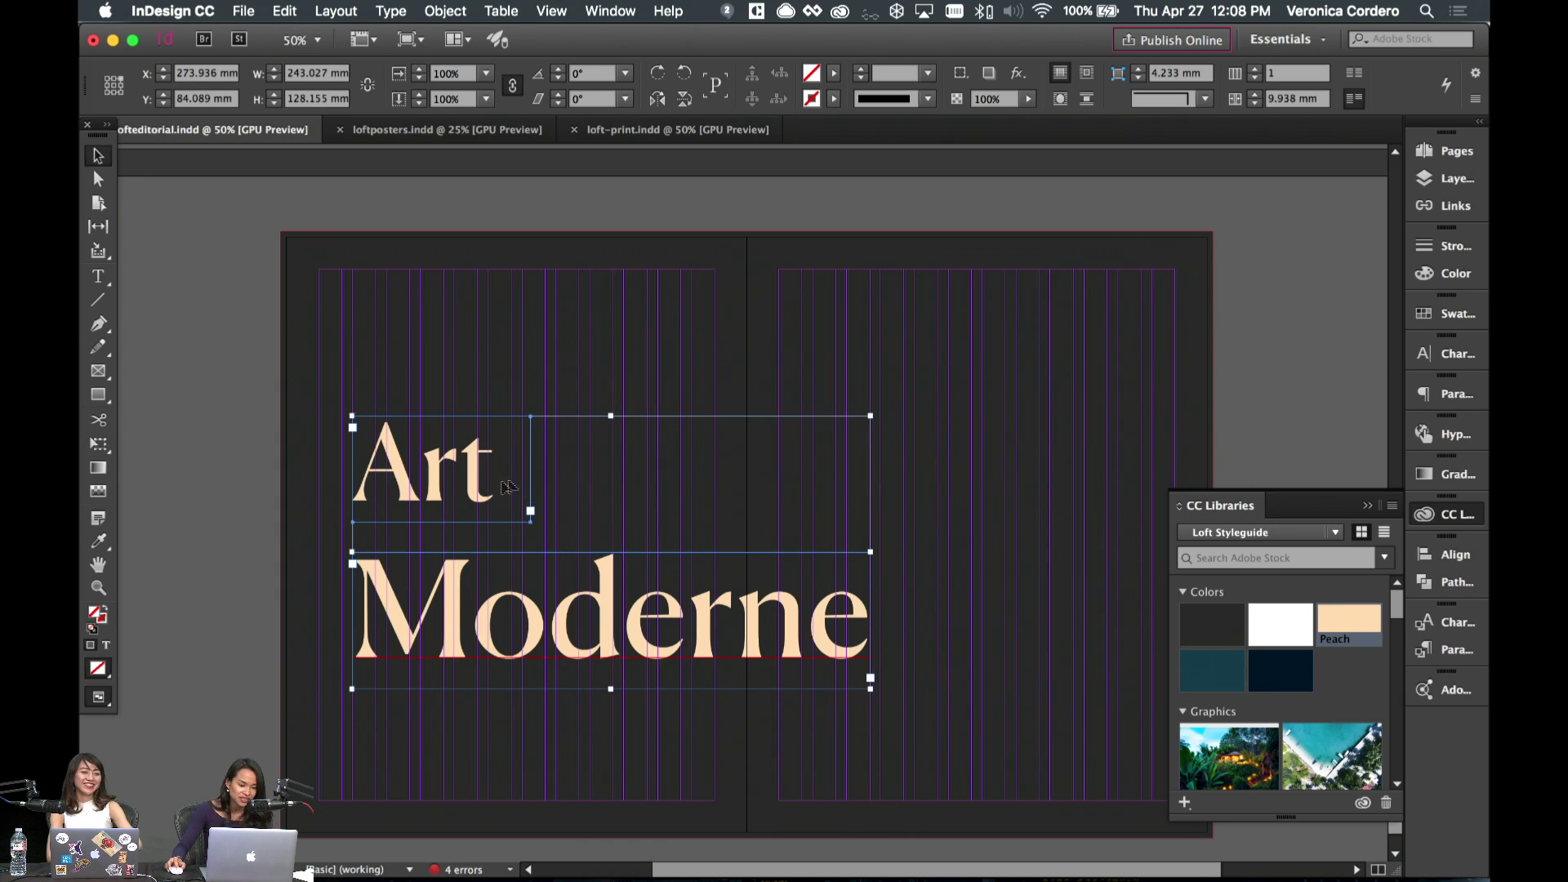
mouse_move(481, 495)
left_mouse_down()
mouse_move(478, 472)
mouse_move(471, 484)
left_mouse_up()
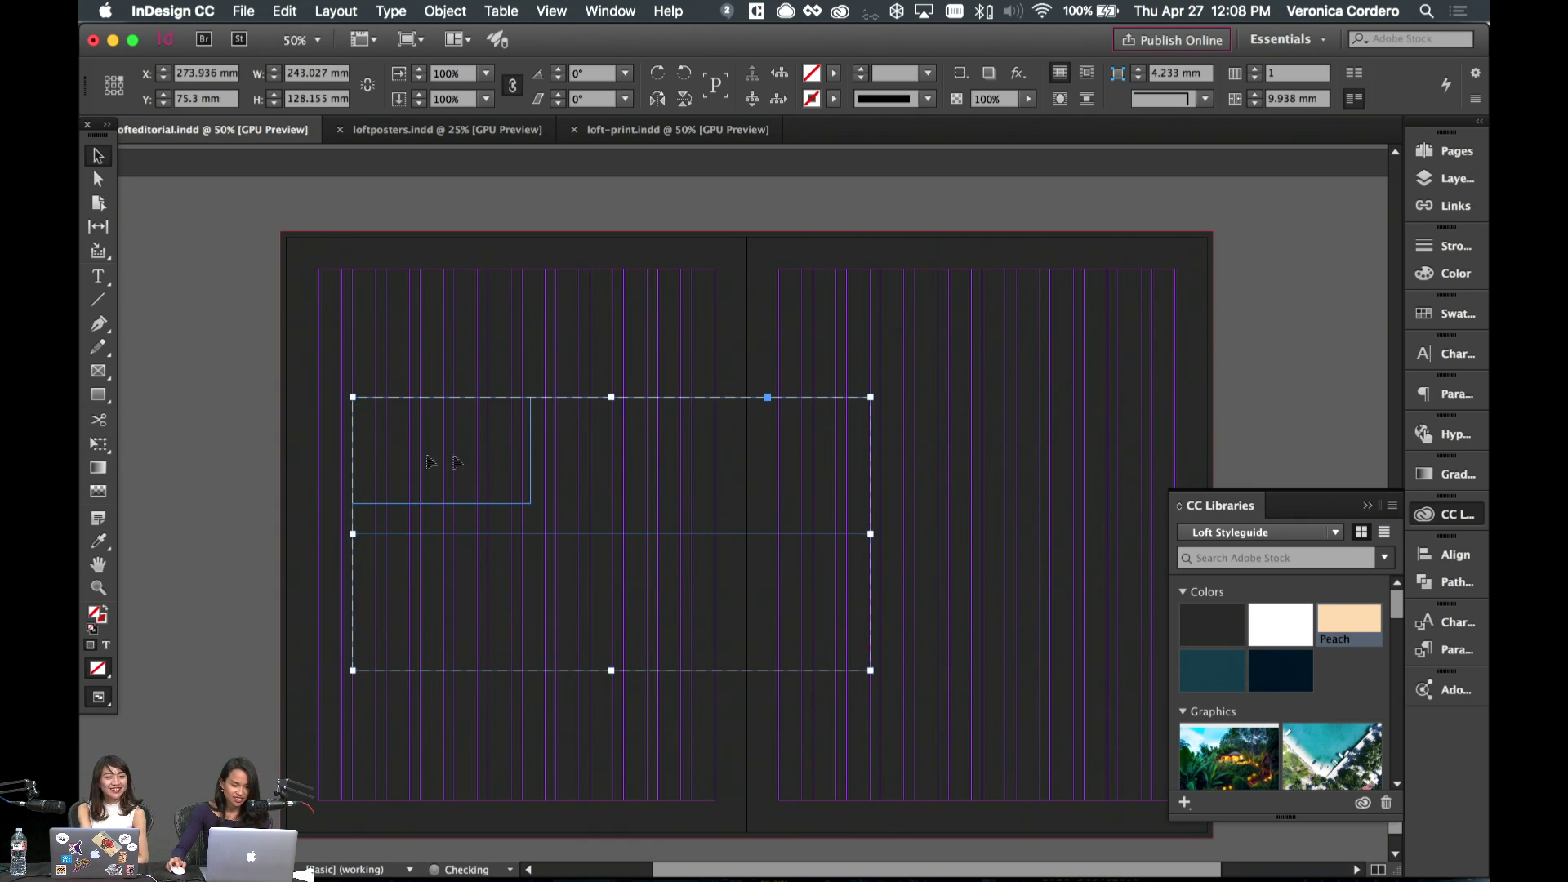
left_click(221, 424)
- Group the Art and Moderne frames and align the group relative to the page
left_click(627, 547)
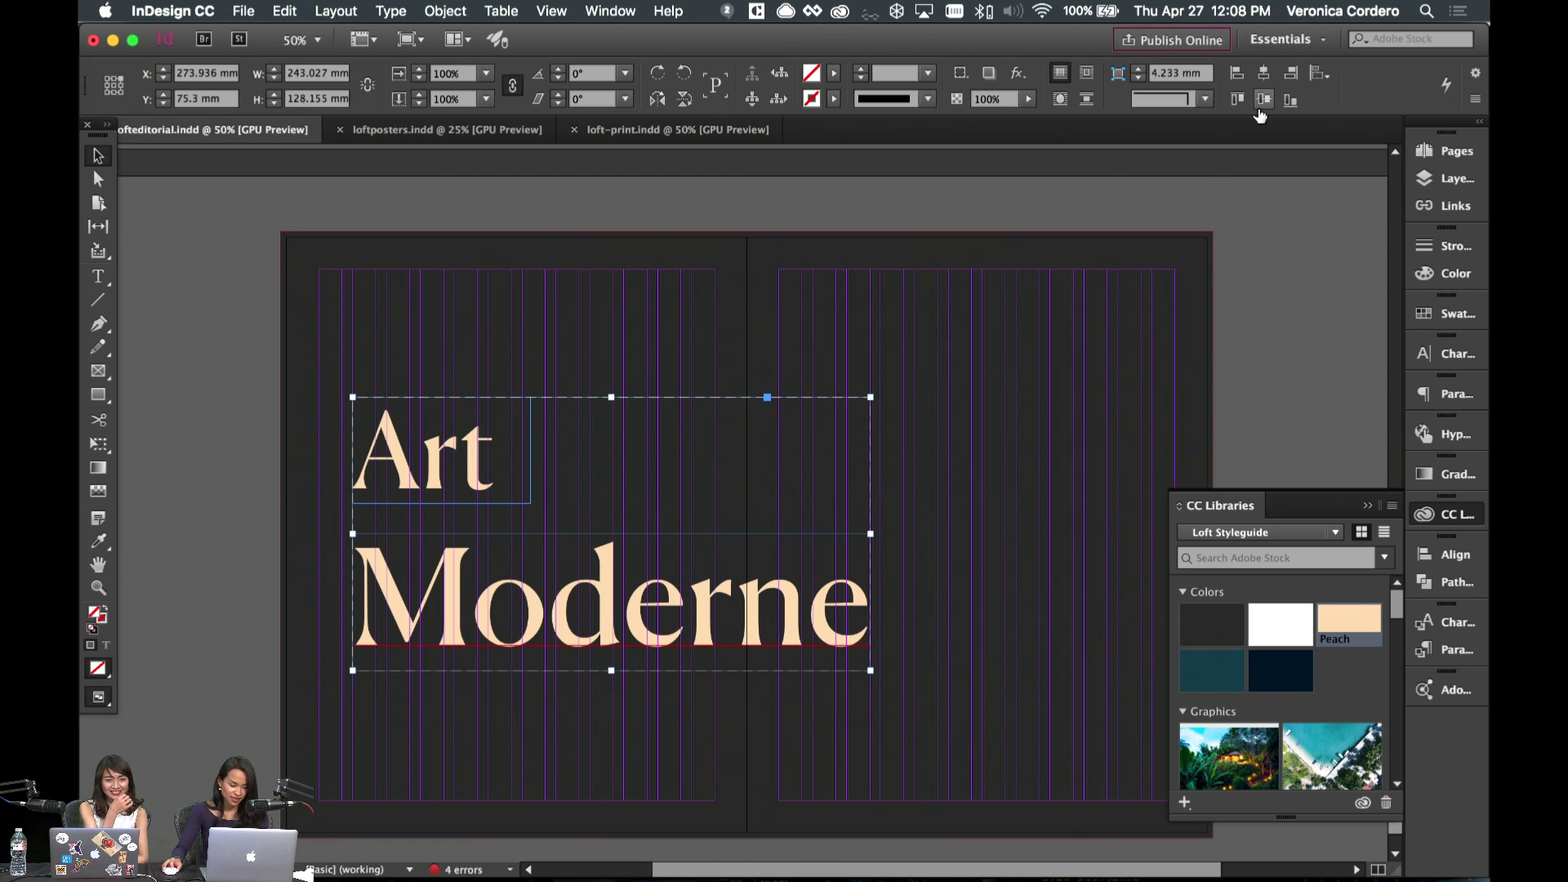
left_click(1141, 438)
left_click(624, 618)
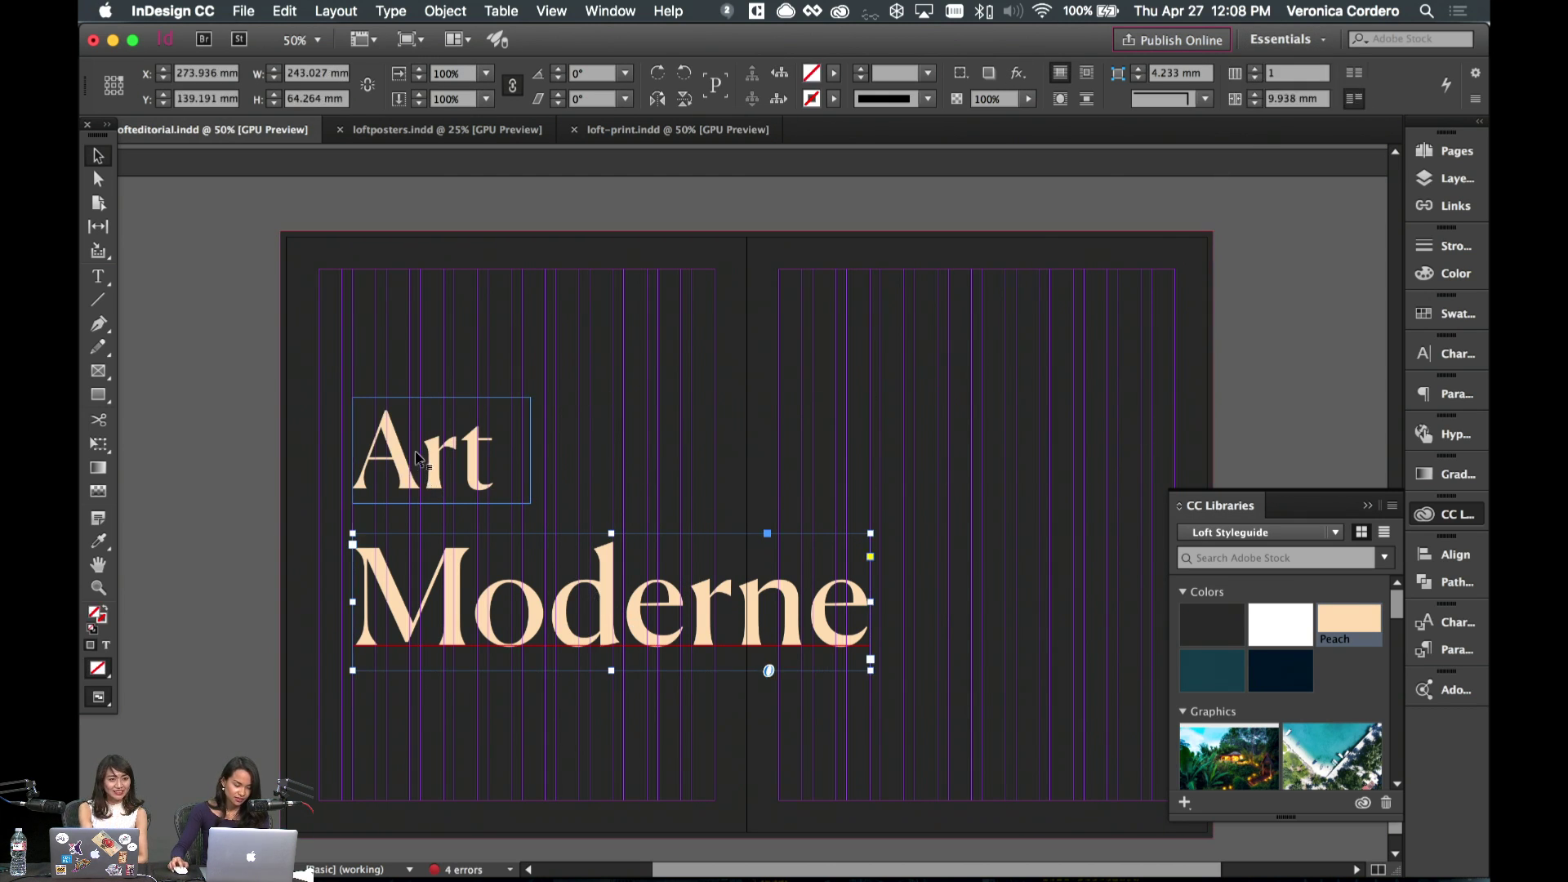
left_click(421, 457, "shift")
key("super+g")
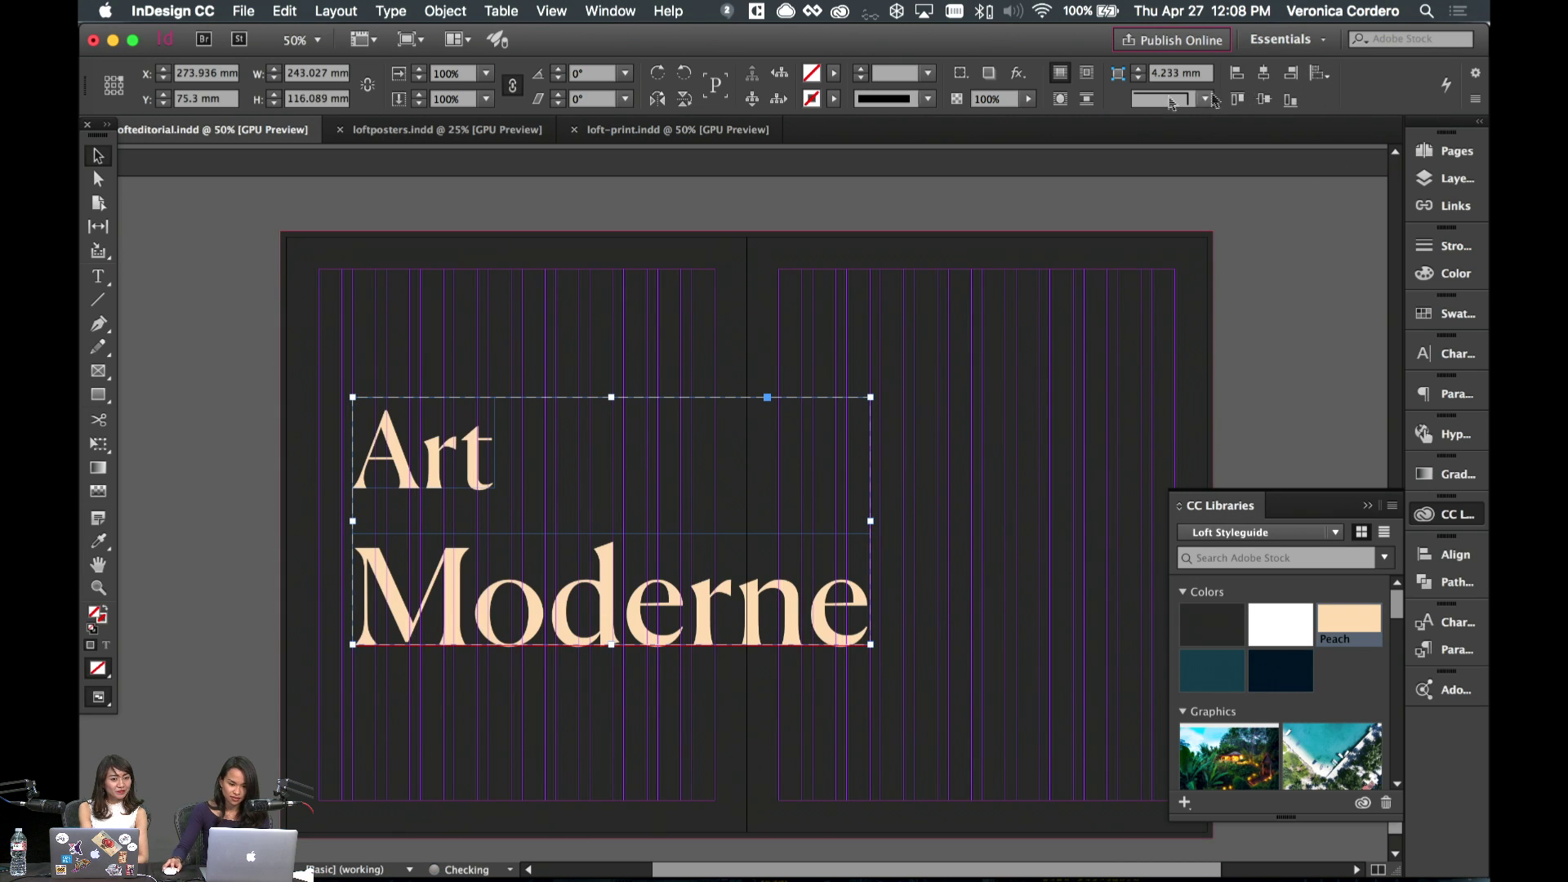
left_click(1291, 74)
left_click(1236, 136)
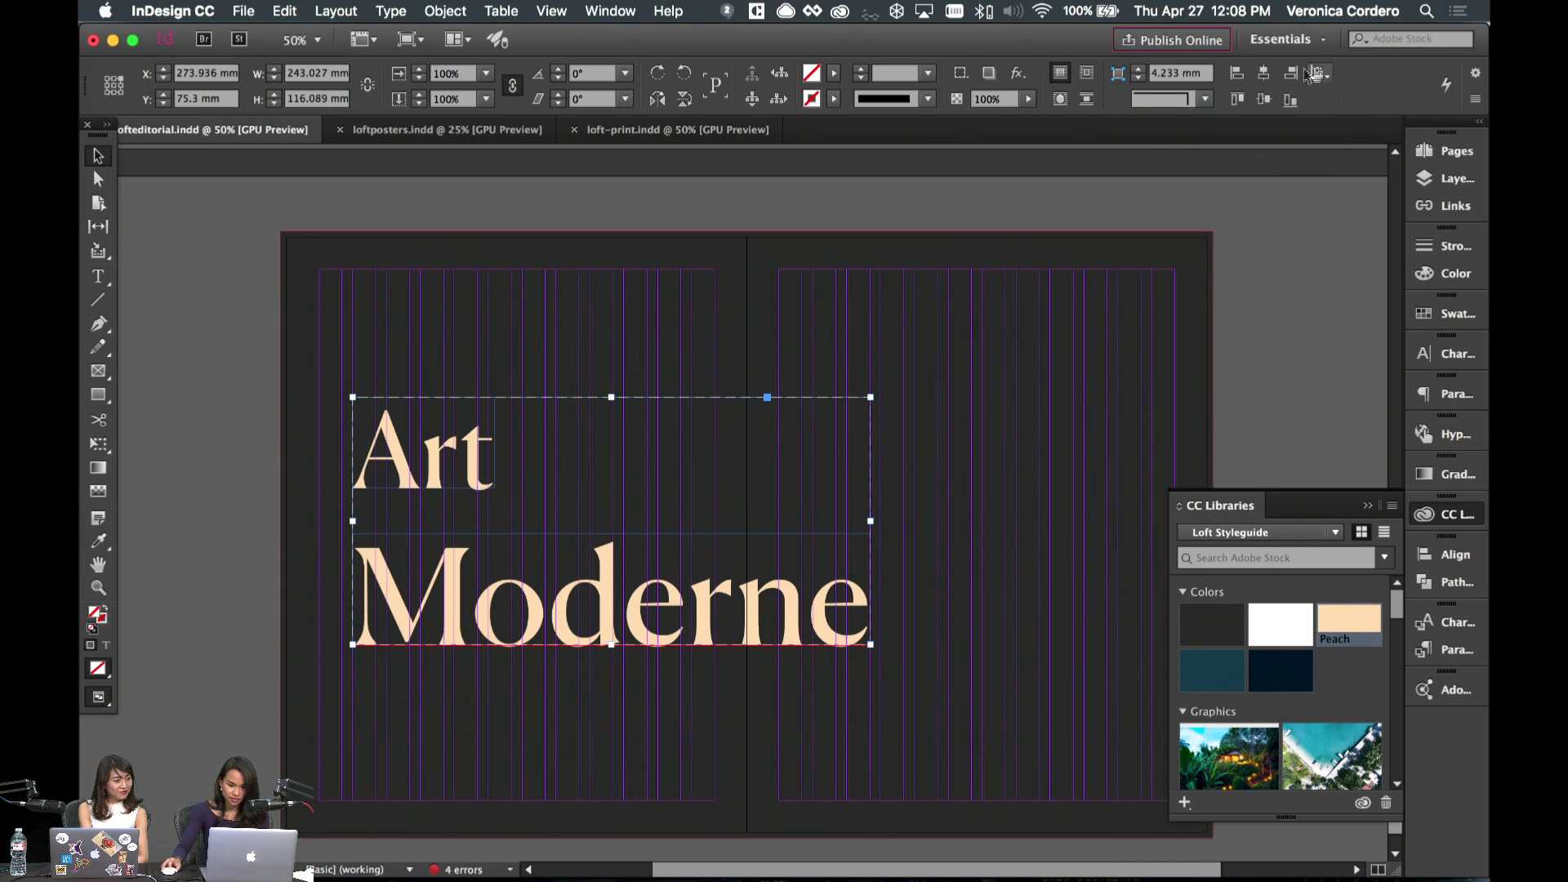
left_click(1264, 99)
scroll(1051, 497, "right", 3)
- Drag the Loft Black background's left edge to the spine so only page 13 stays dark
left_click(977, 448)
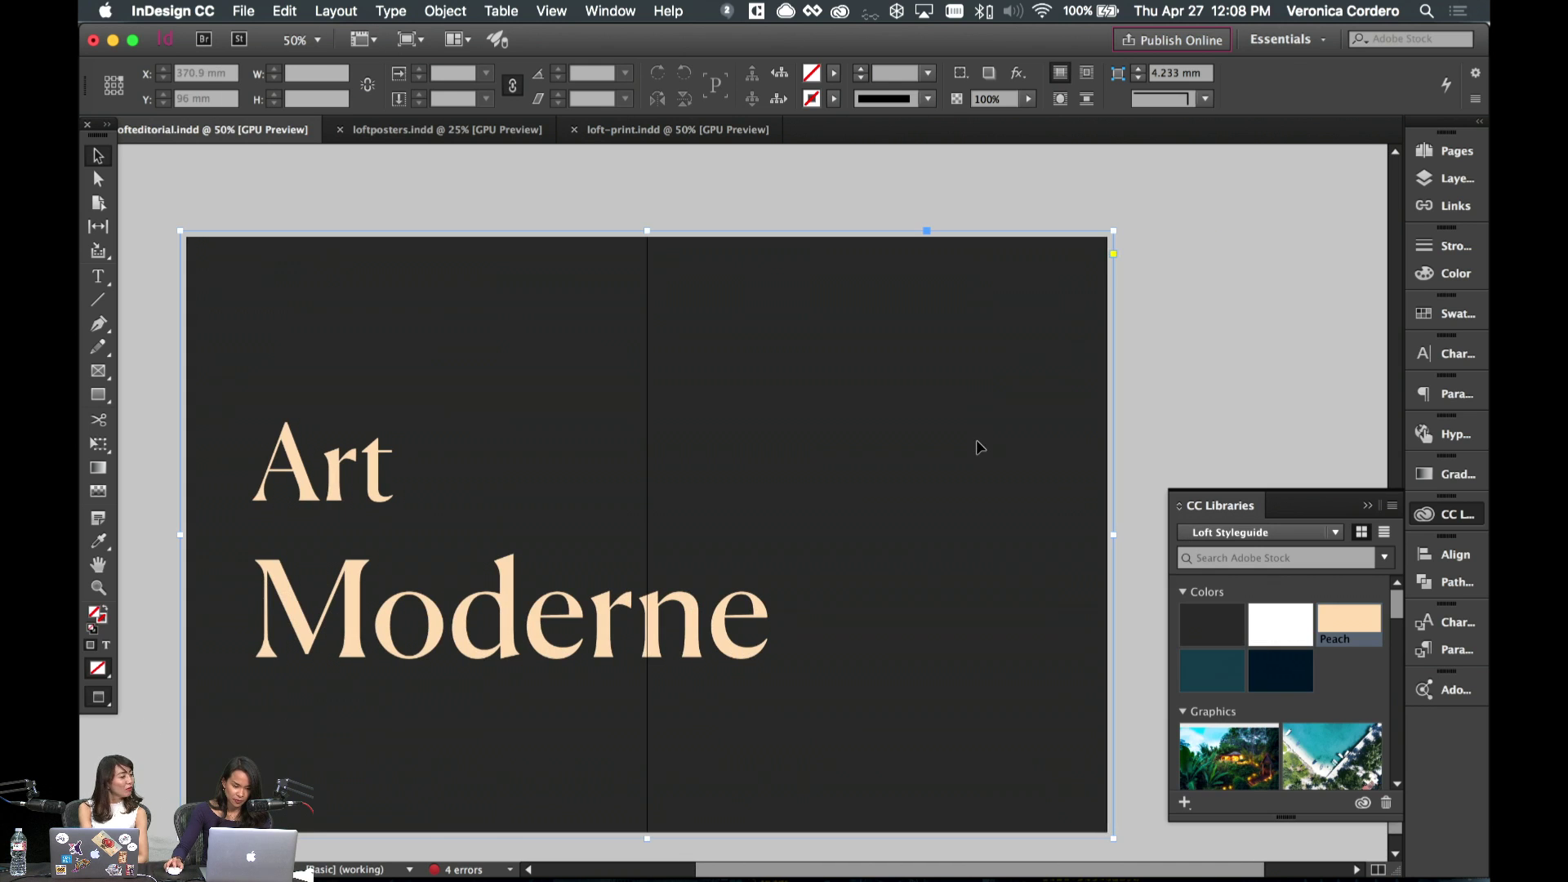
scroll(872, 360, "up", 2)
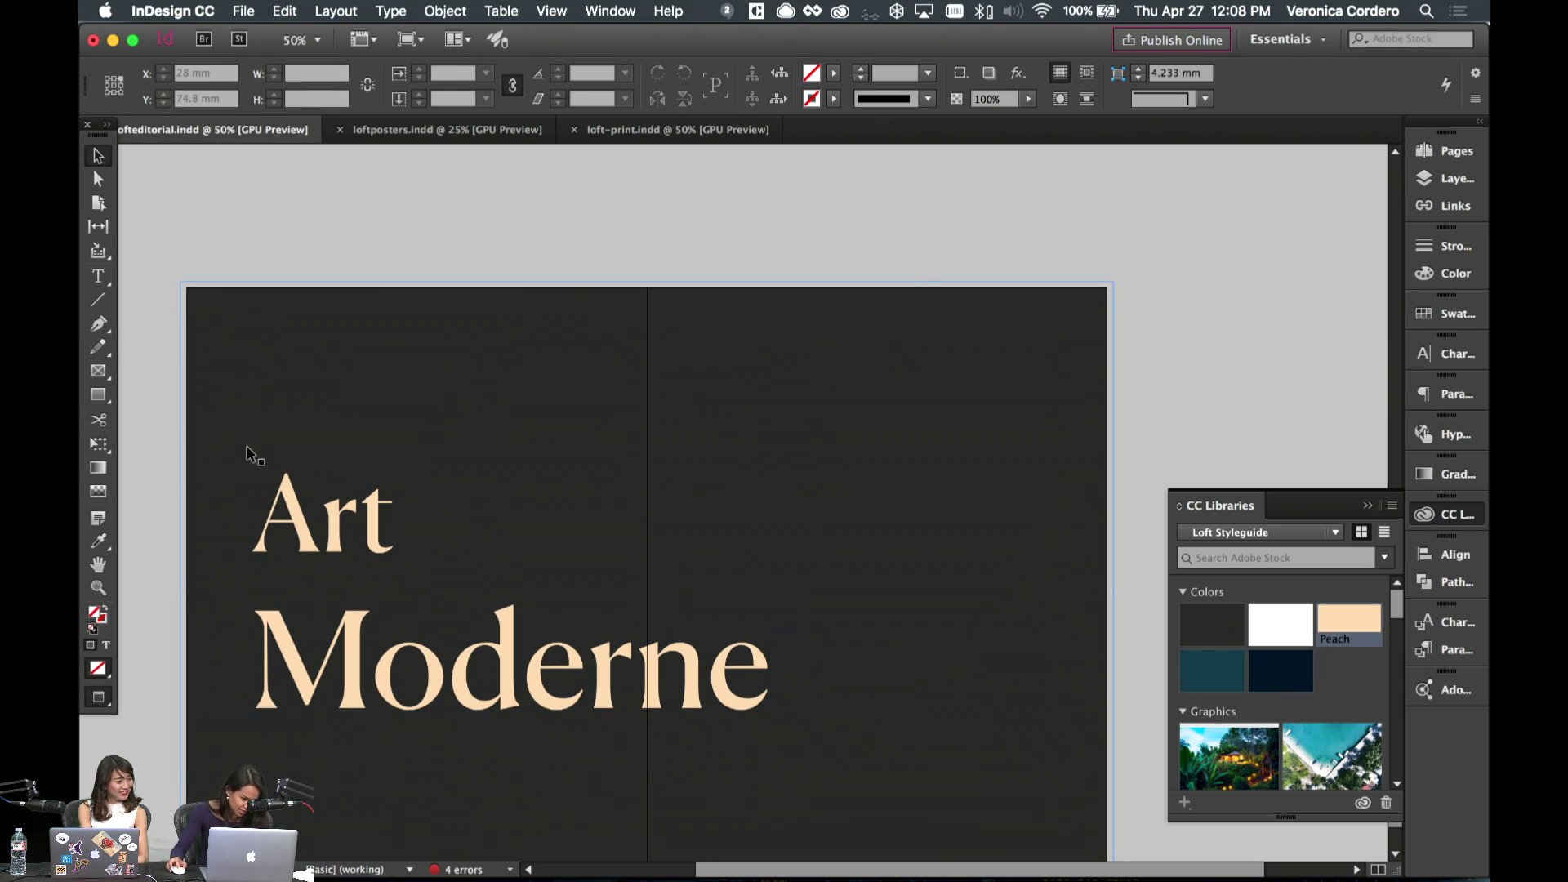
left_click(500, 264)
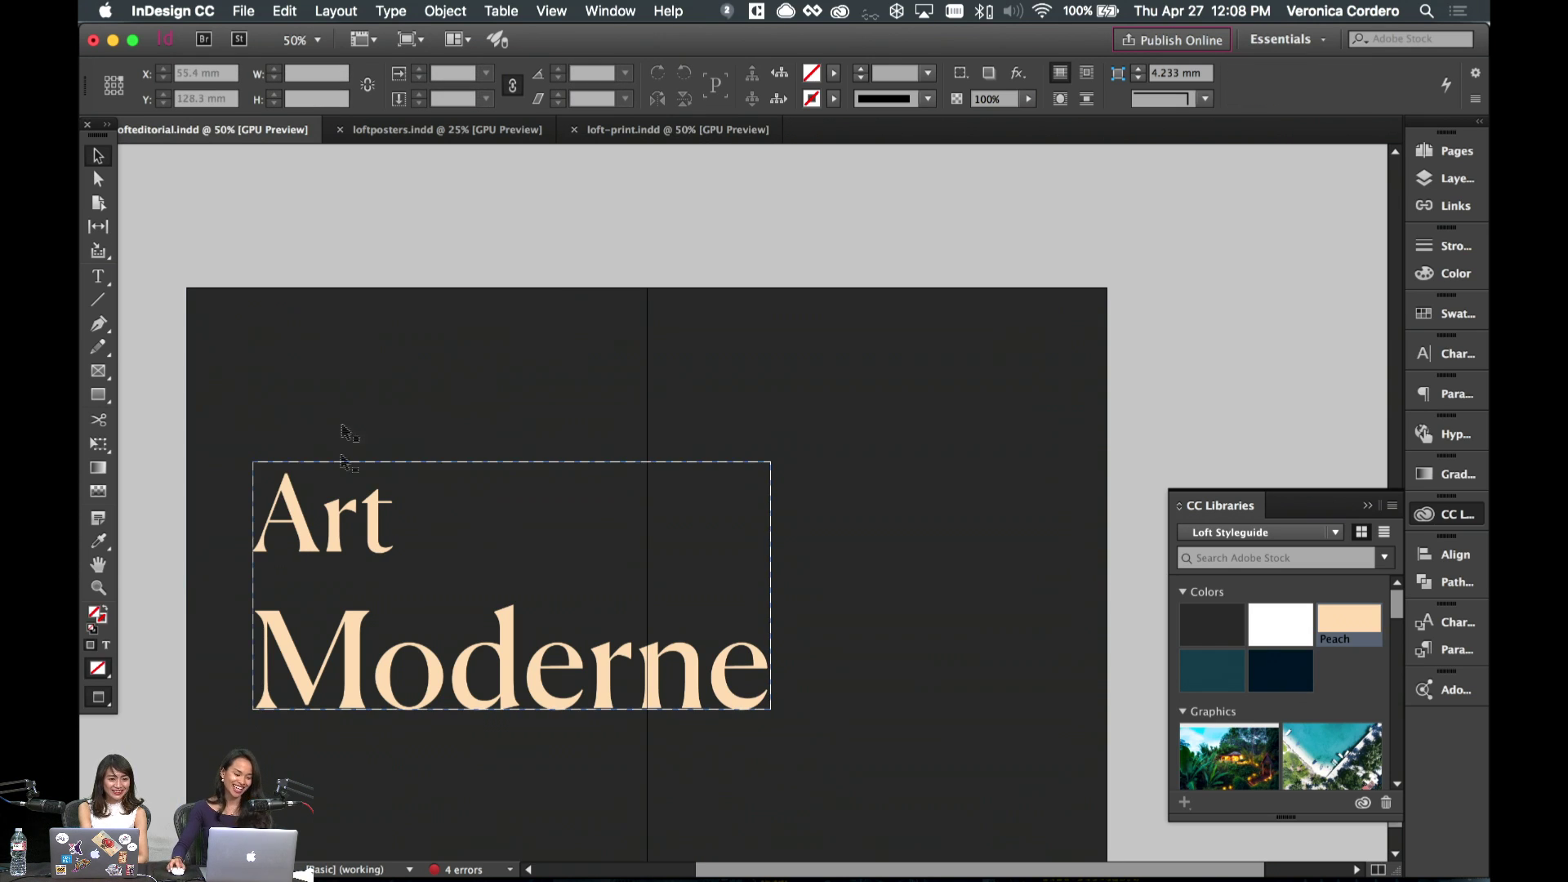
left_click(574, 421)
left_click_drag(185, 588, 647, 585)
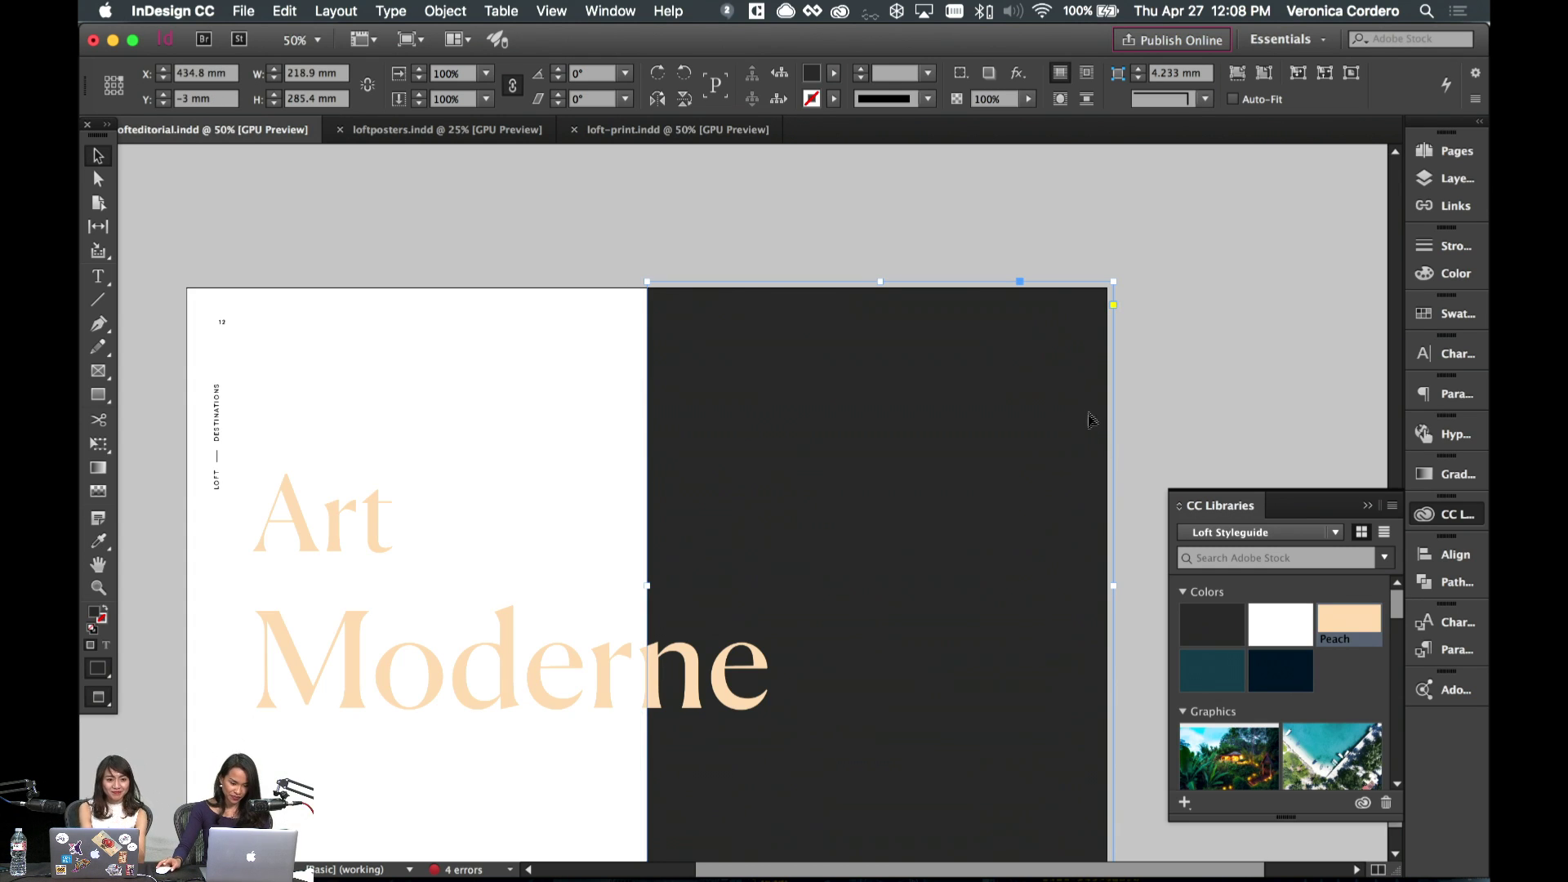
scroll(1169, 385, "down", 3)
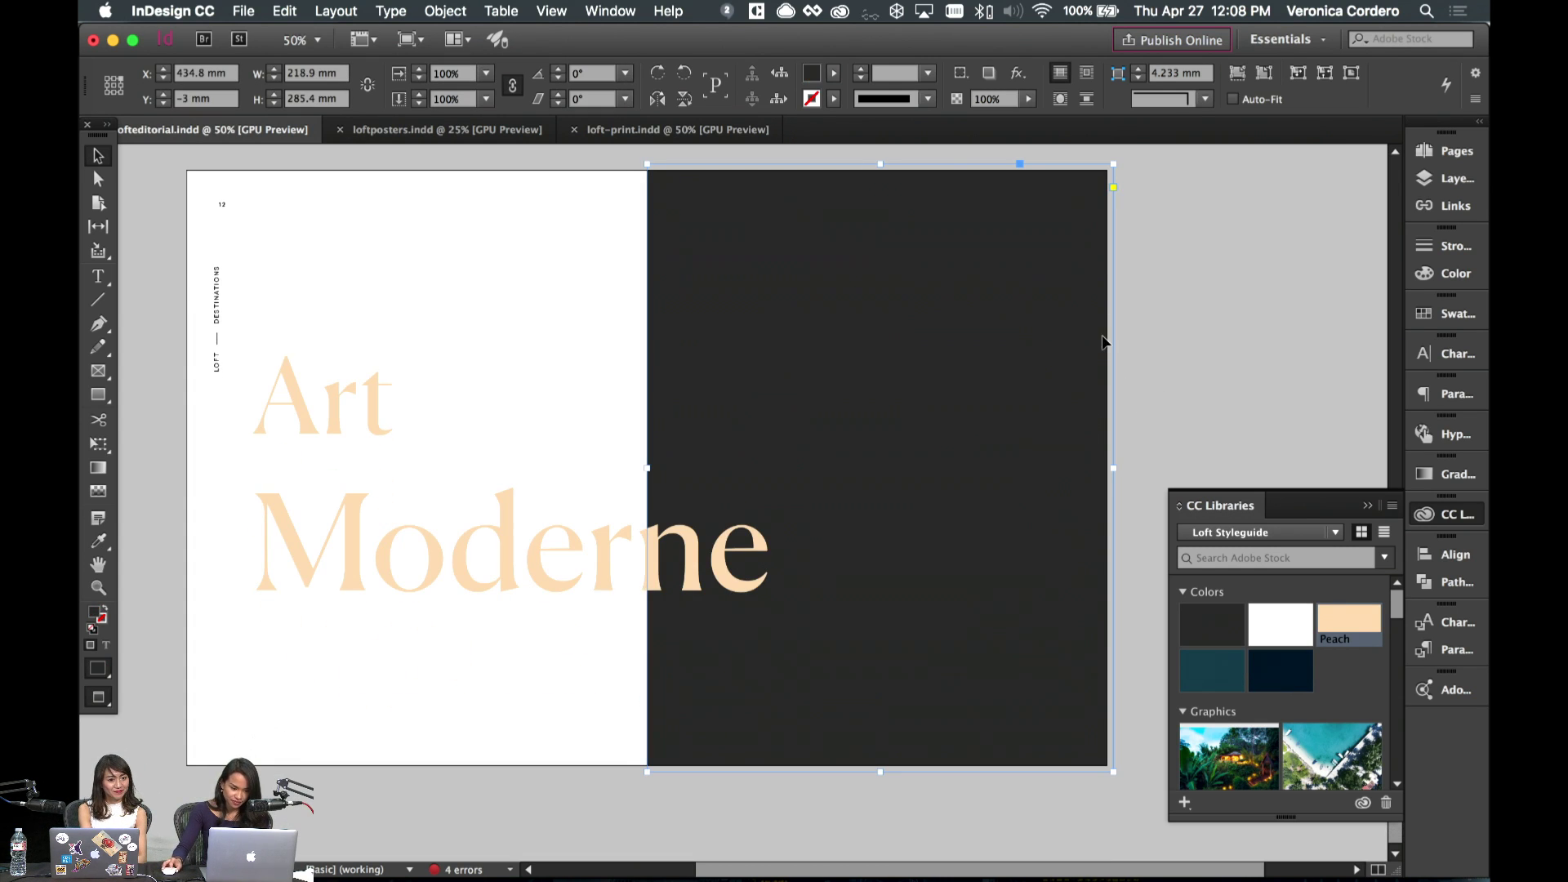
scroll(1293, 703, "down", 6)
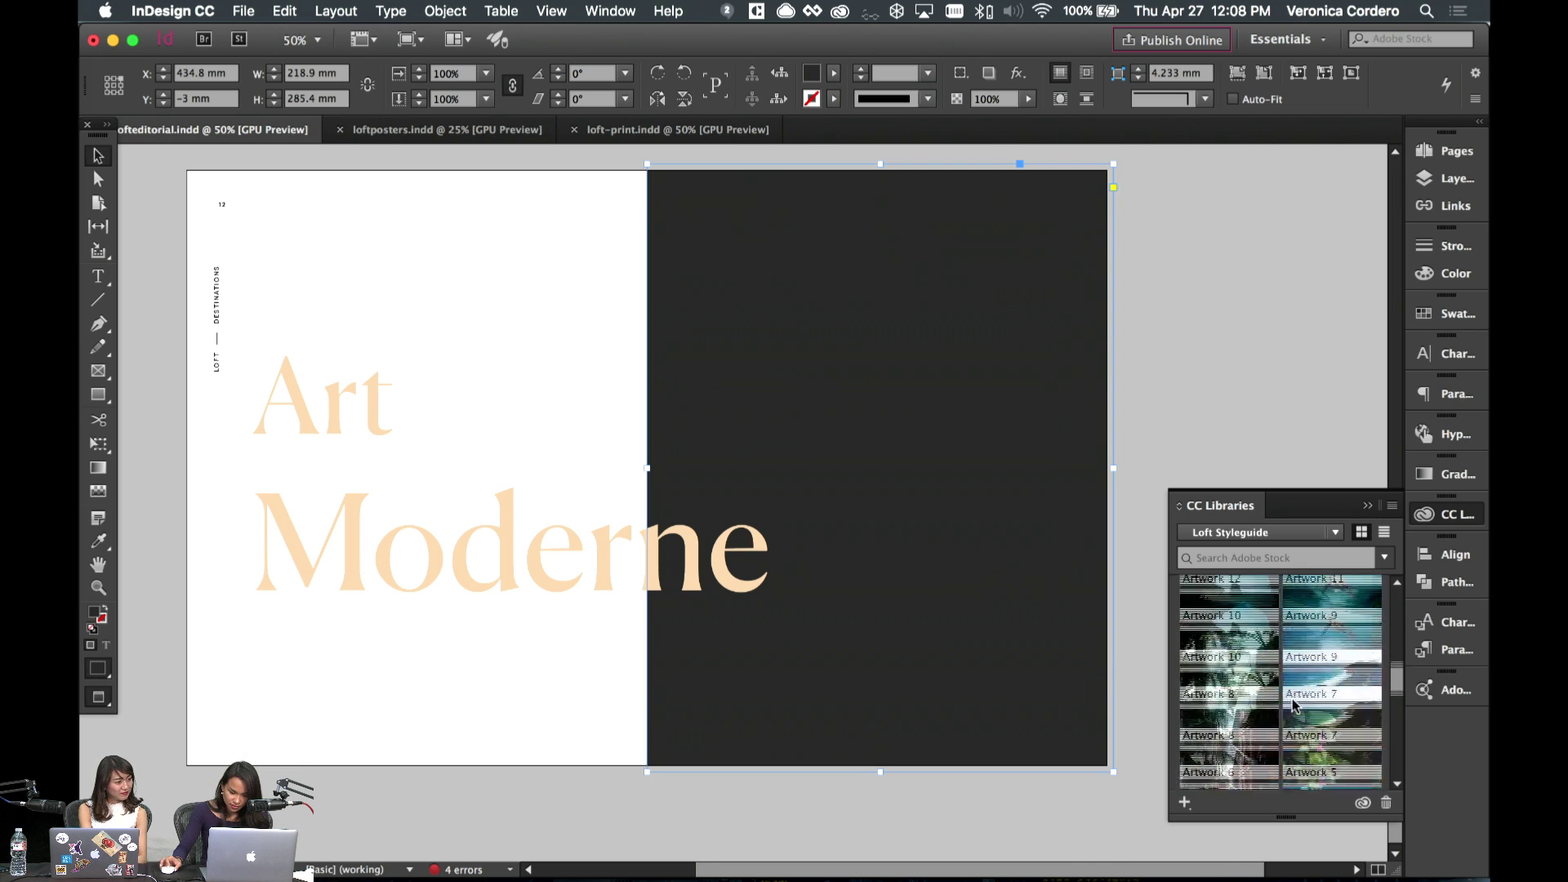
scroll(1293, 702, "down", 5)
- Place and fit the staircase photo on page 13, then enlarge the headline about 126% and raise it
left_click_drag(1351, 663, 892, 537)
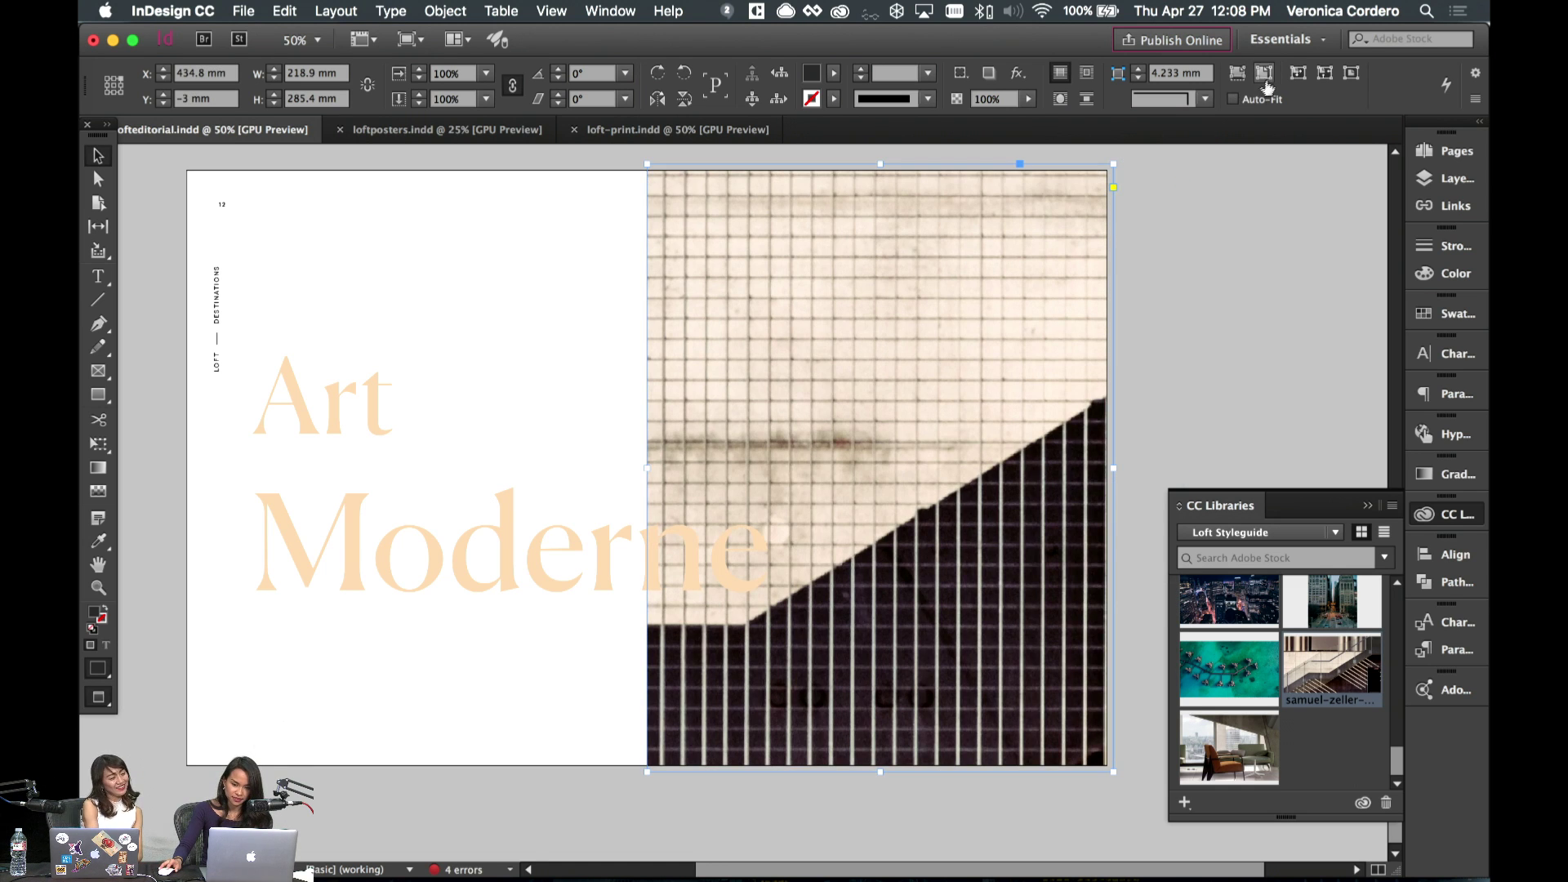
left_click(1243, 76)
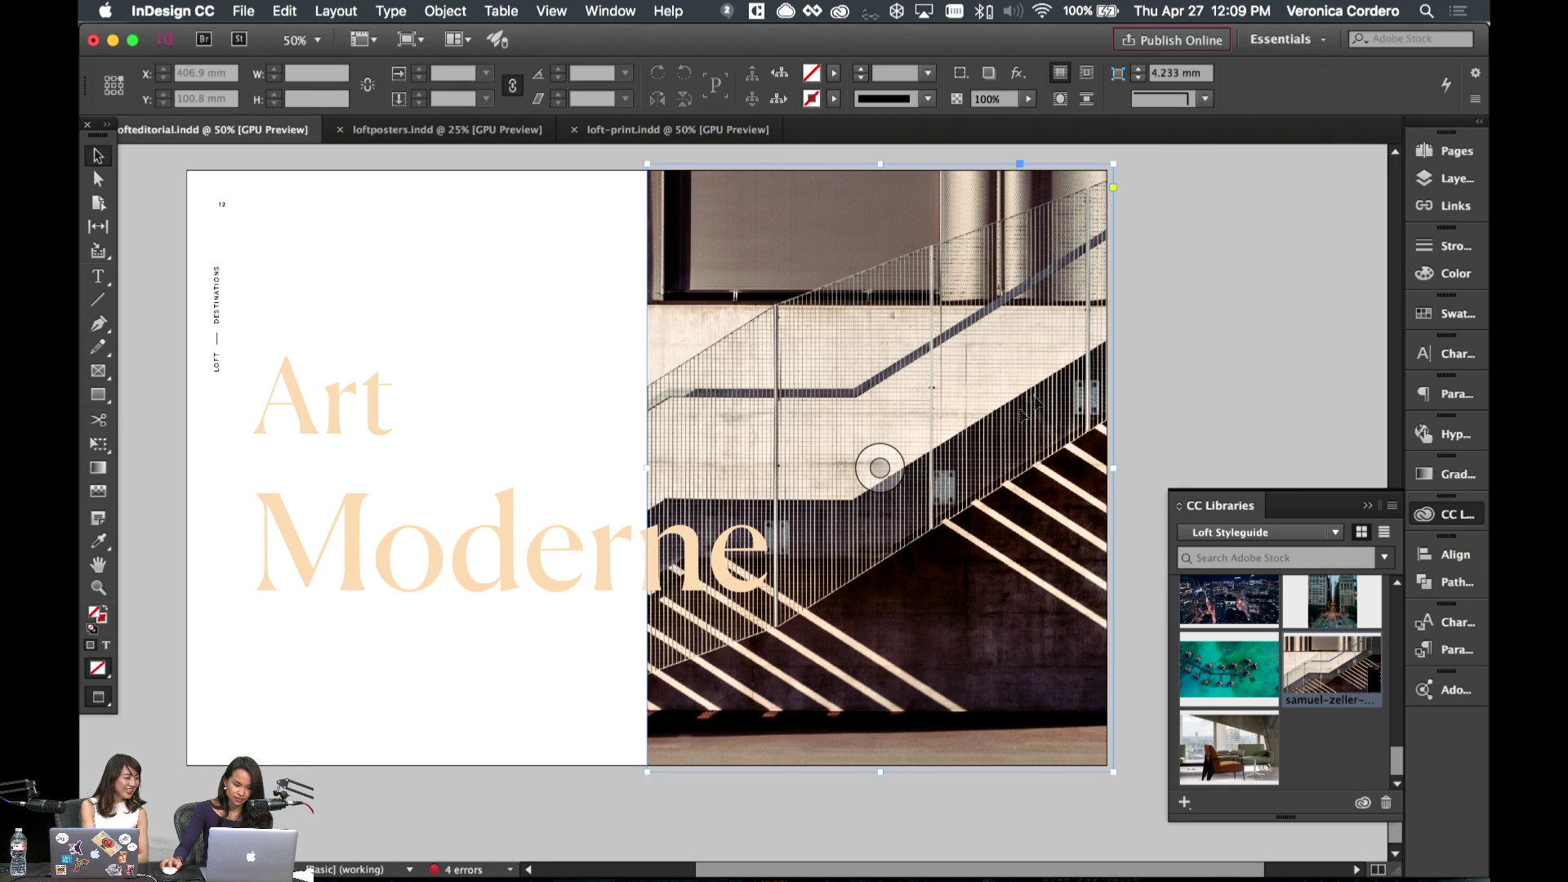
left_click(363, 415)
key("w")
key("e")
left_click_drag(771, 590, 905, 655)
left_click(98, 155)
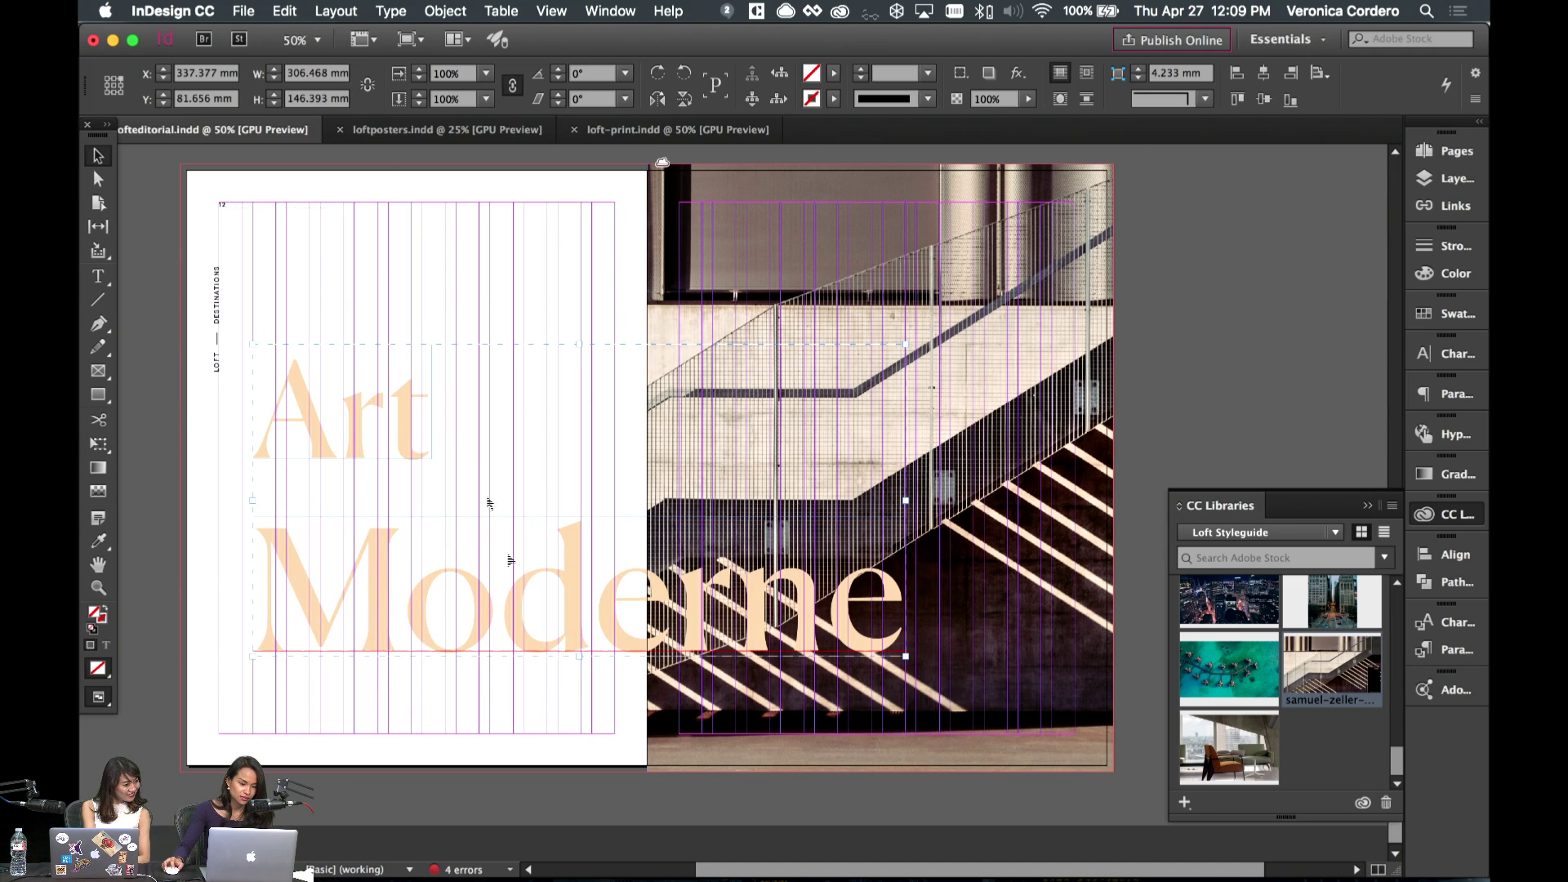
left_click_drag(512, 562, 492, 592)
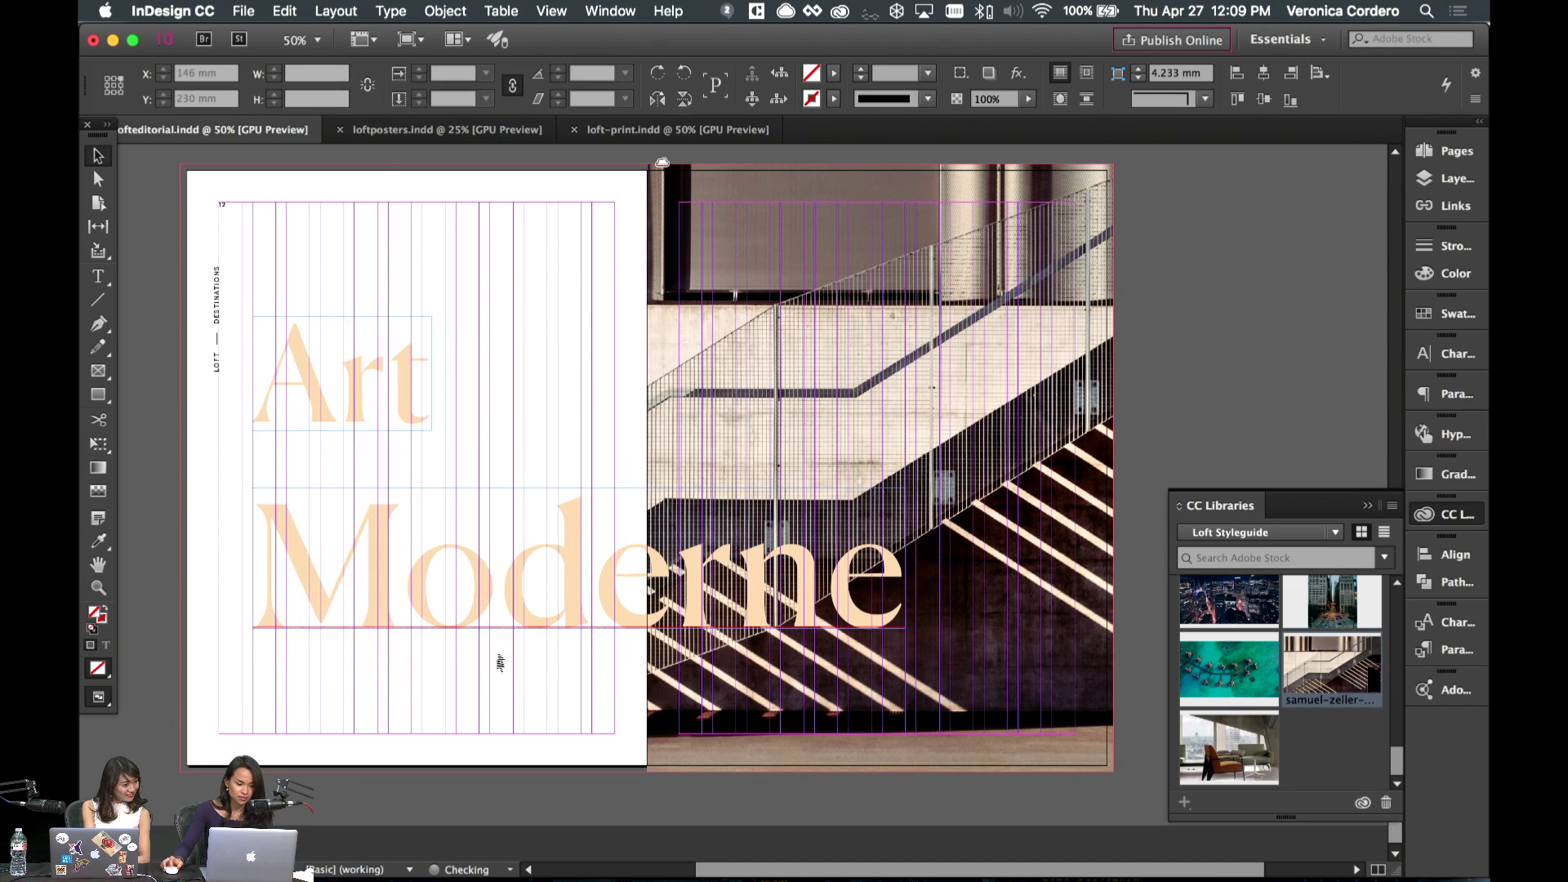
- Shift the staircase photo right inside its frame
key("w")
left_click(544, 643)
left_click(880, 468)
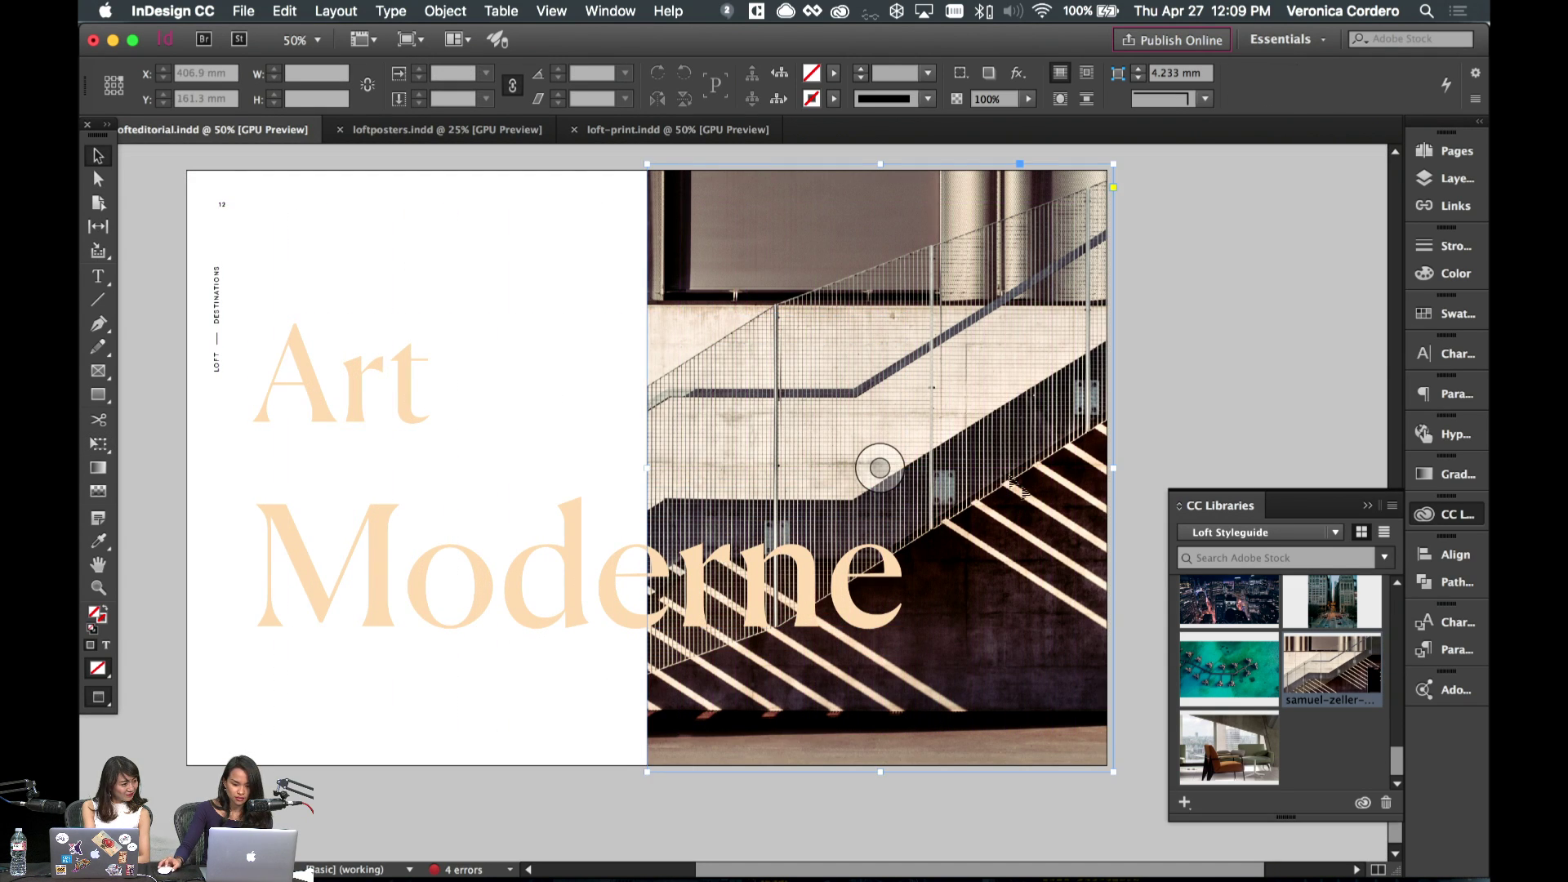
mouse_move(886, 465)
left_mouse_down()
mouse_move(956, 463)
mouse_move(868, 470)
left_mouse_up()
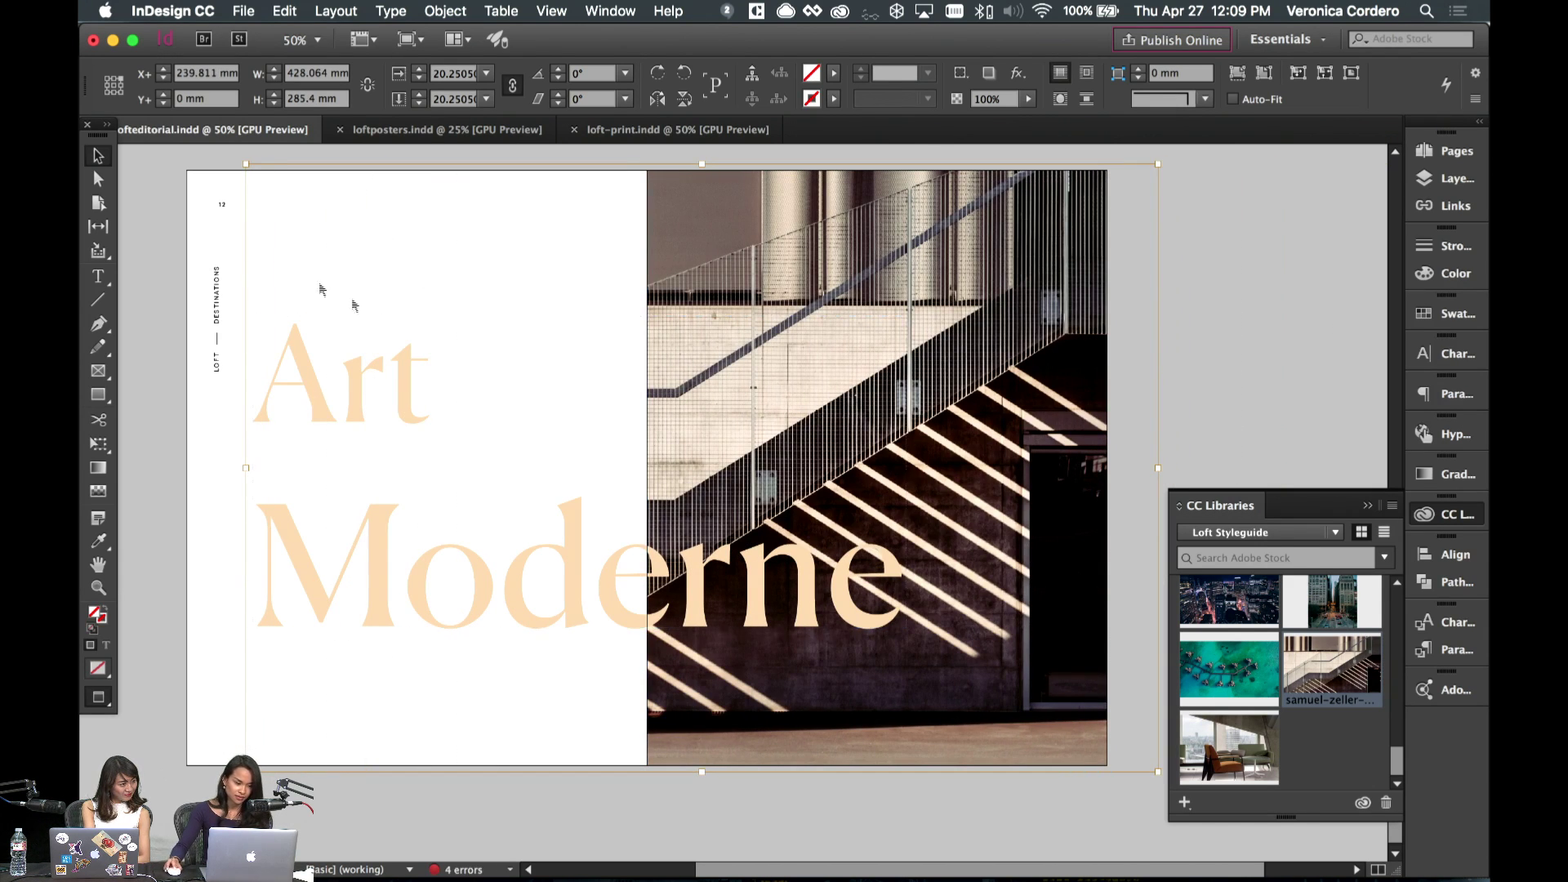
scroll(474, 413, "left", 3)
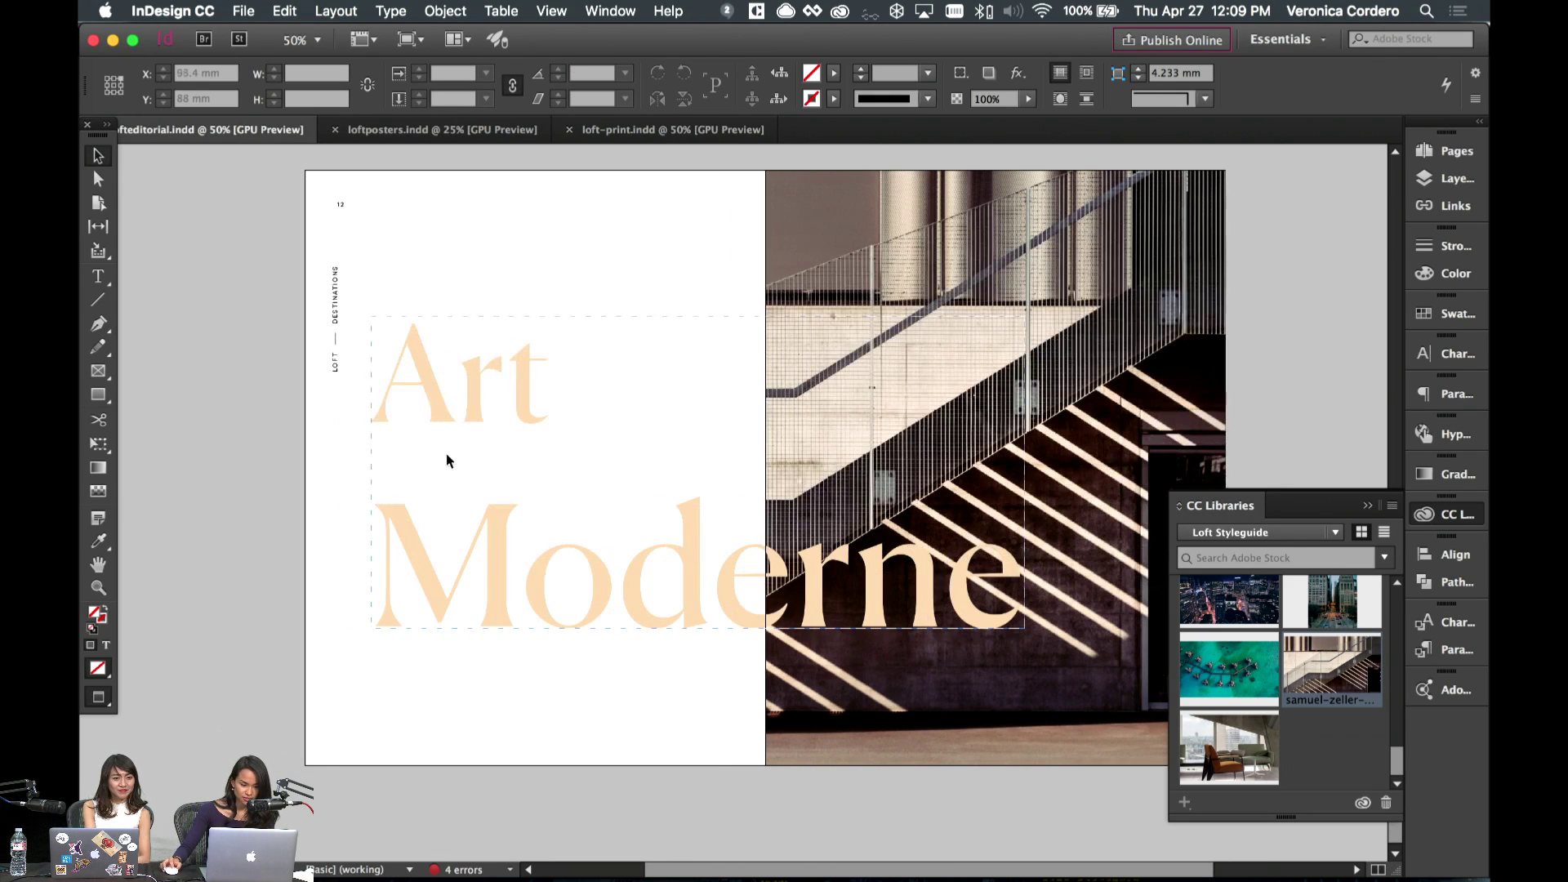
left_click(466, 429)
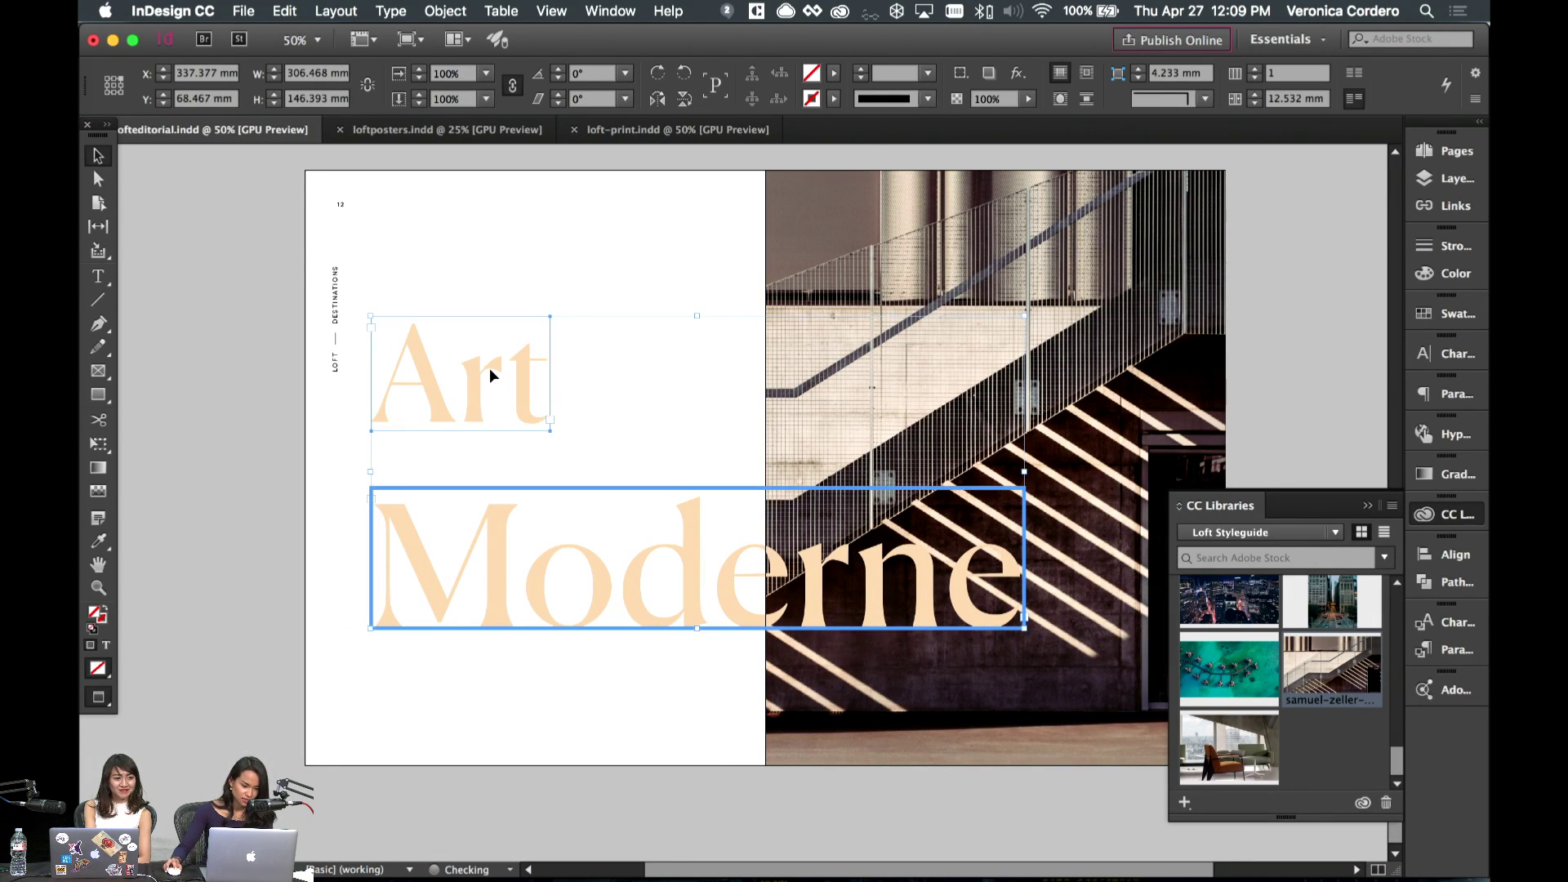
double_click(520, 411)
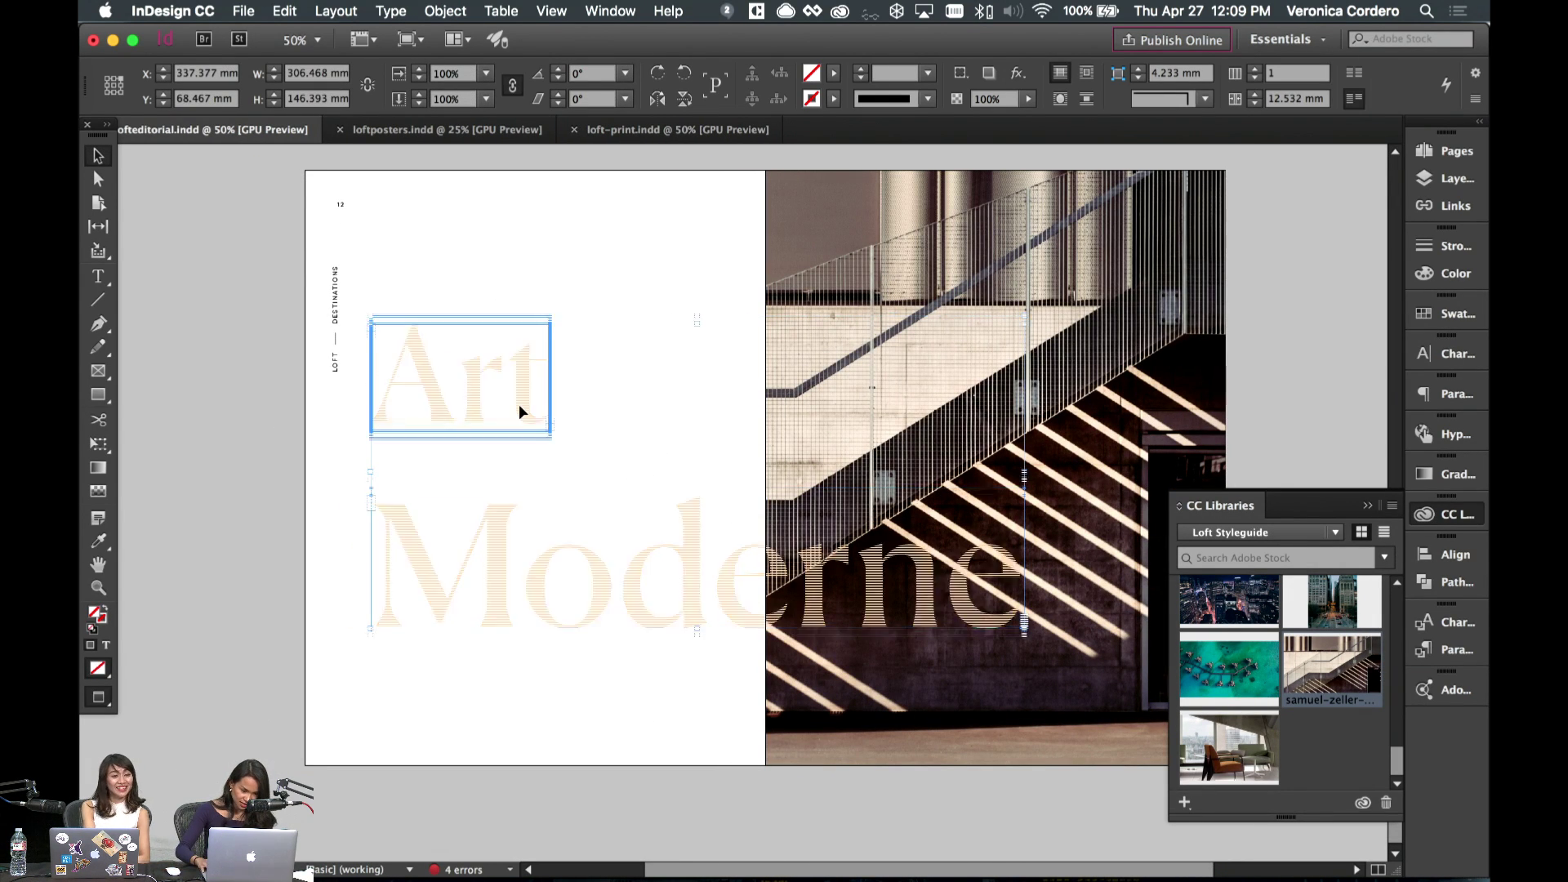
- Nudge the Art frame to sit tighter above Moderne and realign the headline pair
left_click(511, 196)
left_click_drag(539, 439, 546, 512)
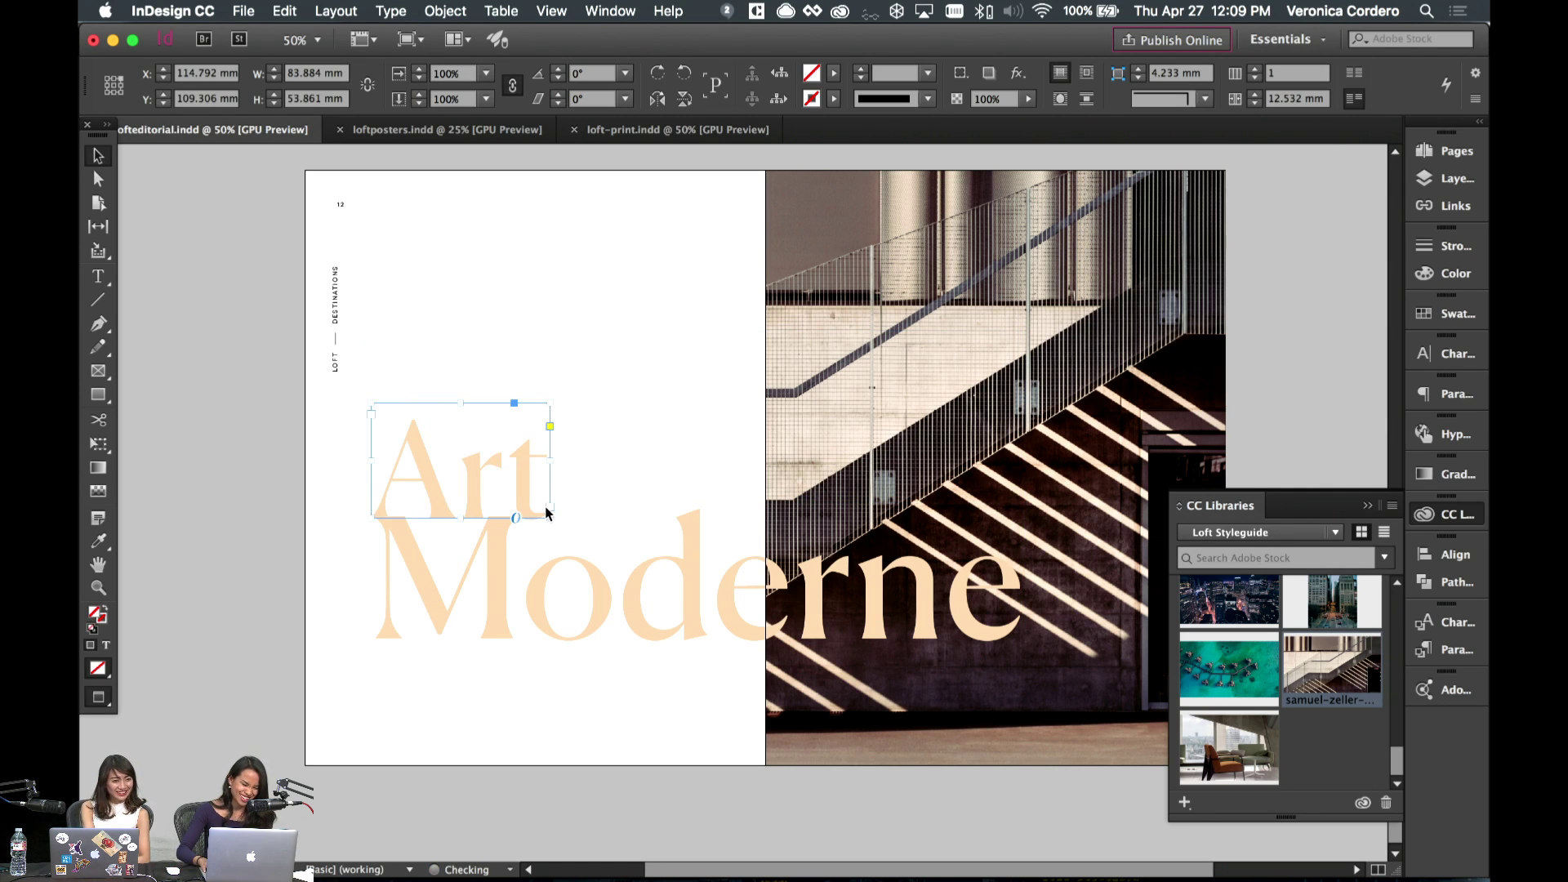
key("shift+Up")
key("shift+Up")
key("shift+Up")
key("shift+Up")
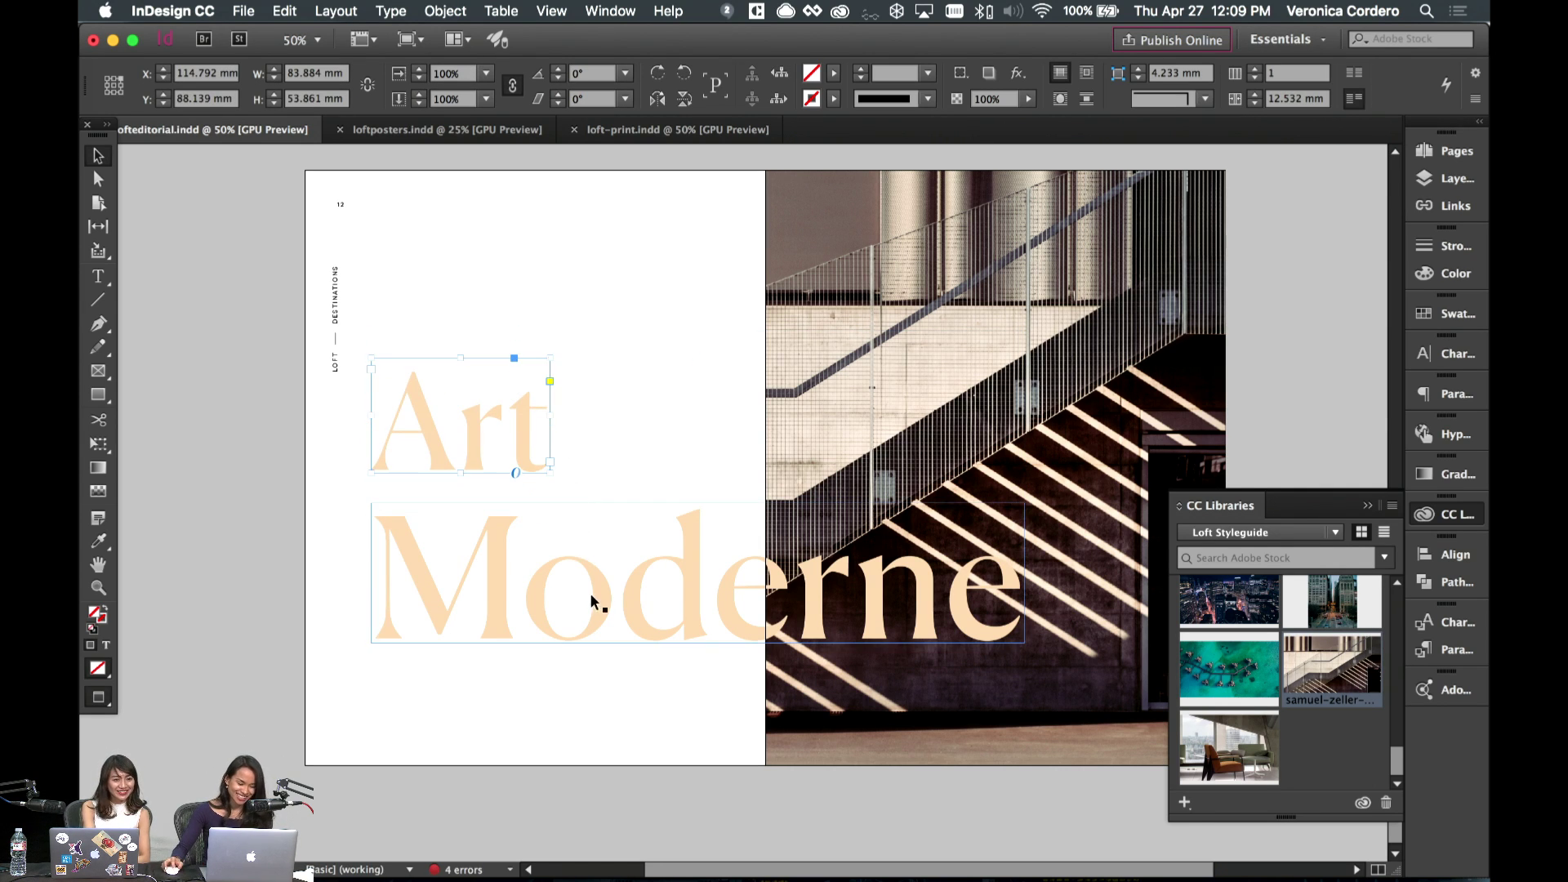
left_click(413, 308)
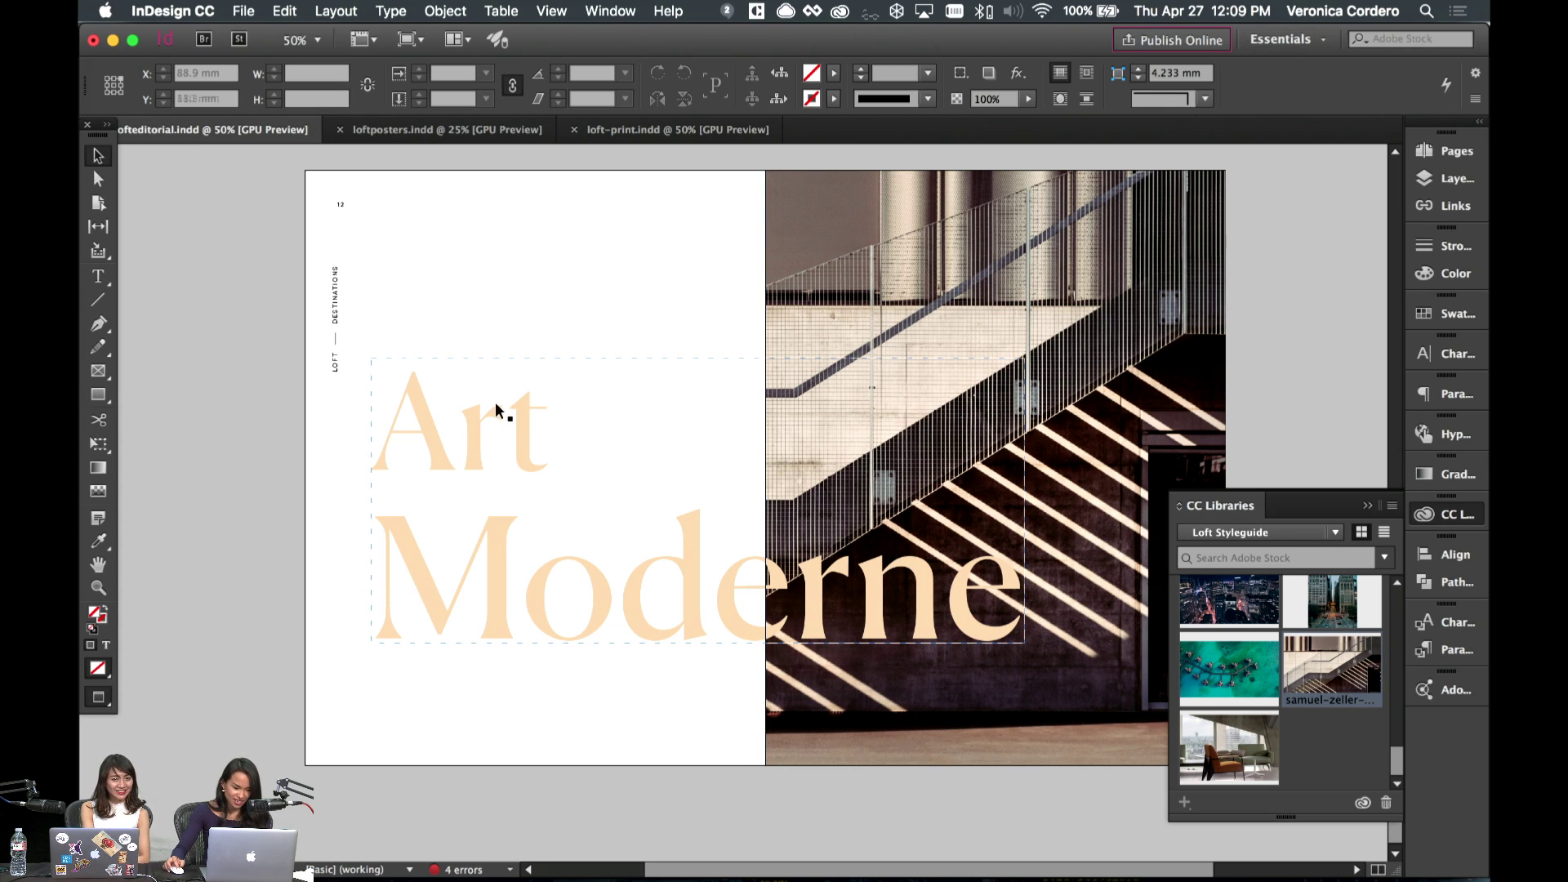
left_click(1265, 101)
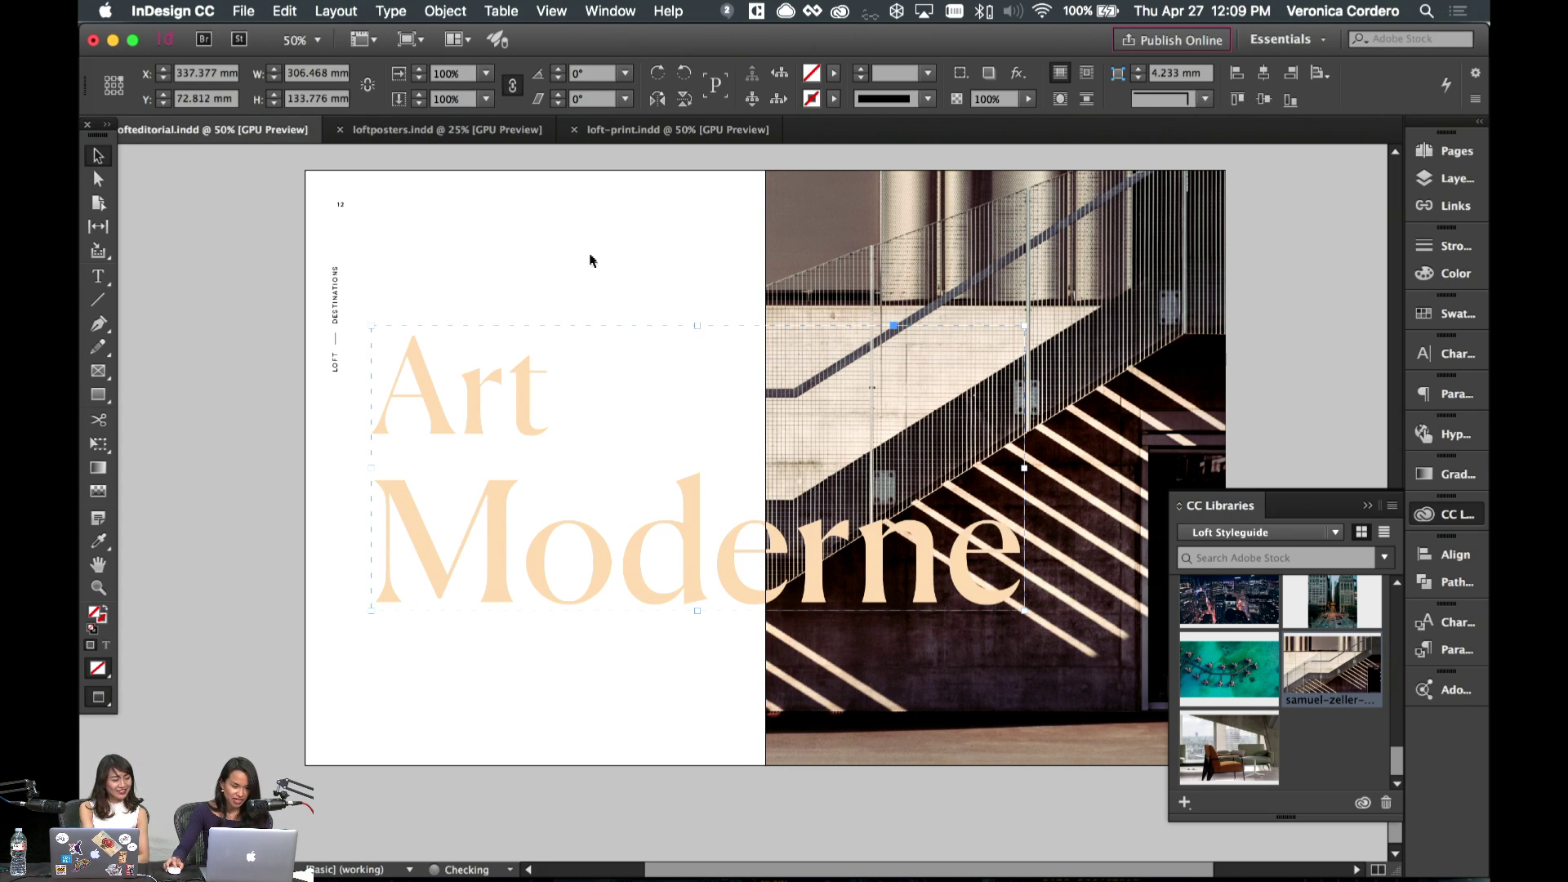
left_click(591, 260)
left_click(97, 300)
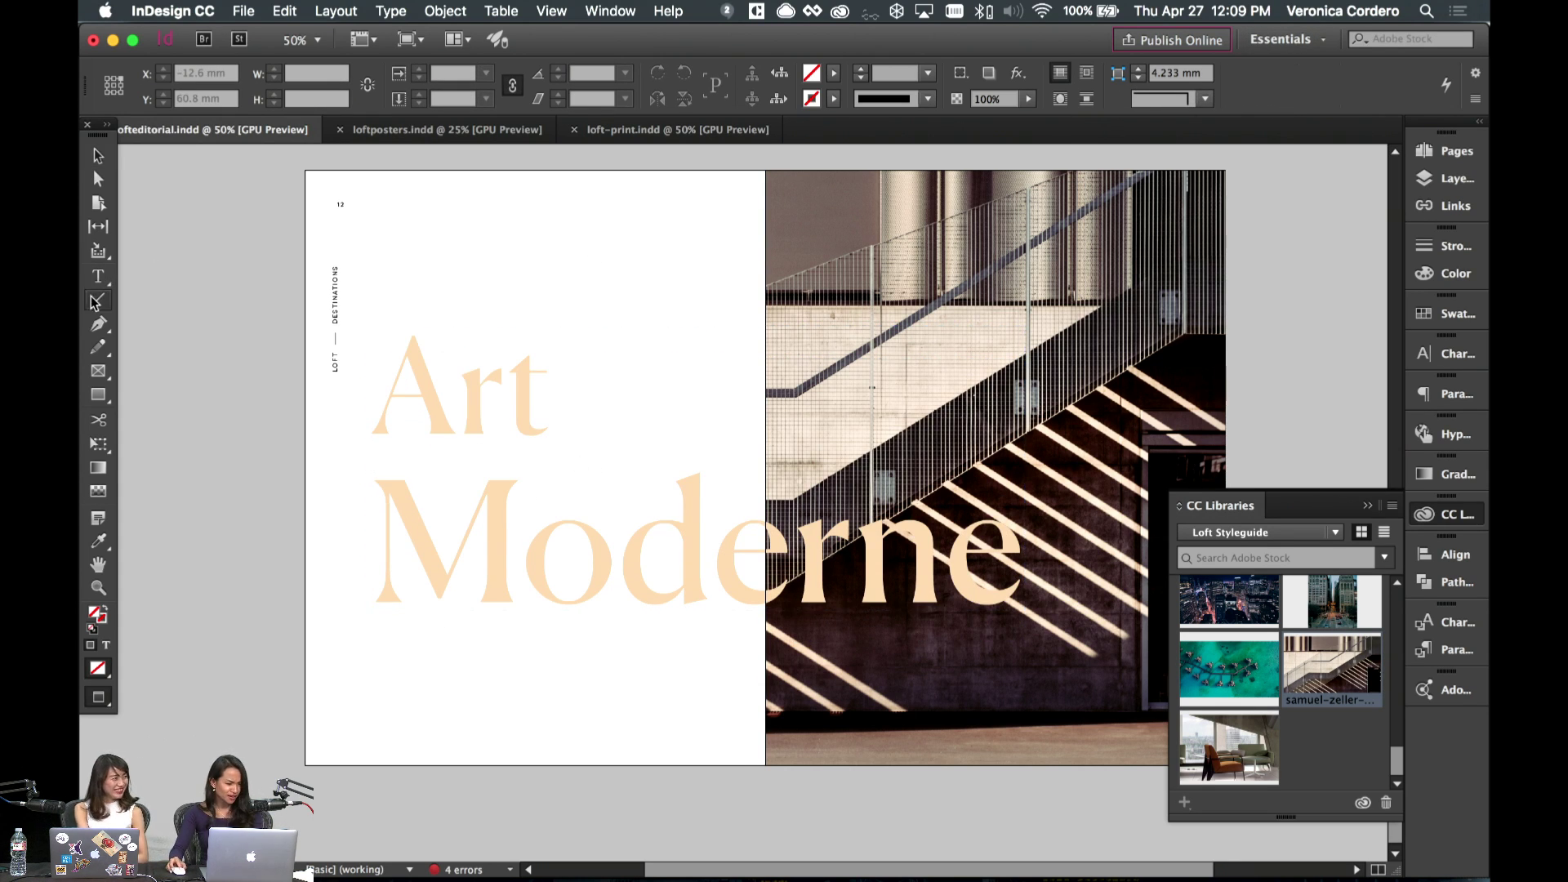
key("w")
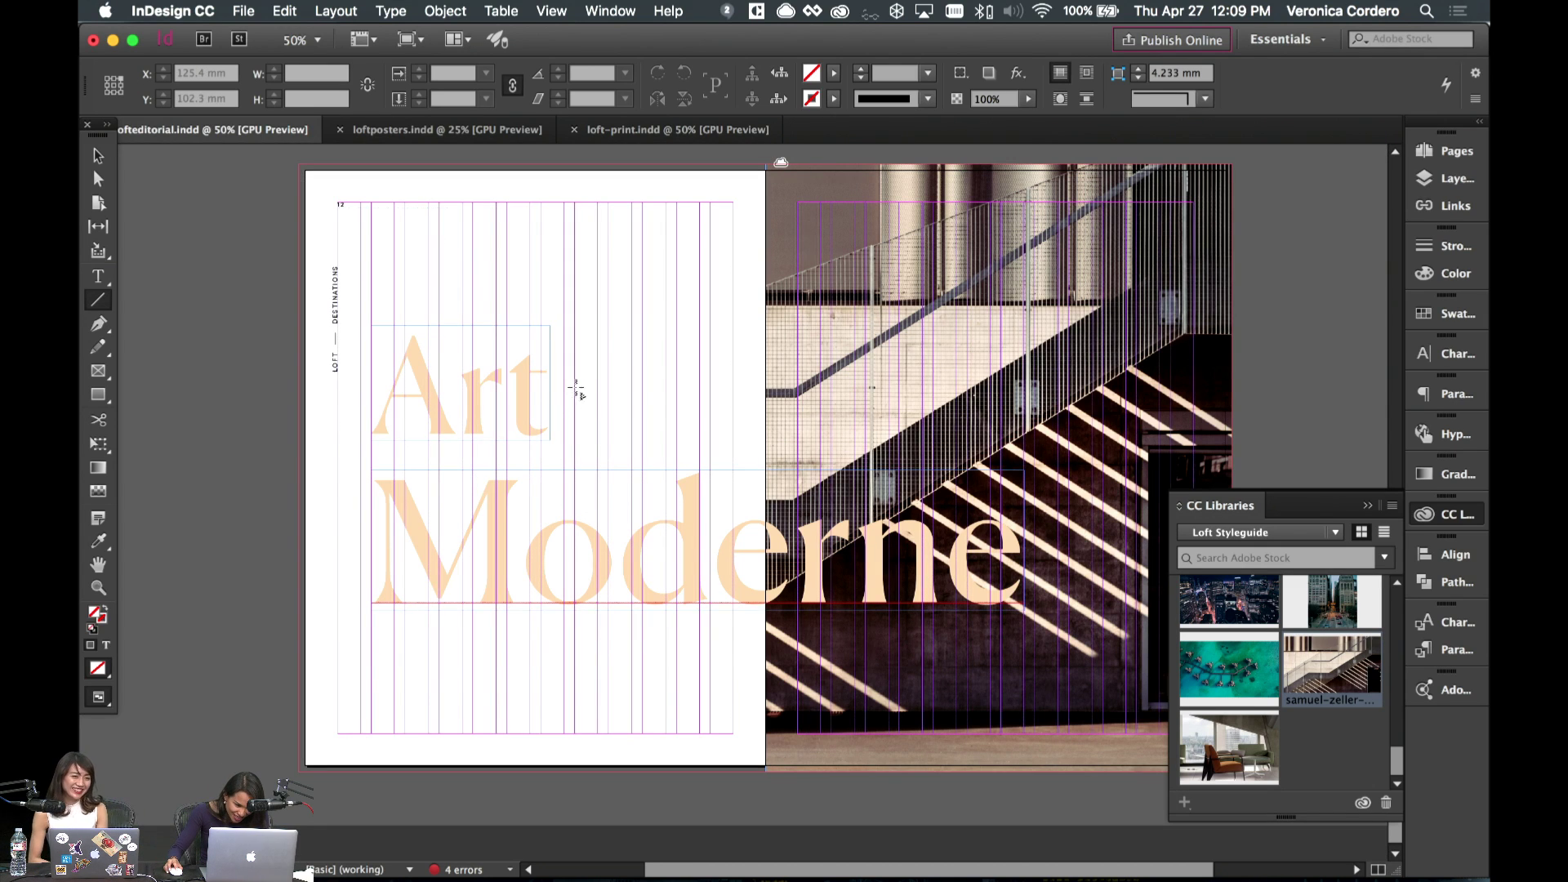
- Draw a horizontal rule to the right of 'Art' with a Peach stroke
left_click_drag(574, 388, 1024, 408)
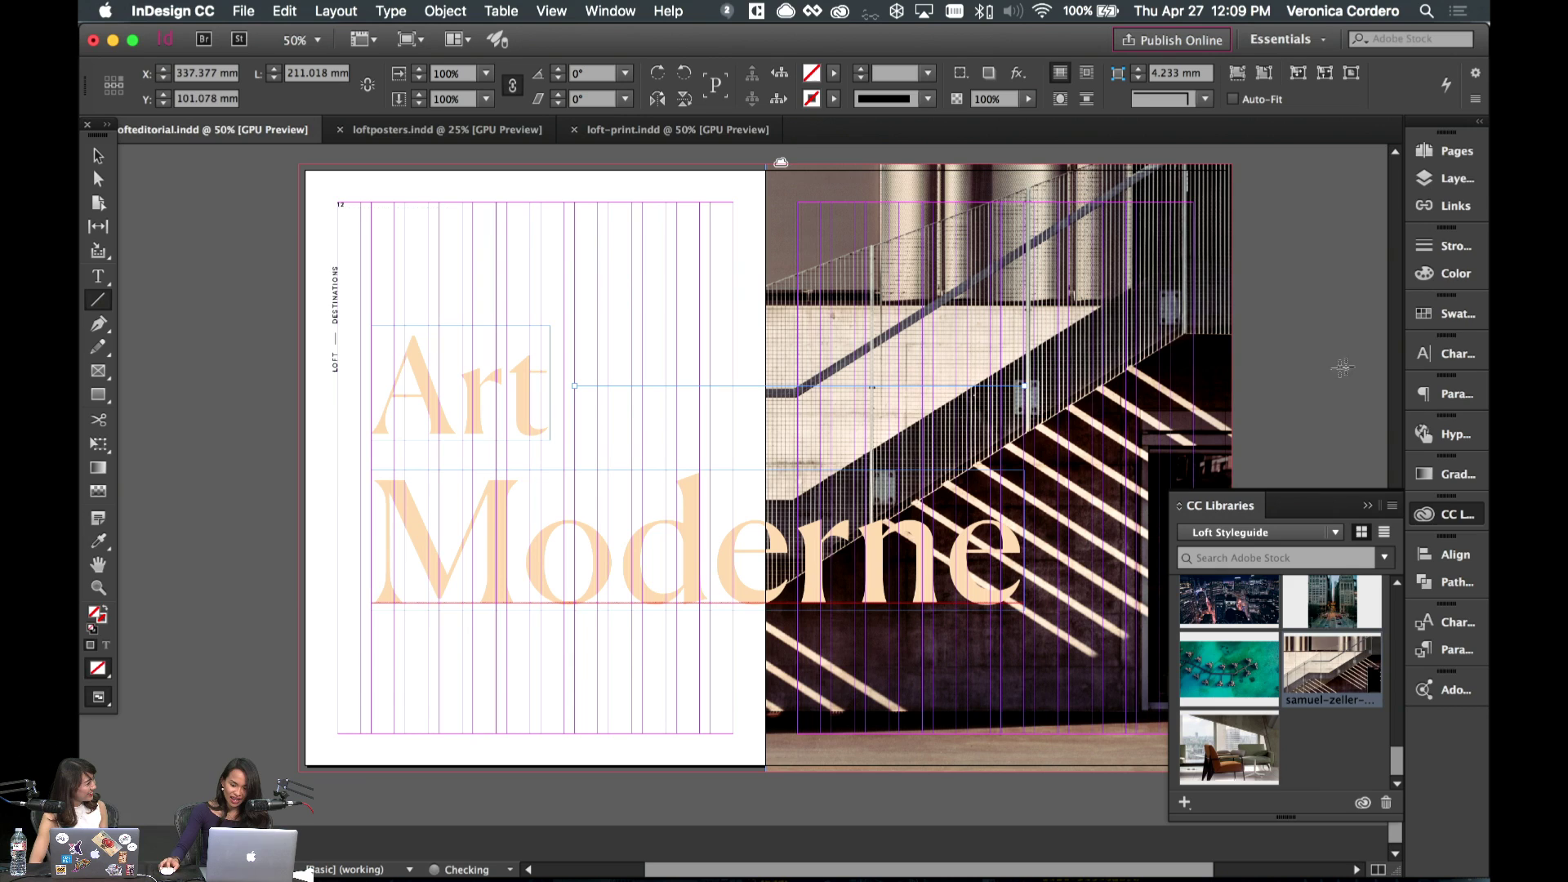
left_click(1446, 314)
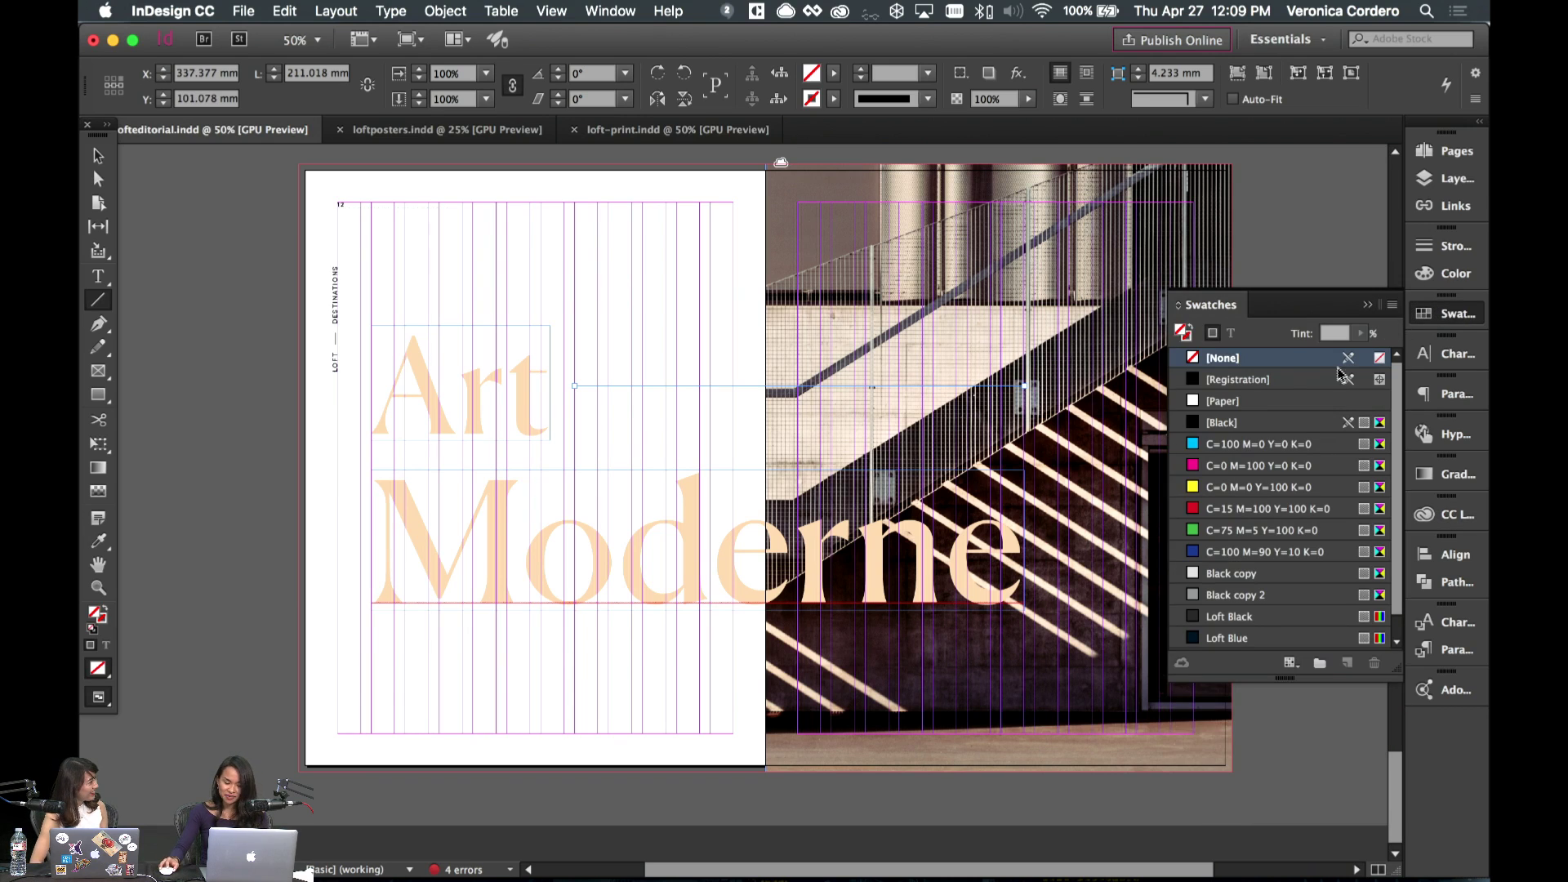
left_click(1368, 305)
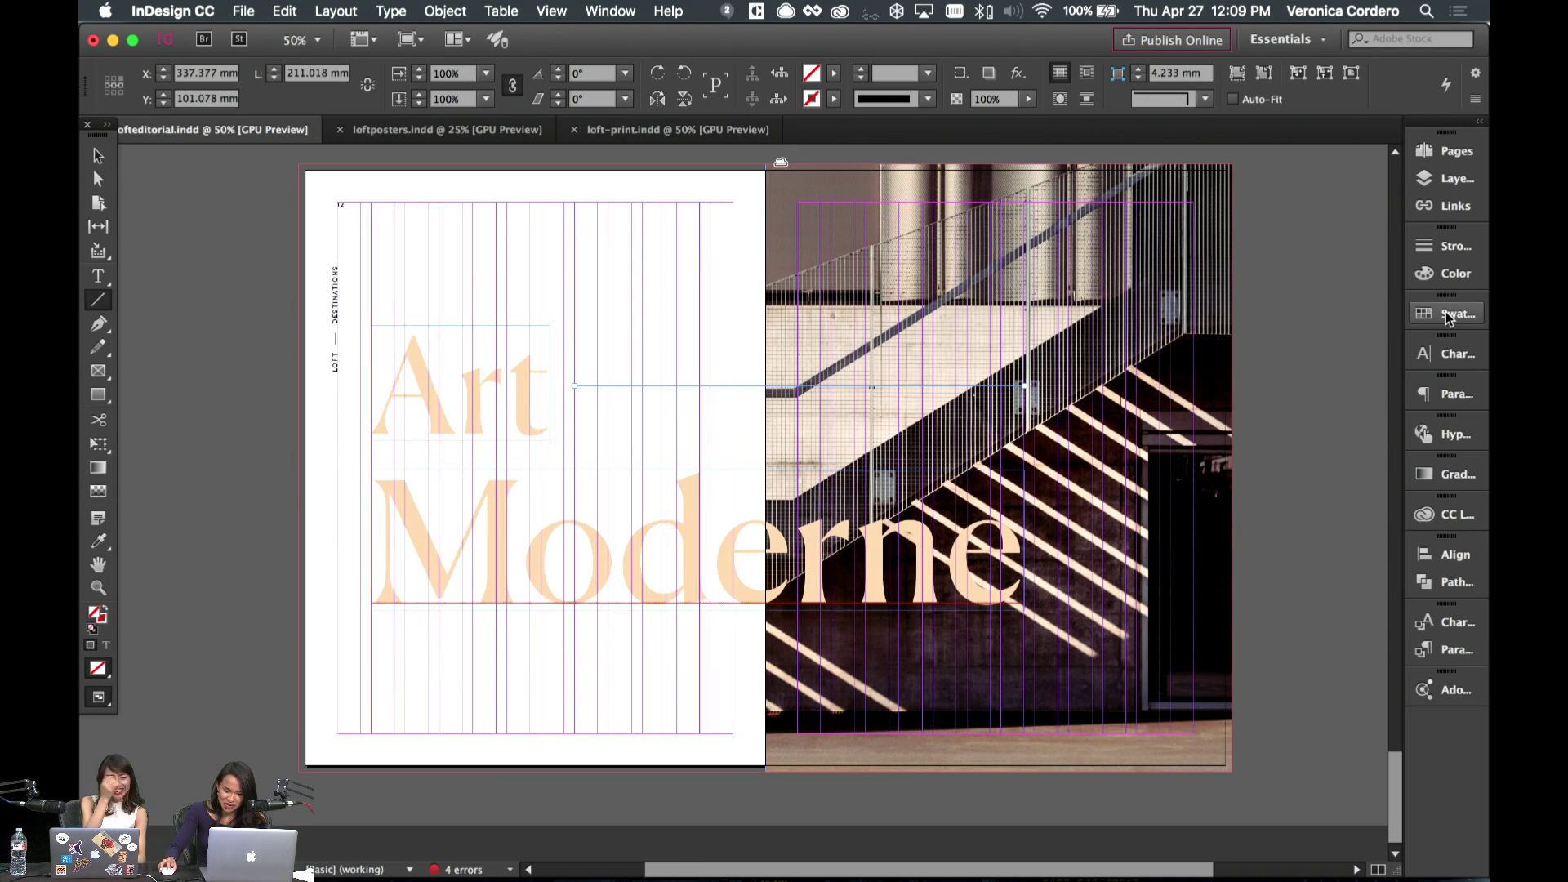
left_click(1436, 246)
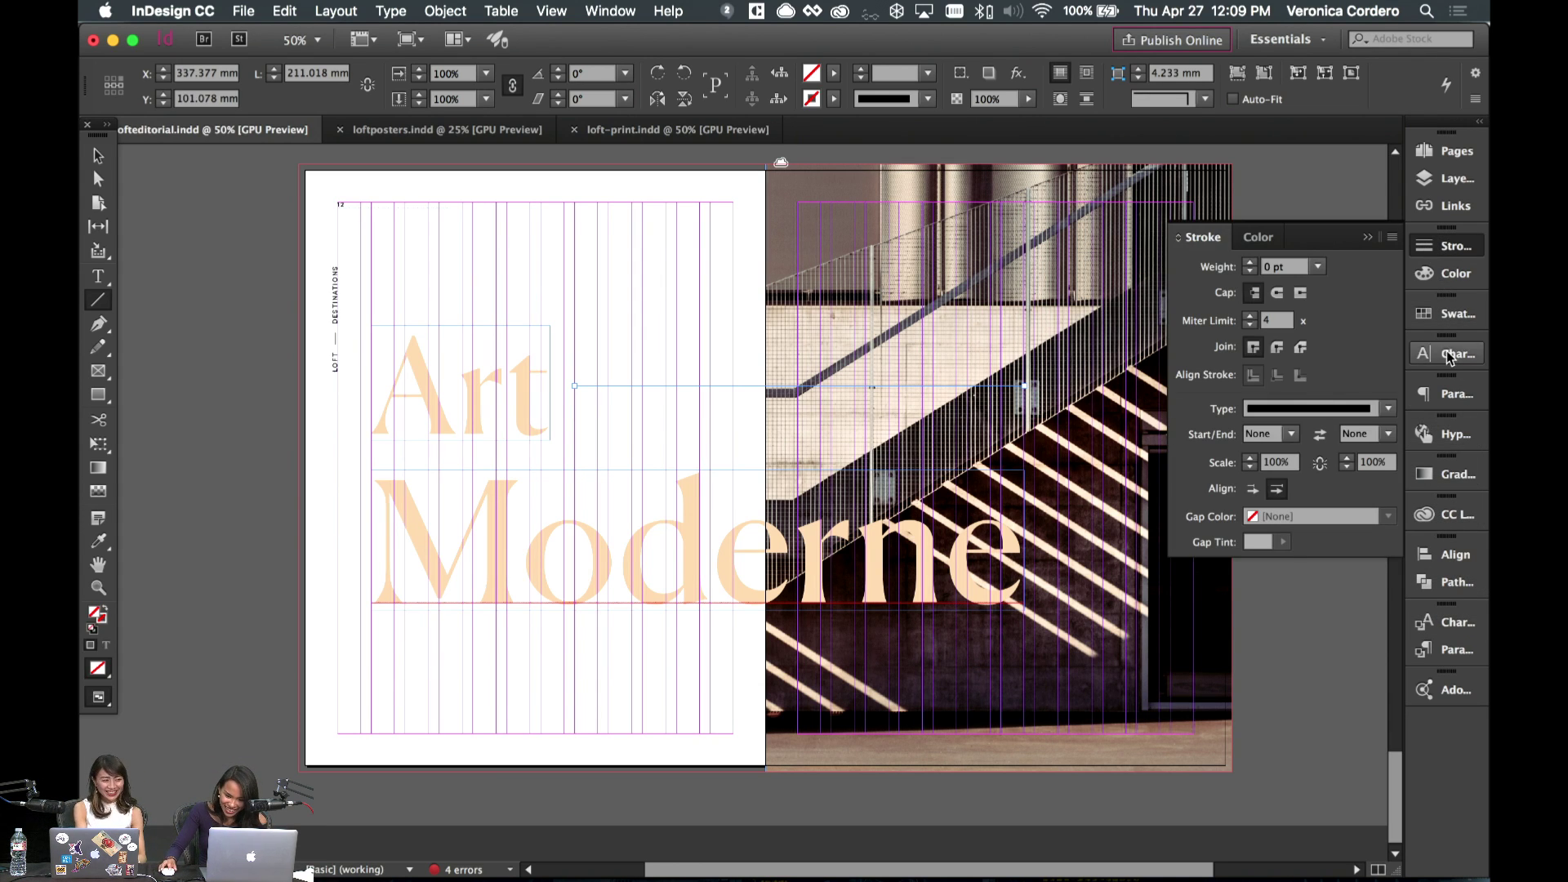
left_click(1438, 325)
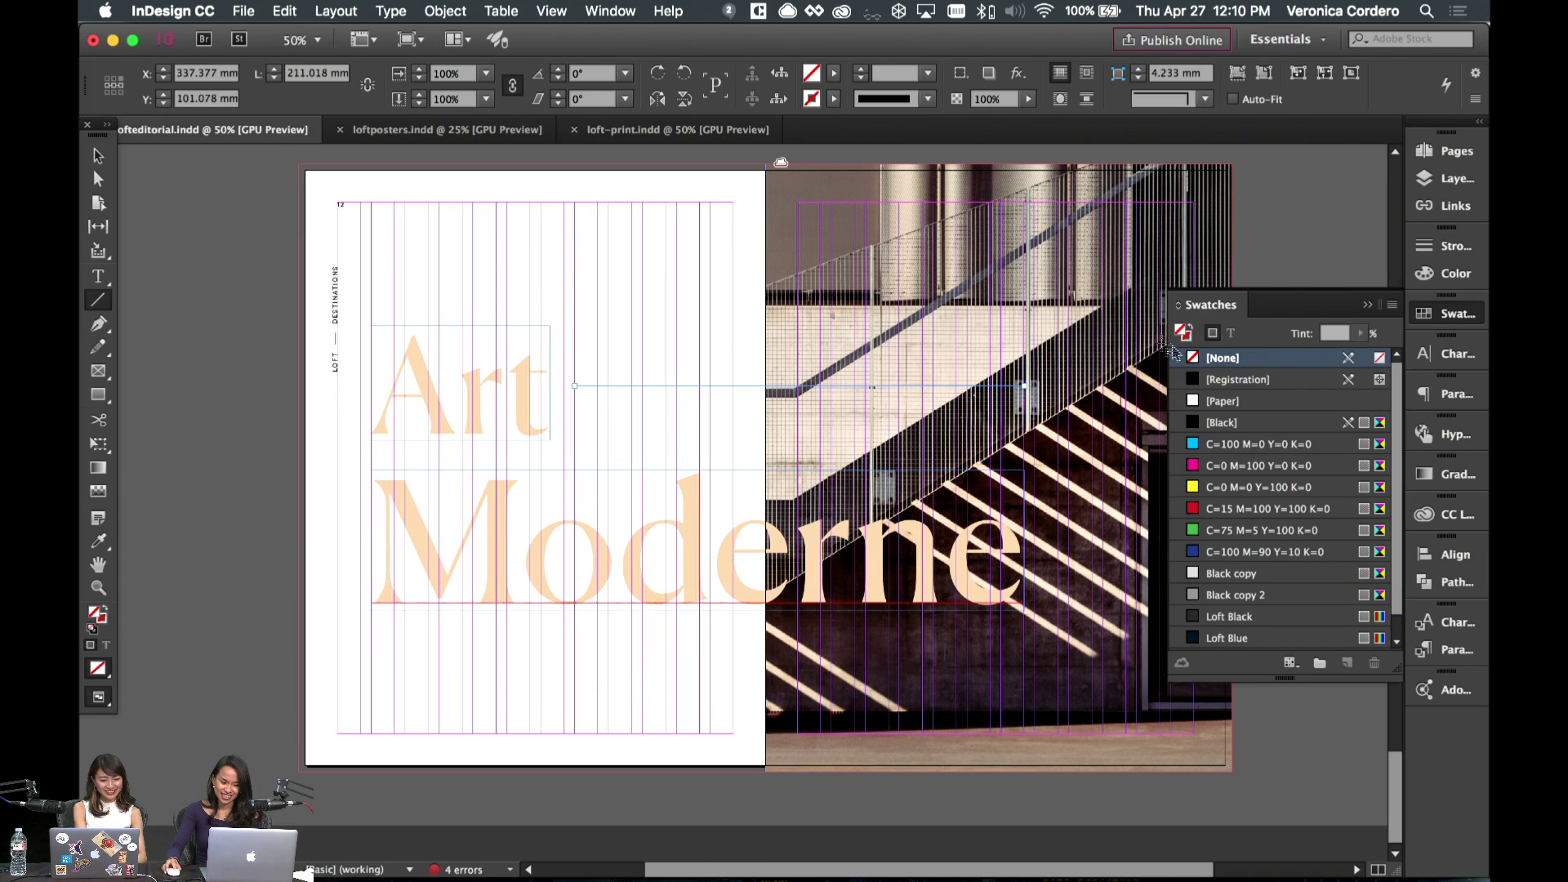
scroll(1284, 452, "down", 1)
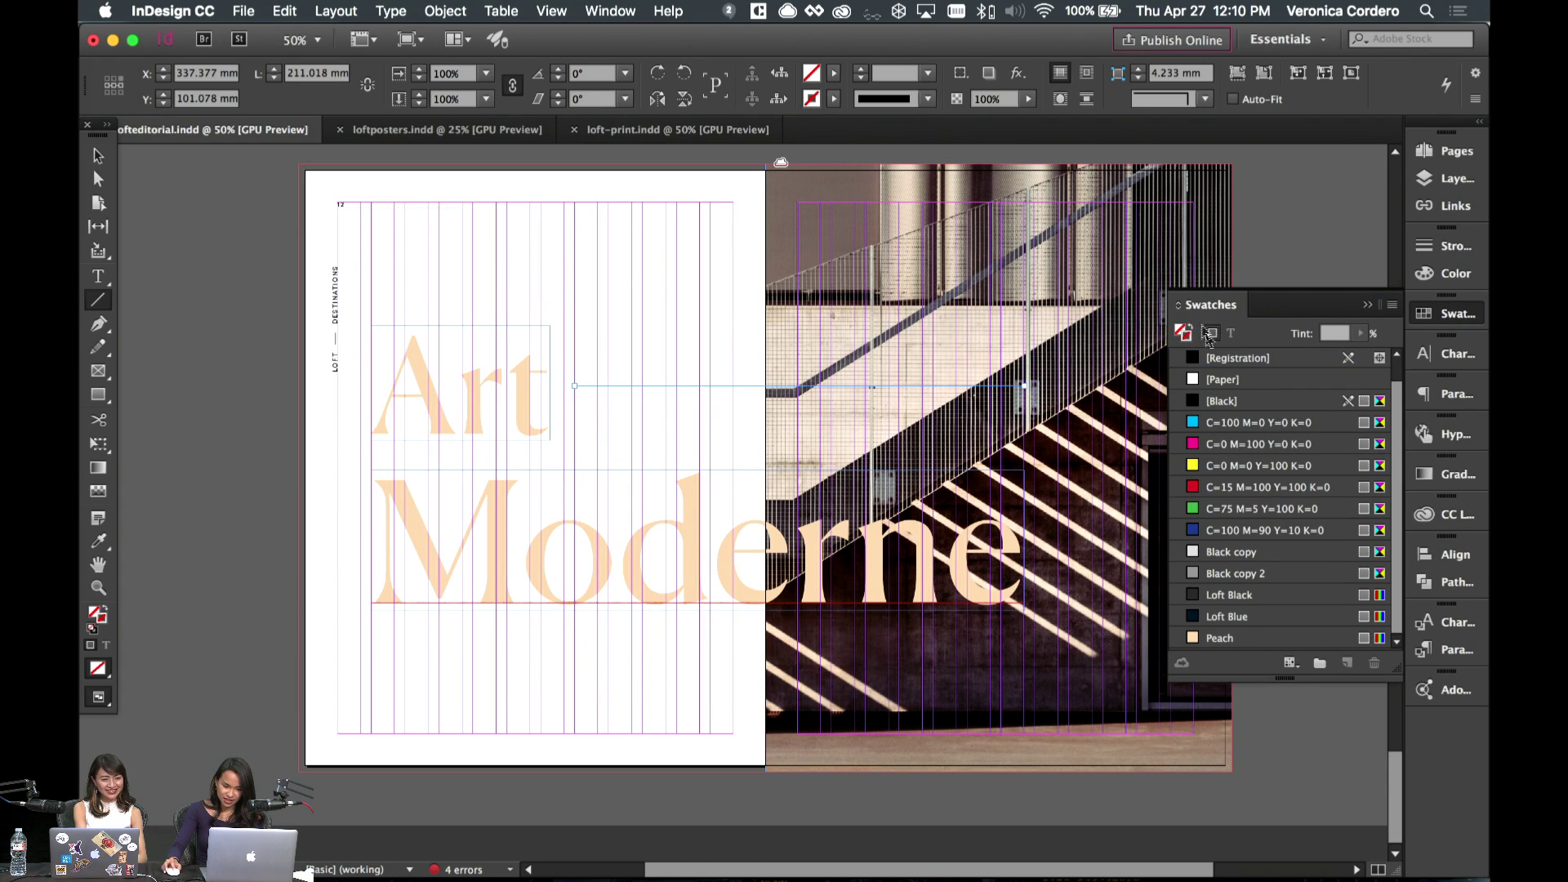
left_click(1234, 640)
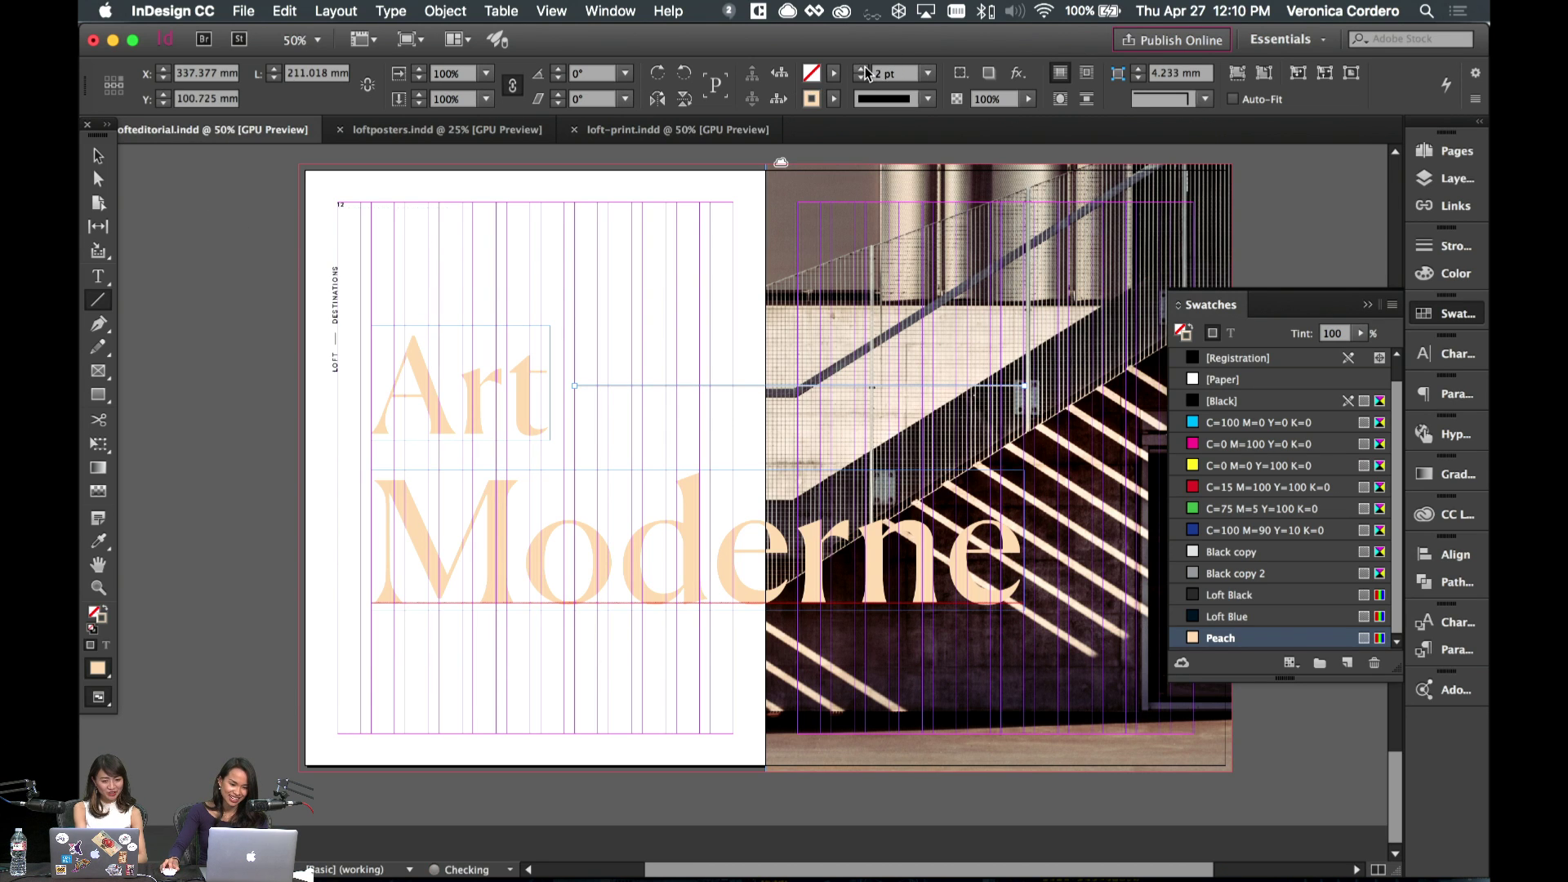
- Shorten the peach rule from its right end, checking it in Preview
left_click(98, 156)
left_click(626, 413)
key("w")
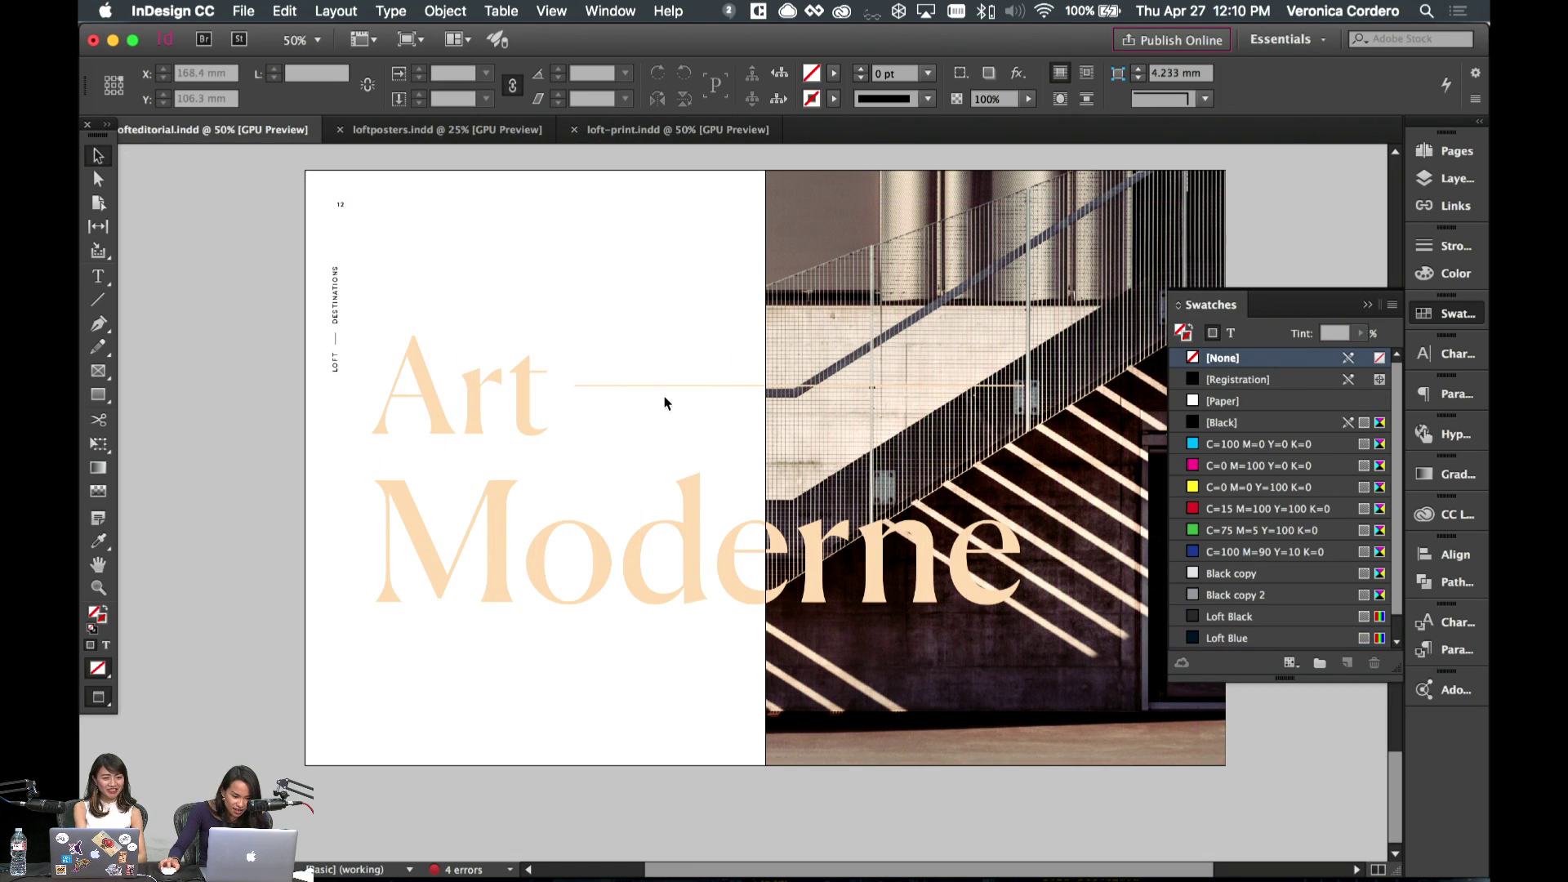
key("w")
left_click(662, 386)
left_click_drag(1027, 386, 732, 395)
key("w")
left_click(693, 424)
key("w")
key("w")
left_click(700, 420)
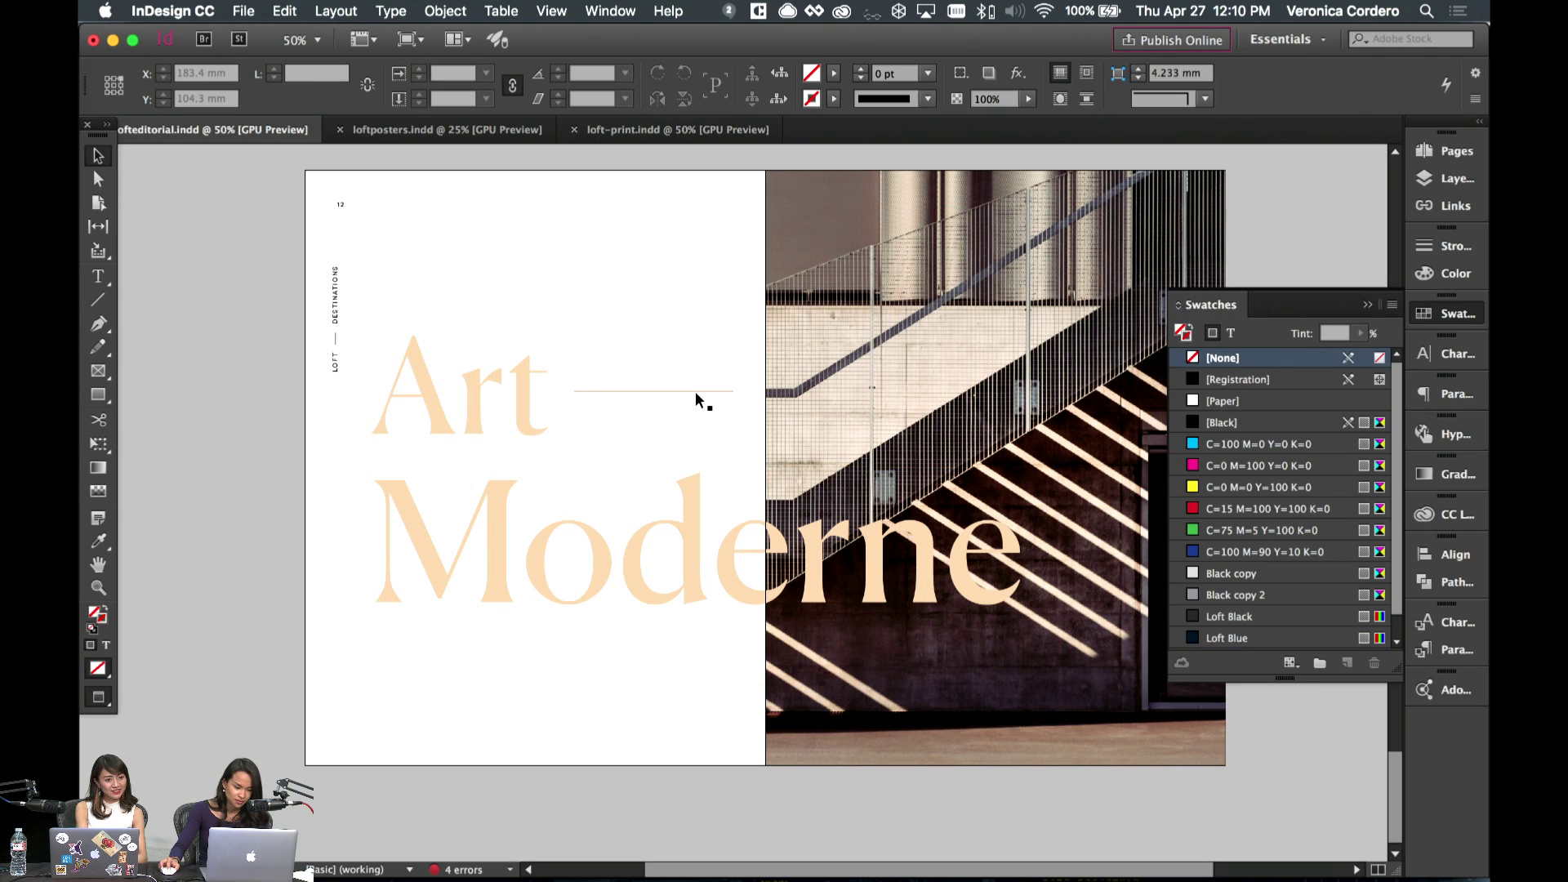
left_click(696, 391)
left_click(699, 365)
- Enlarge the Art Moderne headline to about 105% with Free Transform
scroll(699, 365, "right", 3)
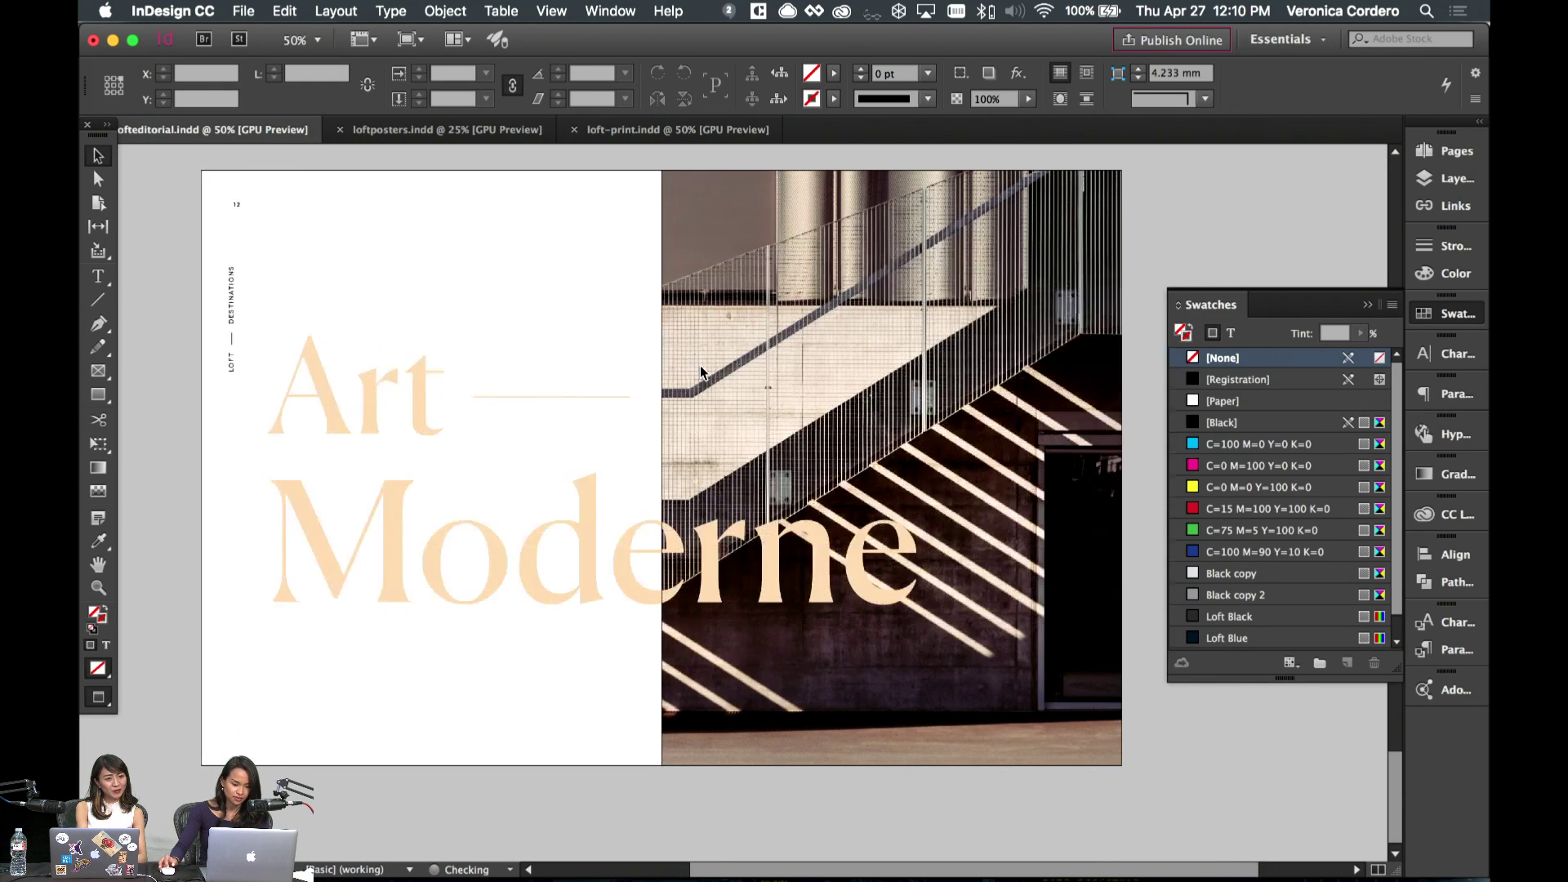
left_click(826, 505)
key("w")
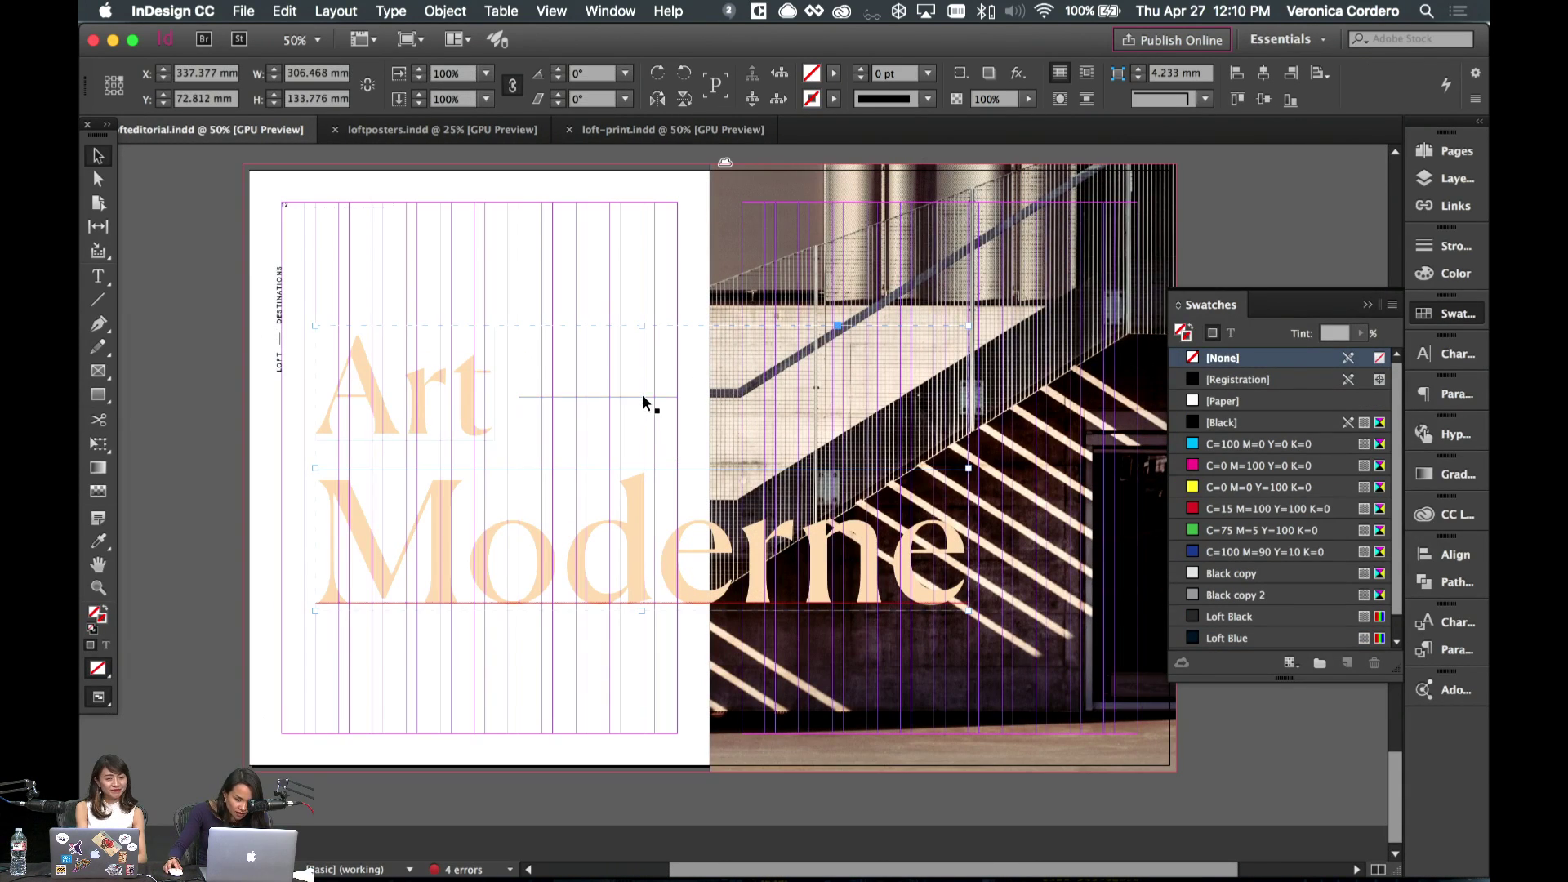
left_click(642, 393)
key("w")
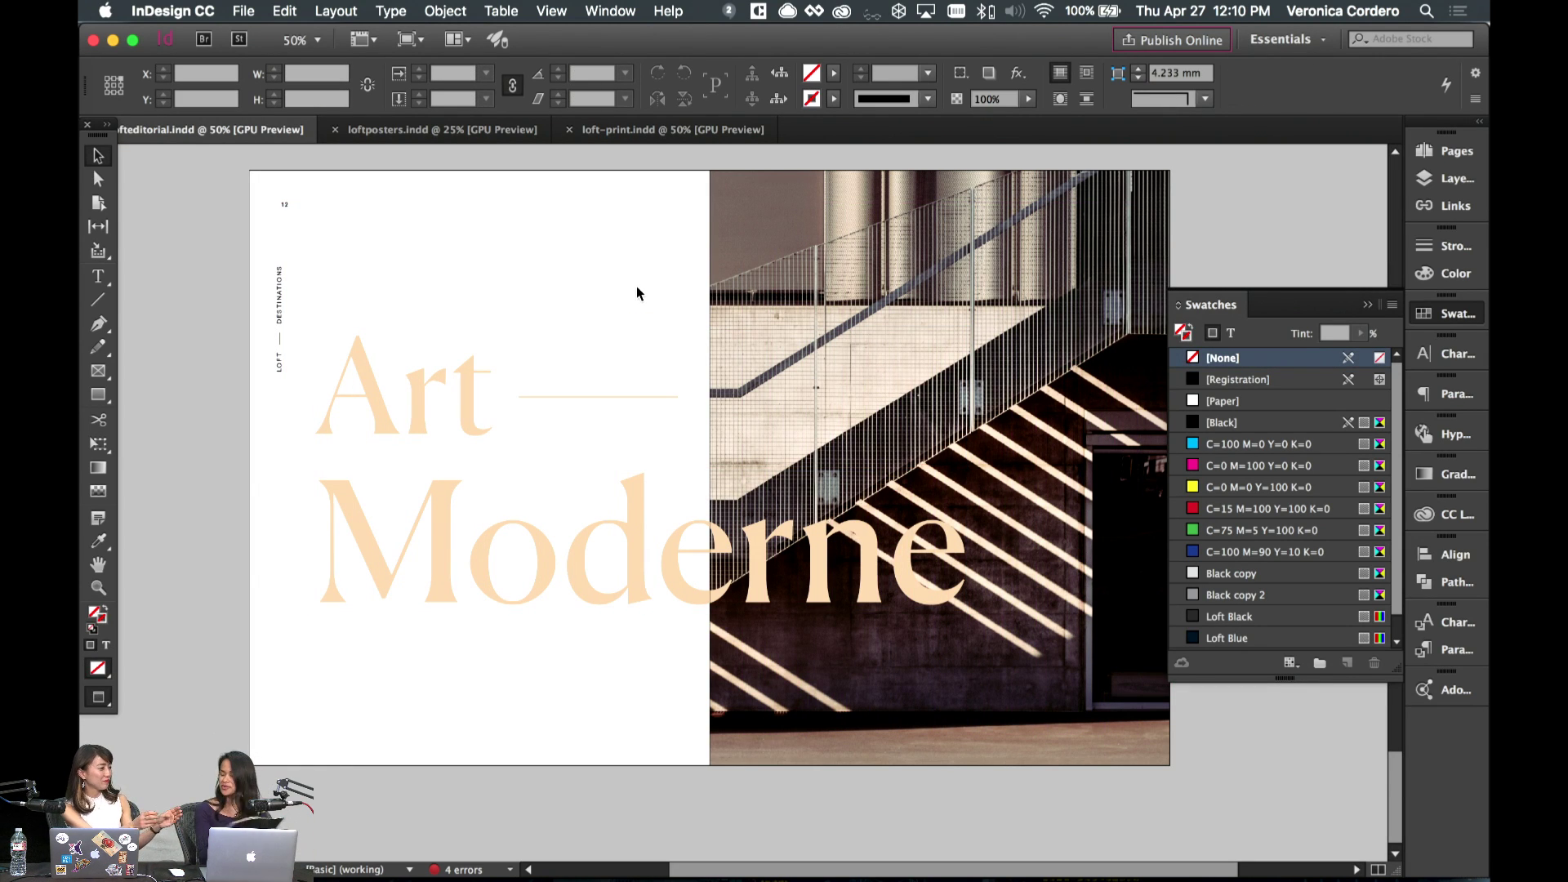
left_click(921, 609)
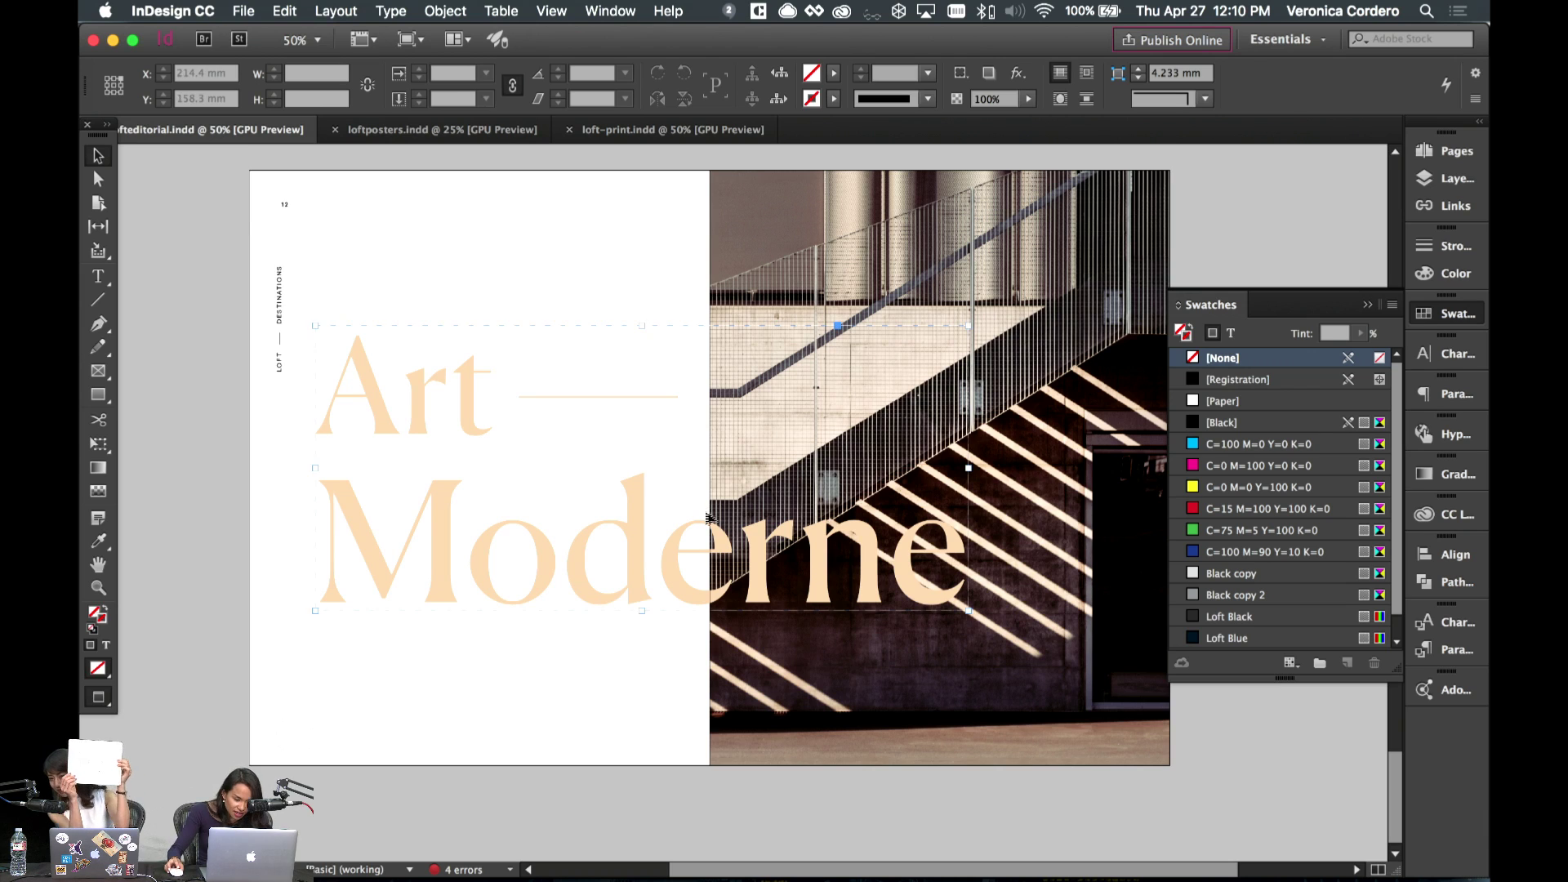
key("w")
key("e")
left_click_drag(970, 611, 1002, 625)
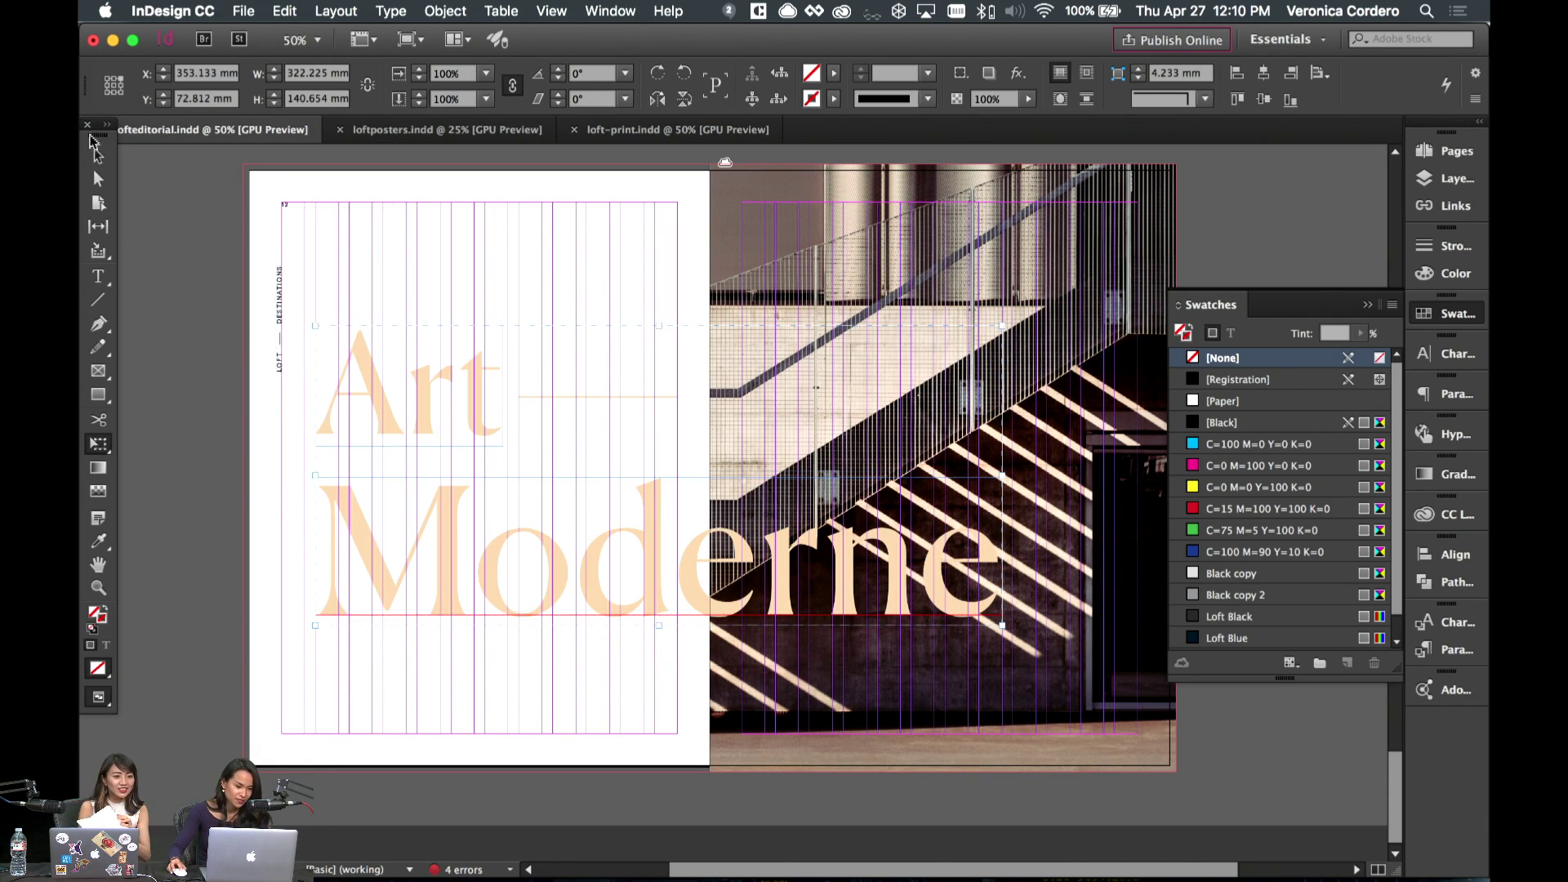
- Nudge the peach line up slightly and preview the page without guides
left_click(607, 266)
left_click_drag(608, 397, 608, 390)
key("w")
- Select the June 2017 'Explore our latest' tagline frame and paste it onto the Art Moderne page
scroll(596, 368, "up", 10)
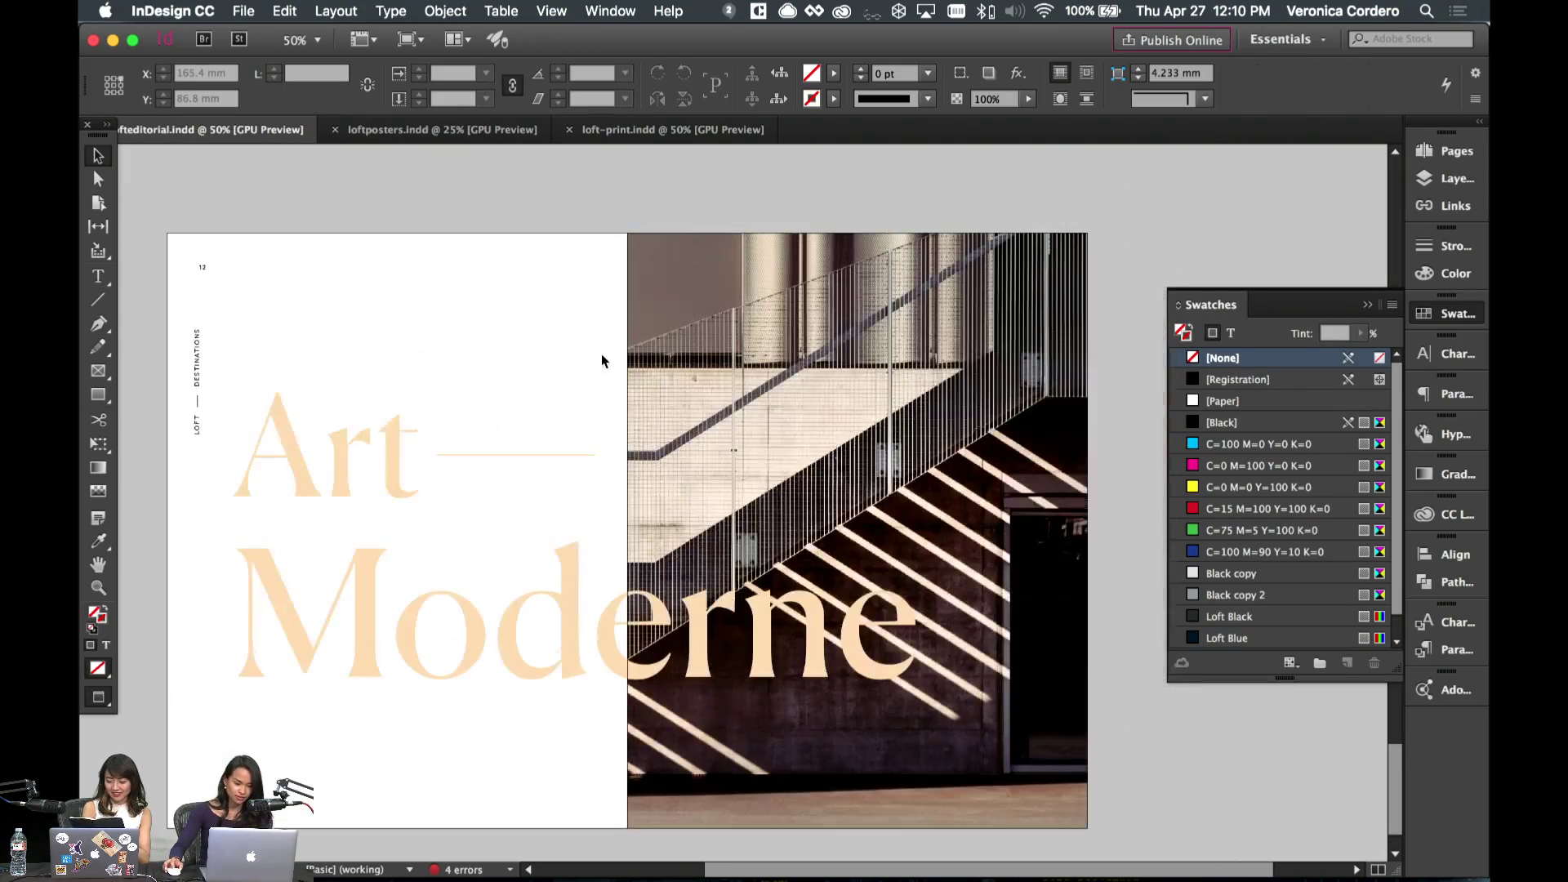
scroll(588, 370, "up", 5)
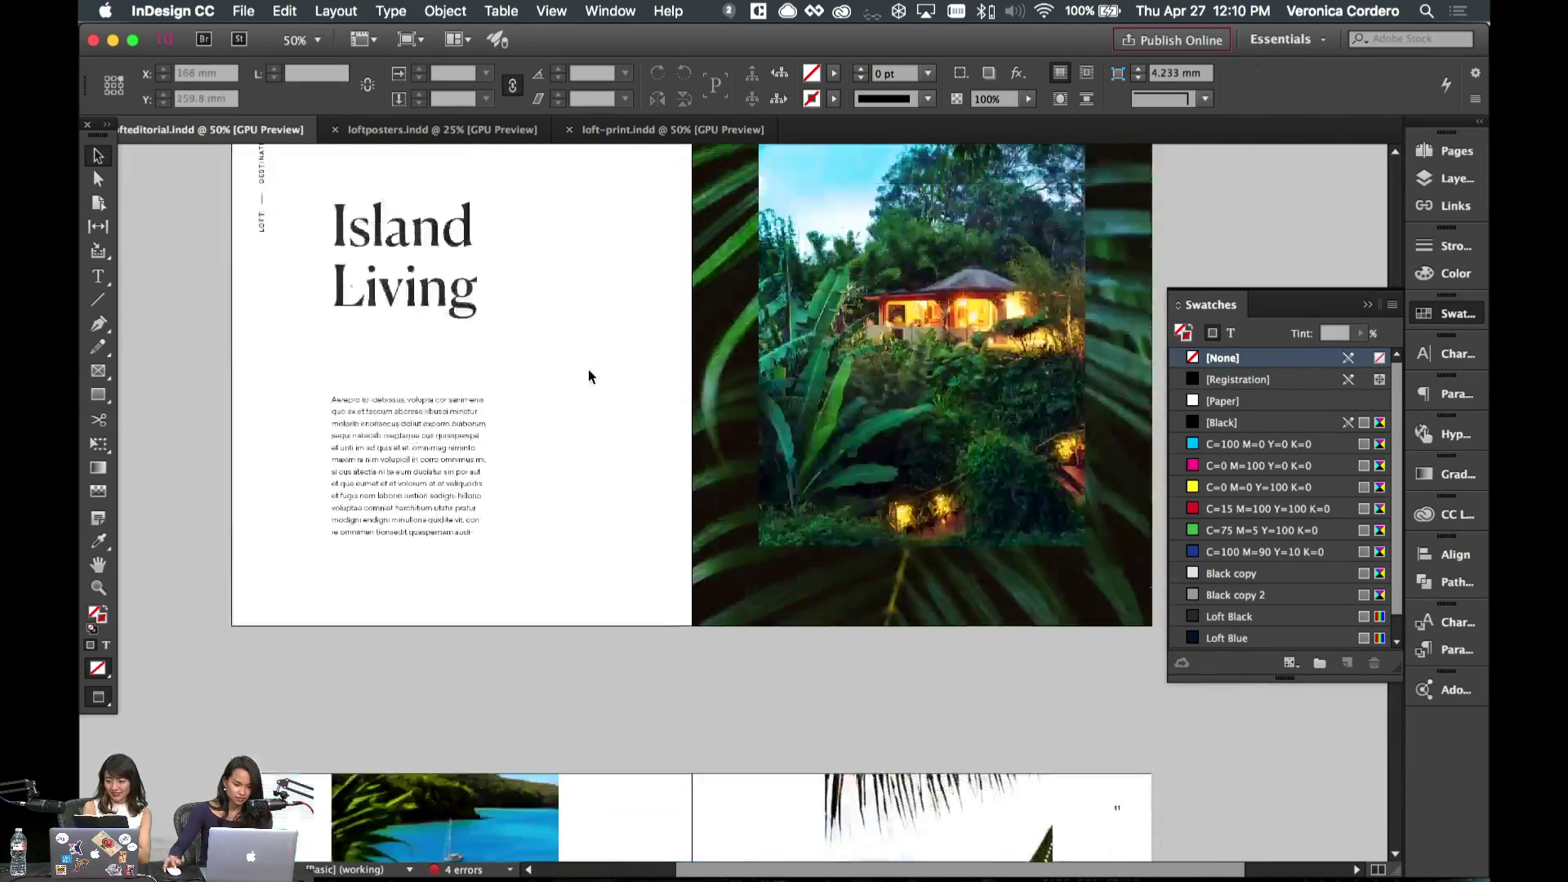
scroll(588, 369, "down", 15)
scroll(588, 369, "left", 1)
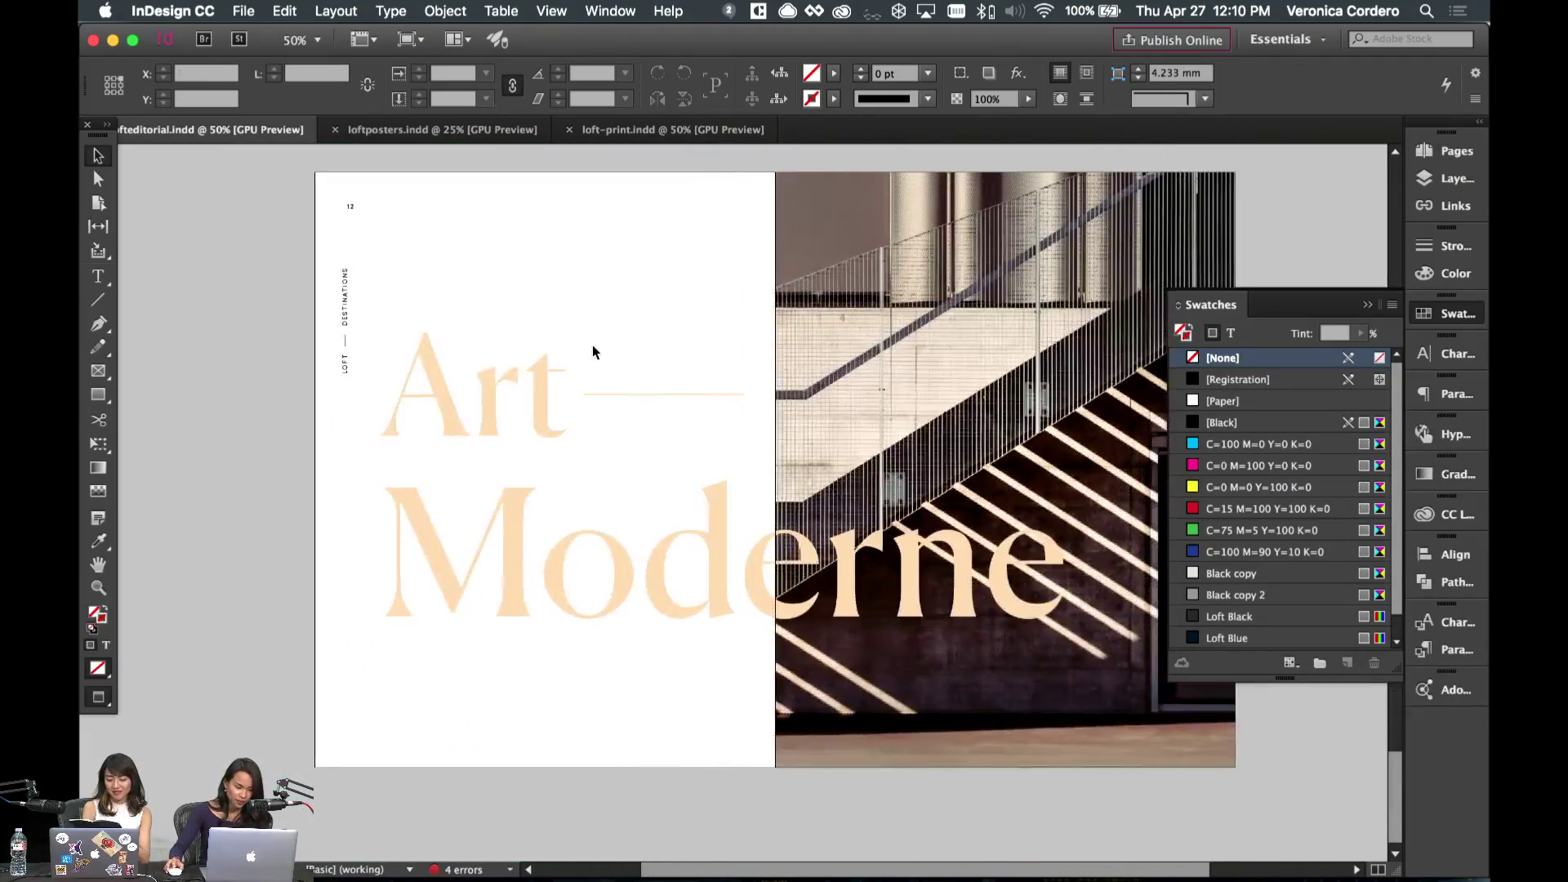
scroll(591, 345, "up", 6)
scroll(539, 348, "down", 5)
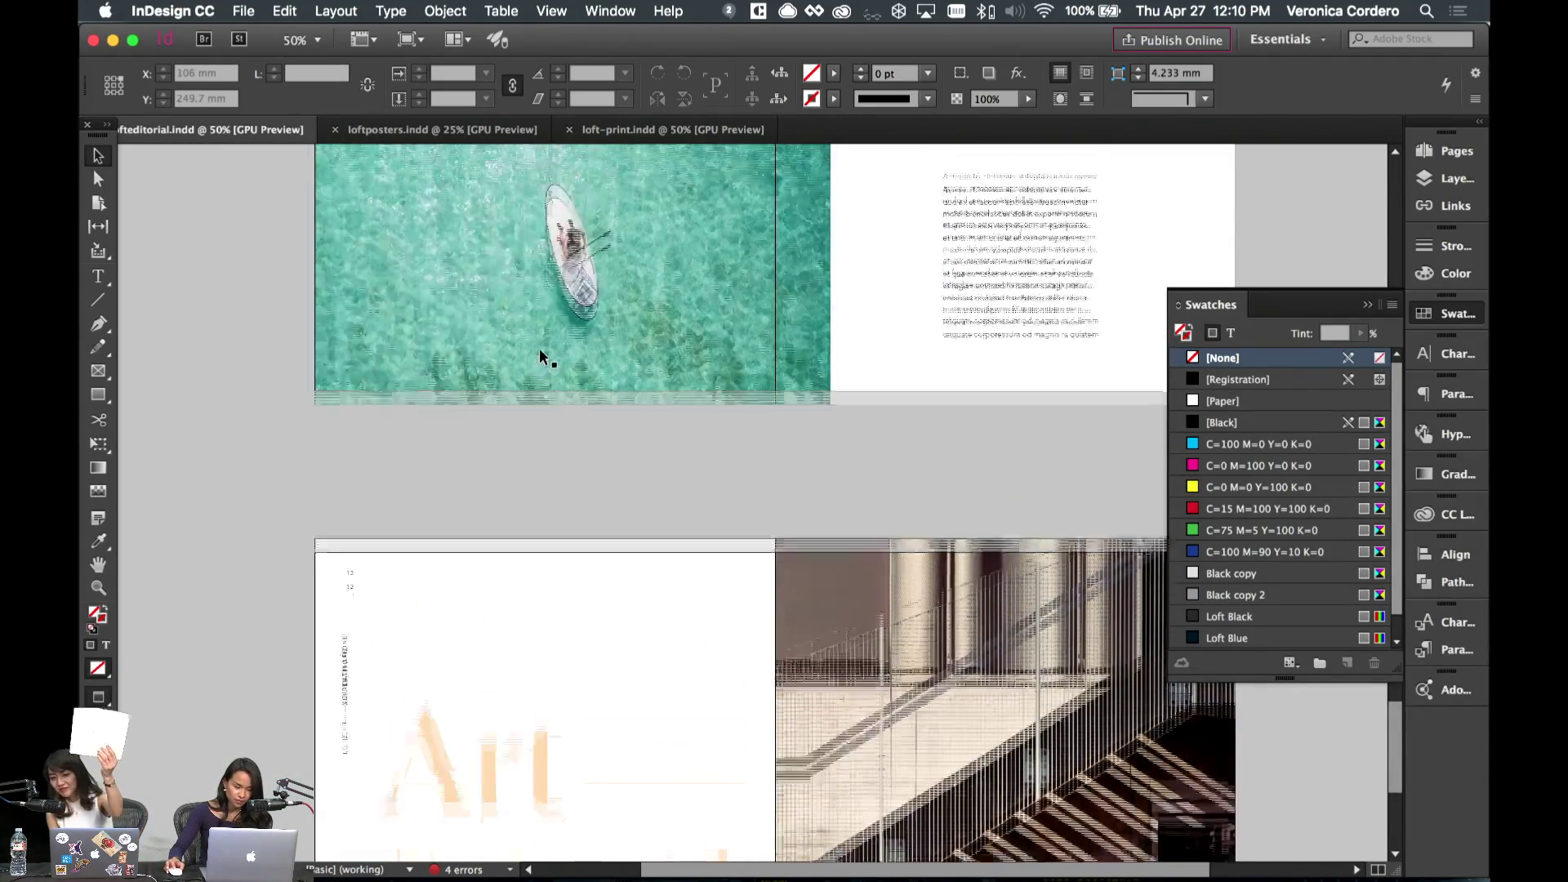
scroll(539, 348, "up", 15)
scroll(539, 356, "up", 15)
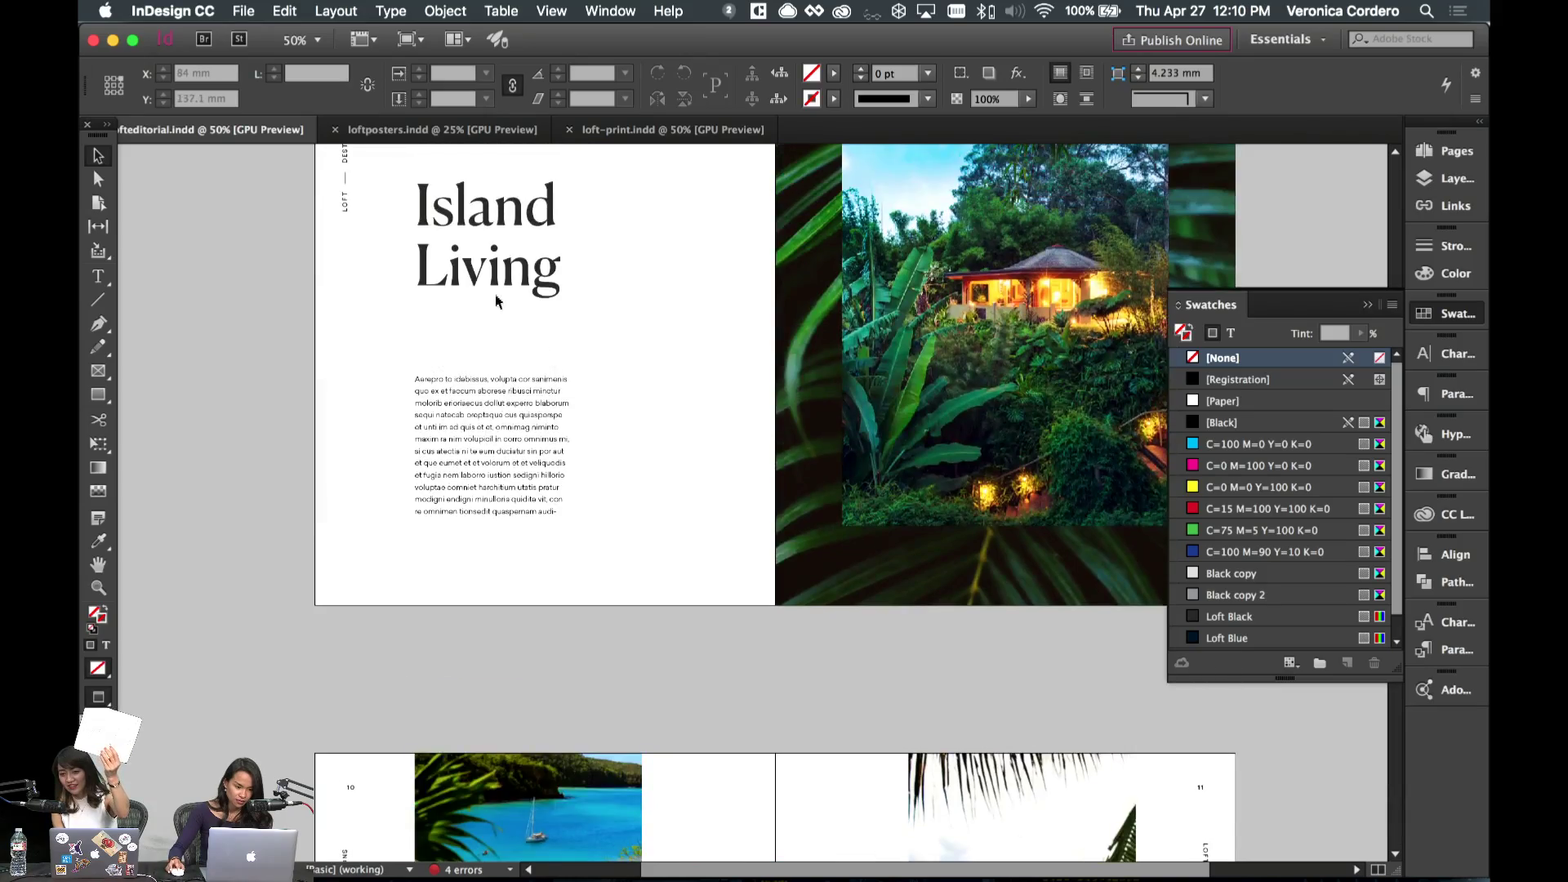
left_click(520, 488)
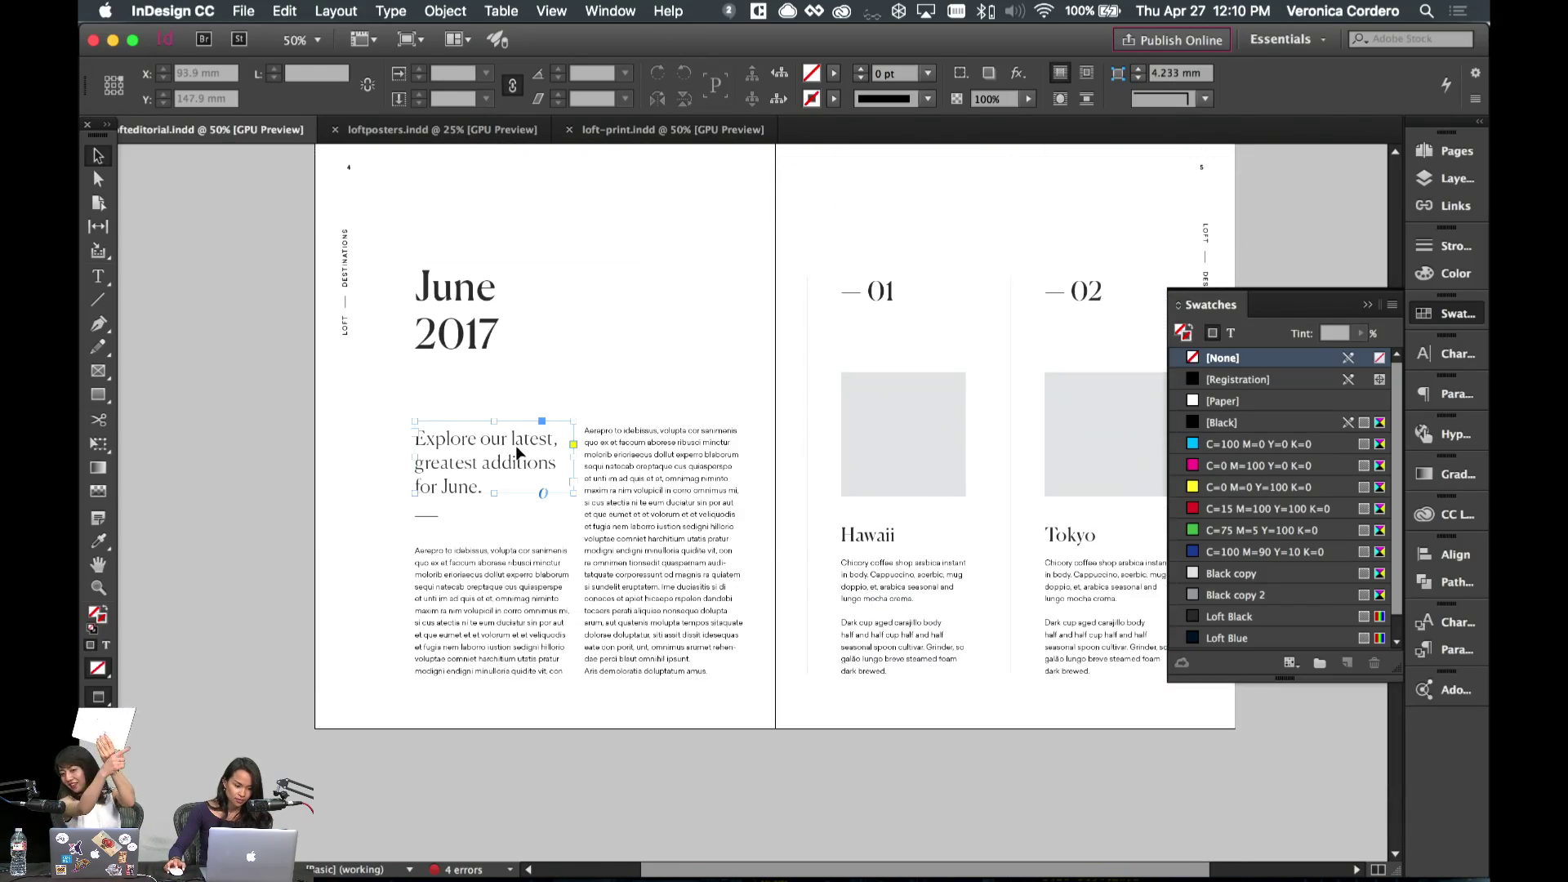
scroll(518, 449, "down", 10)
scroll(516, 449, "down", 10)
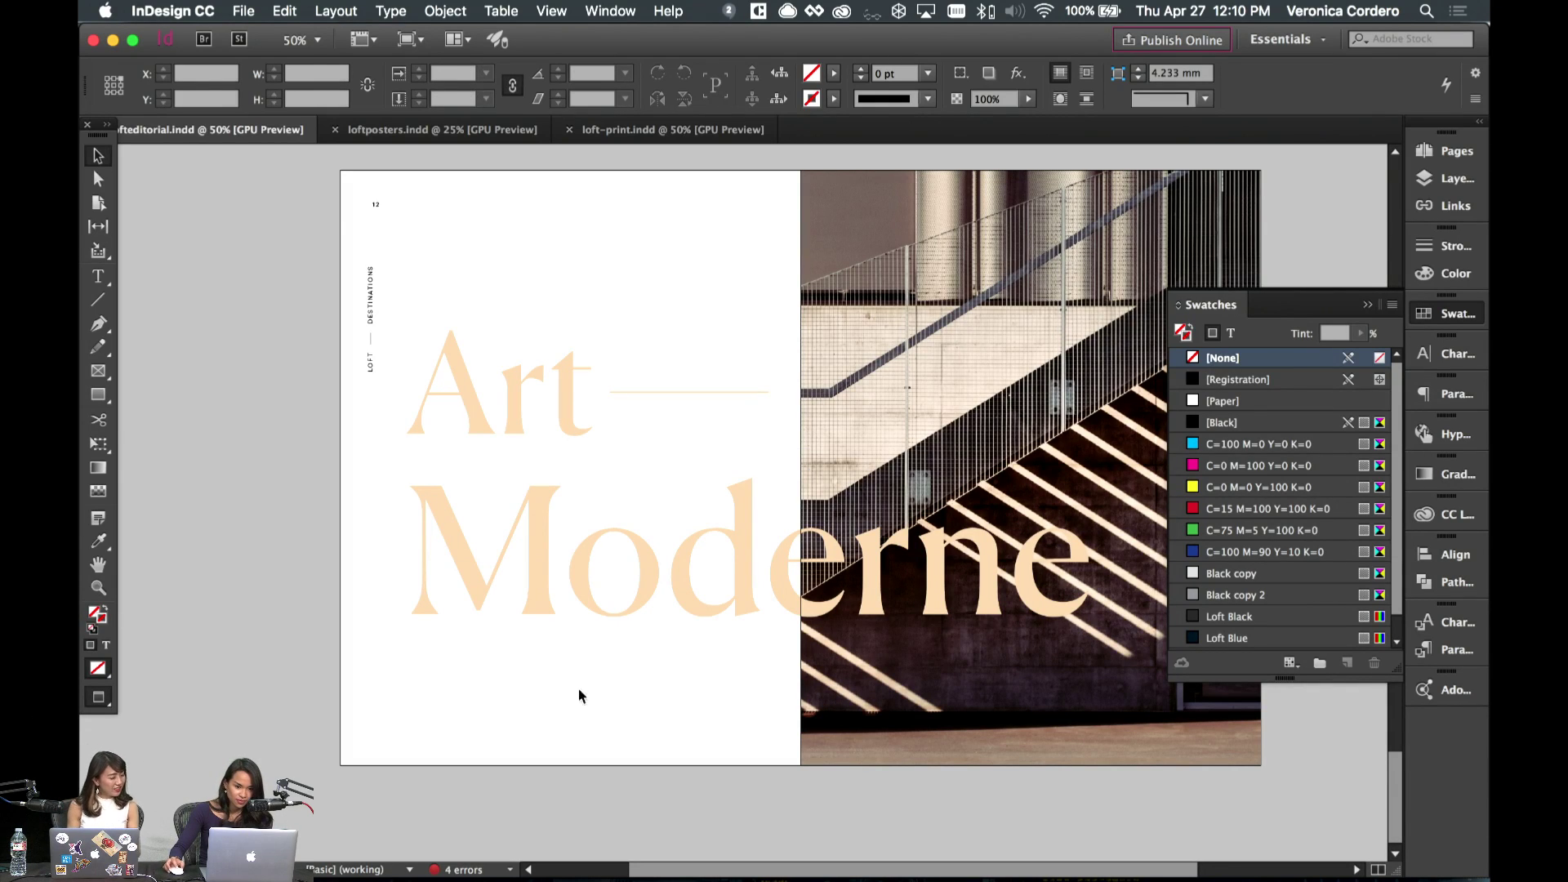
key("cmd+v")
- Move the pasted tagline frame to the lower left of page 12 and widen it
left_click_drag(743, 483, 459, 662)
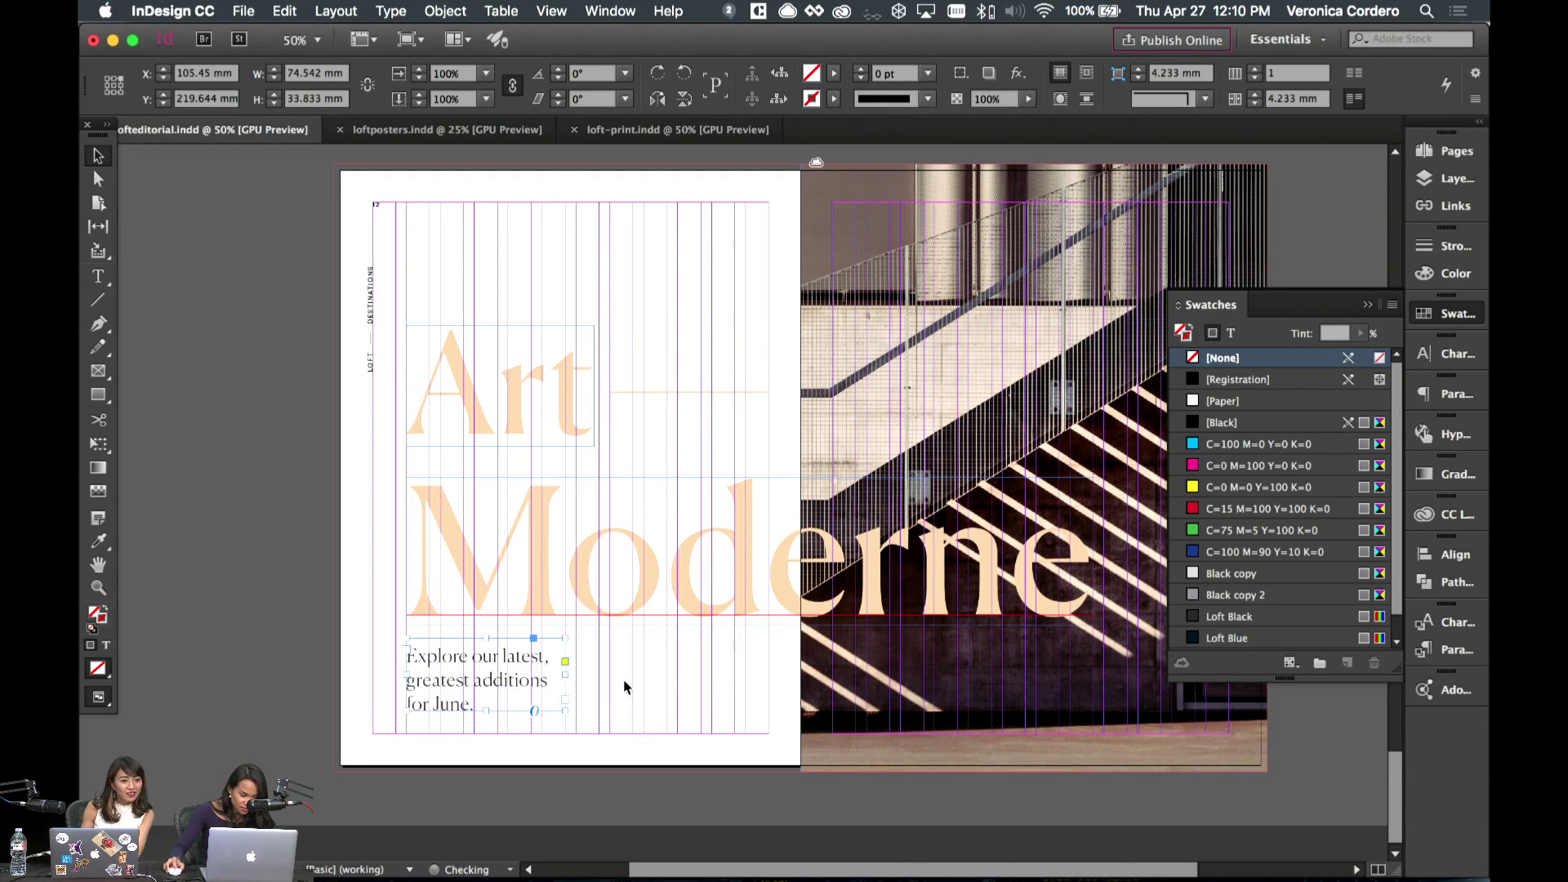
left_click(581, 700)
left_click_drag(568, 674, 700, 675)
key("w")
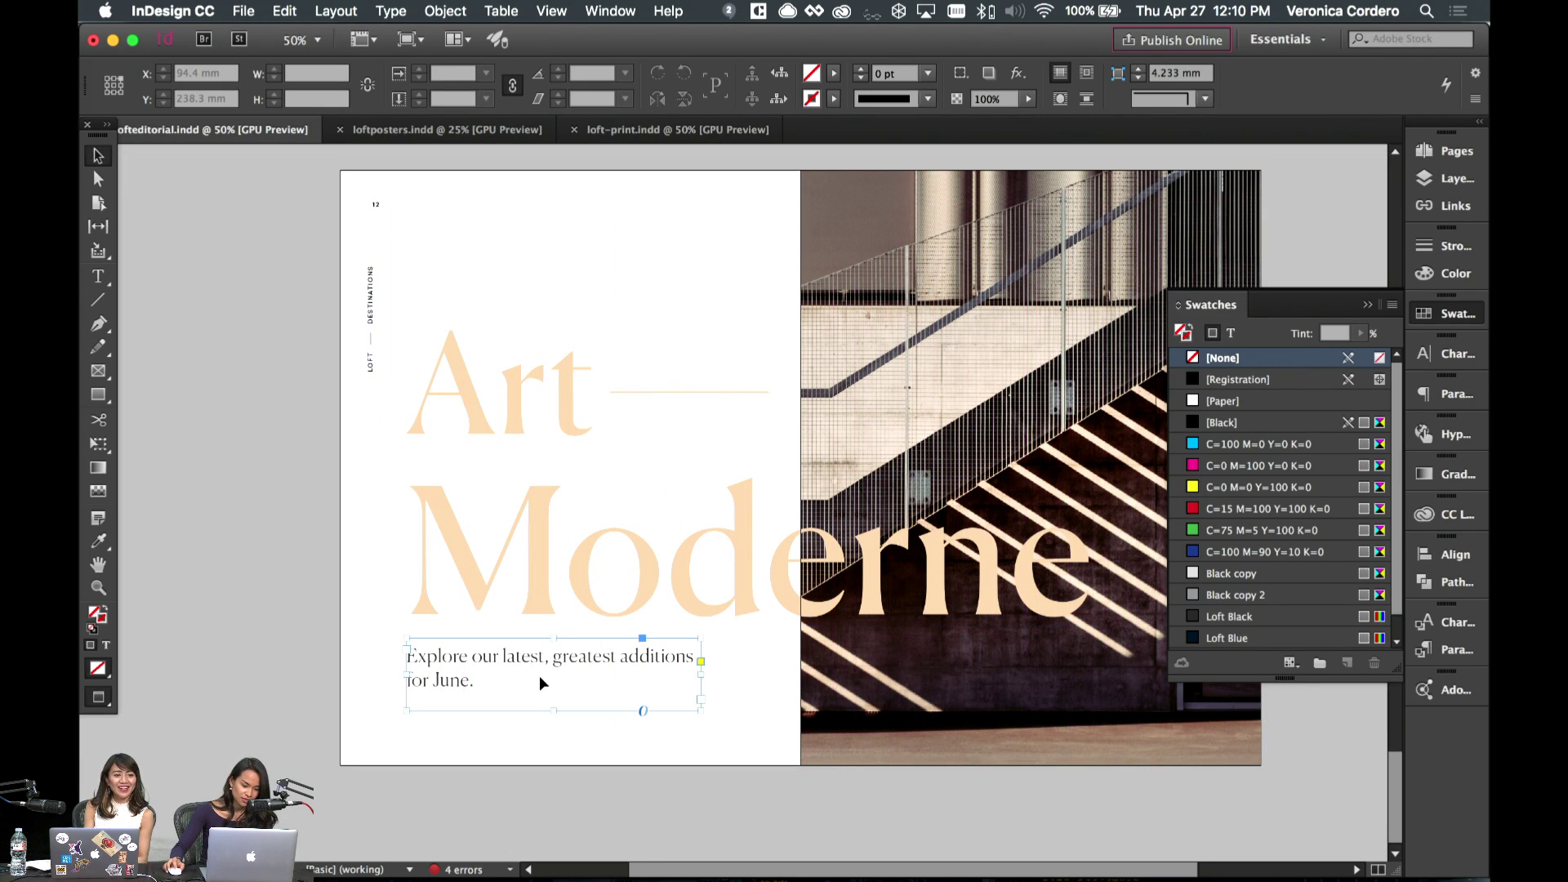
- Set the tagline text to 18 pt in the Regular style
double_click(539, 677)
key("super+a")
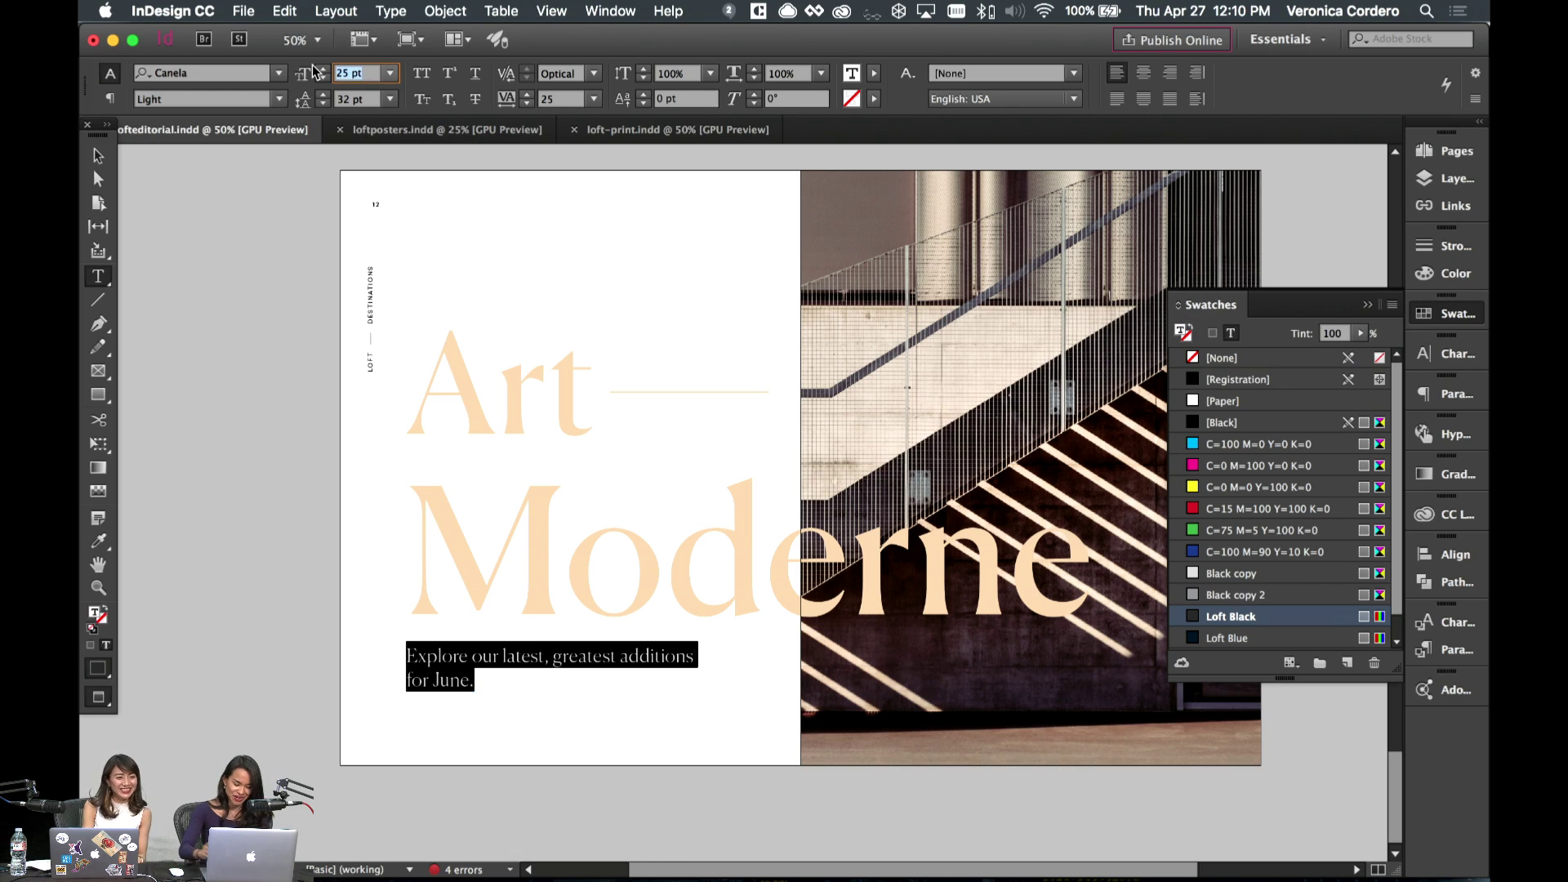
type("18")
key("Return")
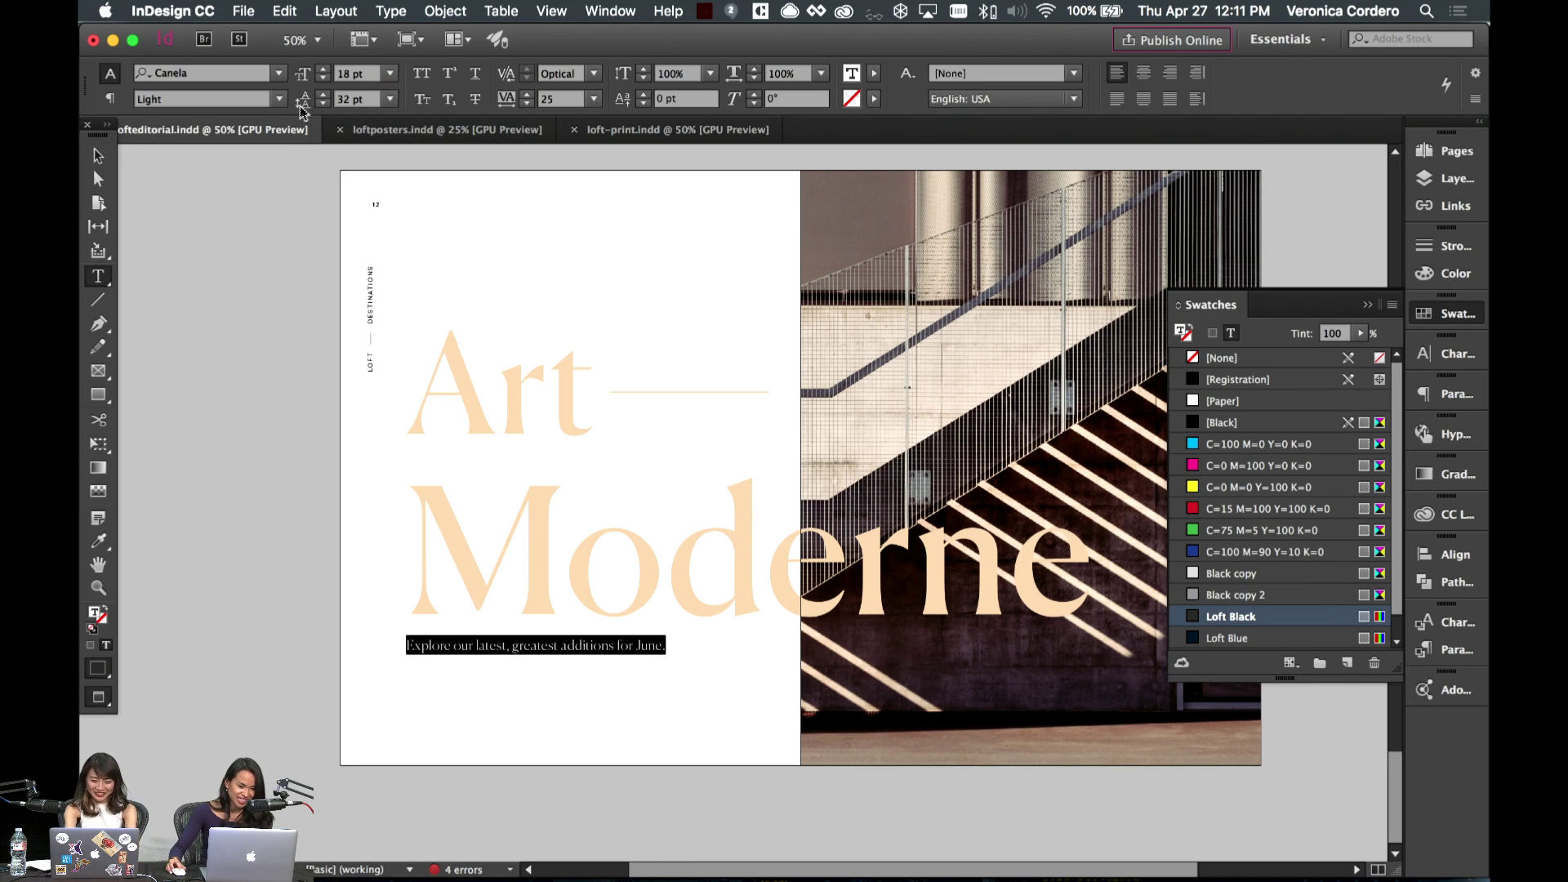
left_click(278, 98)
left_click(168, 141)
key("Escape")
- Nudge the frame down and retype the tagline as 'A journey into light and shadow.'
left_click(569, 681)
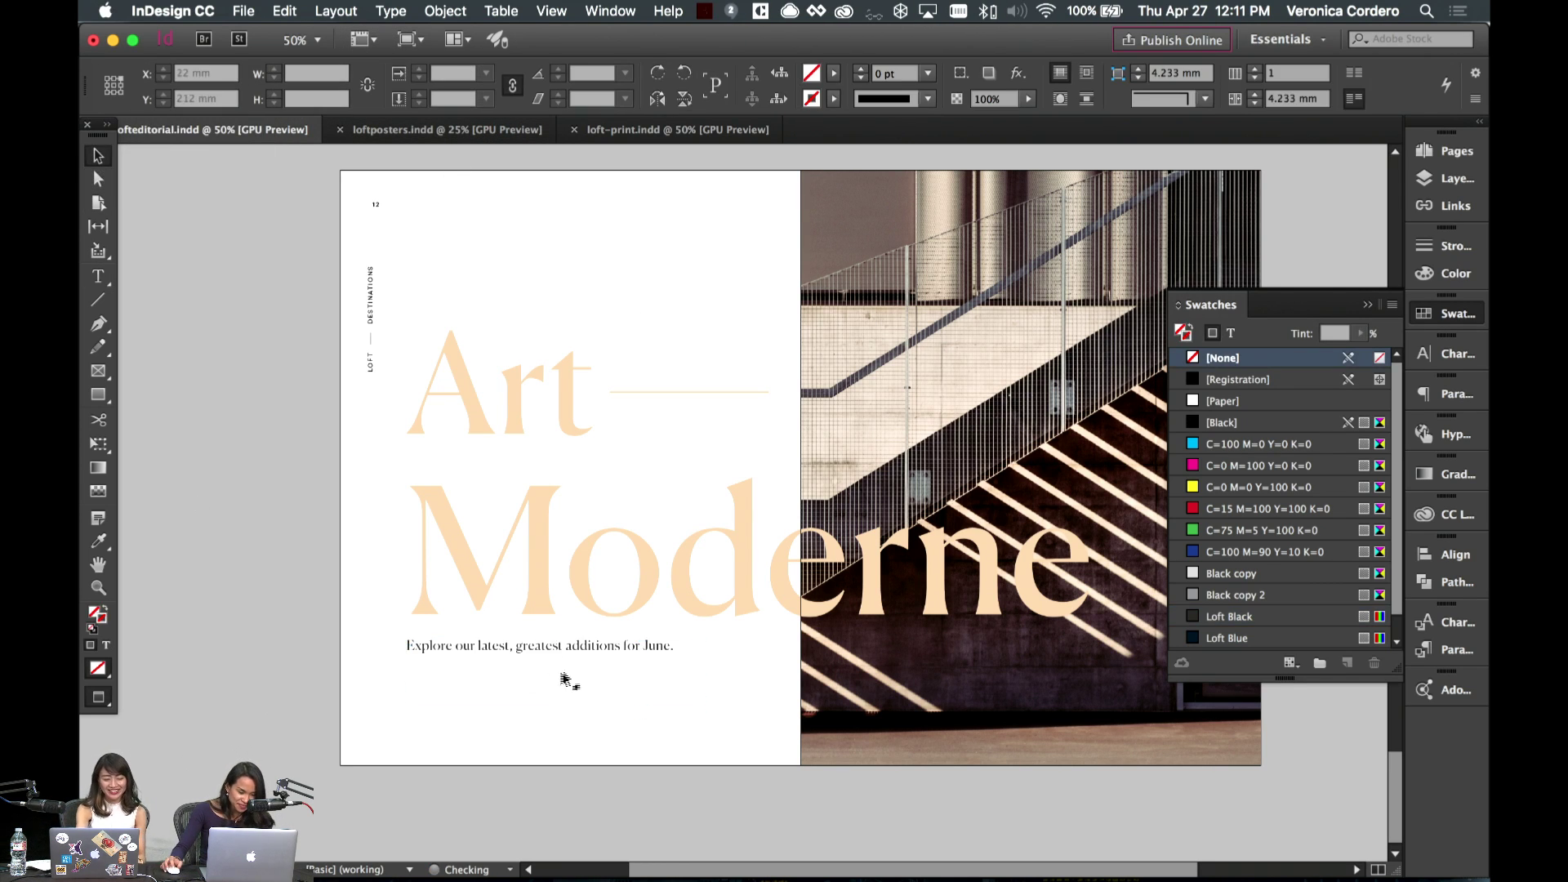
left_click(561, 673)
key("shift+Down")
key("super+shift+a")
key("w")
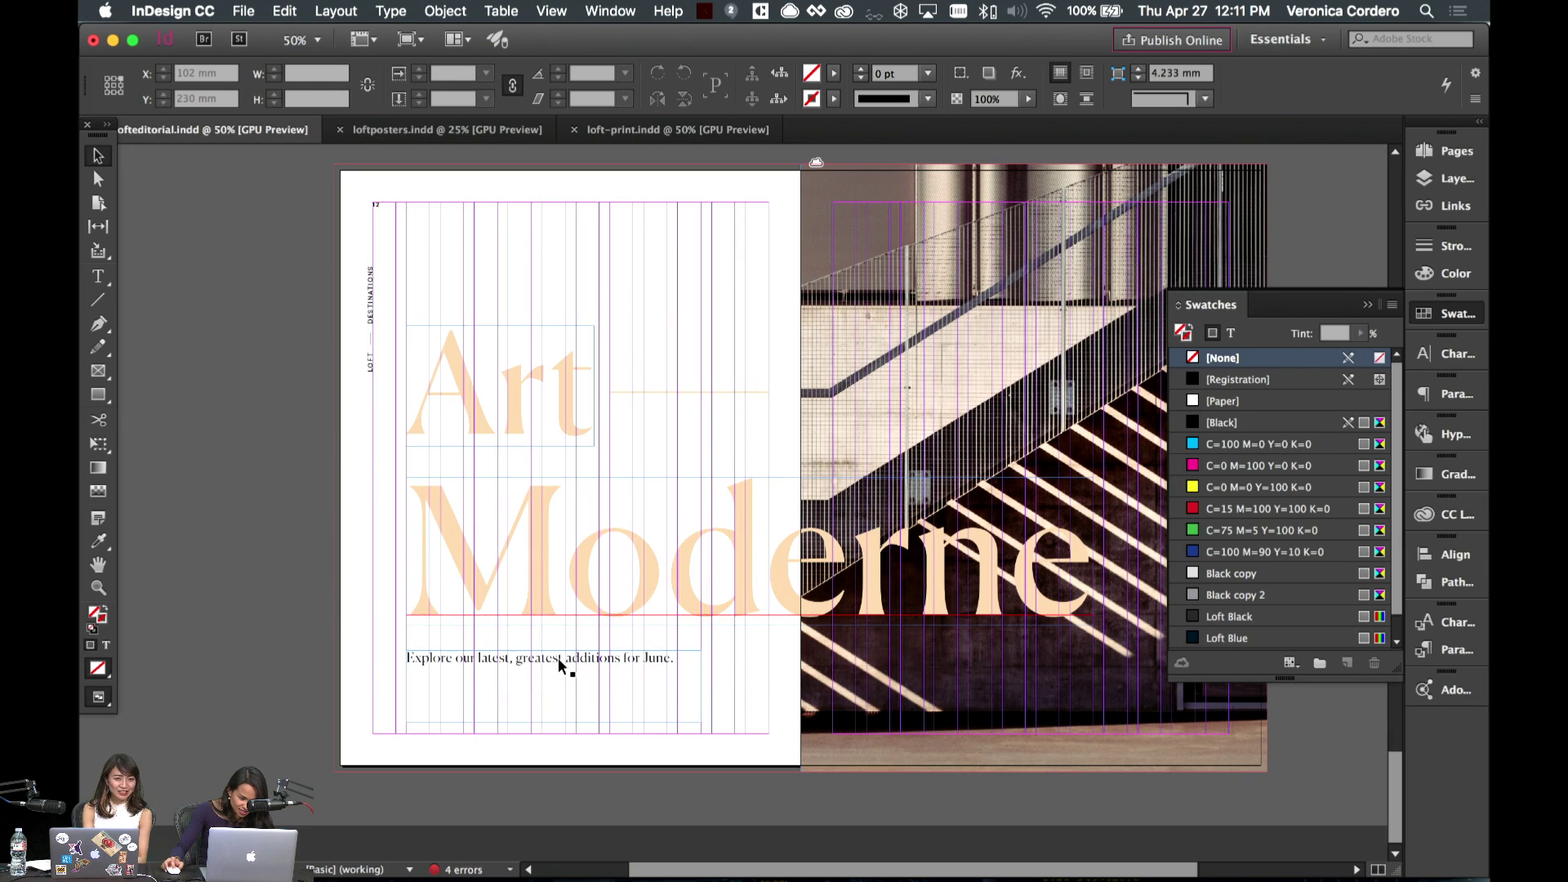
left_click(557, 658)
key("w")
key("Return")
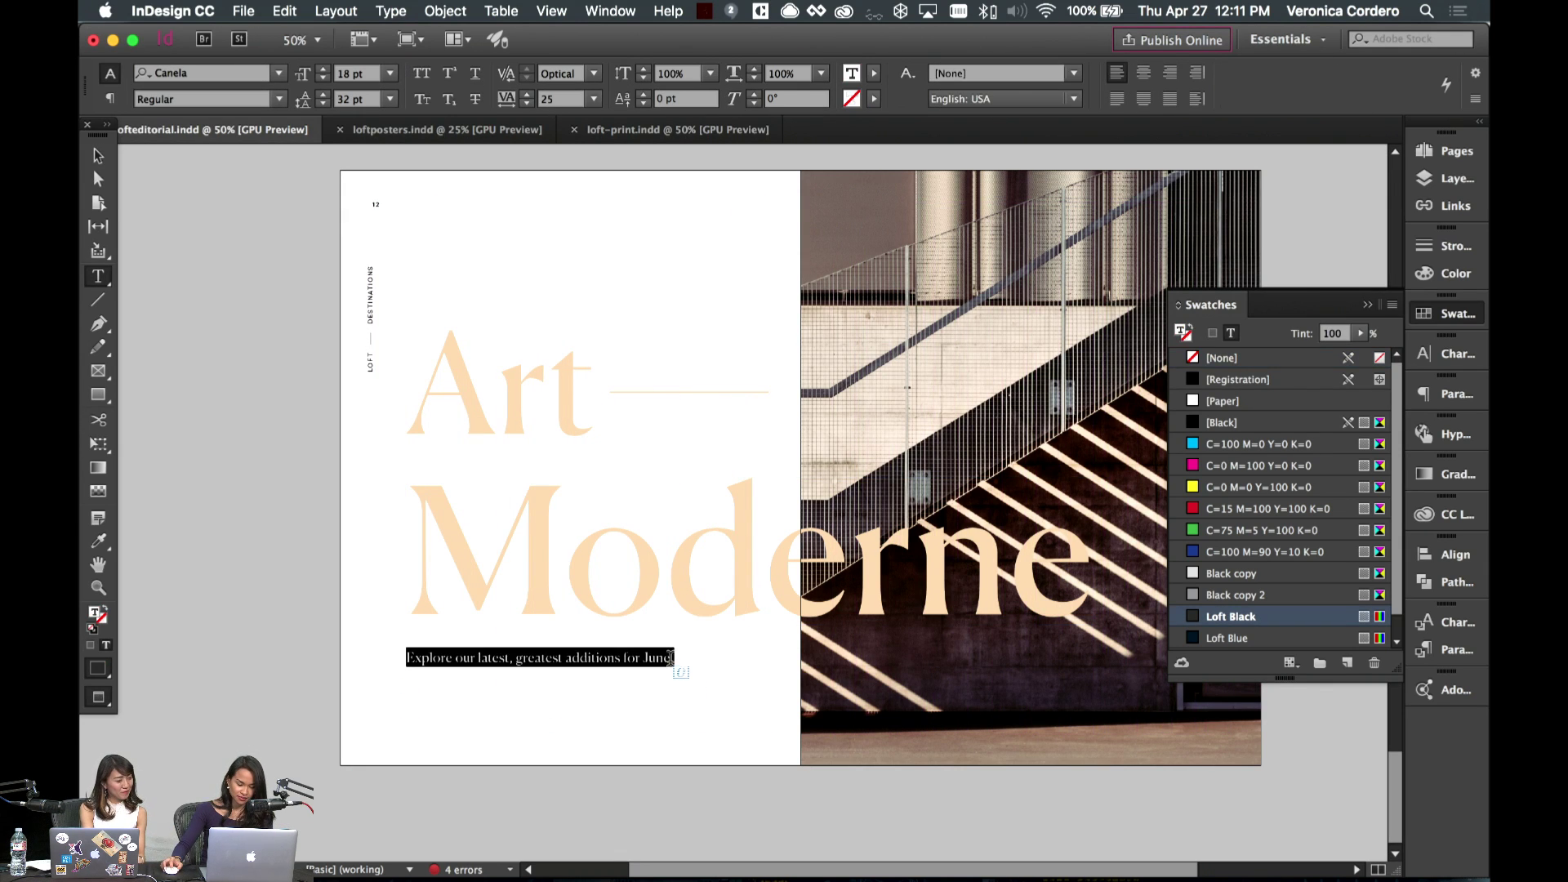
type("A journey into")
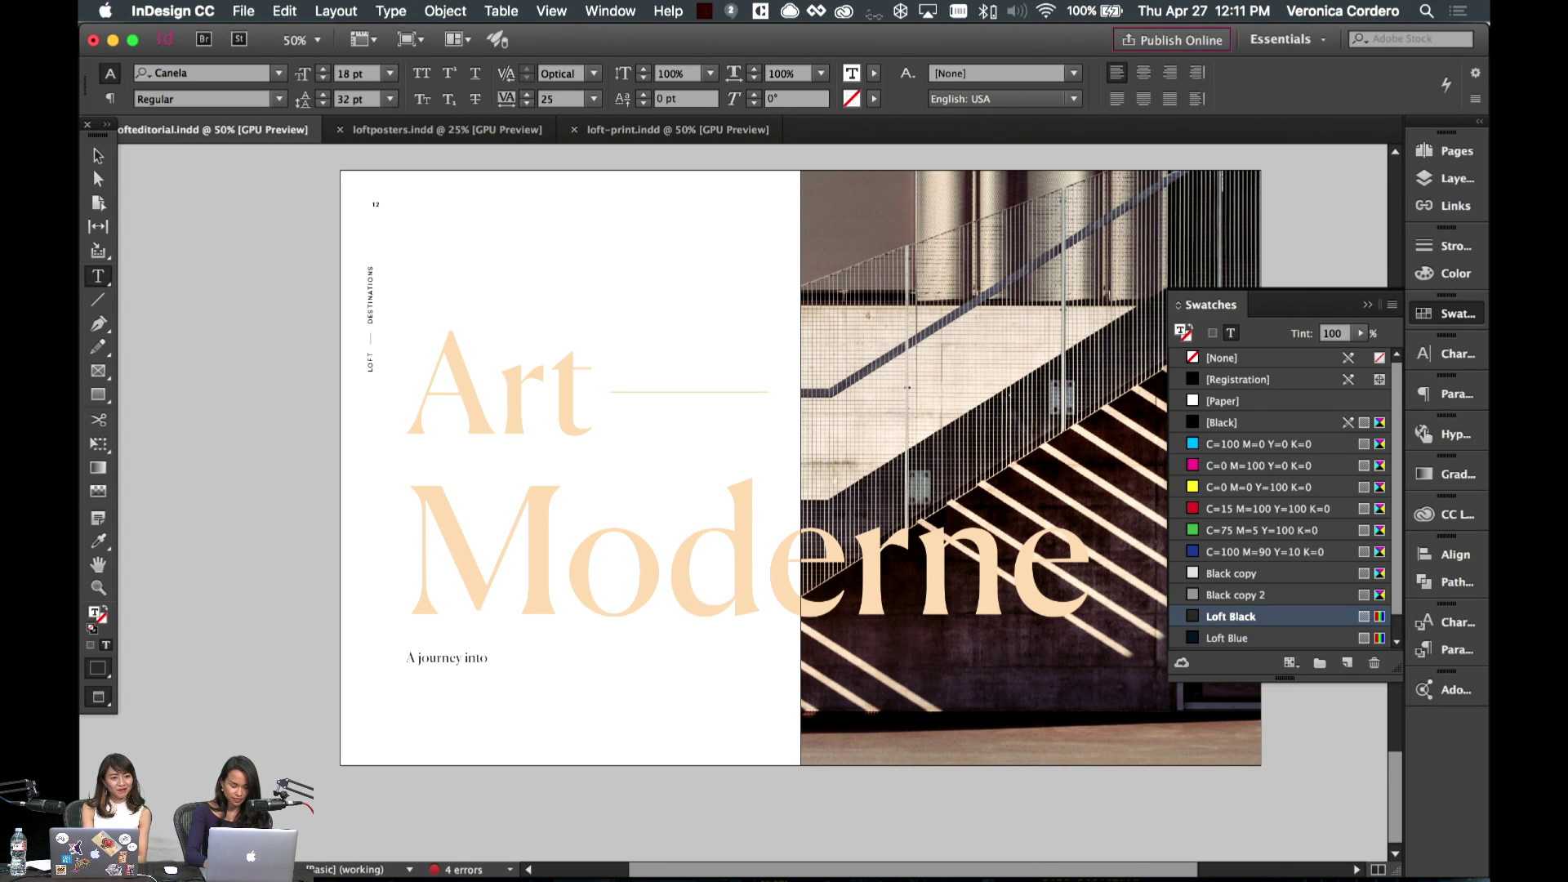
key("super+a")
key("Right")
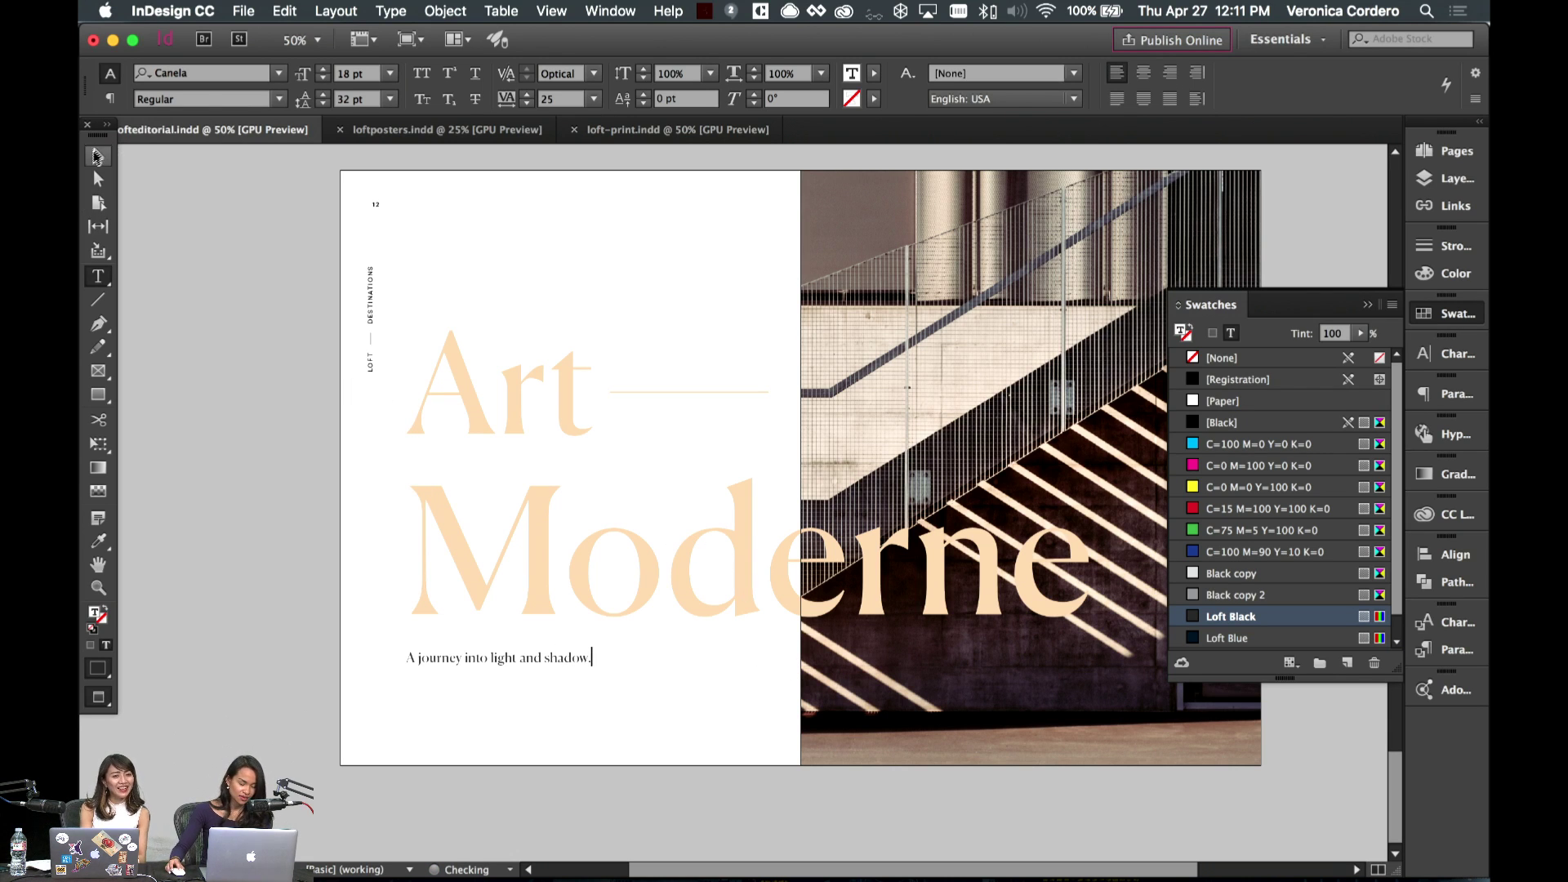
- Reposition the tagline frame just beneath the Art Moderne headline
left_click(97, 157)
left_click_drag(539, 657, 539, 632)
key("shift+Down")
key("shift+Down")
key("shift+Down")
key("shift+Down")
key("shift+Down")
key("shift+Down")
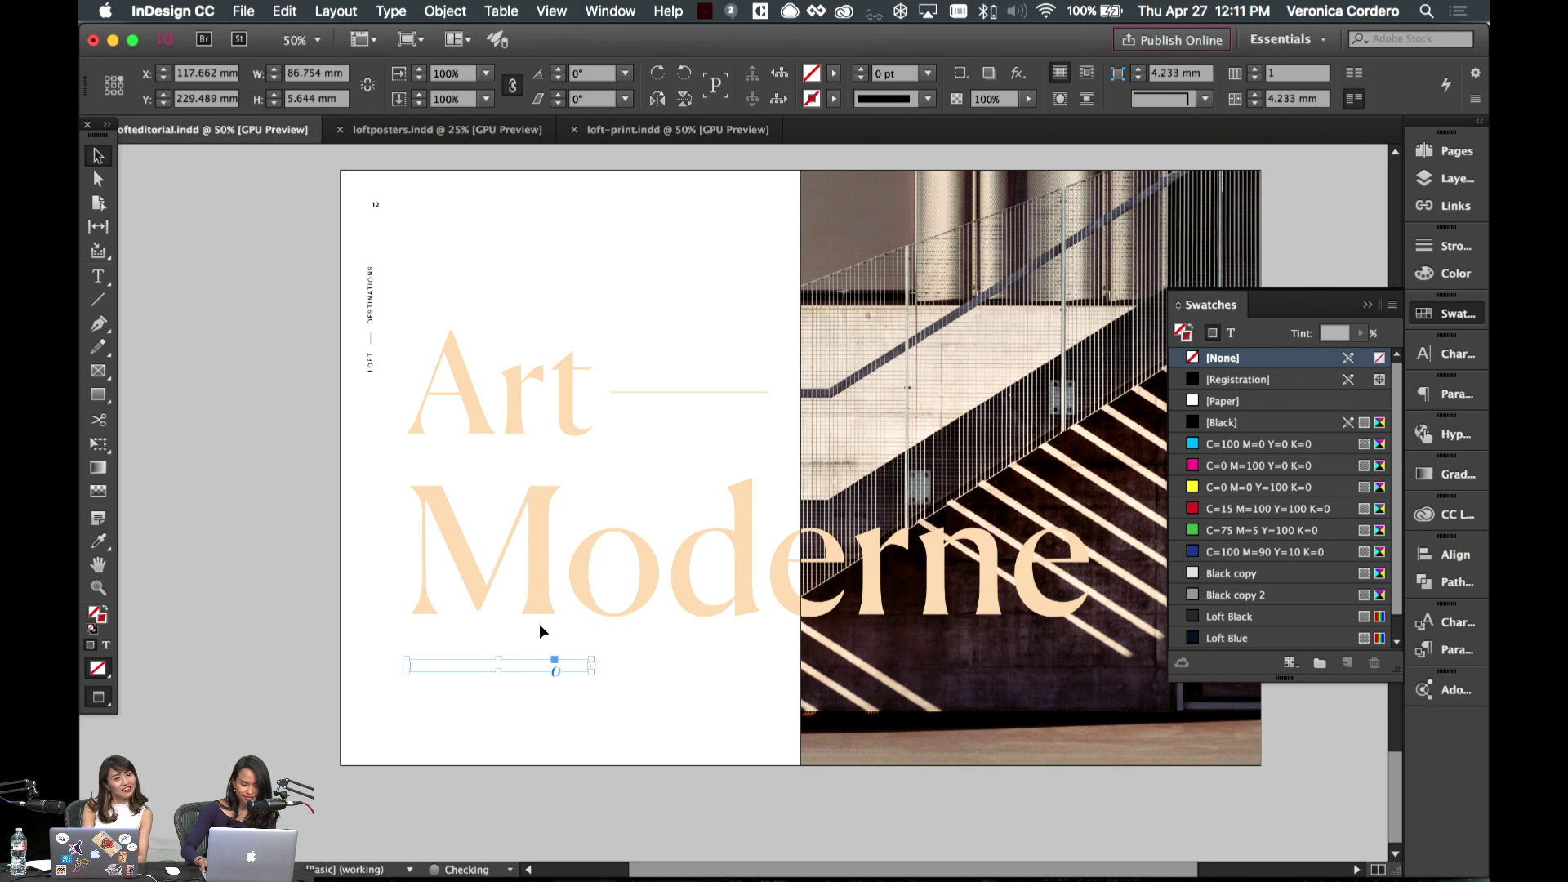
left_click(630, 668)
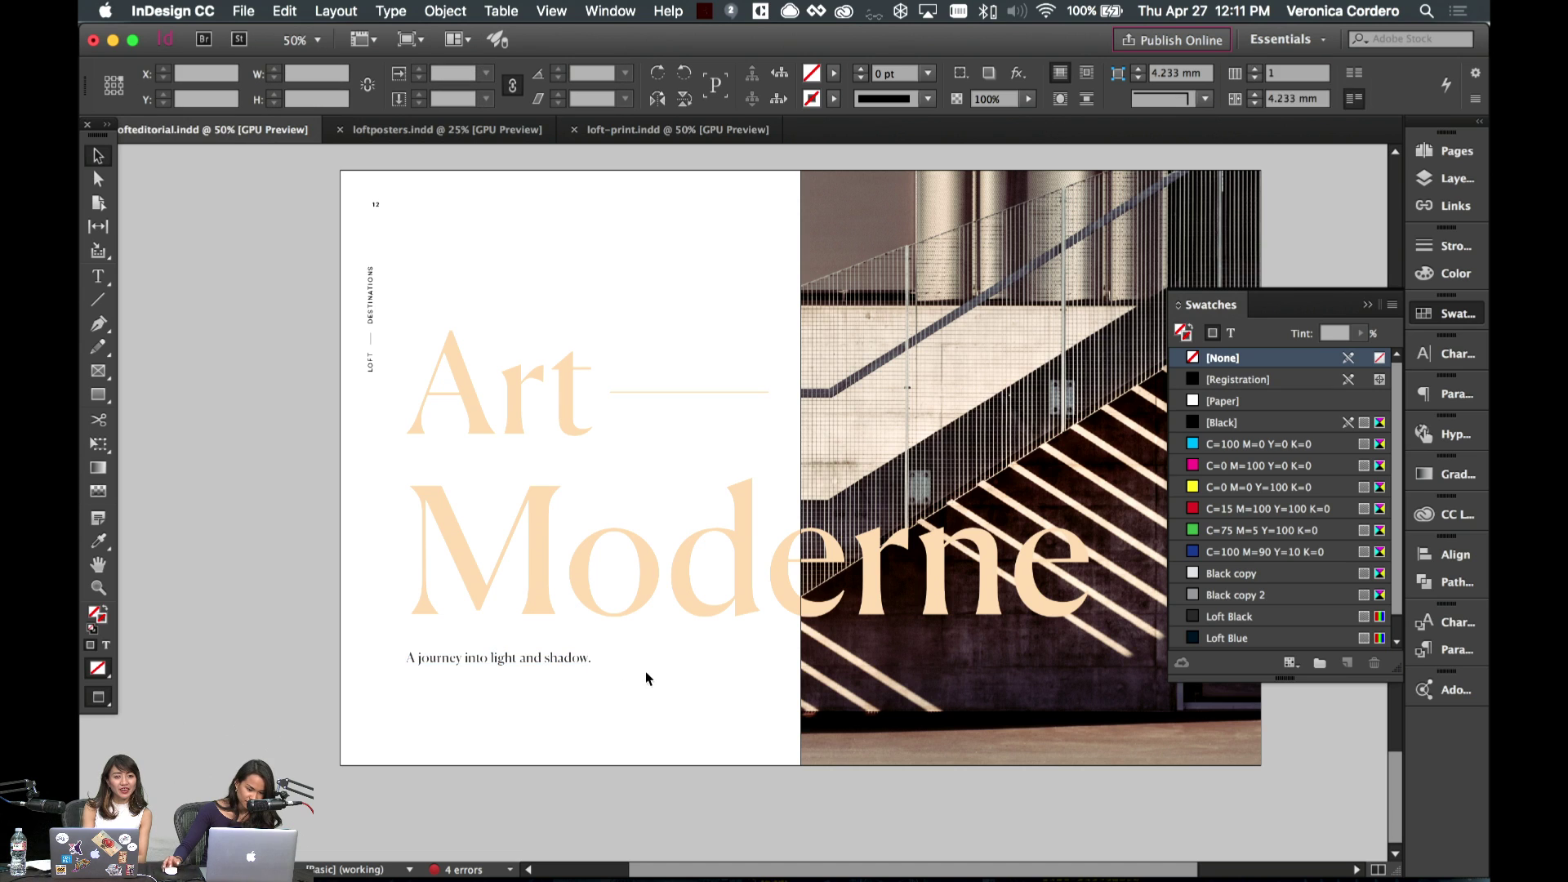
scroll(578, 694, "up", 2)
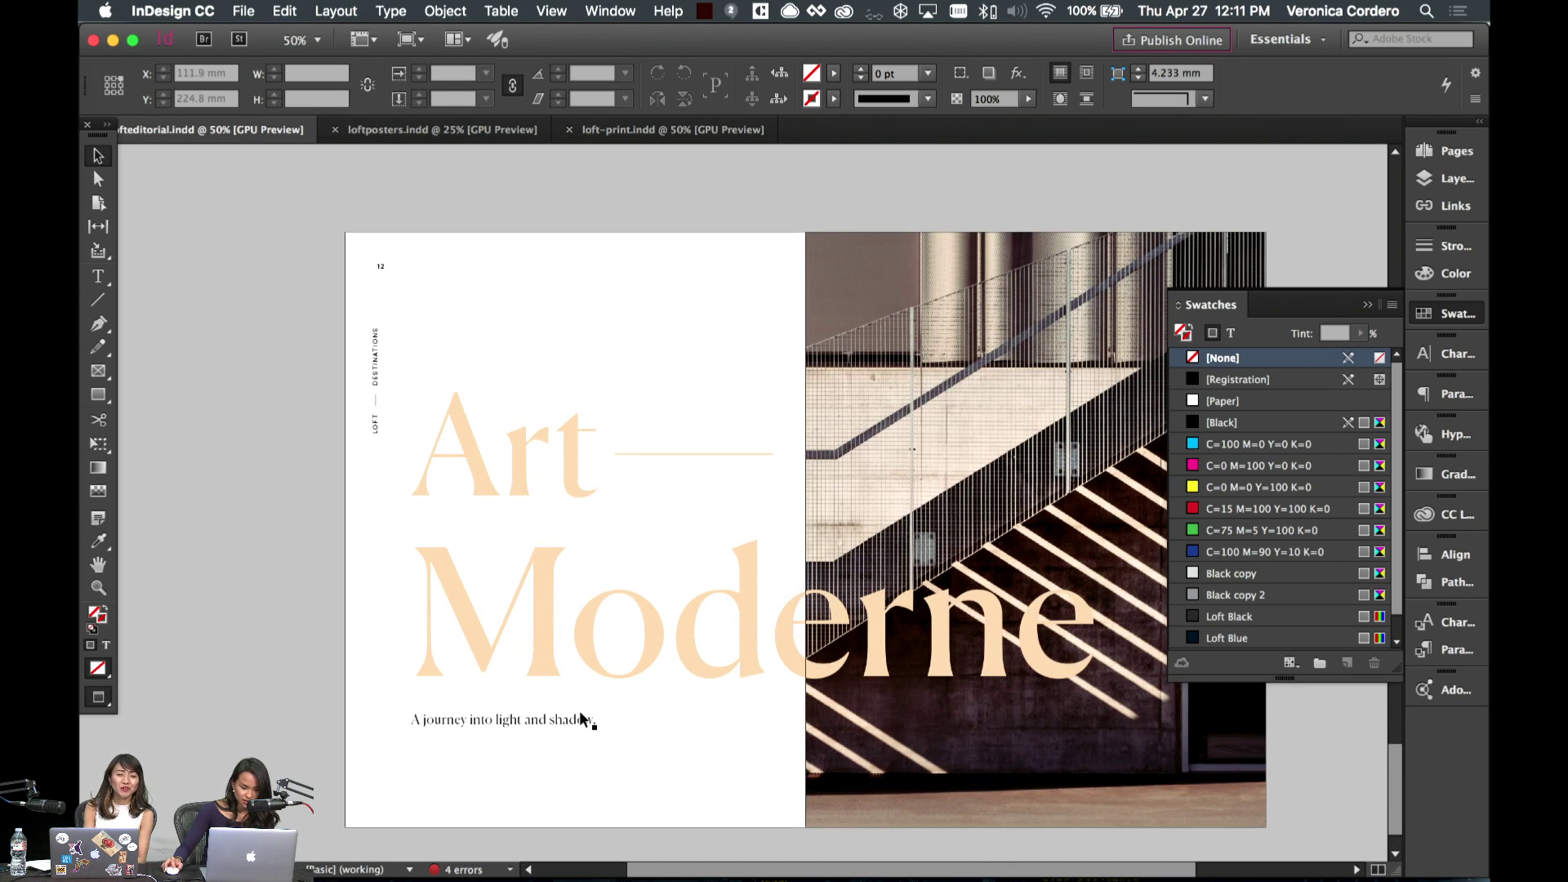
- Set swatches to affect text and apply Black copy 2 to the tagline
left_click(582, 719)
left_click(1231, 335)
scroll(1280, 547, "down", 1)
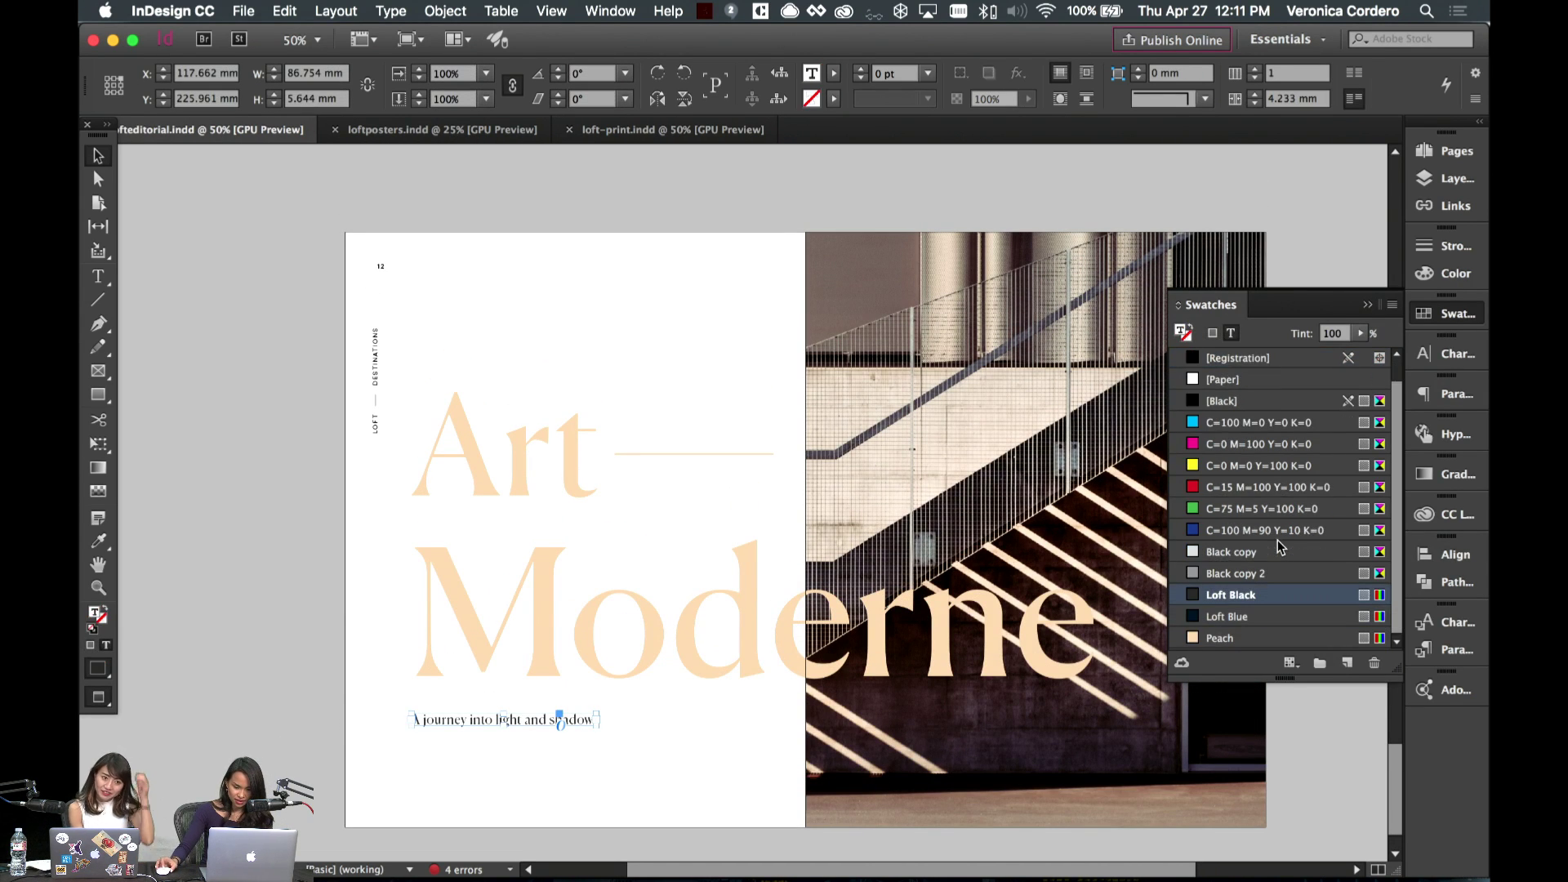
left_click(1211, 576)
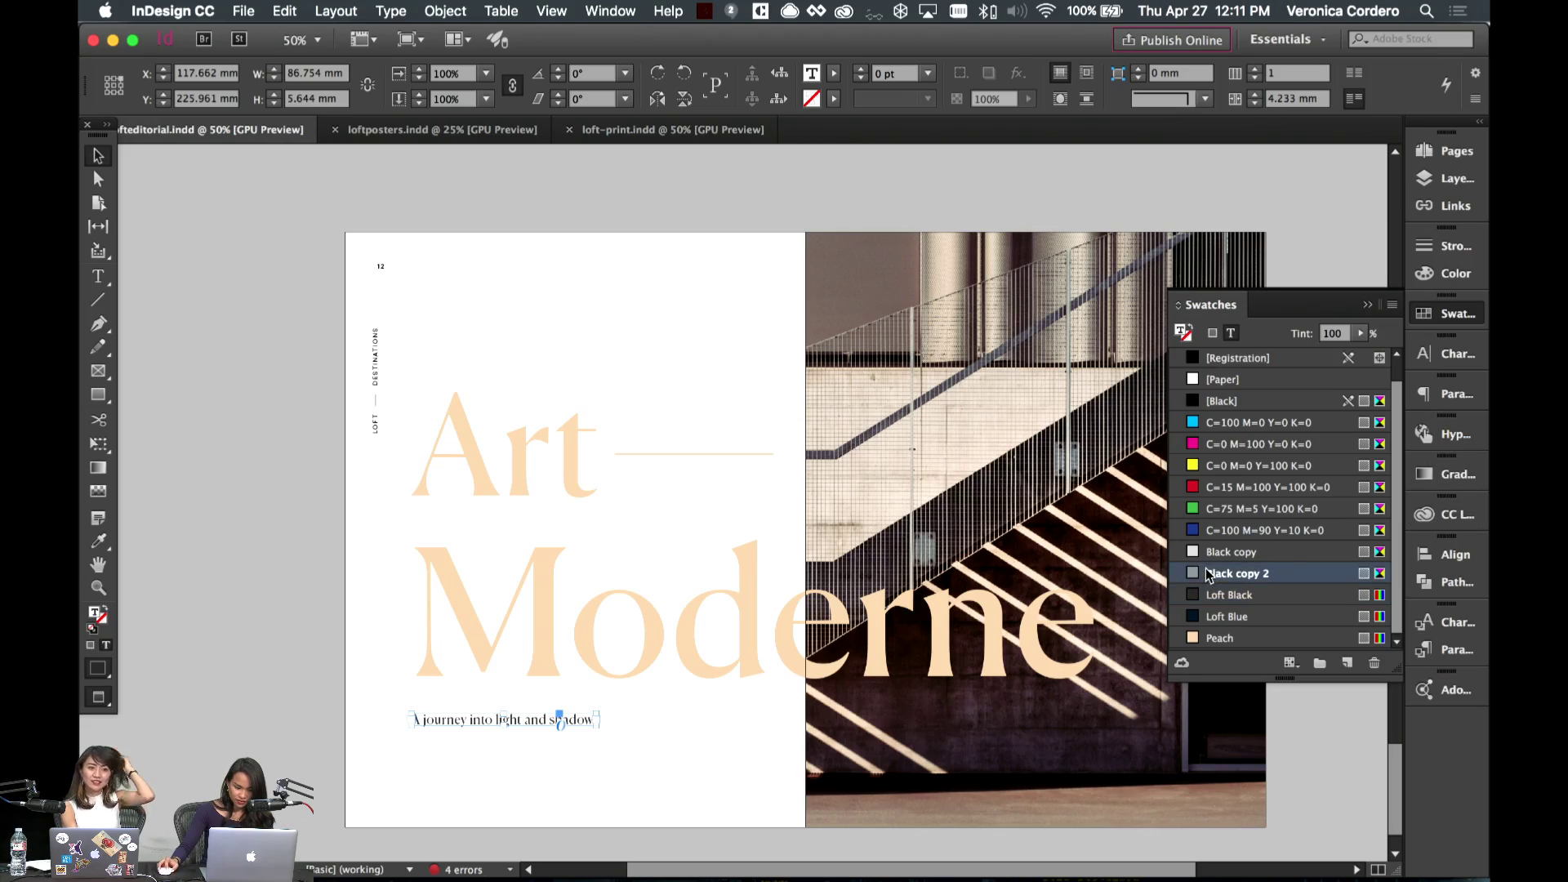
left_click(633, 741)
scroll(777, 571, "down", 10)
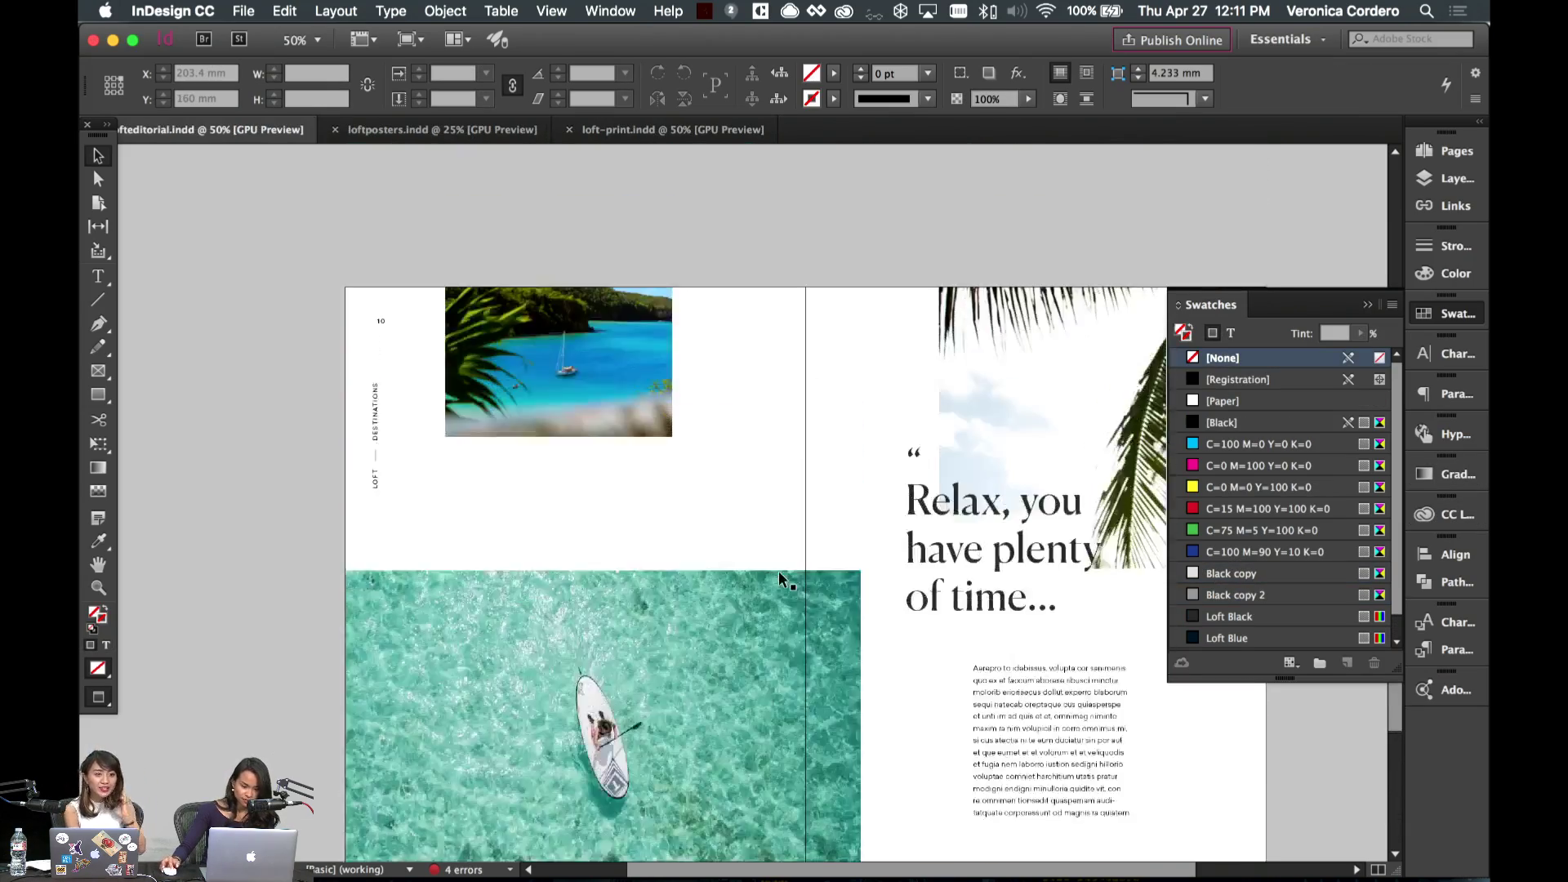
scroll(780, 578, "up", 15)
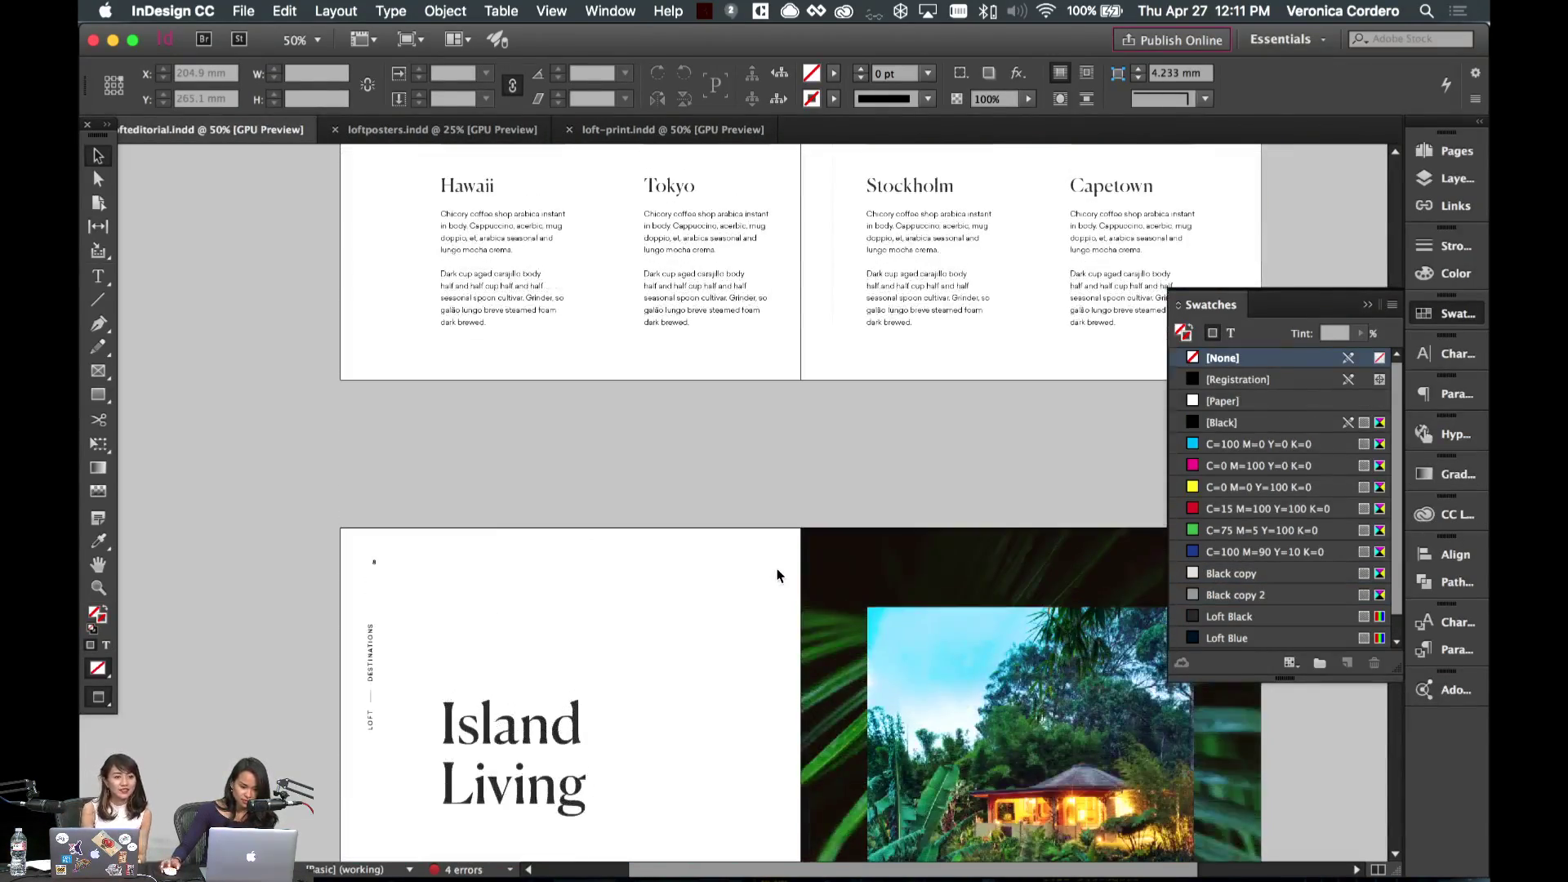
- Scroll up through earlier spreads, then back down to the Art Moderne spread 12–13
scroll(777, 576, "up", 5)
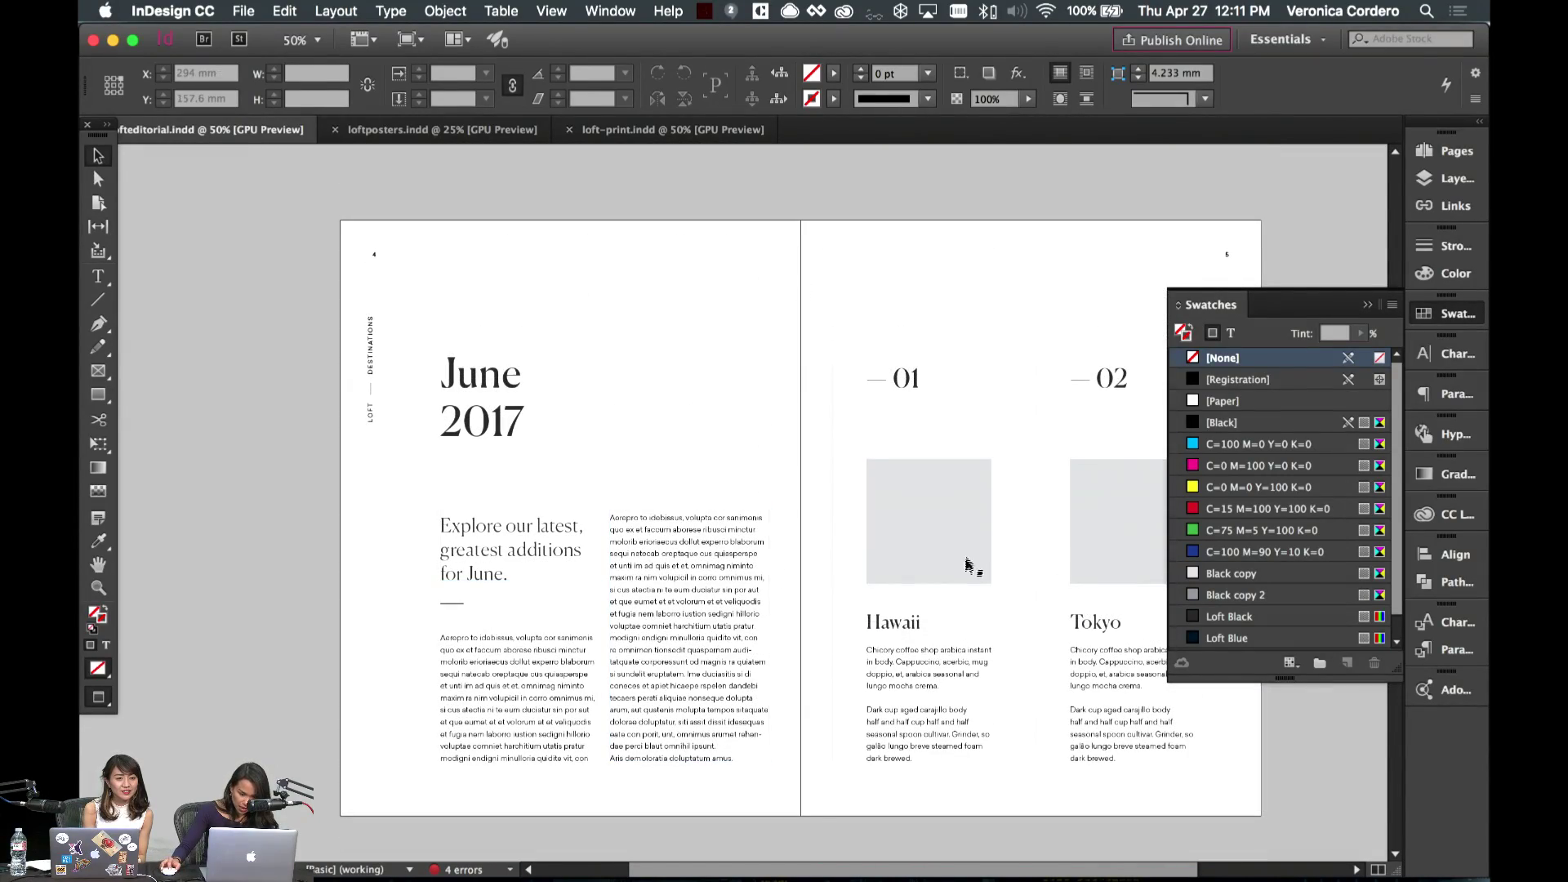
scroll(619, 449, "up", 5)
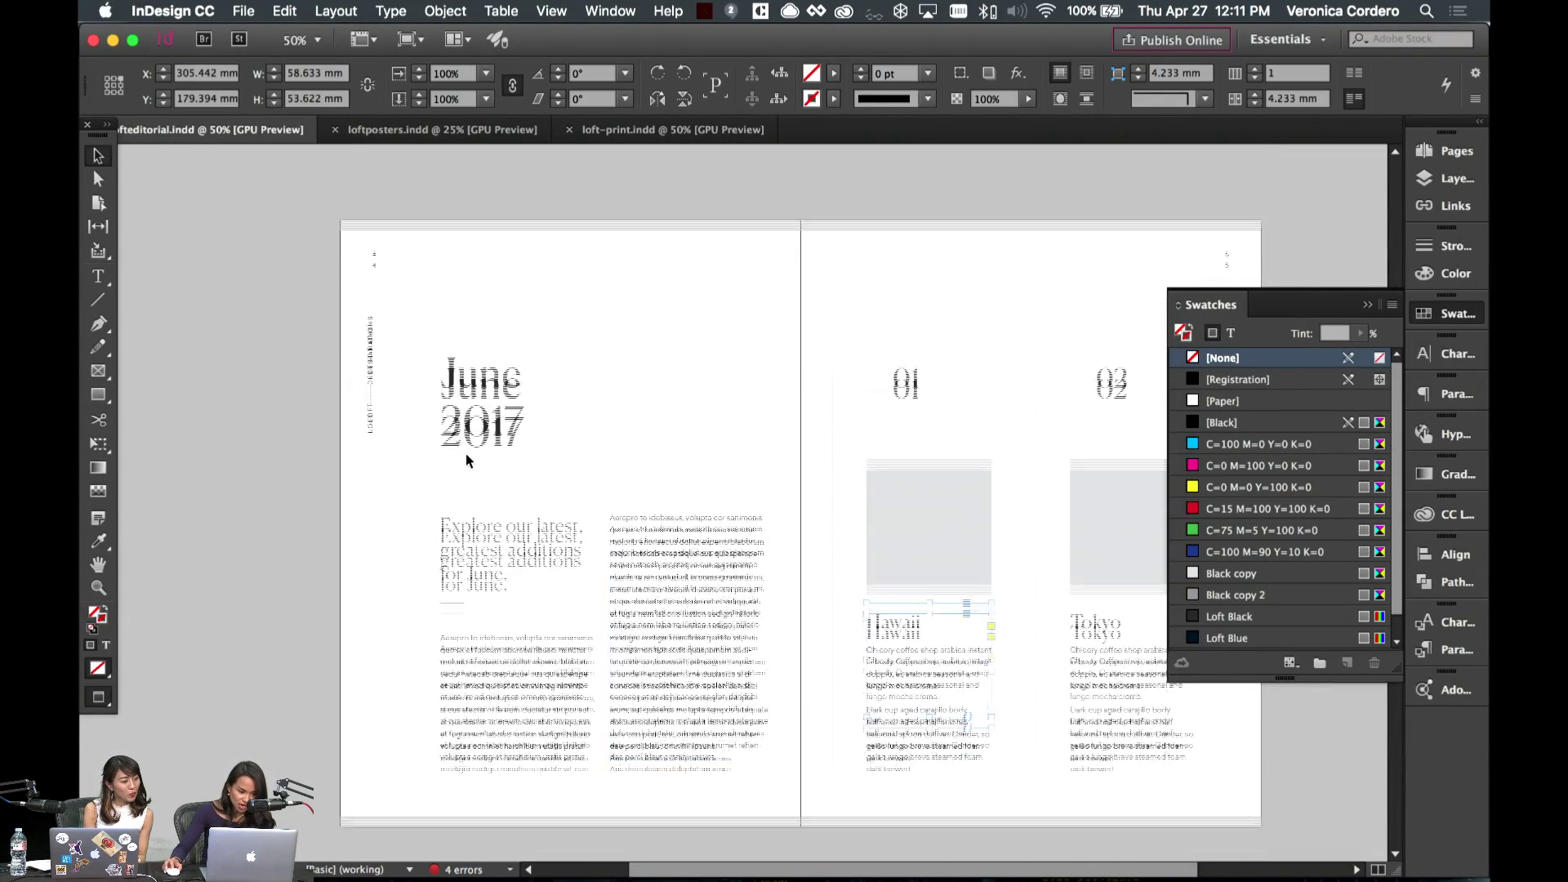
scroll(617, 449, "up", 3)
scroll(612, 447, "down", 10)
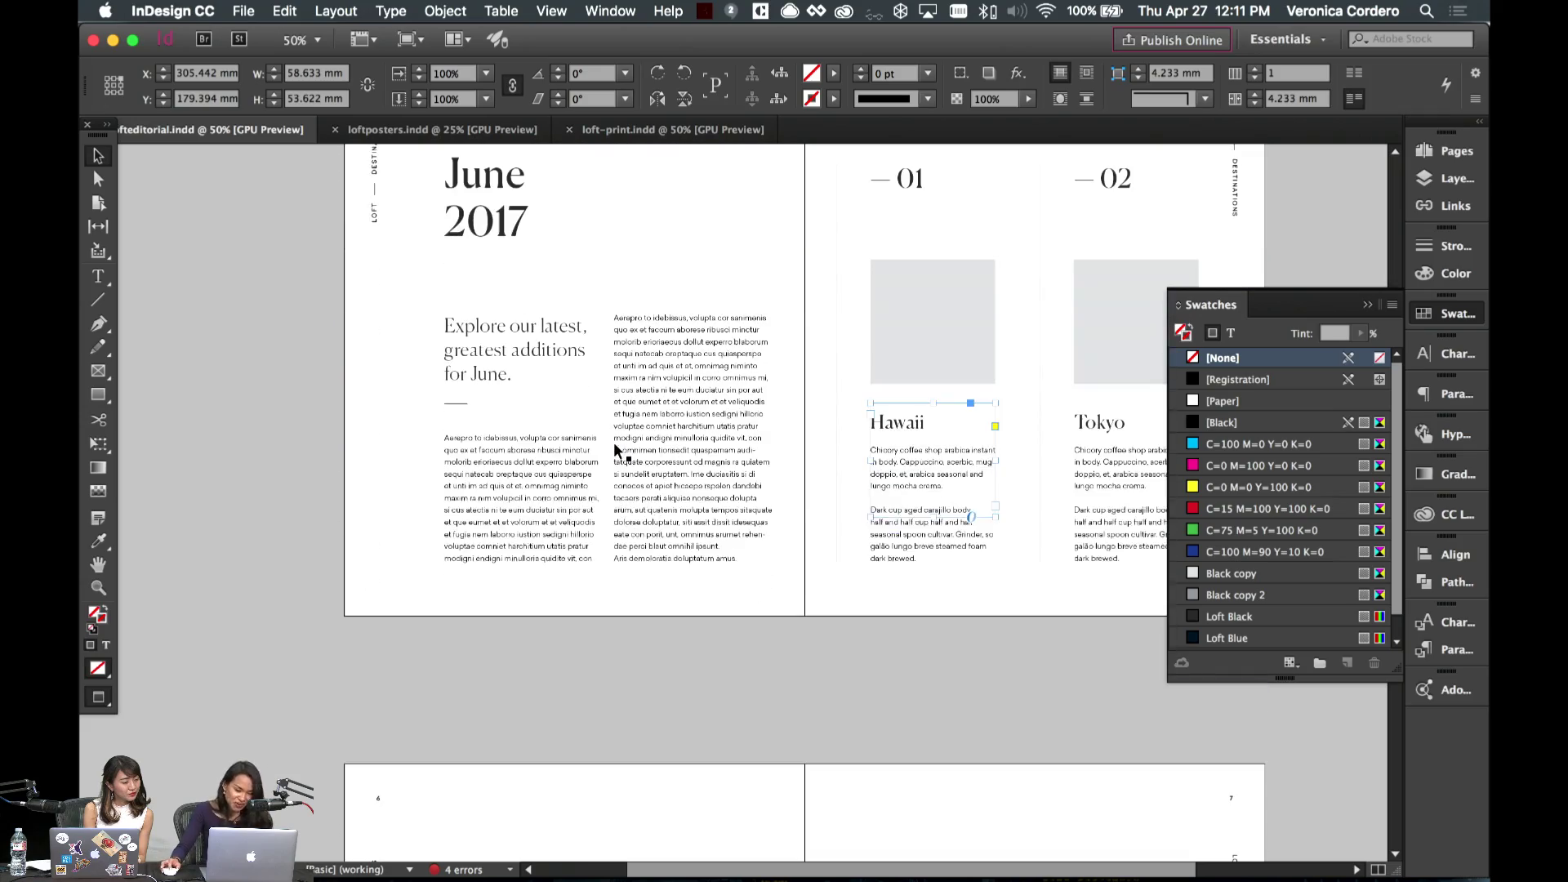
scroll(481, 435, "down", 8)
scroll(480, 433, "down", 5)
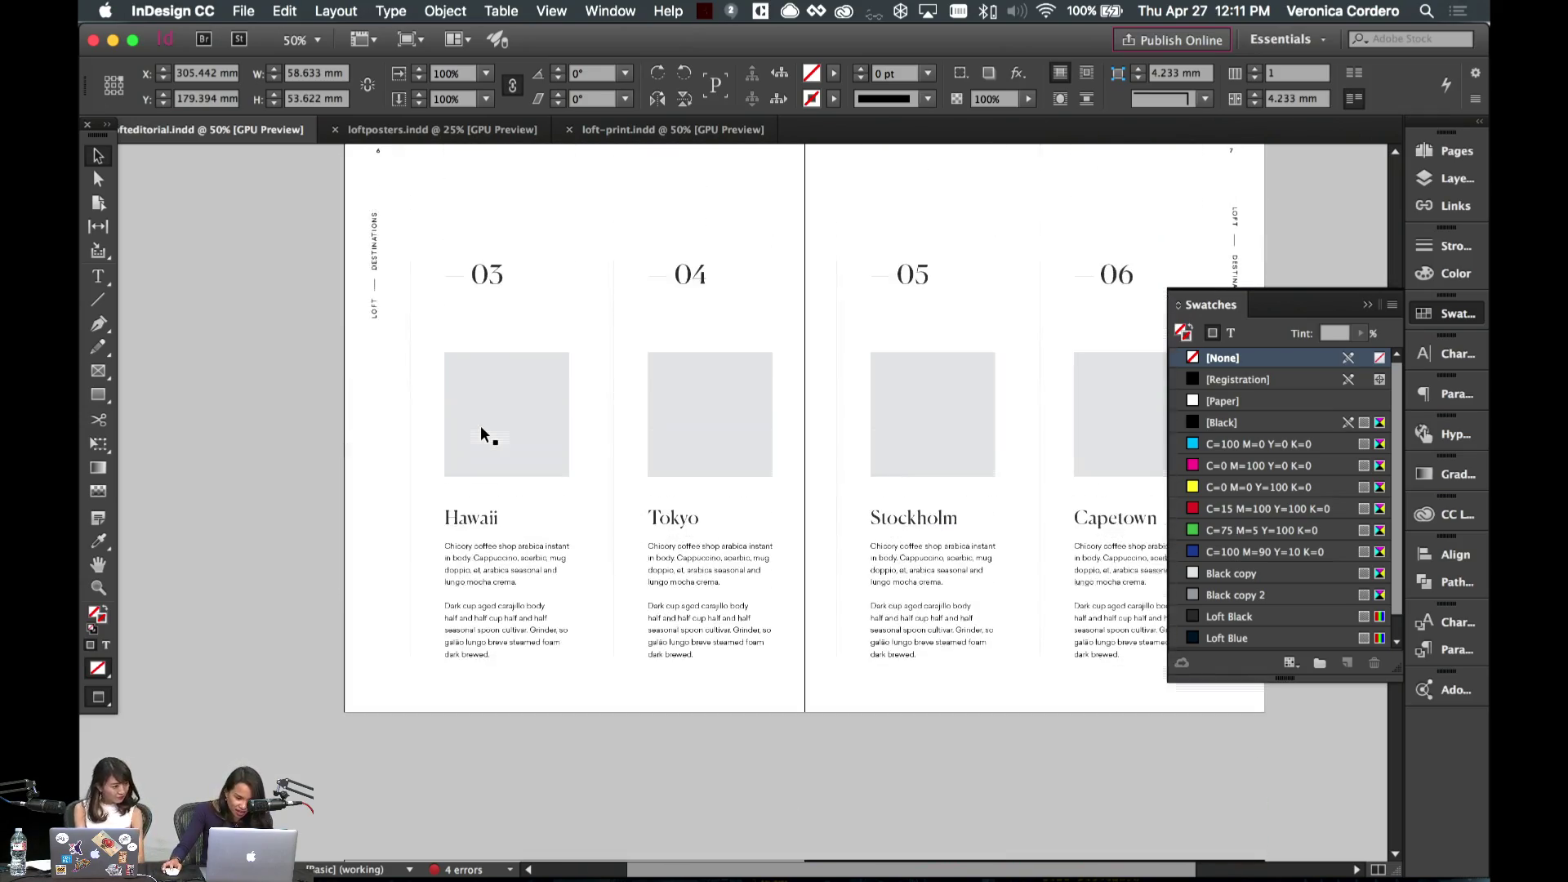
scroll(489, 523, "down", 15)
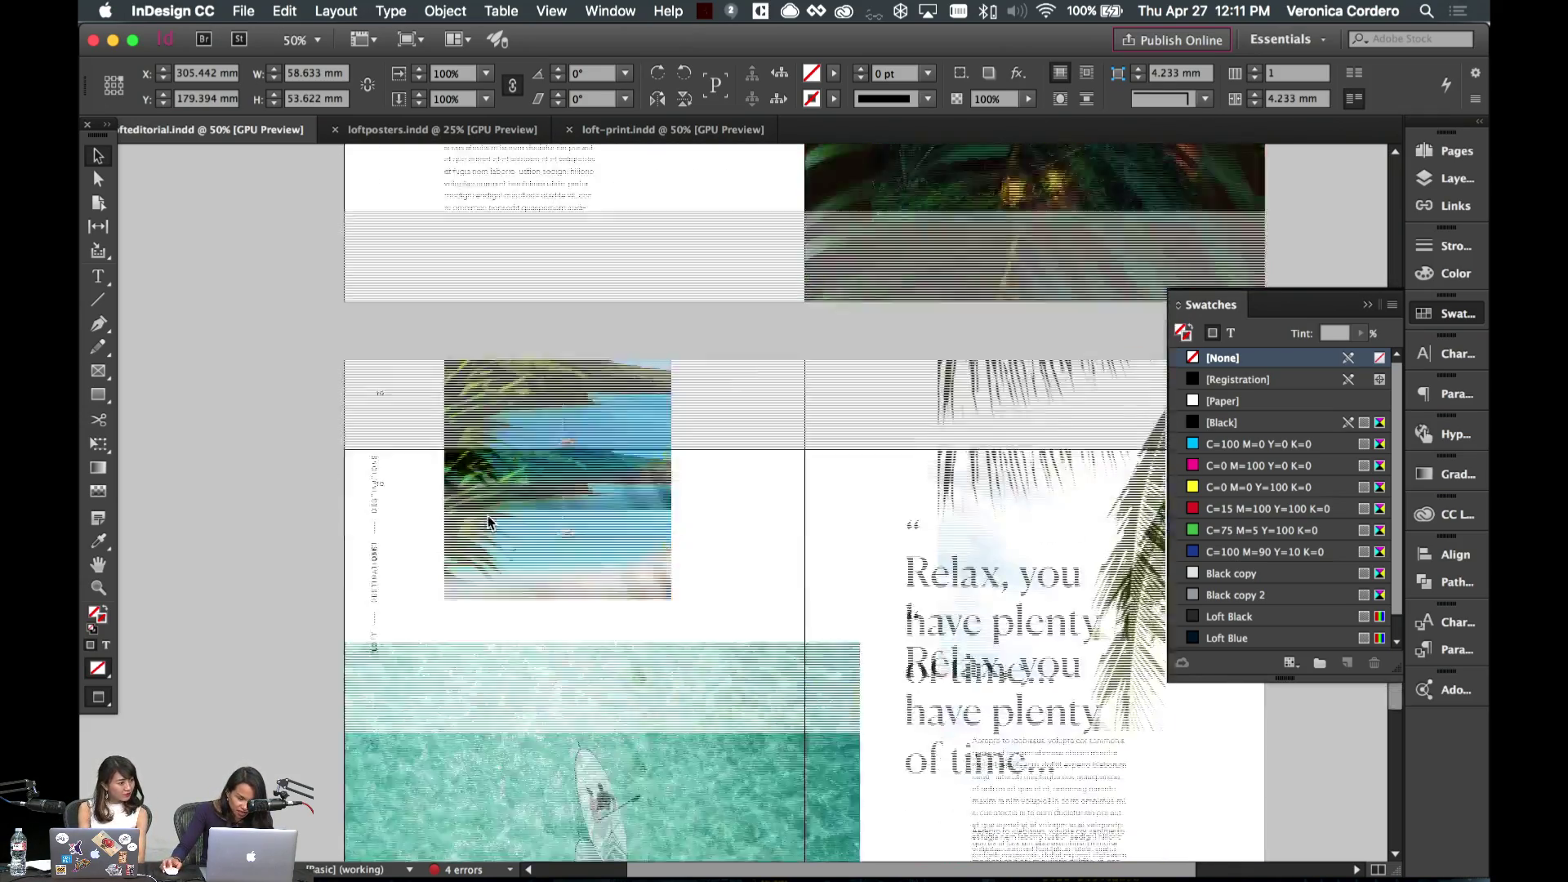
scroll(489, 524, "up", 3)
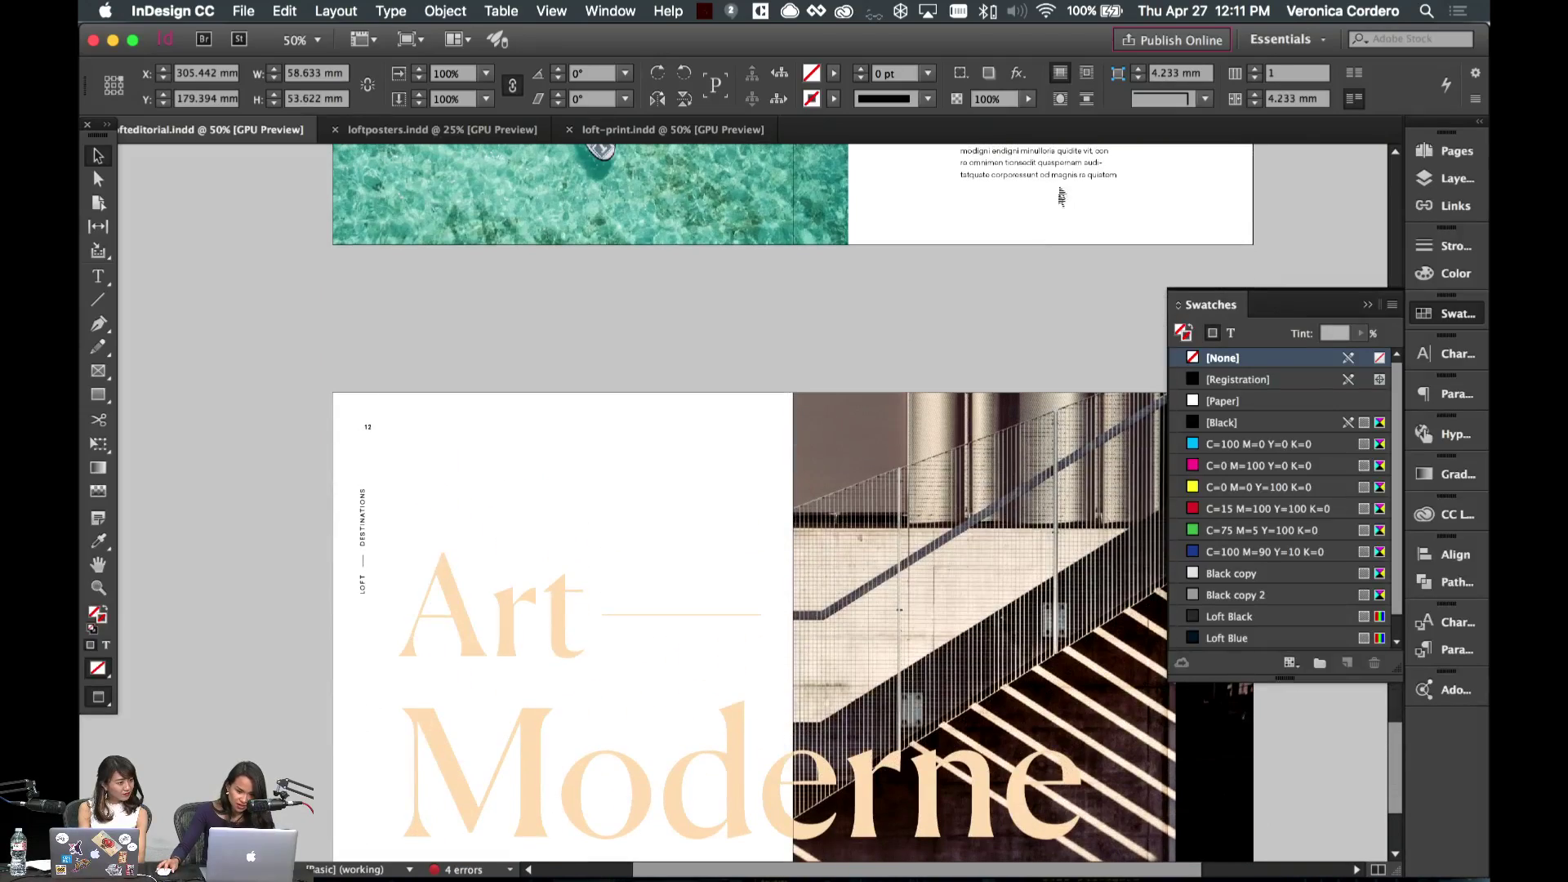
- Paste the copied text frame onto page 12 and set its text to Regular 12 pt
scroll(815, 298, "down", 4)
key("super+v")
left_click_drag(735, 531, 662, 436)
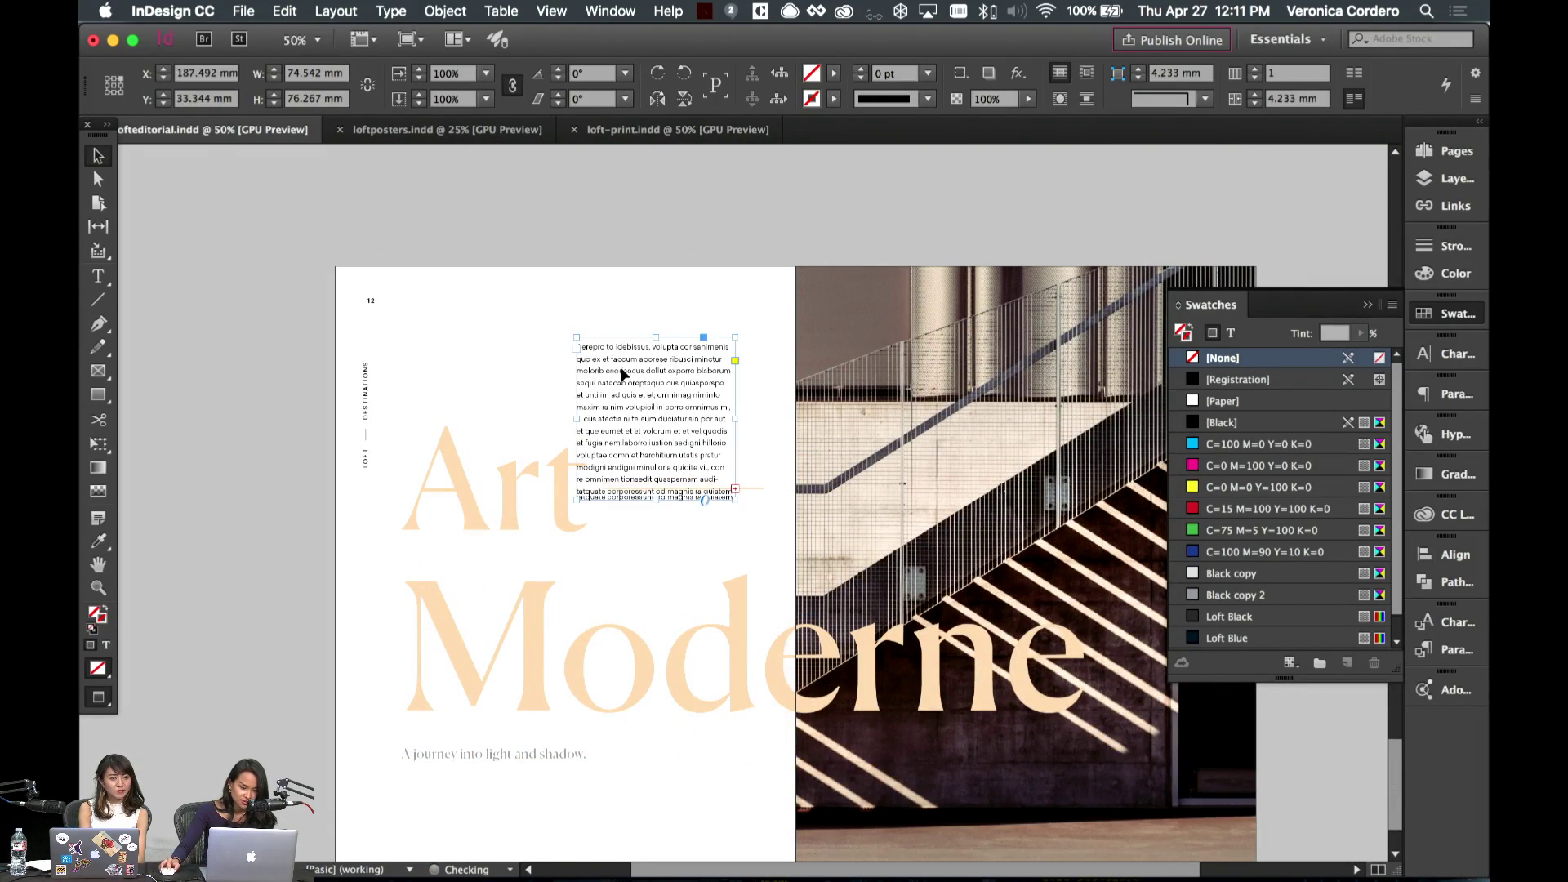
double_click(653, 416)
key("super+a")
left_click(275, 101)
left_click(235, 160)
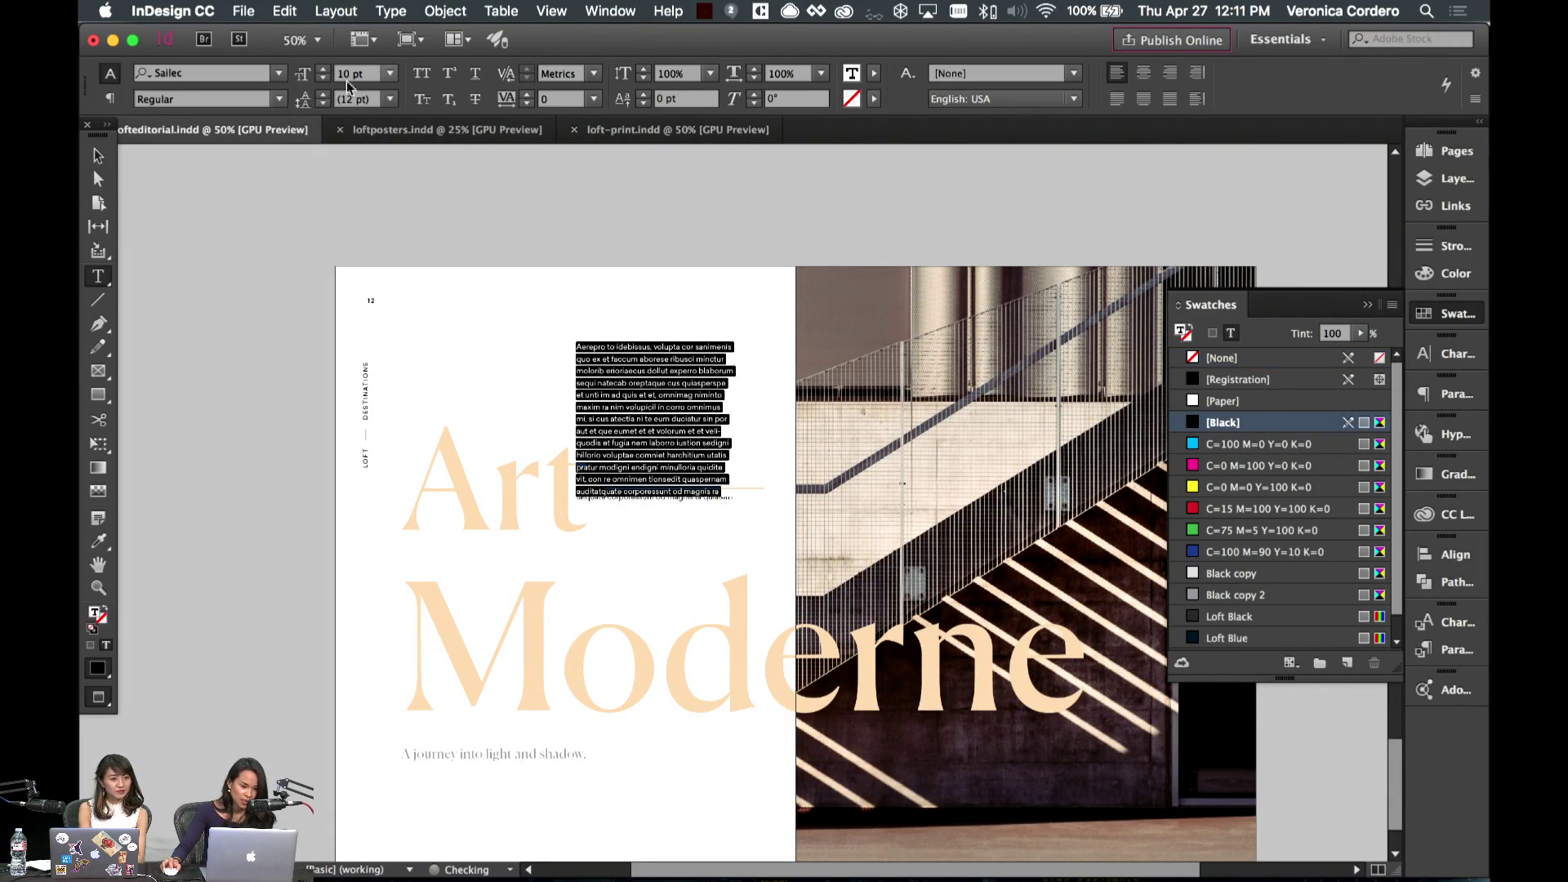
double_click(360, 74)
type("12")
key("Return")
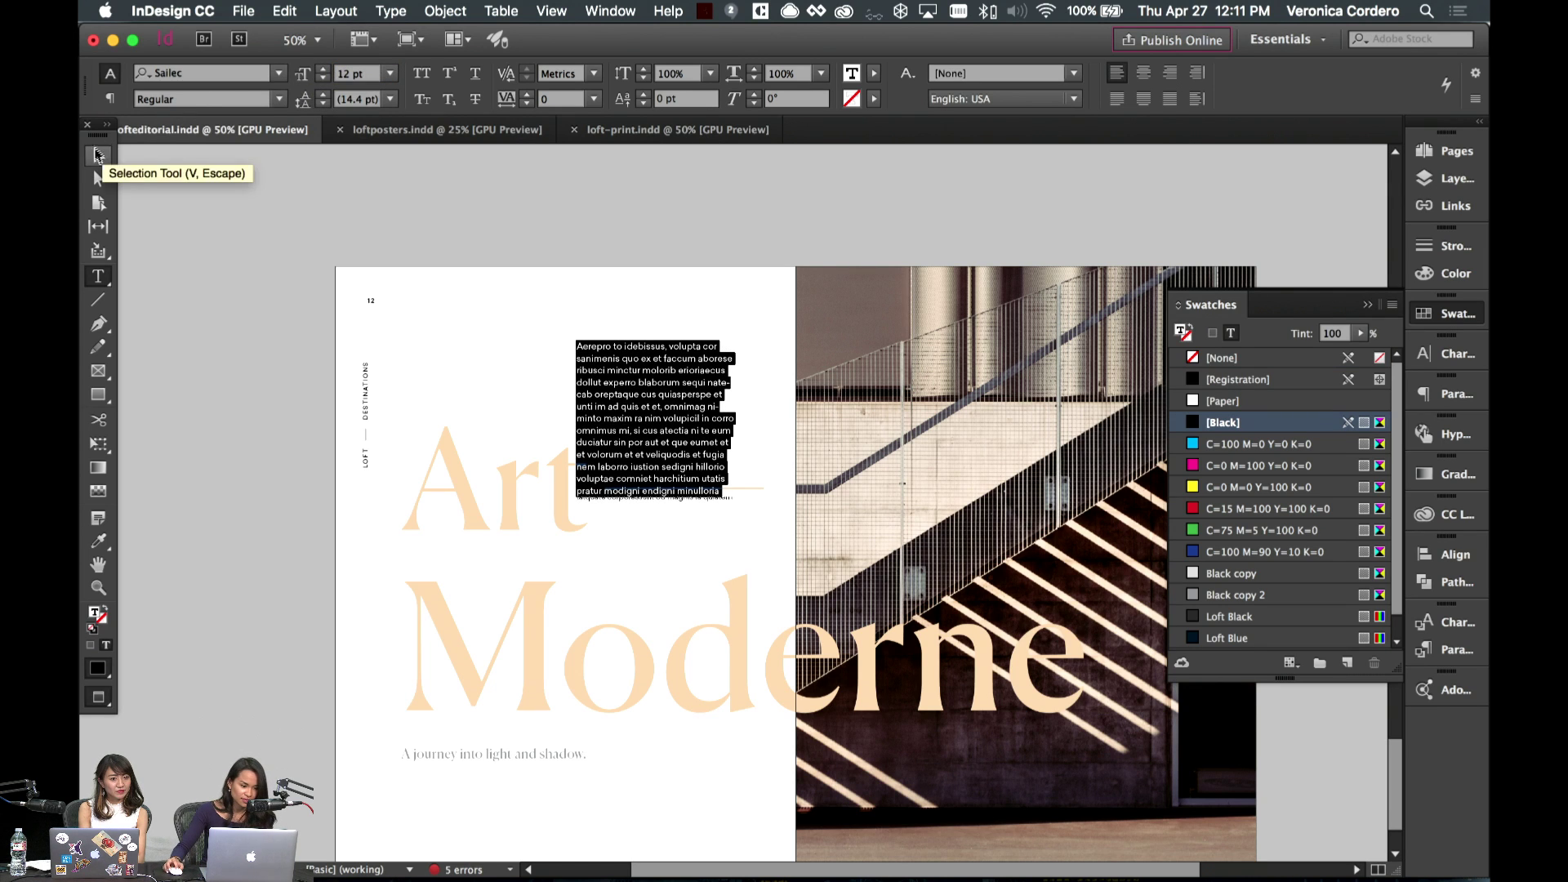
- Type the byline BY ADAM SMITH and fit its frame as one line under the tagline
left_click(97, 155)
double_click(708, 351)
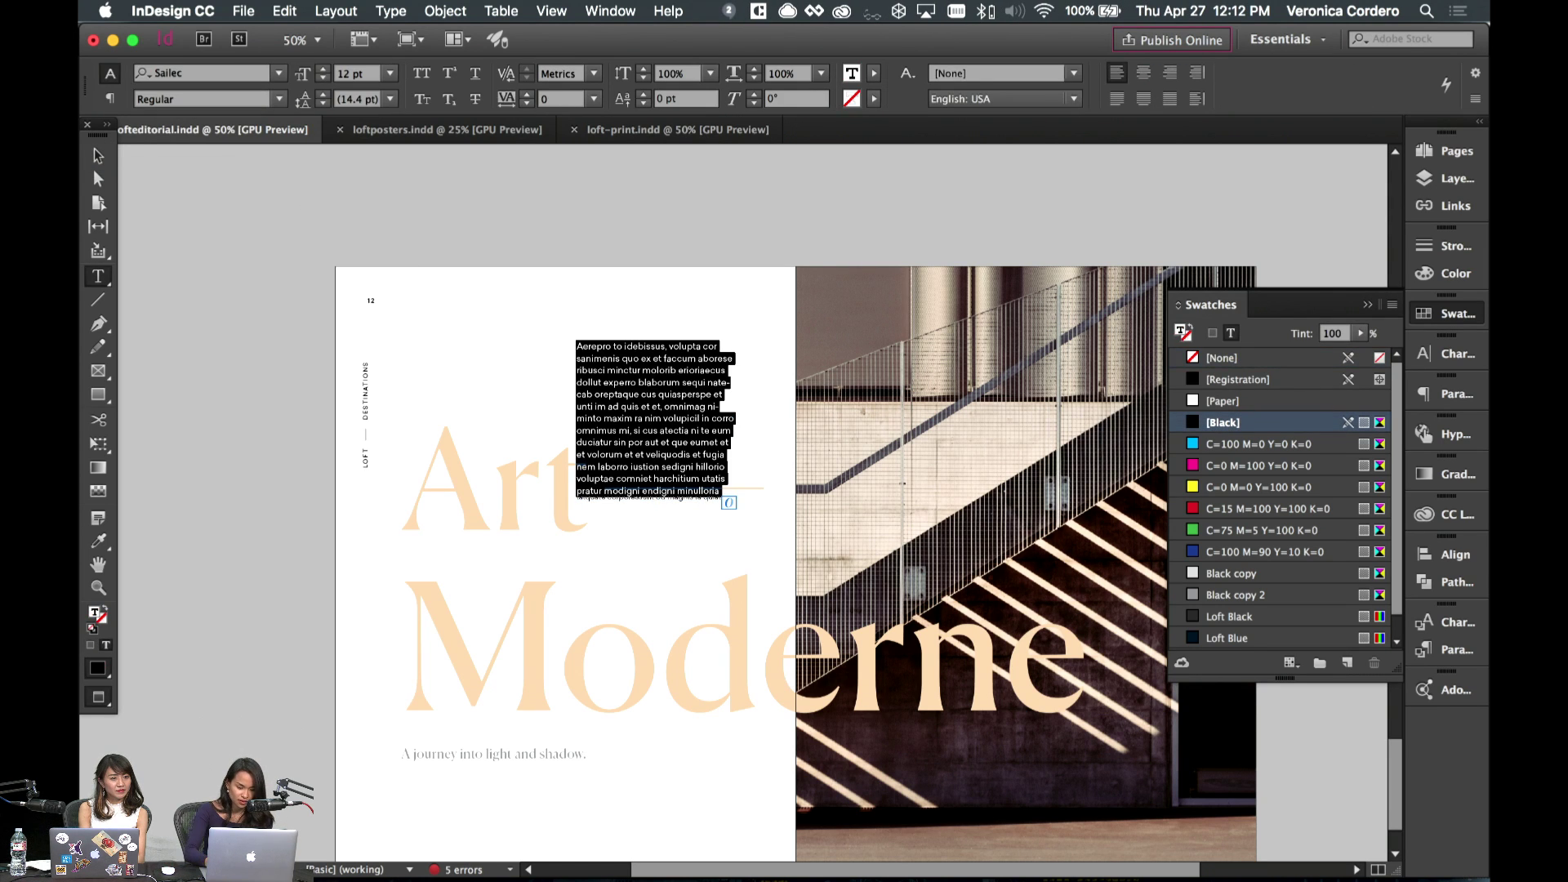
type("BY")
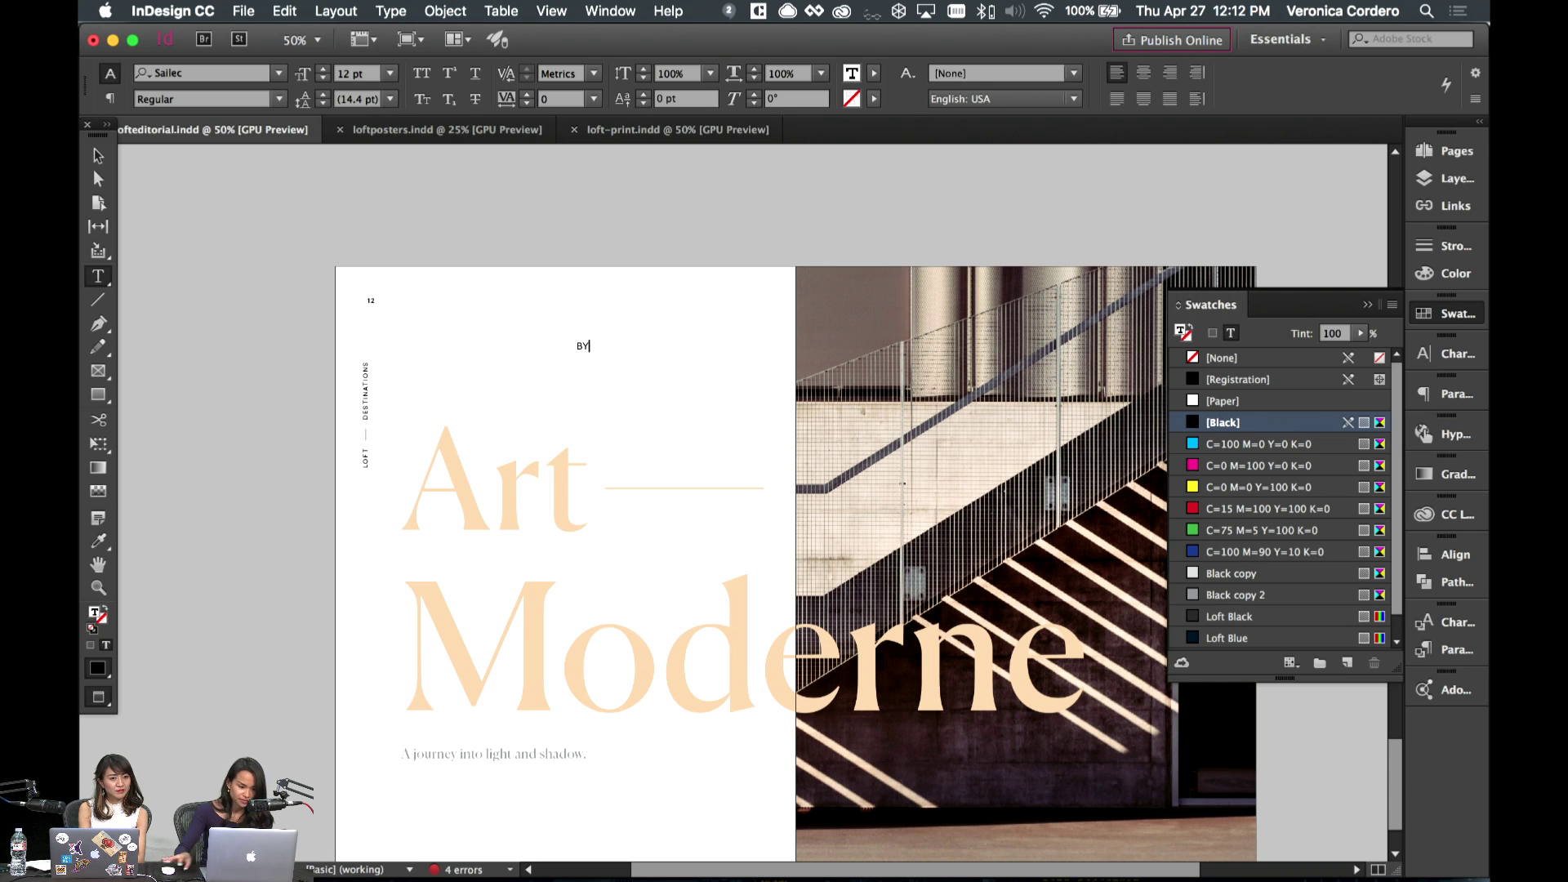
key("Escape")
left_click_drag(648, 367, 552, 658)
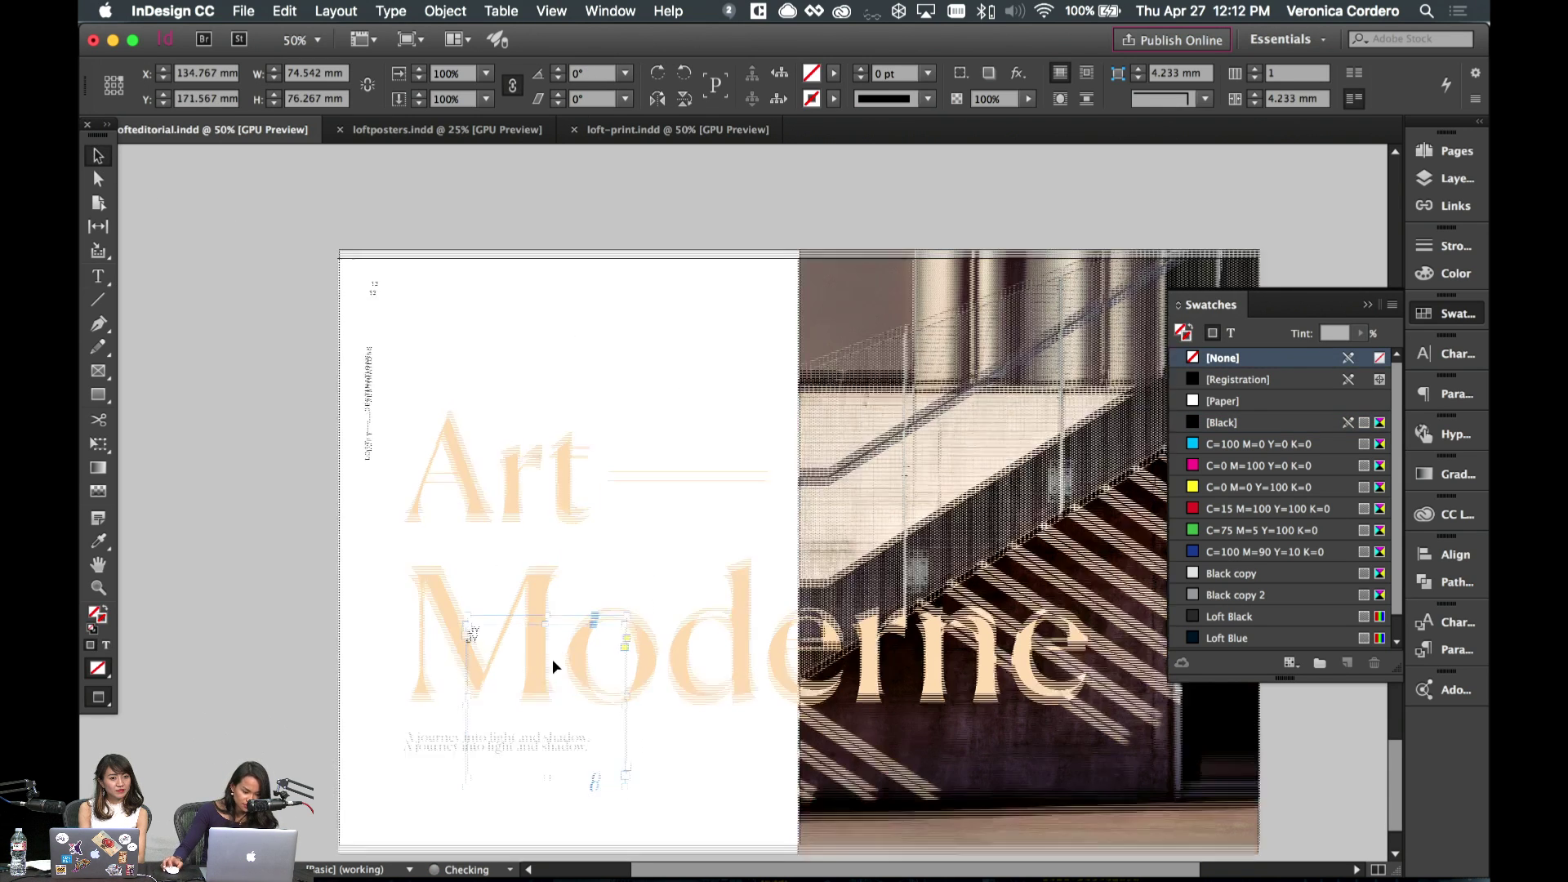
scroll(552, 658, "down", 2)
left_click_drag(488, 606, 465, 721)
left_click_drag(518, 777, 639, 741)
left_click(711, 755)
double_click(452, 722)
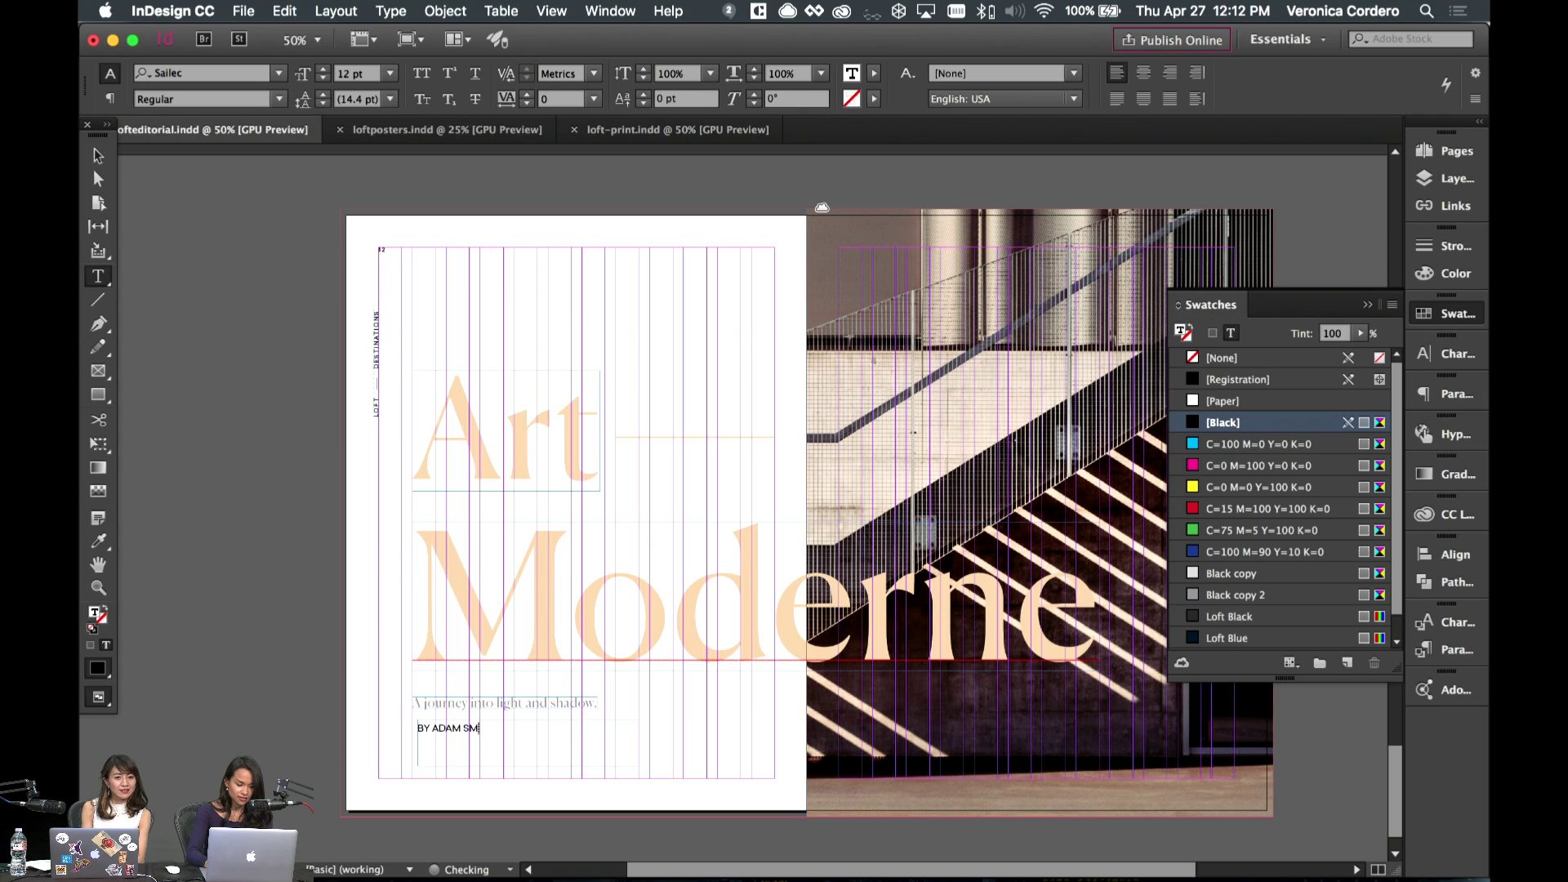
triple_click(463, 728)
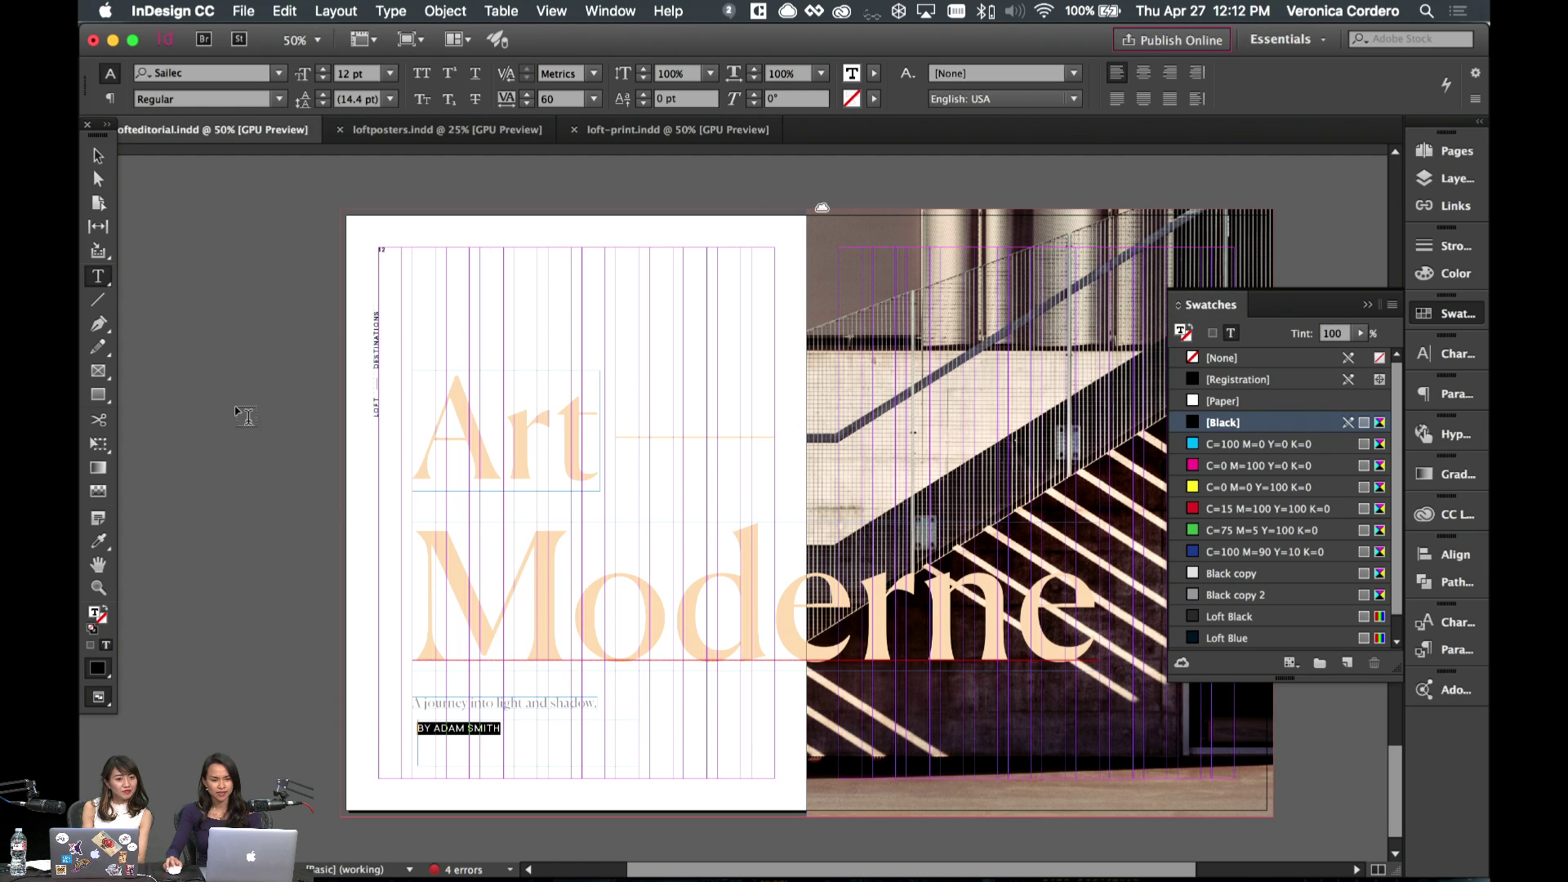
left_click(98, 156)
- Select and deselect the Art Moderne group frames
left_click(531, 400)
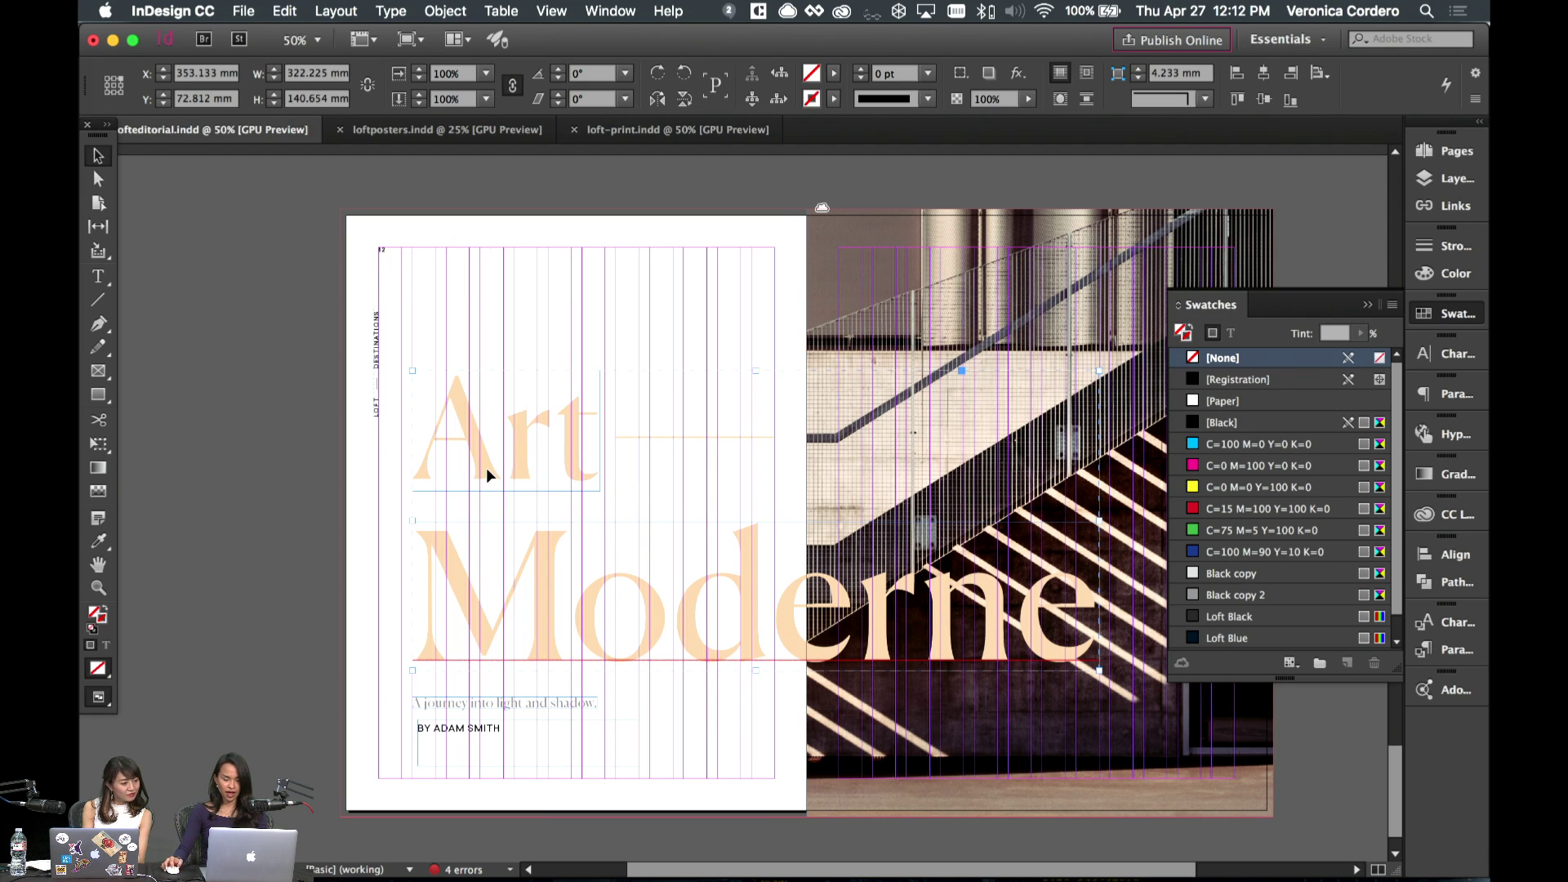
left_click(627, 307)
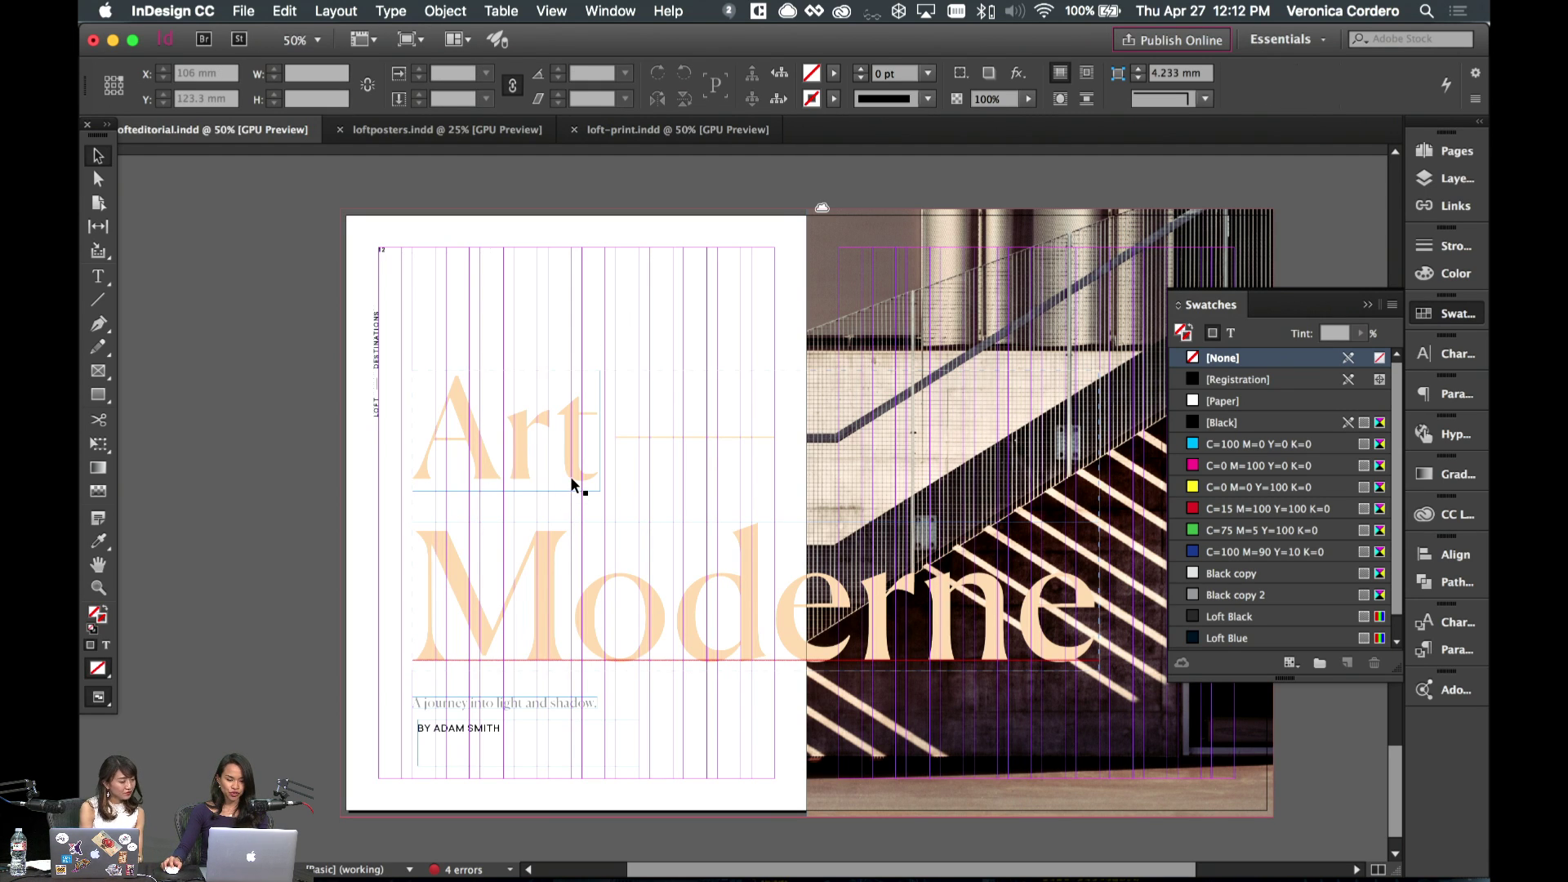
left_click(572, 480)
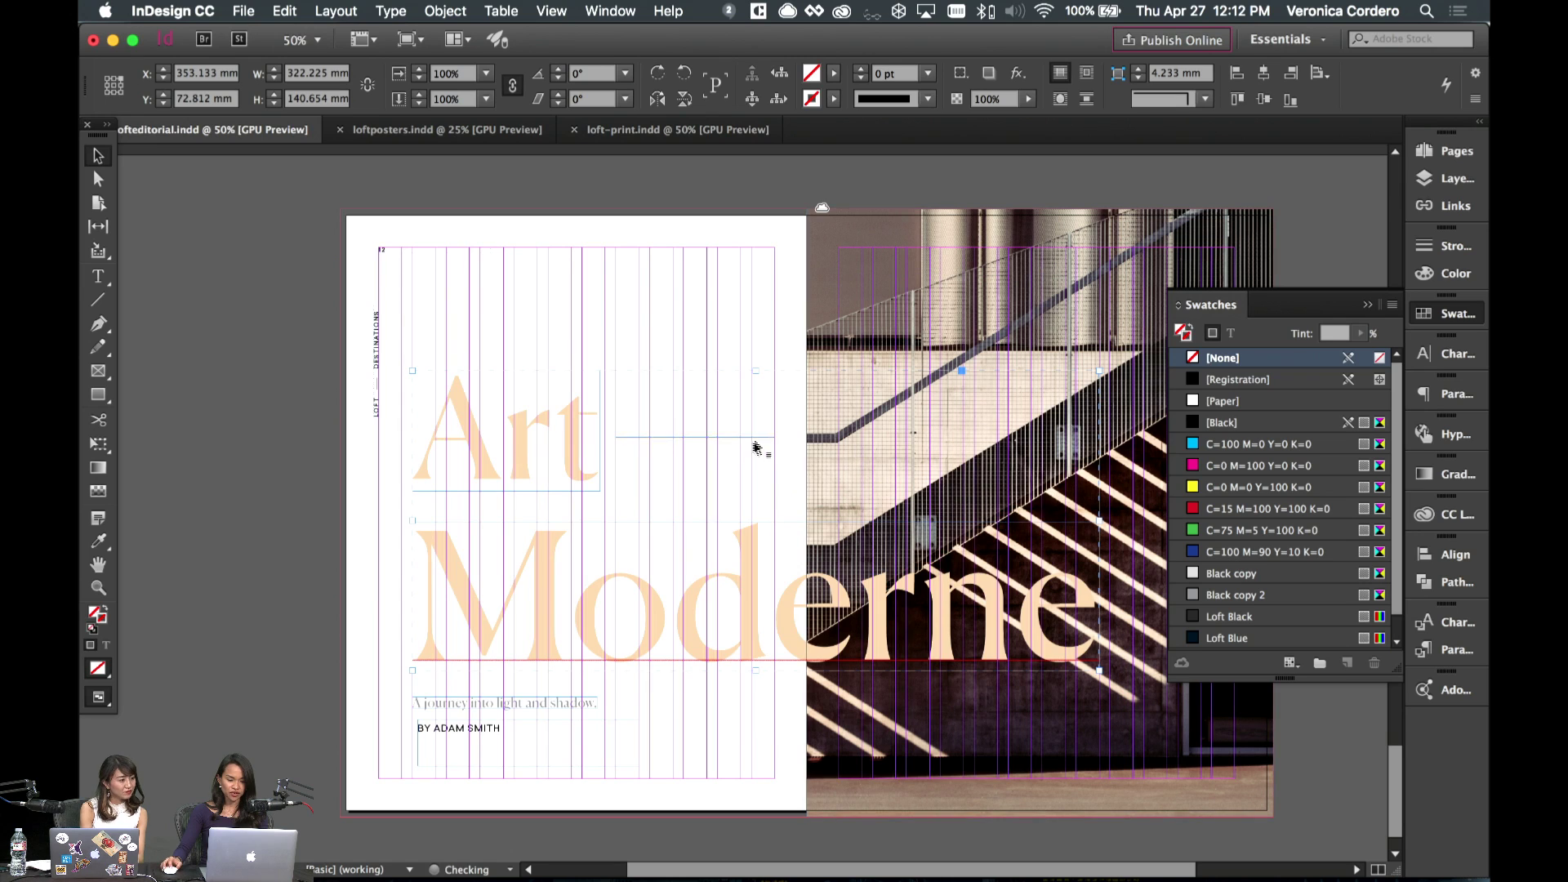
left_click(602, 368)
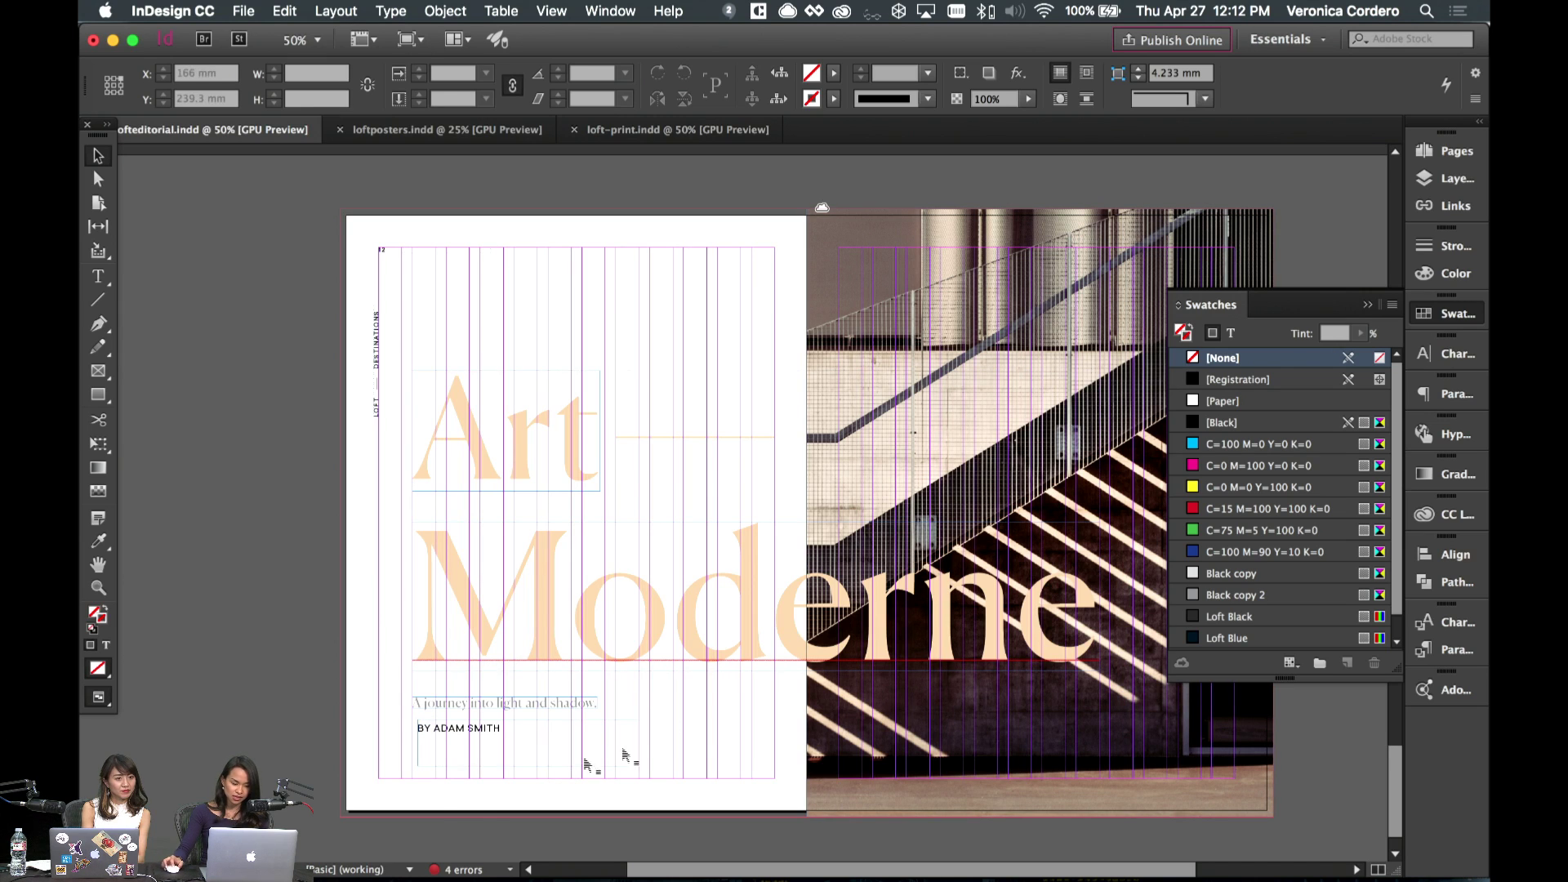
left_click(677, 583)
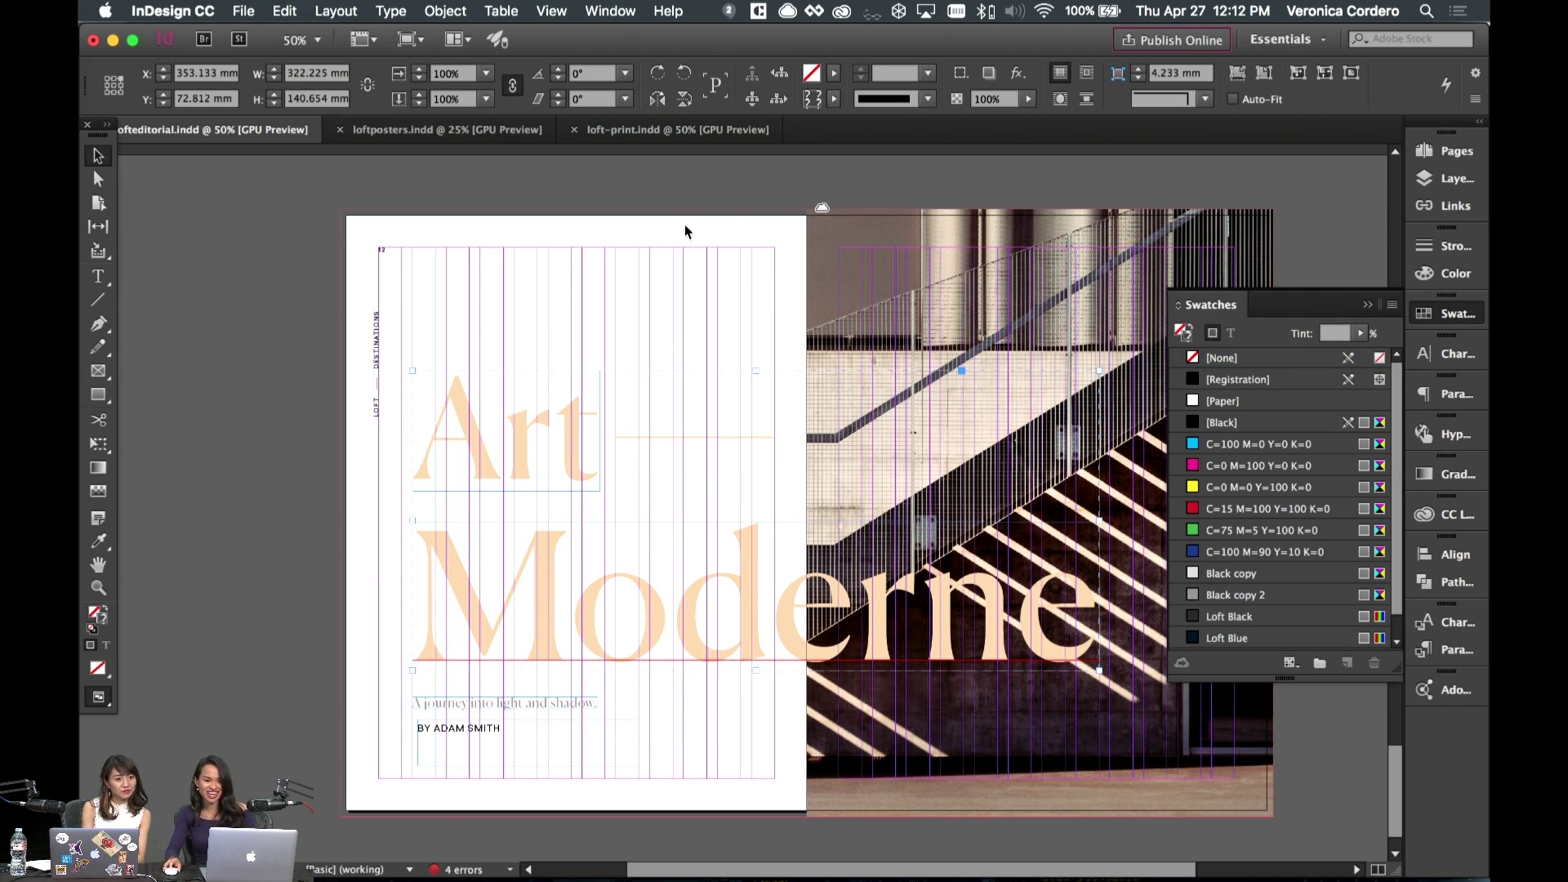
left_click(659, 234)
- Set the BY ADAM SMITH byline text to Medium weight
double_click(516, 731)
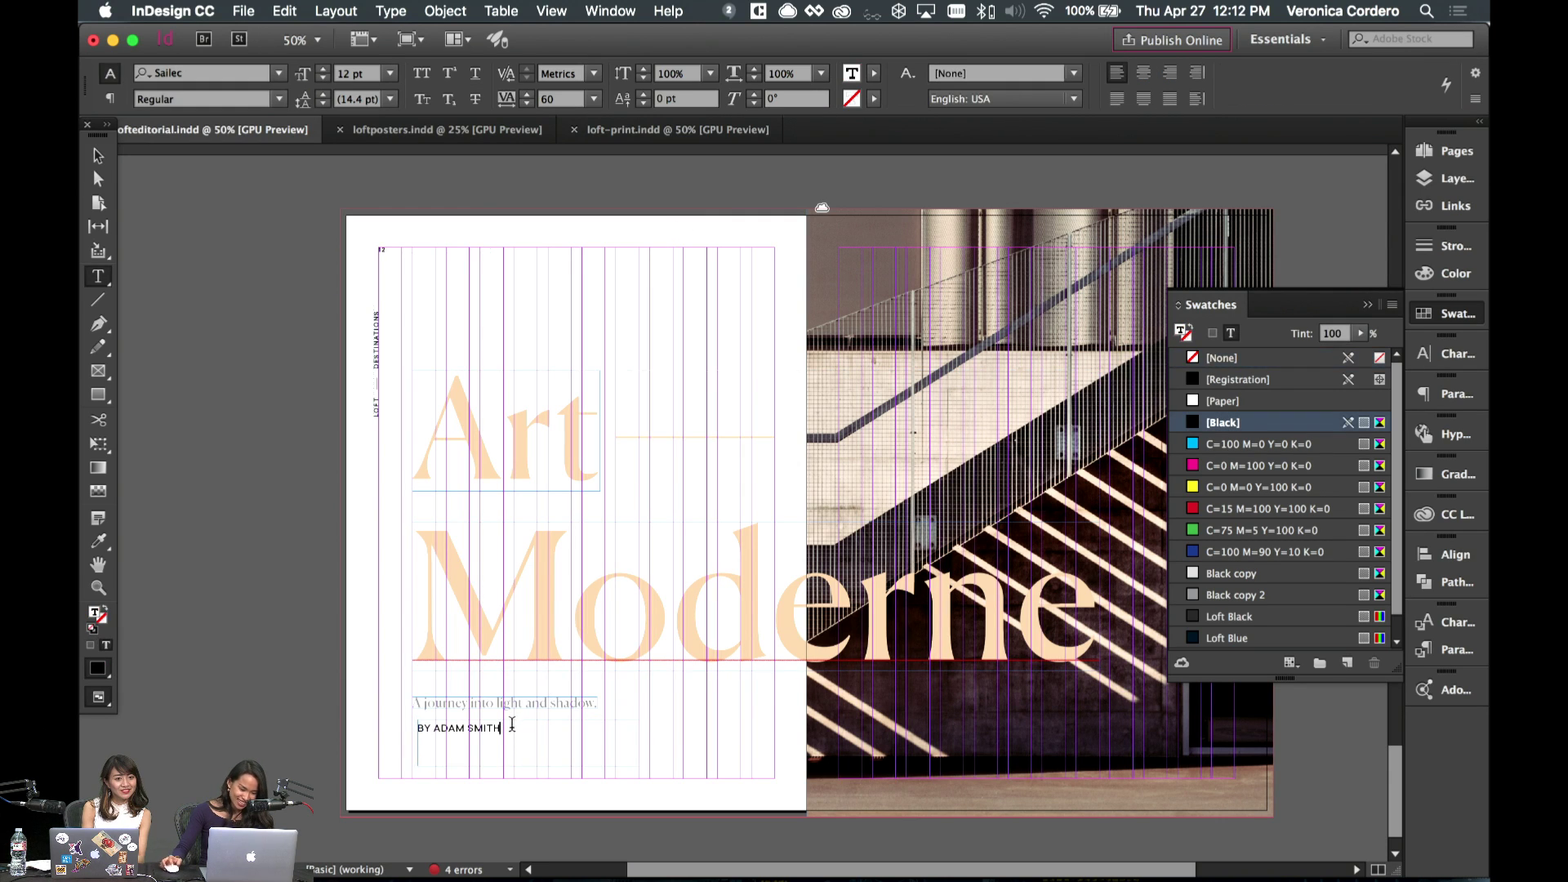
key("super+a")
left_click(278, 99)
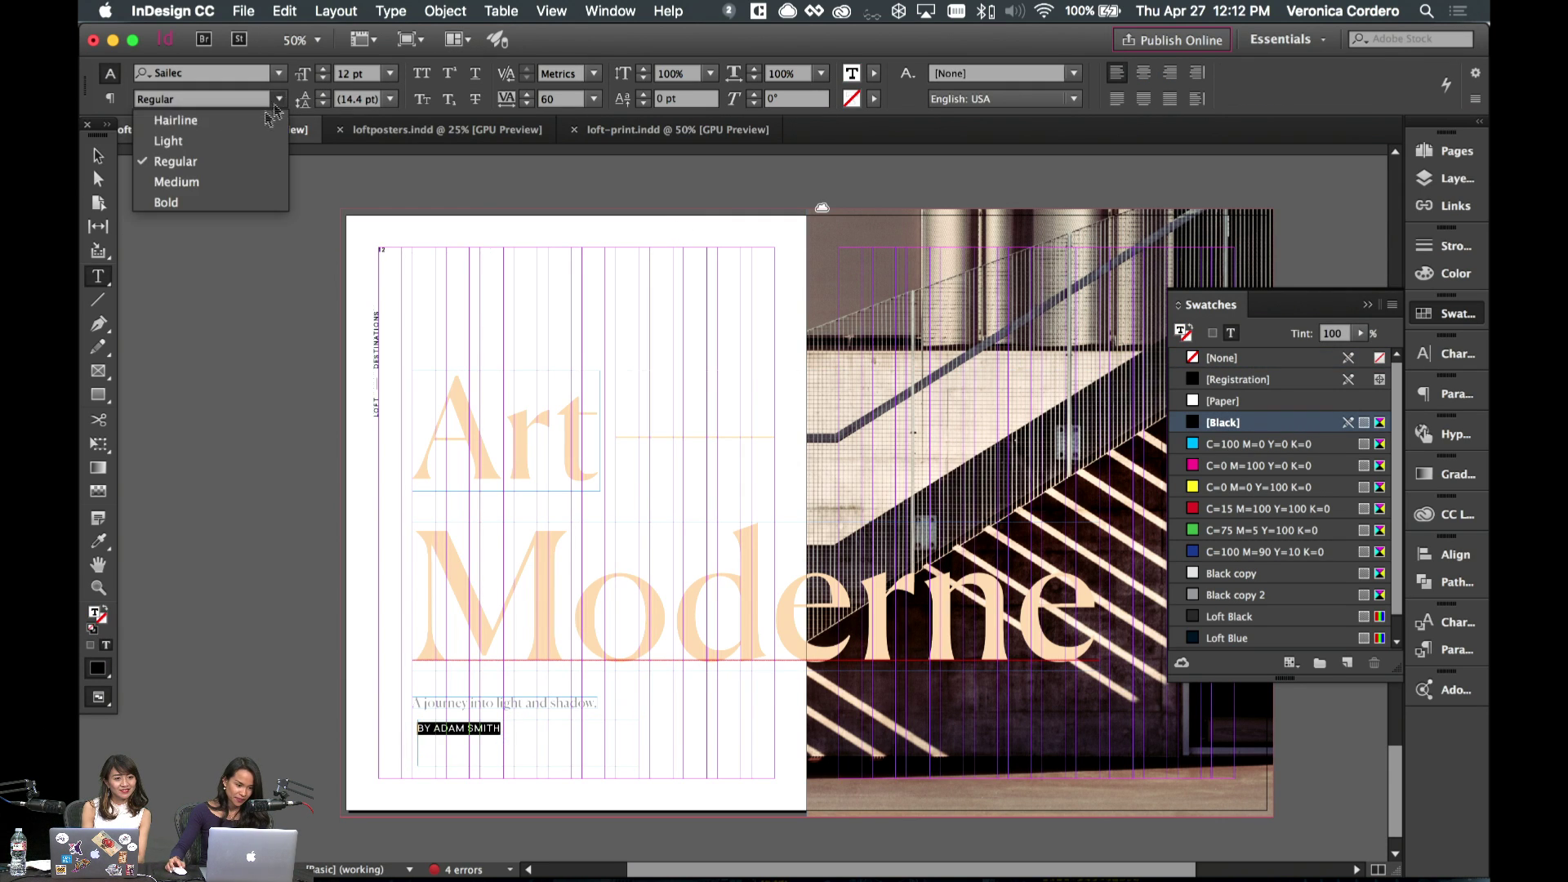
left_click(231, 182)
key("Escape")
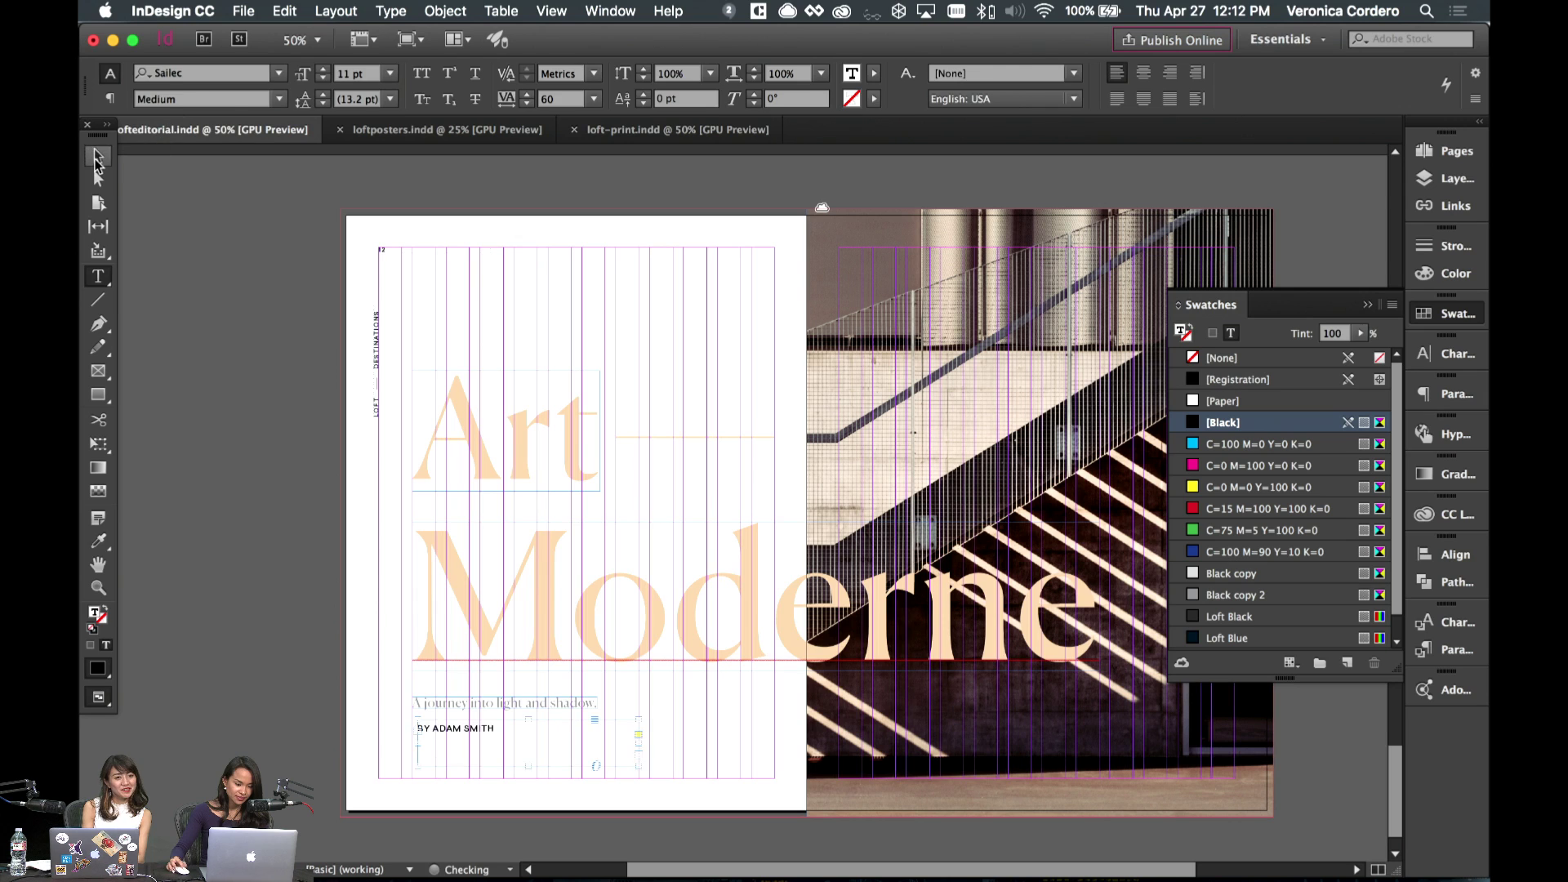
left_click(734, 737)
key("w")
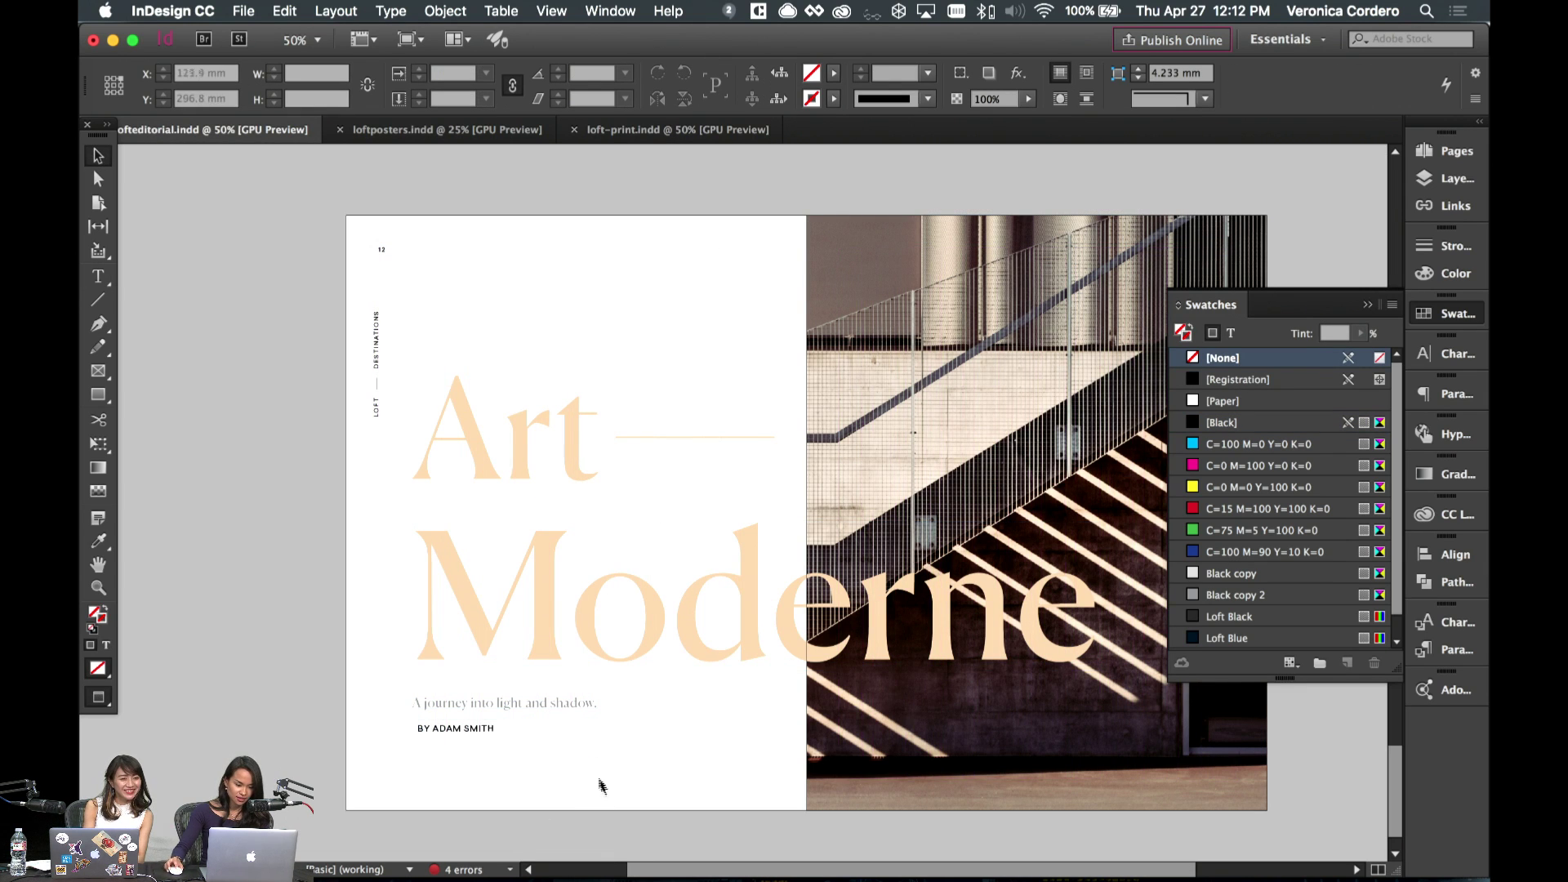
key("w")
- Nudge the byline frame left and up so it sits tighter under the tagline
double_click(490, 732)
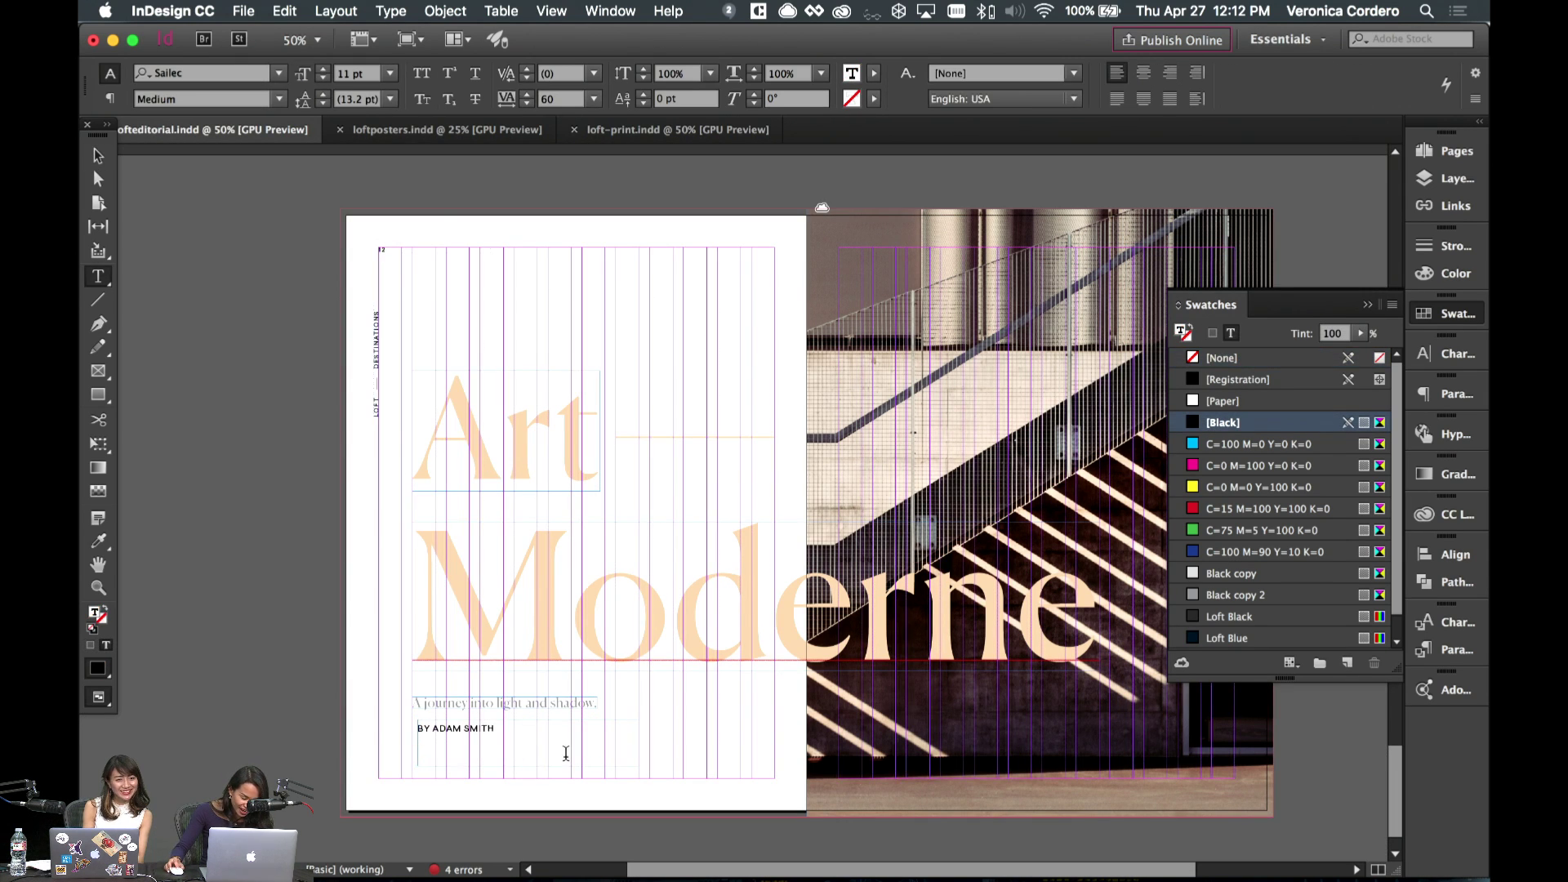
left_click(96, 157)
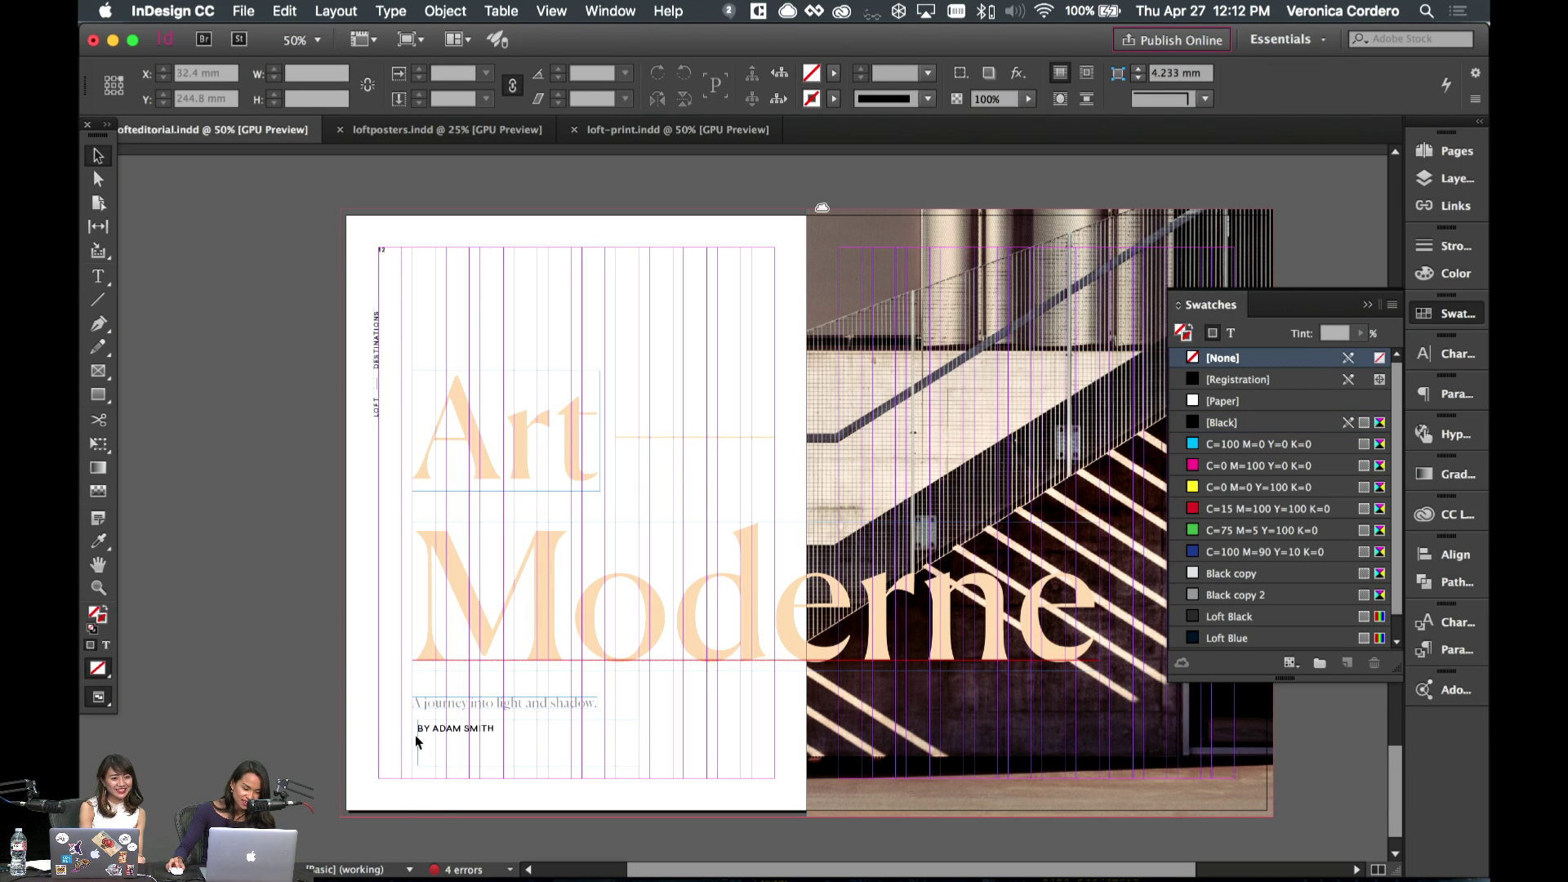
left_click_drag(420, 724, 413, 725)
key("Up")
key("Up")
key("Up")
key("Up")
key("Up")
key("Up")
key("Up")
key("Up")
key("Up")
key("Up")
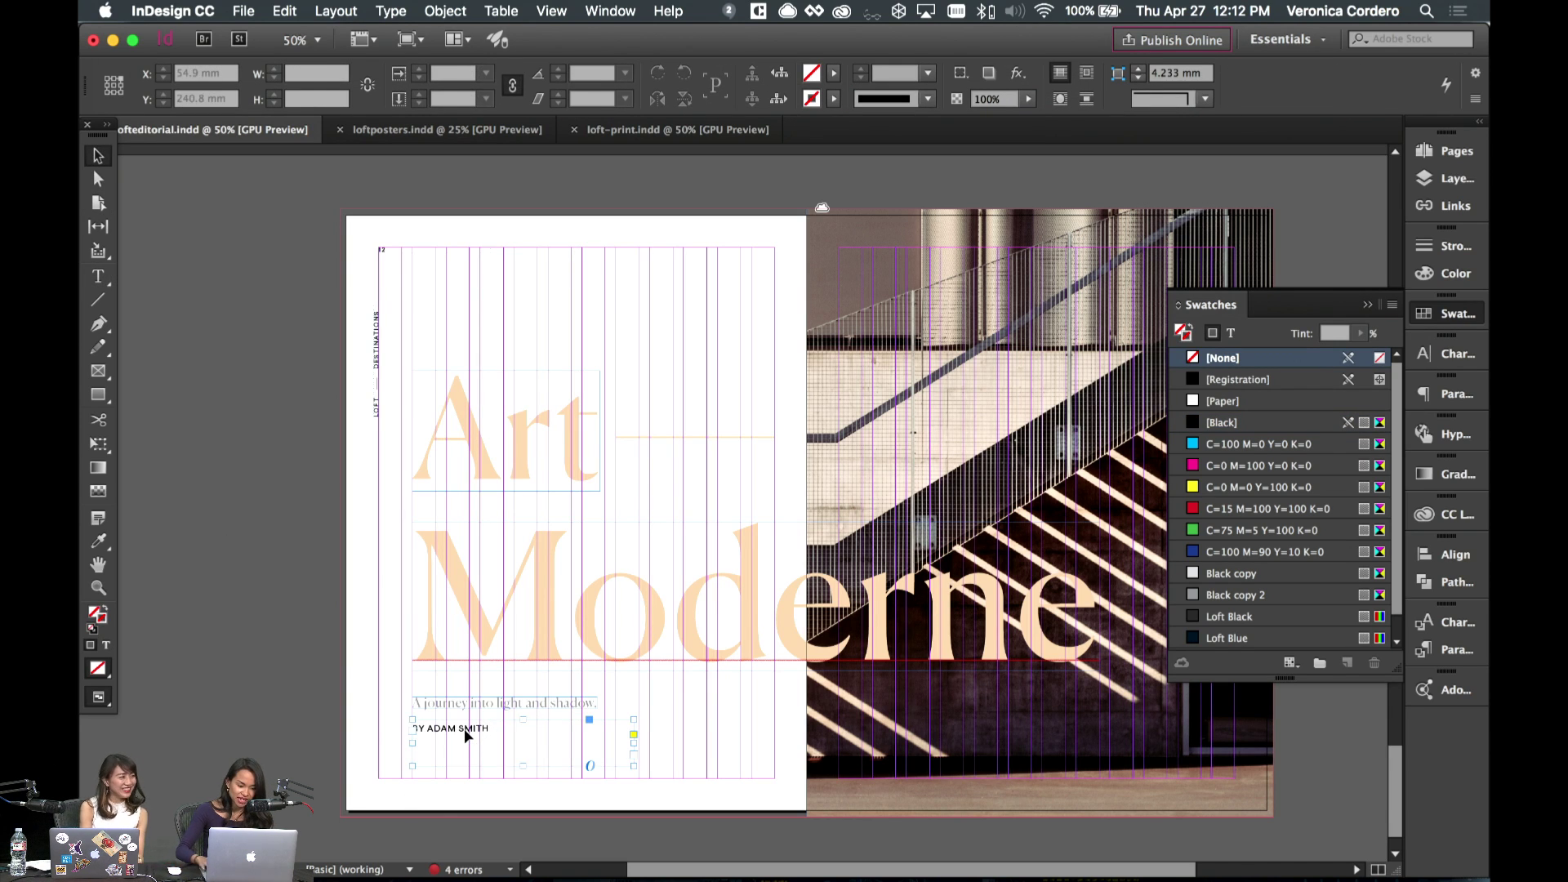
key("shift+Down")
key("shift+Down")
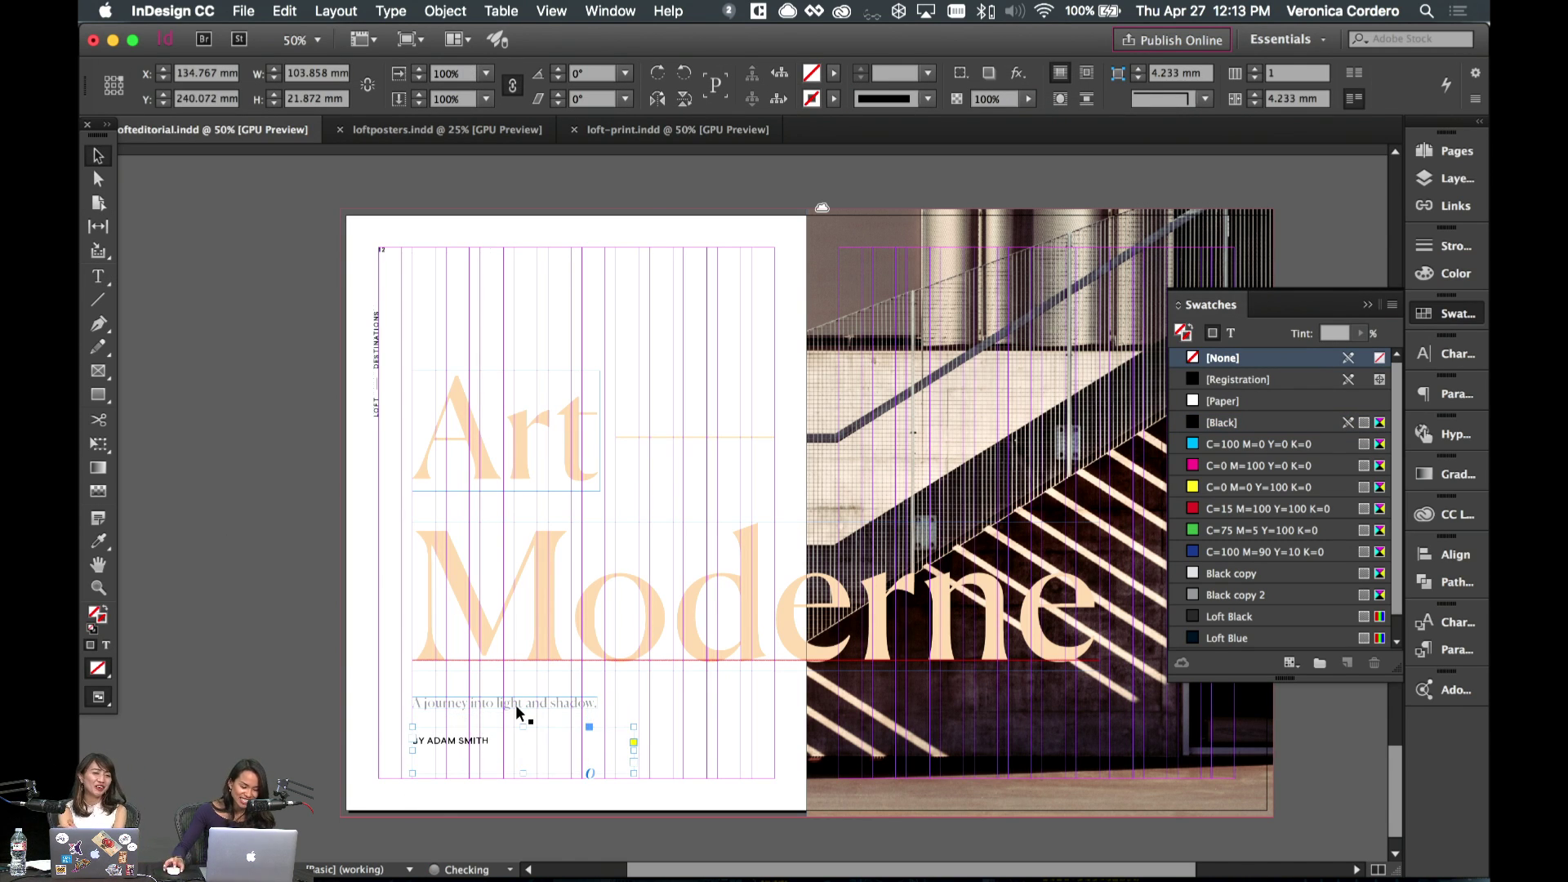
key("shift+Up")
key("w")
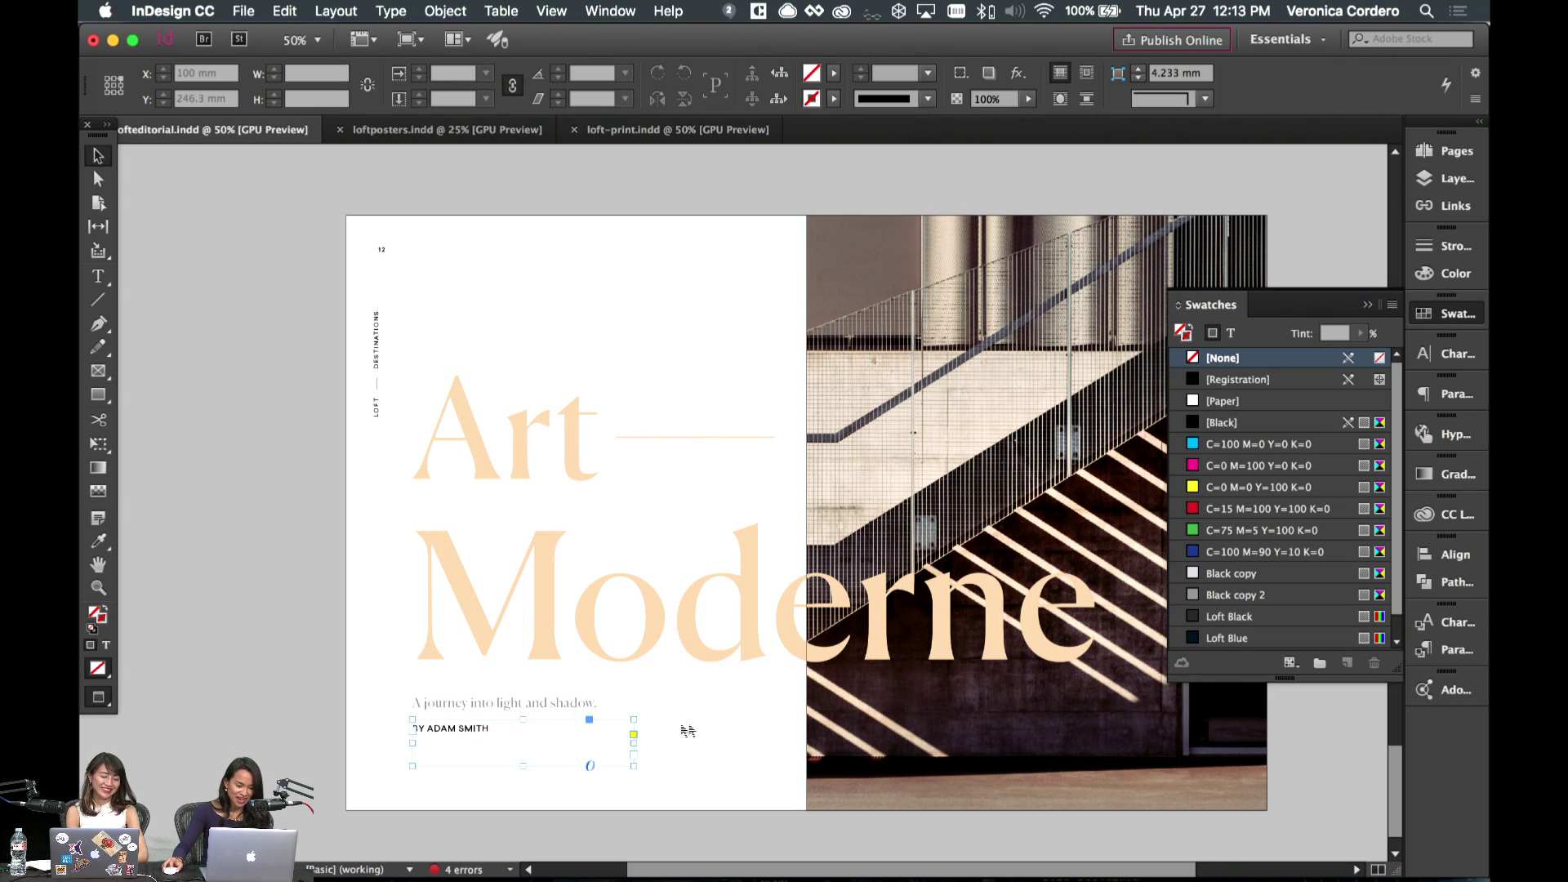
- Try an em dash before BY, then remove it
double_click(490, 729)
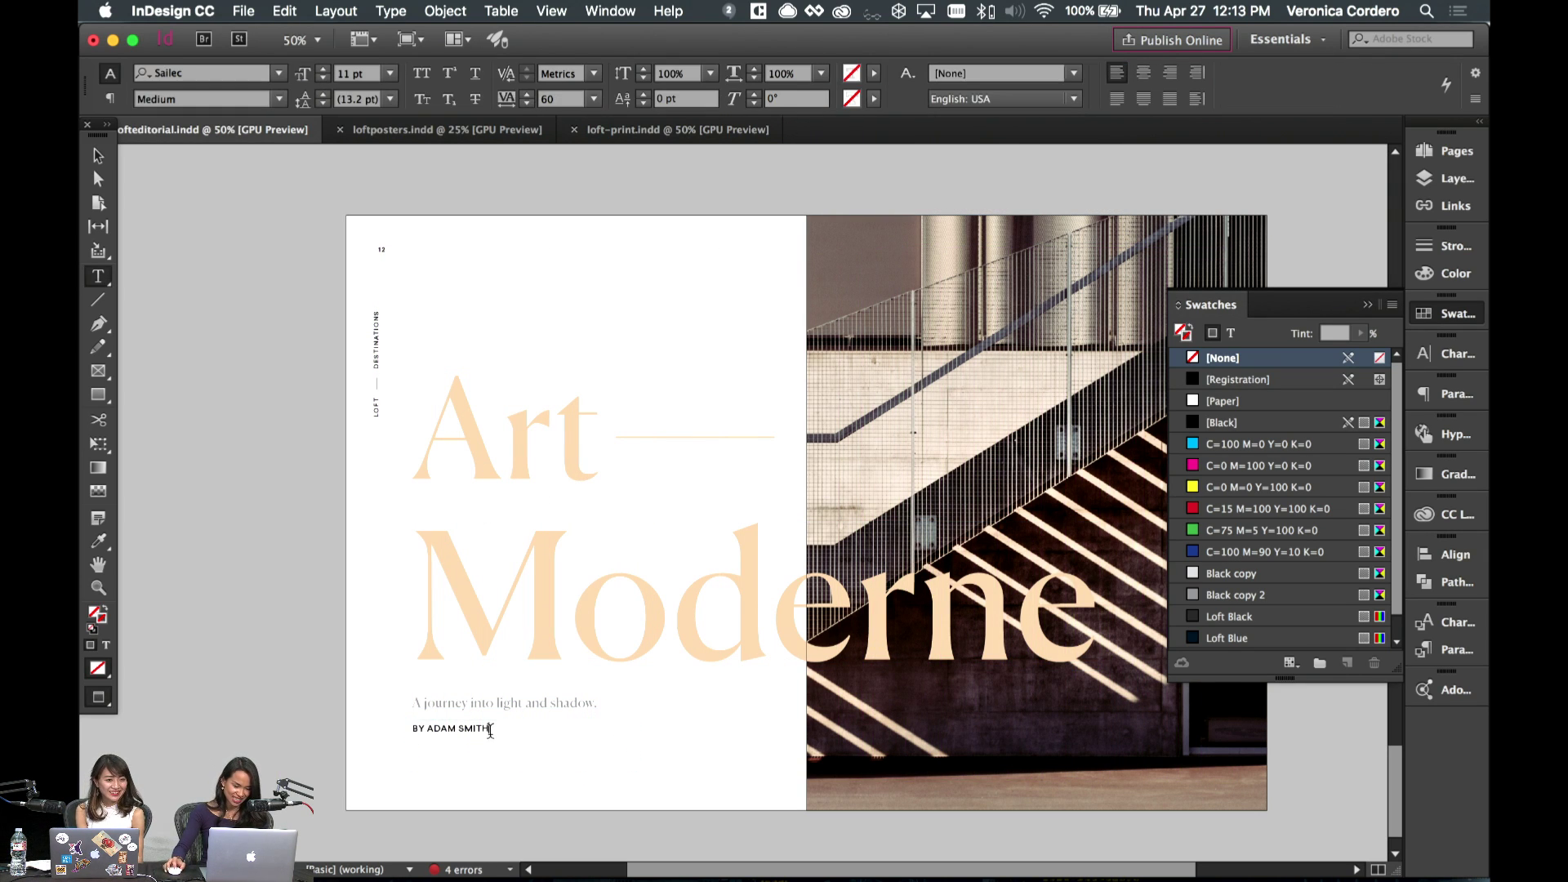
key("super+a")
key("Left")
type("—")
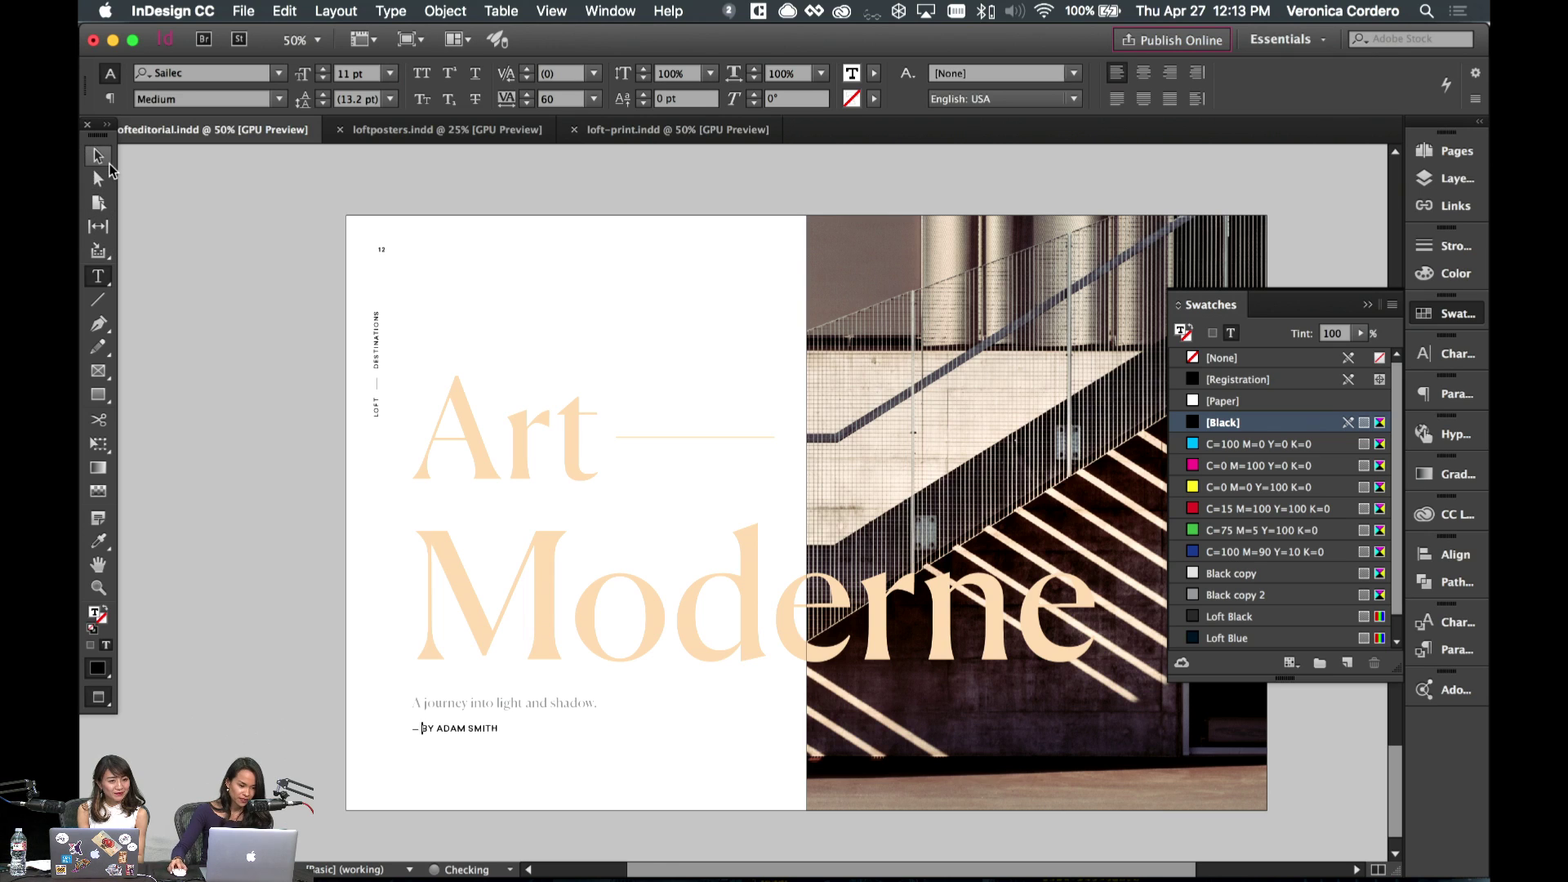
key("BackSpace")
key("BackSpace")
- Show the Loft Styleguide library colours with the byline frame selected
left_click(110, 158)
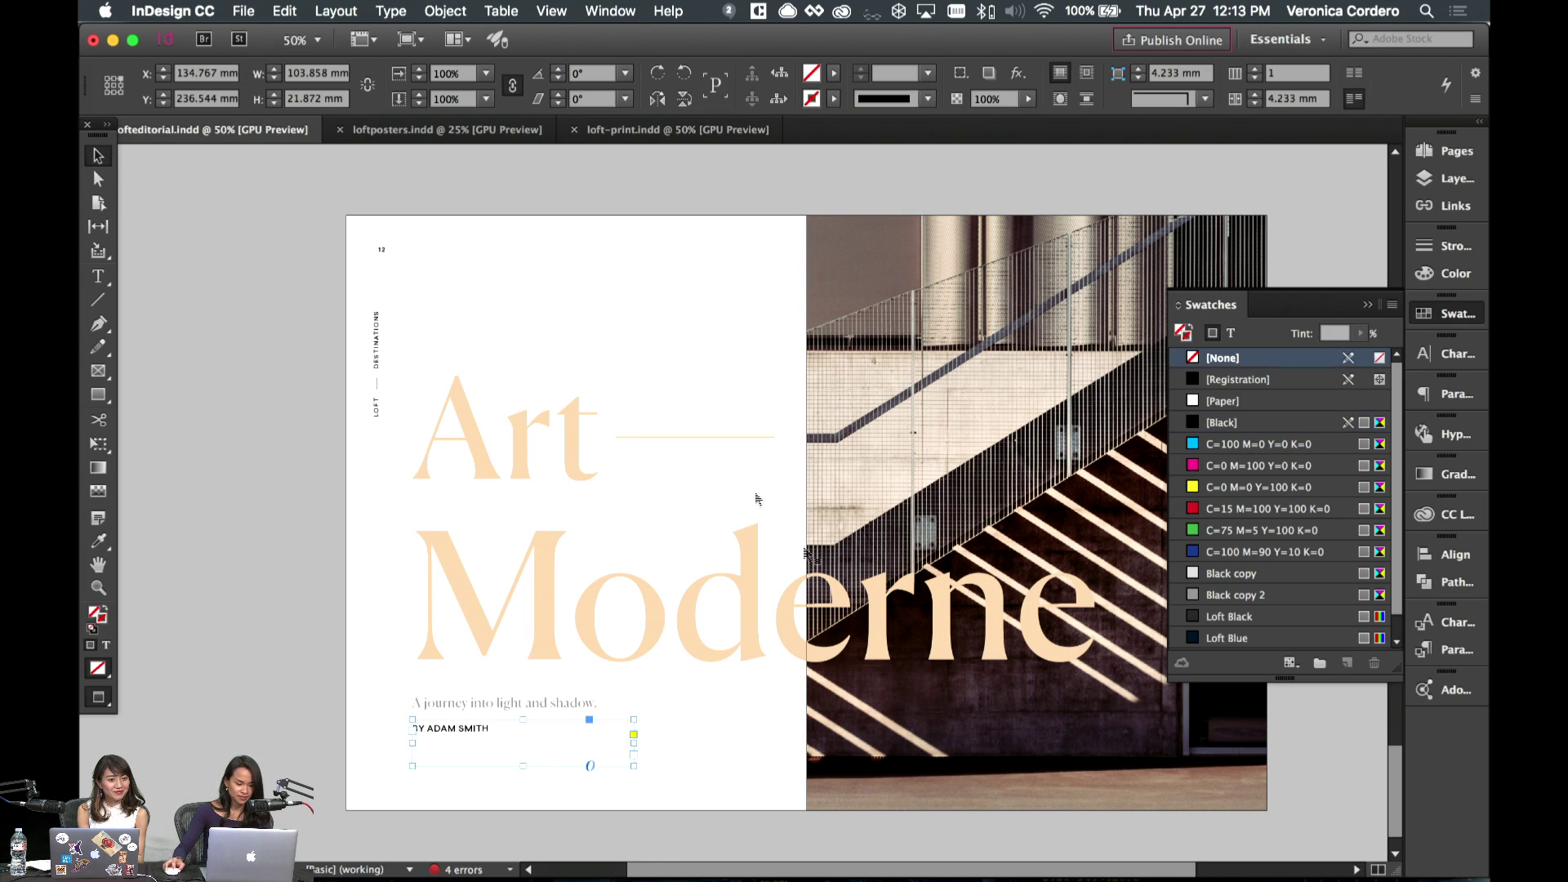
left_click(1425, 400)
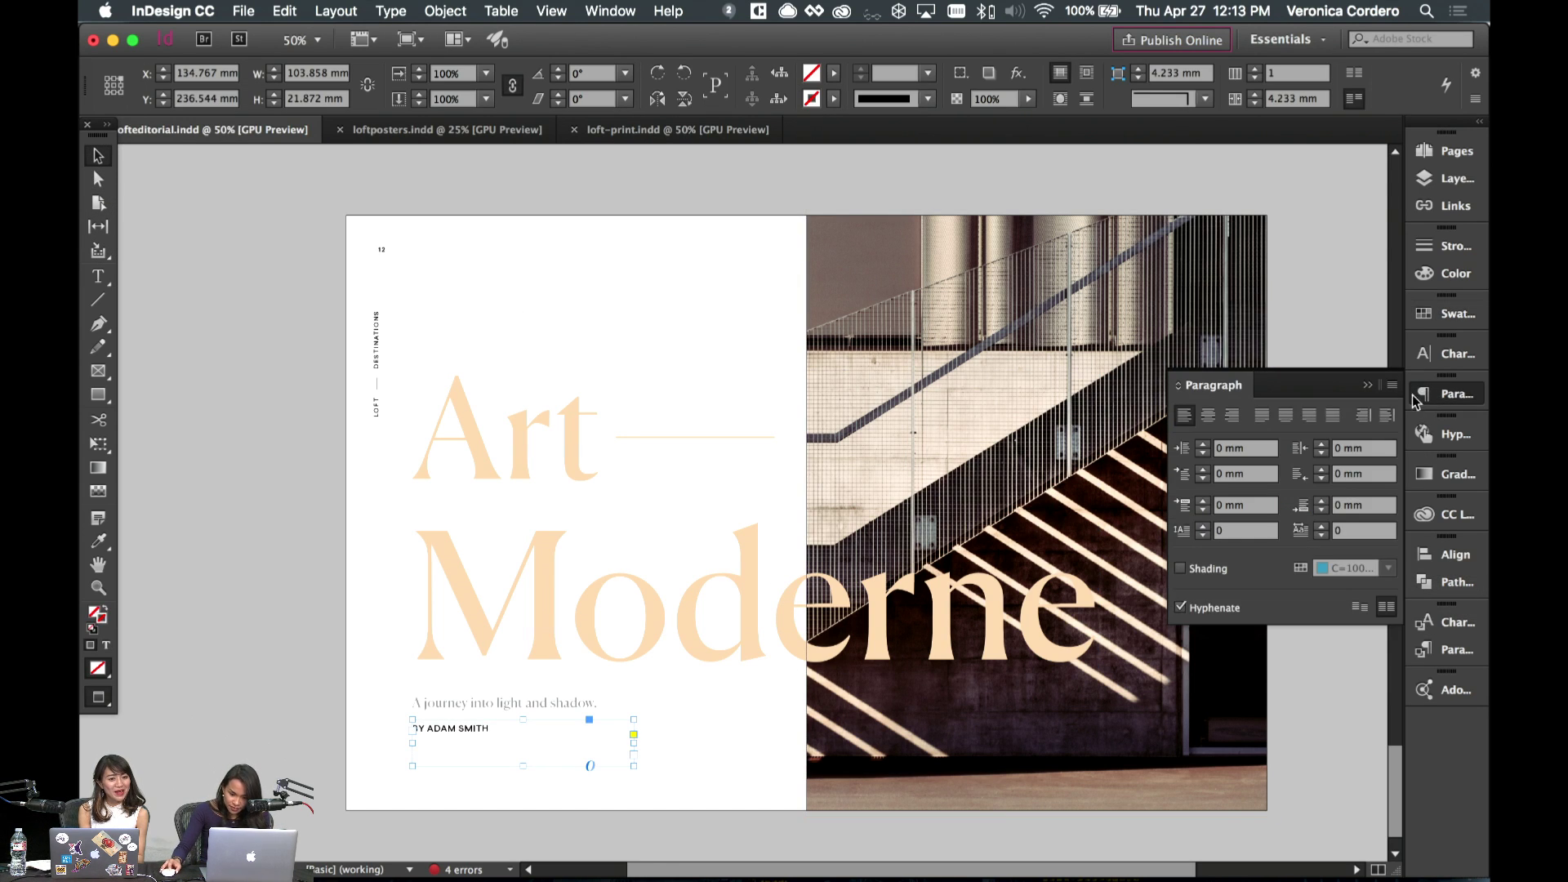
left_click(1413, 523)
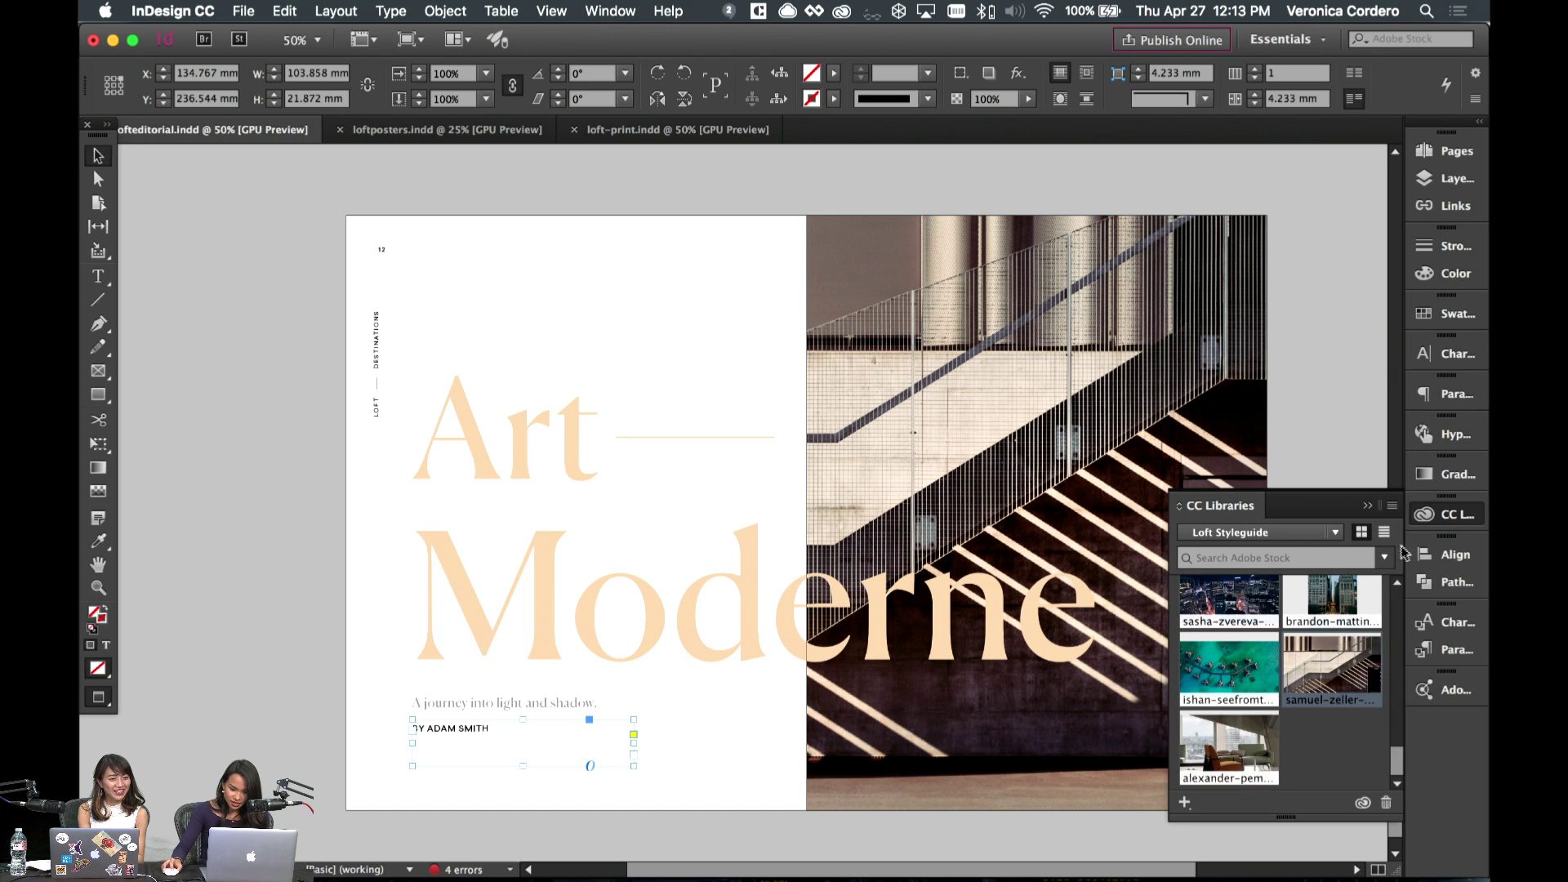
- Colour all the byline text with the Black copy 2 swatch
double_click(531, 729)
key("super+a")
left_click(1446, 314)
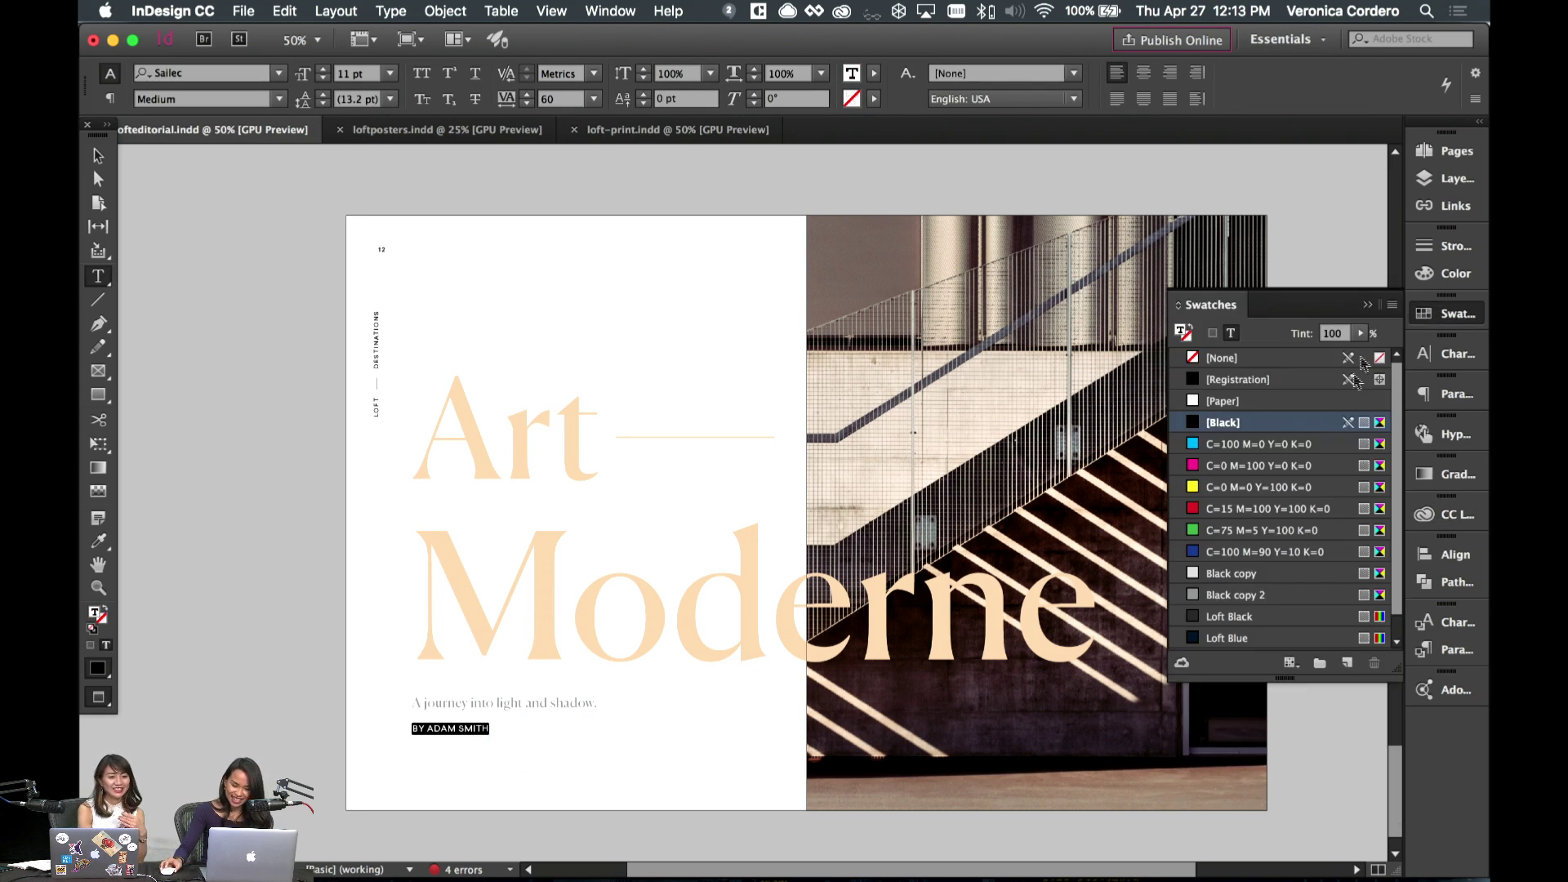
left_click(1235, 573)
key("Escape")
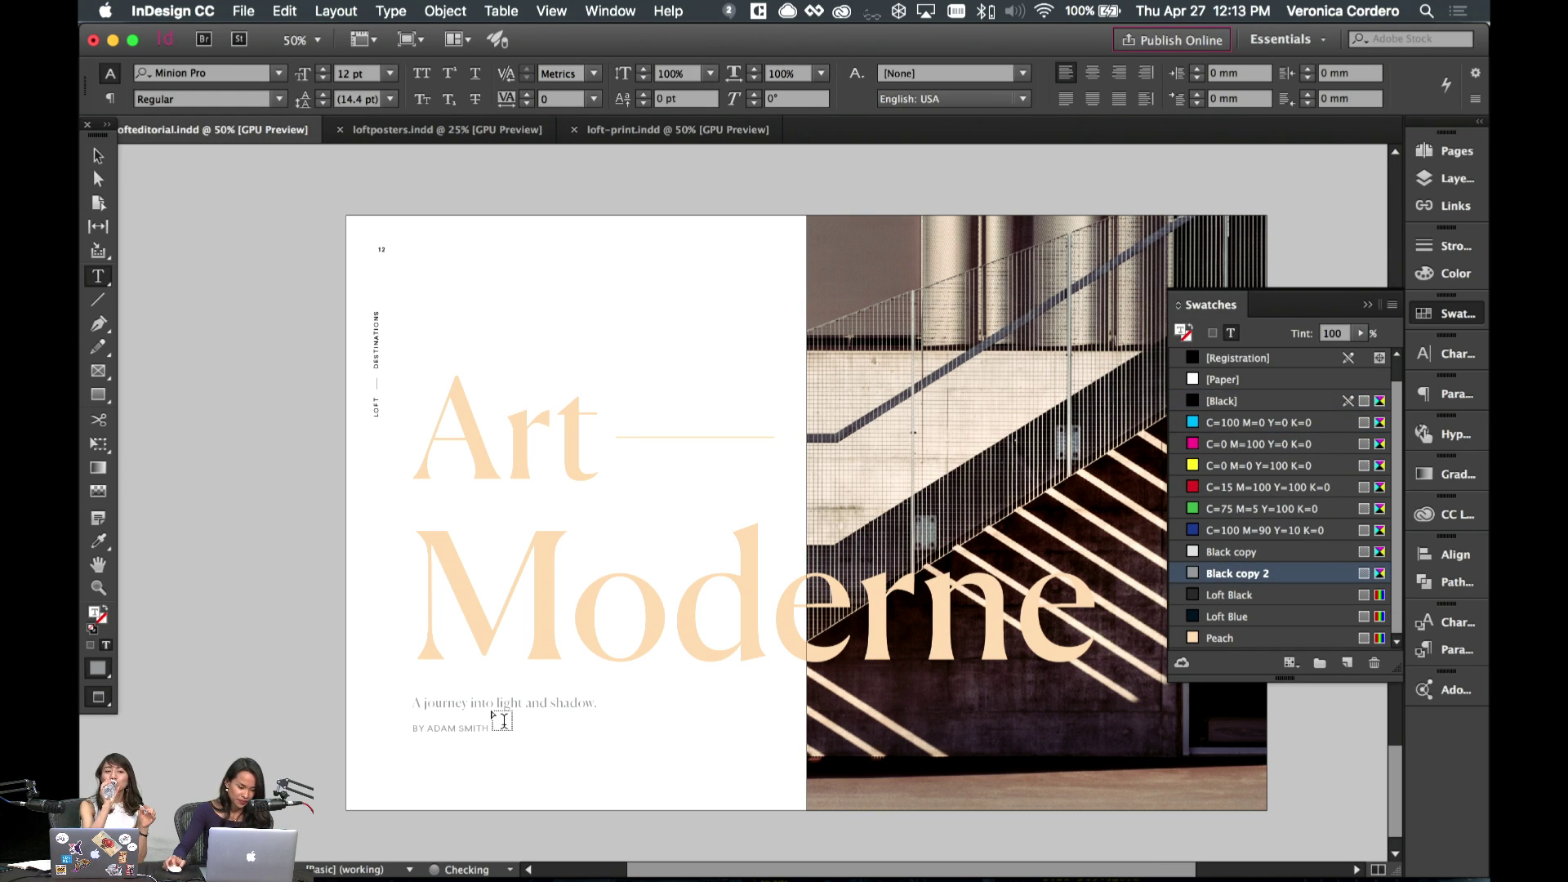
left_click(537, 750)
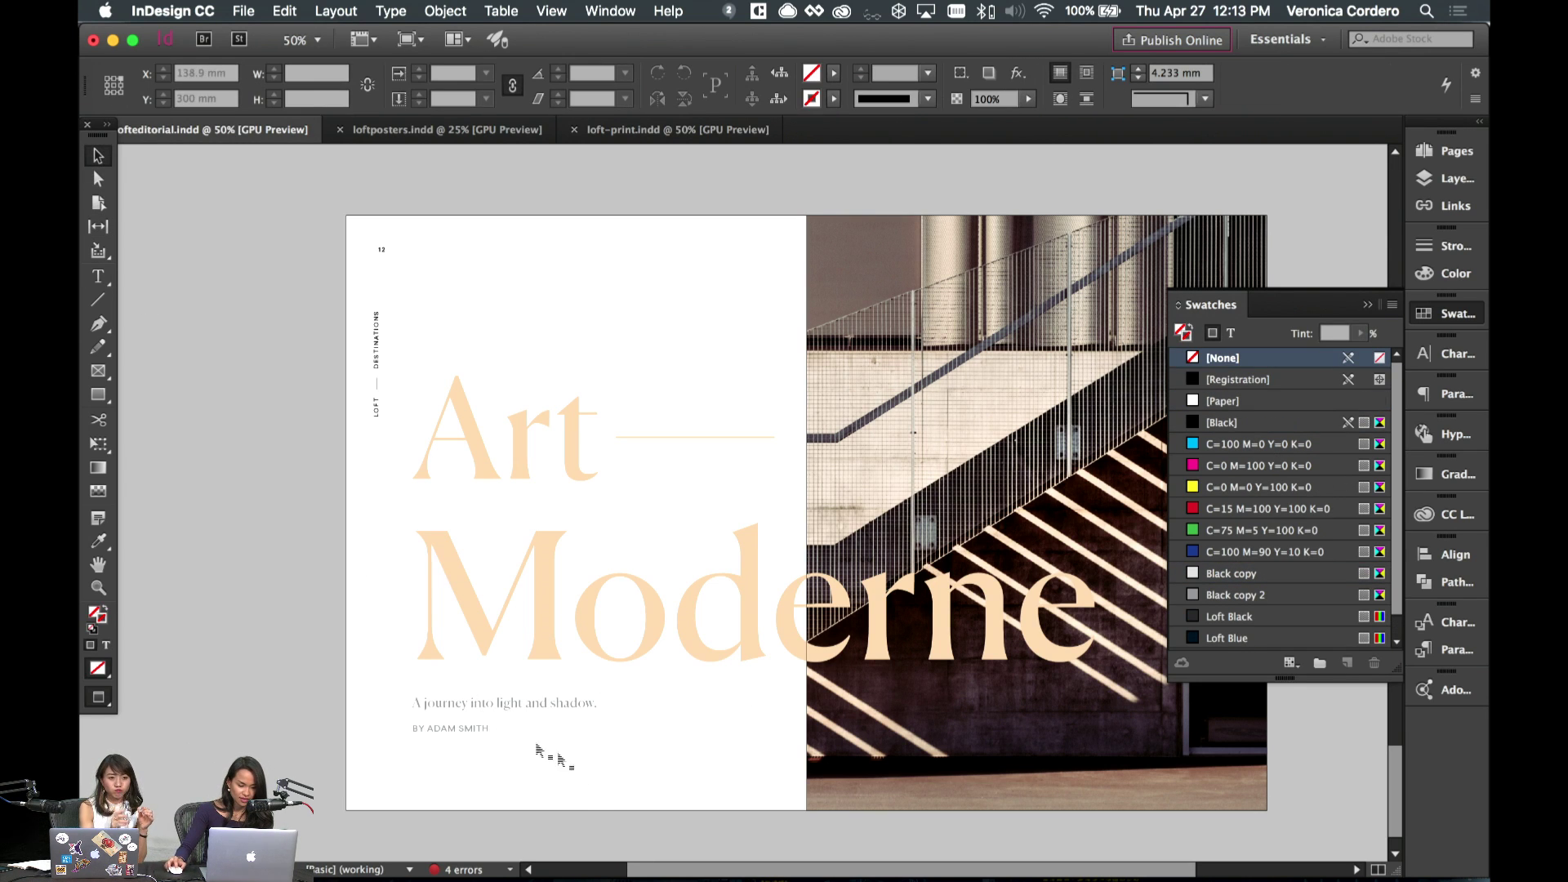
left_click(663, 724)
scroll(686, 742, "right", 2)
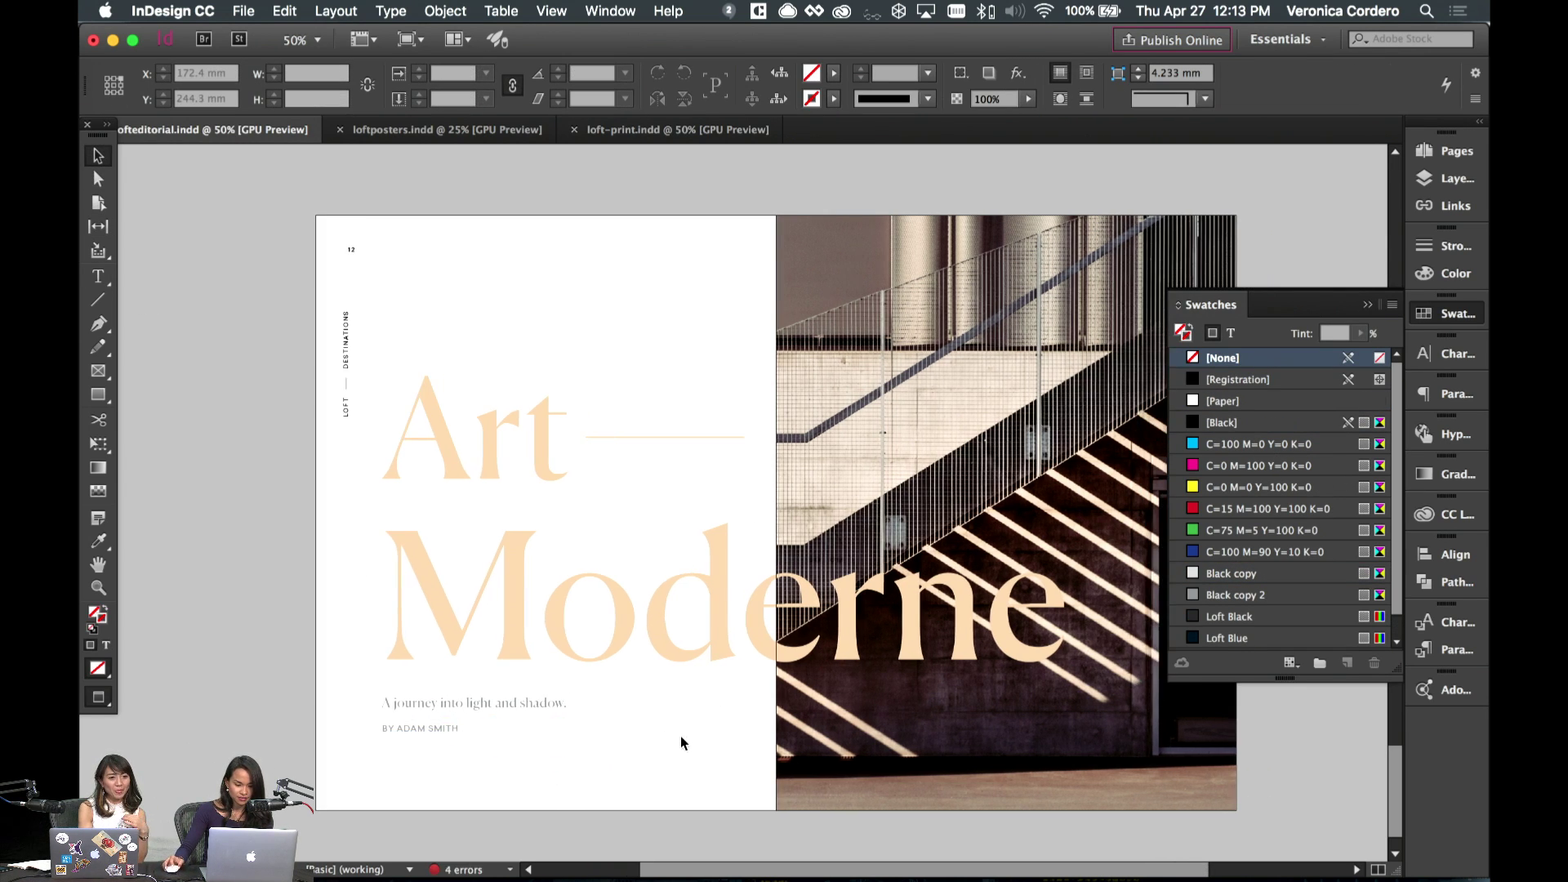
- Select all the tagline text, then exit editing and deselect it
double_click(501, 705)
key("super+a")
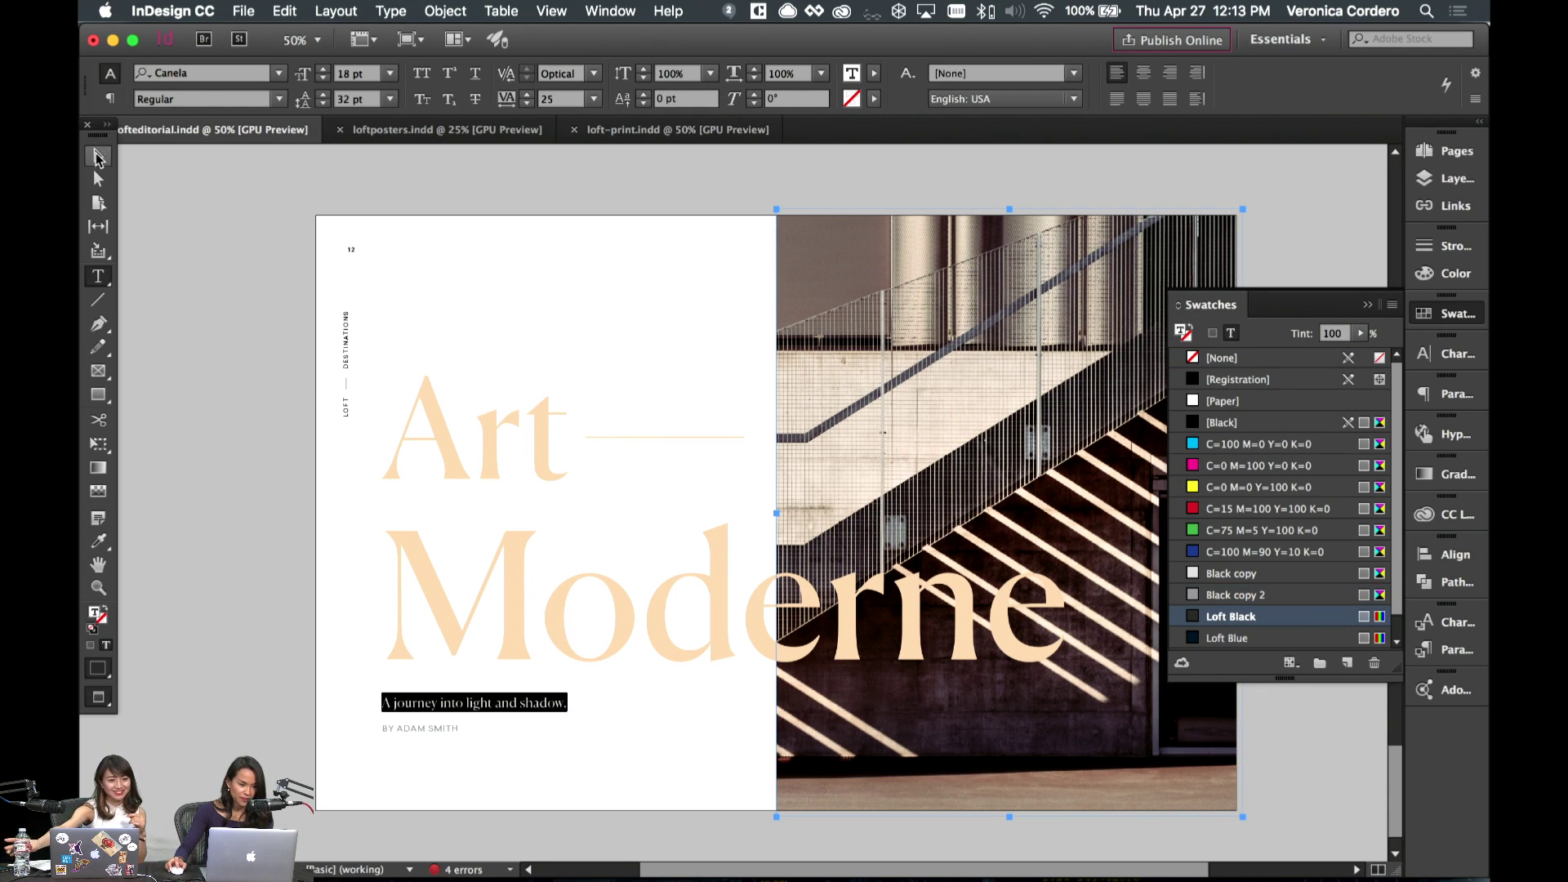
left_click(97, 158)
left_click(652, 290)
scroll(649, 304, "right", 3)
scroll(649, 304, "down", 1)
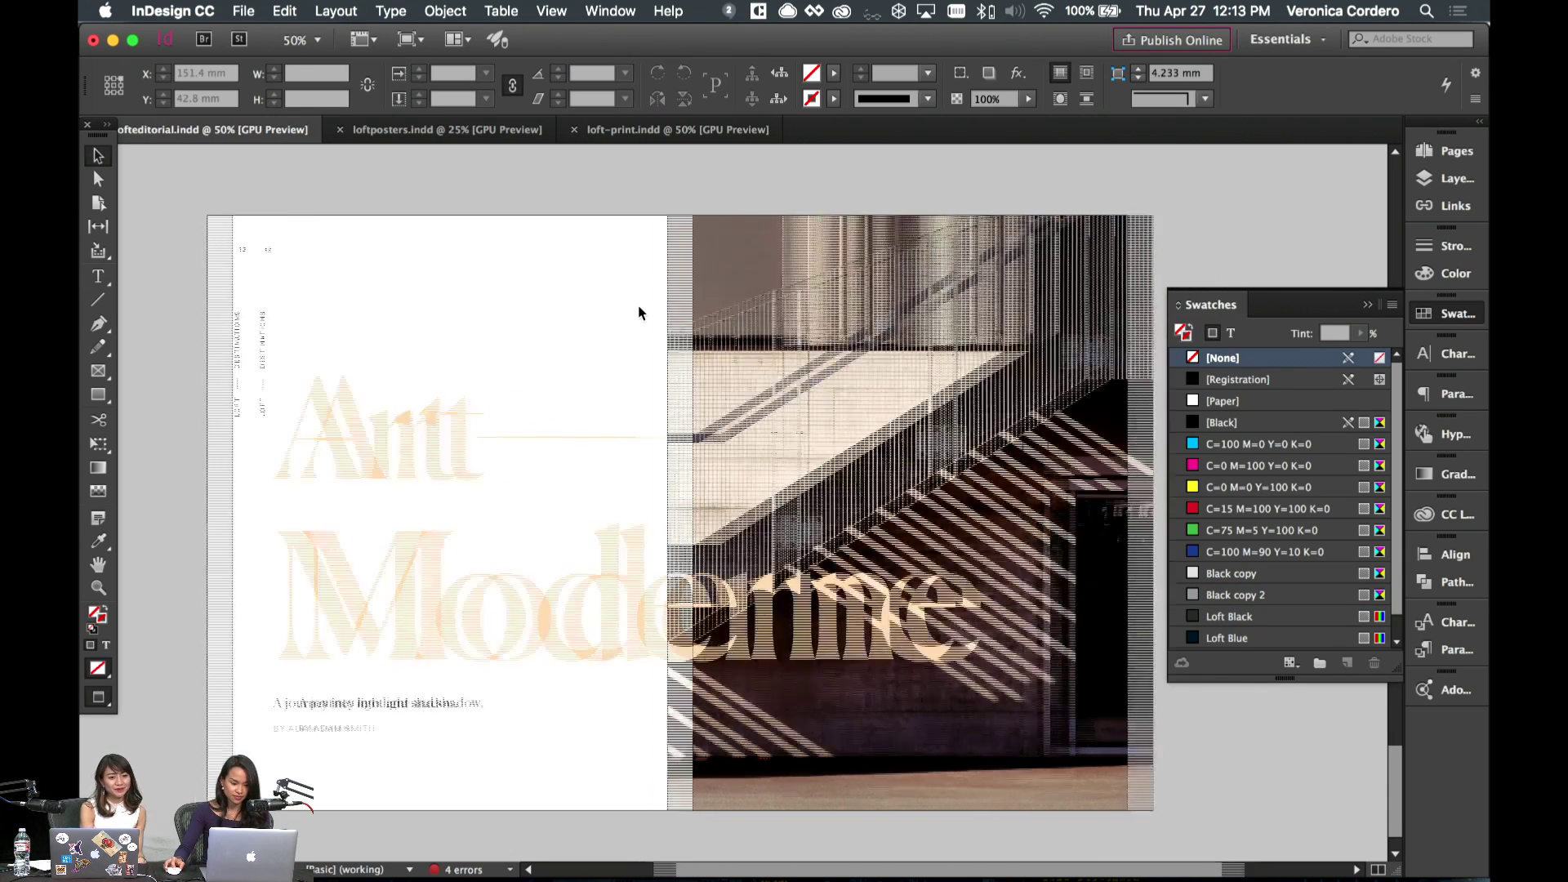
- Add a blank spread 14–15 after spread 12–13 from the Pages panel
left_click(1444, 151)
scroll(1278, 572, "down", 1)
left_click(1347, 766)
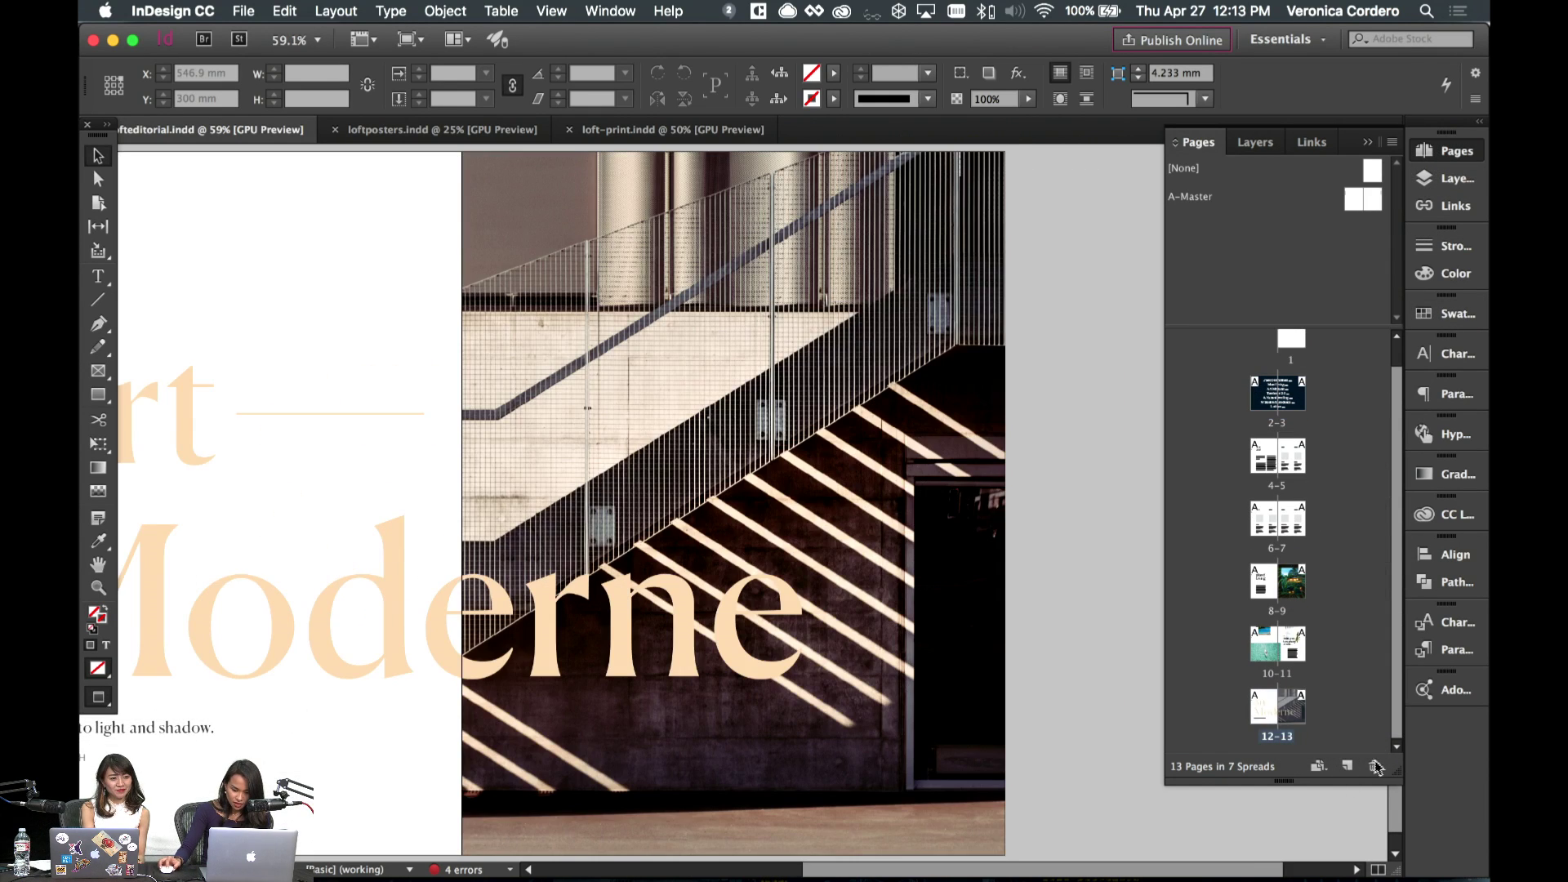
scroll(870, 490, "down", 3)
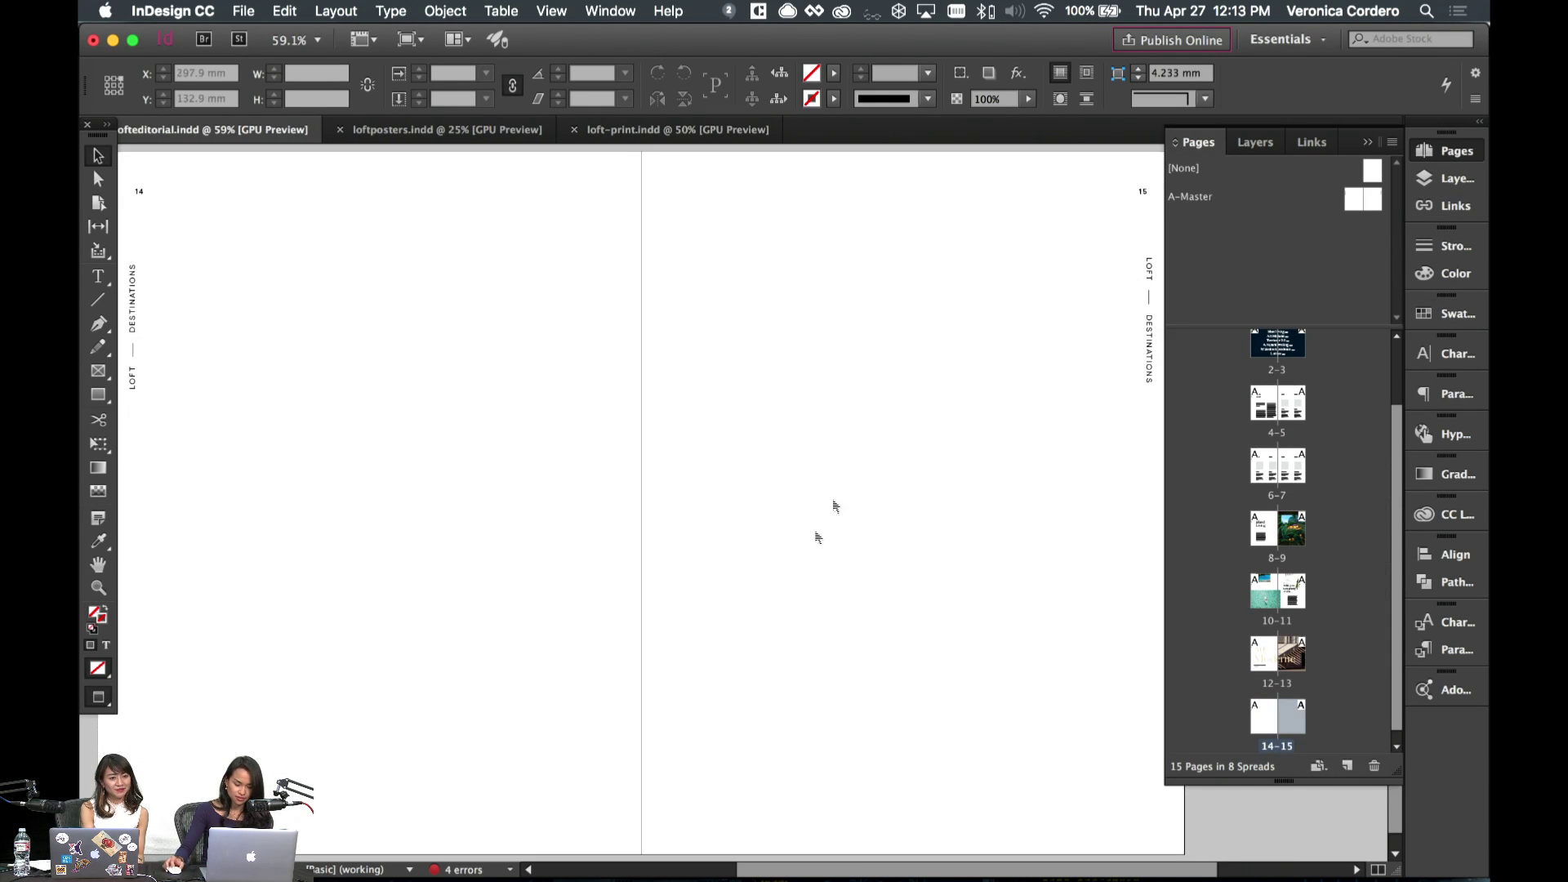
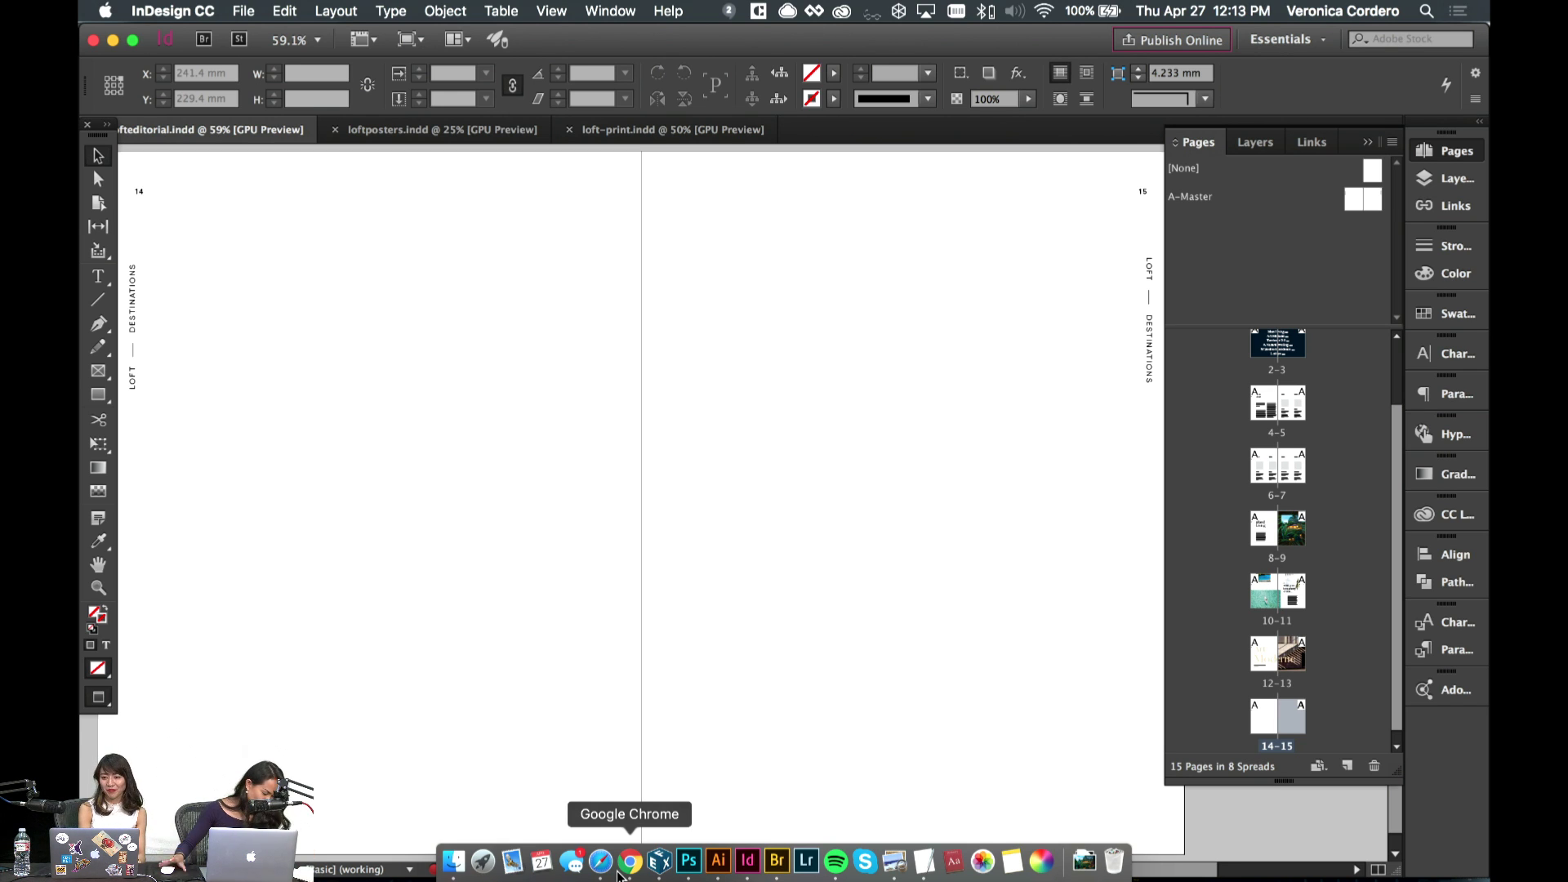
- Zoom out to the Art Moderne spread and paste a copy of its staircase photo for pages 14–15
key("super+minus")
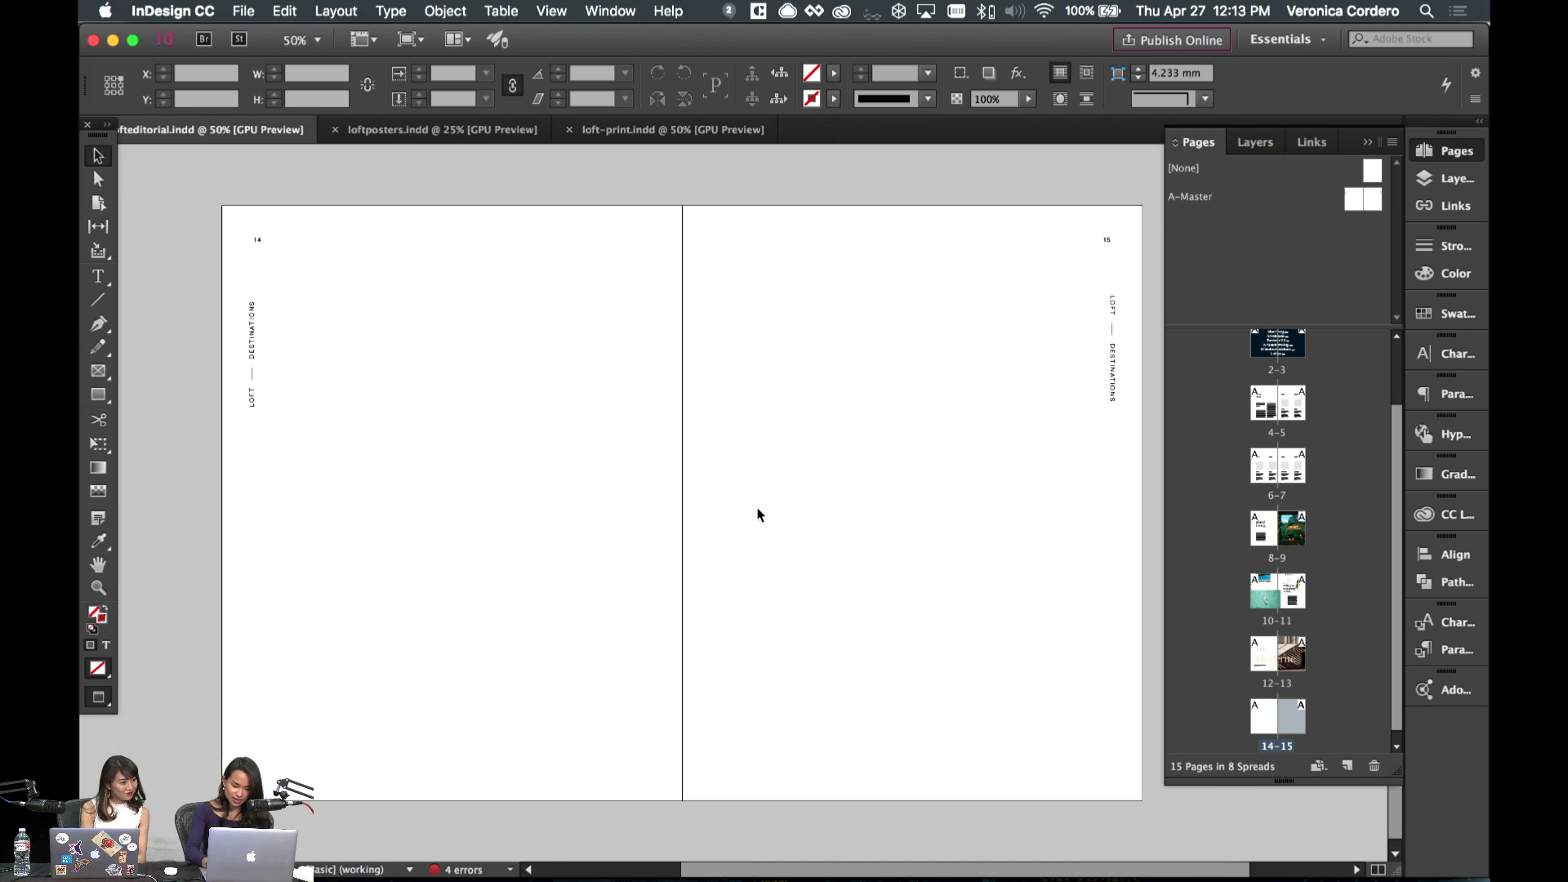
key("super+minus")
key("super+minus")
scroll(808, 479, "up", 1)
left_click(931, 401)
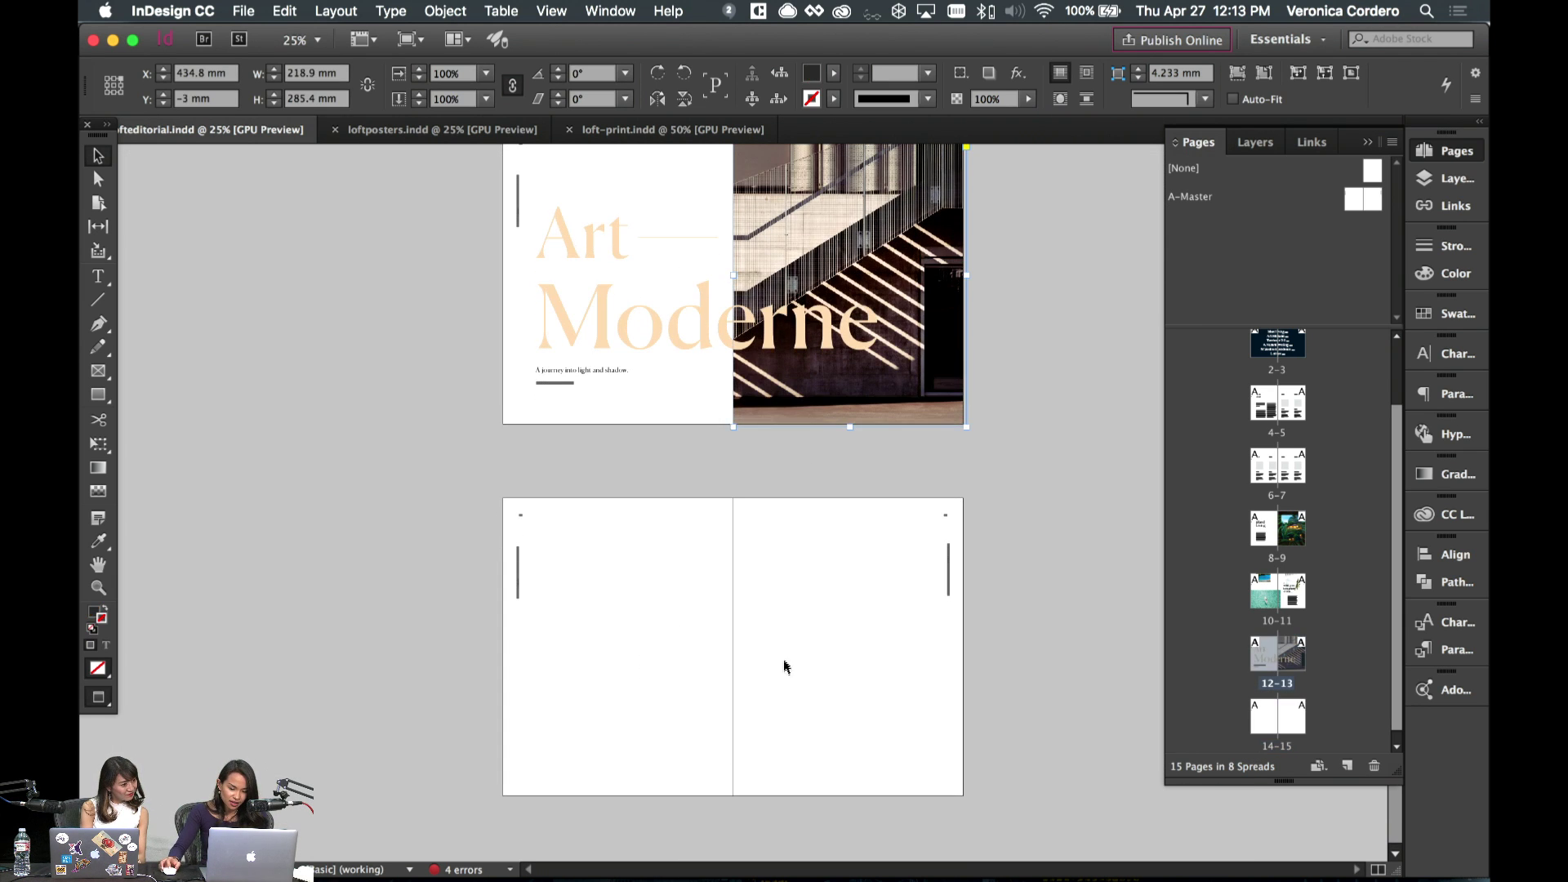
key("super+v")
- Move the copied photo frame onto page 14 and delete its image, leaving a dark full-page block
left_click_drag(781, 616, 682, 614)
left_click(1447, 313)
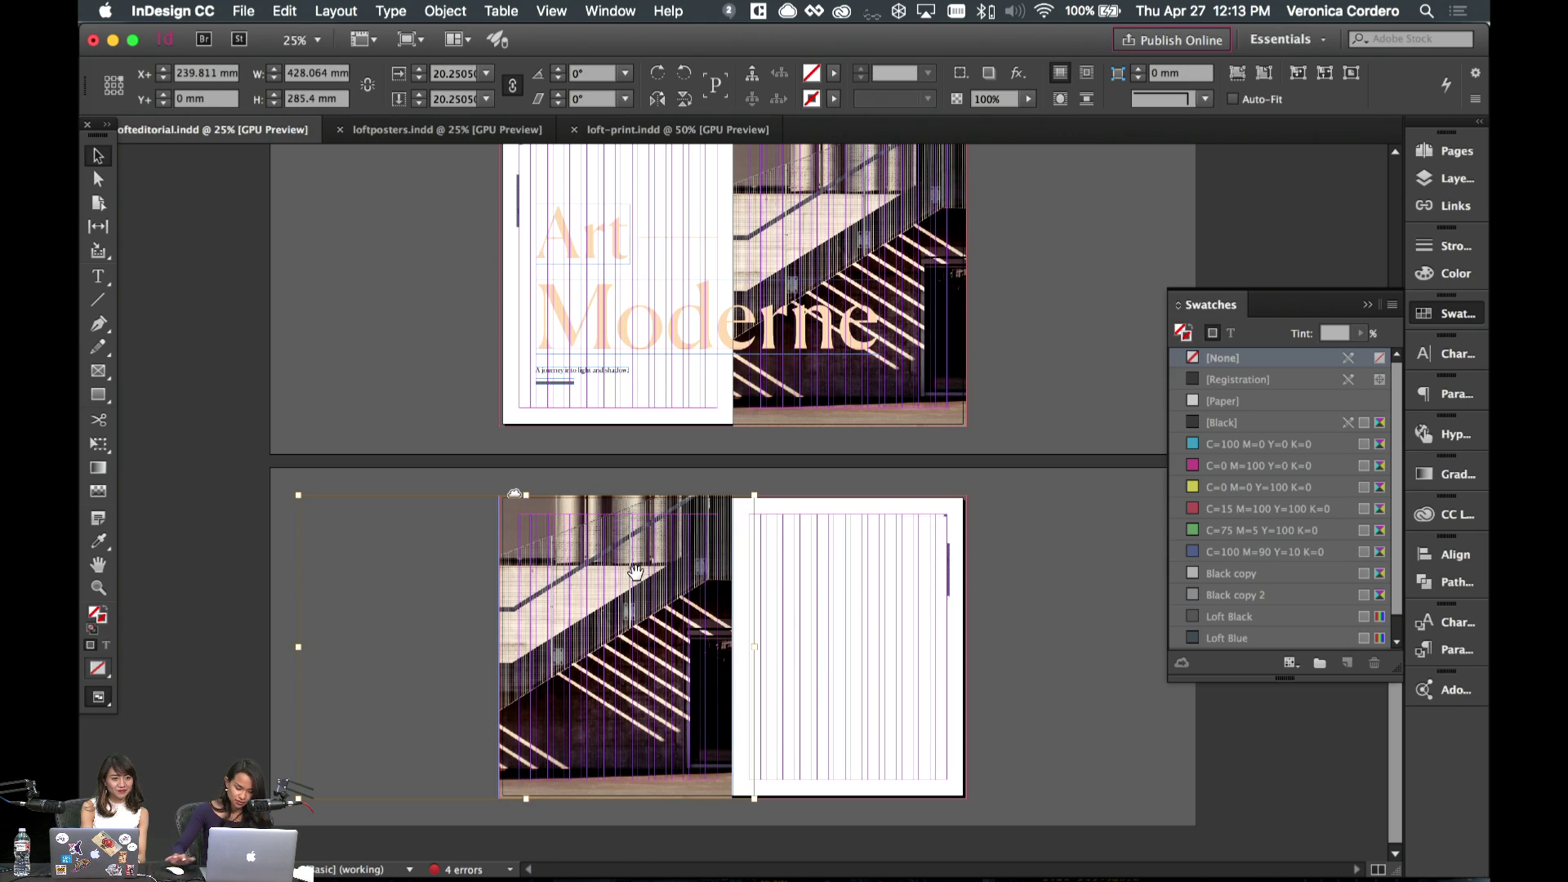
key("Delete")
- Zoom in to check the dark block on page 14, then zoom back out to see both spreads
key("super+1")
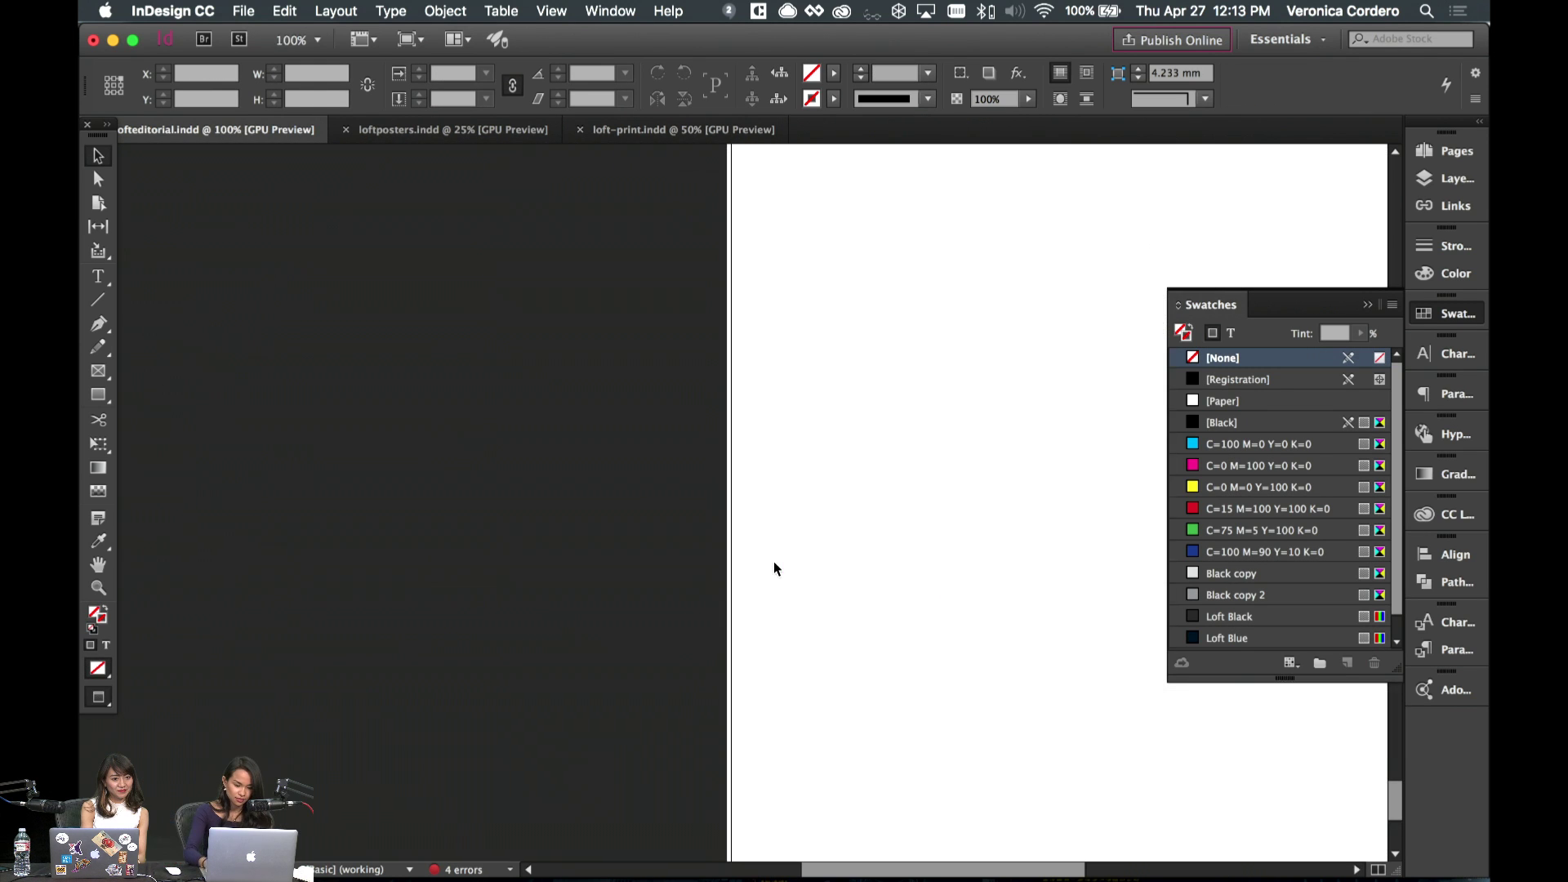
left_click(717, 501)
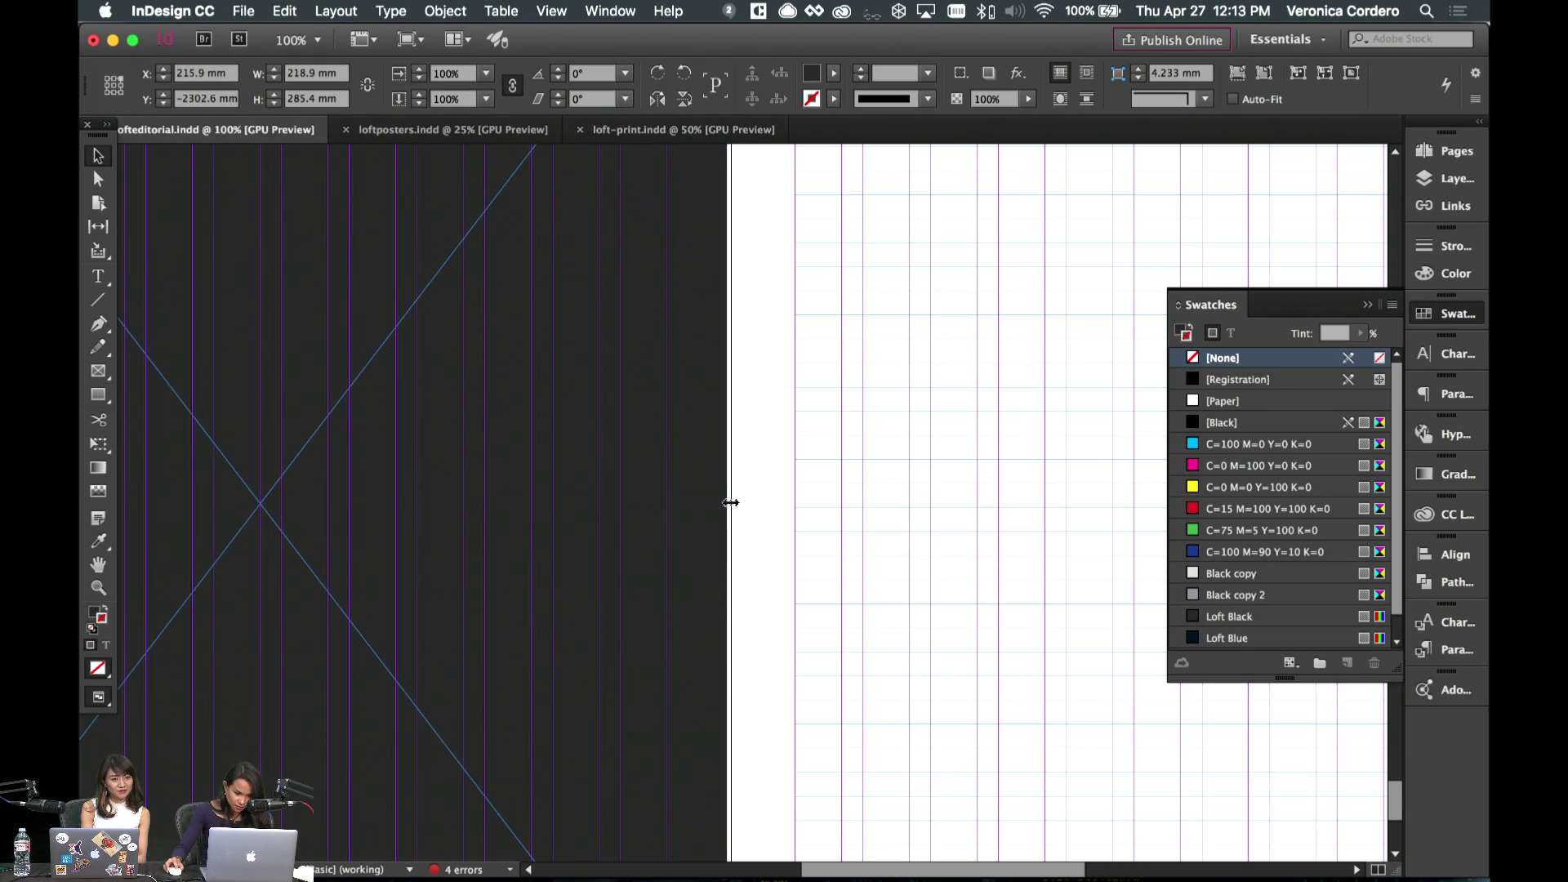
left_click(732, 502)
scroll(759, 513, "up", 8)
scroll(759, 513, "left", 9)
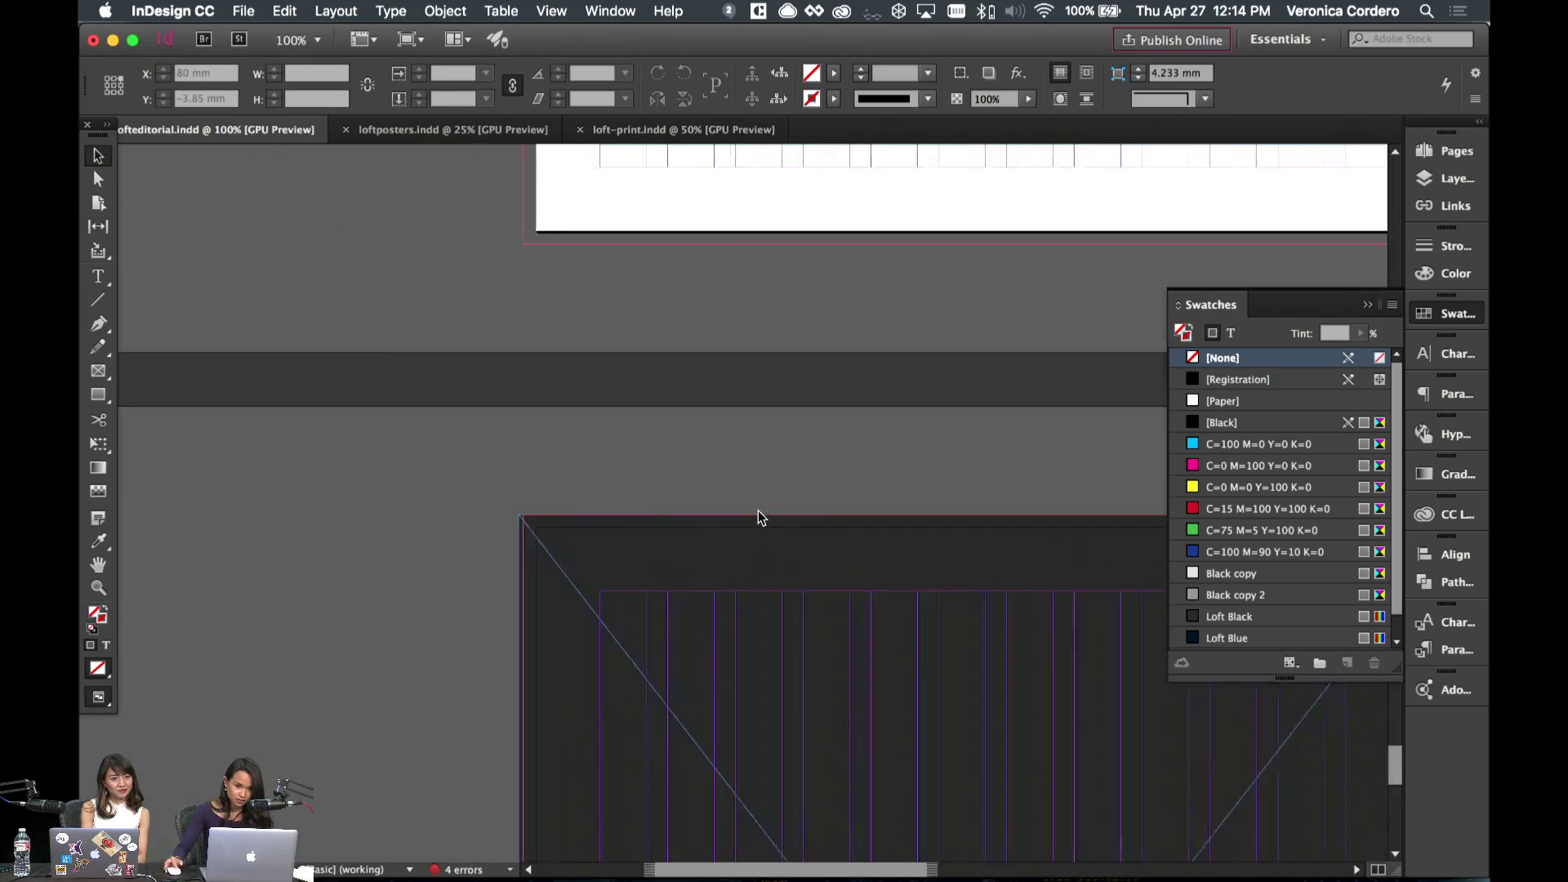
scroll(735, 572, "up", 6)
scroll(735, 572, "left", 4)
scroll(712, 631, "down", 9)
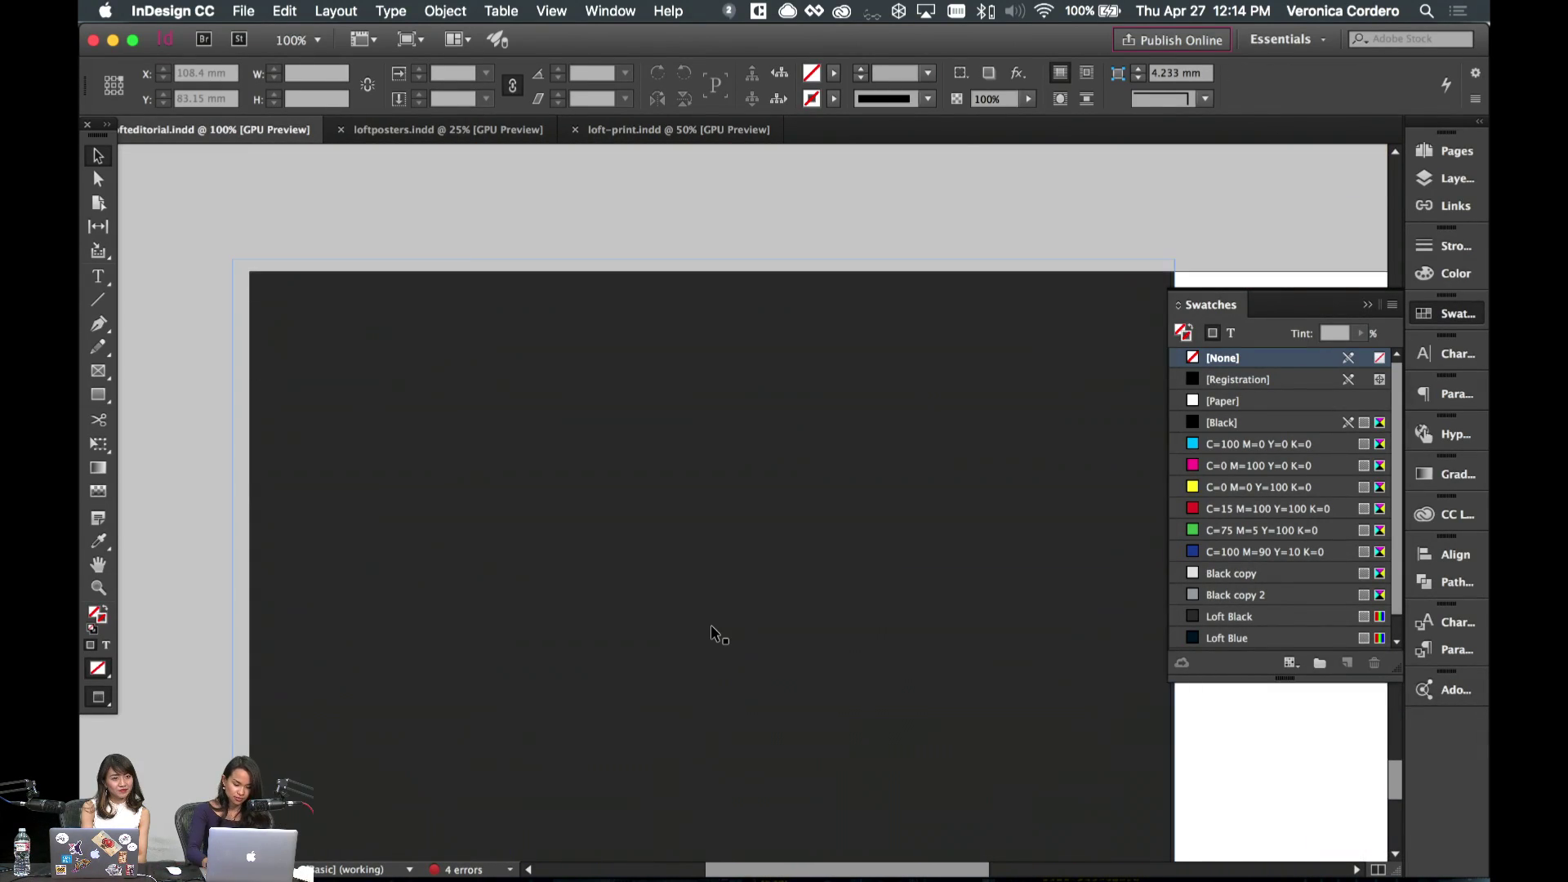
key("super+minus")
key("super+minus")
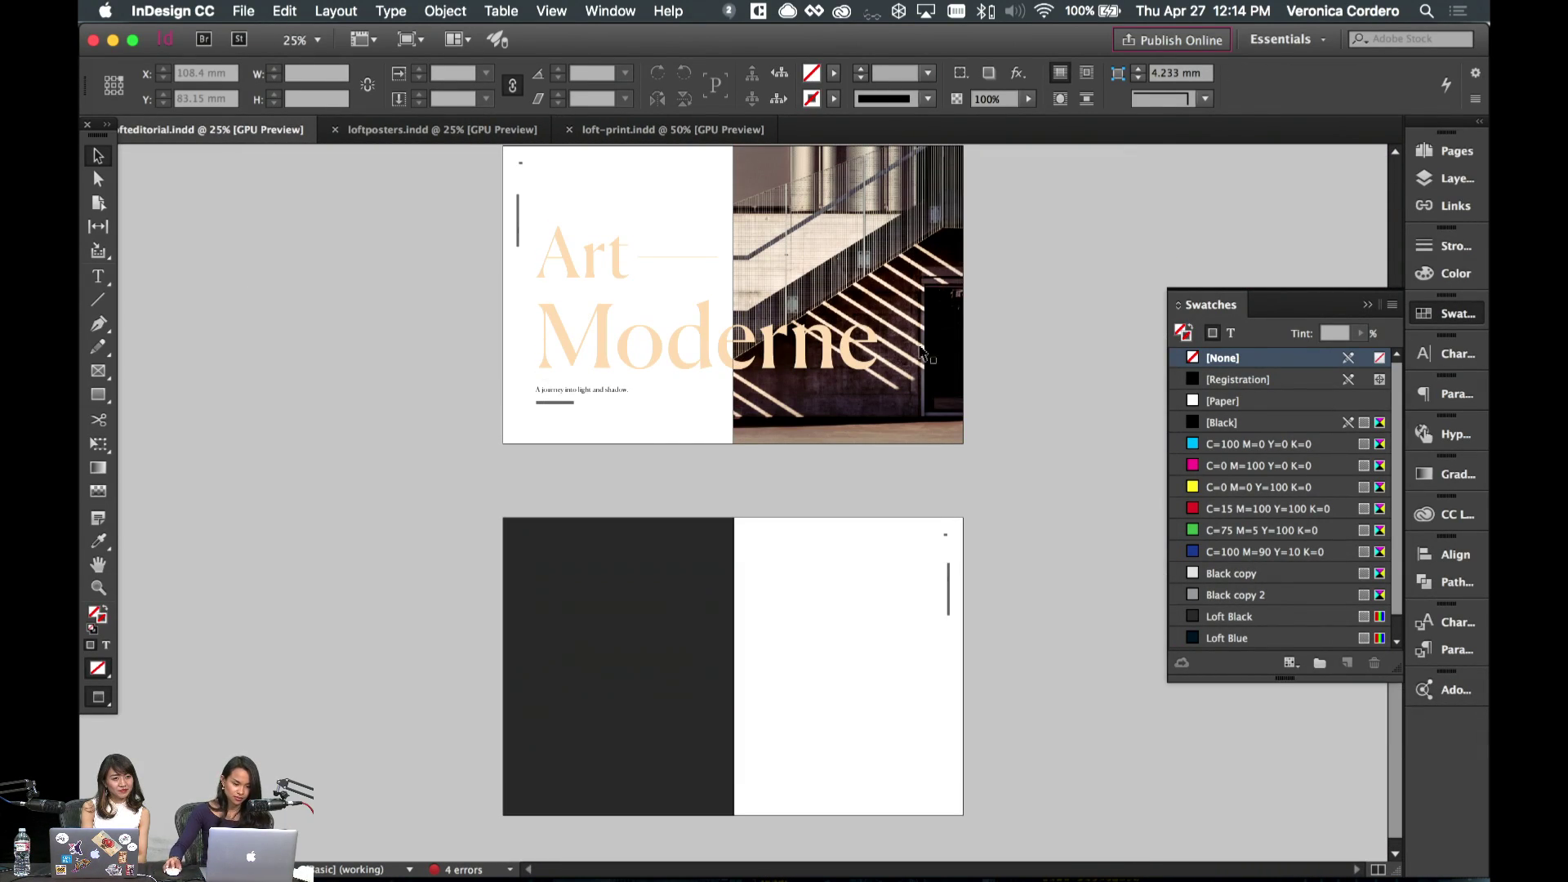
scroll(967, 420, "up", 15)
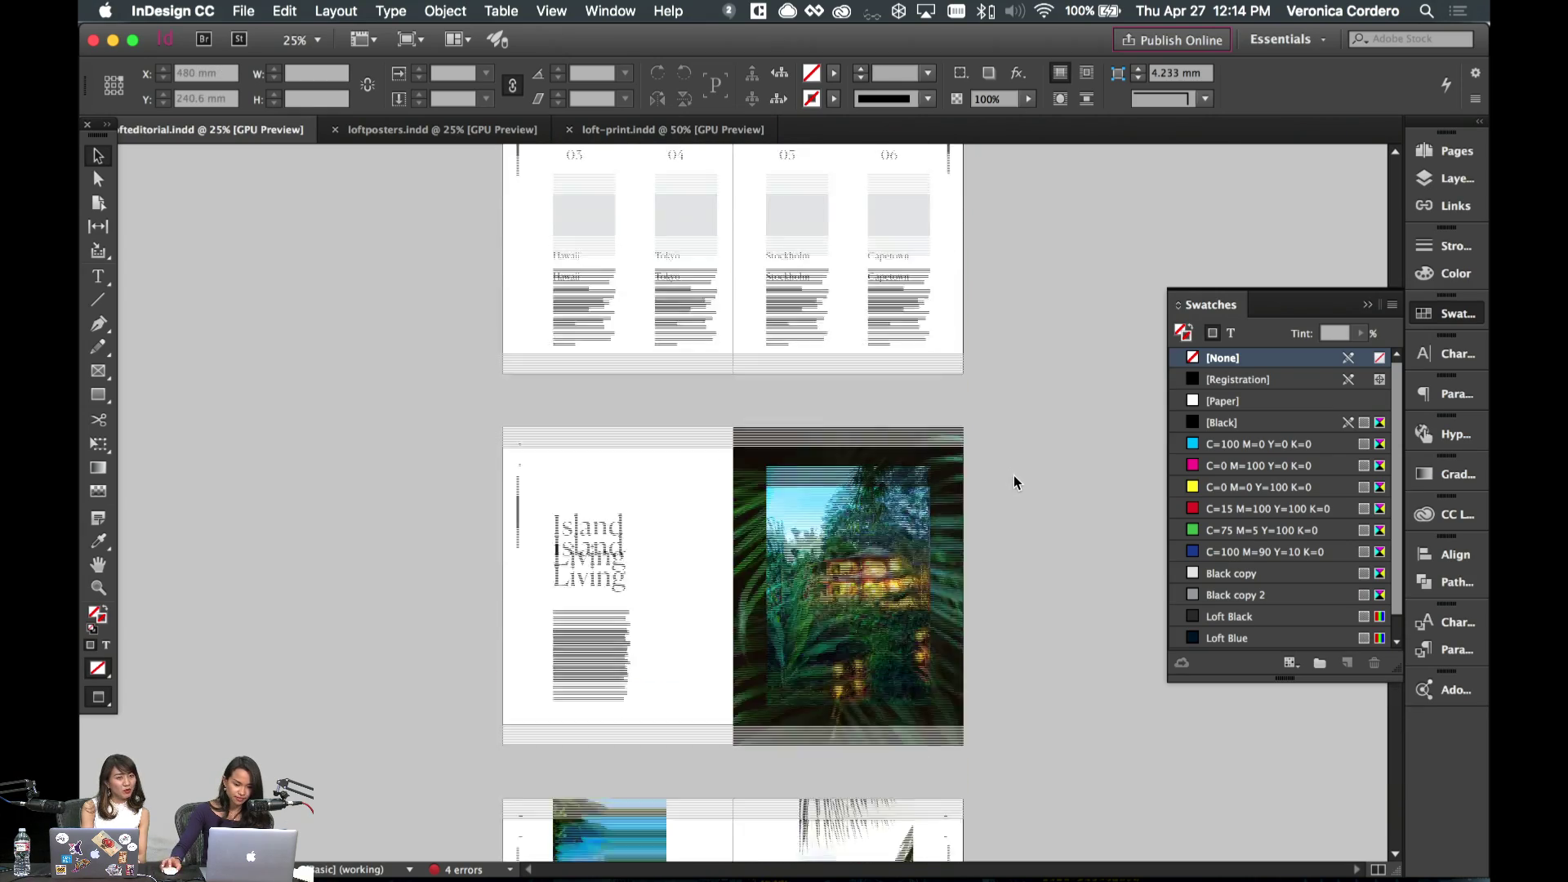
- Zoom in and scroll over the Island Living, Relax and Art Moderne spreads, then return to spread 14–15
key("super+equal")
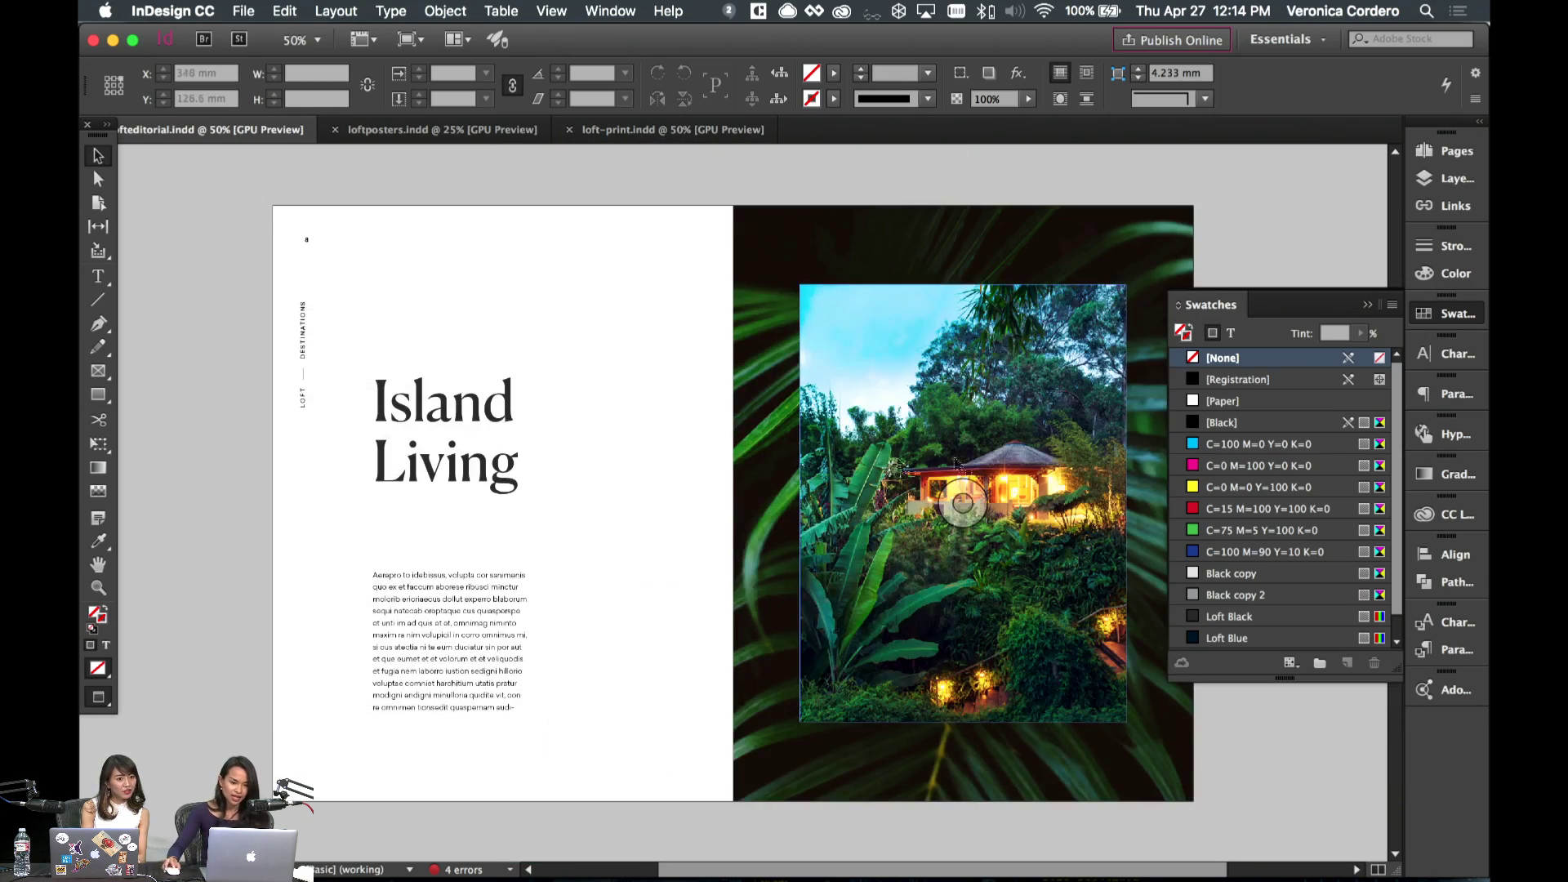
scroll(610, 331, "up", 3)
scroll(519, 436, "down", 10)
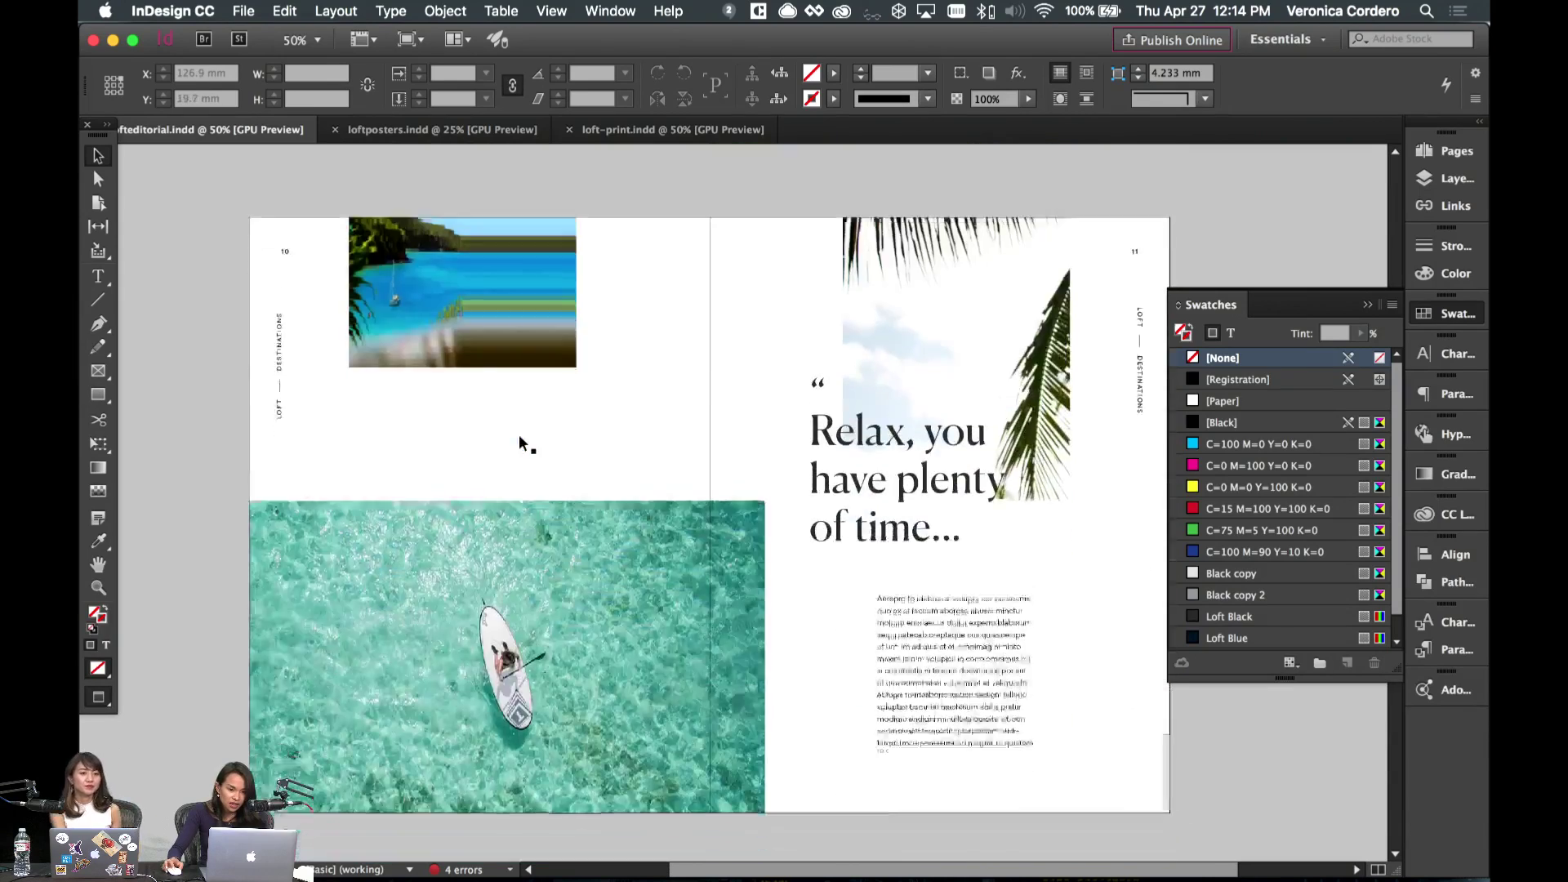
scroll(518, 435, "down", 10)
left_click(943, 363)
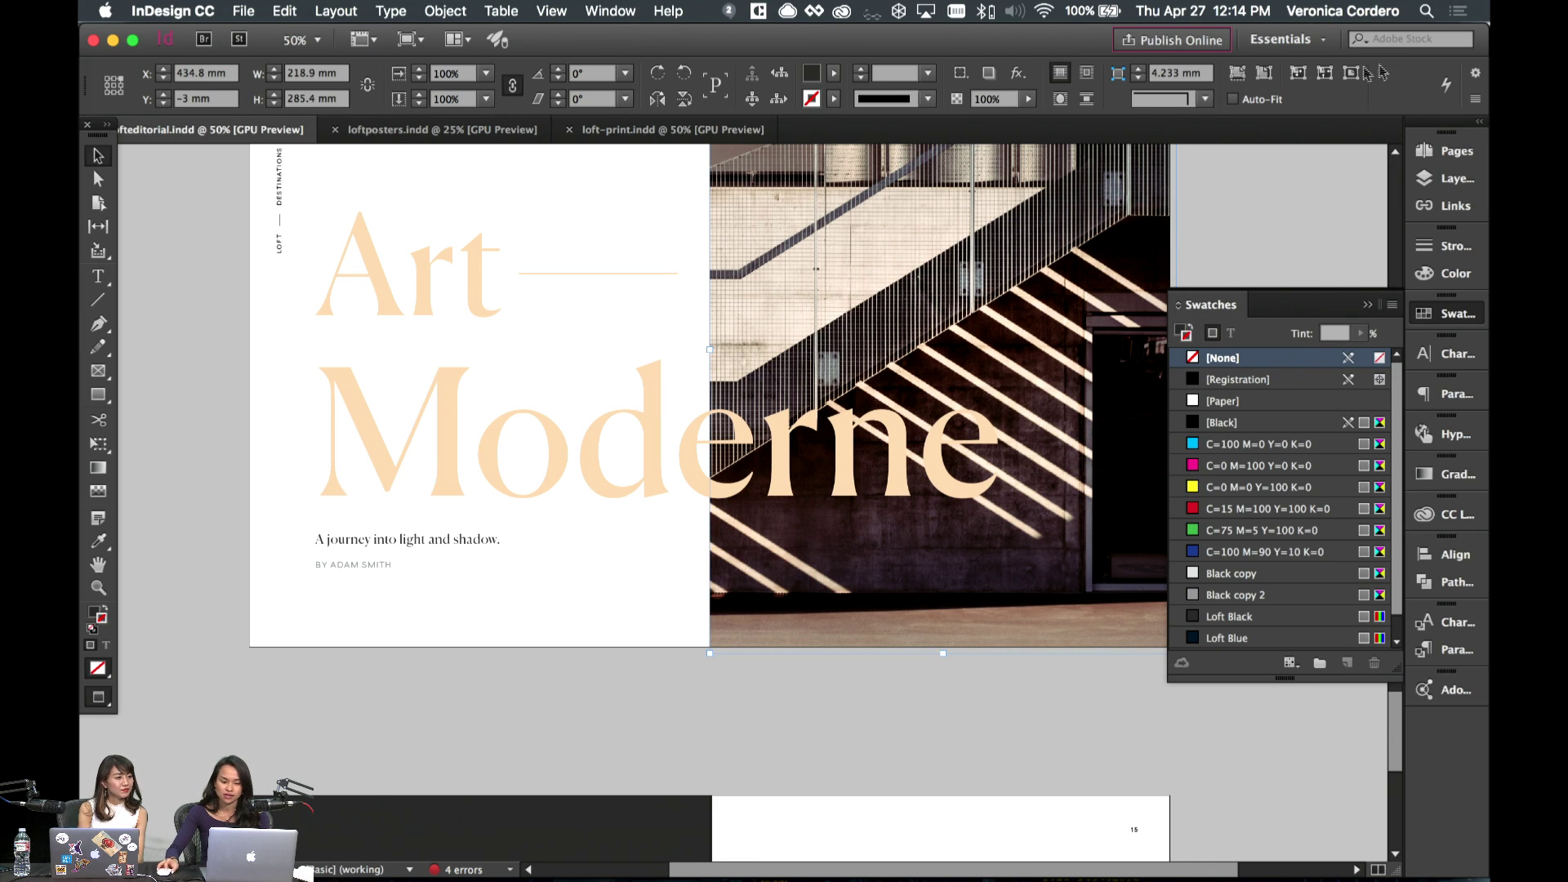
left_click(1229, 247)
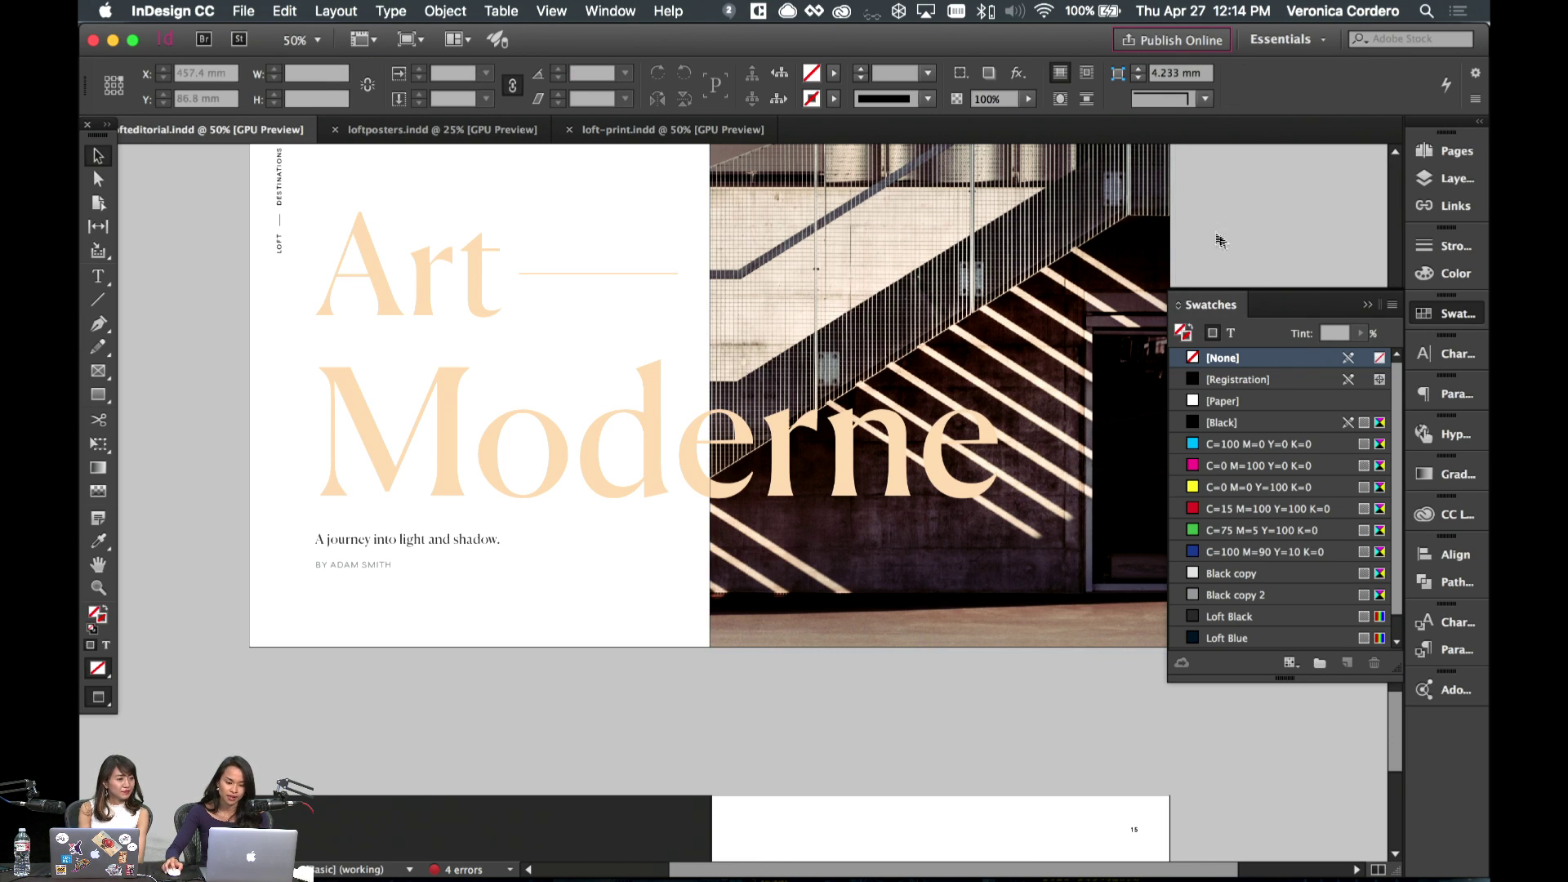
scroll(1134, 229, "up", 2)
scroll(1130, 224, "up", 10)
scroll(1127, 214, "down", 20)
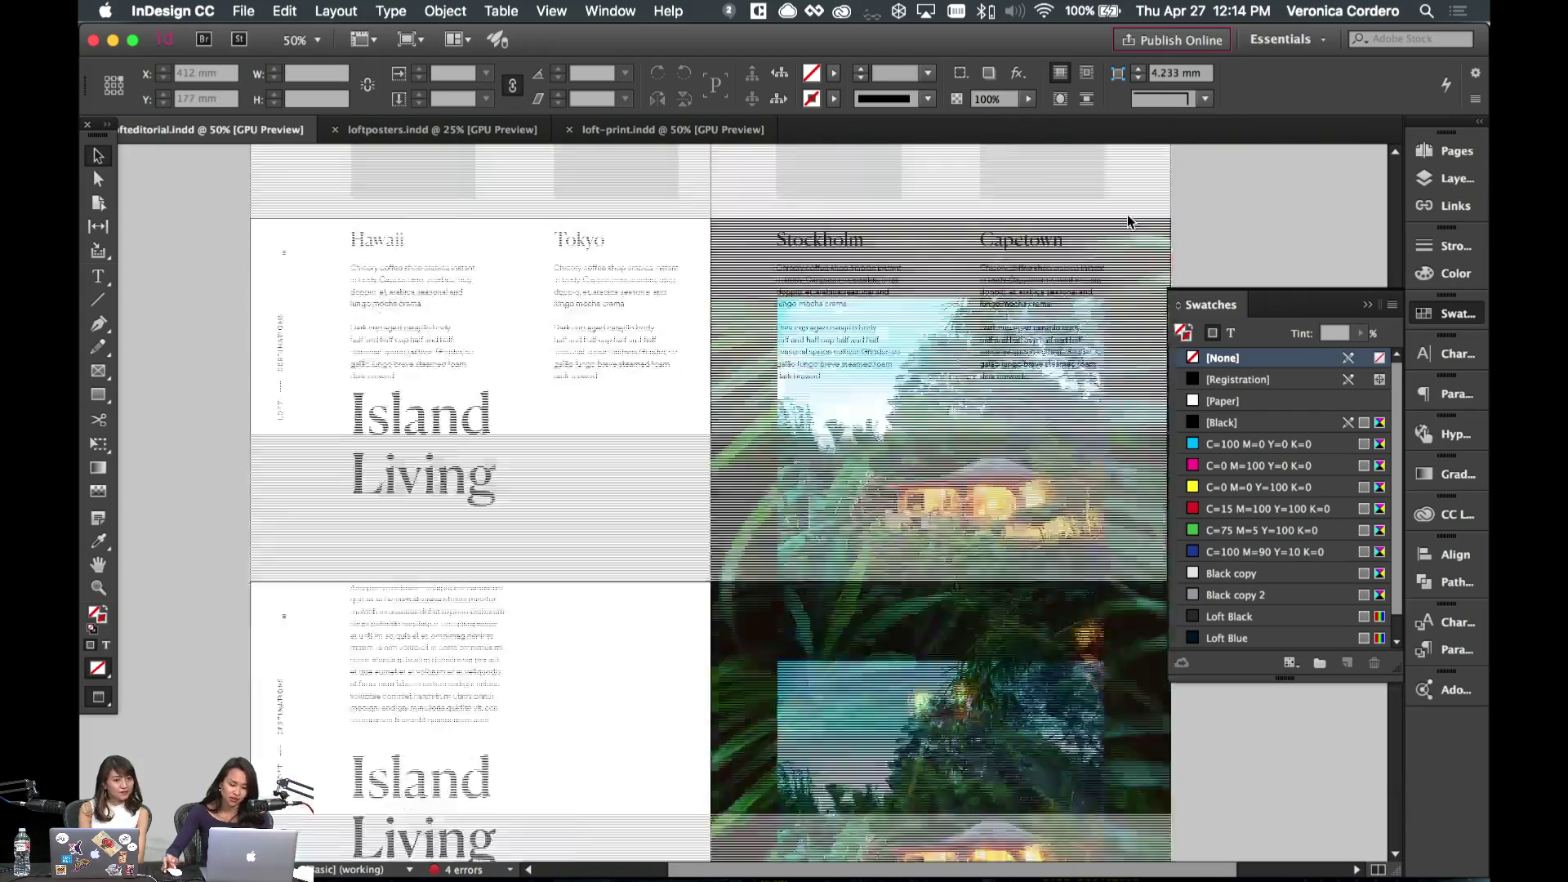
scroll(911, 399, "up", 20)
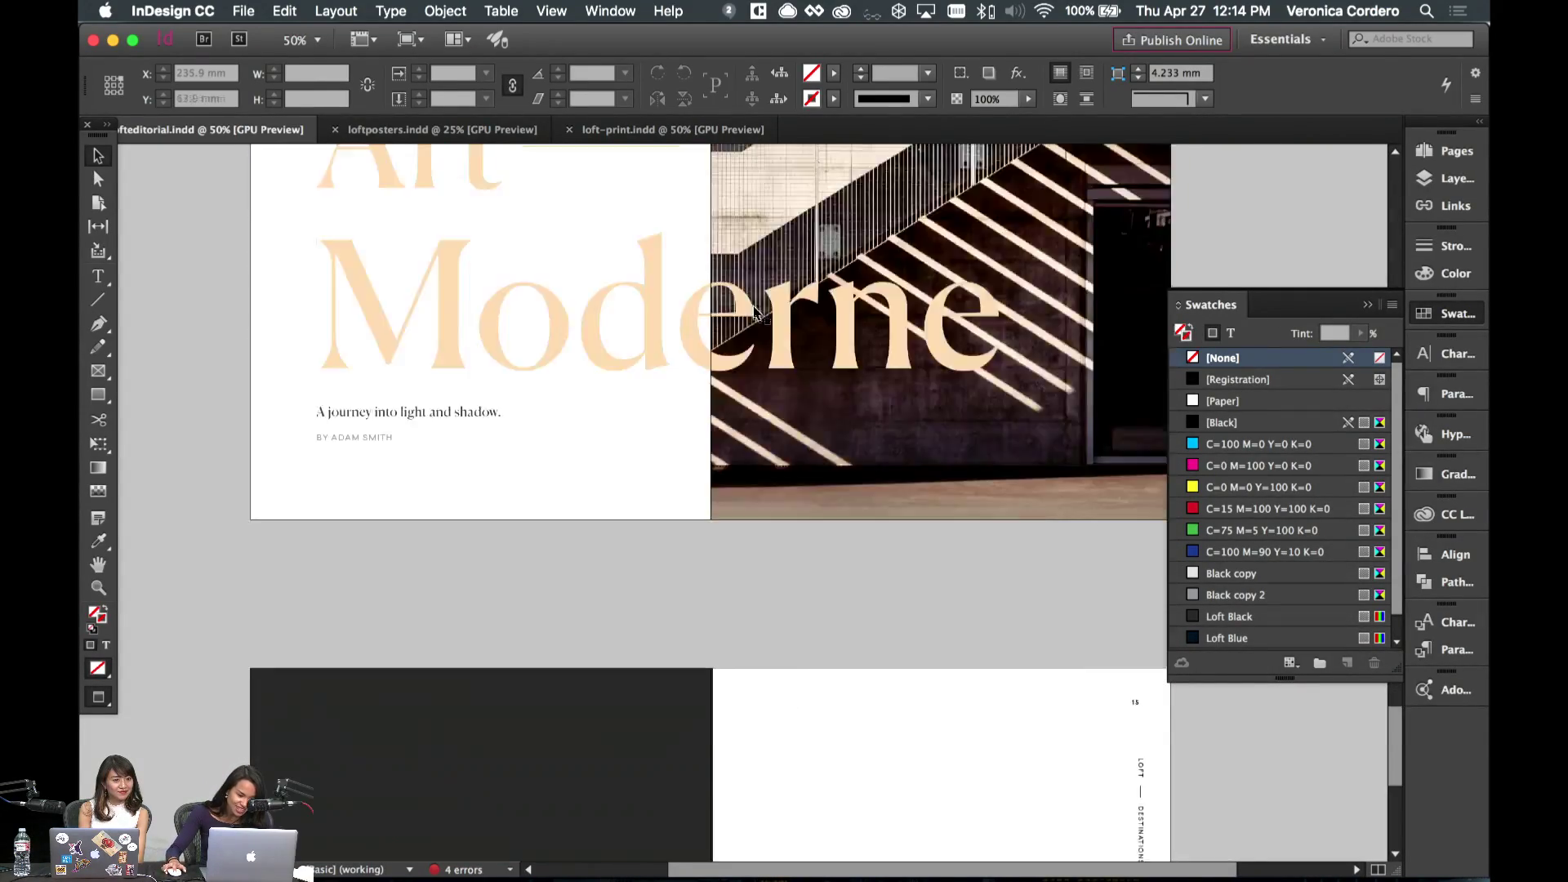
scroll(507, 447, "up", 5)
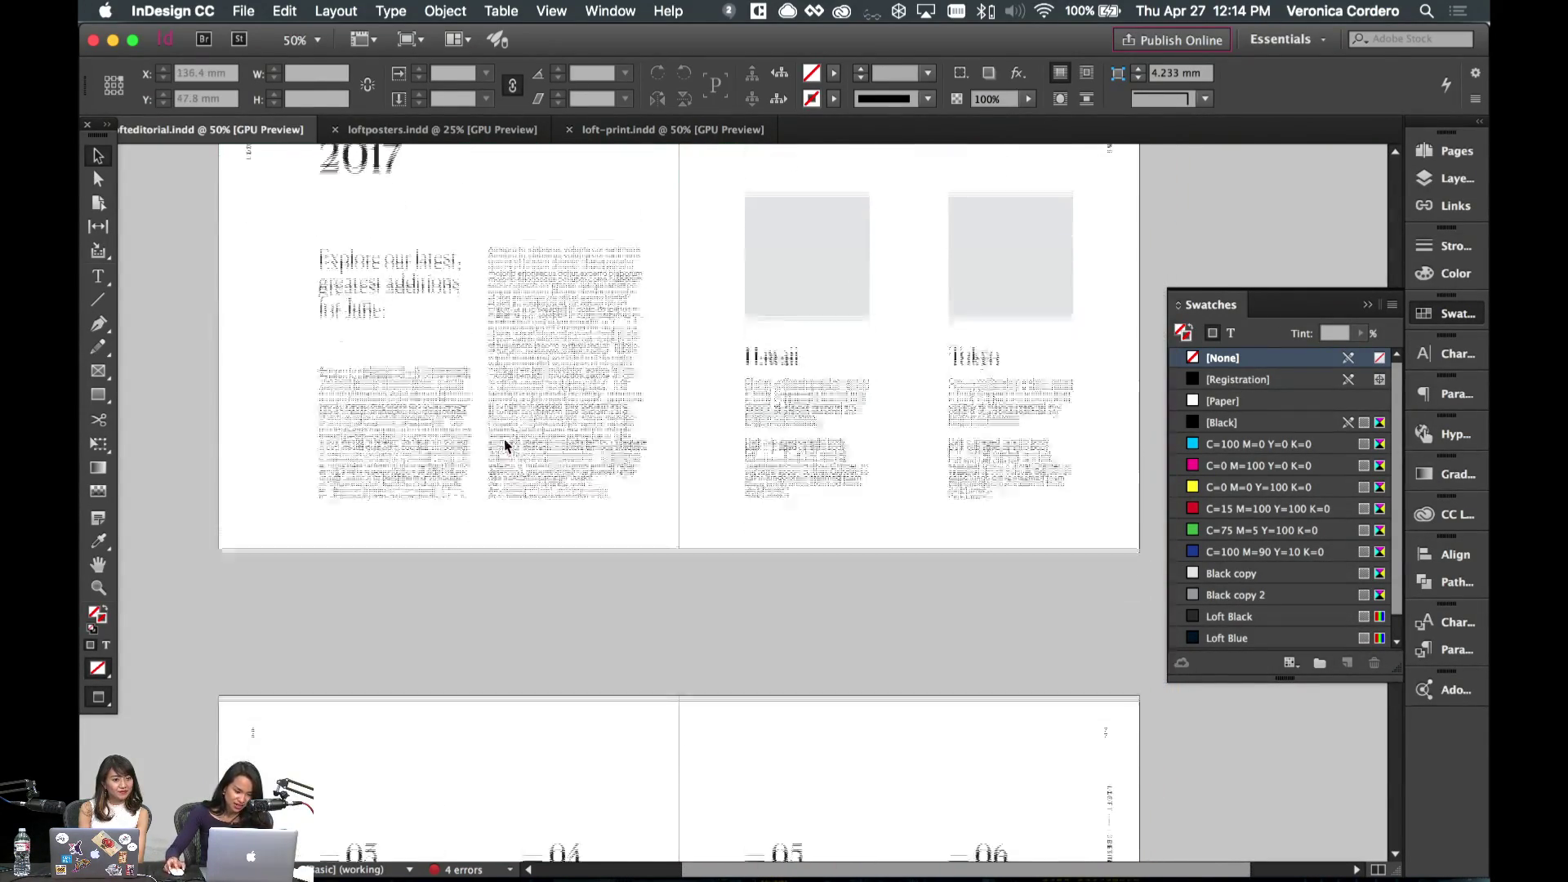
scroll(503, 439, "down", 5)
scroll(348, 573, "down", 4)
scroll(348, 572, "down", 5)
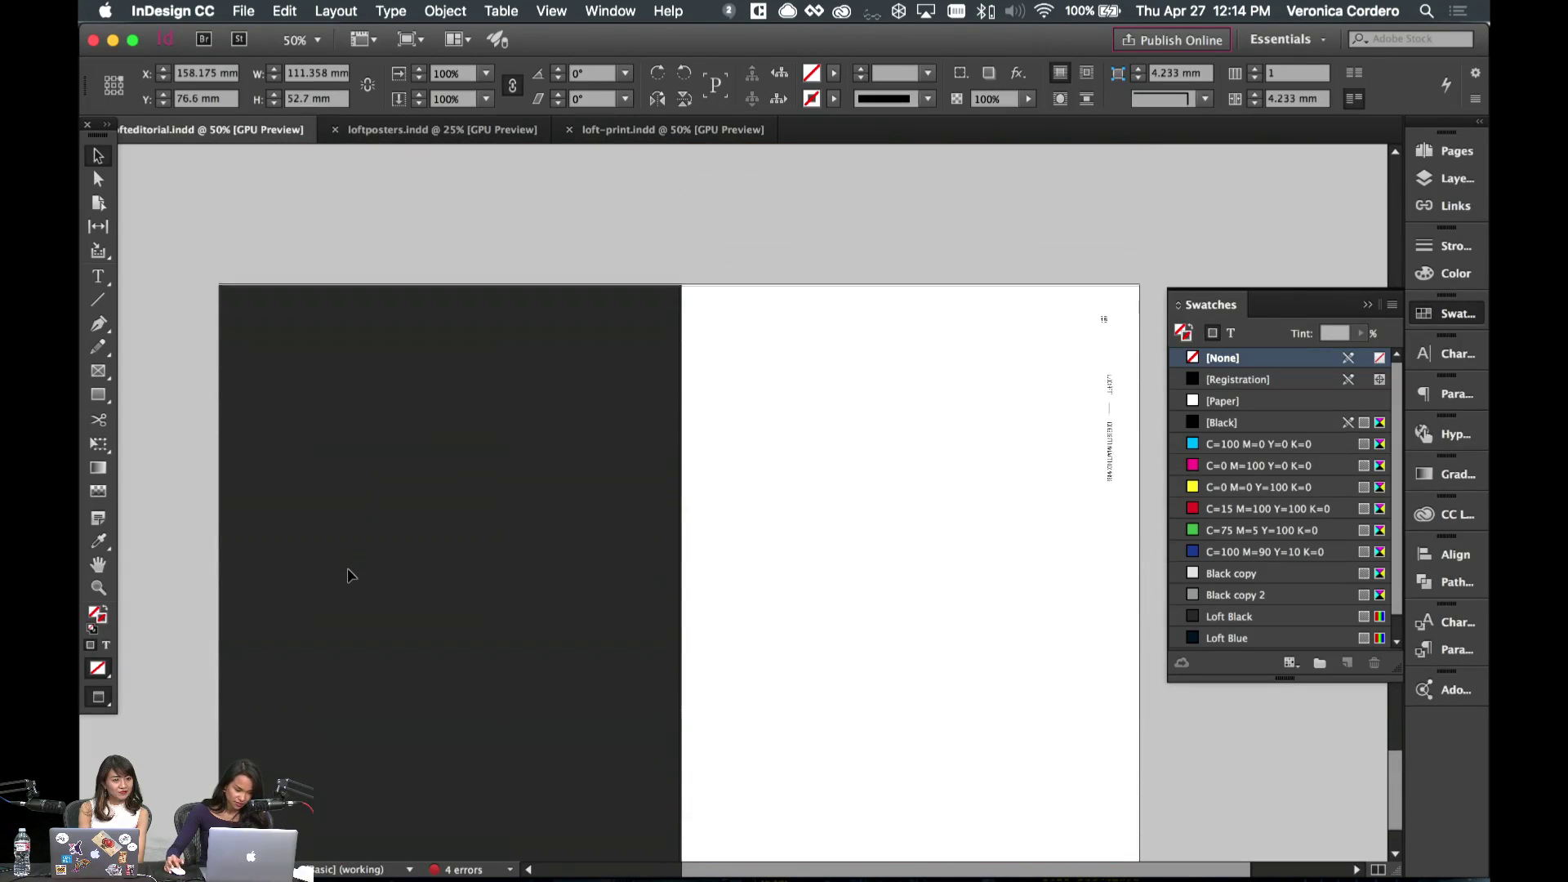
- Colour the heading text on the dark page with the Peach swatch
left_click(510, 544)
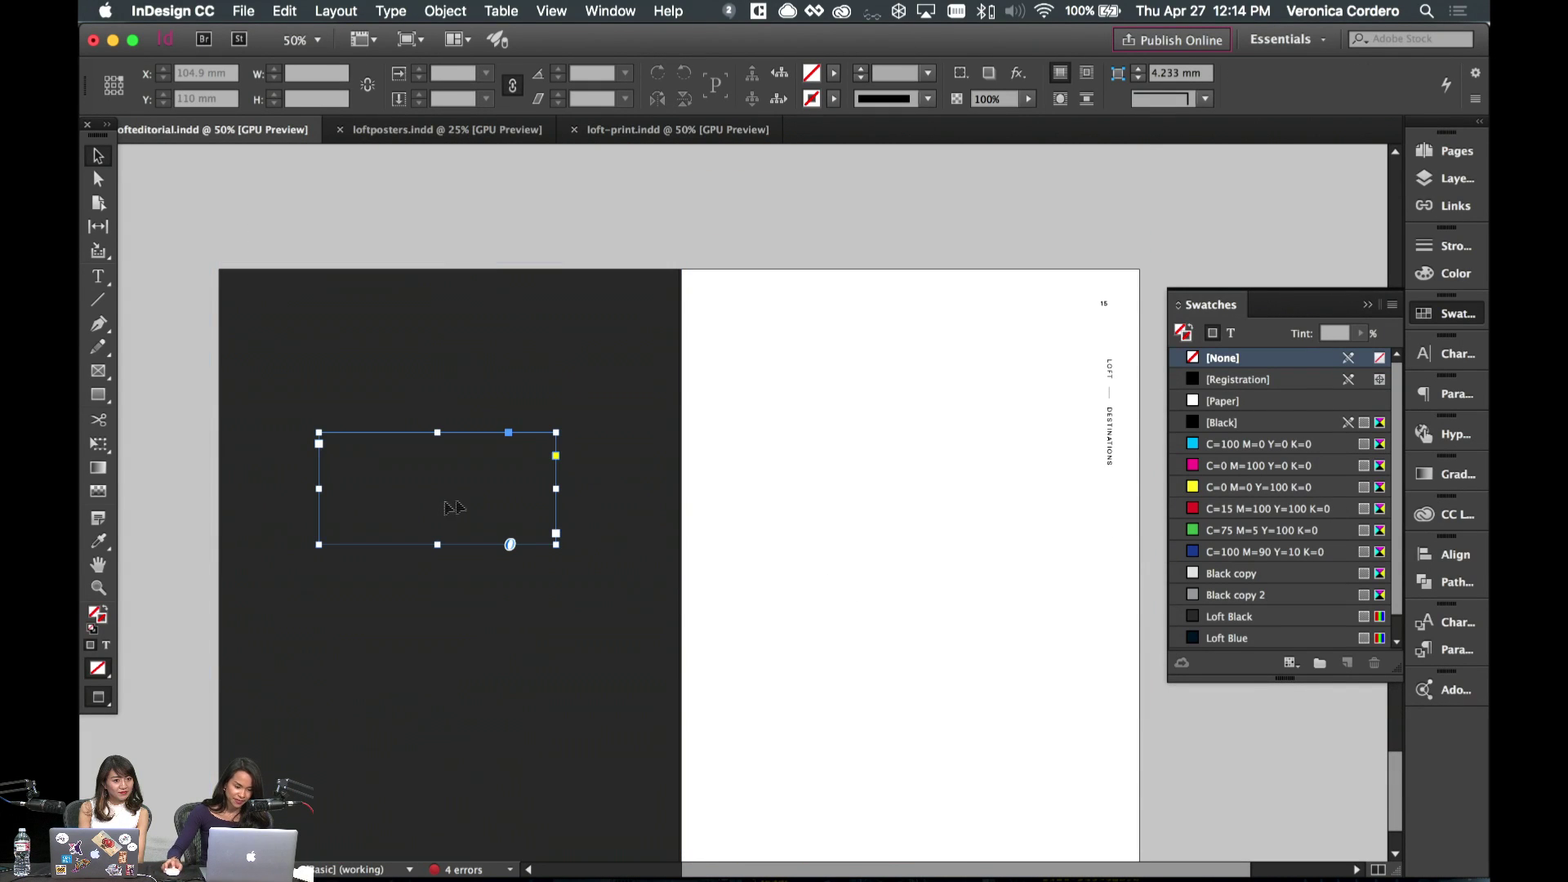
left_click(1231, 333)
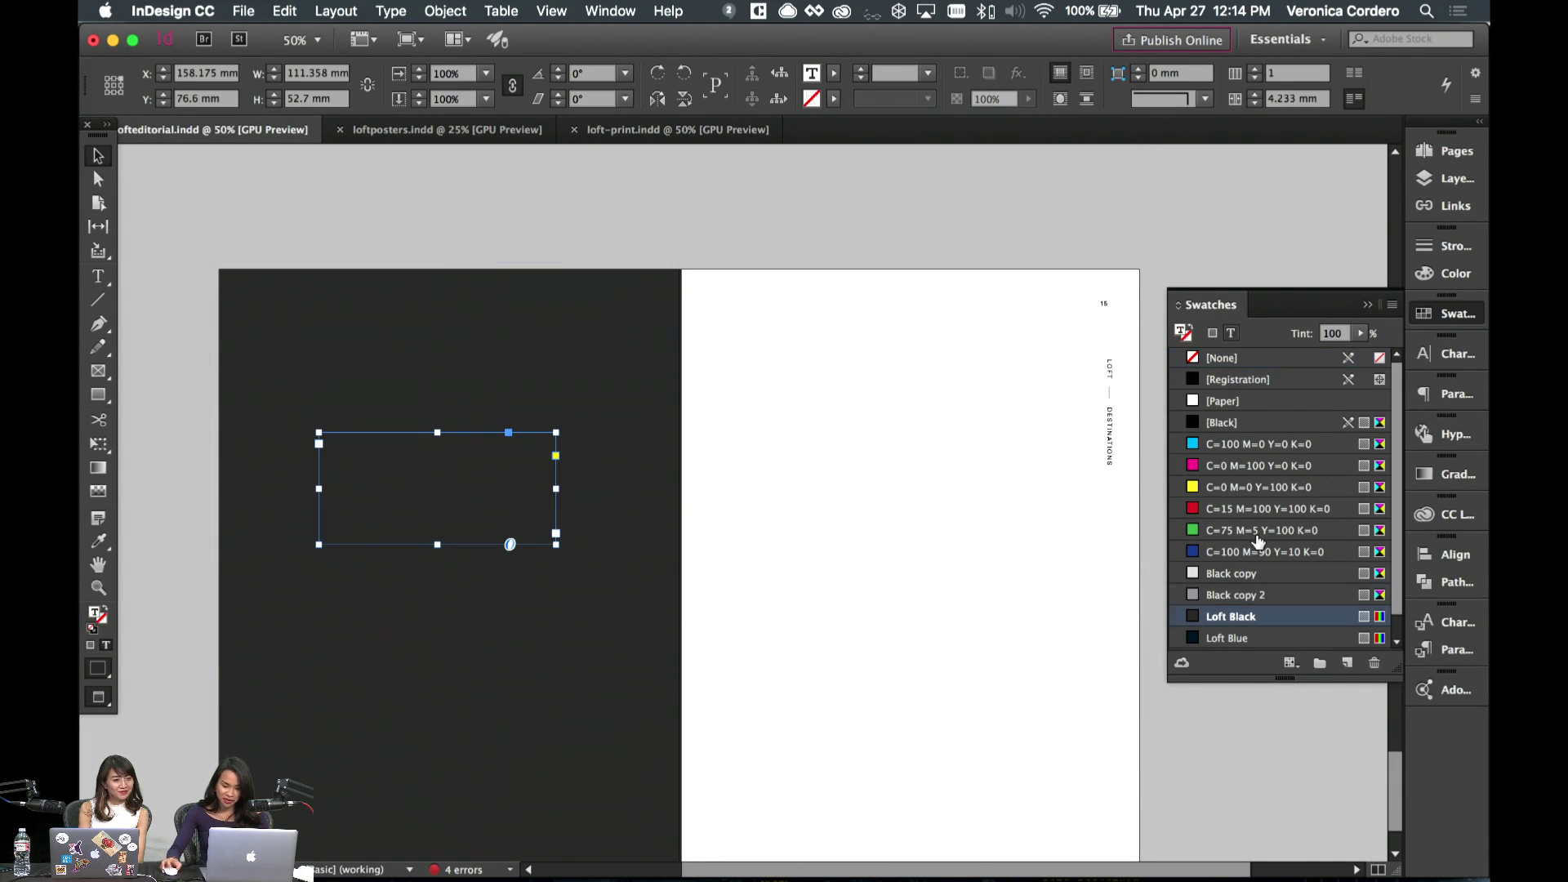
scroll(1258, 541, "down", 1)
left_click(1259, 638)
- Move the peach heading lower on the dark page and preview the result
left_click(199, 479)
left_click_drag(362, 503, 363, 602)
key("w")
left_click(1033, 612)
left_click(392, 539)
left_click(602, 480)
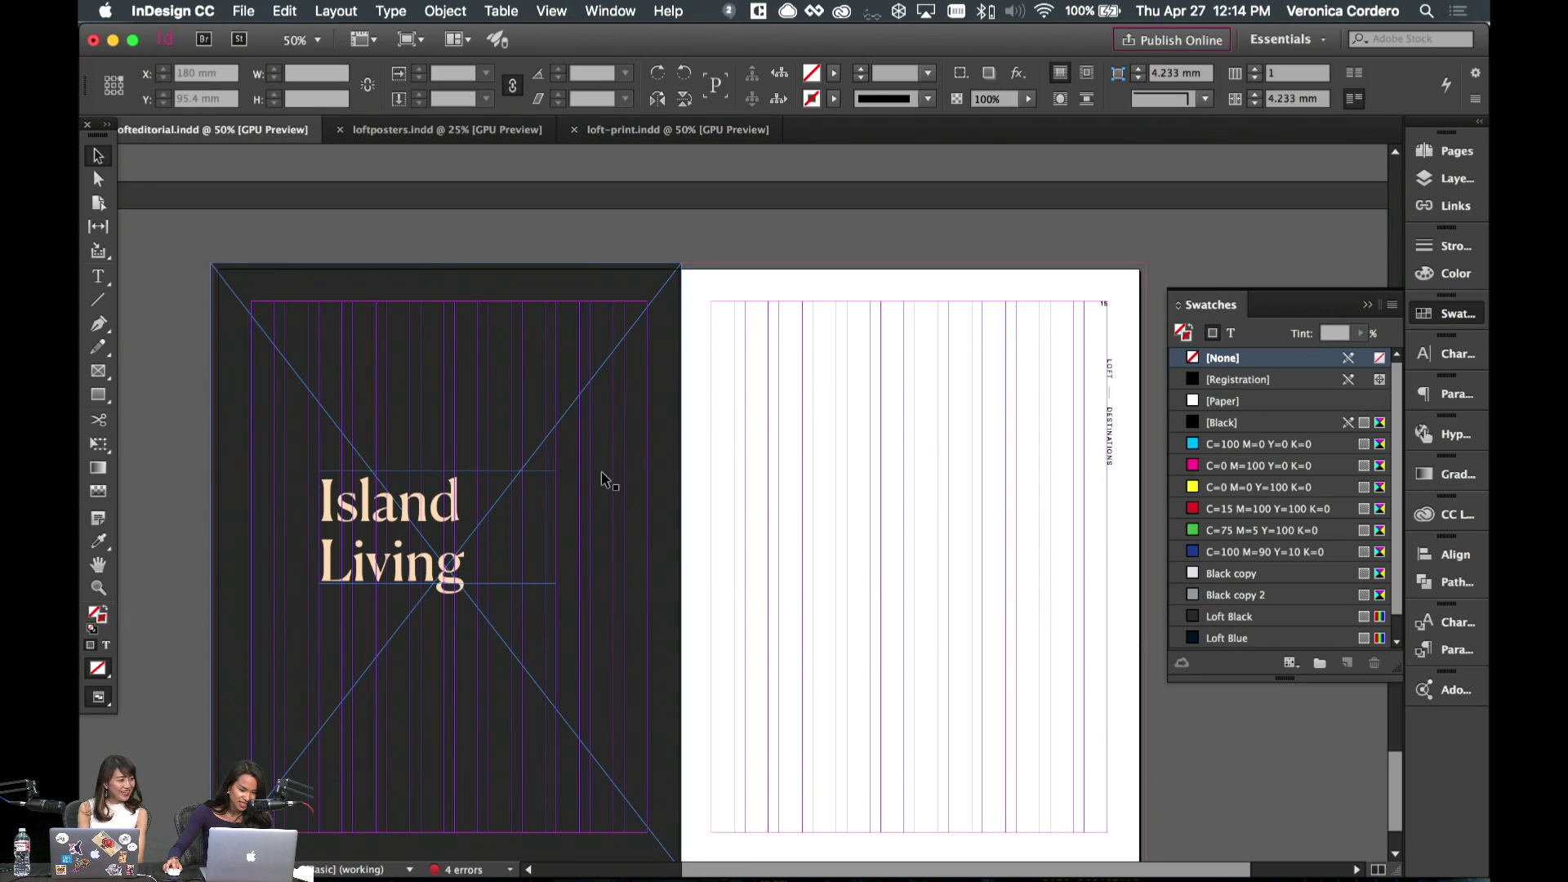
key("w")
- Retype the heading as the placeholder 'Quote Needed :)'
double_click(510, 576)
scroll(480, 524, "up", 8)
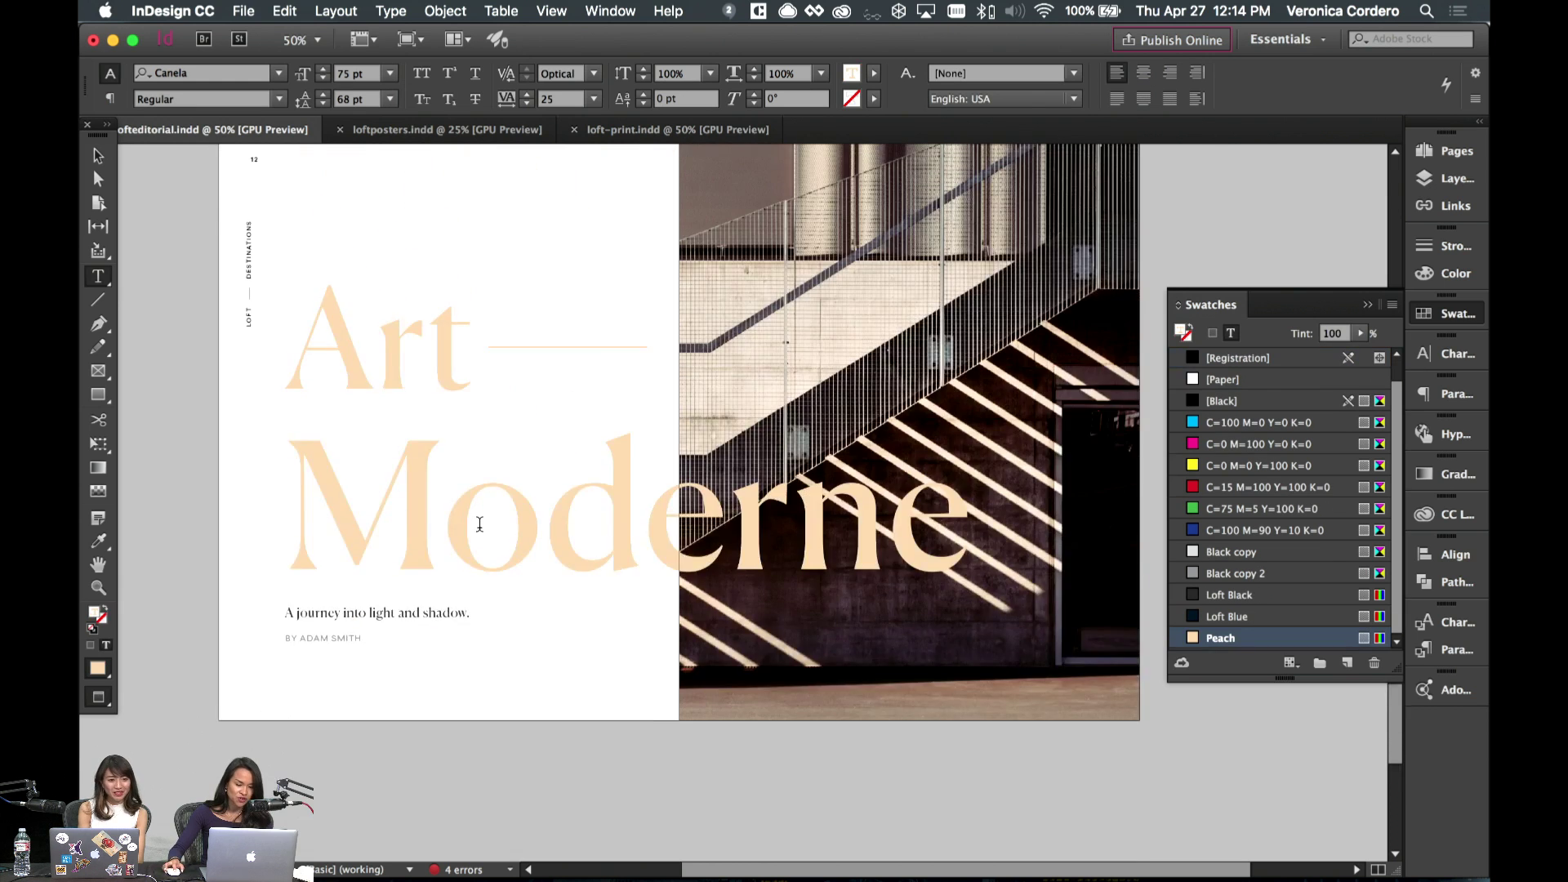
scroll(480, 523, "down", 7)
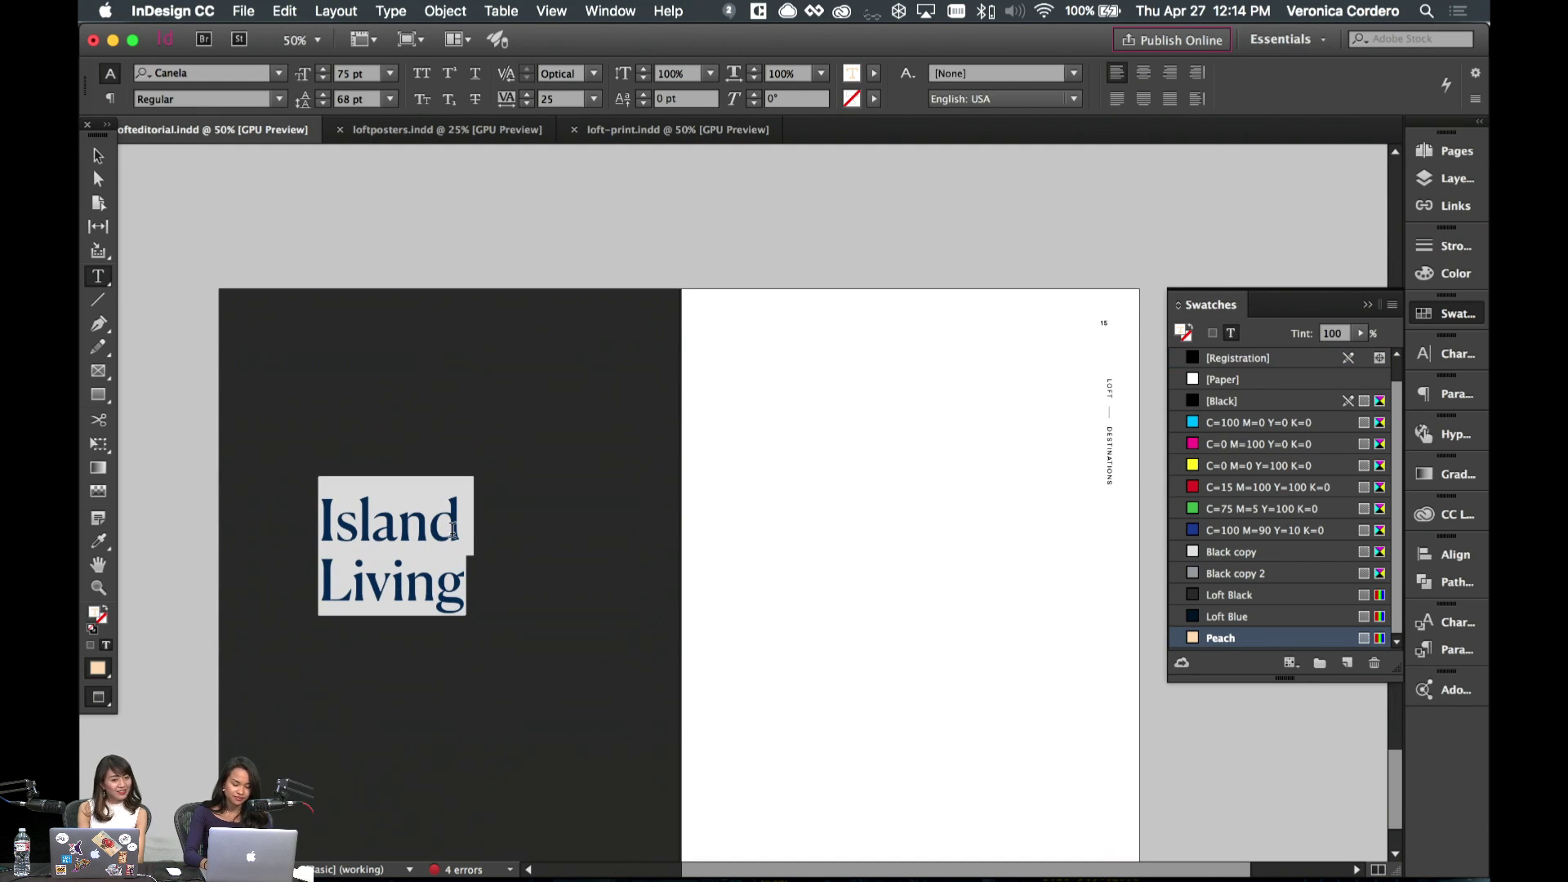
type("Quote Ne")
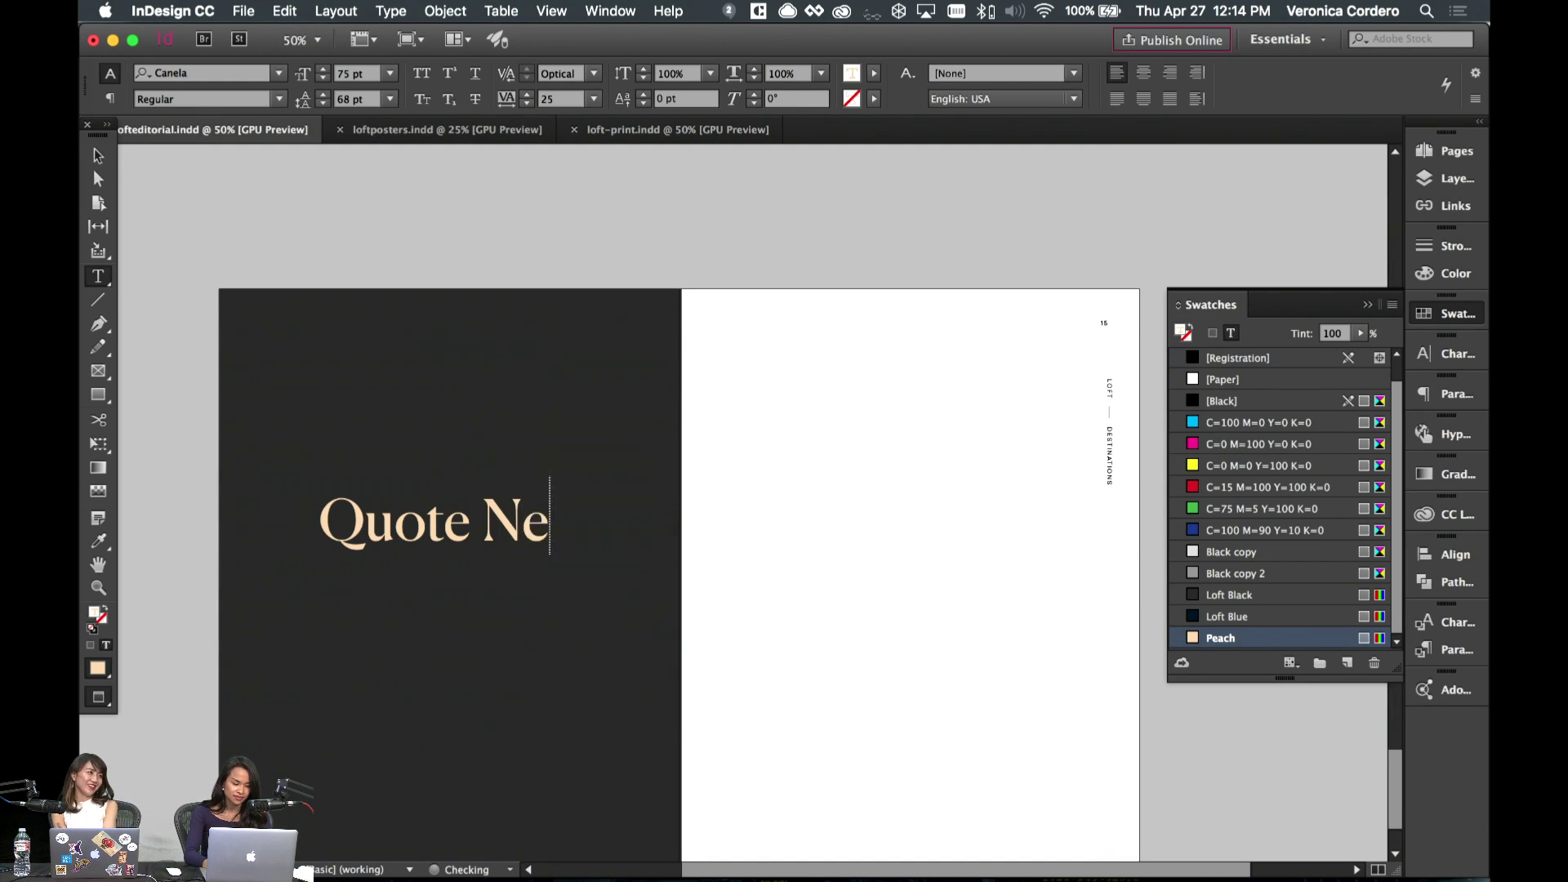
type("eded :)")
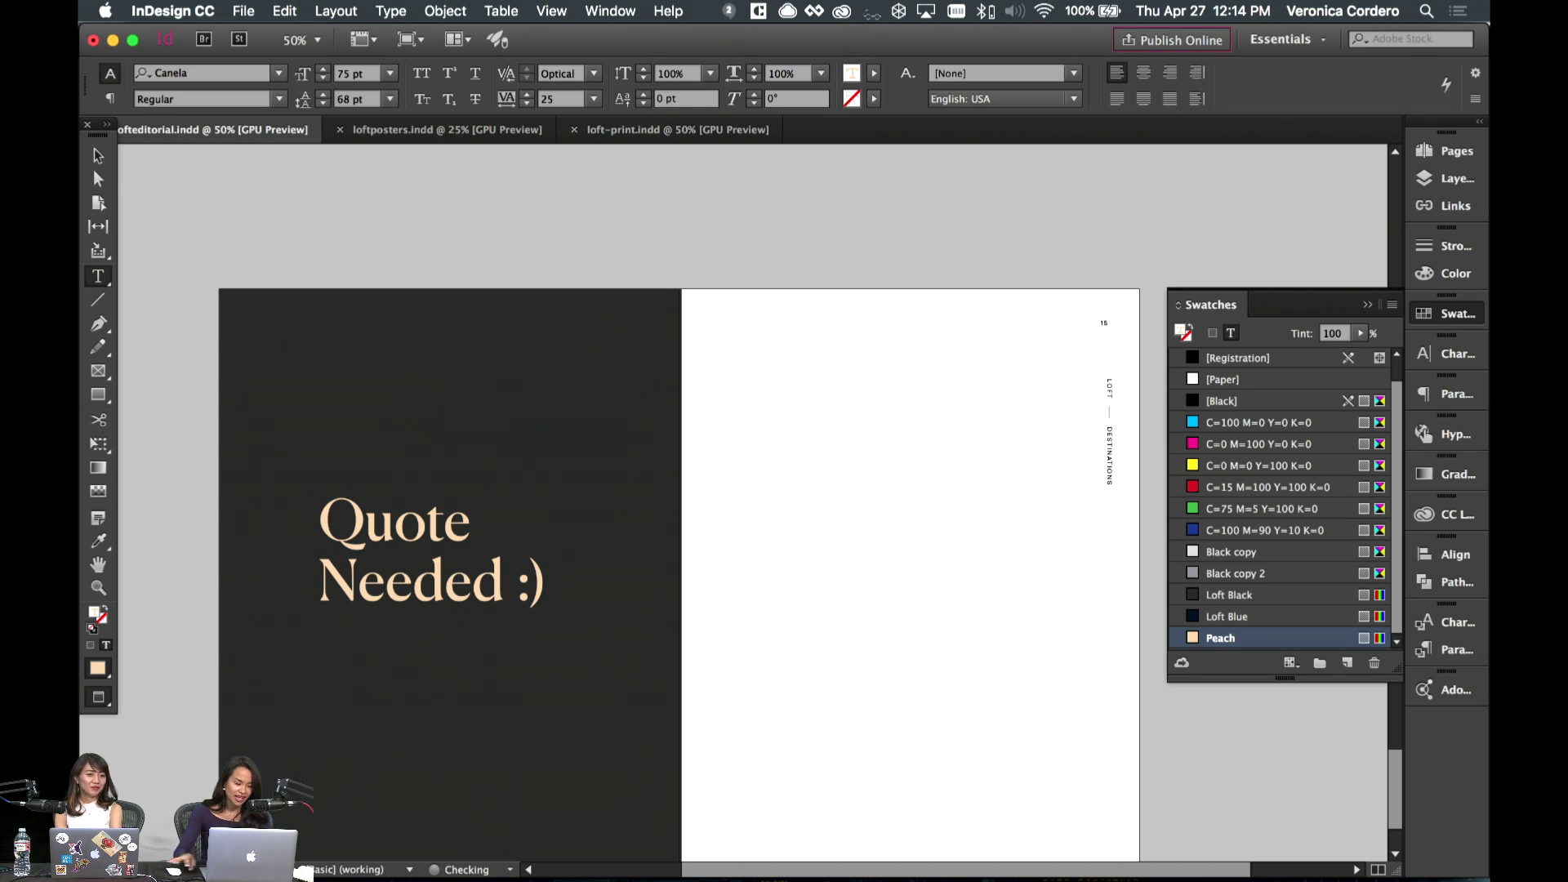
key("Escape")
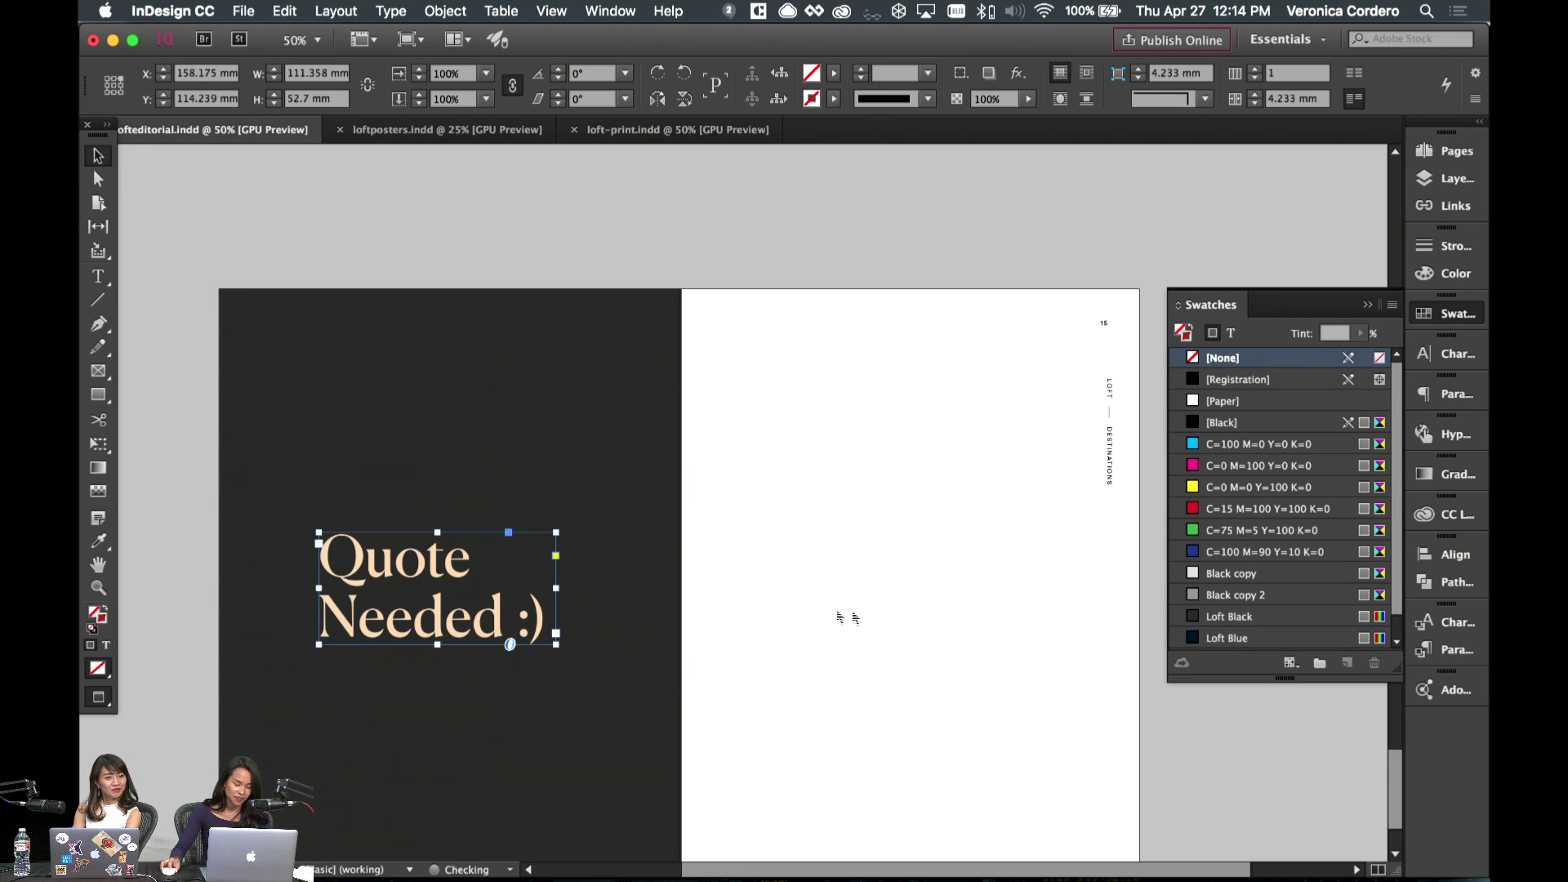
left_click(847, 616)
scroll(829, 628, "down", 3)
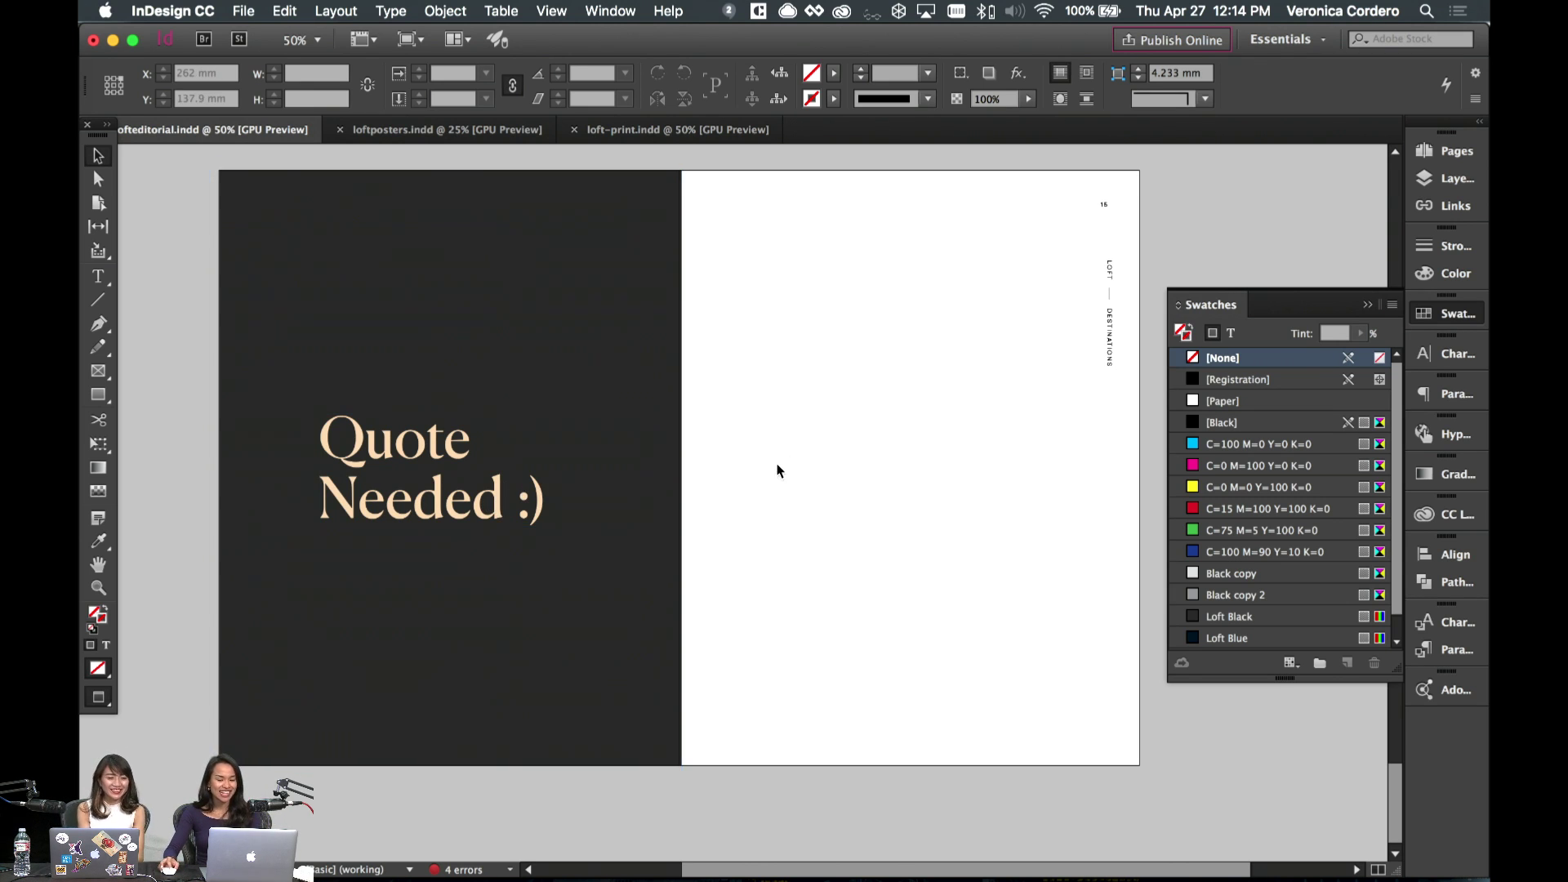
scroll(777, 471, "left", 2)
scroll(817, 468, "up", 2)
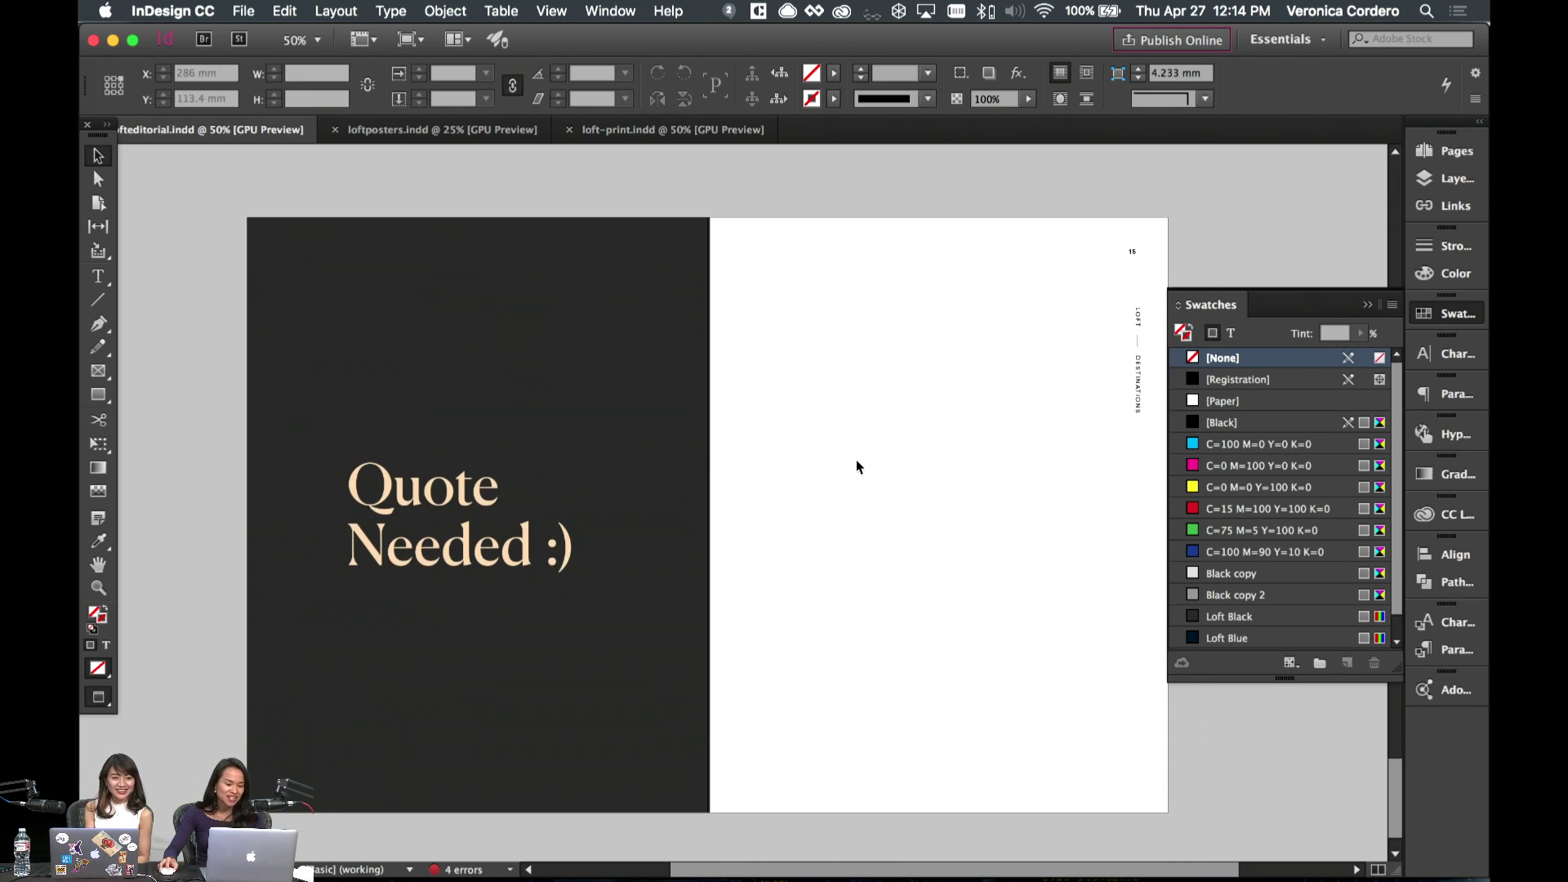
left_click(105, 403)
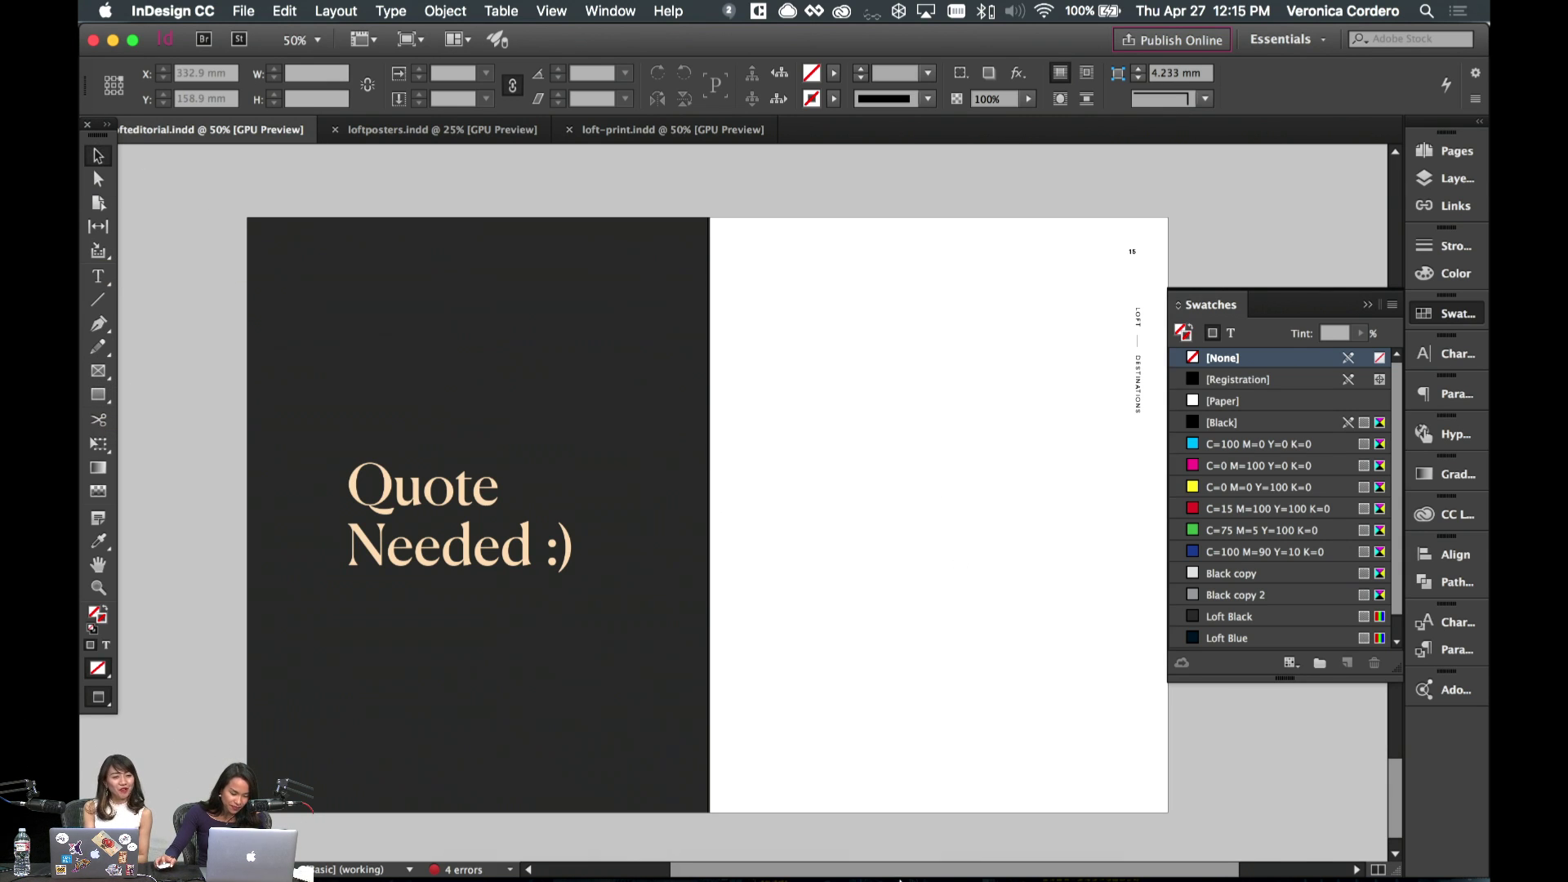
- Switch to Safari and go through the Adobe Stock tabs to the living-room image page
left_click(602, 861)
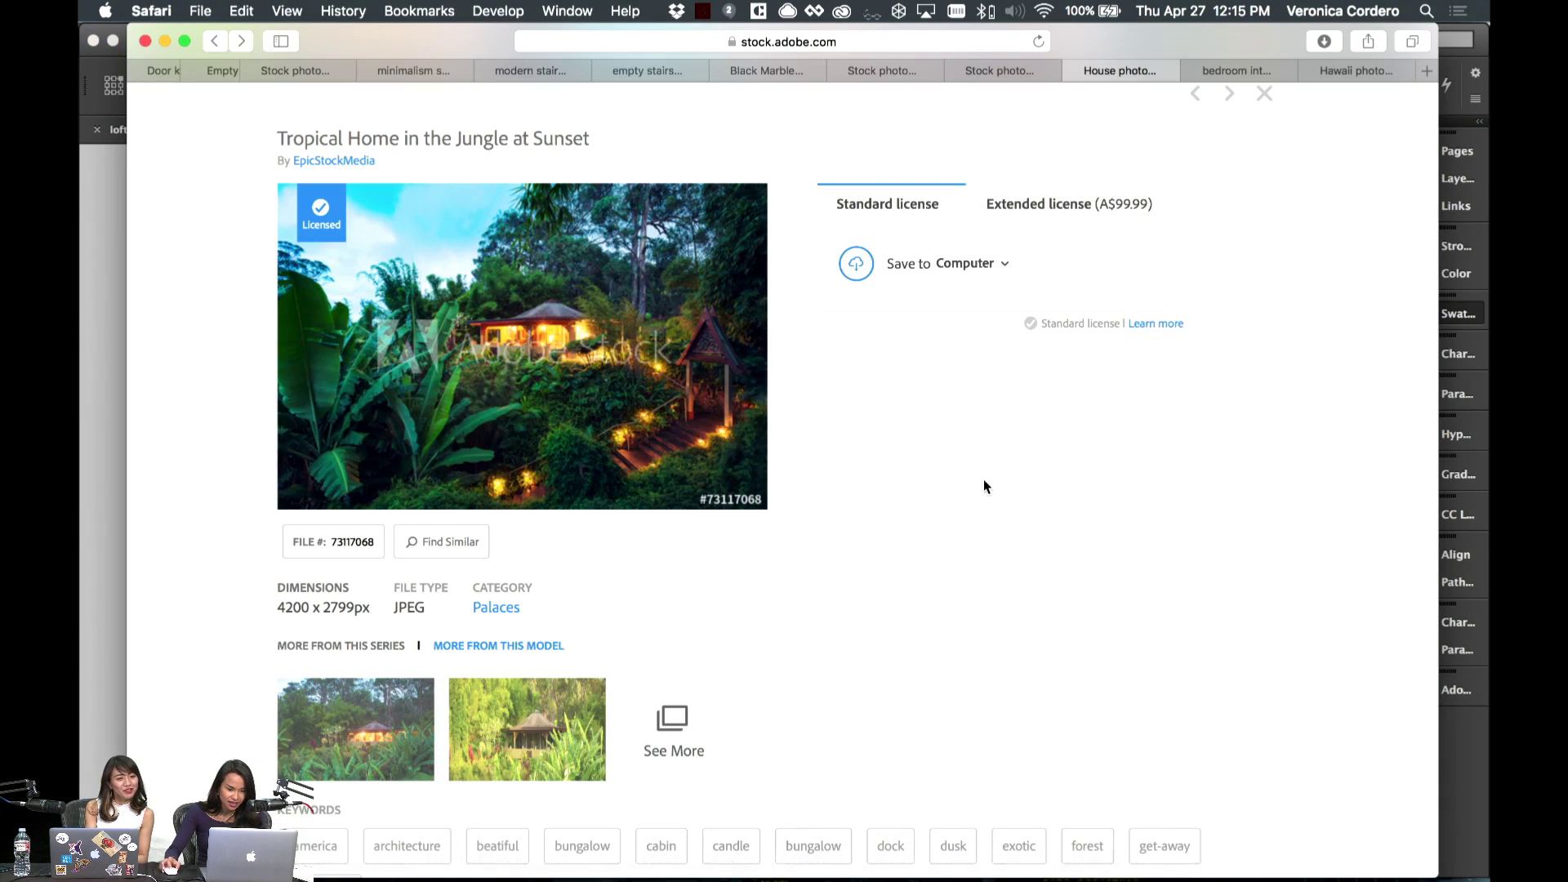
left_click(1221, 72)
scroll(1046, 249, "up", 2)
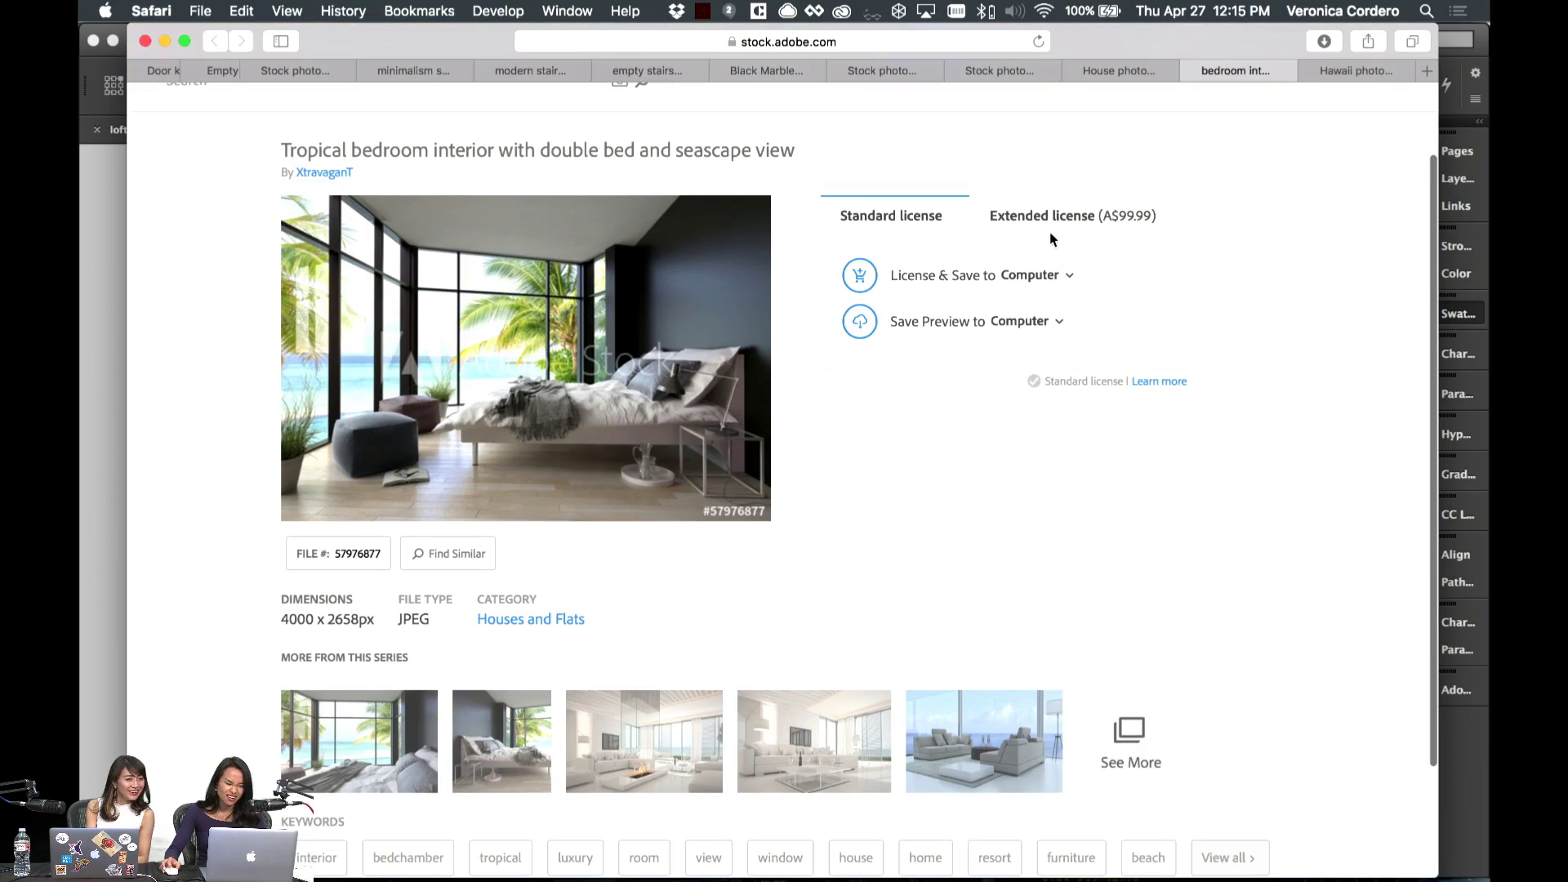
left_click(1356, 70)
left_click(1001, 70)
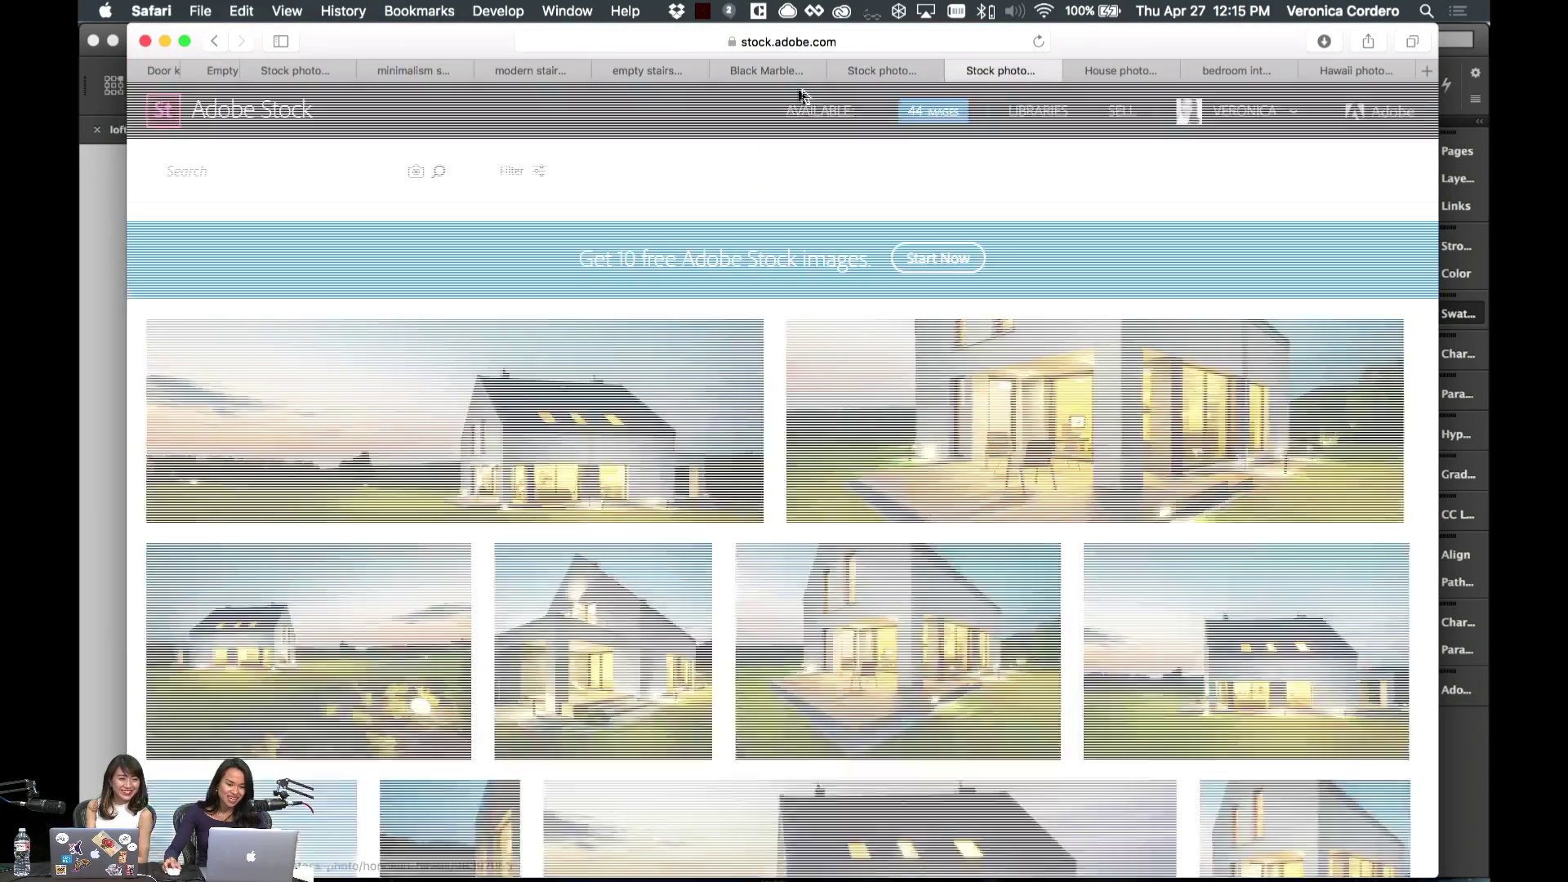
left_click(871, 68)
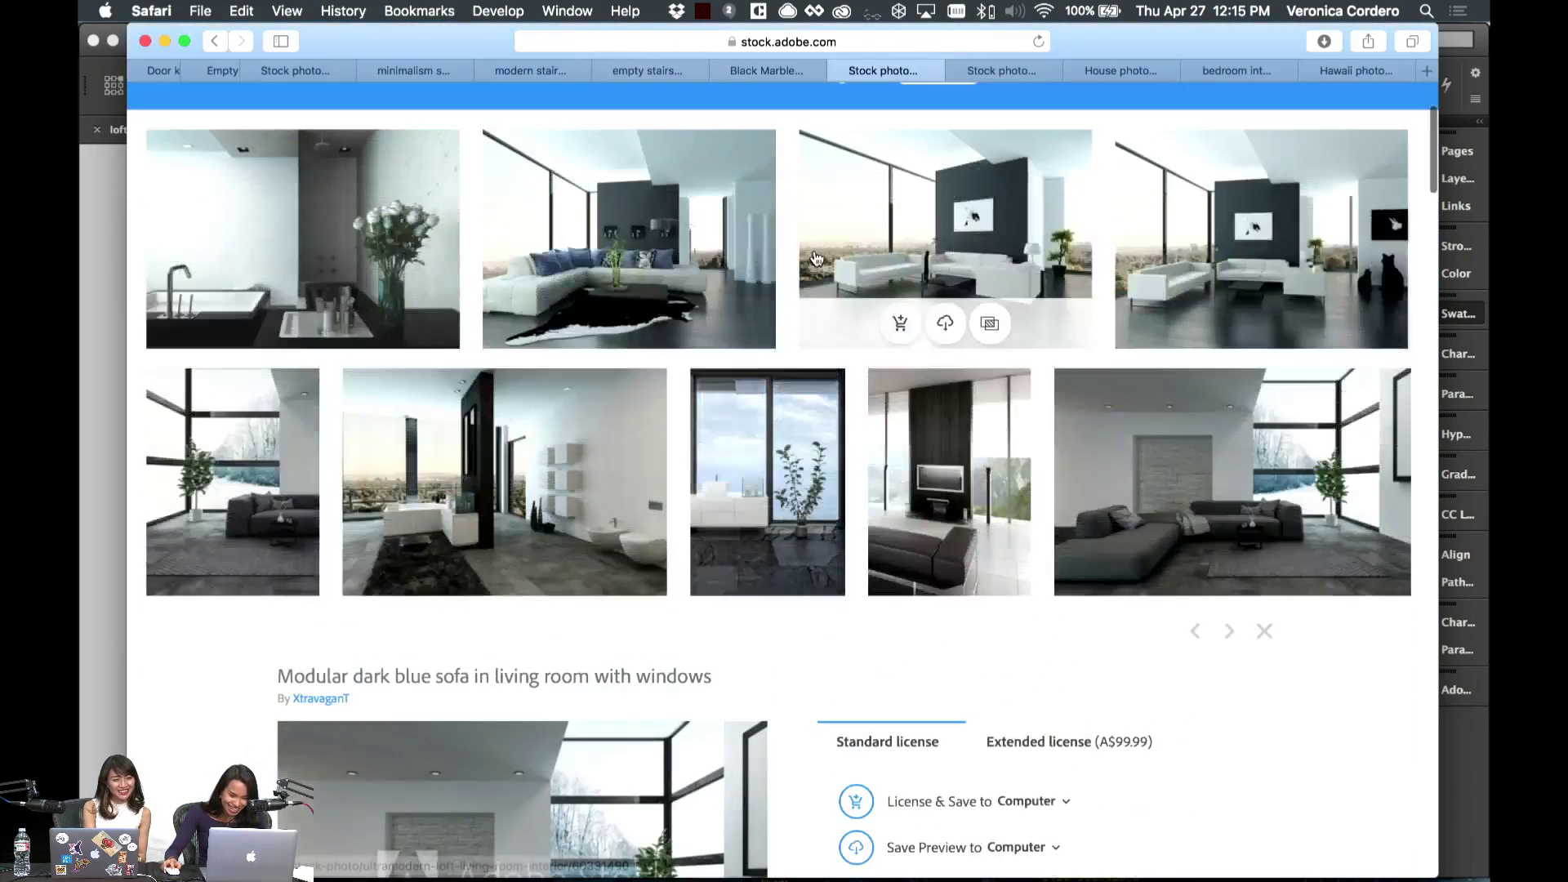
- Scroll through the living-room results grid to find the sofa-on-concrete render
scroll(817, 259, "down", 10)
scroll(817, 259, "down", 5)
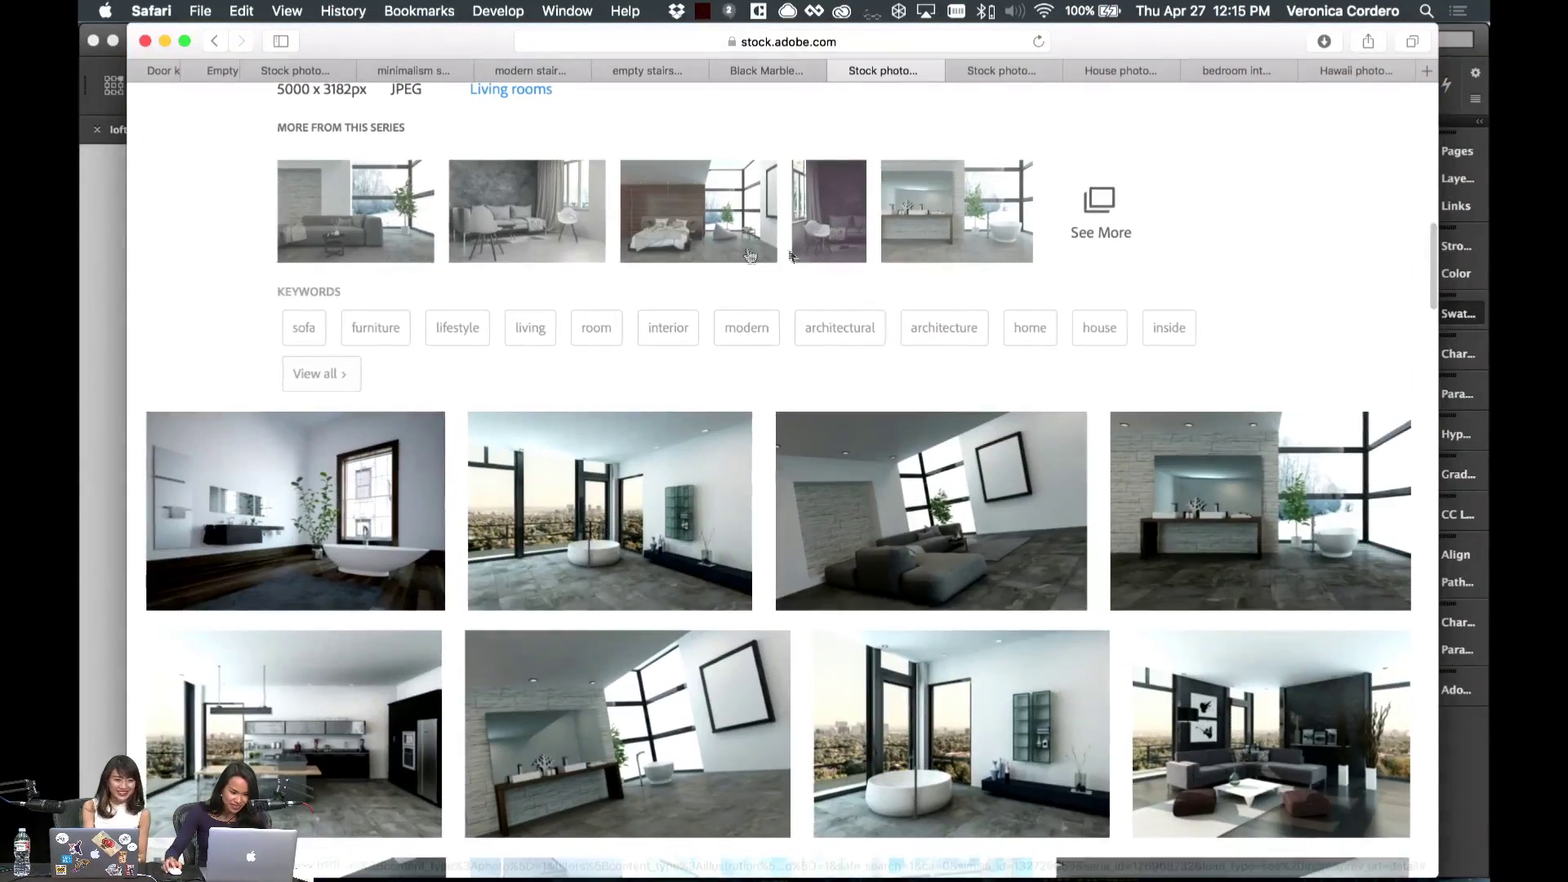
scroll(544, 264, "down", 8)
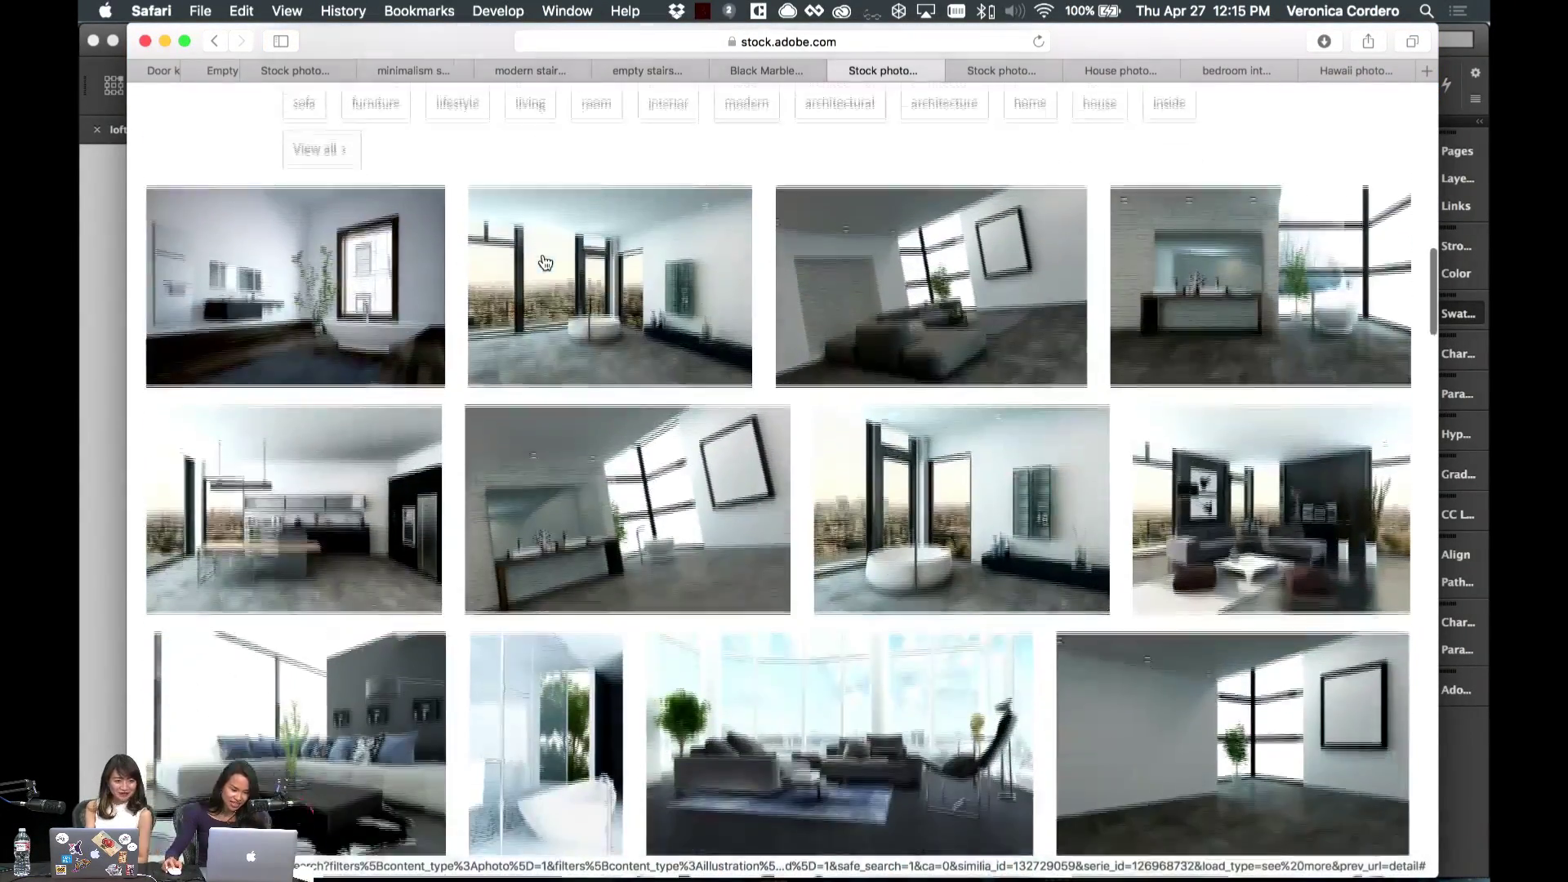
scroll(544, 262, "down", 10)
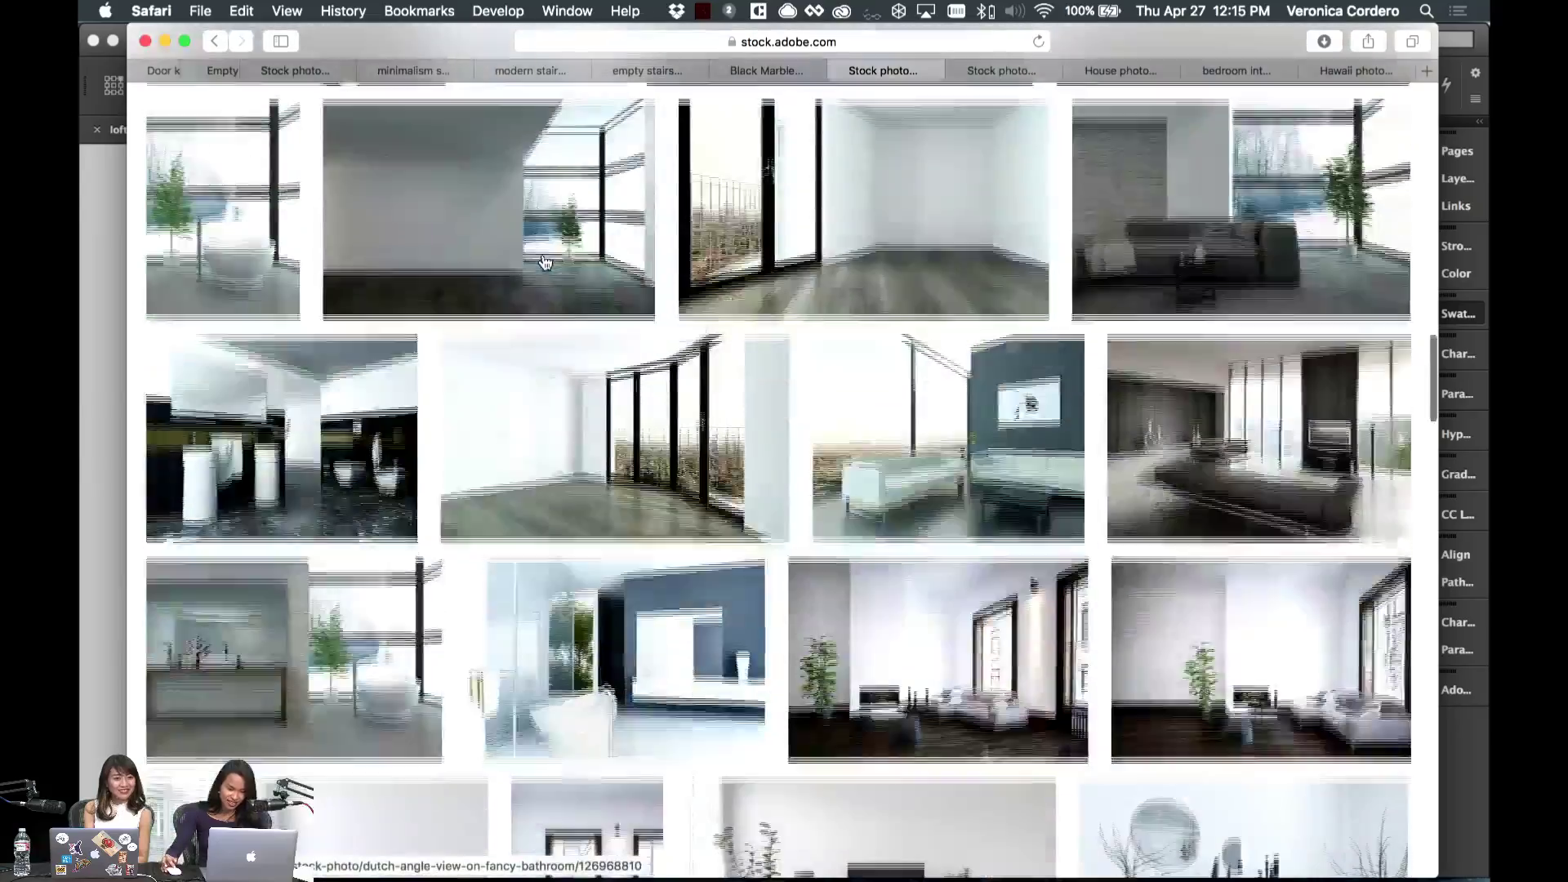
scroll(1192, 261, "down", 10)
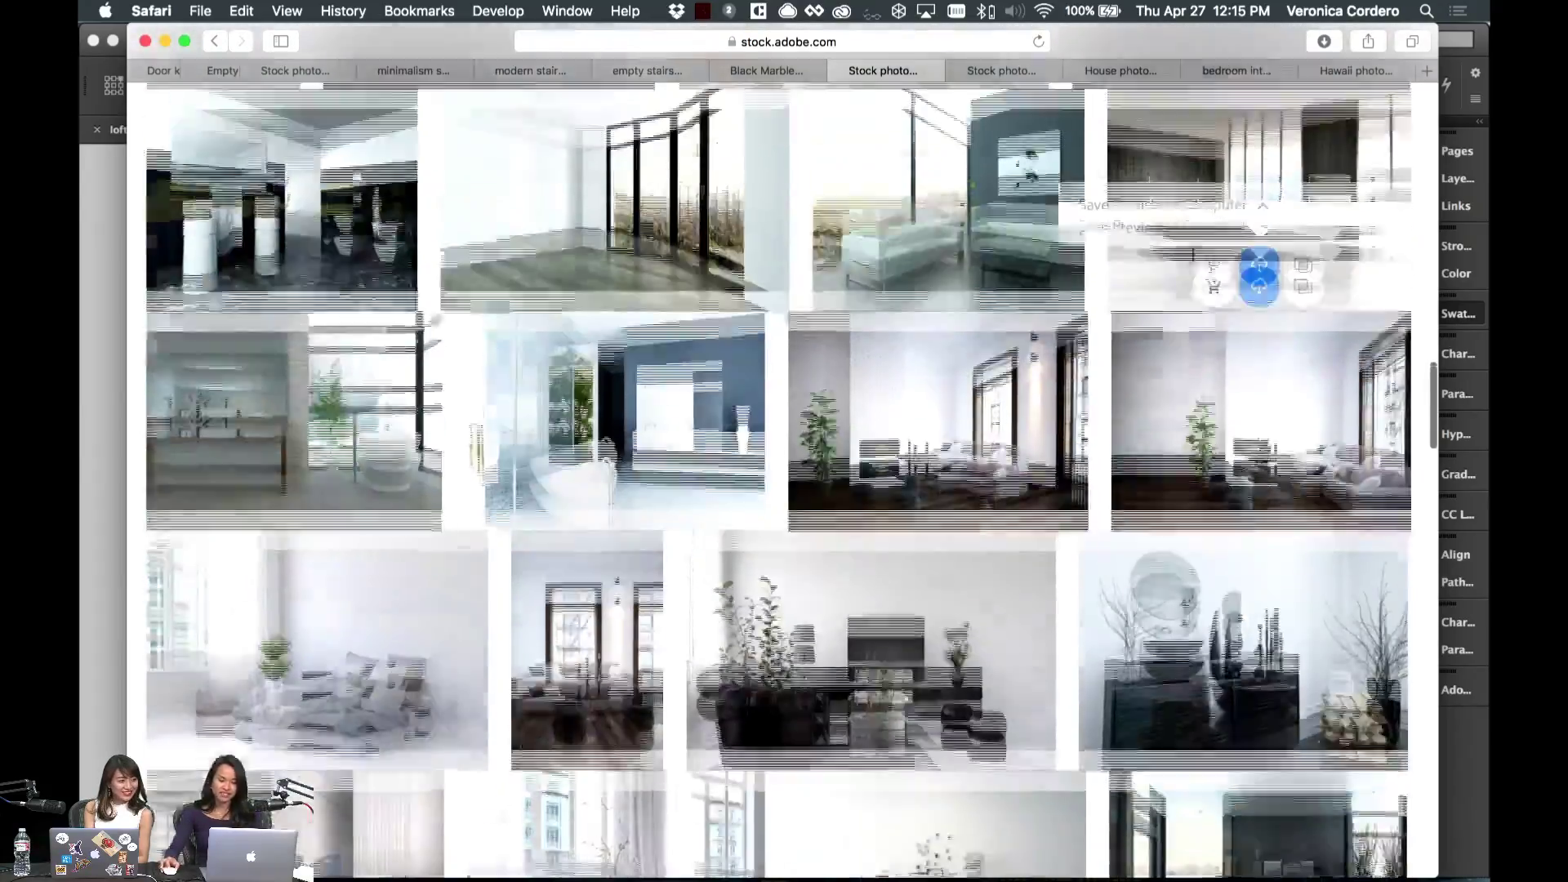
scroll(1193, 255, "down", 18)
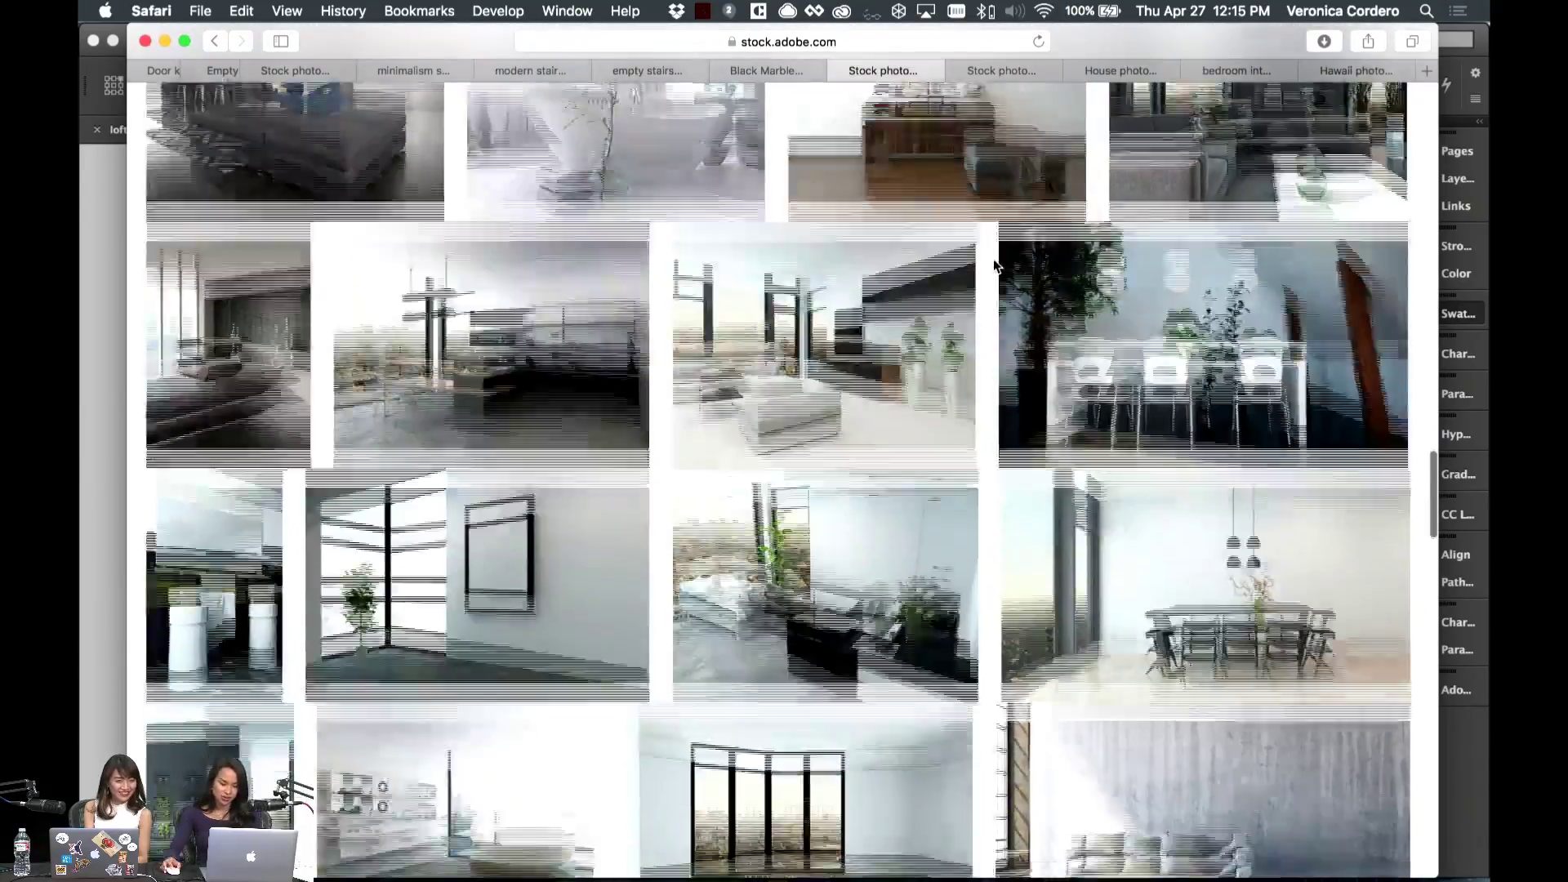
scroll(995, 266, "down", 2)
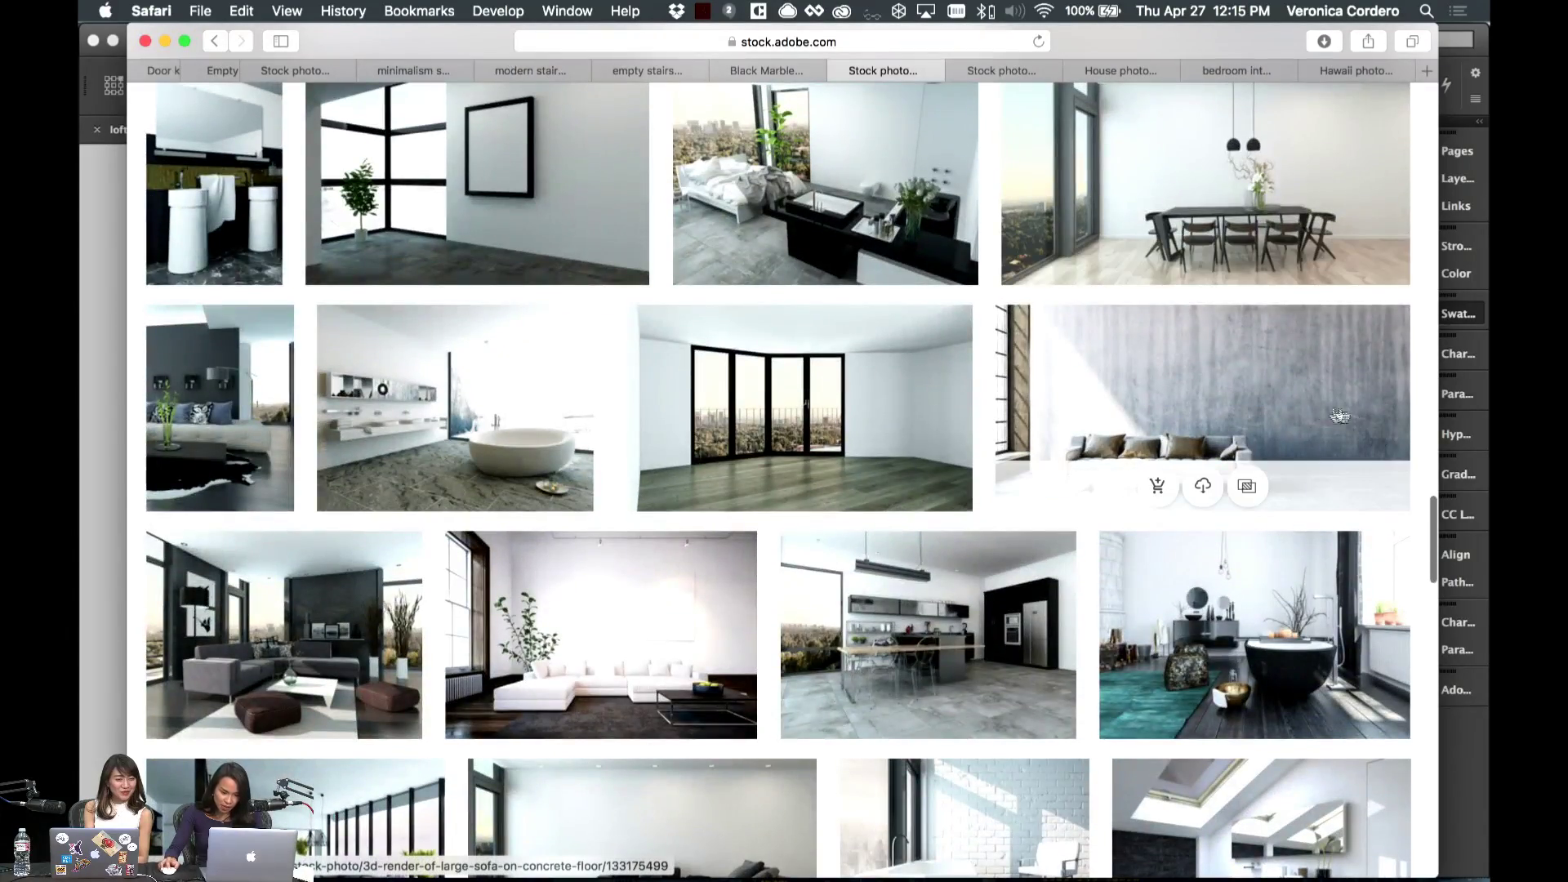
scroll(1294, 401, "down", 12)
scroll(1294, 402, "up", 9)
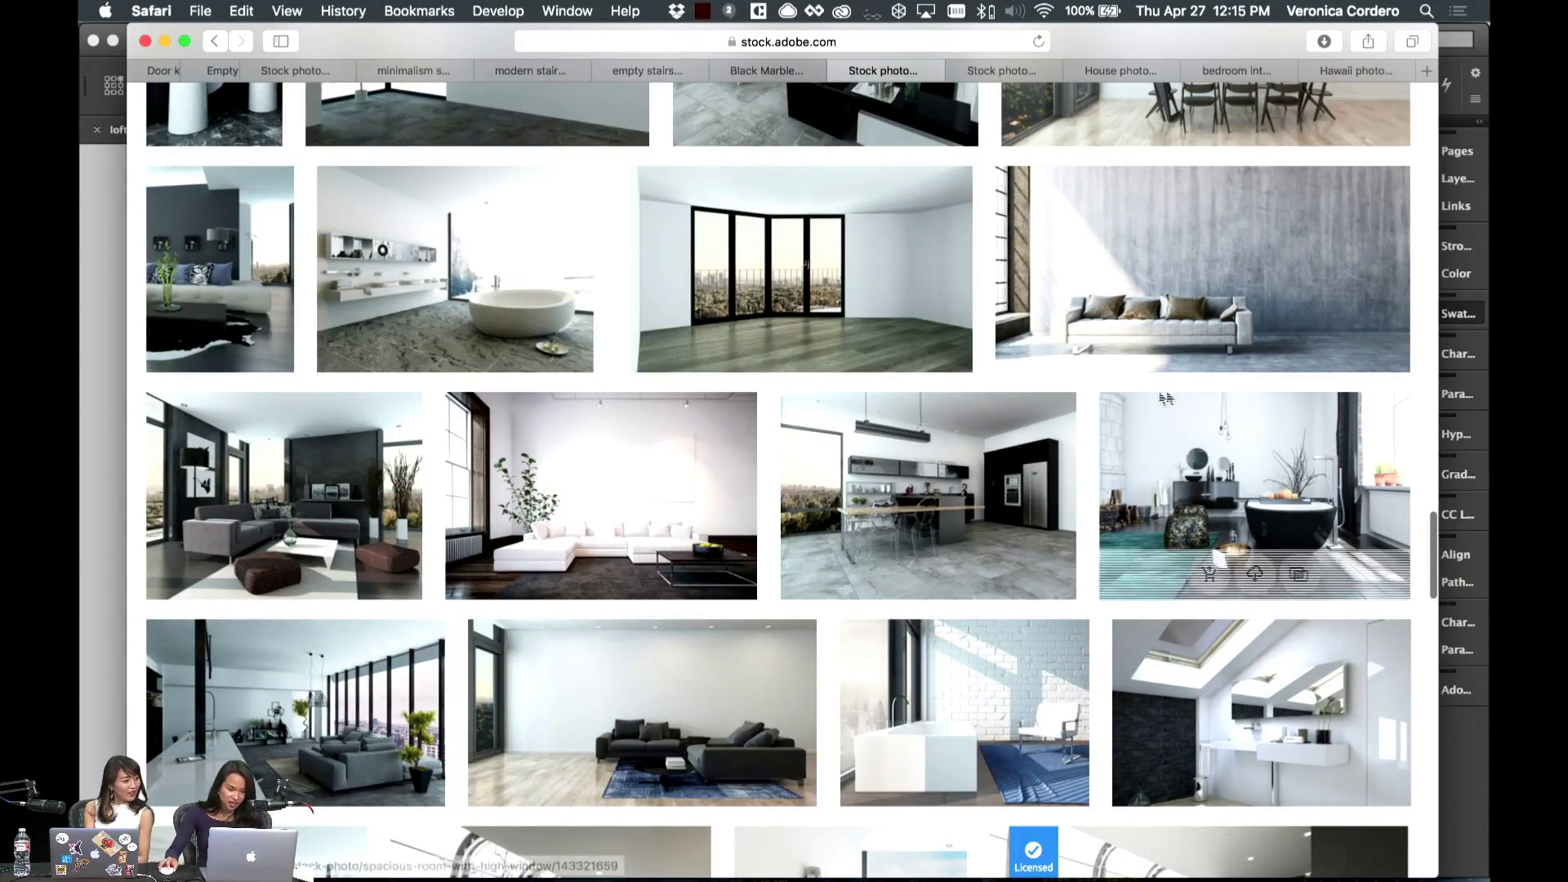
- Open the large sofa render's details and scroll through the related interior images
left_click(1200, 262)
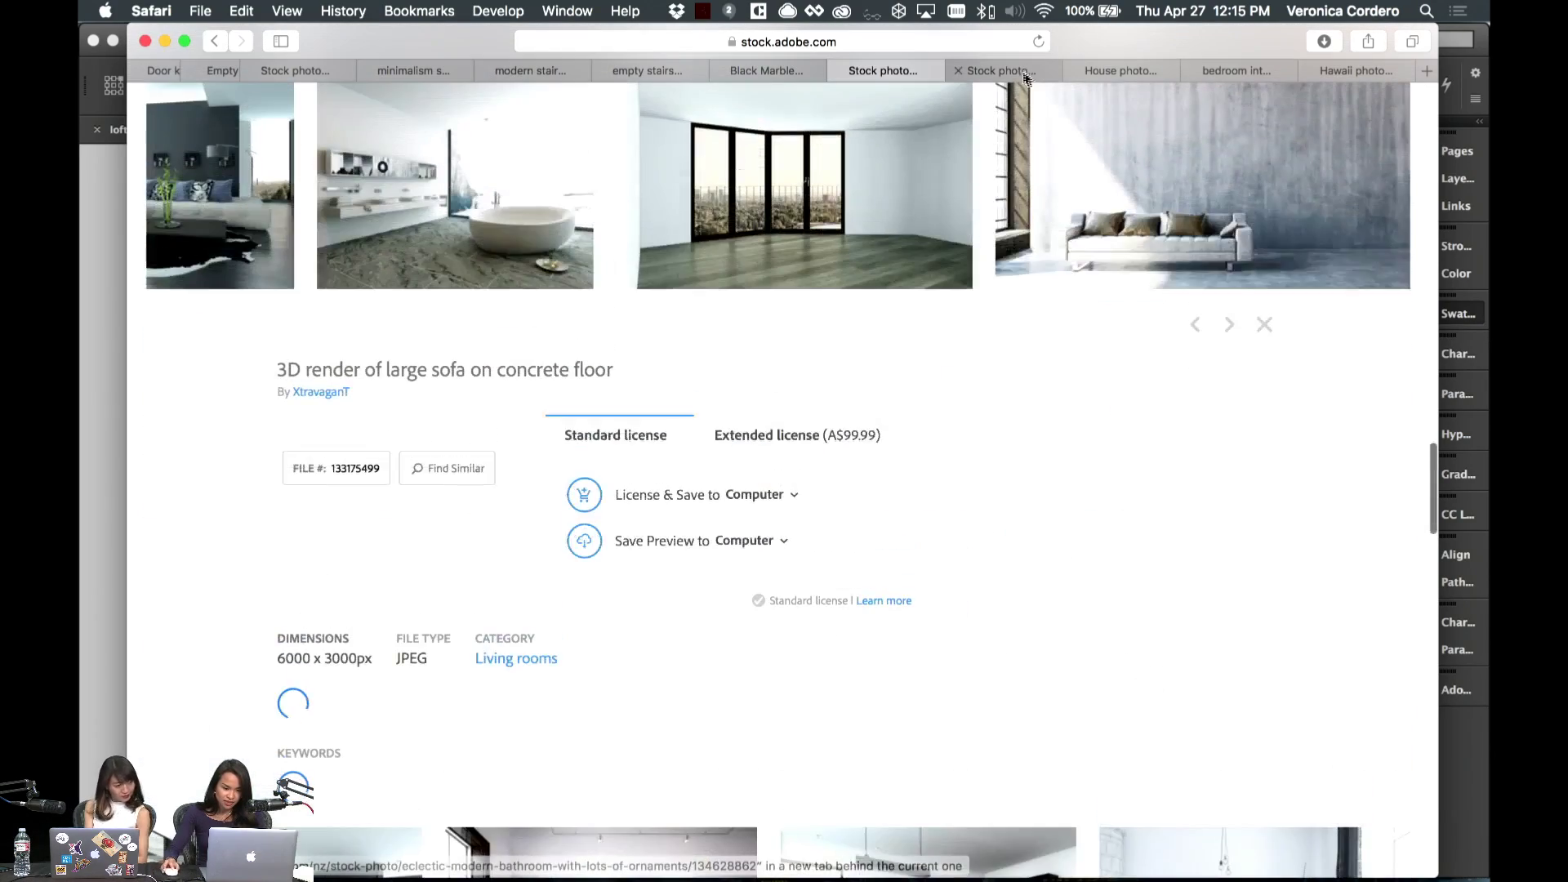
scroll(582, 374, "down", 2)
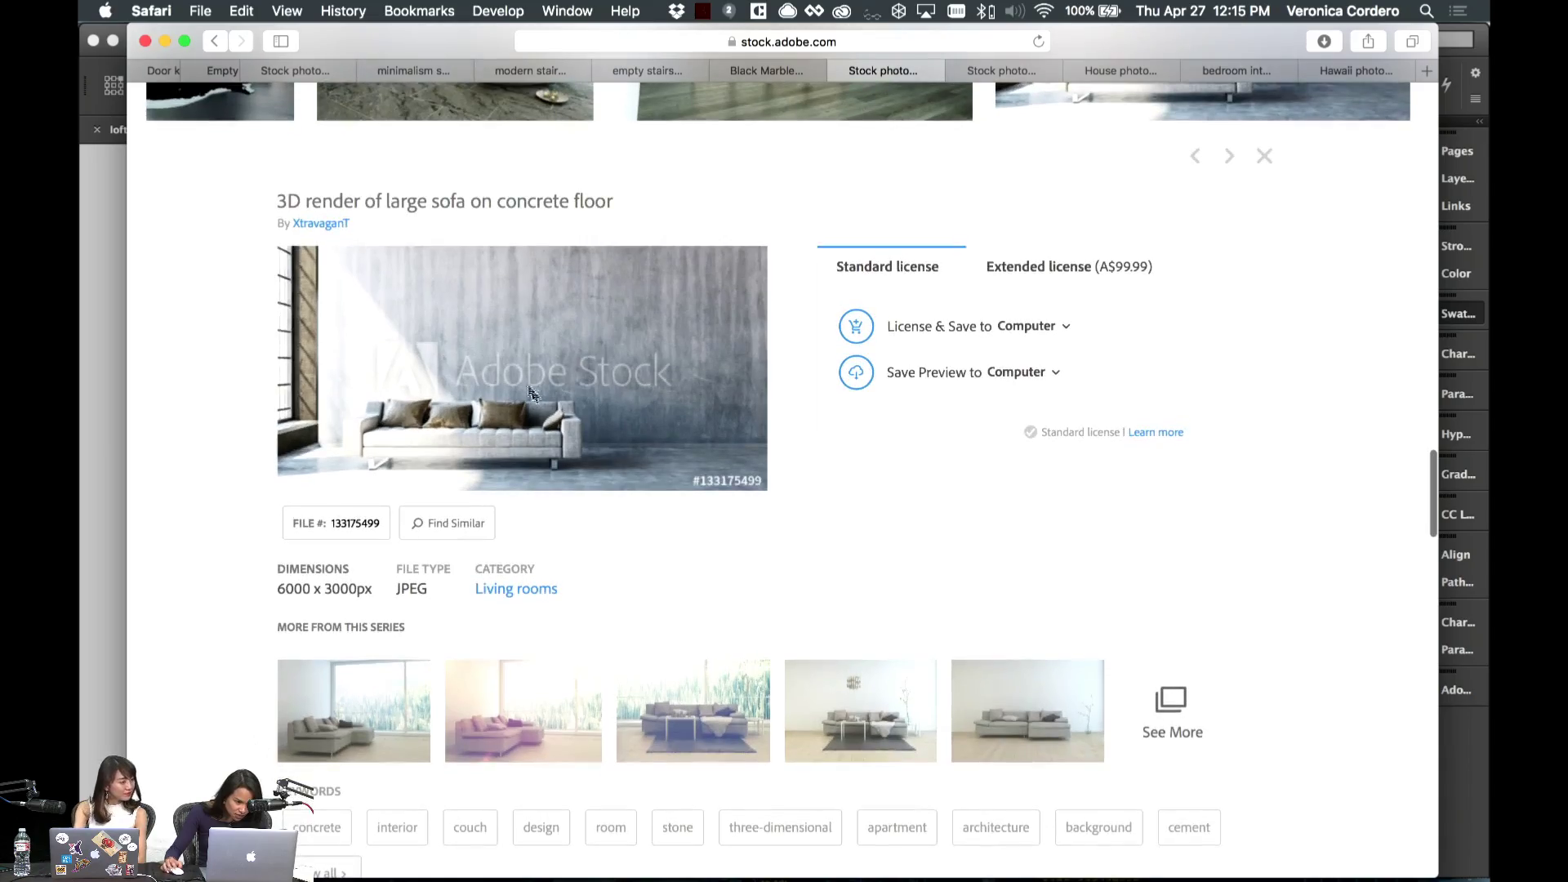
scroll(560, 251, "down", 10)
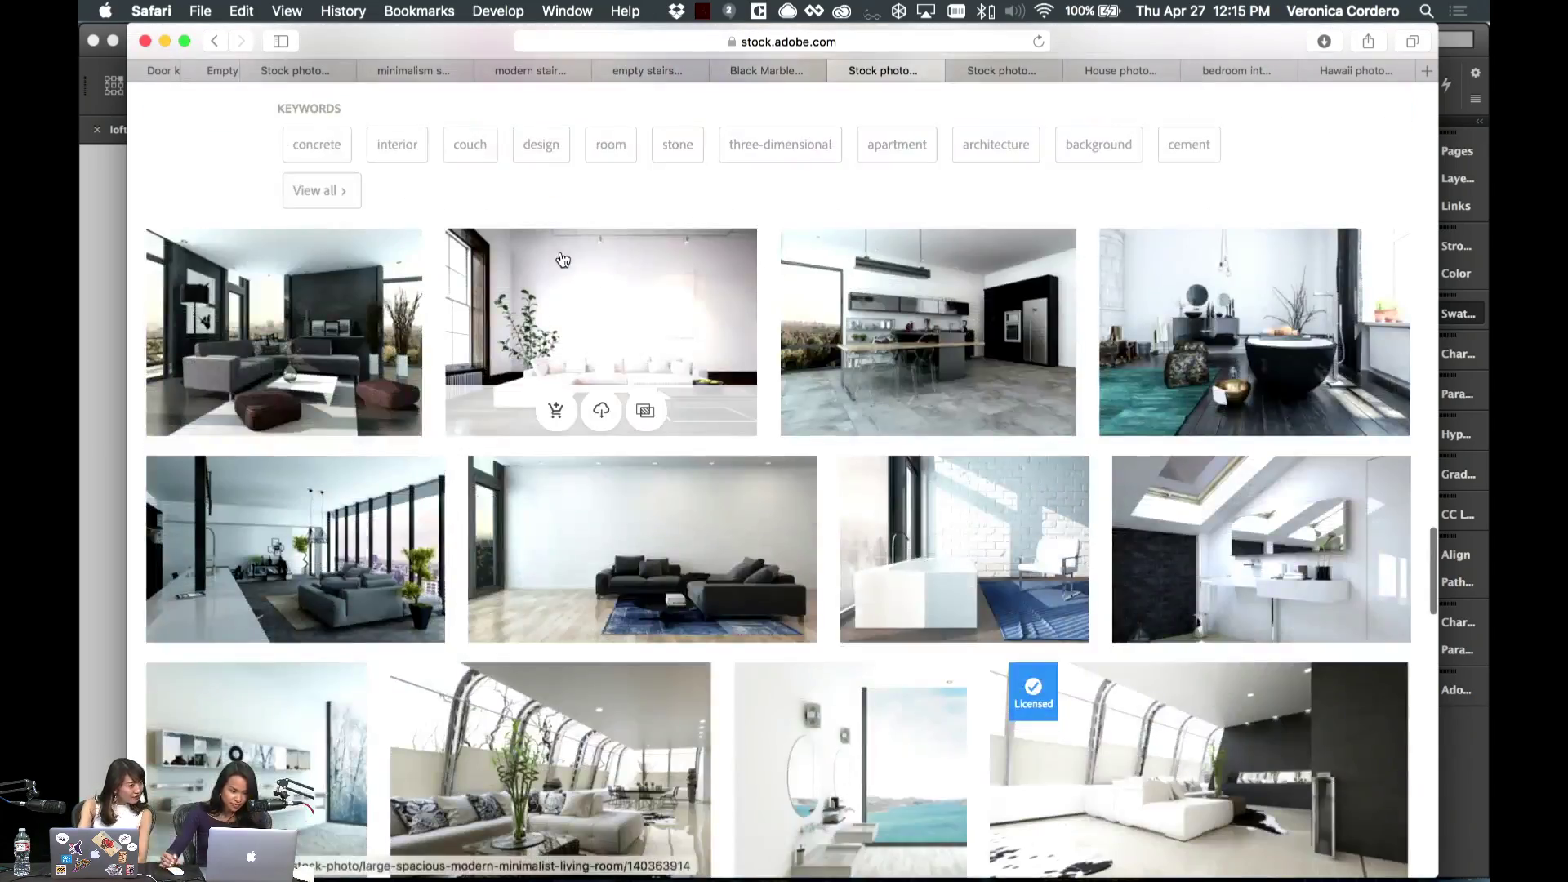
scroll(560, 258, "down", 6)
scroll(562, 260, "down", 10)
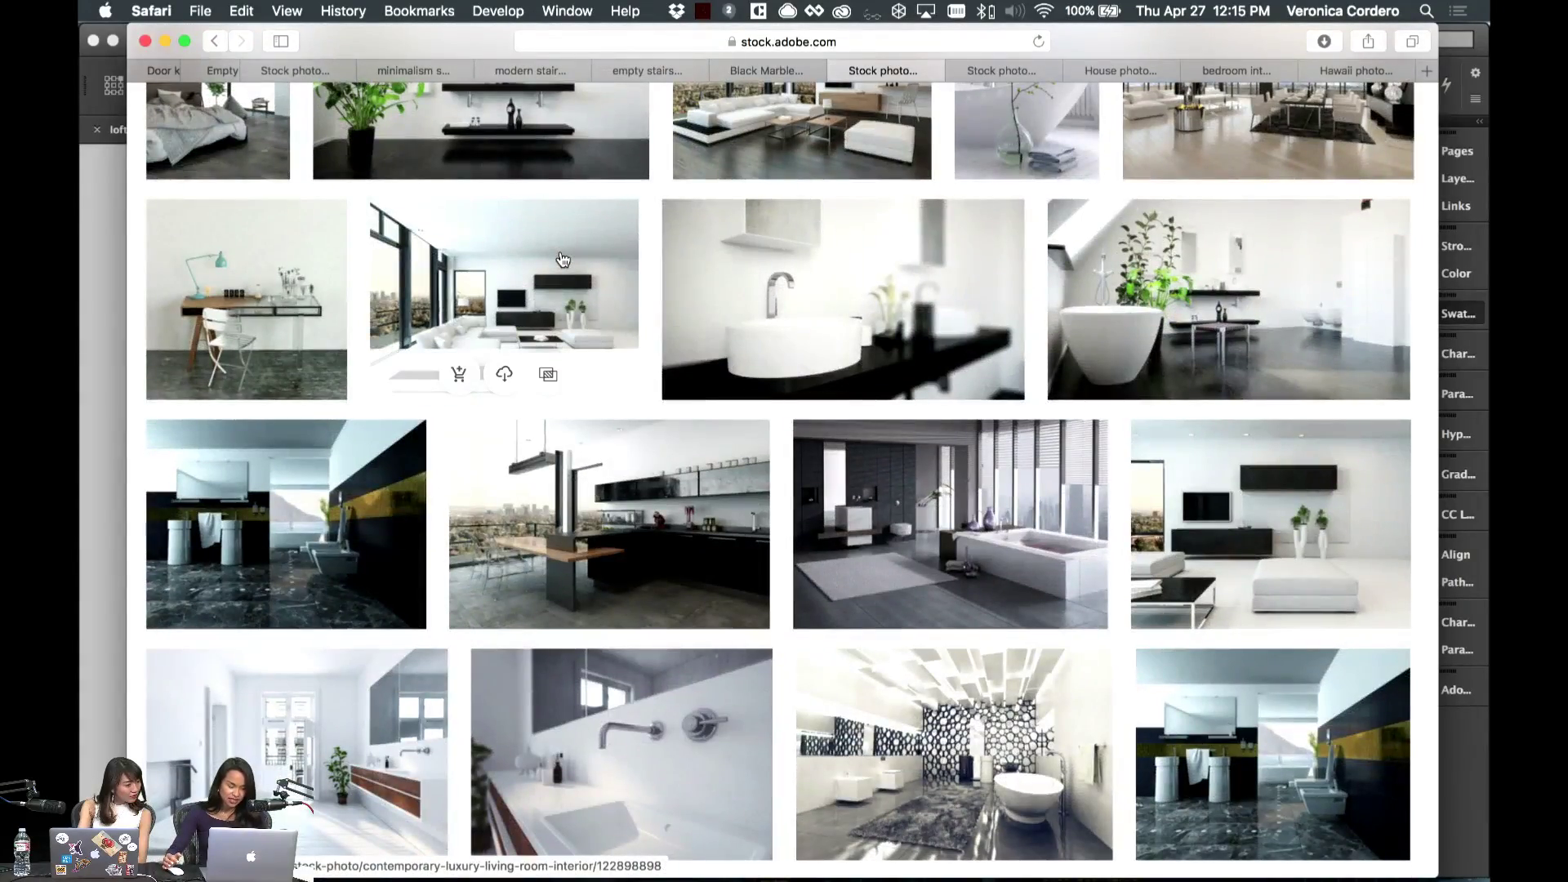
scroll(562, 260, "down", 10)
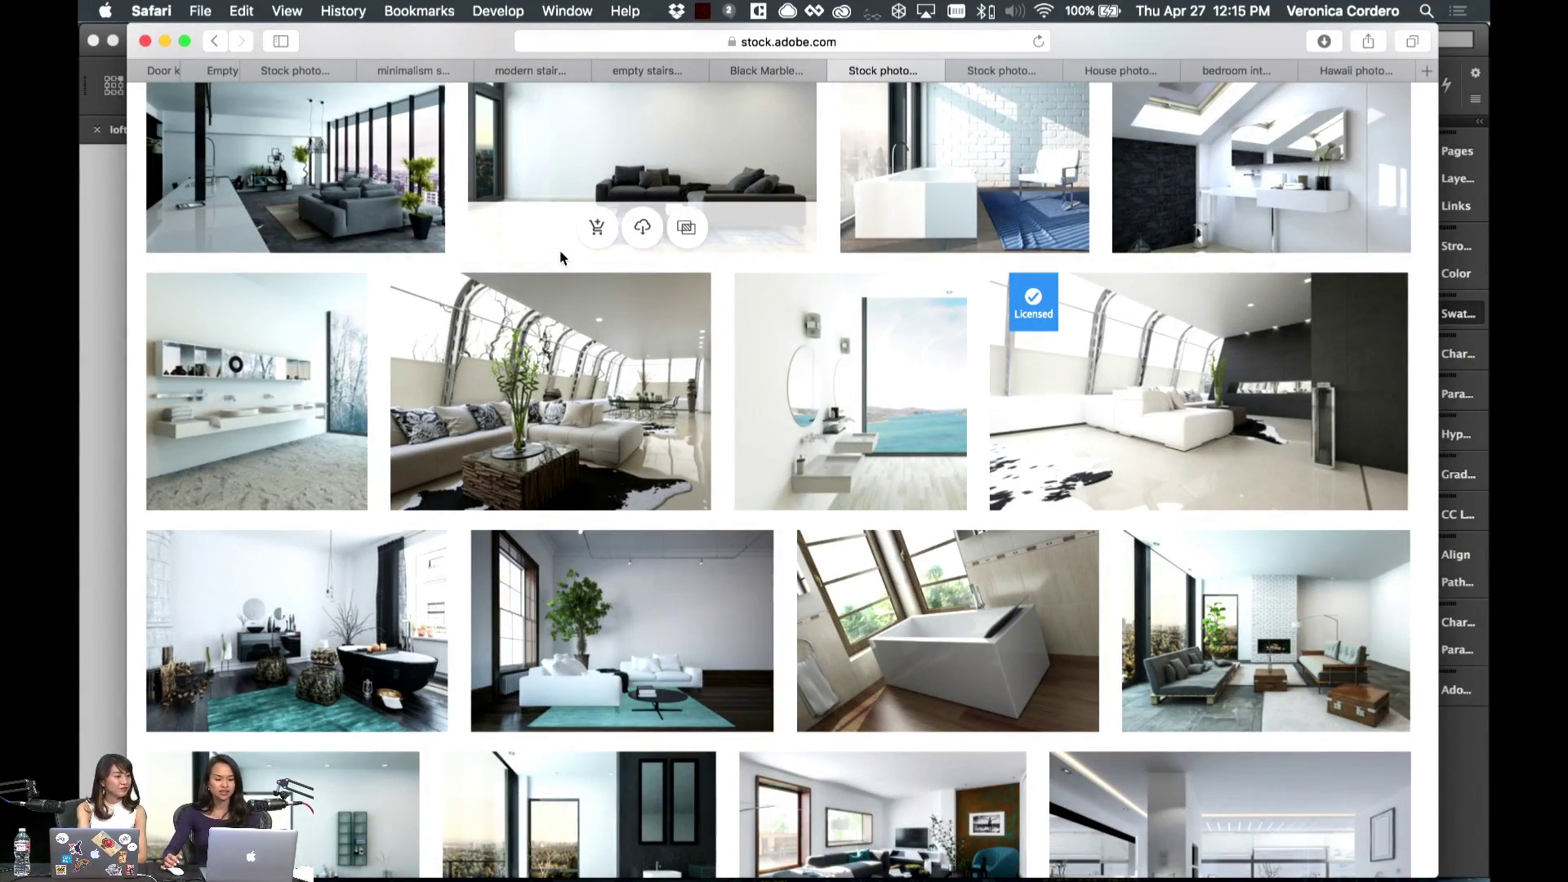
scroll(560, 258, "up", 3)
scroll(562, 258, "down", 5)
scroll(561, 260, "down", 10)
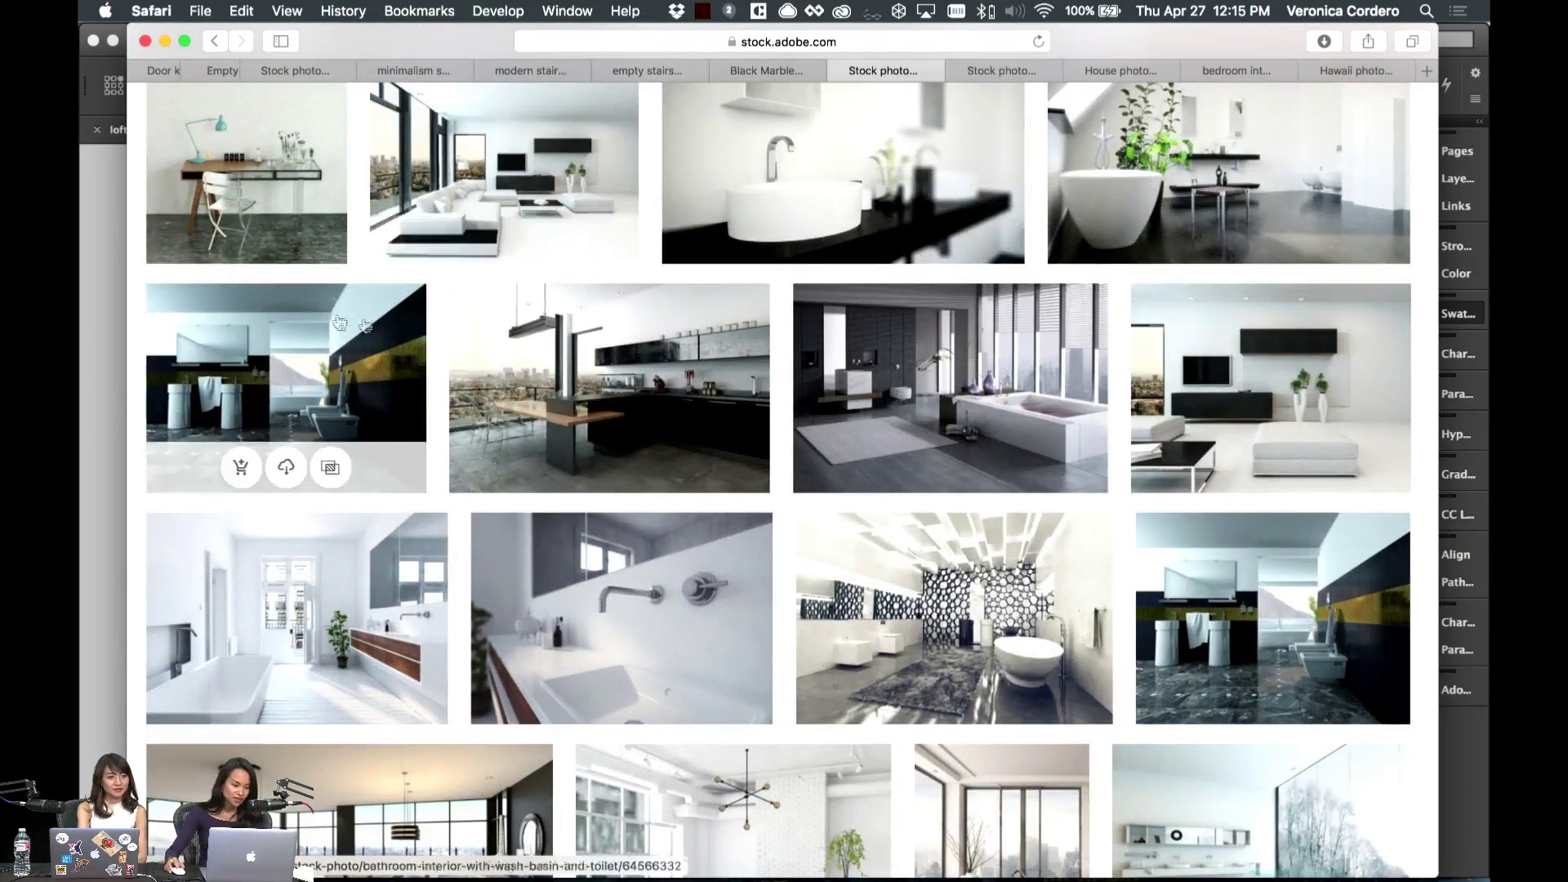
scroll(286, 392, "down", 5)
scroll(1274, 384, "down", 5)
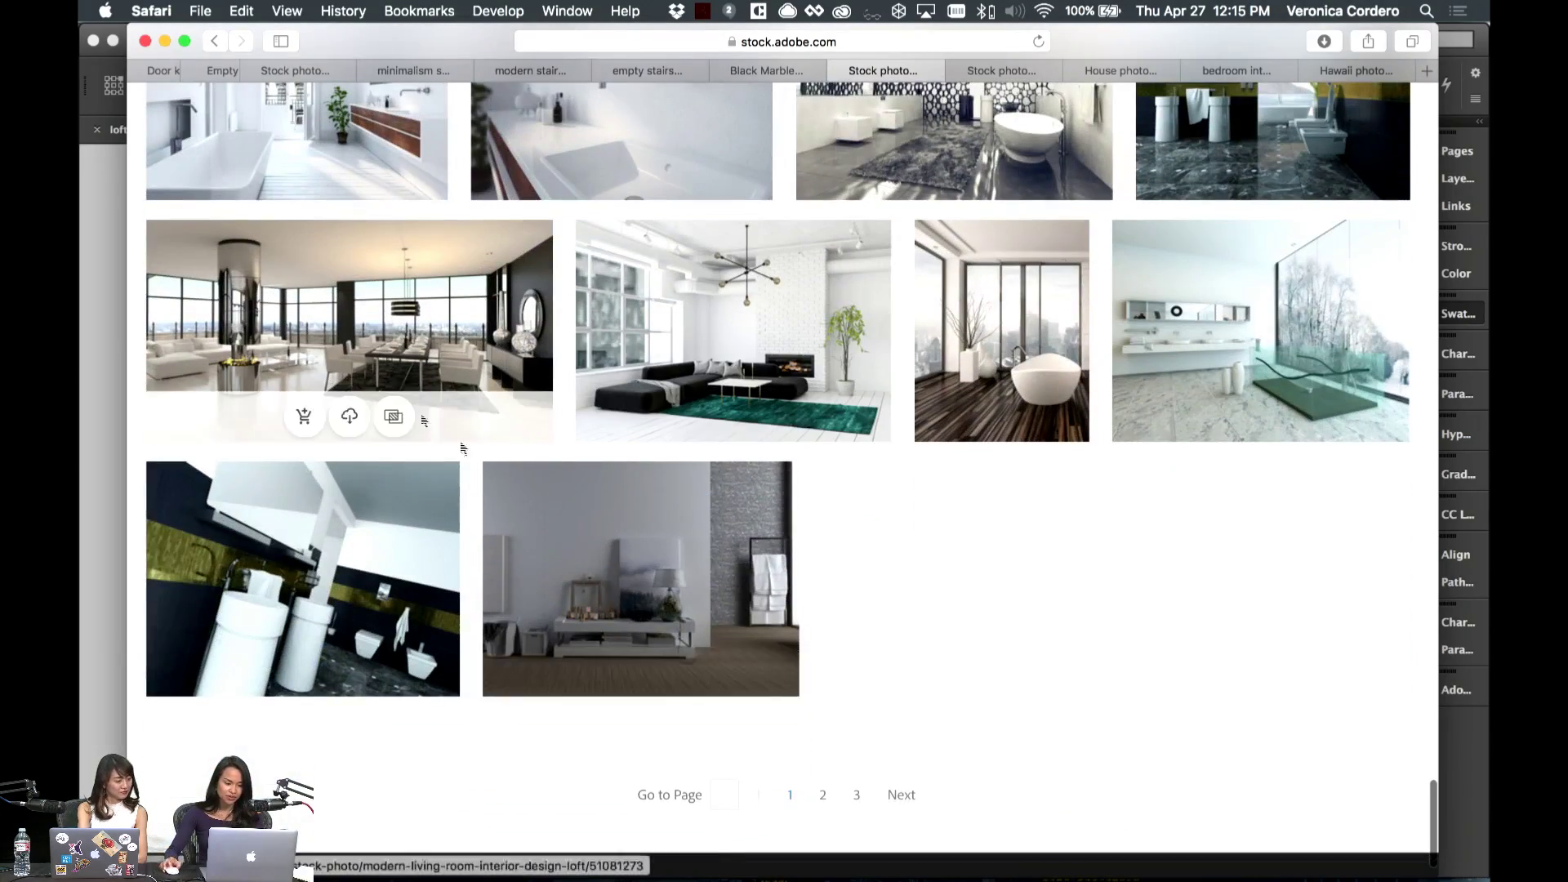
- Reopen the sofa render's details and use Find Similar to load related loft images
left_click(882, 585)
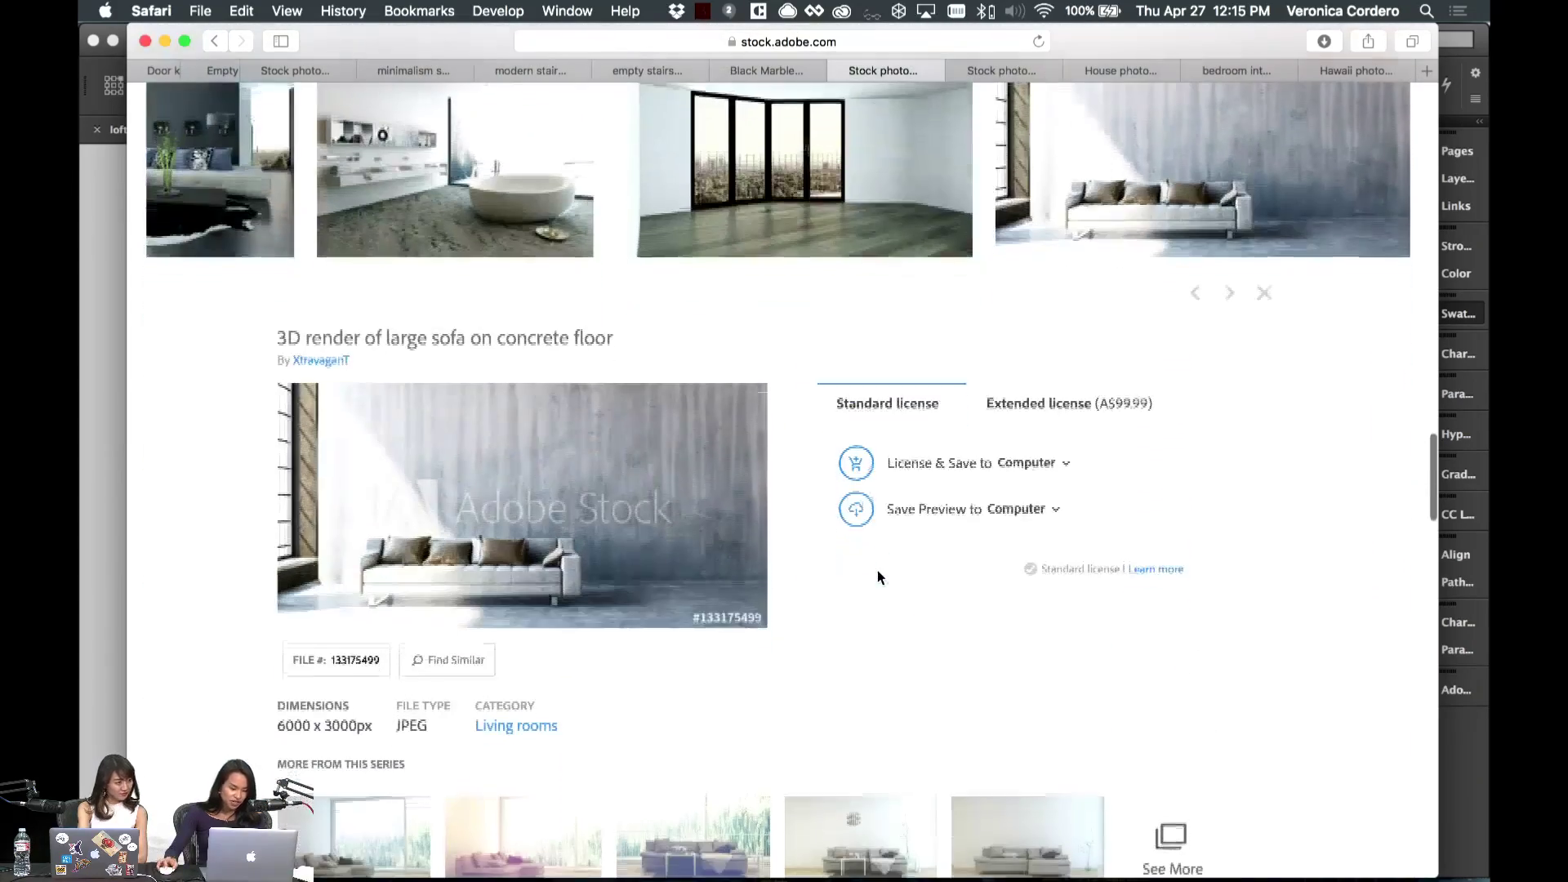
left_click(461, 655)
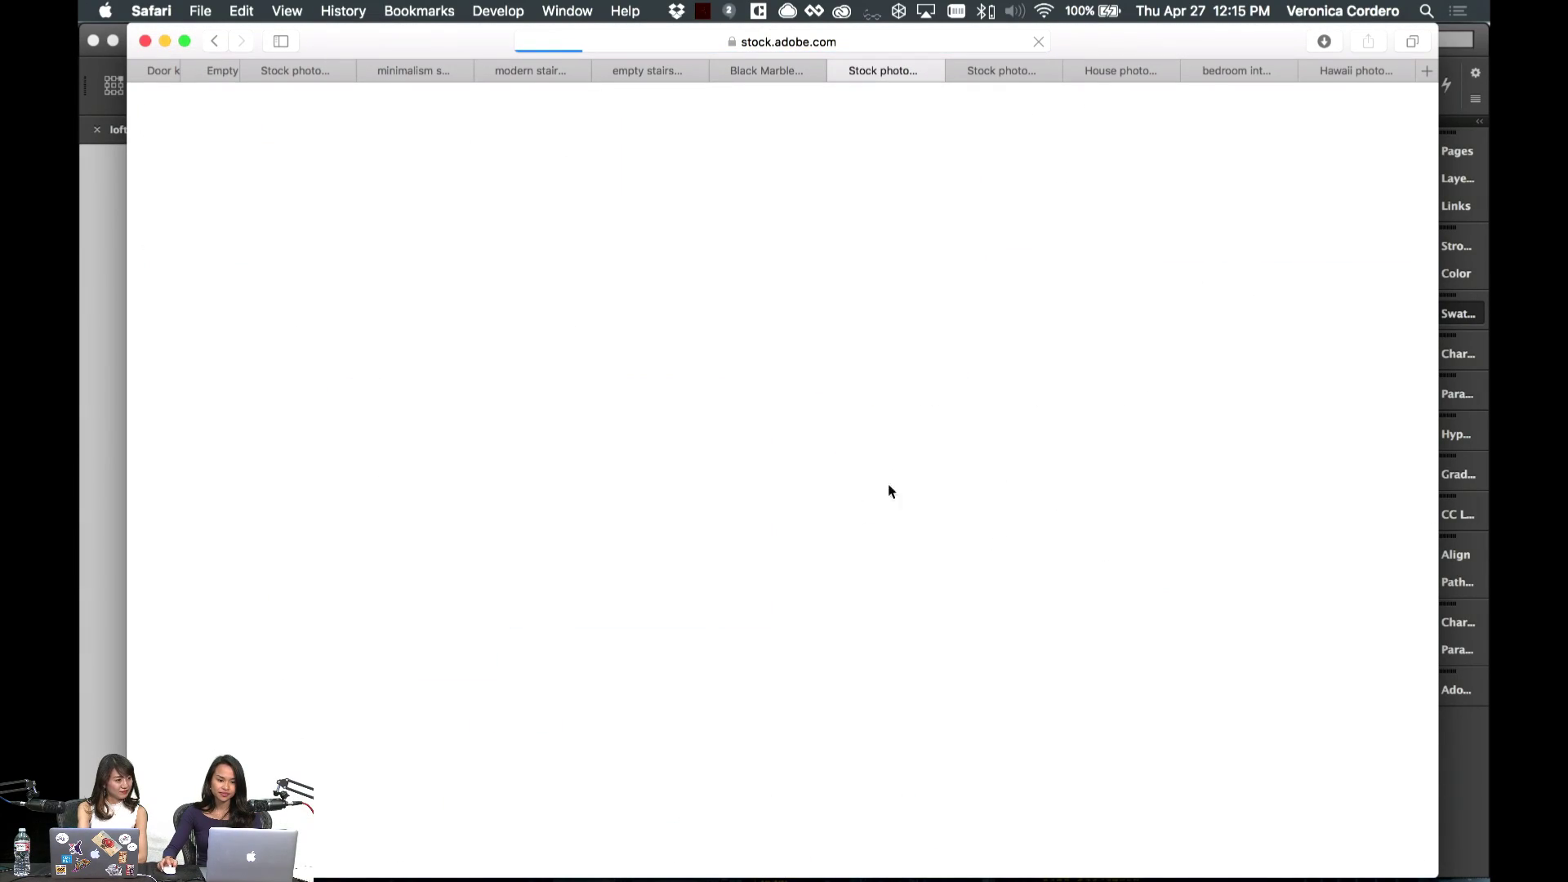
scroll(890, 471, "down", 8)
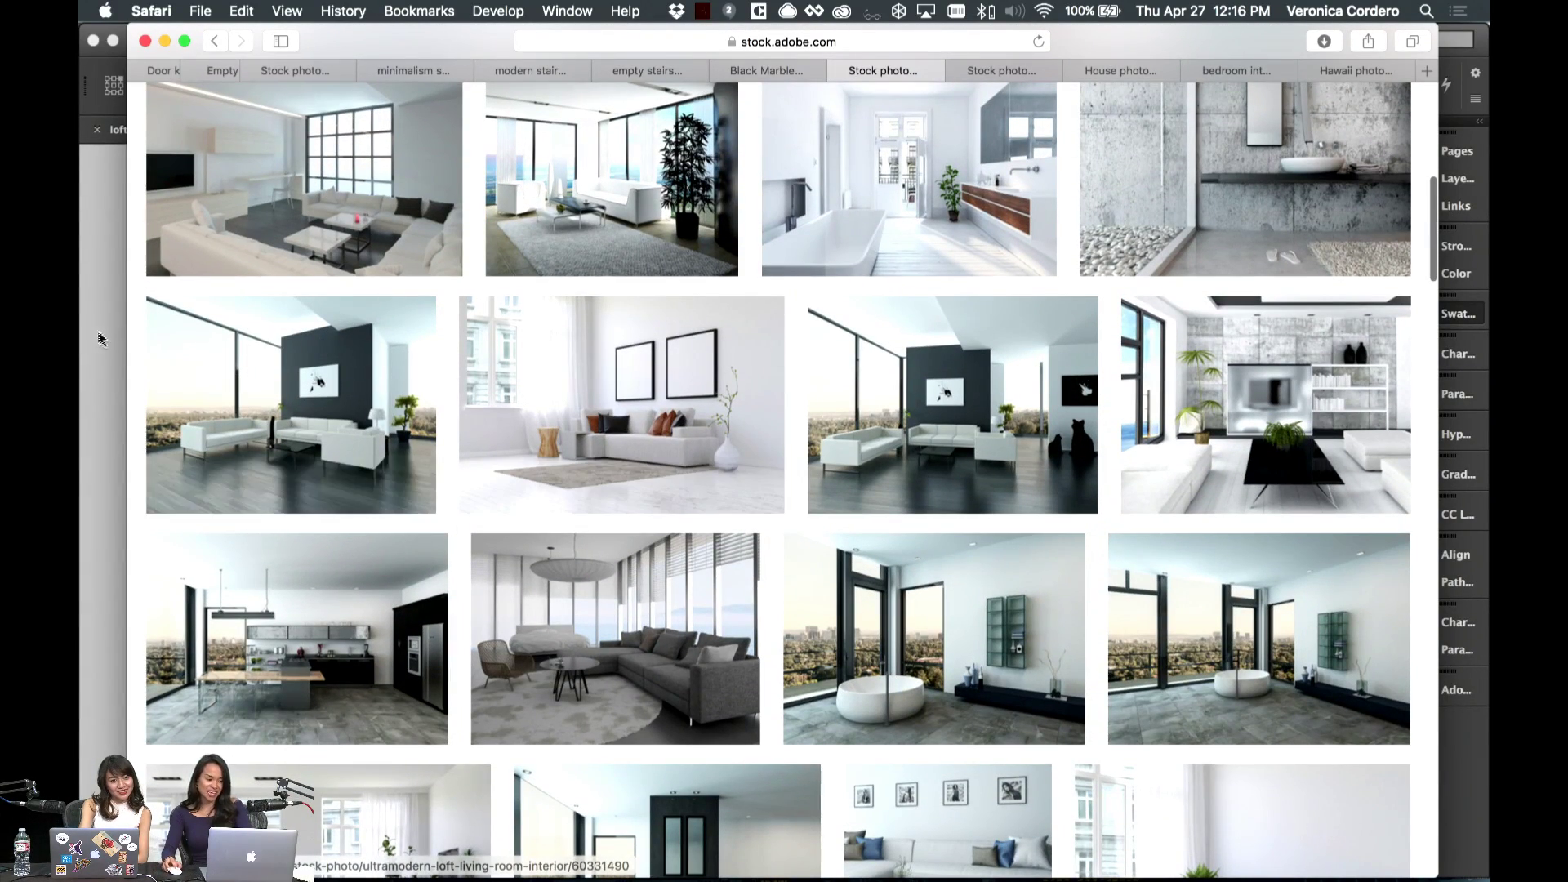
left_click(99, 338)
- Replace the placeholder heading with the quote 'Without shadow, there is no light.'
double_click(546, 539)
key("super+a")
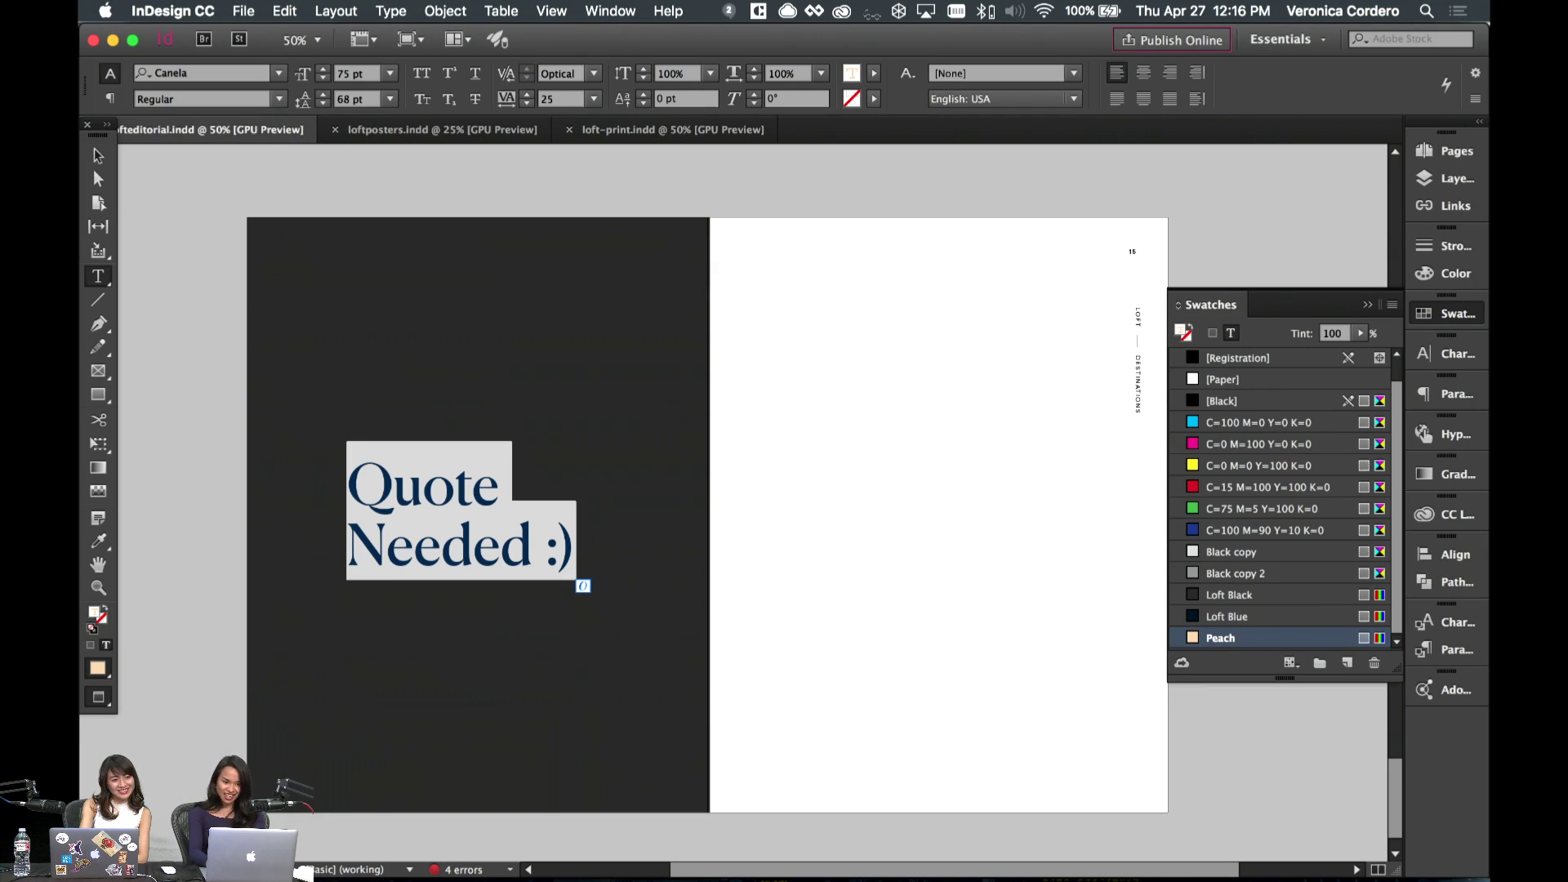
type("Without")
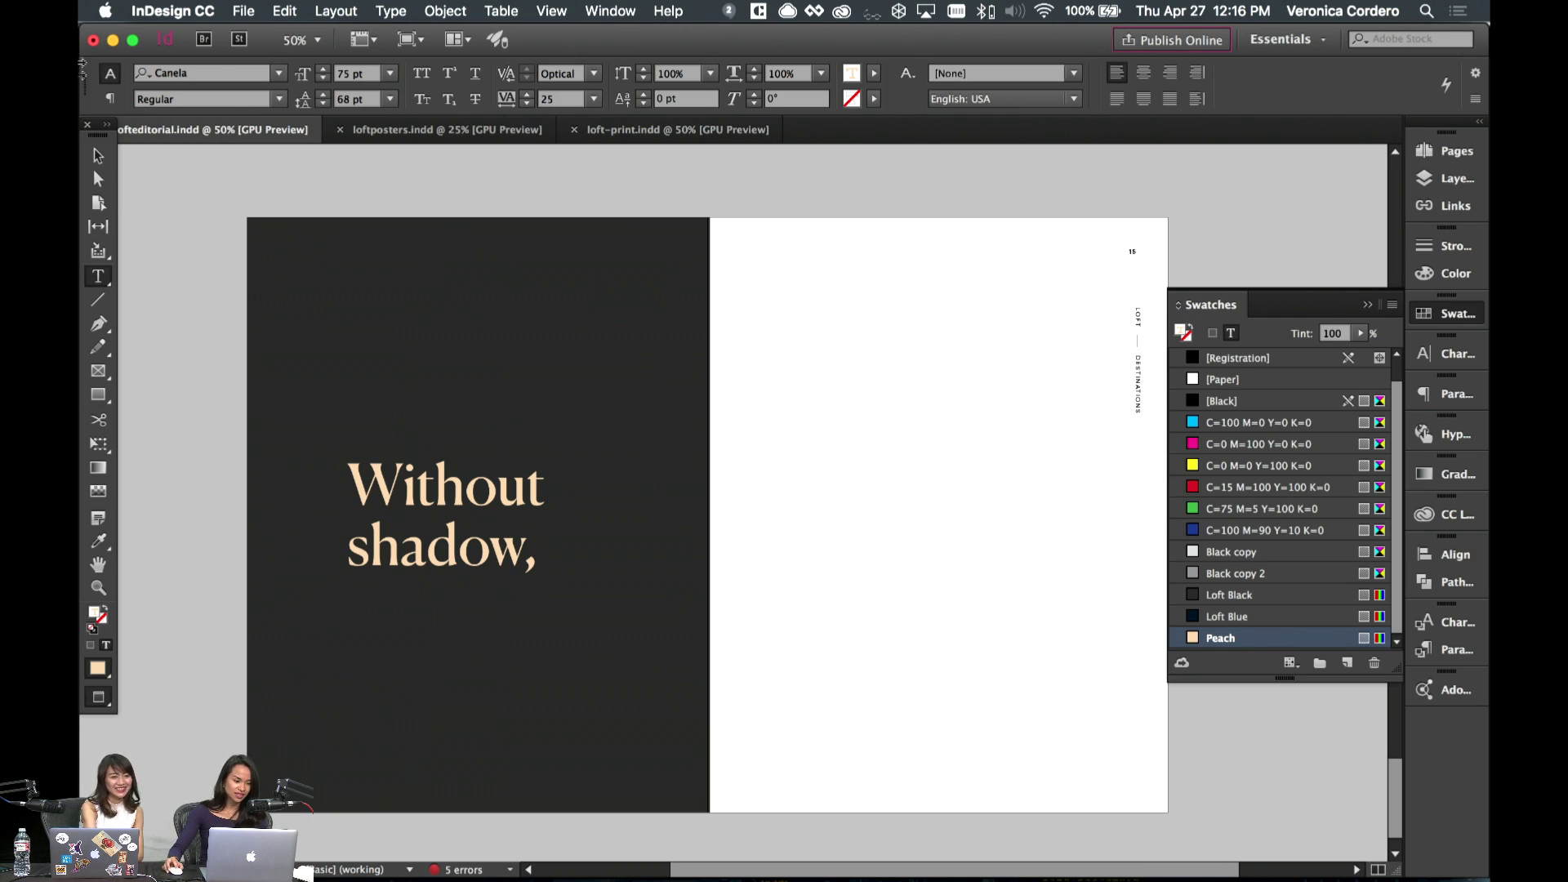
key("Escape")
- Fit the quote frame to its text and centre it horizontally and vertically on page 14
left_click_drag(467, 462, 467, 335)
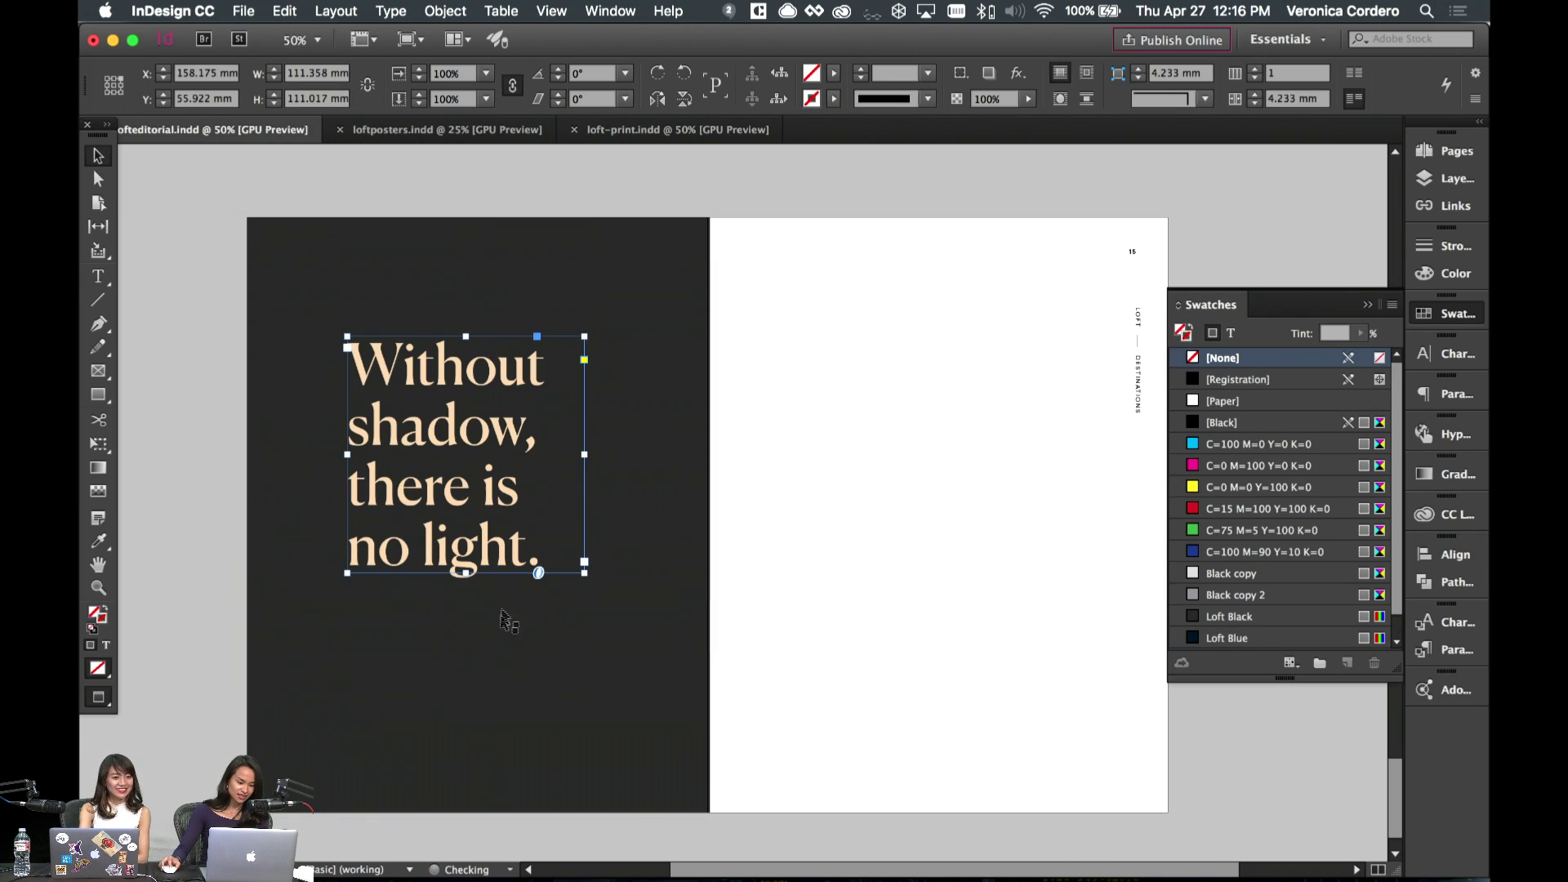
left_click_drag(465, 573, 466, 656)
key("super+alt+c")
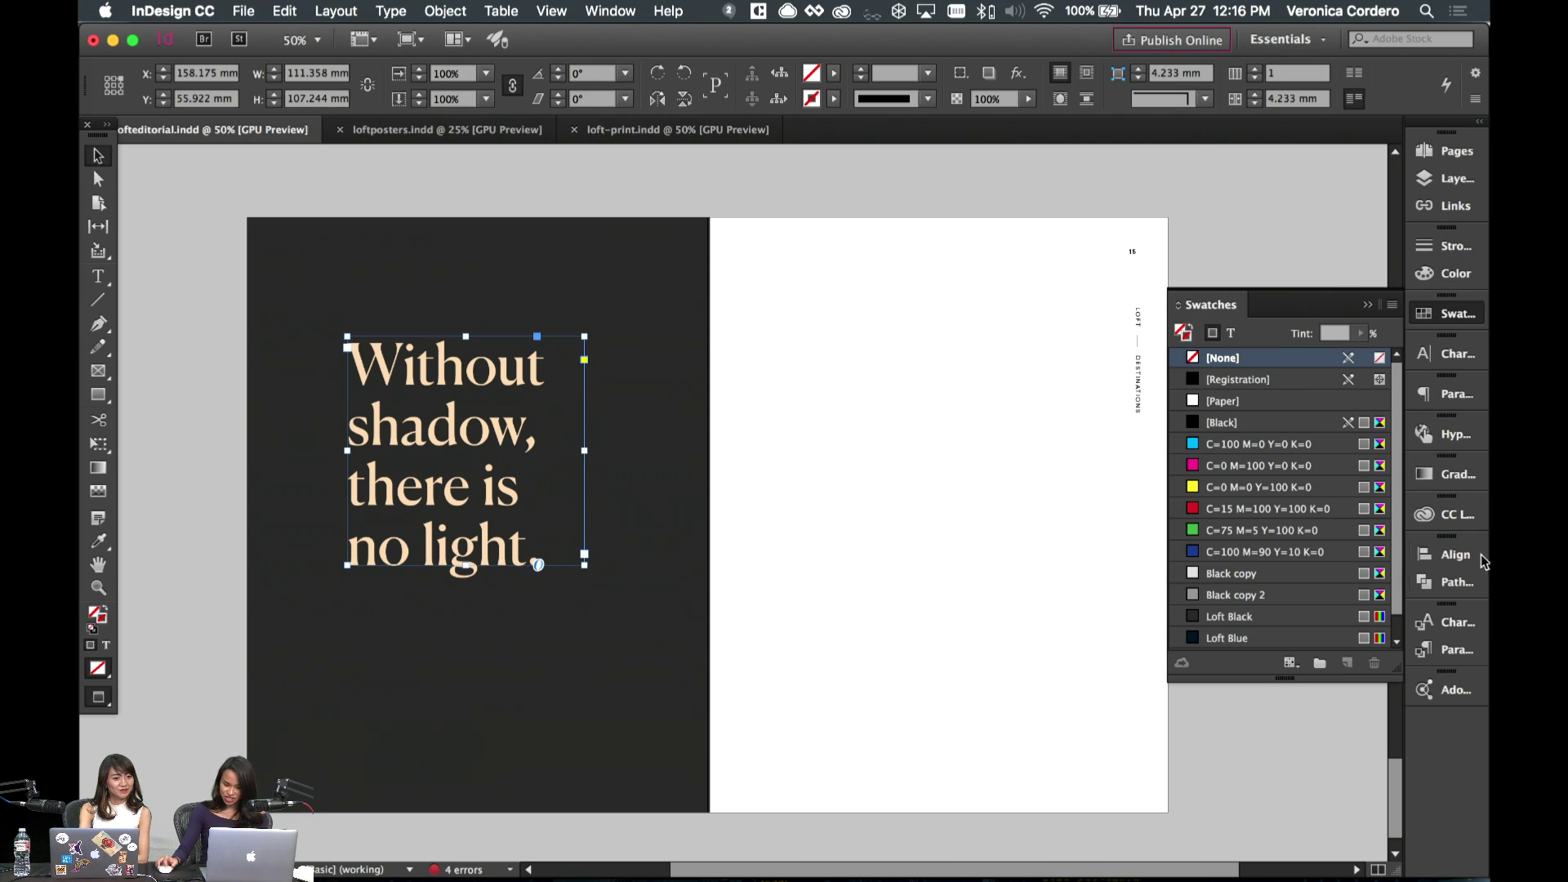
left_click(1452, 556)
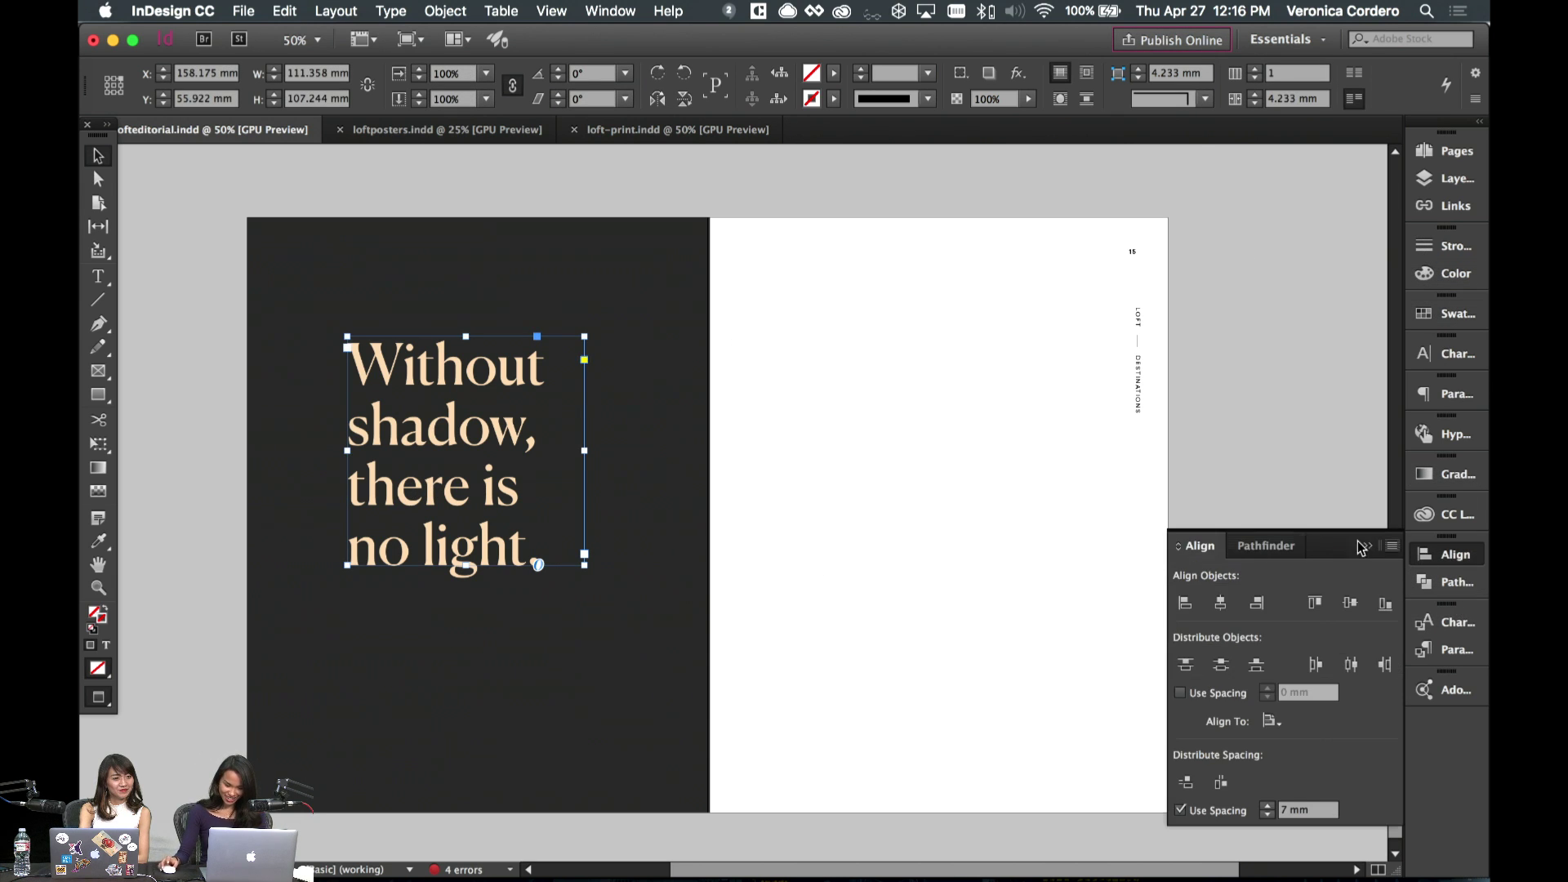
left_click(1223, 604)
left_click(1350, 603)
left_click(767, 500)
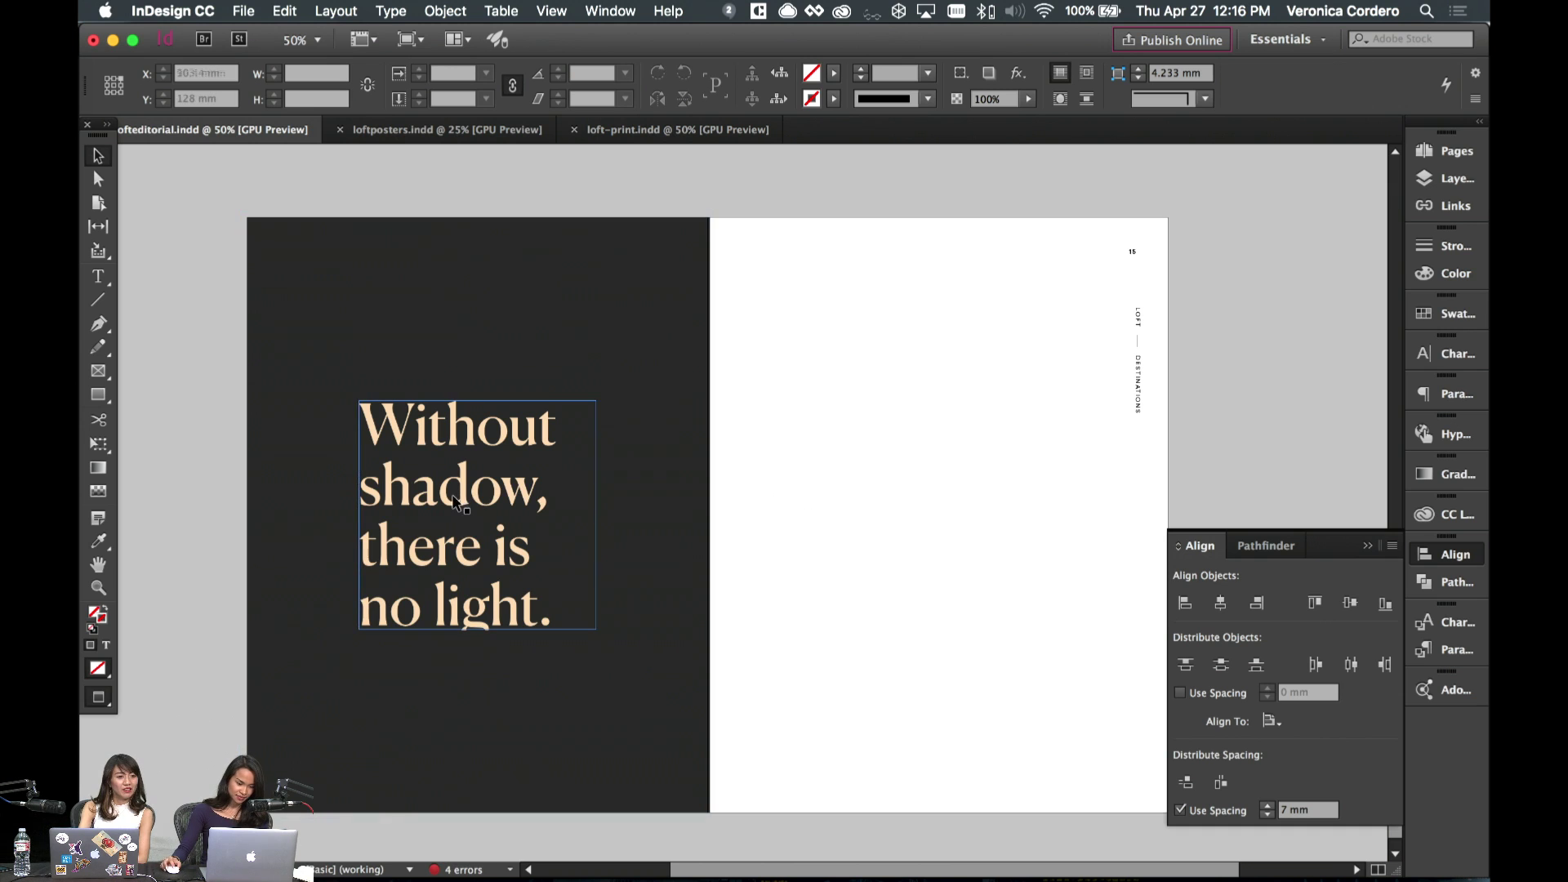
left_click(462, 618)
left_click_drag(478, 629, 478, 668)
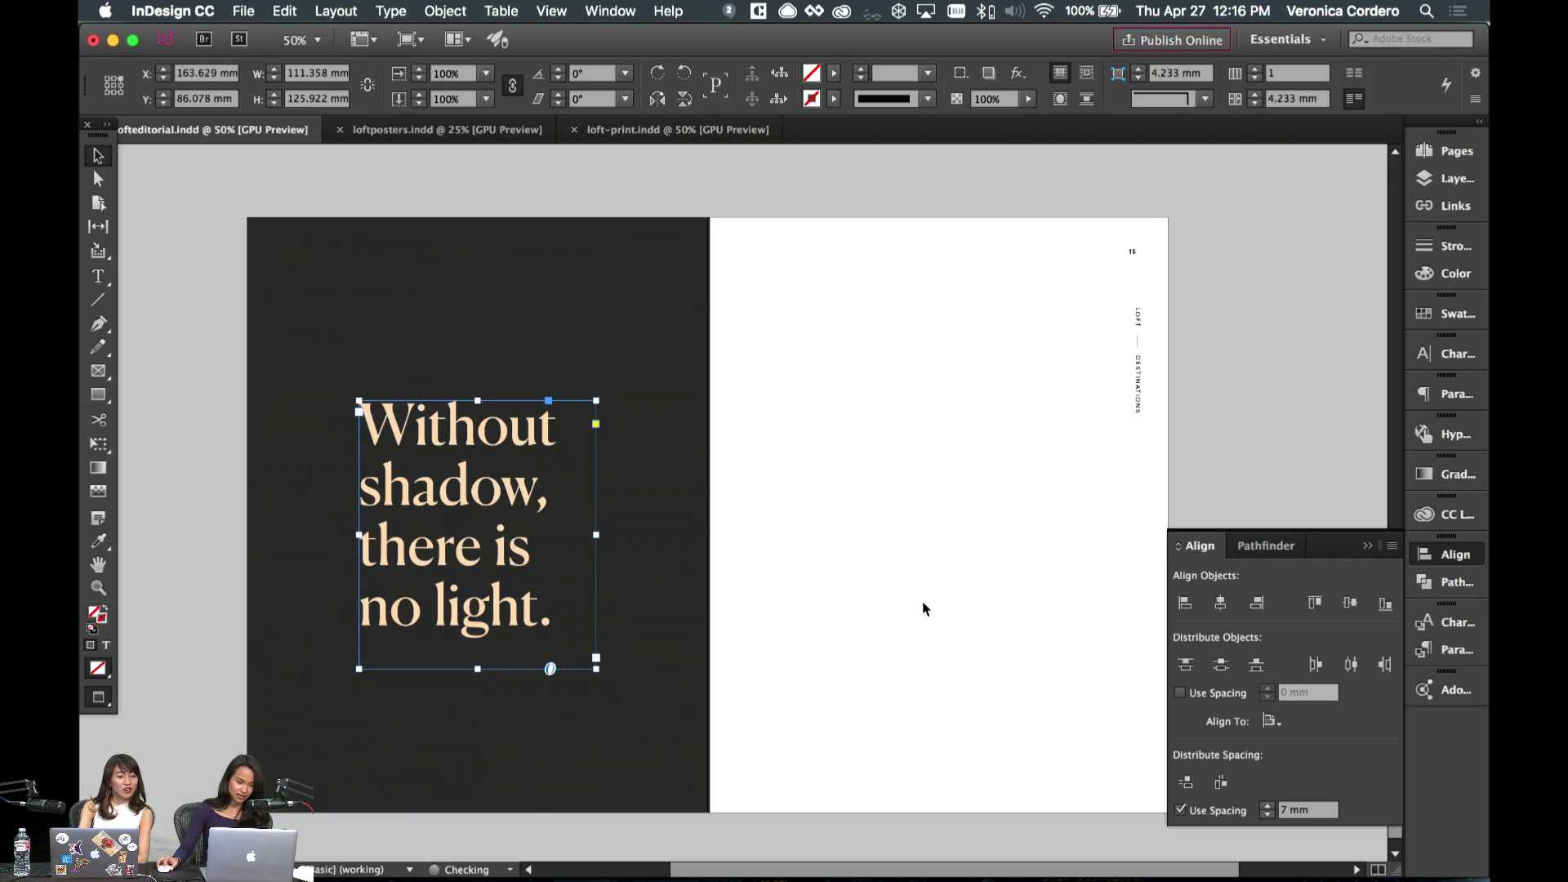
left_click(1012, 493)
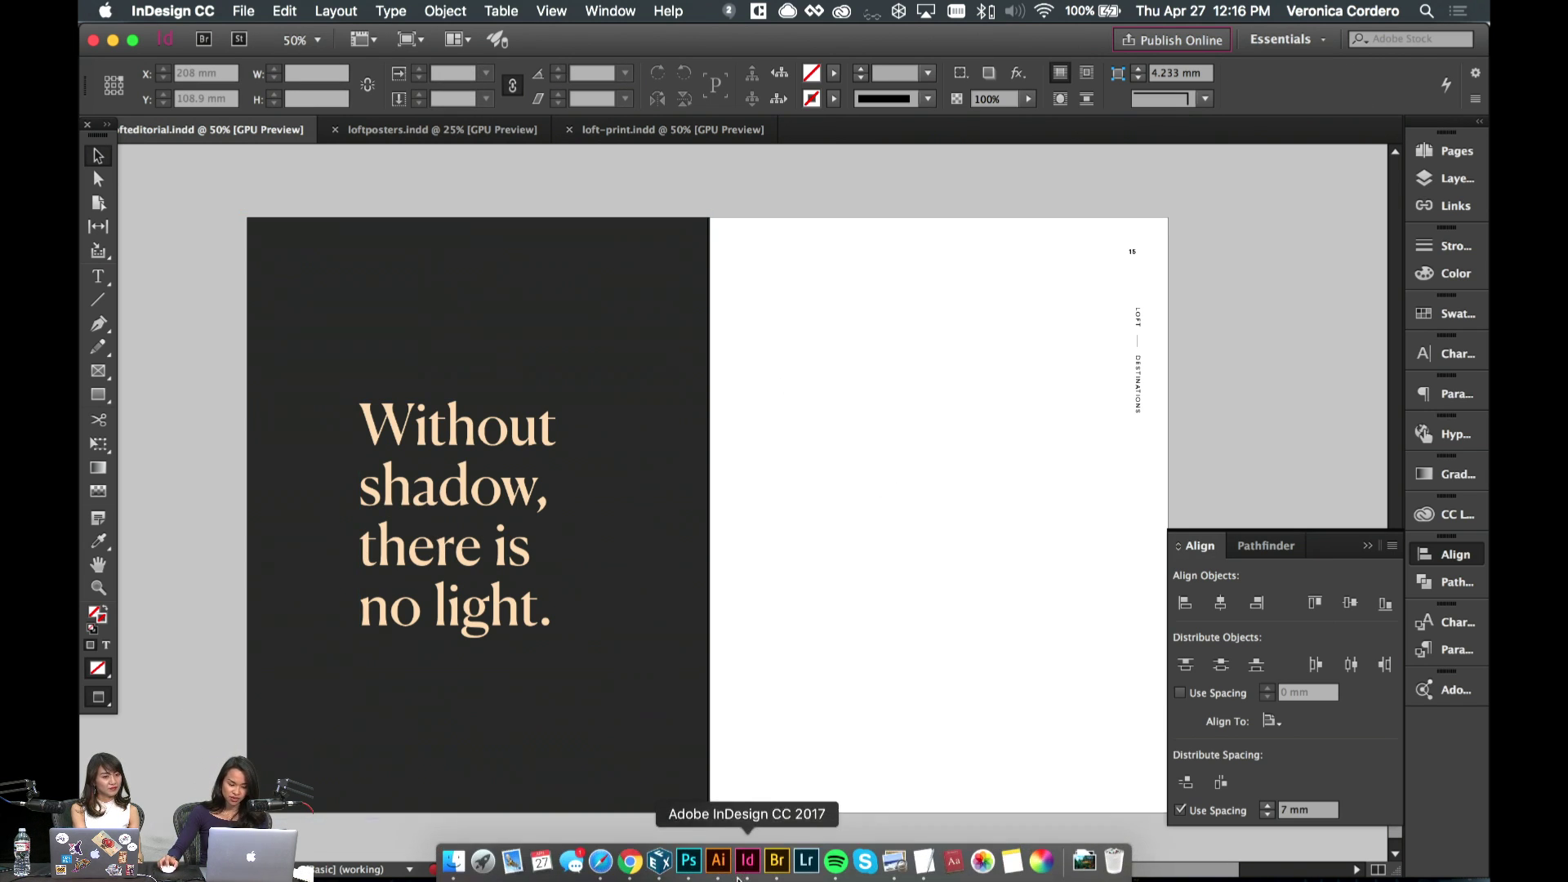
- Select the O graphic from the LOFT artwork in Illustrator and return to InDesign
left_click(718, 862)
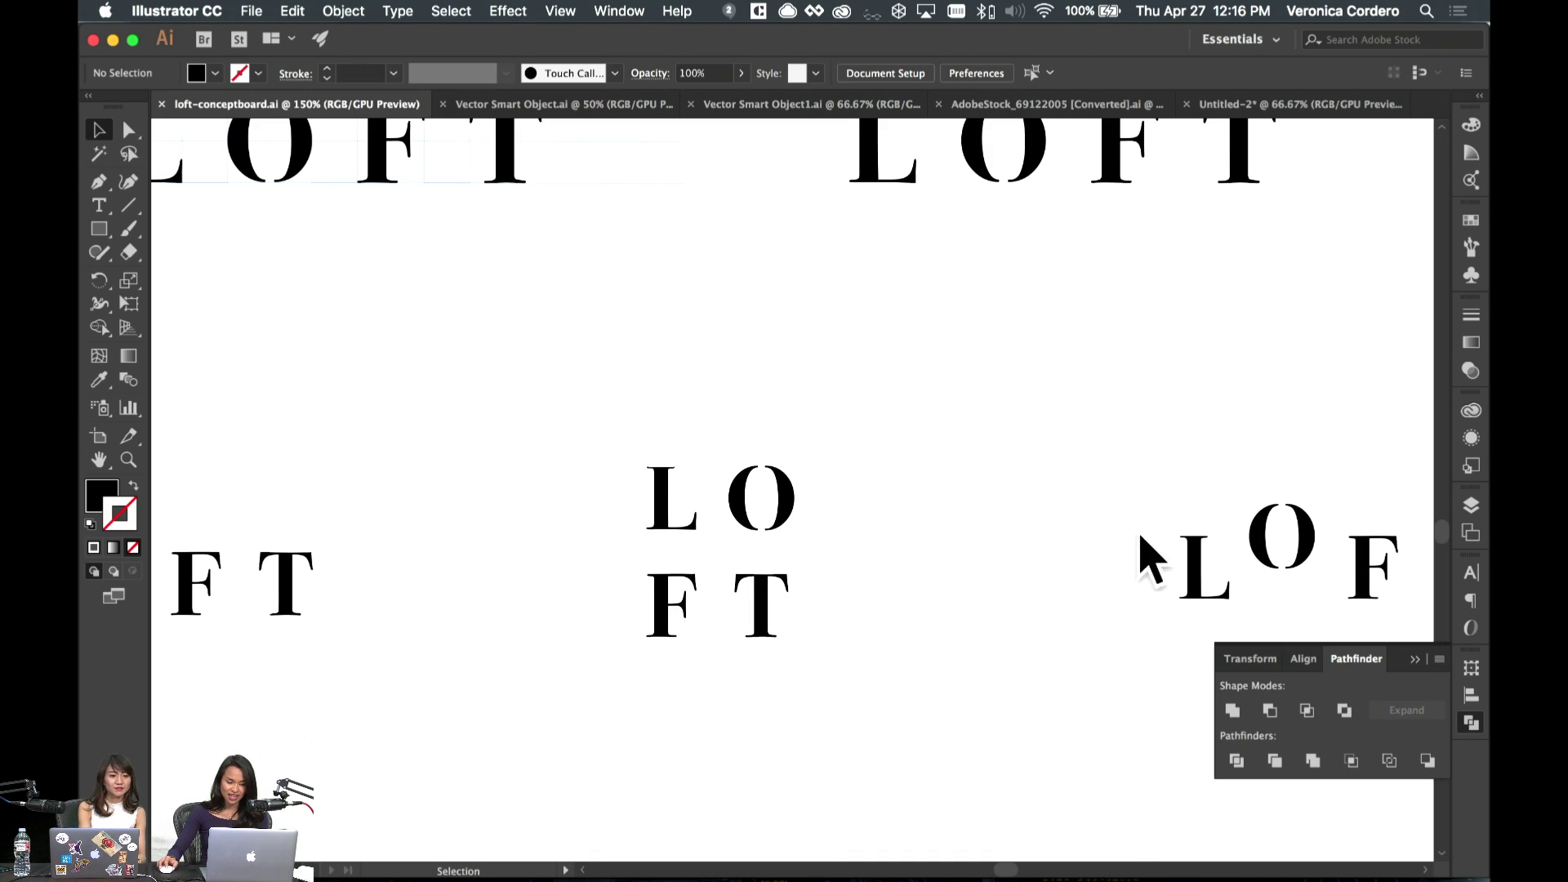
scroll(859, 472, "down", 5)
left_click_drag(605, 449, 694, 592)
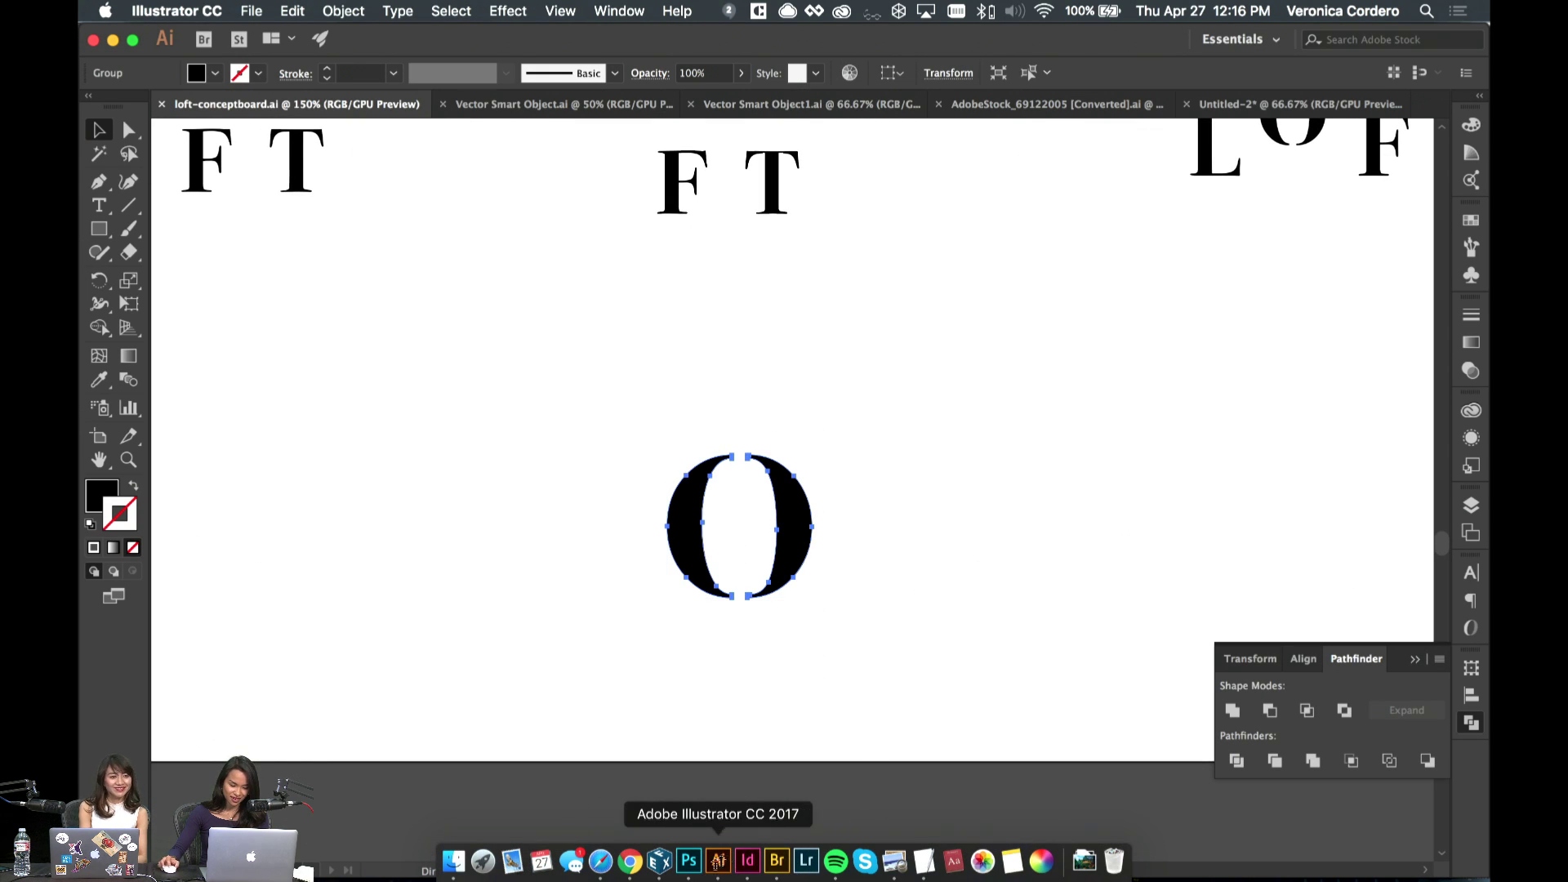
left_click(749, 861)
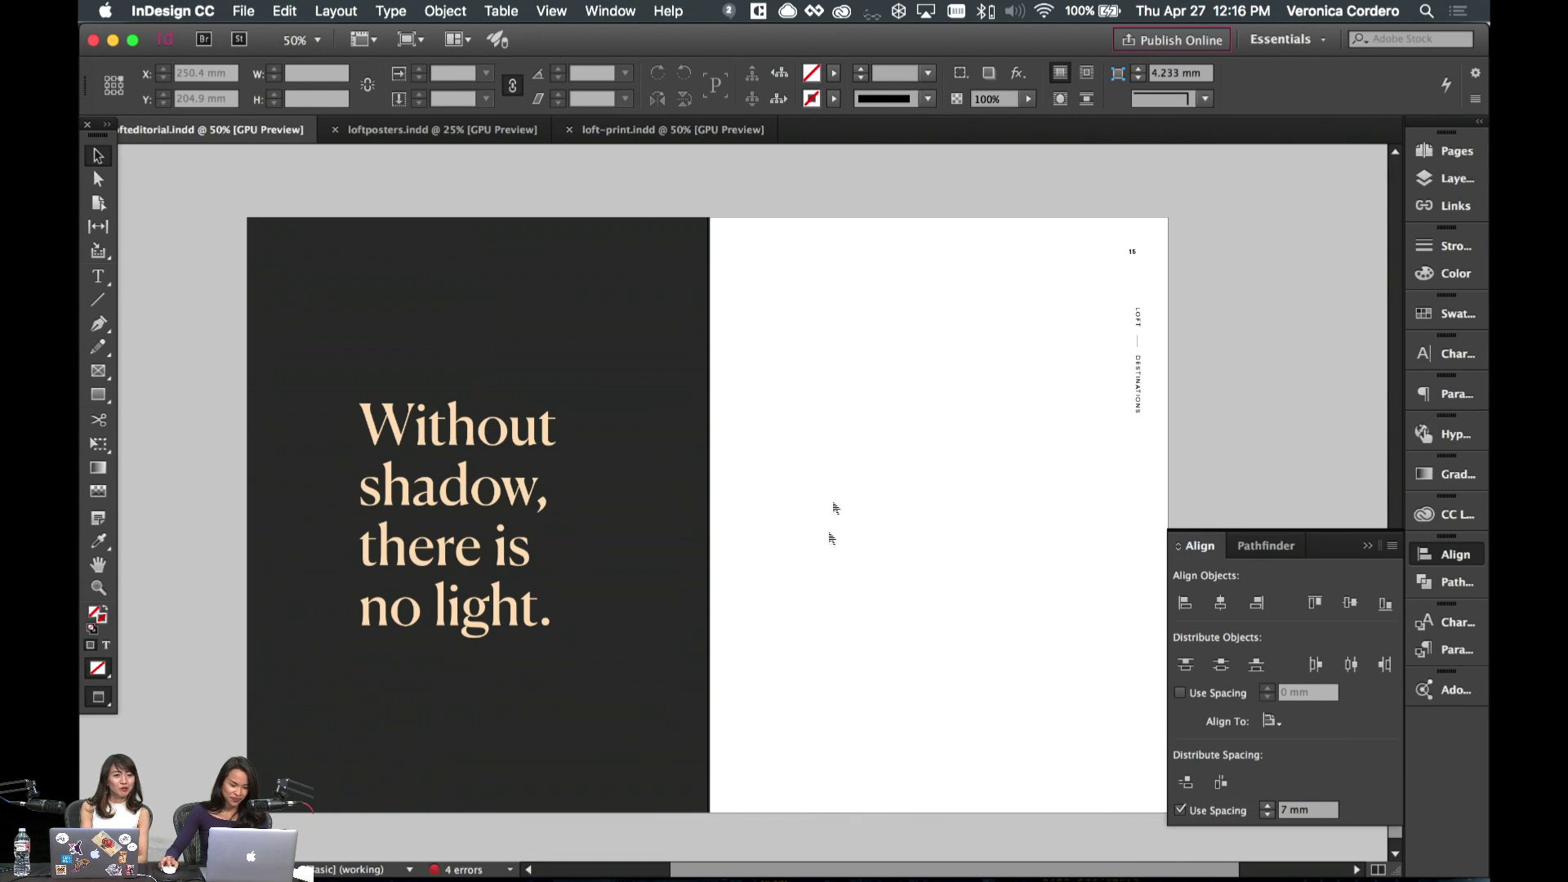
- Paste the O onto the dark page's upper area with a Loft Black fill and no stroke
key("super+v")
left_click_drag(765, 510, 652, 326)
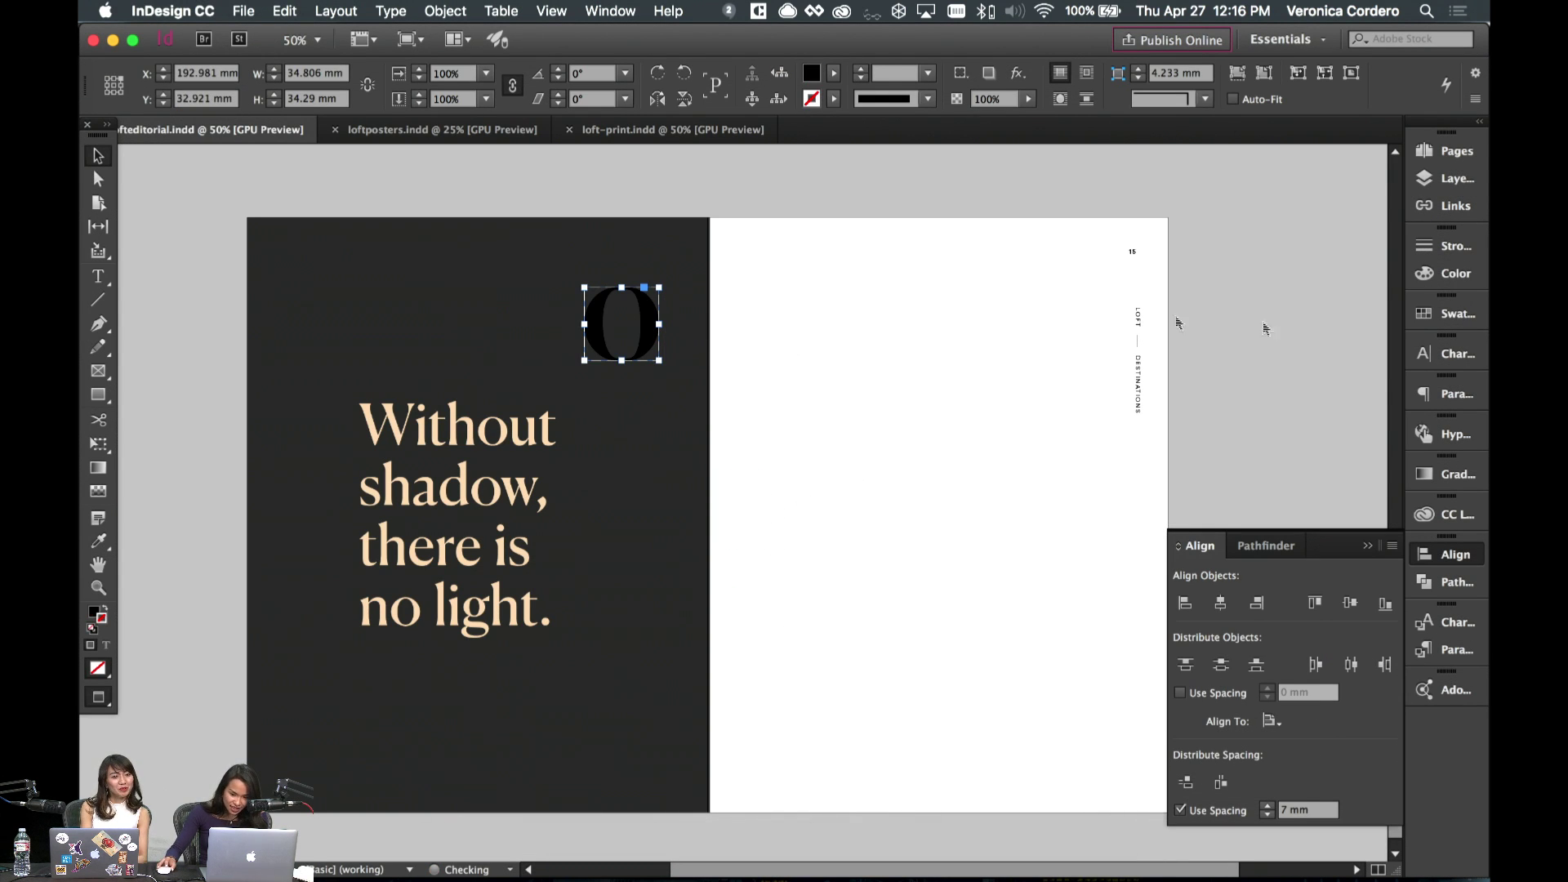
left_click(1425, 319)
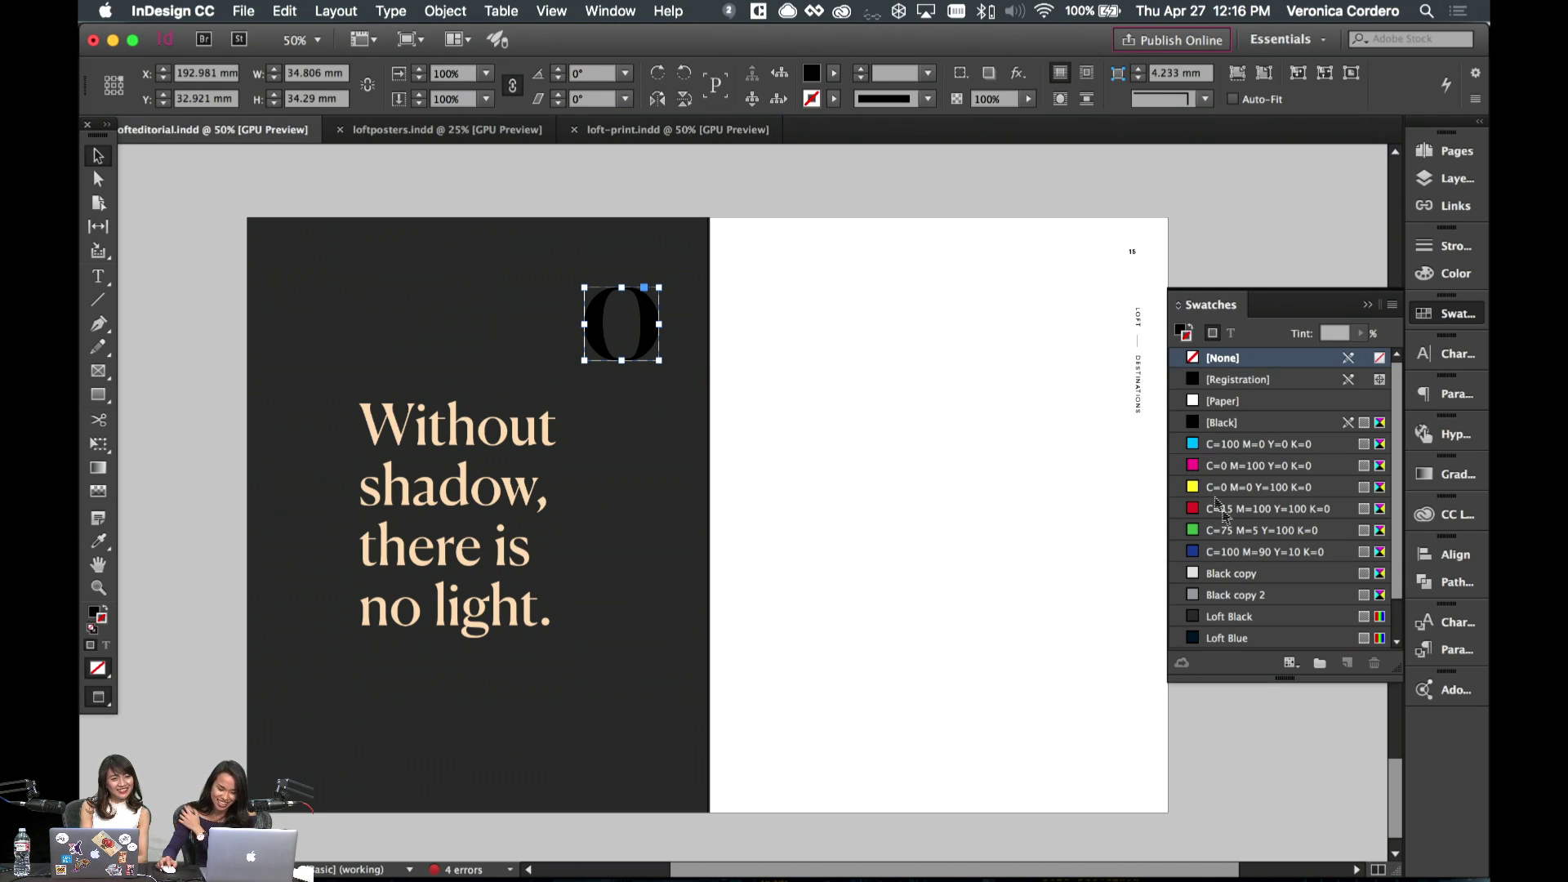
left_click(1229, 618)
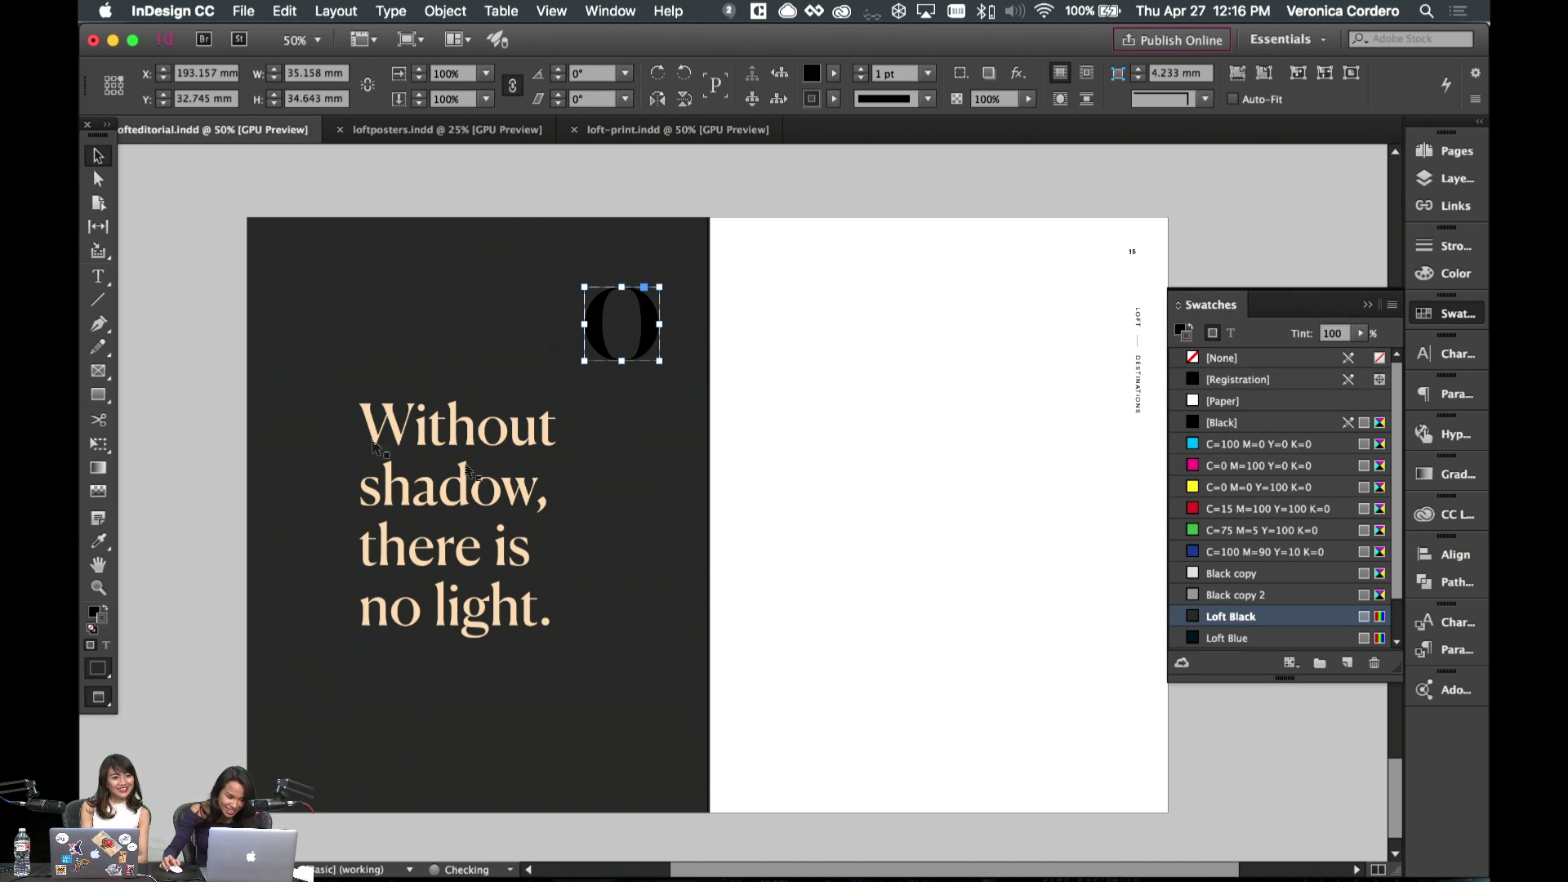
left_click(102, 618)
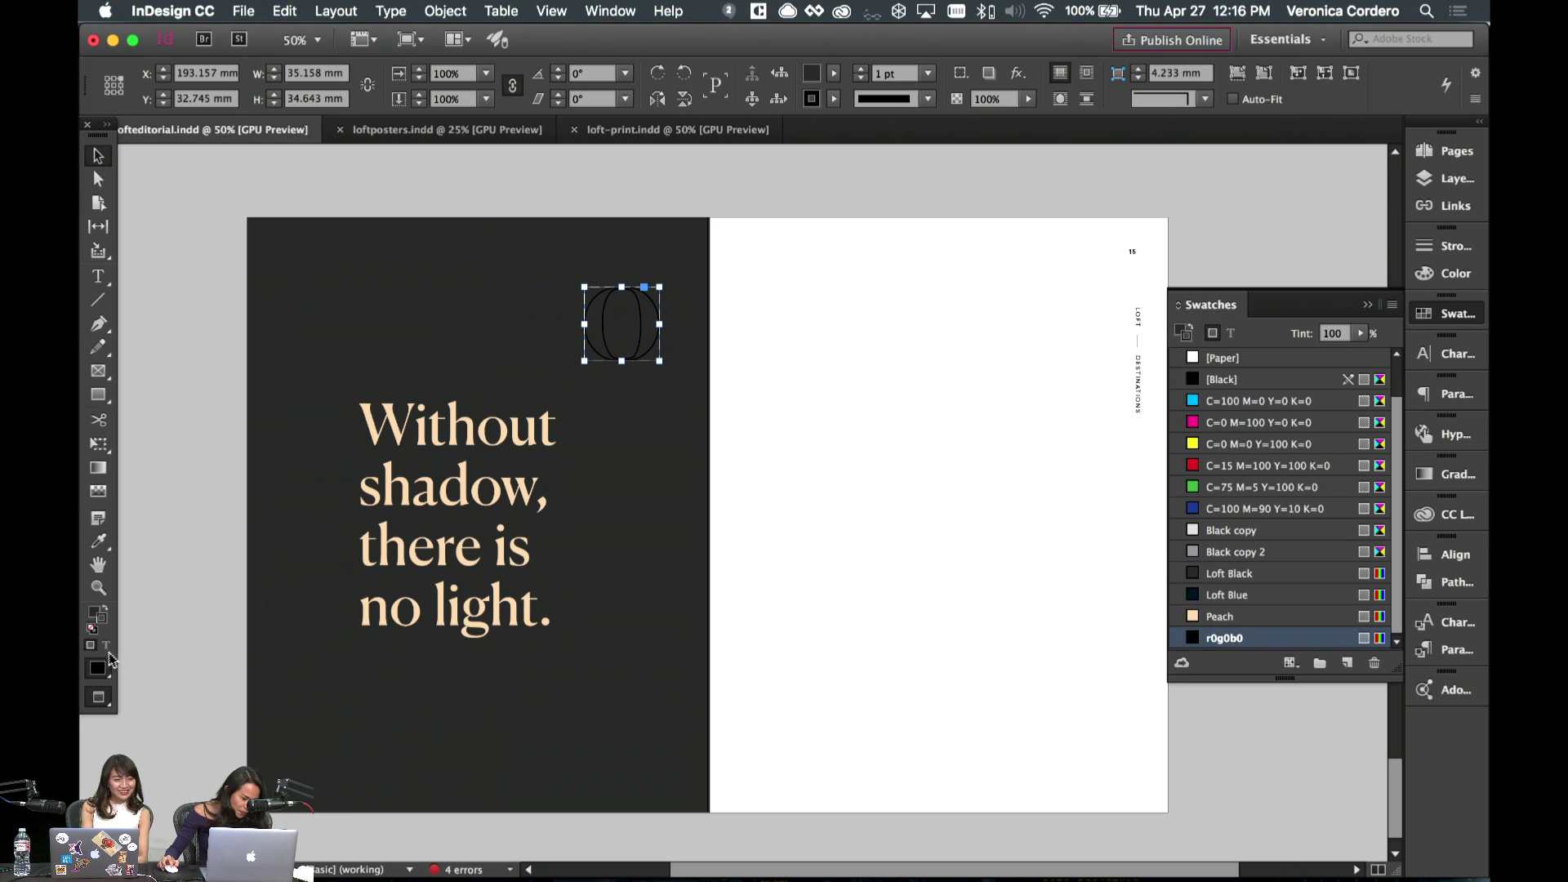
scroll(1254, 432, "up", 2)
left_click(1222, 358)
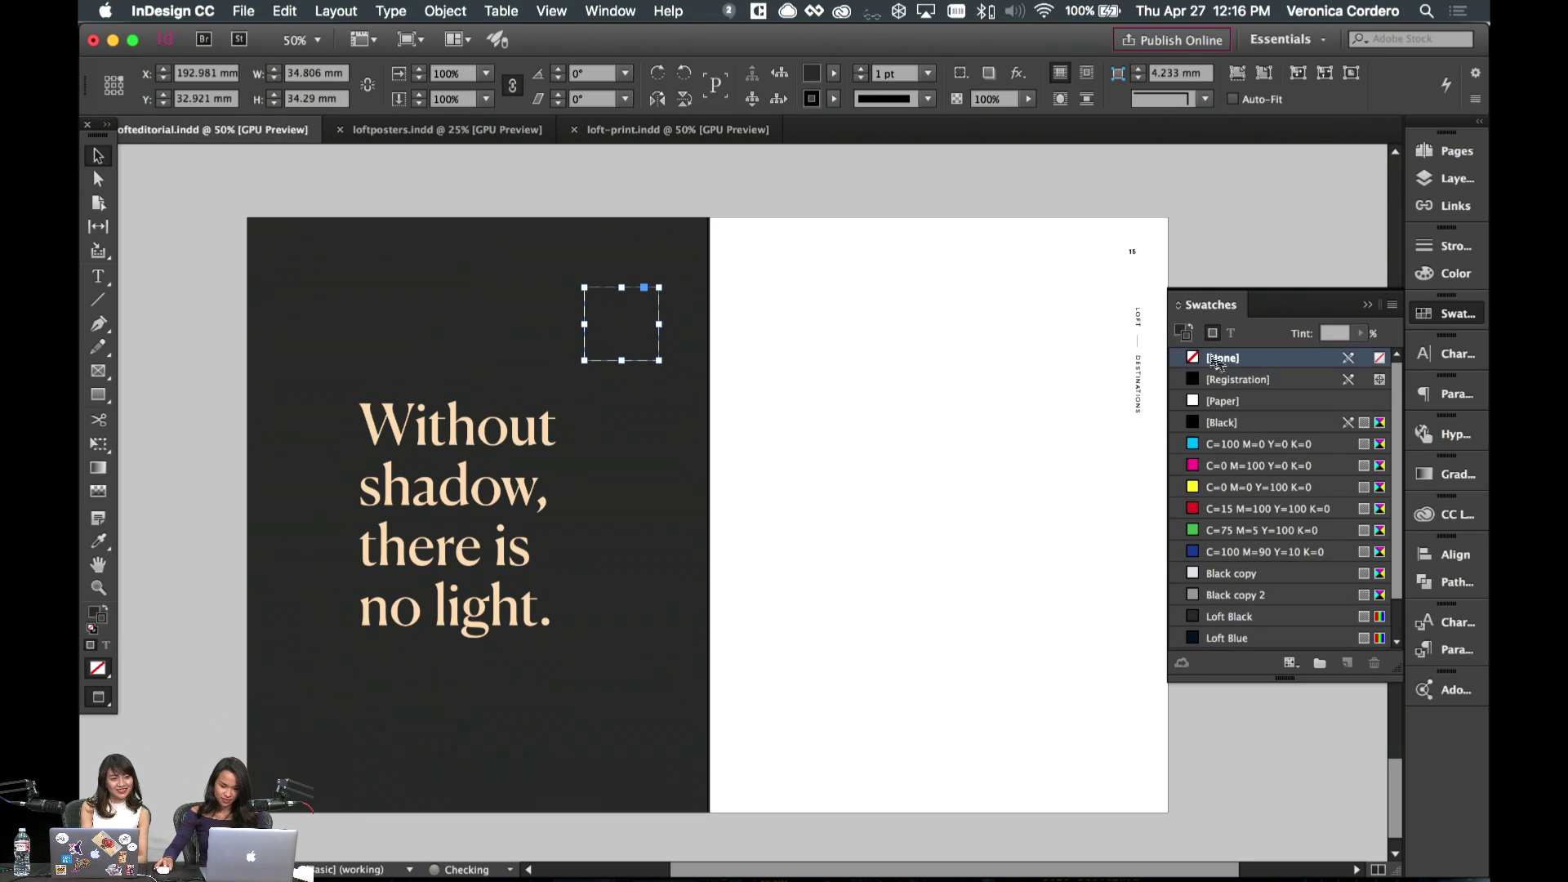
left_click(1180, 330)
left_click(1231, 616)
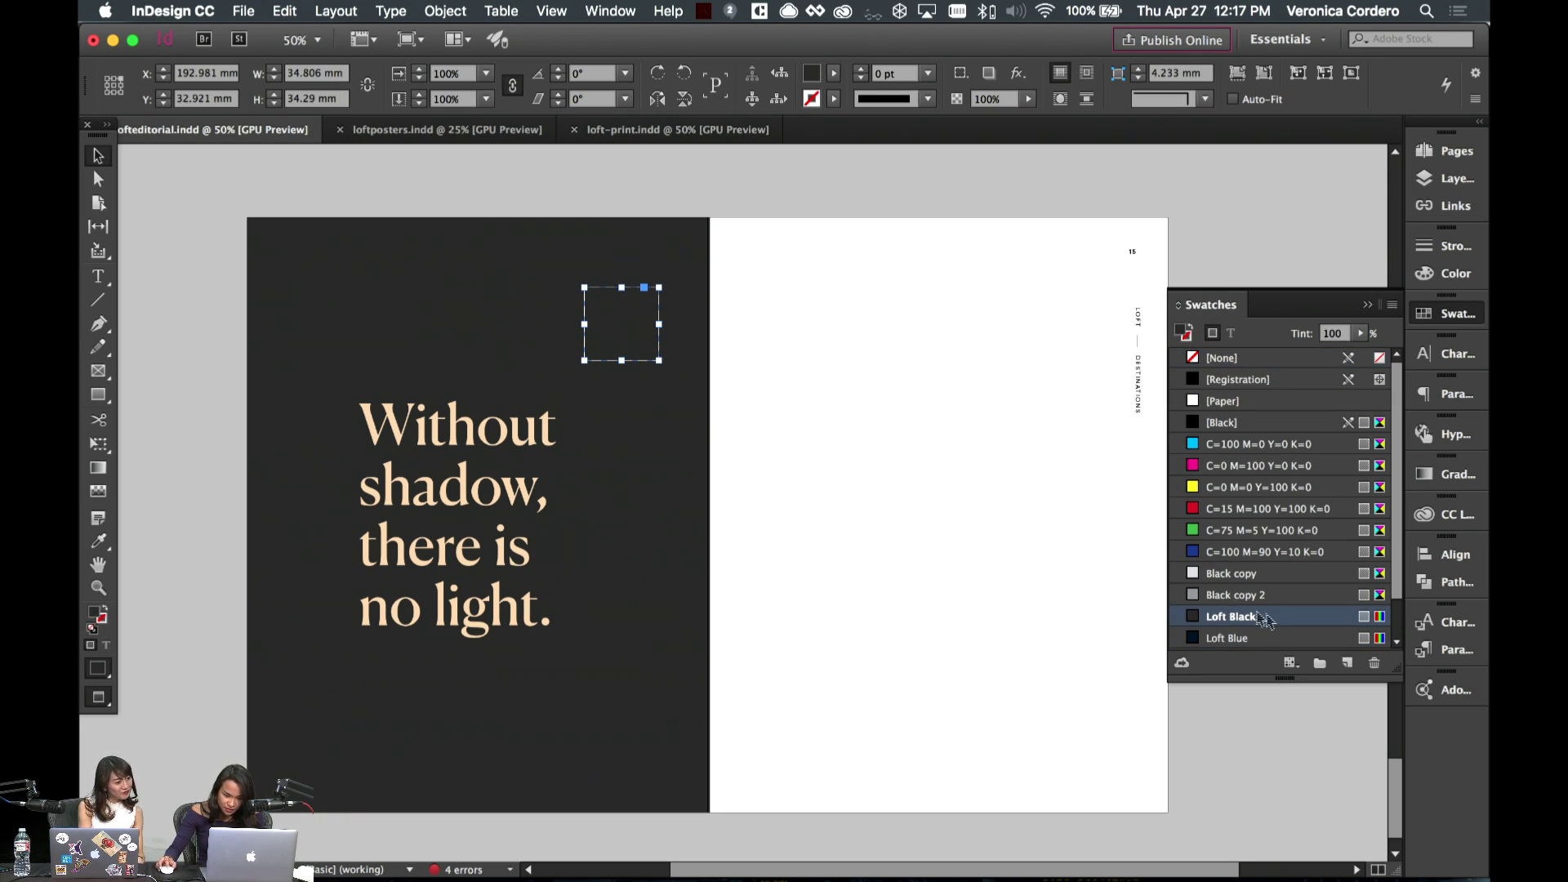
- Duplicate Loft Black as 'Loft Black copy' and set it to RGB hex 444444
left_click(1346, 662)
double_click(1242, 639)
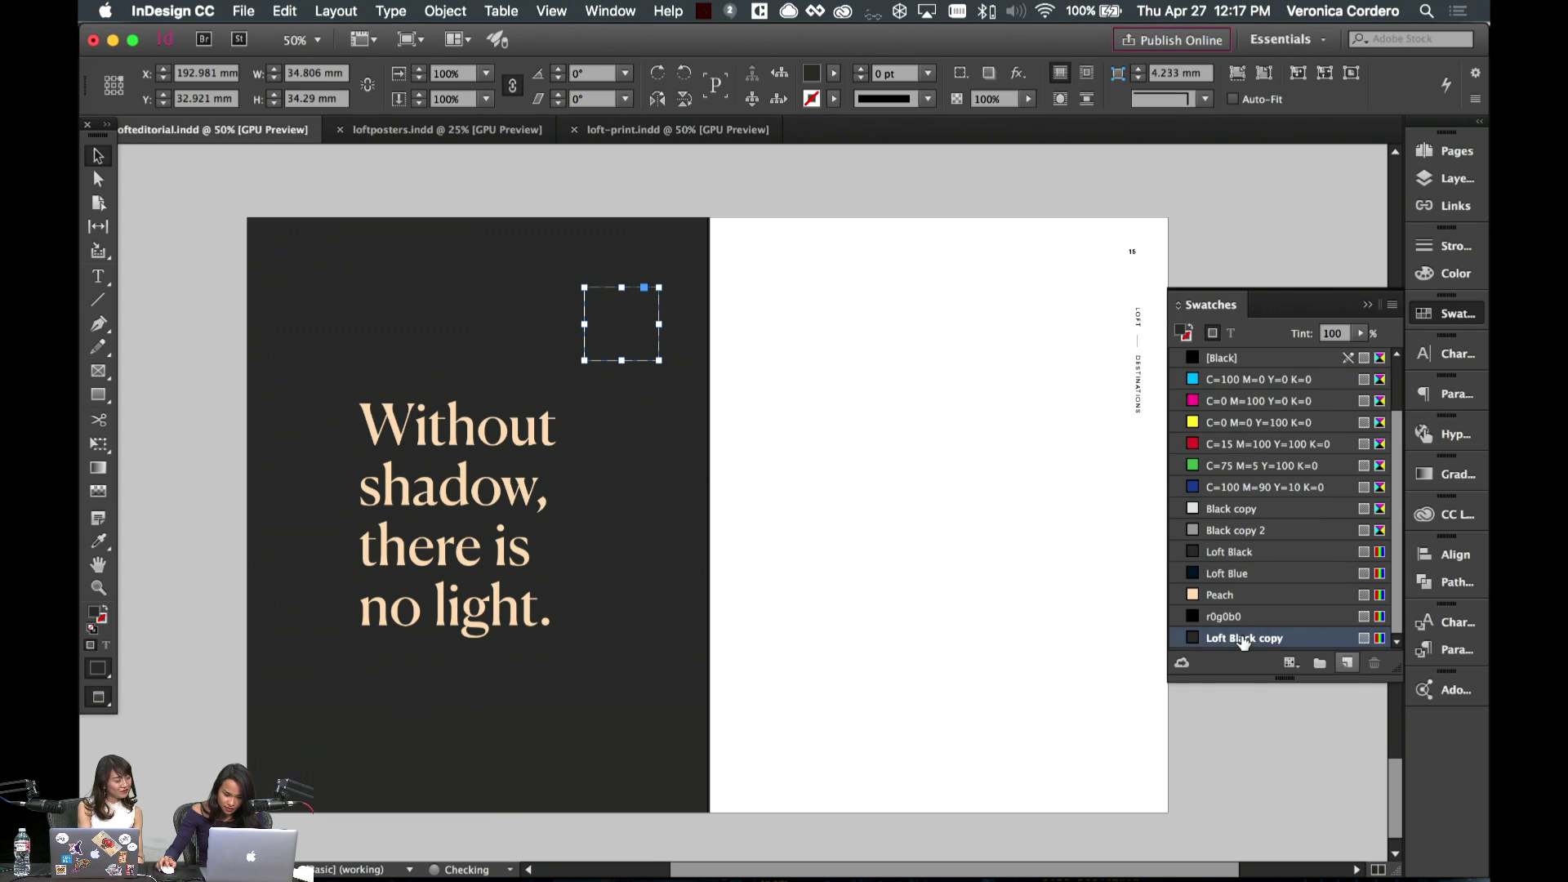
left_click(1061, 260)
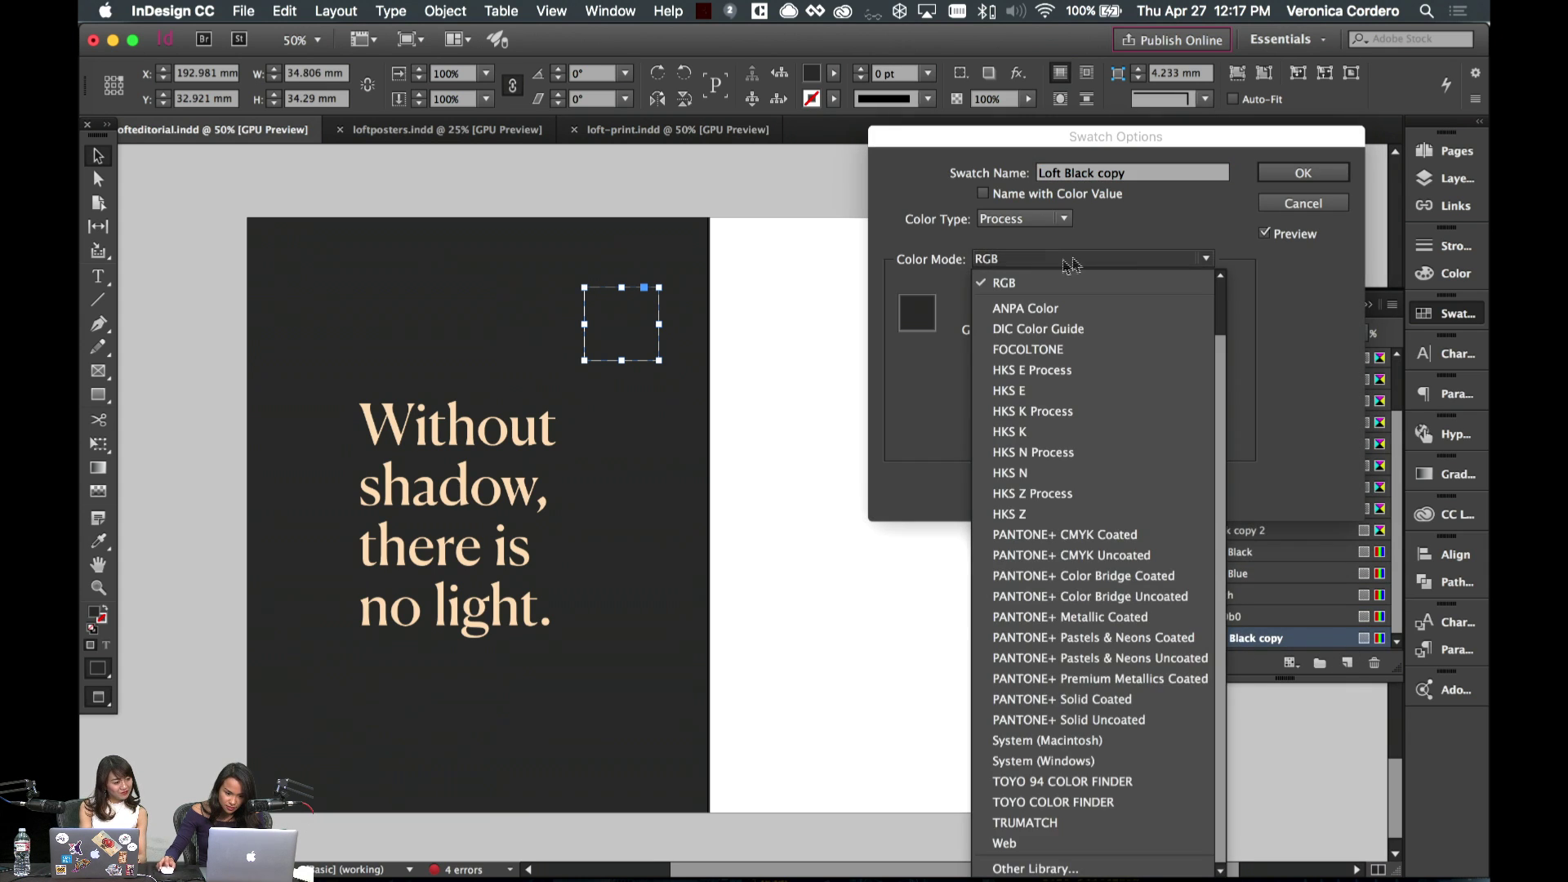
left_click(1311, 330)
left_click_drag(1039, 477, 989, 478)
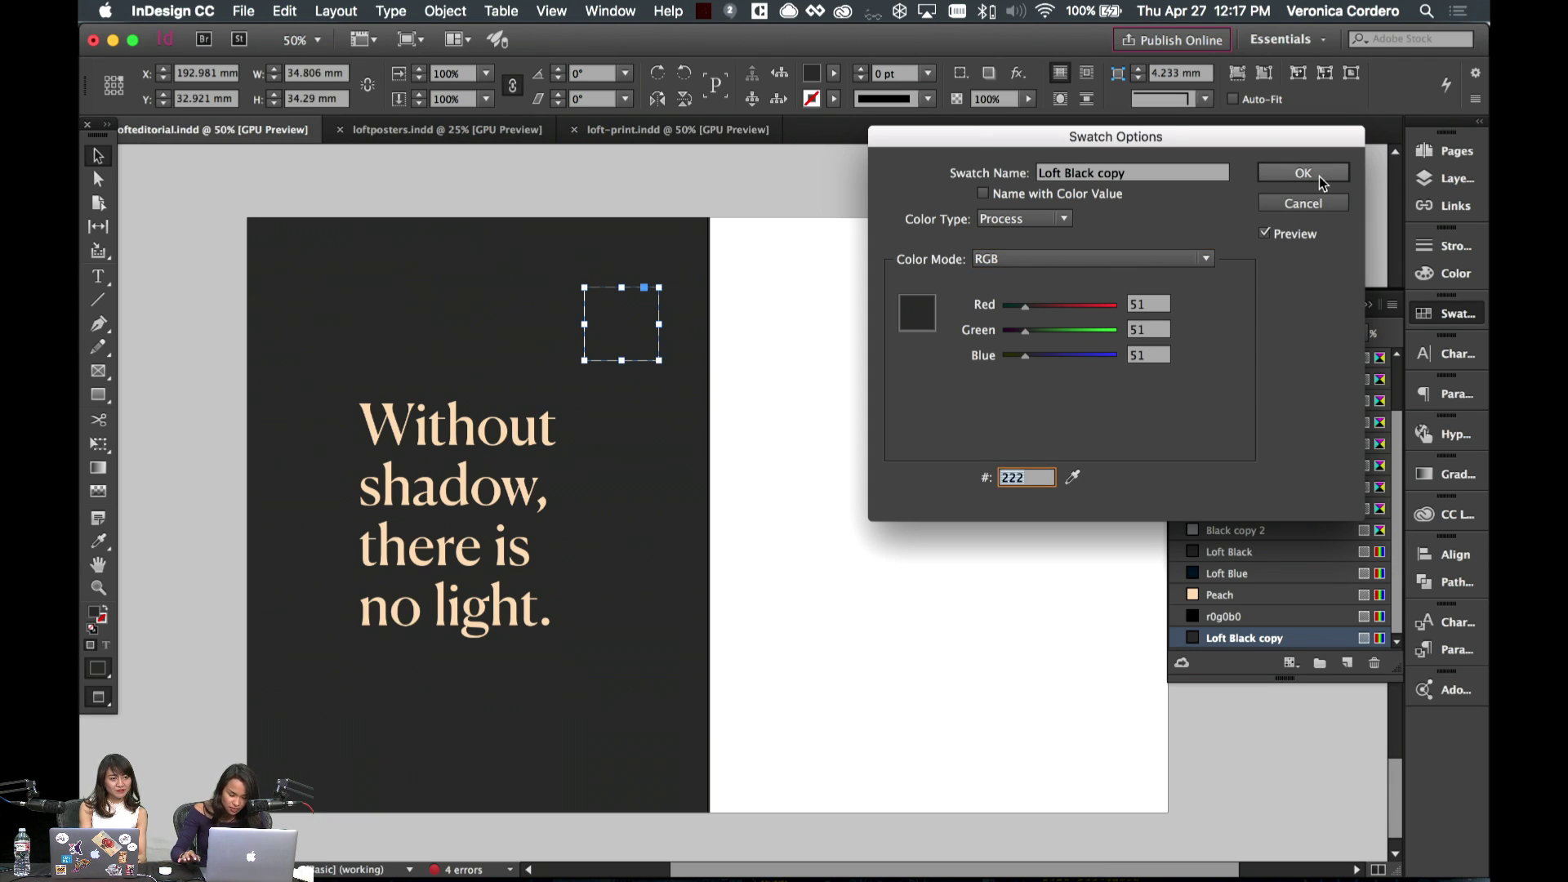
type("444444")
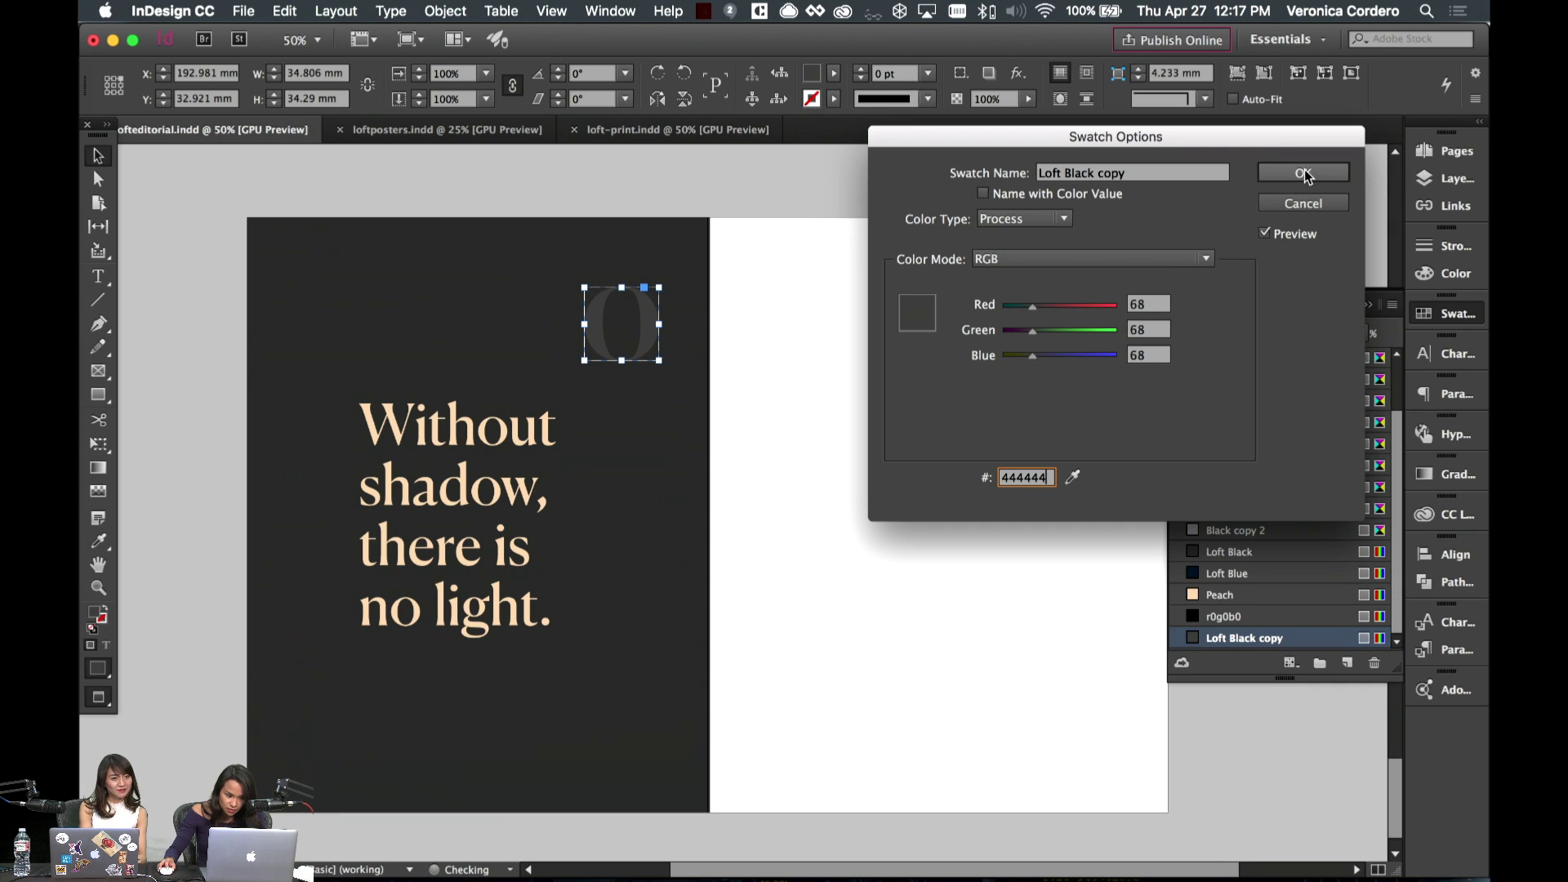
left_click(1303, 173)
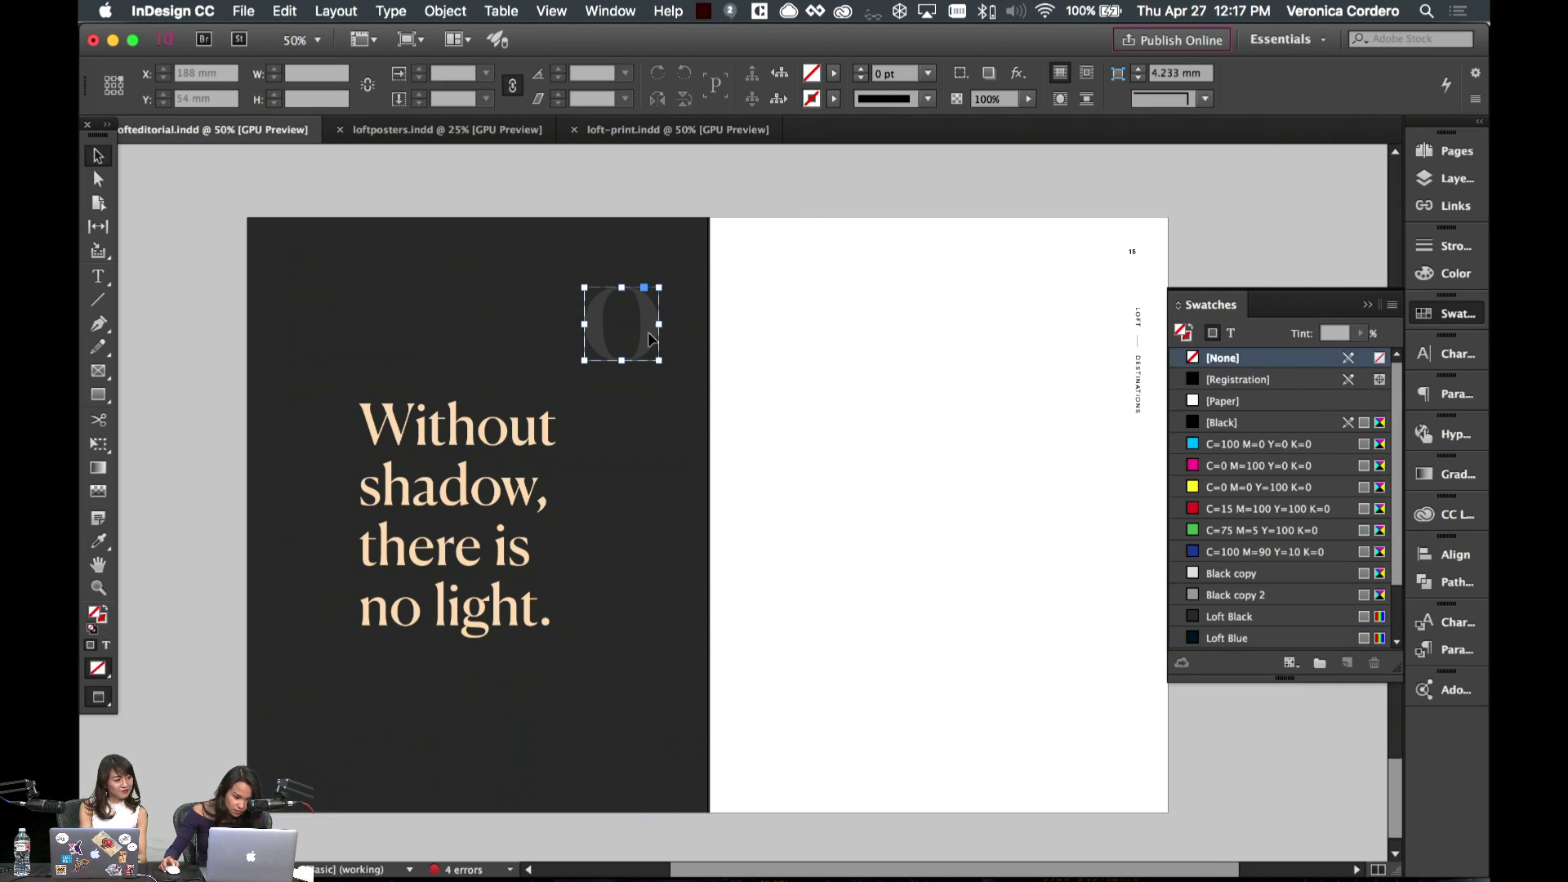
- Scale the grey O up proportionally and position it behind the peach headline
left_click_drag(660, 288, 554, 419)
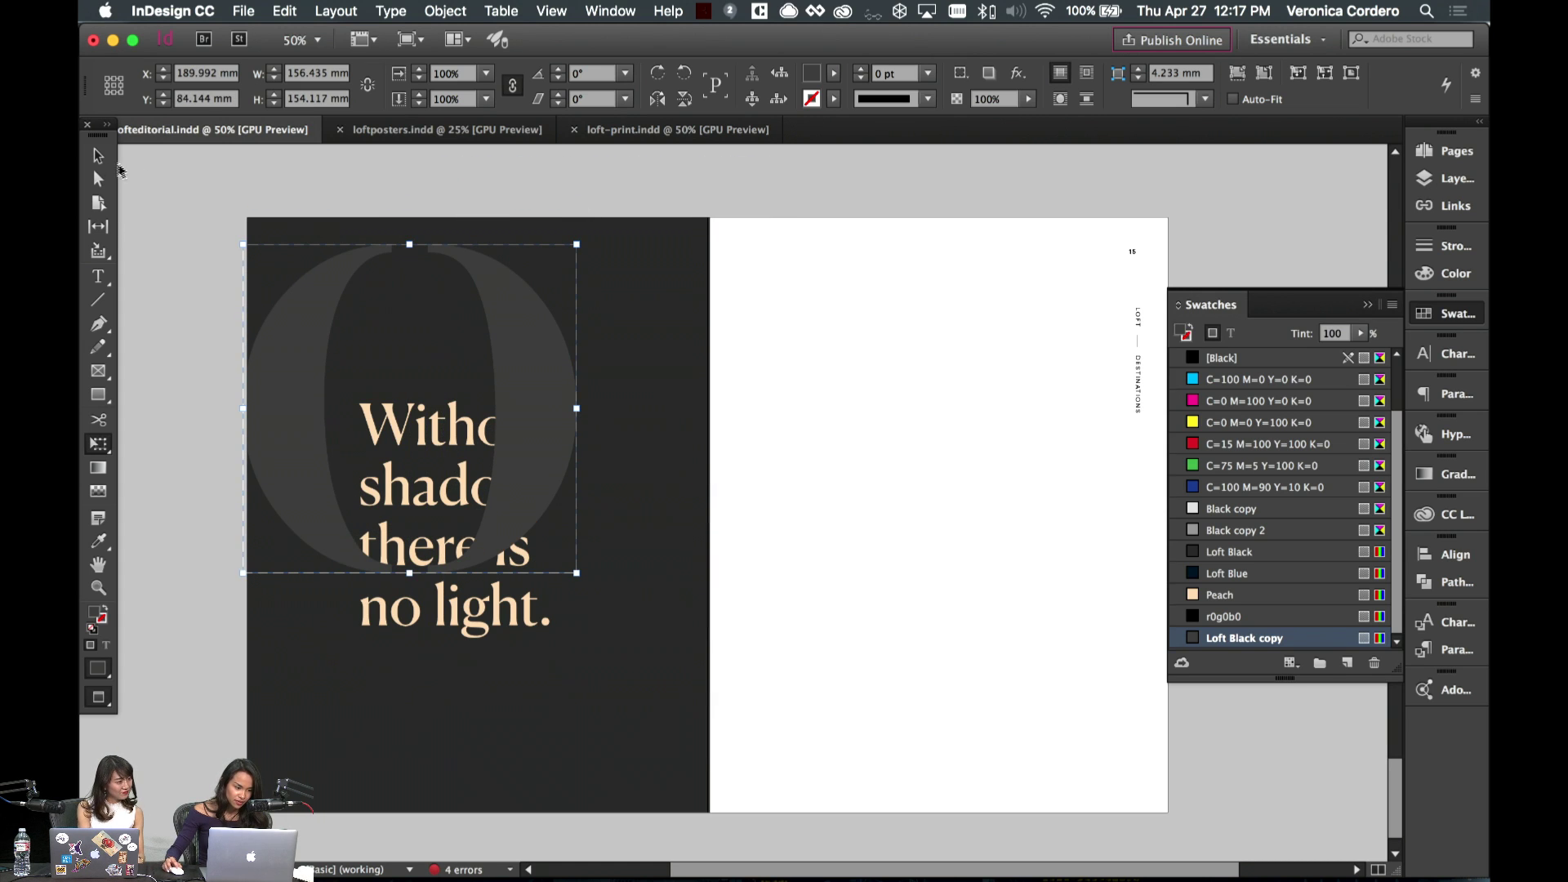
left_click(98, 155)
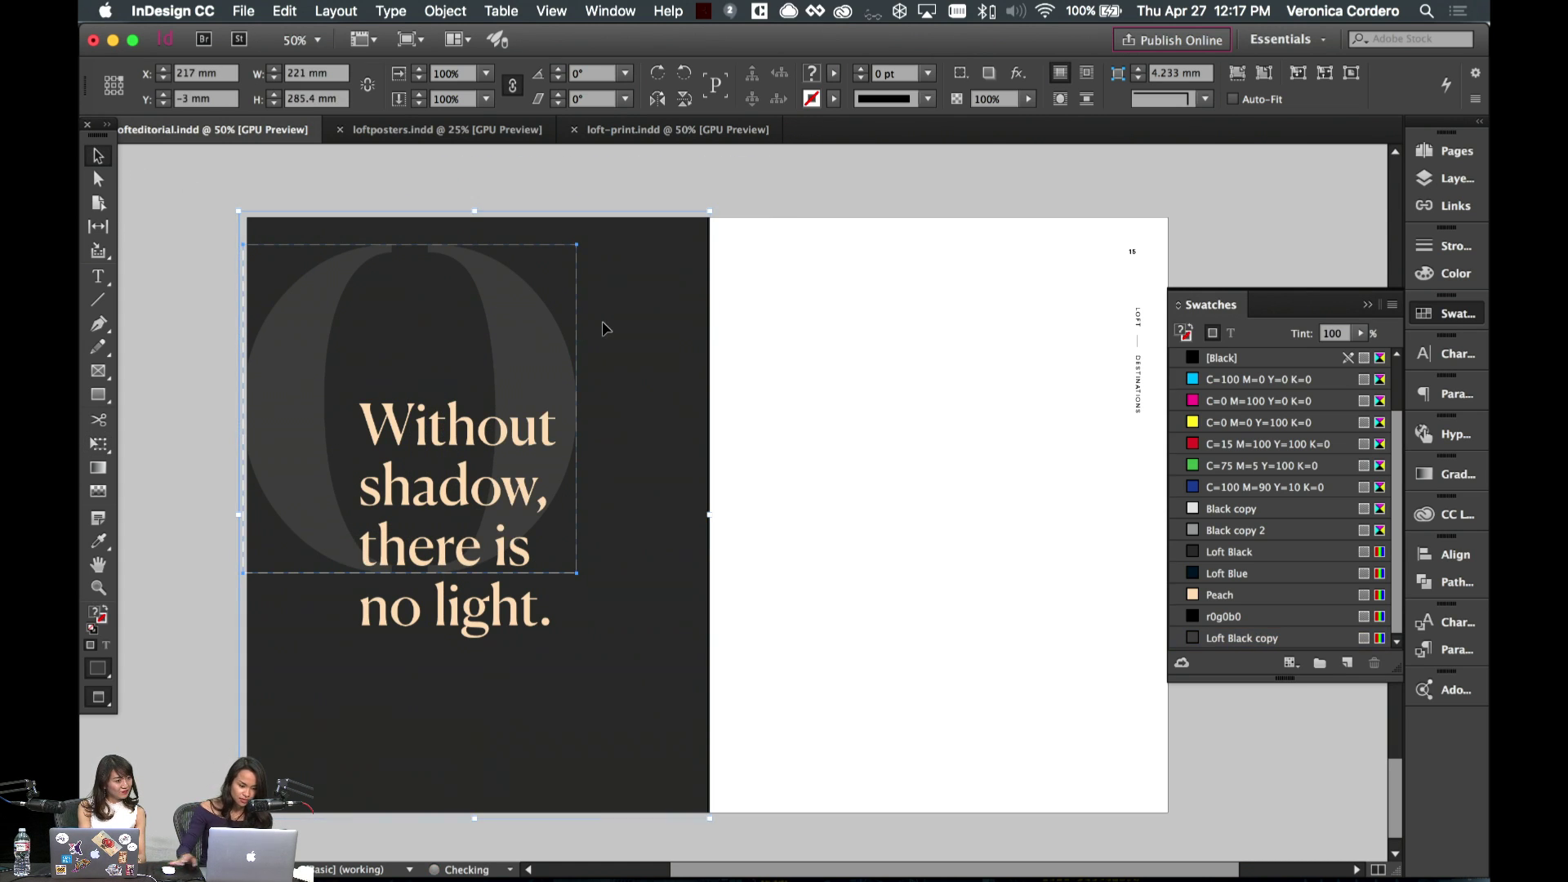
left_click(844, 367)
left_click(533, 337)
left_click_drag(533, 337, 514, 452)
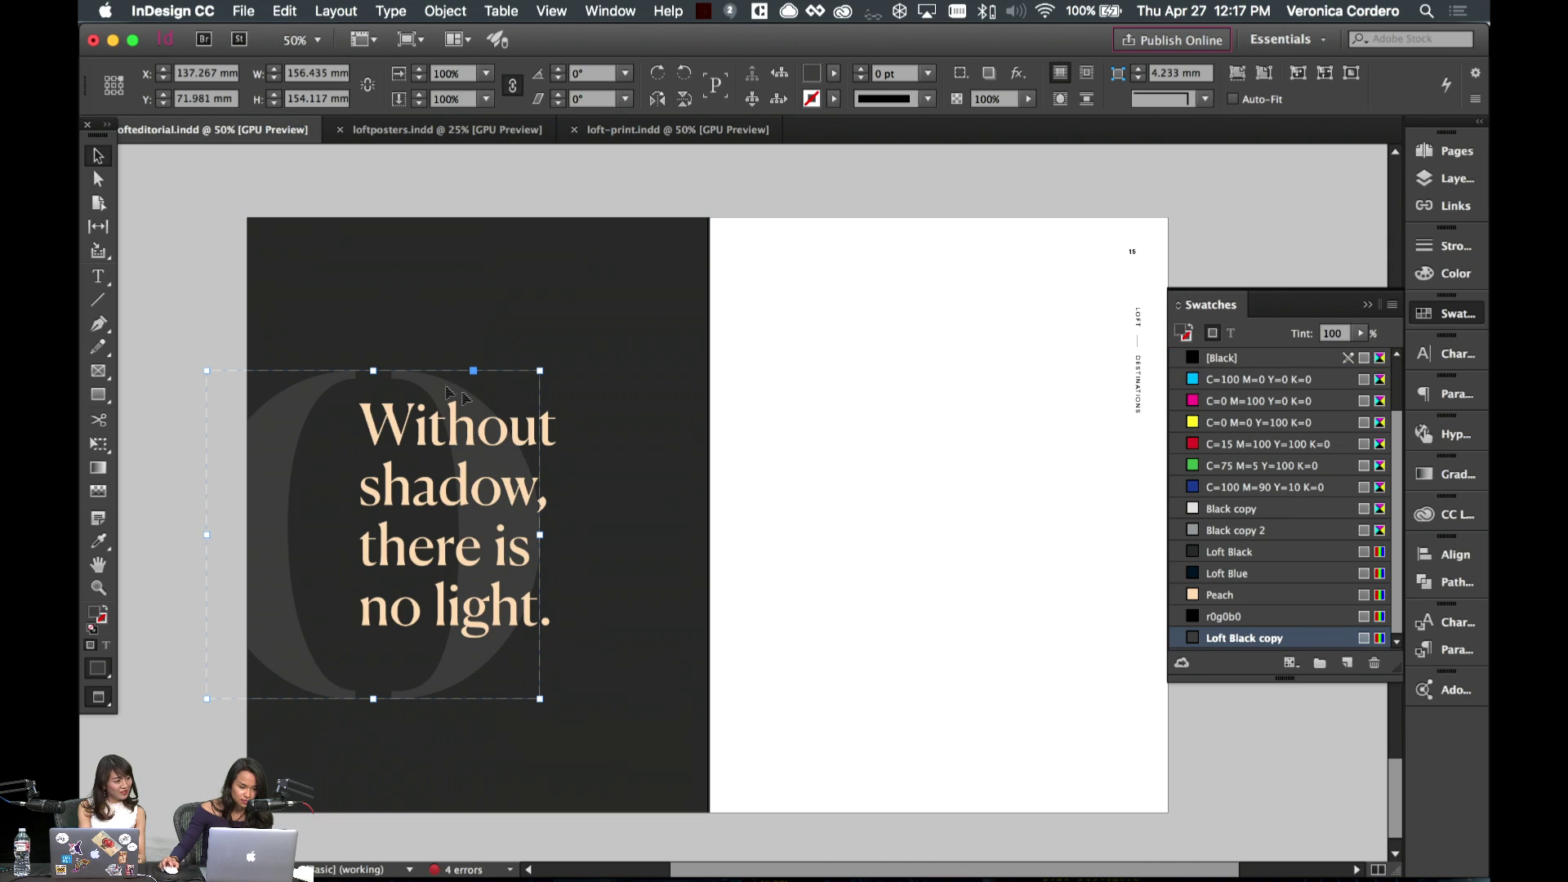
left_click_drag(446, 388, 447, 358)
key("w")
key("e")
left_click_drag(539, 339, 595, 293)
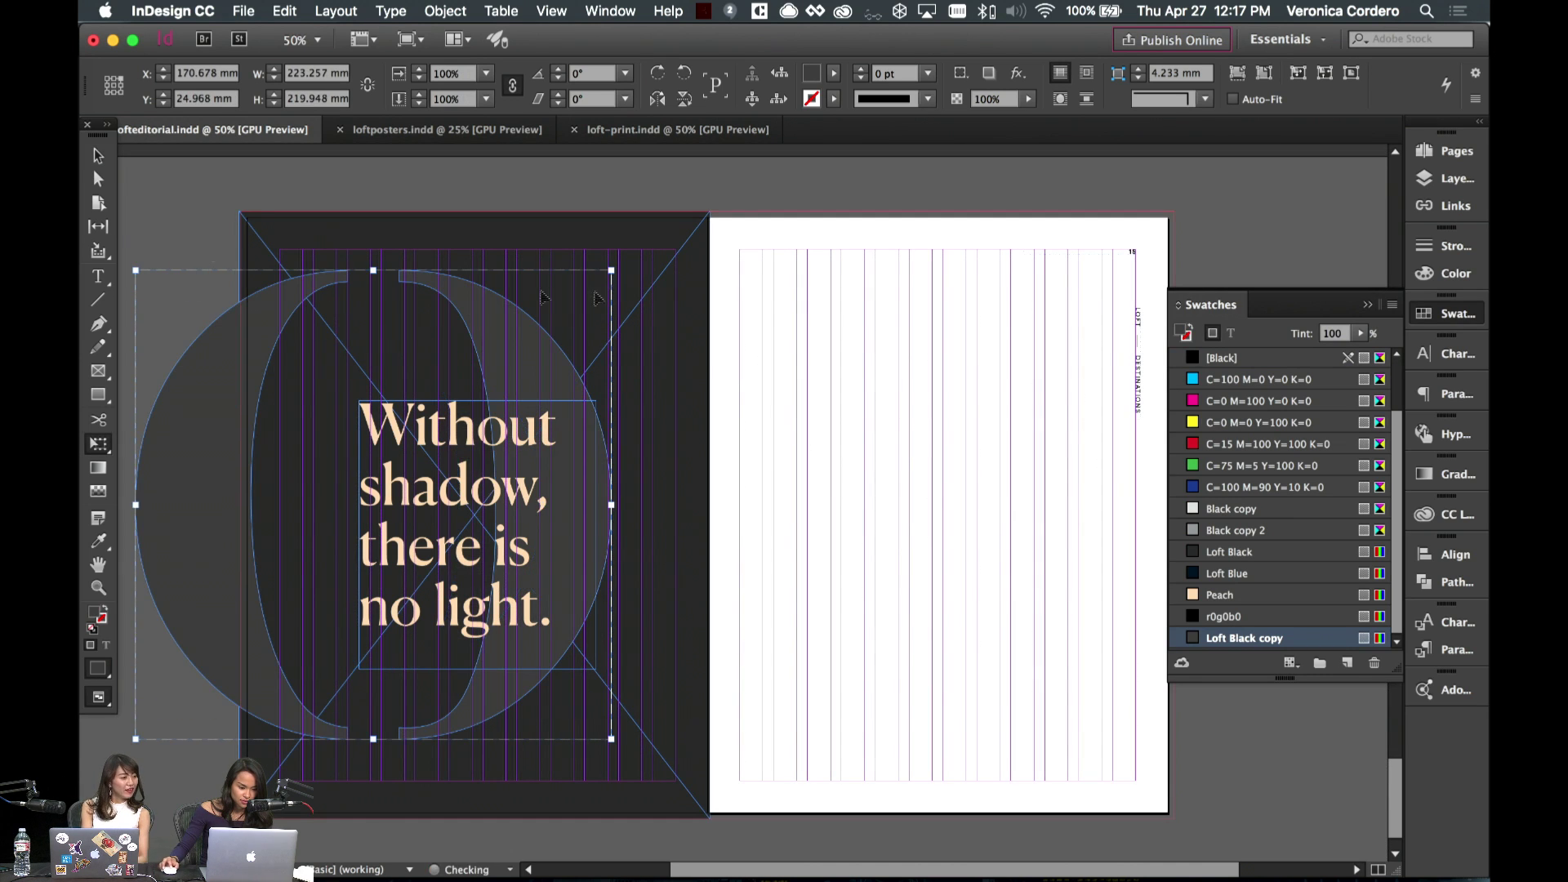
left_click(98, 155)
key("w")
- Delete the extra O on page 15 and push the big O off page 14's left edge as a crescent
left_click_drag(542, 368, 916, 361)
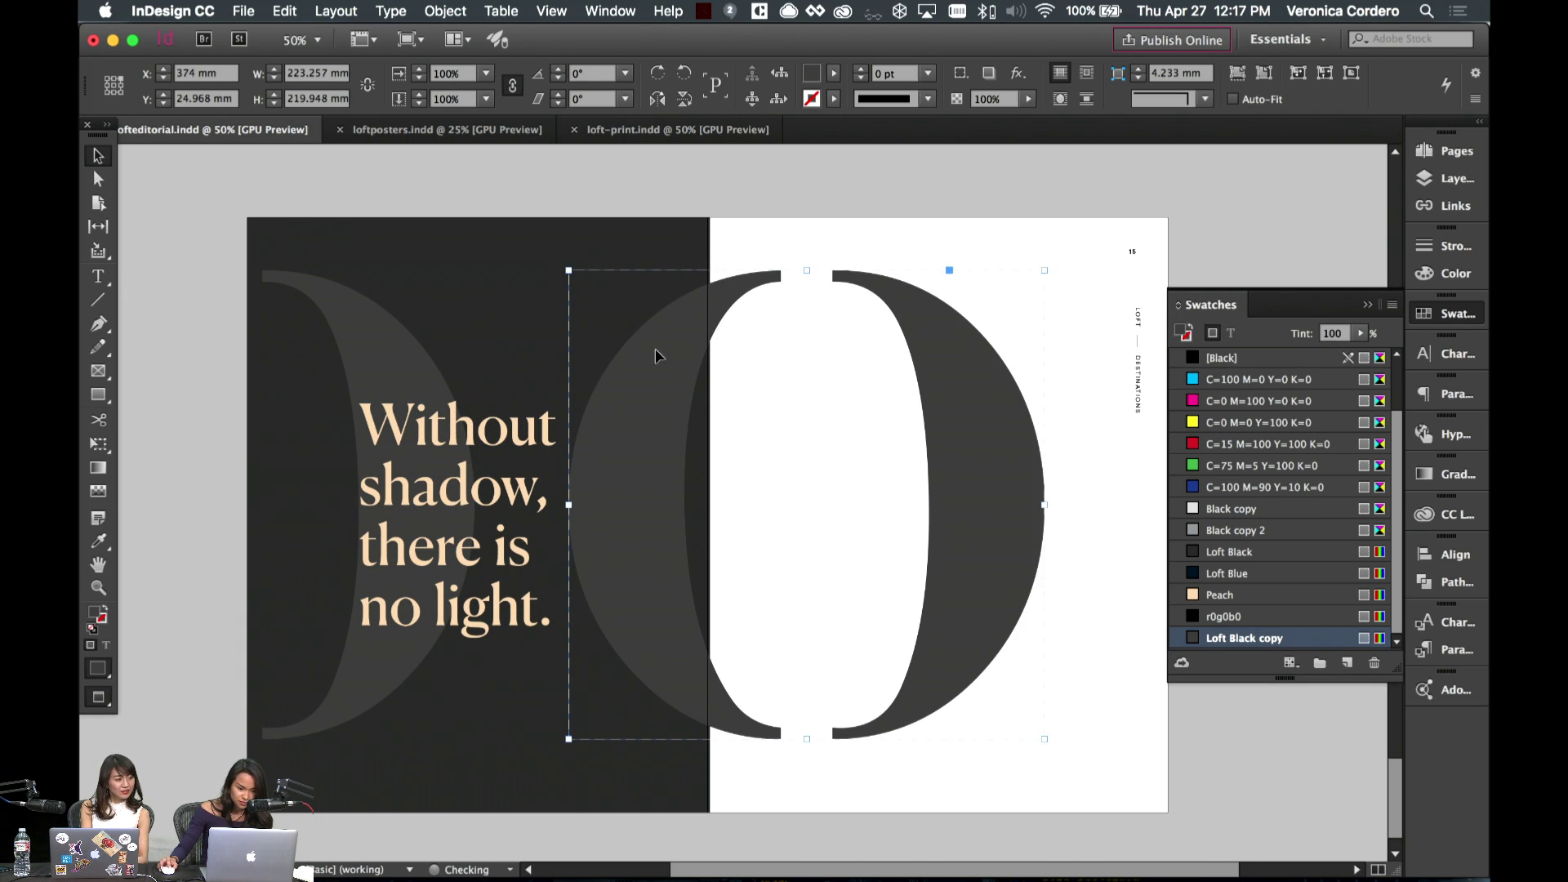
left_click_drag(656, 356, 644, 356)
key("Delete")
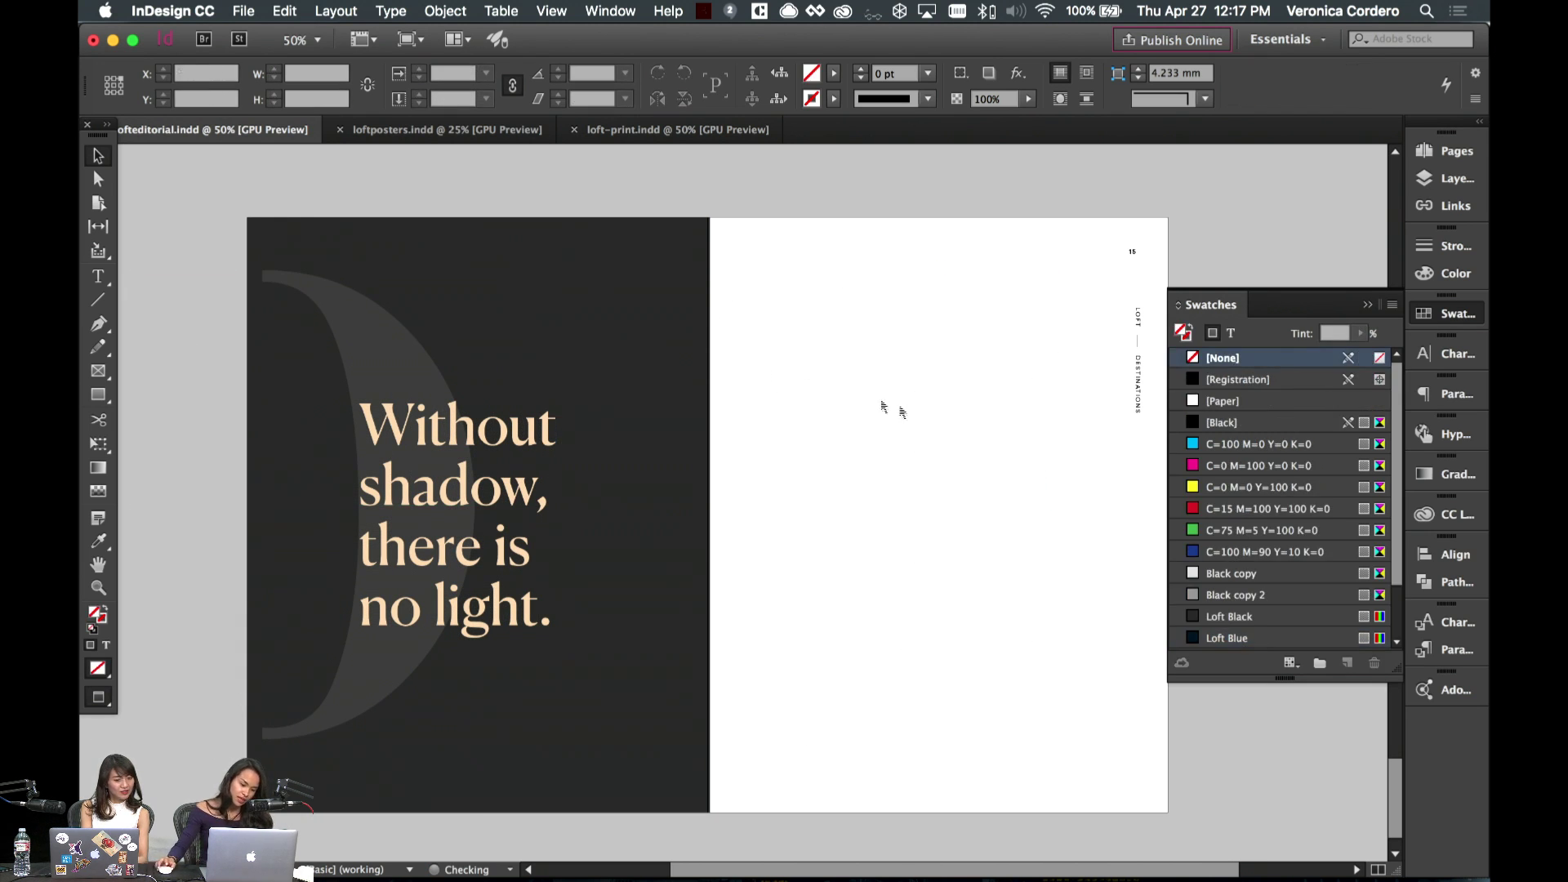
left_click_drag(396, 364, 340, 360)
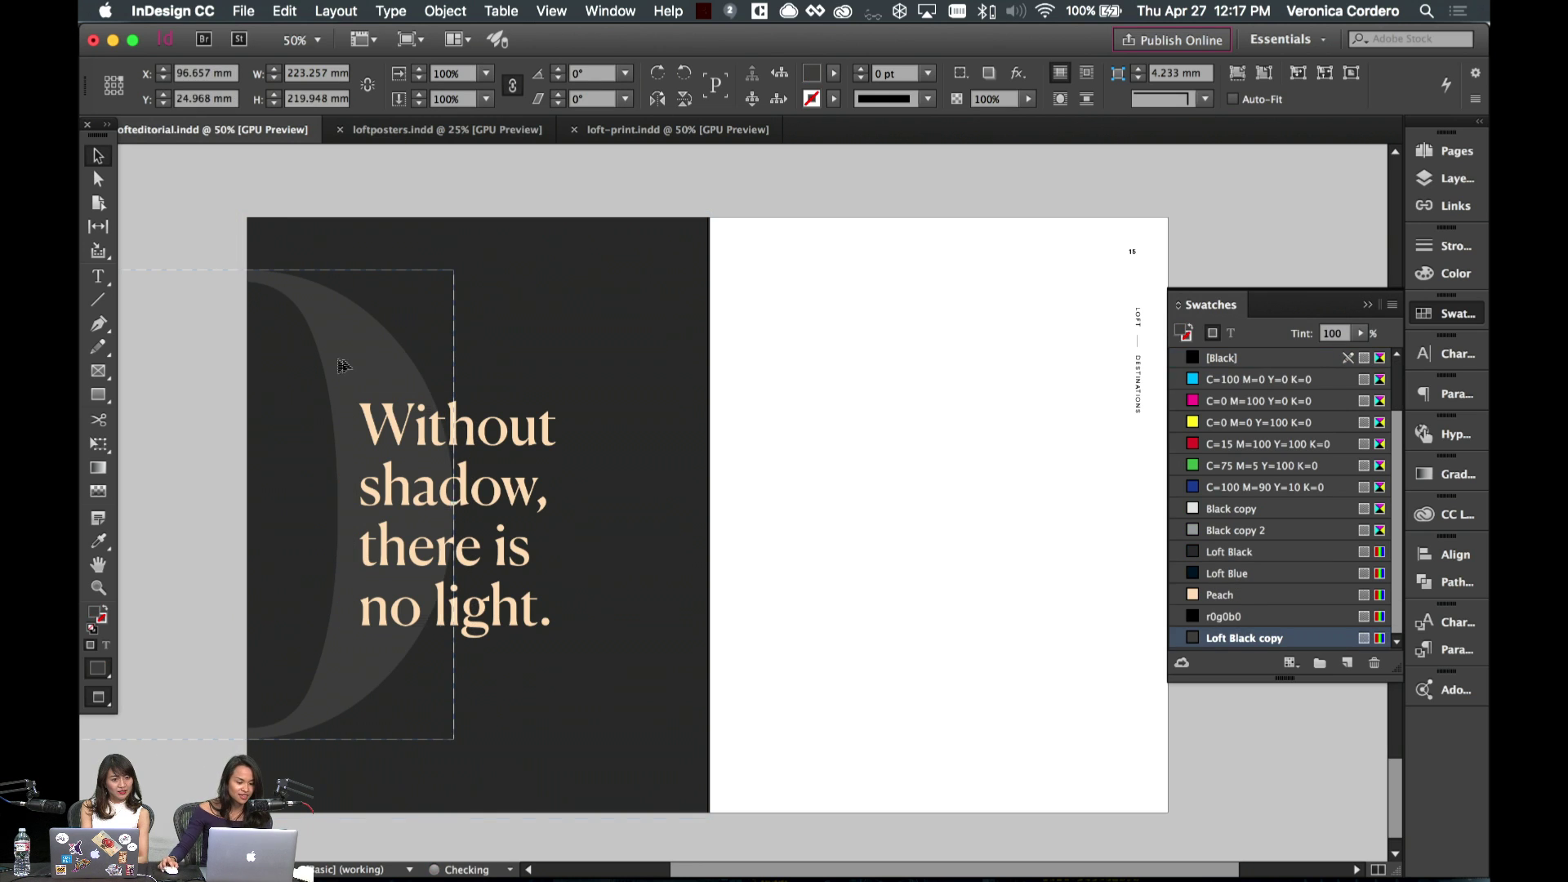
- Add an opening quote mark before 'Without' in the shadow headline
left_click(822, 473)
scroll(616, 374, "up", 2)
scroll(616, 373, "left", 2)
left_click(517, 529)
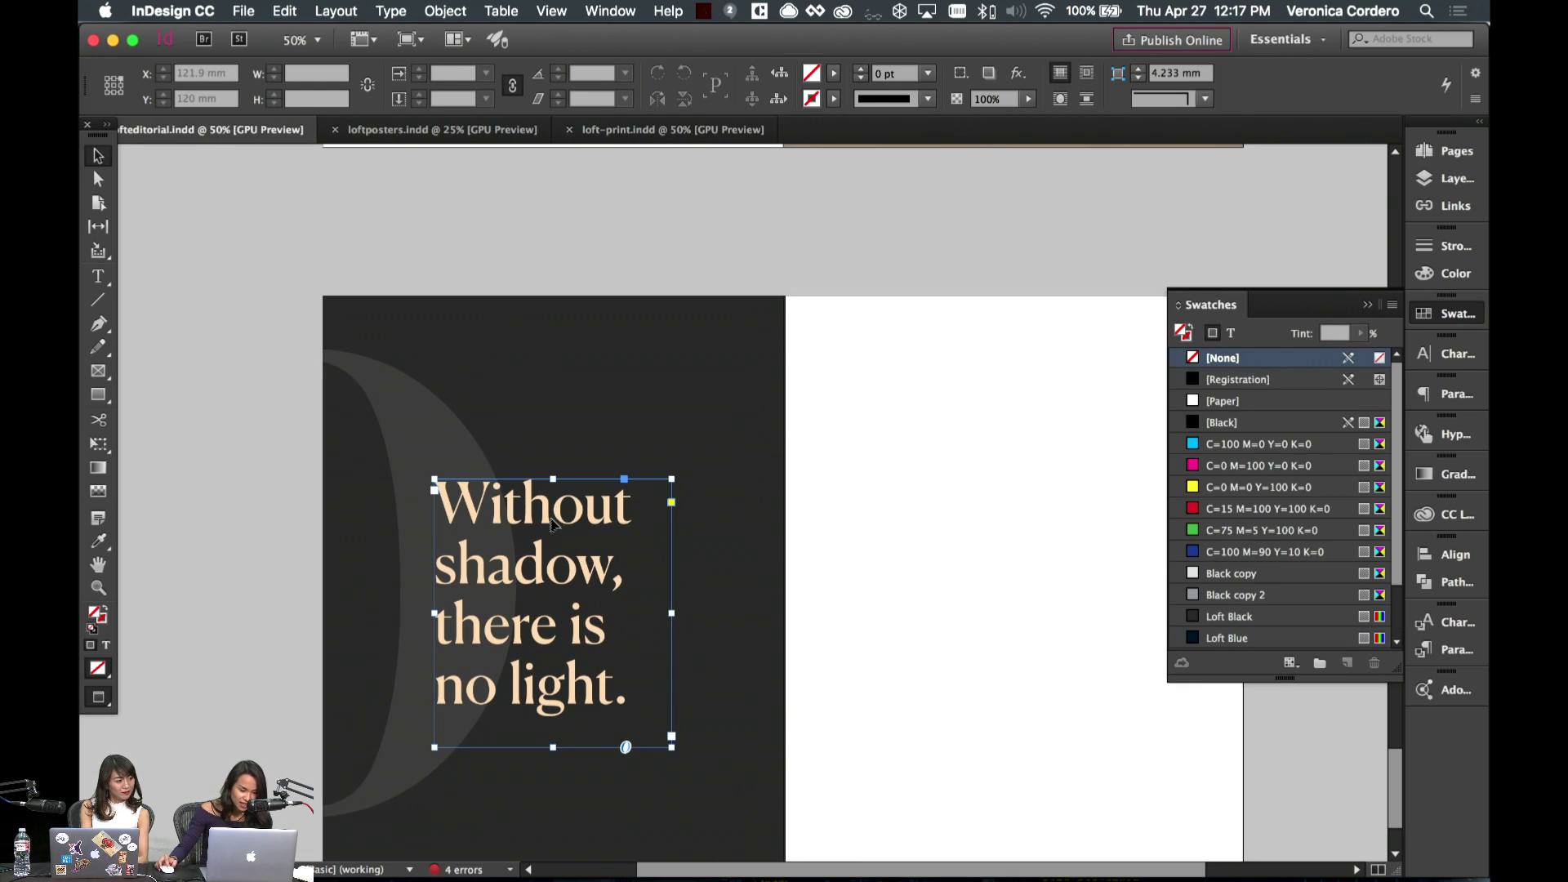
key("super+z")
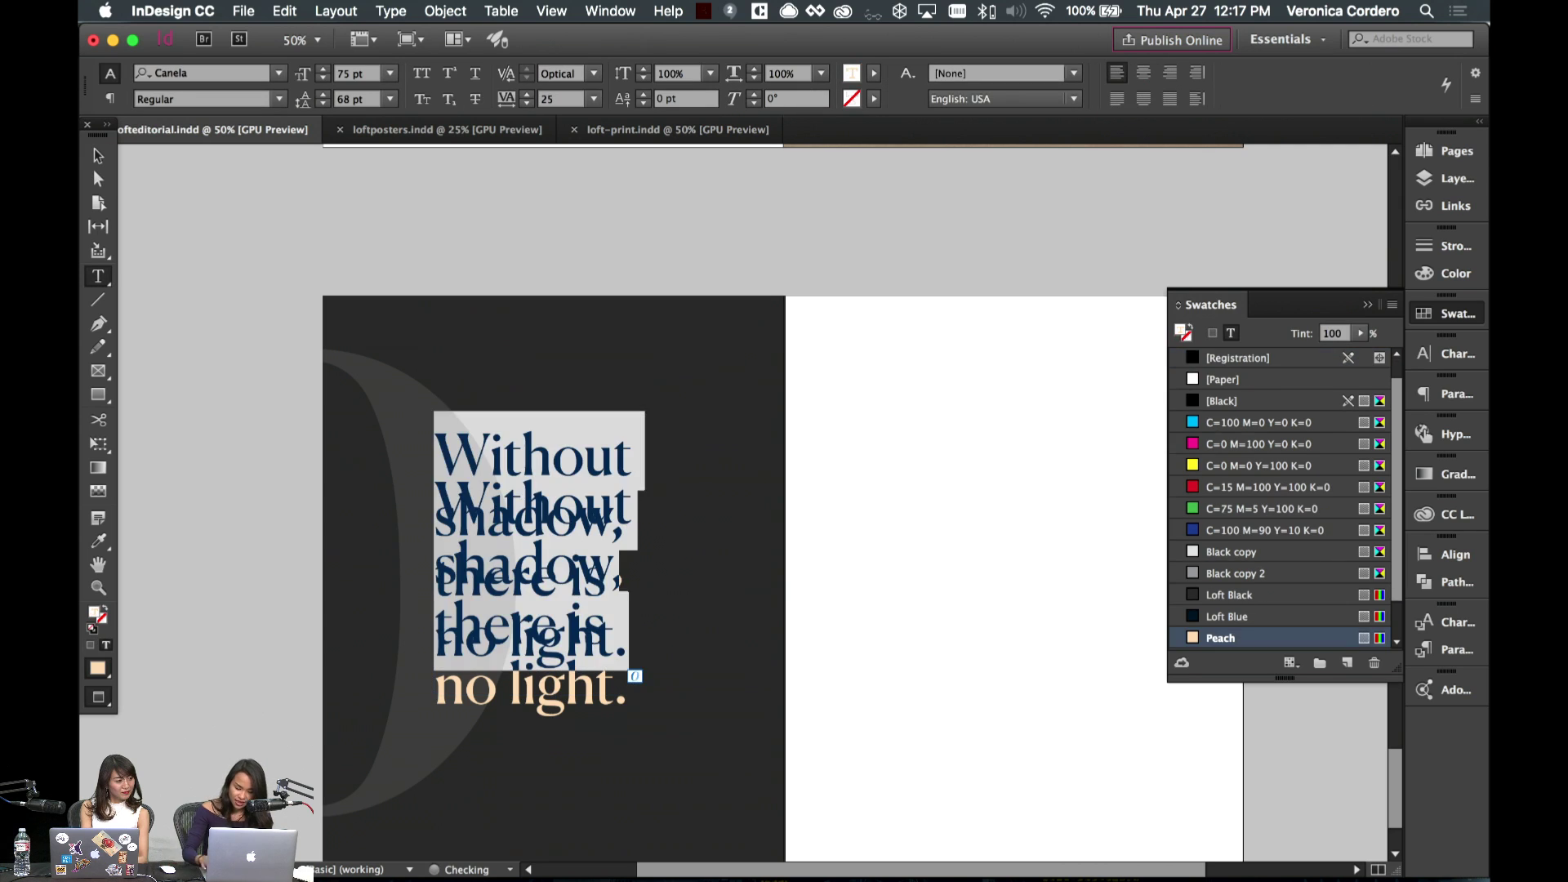
left_click(97, 156)
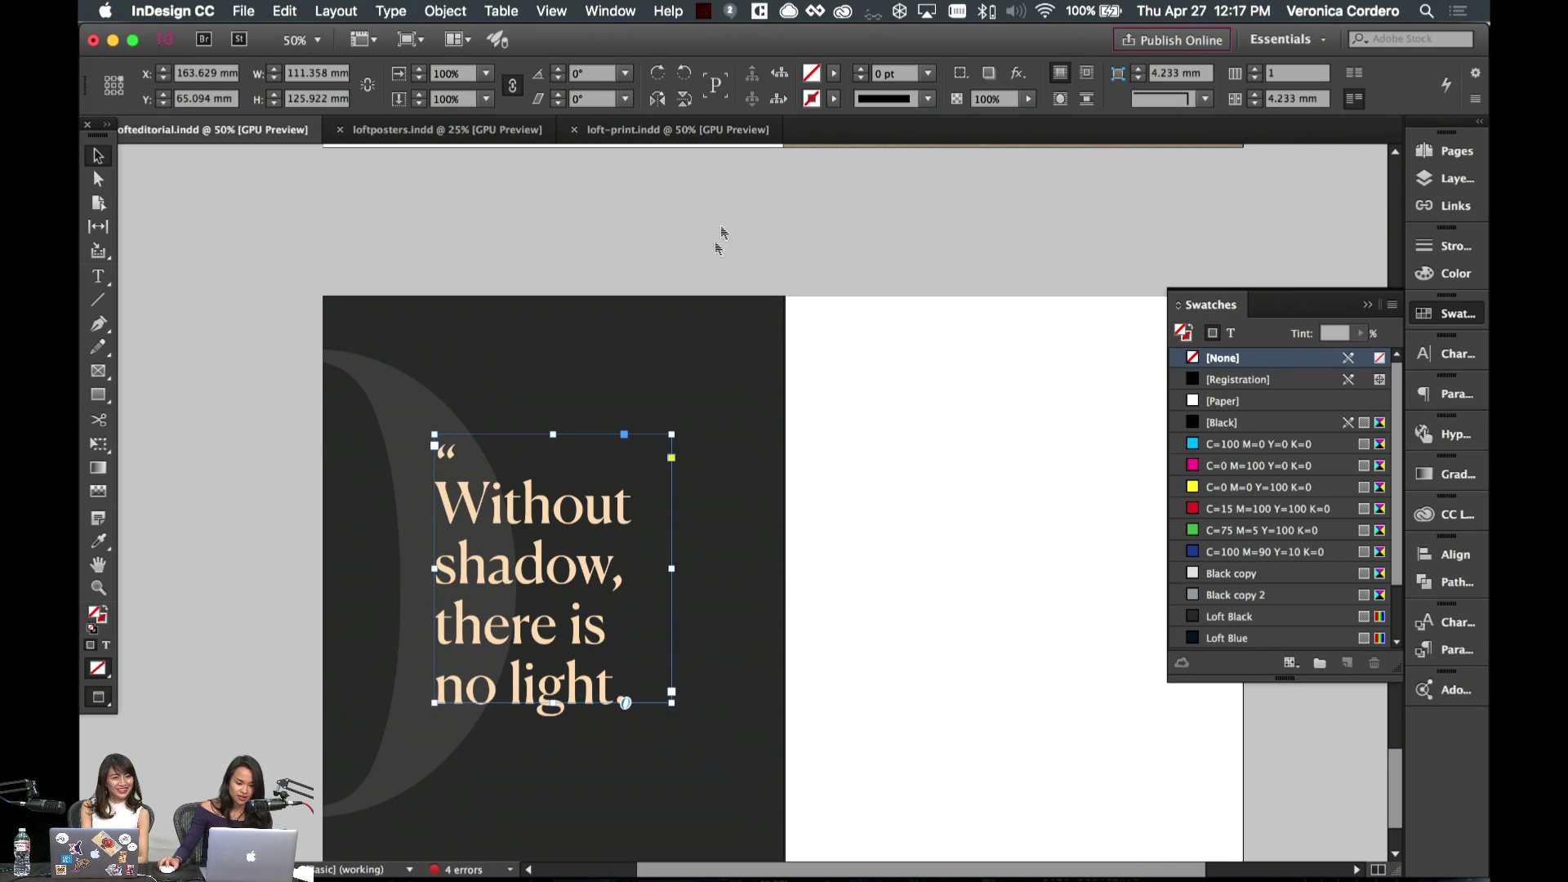
- Paste the Art Moderne byline under the quote and colour its text [Paper]
left_click(885, 458)
key("shift+Page_Up")
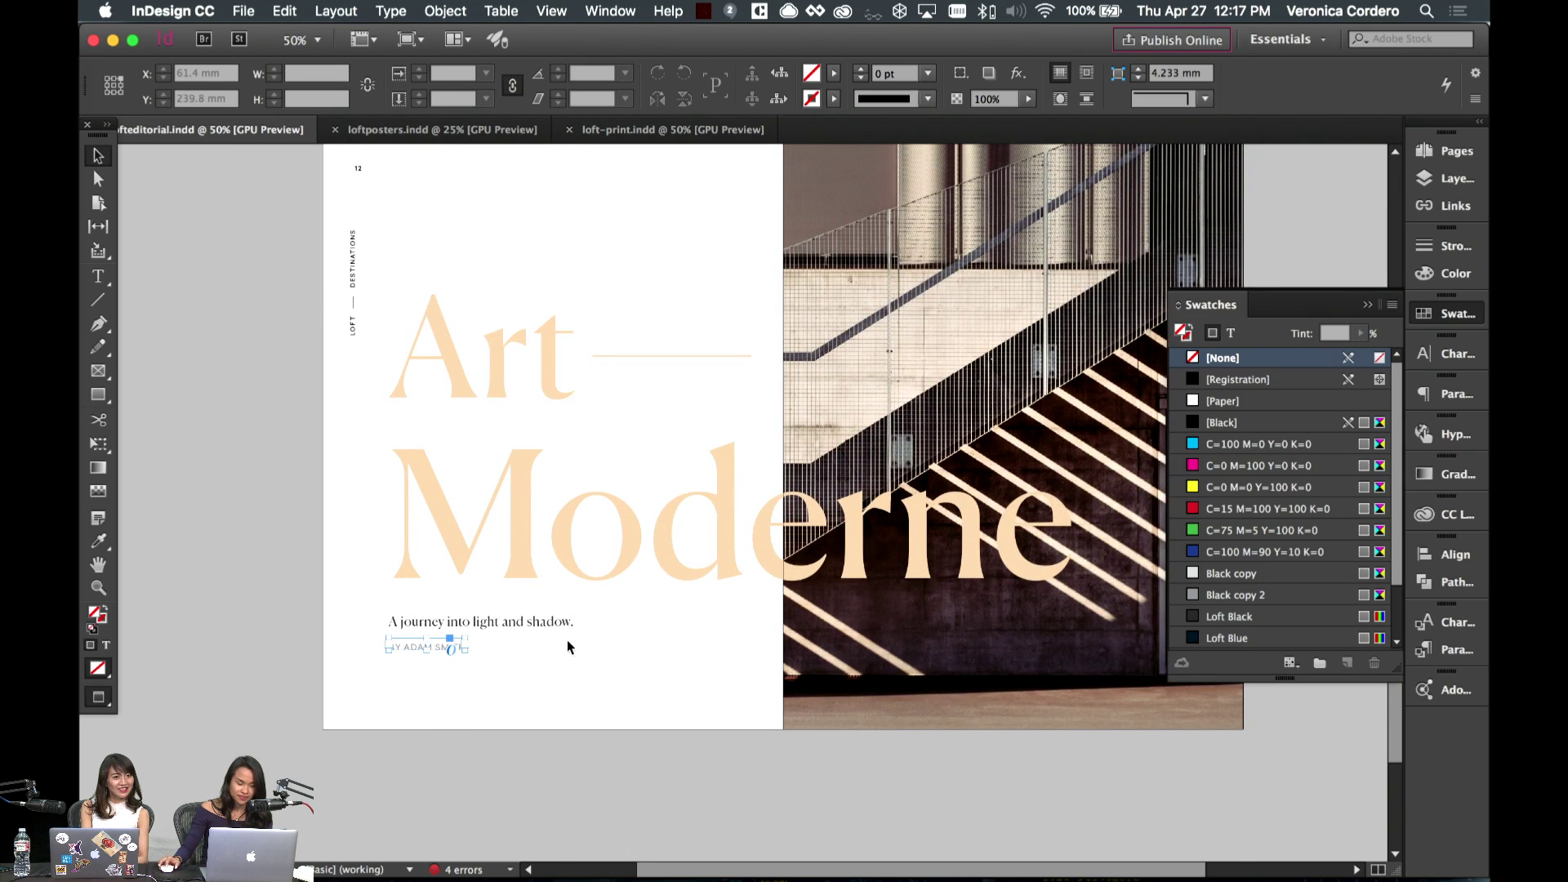
scroll(568, 647, "down", 10)
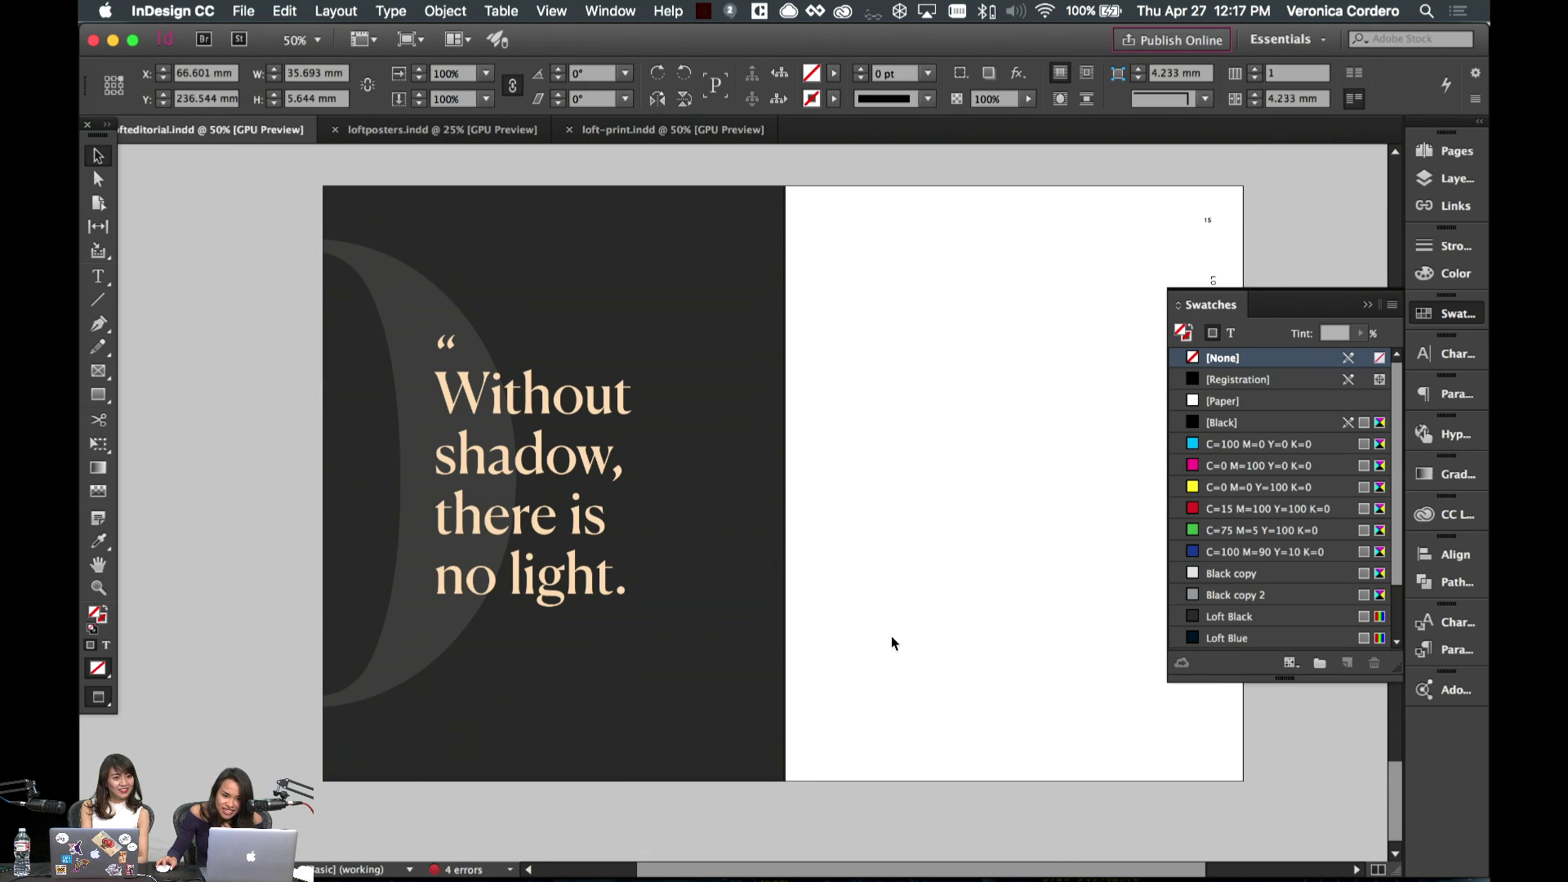
left_click(580, 659)
scroll(579, 660, "down", 1)
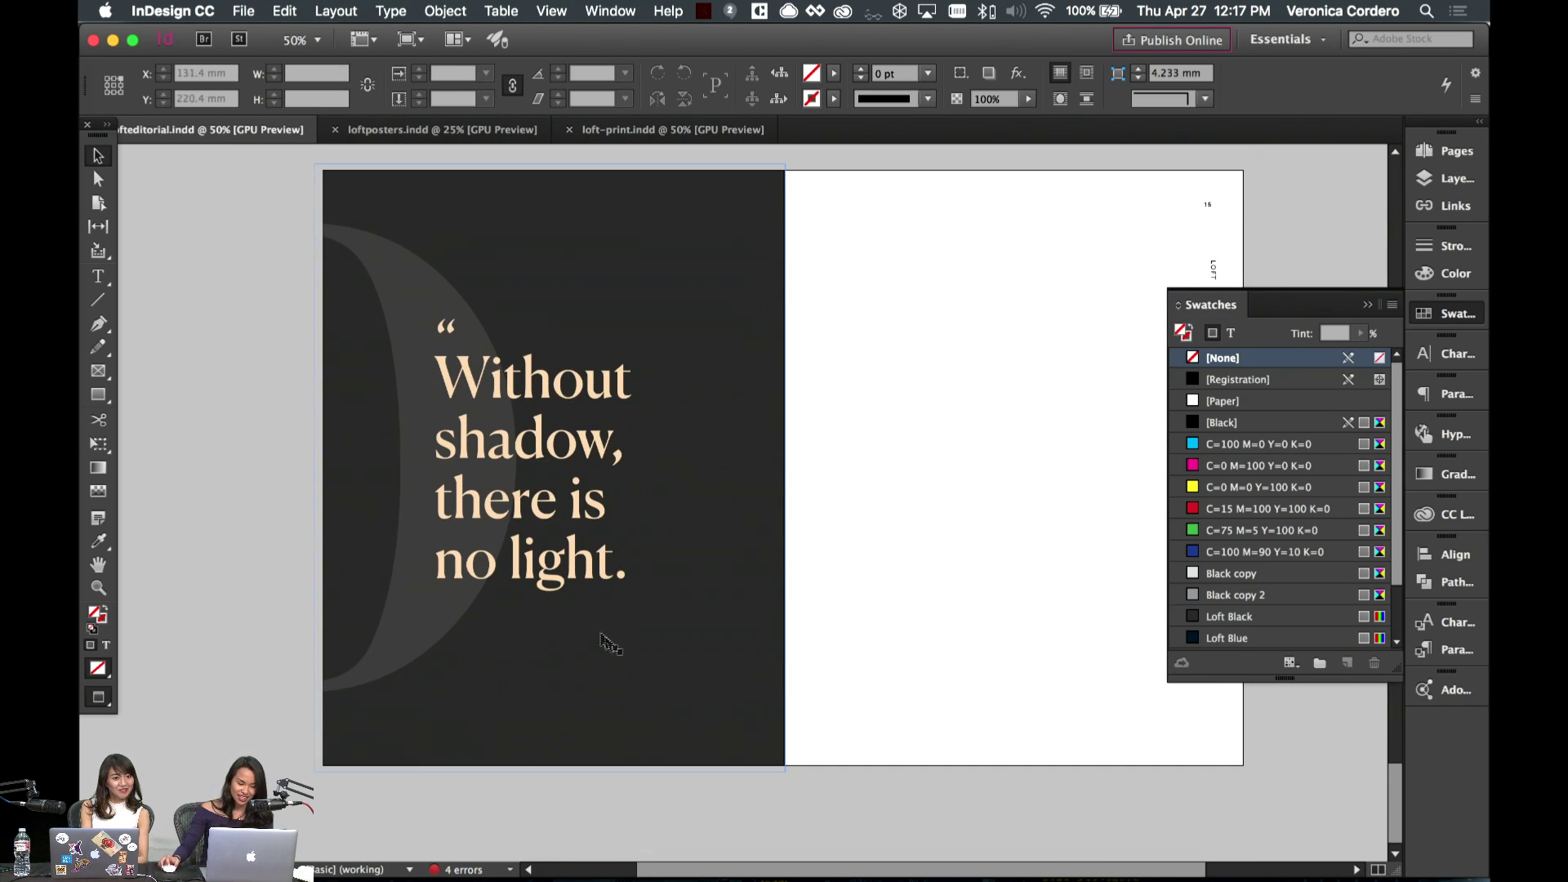
key("super+v")
left_click_drag(725, 488, 463, 623)
left_click(1232, 333)
left_click(1224, 401)
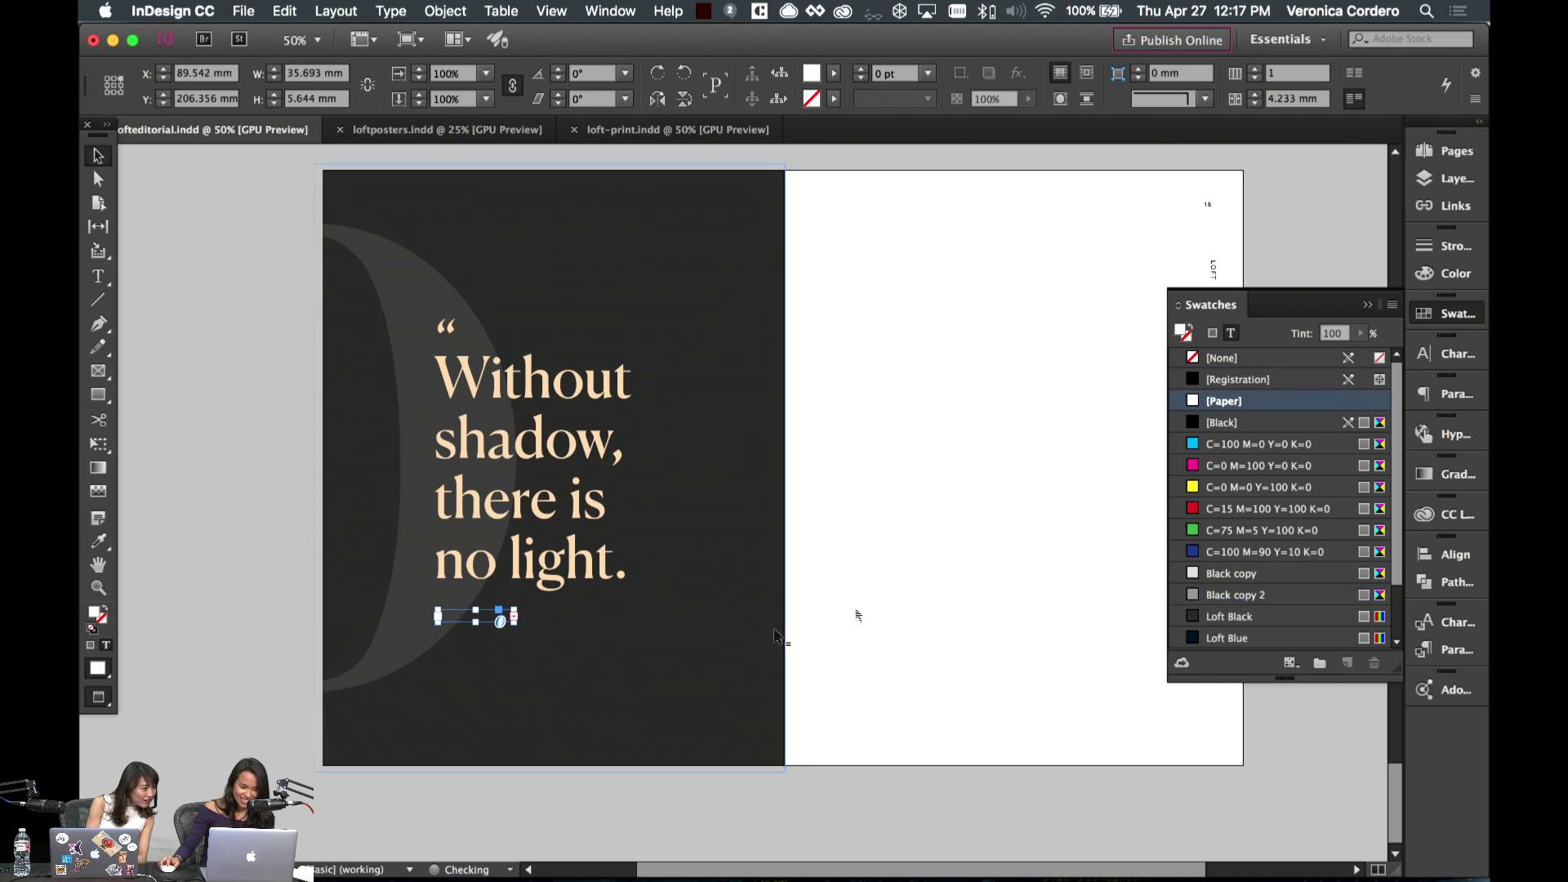
- Enlarge the byline frame and retype it as a dash plus the quote author's name, 12 pt bold
left_click(840, 745)
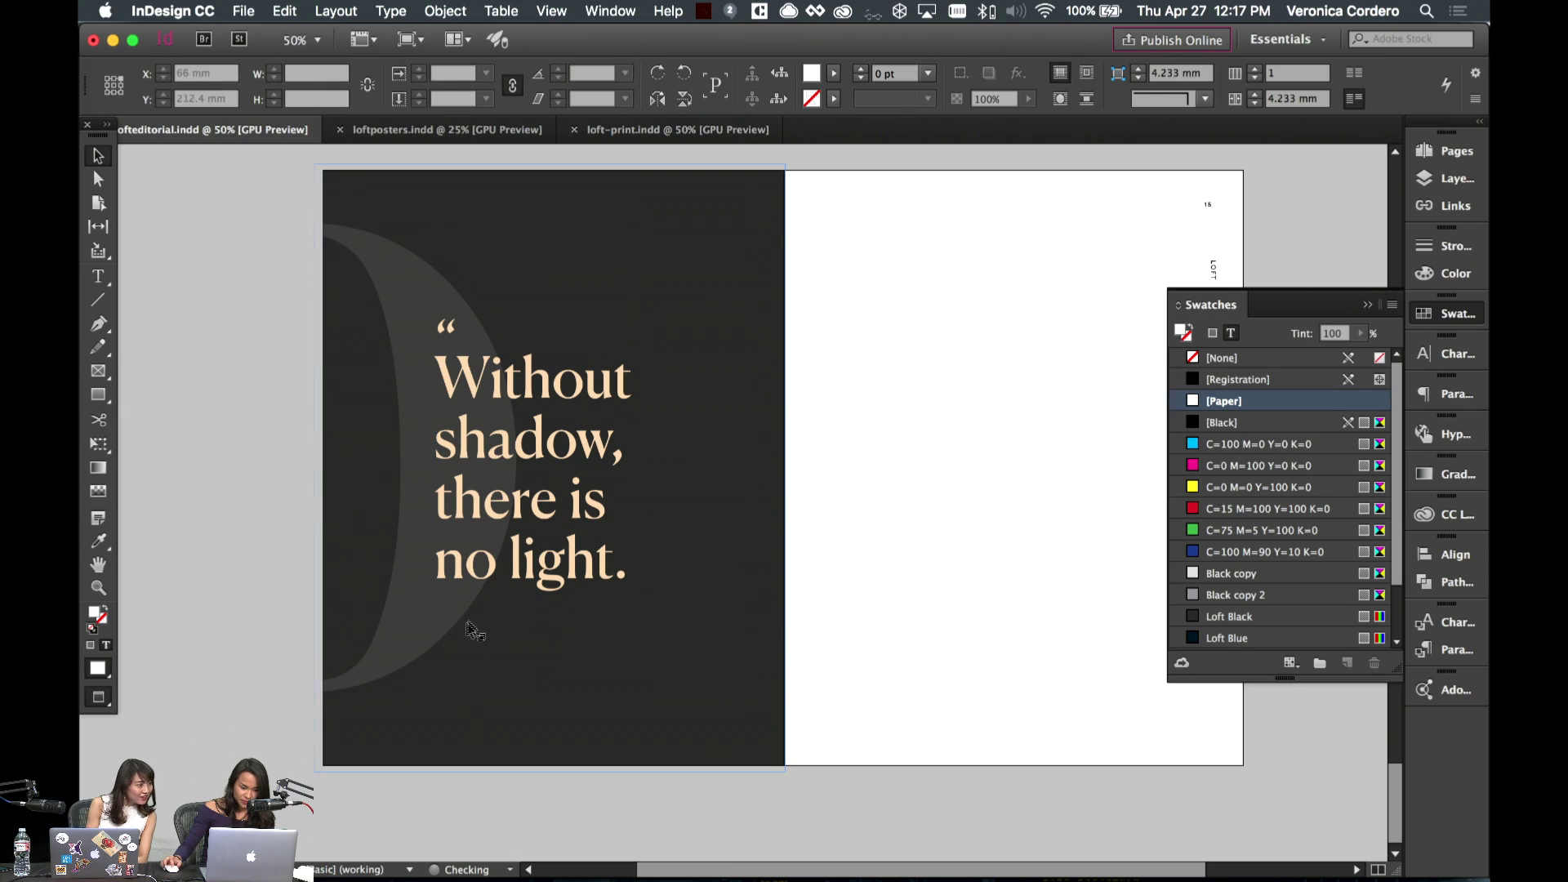
left_click(473, 618)
left_click_drag(514, 622, 675, 692)
double_click(535, 639)
key("super+a")
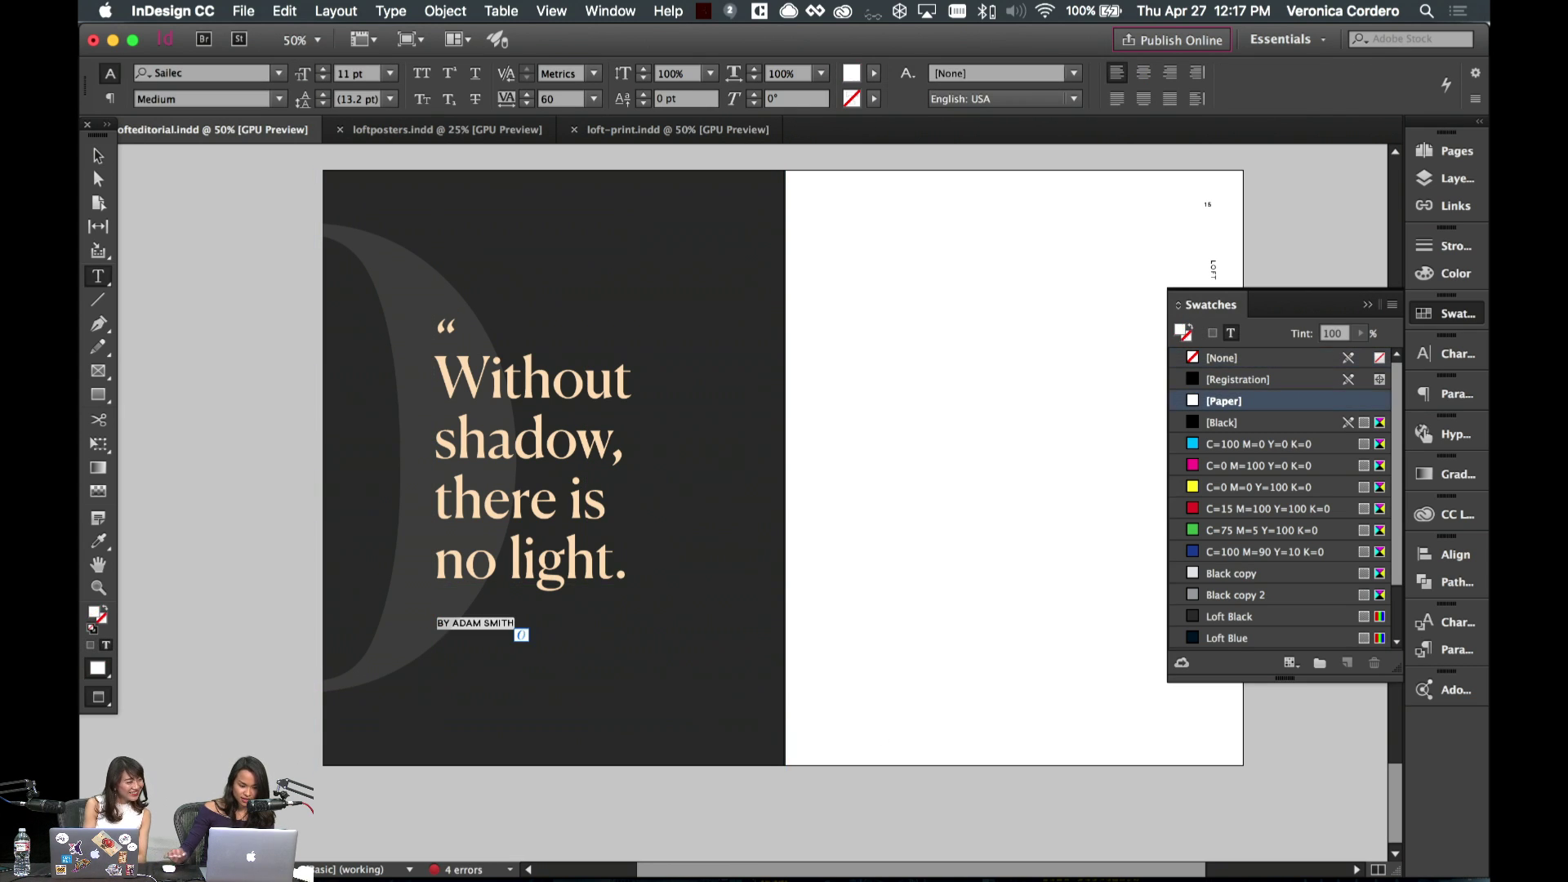
key("BackSpace")
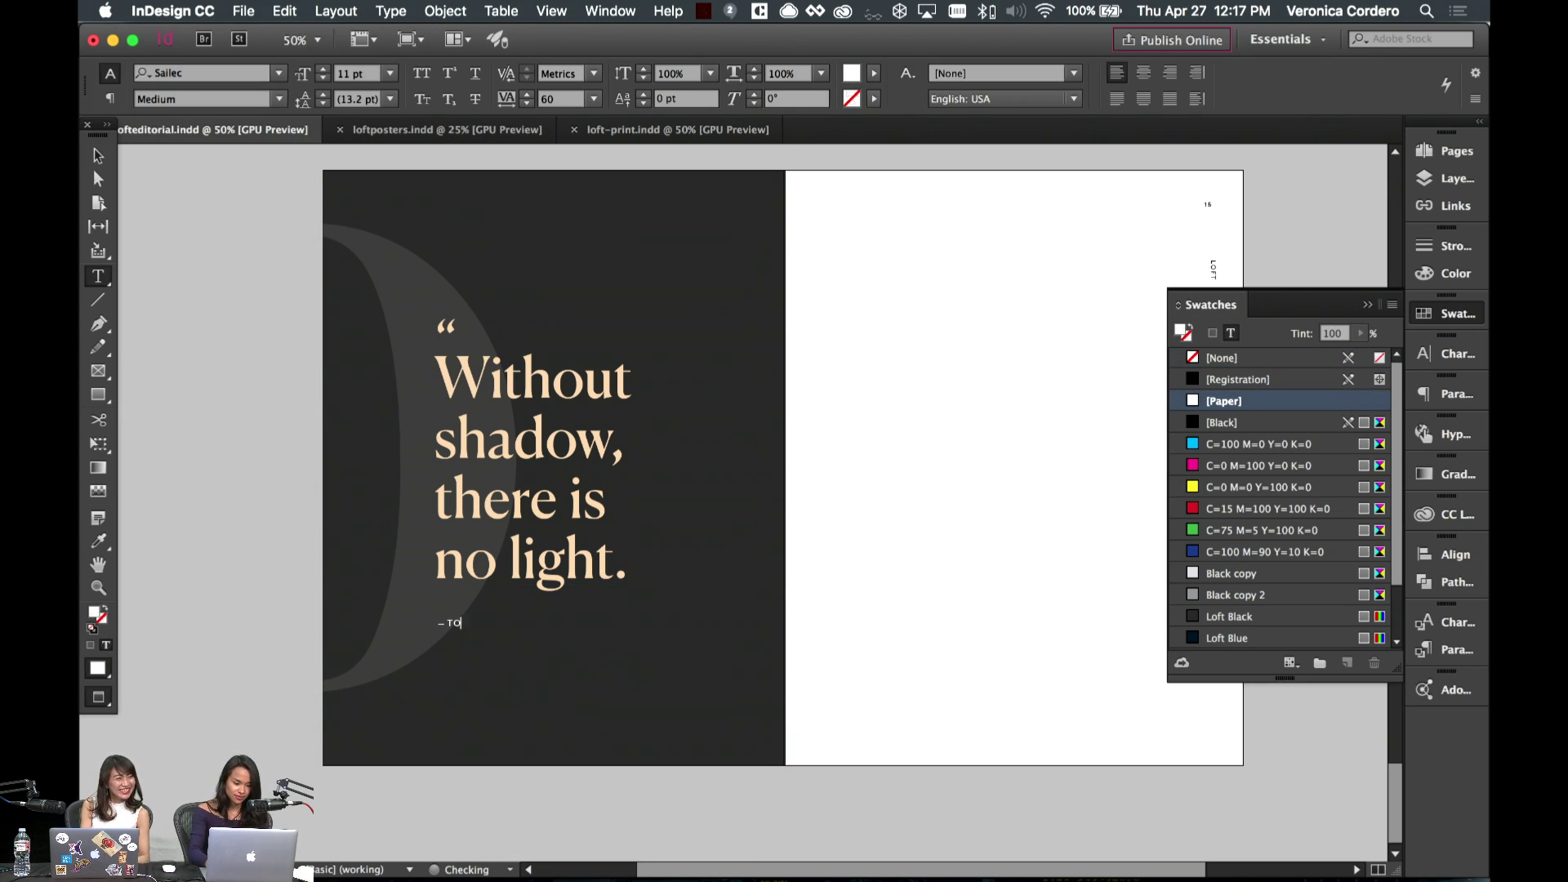
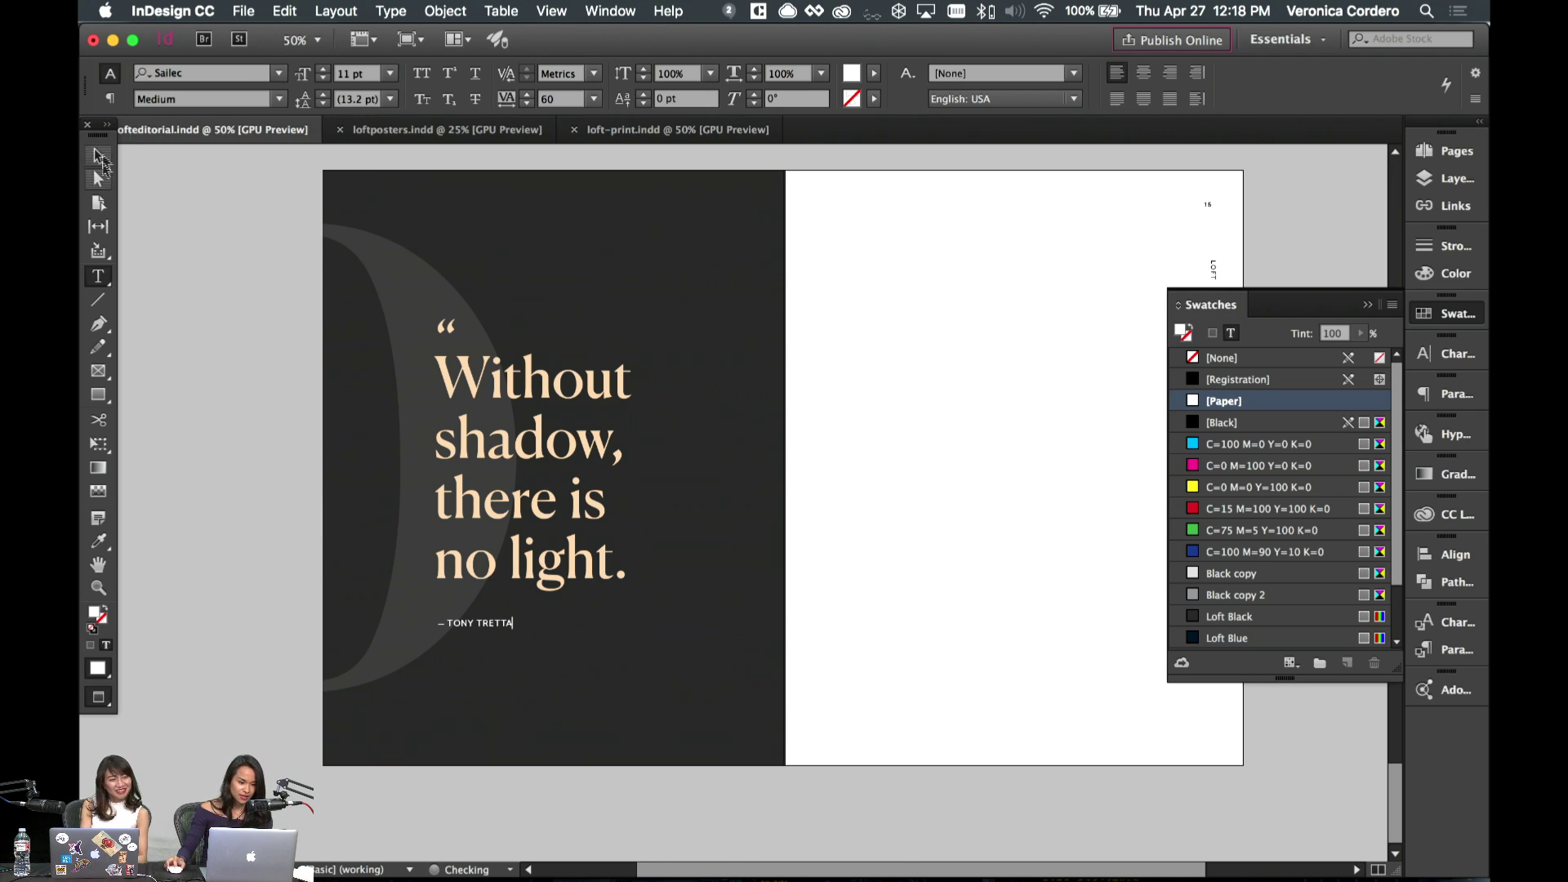
key("super+a")
left_click(324, 69)
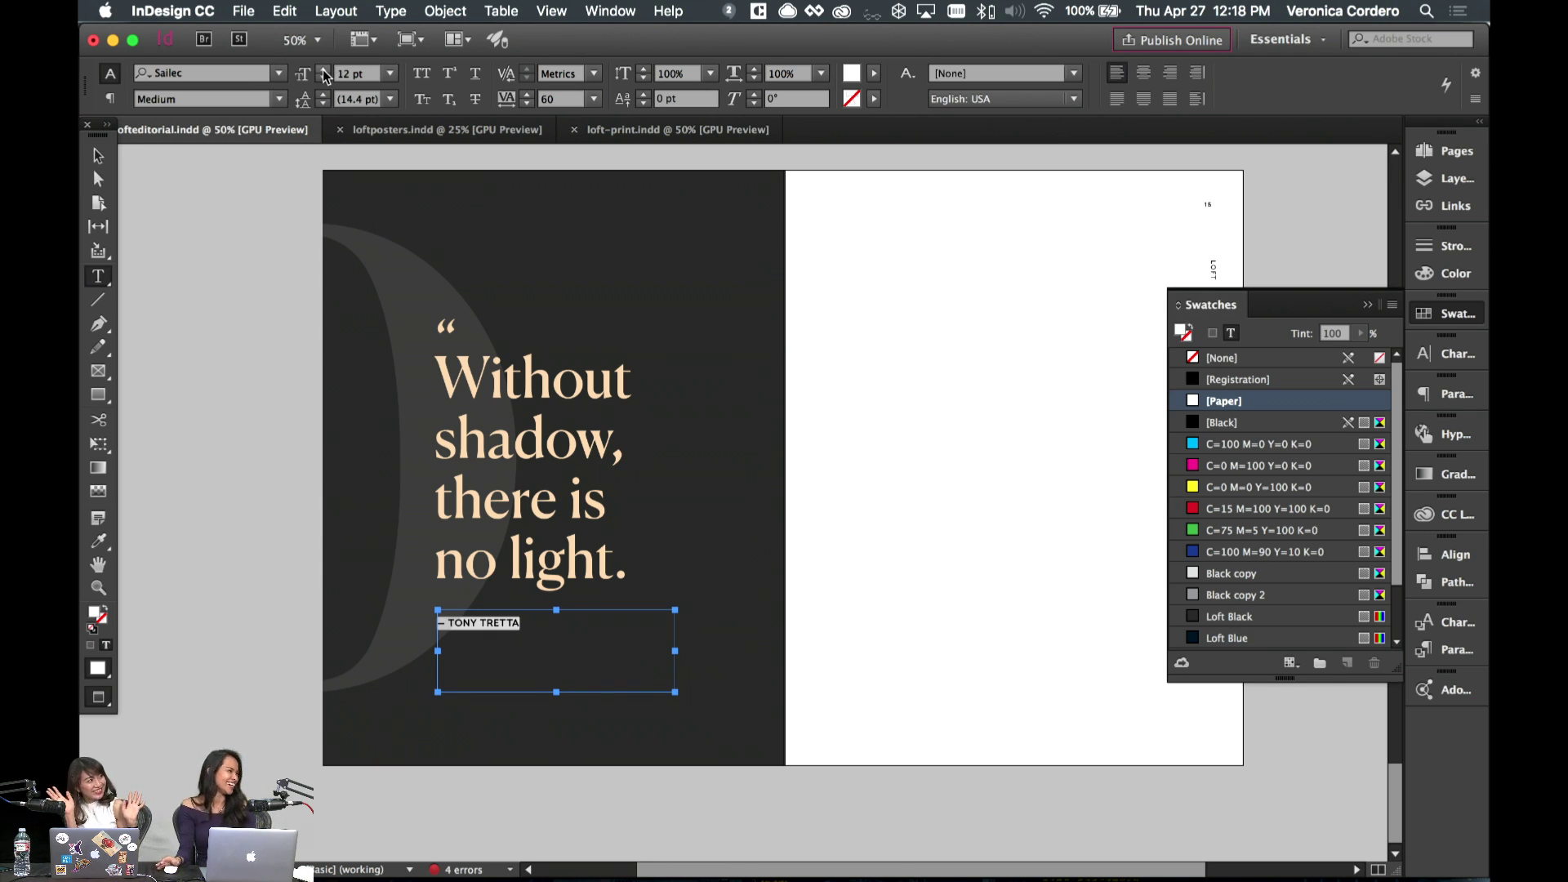
left_click(279, 99)
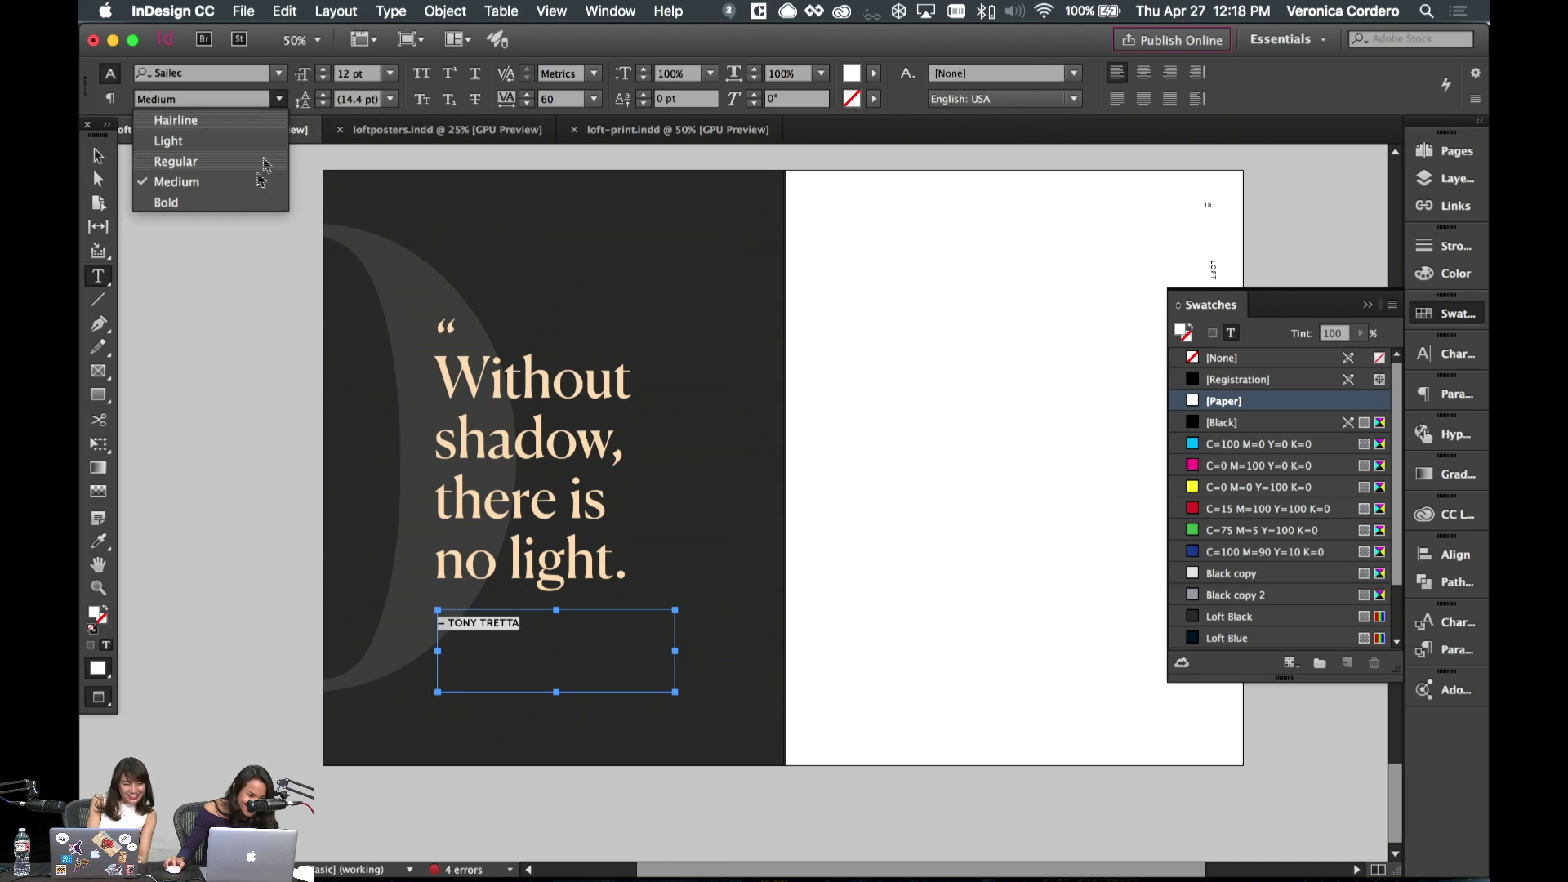
left_click(238, 202)
- Nudge the byline frame so it sits just below the quote
key("Escape")
left_click(888, 599)
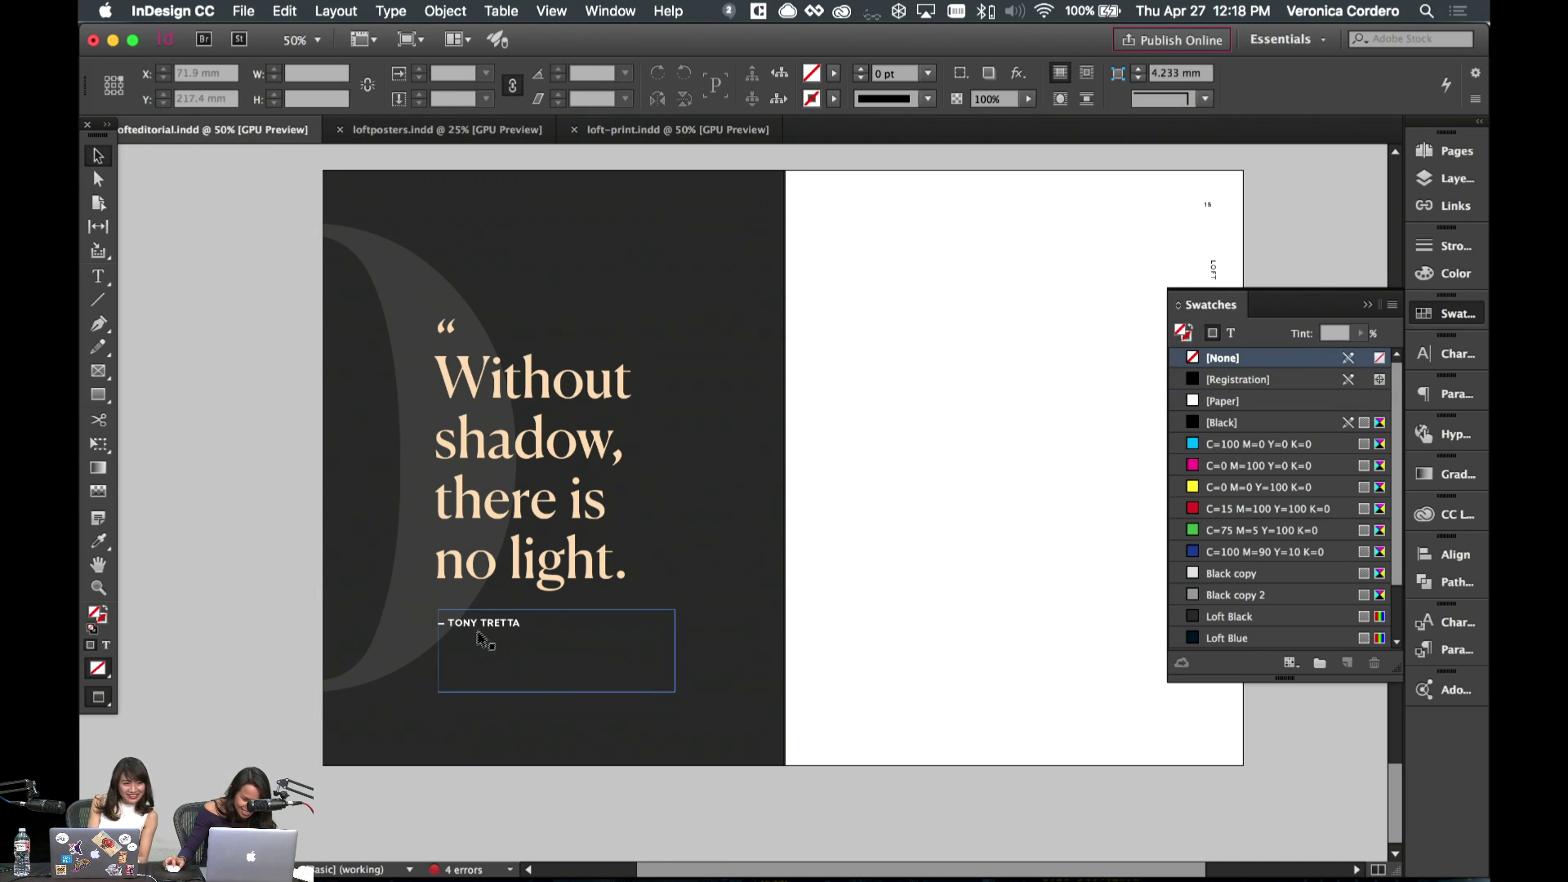
mouse_move(479, 637)
left_mouse_down()
mouse_move(483, 600)
mouse_move(484, 623)
left_mouse_up()
left_click(1114, 616)
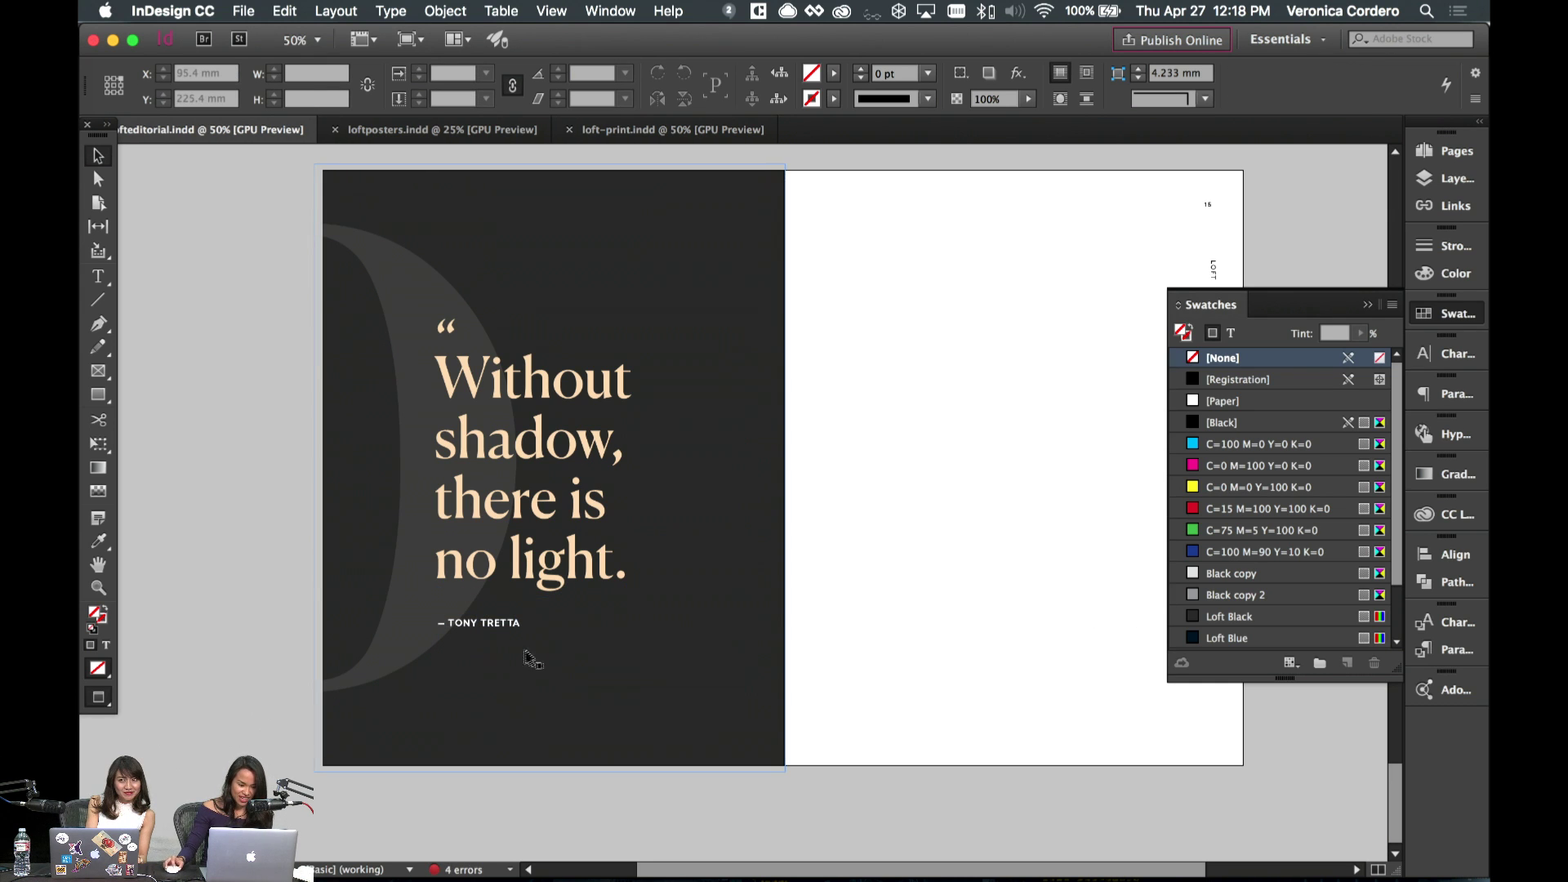
scroll(887, 620, "up", 4)
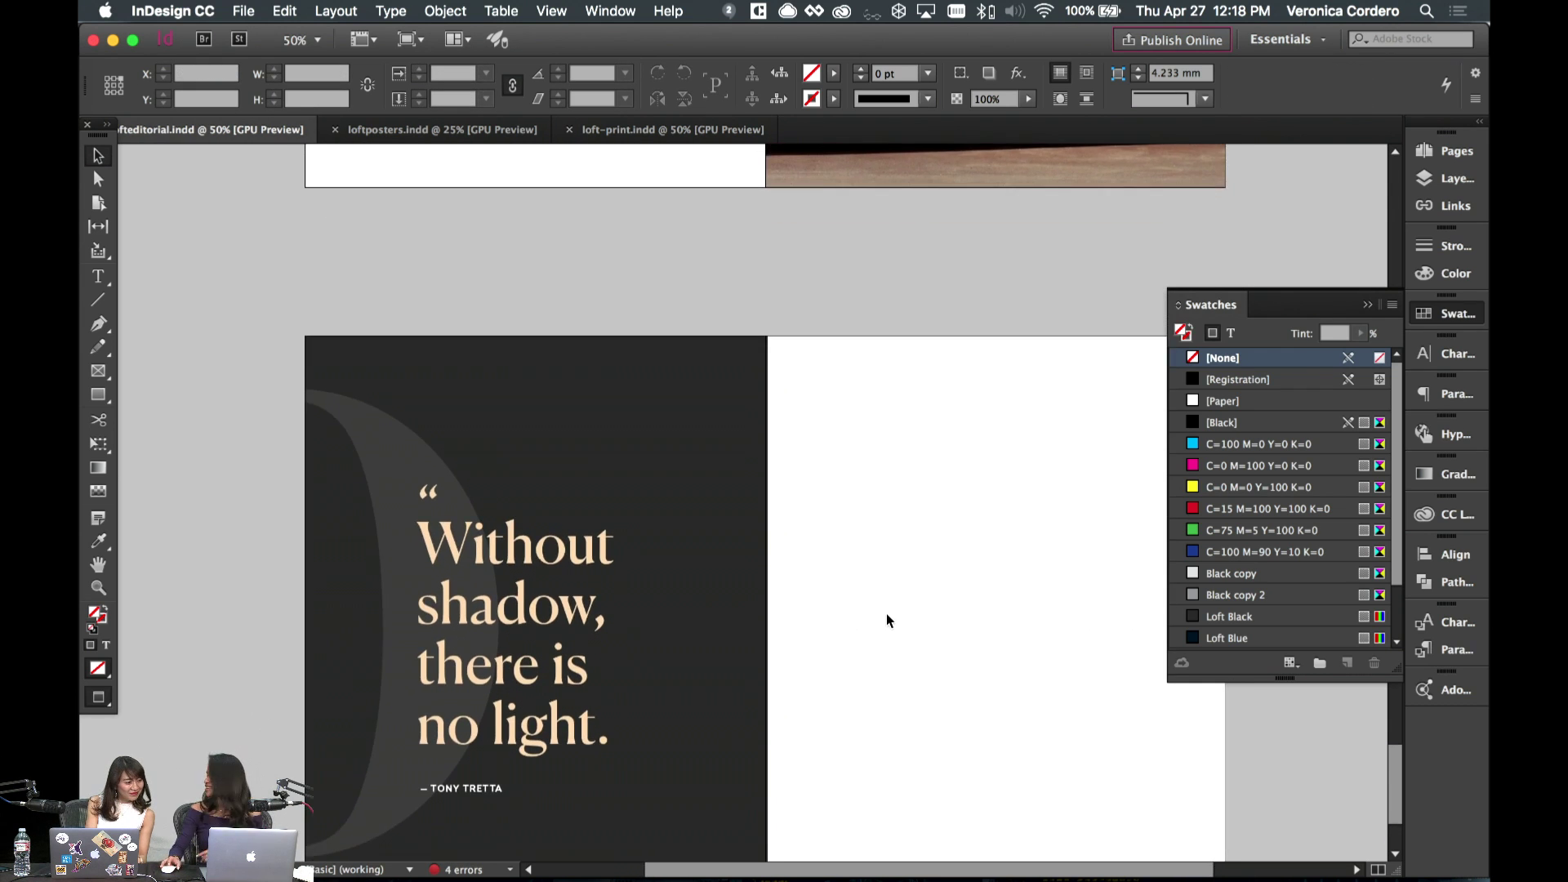
scroll(885, 614, "up", 10)
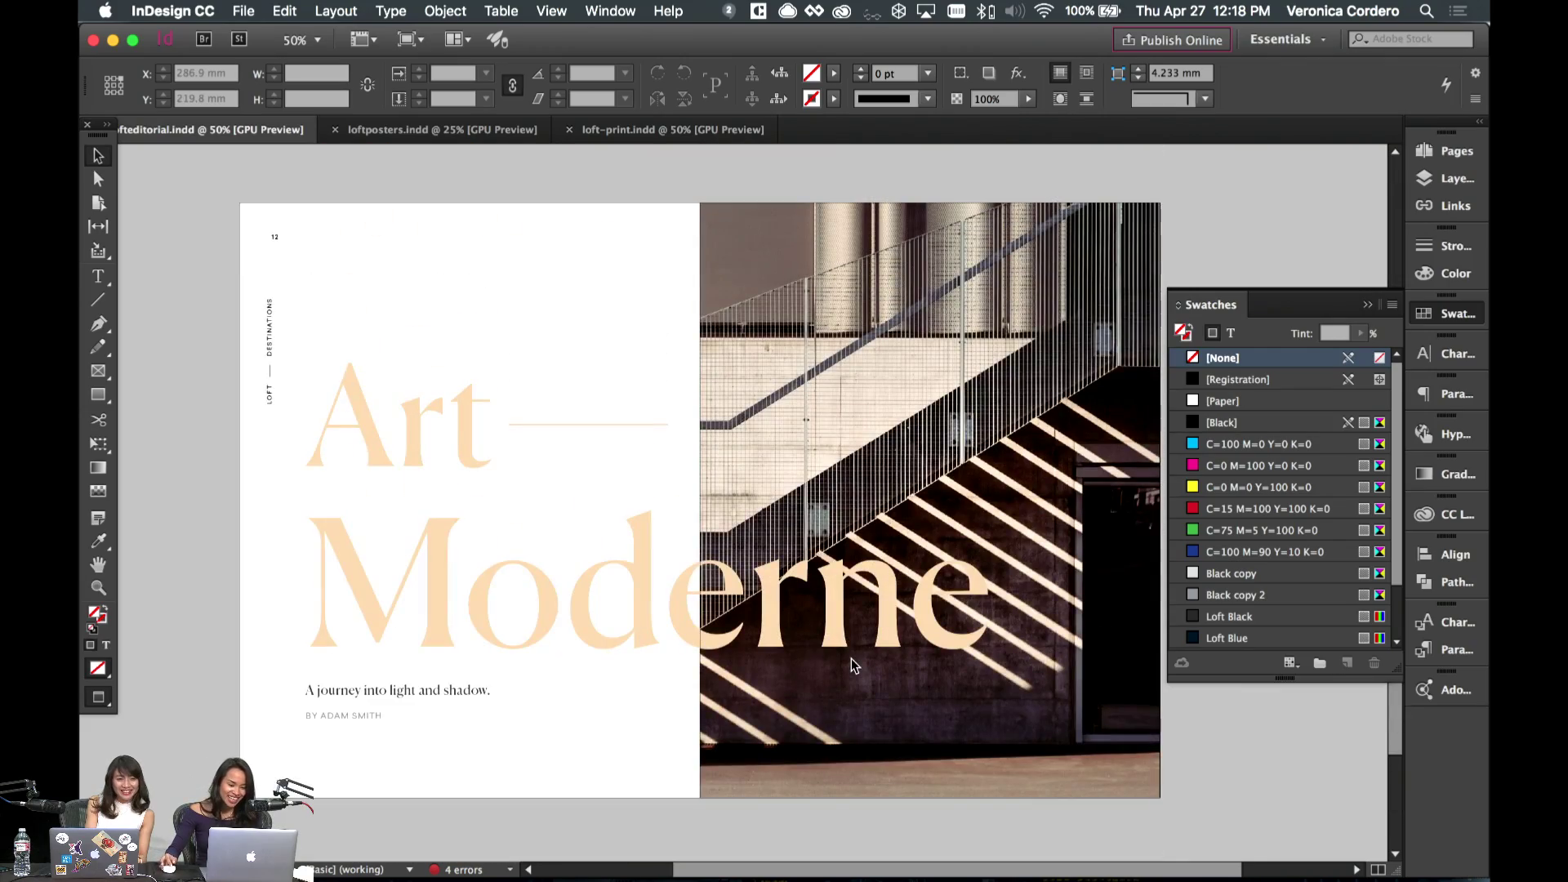
scroll(637, 547, "down", 10)
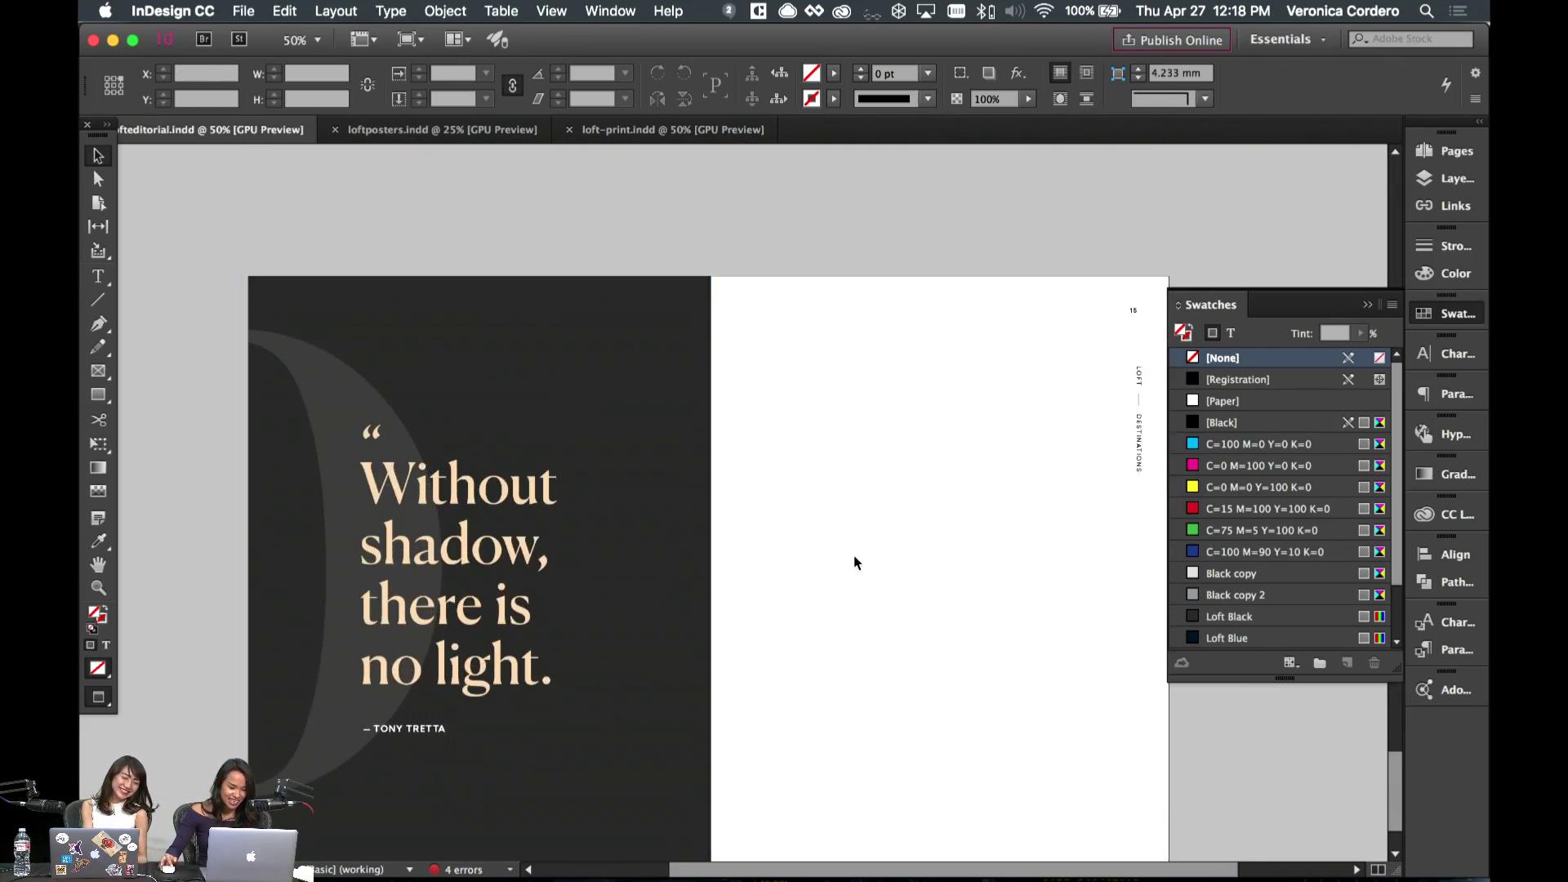
scroll(854, 562, "up", 20)
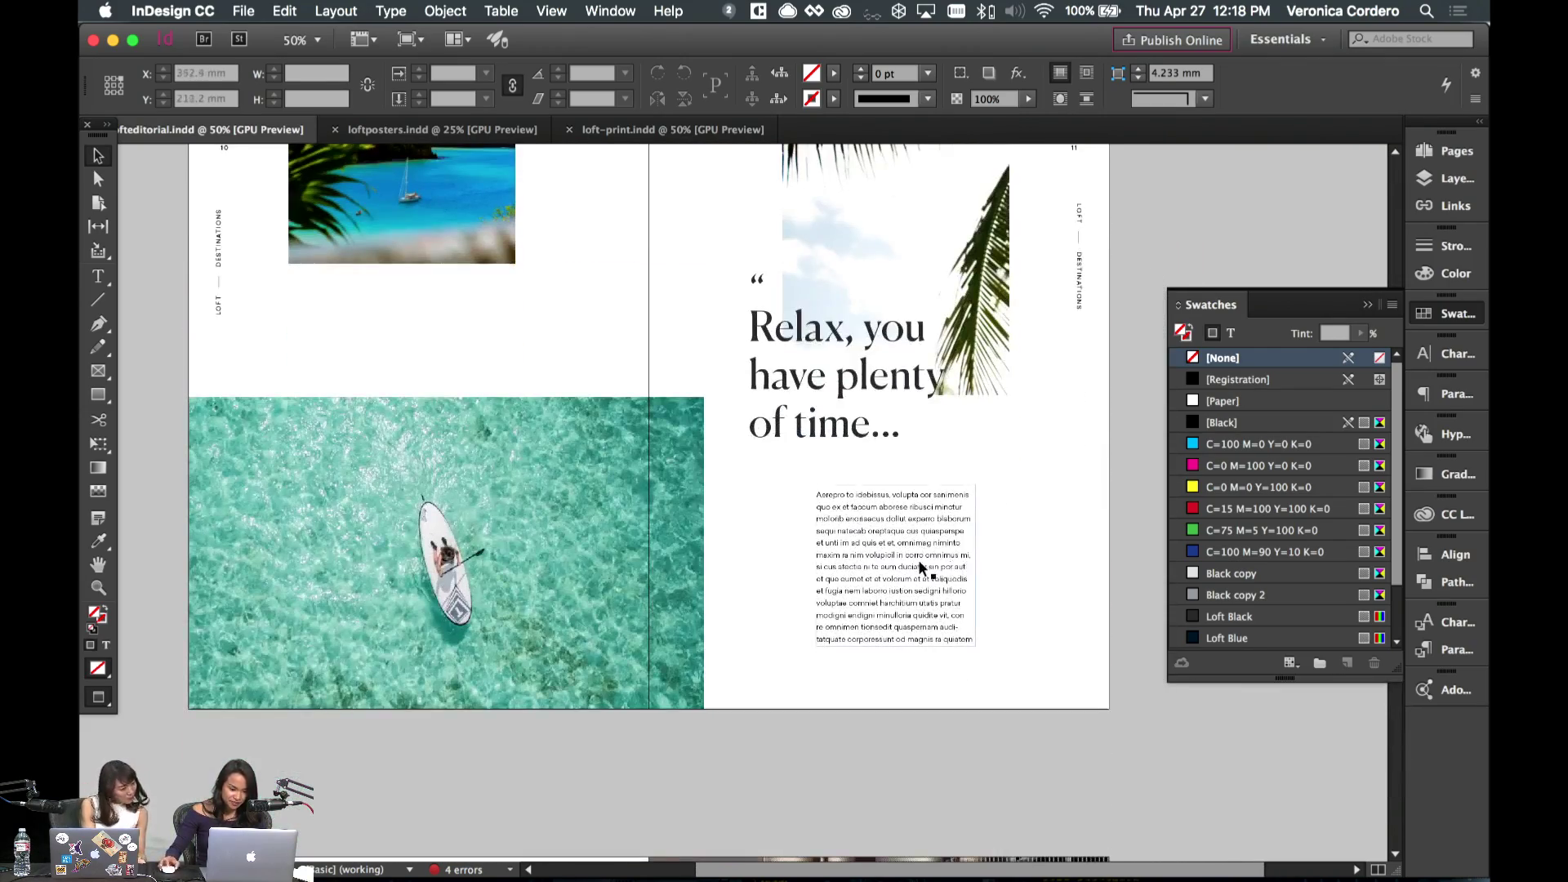
scroll(920, 566, "up", 15)
left_click(361, 700)
scroll(760, 471, "down", 3)
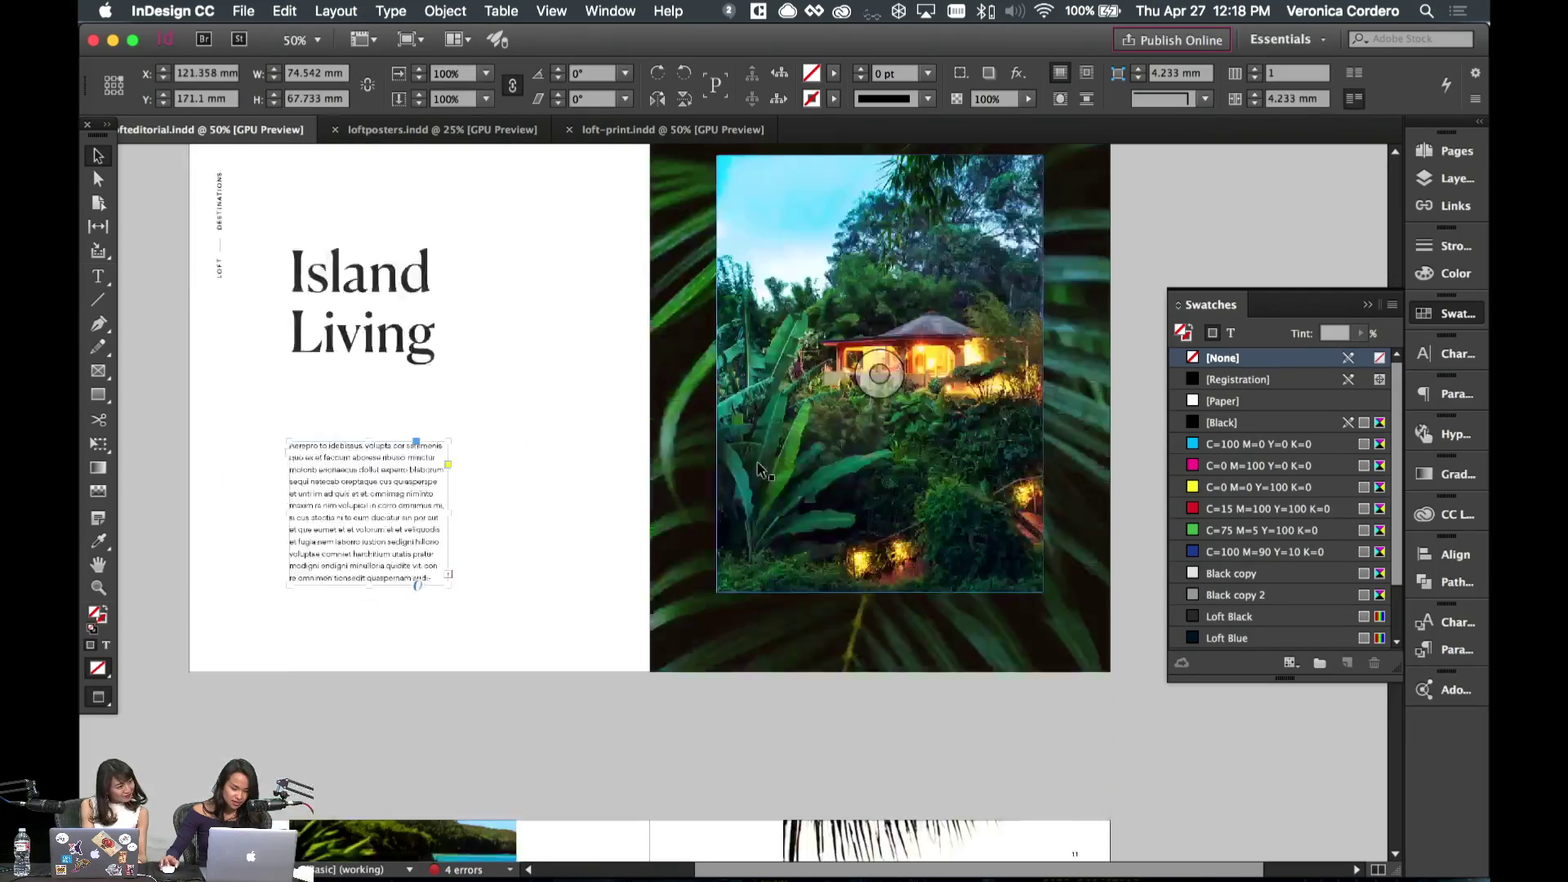
scroll(758, 470, "down", 8)
scroll(872, 651, "down", 15)
- Paste two copies of the body text frame and stagger them as two columns on the right page
left_click(876, 654)
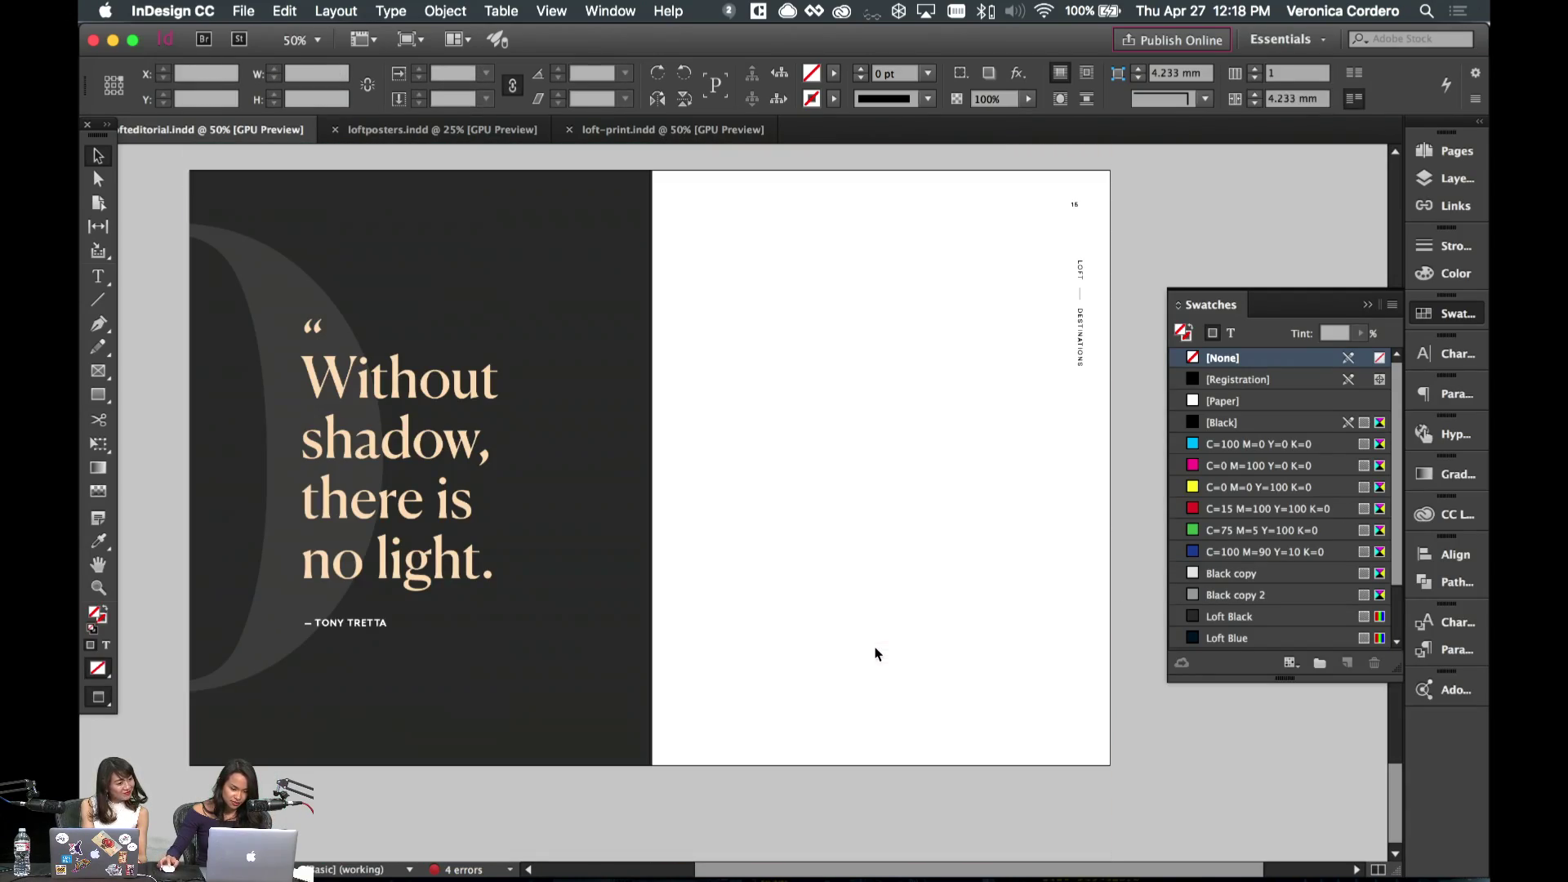
key("super+v")
key("w")
left_click_drag(896, 637, 937, 539)
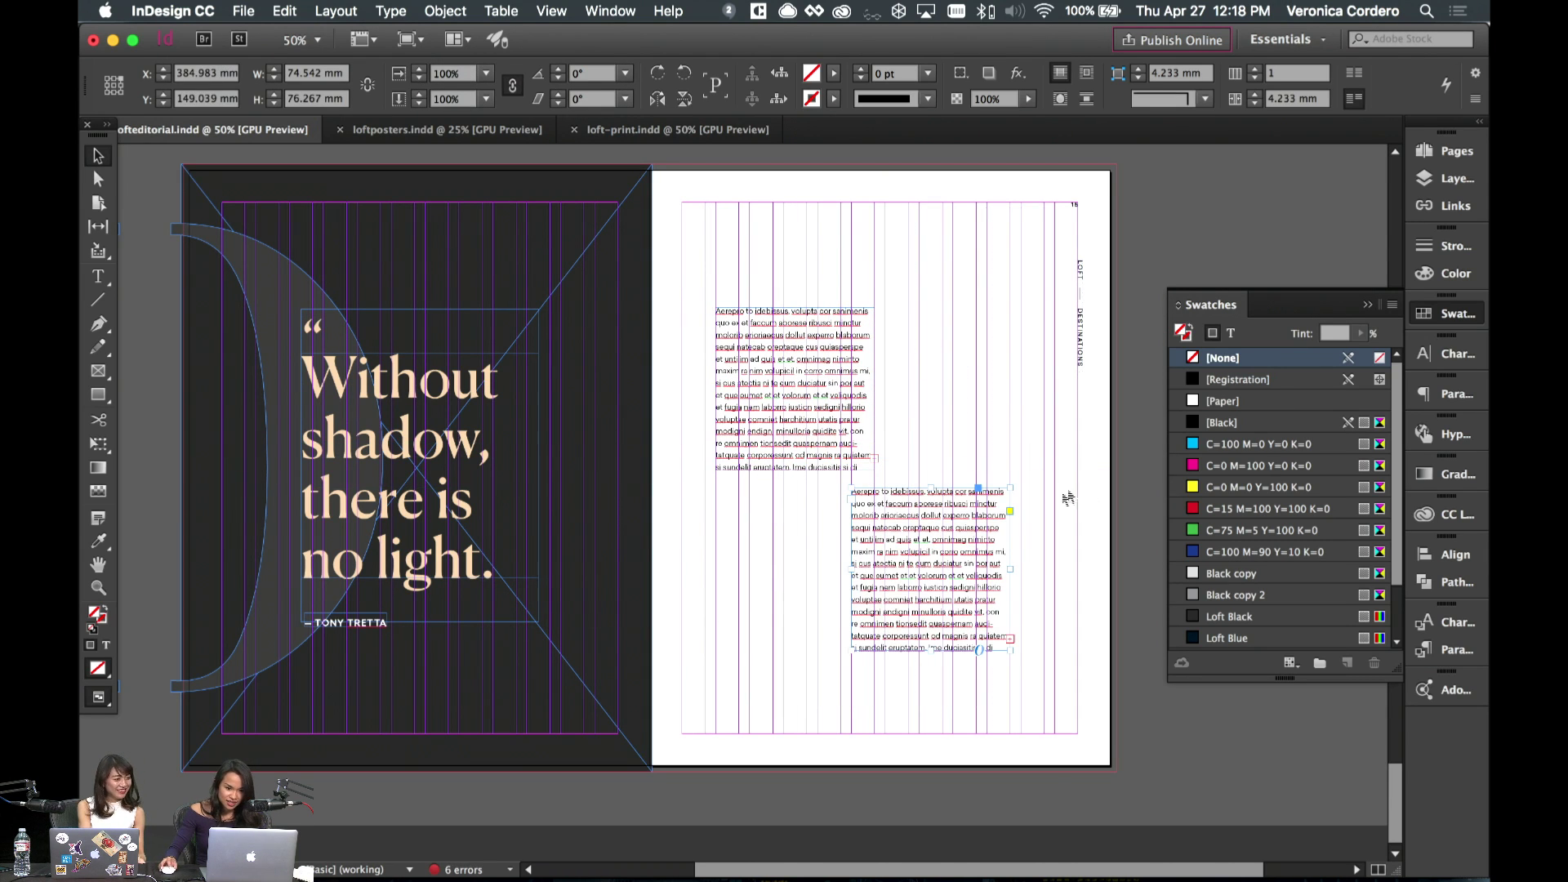
key("w")
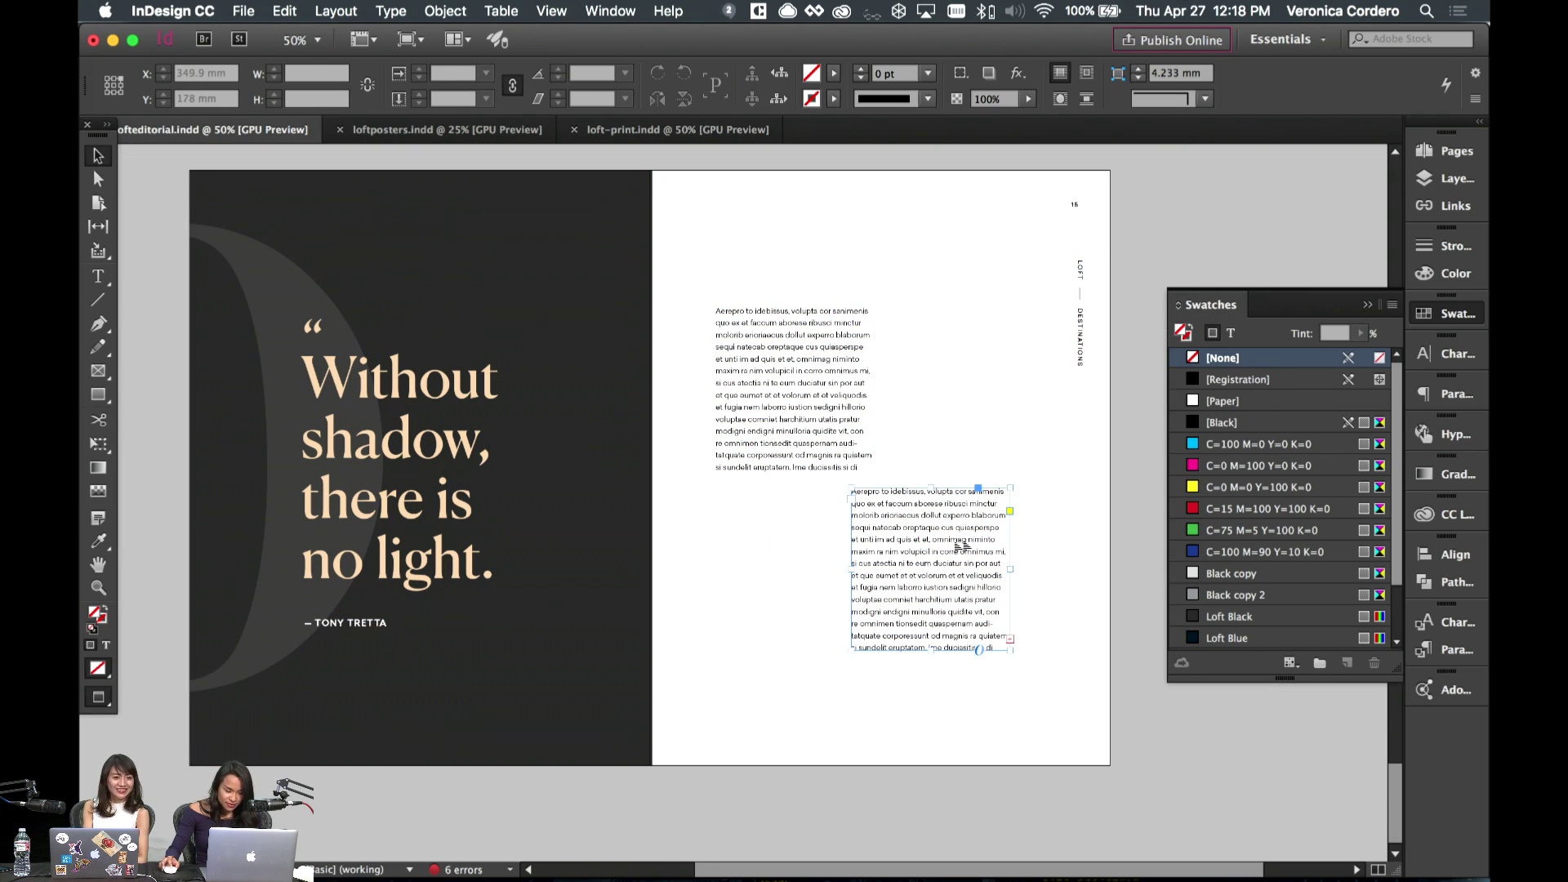
key("w")
left_click_drag(958, 546, 989, 578)
key("w")
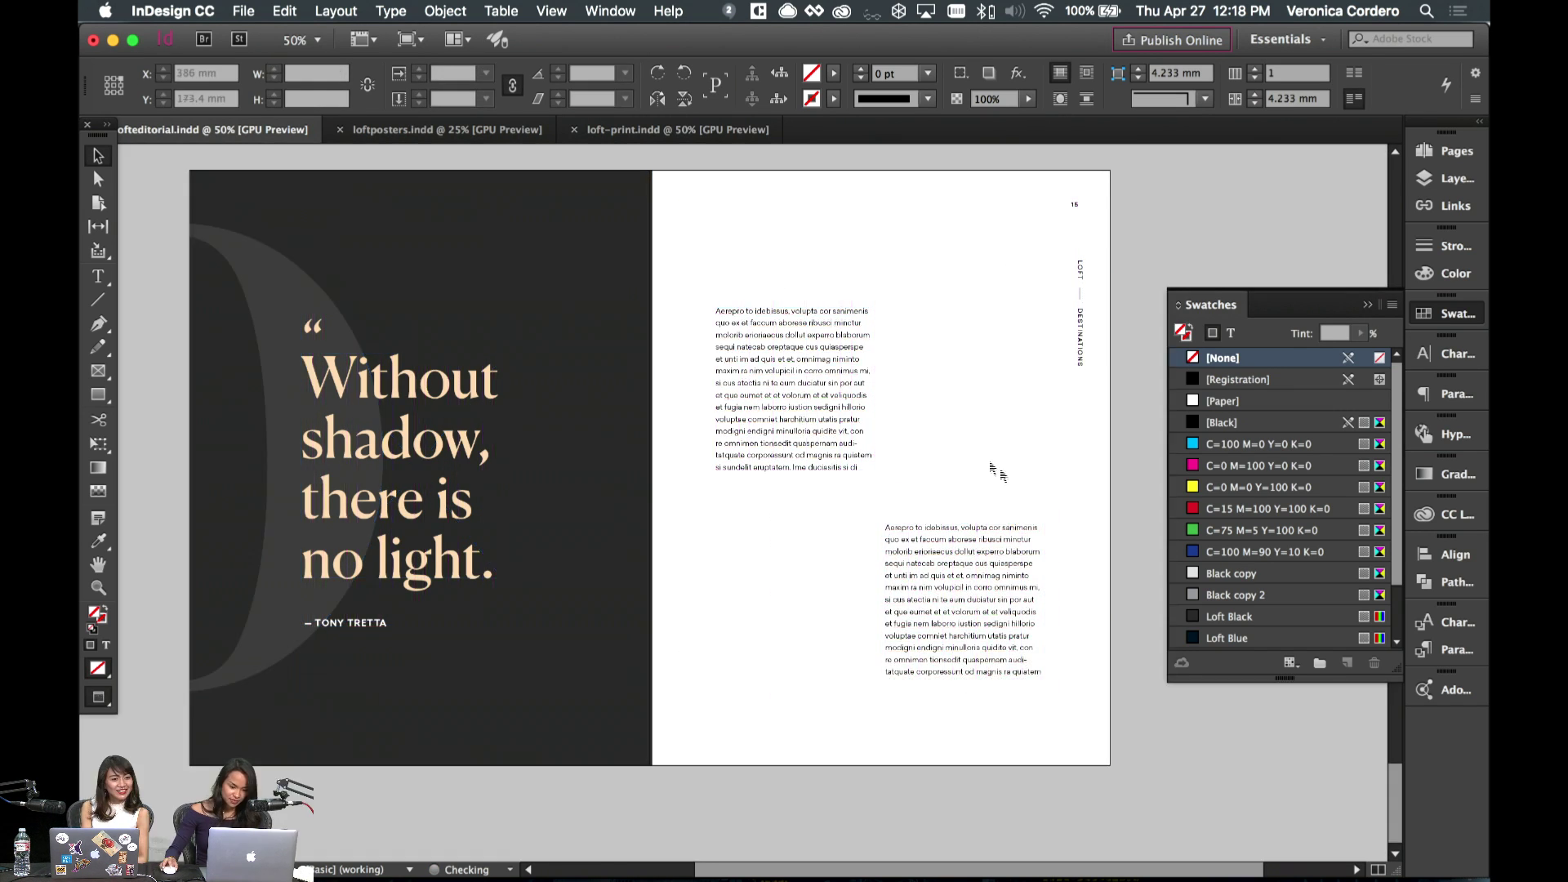
left_click_drag(850, 420, 845, 453)
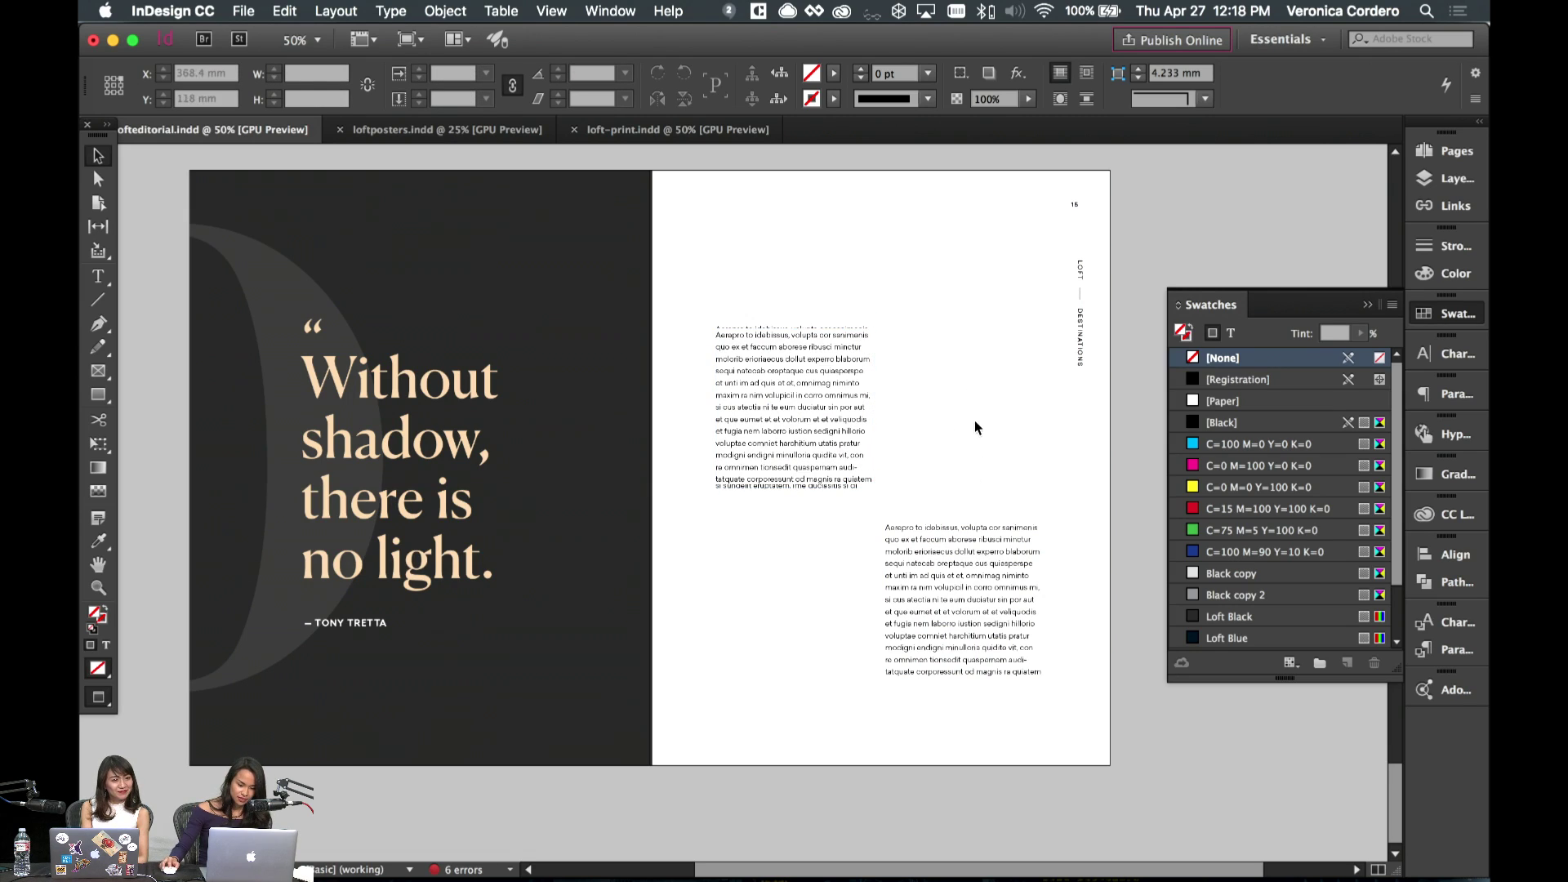
left_click(972, 428)
left_click(752, 445)
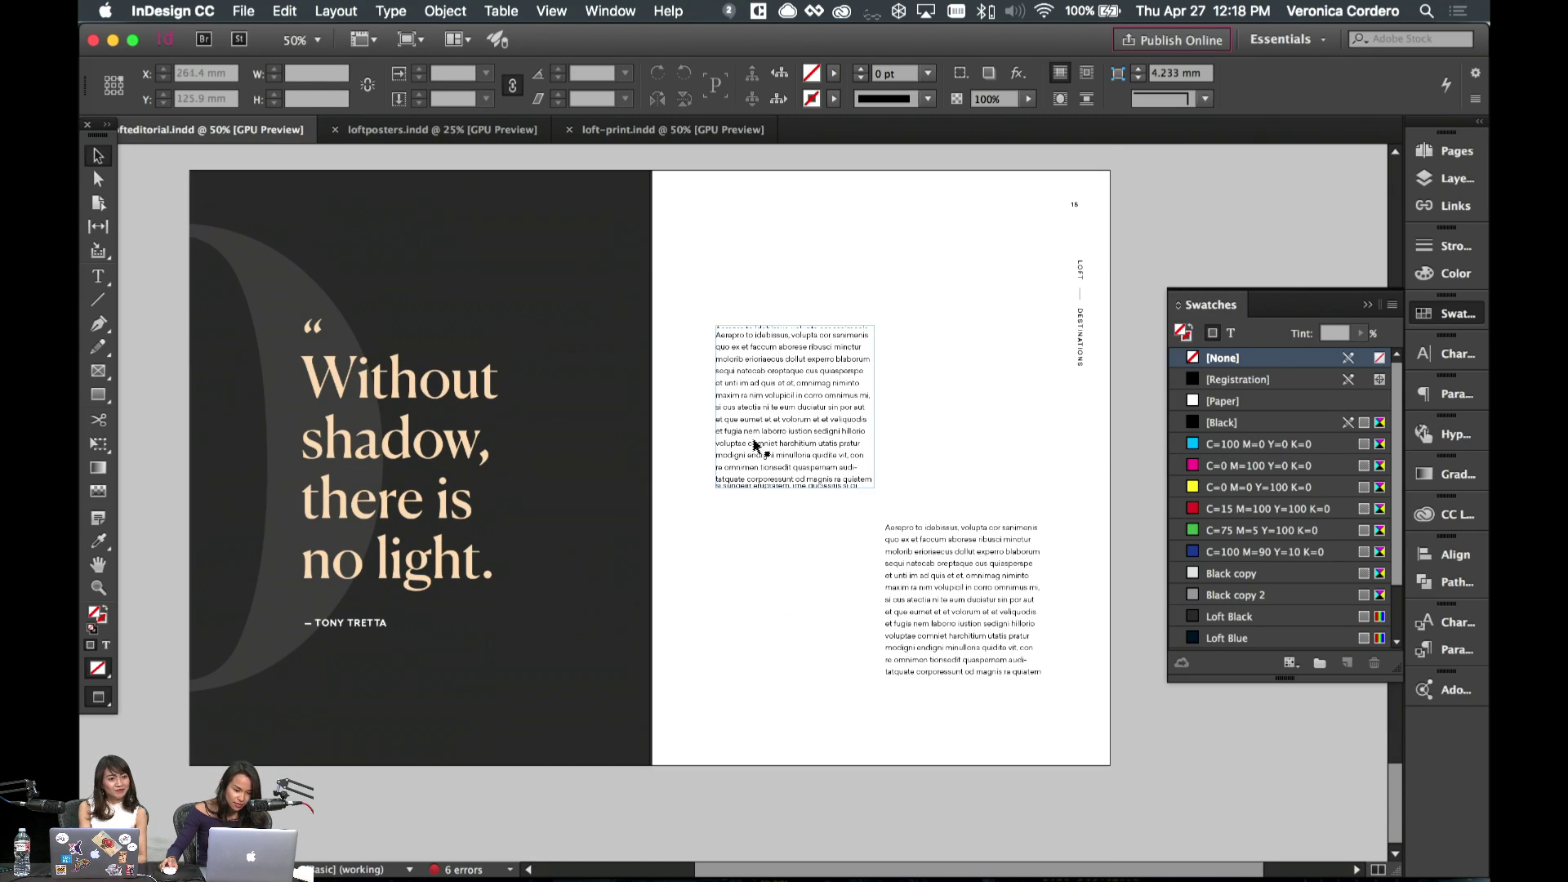
scroll(777, 212, "up", 10)
- Paste the Relax headline frame at the top of page 16
scroll(777, 231, "up", 3)
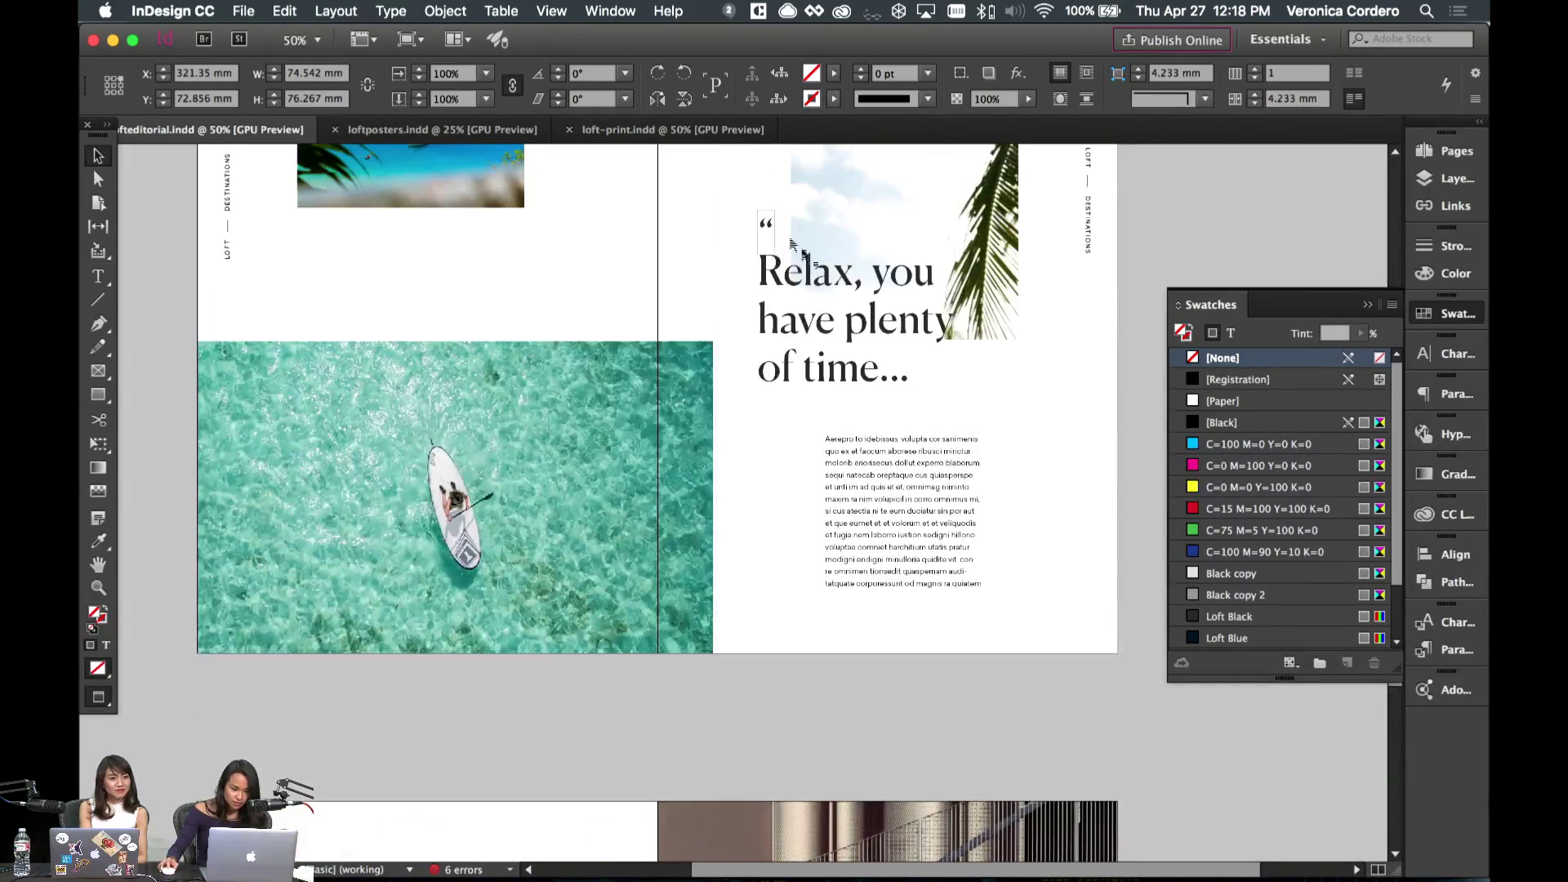
scroll(830, 341, "down", 15)
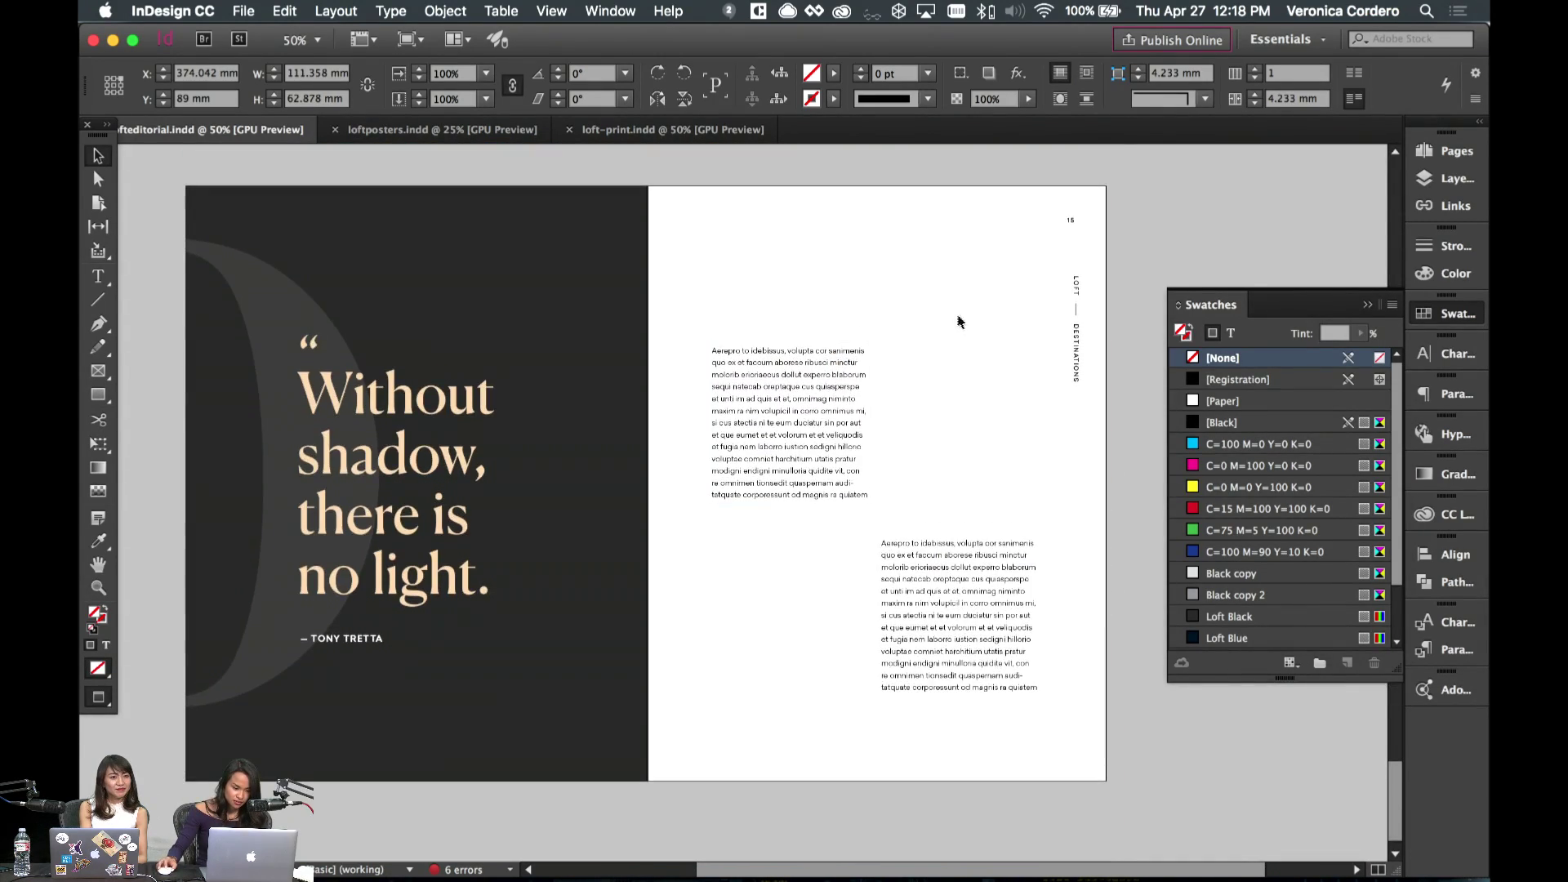
scroll(899, 408, "up", 2)
left_click(915, 401)
key("super+v")
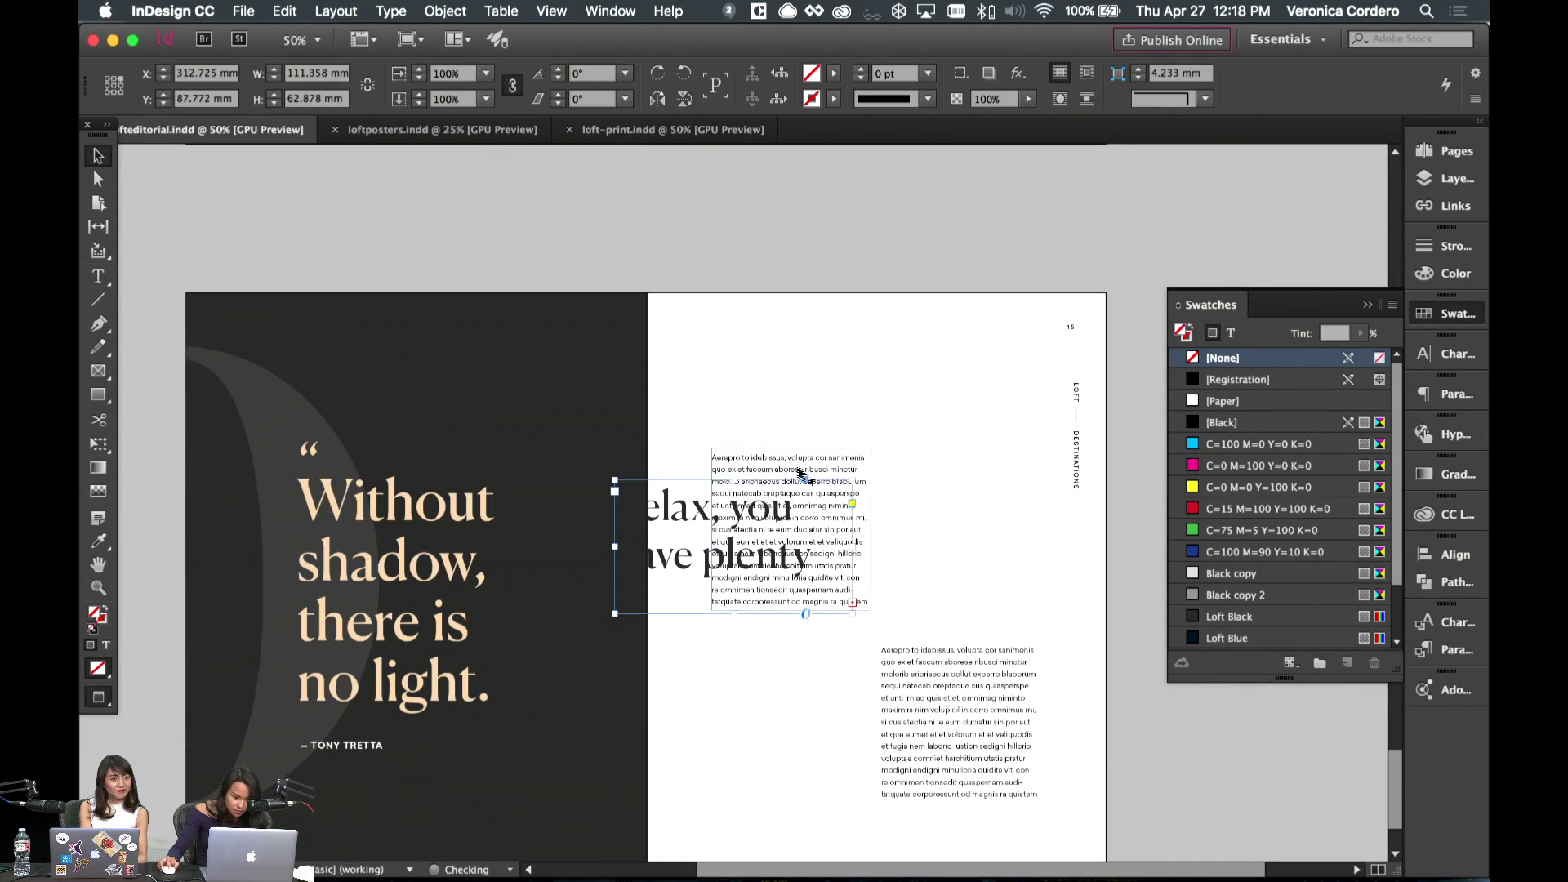
left_click_drag(727, 543, 854, 380)
- Set the headline in Canela Light, 30 pt, with 46 pt leading
key("super+a")
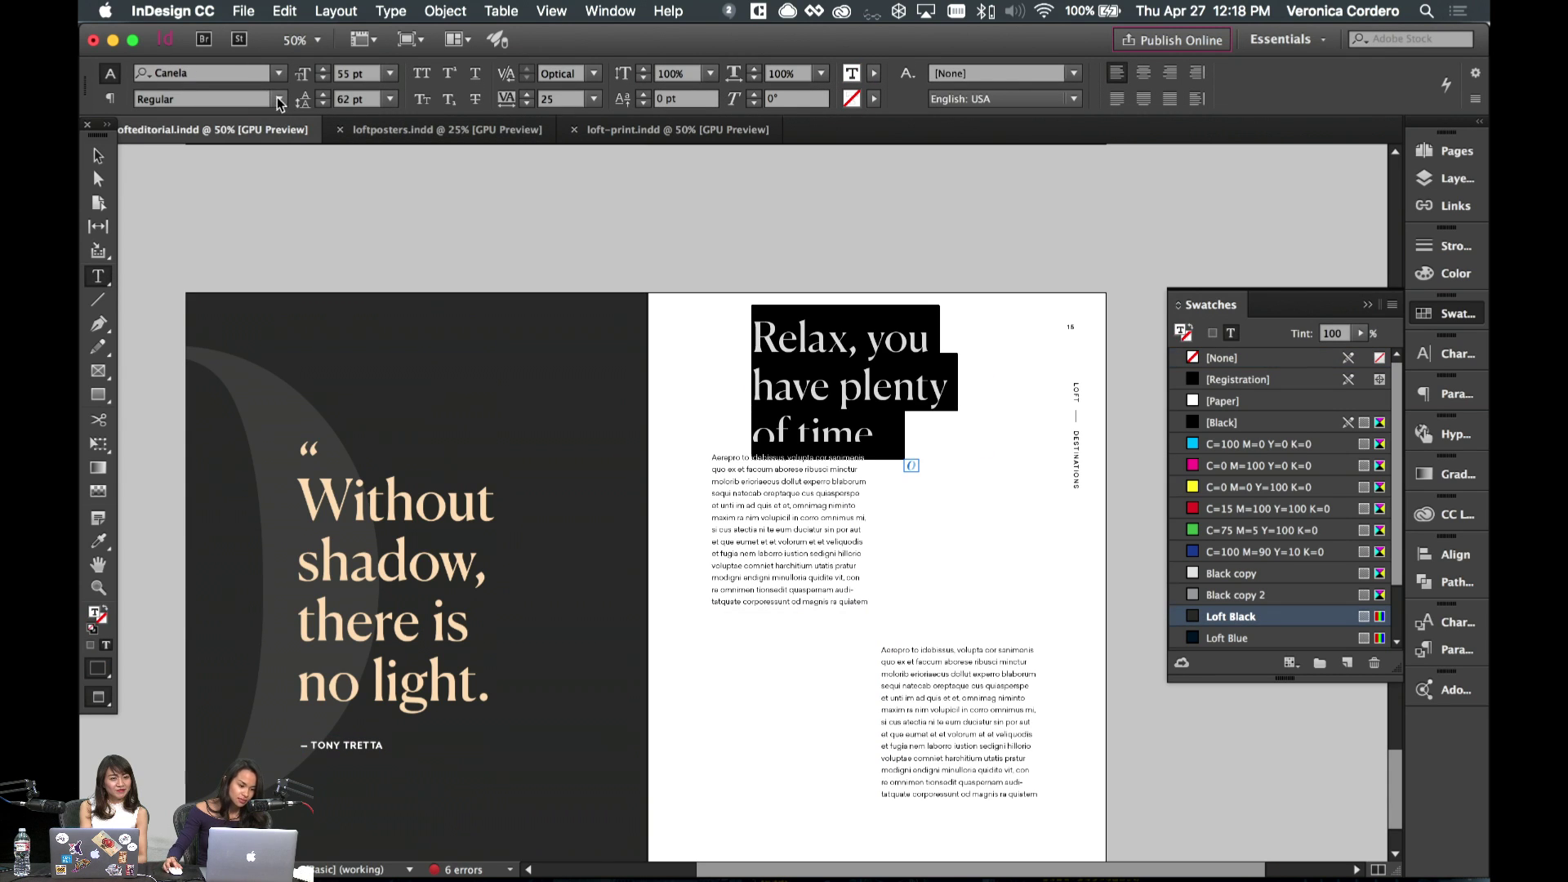
left_click(279, 99)
left_click(171, 110)
left_click(367, 74)
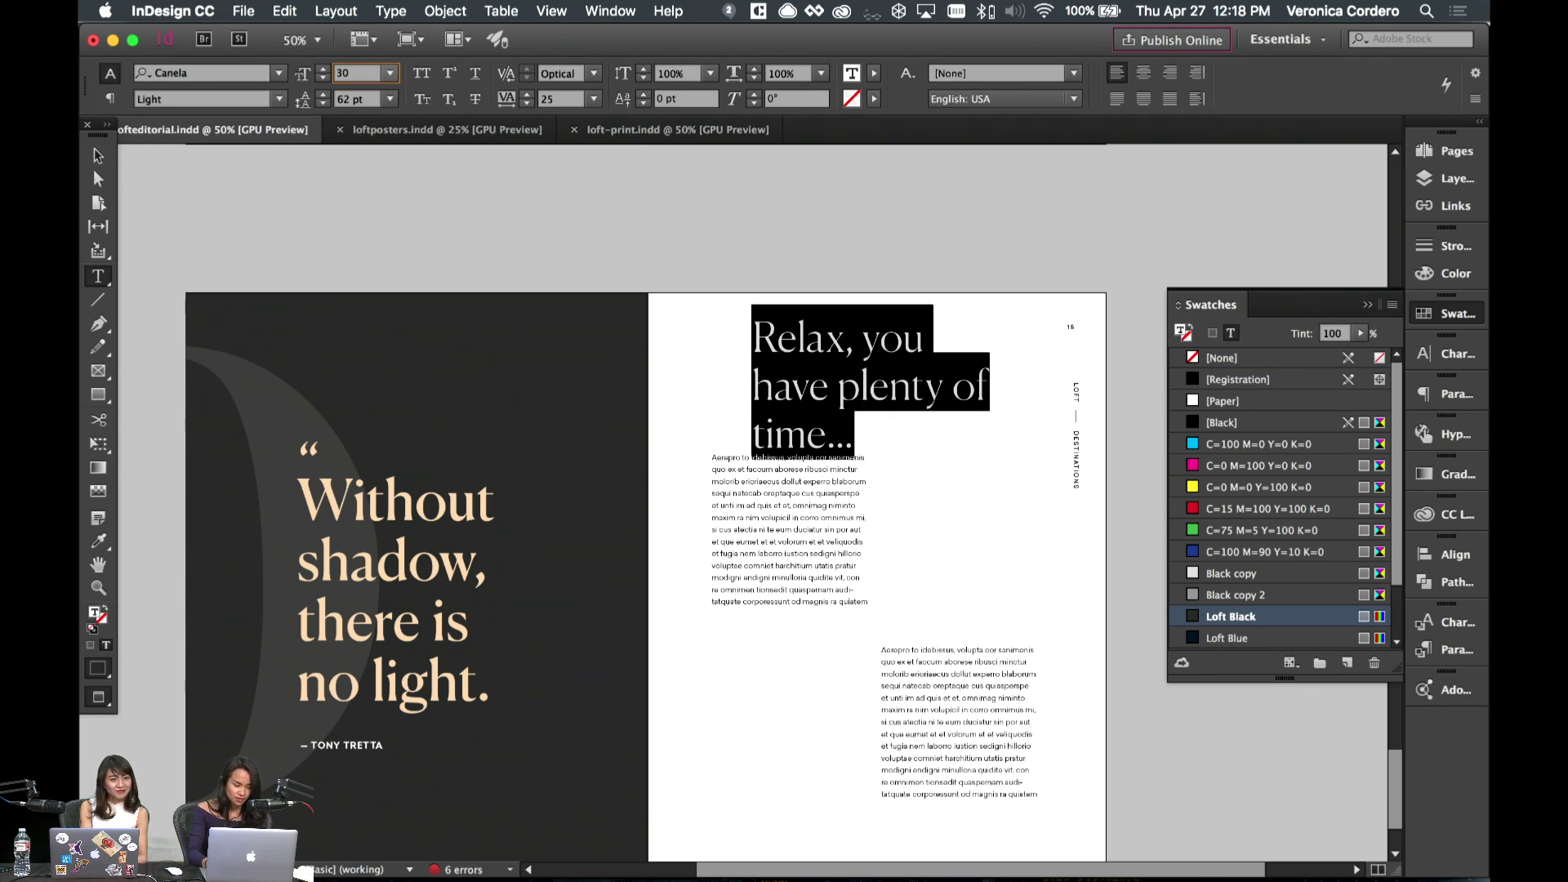
key("Return")
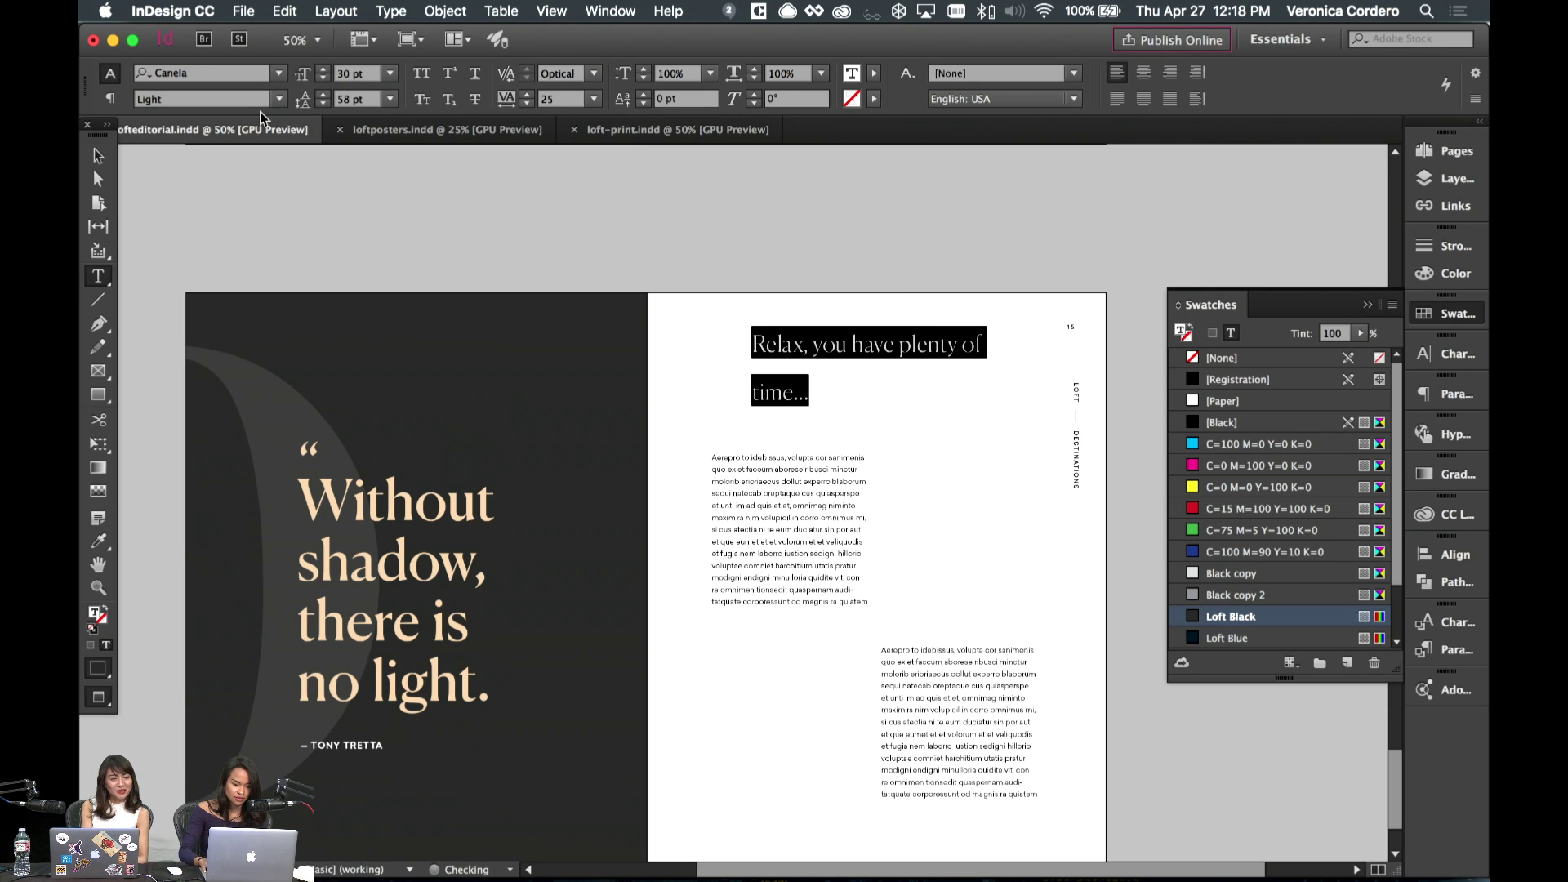
key("alt+Up")
key("alt+Up")
key("alt+Up")
key("alt+Up")
key("alt+Up")
key("alt+Up")
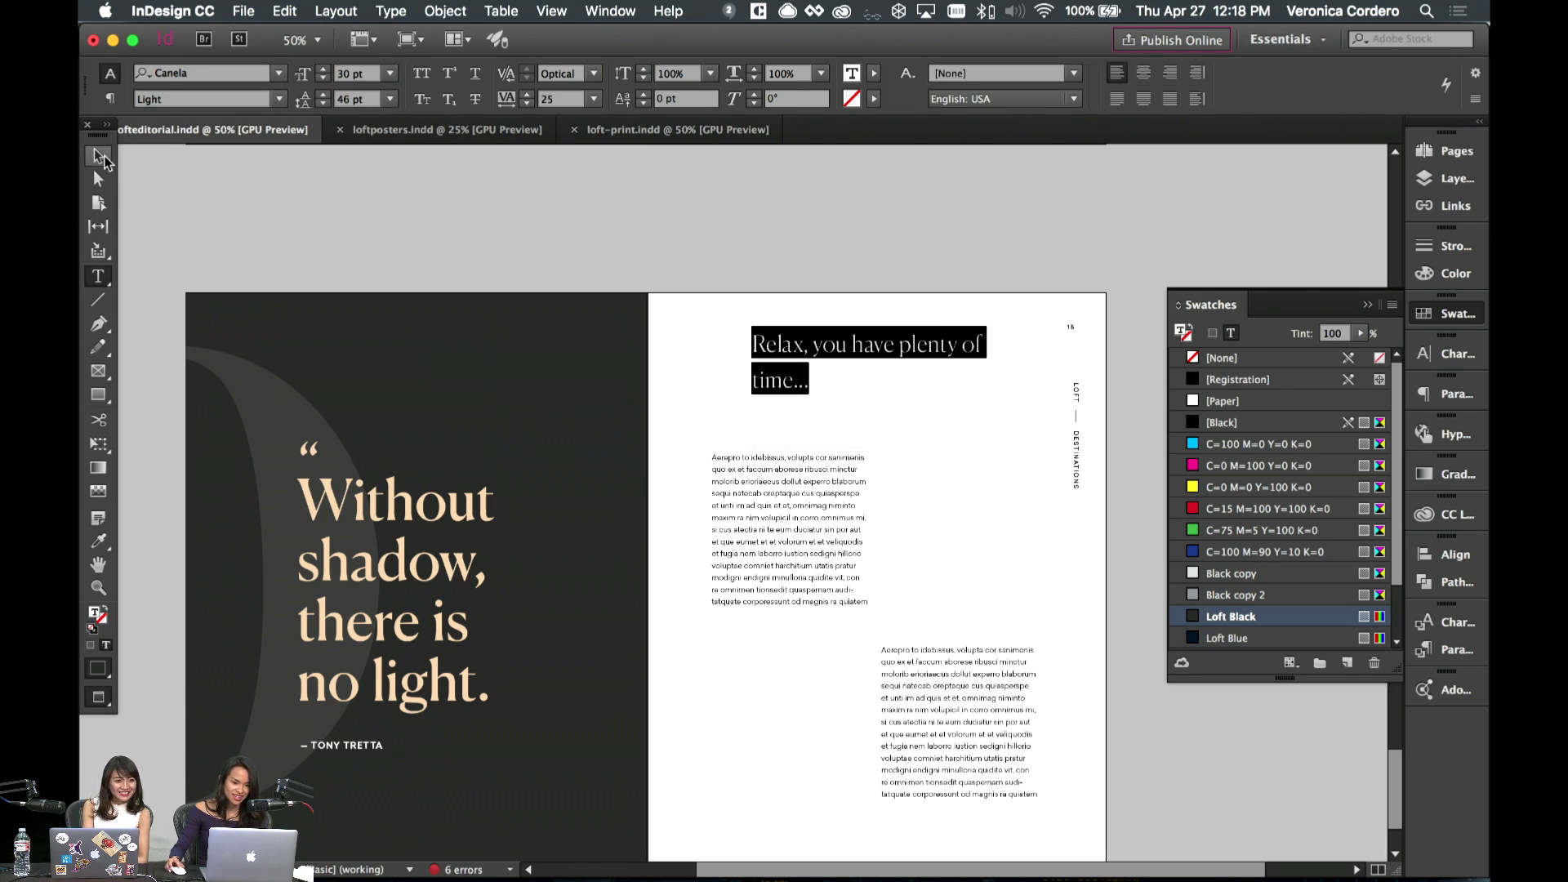
- Move the headline down just above the body text and select all its text
left_click(99, 155)
left_click(1013, 508)
left_click_drag(809, 372, 811, 424)
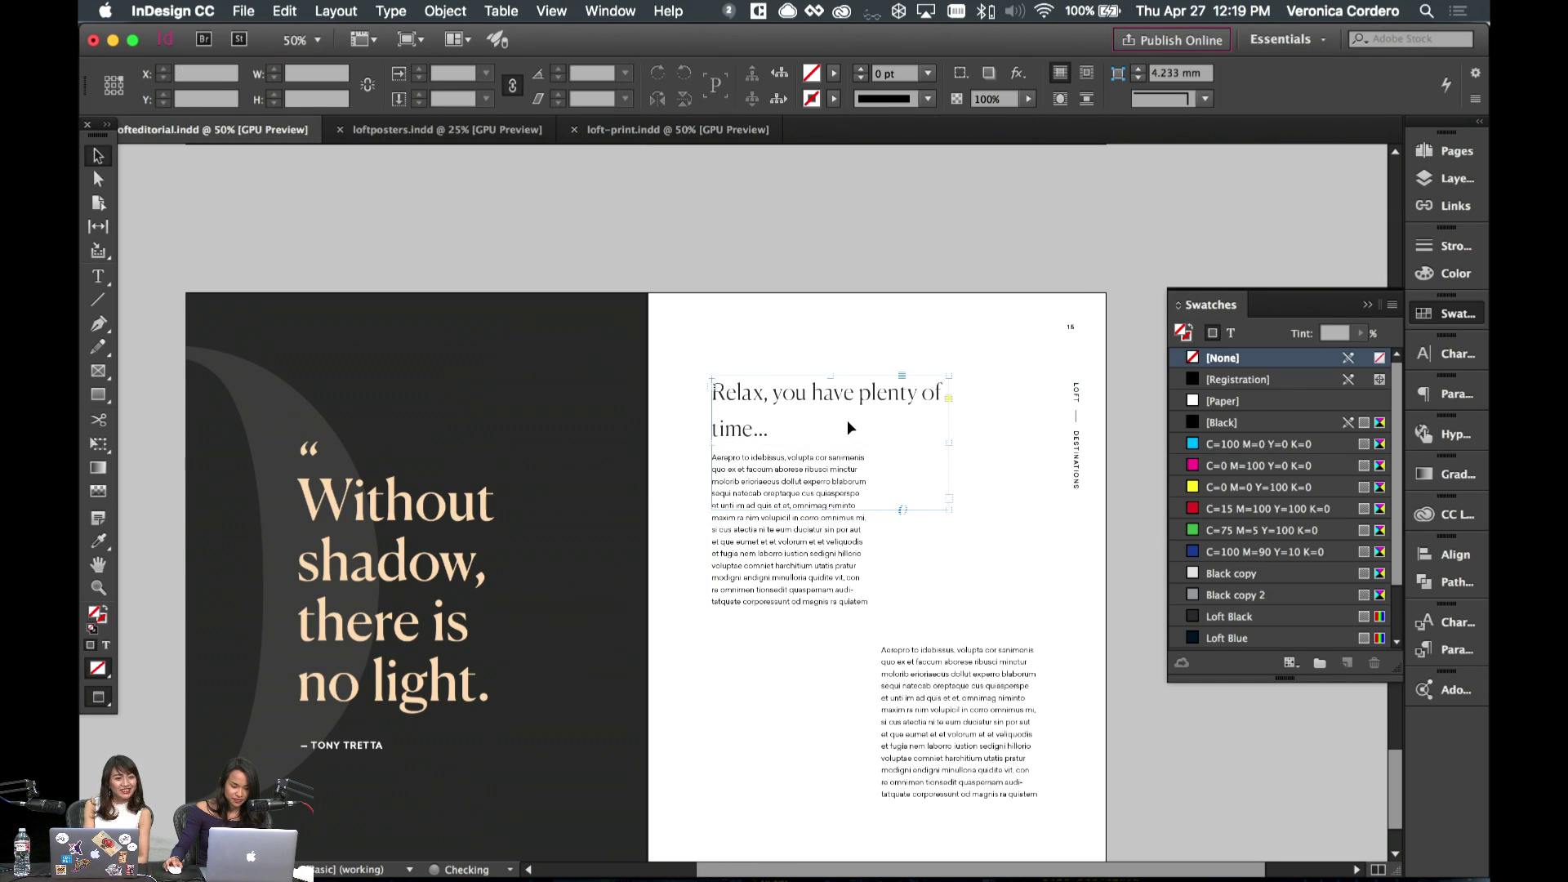
double_click(850, 428)
left_click(812, 421)
left_click_drag(811, 421, 690, 384)
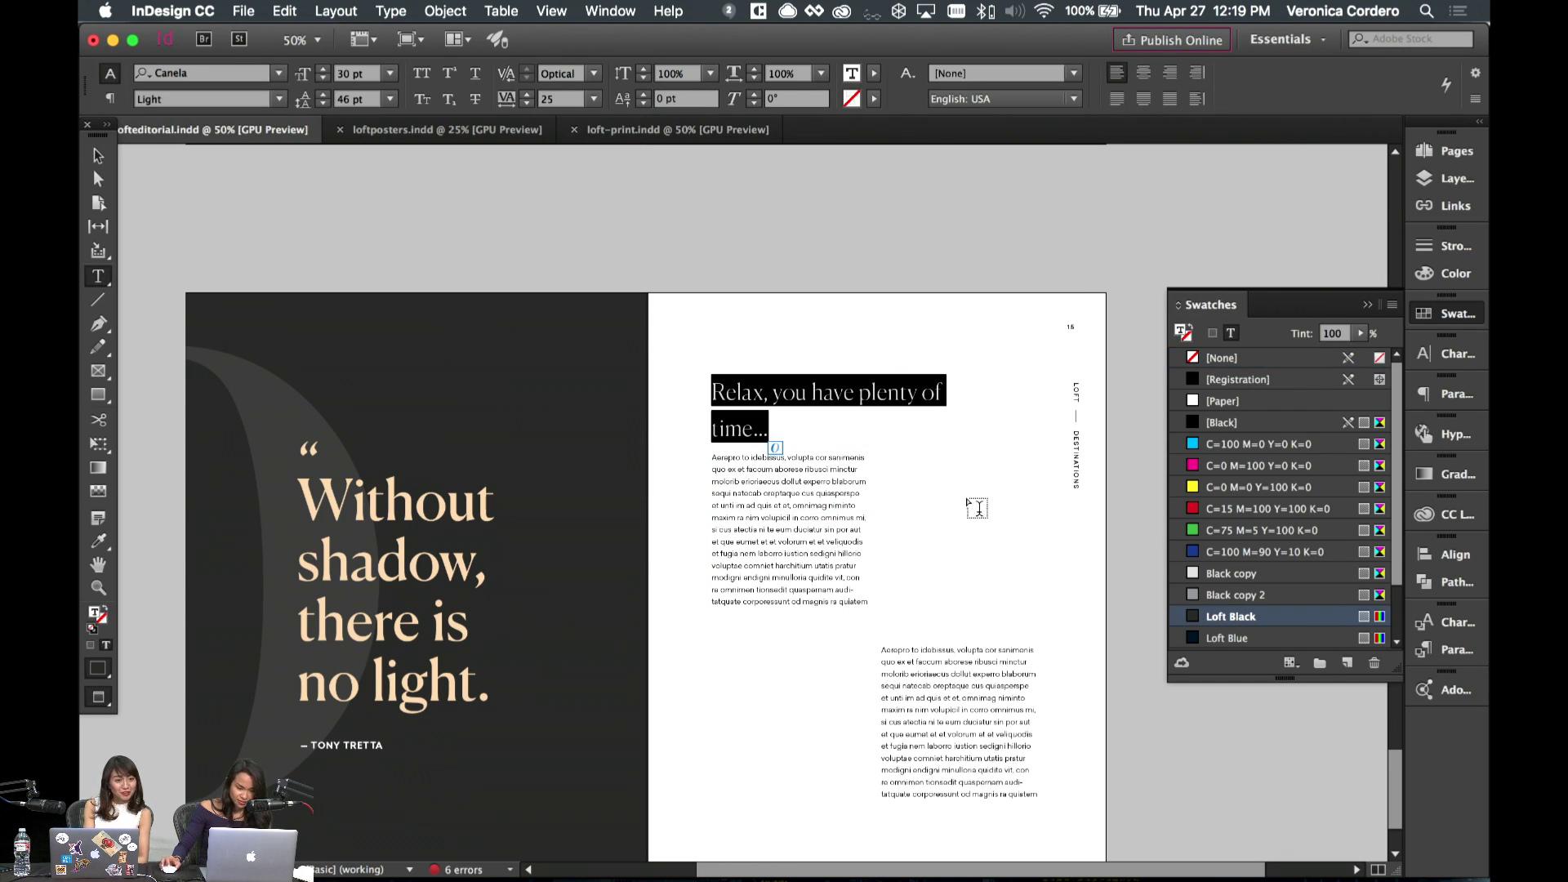
scroll(977, 508, "up", 5)
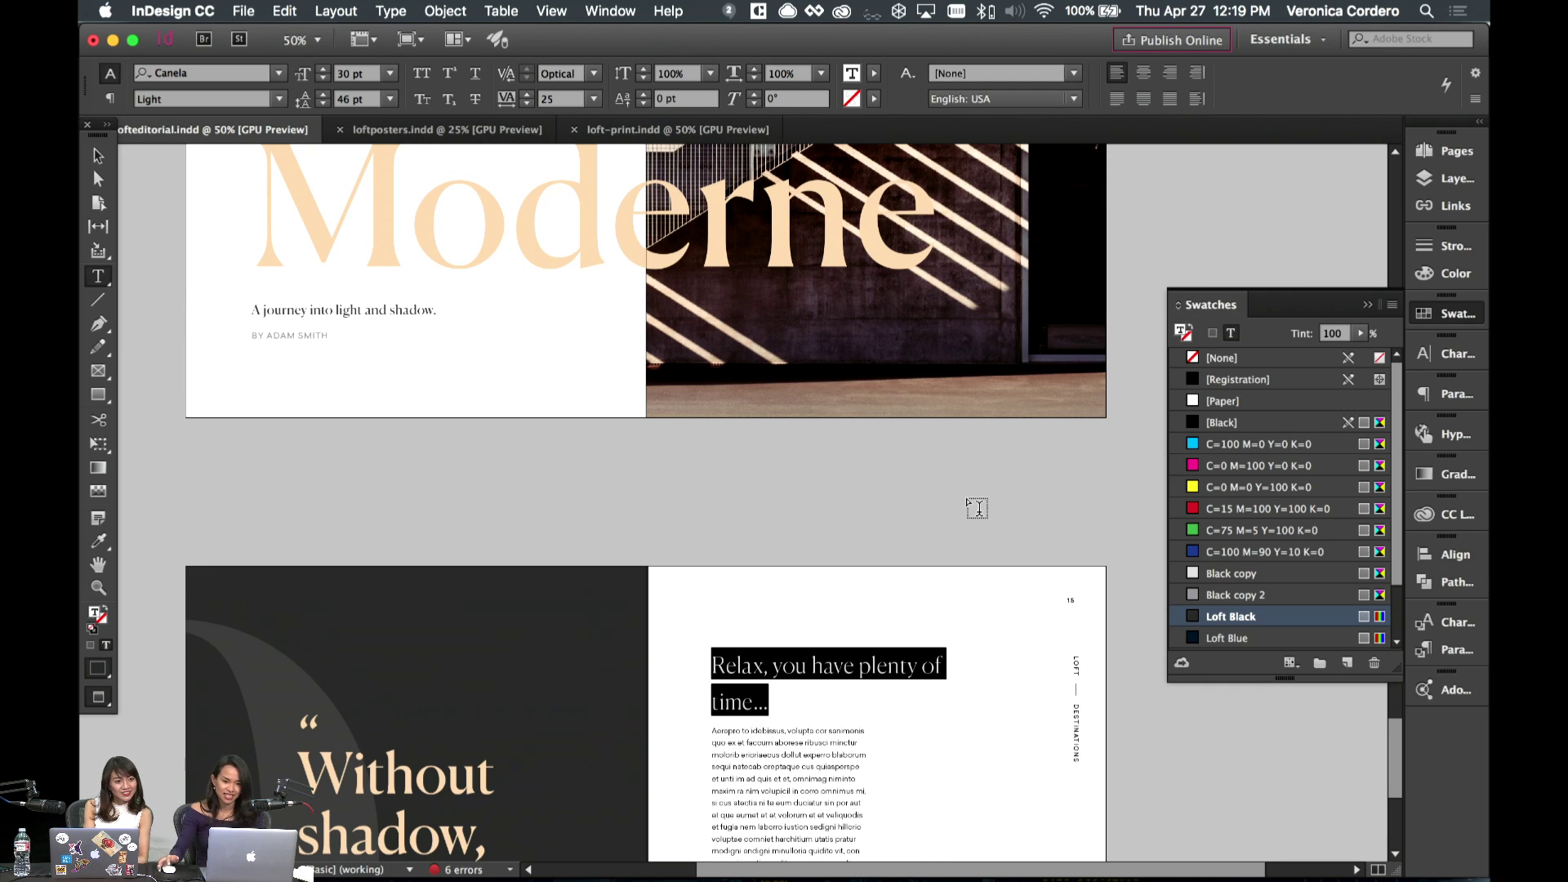
- Retype the headline as 'The stone is only heavy when you hold it.' and narrow its frame
scroll(978, 508, "down", 1)
type("The stone is only heavy")
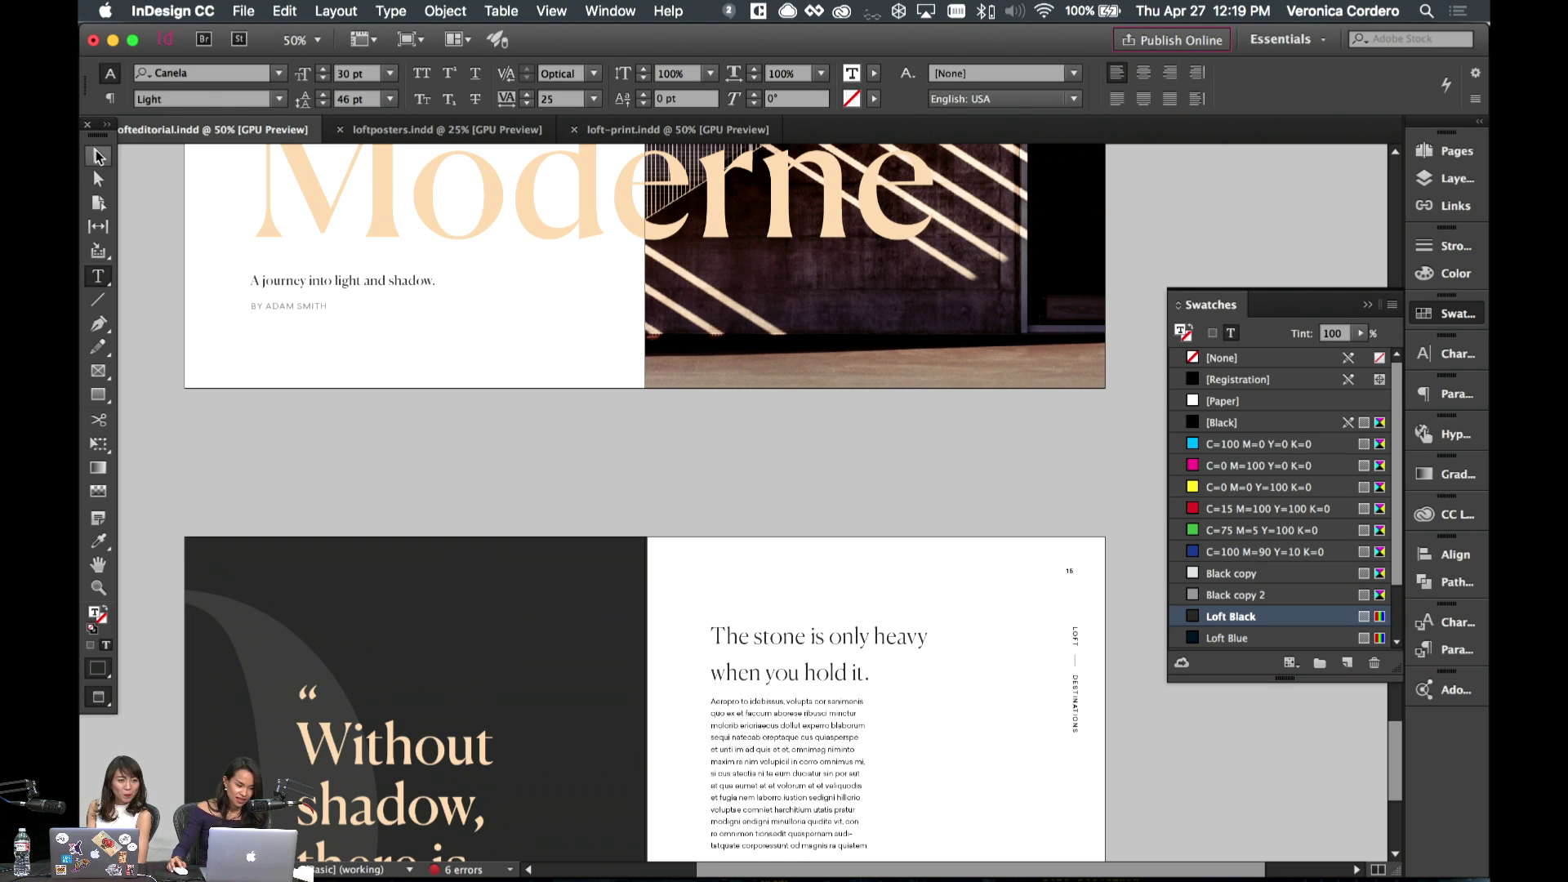
key("Escape")
scroll(1033, 560, "down", 5)
left_click_drag(948, 406, 877, 462)
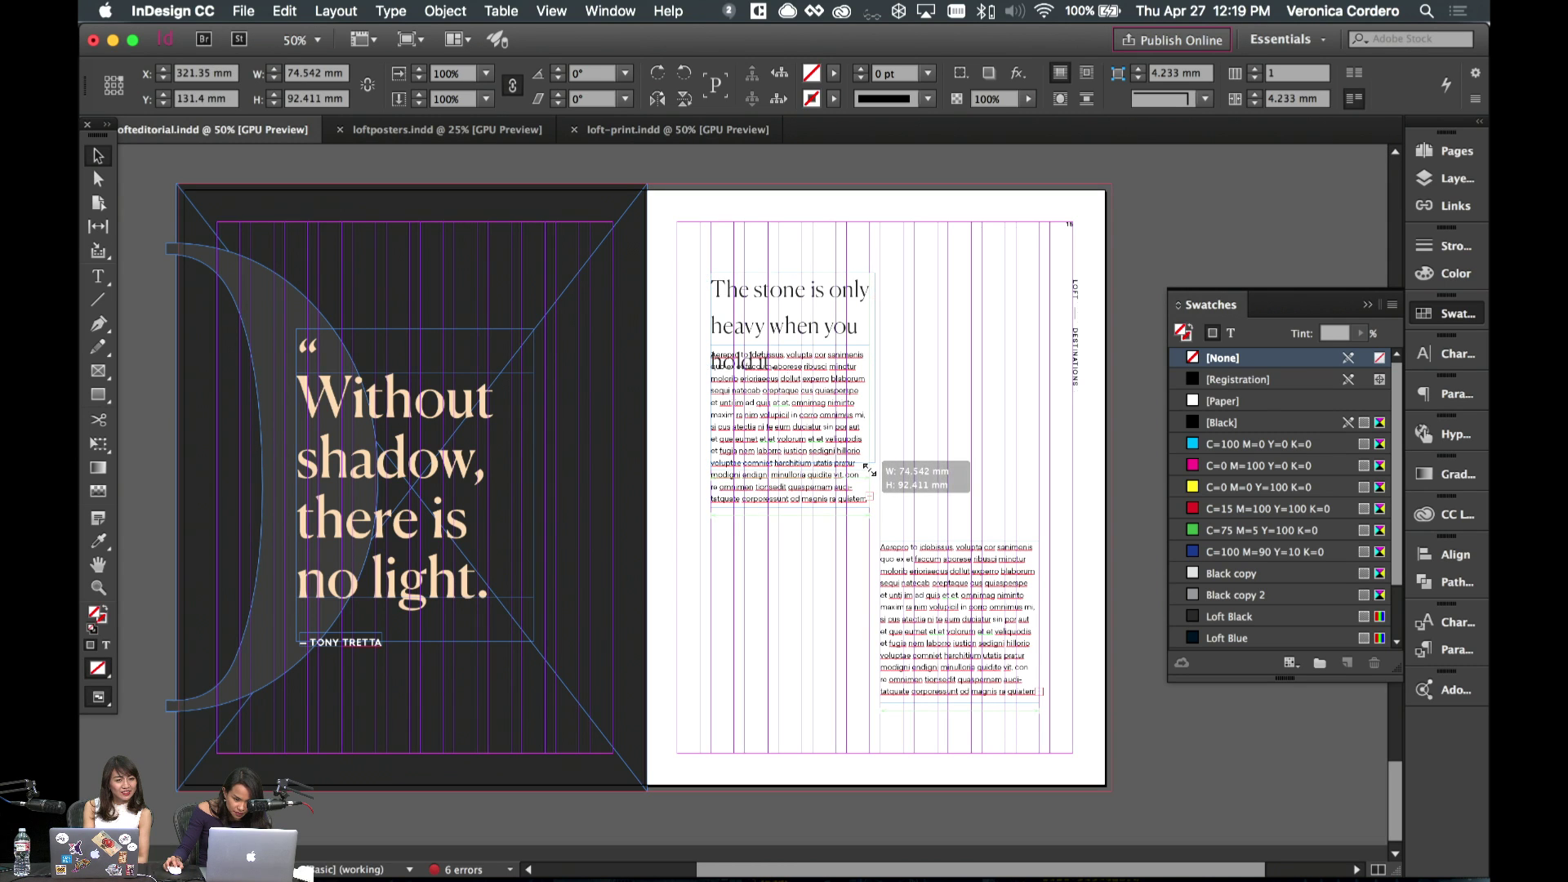
- Lower the upper body column and tighten the headline leading to 30 pt
left_click(778, 498)
left_click_drag(778, 498, 780, 558)
key("w")
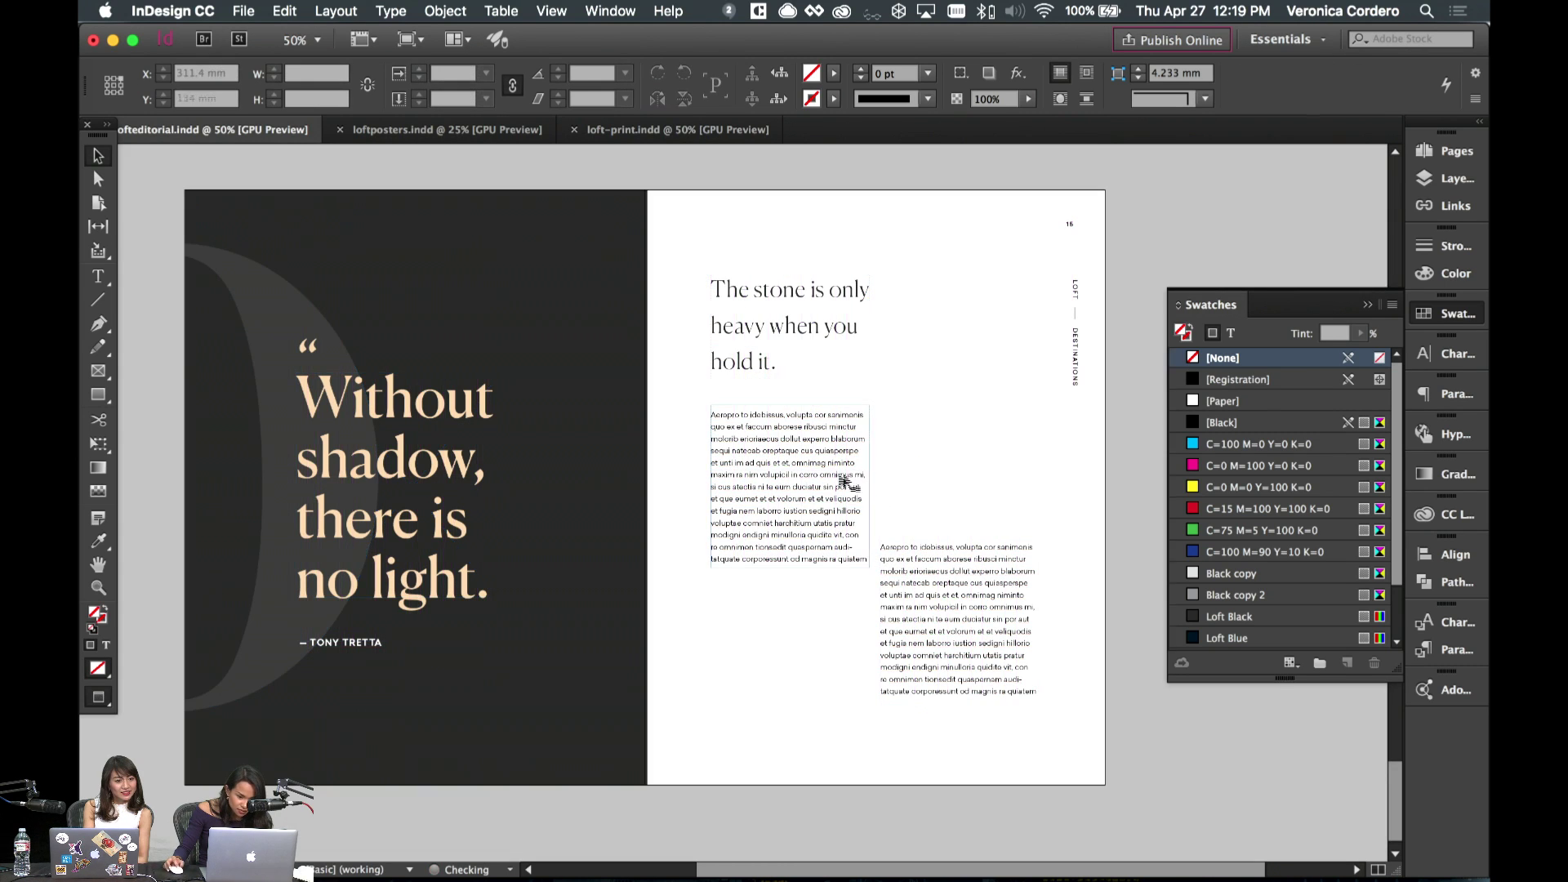
double_click(746, 352)
key("ctrl+a")
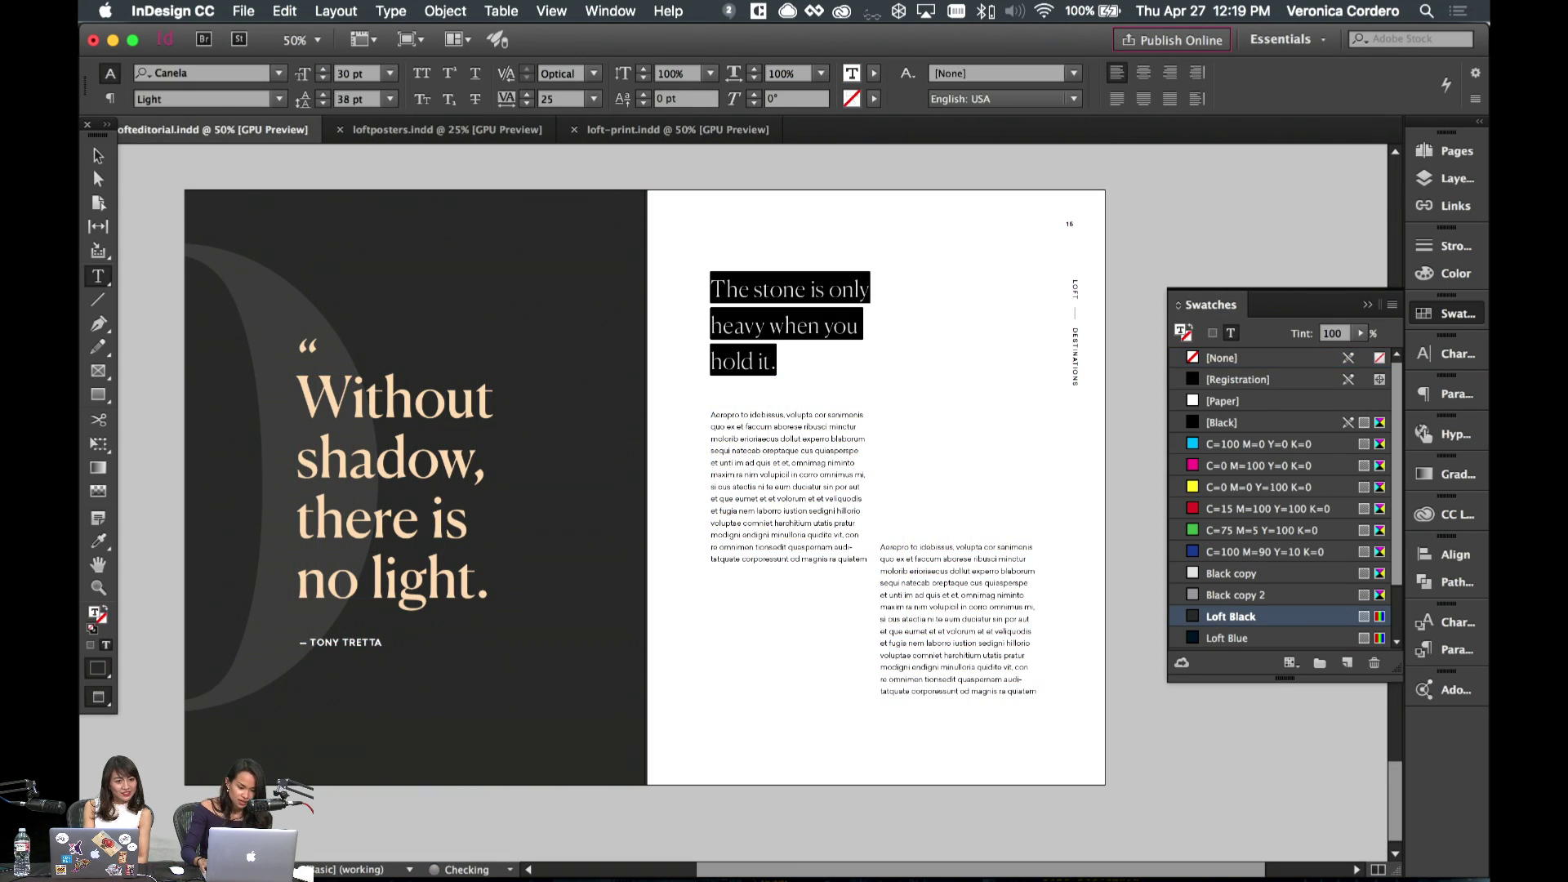
key("alt+Up")
key("alt+Up")
key("alt+Up")
key("alt+Up")
key("Escape")
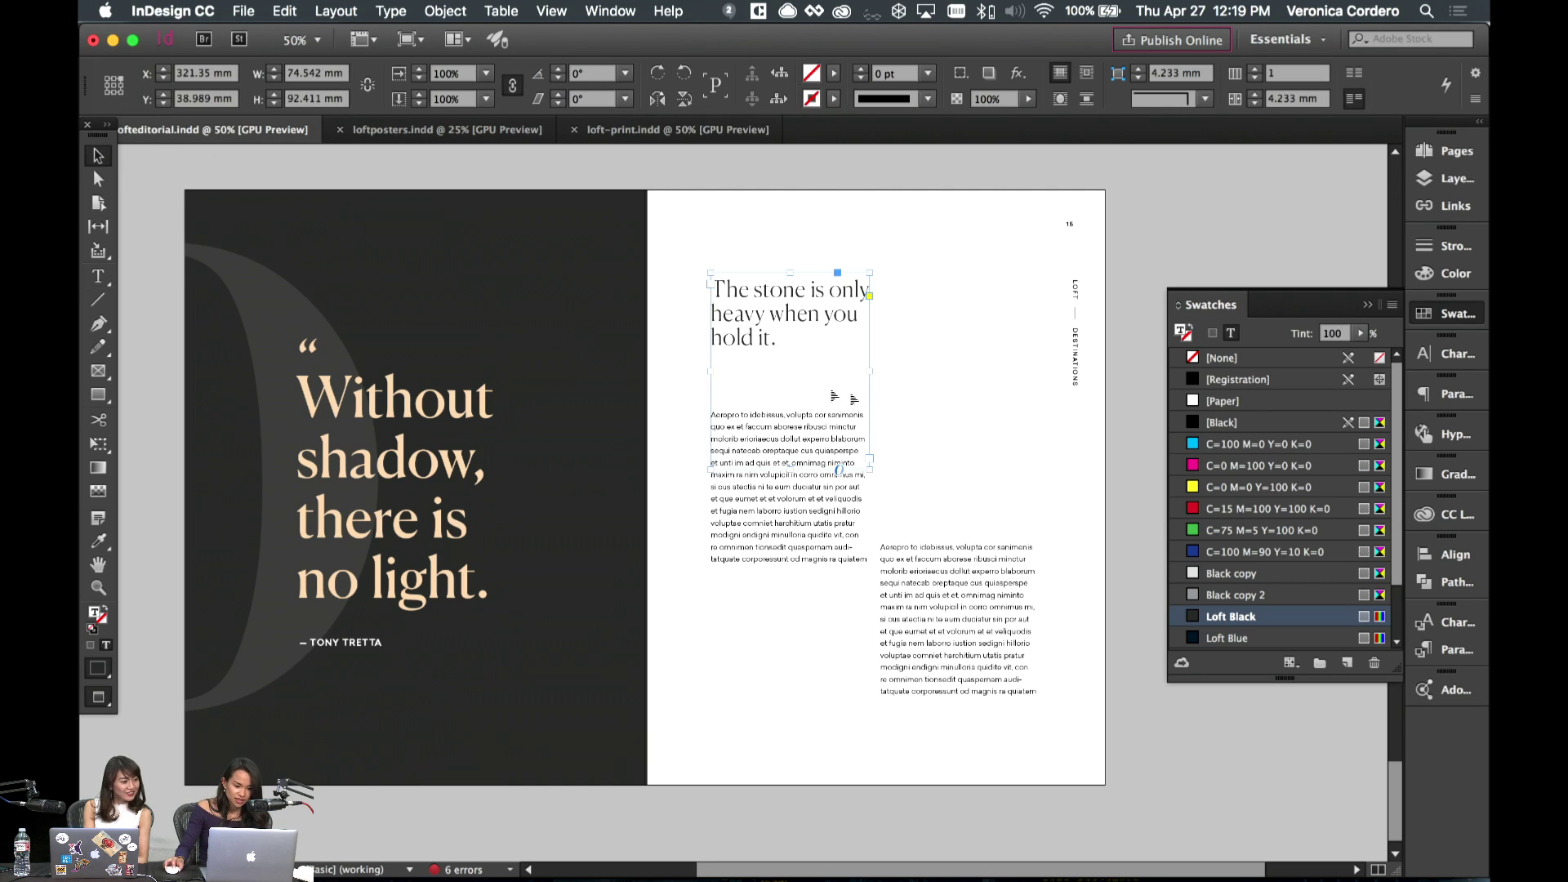
key("w")
left_click_drag(820, 347, 801, 372)
key("super+z")
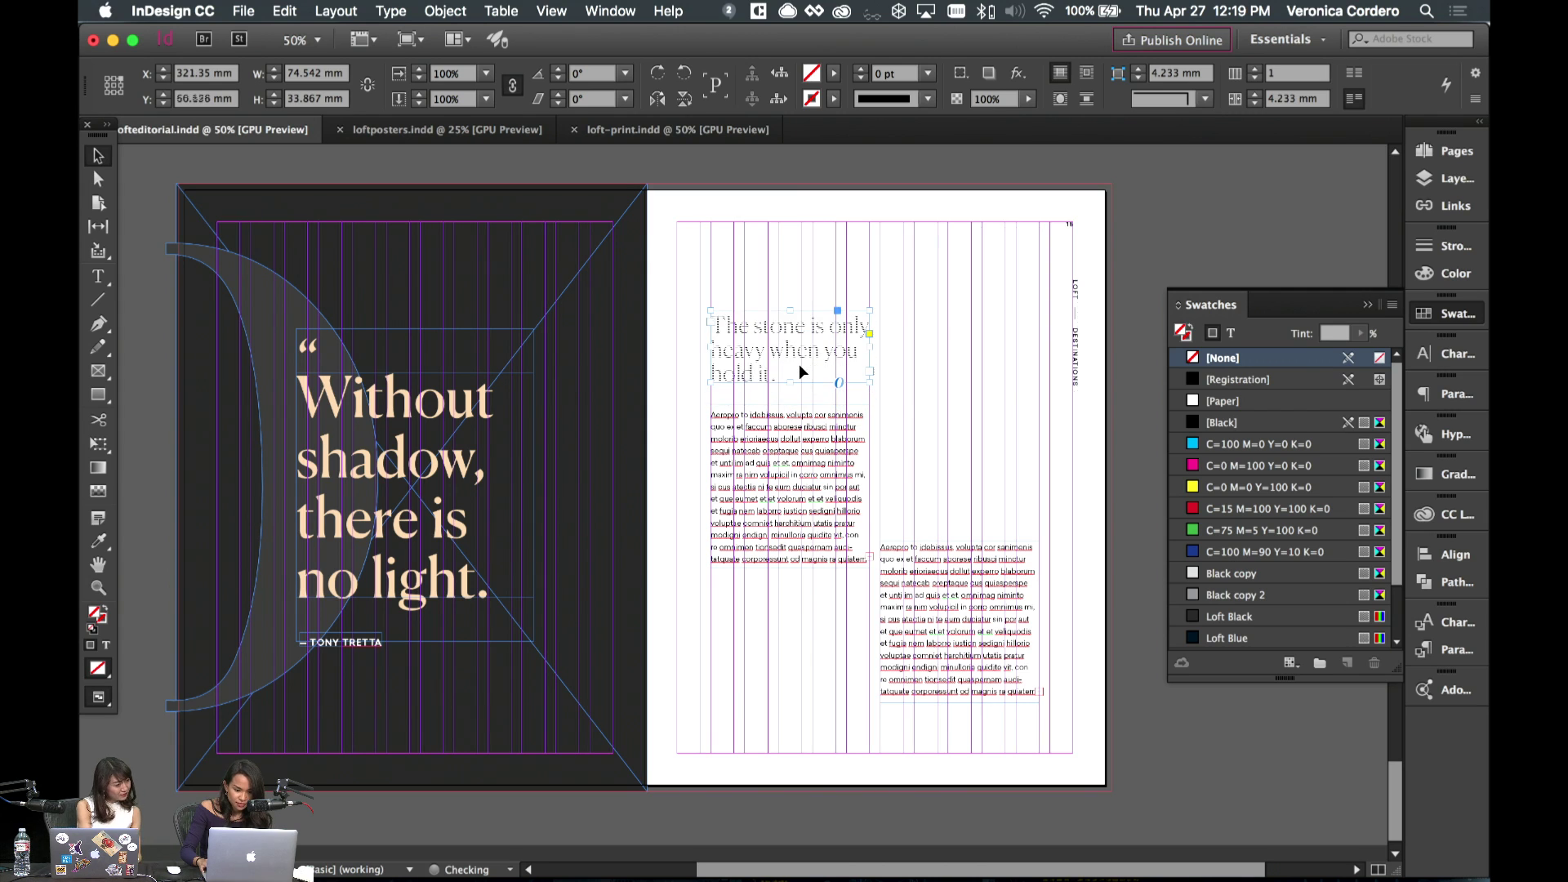
left_click(907, 375)
key("w")
- Raise and lengthen the right body column, then select all of its text
left_click(837, 488)
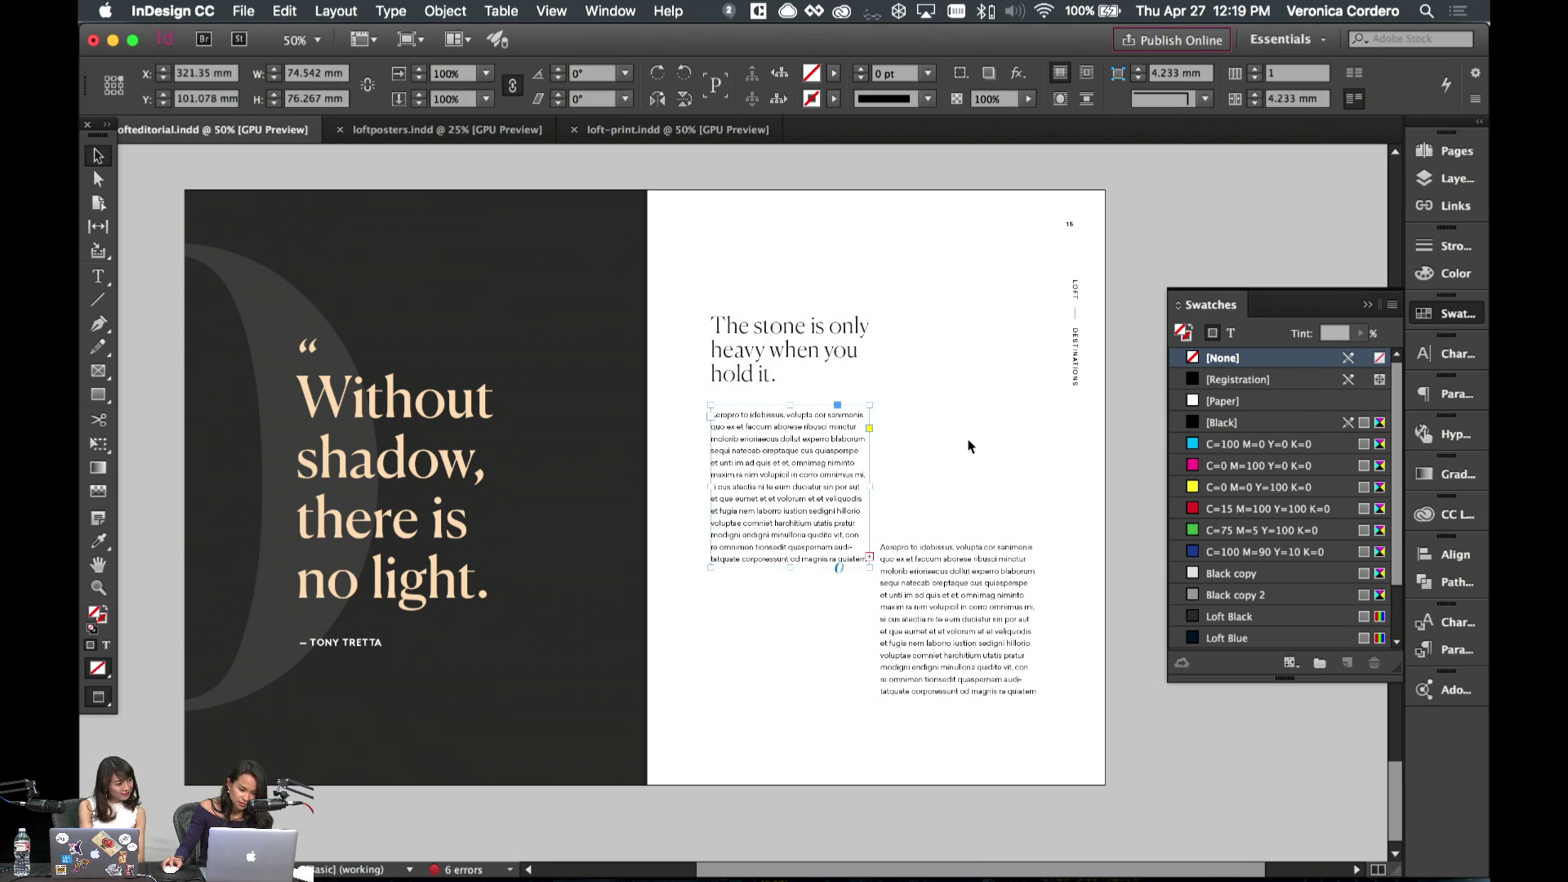
left_click_drag(970, 595, 964, 546)
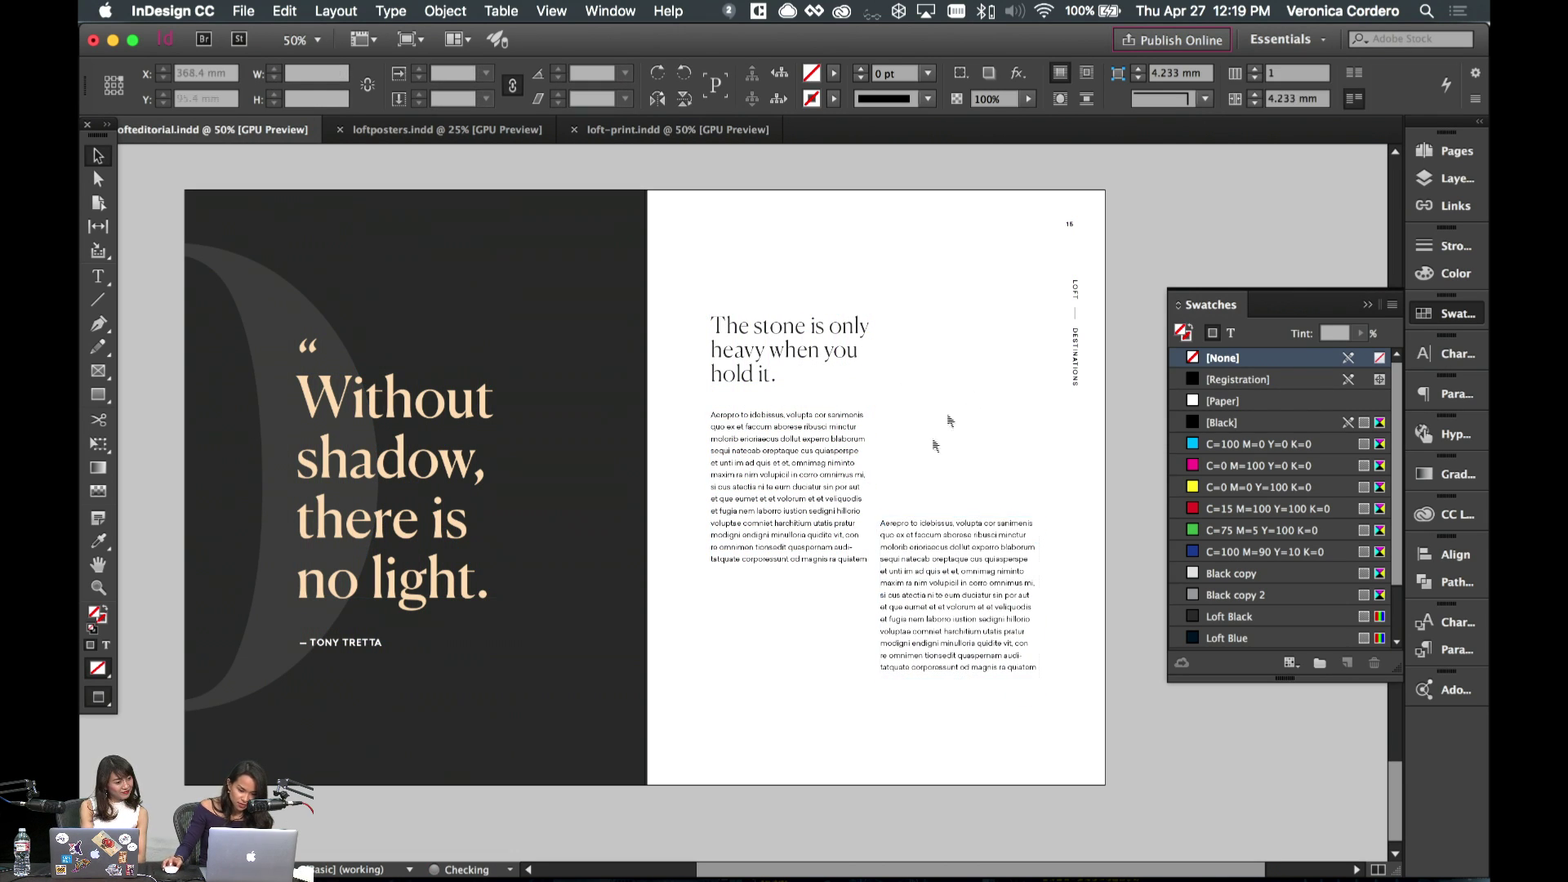
left_click_drag(955, 674, 959, 771)
double_click(983, 618)
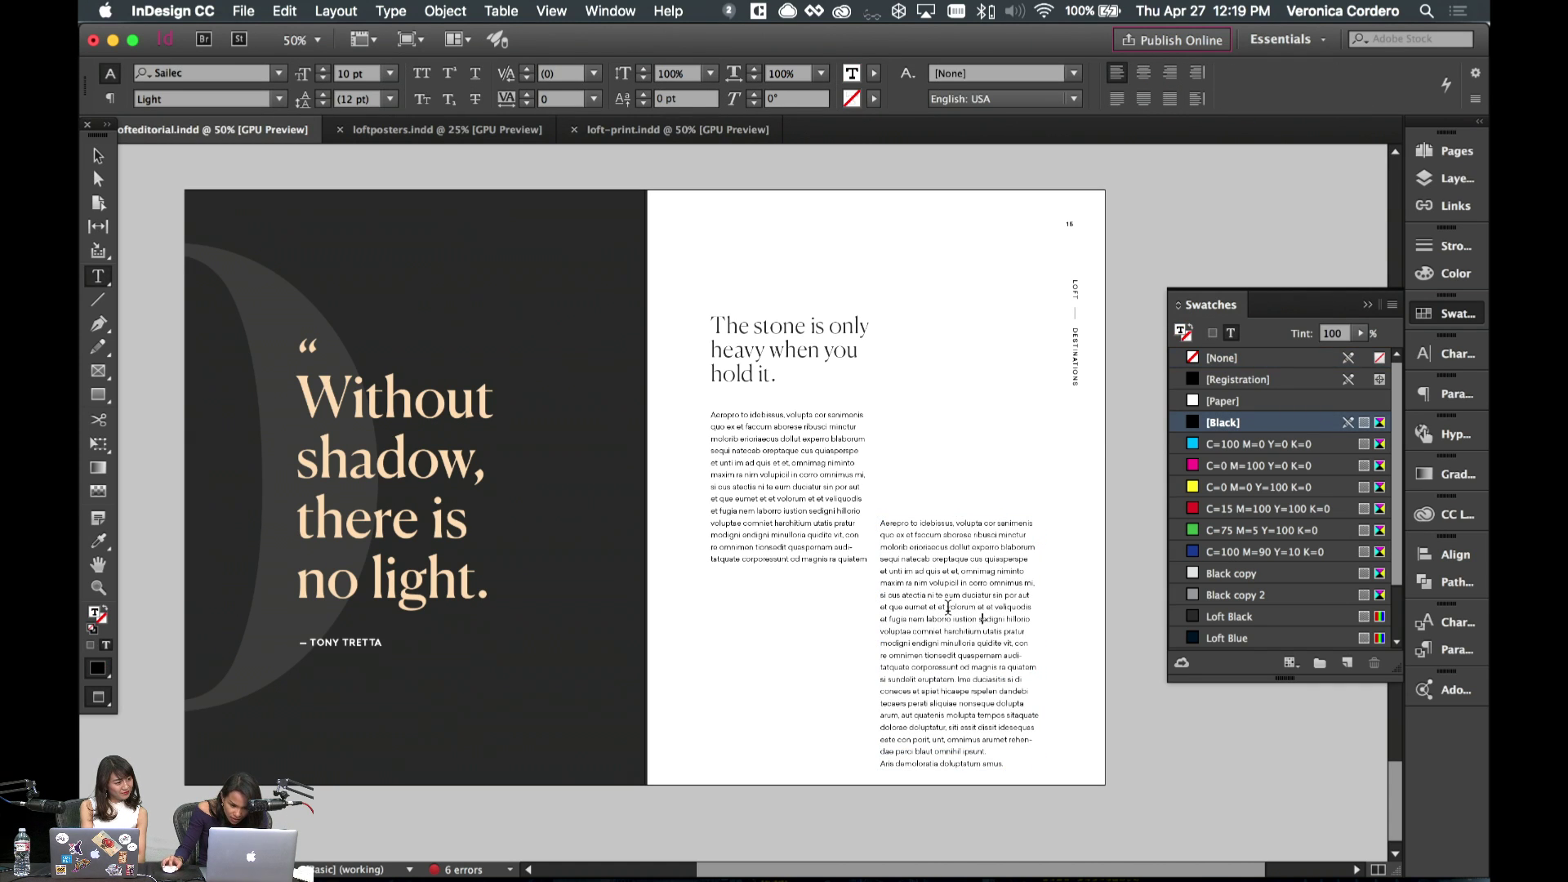
key("super+a")
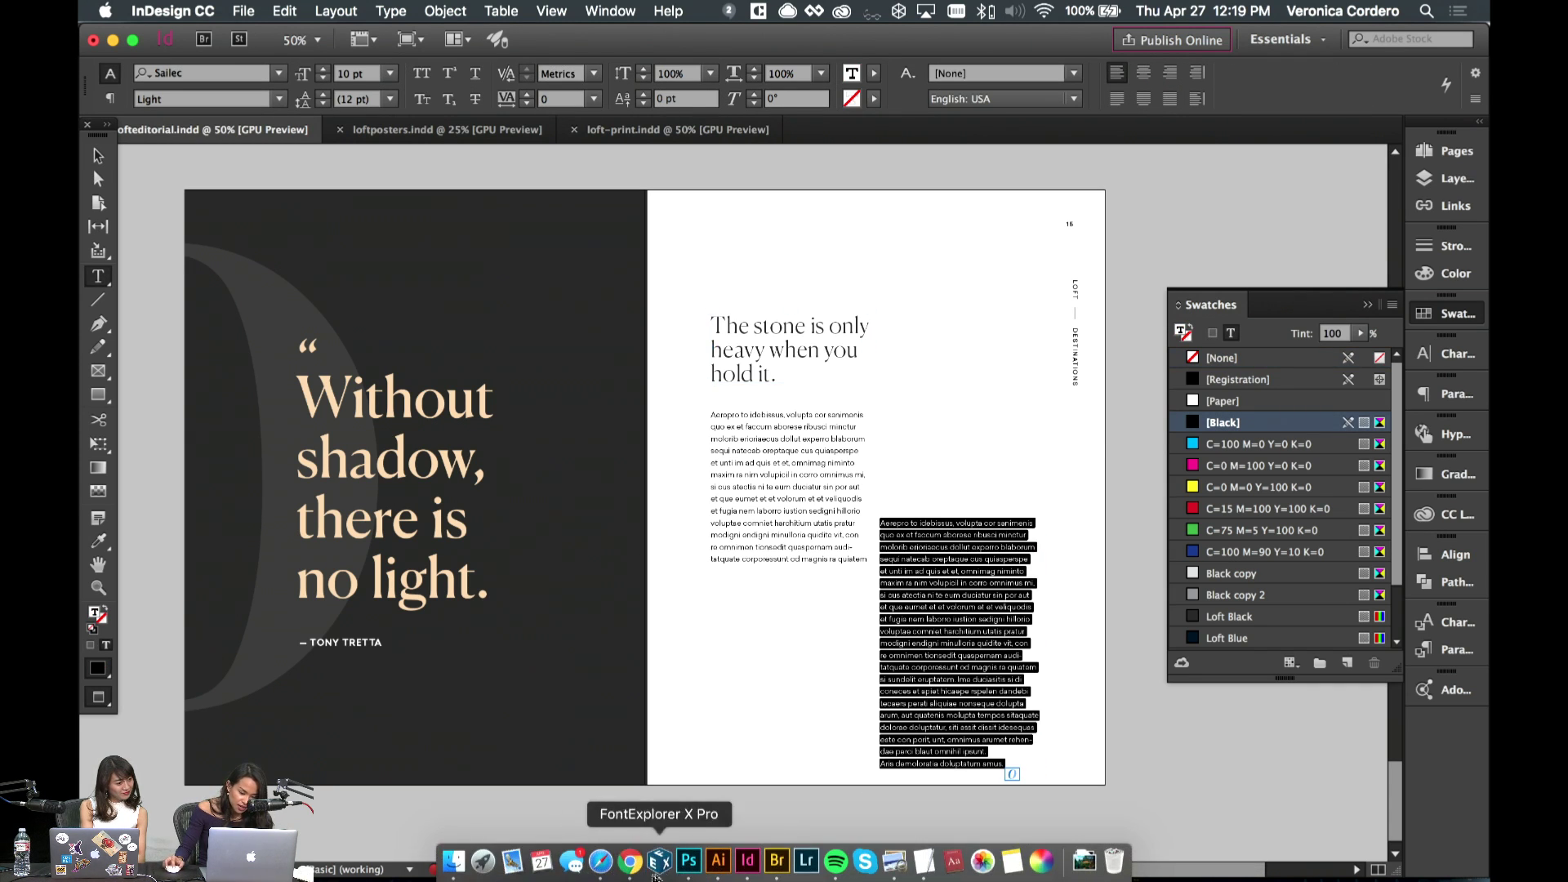
left_click(631, 861)
- Generate five Normal-size paragraphs of Coffee Ipsum on coffeeipsum.com
left_click(1250, 44)
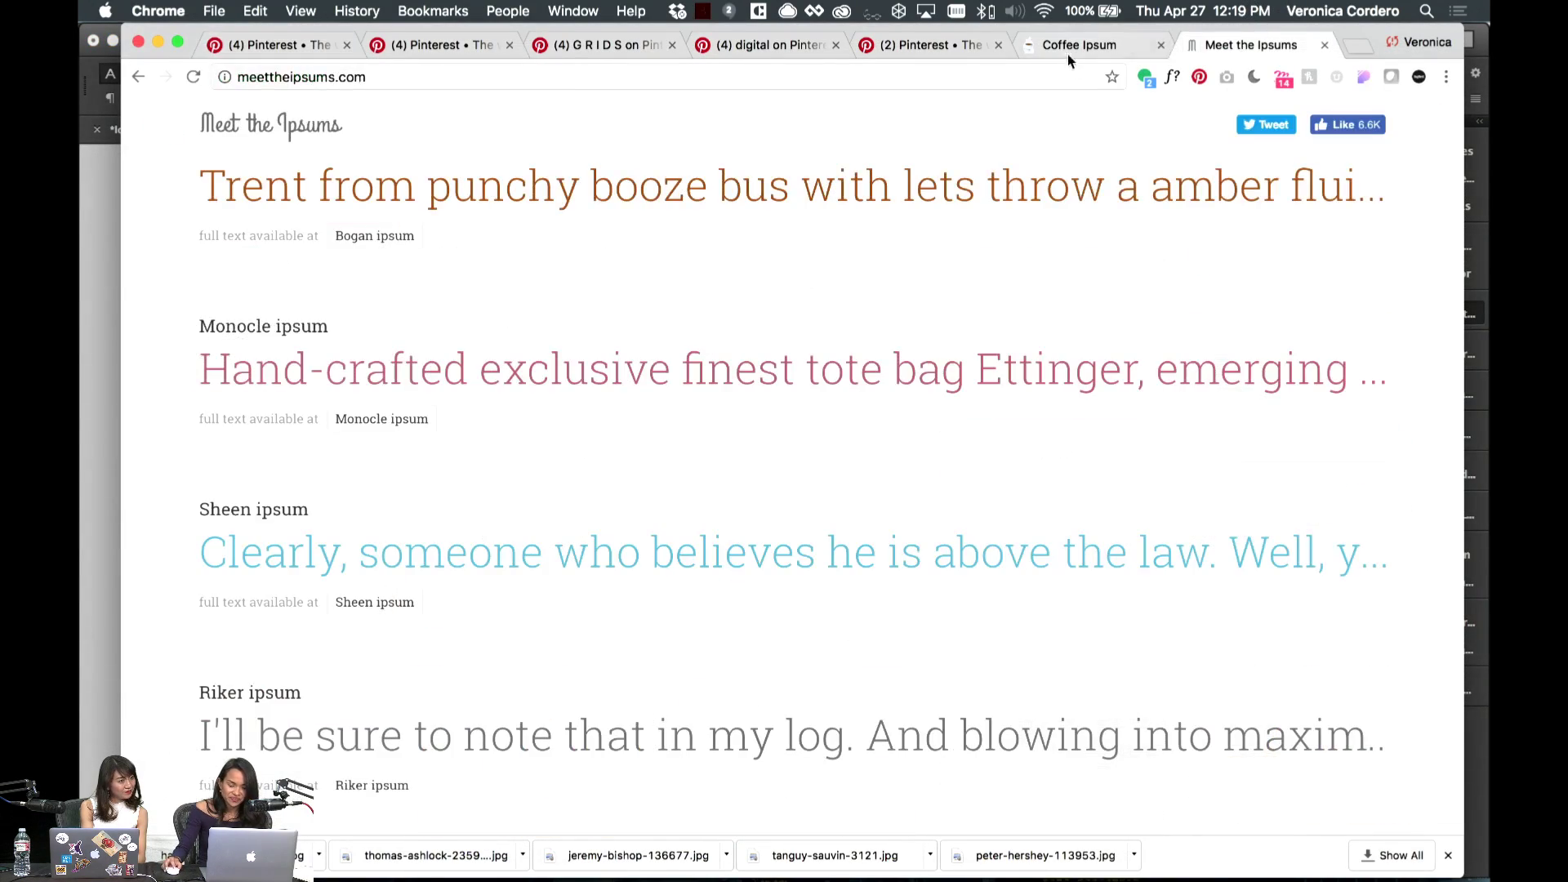
left_click(1067, 50)
left_click(774, 380)
mouse_move(641, 598)
left_mouse_down()
mouse_move(634, 616)
mouse_move(662, 618)
mouse_move(630, 619)
left_mouse_up()
left_click_drag(407, 614, 451, 619)
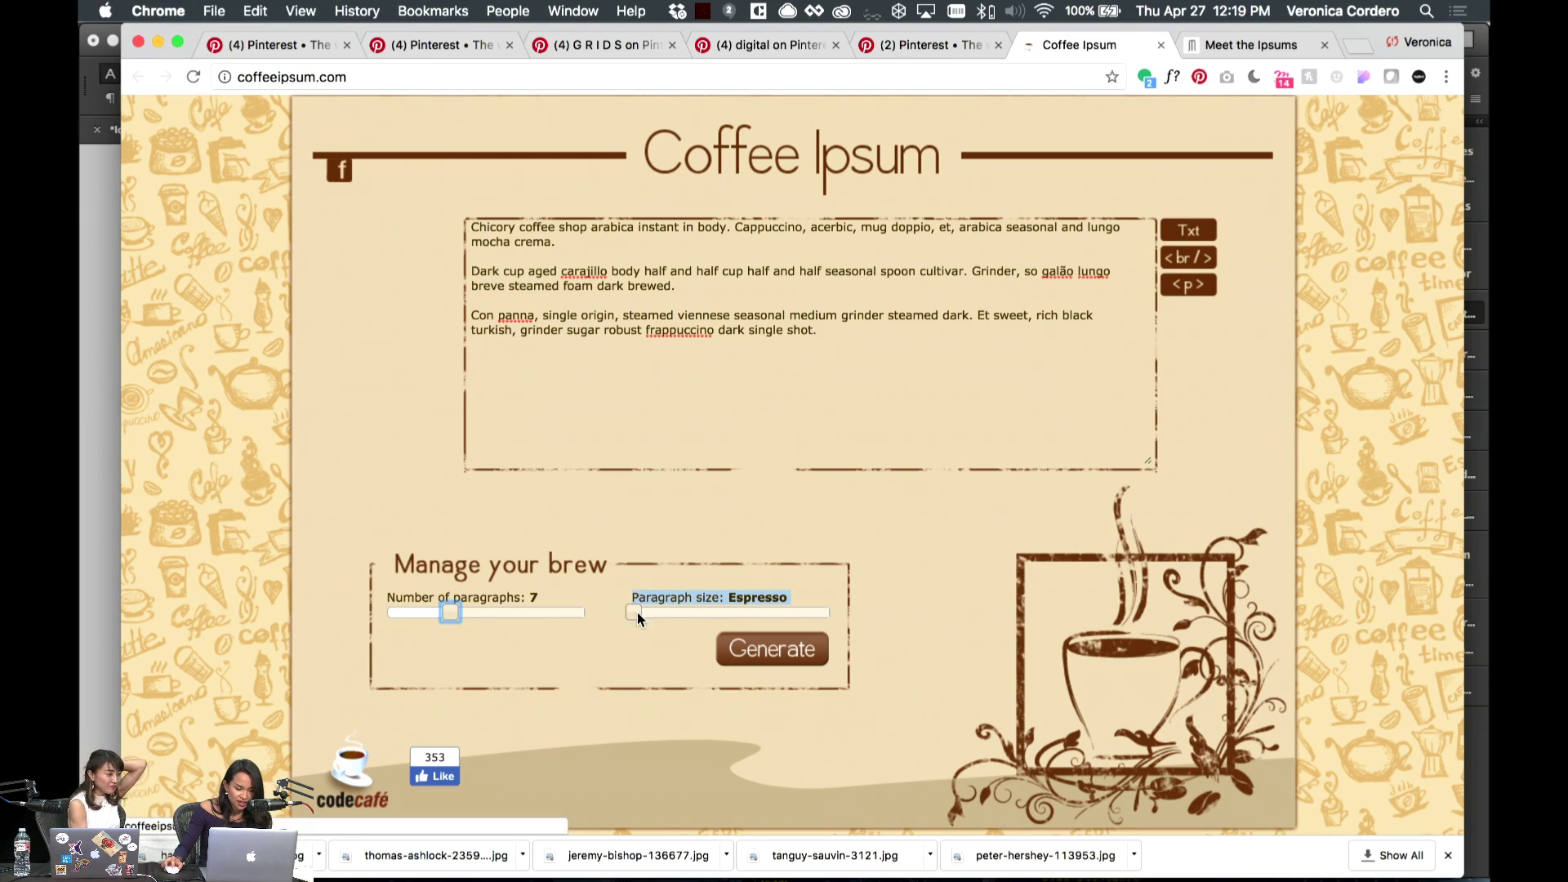
left_click_drag(637, 614, 732, 614)
left_click_drag(459, 614, 428, 618)
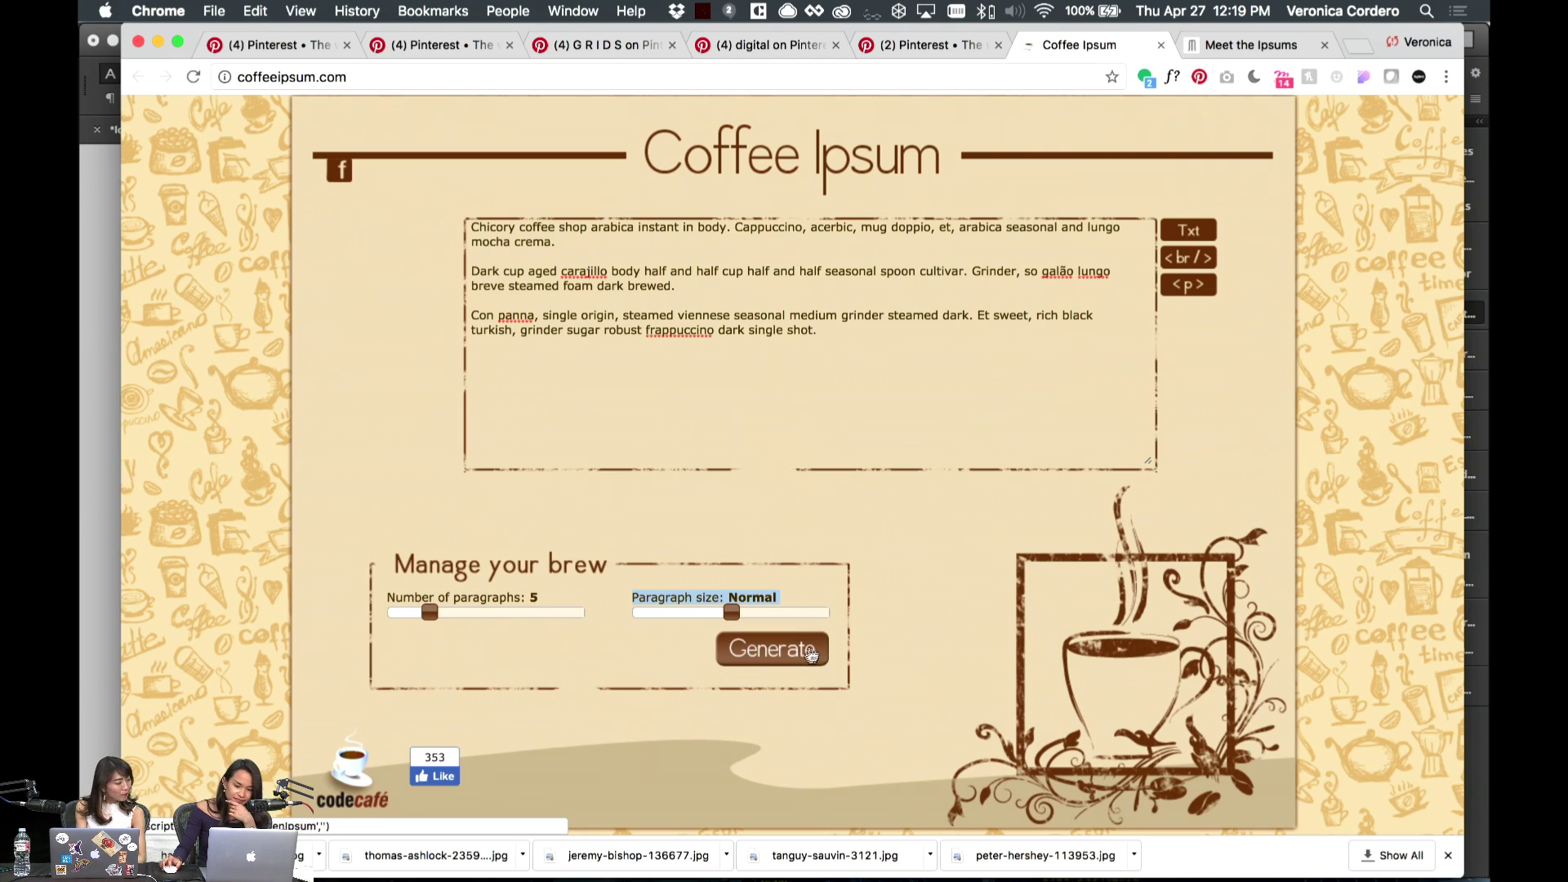
left_click(788, 657)
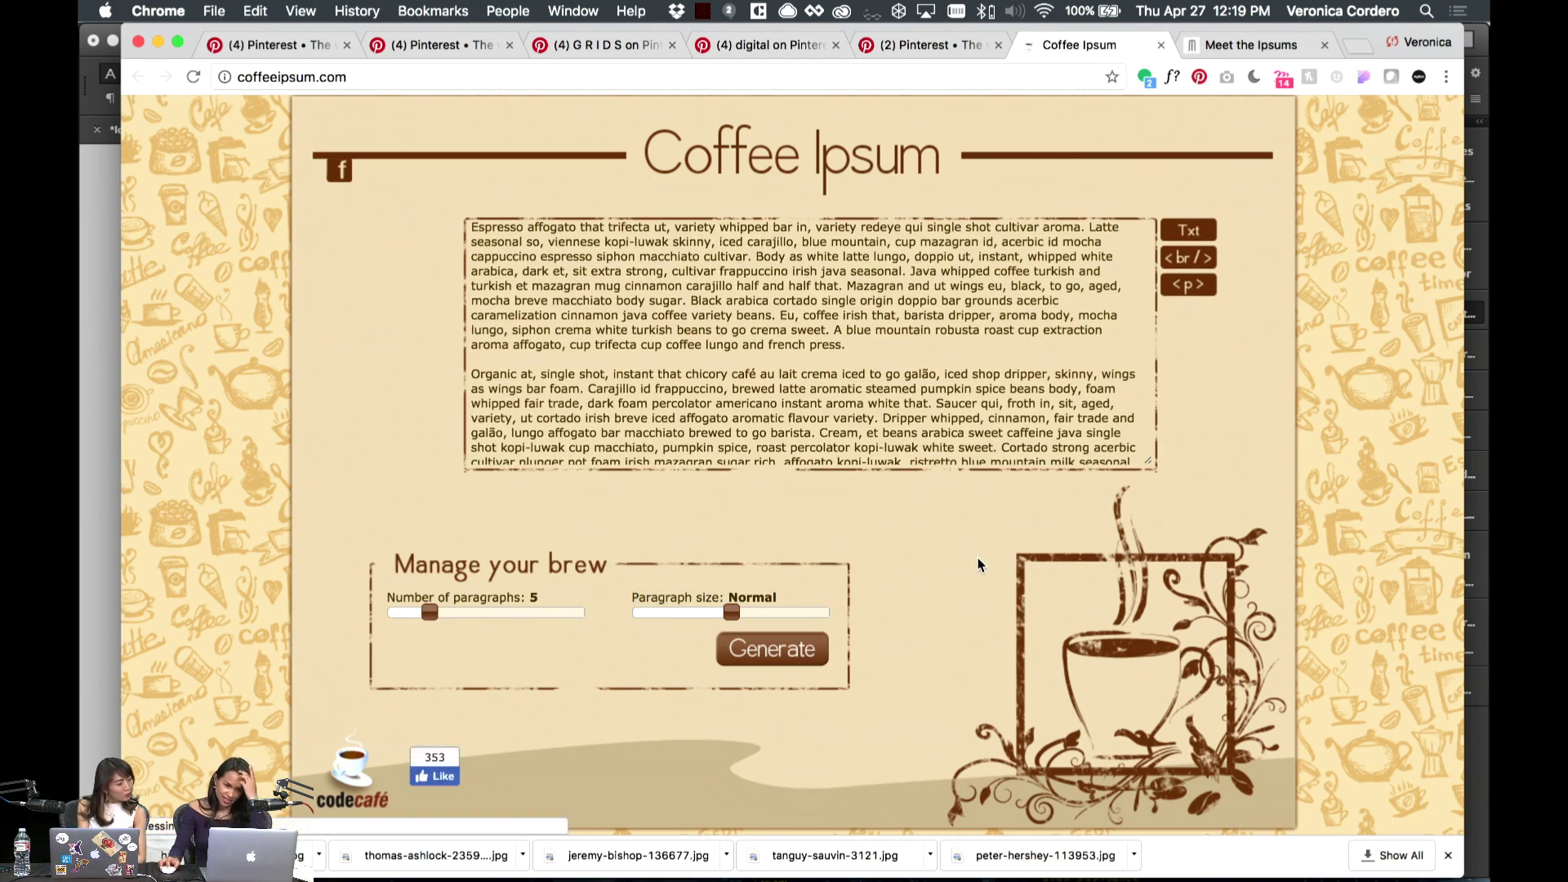
- Copy the generated coffee text and paste it into the right body column
left_click(881, 362)
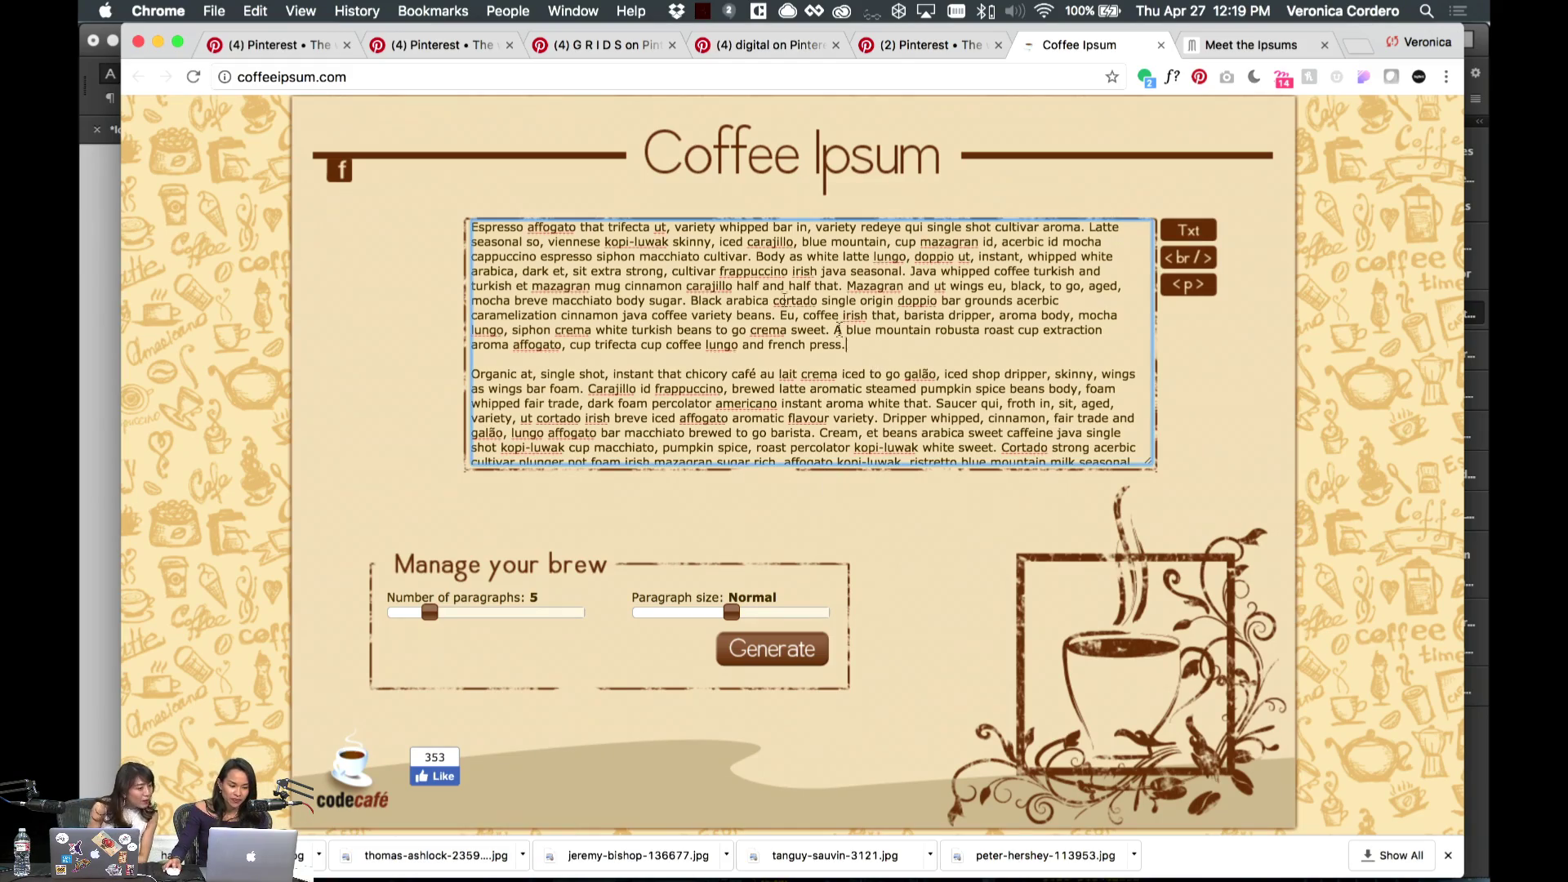
scroll(791, 387, "down", 10)
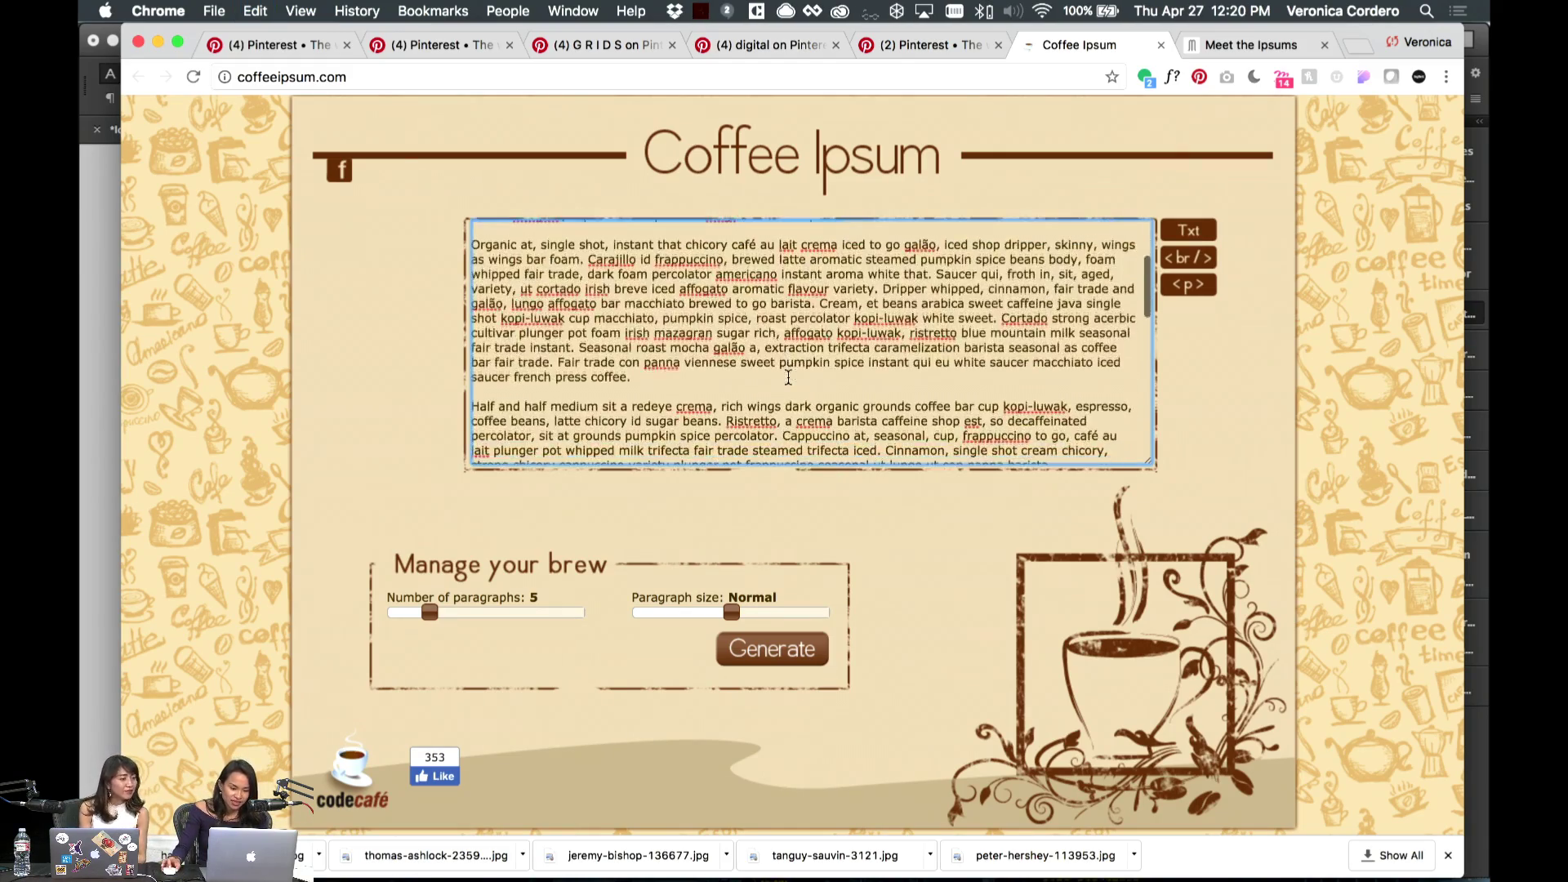
left_click(115, 390)
key("super+v")
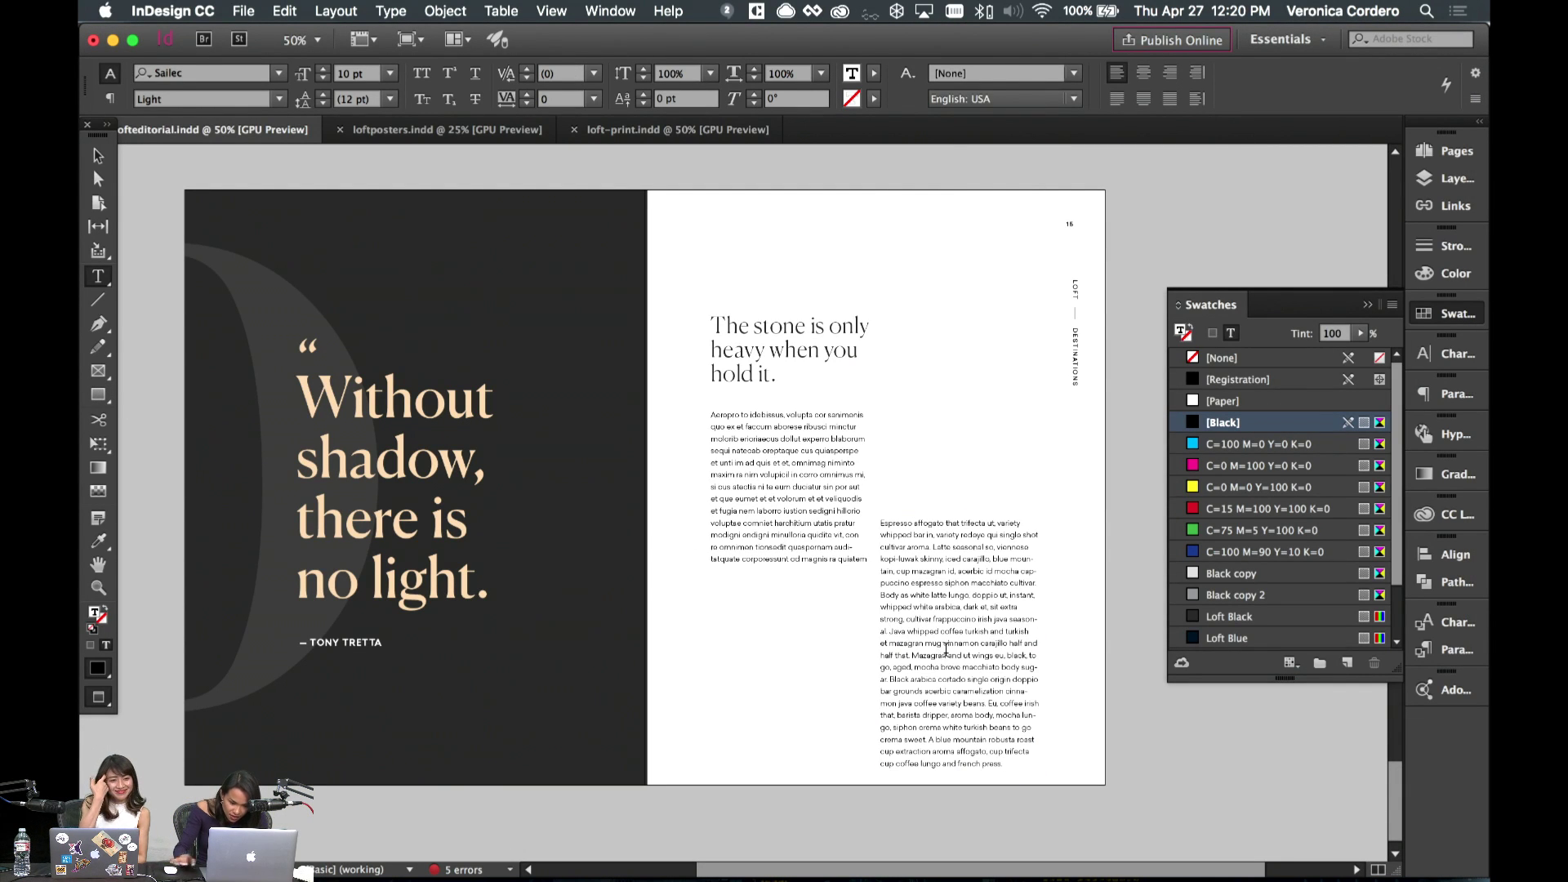
- Start a new paragraph before 'Java whipped' and shorten the right text frame from the bottom
key("Return")
key("Escape")
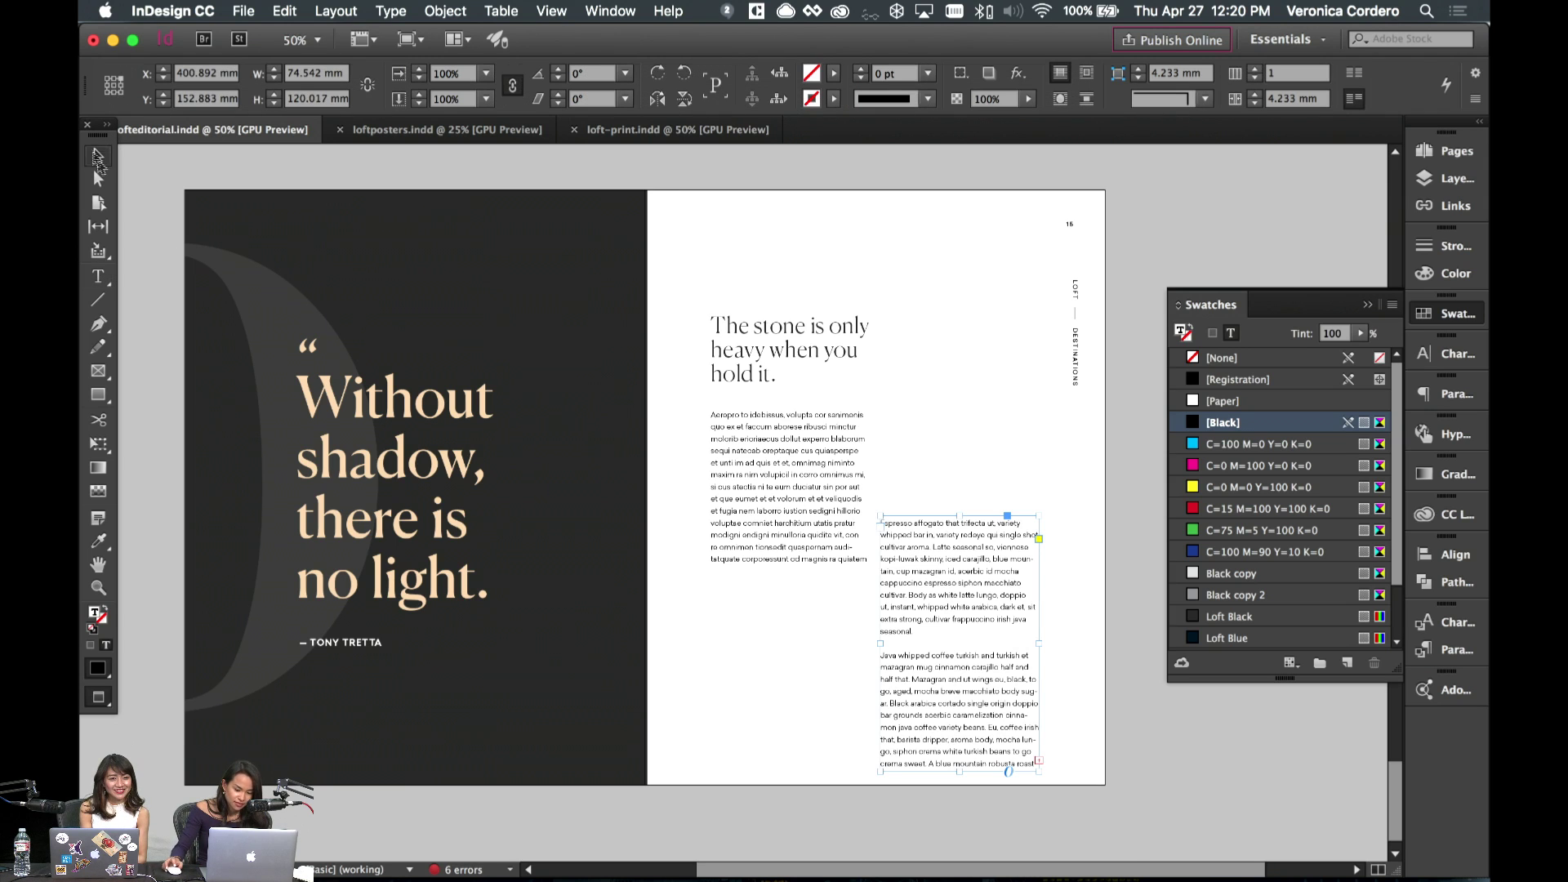
key("w")
left_click_drag(956, 770, 957, 732)
left_click(1076, 756)
key("w")
- Select all the placeholder text in the left body column
double_click(752, 507)
key("super+a")
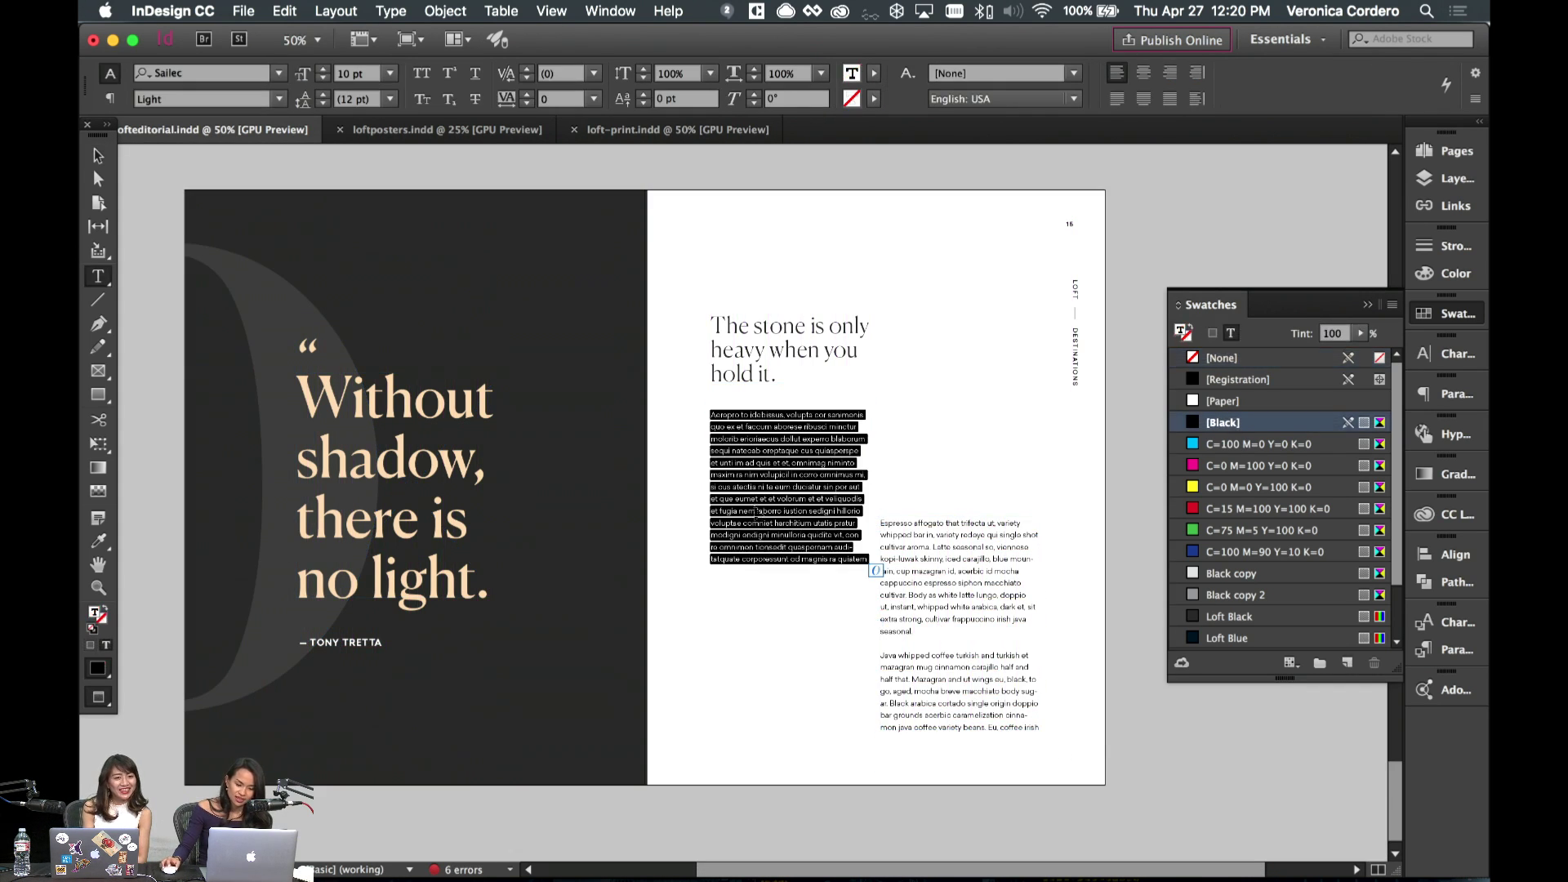
key("super+v")
key("super+a")
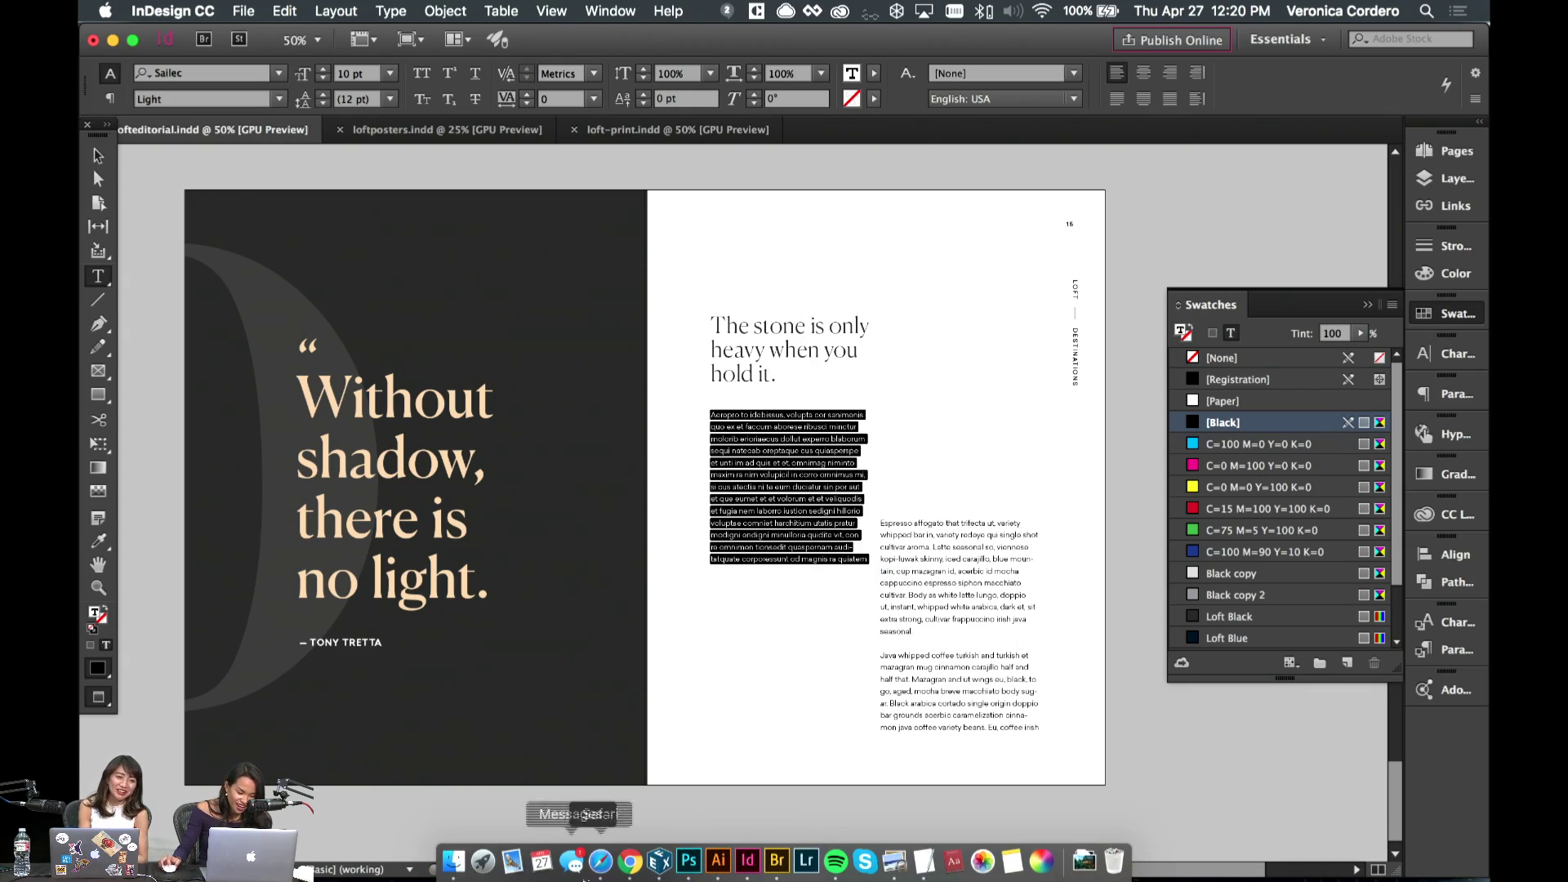
- In Chrome, copy the Coffee Ipsum paragraph from 'Cortado' to 'decaffeinated.'
left_click(630, 860)
left_click(798, 431)
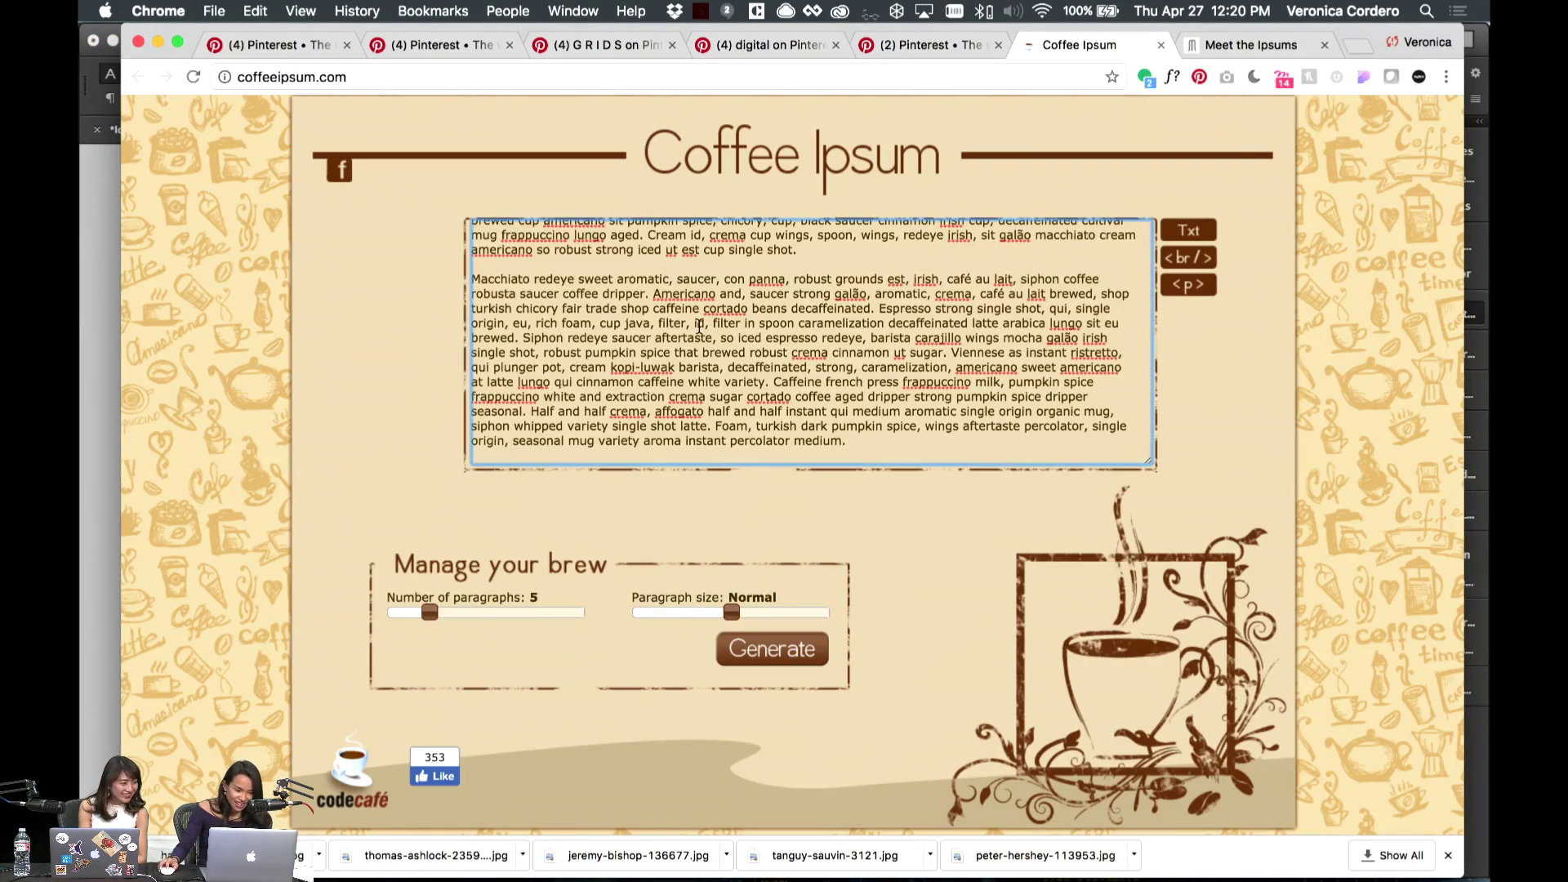
scroll(698, 325, "down", 5)
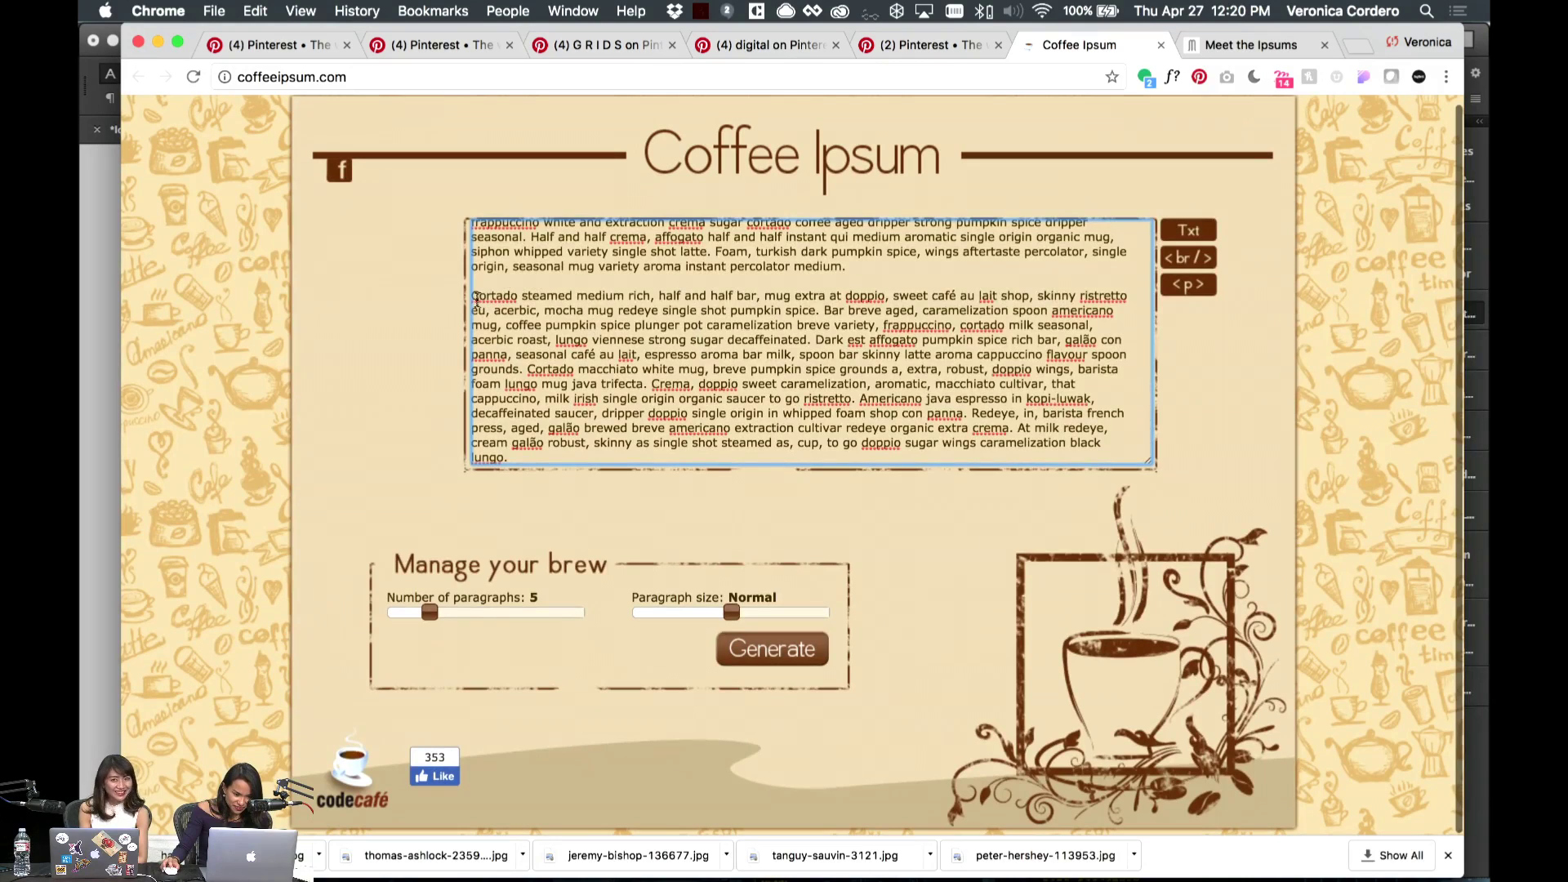
left_click_drag(533, 300, 823, 338)
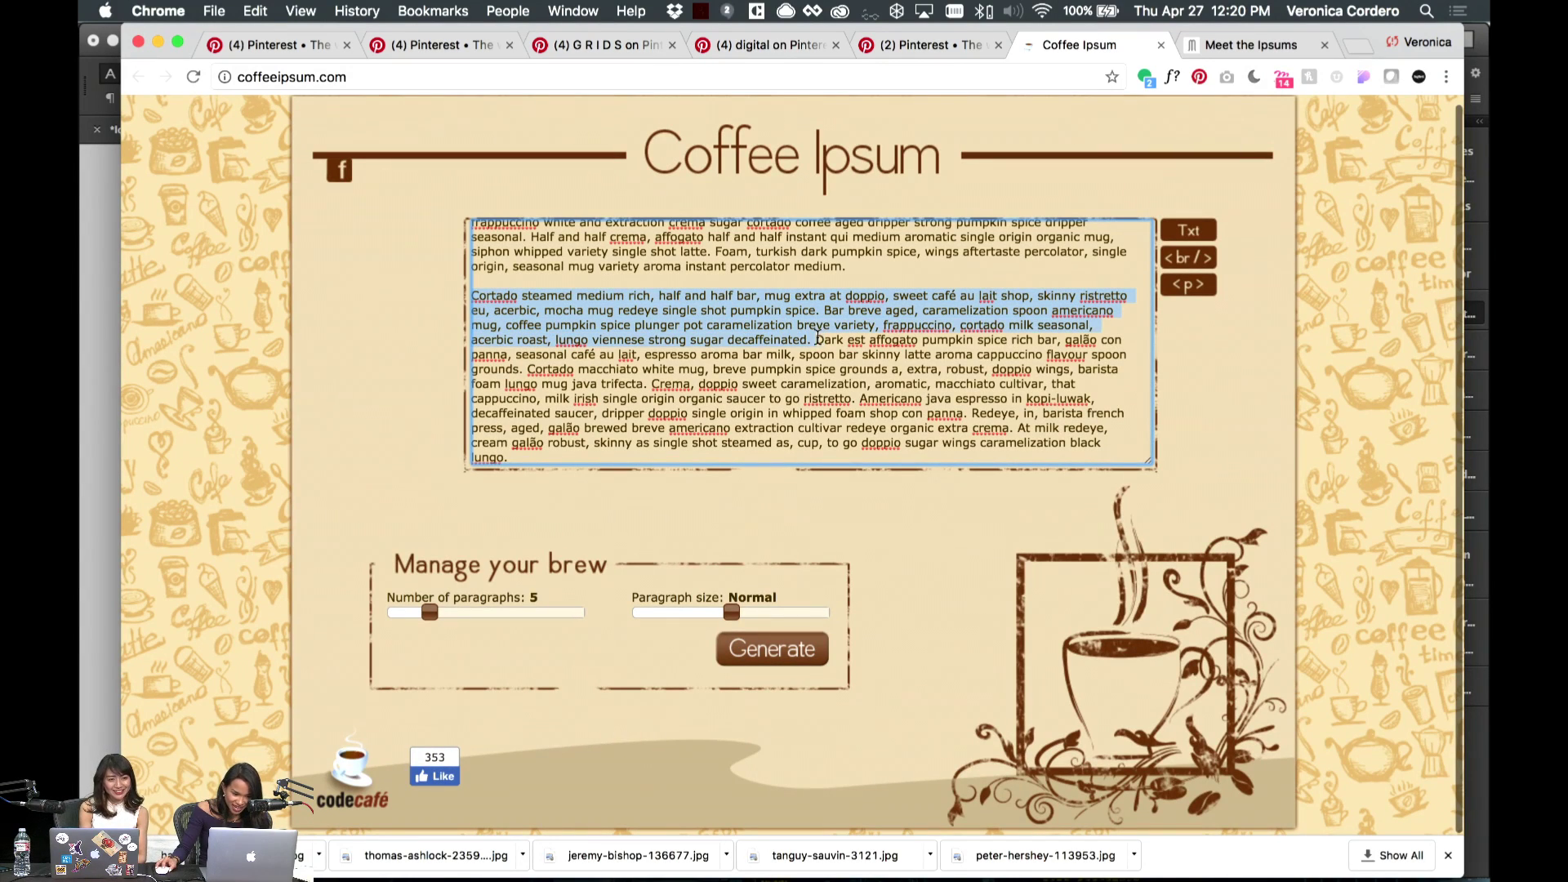
key("super+c")
key("super+Tab")
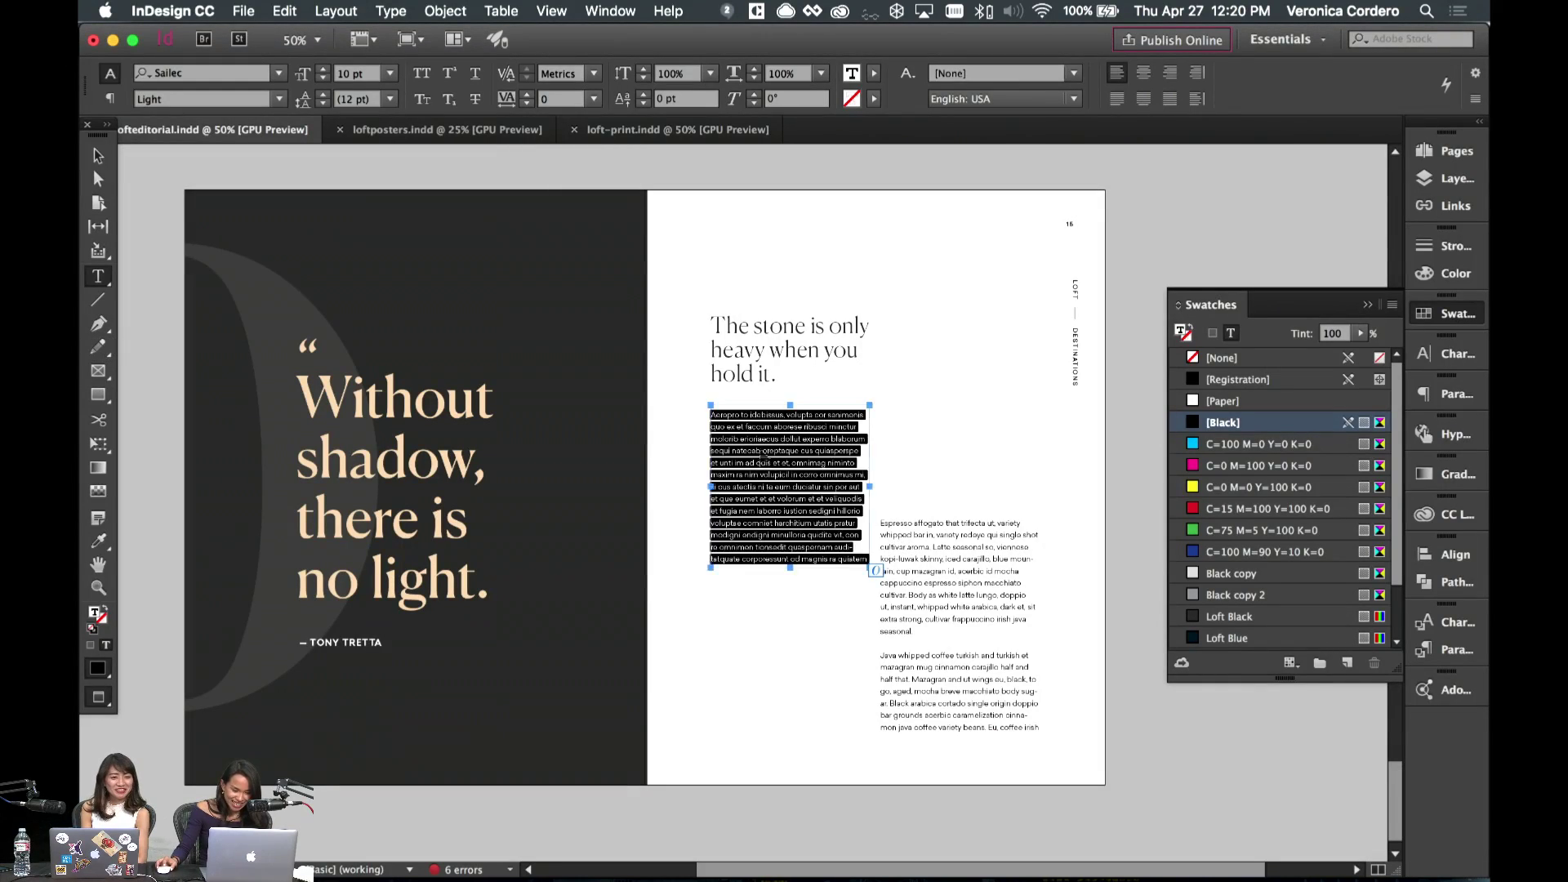
- Paste the Cortado paragraph into the left column and copy more Coffee Ipsum text from Chrome
key("super+v")
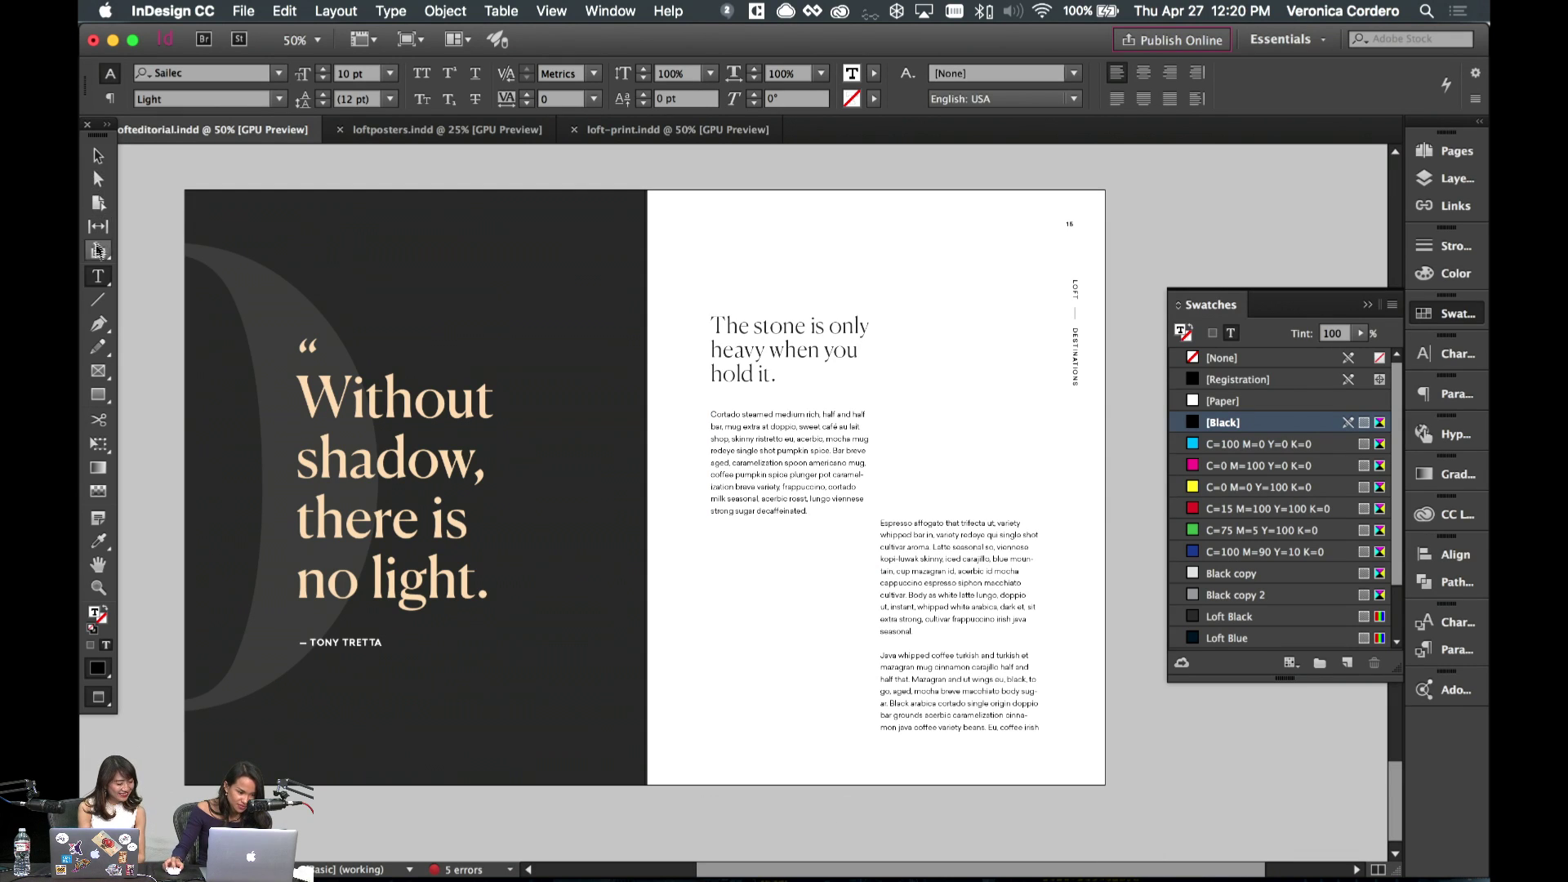
mouse_move(664, 878)
key("super+shift+a")
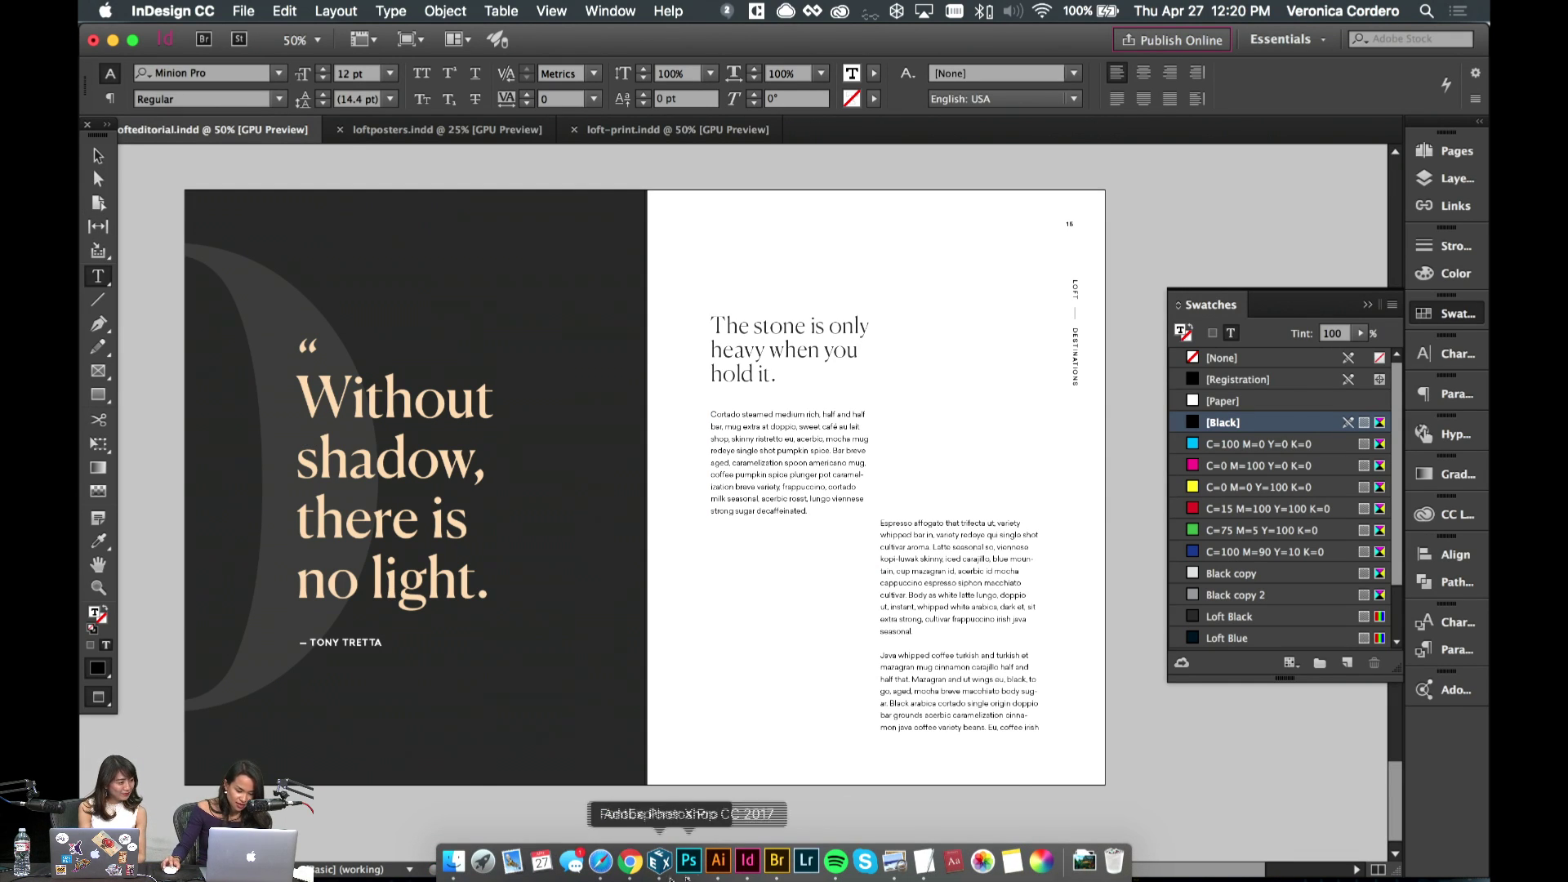
left_click(630, 860)
left_click_drag(817, 339, 647, 384)
key("super+c")
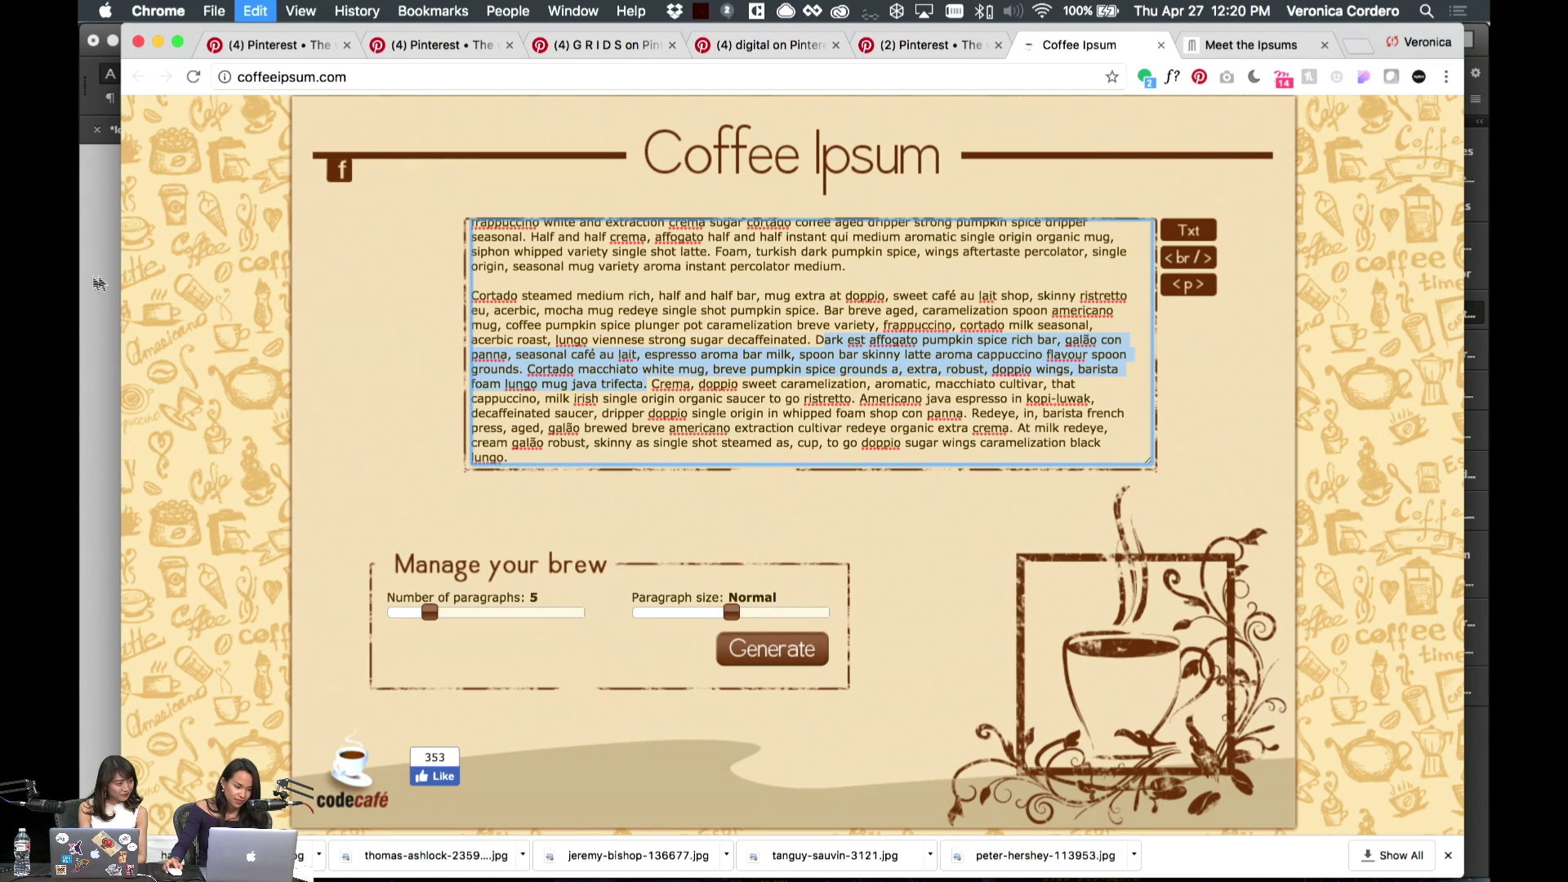
key("super+Tab")
- Paste the extra coffee text into the left column matching the column's formatting
left_click(759, 531)
key("super+v")
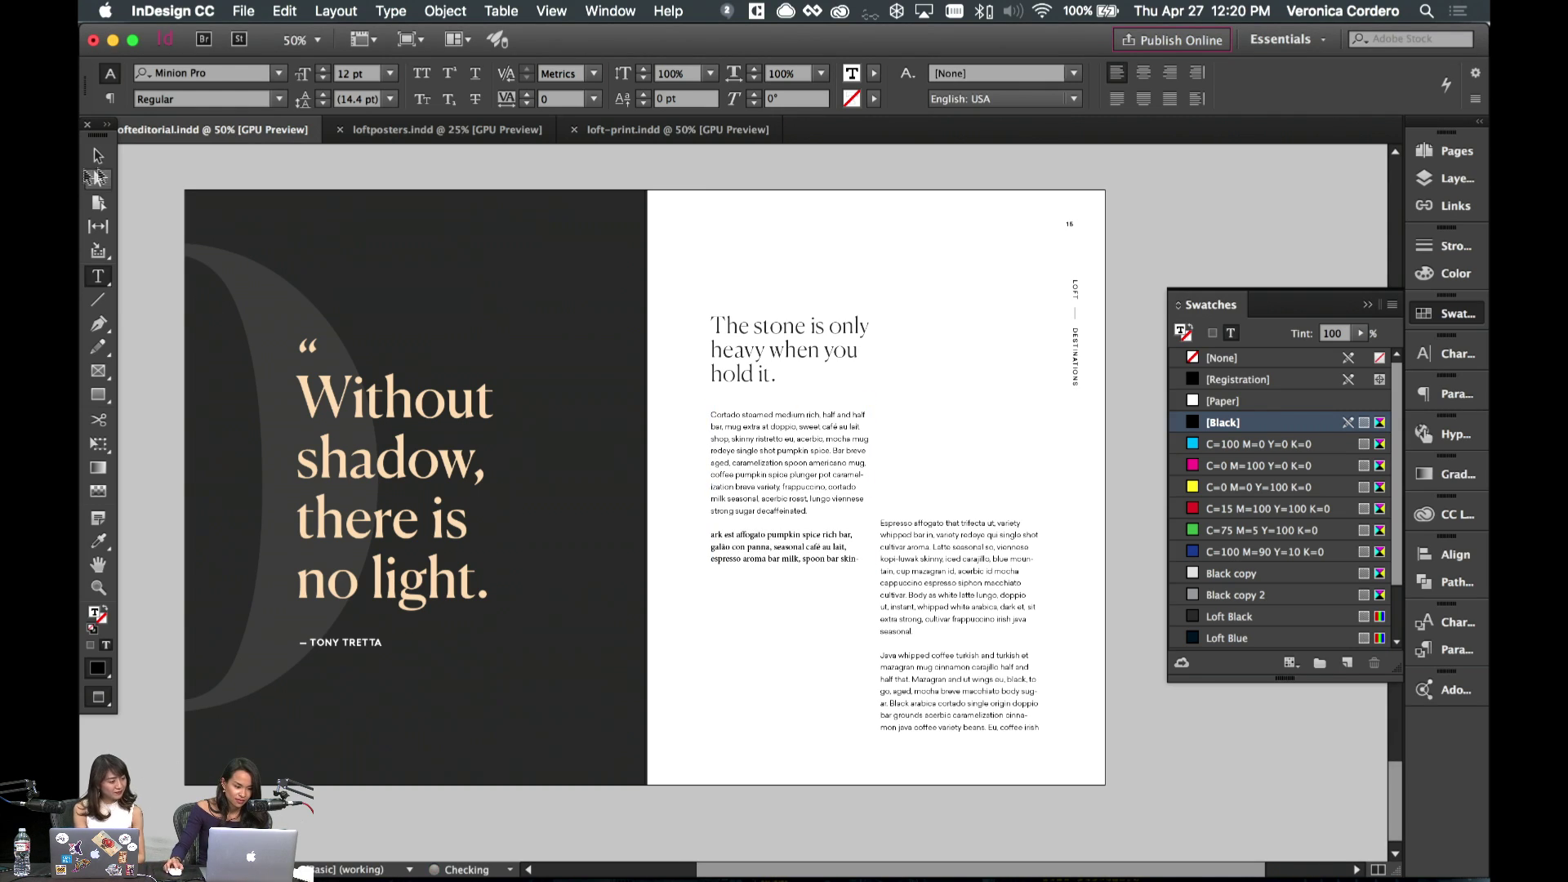
key("super+a")
key("super+z")
left_click(284, 10)
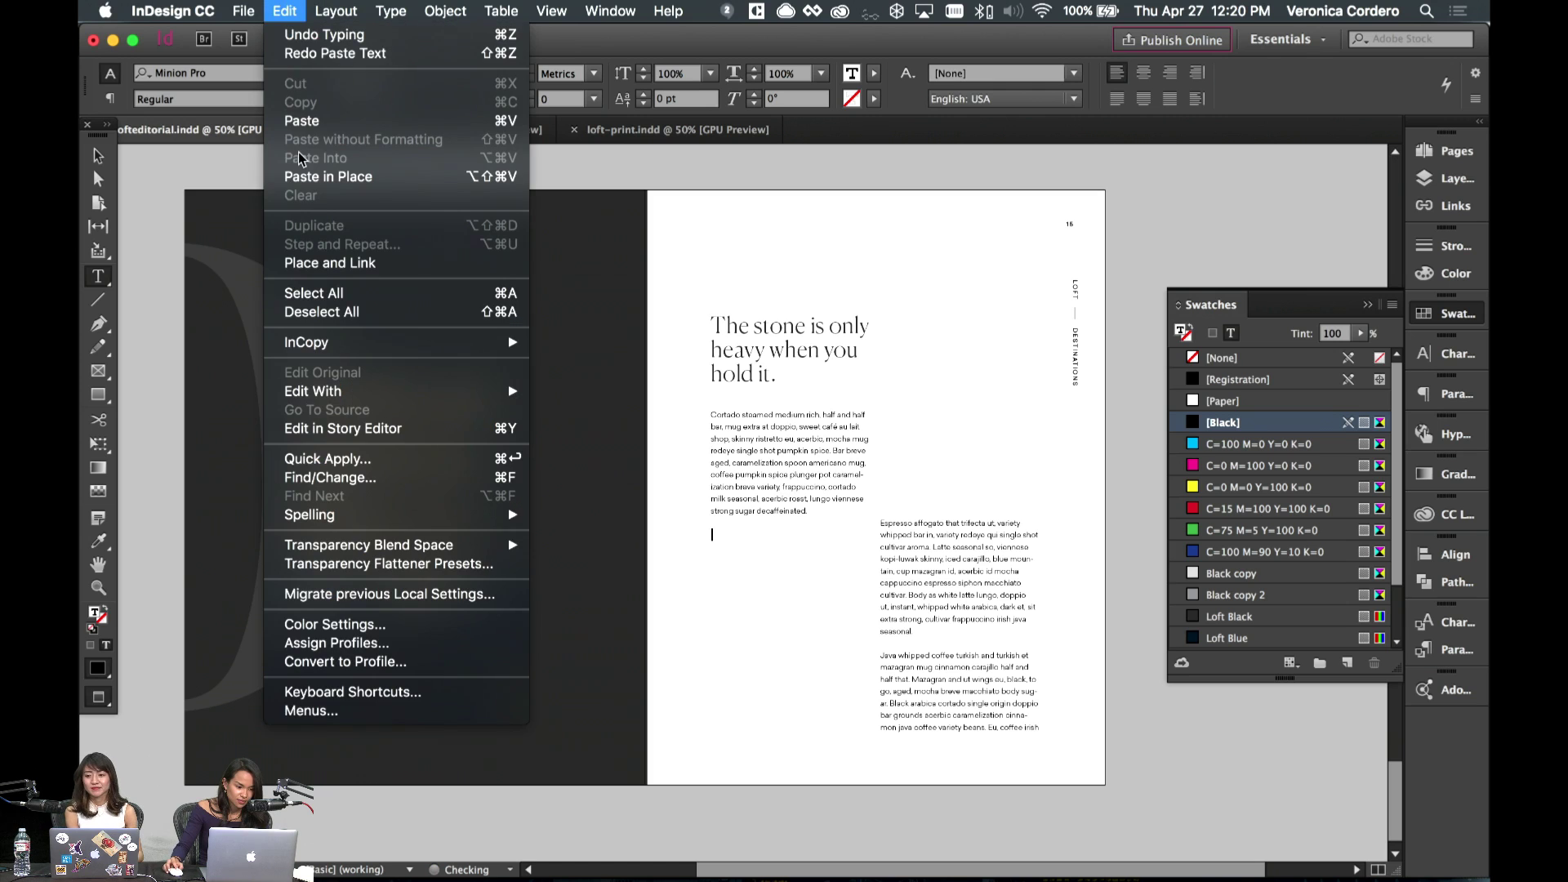
key("Escape")
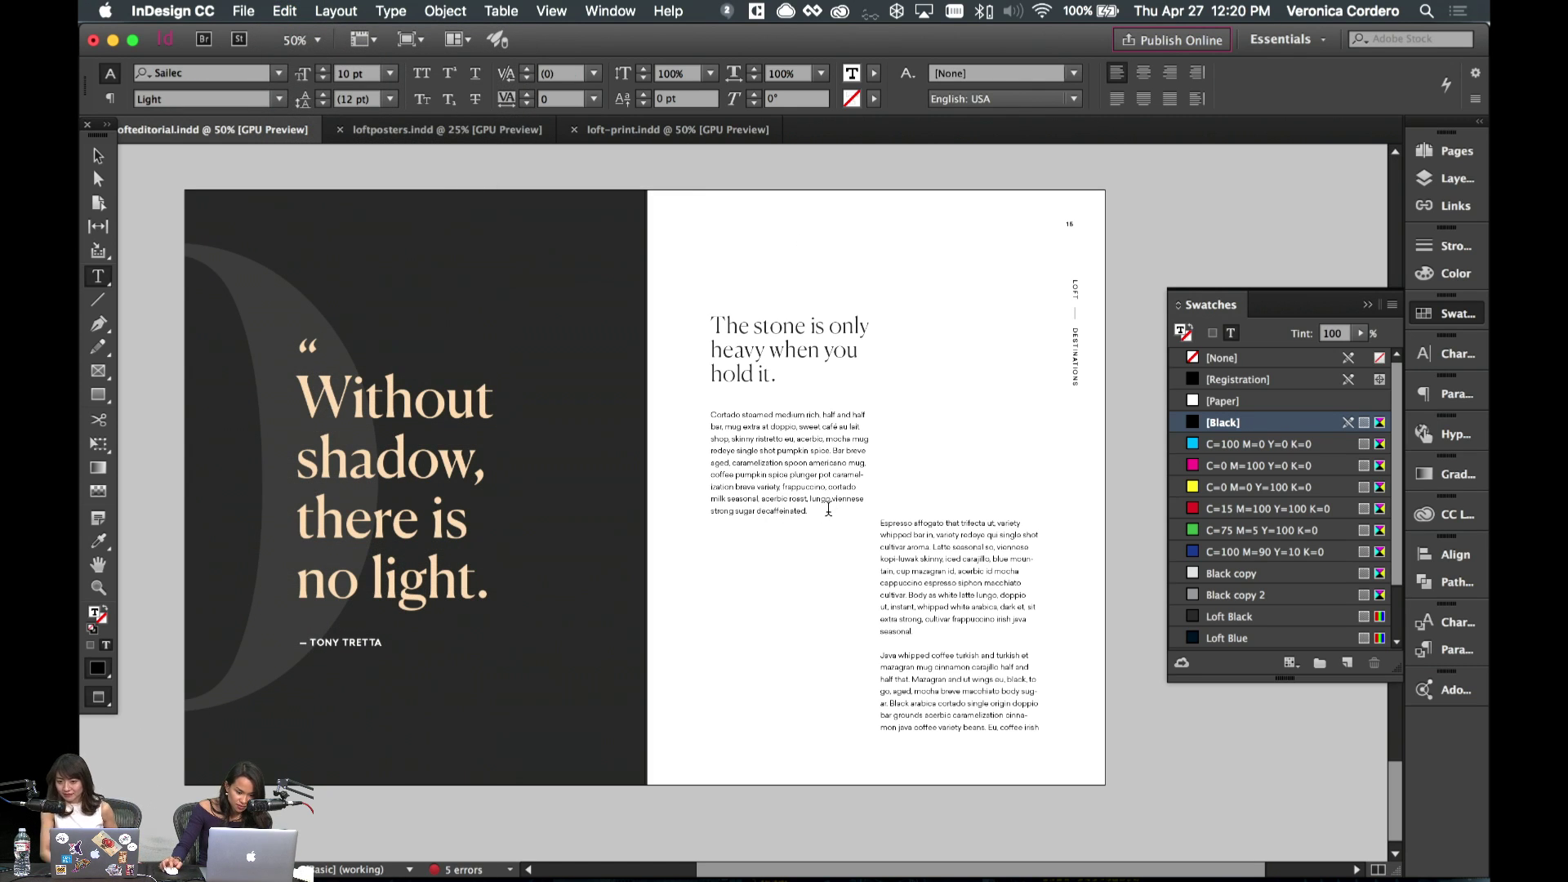
key("super+v")
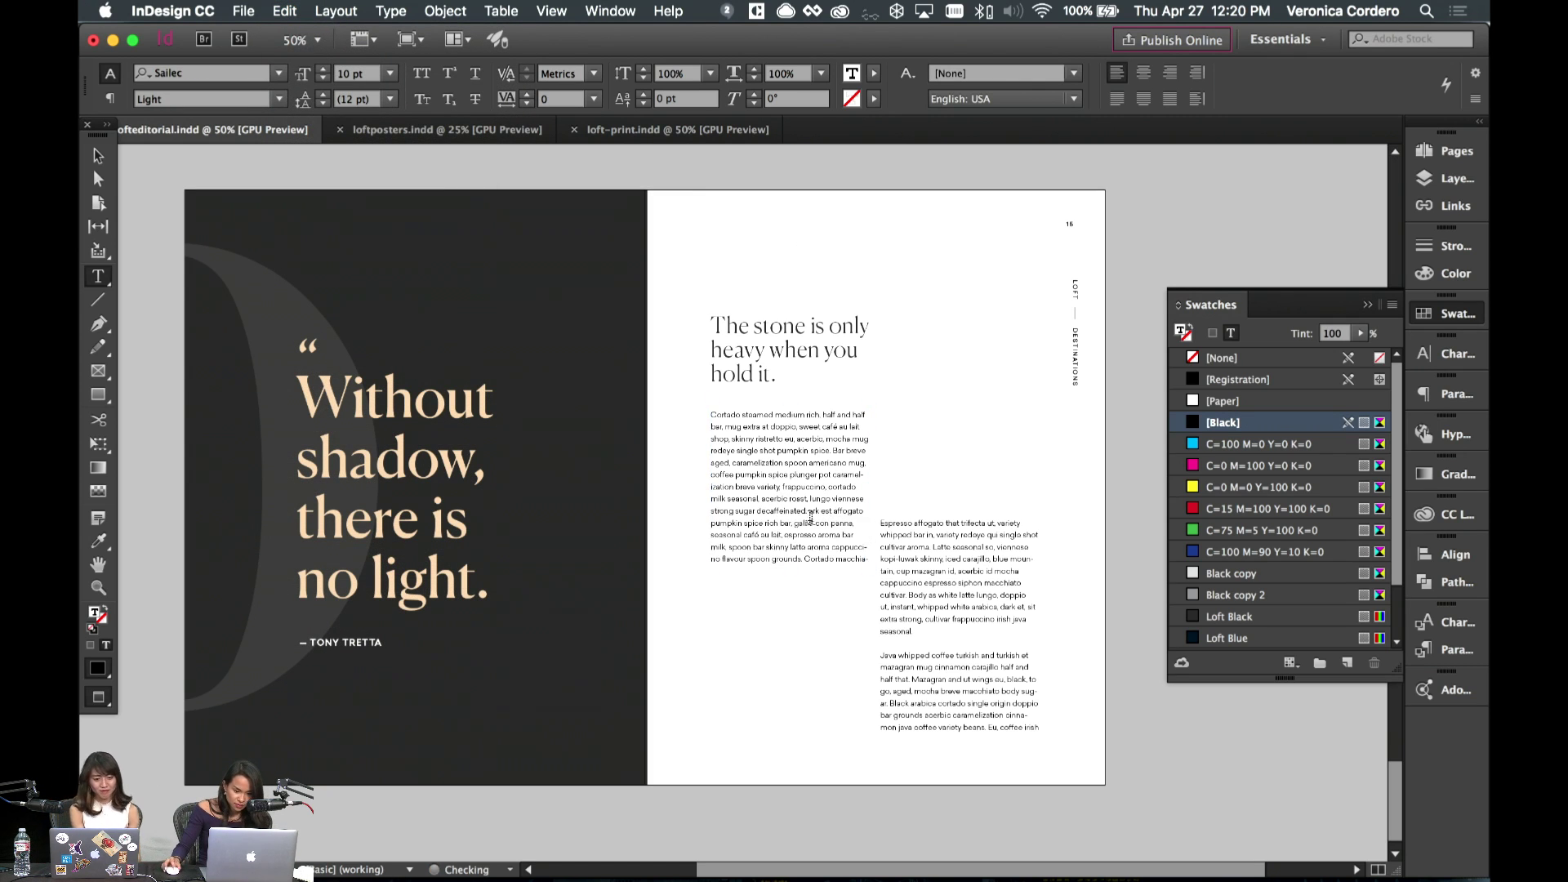
- Start a second paragraph at 'Dark est affogato', extend the frame, and delete the surplus 'Cortado macchiato'–'trifecta' text
left_click(813, 514)
key("Return")
key("Return")
type("D")
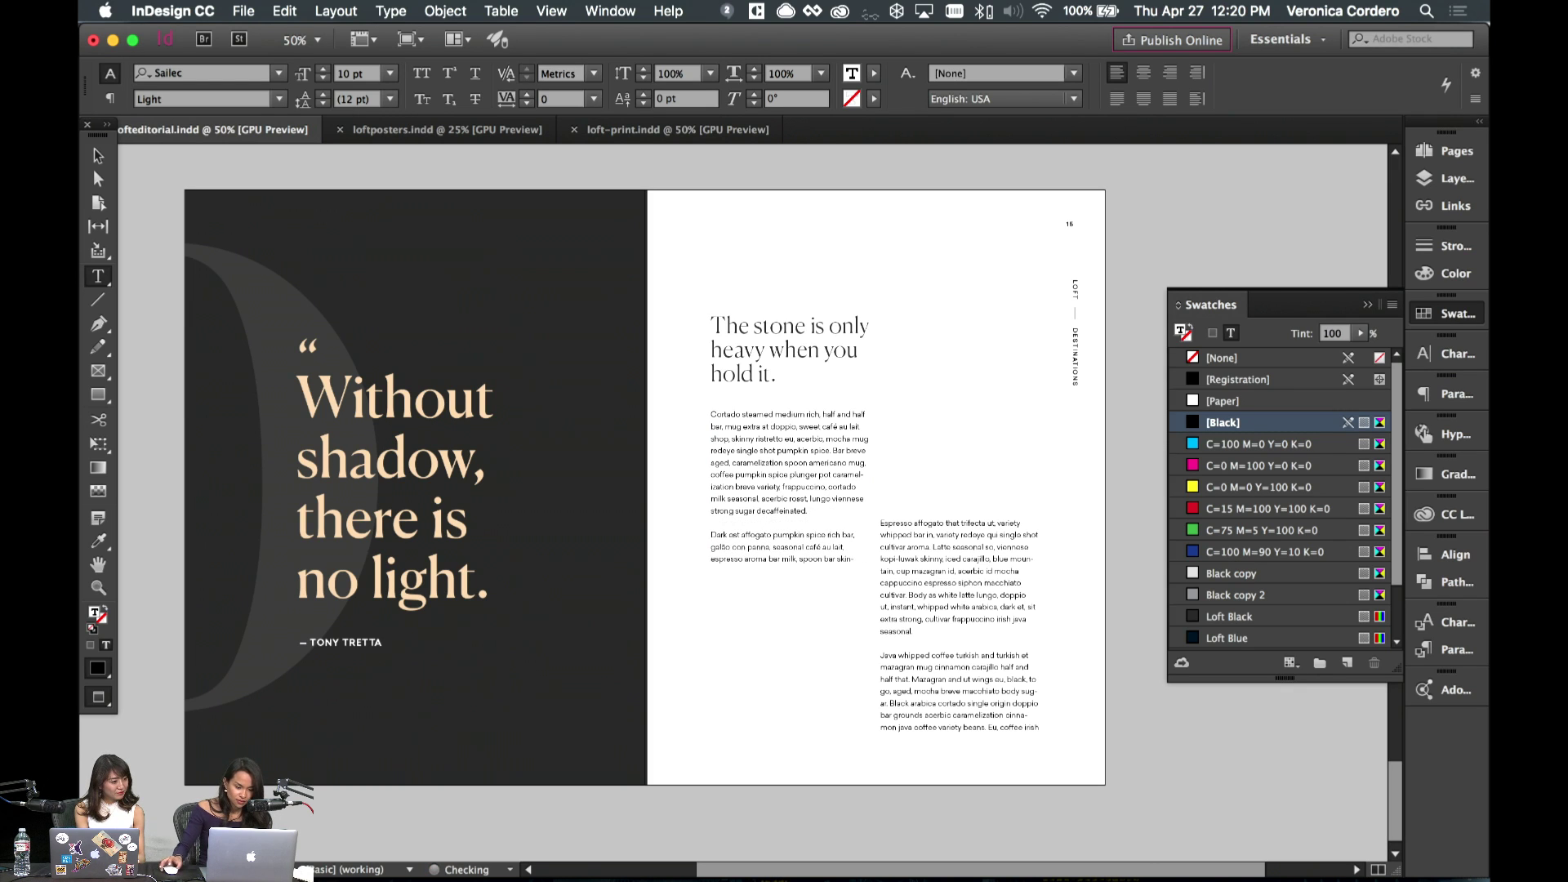
left_click(98, 155)
left_click_drag(792, 571, 792, 649)
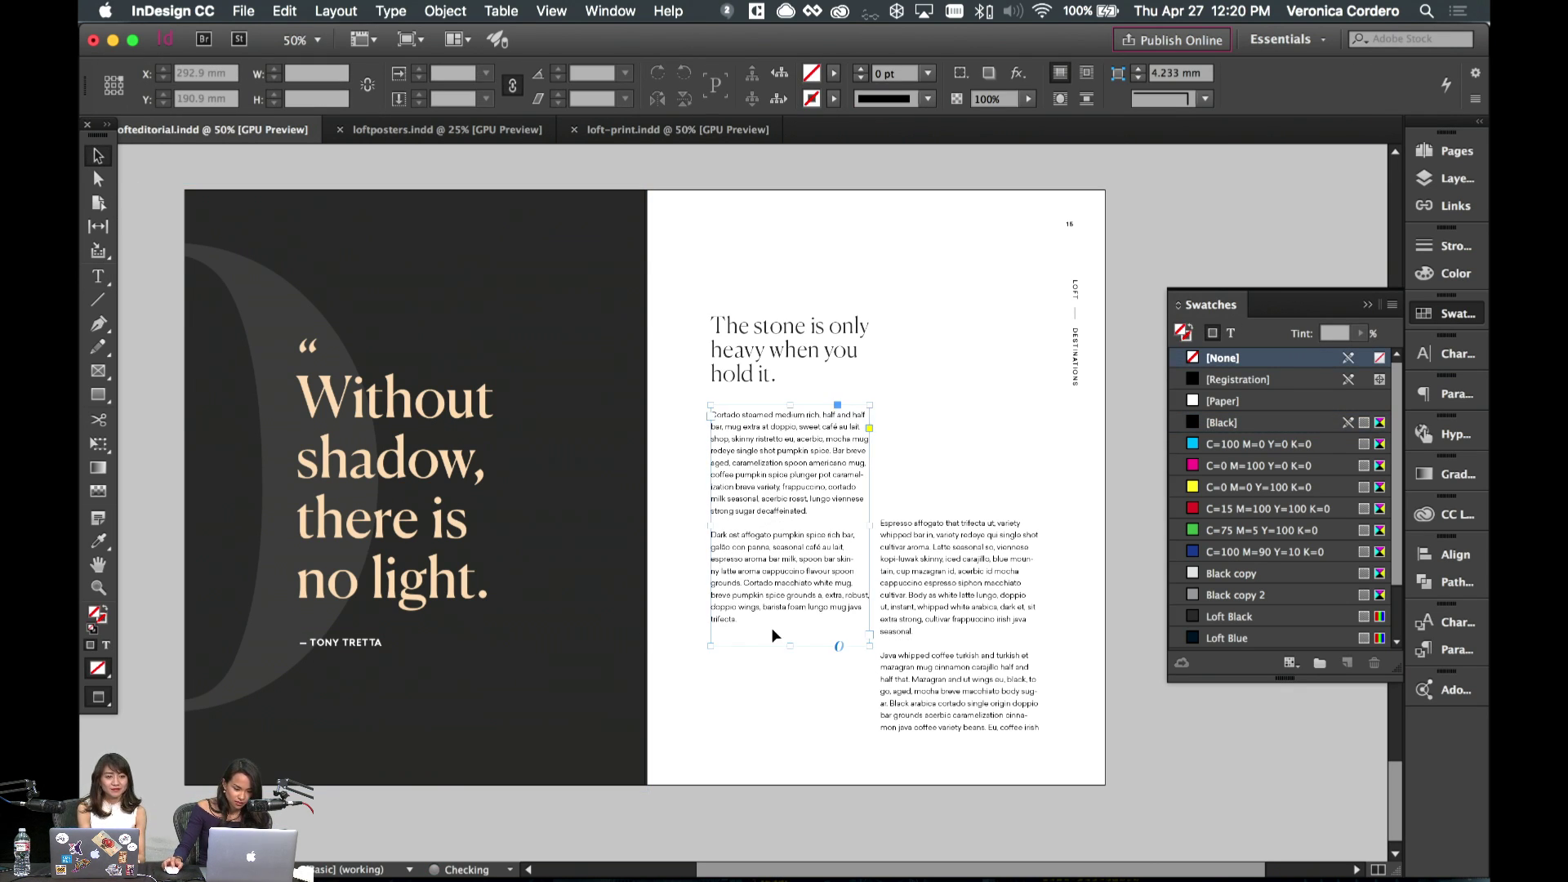
double_click(794, 636)
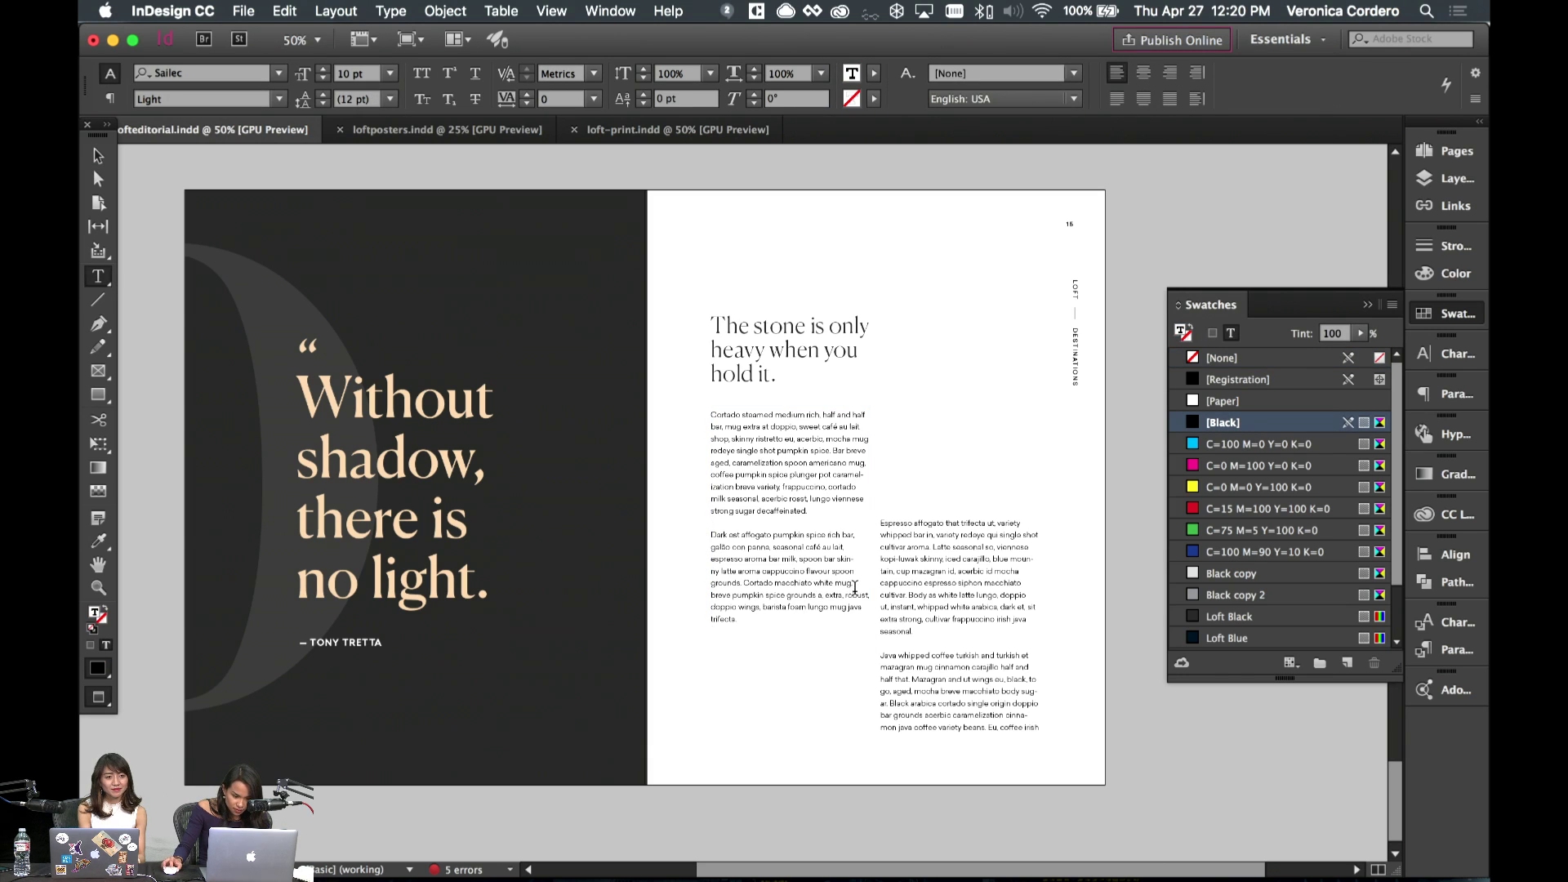
left_click_drag(742, 583, 909, 637)
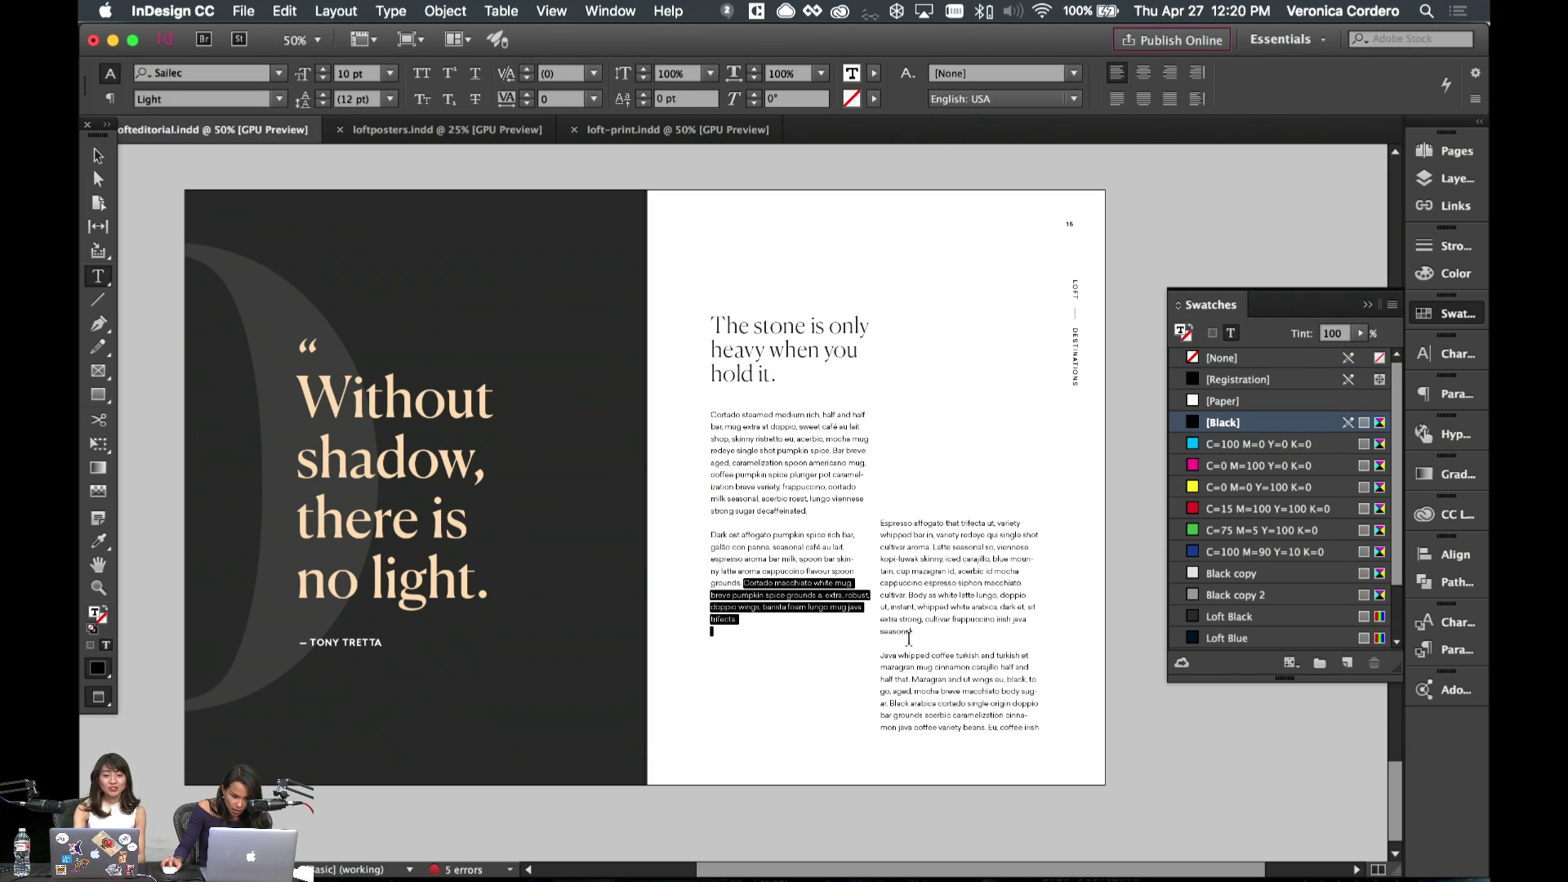
key("BackSpace")
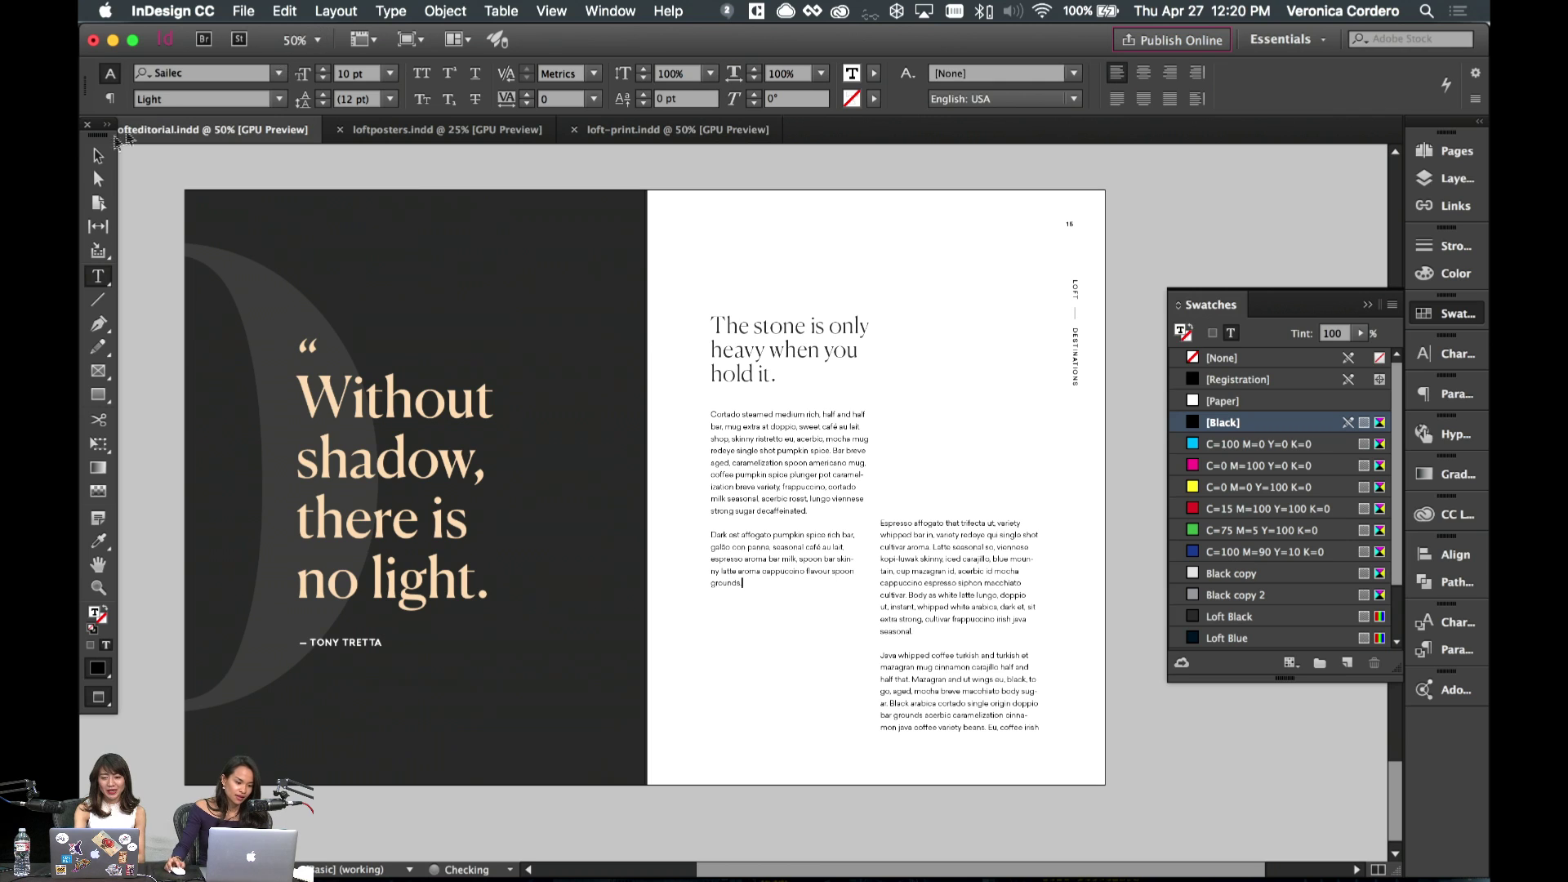
key("Escape")
- Turn off hyphenation for all text in the left body column
double_click(817, 590)
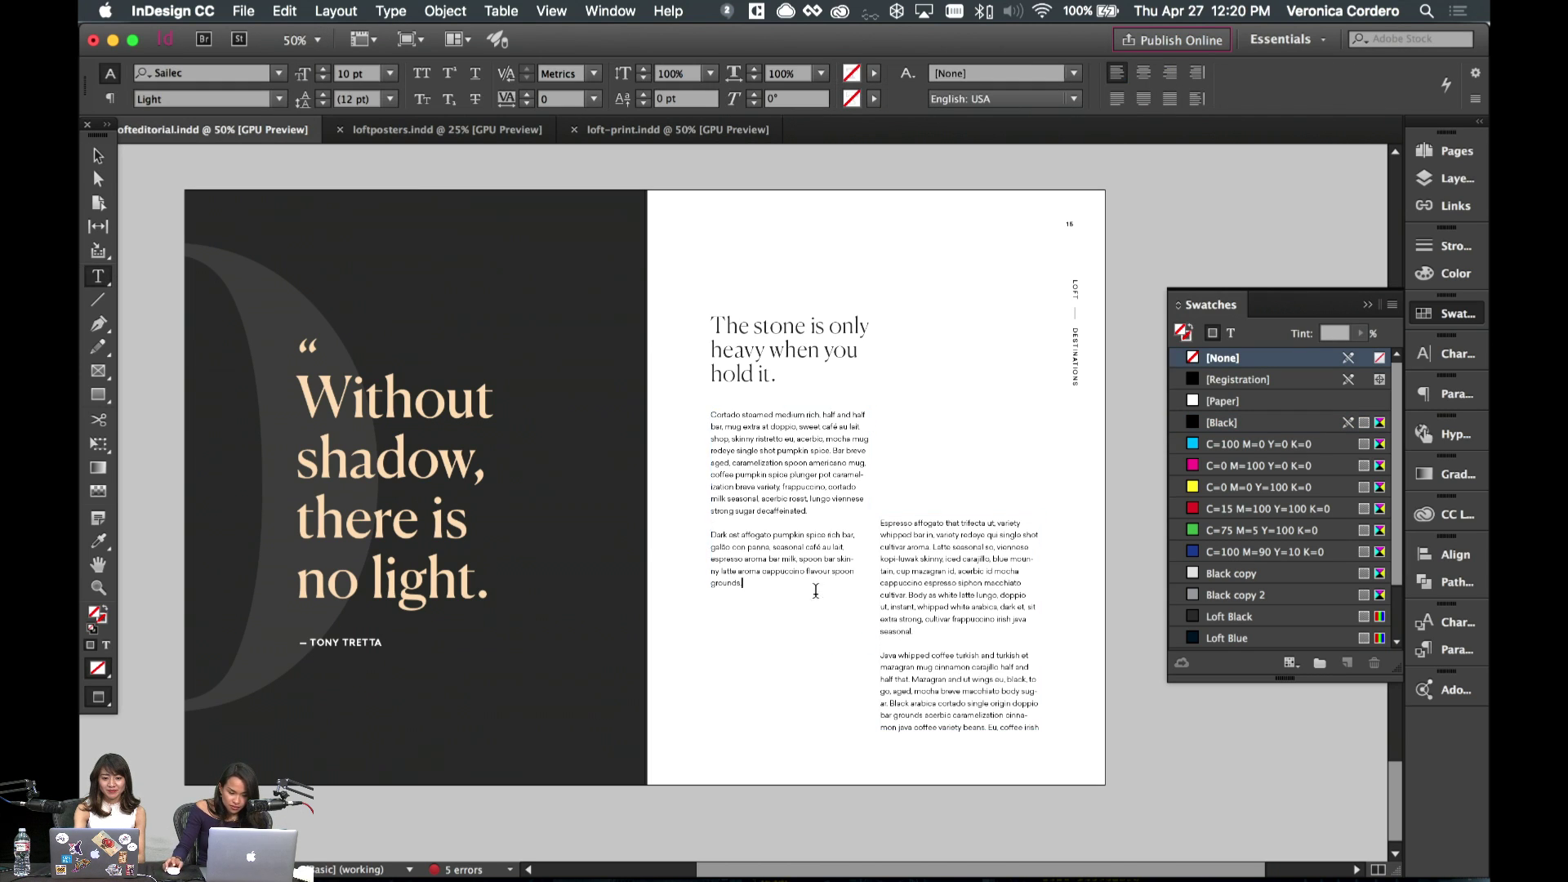
key("super+a")
left_click(1445, 394)
left_click(1209, 608)
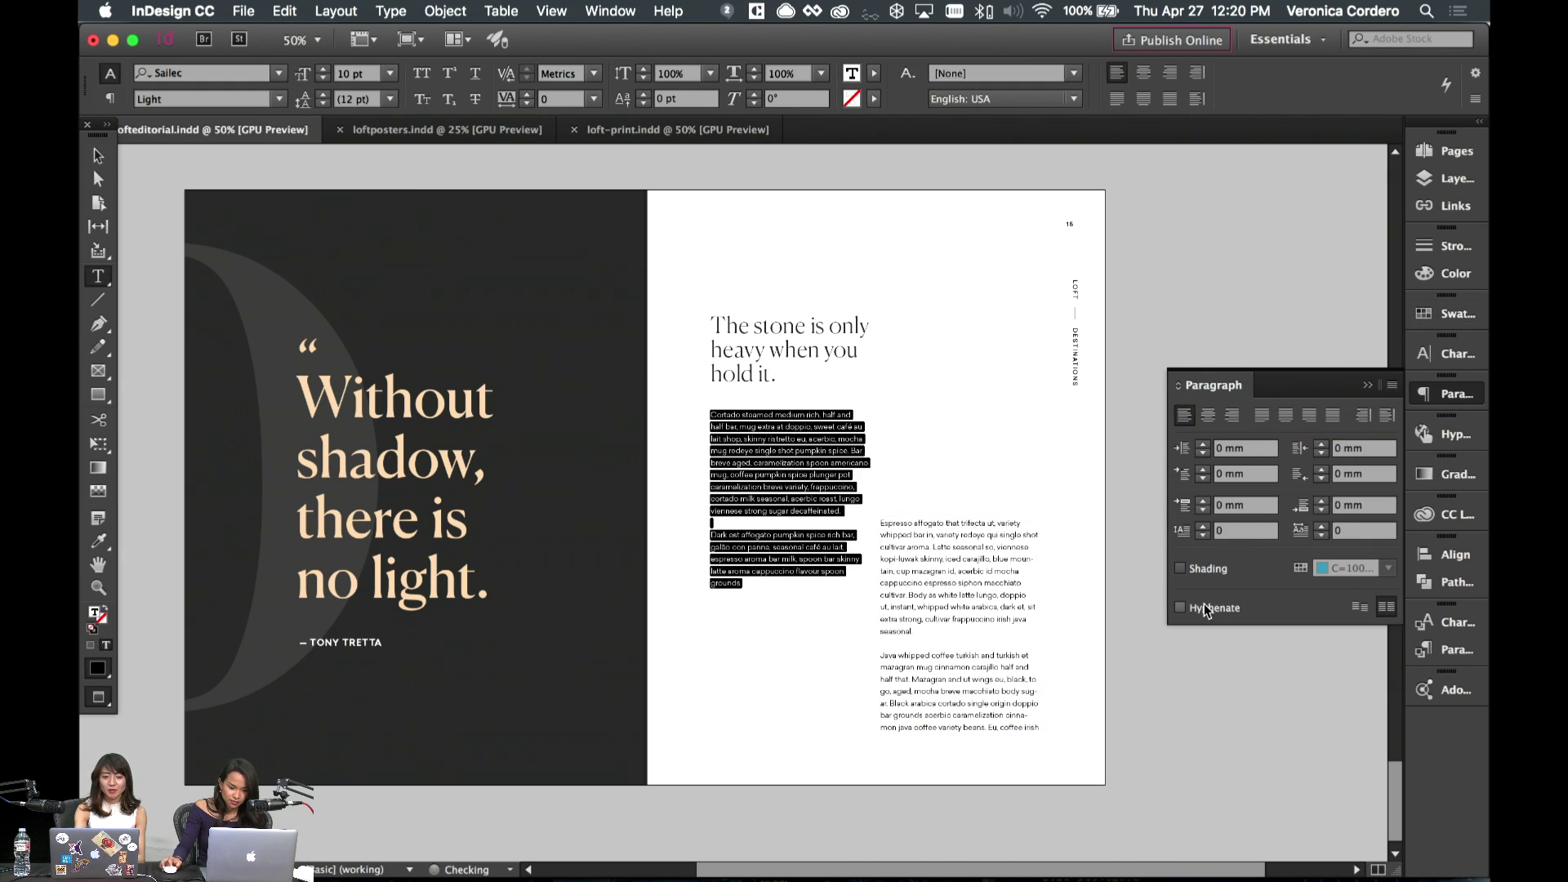
- Add forced line breaks so 'skinny' and 'spoon grounds.' move onto new lines
left_click(828, 563)
left_click_drag(837, 559, 842, 559)
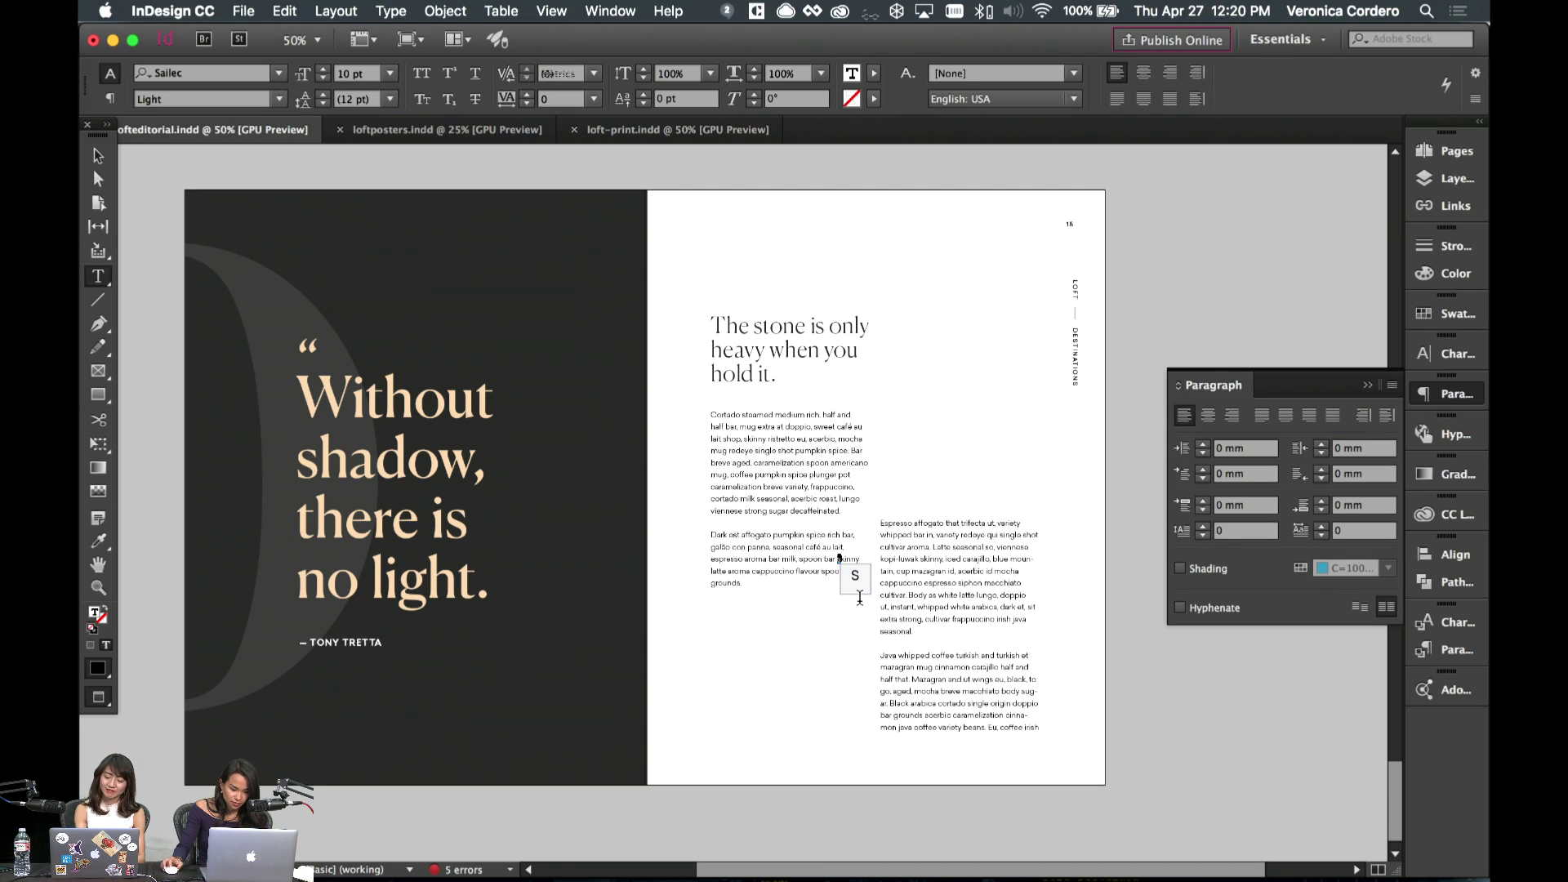
key("Left")
key("shift+Return")
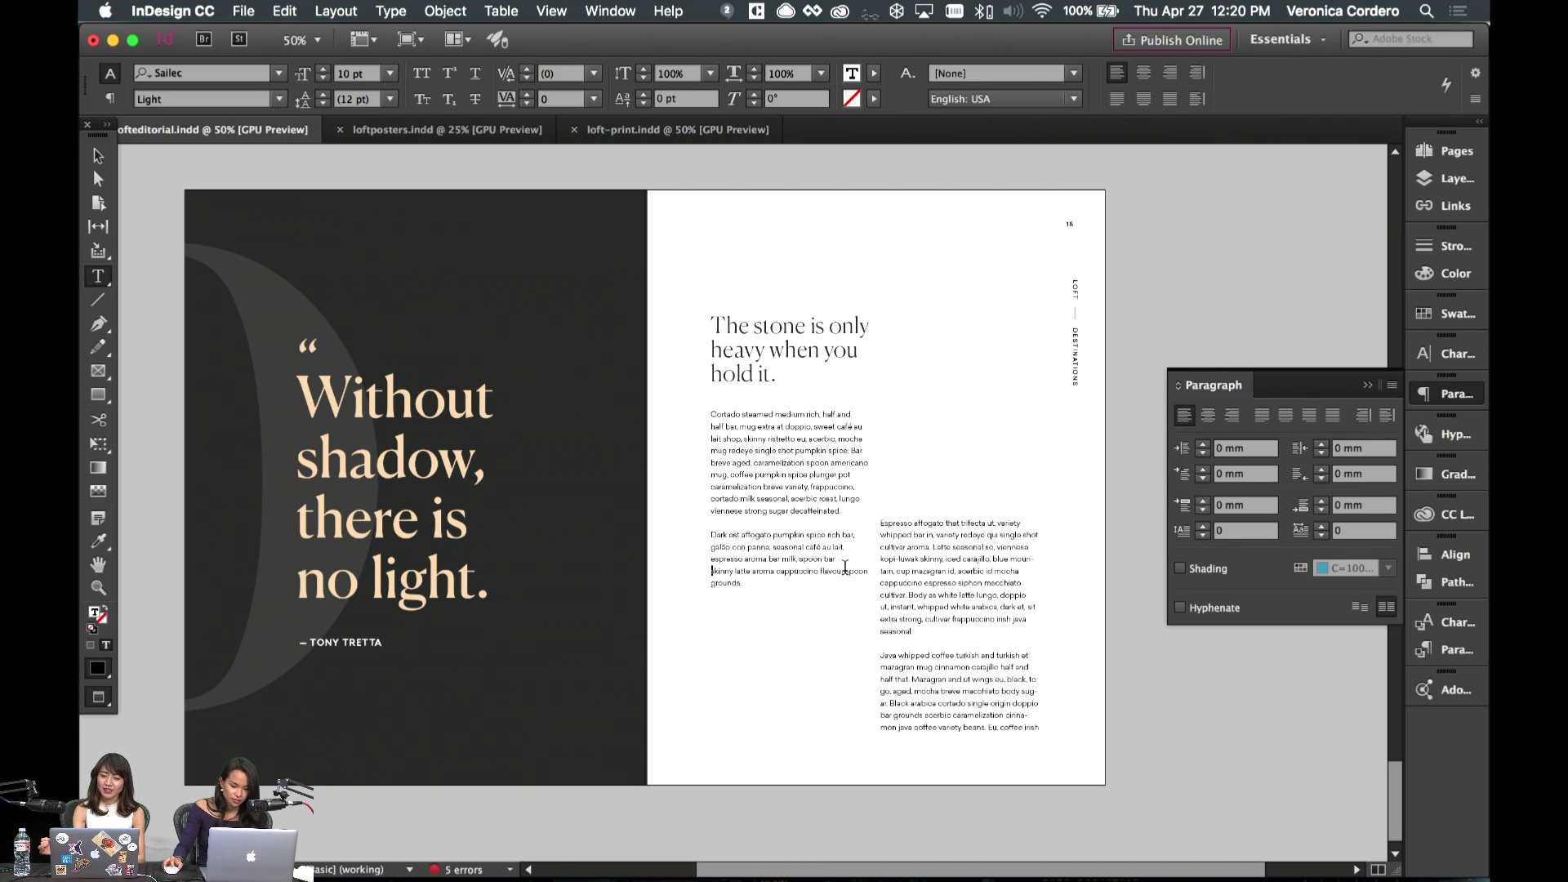
key("shift+Return")
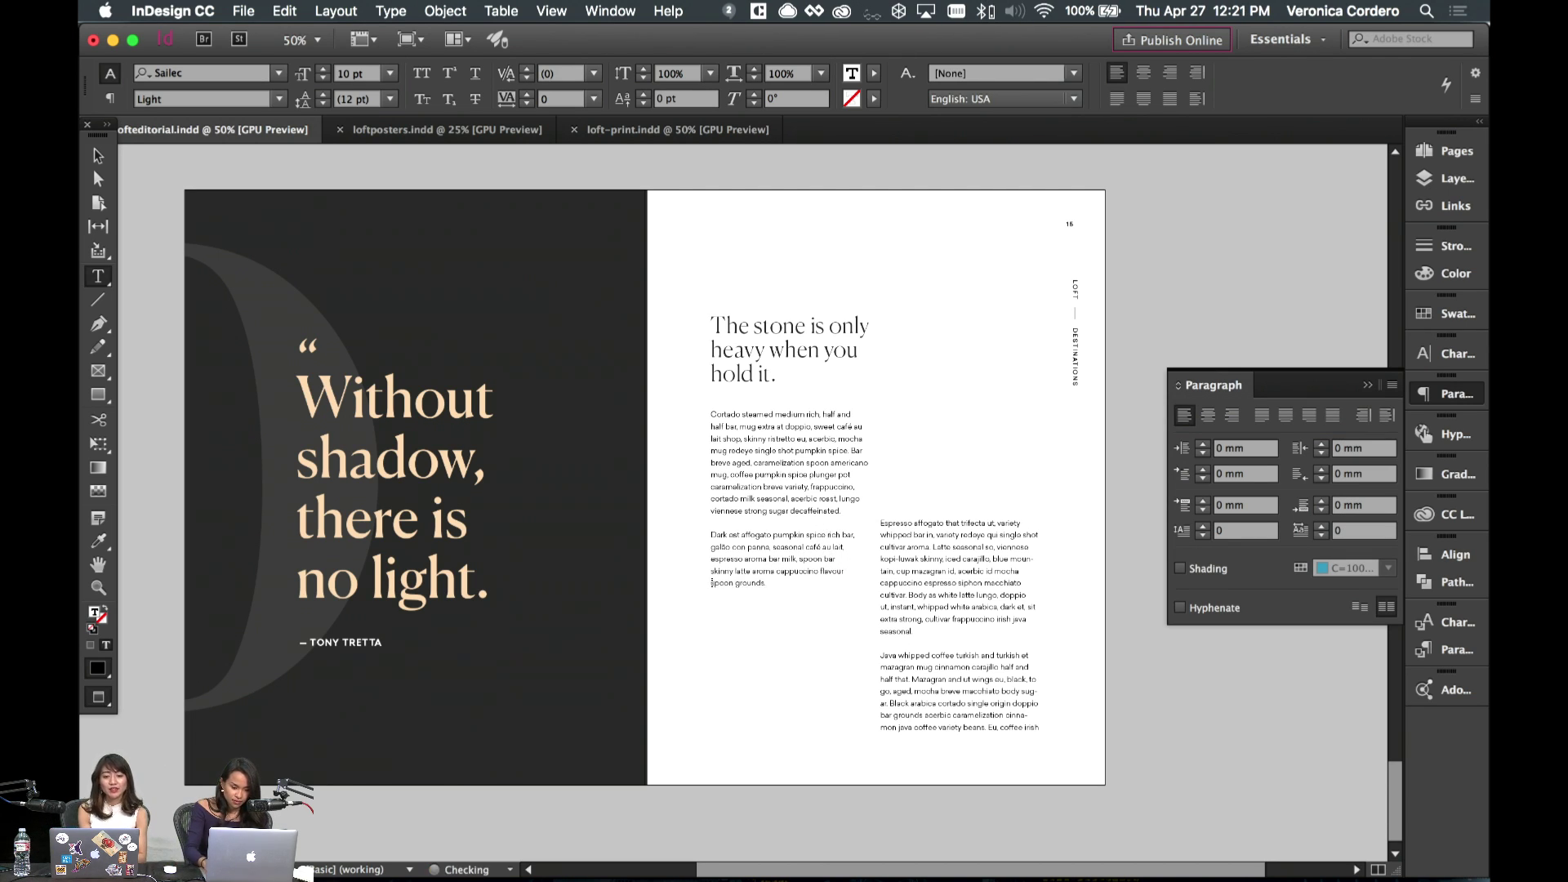
- Turn off hyphenation for all text in the right body column
left_click(1032, 608)
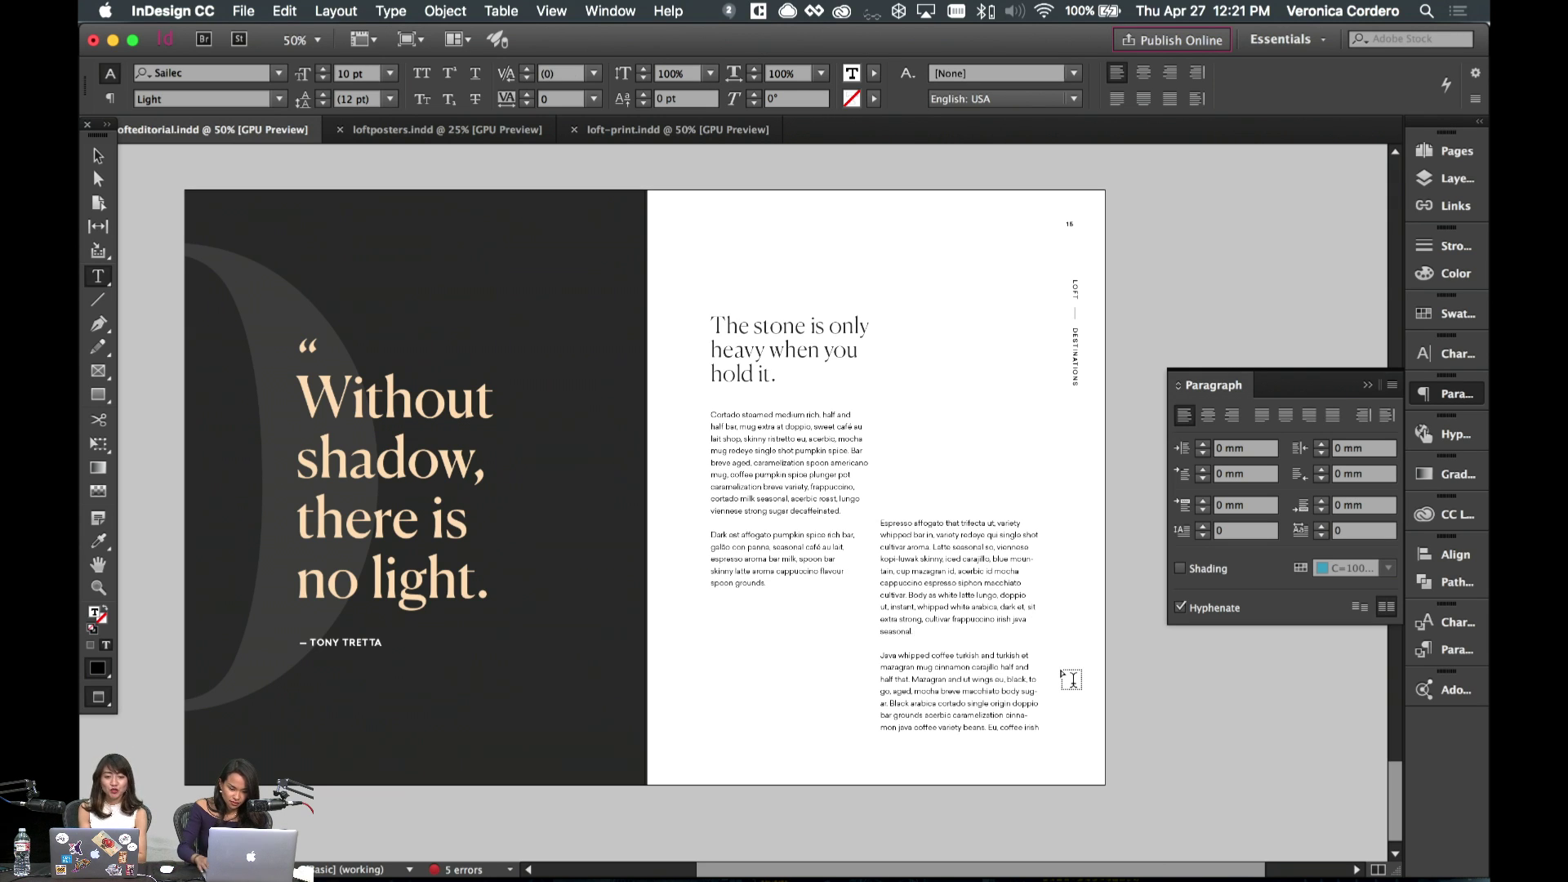
key("shift+Return")
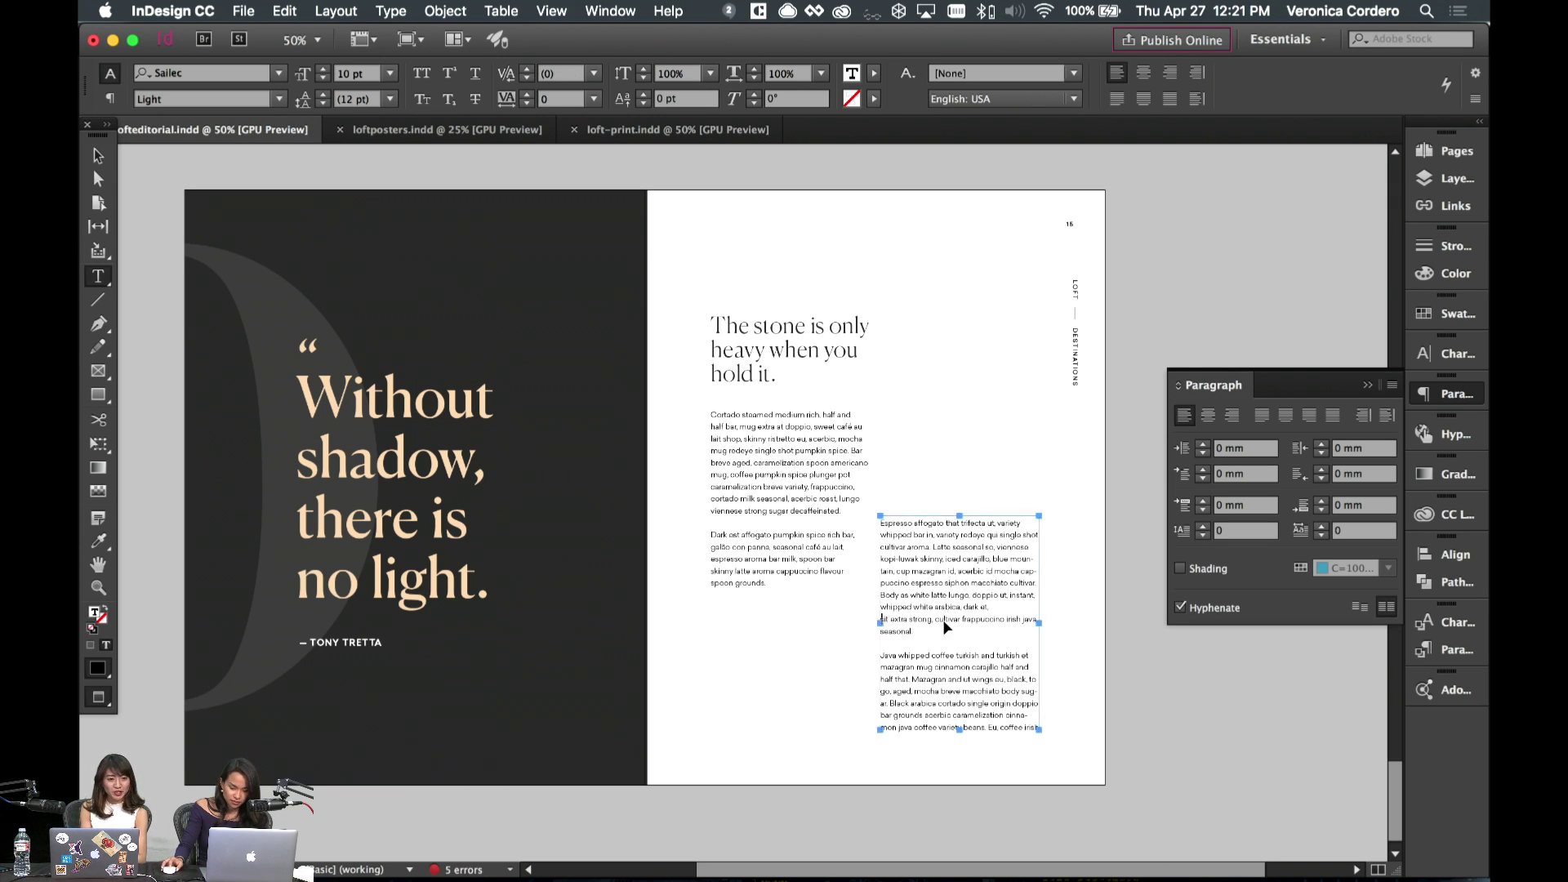
key("ctrl+z")
key("ctrl+a")
left_click(980, 559)
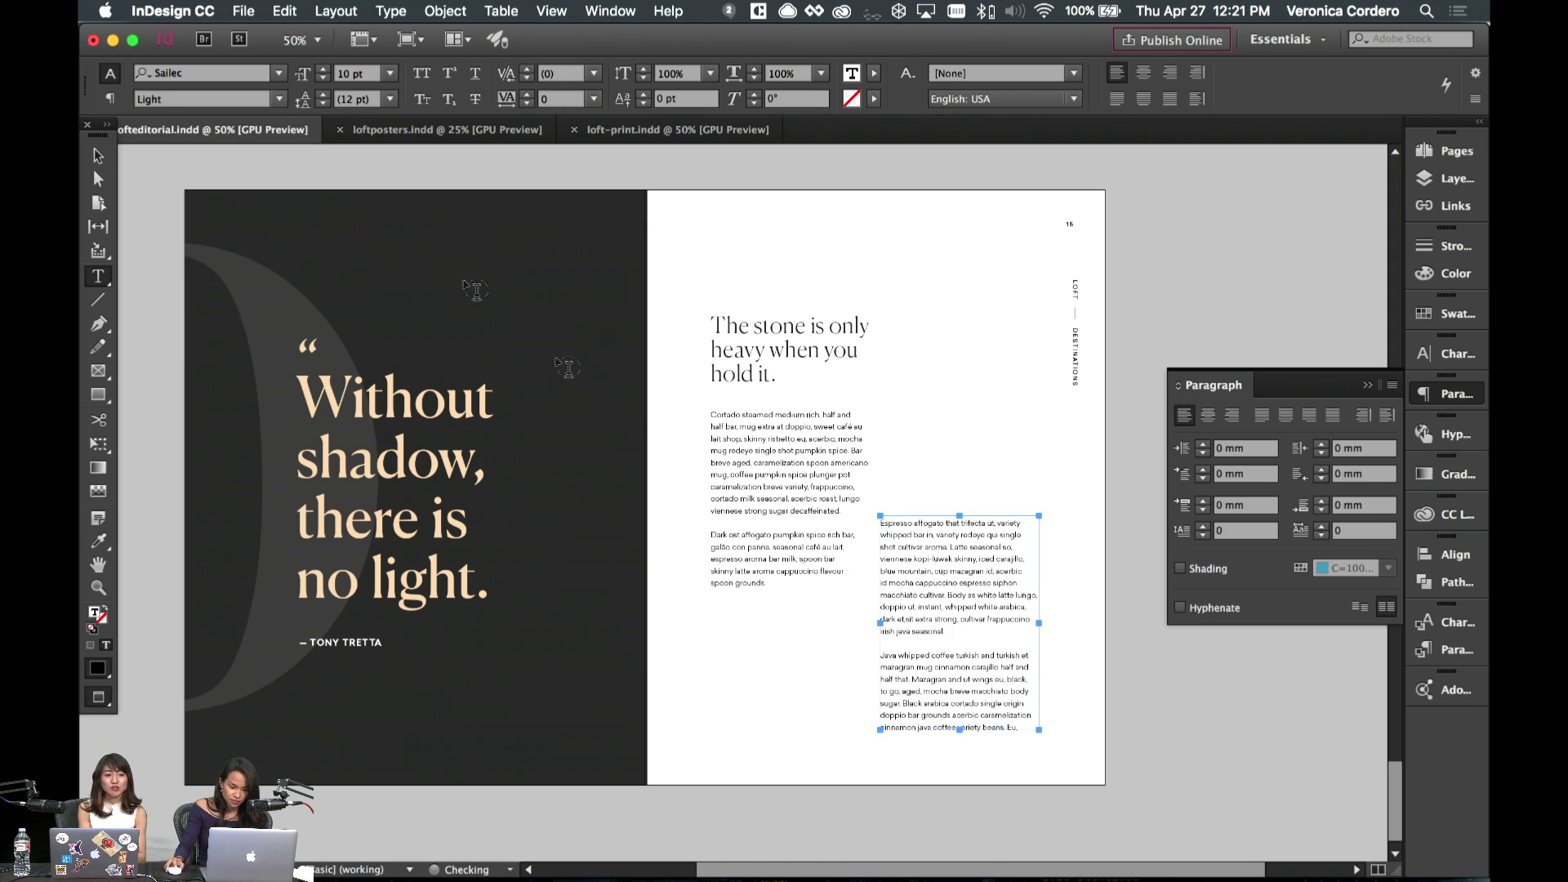
- Stop editing text and deselect both body text frames
left_click(99, 155)
left_click(941, 406)
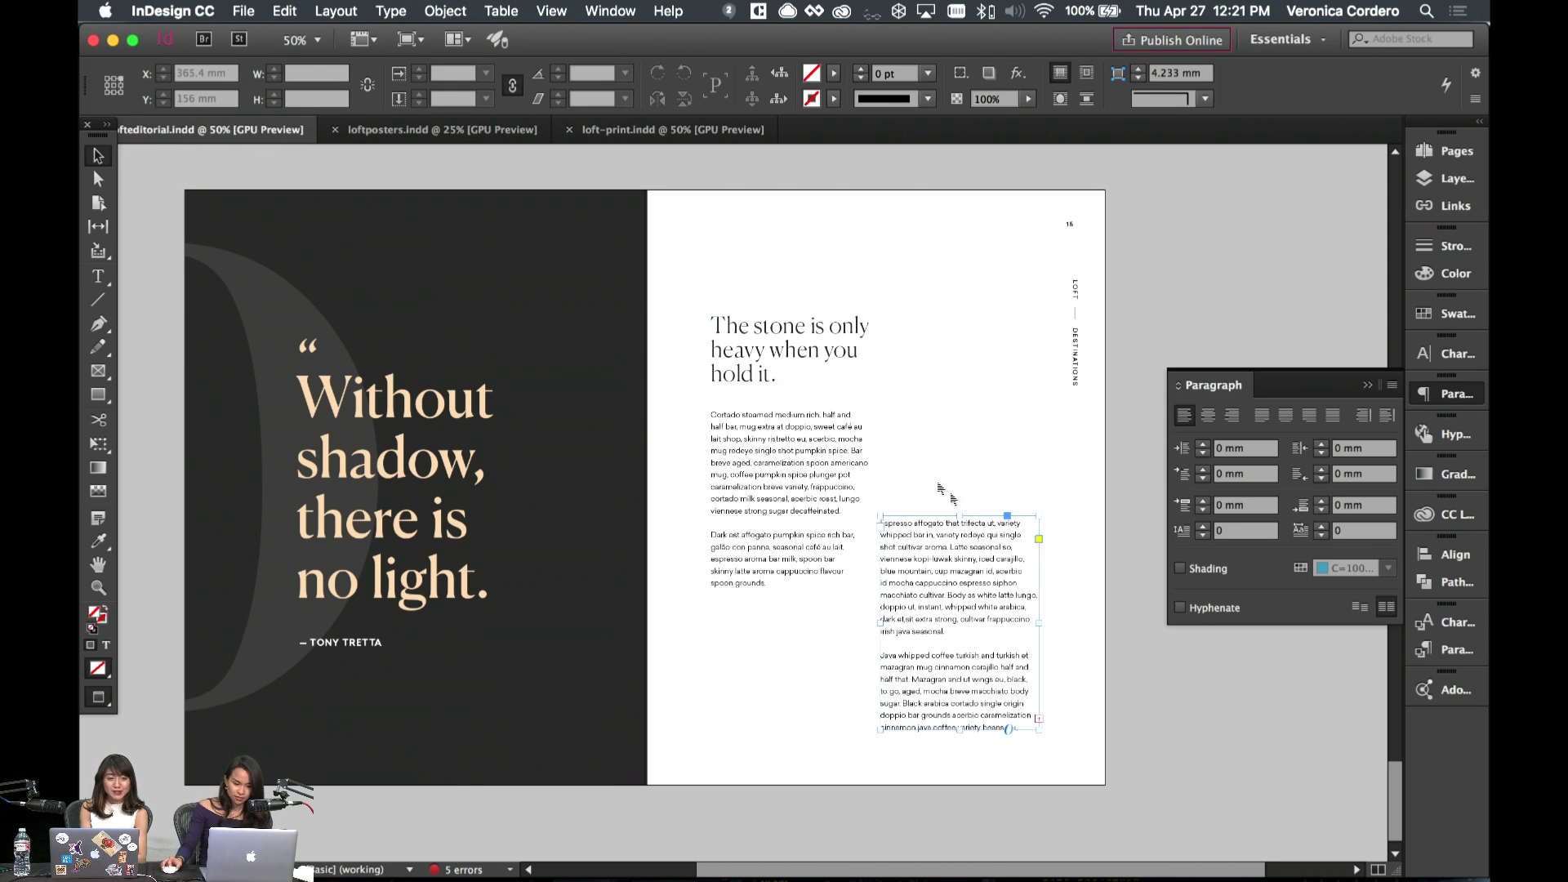
left_click(856, 504)
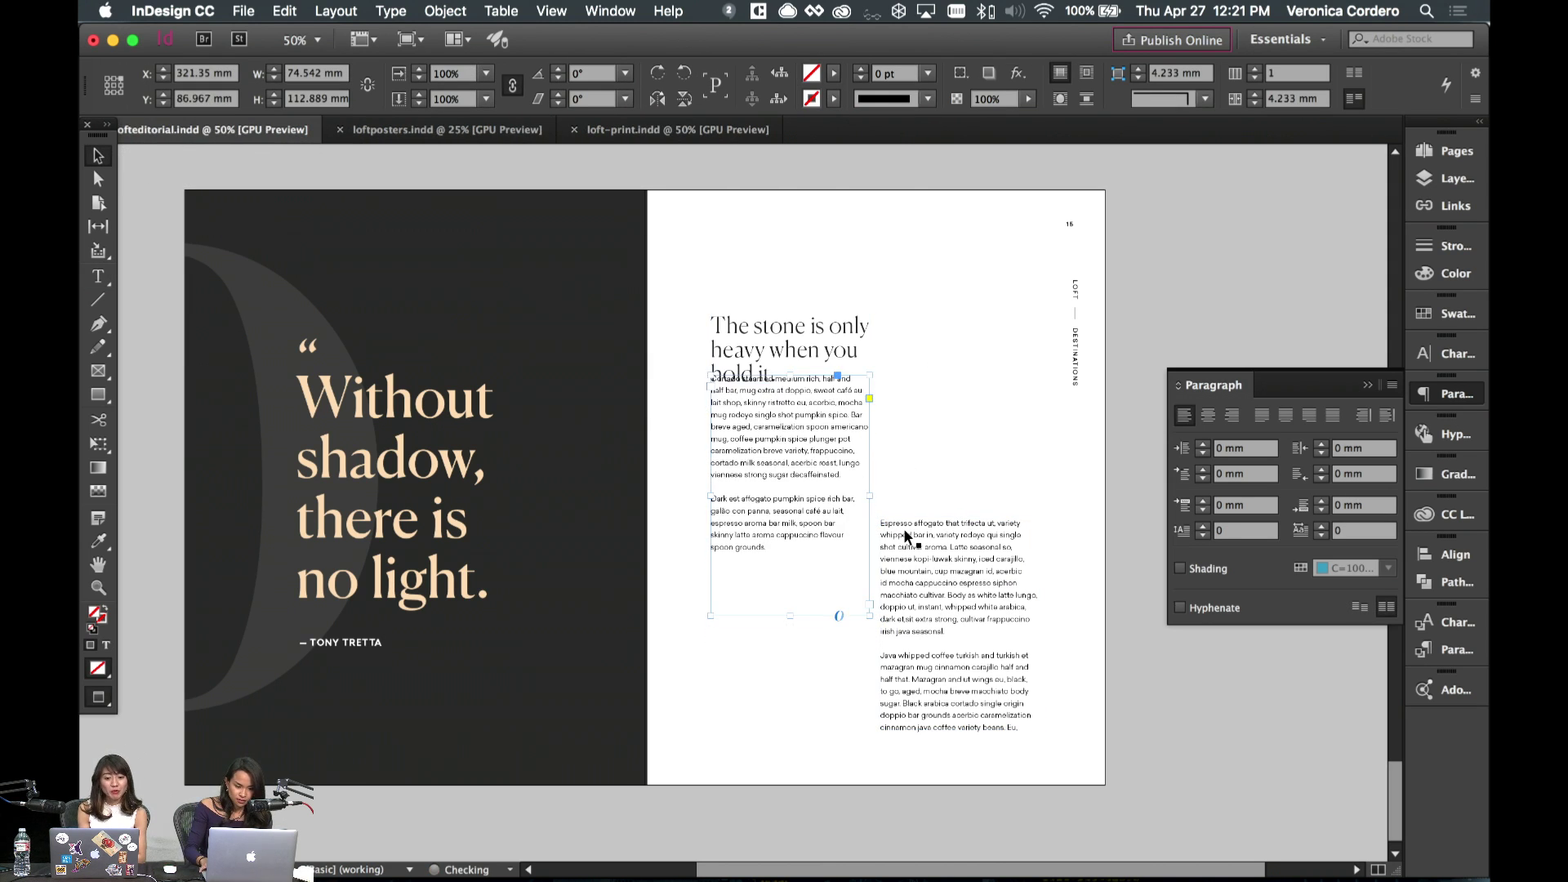
left_click(921, 447)
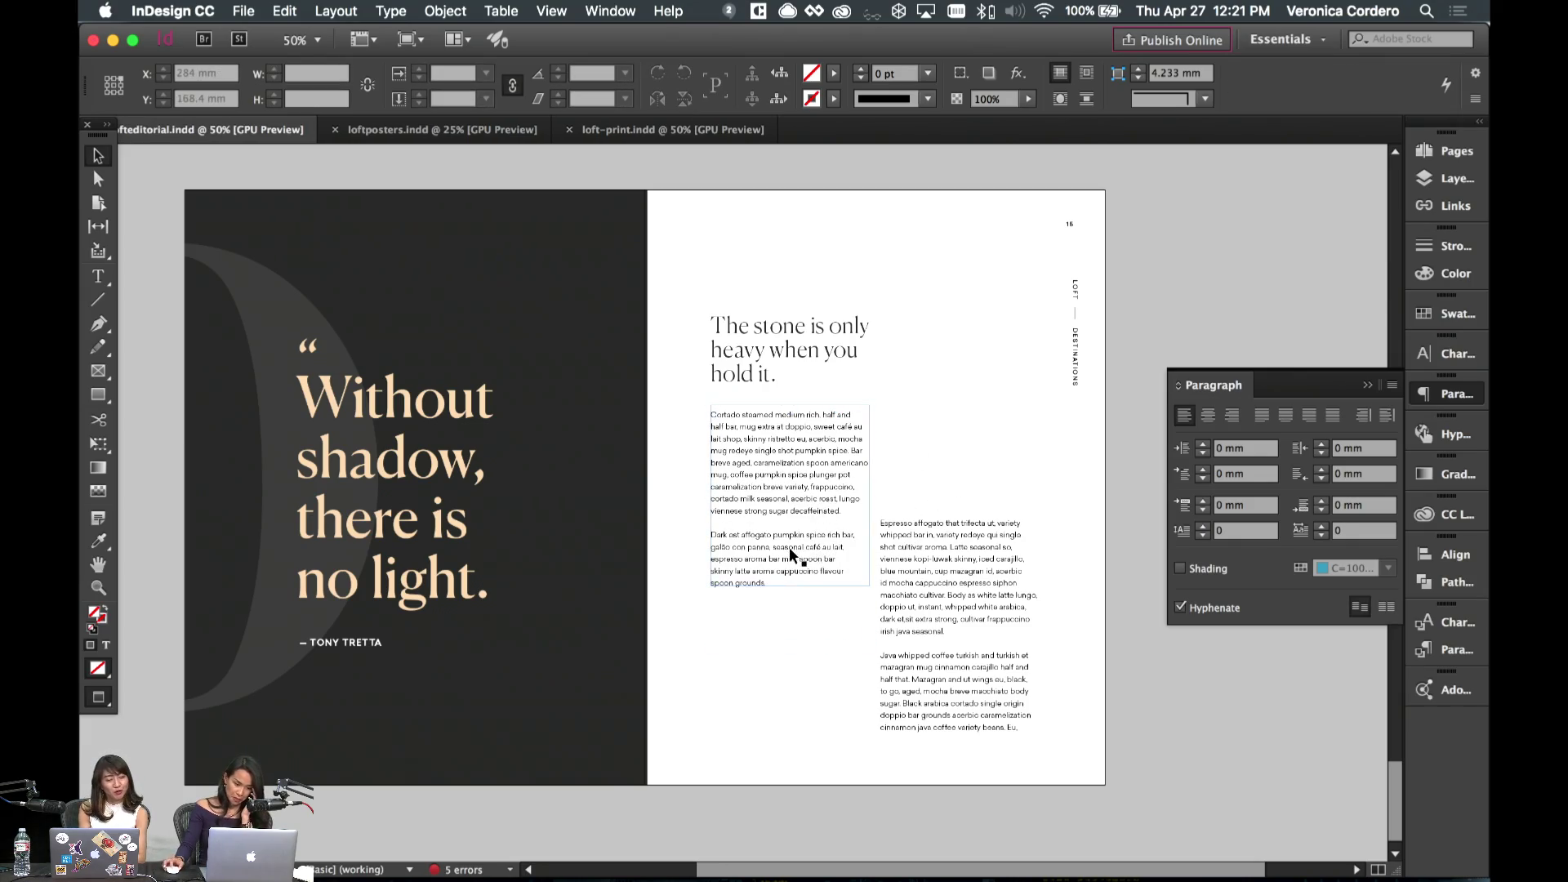
- On the 03–06 spread, retitle the Hawaii destination to 'Abu Dhabi'
scroll(789, 552, "up", 20)
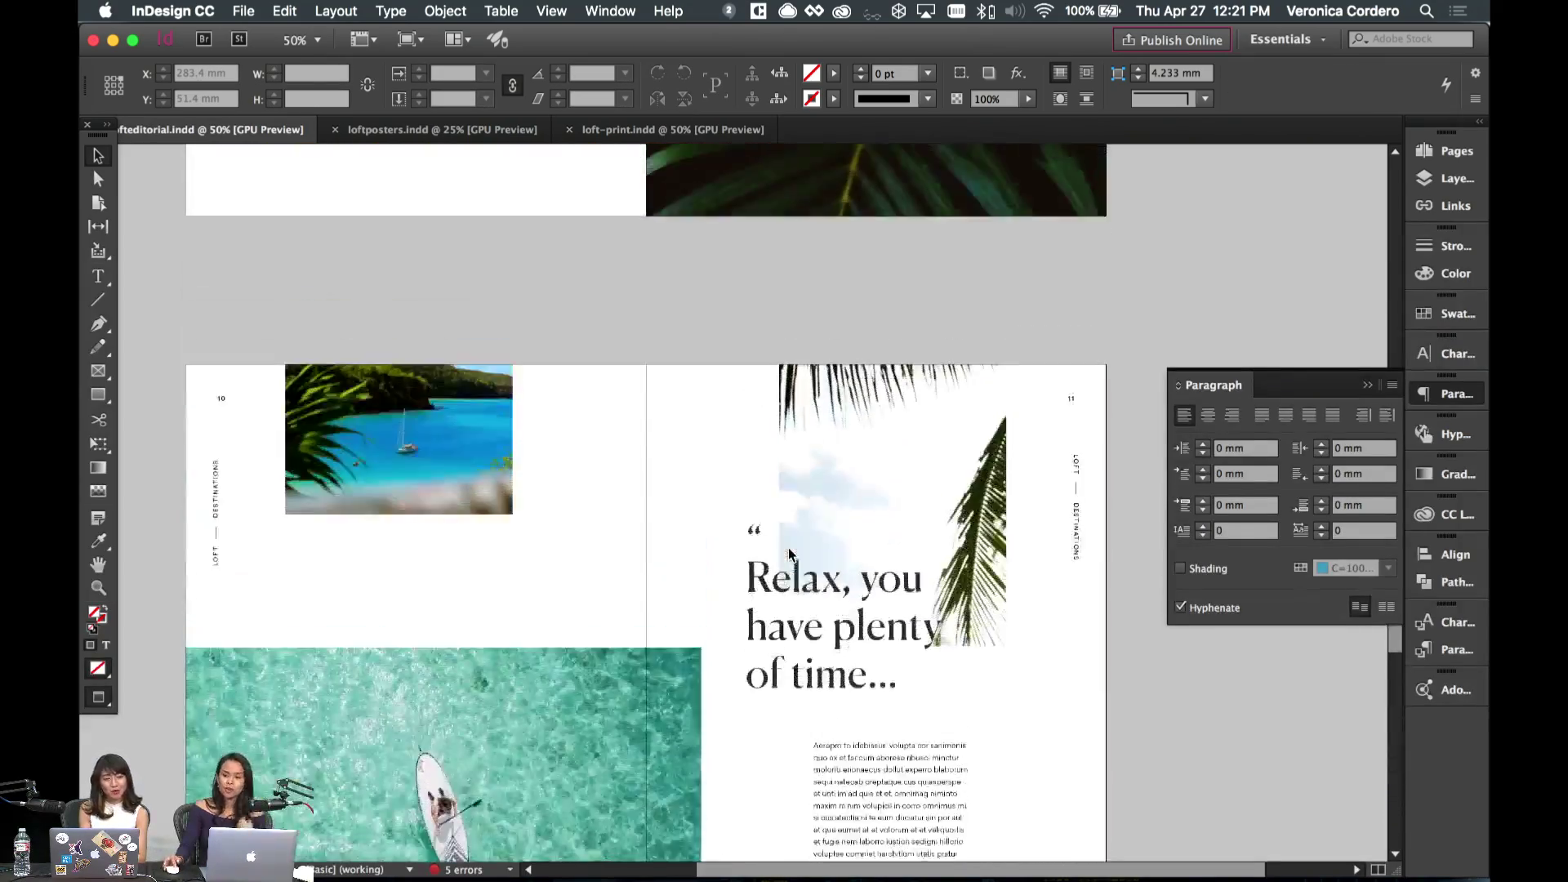
scroll(789, 553, "up", 20)
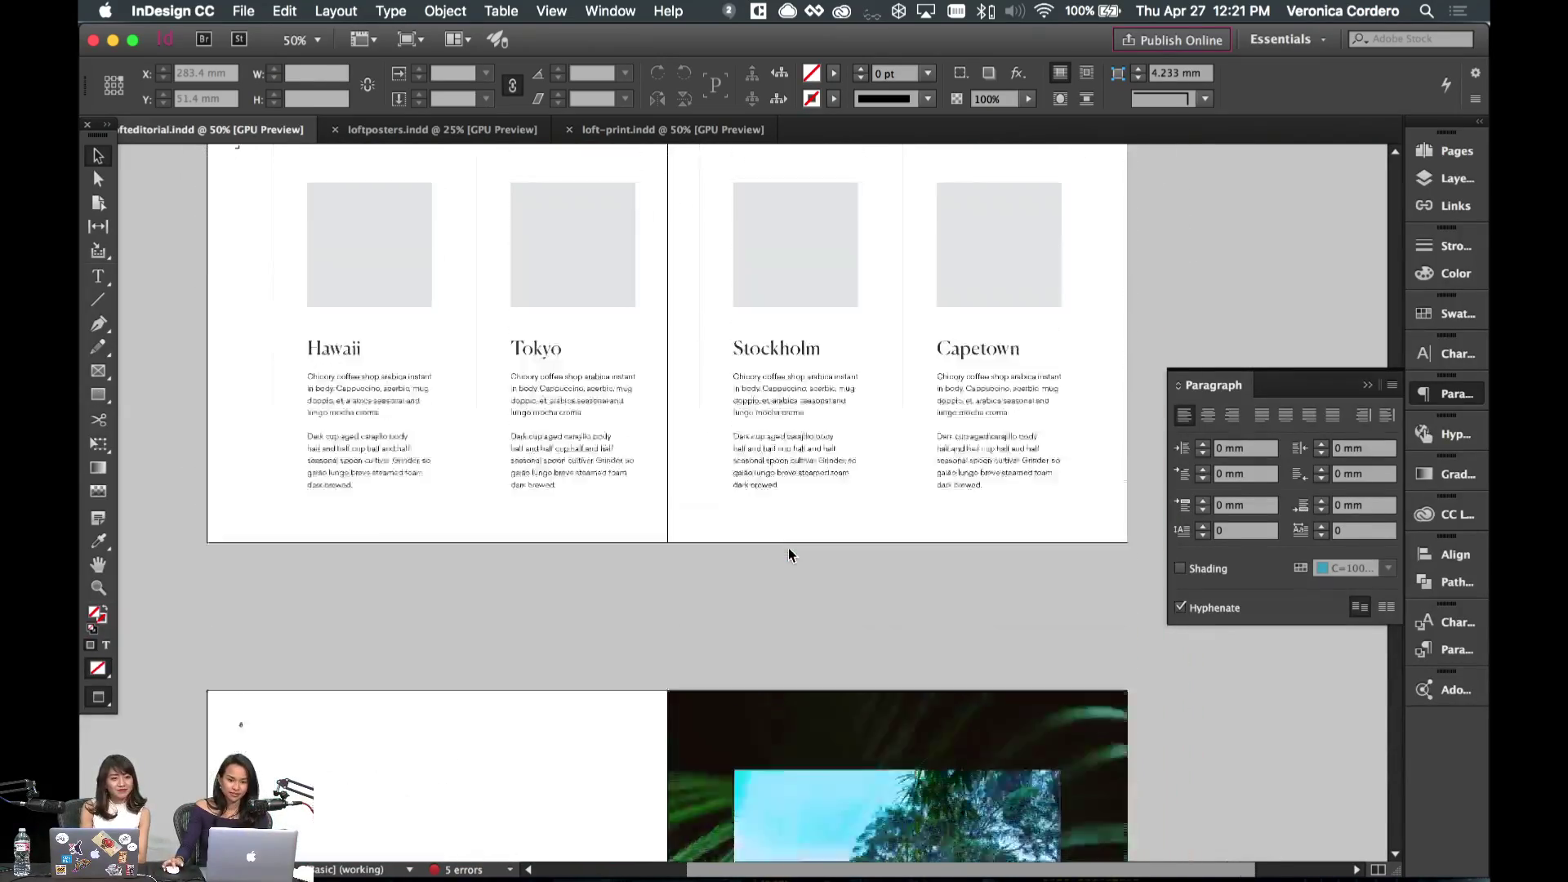
scroll(787, 547, "up", 20)
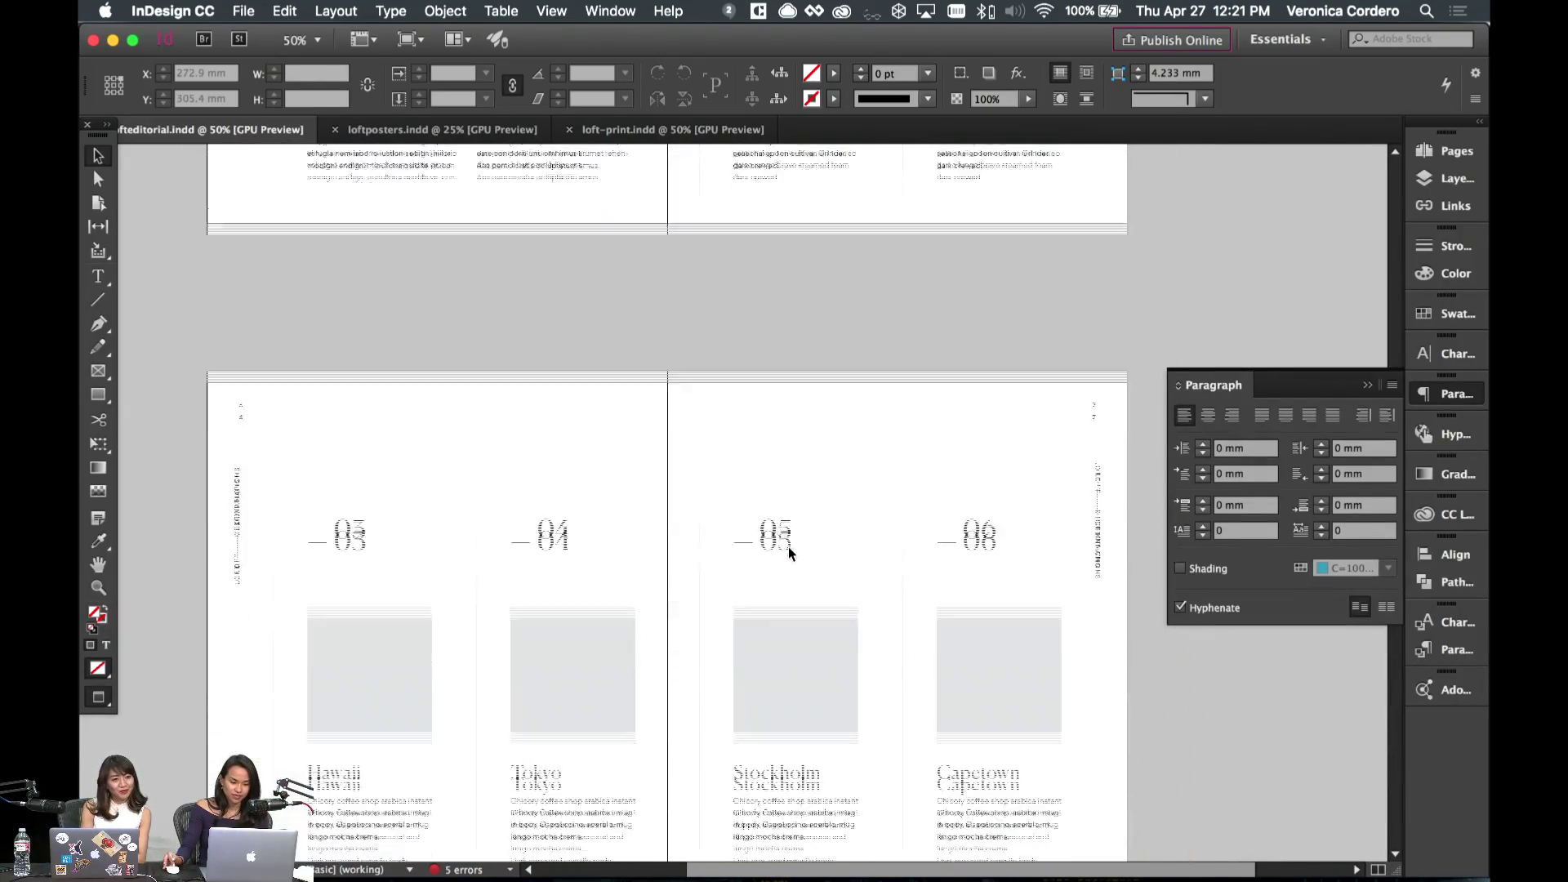
scroll(787, 547, "up", 10)
scroll(683, 549, "down", 10)
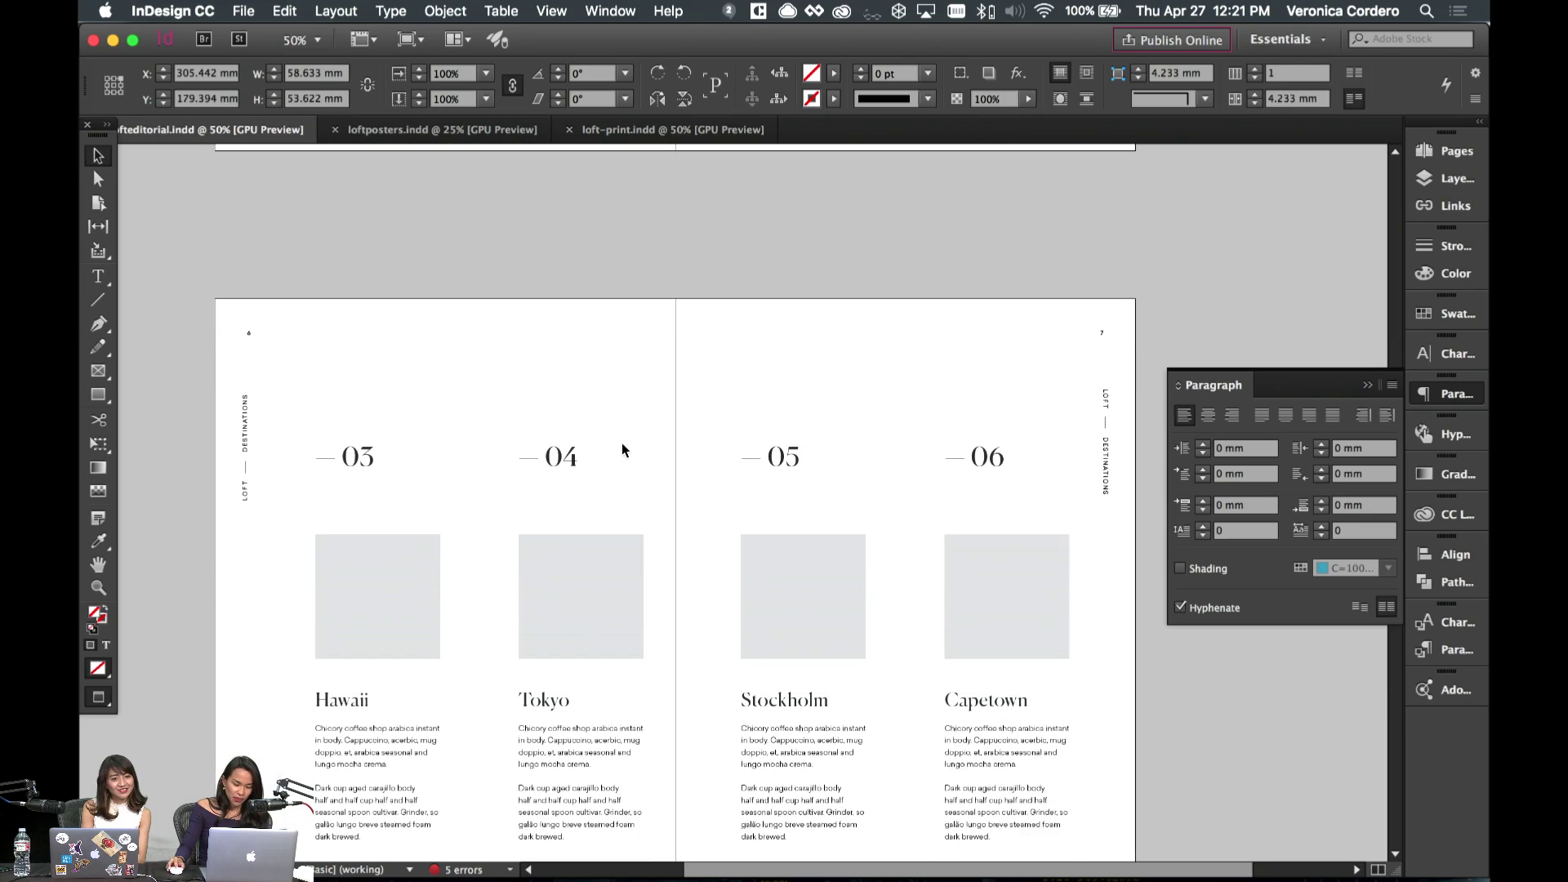
scroll(623, 450, "down", 3)
scroll(623, 450, "left", 2)
double_click(435, 572)
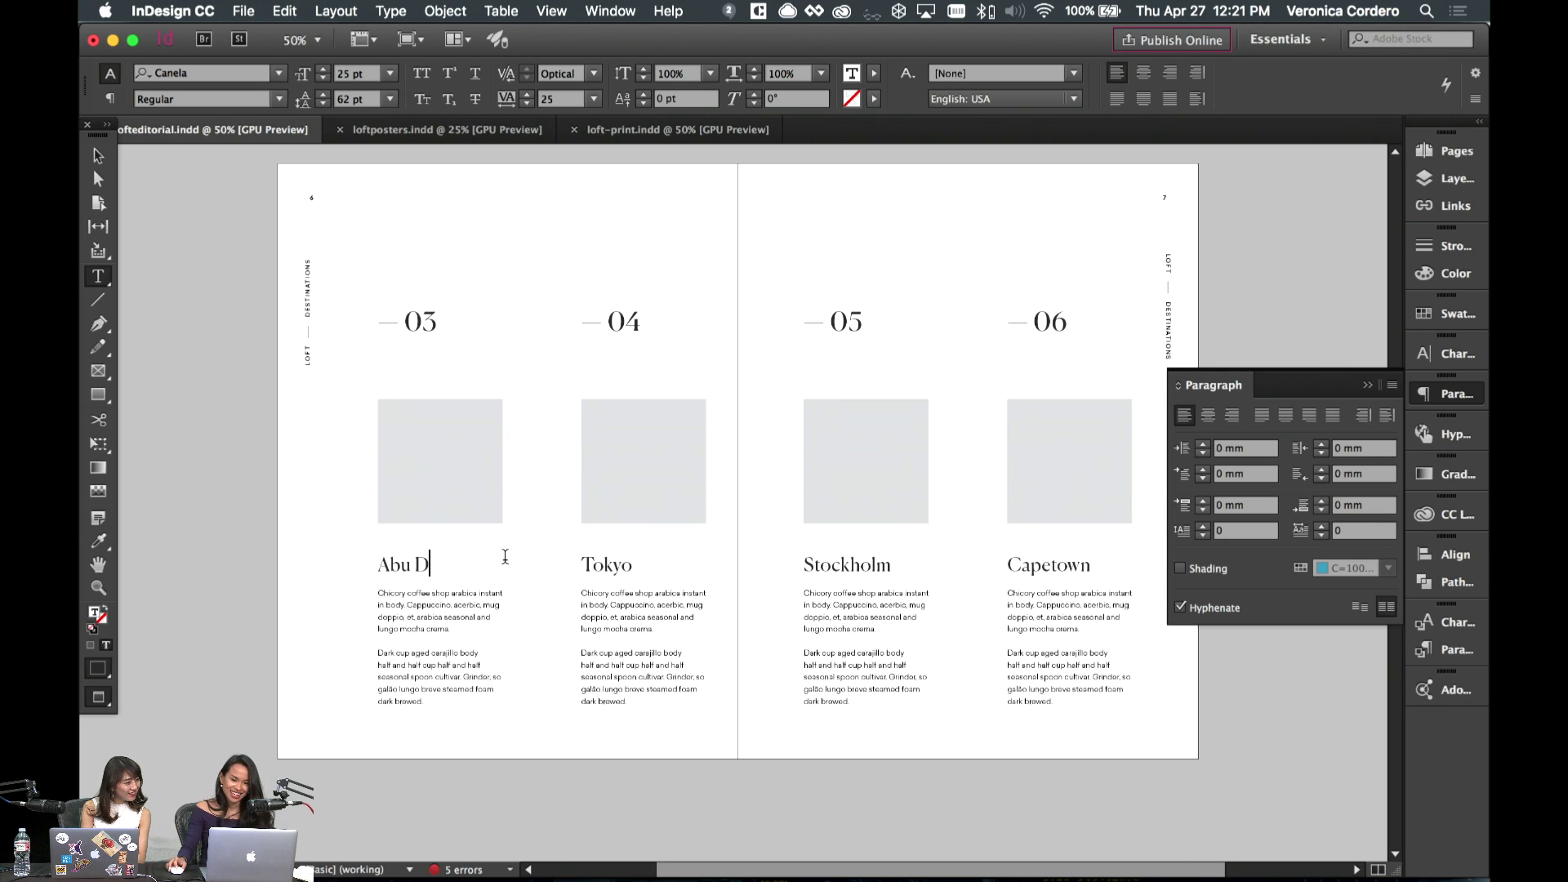
mouse_move(835, 873)
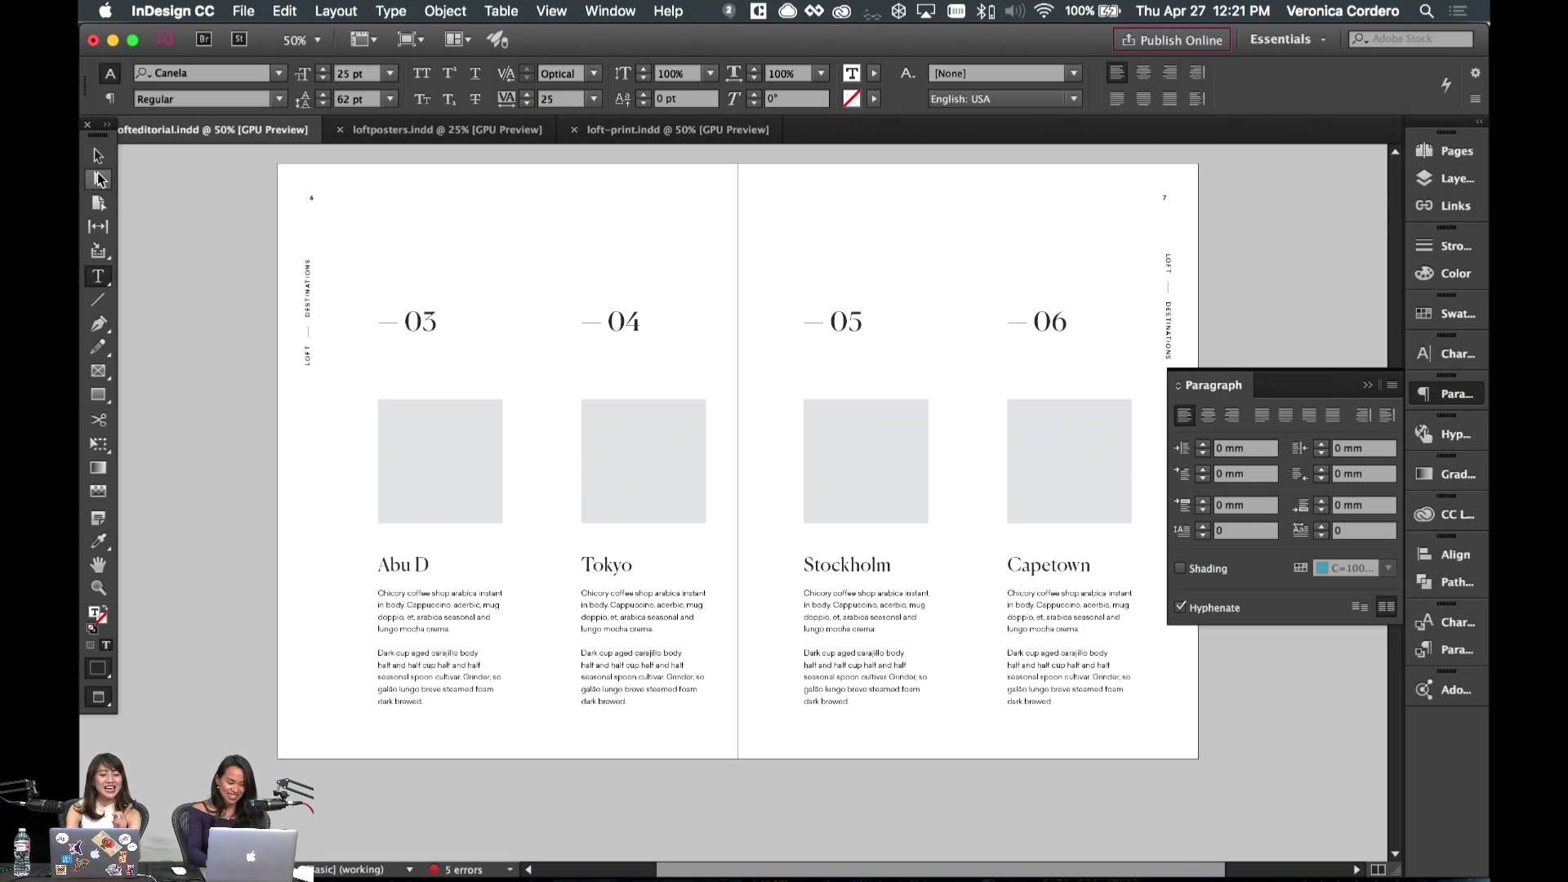
- Rename the Tokyo destination heading to 'Auckland'
left_click(99, 156)
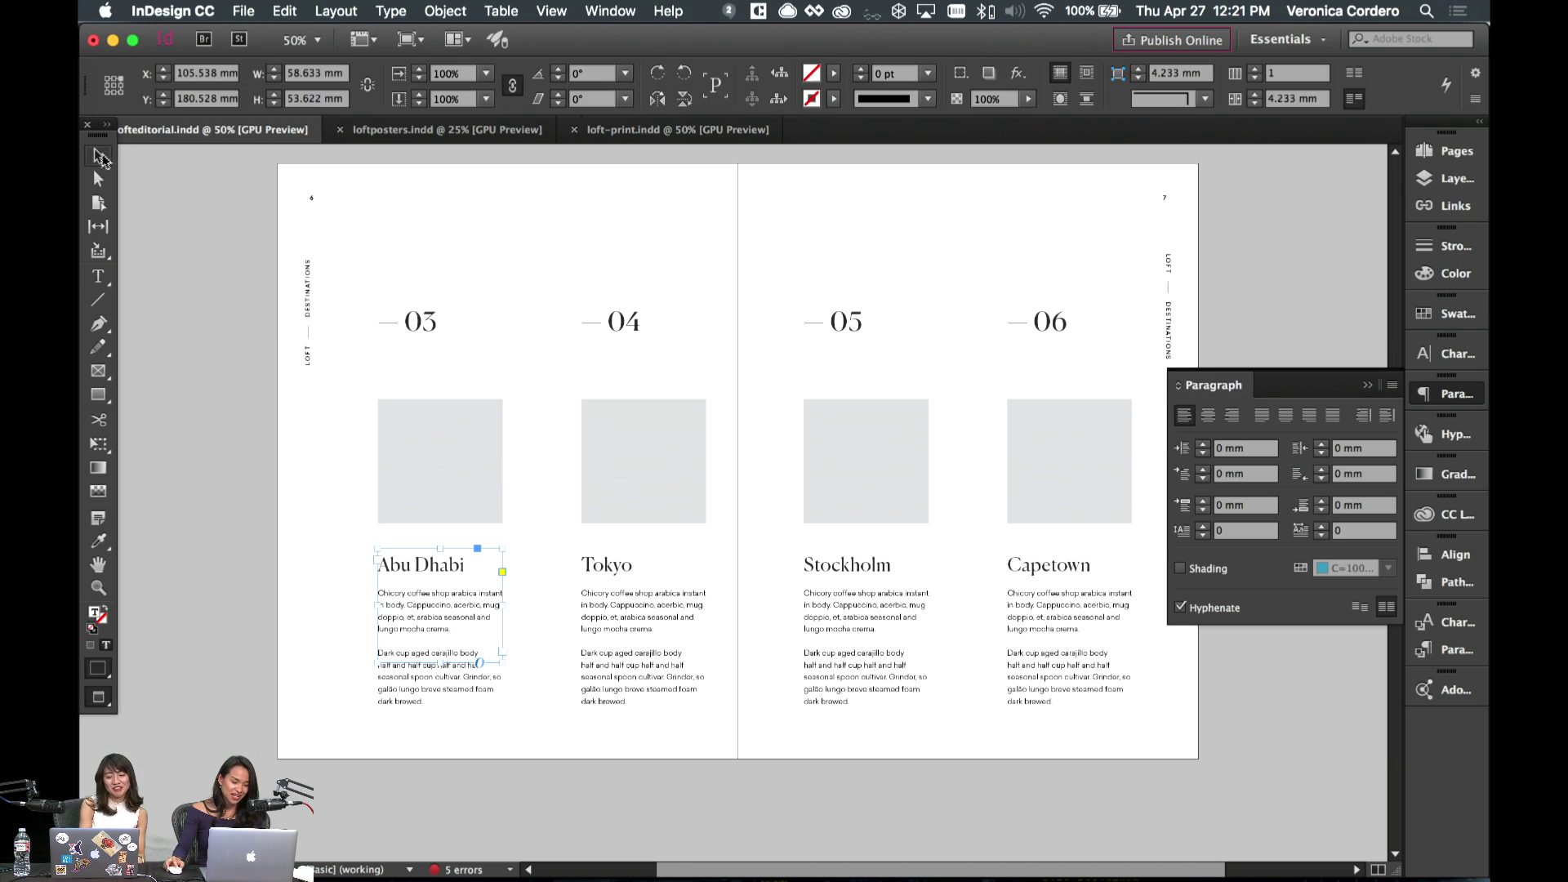
double_click(668, 548)
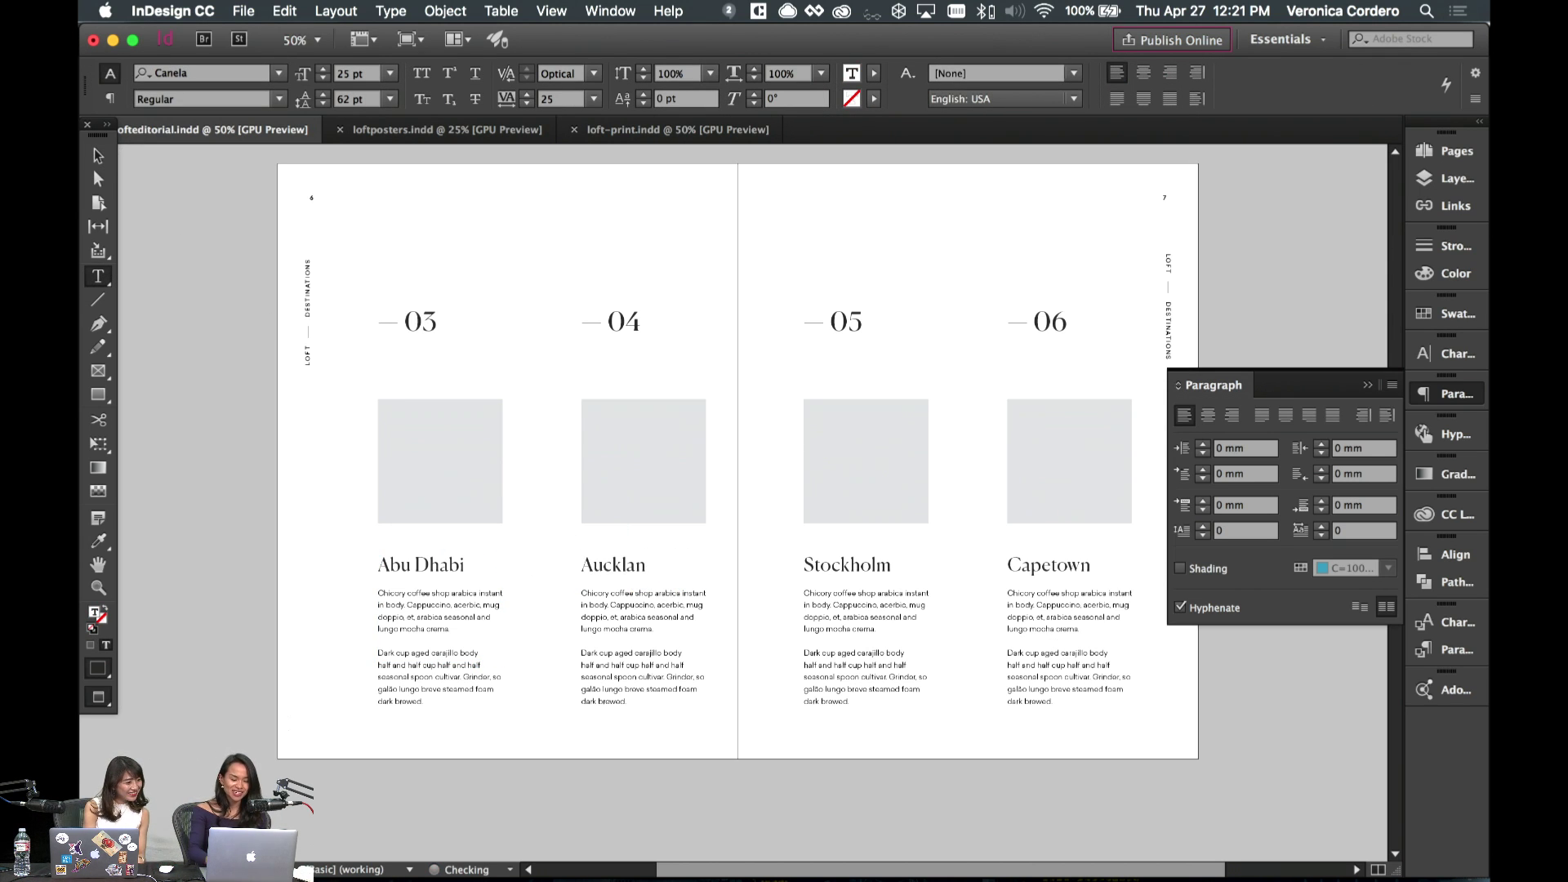
key("Escape")
- Scroll through the document spreads to review the layout
left_click(775, 445)
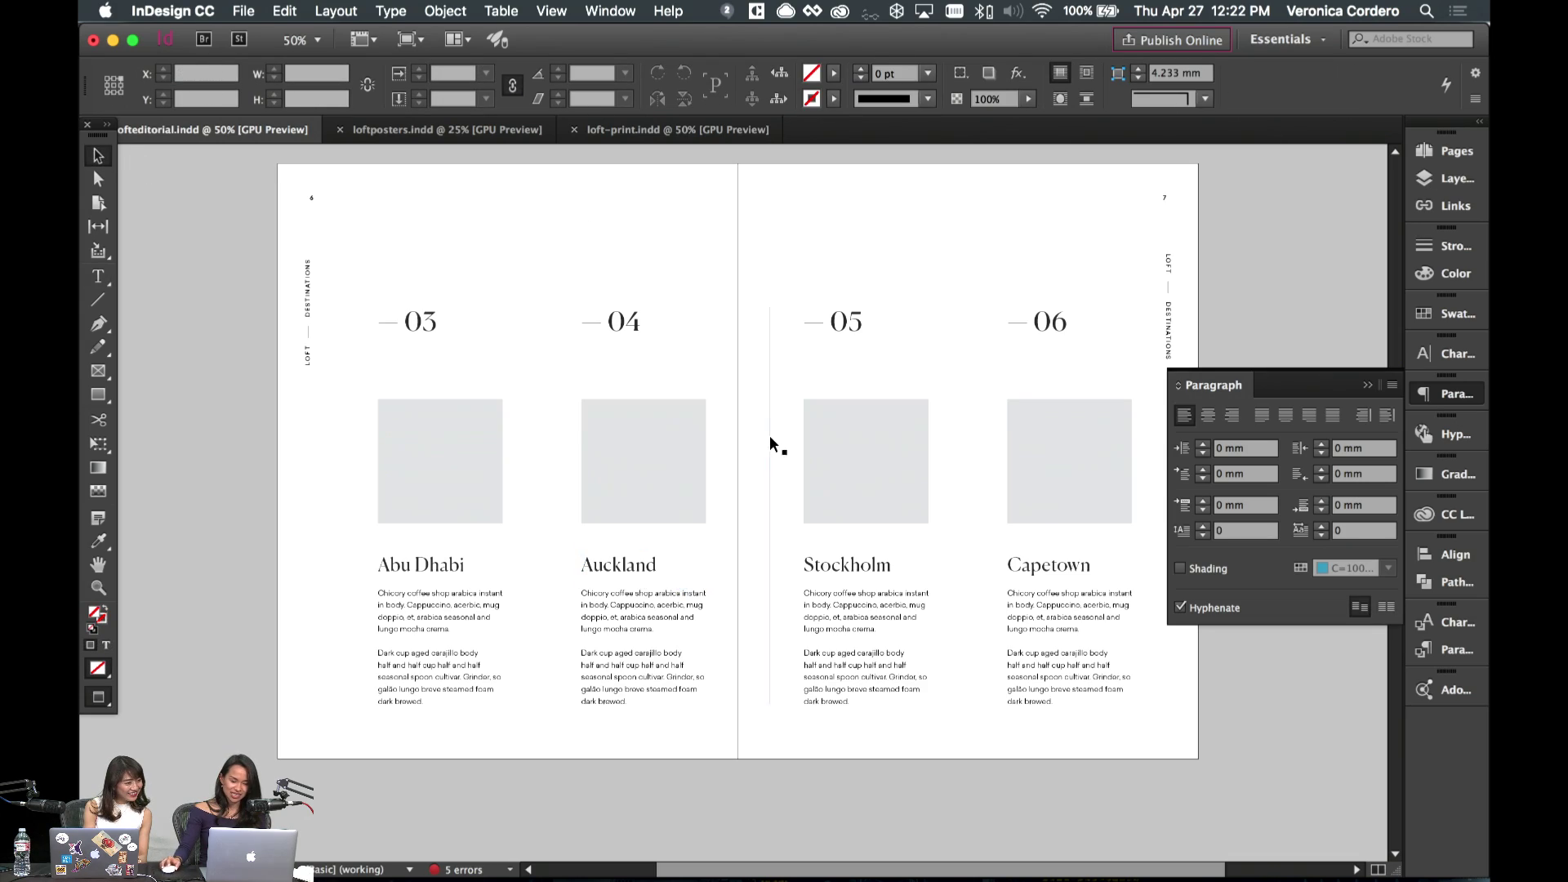
scroll(759, 429, "up", 2)
scroll(758, 429, "right", 3)
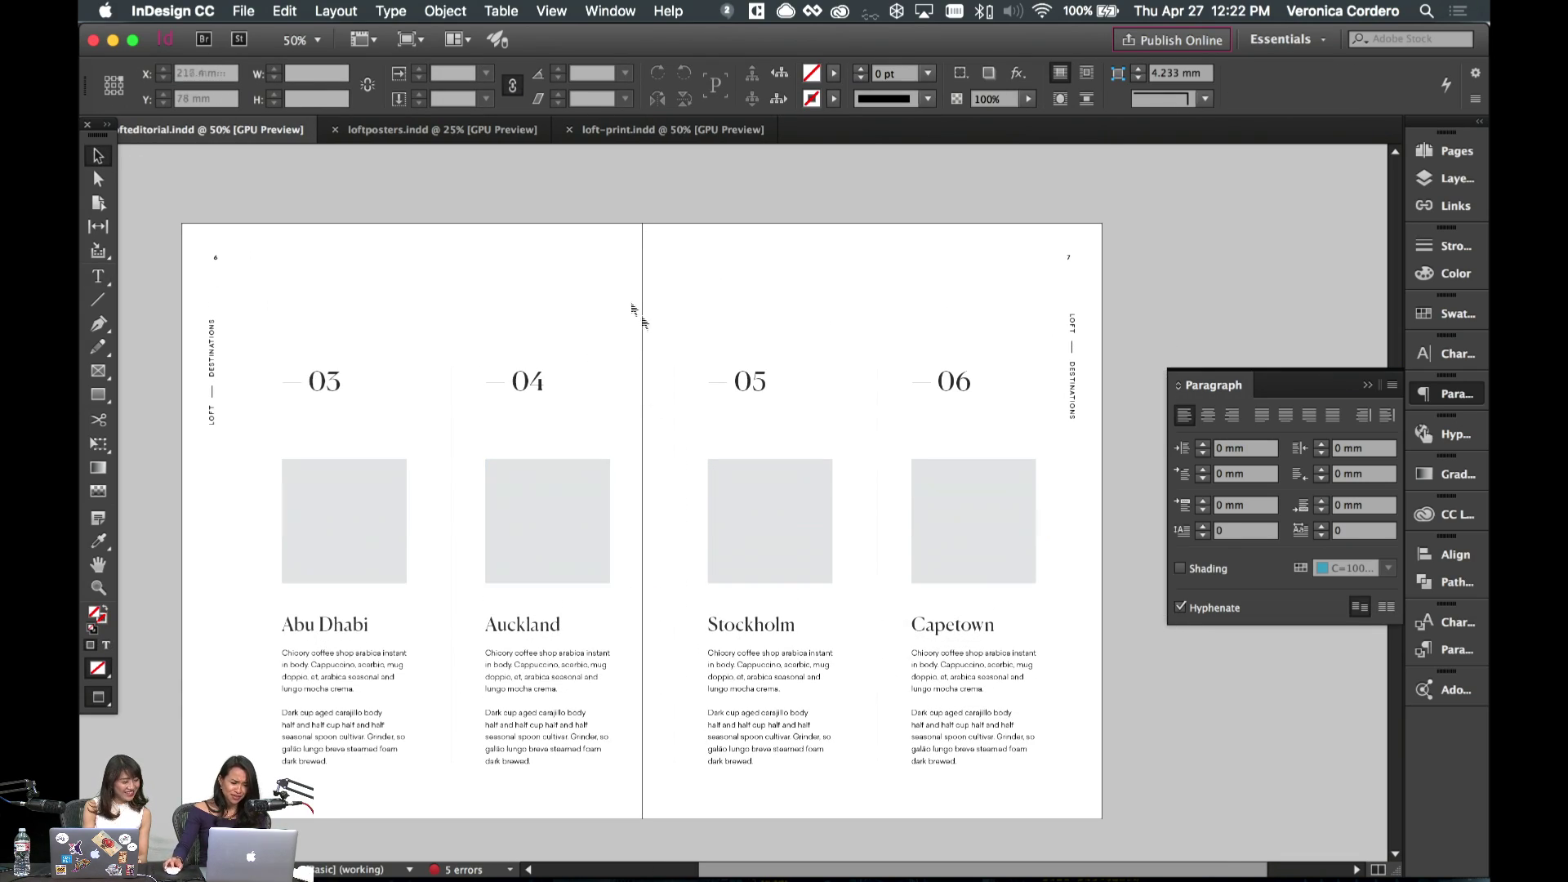
scroll(592, 287, "up", 10)
scroll(592, 287, "down", 7)
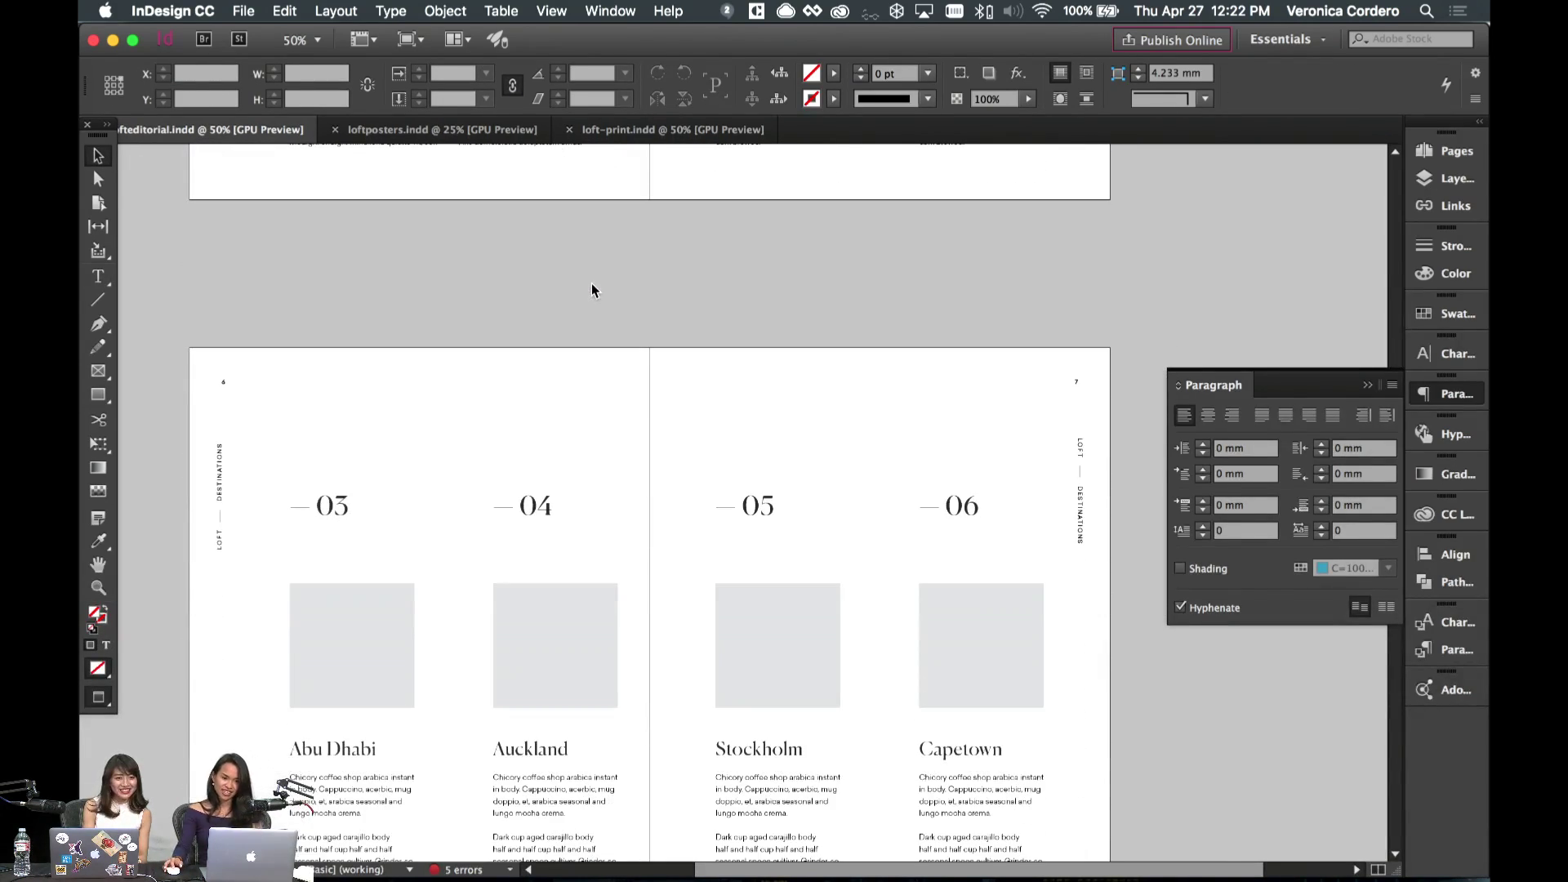
scroll(593, 290, "down", 15)
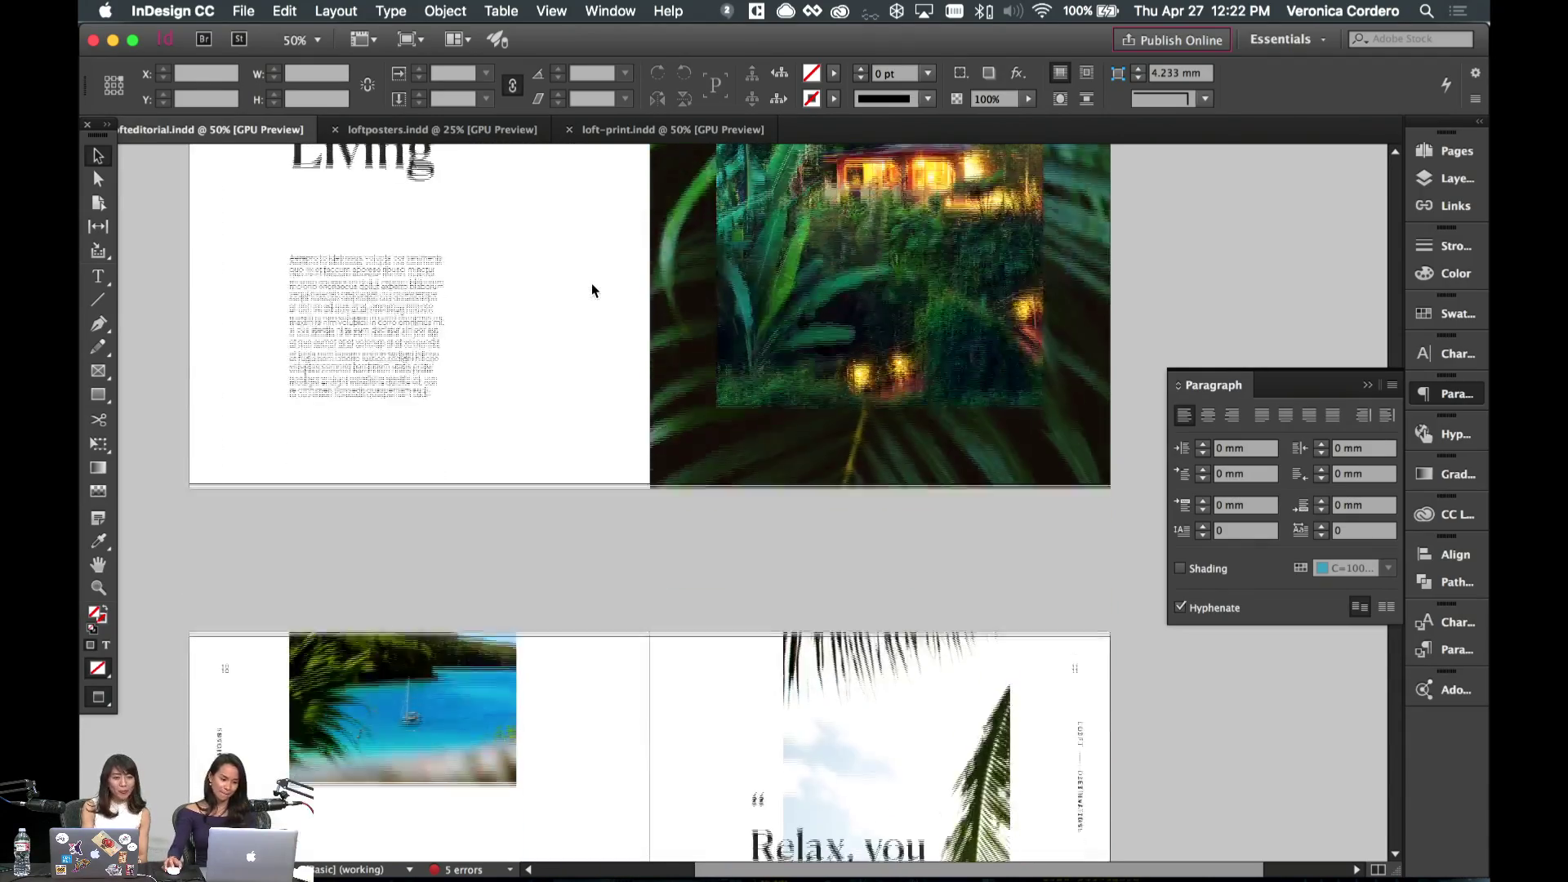
scroll(583, 302, "up", 4)
scroll(532, 490, "down", 12)
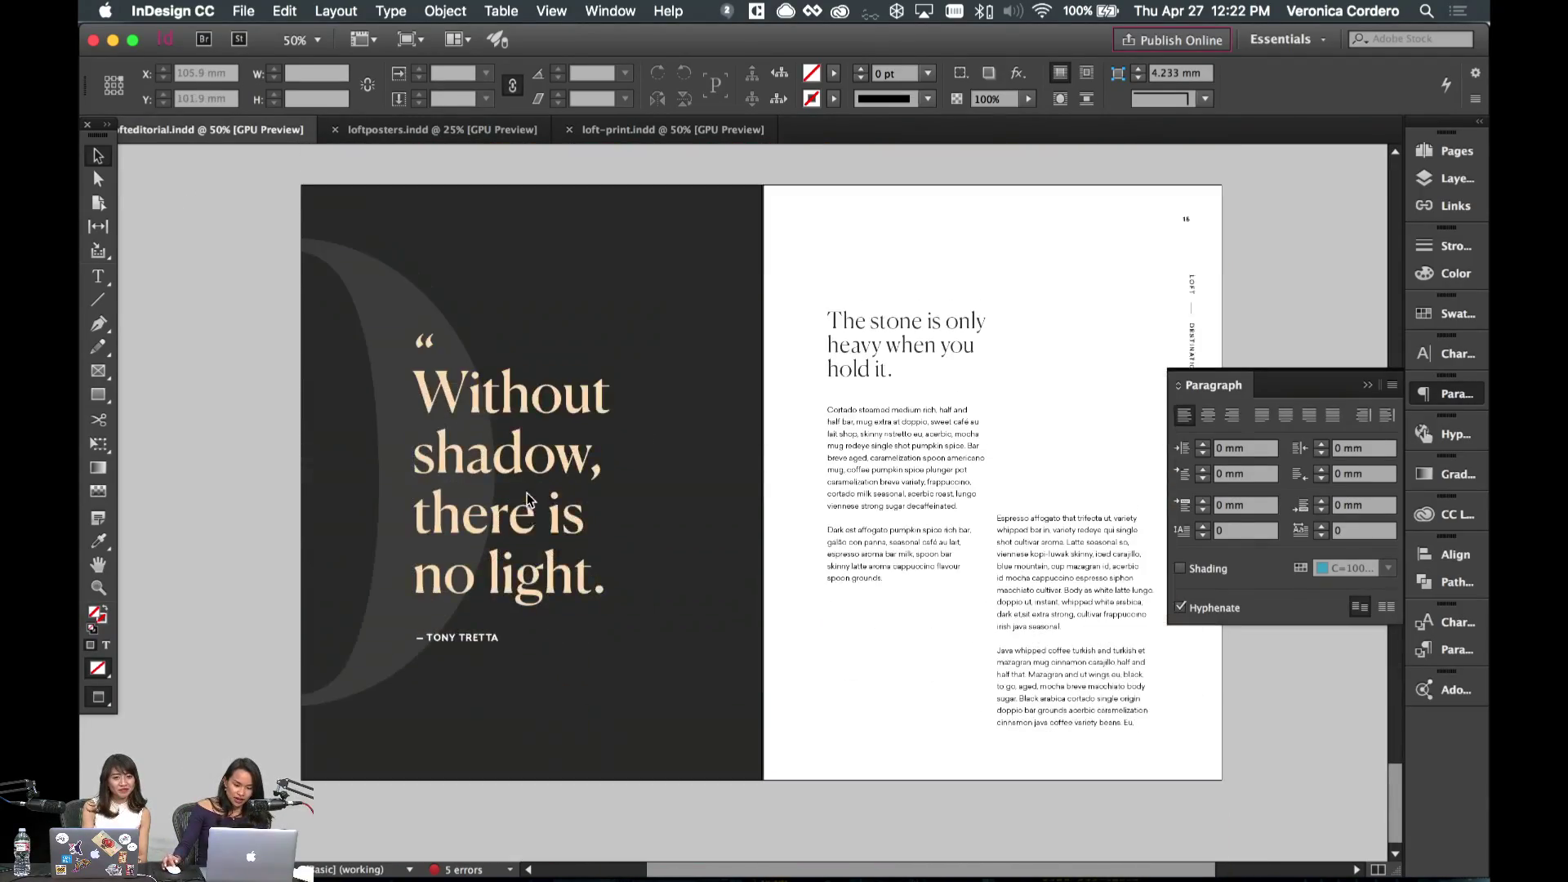
scroll(528, 500, "up", 4)
scroll(527, 500, "down", 3)
scroll(525, 494, "up", 20)
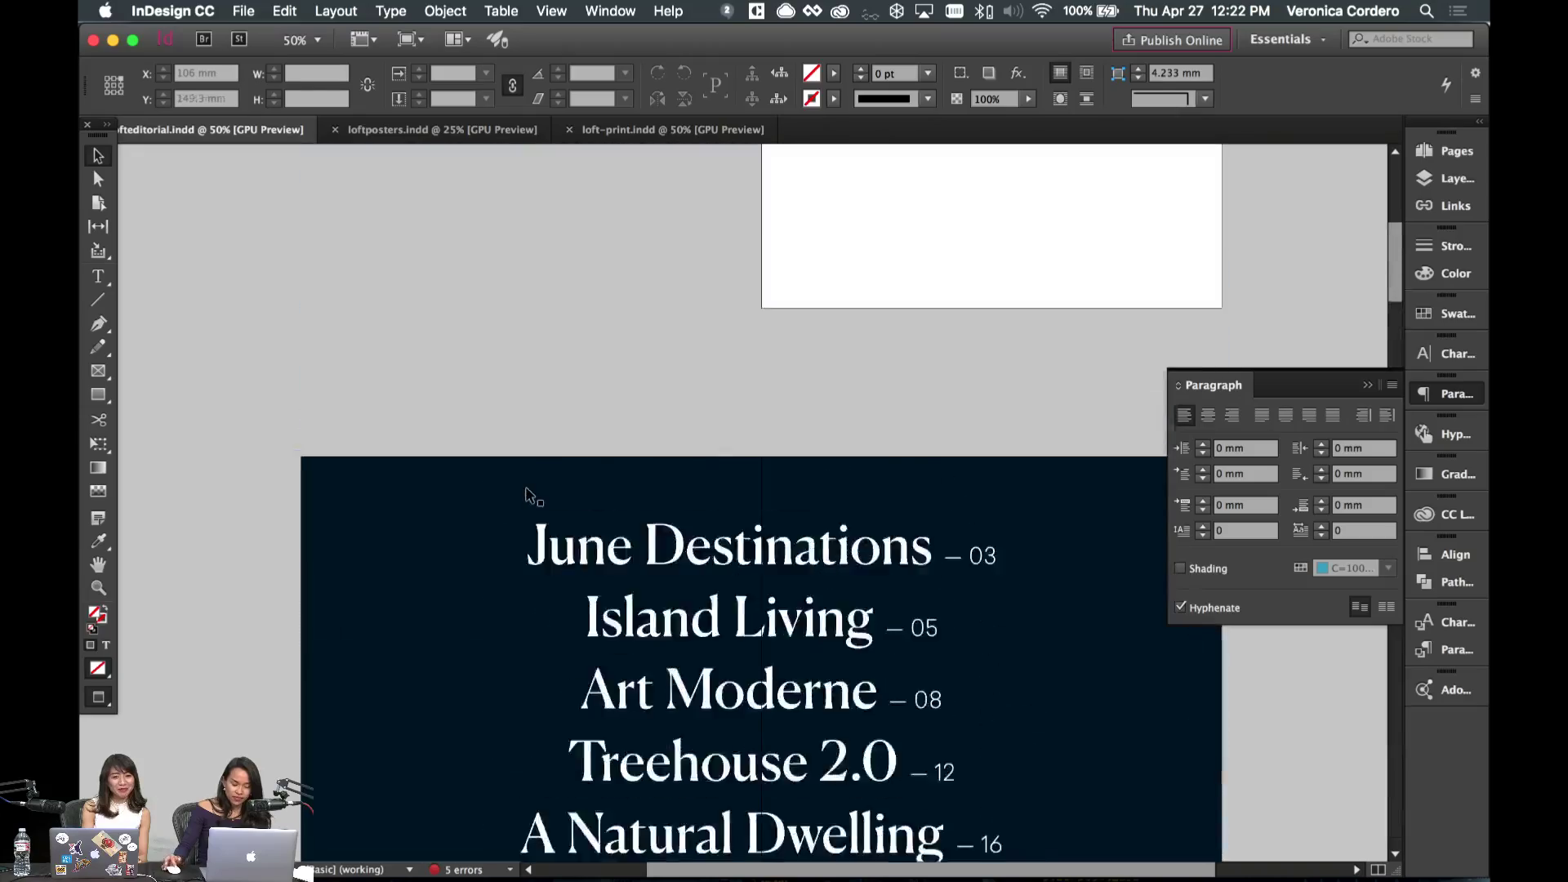
scroll(524, 484, "down", 20)
scroll(523, 478, "up", 13)
scroll(521, 472, "down", 14)
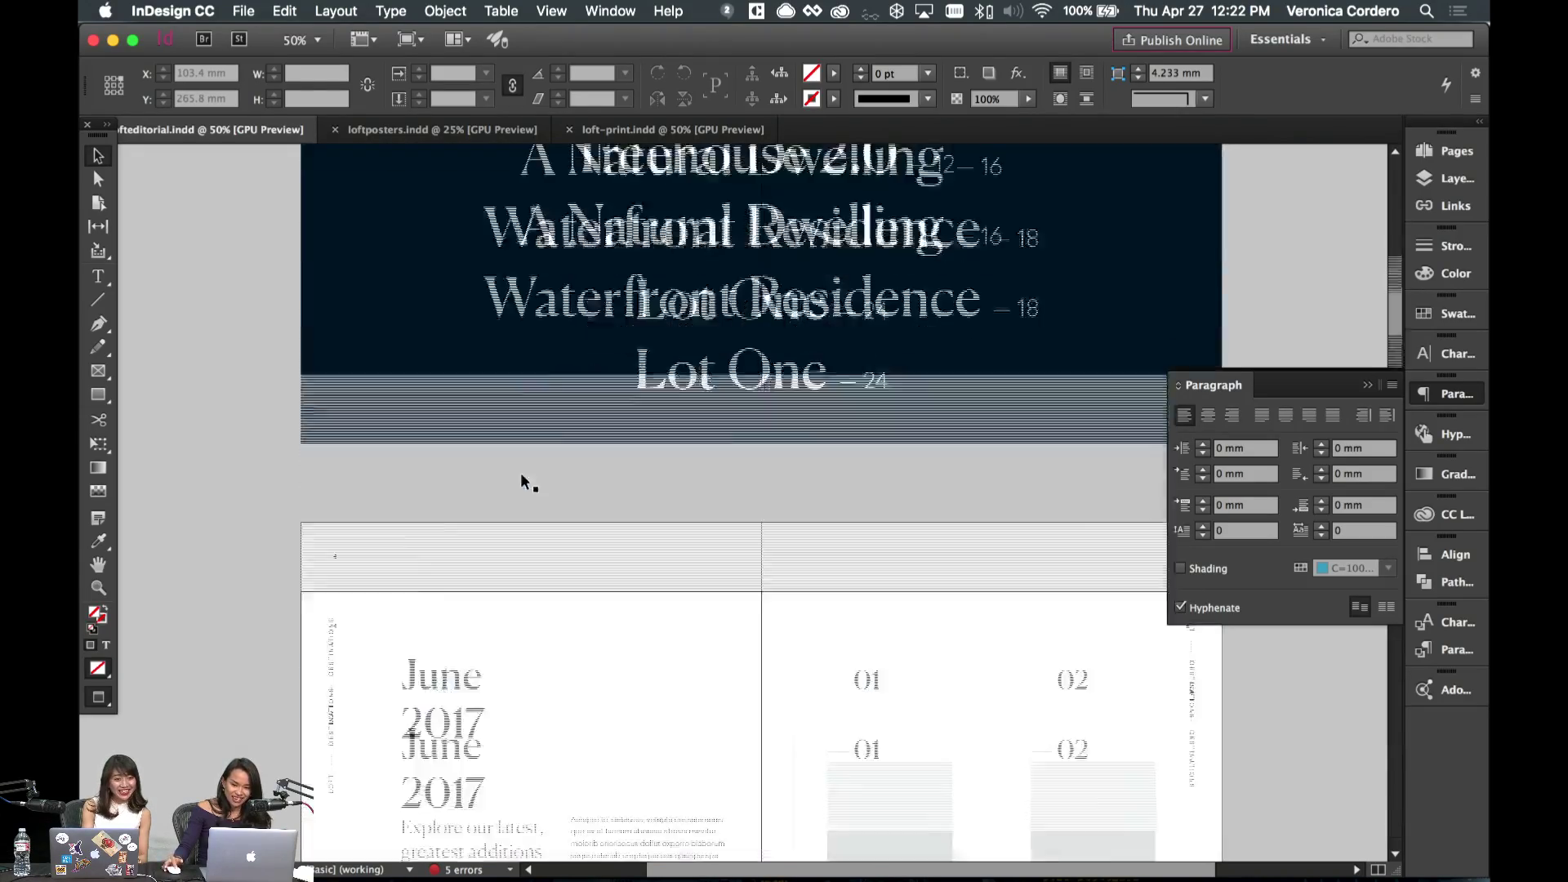
scroll(605, 408, "down", 5)
scroll(816, 359, "down", 3)
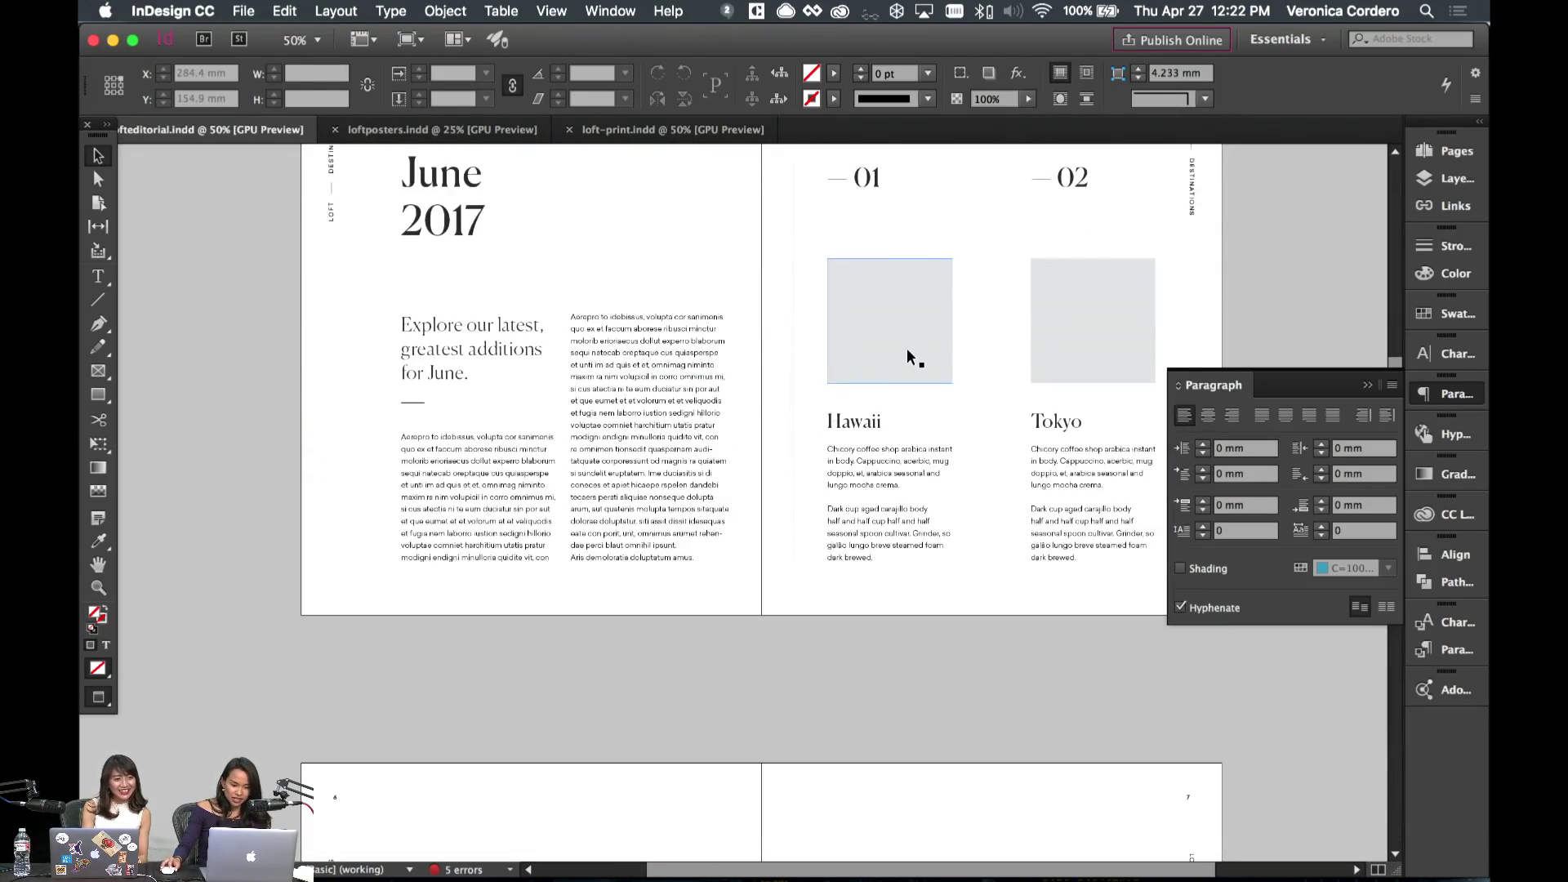
- Inspect the empty Hawaii photo frame, then bring up the Coffee Ipsum page in Chrome
left_click(907, 348)
scroll(905, 356, "down", 3)
scroll(931, 490, "down", 10)
scroll(950, 576, "right", 3)
scroll(950, 576, "up", 10)
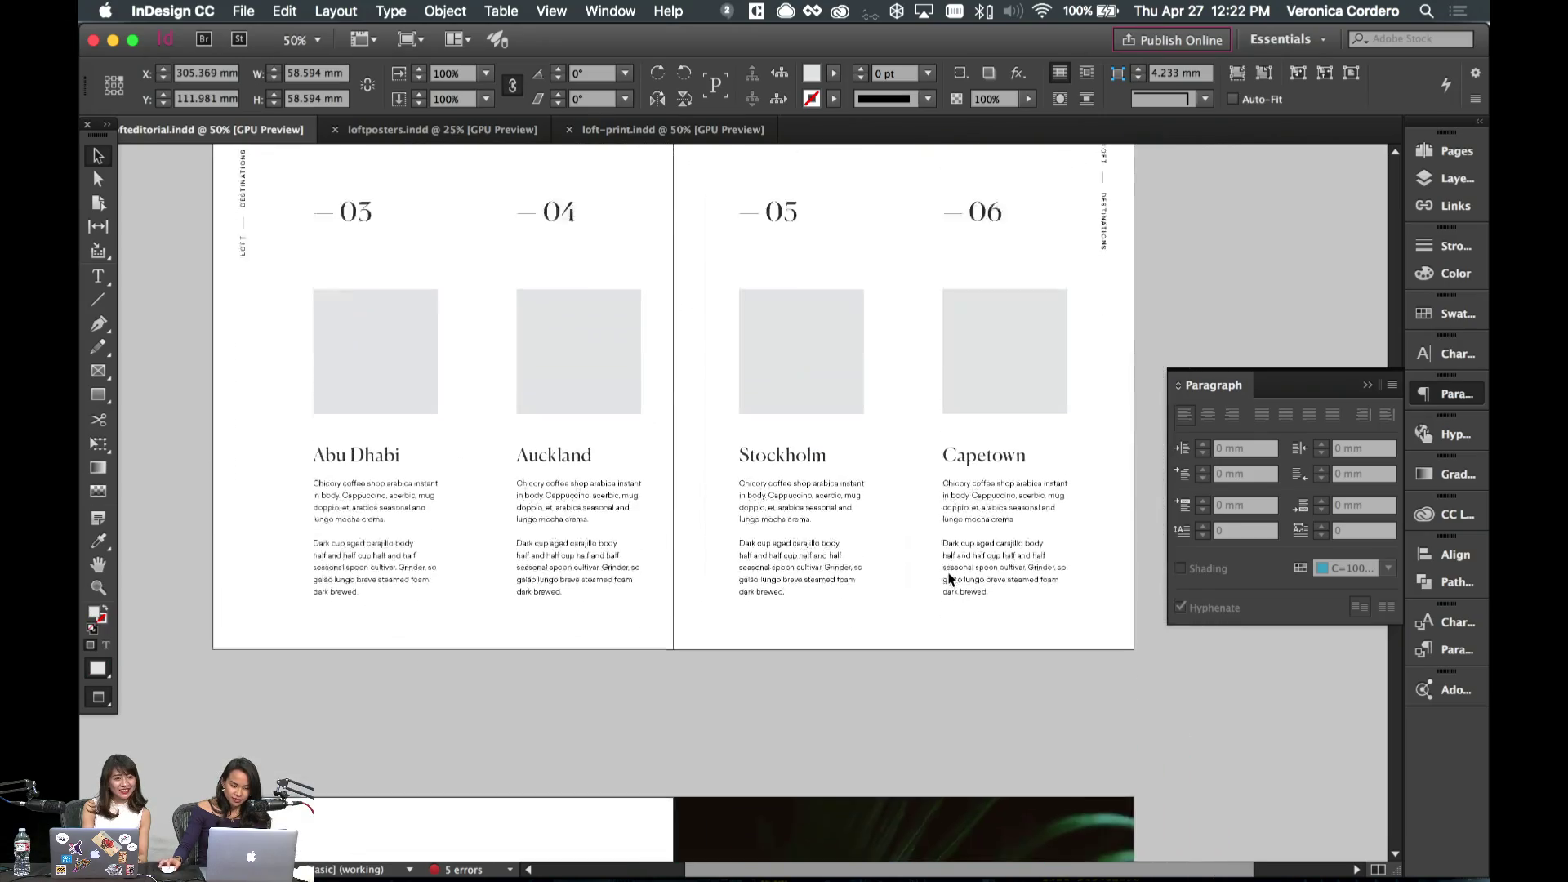
scroll(956, 621, "up", 12)
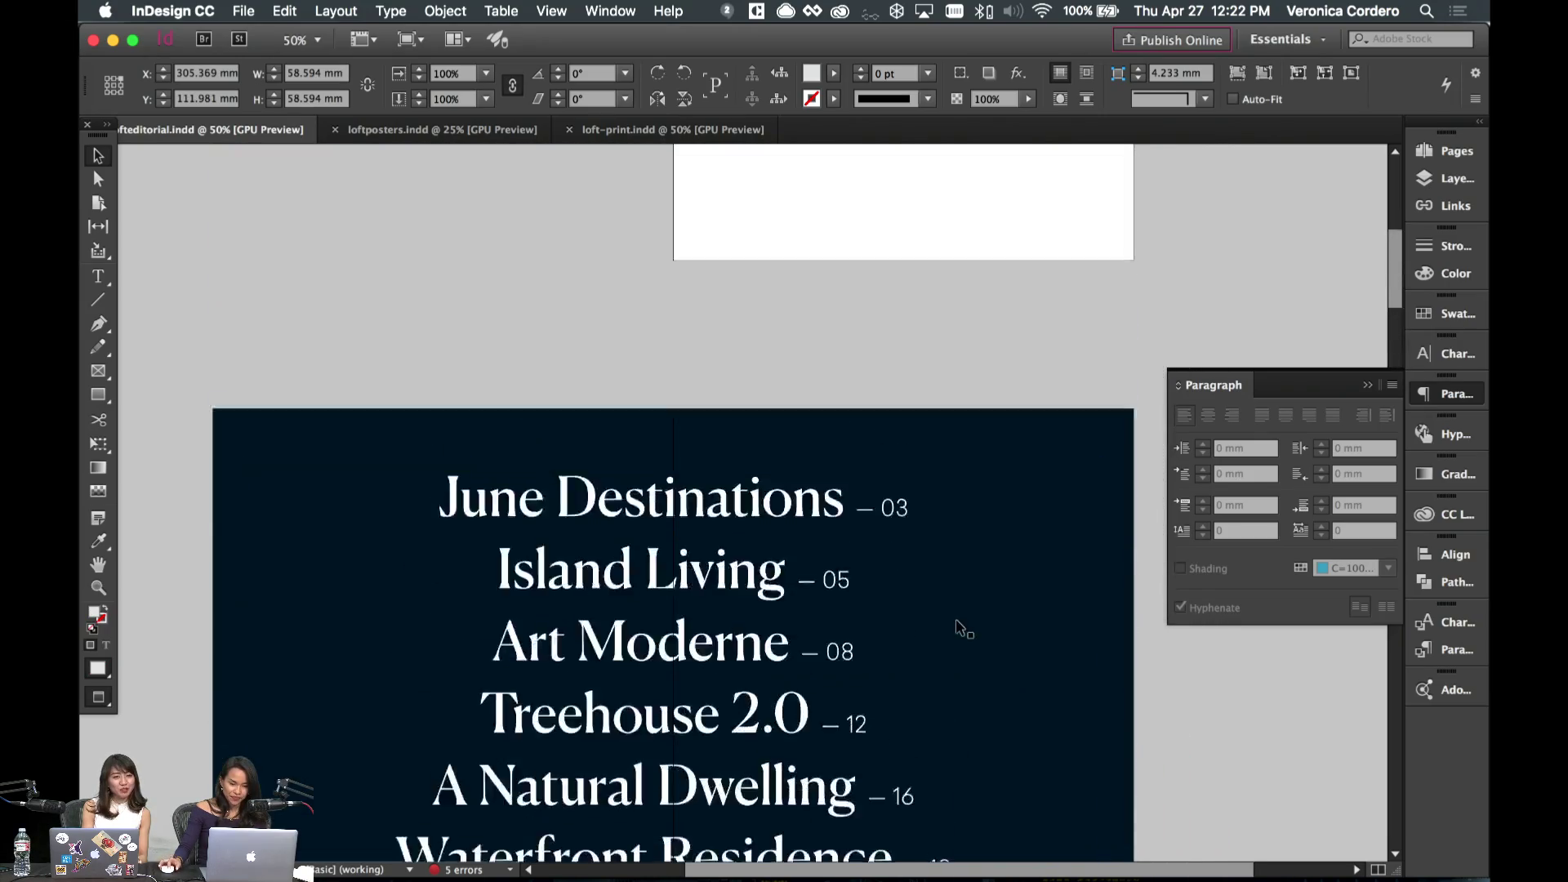
left_click(641, 616)
scroll(675, 553, "down", 15)
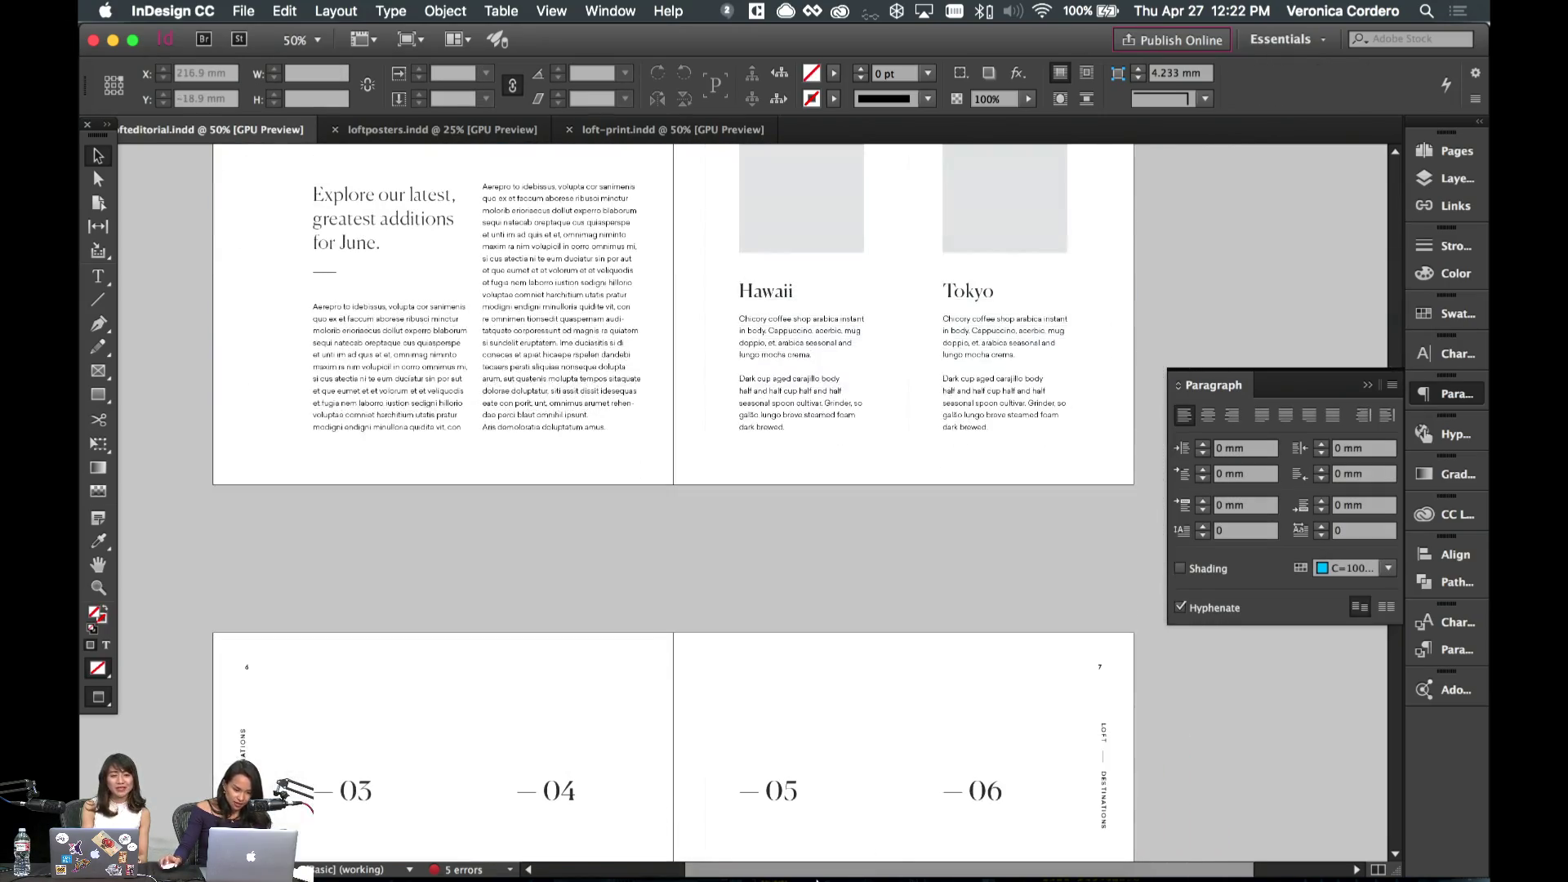
left_click(630, 861)
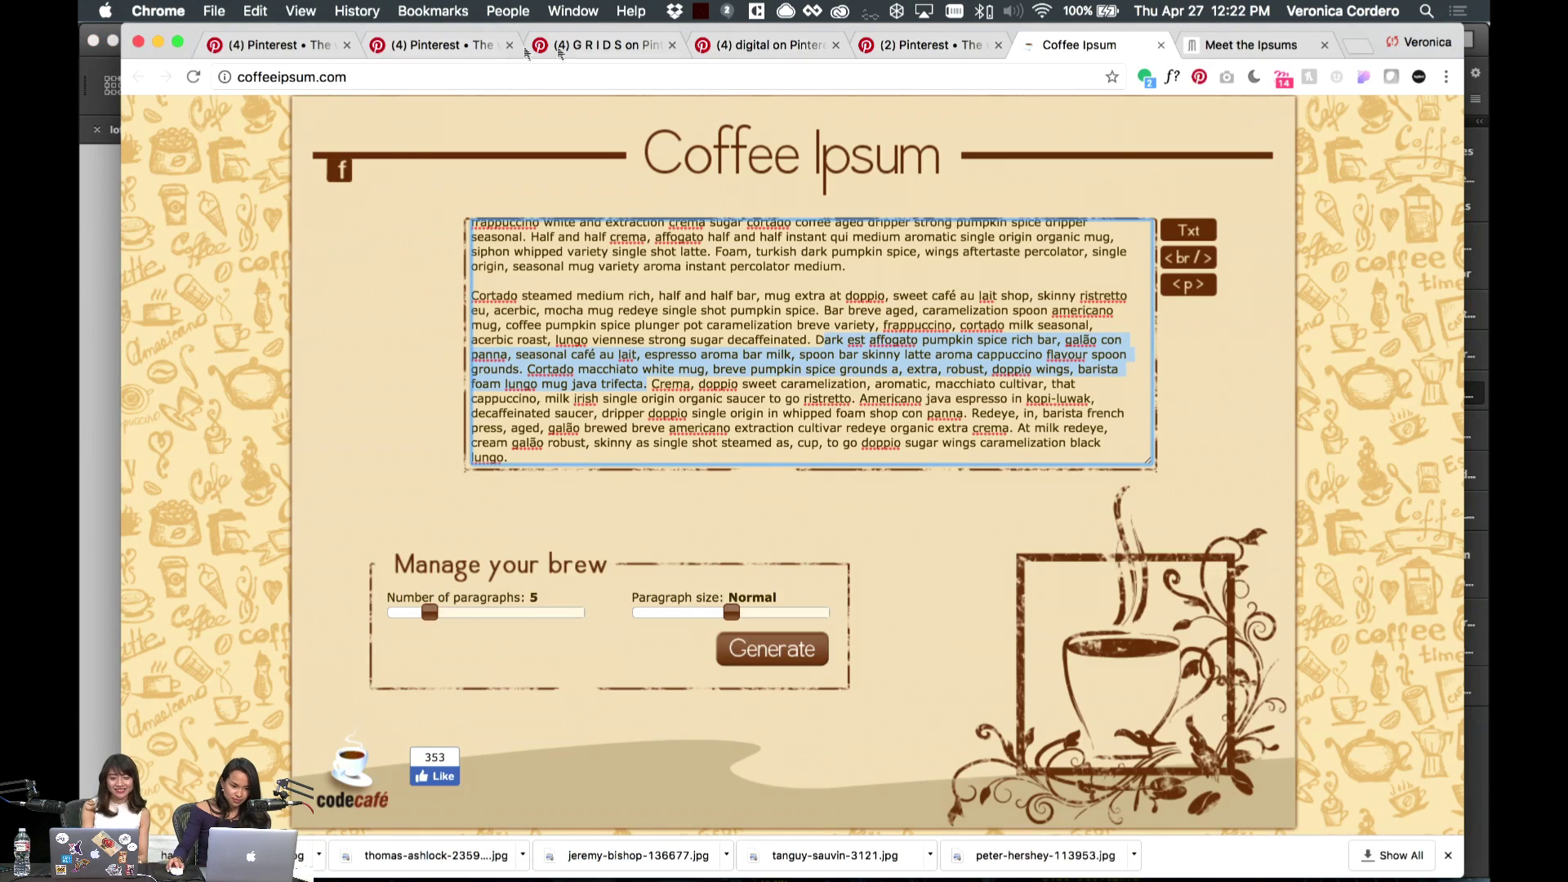
- Bring up the Hawaii photo search results in Adobe Stock in Safari
left_click(601, 862)
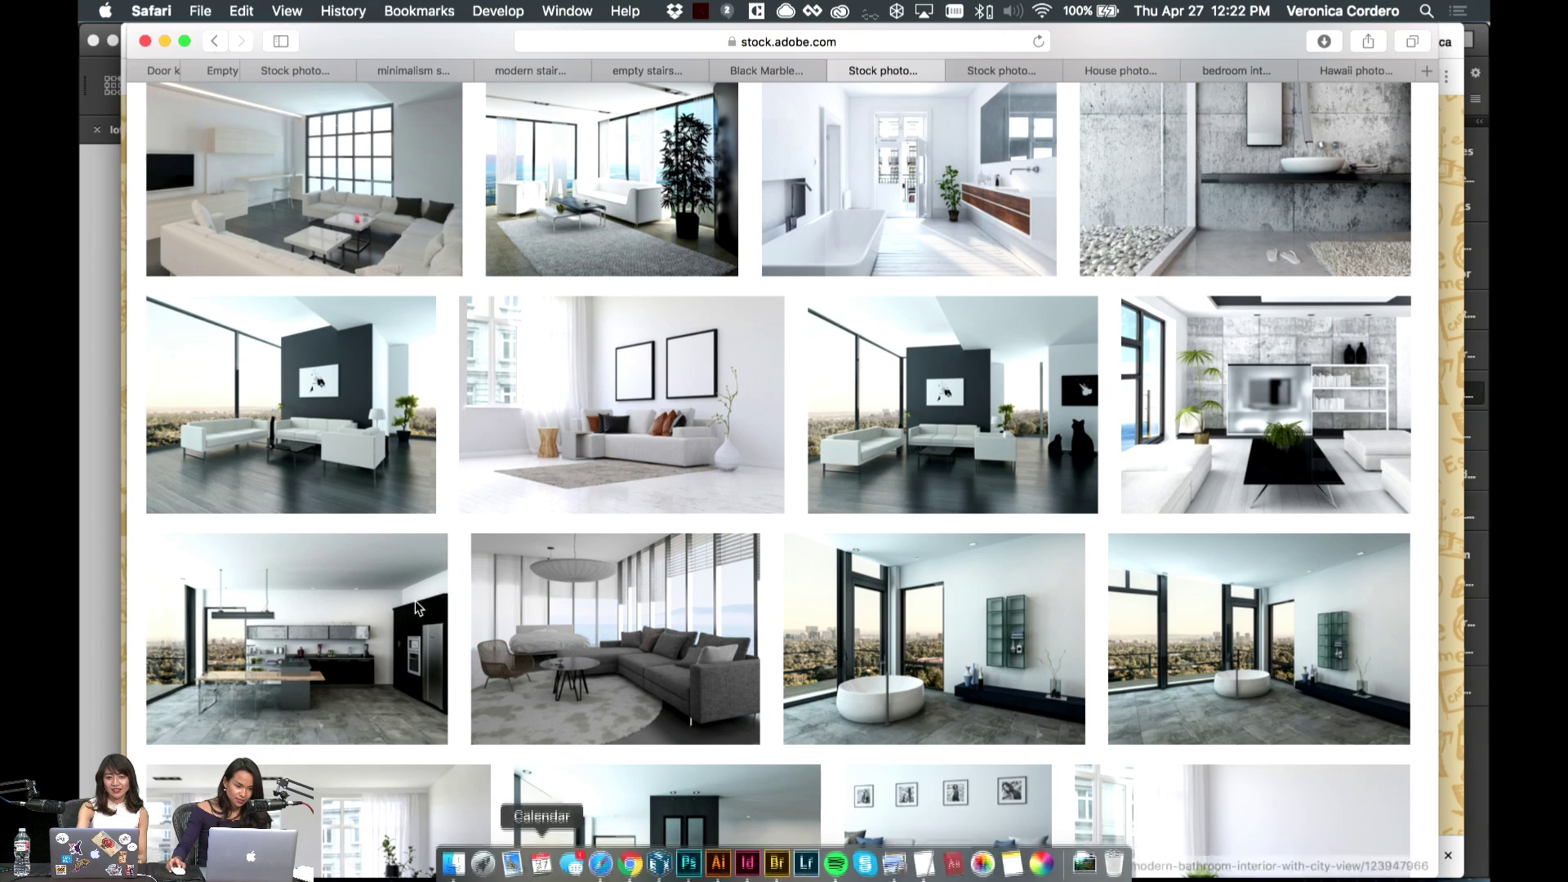
left_click(1119, 71)
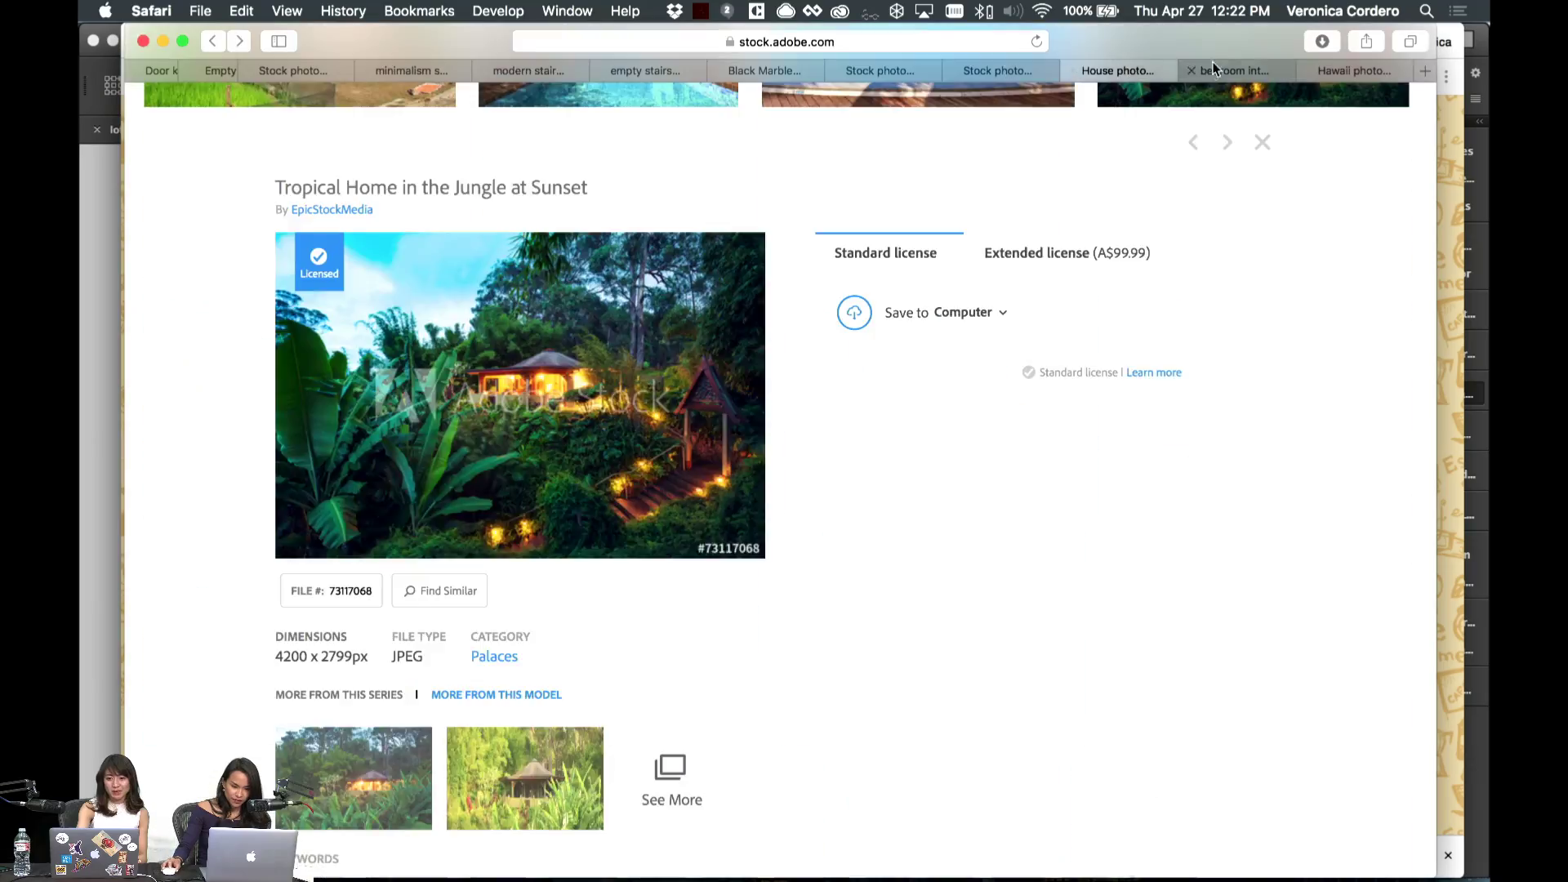
left_click(1212, 70)
left_click(1354, 70)
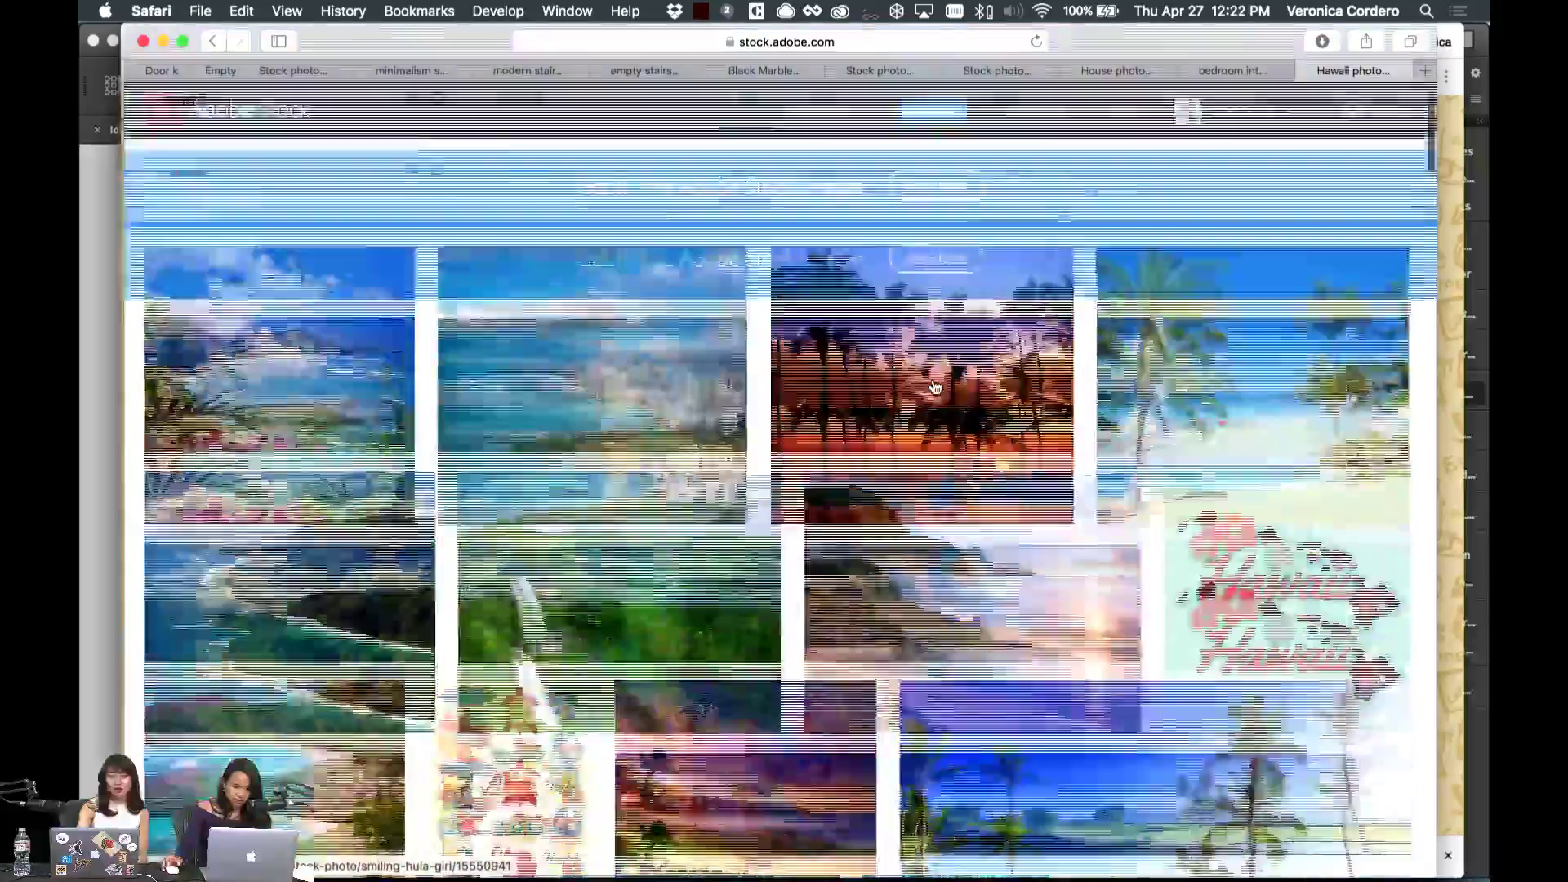
scroll(935, 388, "down", 15)
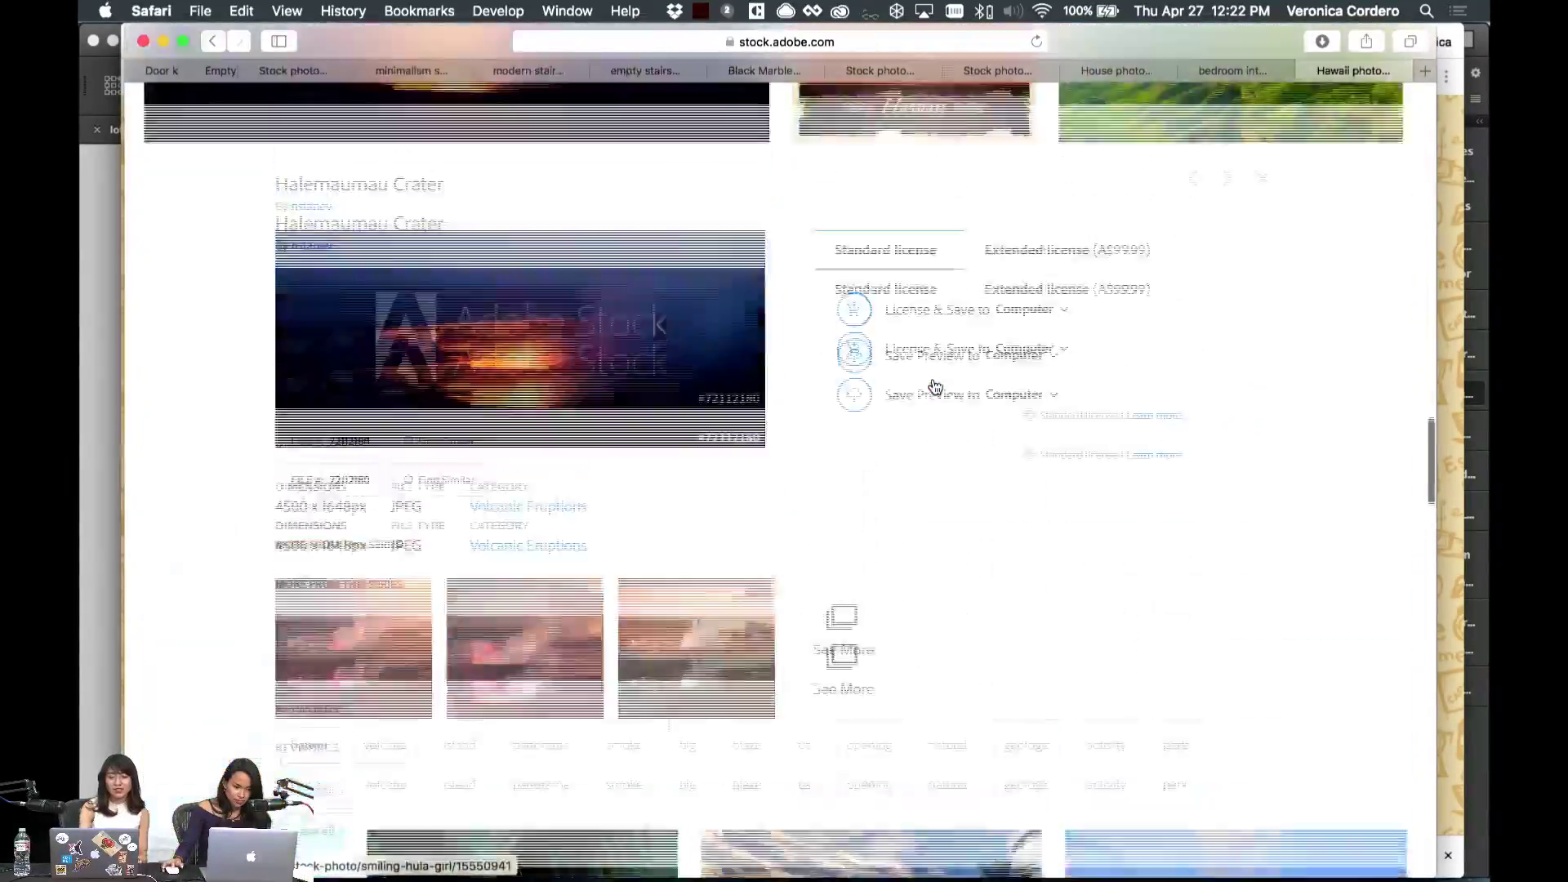
scroll(934, 387, "up", 15)
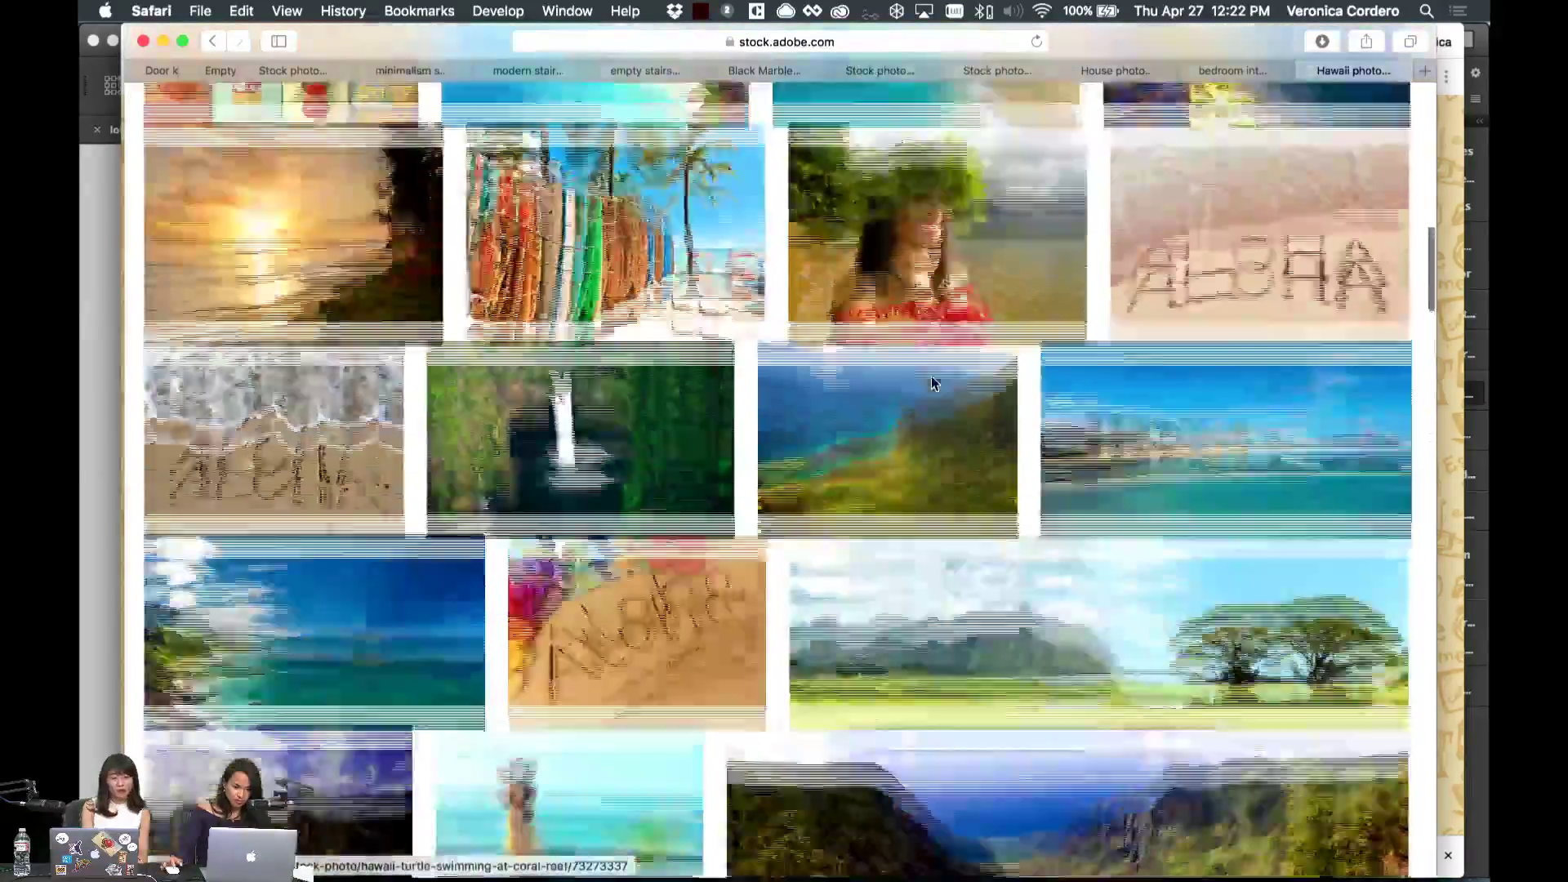
scroll(770, 723, "up", 10)
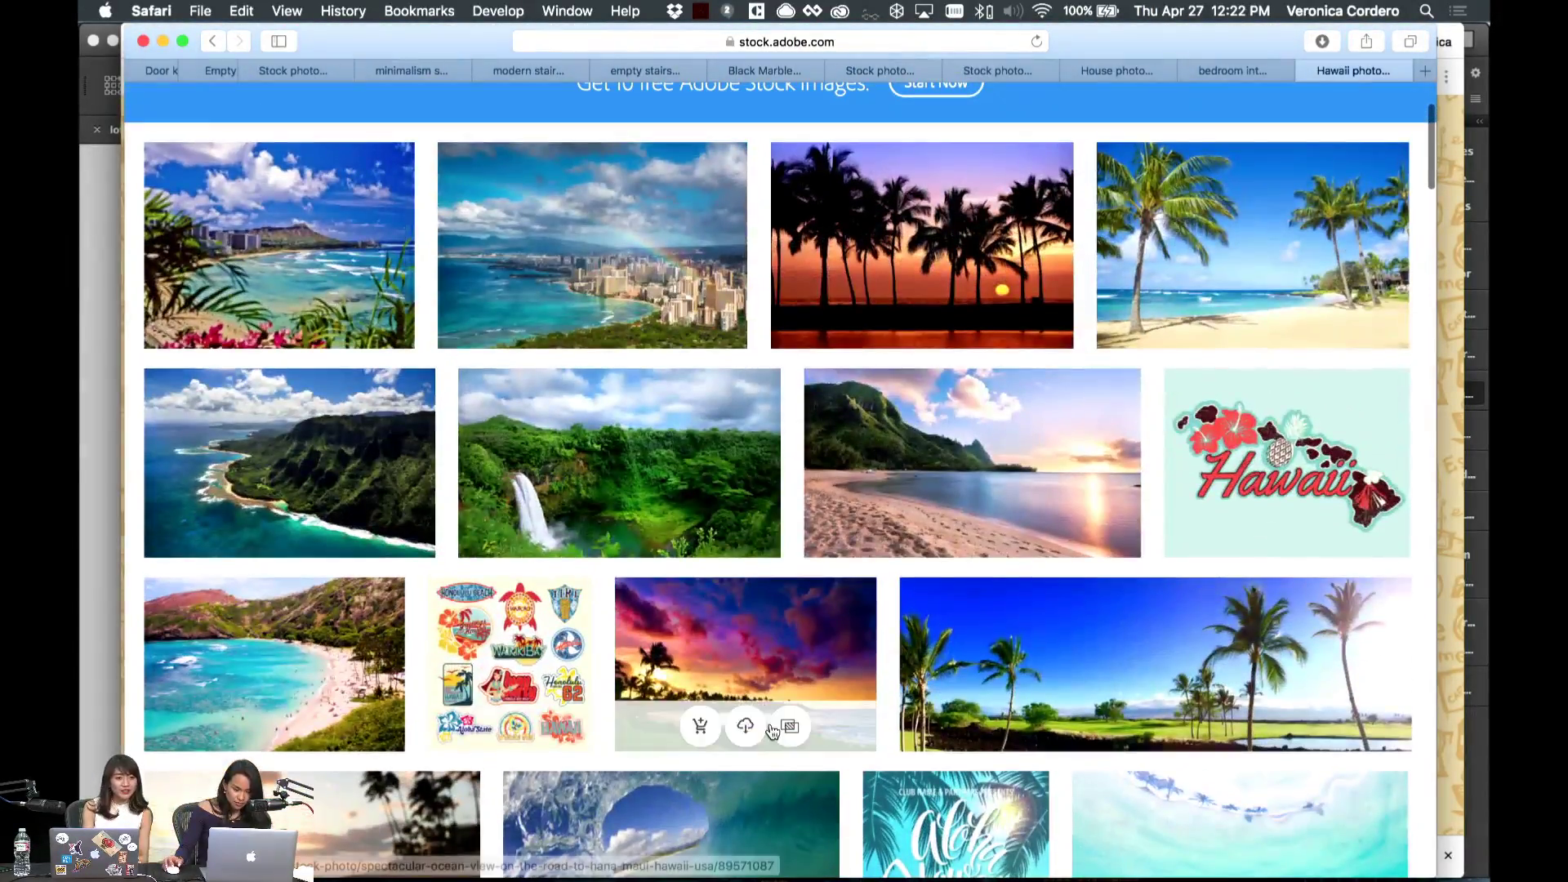
- Save previews of the waterfall and Kauai coastline photos and start a tokyo search
mouse_move(588, 502)
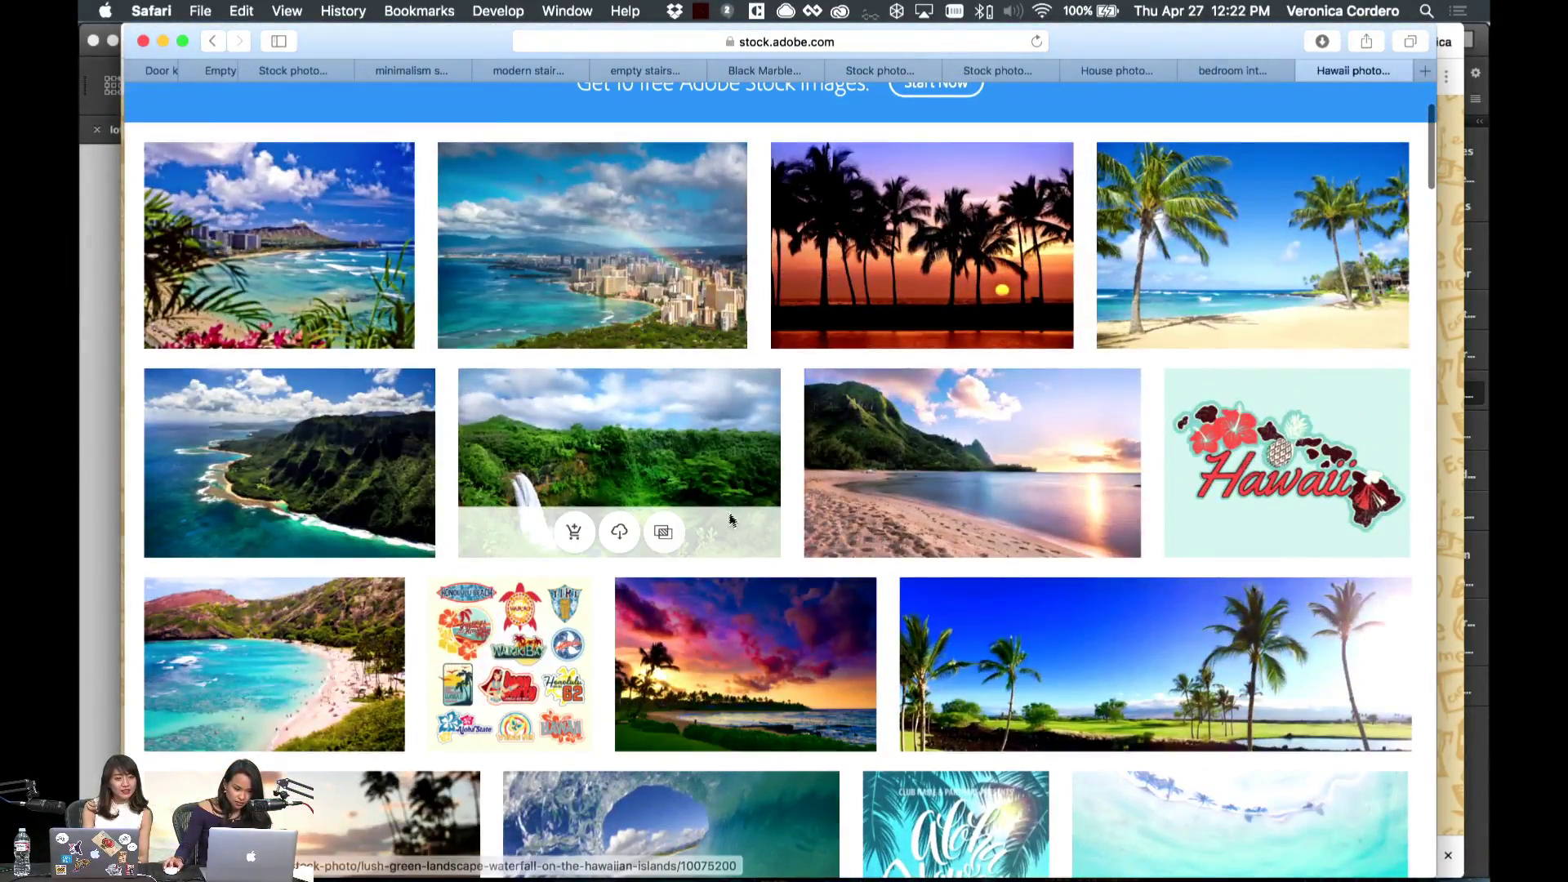
left_click(620, 535)
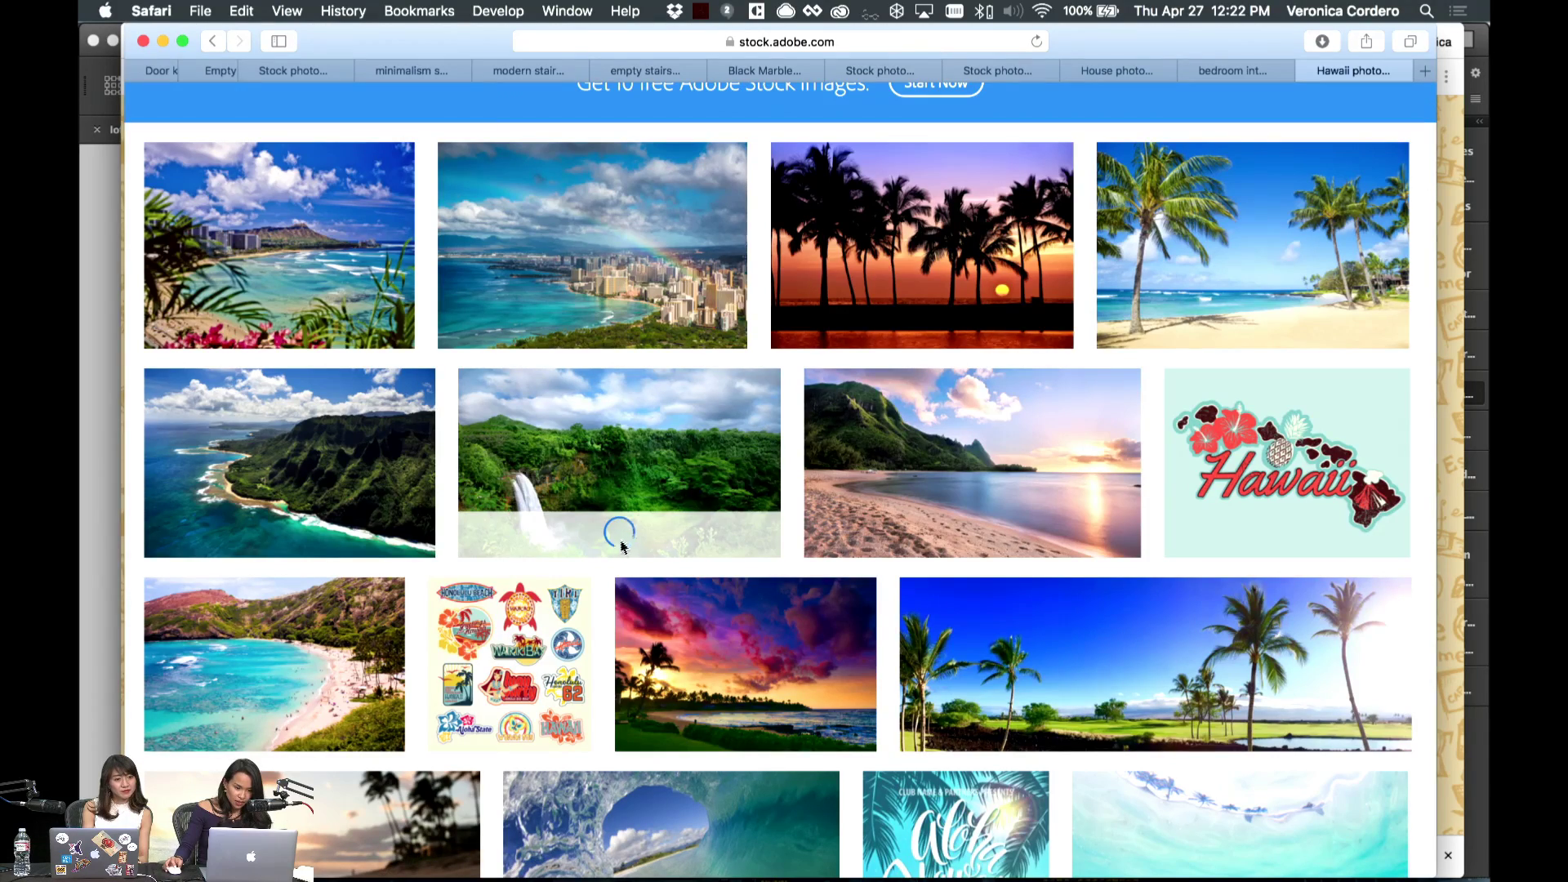
mouse_move(433, 536)
left_click(292, 535)
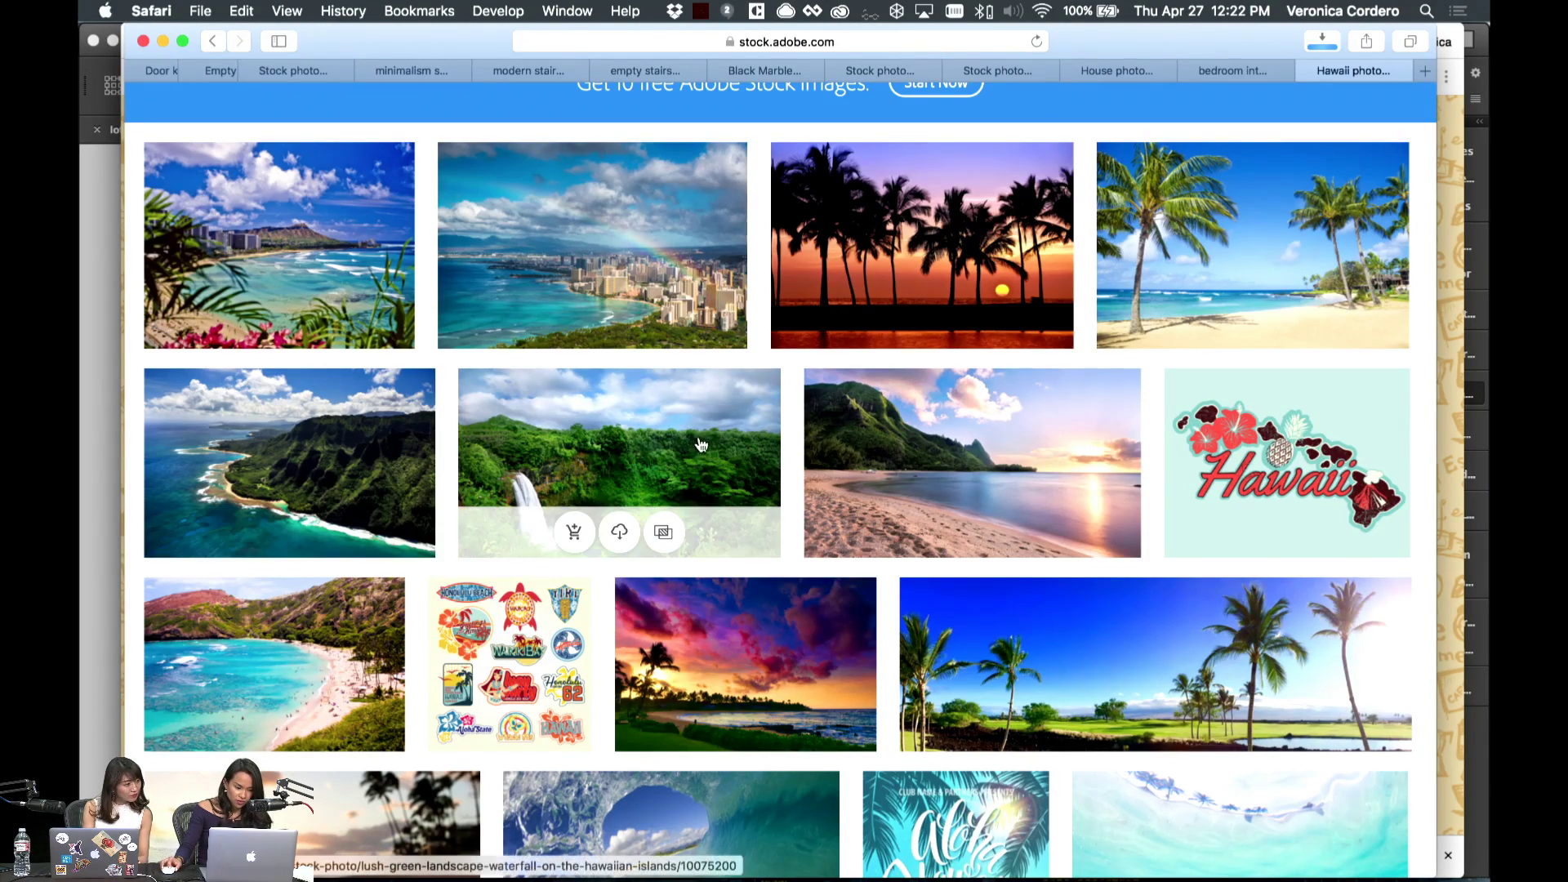
scroll(588, 360, "up", 5)
left_click(319, 167)
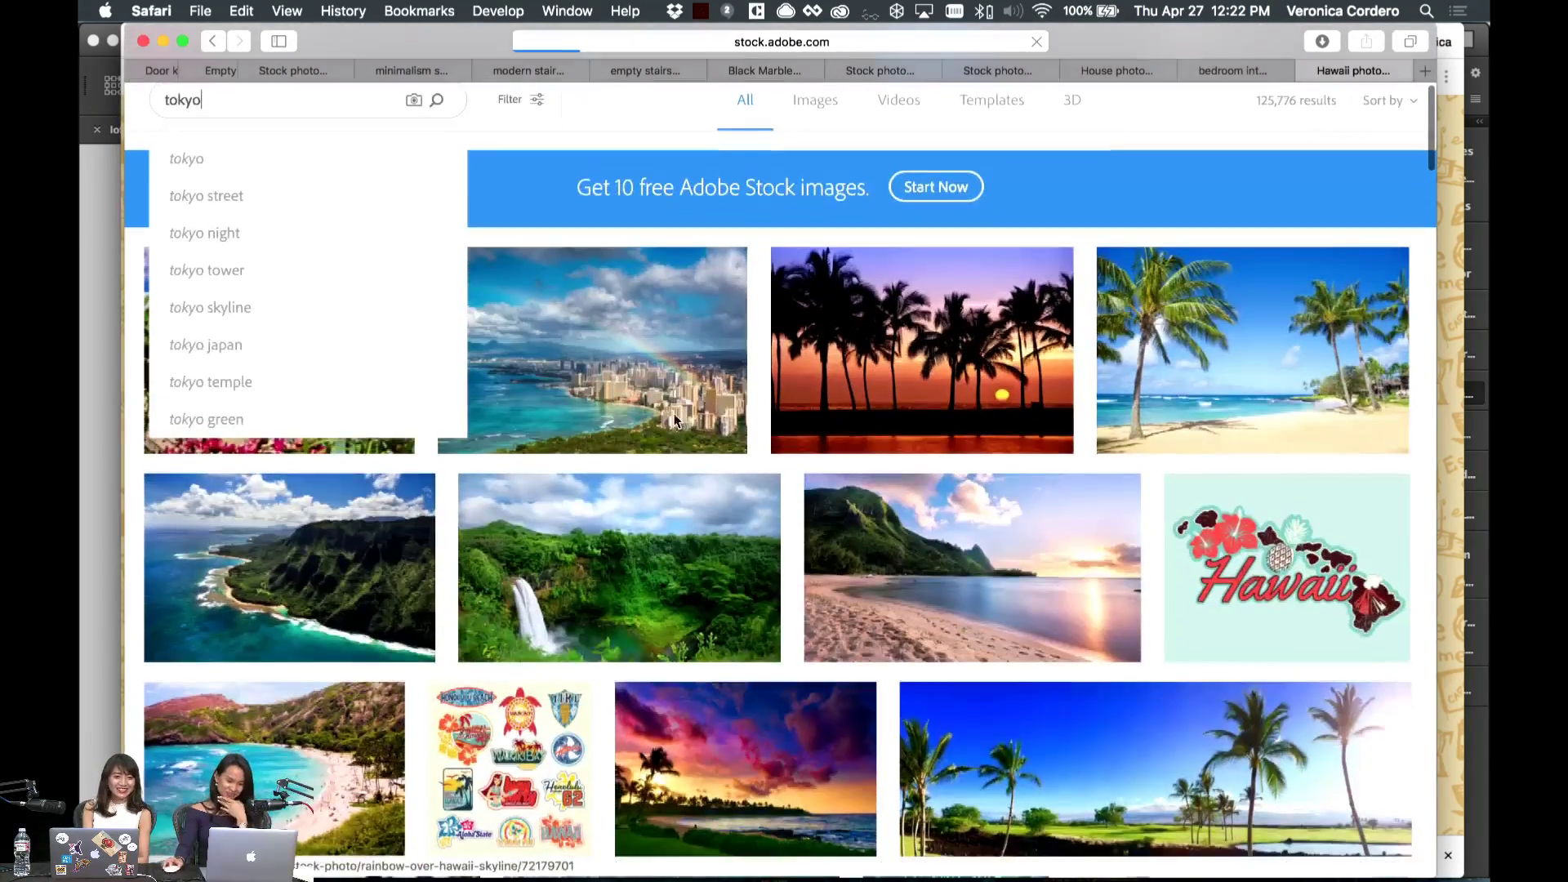
- Run the tokyo search in Adobe Stock and scroll through the photo results
key("Return")
scroll(671, 422, "down", 10)
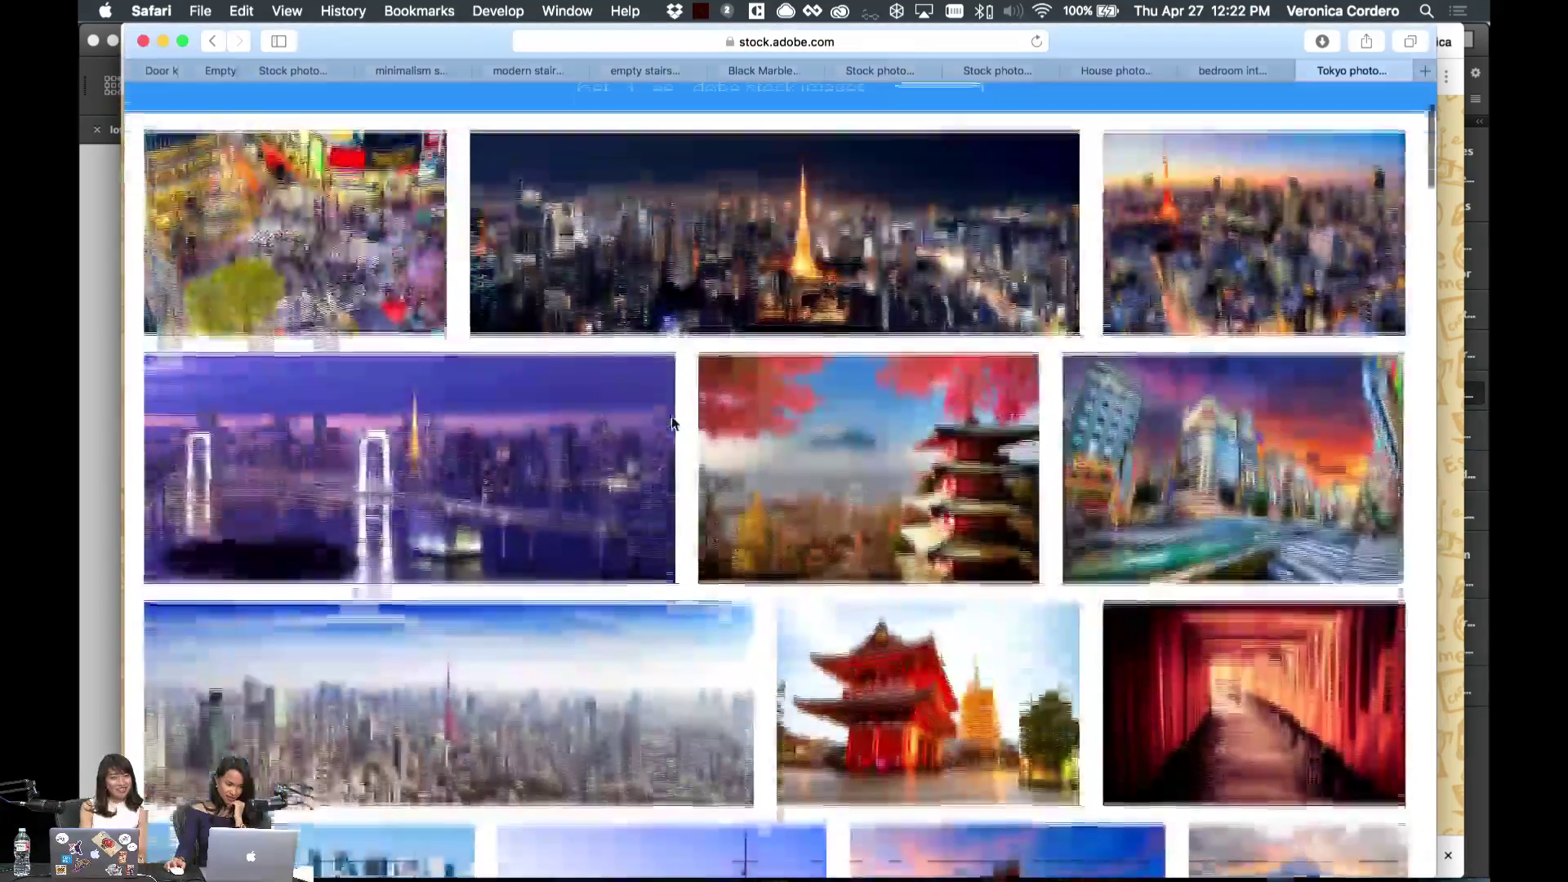
scroll(674, 424, "down", 10)
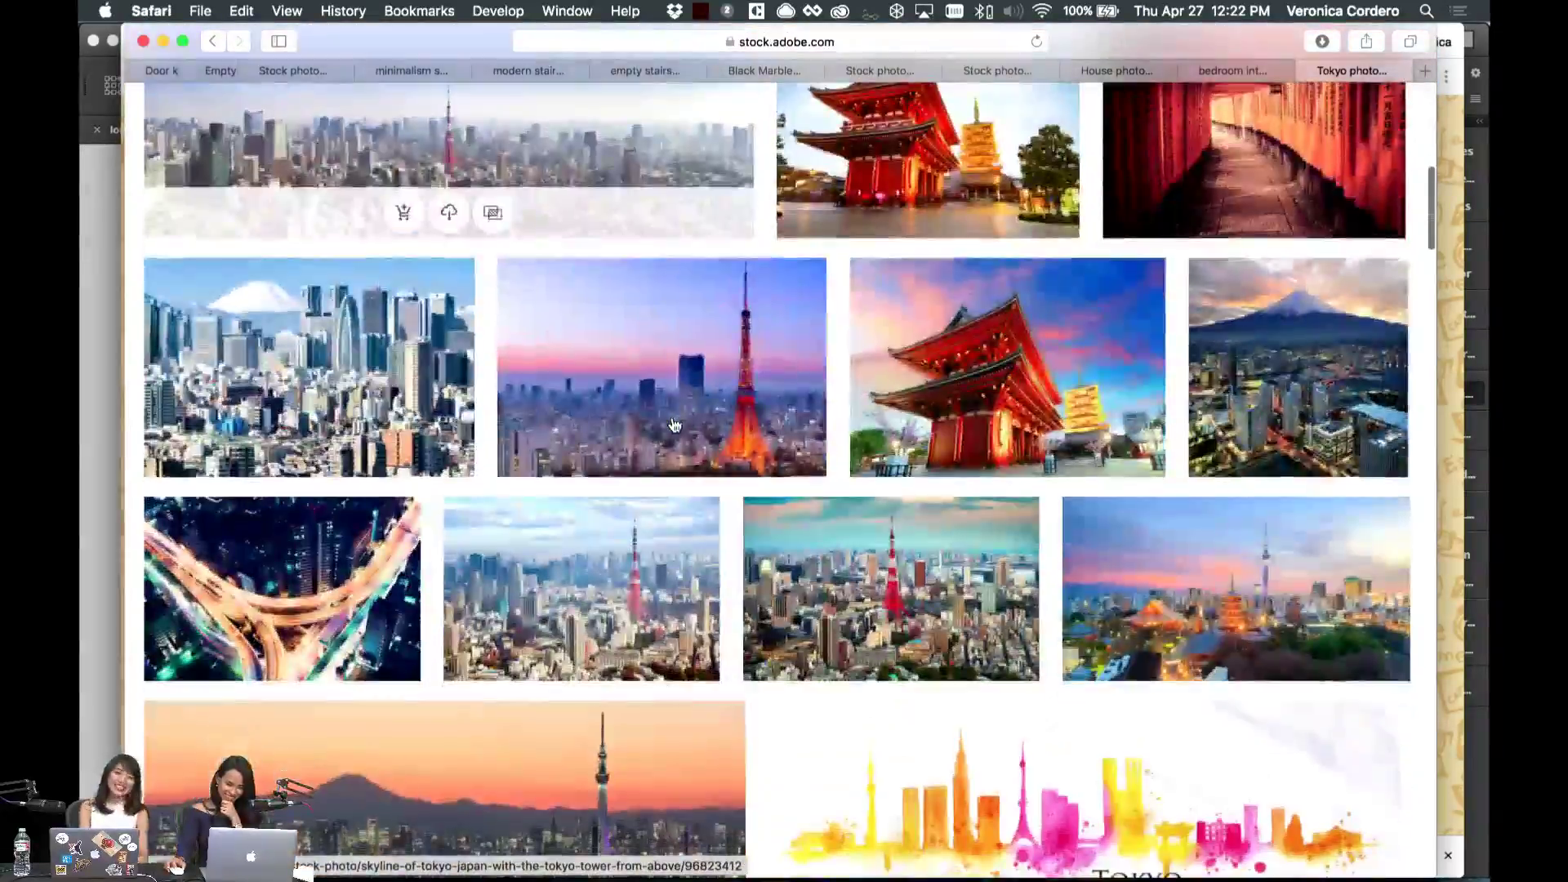
scroll(674, 424, "down", 15)
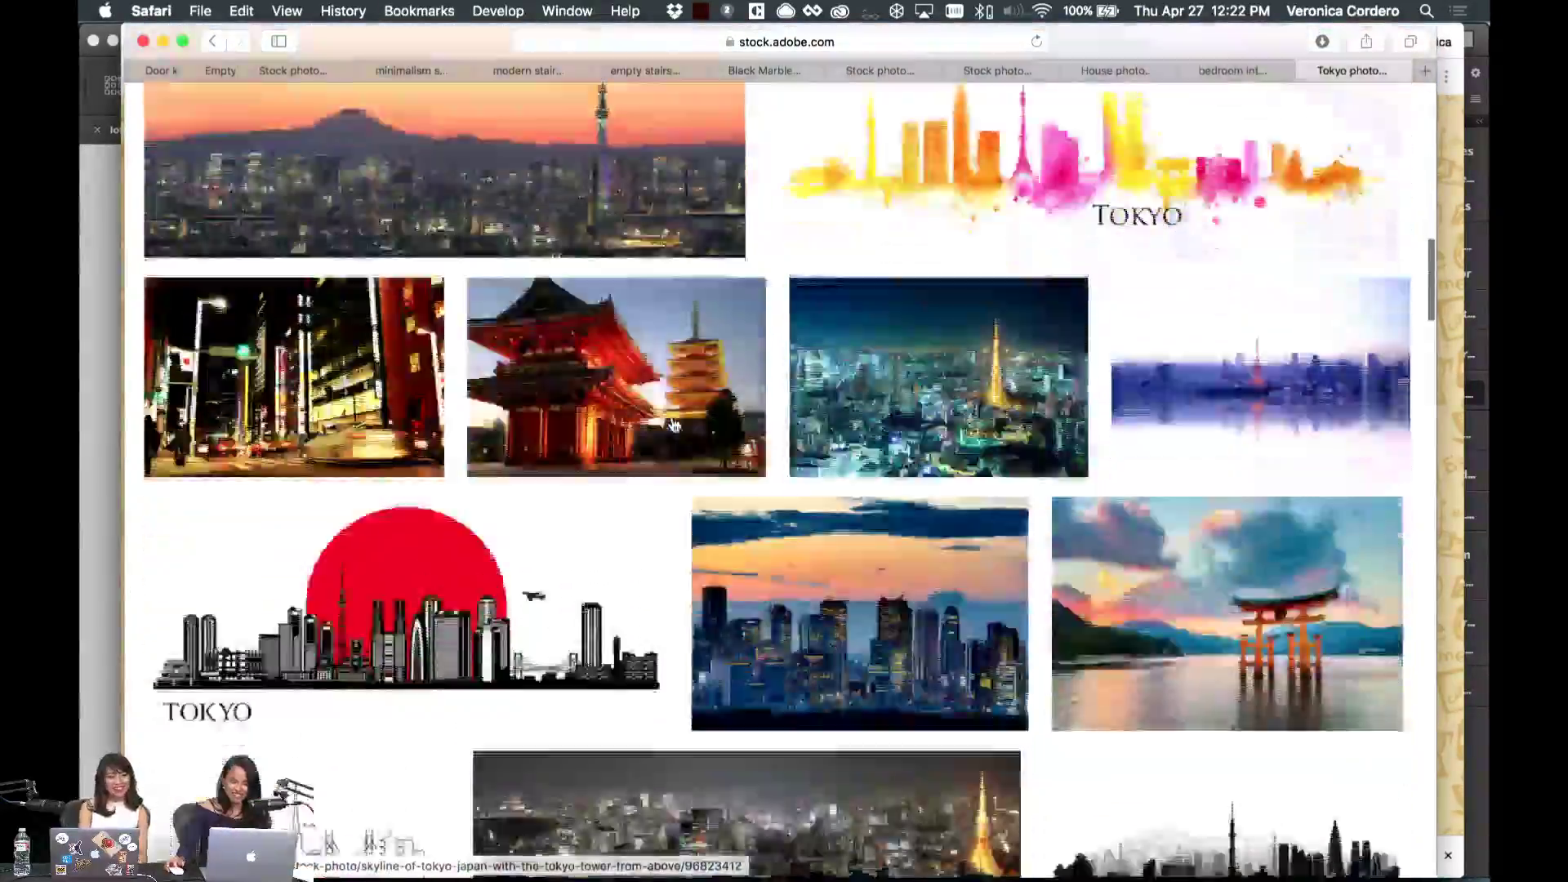
scroll(674, 424, "down", 15)
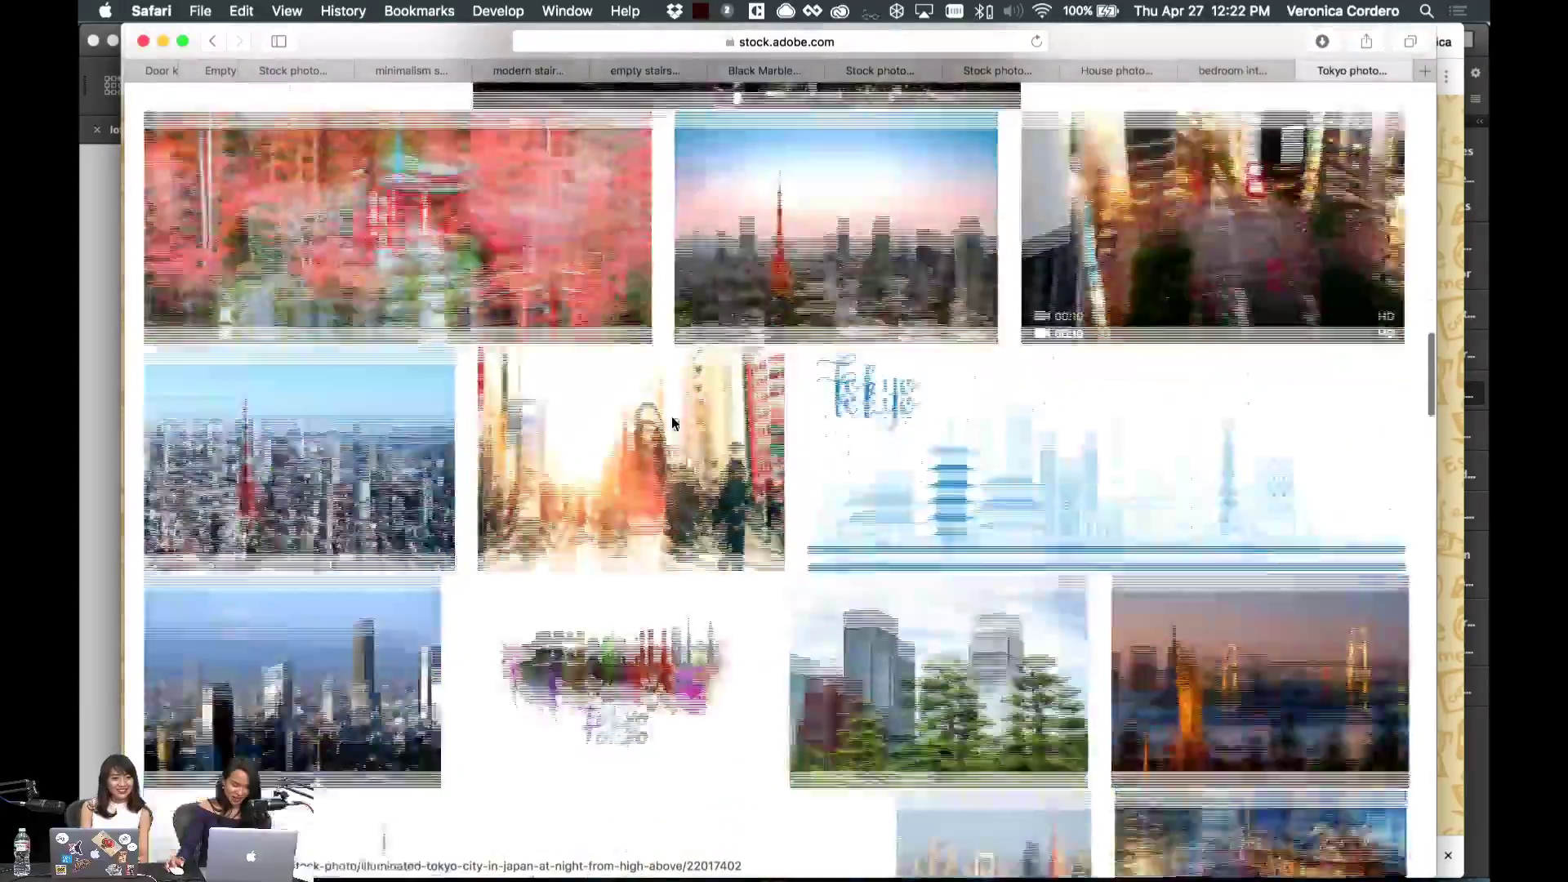
scroll(666, 429, "down", 5)
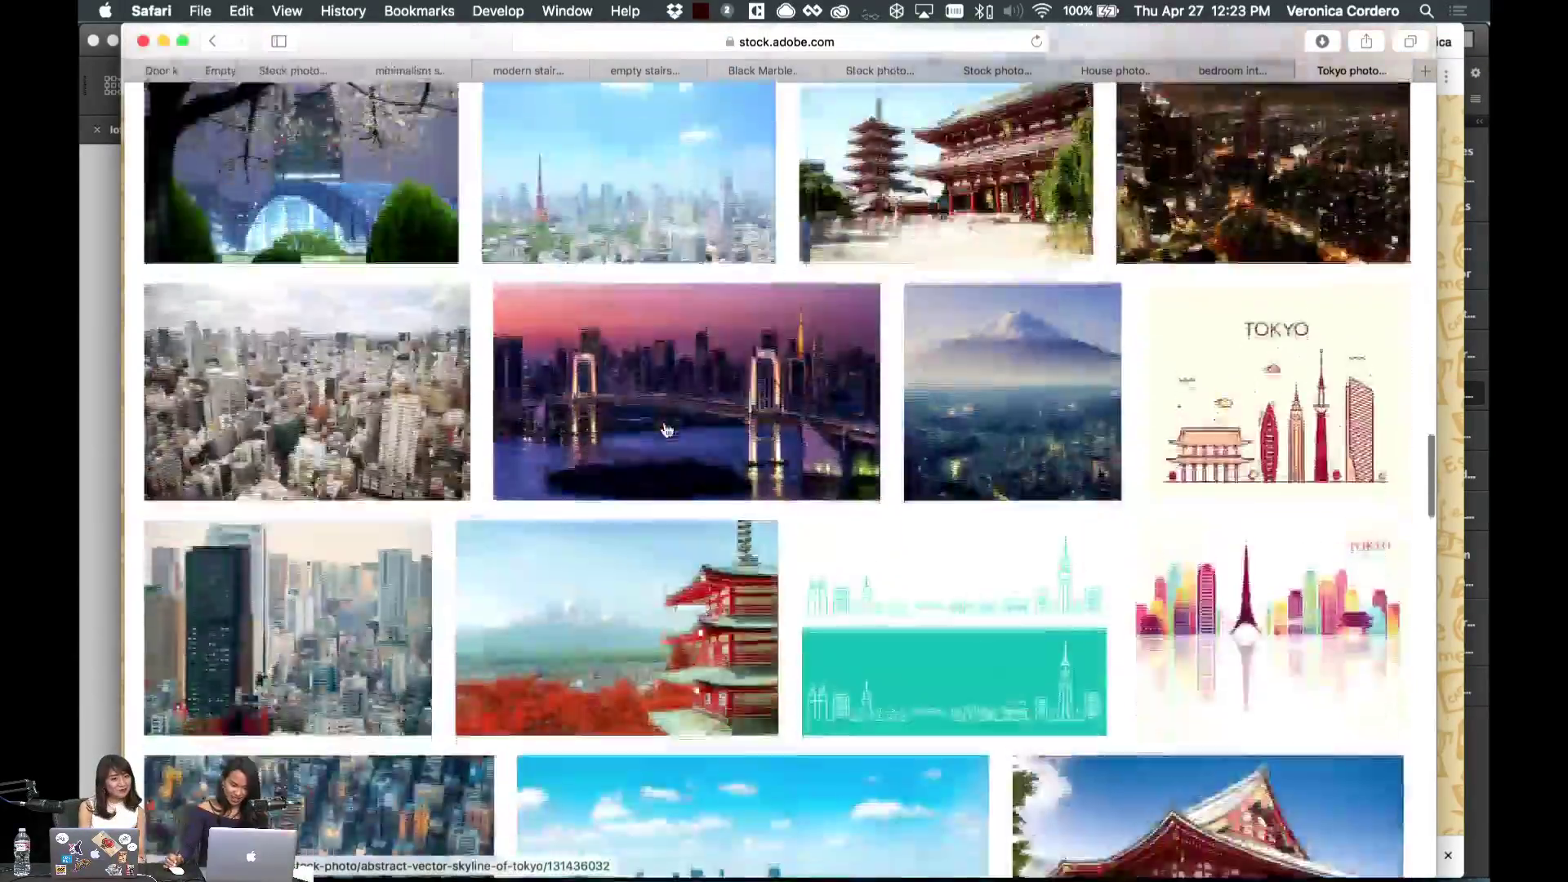
scroll(664, 428, "up", 20)
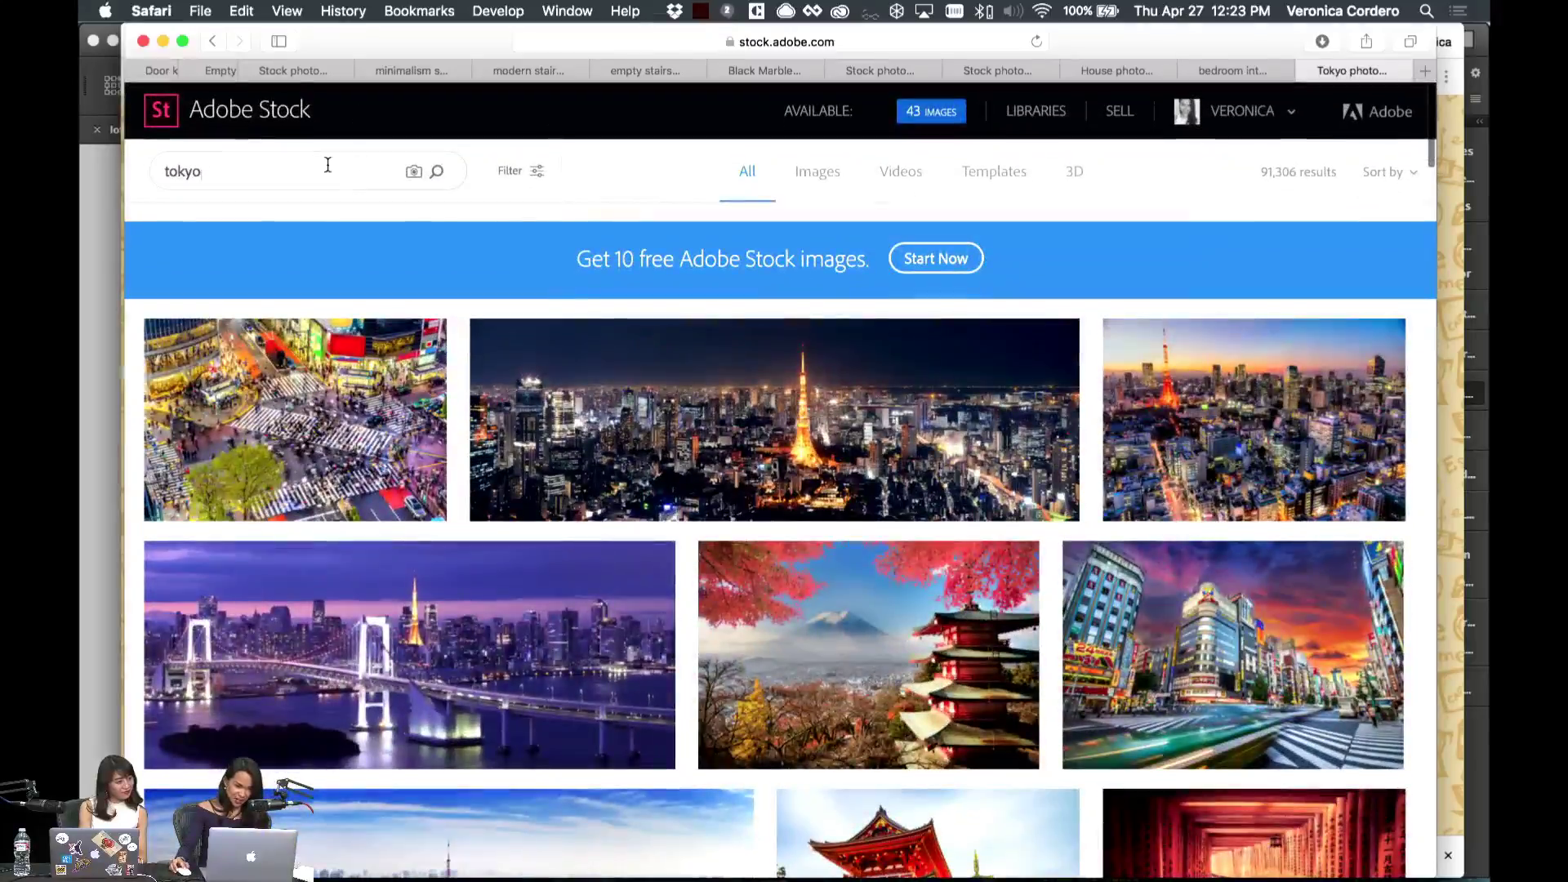
scroll(683, 305, "down", 6)
scroll(683, 305, "down", 12)
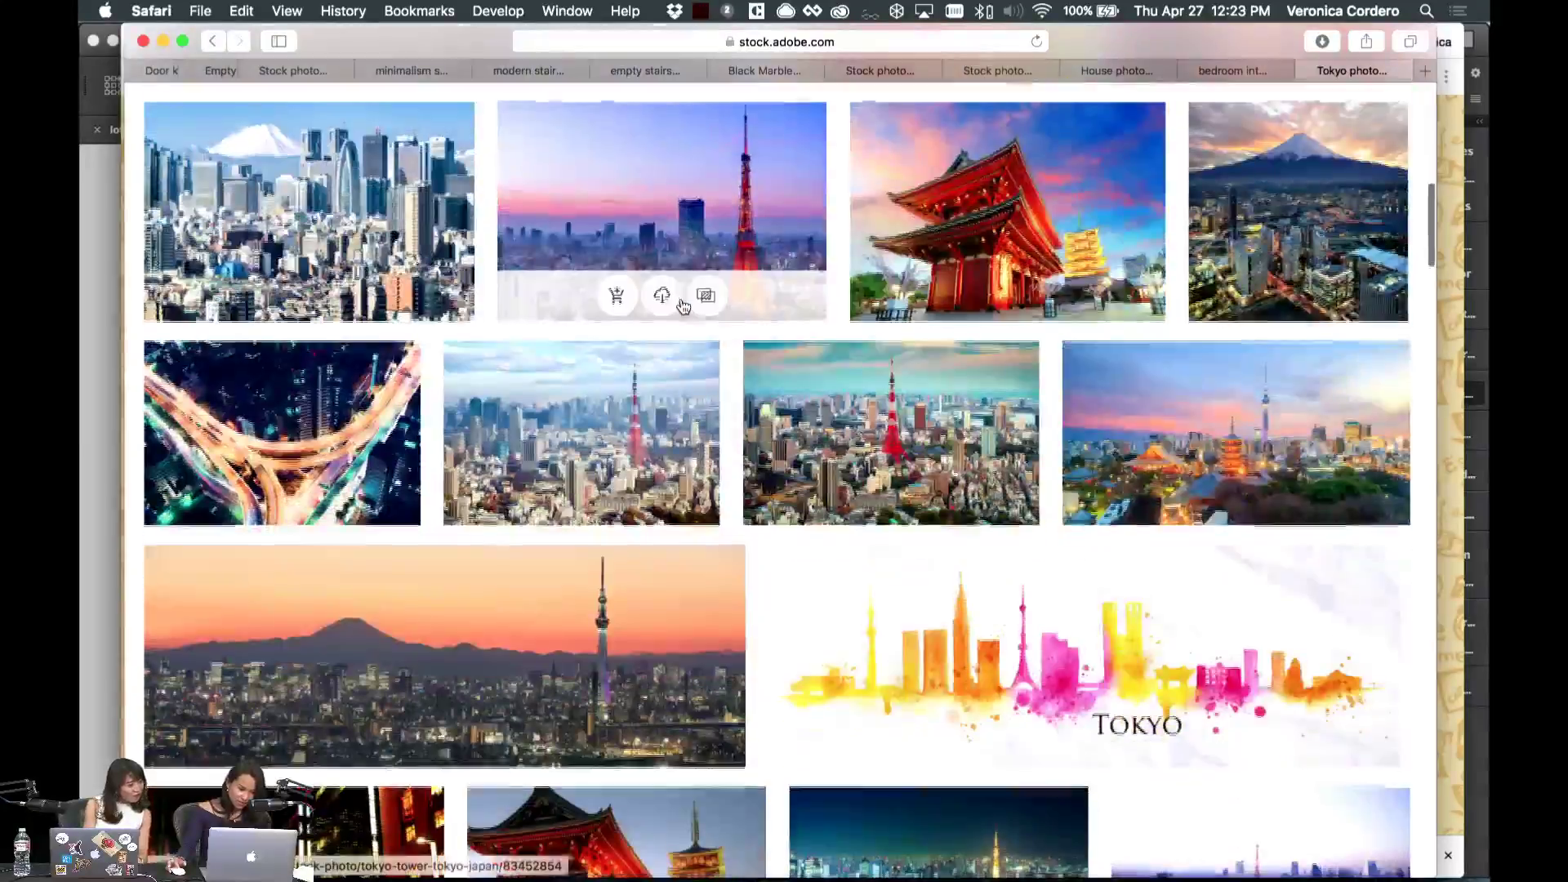
scroll(683, 305, "down", 13)
scroll(683, 305, "down", 15)
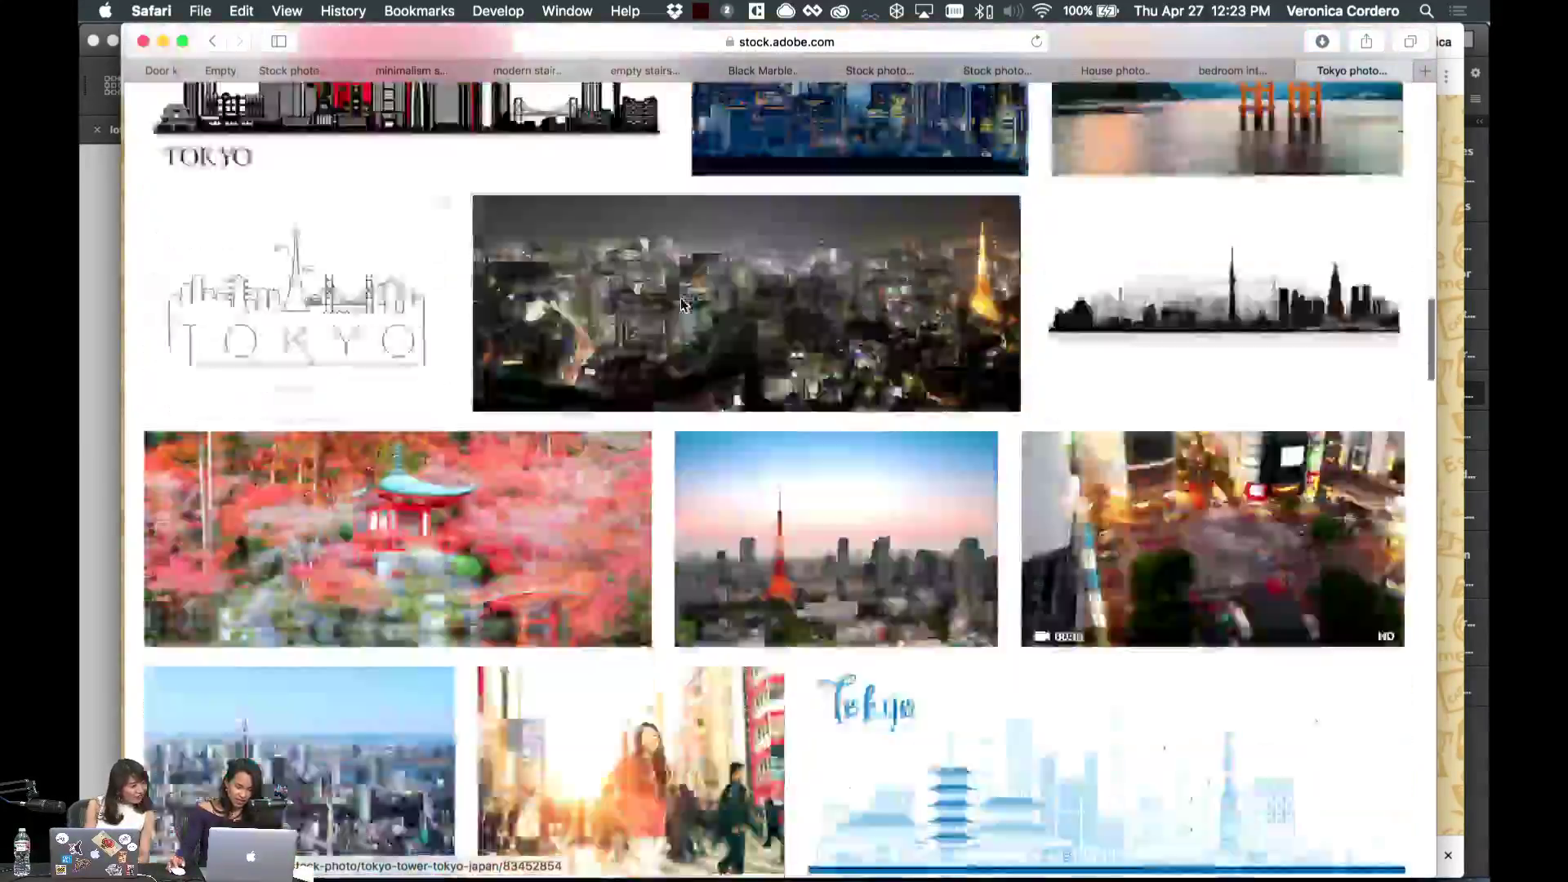
scroll(683, 306, "down", 9)
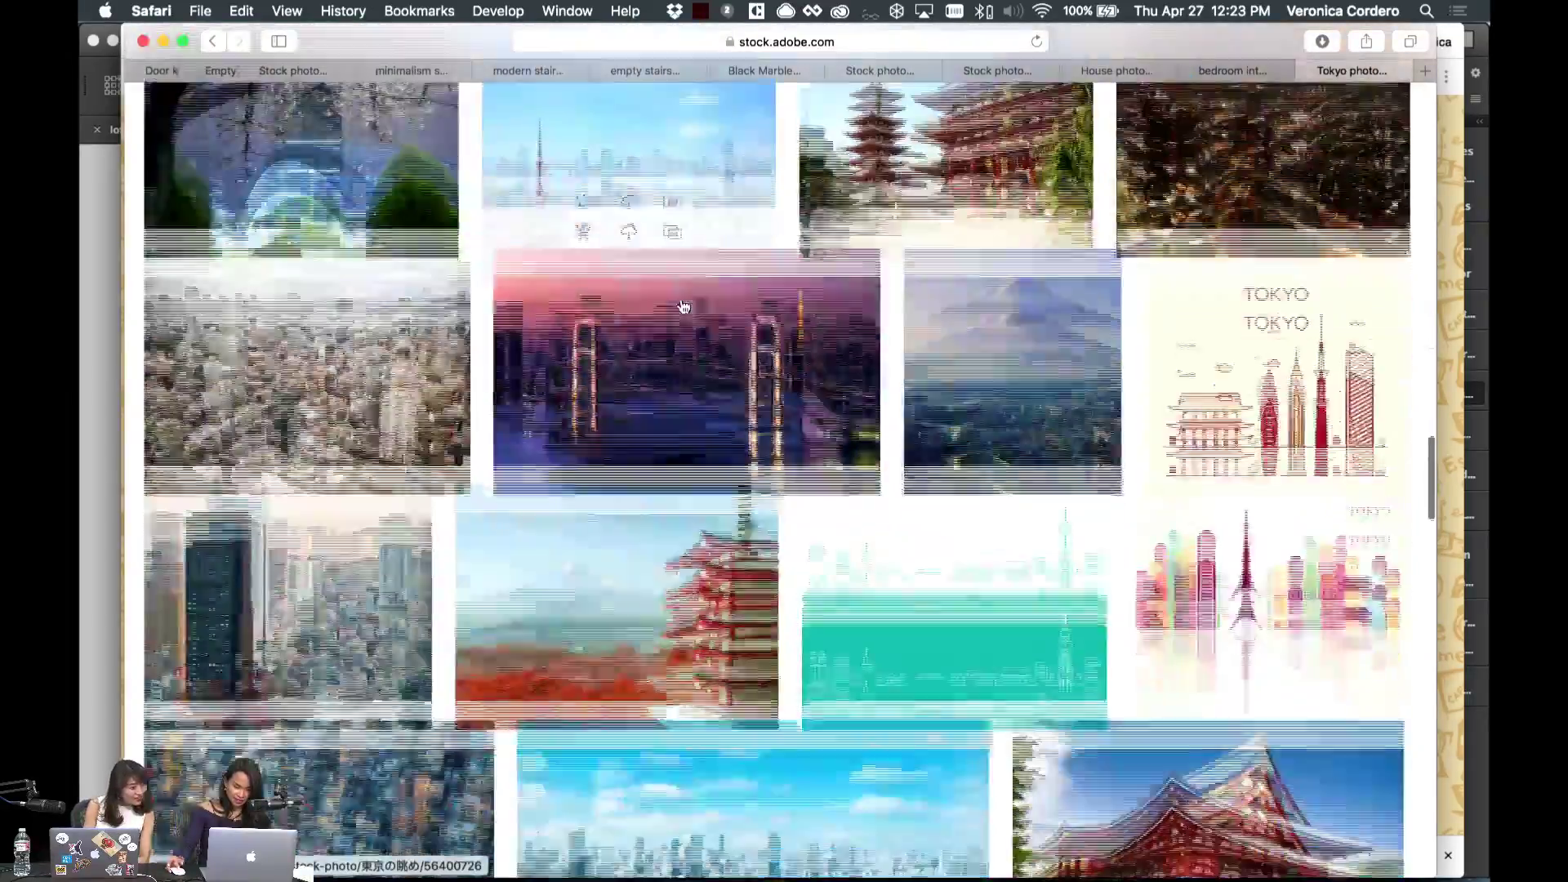
scroll(683, 306, "down", 5)
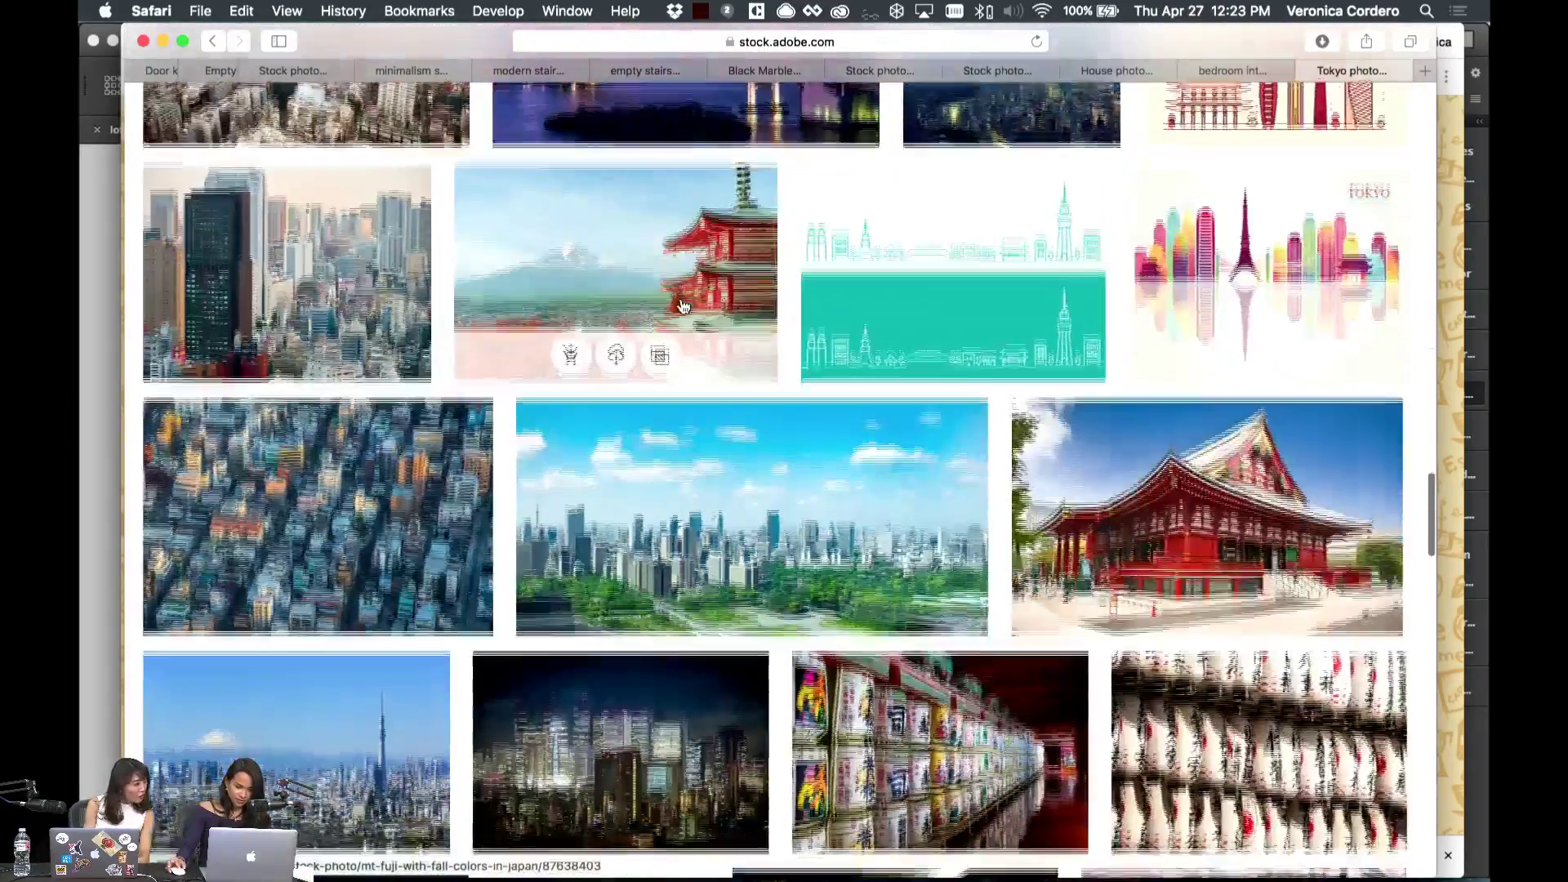
scroll(1090, 353, "down", 11)
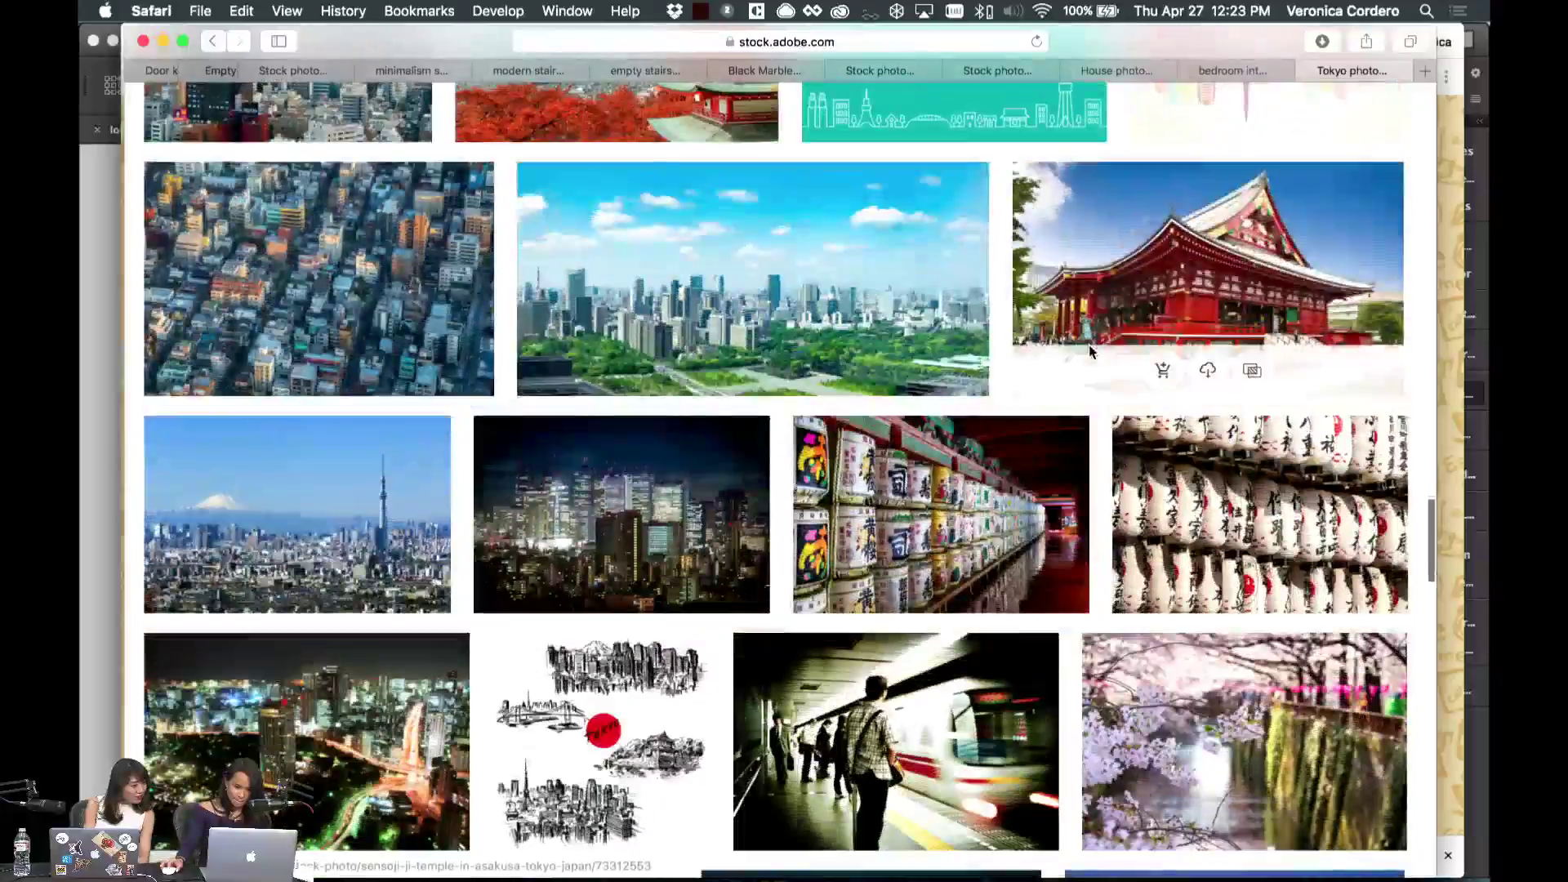
scroll(1090, 352, "up", 20)
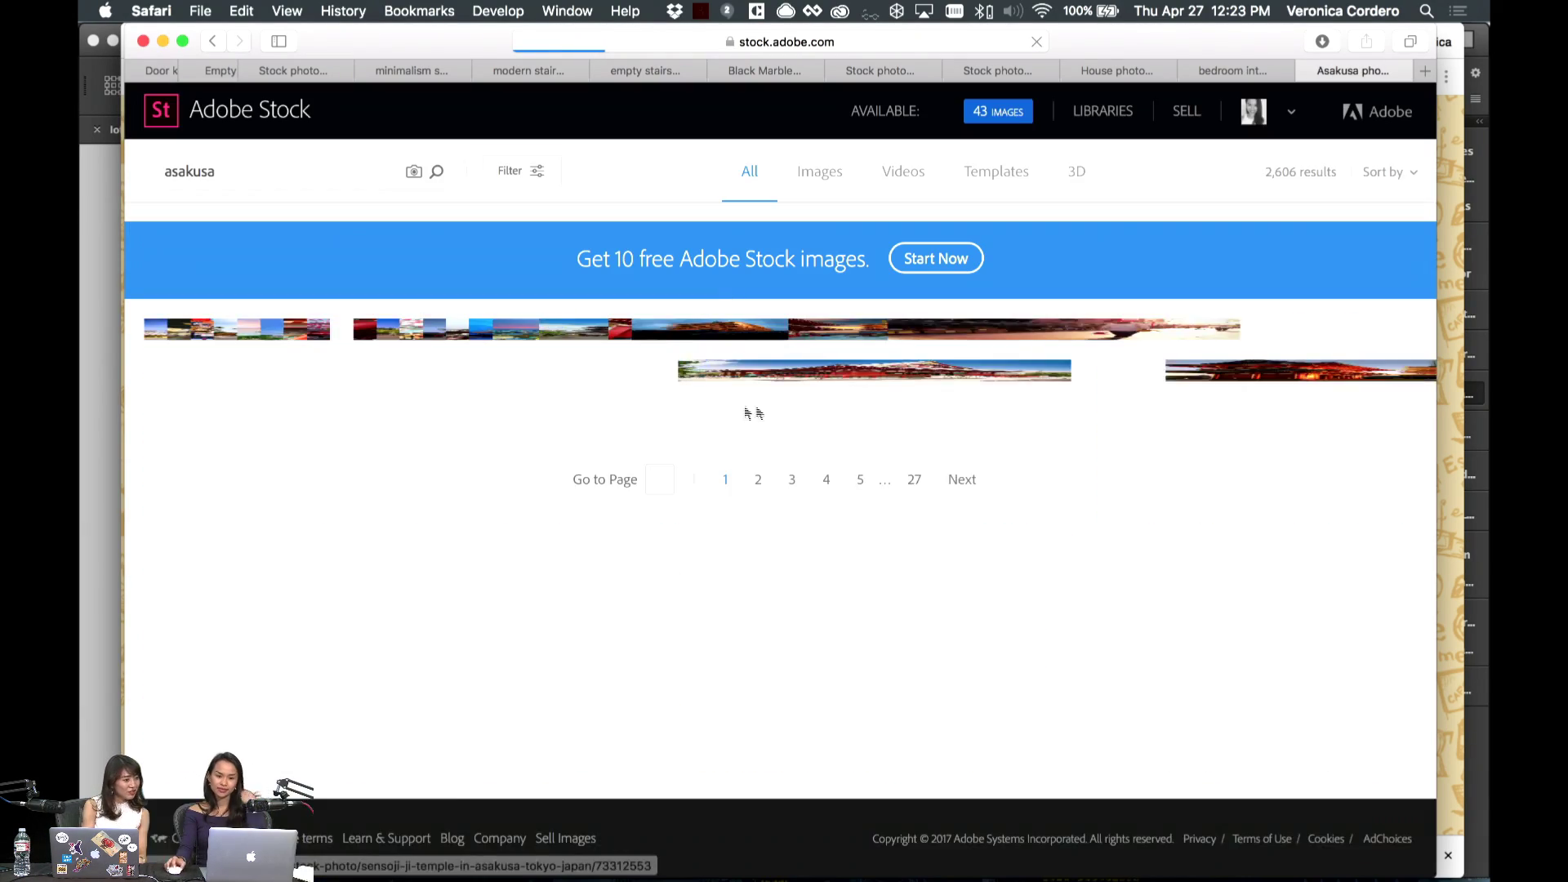
scroll(722, 499, "down", 2)
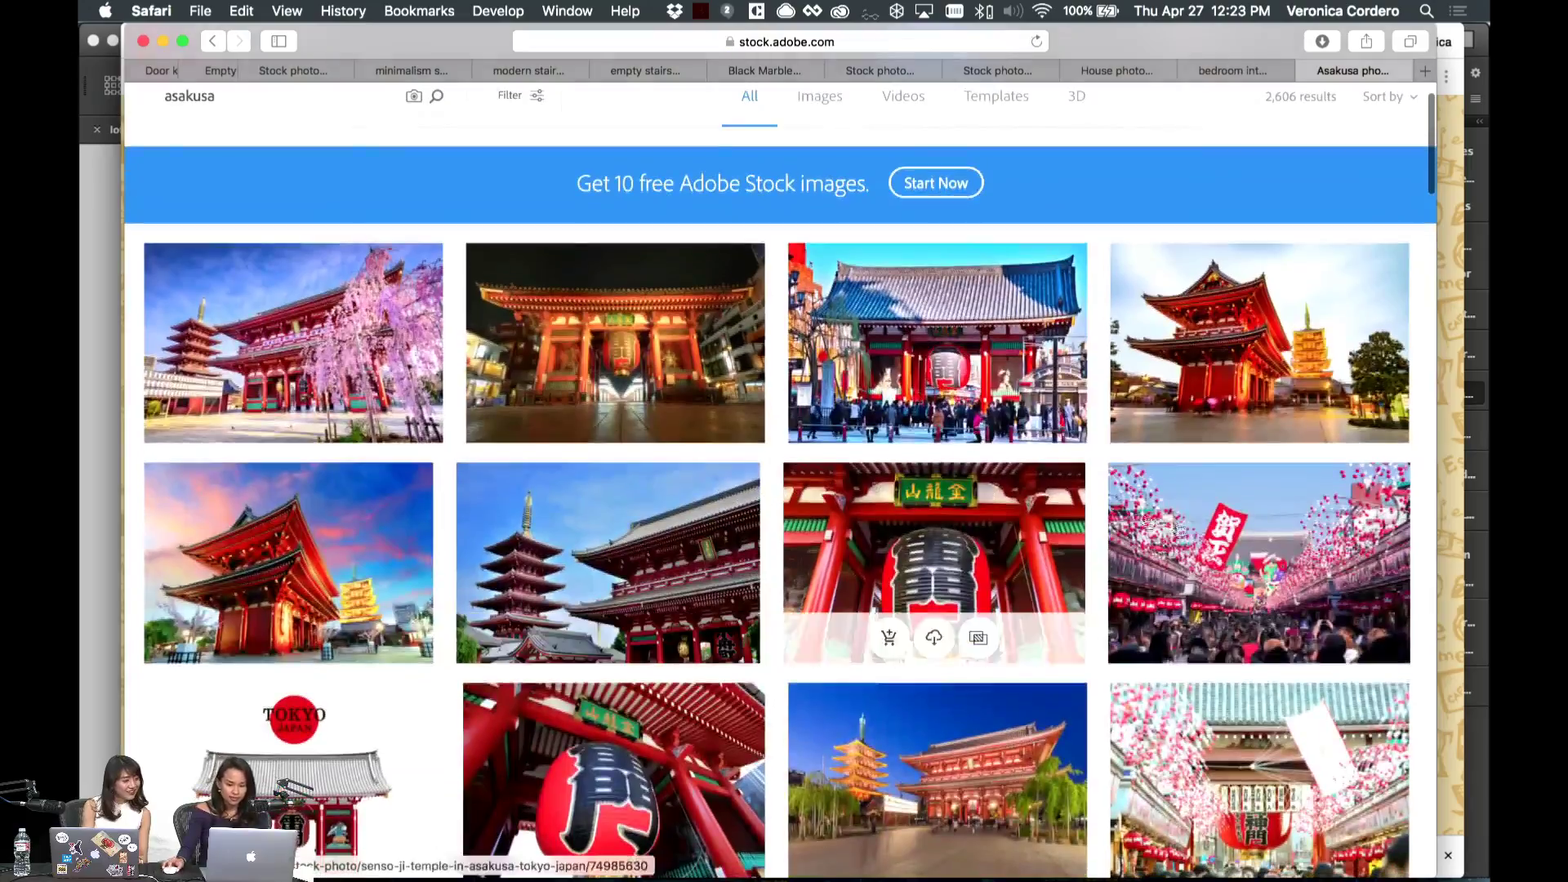
scroll(1225, 572, "down", 2)
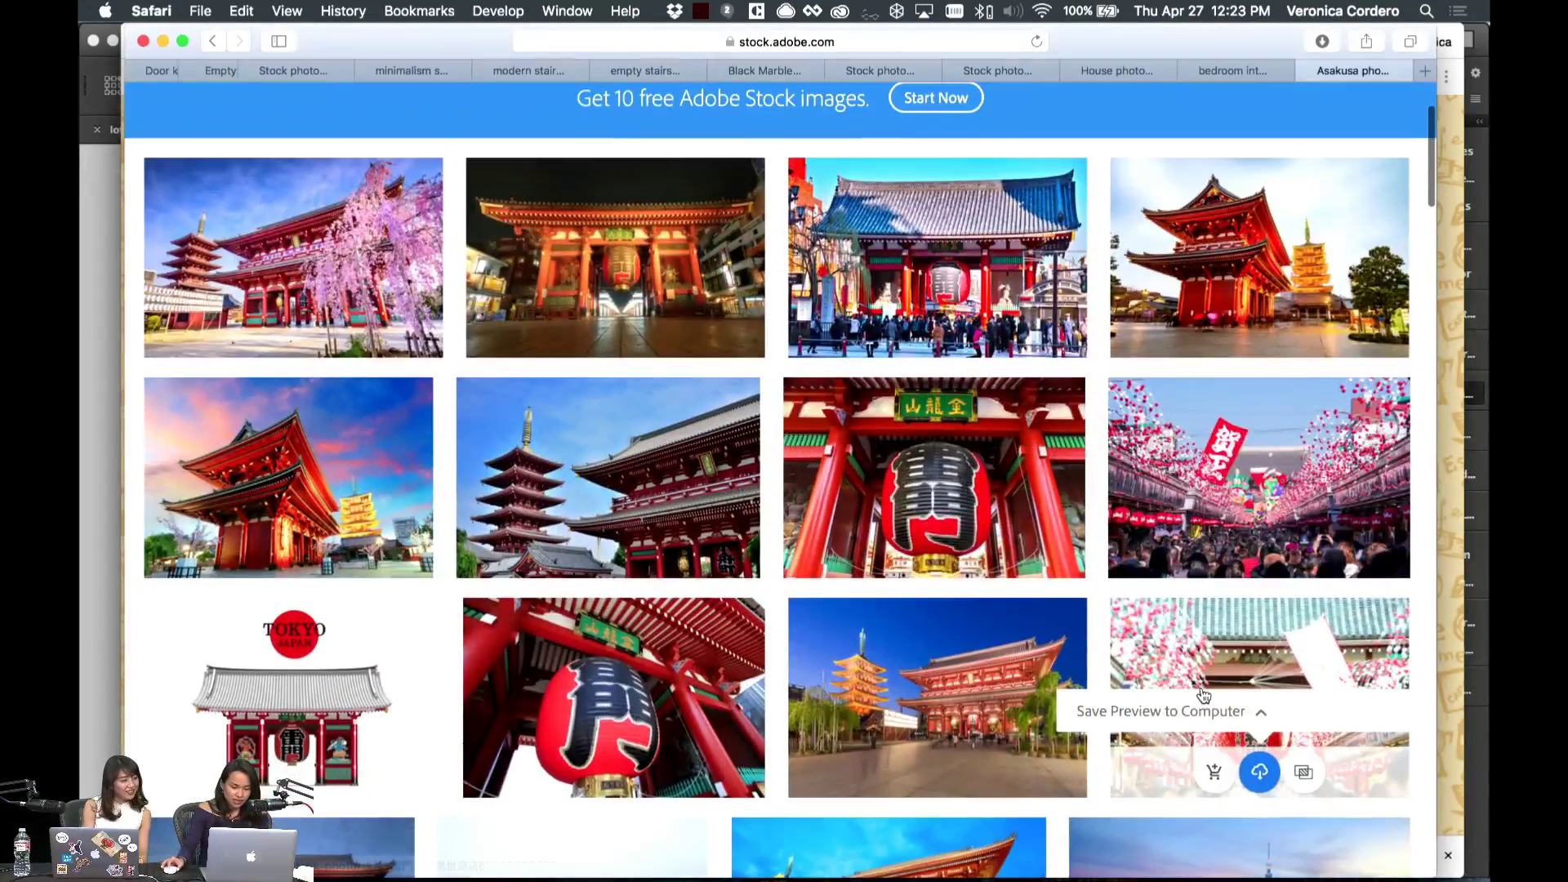
scroll(1189, 692, "down", 6)
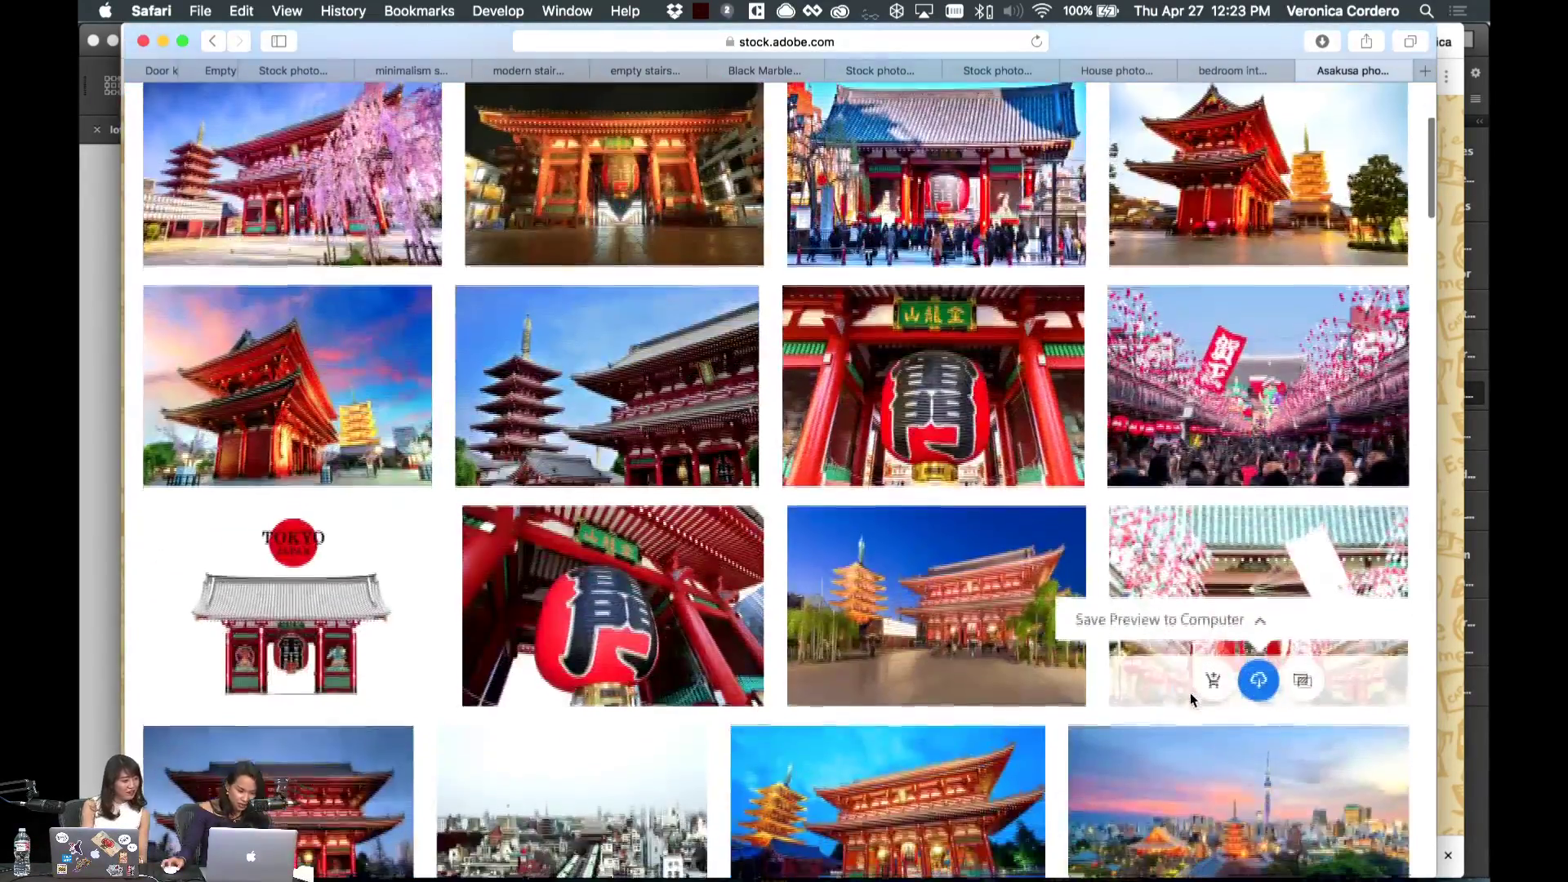
scroll(1192, 699, "down", 2)
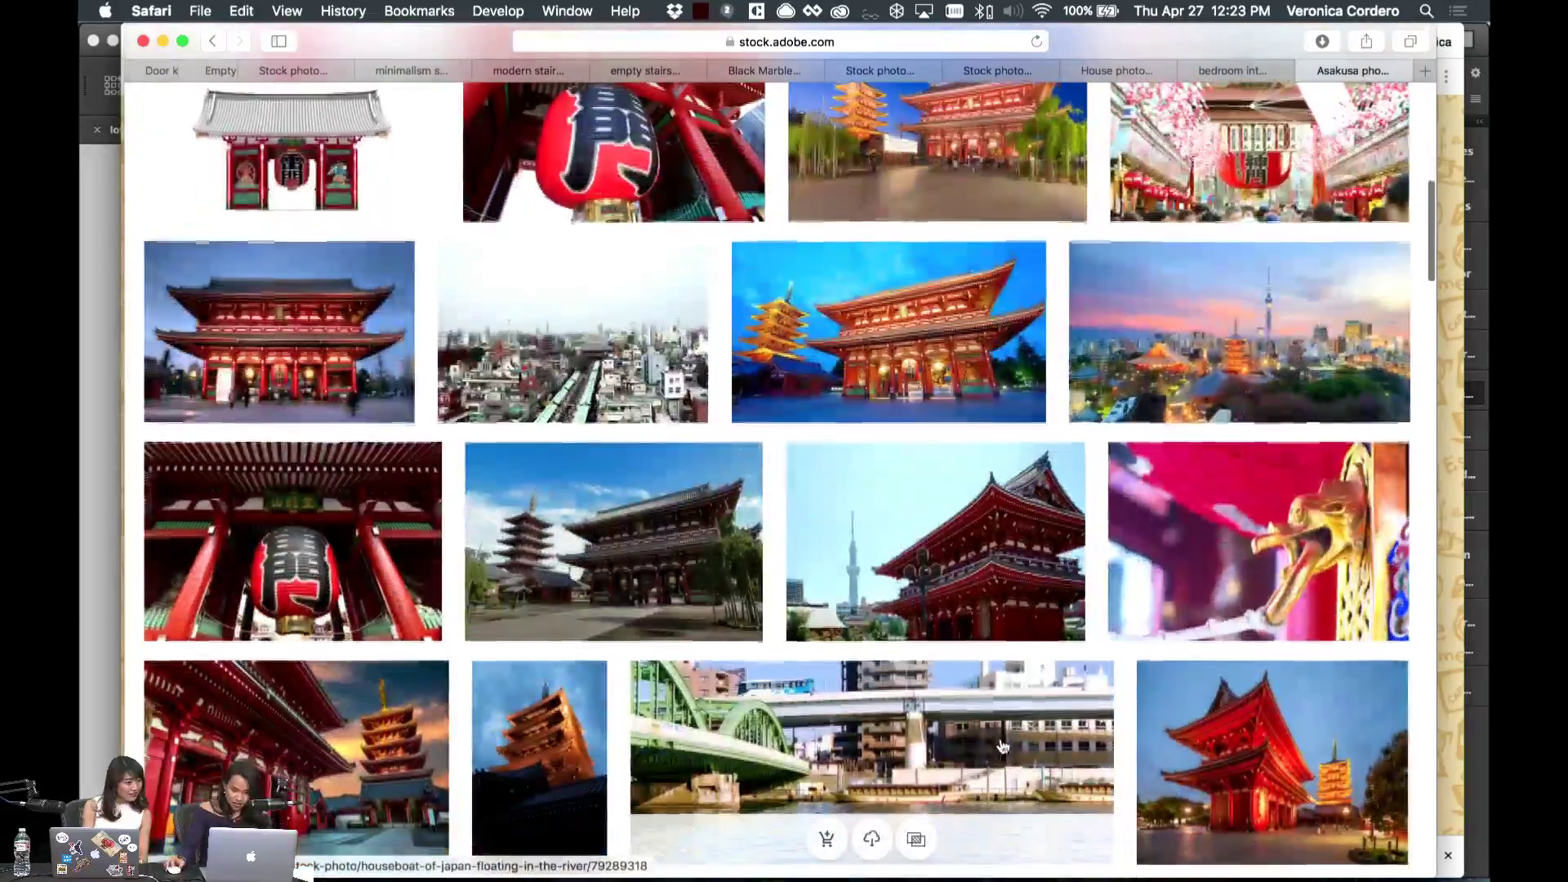
scroll(483, 611, "down", 8)
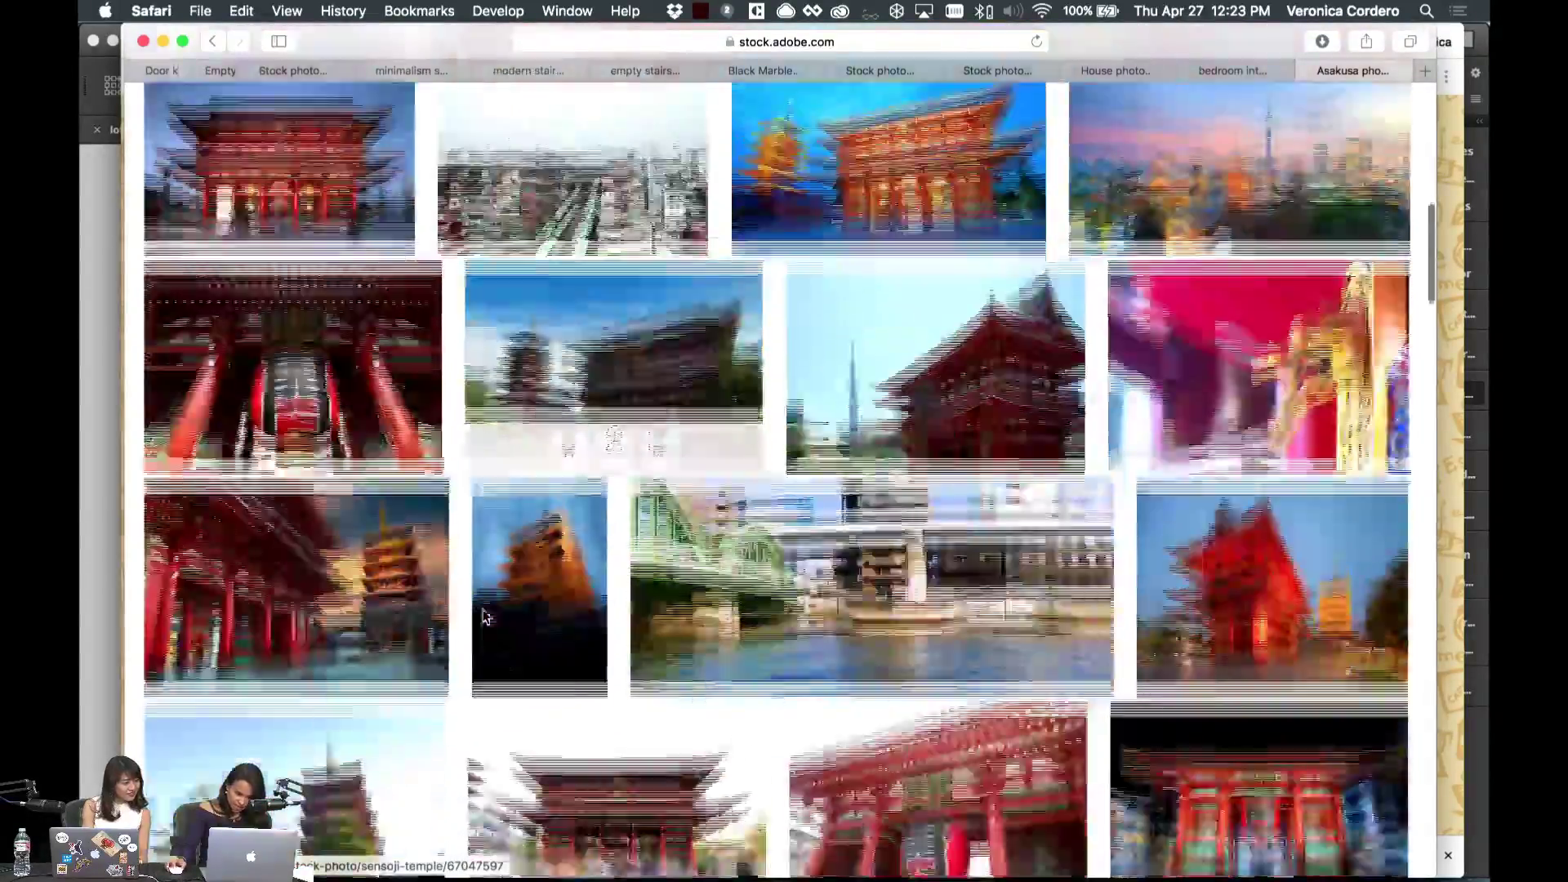
scroll(482, 617, "down", 8)
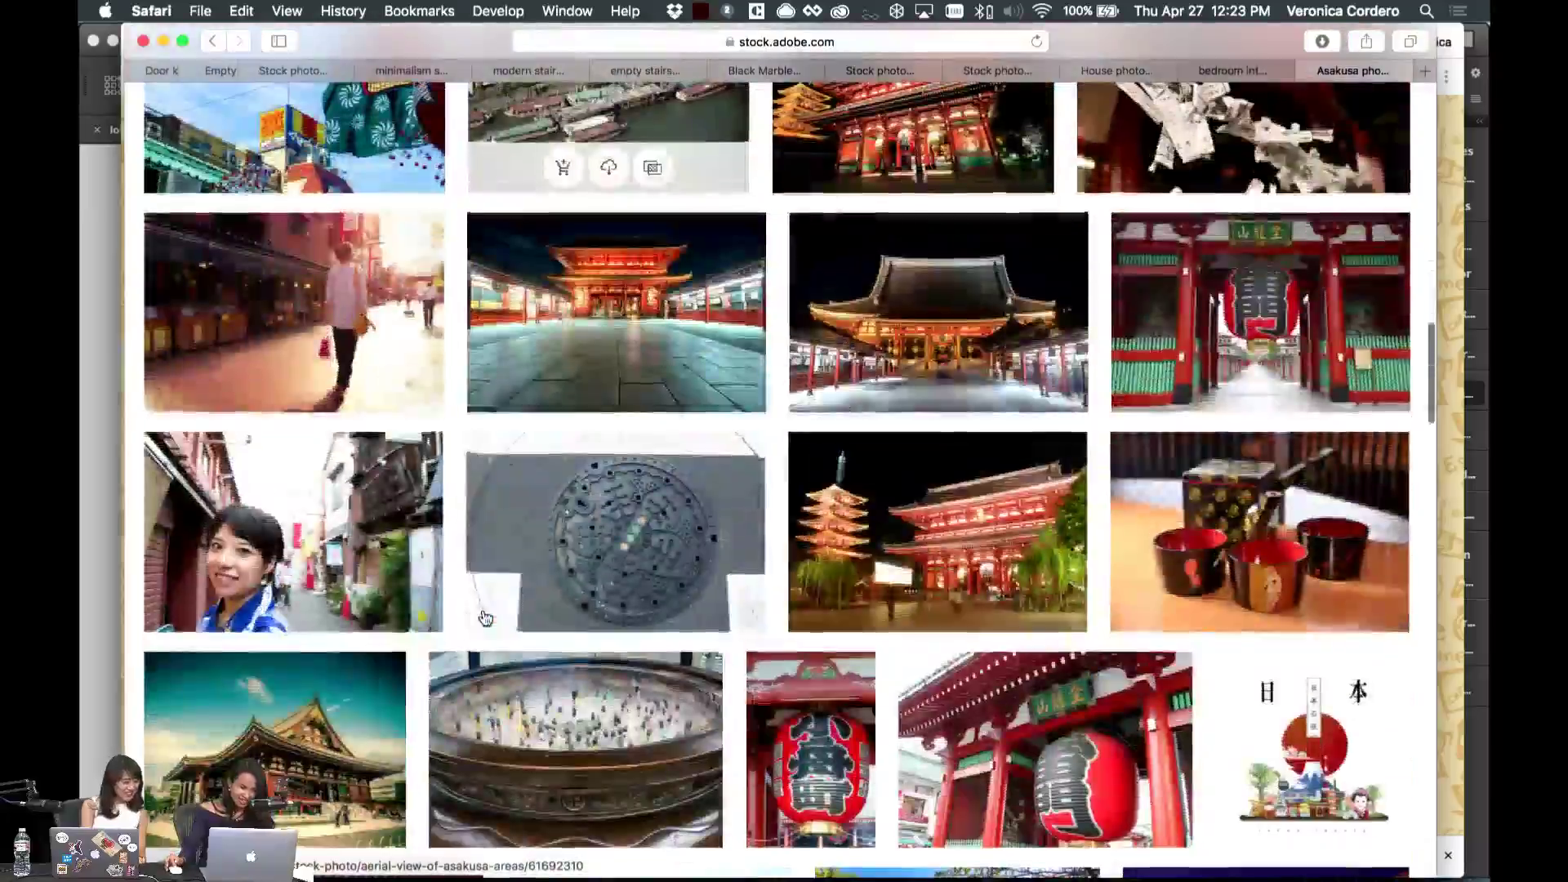
scroll(483, 617, "down", 10)
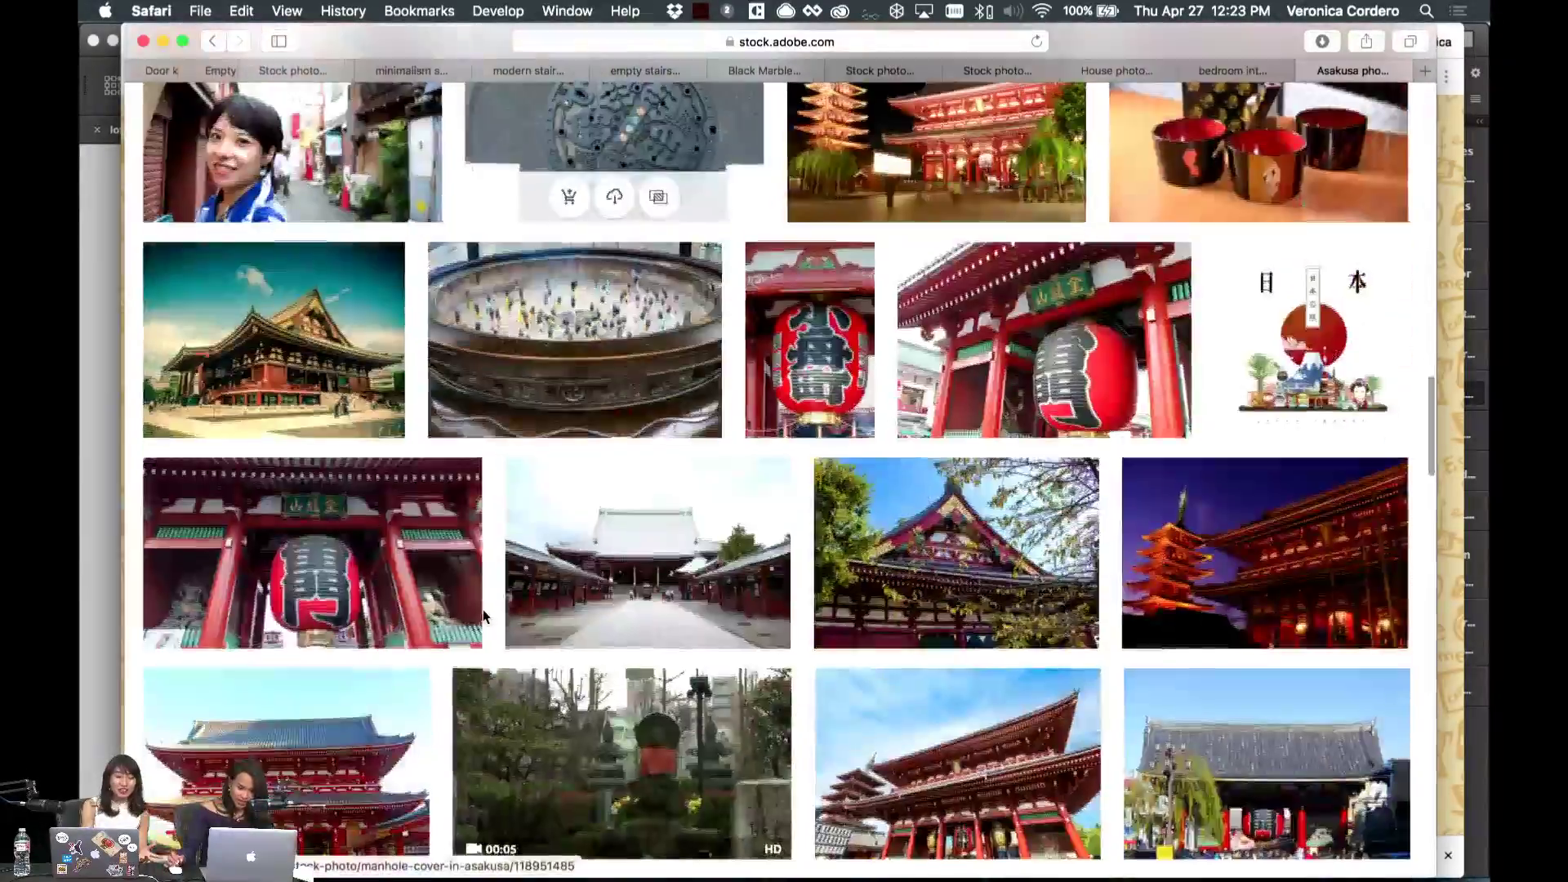
scroll(483, 617, "down", 4)
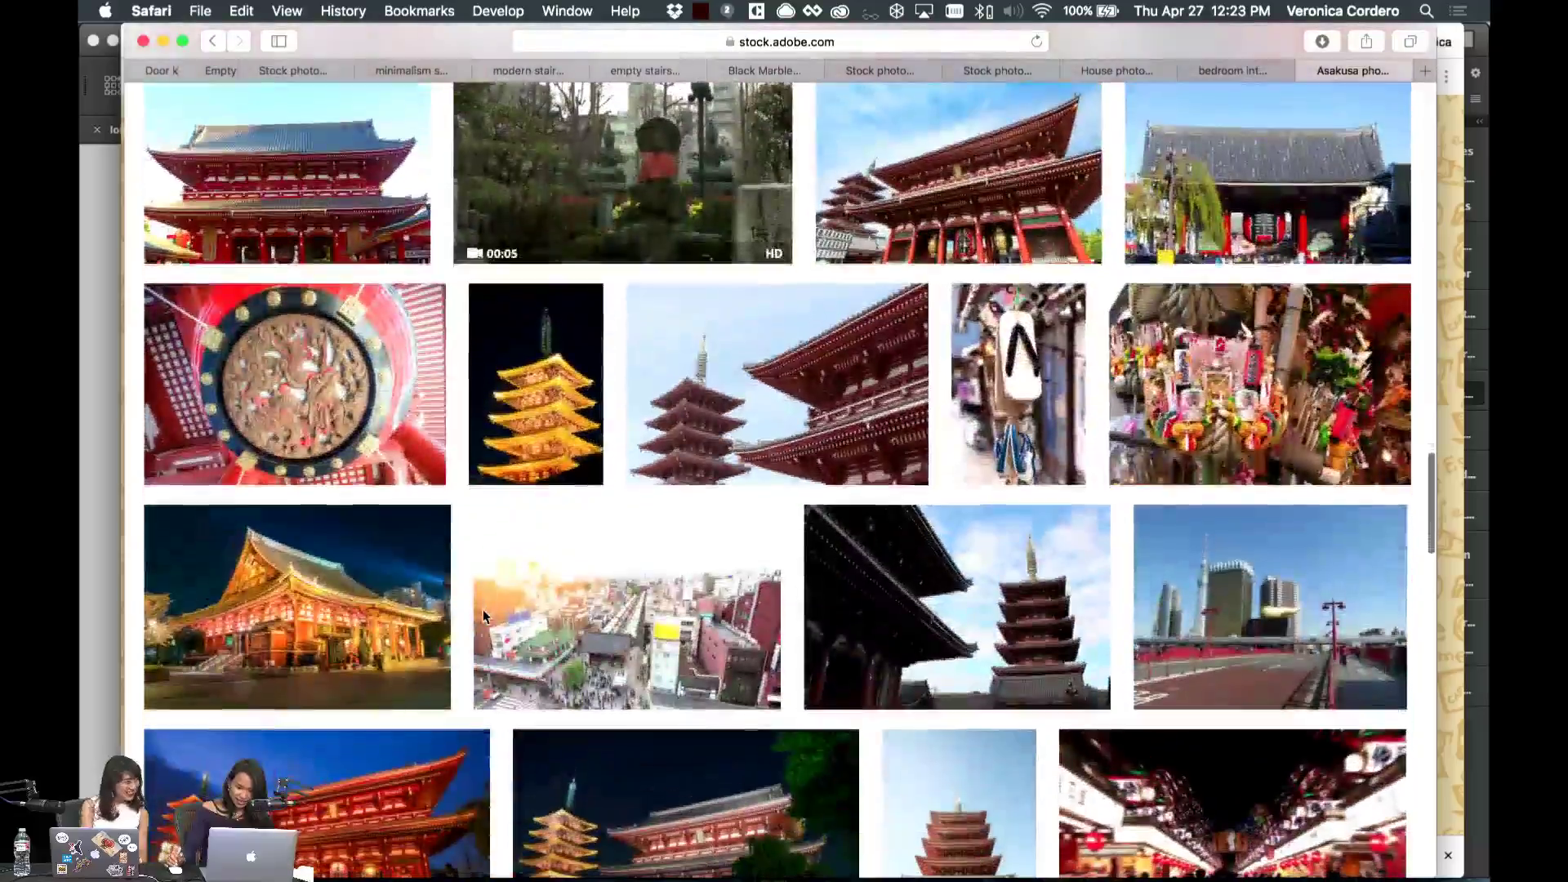
scroll(487, 620, "down", 13)
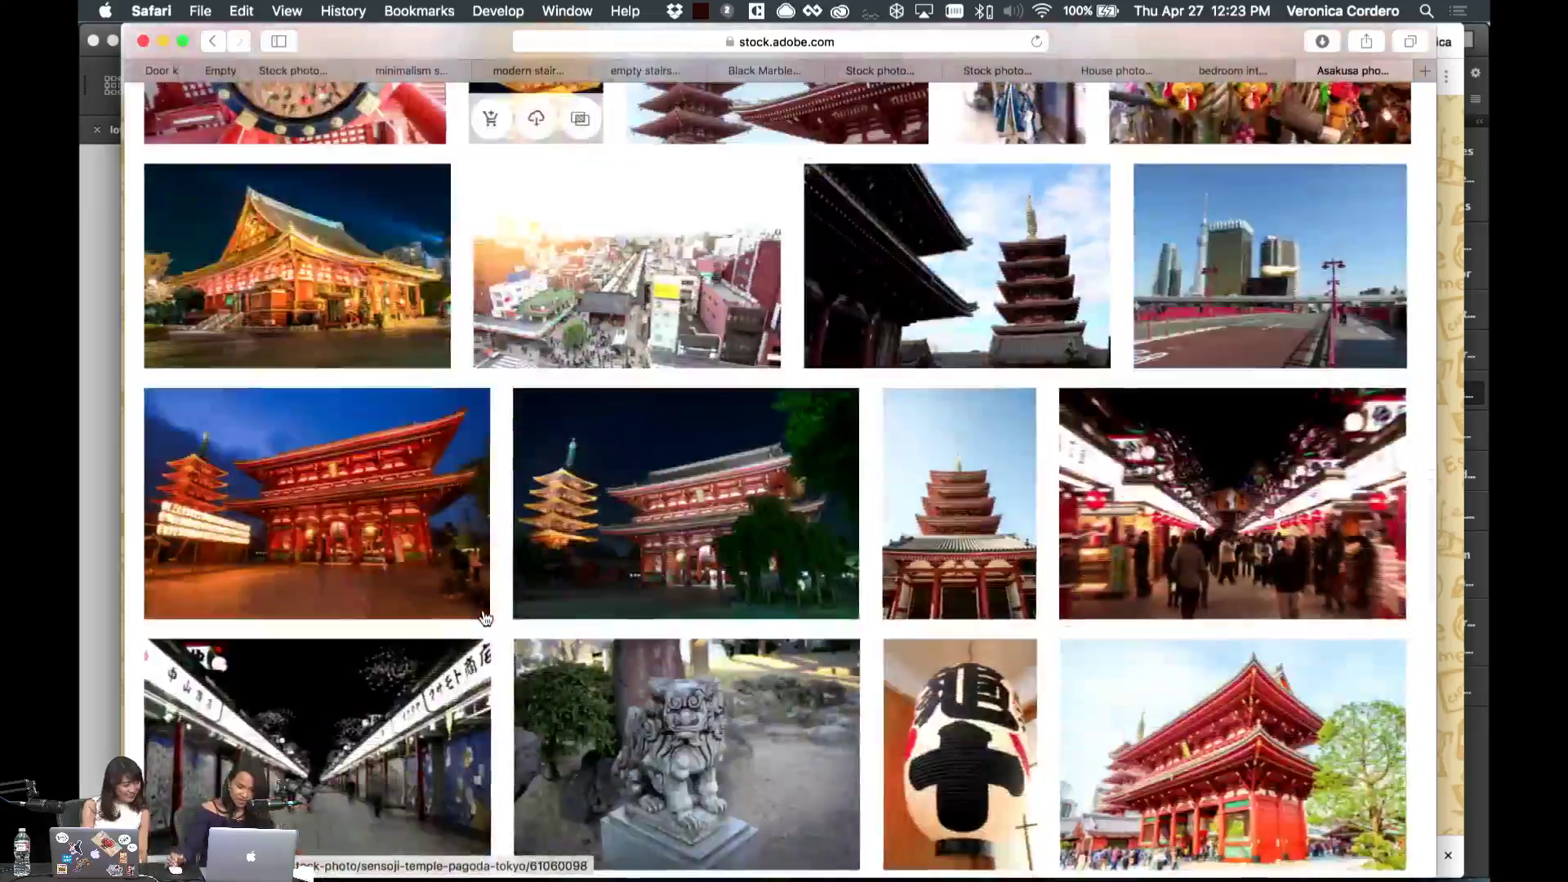
scroll(485, 618, "down", 4)
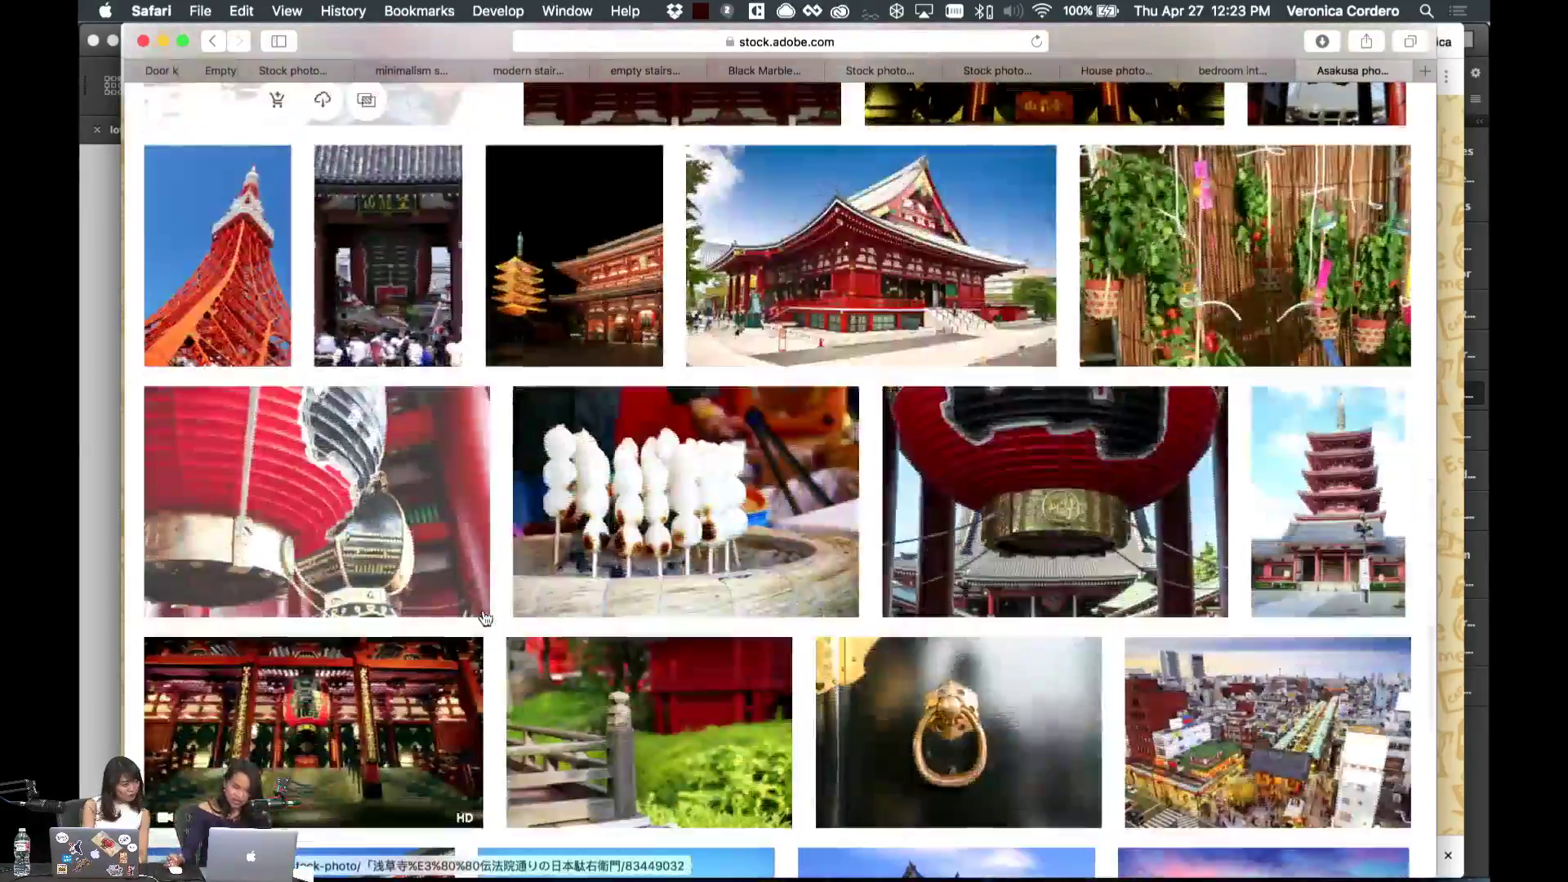
scroll(947, 589, "down", 8)
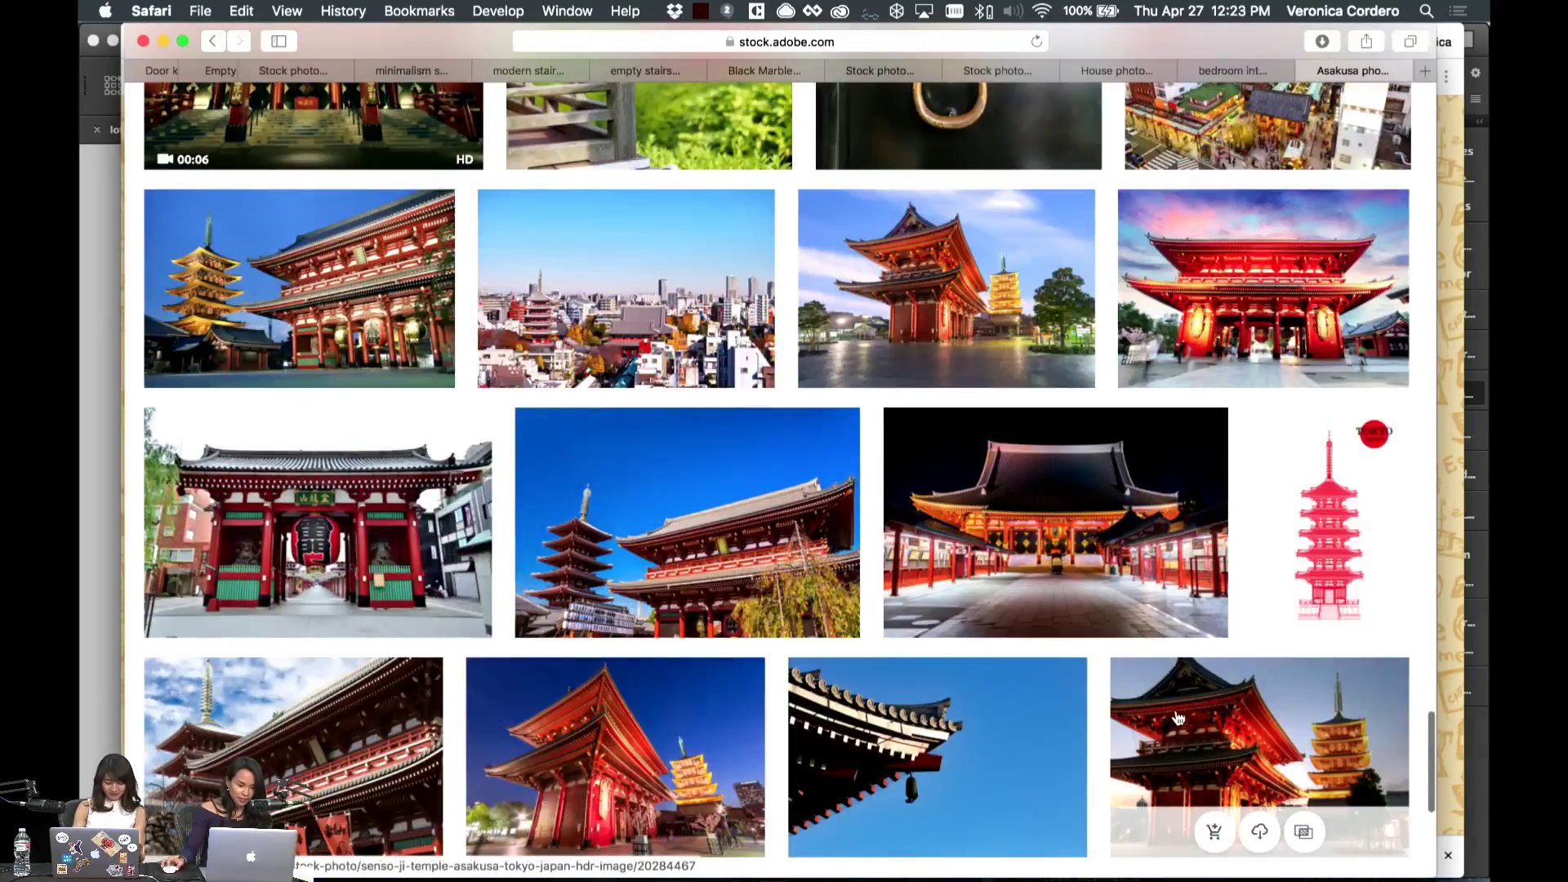
scroll(1176, 714, "down", 2)
scroll(1151, 726, "down", 2)
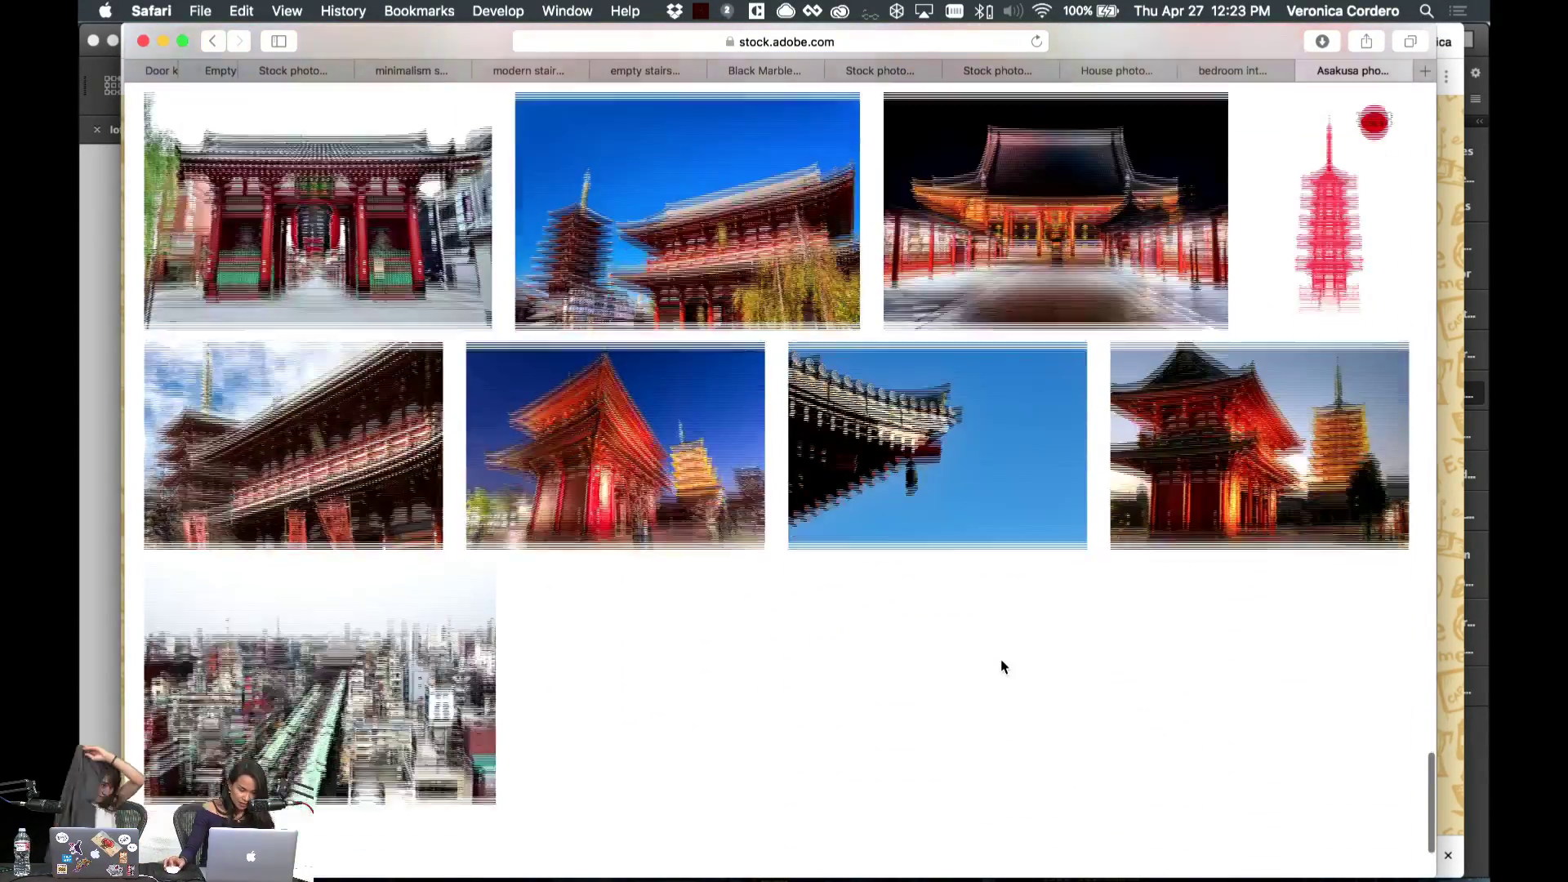
mouse_move(1217, 464)
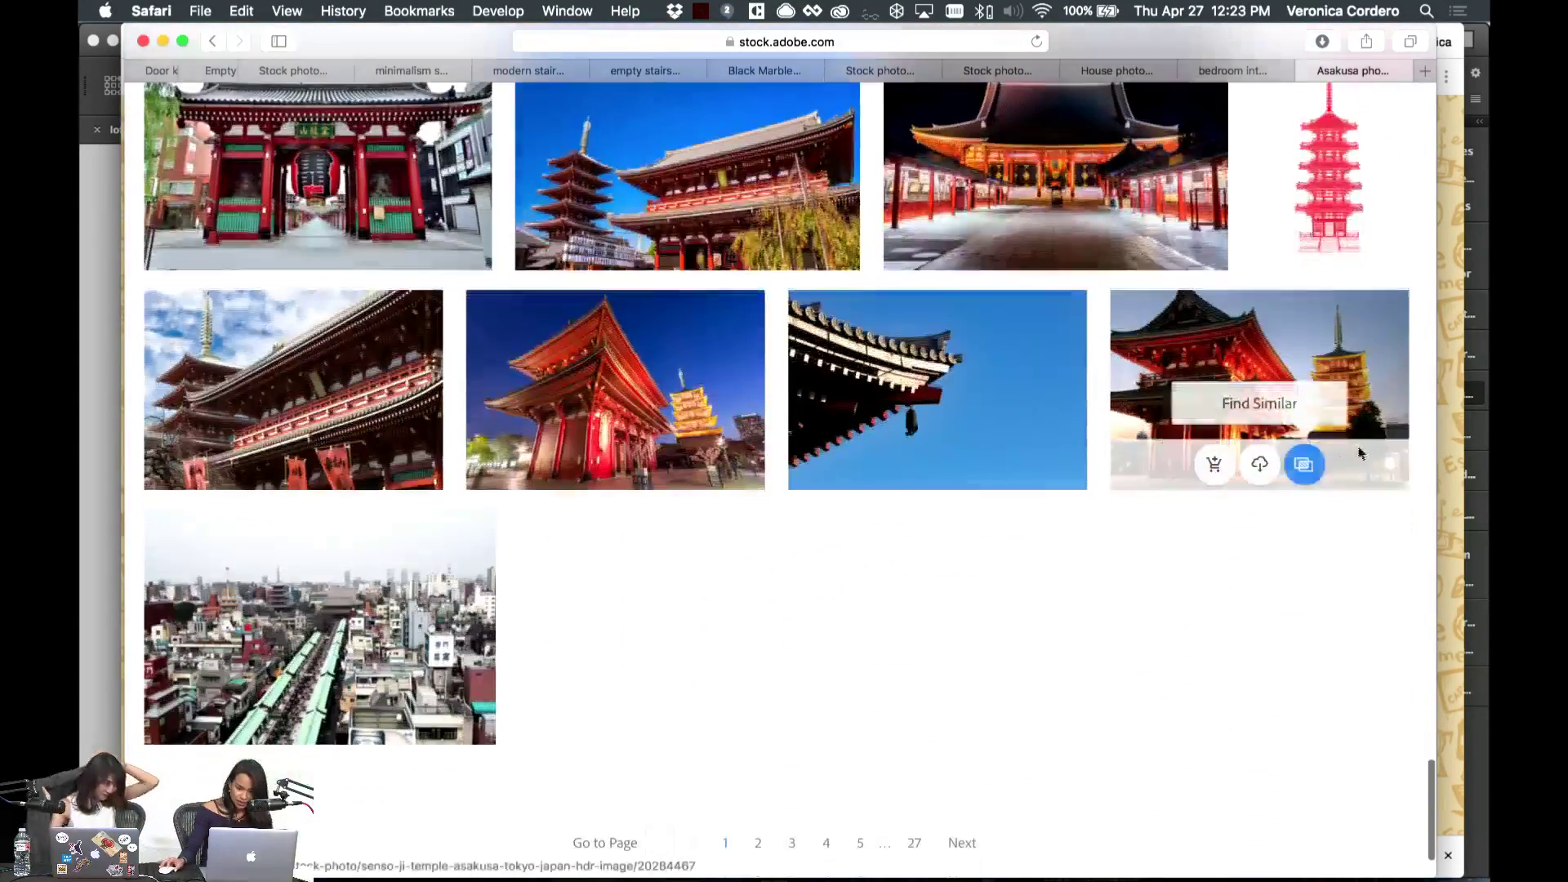
left_click(1215, 468)
- Drop the downloaded green foliage stock image into the Hawaii frame, then return to Safari
left_click(98, 490)
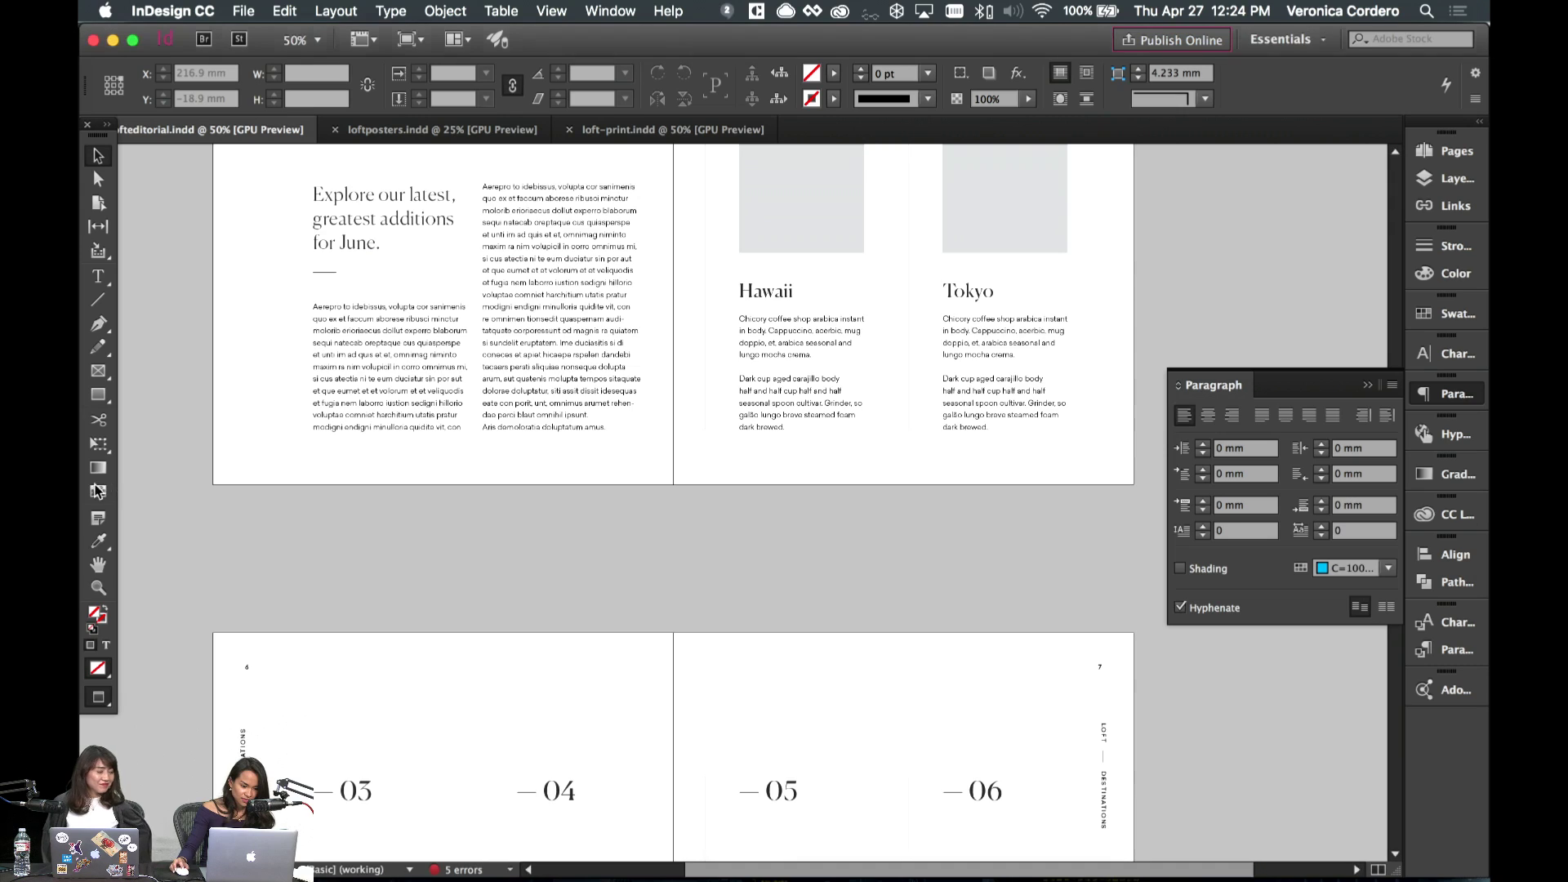
scroll(817, 441, "up", 3)
left_click(812, 339)
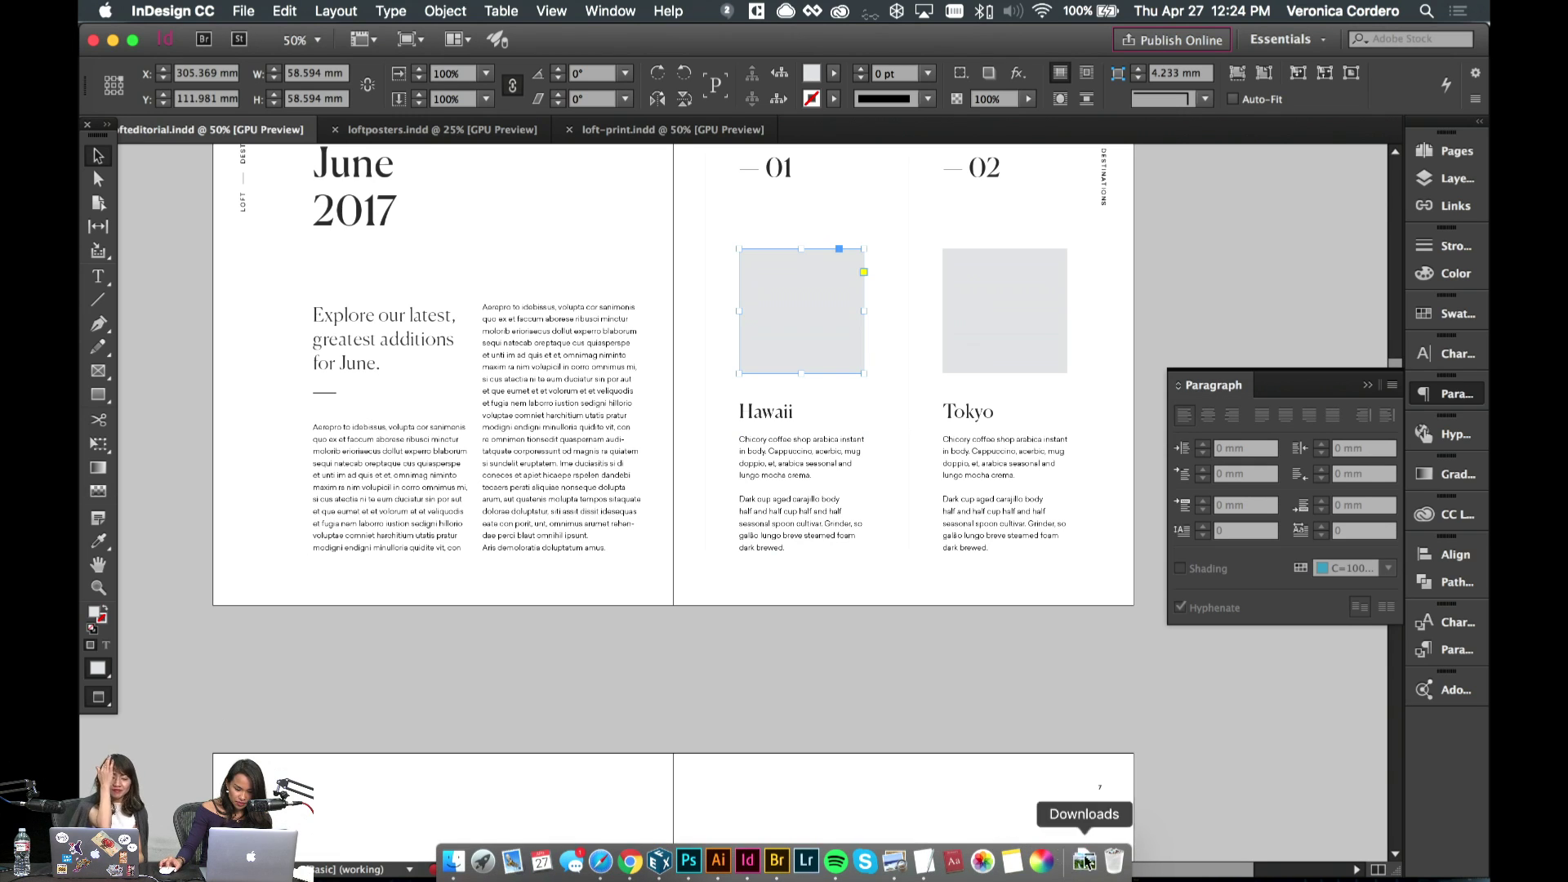
left_click(1083, 862)
left_click_drag(1085, 795, 800, 317)
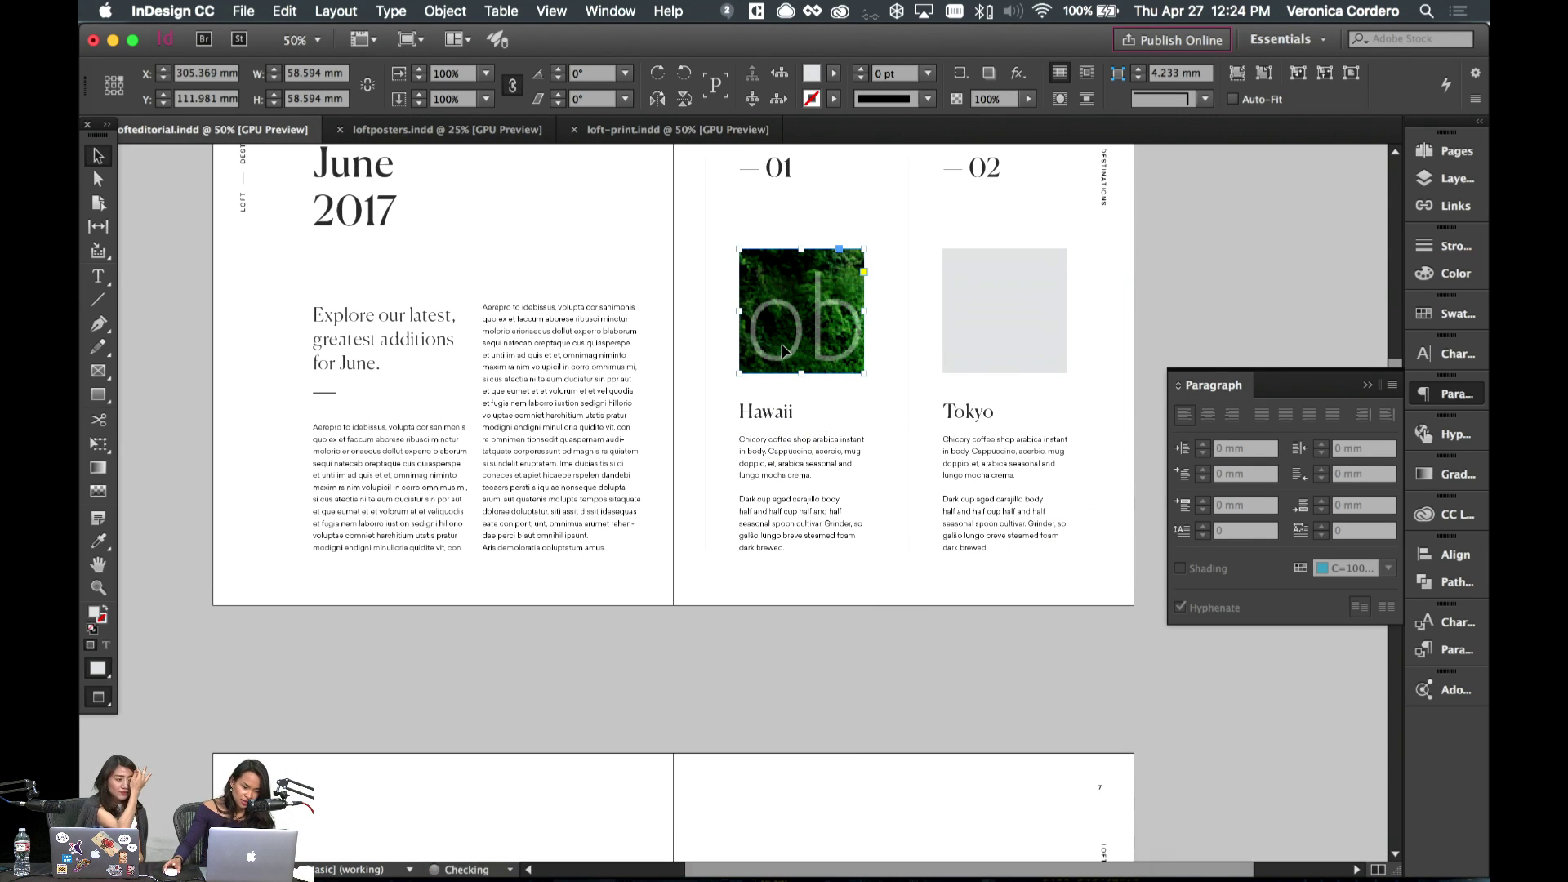
left_click(1078, 857)
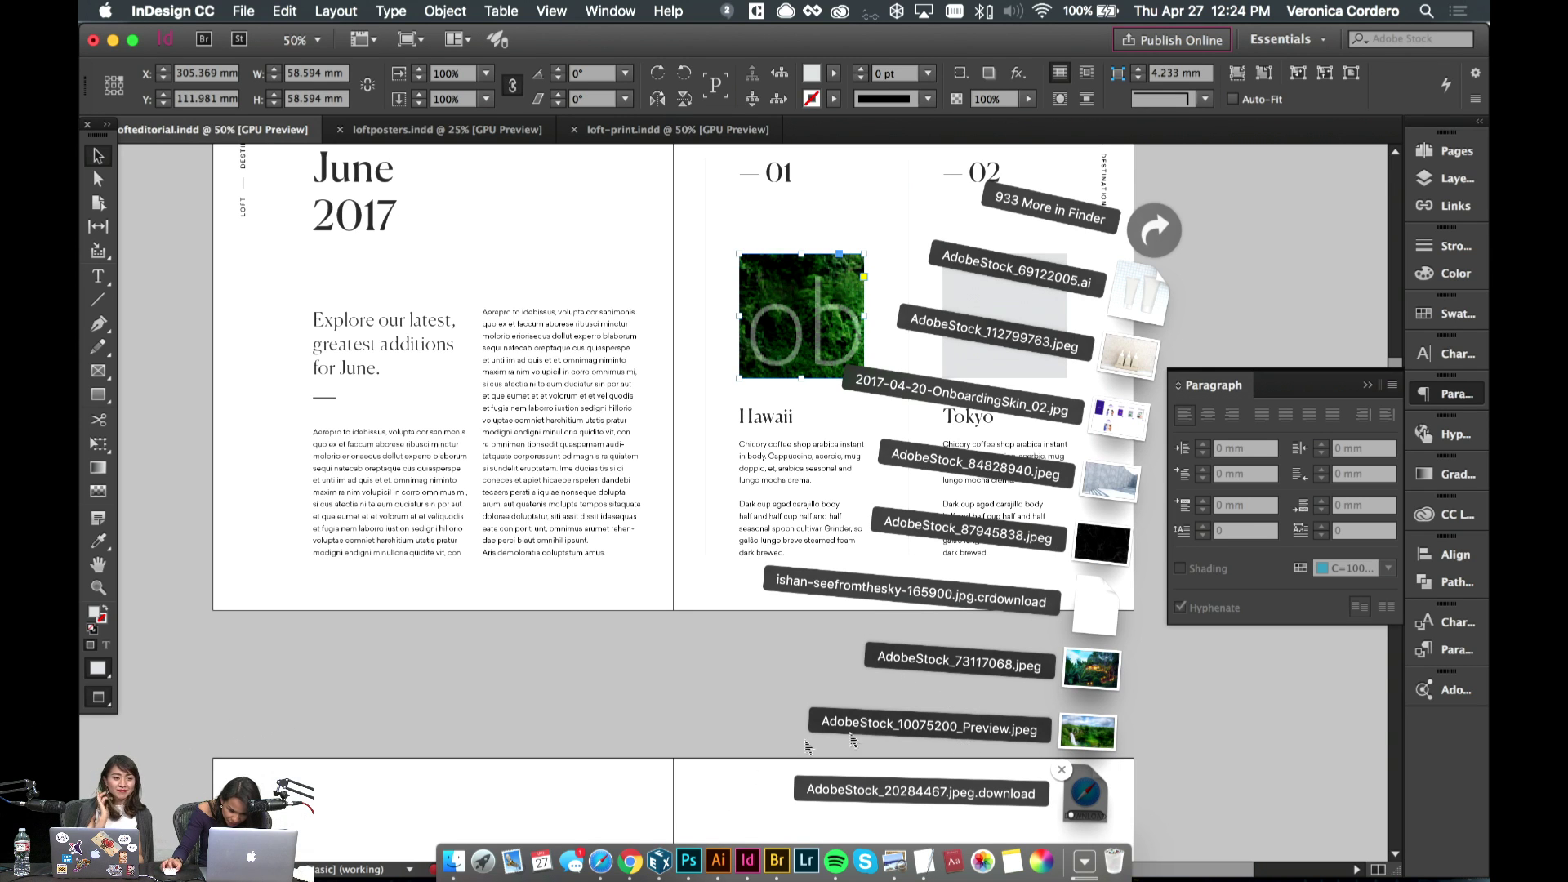
left_click(600, 861)
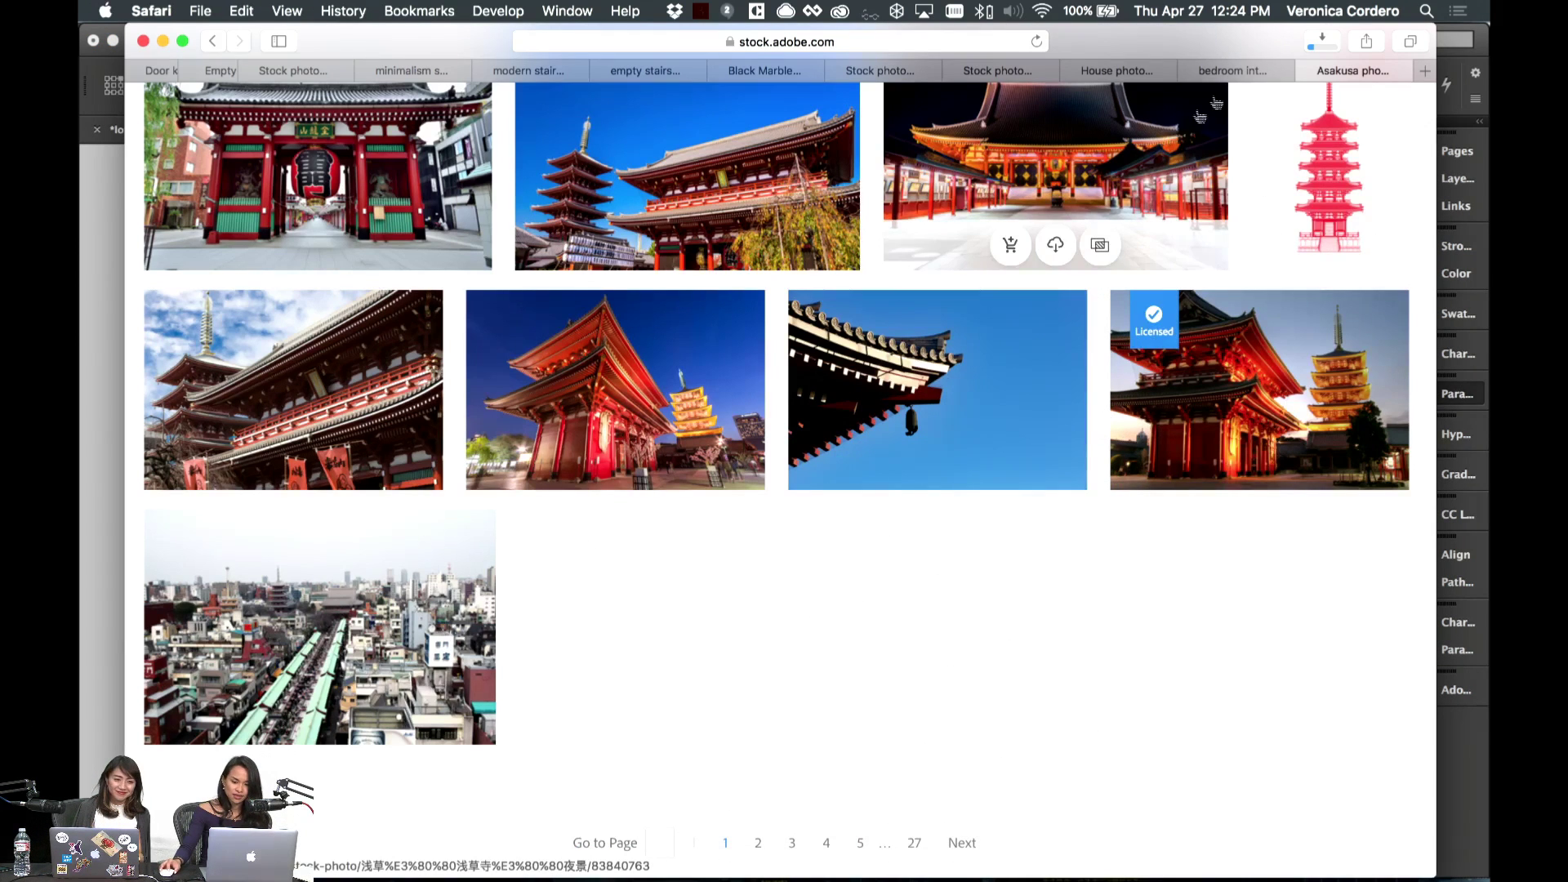
- Browse the Safari stock search tabs and view the downloaded Asakusa temple image
left_click(1231, 70)
left_click(1109, 71)
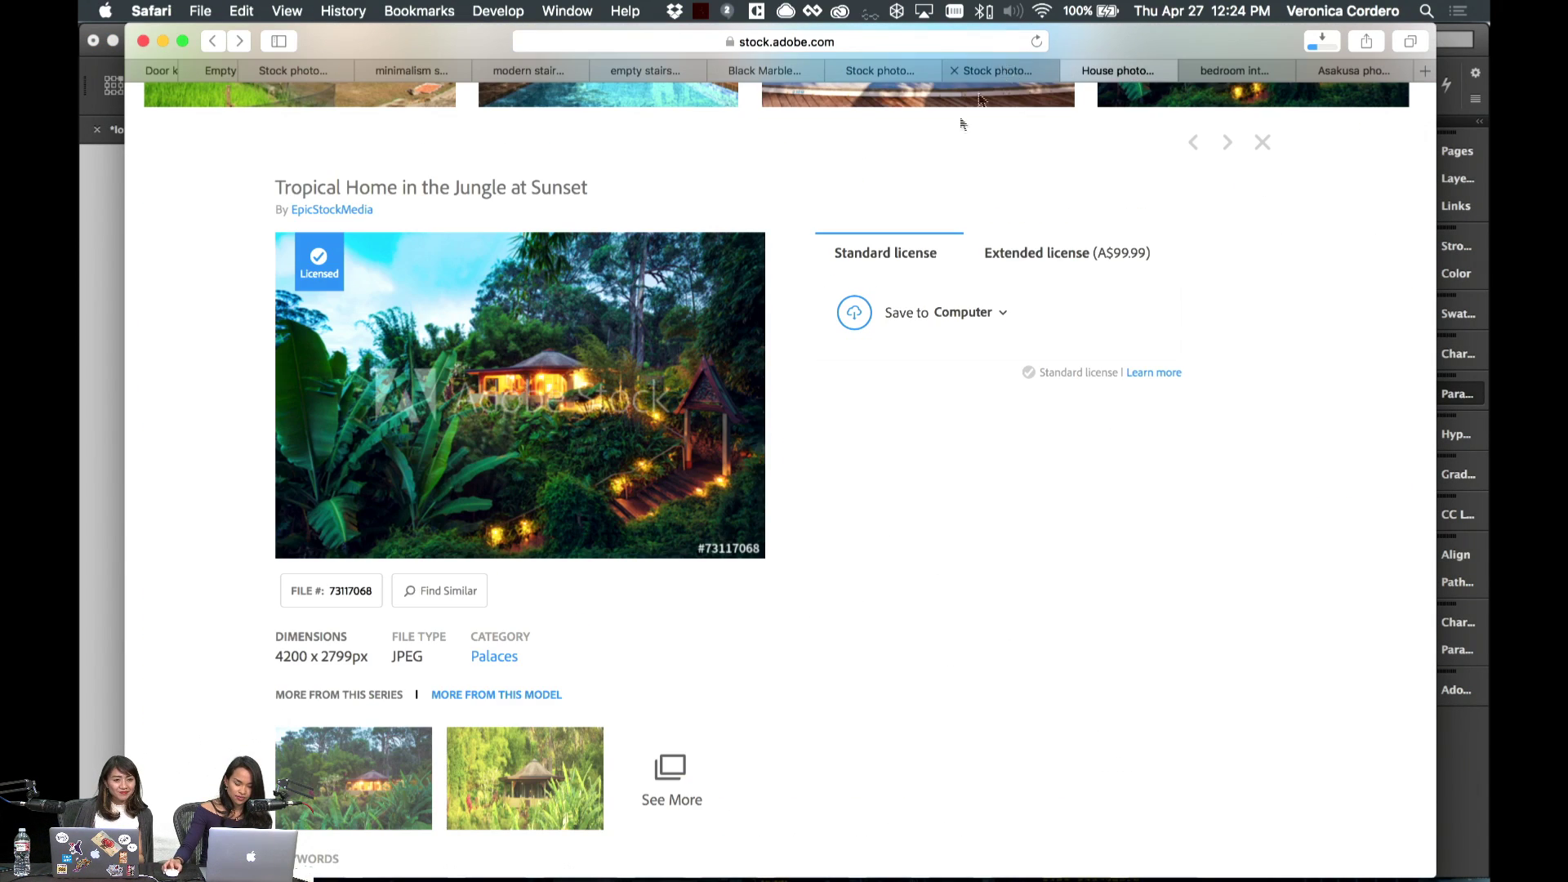
left_click(998, 70)
left_click(1123, 70)
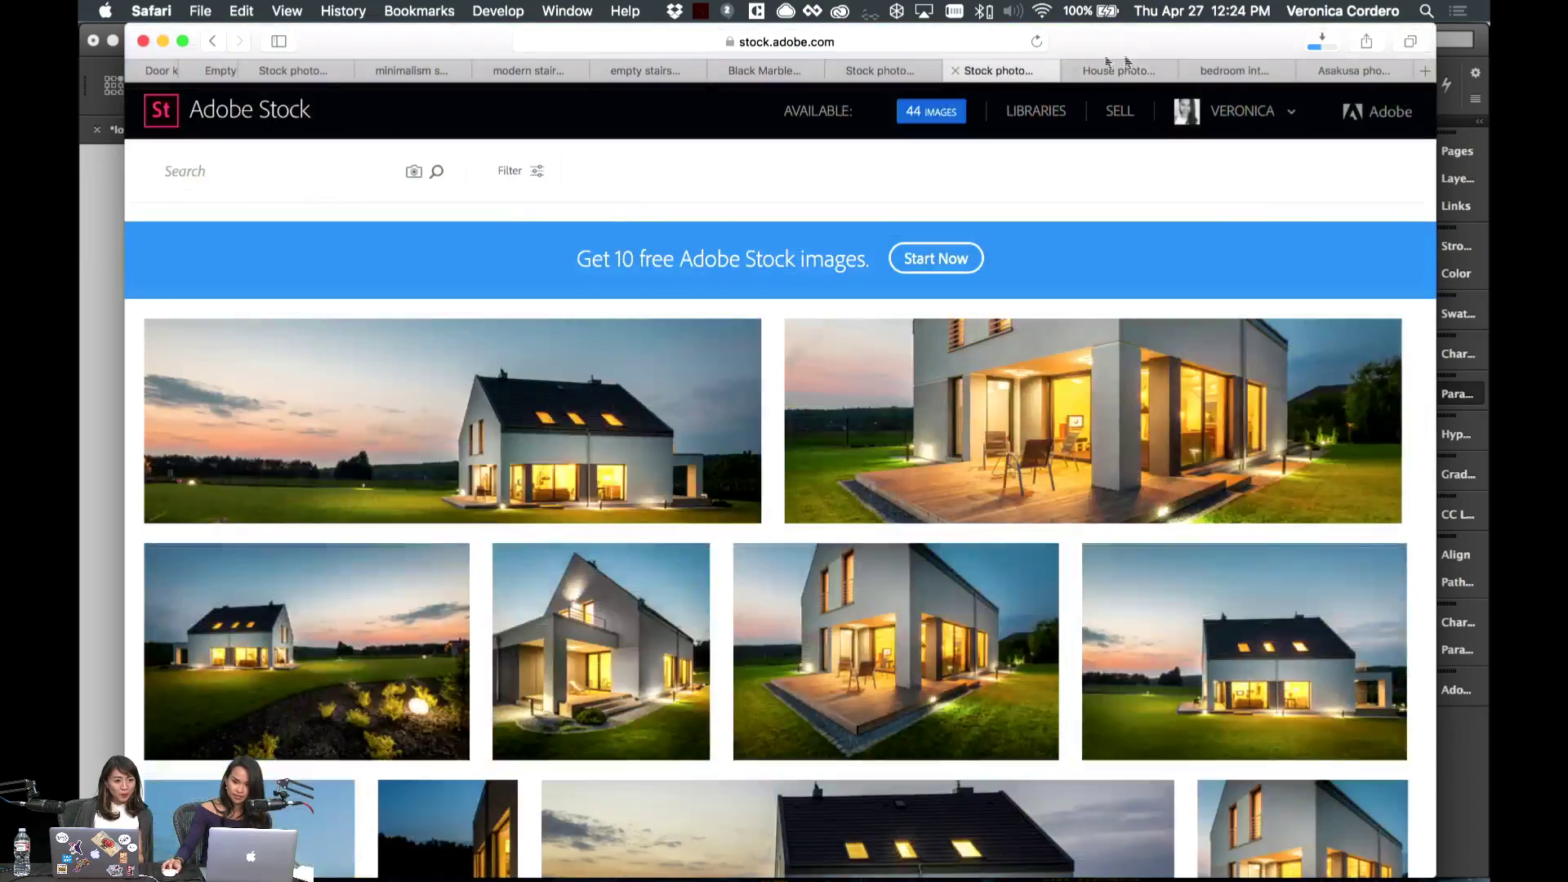
left_click(998, 70)
left_click(878, 72)
left_click(1112, 70)
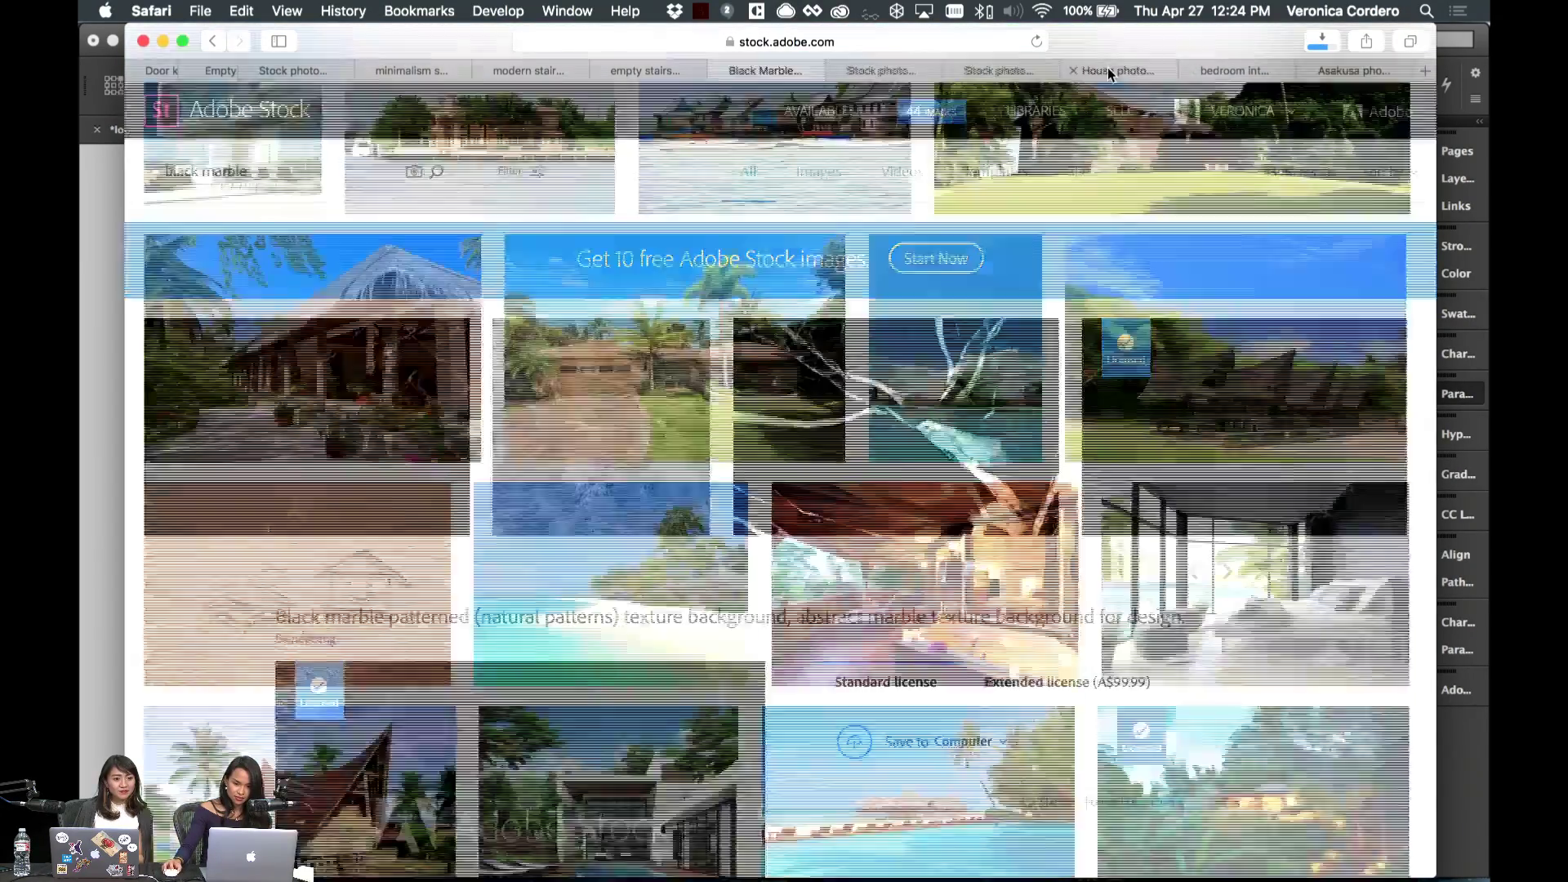
left_click(1352, 70)
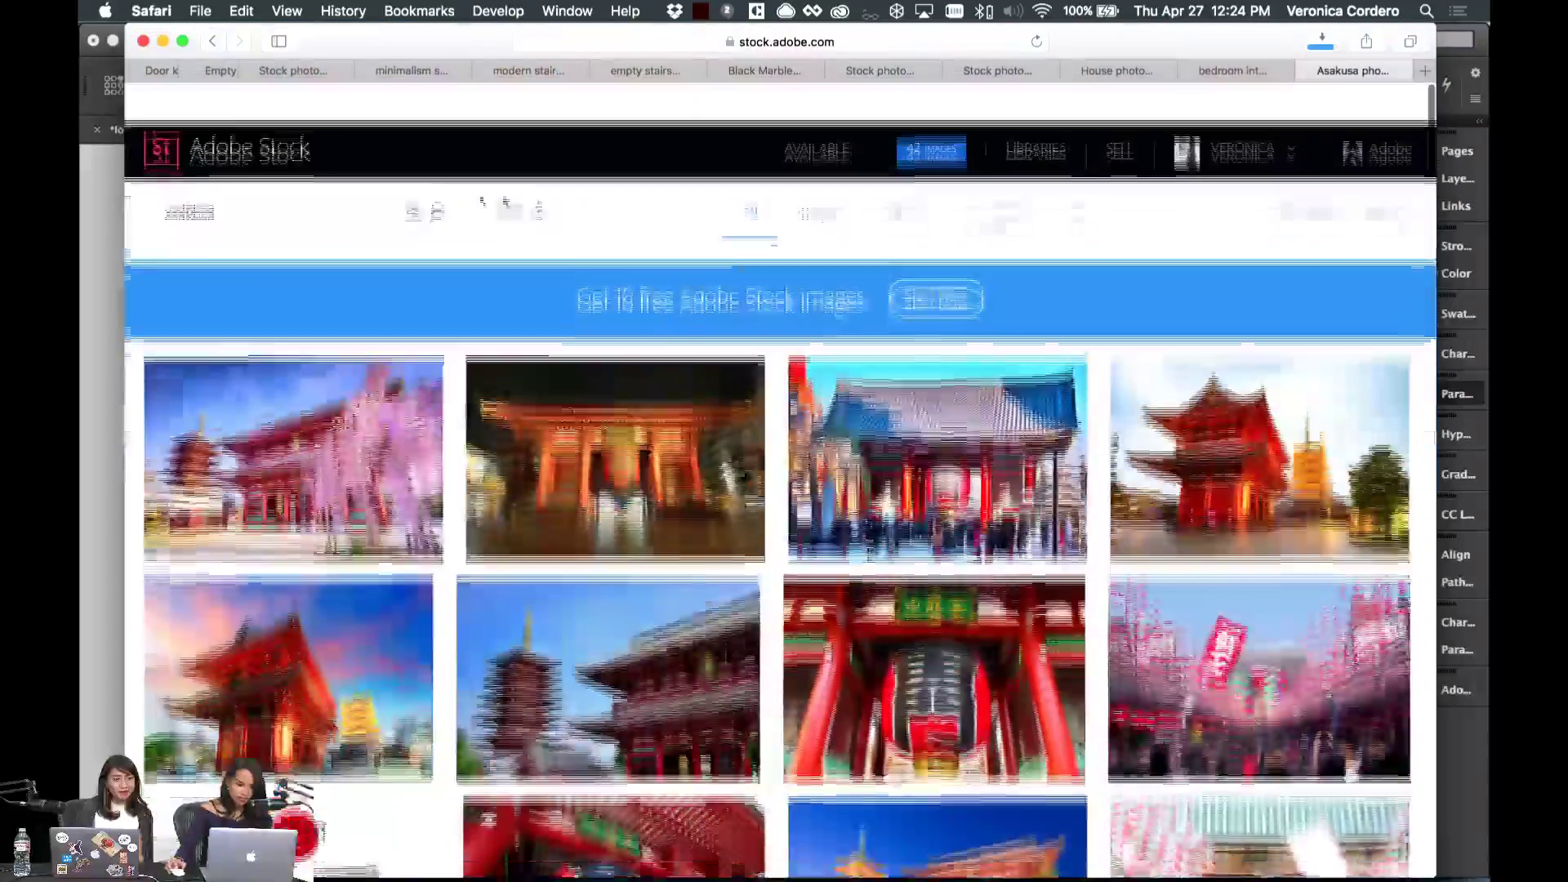
key("super+Tab")
key("super+grave")
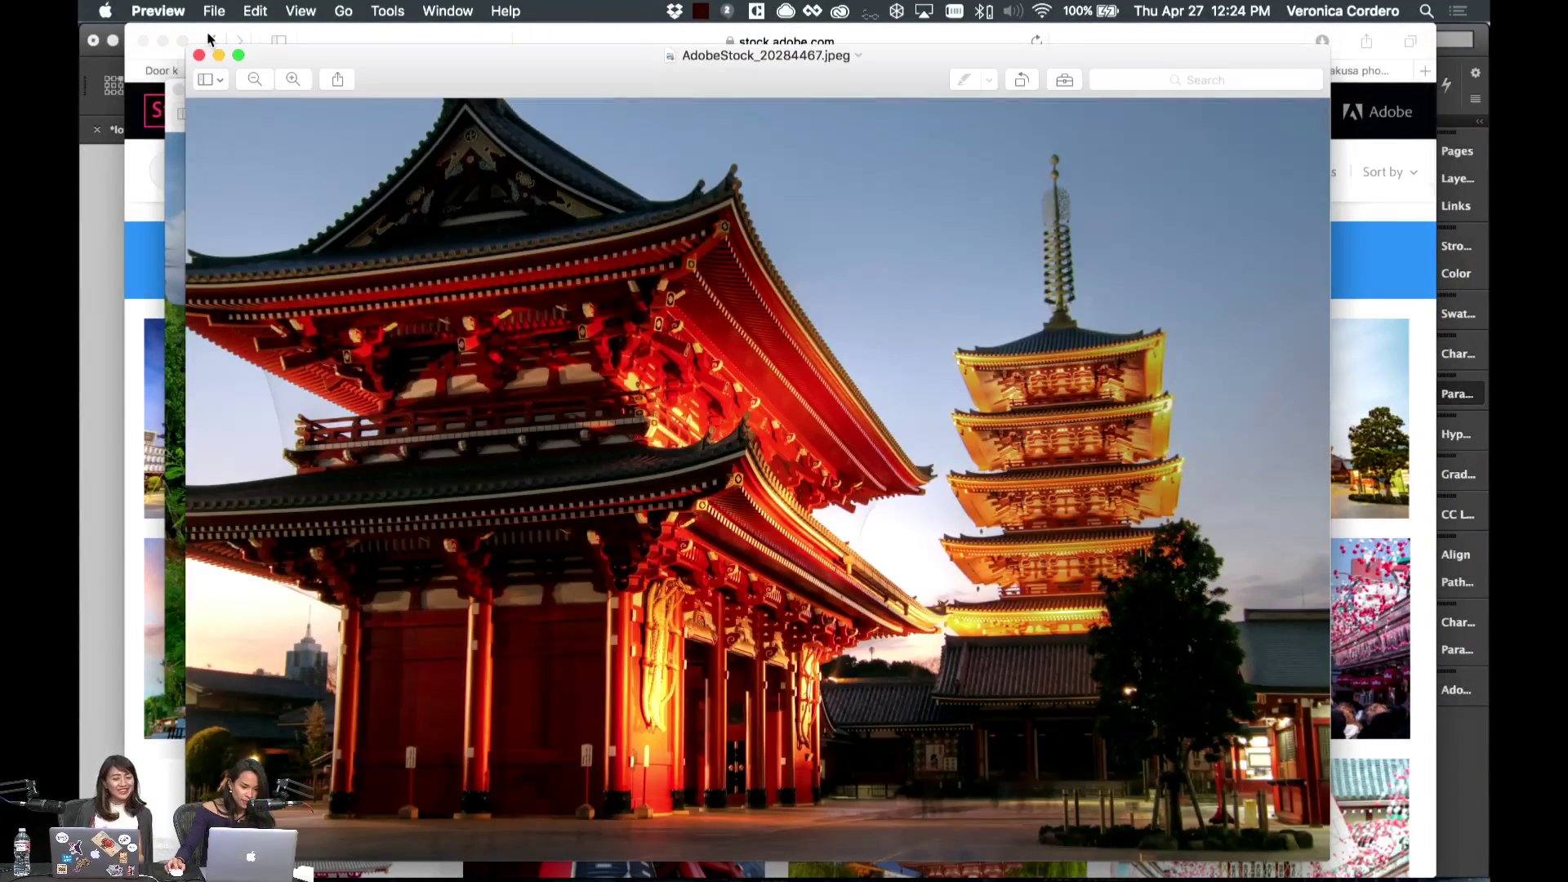
- Go back to the Hawaii results, save the waterfall landscape preview, and return to InDesign
left_click(208, 39)
left_click(213, 41)
left_click(212, 41)
left_click_drag(213, 41, 235, 87)
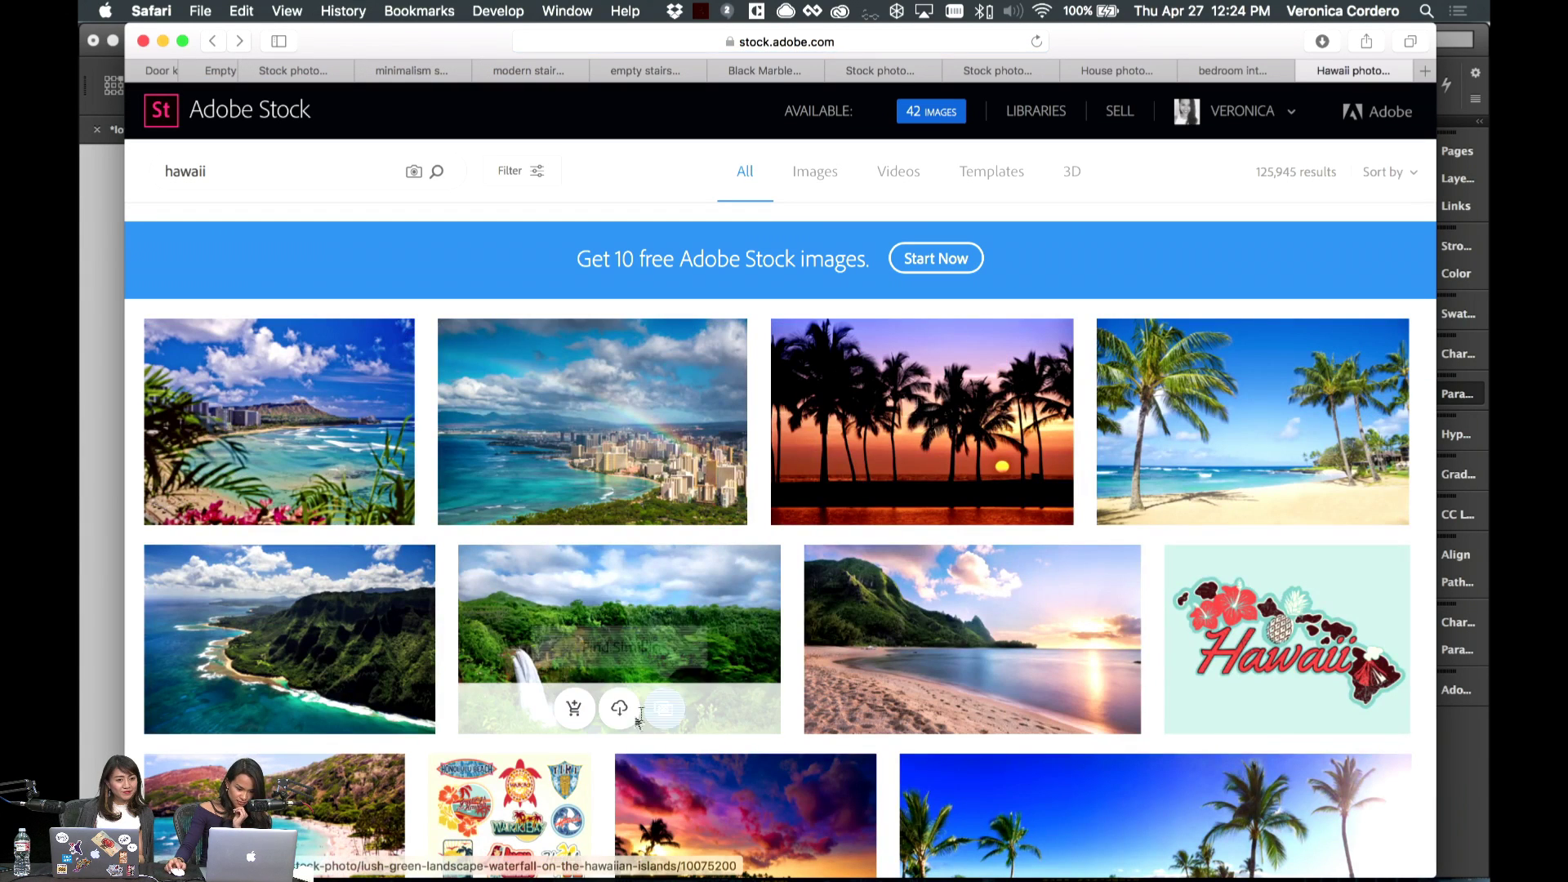
left_click(620, 708)
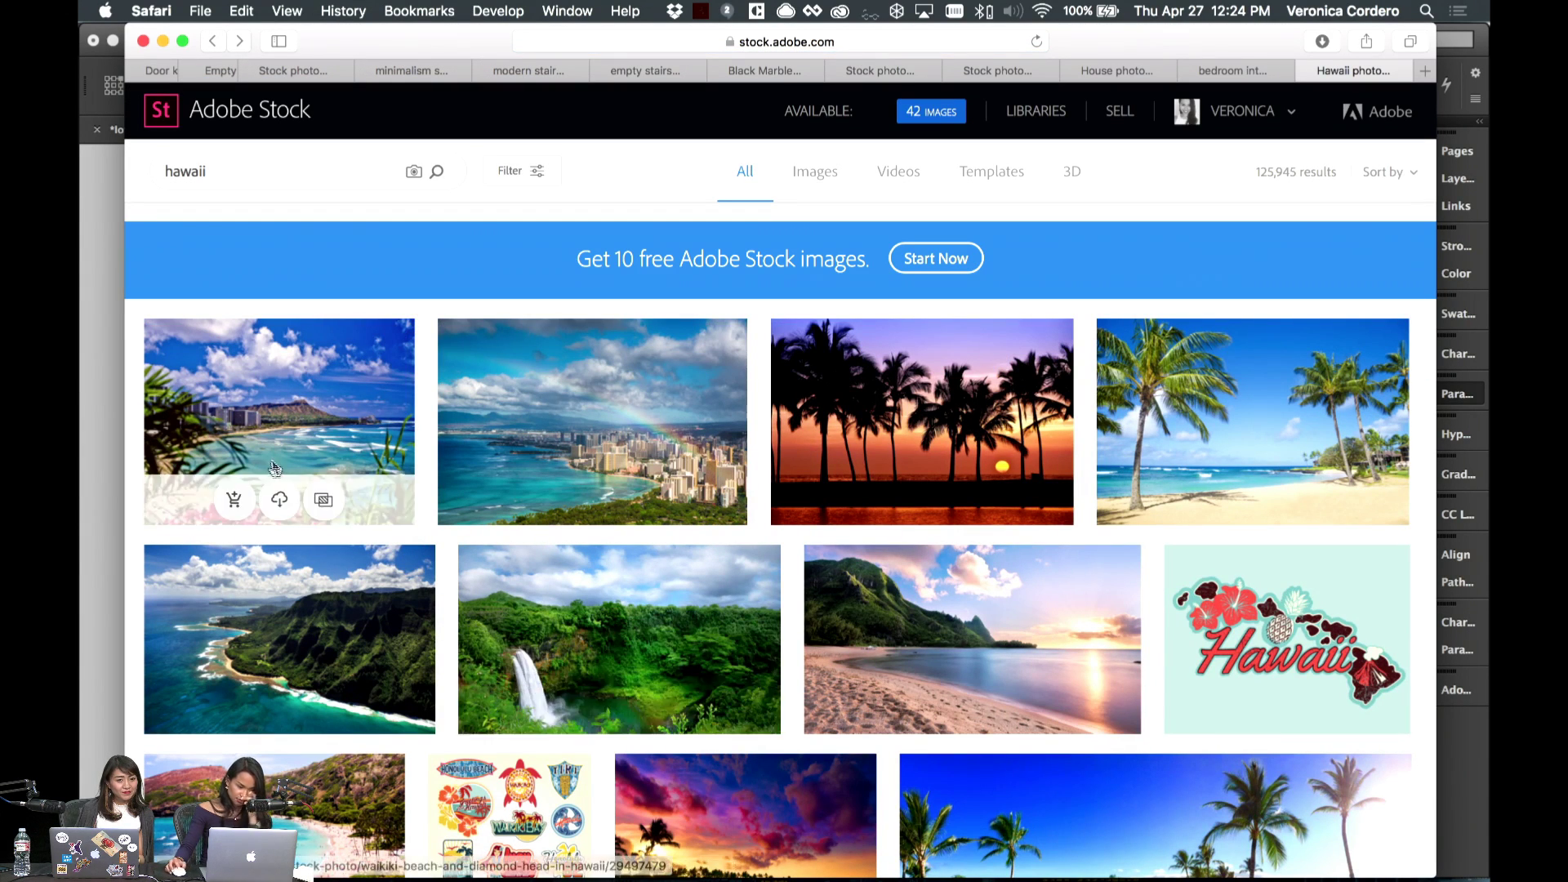
left_click(95, 423)
left_click(788, 327)
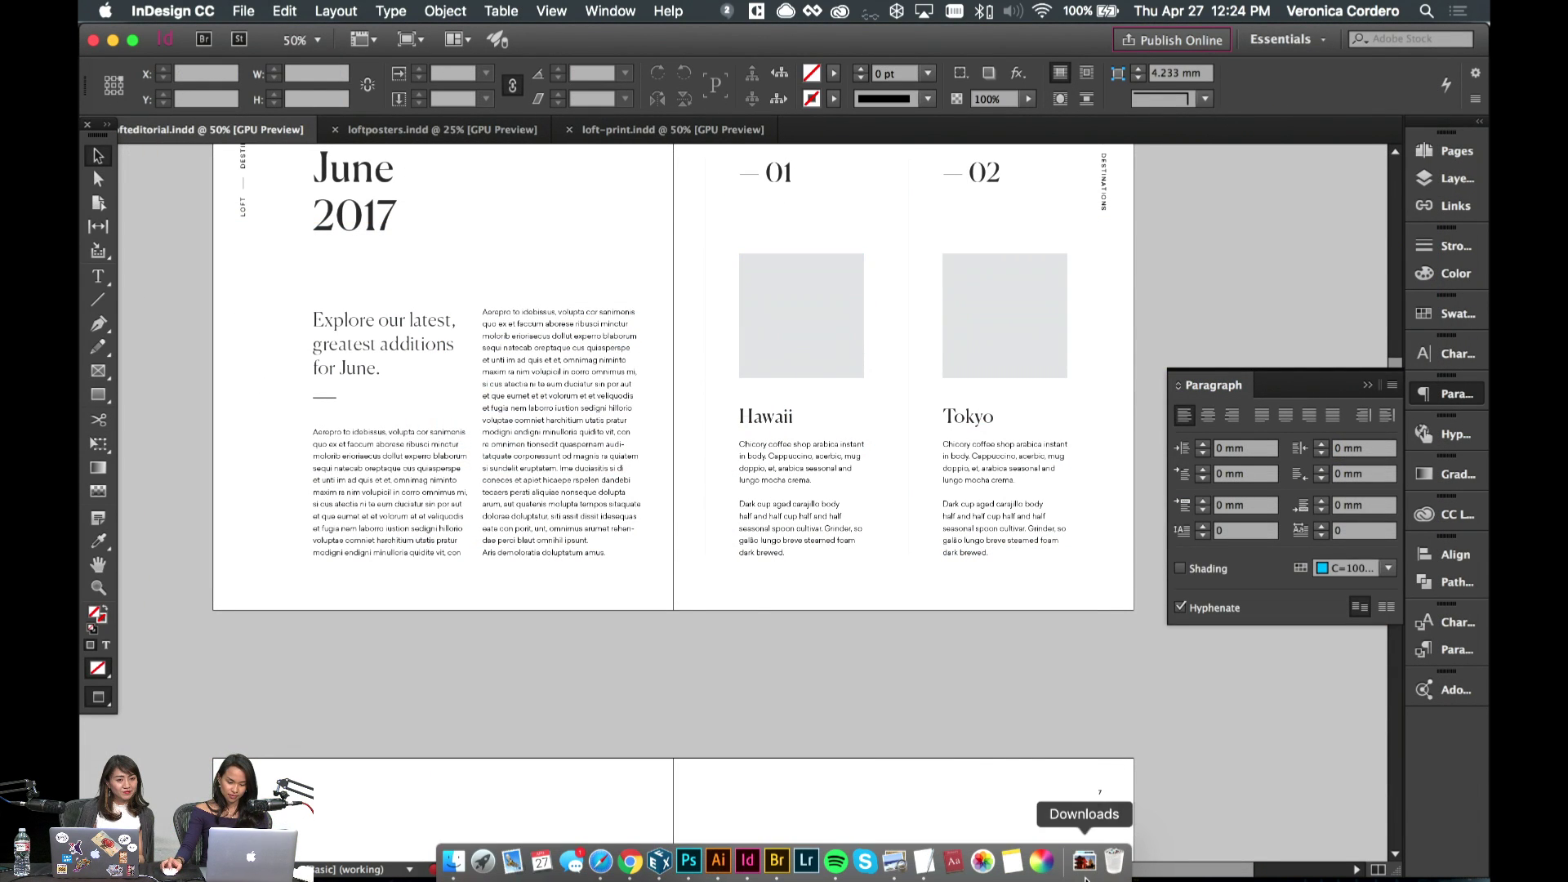
- Place the AdobeStock_20284467 temple image from Downloads into the empty Tokyo frame
left_click(1084, 860)
left_click(975, 317)
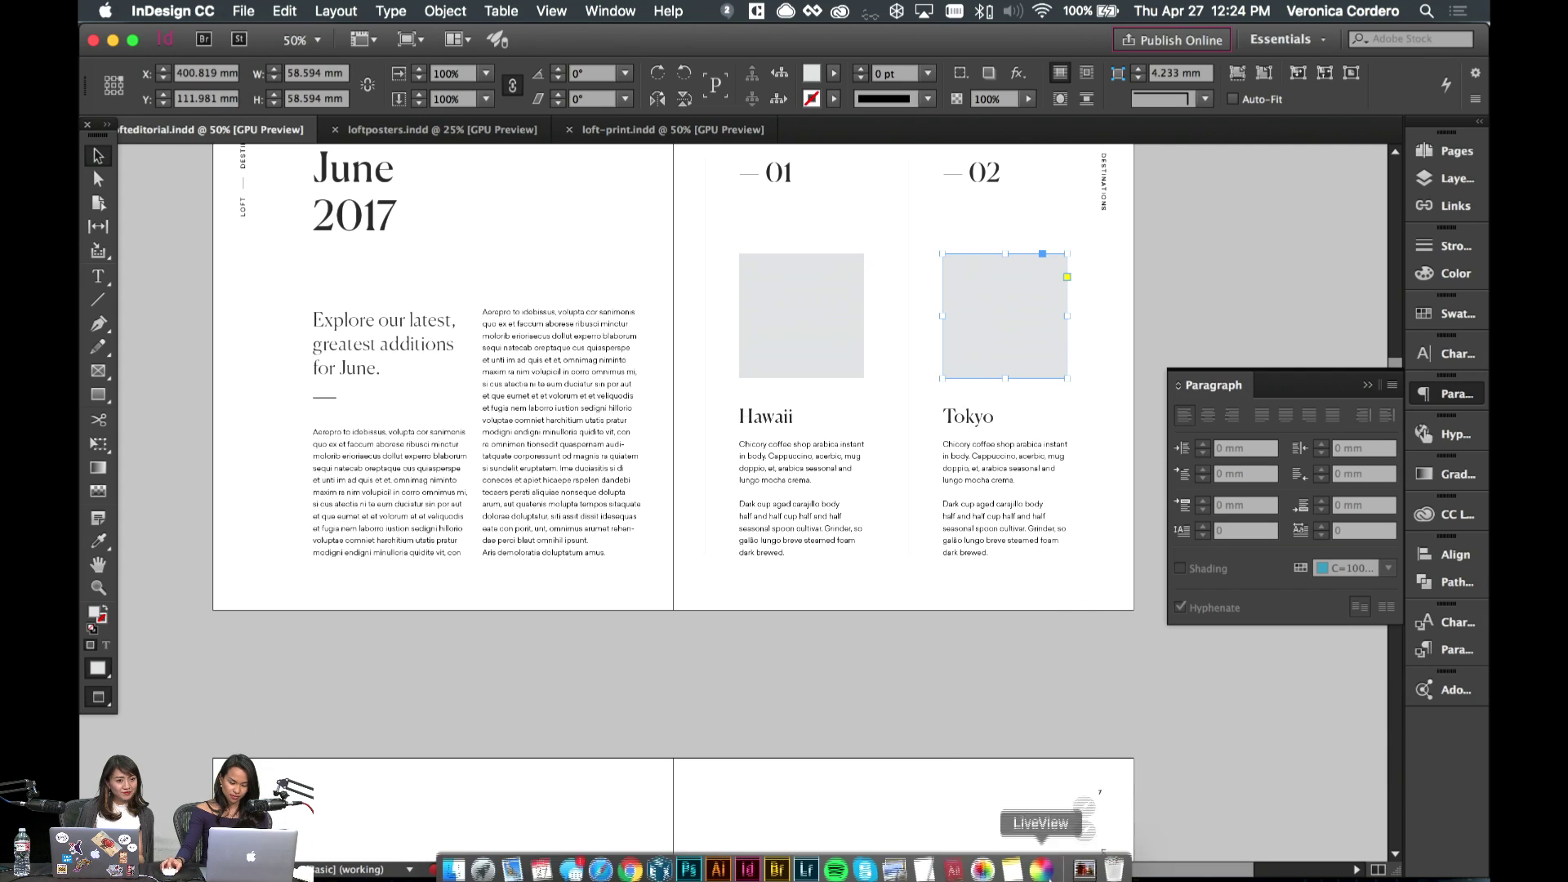
left_click(1074, 851)
left_click_drag(1087, 731, 1004, 315)
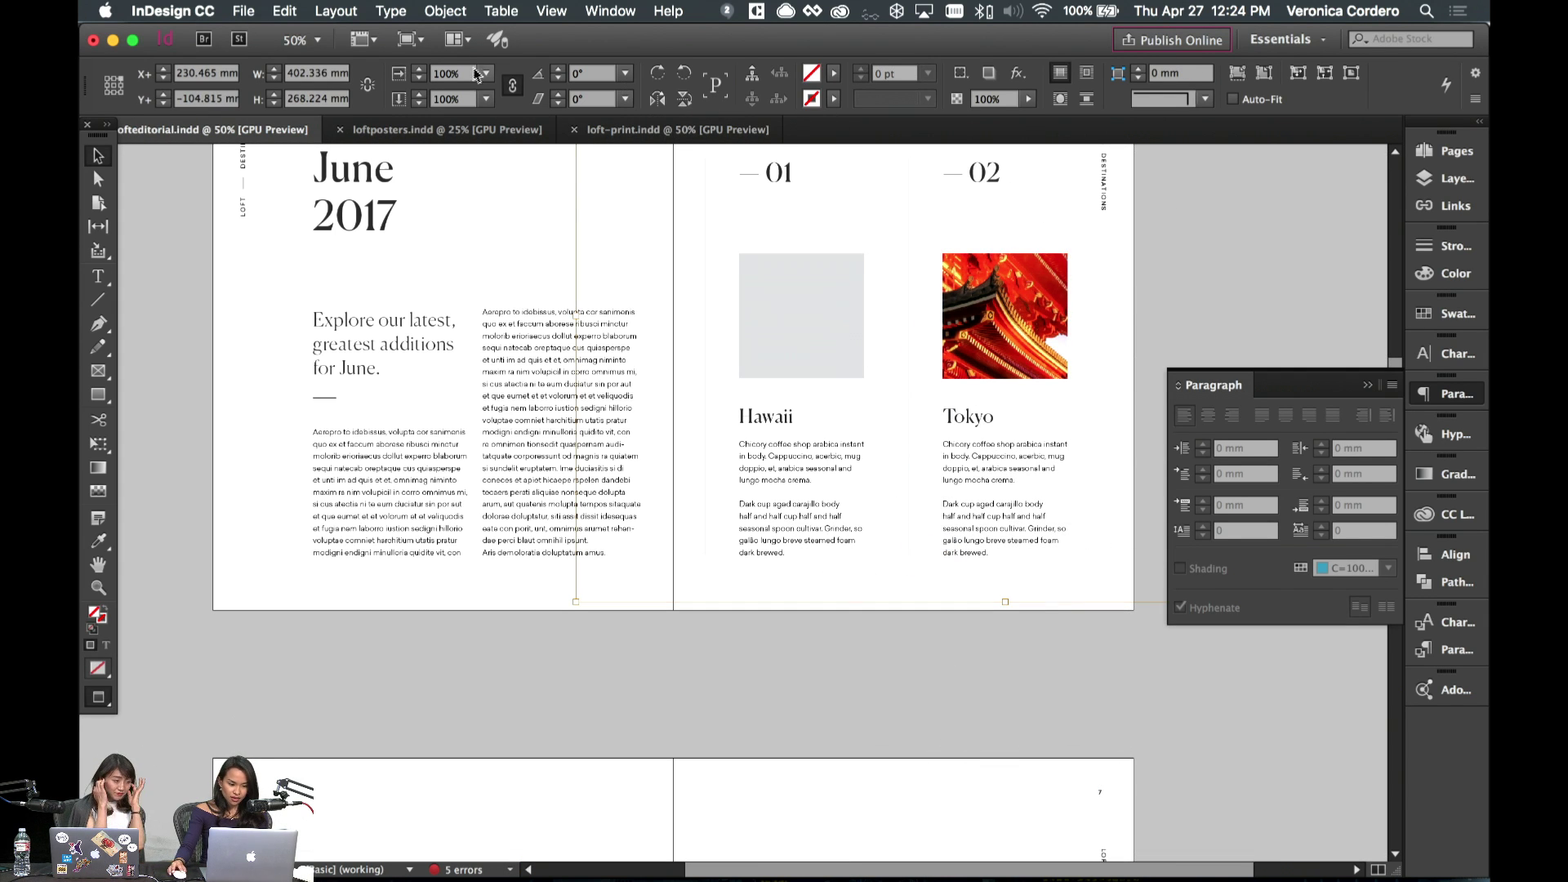
- Fill the Tokyo frame proportionally, enlarge the temple image and nudge it slightly left
left_click(1237, 76)
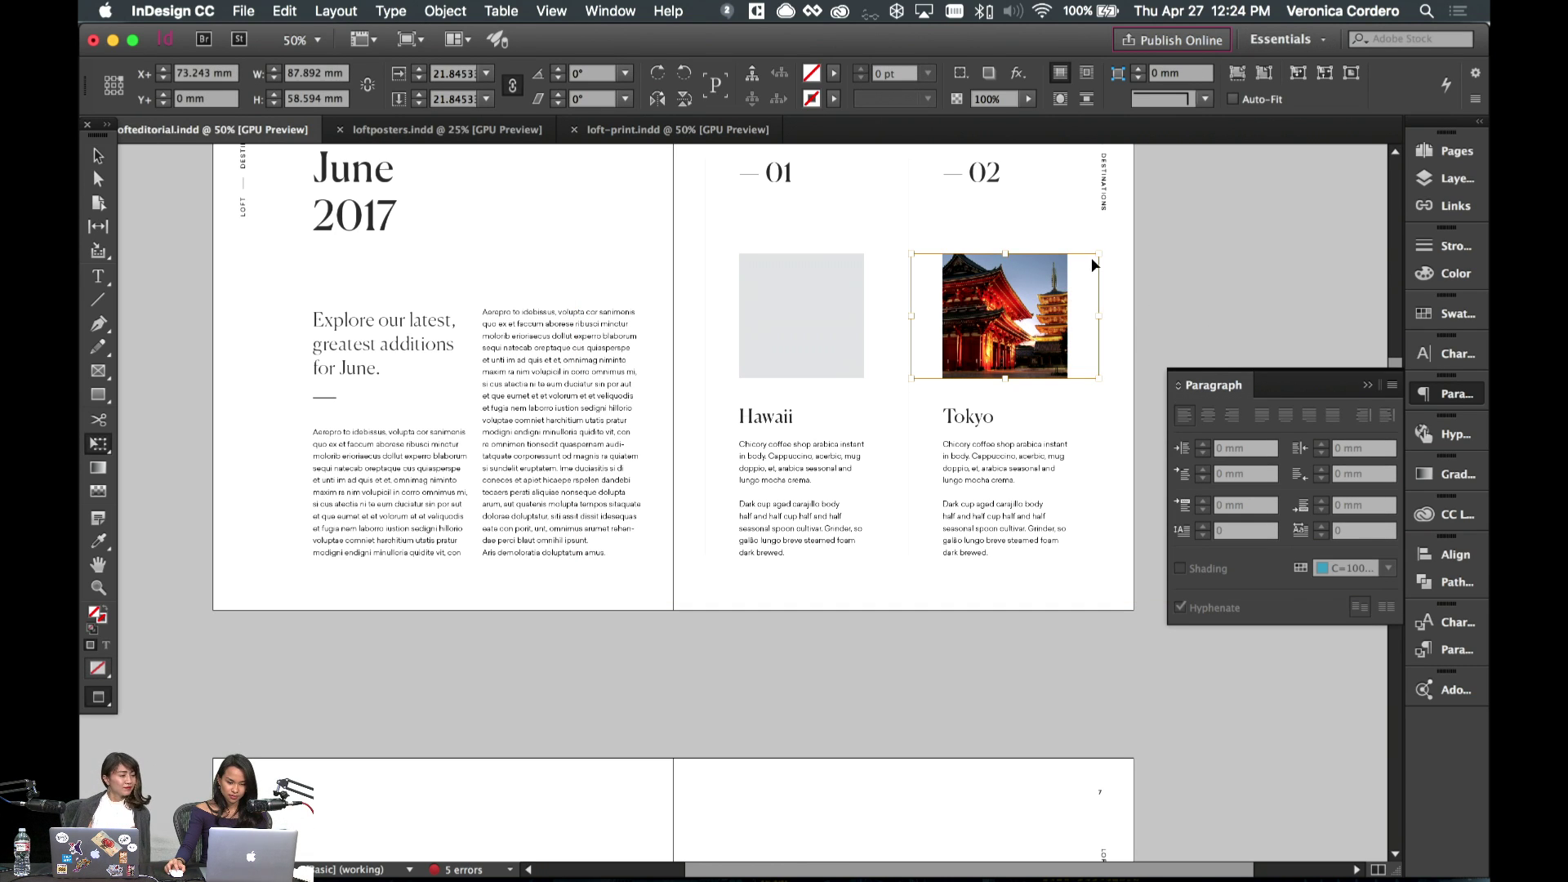
left_click_drag(1104, 251, 1108, 252)
key("v")
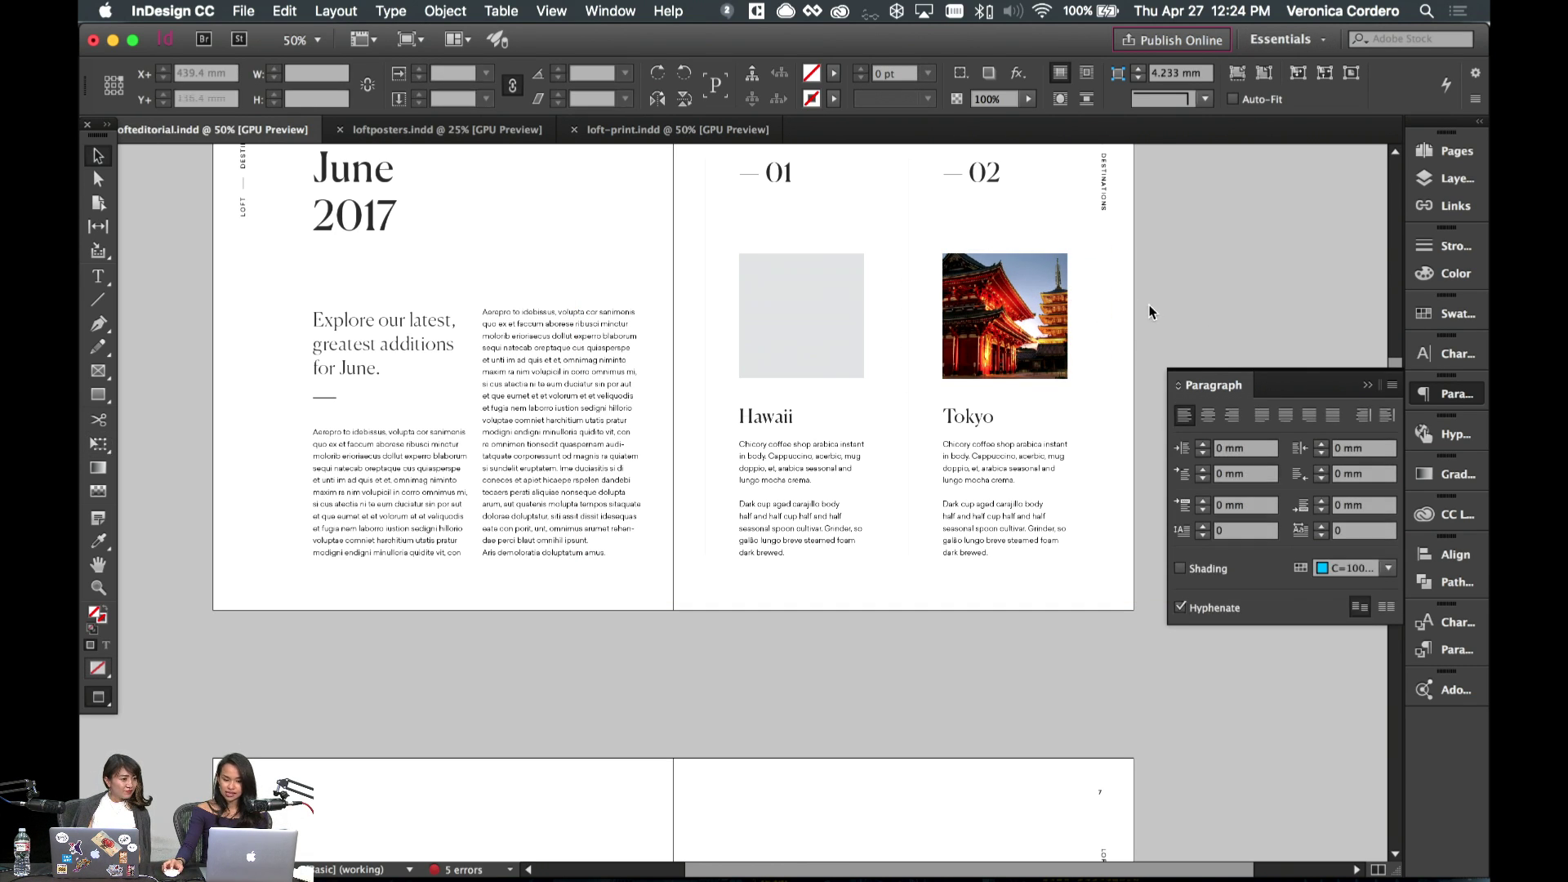
left_click(966, 335)
key("Left")
key("Left")
key("Left")
key("Left")
key("Left")
key("Left")
key("Left")
key("Left")
key("Left")
key("Left")
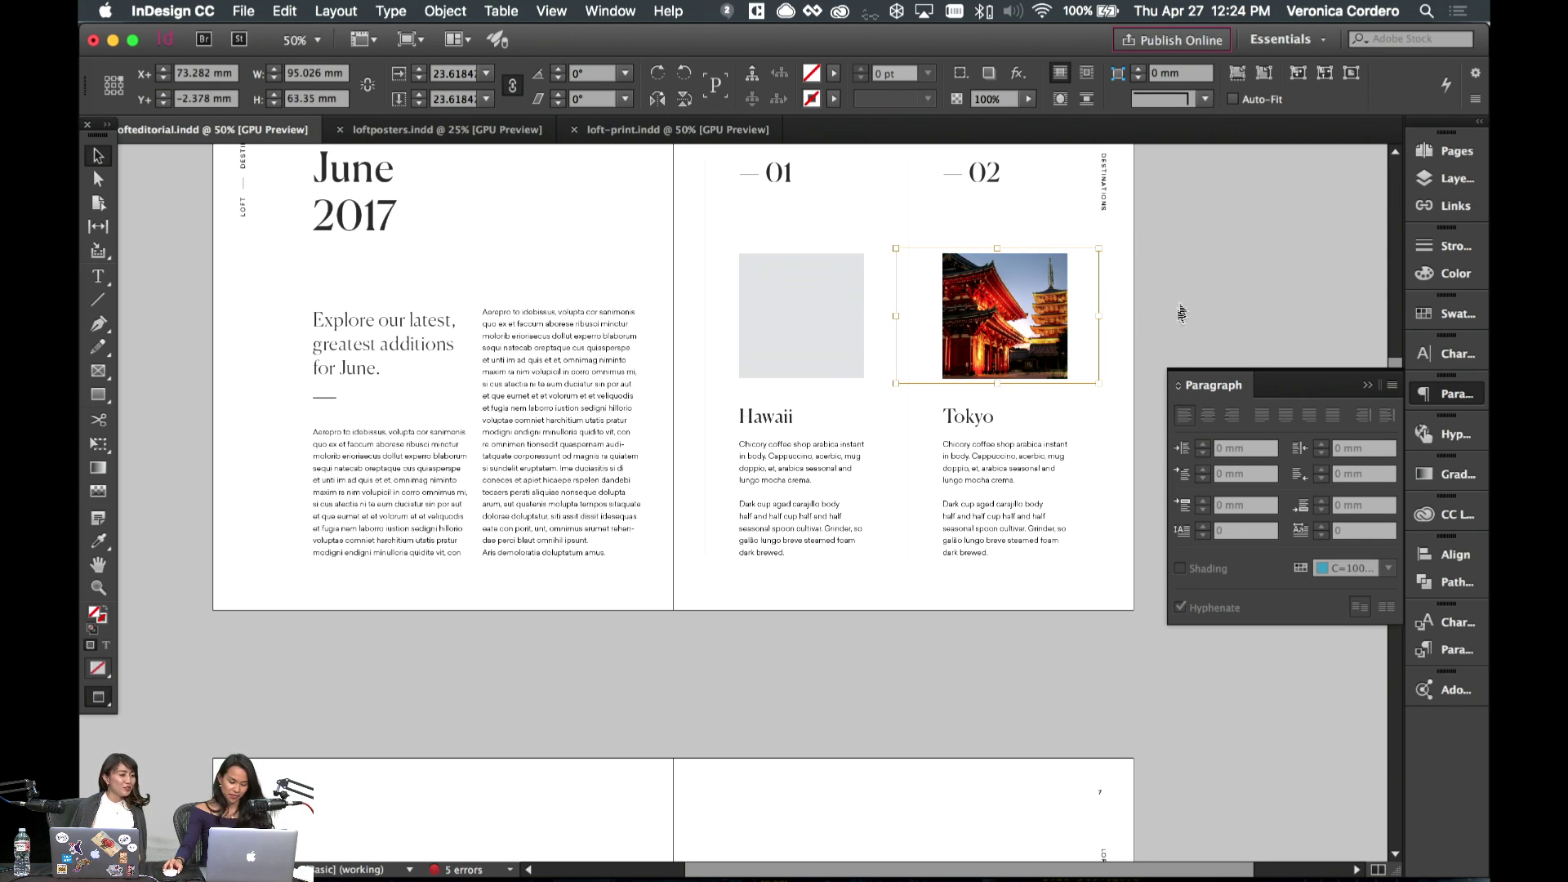
scroll(1149, 235, "left", 5)
left_click(899, 368)
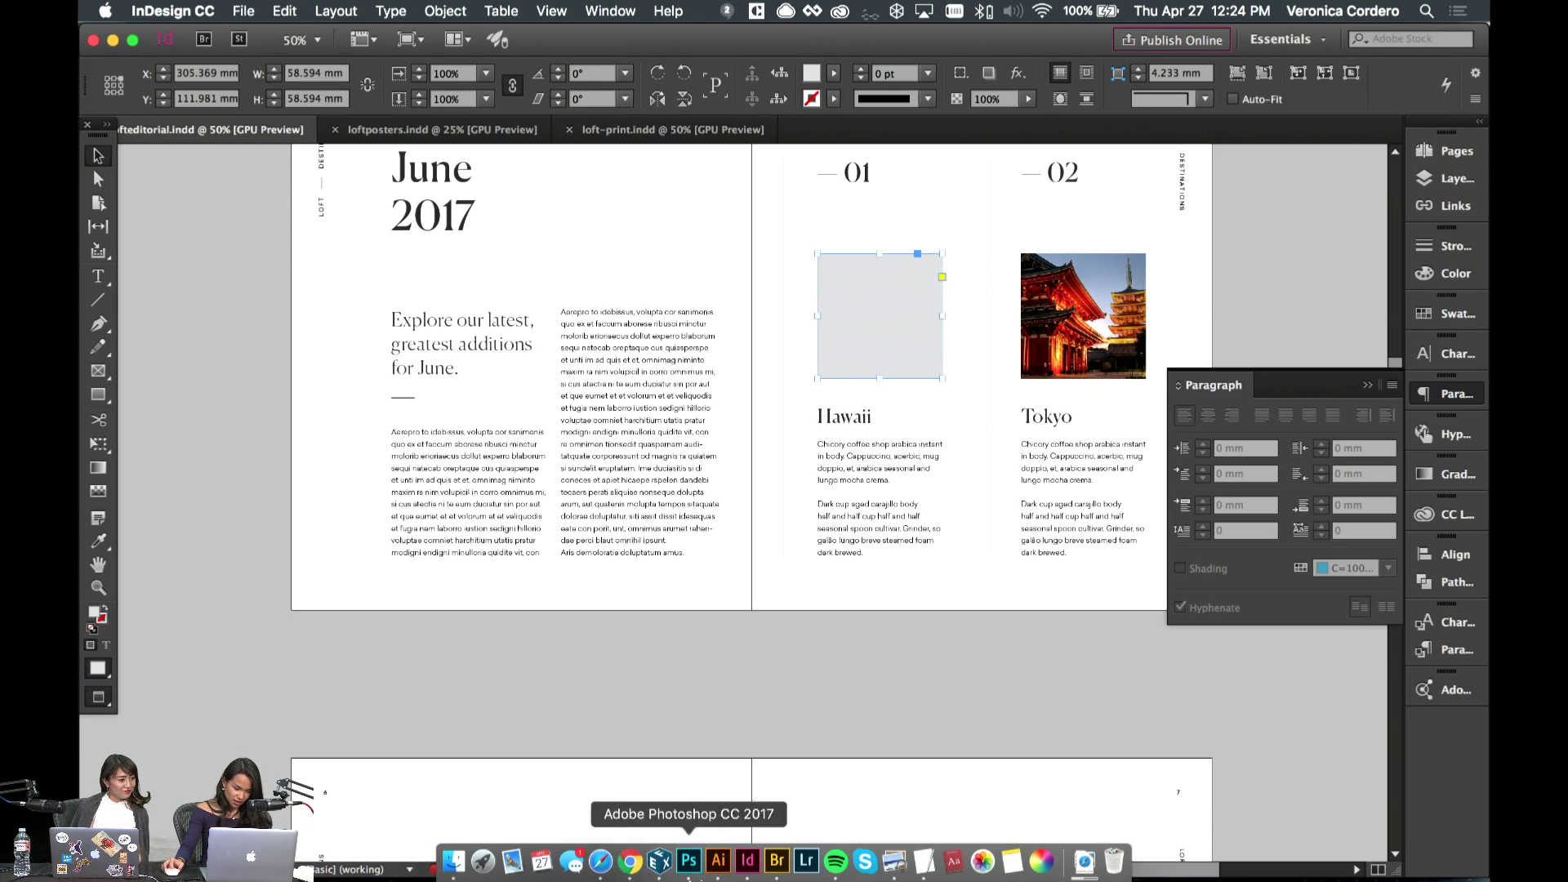
- Check the Coffee Ipsum page and the Hawaii stock results in Chrome against the InDesign layout
left_click(635, 872)
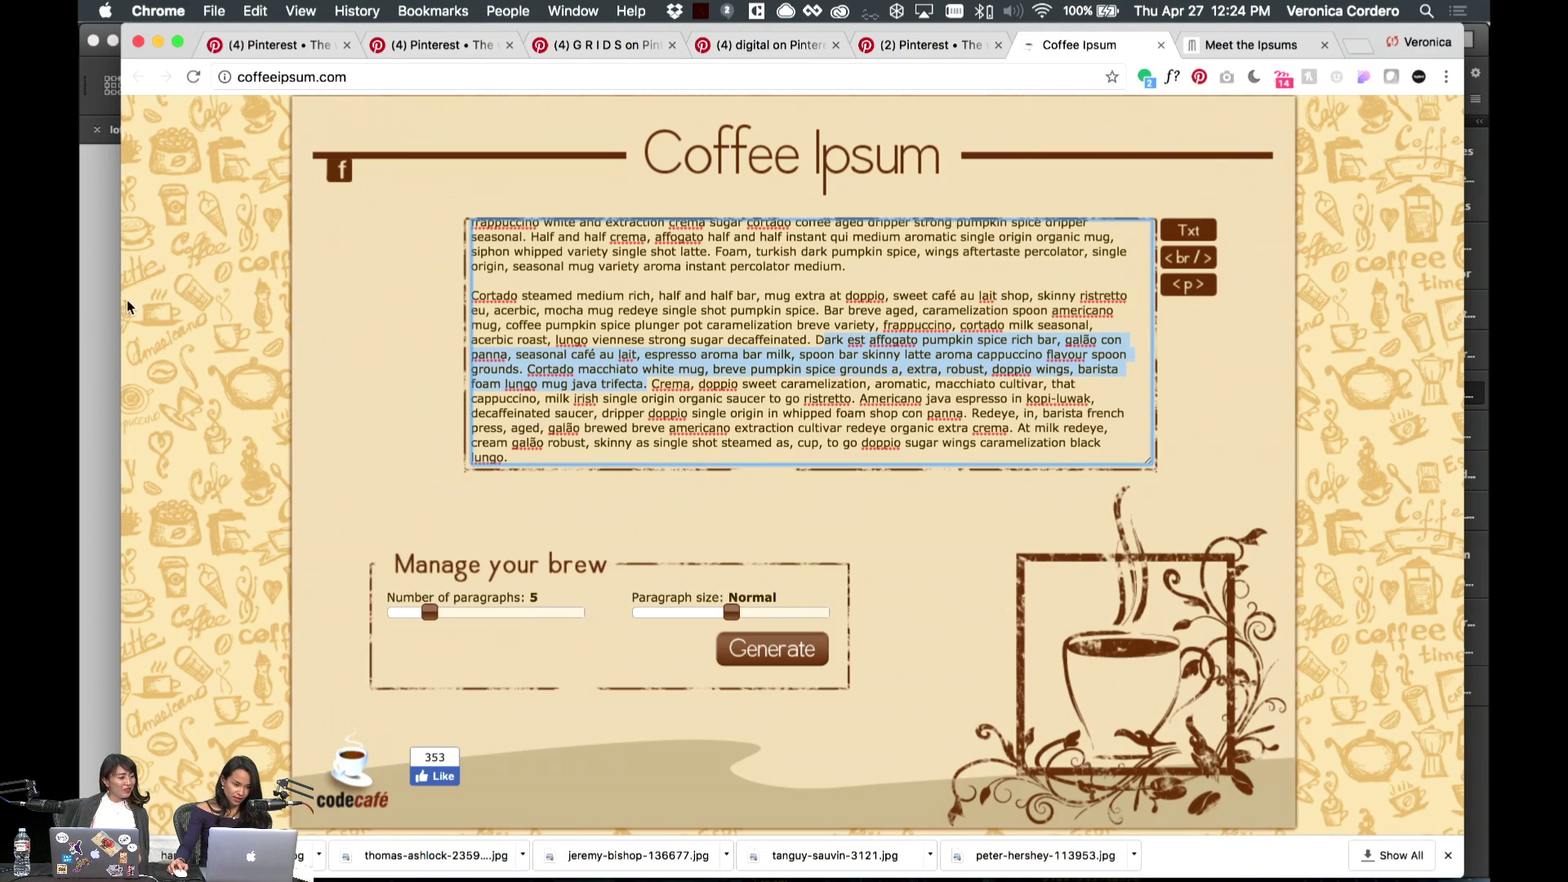
left_click(109, 309)
scroll(1075, 707, "down", 10)
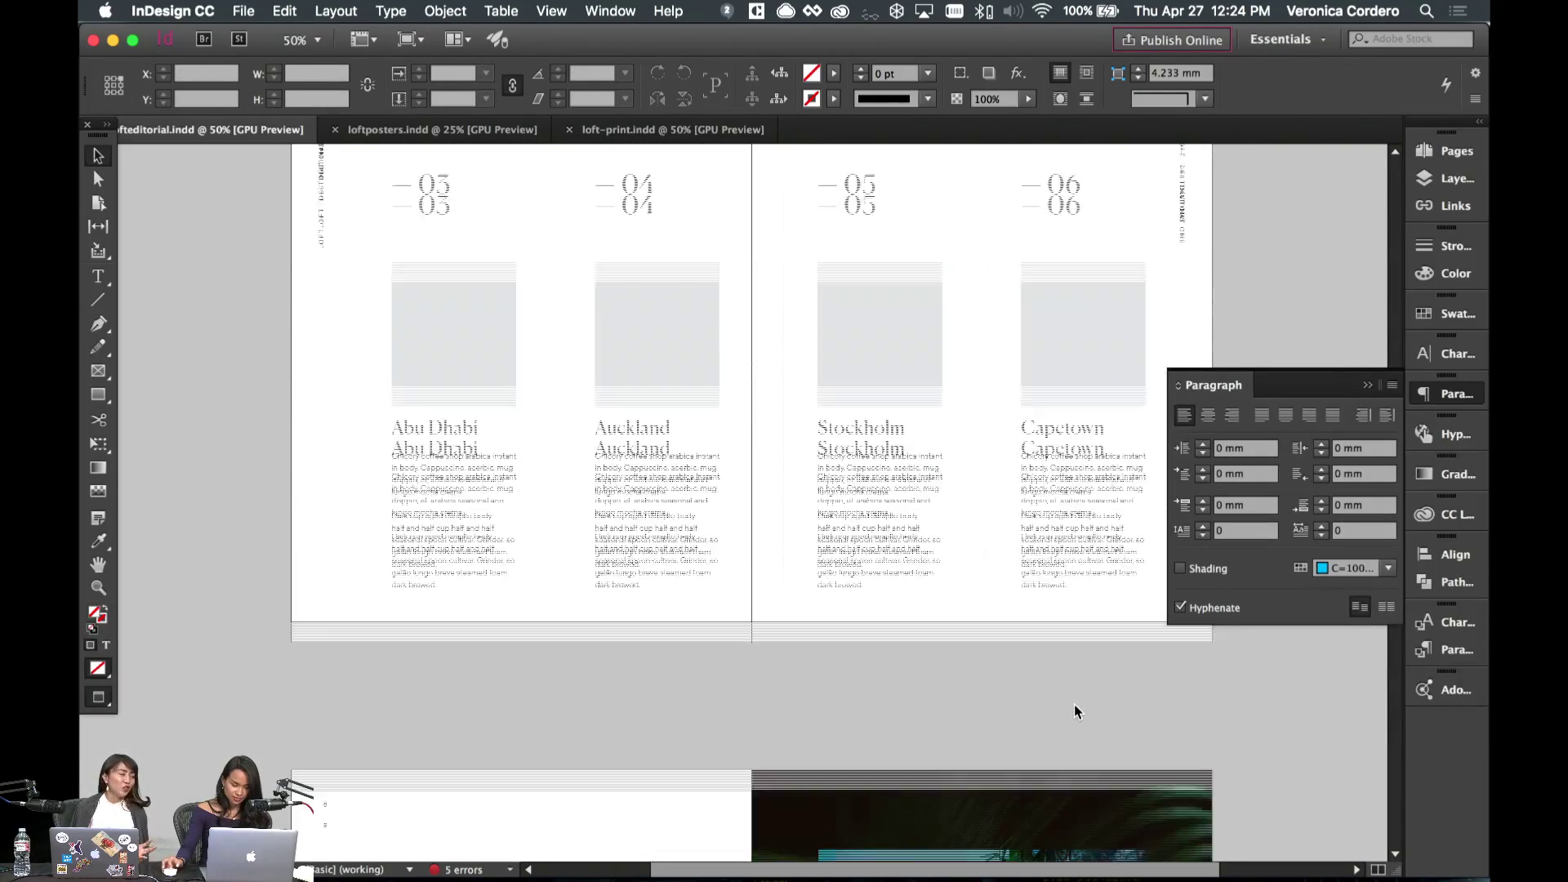
scroll(1075, 711, "up", 2)
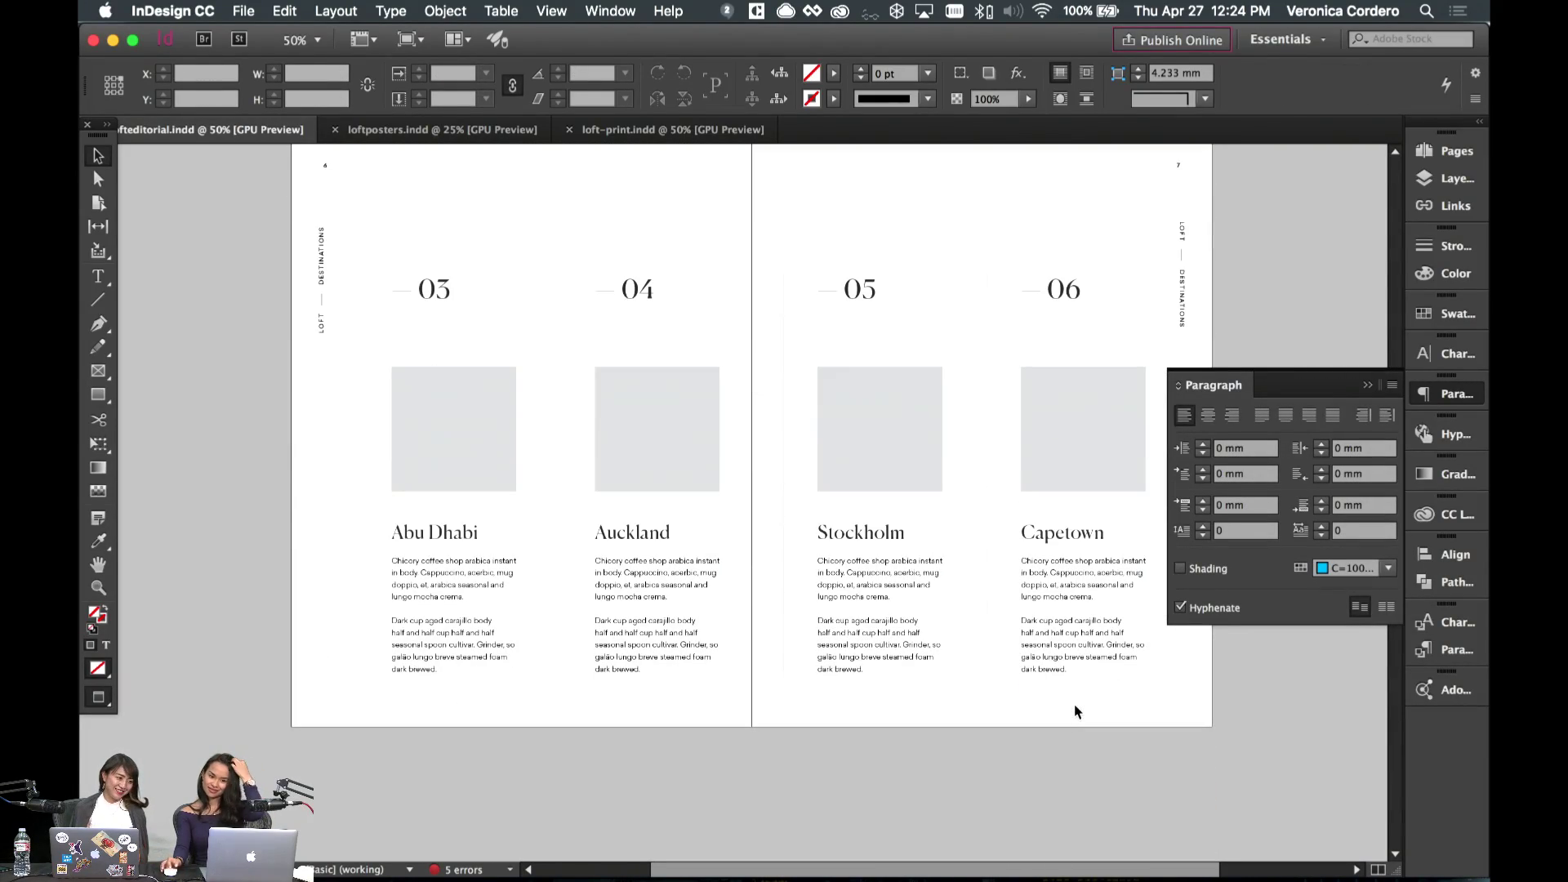
scroll(782, 575, "up", 6)
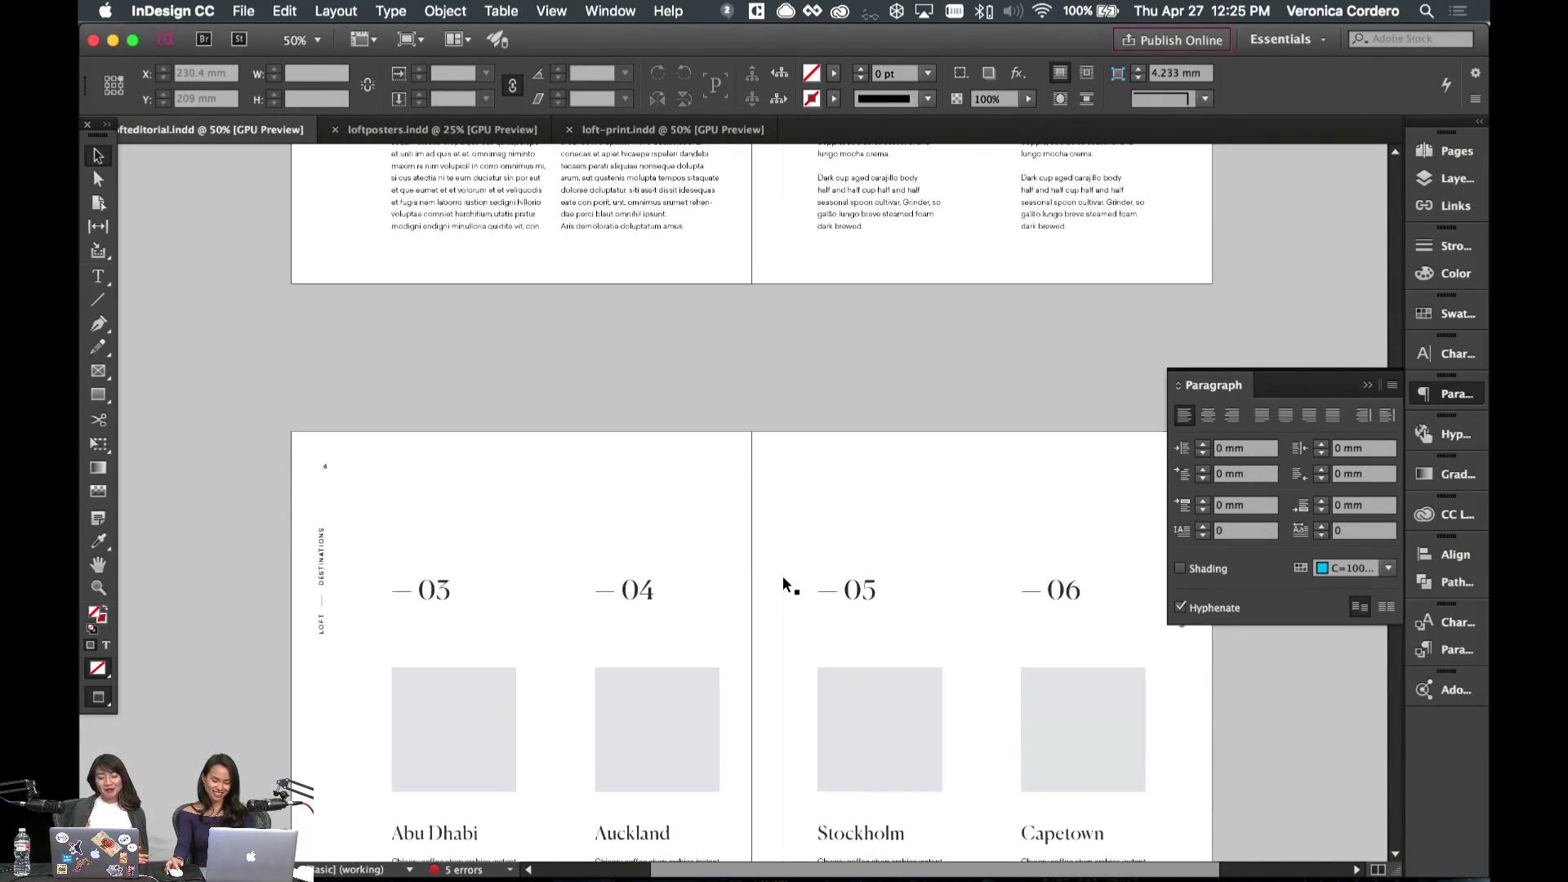
scroll(783, 576, "up", 15)
scroll(782, 575, "down", 20)
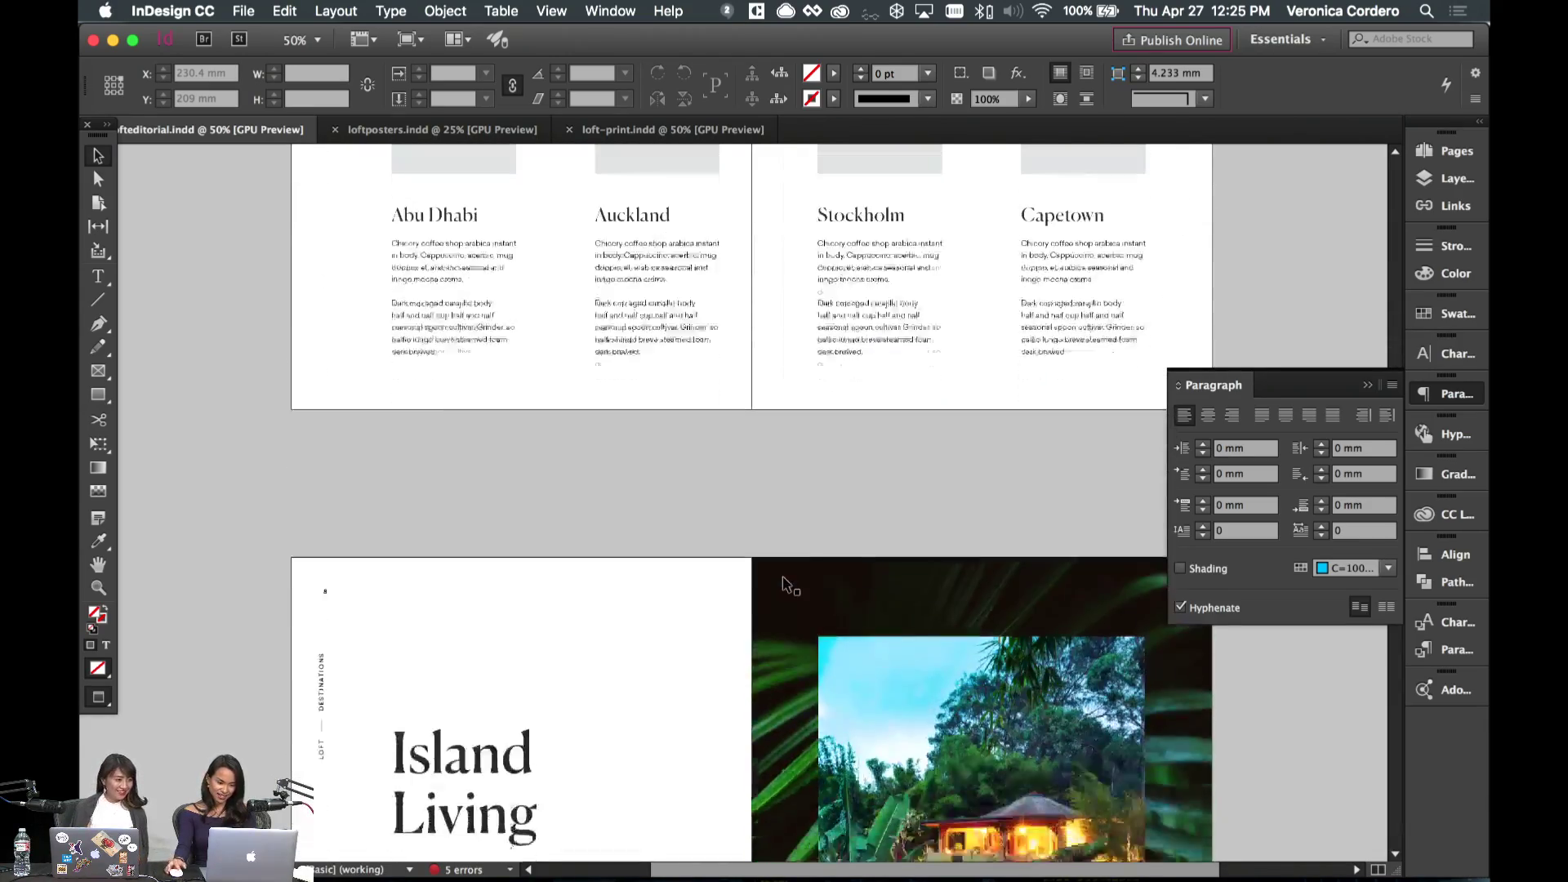
scroll(783, 575, "up", 1)
left_click(600, 861)
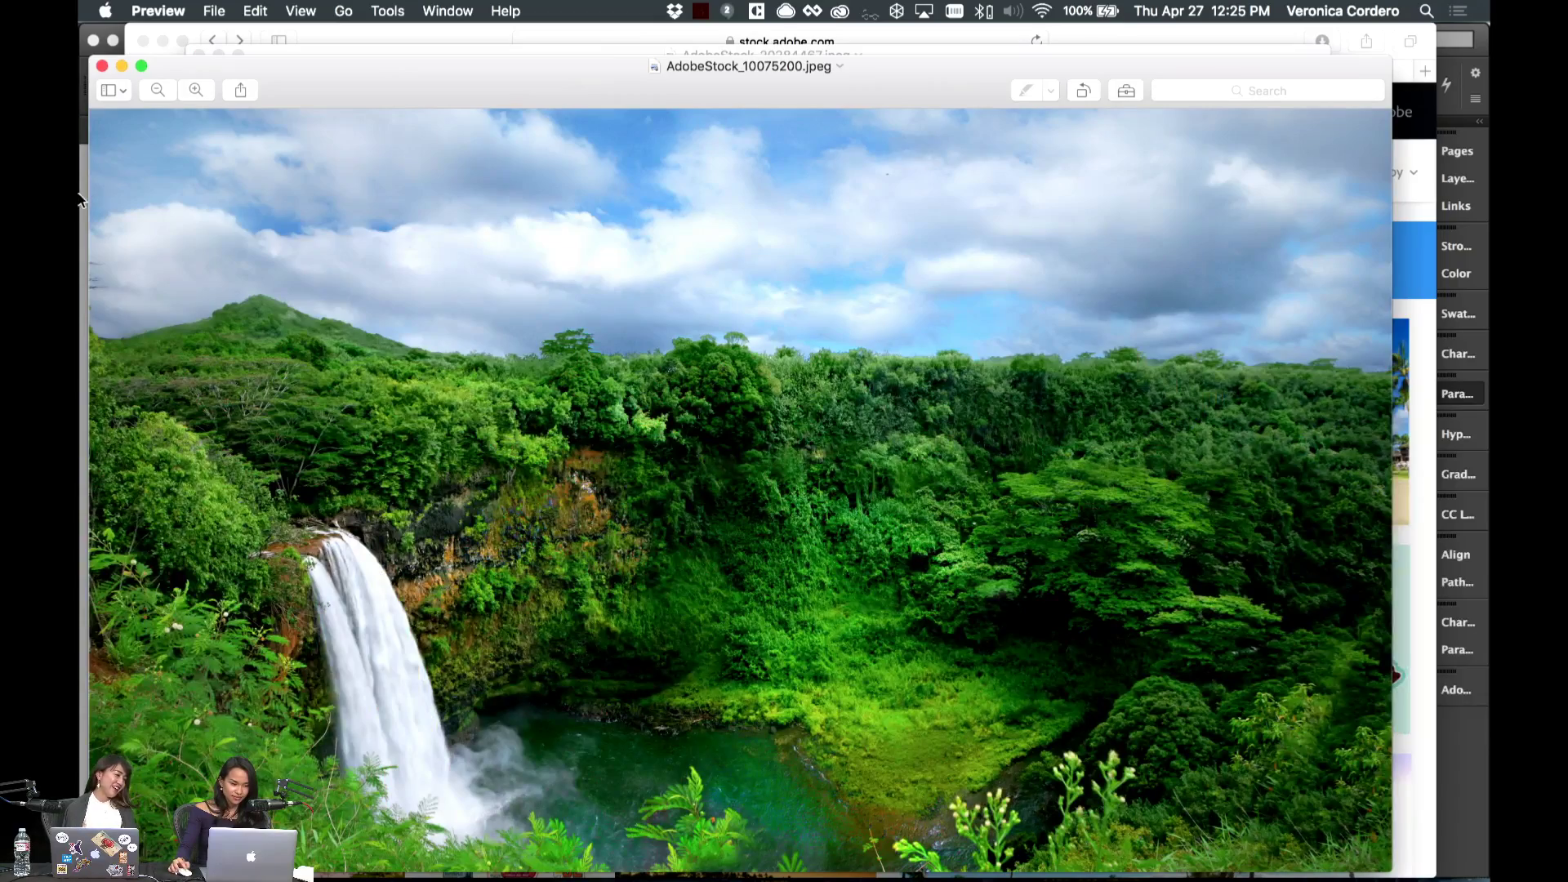
left_click(81, 199)
scroll(880, 438, "up", 10)
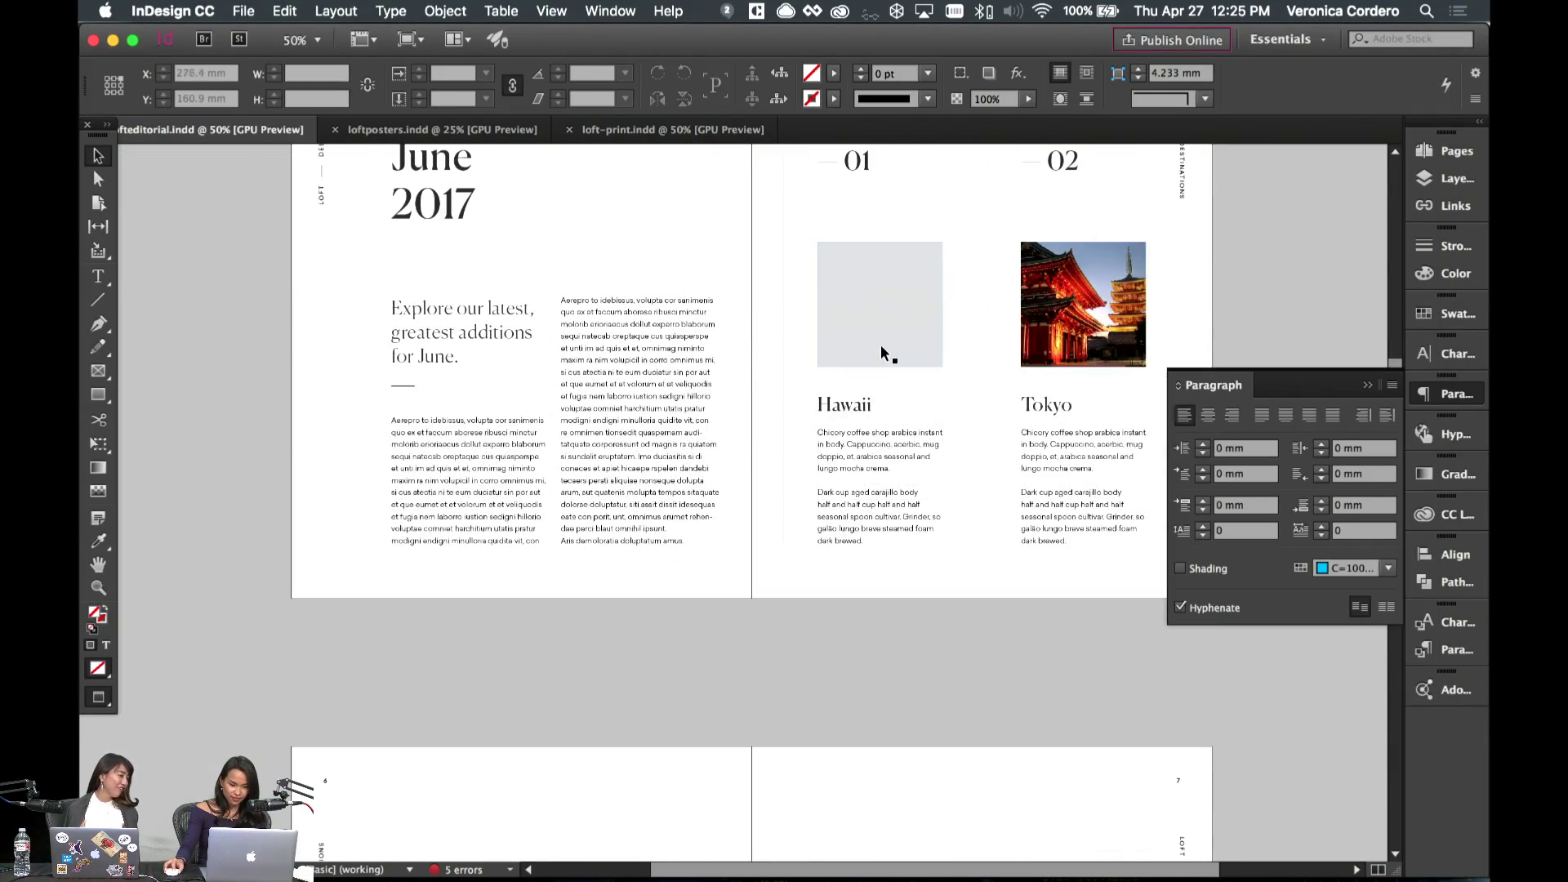
- Place the downloaded waterfall image in the Hawaii frame, fit proportionally, shift and enlarge slightly
left_click(882, 347)
left_click(1084, 861)
left_click_drag(1190, 777, 931, 396)
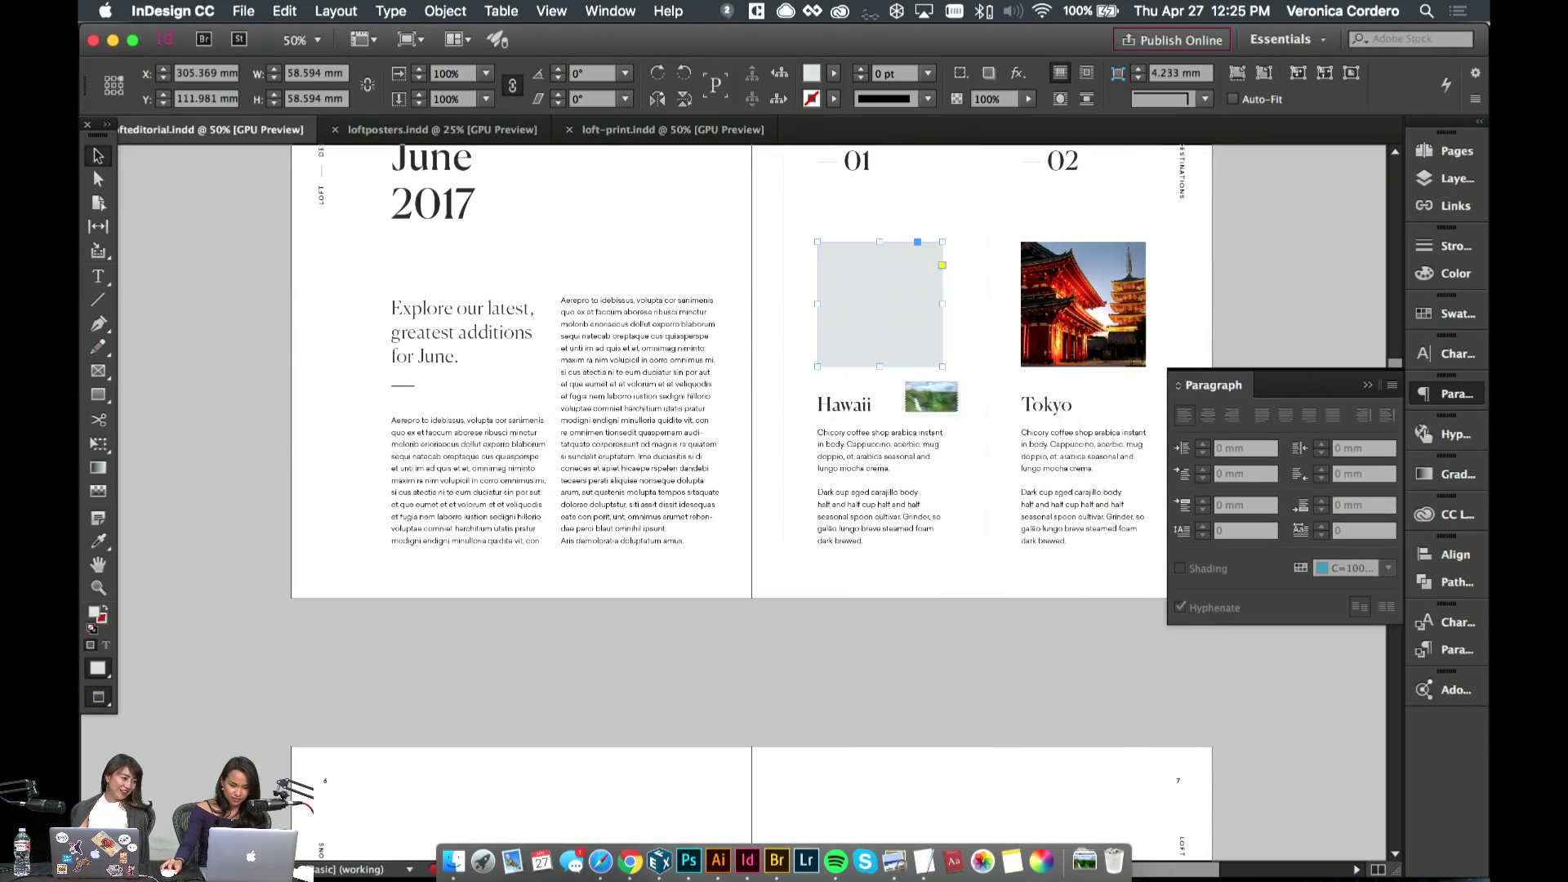
left_click_drag(859, 321, 861, 317)
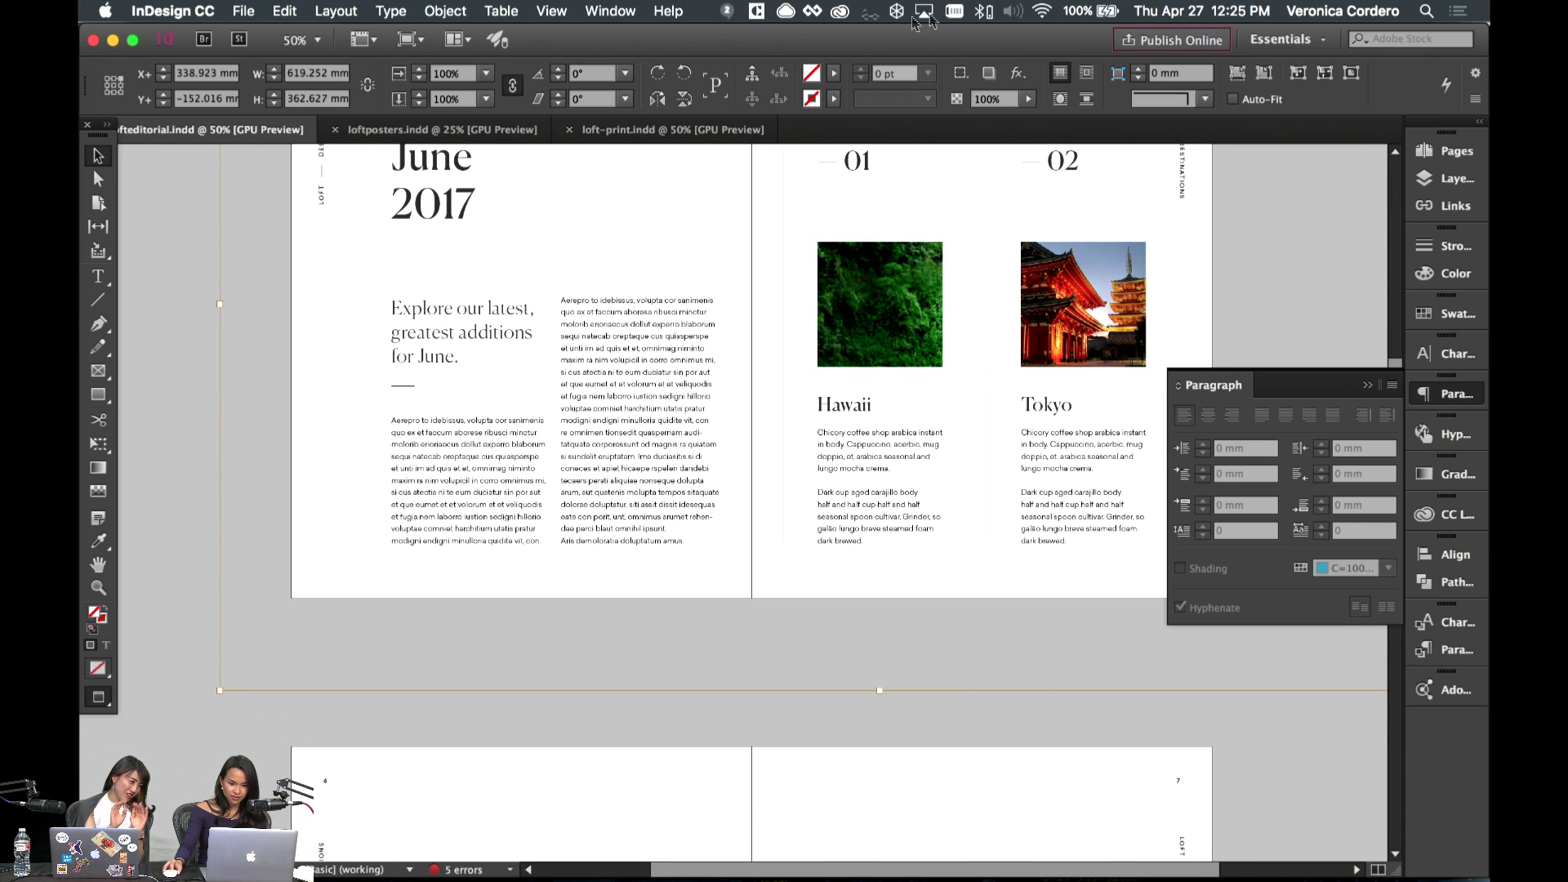
left_click(1250, 80)
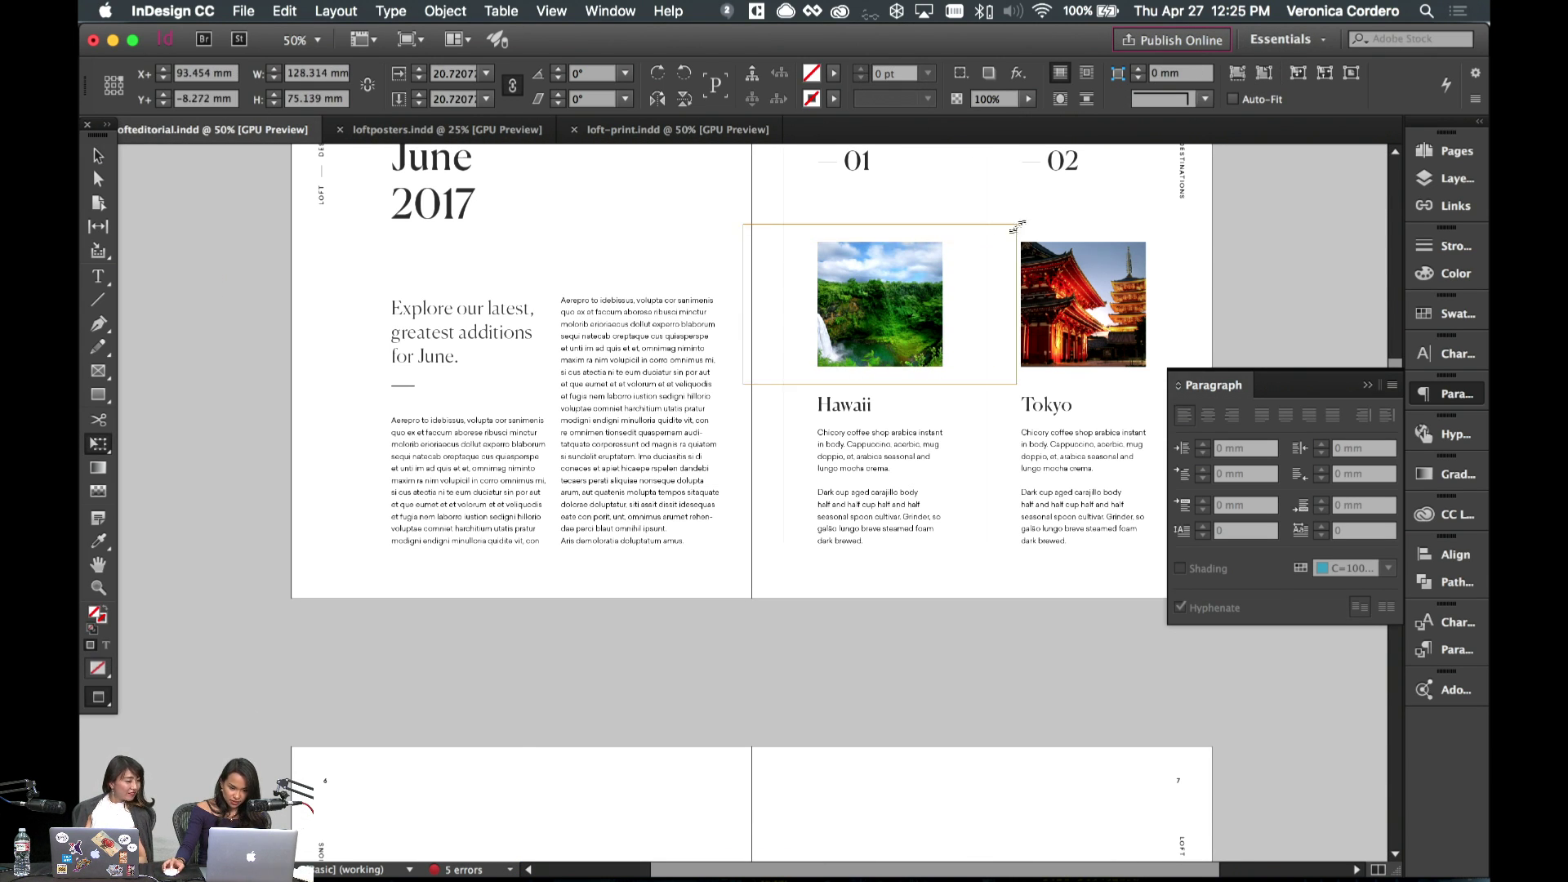
left_click_drag(860, 320, 904, 319)
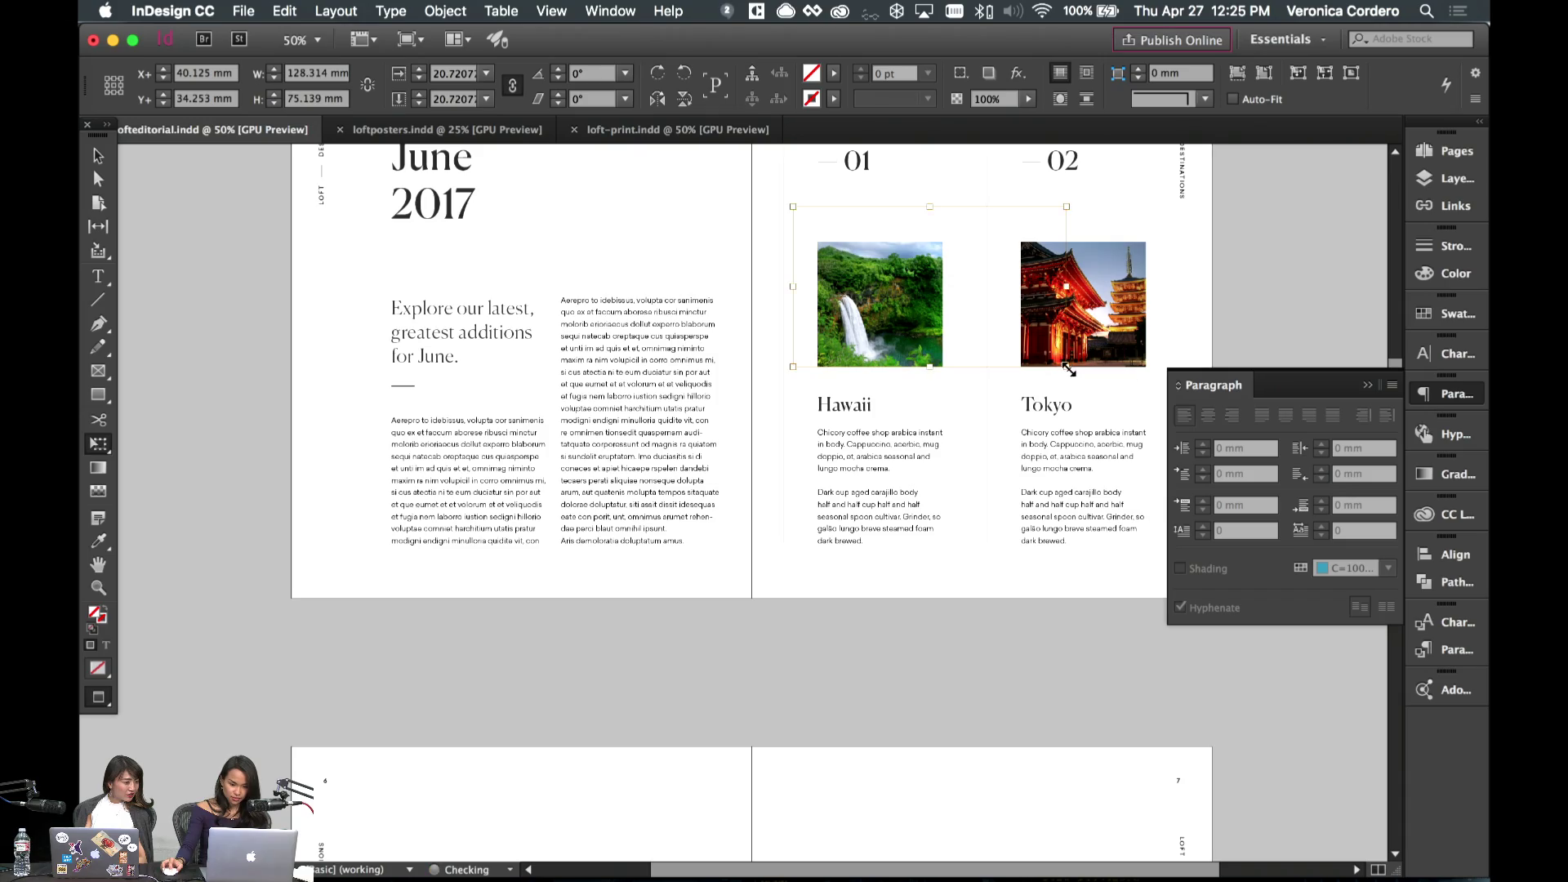
left_click_drag(1069, 370, 1076, 373)
left_click(983, 433)
- Scroll down to the 03–06 destinations spread with Abu Dhabi, Auckland, Stockholm and Capetown
scroll(921, 380, "up", 5)
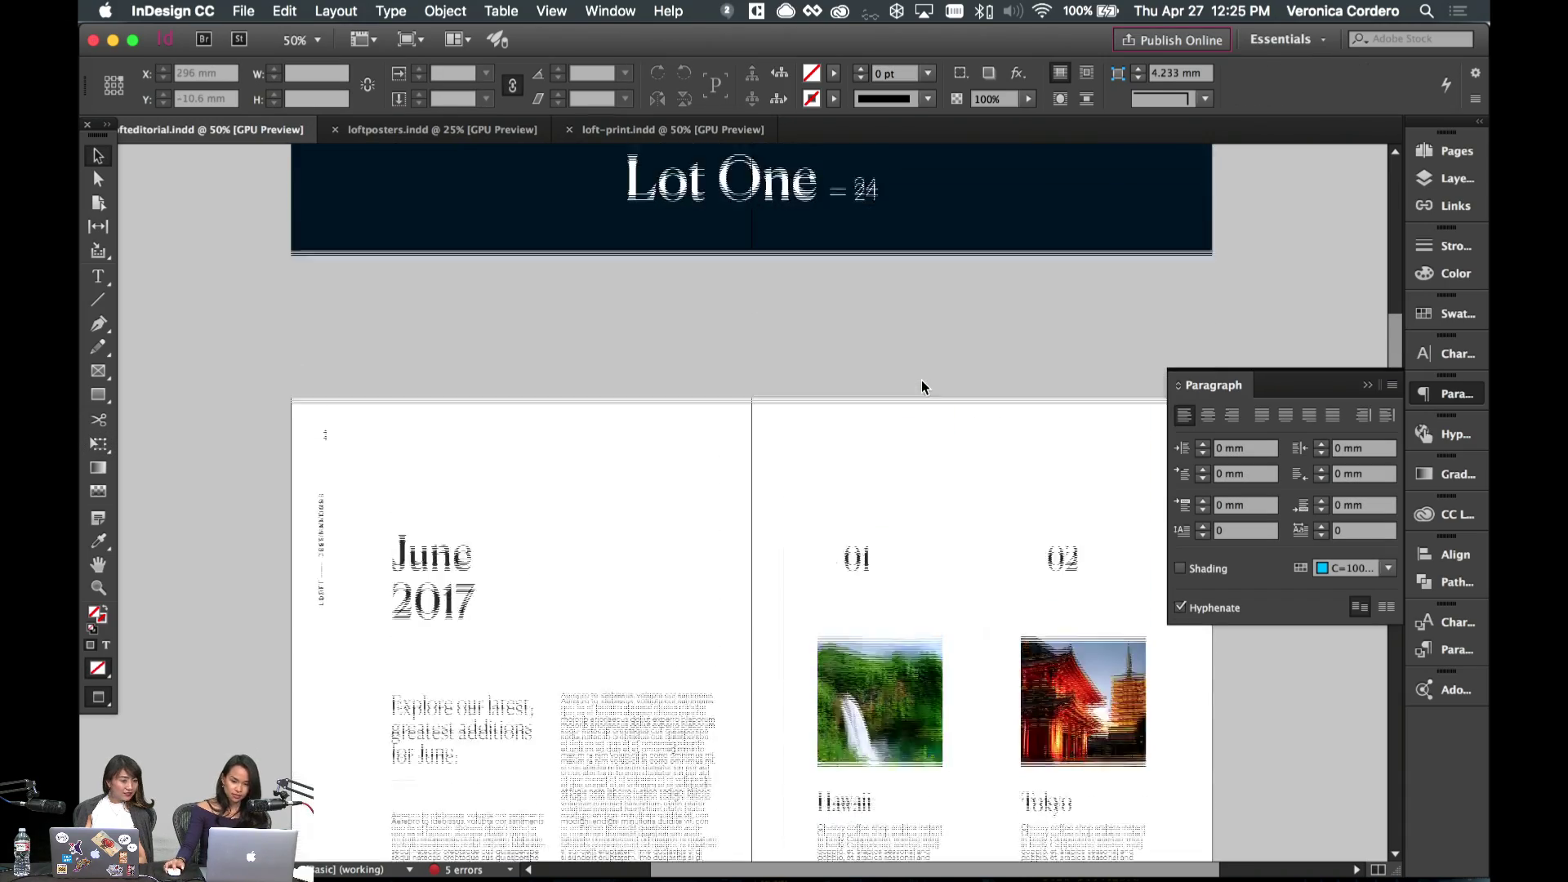
scroll(921, 380, "down", 8)
scroll(921, 379, "down", 4)
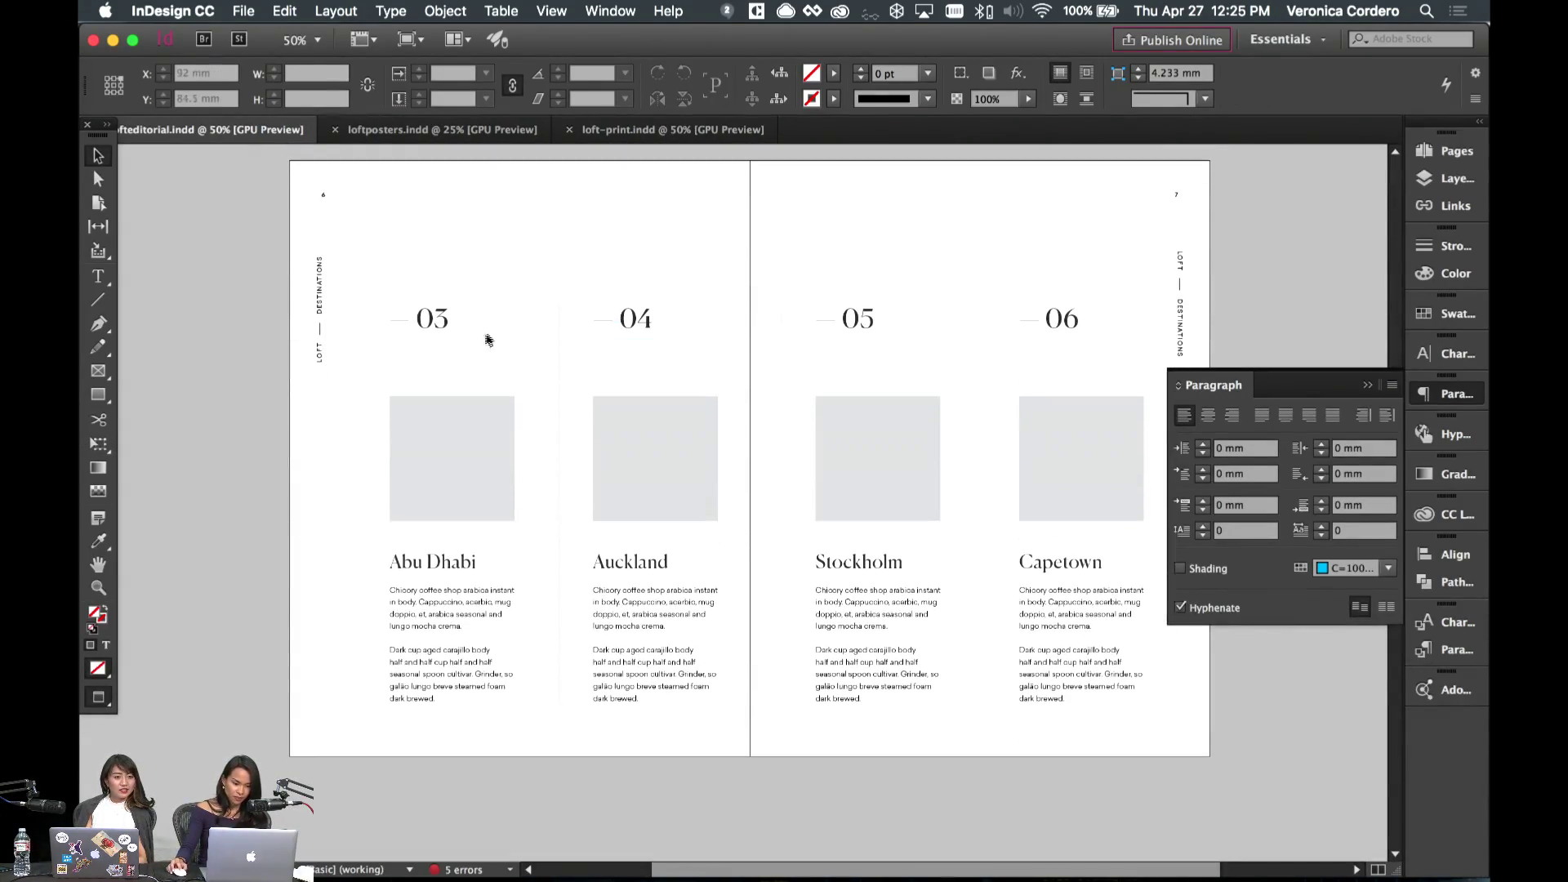
scroll(515, 399, "down", 4)
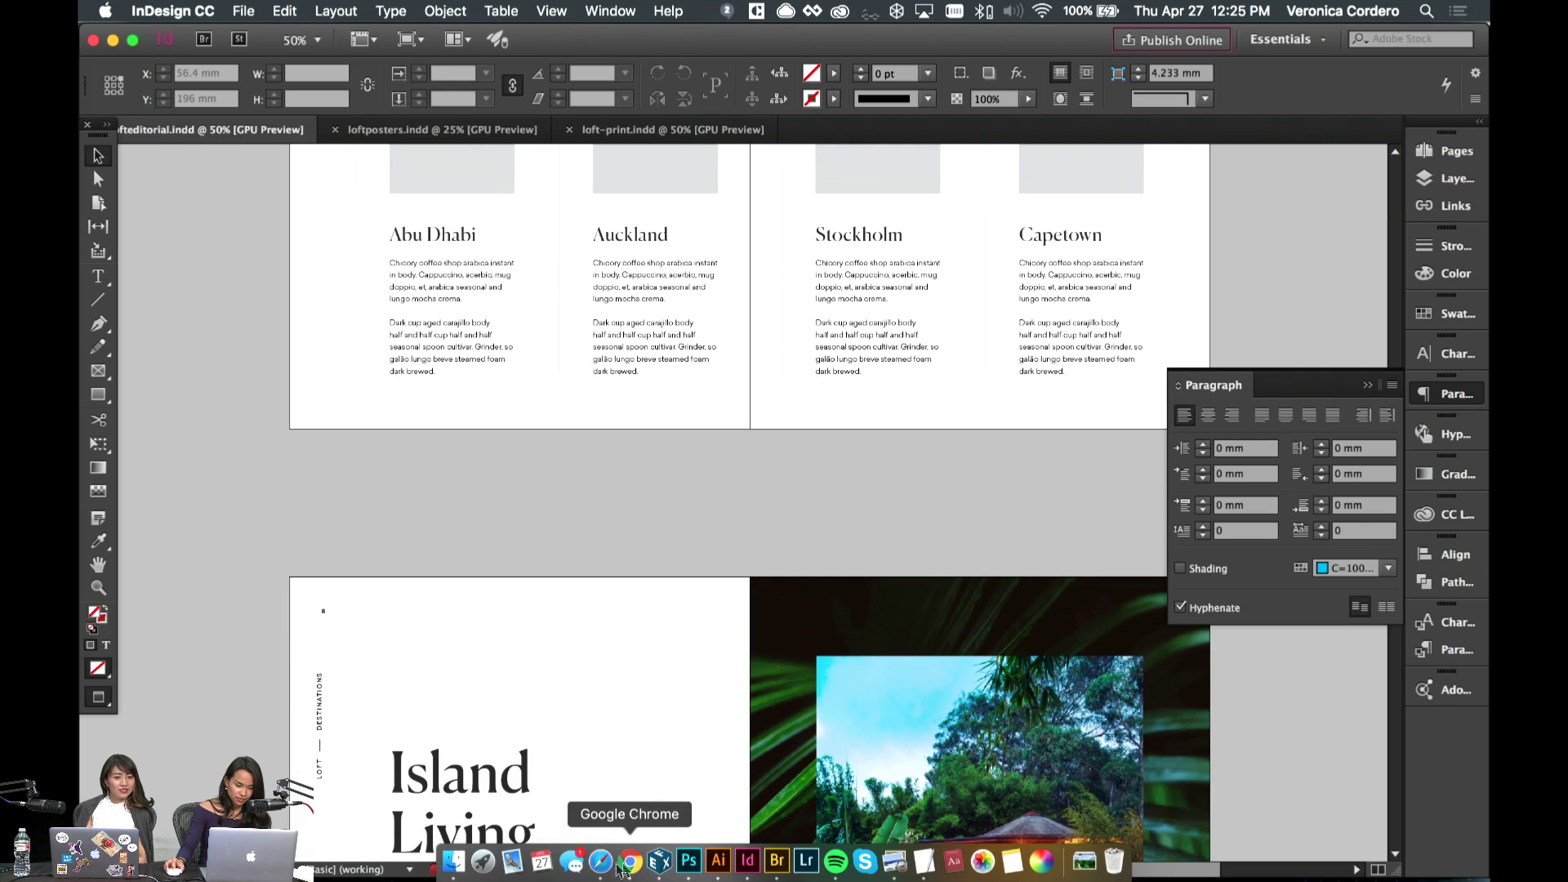
- Search Adobe Stock for Abu Dhabi photos and browse the results
left_click(601, 864)
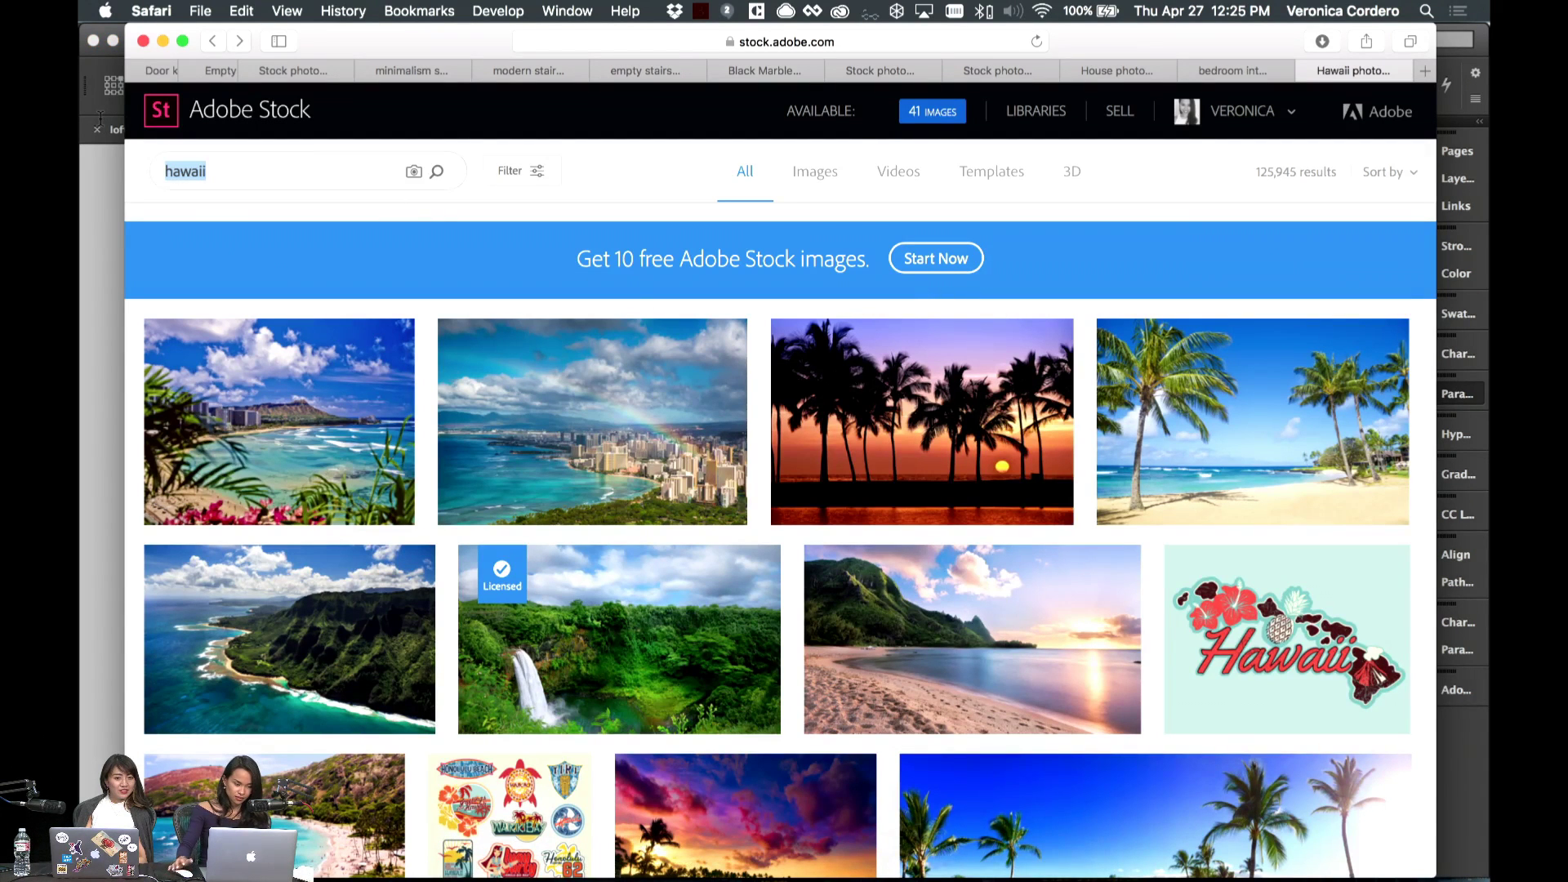
type("Abu")
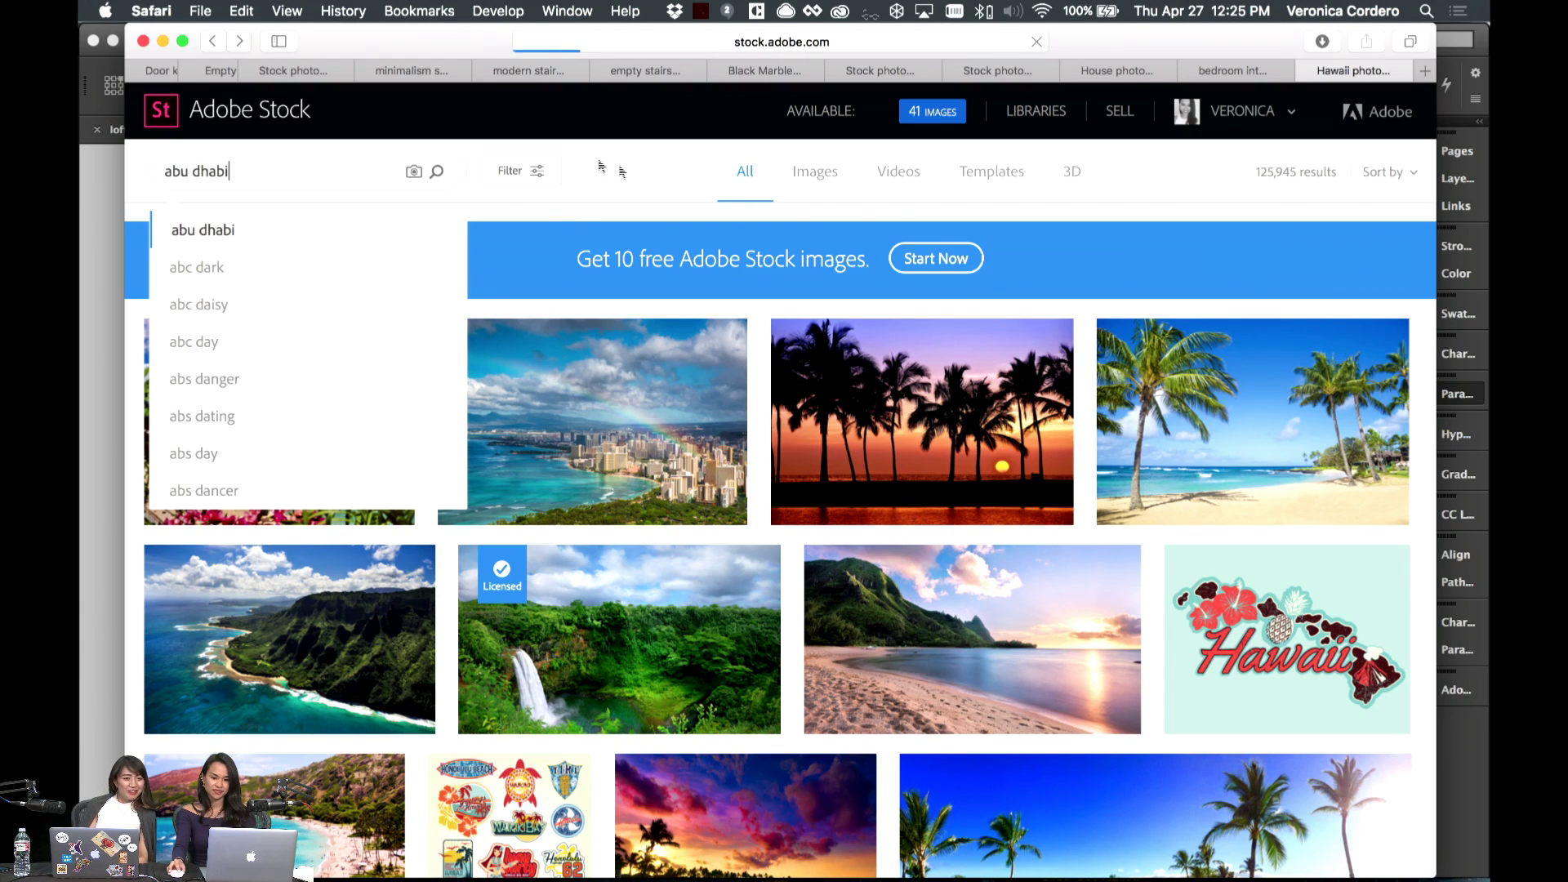
key("Return")
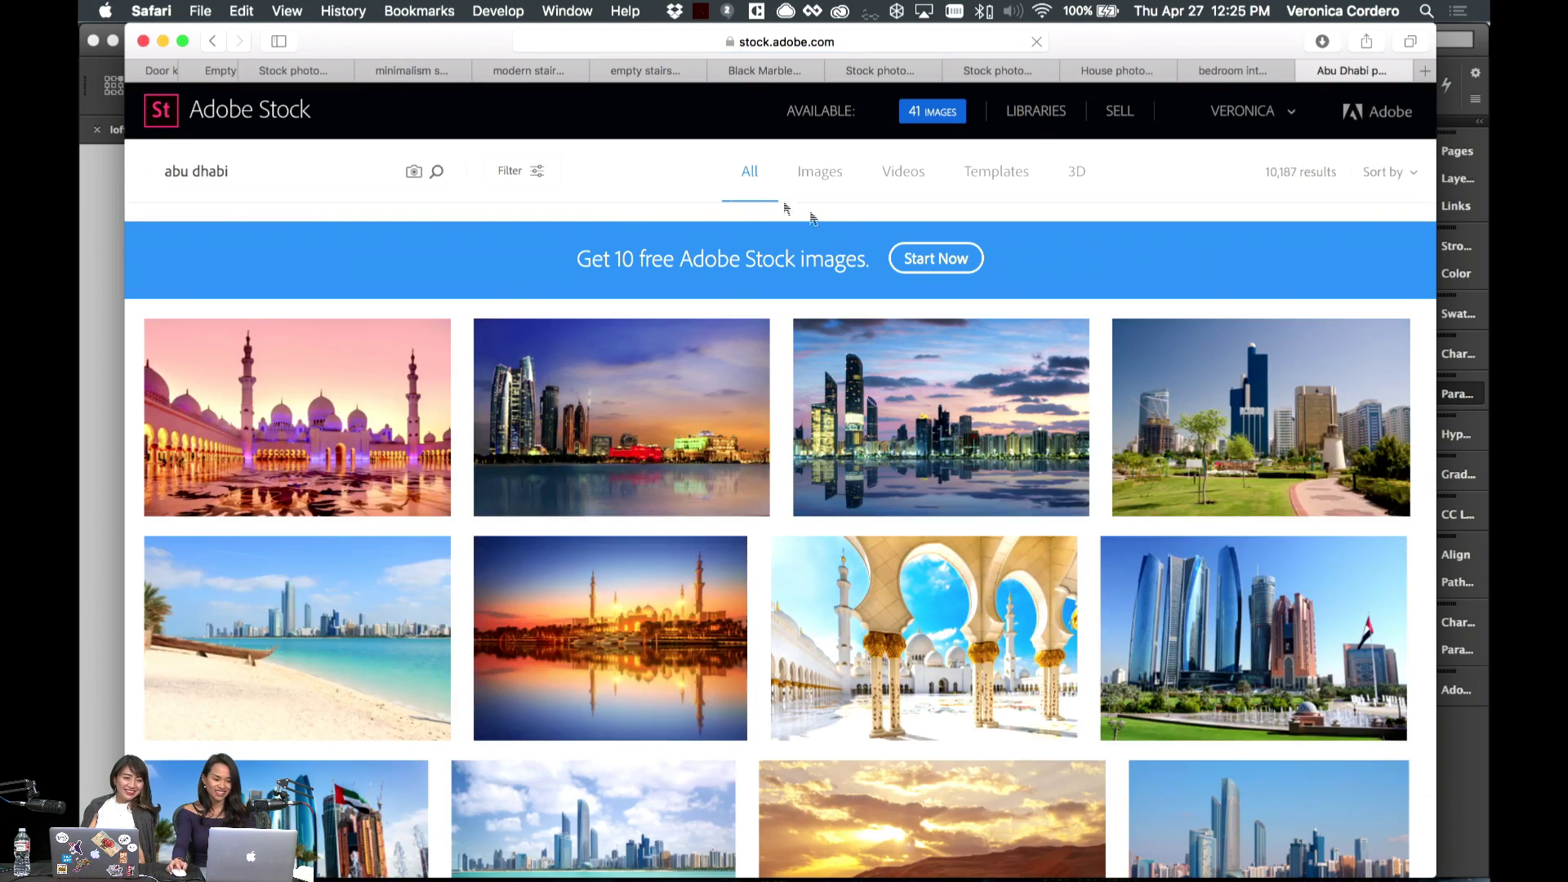
scroll(507, 214, "down", 2)
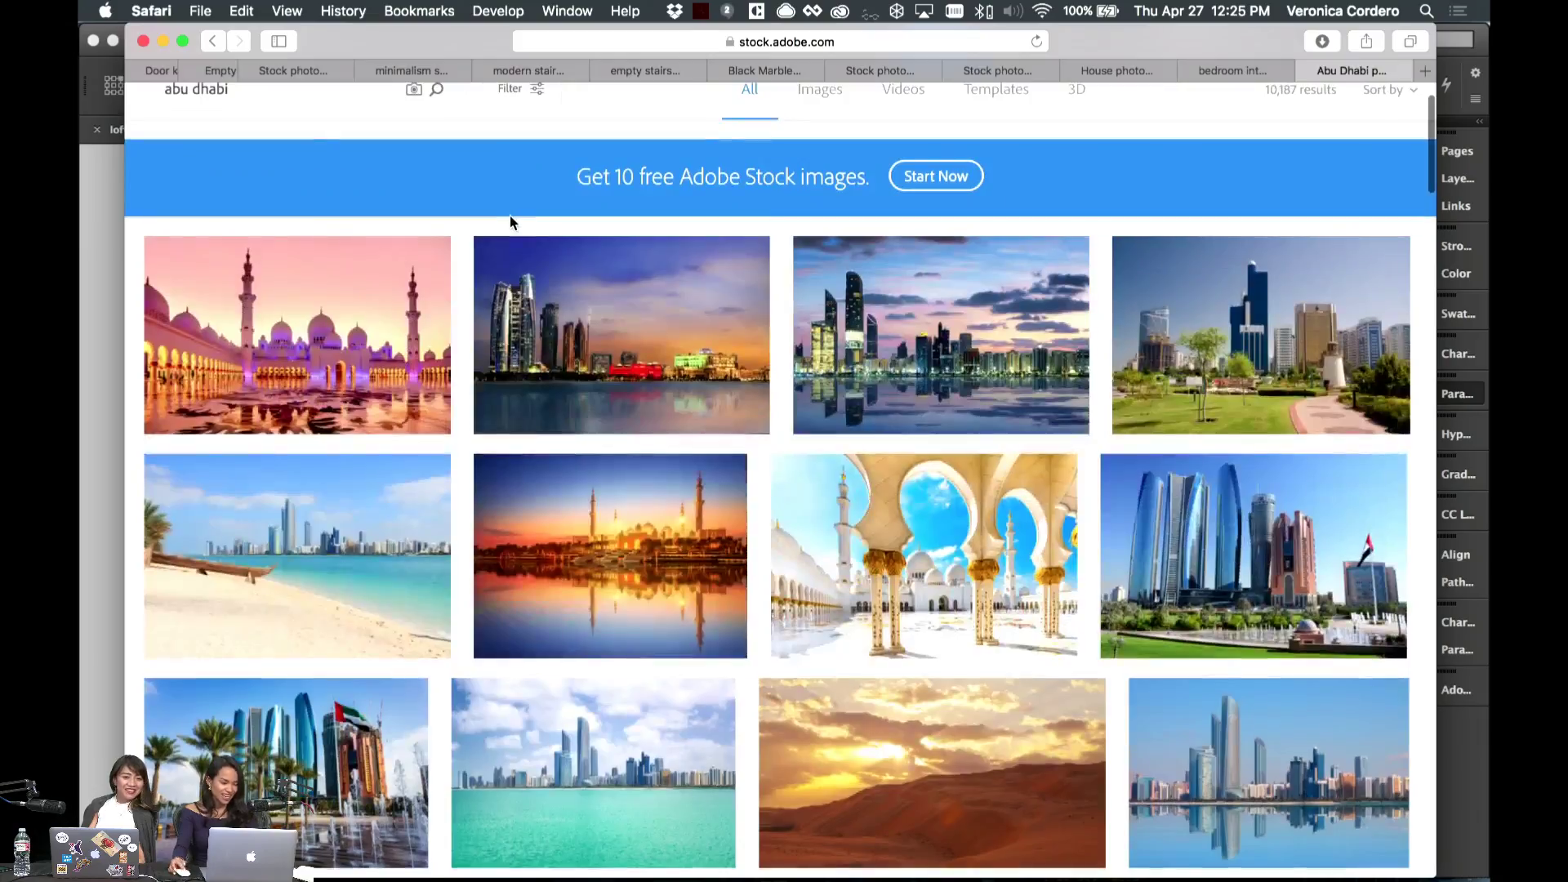
scroll(510, 215, "down", 3)
scroll(510, 216, "up", 5)
scroll(512, 221, "down", 5)
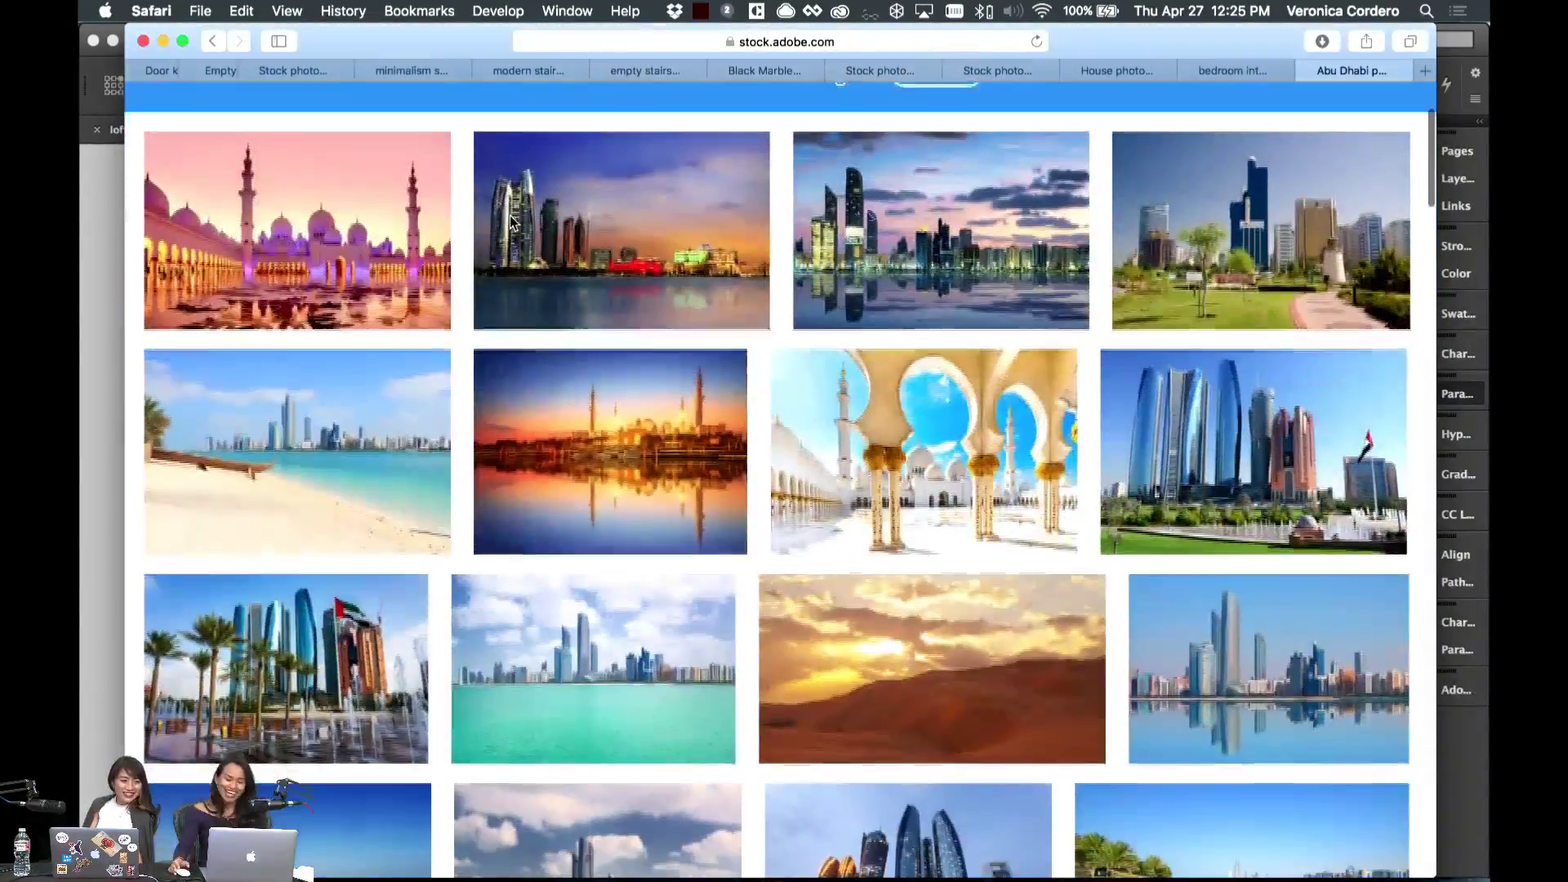
scroll(511, 222, "down", 3)
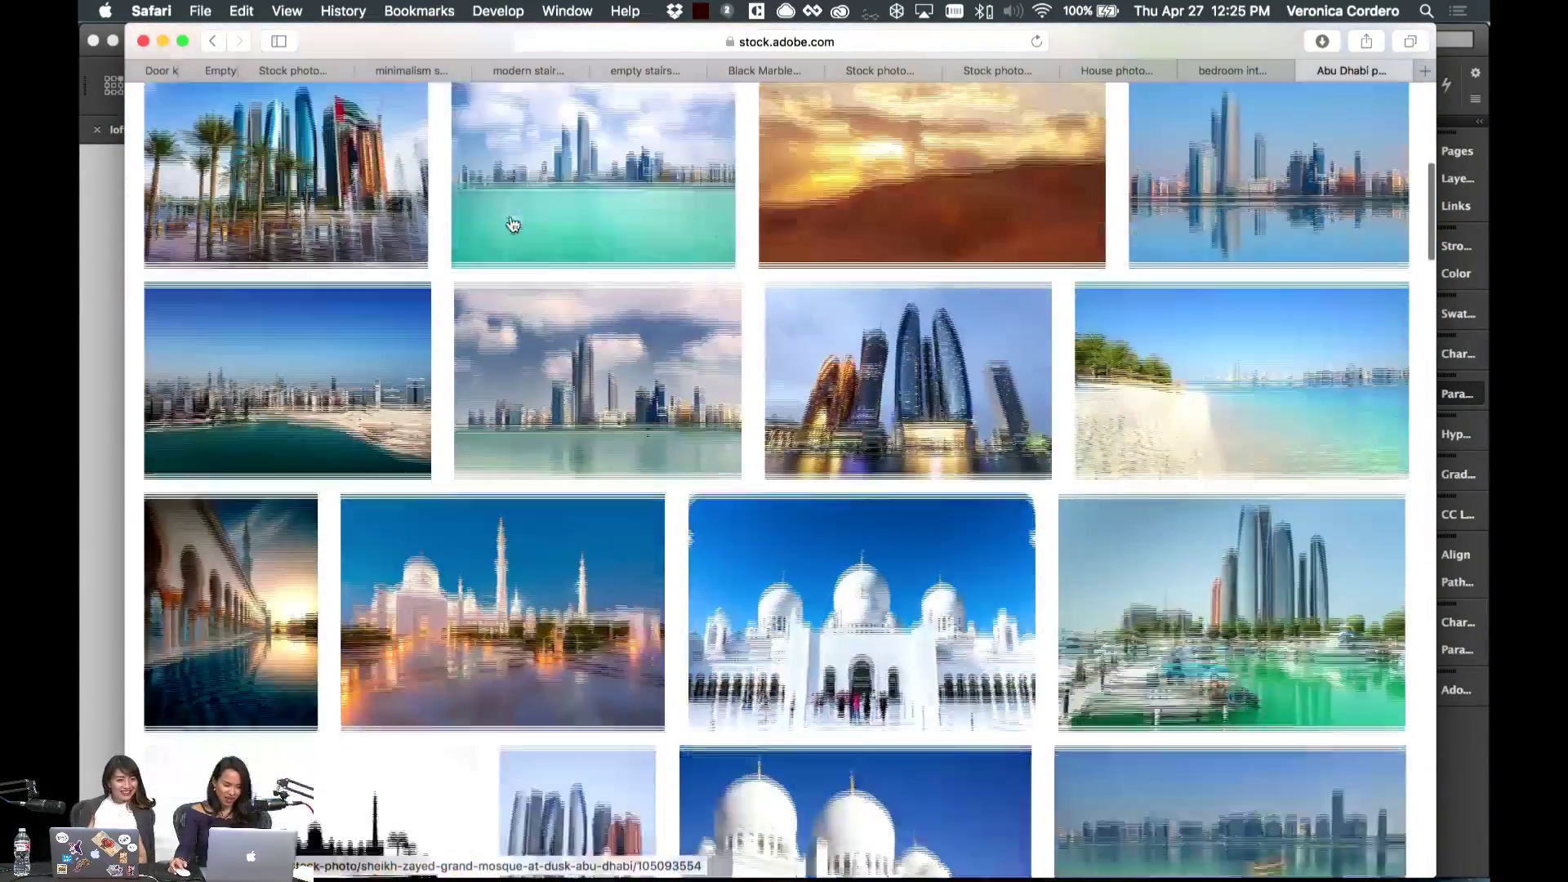
scroll(506, 215, "up", 2)
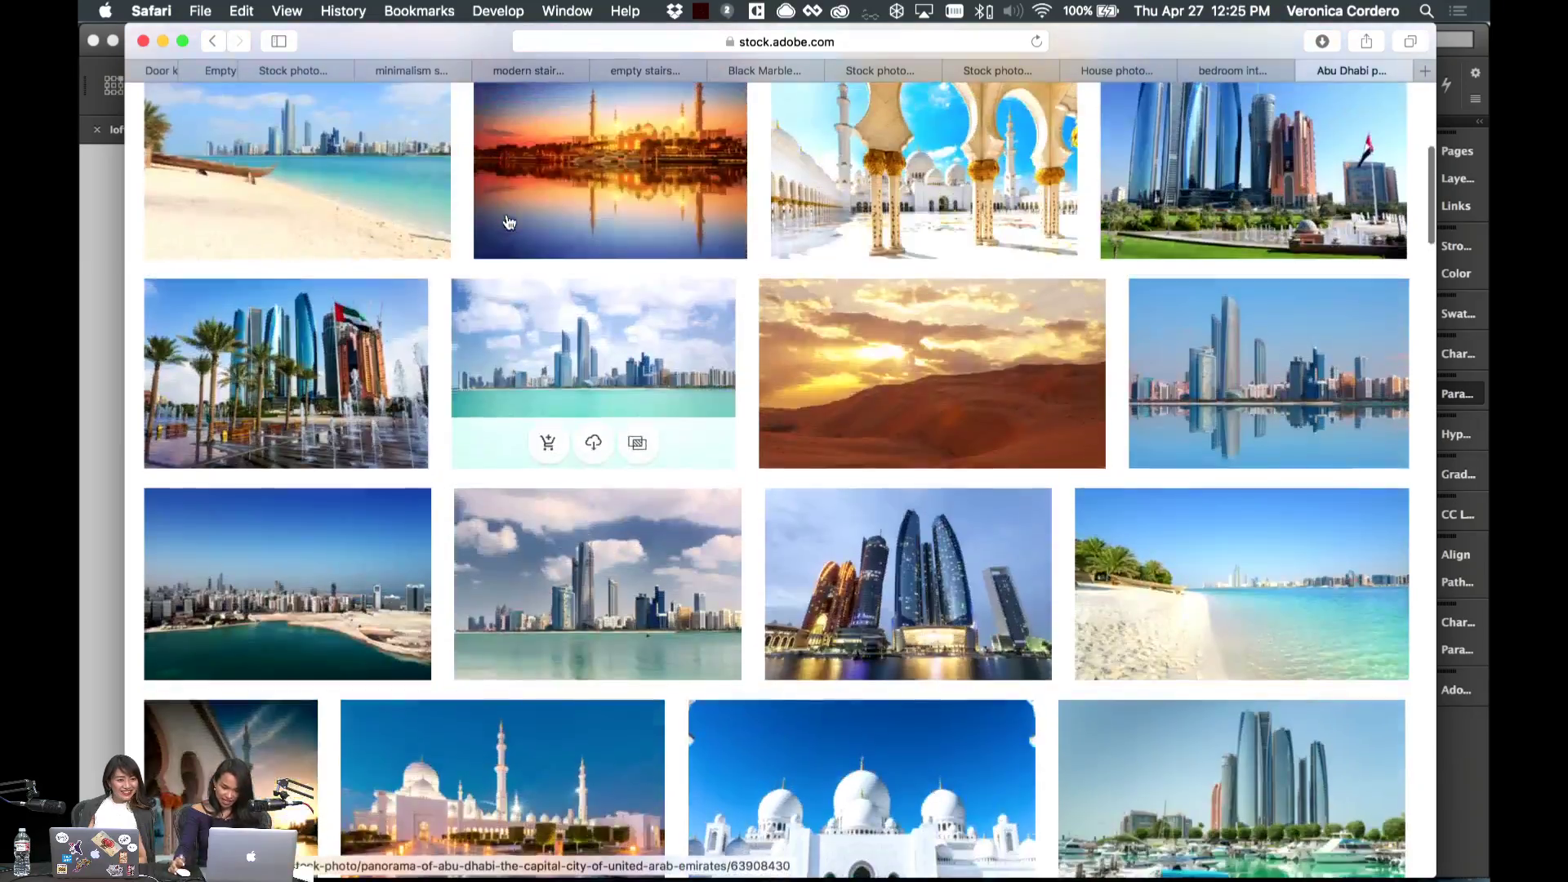
scroll(507, 217, "down", 4)
scroll(508, 220, "up", 1)
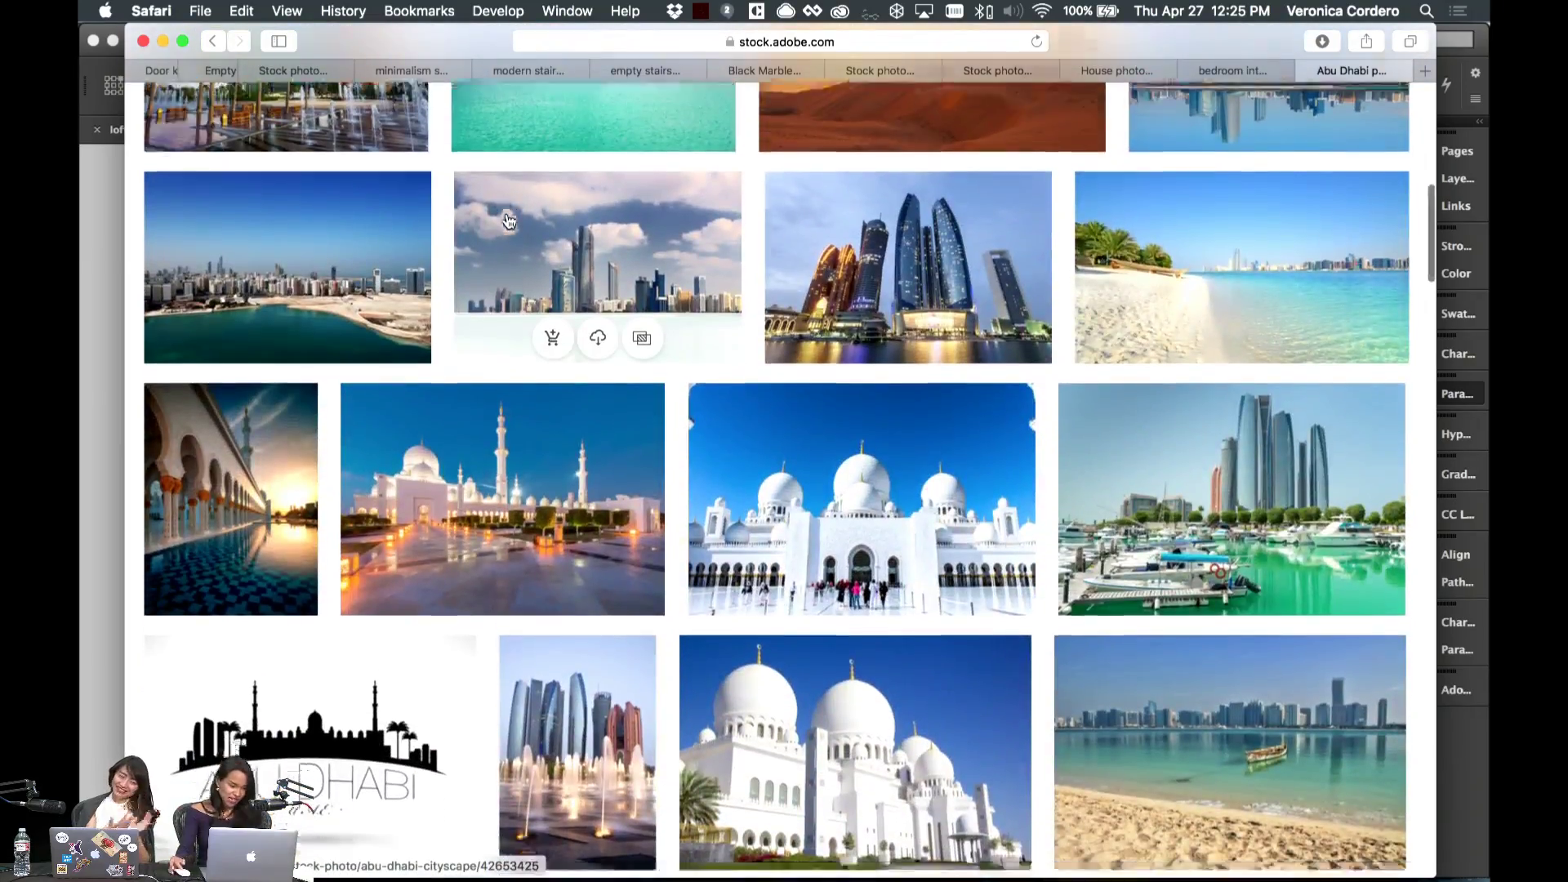
scroll(508, 221, "down", 7)
scroll(508, 220, "up", 7)
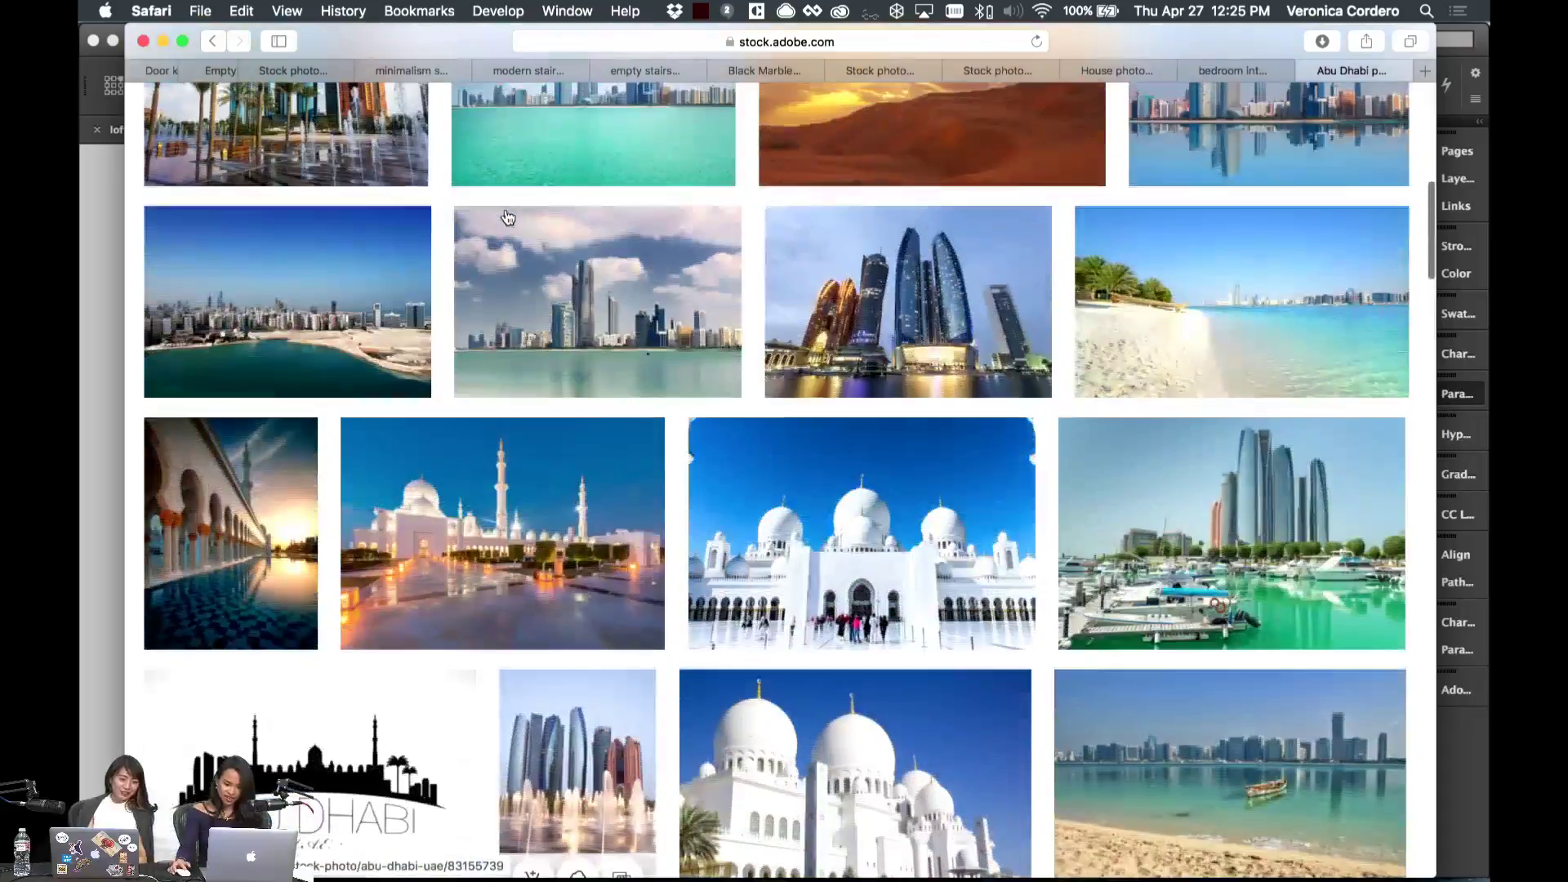
scroll(508, 218, "up", 5)
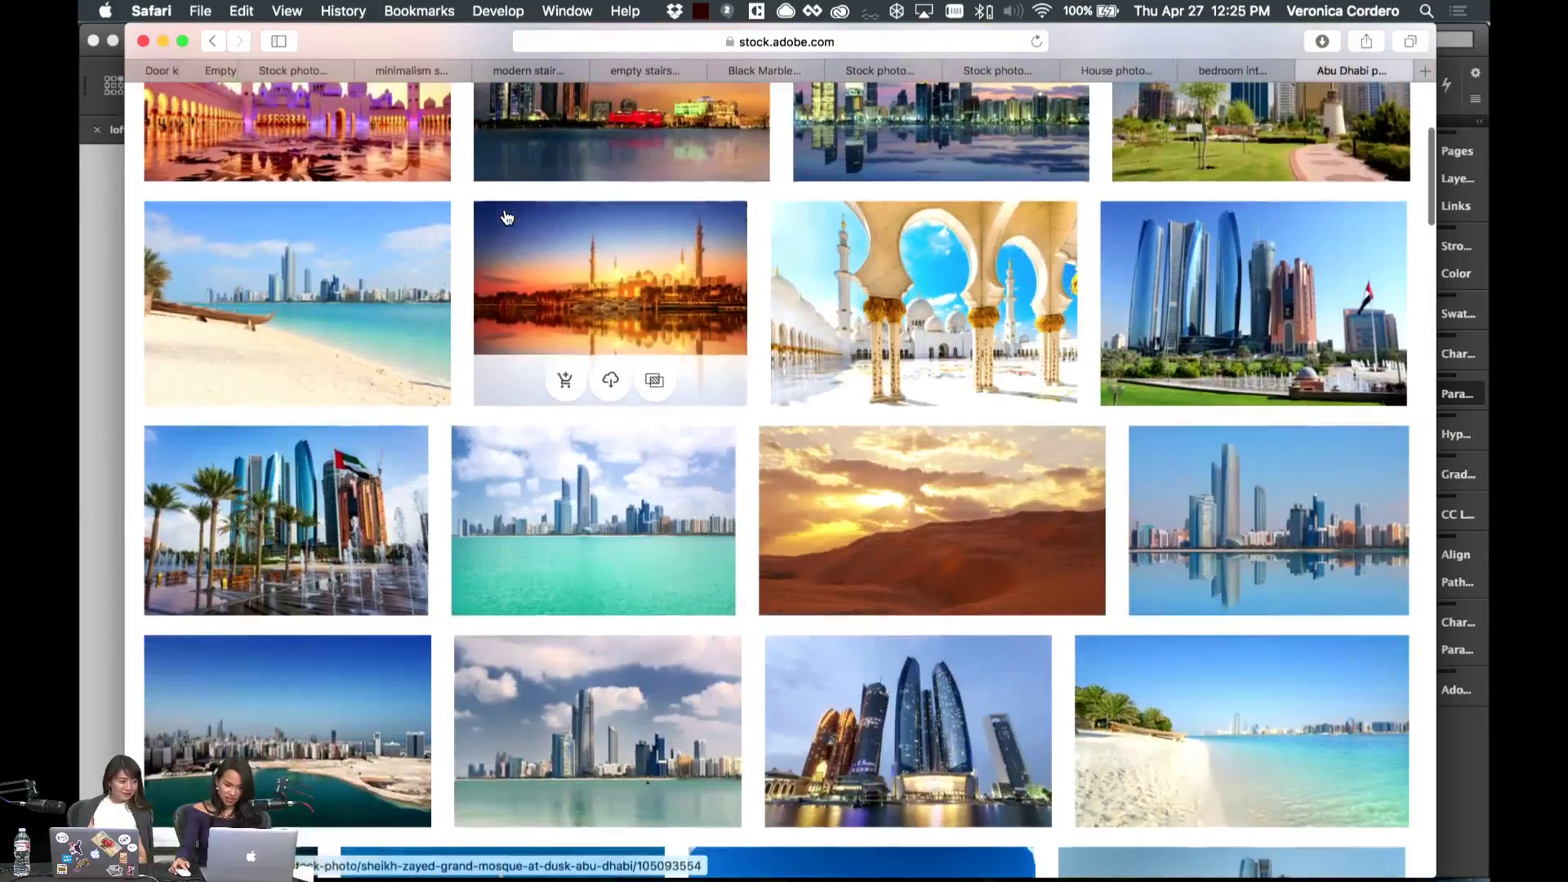
scroll(507, 216, "up", 4)
scroll(504, 211, "down", 4)
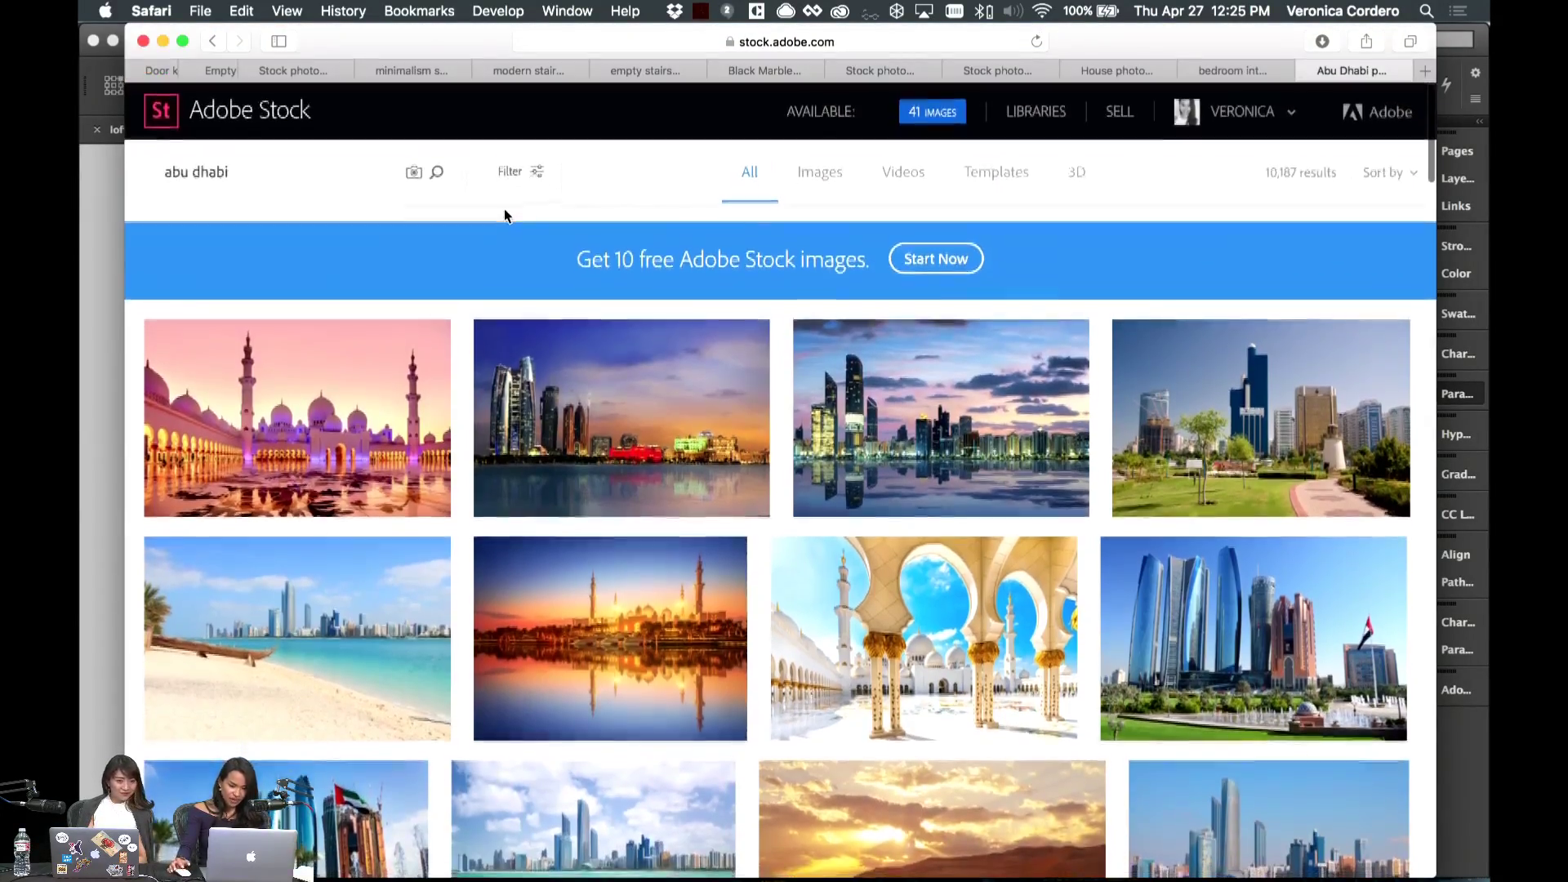
scroll(504, 214, "down", 1)
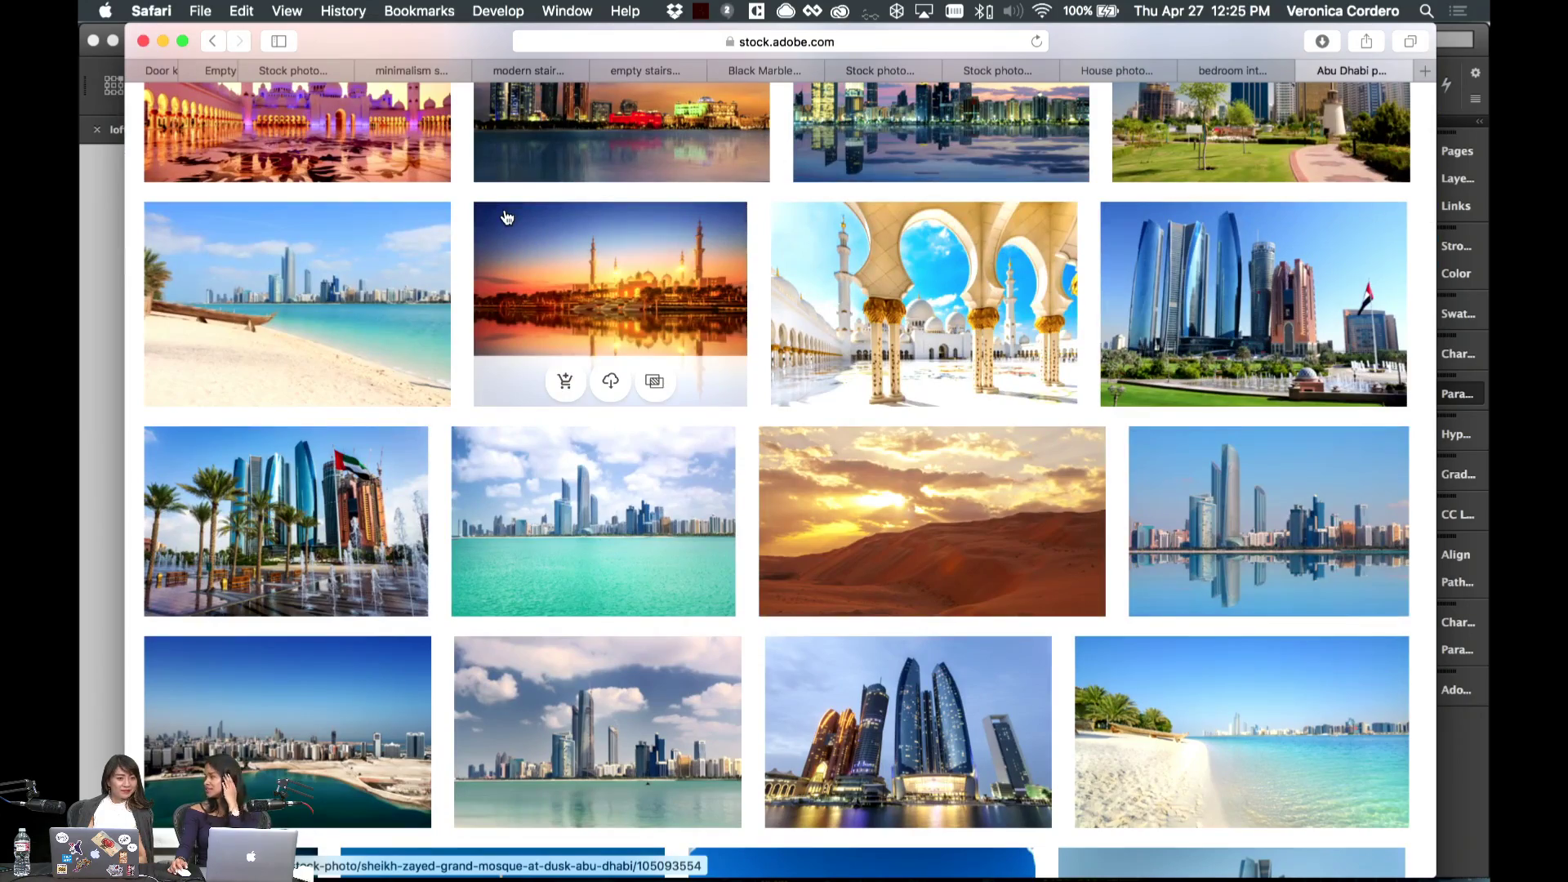
scroll(507, 214, "down", 3)
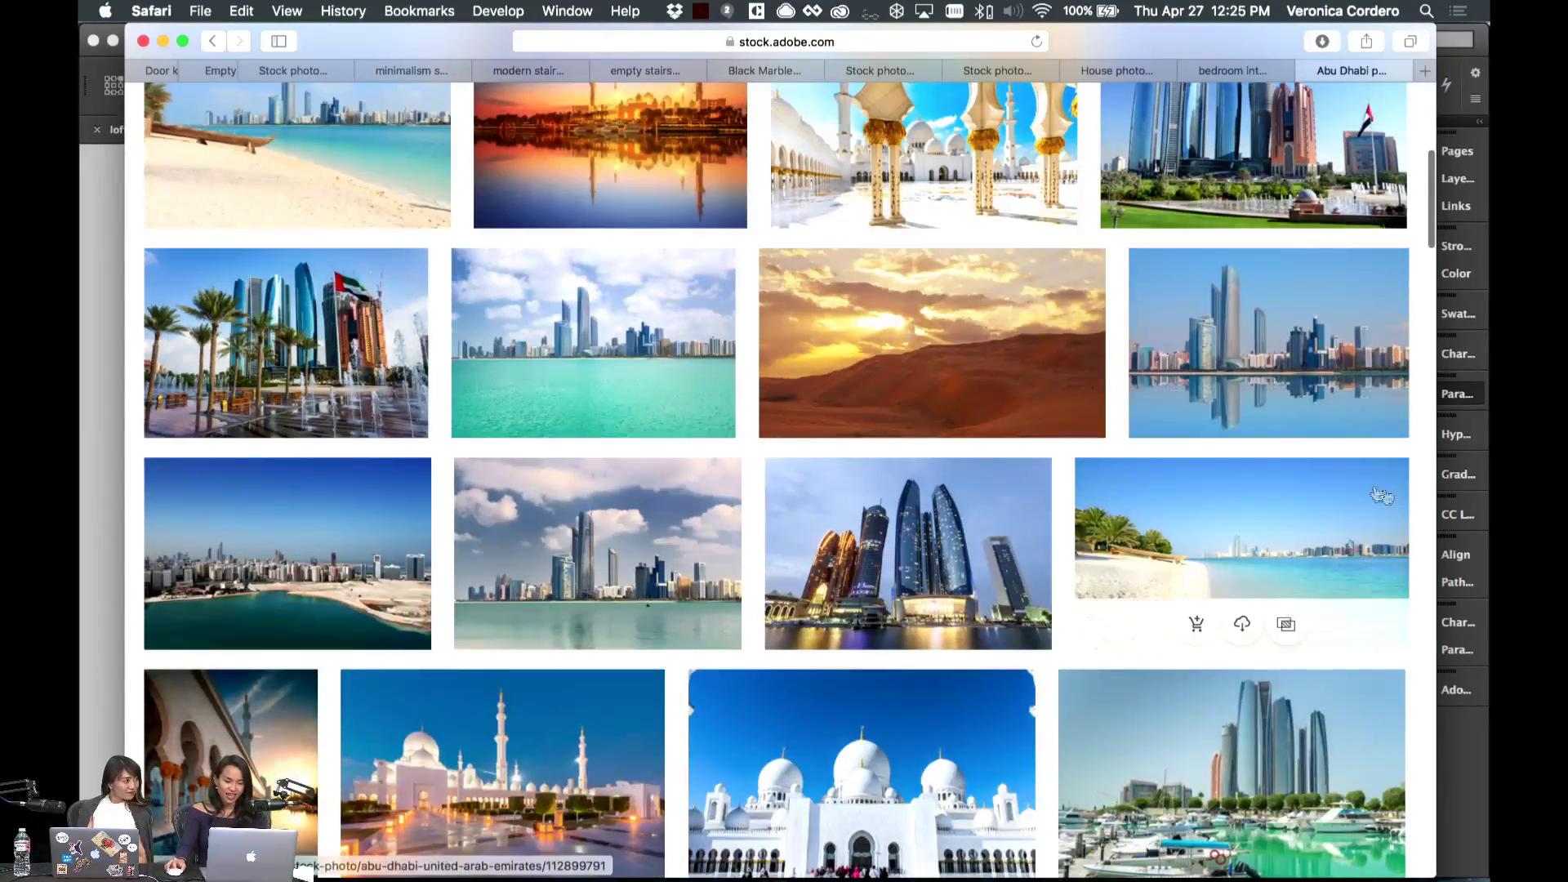
scroll(1396, 448, "down", 9)
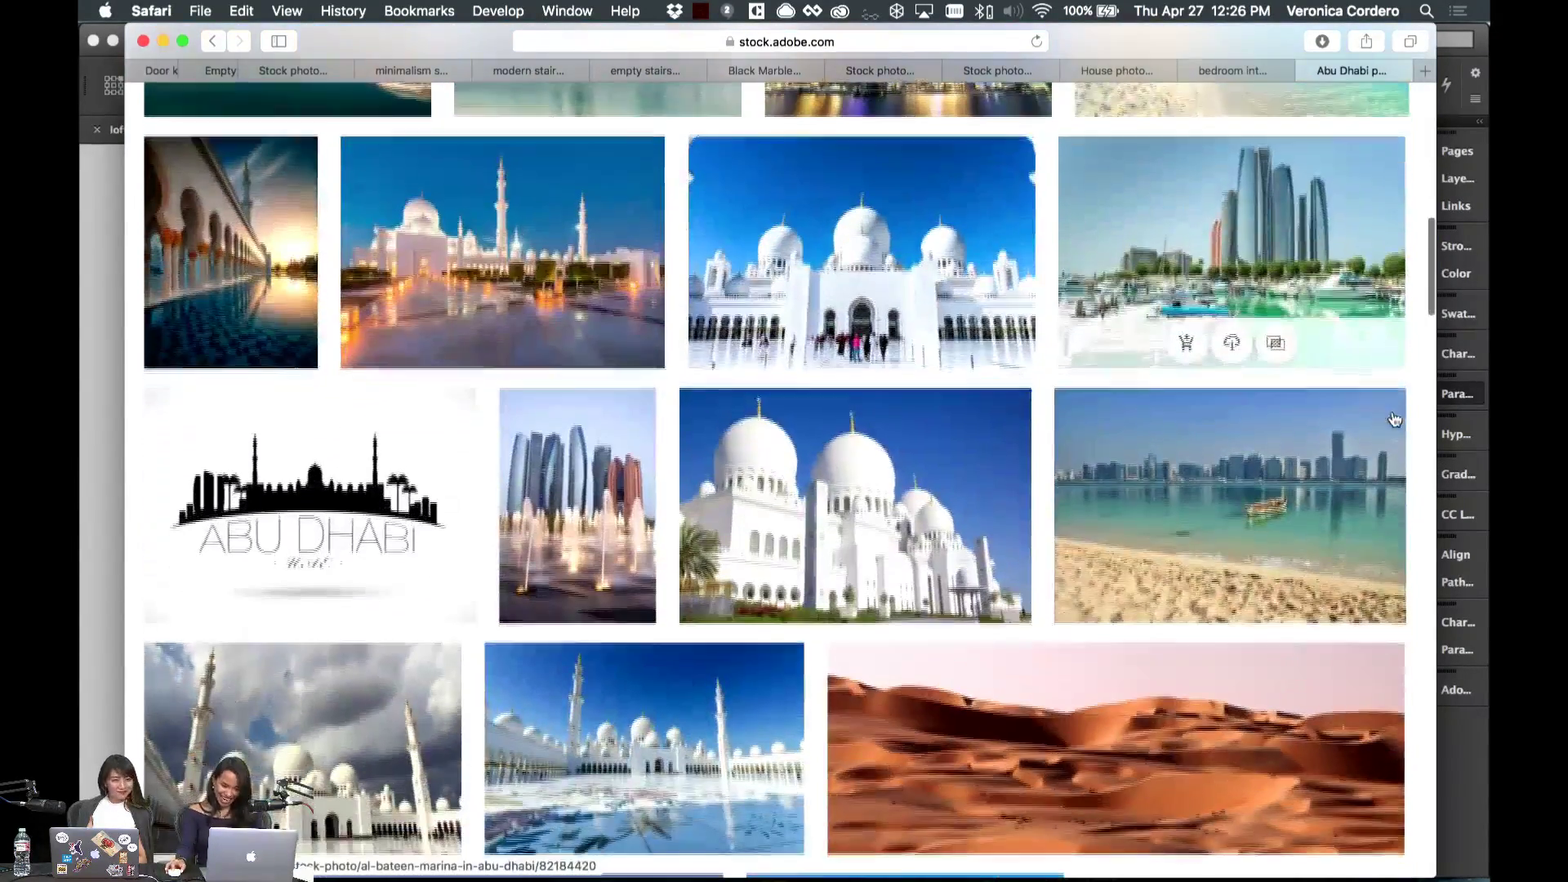
- License and save the beach-skyline photo with the small boat, then return to InDesign
left_click(1231, 597)
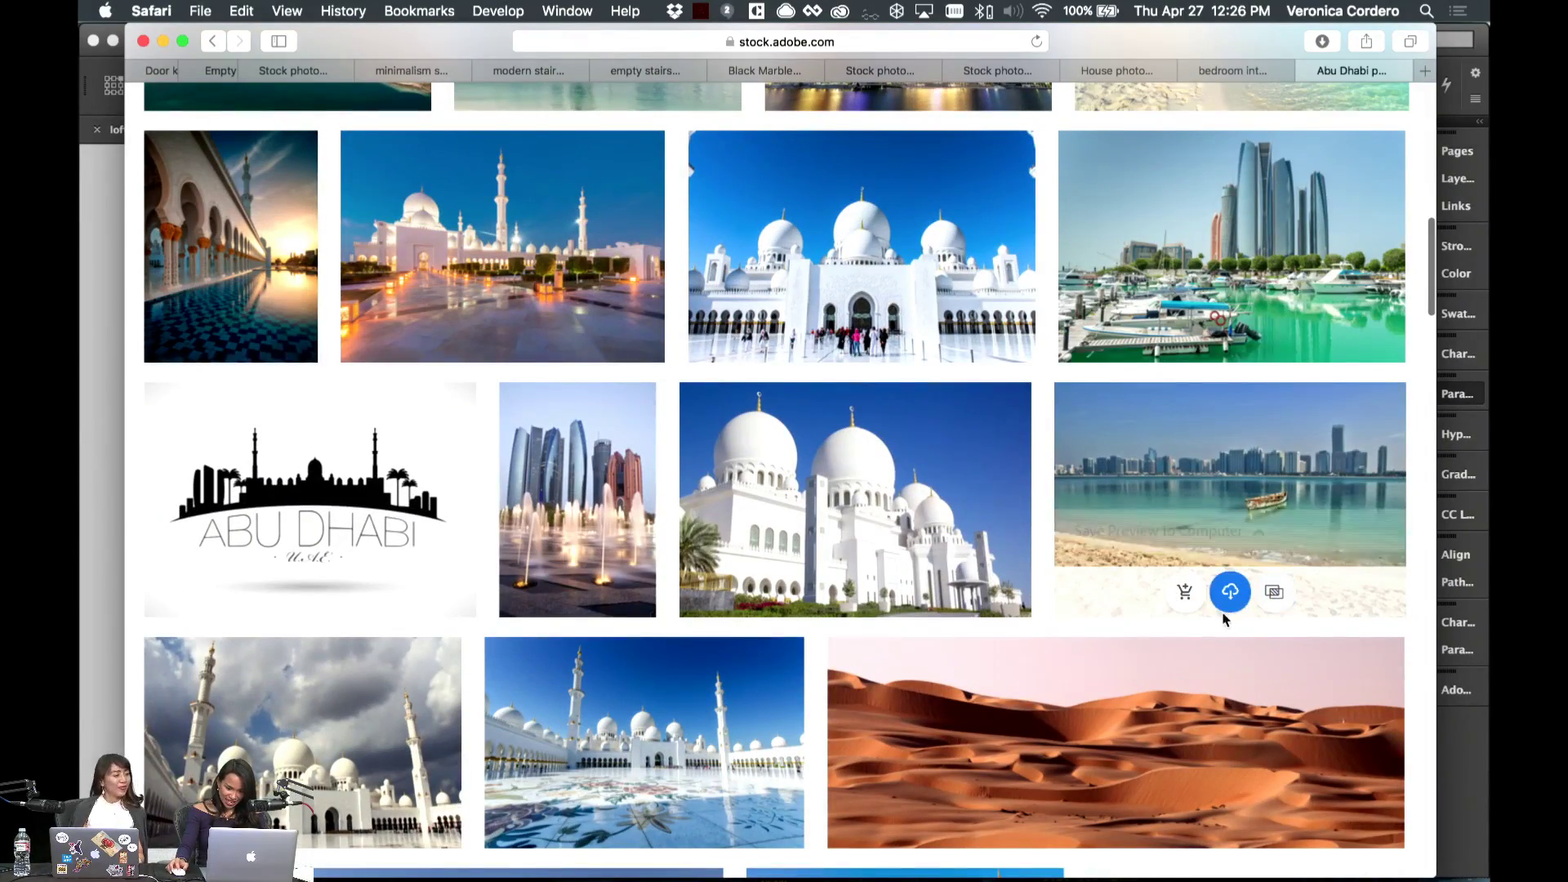
scroll(1365, 640, "down", 2)
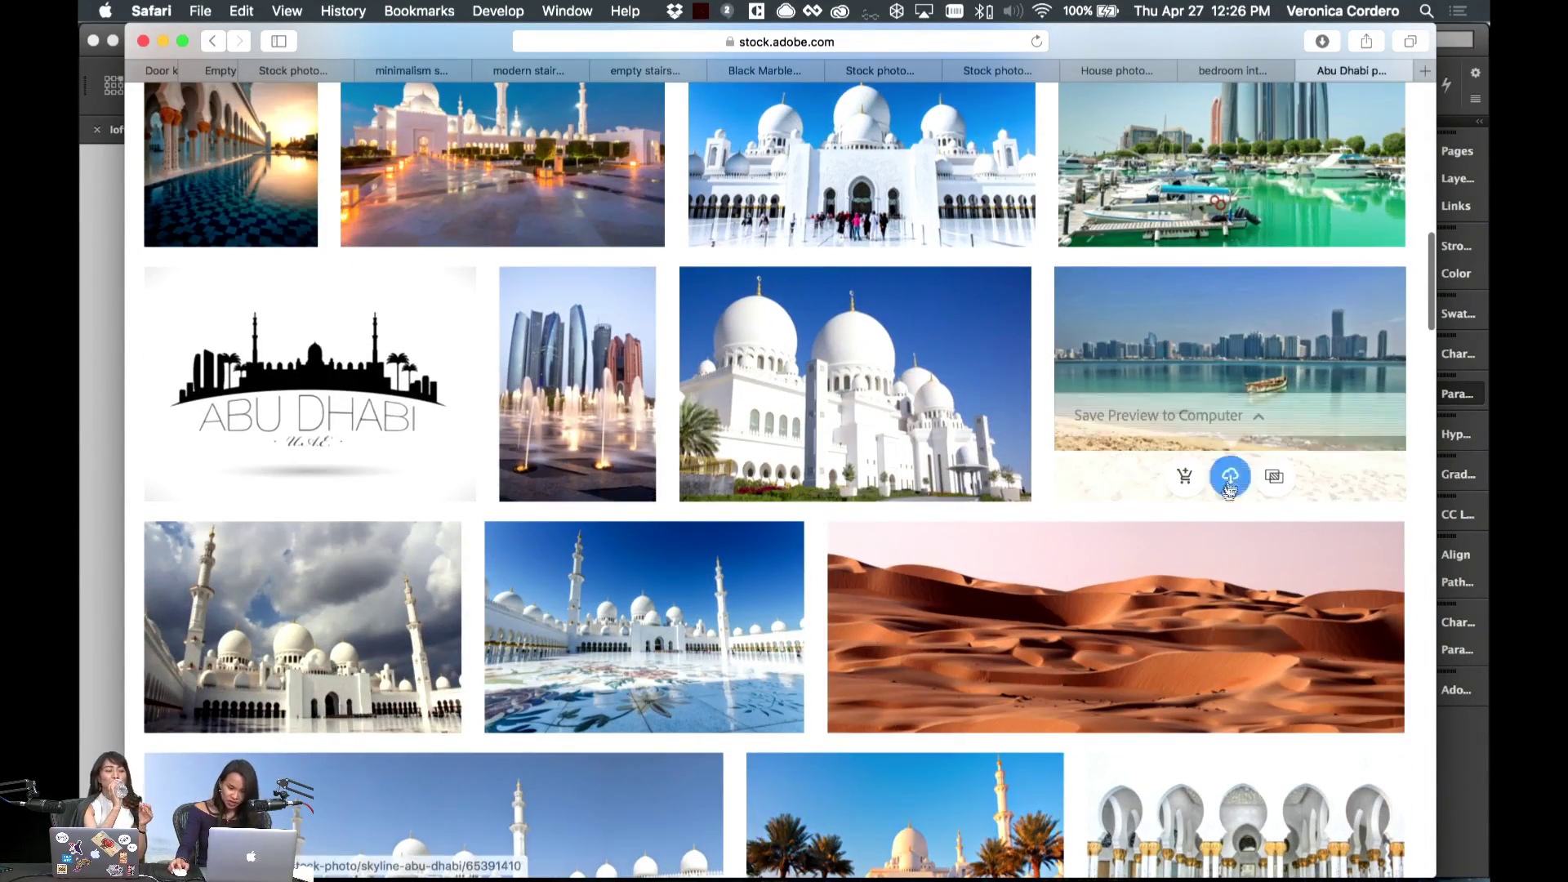
left_click(1183, 479)
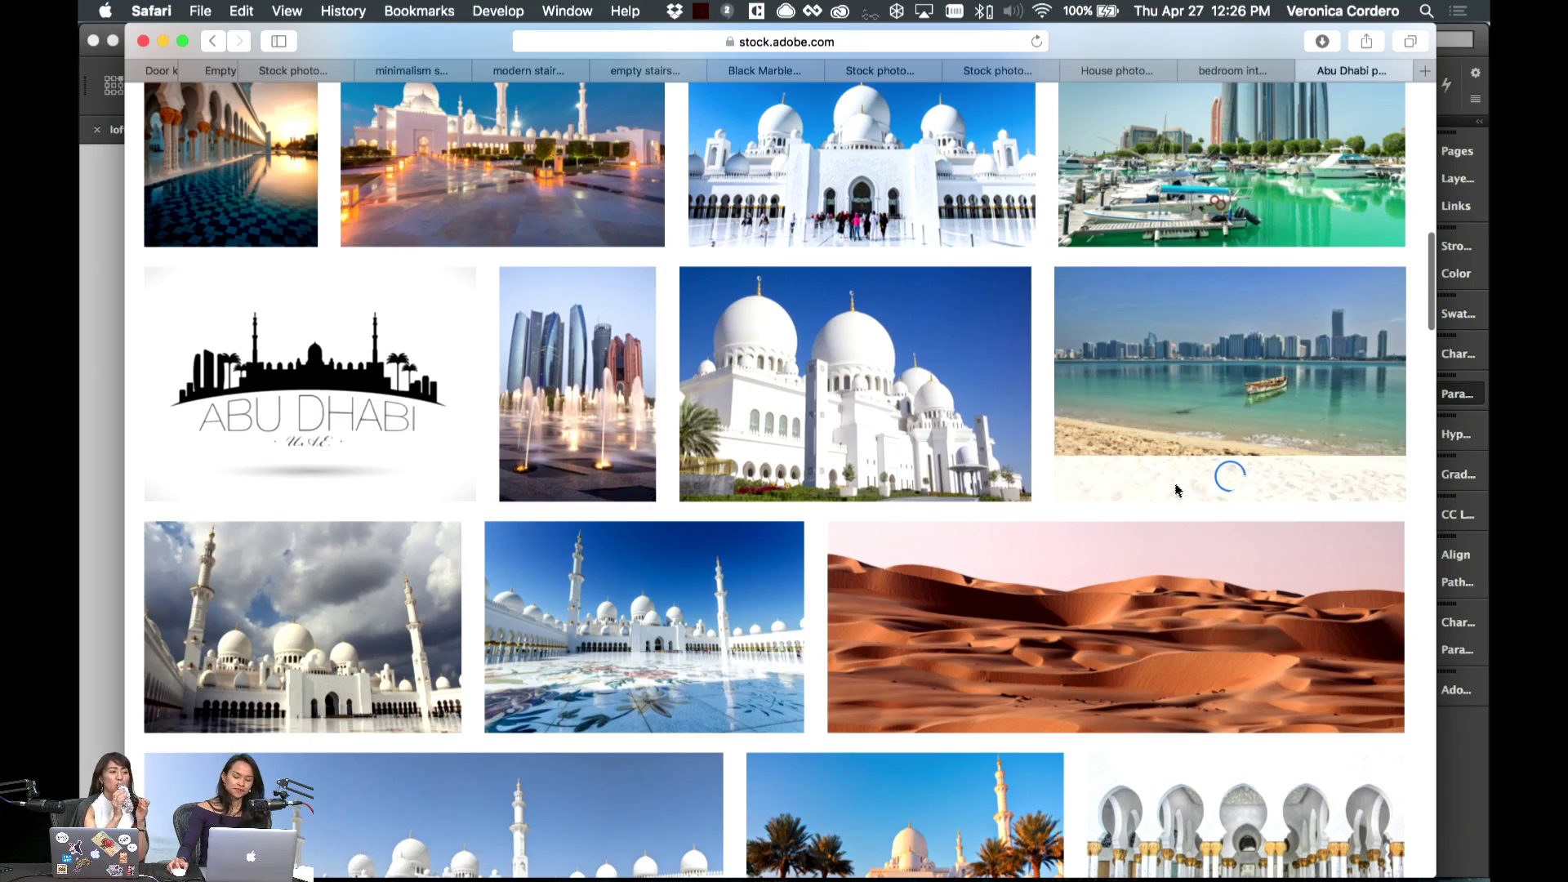
left_click(111, 354)
scroll(652, 460, "up", 10)
scroll(652, 460, "down", 10)
- Select the empty Abu Dhabi frame and check the Downloads stack
left_click(475, 646)
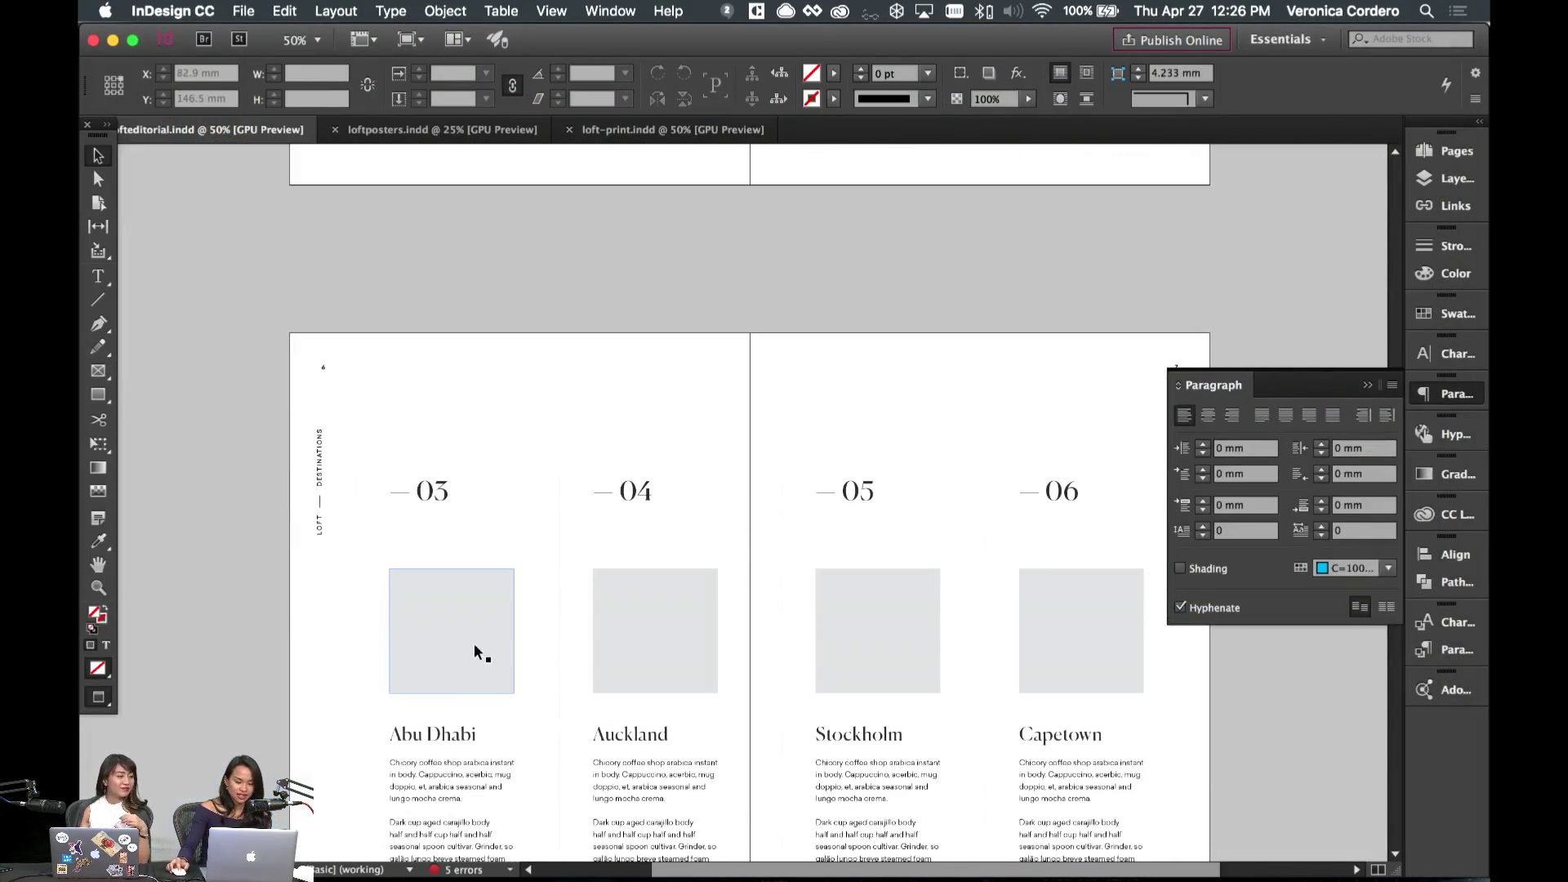
scroll(476, 645, "down", 8)
left_click(1084, 863)
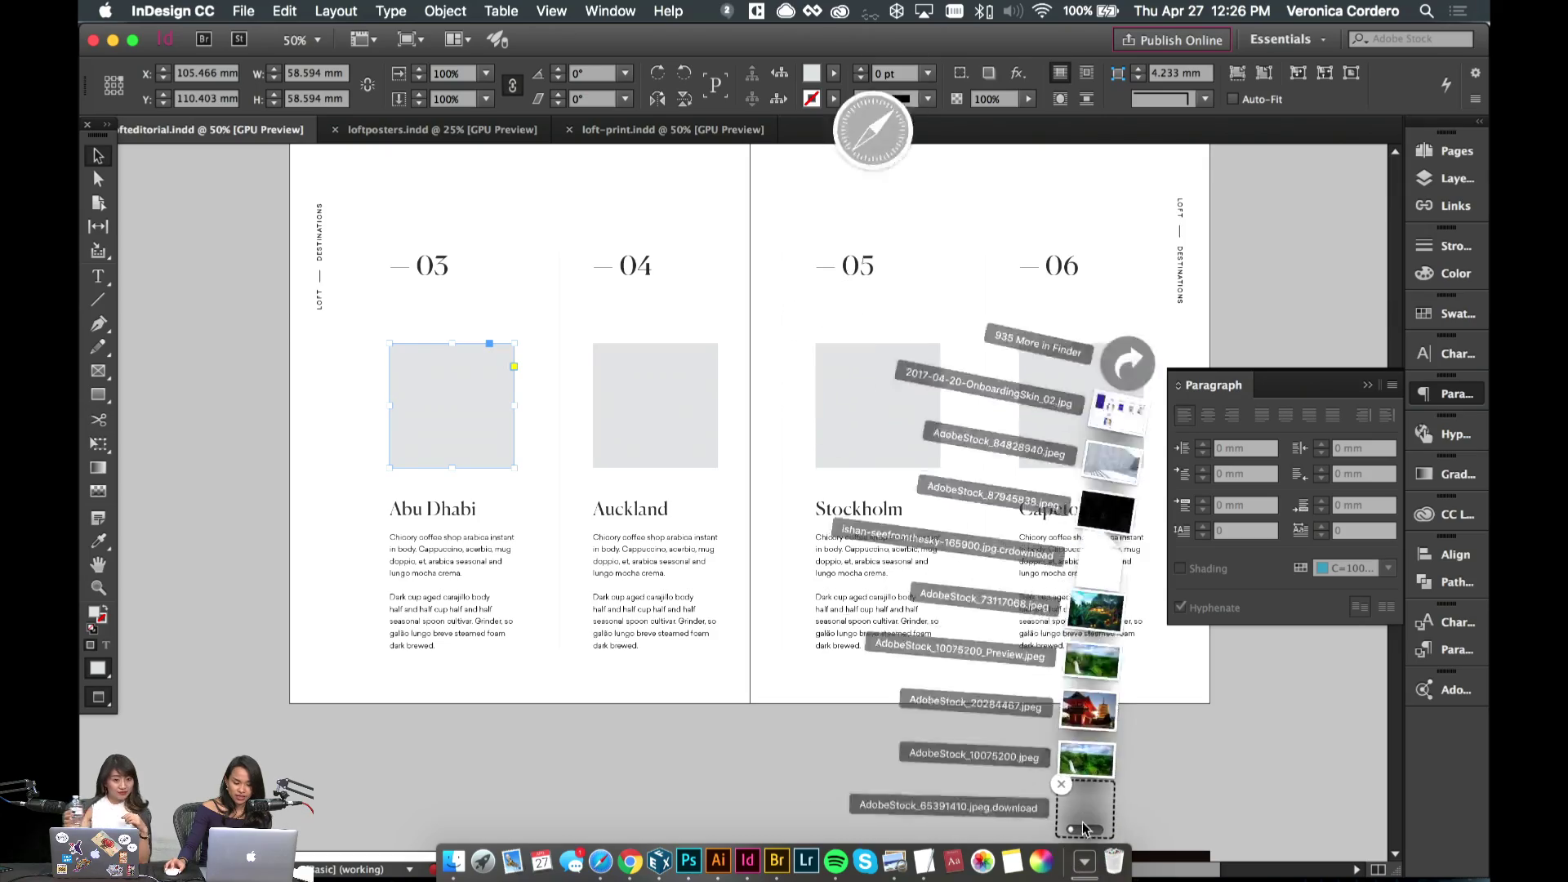
left_click(1084, 866)
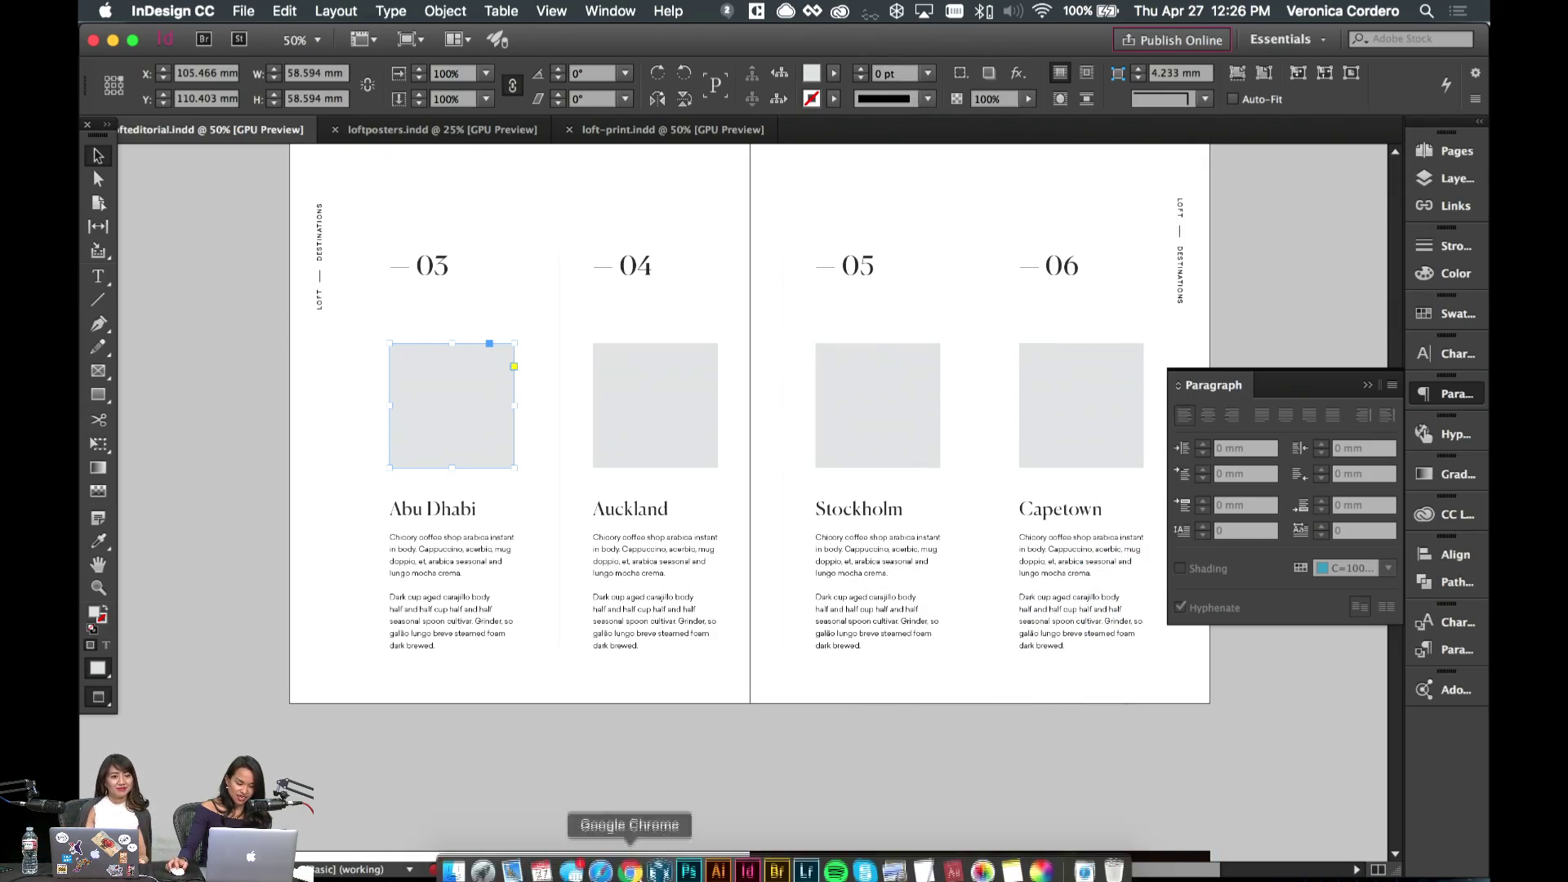
- Search Adobe Stock for 'auckland' and browse the results
left_click(600, 862)
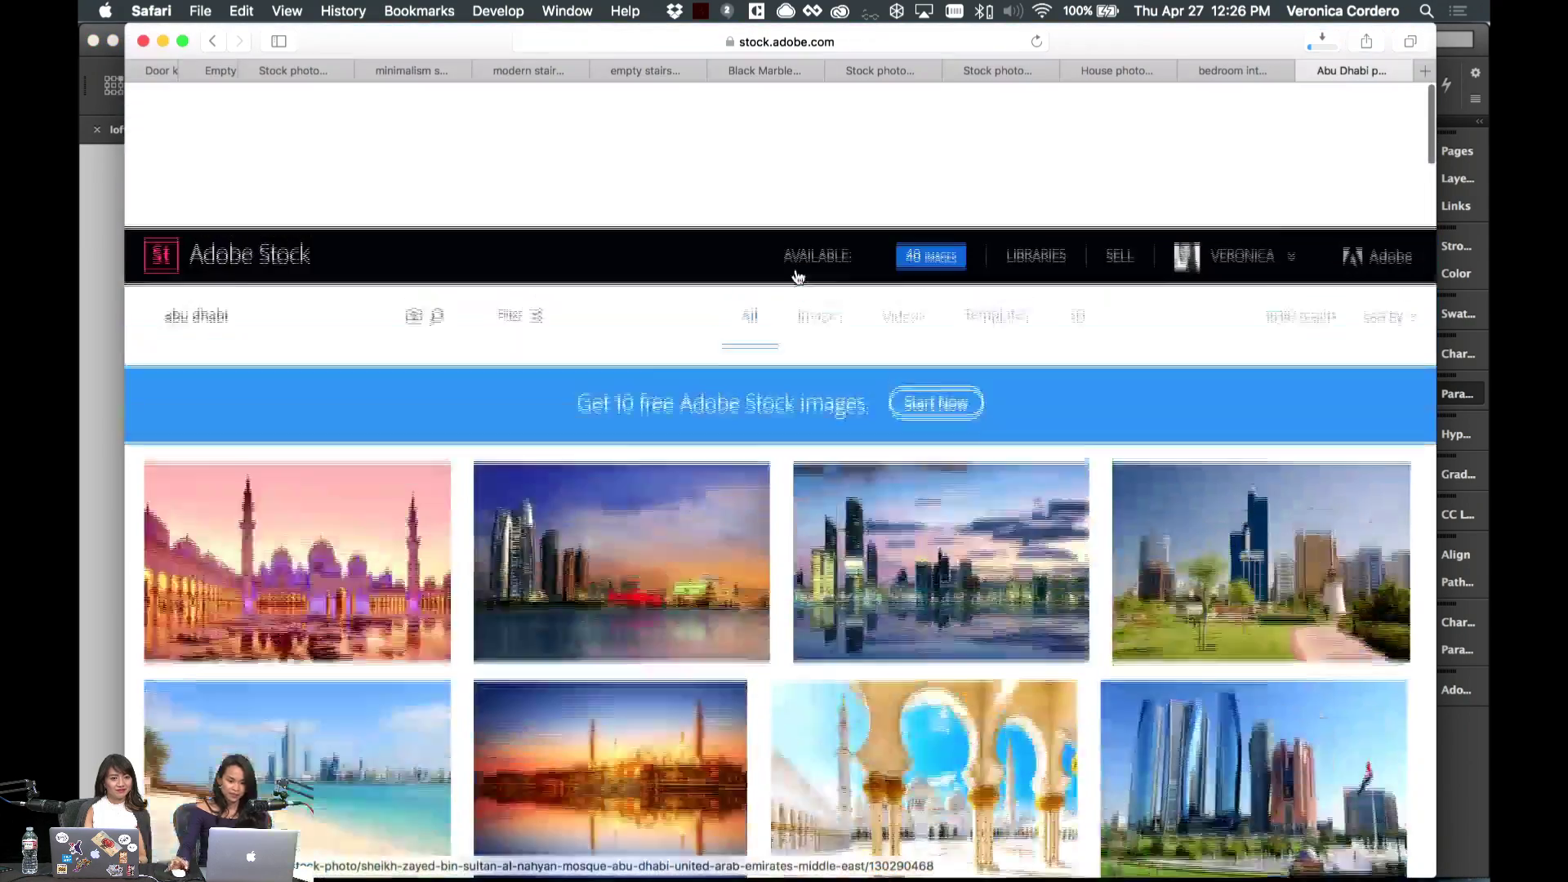
type("auckland")
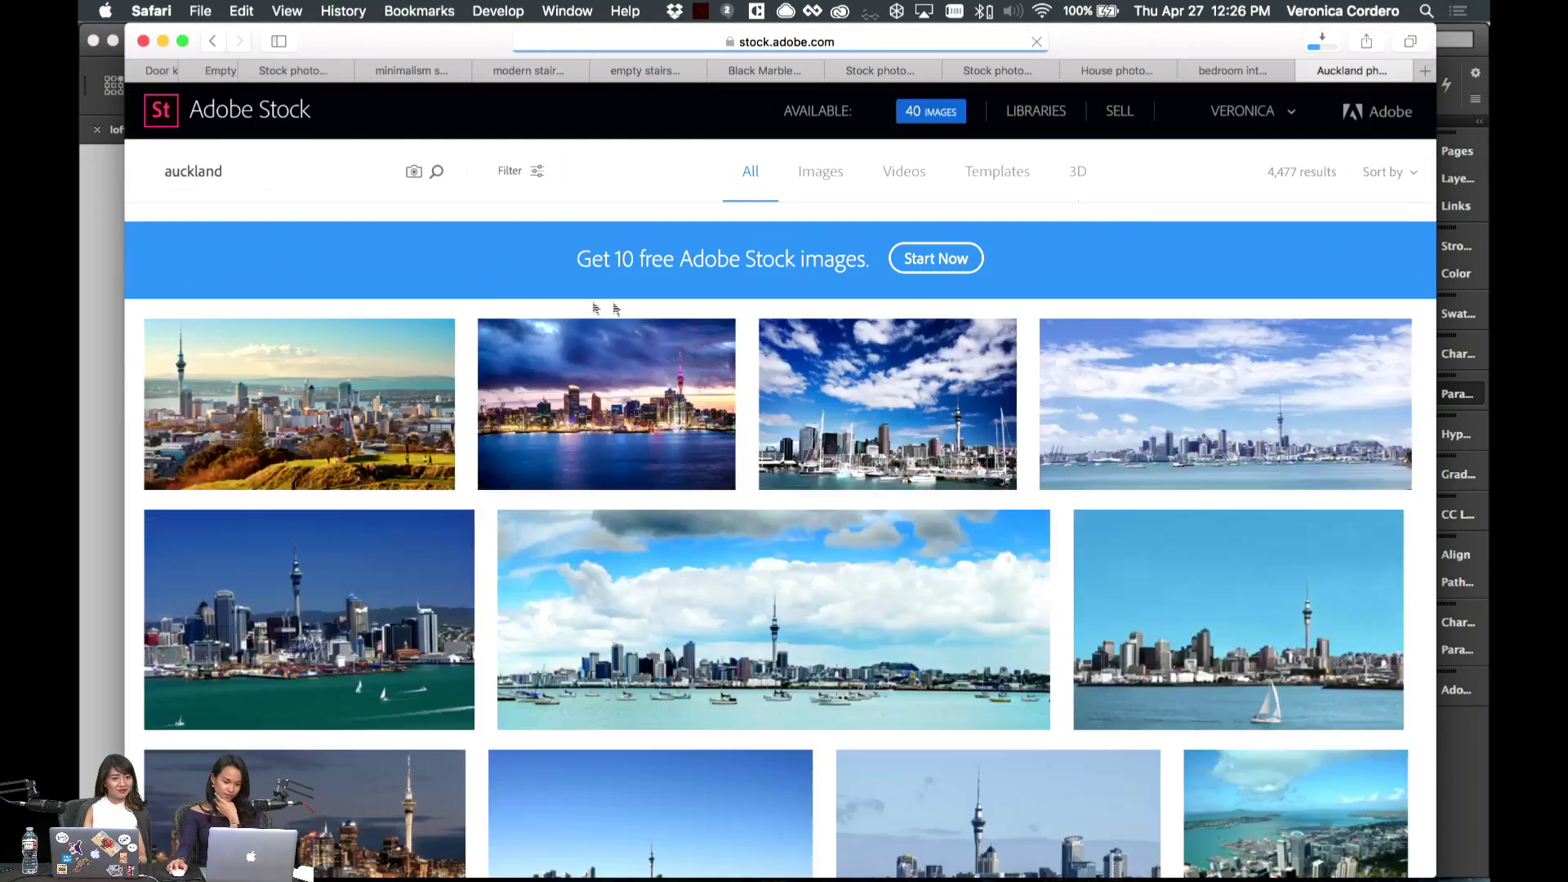
scroll(636, 301, "down", 3)
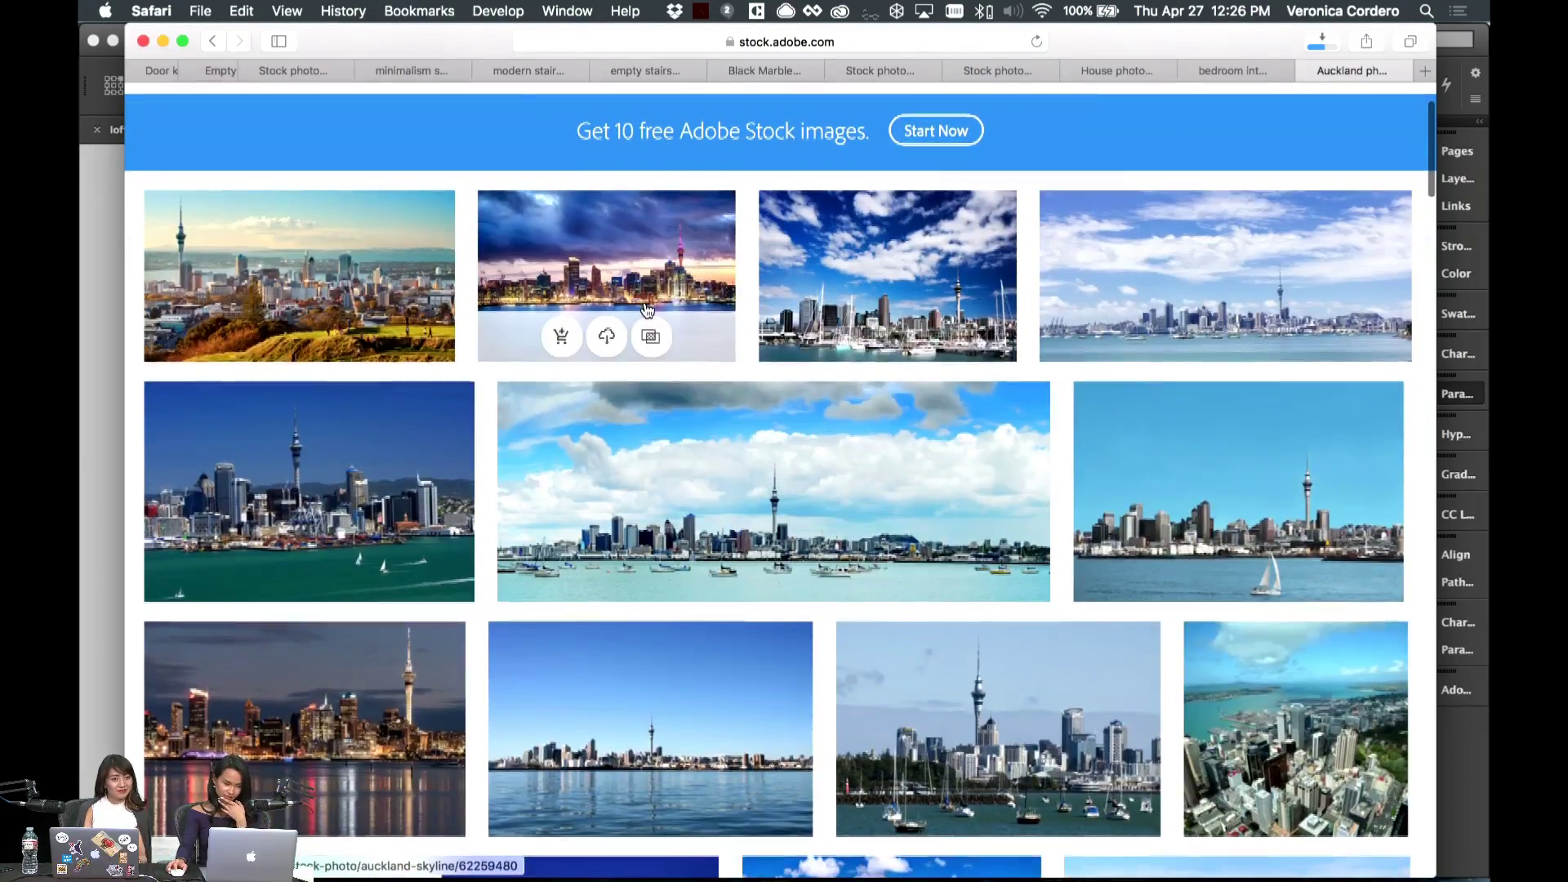
scroll(645, 309, "down", 2)
scroll(647, 309, "down", 2)
scroll(645, 309, "up", 3)
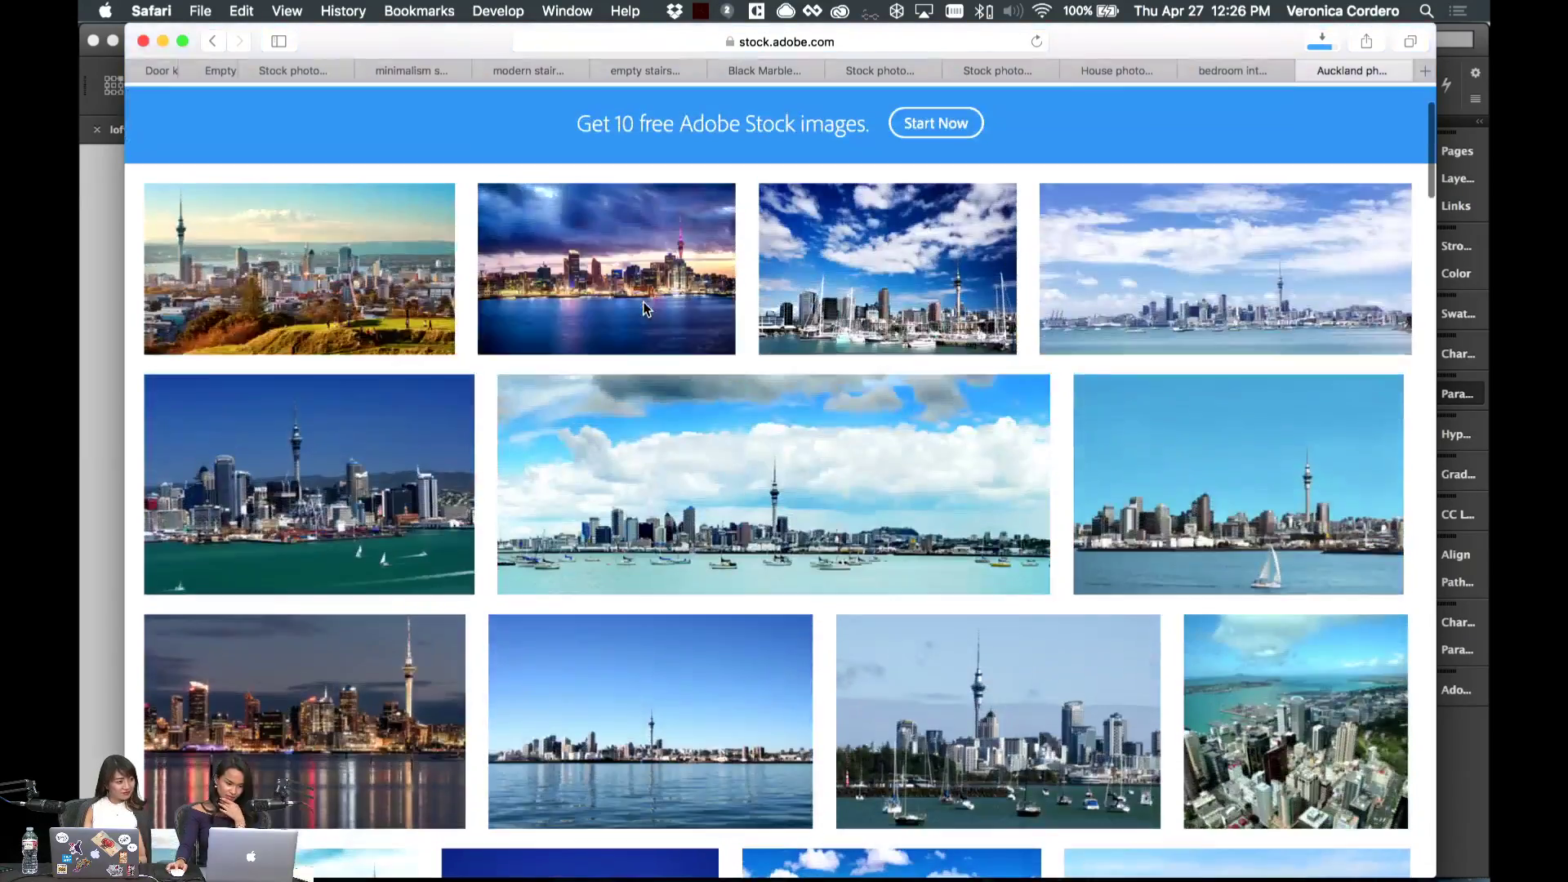
scroll(646, 310, "down", 2)
scroll(645, 310, "down", 3)
- Place the beach skyline photo in the Abu Dhabi frame, fill proportionally, enlarge slightly and adjust the crop
key("super+Tab")
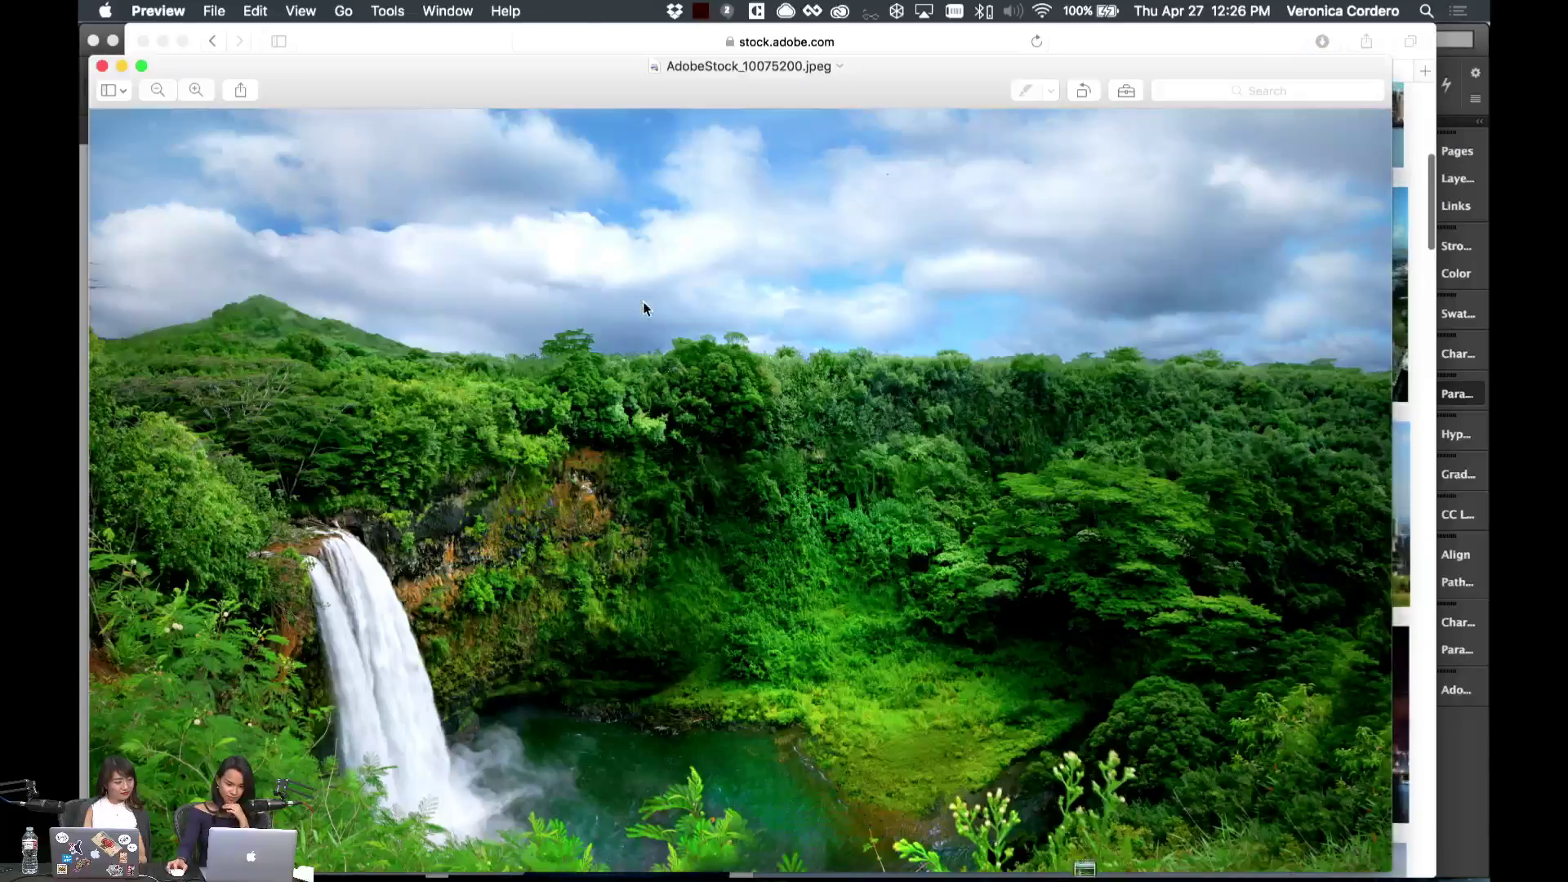
key("super+grave")
left_click(82, 276)
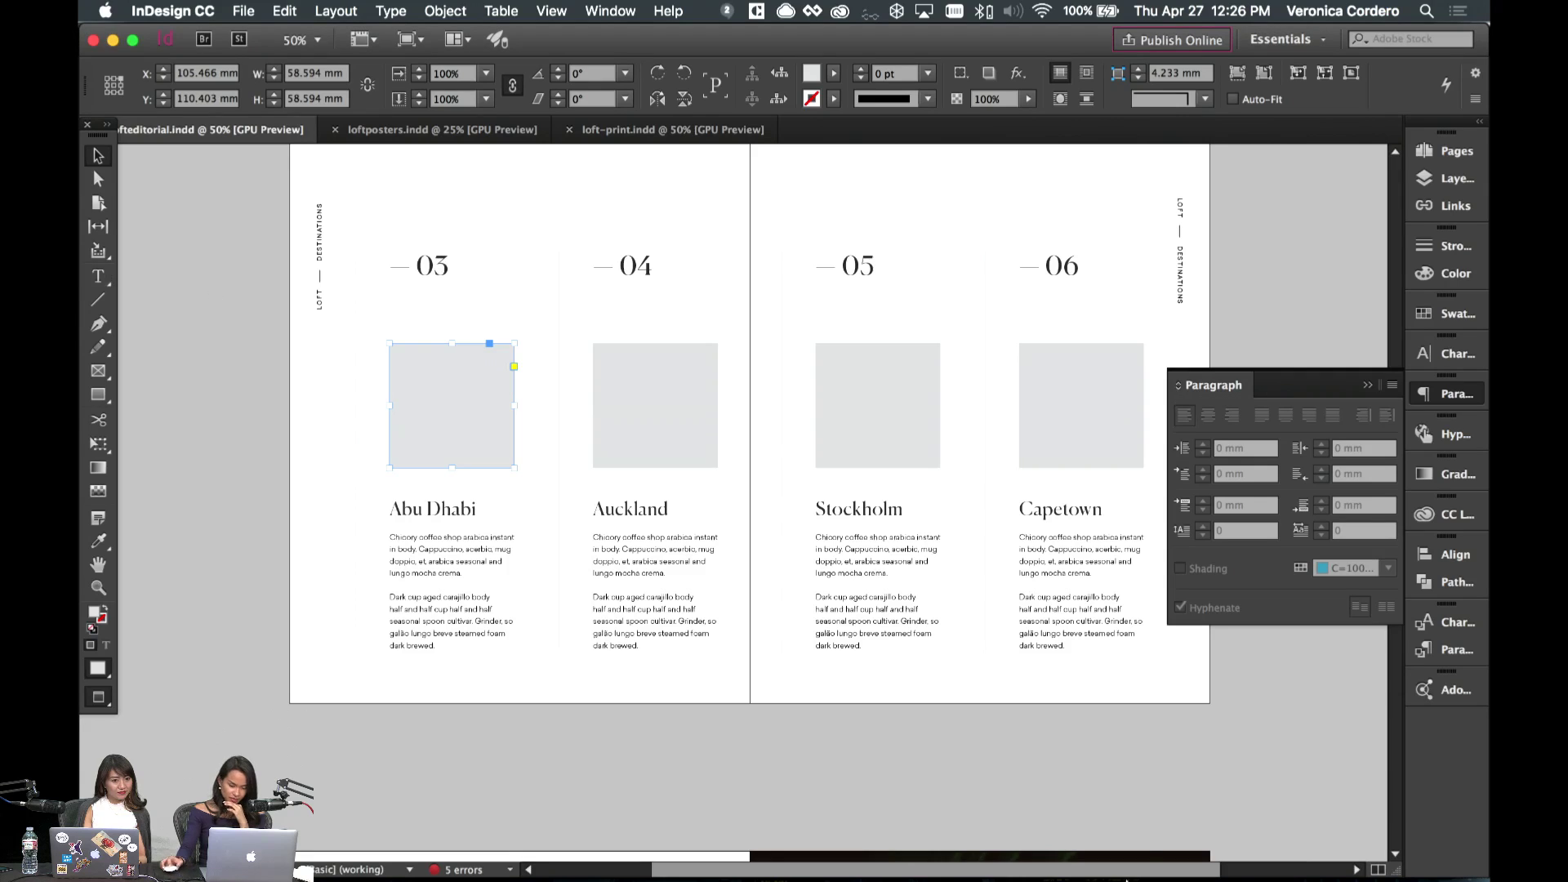
left_click(1086, 859)
left_click_drag(1099, 742, 457, 406)
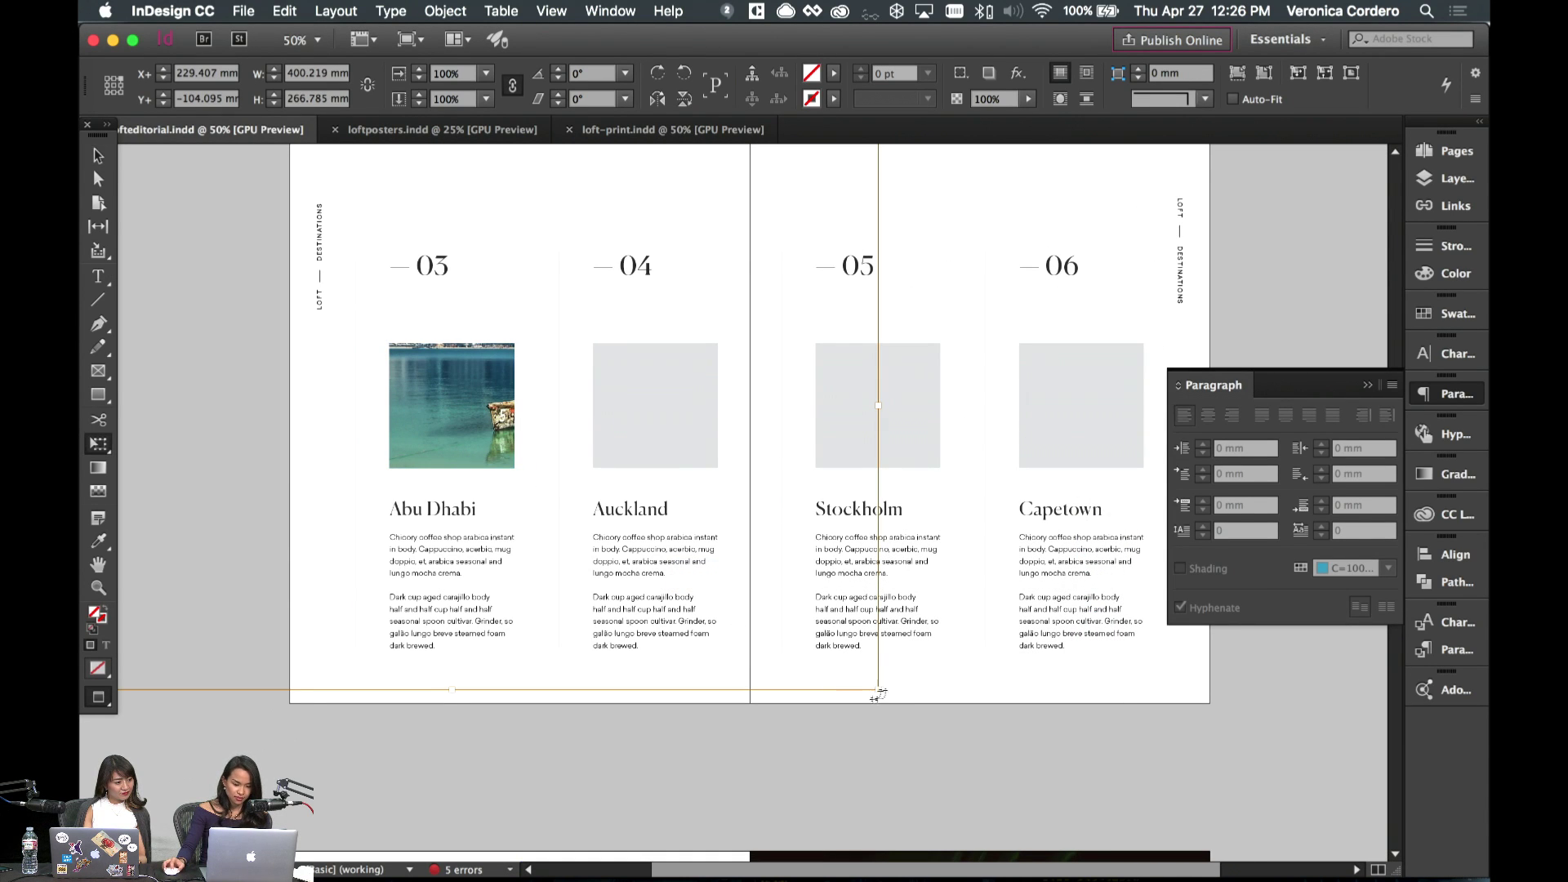
key("super+alt+shift+c")
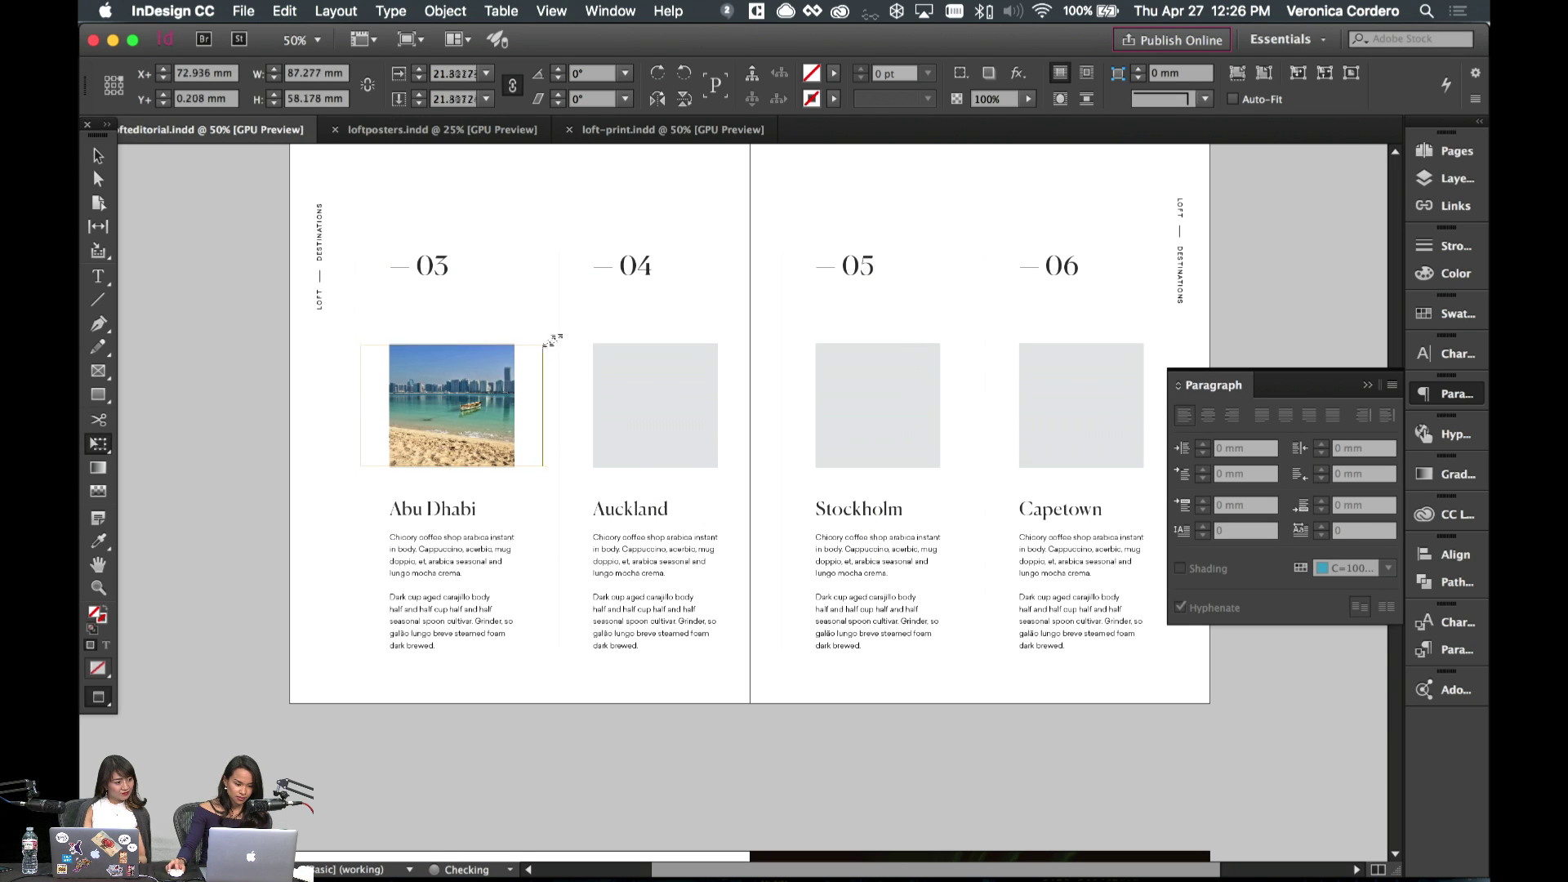
key("super+alt+period")
key("super+alt+period")
key("super+alt+period")
key("super+alt+period")
key("super+alt+period")
left_click_drag(469, 405, 448, 415)
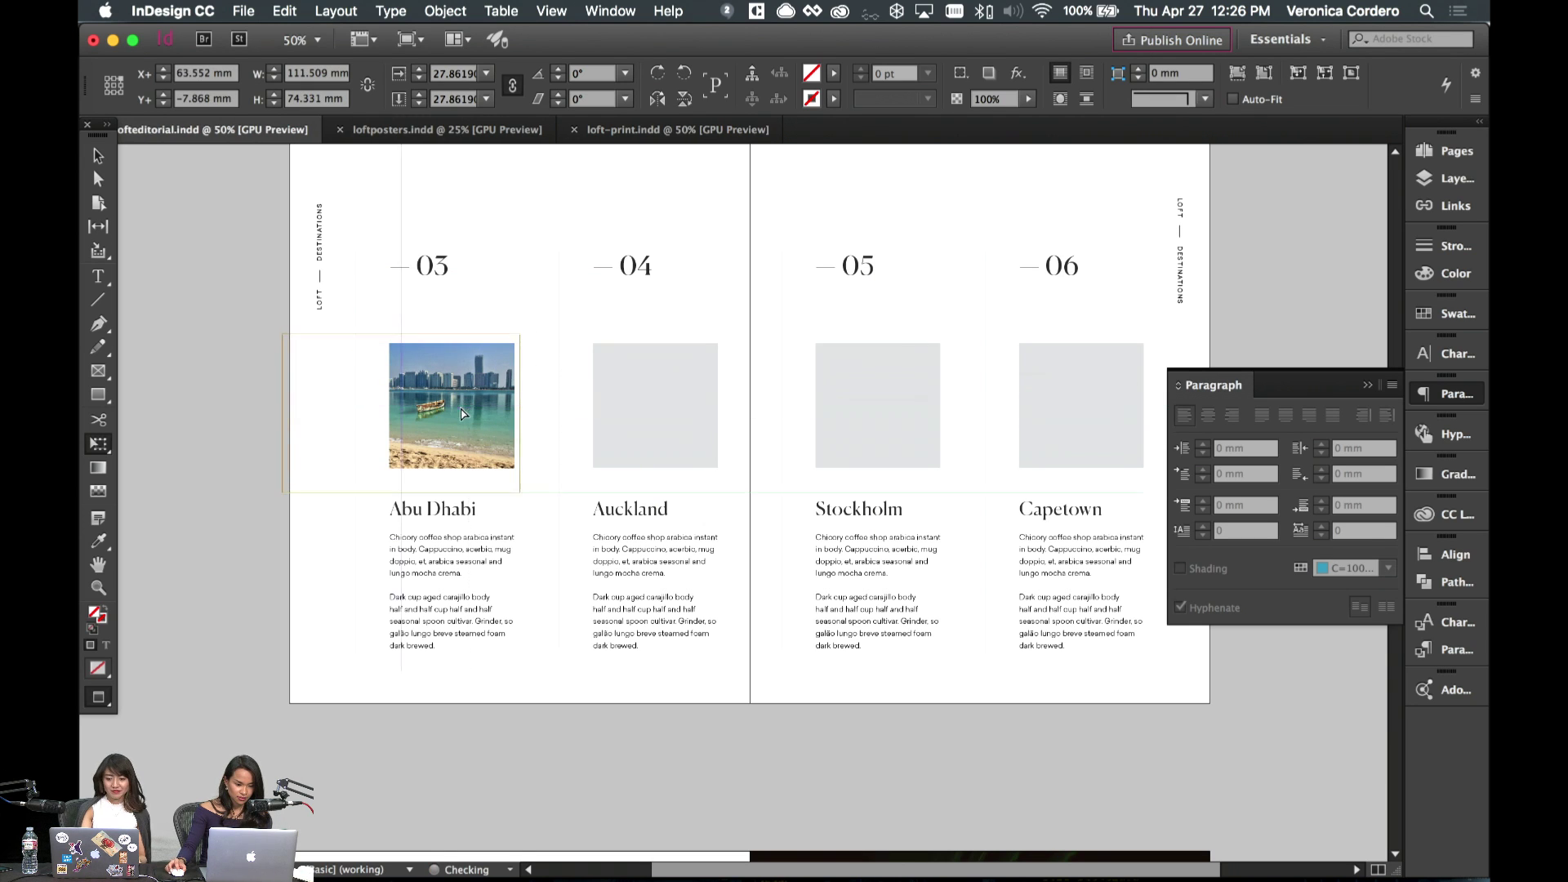
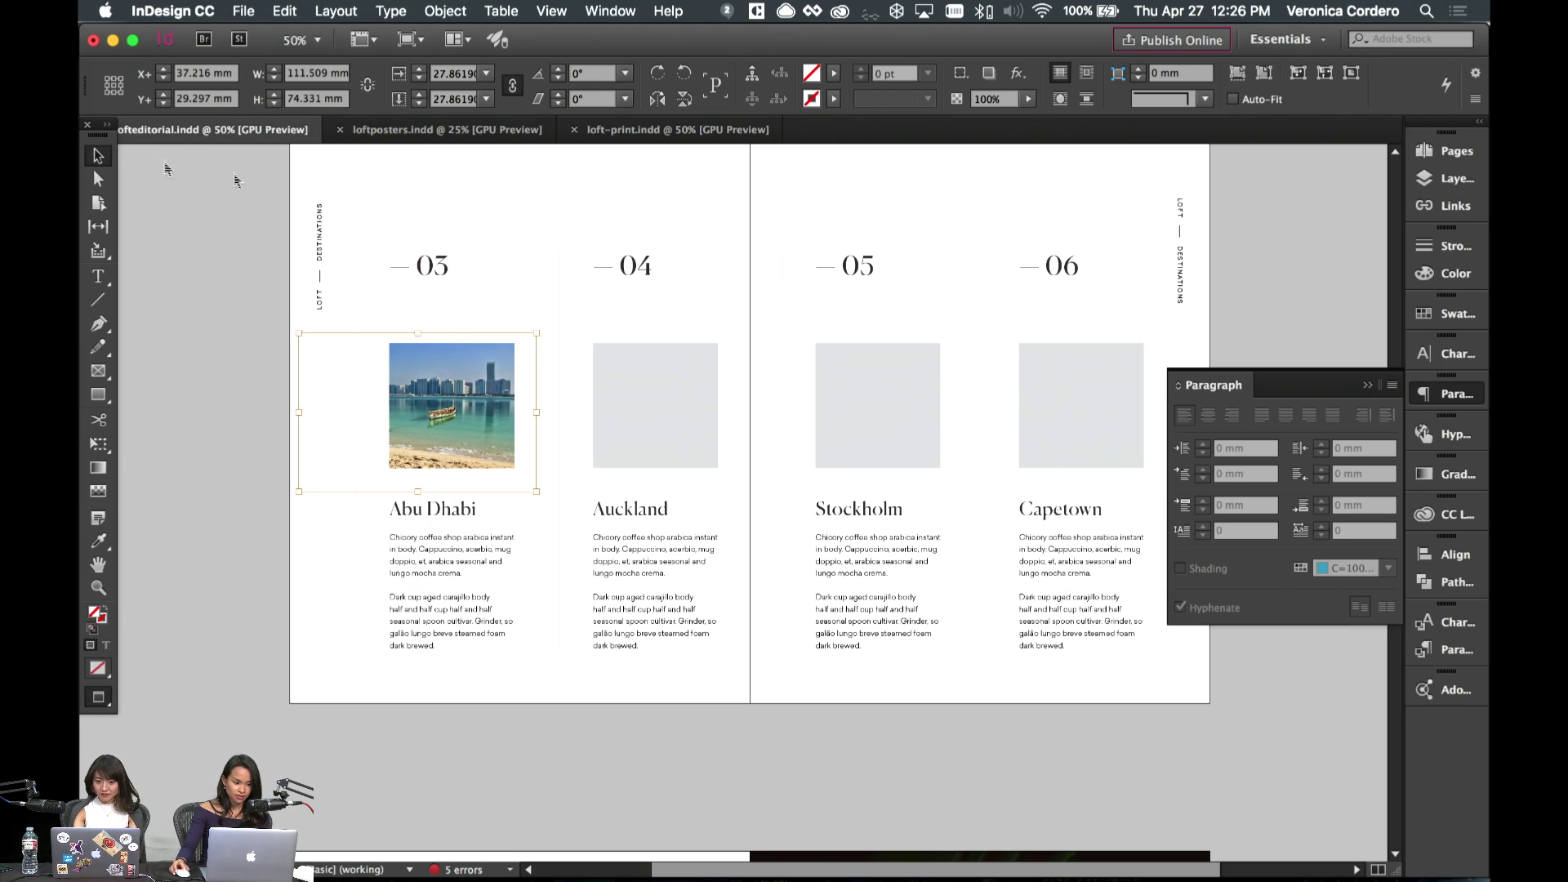
- Deselect the Abu Dhabi photo and switch to the Adobe Stock Auckland results in Safari
left_click(527, 241)
mouse_move(666, 871)
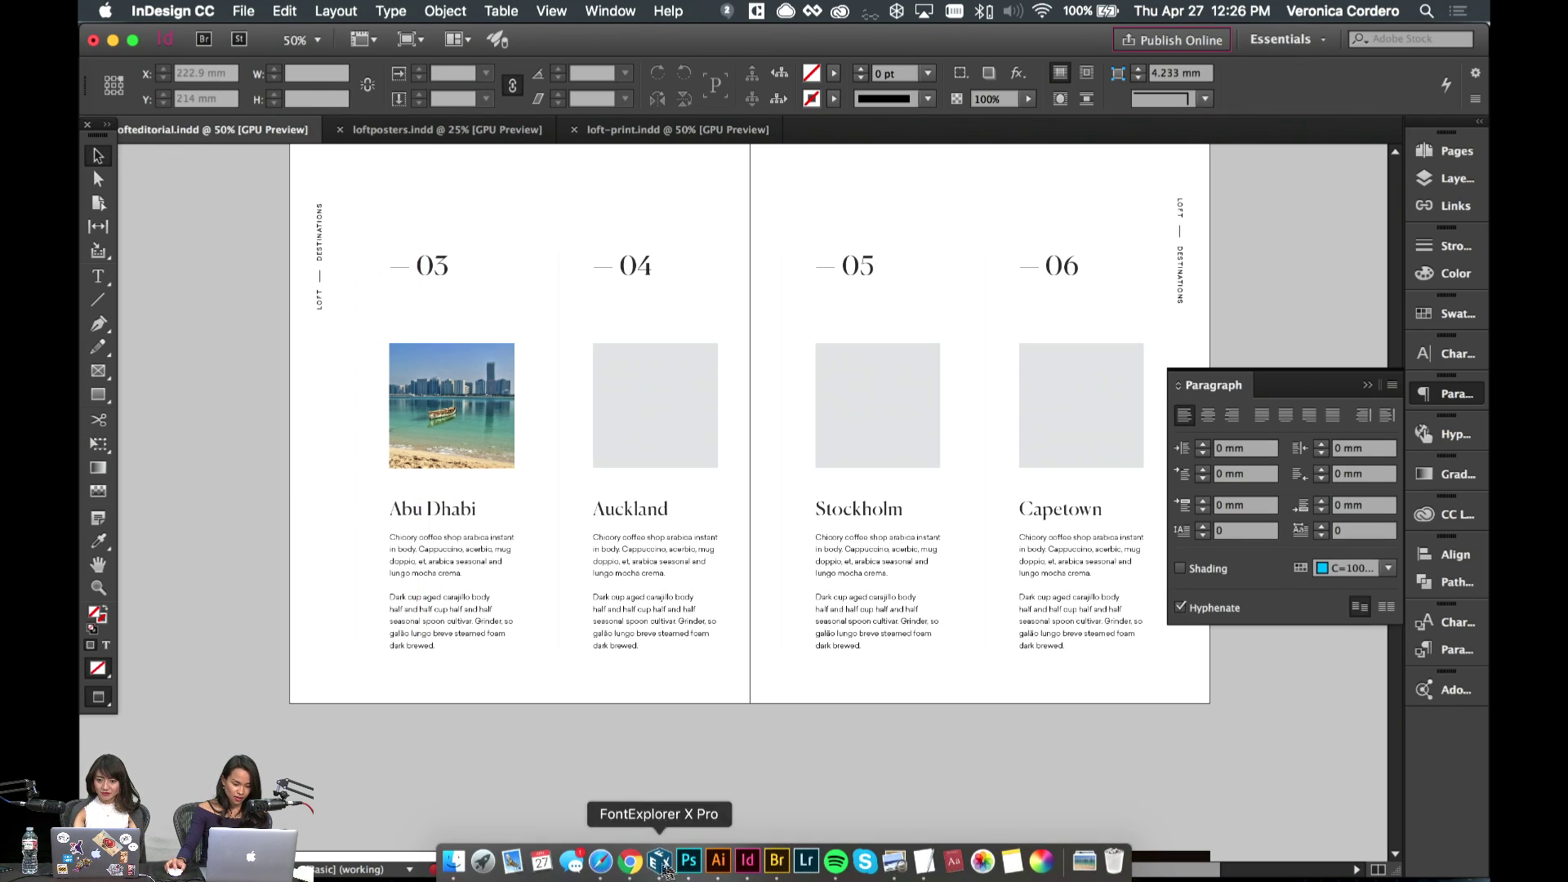
left_click(602, 861)
- Browse the Auckland results, then start and cancel licensing the dusk skyline photo
scroll(806, 648, "down", 10)
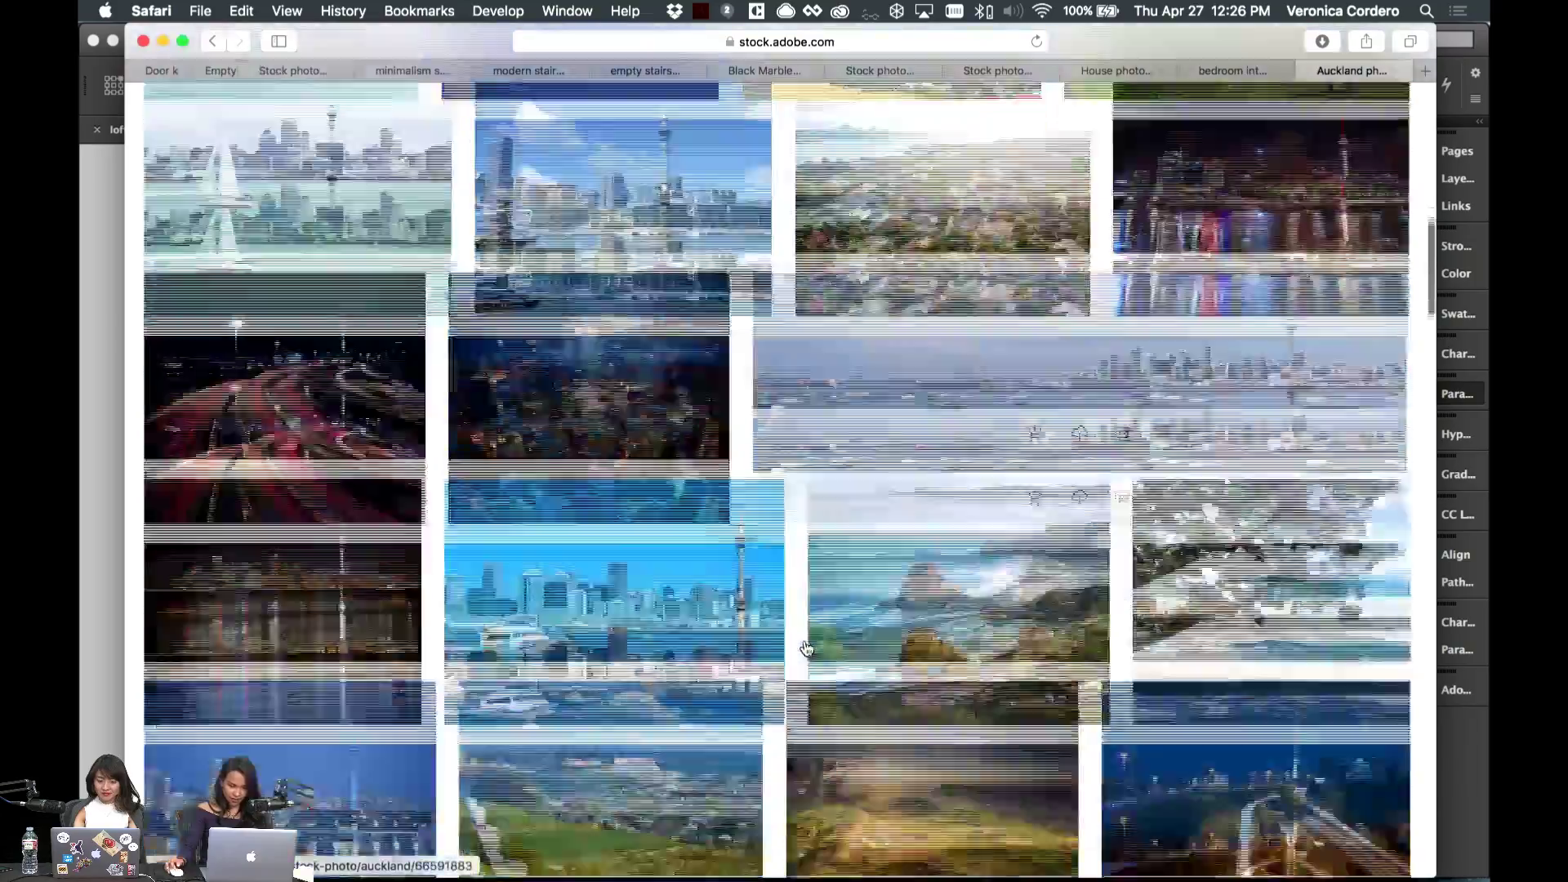
scroll(806, 648, "down", 10)
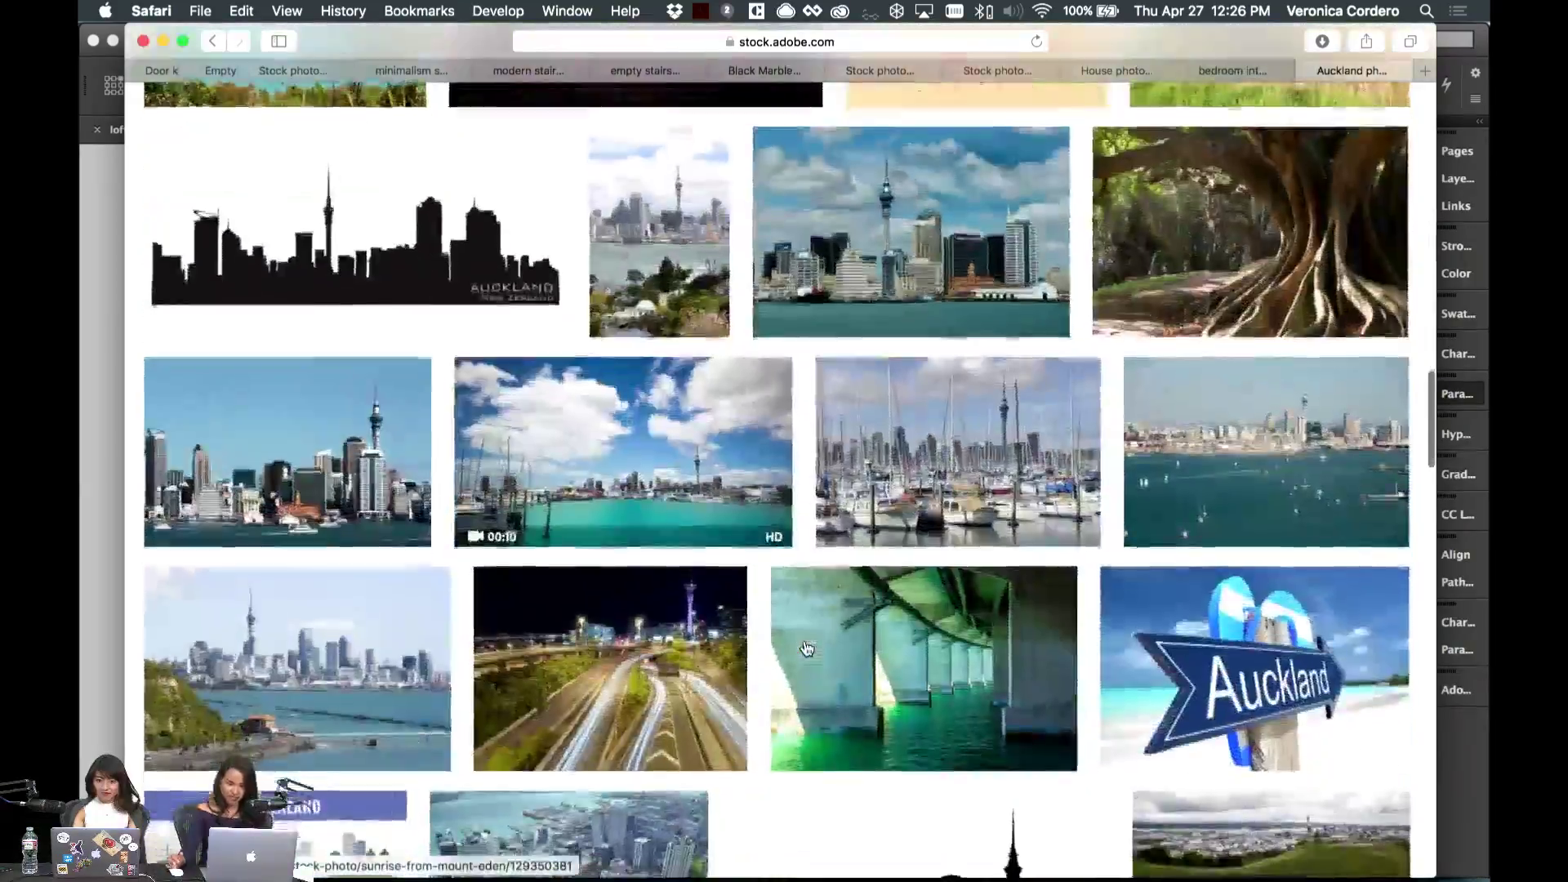
scroll(806, 648, "down", 10)
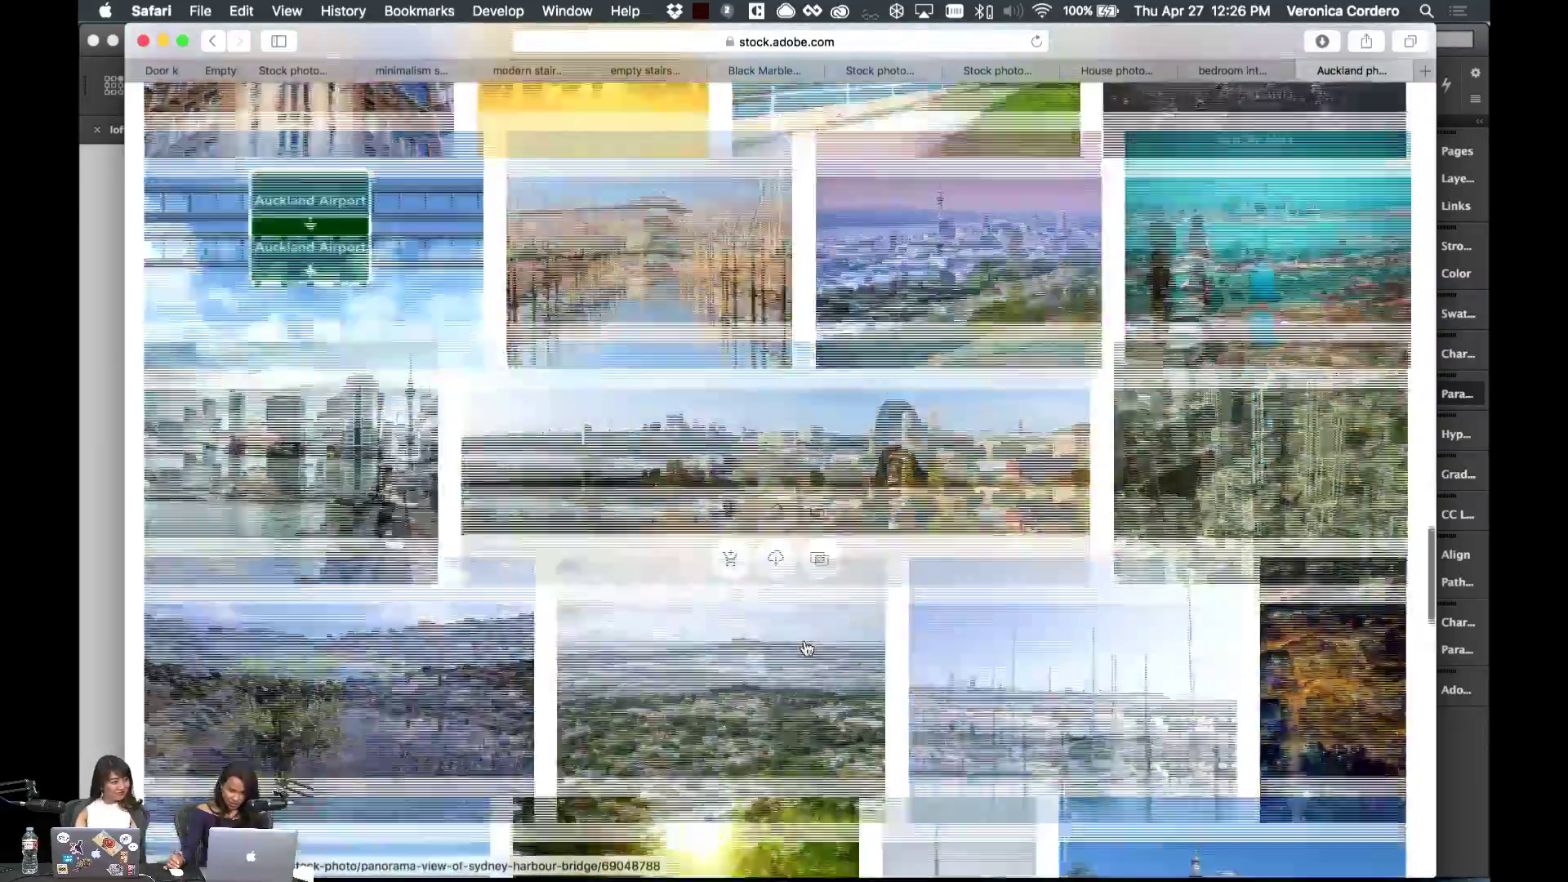
scroll(806, 647, "down", 2)
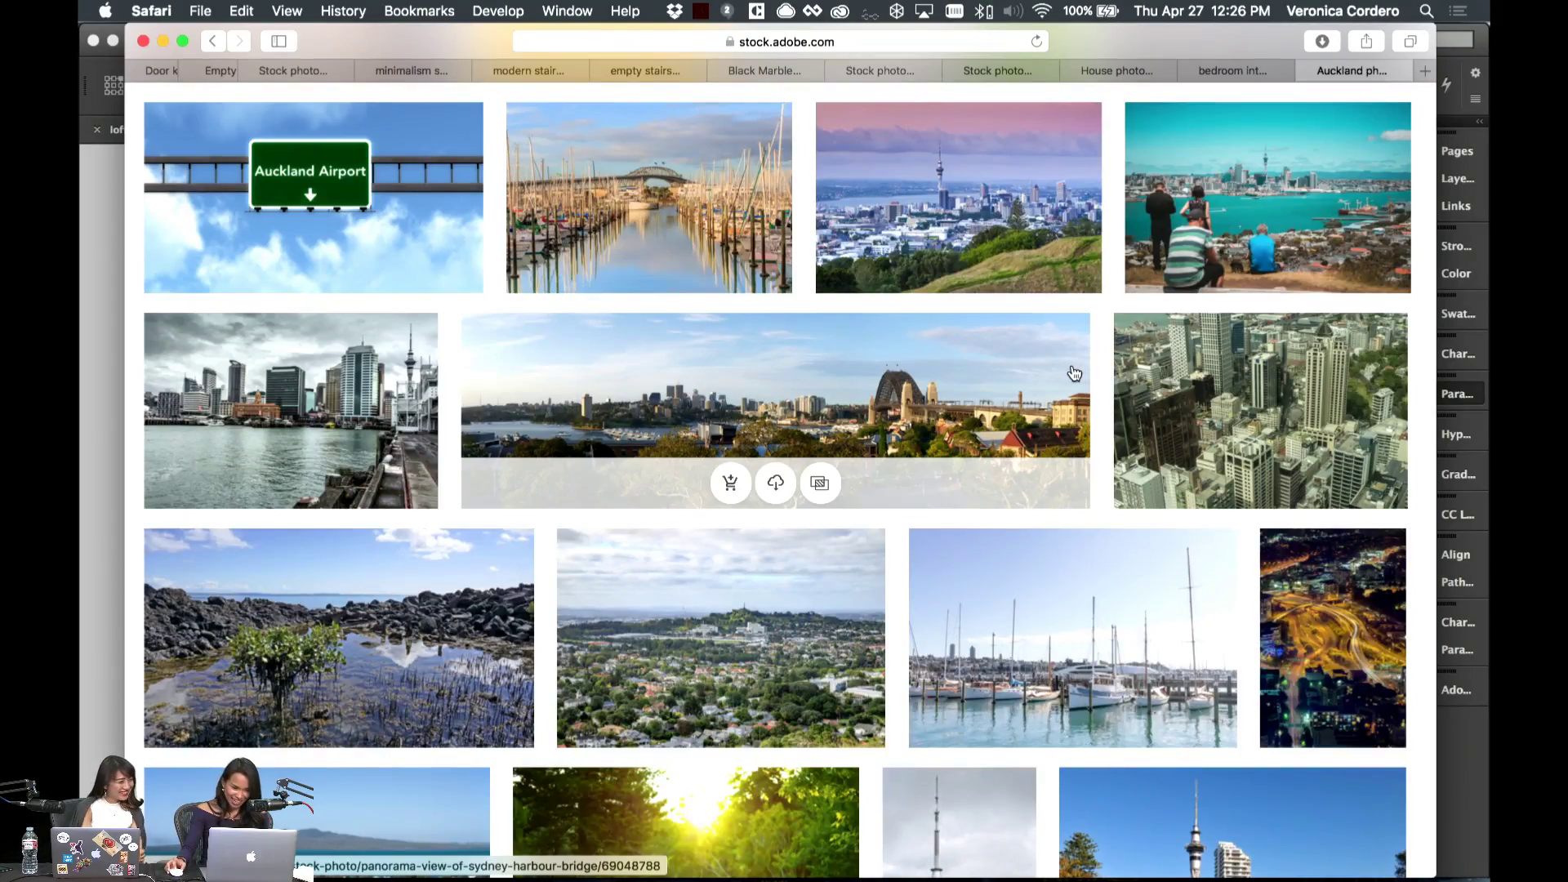
scroll(1071, 368, "up", 1)
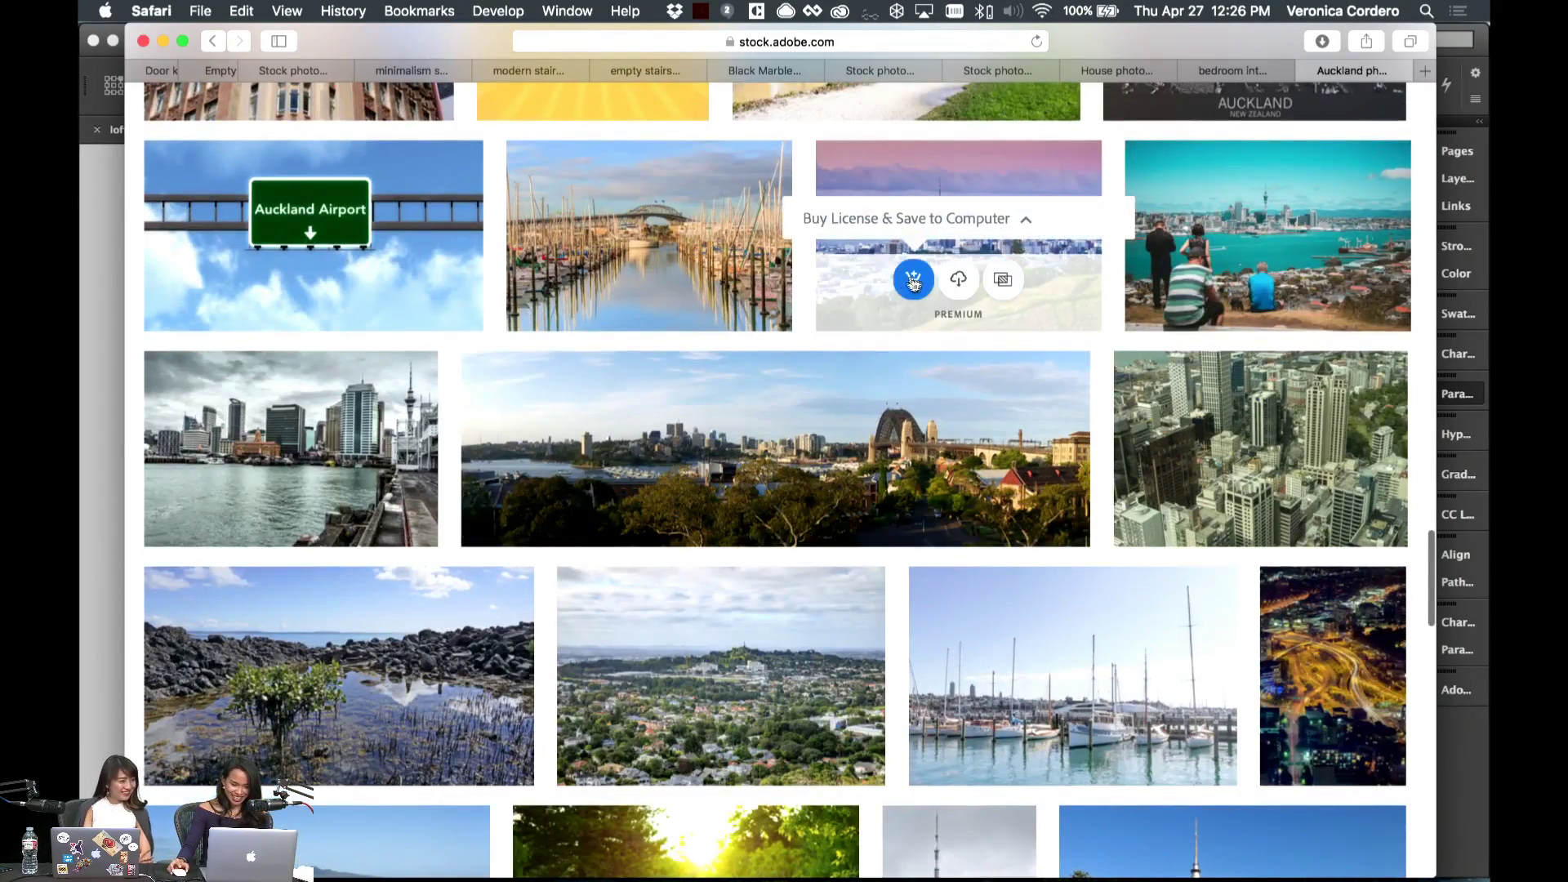
left_click(914, 280)
left_click(1095, 330)
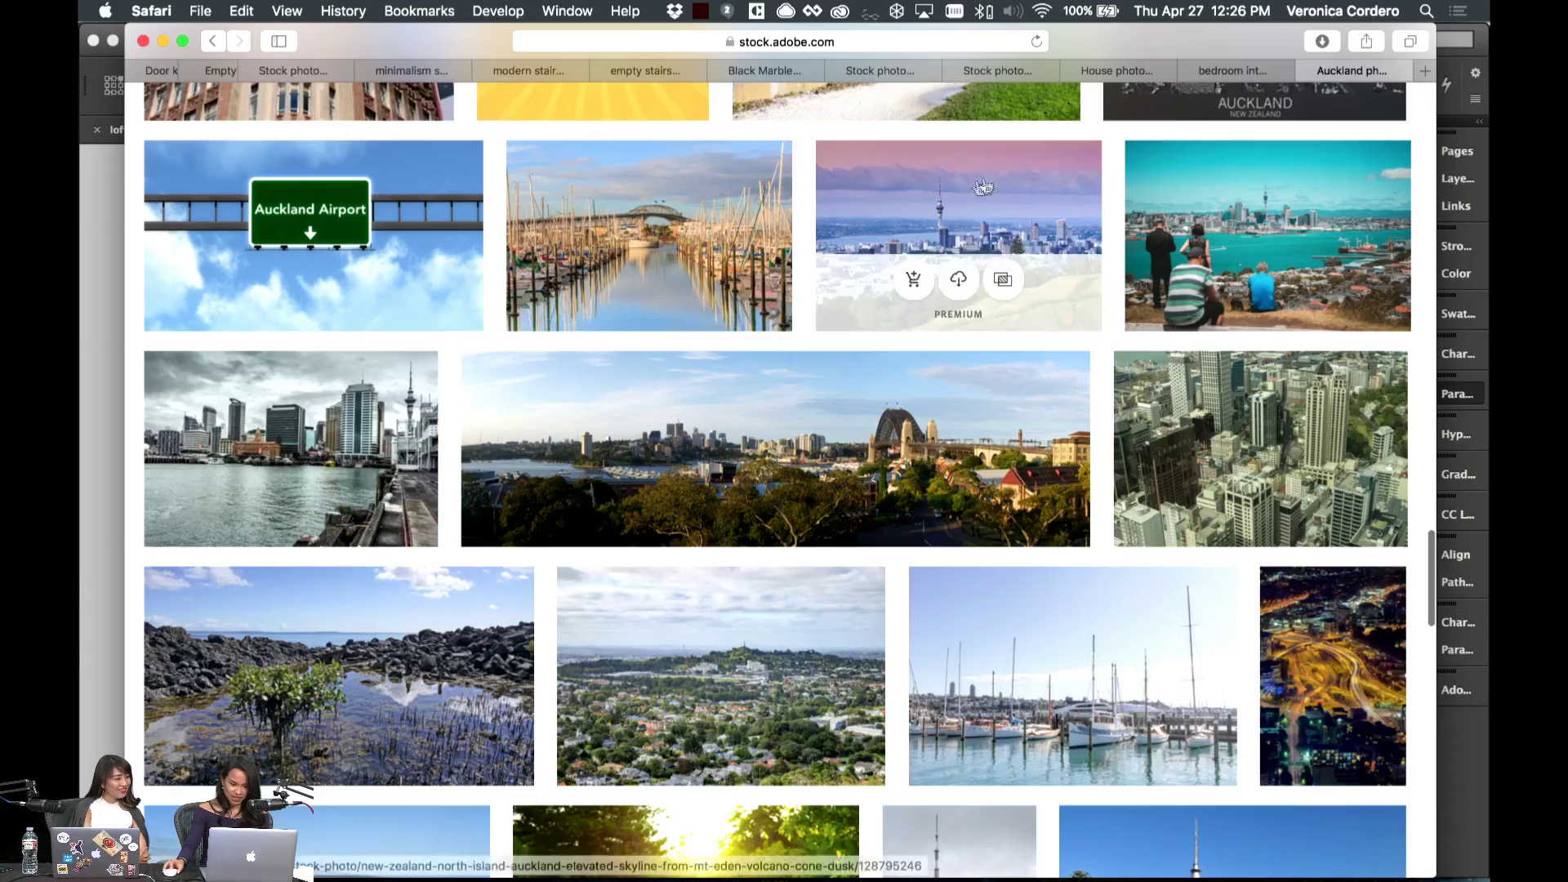
- License and save the hilltop Auckland skyline photo, and select the empty Auckland frame in InDesign
scroll(548, 313, "down", 10)
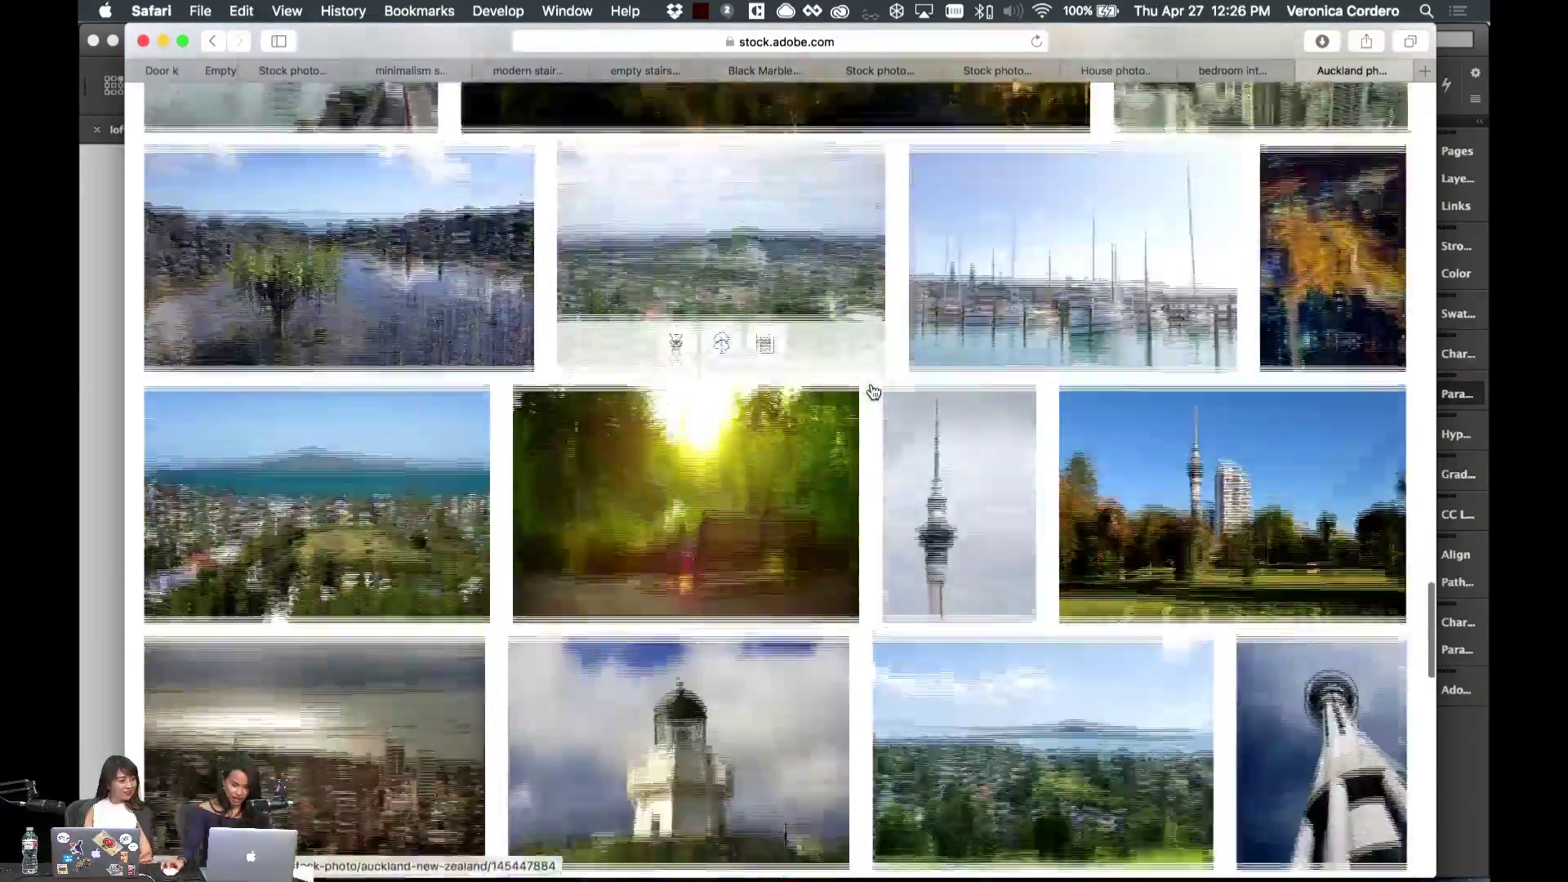
scroll(420, 430, "down", 6)
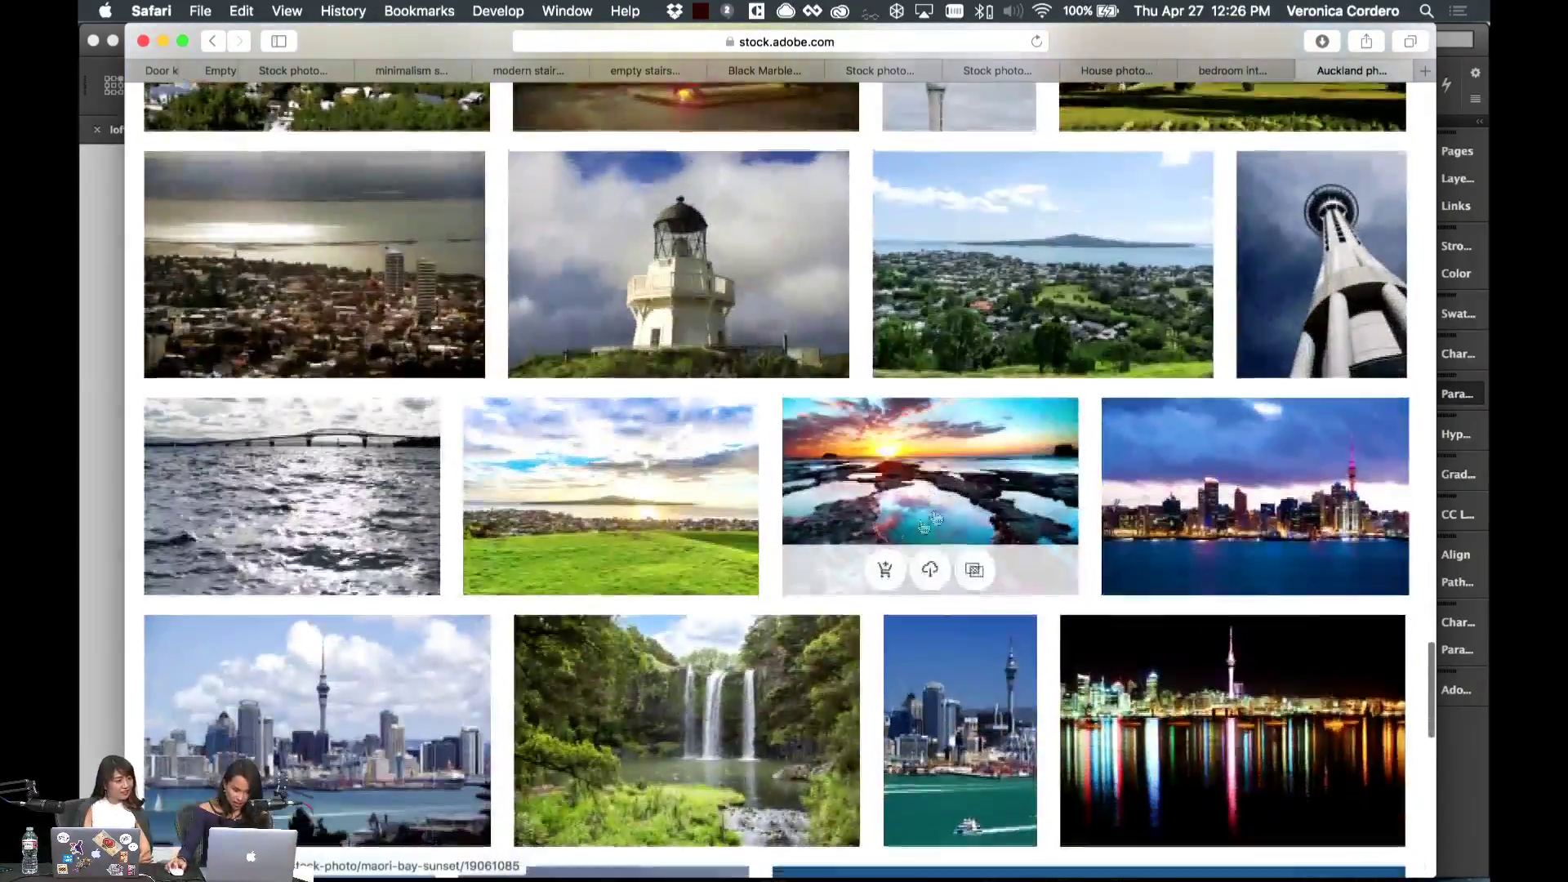
scroll(419, 430, "down", 4)
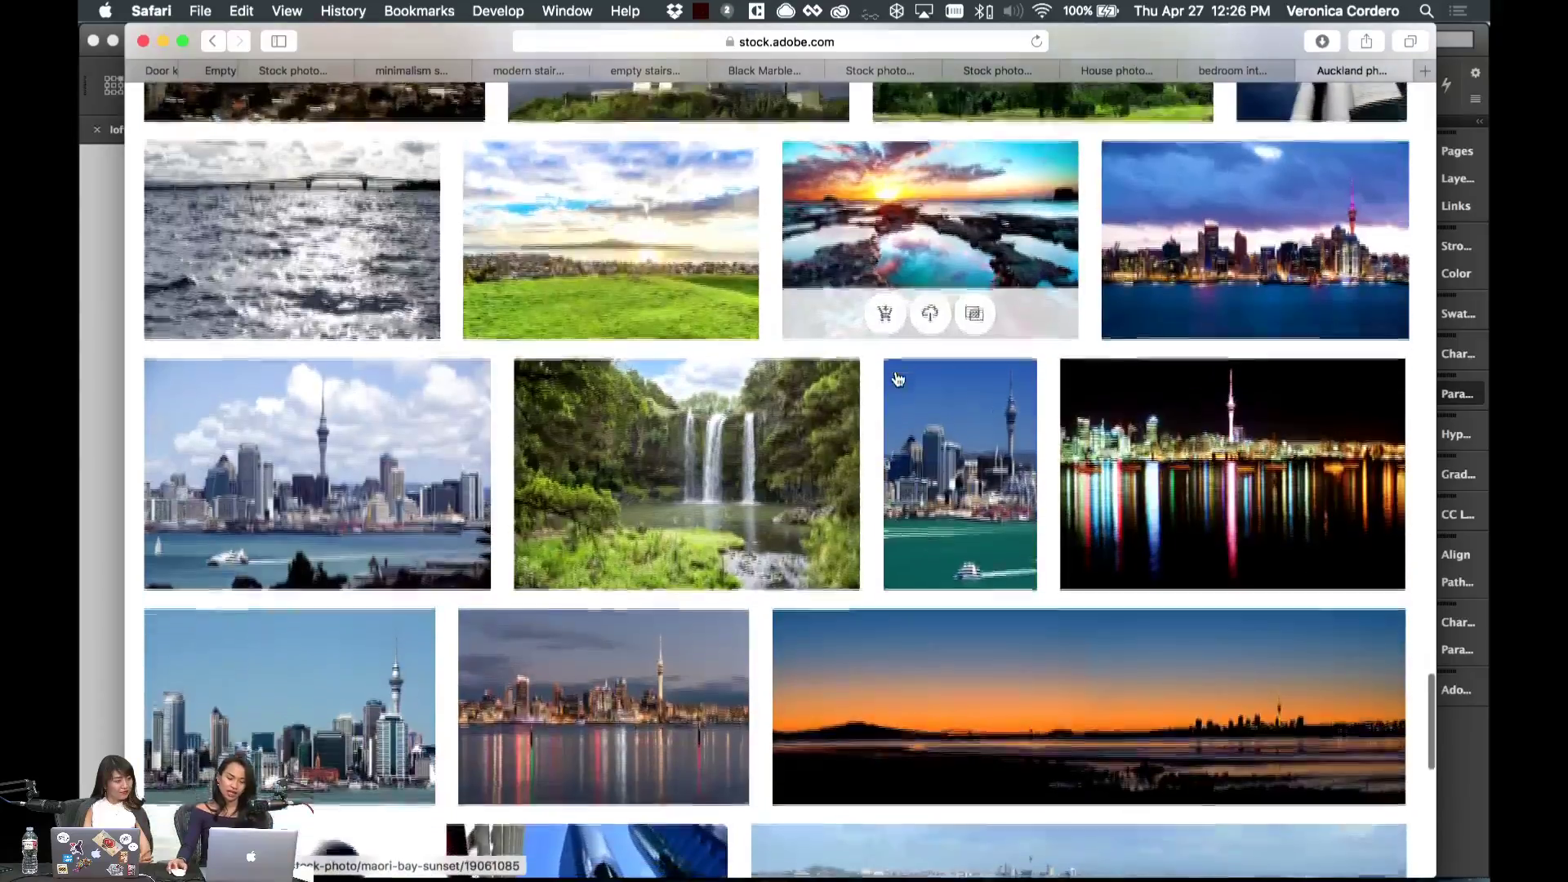
scroll(620, 400, "down", 15)
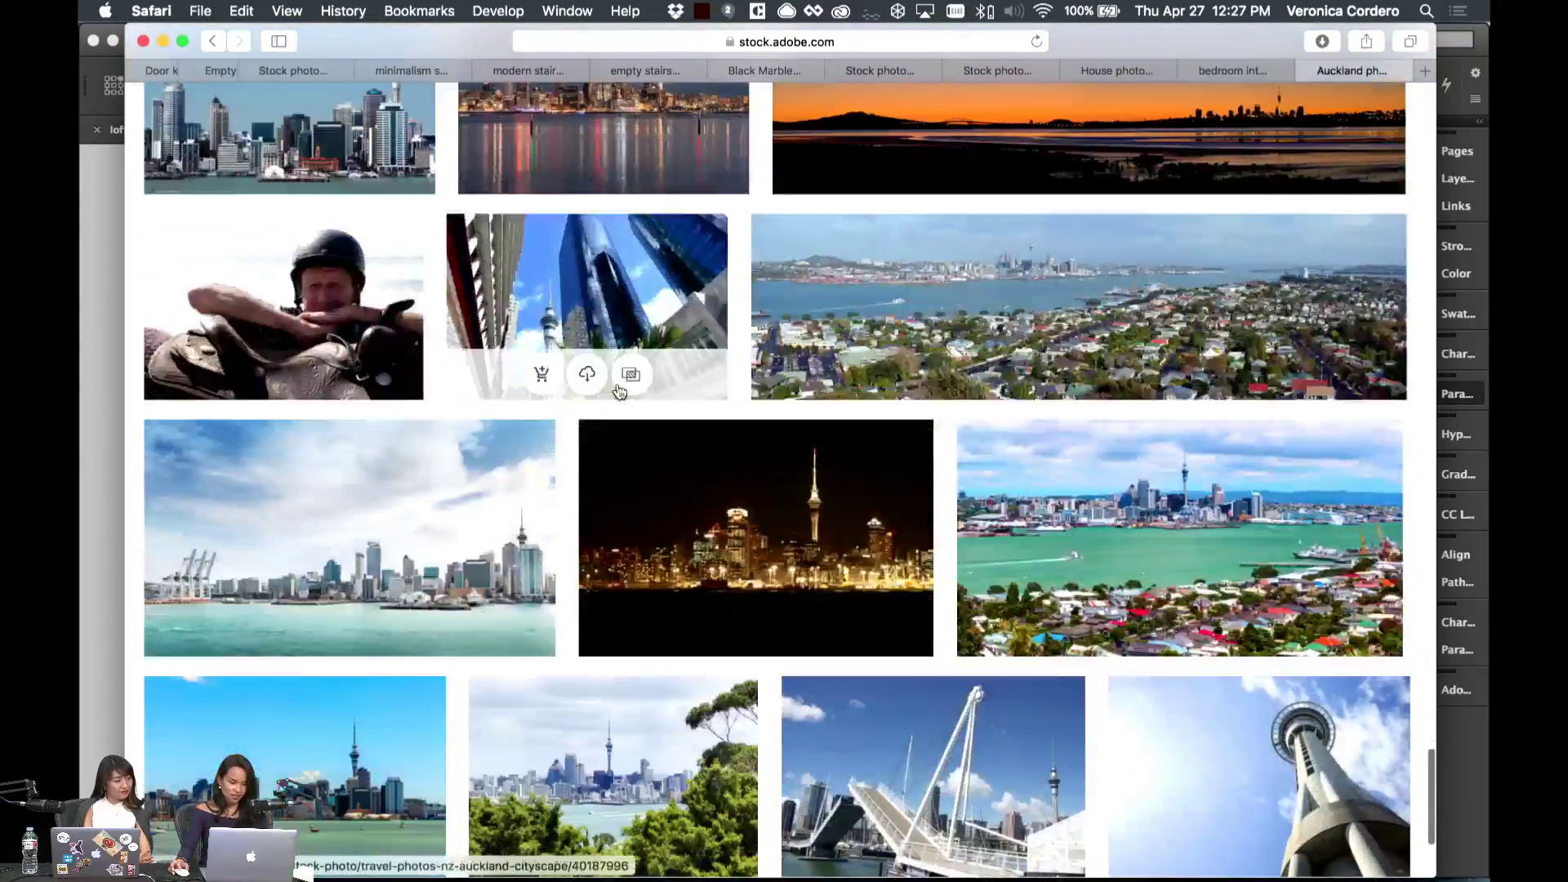
scroll(1242, 396, "up", 20)
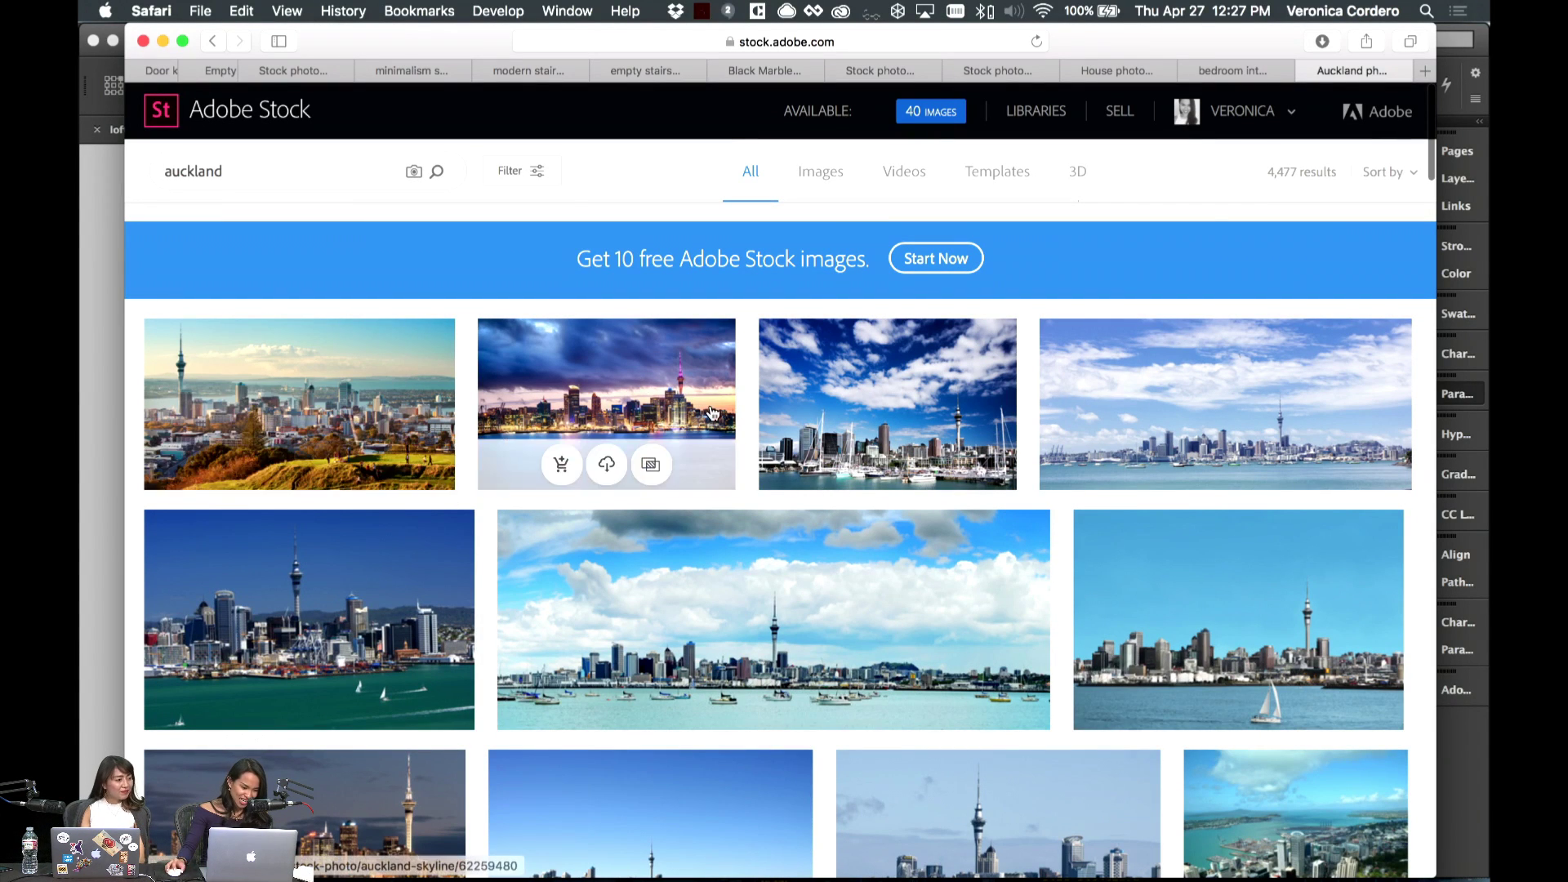
left_click(299, 463)
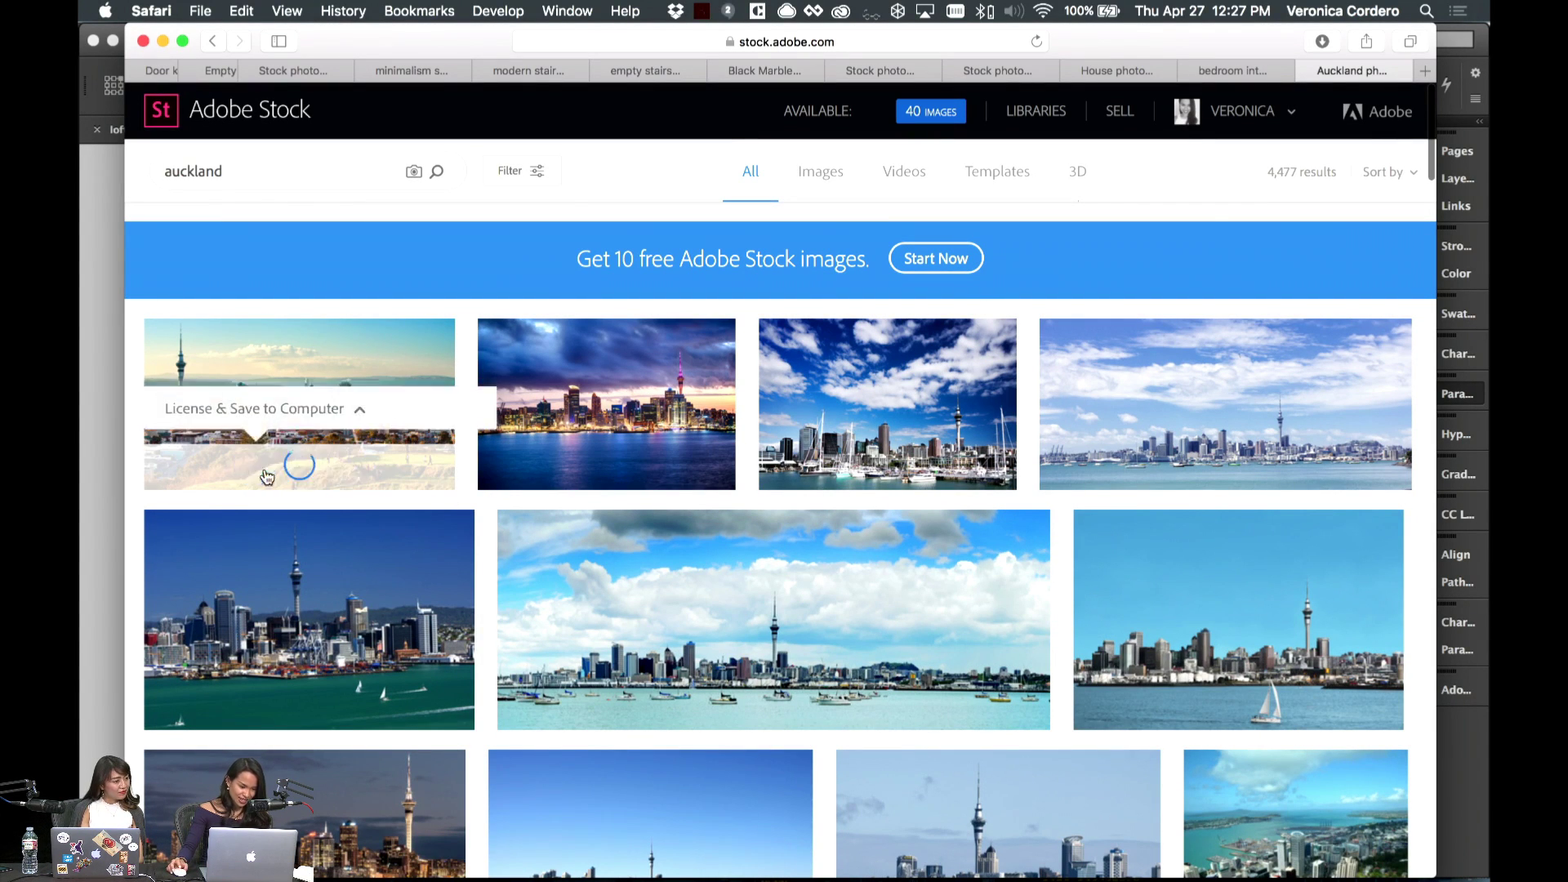
left_click(106, 388)
left_click(703, 454)
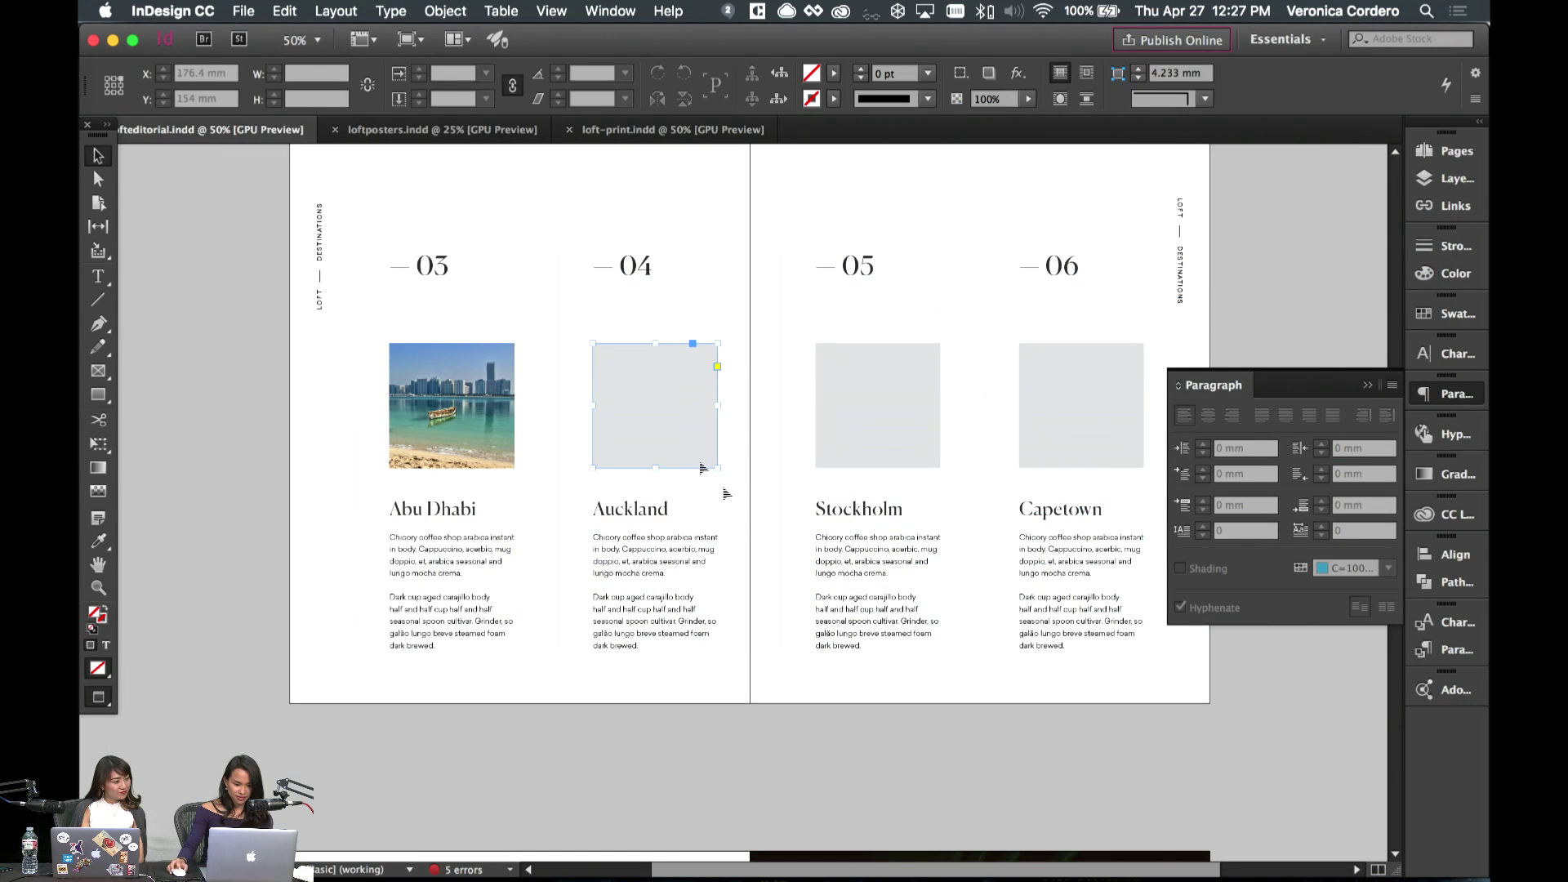
left_click(599, 853)
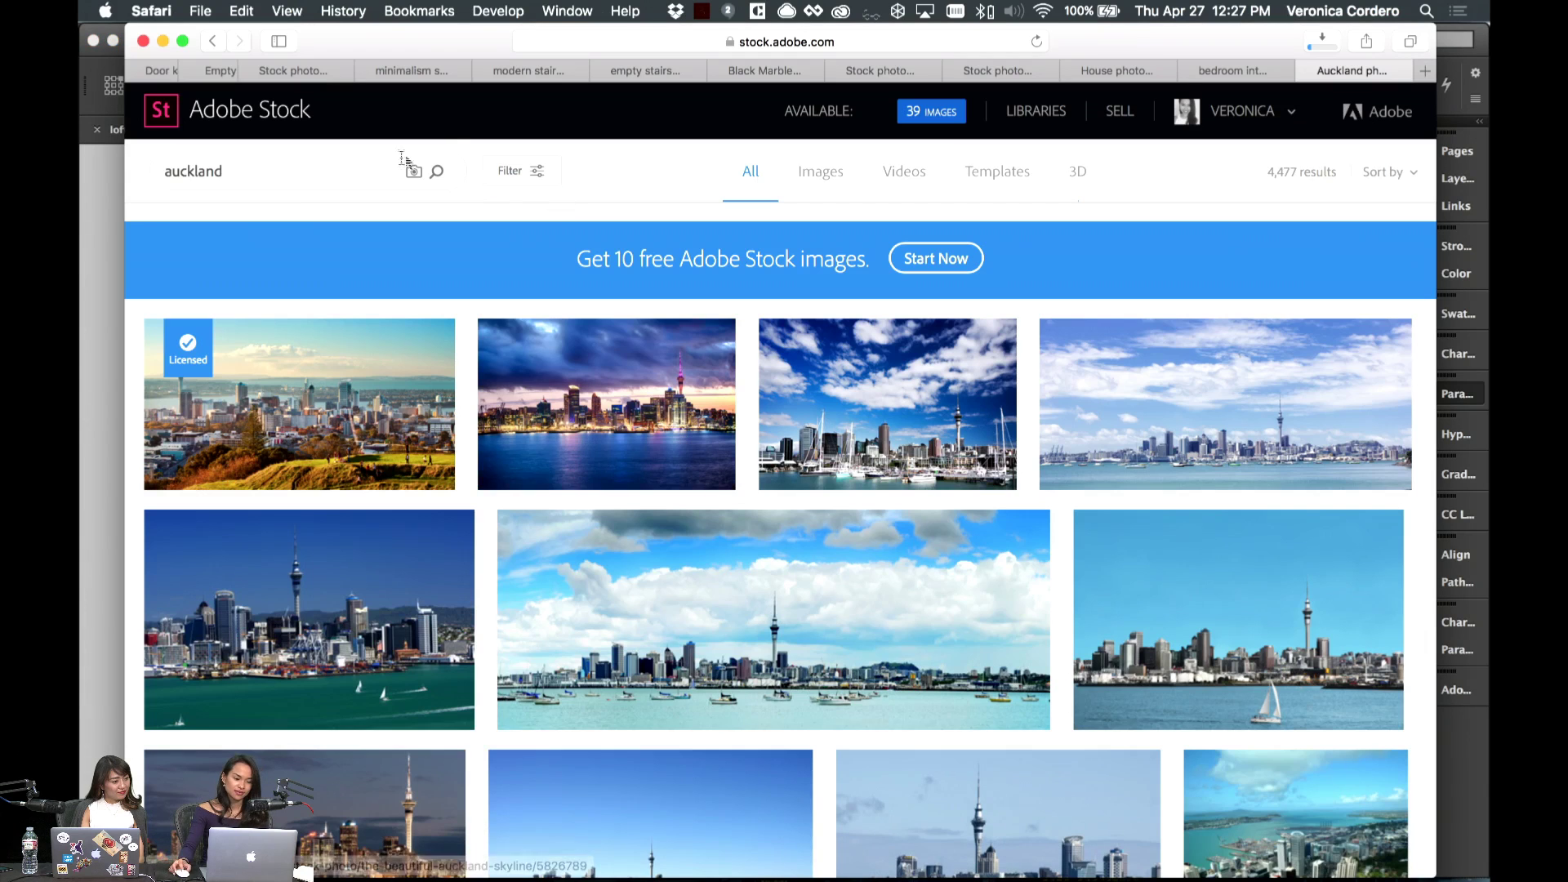
- Search Adobe Stock for Stockholm photos, then view the saved Auckland image in Preview
type("stockholm")
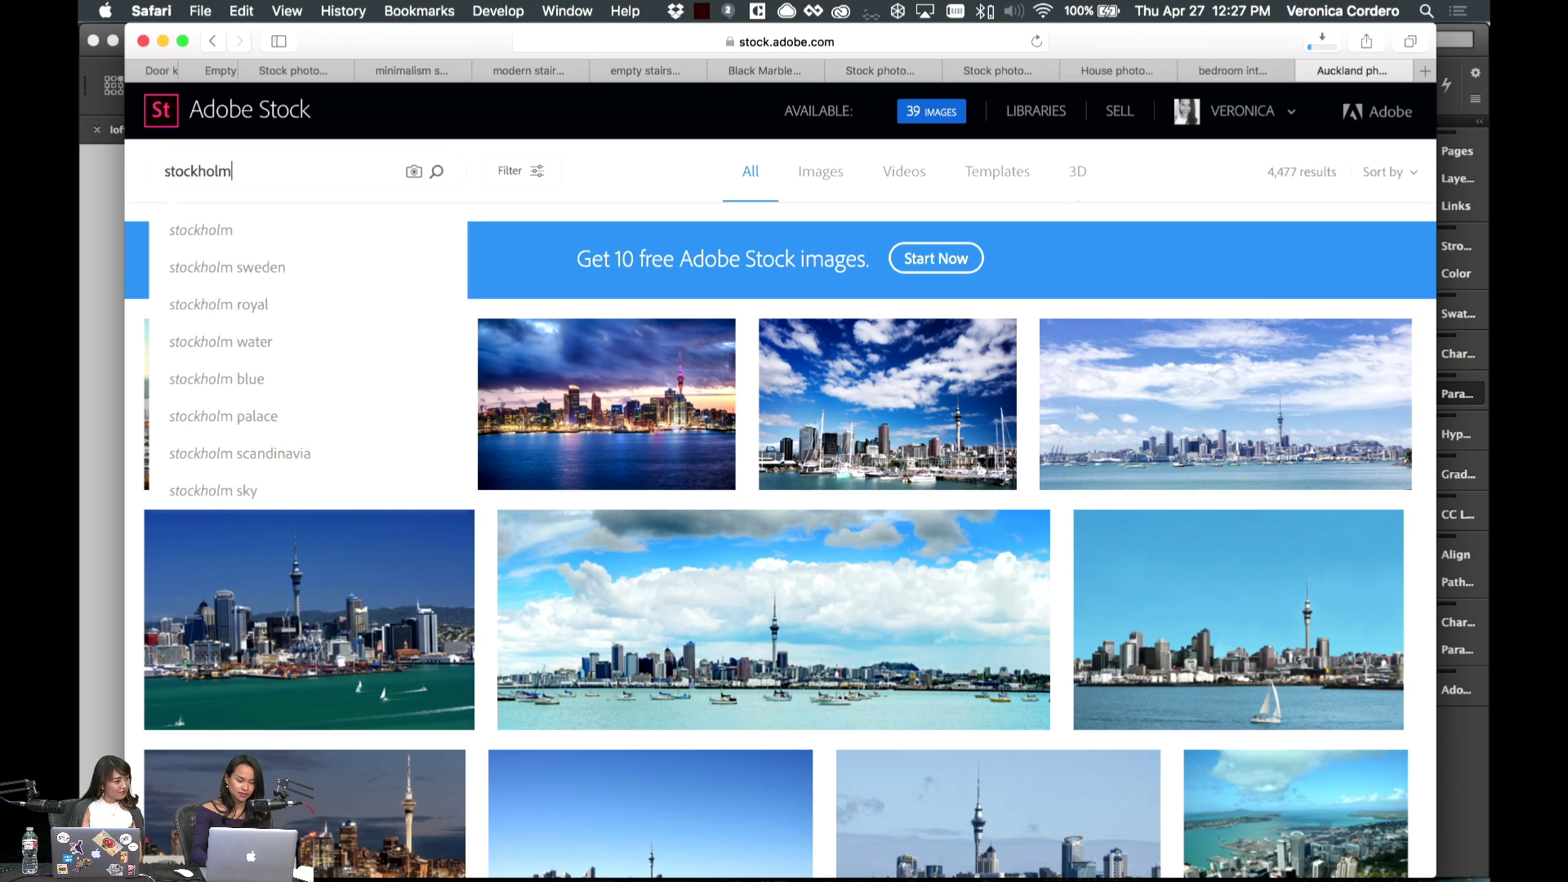
key("Return")
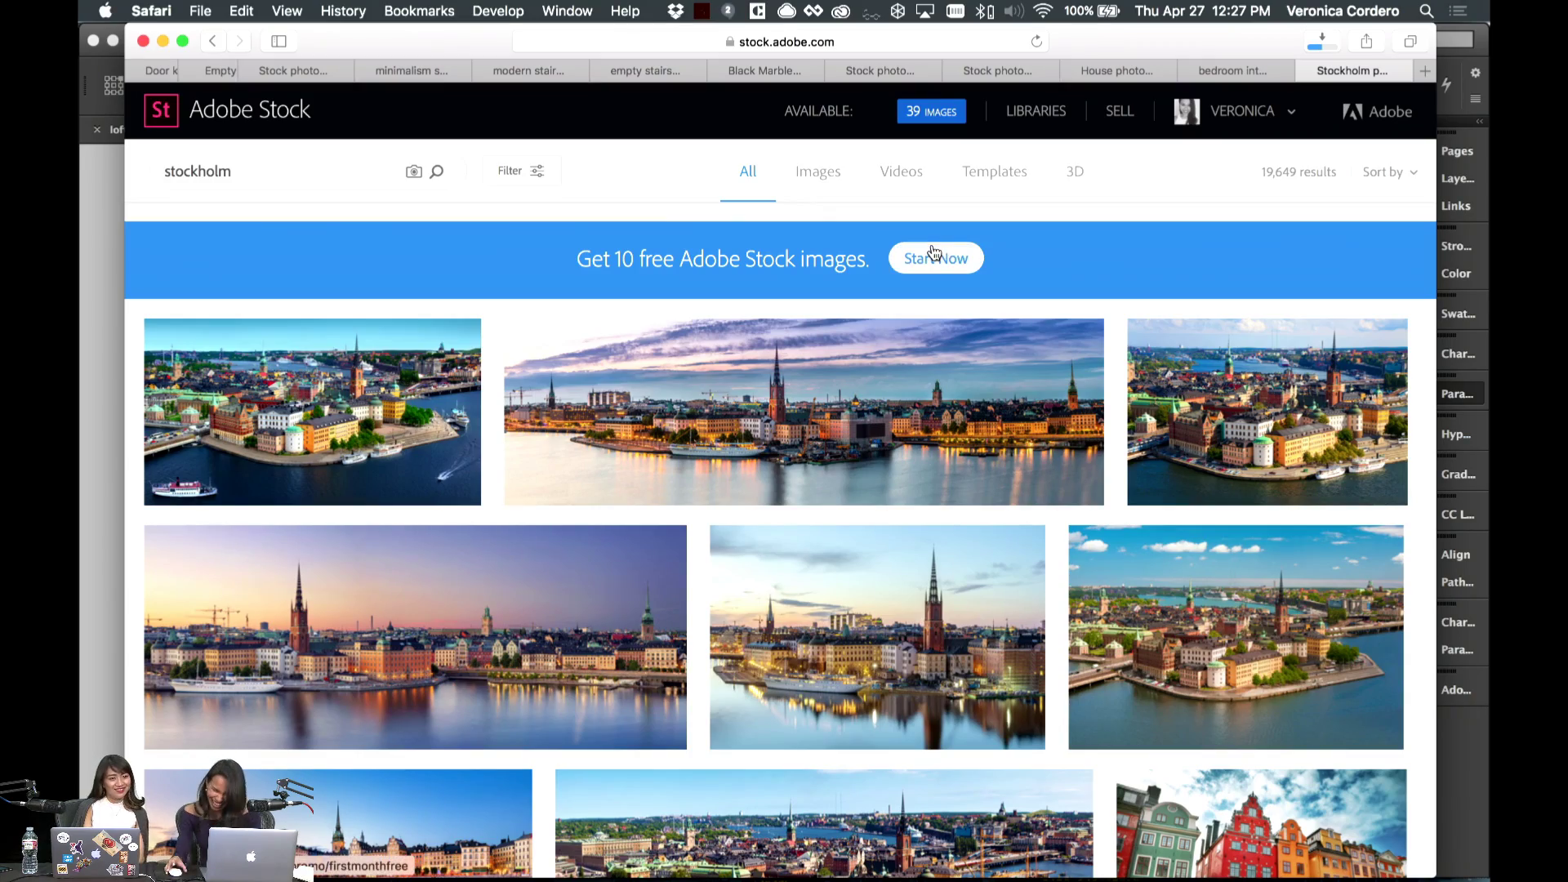
scroll(1059, 409, "down", 5)
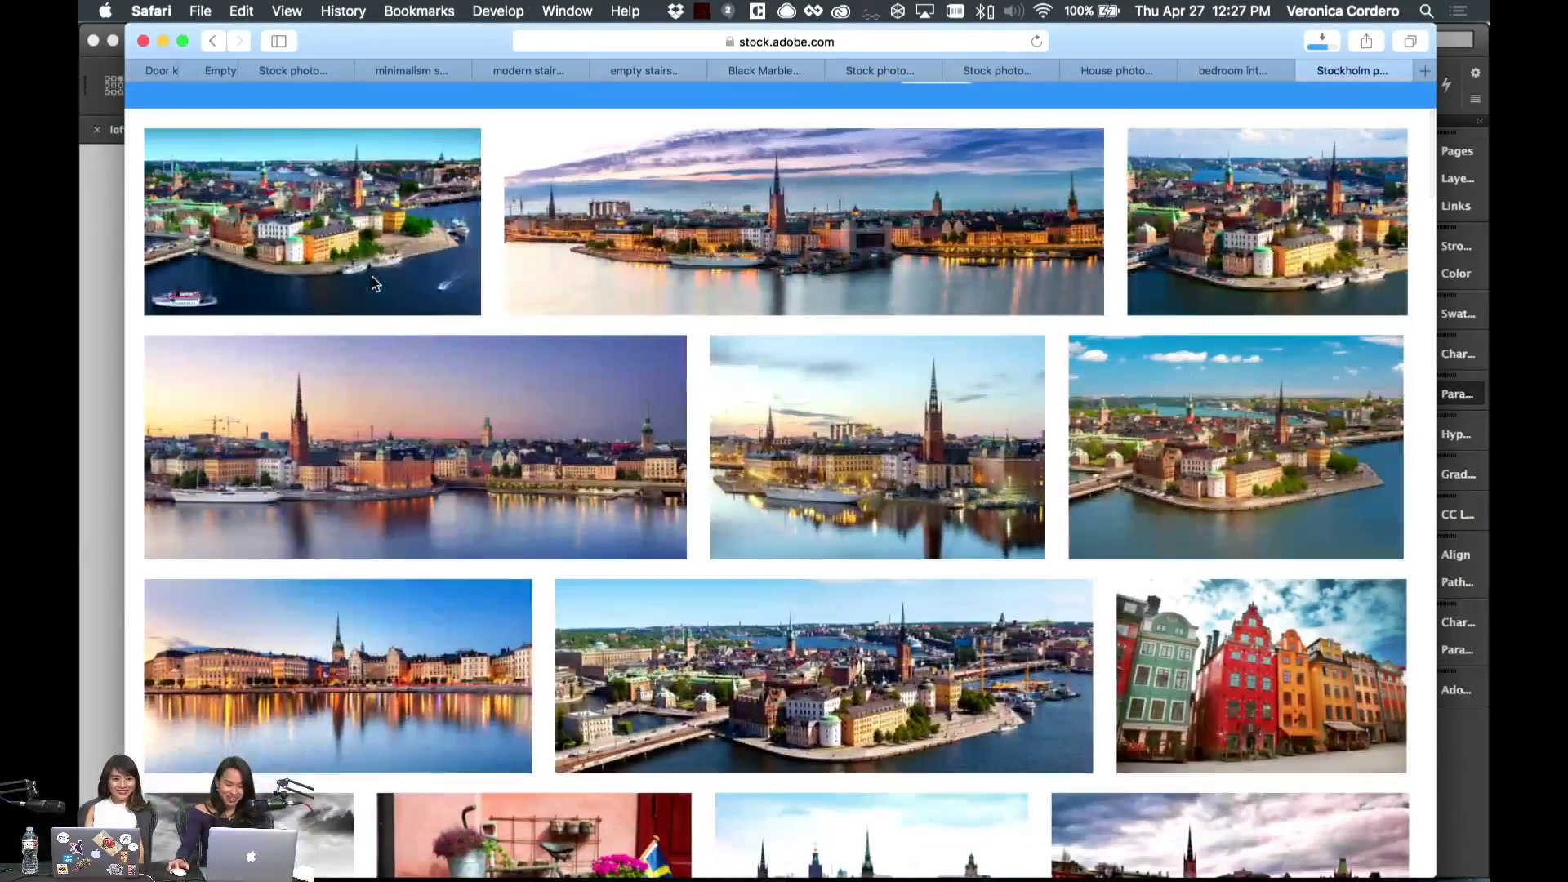
scroll(1060, 409, "down", 5)
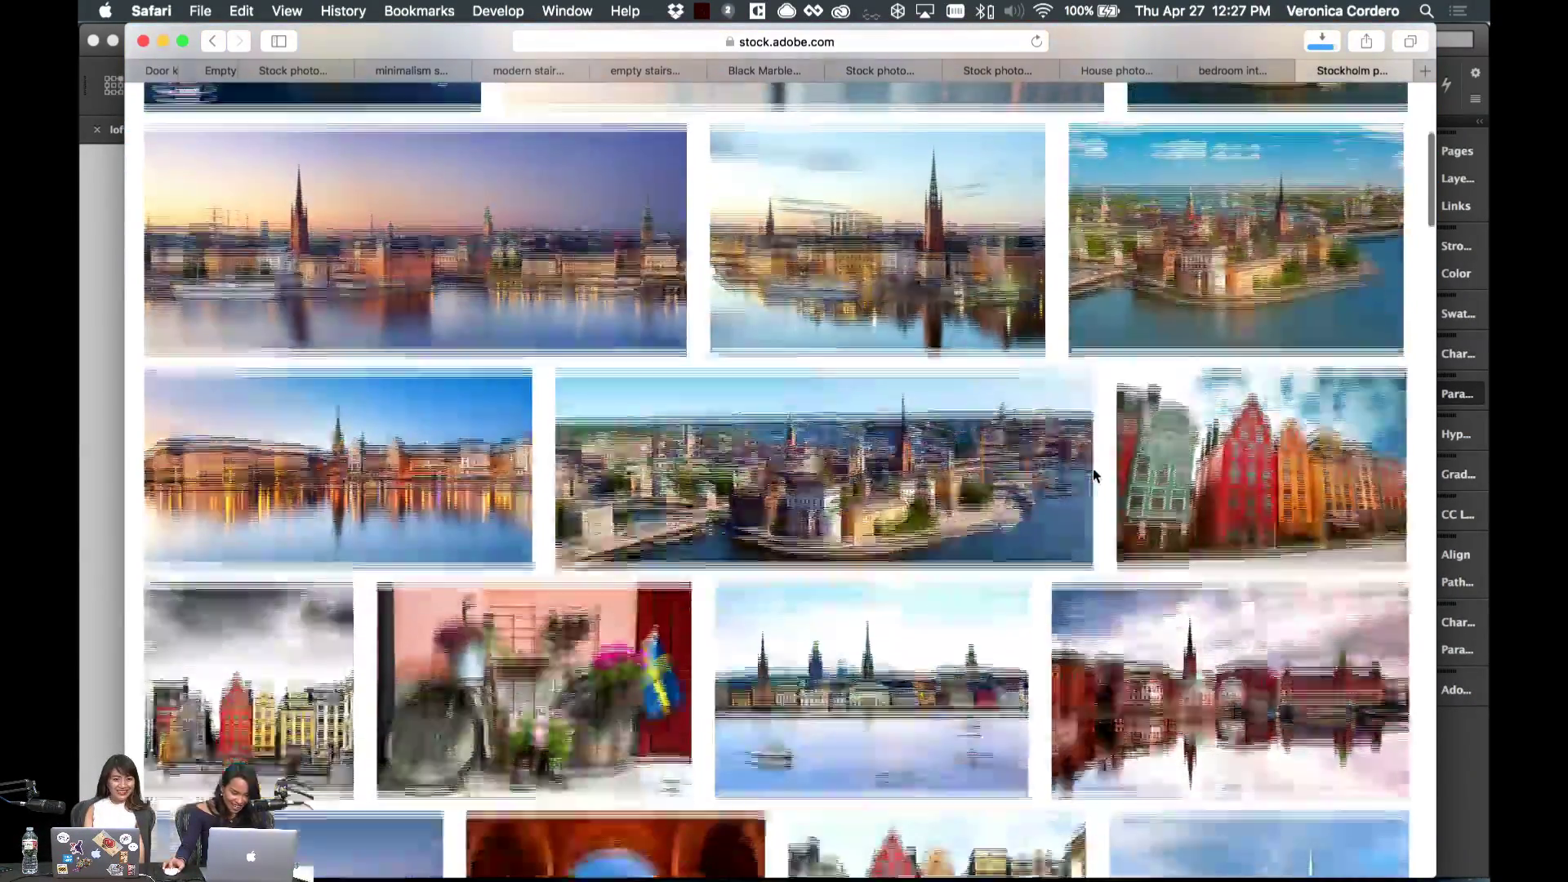
scroll(1093, 476, "up", 2)
key("super+Tab")
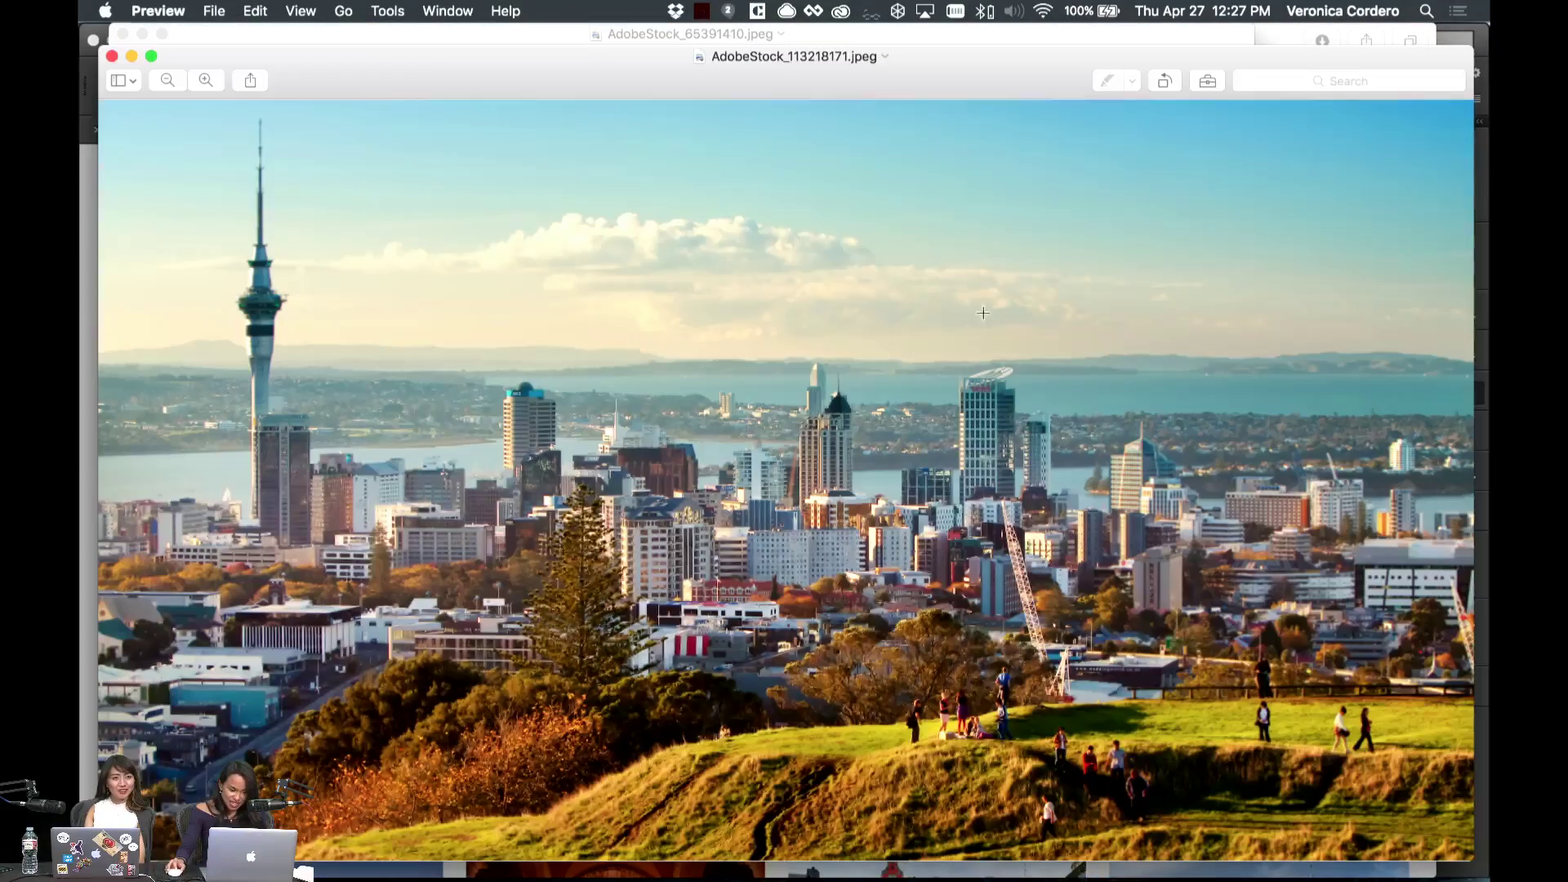
- Drop the hilltop Auckland photo into the Auckland frame, then scale, reposition and nudge it up to fill
left_click(87, 284)
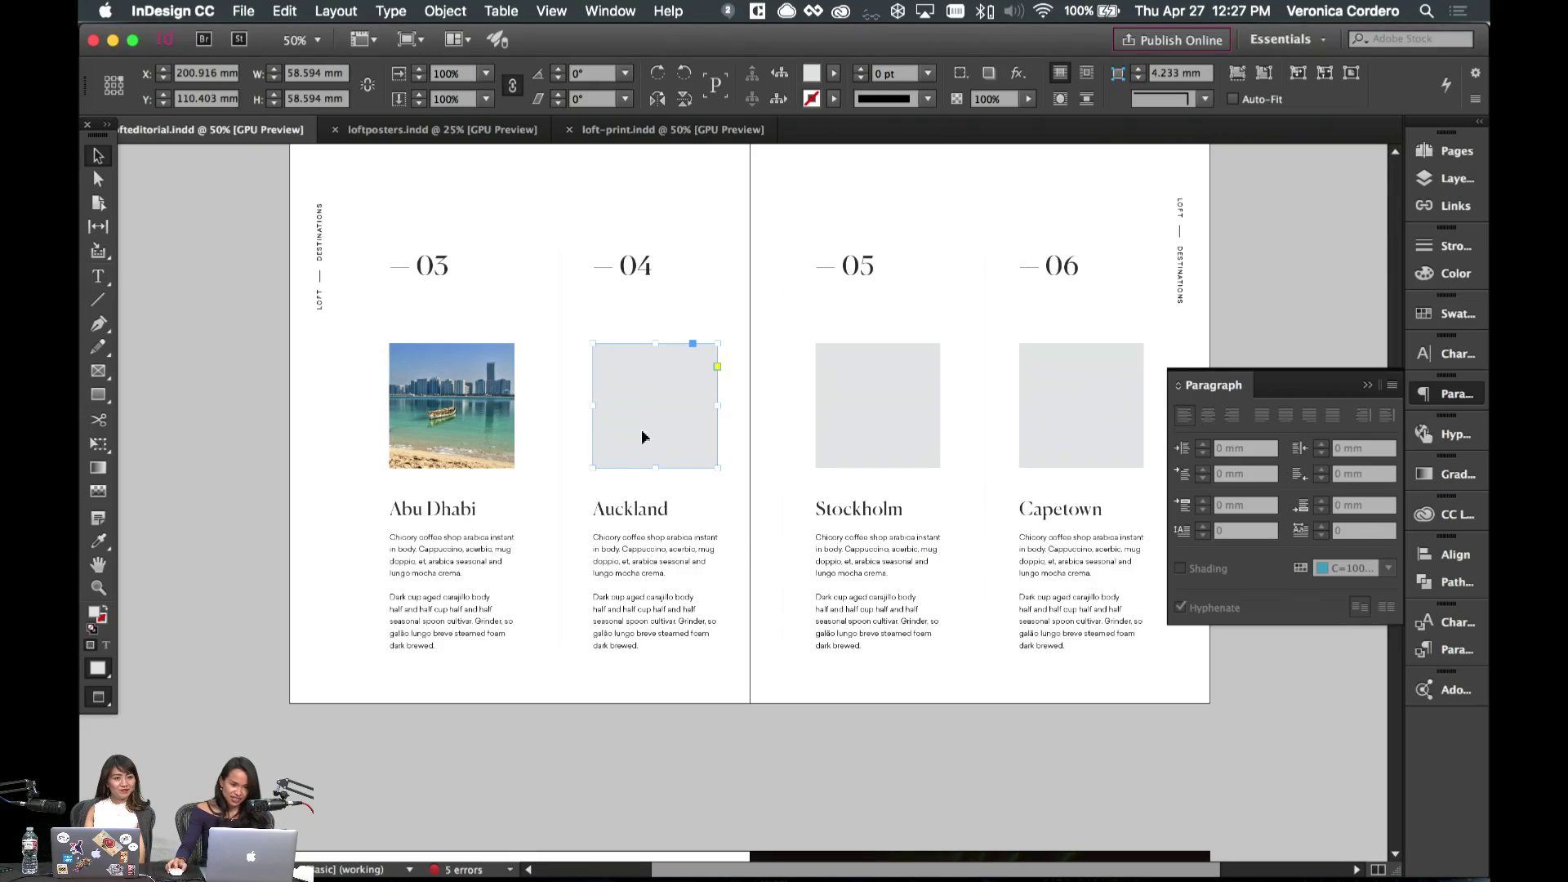
mouse_move(1011, 867)
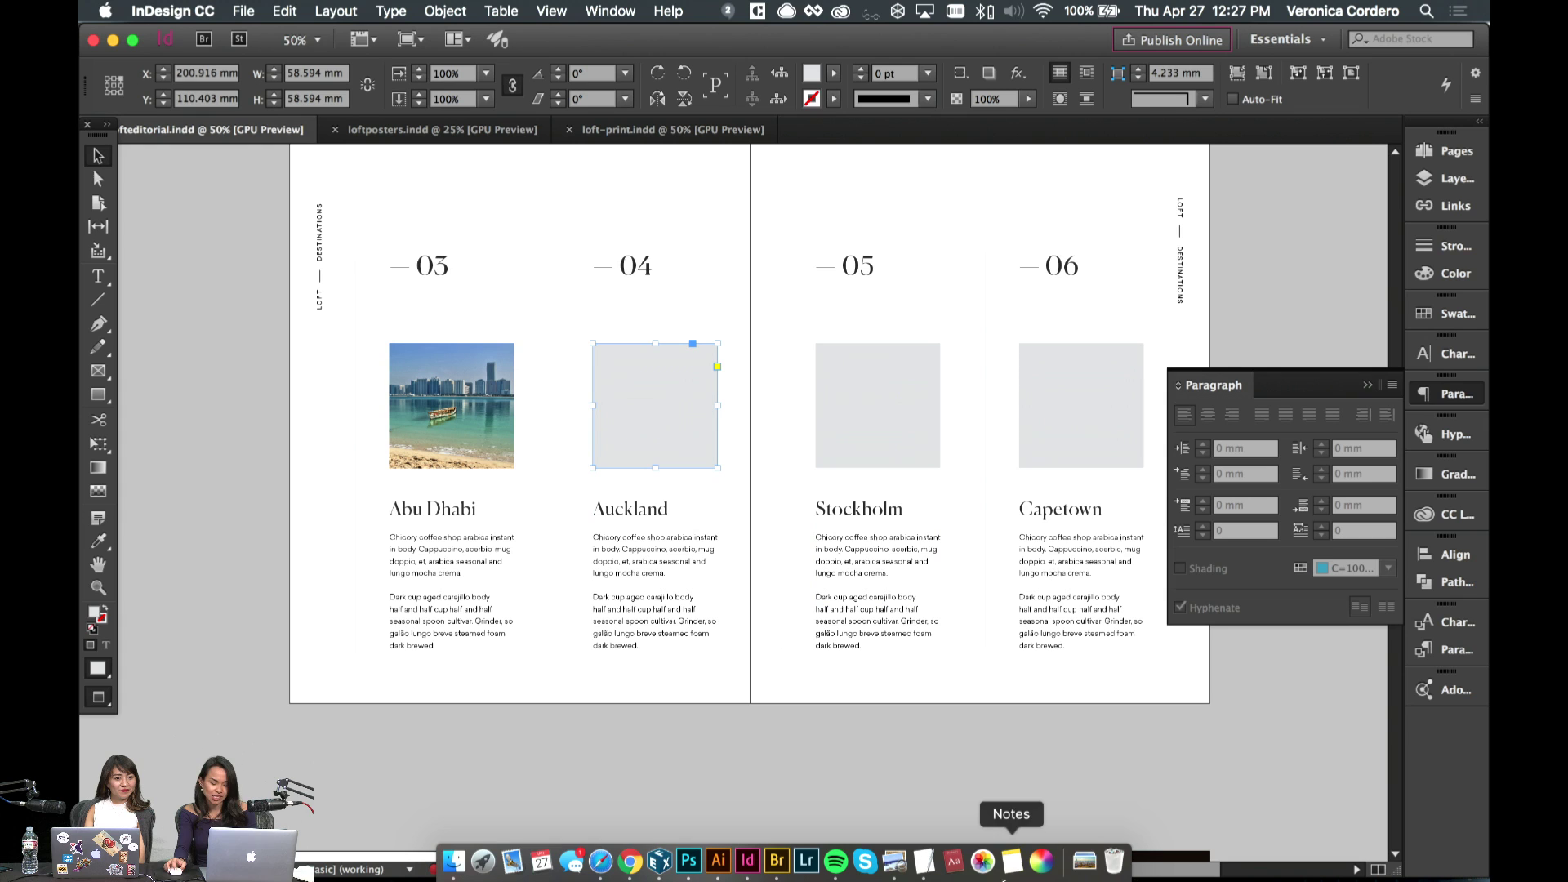
left_click(1085, 861)
left_click_drag(1092, 816, 657, 451)
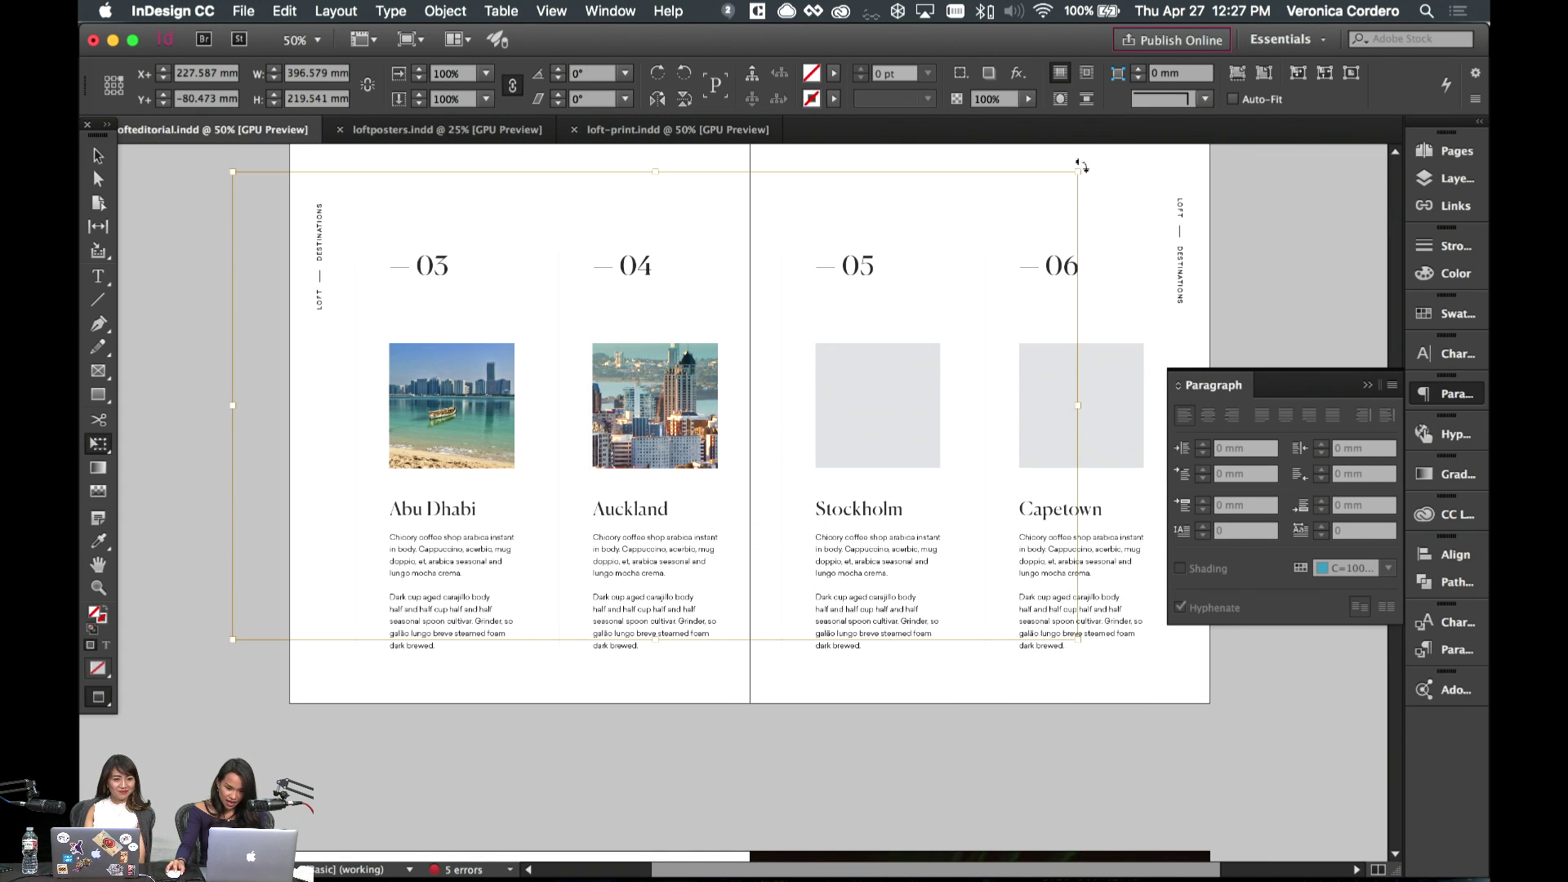
left_click_drag(1080, 166, 851, 308)
left_click_drag(609, 407, 687, 424)
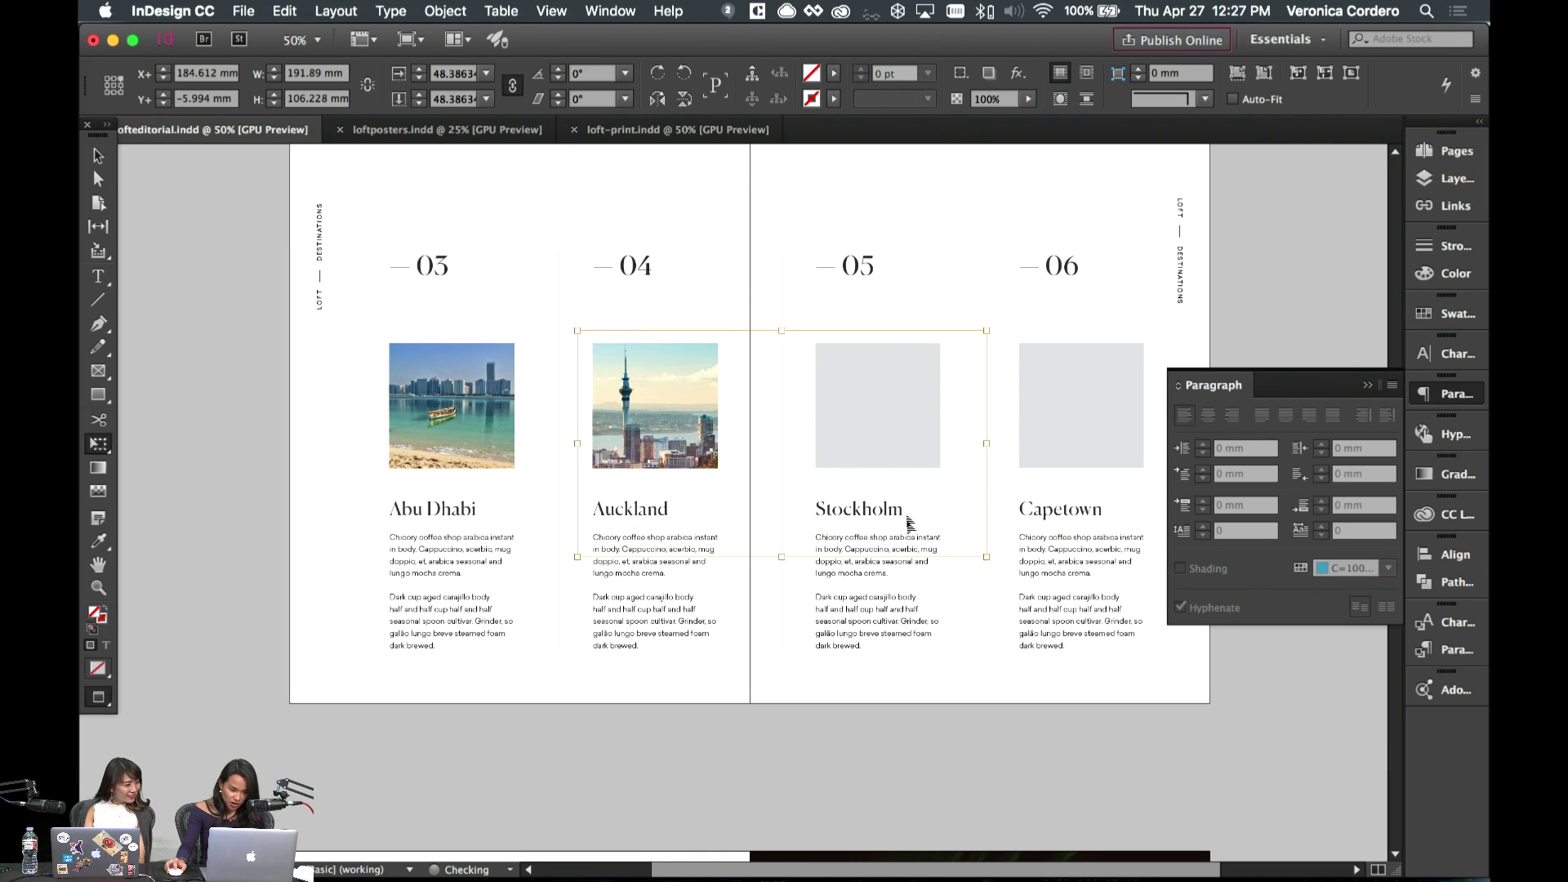
left_click_drag(859, 490, 849, 486)
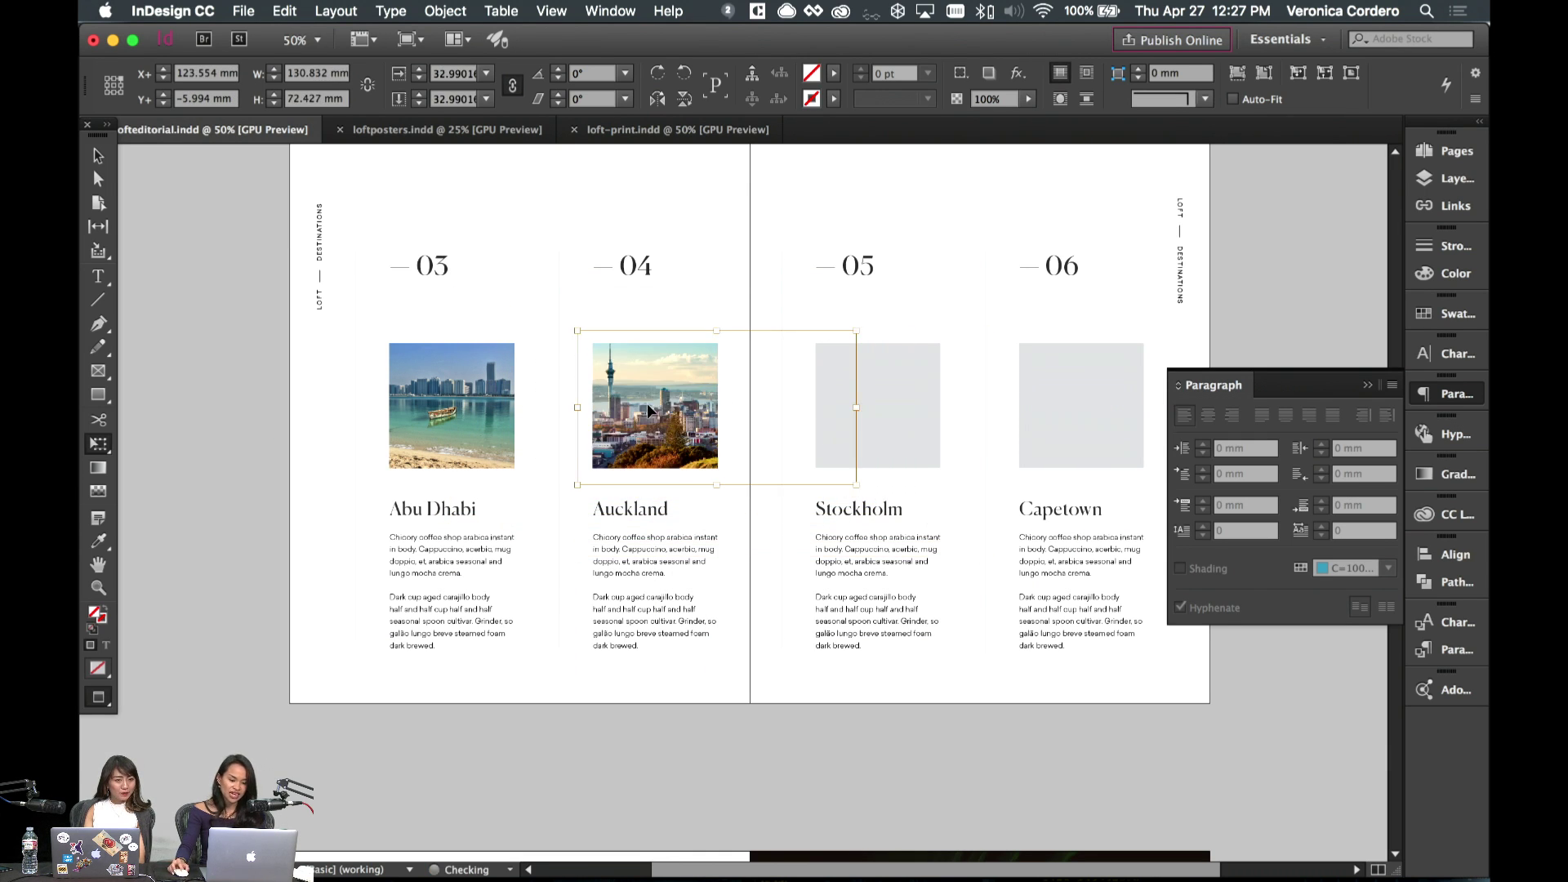
left_click_drag(653, 408, 656, 407)
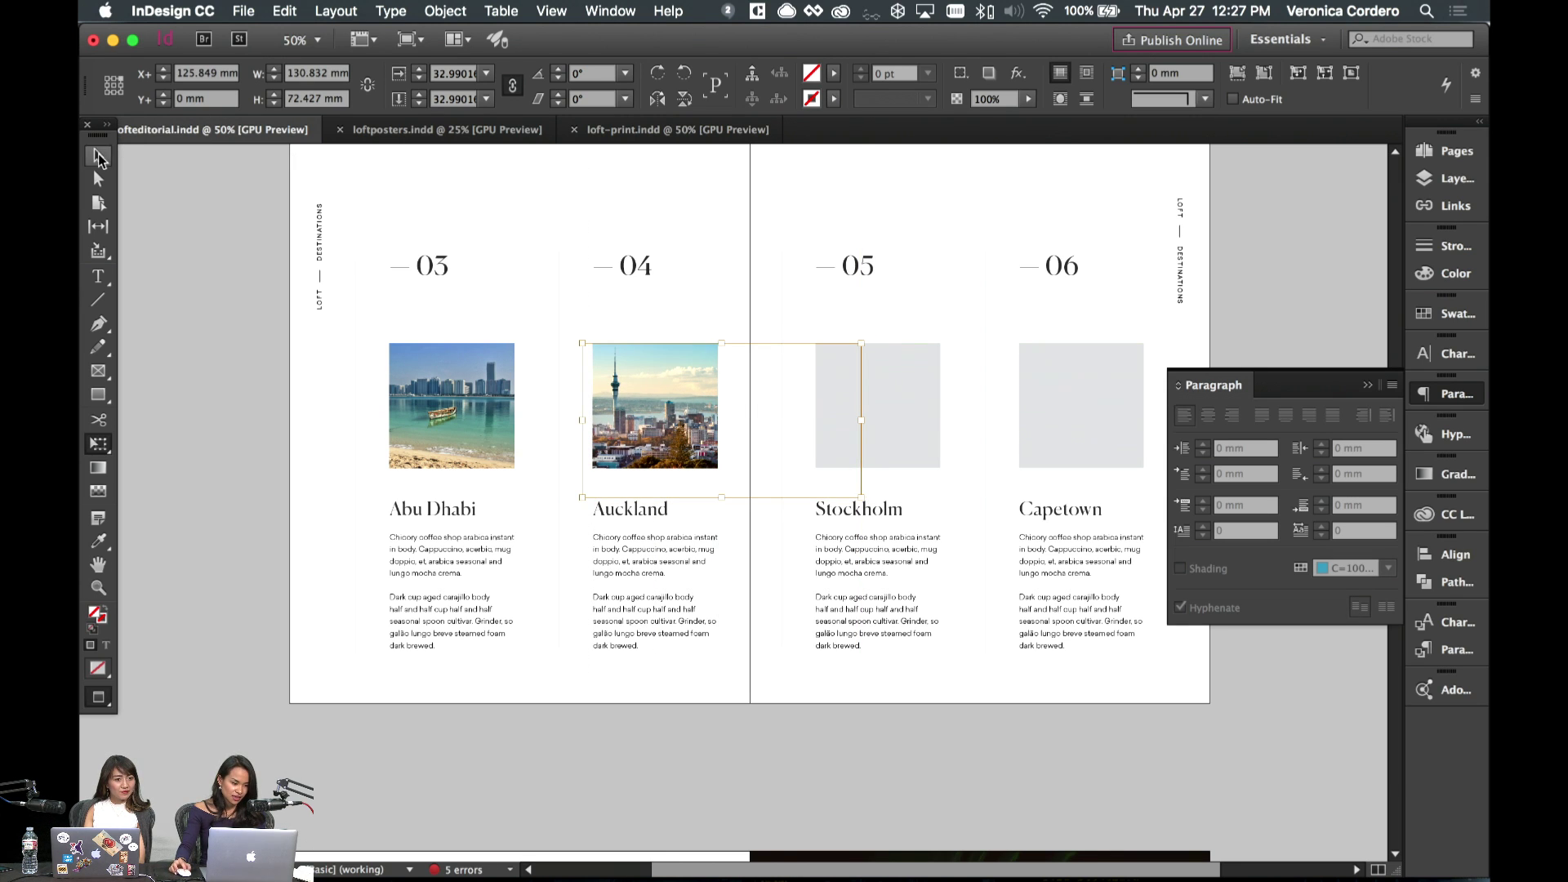
key("Up")
key("Up")
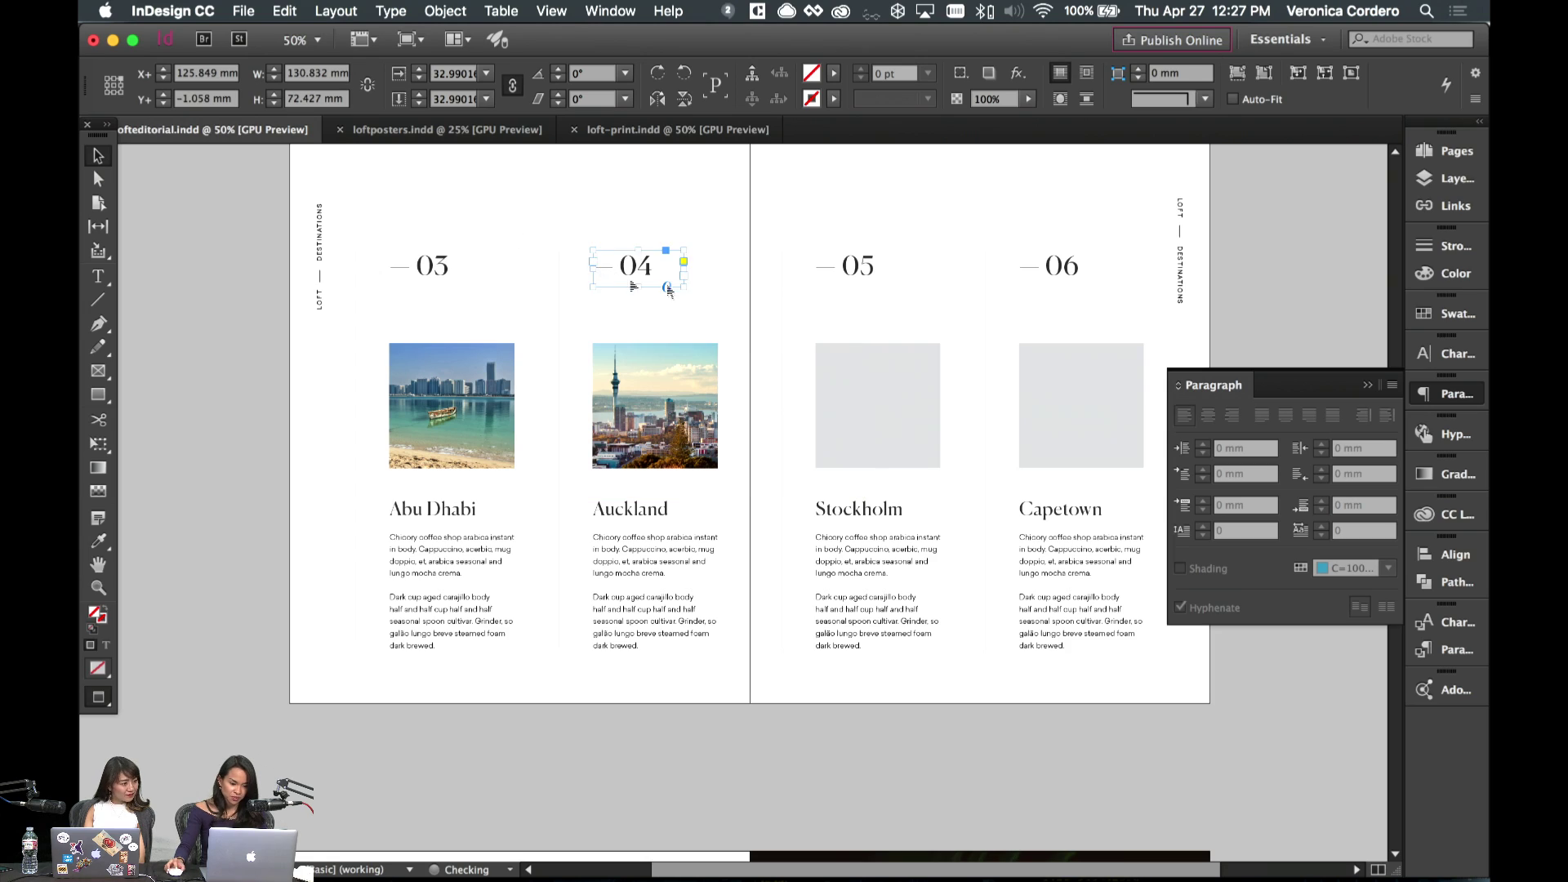
left_click(924, 351)
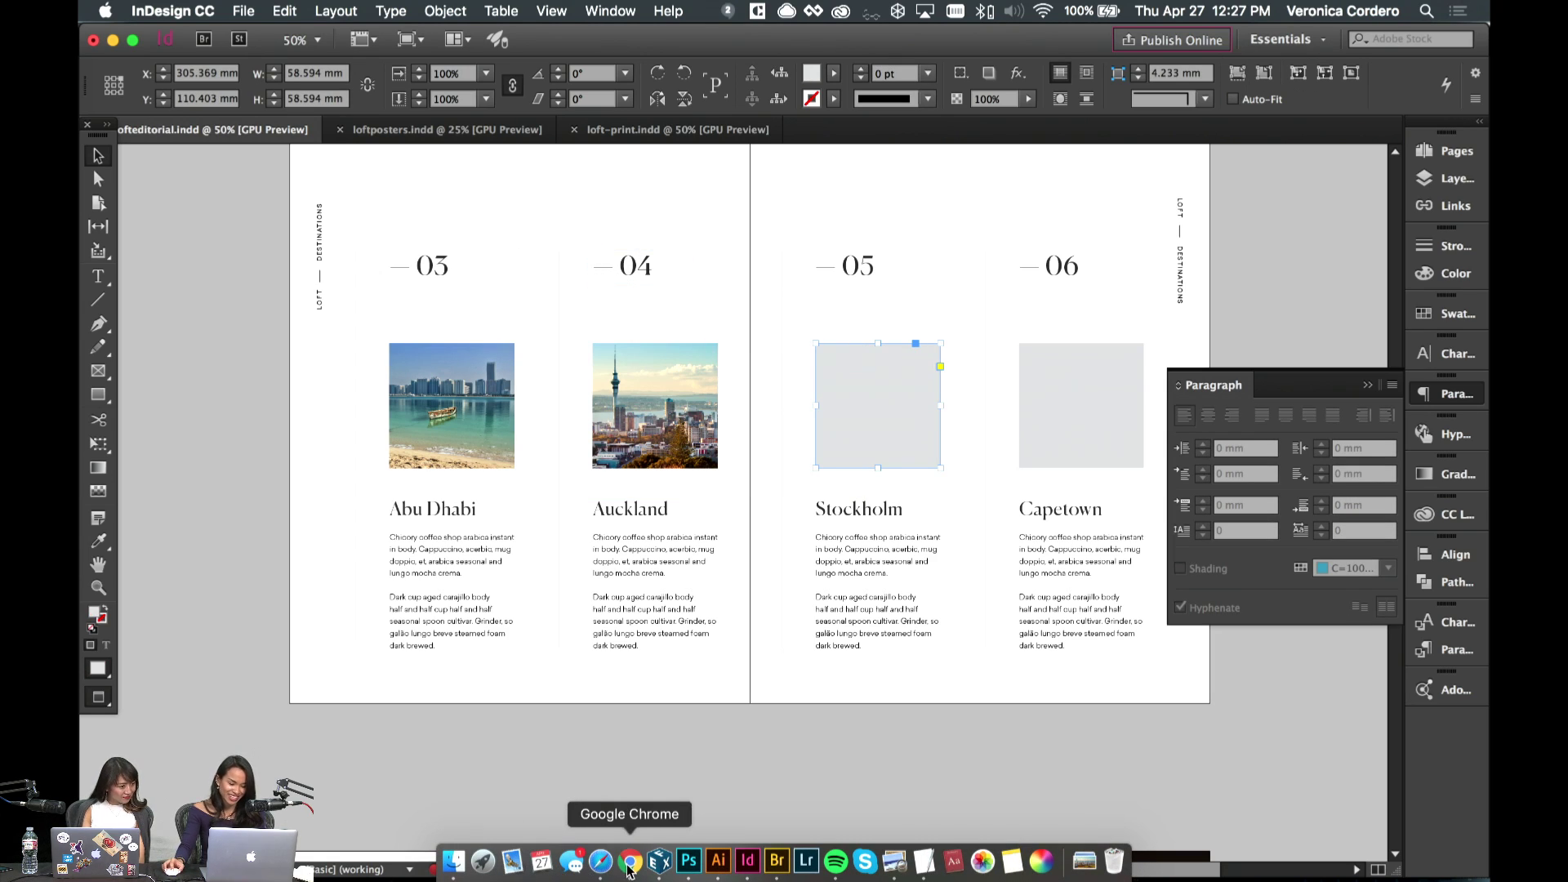
- License and save the Stockholm waterfront spire photo, then reselect the empty Stockholm frame
left_click(600, 861)
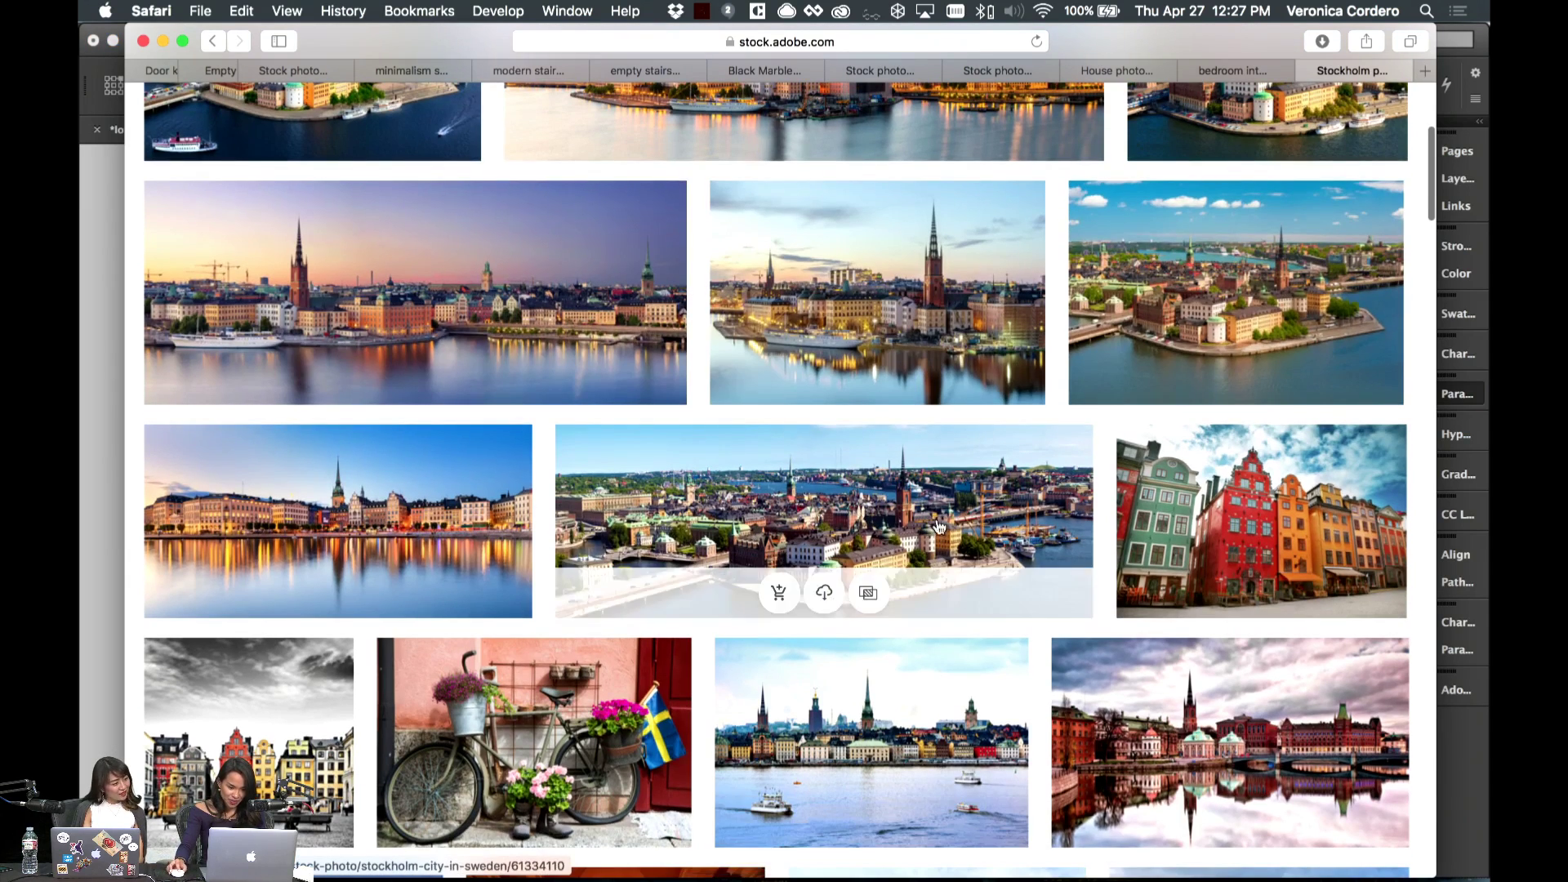
mouse_move(833, 382)
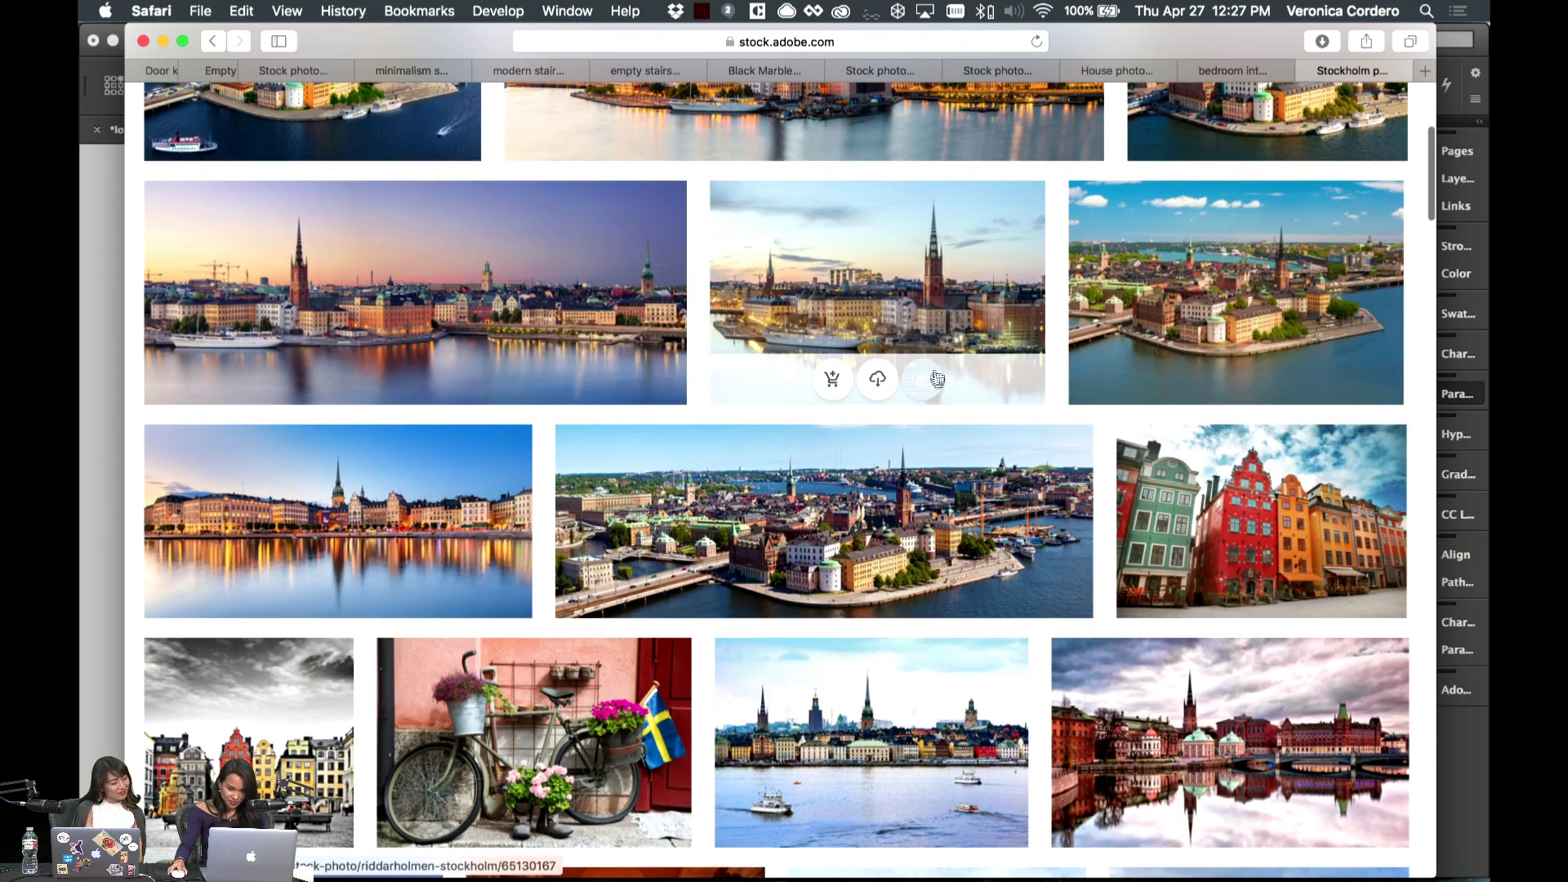
left_click(833, 382)
left_click(98, 425)
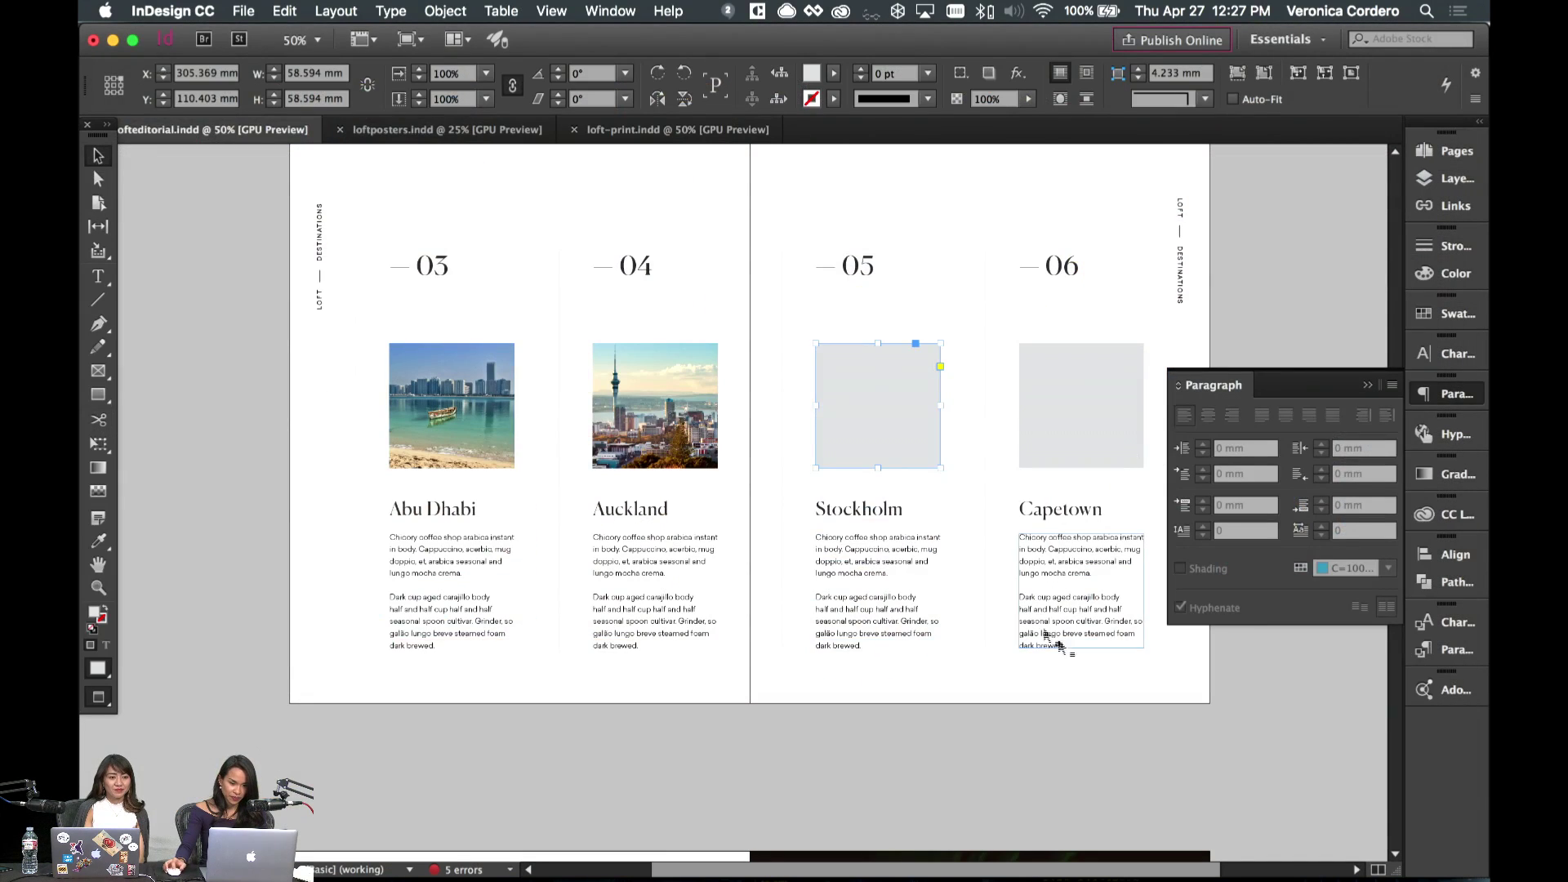
left_click(882, 690)
left_click(877, 404)
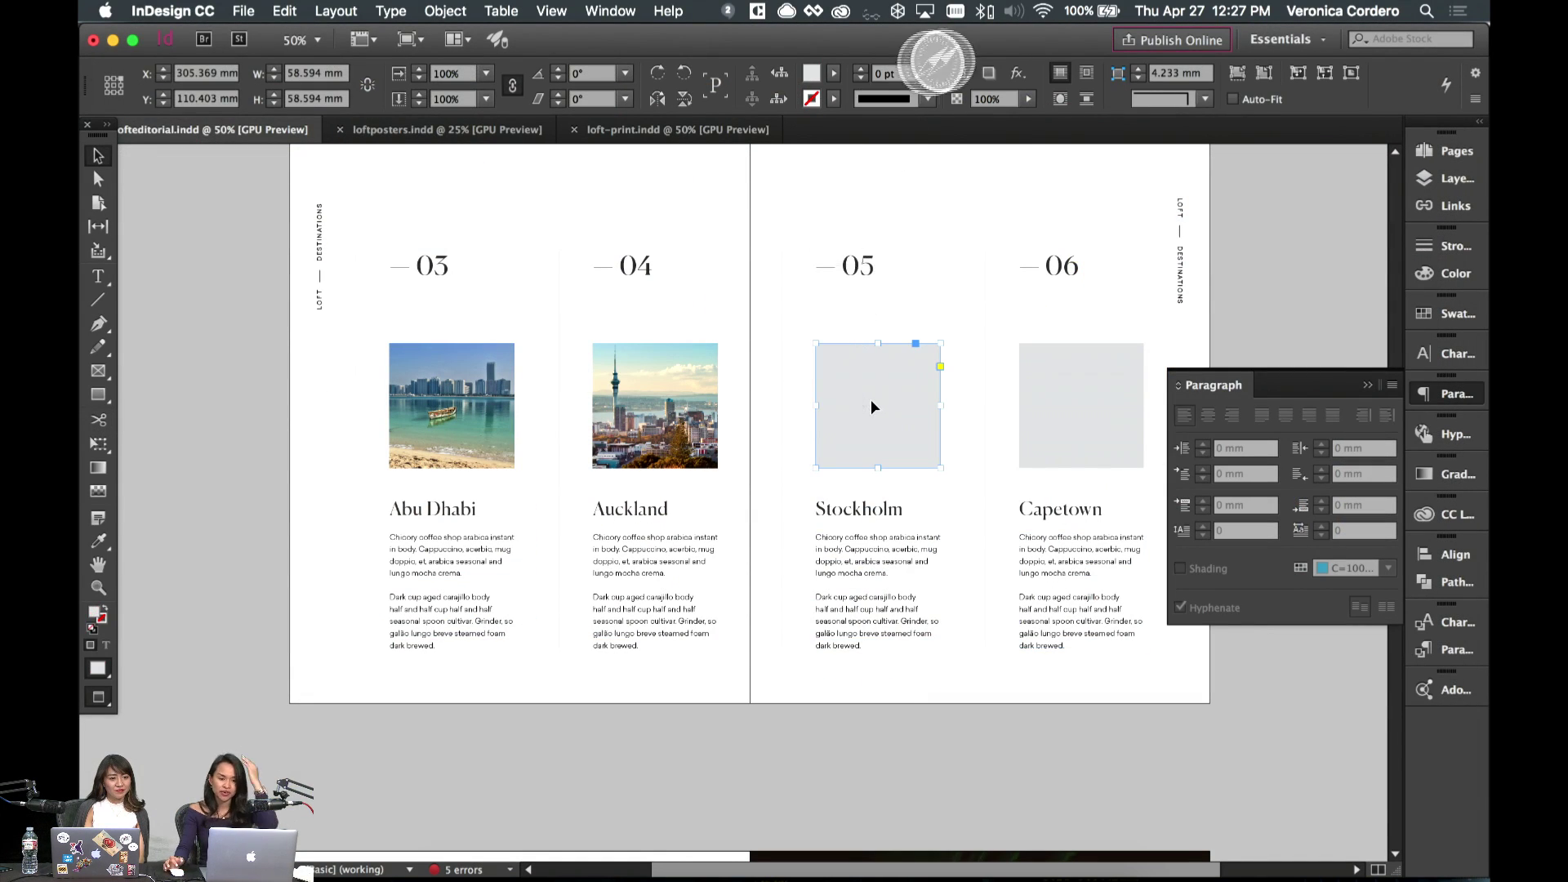
mouse_move(1079, 872)
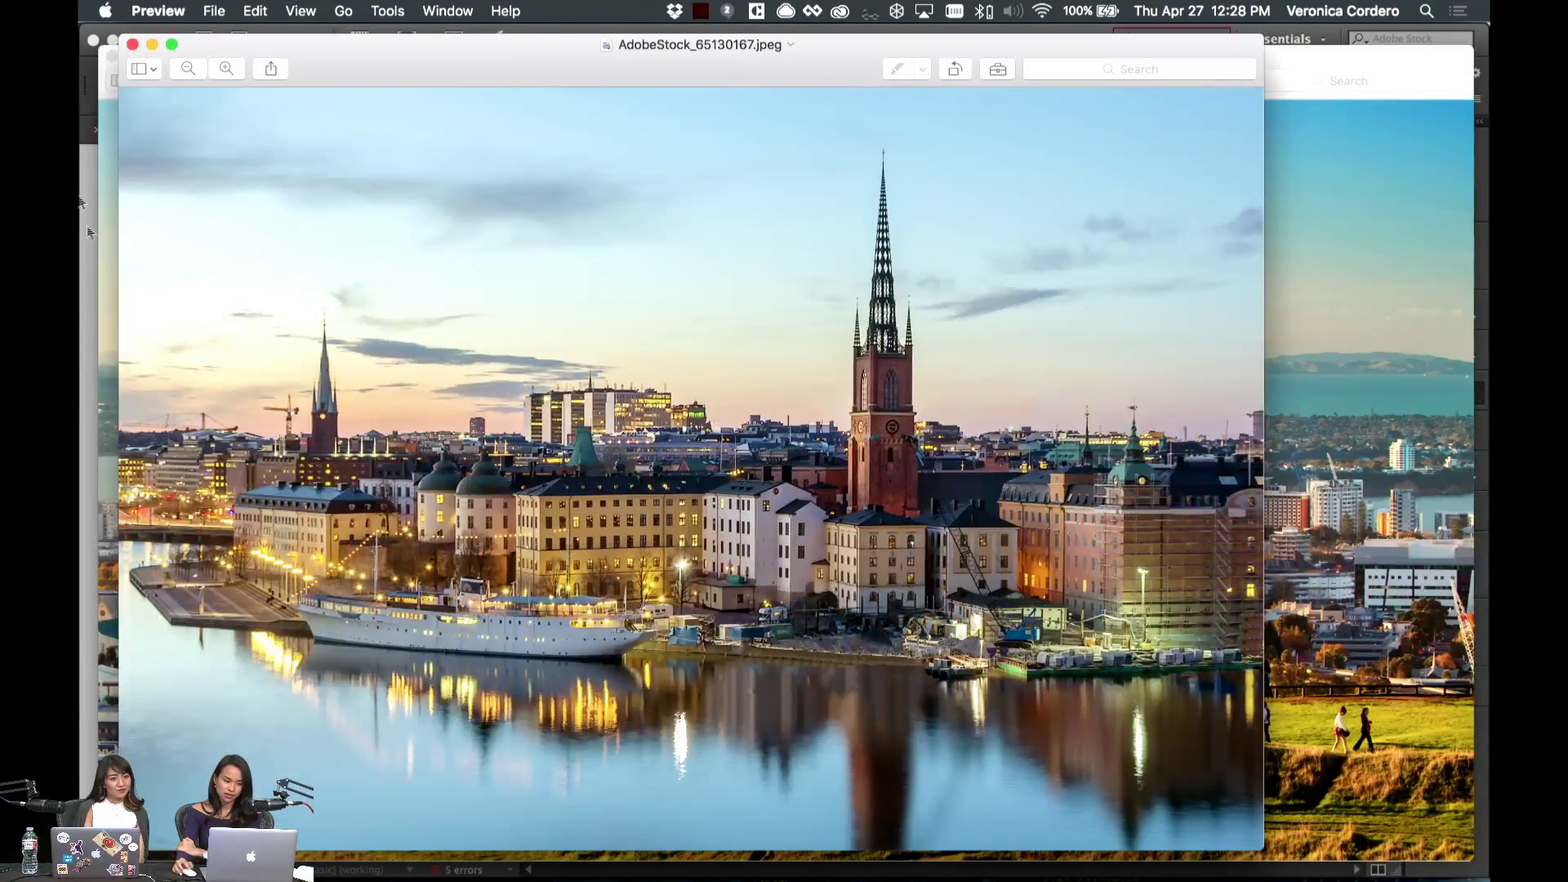
- Place the Stockholm photo in its frame, shrink it to about 40% and shift it up-left
left_click(79, 255)
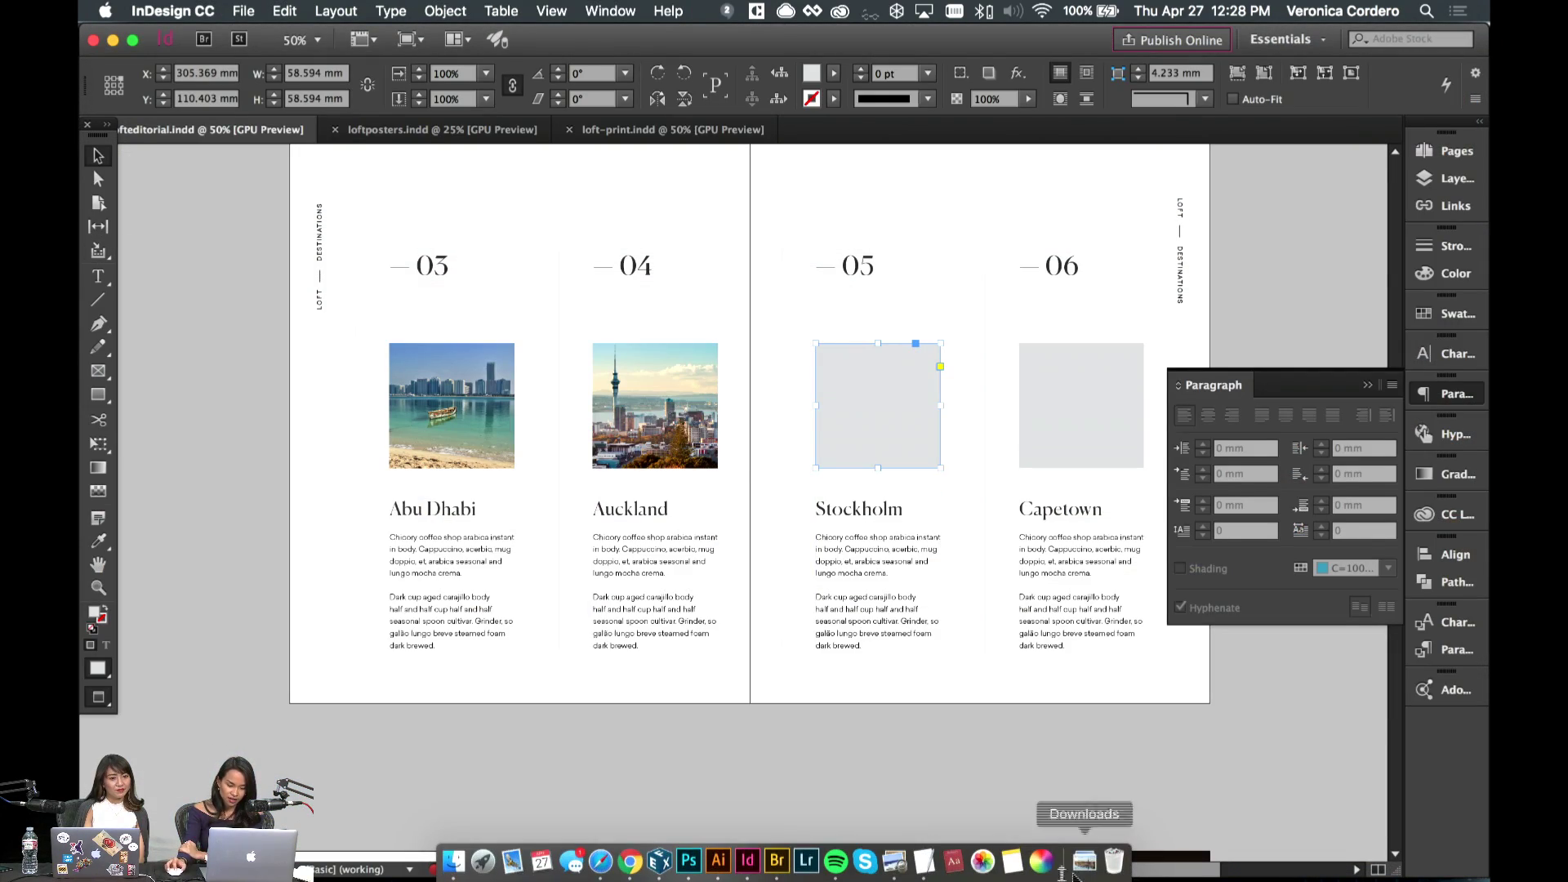
left_click(1086, 870)
left_click_drag(1092, 795, 878, 439)
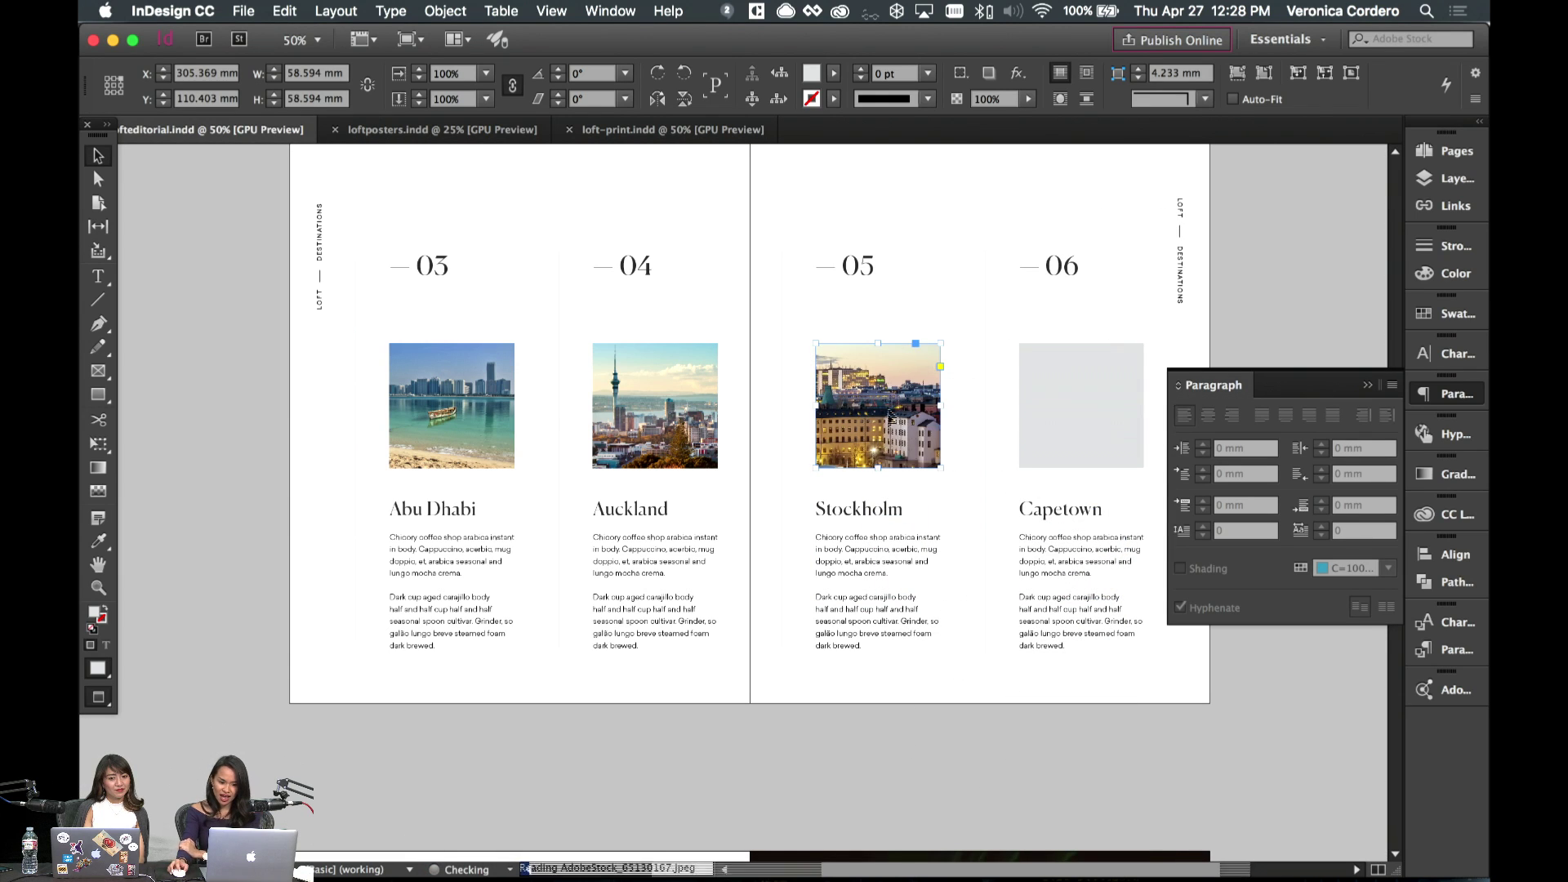
left_click(1143, 227)
left_click_drag(1146, 223, 975, 342)
left_click_drag(874, 409, 862, 402)
- Replace the Stockholm search with a 'cape town' search in Adobe Stock
key("v")
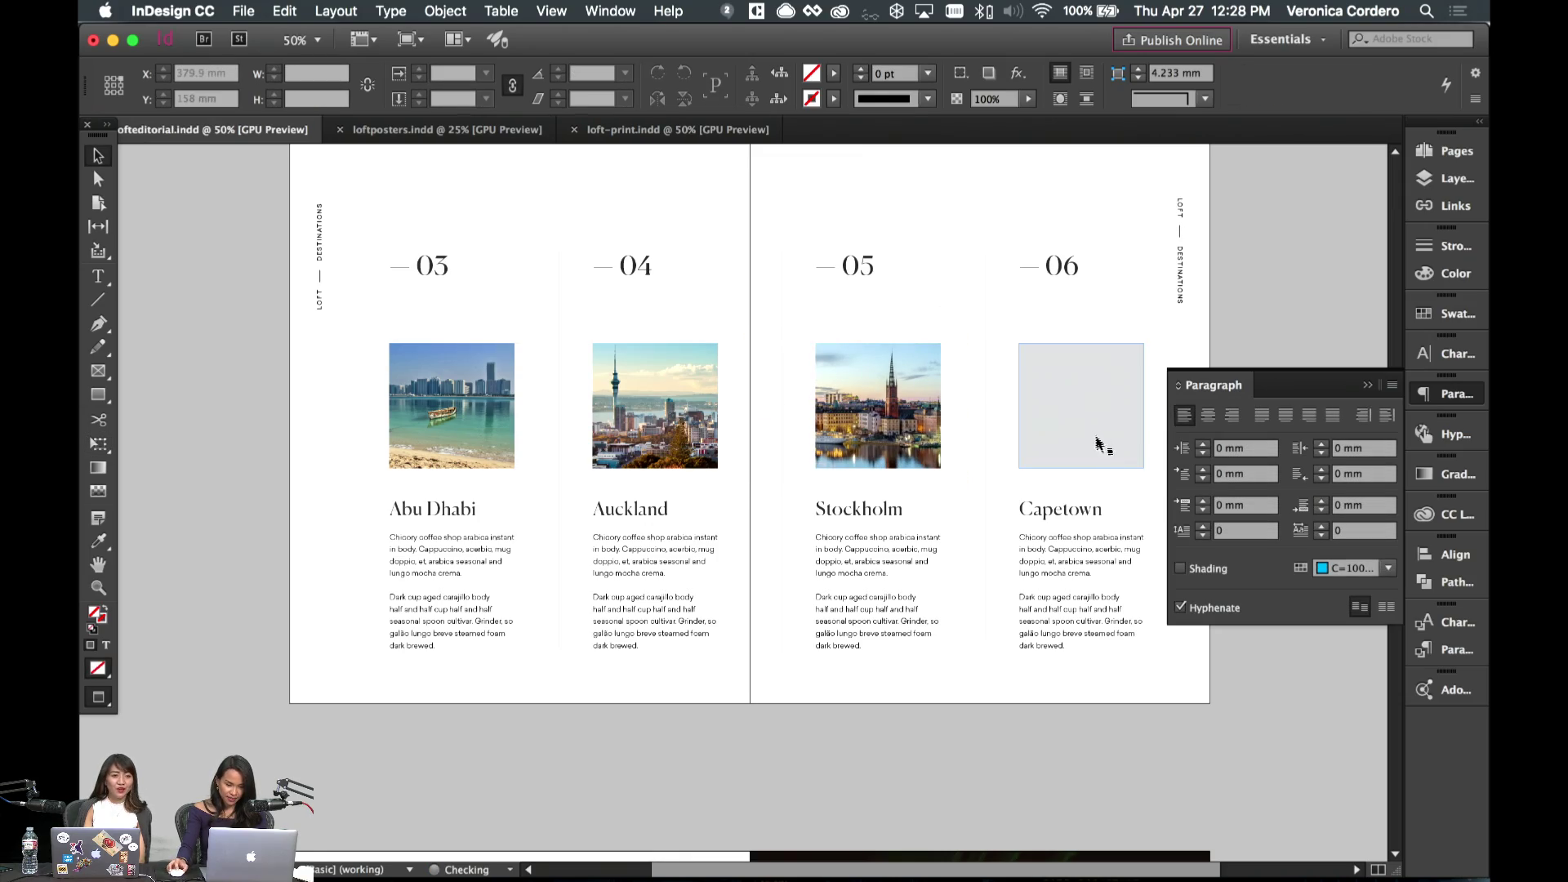
left_click(600, 870)
scroll(600, 388, "up", 5)
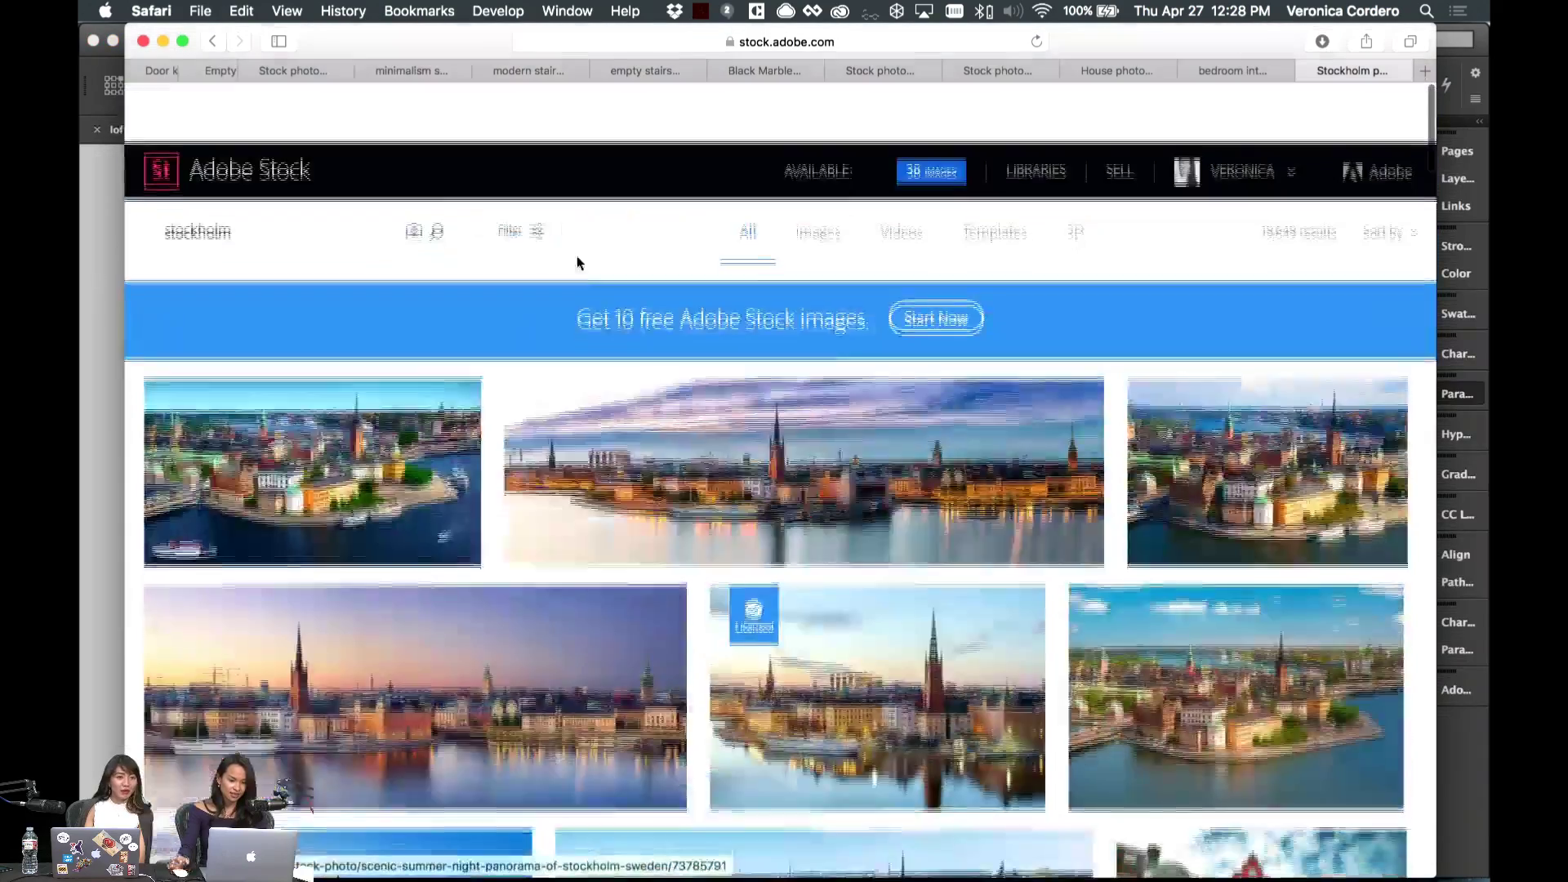
key("cmd+a")
type("capse")
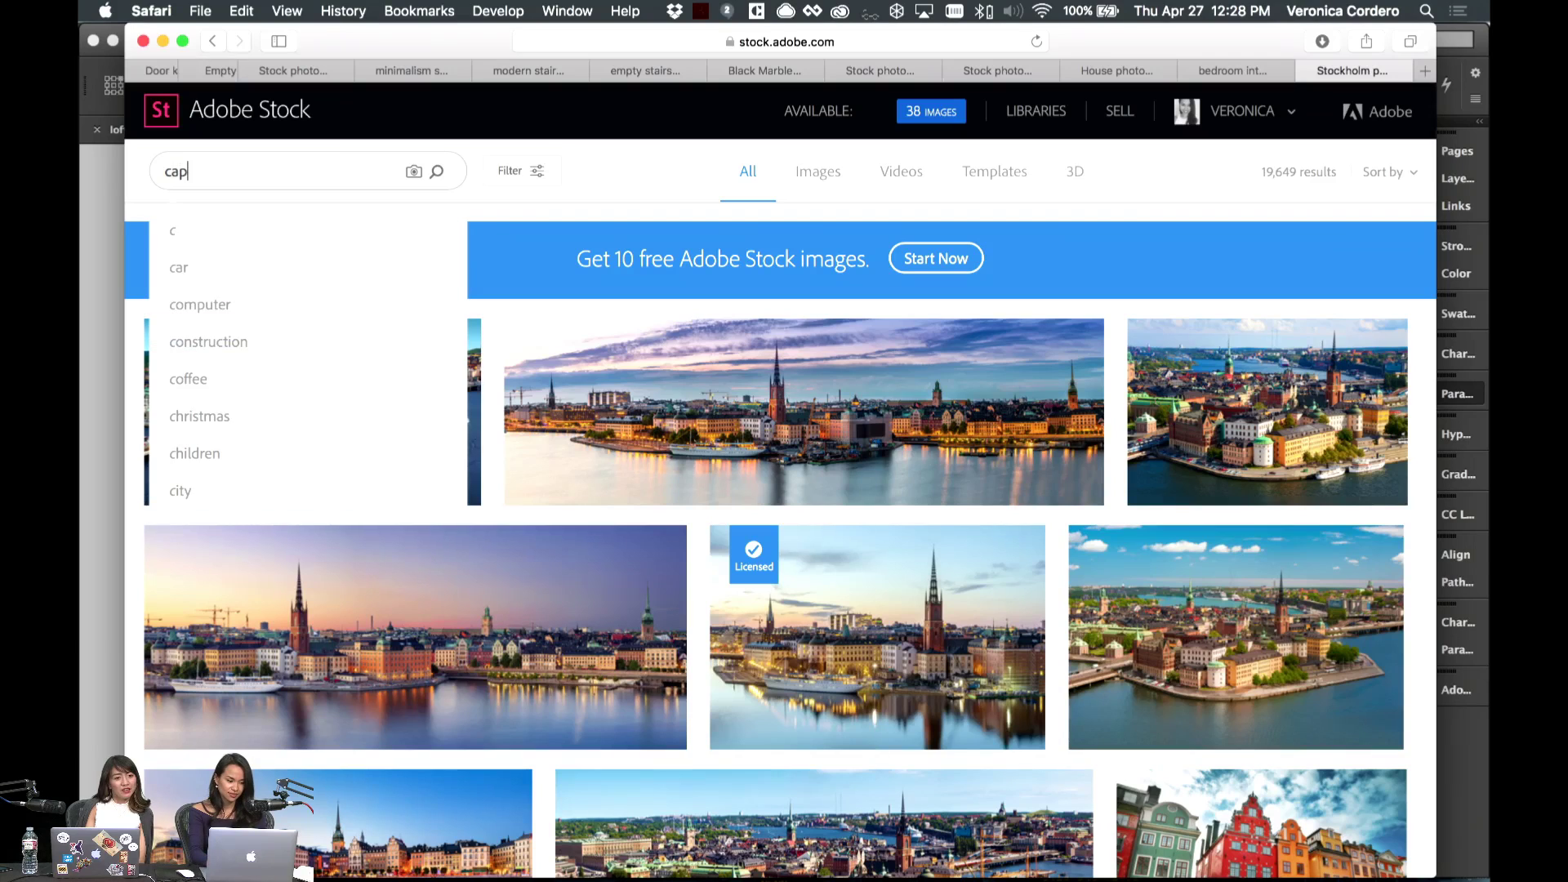
key("BackSpace")
key("BackSpace")
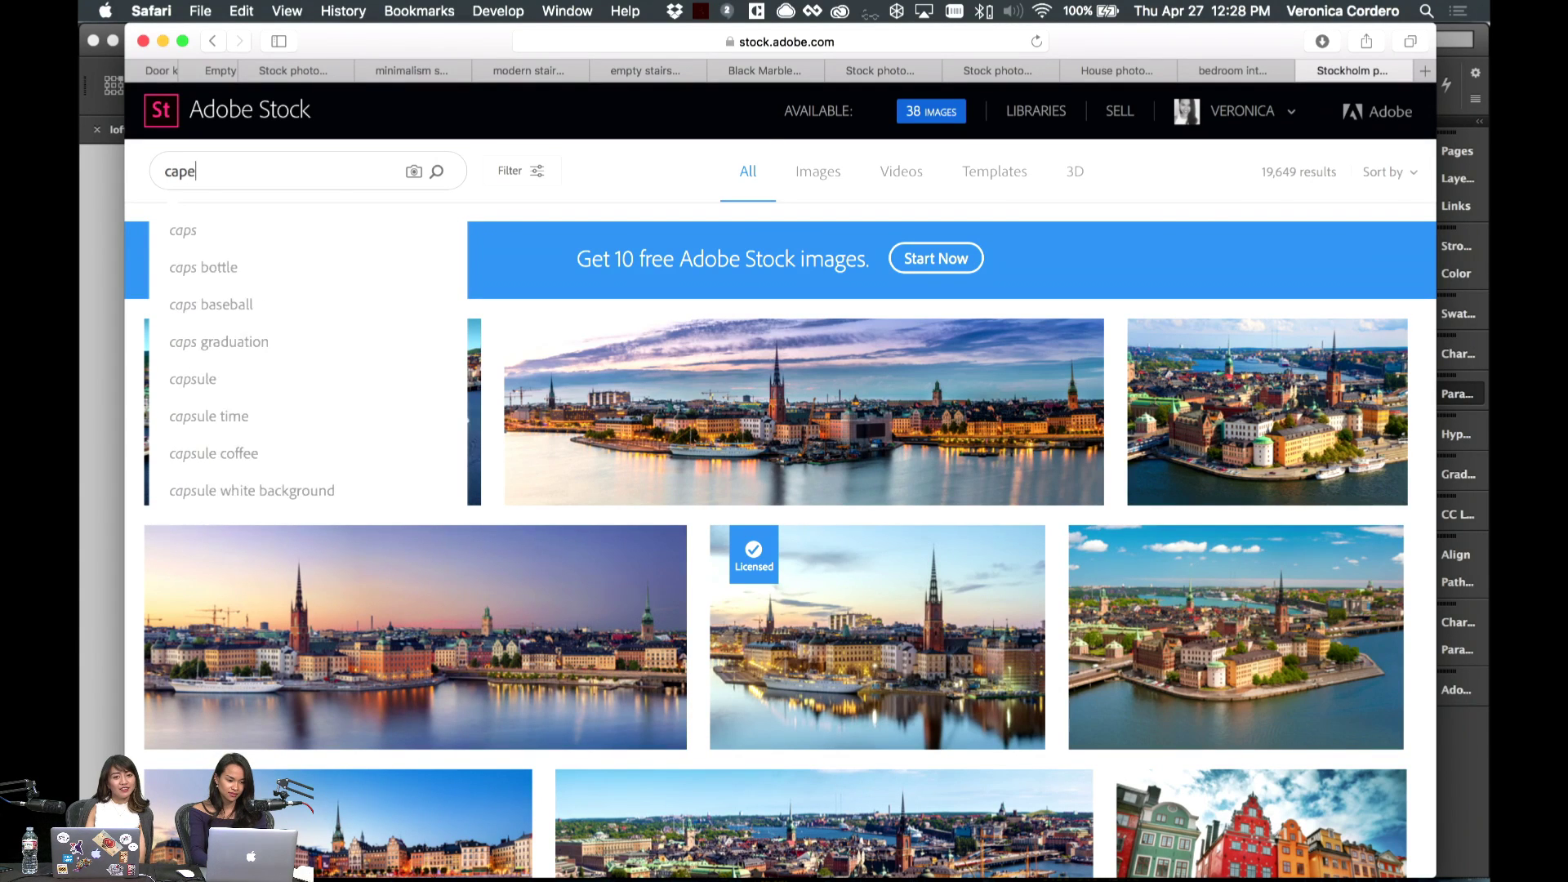
type("e town")
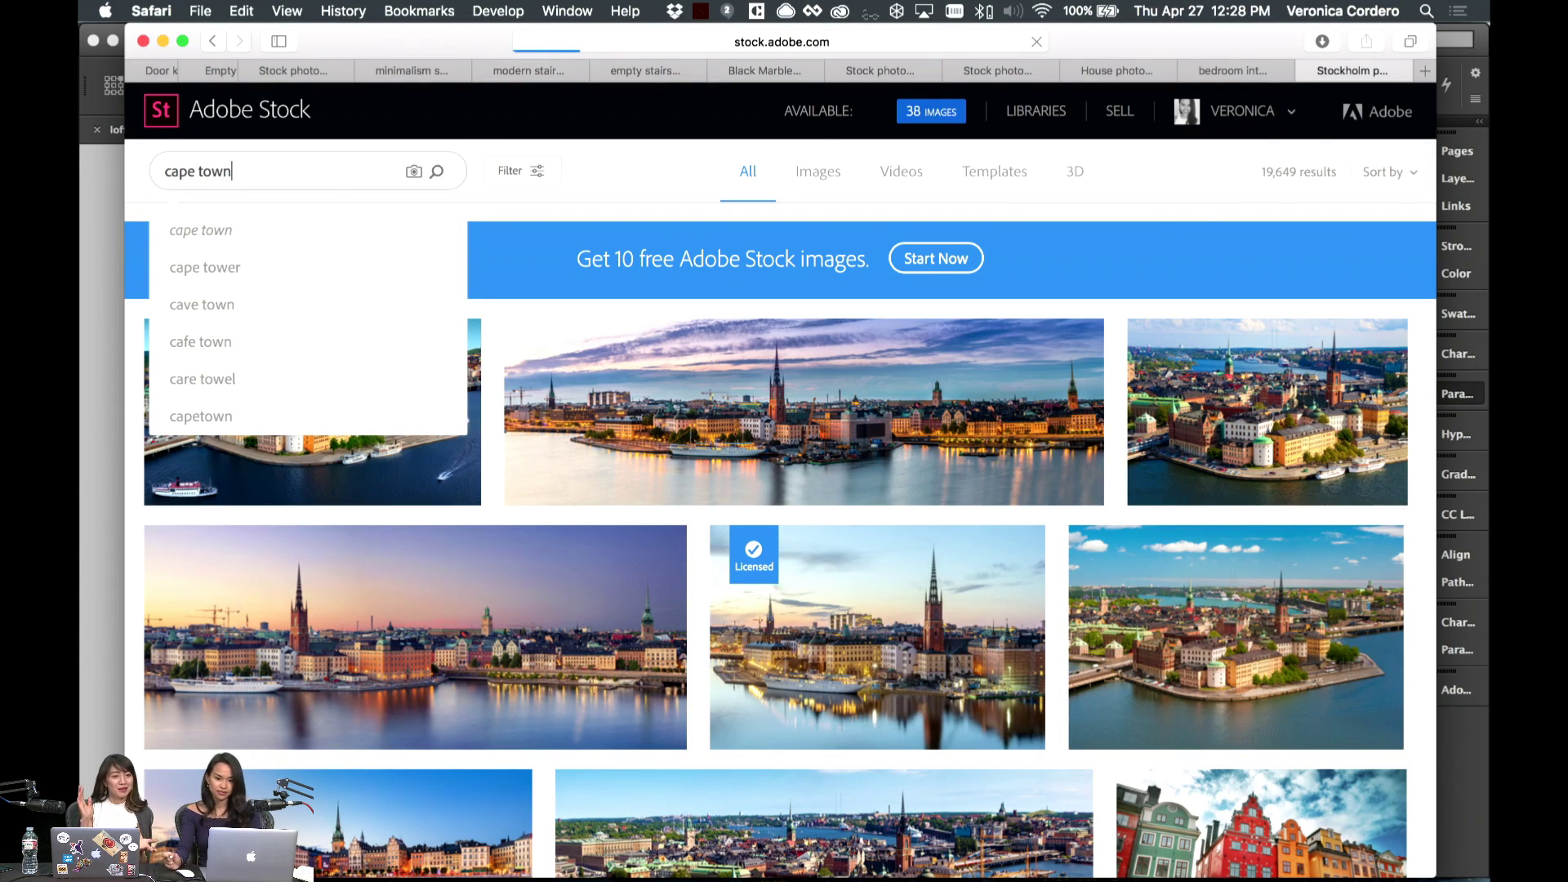
key("Return")
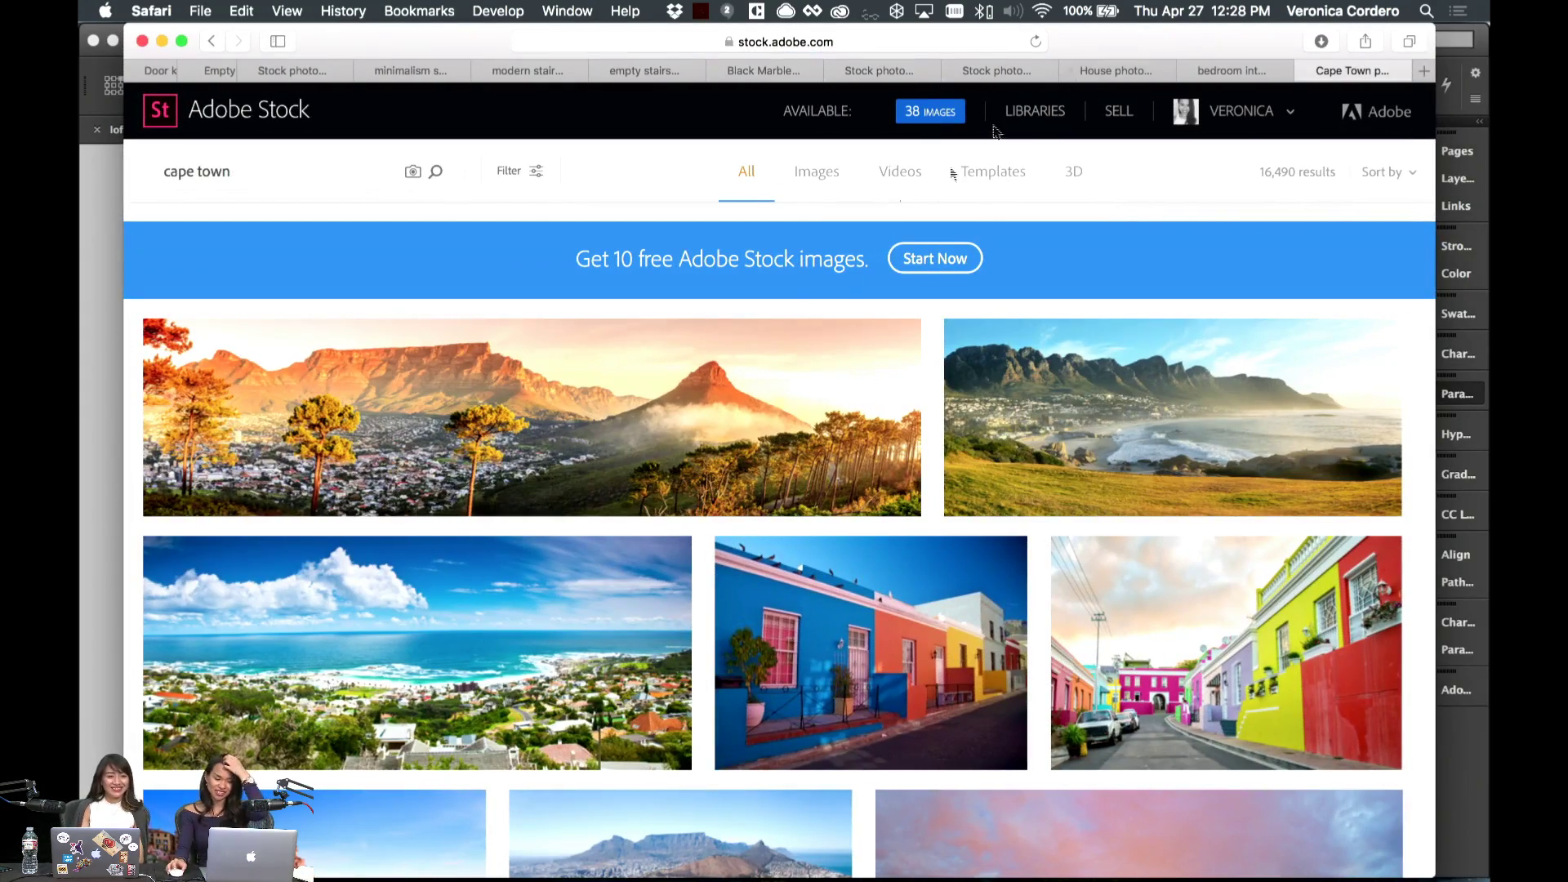
- Browse the Cape Town results and license and save the City of Cape Town photo
scroll(766, 232, "down", 4)
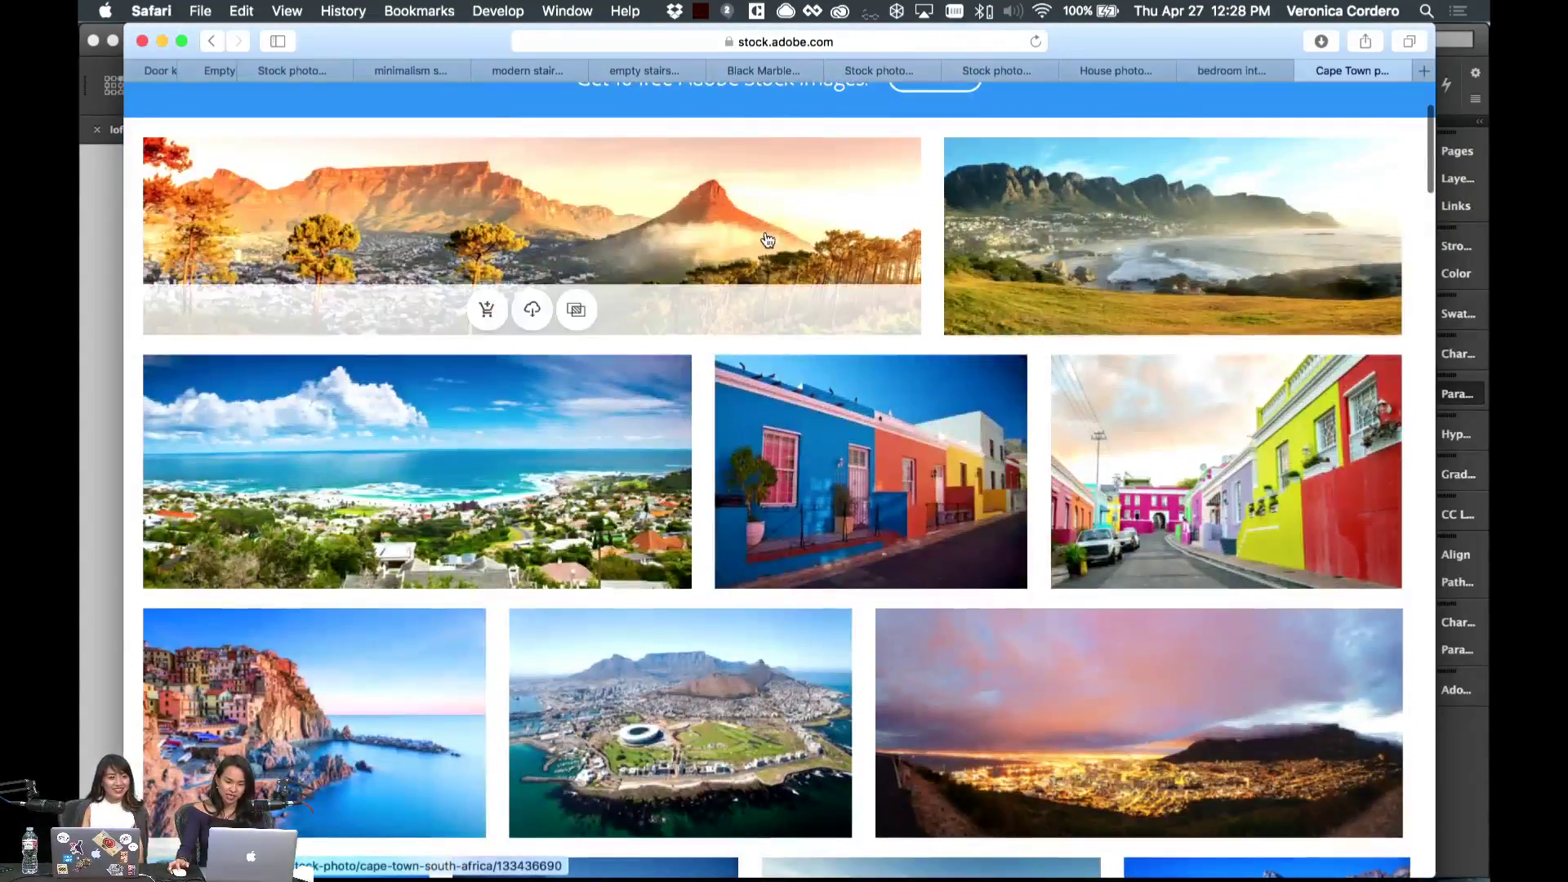
scroll(767, 239, "up", 4)
scroll(768, 240, "down", 7)
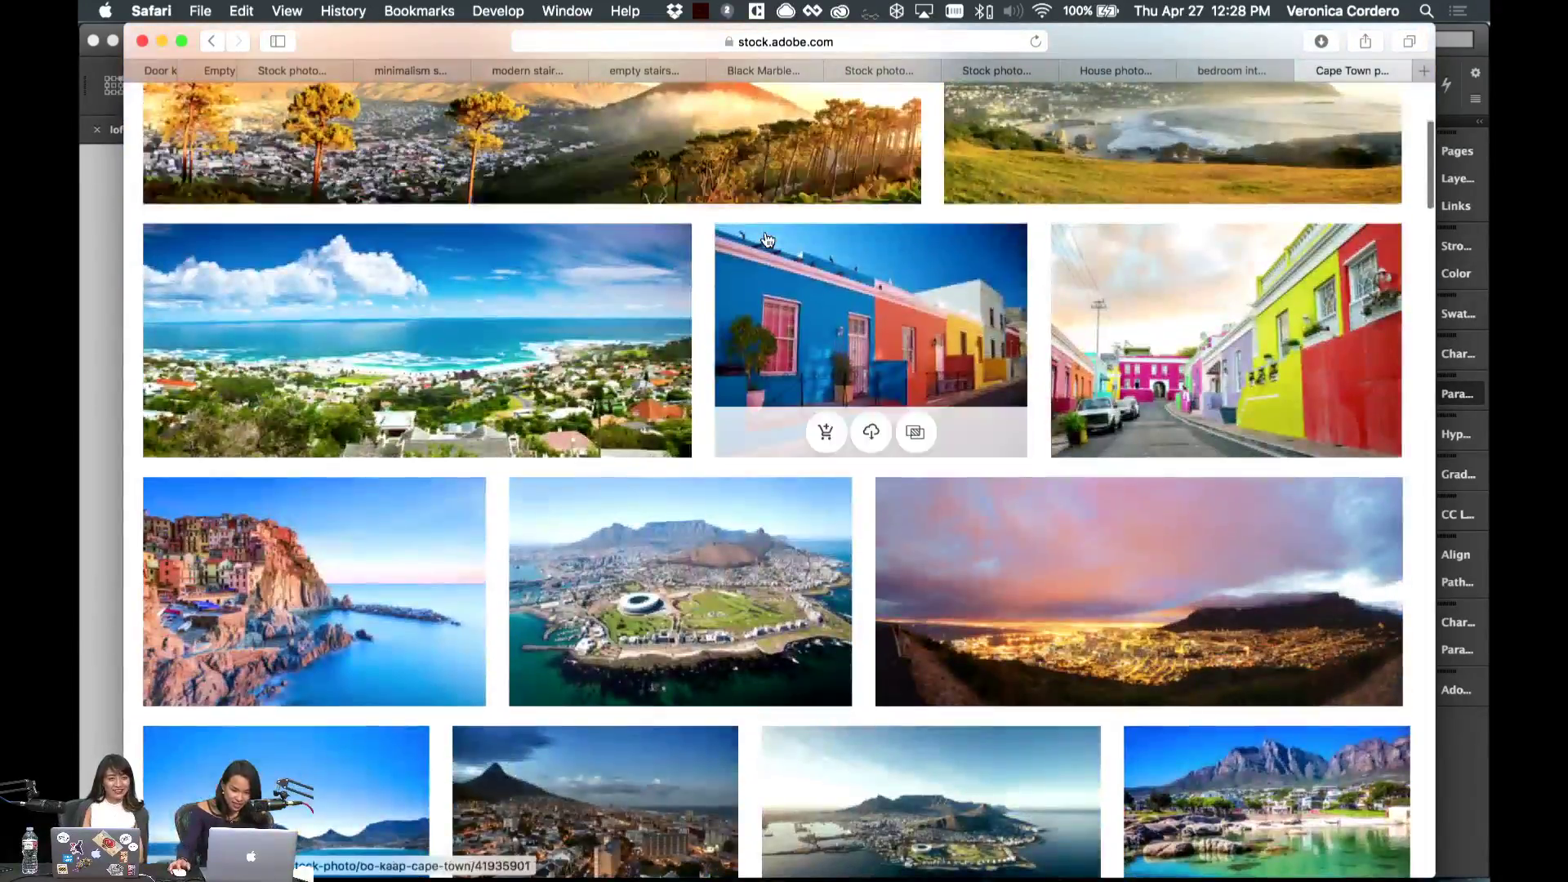
scroll(766, 238, "down", 5)
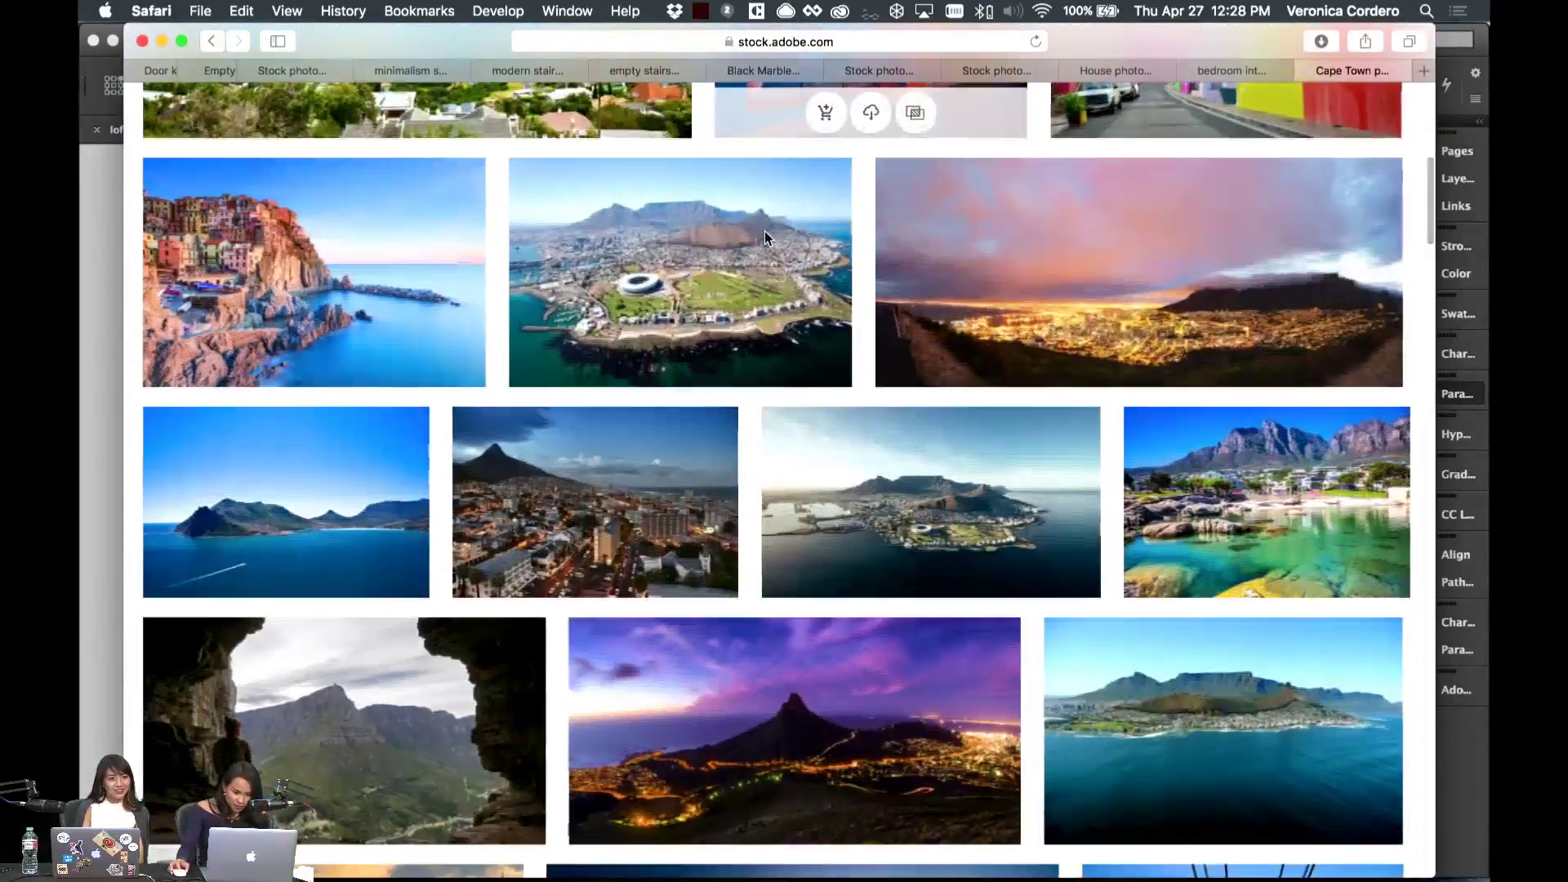
scroll(898, 212, "down", 3)
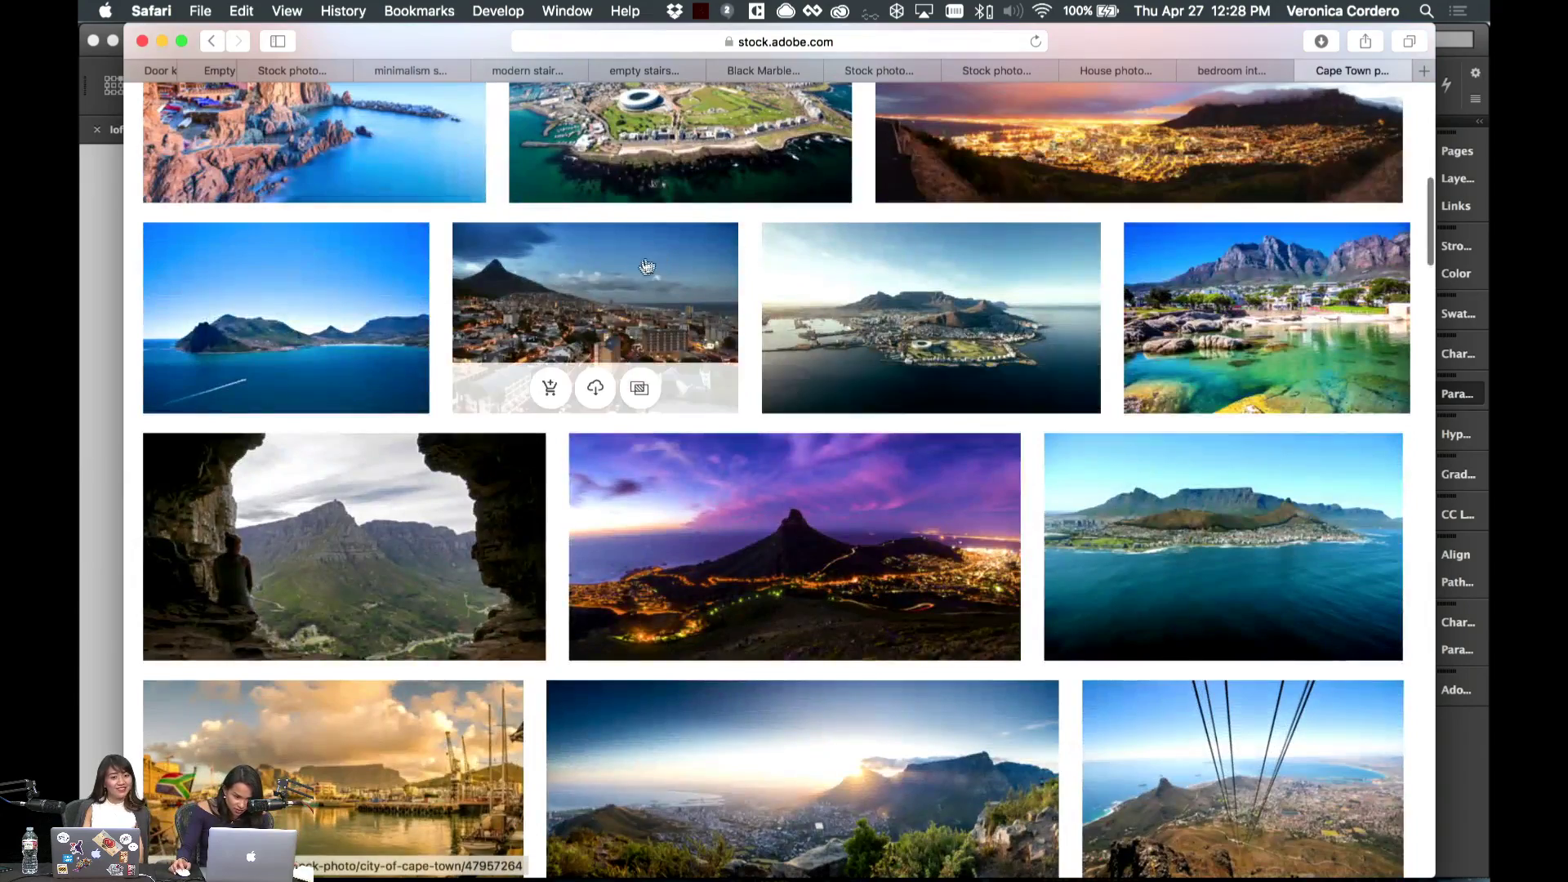
left_click(677, 268)
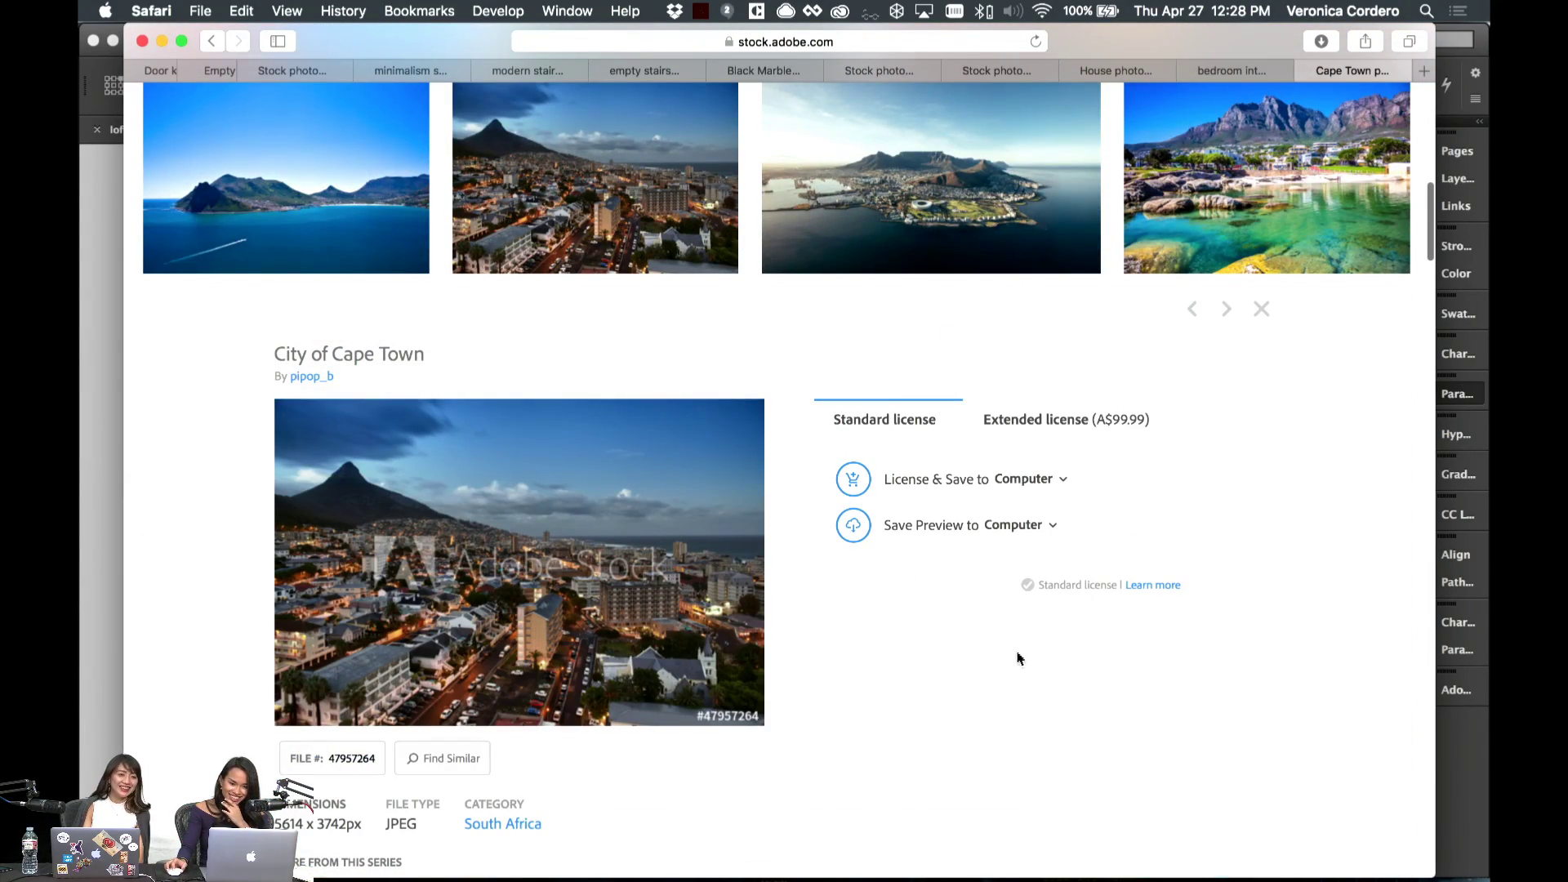
scroll(1016, 637, "down", 2)
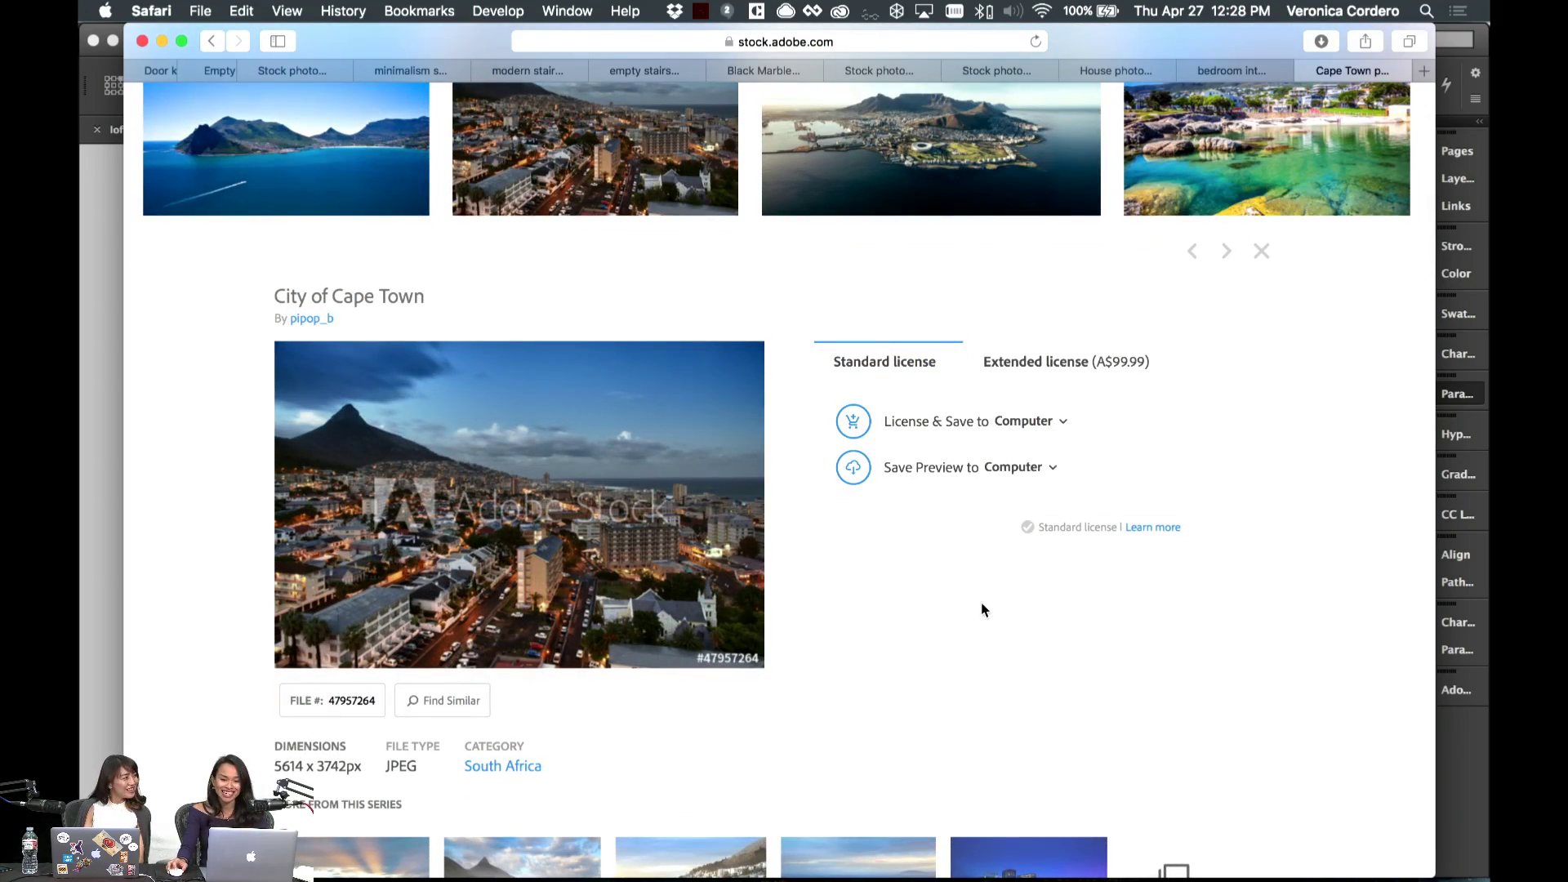
scroll(981, 602, "down", 5)
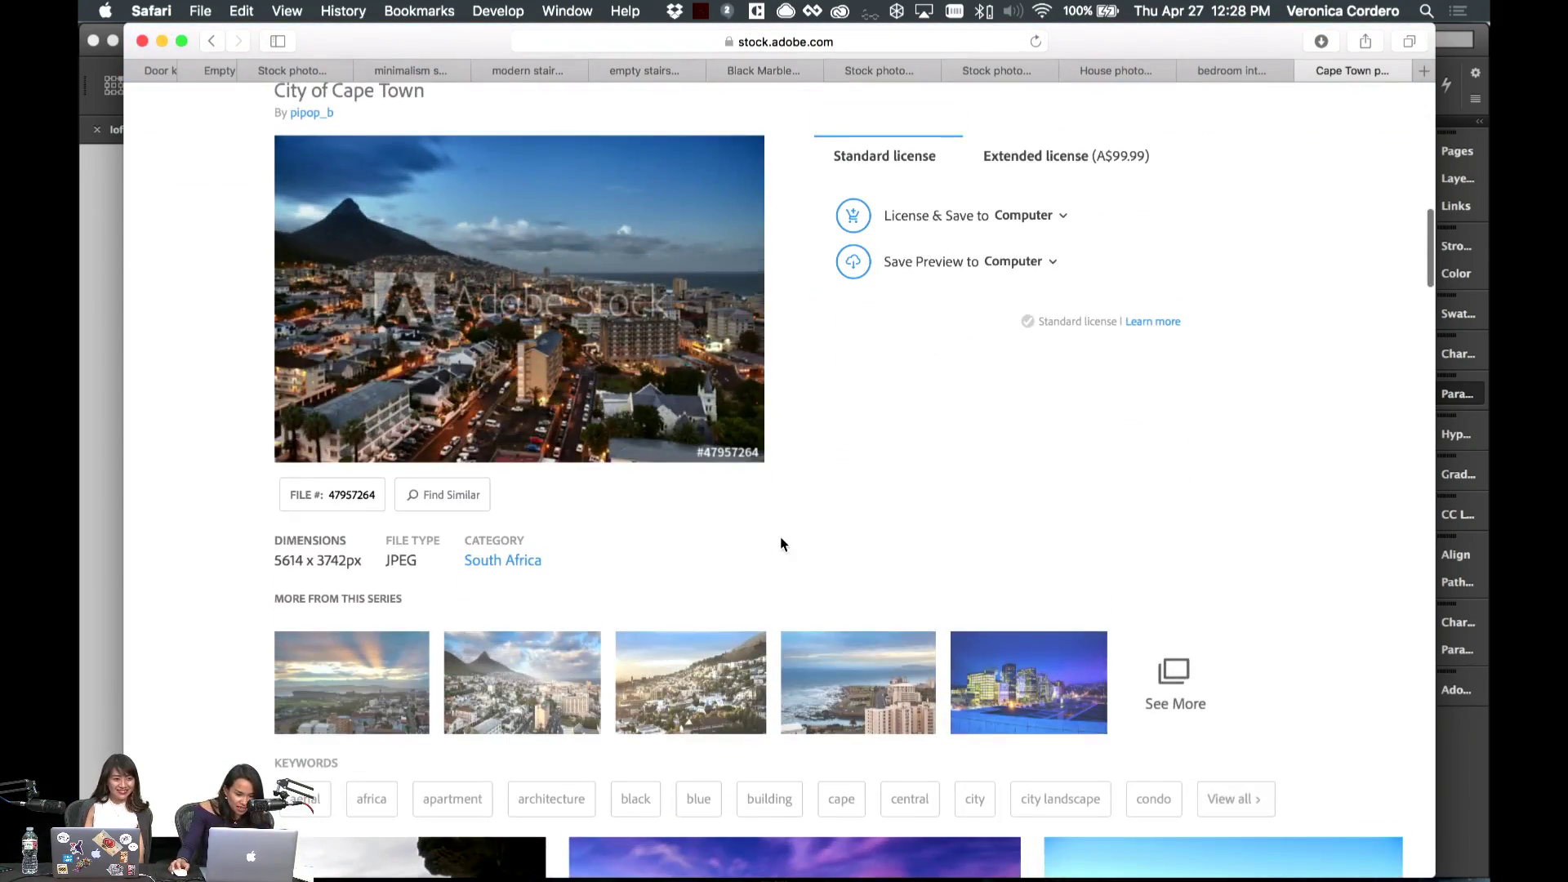
scroll(780, 543, "up", 2)
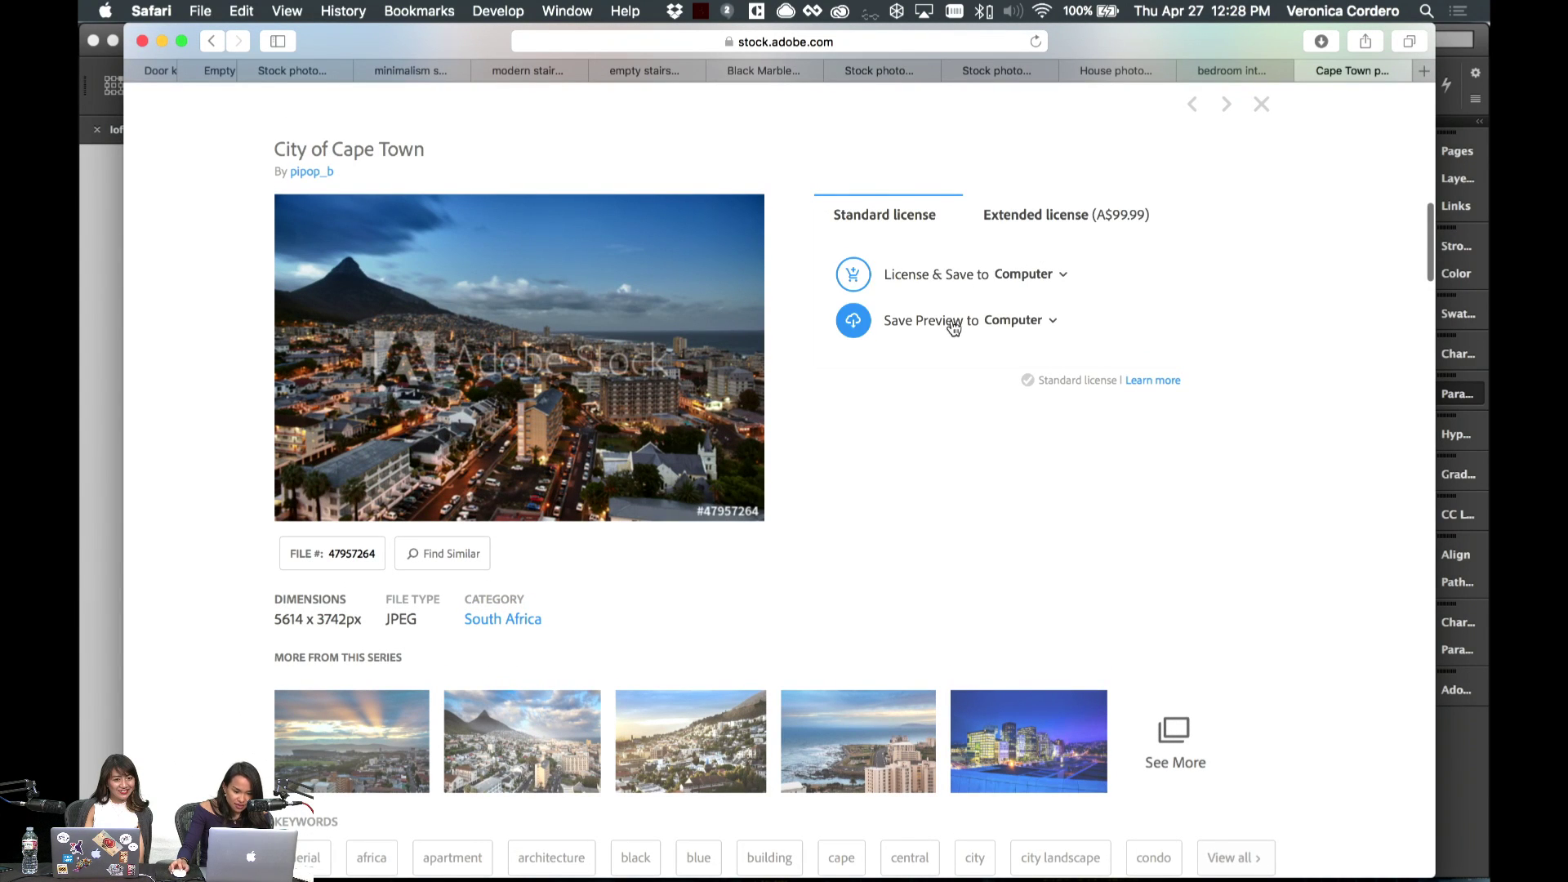
left_click(943, 273)
- Select, then deselect, the empty Capetown frame while scrolling around the 03–06 spread
left_click(101, 414)
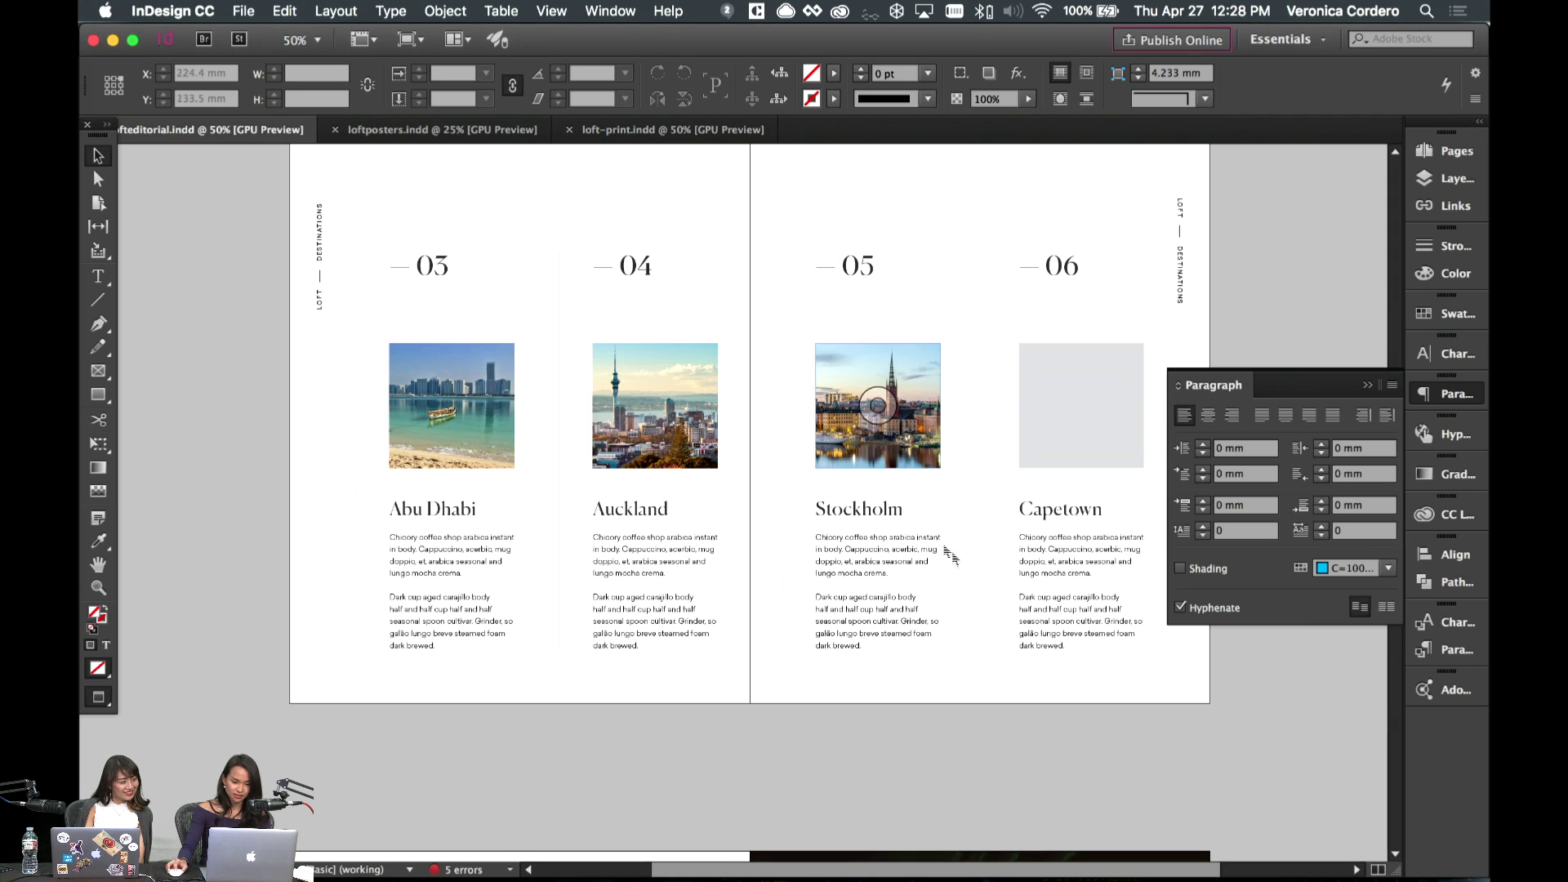
left_click(1080, 406)
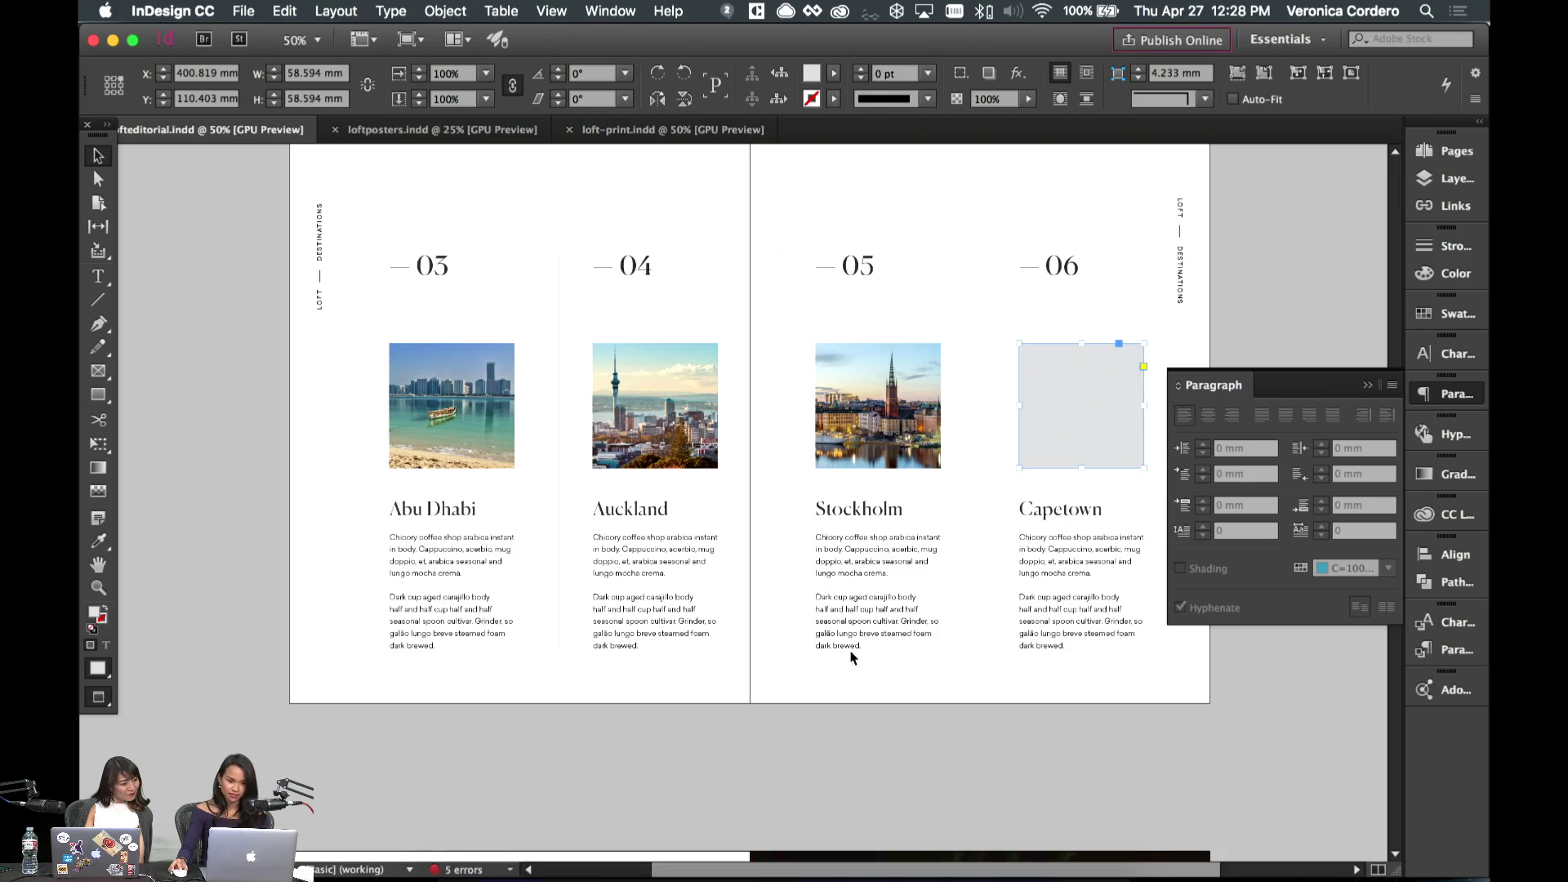
scroll(928, 809, "left", 1)
scroll(972, 757, "up", 10)
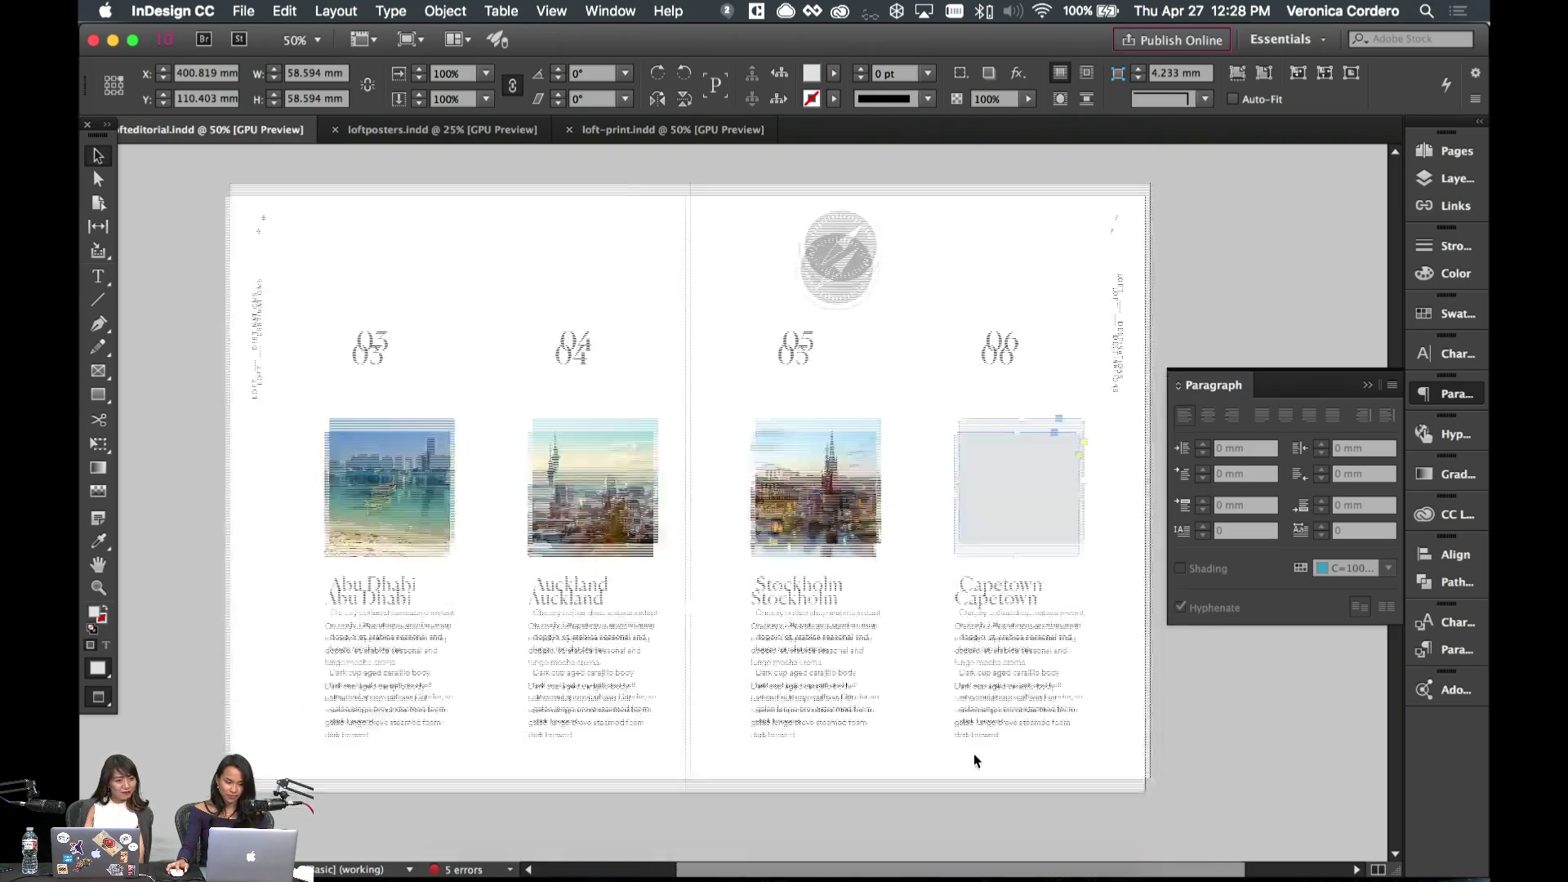
scroll(973, 759, "down", 10)
scroll(974, 753, "down", 10)
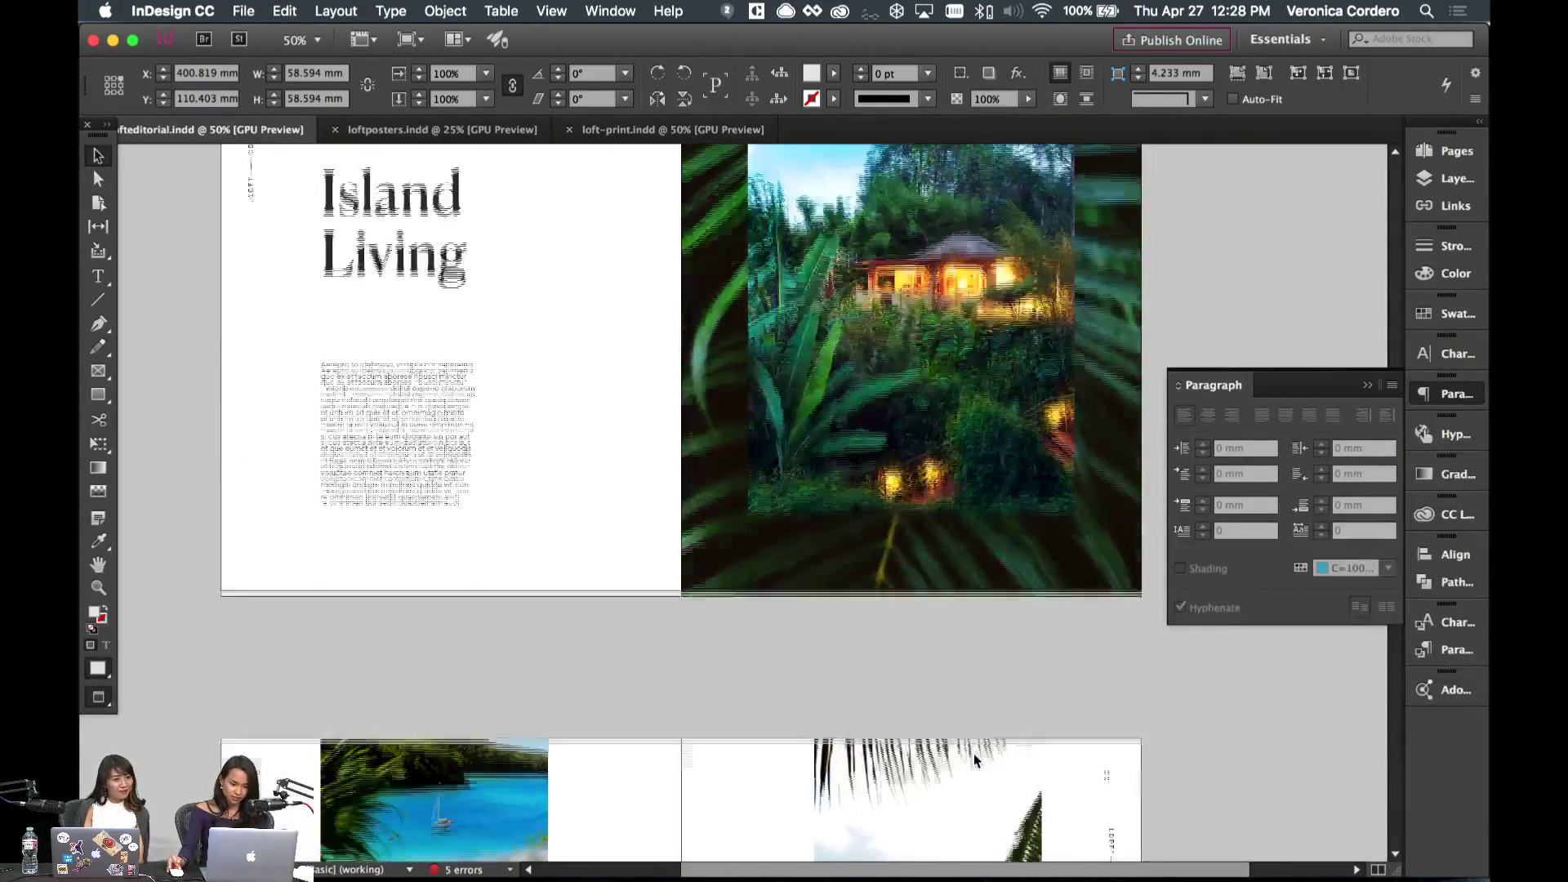
scroll(974, 753, "up", 10)
scroll(988, 874, "right", 3)
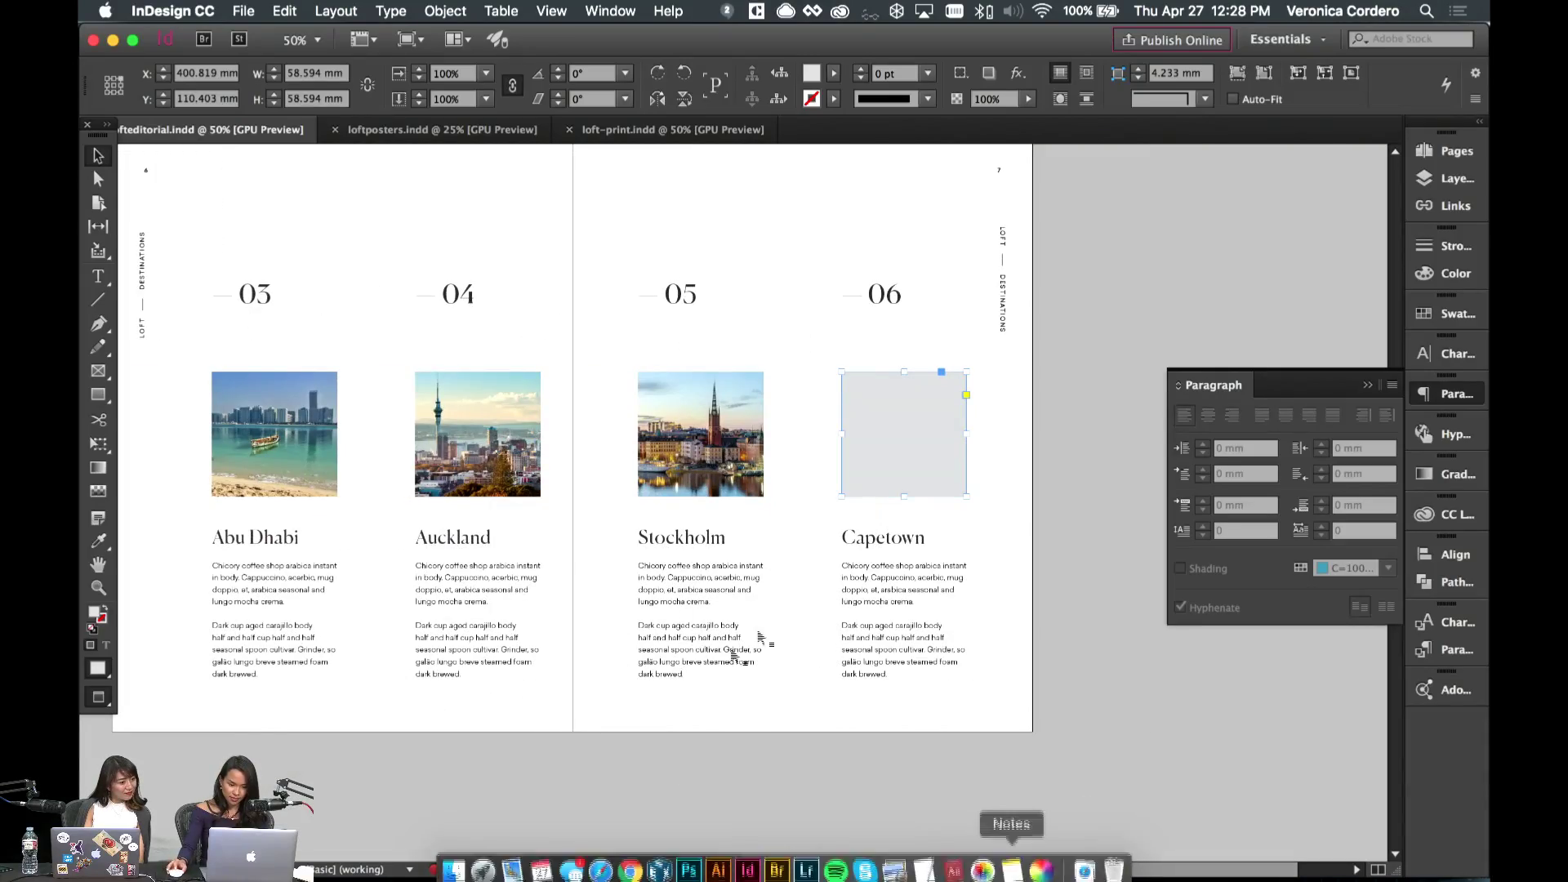
left_click(890, 756)
scroll(890, 758, "left", 5)
scroll(890, 758, "up", 3)
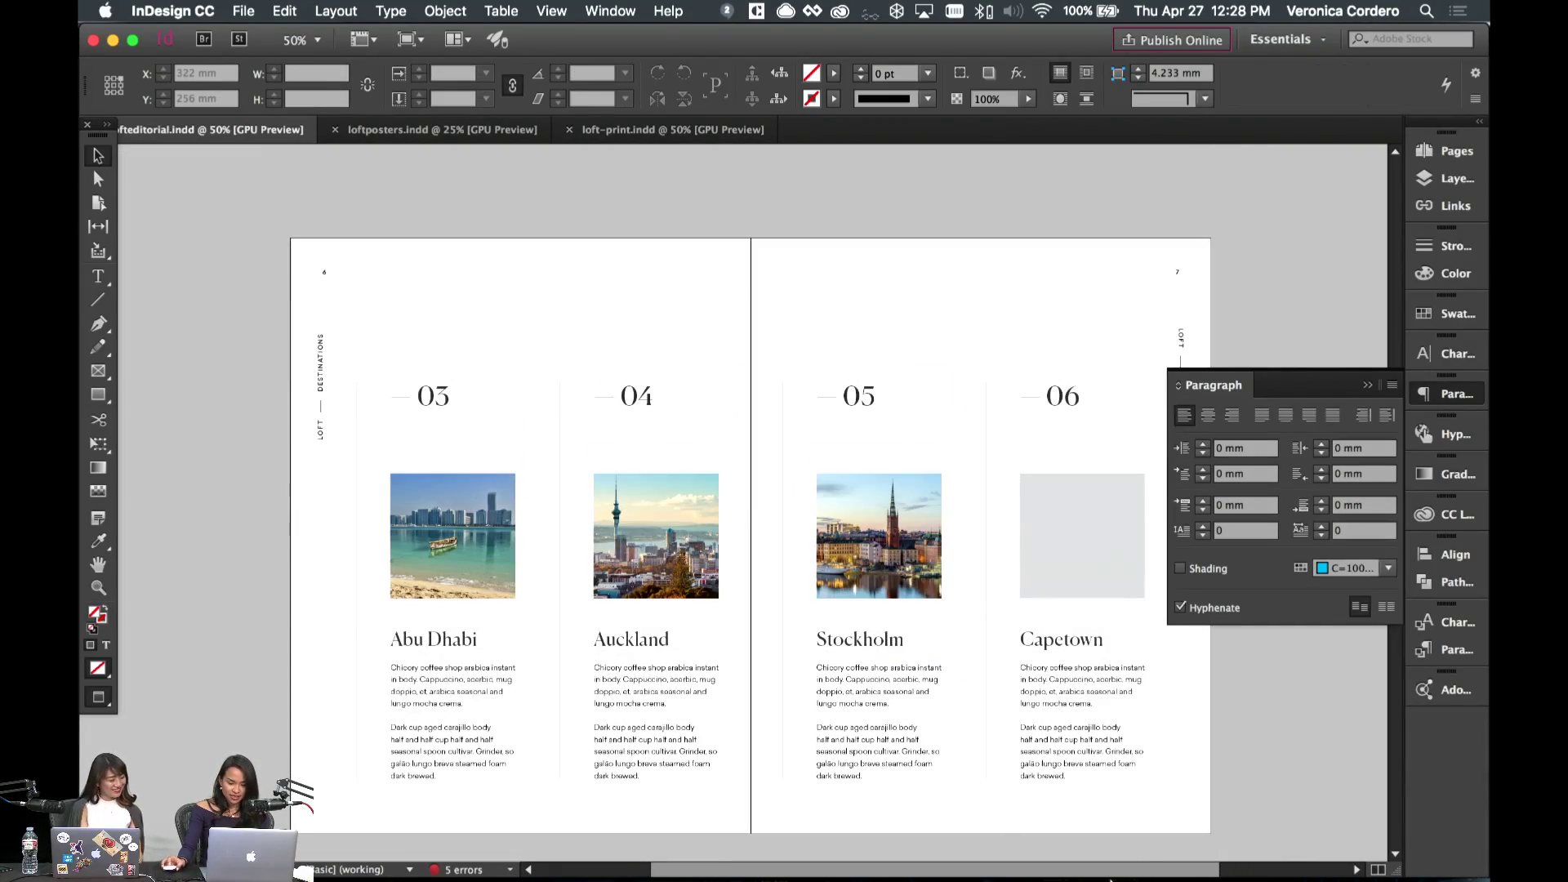
scroll(892, 745, "down", 15)
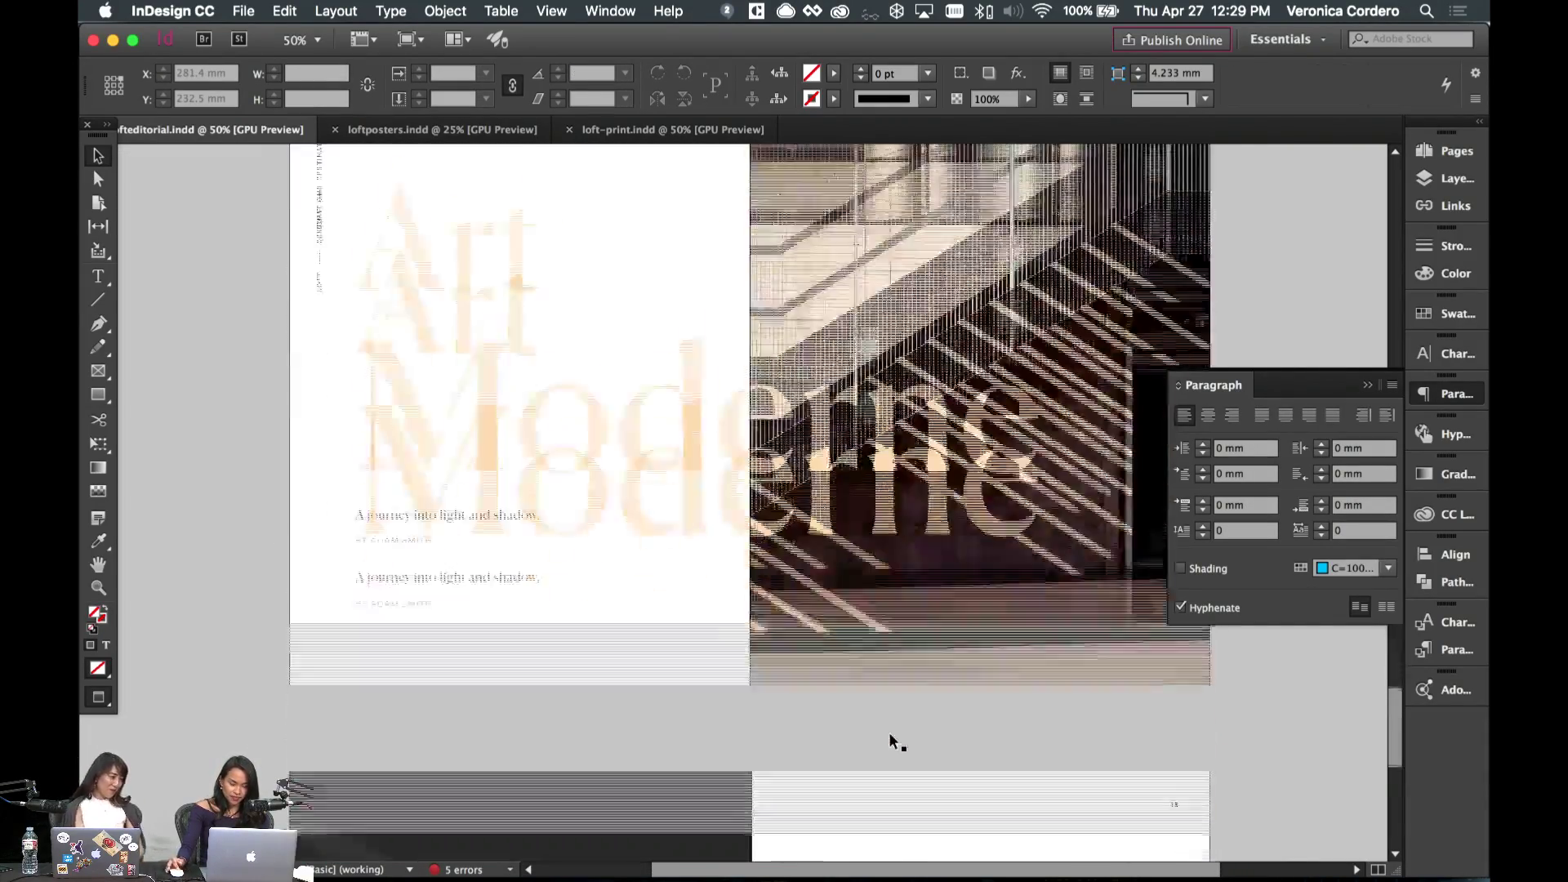
scroll(892, 743, "up", 20)
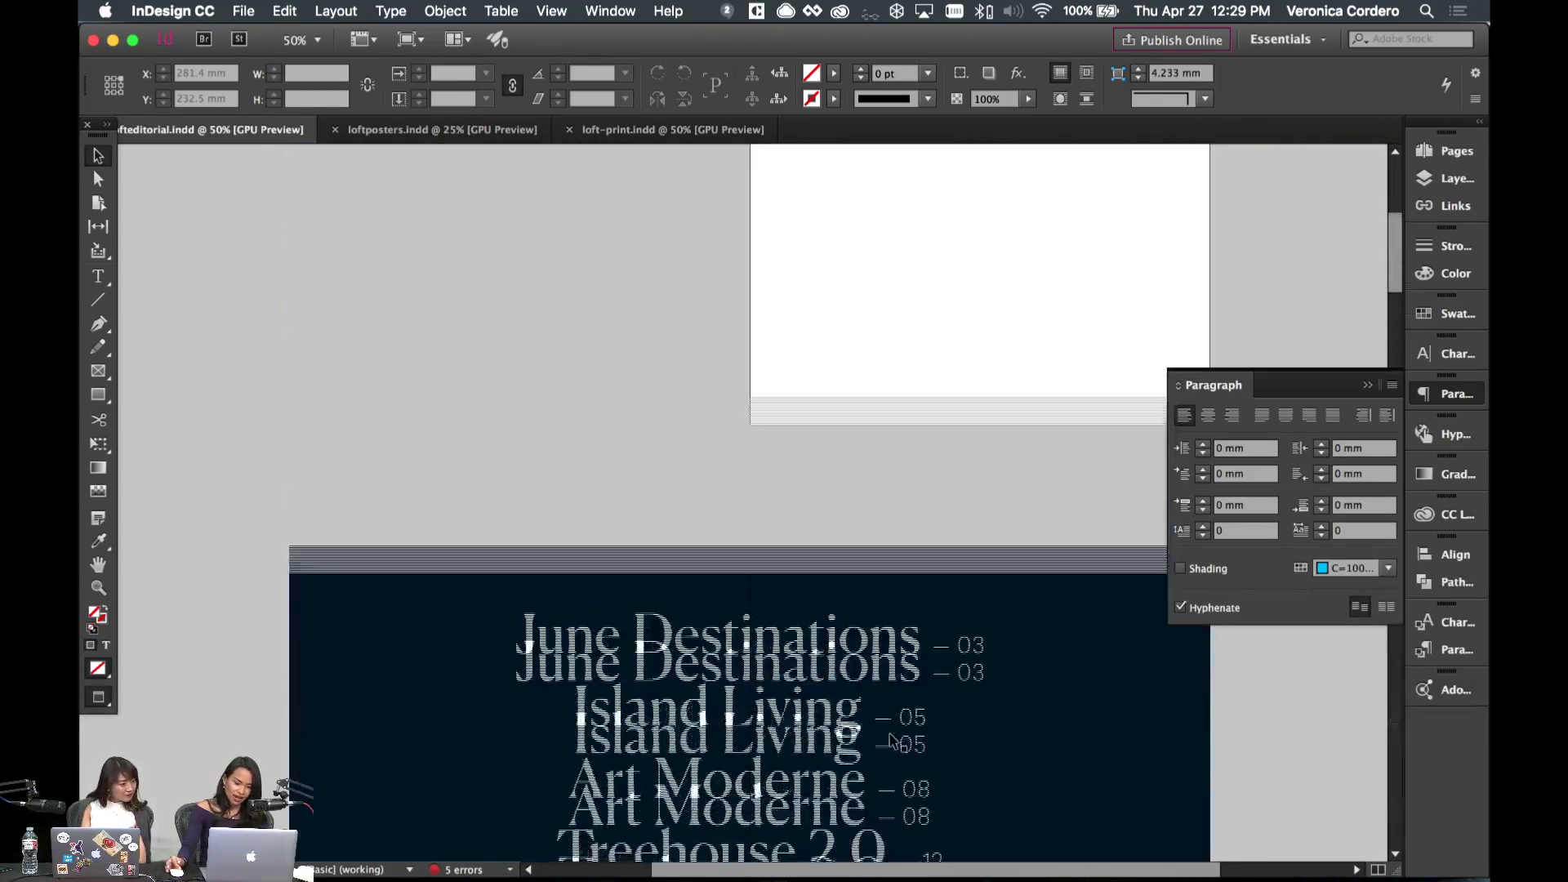
scroll(893, 741, "down", 10)
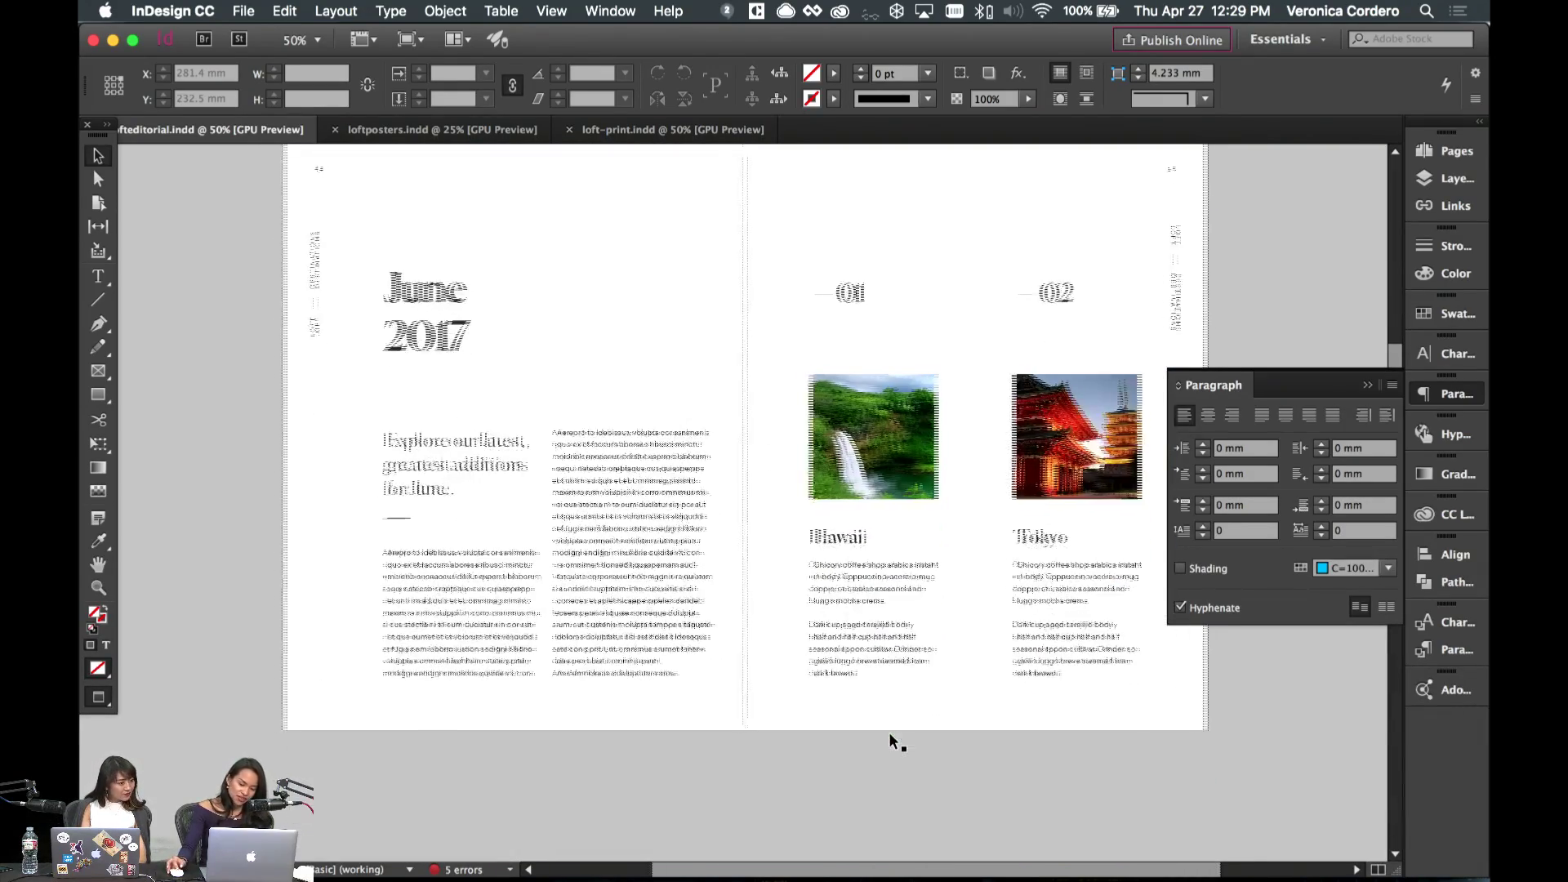
scroll(898, 742, "right", 2)
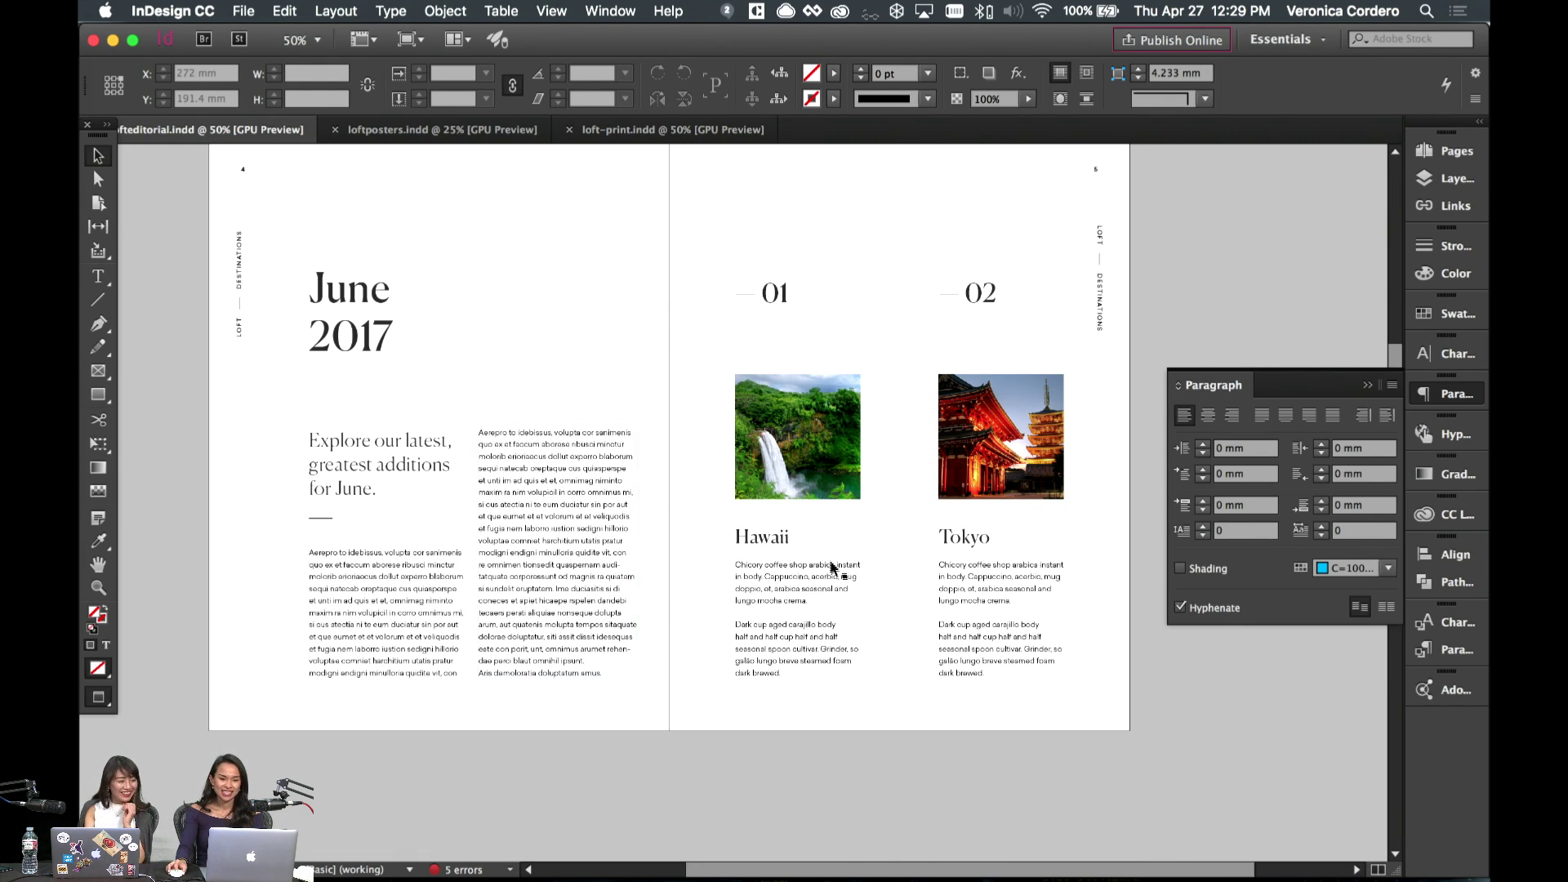
scroll(888, 706, "left", 3)
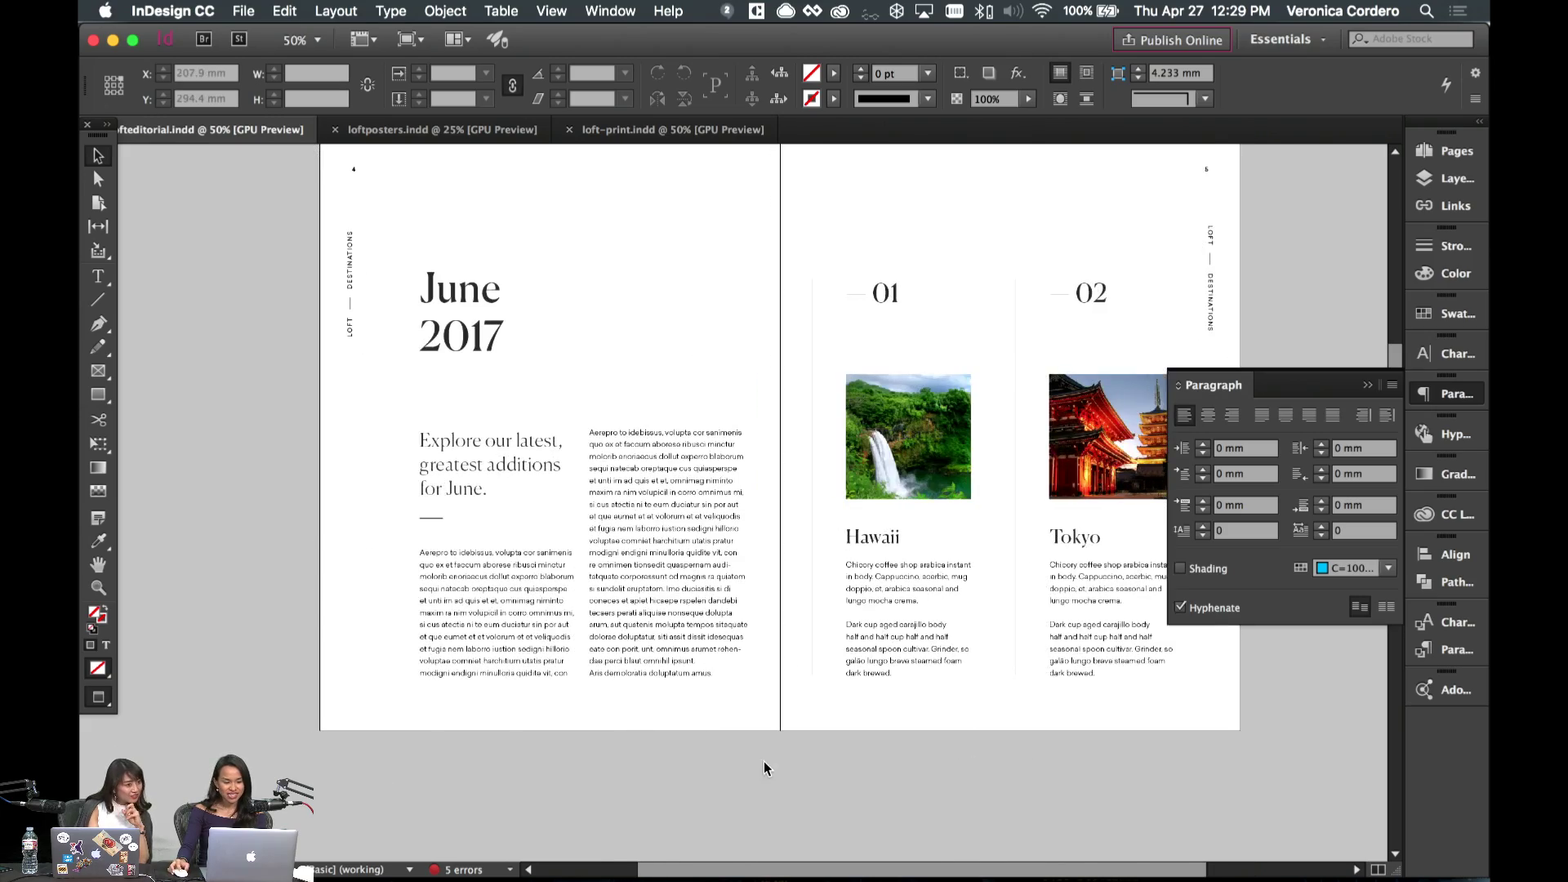
- Glance at the downloaded photo in Preview, then return to the 03–06 spread in InDesign
key("super+Tab")
left_click(91, 392)
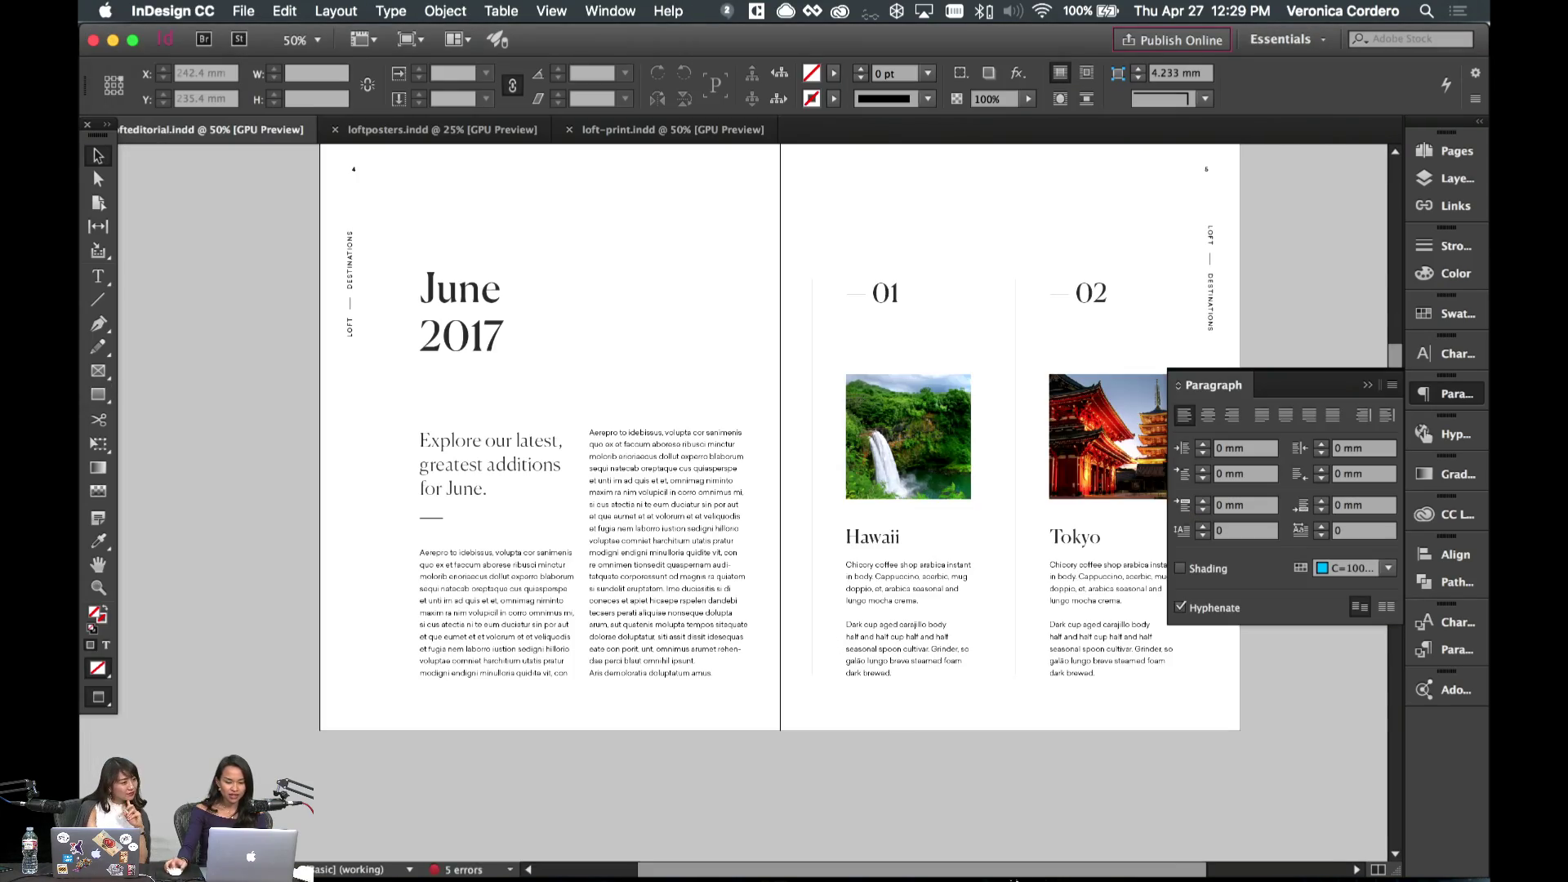
scroll(899, 571, "down", 10)
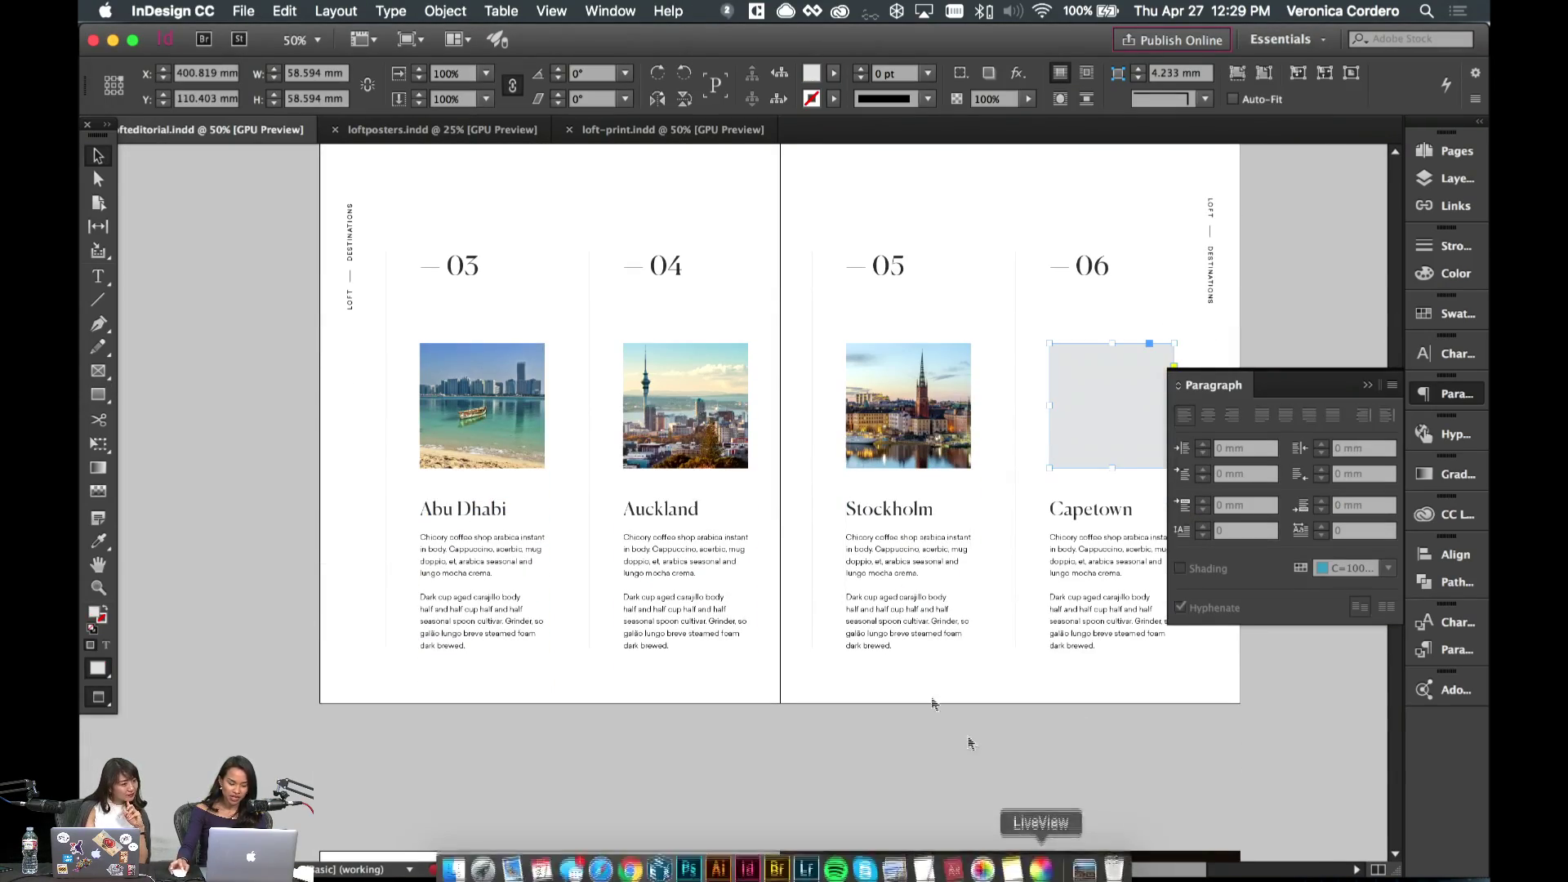
scroll(931, 700, "right", 3)
scroll(890, 648, "down", 2)
- Place the Cape Town photo in the Capetown frame, fill proportionally, shift to show the mountain, enlarge slightly
left_click(1095, 862)
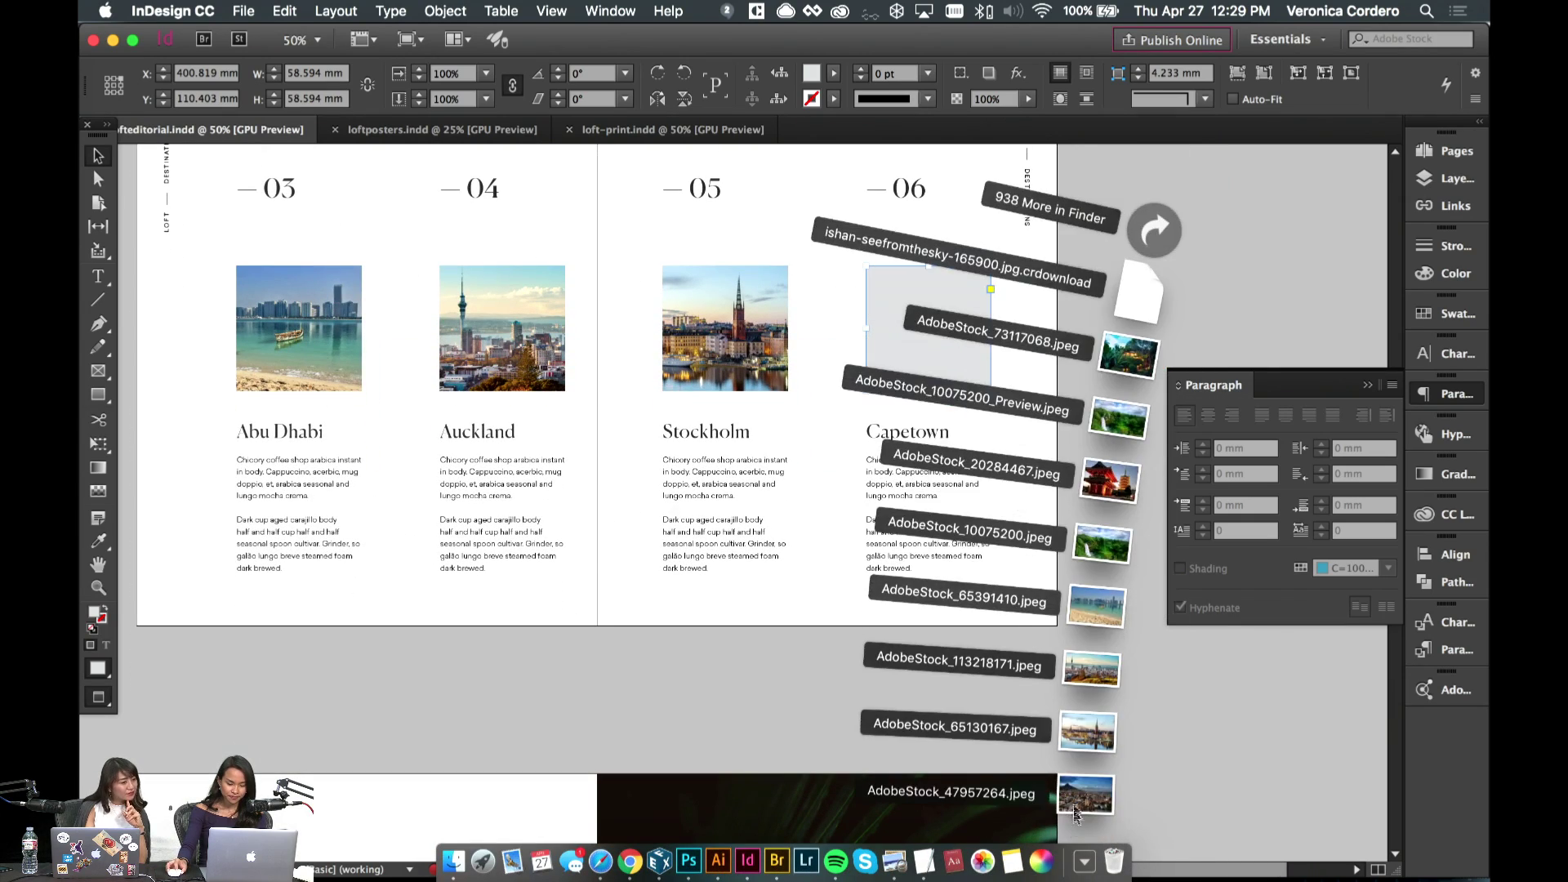
left_click_drag(1106, 786, 918, 364)
scroll(927, 549, "up", 3)
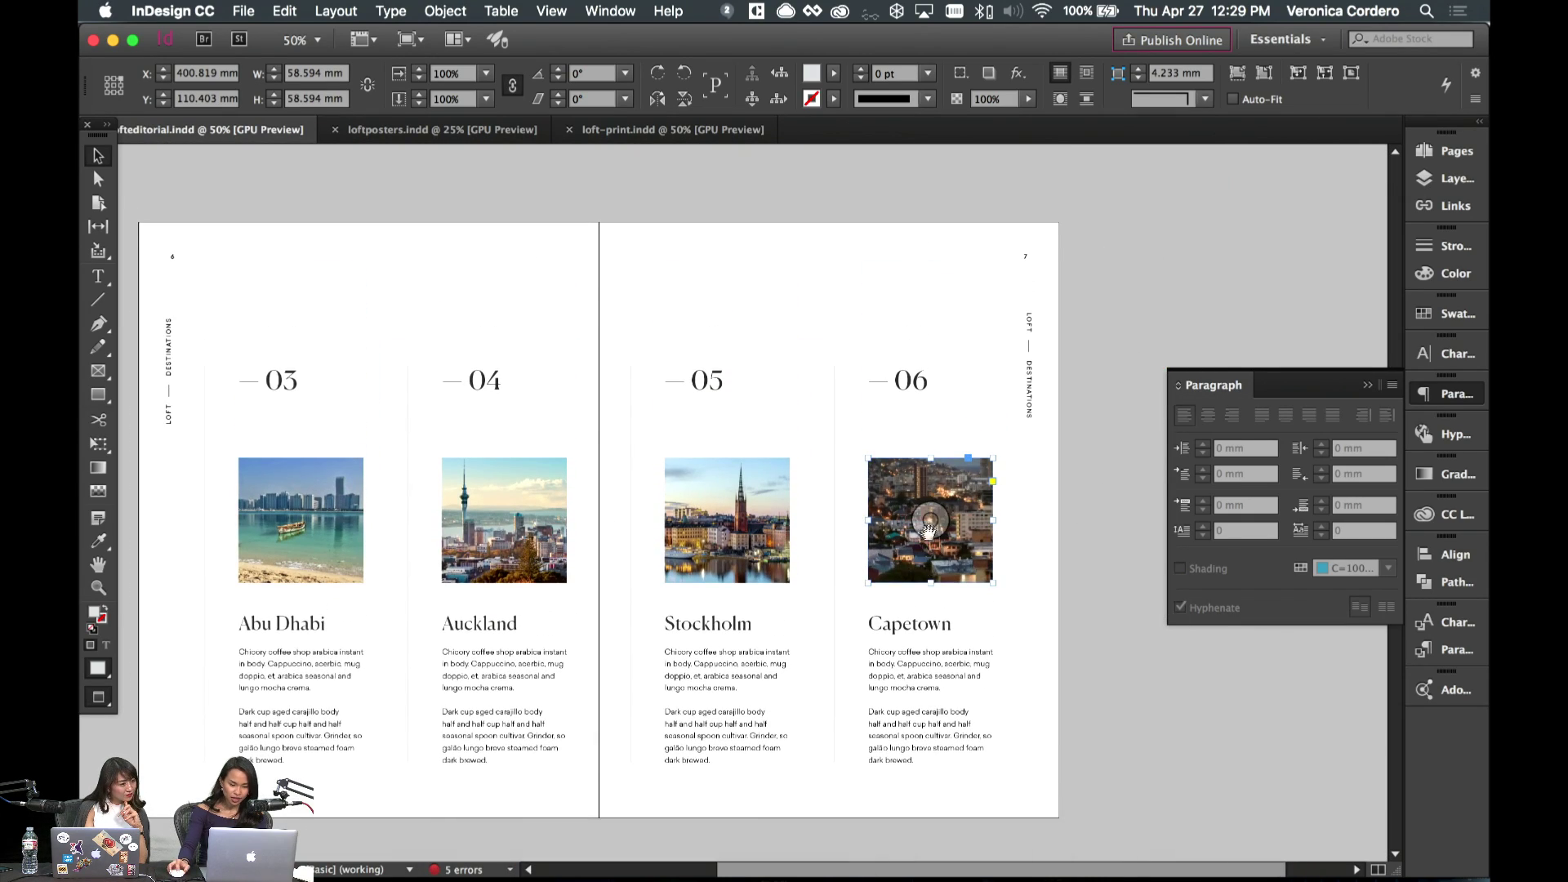
left_click(926, 549)
left_click(1238, 73)
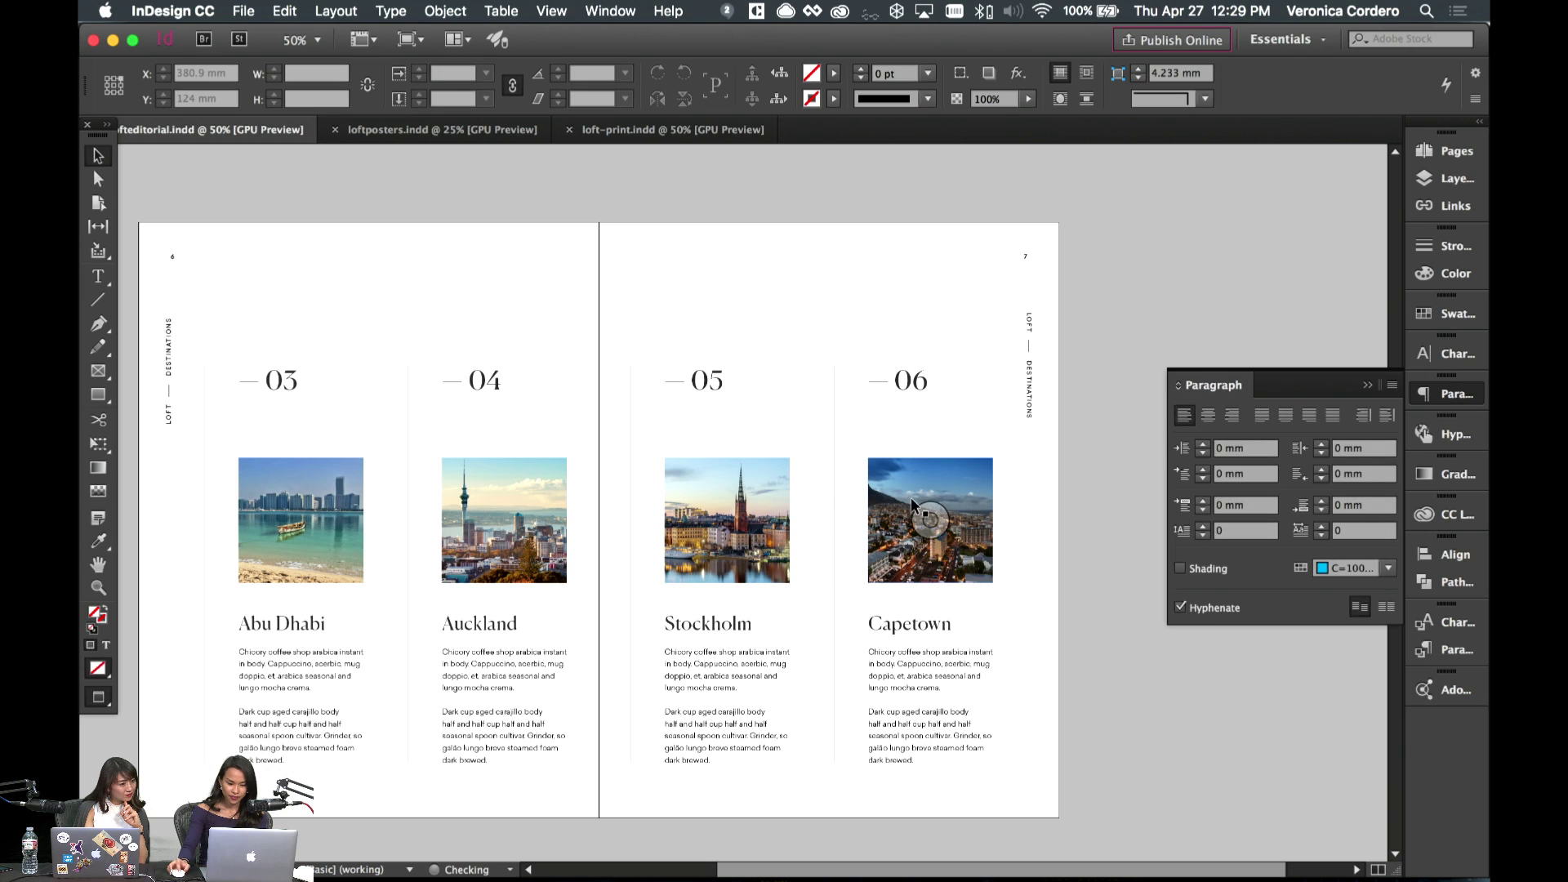
left_click_drag(929, 514, 956, 512)
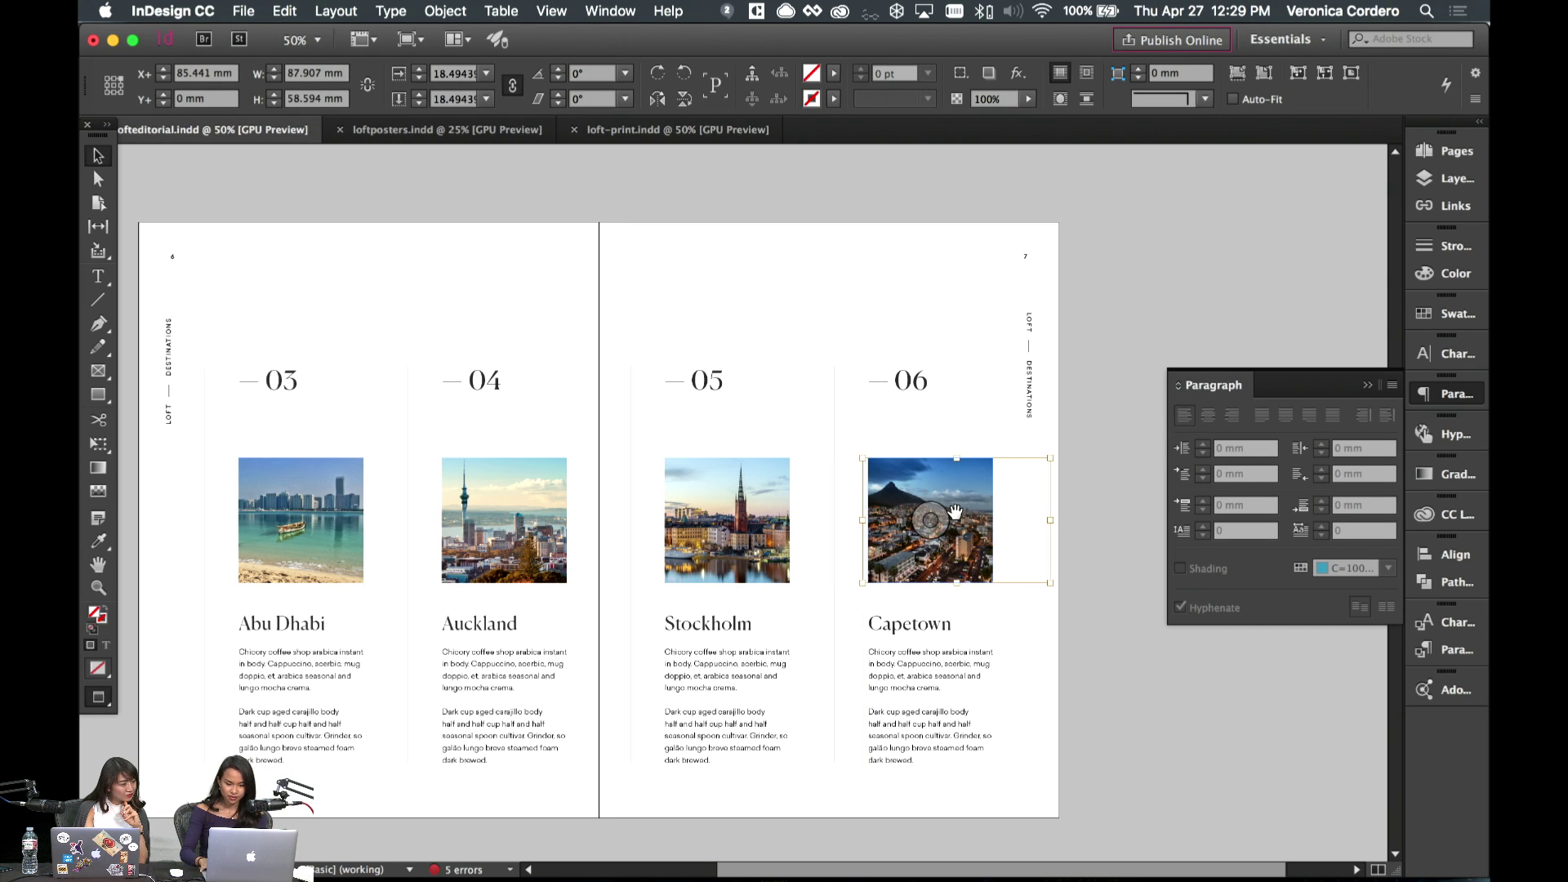
key("e")
left_click_drag(1051, 457, 1062, 448)
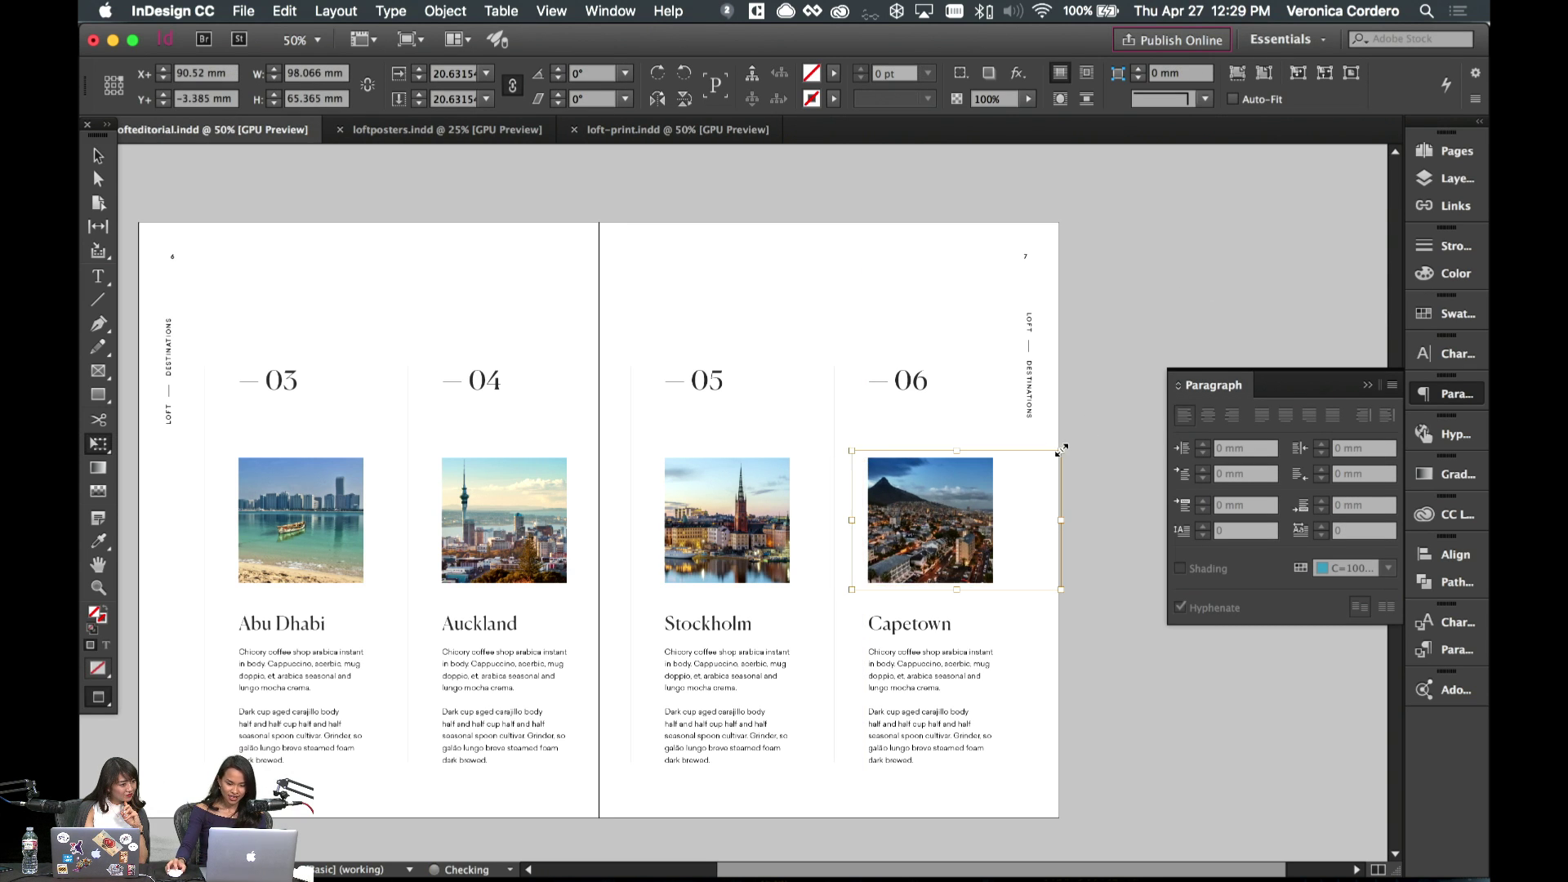
left_click(690, 280)
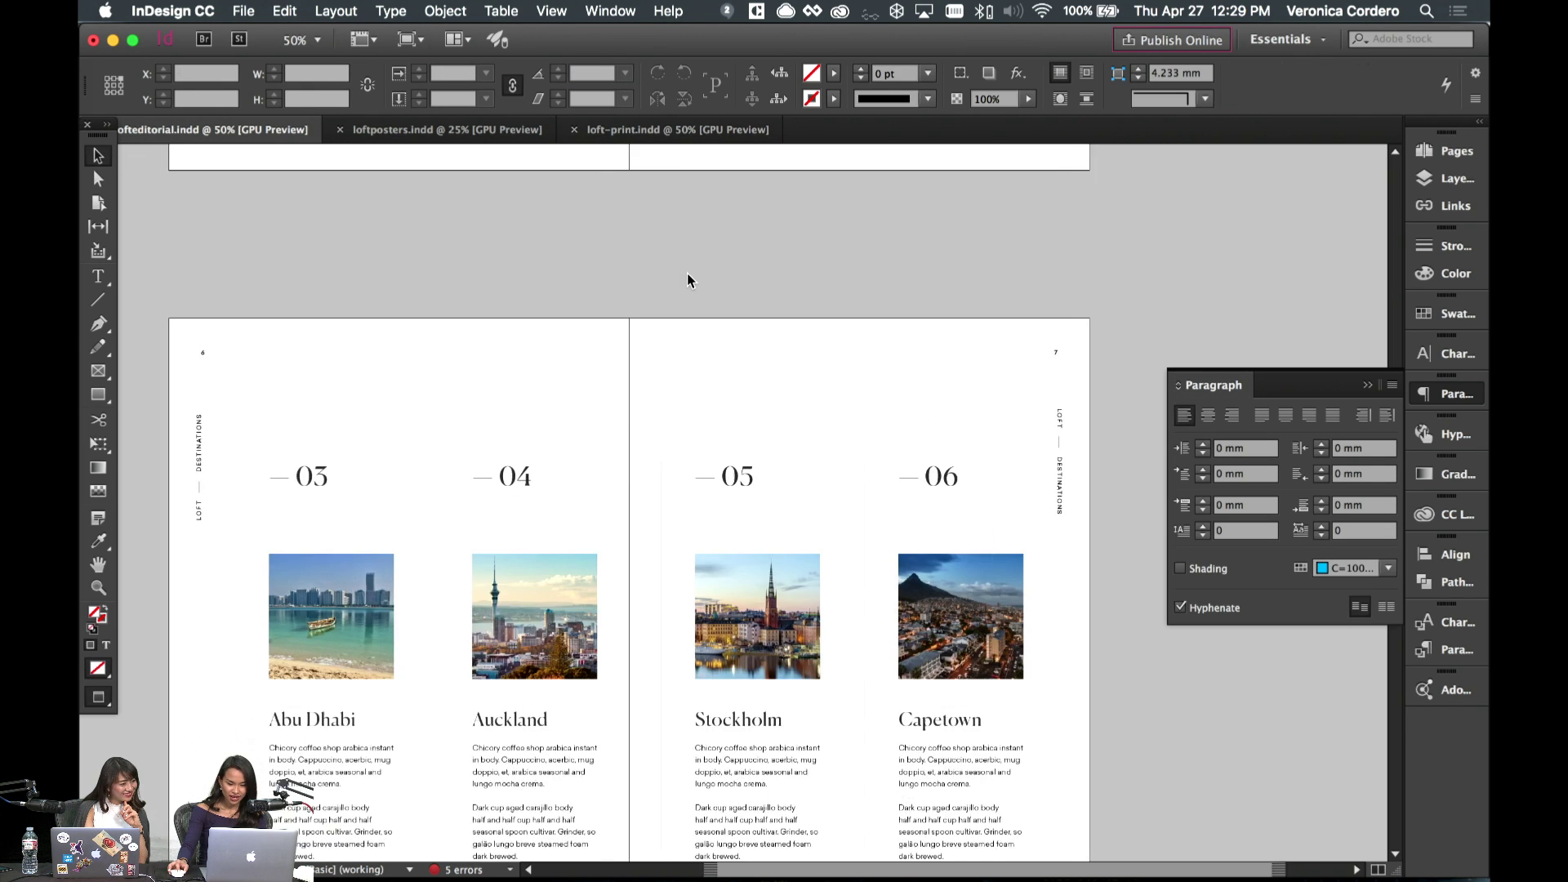
scroll(687, 280, "left", 3)
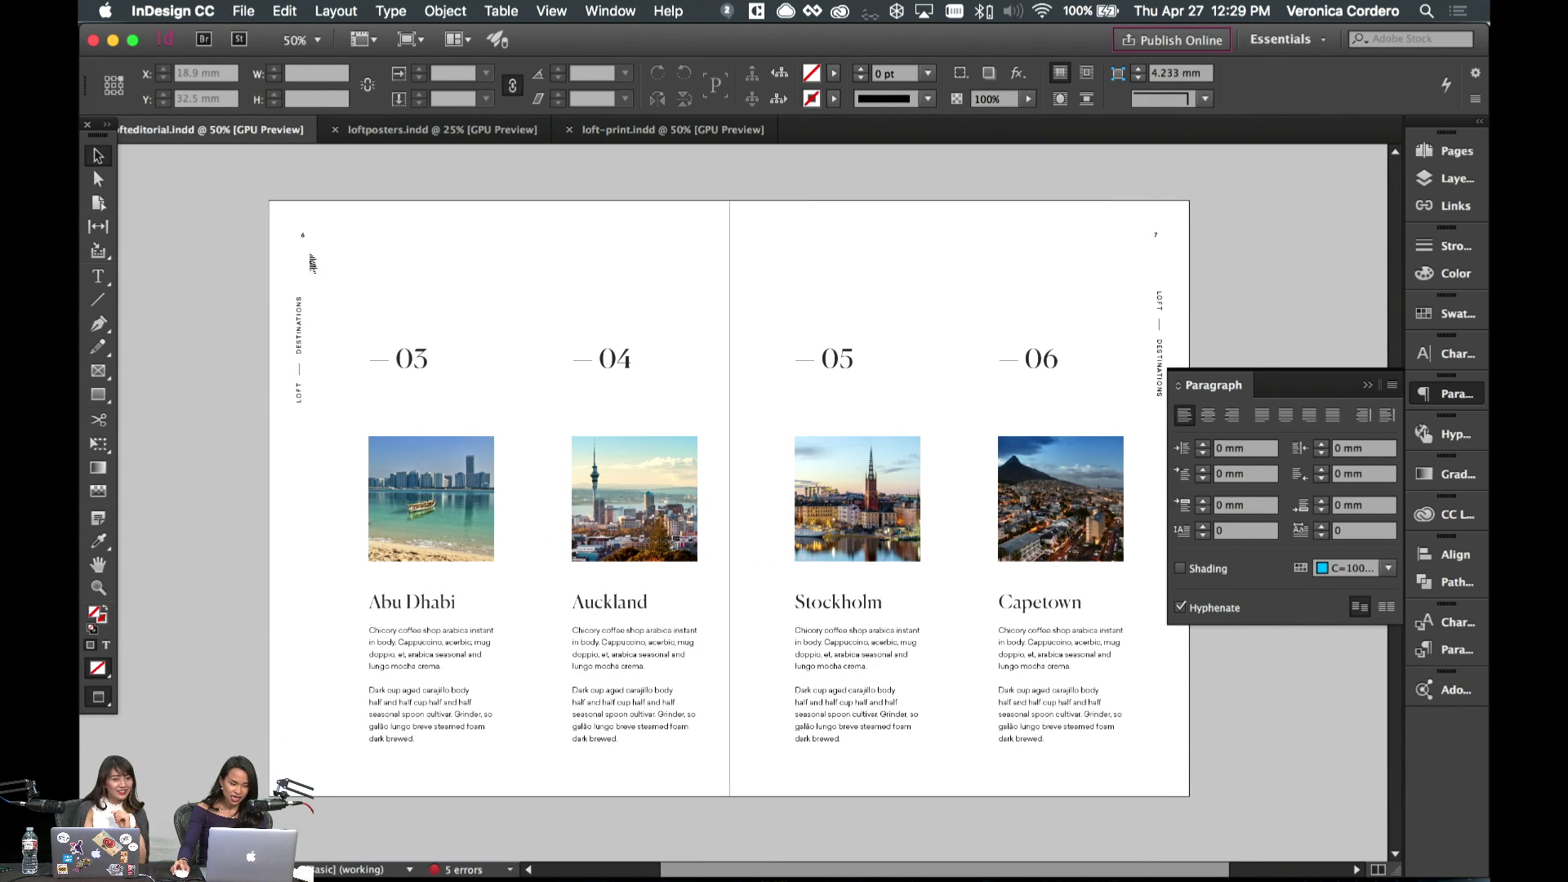
scroll(1109, 414, "up", 2)
- On A-Master, left-align the left page's top text frame and vertical LOFT — DESTINATIONS frame to each other
key("w")
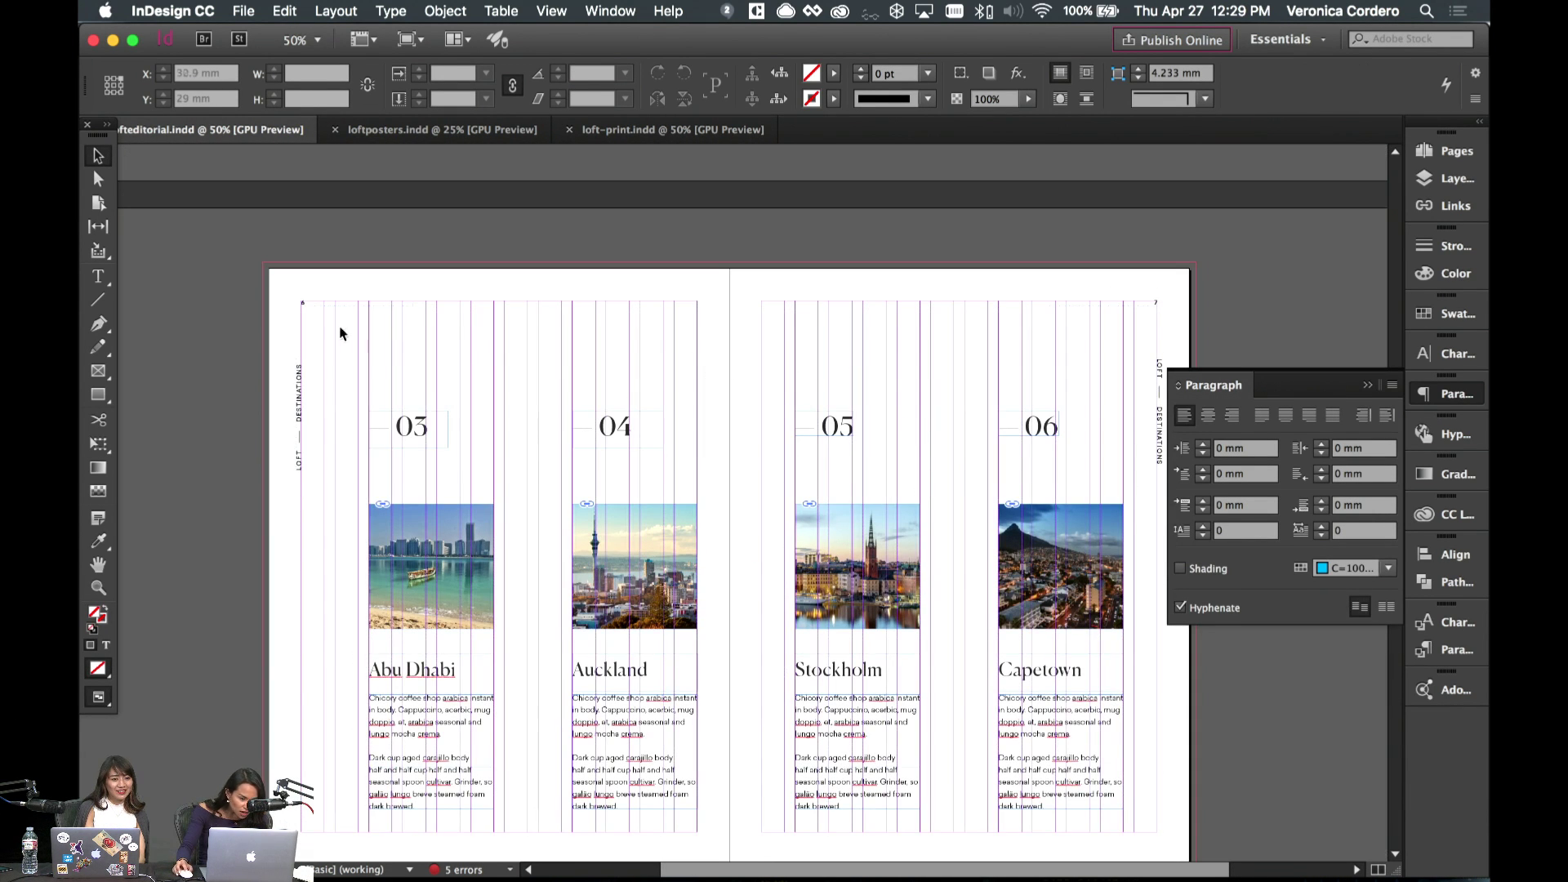
left_click(1456, 152)
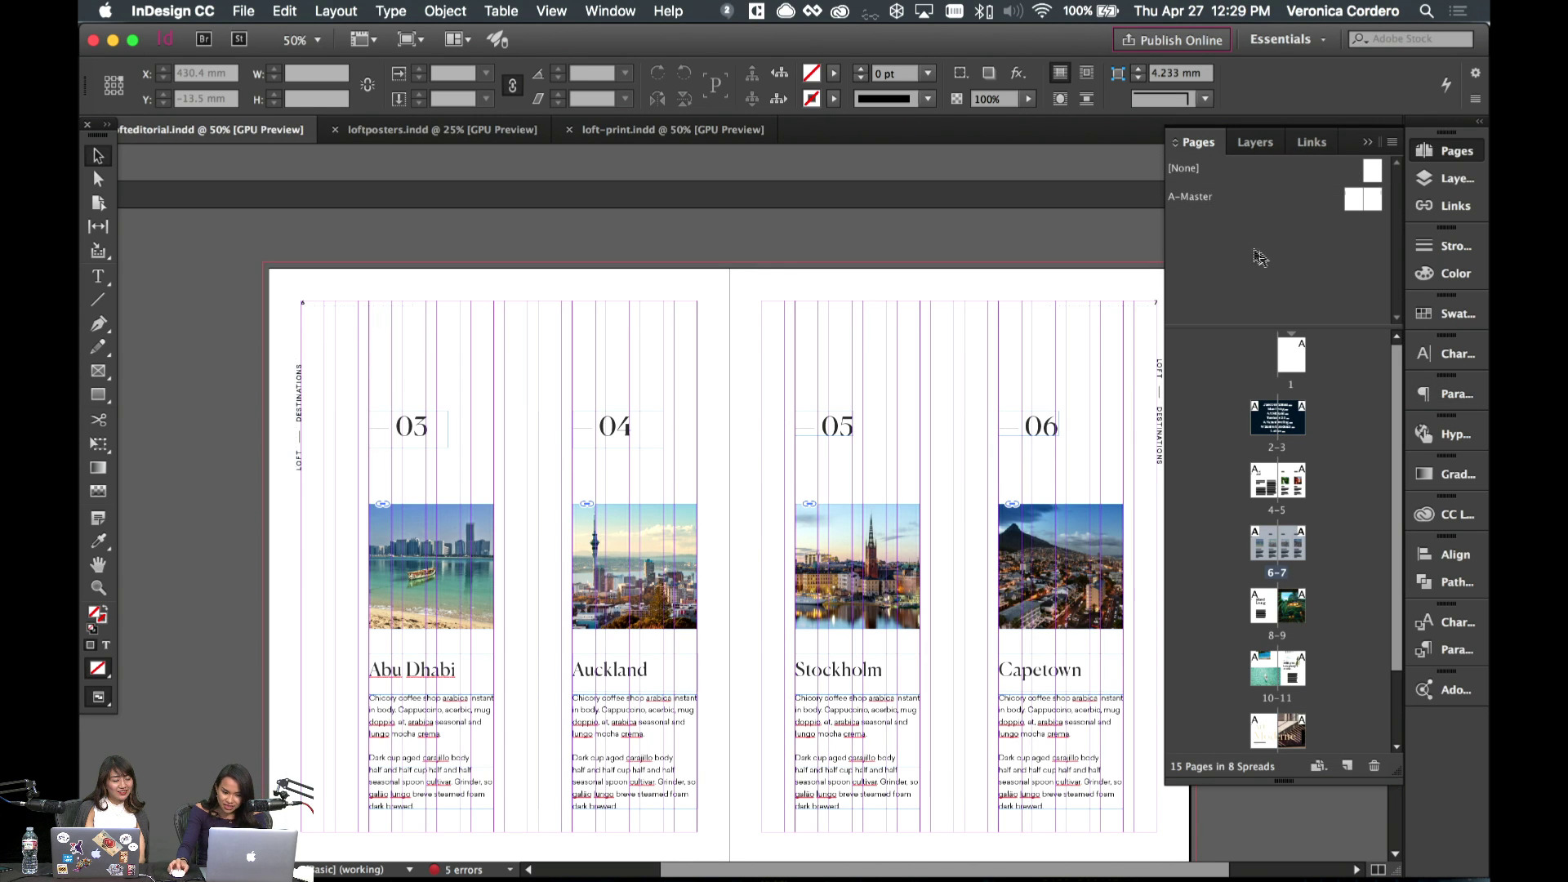
double_click(1350, 202)
left_click(618, 281)
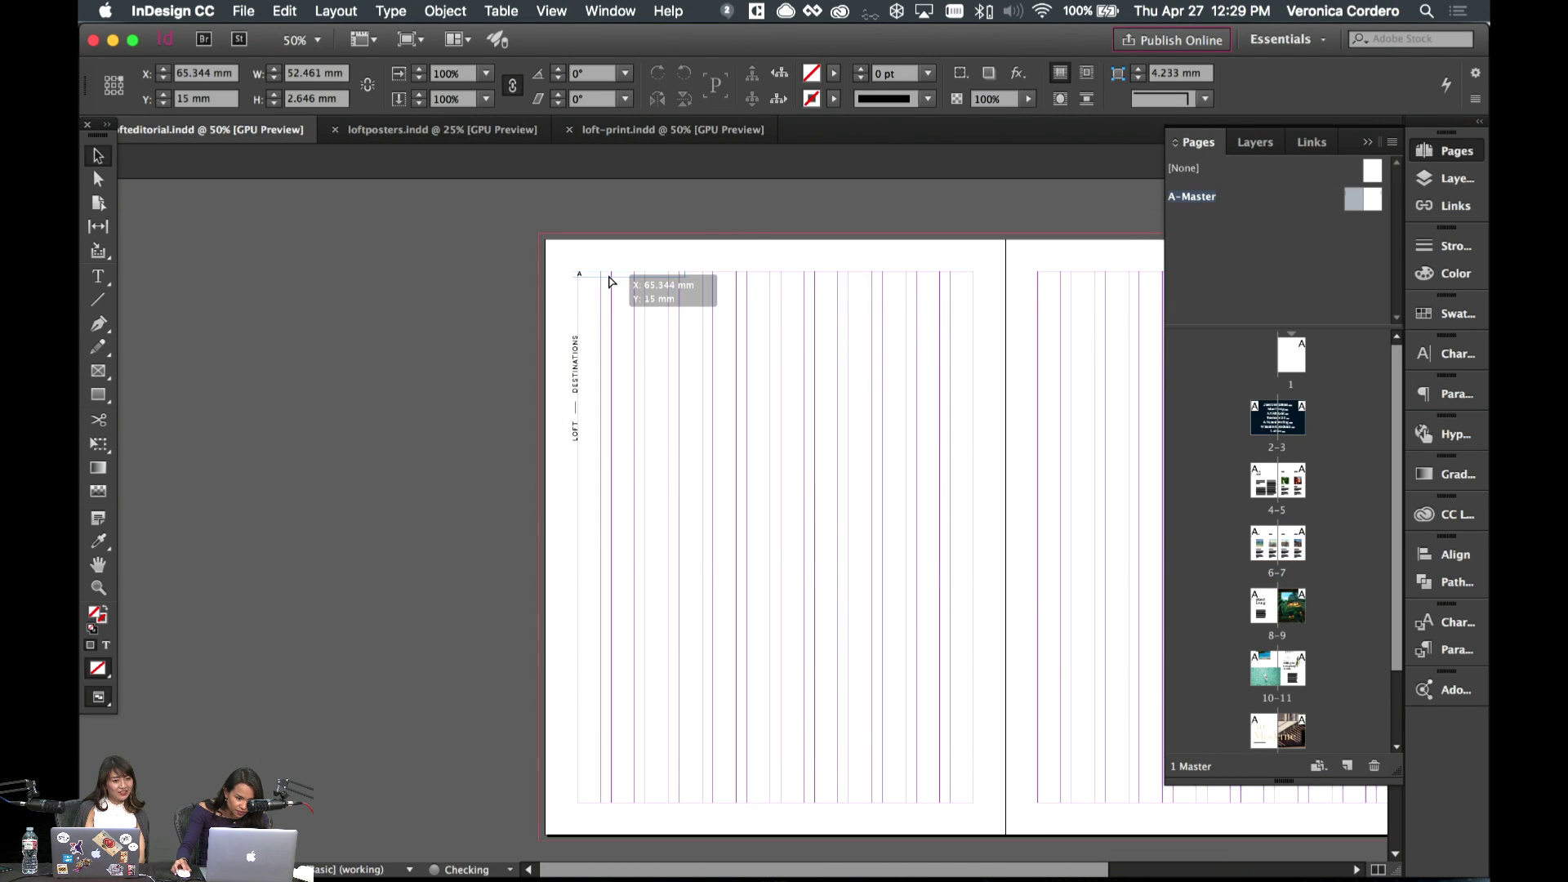
scroll(618, 286, "right", 5)
left_click_drag(376, 283, 357, 281)
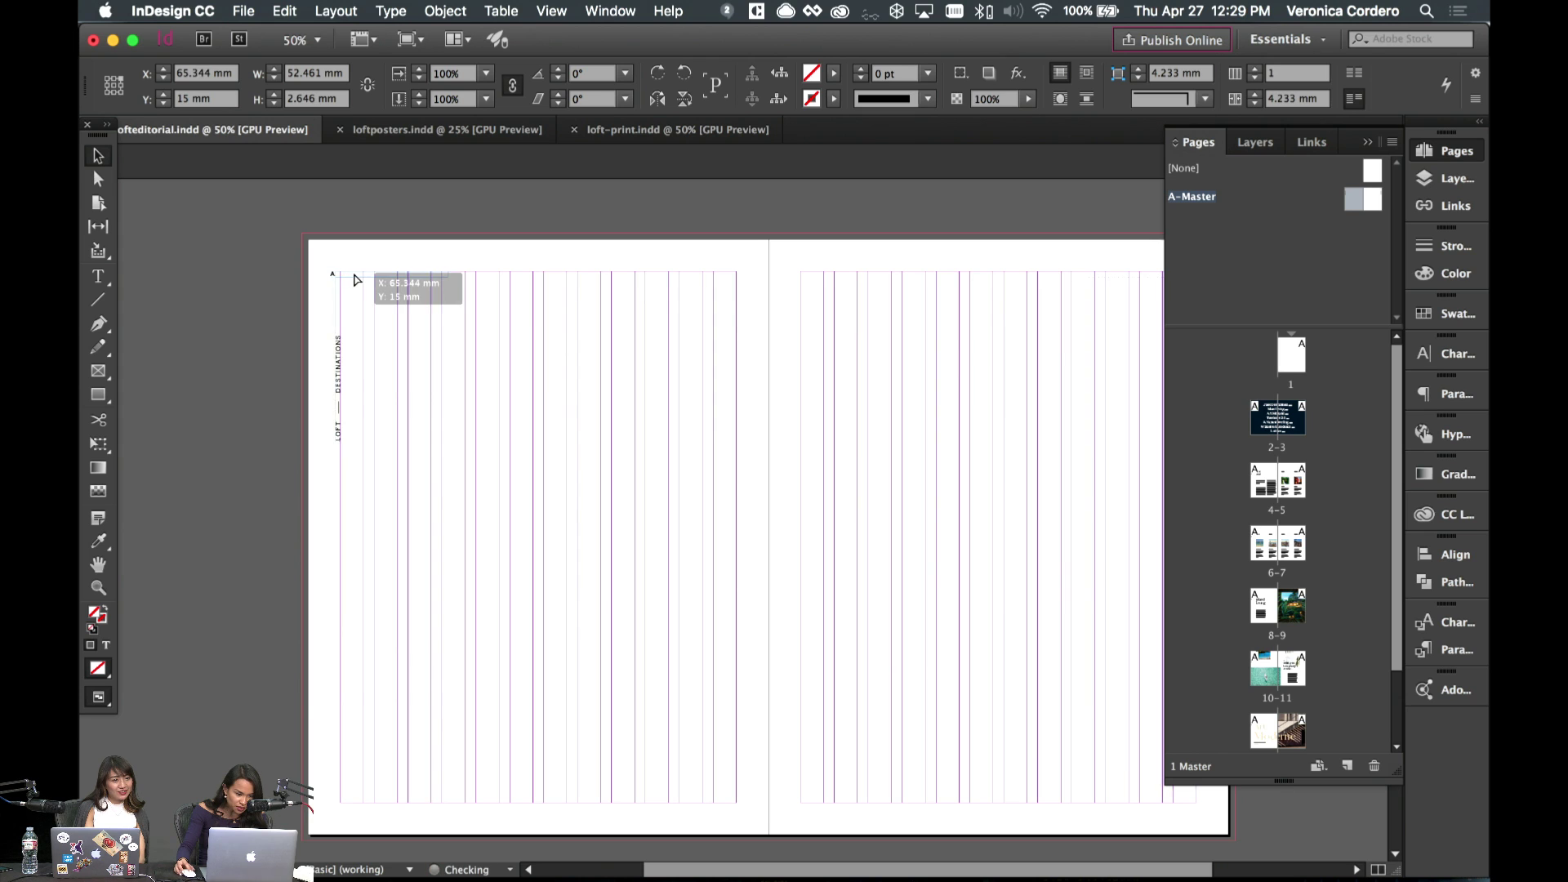
left_click(339, 383, "shift")
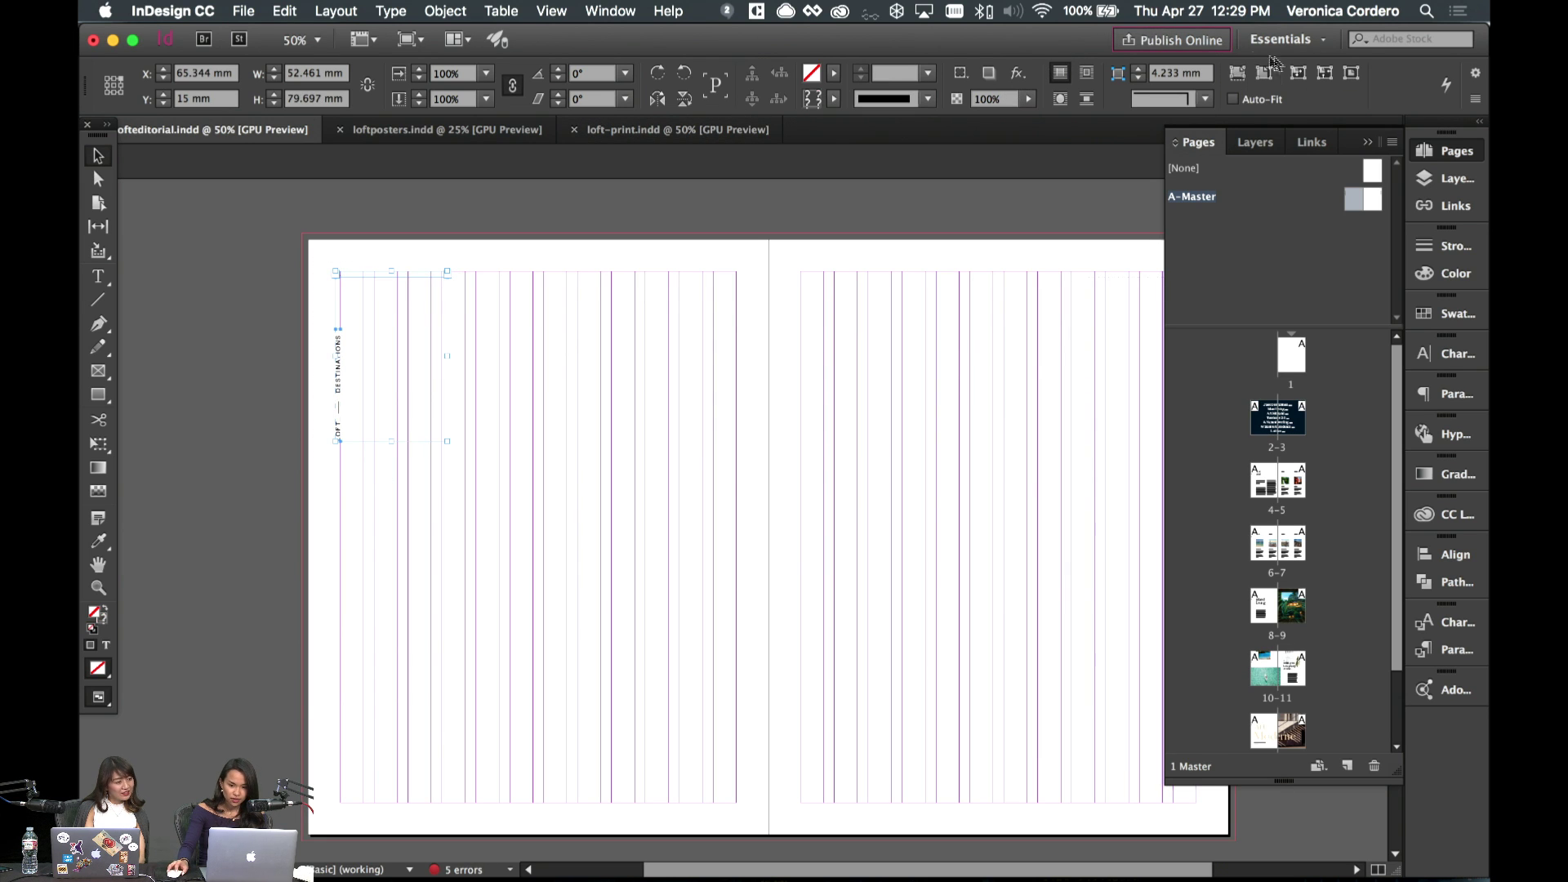
left_click(1454, 555)
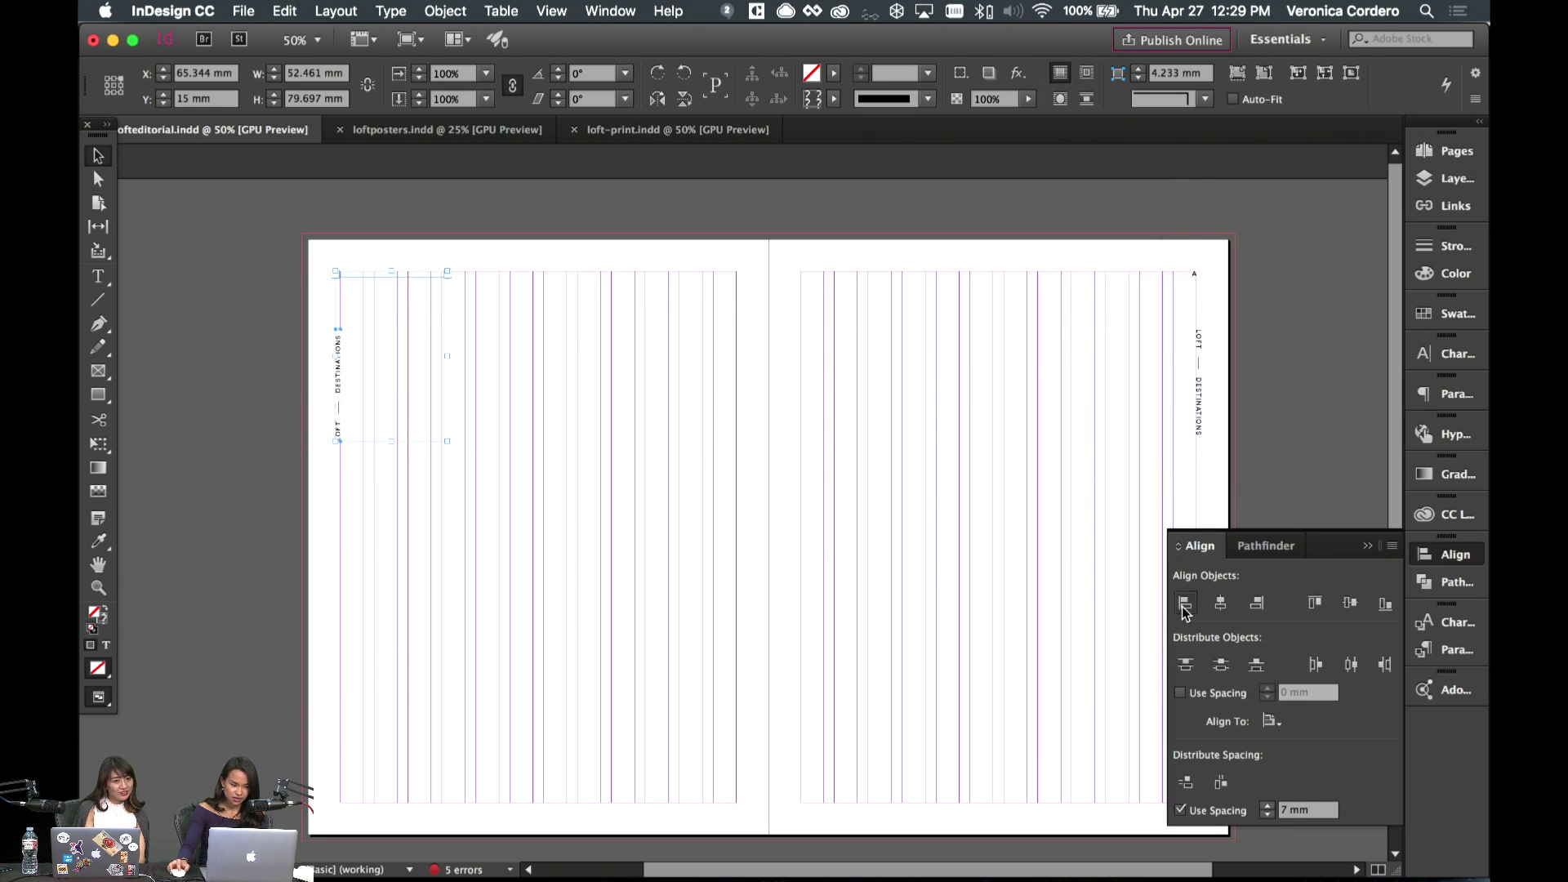
left_click(1185, 606)
left_click(886, 425)
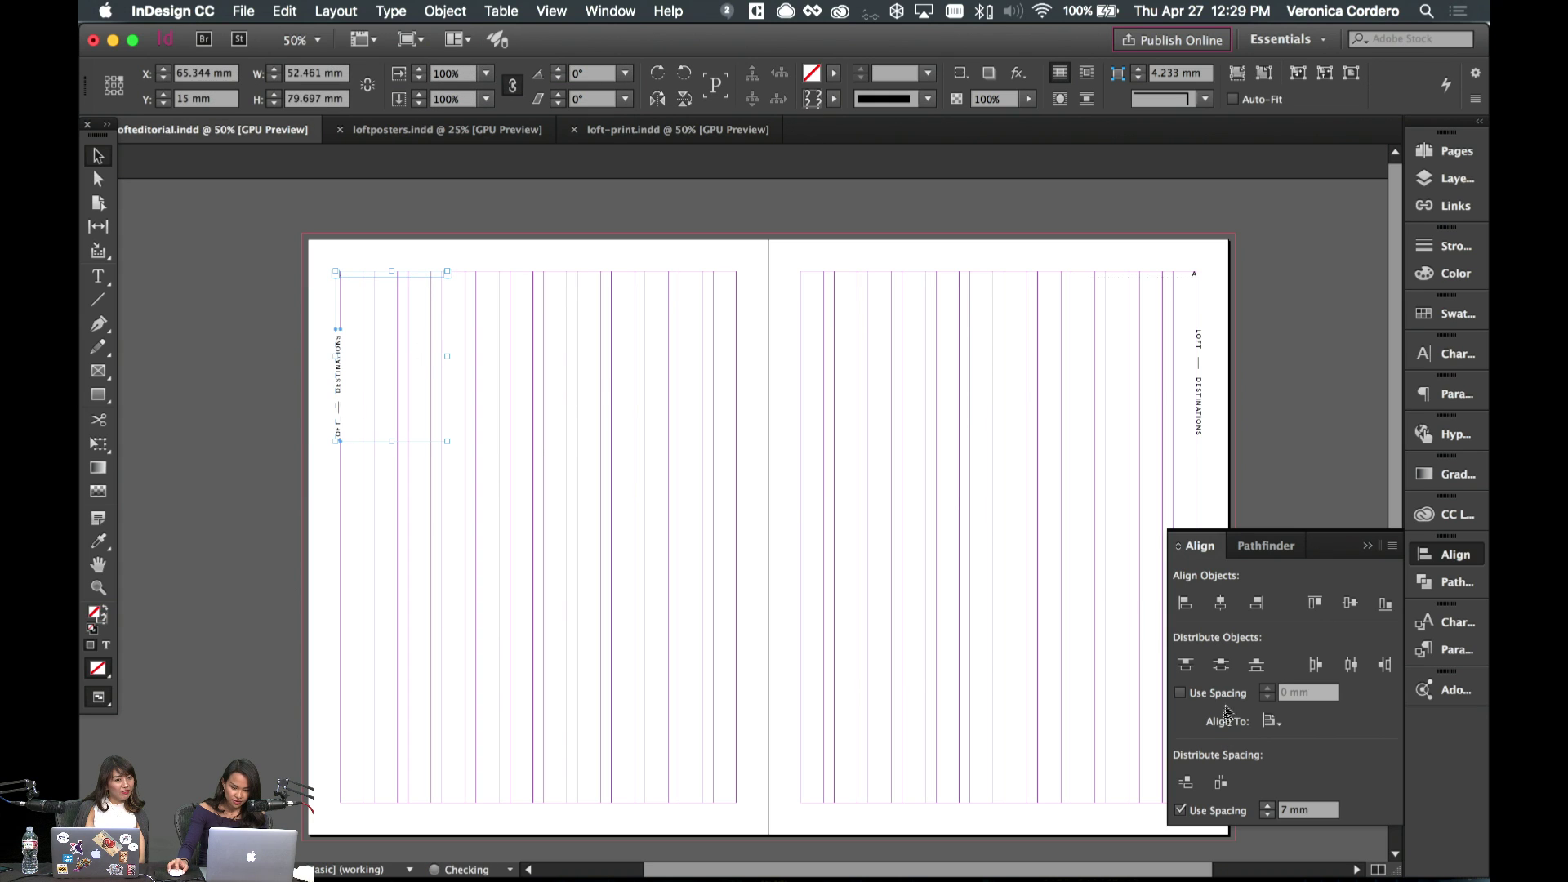
left_click(1271, 721)
left_click(1358, 724)
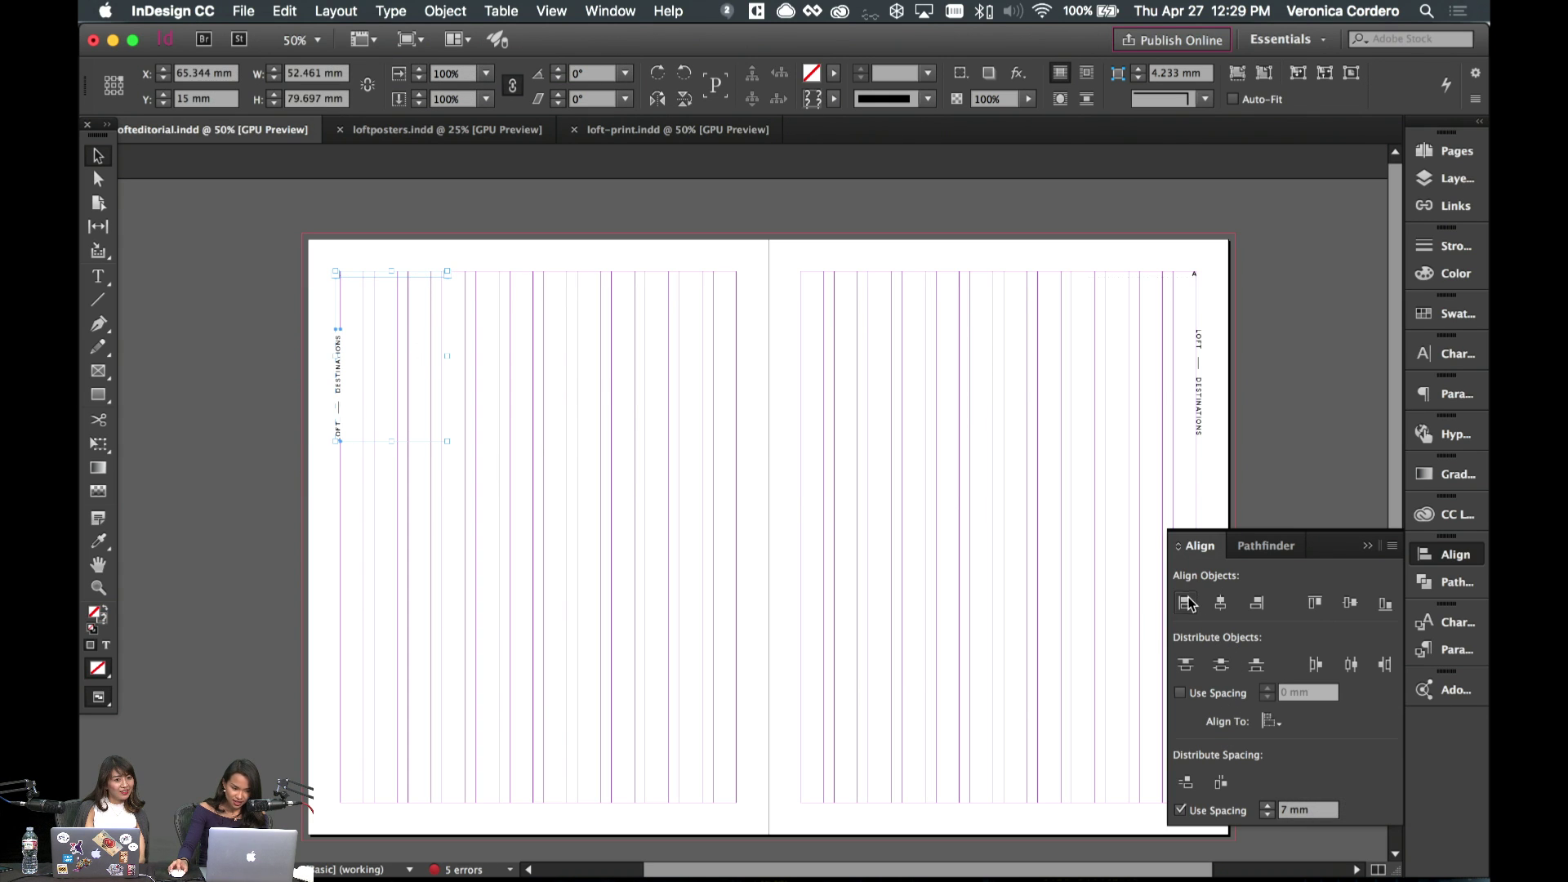
left_click(825, 518)
- Right-align the right master page's top text frame and vertical LOFT frame, then hide guides
left_click(1158, 274)
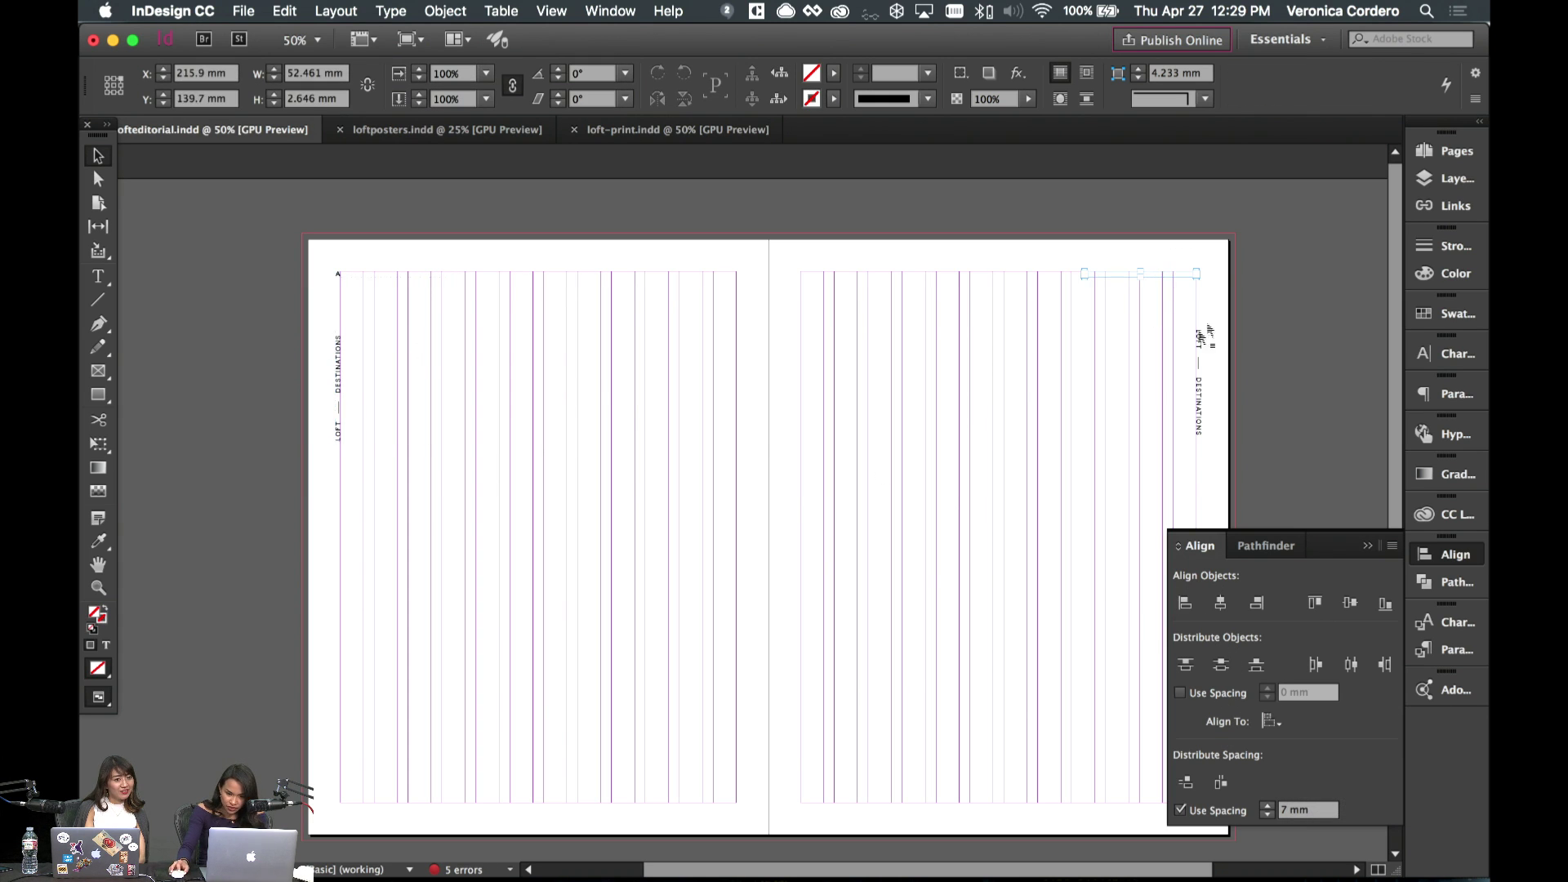
left_click(1198, 380, "shift")
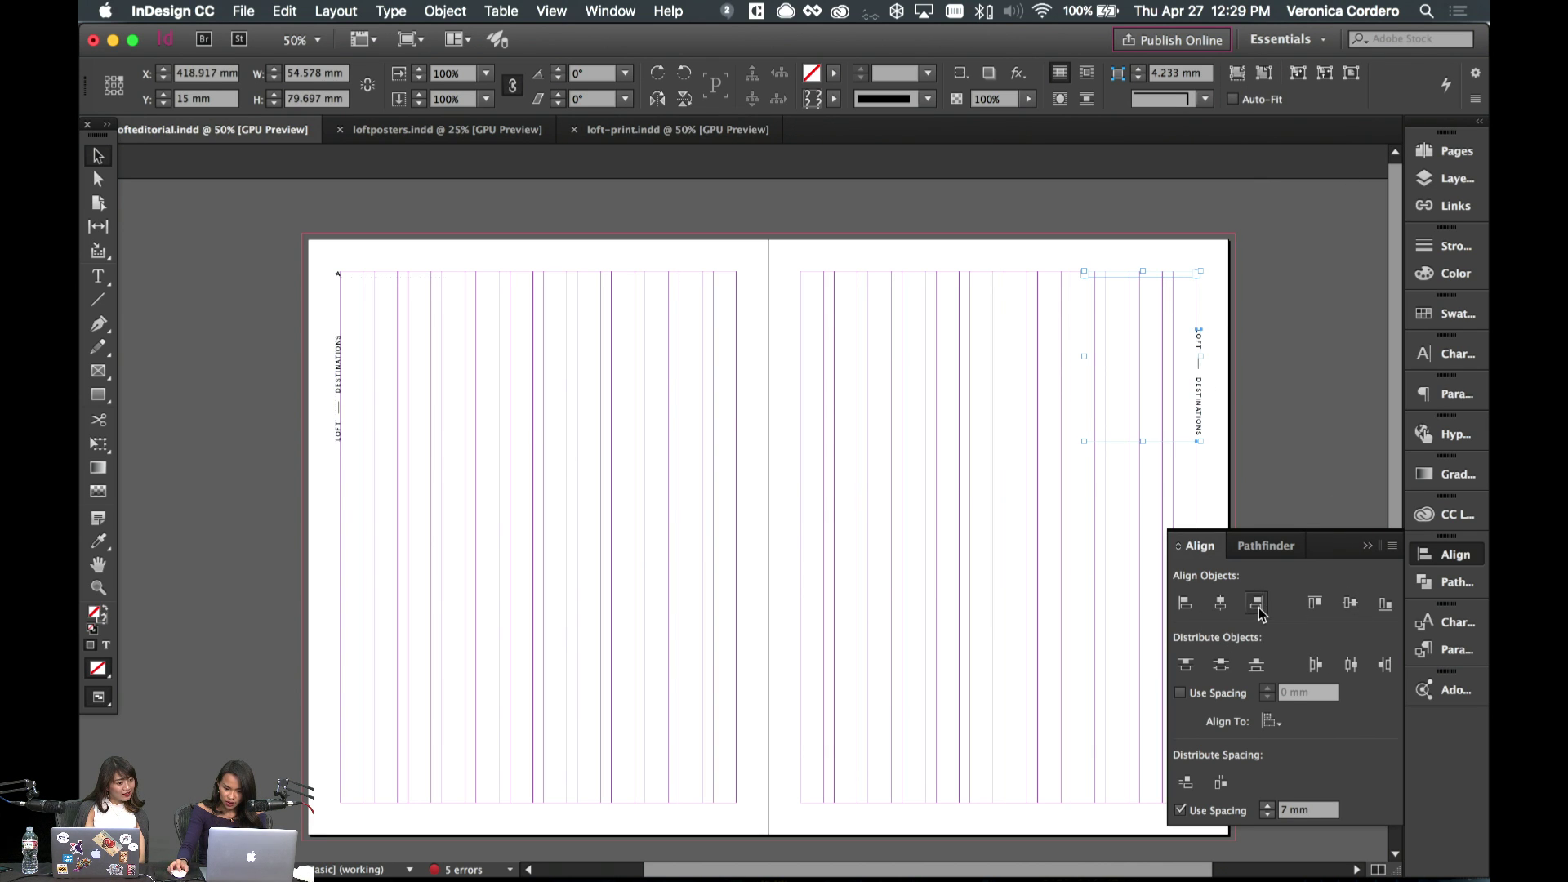
left_click(1242, 466)
key("w")
key("w")
key("w")
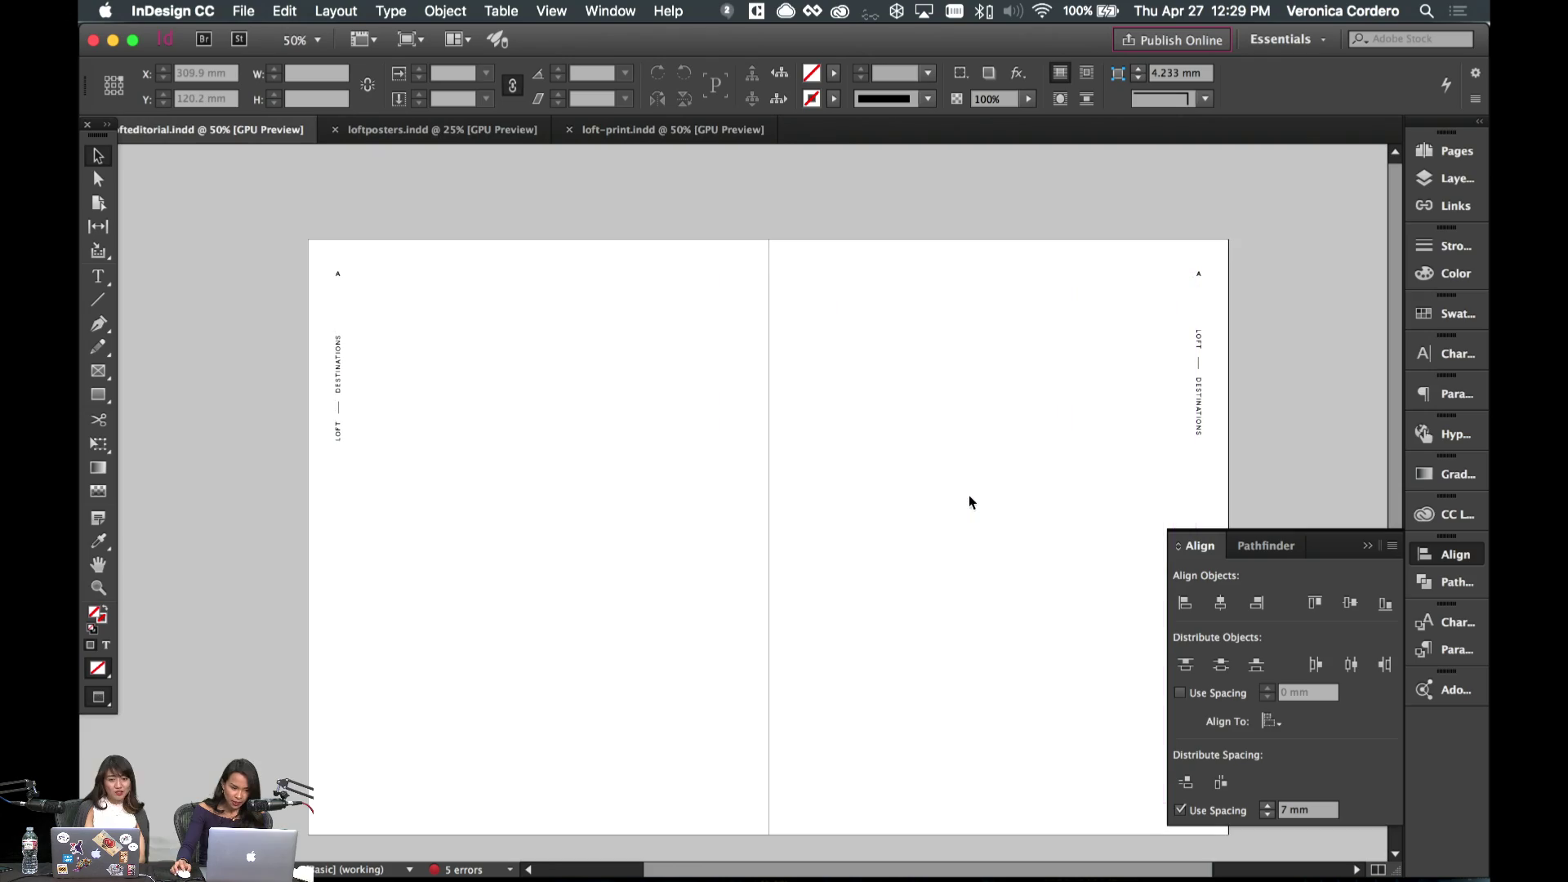
left_click(1449, 151)
- Jump to the dark contents spread 2–3 and look it over, hiding guides for a clean preview
double_click(1278, 418)
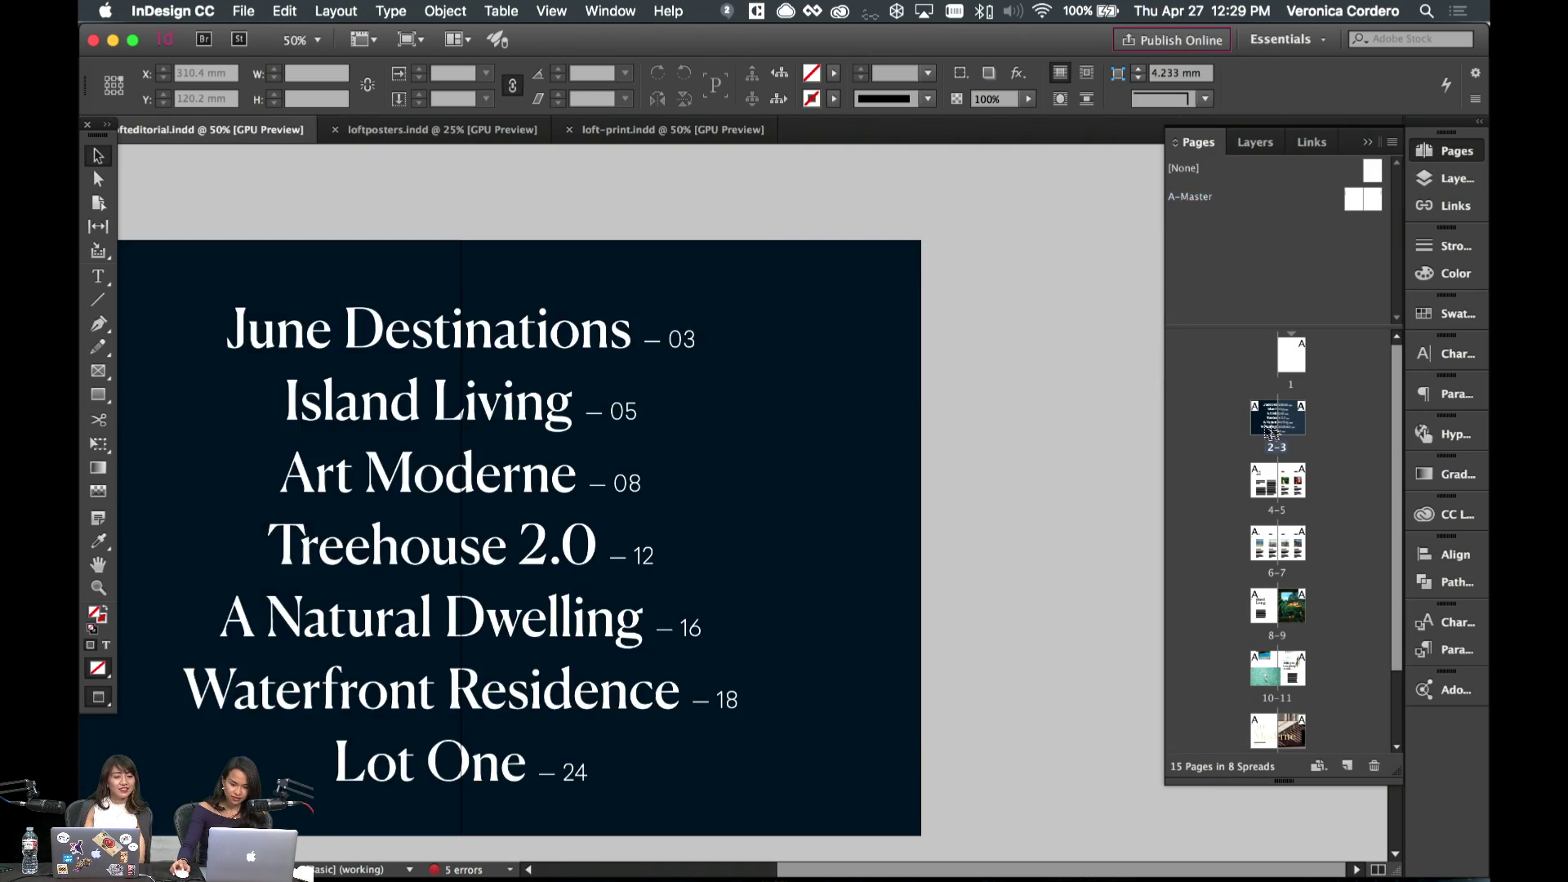
scroll(1017, 392, "down", 15)
scroll(1022, 399, "up", 5)
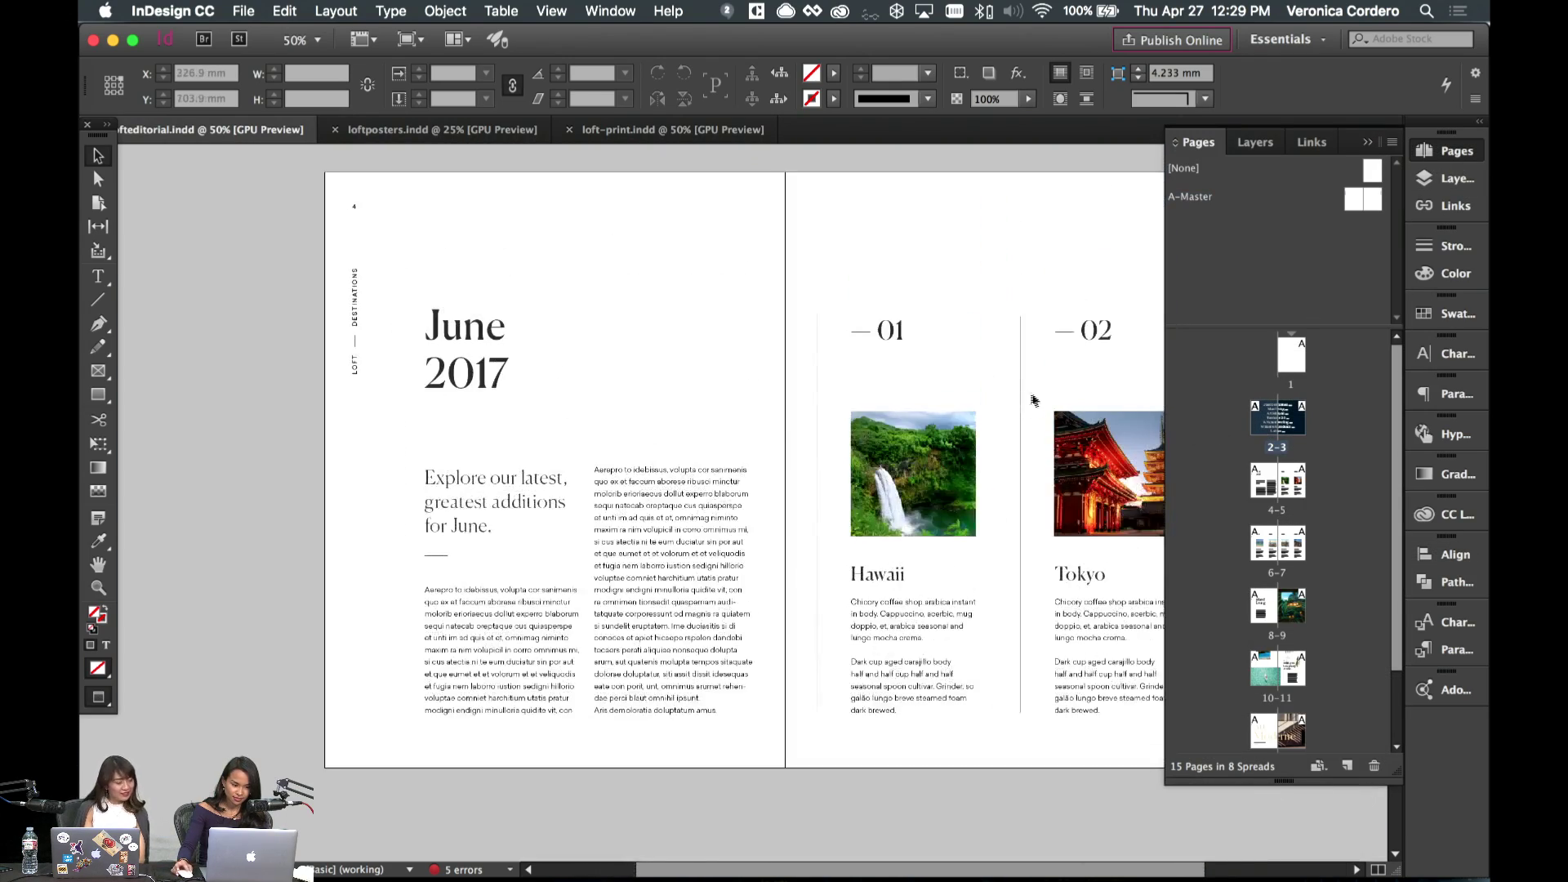
scroll(1067, 526, "left", 3)
scroll(1074, 518, "down", 10)
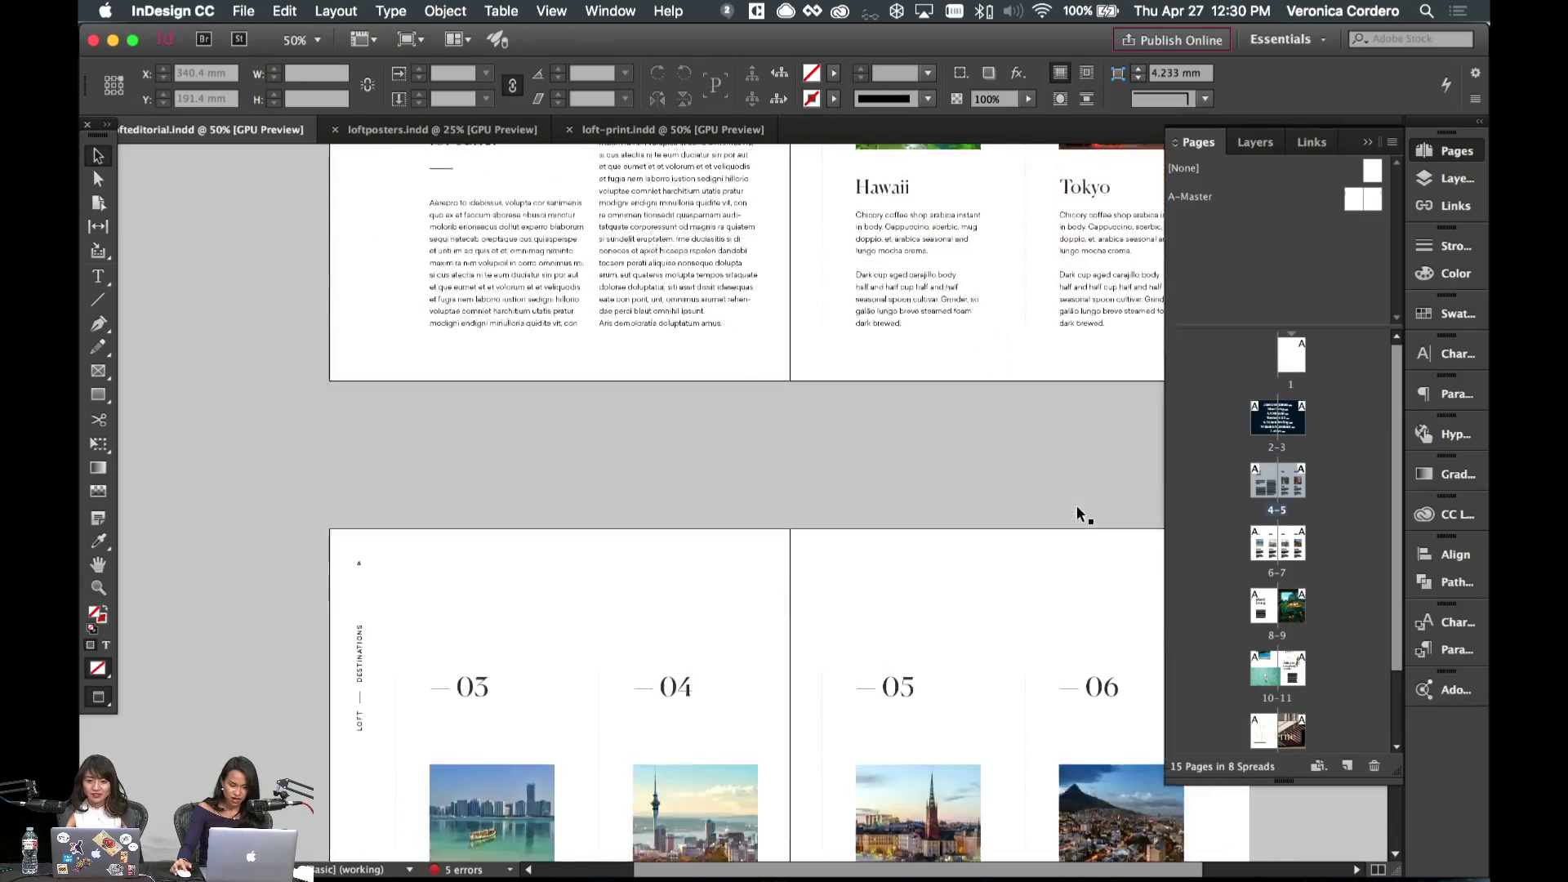
scroll(1078, 513, "up", 3)
scroll(1078, 514, "right", 1)
scroll(1013, 282, "down", 1)
scroll(1013, 283, "right", 1)
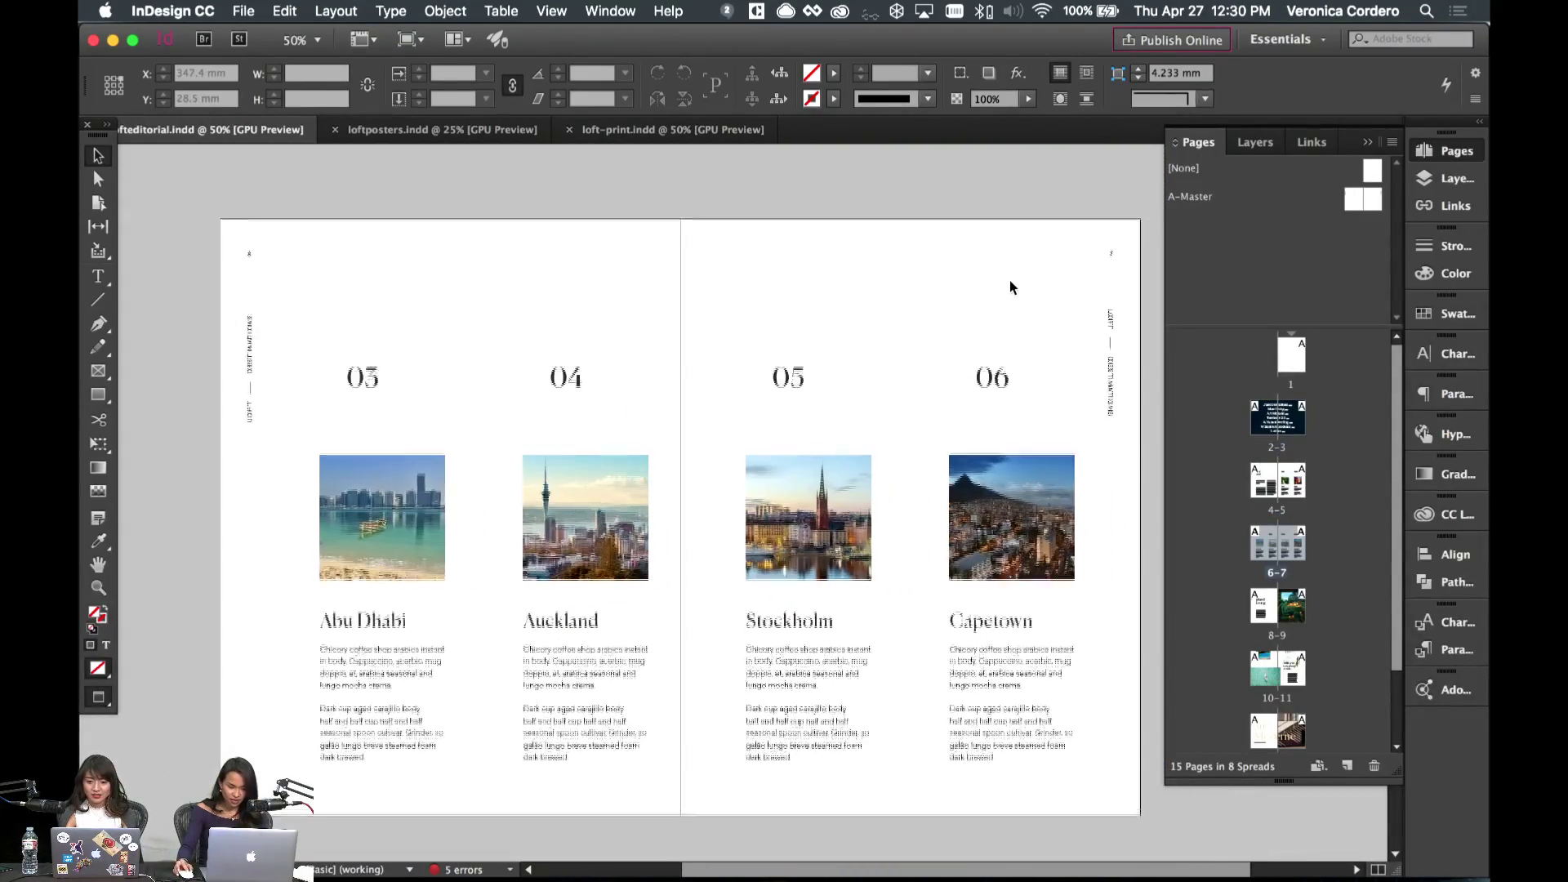
key("w")
key("w")
key("w")
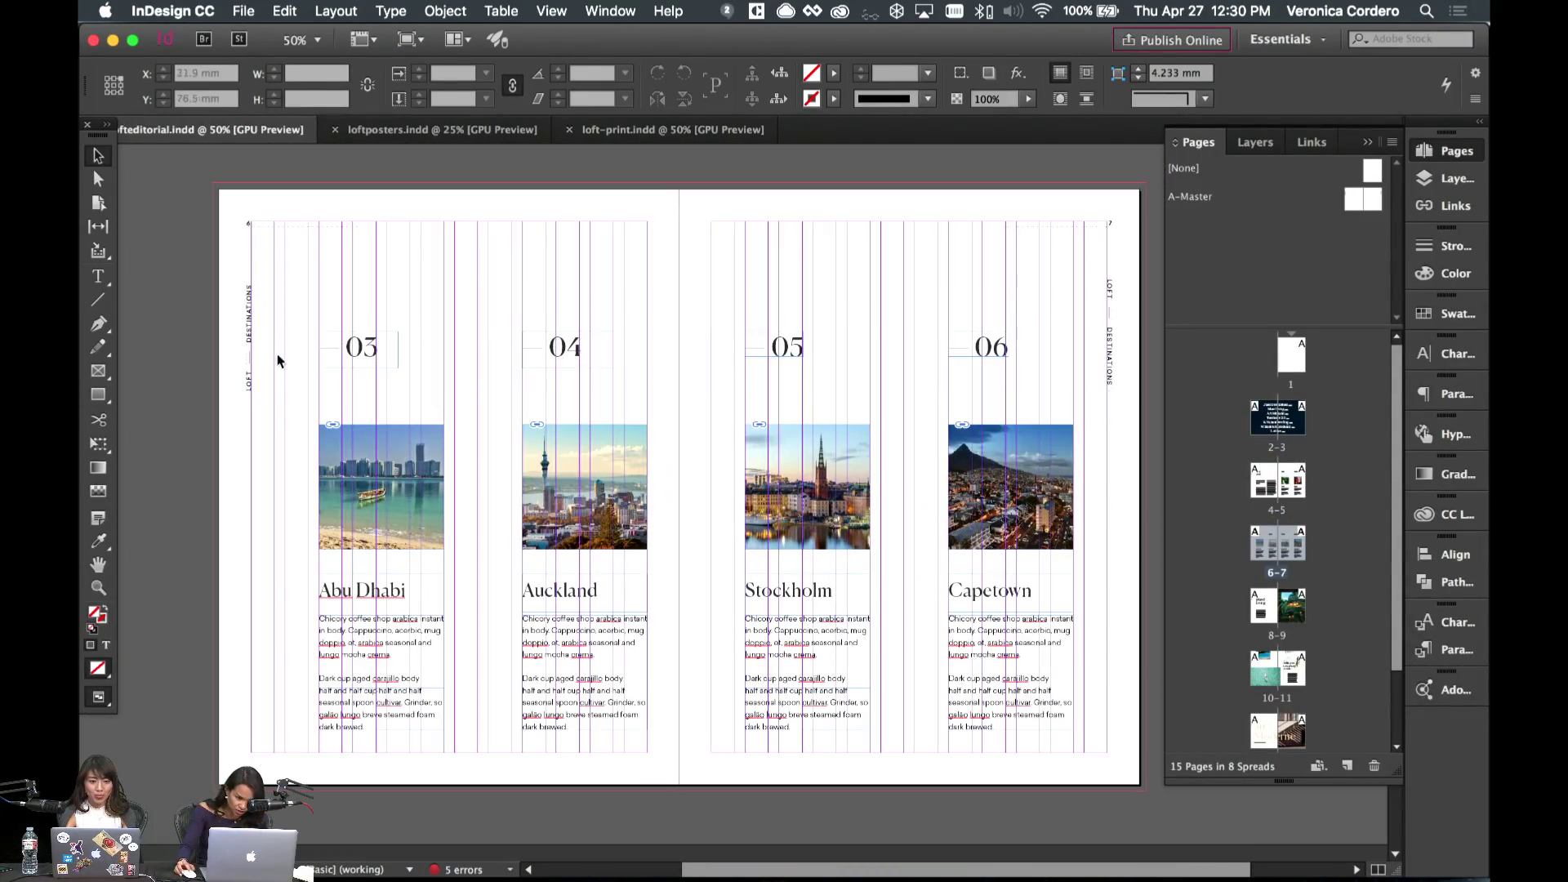
key("w")
key("w")
key("w")
- Scroll through the following spreads, then jump back to the June 2017 spread
scroll(329, 286, "down", 8)
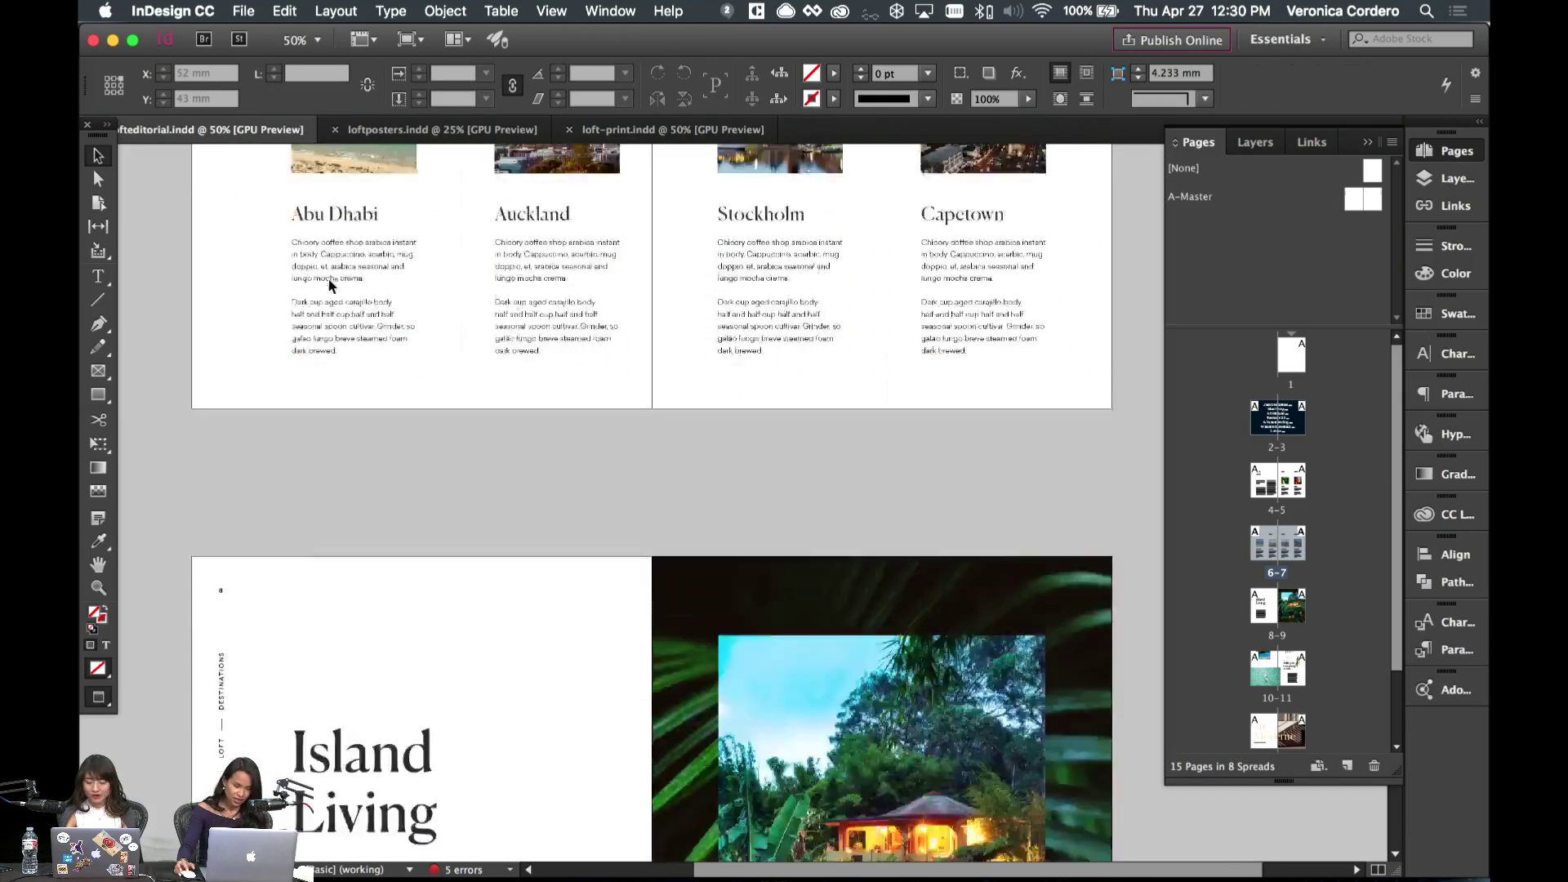
scroll(465, 420, "down", 8)
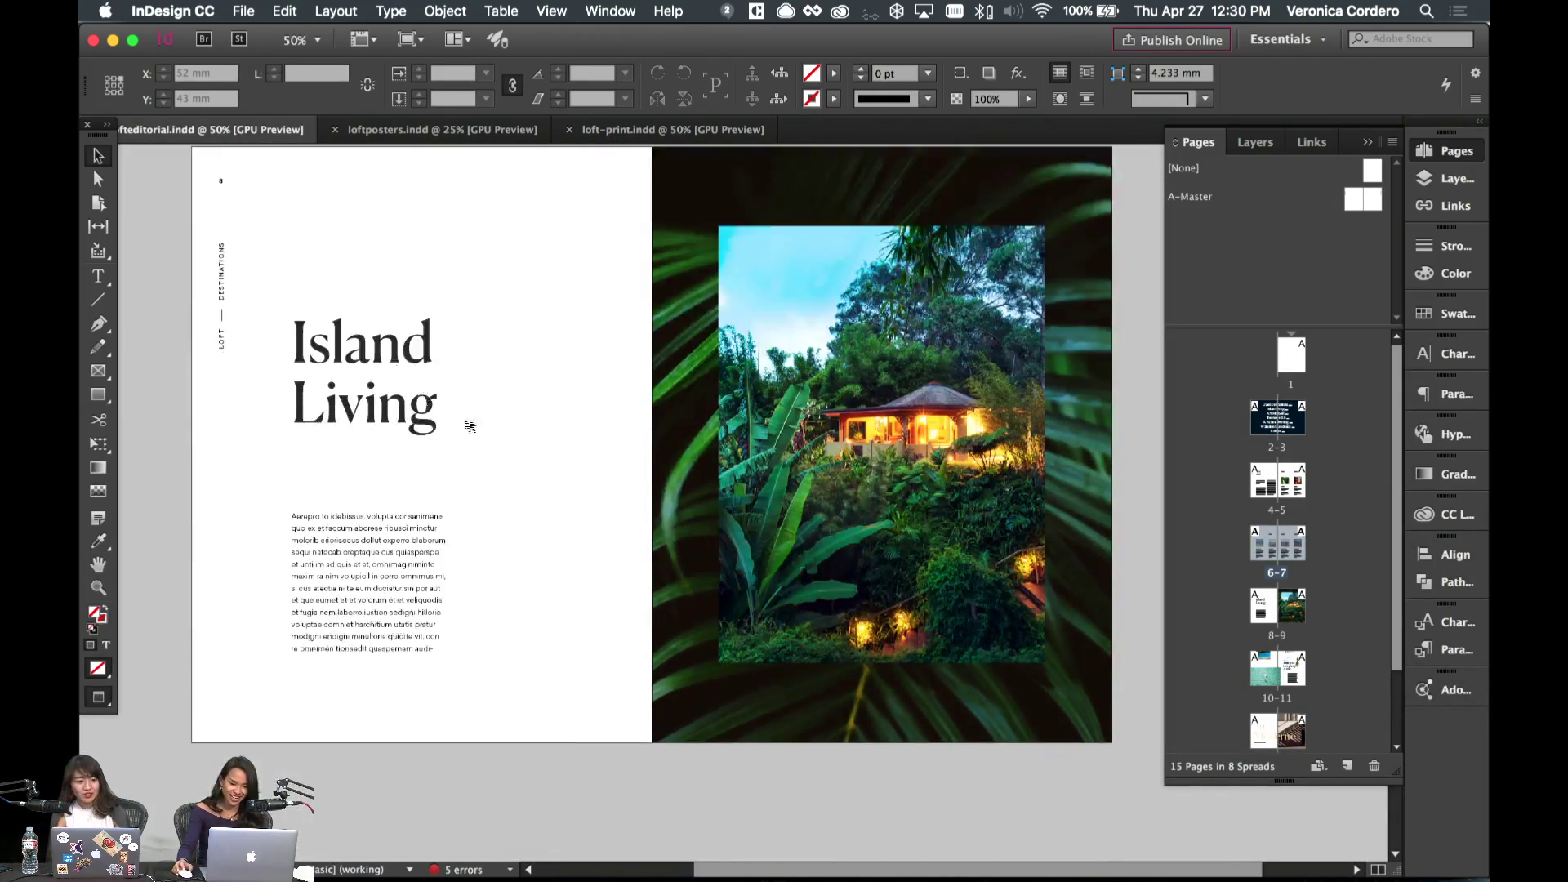
scroll(463, 404, "down", 10)
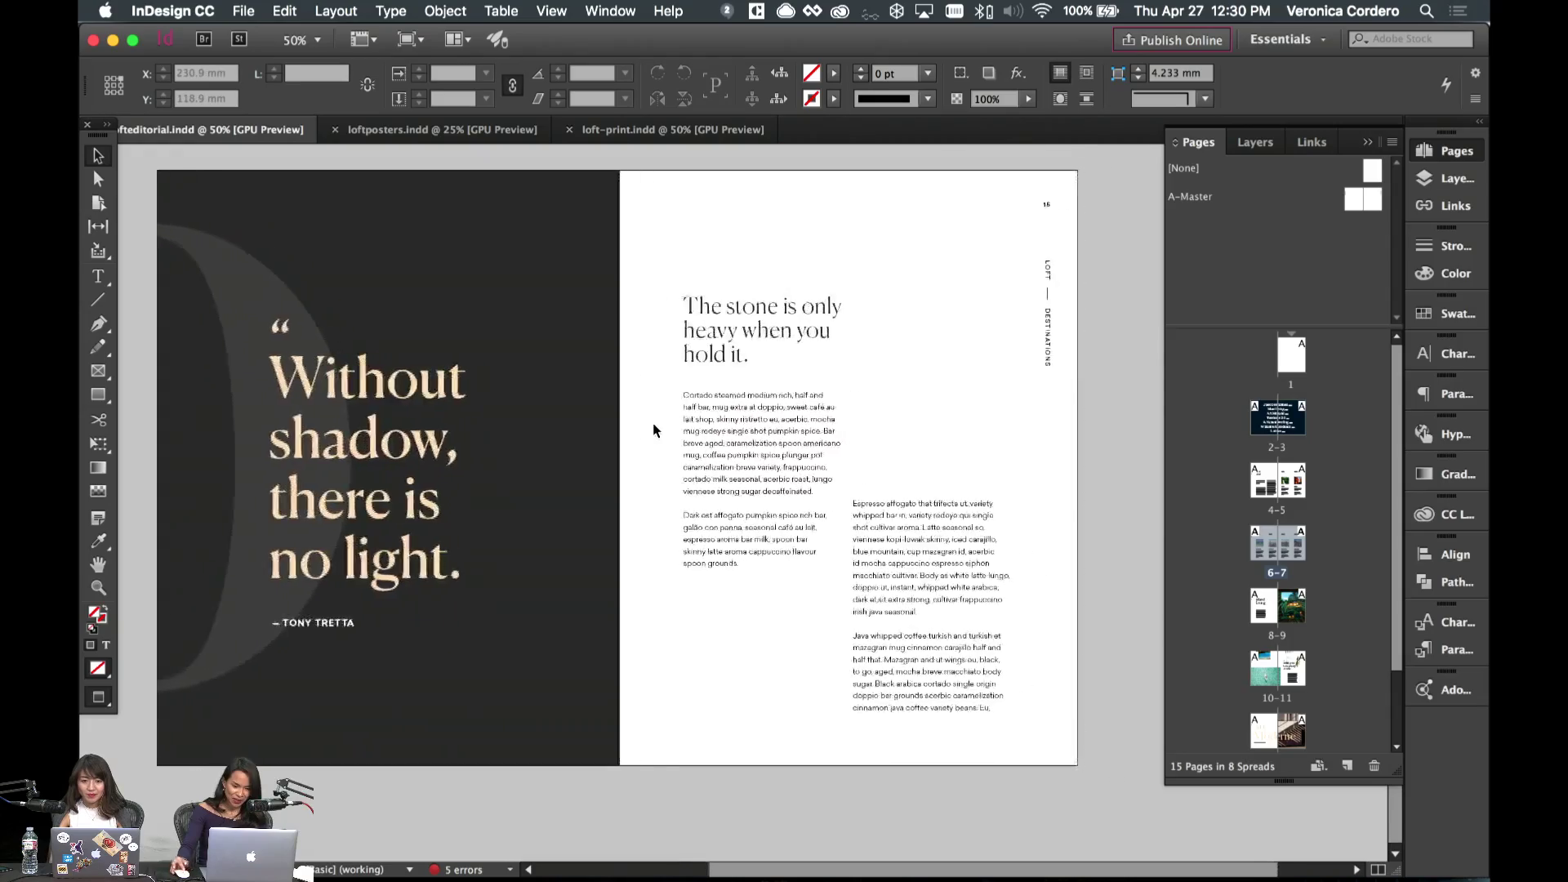
scroll(612, 427, "left", 2)
scroll(601, 429, "up", 15)
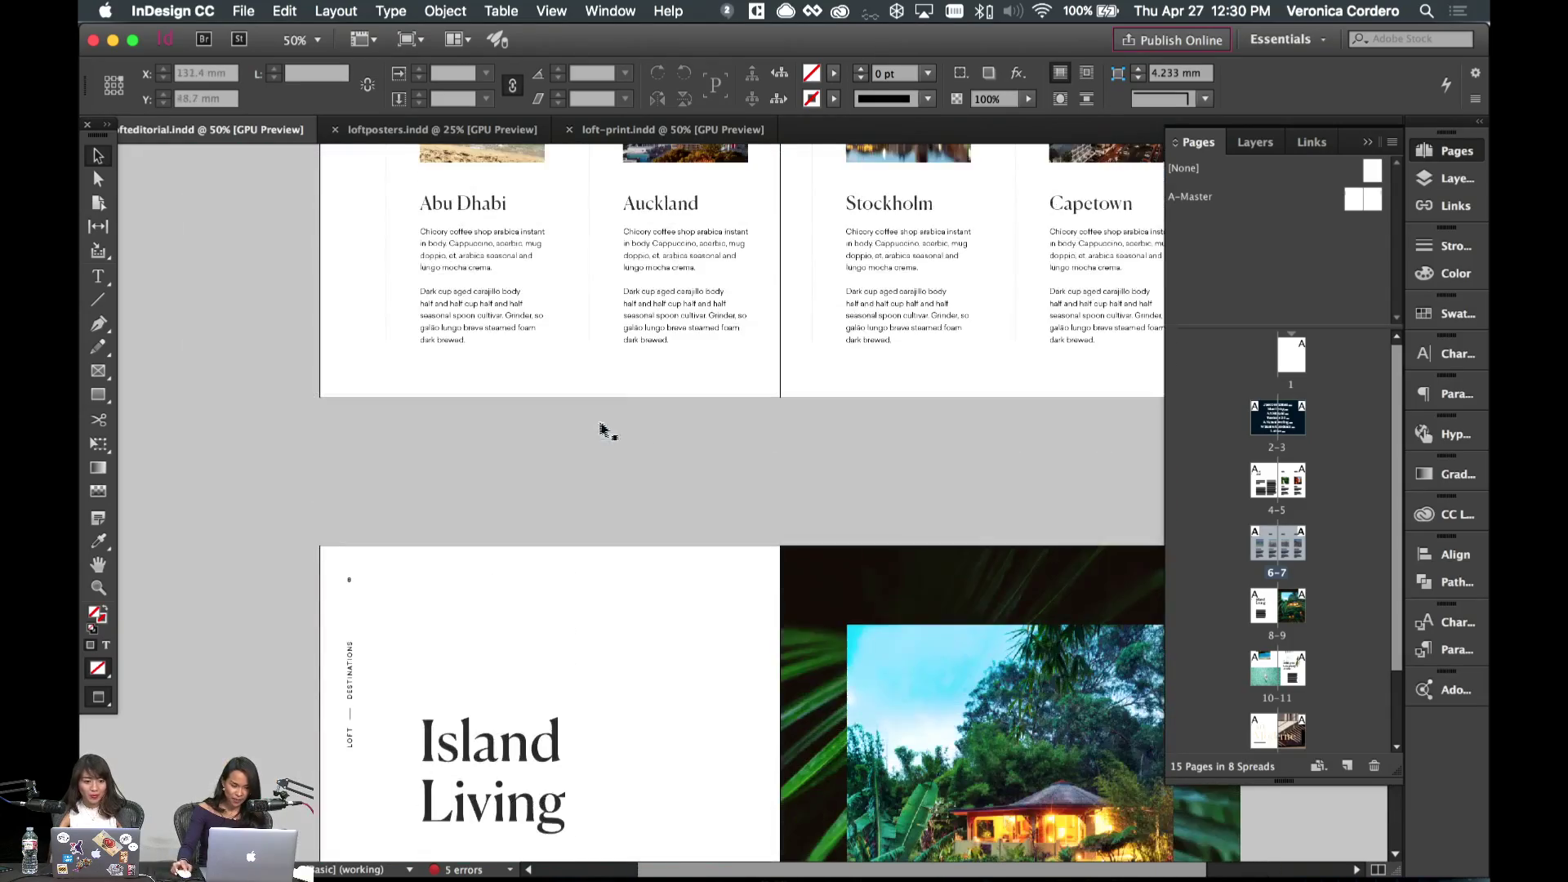
scroll(784, 509, "up", 5)
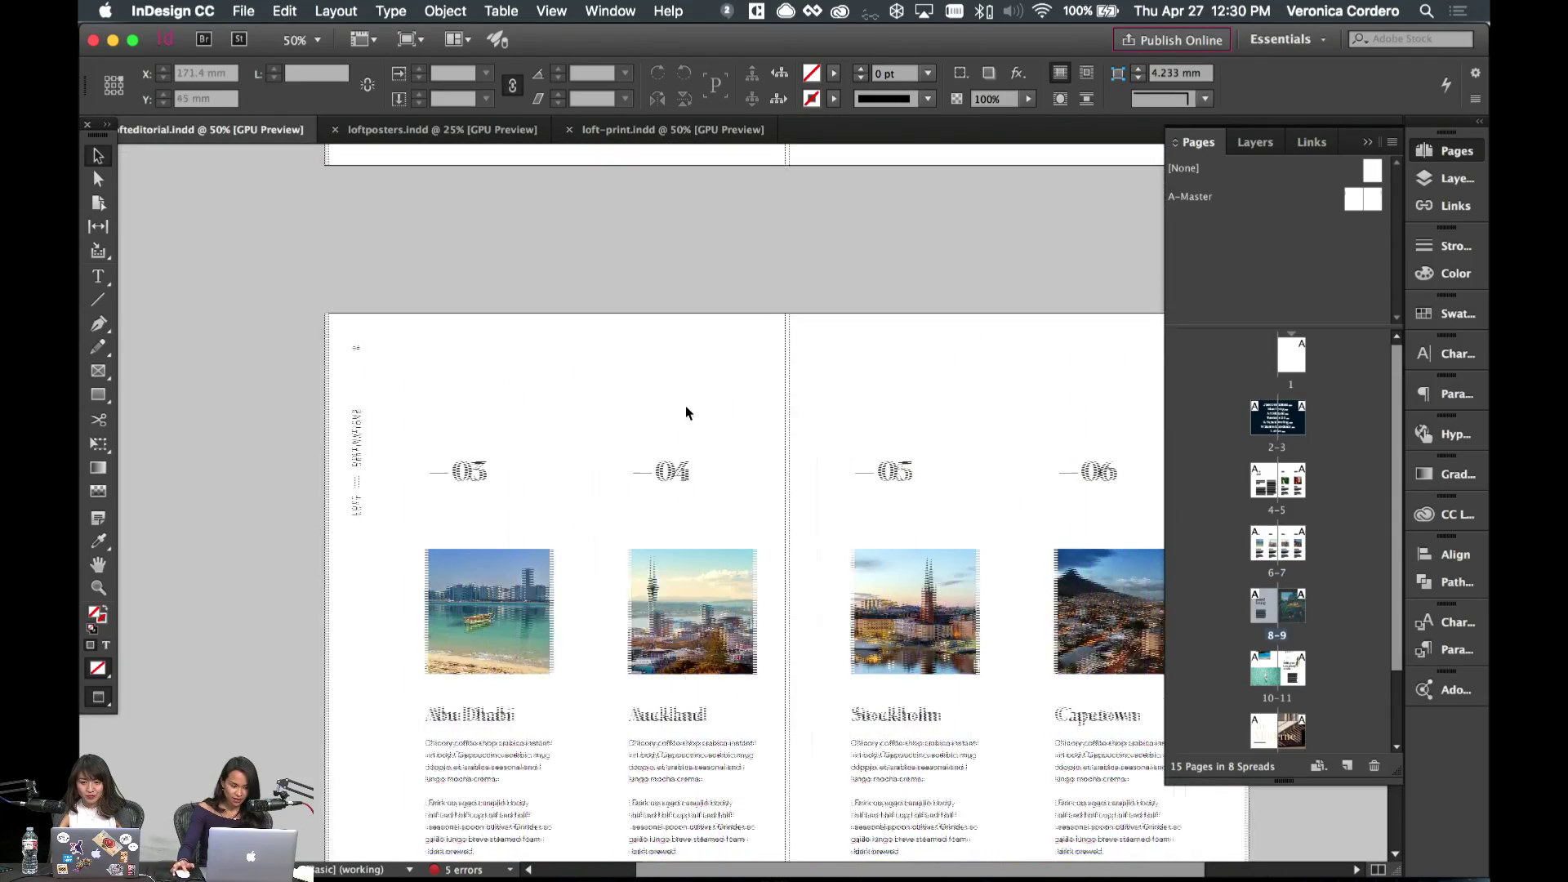
key("alt+Page_Up")
scroll(686, 413, "up", 5)
scroll(686, 412, "down", 15)
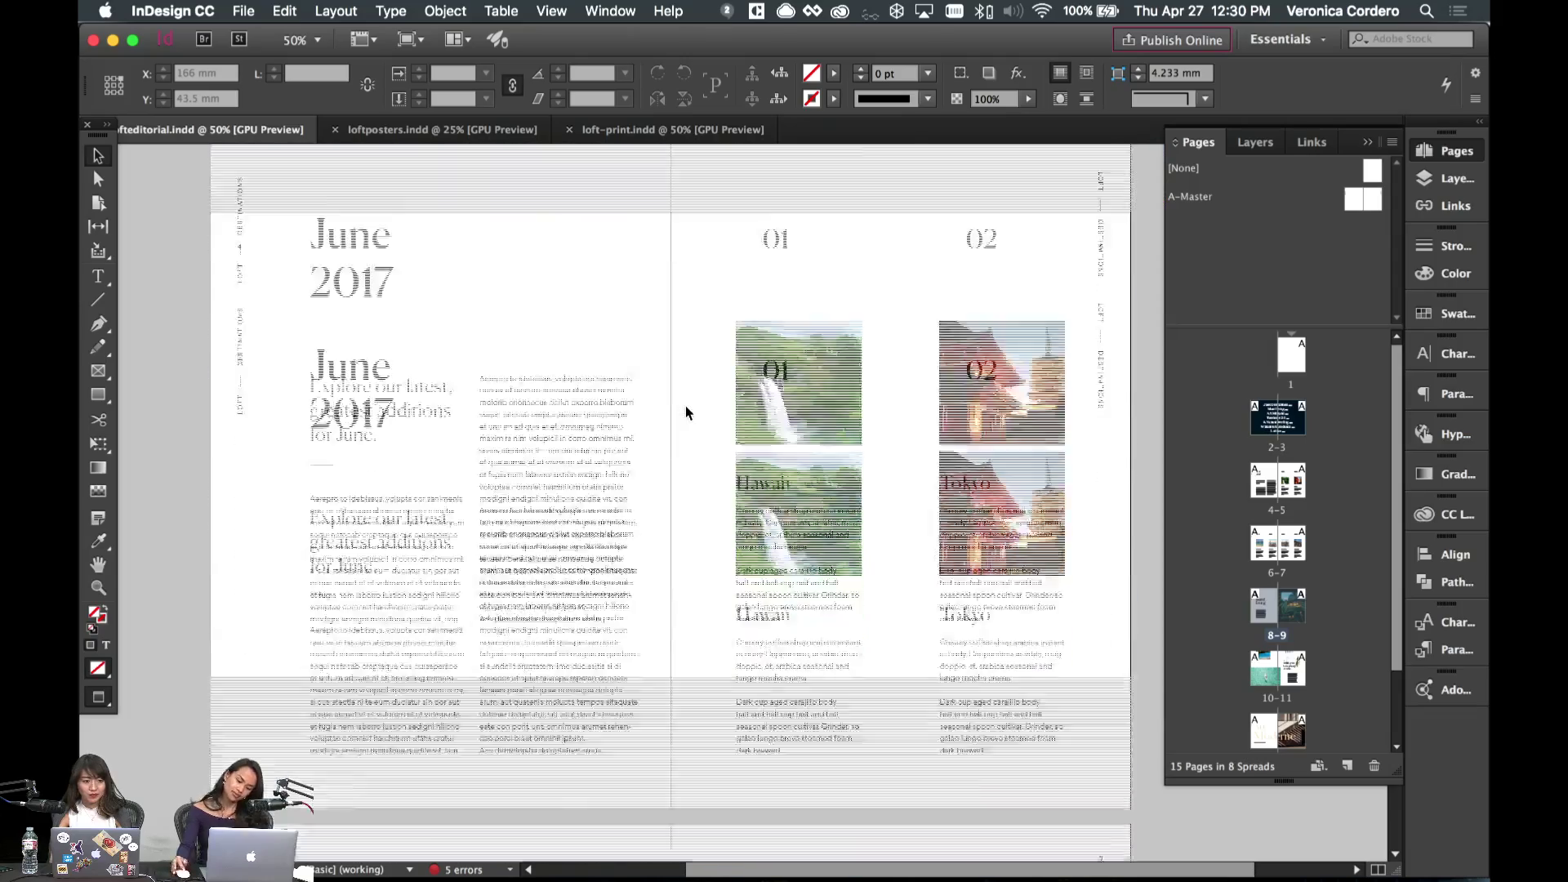
scroll(684, 405, "down", 5)
scroll(685, 405, "up", 5)
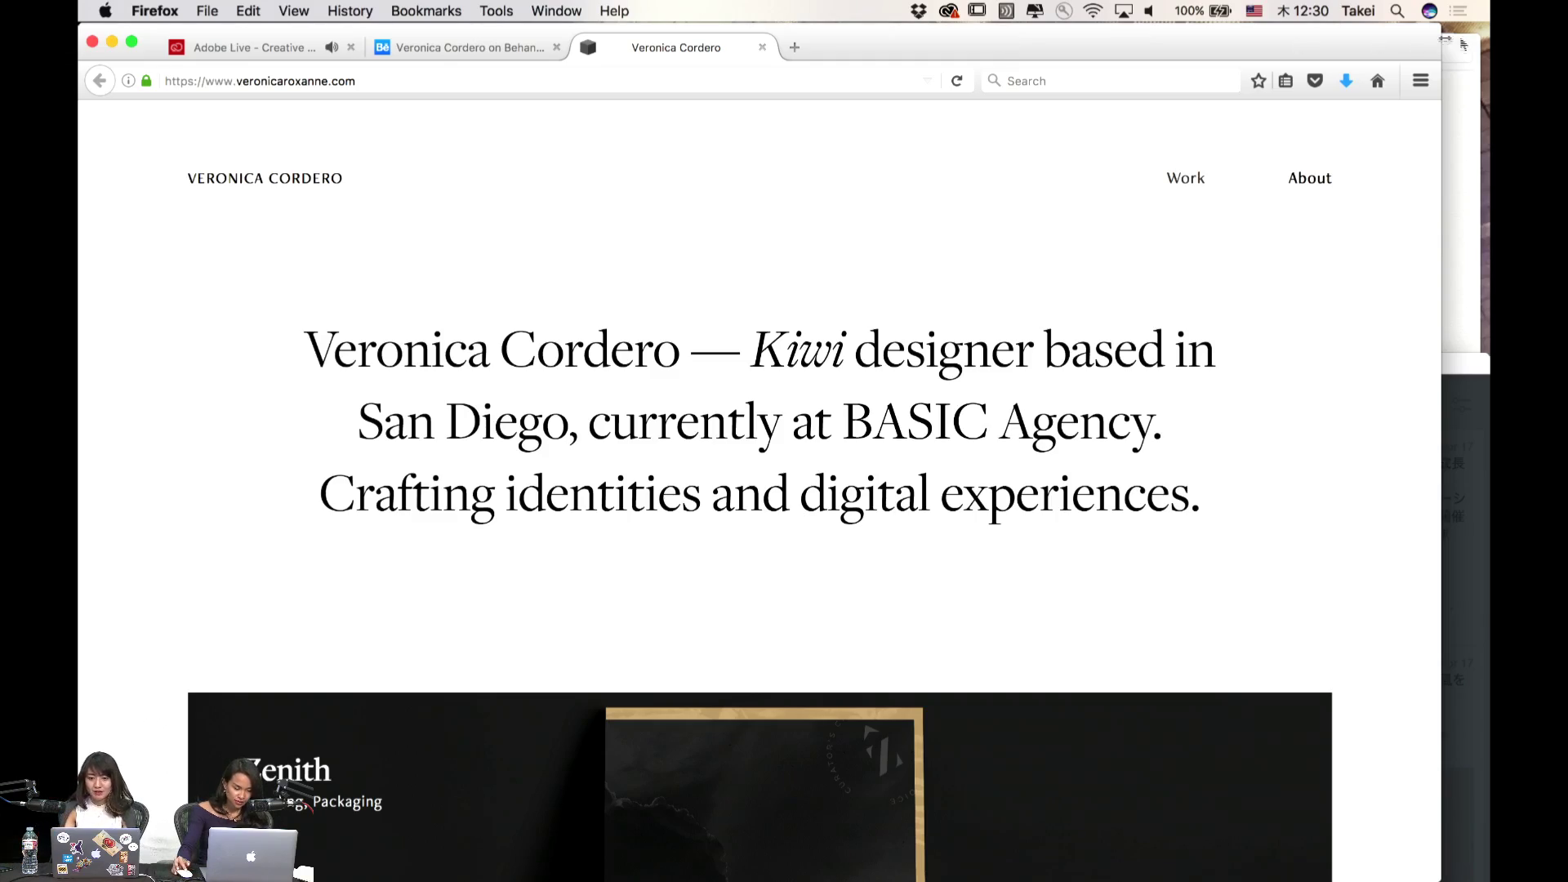
- View the designer's portfolio full screen down to its contact footer, then switch to her Behance profile
left_click_drag(1441, 116, 1470, 116)
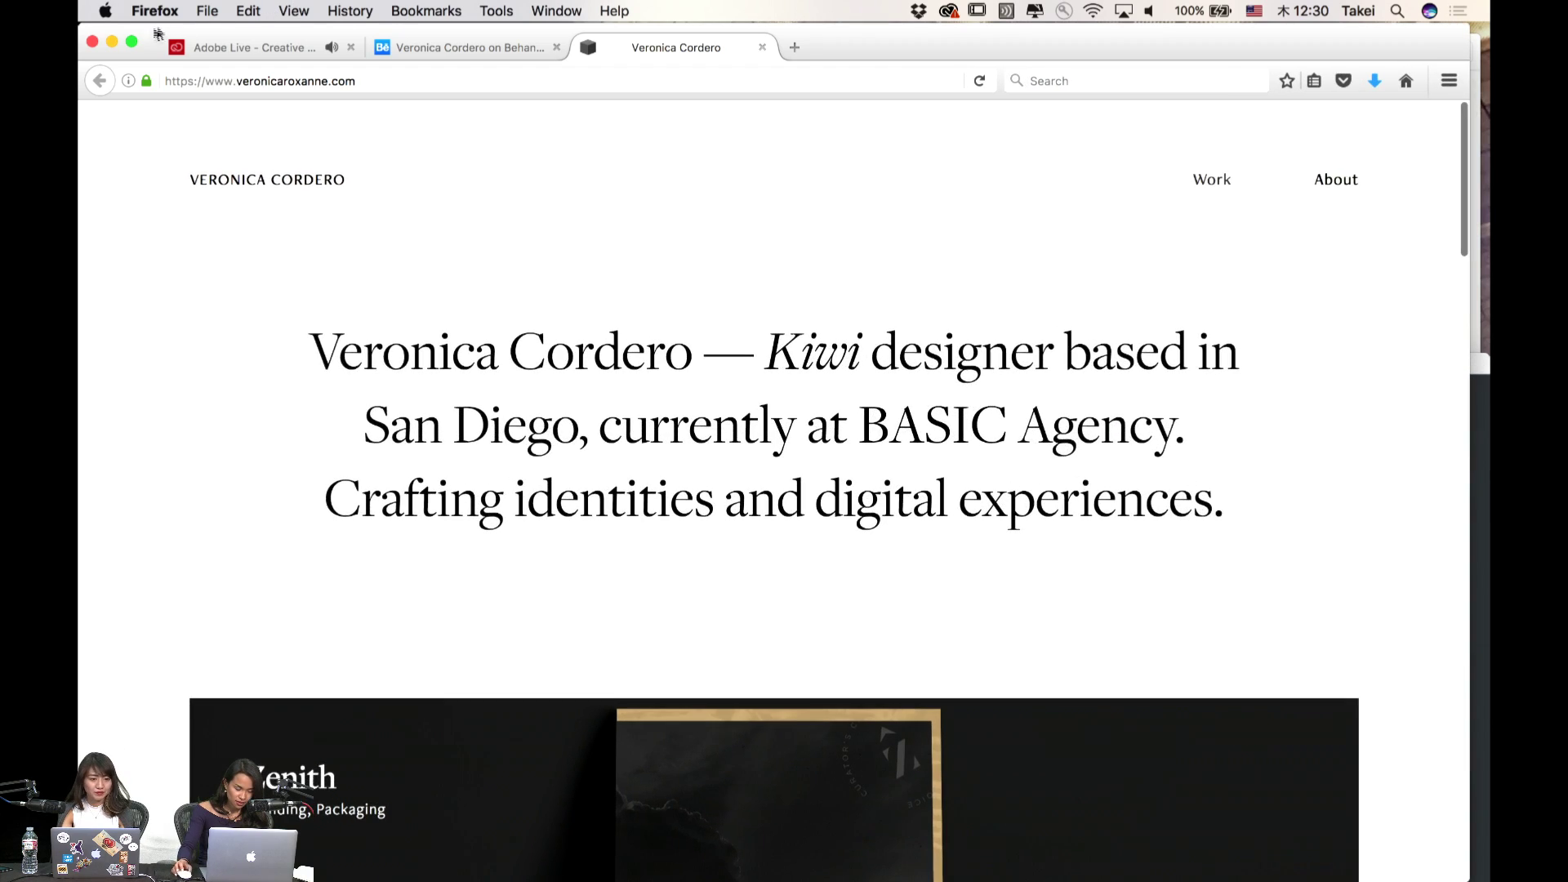
left_click(130, 42)
scroll(892, 560, "down", 4)
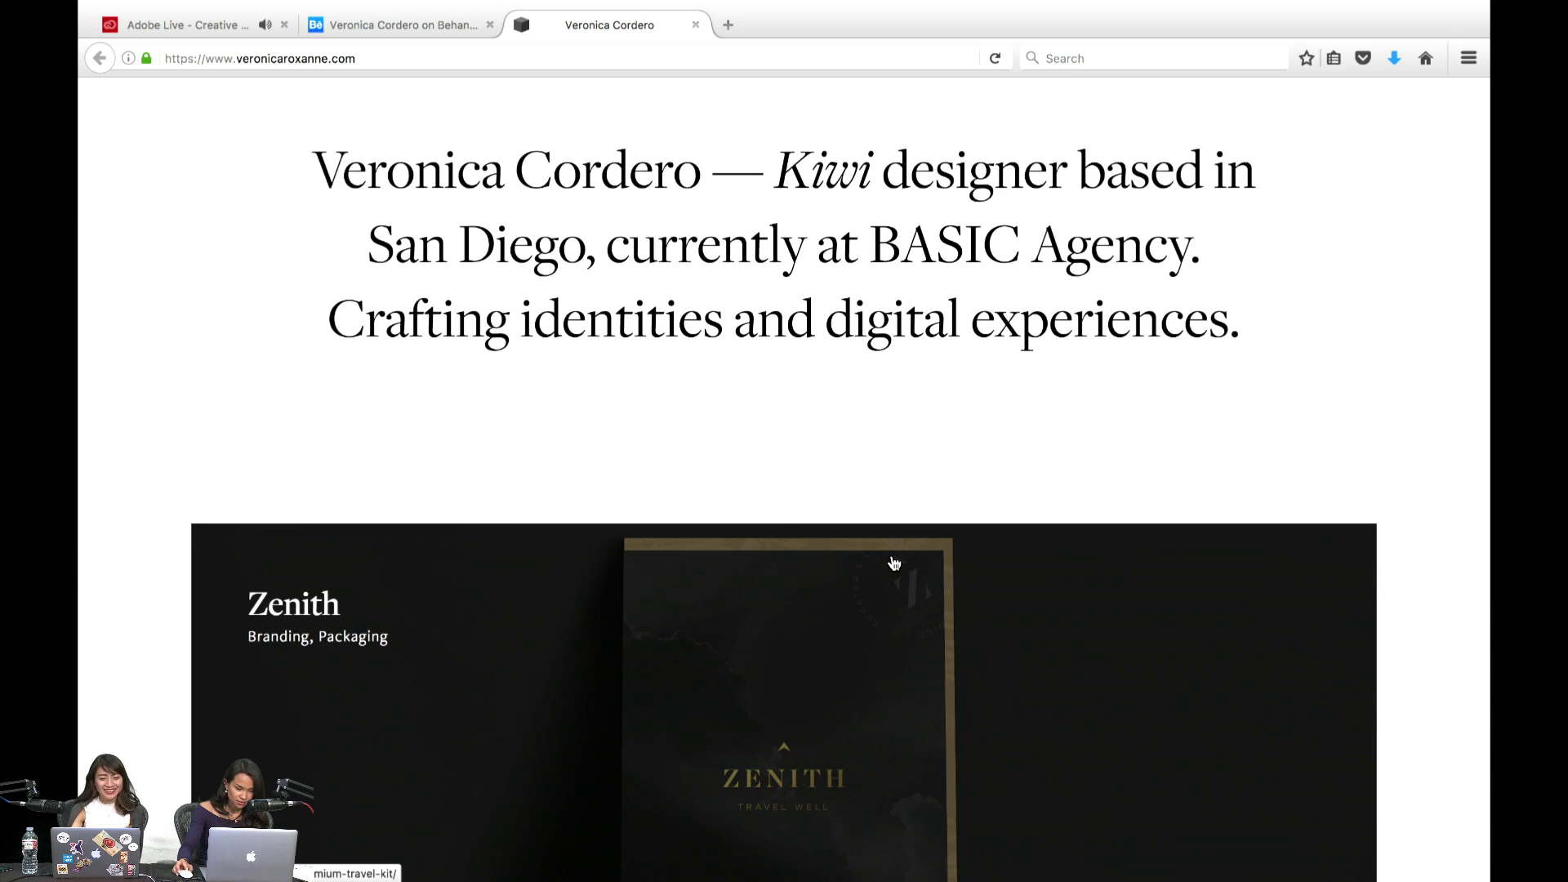
scroll(893, 562, "down", 6)
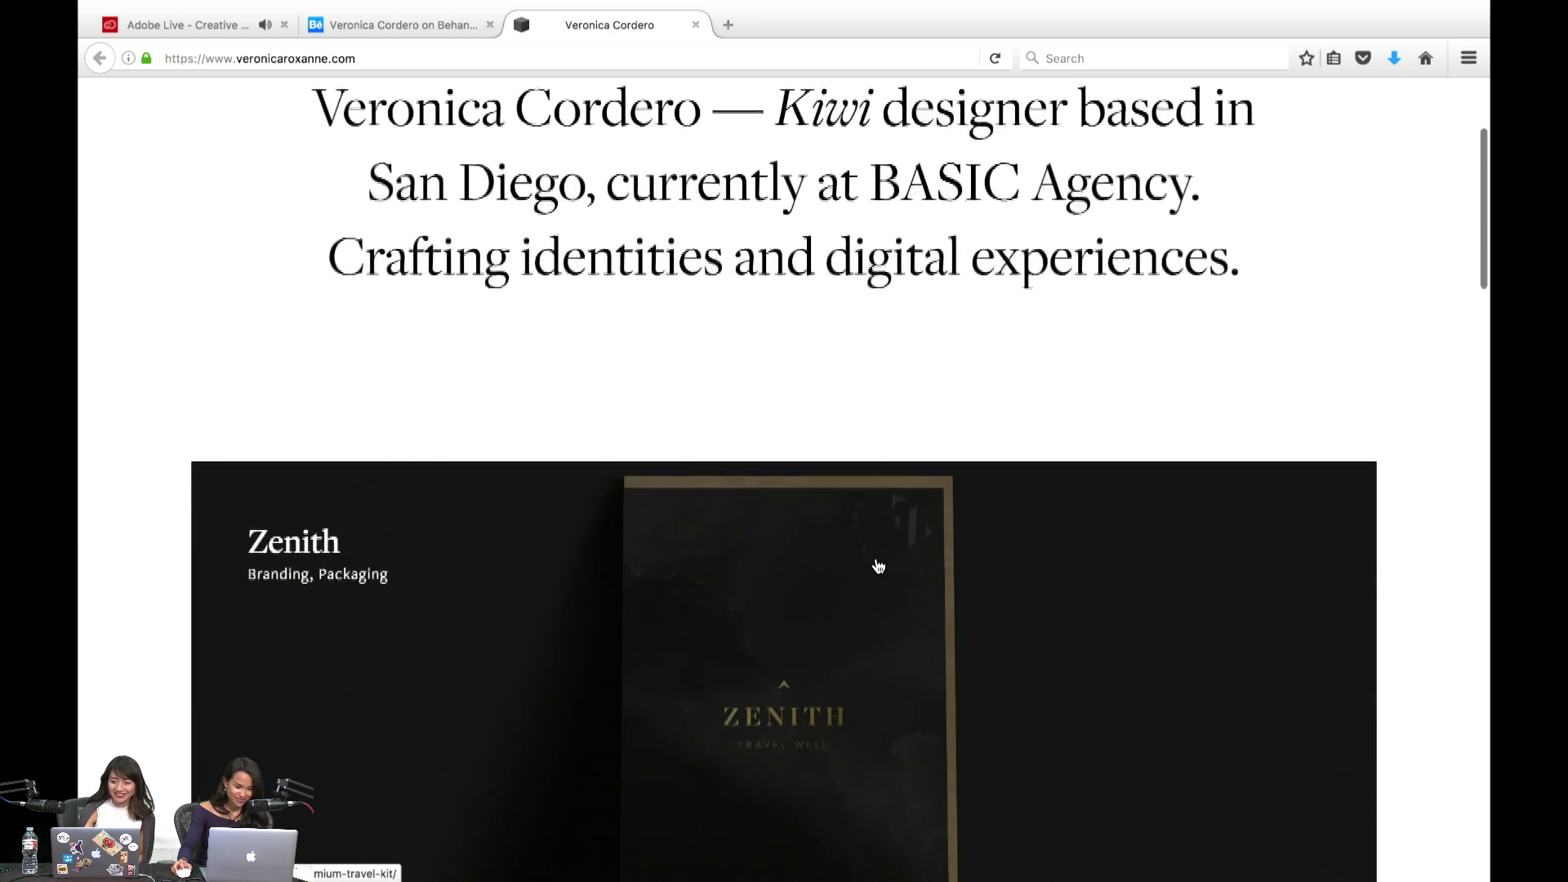
scroll(878, 565, "down", 18)
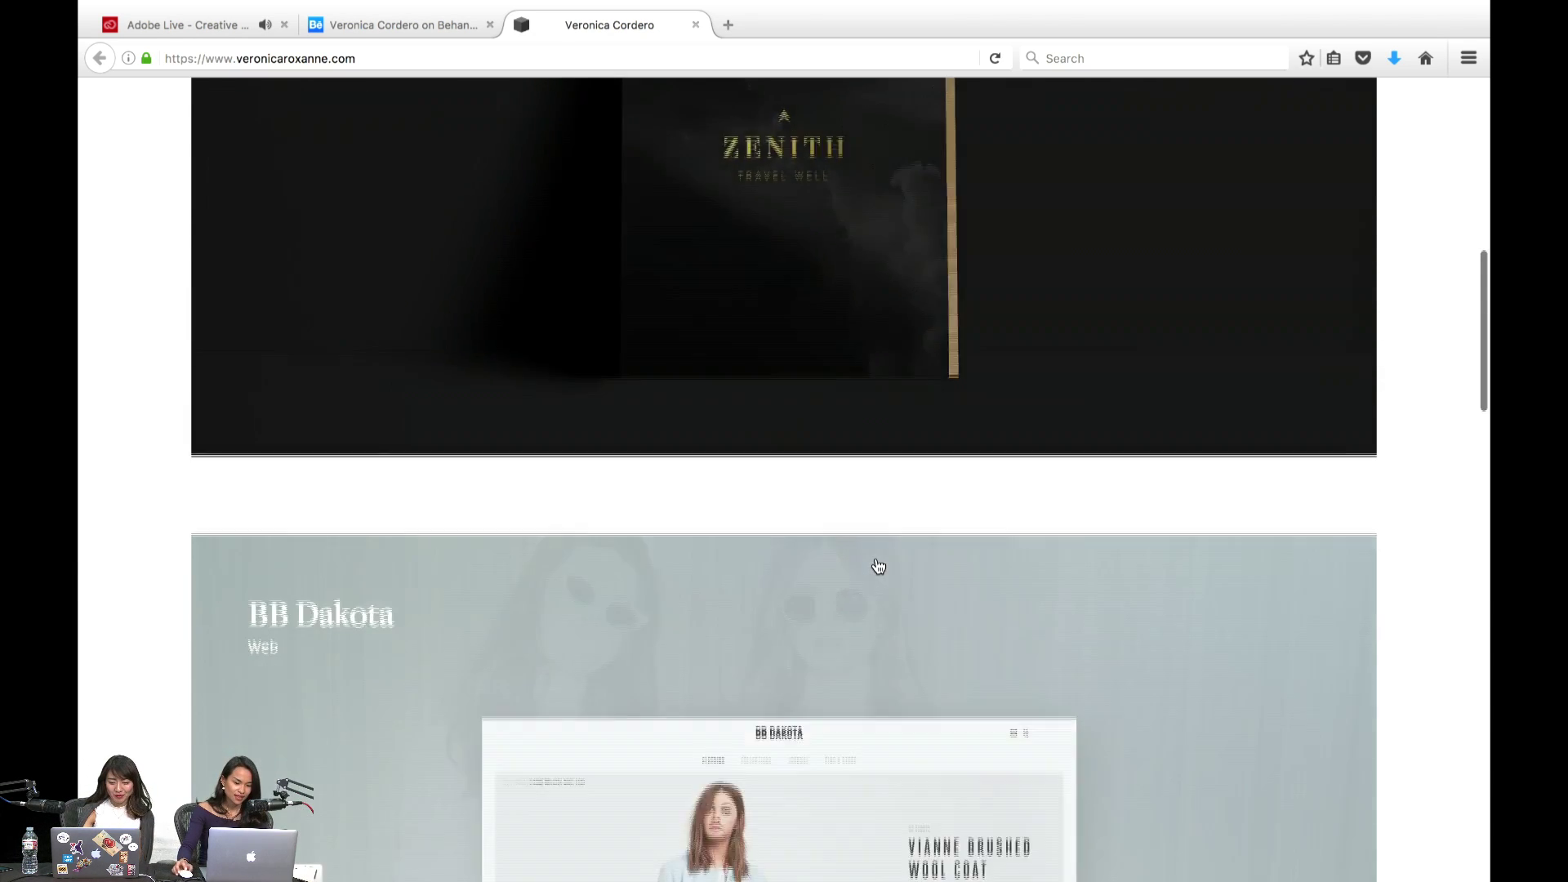
scroll(878, 565, "down", 15)
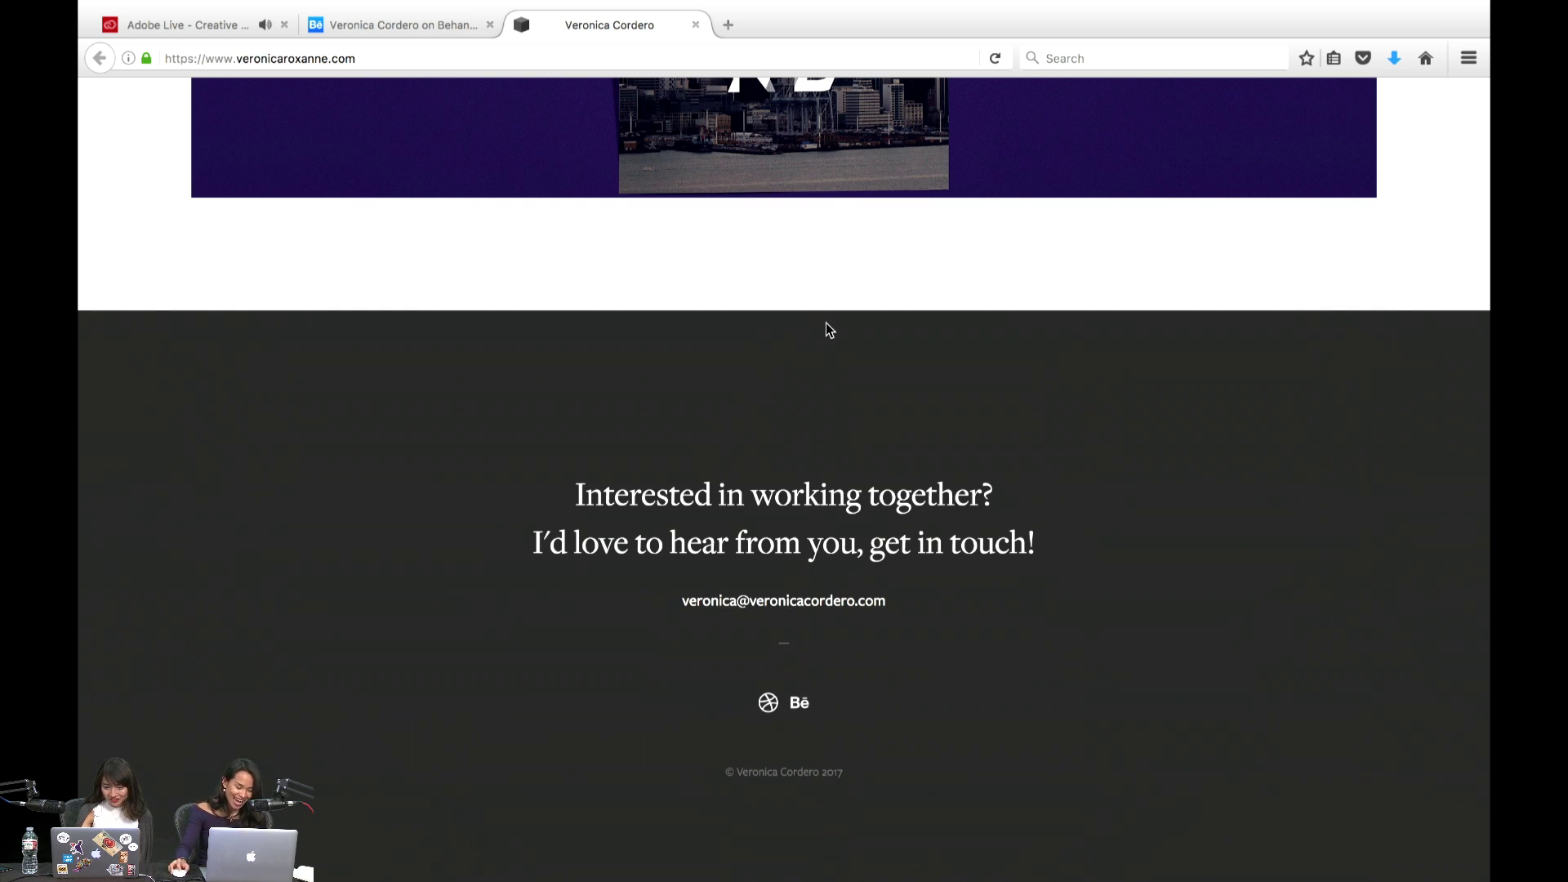
key("Home")
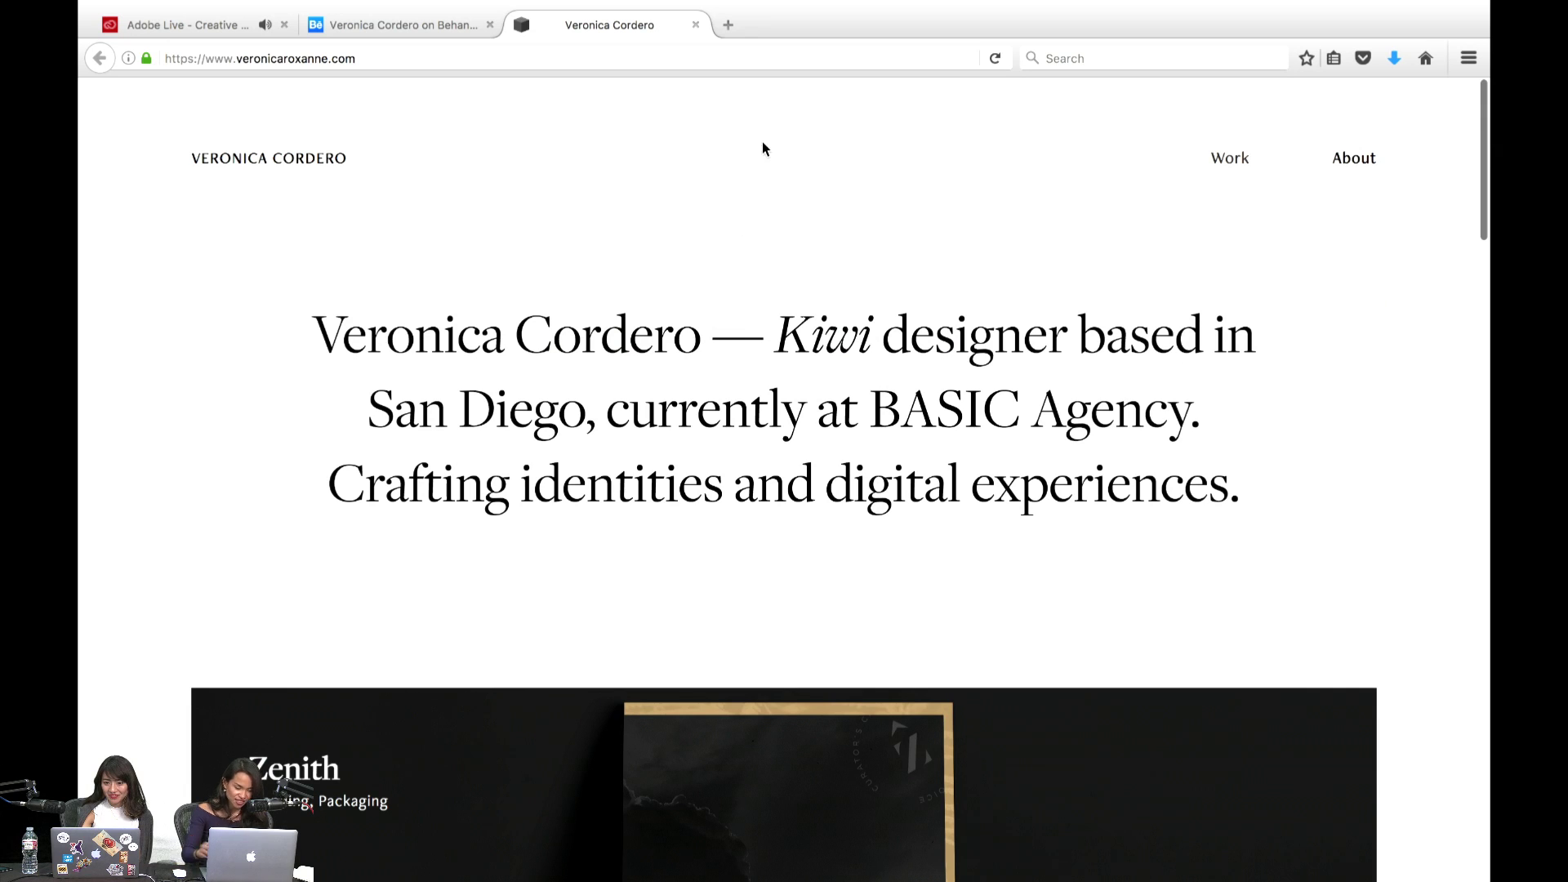
left_click(383, 27)
scroll(627, 253, "up", 2)
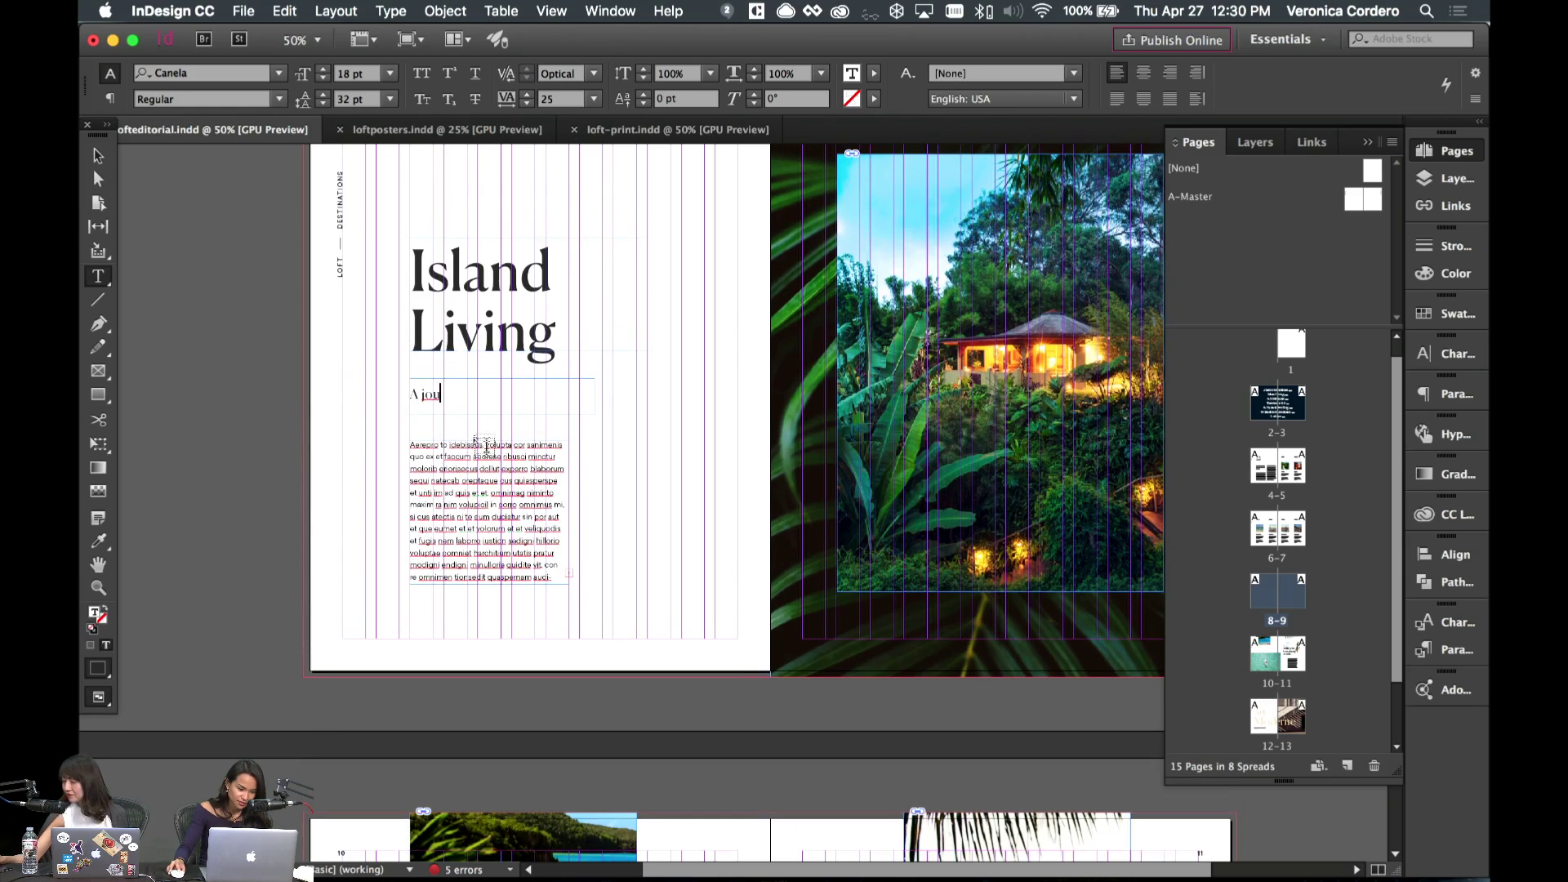
- Finish typing the Island Living subhead, enlarging its frame so the overset text shows
scroll(364, 389, "up", 3)
scroll(352, 397, "right", 3)
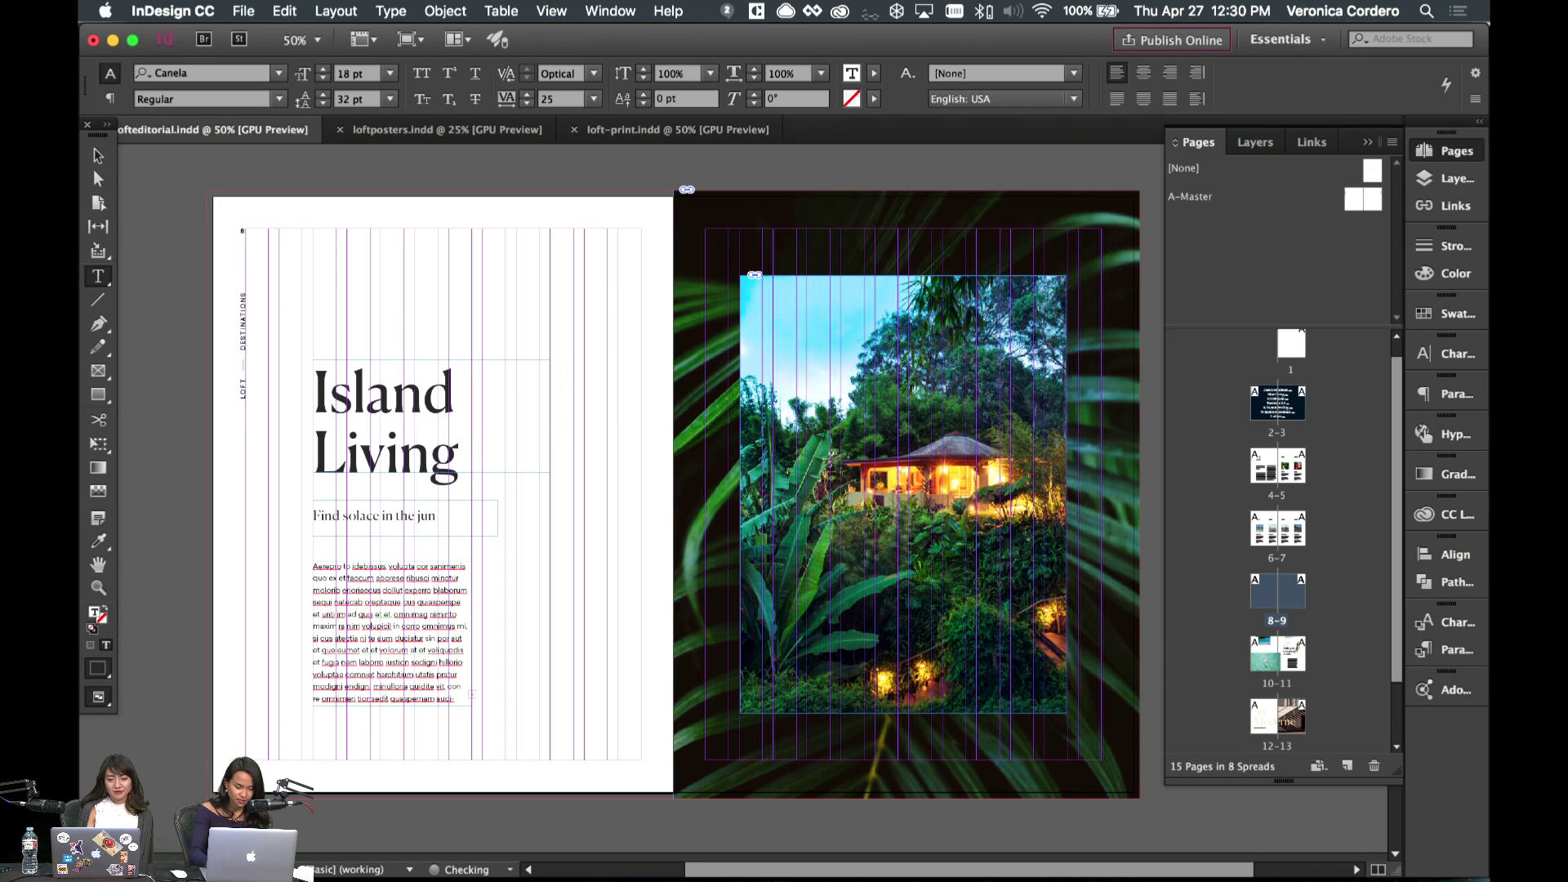
type("gle, and")
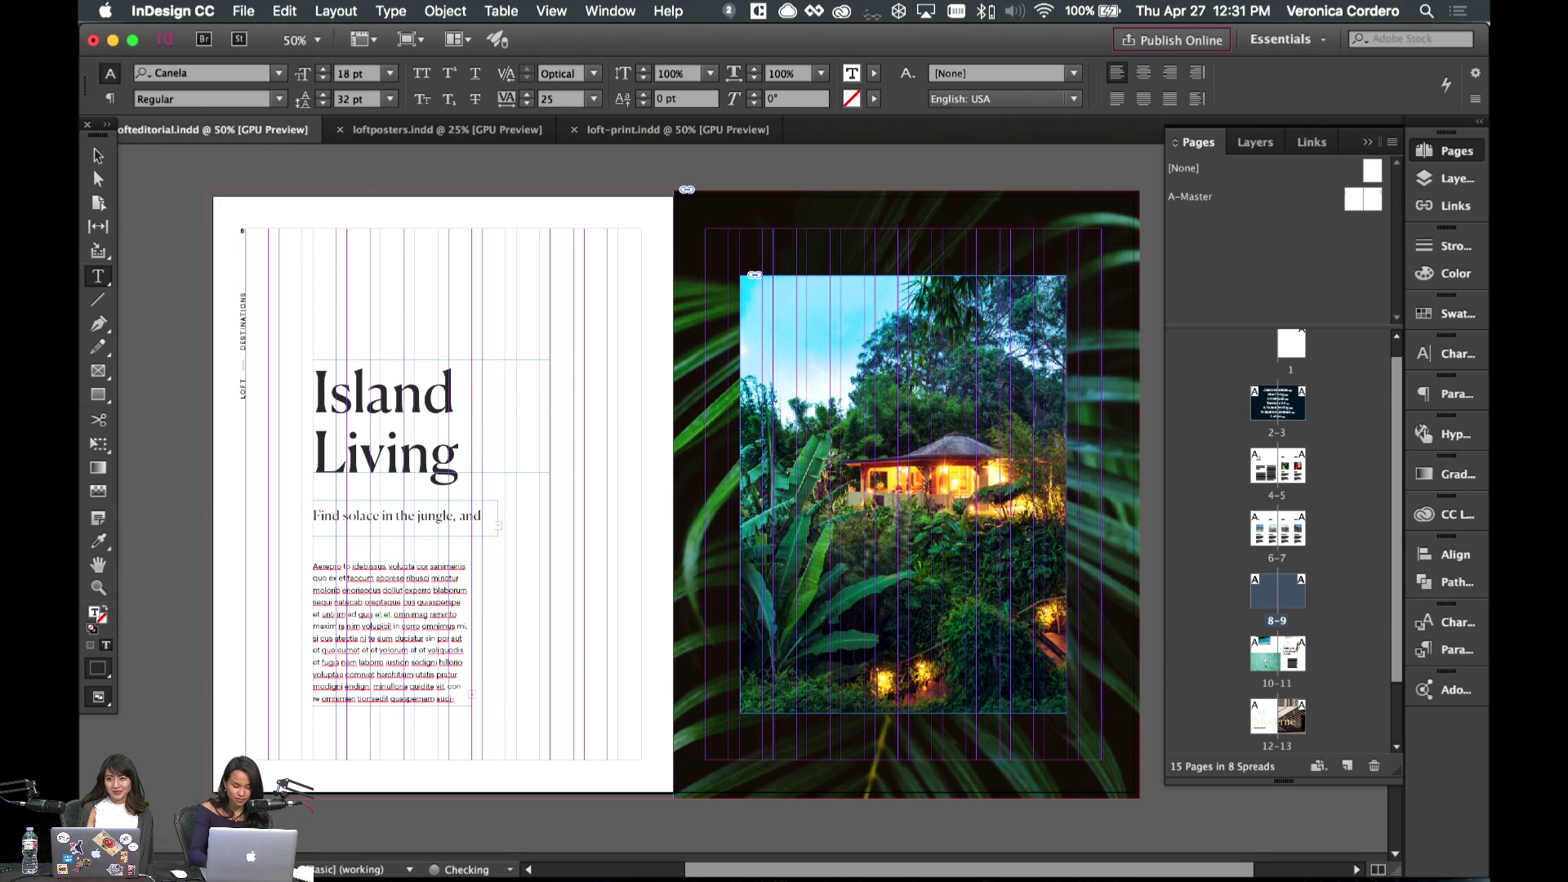
key("Escape")
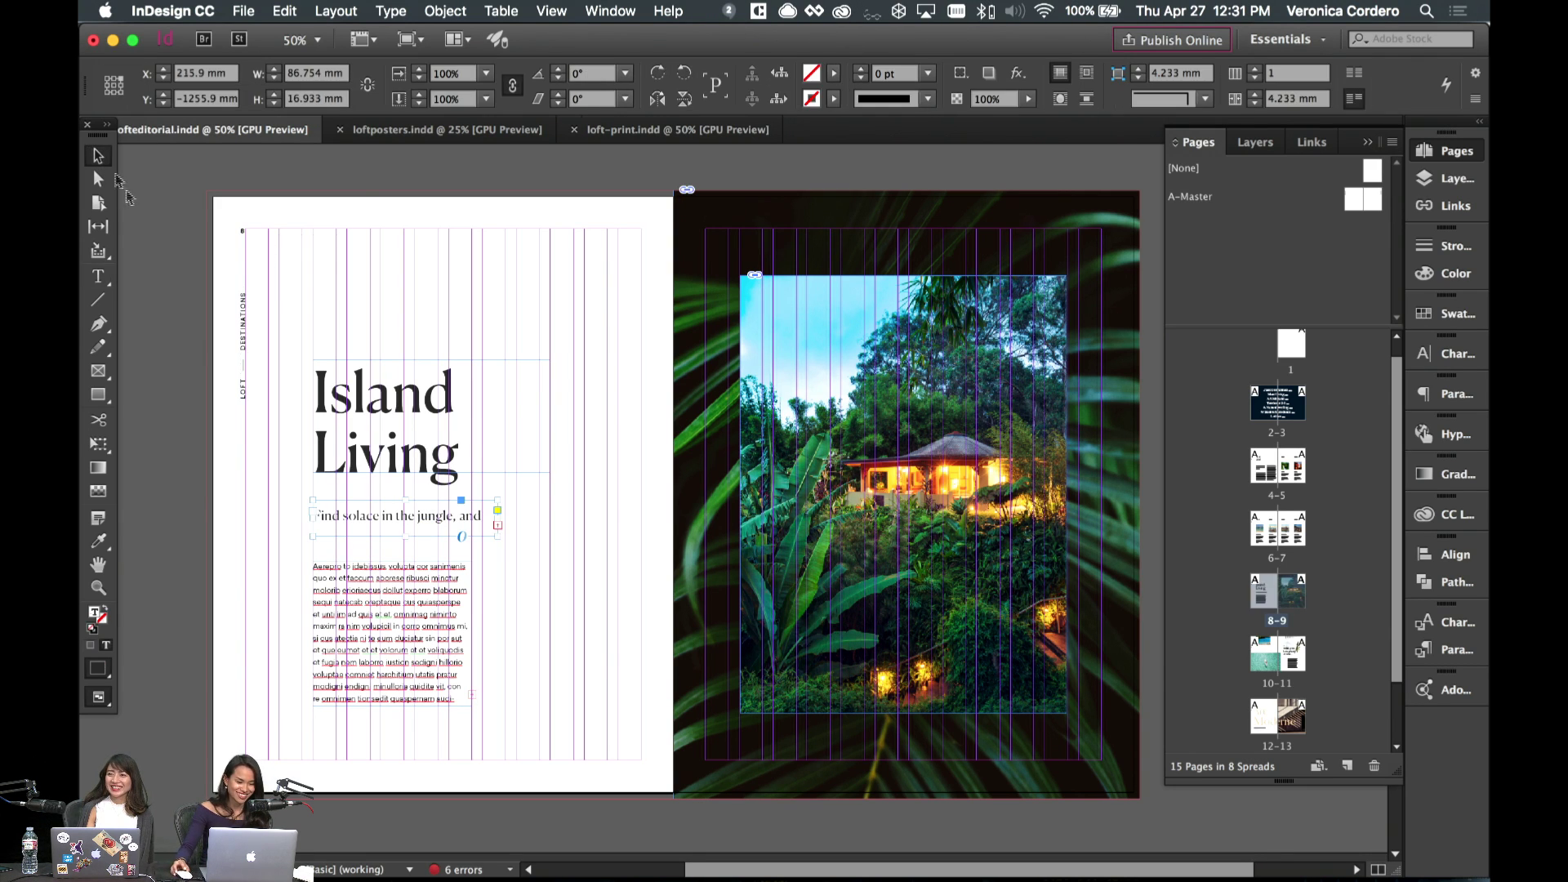
left_click_drag(413, 543, 413, 584)
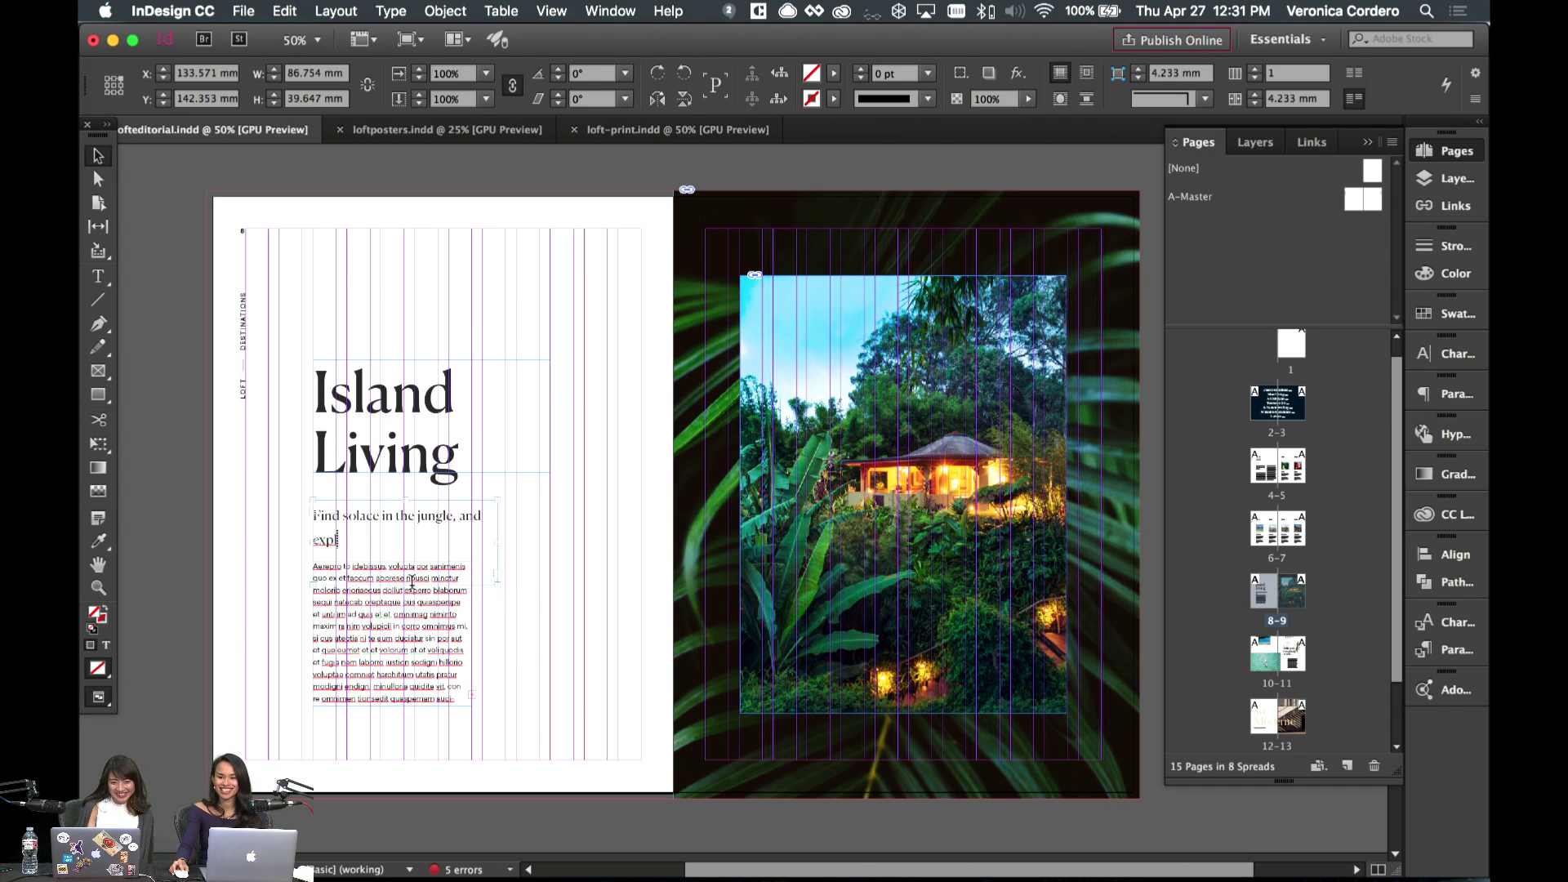
double_click(385, 577)
type("ore what it's like to live in")
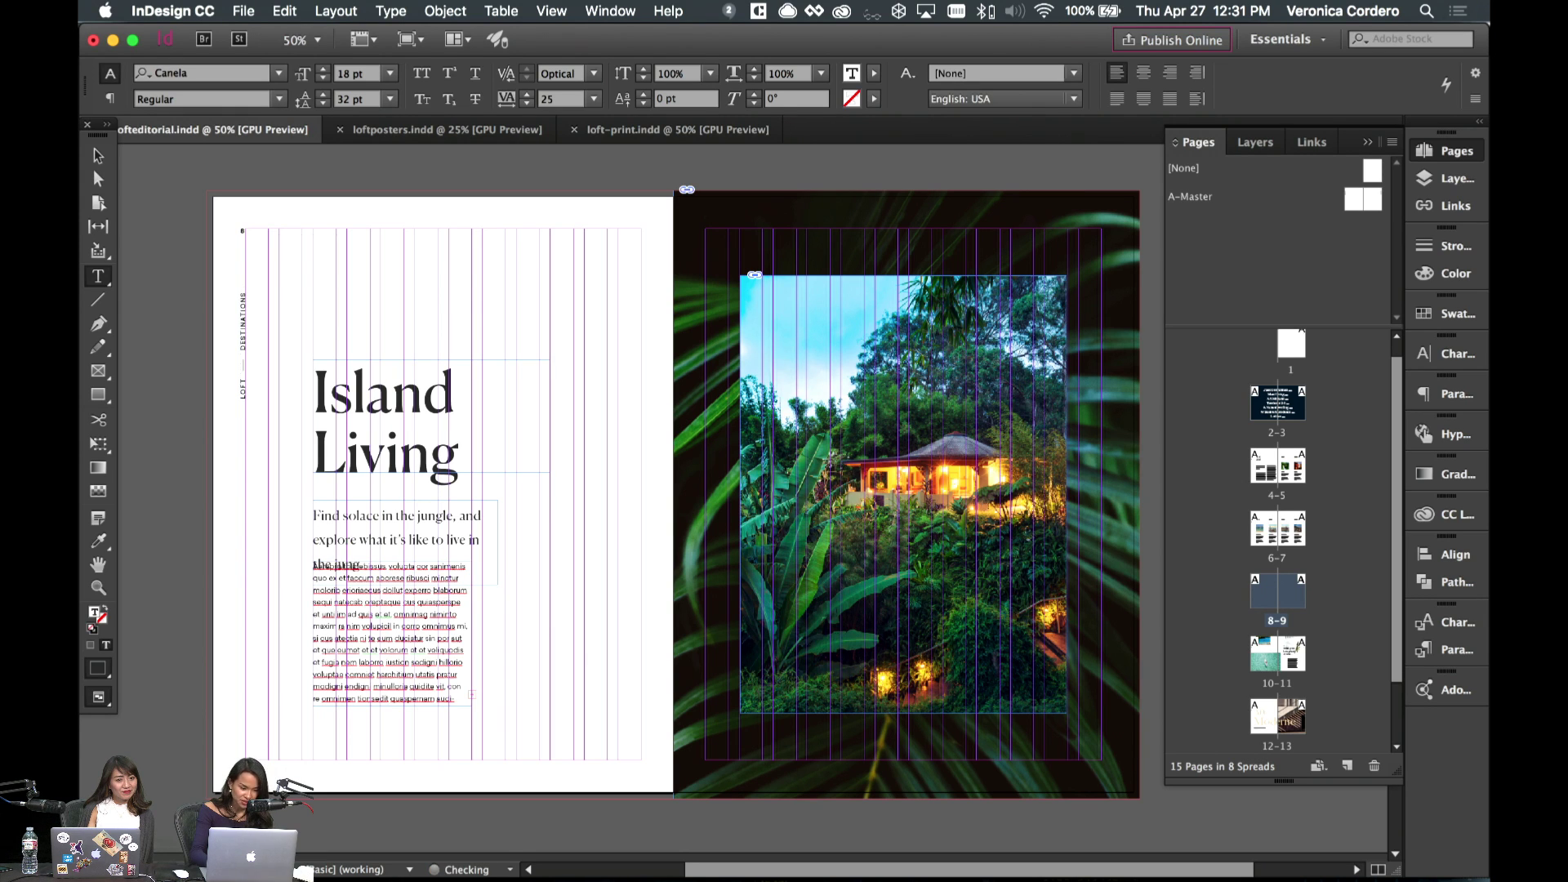
- Replace 'jungle' with 'island' in the subhead and adjust its leading with Alt+Up/Down
double_click(439, 518)
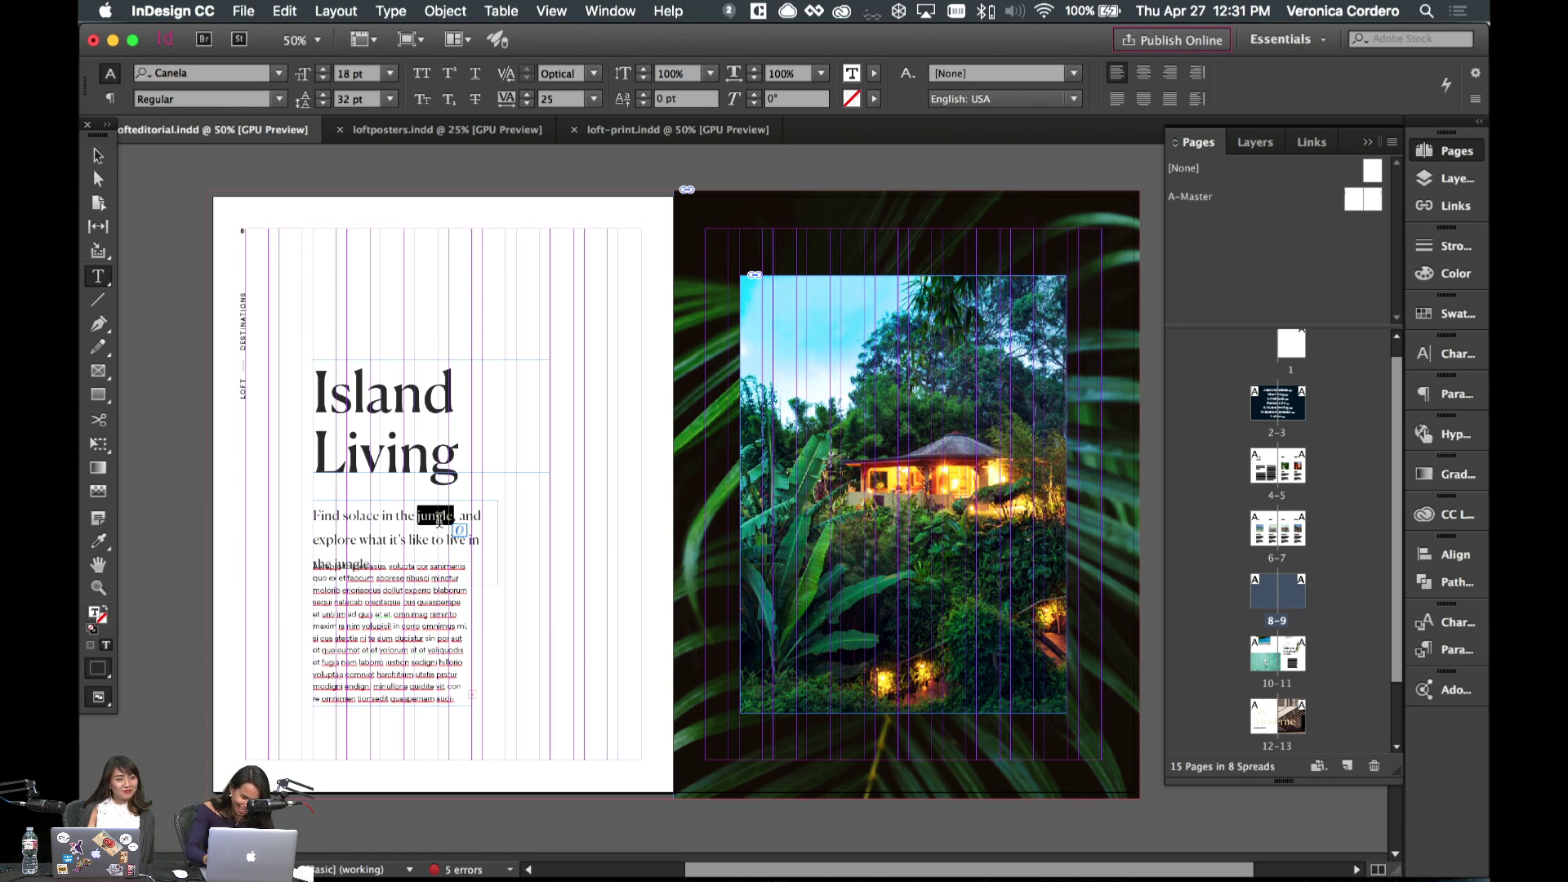
type("islands")
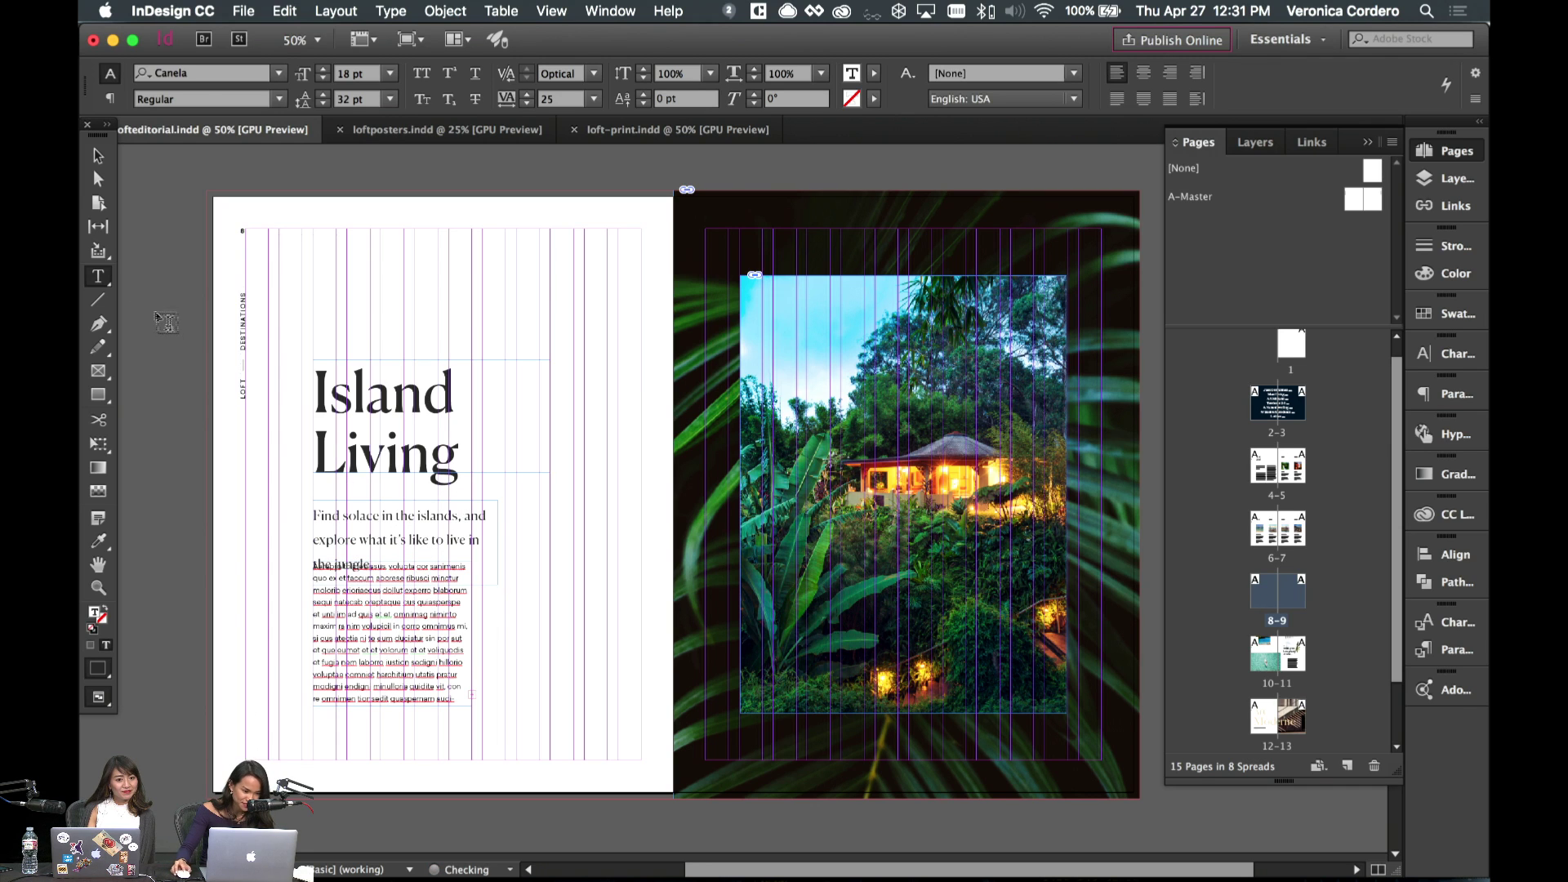
key("super+a")
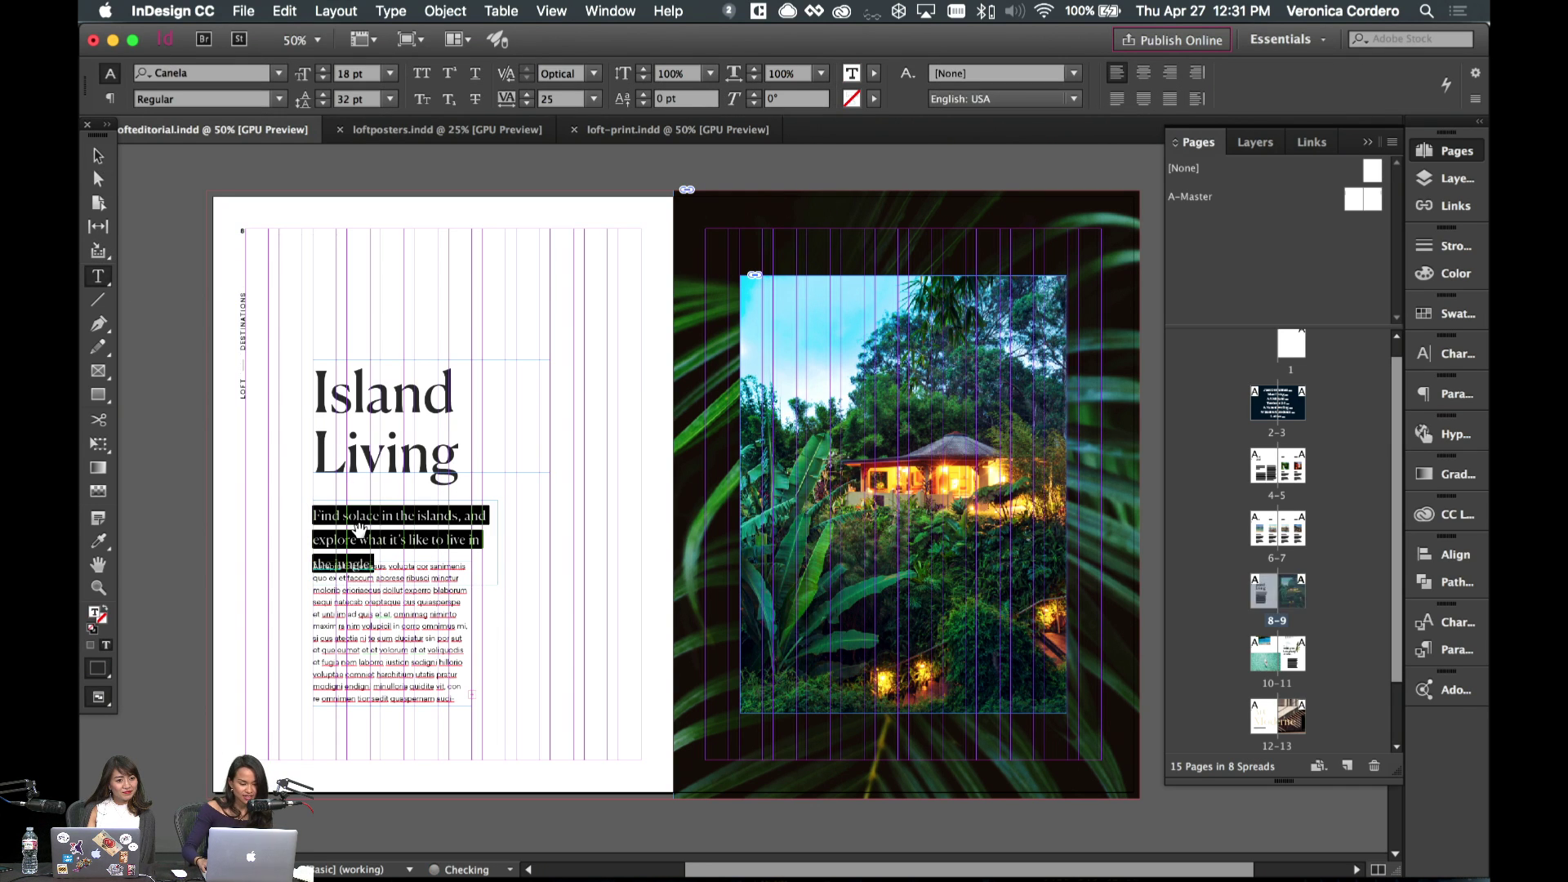
key("alt+Up")
key("alt+Up")
key("alt+Up")
key("alt+Up")
key("alt+Up")
key("alt+Up")
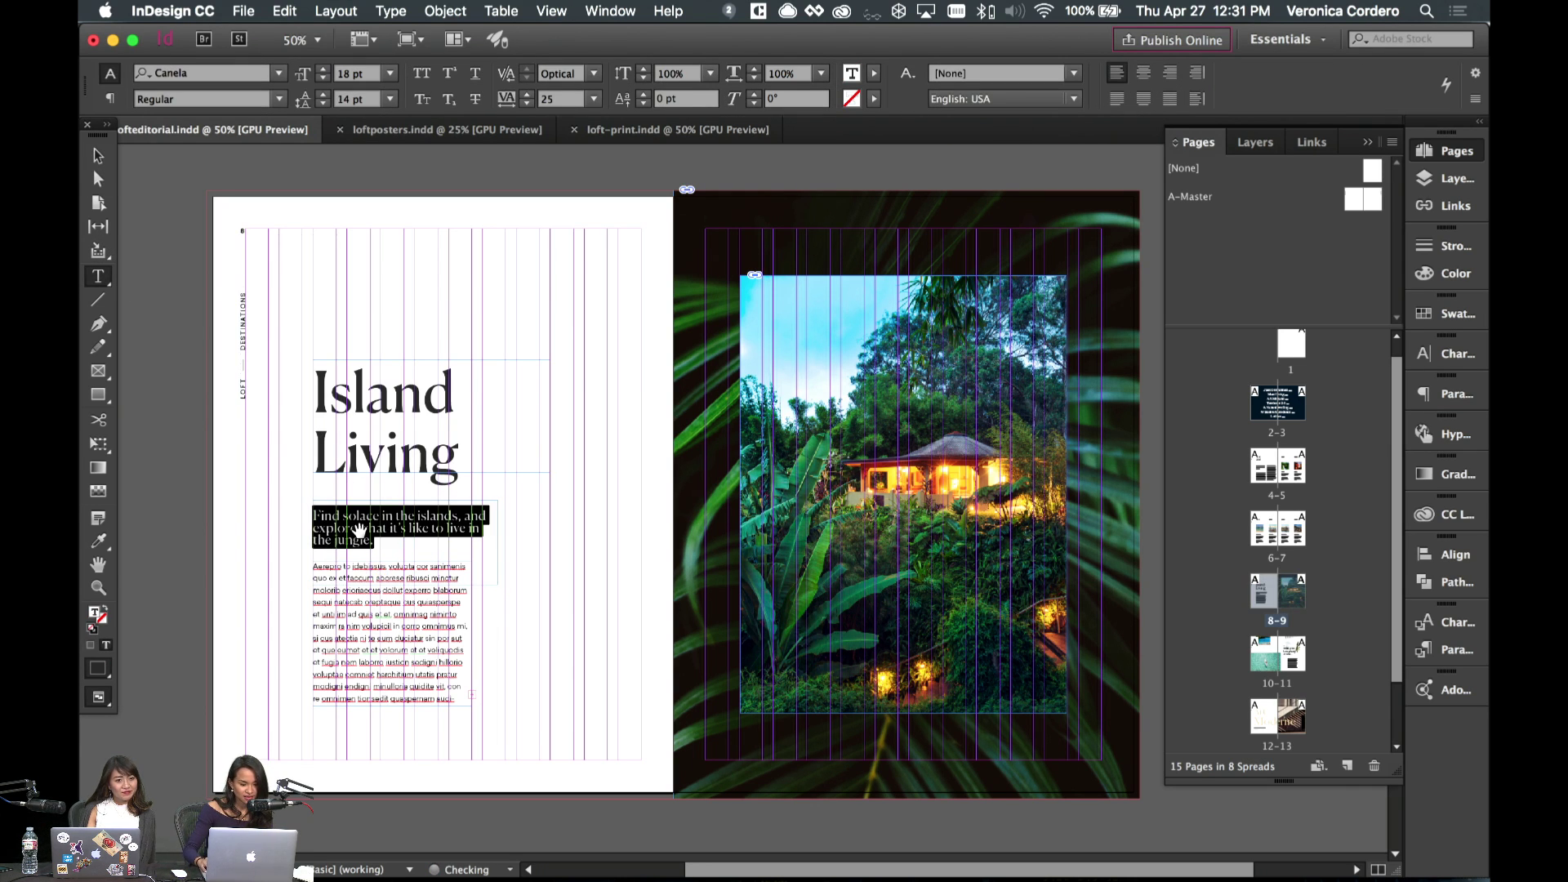
key("alt+Down")
key("alt+Down")
- Narrow the subhead frame and set all the subhead text to 24 pt
left_click(97, 156)
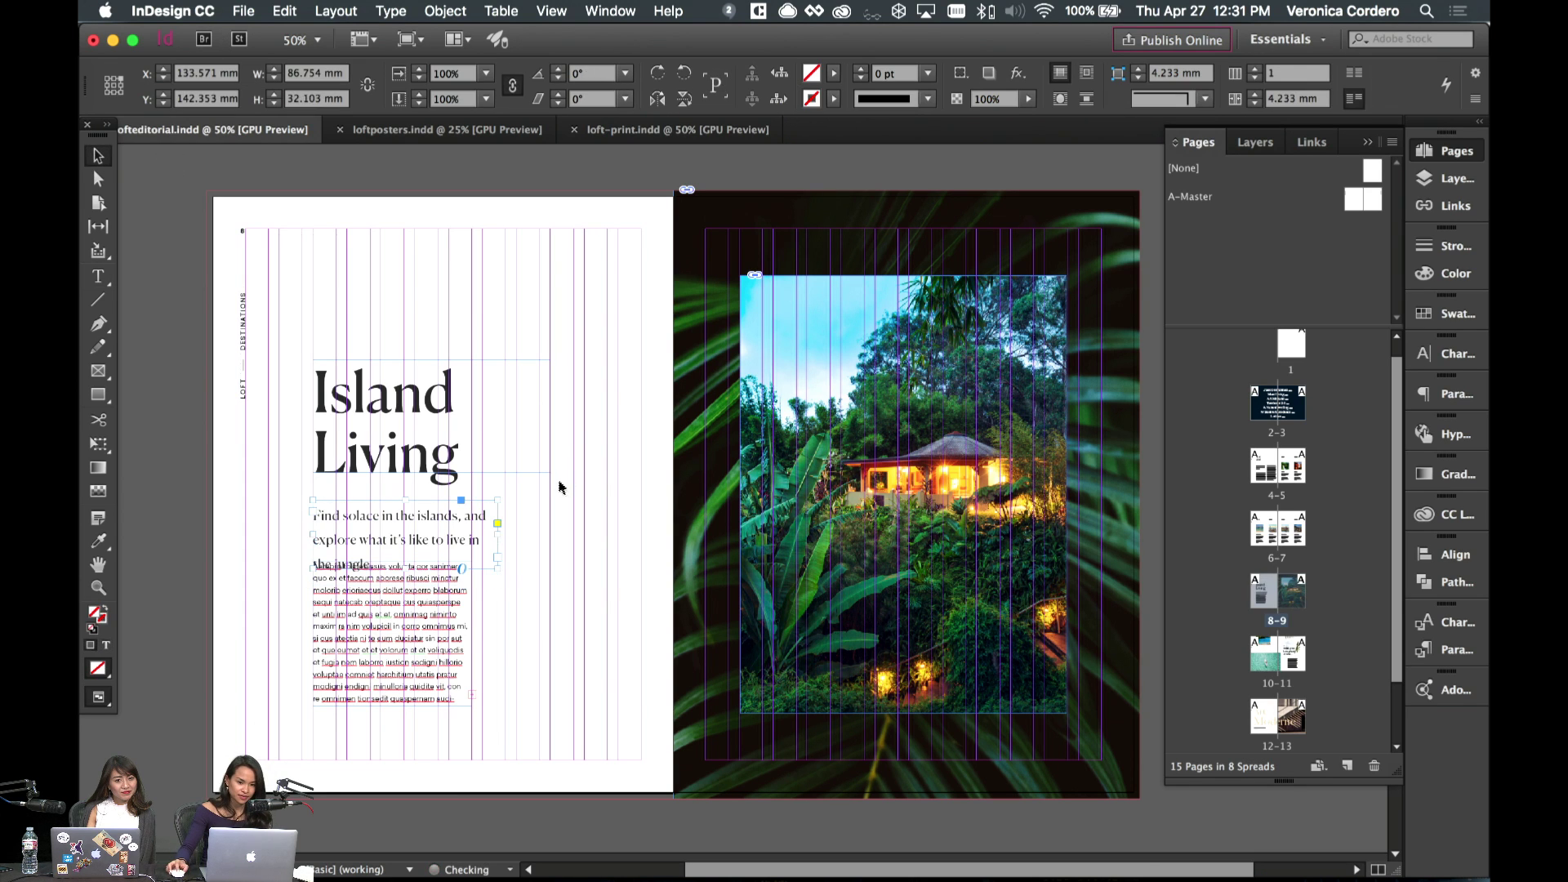
left_click(574, 563)
key("w")
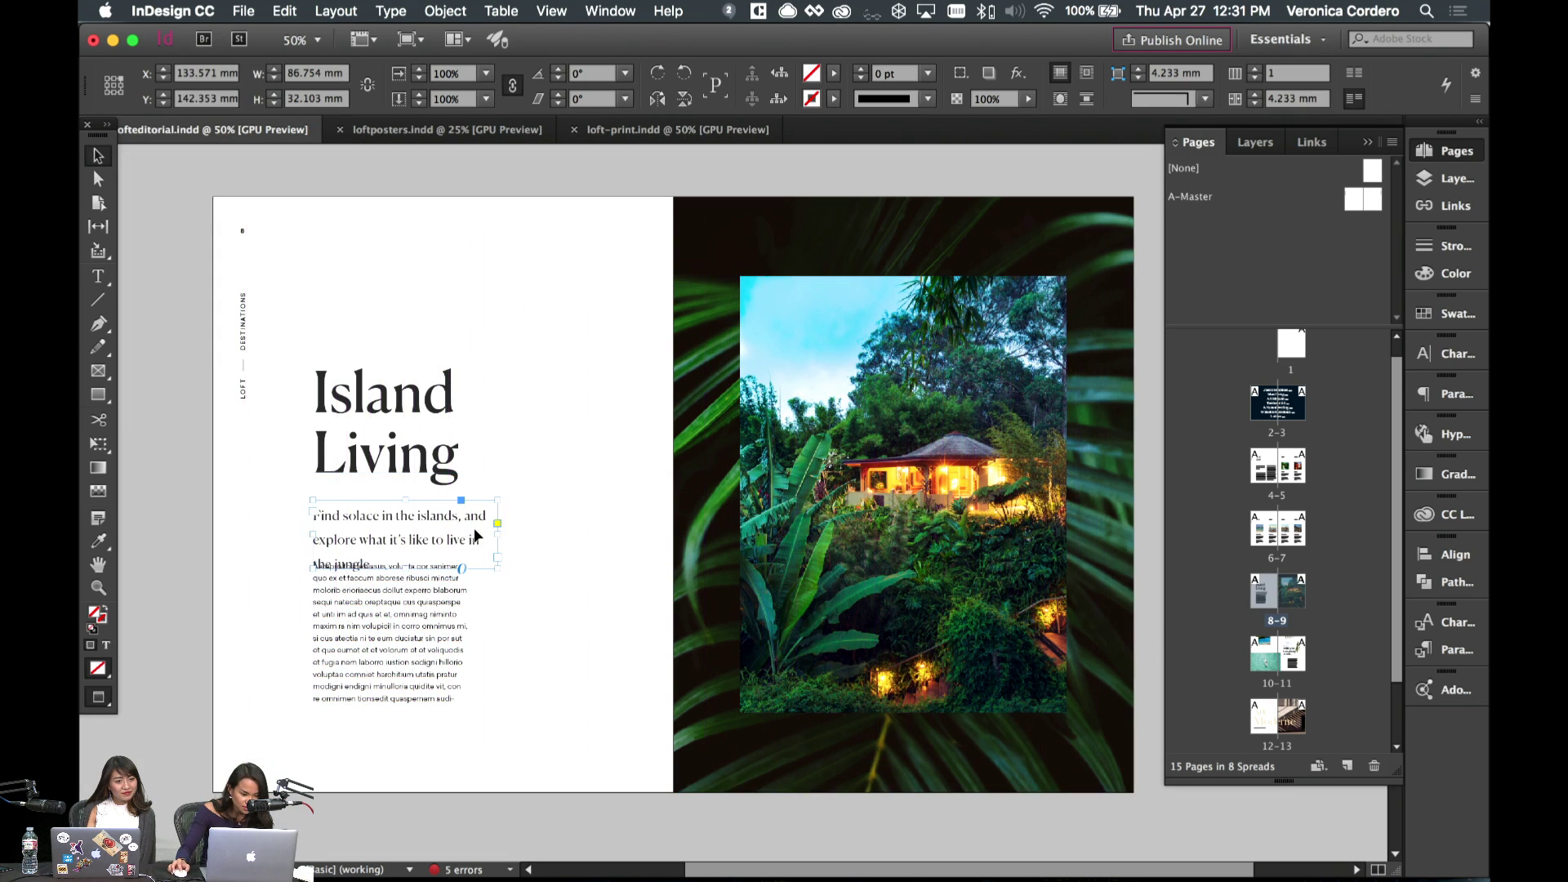
left_click_drag(497, 535, 483, 535)
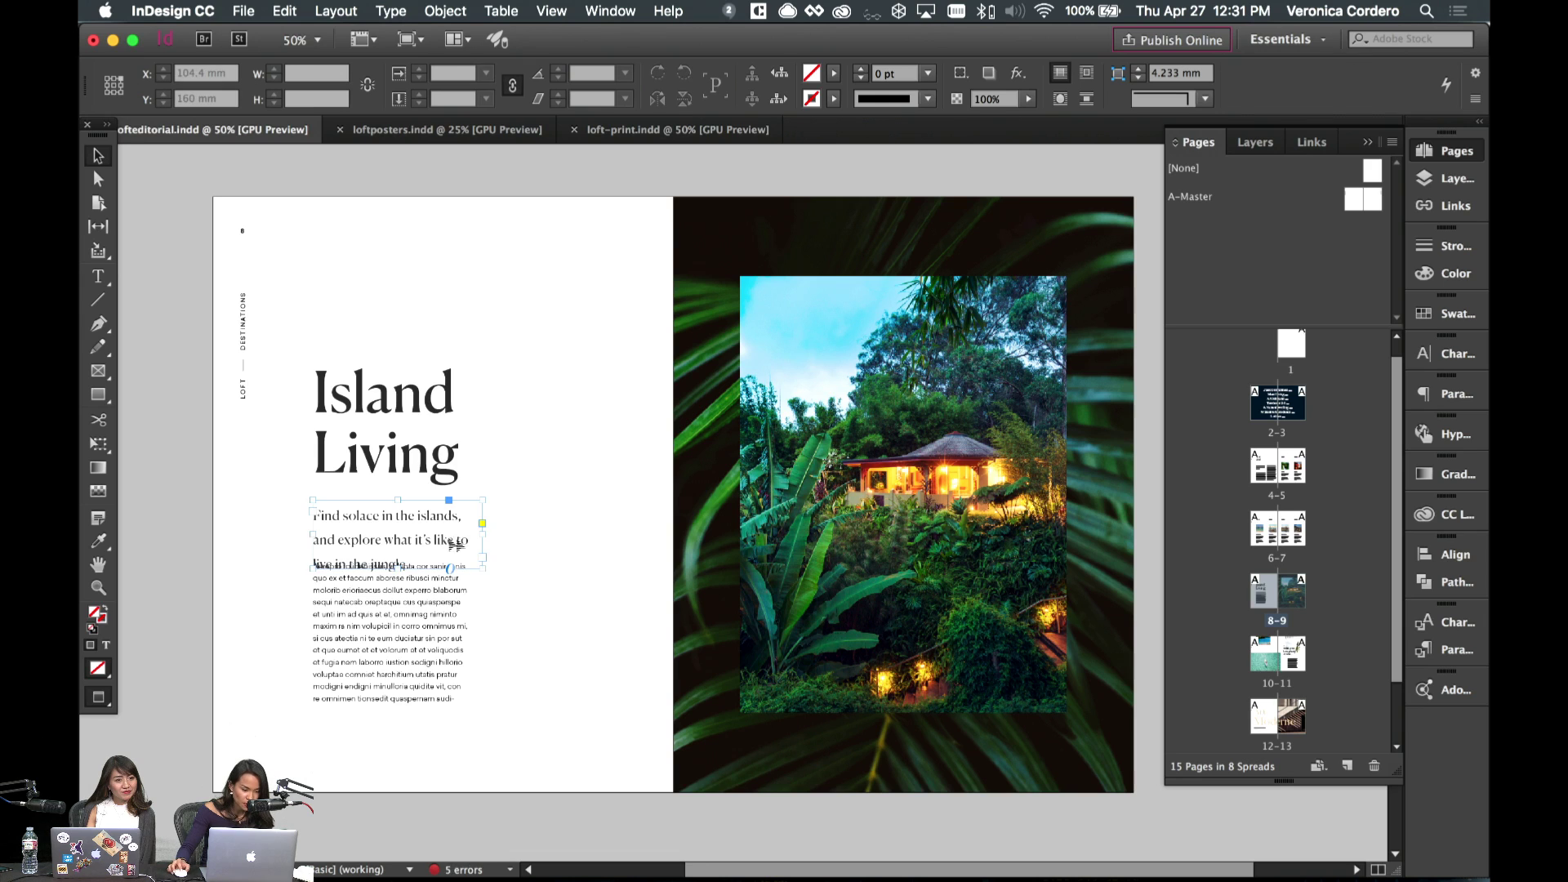
double_click(413, 523)
key("super+a")
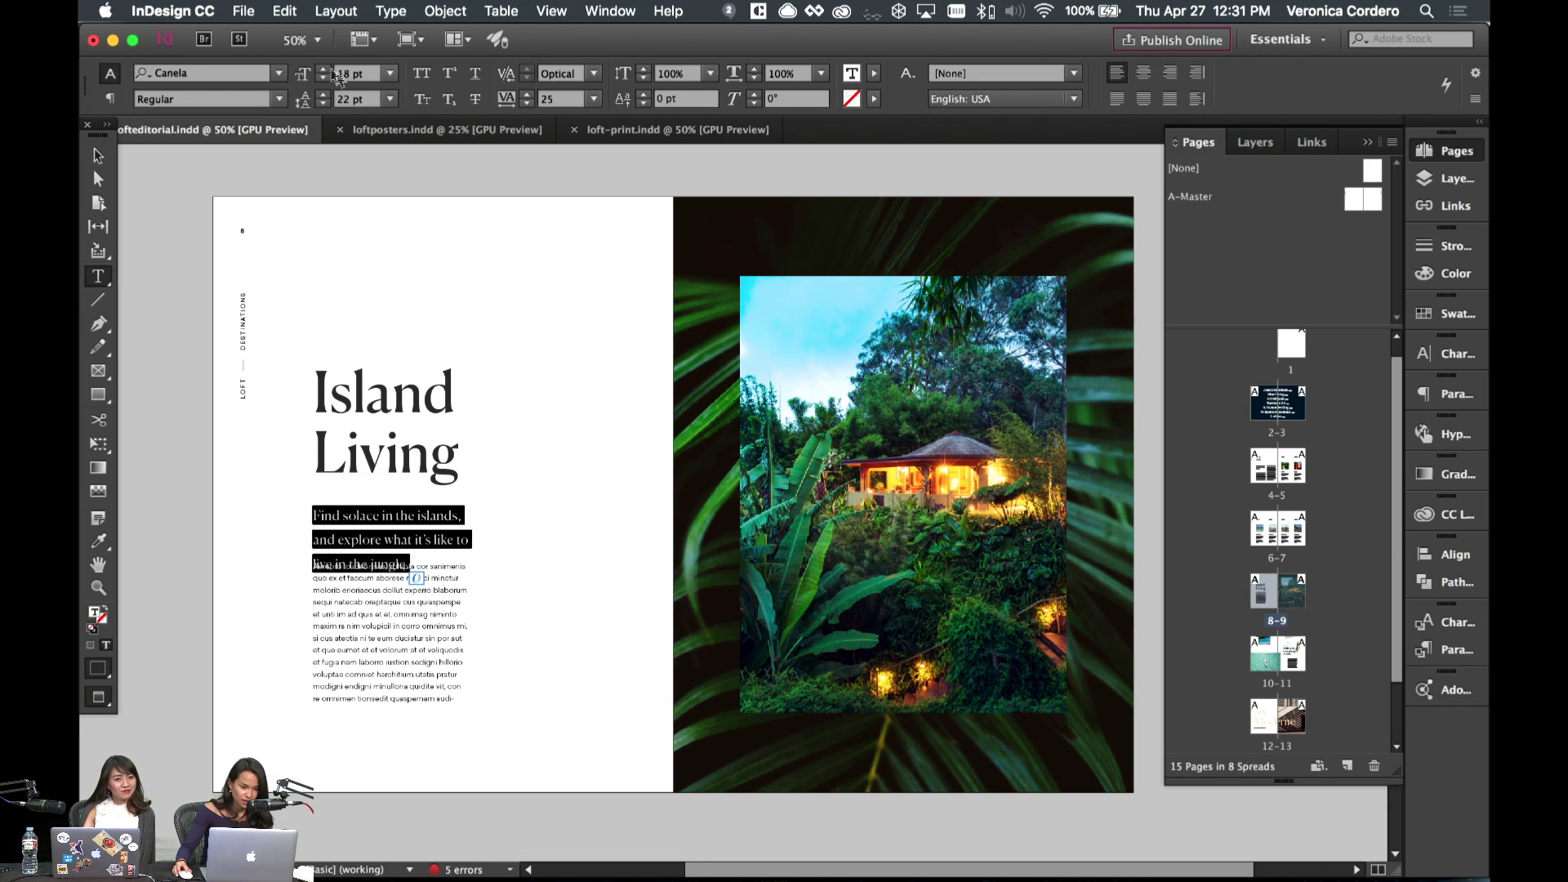
type("24")
key("Return")
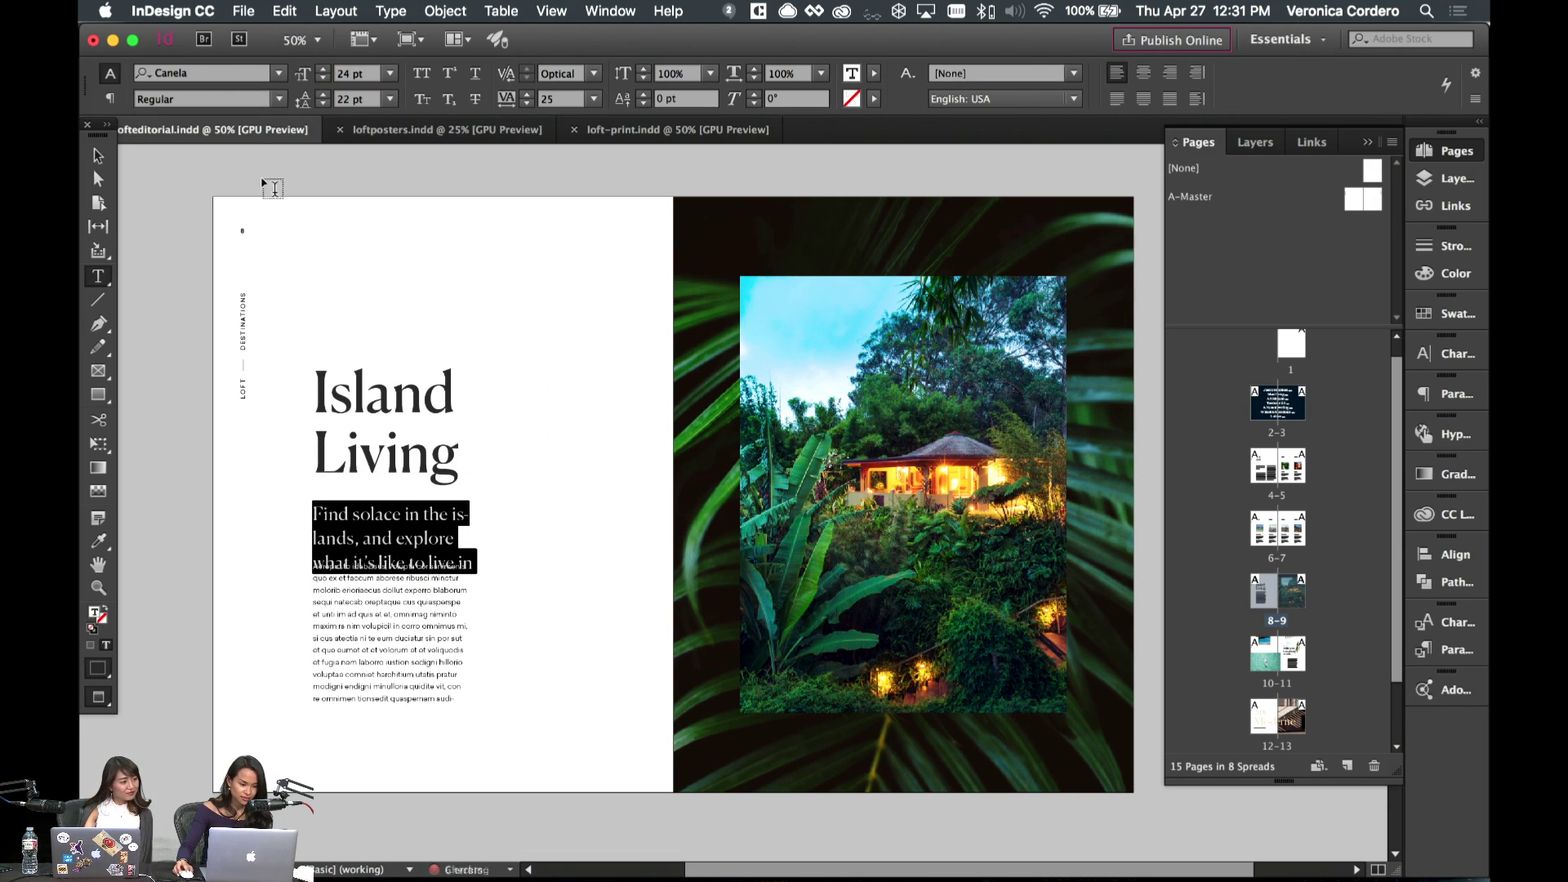
- Turn off hyphenation for the subhead and extend its frame to show the last line
left_click(112, 159)
key("w")
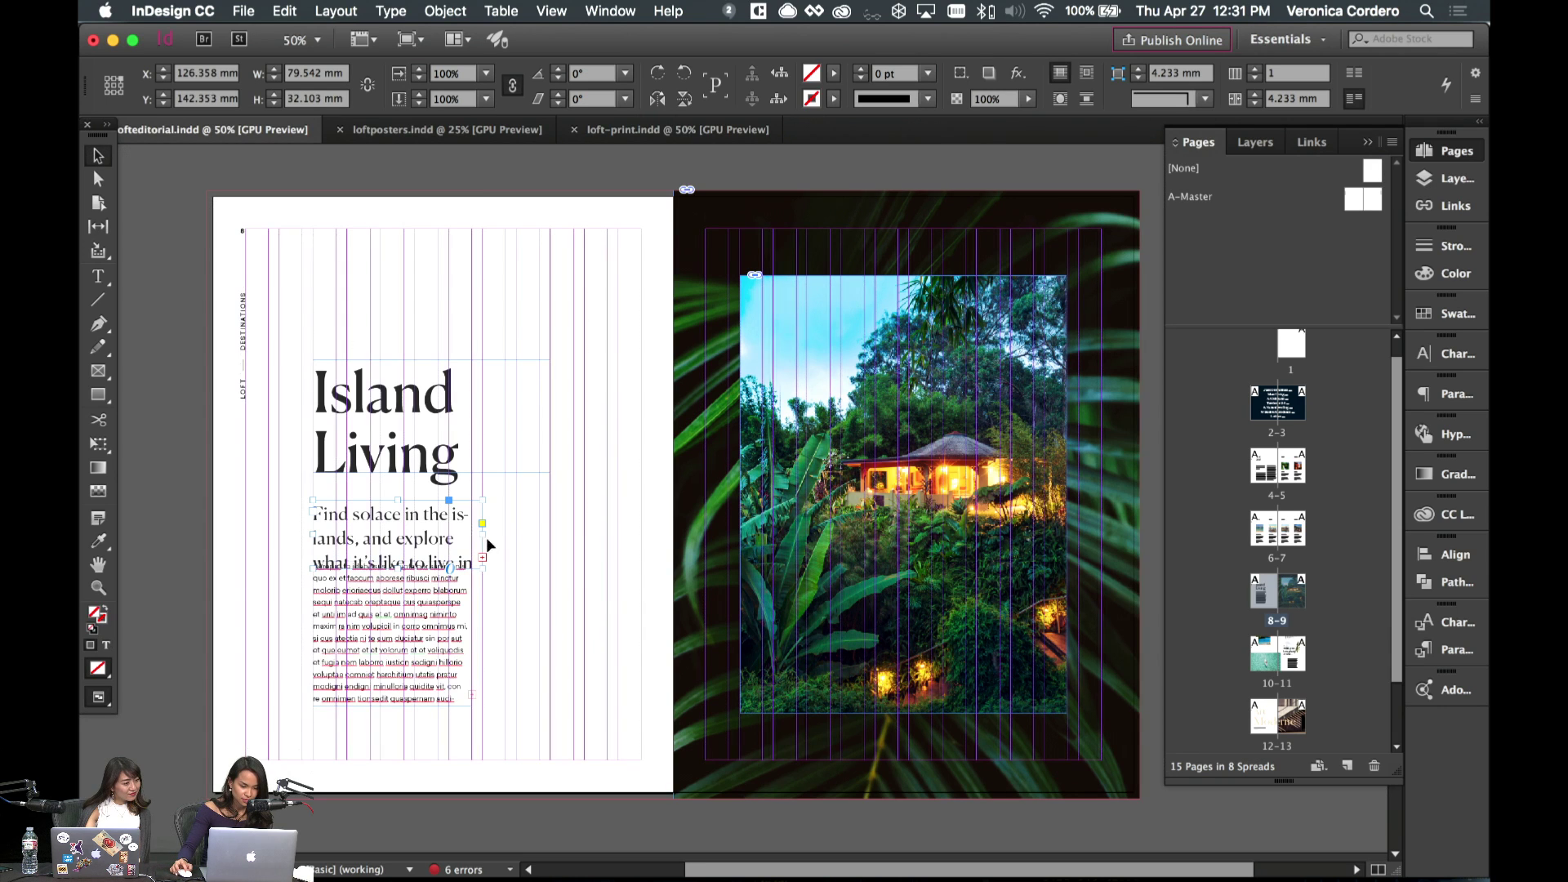
mouse_move(495, 543)
left_mouse_down()
mouse_move(515, 544)
mouse_move(494, 549)
left_mouse_up()
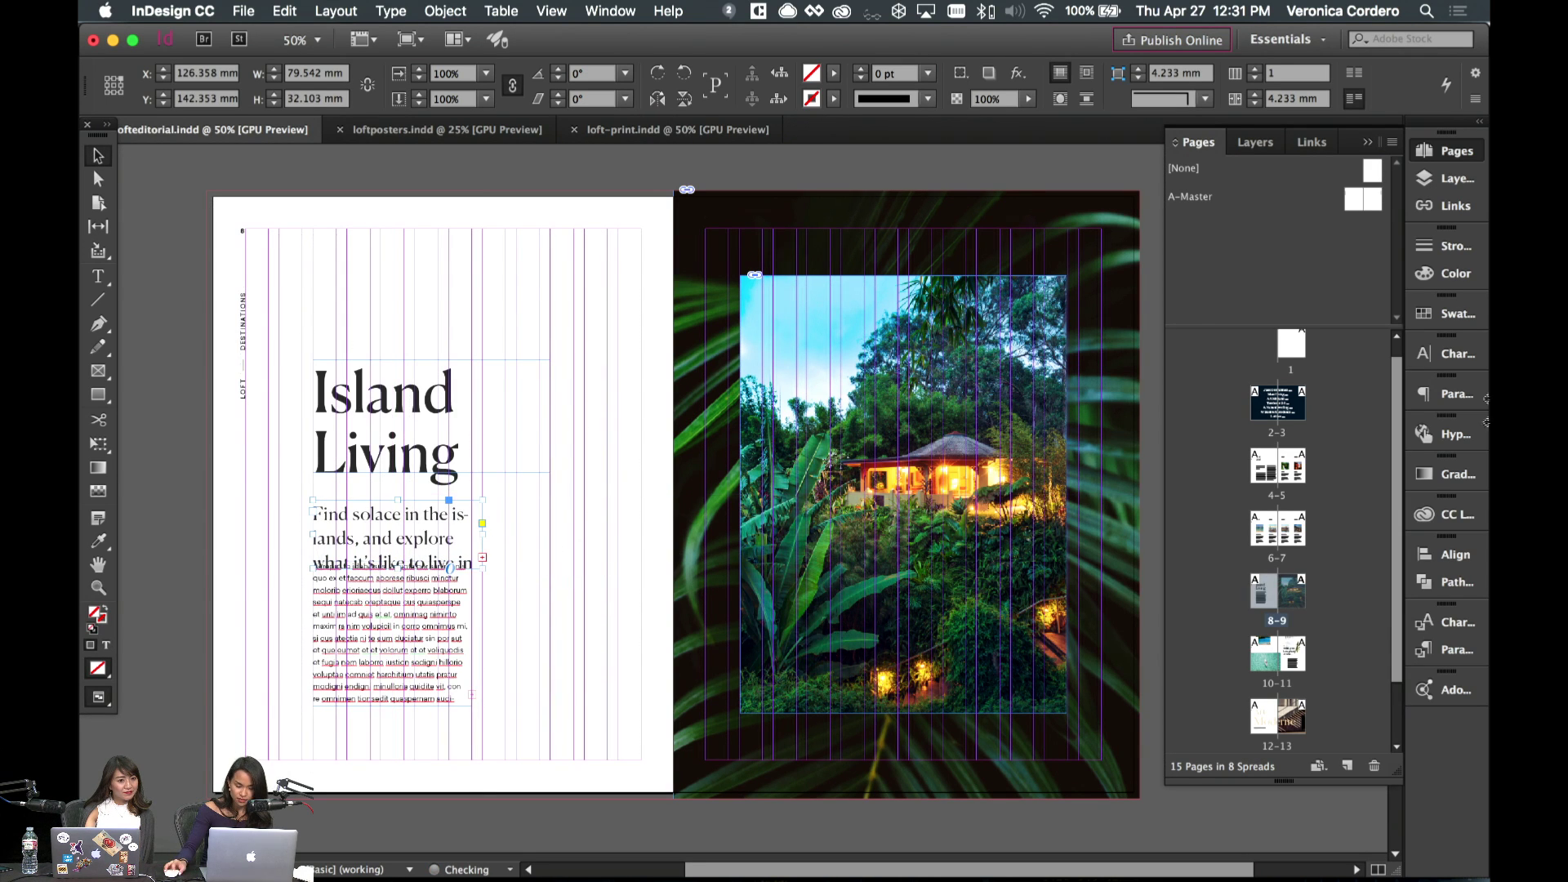
left_click(1445, 393)
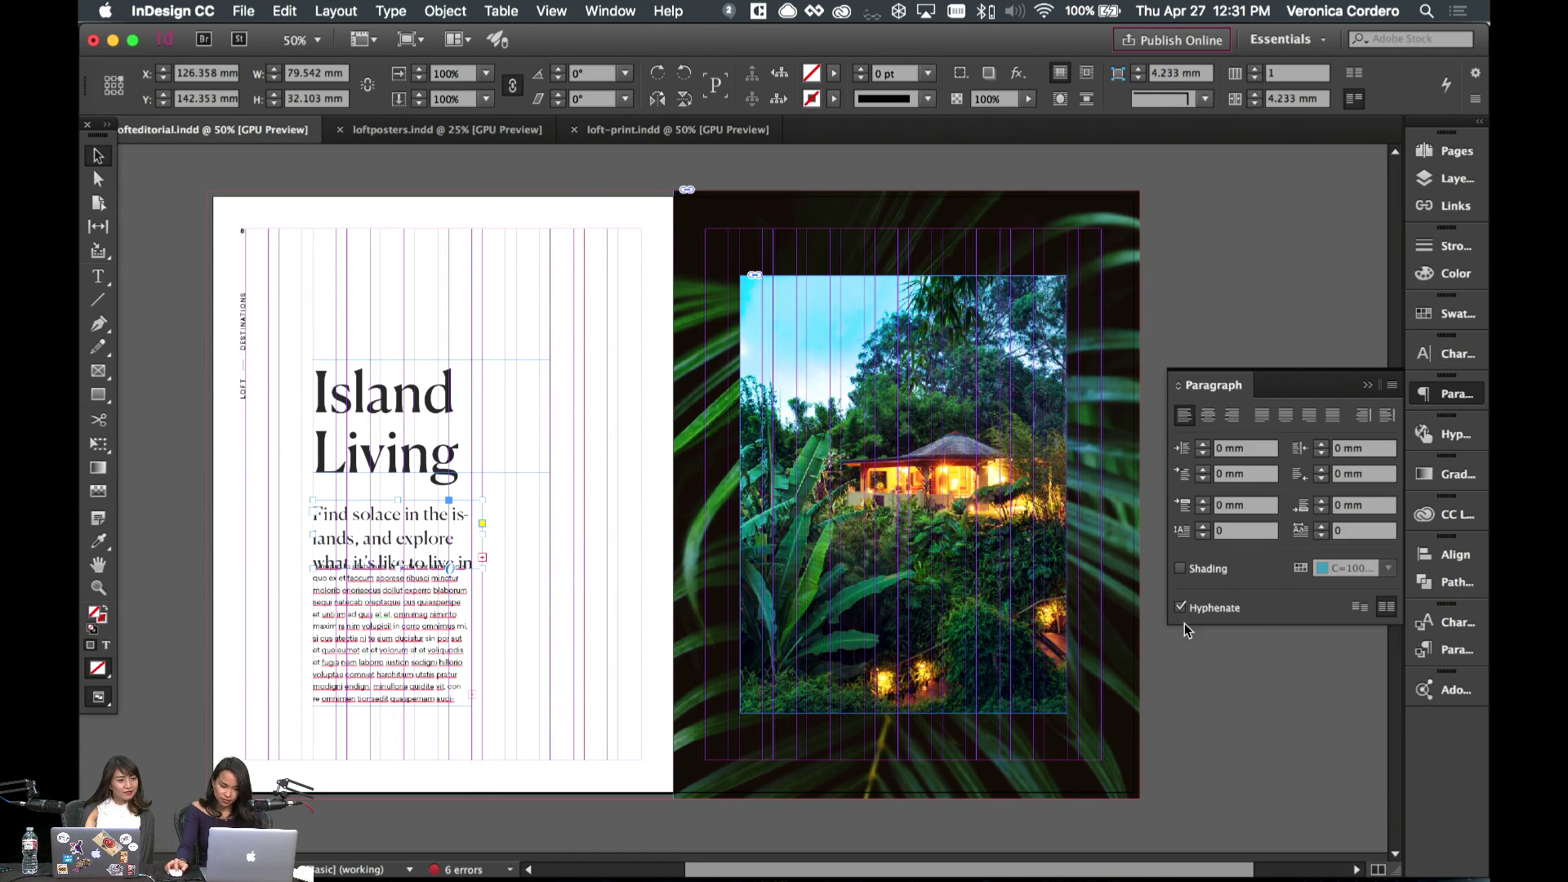
left_click(1179, 608)
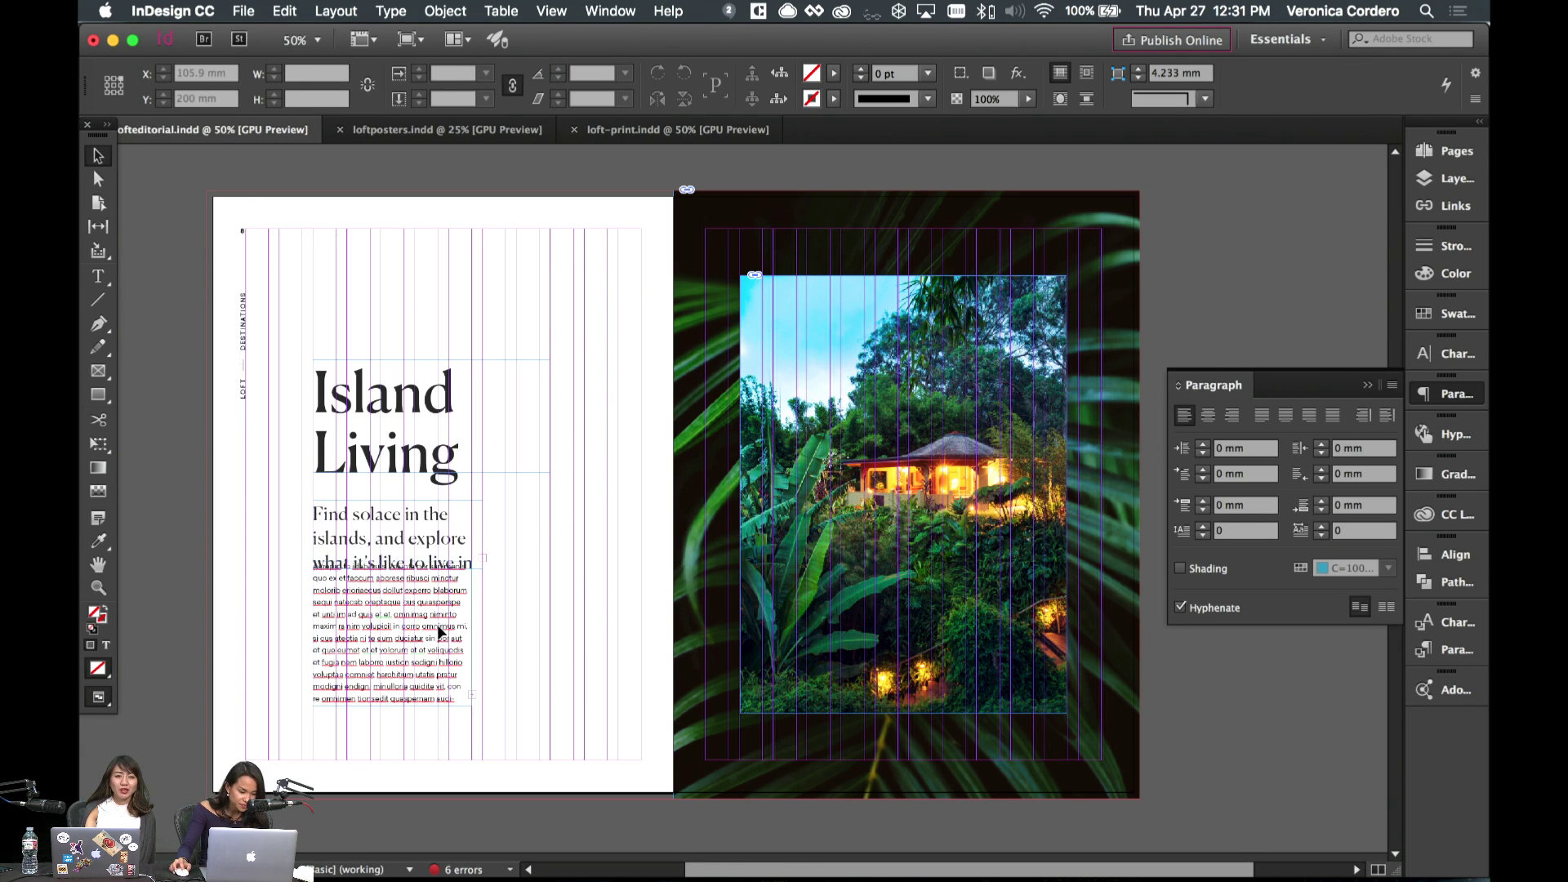
left_click_drag(400, 569, 400, 593)
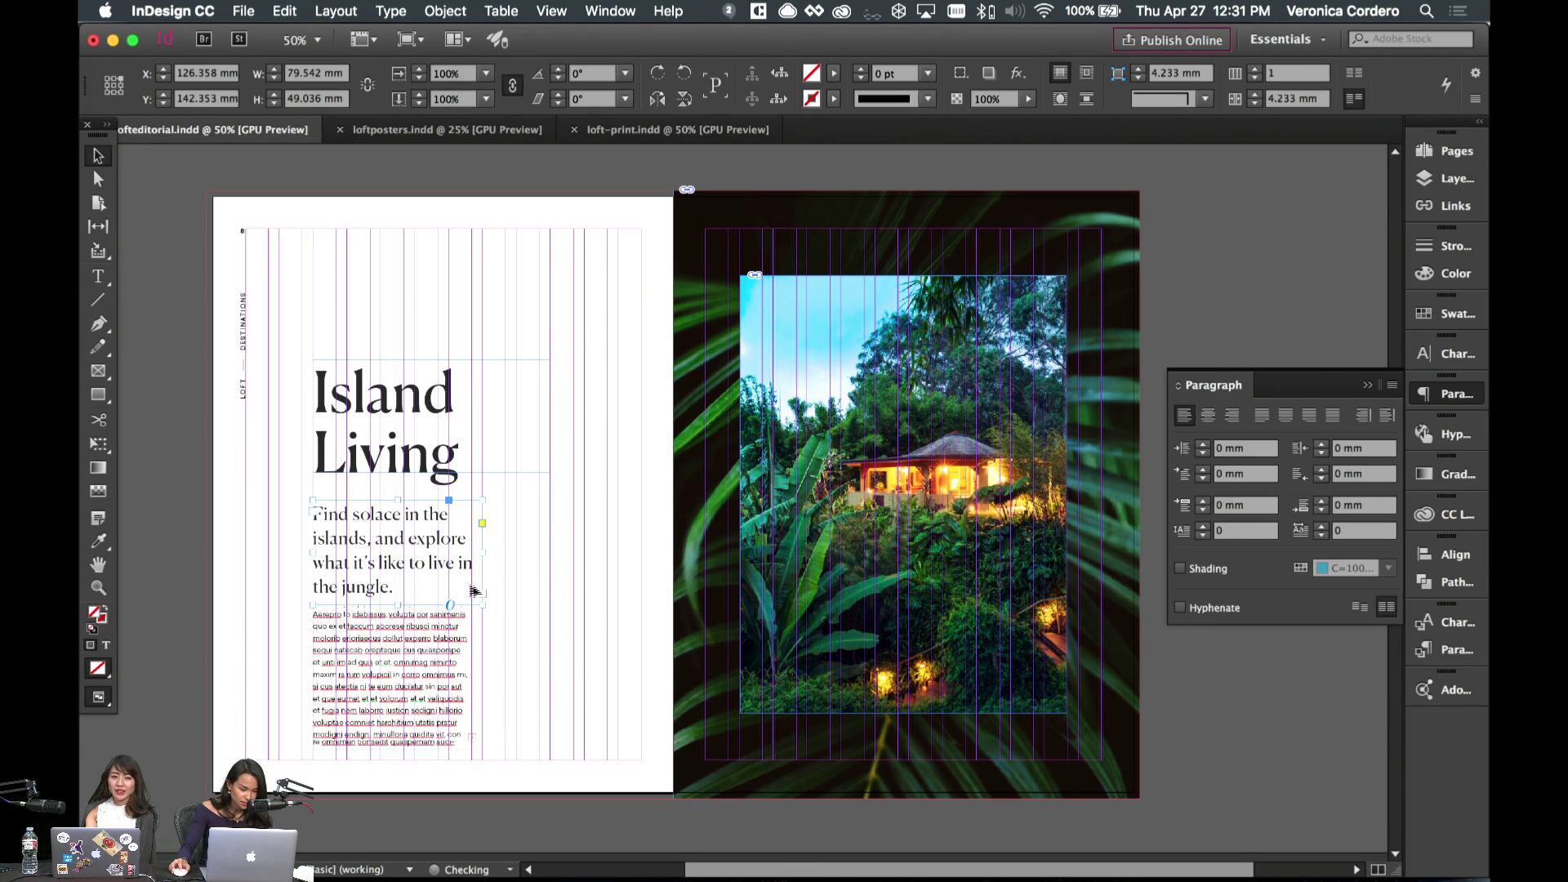
- Nudge the body text frame down and shorten it from the bottom
left_click(419, 651)
key("Down")
key("Down")
key("Down")
key("Down")
key("Down")
key("Down")
key("Down")
key("Down")
key("Down")
key("Down")
key("Down")
key("Down")
key("Down")
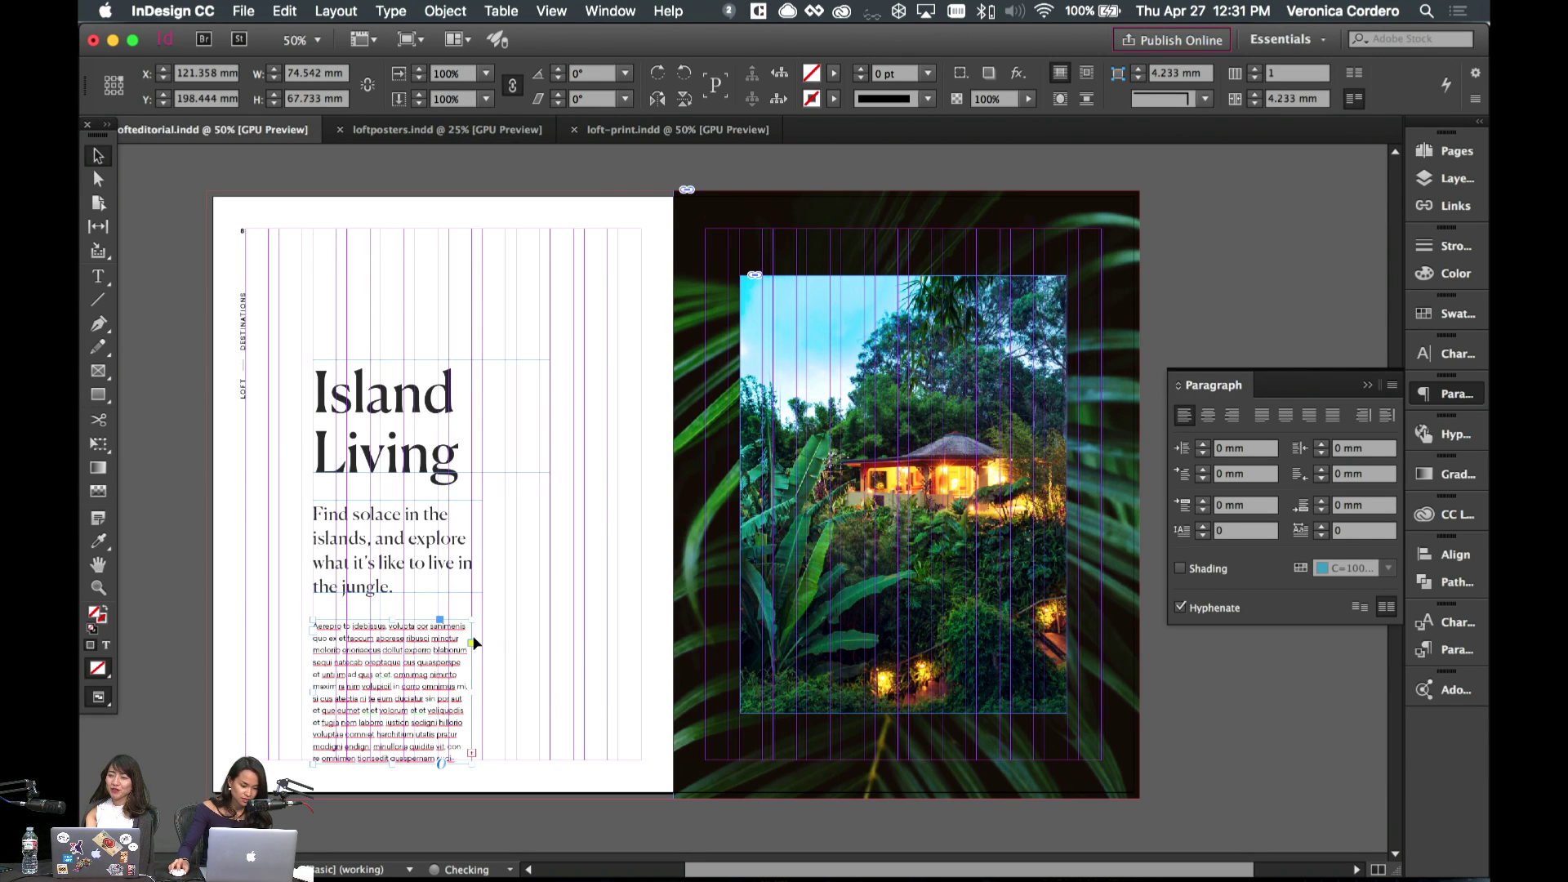
key("w")
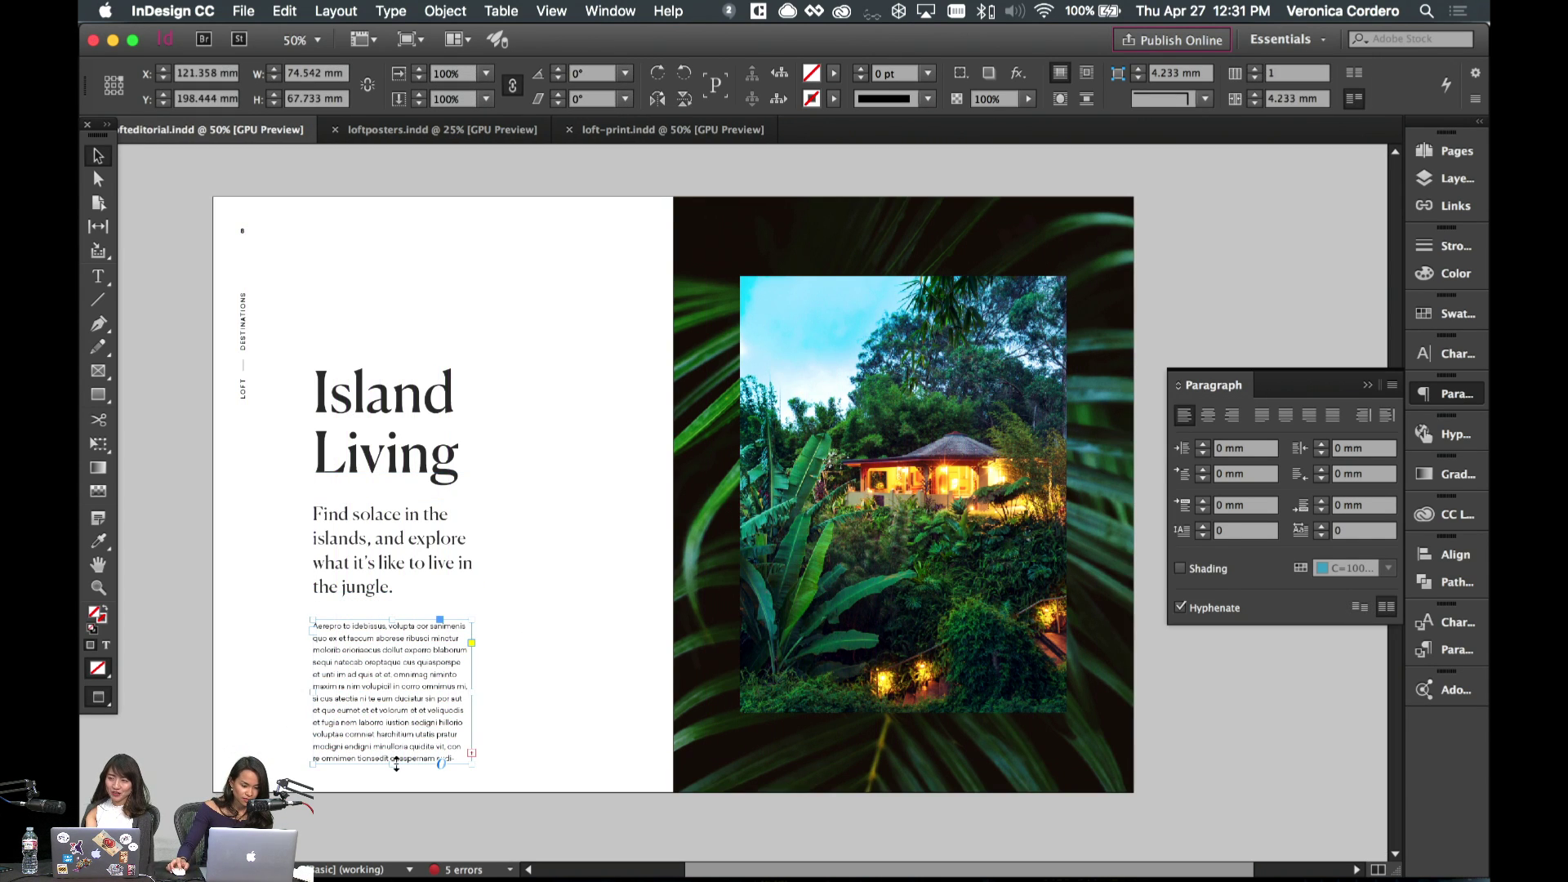
left_click_drag(442, 763, 441, 749)
left_click(523, 678)
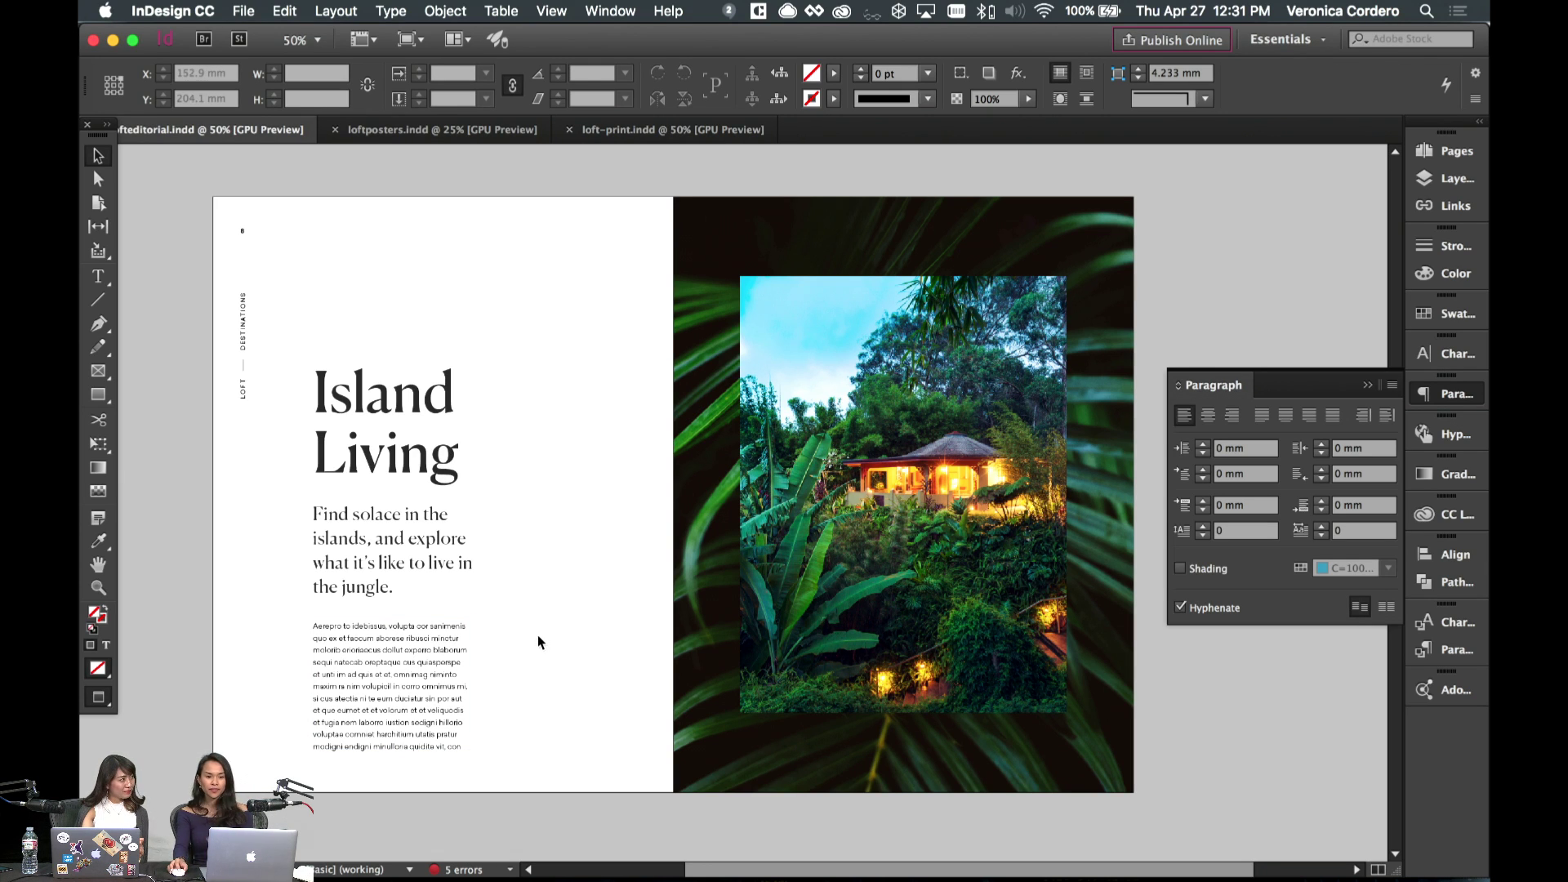
scroll(537, 635, "left", 3)
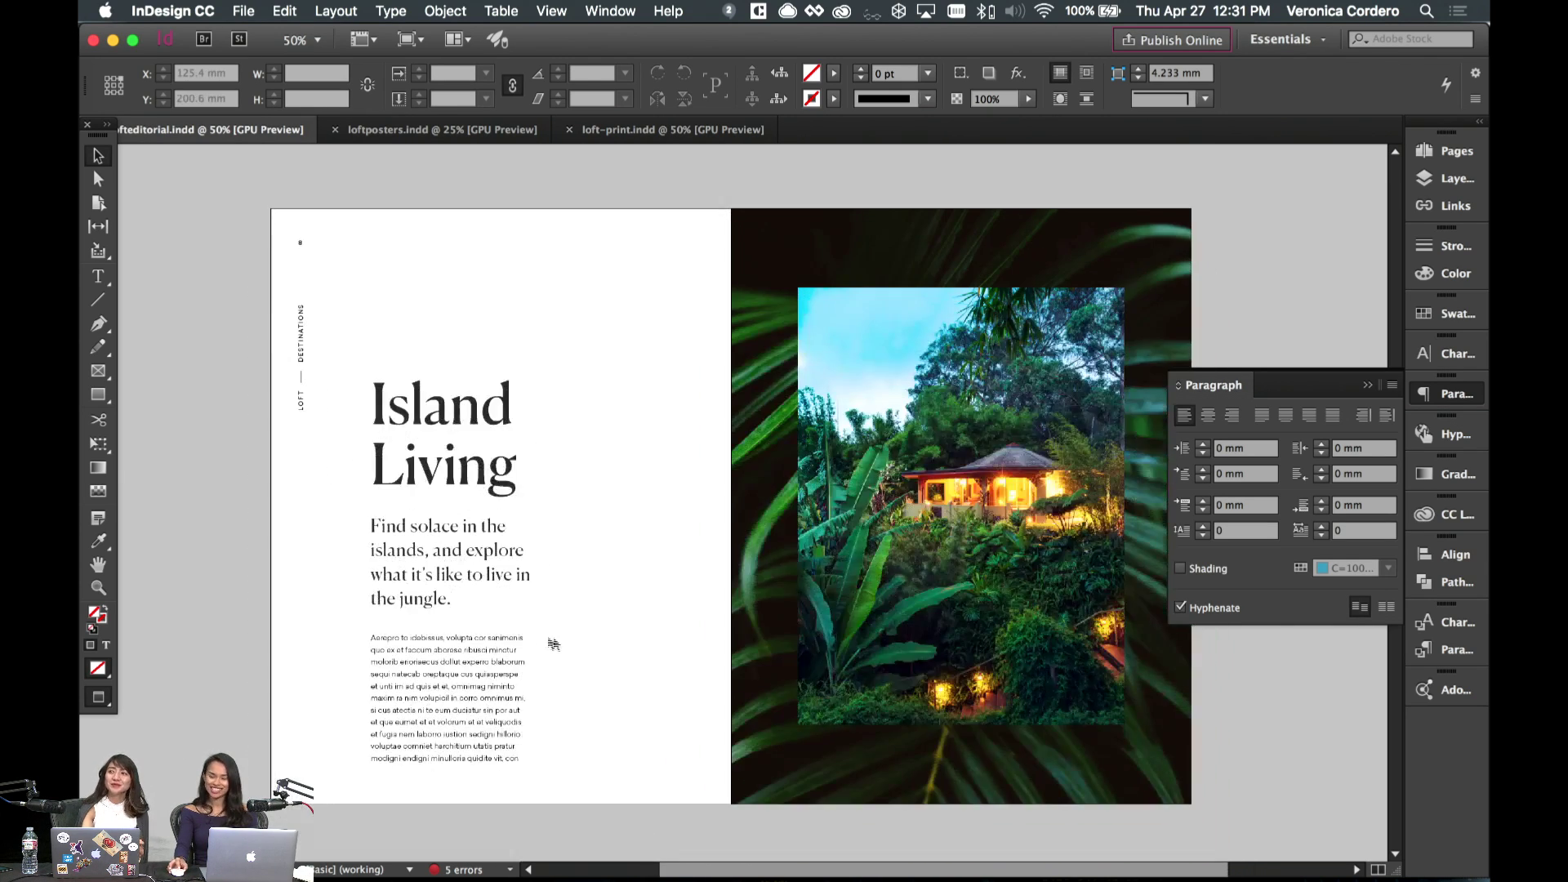
- Reposition the headline, subhead and body text blocks, checking the result with and without guides
left_click(400, 569)
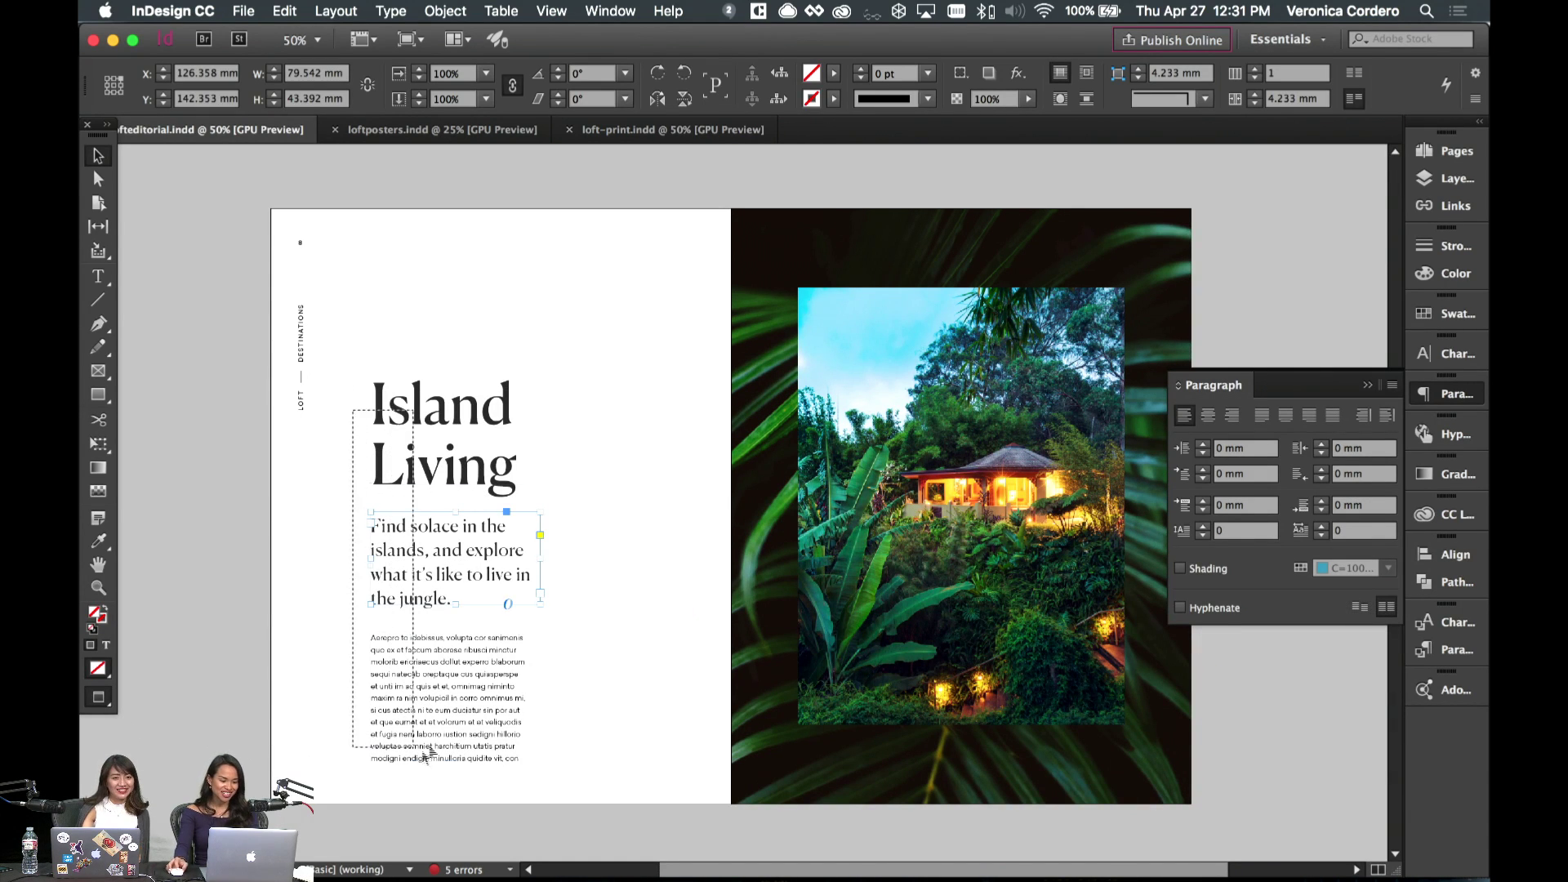
key("w")
mouse_move(455, 709)
left_mouse_down()
mouse_move(457, 650)
mouse_move(458, 712)
left_mouse_up()
left_click(664, 648)
key("w")
left_click(641, 679)
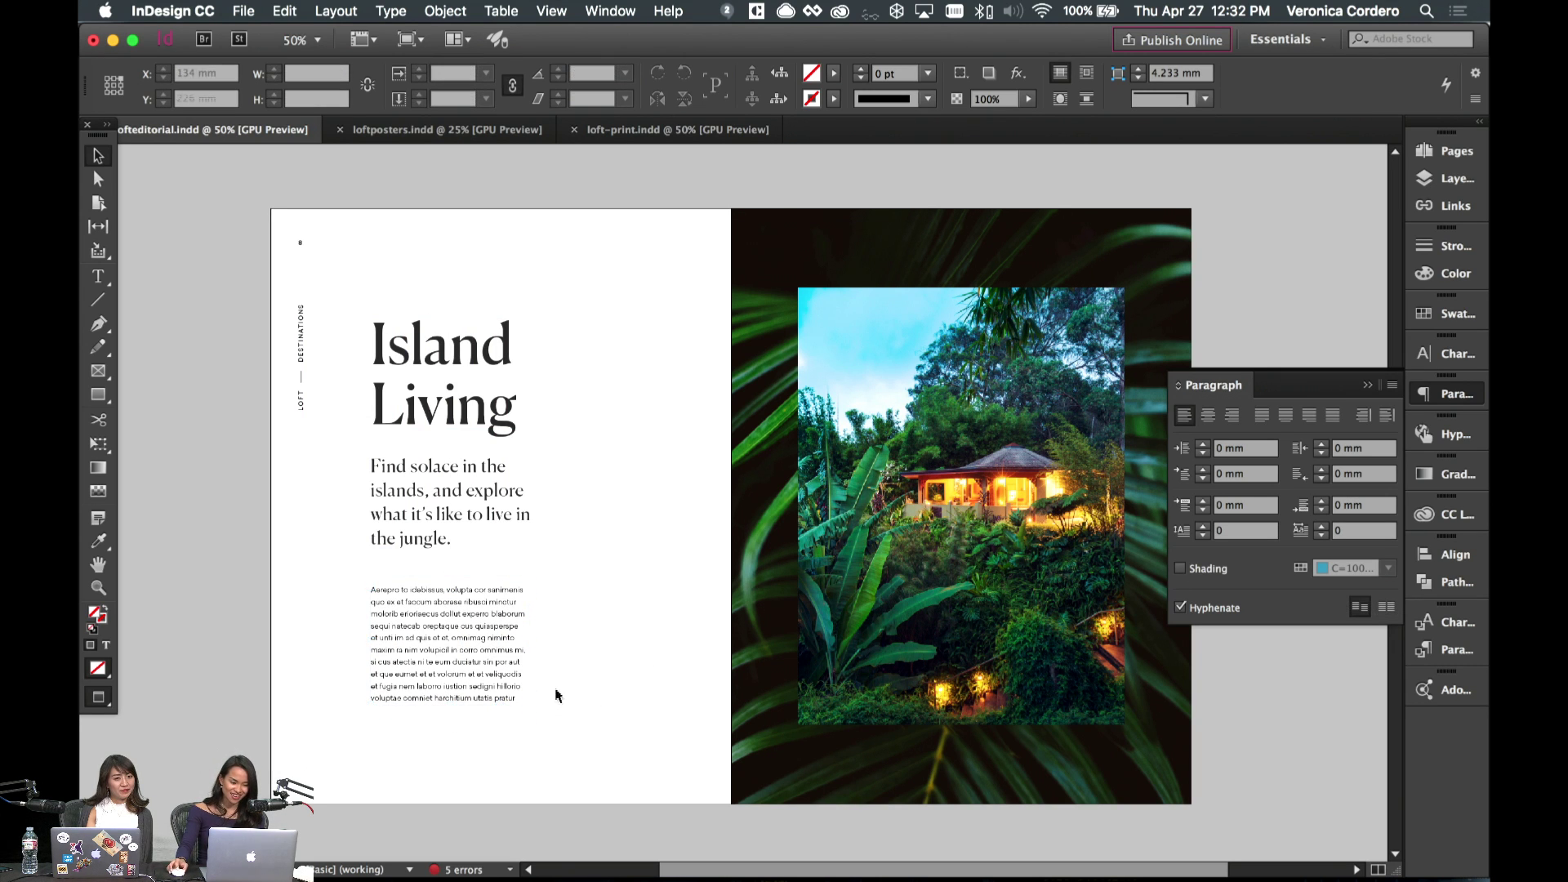
- Select the body text frame and toggle guides to check its alignment with the margins
scroll(560, 694, "up", 1)
left_click(445, 689)
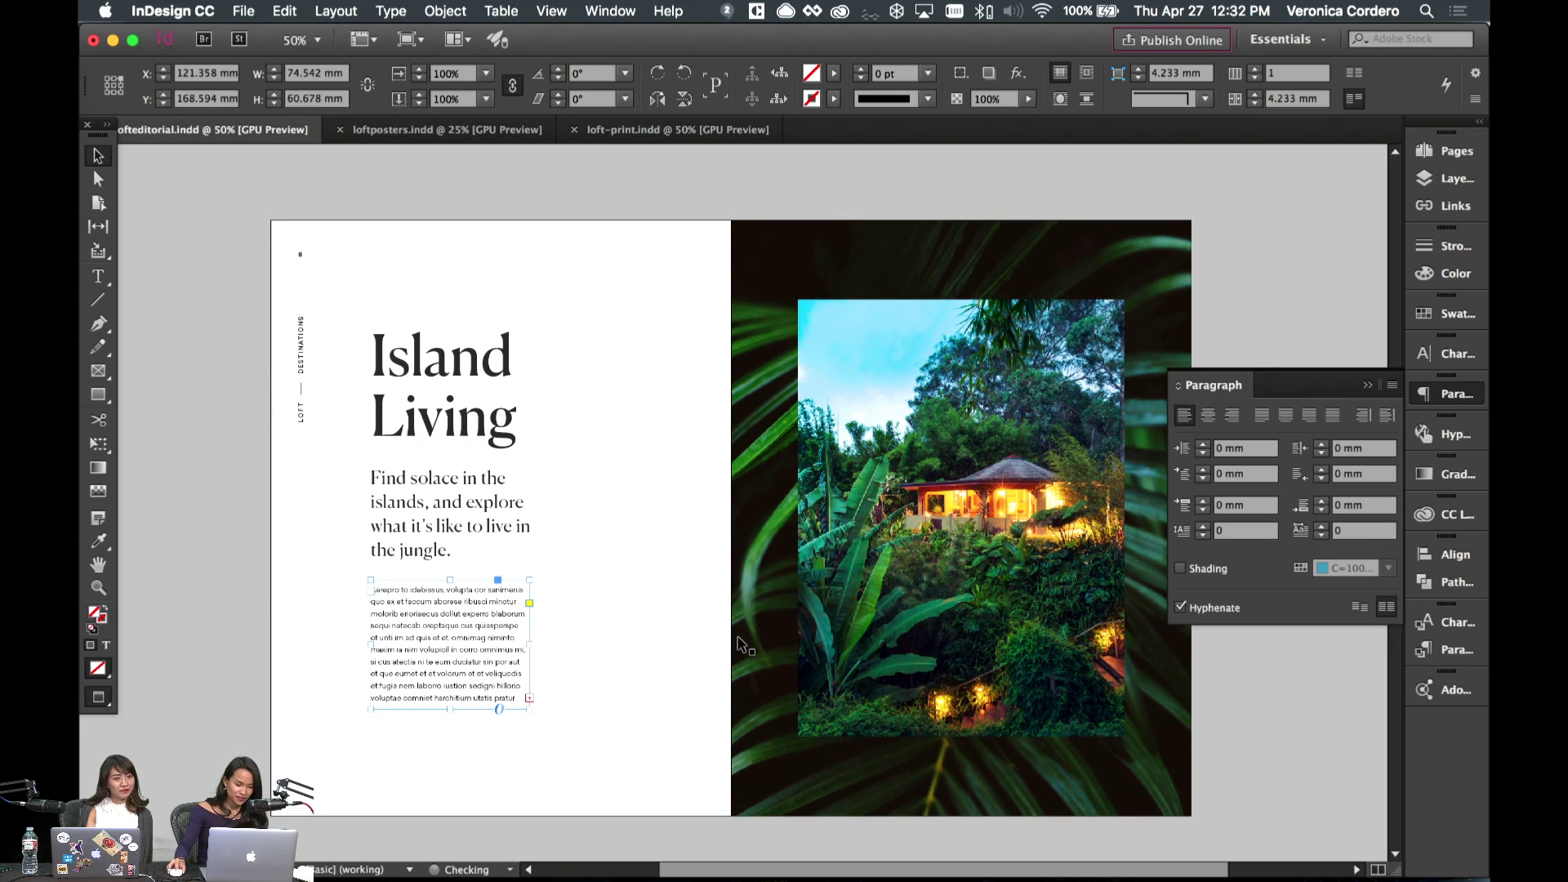
scroll(645, 663, "down", 3)
scroll(646, 663, "right", 3)
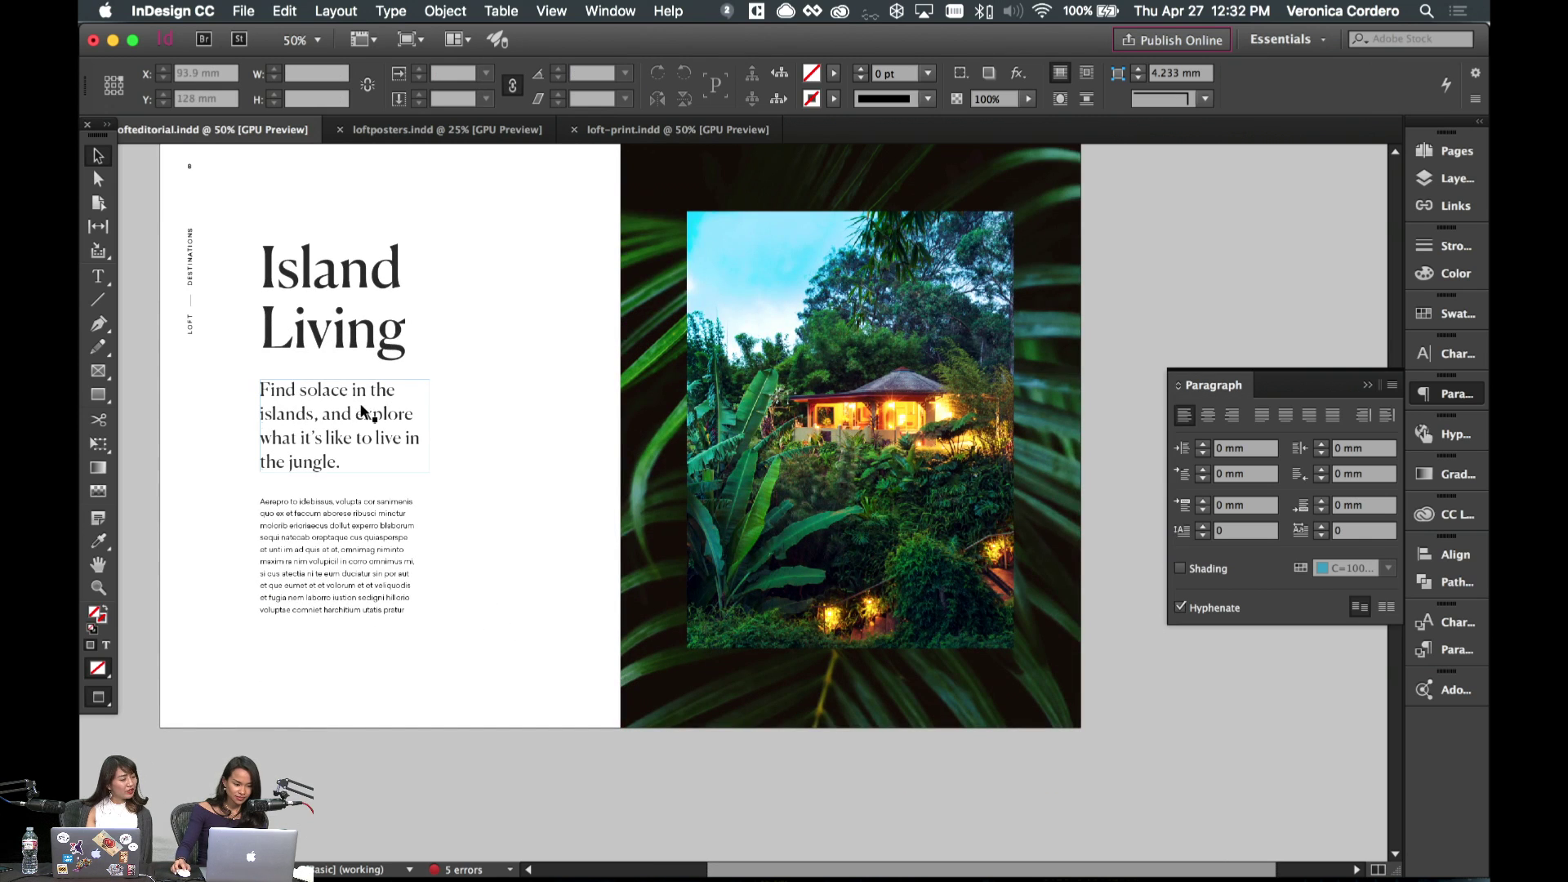
key("w")
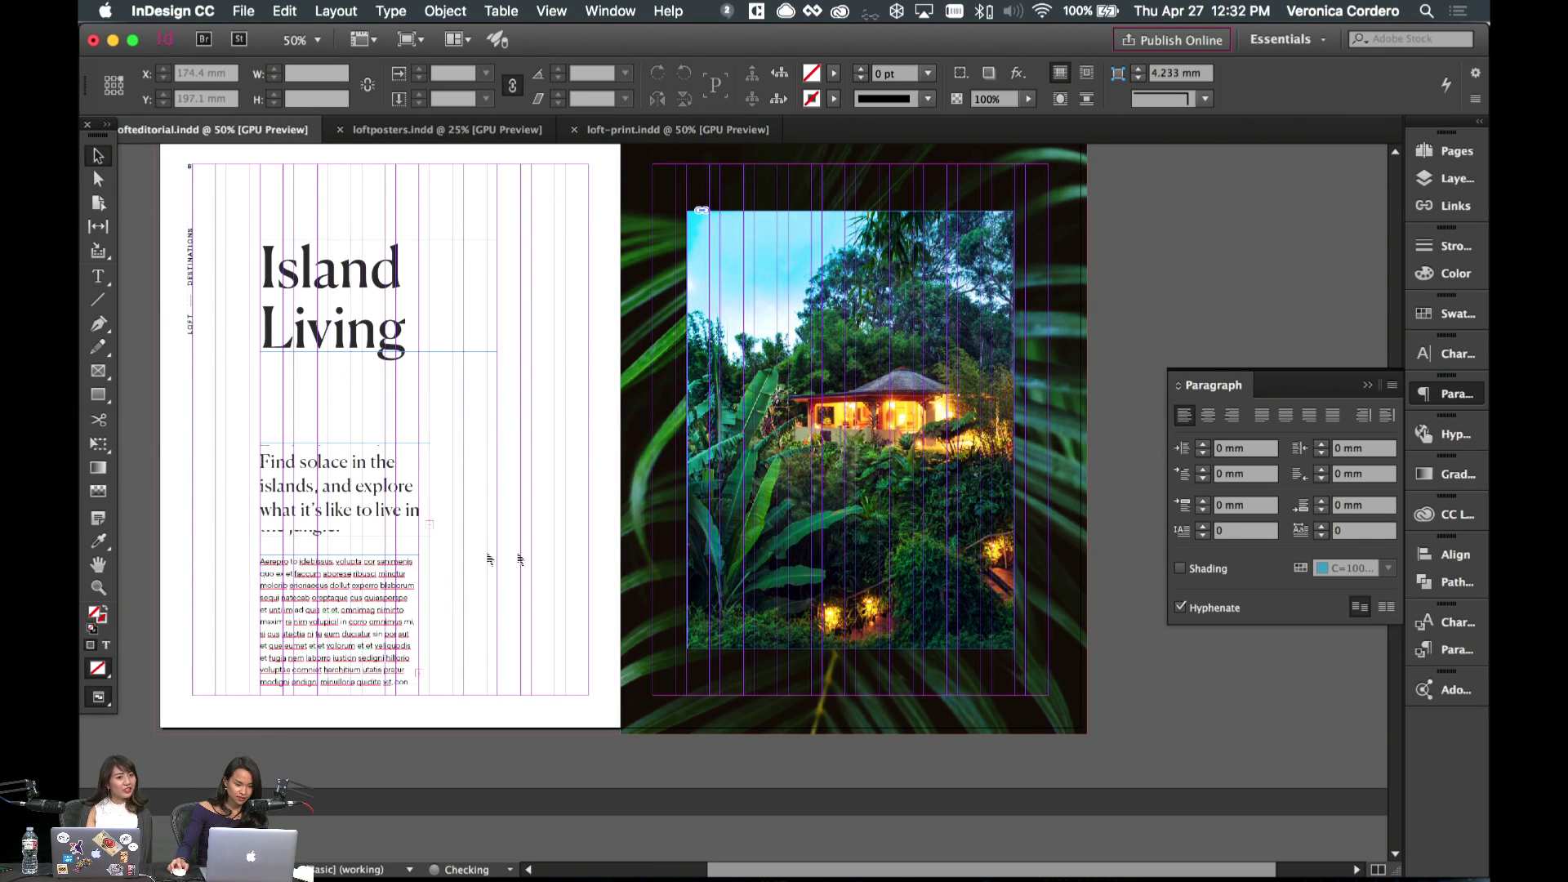
key("w")
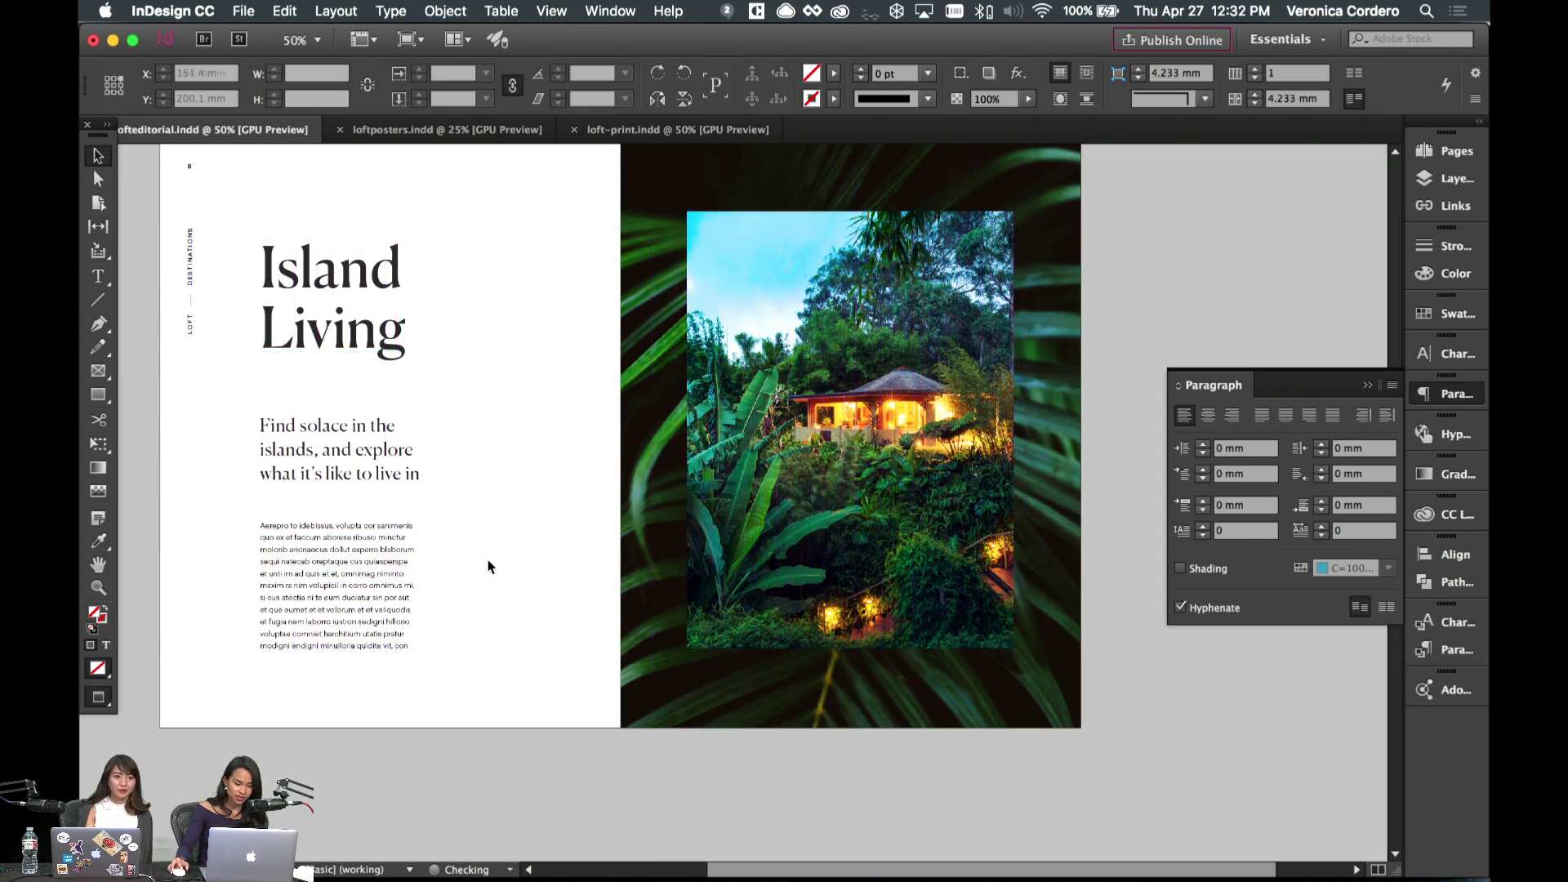
scroll(518, 566, "left", 3)
scroll(508, 563, "up", 3)
- Nudge the subhead frame down and extend it so the final 'jungle.' line shows
left_click(488, 574)
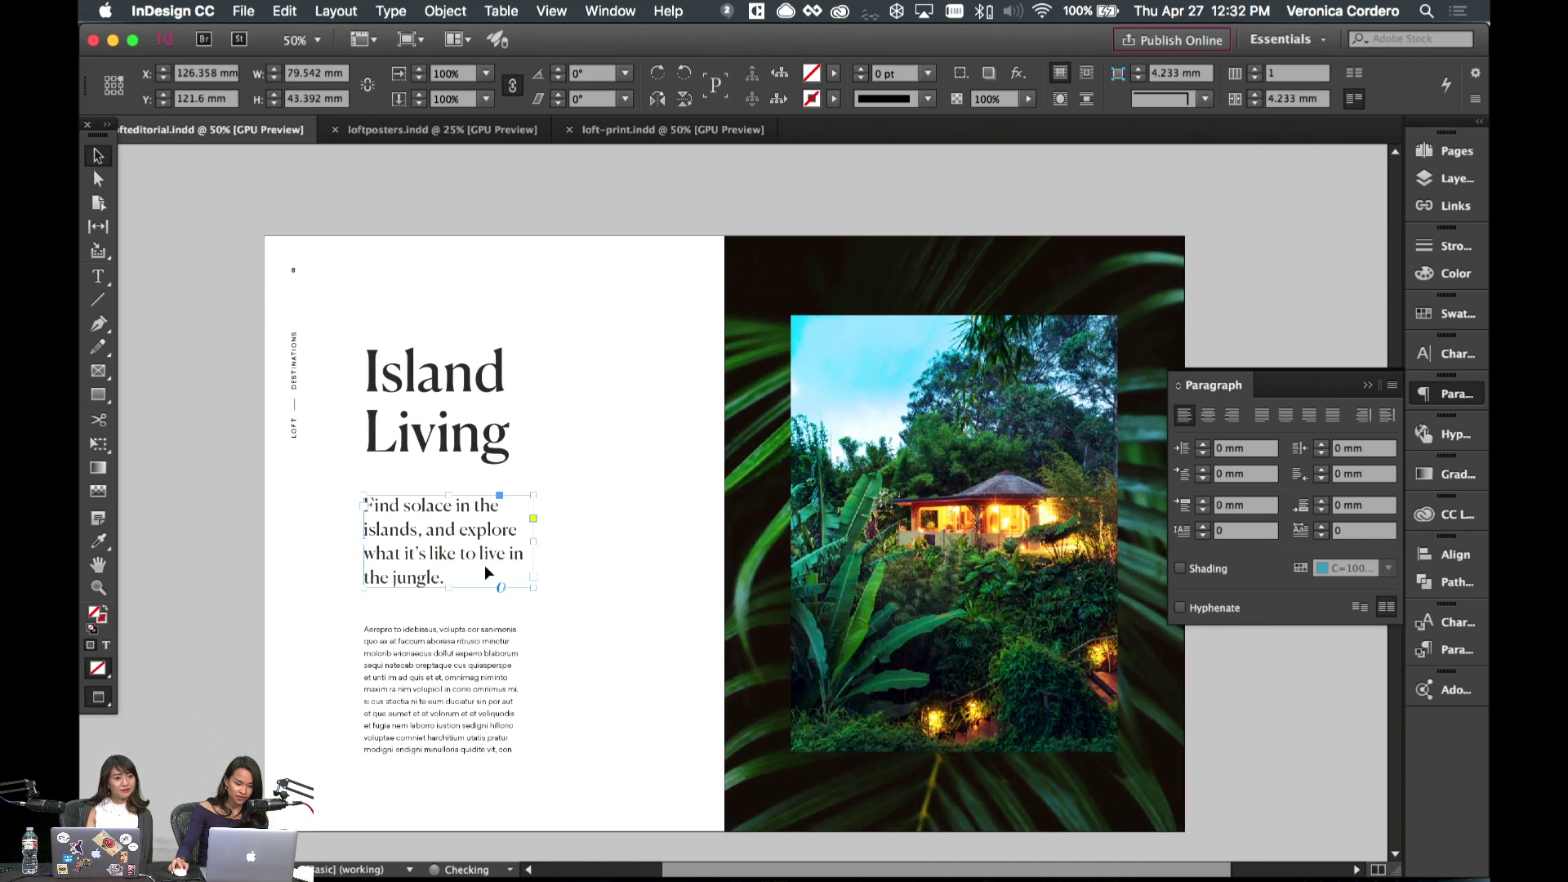
key("shift+Down")
key("shift+Down")
left_click_drag(450, 598, 452, 623)
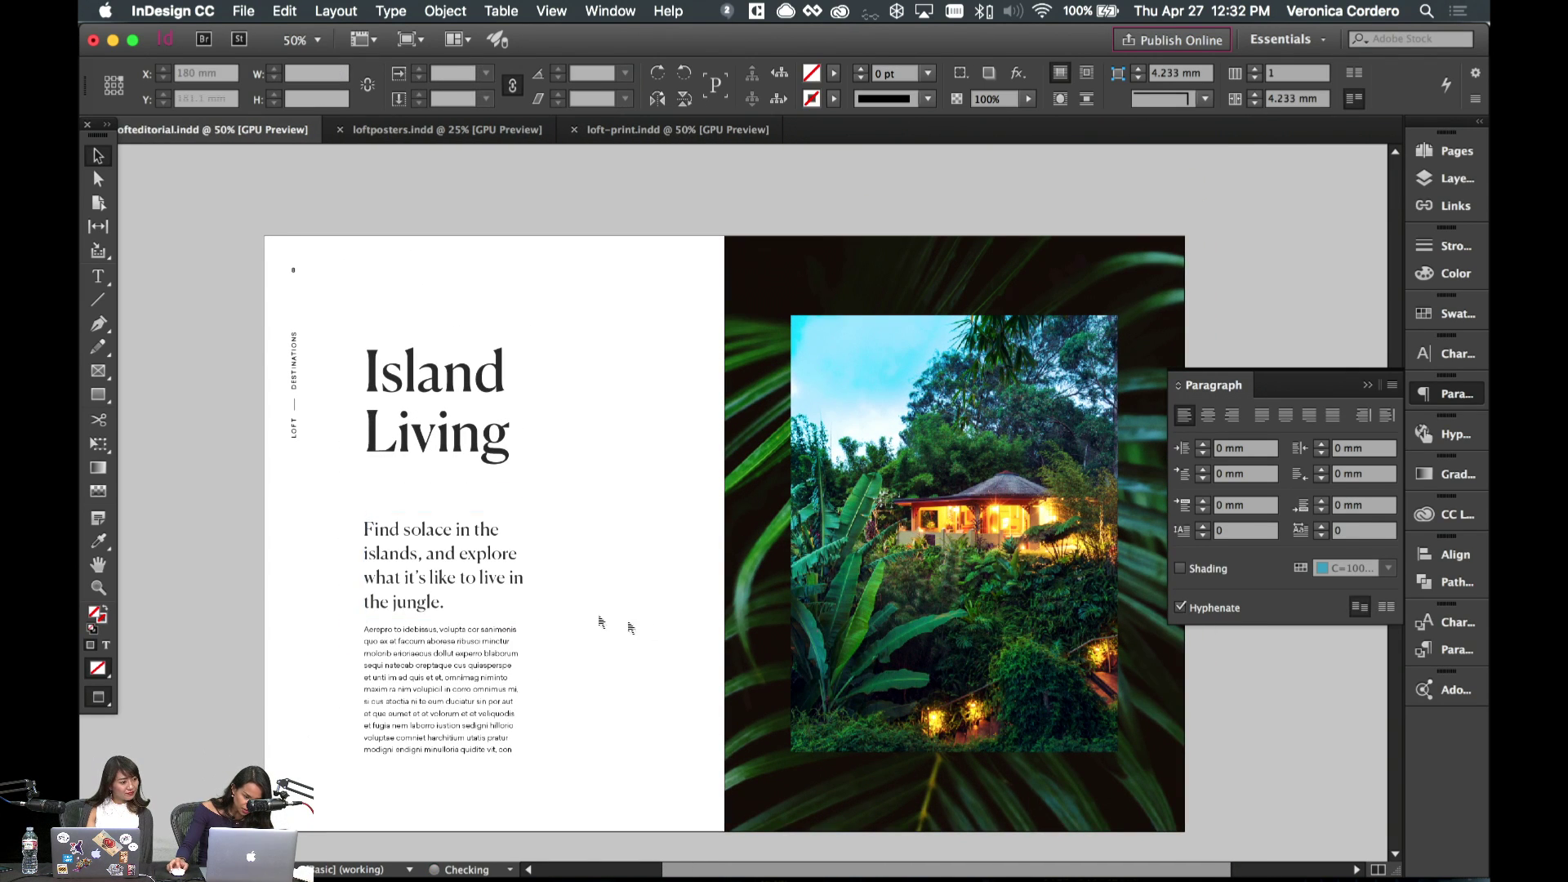
left_click(599, 627)
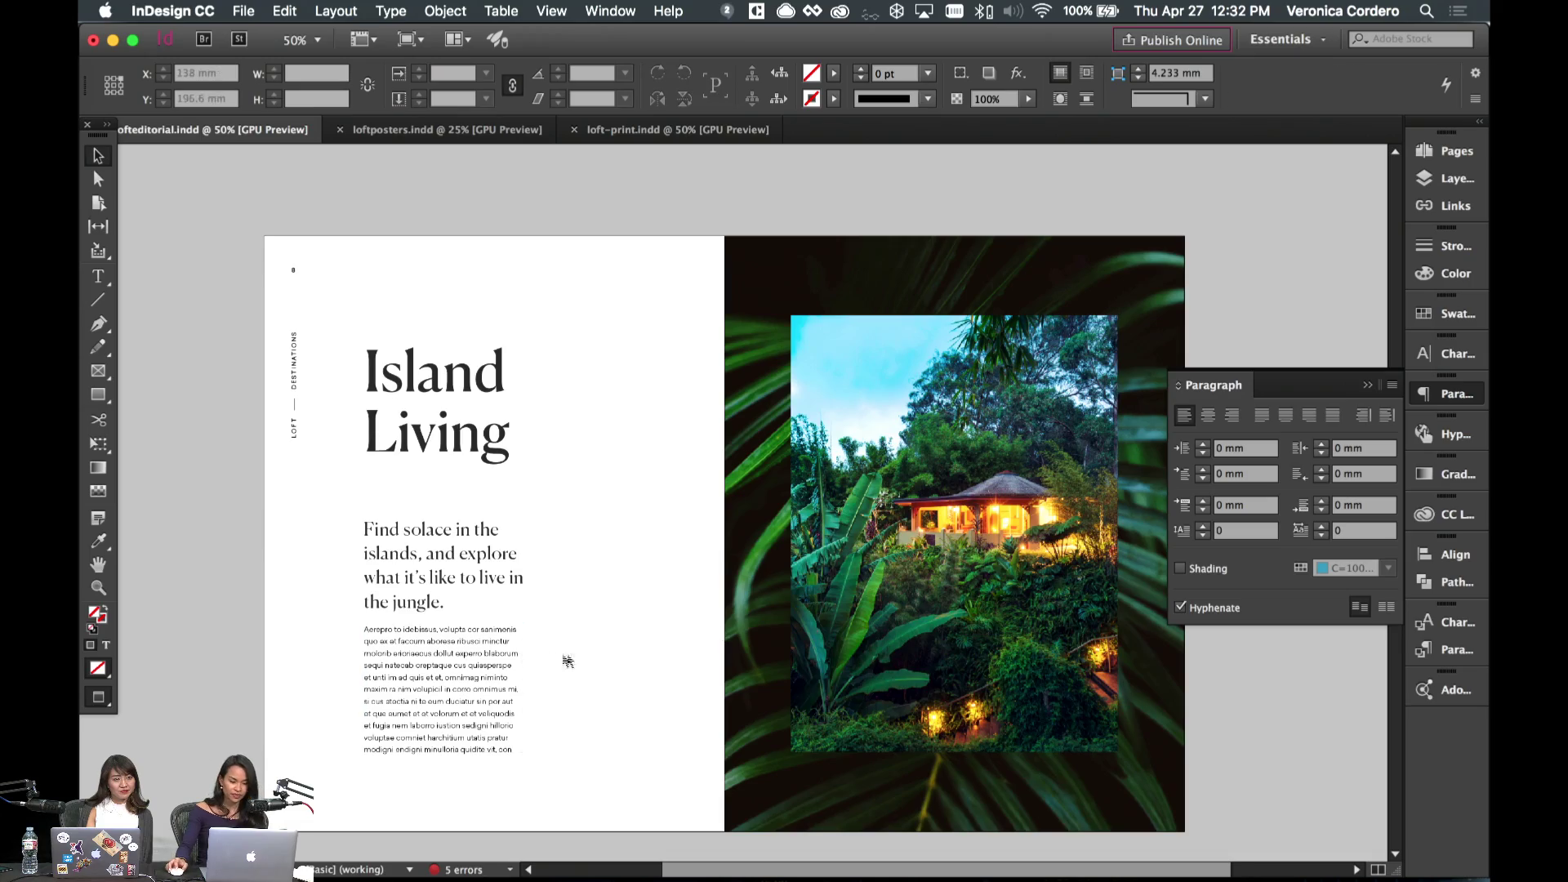
scroll(638, 640, "down", 3)
- Scroll around the Island Living spread to review the subhead and body text
scroll(637, 640, "up", 8)
scroll(547, 682, "down", 3)
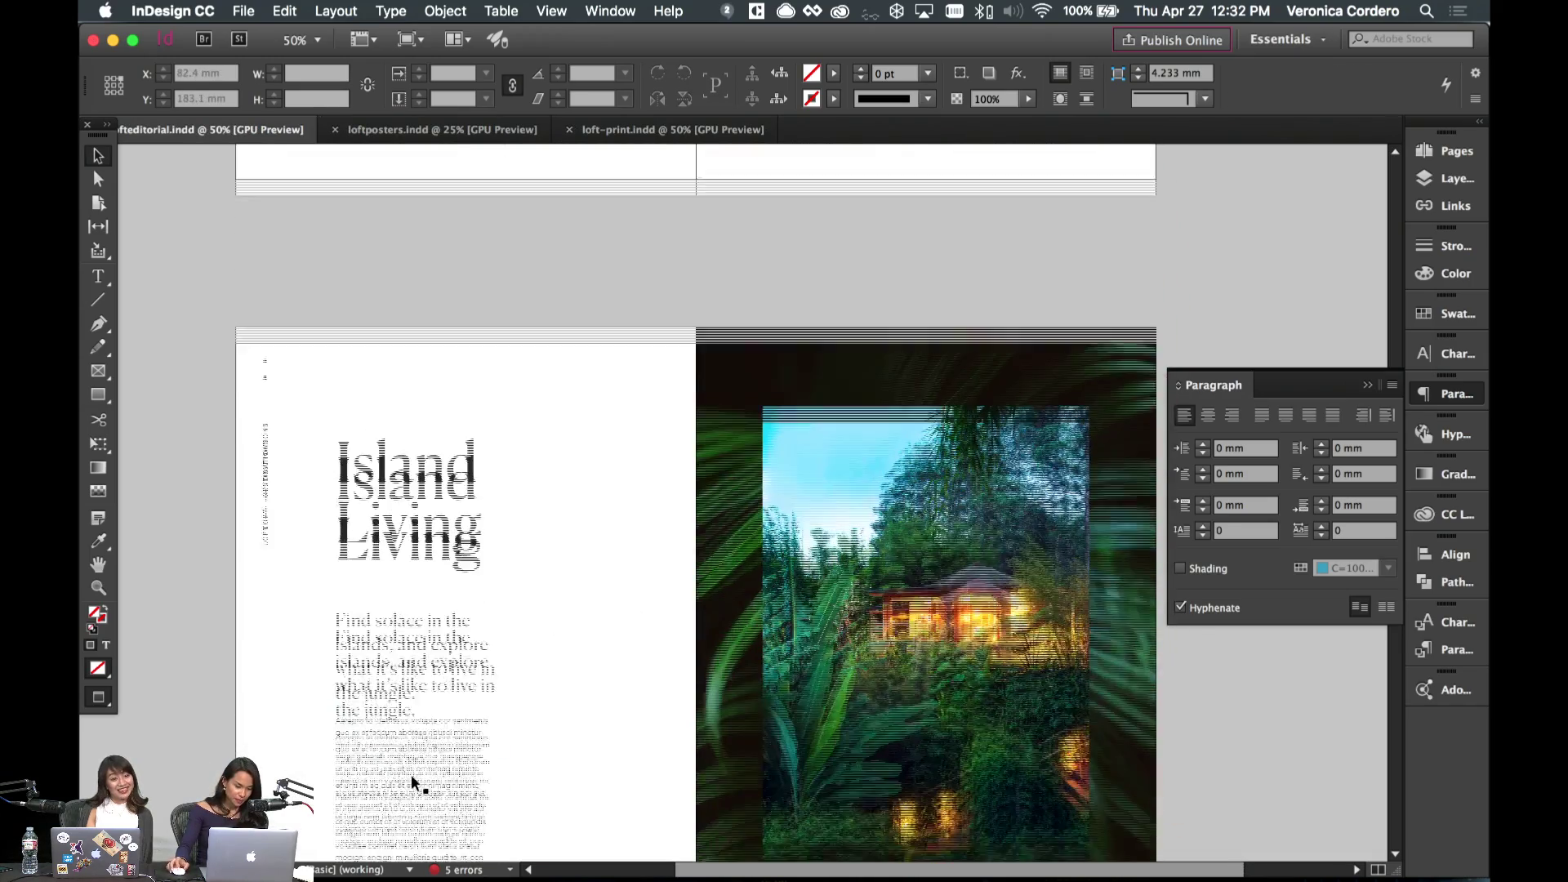
left_click(489, 735)
left_click(594, 704)
scroll(594, 704, "down", 20)
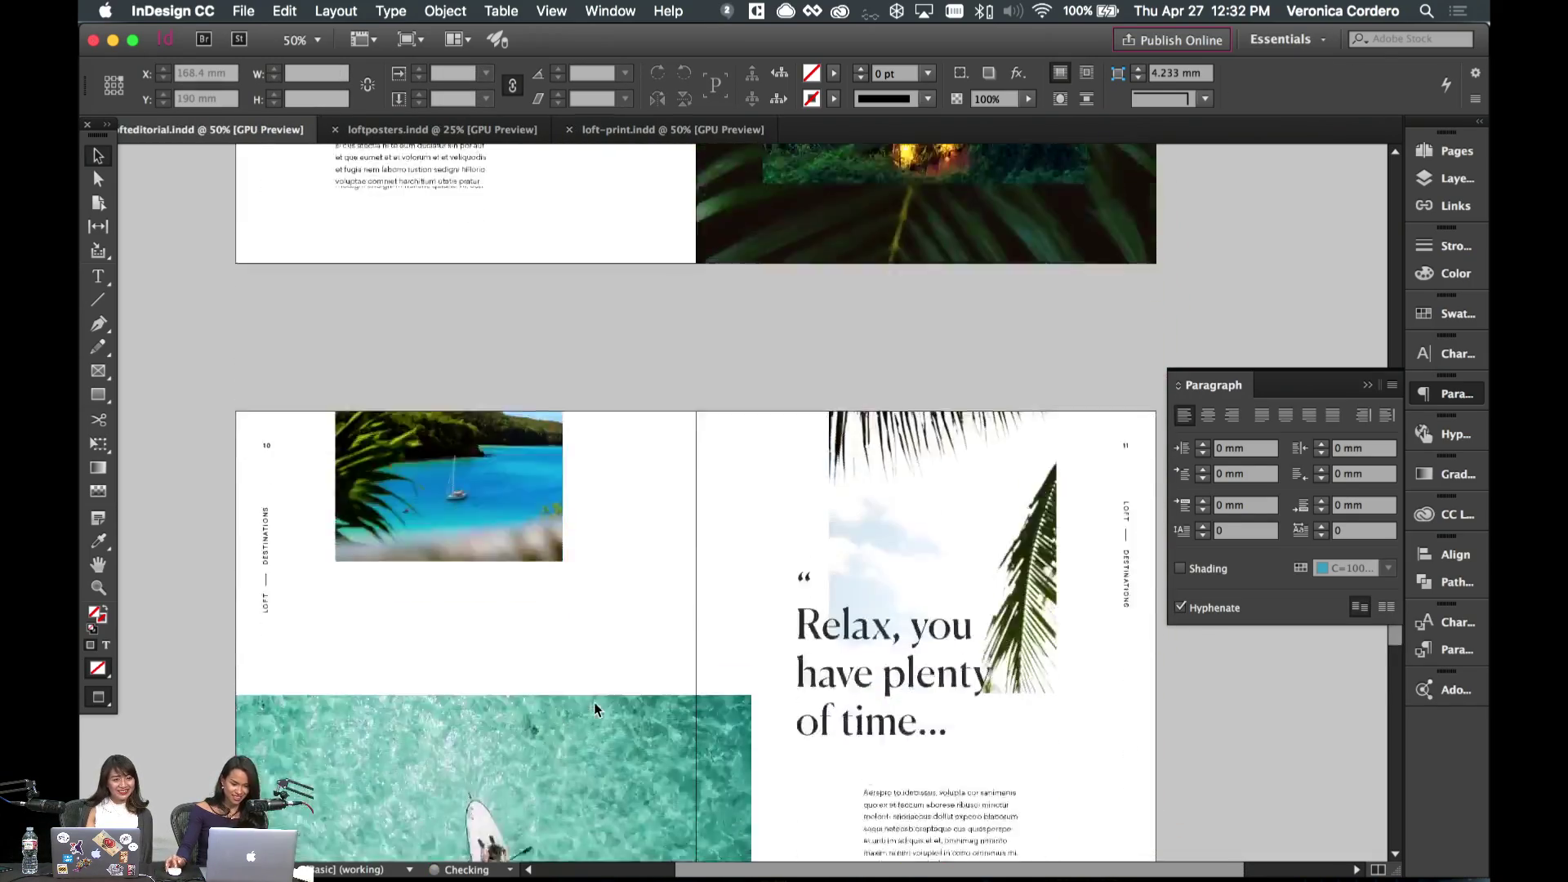
scroll(595, 702, "down", 20)
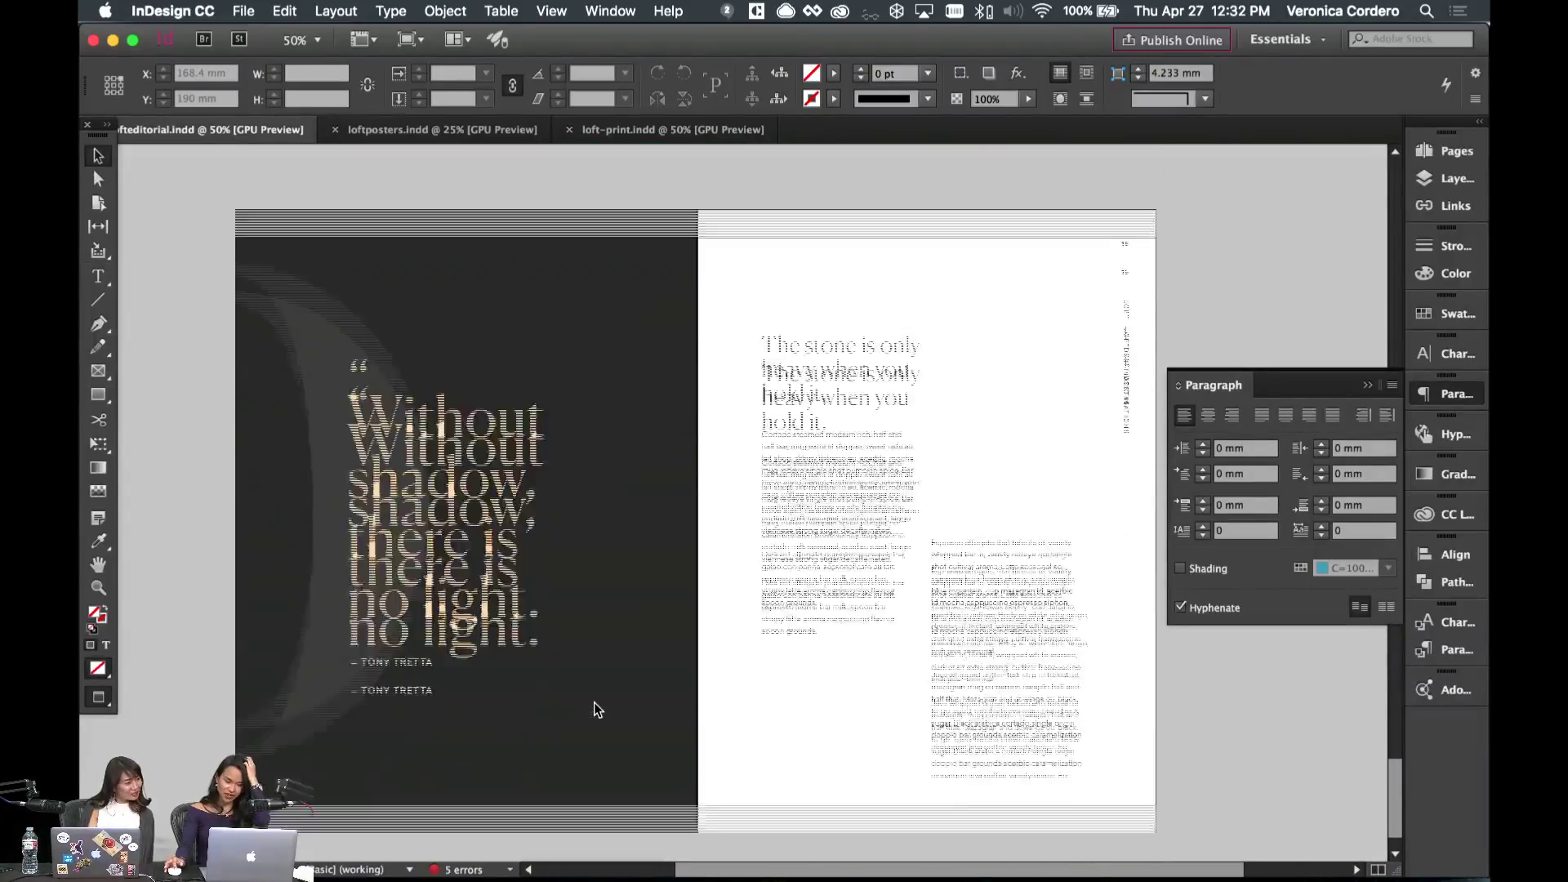
scroll(595, 704, "up", 20)
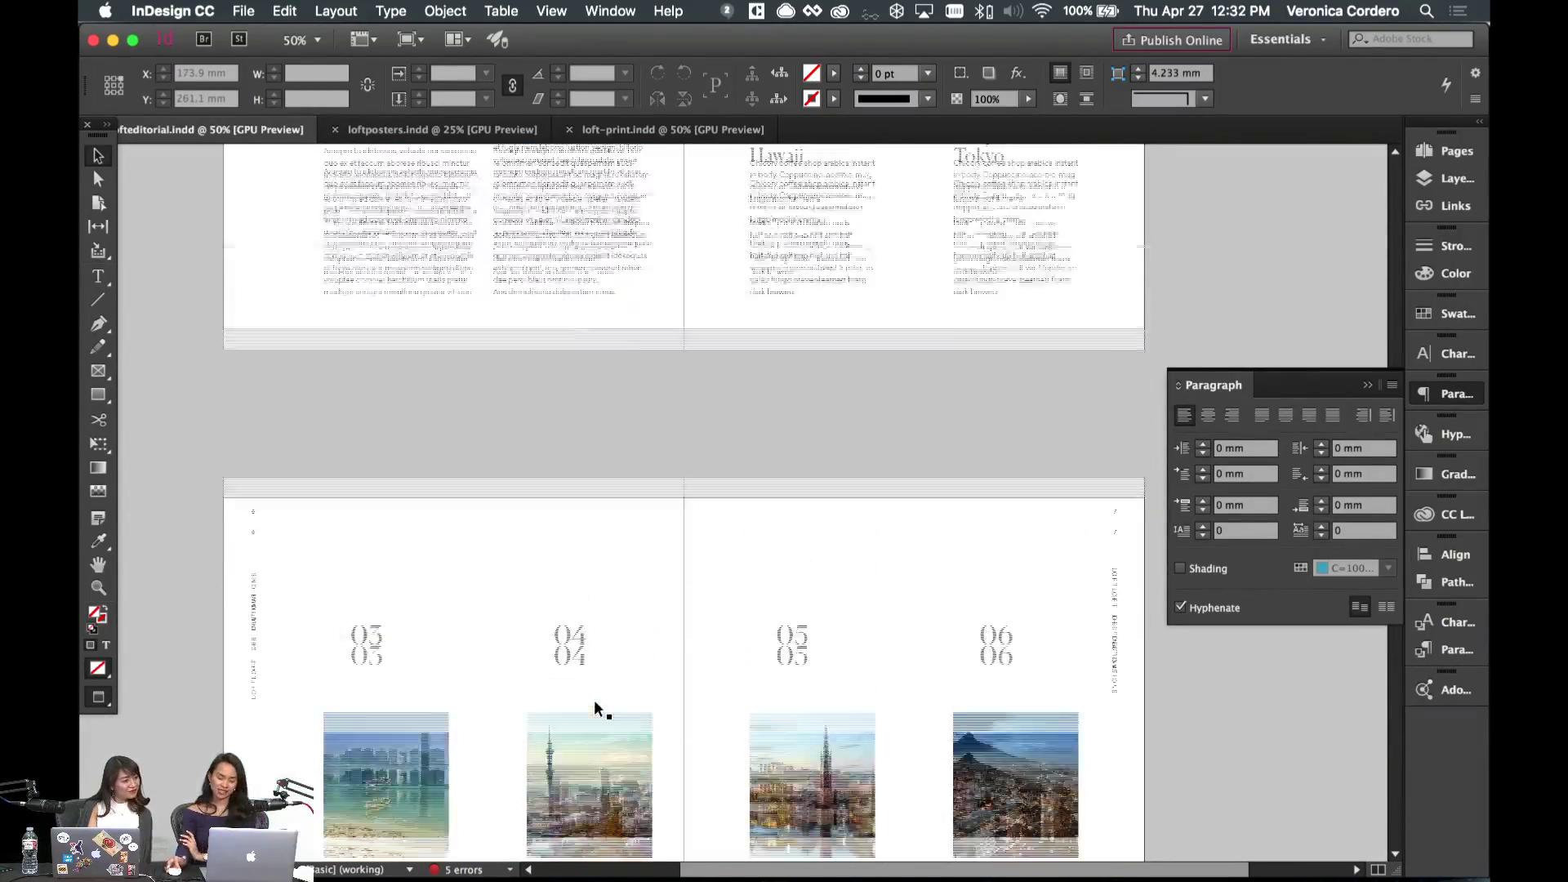
scroll(596, 705, "down", 4)
scroll(595, 699, "up", 2)
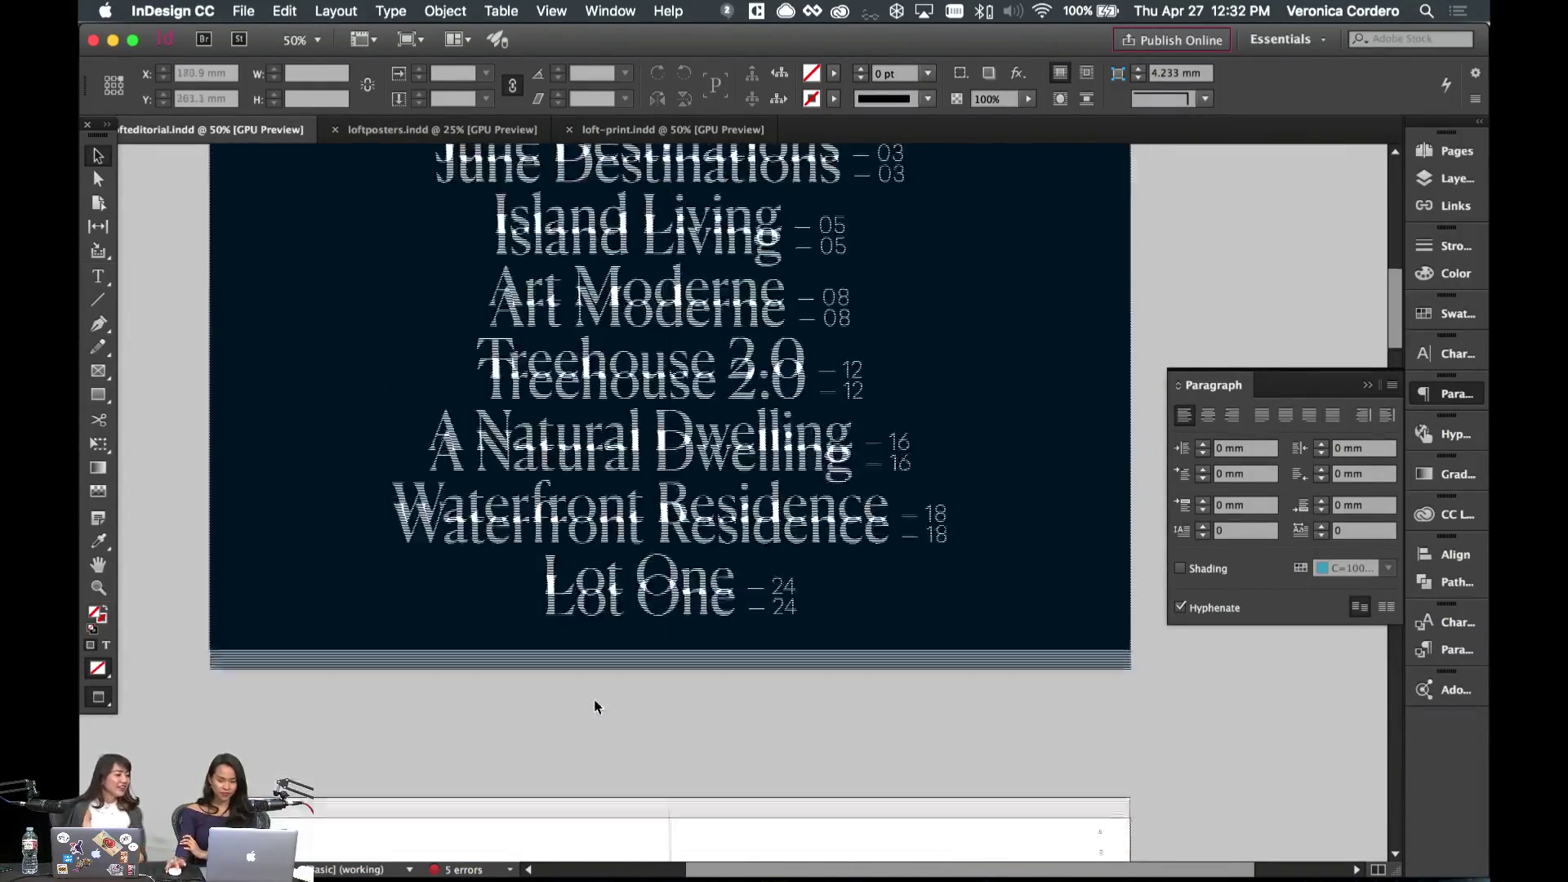
scroll(594, 699, "left", 1)
scroll(595, 699, "down", 2)
scroll(595, 700, "up", 4)
scroll(584, 698, "down", 2)
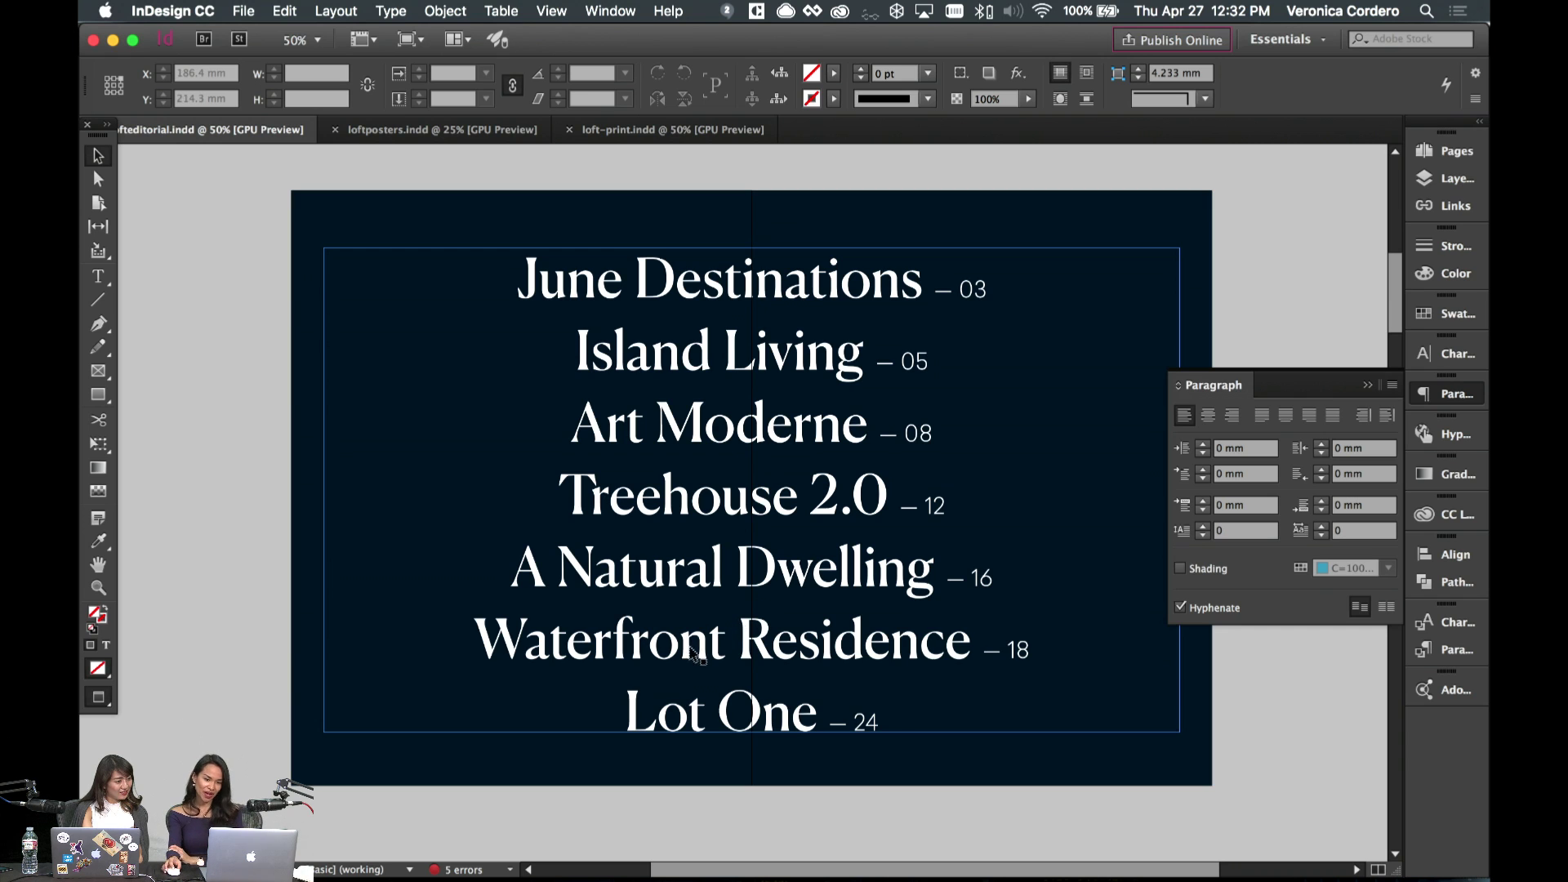
scroll(832, 474, "up", 1)
scroll(831, 473, "left", 1)
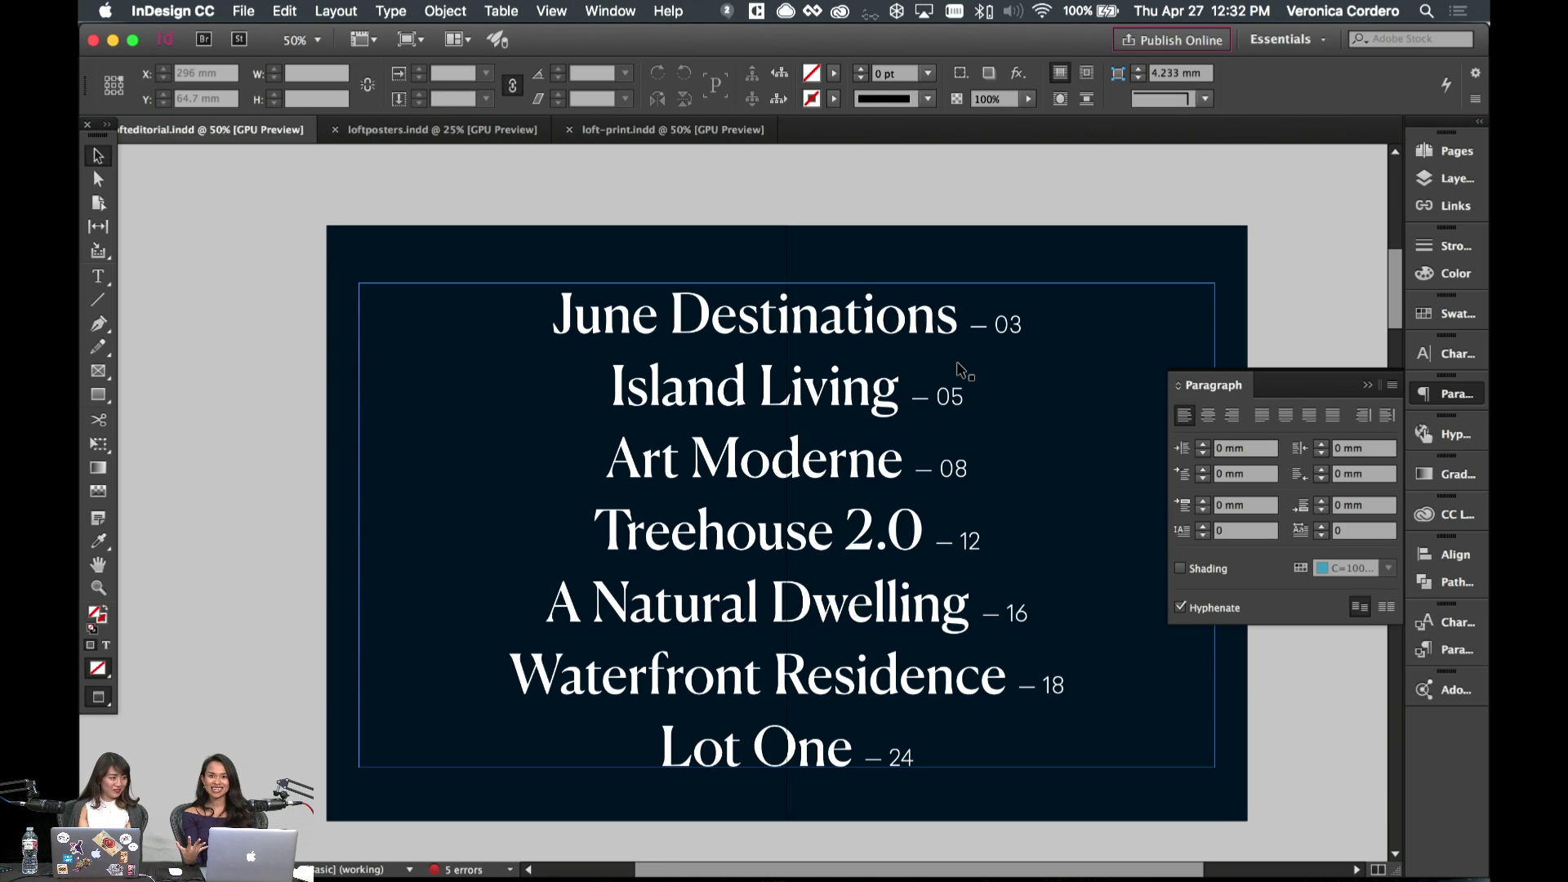
- Check the contents list frame and scroll through the magazine's spreads
left_click(966, 363)
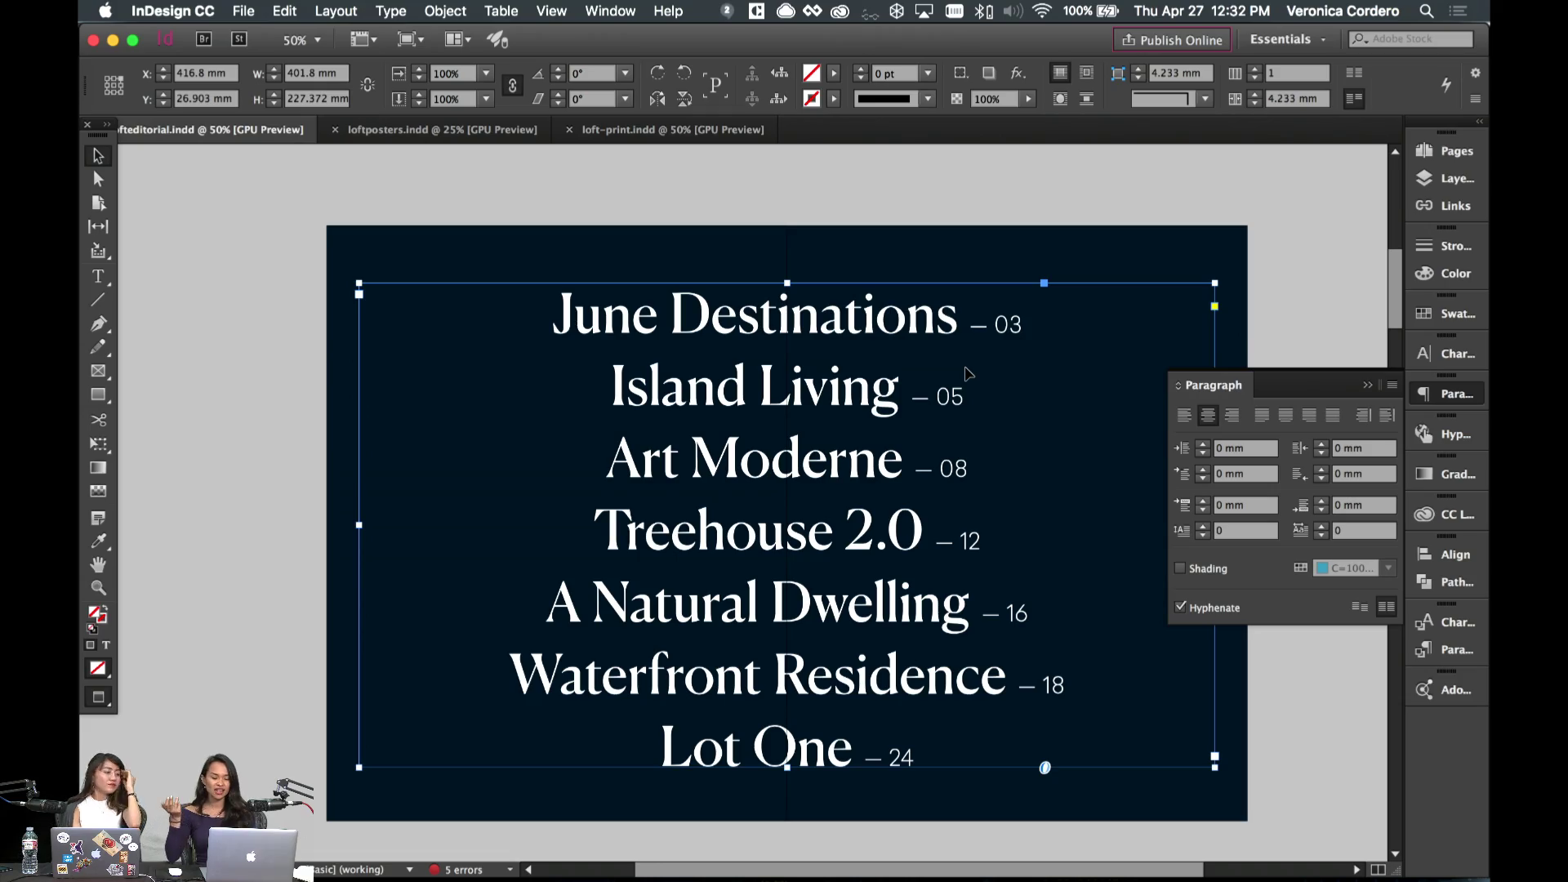
scroll(966, 373, "down", 2)
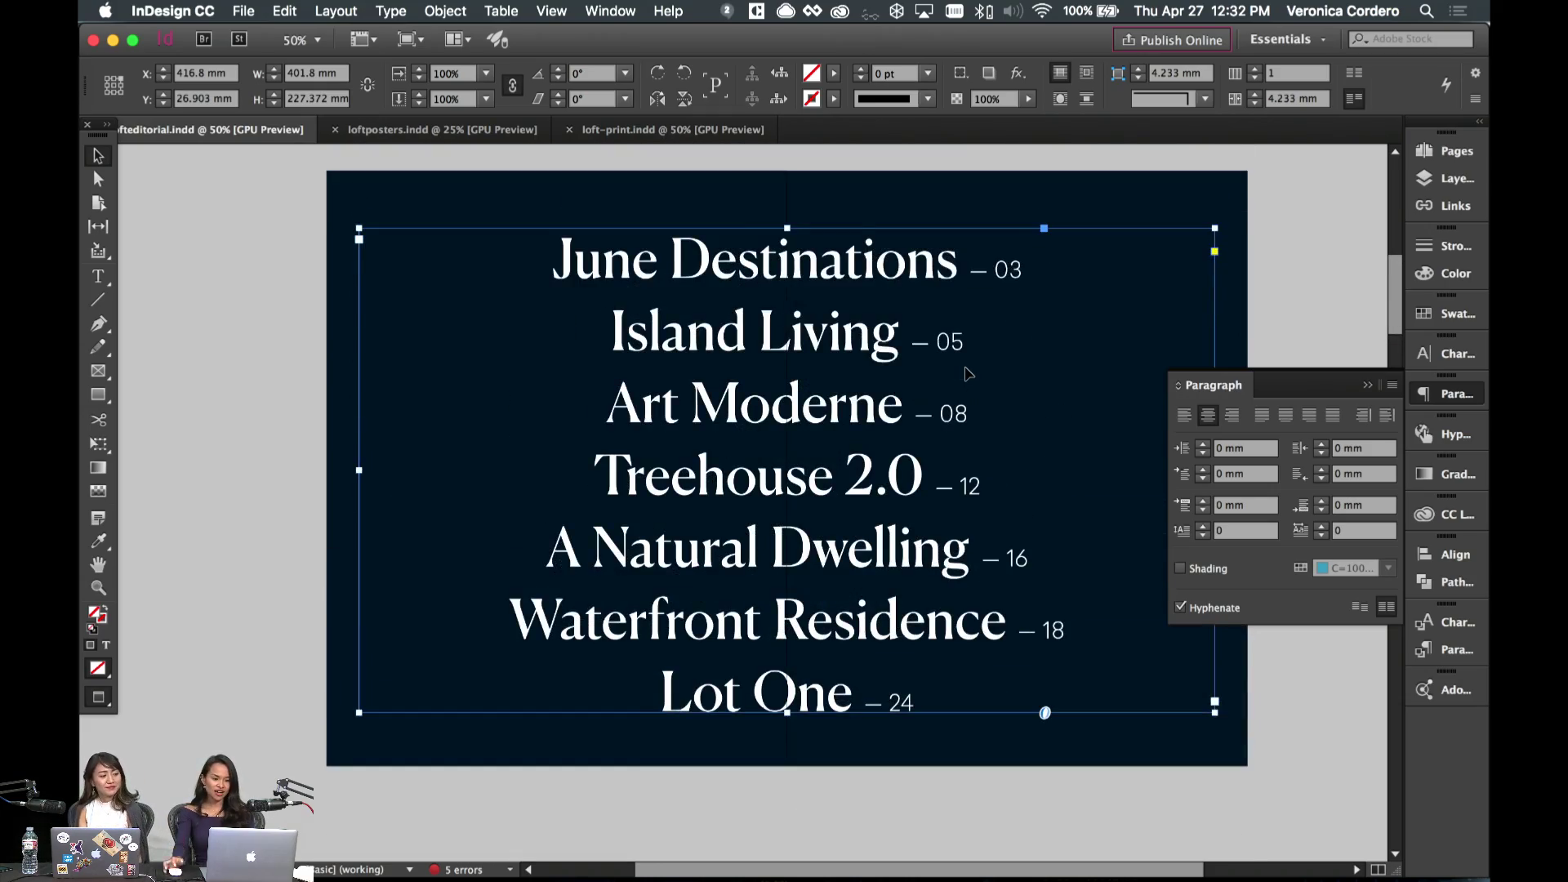
scroll(966, 373, "down", 10)
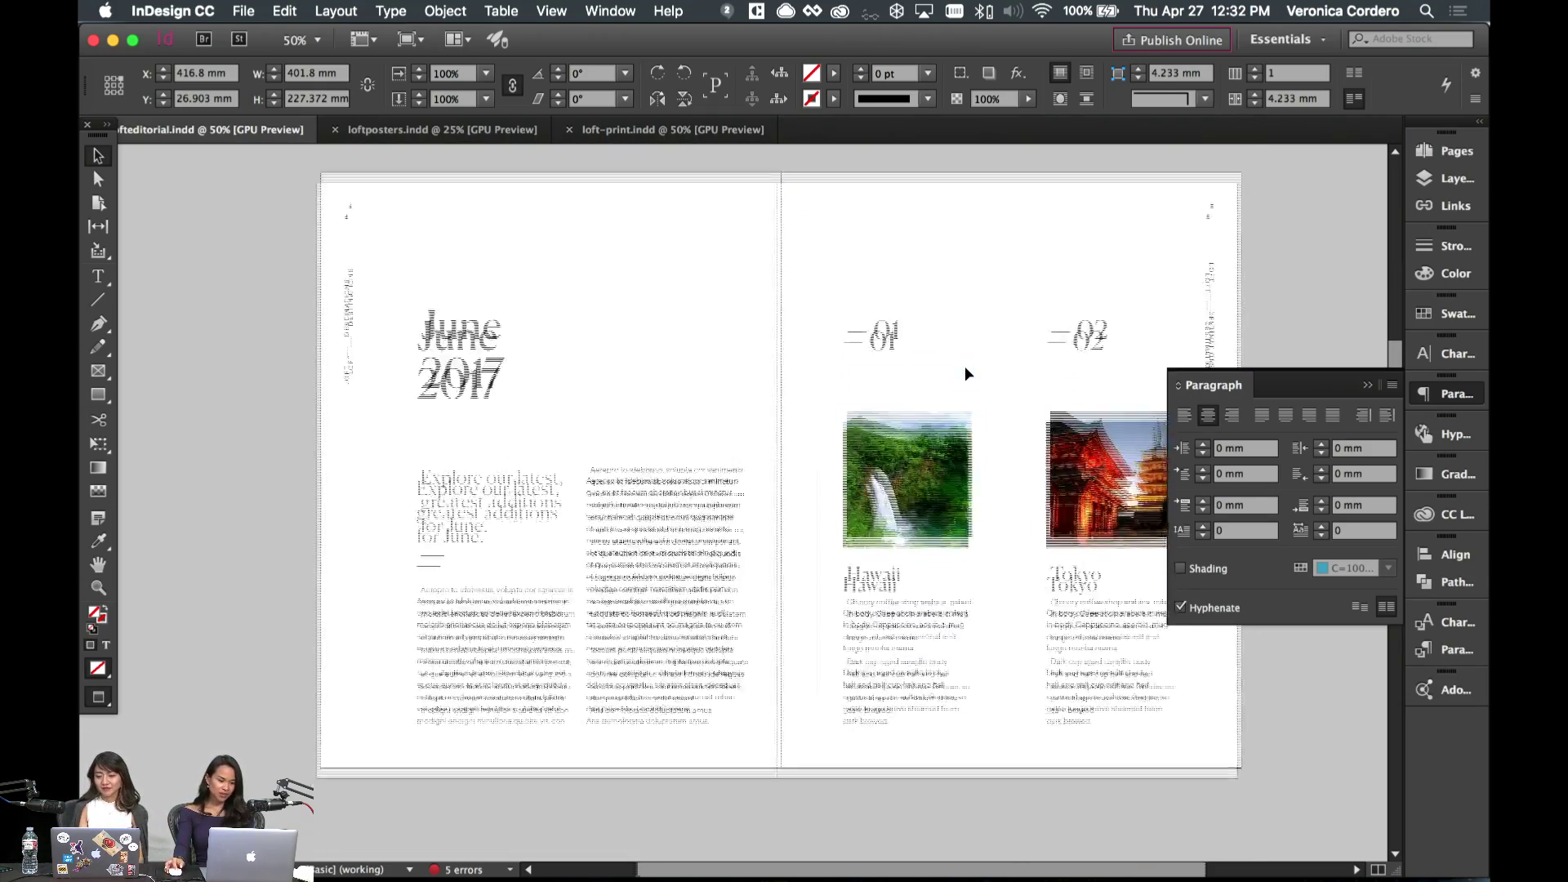
left_click(616, 394)
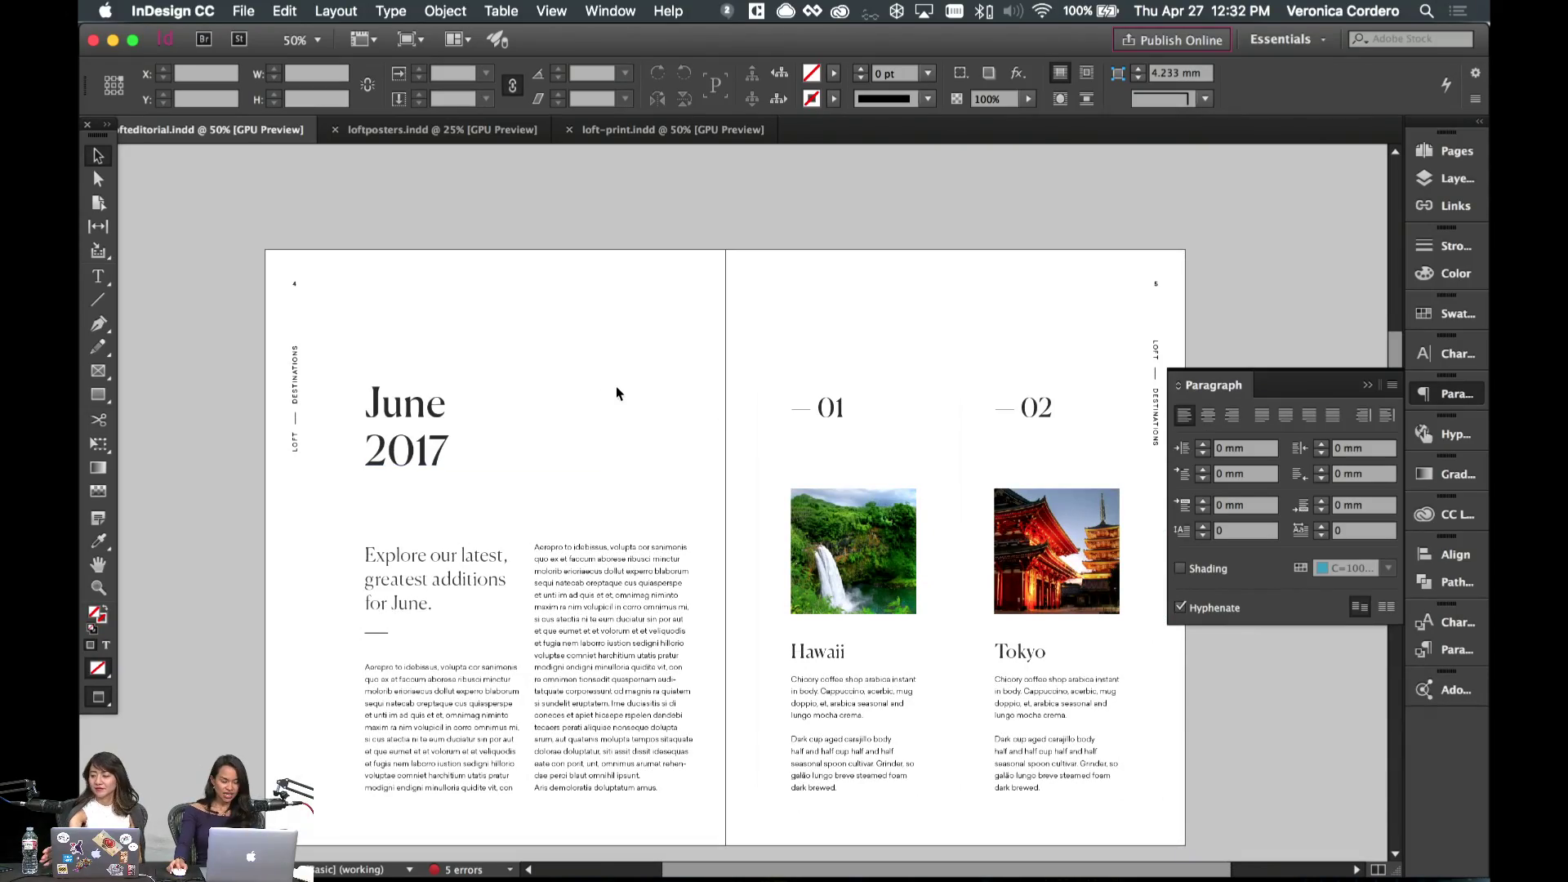
scroll(617, 394, "down", 12)
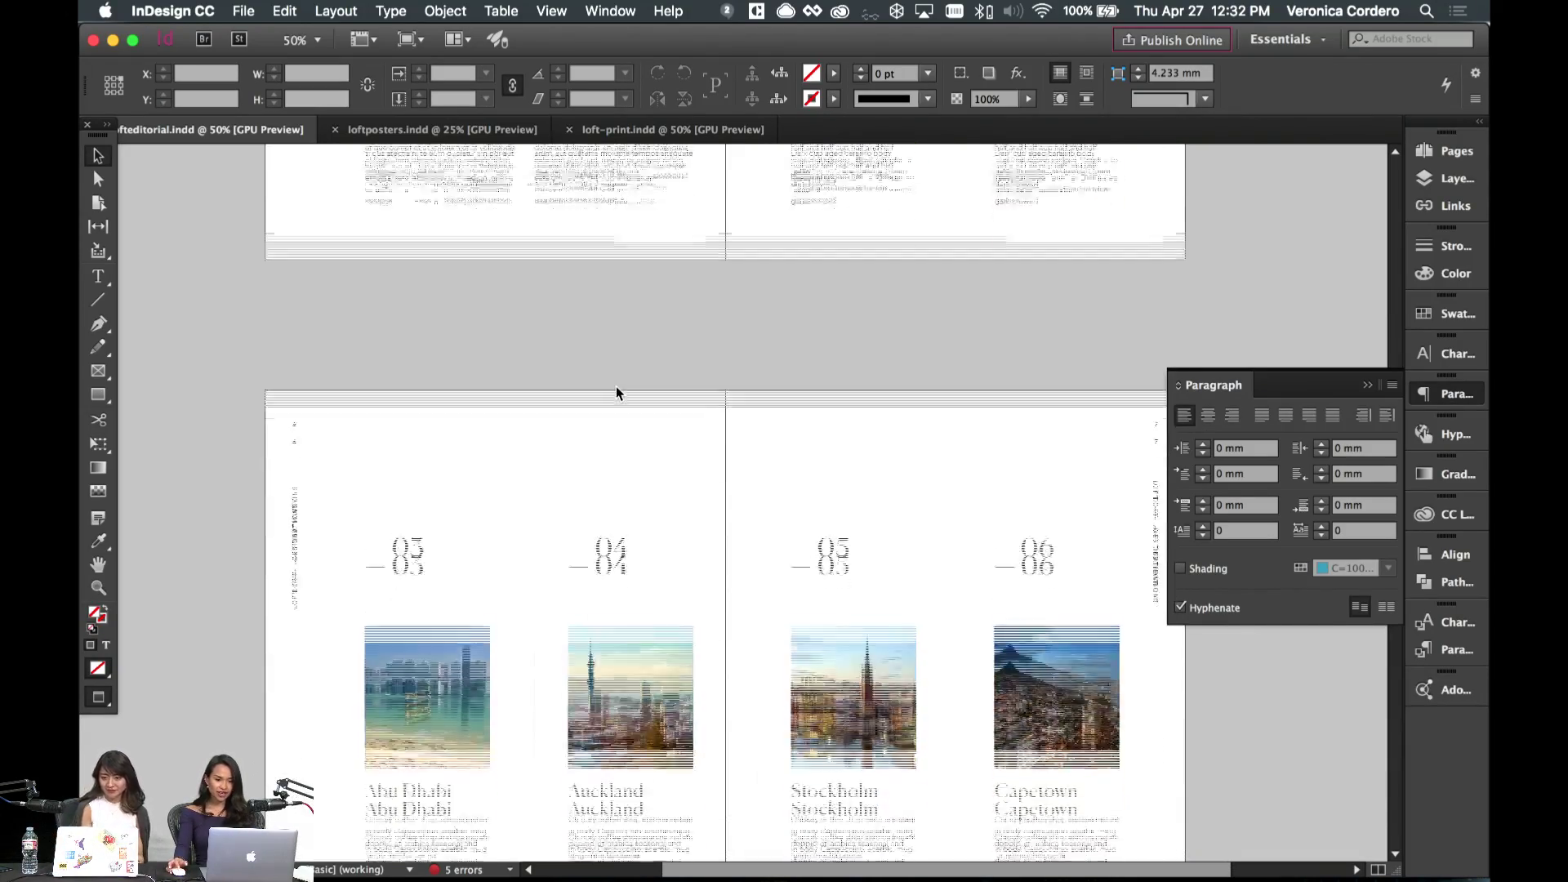
scroll(617, 394, "down", 2)
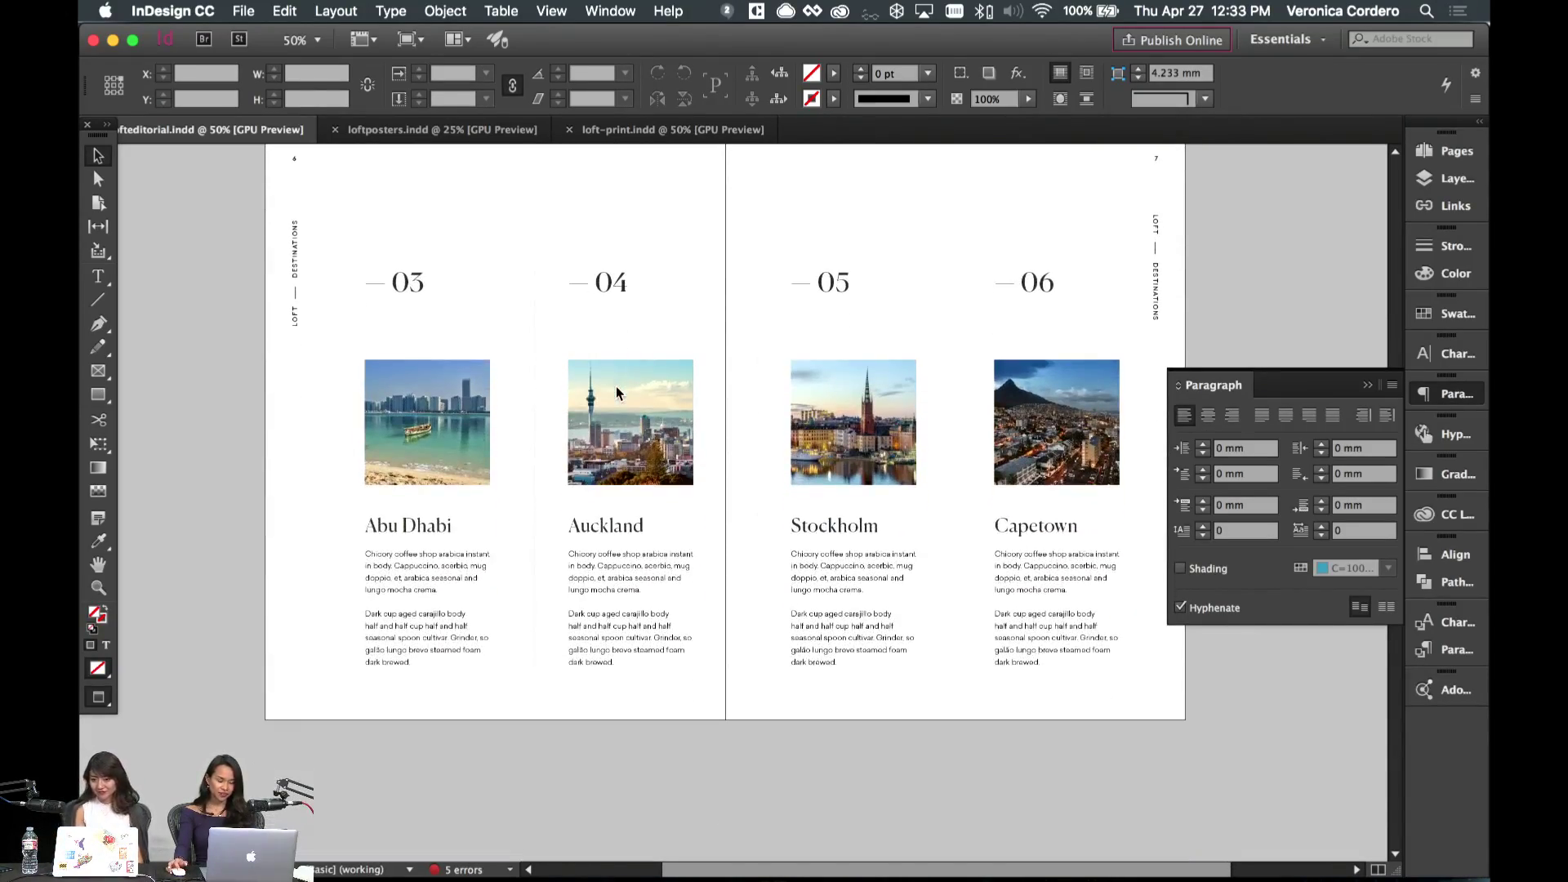
scroll(616, 387, "up", 1)
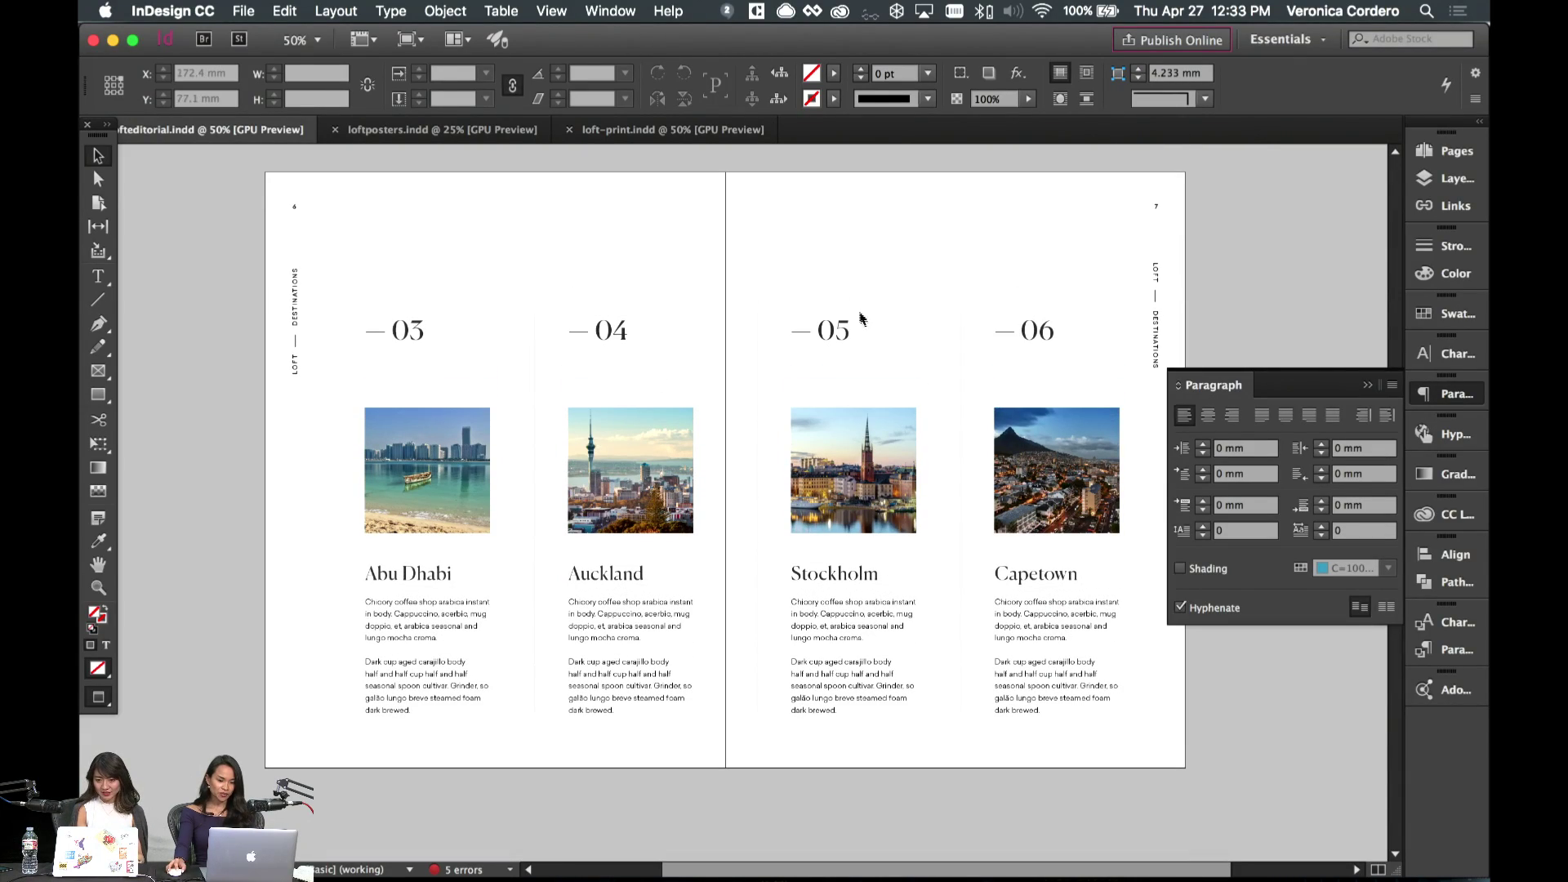
scroll(890, 268, "up", 10)
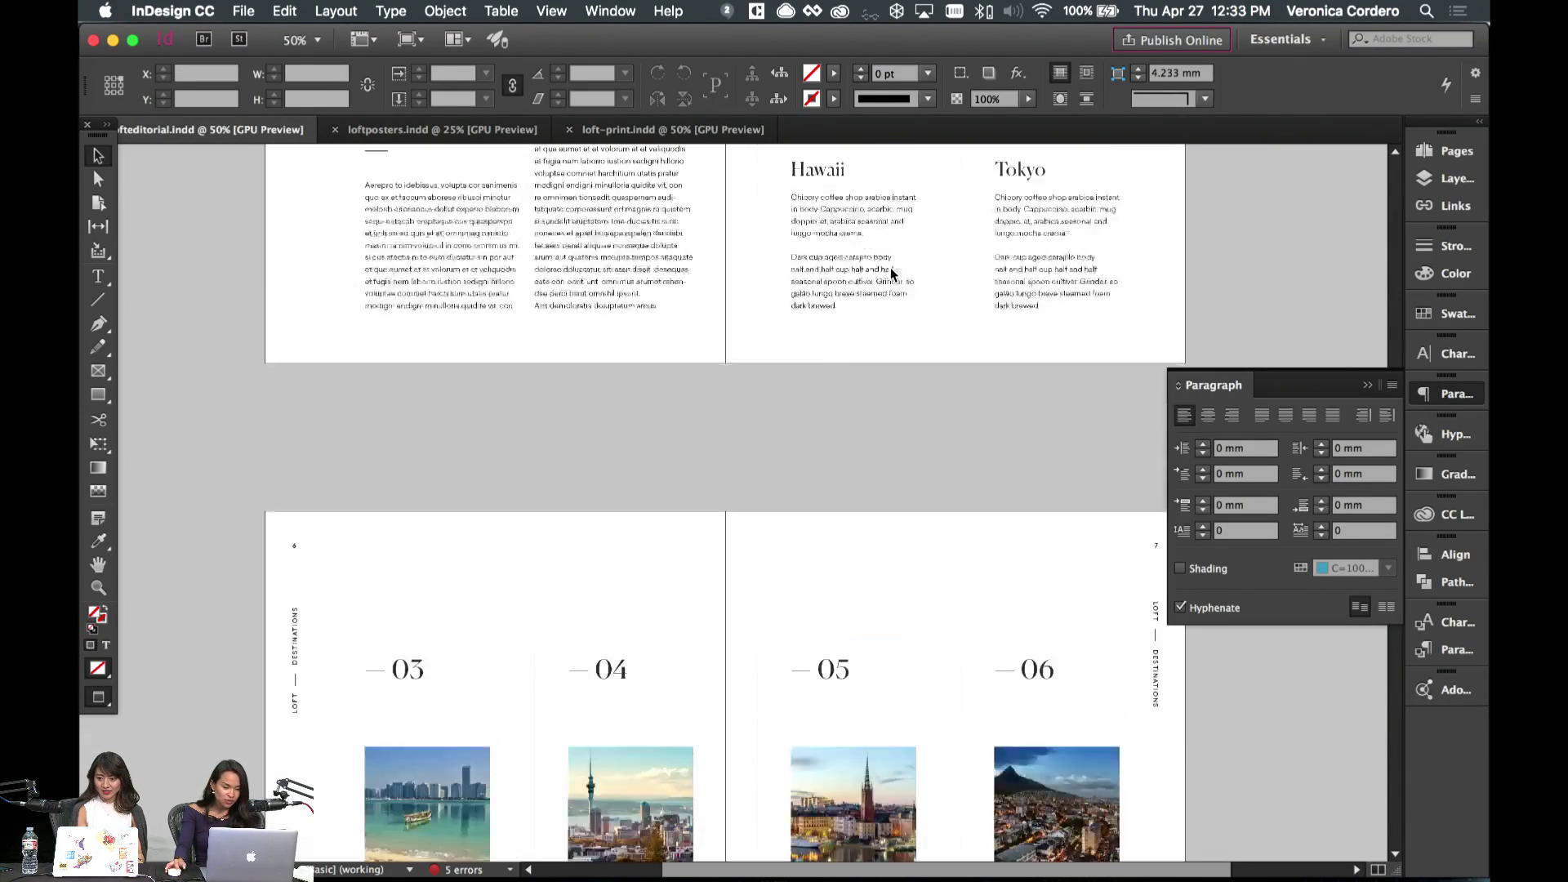
scroll(891, 267, "down", 10)
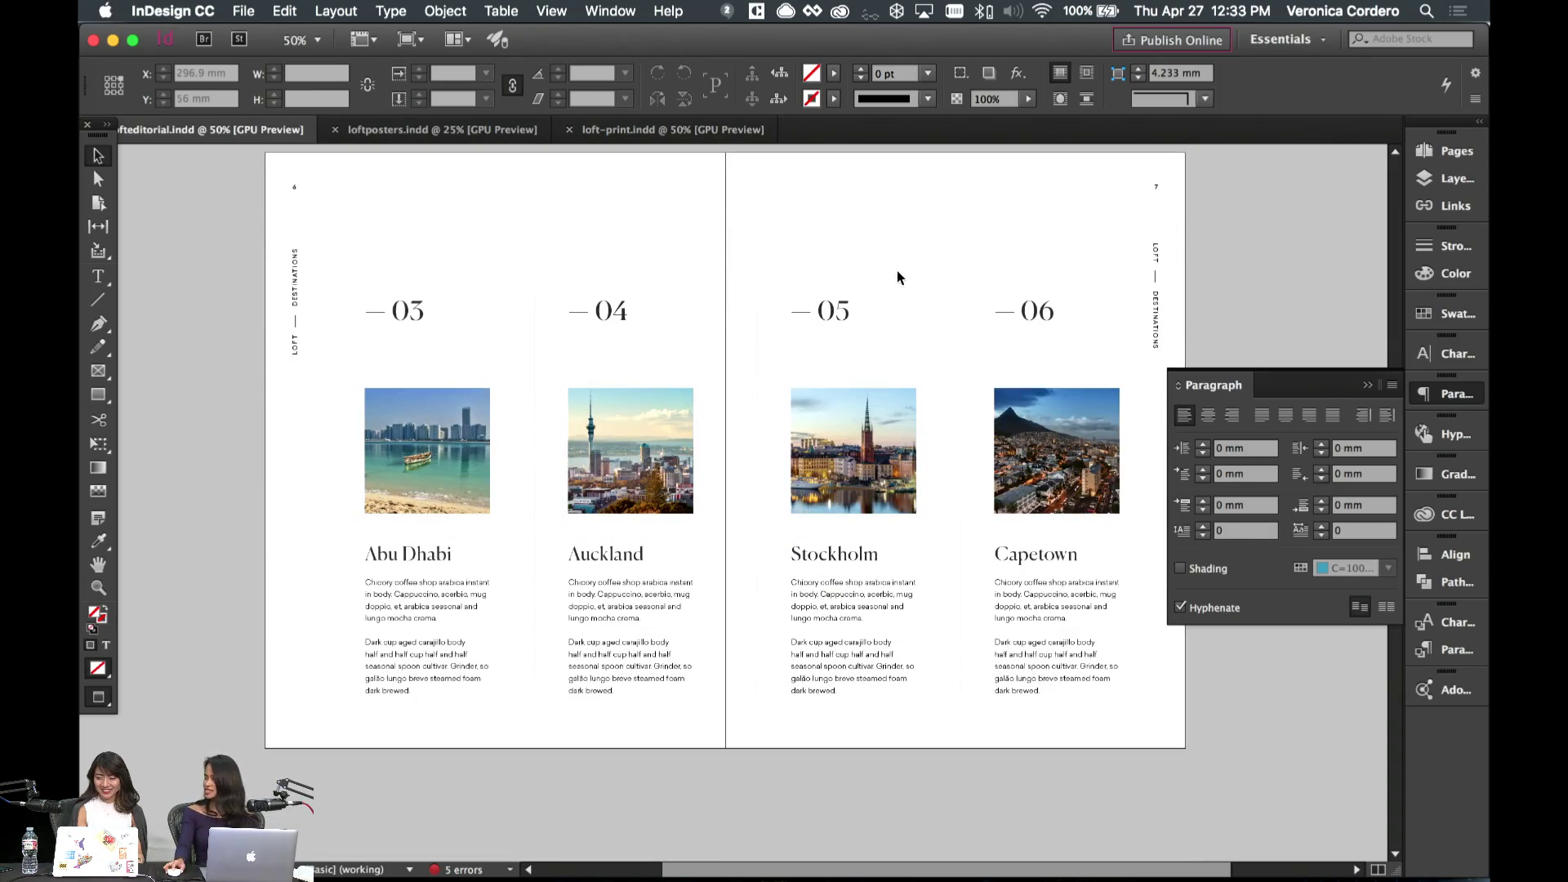
scroll(895, 278, "down", 13)
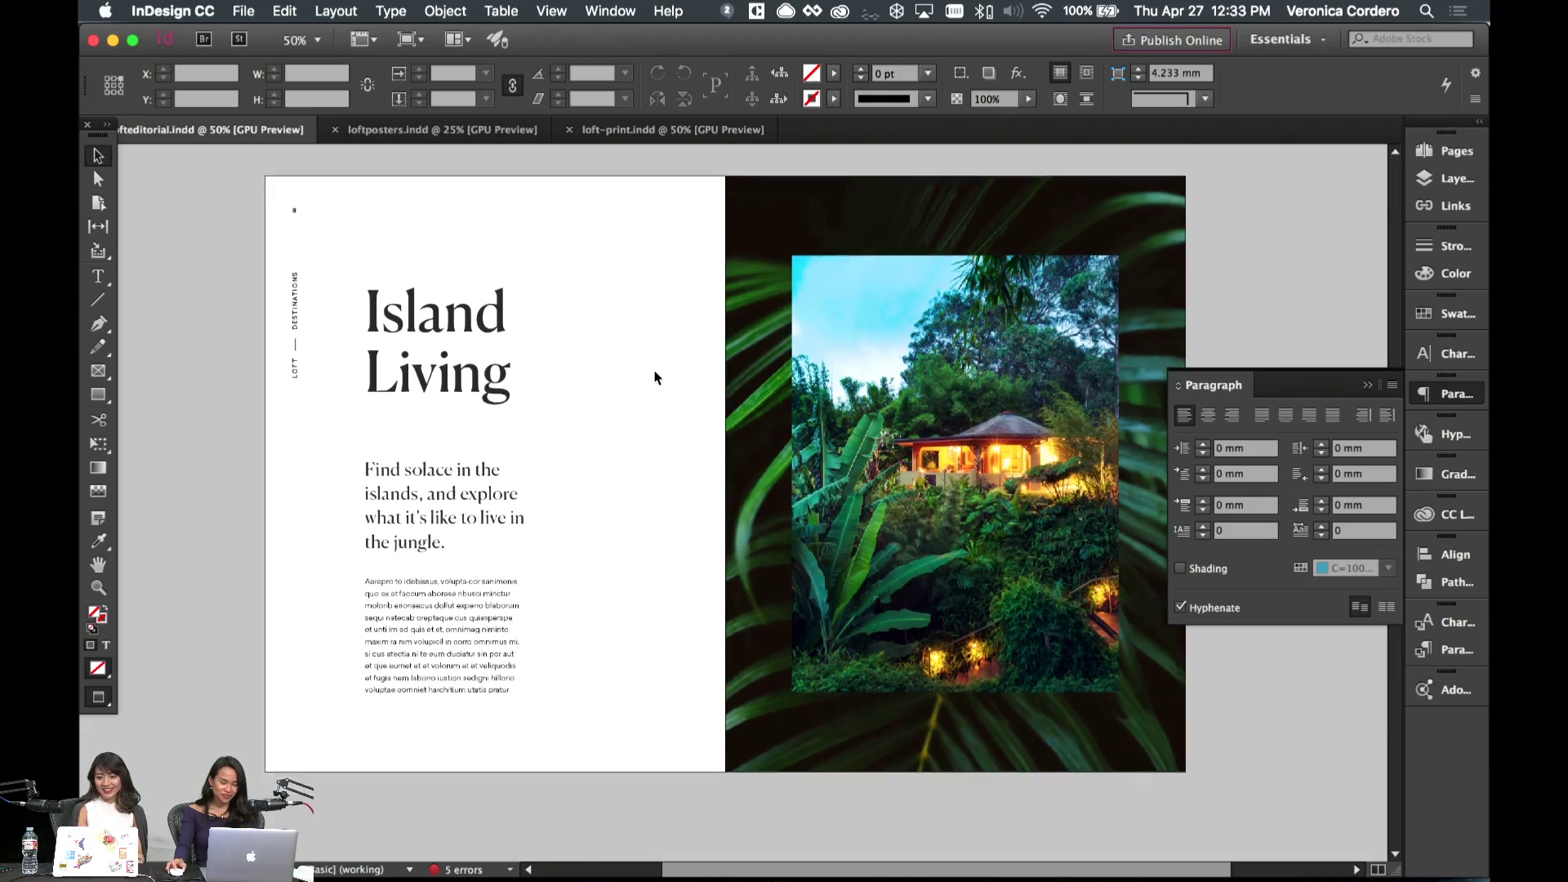
scroll(654, 378, "down", 11)
scroll(654, 378, "down", 2)
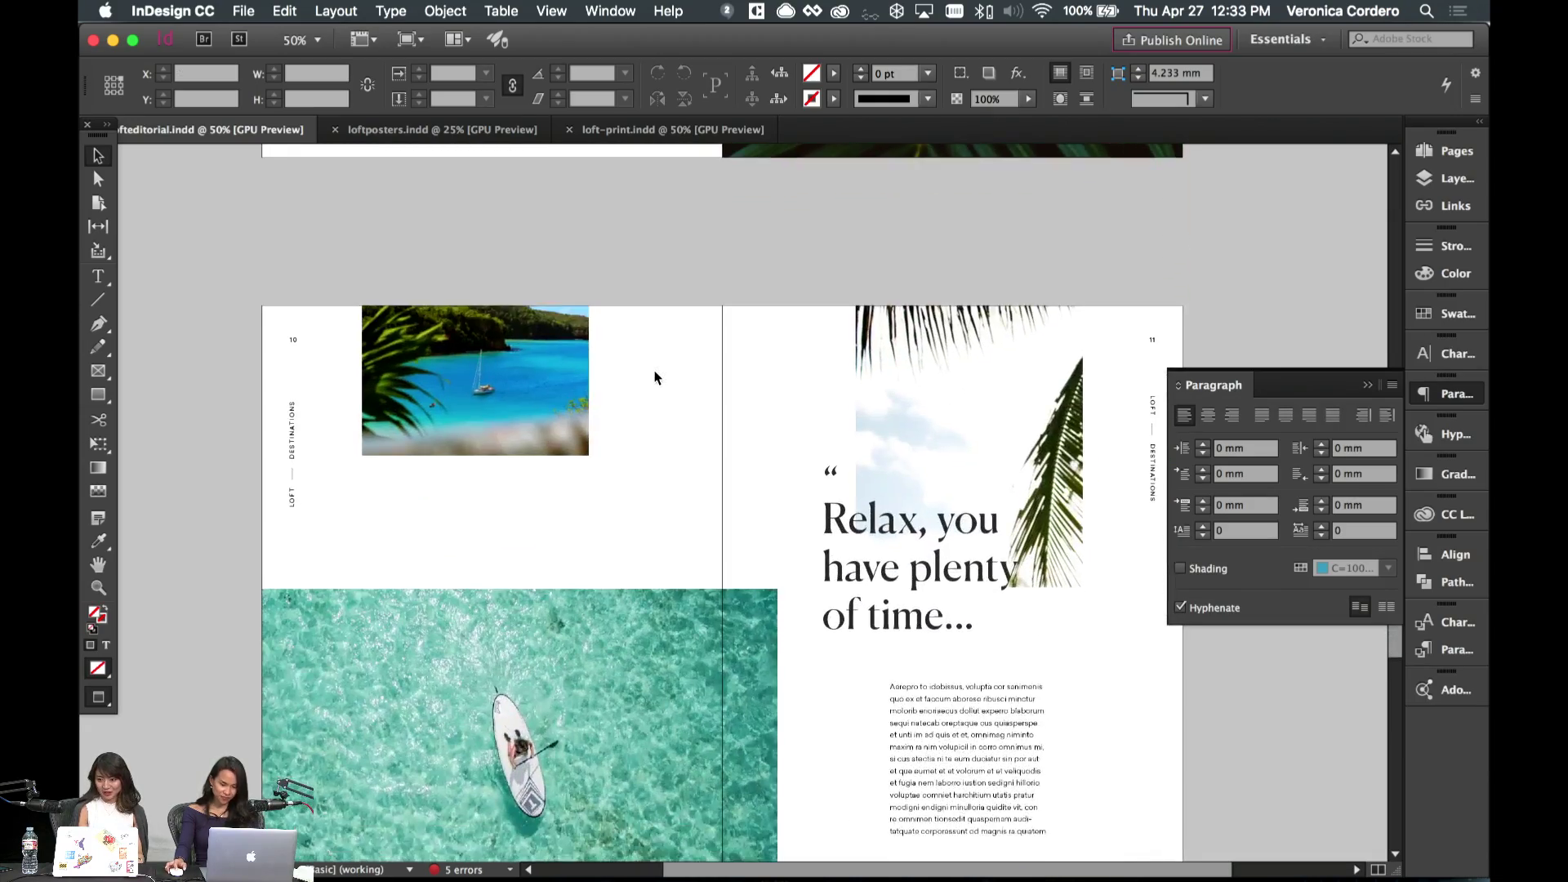
scroll(655, 377, "down", 3)
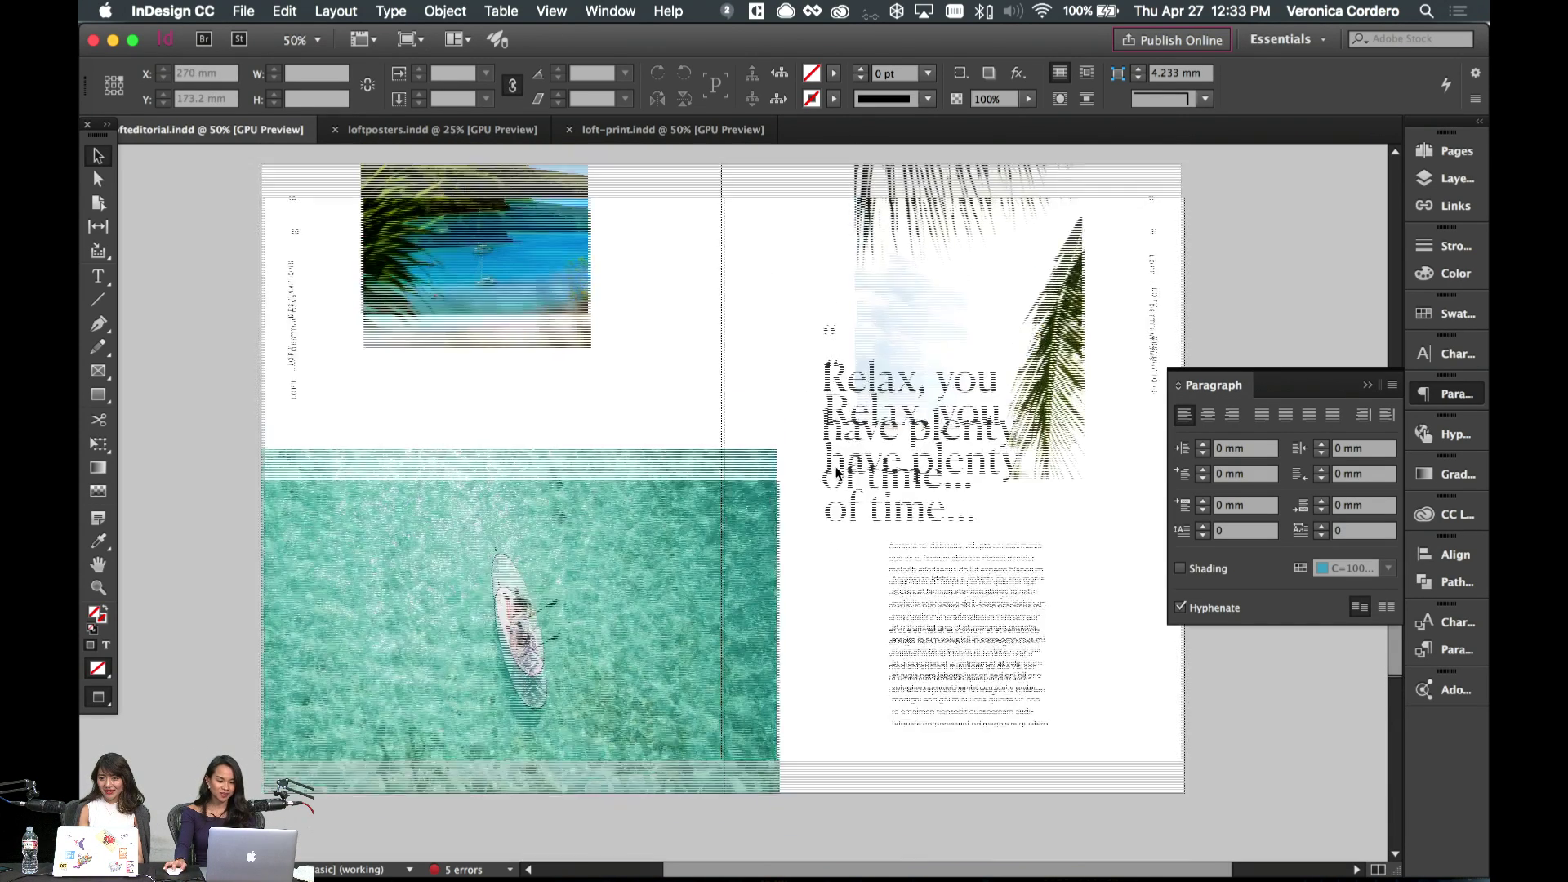
scroll(833, 536, "up", 2)
scroll(756, 411, "down", 8)
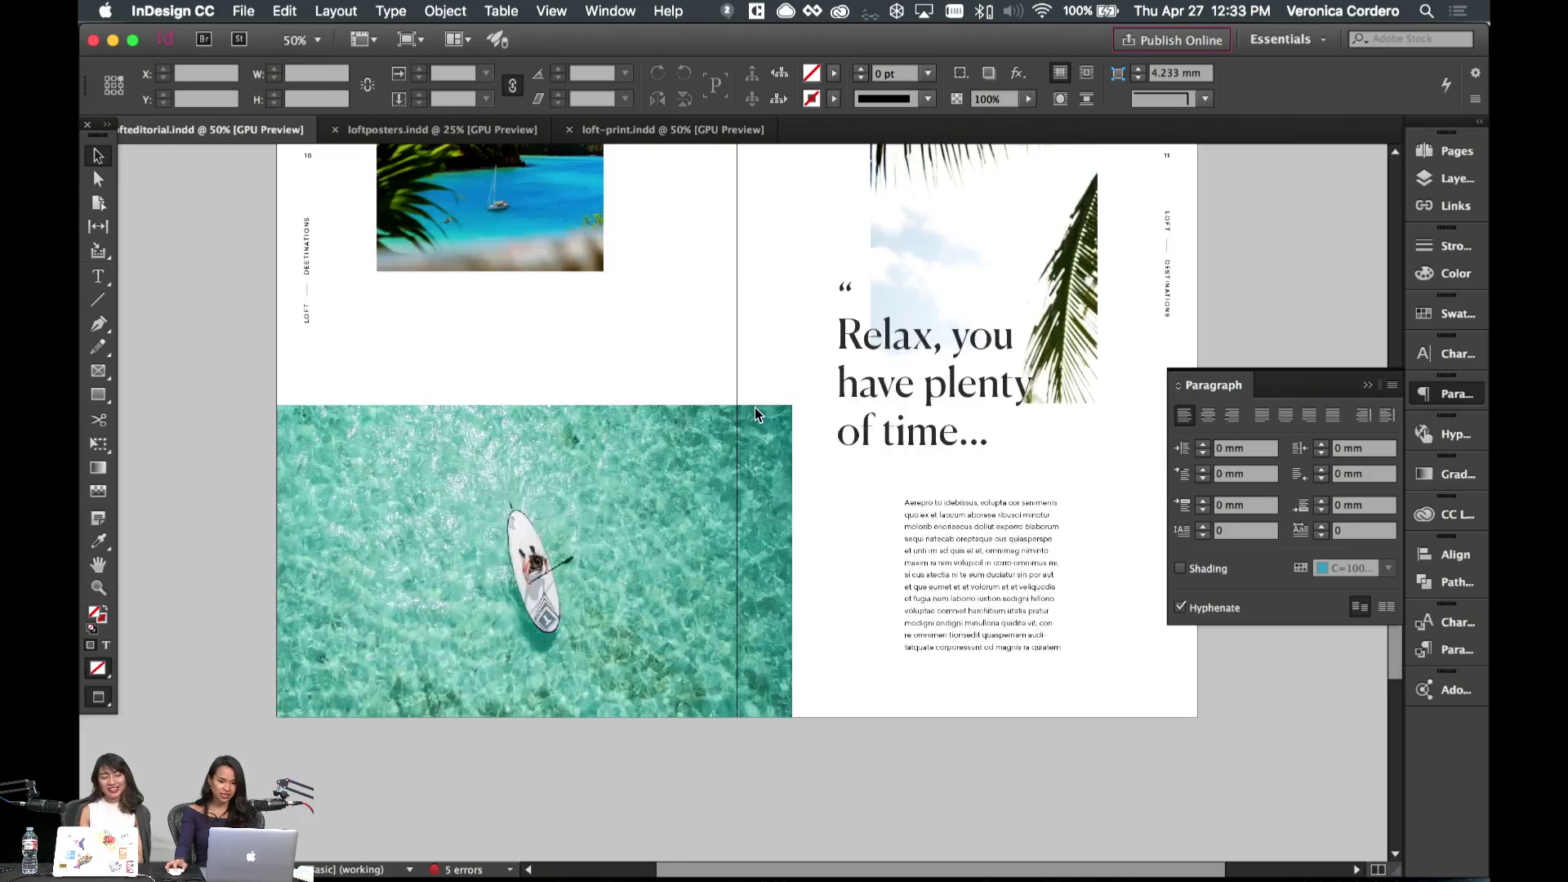
scroll(755, 414, "down", 9)
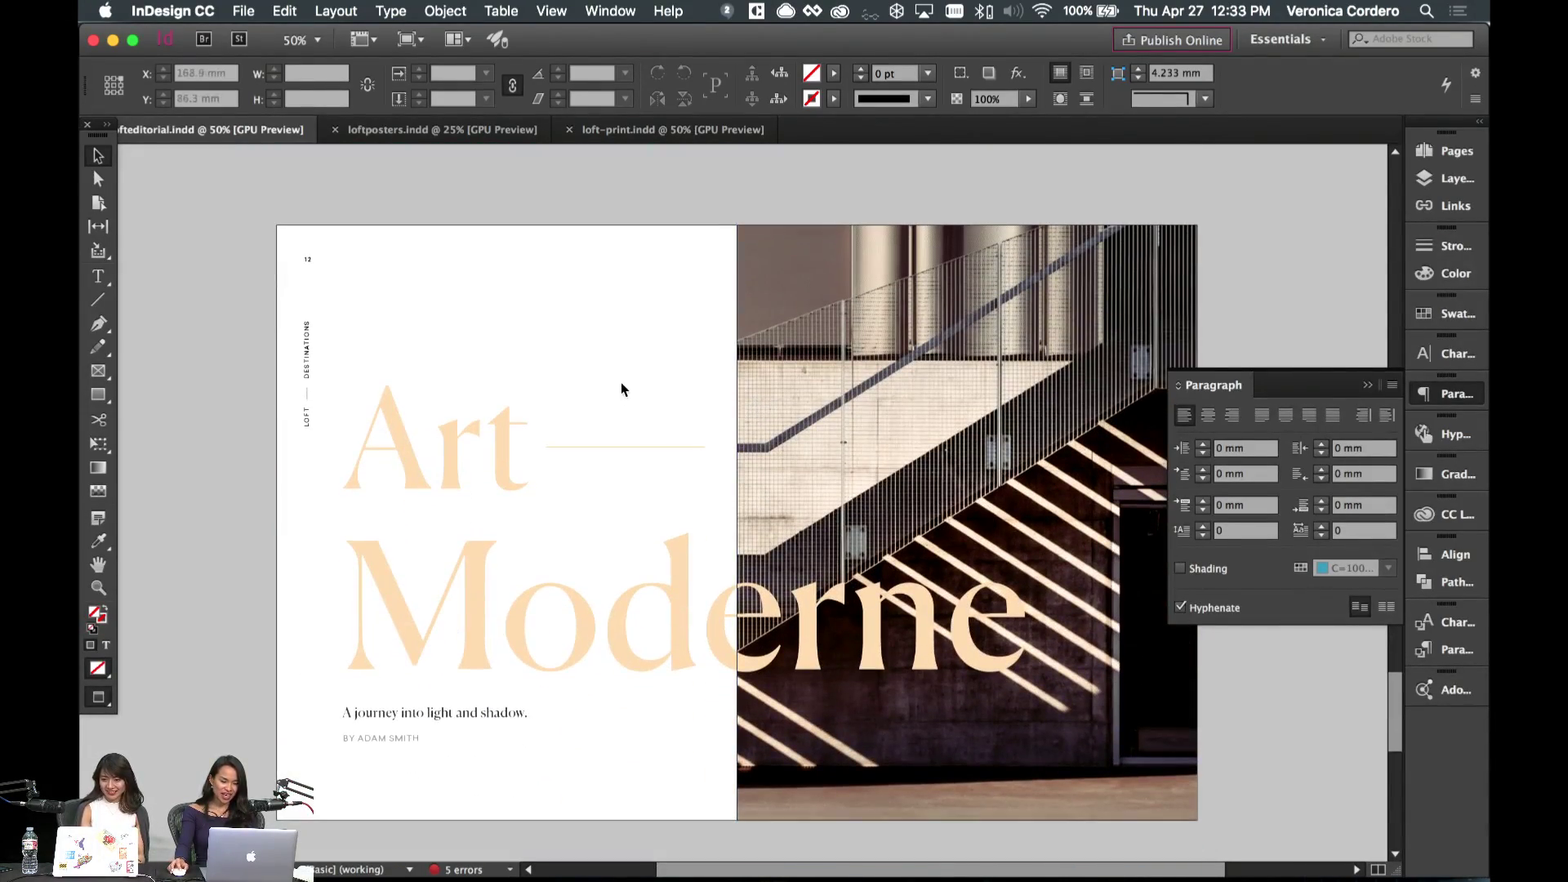
scroll(621, 382, "down", 1)
scroll(670, 392, "down", 11)
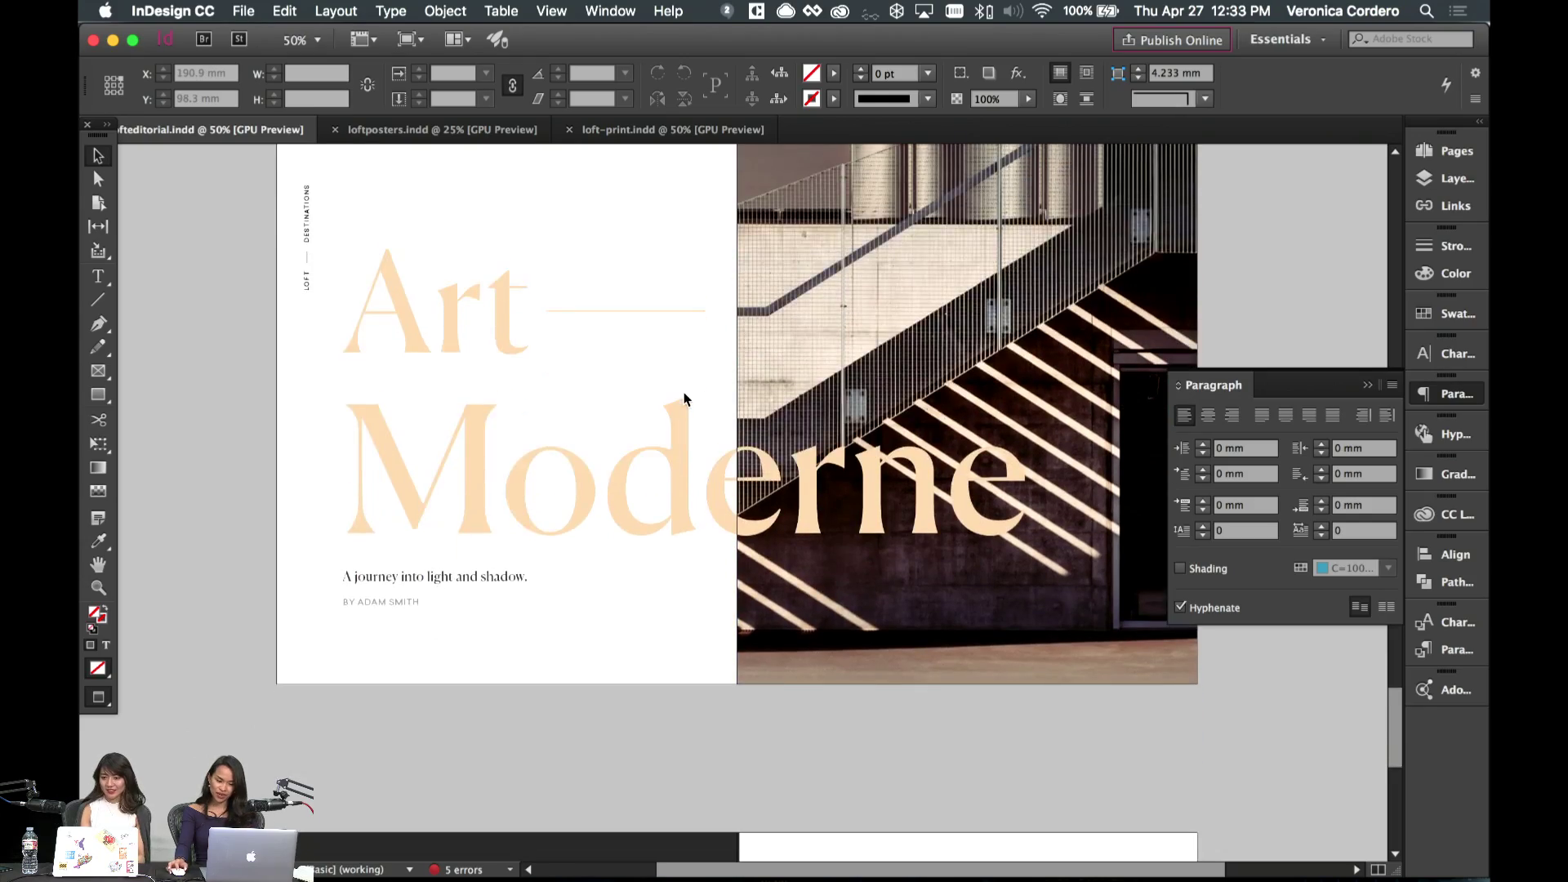
scroll(684, 399, "up", 10)
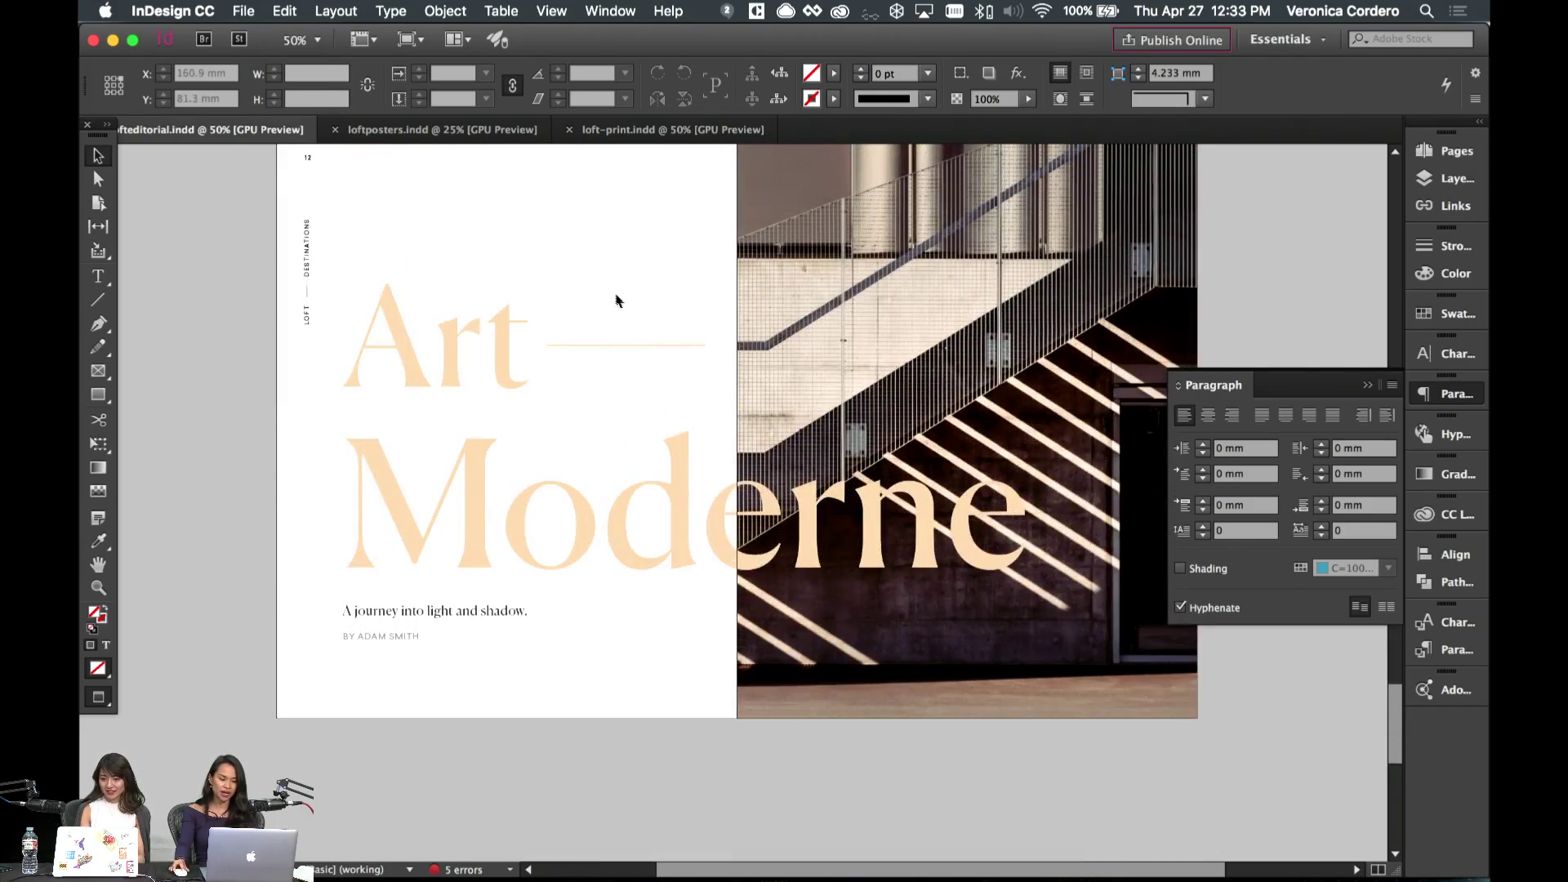
scroll(768, 331, "down", 10)
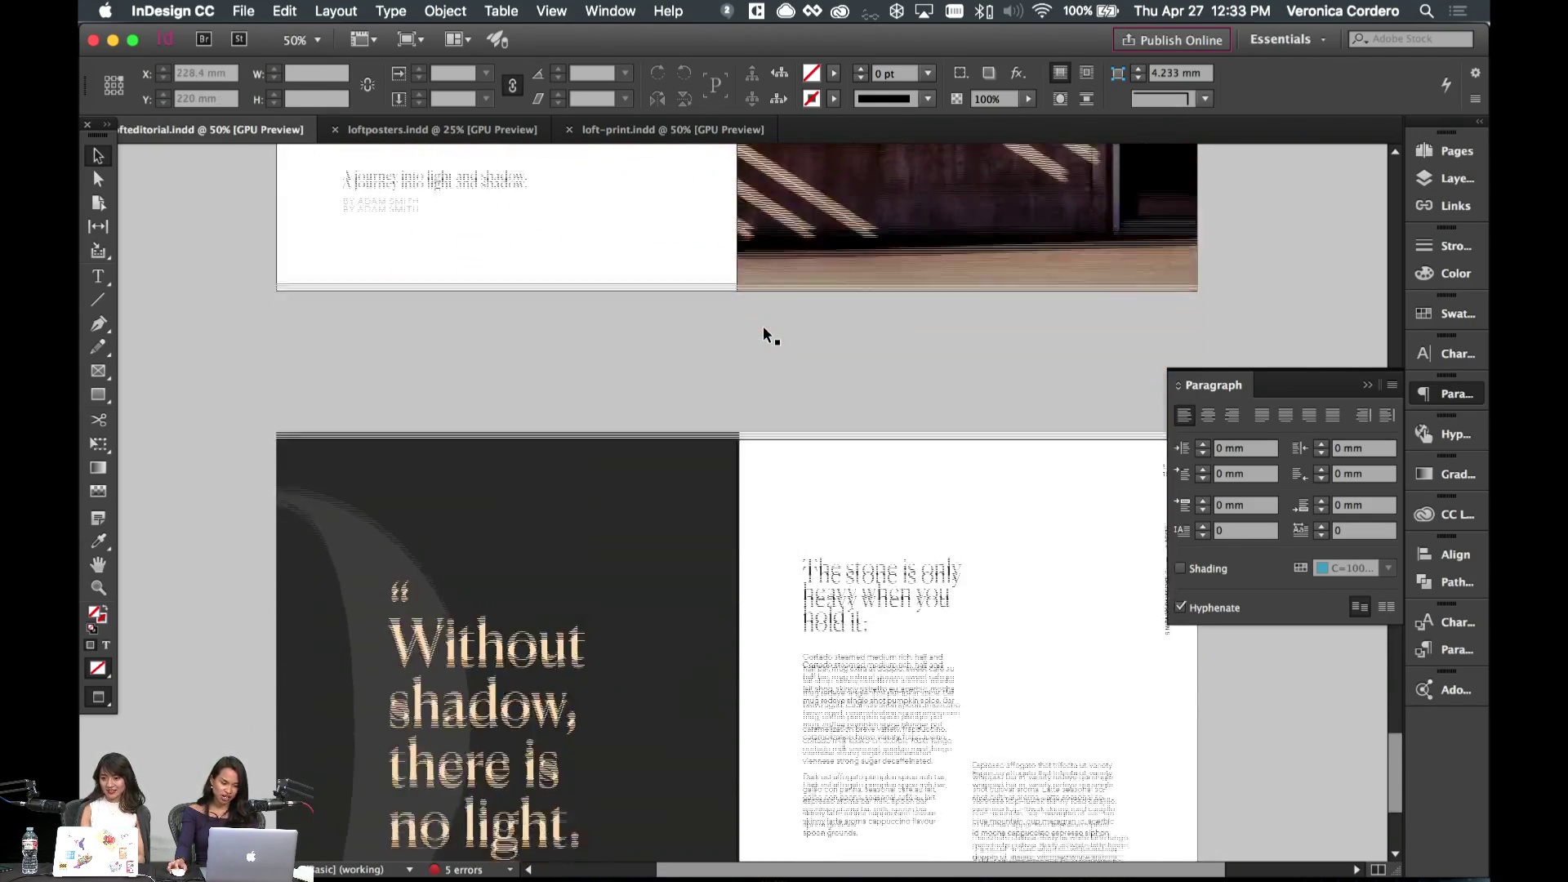
scroll(767, 331, "down", 3)
scroll(803, 395, "down", 1)
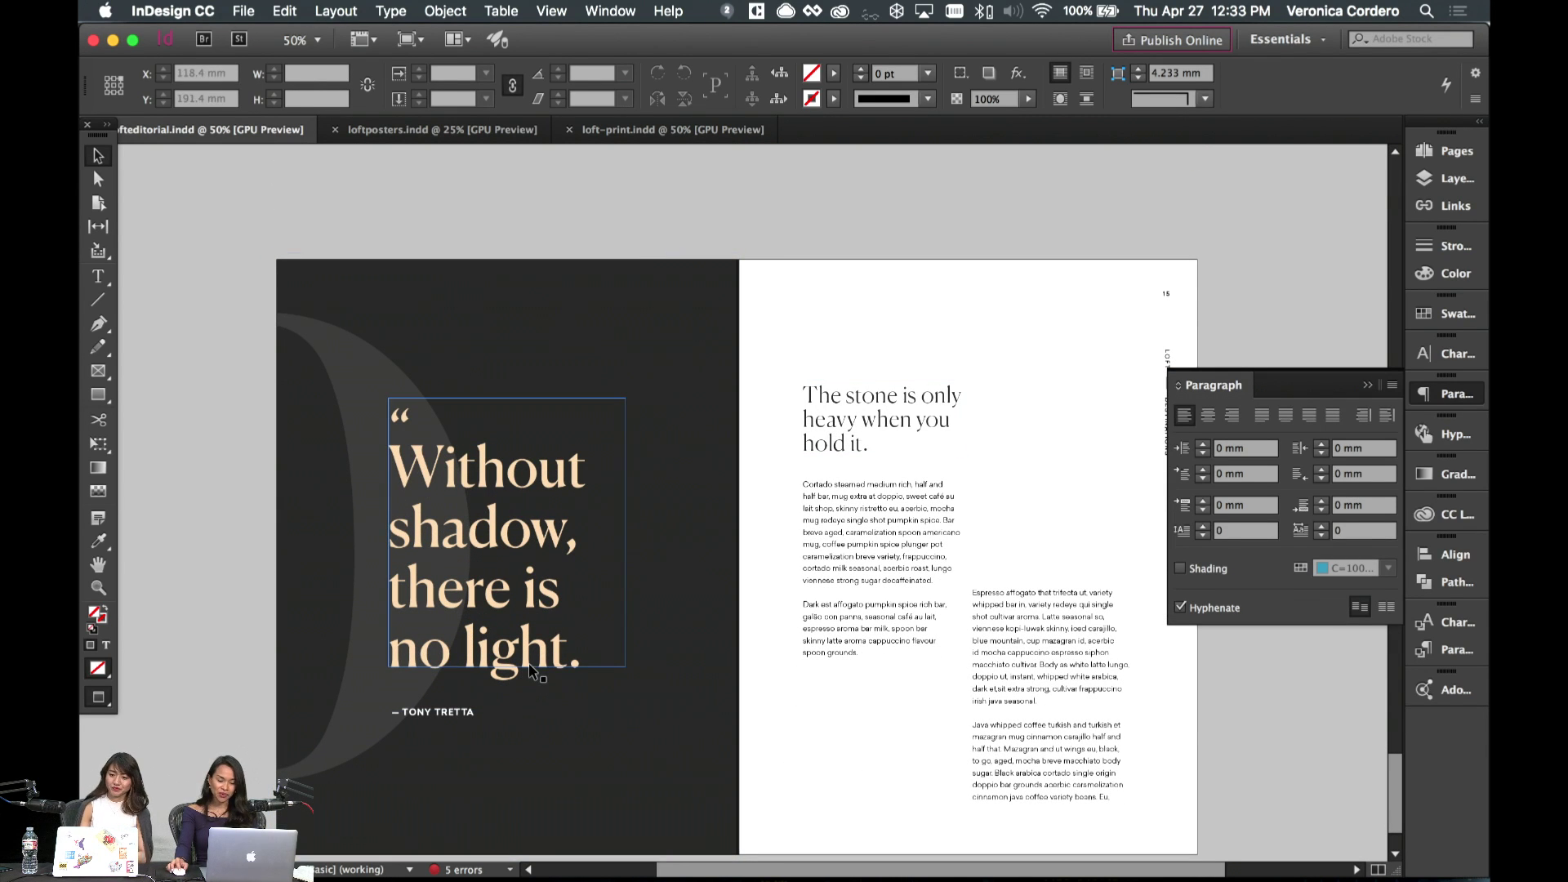
scroll(823, 652, "down", 2)
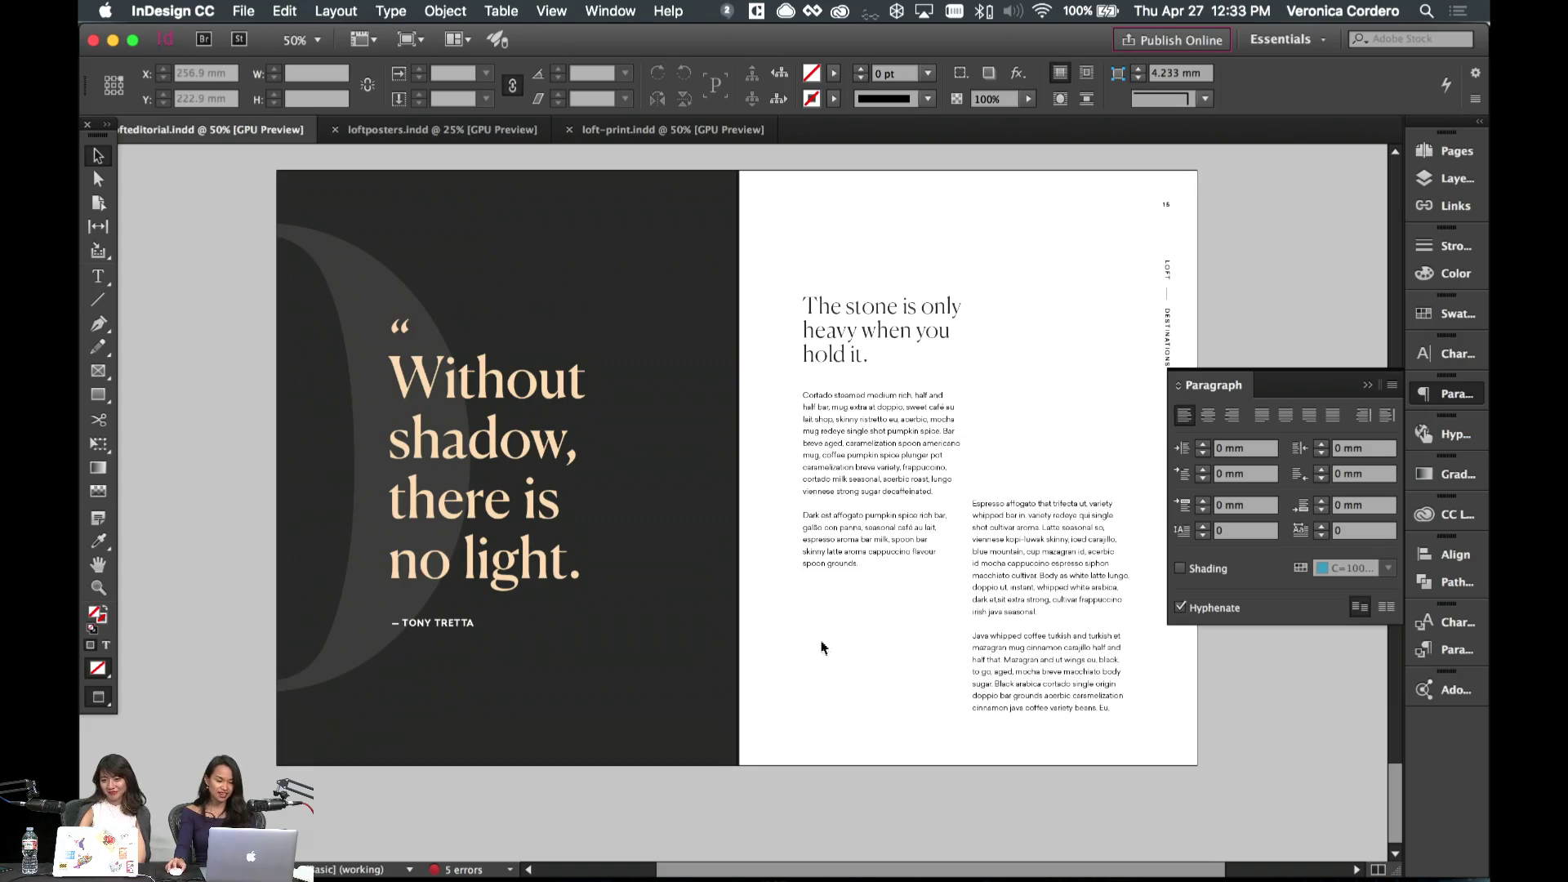
scroll(823, 627, "up", 15)
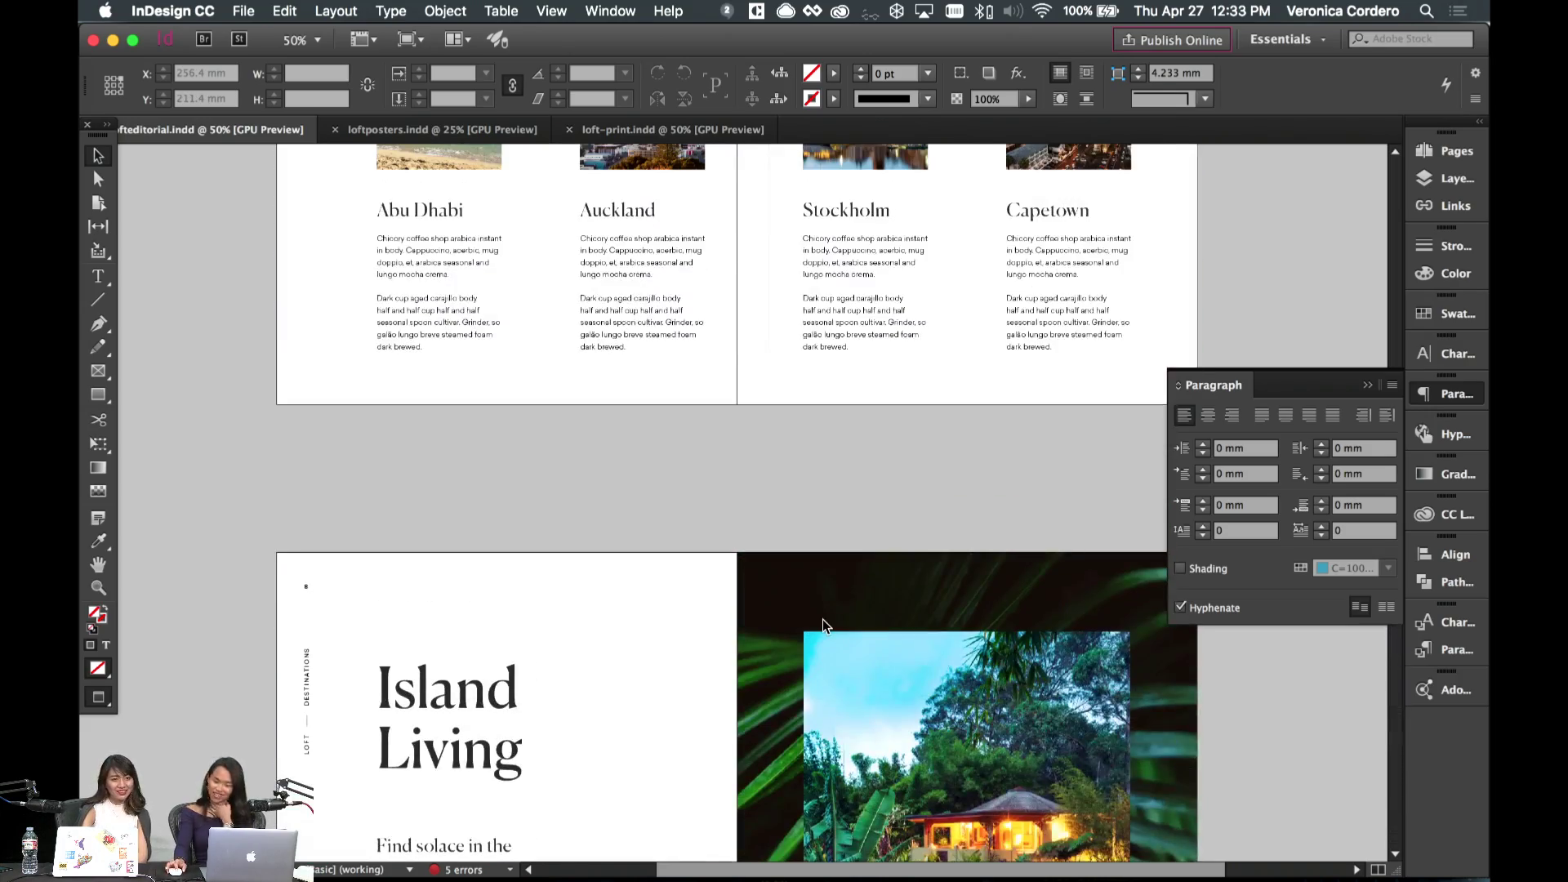
scroll(822, 619, "up", 8)
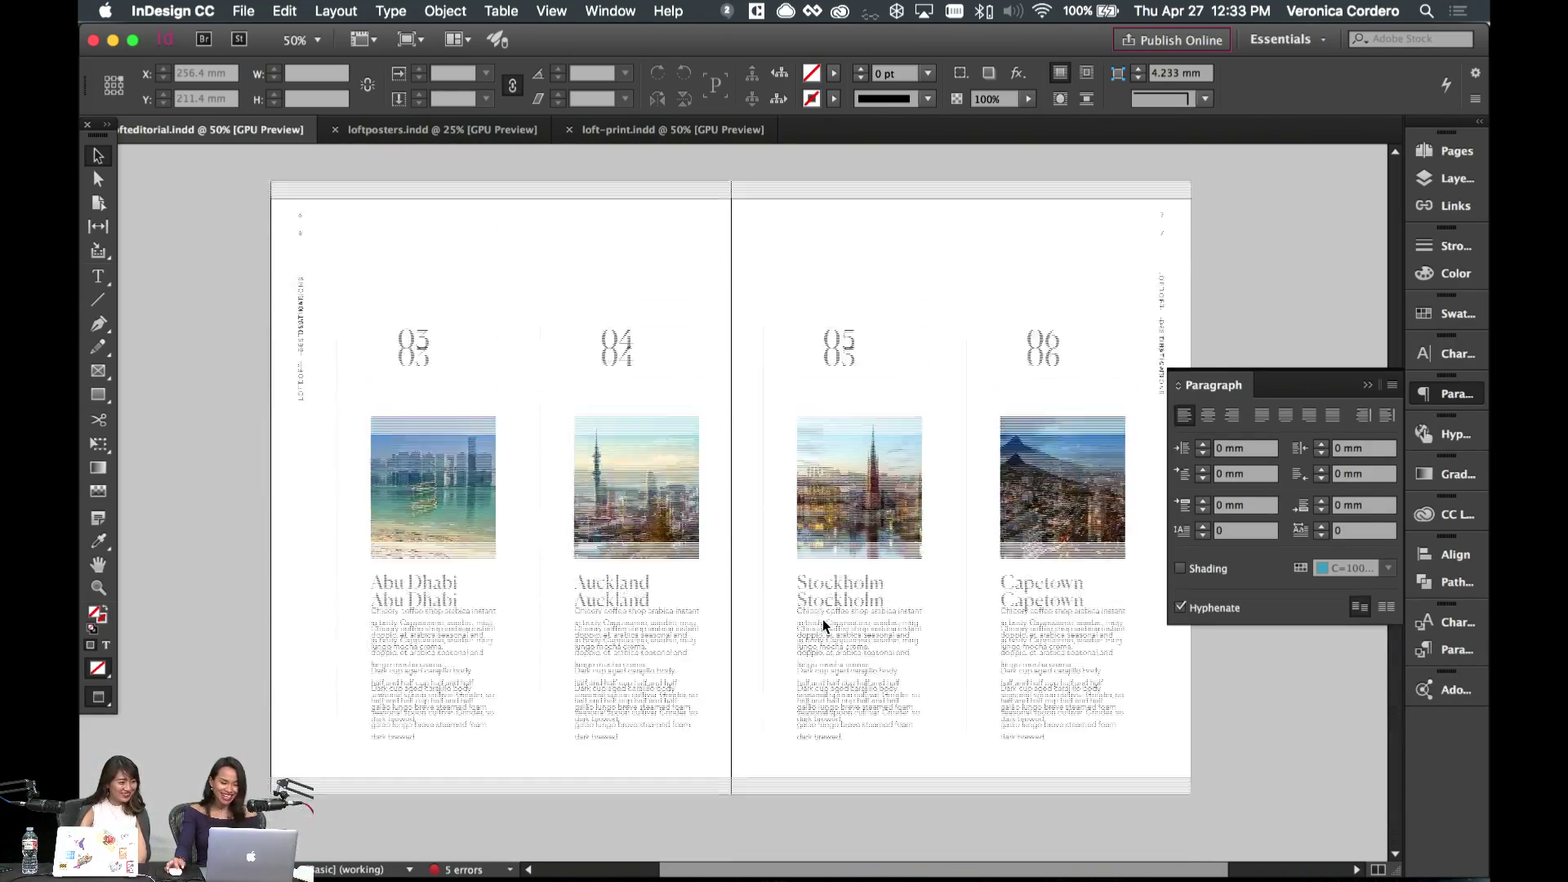
scroll(823, 624, "up", 15)
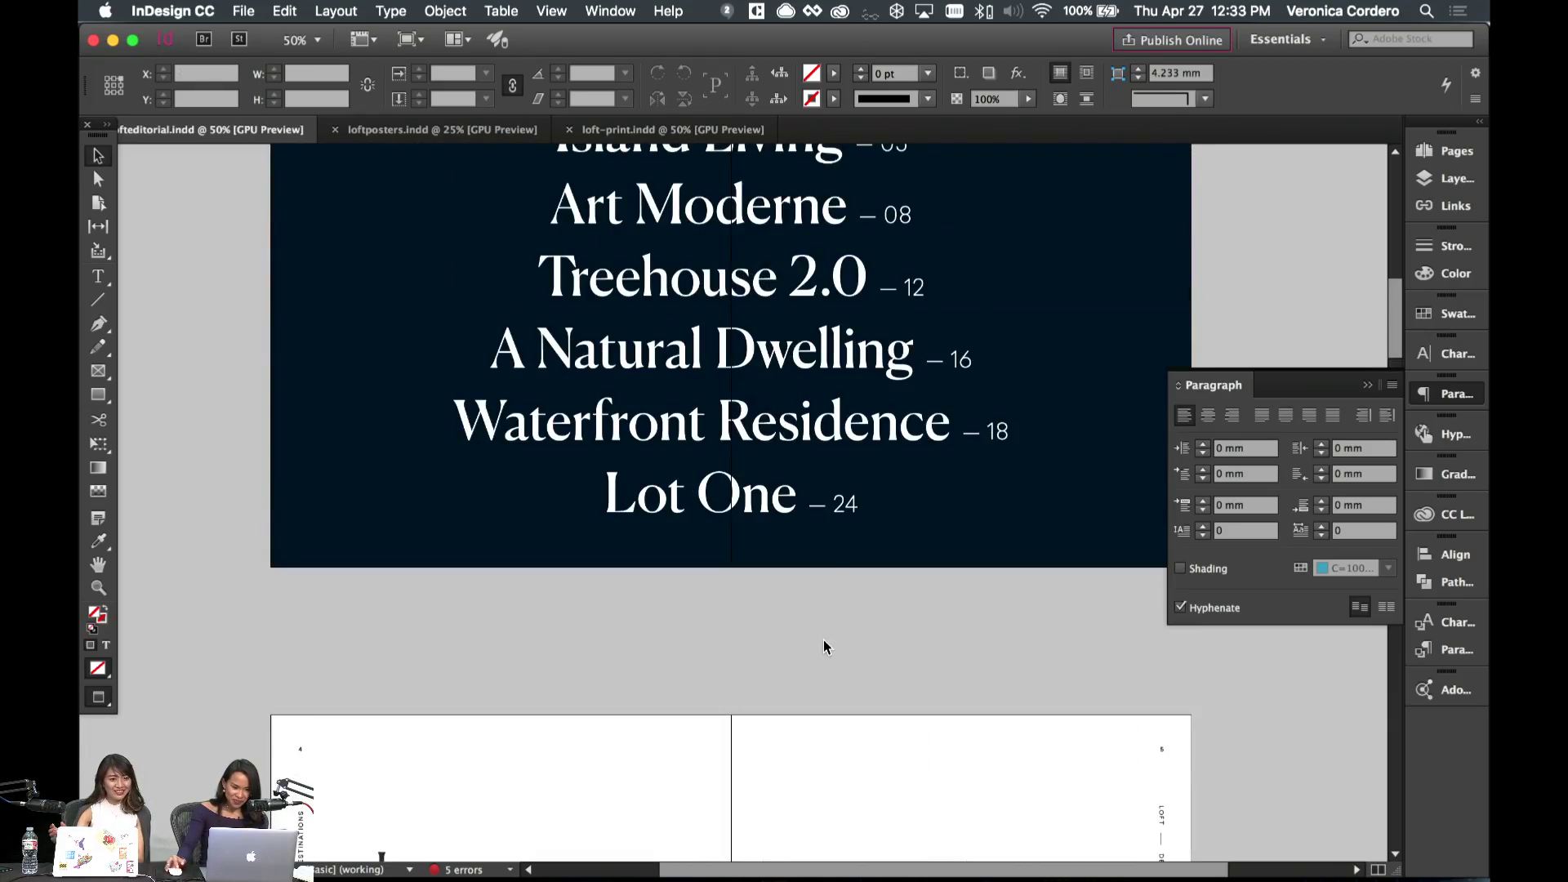
scroll(824, 638, "down", 15)
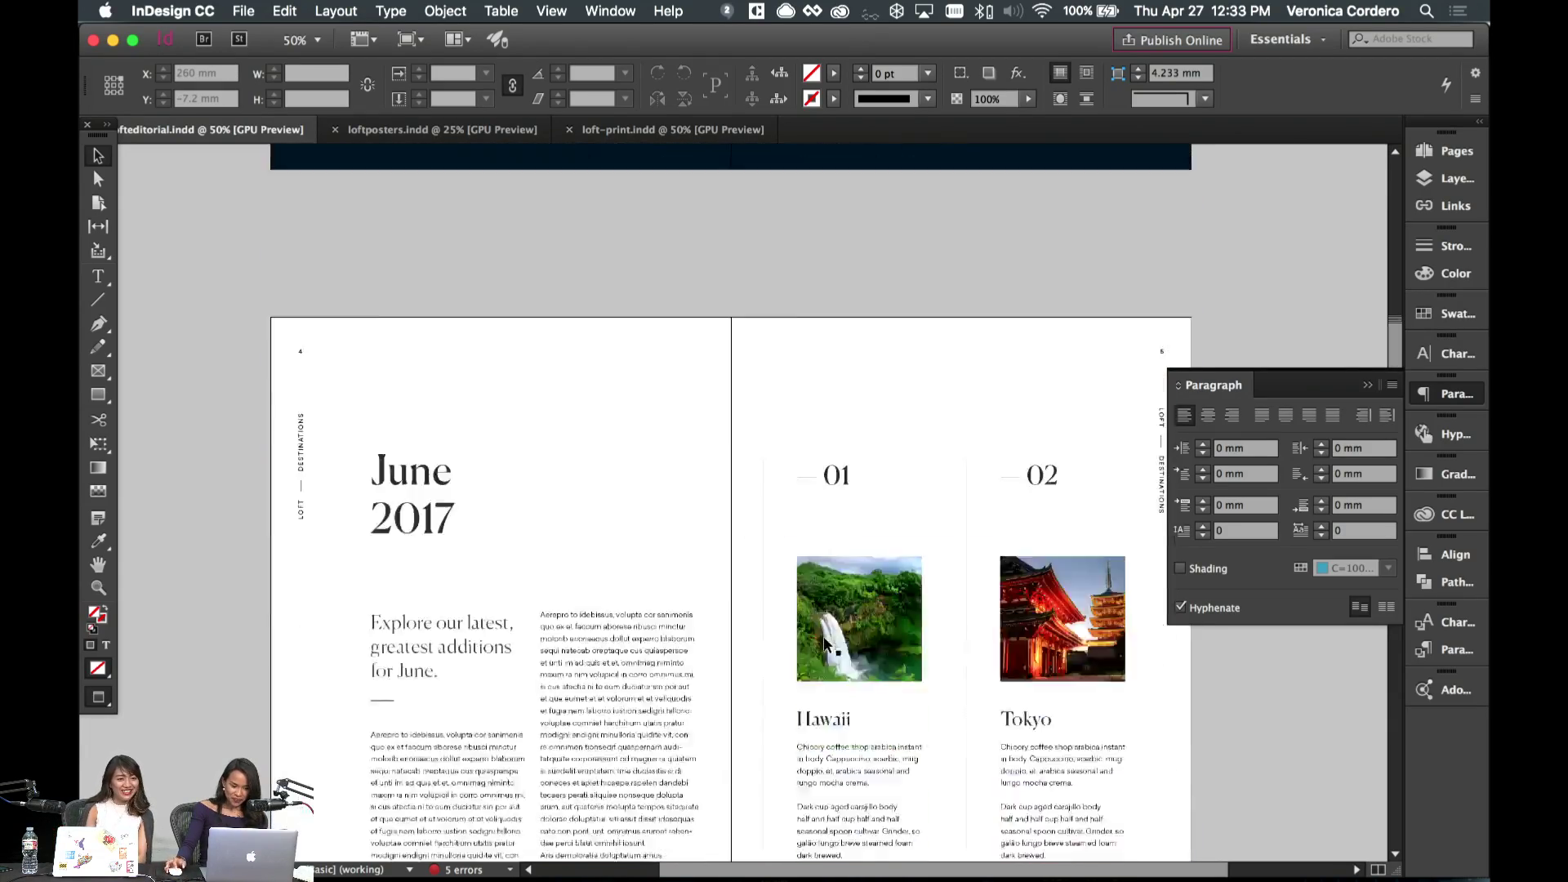
scroll(825, 645, "up", 2)
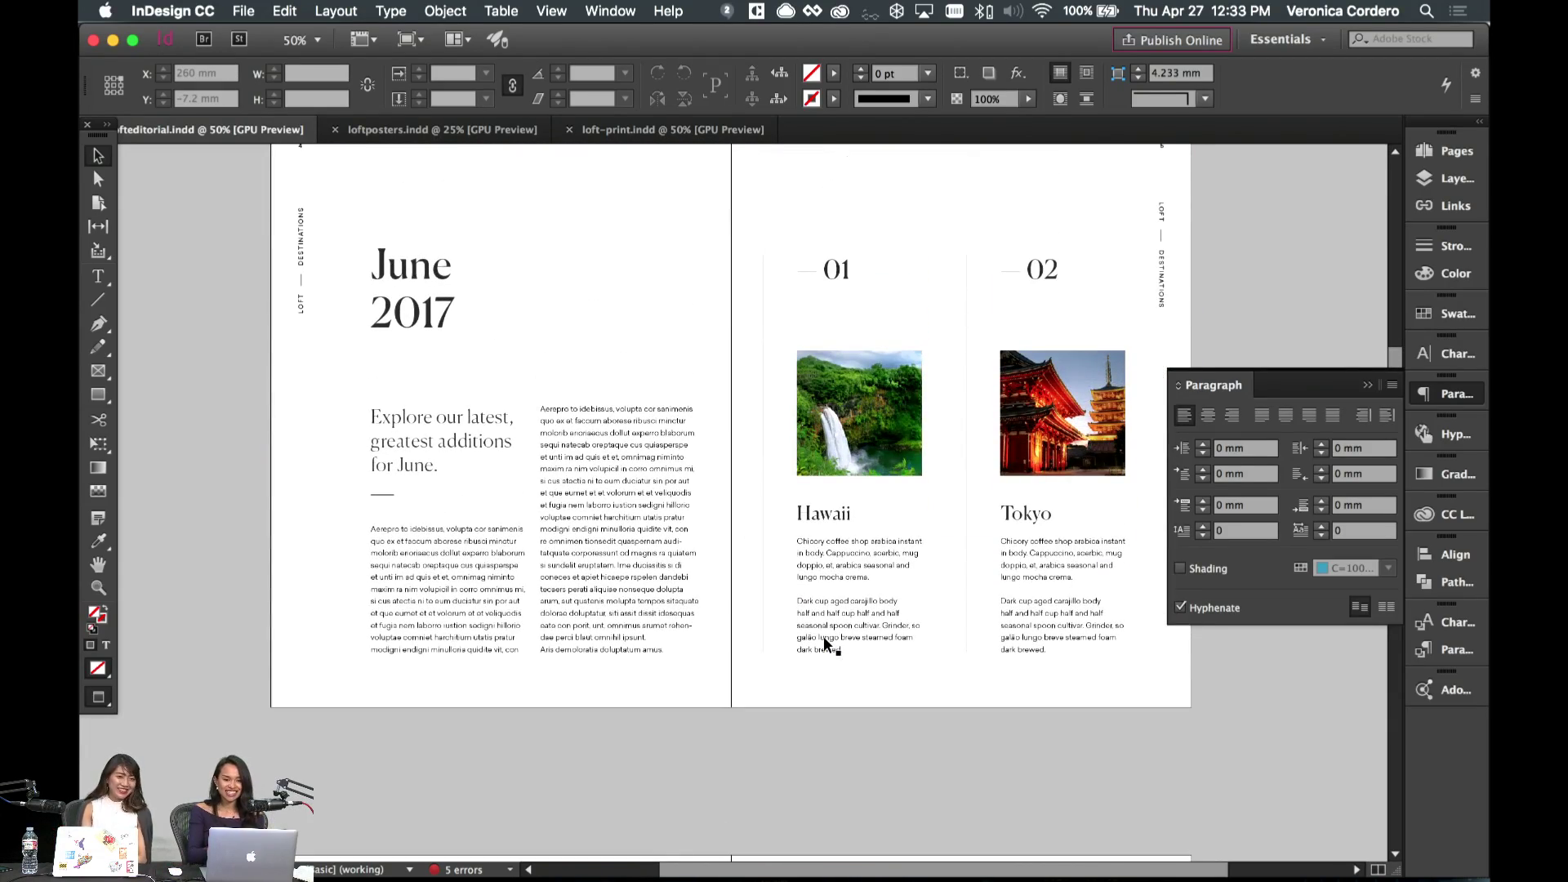
- Select some body text in the June 2017 intro, then scroll to the dark quote spread
double_click(485, 415)
left_click_drag(654, 442, 675, 510)
left_click(98, 157)
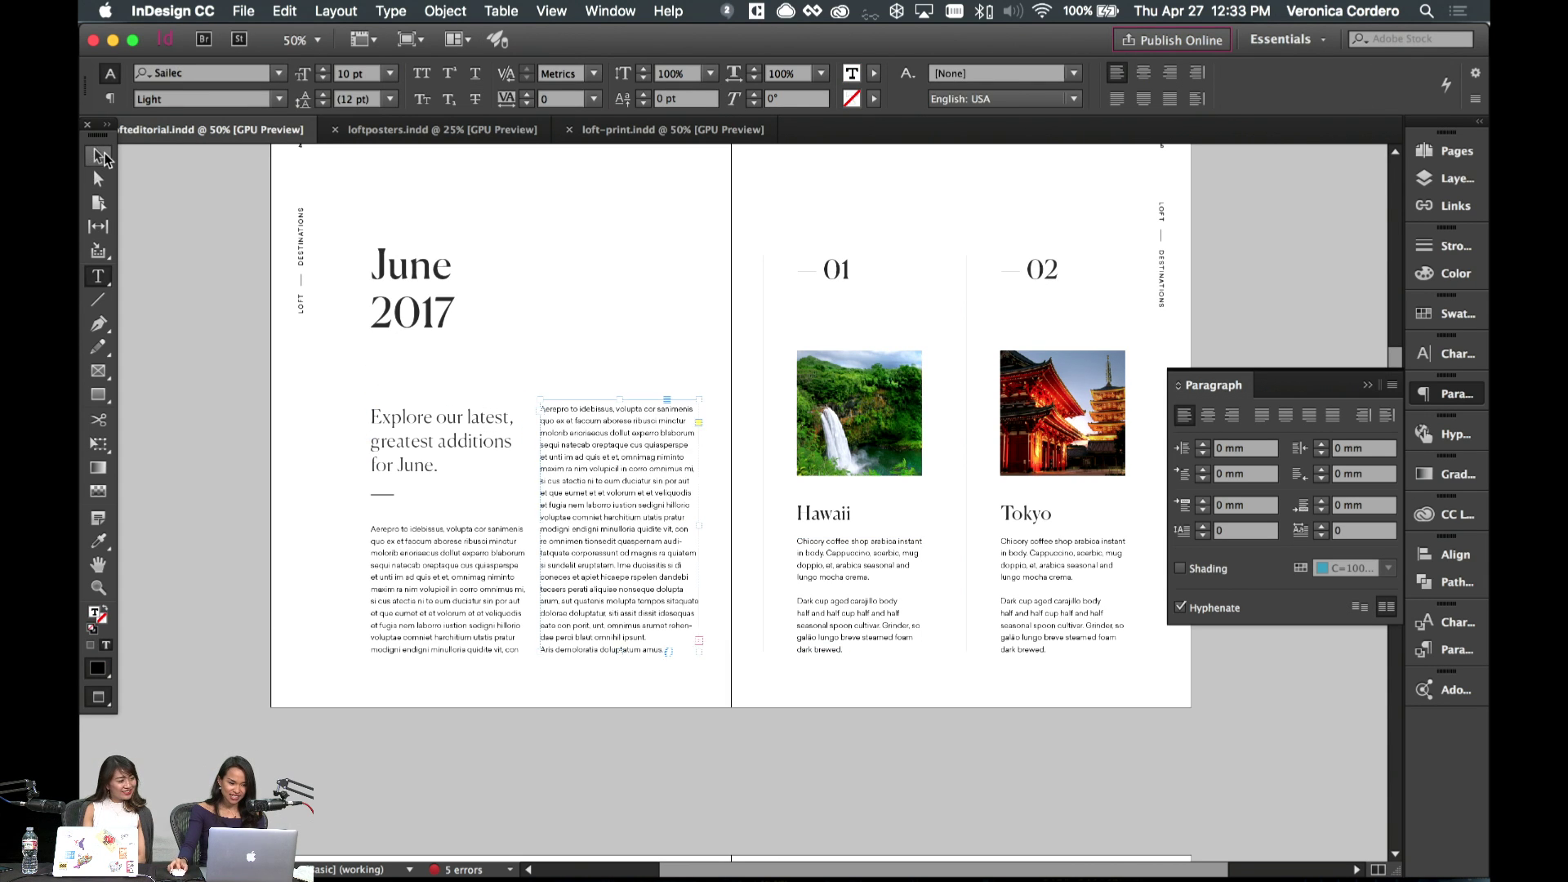
left_click(583, 233)
scroll(583, 233, "up", 2)
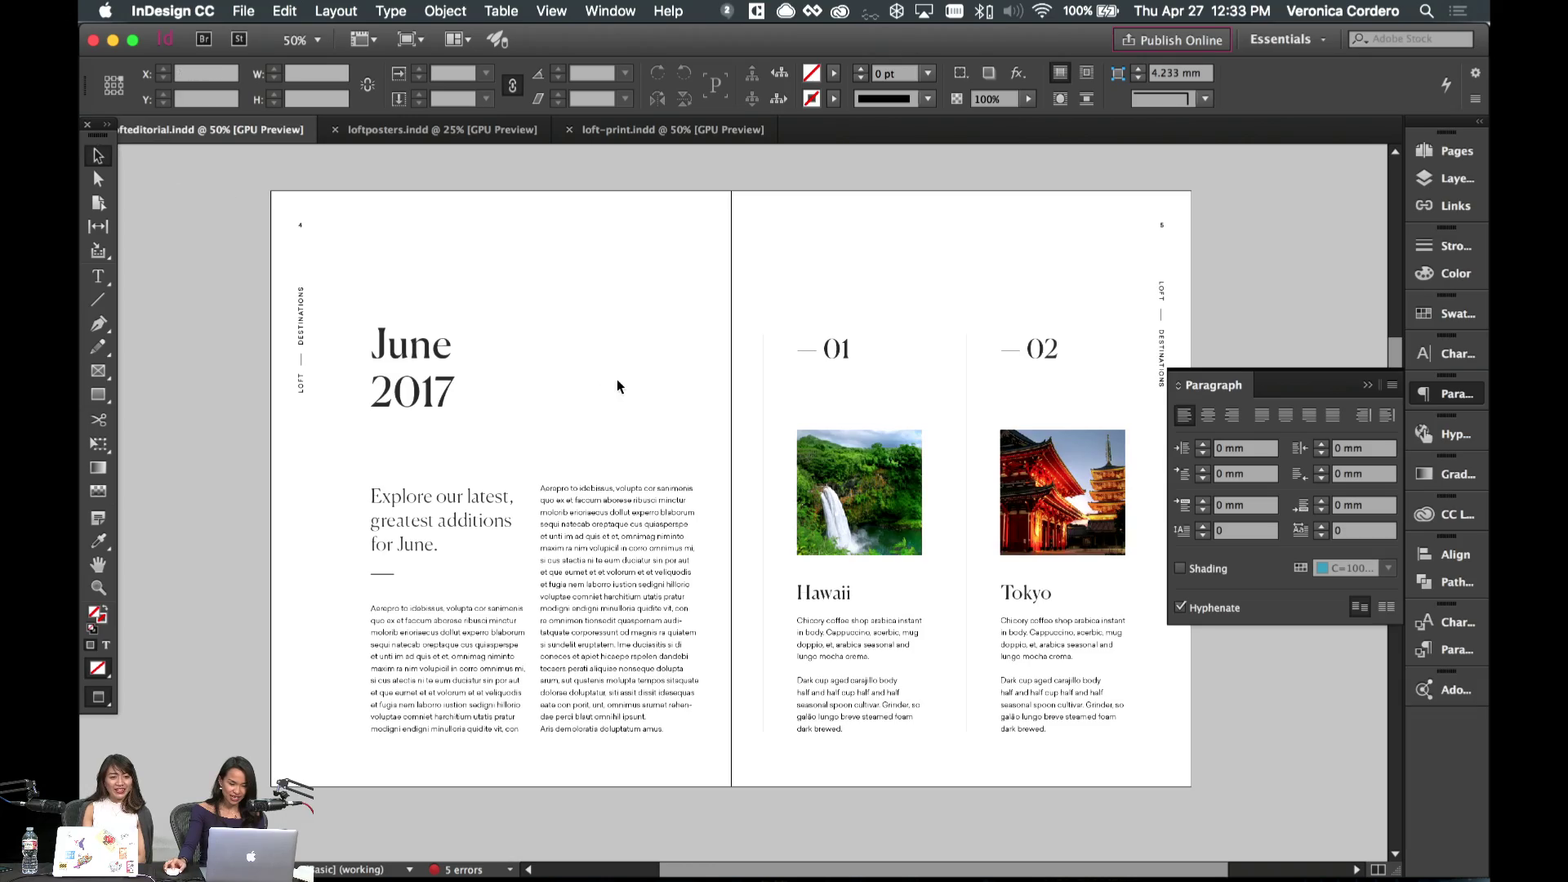
scroll(619, 385, "down", 3)
scroll(616, 379, "up", 15)
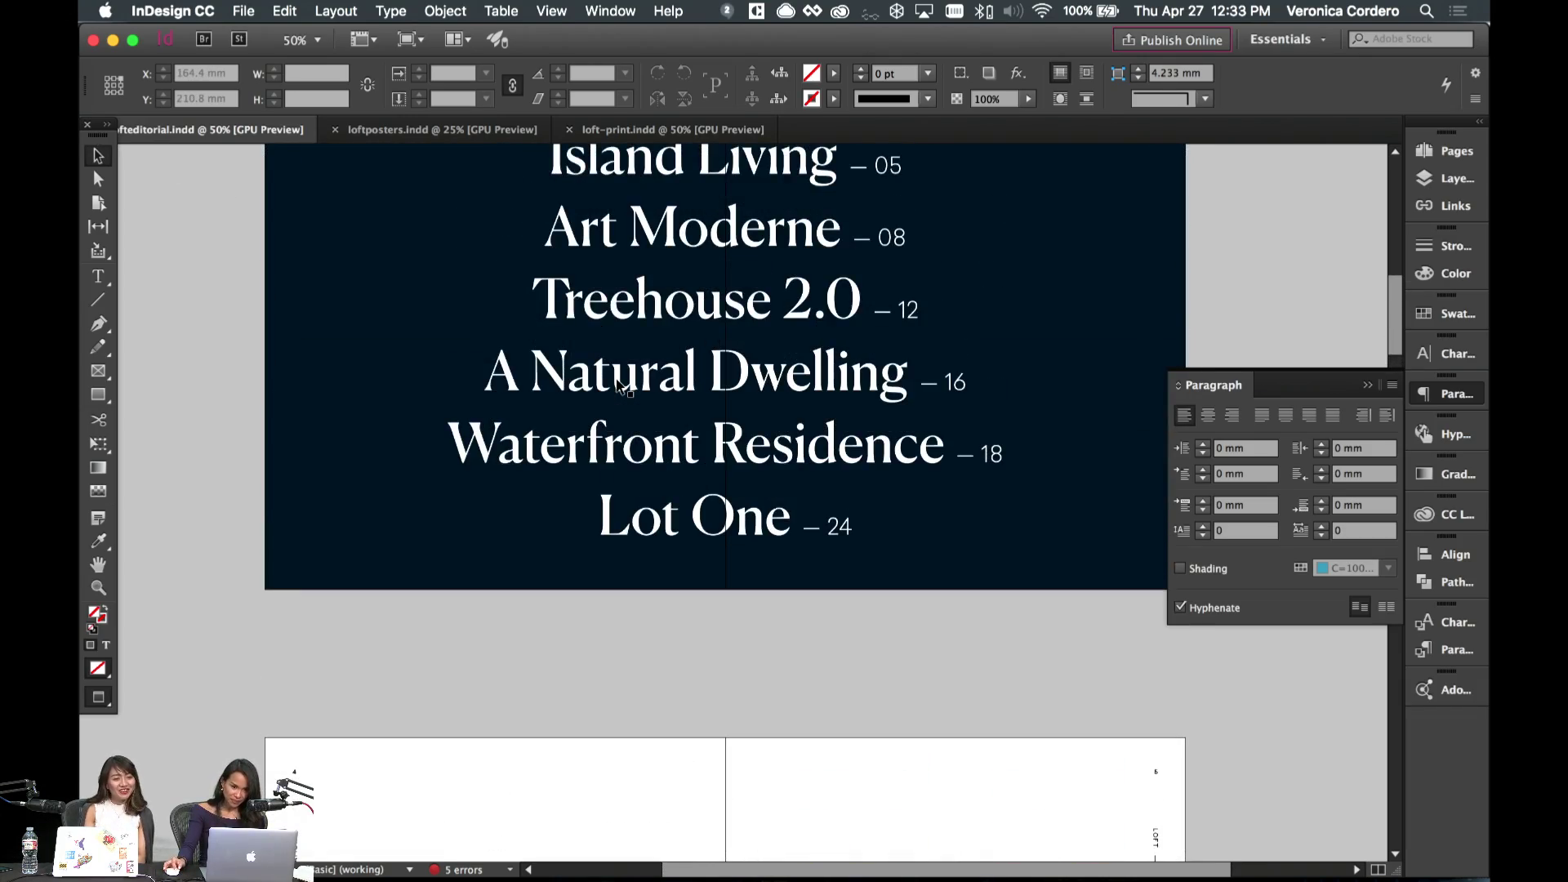
scroll(616, 384, "down", 20)
scroll(616, 377, "down", 20)
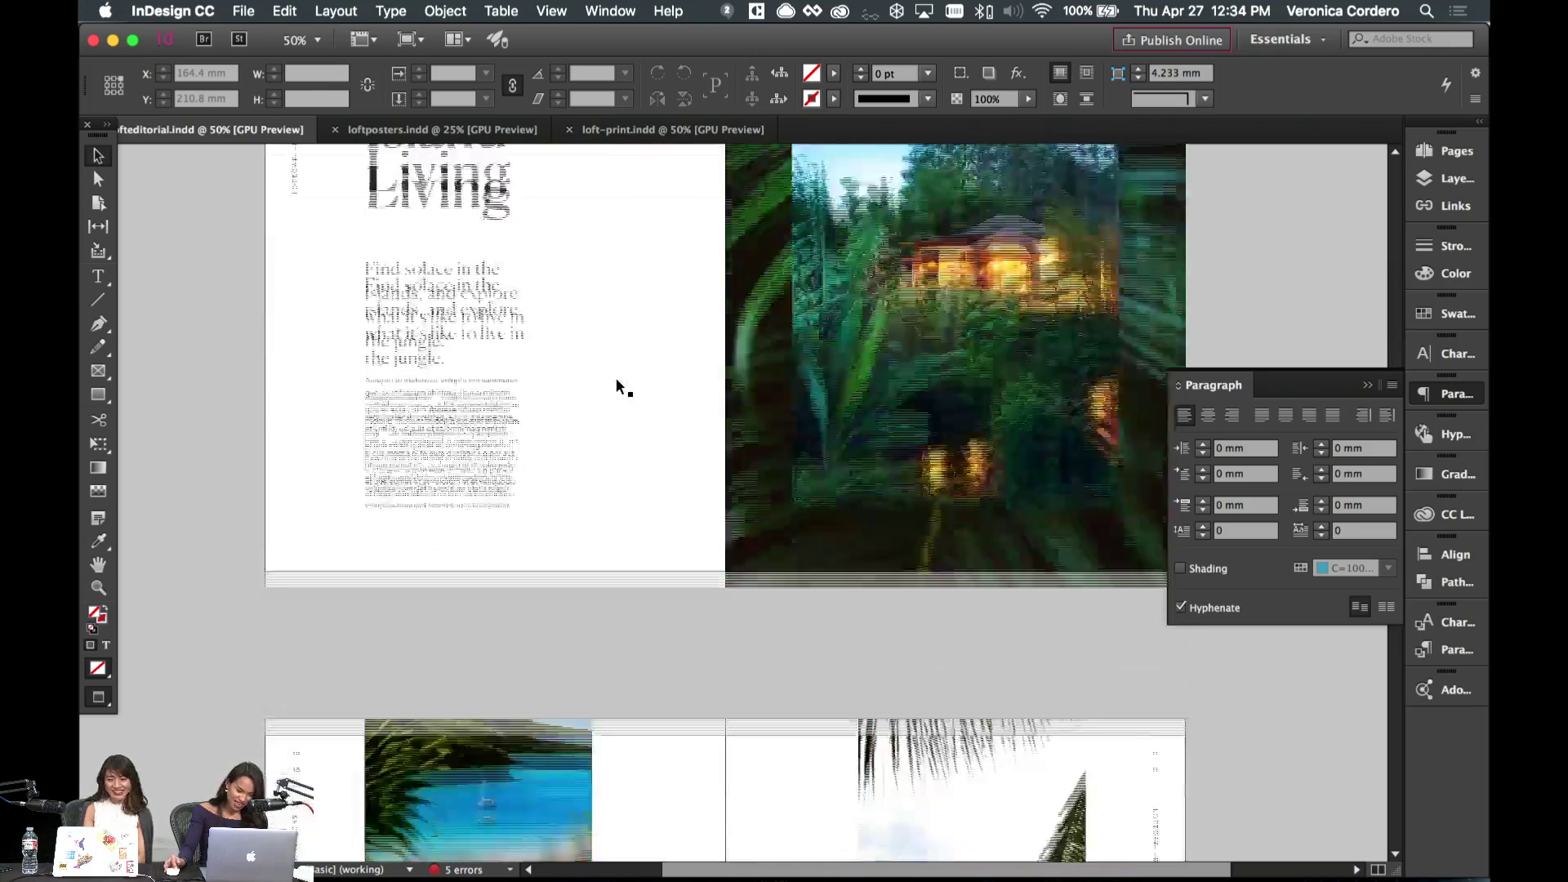
- Move the byline frame under the 'Relax' quote and color its text Loft Black
scroll(574, 594, "down", 5)
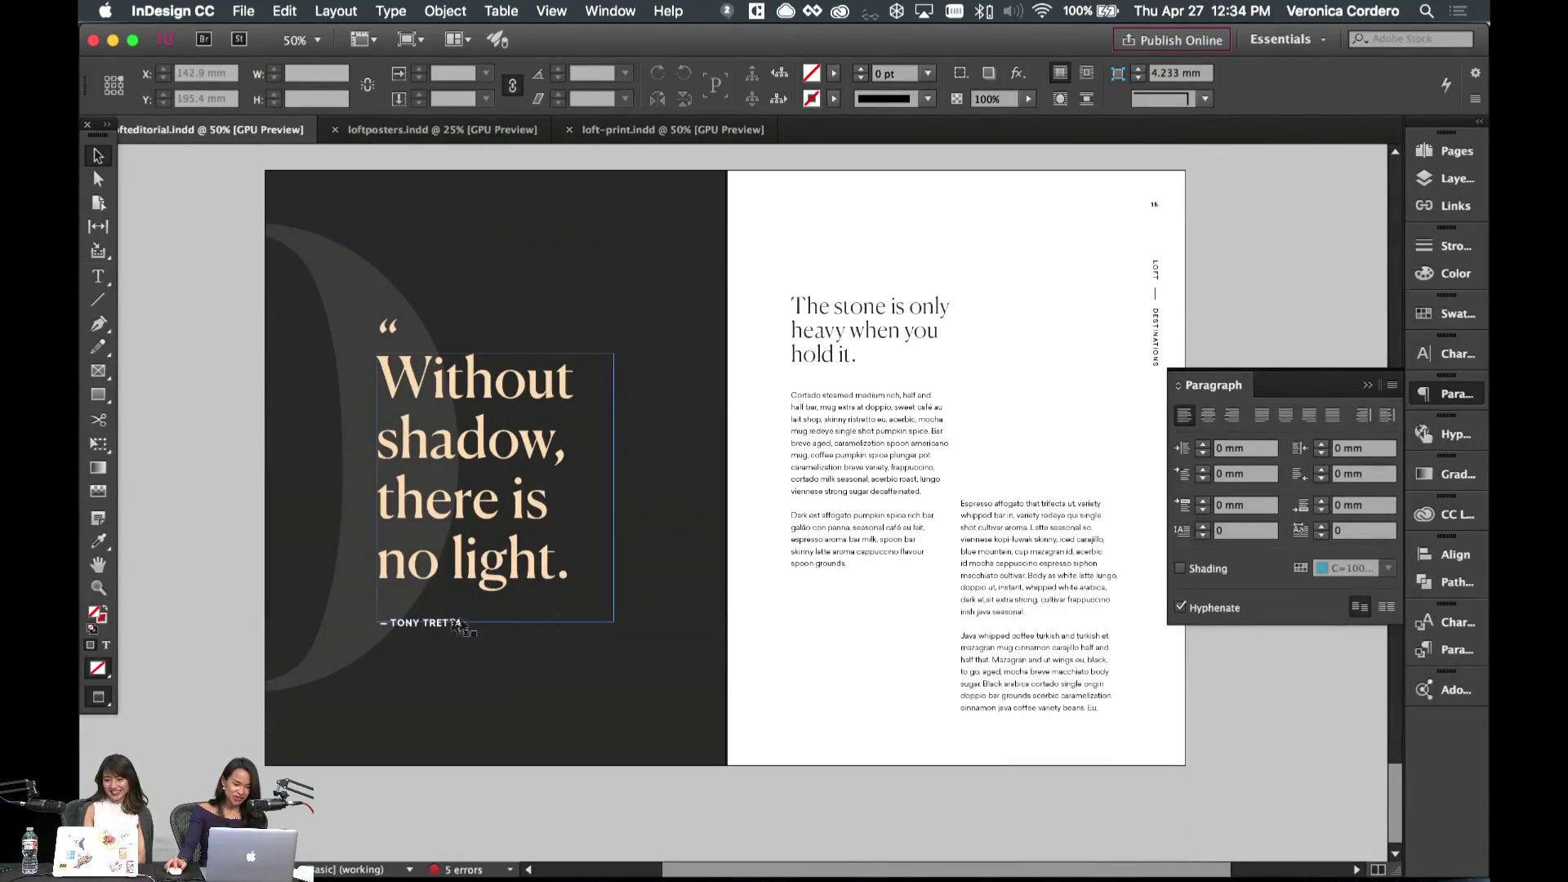
left_click(438, 618)
scroll(438, 619, "up", 20)
left_click_drag(438, 611, 853, 378)
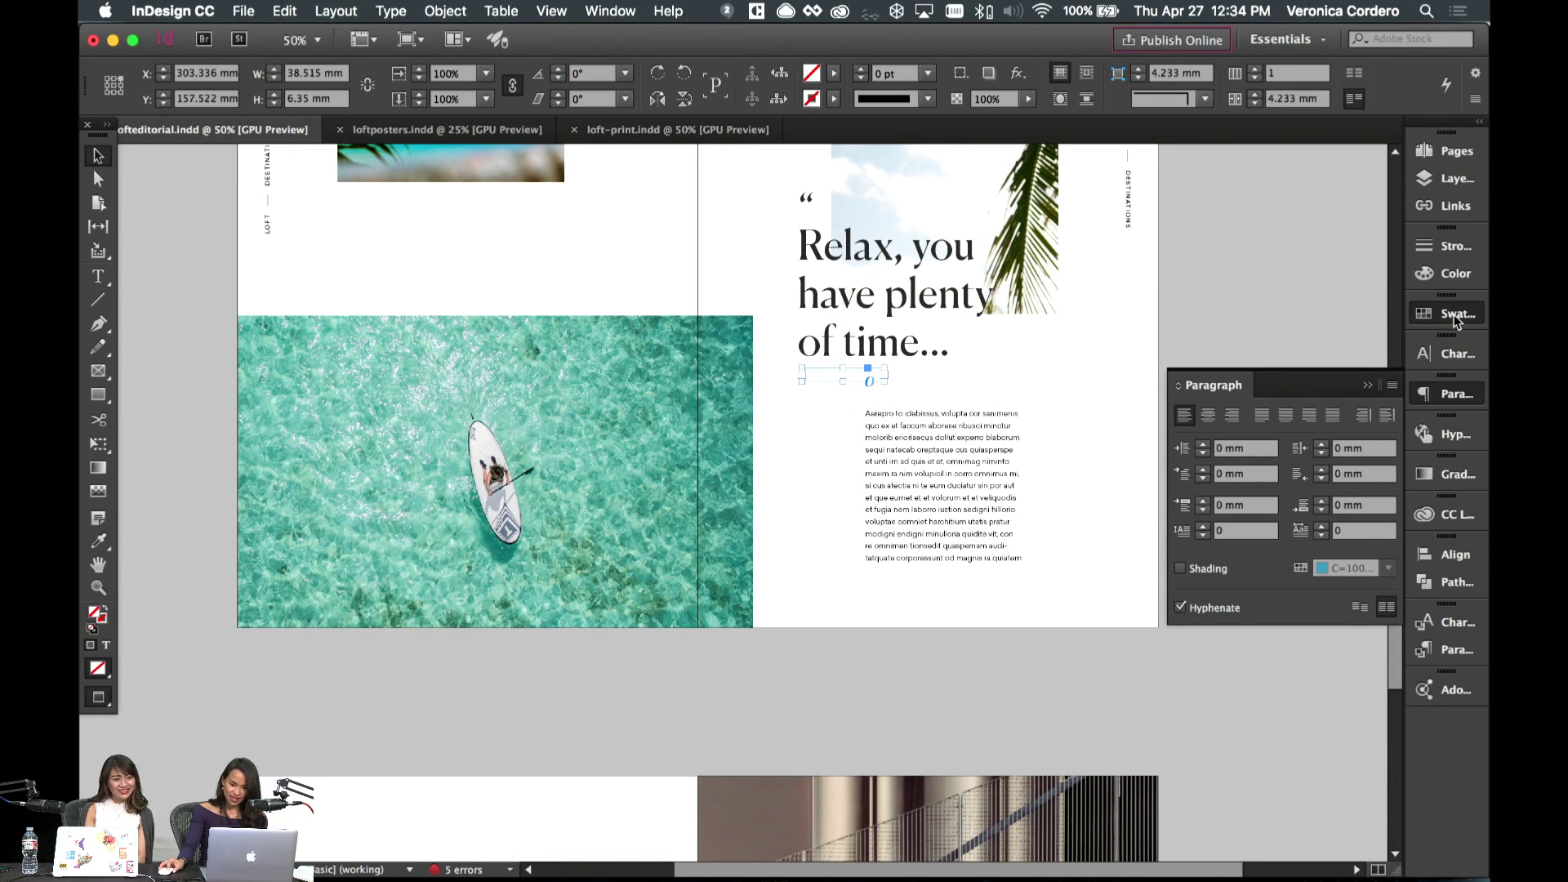
left_click(1458, 315)
left_click(1229, 334)
left_click(1224, 401)
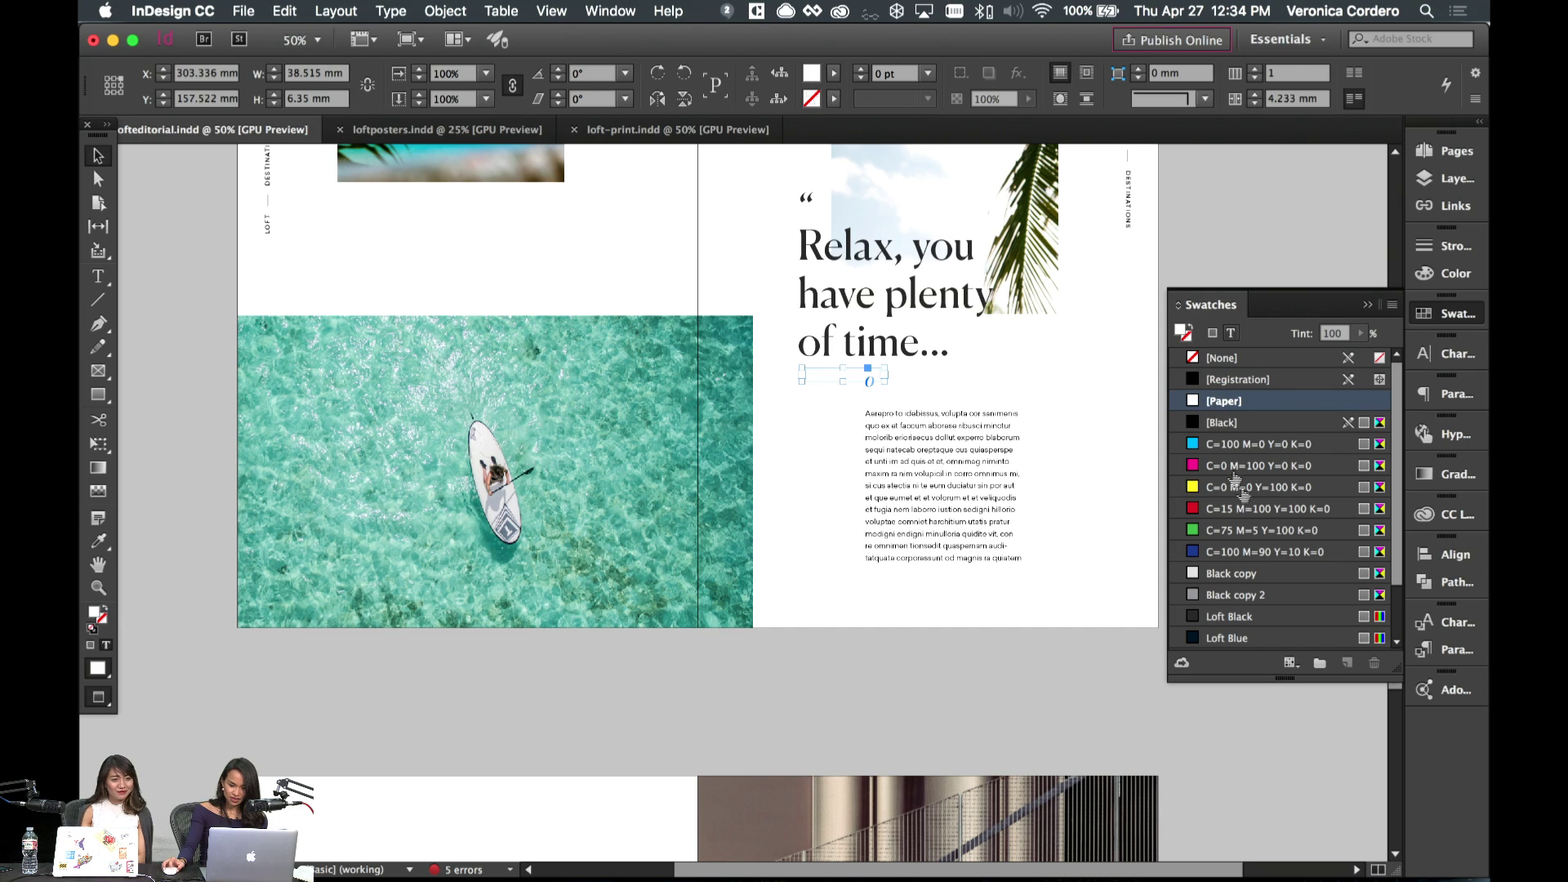
left_click(1249, 622)
- Retype the byline's author name, then nudge the byline and body text frame lower
double_click(837, 370)
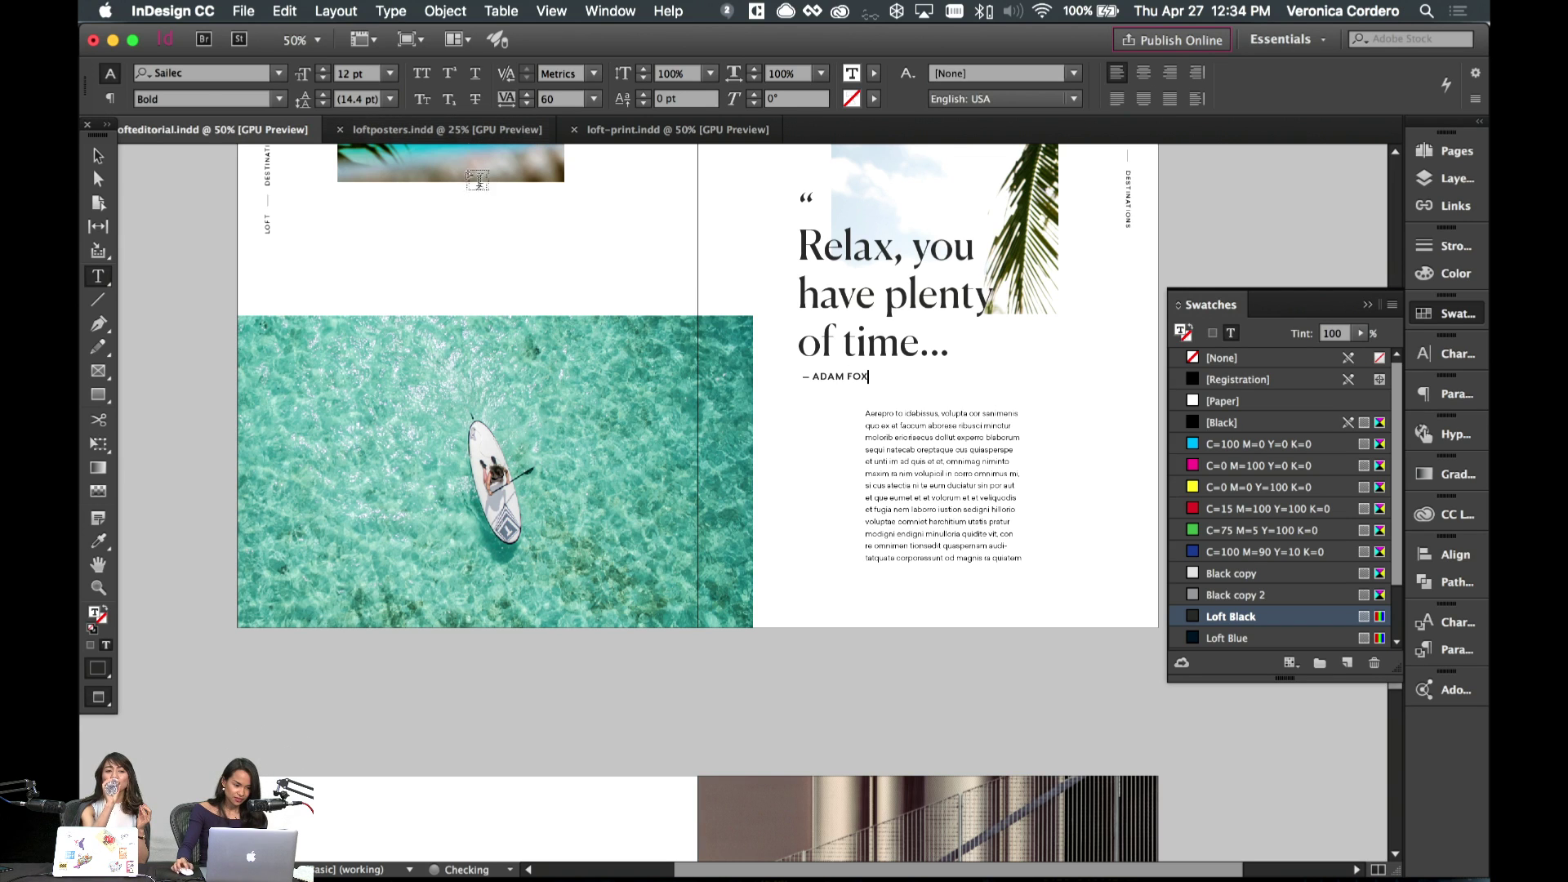
key("Escape")
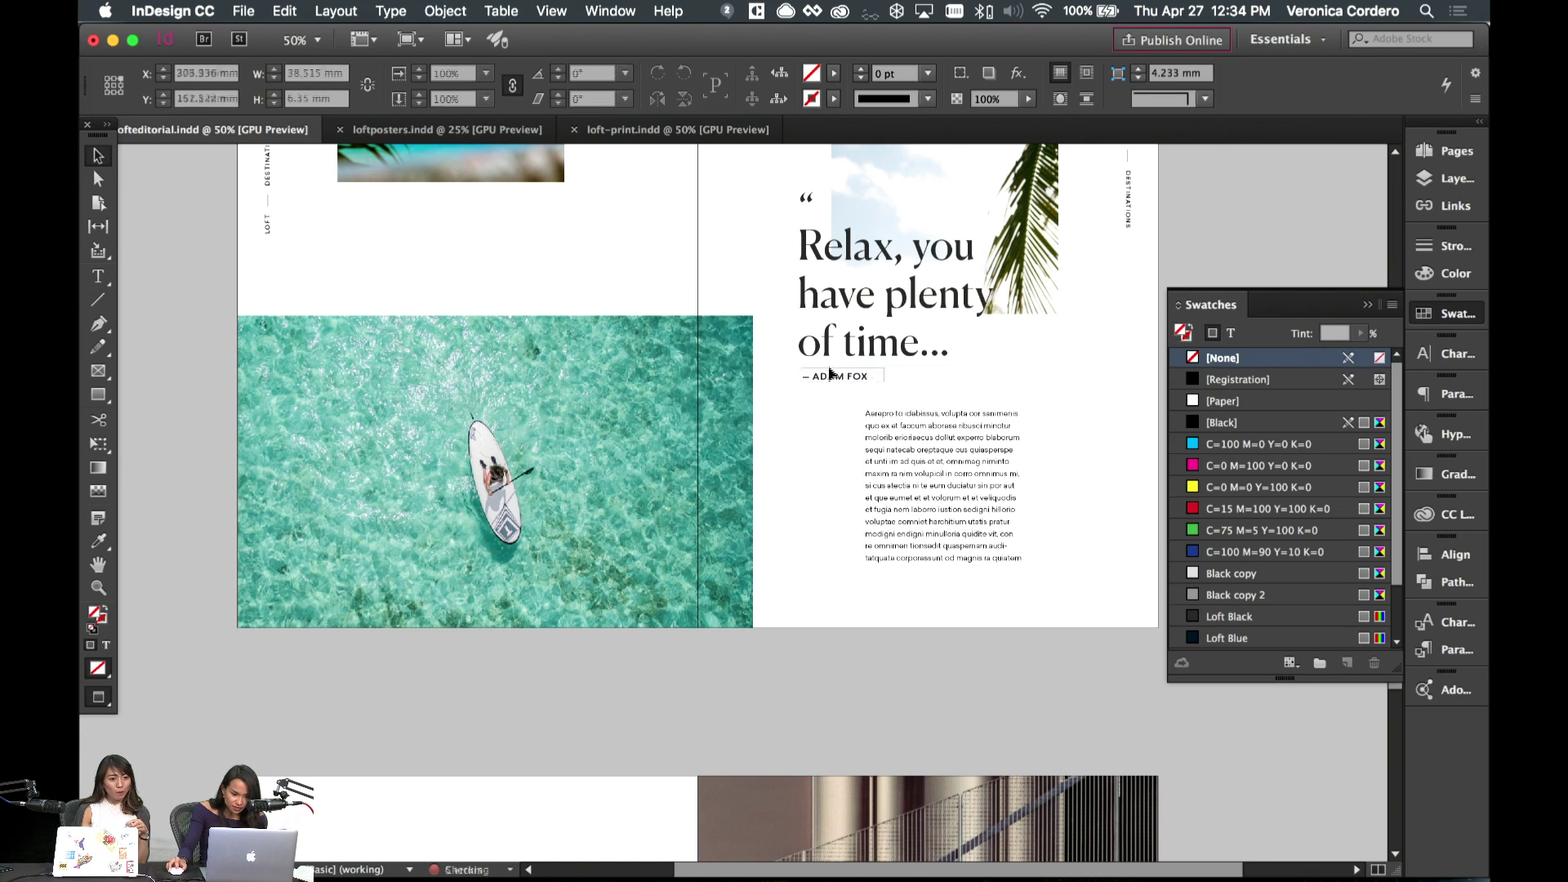
key("shift+Down")
key("Down")
key("Down")
key("Down")
key("Down")
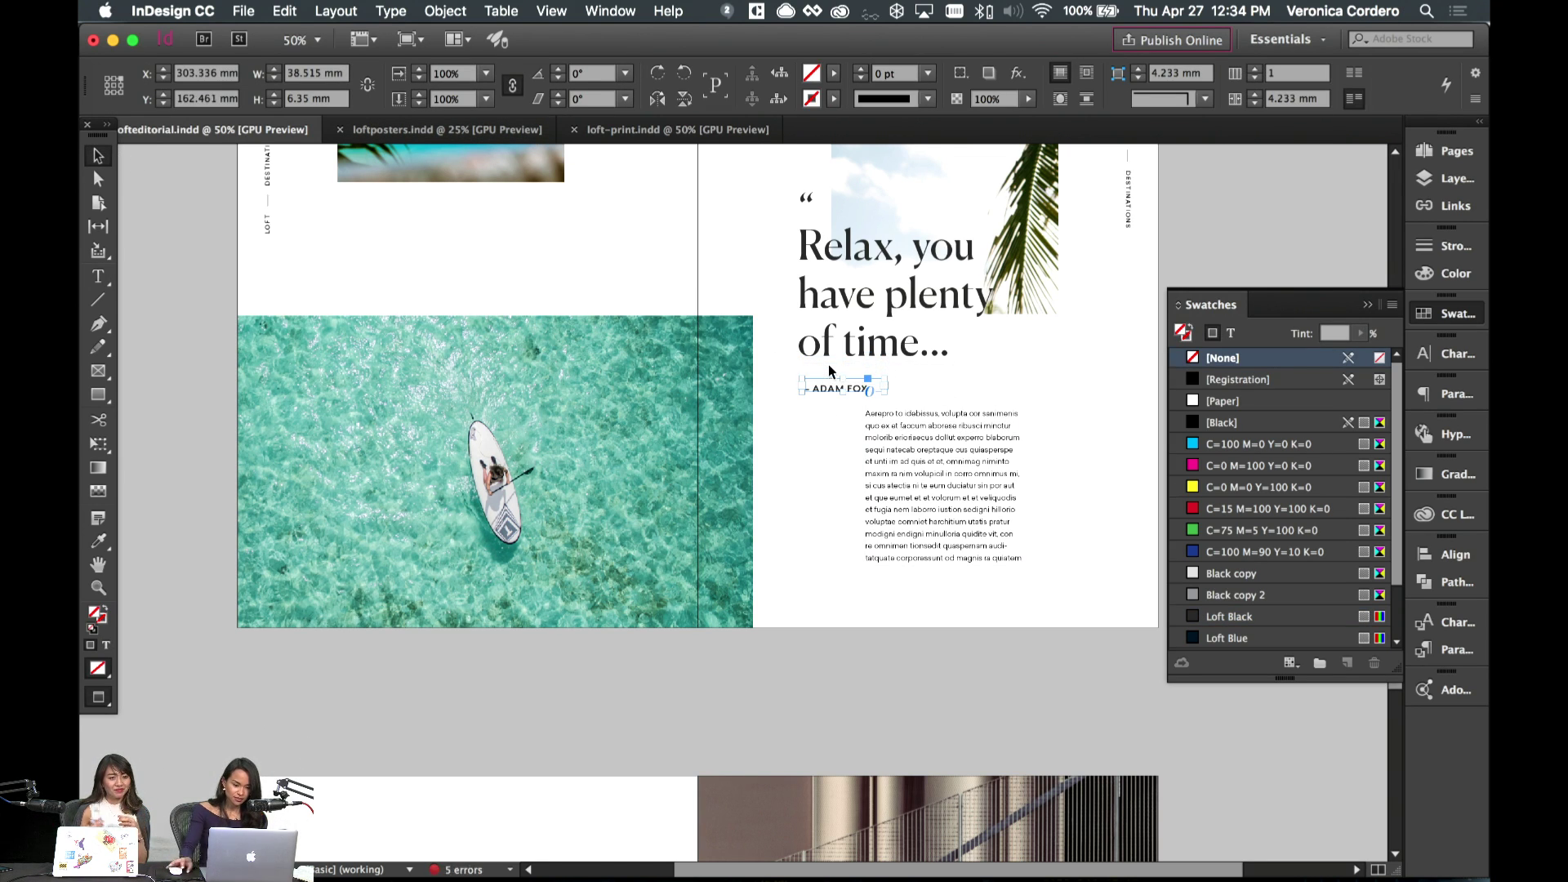
left_click(941, 417)
key("shift+Down")
key("shift+Down")
key("shift+Down")
key("shift+Down")
key("shift+Down")
key("shift+Down")
key("shift+Down")
key("shift+Down")
key("shift+Down")
key("shift+Down")
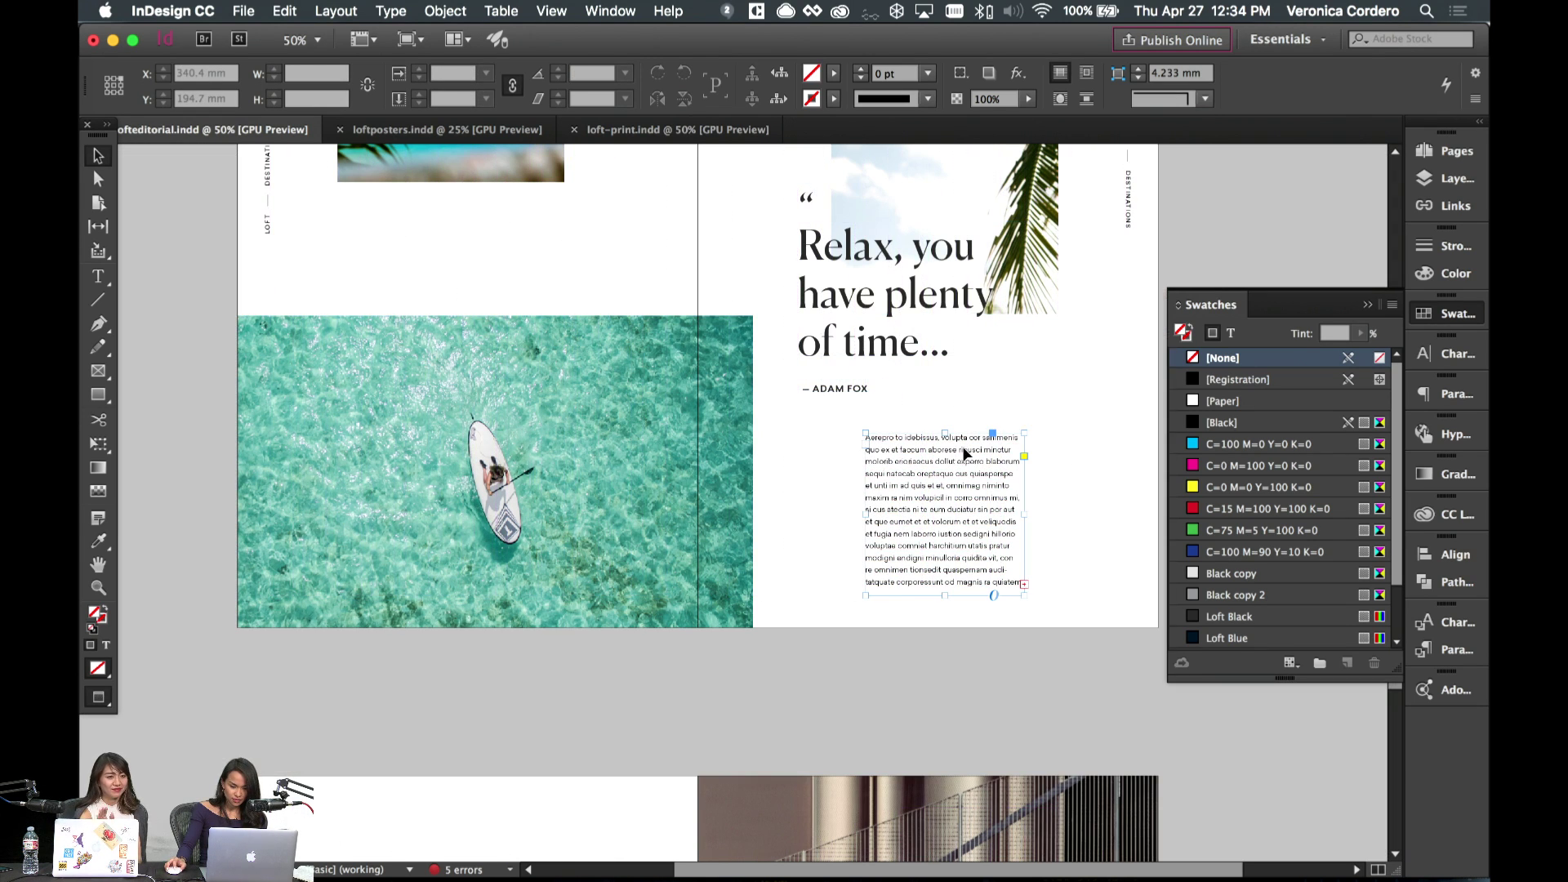
key("w")
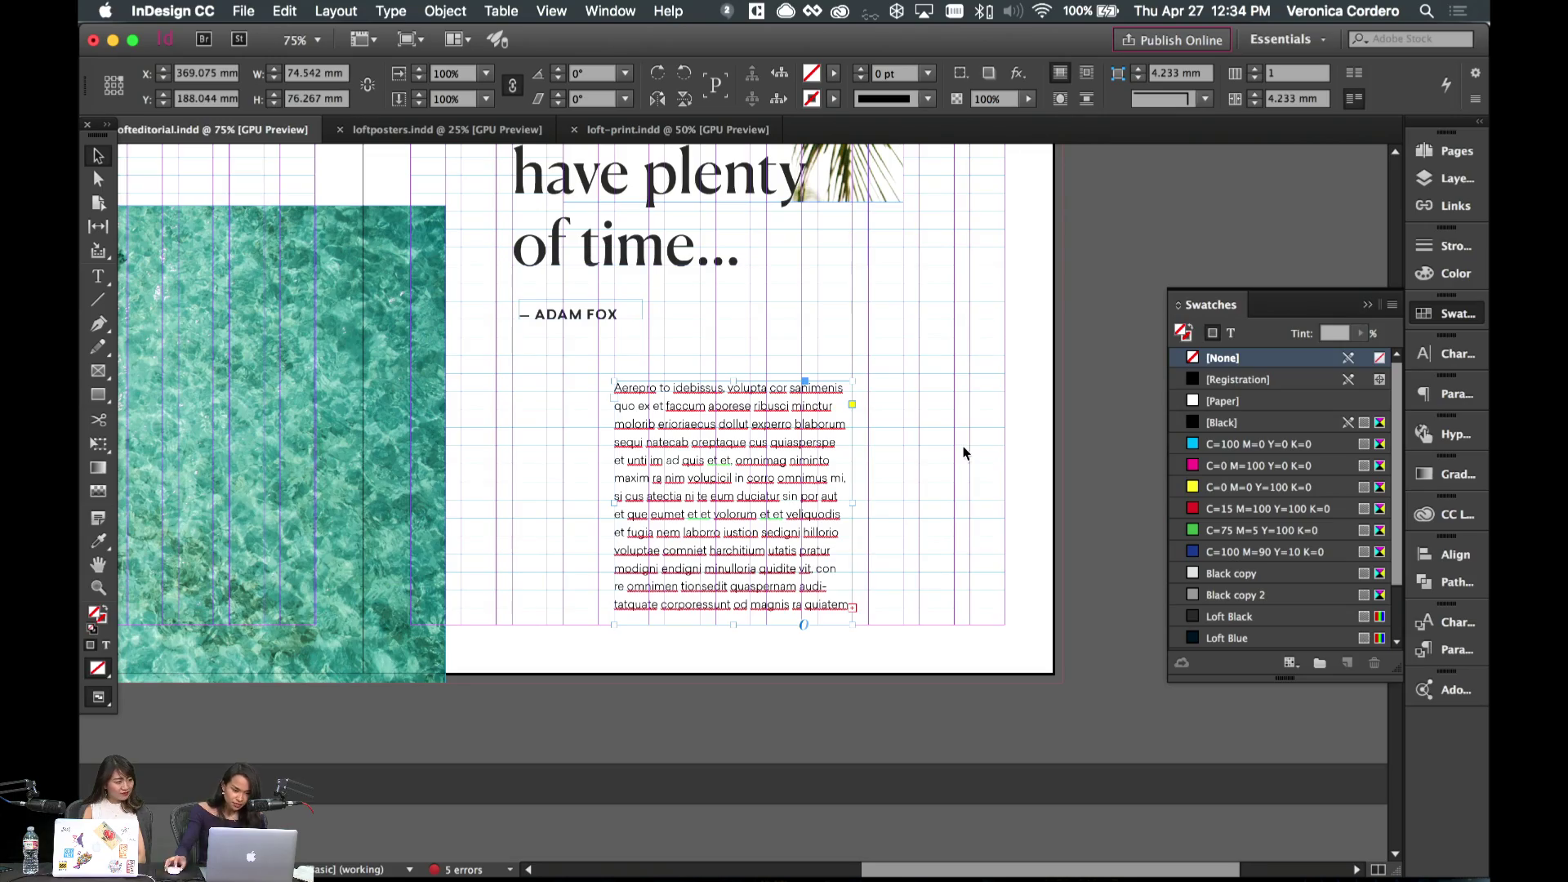
left_click(850, 323)
- Return InDesign to the clean page preview and briefly check the menu-bar date and time
key("w")
scroll(850, 324, "up", 5)
scroll(850, 324, "left", 5)
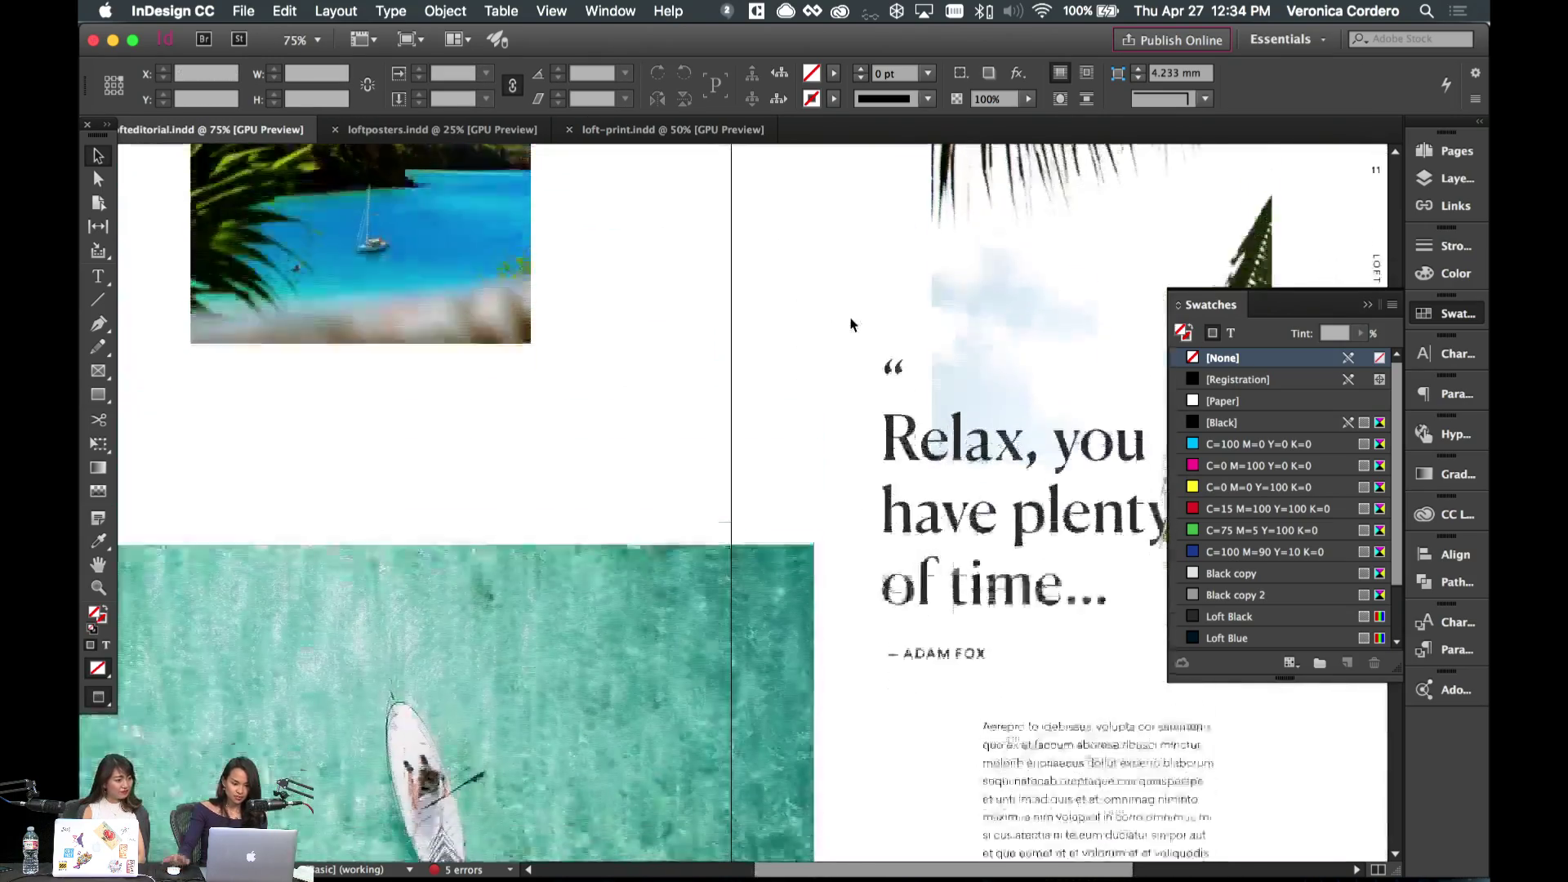
scroll(850, 324, "down", 2)
scroll(850, 323, "up", 1)
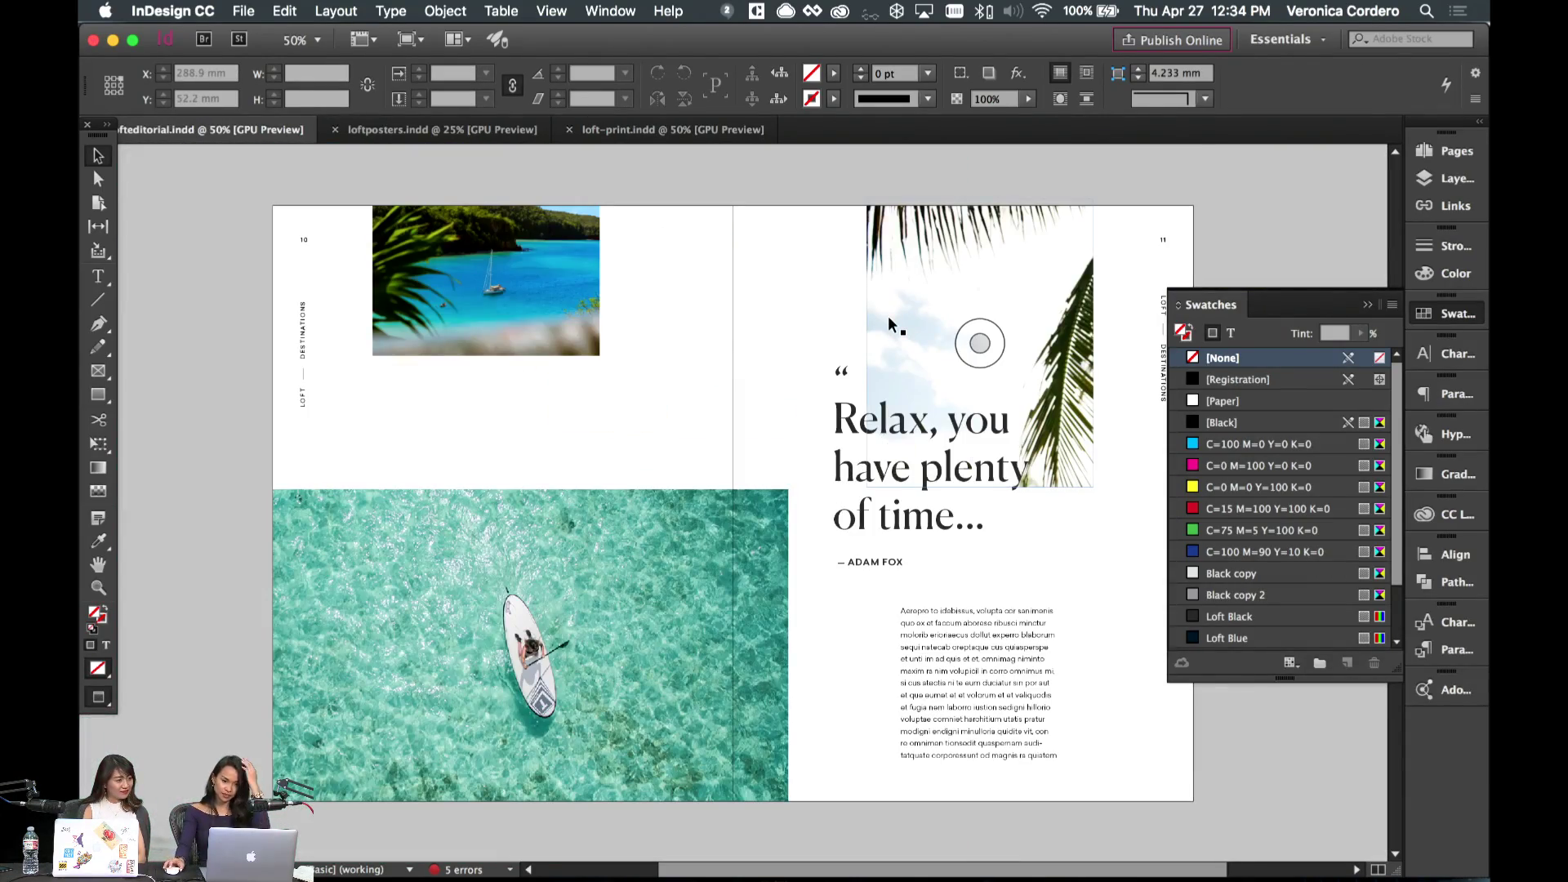
scroll(890, 322, "up", 3)
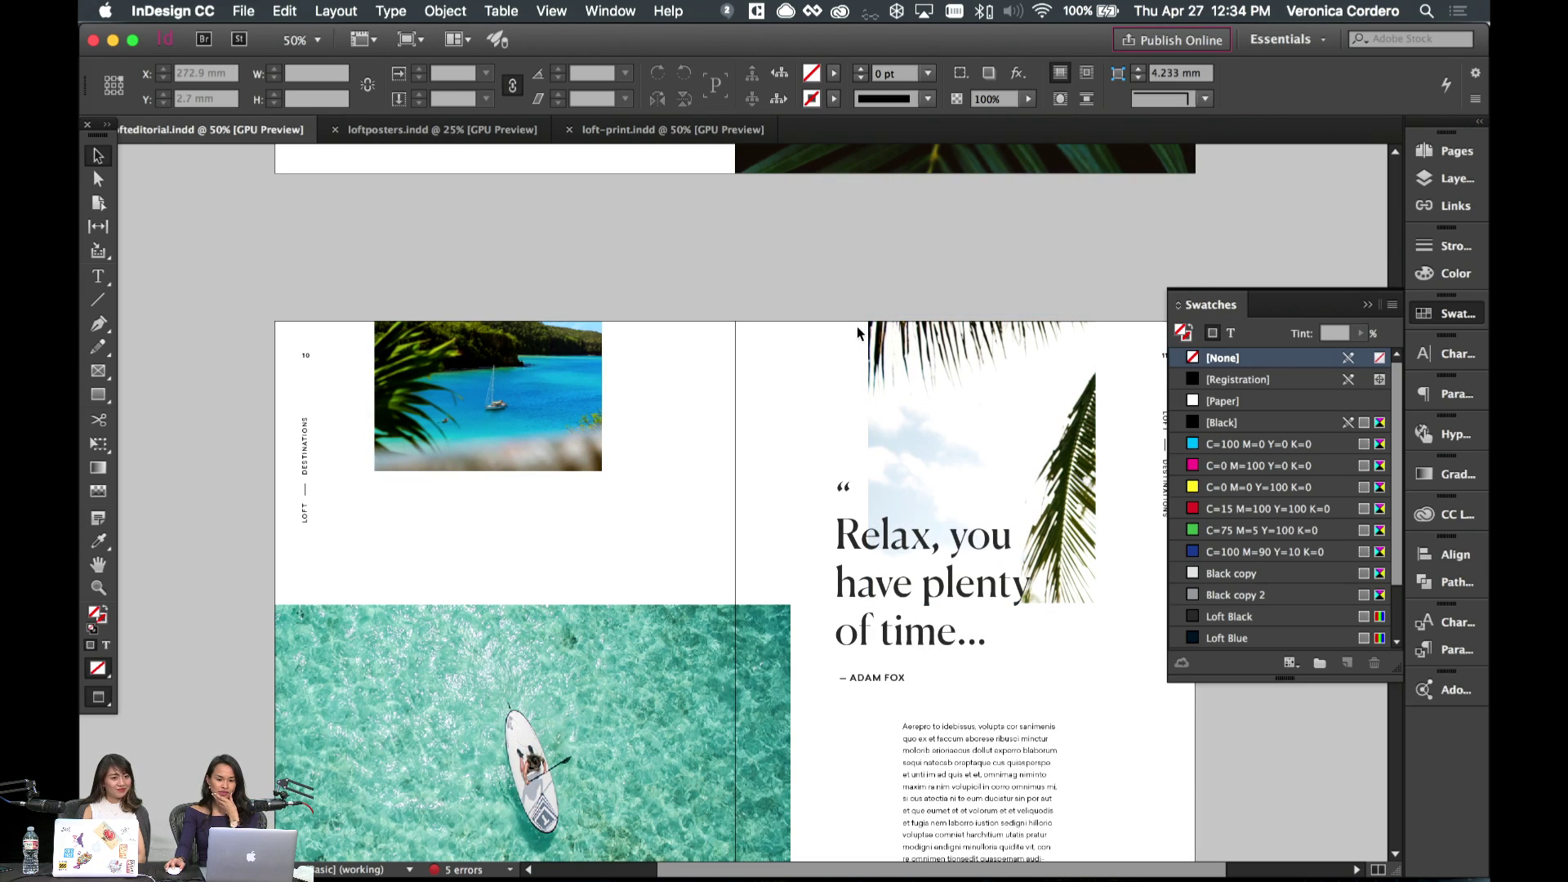
left_click(1243, 10)
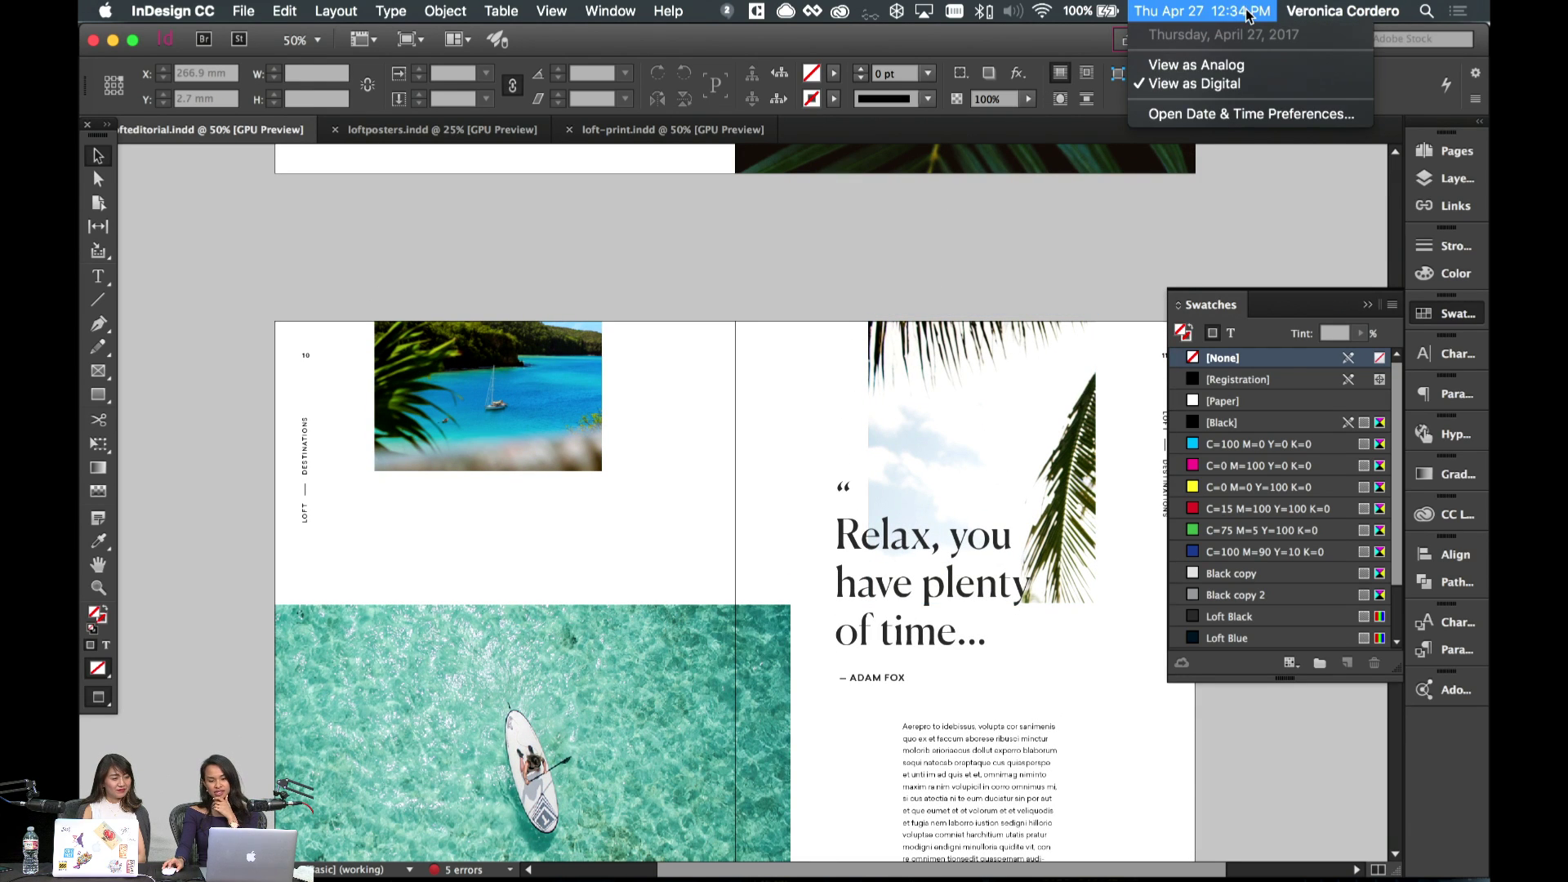
left_click(1248, 11)
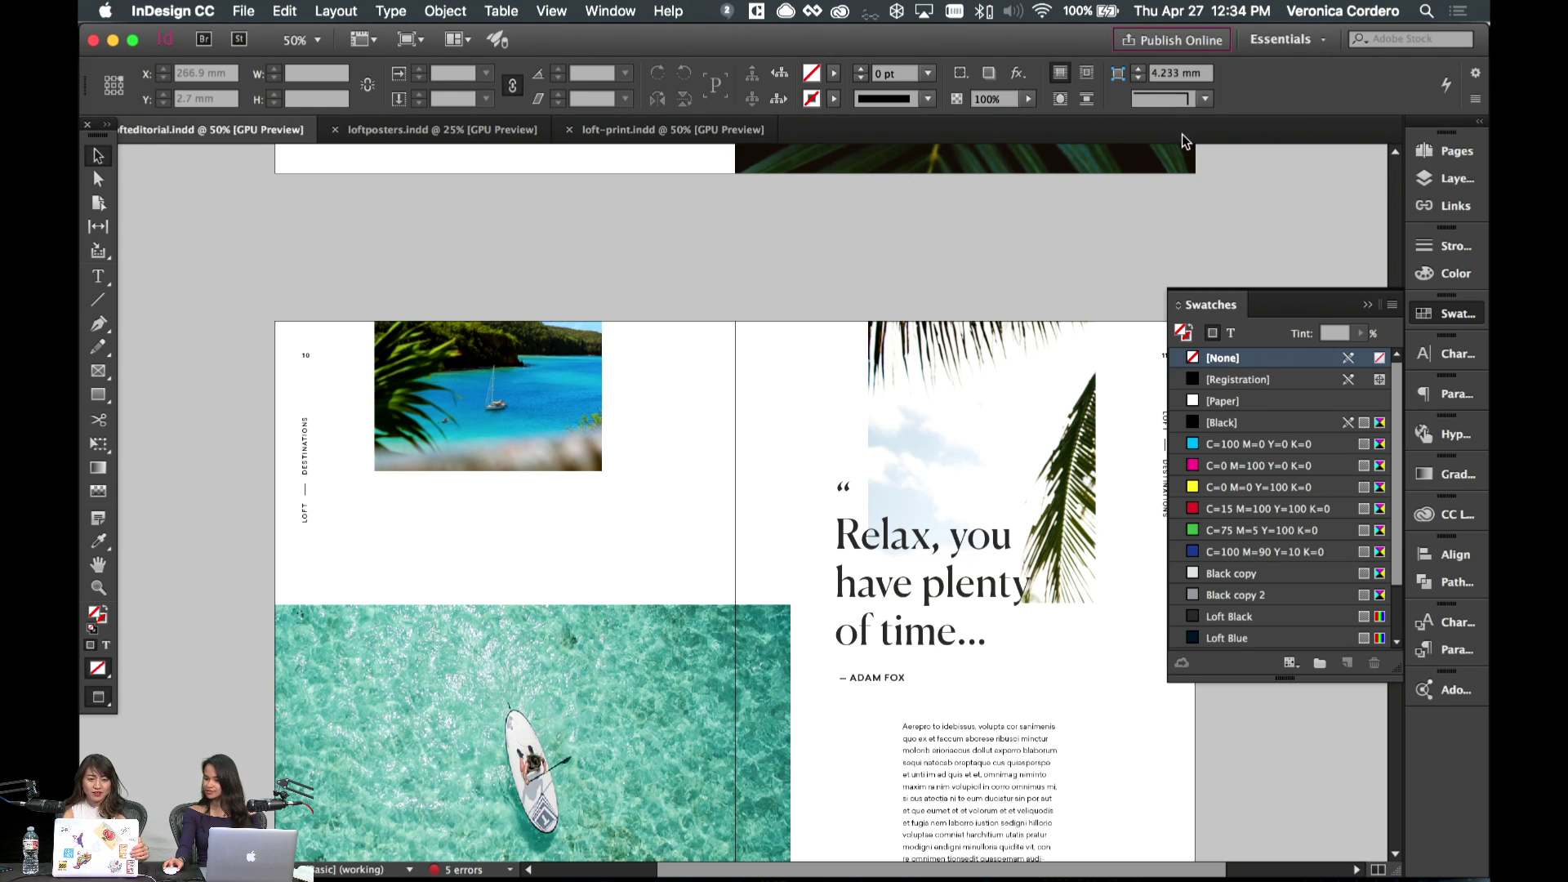
- Scroll to the 'Without shadow, there is no light.' spread, then switch to Photoshop
scroll(857, 209, "down", 2)
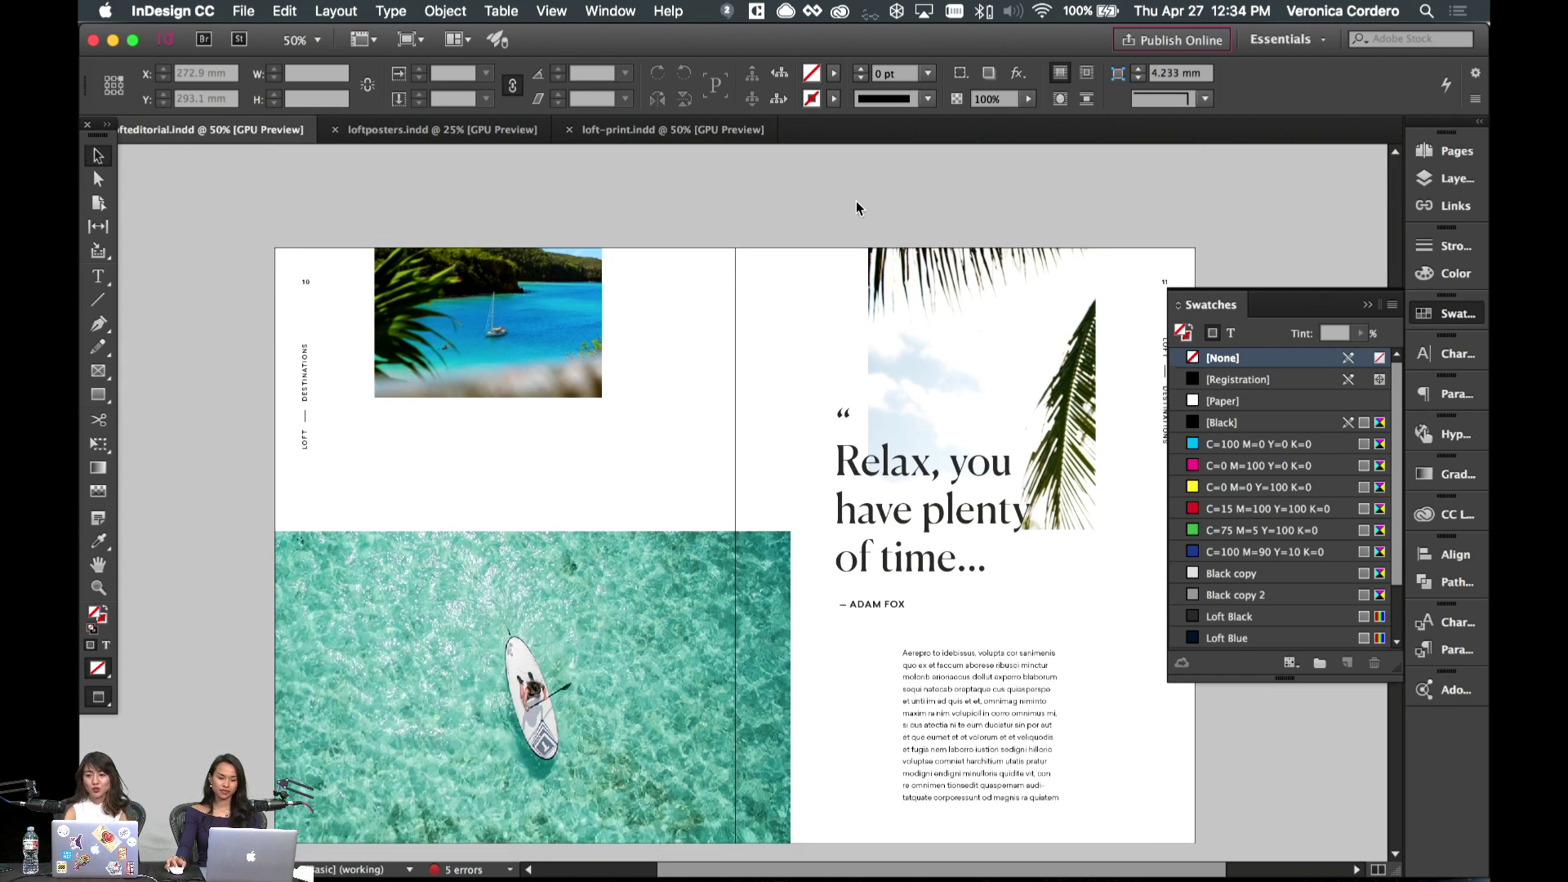
scroll(857, 209, "down", 1)
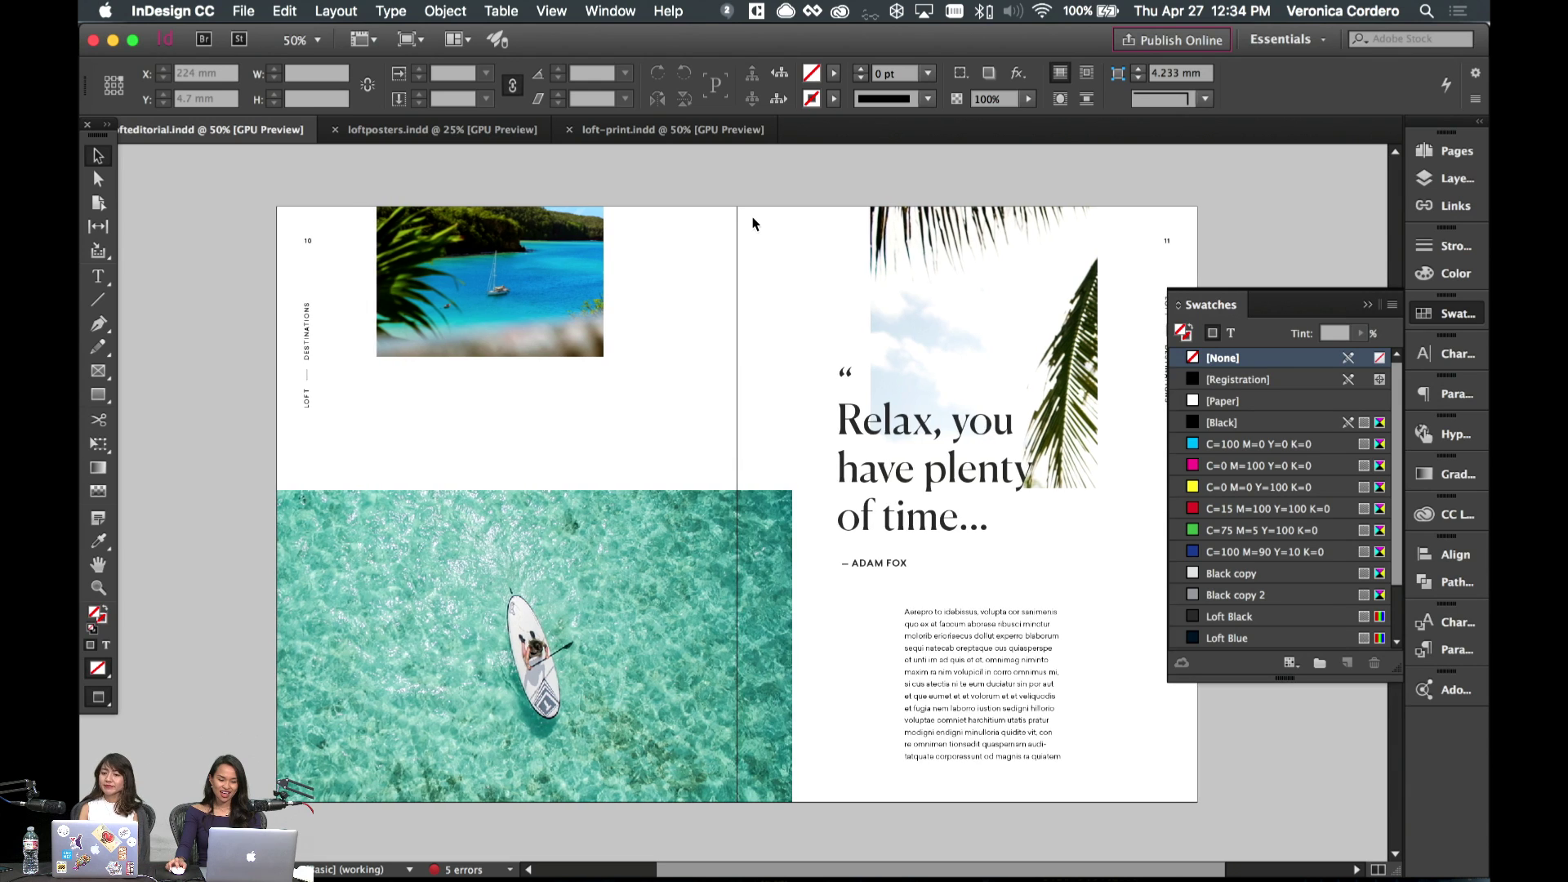
scroll(753, 223, "down", 15)
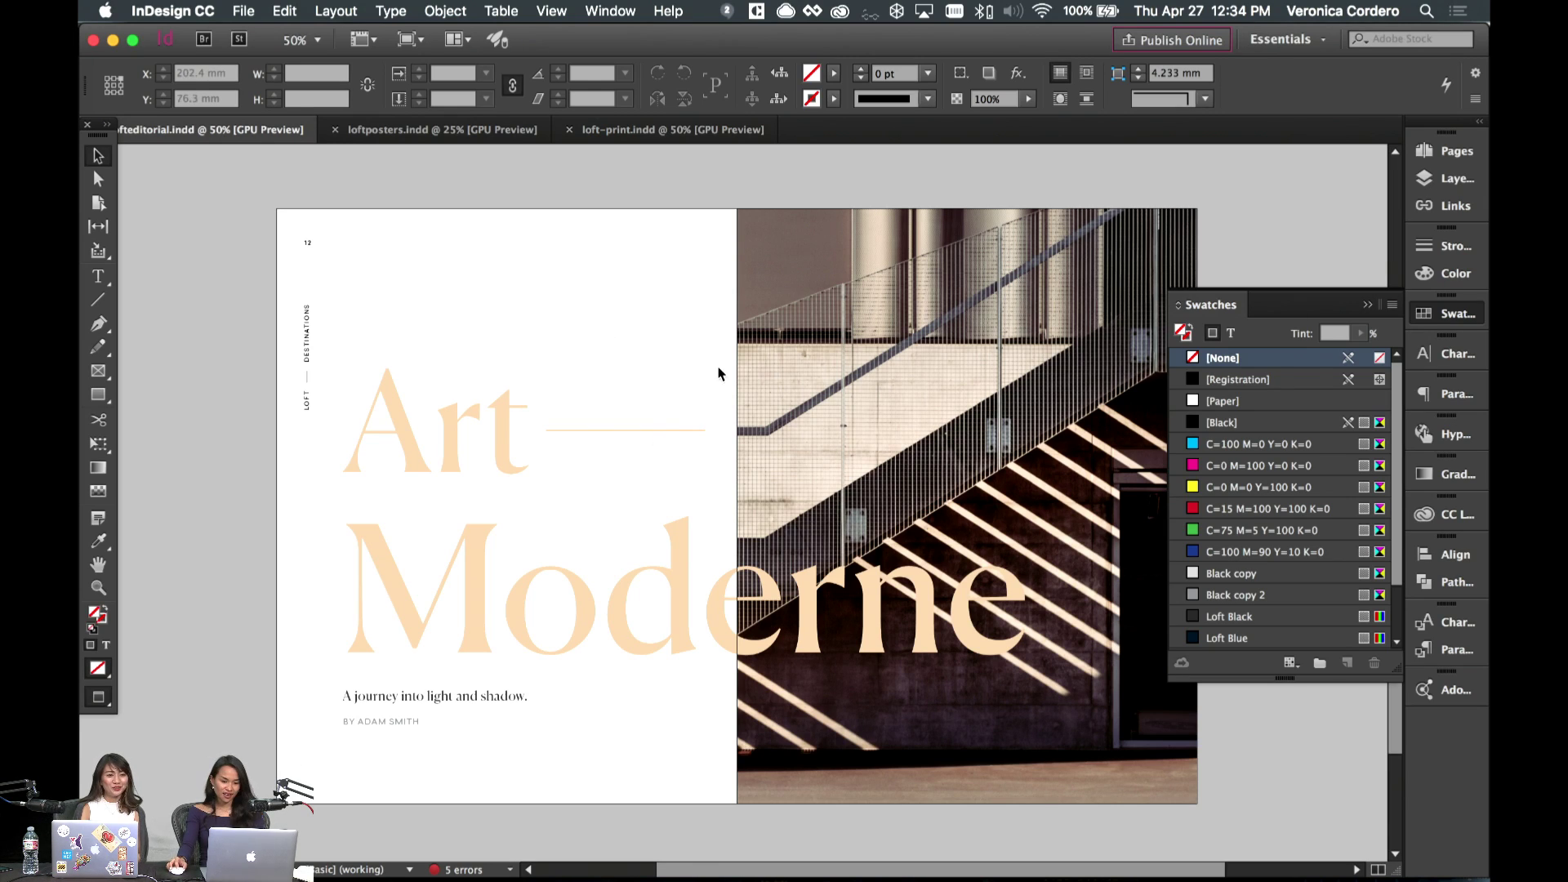
scroll(719, 373, "up", 10)
scroll(719, 373, "up", 5)
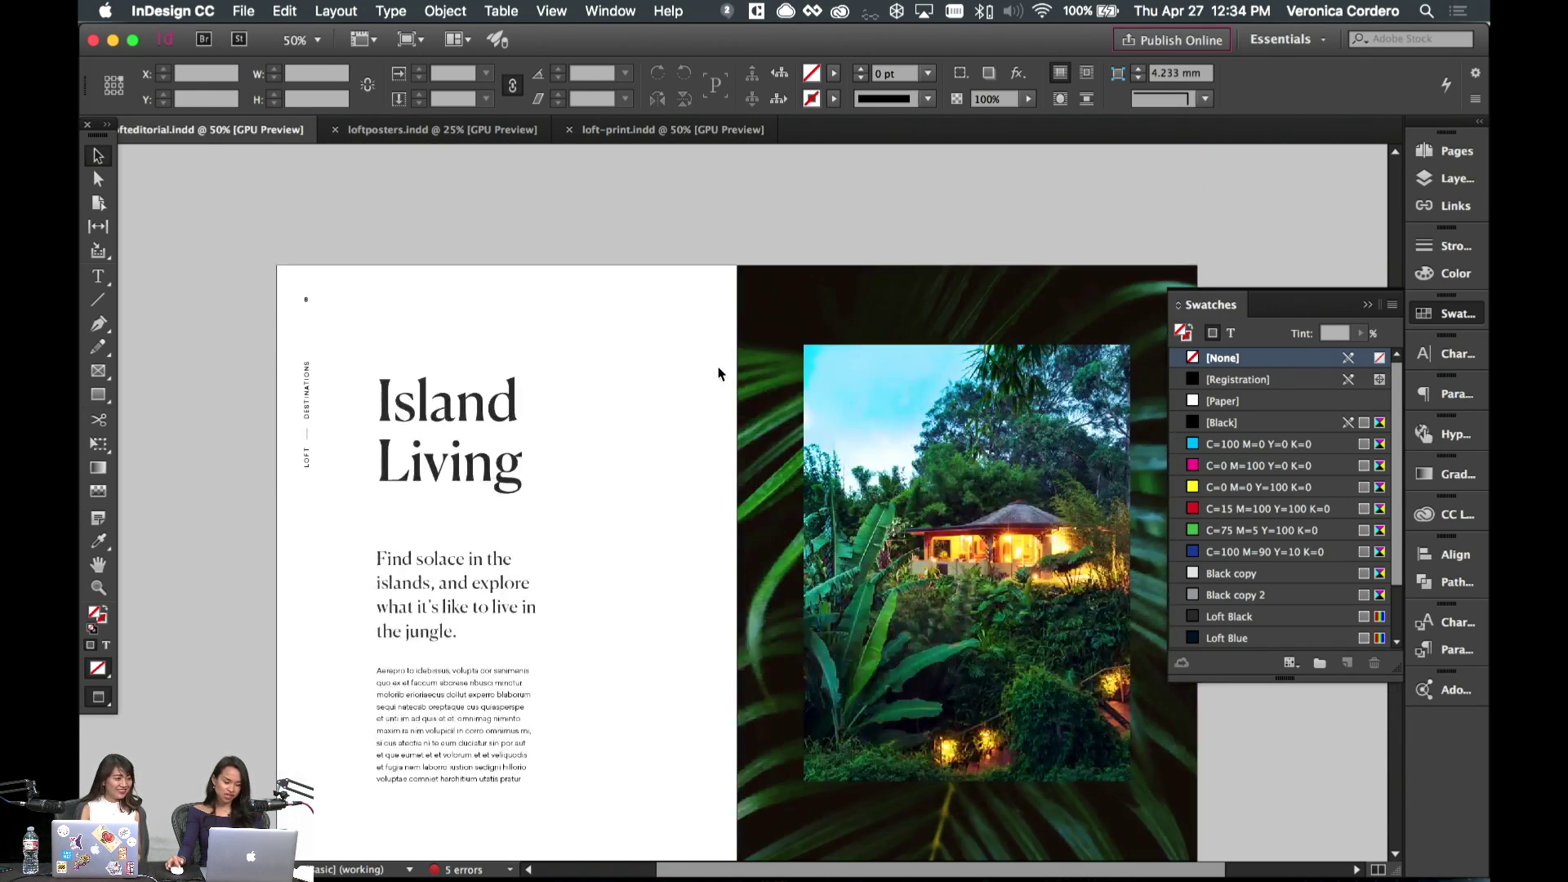
scroll(719, 373, "up", 10)
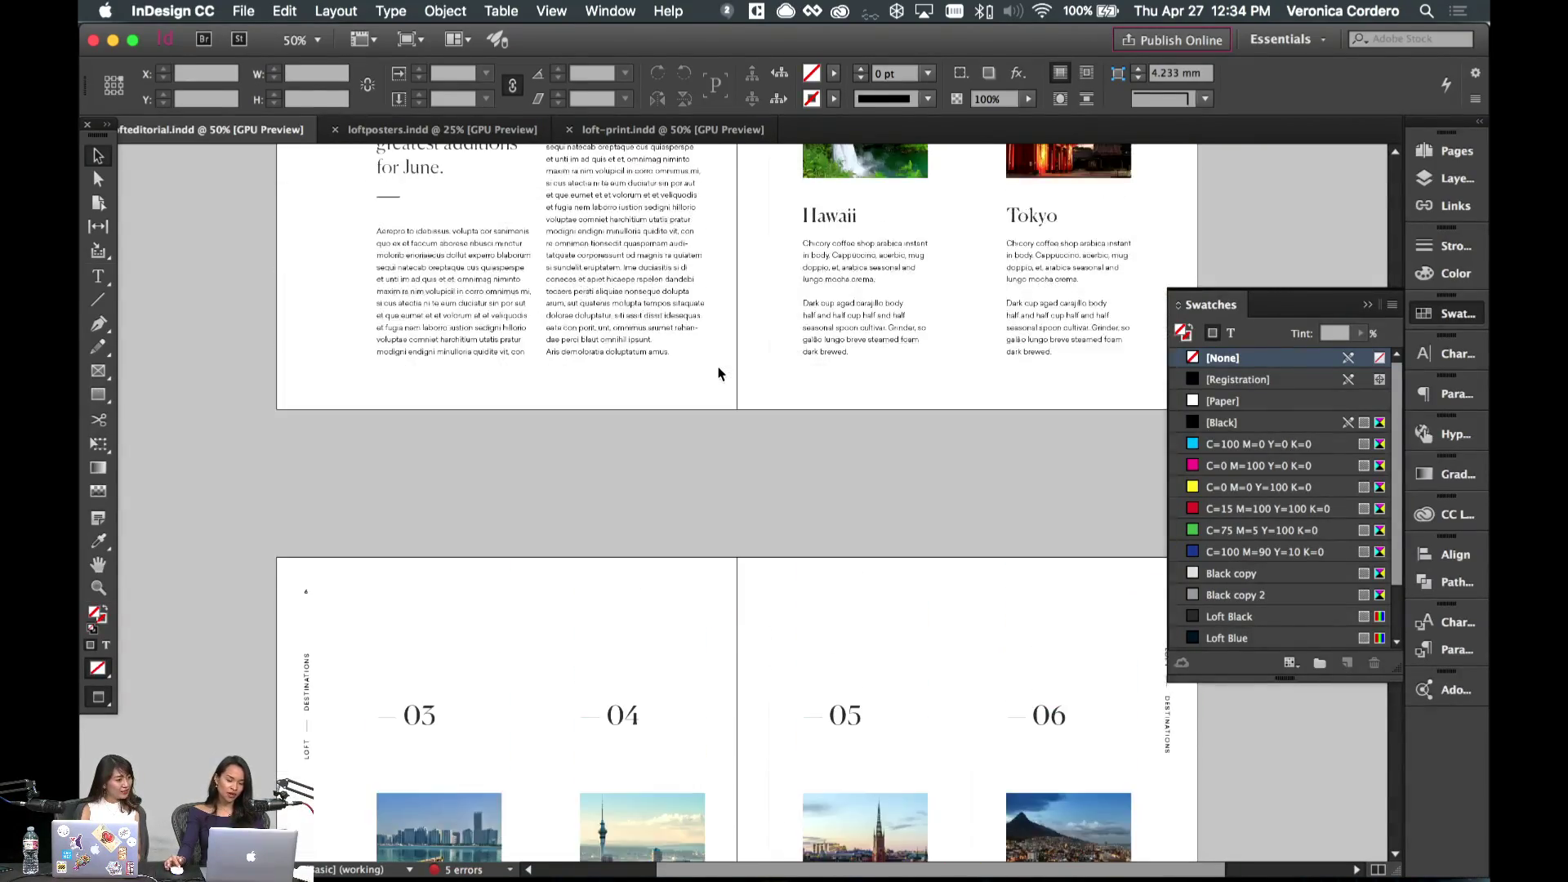
scroll(768, 372, "down", 10)
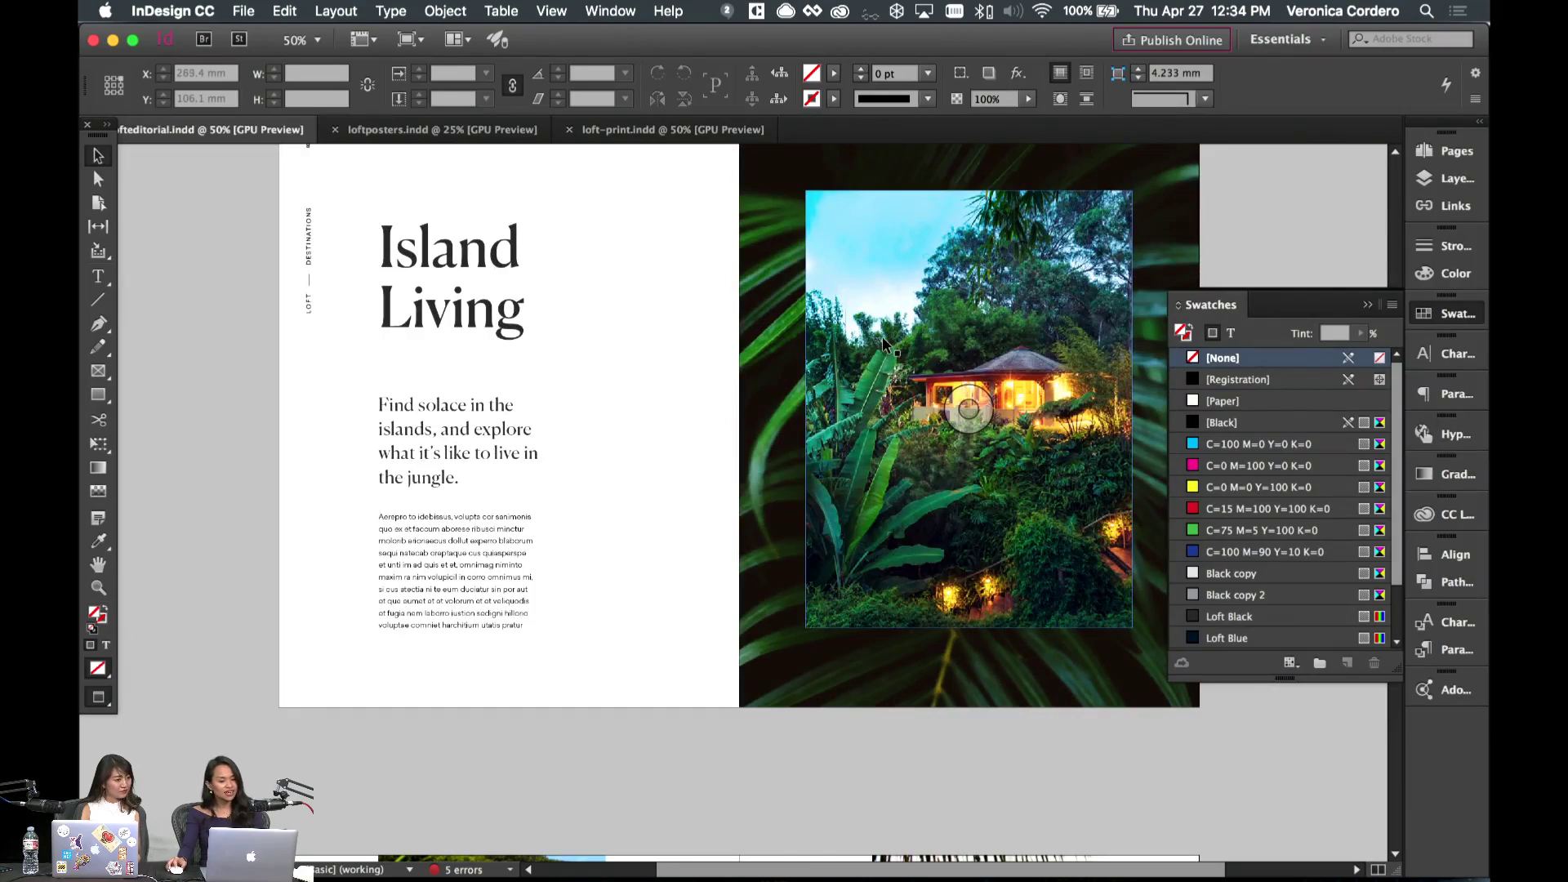
scroll(719, 374, "down", 5)
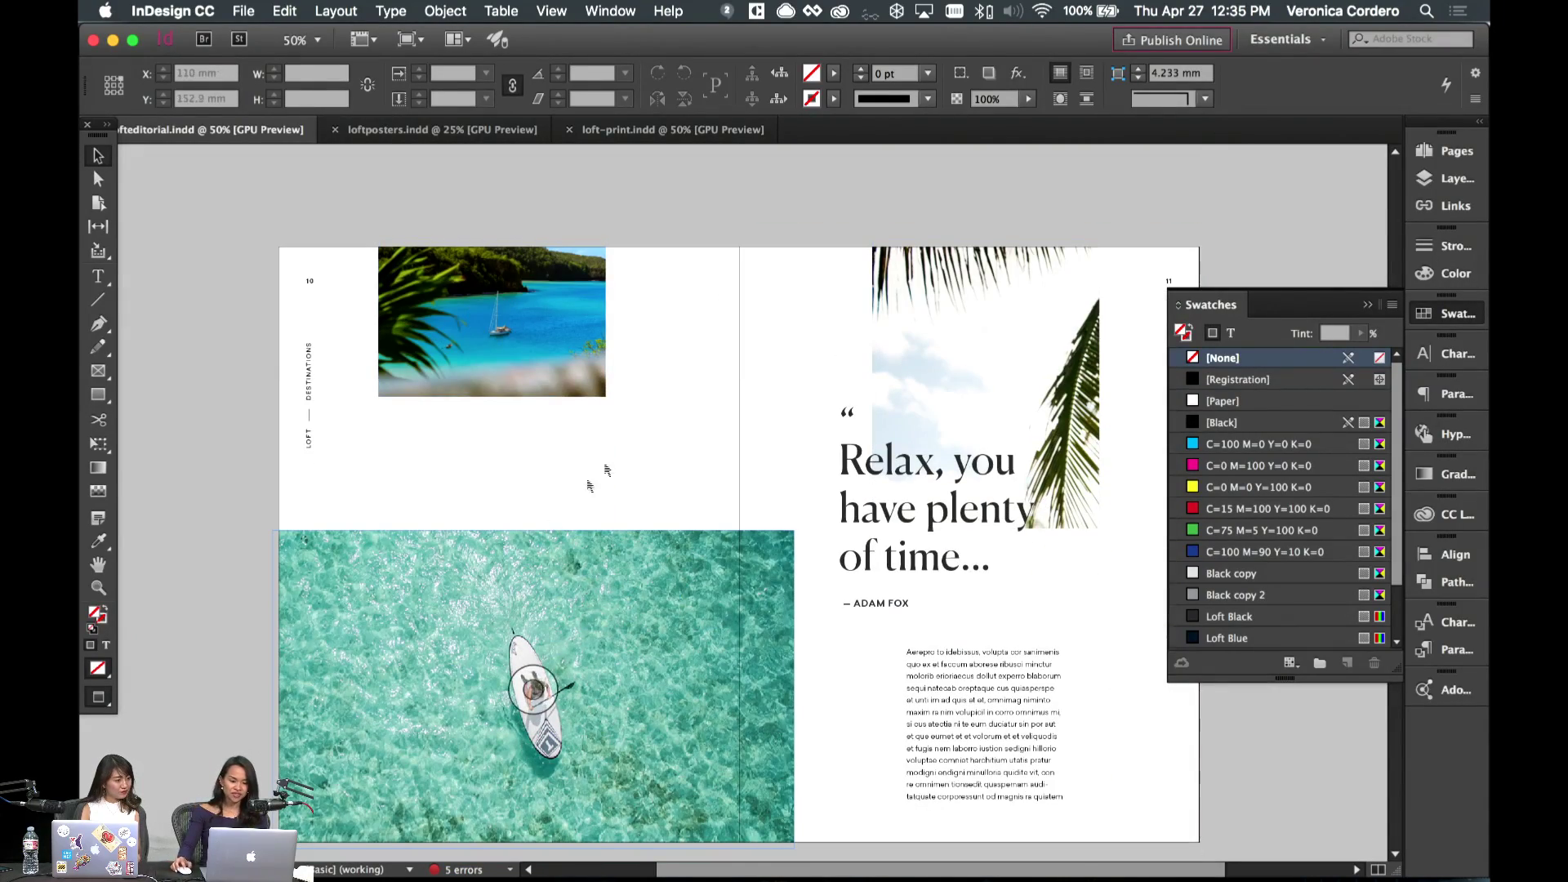
scroll(805, 437, "down", 8)
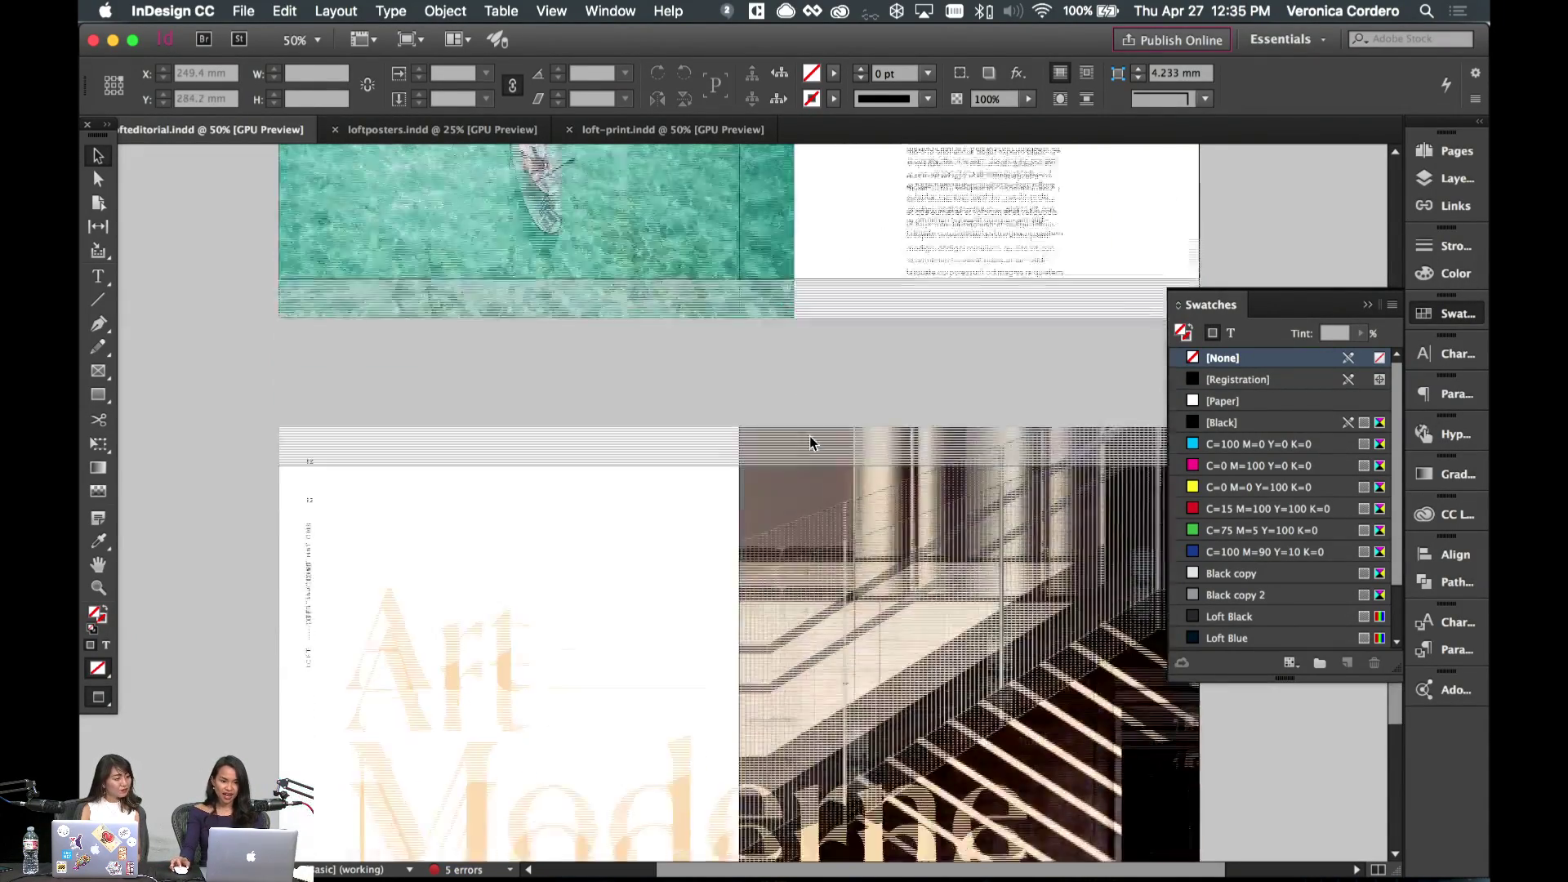
scroll(617, 527, "down", 2)
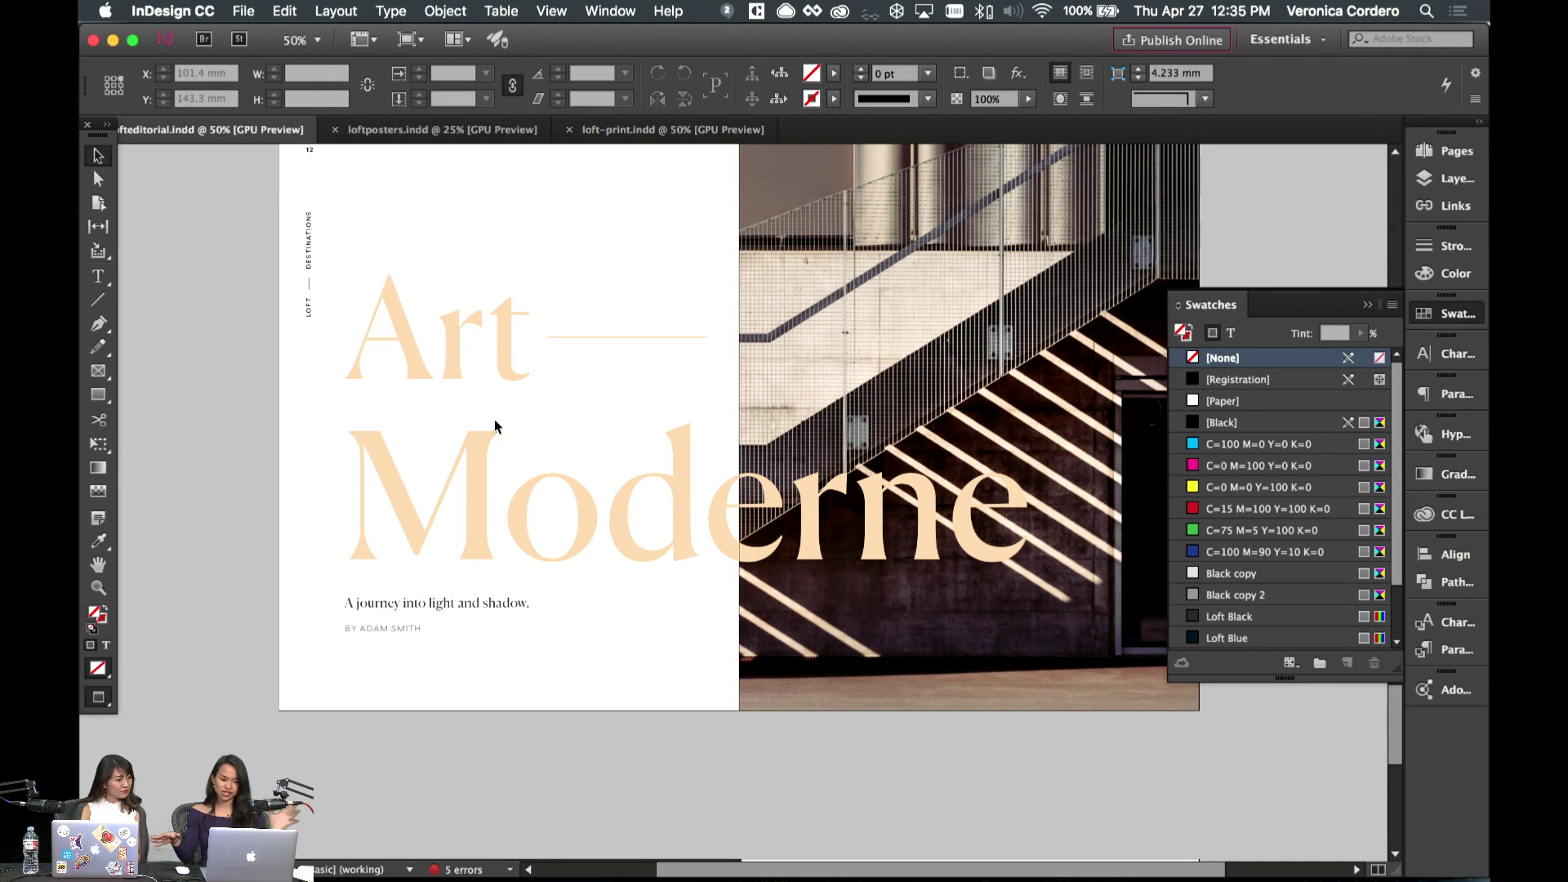
scroll(495, 425, "down", 7)
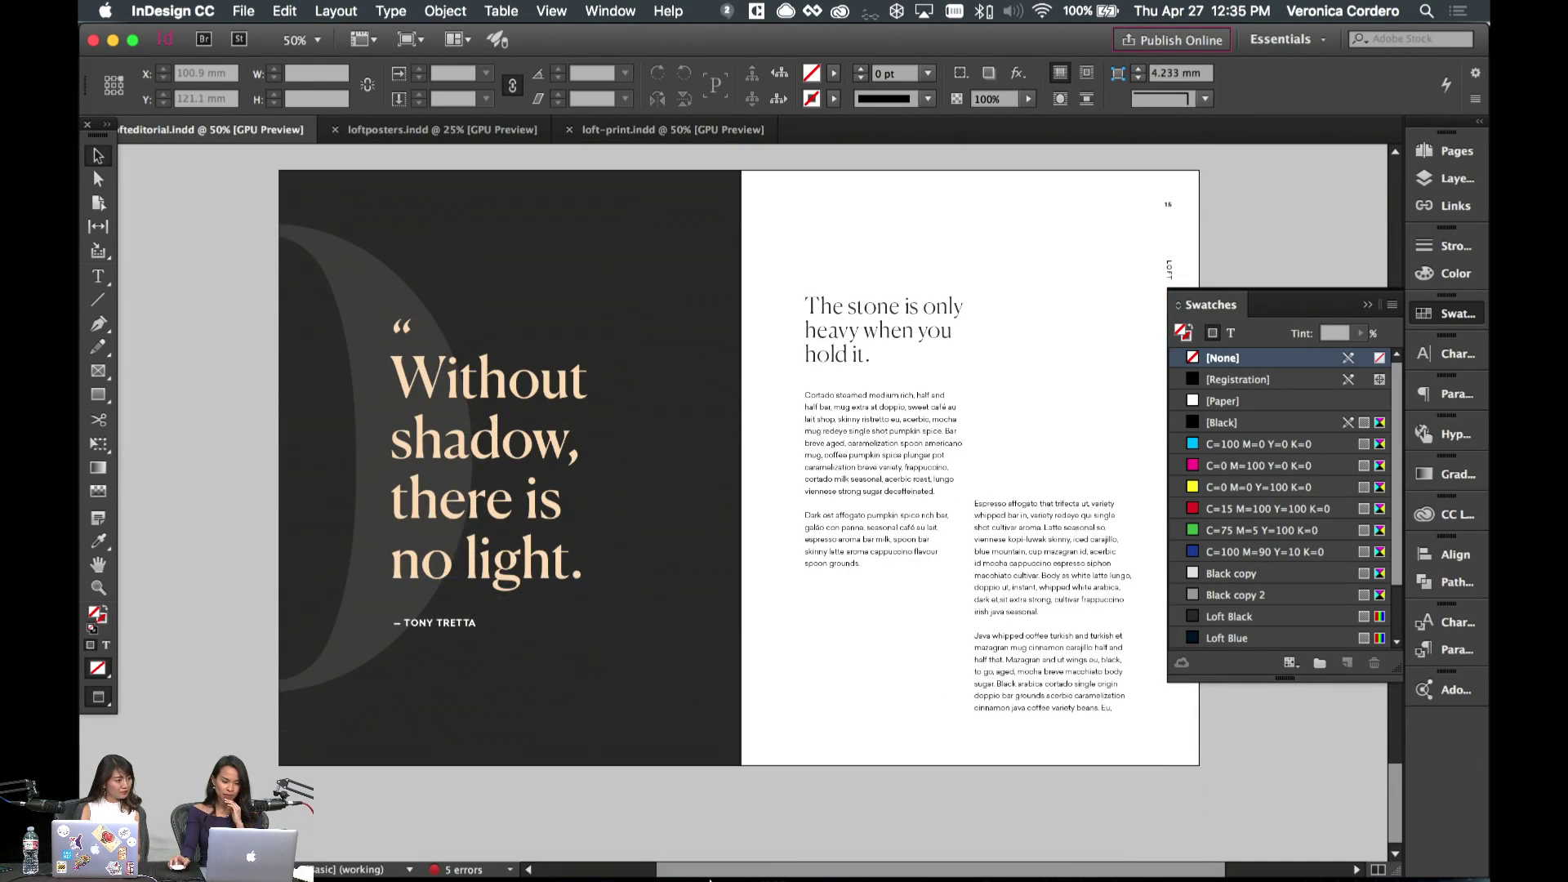
left_click(690, 866)
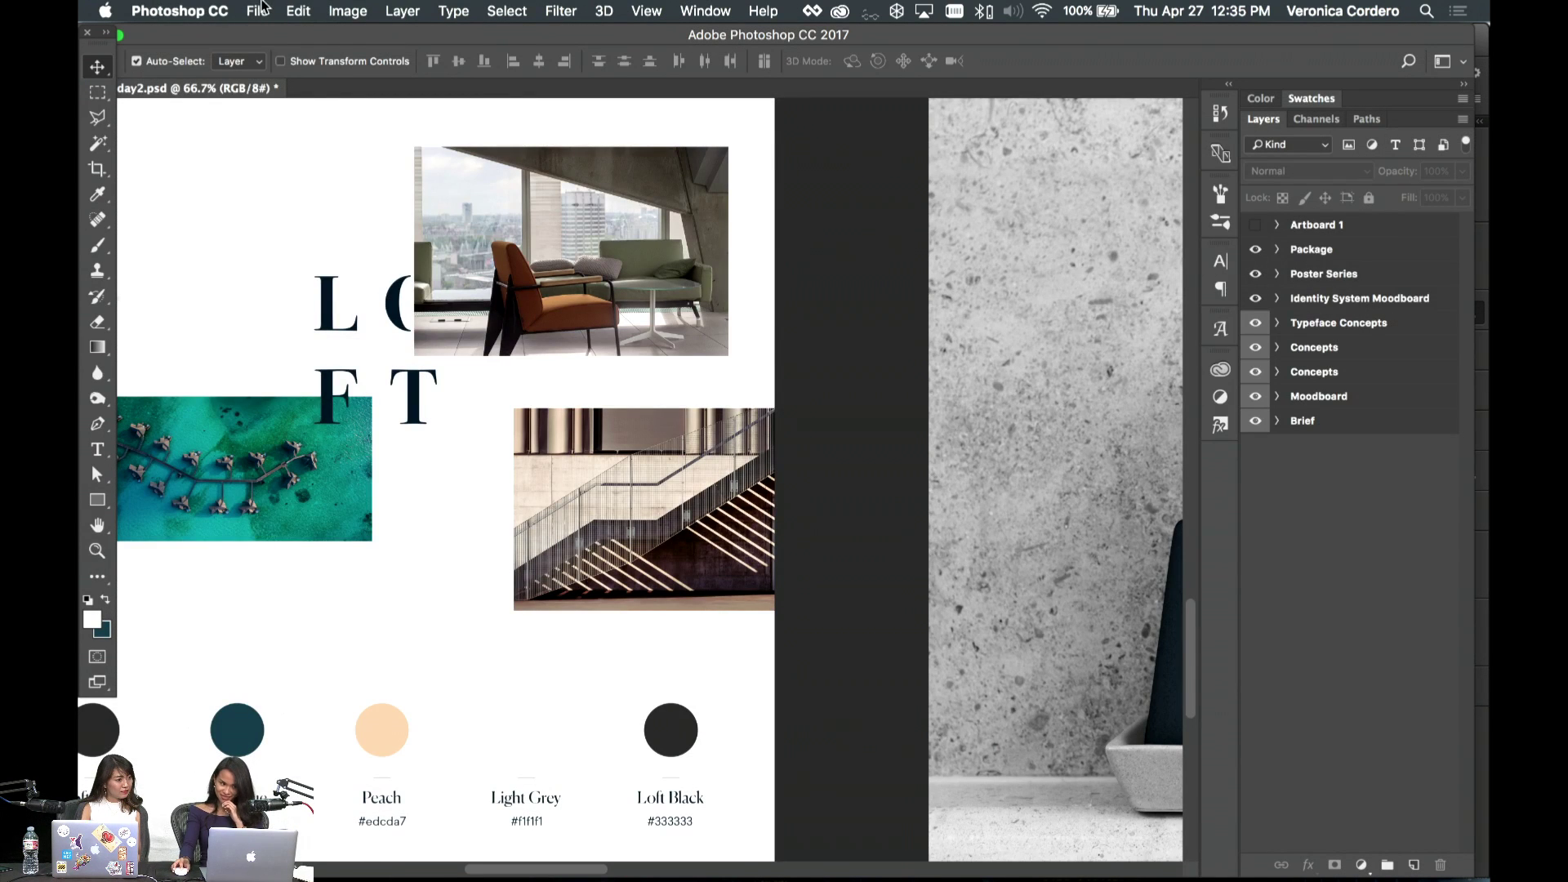
- Start a new document from the Web tab's 1440 × 900 px, 72 ppi preset
left_click(258, 11)
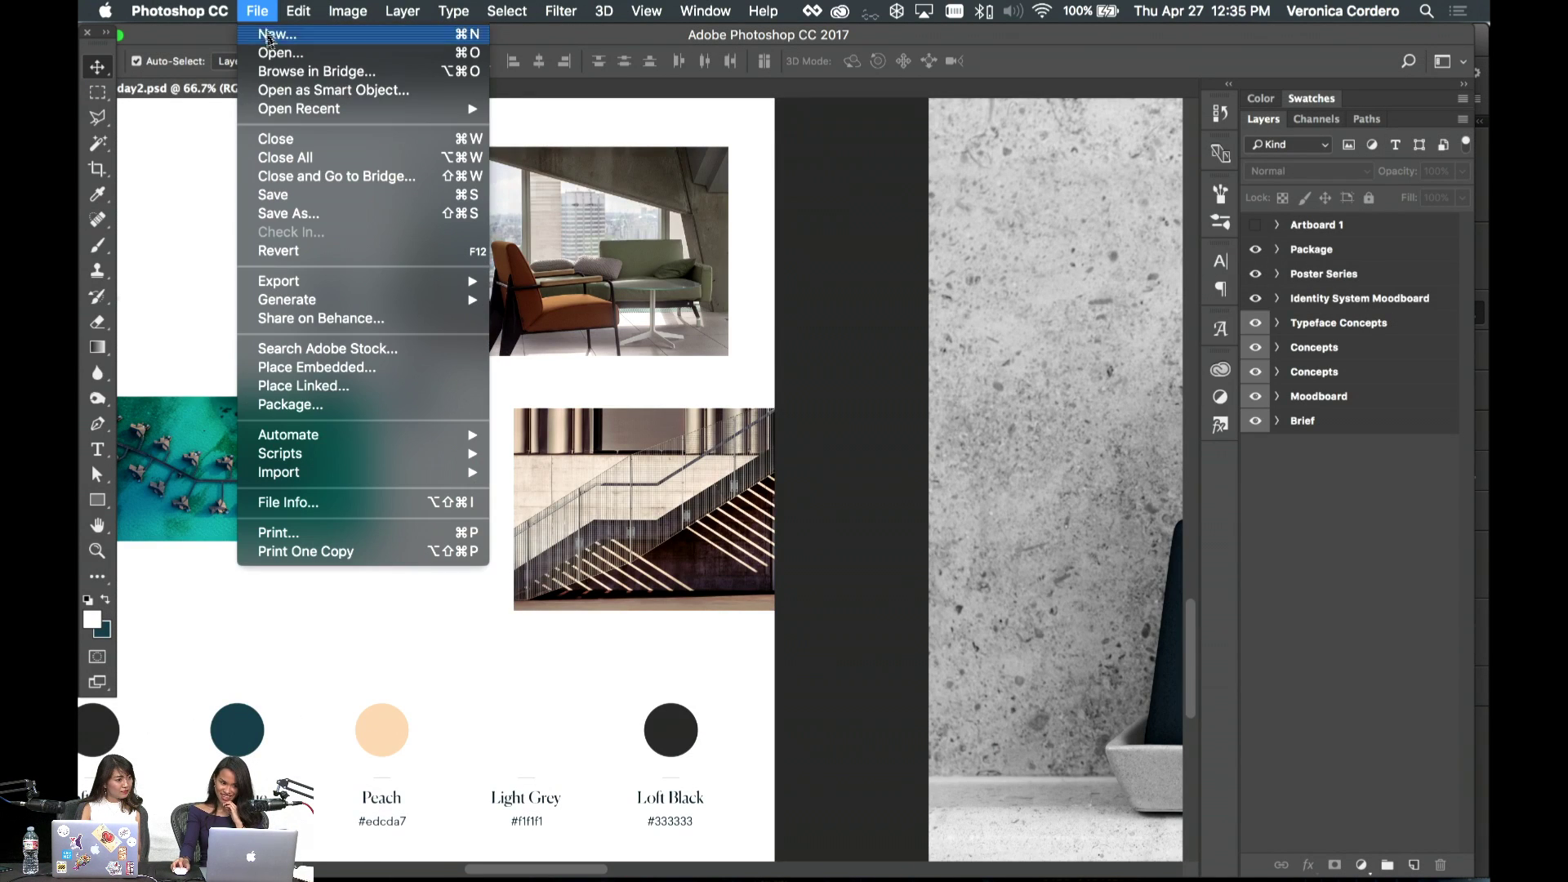
left_click(270, 39)
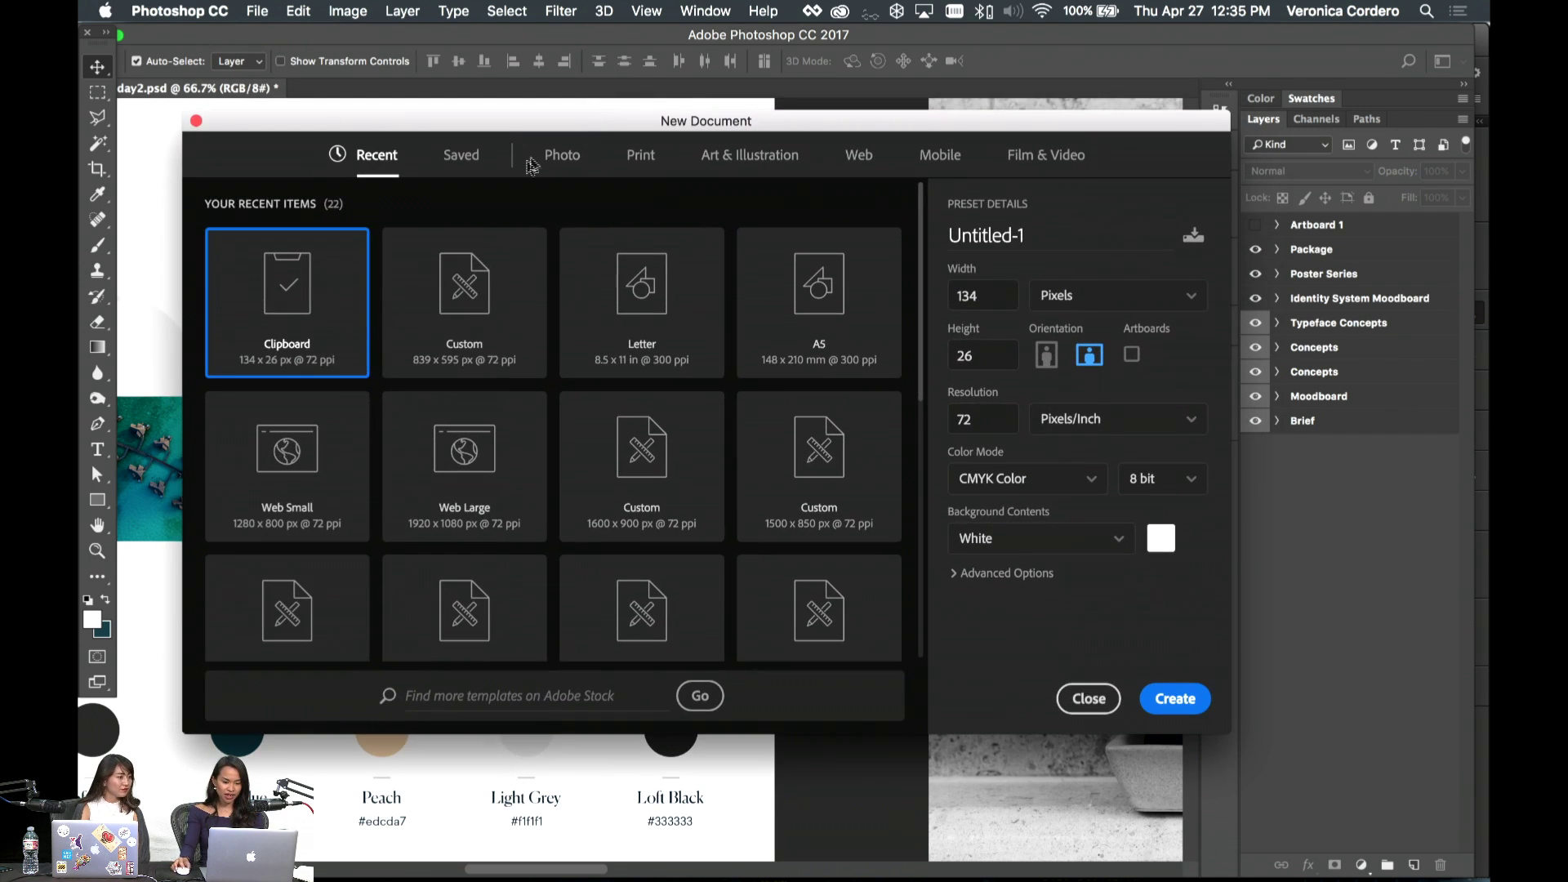
left_click(856, 155)
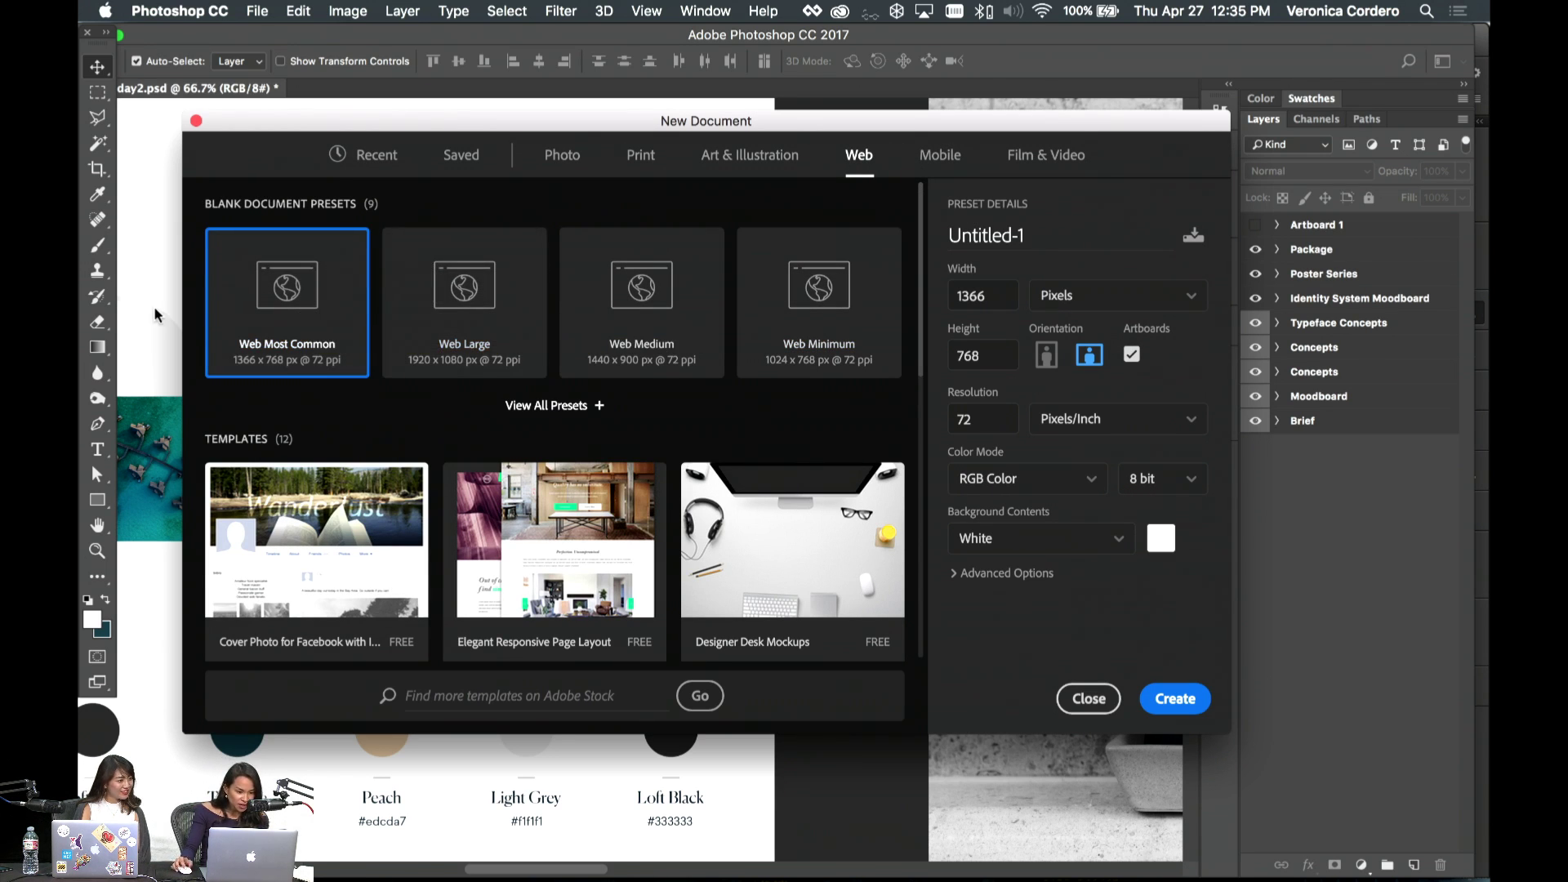
left_click(535, 294)
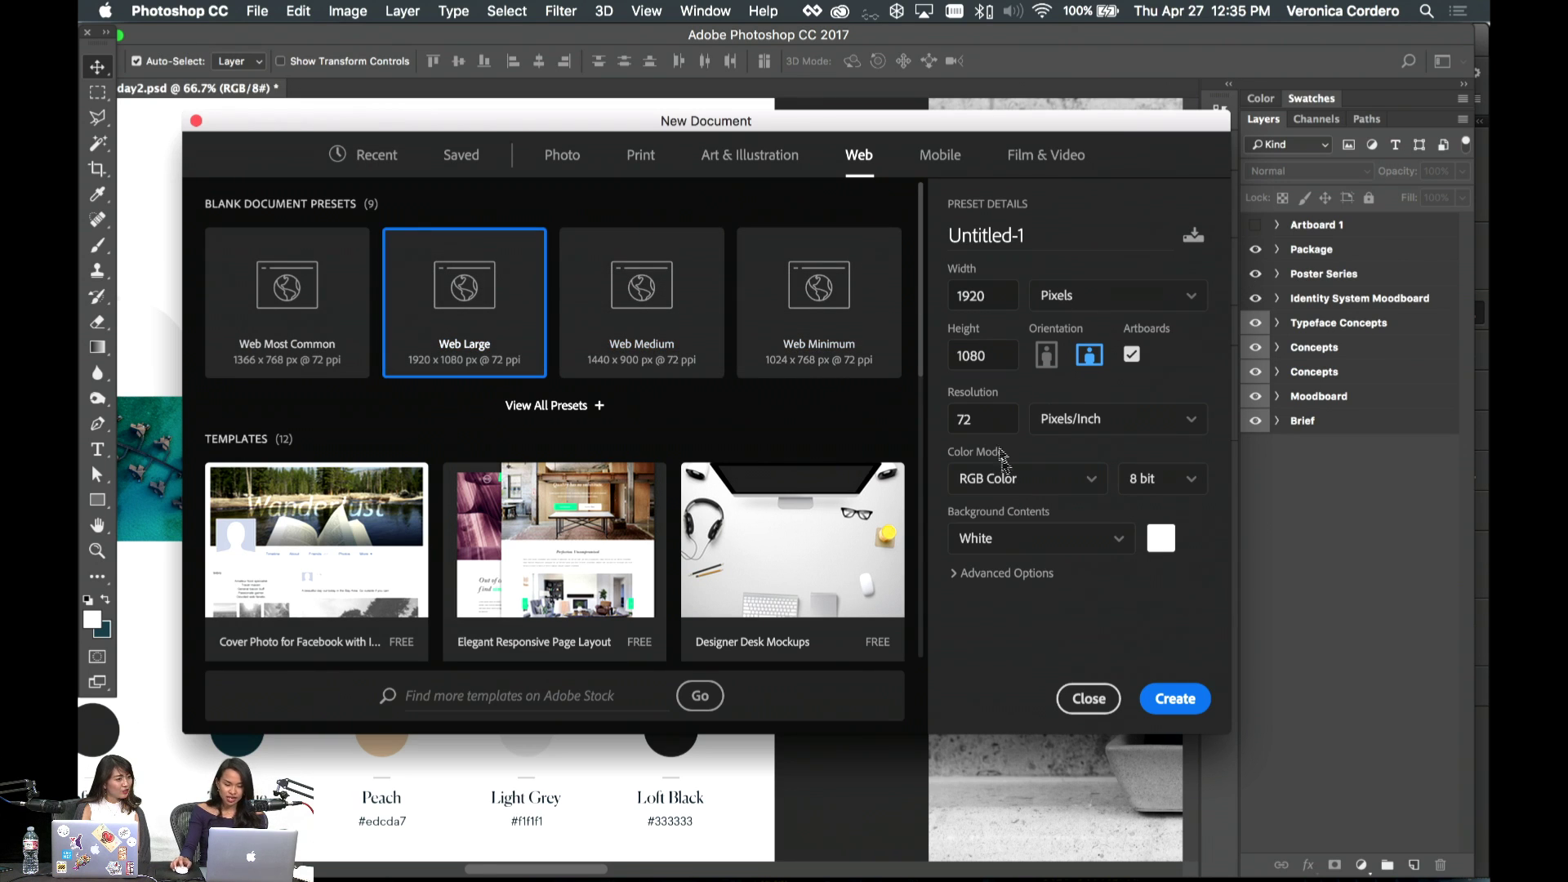
left_click(986, 421)
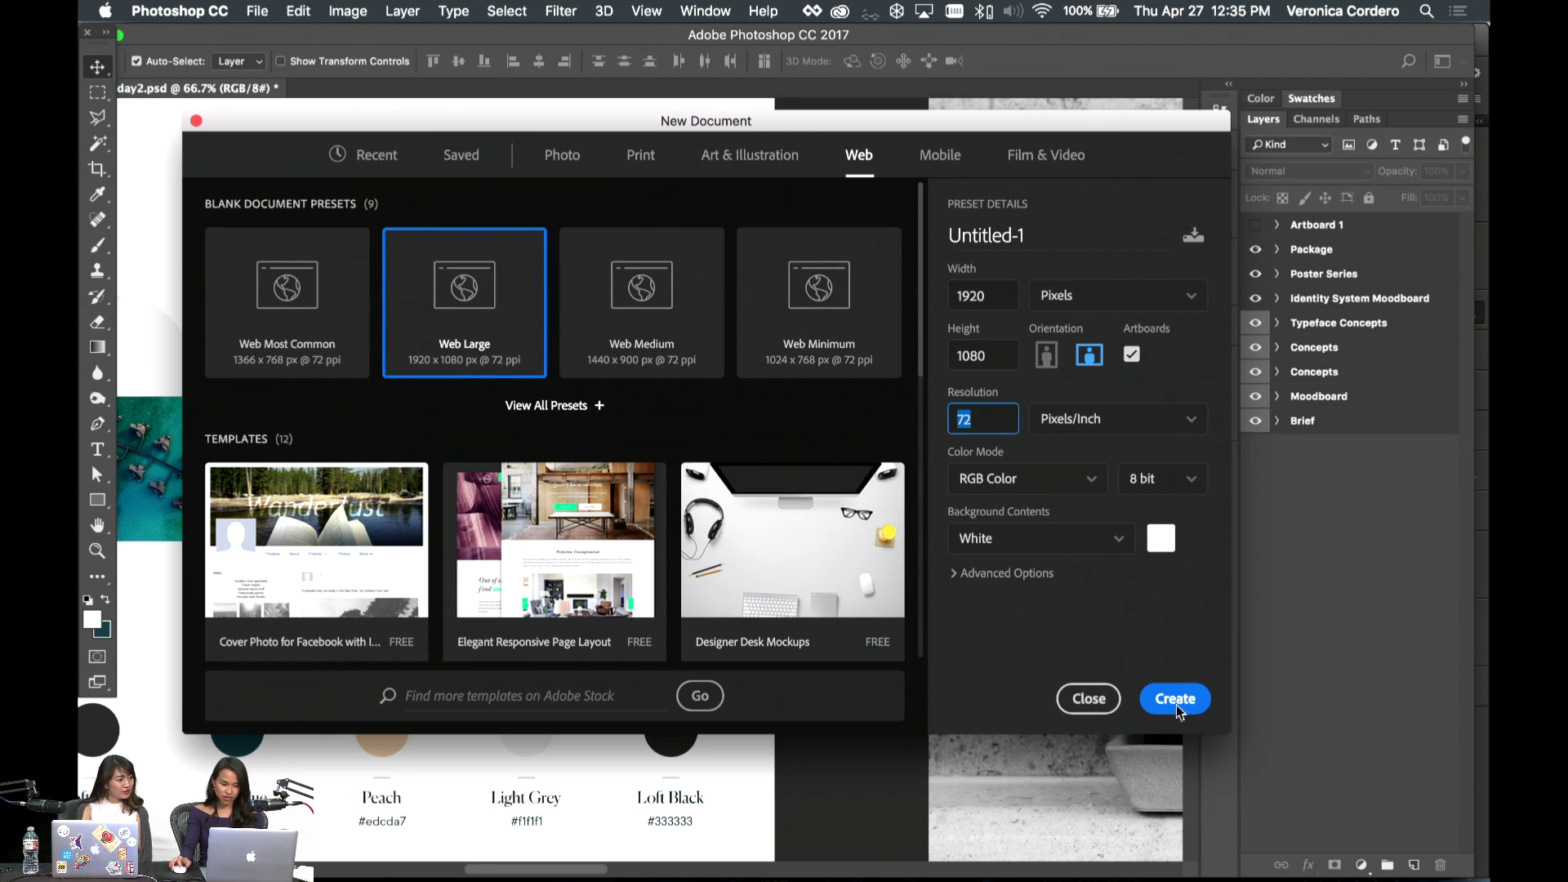
left_click(987, 299)
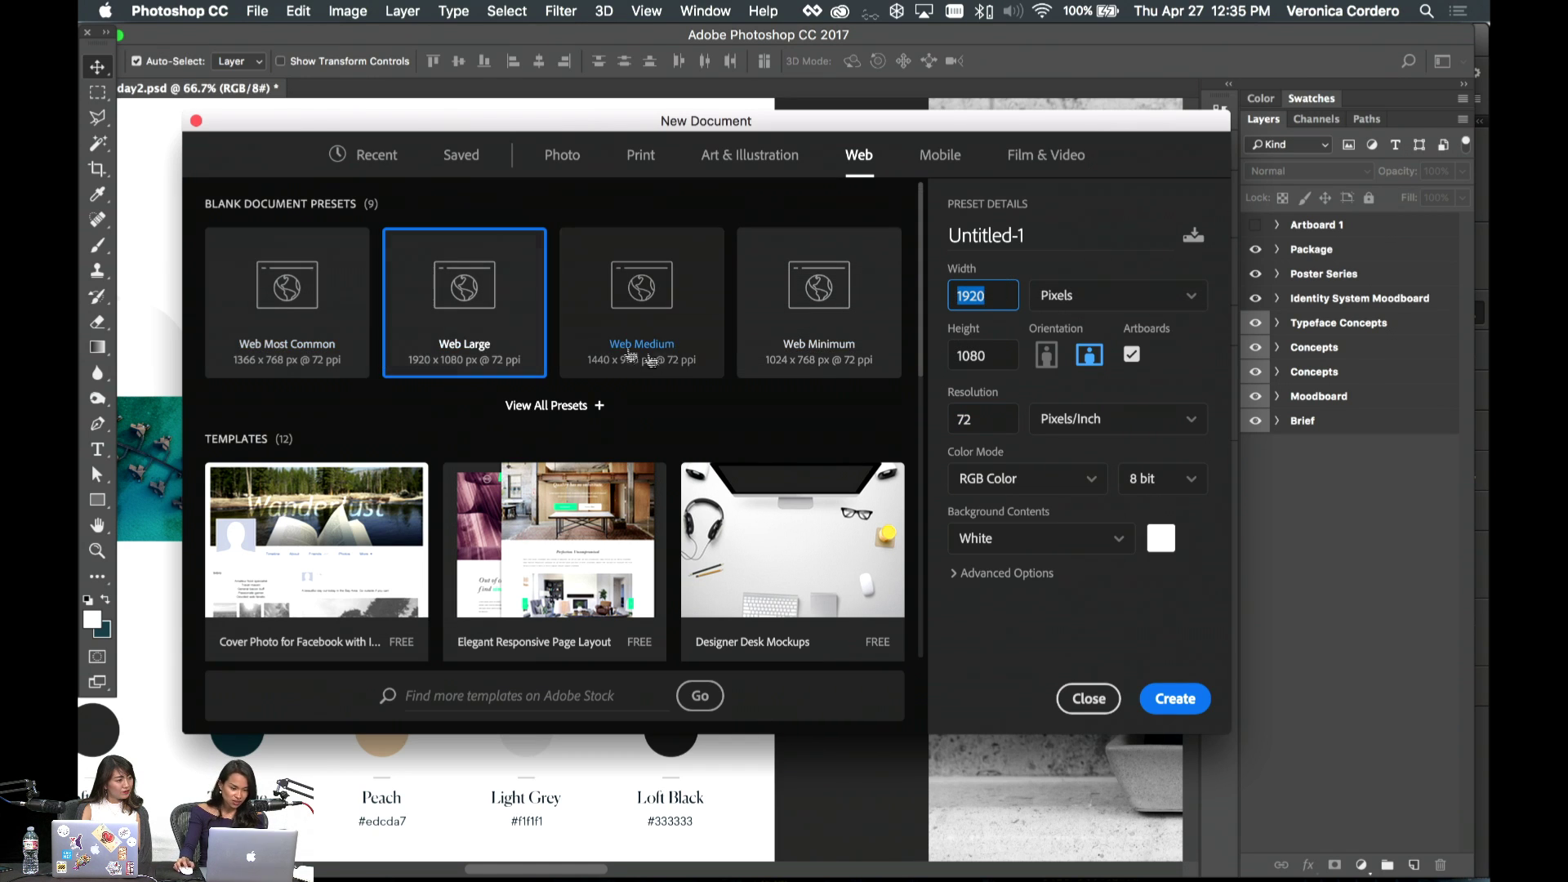
left_click(666, 302)
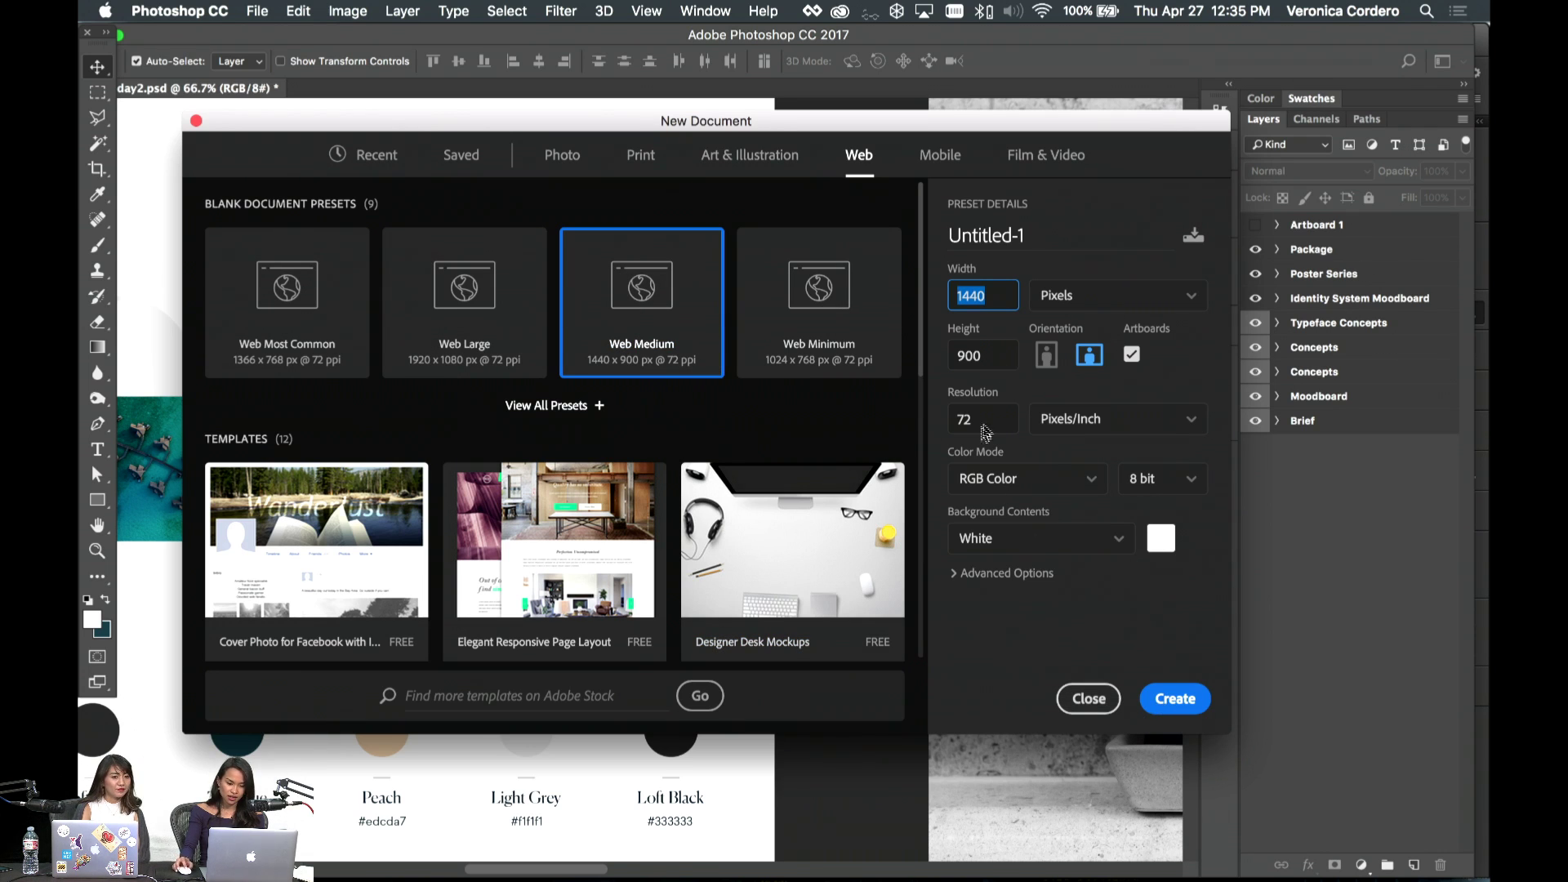
- Change the height to 1000 px and create the artboard document
left_click(988, 356)
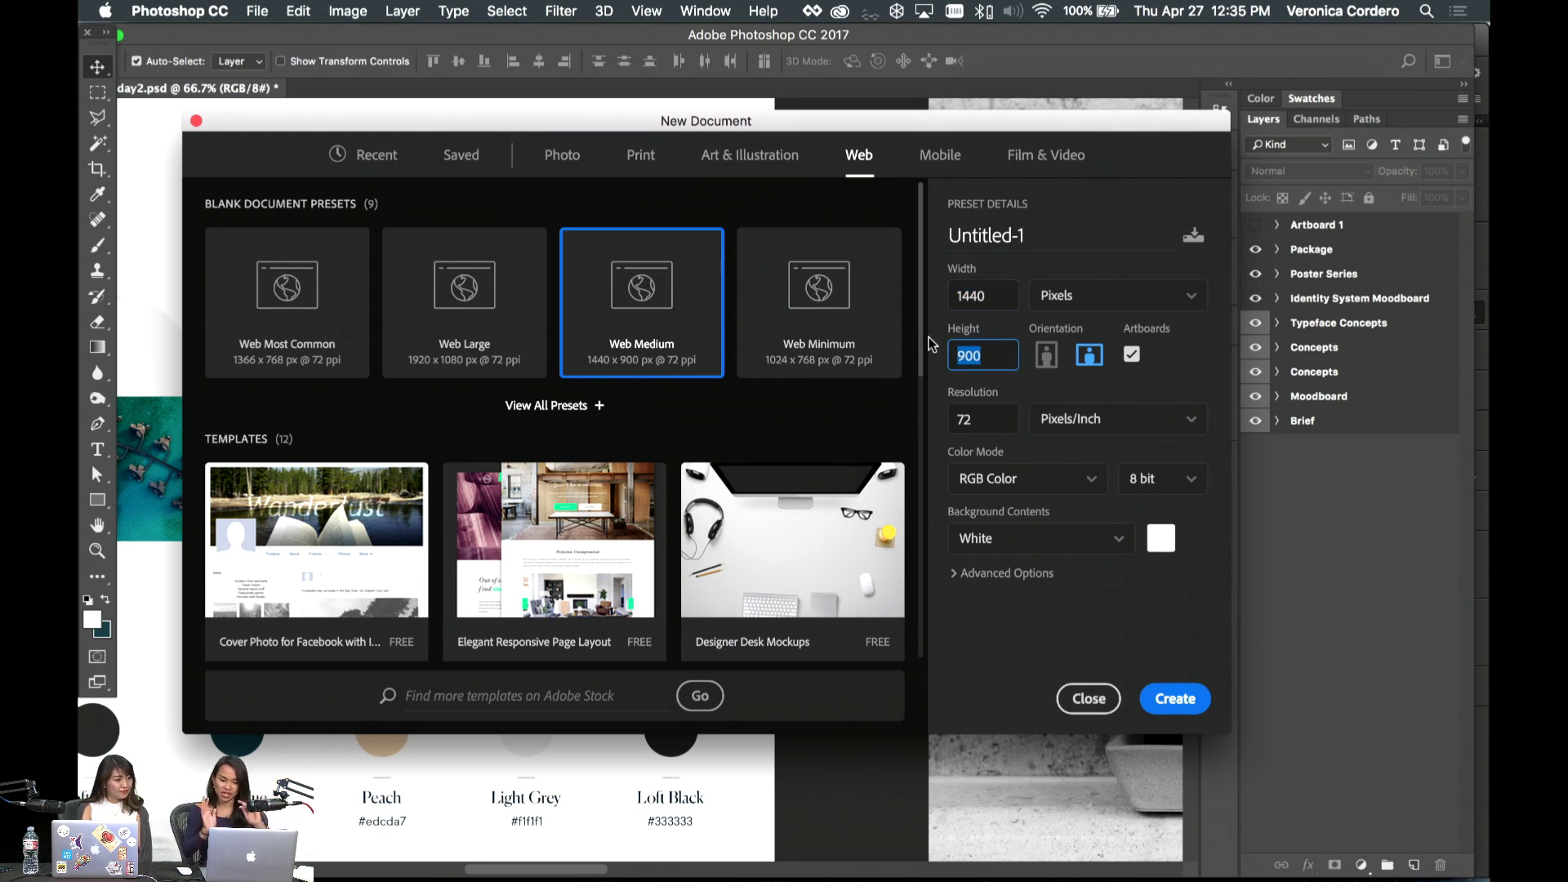
type("2000")
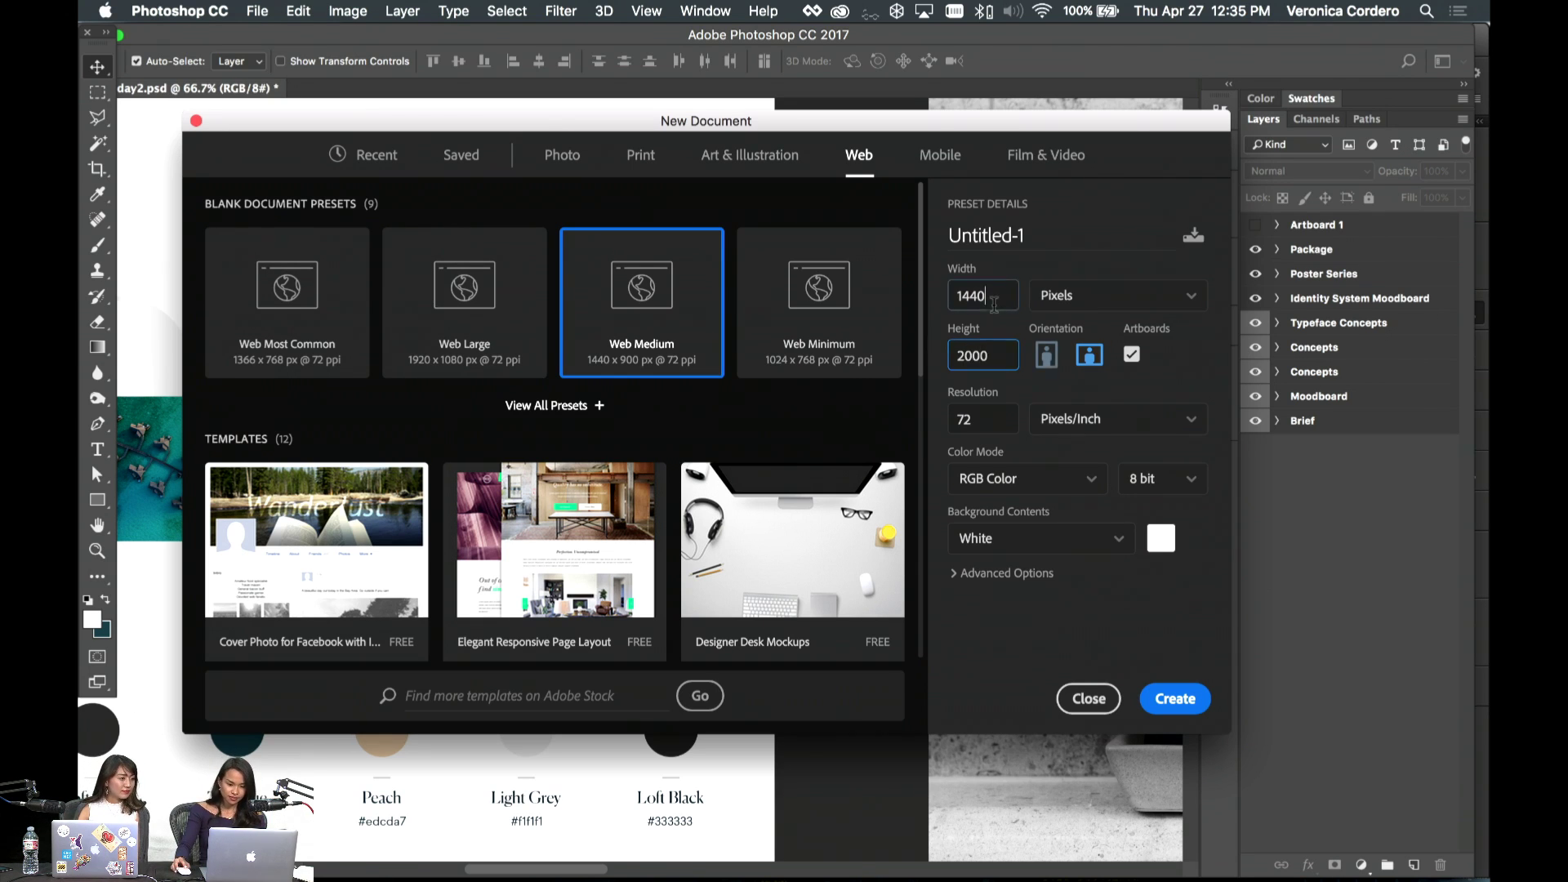
left_click(994, 304)
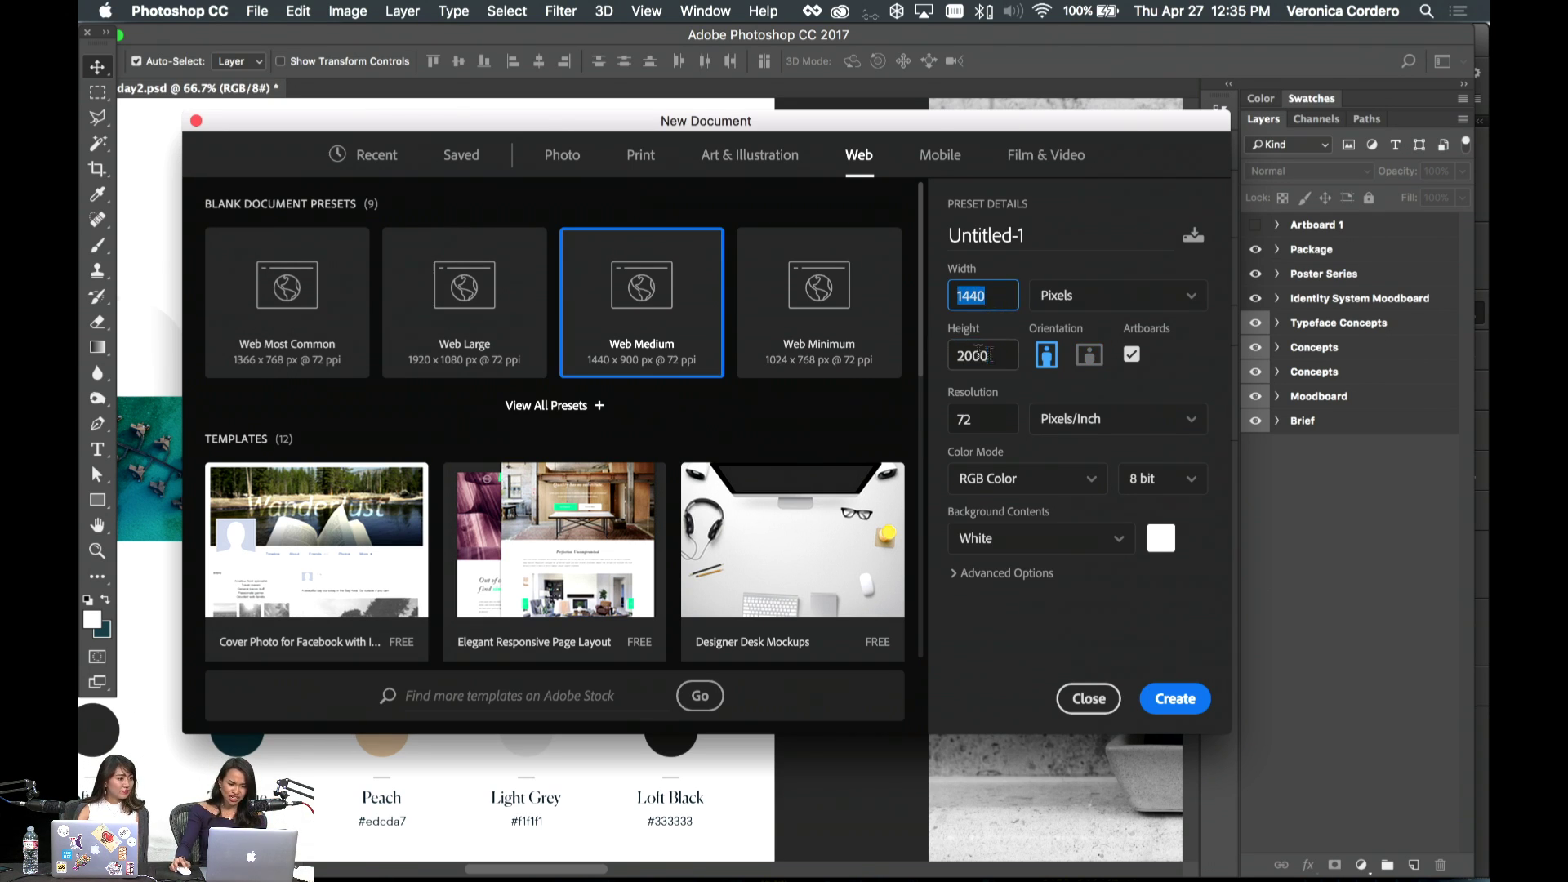
left_click(958, 354)
type("100")
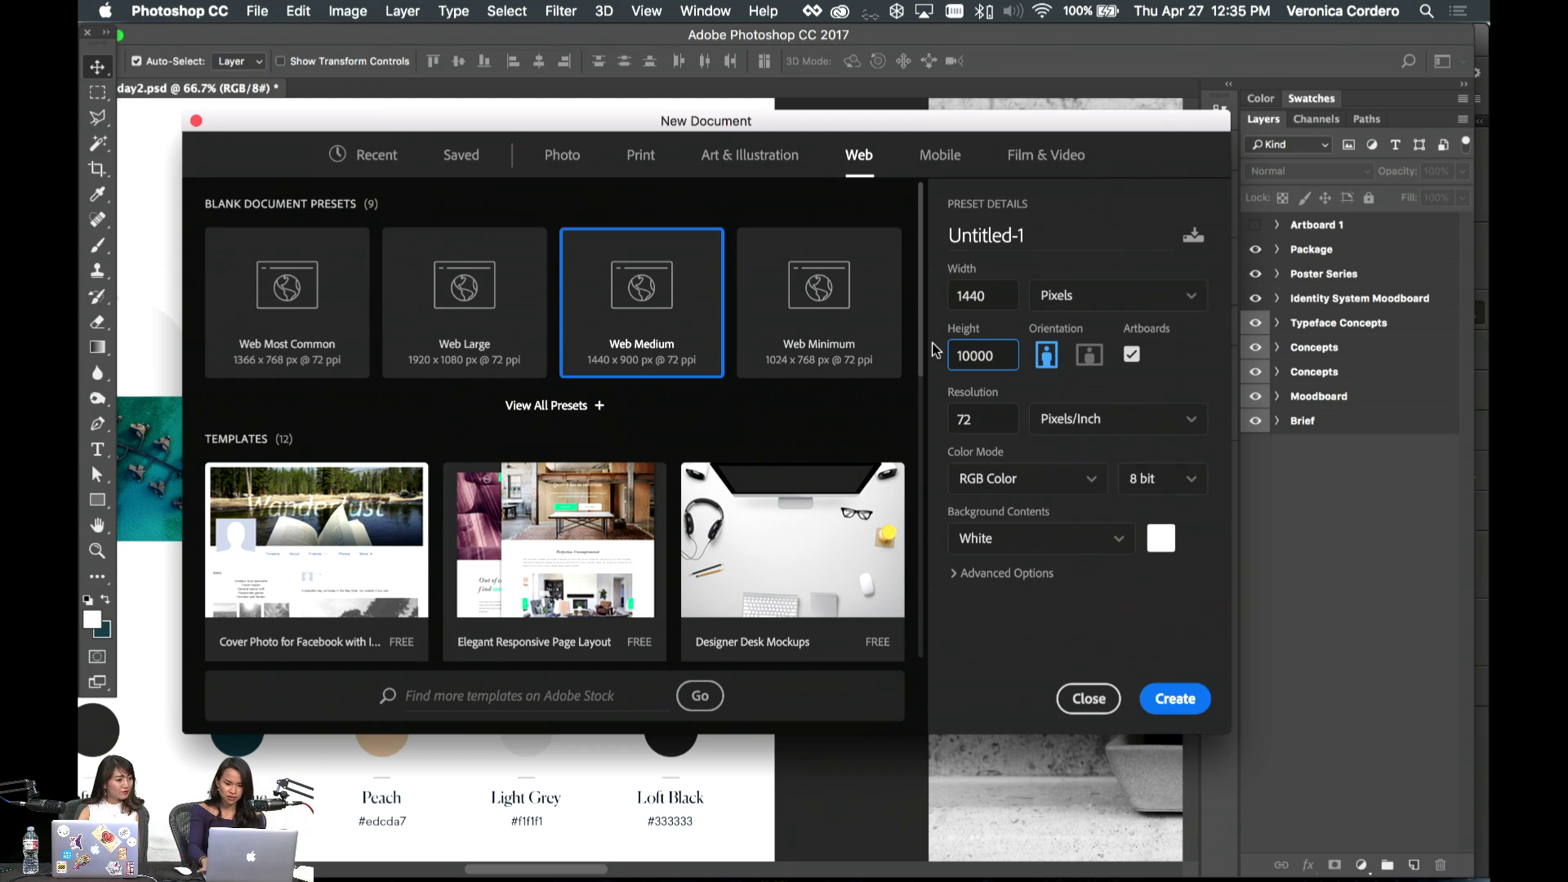
left_click(969, 302)
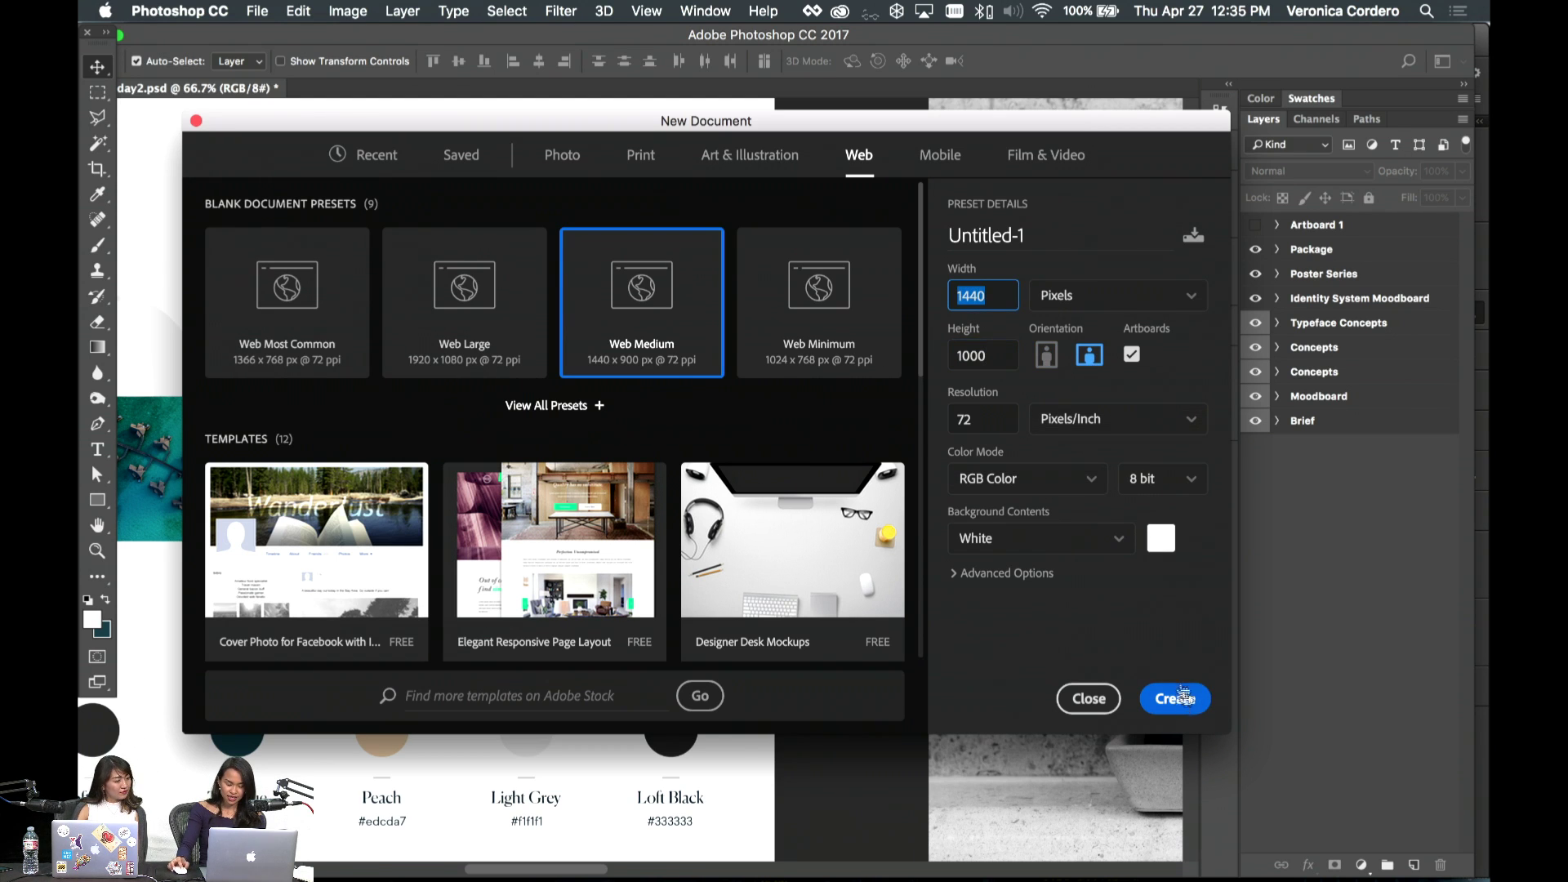
left_click(1183, 702)
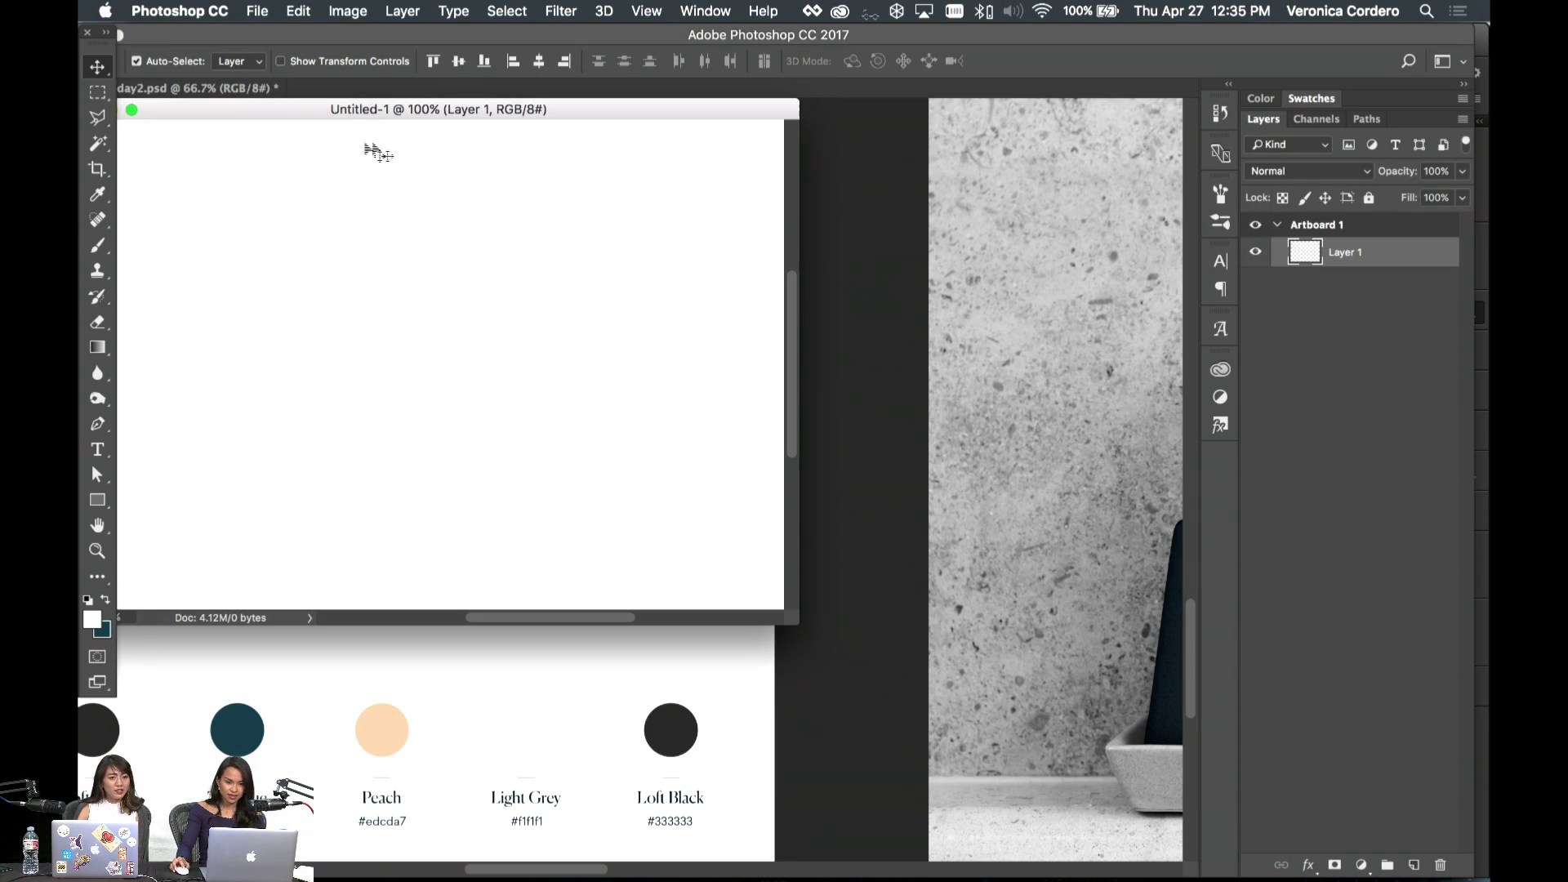
- Dock the new document as a tab and rename Artboard 1 to 'Loft Webpage'
left_click_drag(365, 115, 510, 88)
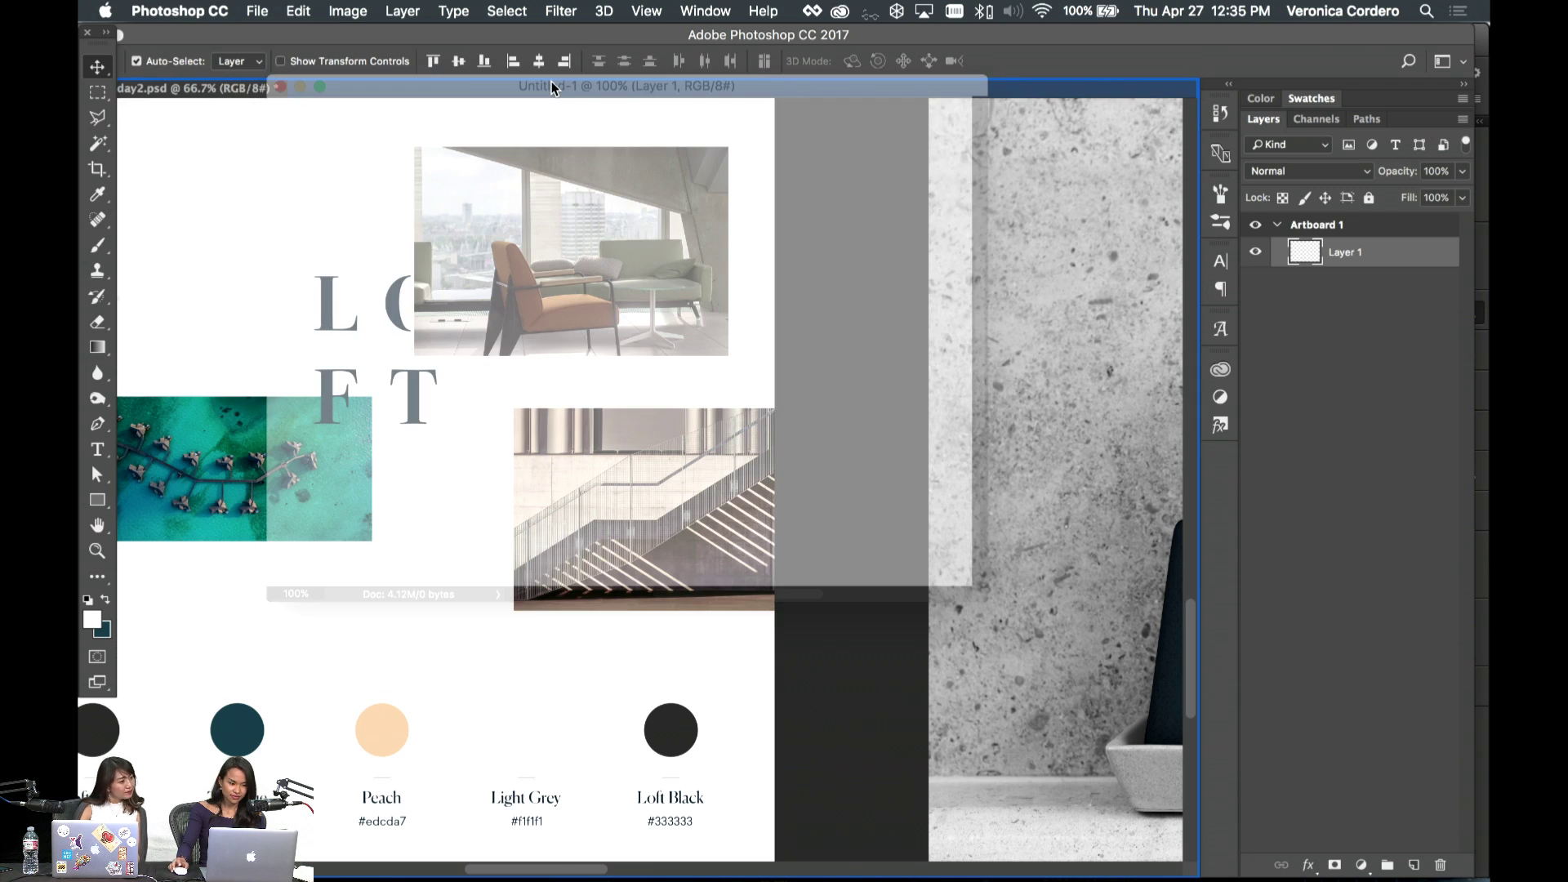
key("super+equal")
key("super+minus")
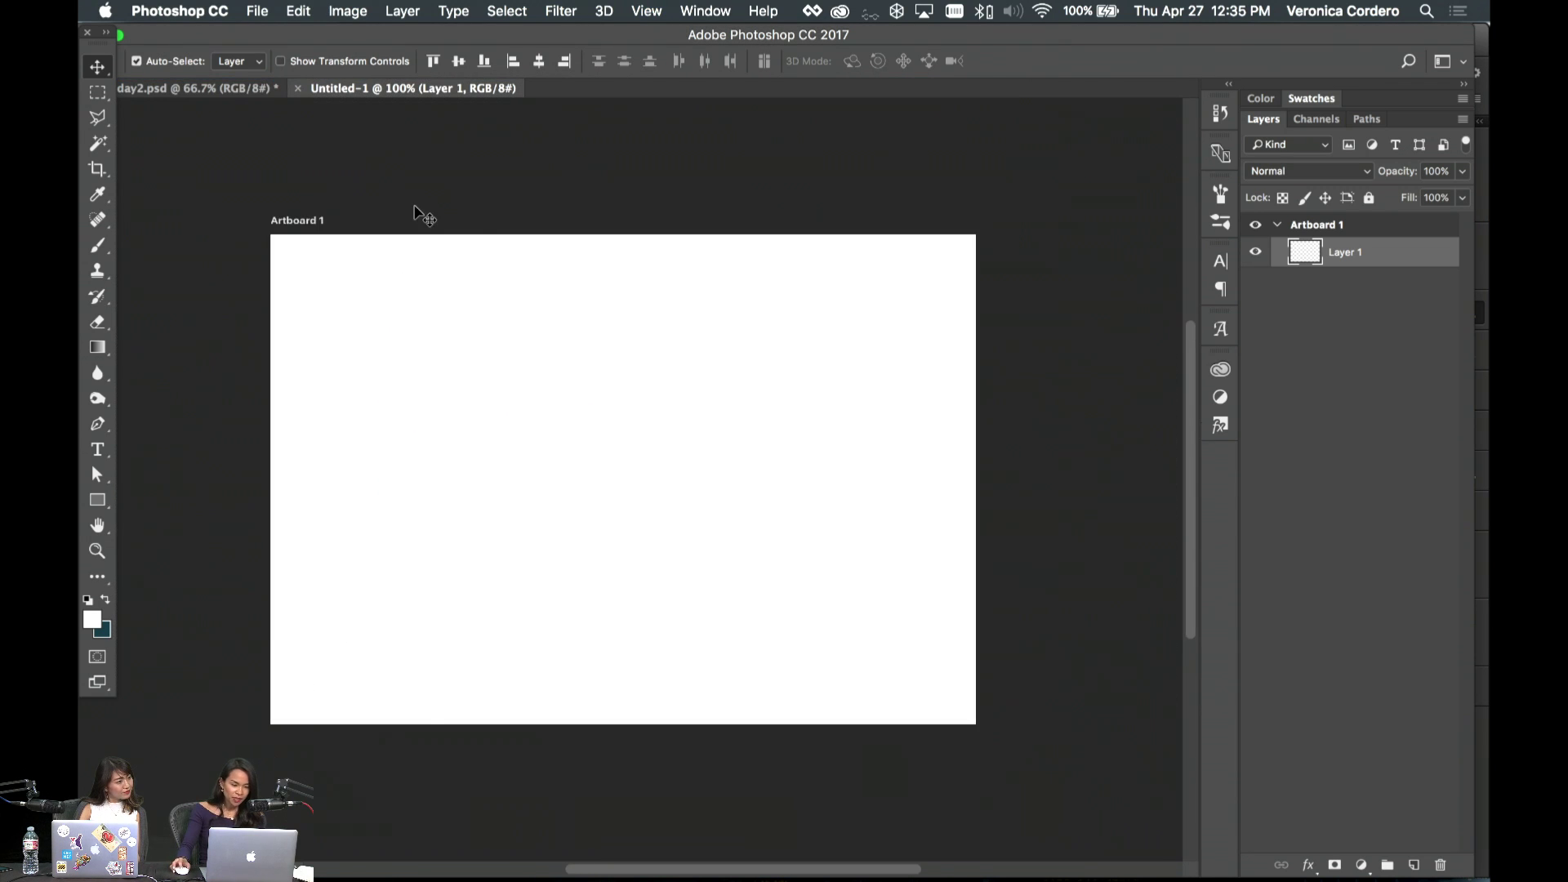
scroll(425, 213, "left", 4)
double_click(1319, 225)
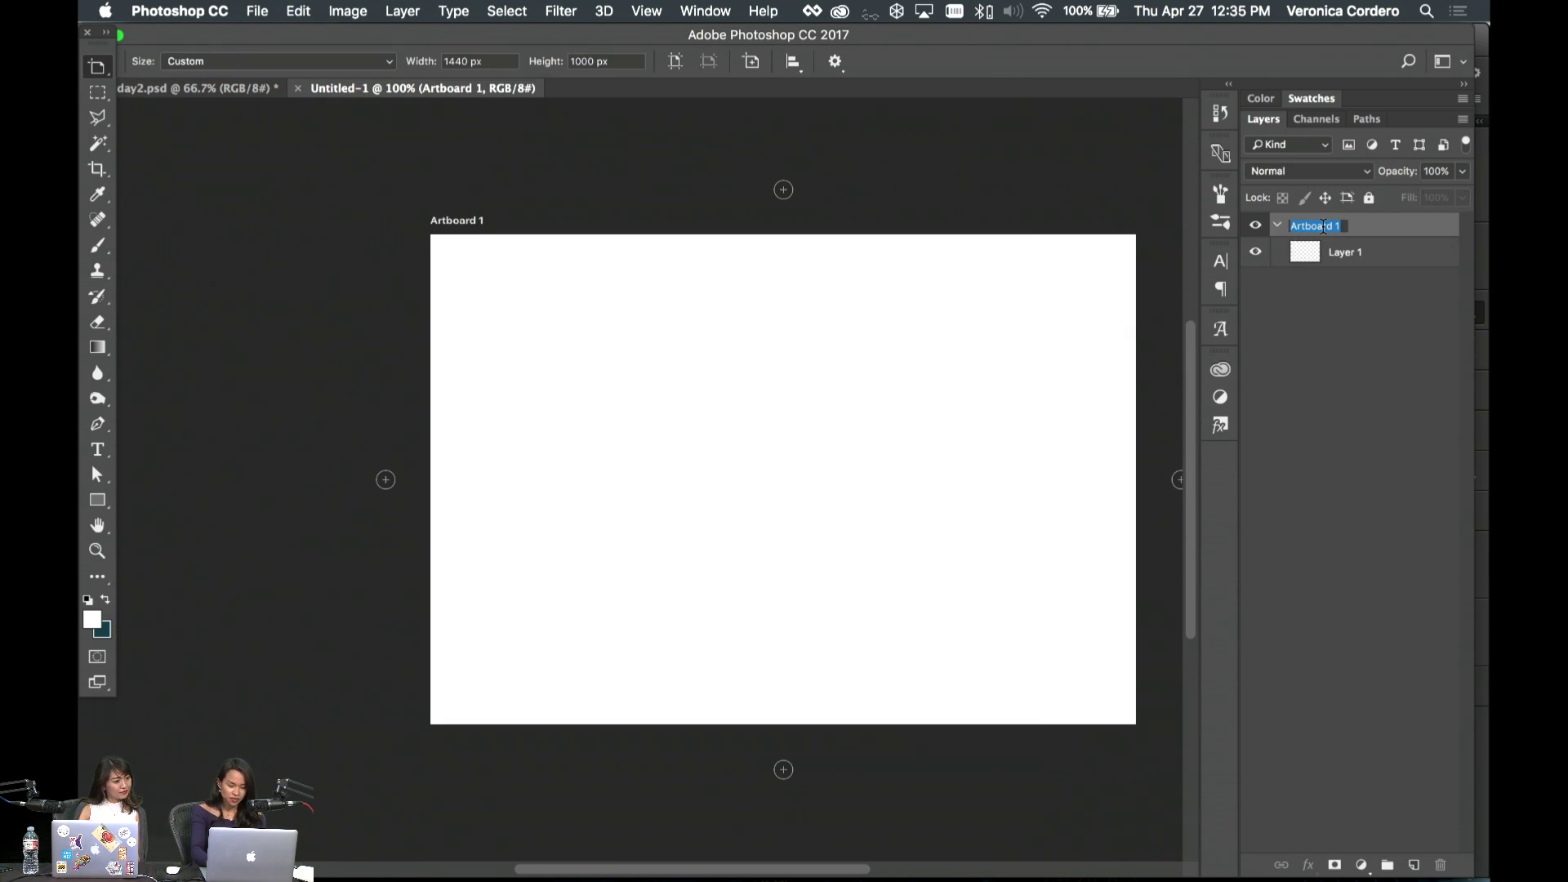
type("Loft We")
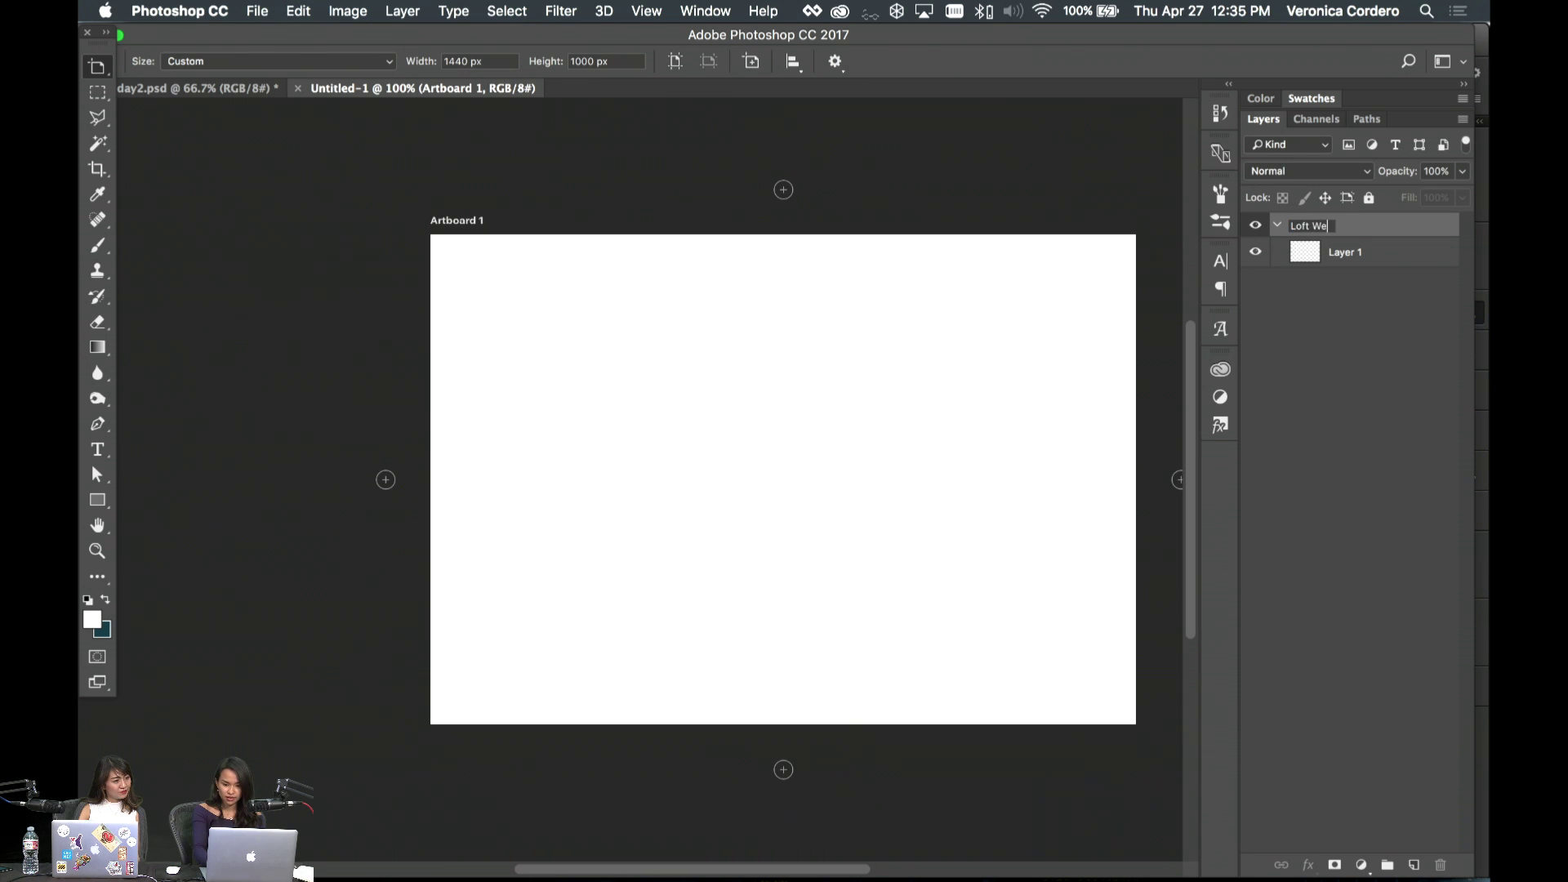
type("bpage")
key("Return")
- Open View > New Guide Layout, showing a 12-column, 20 px gutter preview
left_click(668, 9)
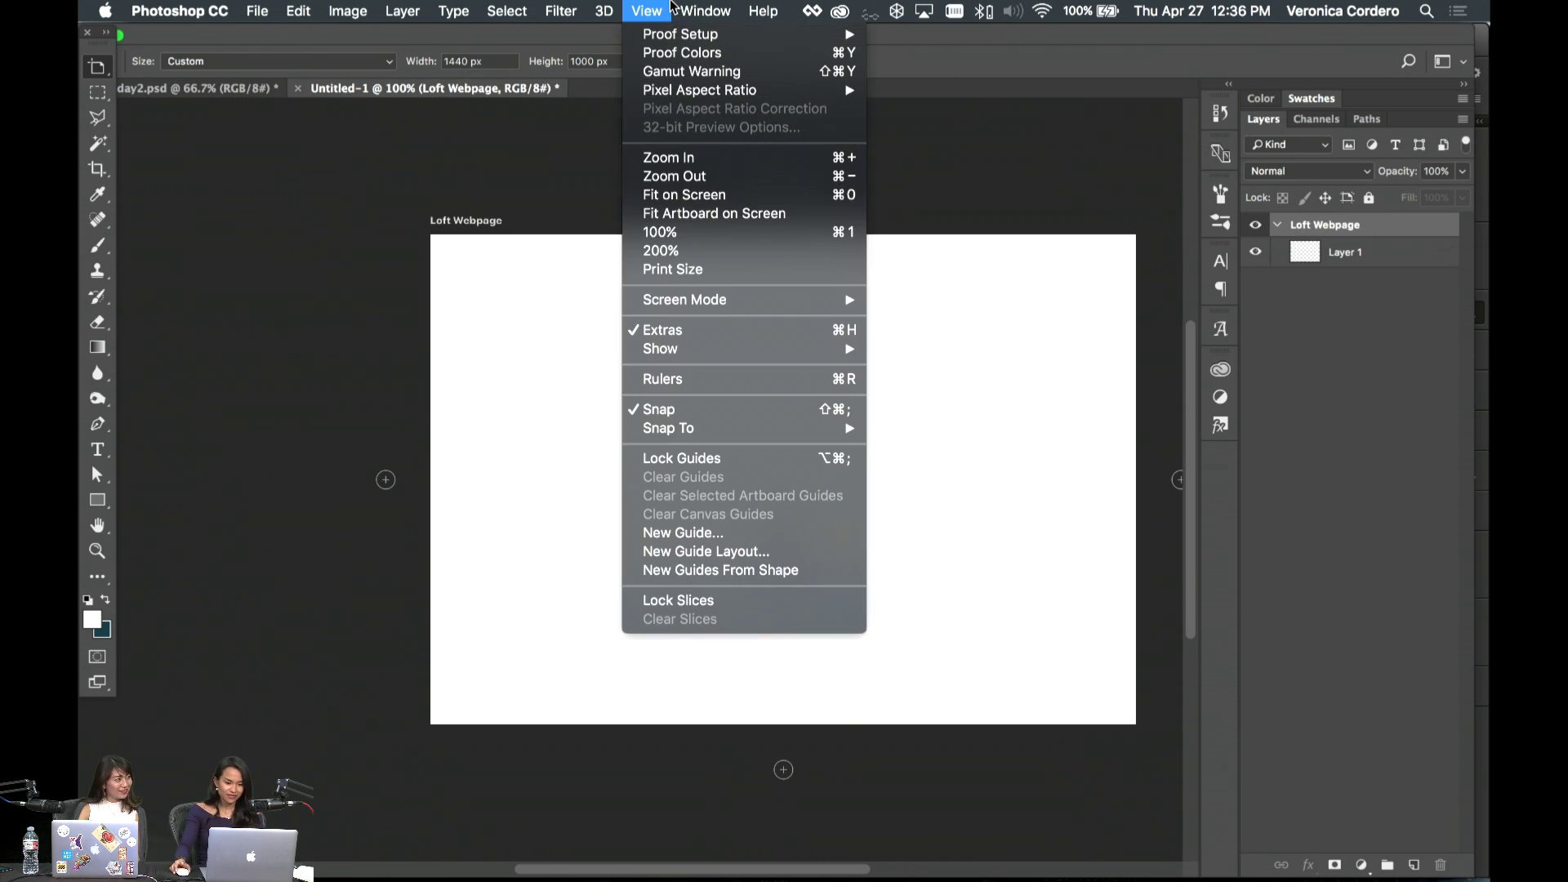
left_click(767, 571)
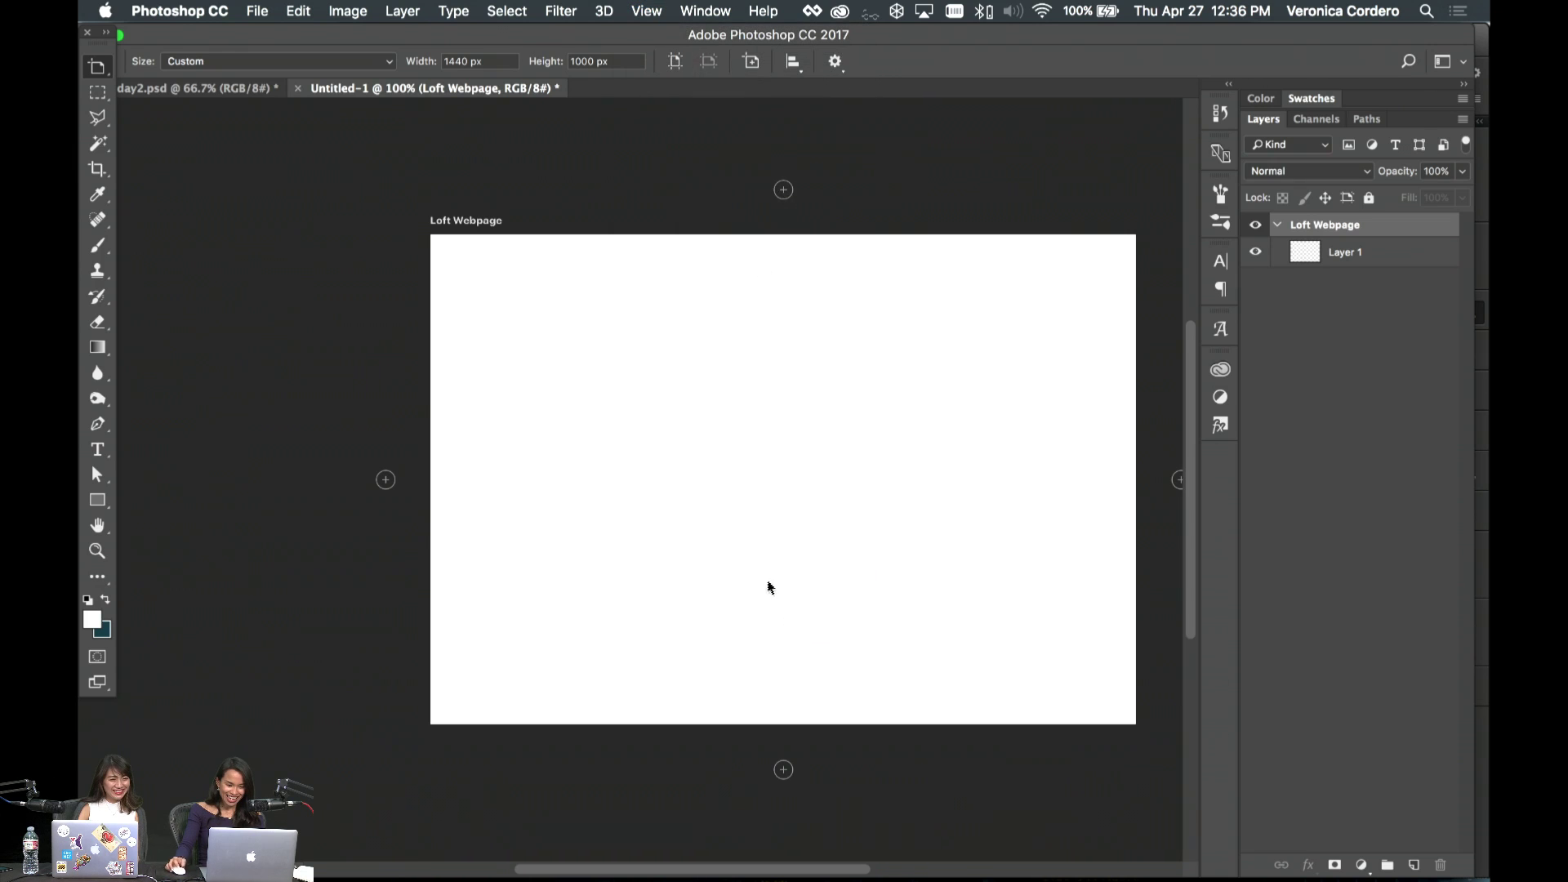
left_click(930, 320)
left_click(1347, 253)
key("v")
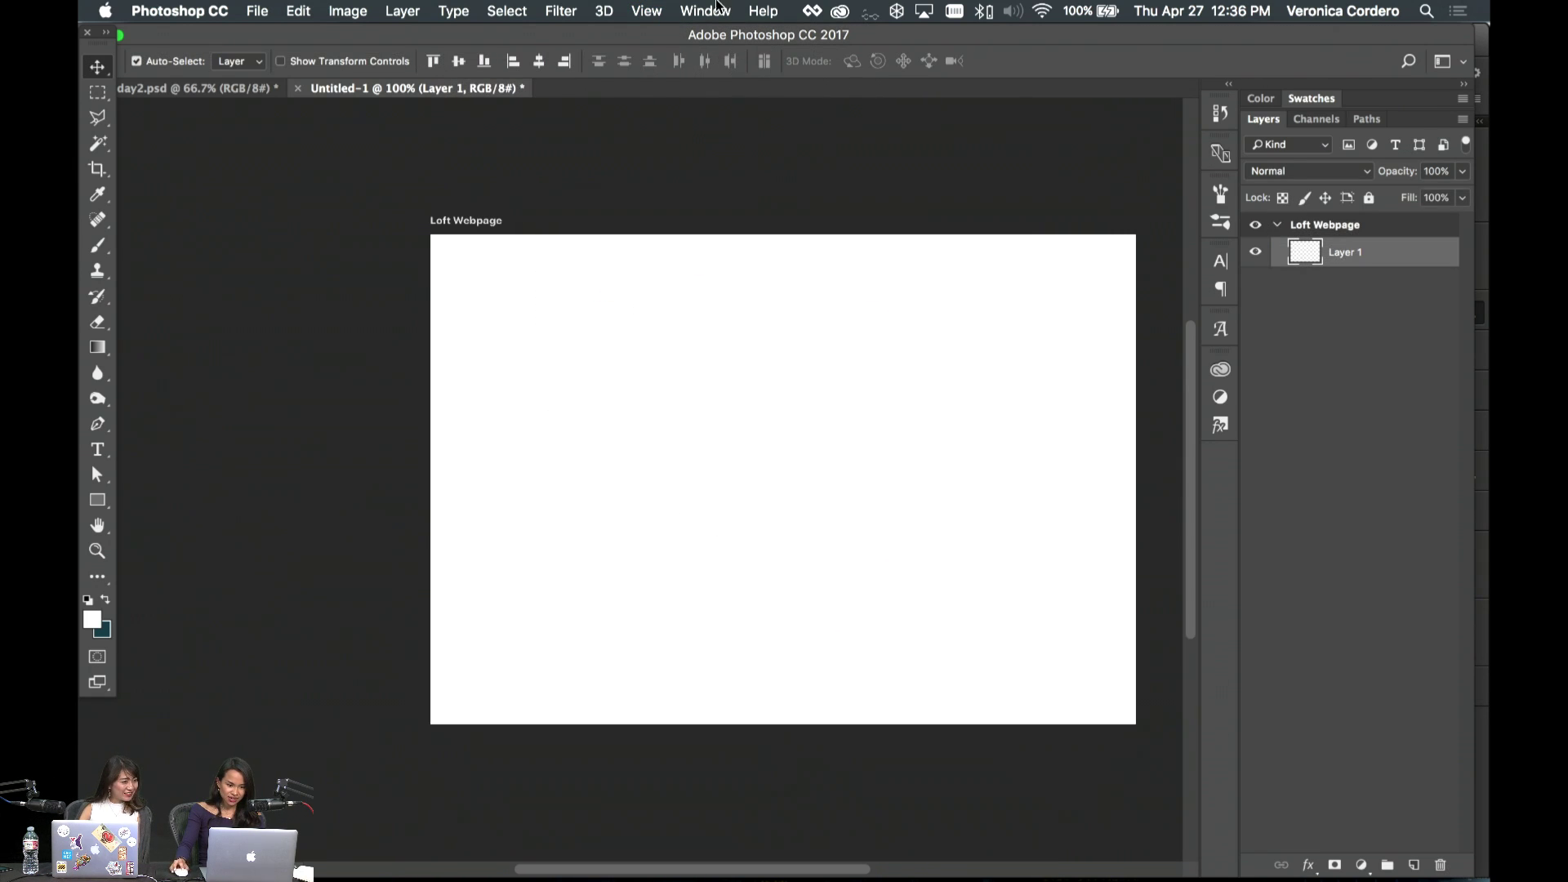
left_click(646, 10)
left_click(698, 536)
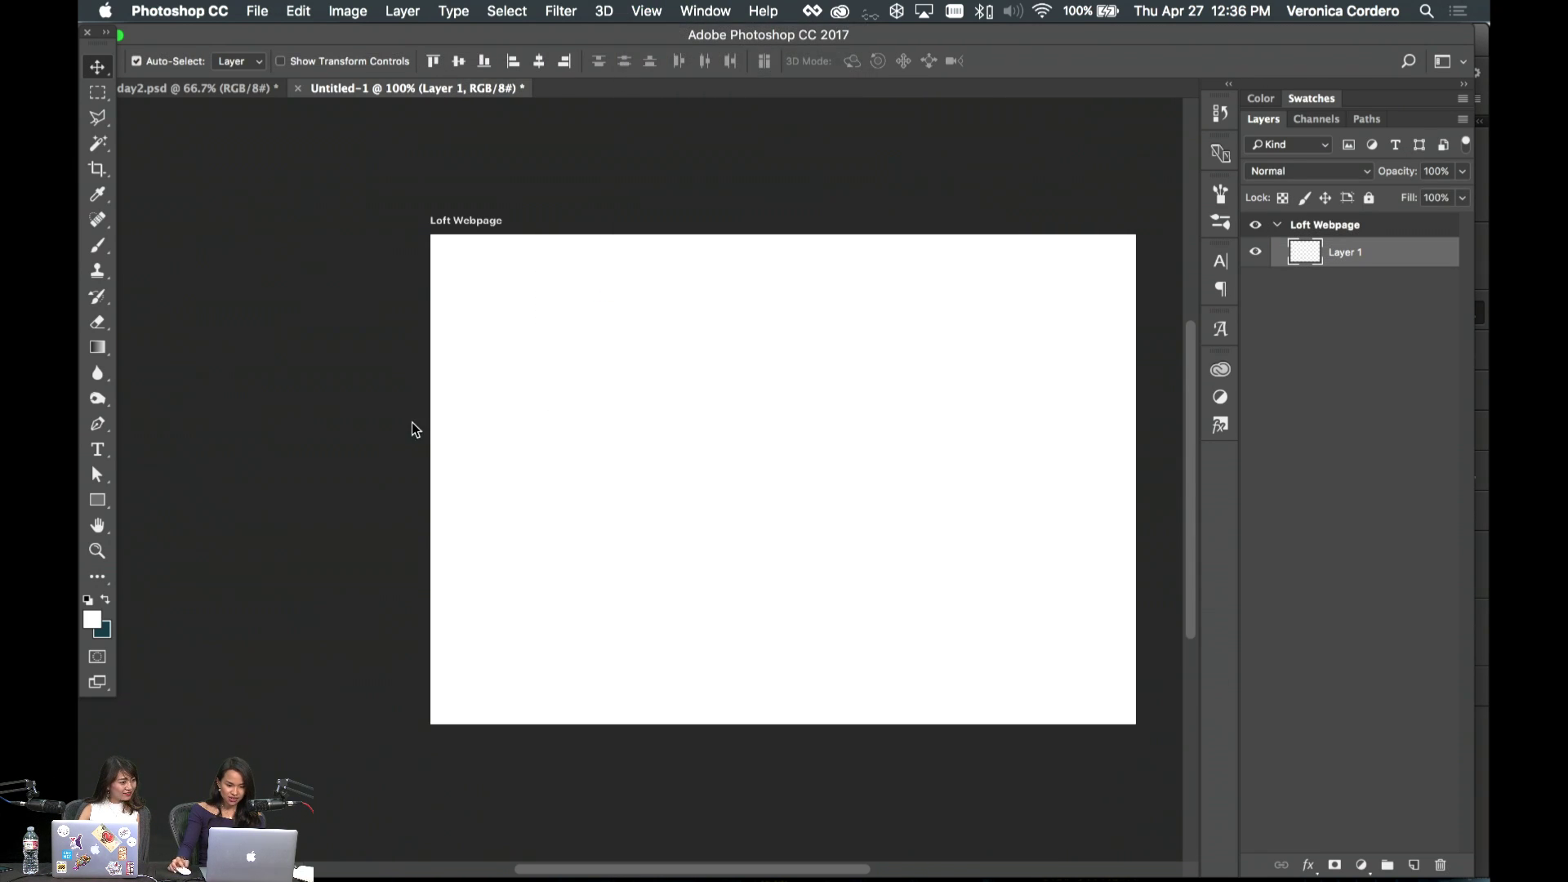
left_click(926, 318)
left_click(647, 10)
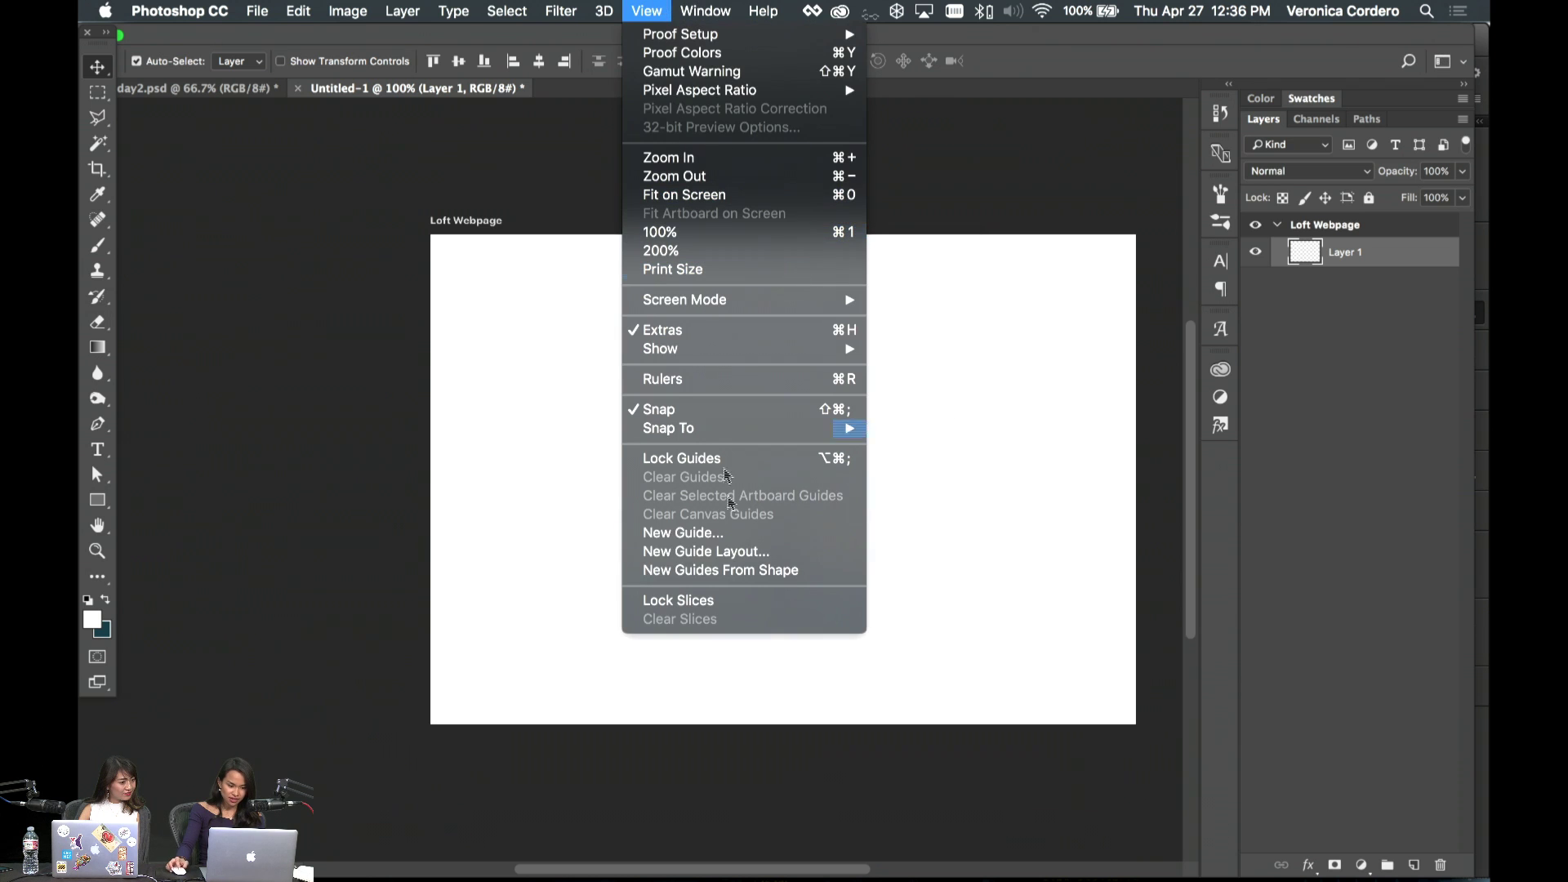
left_click(722, 553)
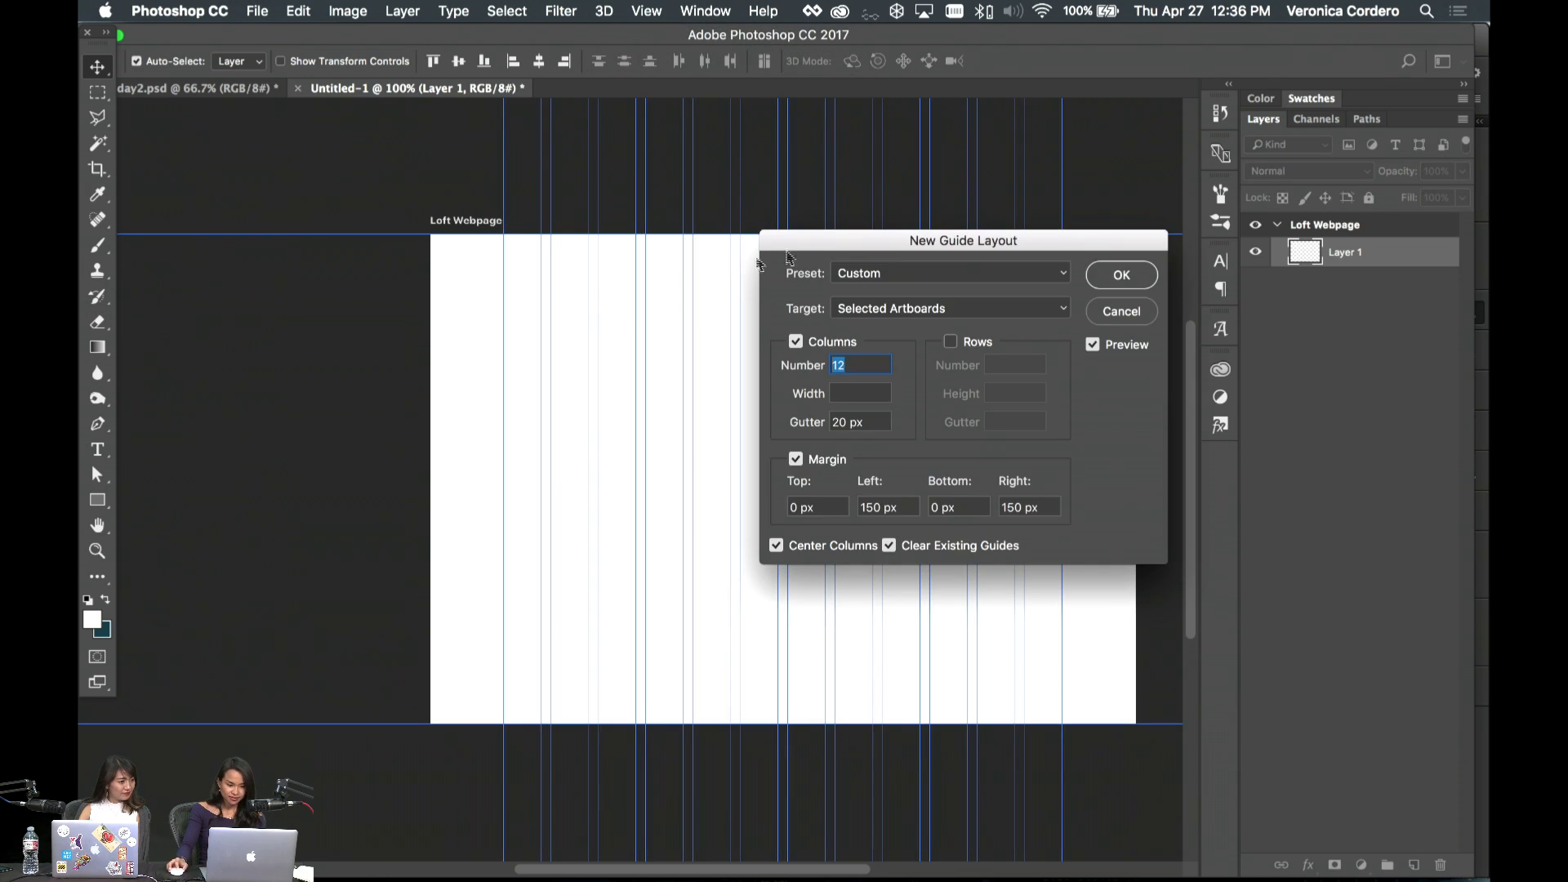
- Apply a 12-column guide layout with 20 px gutters and 150 px left/right margins
left_click_drag(902, 241, 893, 308)
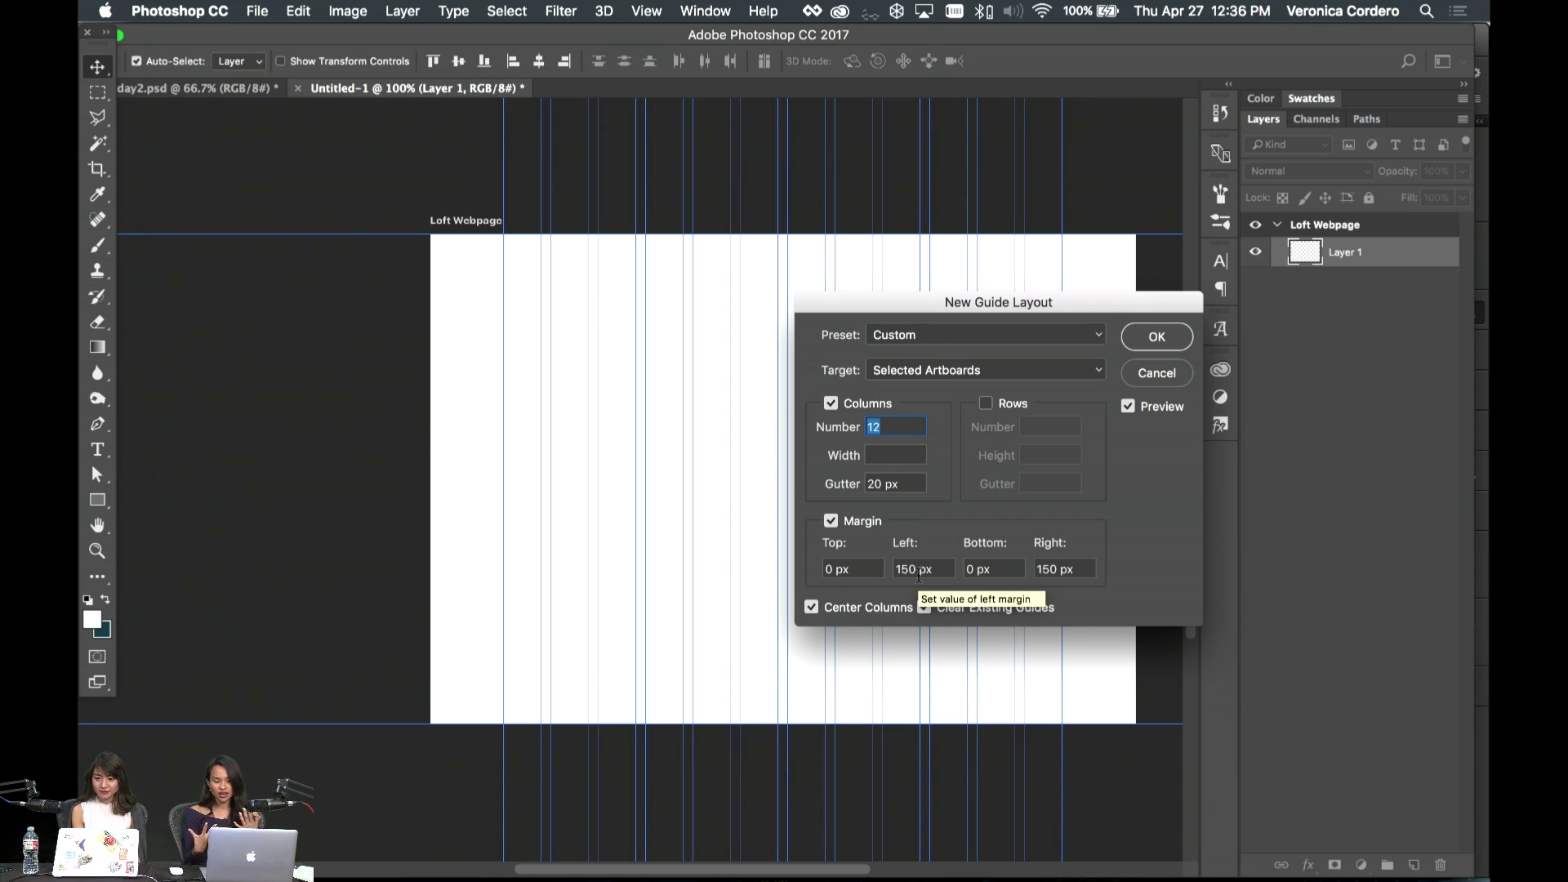
left_click_drag(933, 569, 890, 568)
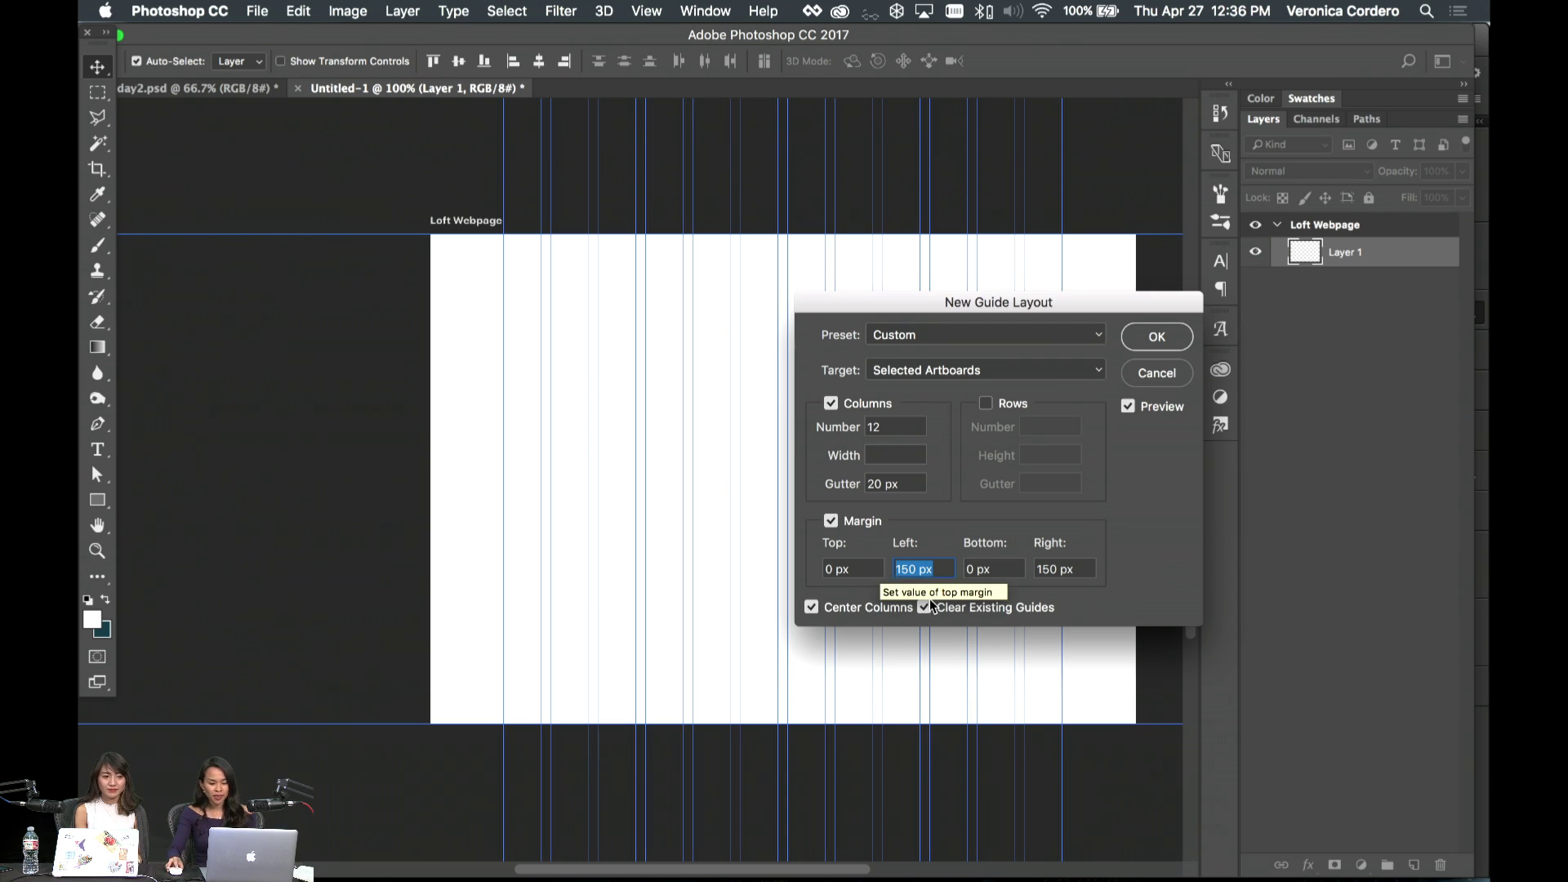
left_click(939, 567)
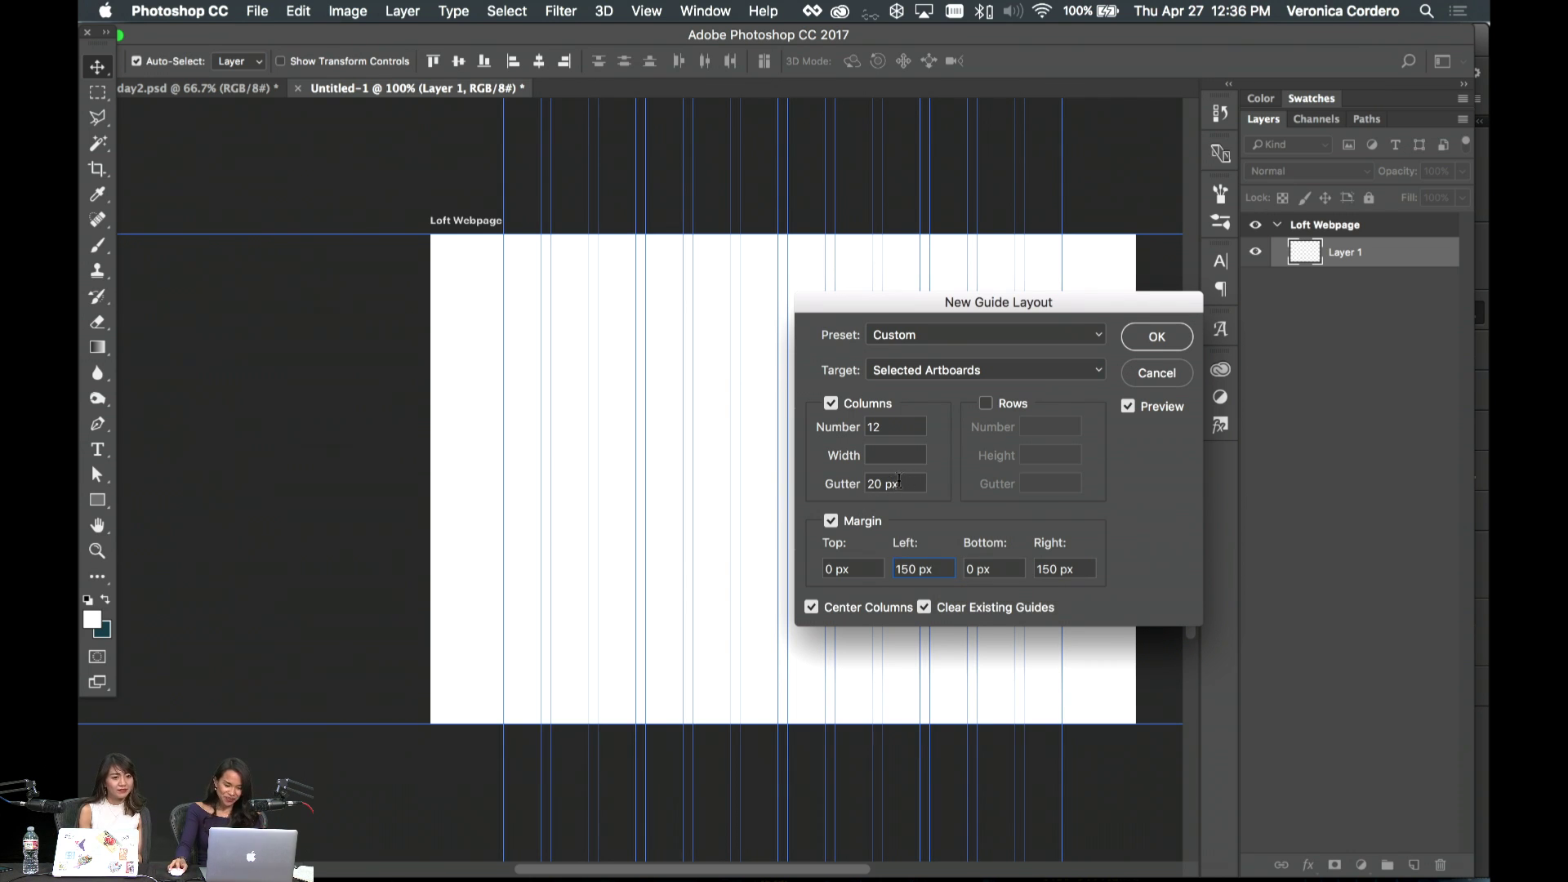
left_click(899, 481)
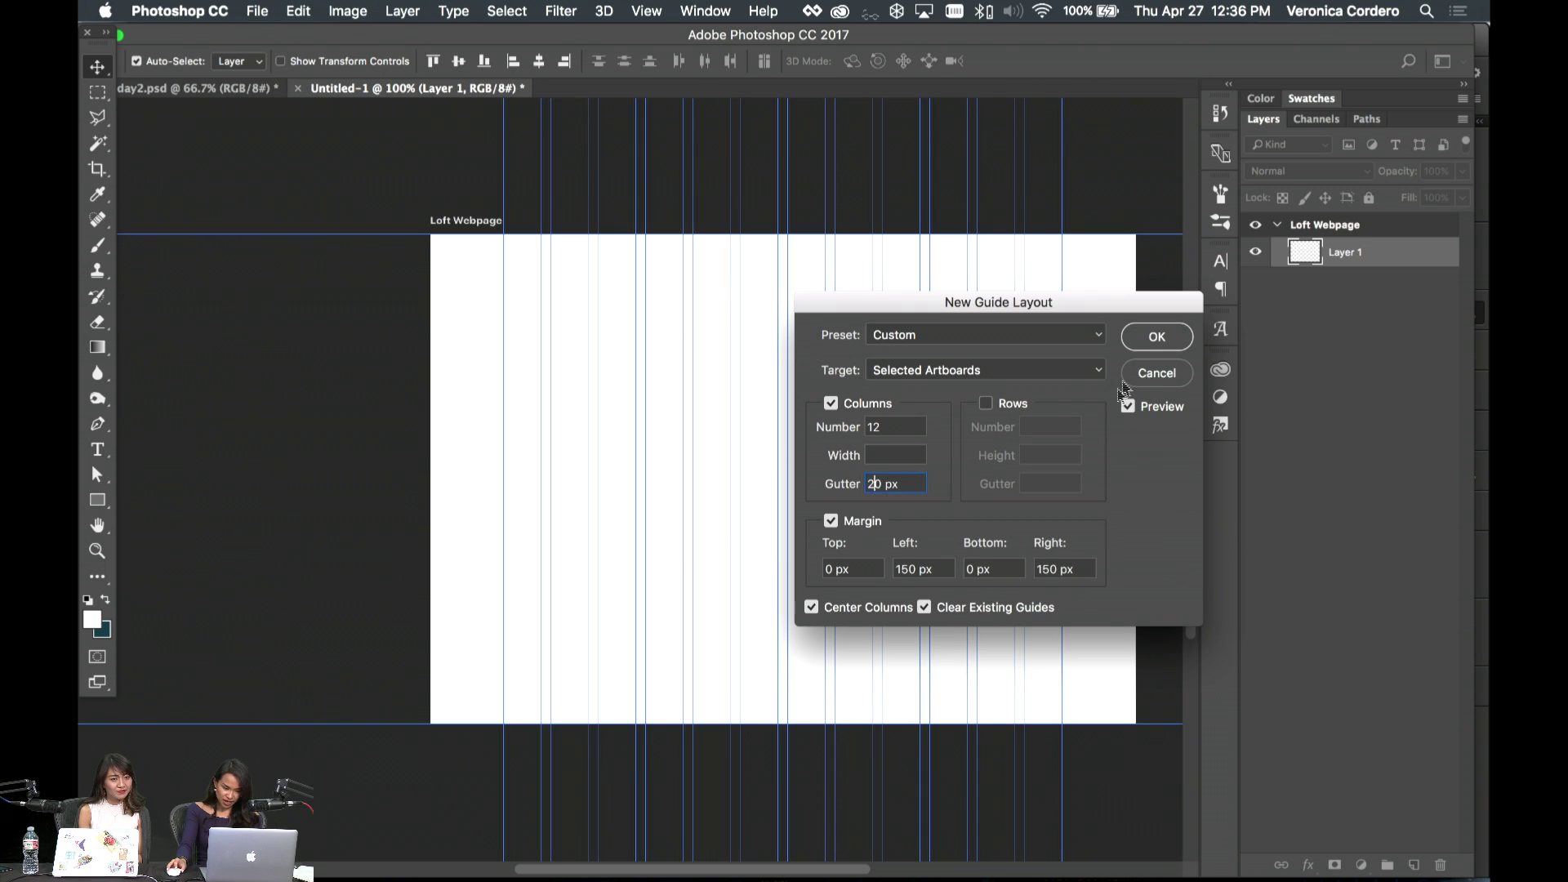
left_click(1153, 339)
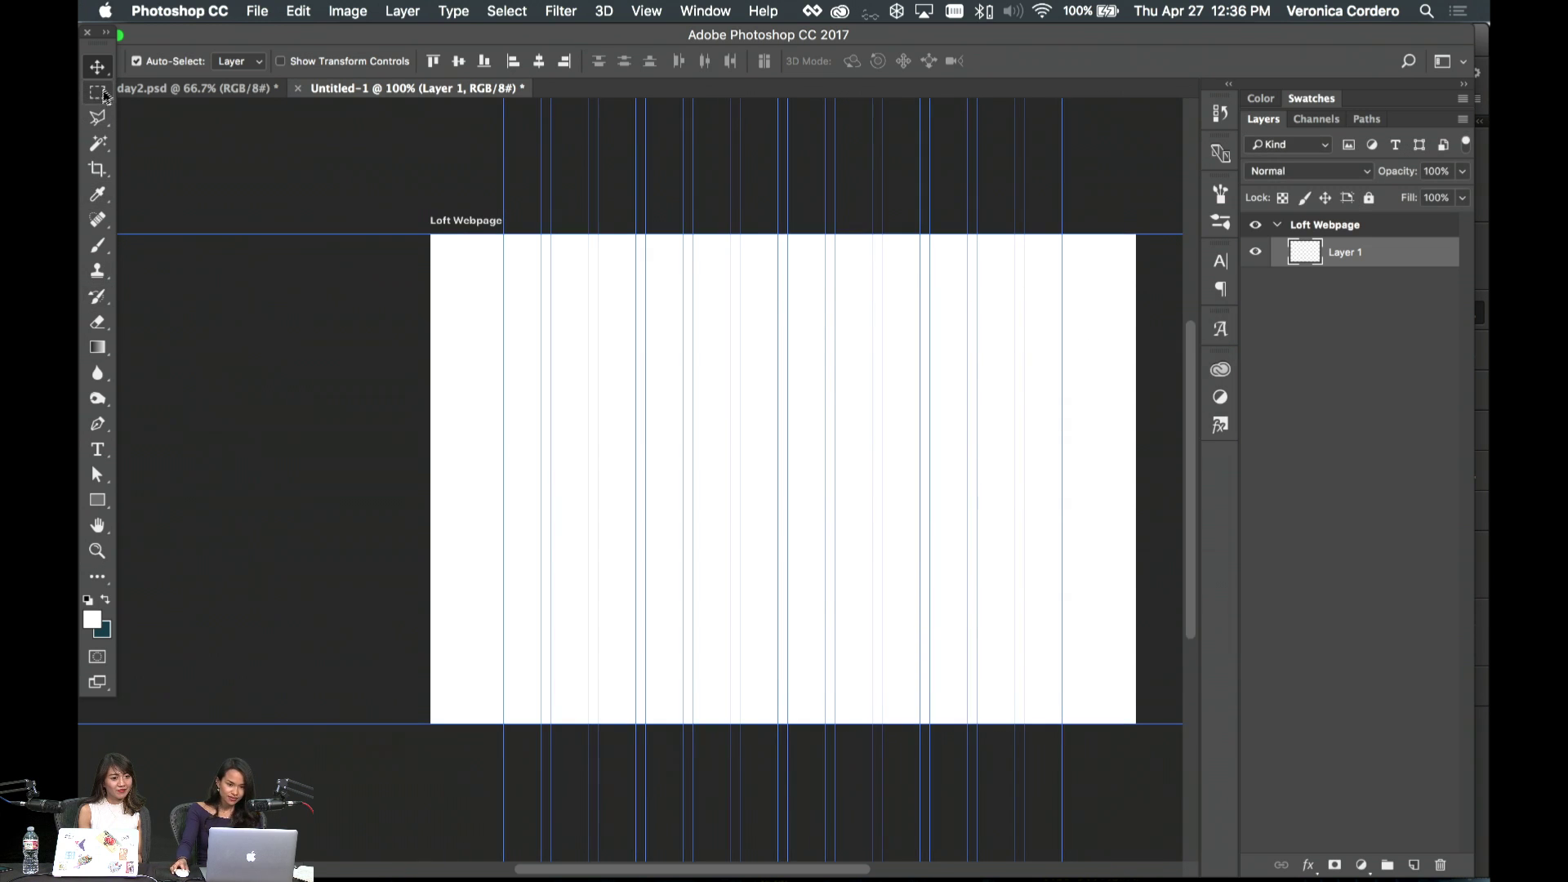
left_click(307, 436)
key("super+semicolon")
- Save the document as Web.psd in the Loft folder
key("super+s")
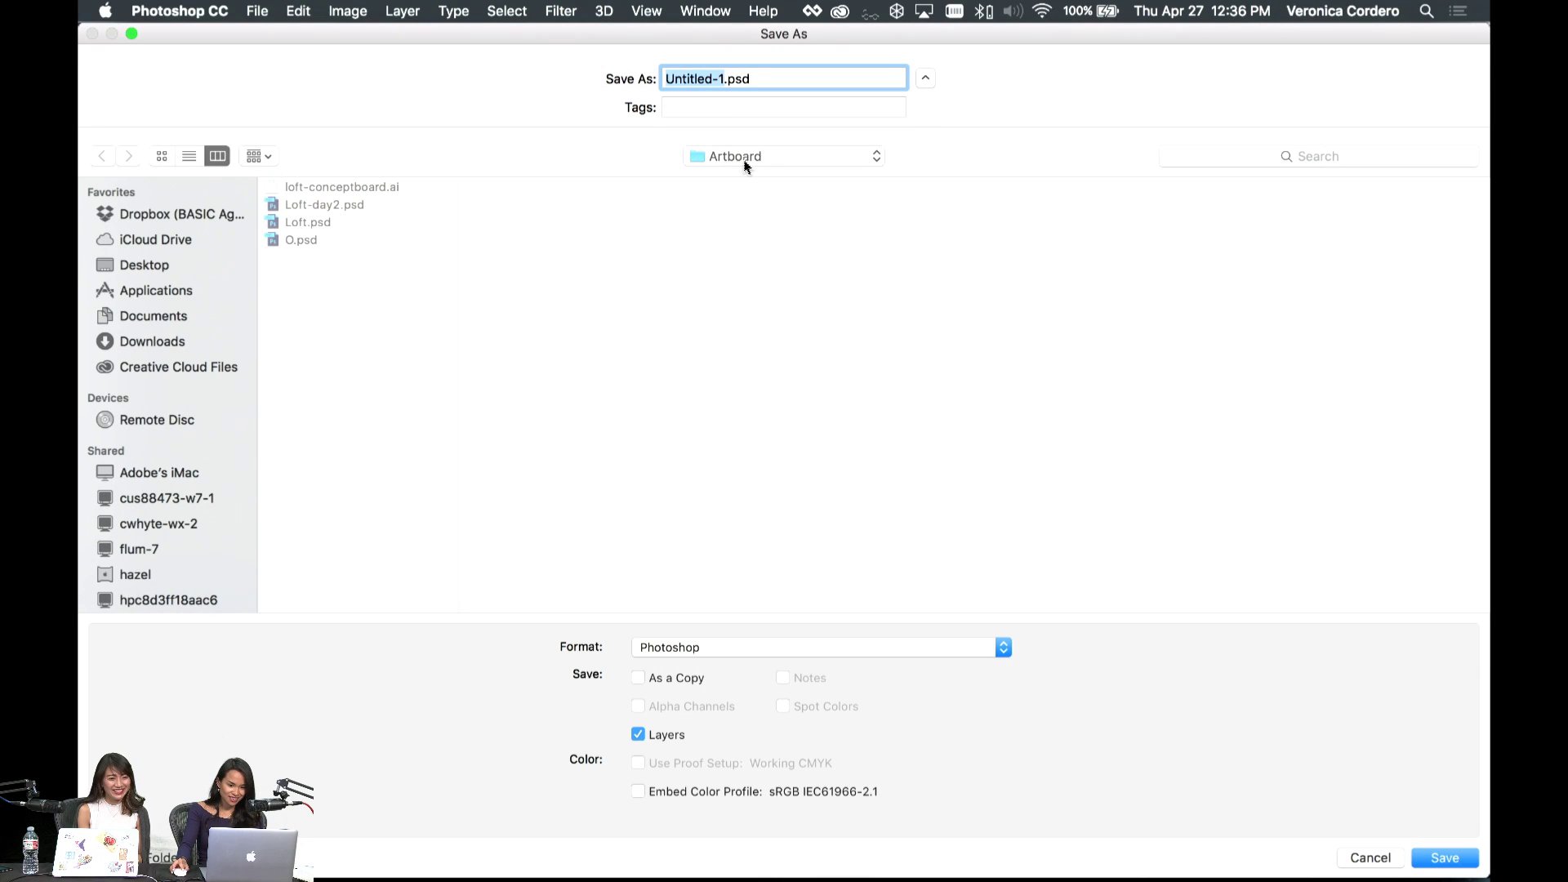
left_click(745, 165)
left_click(791, 174)
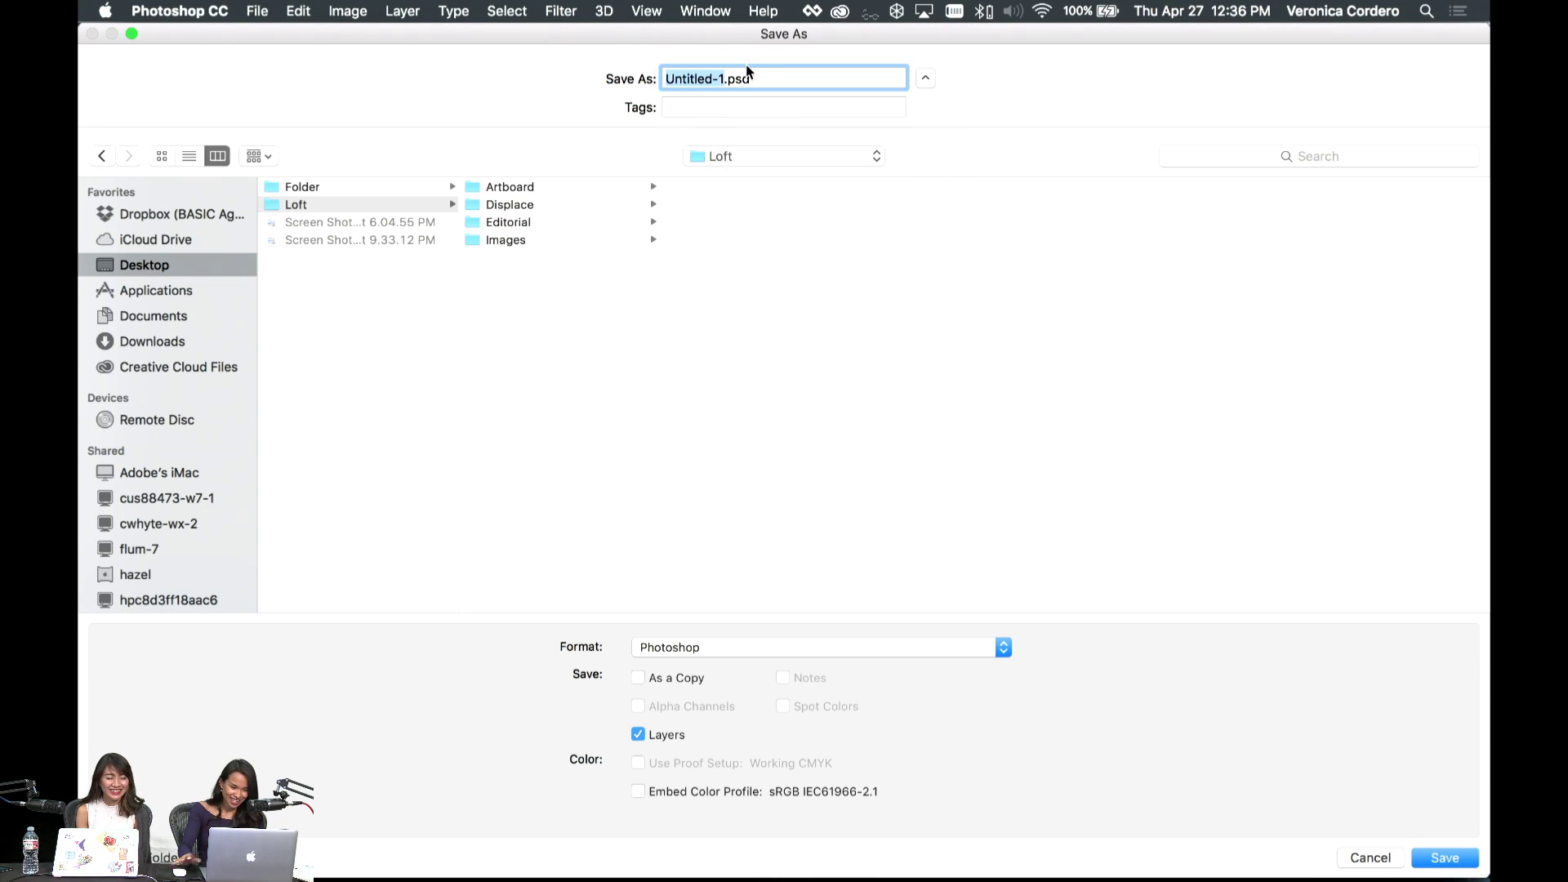
type("Web")
key("Return")
key("Return")
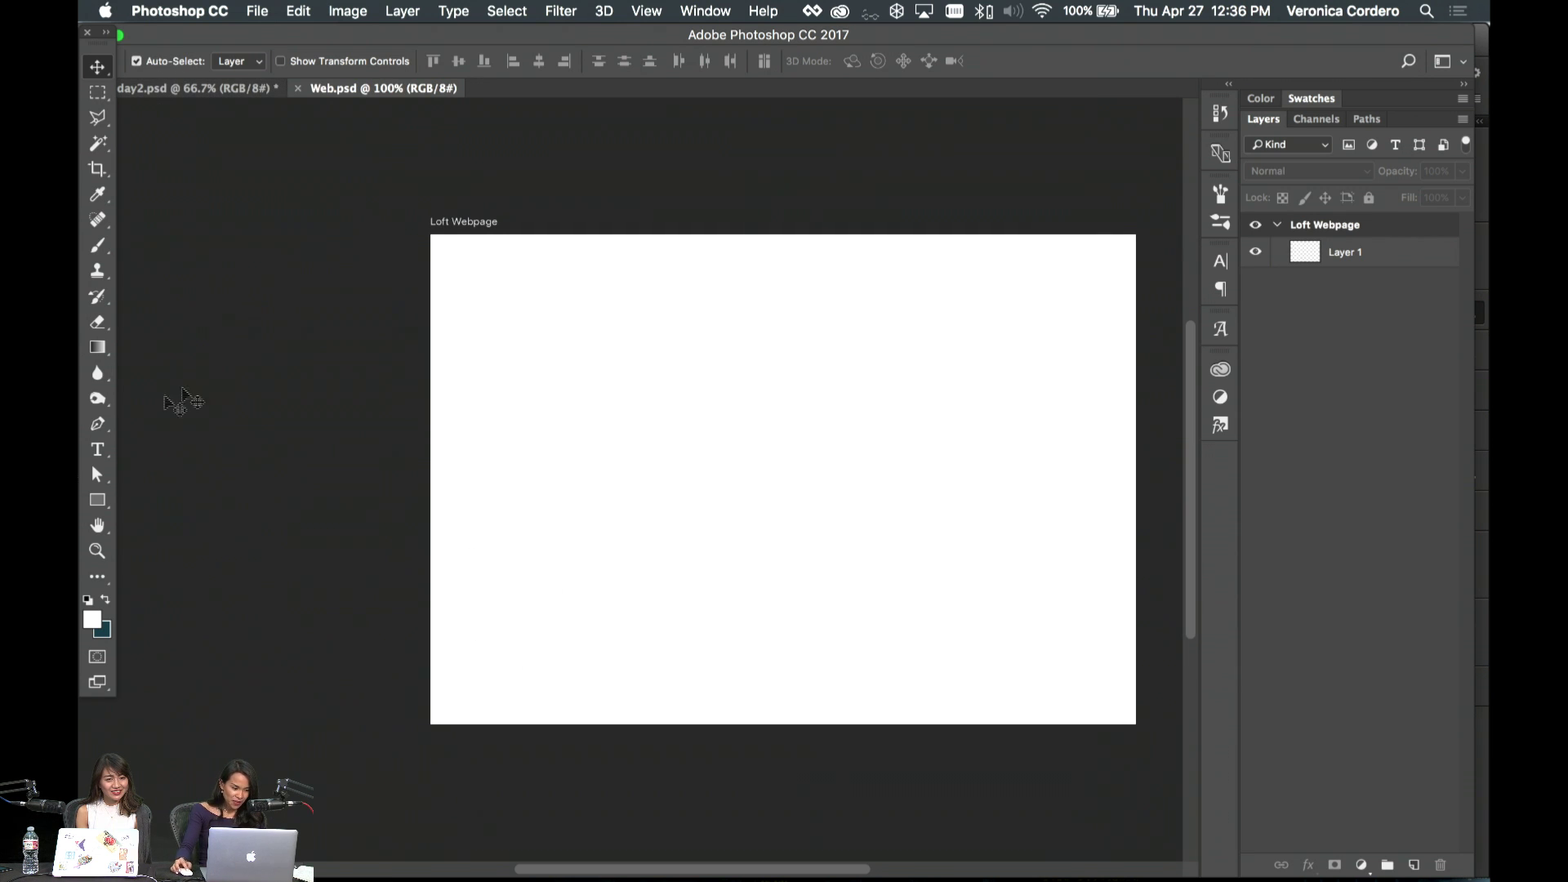
- Draw a rectangle over the top of the artboard and fill it with Loft Blue from the library
left_click(1220, 369)
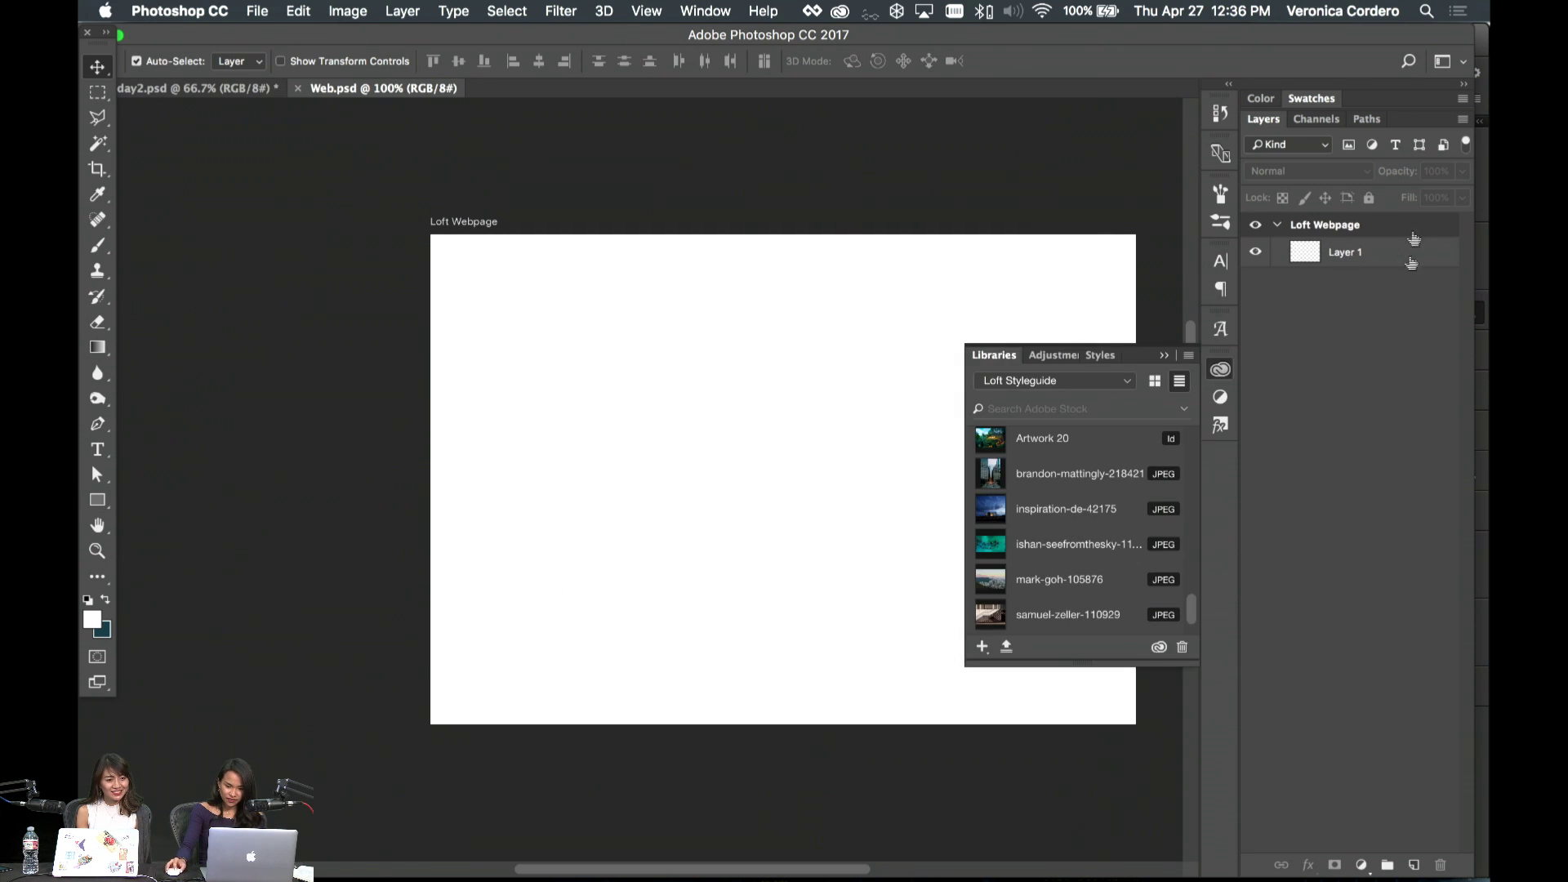
left_click(1410, 253)
left_click(98, 500)
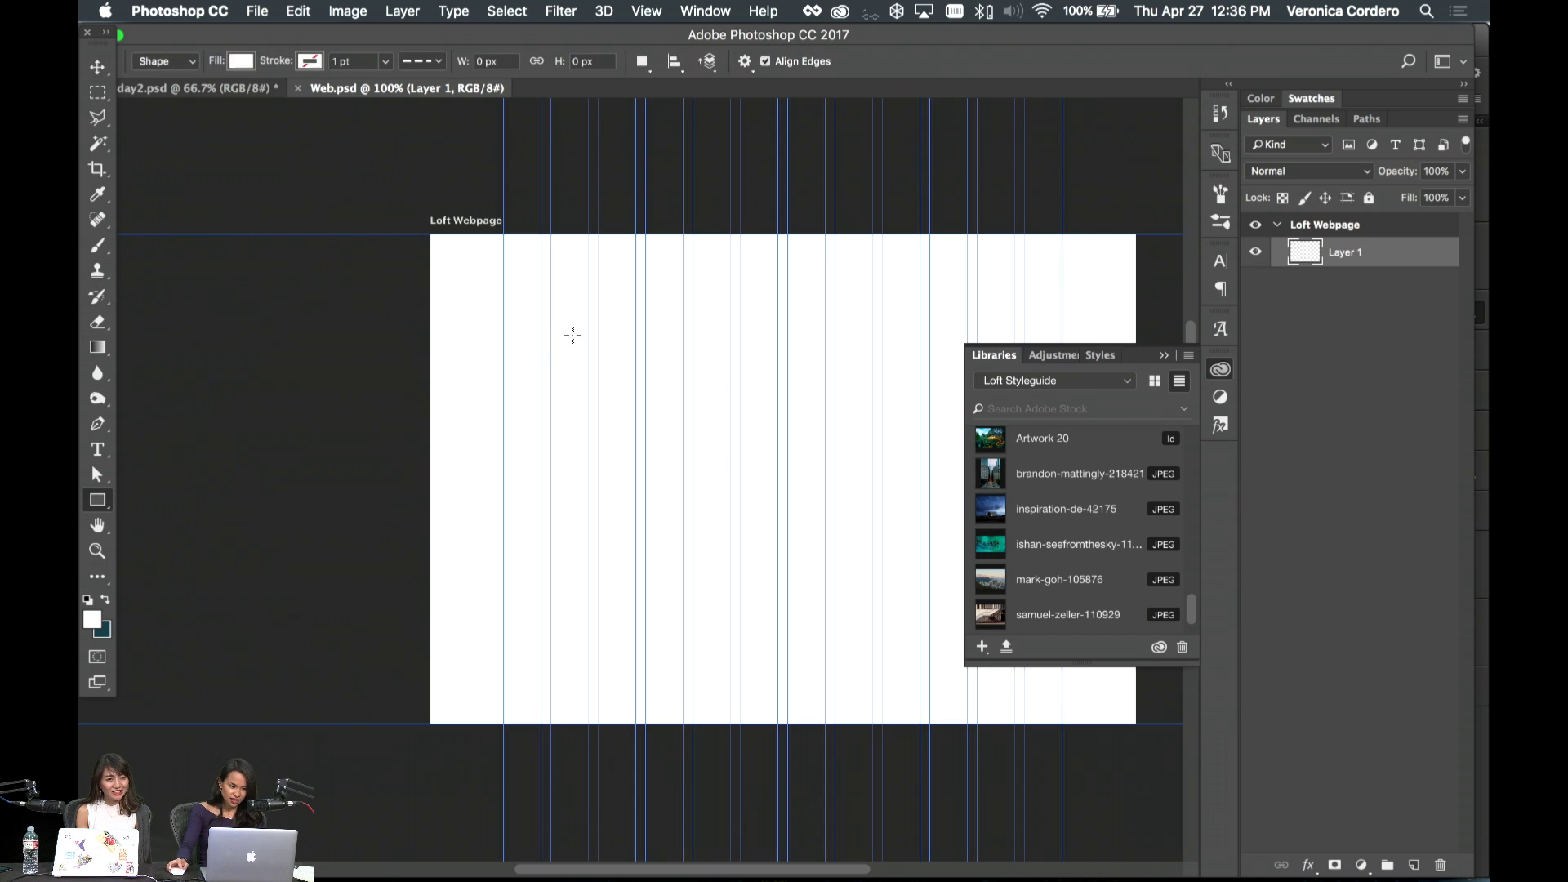
scroll(571, 333, "right", 5)
scroll(223, 236, "left", 3)
scroll(223, 236, "right", 3)
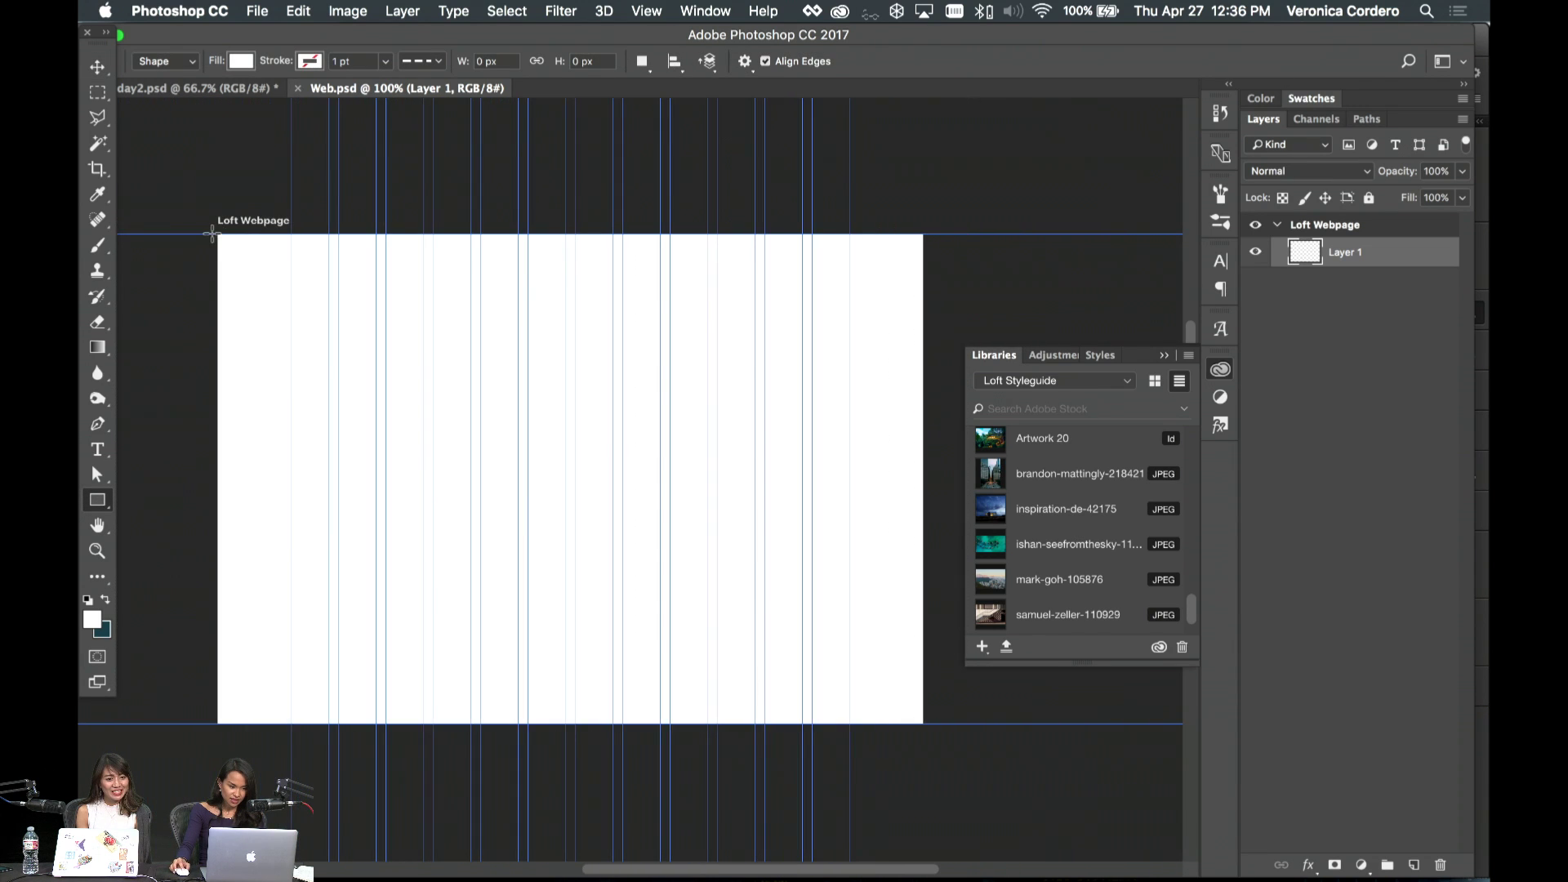
left_click_drag(211, 234, 923, 631)
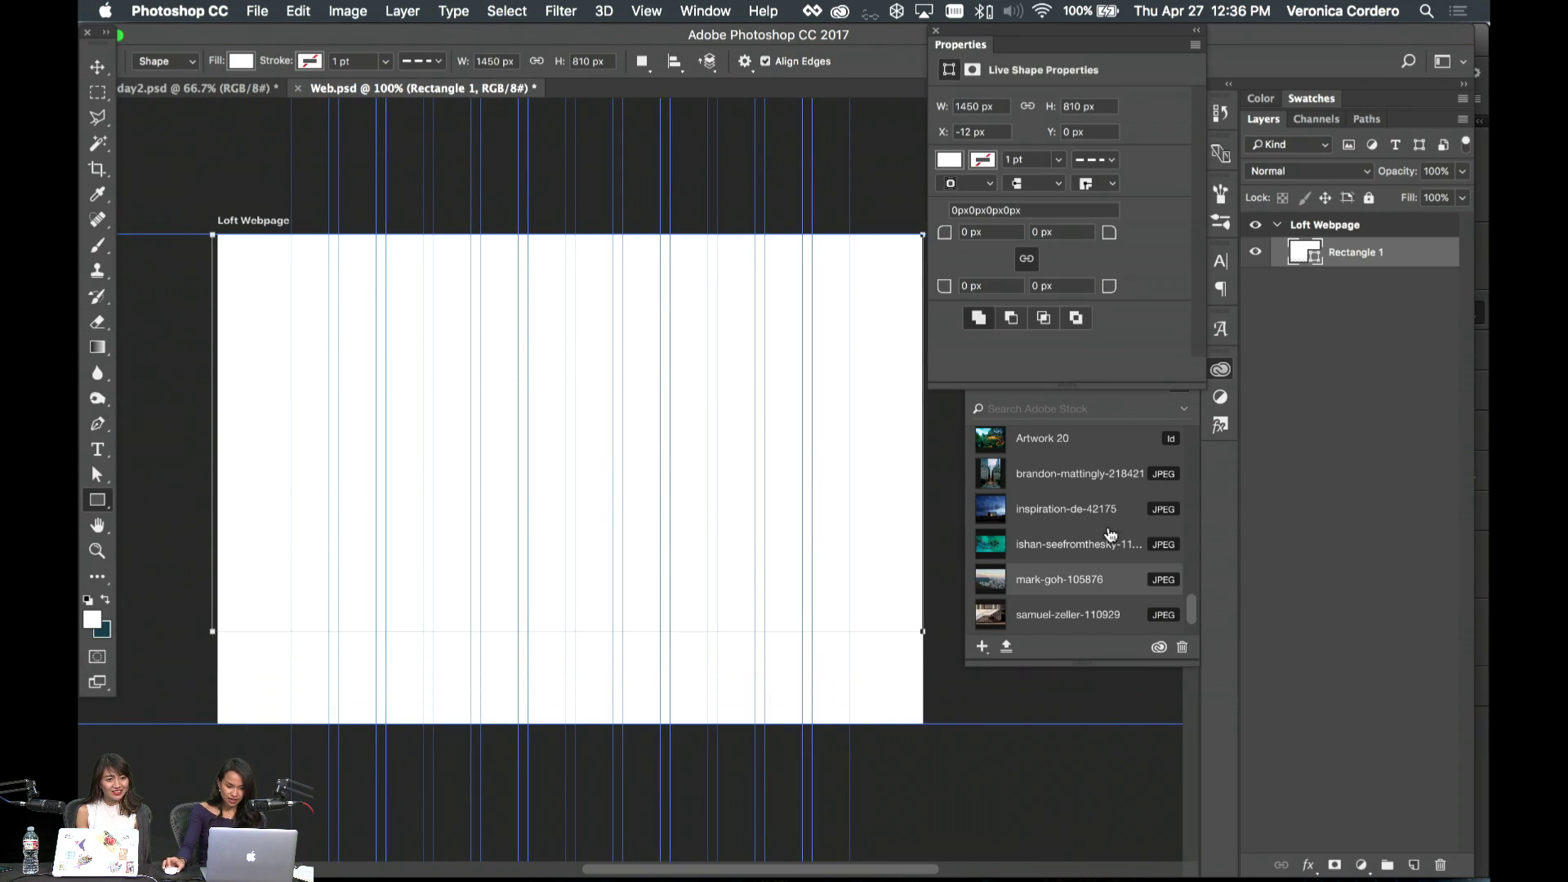
scroll(1117, 500, "up", 10)
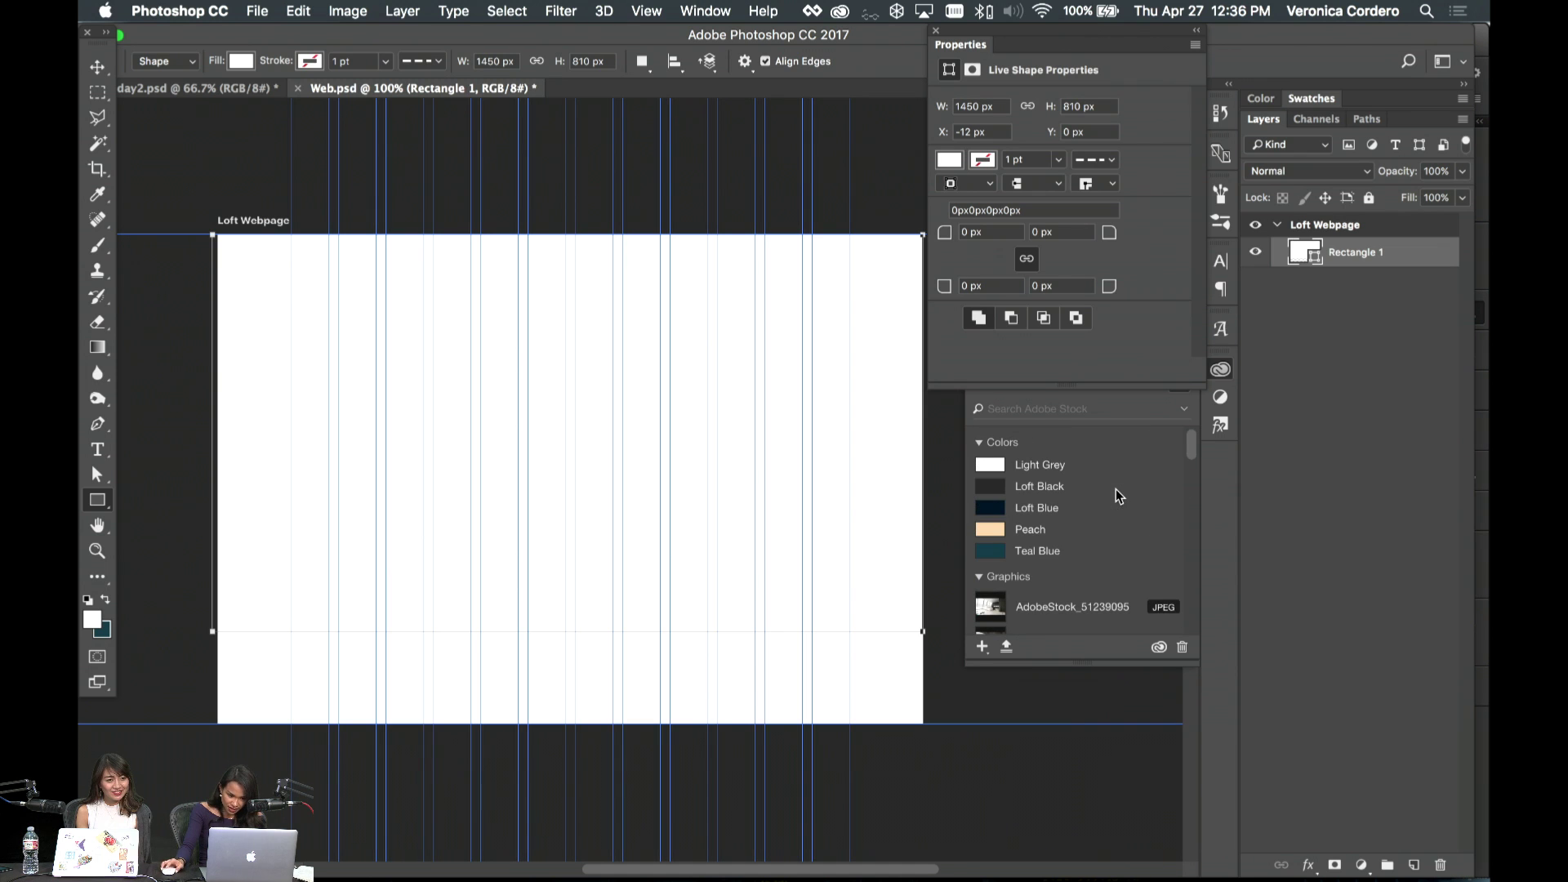
left_click(1035, 508)
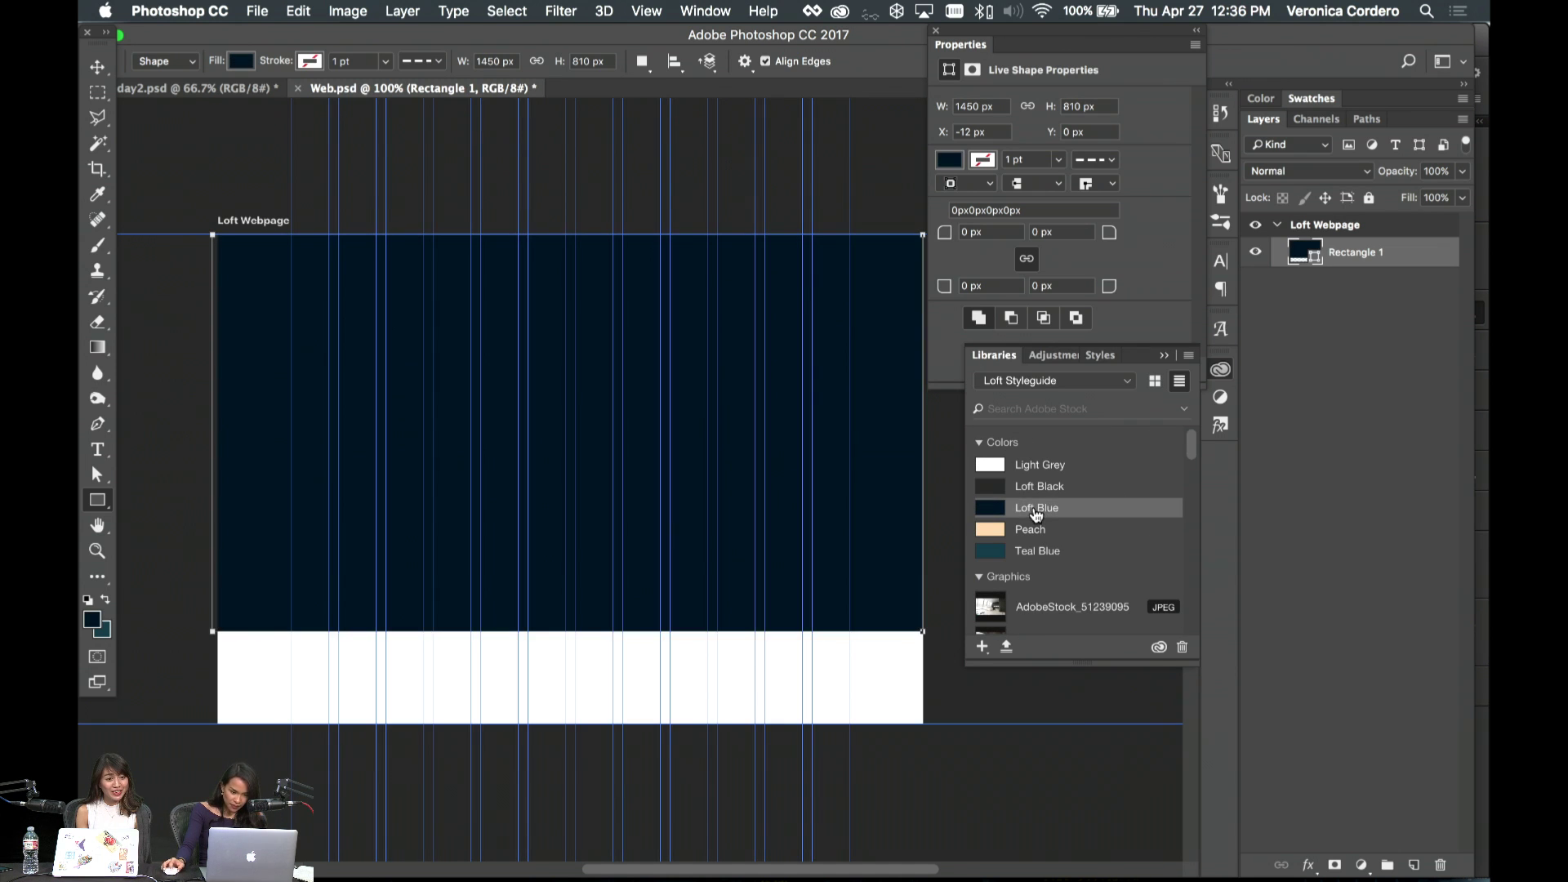
- Inspect the rectangle against the guides at 200% and reselect Rectangle 1
left_click(97, 67)
left_click(454, 152)
key("super+semicolon")
key("super+equal")
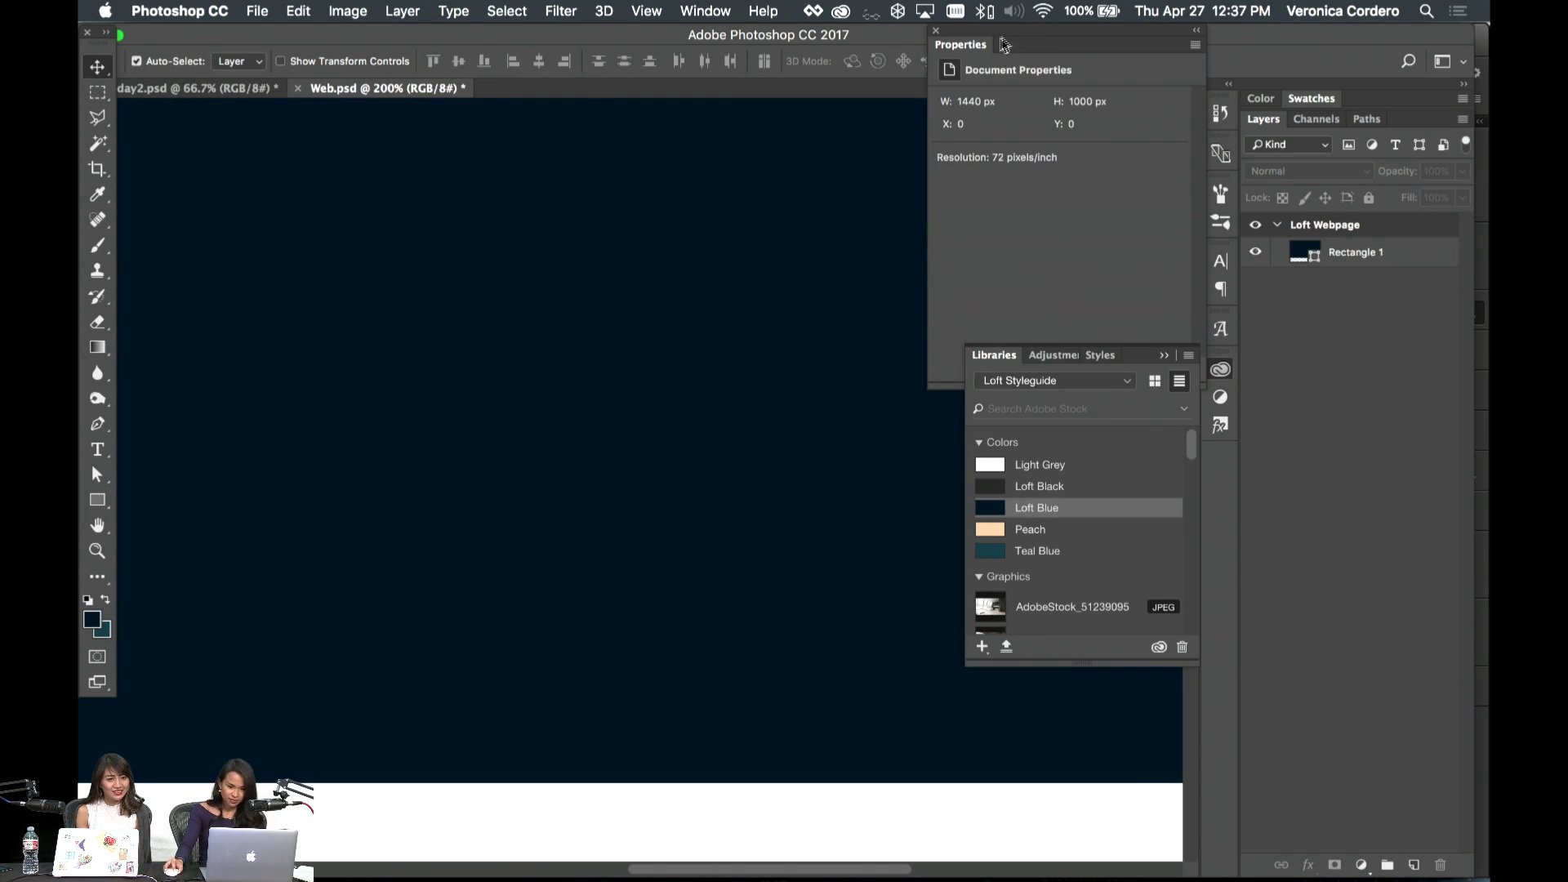
left_click(937, 32)
left_click(885, 357)
key("super+semicolon")
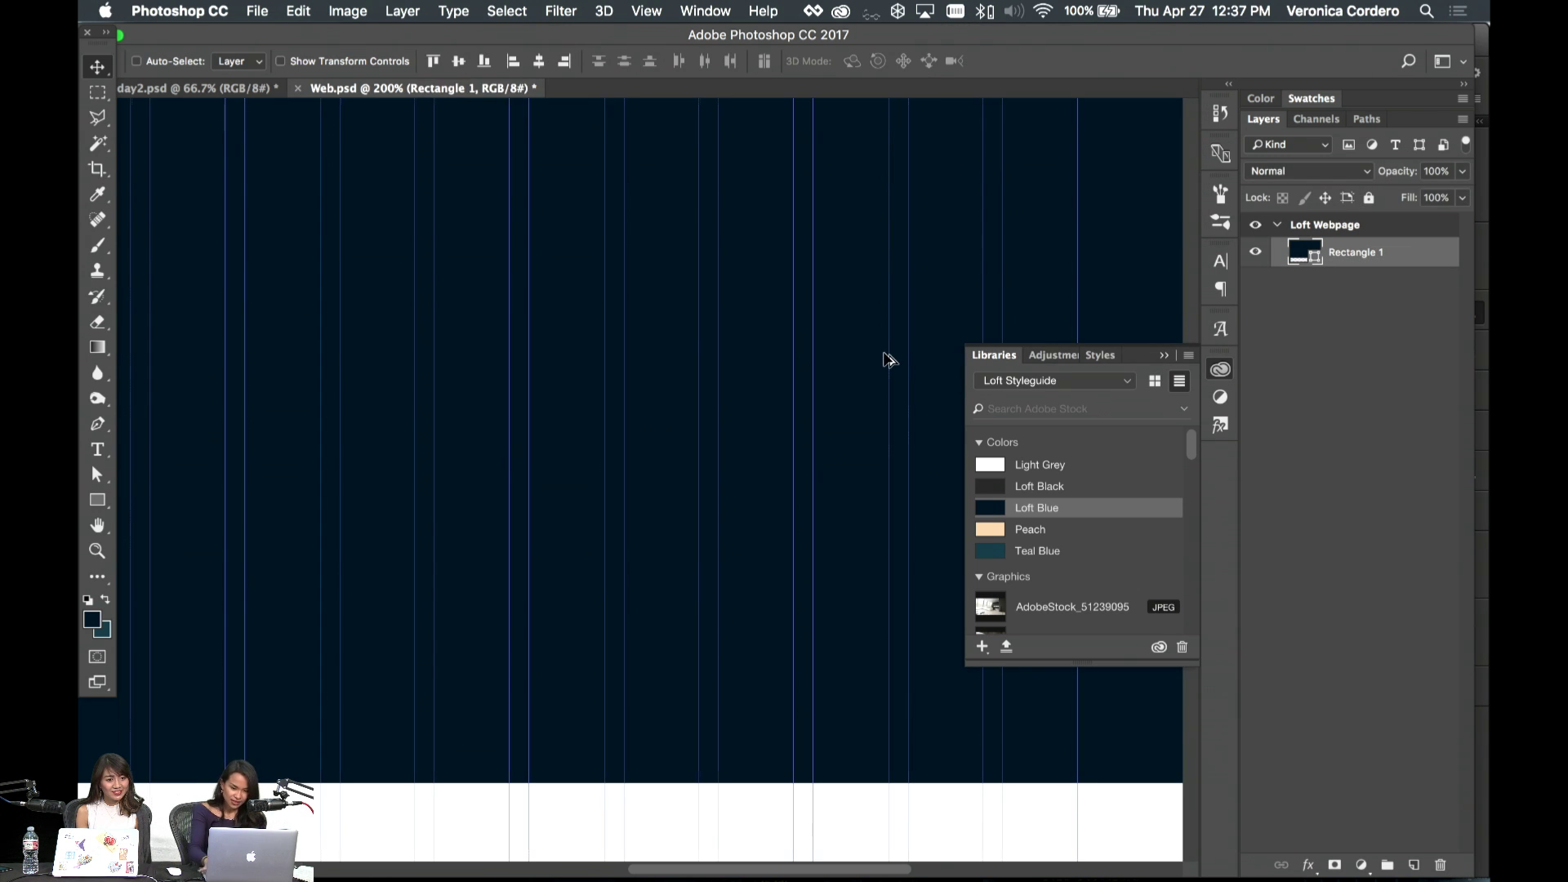
key("super+minus")
- Nudge the rectangle's edge slightly with Free Transform
key("super+t")
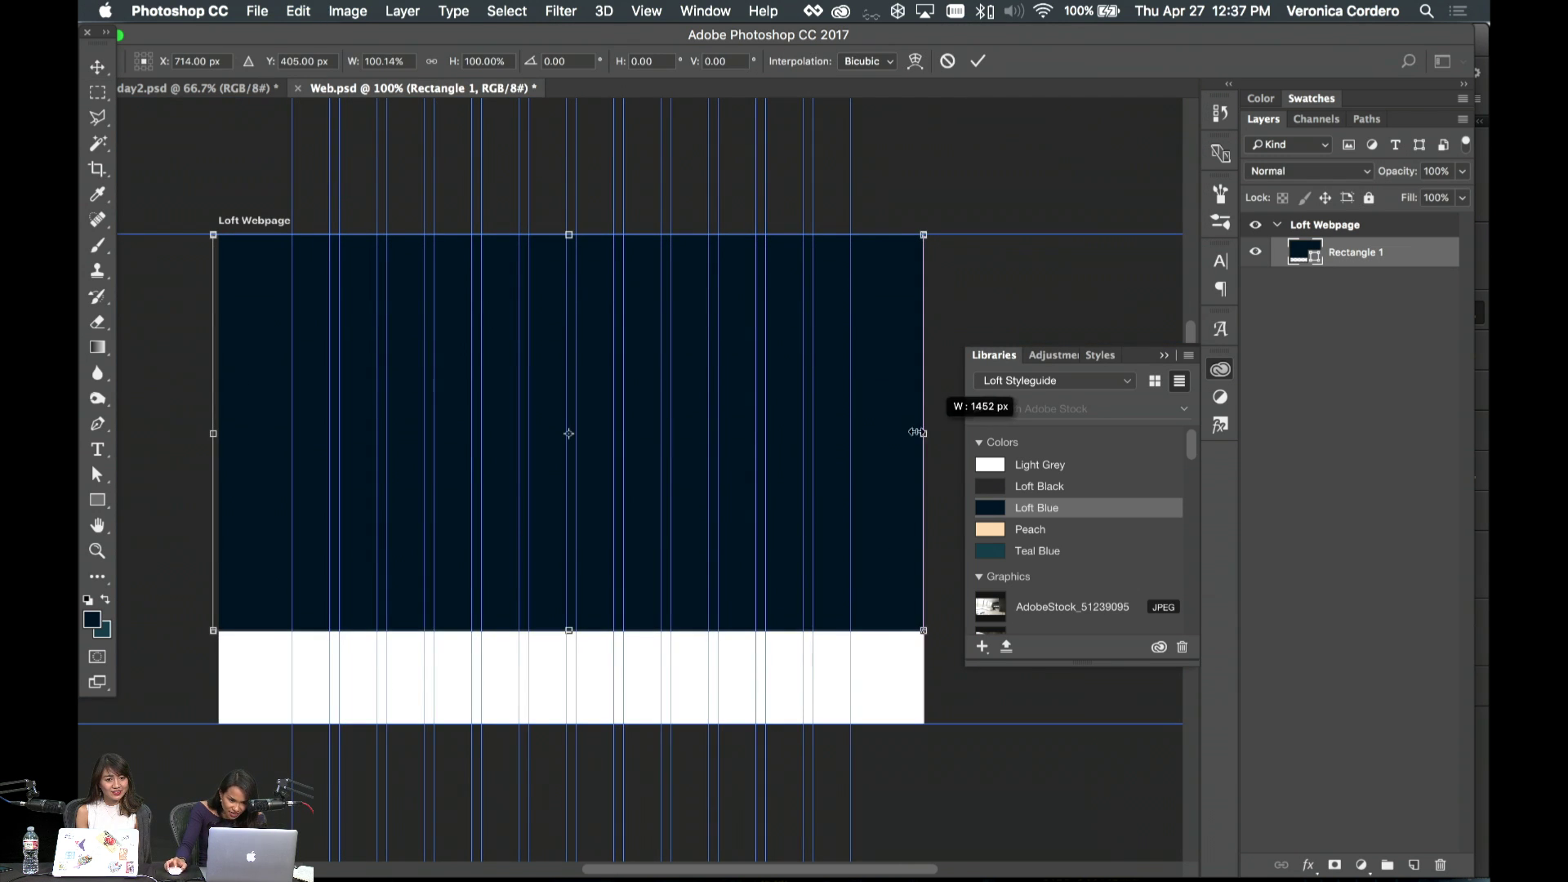
key("Return")
scroll(517, 412, "left", 5)
key("super+t")
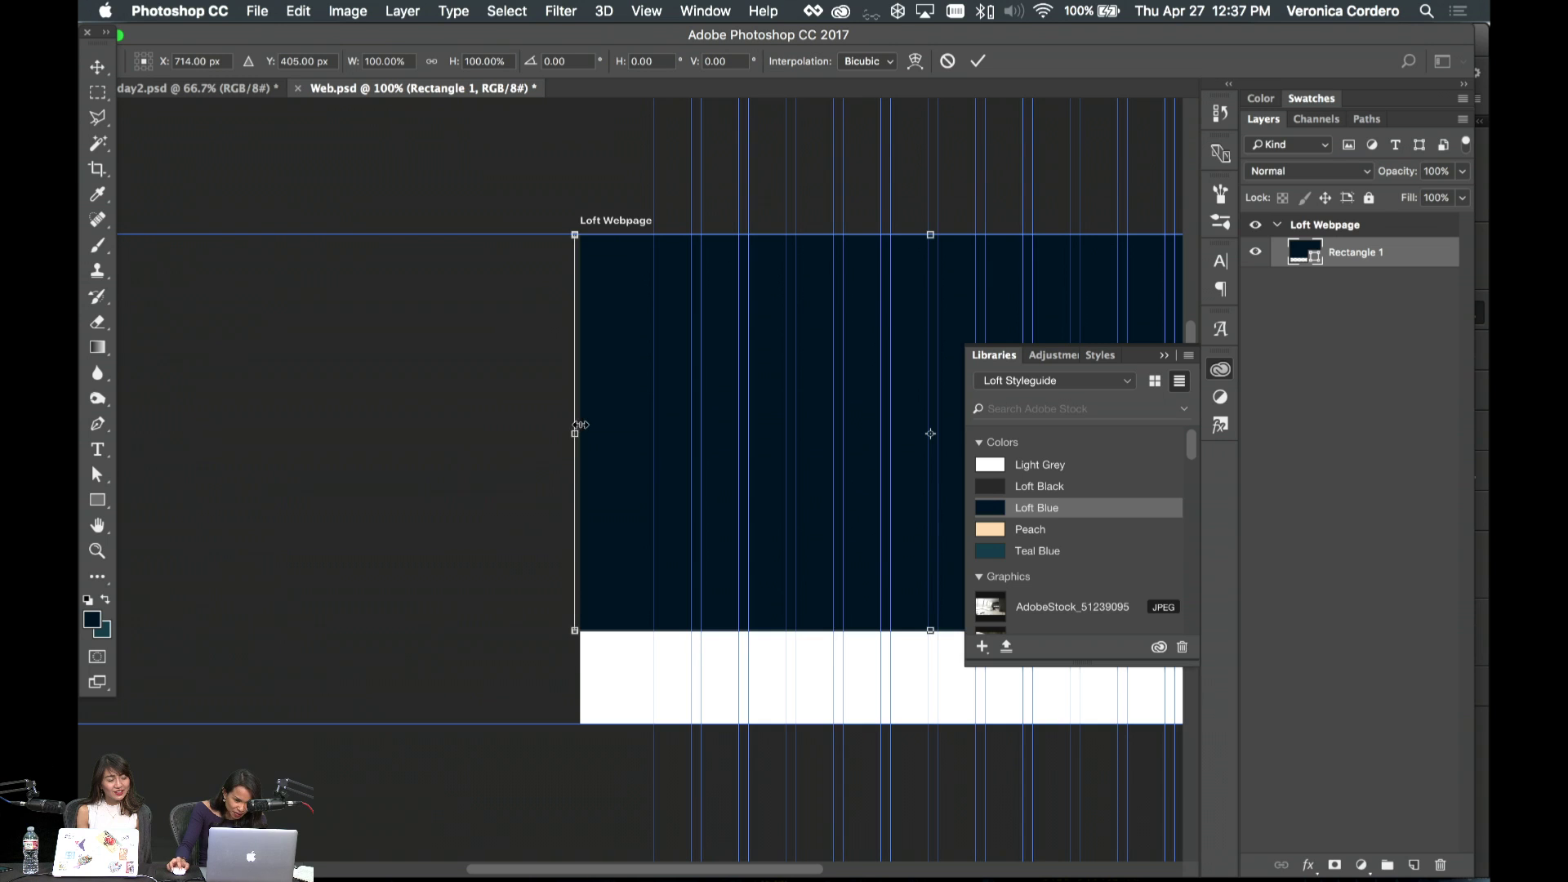
left_click_drag(579, 425, 585, 425)
key("Return")
scroll(666, 429, "right", 7)
scroll(663, 431, "left", 5)
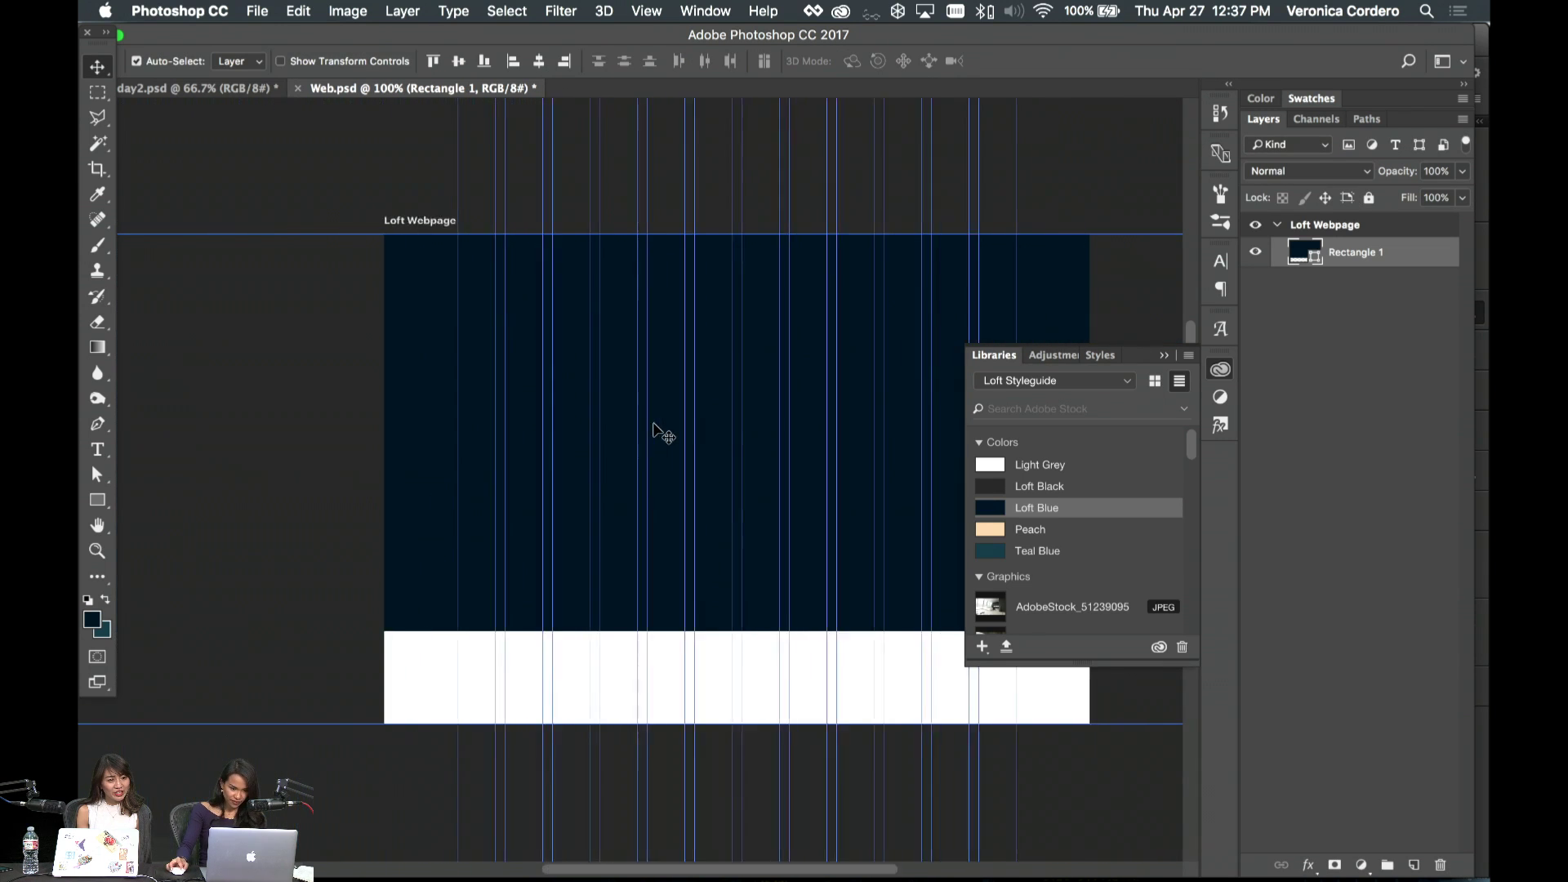
scroll(663, 433, "left", 2)
key("super+t")
key("Return")
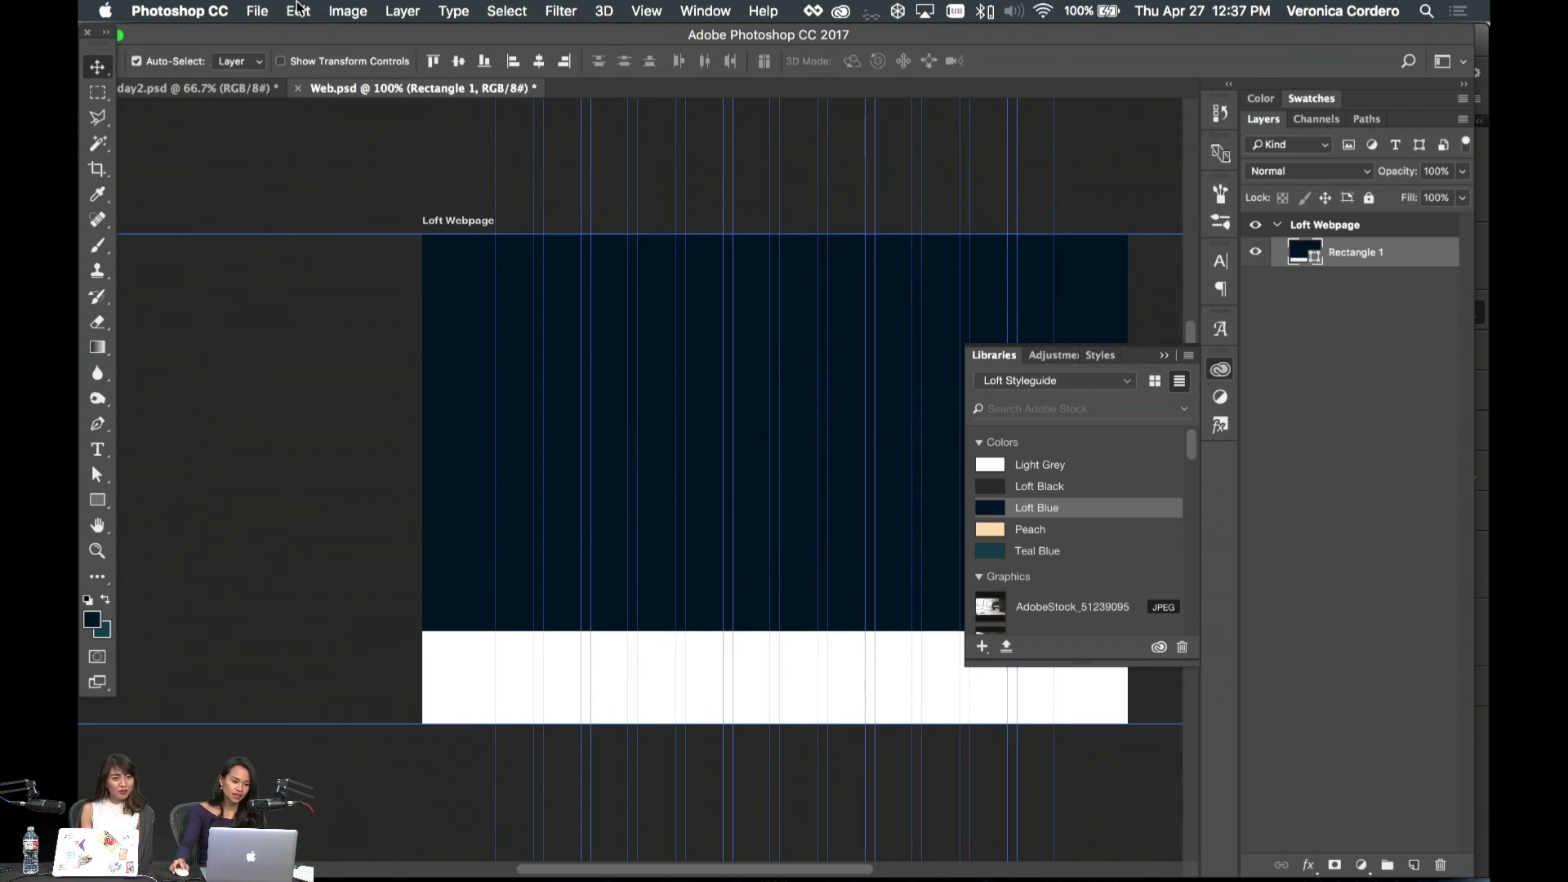
- Save the Web.psd file
left_click(257, 10)
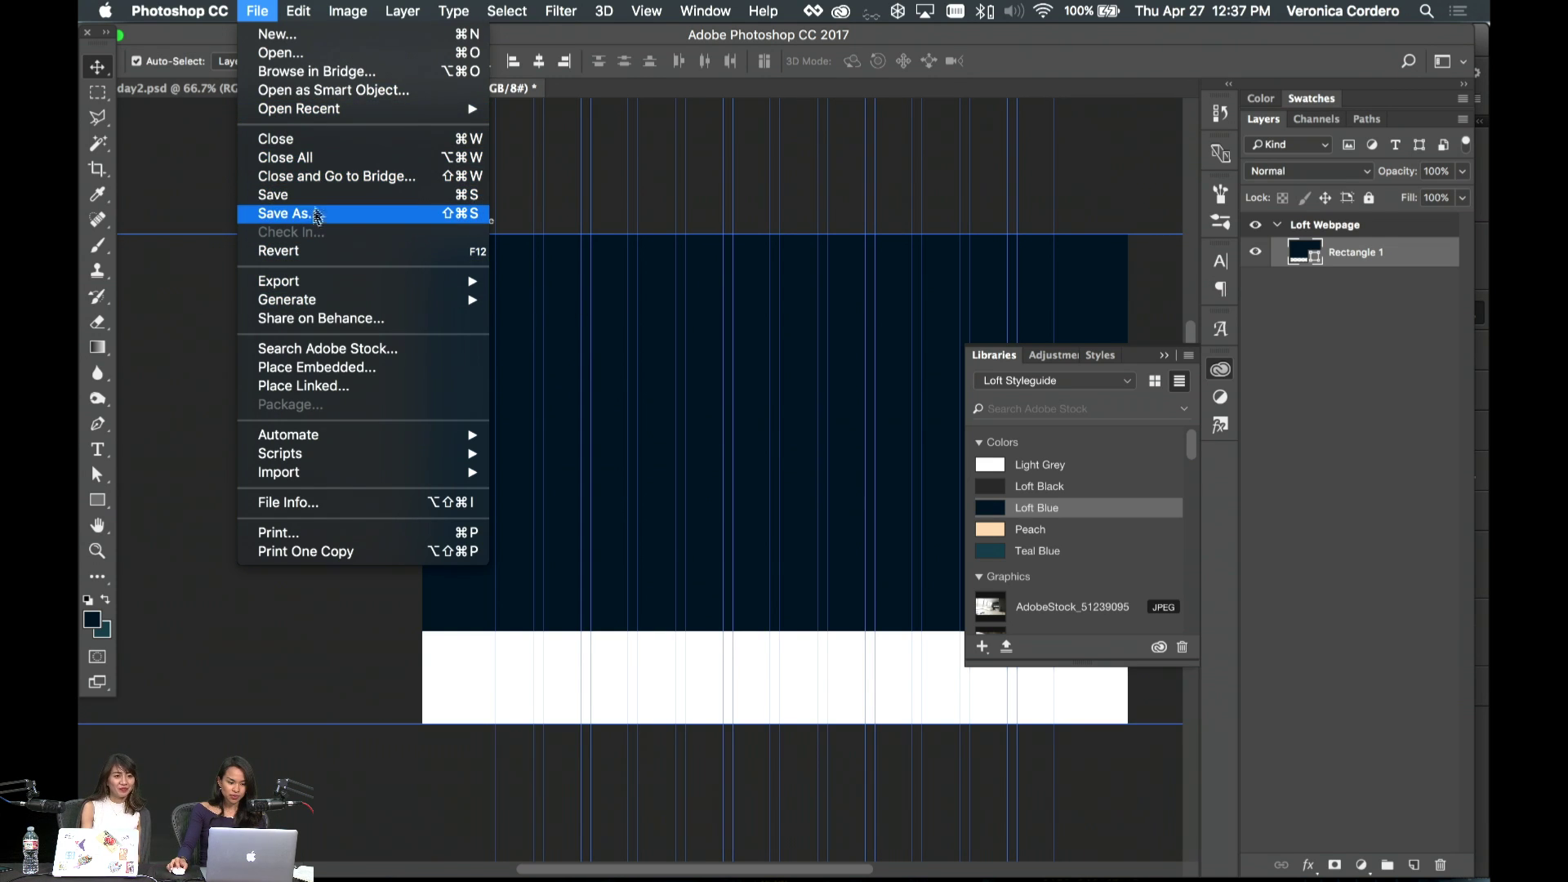
left_click(302, 195)
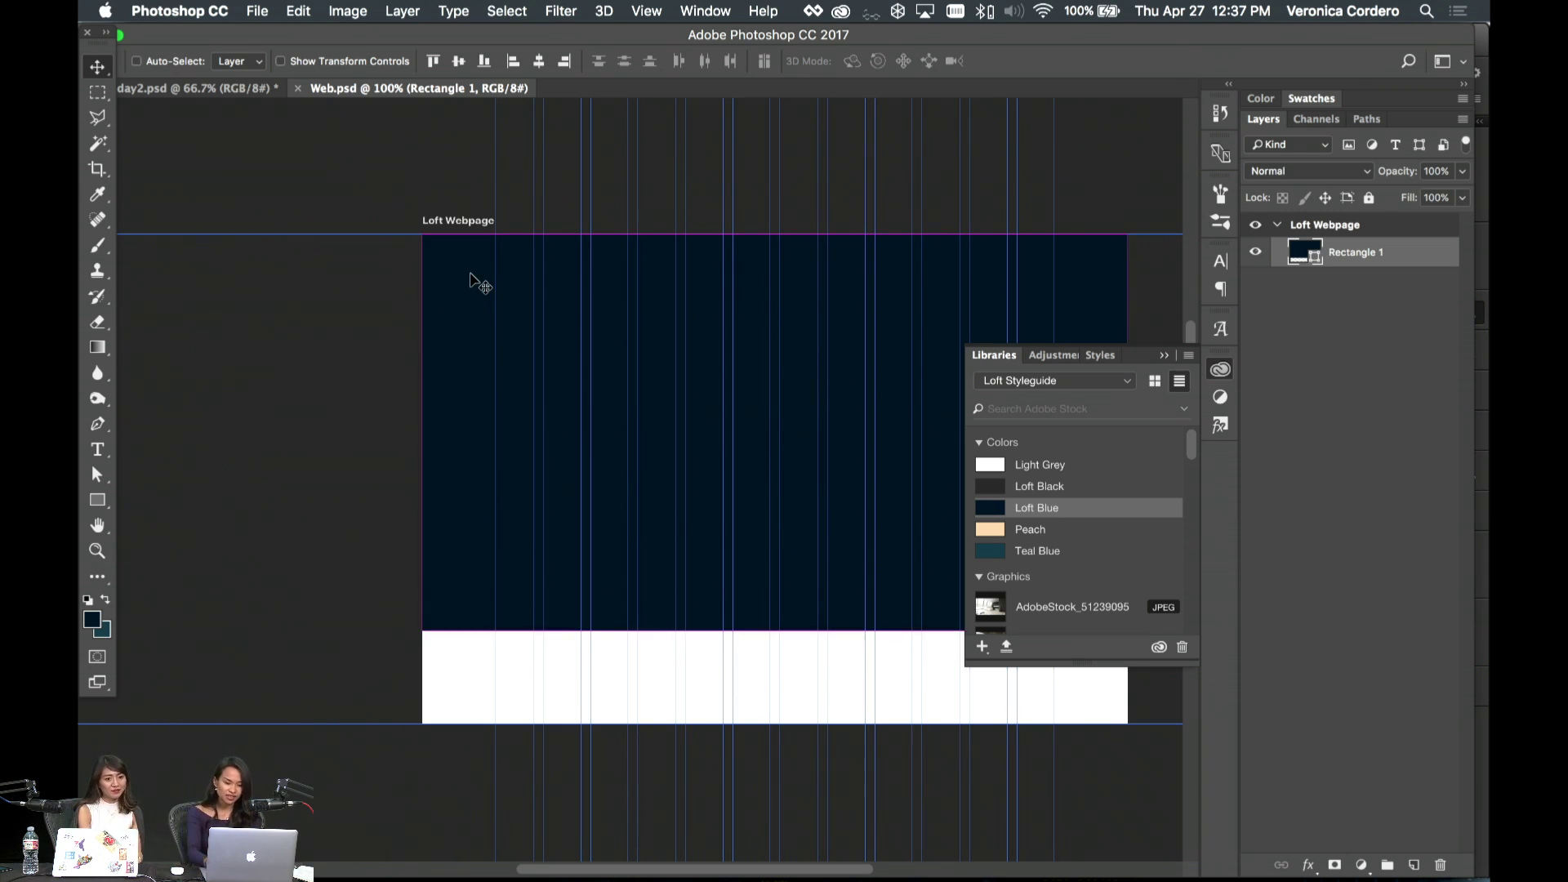
left_click(348, 11)
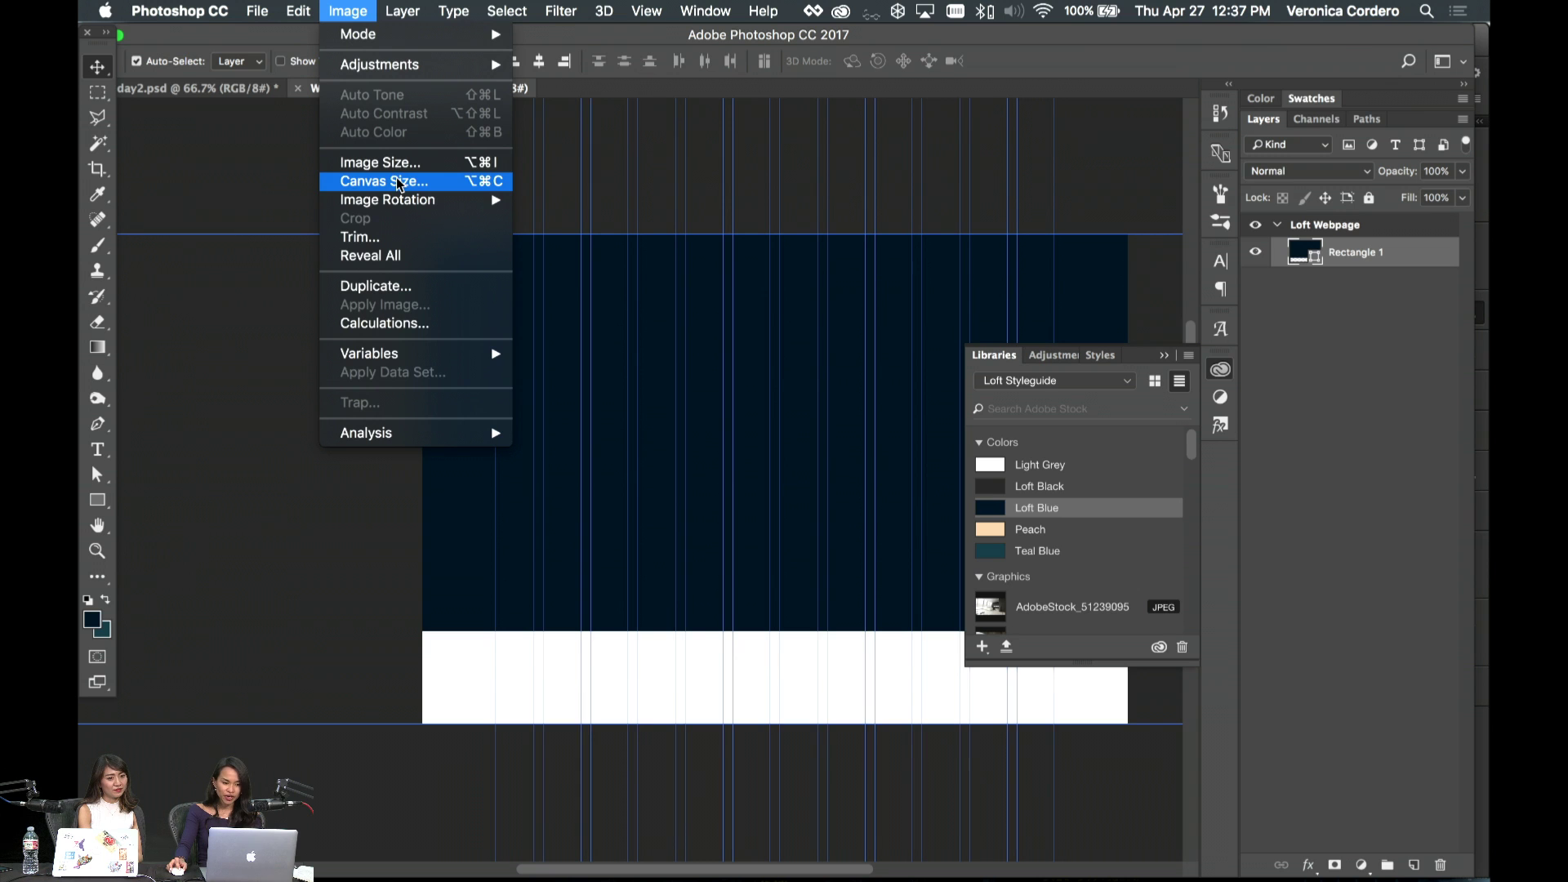
- Change the canvas size anchored at the top, first to 200 px then 2000 px tall
left_click(399, 183)
left_click(631, 351)
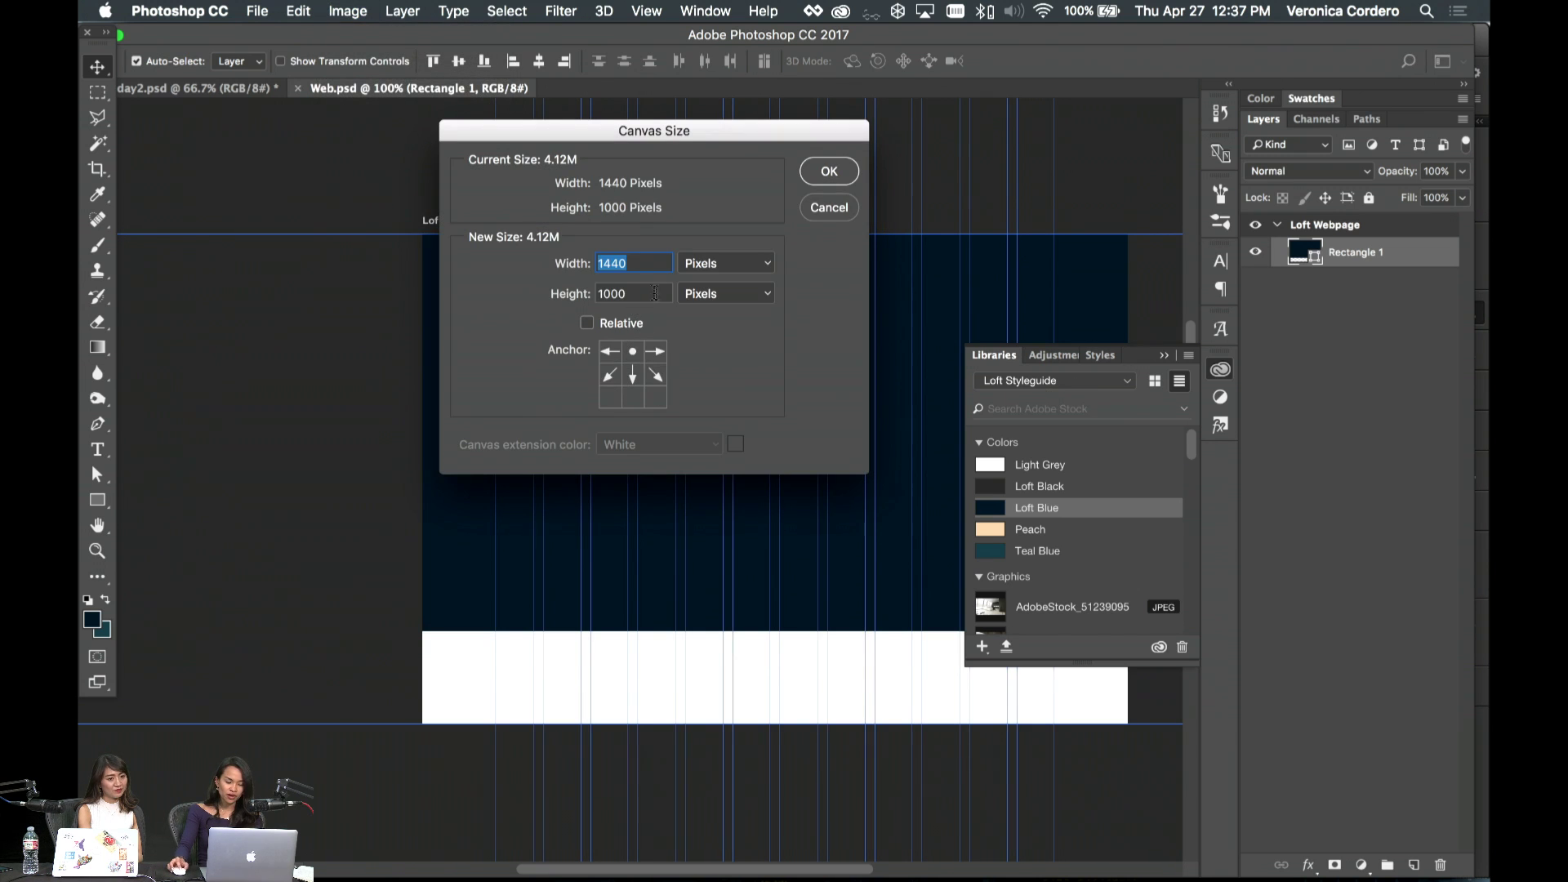
key("Tab")
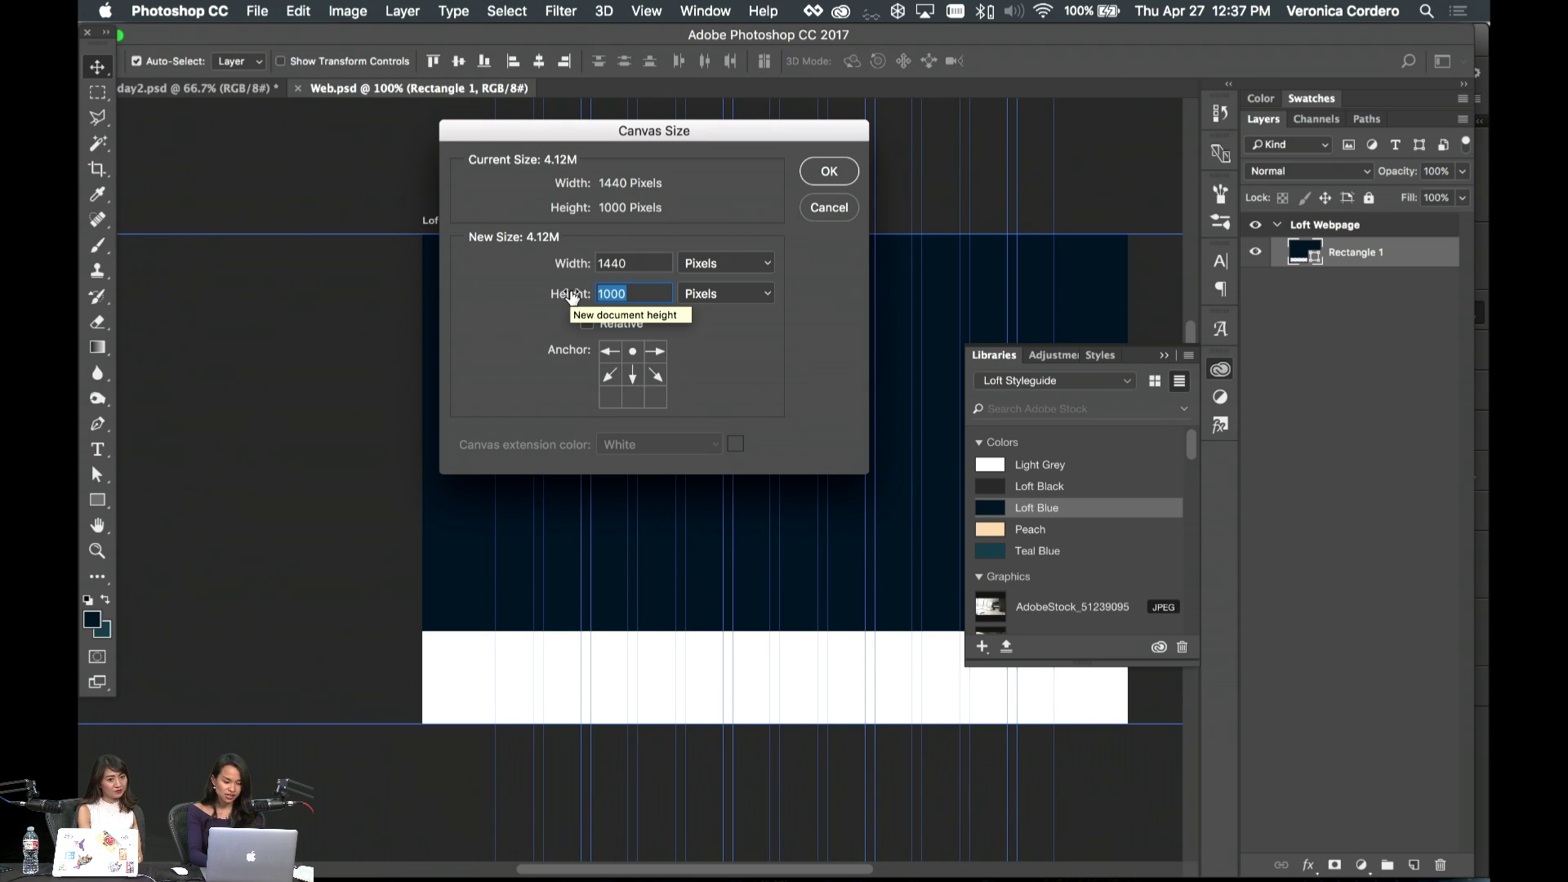
type("200")
key("Return")
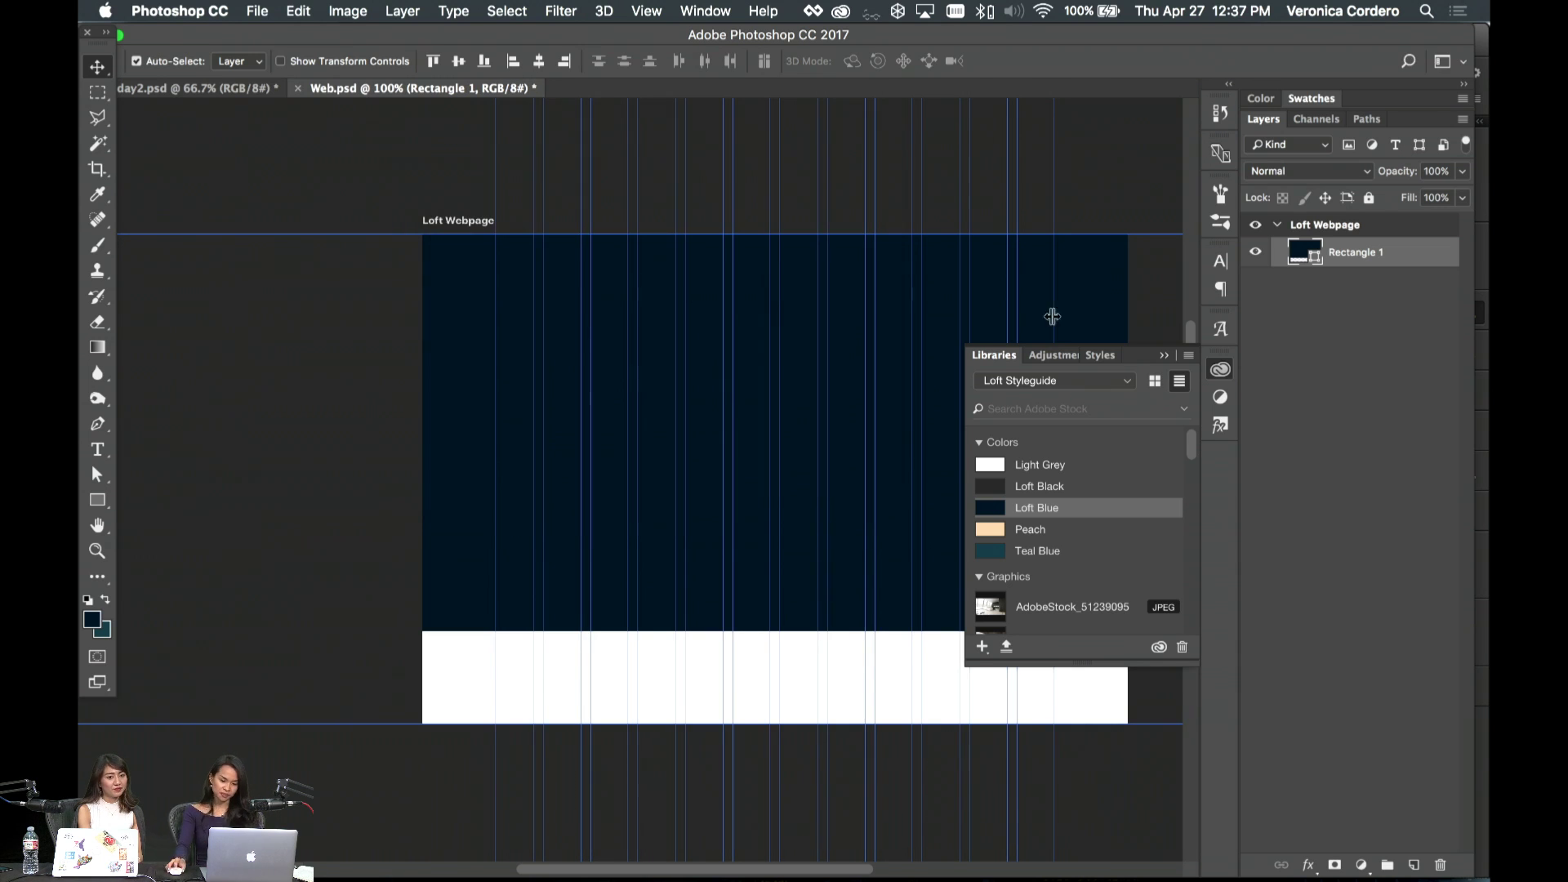
left_click(1164, 355)
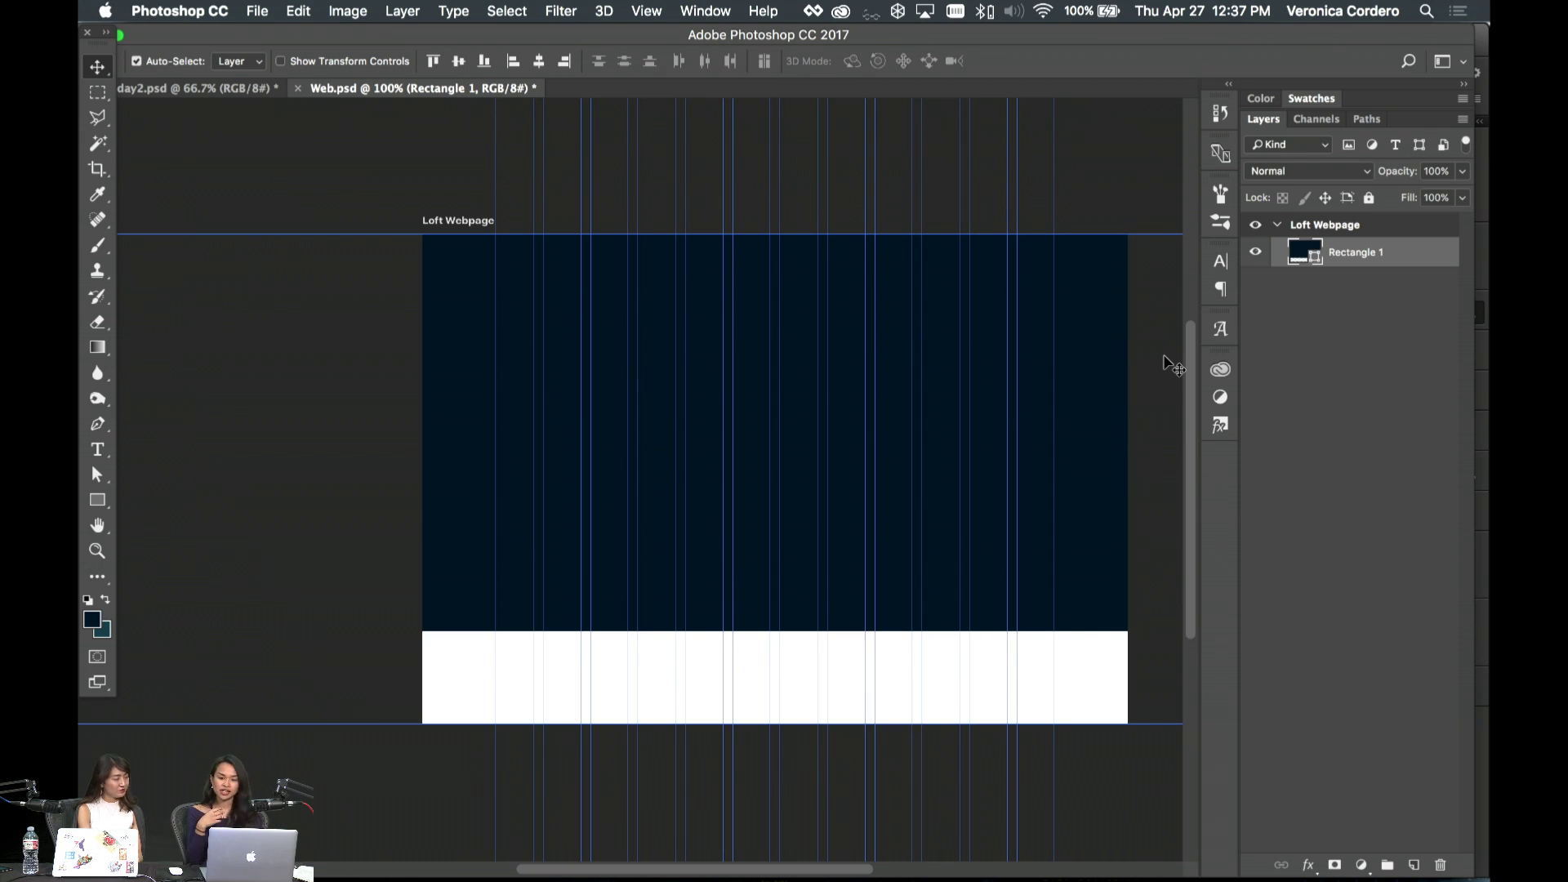
scroll(904, 447, "right", 5)
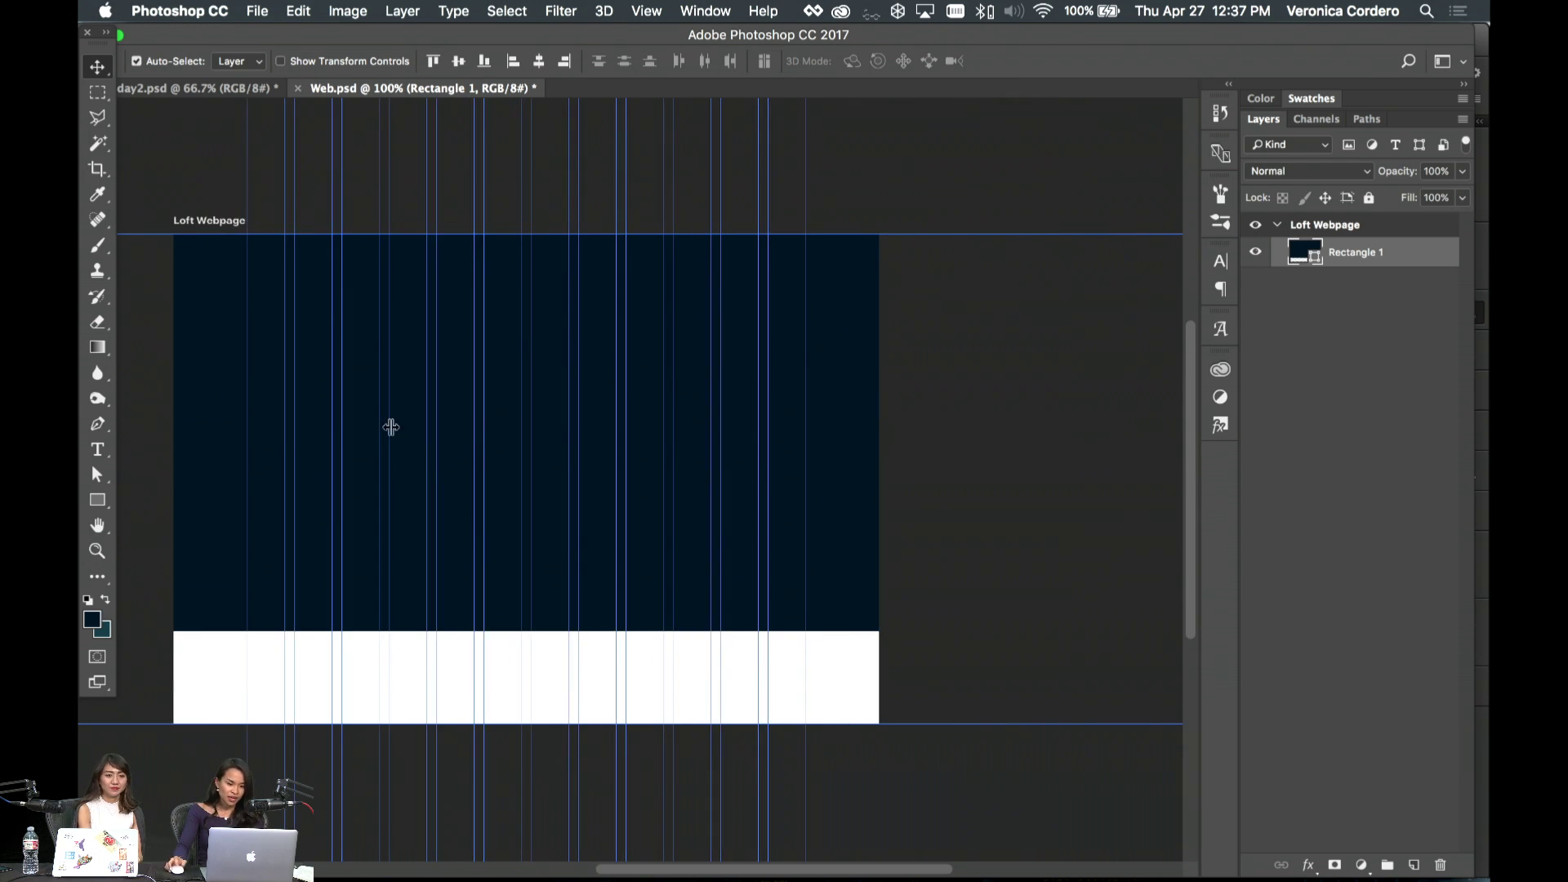
left_click(345, 9)
left_click(400, 181)
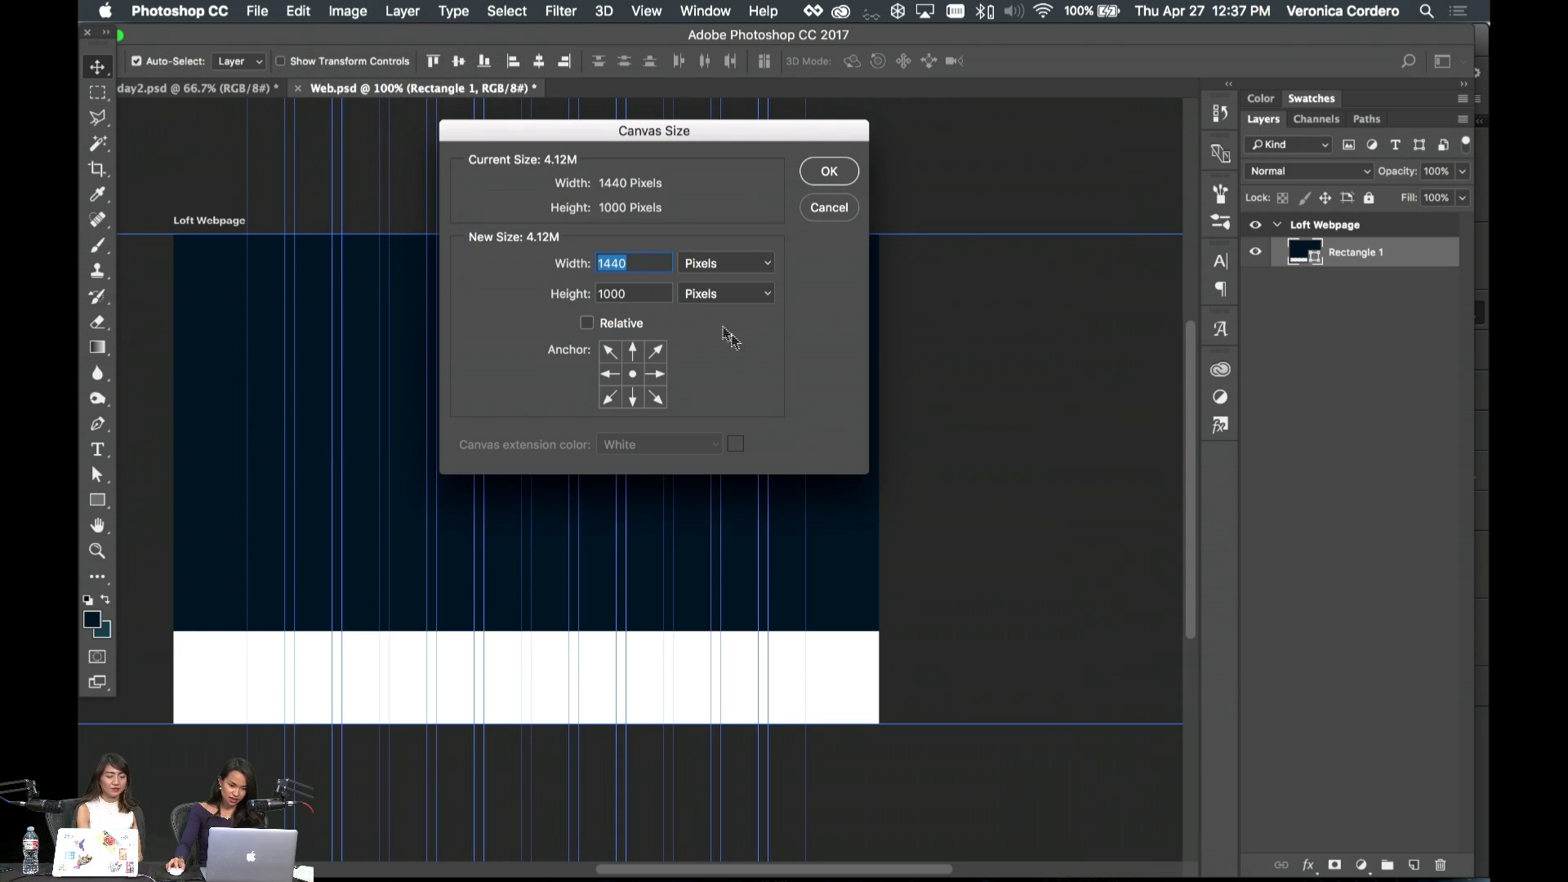
left_click(633, 350)
key("Tab")
type("2000")
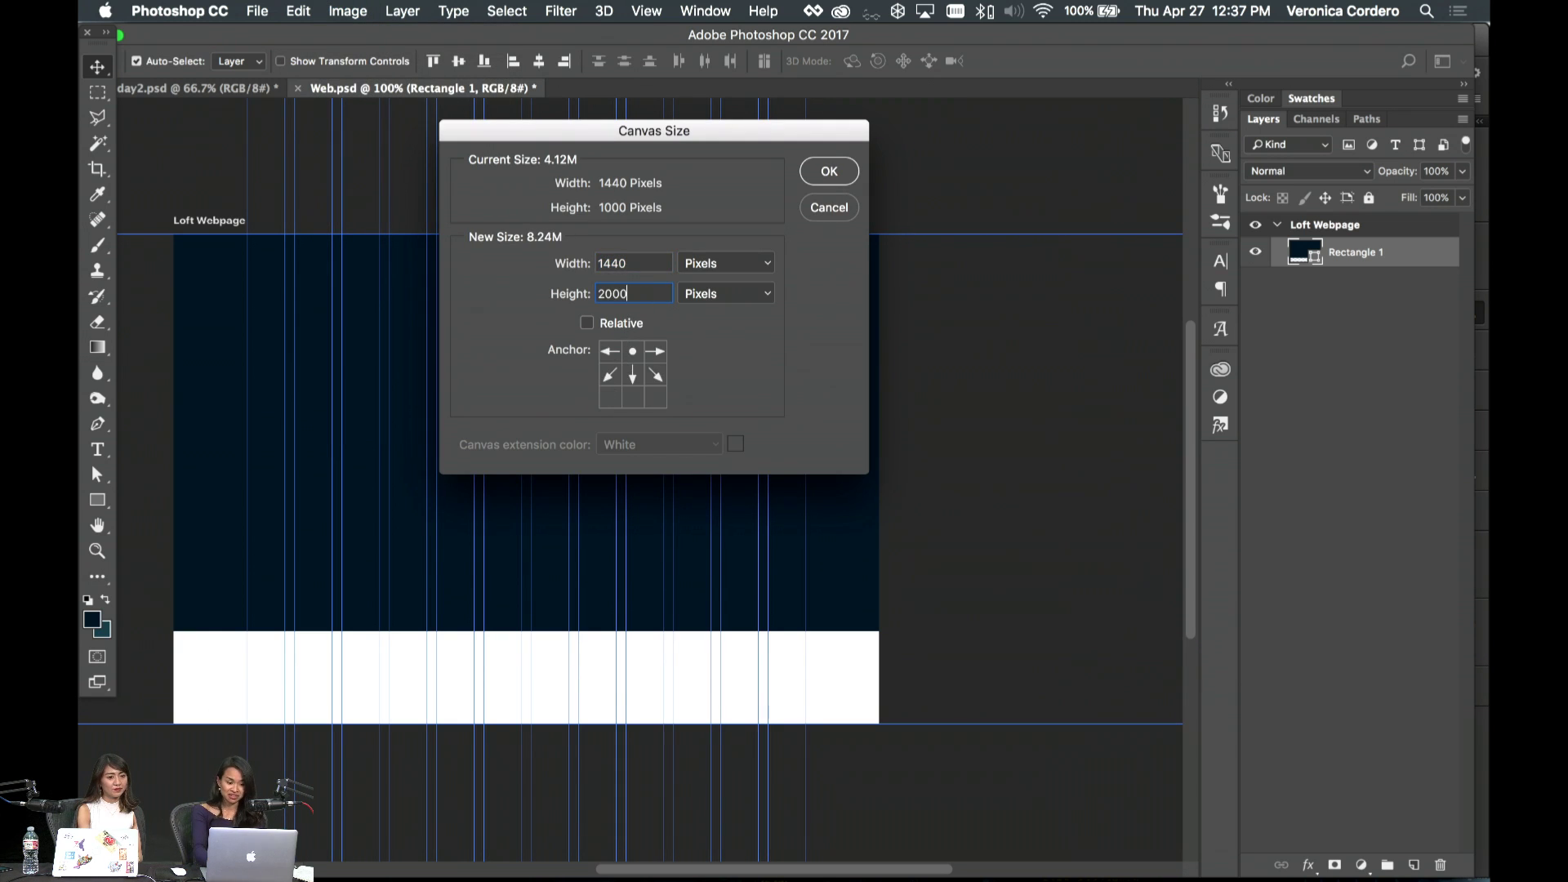
key("Return")
- Set the Loft Webpage artboard height to 3000 px, then select Rectangle 1
scroll(980, 419, "left", 3)
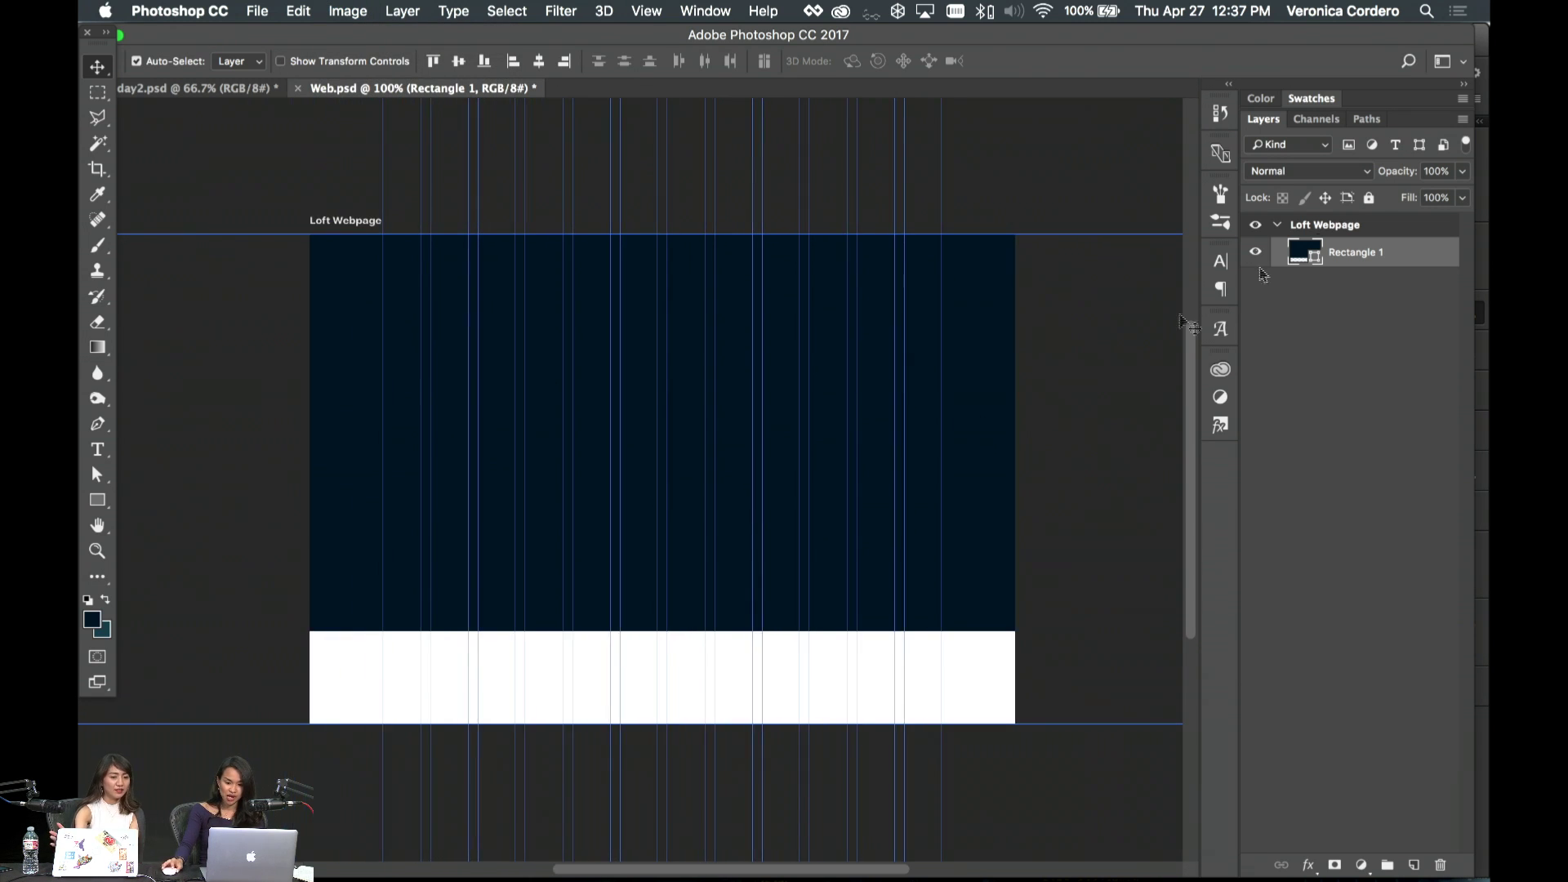
left_click(1279, 229)
left_click(508, 314)
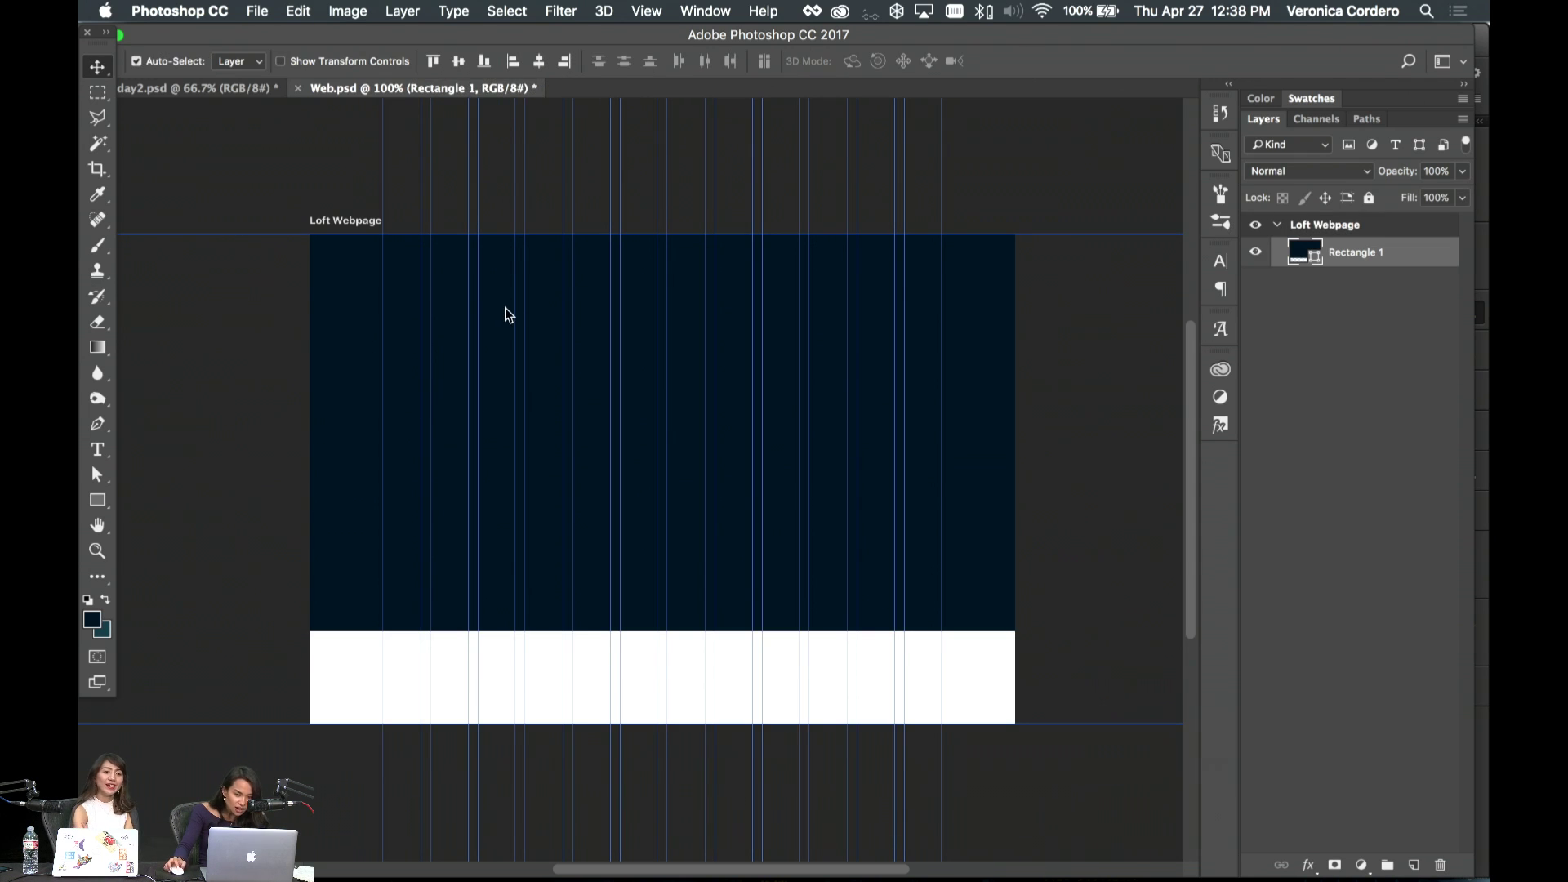
left_click(344, 221)
left_click(543, 60)
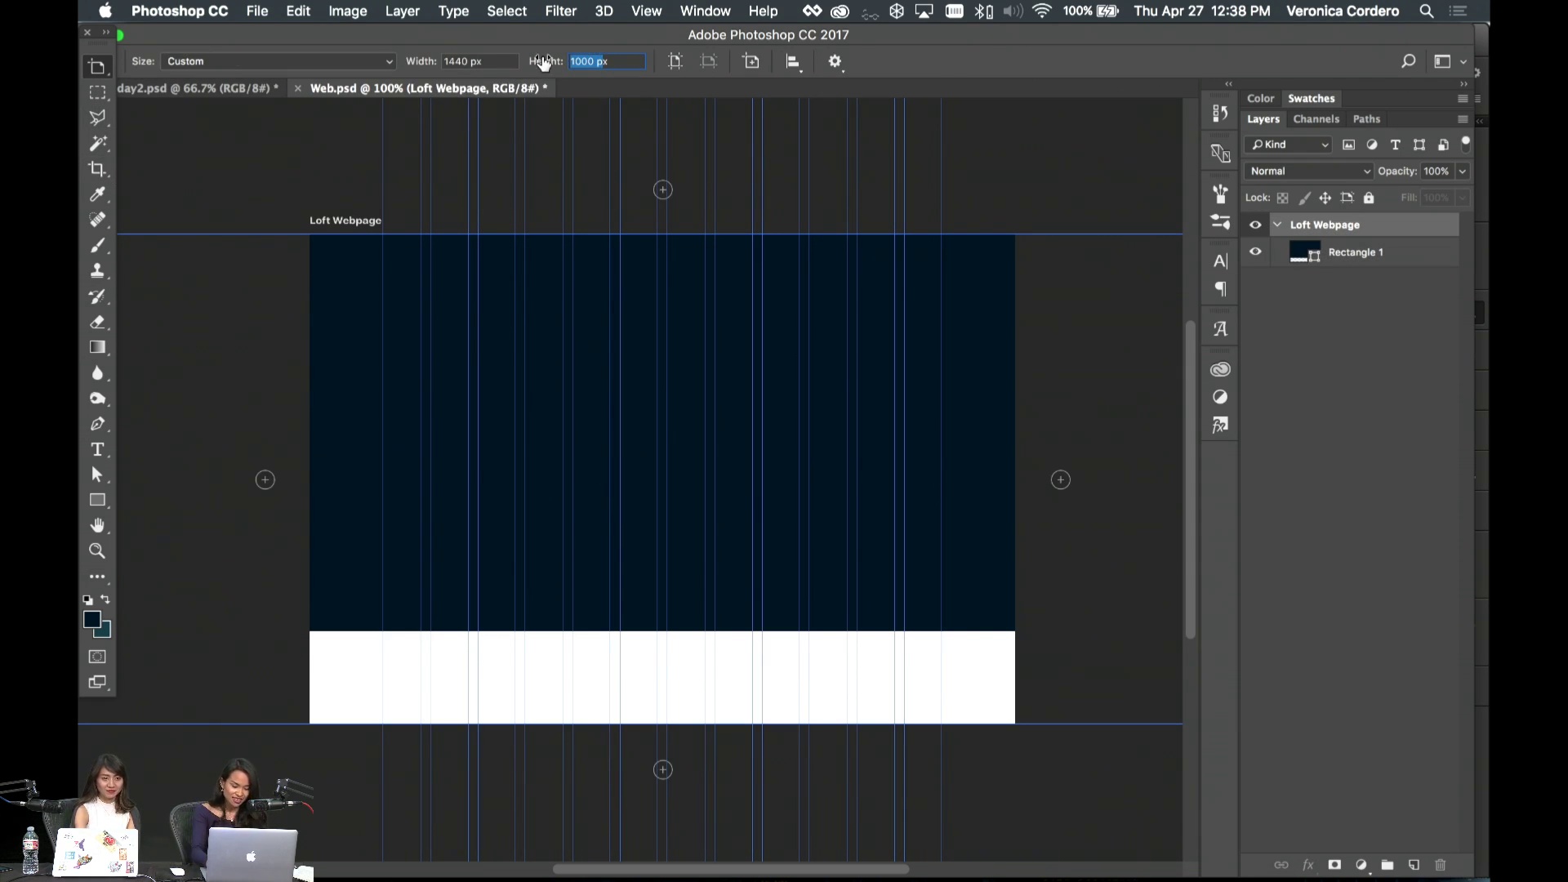
type("30")
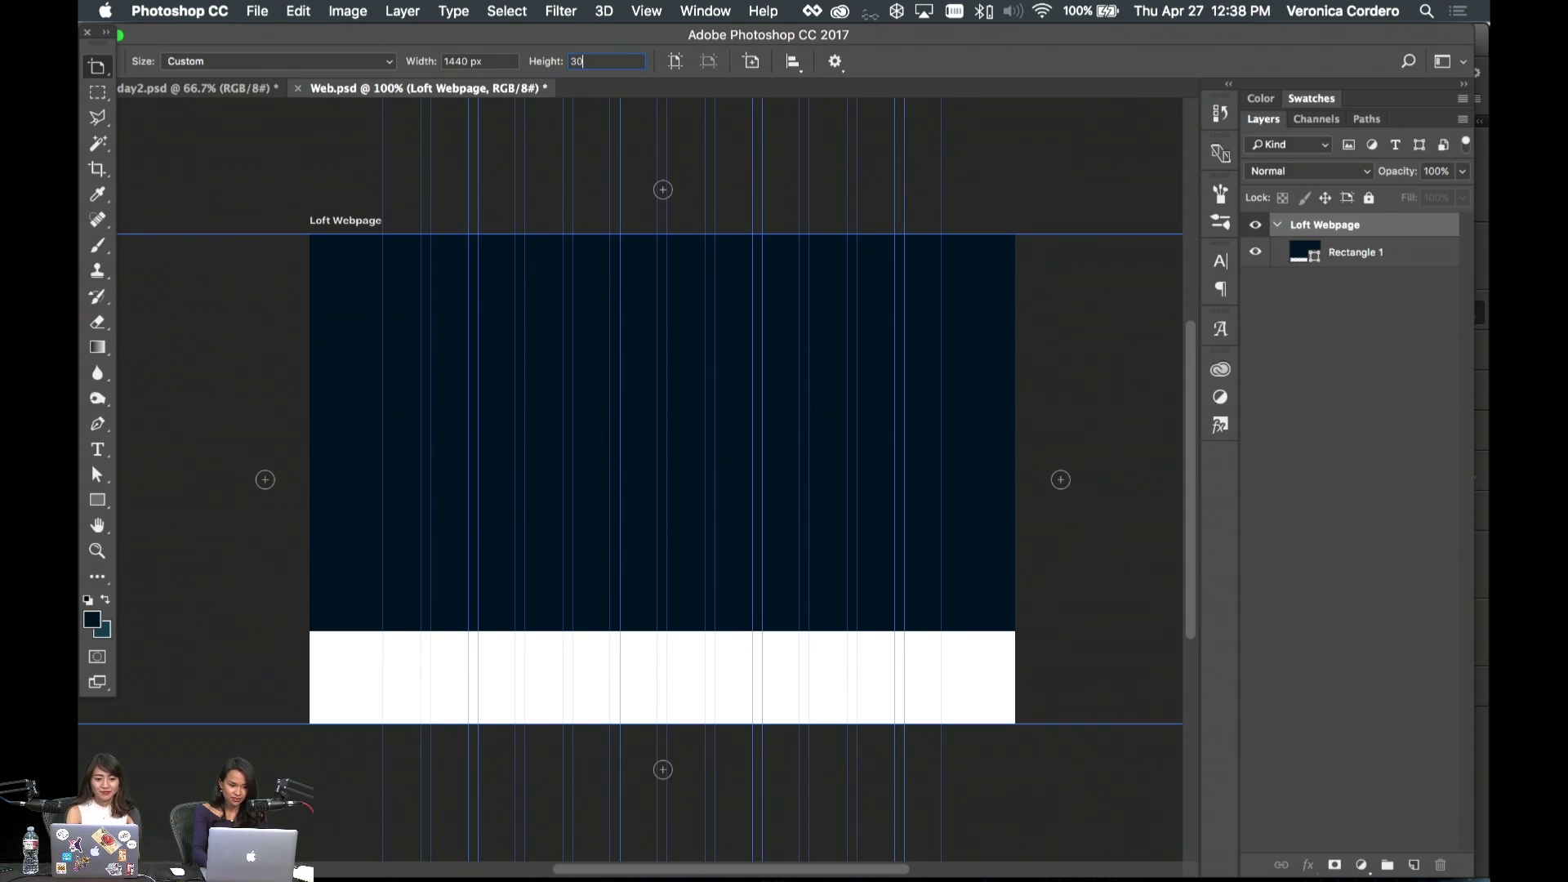
type("00")
key("Return")
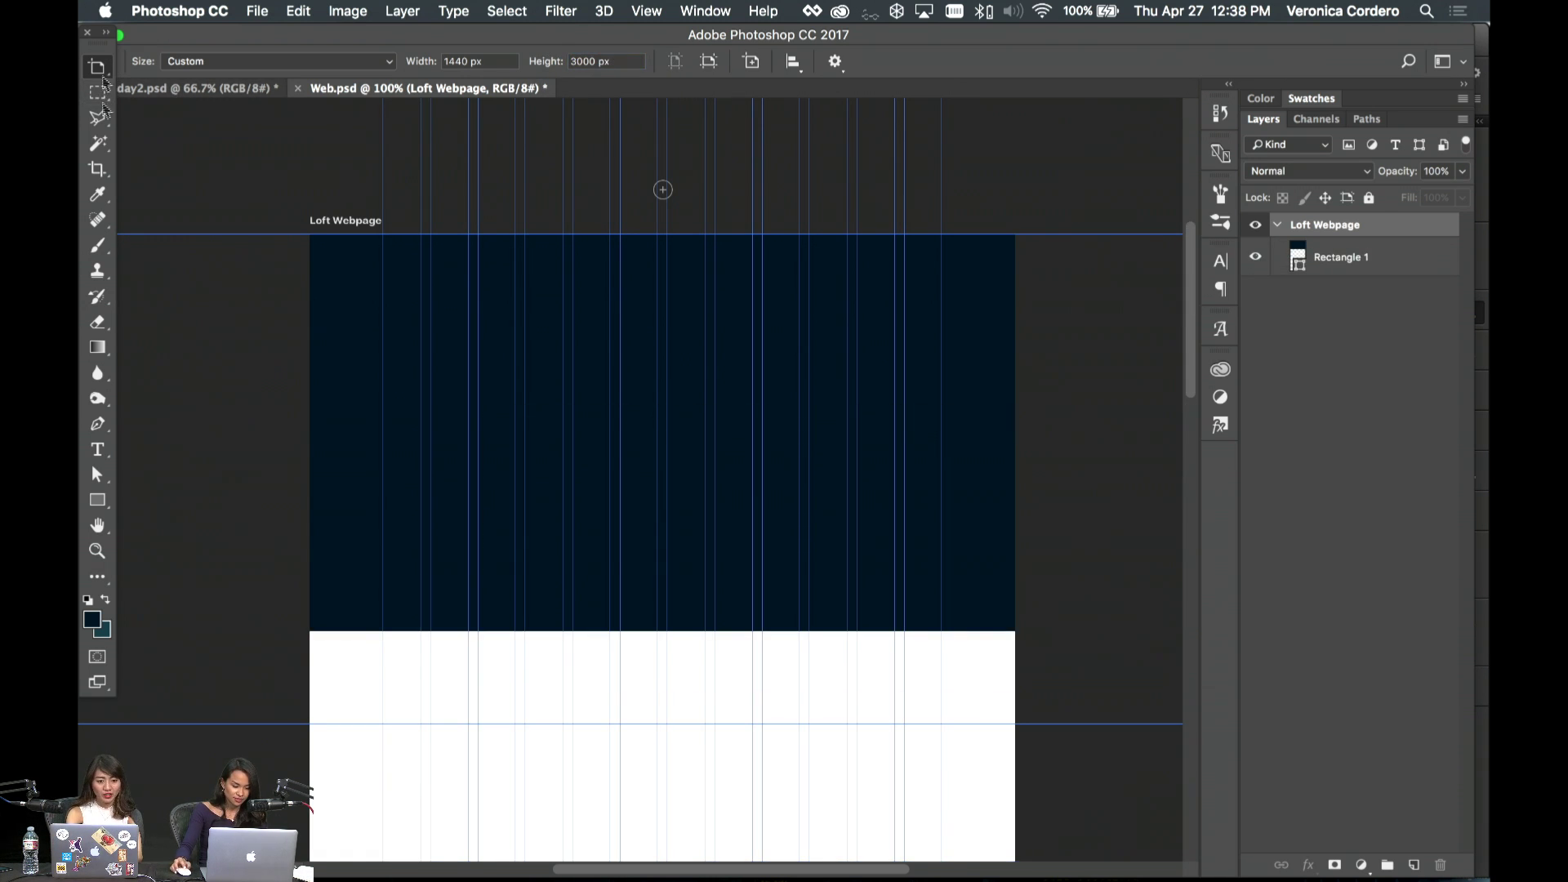
key("shift+v")
scroll(679, 553, "down", 2)
left_click(668, 557)
scroll(662, 560, "up", 1)
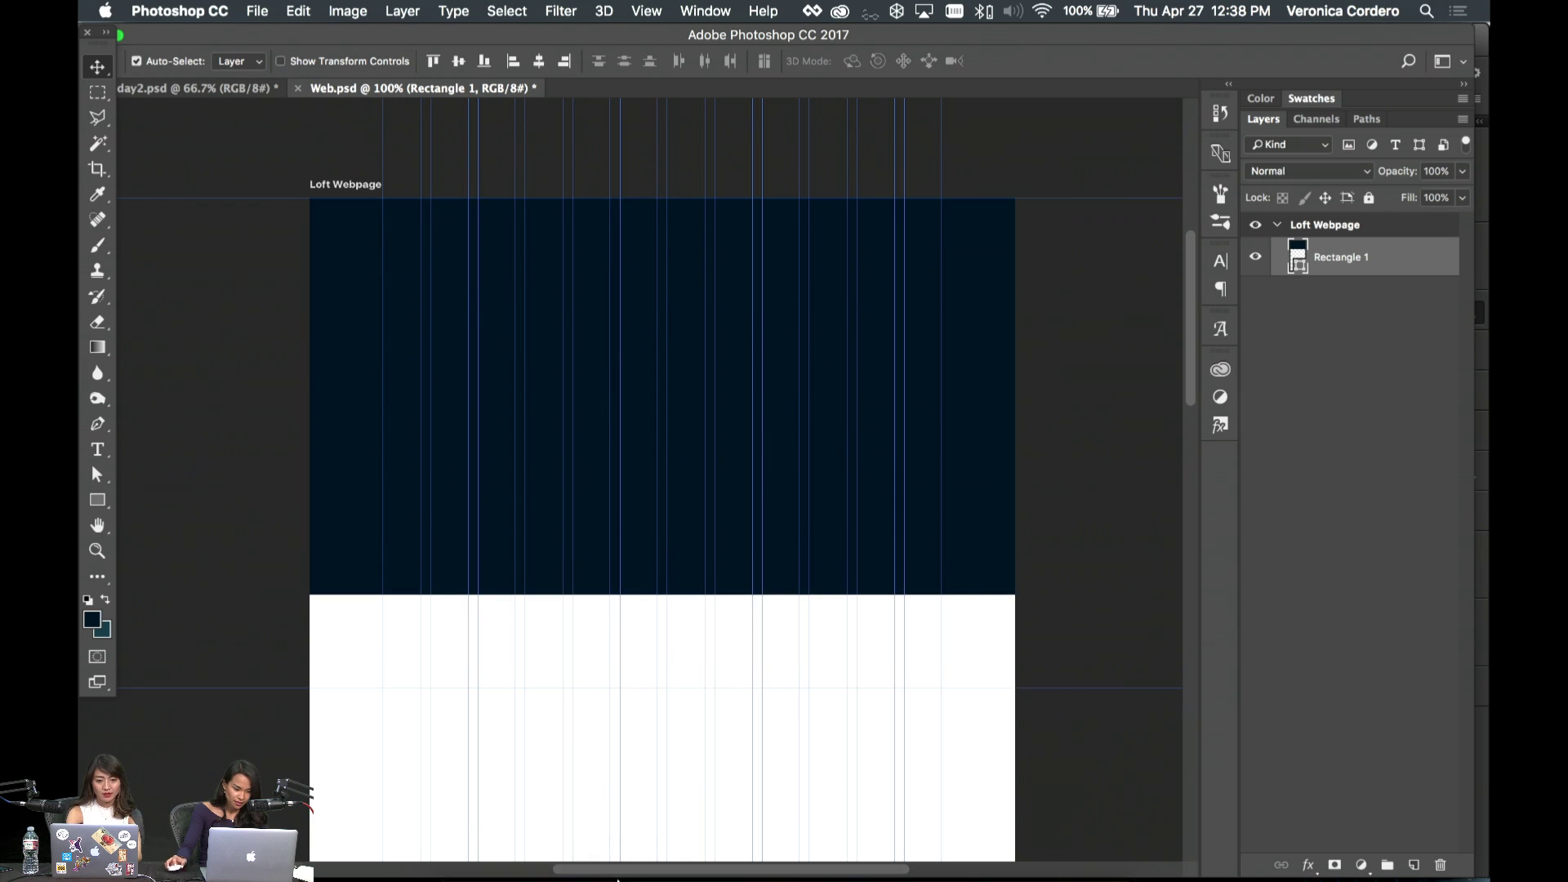
- In Illustrator's concept board, deselect the O and select the stacked LO/FT logo, then return to Photoshop
left_click(718, 861)
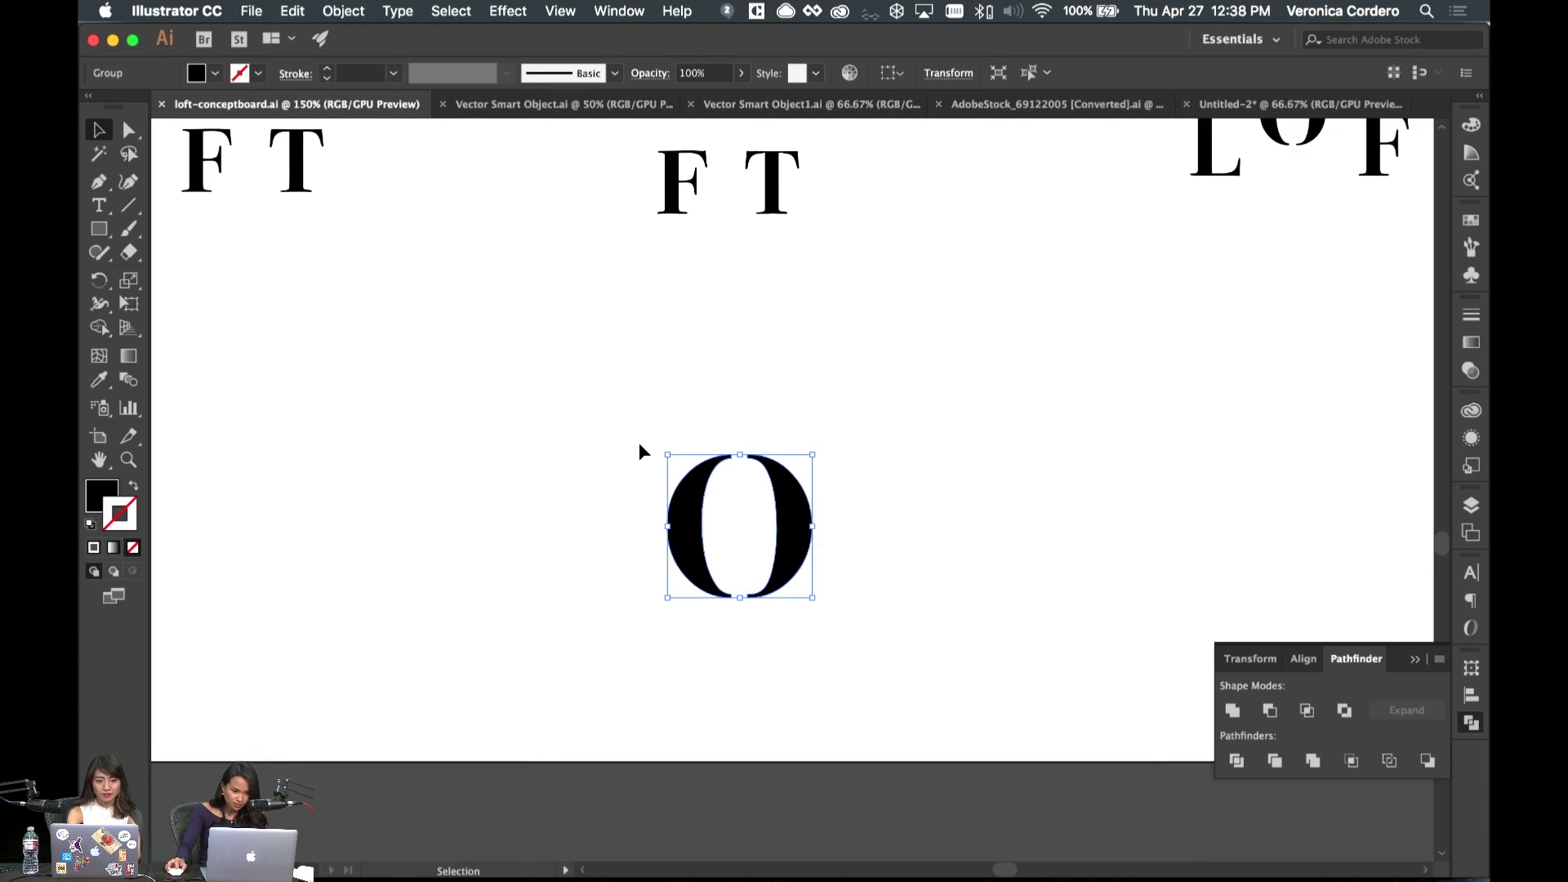
left_click(638, 446)
scroll(635, 445, "up", 10)
scroll(635, 445, "right", 4)
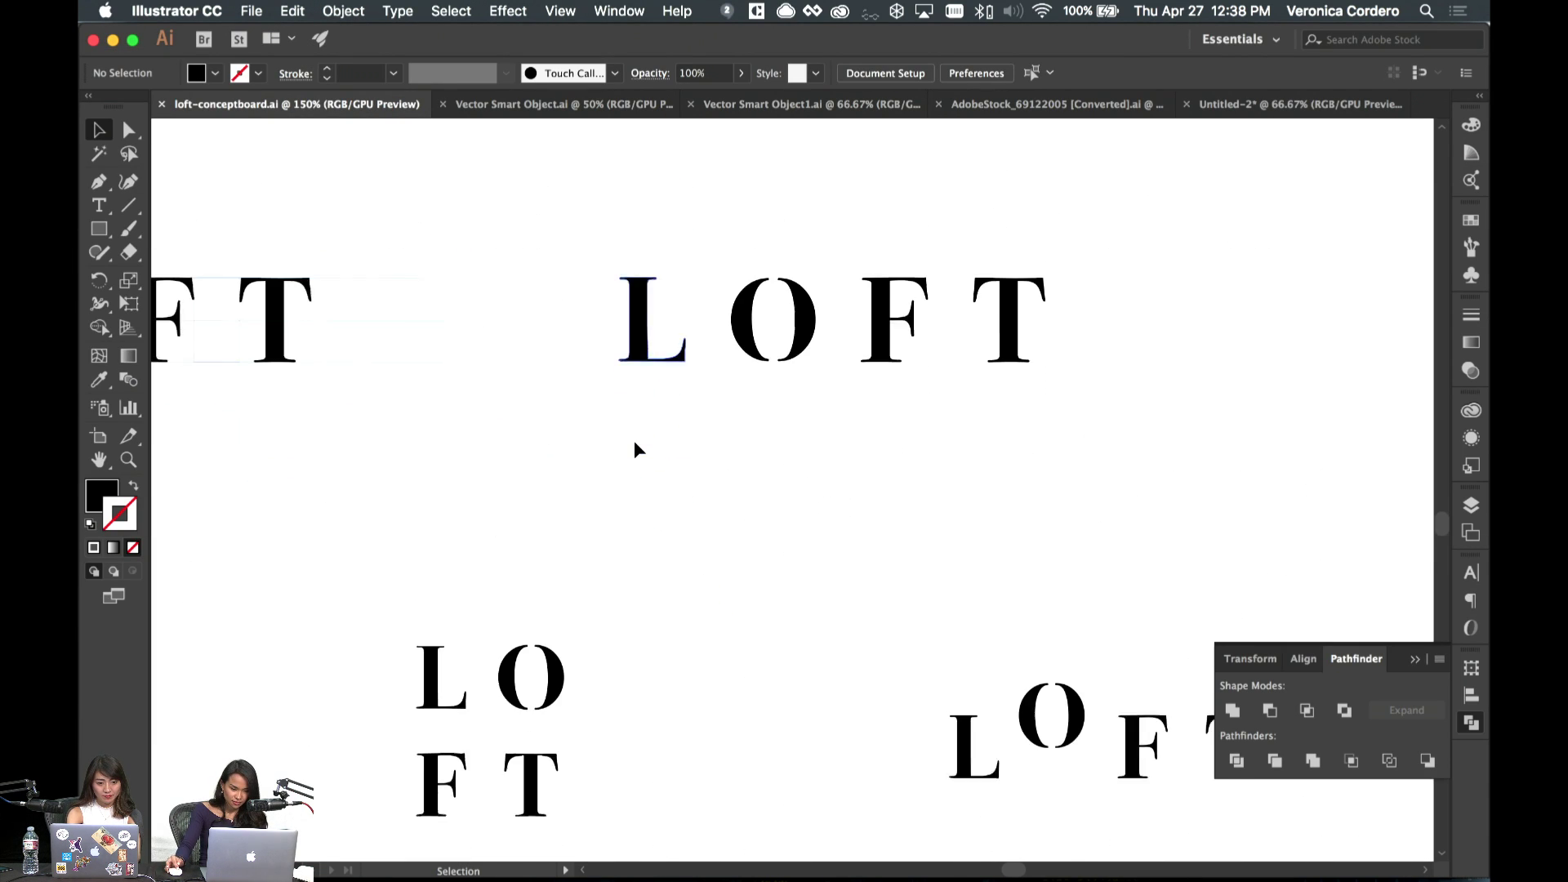
scroll(636, 442, "down", 2)
scroll(635, 443, "right", 4)
left_click_drag(661, 554, 1108, 764)
scroll(849, 712, "left", 8)
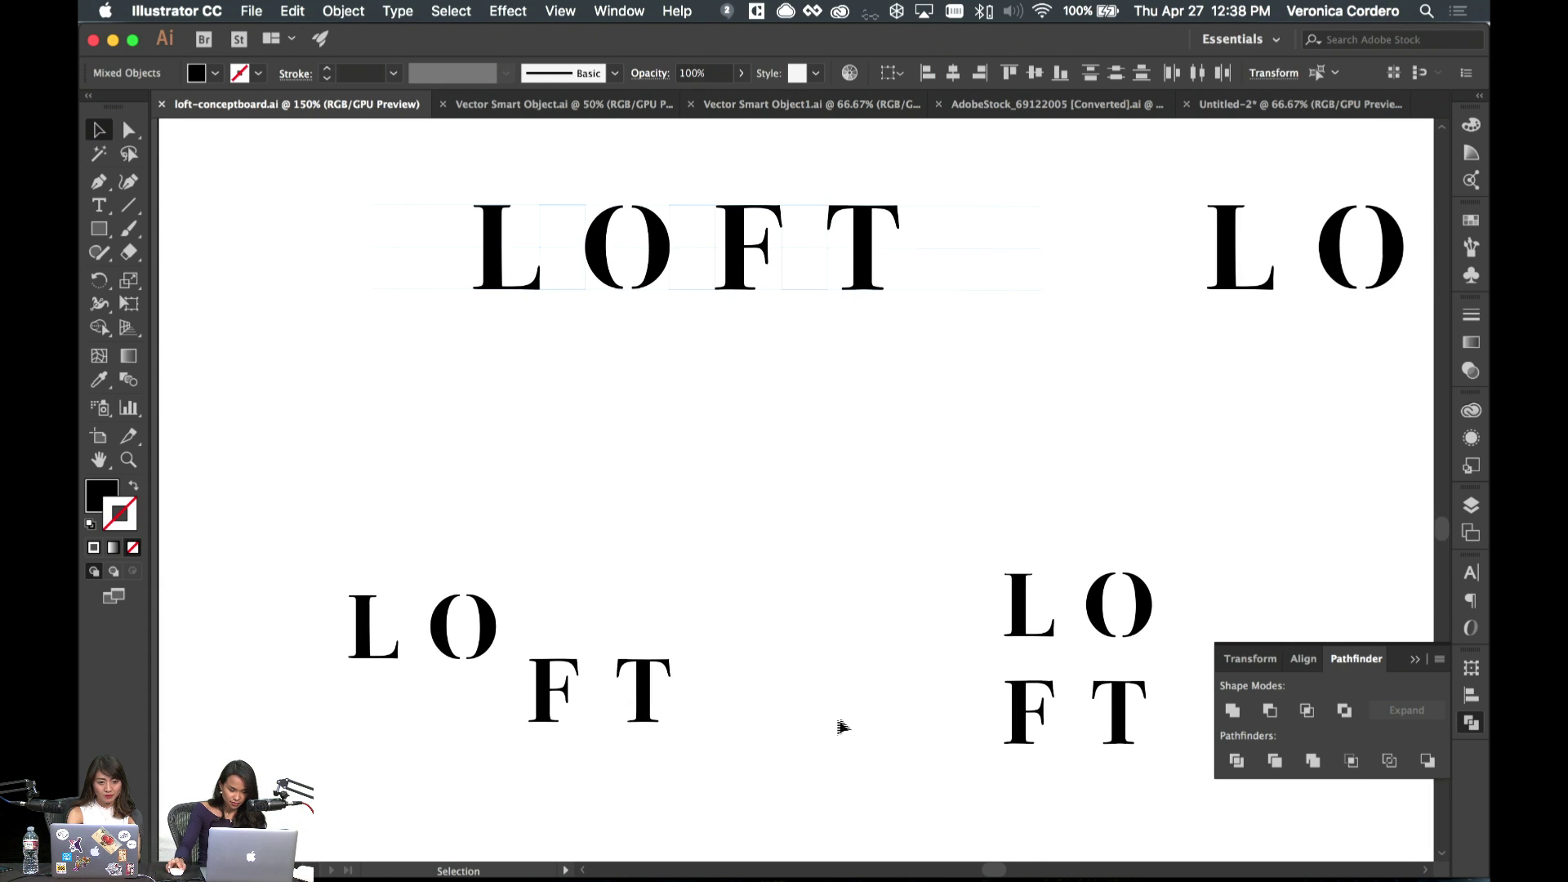
left_click_drag(937, 537, 1197, 789)
left_click(690, 862)
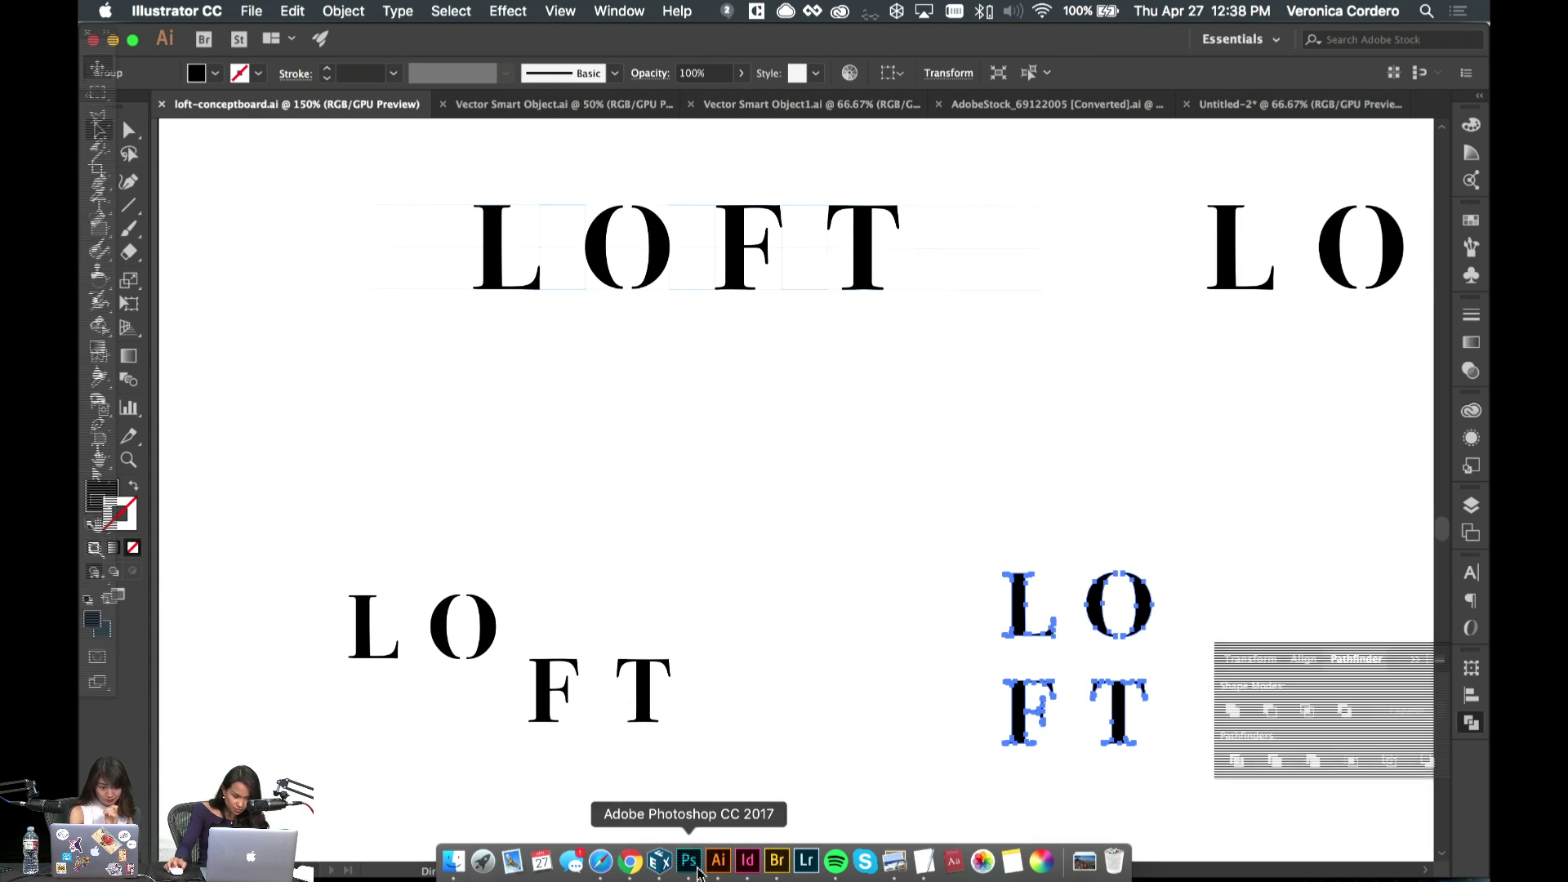
- Turn the duplicated rectangle into a 100 px-tall white (#ffffff) strip across the top
left_click(1333, 258)
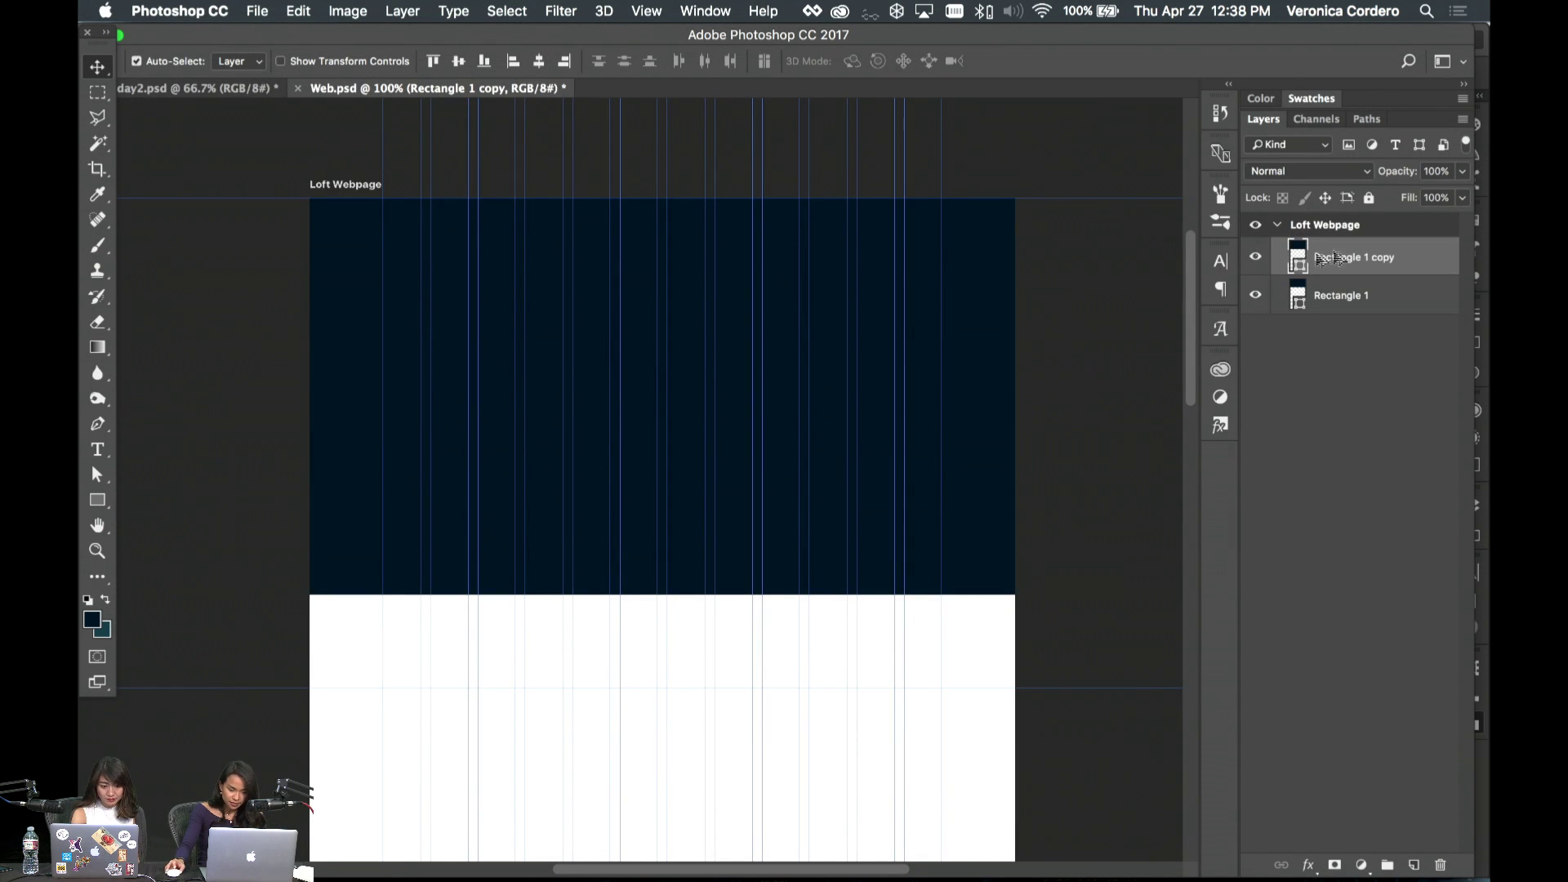
key("super+t")
left_click_drag(658, 602, 666, 253)
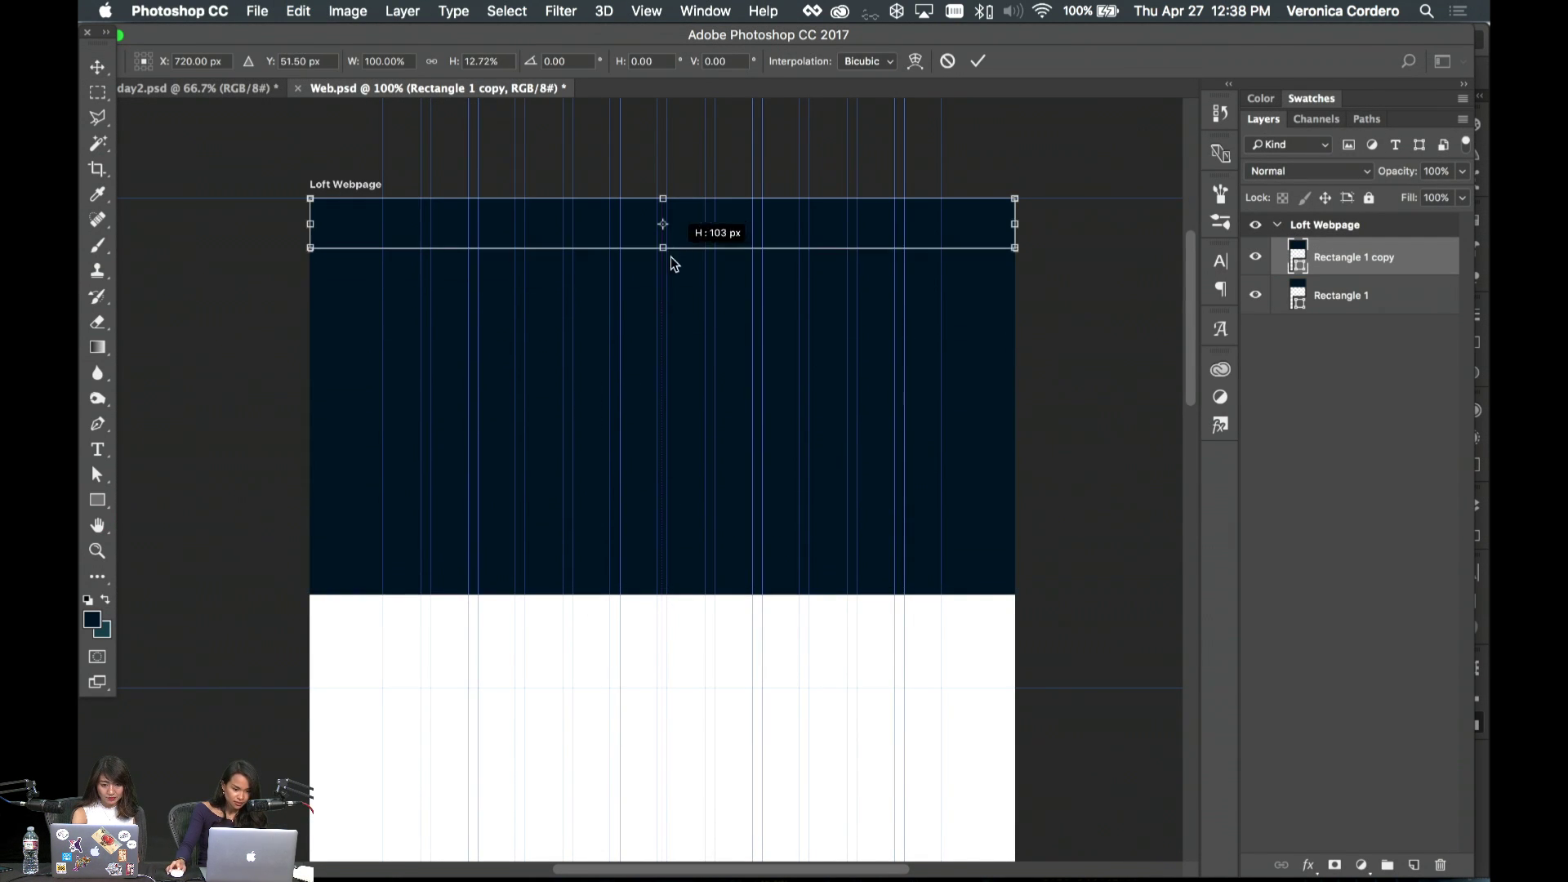
key("Return")
key("a")
left_click(634, 60)
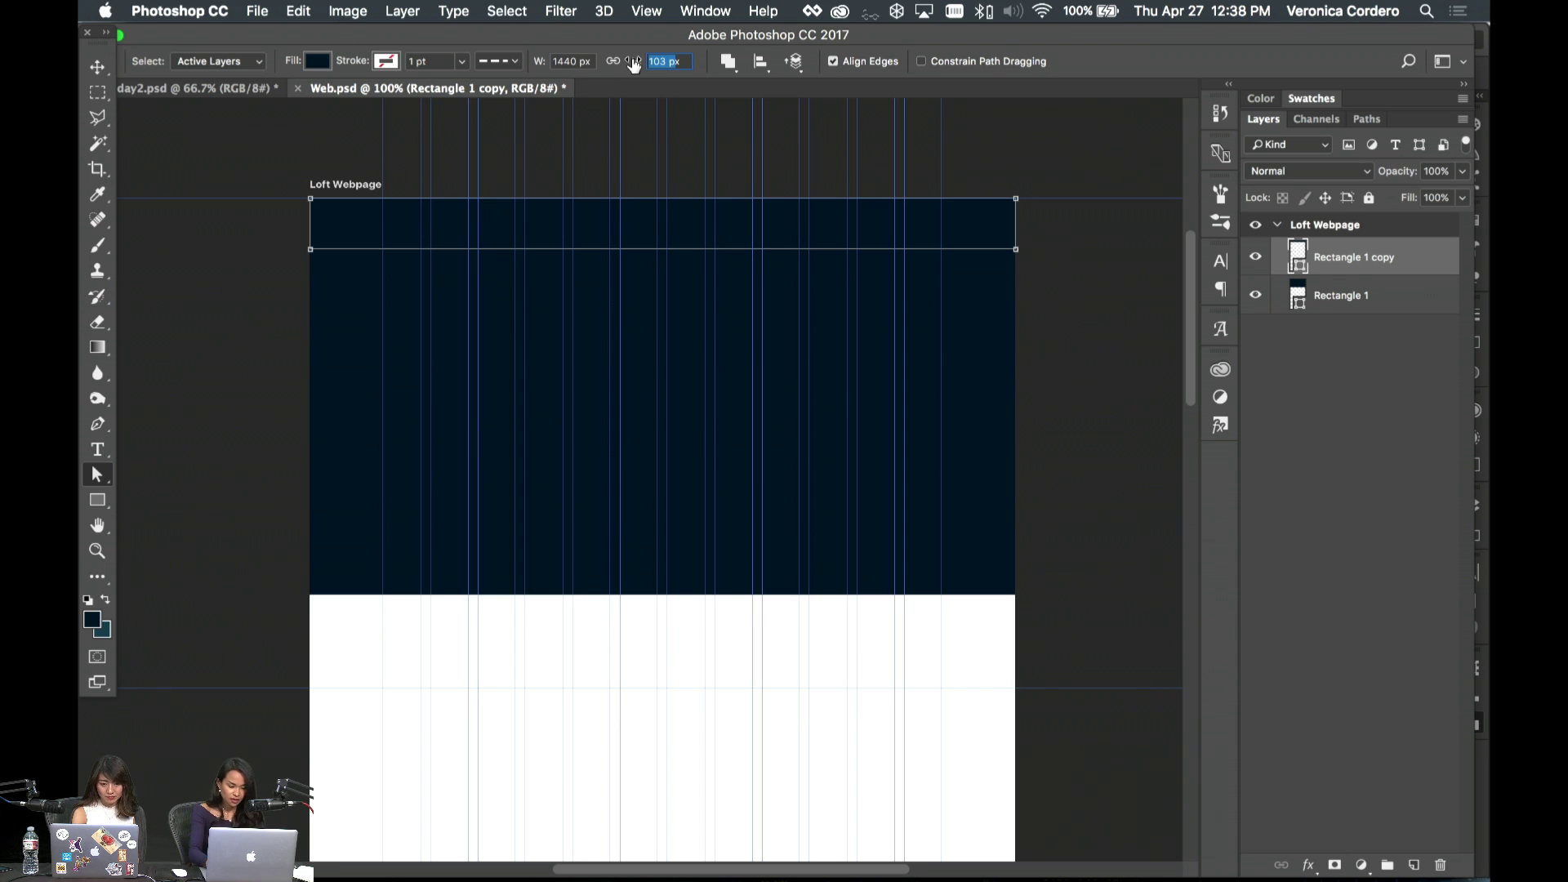
type("100")
key("Return")
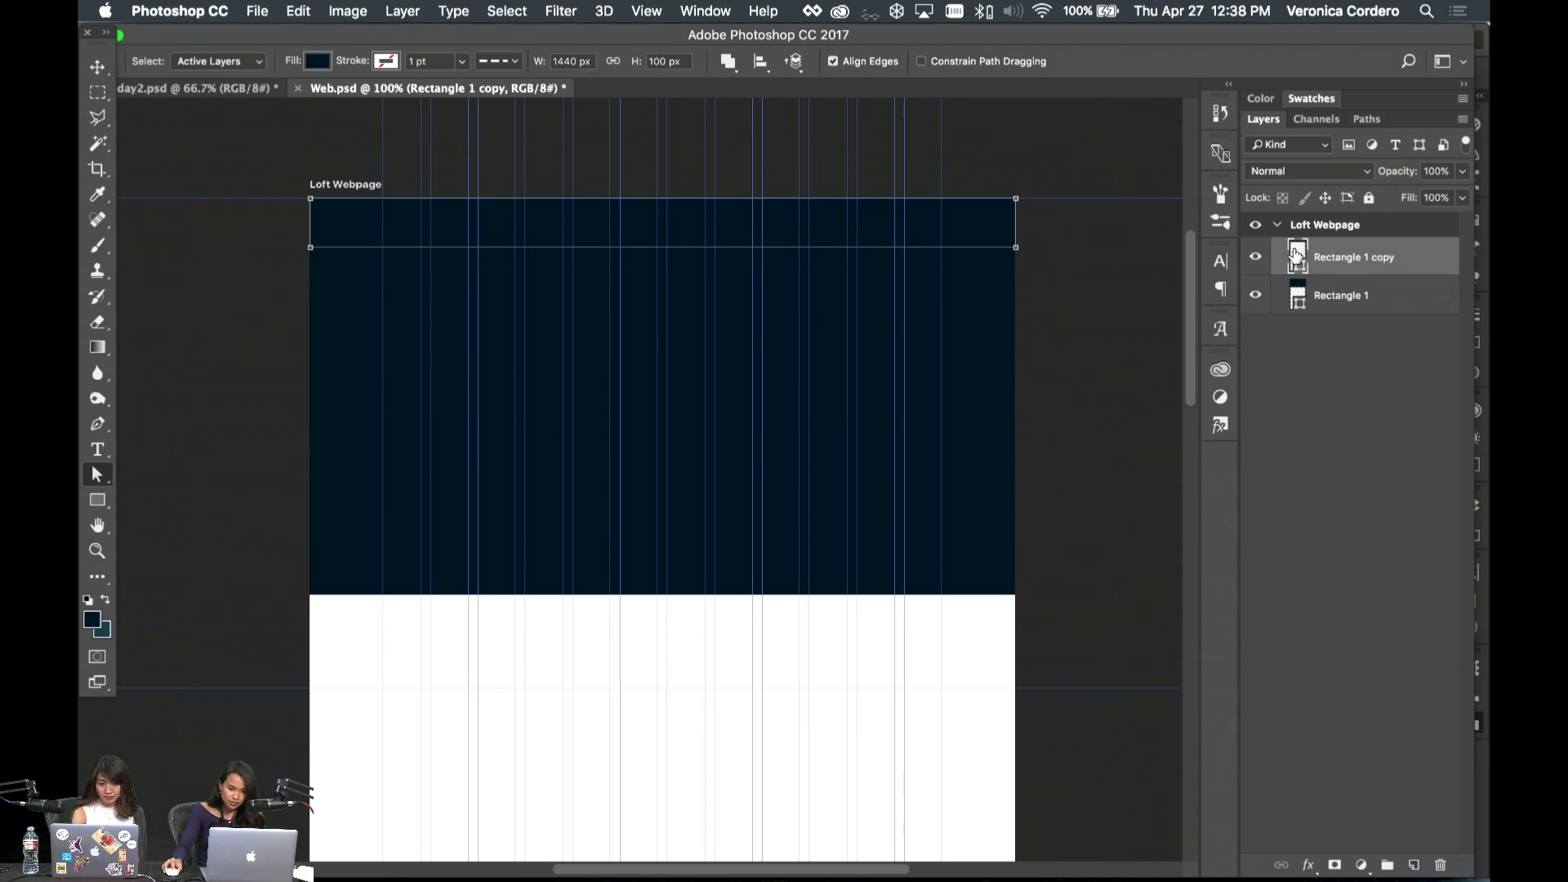
double_click(1296, 254)
type("ffffff")
key("Return")
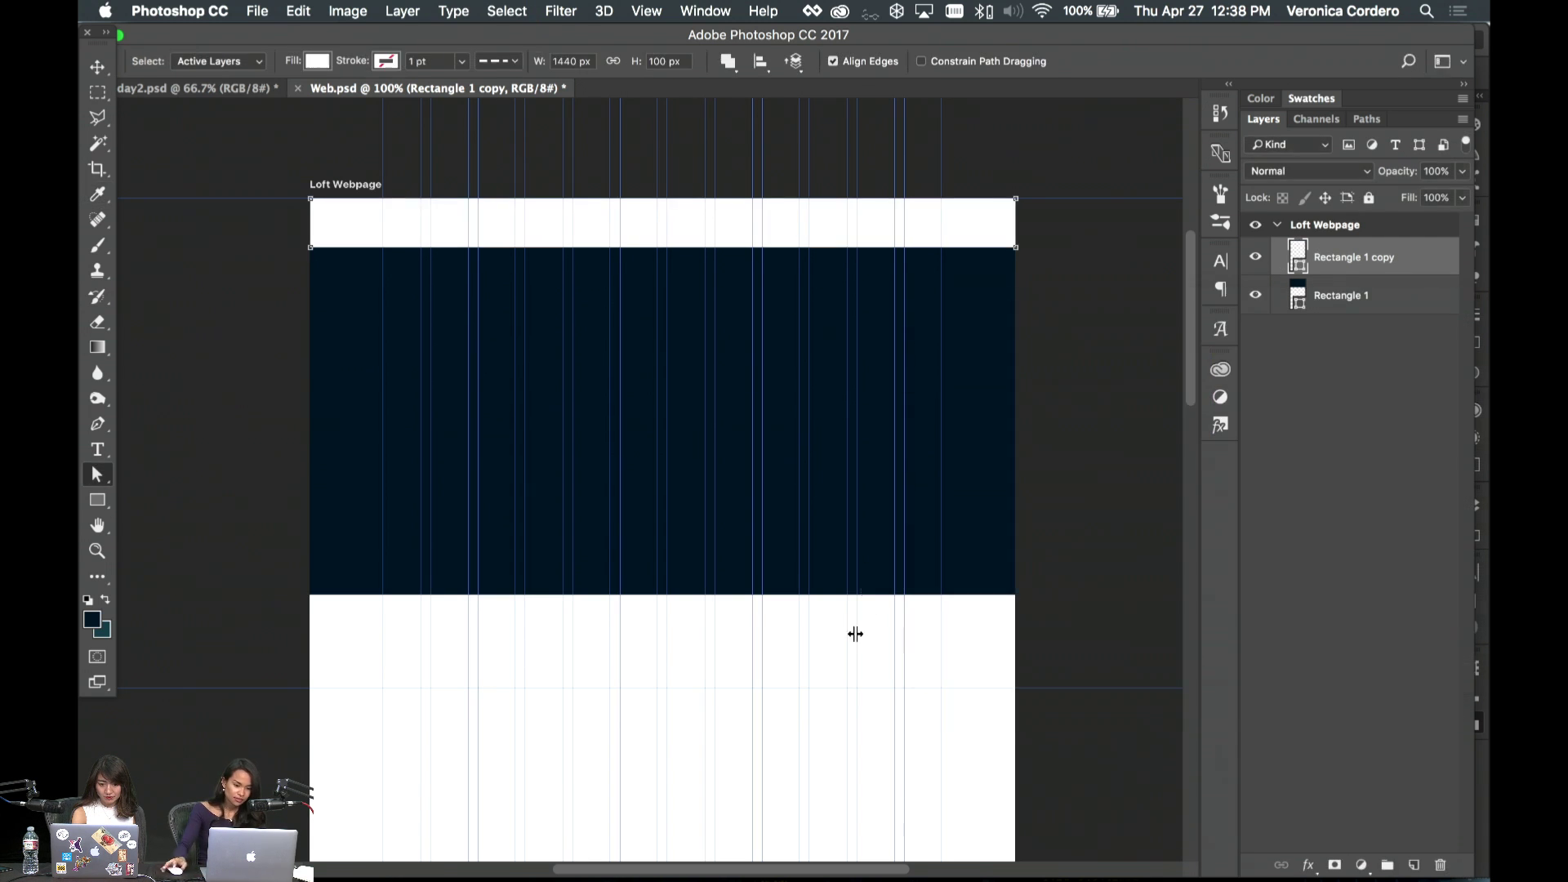
- Paste the LOFT logo as a smart object and scale it into the top bar
key("super+v")
left_click(1427, 658)
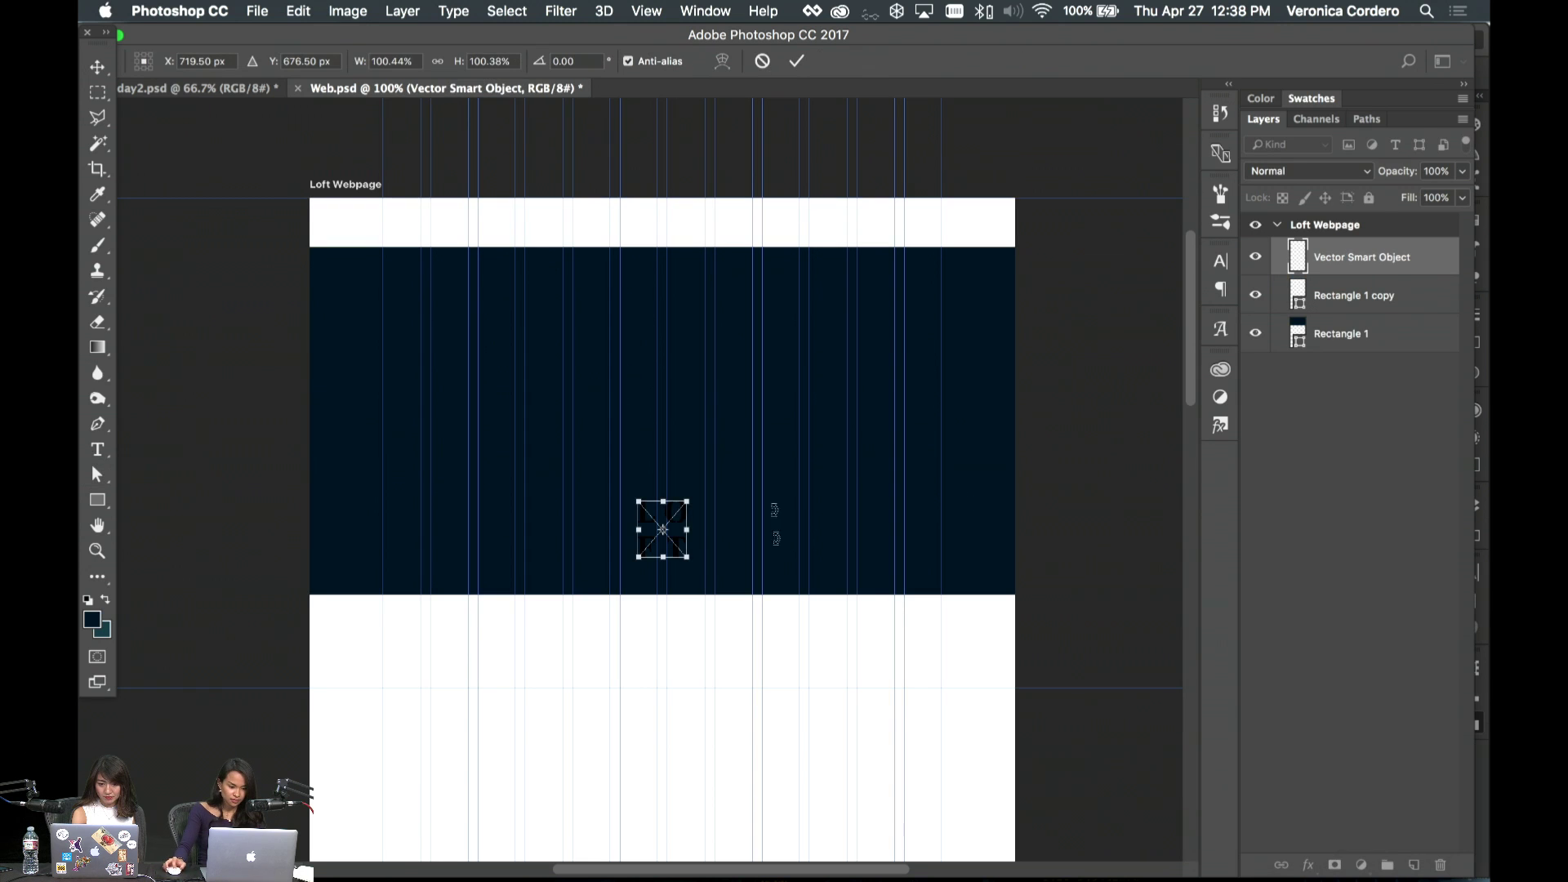
left_click_drag(678, 519, 423, 240)
key("Return")
- Recolour the Rectangle 1 hero block to light grey #f2f2f2, then deselect it
key("a")
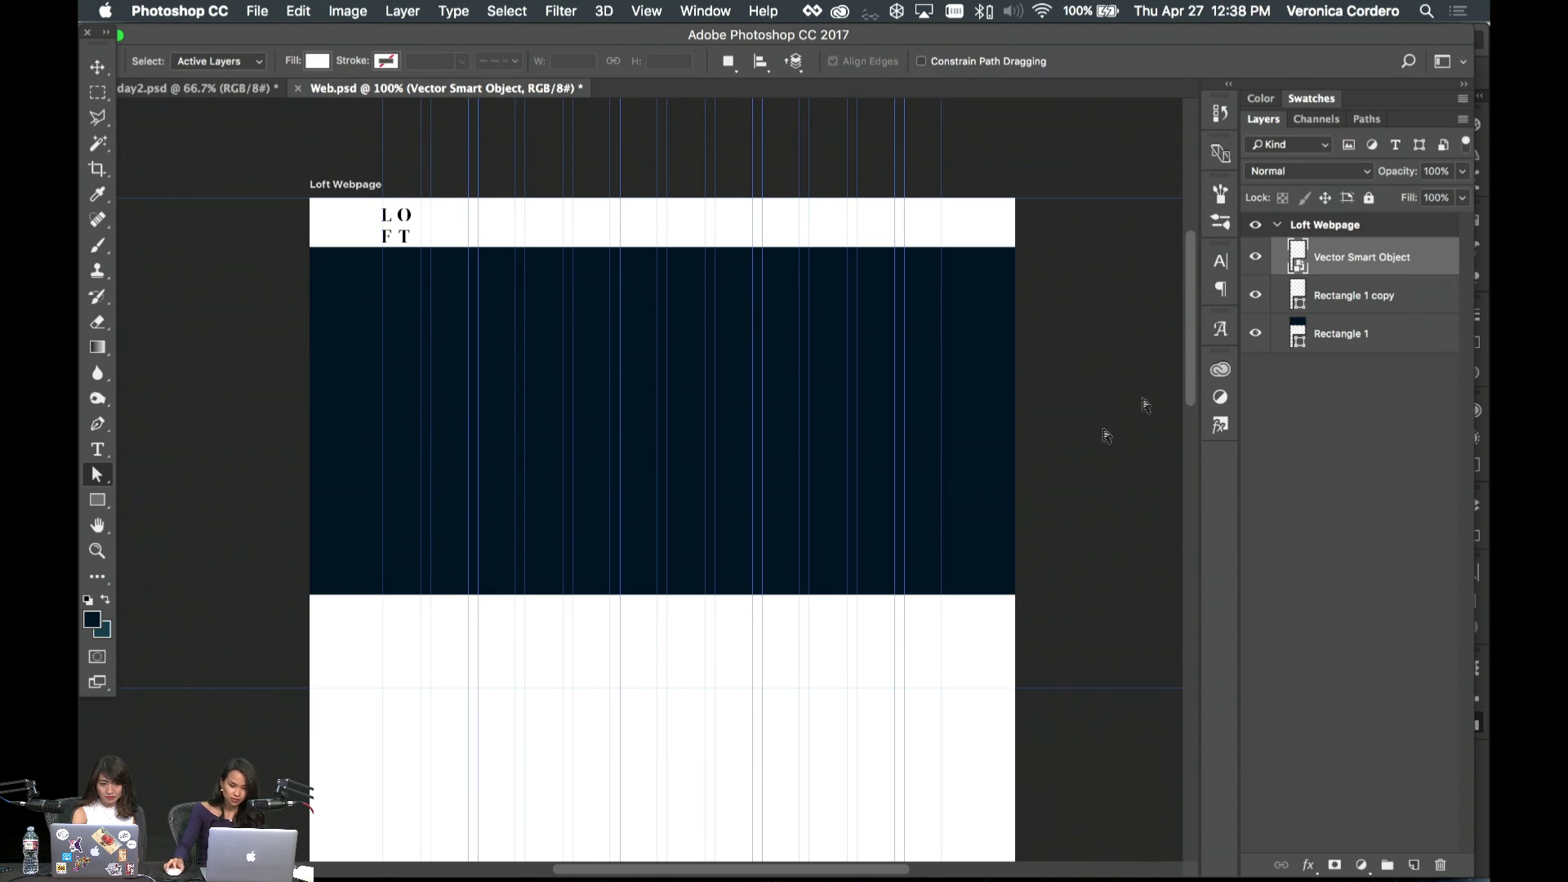
key("v")
left_click(947, 486)
double_click(1299, 335)
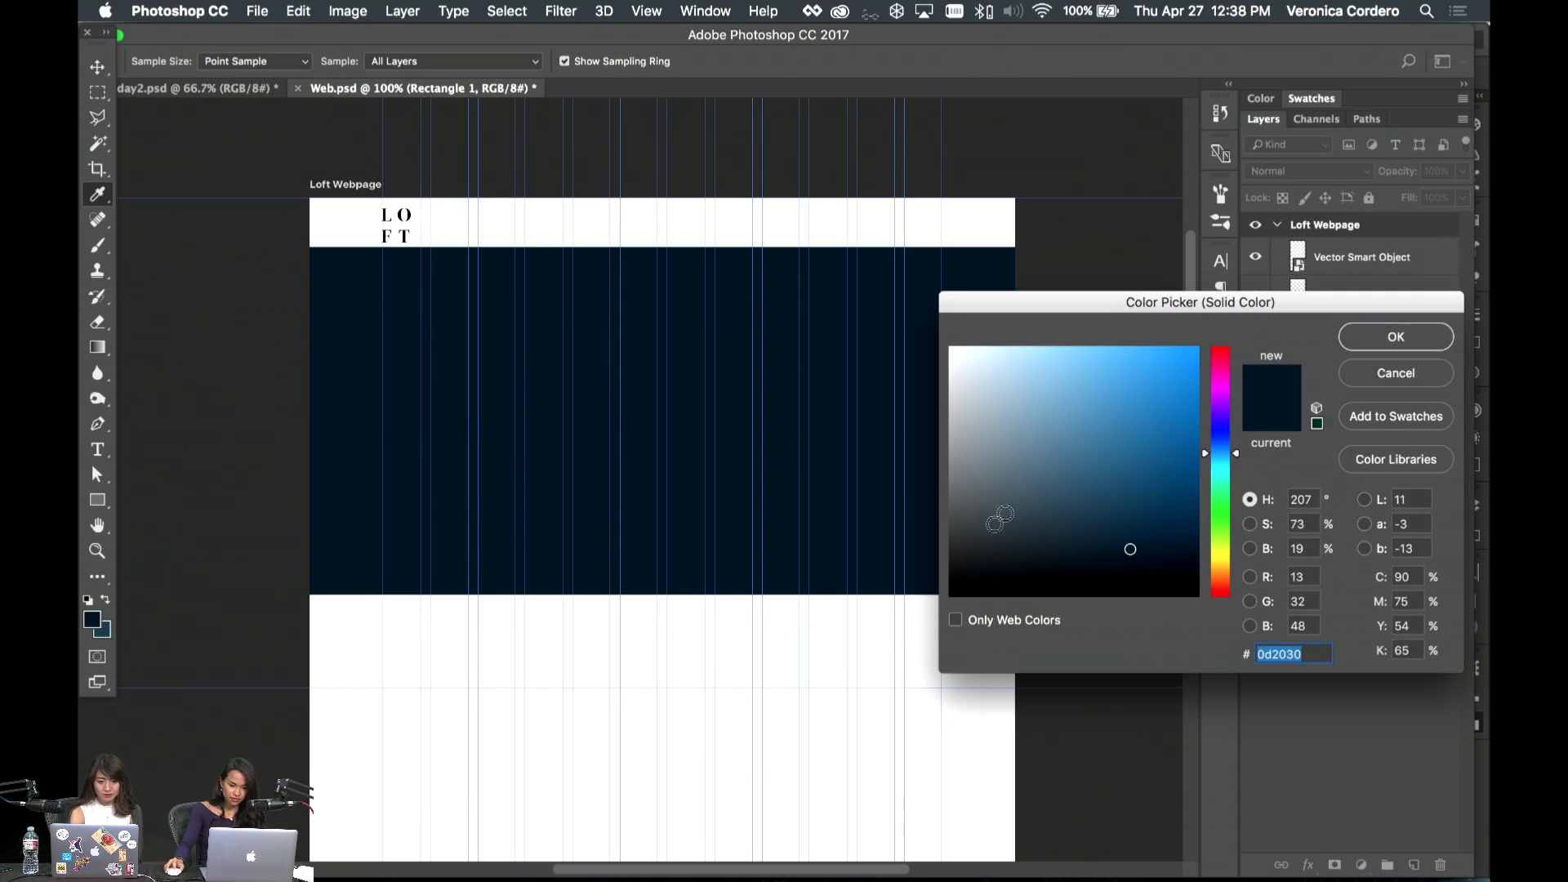
type("f2f")
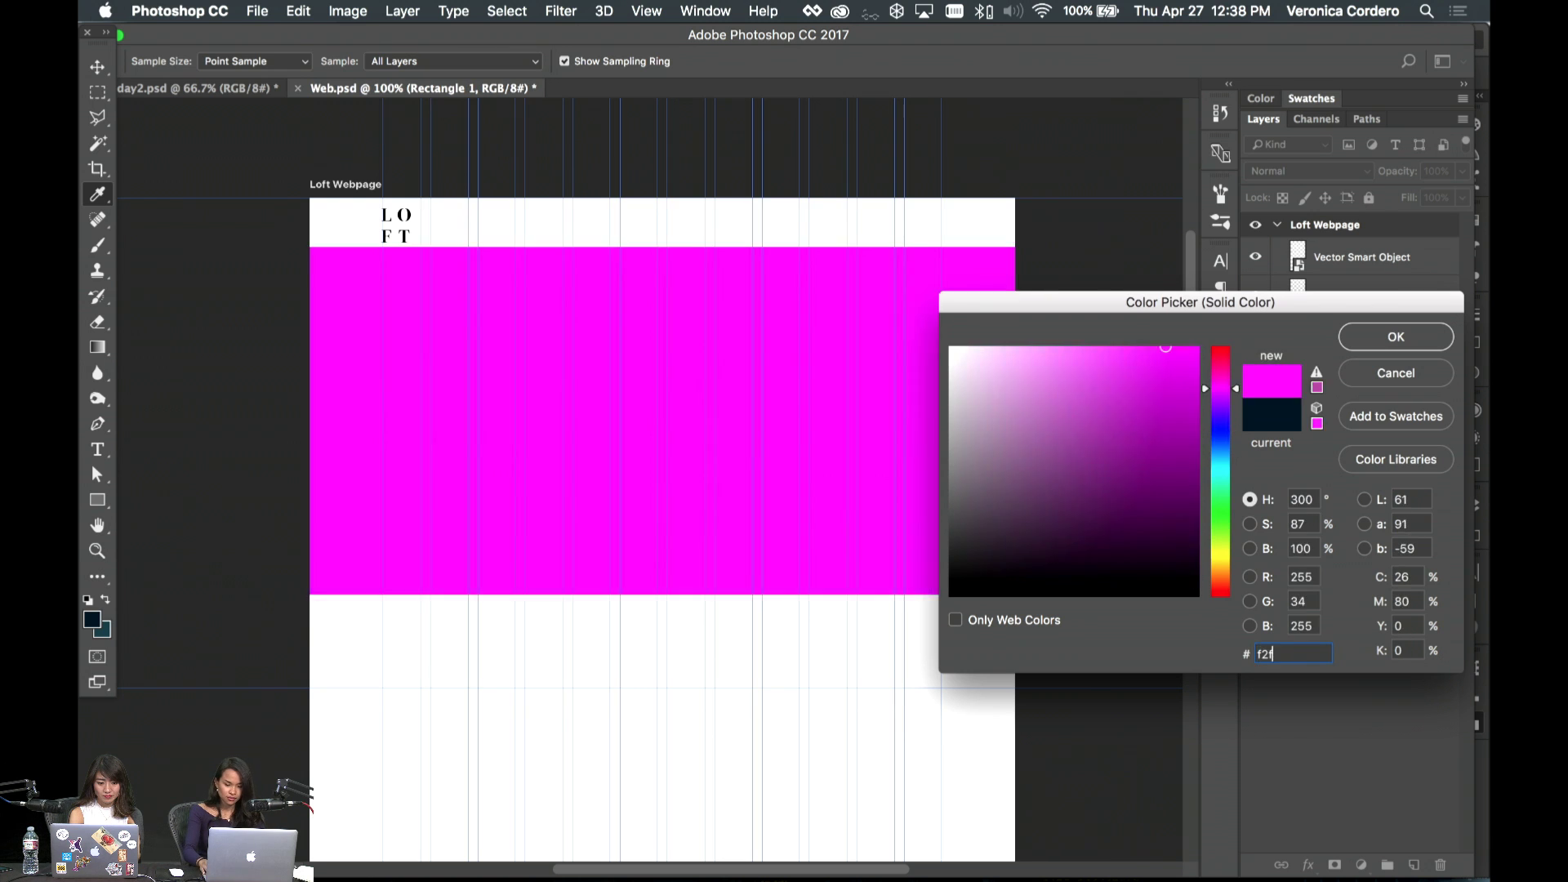
type("2f2")
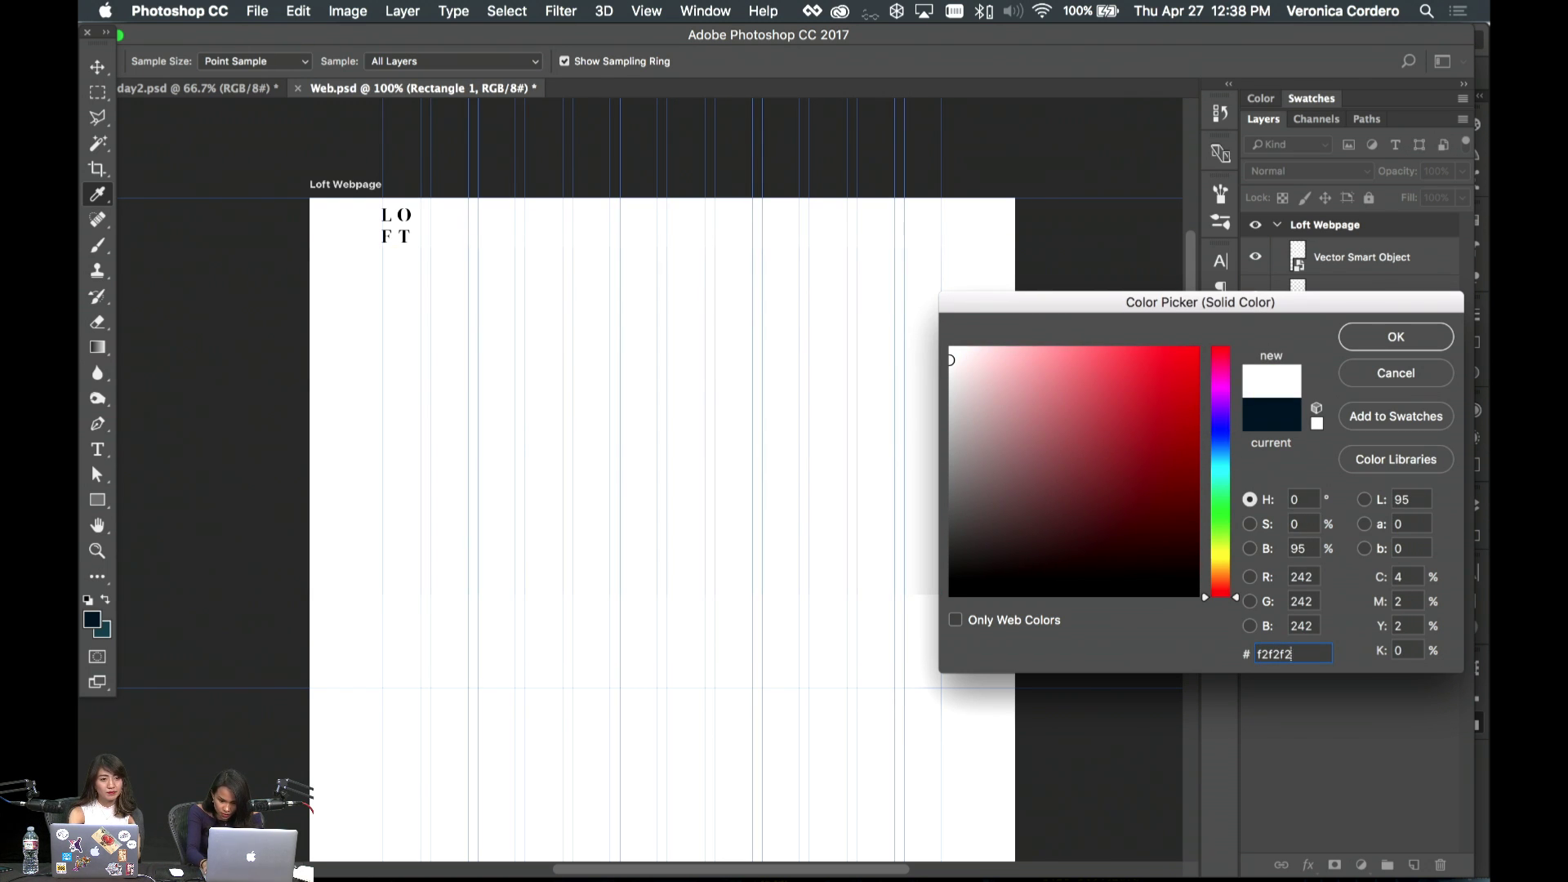
key("Return")
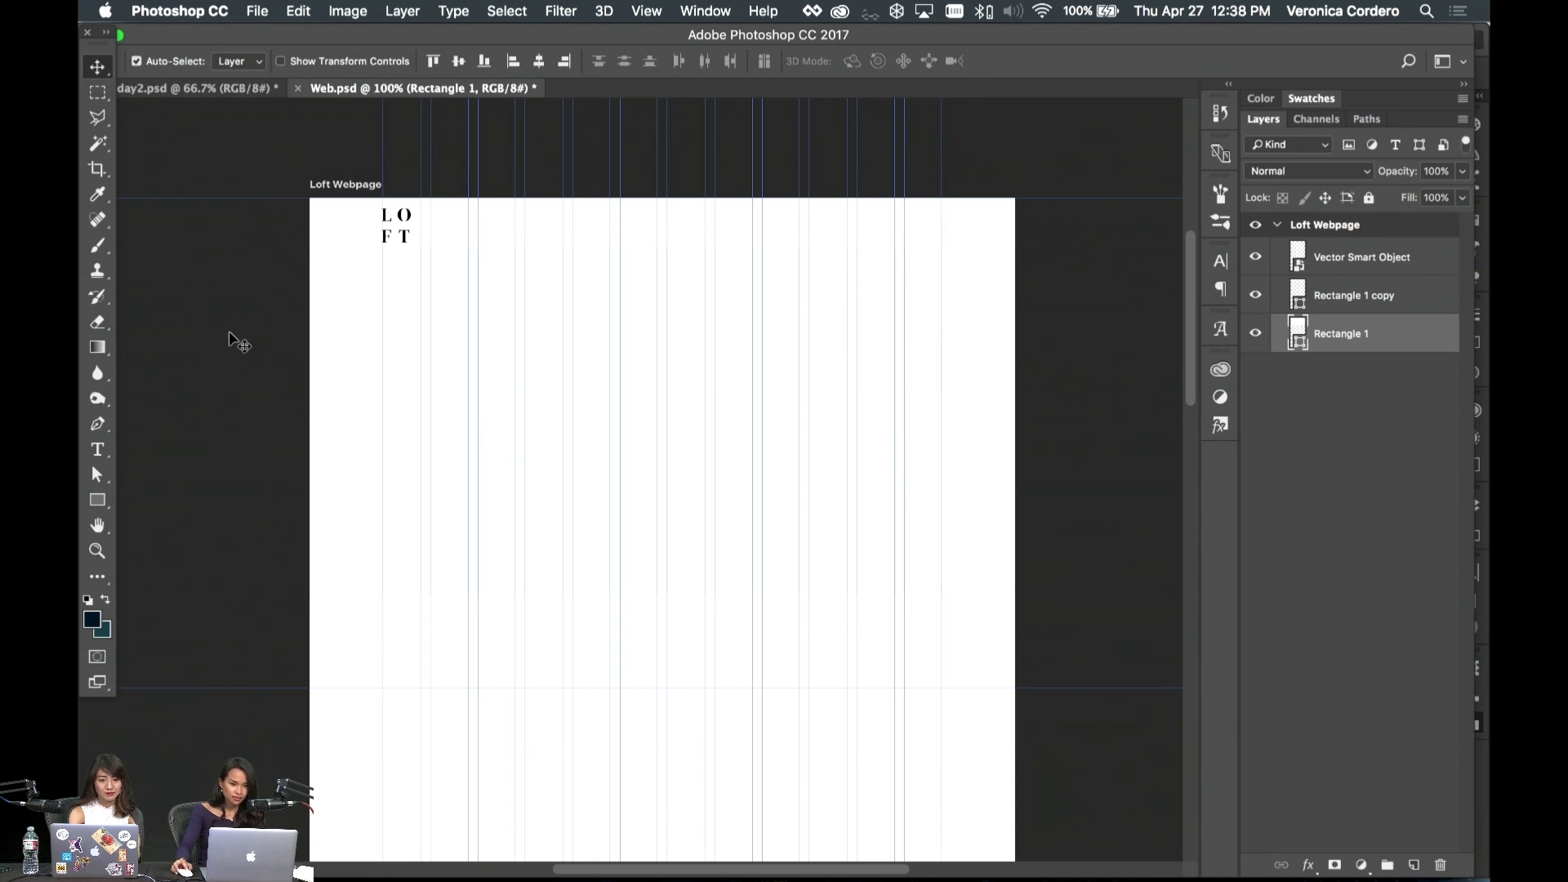
left_click(229, 337)
- Shrink the LOFT logo to about half size at the left of the top bar
left_click(409, 218)
key("super+t")
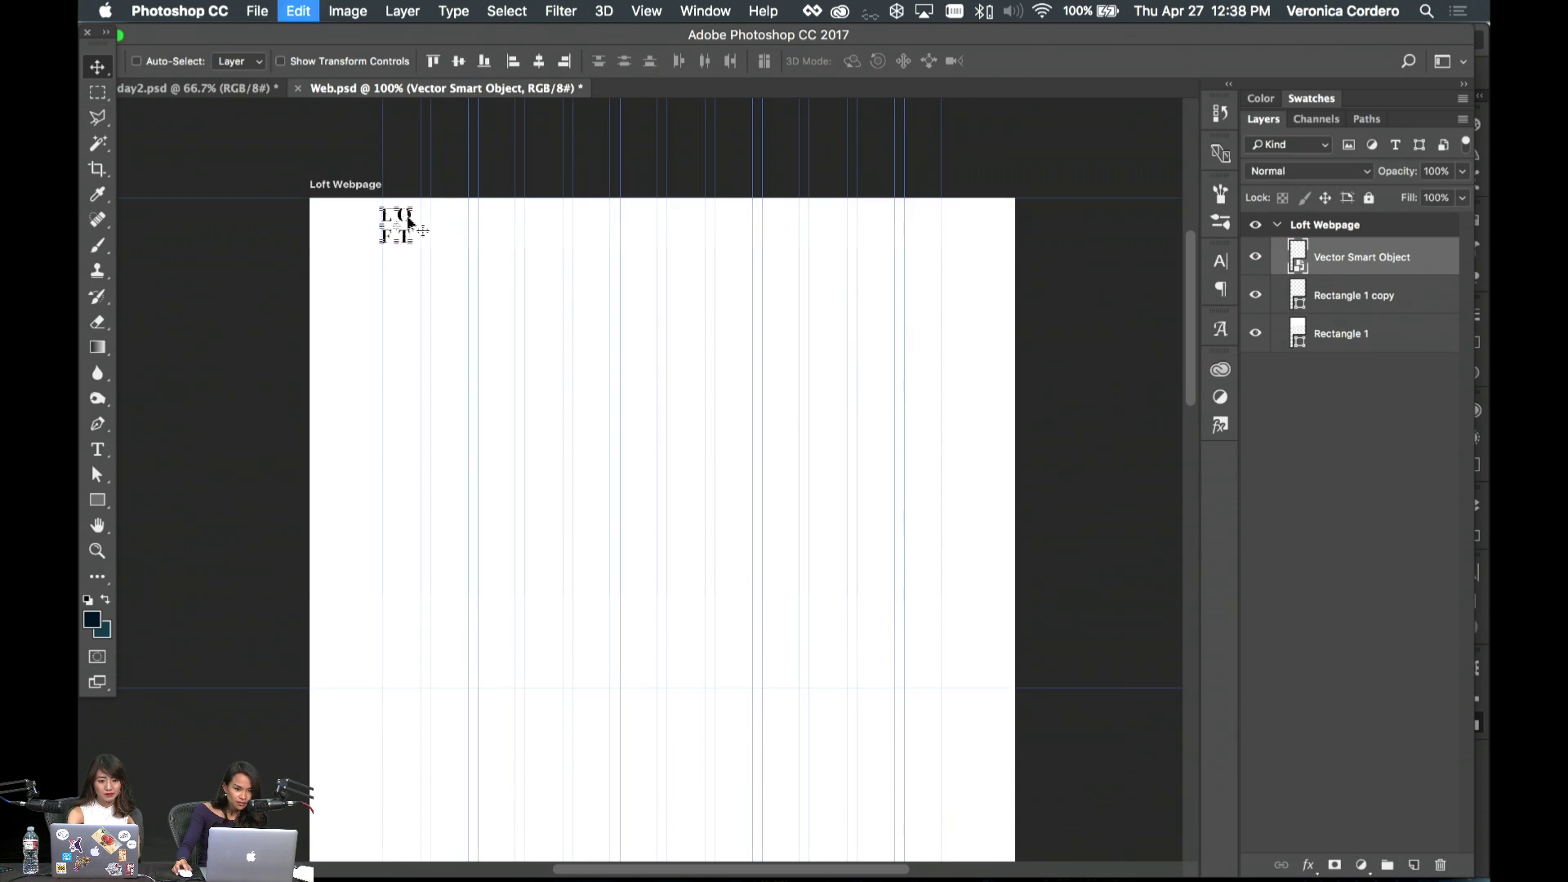
left_click_drag(413, 243, 403, 237)
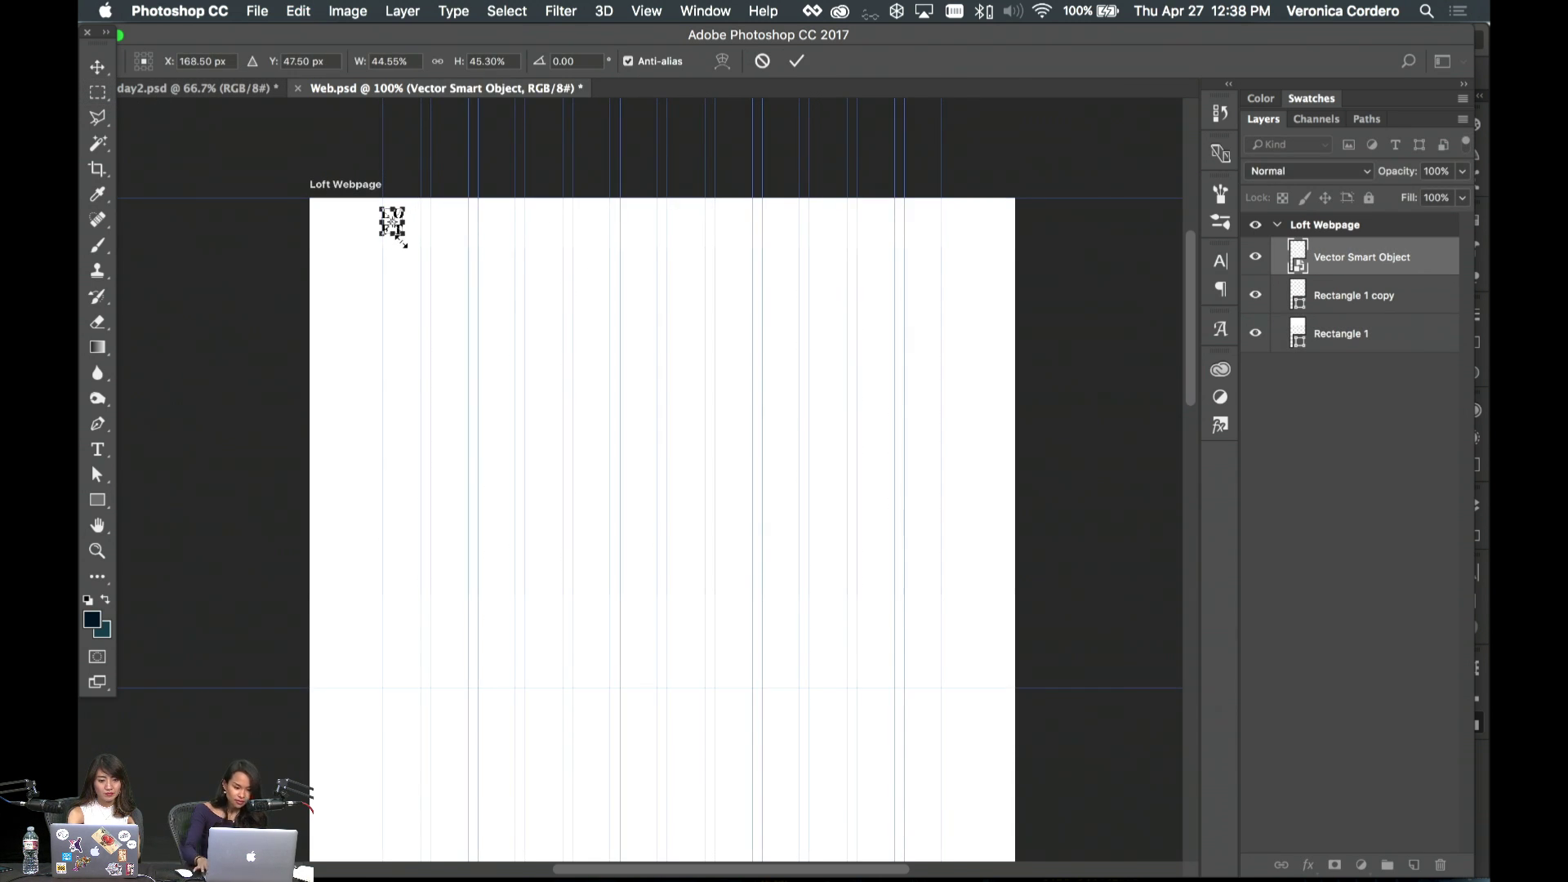
key("Return")
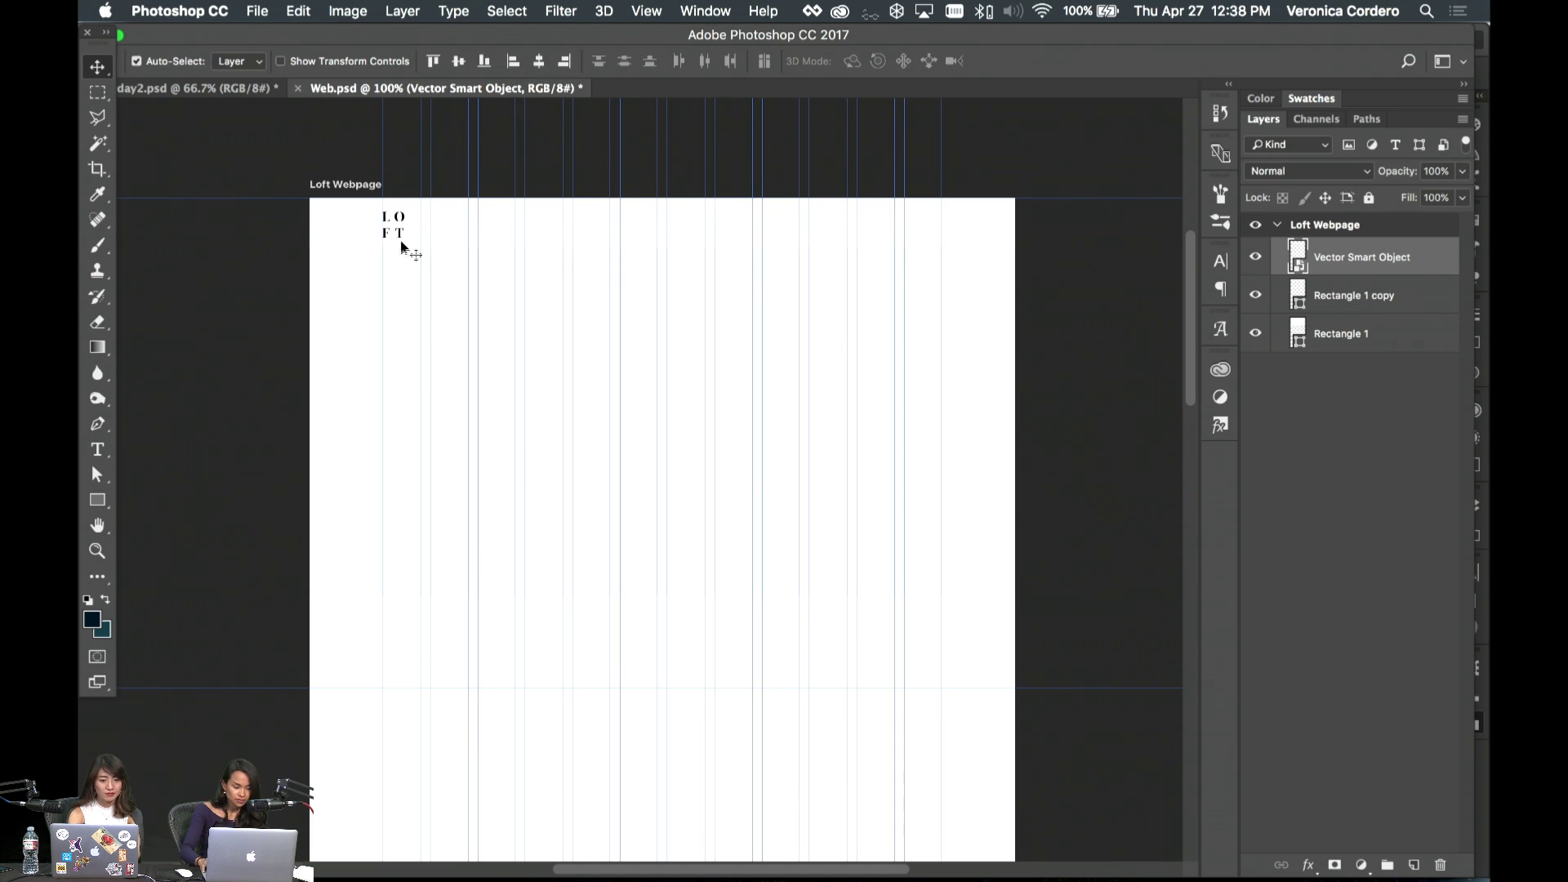
- Check the logo against the top bar, hide the guides and save the document
left_click(488, 237, "shift")
left_click(454, 61)
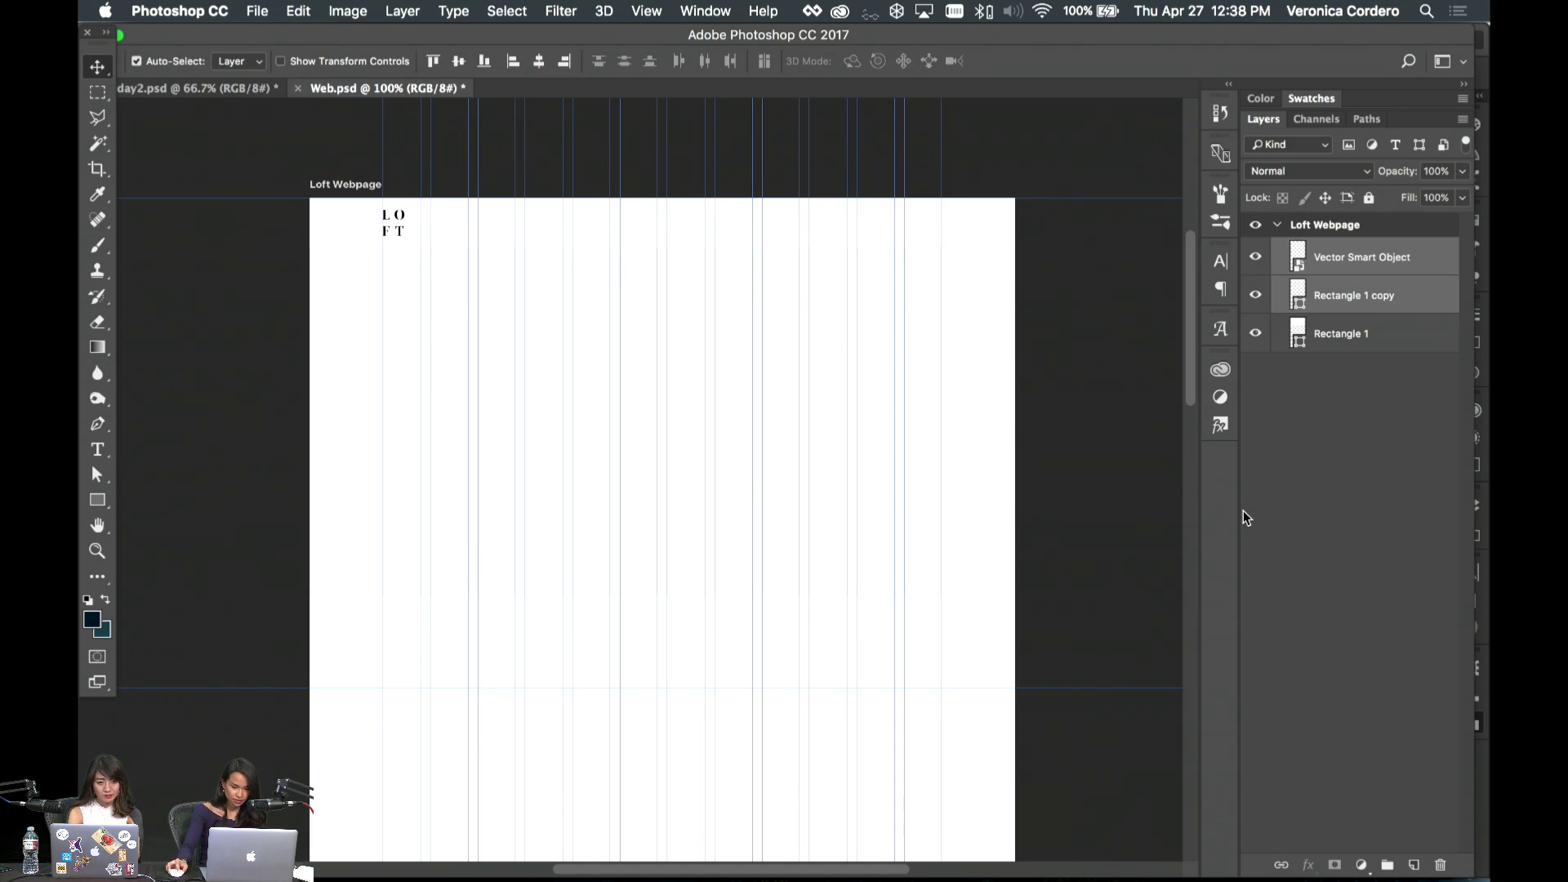
left_click(1243, 511)
key("super+semicolon")
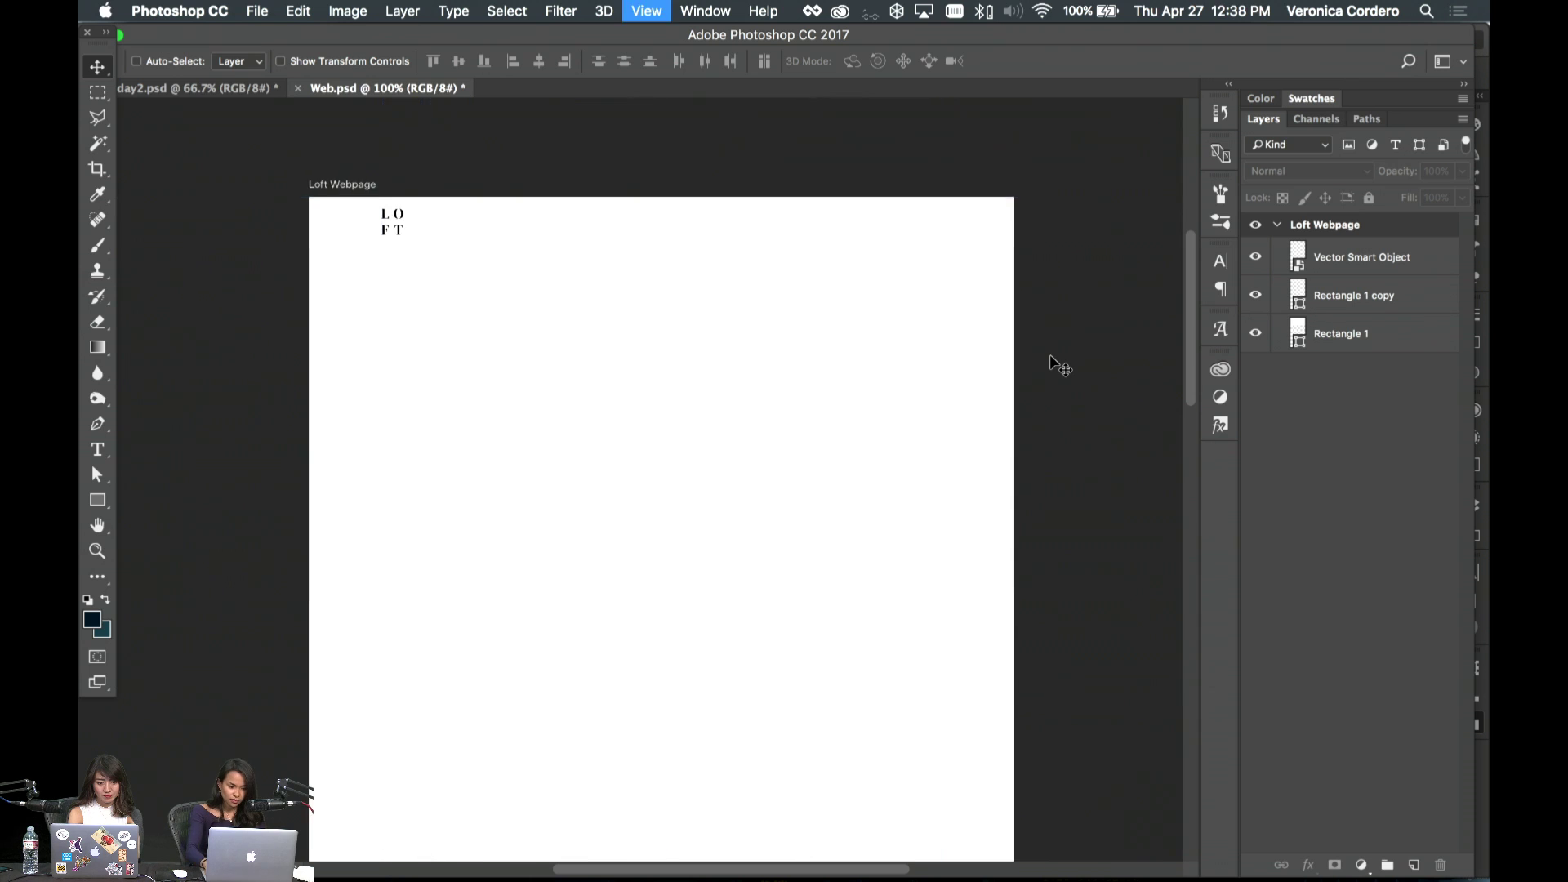
key("super+s")
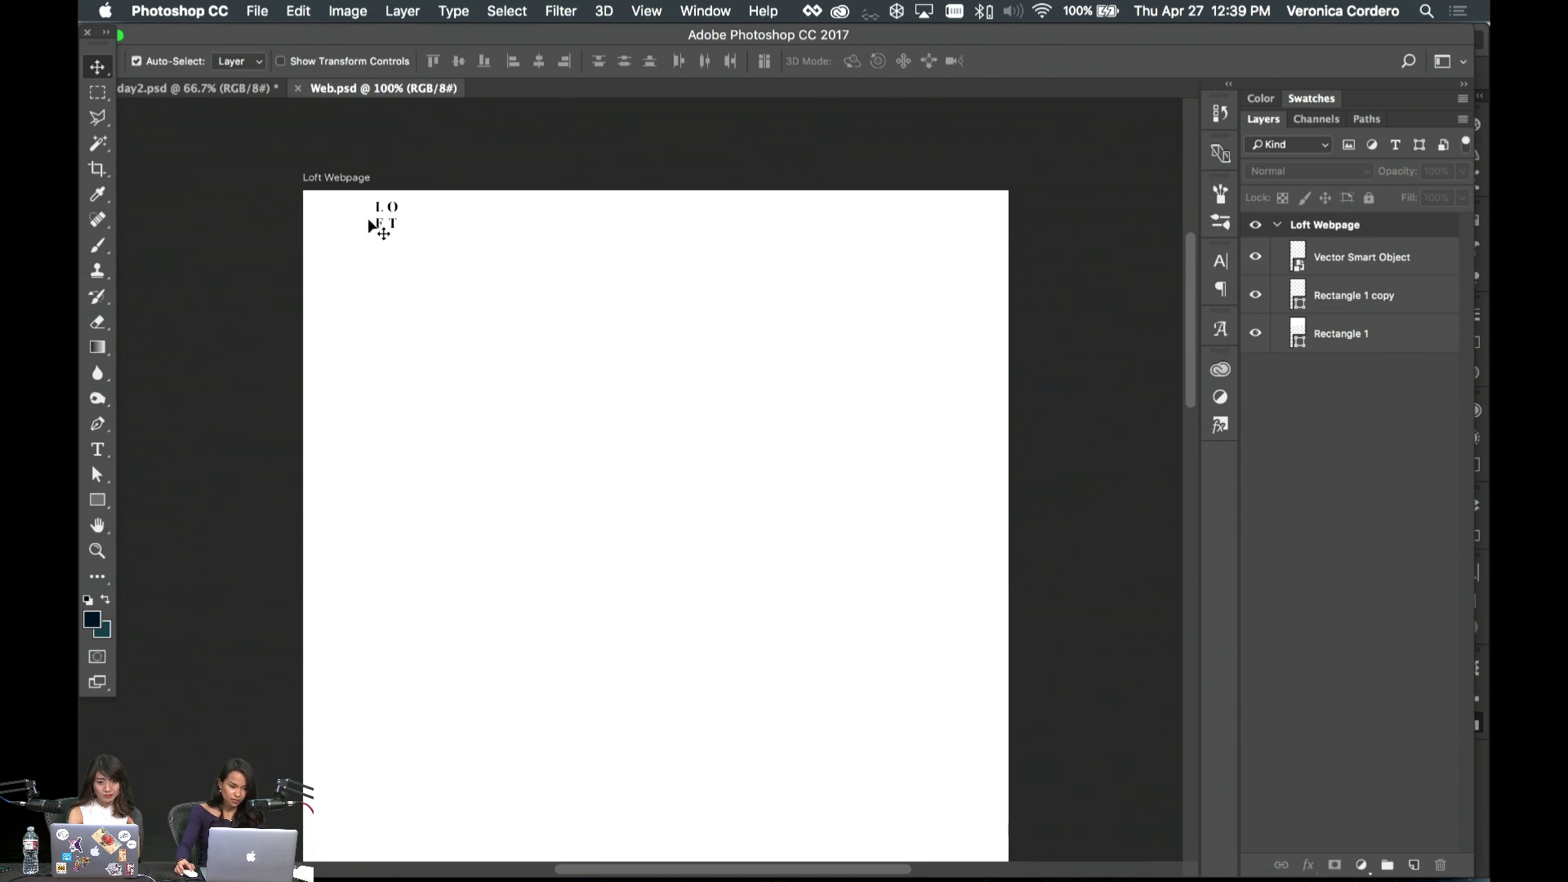
- Try centring the logo horizontally on the page, undo it, and save again
left_click(400, 214)
key("super+semicolon")
left_click(539, 62)
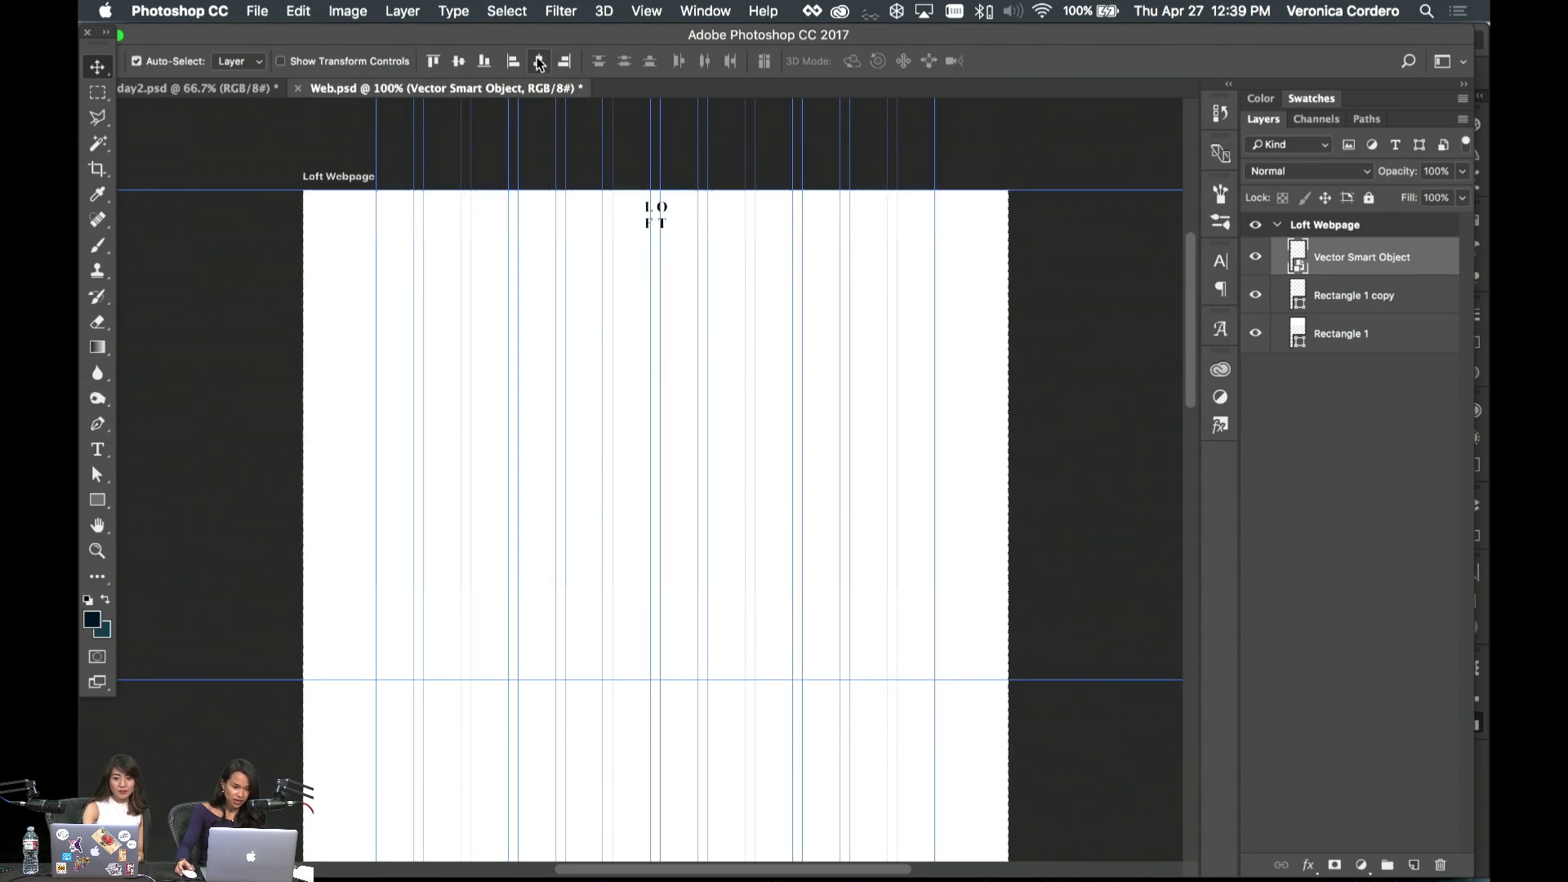
left_click(1049, 277)
key("super+semicolon")
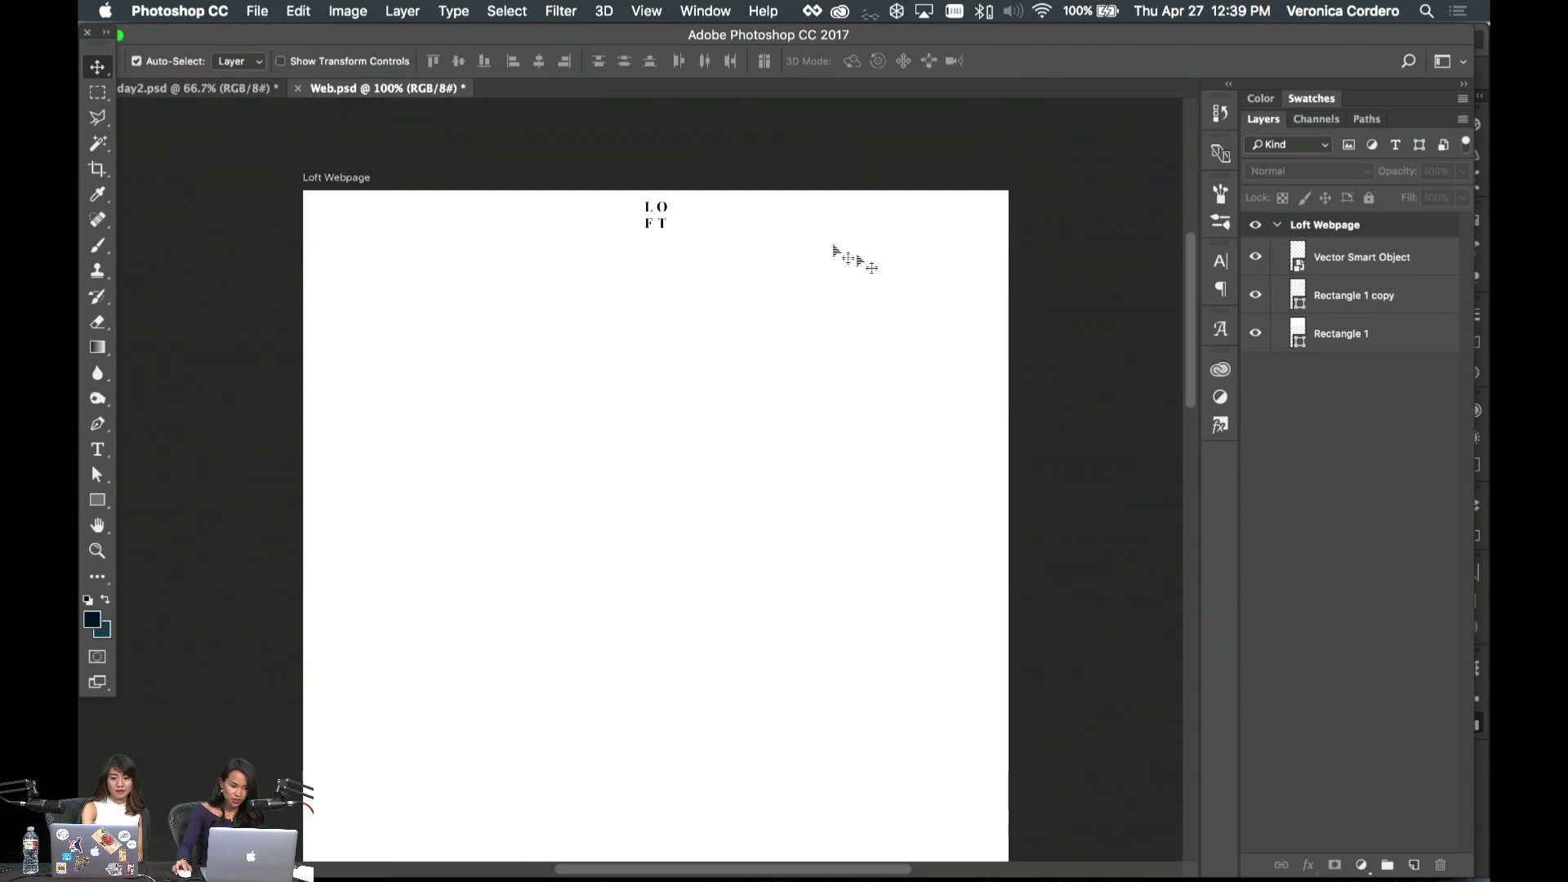
key("super+z")
key("super+s")
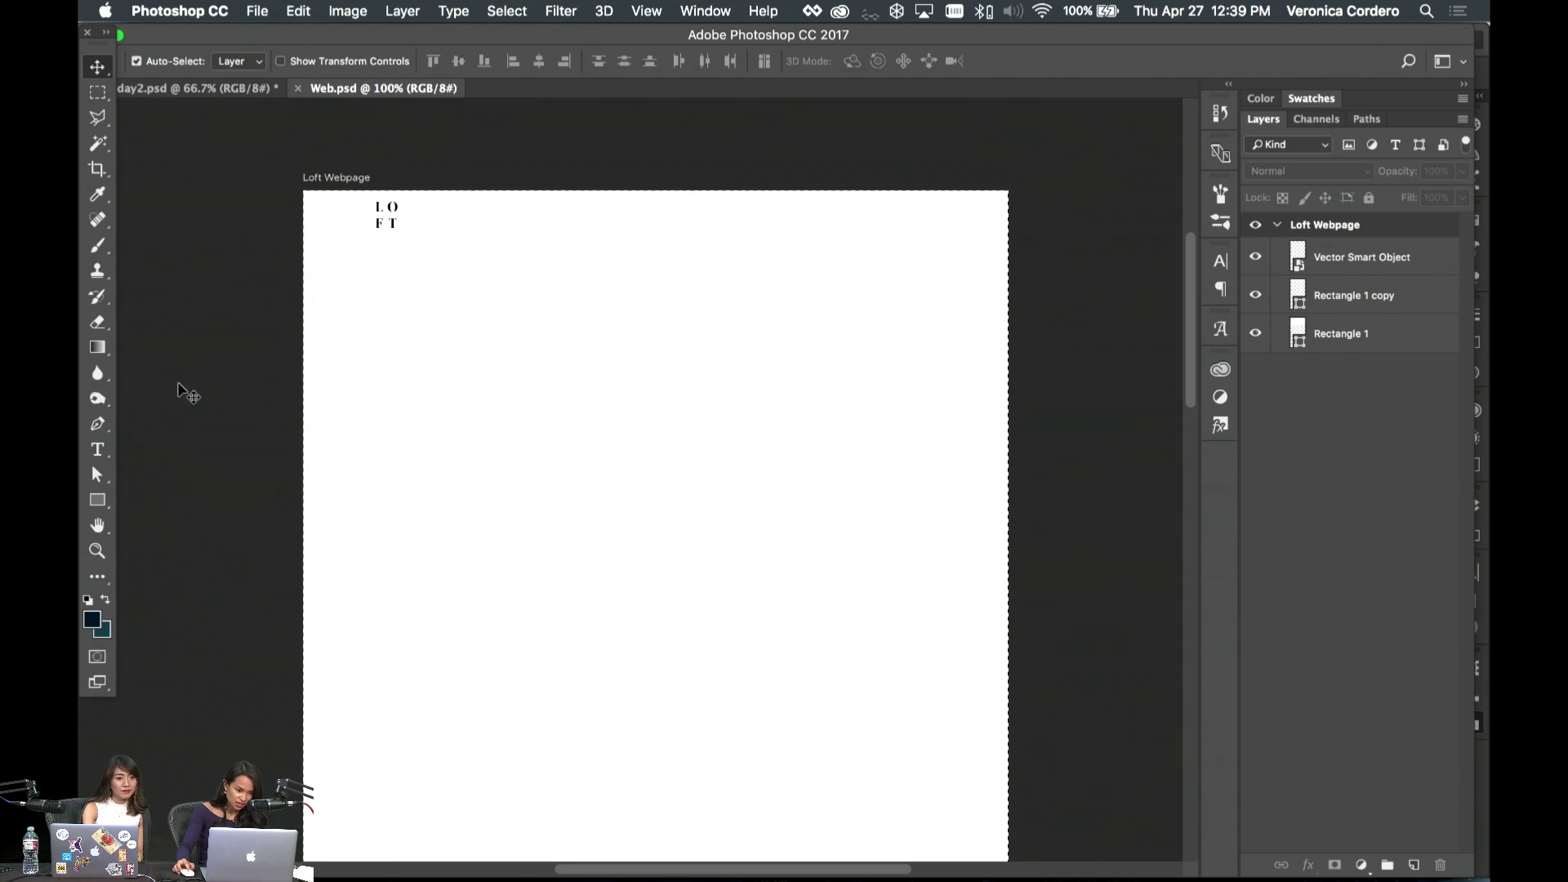
- Select the Rectangle 1 hero block layer and start Free Transform on it
left_click(97, 92)
left_click(97, 67)
key("Up")
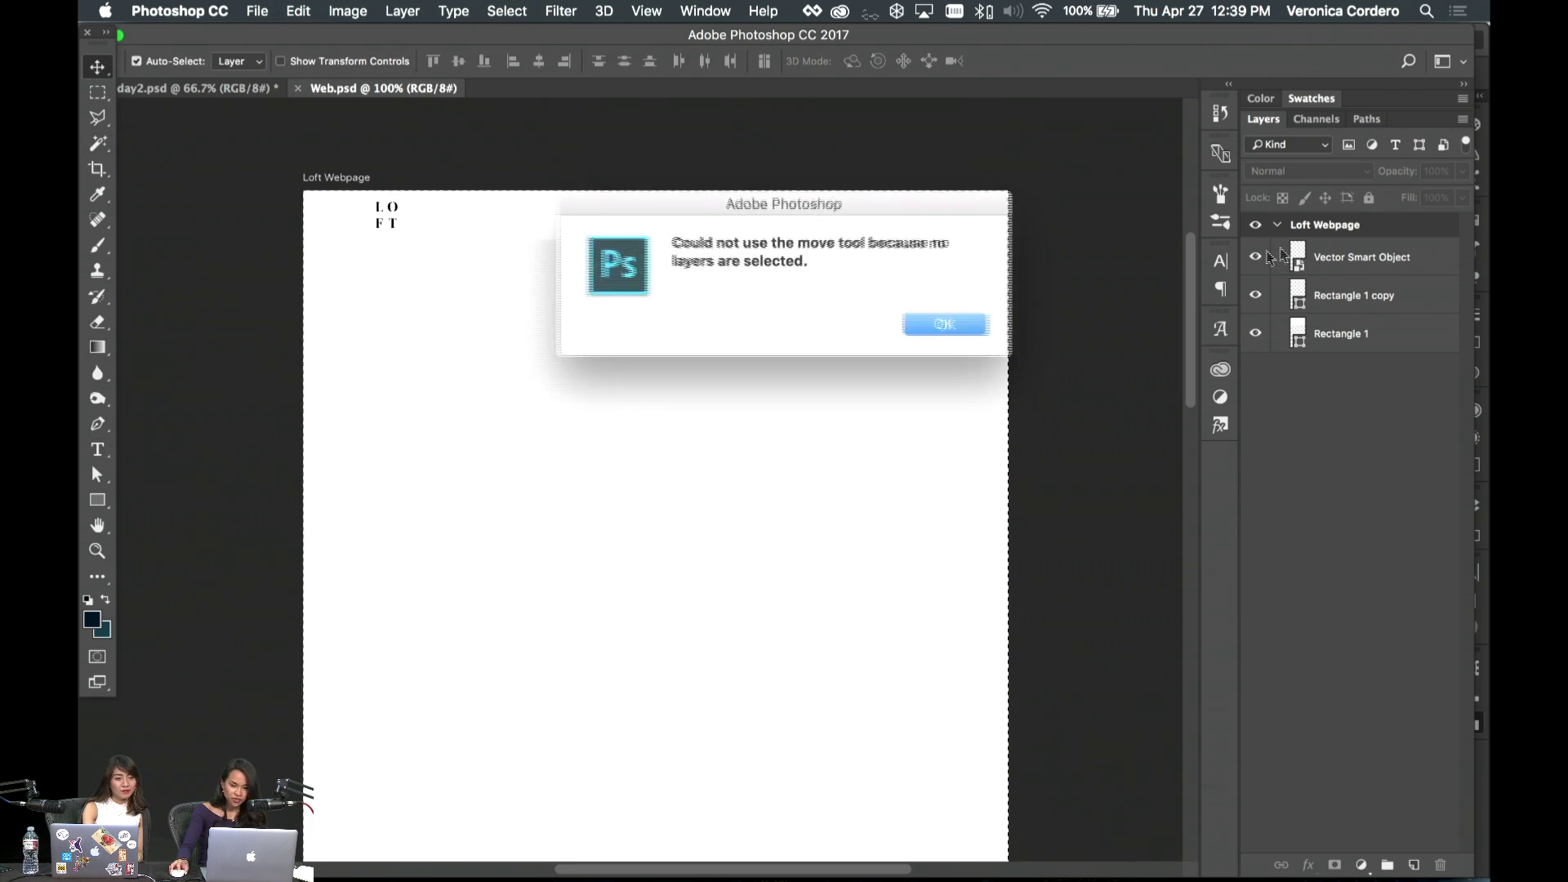
left_click(923, 324)
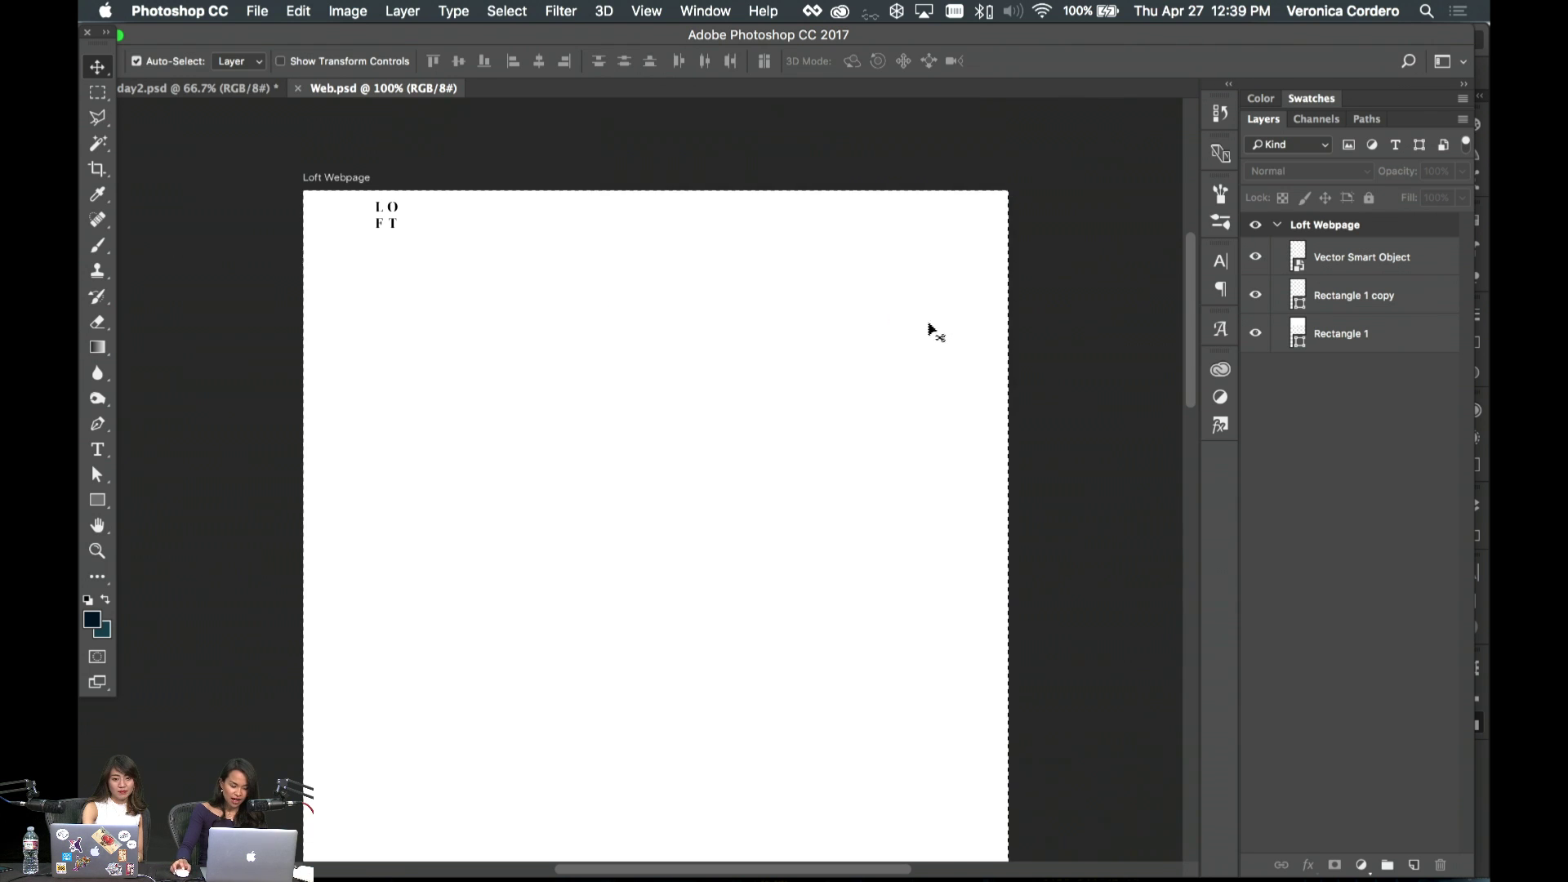
left_click(864, 400)
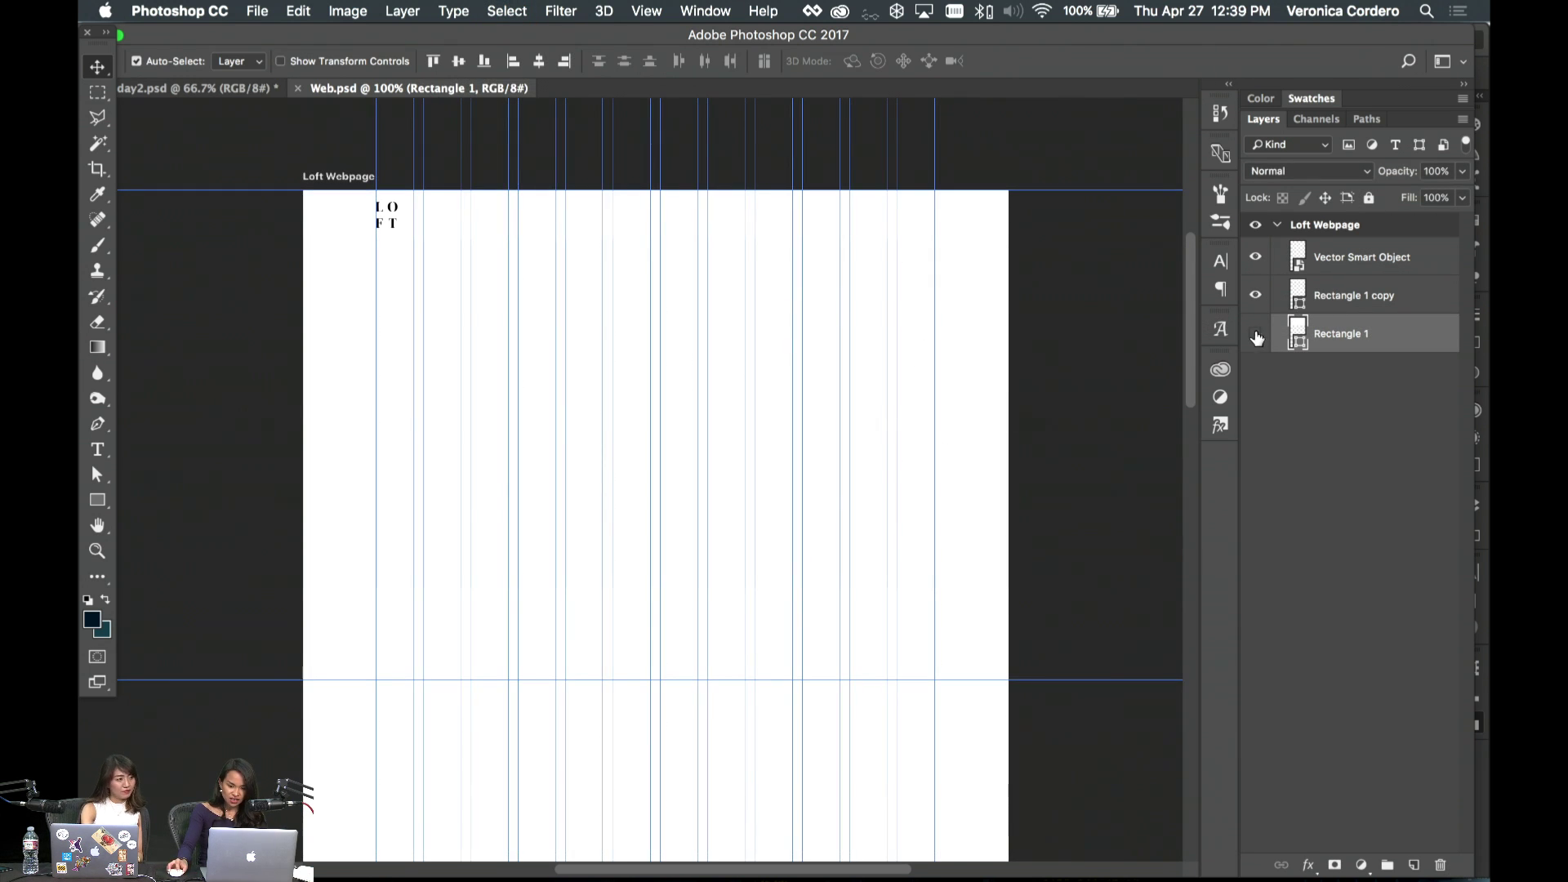
key("ctrl+t")
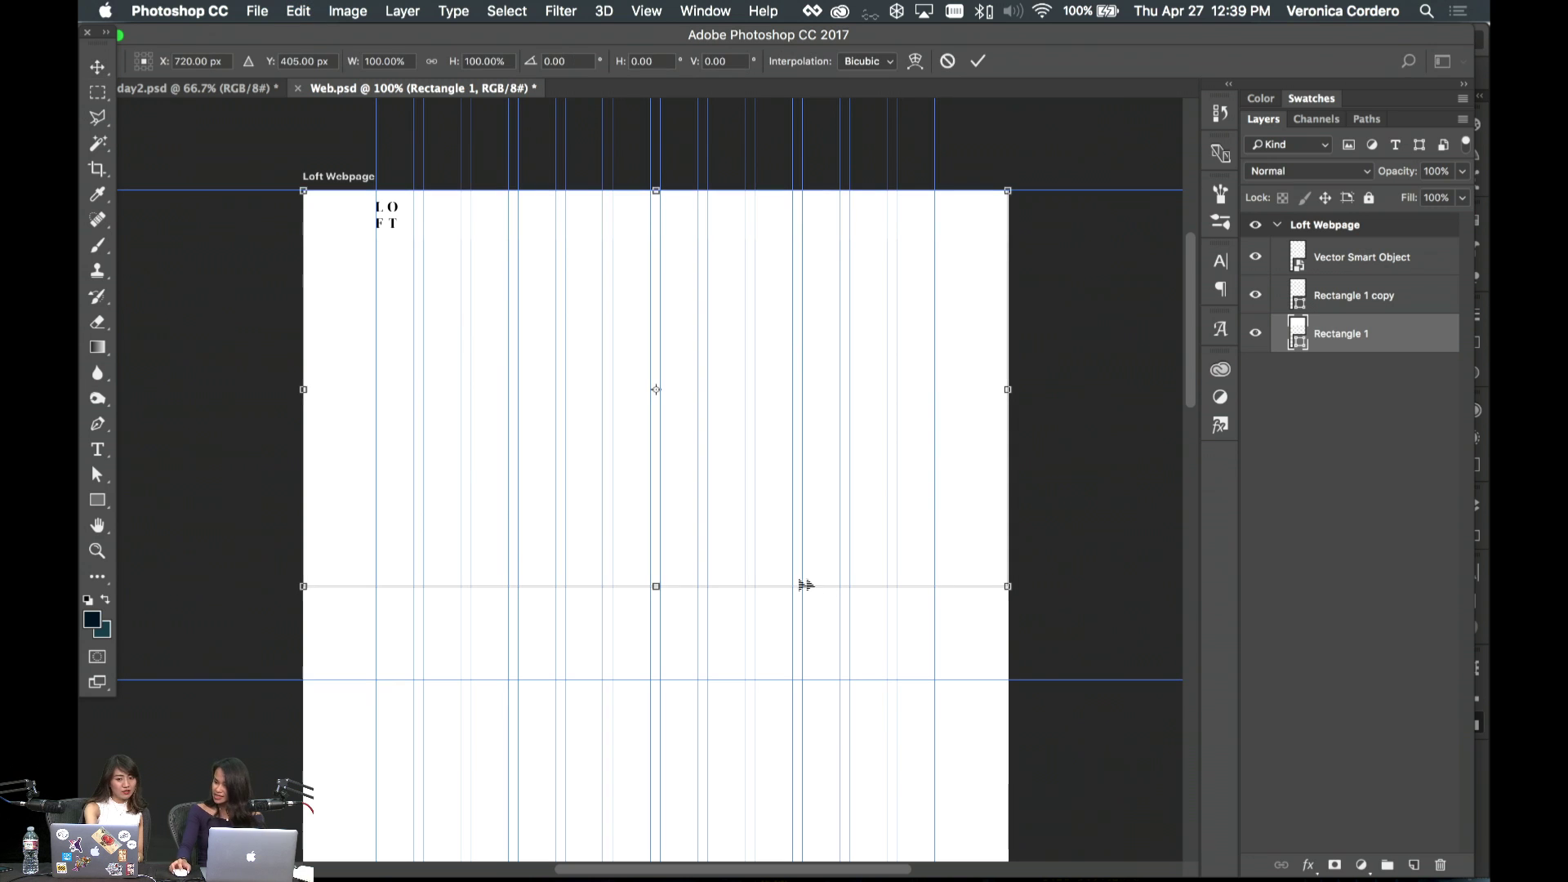
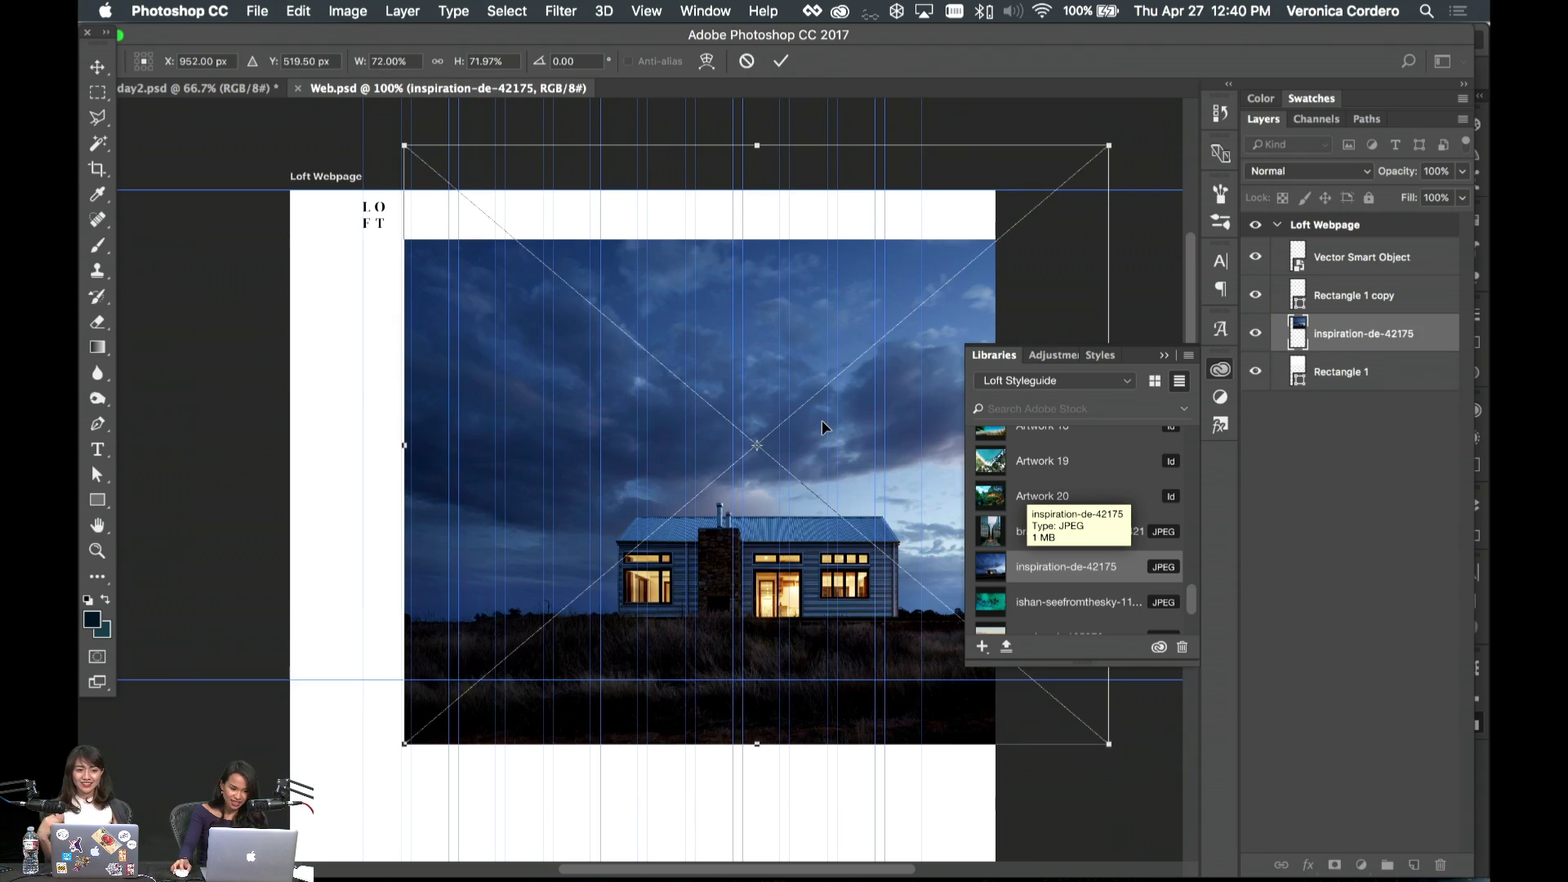
- Commit the placed house photo, move it left, and clip it to Rectangle 1
key("Return")
left_click_drag(920, 432, 799, 405)
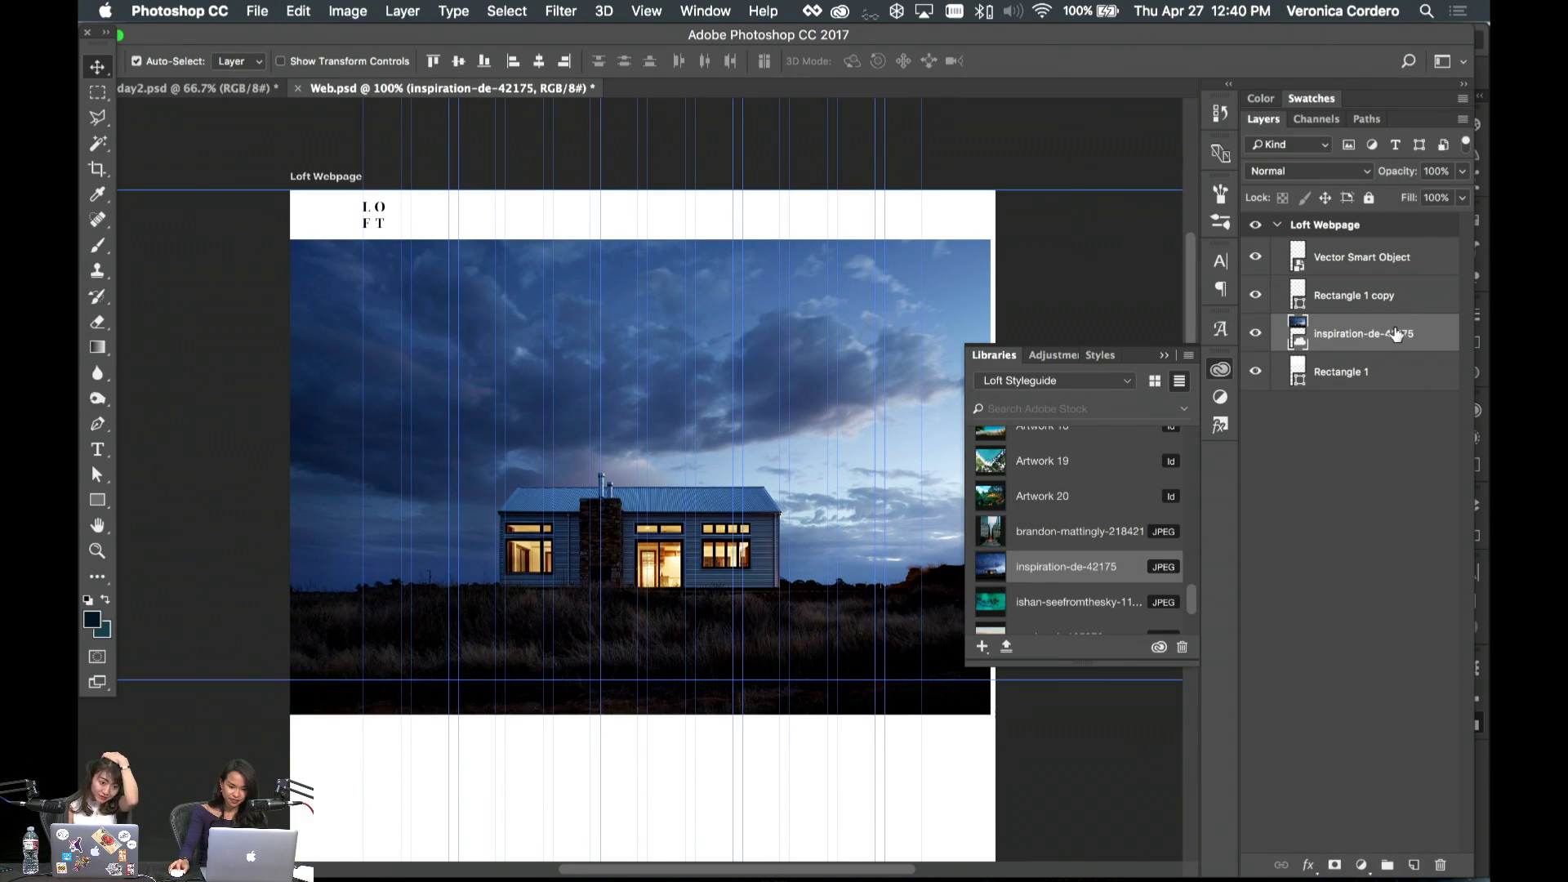
right_click(1398, 335)
left_click(1282, 445)
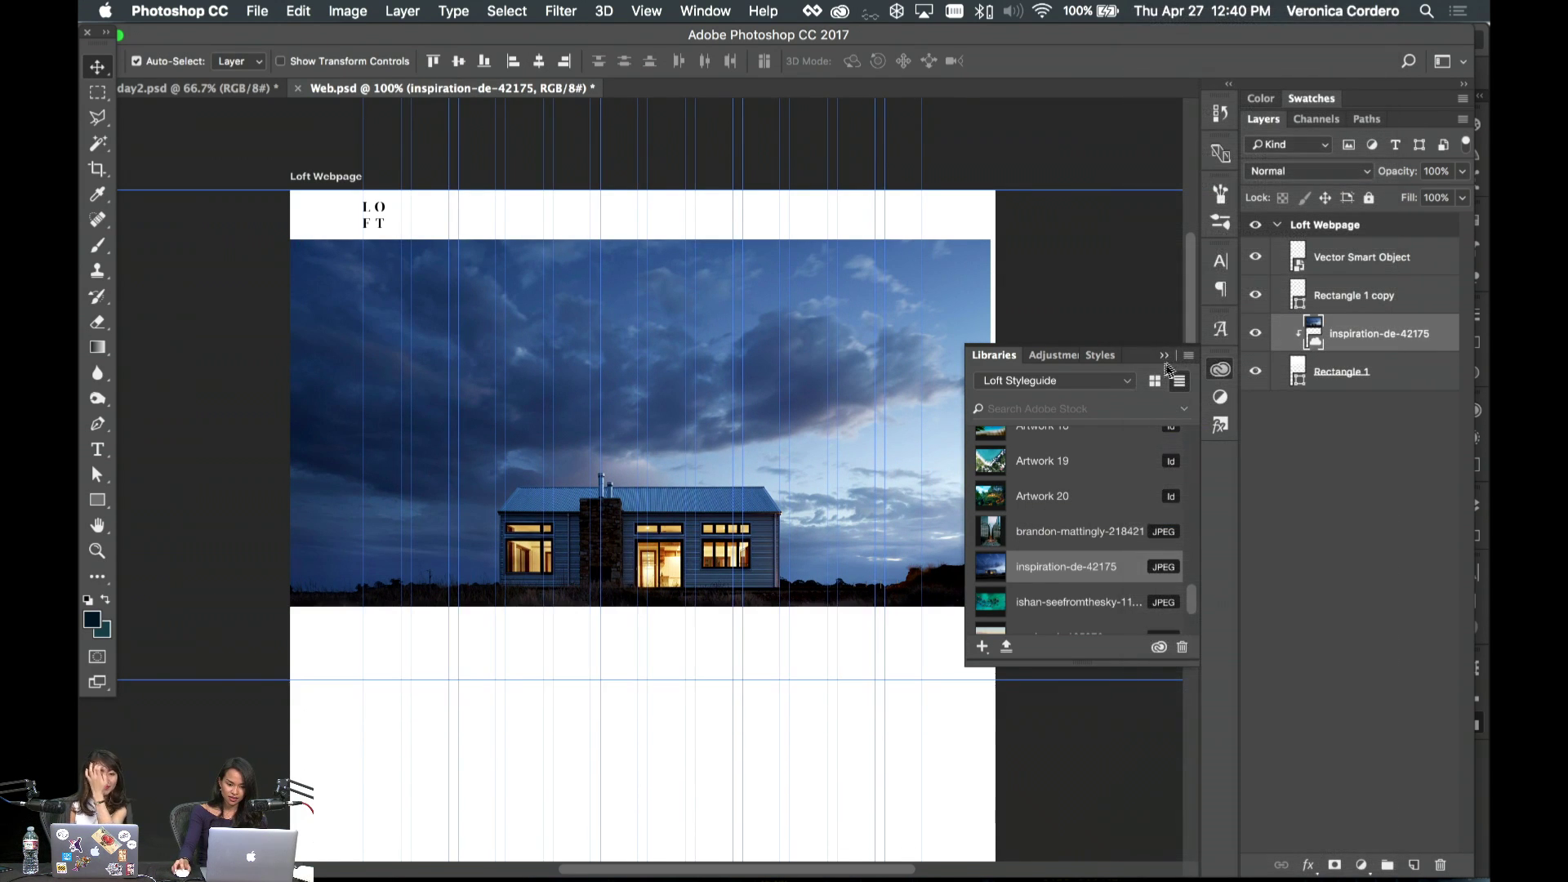
left_click(915, 330)
- Scale the clipped house photo up to fill the hero, then switch to day2.psd
key("ctrl+t")
left_click_drag(909, 329, 913, 347)
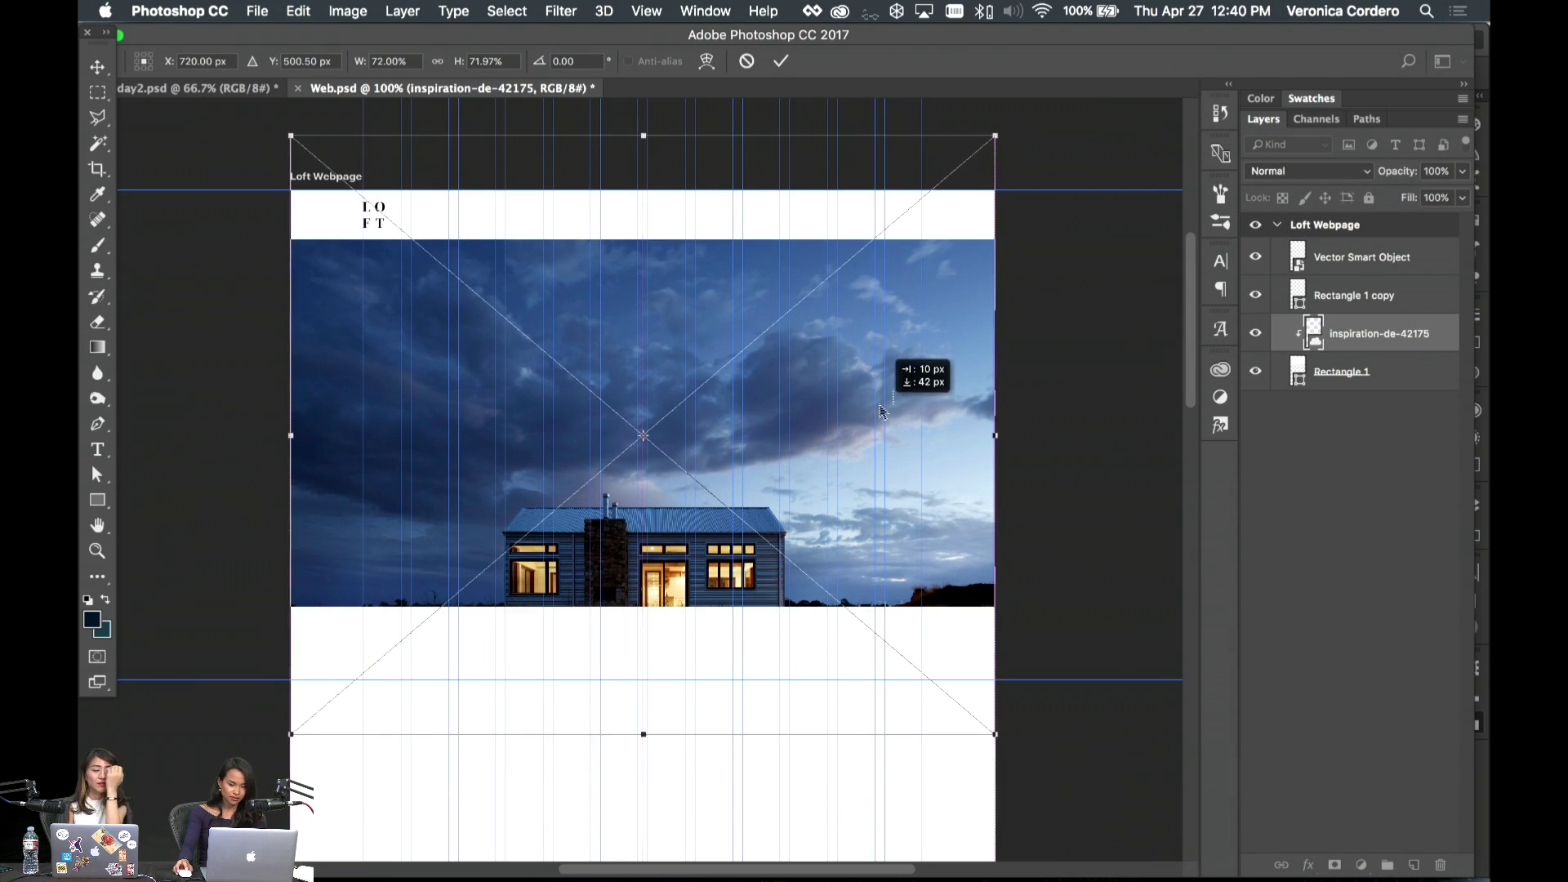
left_click_drag(1000, 126, 1015, 112)
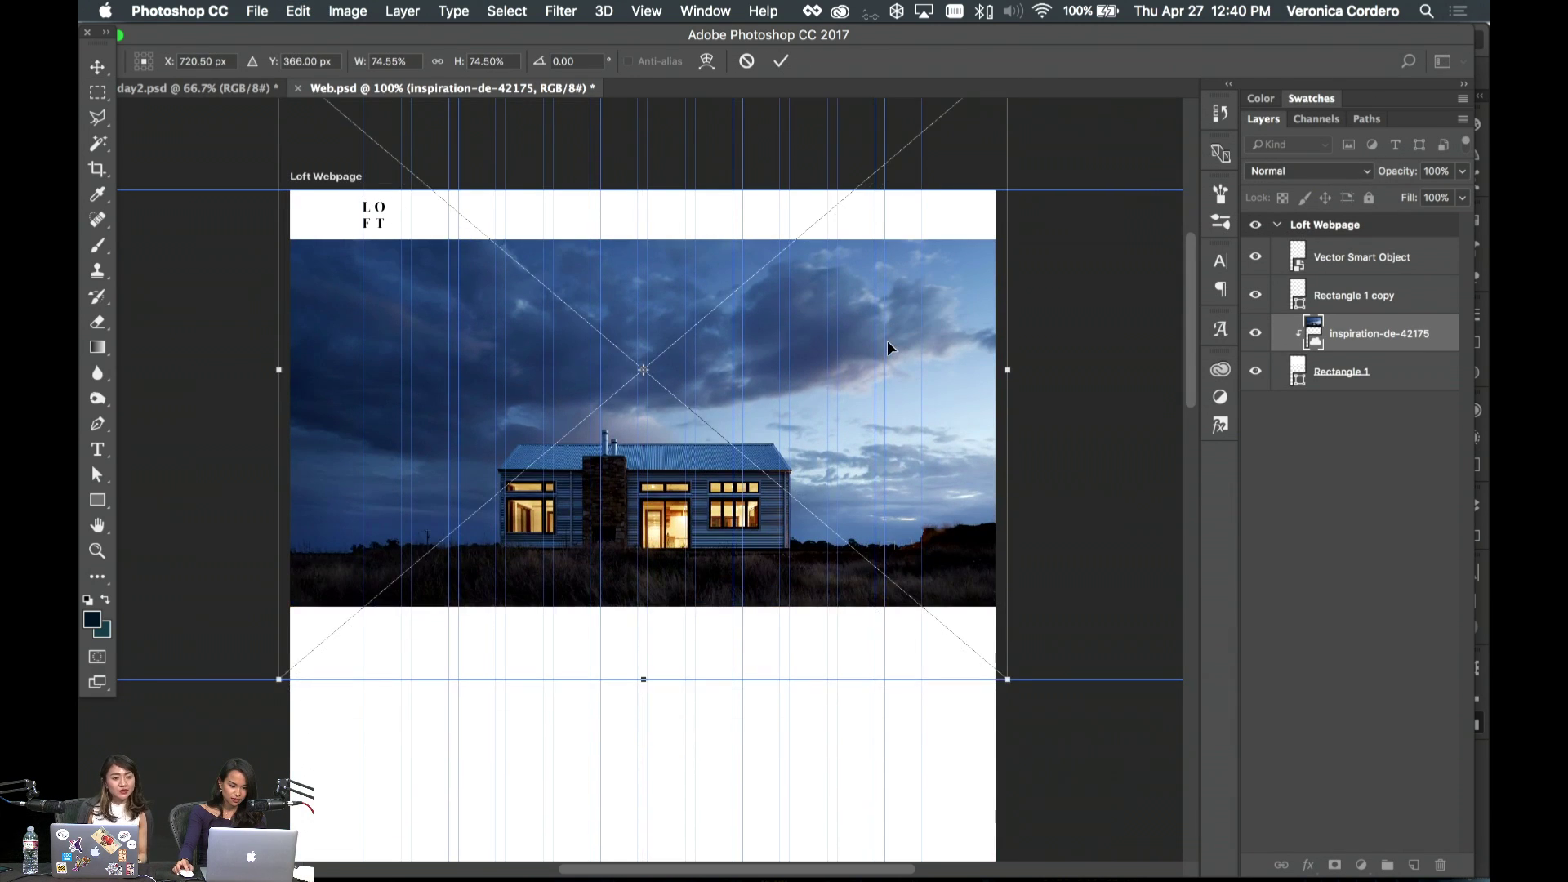
key("Return")
left_click(196, 87)
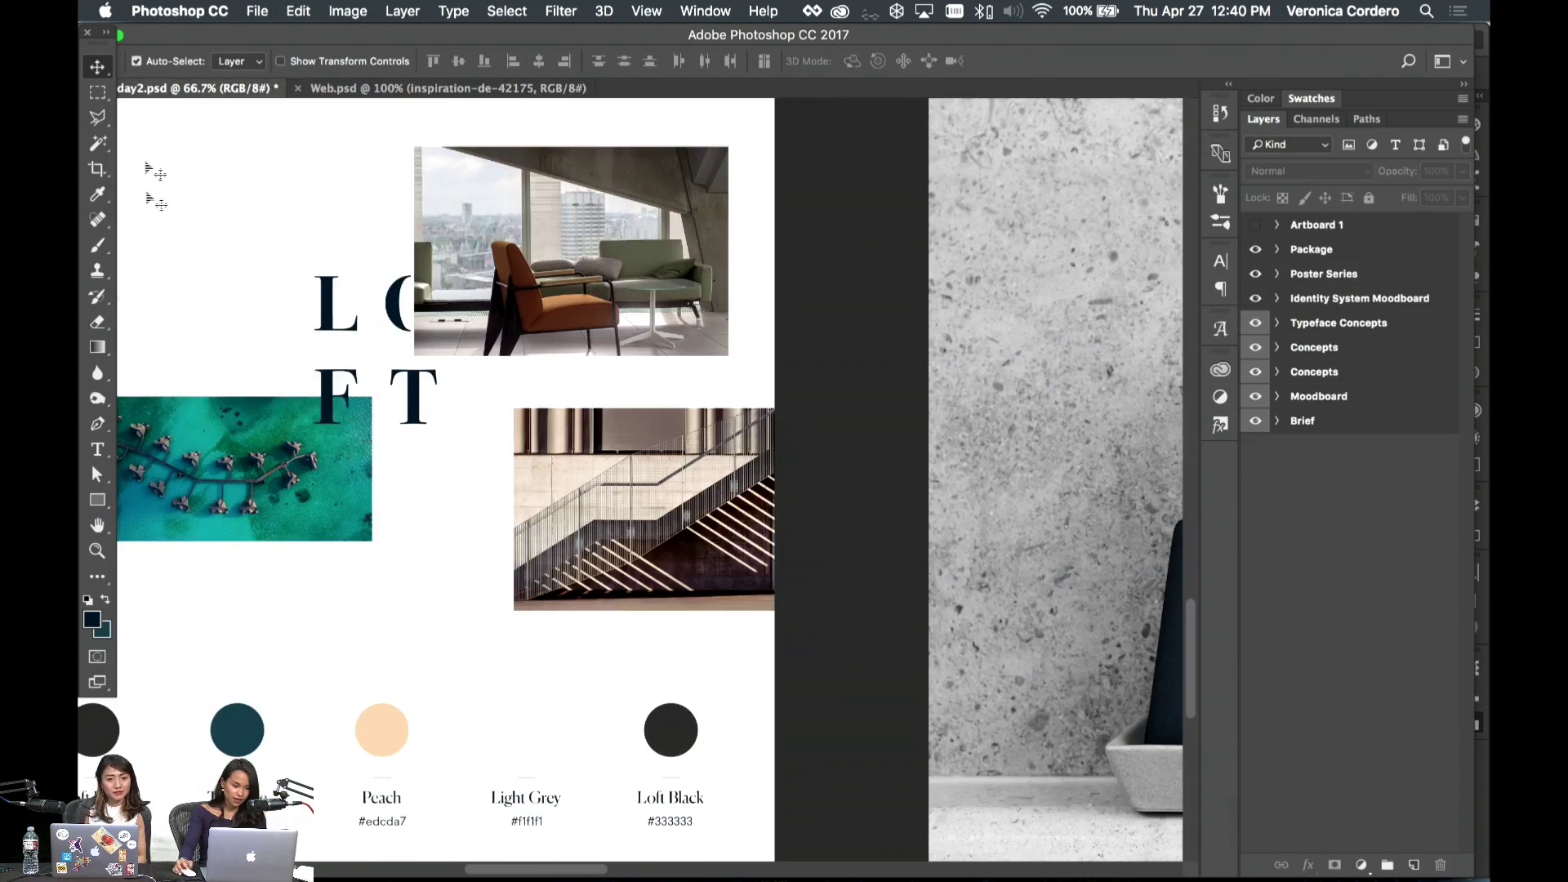
- Select the night-city tile's Group 12 on the day2 moodboard and drag it into Web.psd
scroll(450, 359, "up", 15)
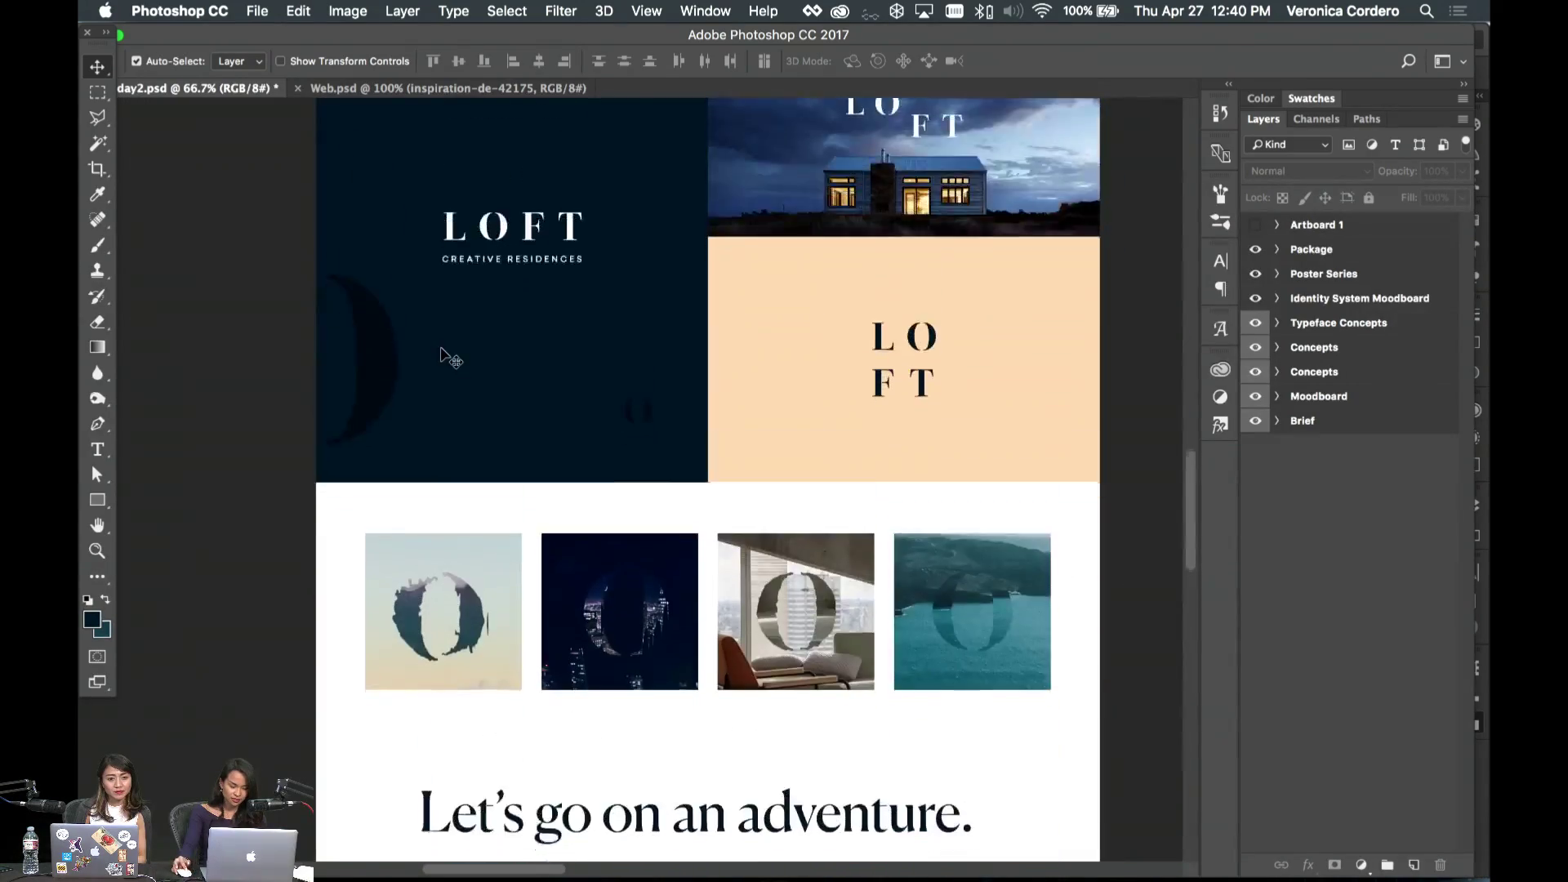
scroll(450, 360, "down", 10)
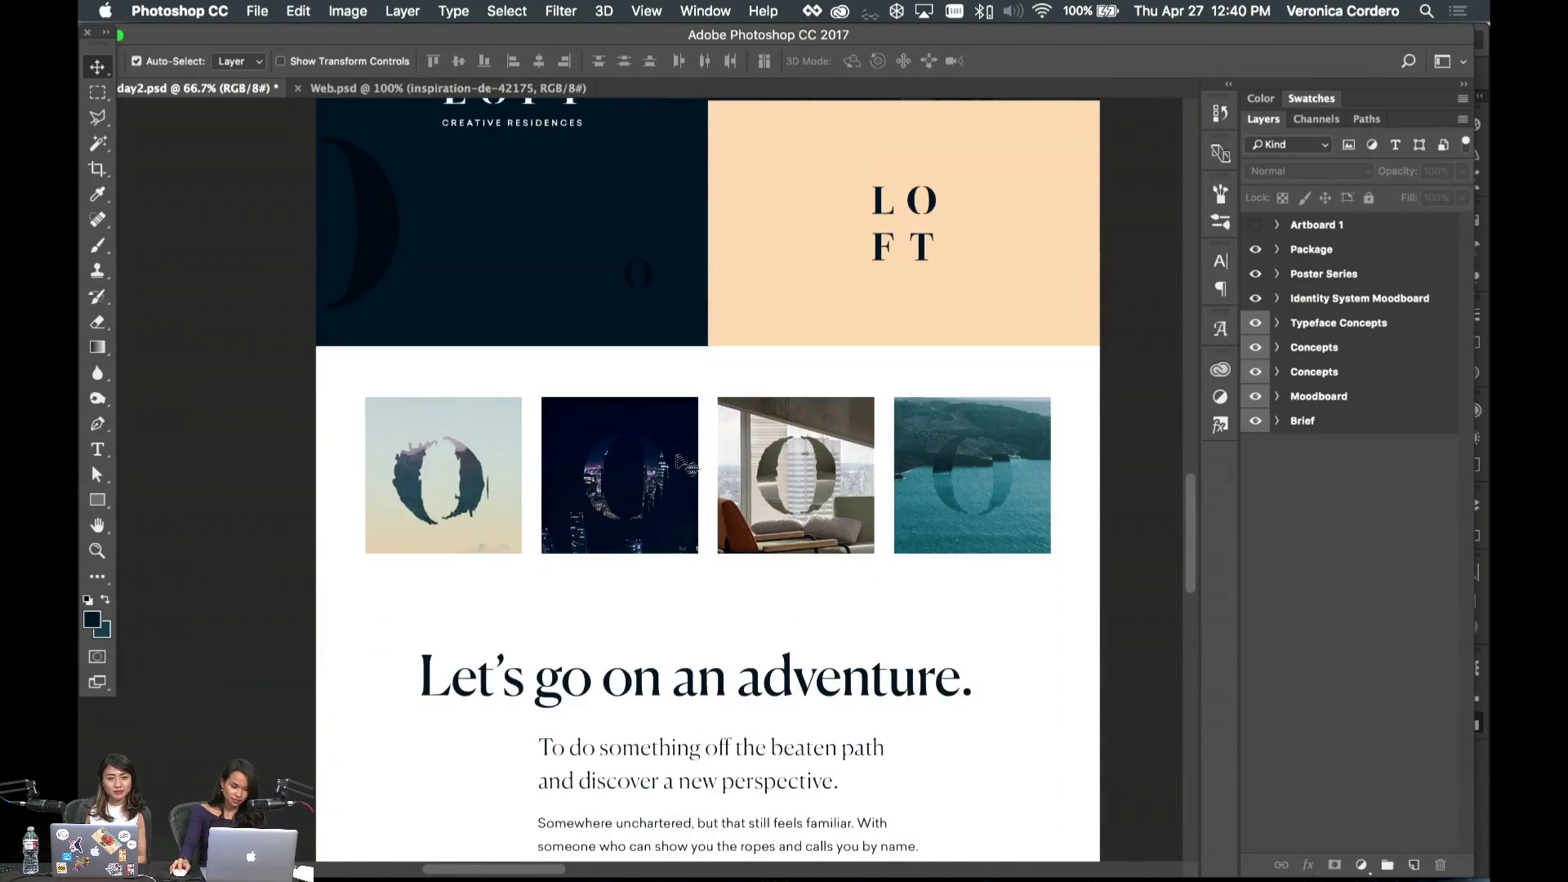
left_click(662, 477)
left_click(1318, 807)
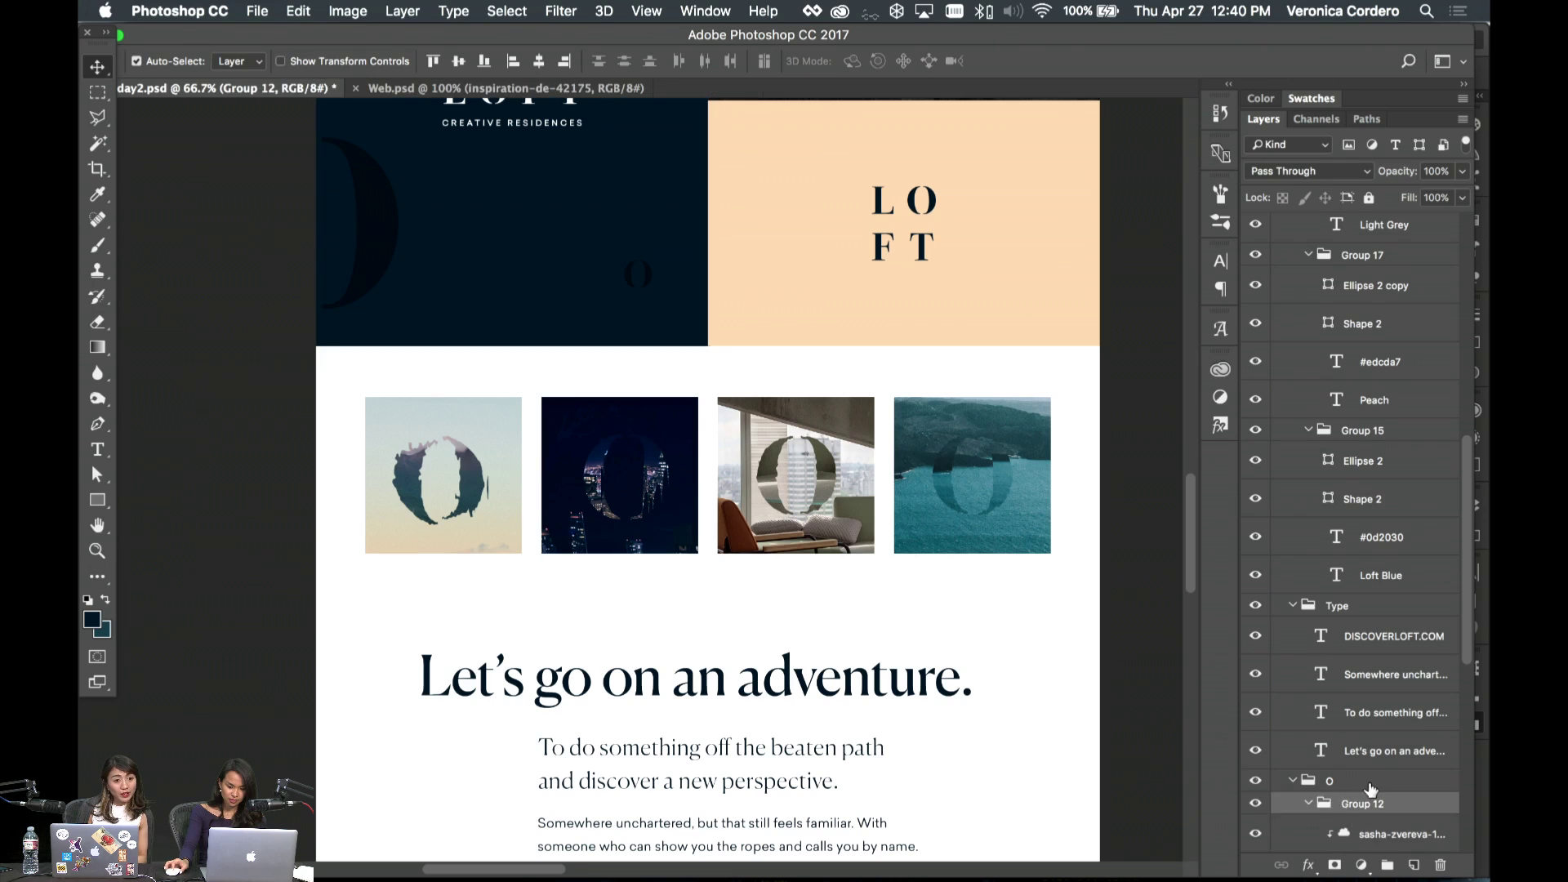
scroll(1317, 760, "down", 2)
left_click(1309, 731)
left_click_drag(1349, 733, 1388, 320)
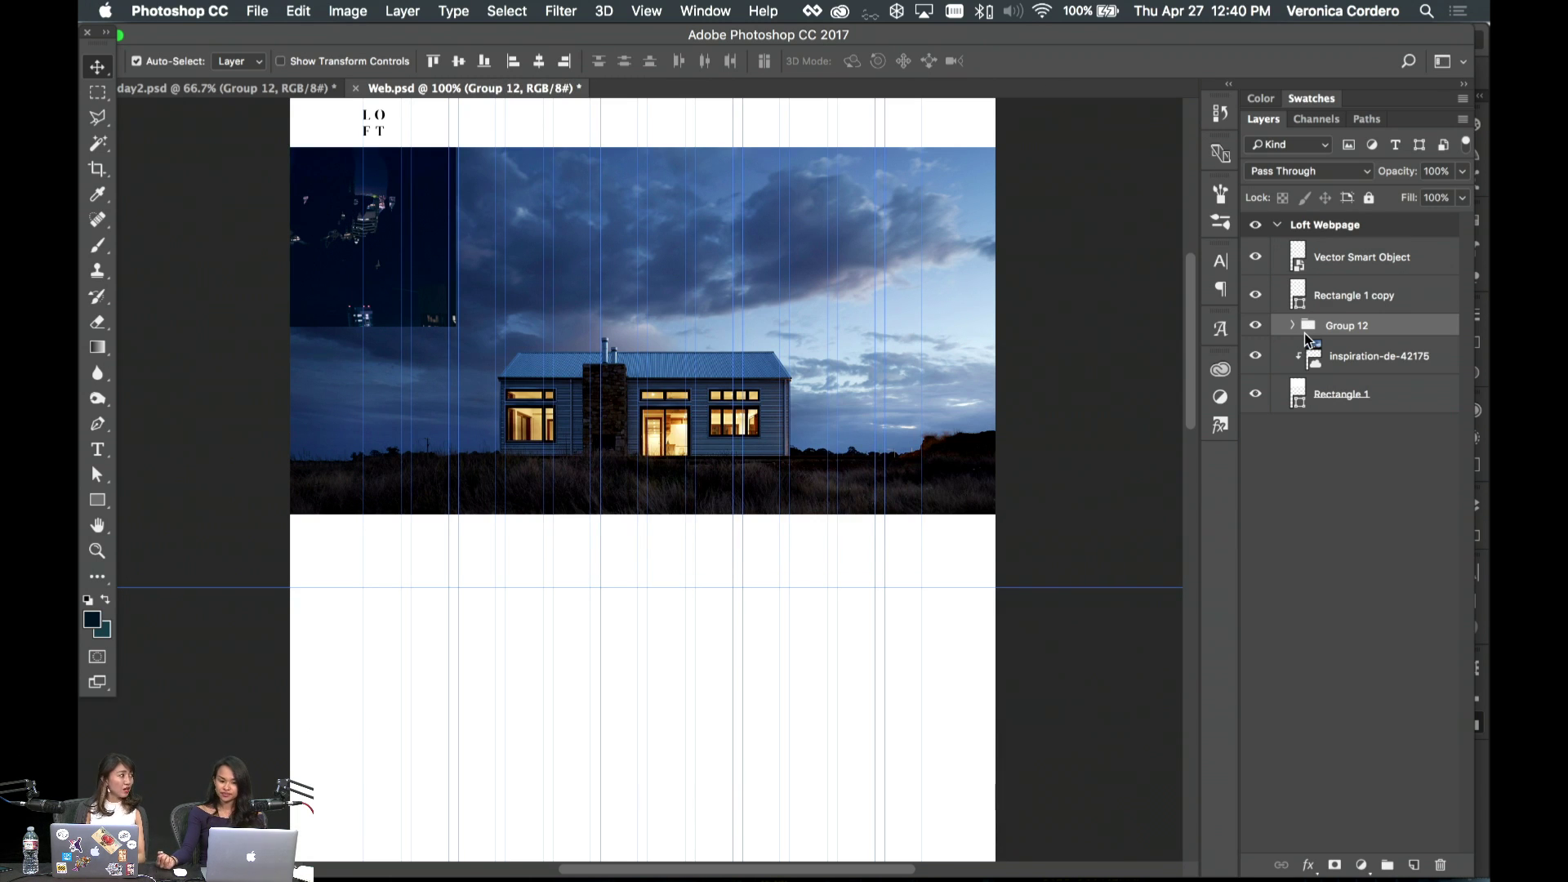
- Drop Group 12 onto the Loft Webpage artboard and centre it on the canvas
left_click_drag(1341, 329, 1339, 242)
key("ctrl+t")
left_click_drag(357, 210, 658, 440)
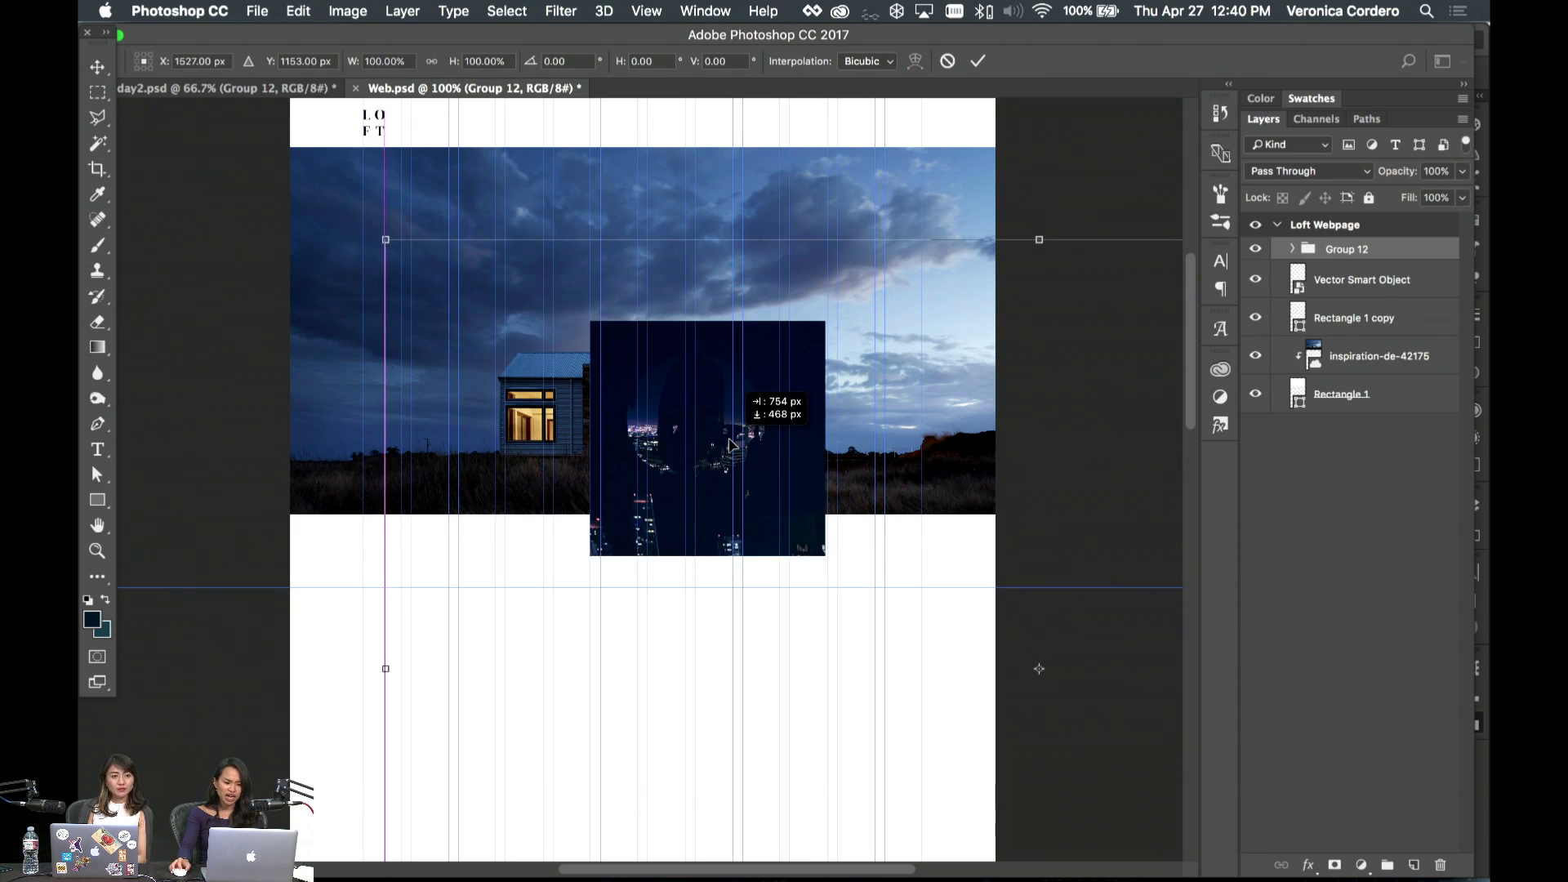
key("Return")
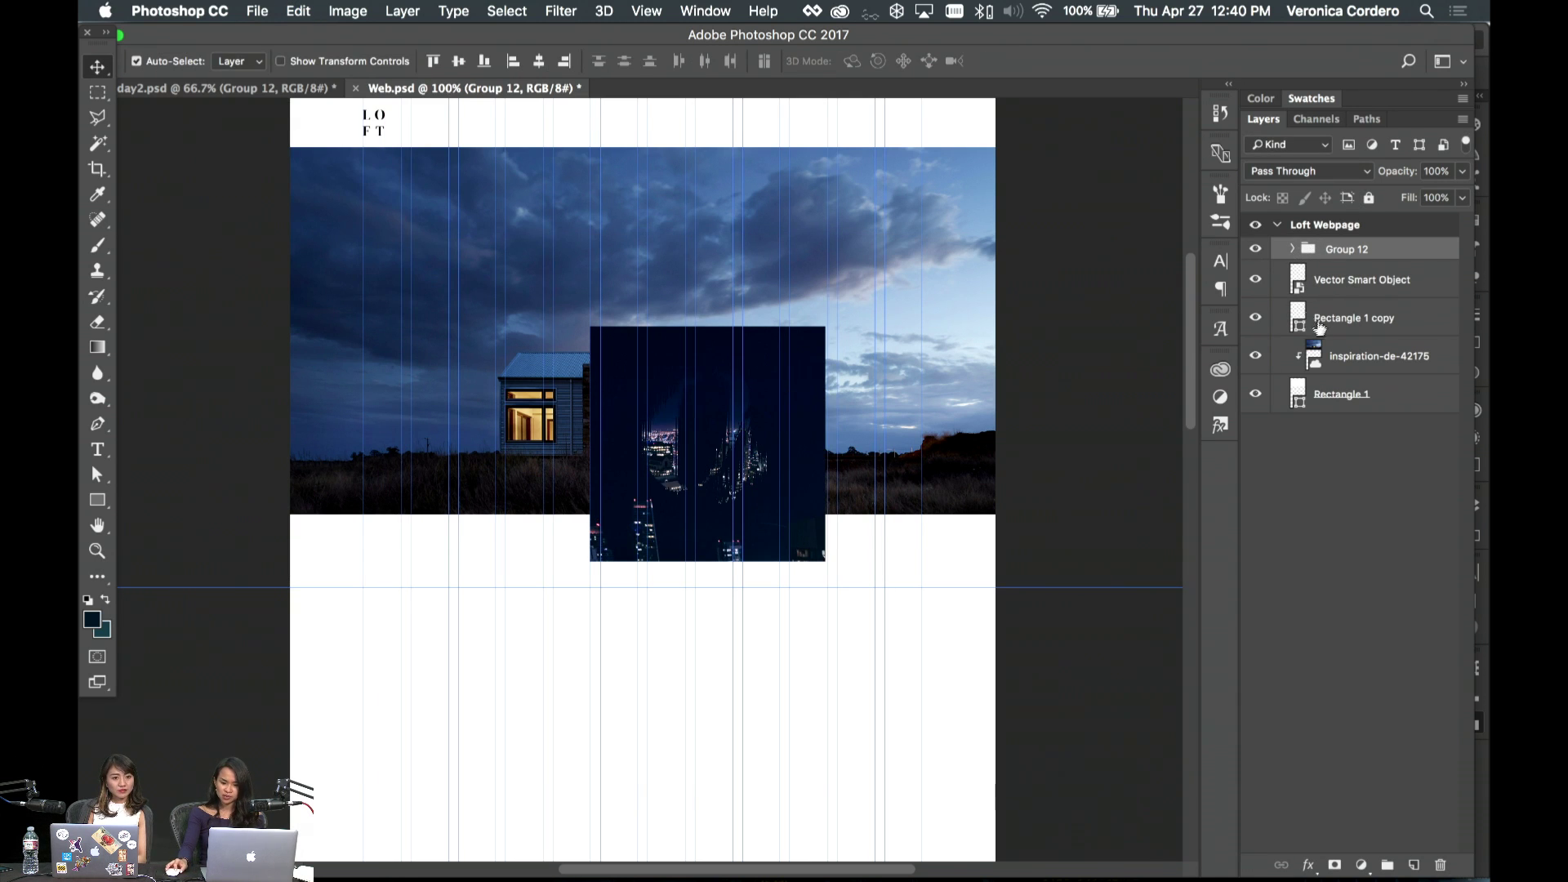
- Clip the night-city photo into the hero rectangle, hide the house photo, and fit it at about 76%
left_click(1291, 250)
left_click(1381, 357)
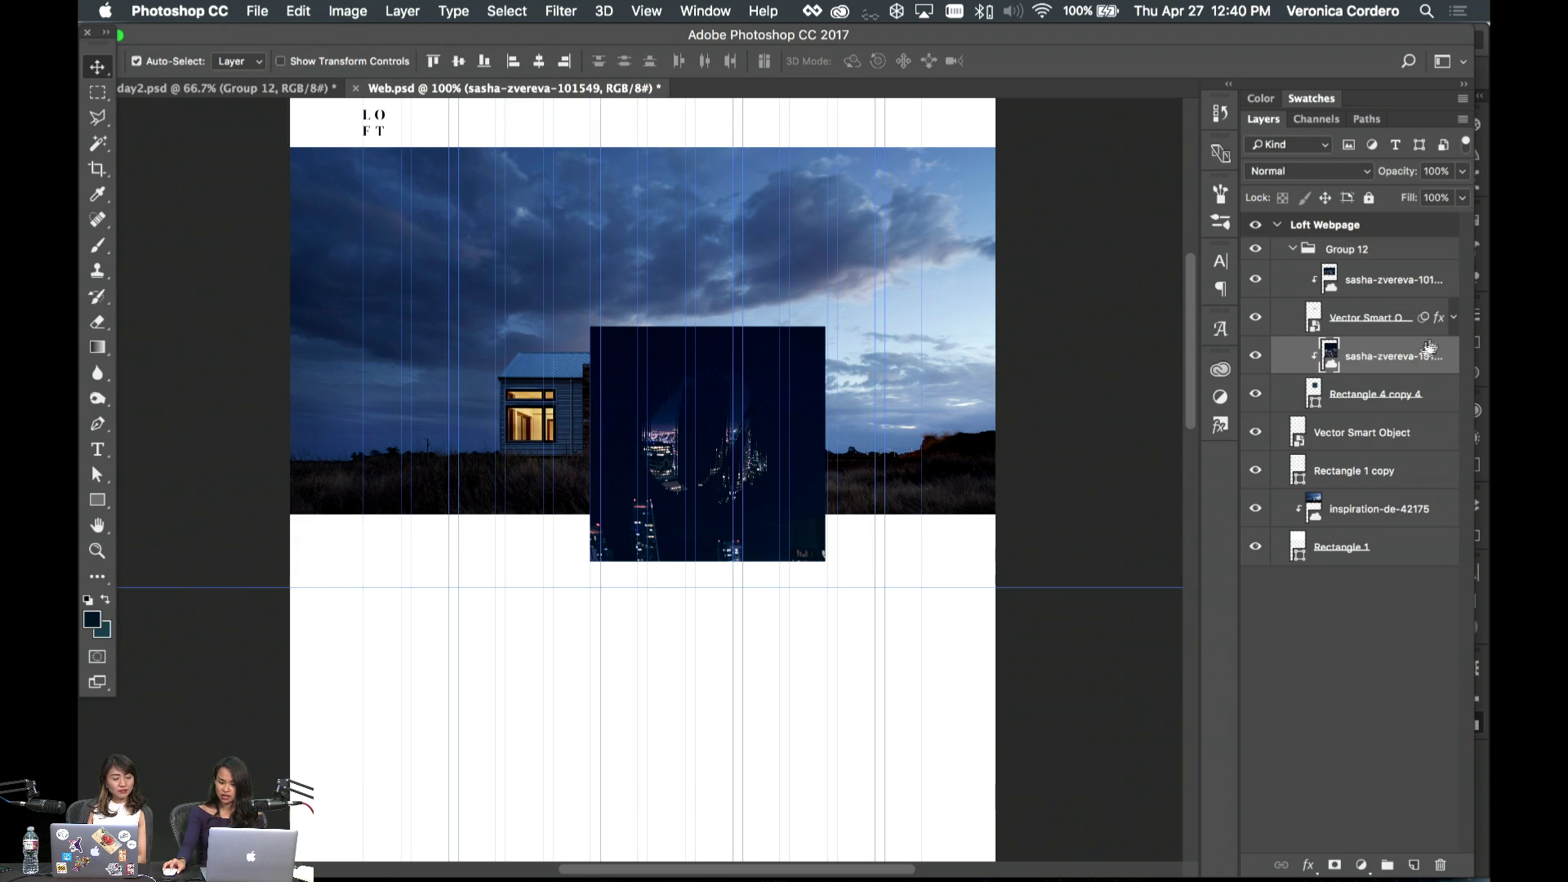
left_click_drag(1406, 362, 1280, 496)
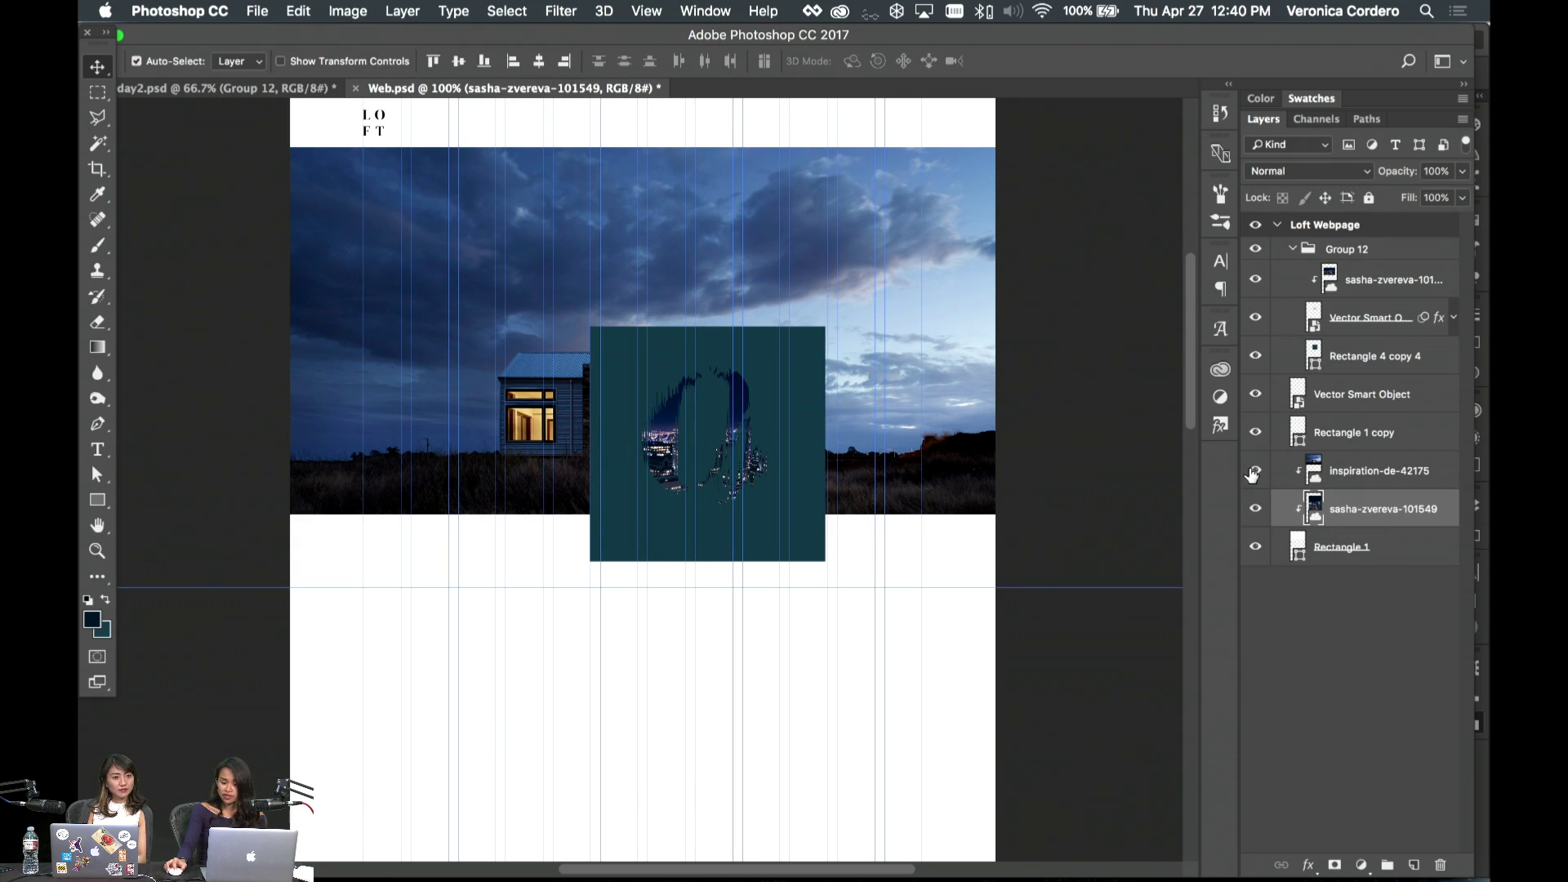
left_click(1254, 471)
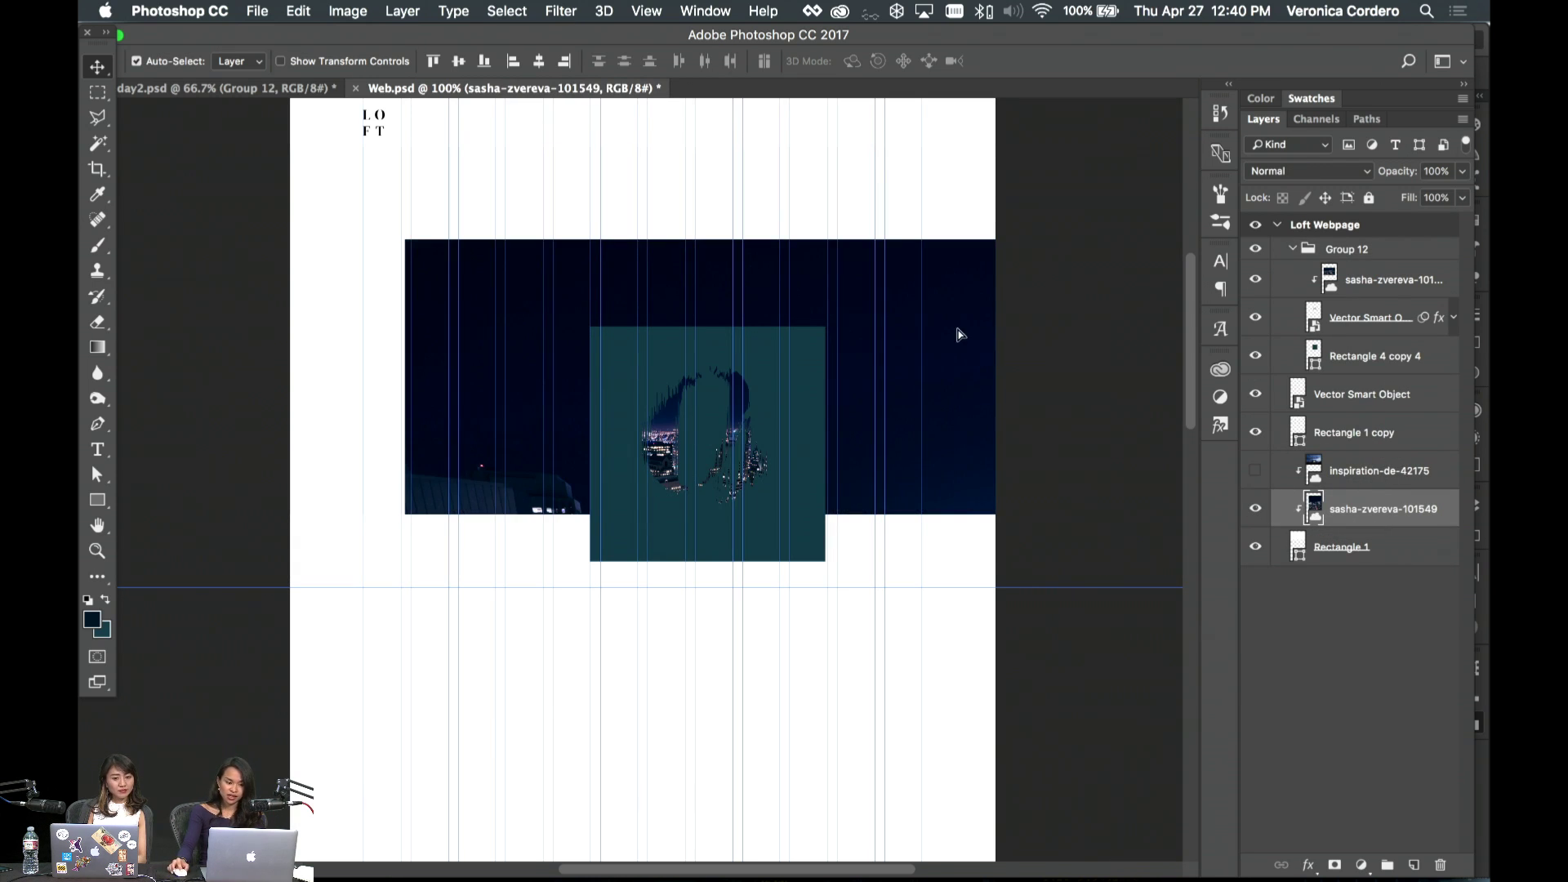
left_click_drag(958, 330, 877, 217)
key("ctrl+t")
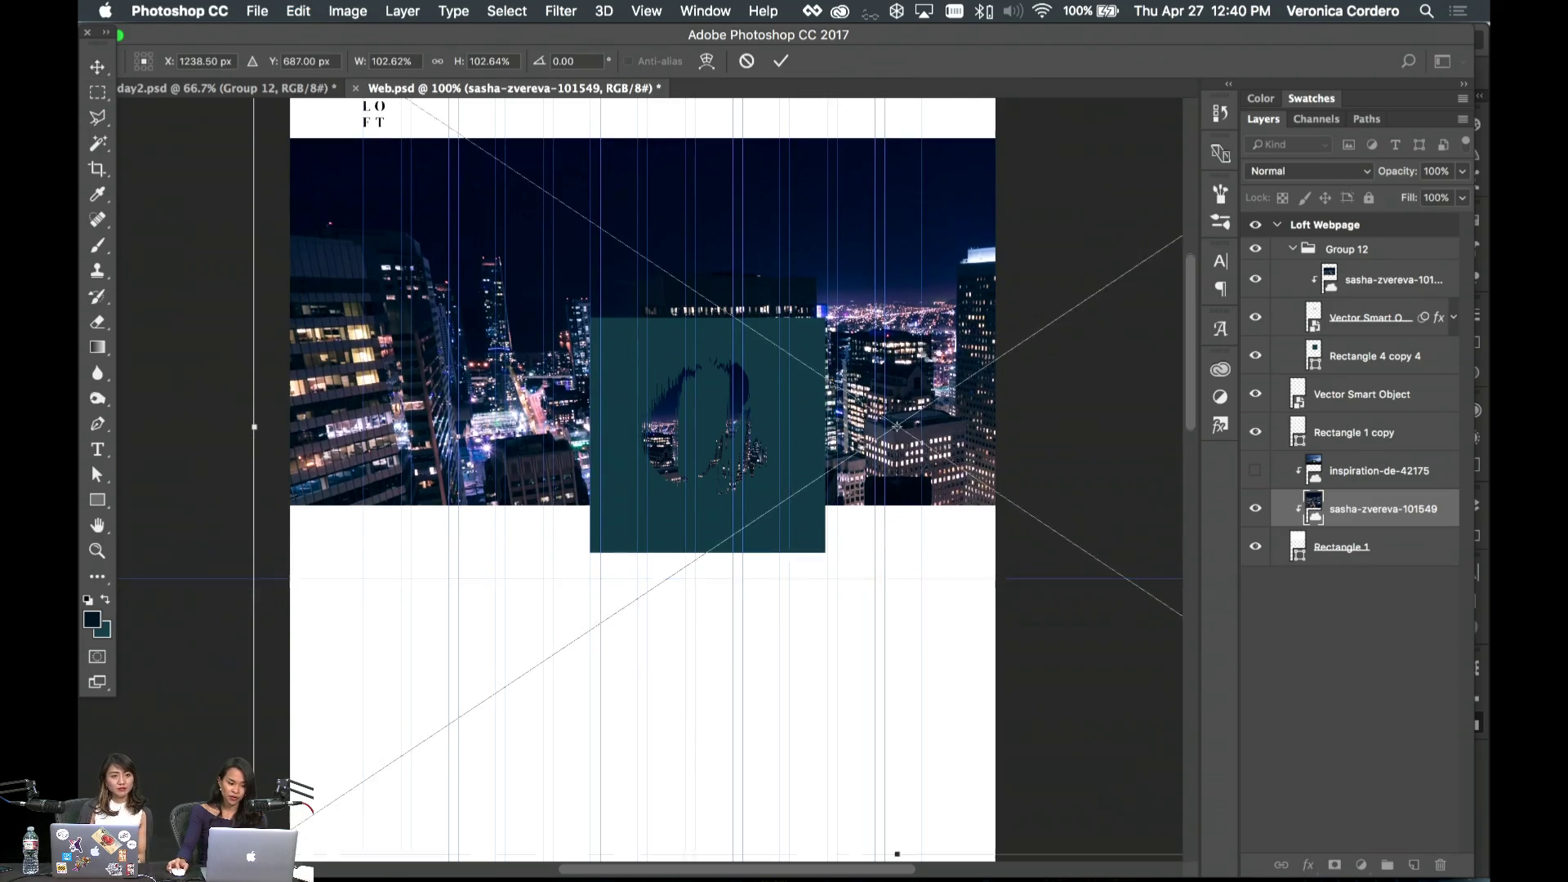
scroll(935, 356, "down", 1)
left_click_drag(936, 356, 759, 227)
left_click_drag(151, 659, 380, 525)
left_click_drag(936, 267, 727, 464)
key("Return")
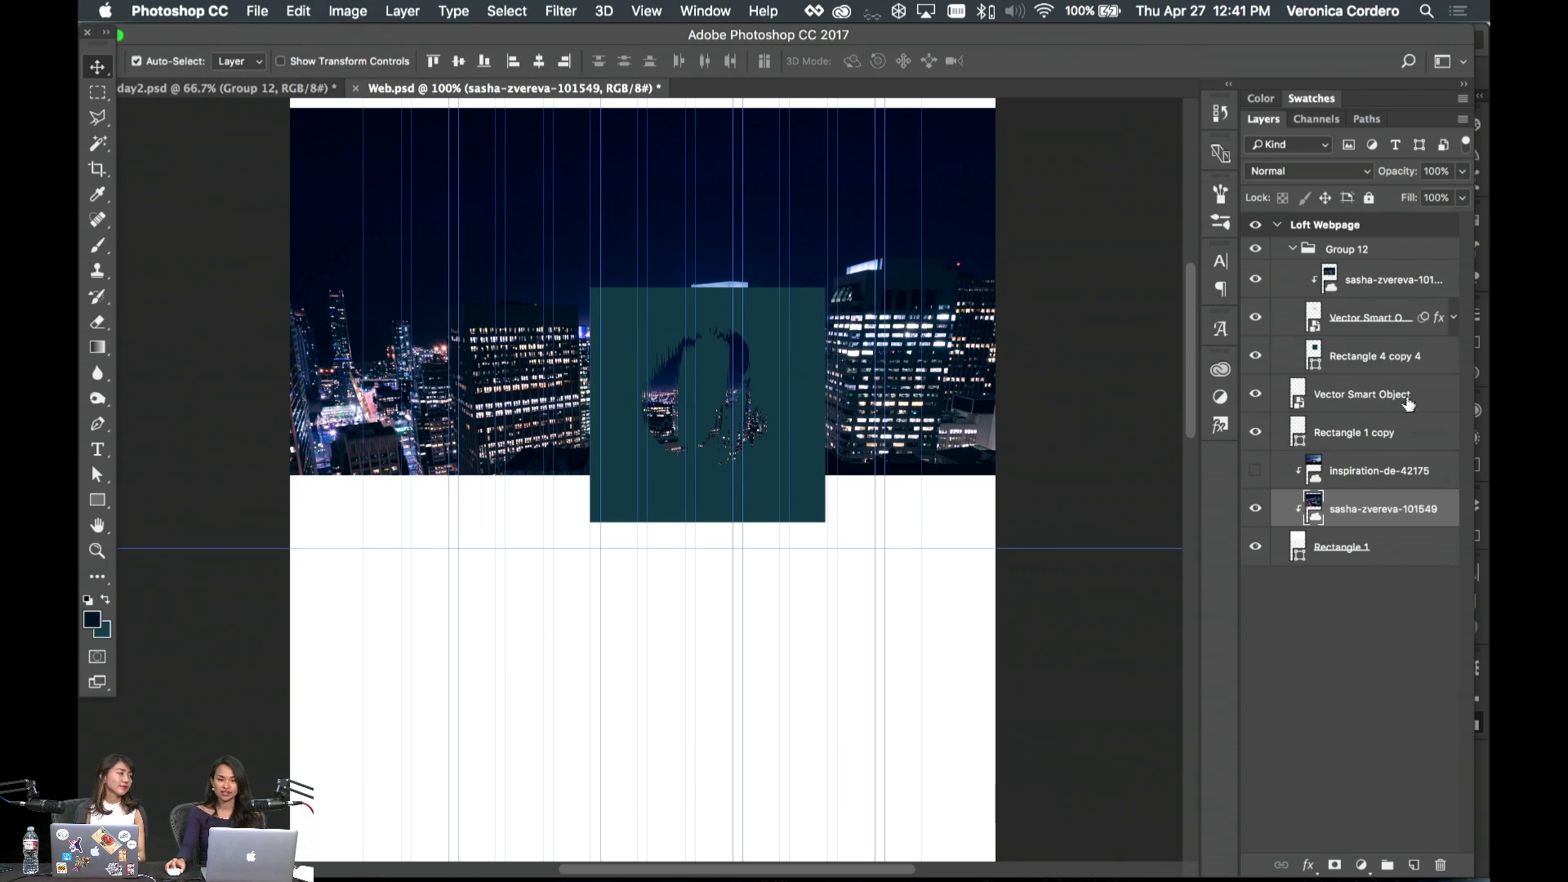
- Delete the hidden house photo and group the night-city photo with Rectangle 1
left_click(1362, 441)
left_click(1382, 482)
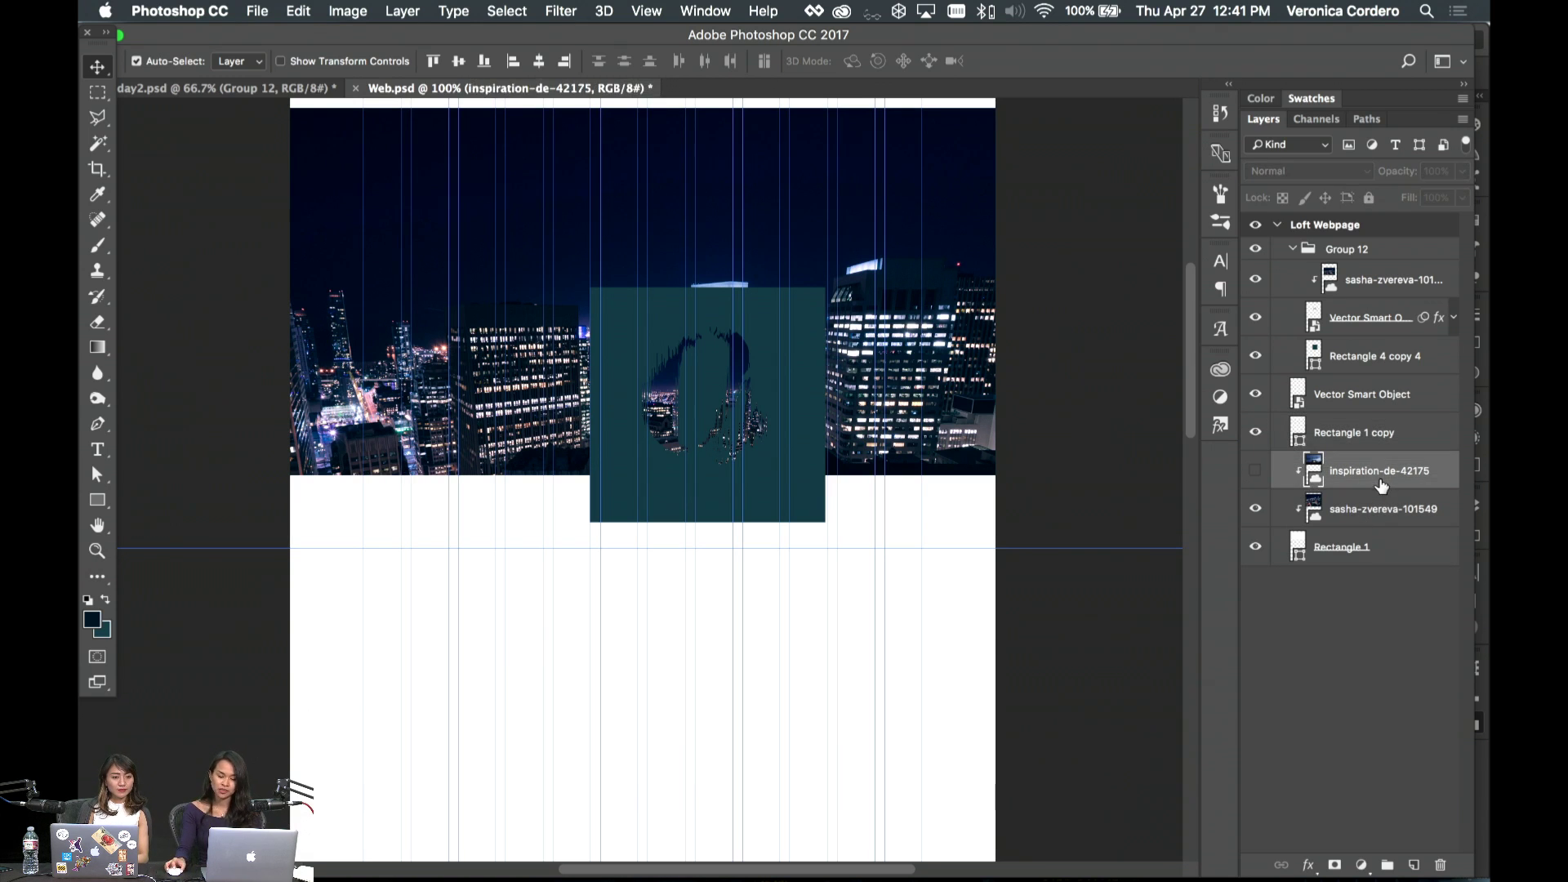
key("Delete")
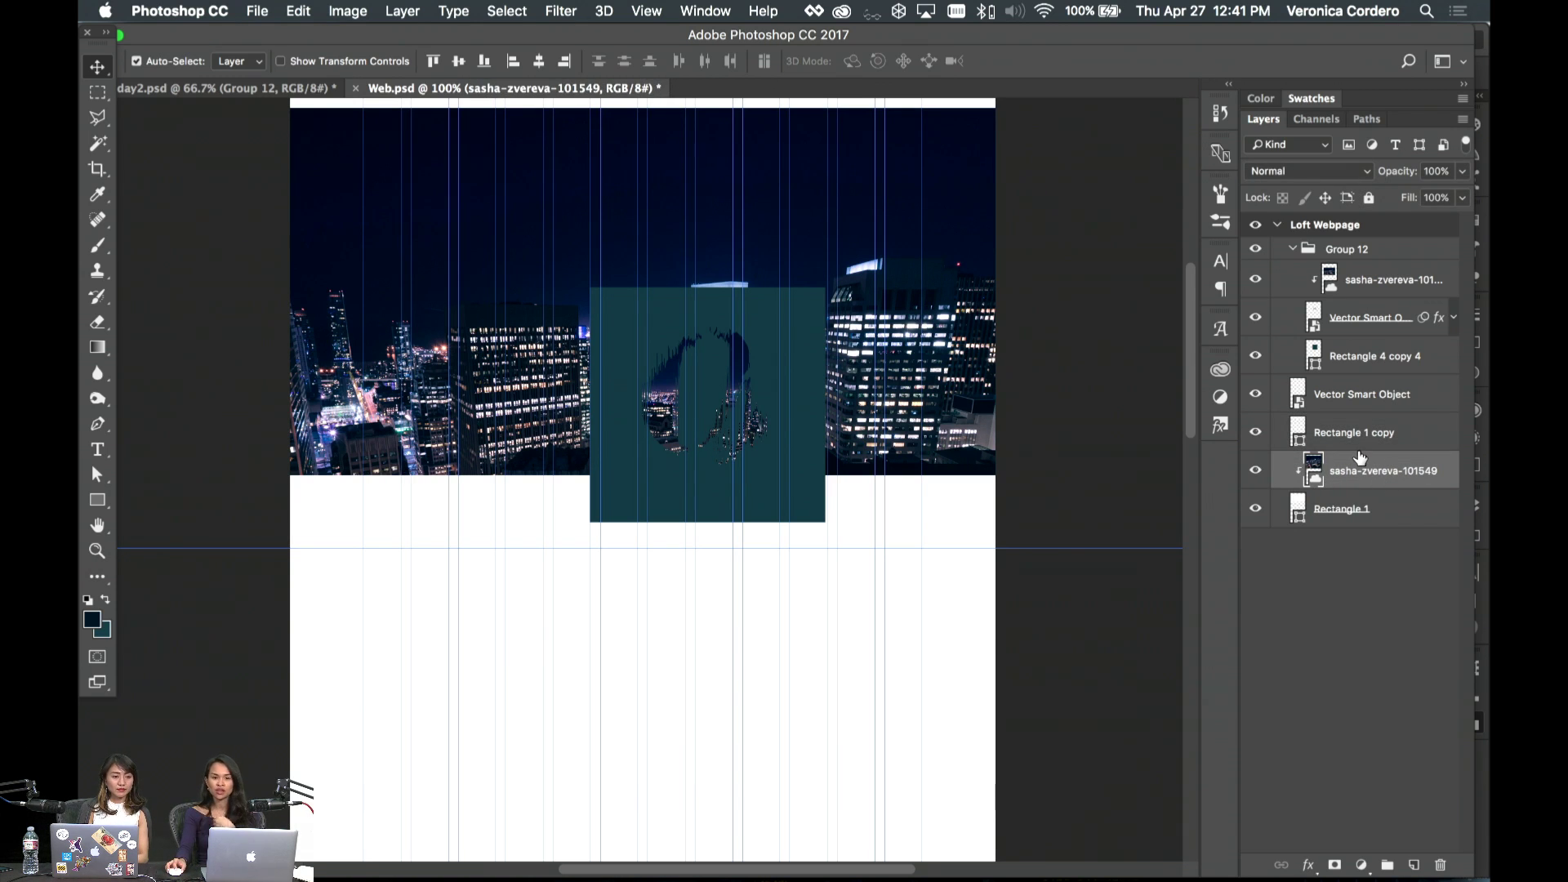
left_click(1360, 506, "shift")
key("super+g")
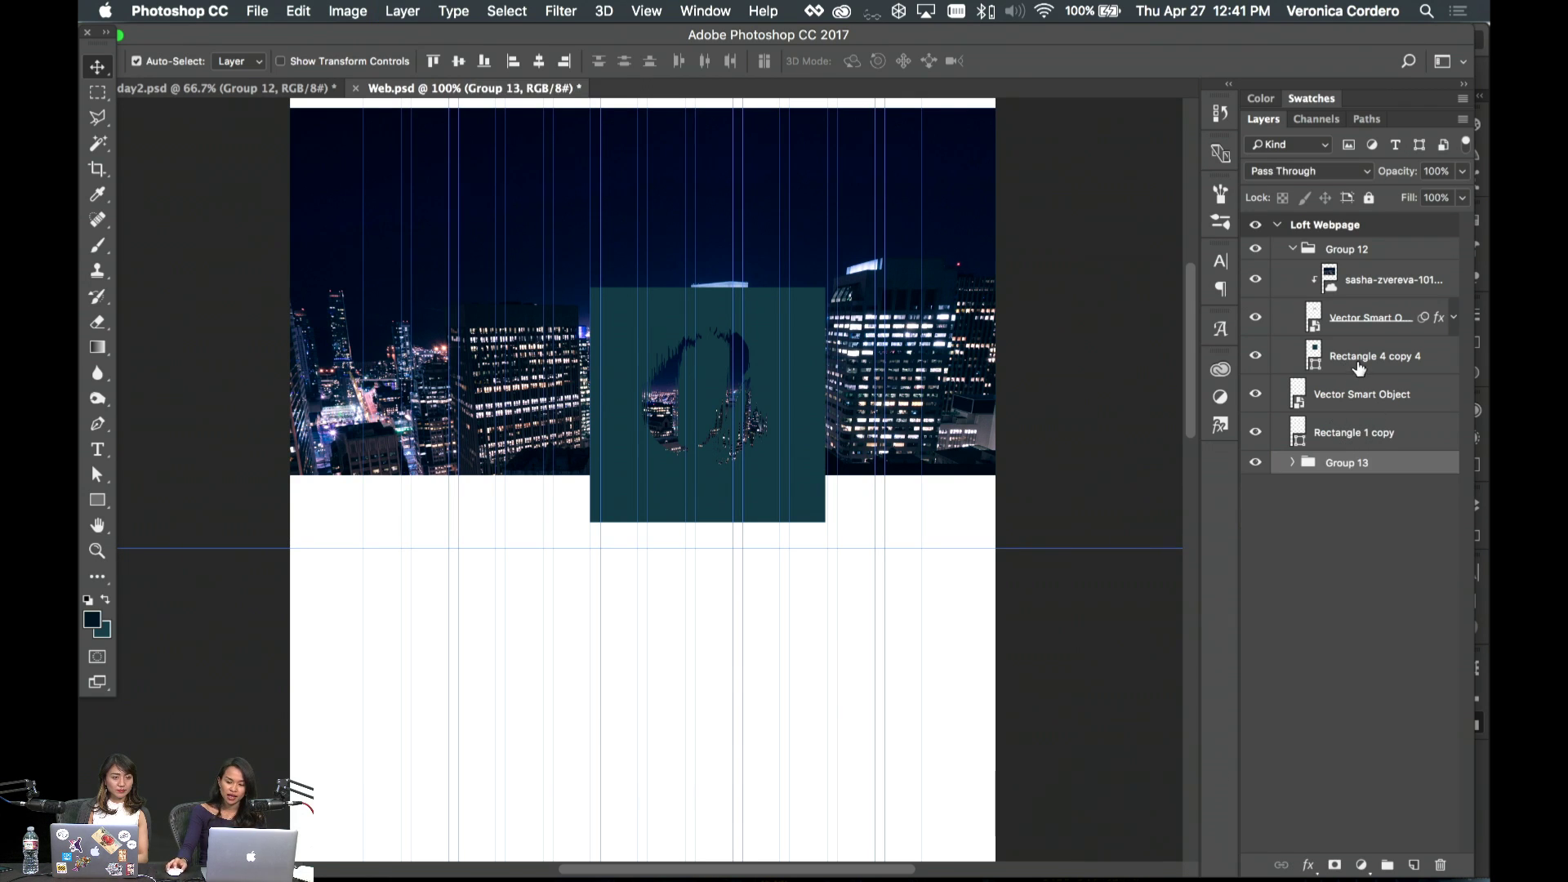
- Delete the teal square and move Group 12 up and left
left_click(781, 390, "super")
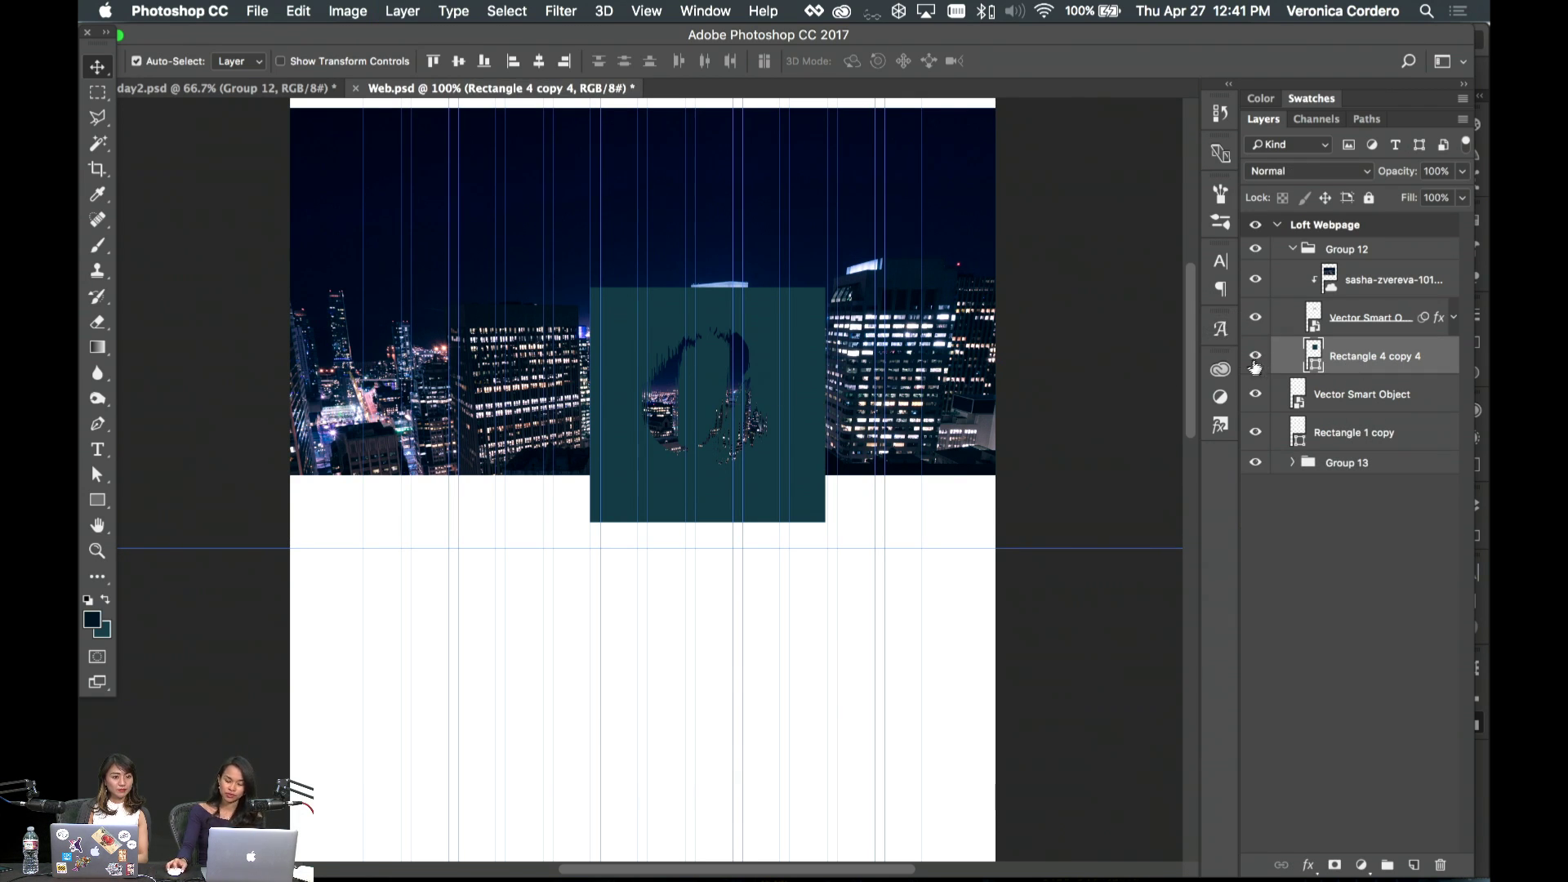
key("Delete")
left_click(1378, 283, "shift")
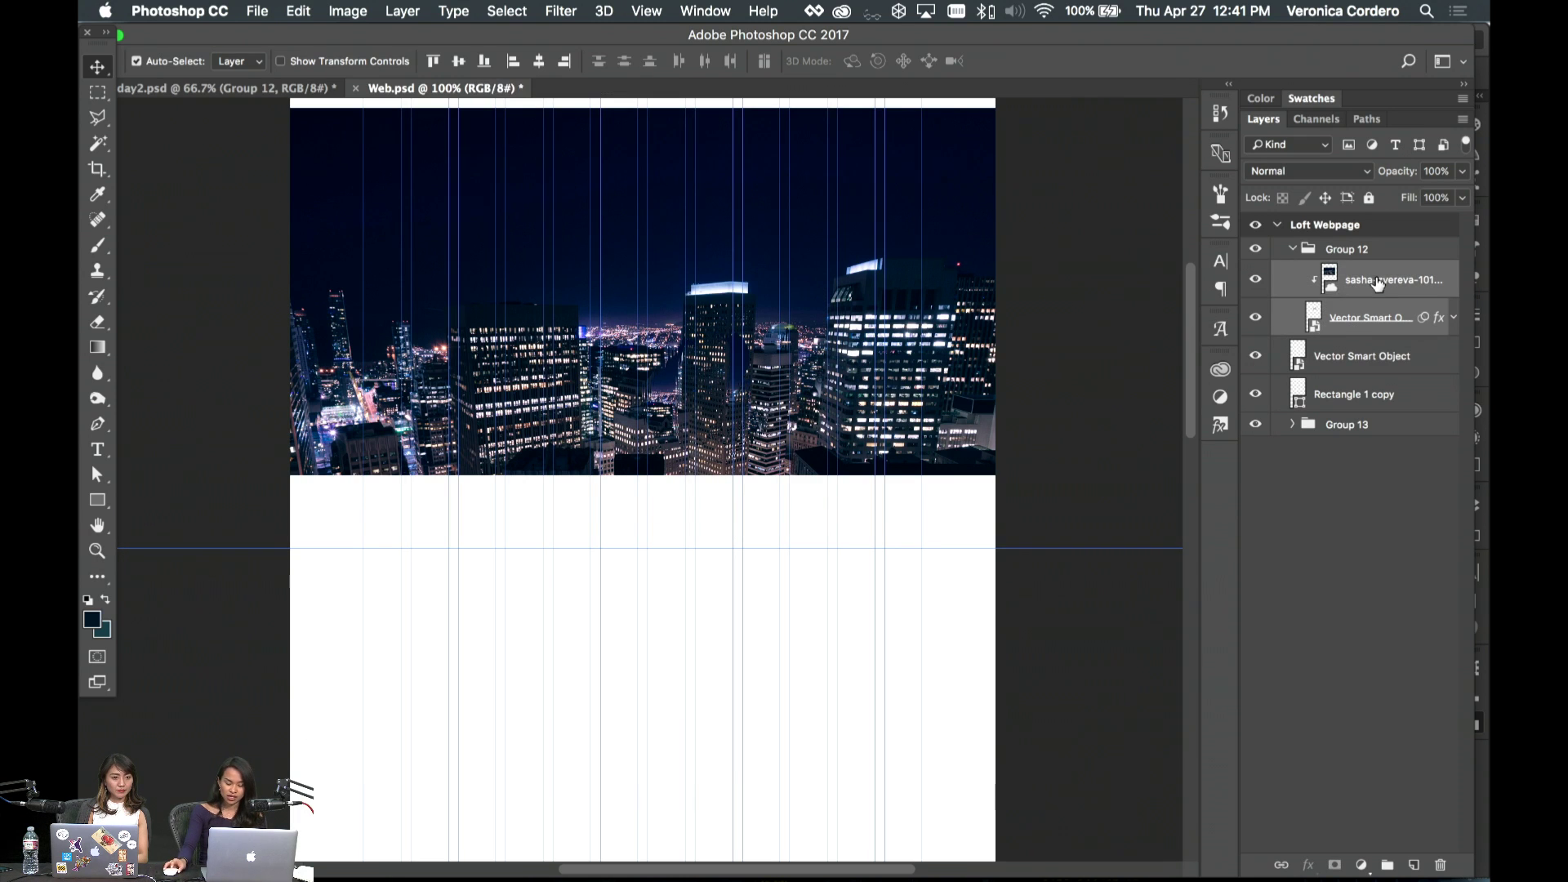
left_click(1292, 249)
key("super+t")
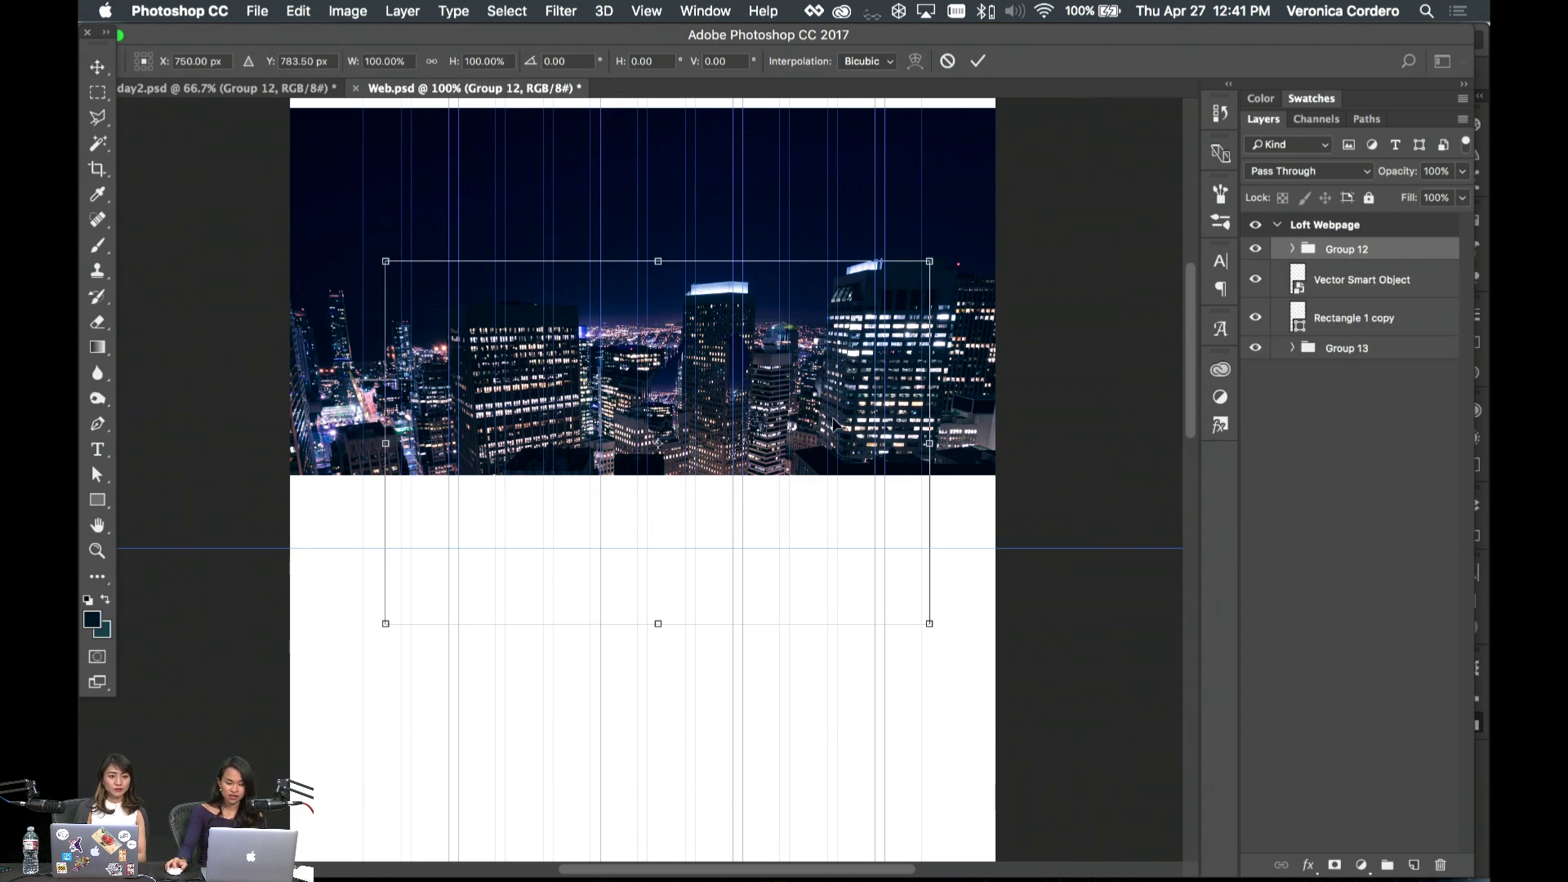
left_click_drag(794, 442, 727, 322)
- Confirm Group 12's move and select the LOFT logo layer
key("Return")
scroll(885, 326, "up", 5)
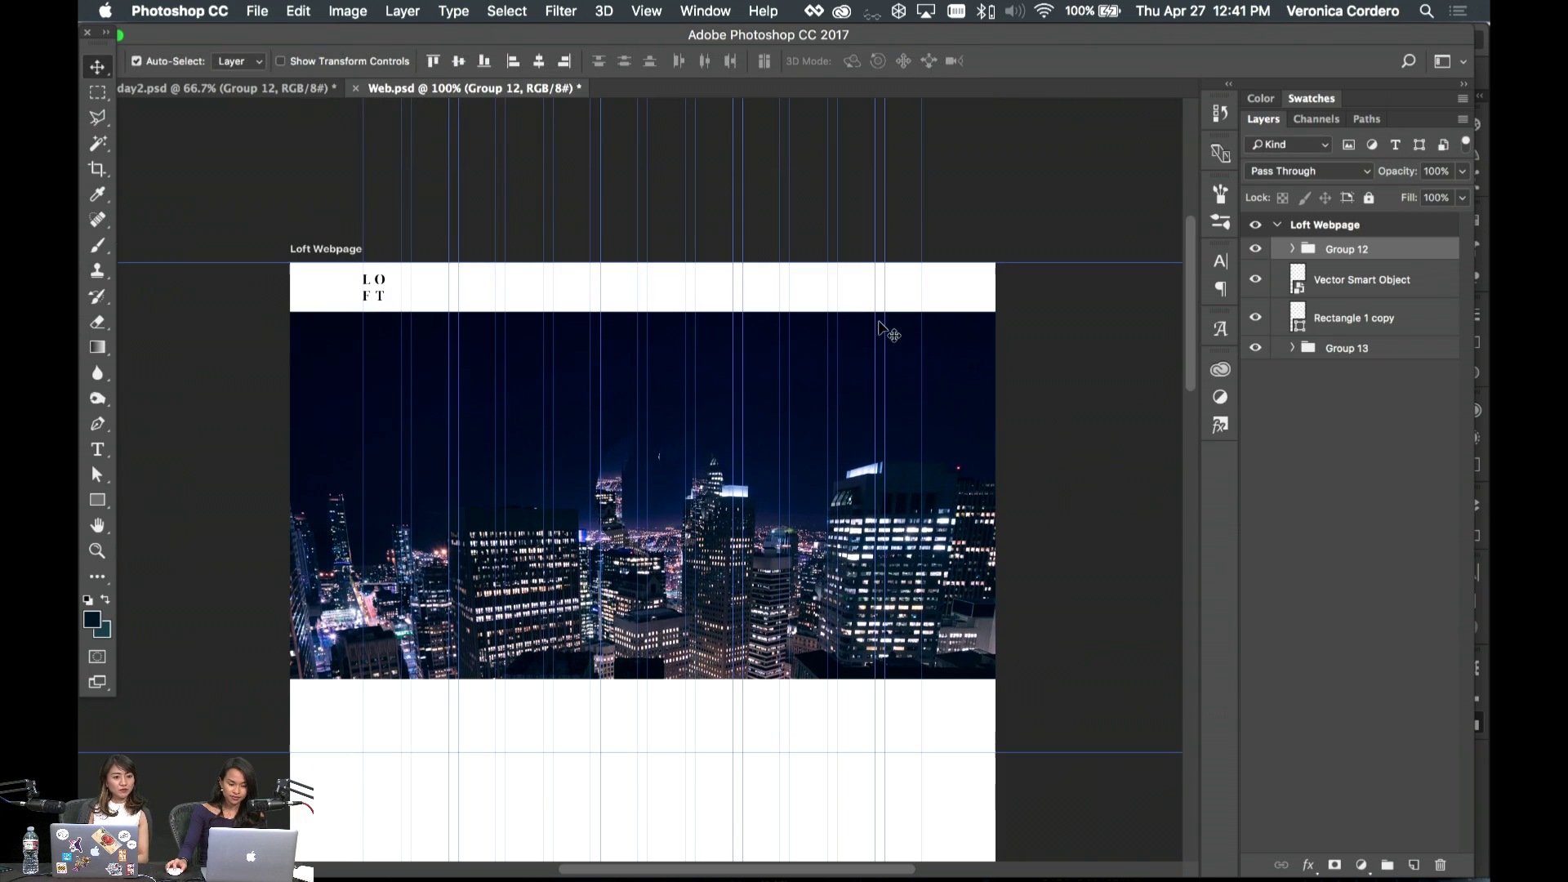
left_click(982, 503)
left_click(1292, 348)
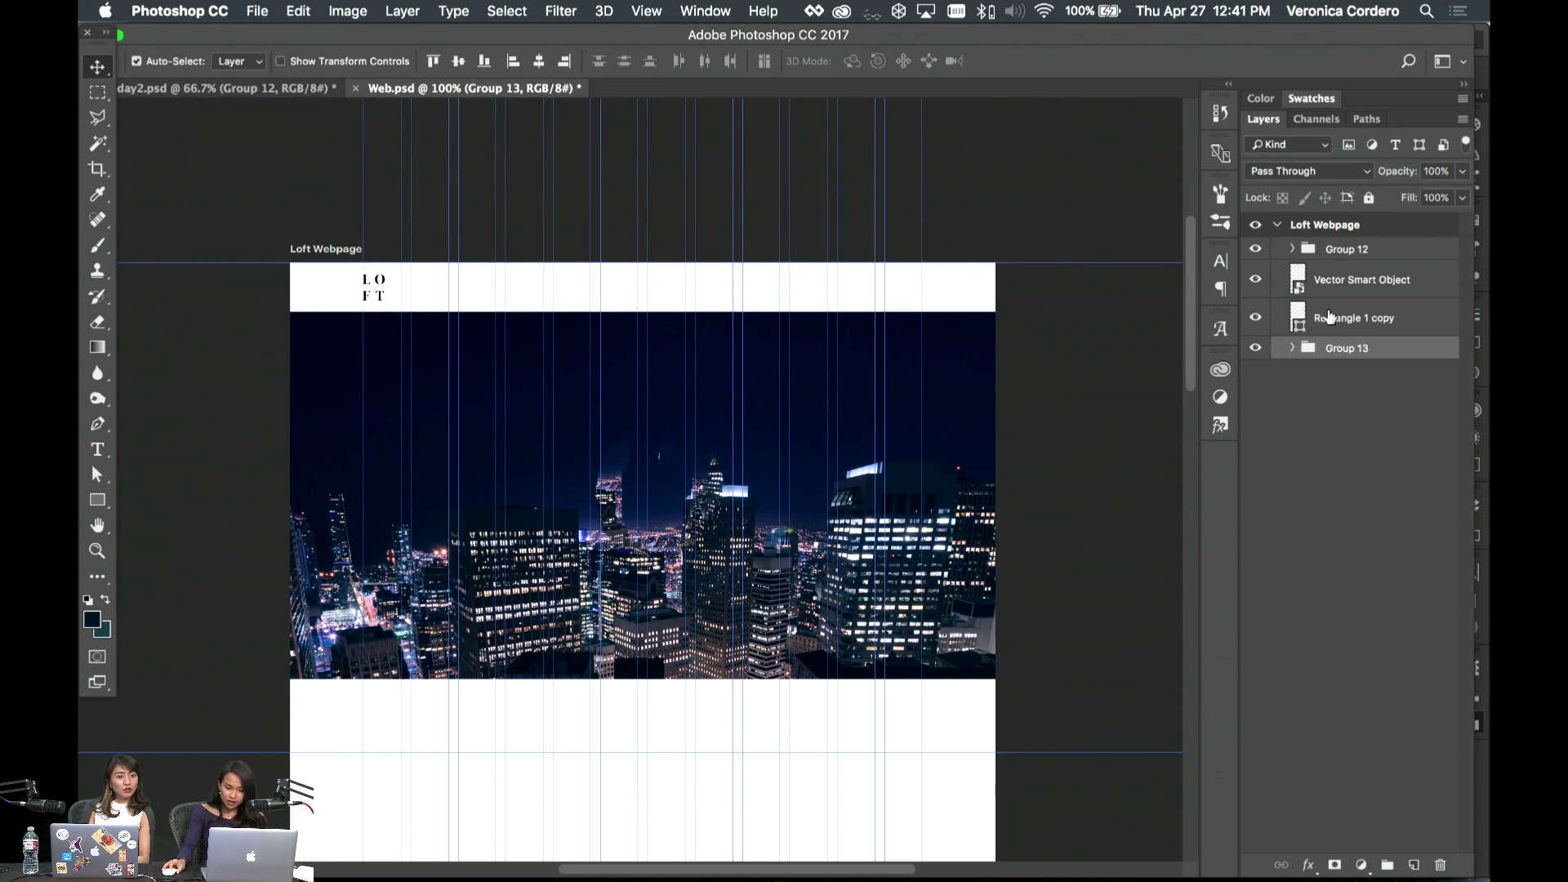
left_click(1352, 318)
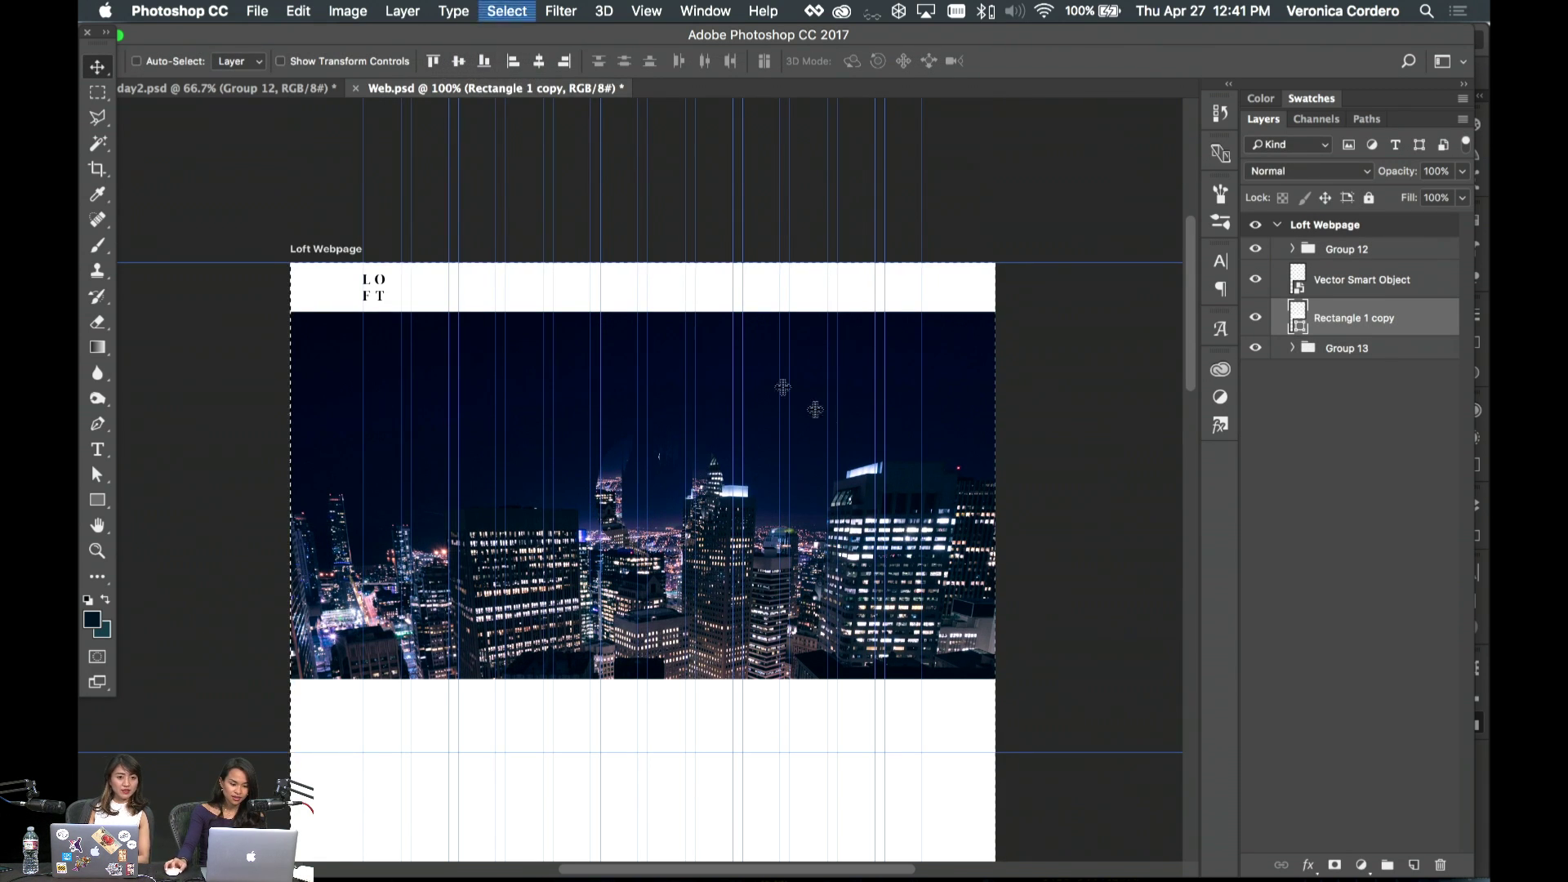
left_click(1411, 286)
key("super+t")
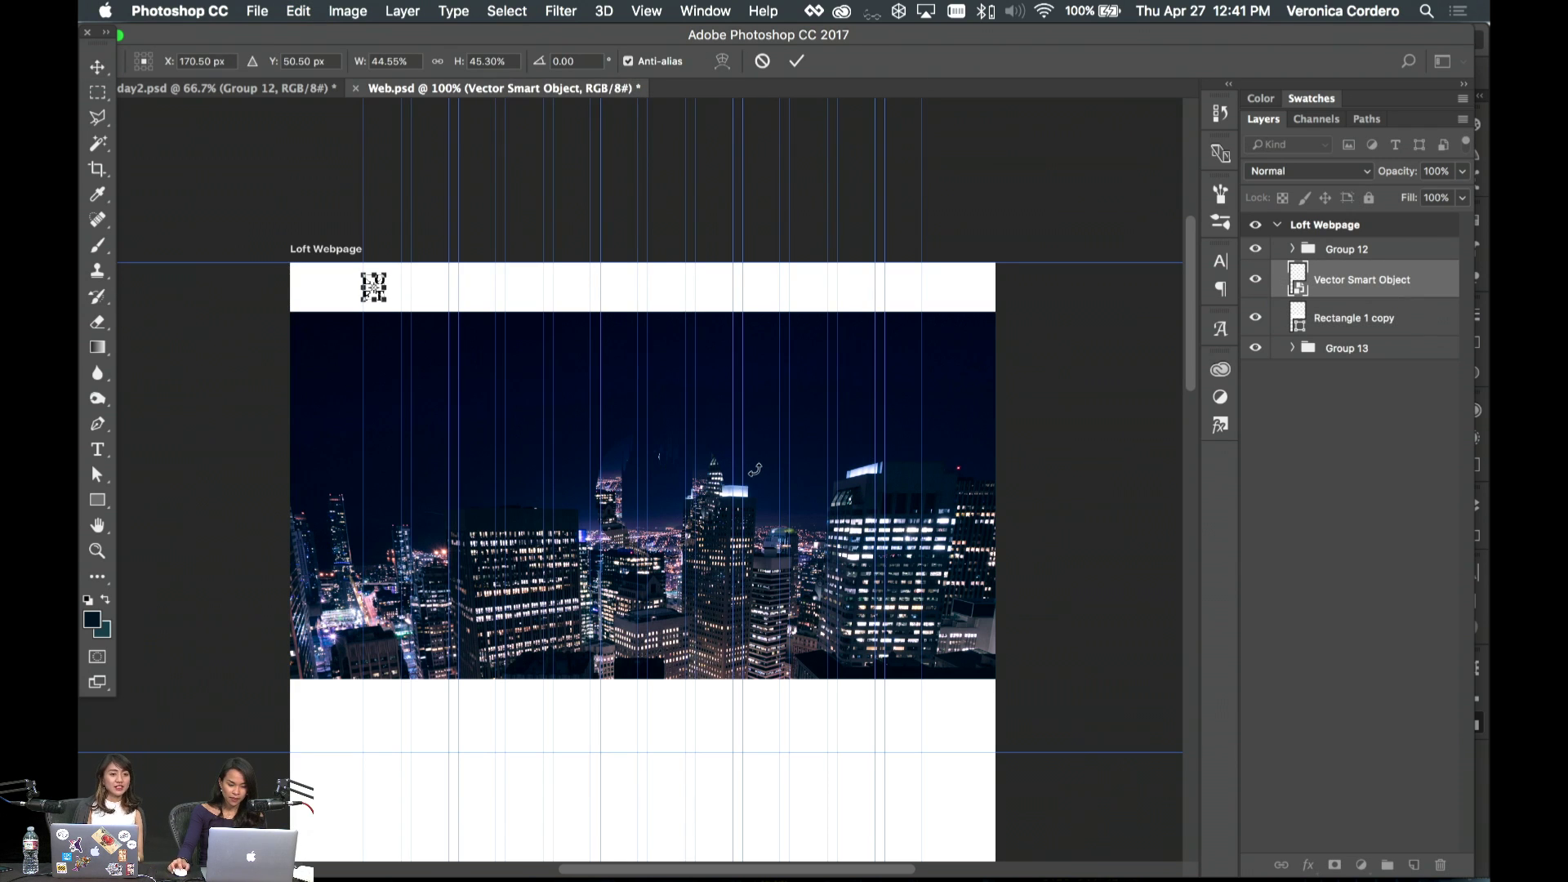
key("Return")
- Move the logo layer above Group 12 and rename it 'Logo'
left_click_drag(1391, 282, 1372, 242)
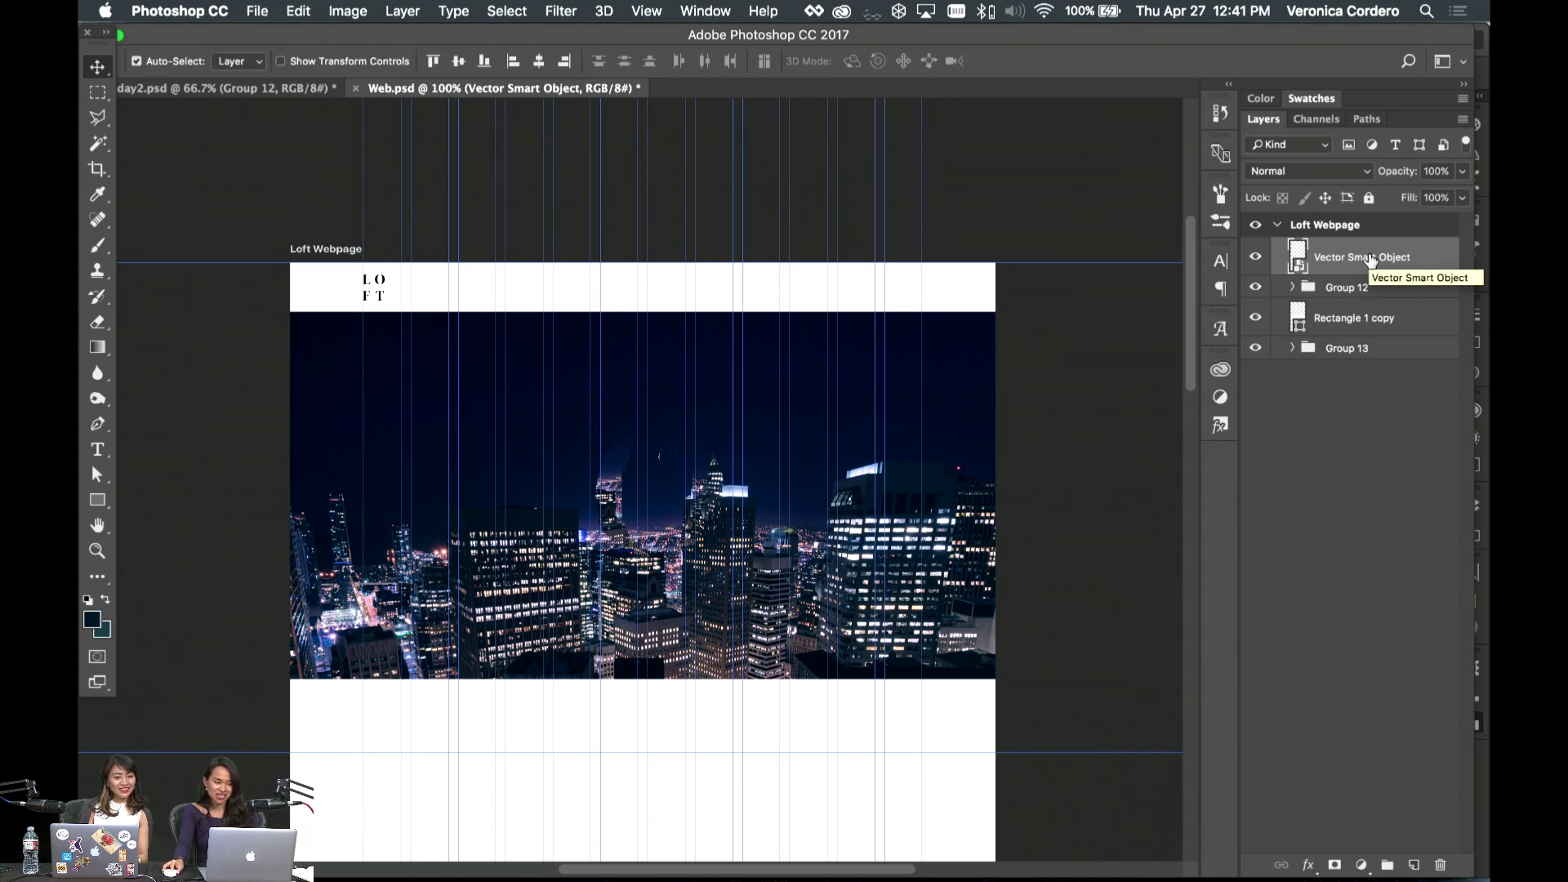
double_click(1372, 258)
type("Logo")
key("Return")
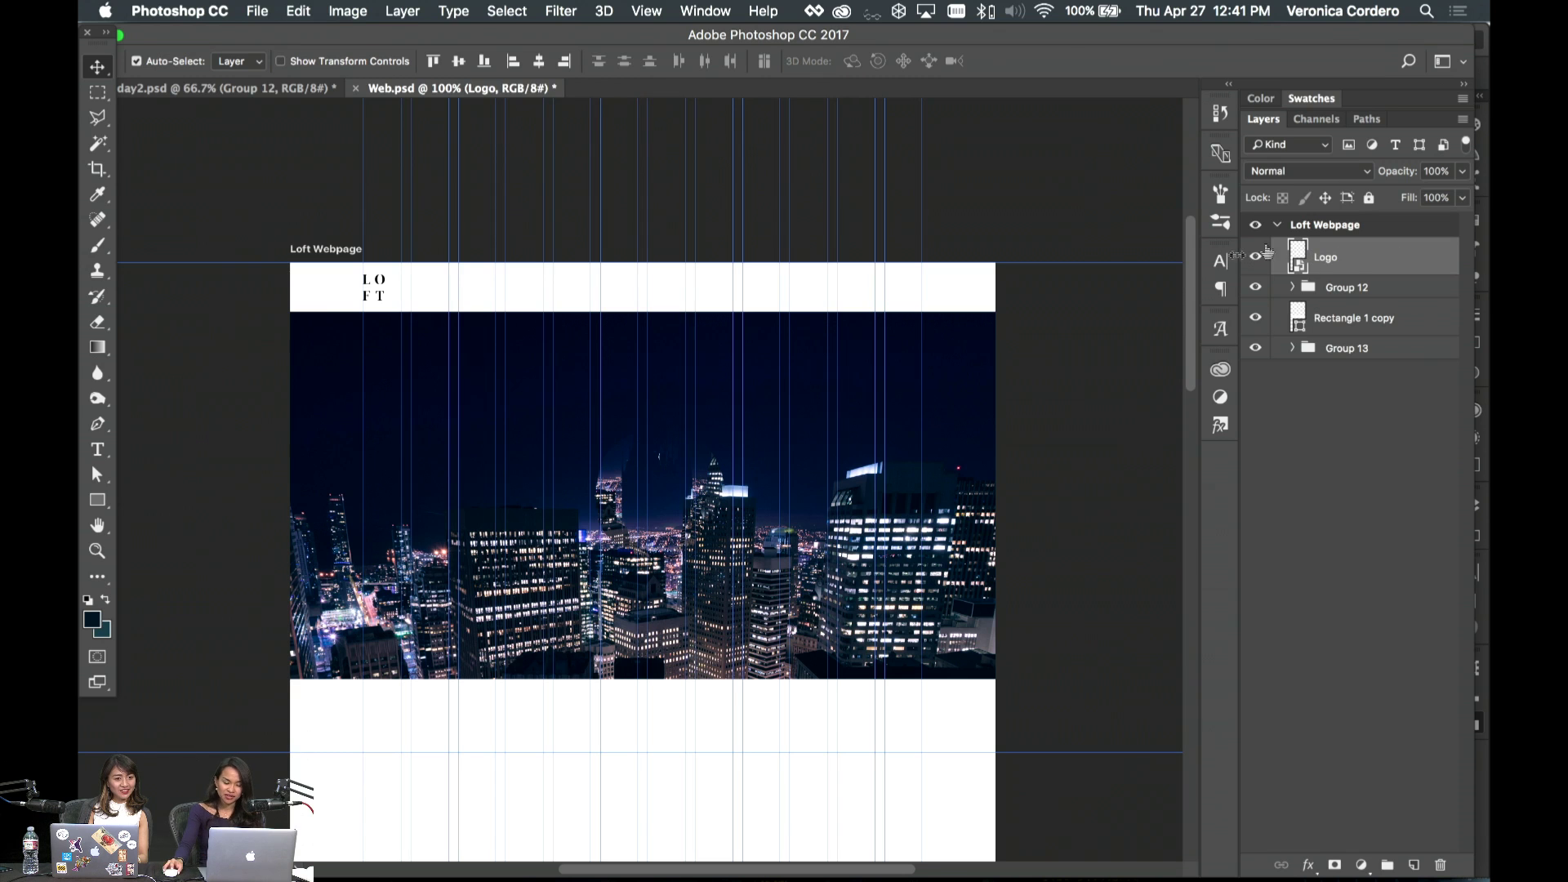
- Inspect Group 12's shape layer and Group 13's night-city photo
left_click(1291, 288)
left_click(1291, 288)
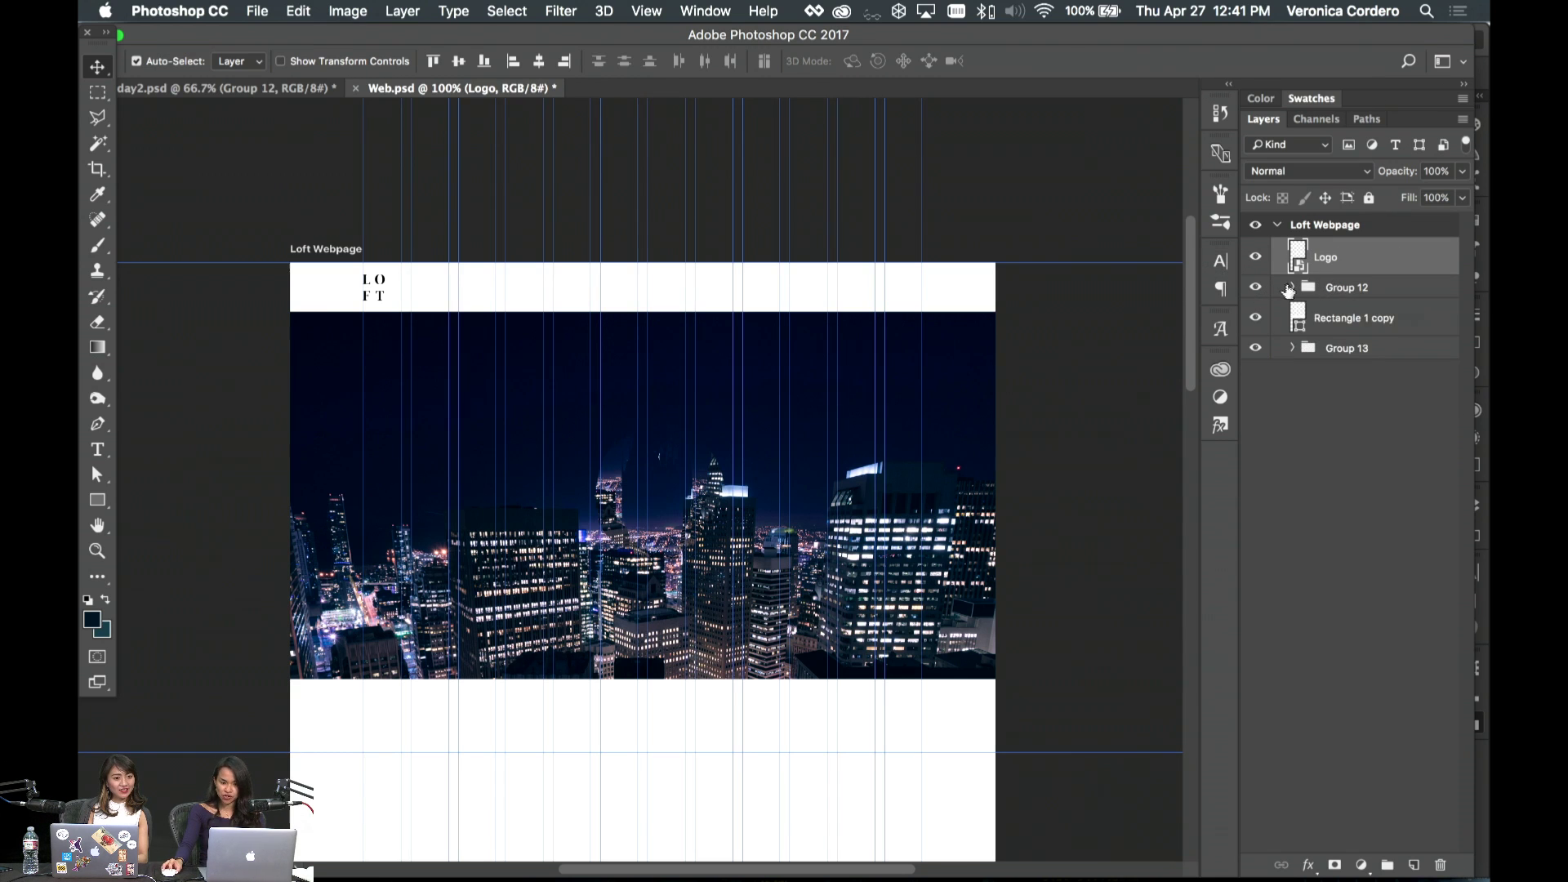
left_click(1289, 288)
left_click(1398, 358)
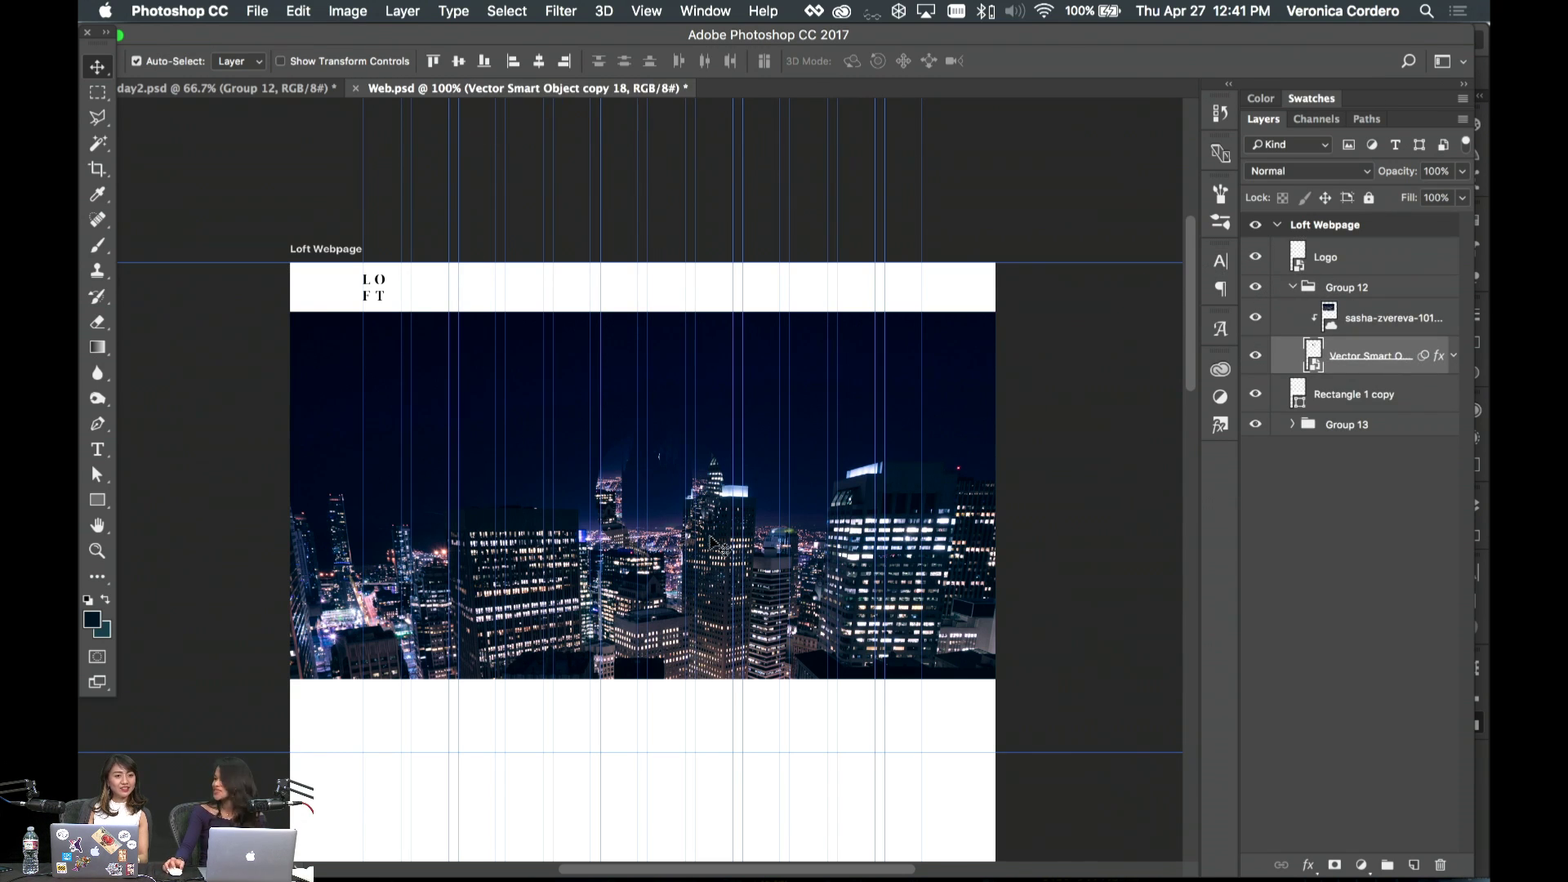
left_click(841, 580)
mouse_move(773, 876)
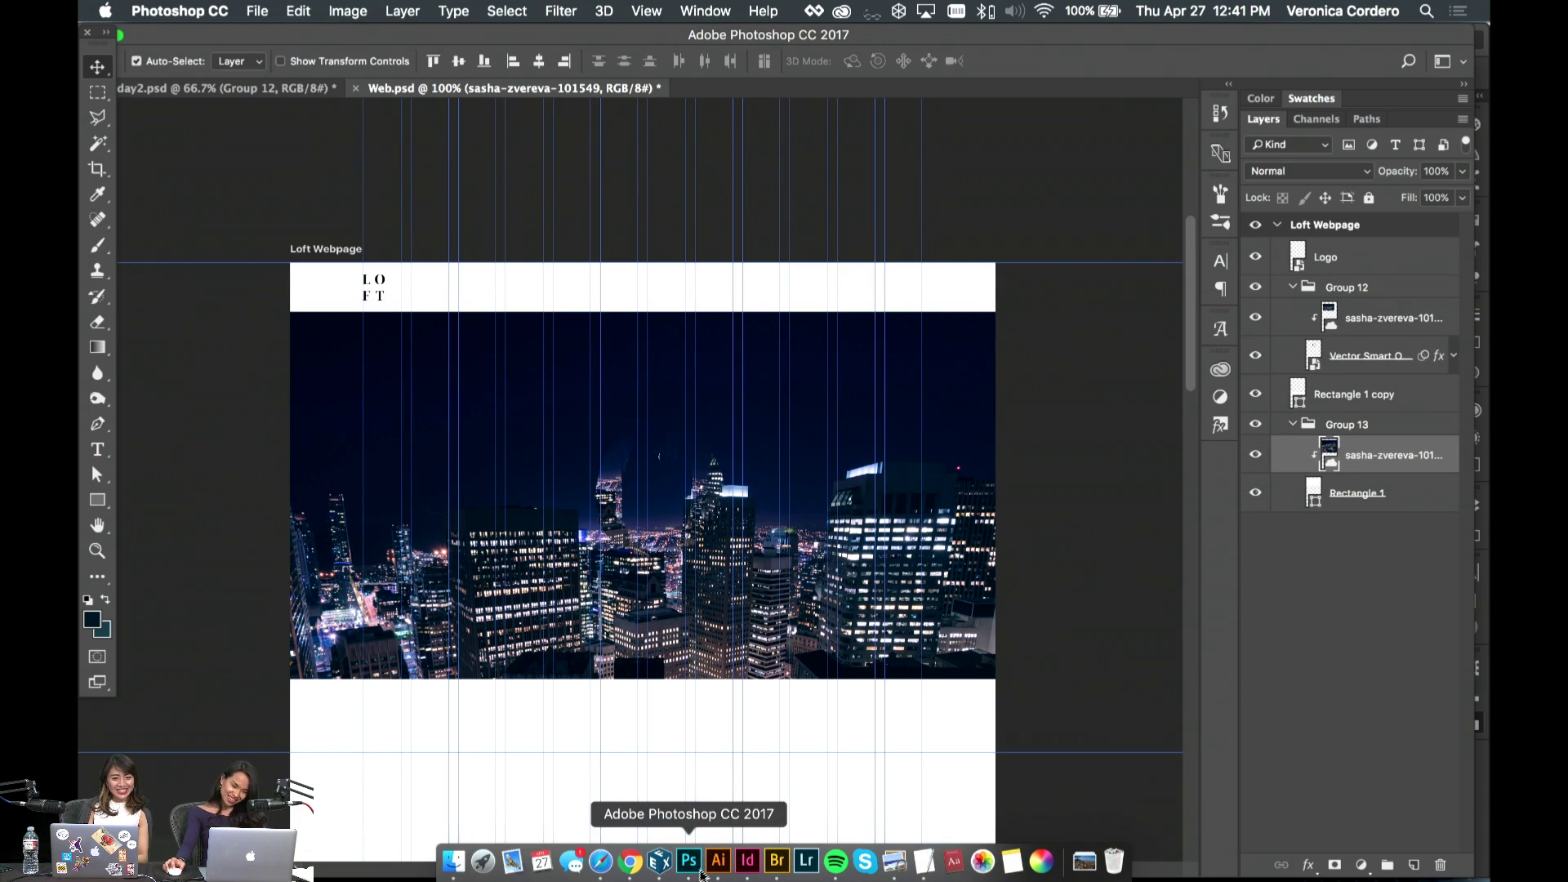
- Place the inspiration-de-42175 house photo from the Loft Styleguide library and enlarge it over the artboard
left_click(1220, 371)
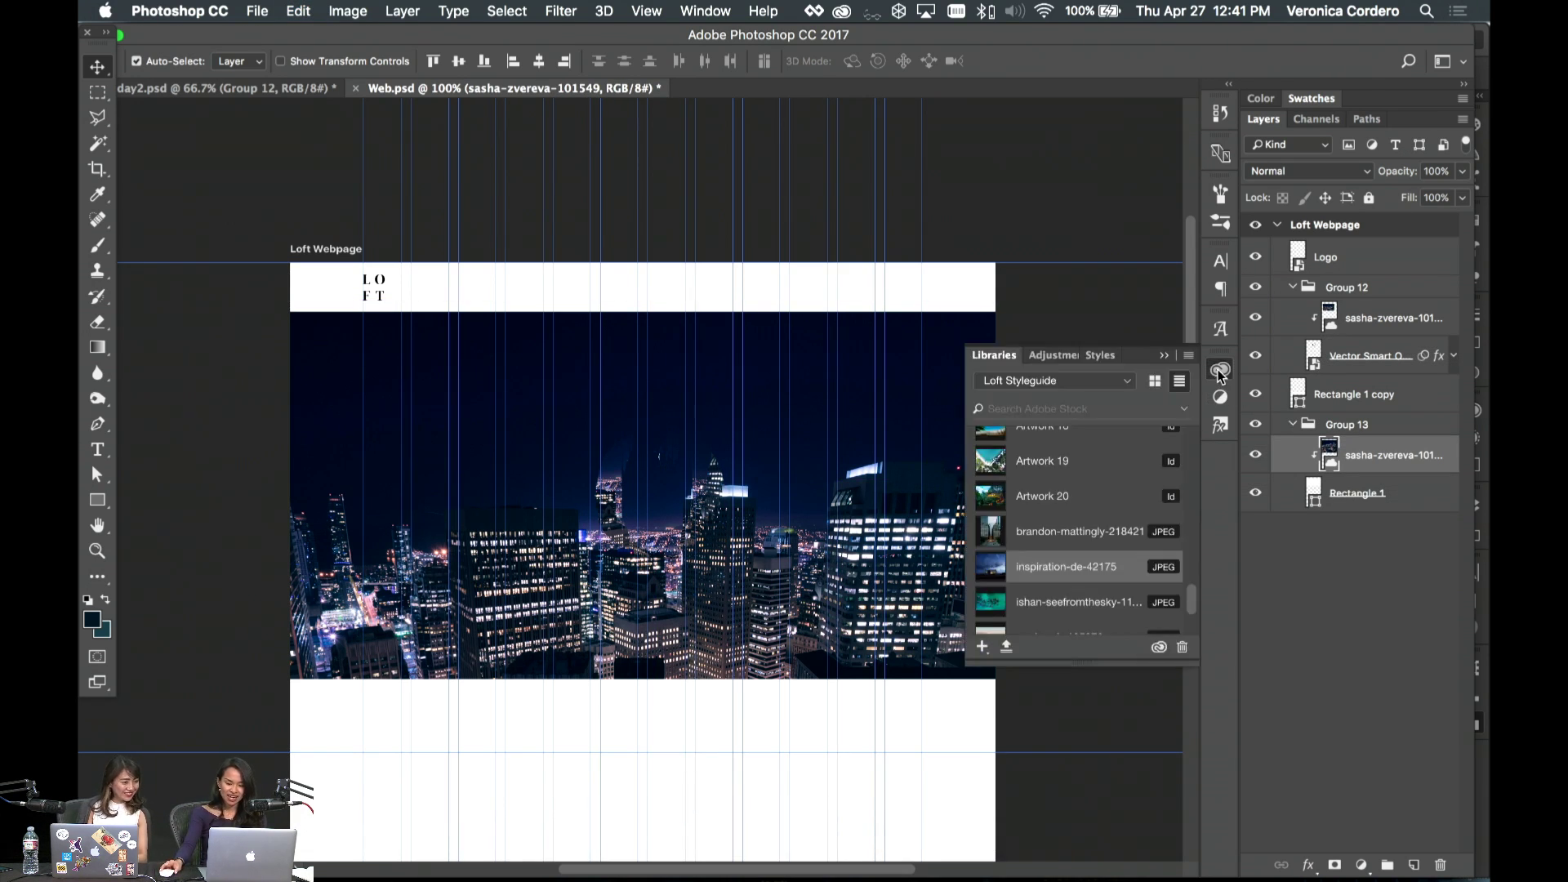
scroll(1129, 515, "down", 2)
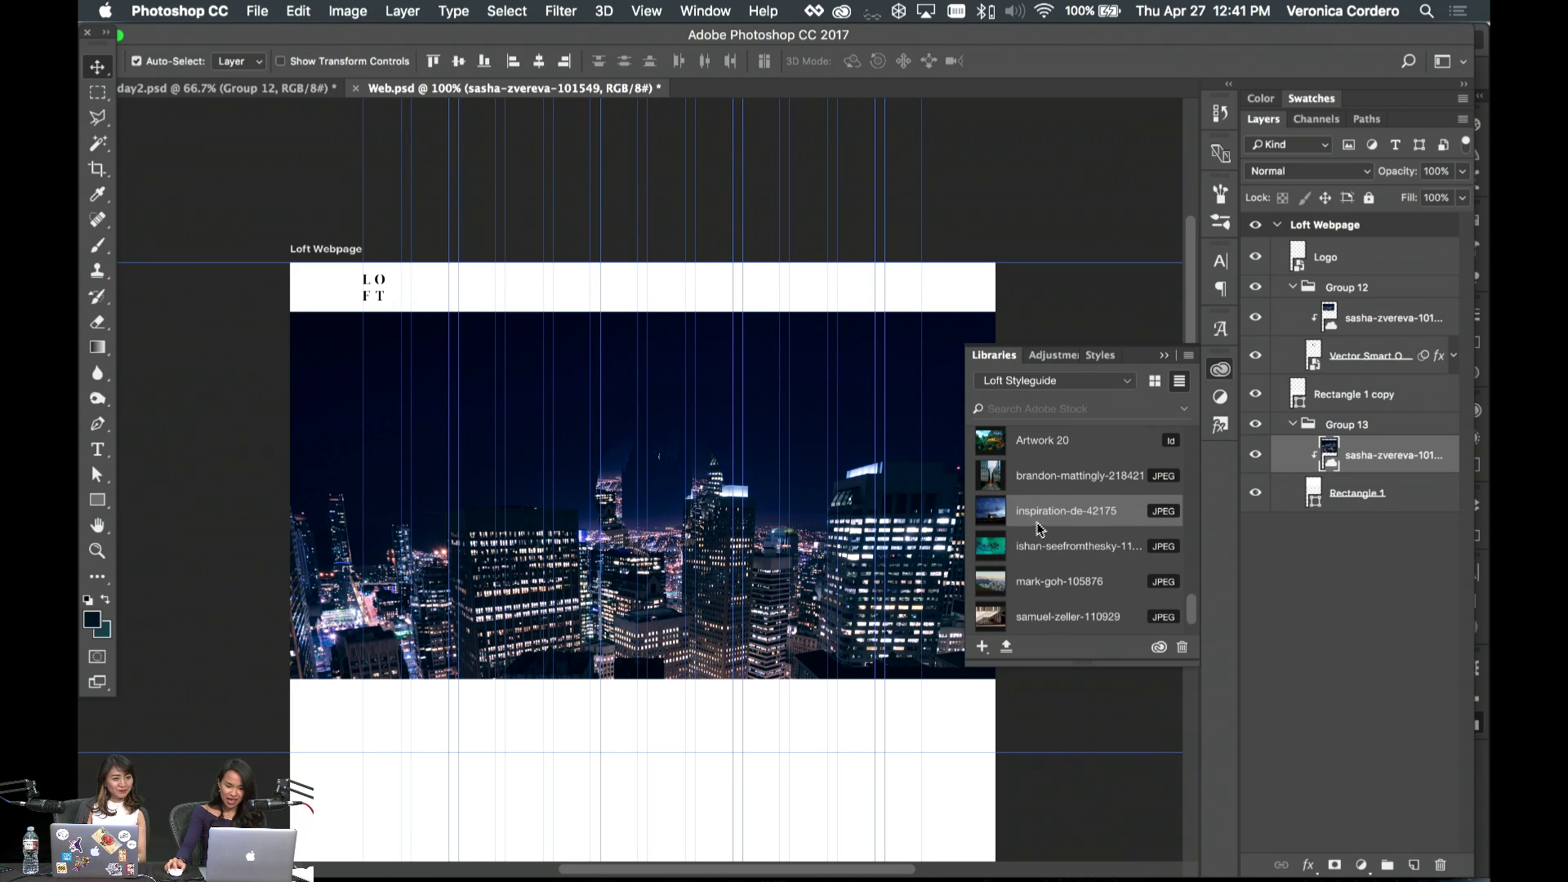
left_click_drag(804, 523, 788, 531)
key("Return")
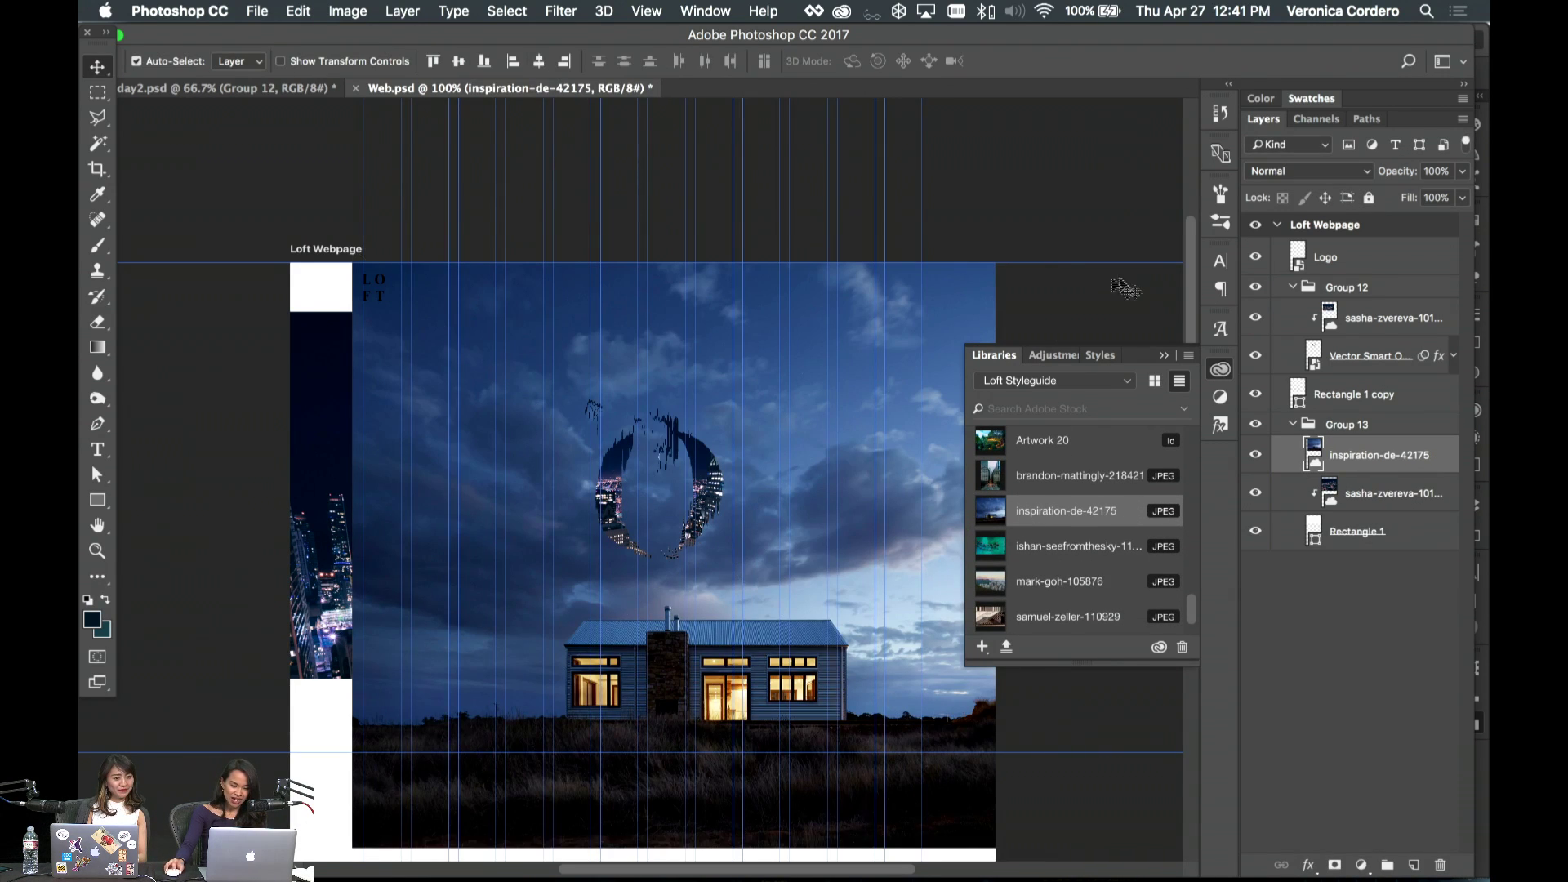
left_click(1165, 359)
key("ctrl+t")
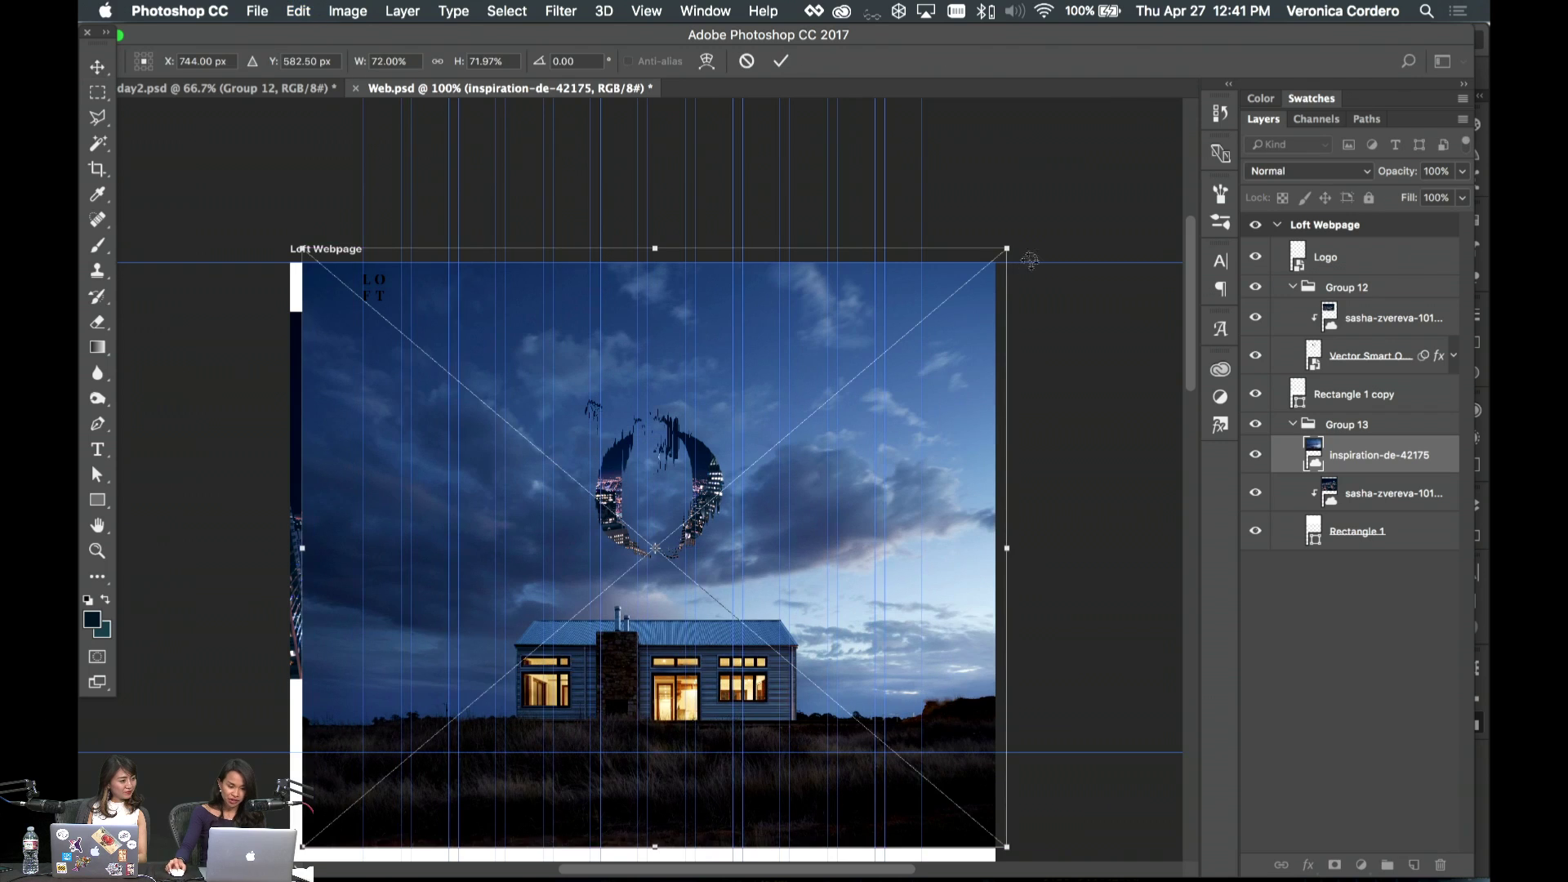
left_click_drag(1013, 241, 1033, 163)
key("Return")
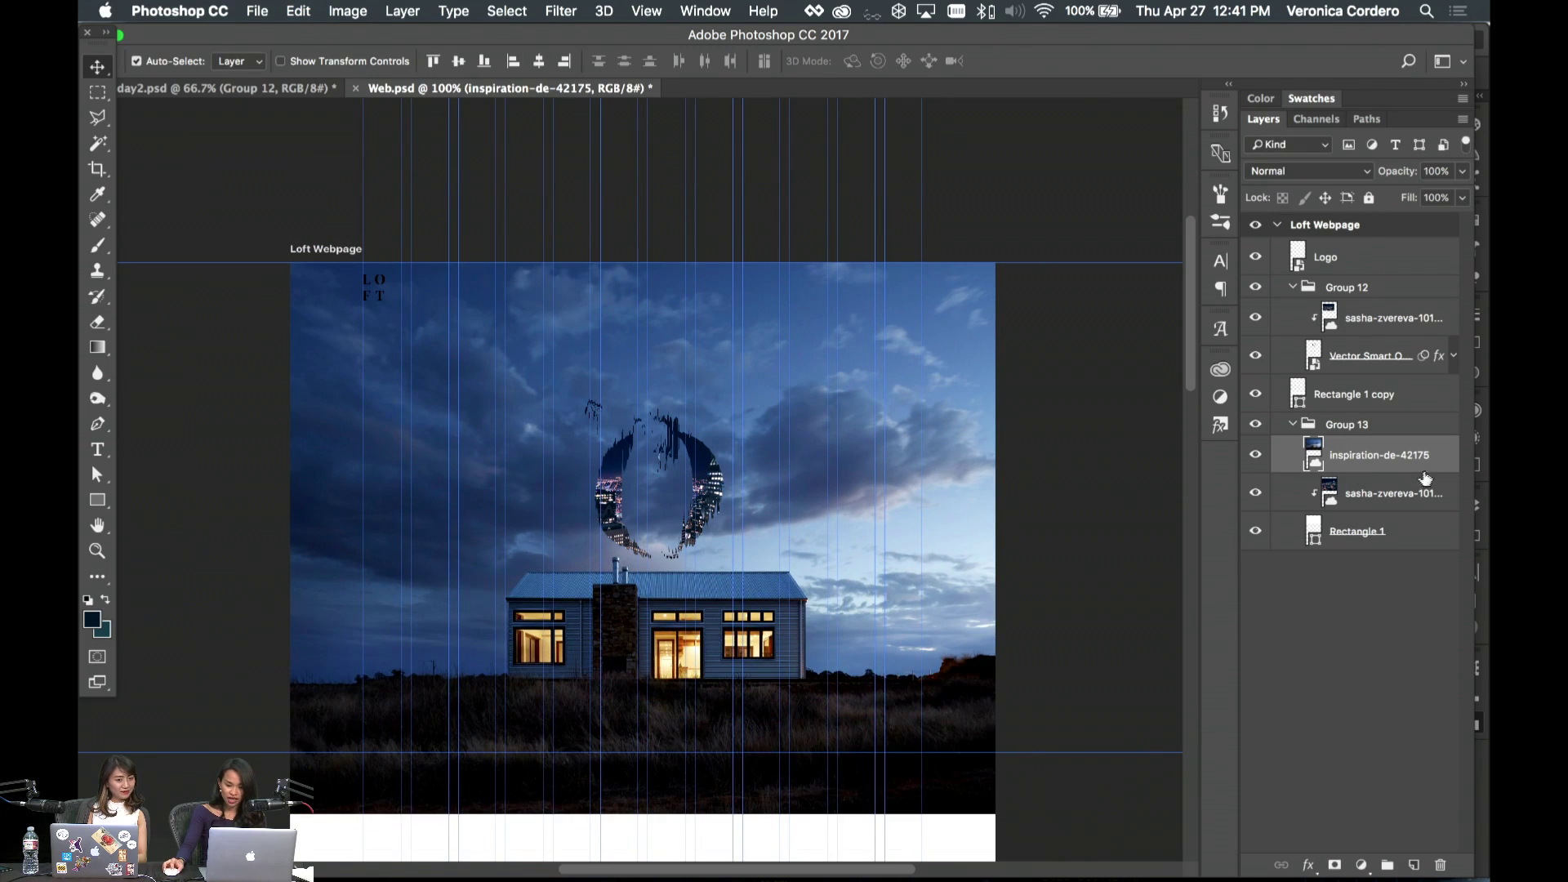
- Clip the house photo into the hero band and replace Group 12's city photo with a copy shifted 45 px down
left_click_drag(1388, 458, 1407, 503)
left_click(1388, 474, "alt")
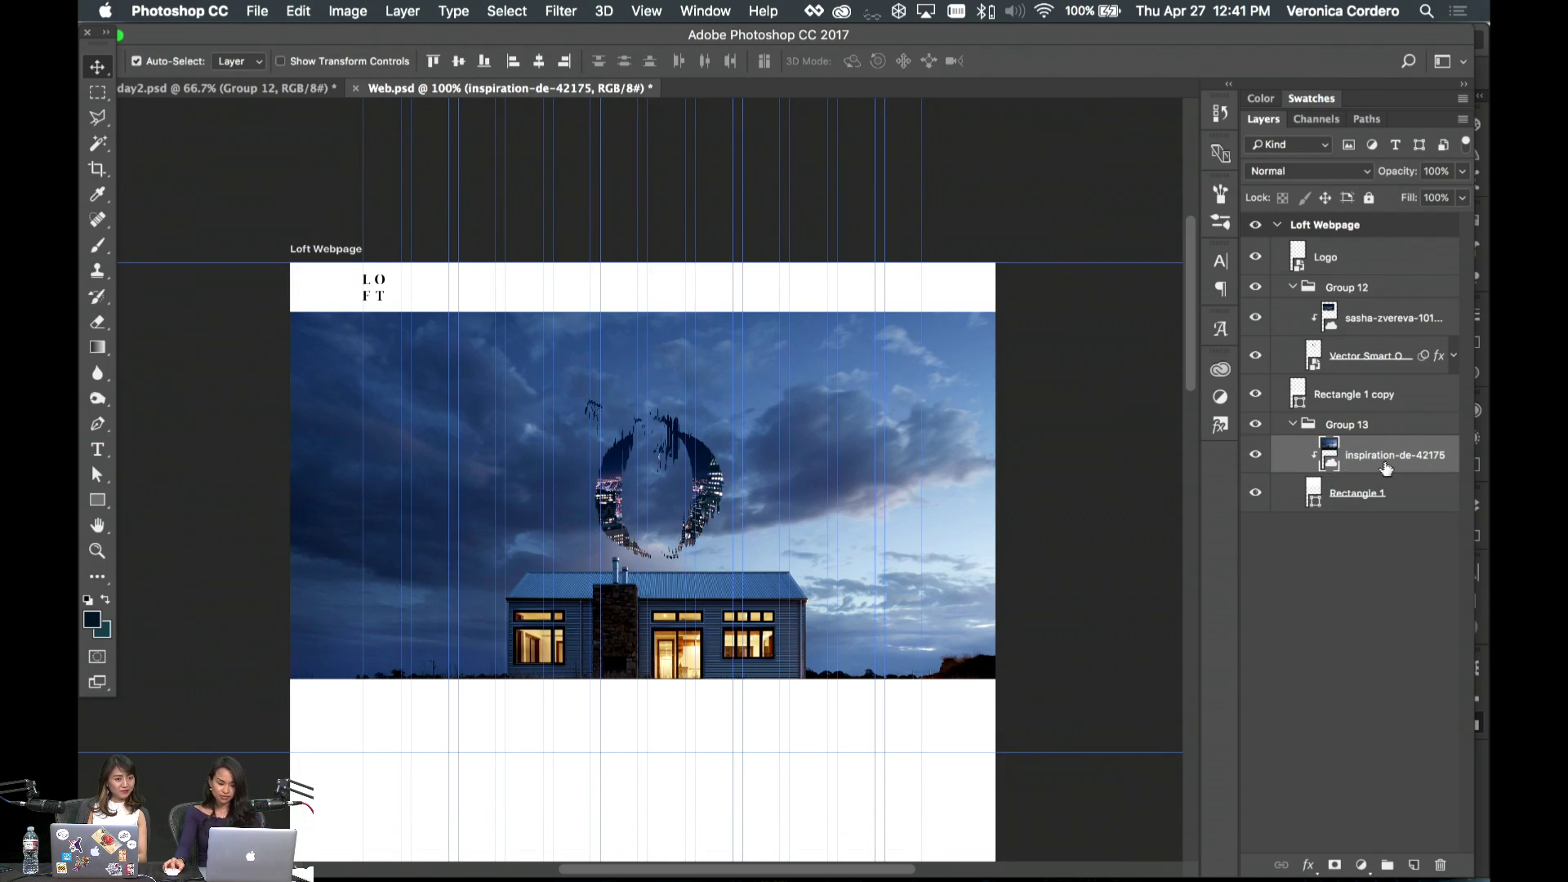
left_click_drag(1358, 445, 1380, 339)
left_click(1421, 318)
key("Delete")
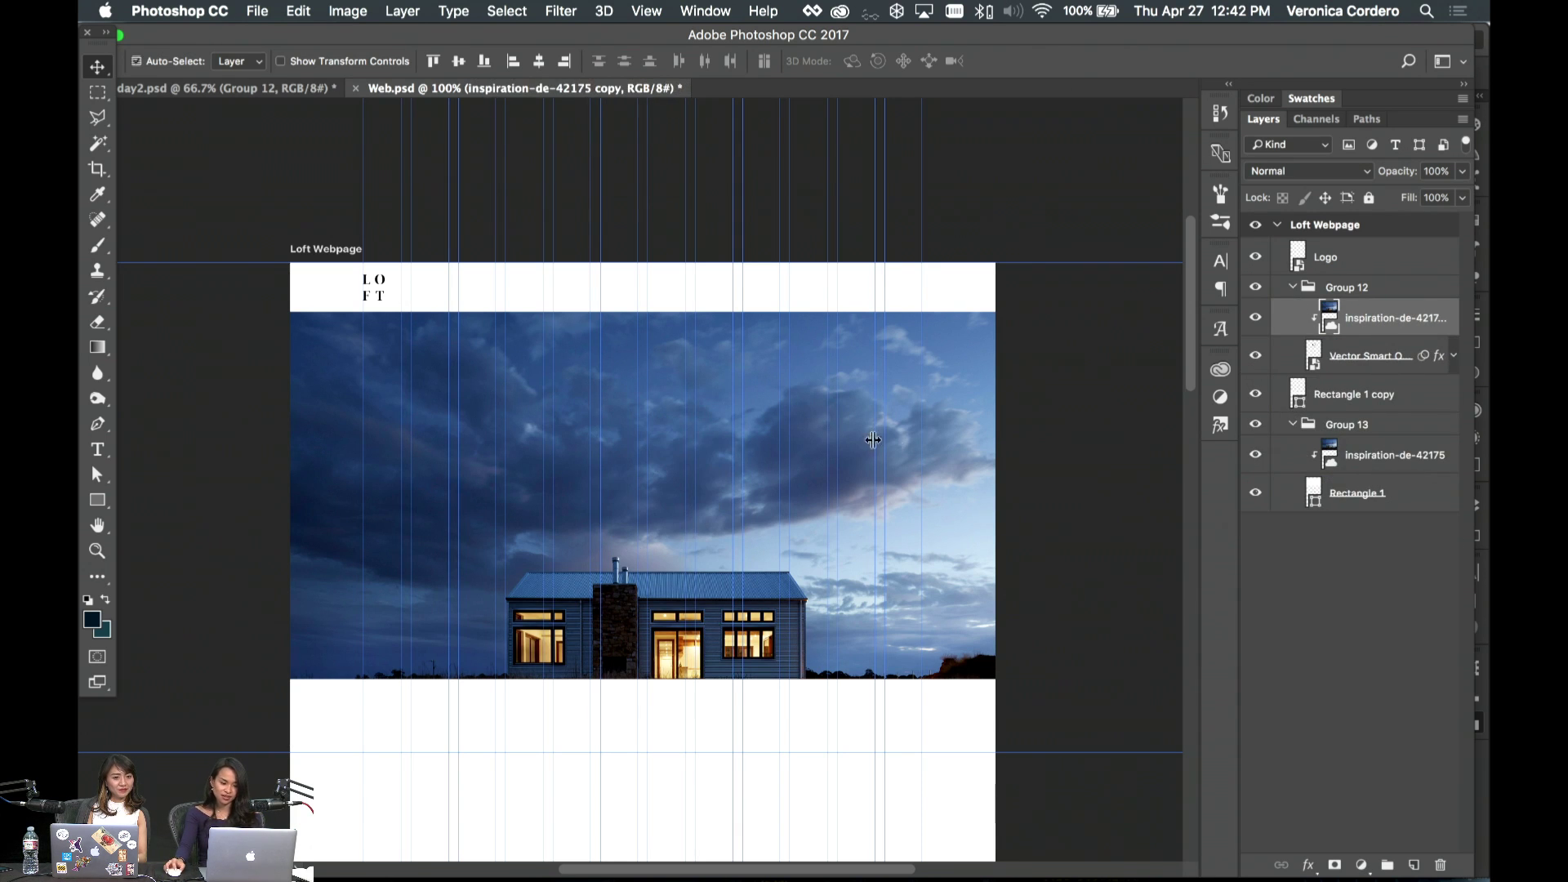
key("ctrl+t")
left_click_drag(723, 445, 720, 488)
key("Return")
- Extend the Rectangle 1 hero band's bottom edge downward
left_click(1388, 455)
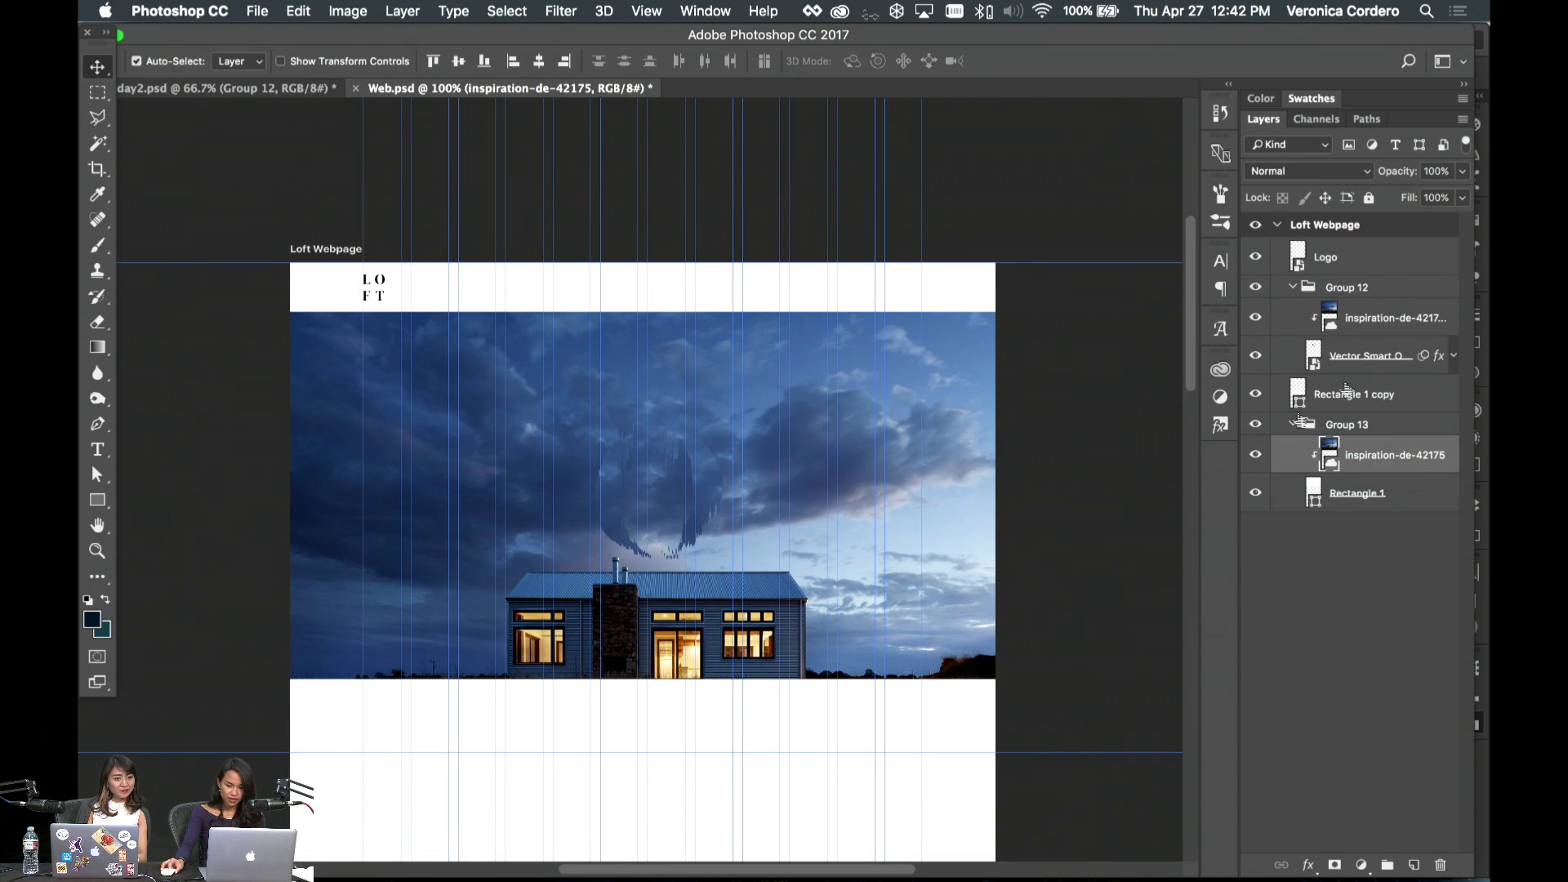
left_click(1356, 492)
scroll(664, 735, "right", 2)
key("ctrl+t")
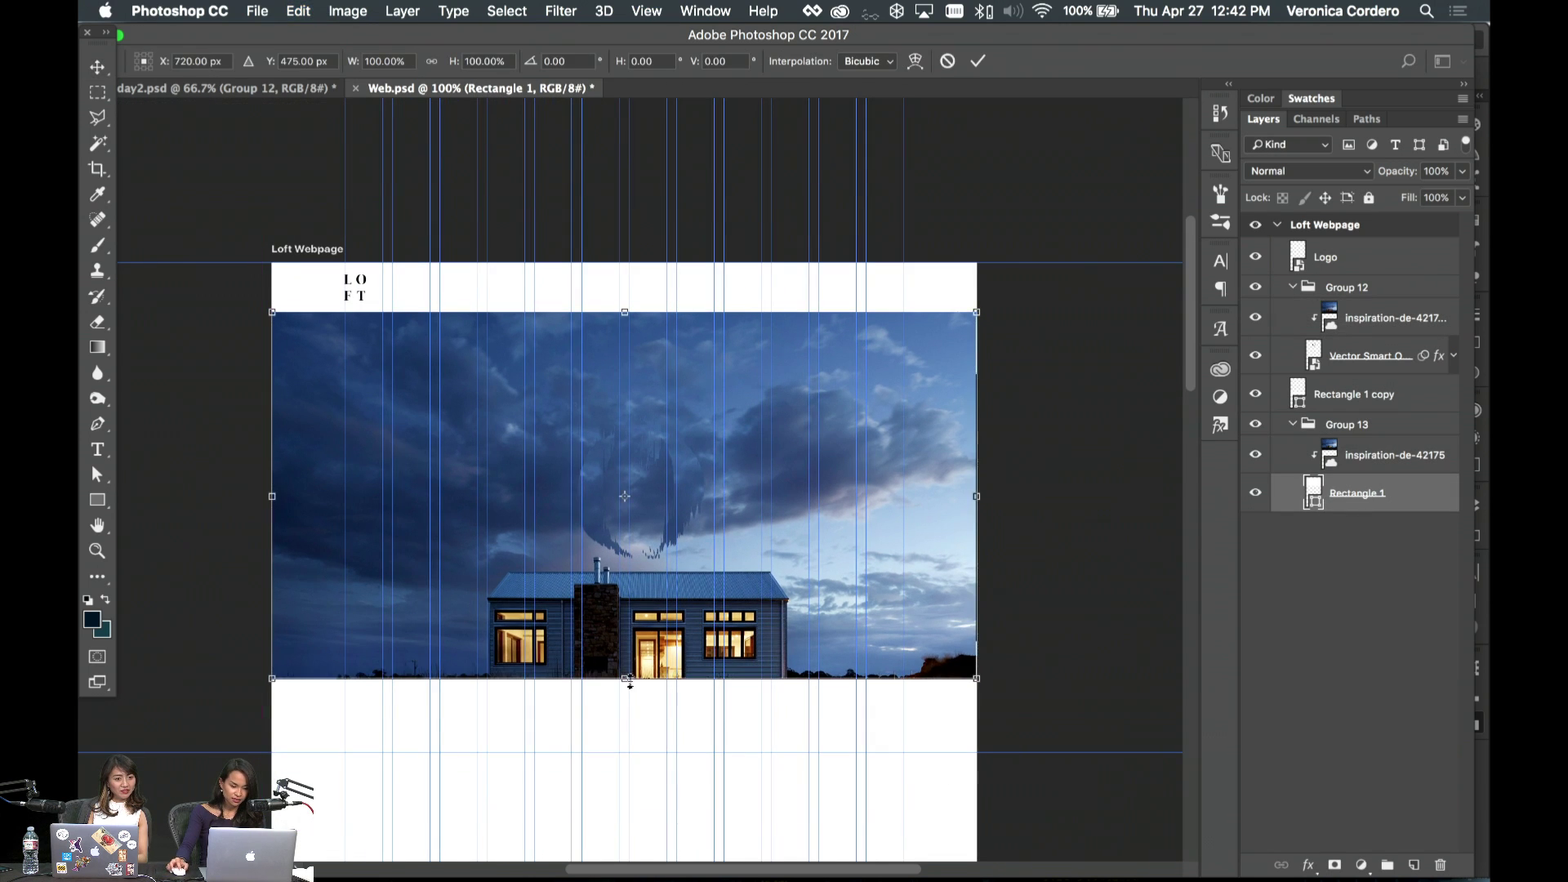
left_click_drag(629, 681, 630, 729)
key("Return")
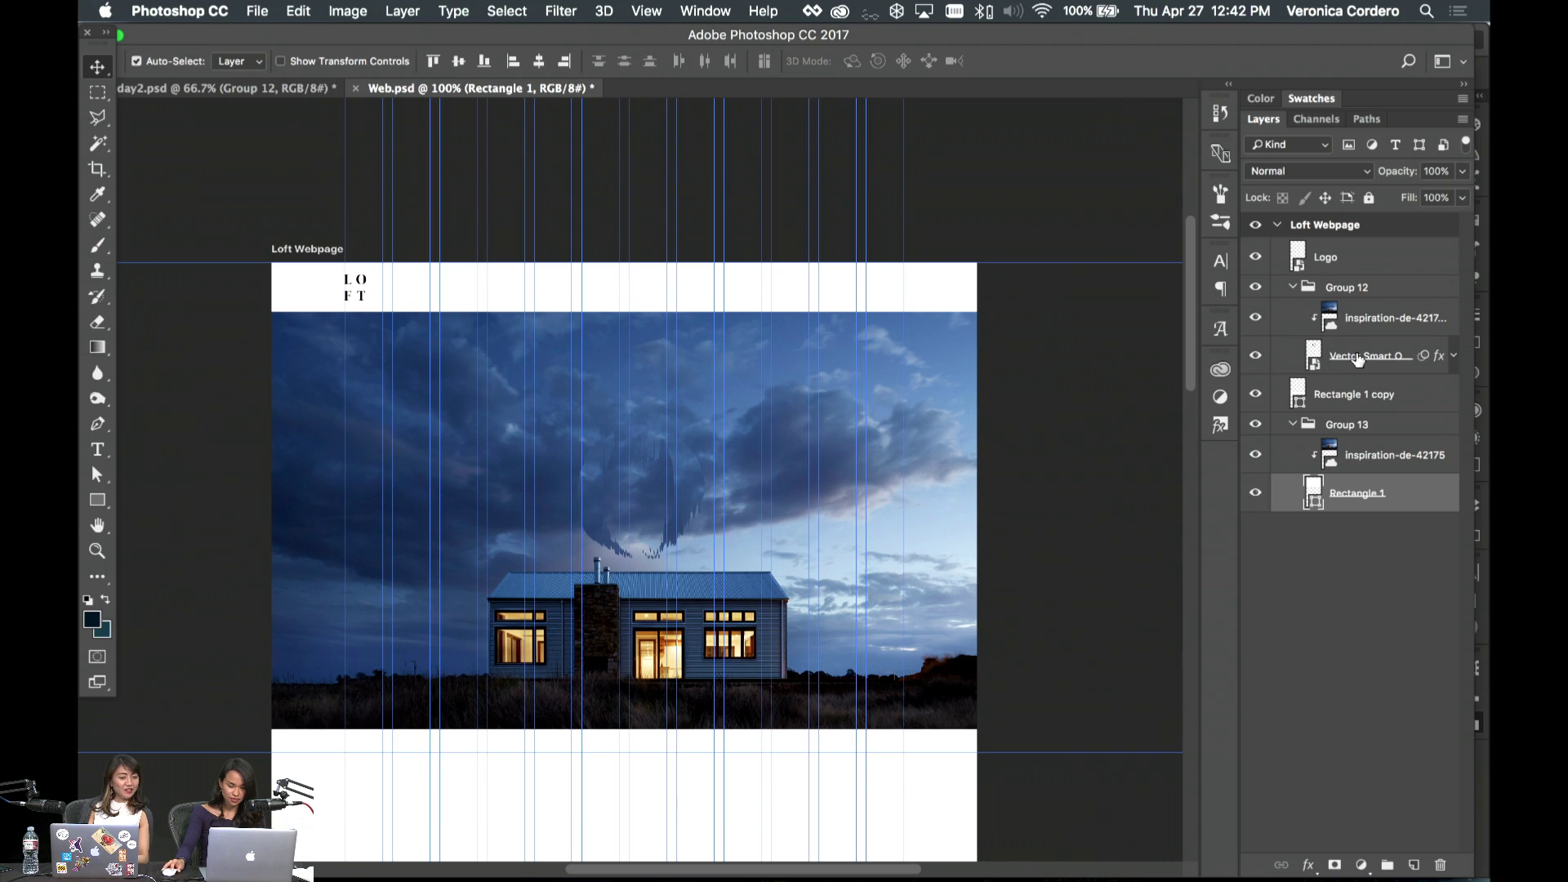
- Enlarge the O shape to about 404% and centre it horizontally on the artboard
left_click(1358, 359)
key("ctrl+t")
left_click_drag(683, 395, 708, 367)
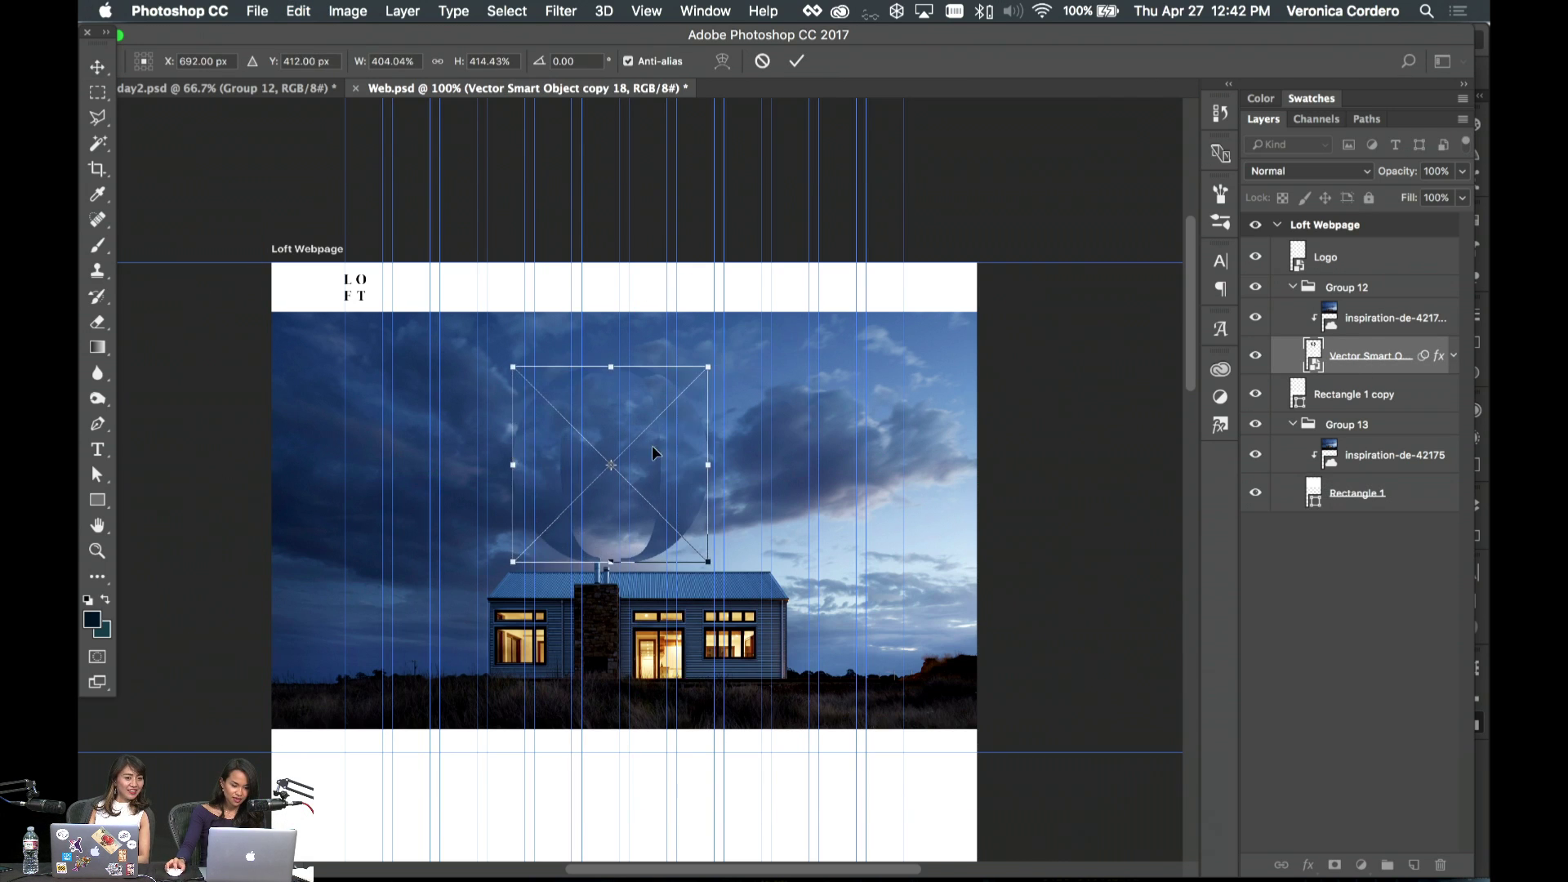
left_click_drag(652, 447, 664, 459)
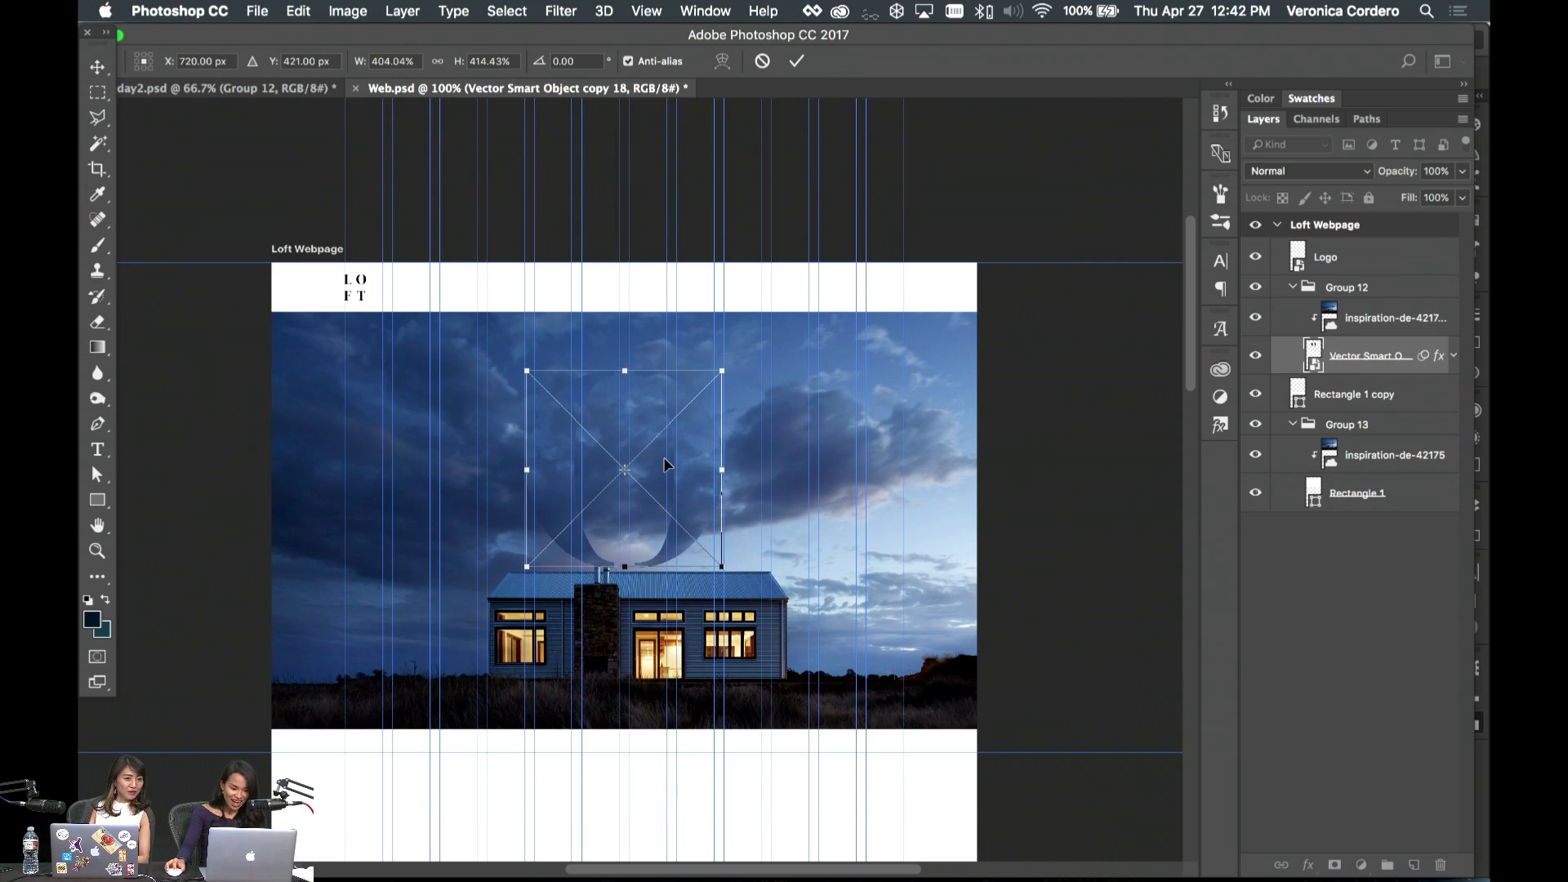
key("Return")
key("super+a")
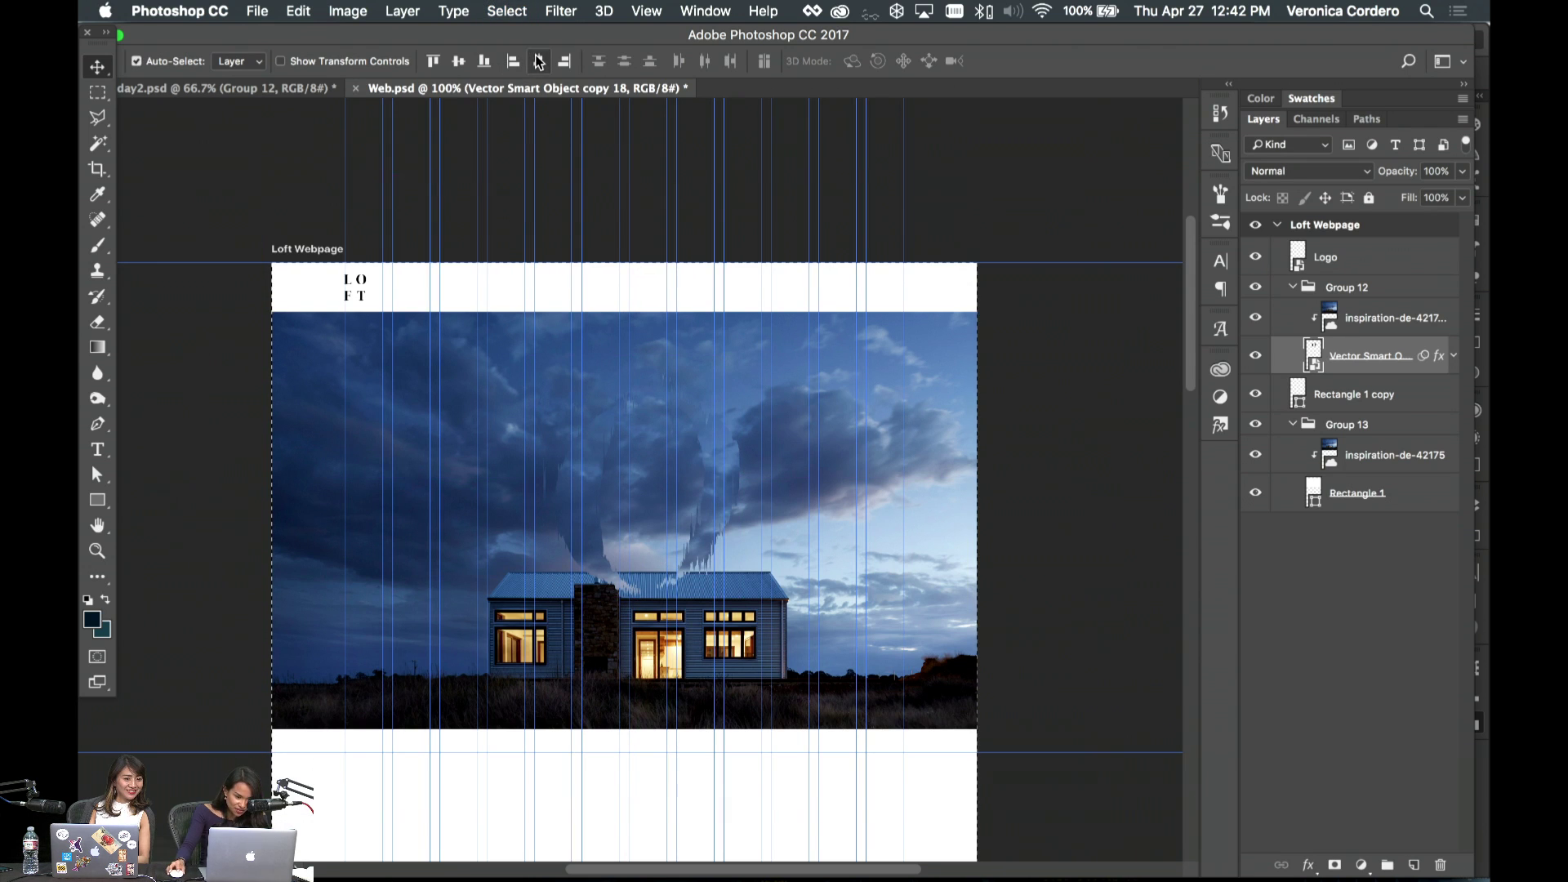
left_click(539, 61)
key("super+d")
key("super+semicolon")
key("super+t")
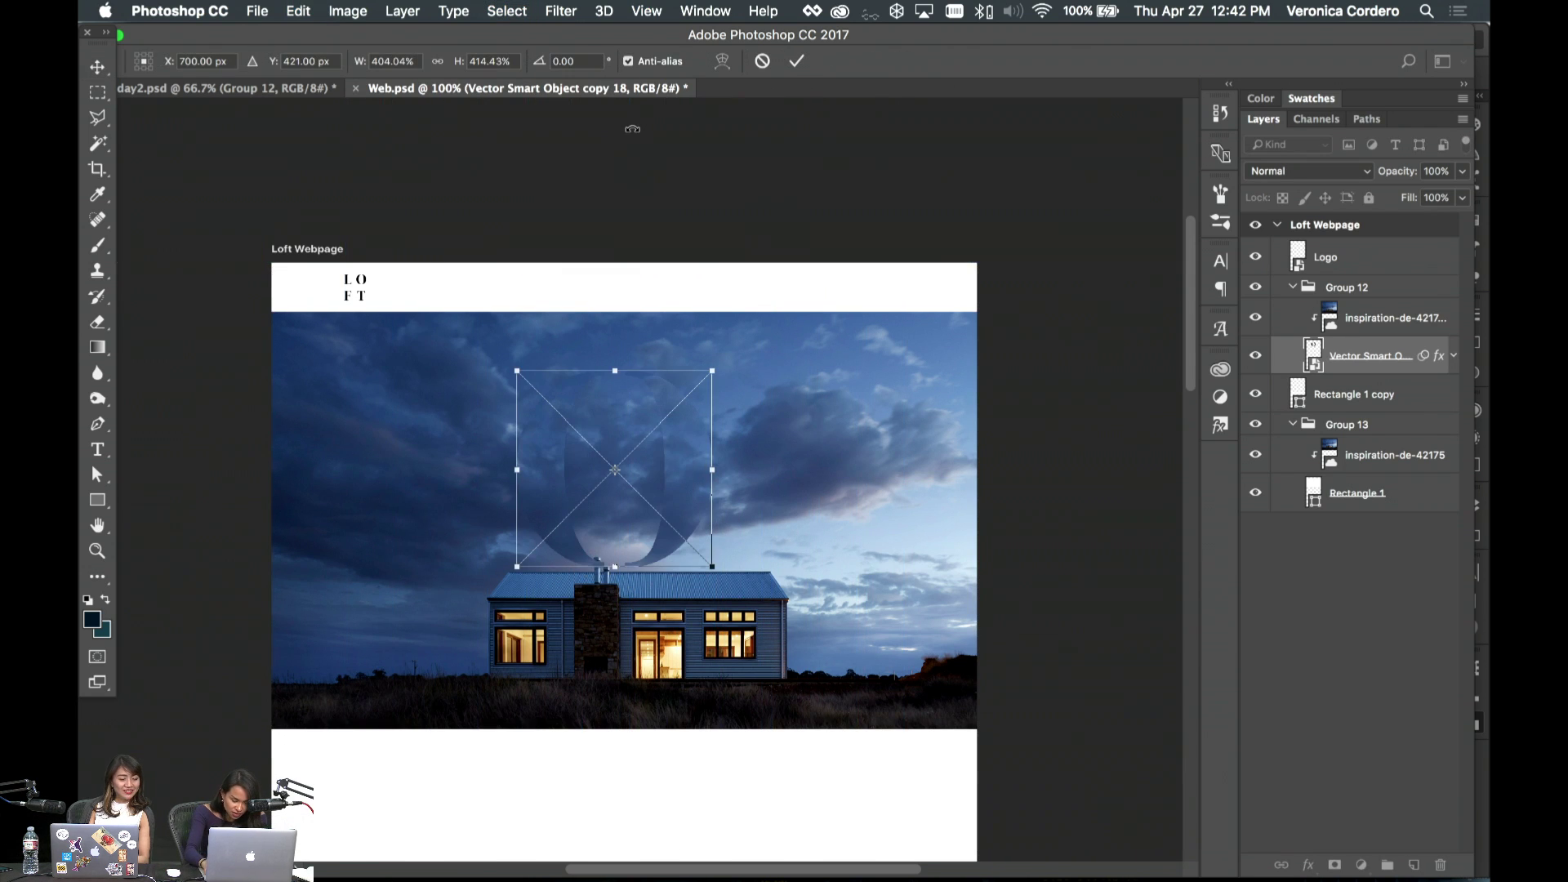
key("super+semicolon")
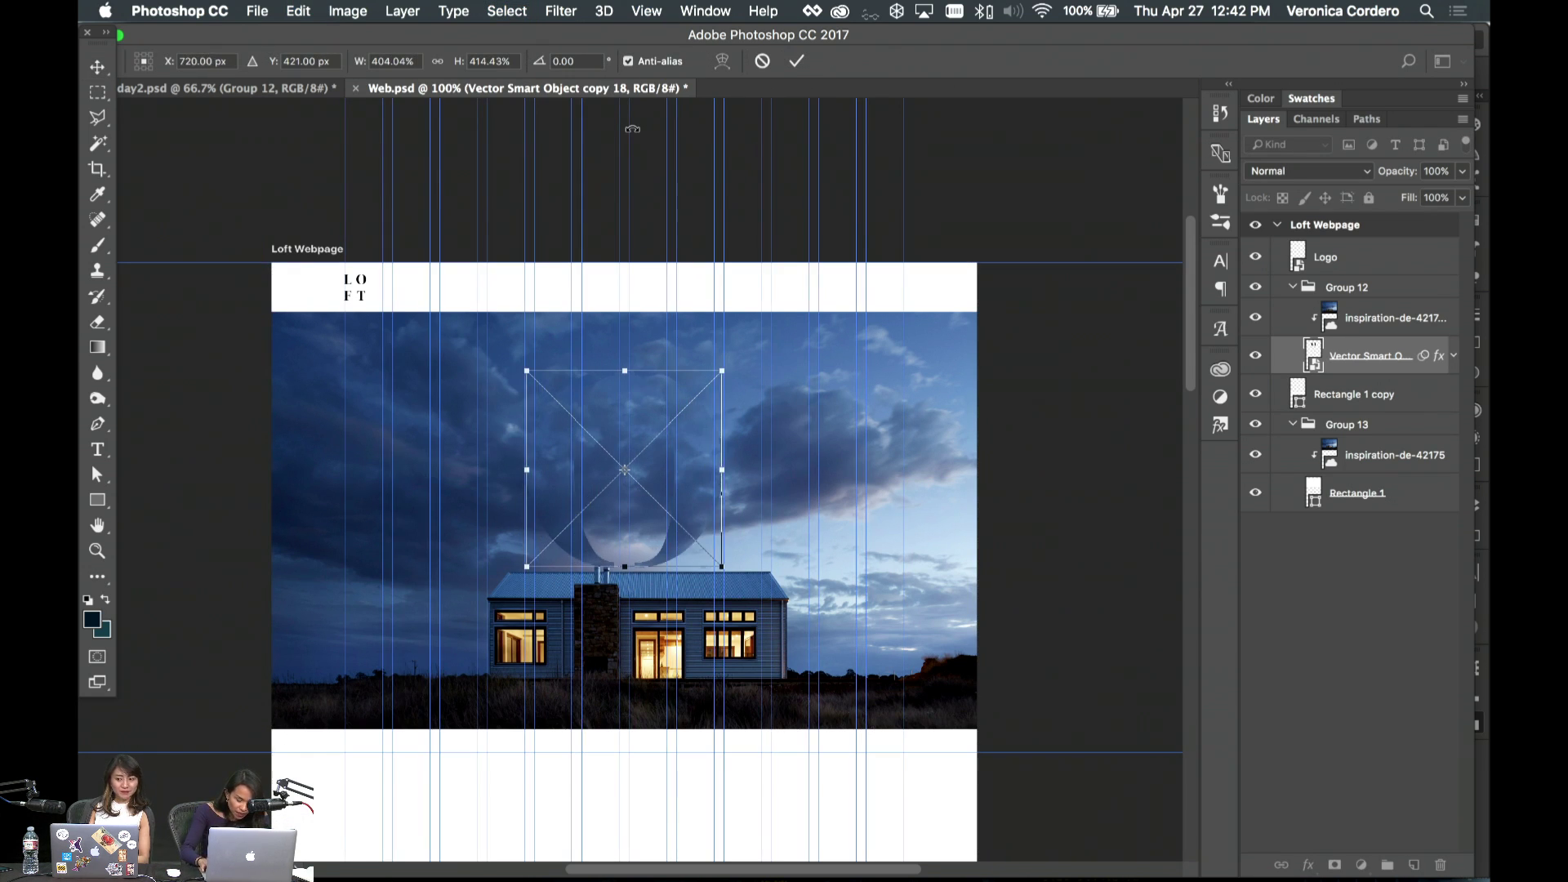
key("Return")
- Place the O over the sky, lower the house photo about 30 px, and remove the O's effects and Displace filter
left_click_drag(633, 131, 729, 323)
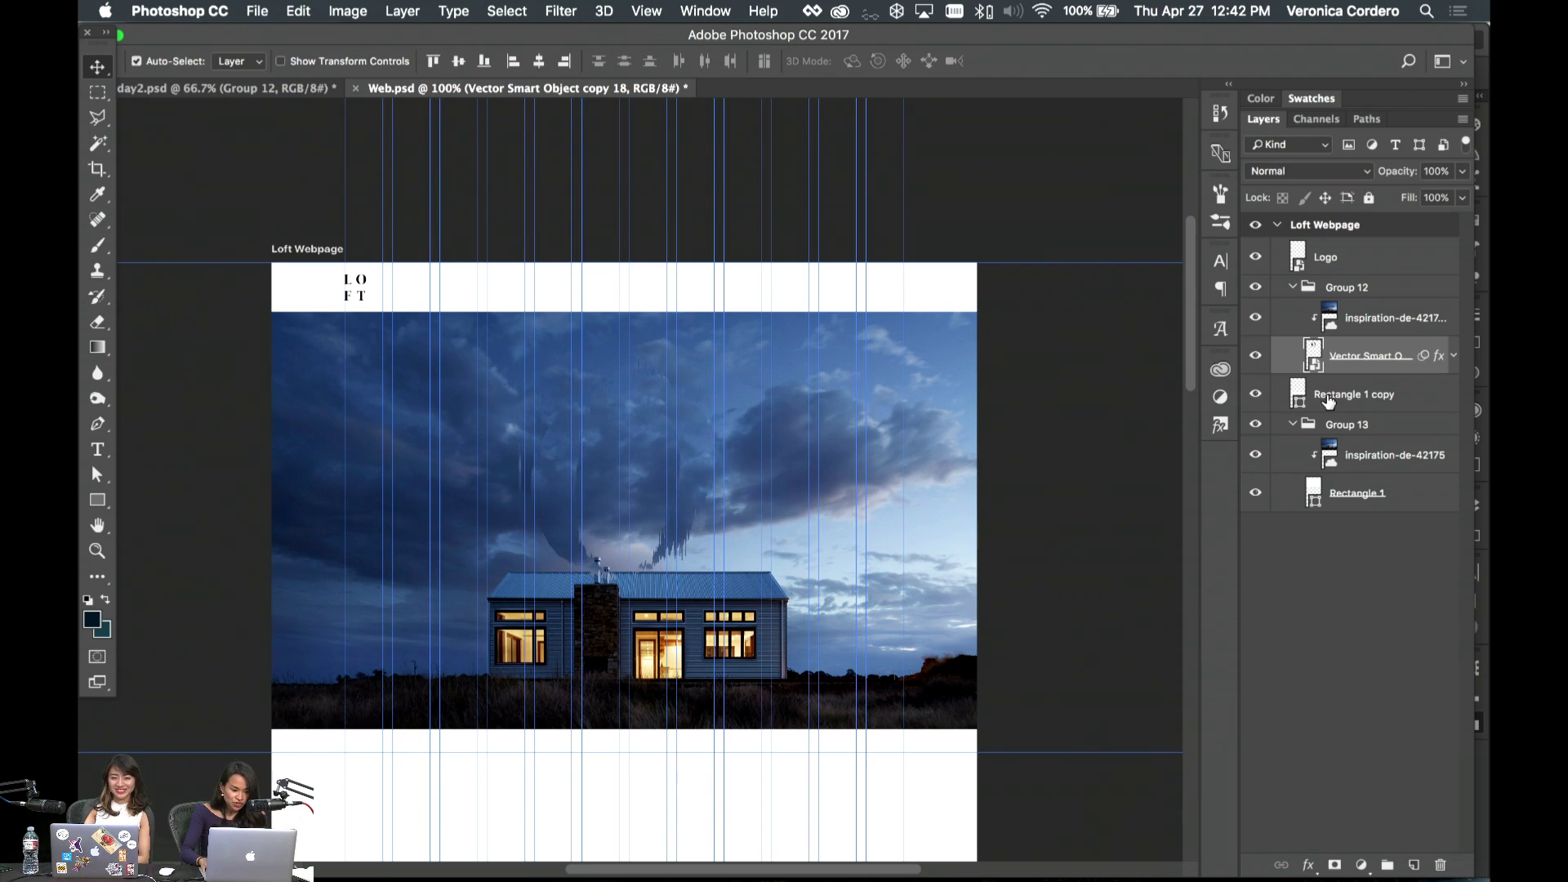
left_click_drag(980, 588, 937, 616)
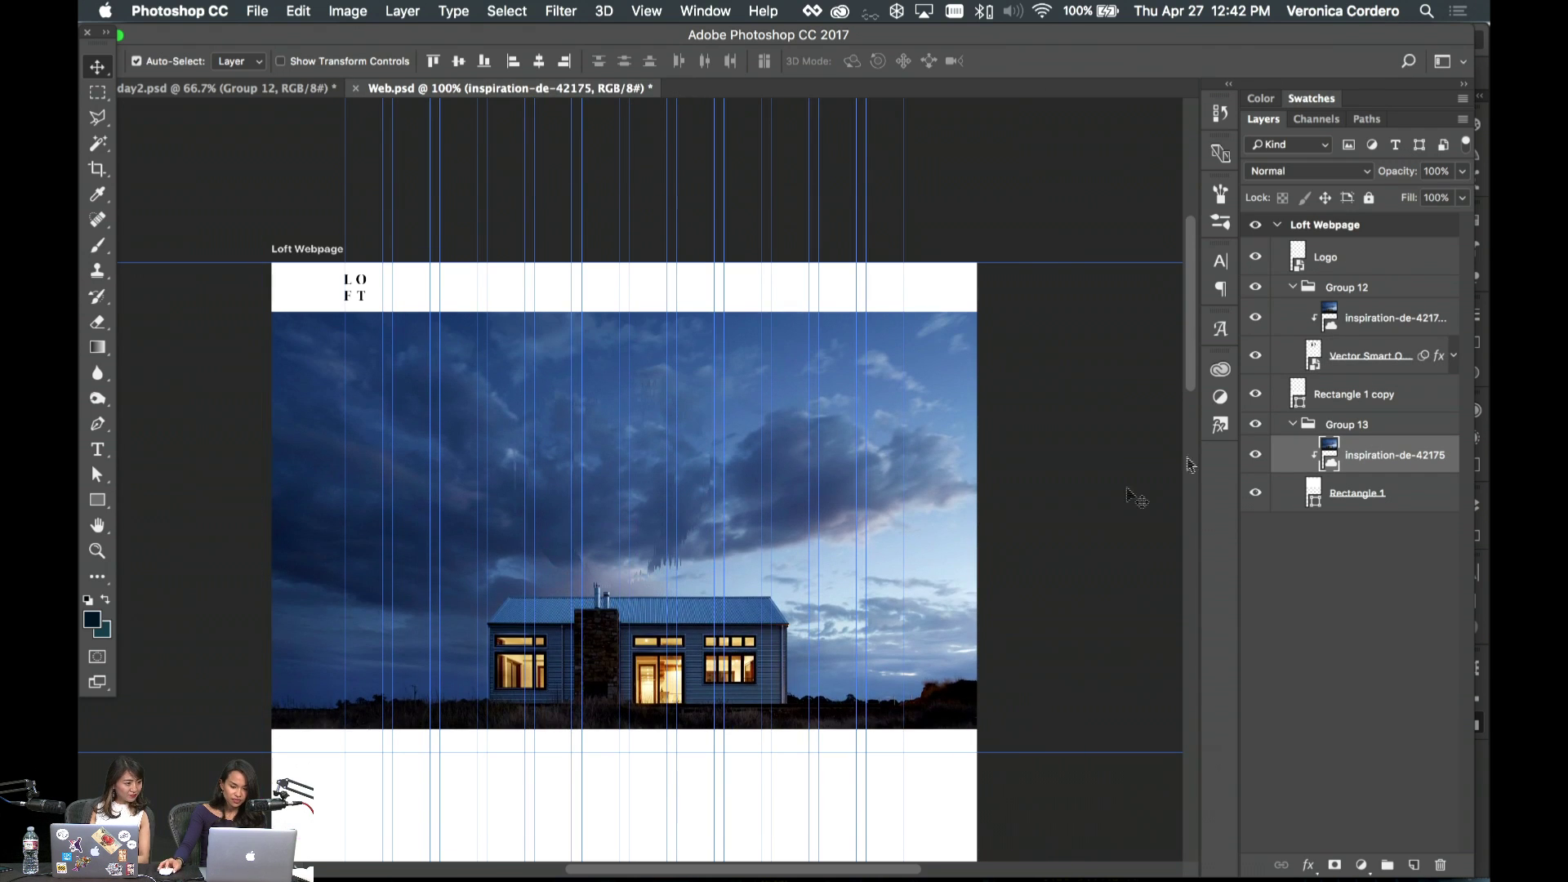
left_click(1453, 355)
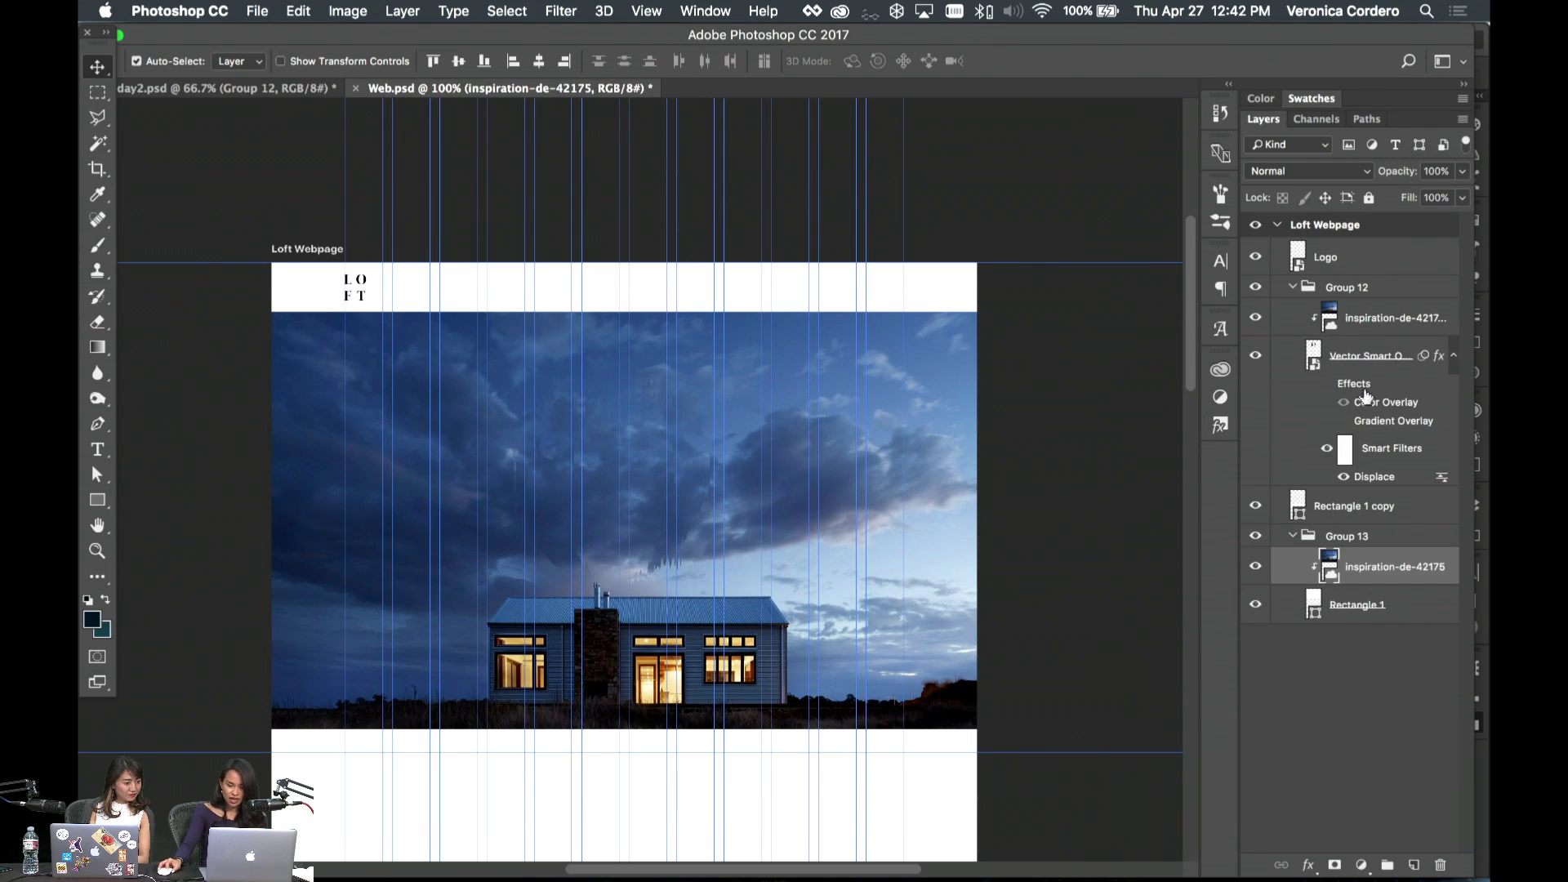
left_click_drag(1380, 394, 1441, 865)
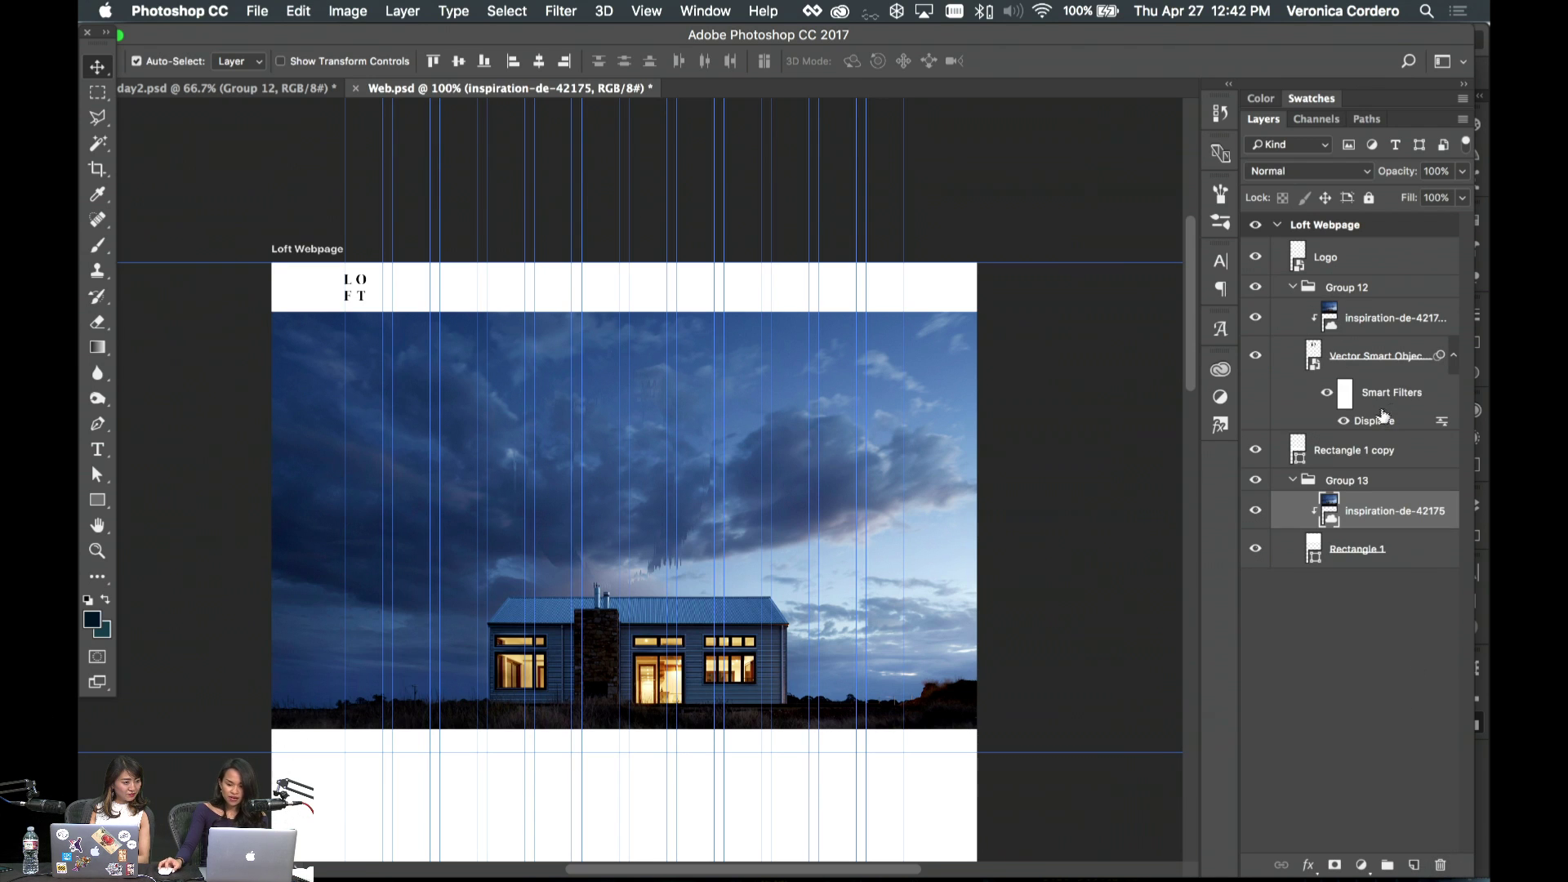
left_click_drag(1383, 416, 1441, 865)
left_click(1315, 359)
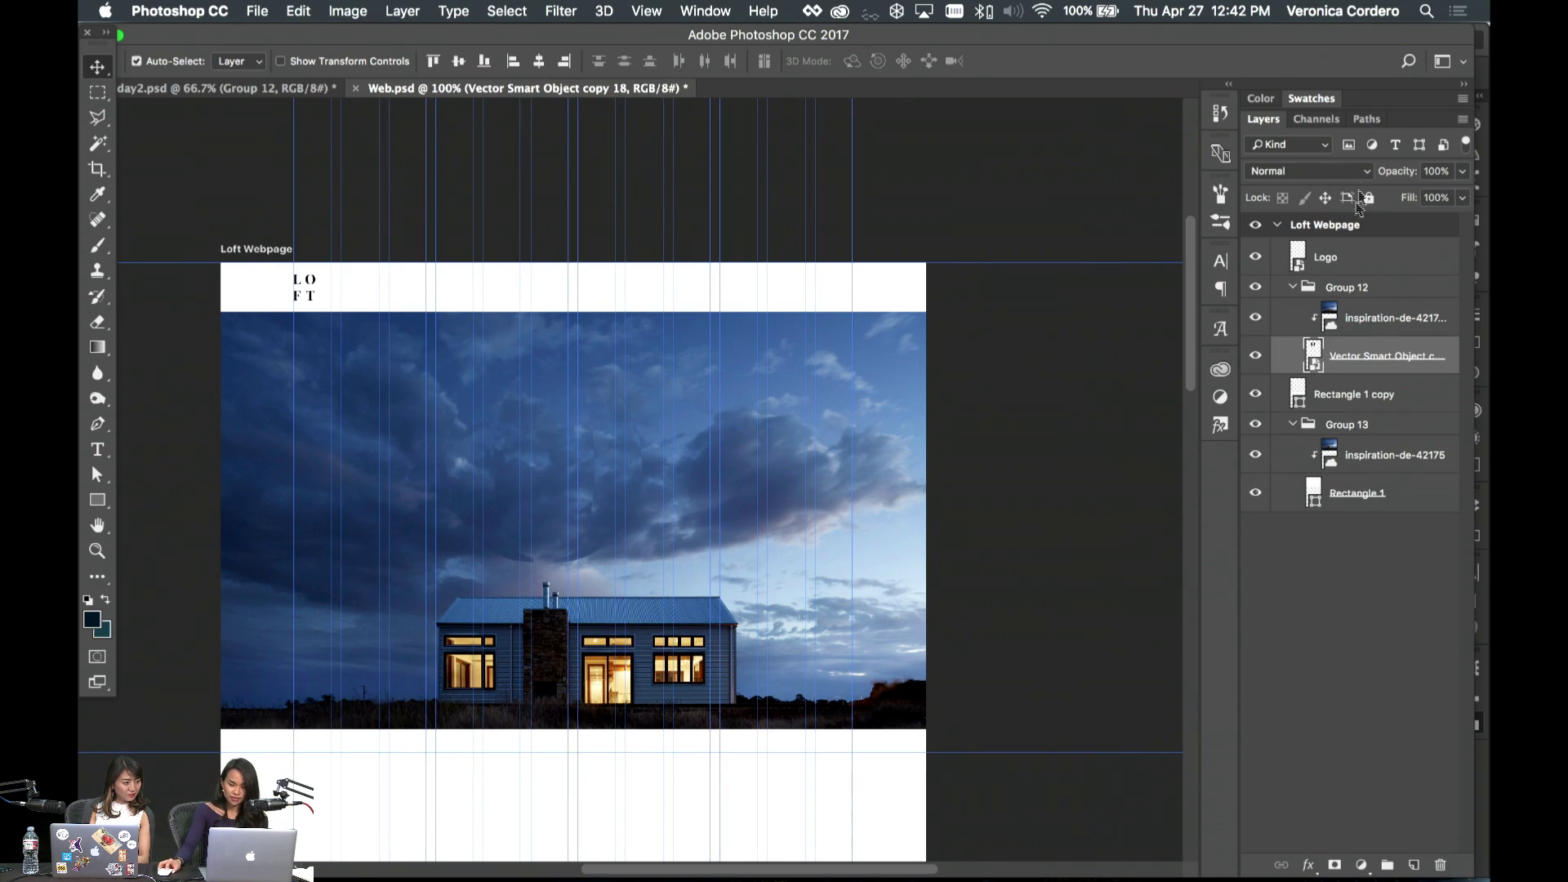
- Delete the clipped photo copy, then move the black O right and shrink it
left_click(1388, 318)
key("Delete")
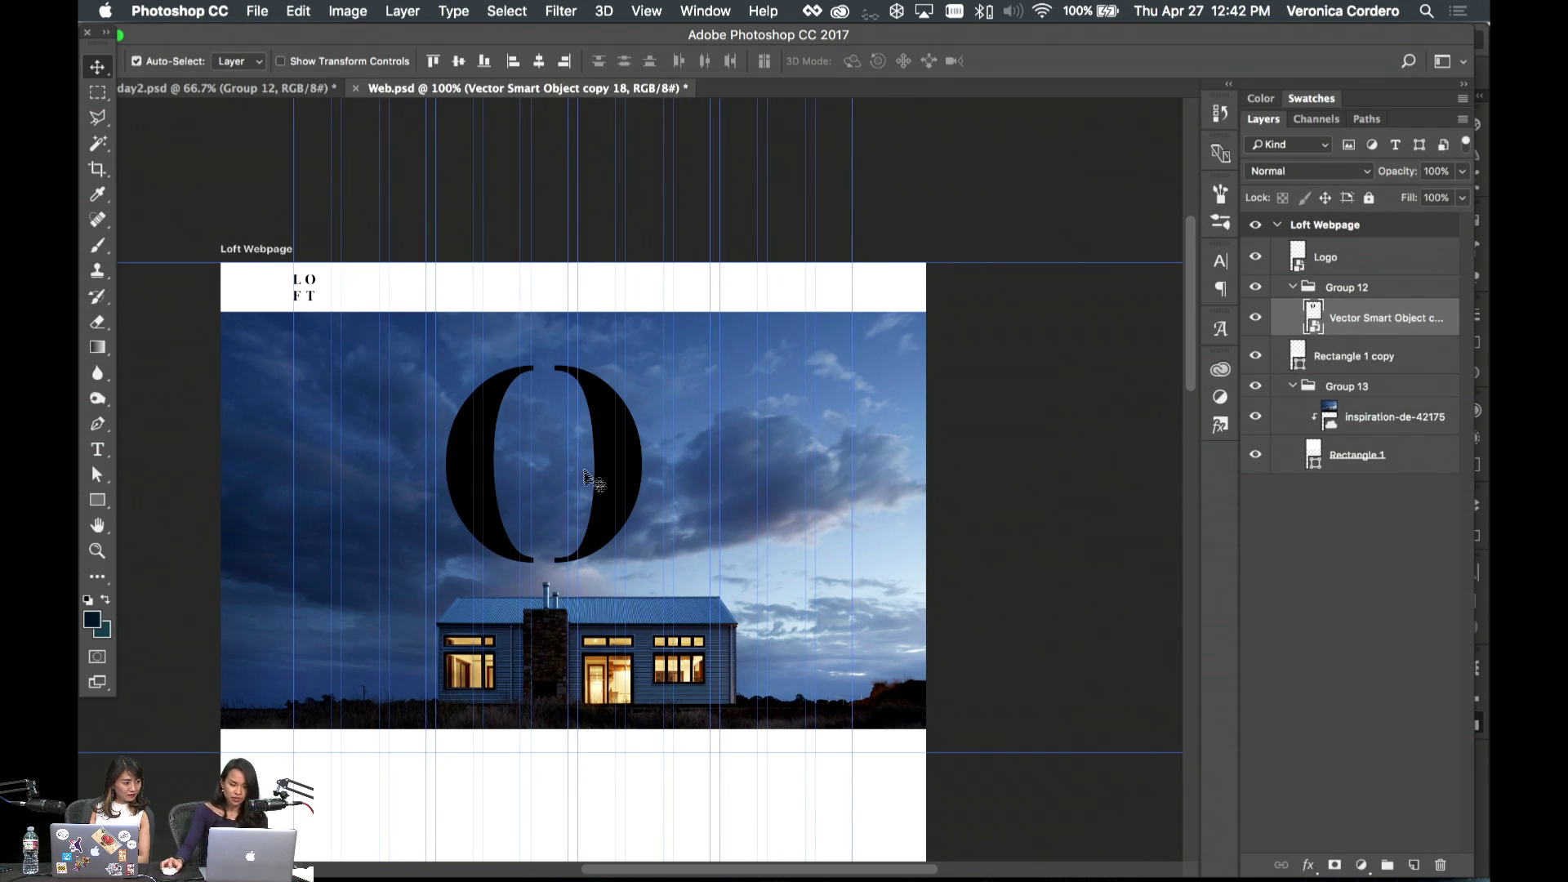
left_click_drag(606, 494, 637, 499)
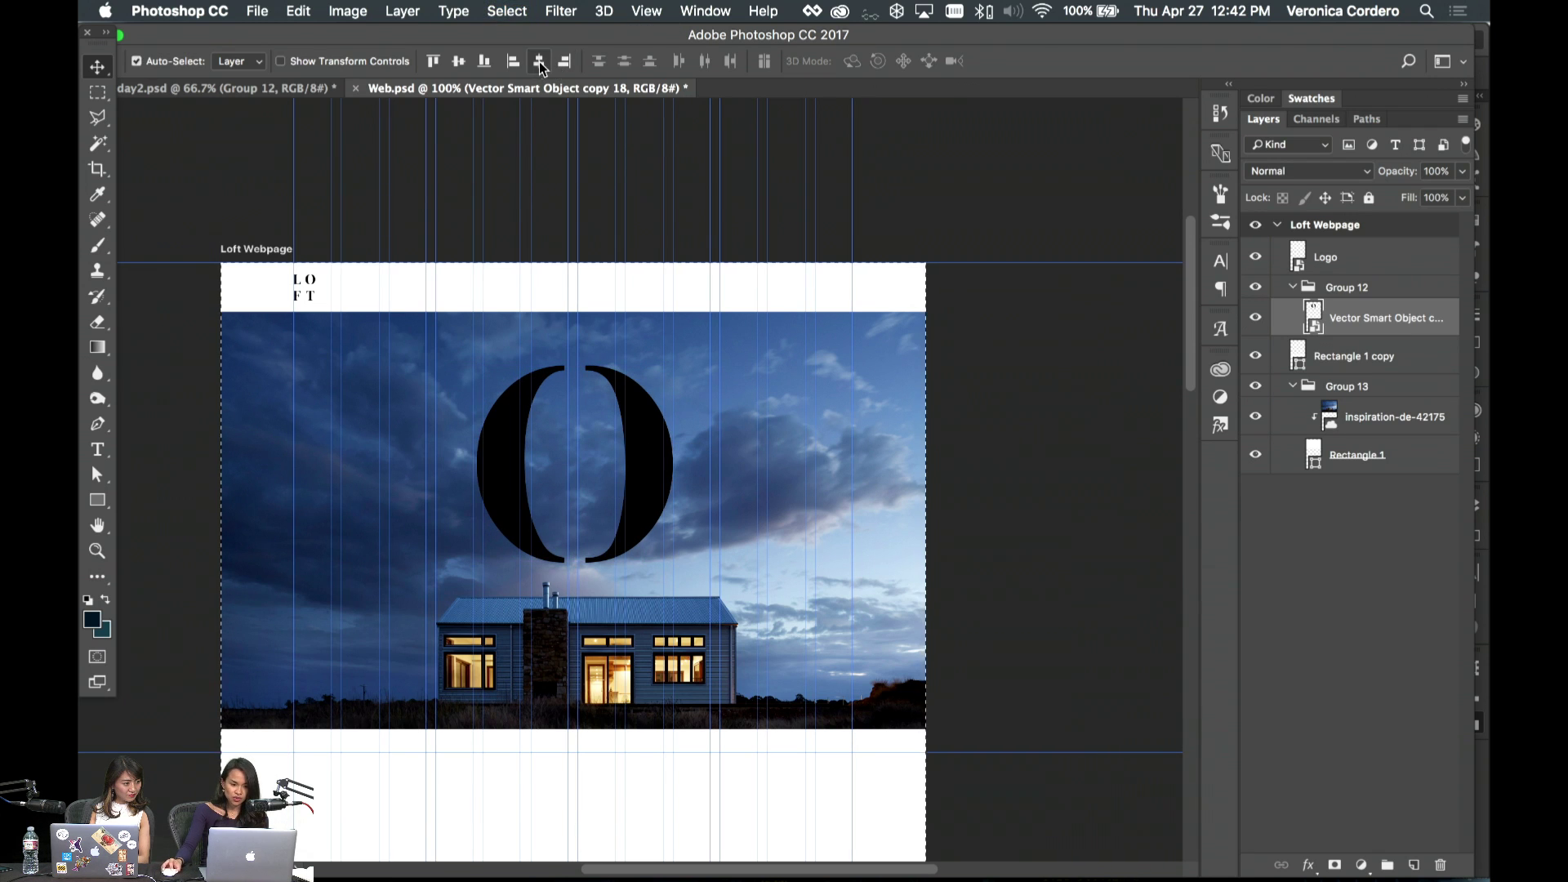
key("super+d")
key("super+t")
left_click_drag(670, 363, 653, 384)
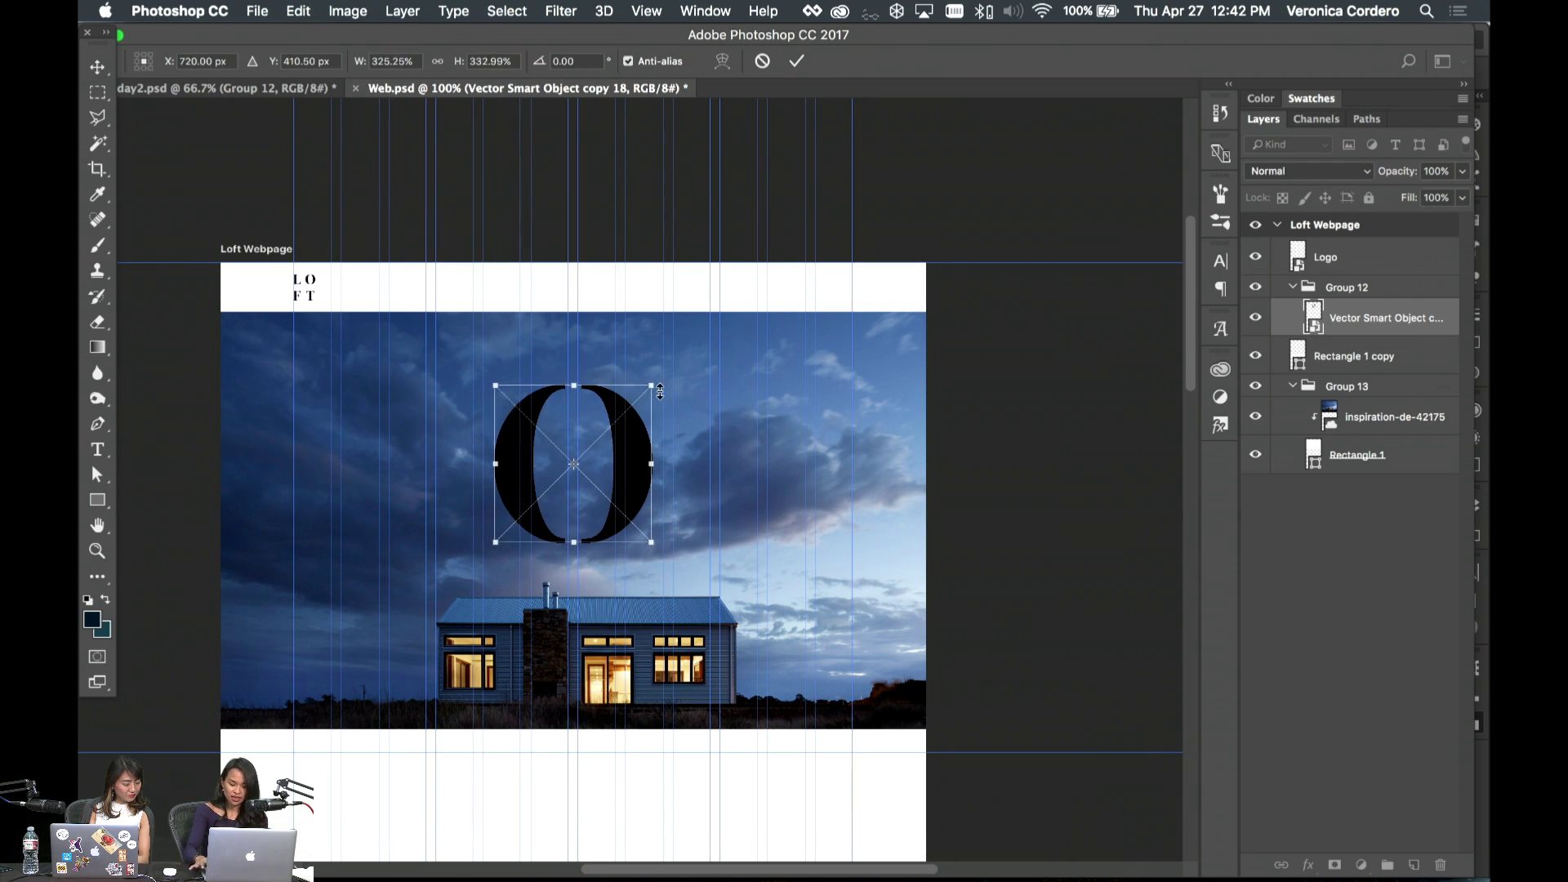
key("Return")
- Duplicate the house photo above the O, clip it inside, and shift it 225 px down
left_click_drag(1375, 417, 1380, 303)
right_click(1401, 318)
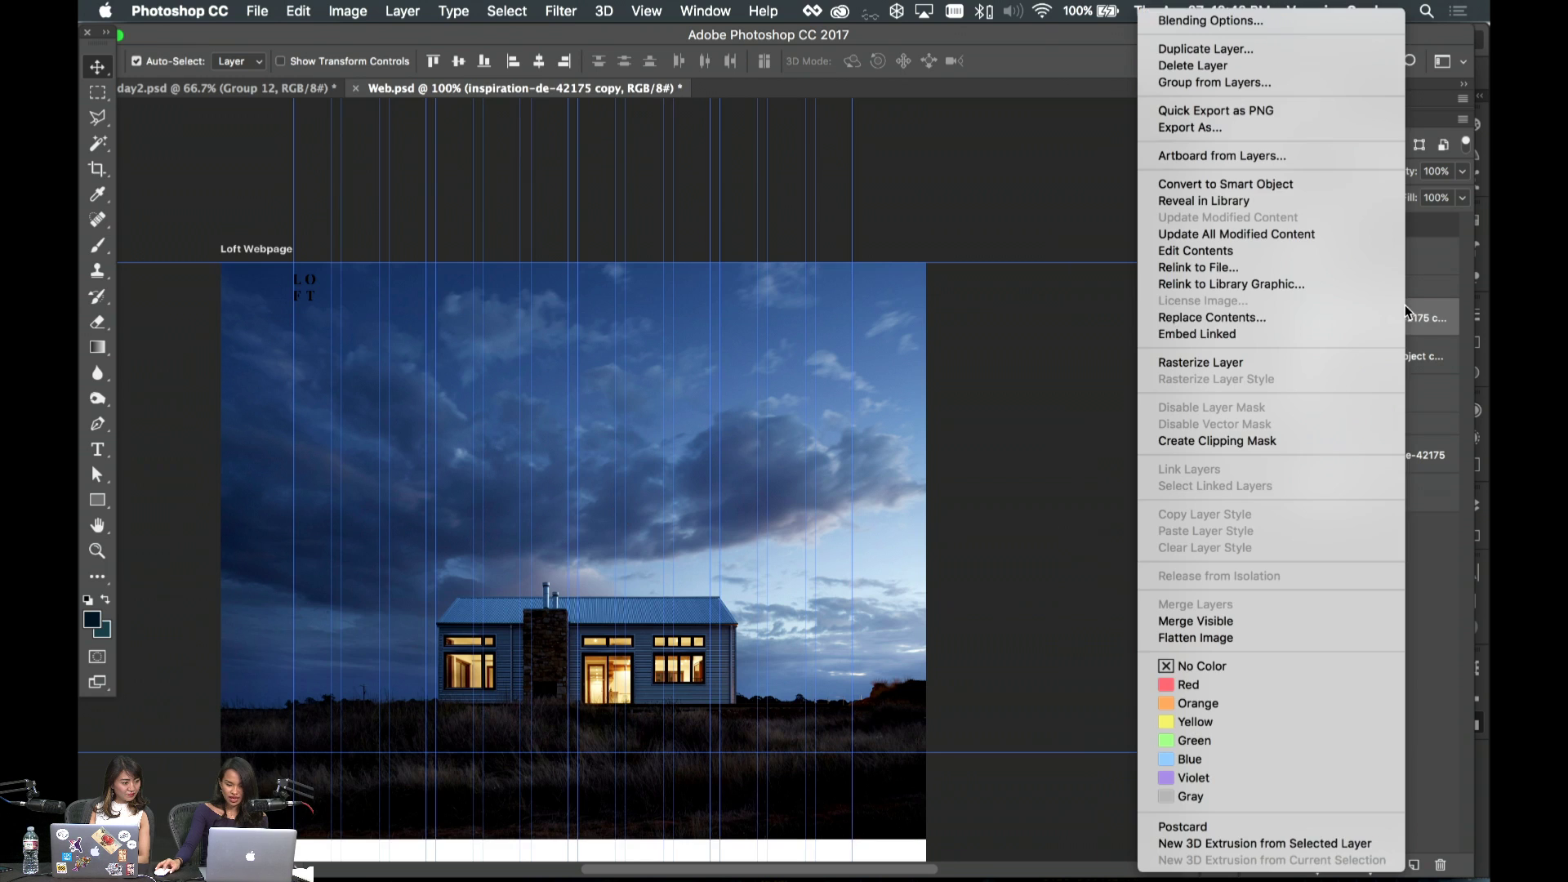
left_click(1292, 441)
key("super+t")
left_click_drag(635, 425, 636, 533)
key("Return")
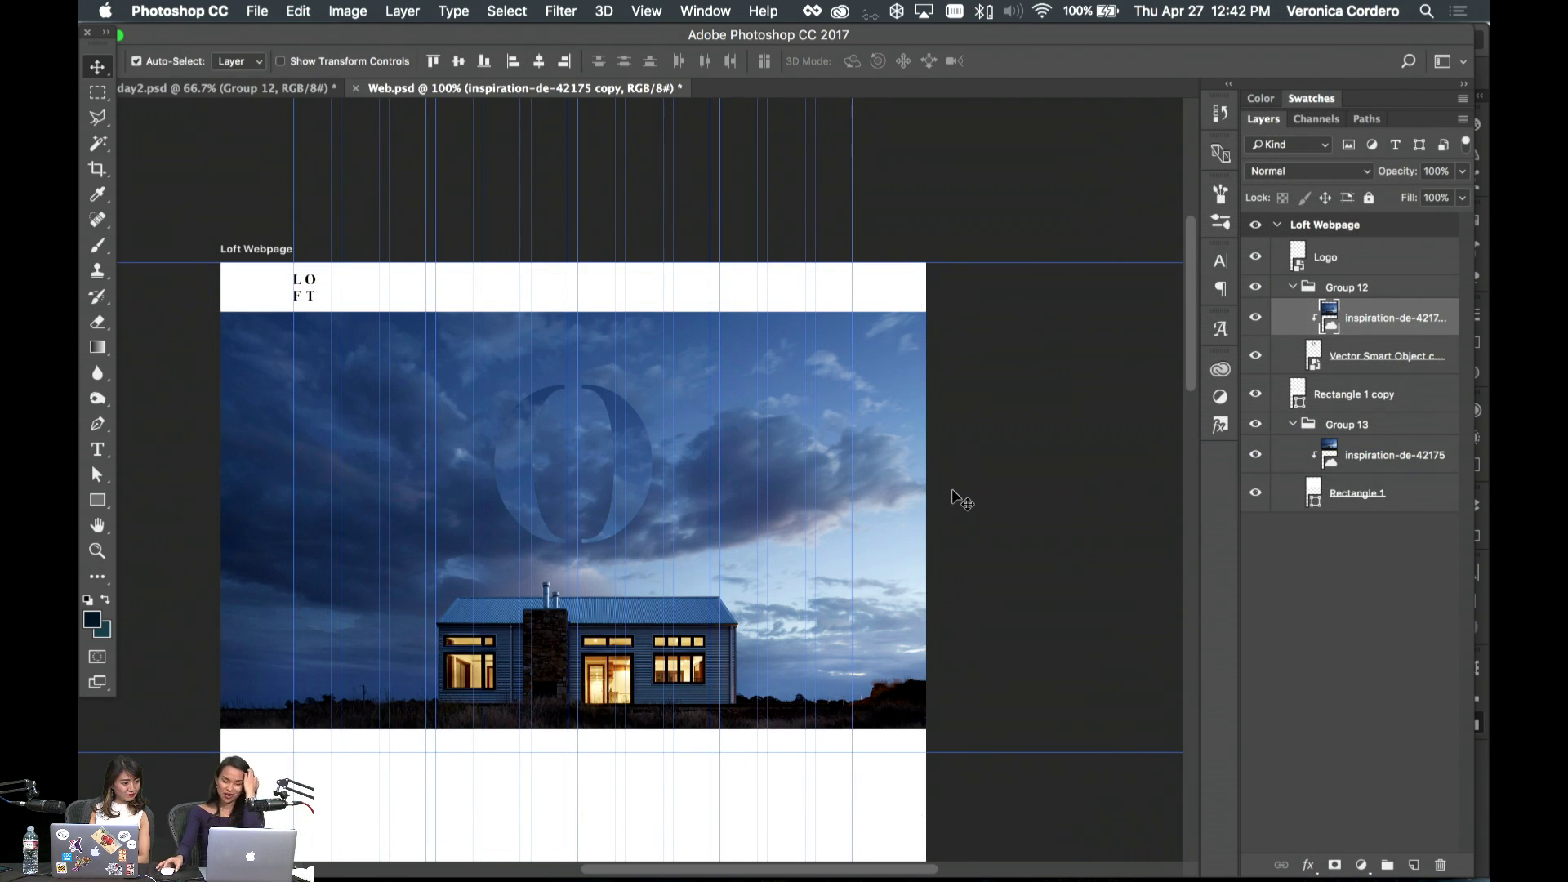
- Check the day2 moodboard, select the left LOFT lettering group in Illustrator, and return to Web.psd
scroll(663, 625, "left", 5)
scroll(674, 633, "right", 6)
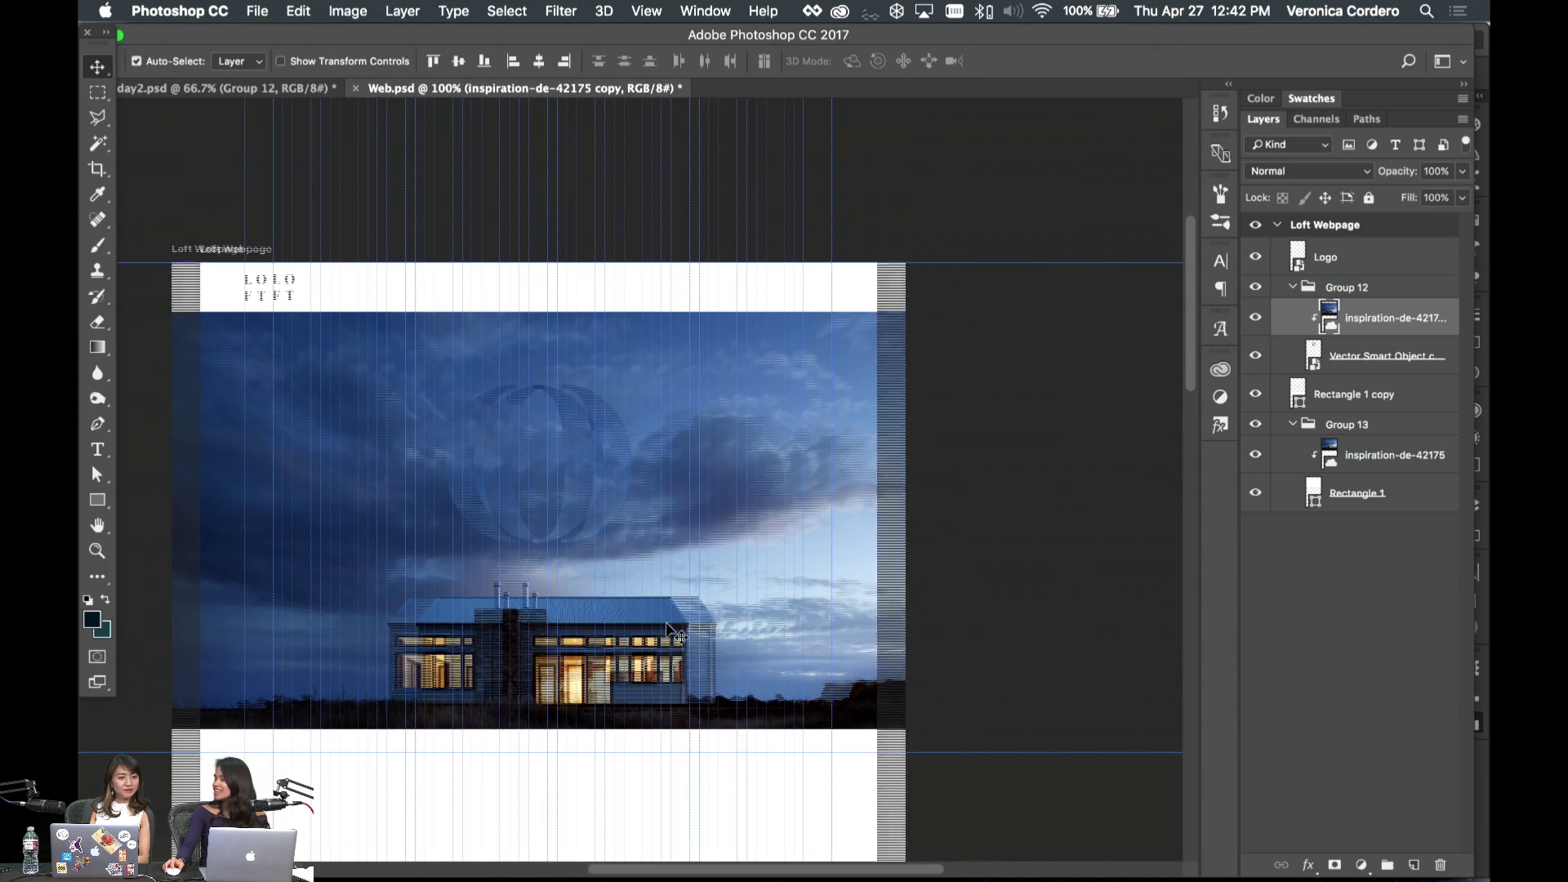
scroll(668, 629, "right", 2)
scroll(490, 175, "left", 8)
key("ctrl+Tab")
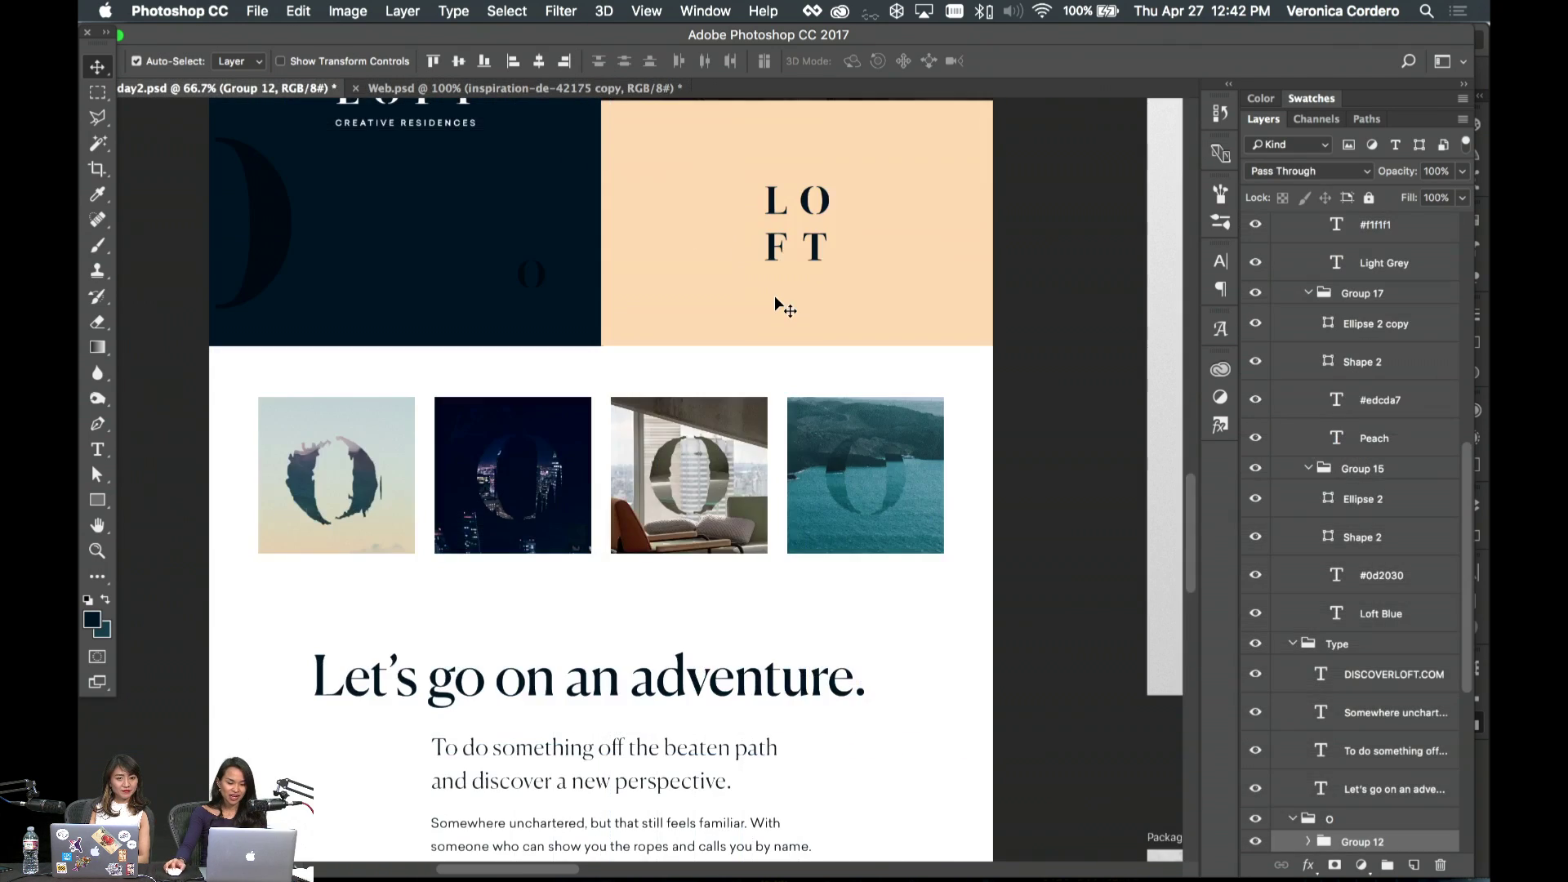
scroll(784, 306, "up", 10)
scroll(784, 306, "left", 2)
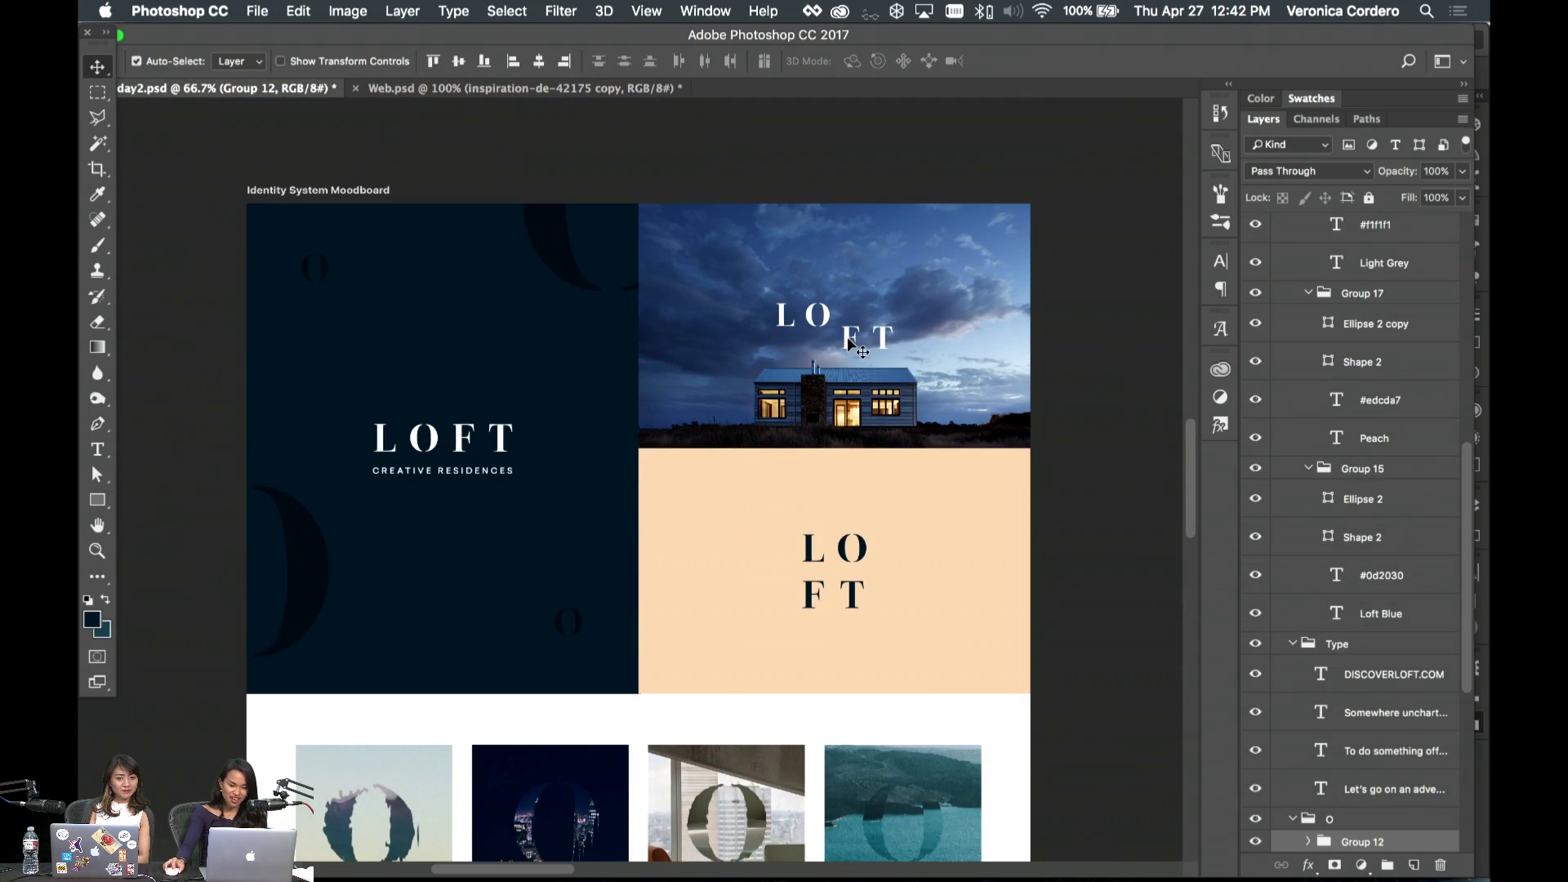
left_click(718, 864)
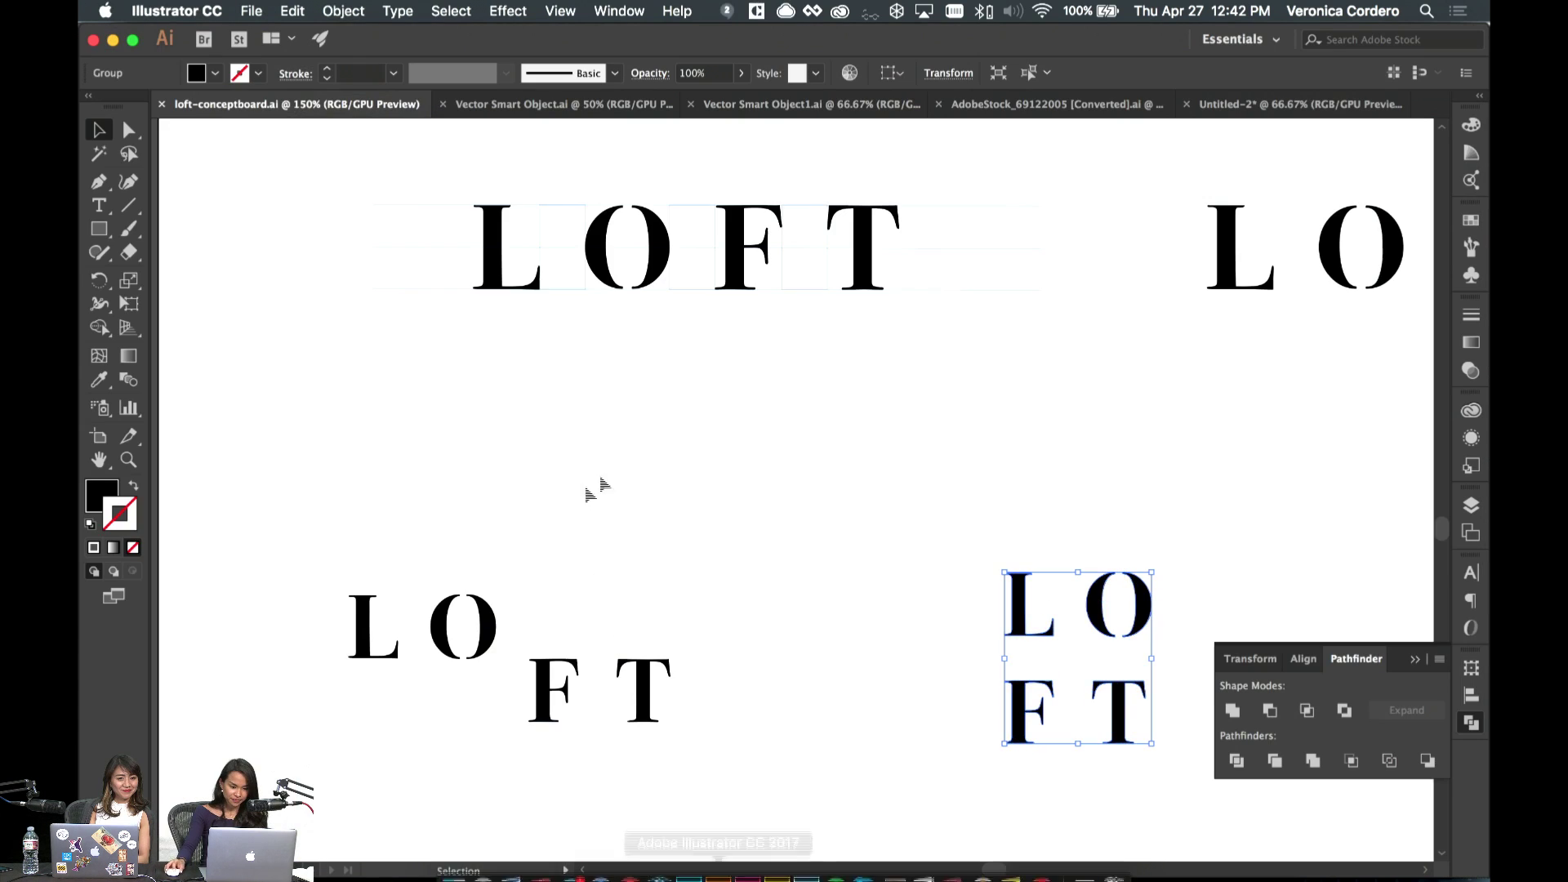
left_click(641, 695)
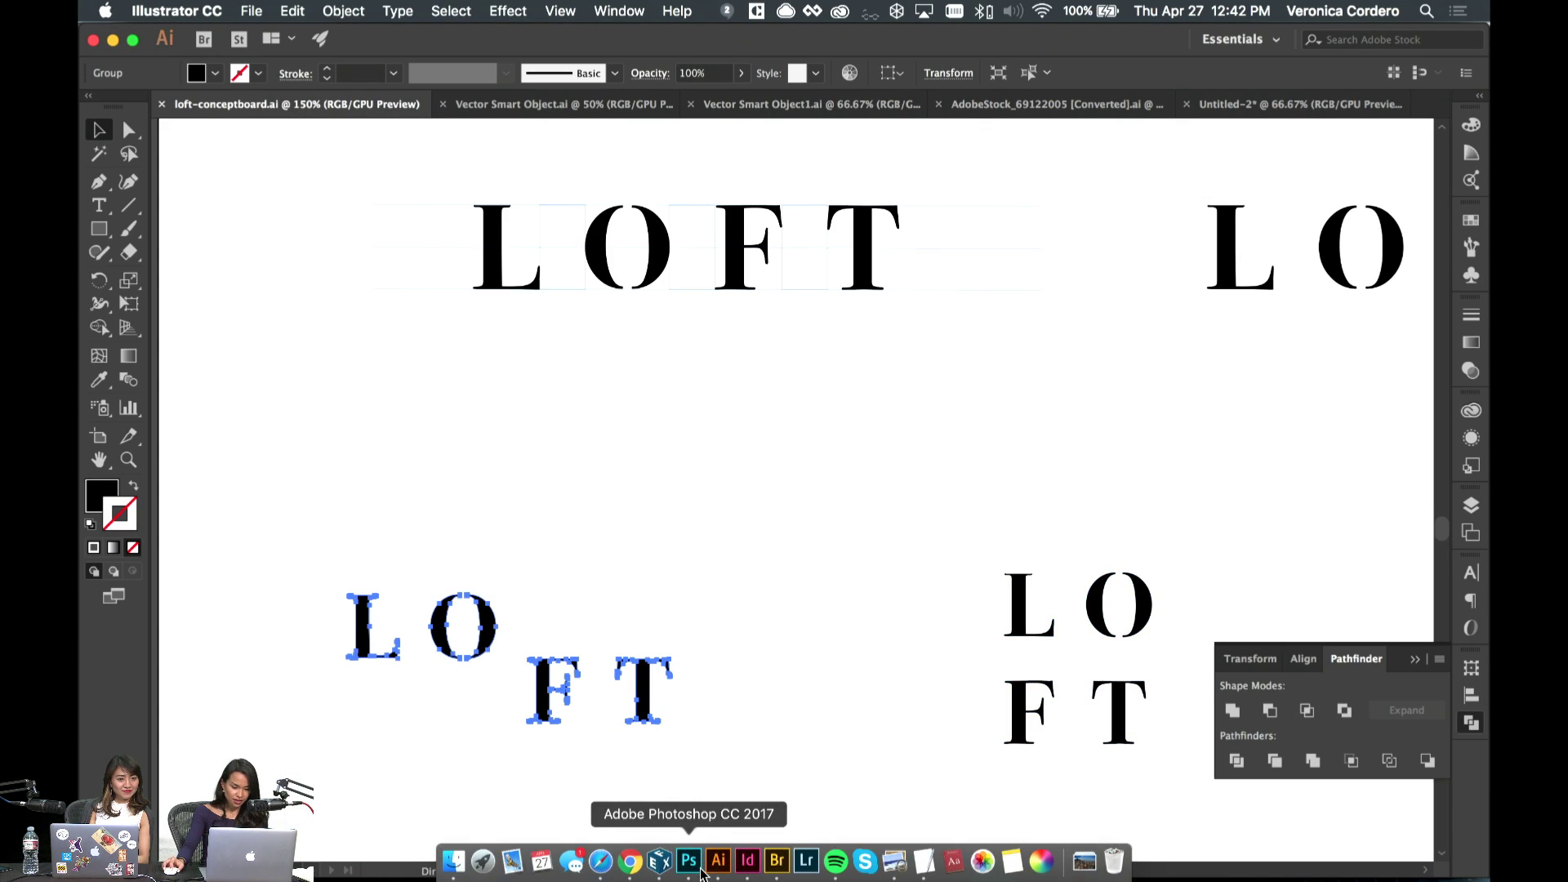
left_click(702, 873)
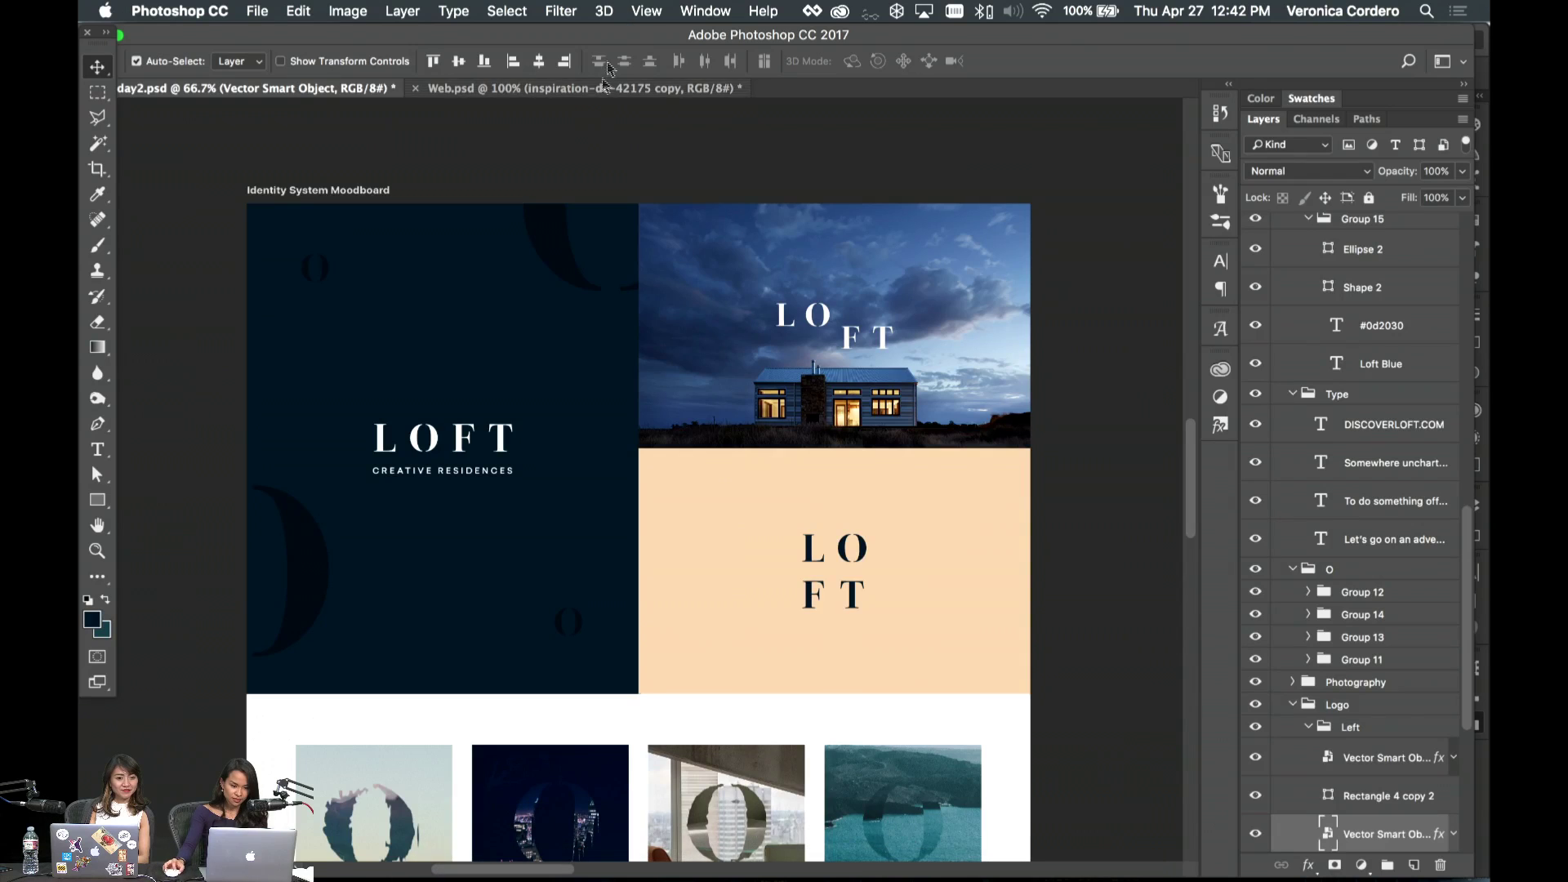
left_click(580, 87)
- Paste the LOFT lettering as a smart object and move it up over the sky
key("super+v")
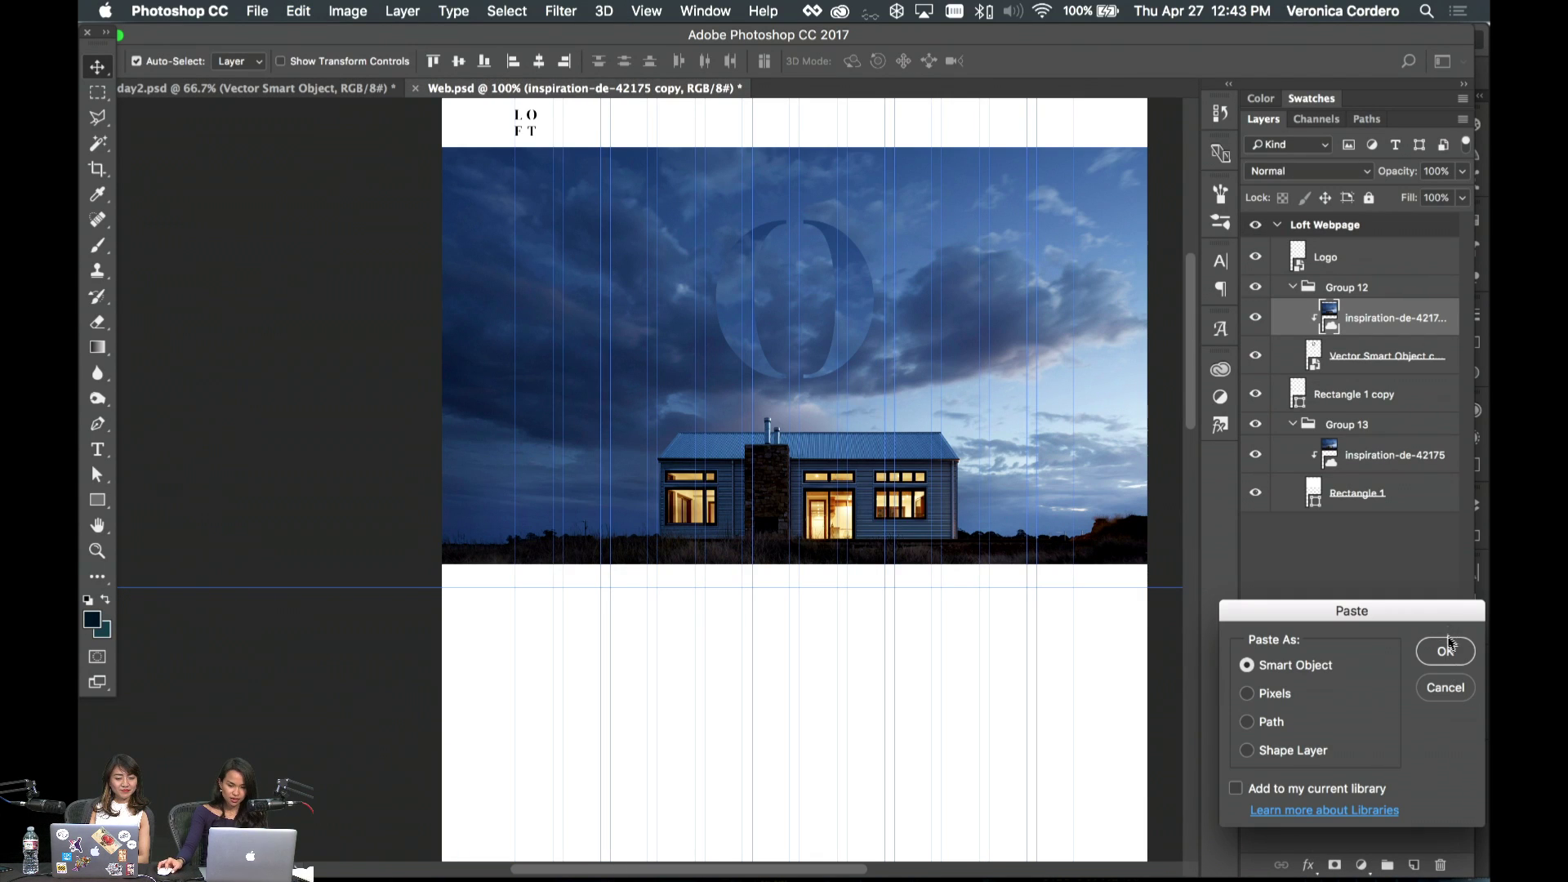
key("Return")
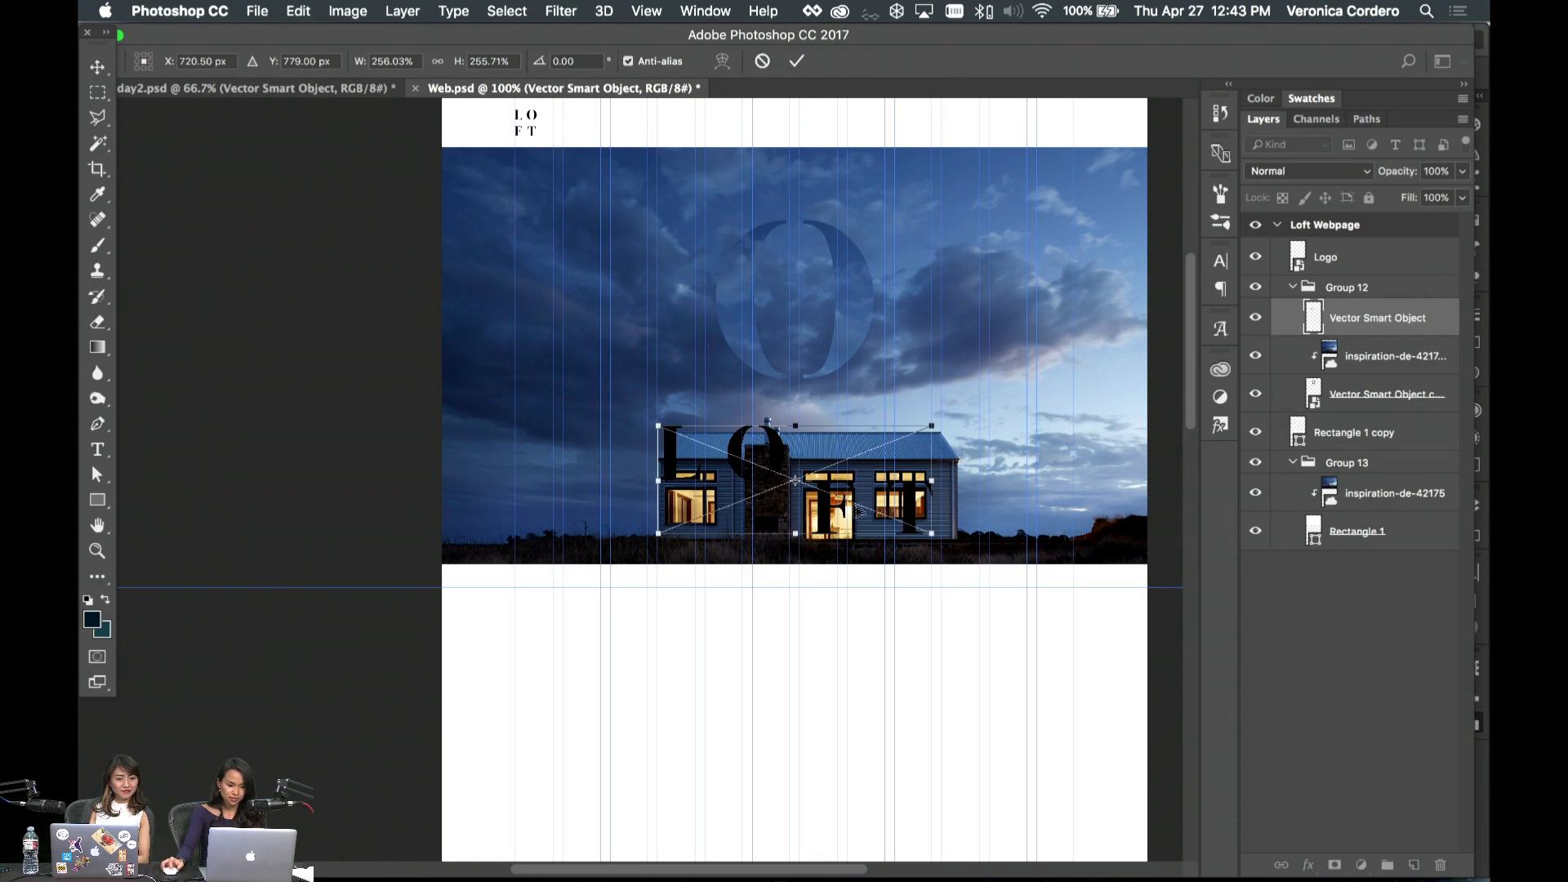
left_click_drag(852, 360, 858, 245)
key("Return")
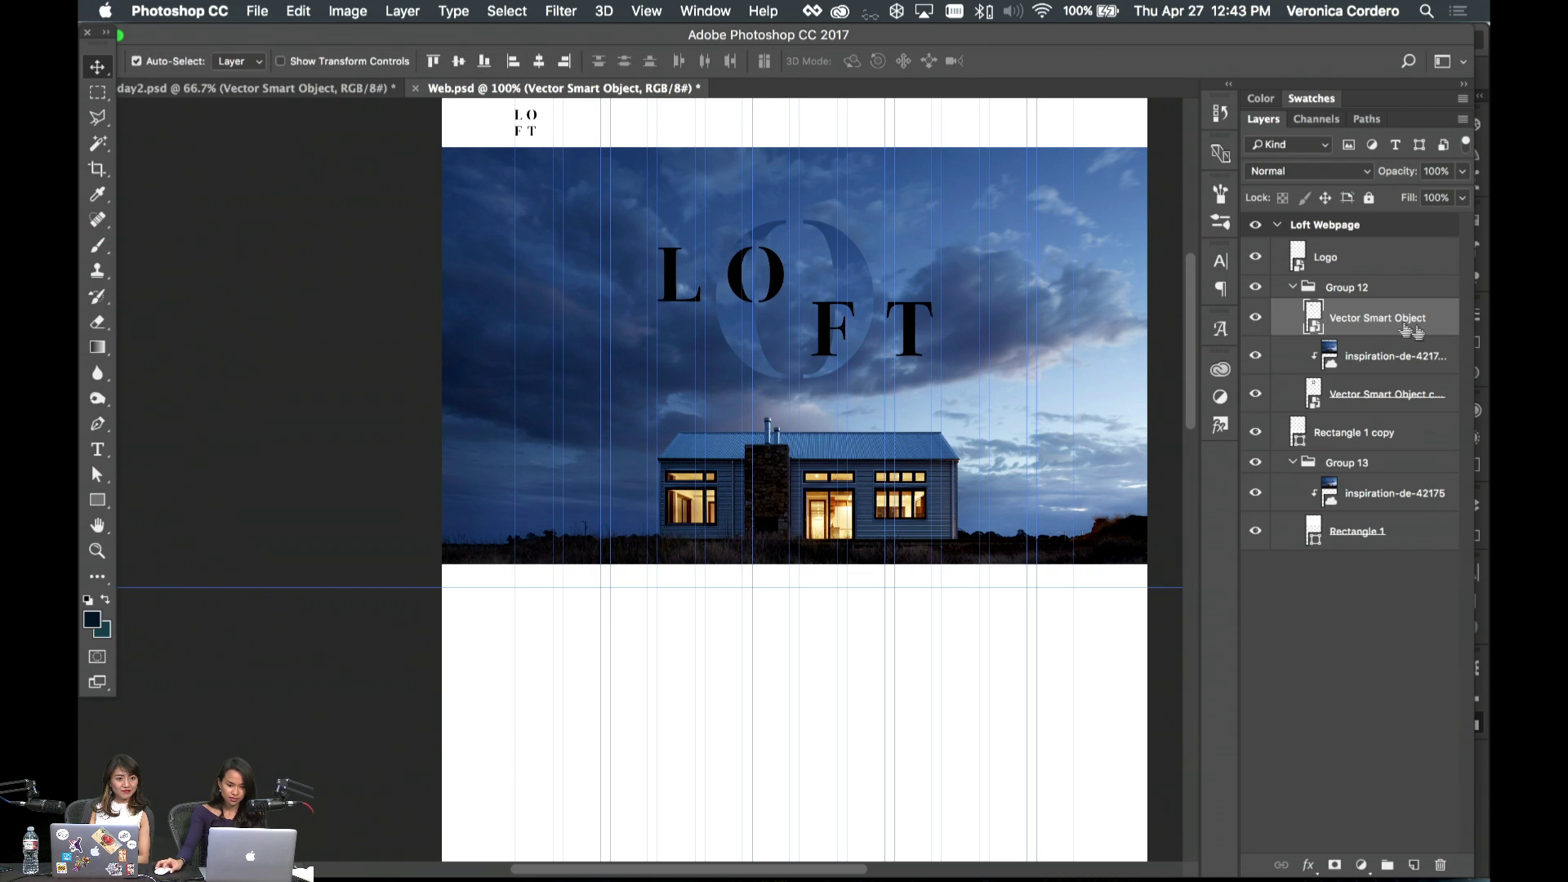
- Add a white Color Overlay layer style to the LOFT lettering
double_click(1443, 333)
left_click(846, 418)
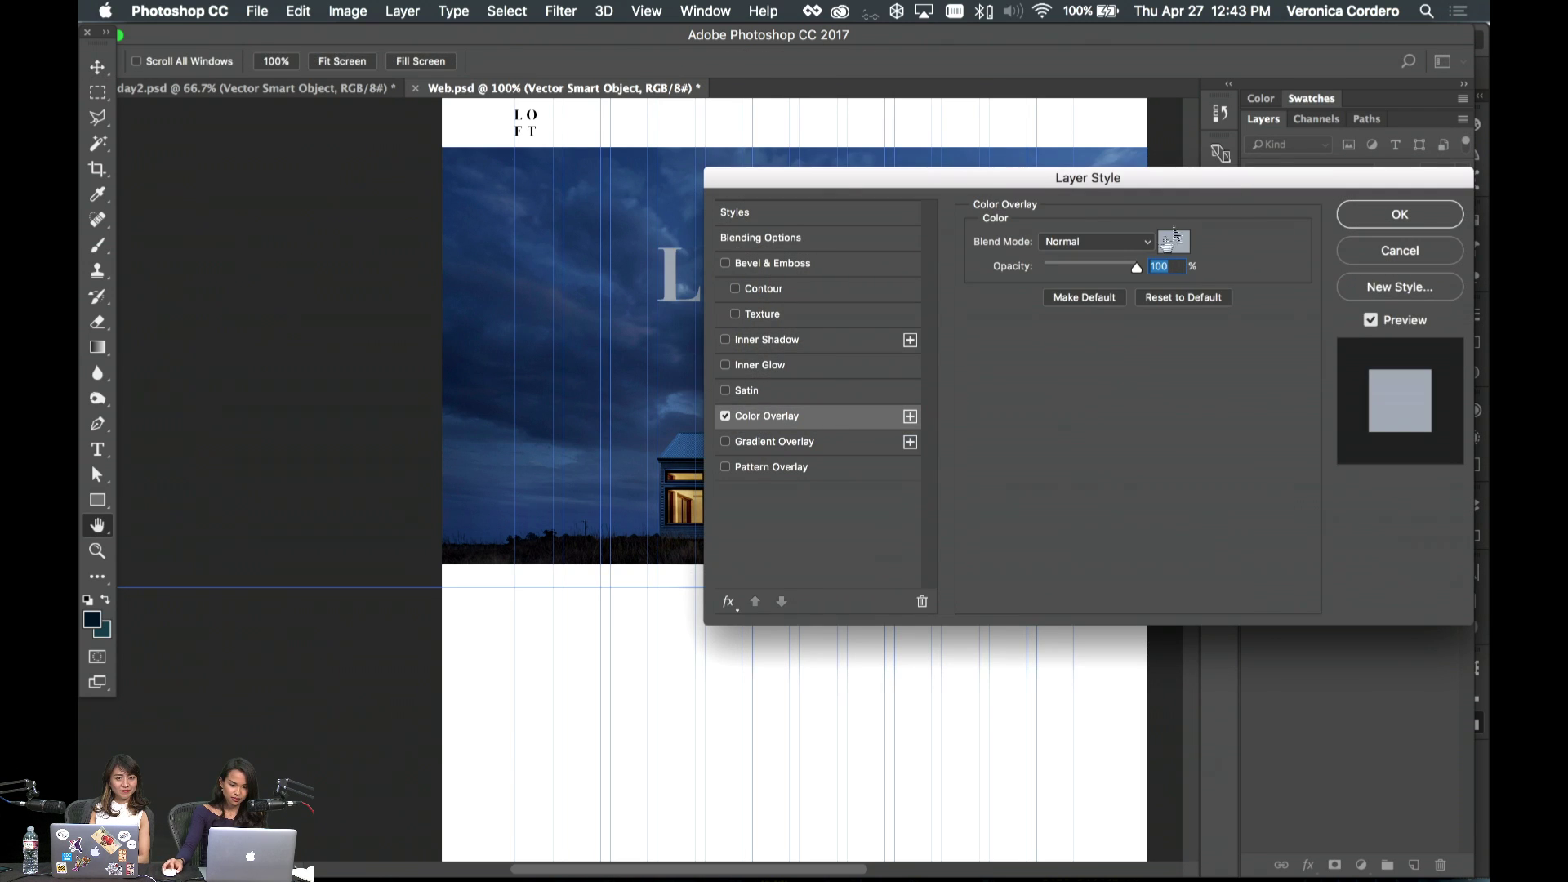
left_click(1174, 241)
left_click(749, 189)
key("Return")
key("Return")
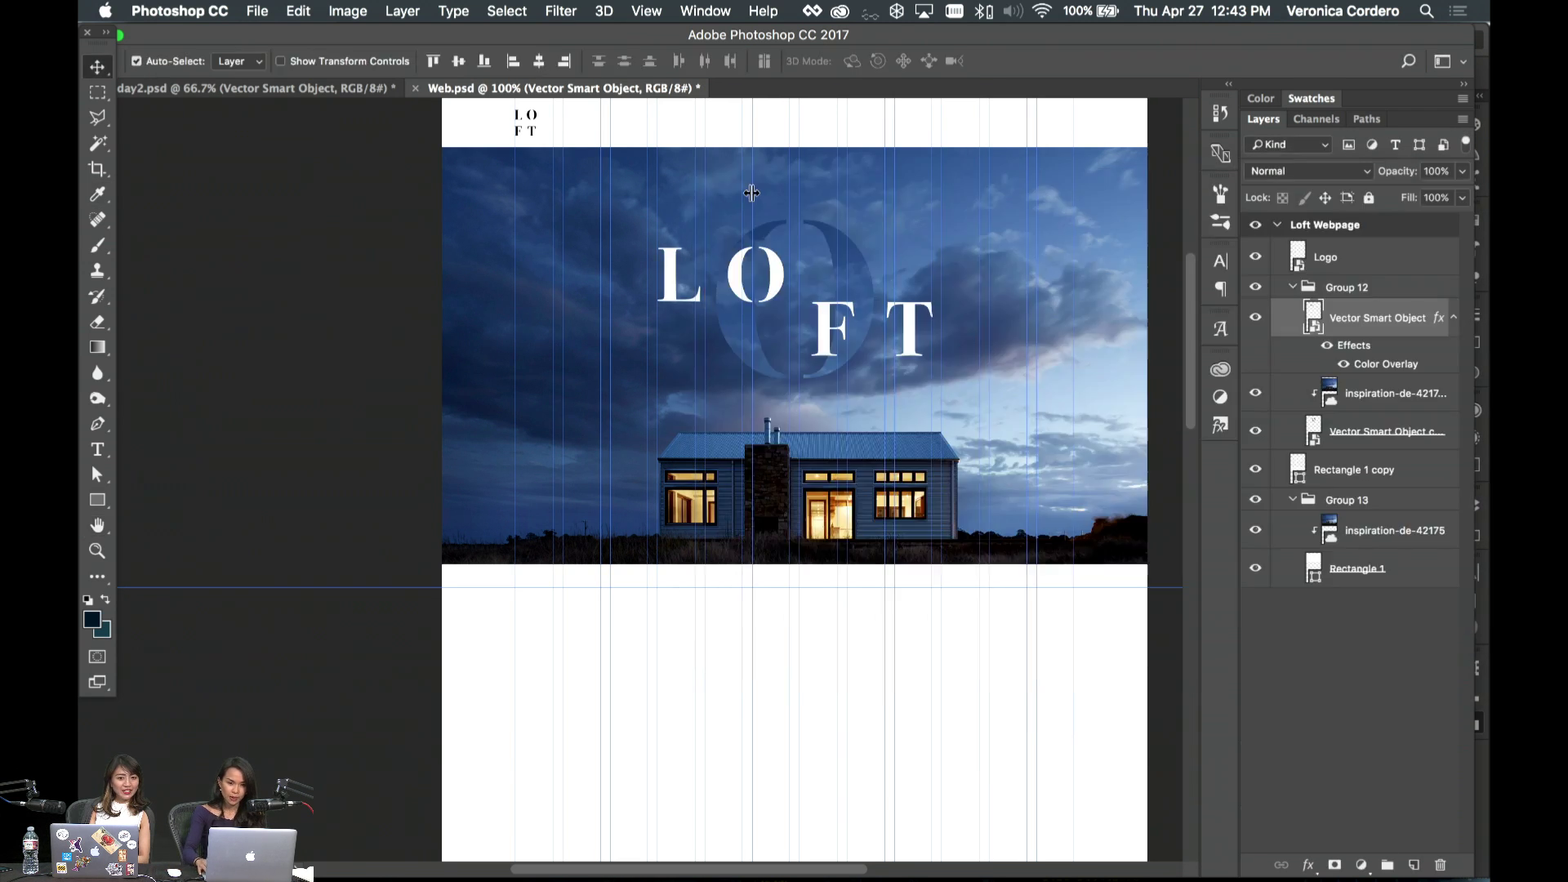
scroll(790, 201, "right", 5)
scroll(694, 327, "up", 3)
scroll(613, 474, "left", 4)
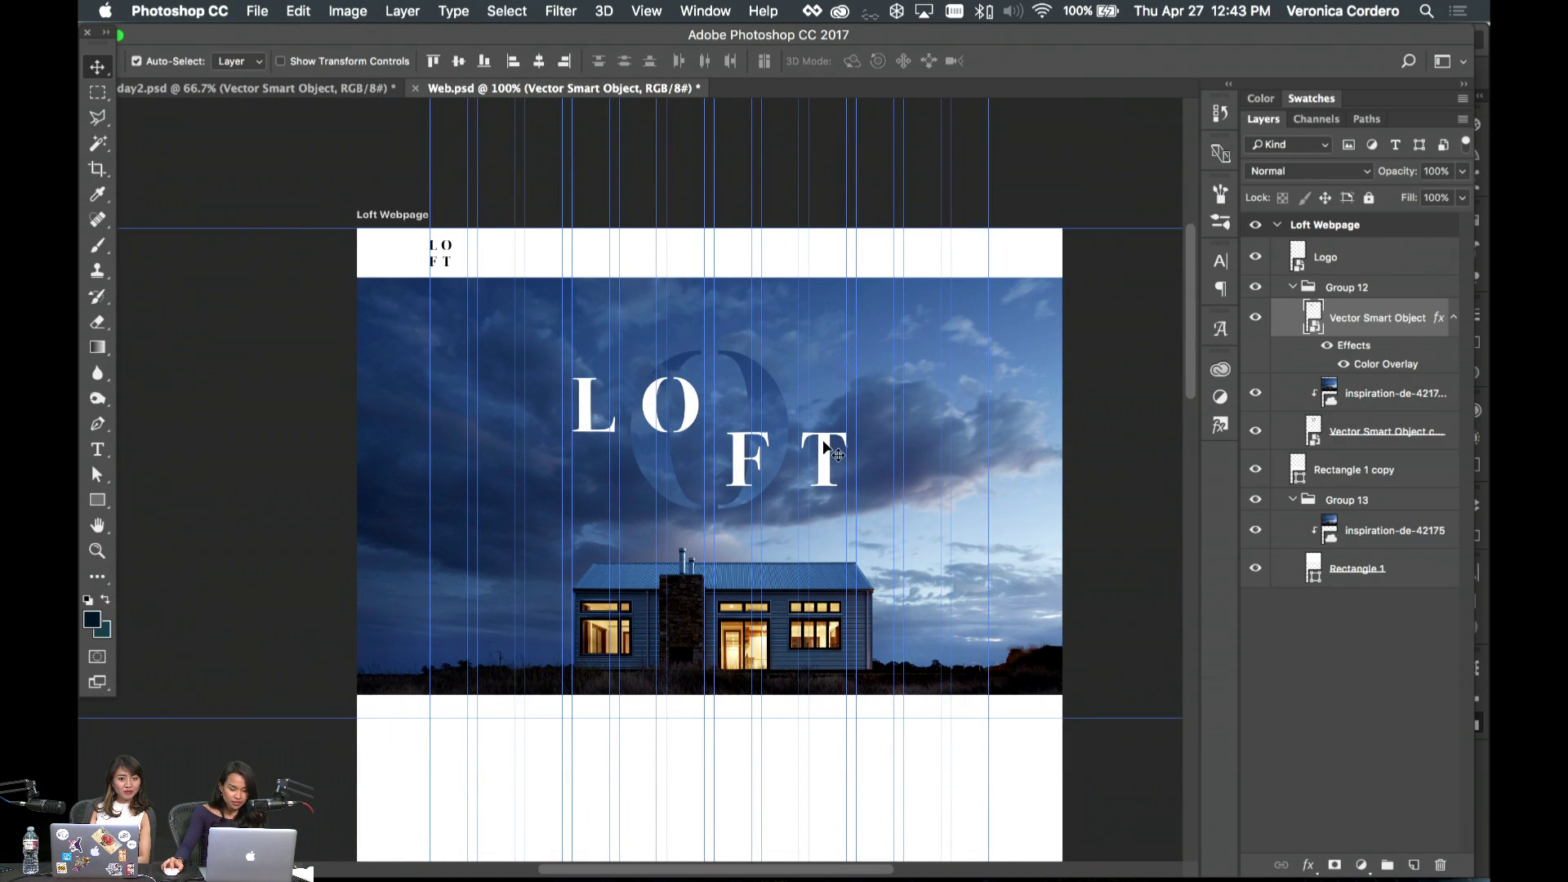
- Scale the LOFT title down above the house and preview it with guides hidden
key("ctrl+t")
left_click_drag(849, 382, 814, 406)
key("Return")
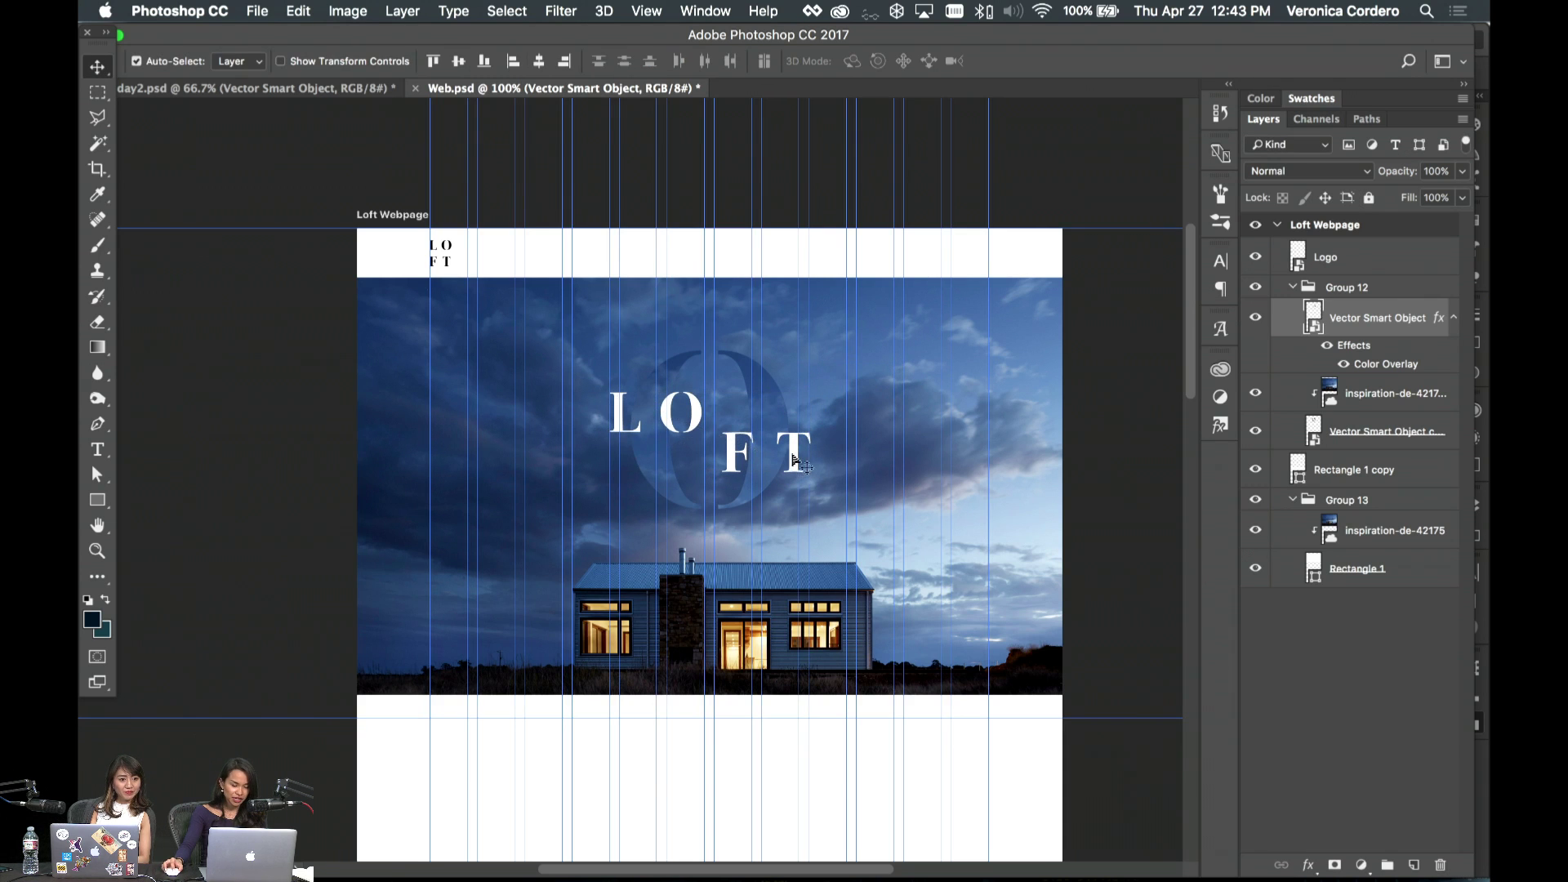
left_click(792, 462)
key("ctrl+semicolon")
scroll(842, 490, "right", 5)
- Select the LOFT title layers and nudge them up slightly
left_click(922, 502)
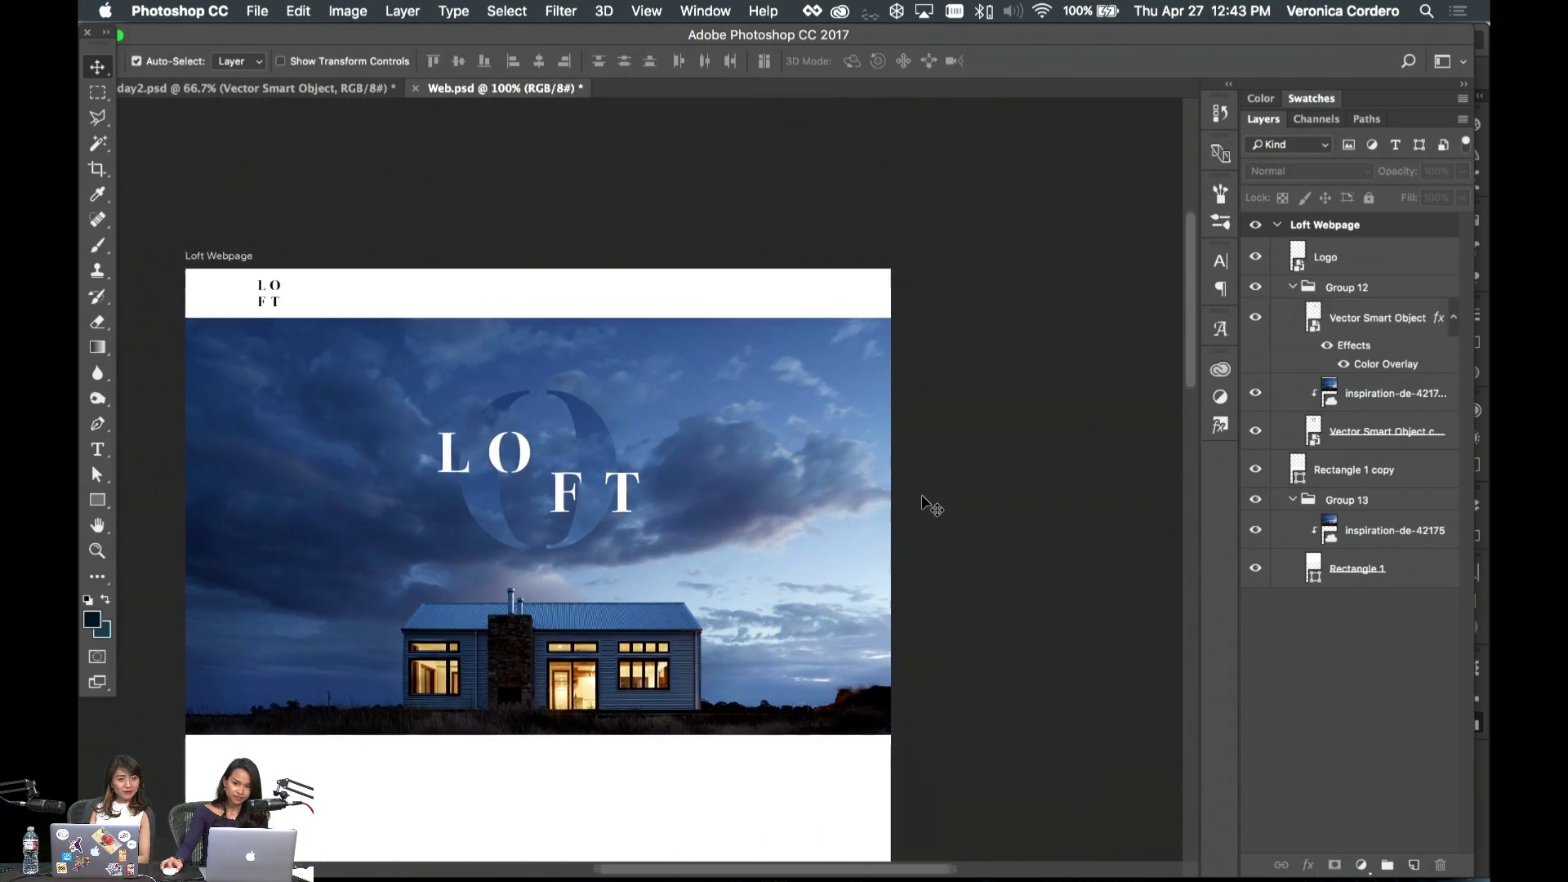
scroll(931, 507, "down", 5)
scroll(915, 499, "right", 3)
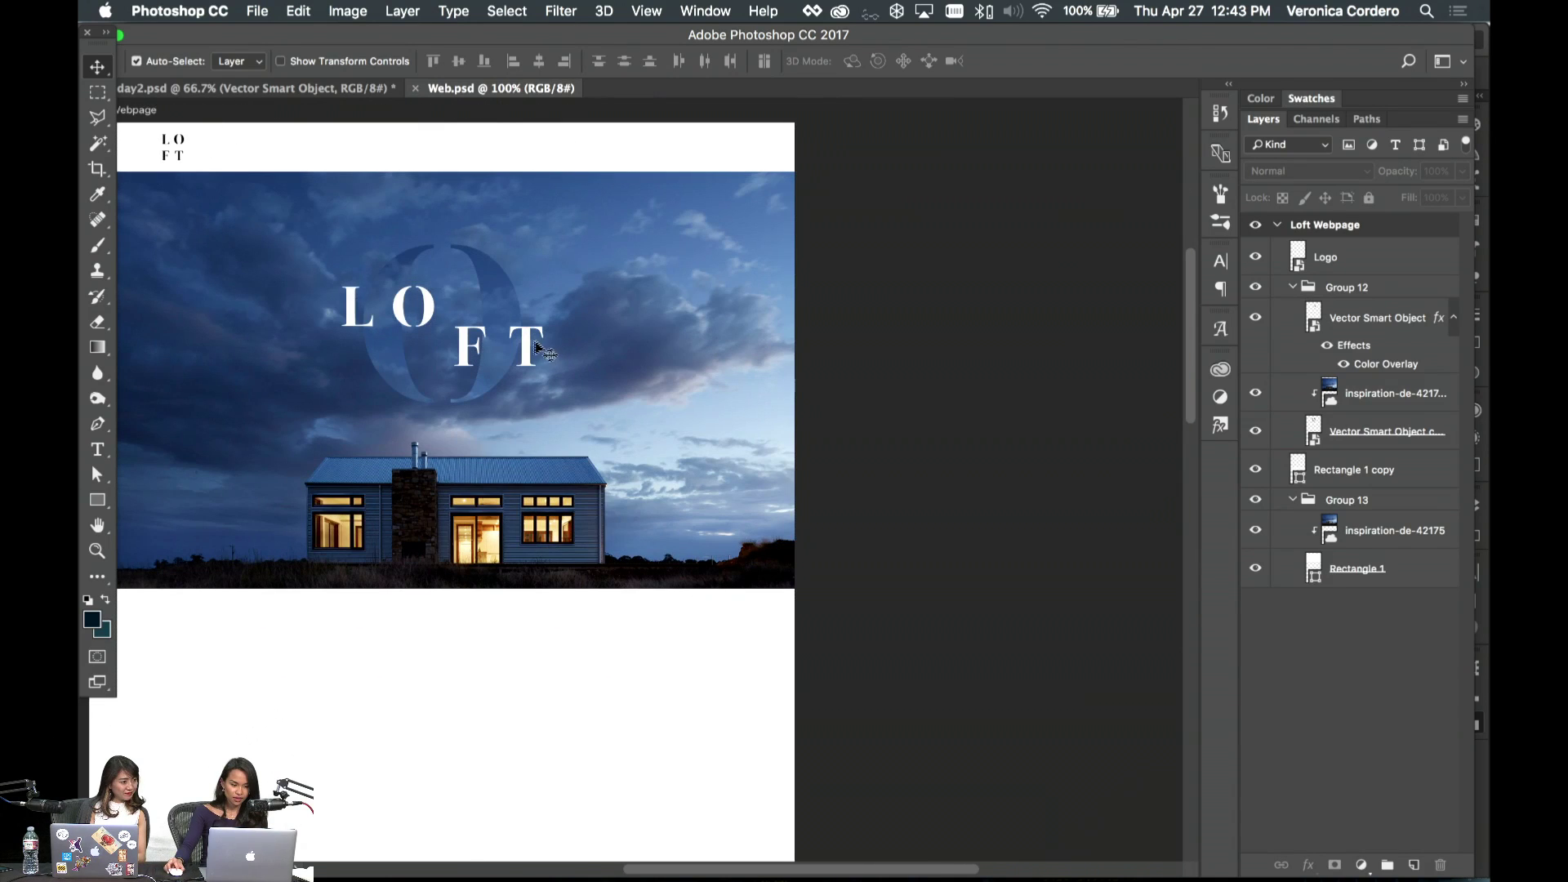
left_click(536, 347)
key("ctrl+semicolon")
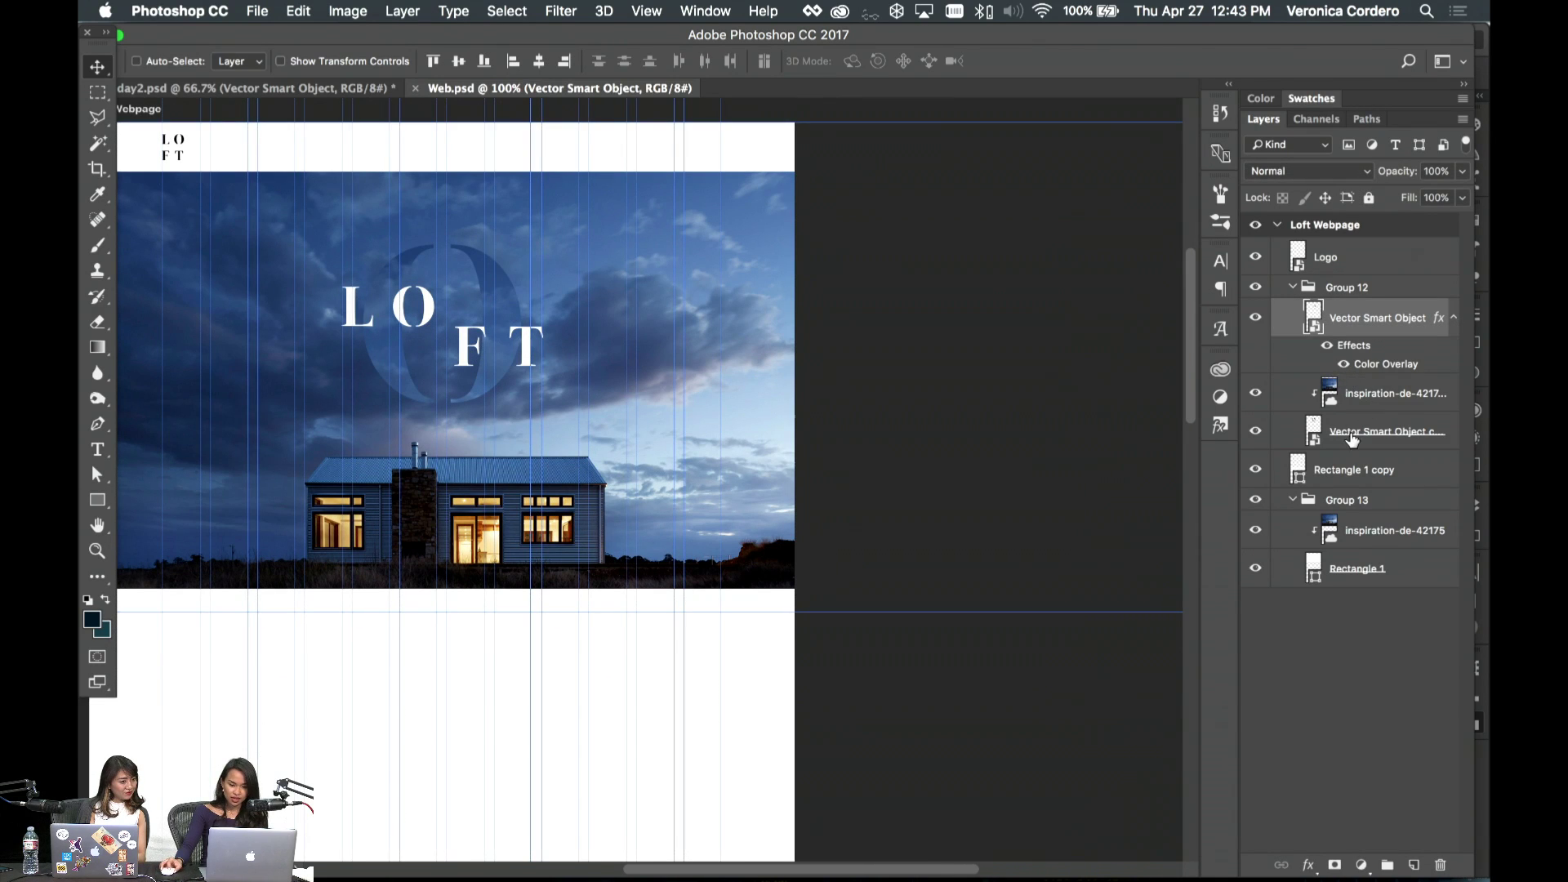
left_click(1353, 439, "shift")
key("ctrl+t")
left_click_drag(541, 330, 539, 318)
key("Return")
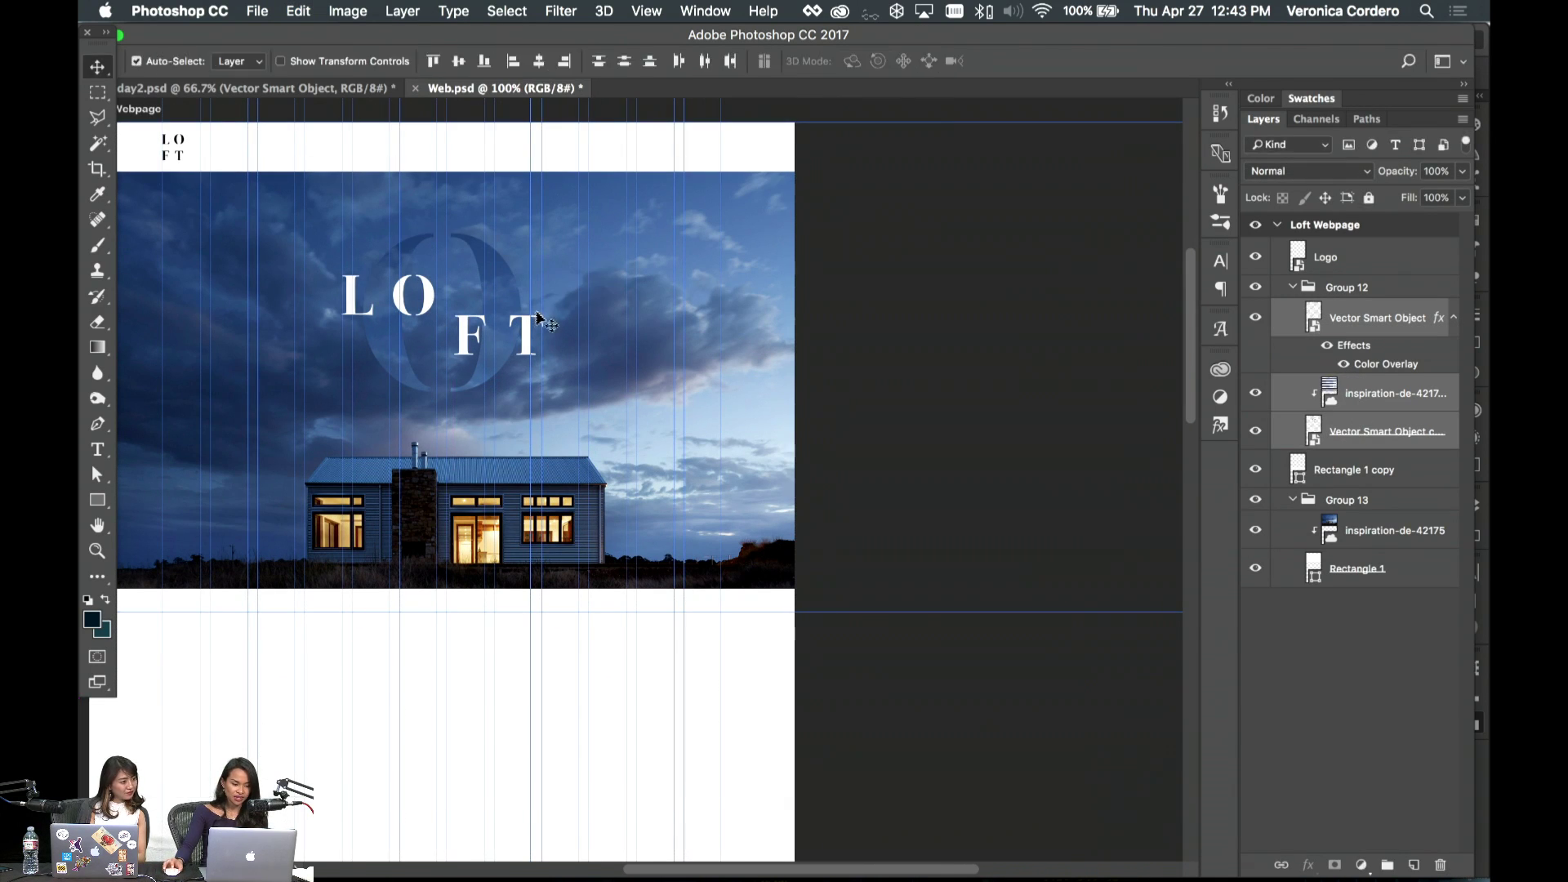
- Stretch the hero photo's frame rectangle further down so more grass shows
scroll(547, 319, "left", 10)
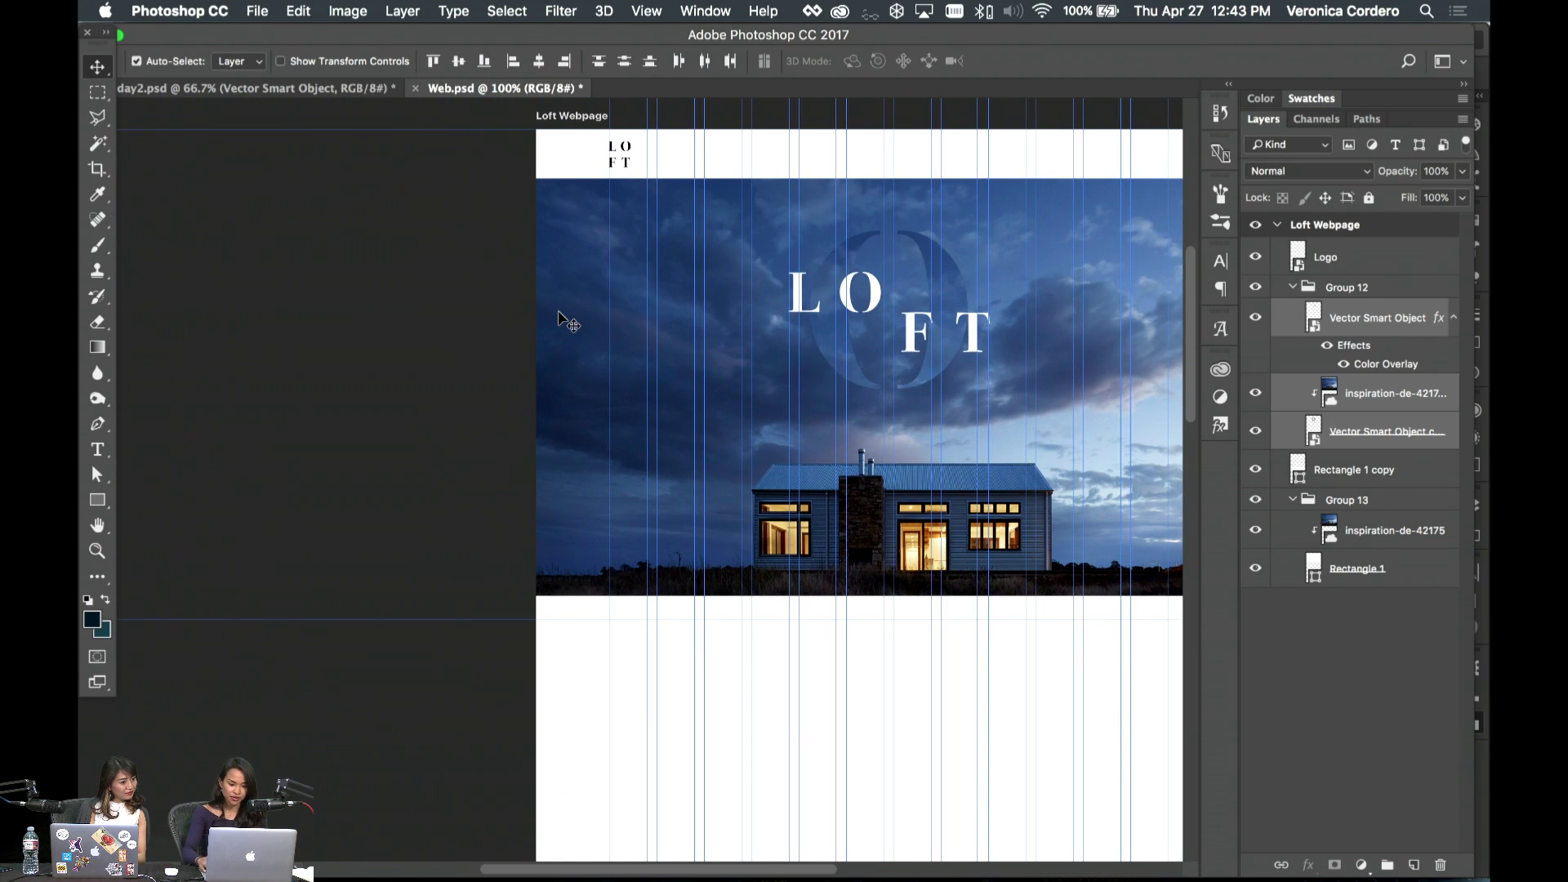
scroll(572, 324, "down", 5)
scroll(596, 326, "right", 4)
scroll(605, 330, "up", 10)
scroll(817, 490, "down", 4)
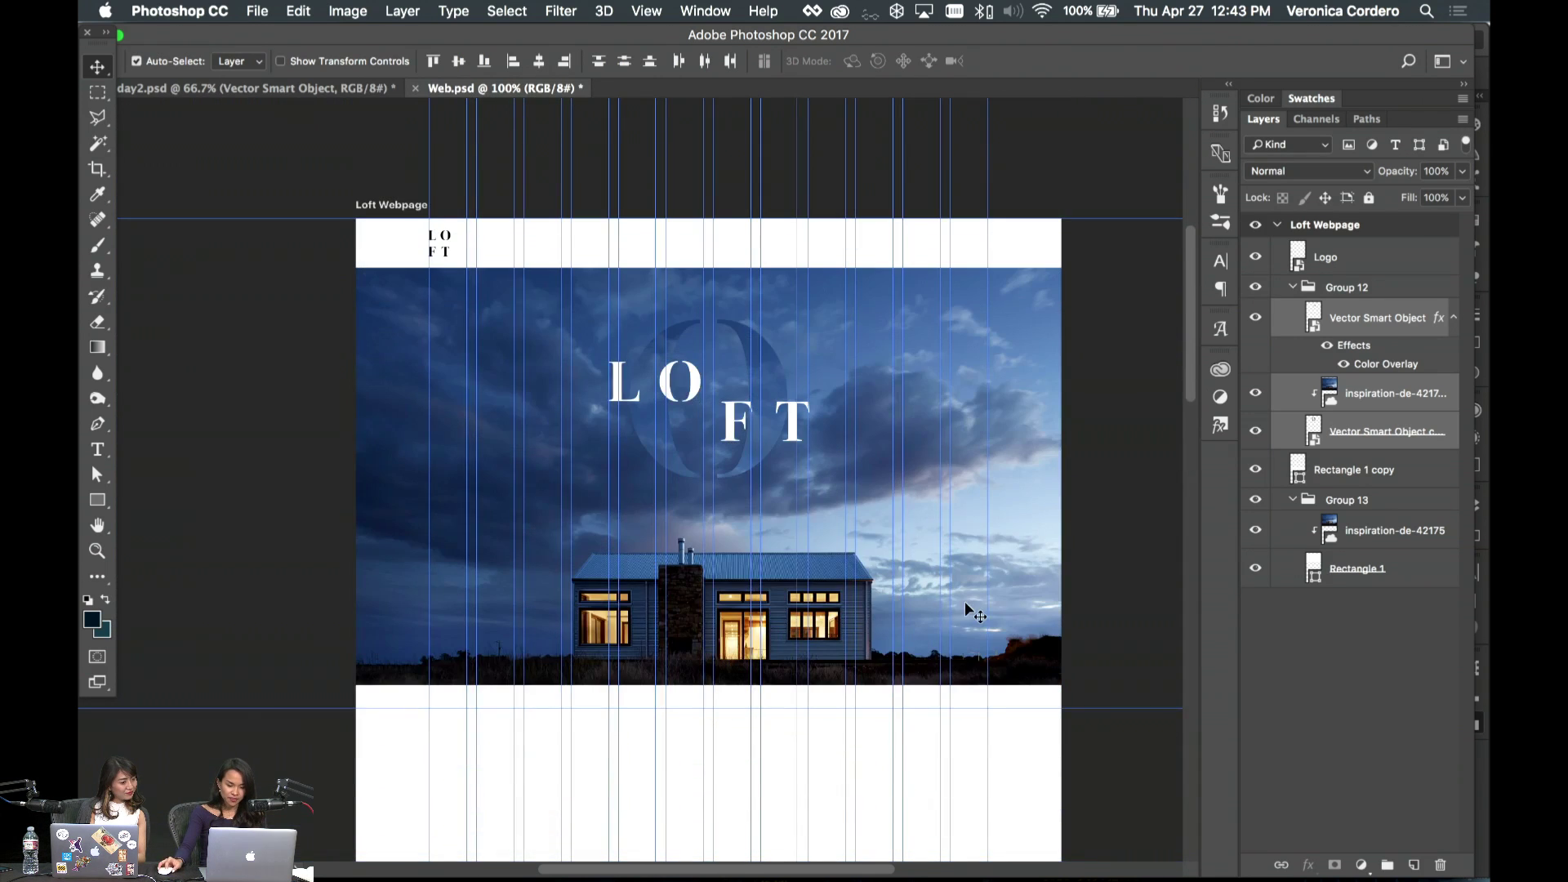
left_click(972, 620)
left_click(773, 633)
key("ctrl+t")
left_click_drag(708, 684, 711, 819)
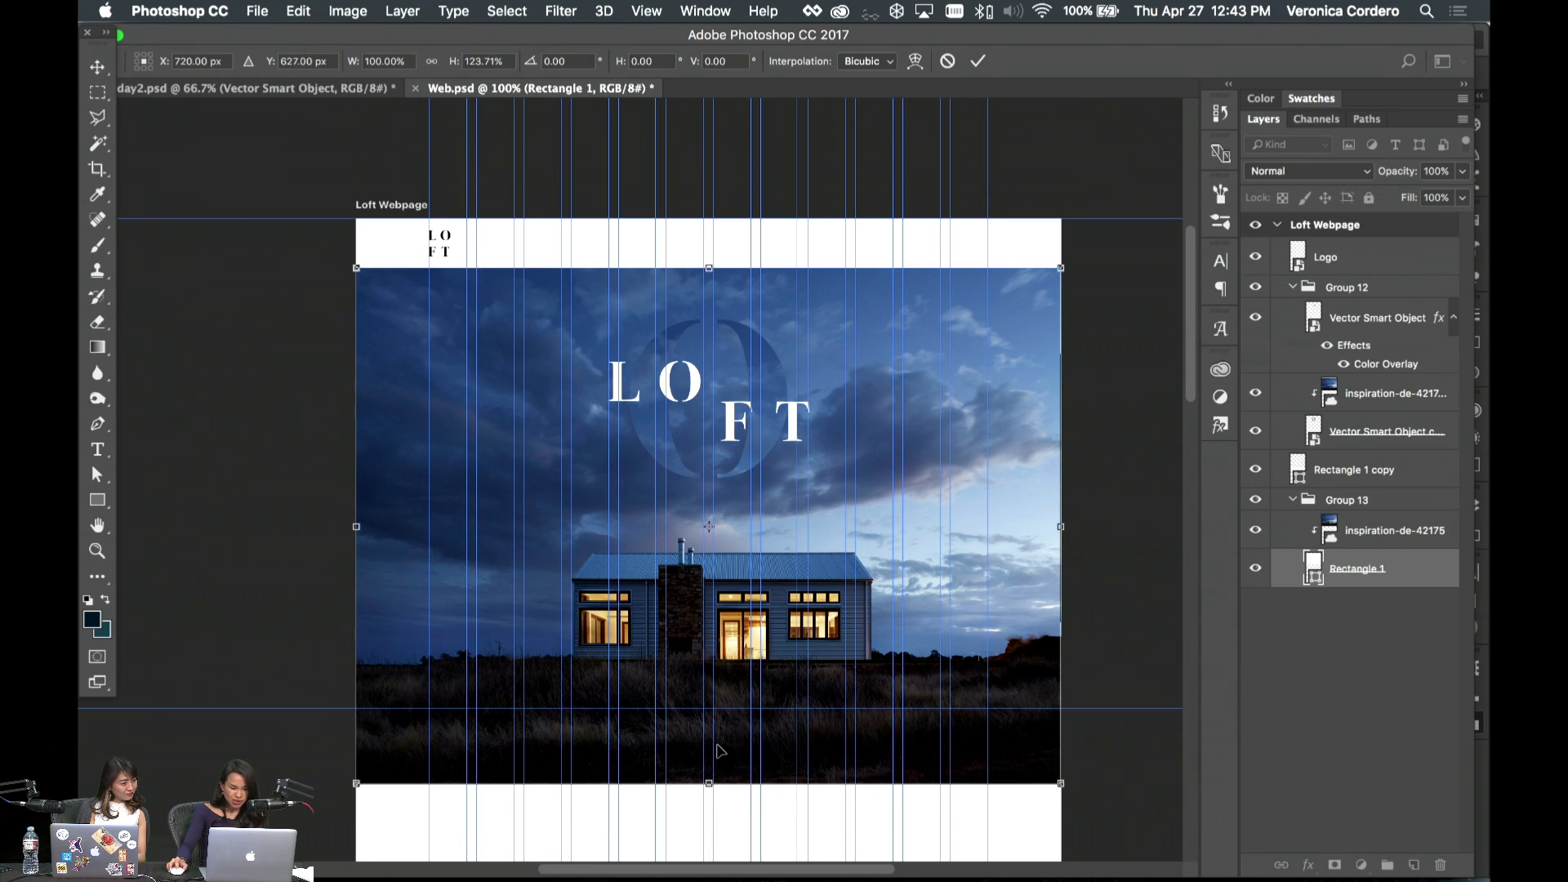
key("Return")
scroll(1110, 592, "right", 2)
left_click(984, 602)
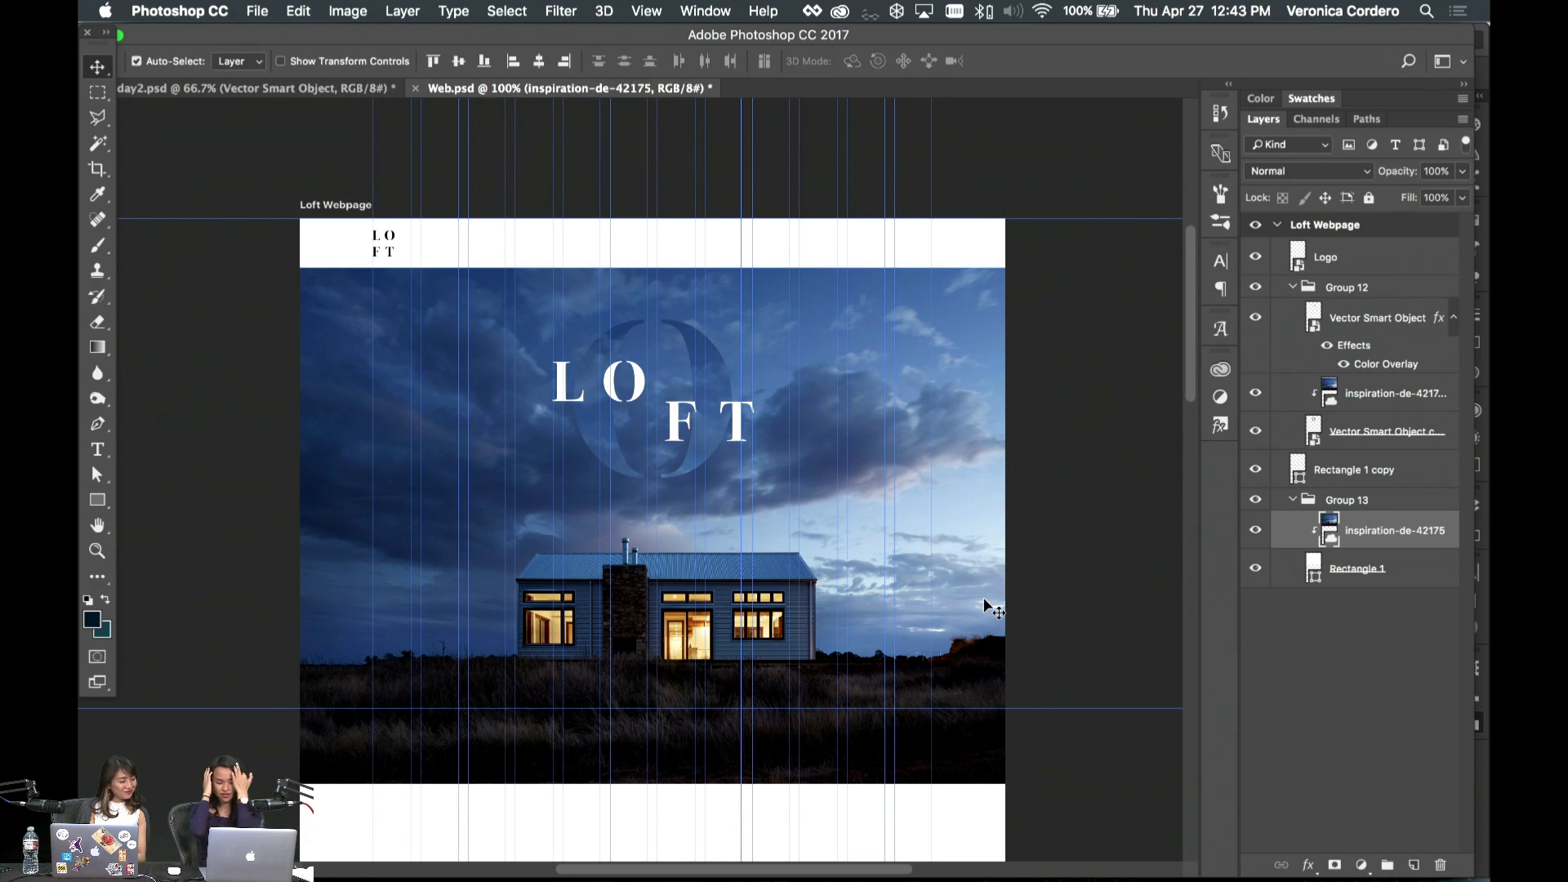
- Preview the hero without guides, then bring up the Guides, Grid & Slices preferences
left_click(1033, 598)
key("super+semicolon")
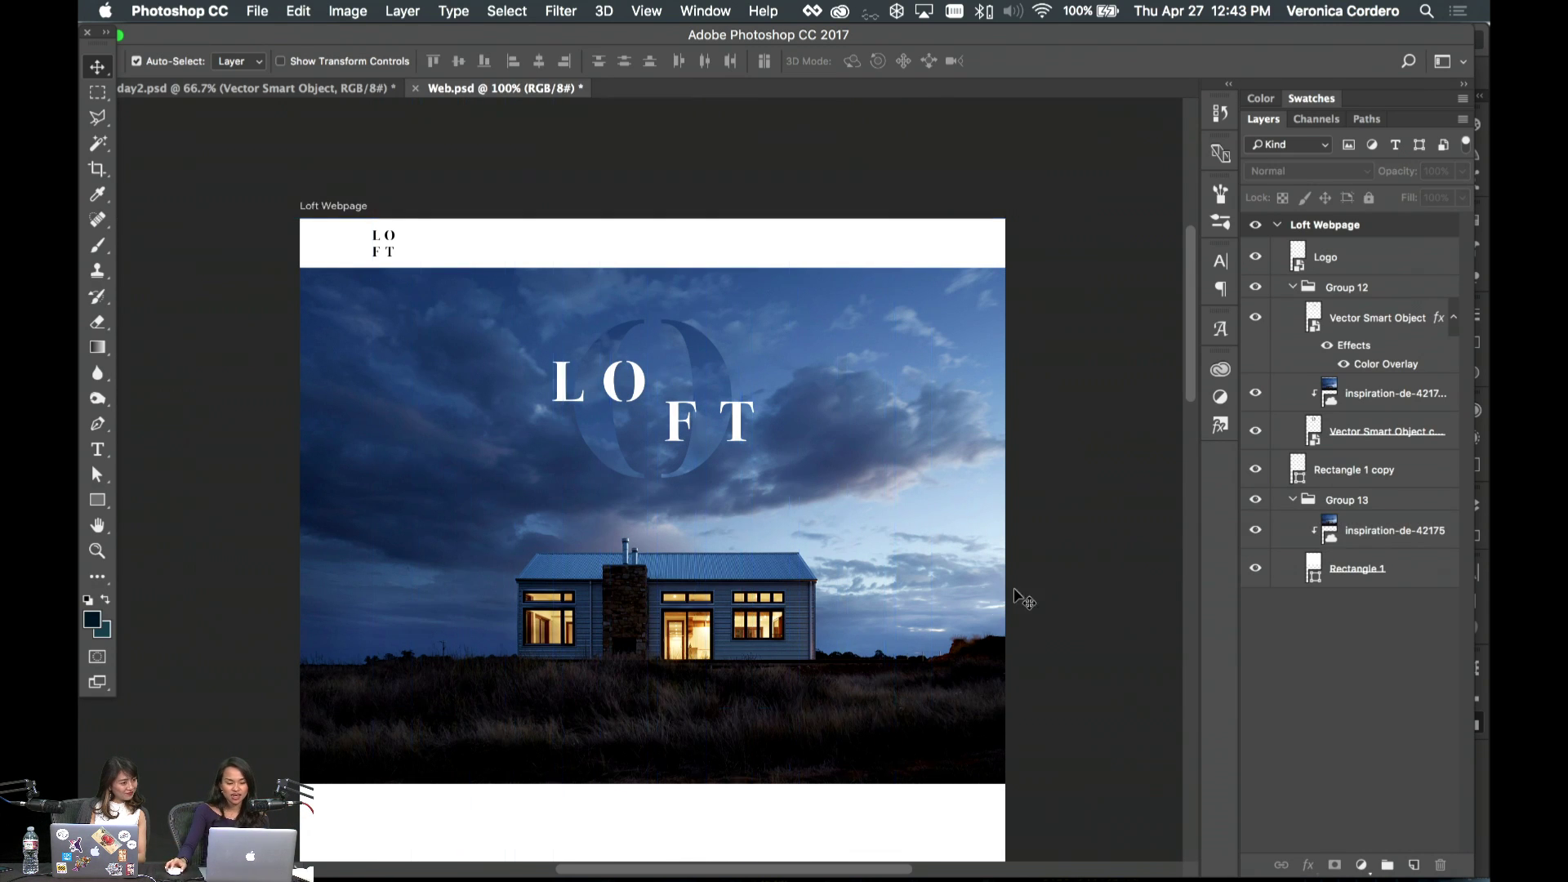
scroll(1022, 595, "left", 2)
scroll(820, 543, "down", 2)
scroll(819, 543, "right", 2)
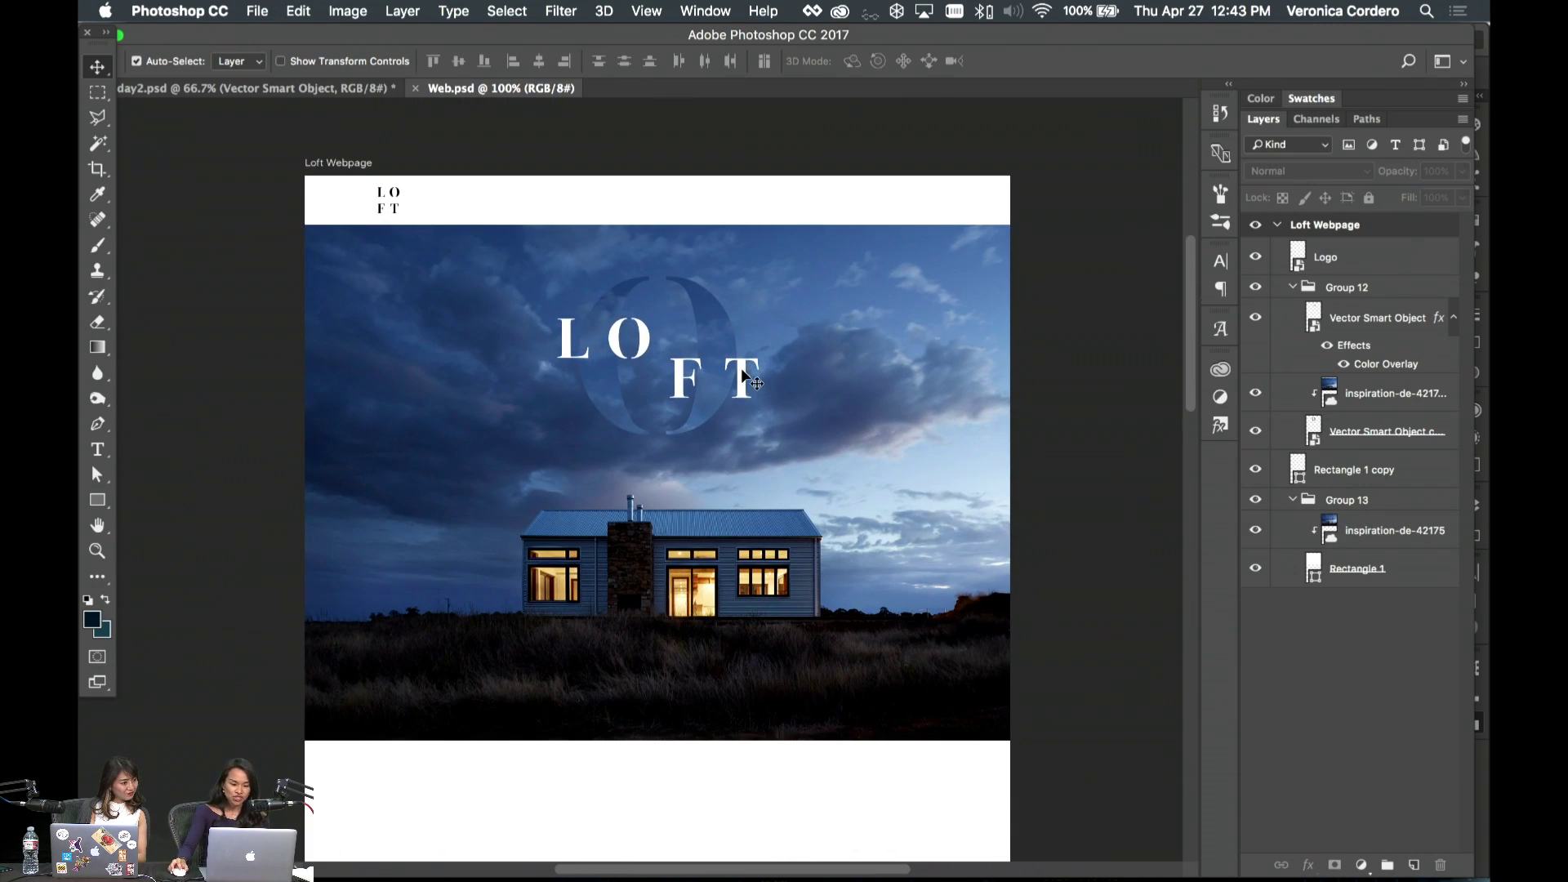
left_click(744, 376)
key("super+semicolon")
double_click(745, 378)
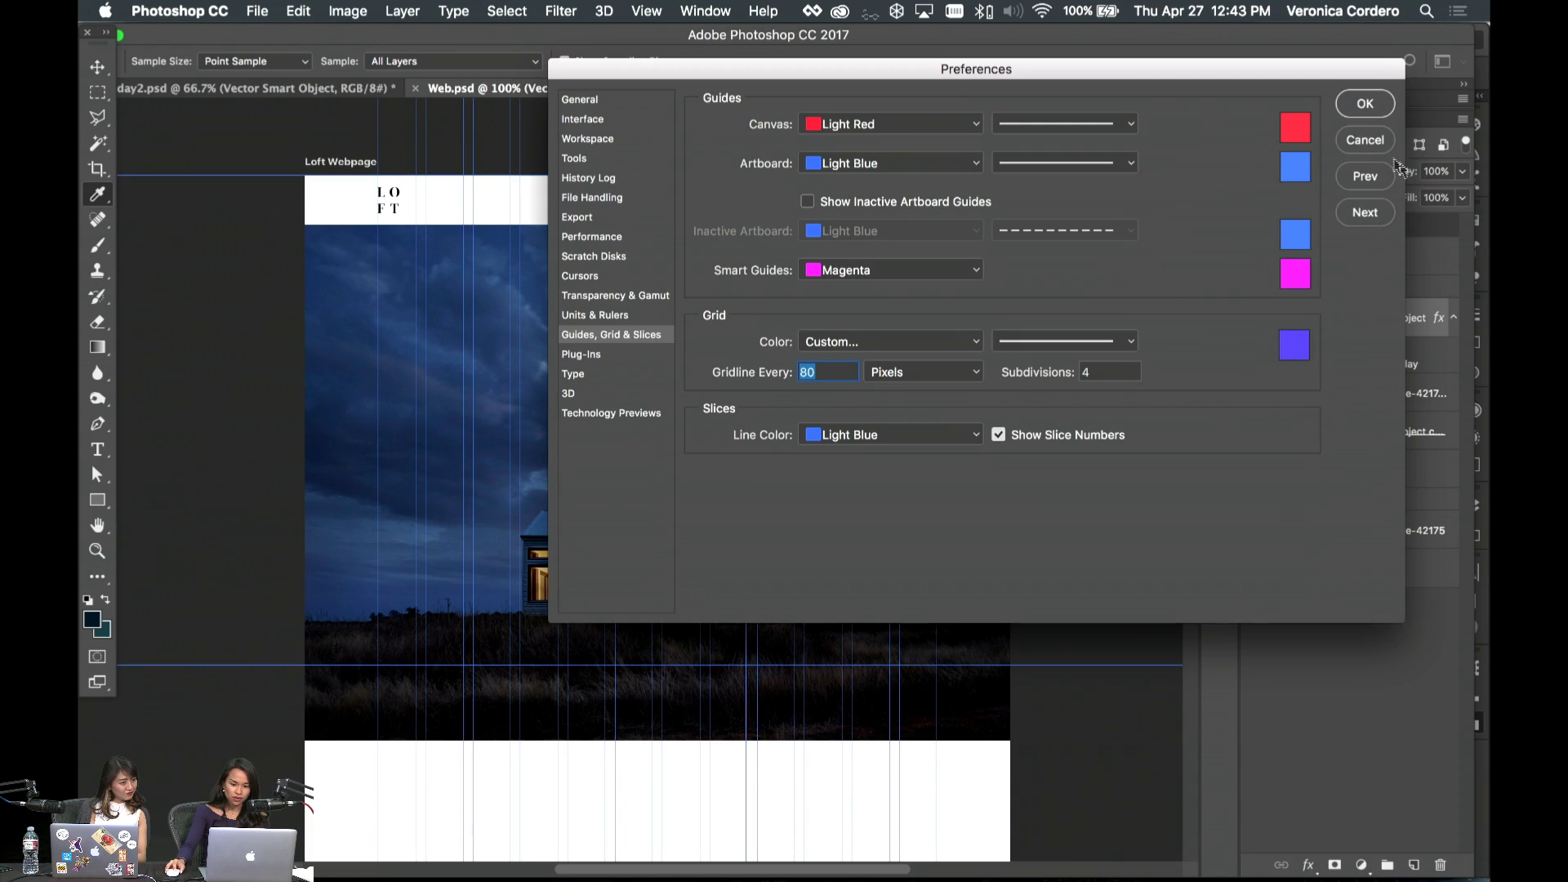
- Cancel Preferences, lower the LOFT title slightly, and save Web.psd
left_click(1365, 139)
left_click_drag(740, 376, 743, 386)
scroll(745, 384, "down", 2)
key("super+s")
scroll(743, 386, "down", 3)
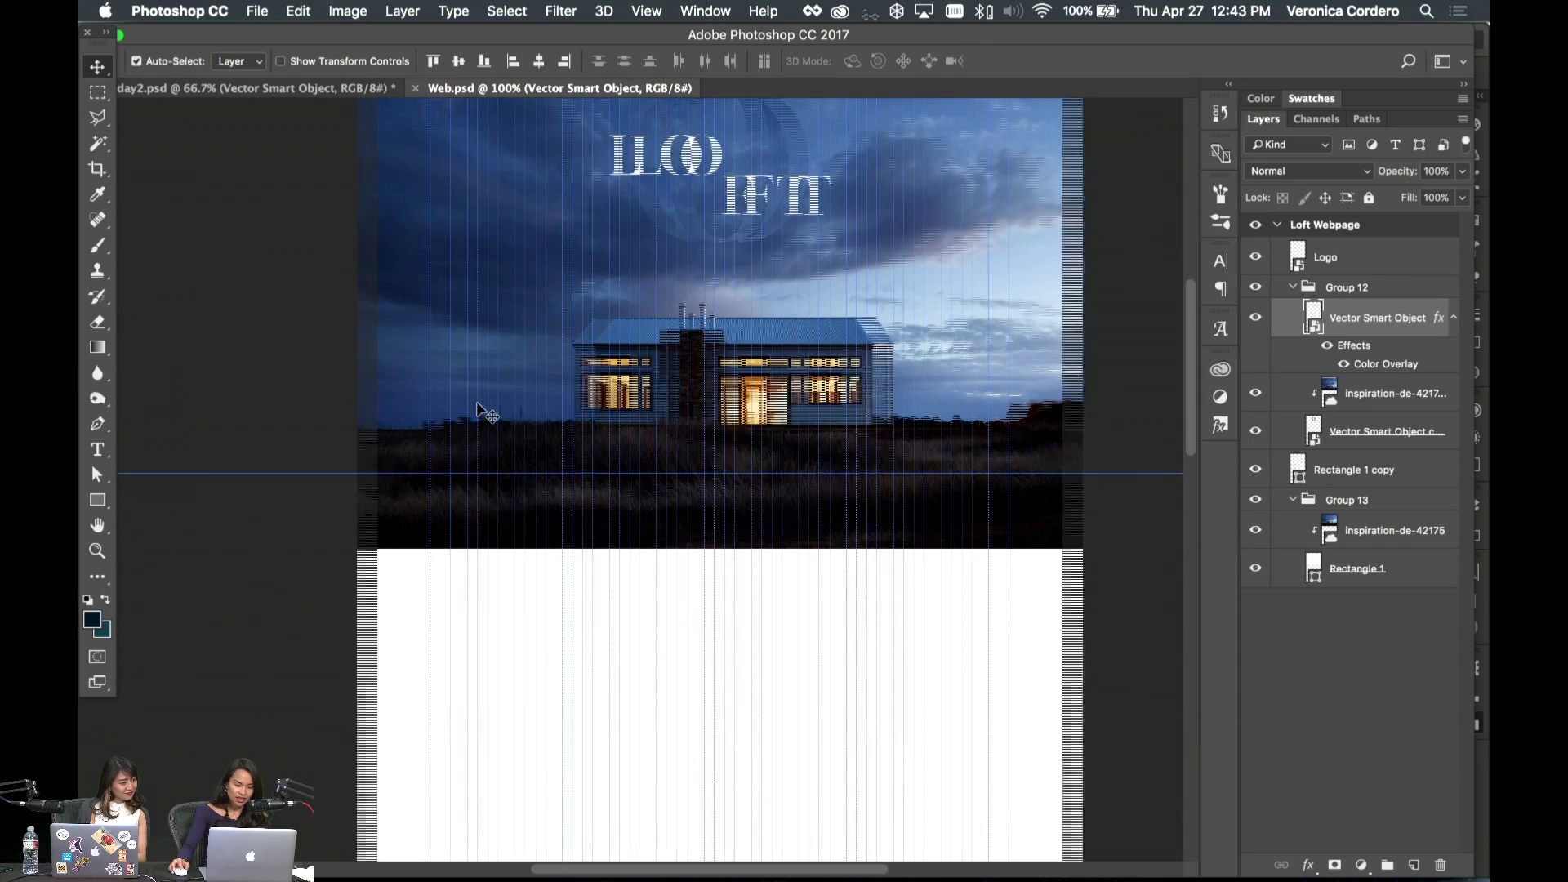
- Collapse Group 12 and Group 13 in the Layers panel
key("w")
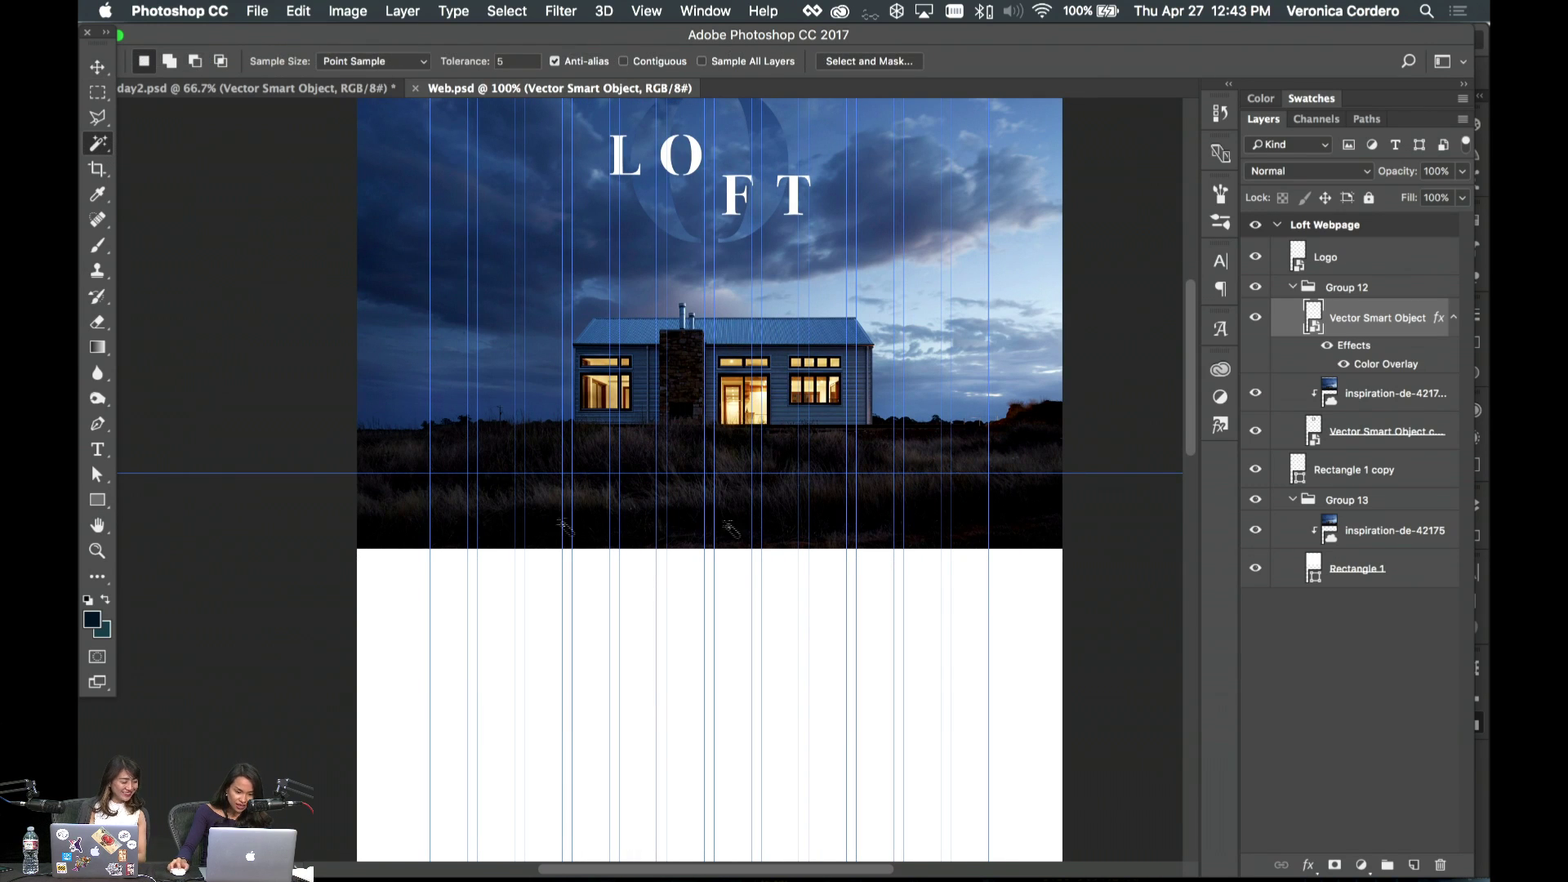
left_click(1354, 294)
left_click(1292, 287)
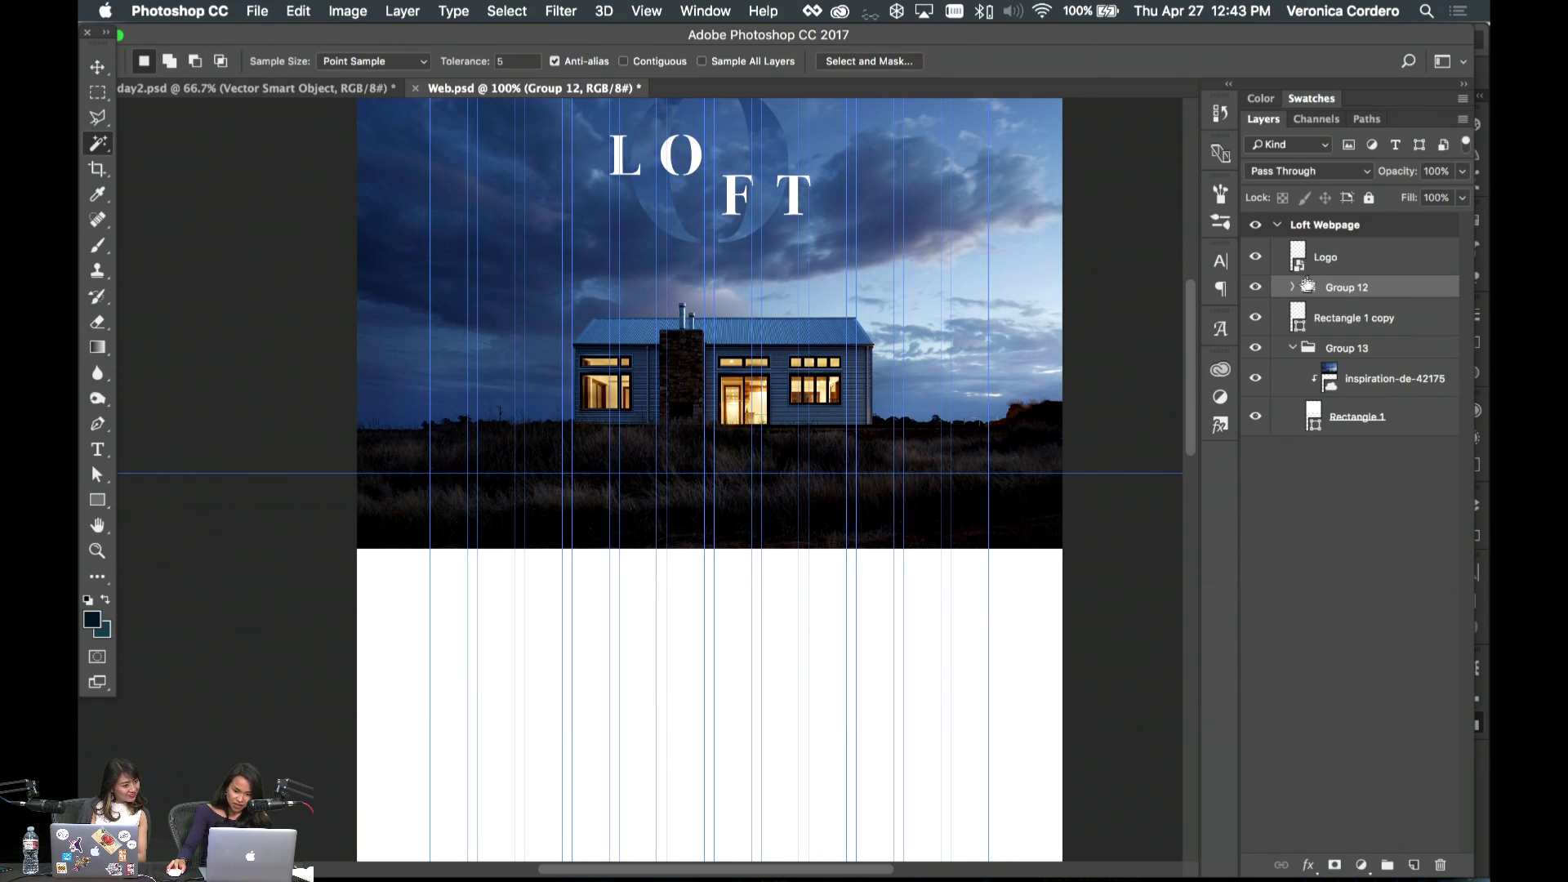
left_click(1295, 349)
left_click(1346, 319)
- Draw a 657 × 513 px rectangle filled #dfdfdf below the hero on the left, above Group 12
key("u")
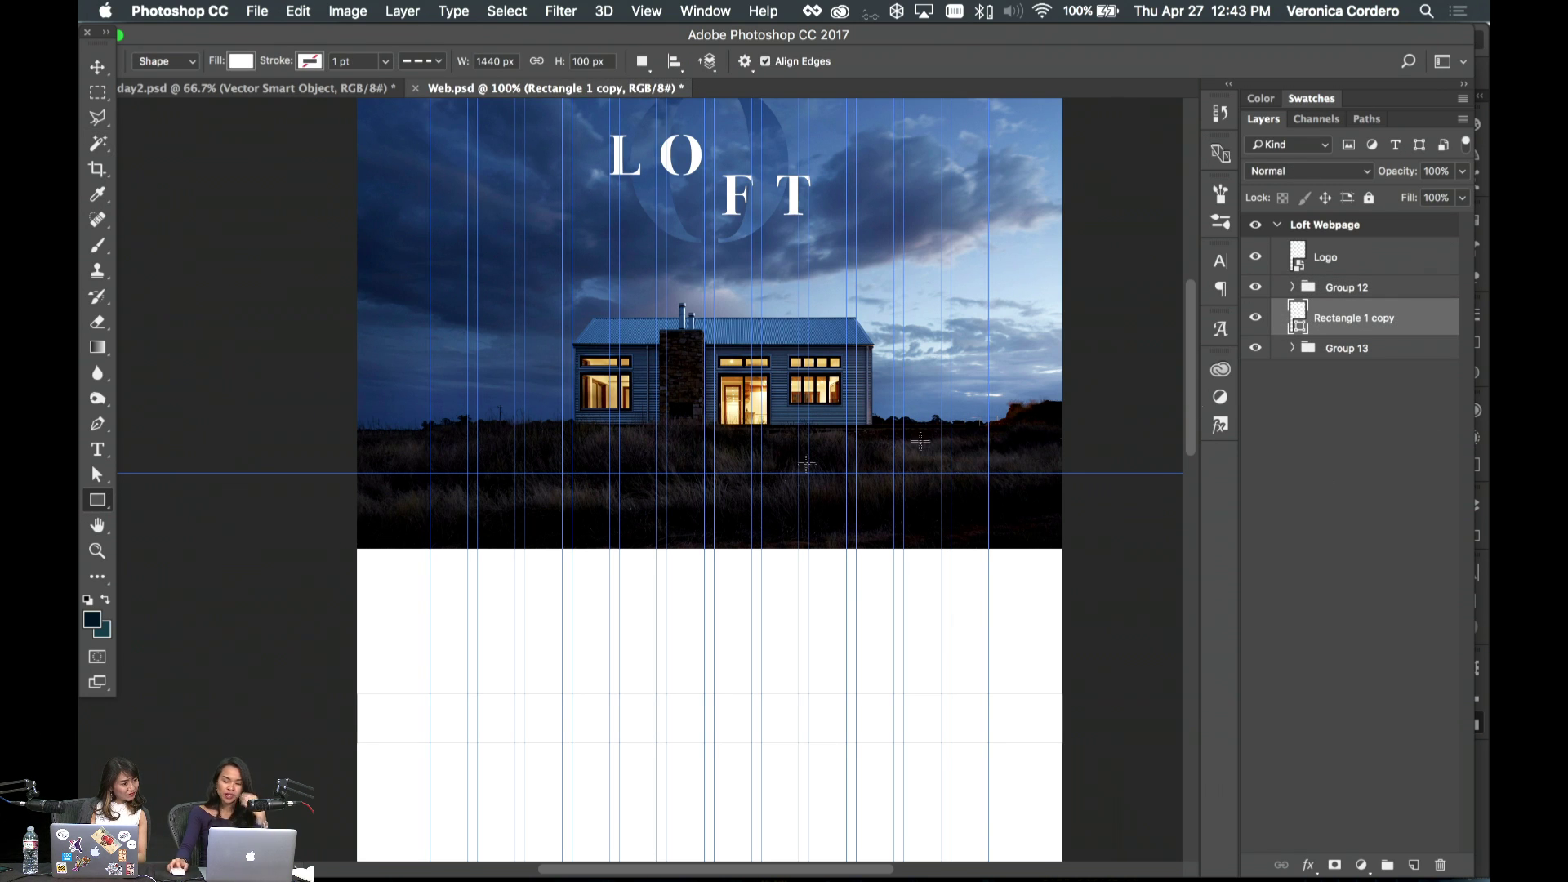
left_click(1384, 292)
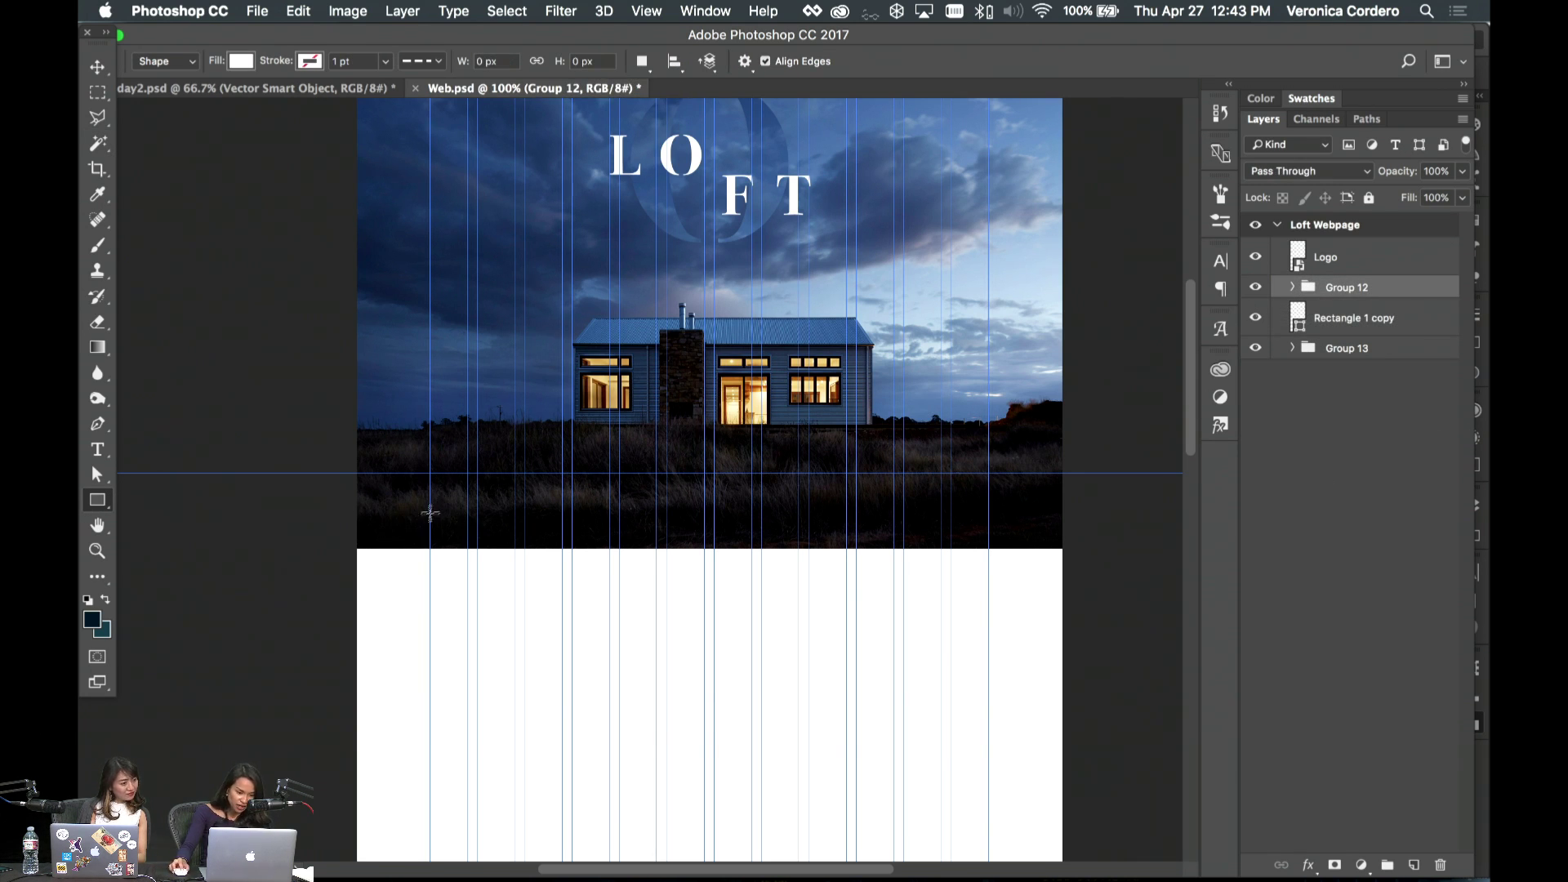
left_click_drag(431, 516, 753, 768)
left_click(240, 61)
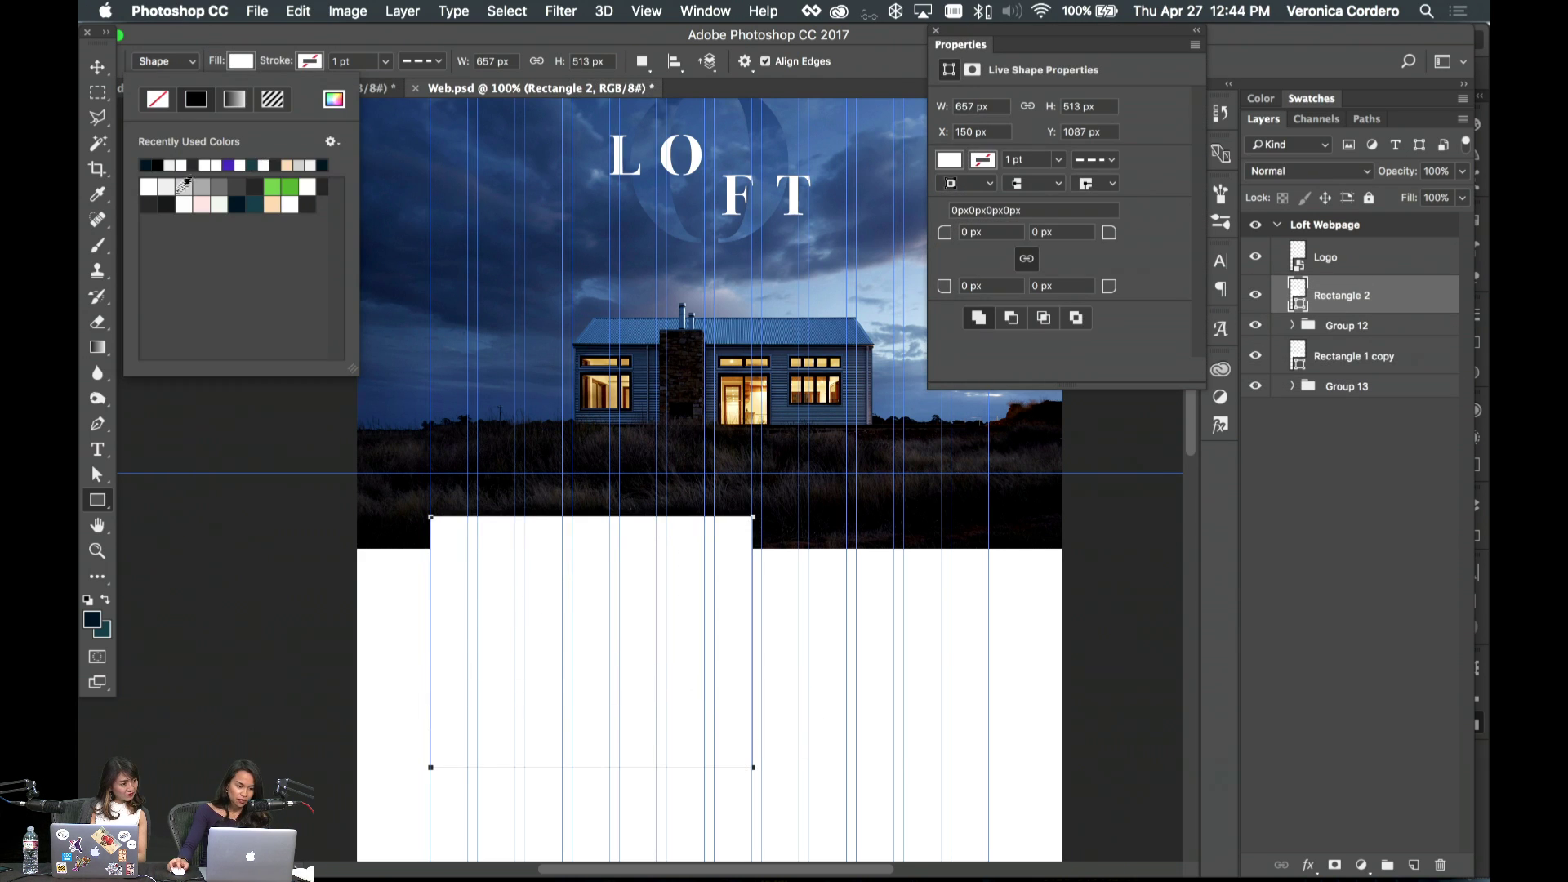
left_click(184, 185)
left_click(334, 99)
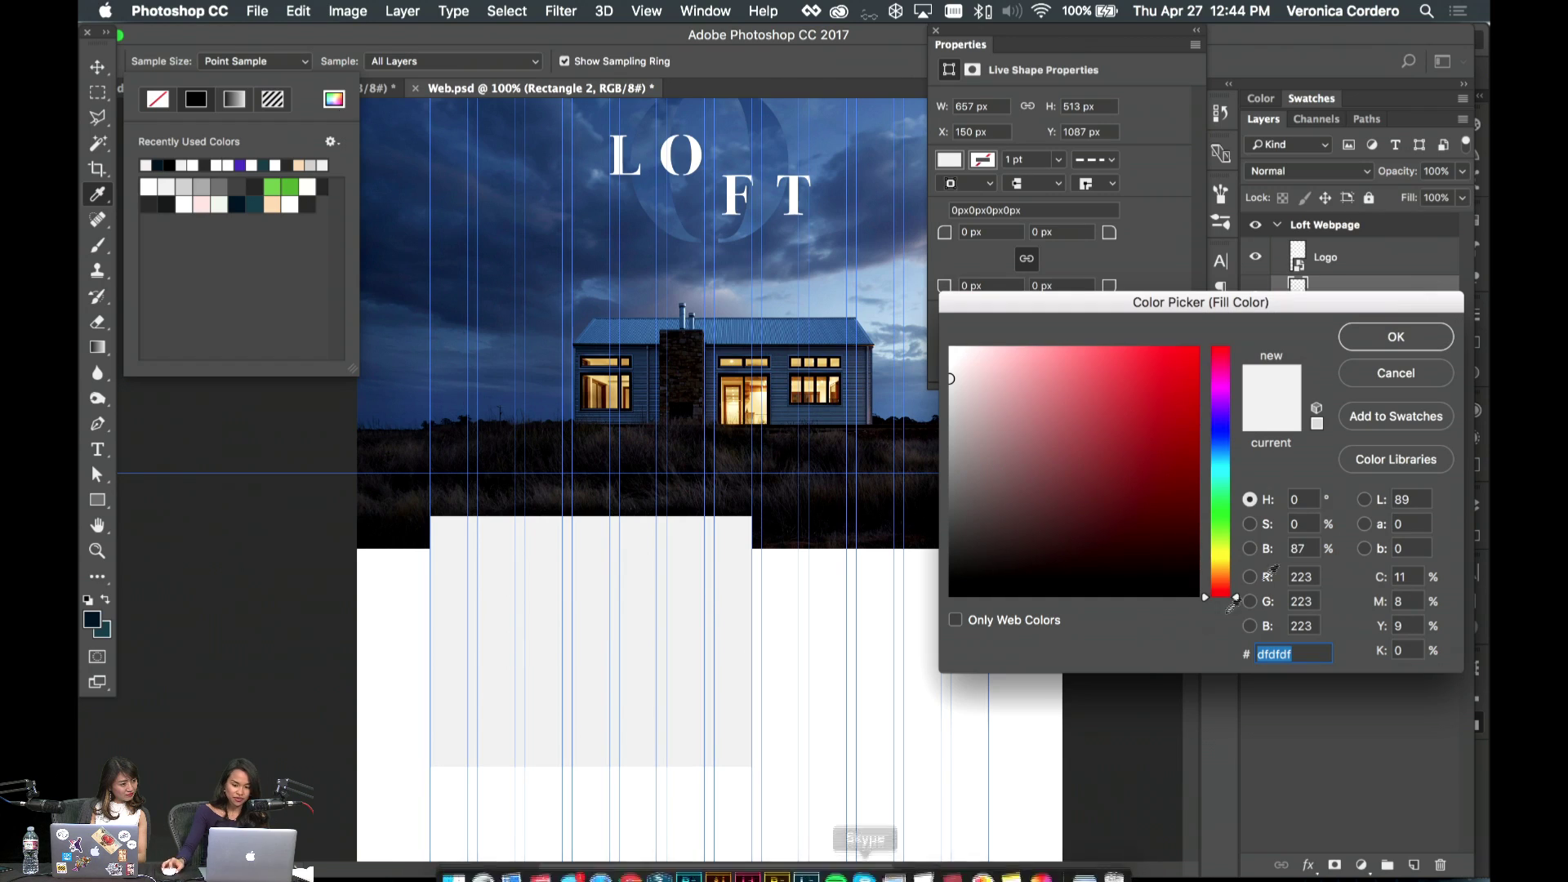
left_click(1398, 373)
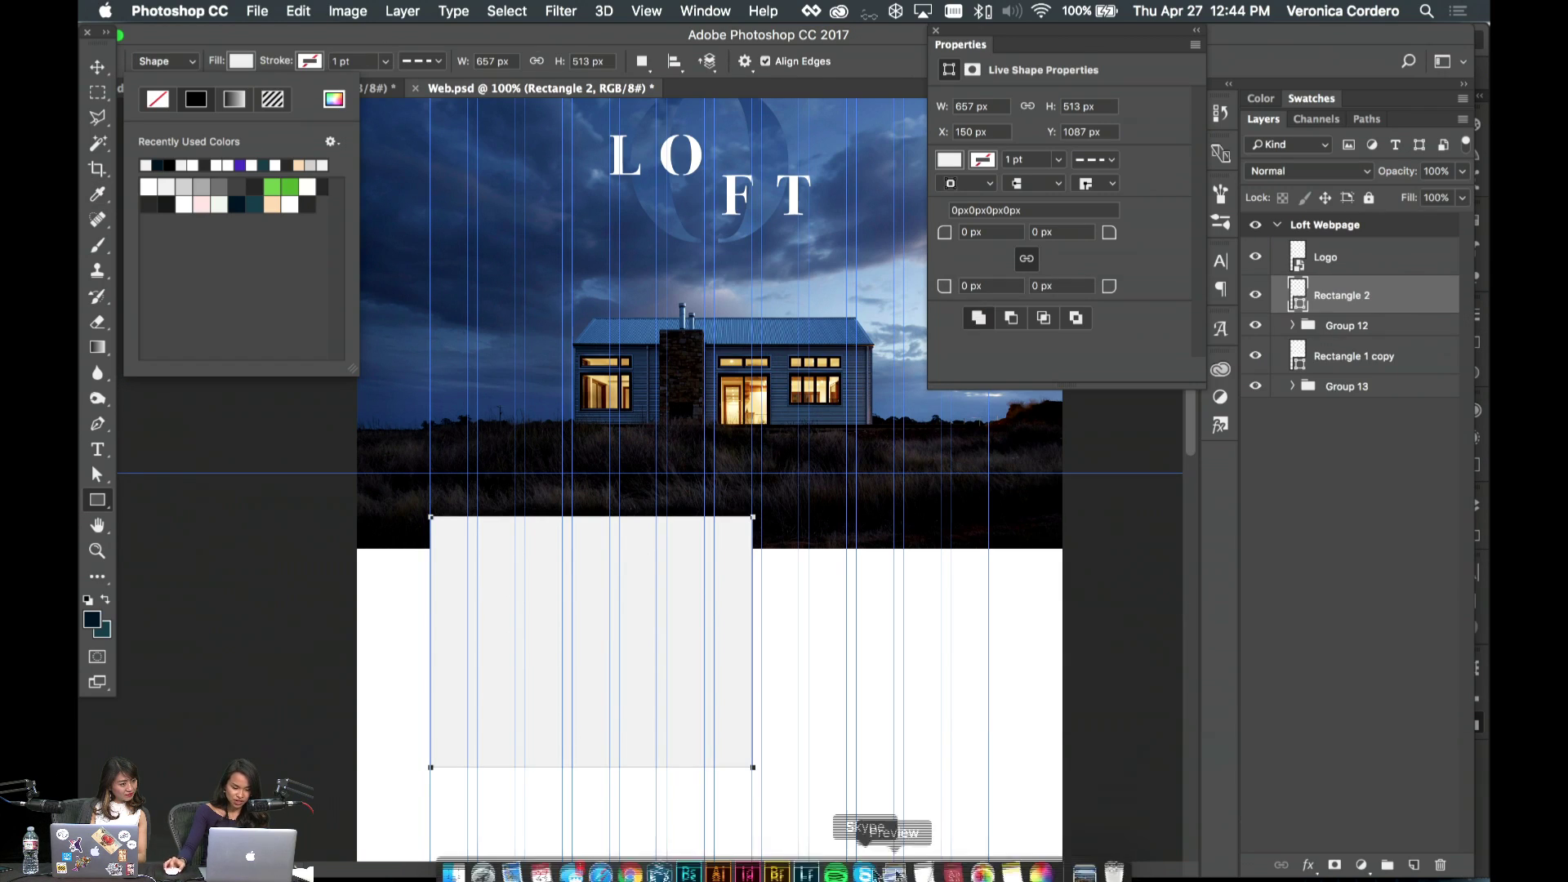
- In InDesign, scroll through the loft editorial spreads, including the destinations spread
left_click(747, 862)
scroll(470, 682, "up", 10)
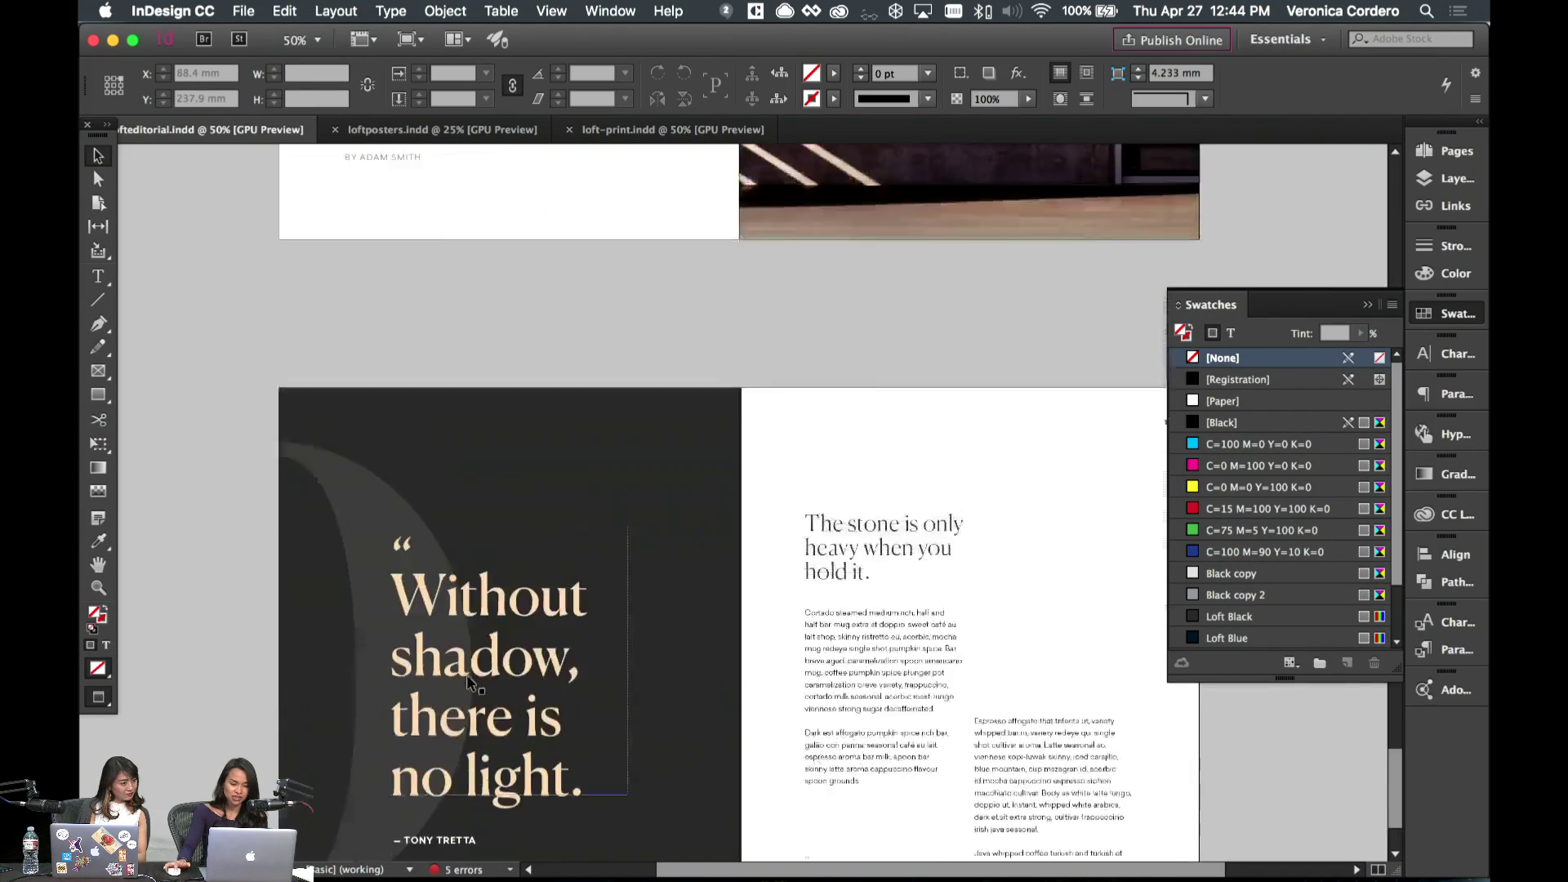
scroll(469, 685, "down", 5)
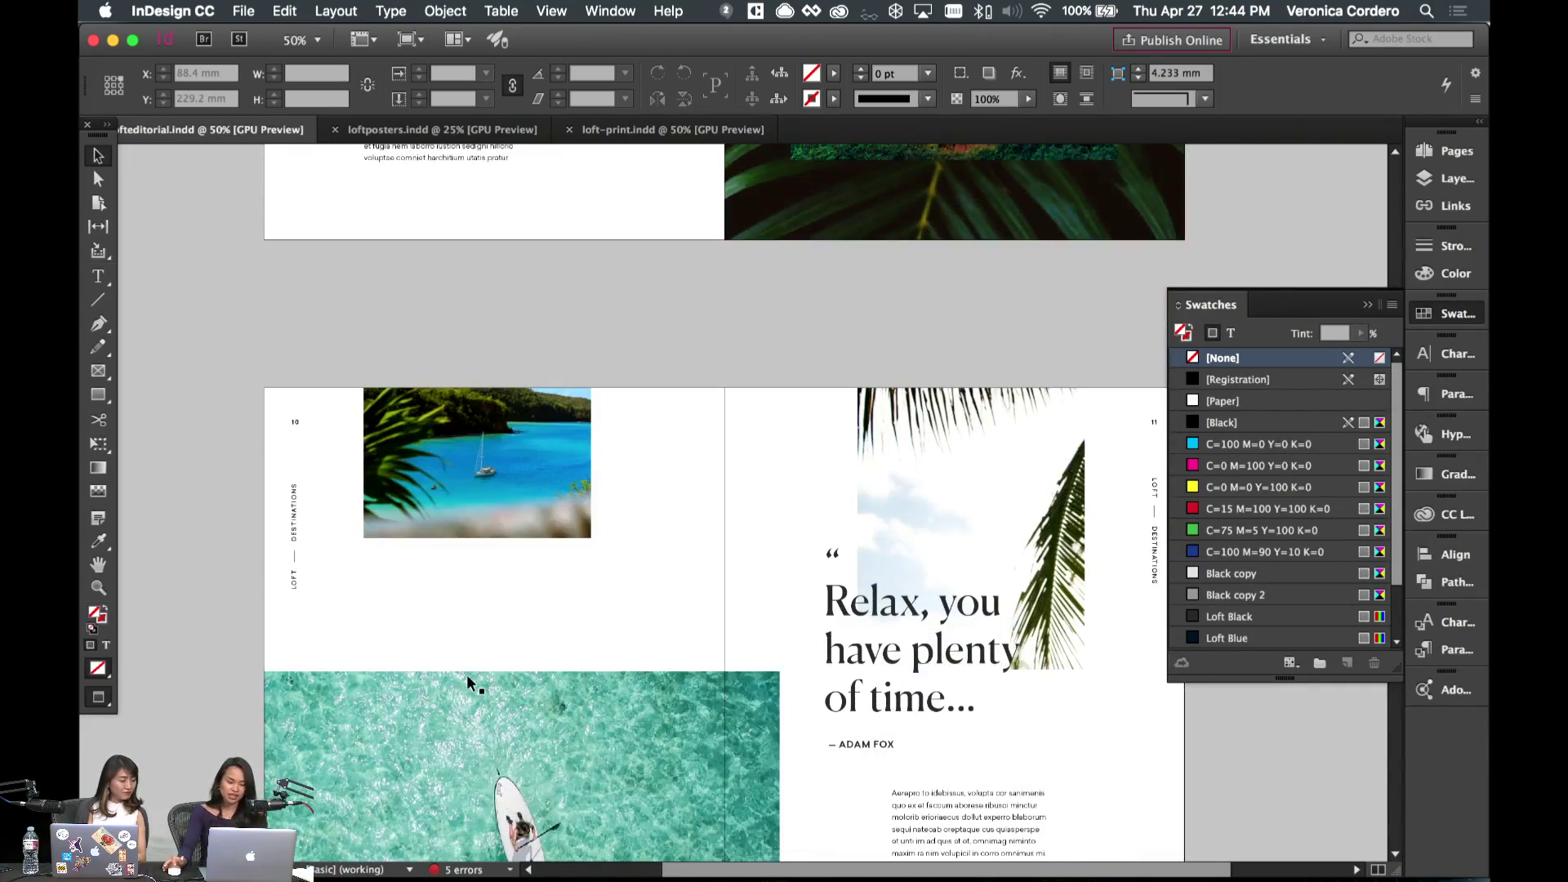
scroll(469, 684, "down", 2)
scroll(469, 685, "up", 15)
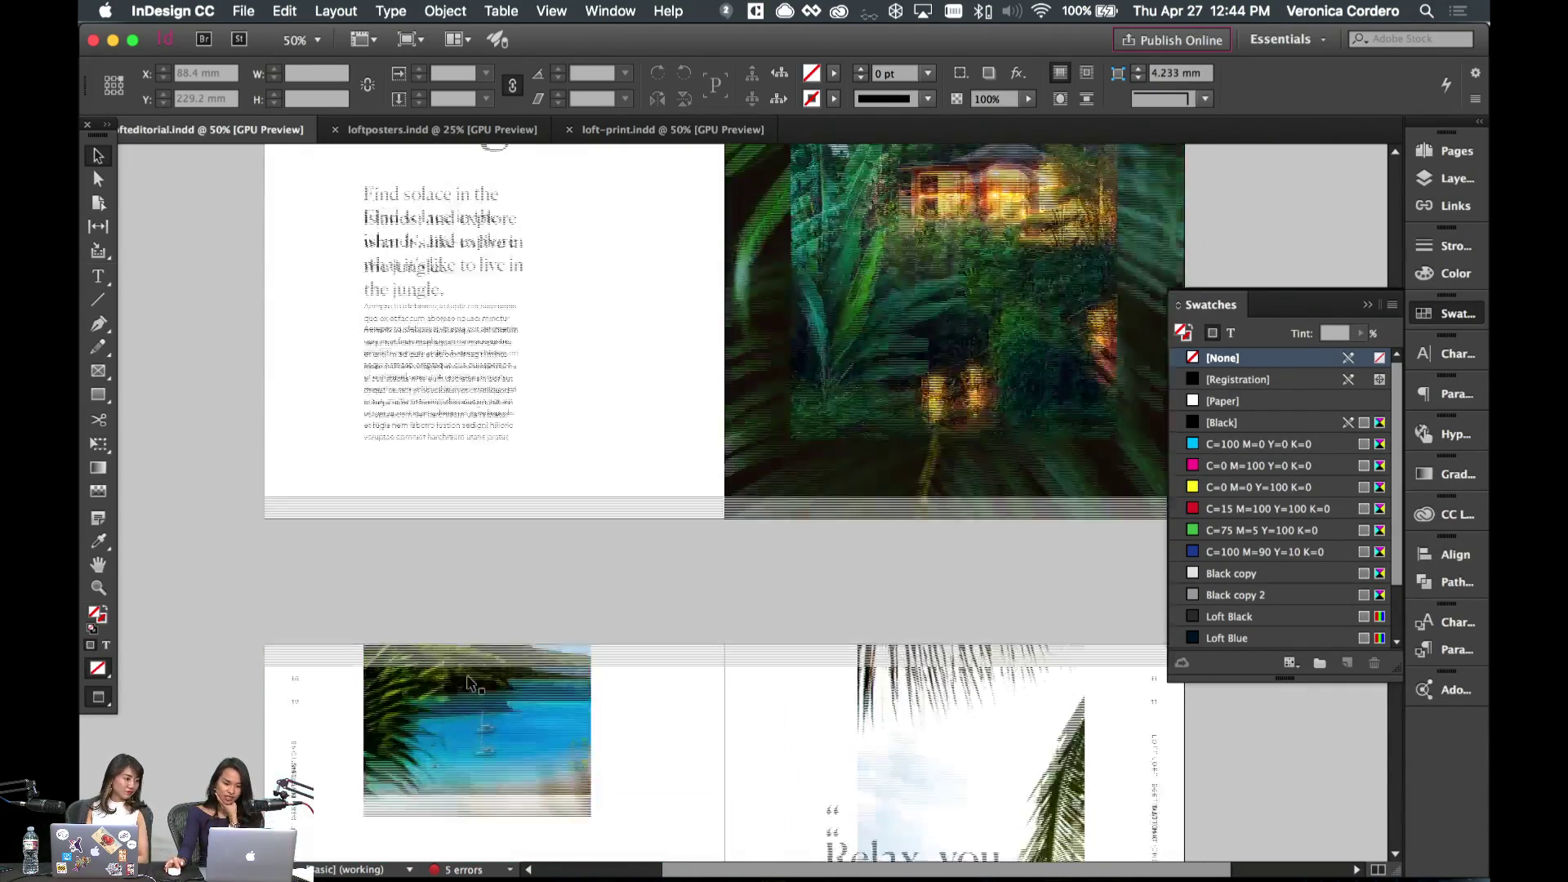
scroll(469, 682, "up", 10)
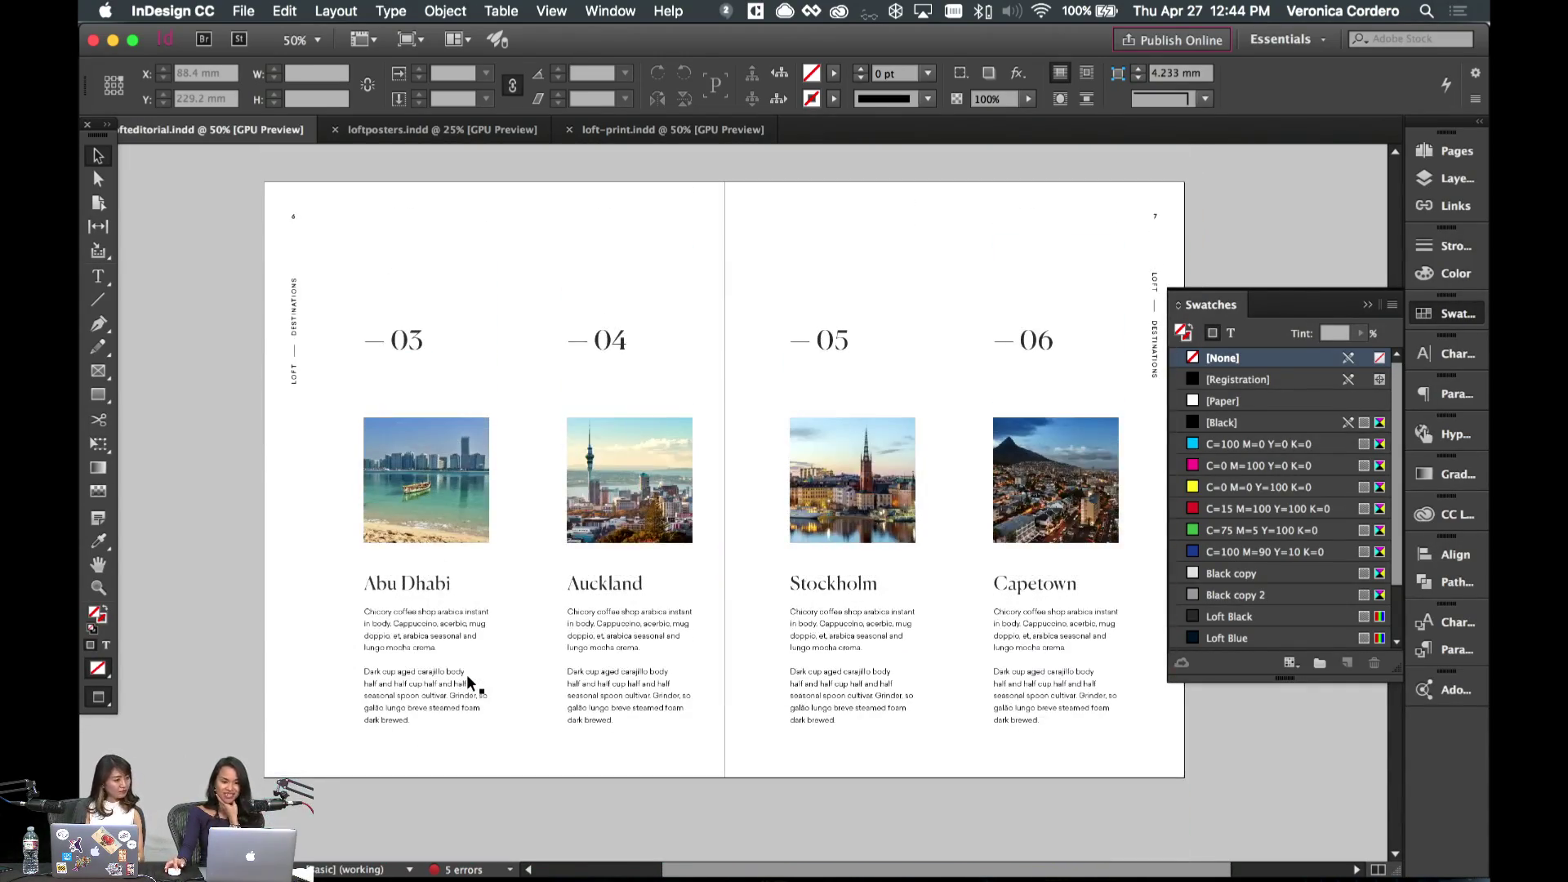
scroll(571, 703, "down", 7)
mouse_move(758, 868)
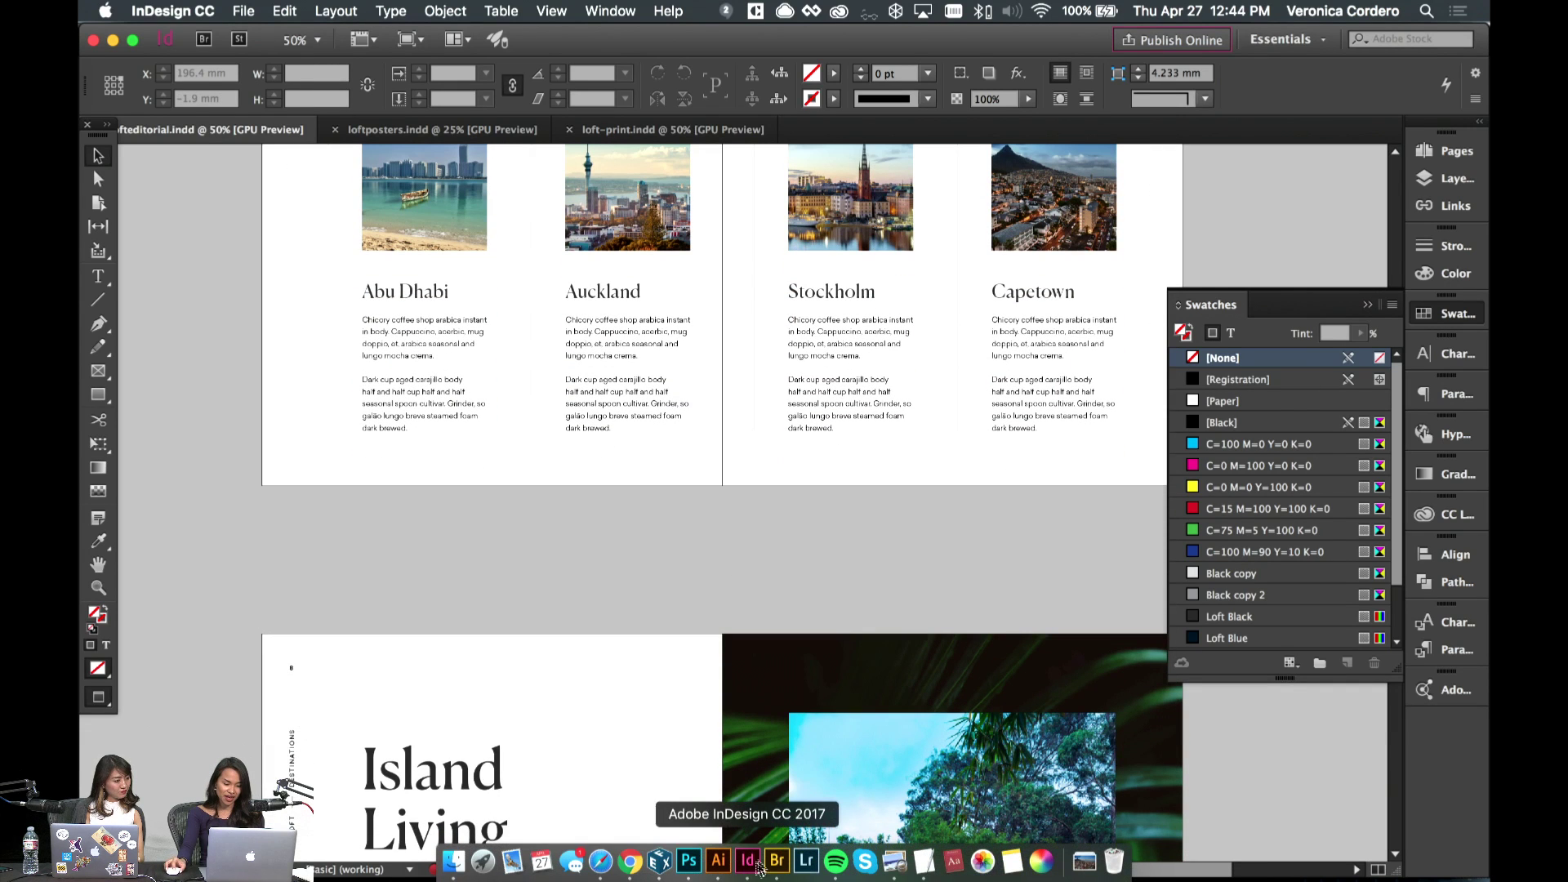
- Back in Photoshop, raise the grey rectangle slightly and set its size to 400 × 300 px
left_click(690, 862)
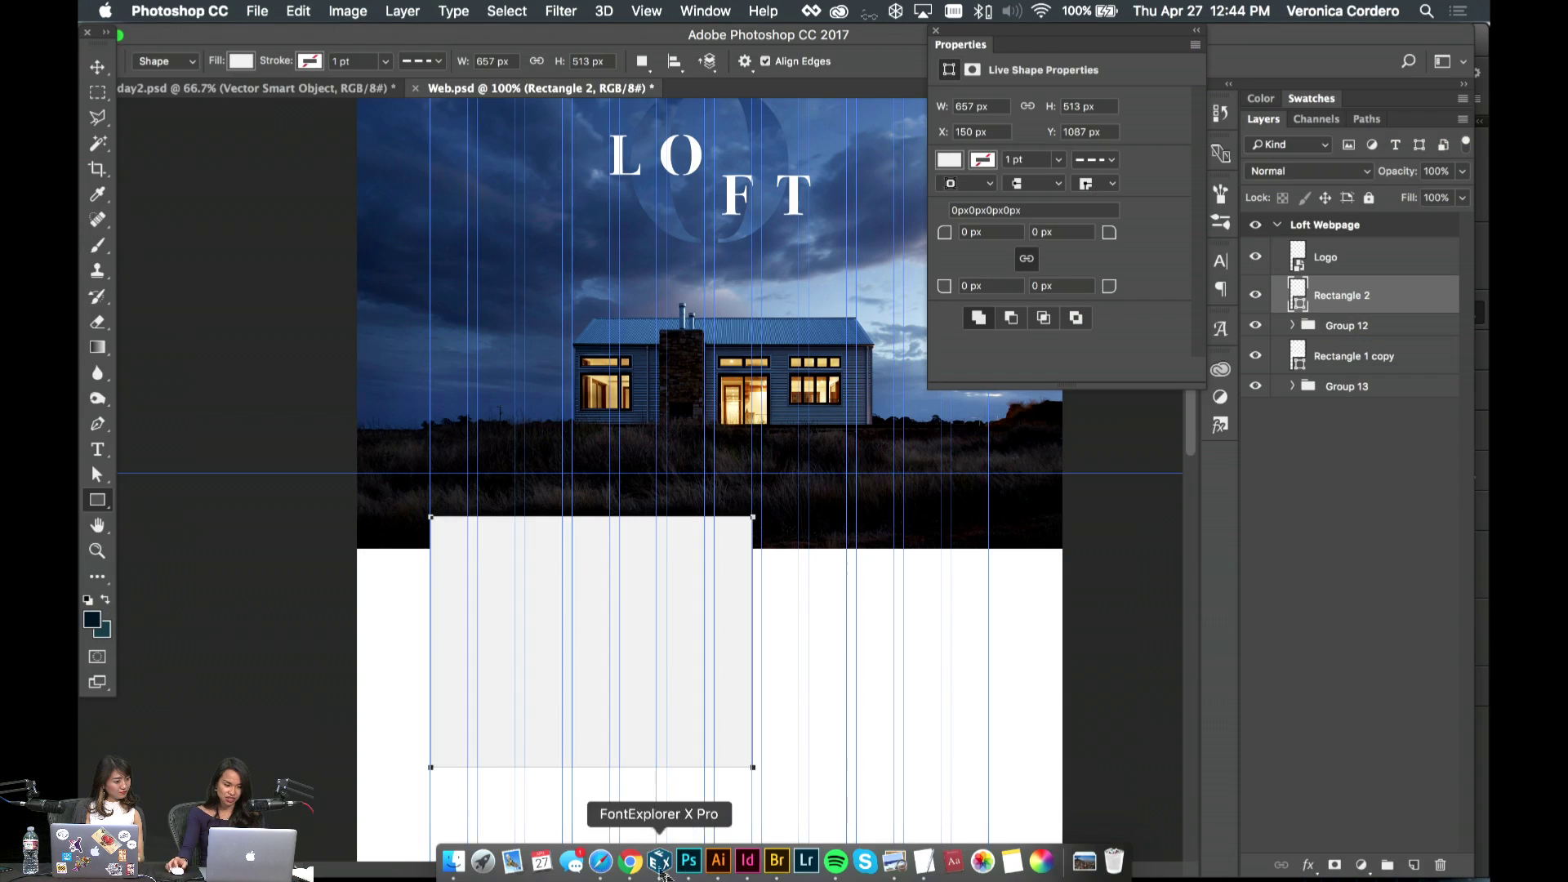
left_click(95, 77)
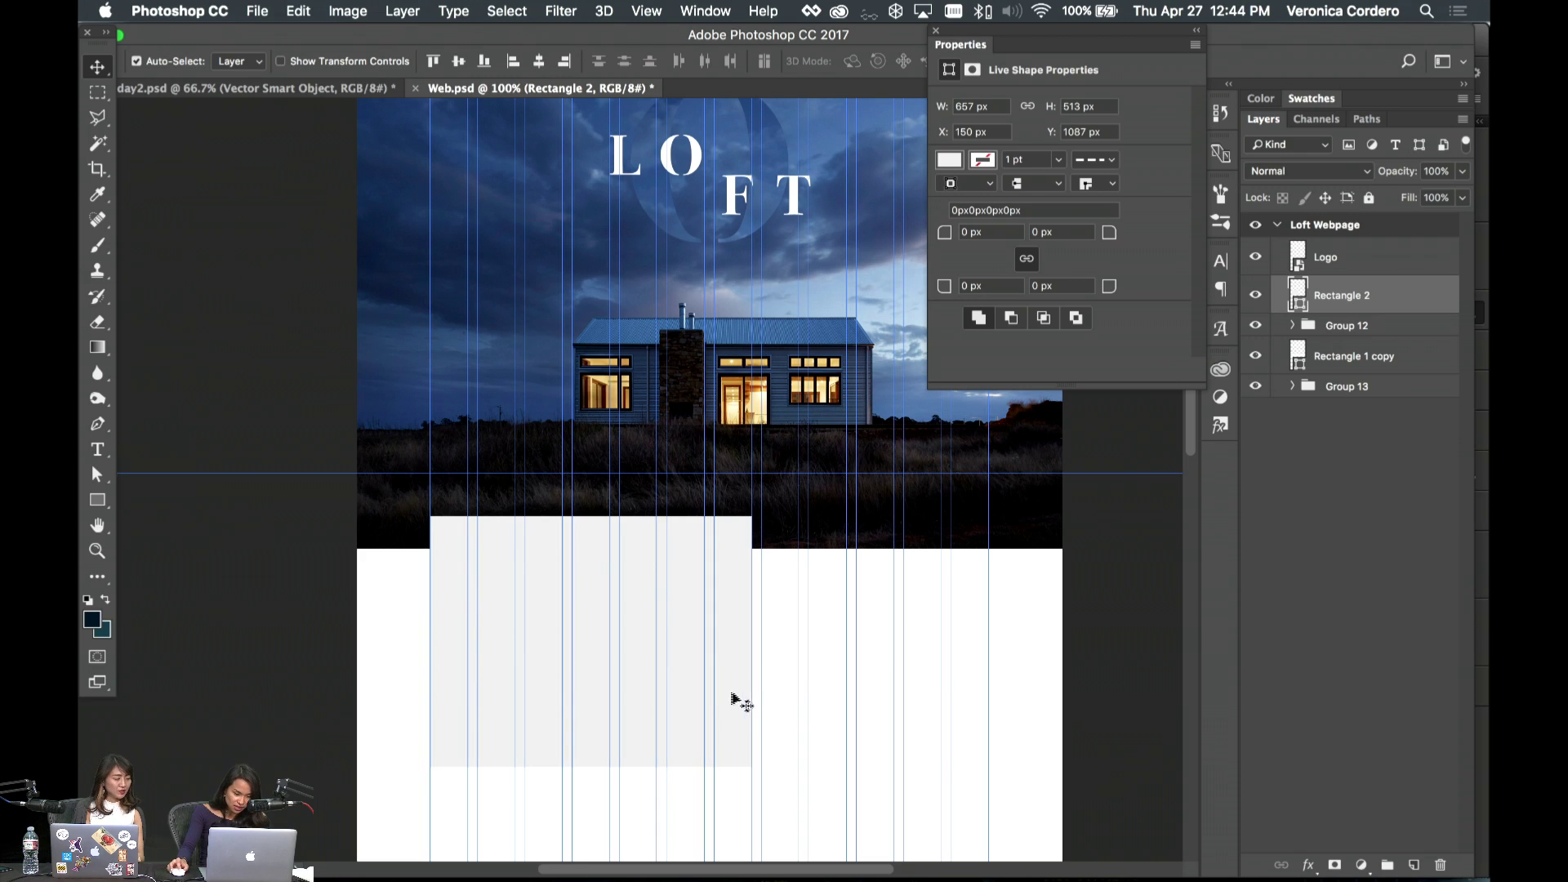
mouse_move(735, 700)
left_mouse_down()
mouse_move(745, 678)
mouse_move(726, 652)
left_mouse_up()
key("a")
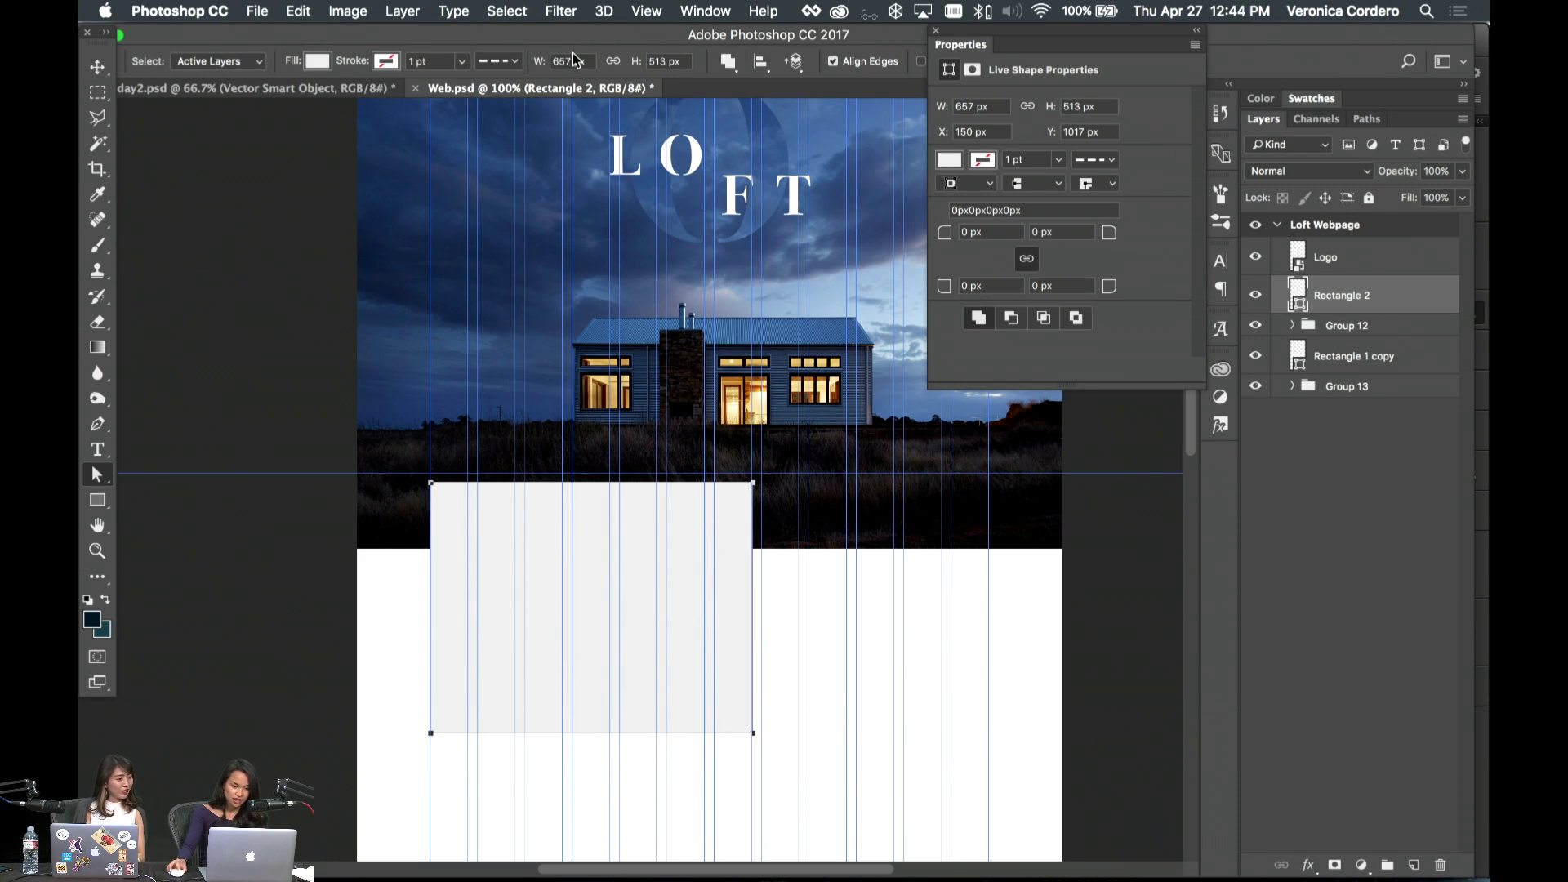
type("400")
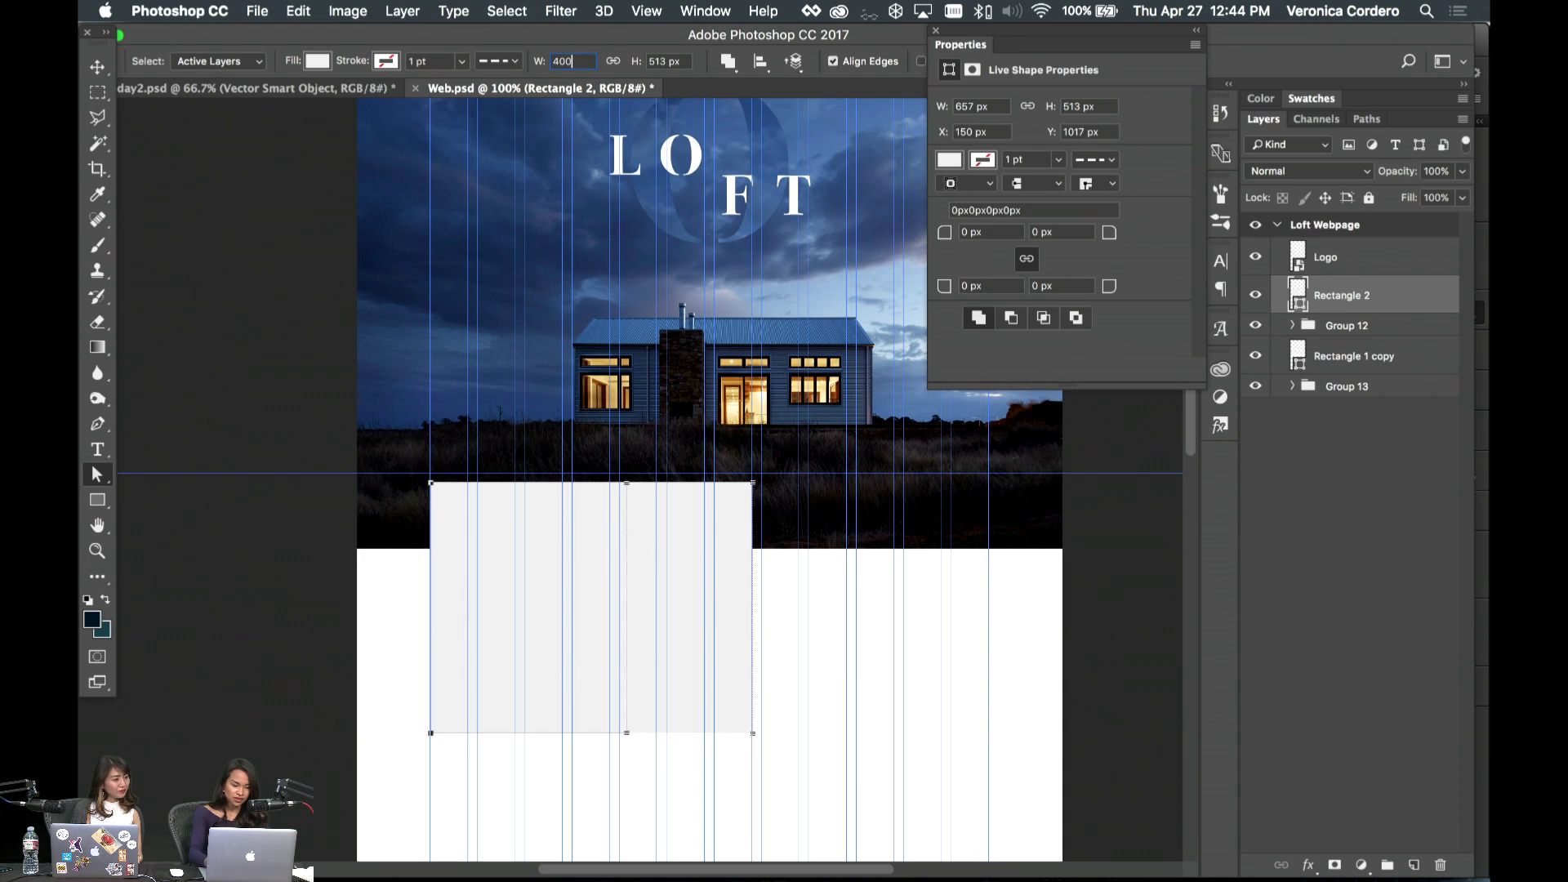
key("Return")
type("300")
key("Return")
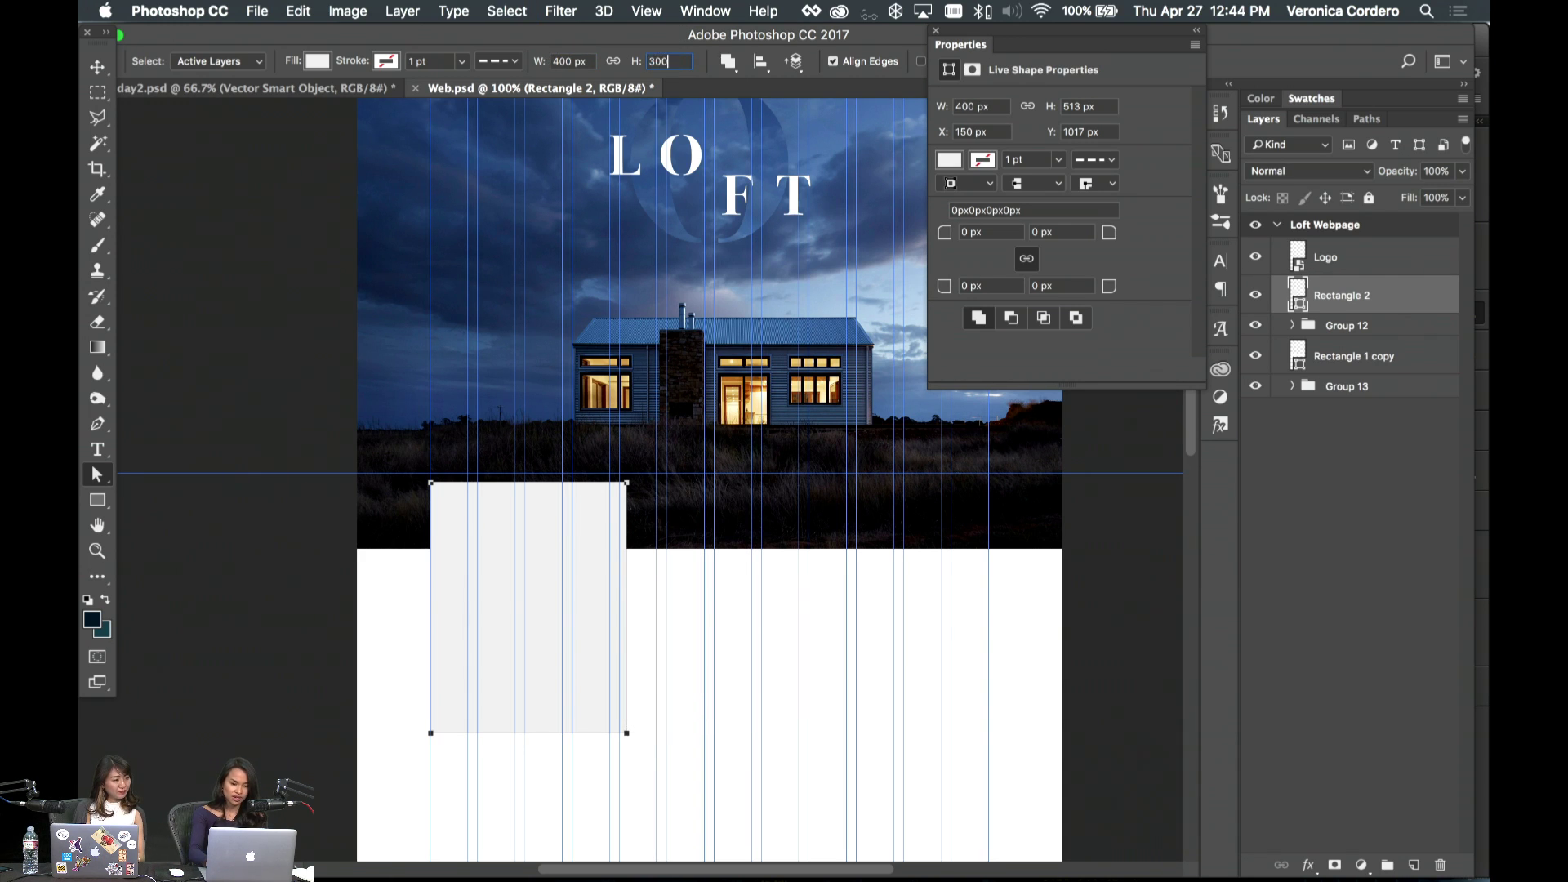
- Scale Rectangle 2 up to 656 × 492 px and move it up to Y 1000 px
key("super+t")
left_click_drag(626, 629, 752, 722)
key("Return")
left_click(796, 719)
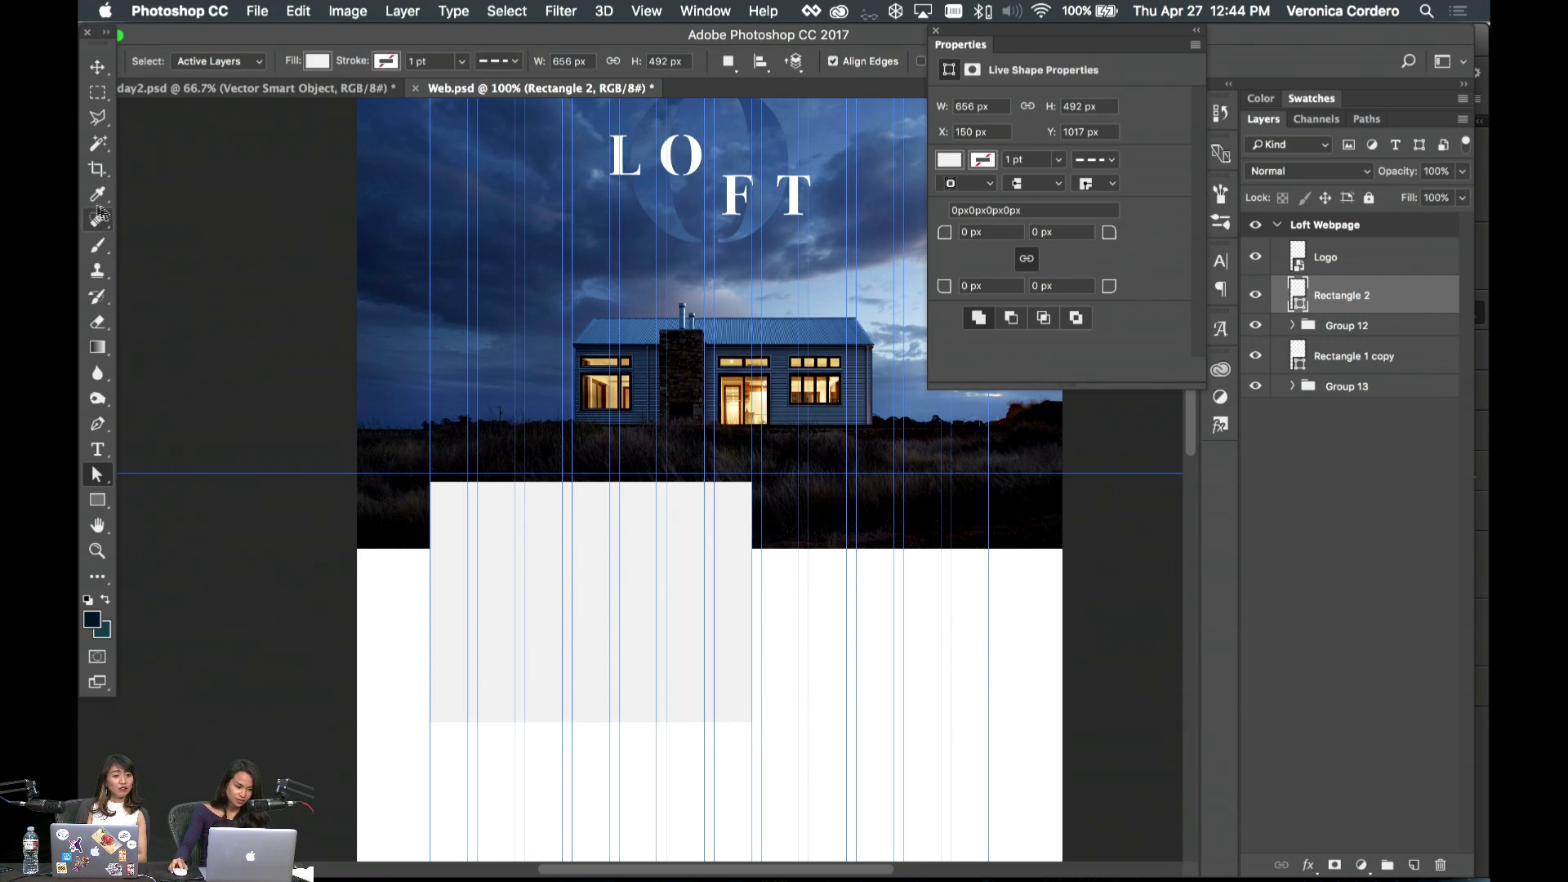
left_click(95, 69)
left_click_drag(732, 703, 732, 690)
scroll(738, 709, "down", 2)
scroll(739, 711, "down", 3)
scroll(718, 519, "up", 3)
- Duplicate the grey rectangle, rotate the copy 90°, and place it in the right column
scroll(701, 620, "down", 4)
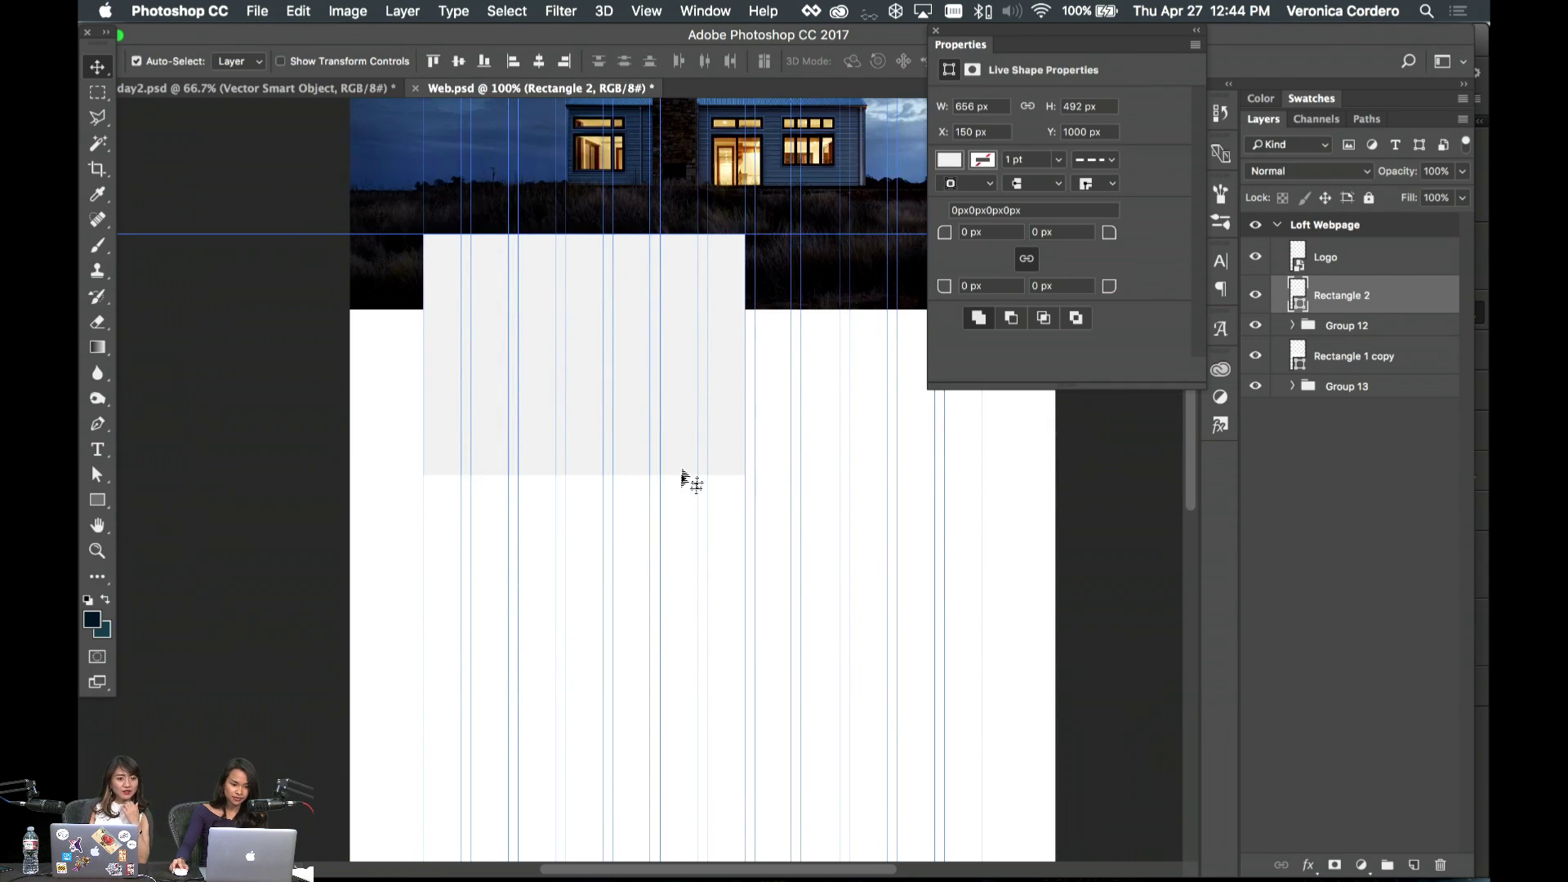
left_click_drag(672, 455, 910, 789)
key("ctrl+t")
left_click_drag(1003, 552, 991, 492)
left_click_drag(886, 595, 928, 654)
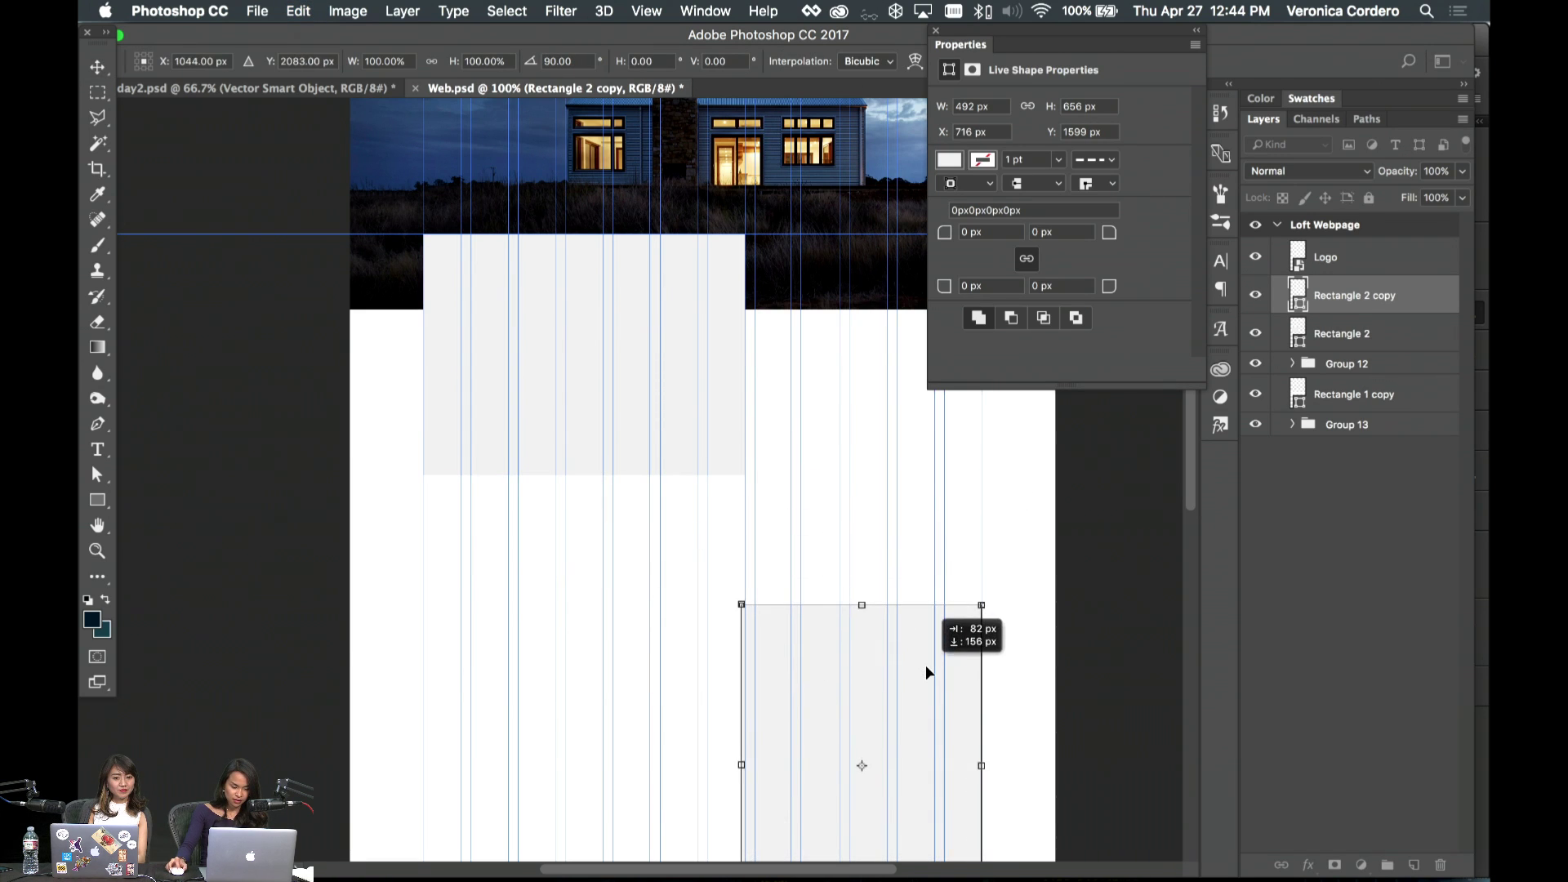
key("Return")
- Resize the rotated copy to about 464 × 618 px and move it lower
scroll(949, 621, "down", 3)
key("ctrl+t")
left_click_drag(741, 668, 758, 651)
key("Return")
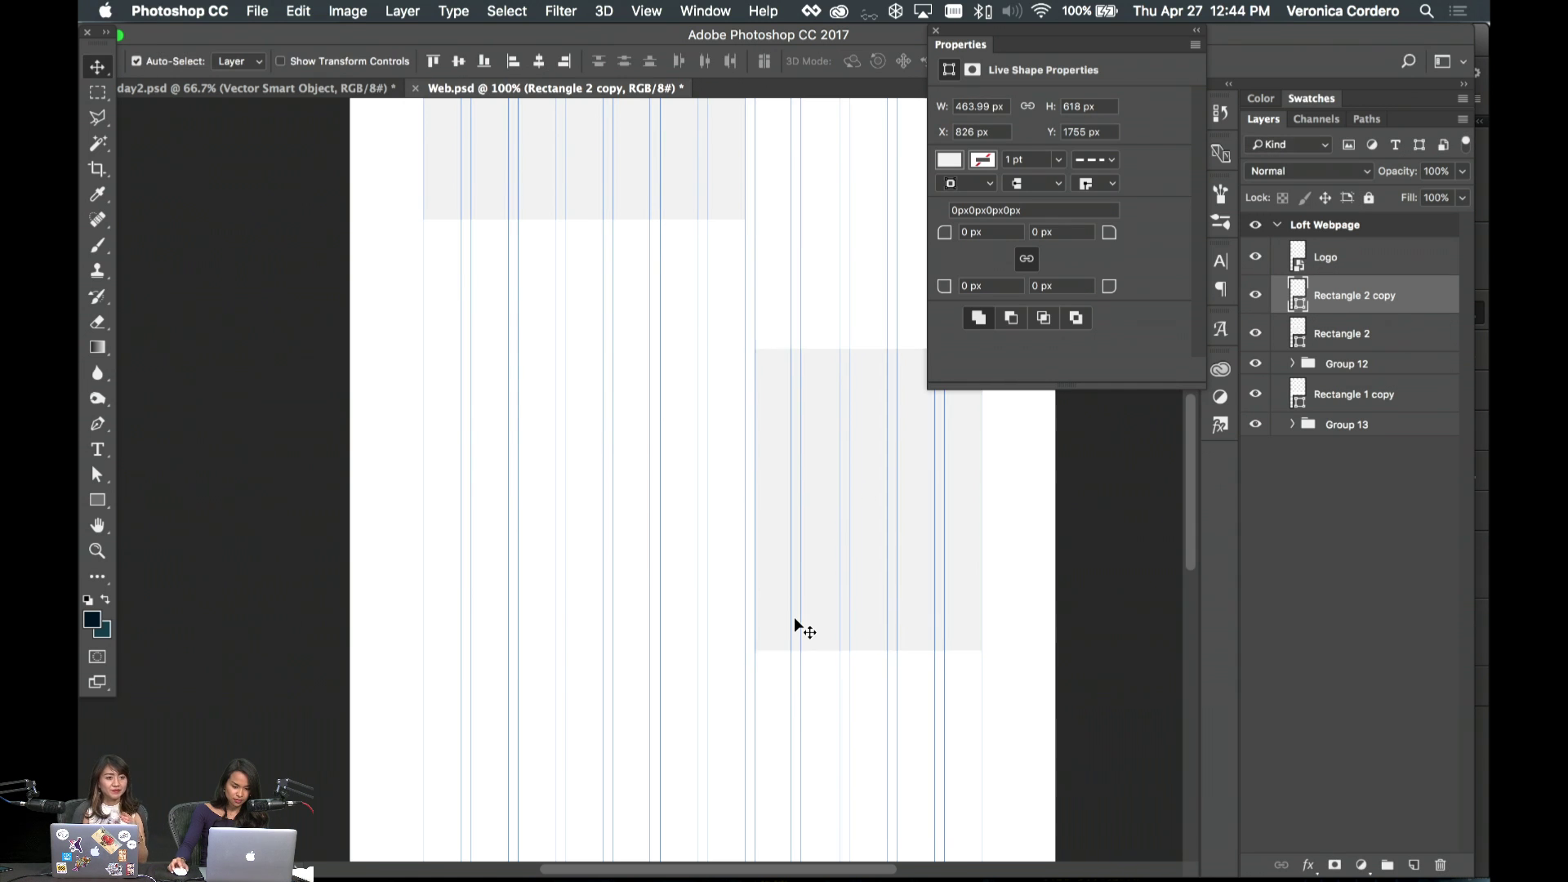
scroll(796, 620, "up", 3)
mouse_move(921, 671)
left_mouse_down()
mouse_move(966, 658)
mouse_move(927, 694)
left_mouse_up()
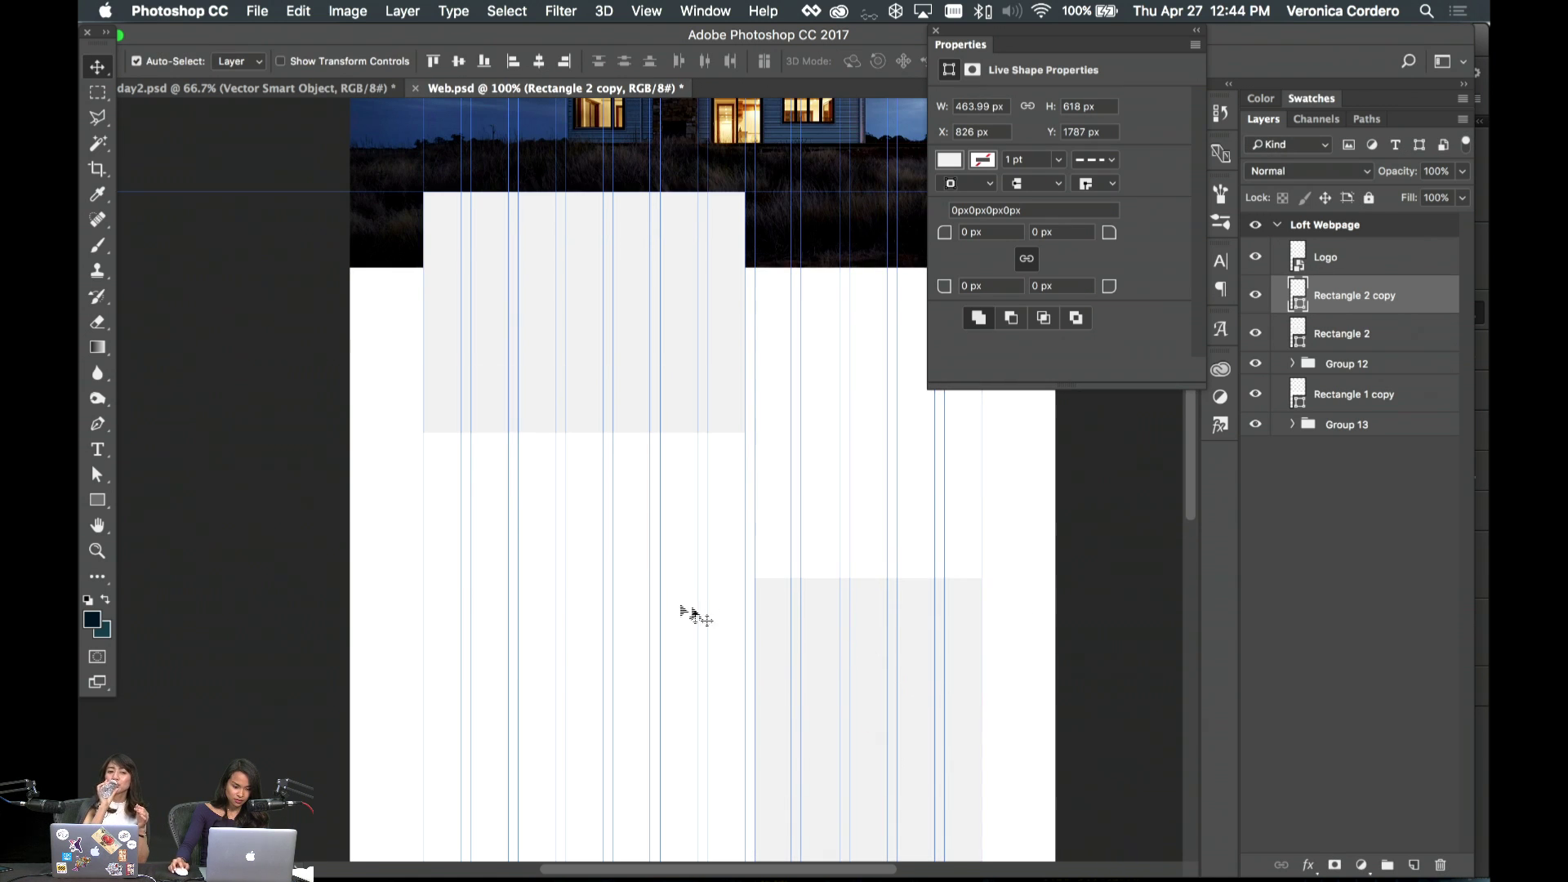
scroll(817, 523, "up", 1)
- Duplicate the right-column rectangle onto the left column as Rectangle 2 copy 2
left_click(935, 31)
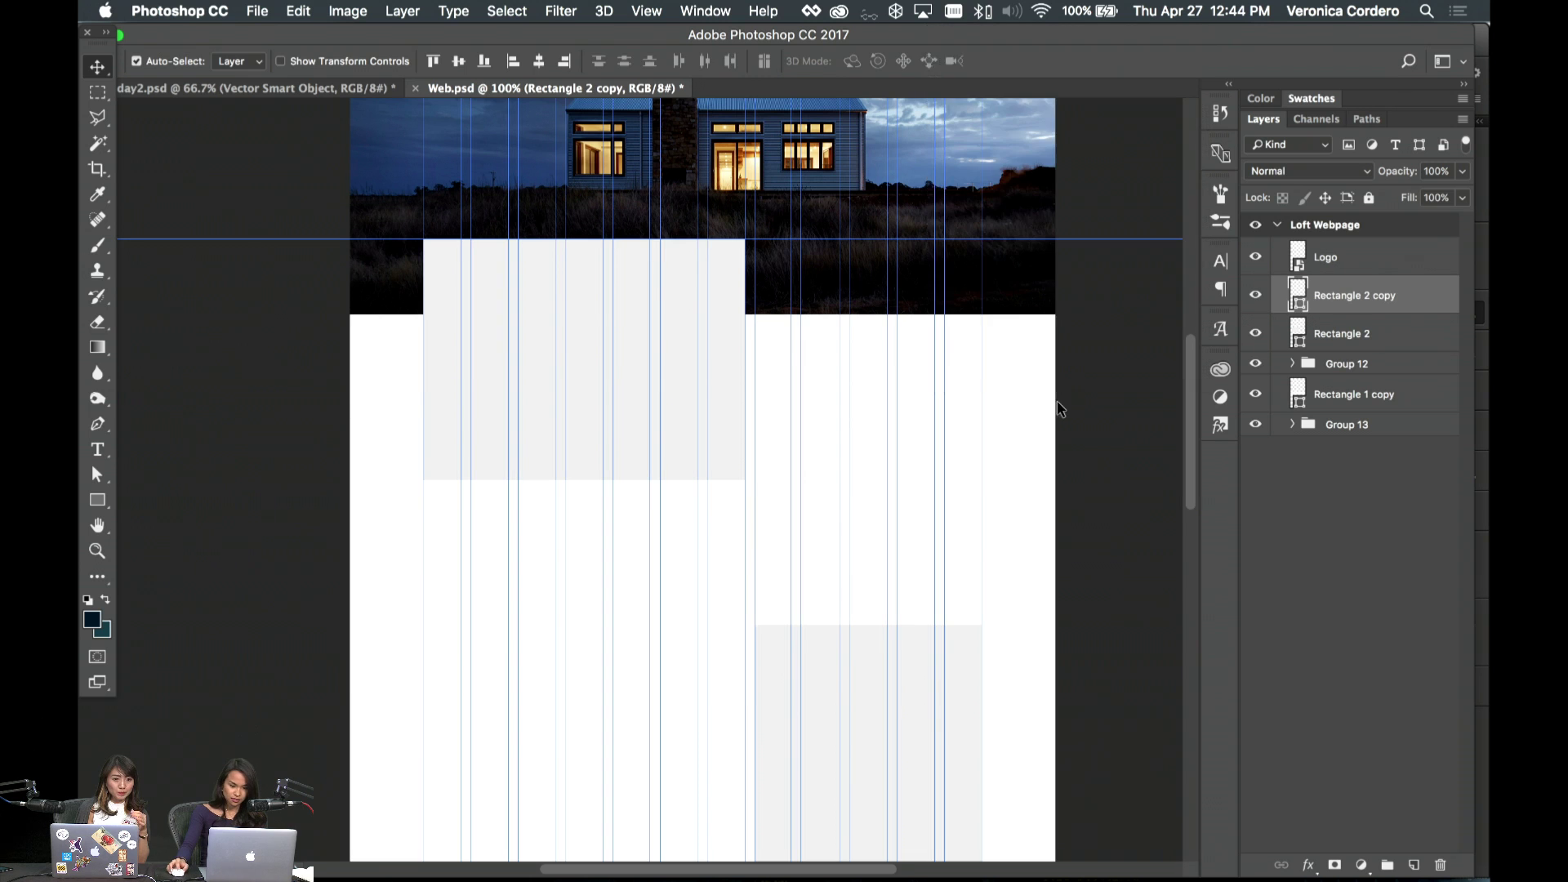
key("shift+v")
scroll(991, 560, "left", 2)
scroll(965, 782, "right", 5)
key("v")
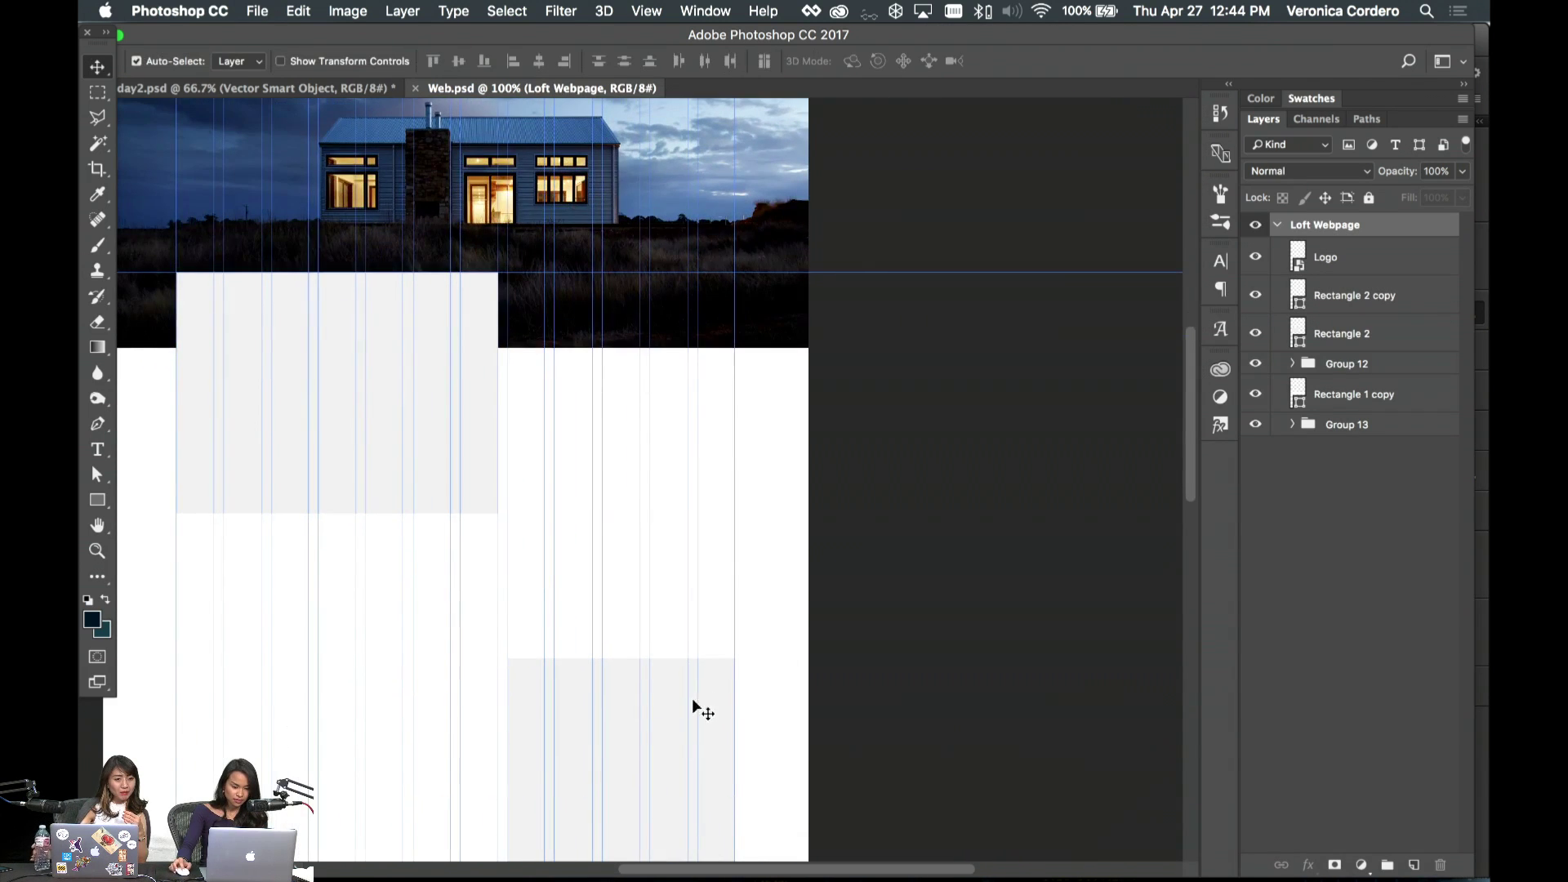
left_click(703, 707)
scroll(724, 683, "down", 2)
scroll(775, 690, "left", 3)
left_click_drag(835, 699, 529, 671)
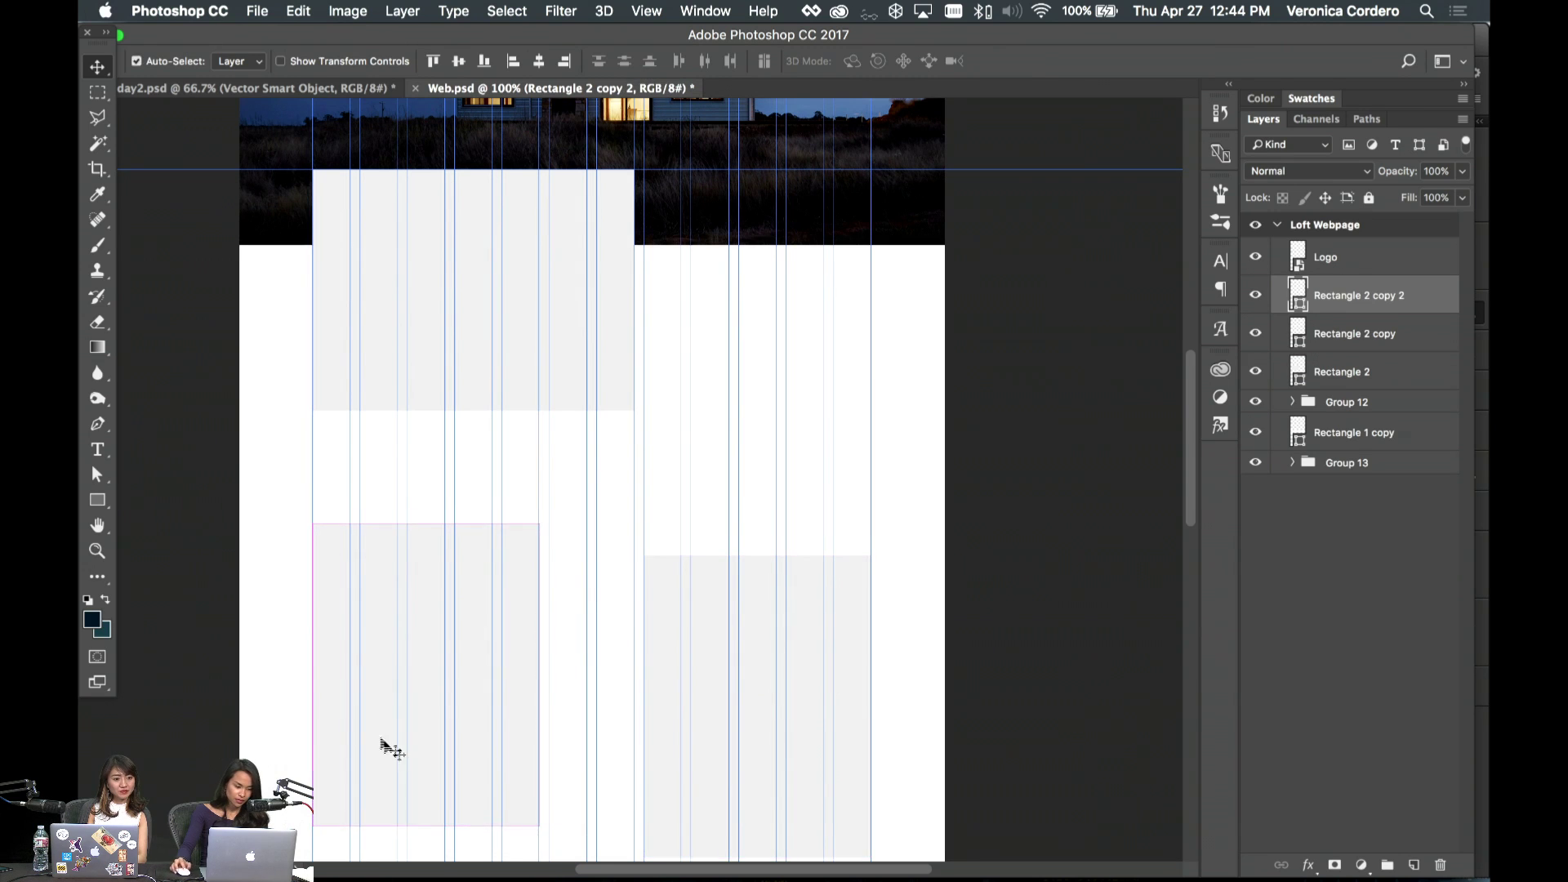
- Make the lower-left rectangle a 300 px square, then scale it up to about 366 px
left_click(95, 471)
scroll(368, 245, "down", 1)
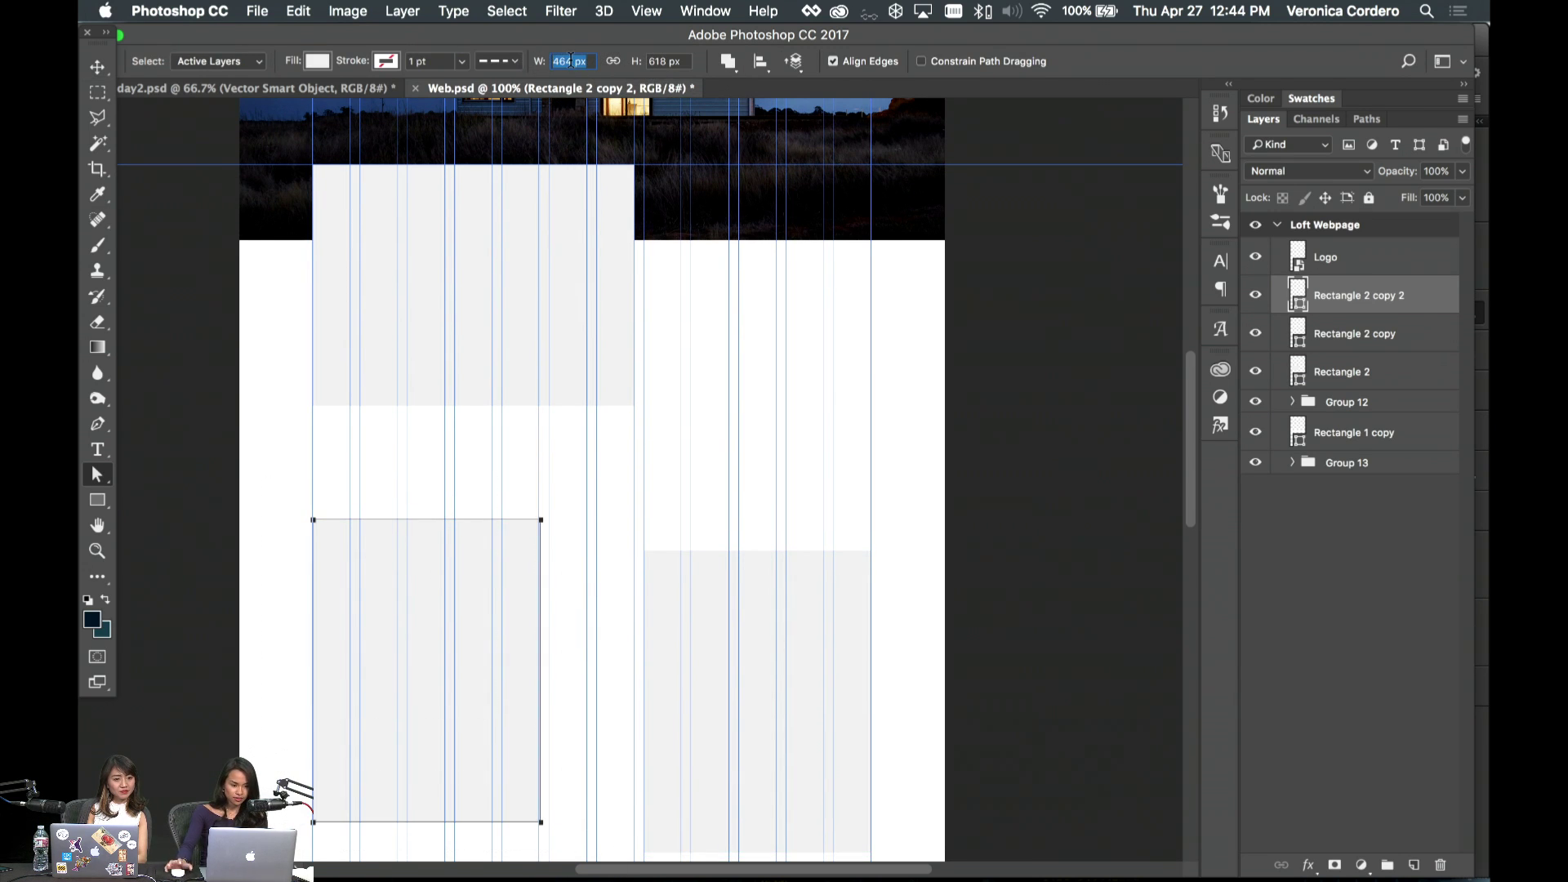
key("Tab")
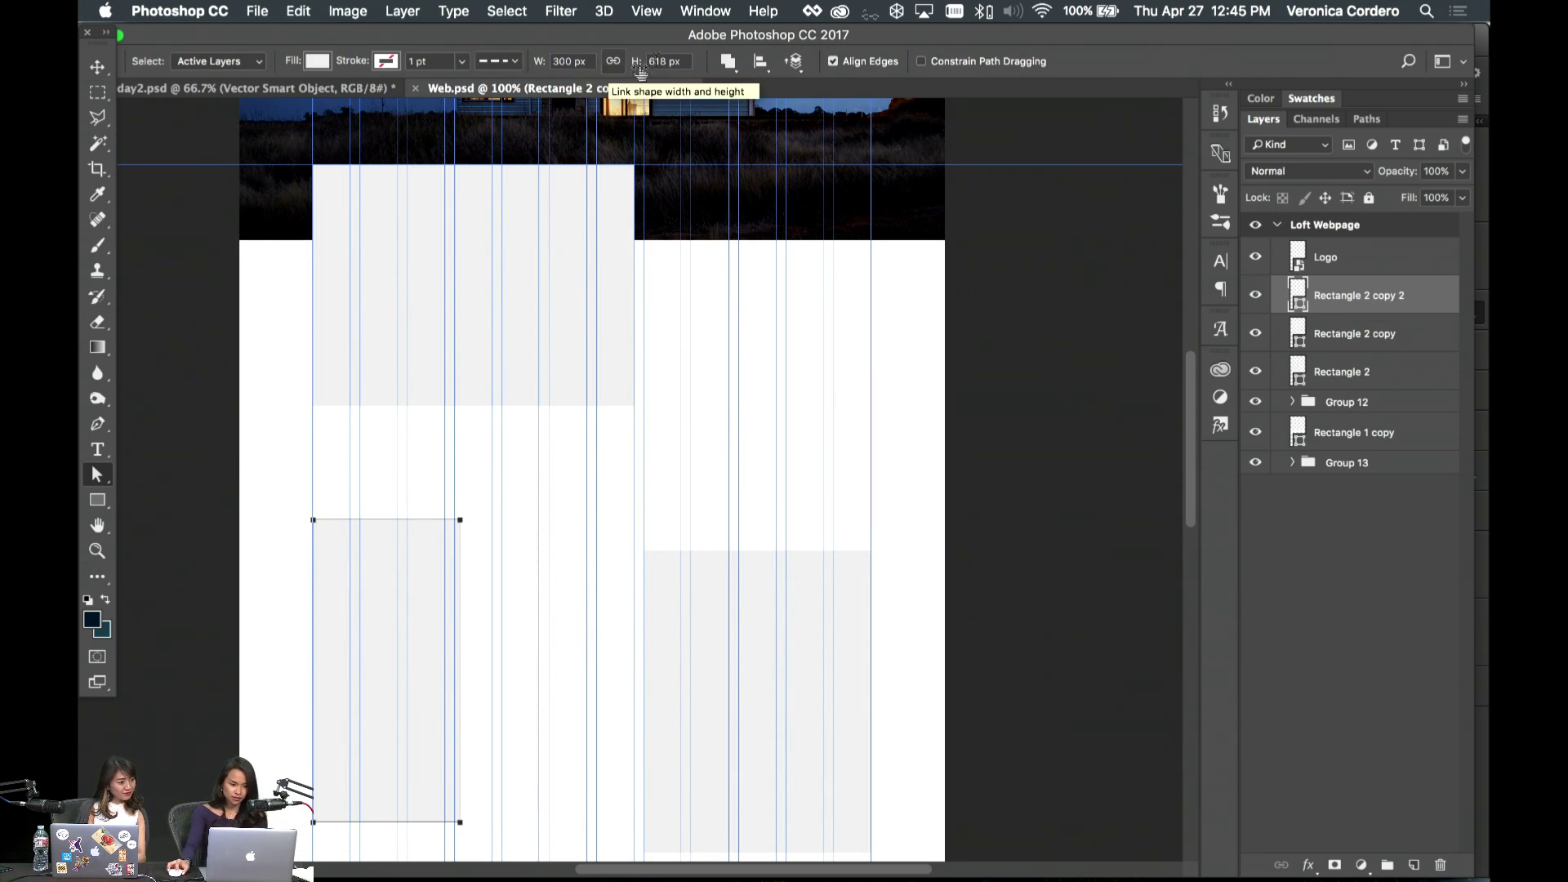
type("300")
key("Return")
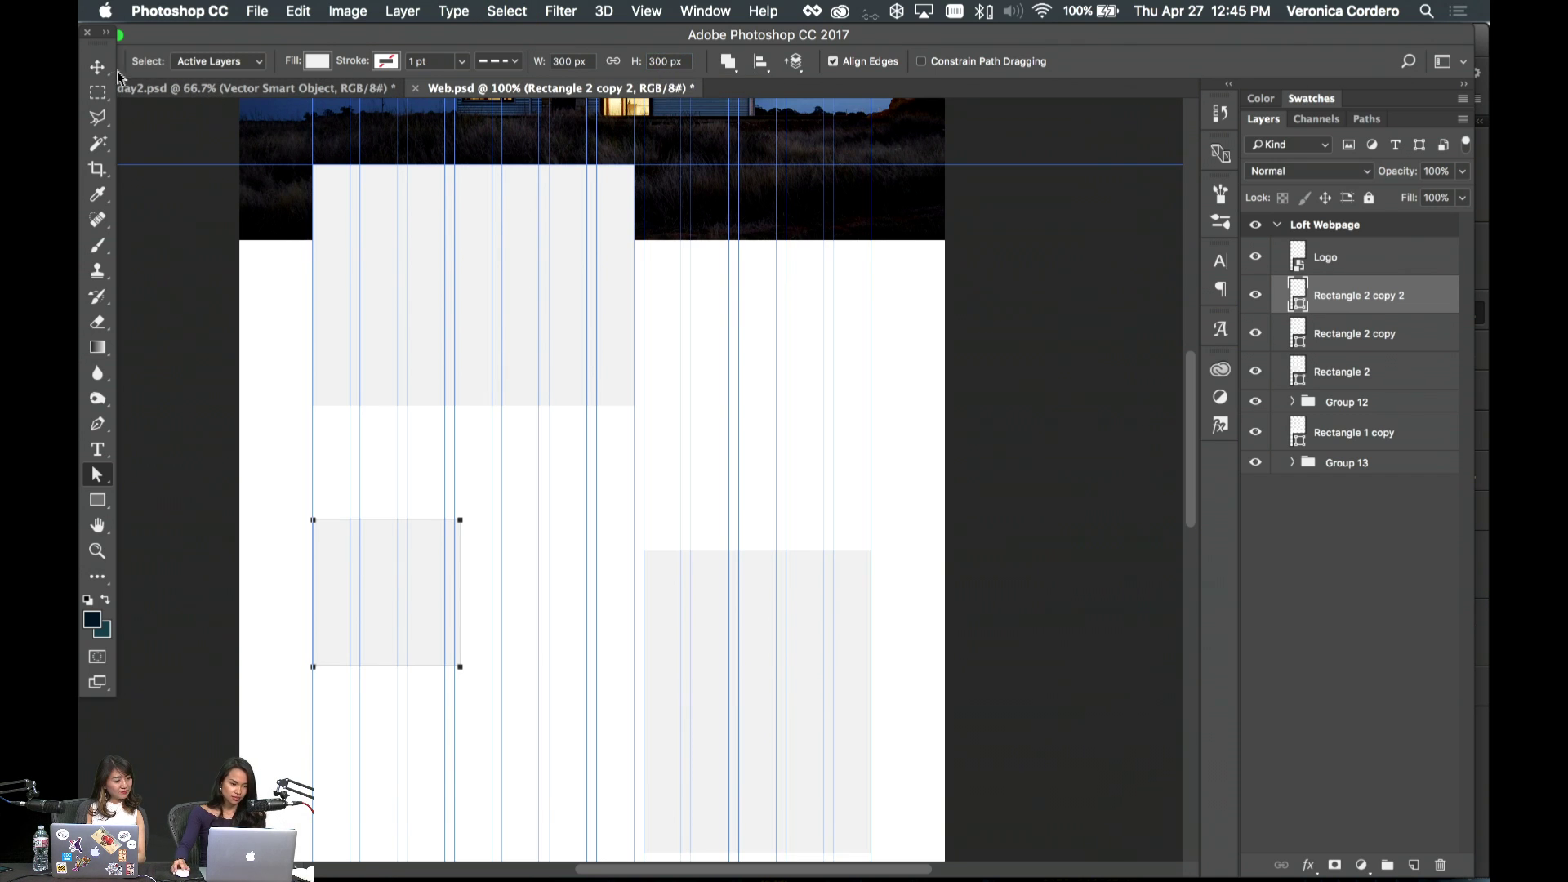
key("v")
key("ctrl+t")
left_click_drag(466, 669, 487, 701)
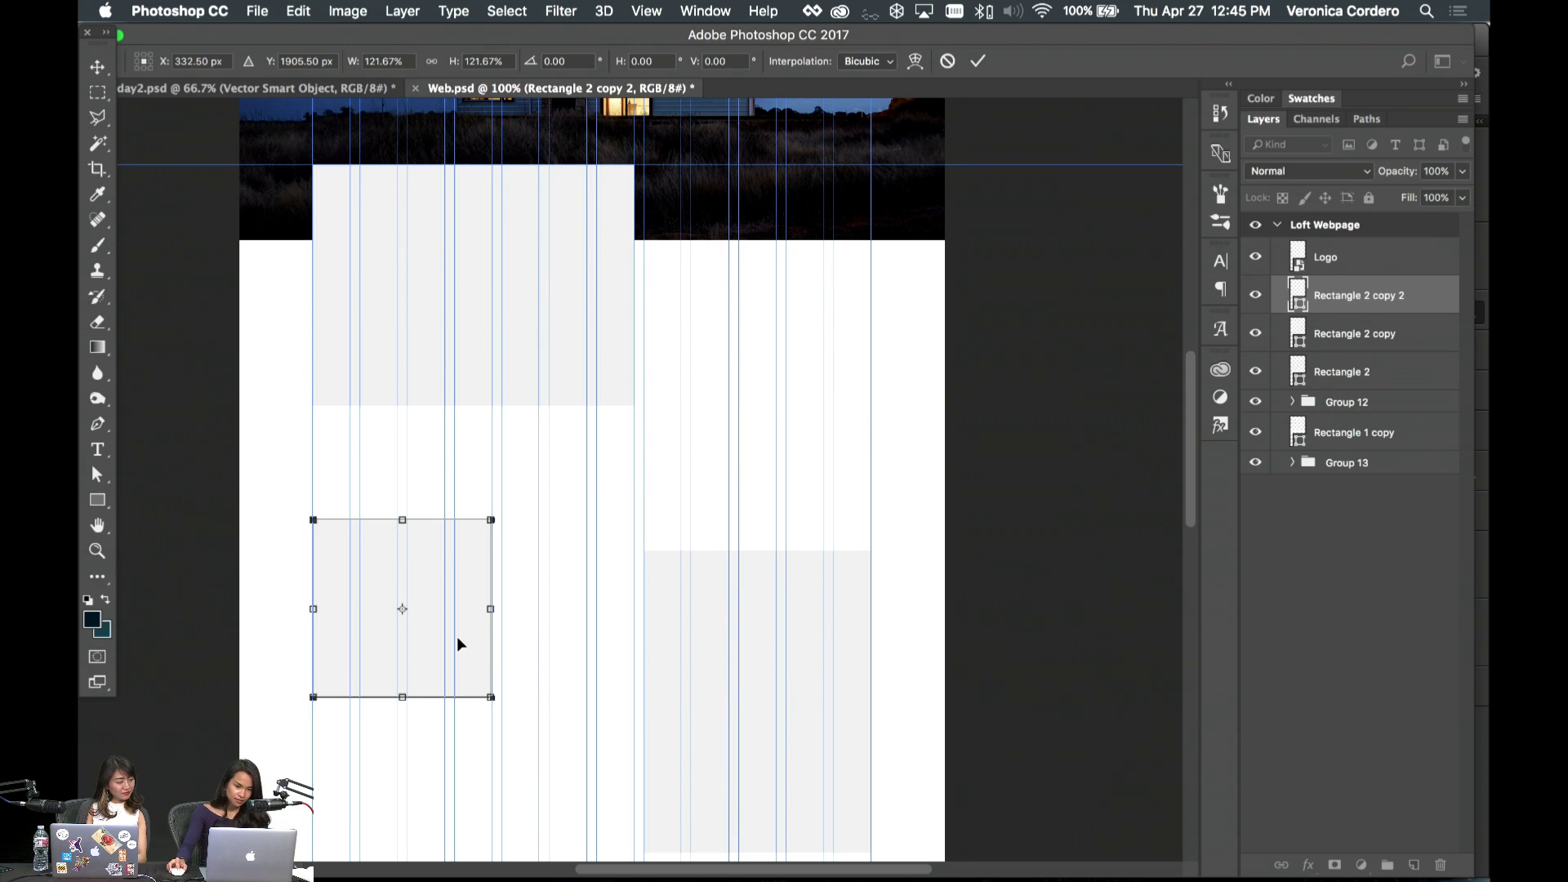
key("Return")
- Line up the lower-left square and the right-column rectangle beneath the top grey rectangle
scroll(539, 637, "down", 4)
scroll(539, 637, "left", 1)
left_click(401, 634)
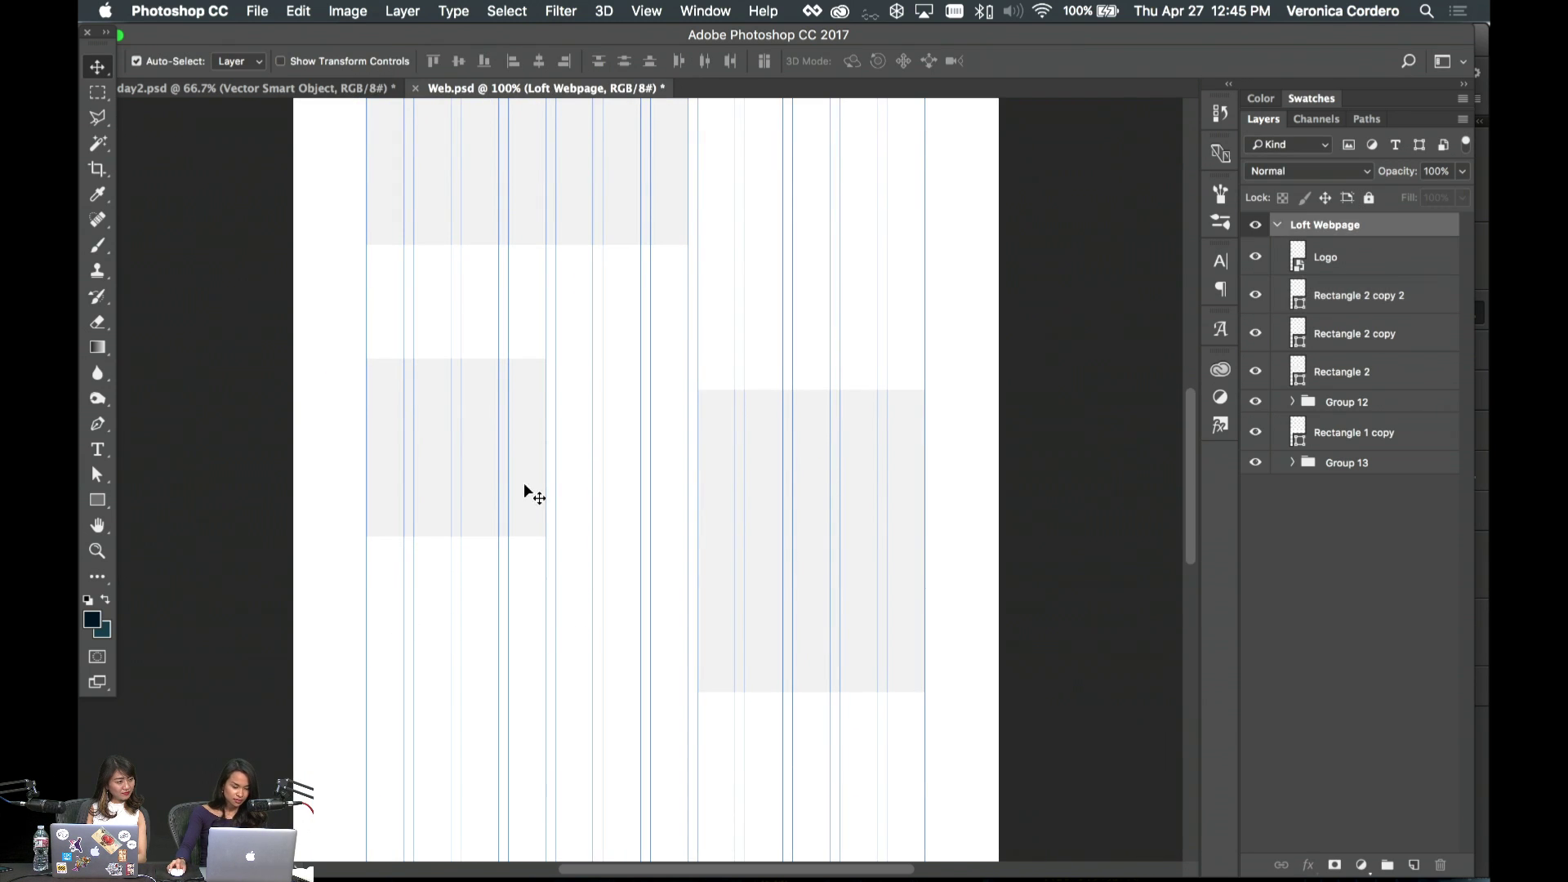
left_click_drag(527, 494, 532, 575)
left_click_drag(865, 514, 863, 506)
scroll(796, 540, "up", 5)
left_click_drag(530, 668, 531, 652)
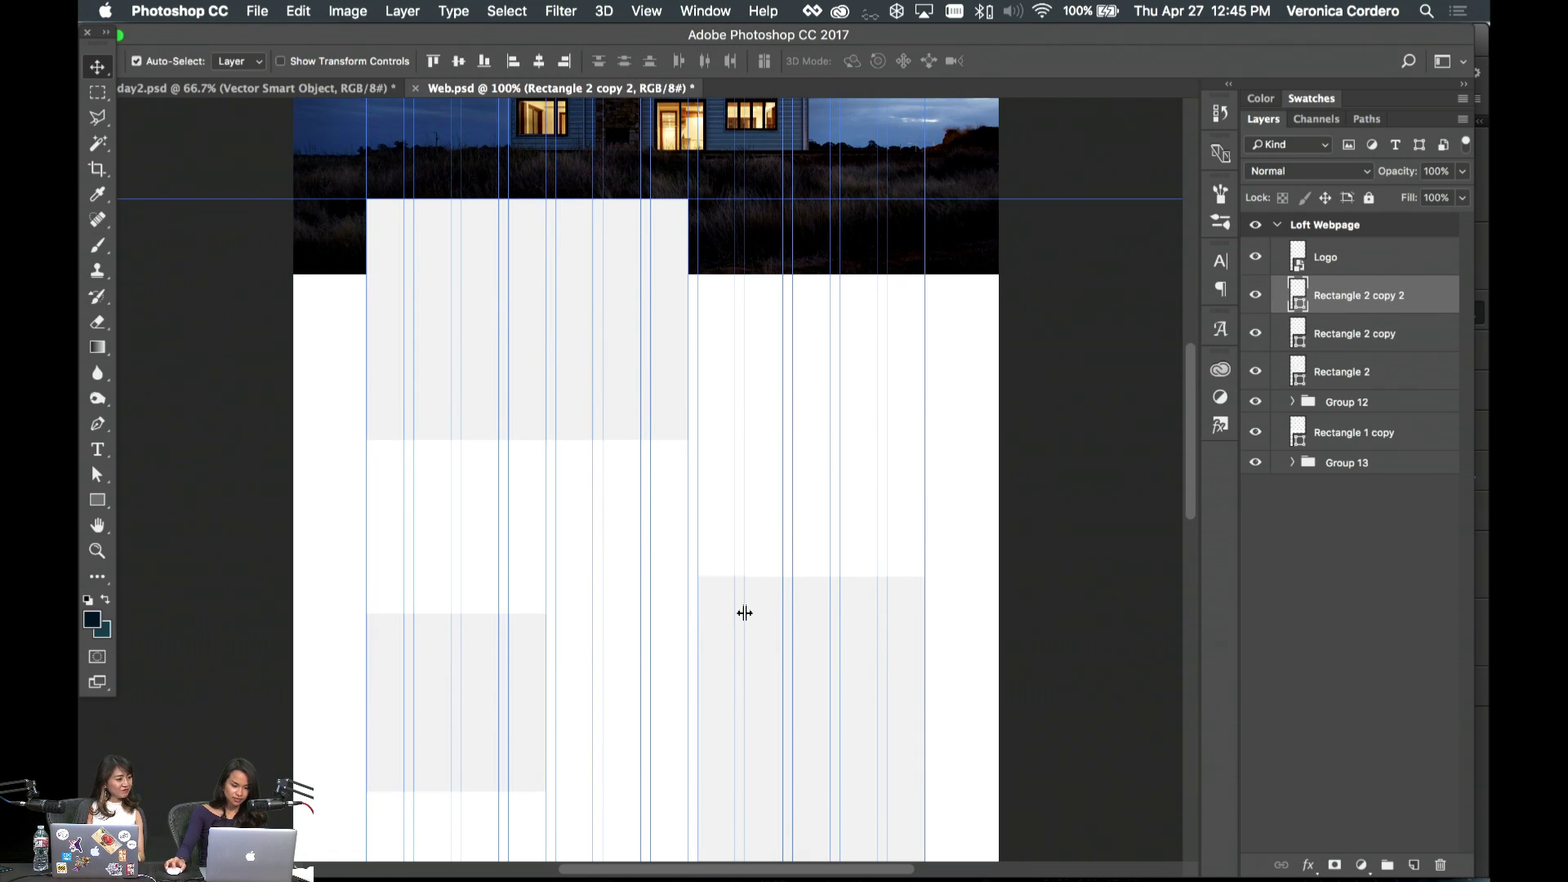
scroll(742, 613, "down", 3)
left_click_drag(844, 615, 864, 596)
scroll(1050, 542, "up", 10)
- Save Web.psd and check the layout at 200% before returning to 100% zoom
key("super+s")
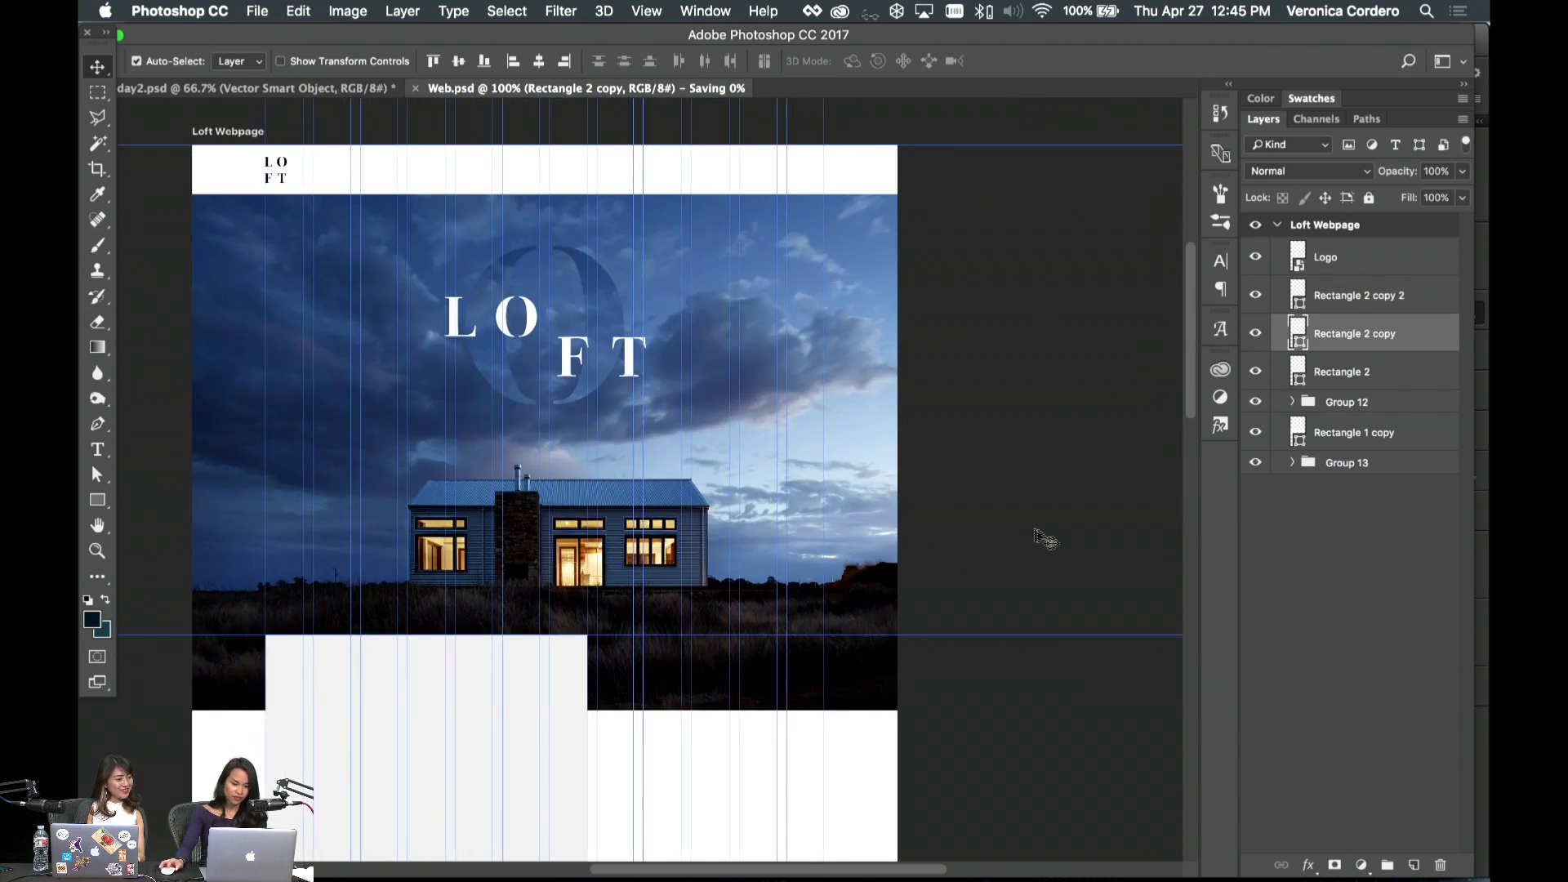
scroll(1045, 539, "left", 2)
scroll(1042, 539, "down", 20)
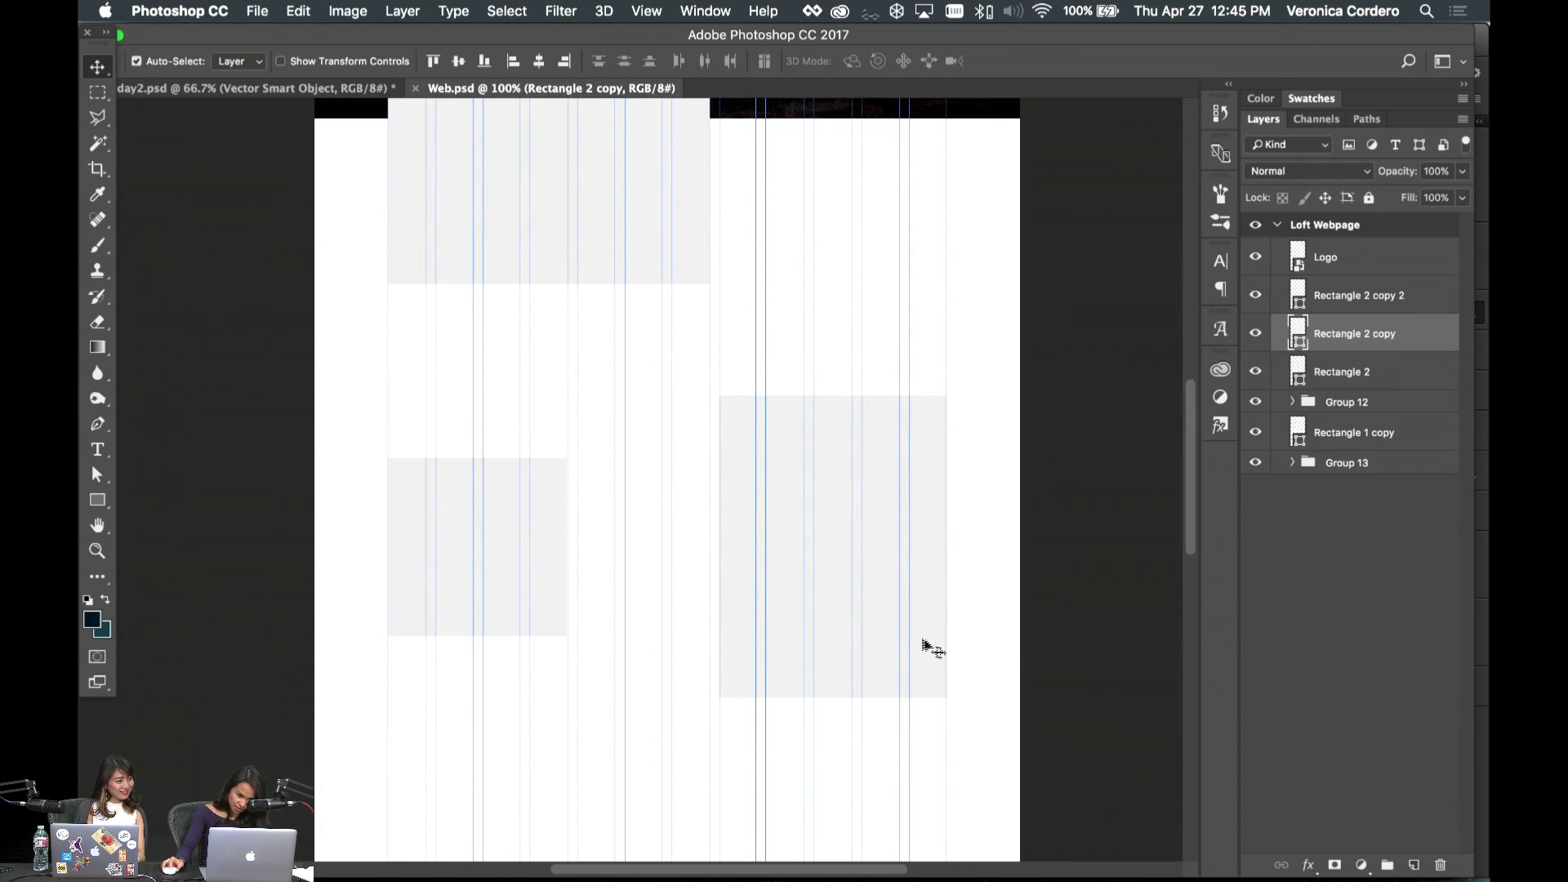
key("shift+v")
scroll(797, 477, "up", 5)
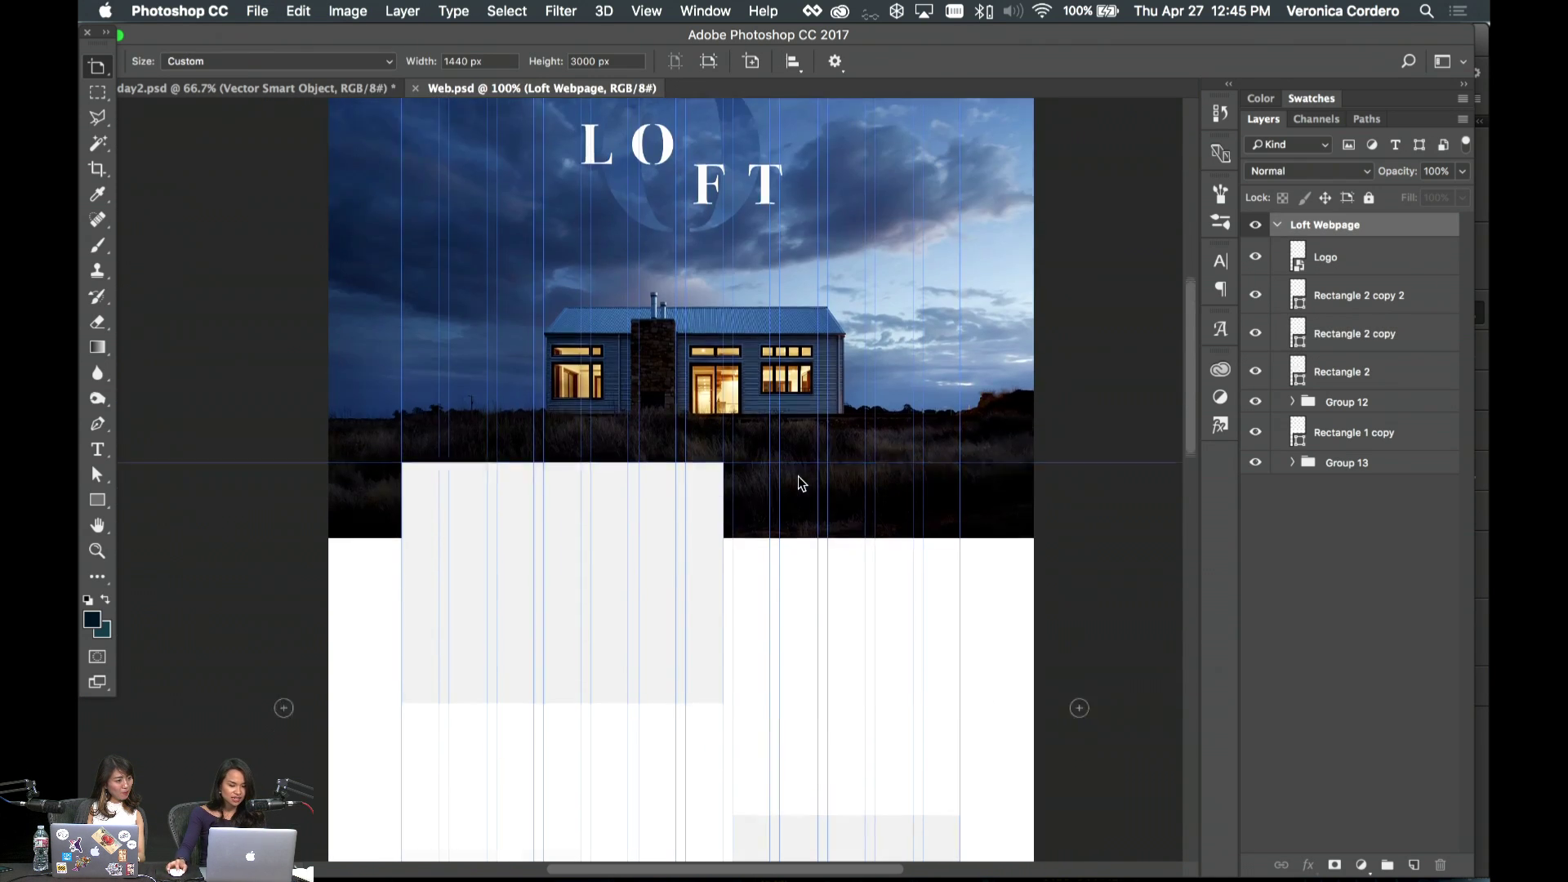
scroll(789, 483, "down", 2)
key("super+plus")
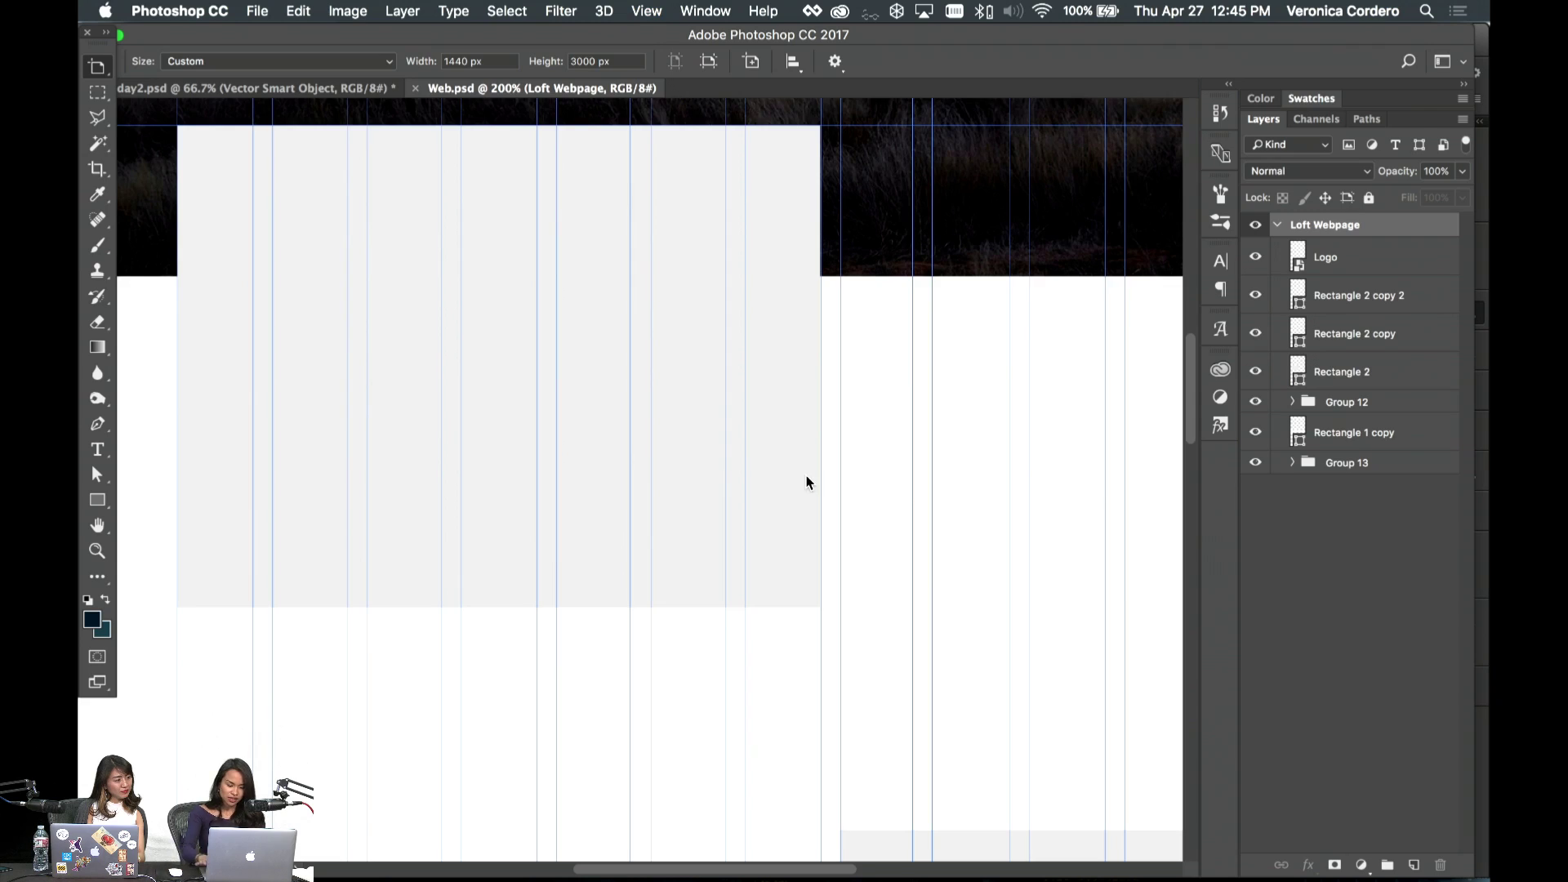
key("super+minus")
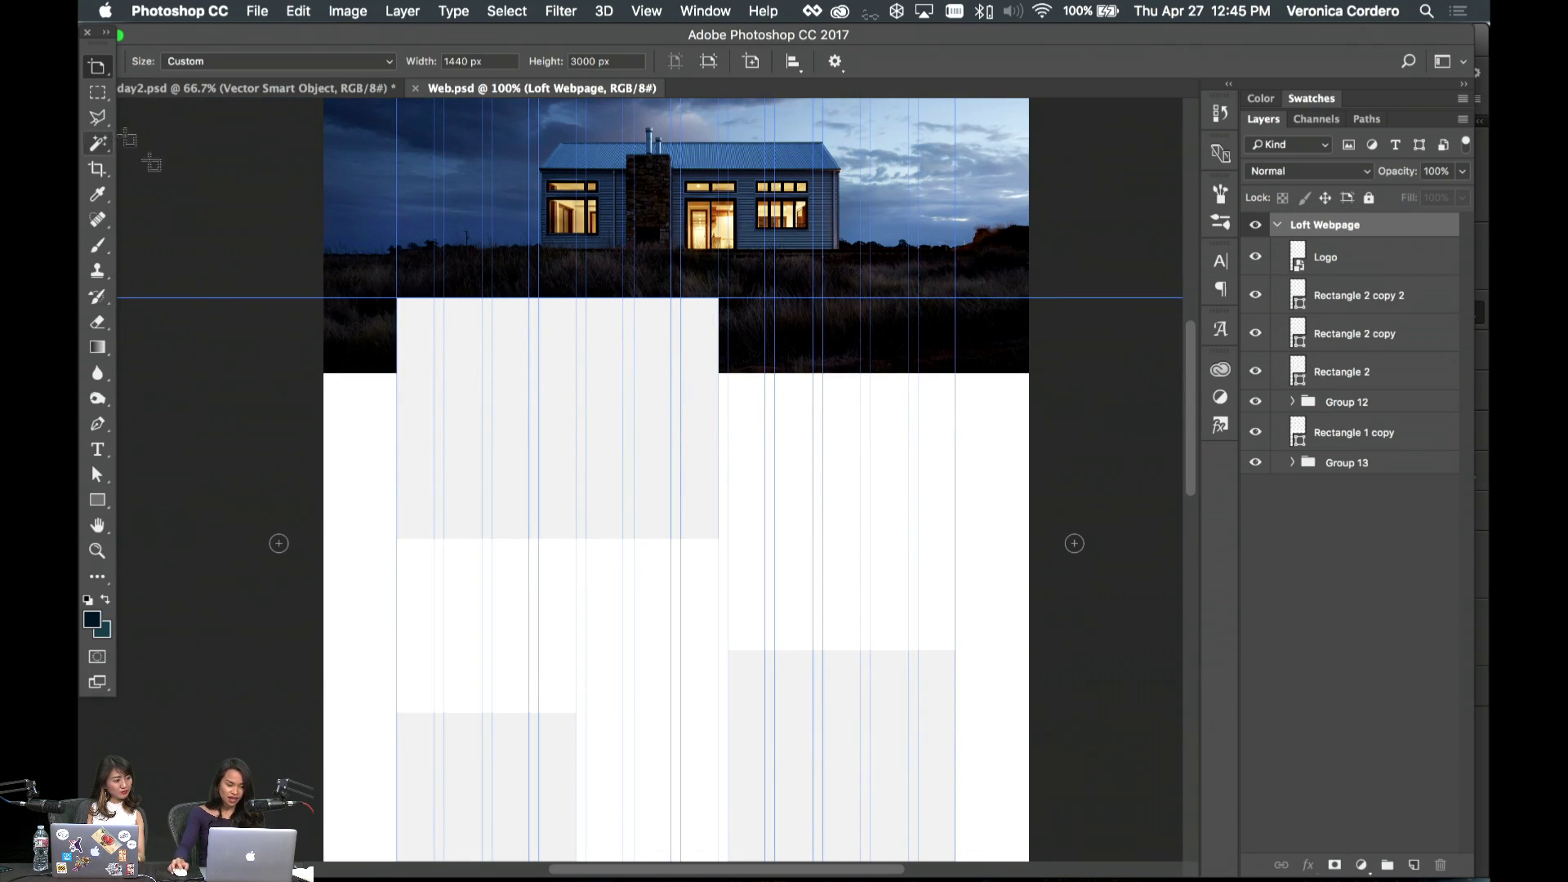
- Scroll through the Island Living and Relax spreads in InDesign, then return to Web.psd in Photoshop
mouse_move(571, 859)
left_click(749, 867)
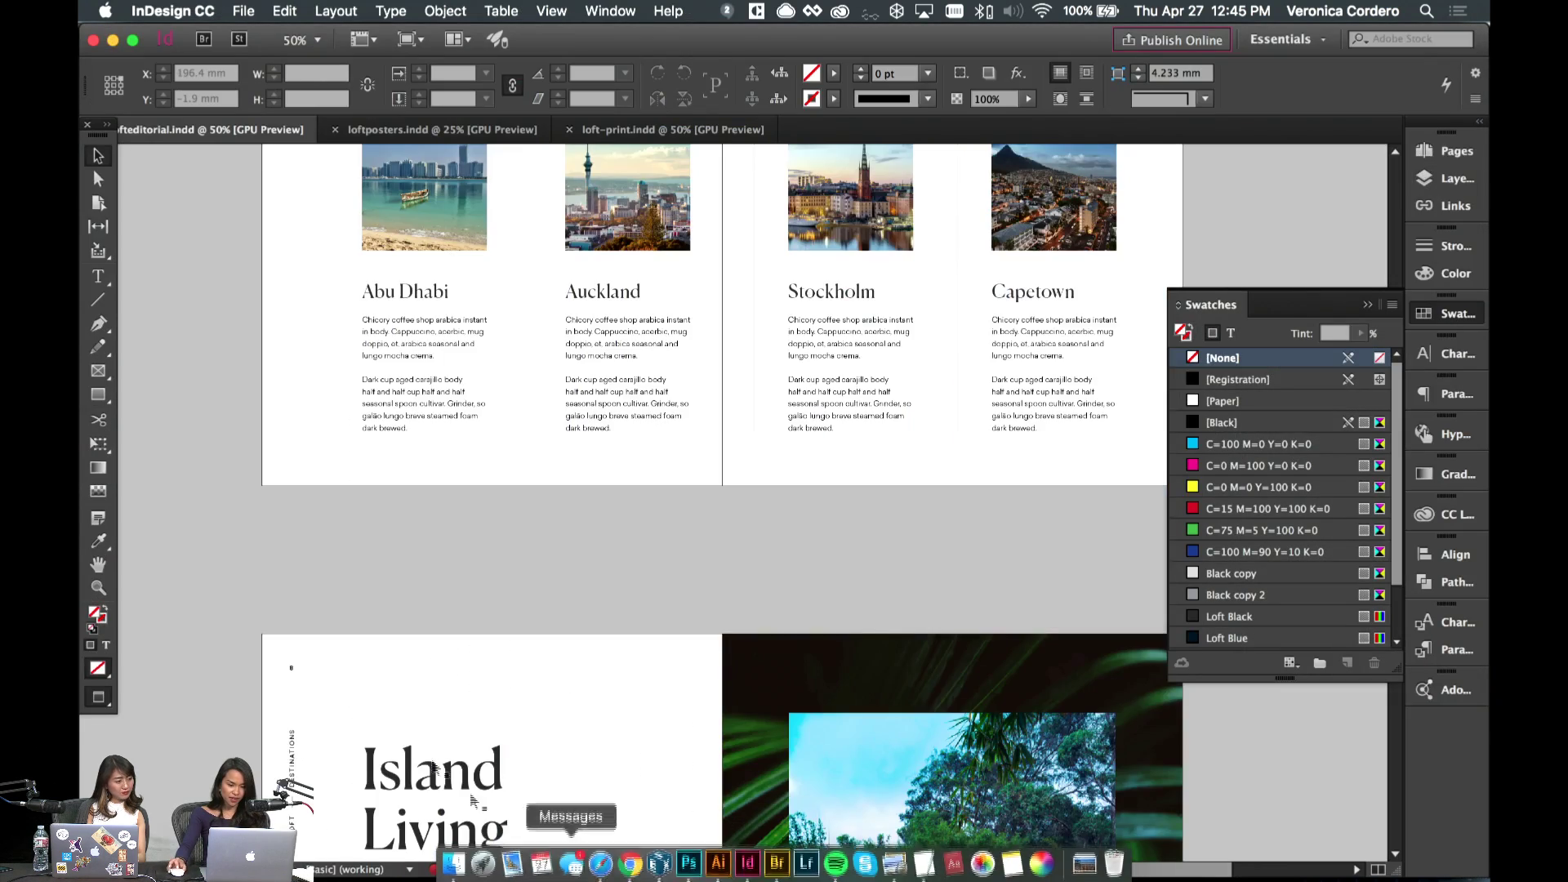
scroll(493, 560, "up", 3)
scroll(494, 563, "down", 8)
scroll(494, 568, "down", 10)
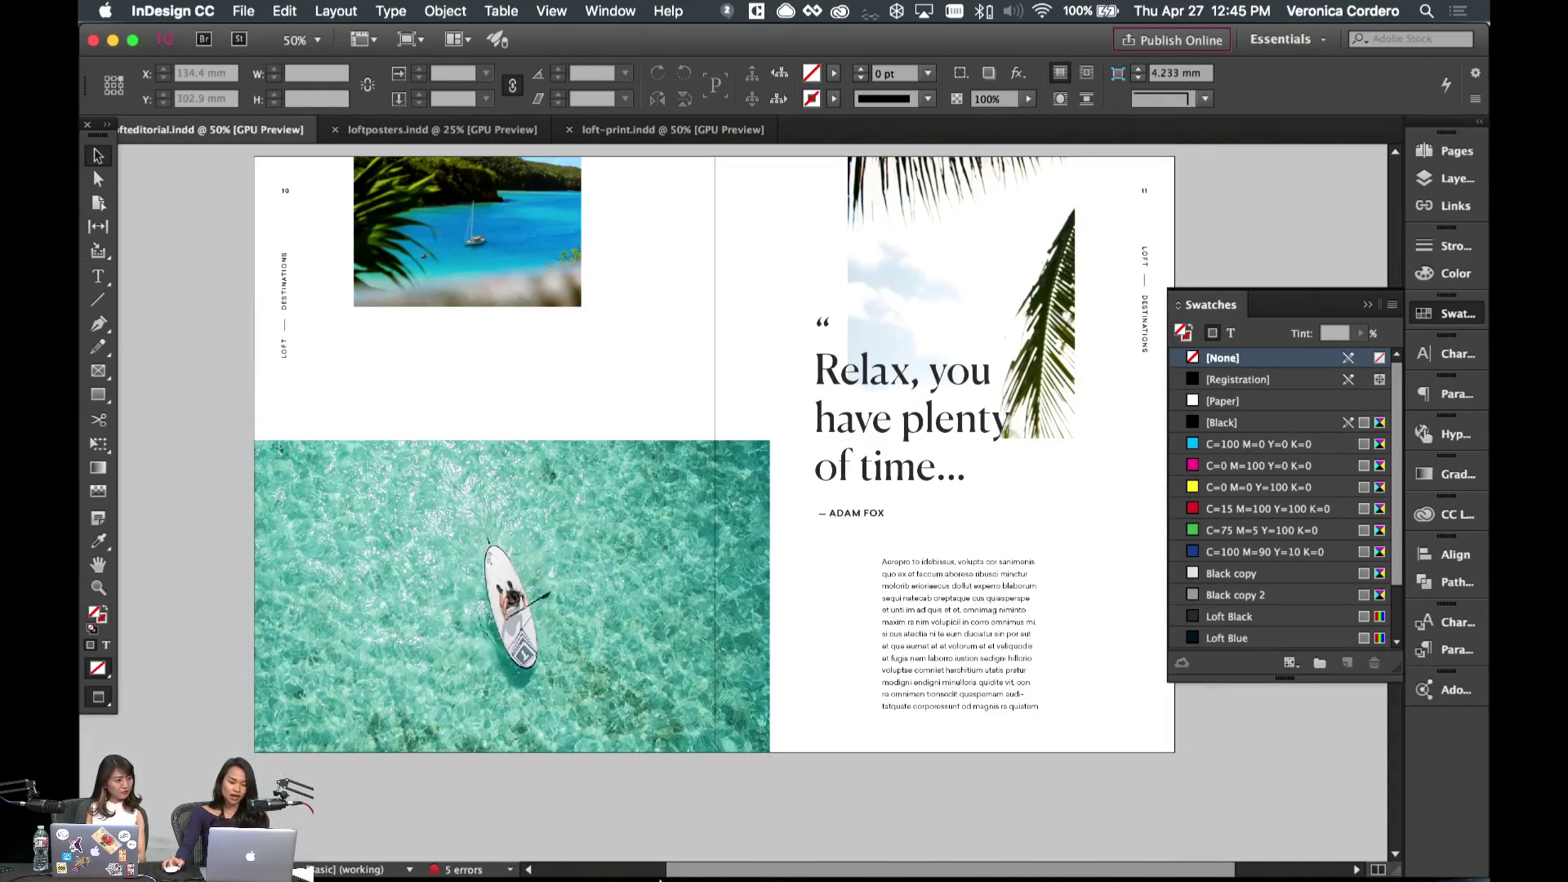
mouse_move(689, 874)
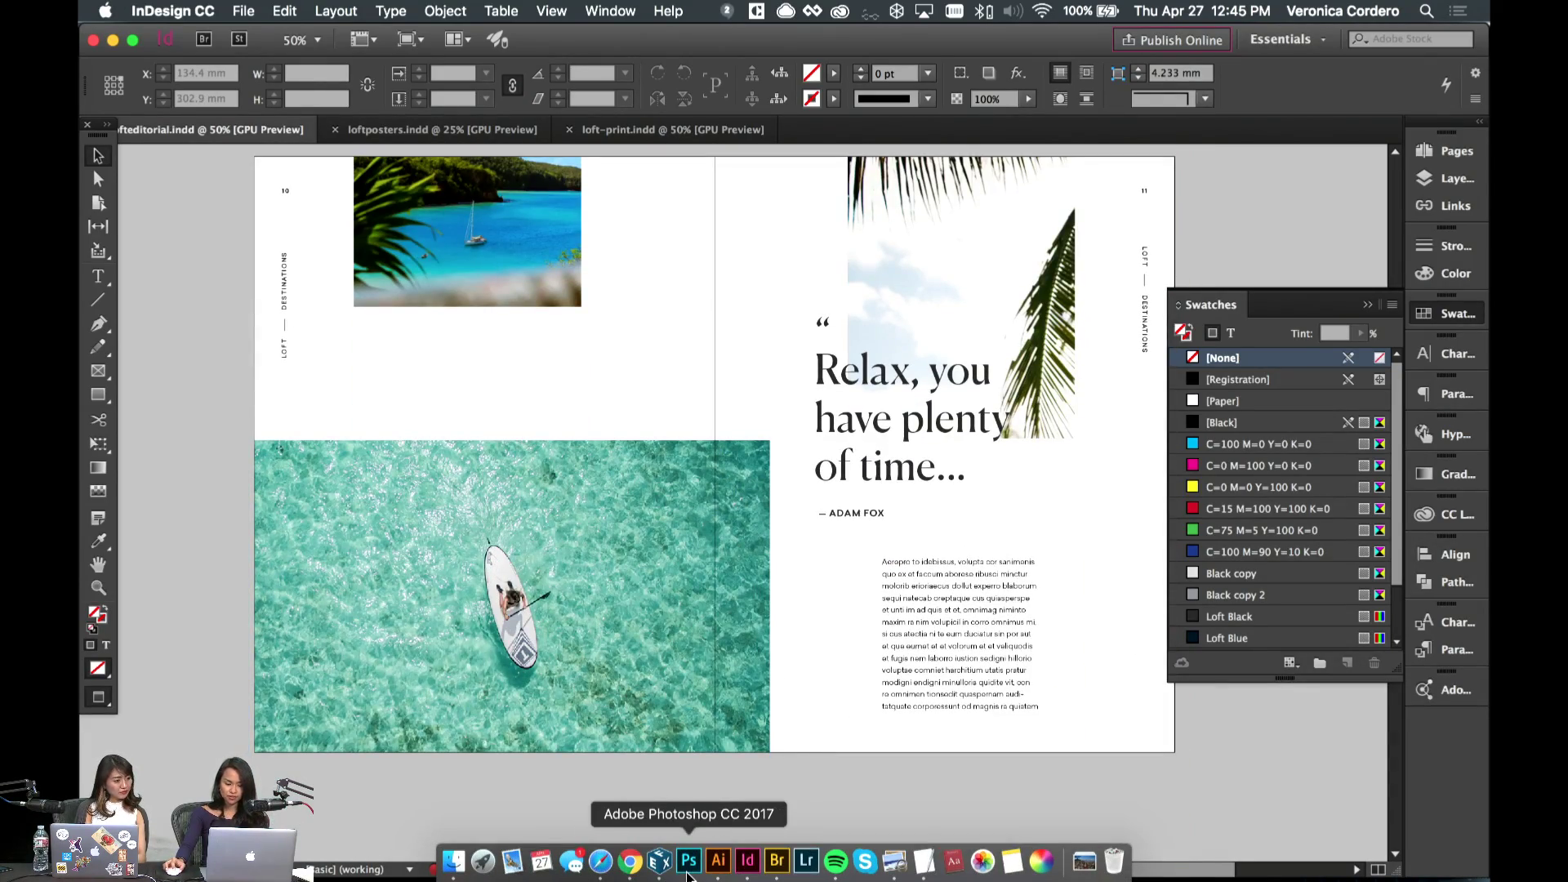
left_click(689, 864)
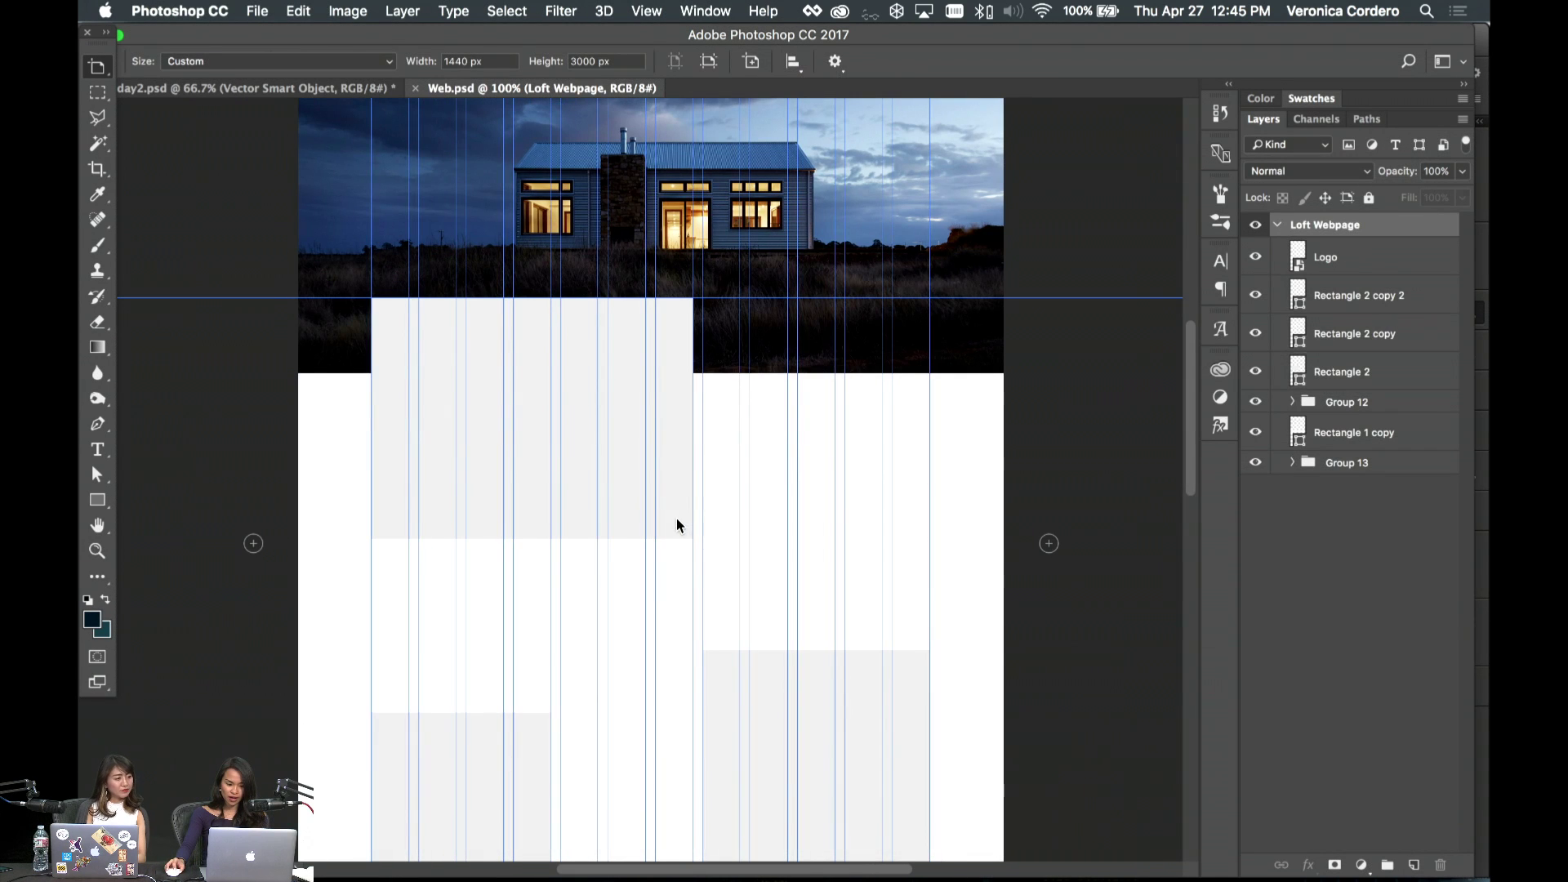
- Select the Rectangle 2 layer and browse the Loft Styleguide assets in CC Libraries
key("v")
left_click(676, 518)
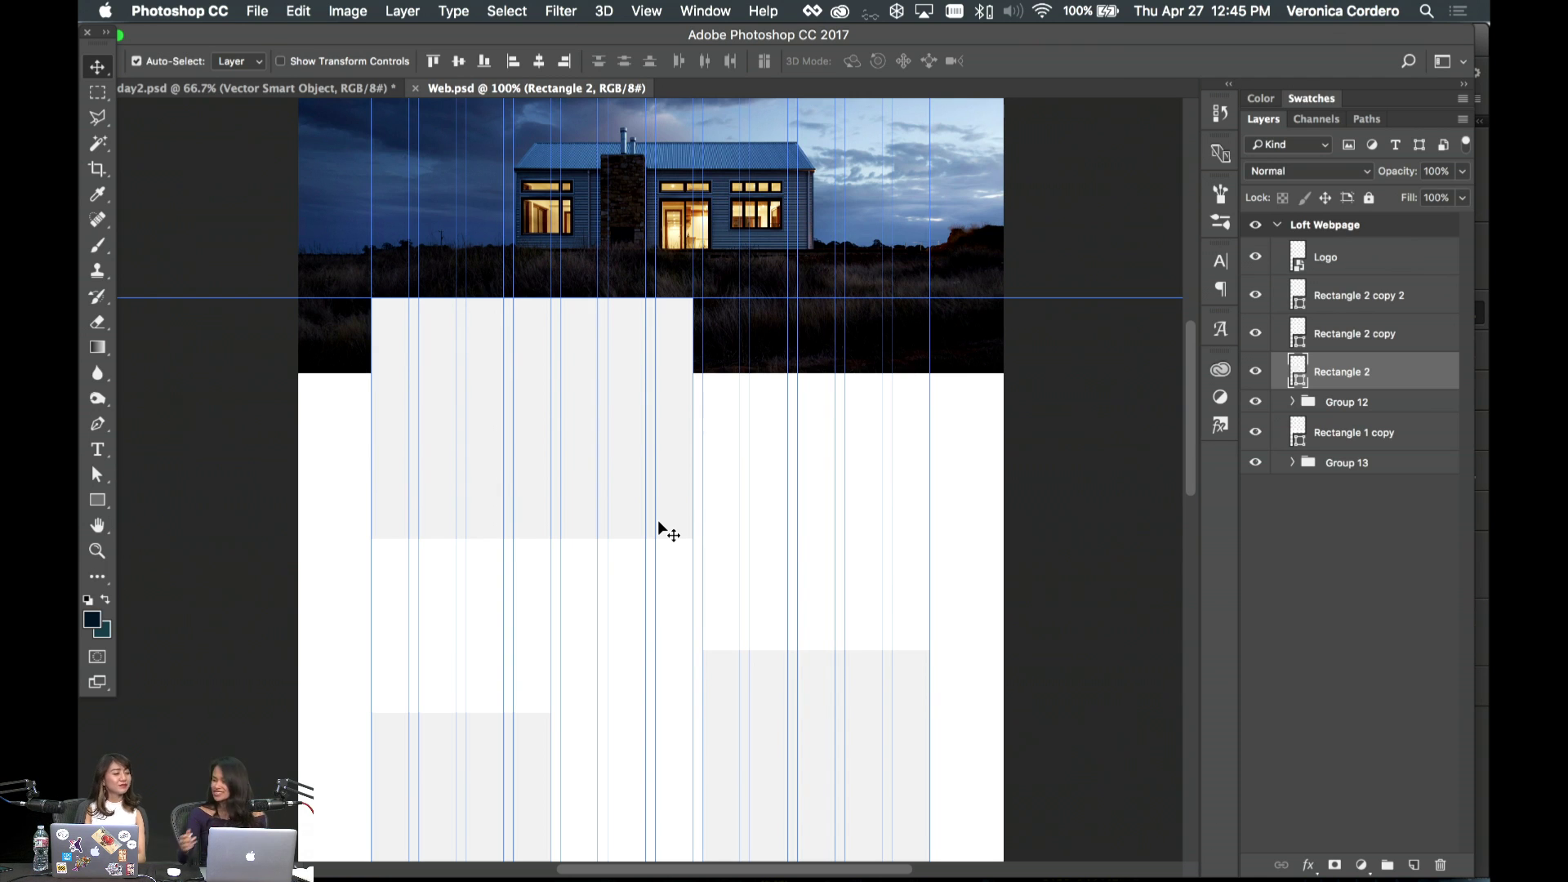
left_click(1220, 369)
scroll(1111, 572, "down", 5)
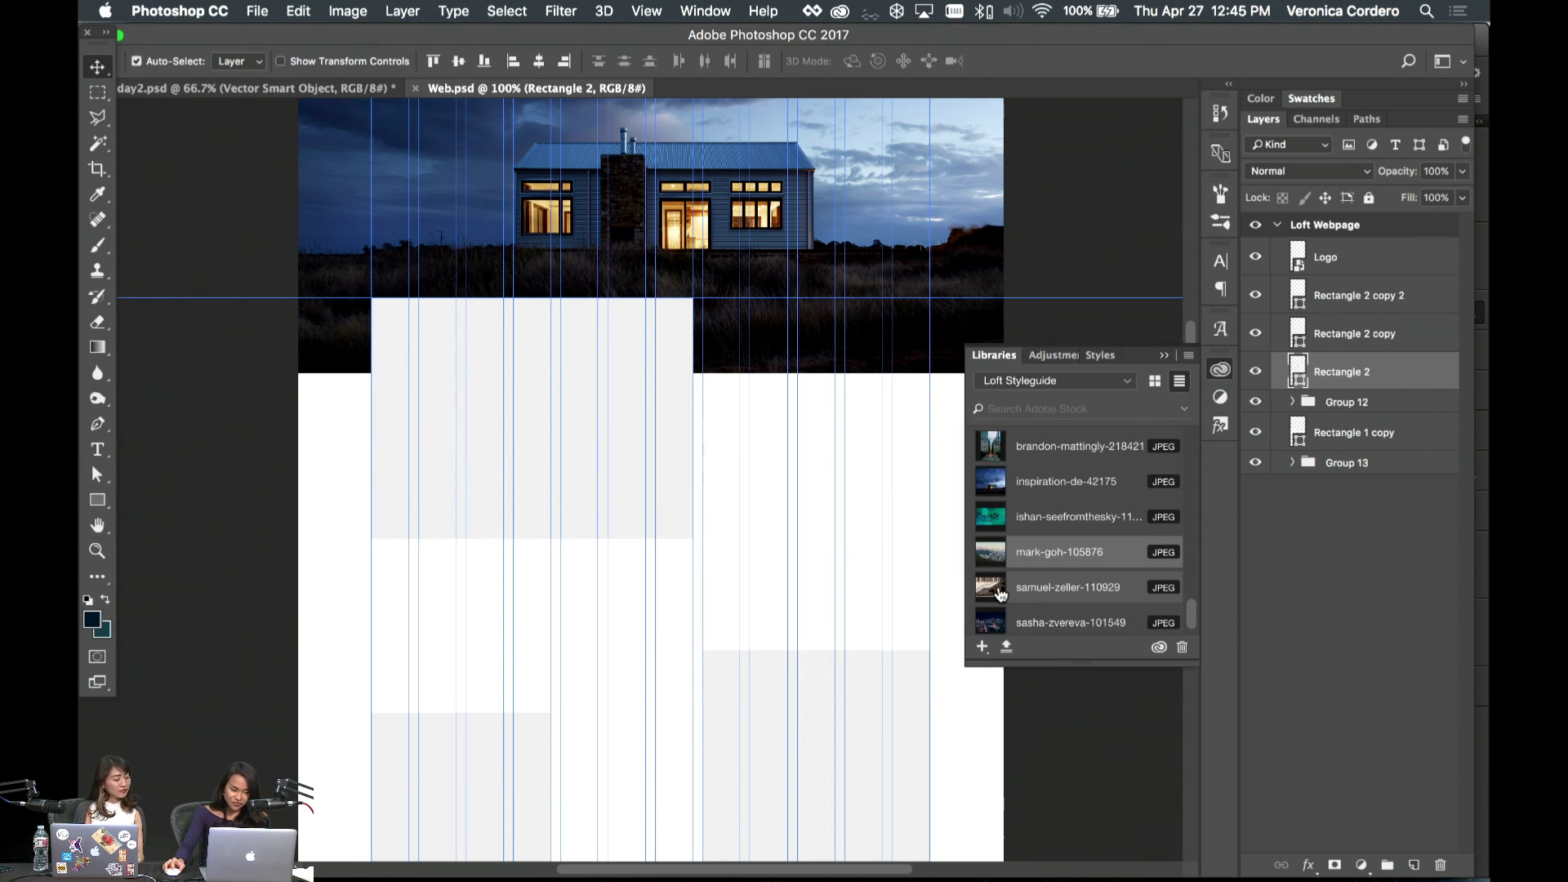
scroll(1000, 594, "up", 5)
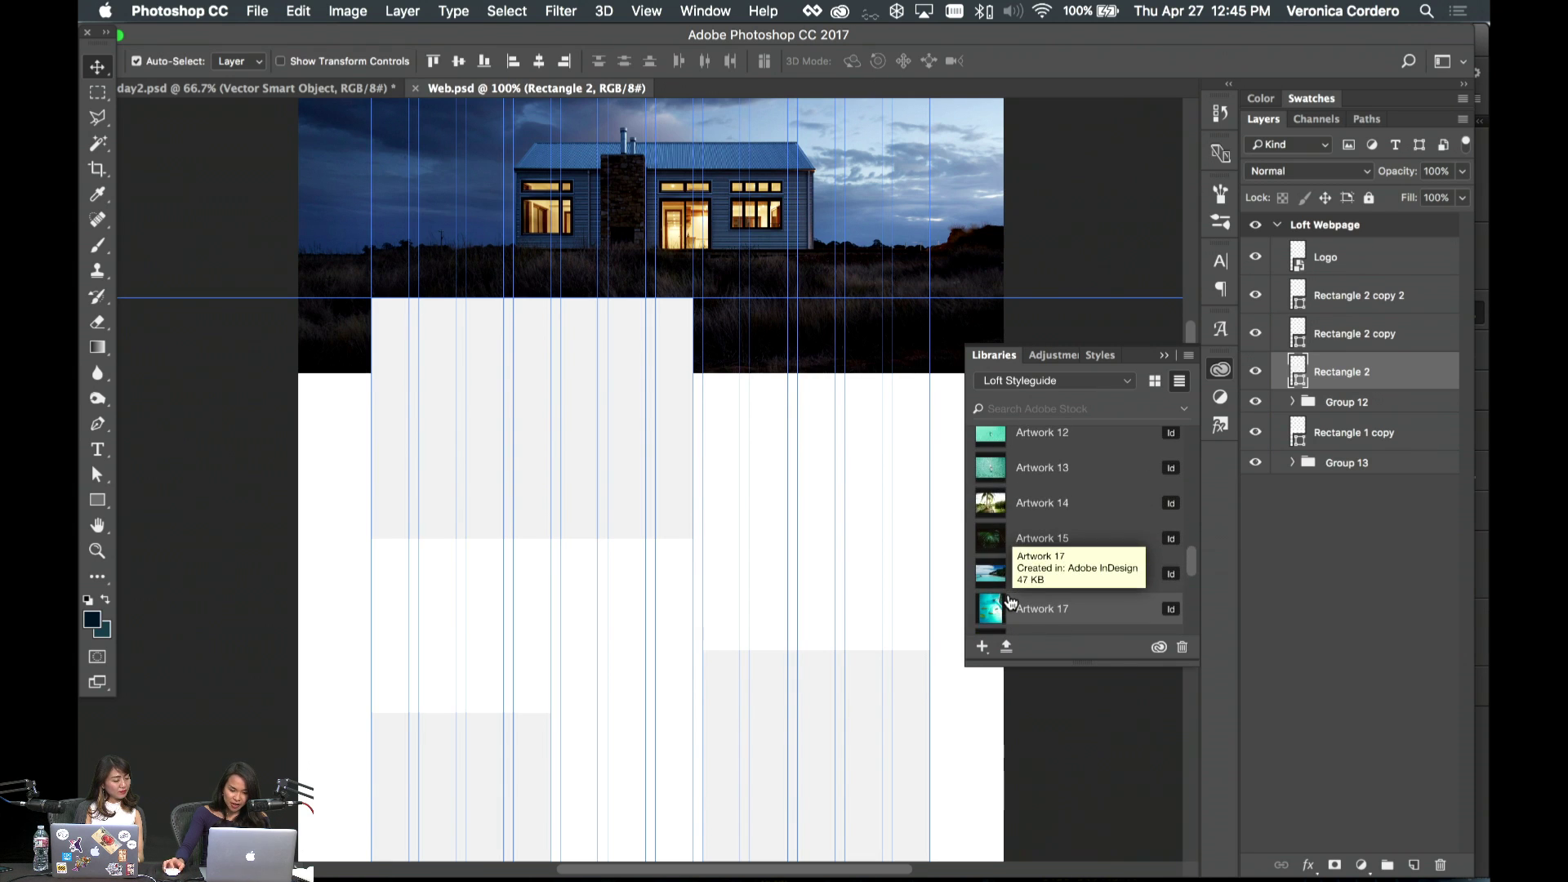
scroll(1009, 572, "up", 5)
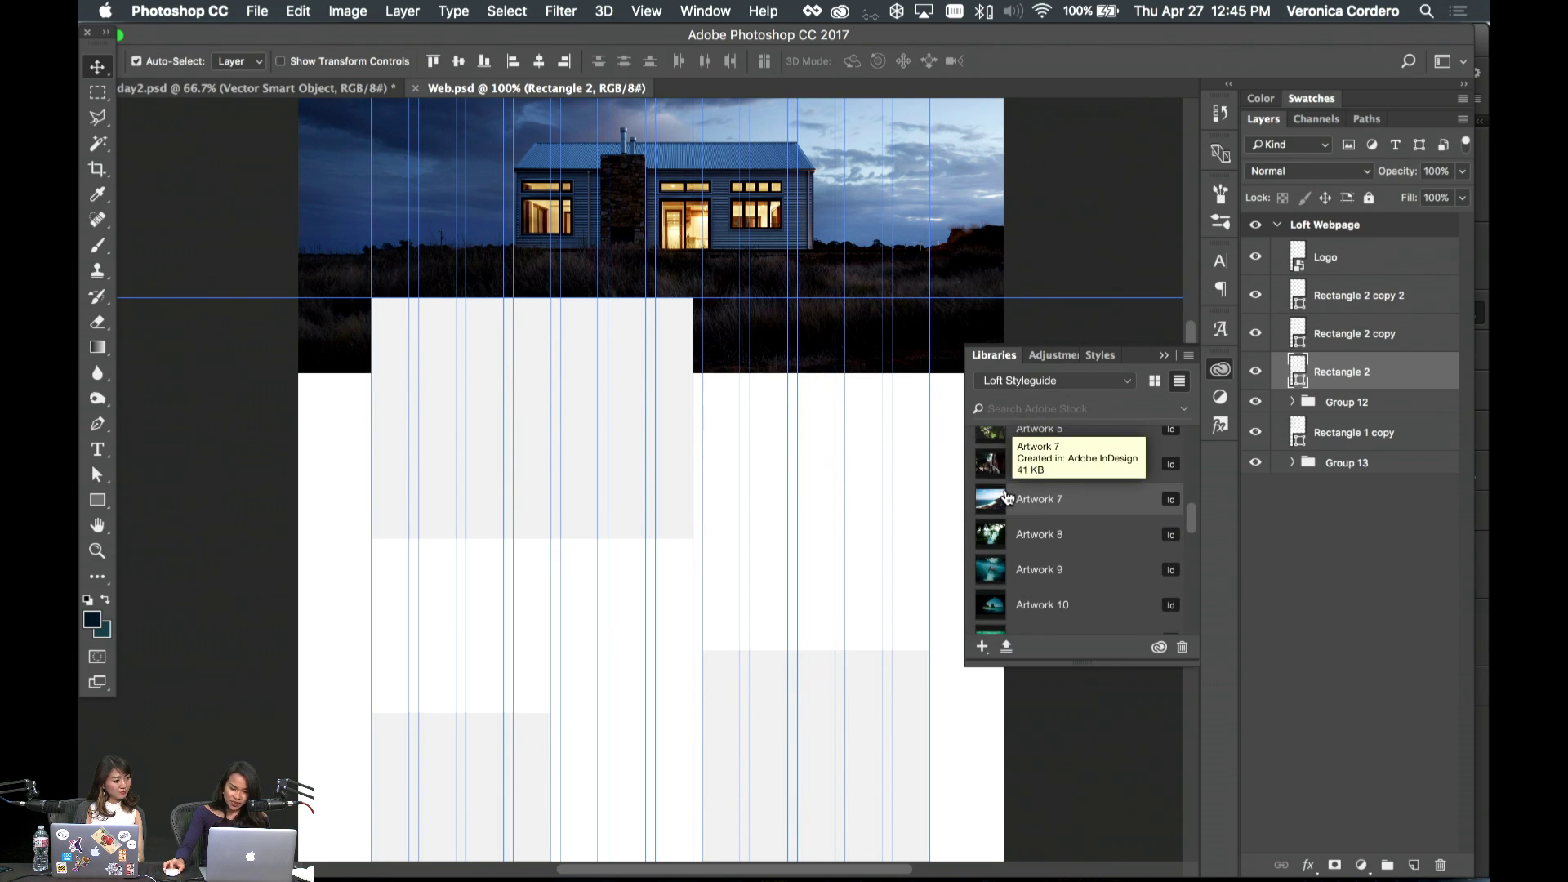
scroll(1013, 502, "up", 3)
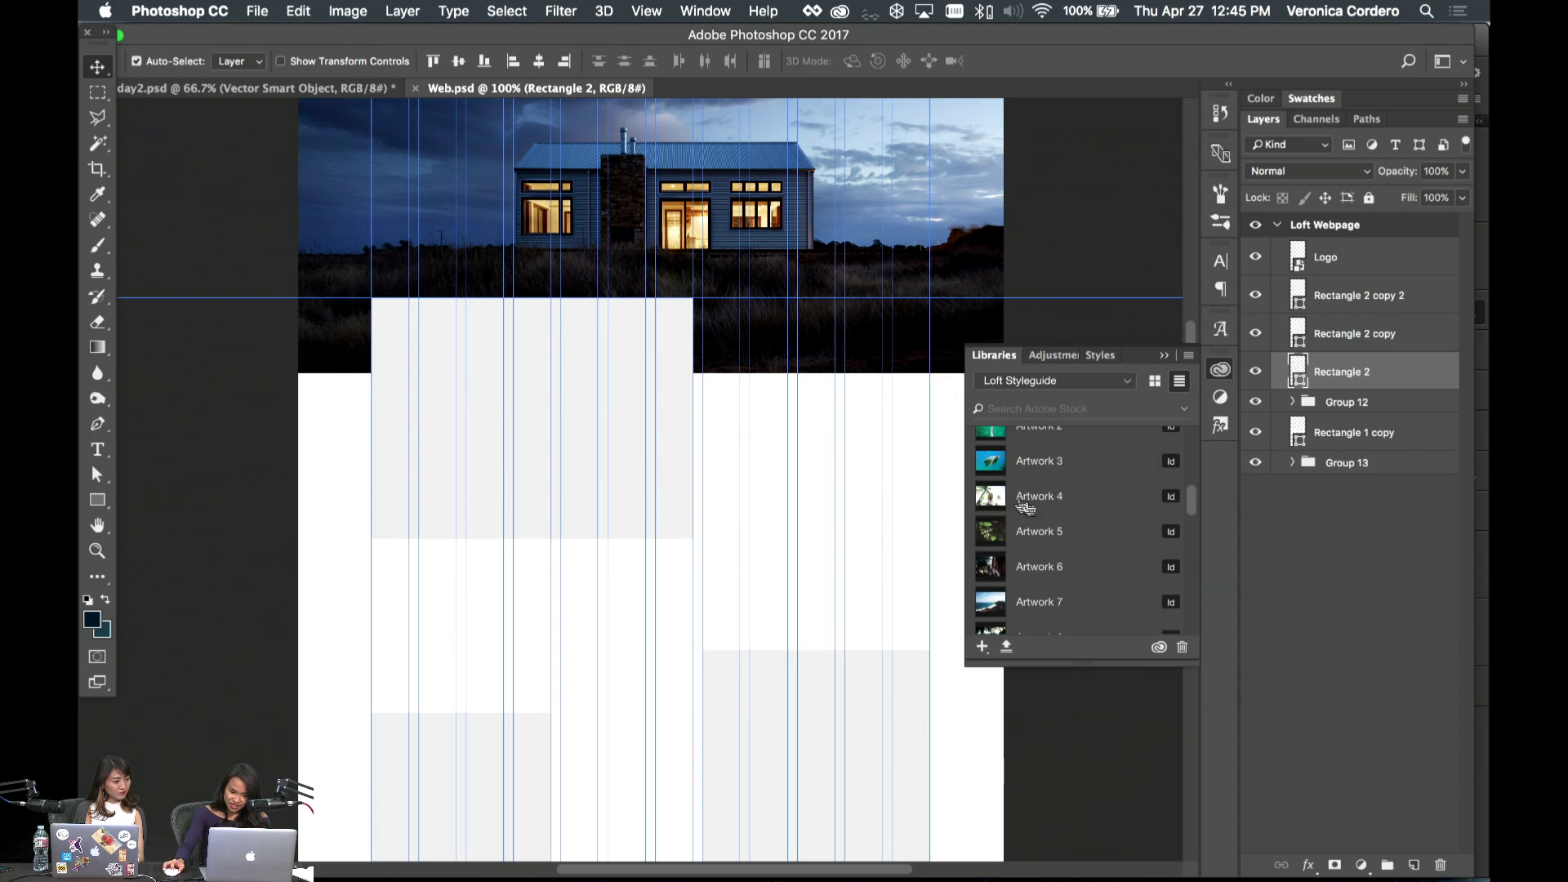
scroll(1027, 502, "up", 5)
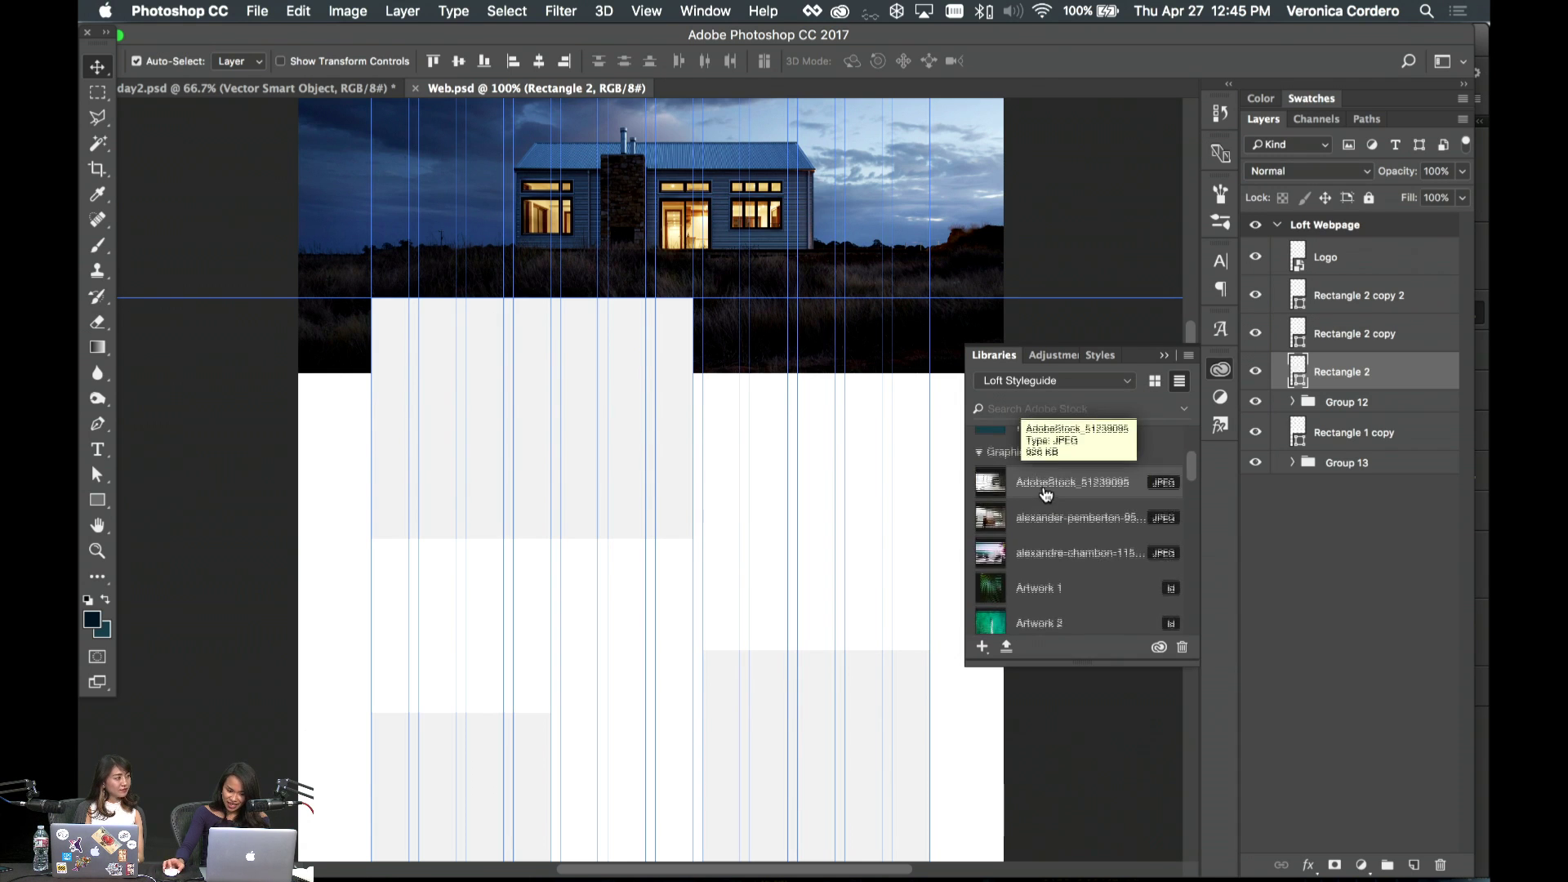
scroll(1046, 493, "up", 2)
- Place the chair photo, clip it to Rectangle 2, and scale it to fit the frame
left_click_drag(1062, 579, 616, 482)
key("Return")
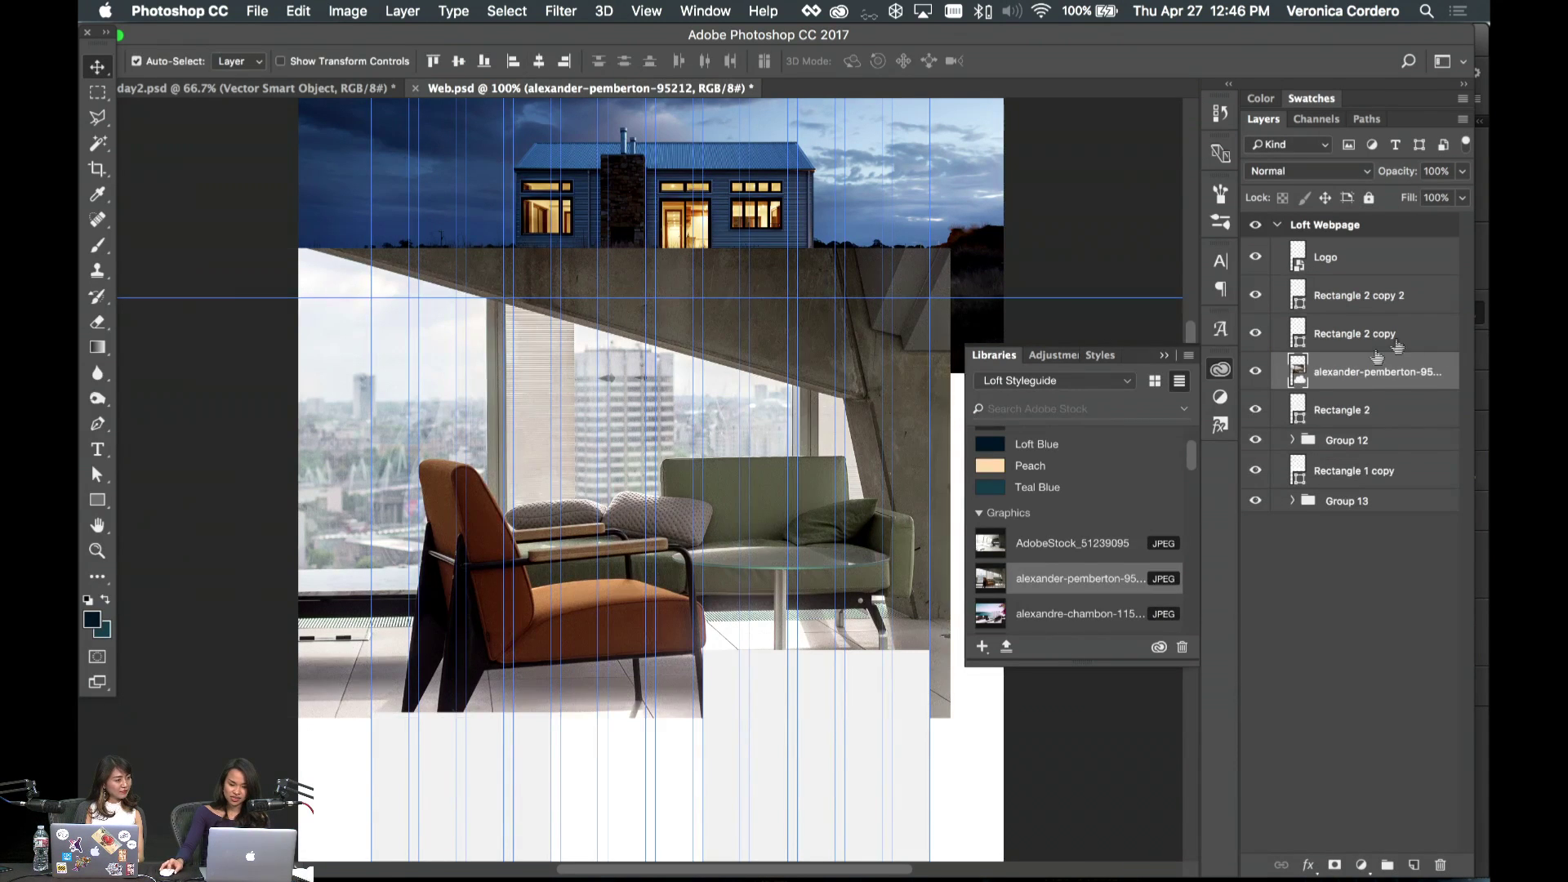
right_click(1441, 369)
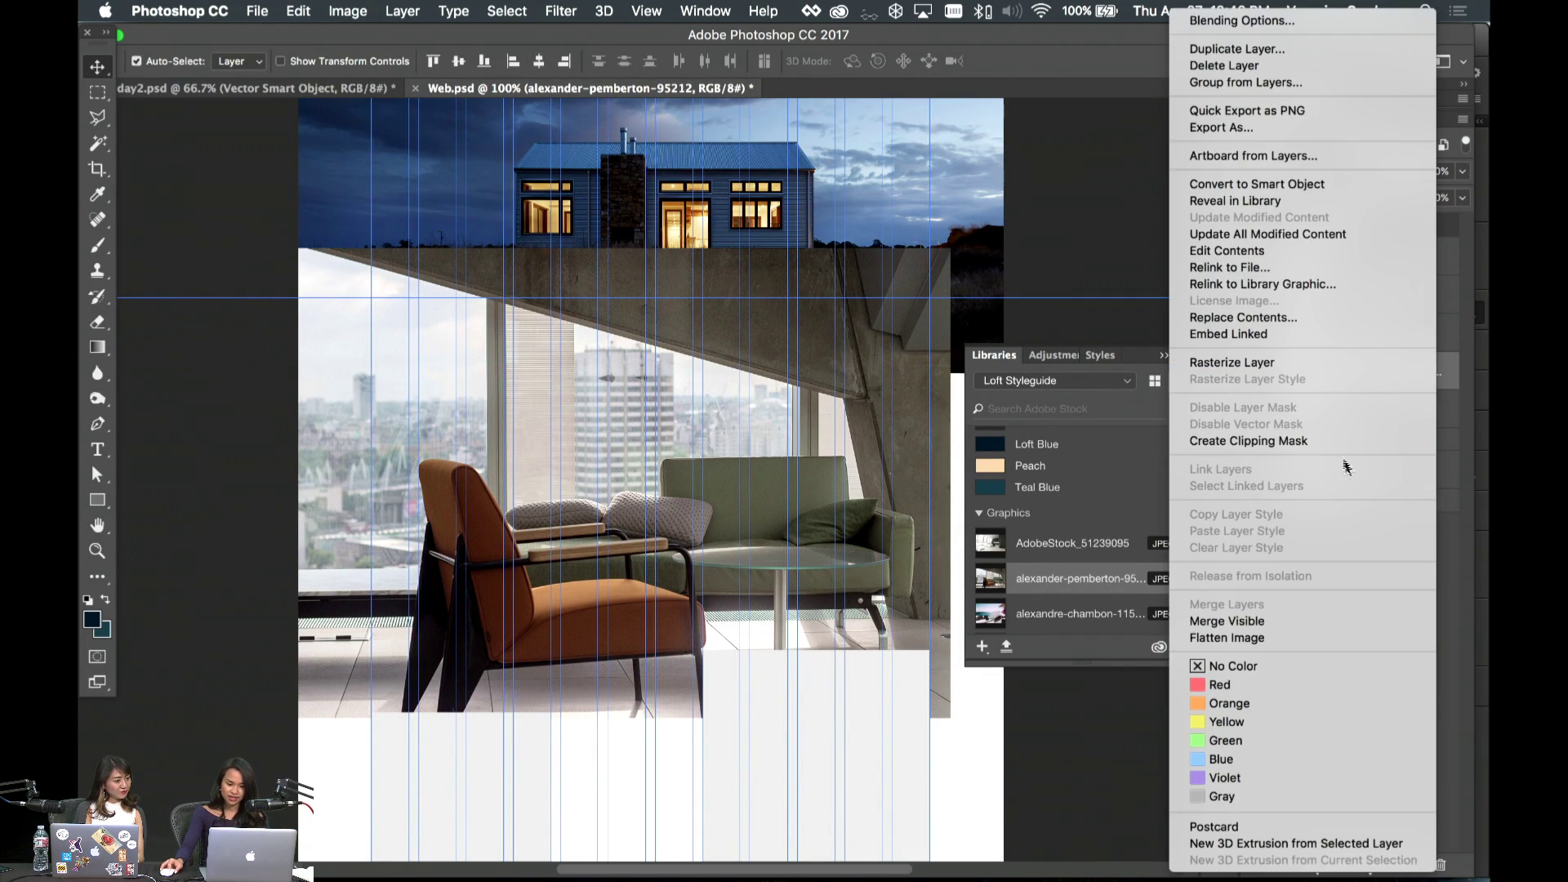
left_click(1331, 443)
key("ctrl+t")
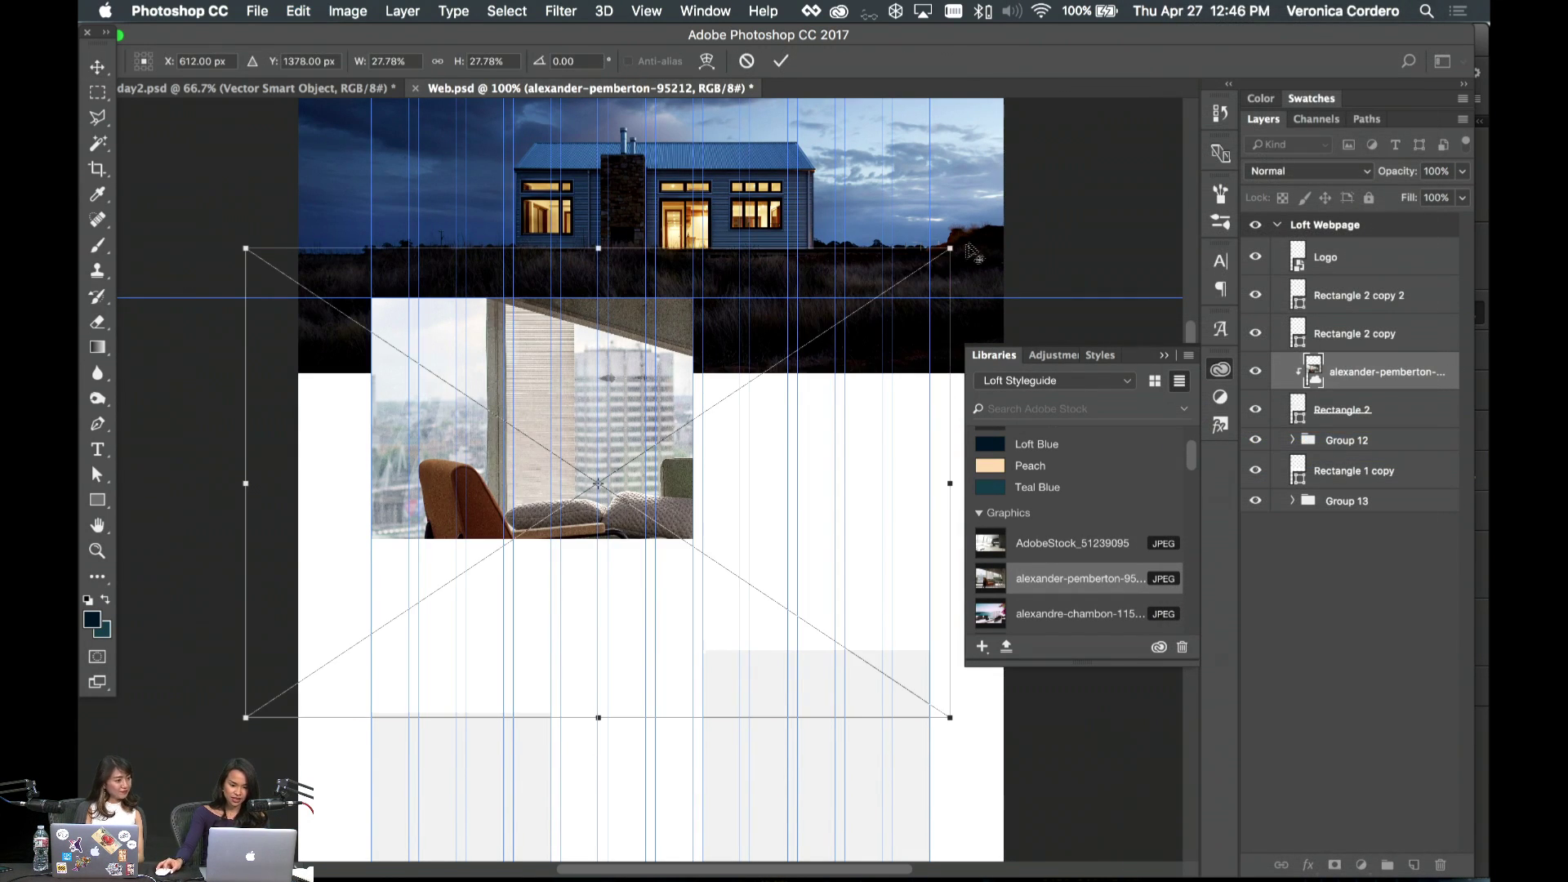
left_click_drag(943, 246, 825, 322)
left_click_drag(630, 434, 564, 350)
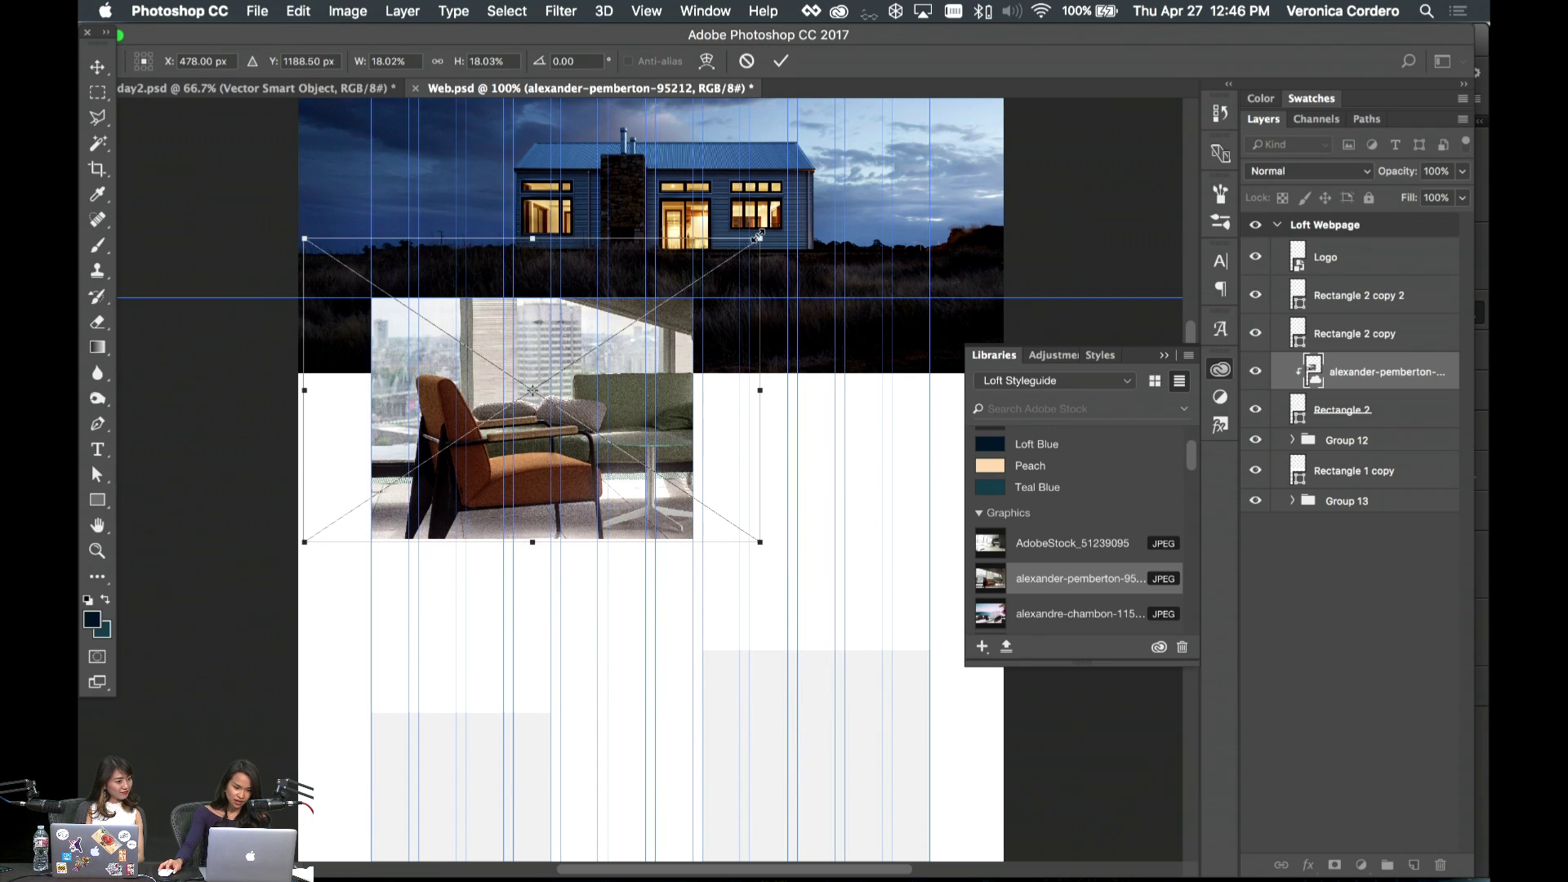
left_click_drag(758, 237, 694, 282)
left_click_drag(577, 368, 619, 376)
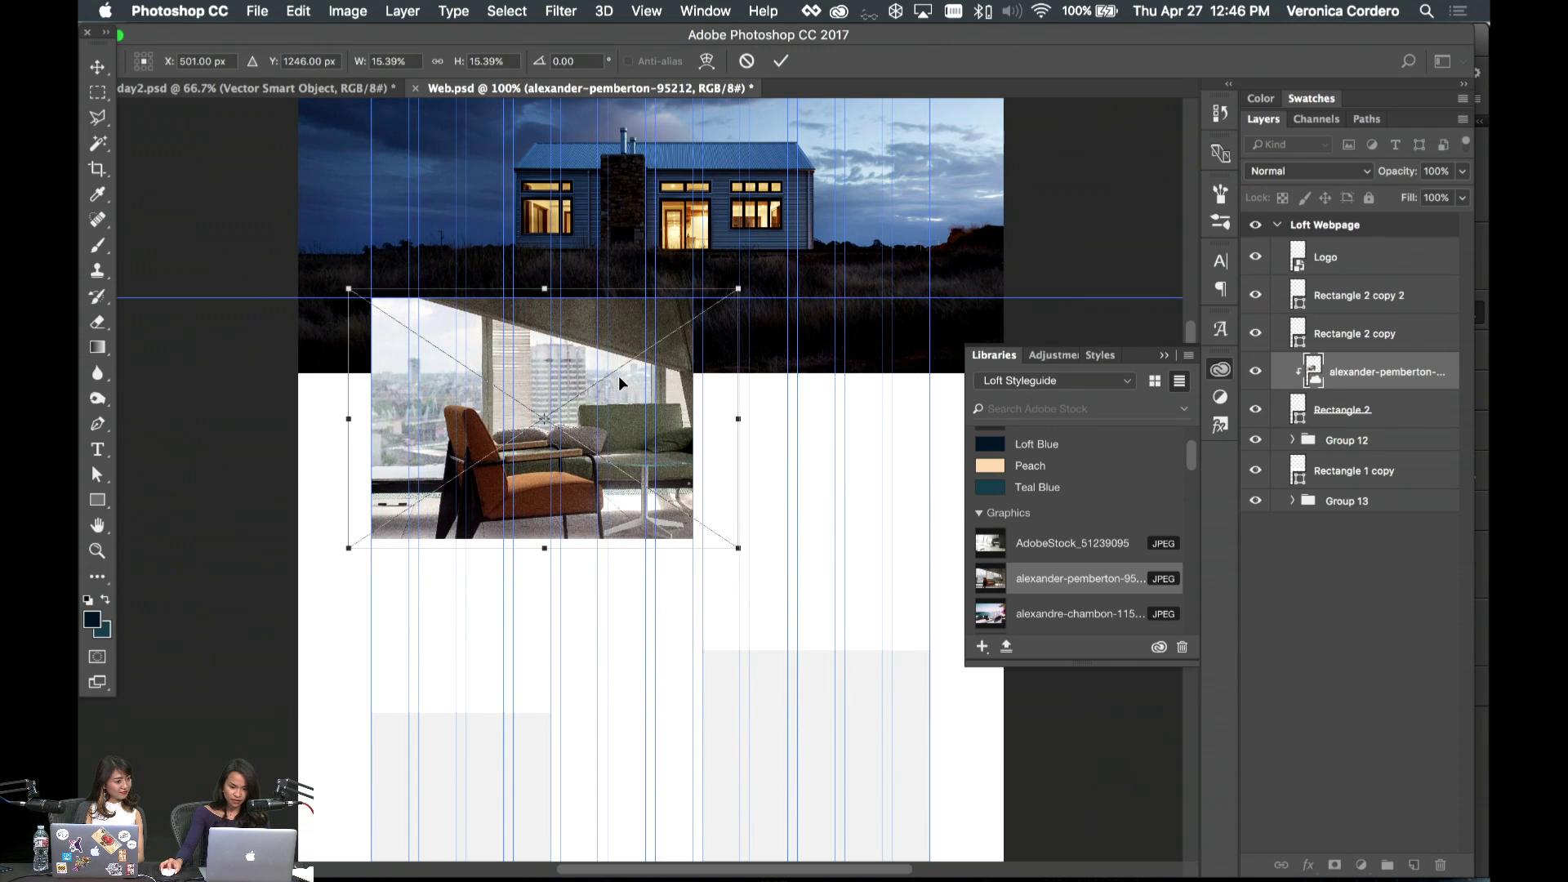
key("Return")
- Place the AdobeStock_51239095 lounge photo at about 169% and clip it into Rectangle 2 copy
scroll(817, 514, "down", 5)
left_click(885, 745)
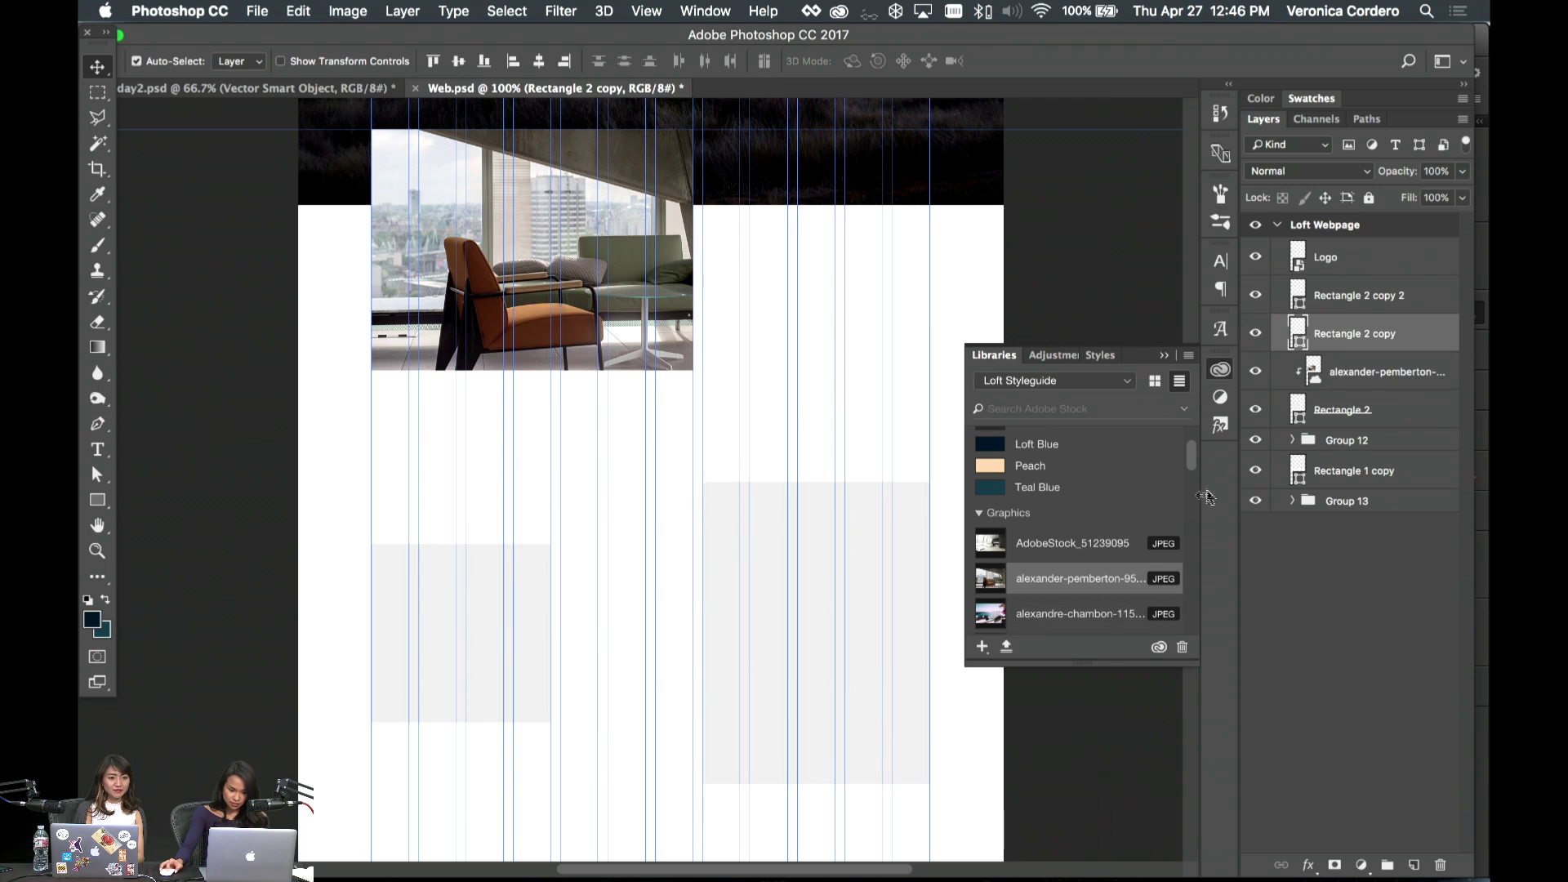
left_click_drag(1073, 543, 776, 596)
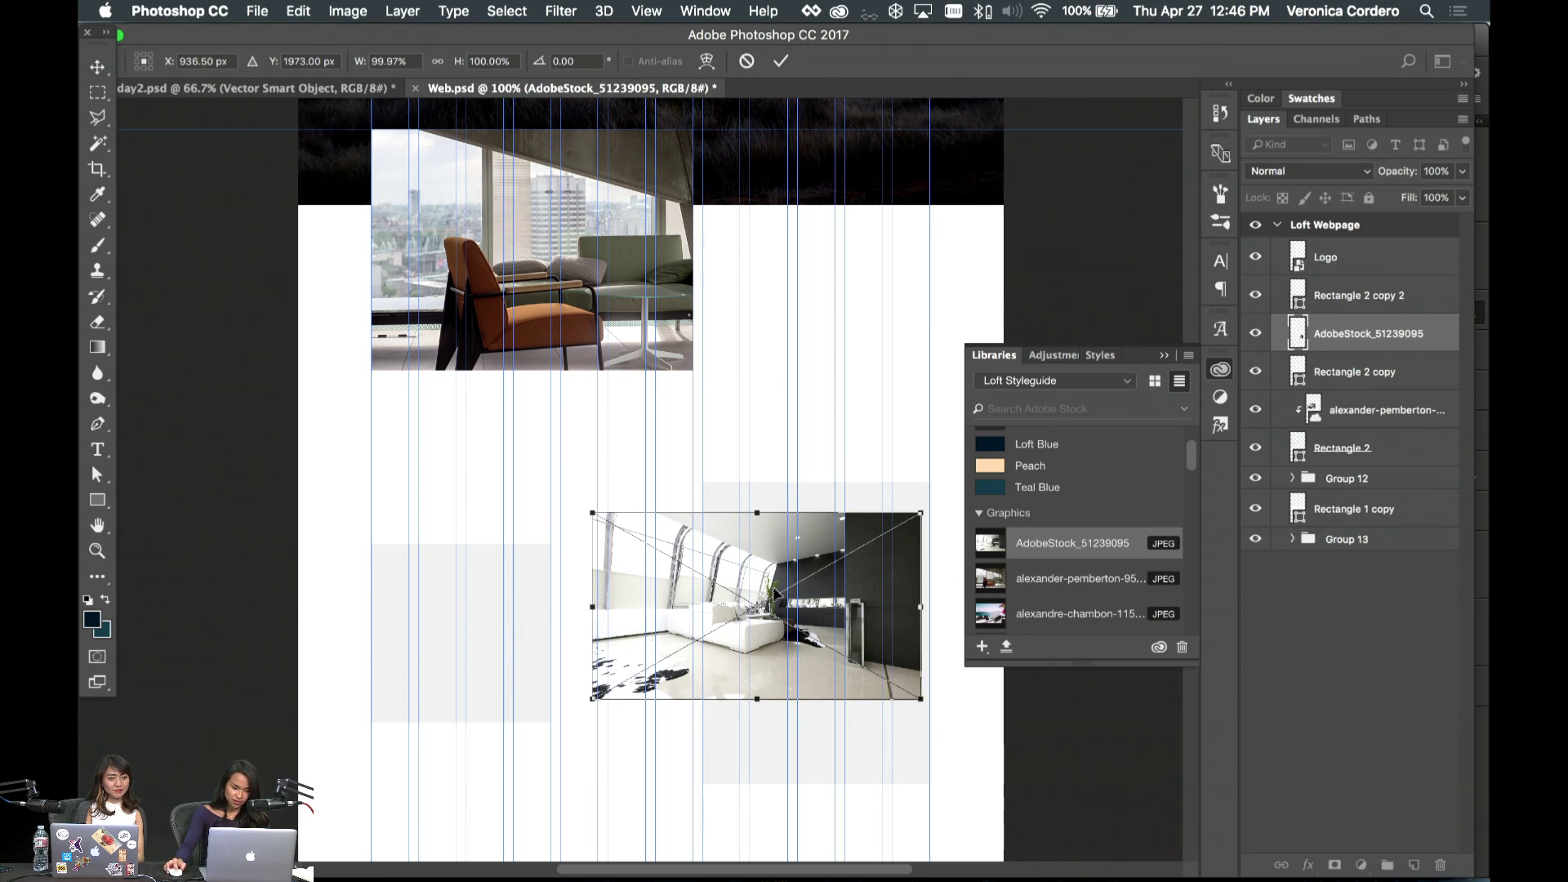
scroll(775, 596, "down", 3)
scroll(768, 458, "right", 4)
left_click_drag(771, 390, 882, 357)
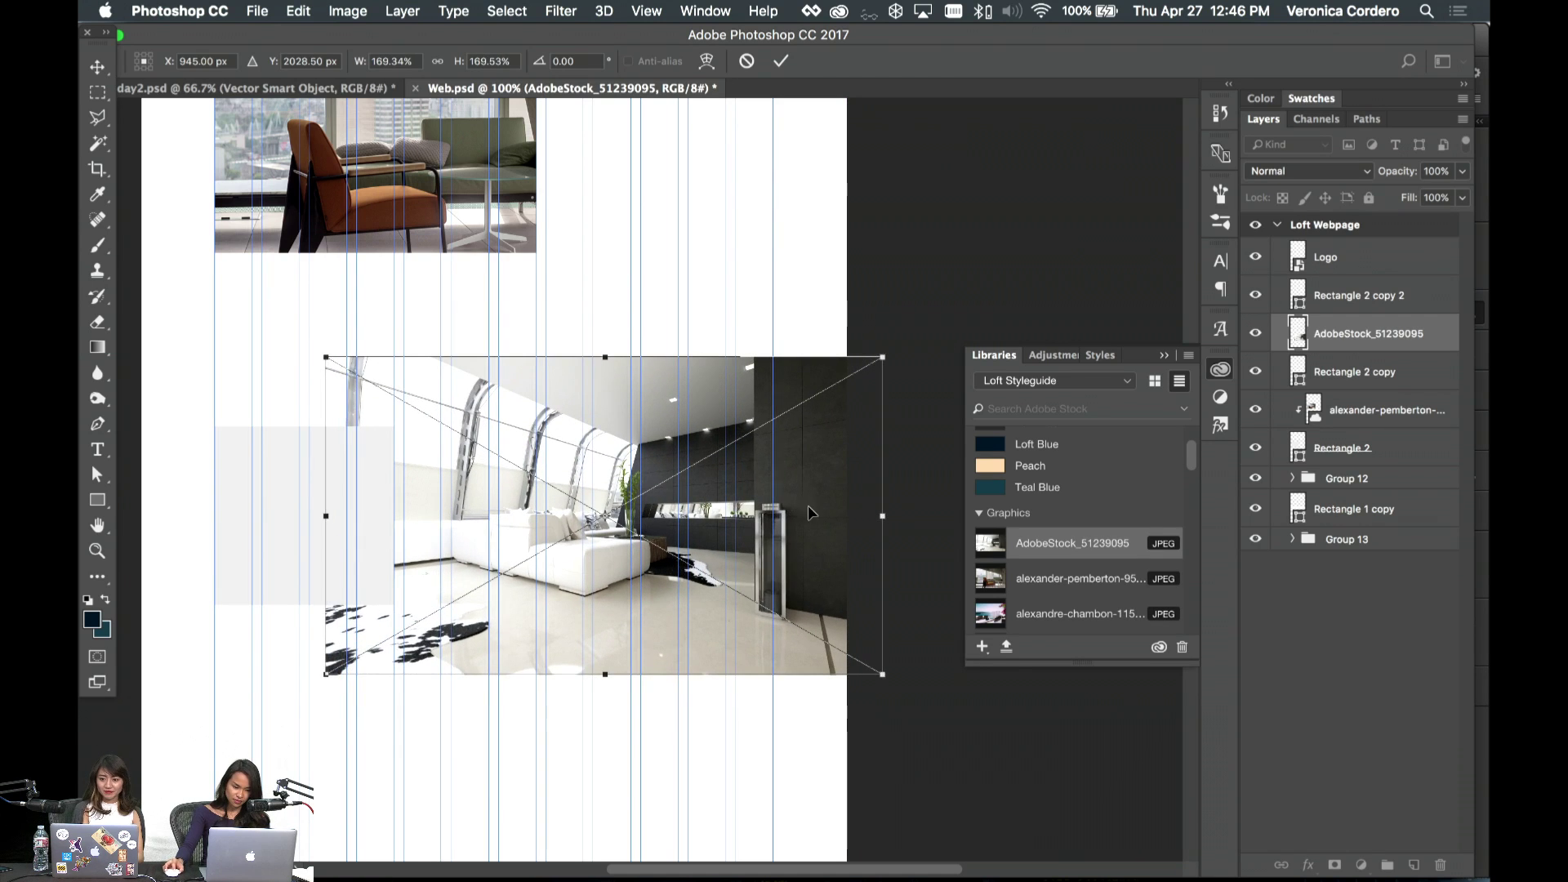
left_click_drag(809, 512, 782, 513)
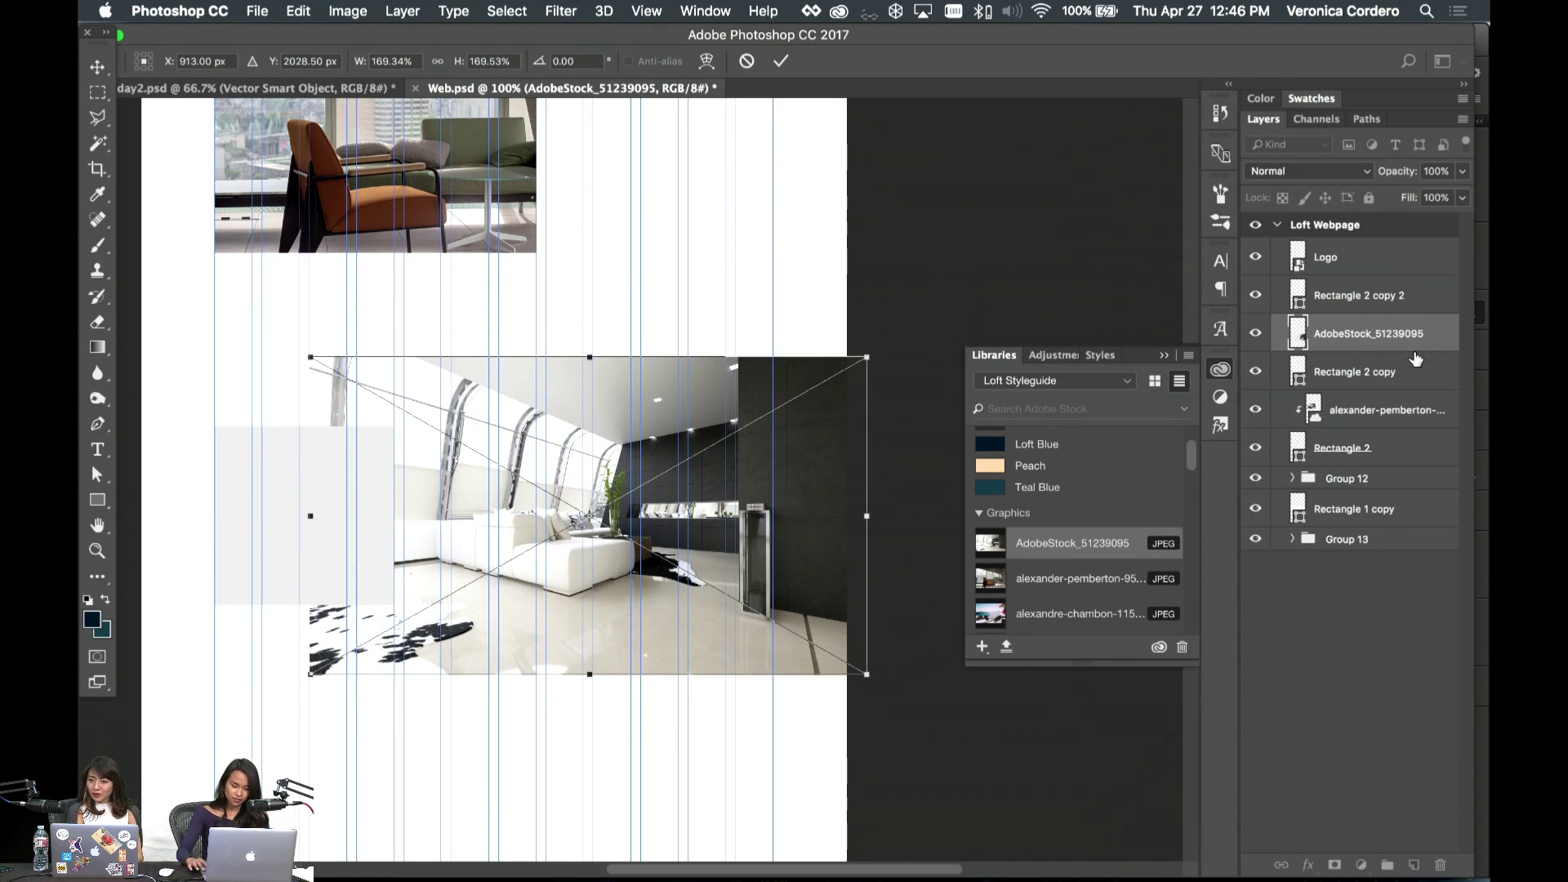
key("Return")
right_click(1415, 359)
left_click(907, 490)
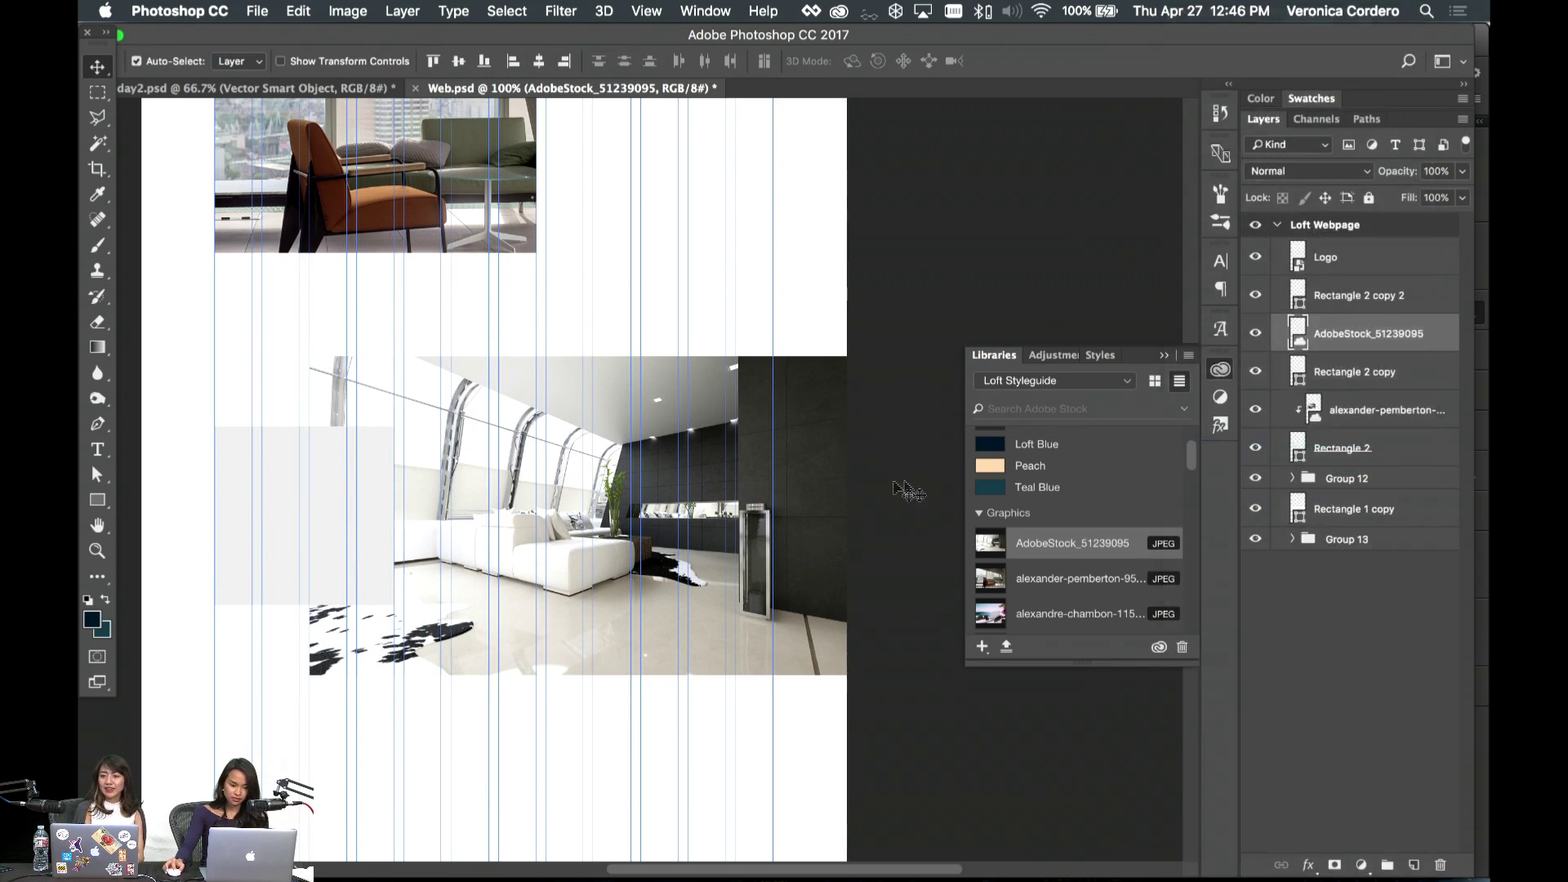
key("super+alt+g")
left_click_drag(784, 453, 746, 445)
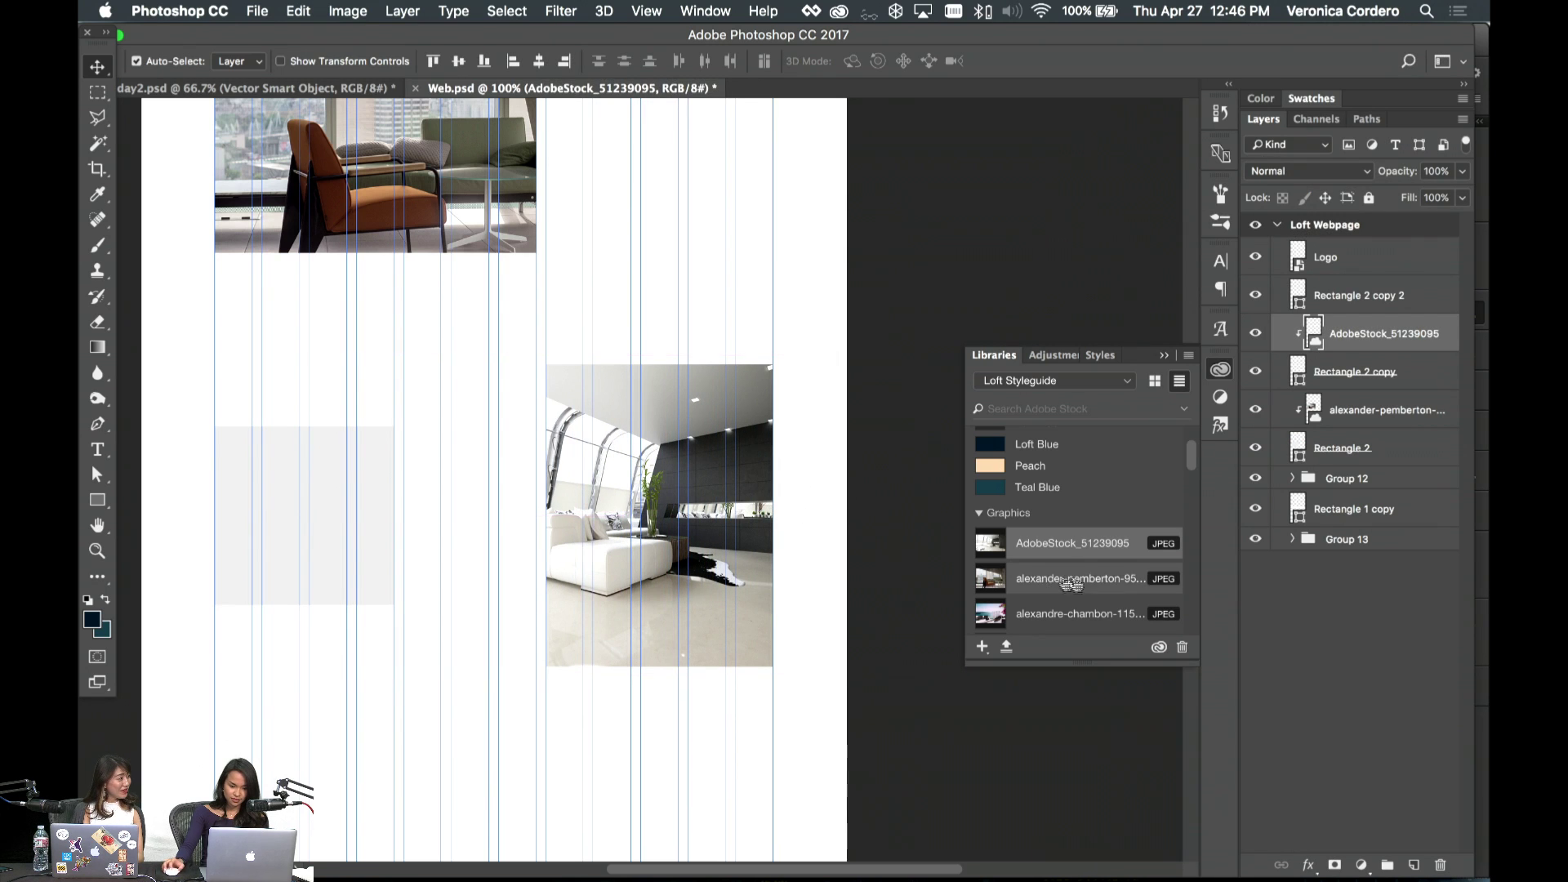
- Place the Artwork 20 jungle-house photo, clip it to the third rectangle, and shrink it to 60%
scroll(1073, 583, "down", 2)
left_click(396, 523)
scroll(1029, 536, "down", 2)
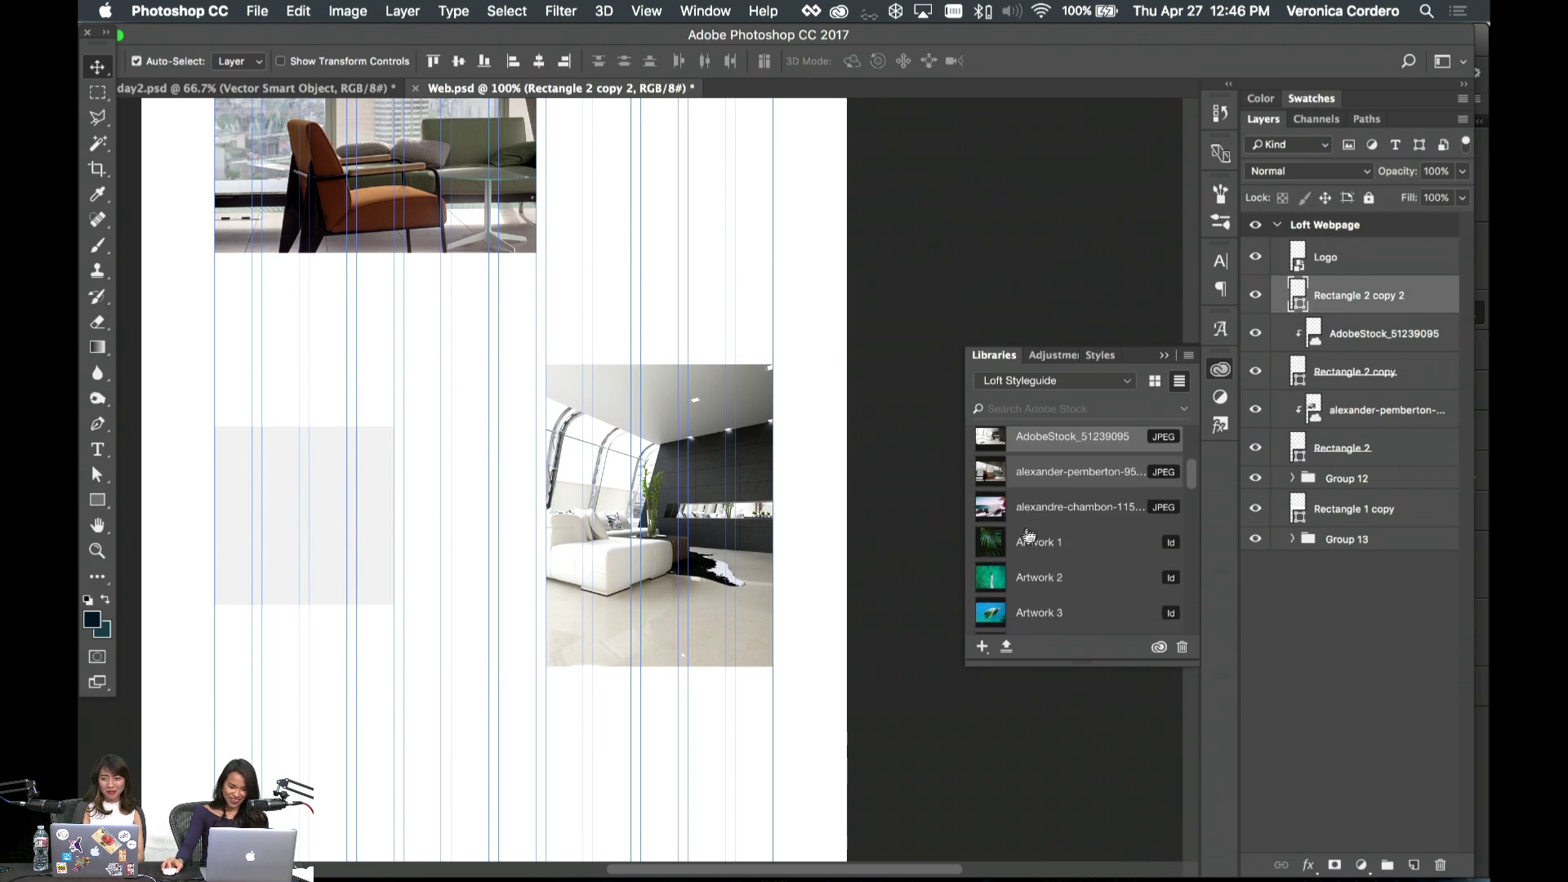
scroll(1029, 536, "down", 1)
scroll(1065, 584, "down", 10)
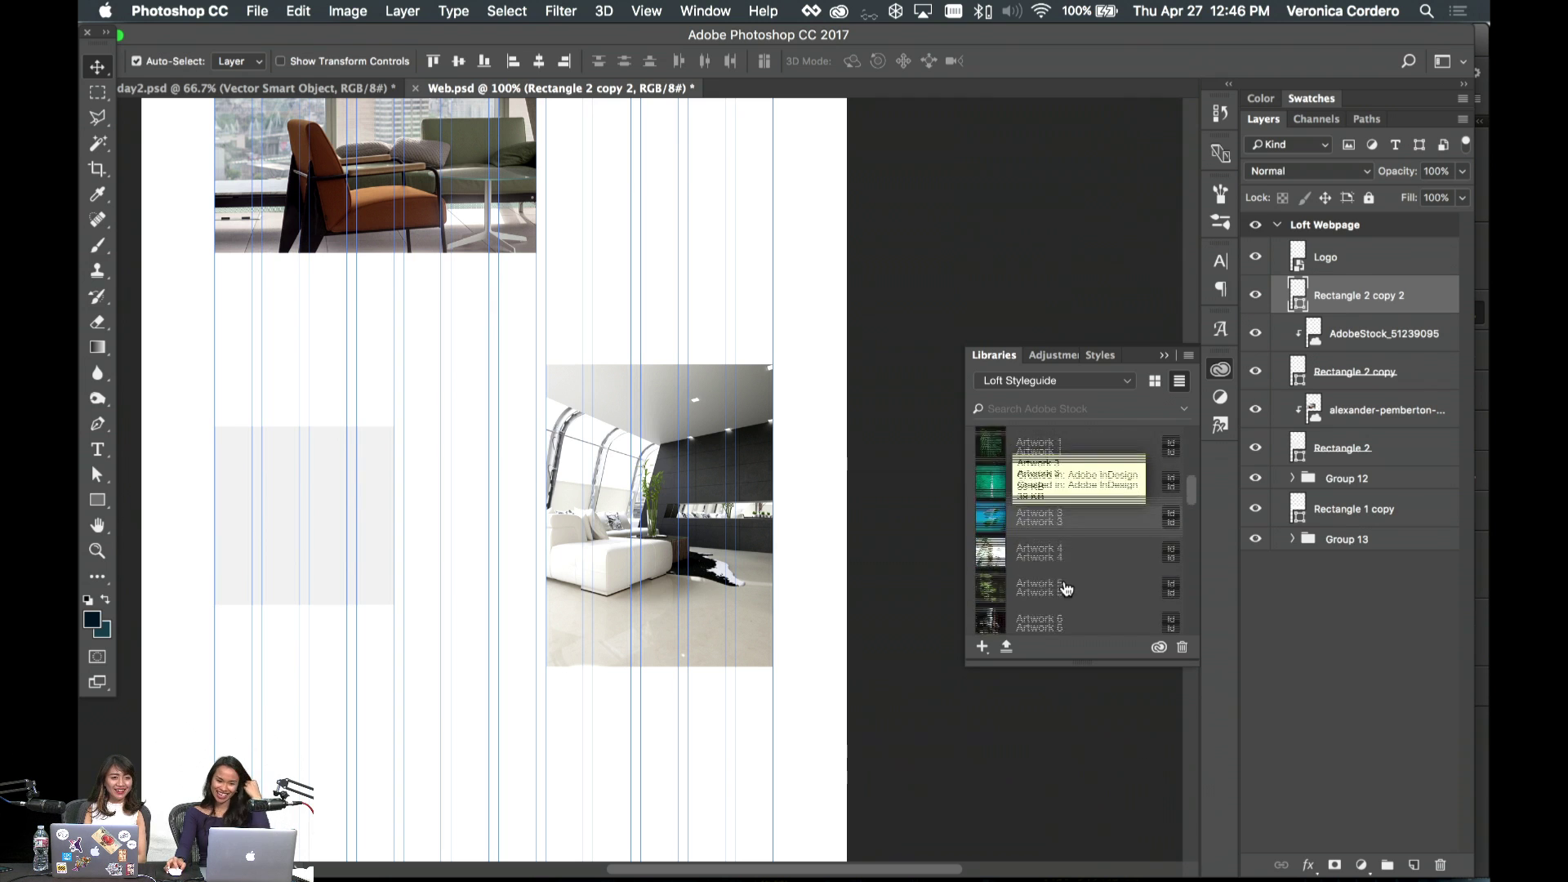
scroll(1078, 572, "up", 1)
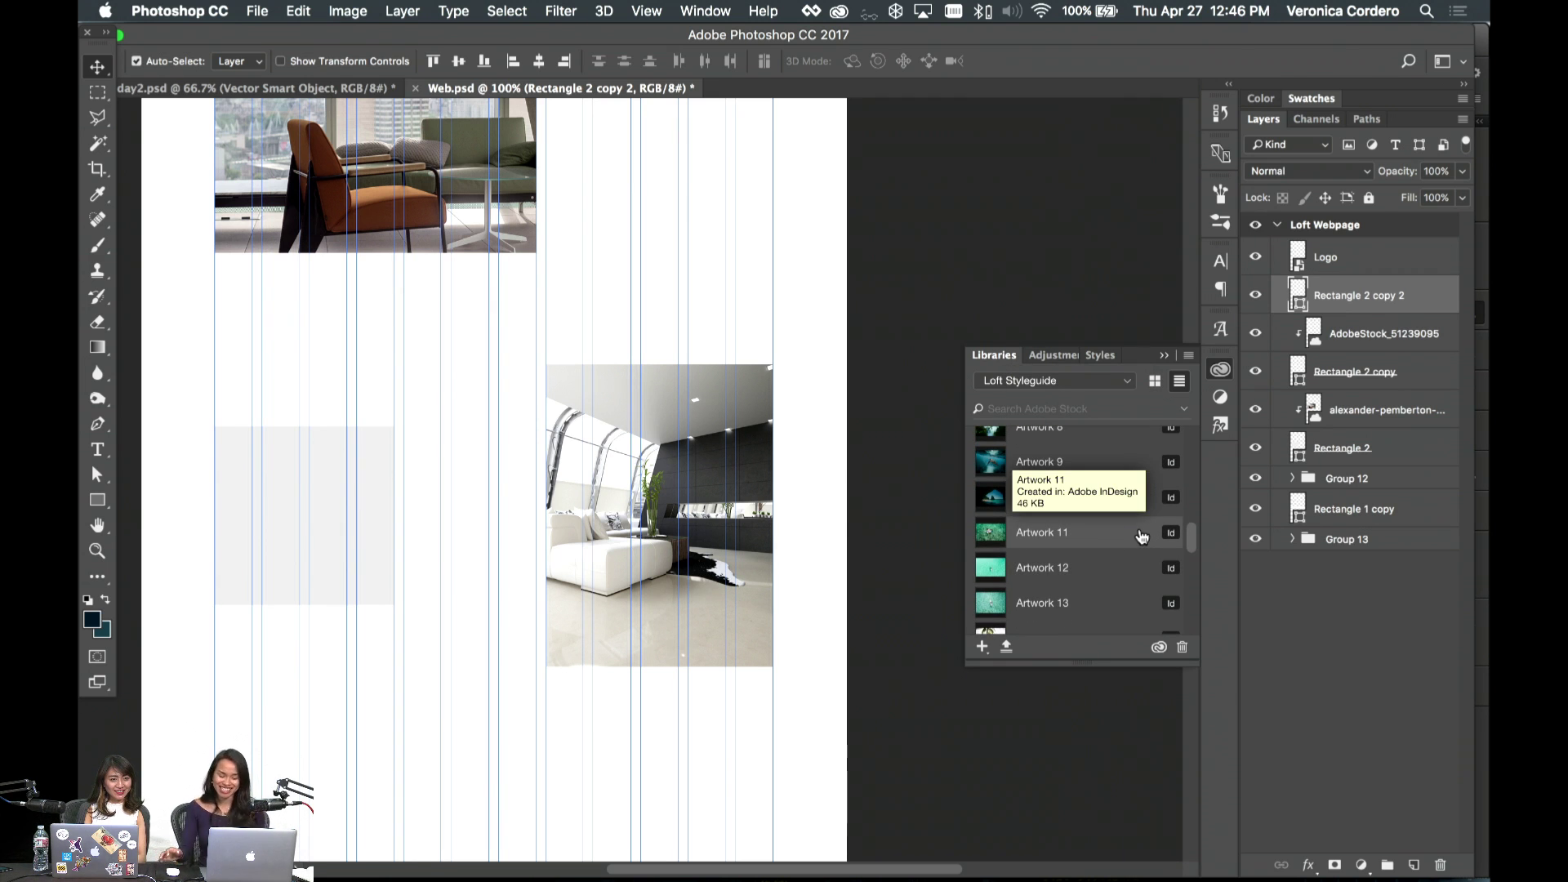
scroll(1102, 531, "down", 8)
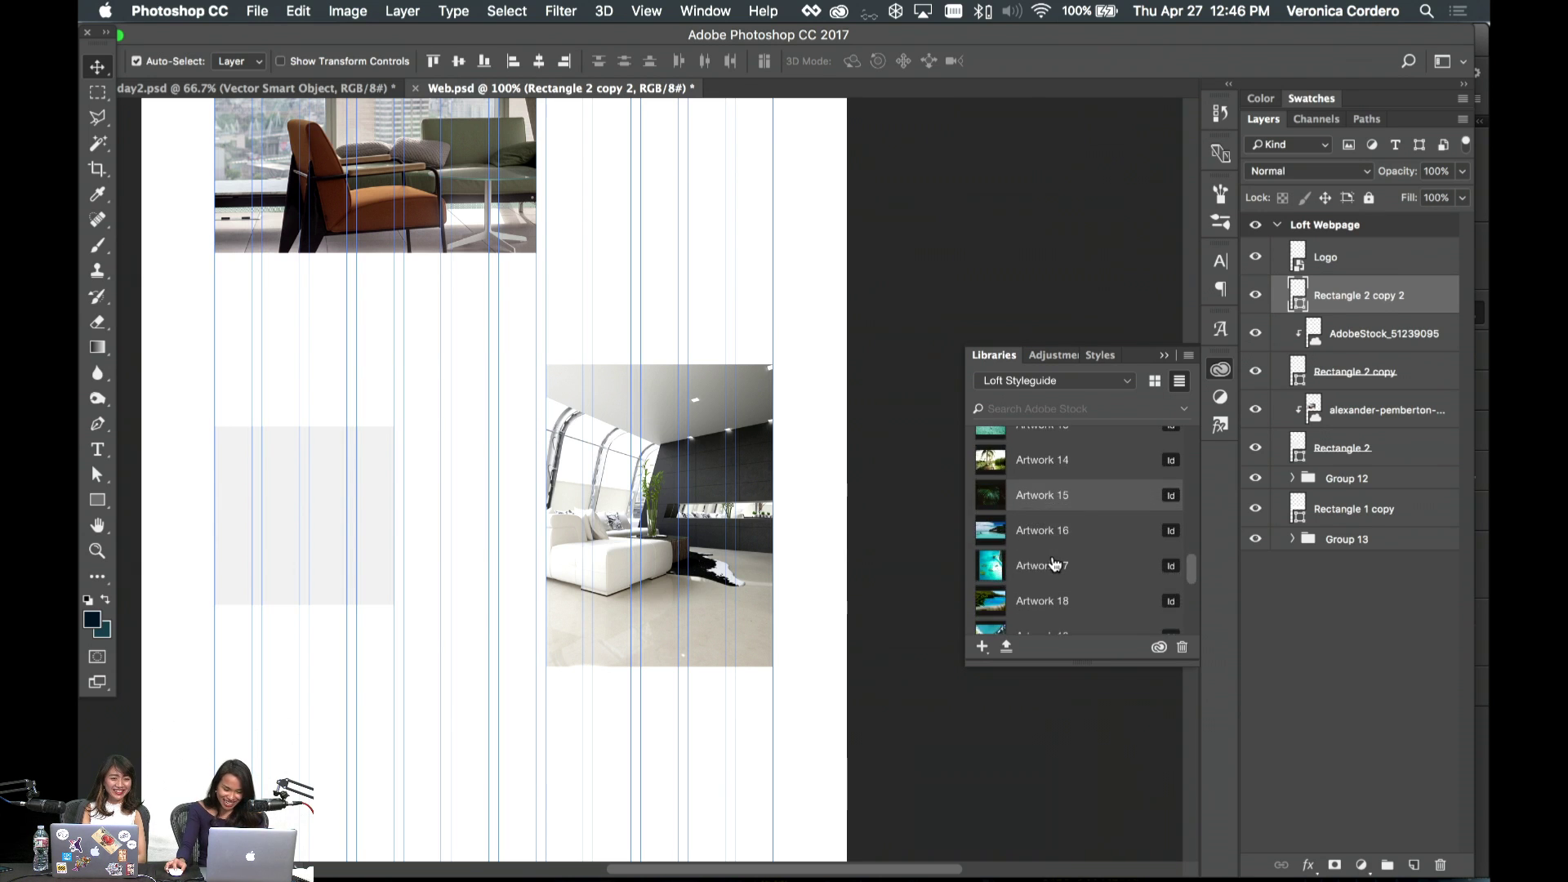
scroll(1054, 564, "down", 7)
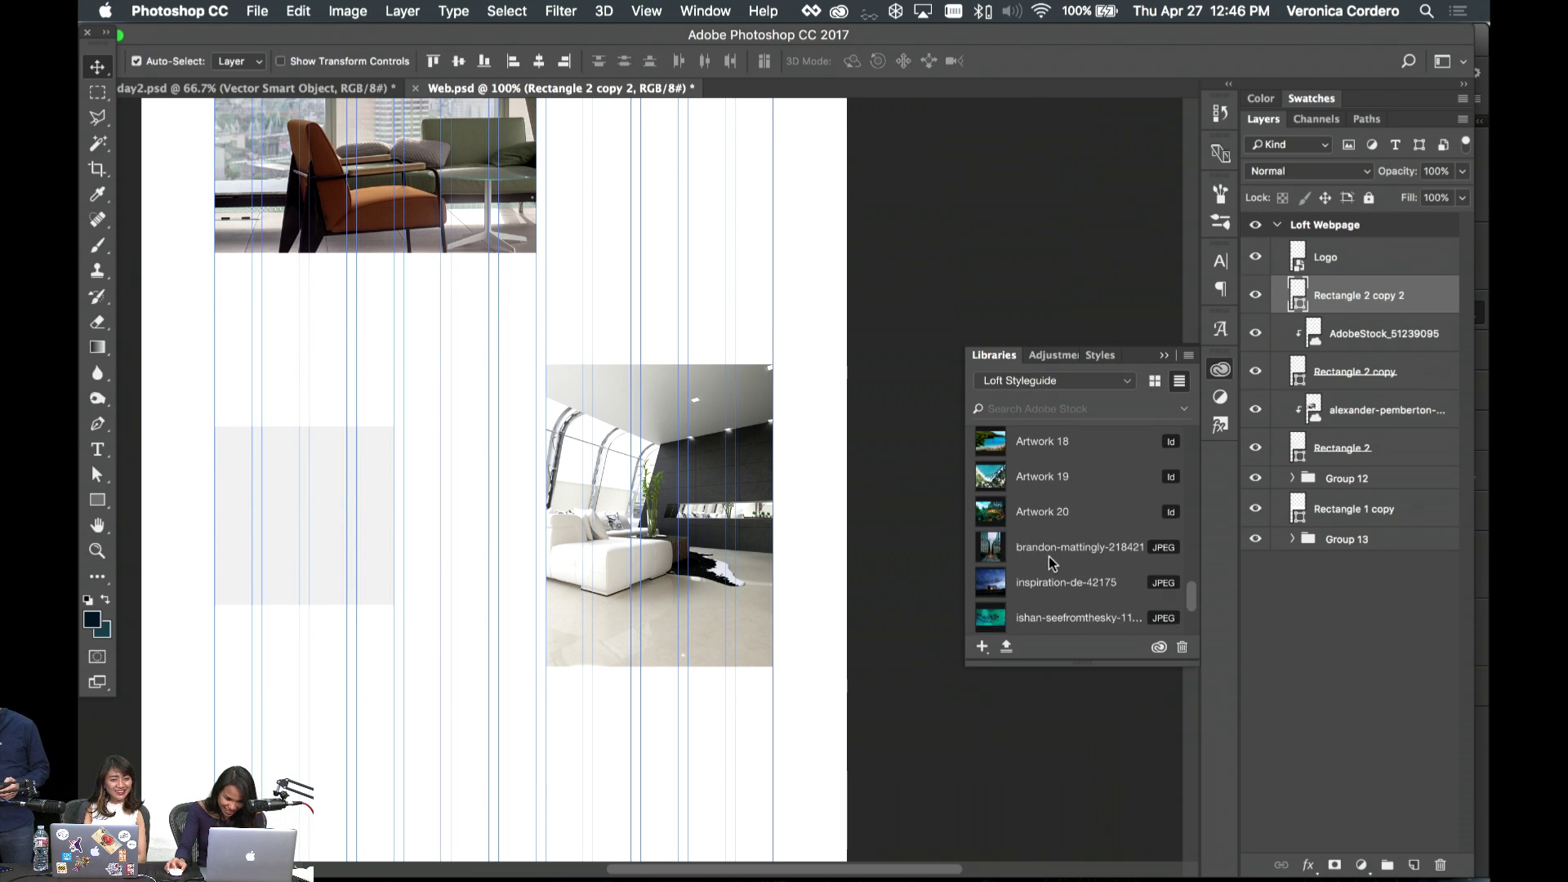
left_click_drag(1019, 514, 343, 516)
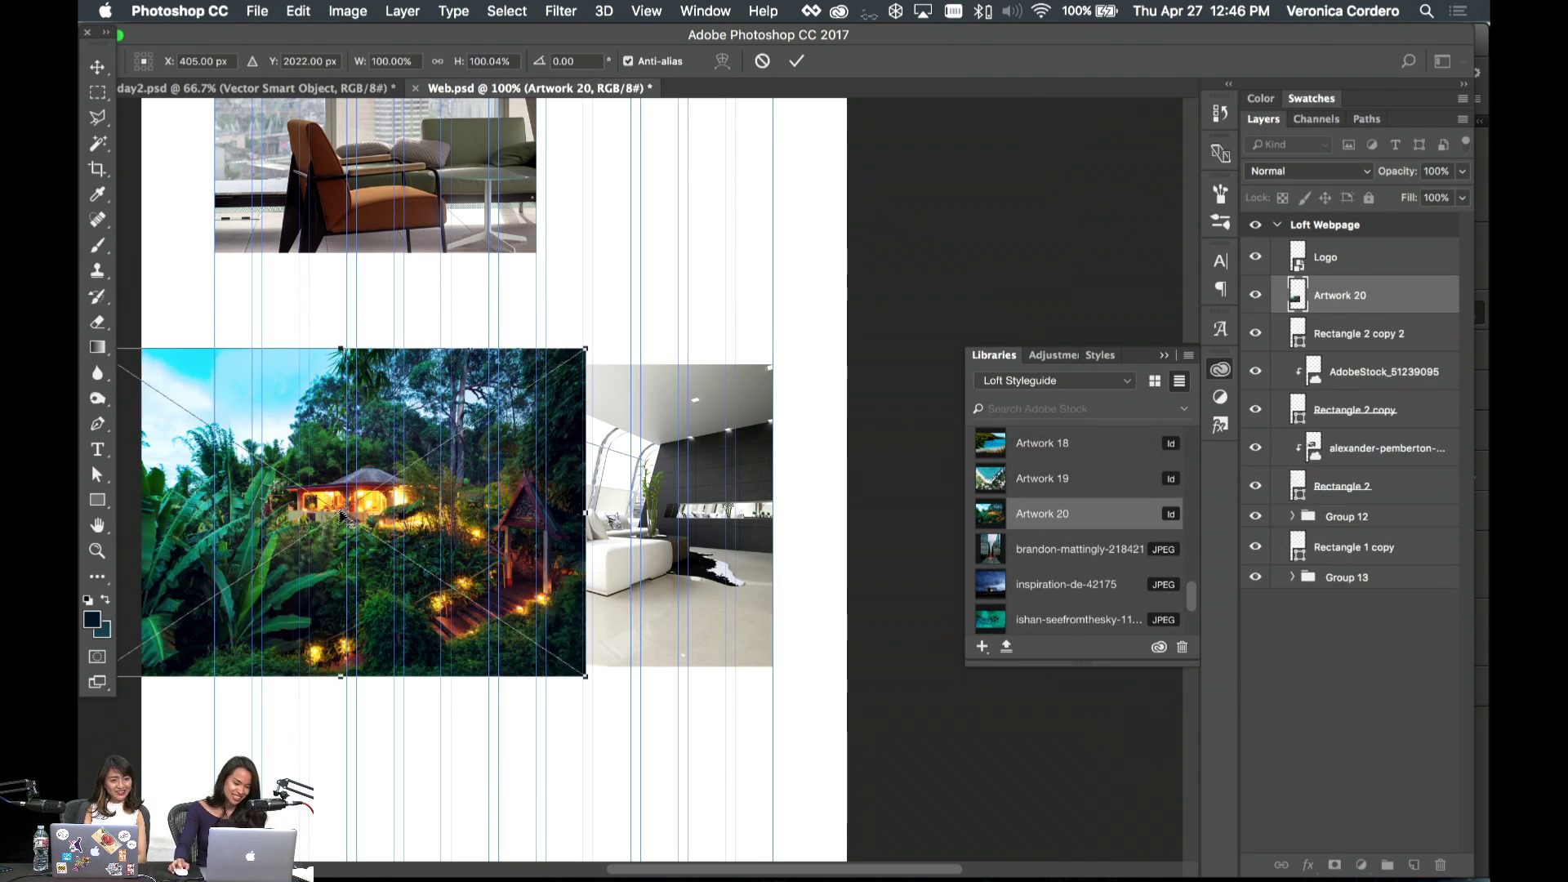
key("Return")
right_click(1430, 298)
left_click(1225, 441)
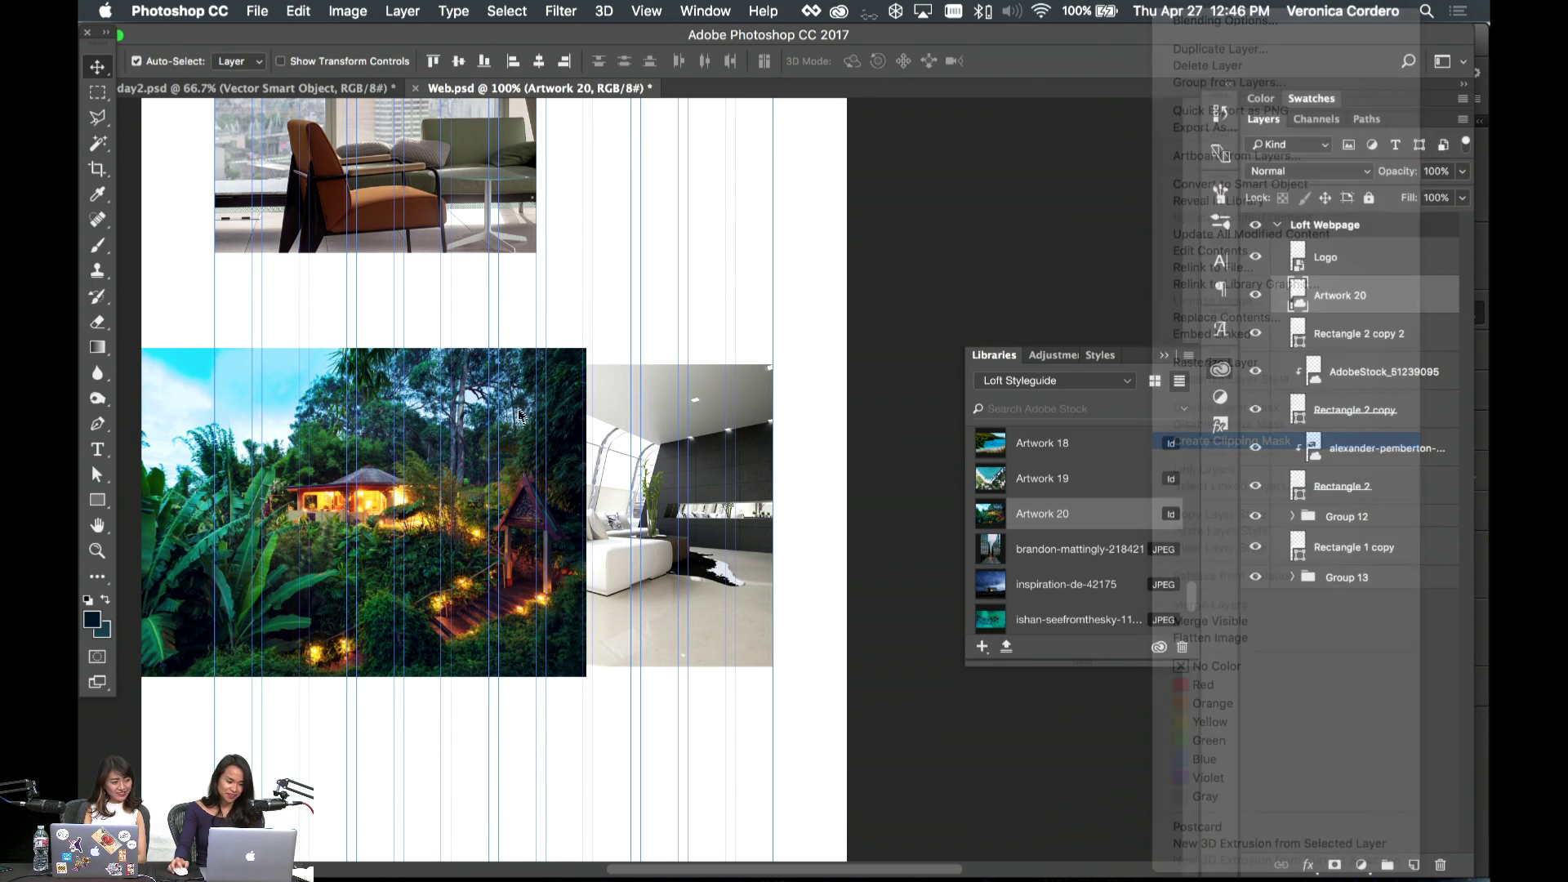
key("super+t")
left_click_drag(583, 343, 376, 413)
key("Return")
- Group the jungle photo with its rectangle and name the group 1:1
scroll(570, 369, "up", 5)
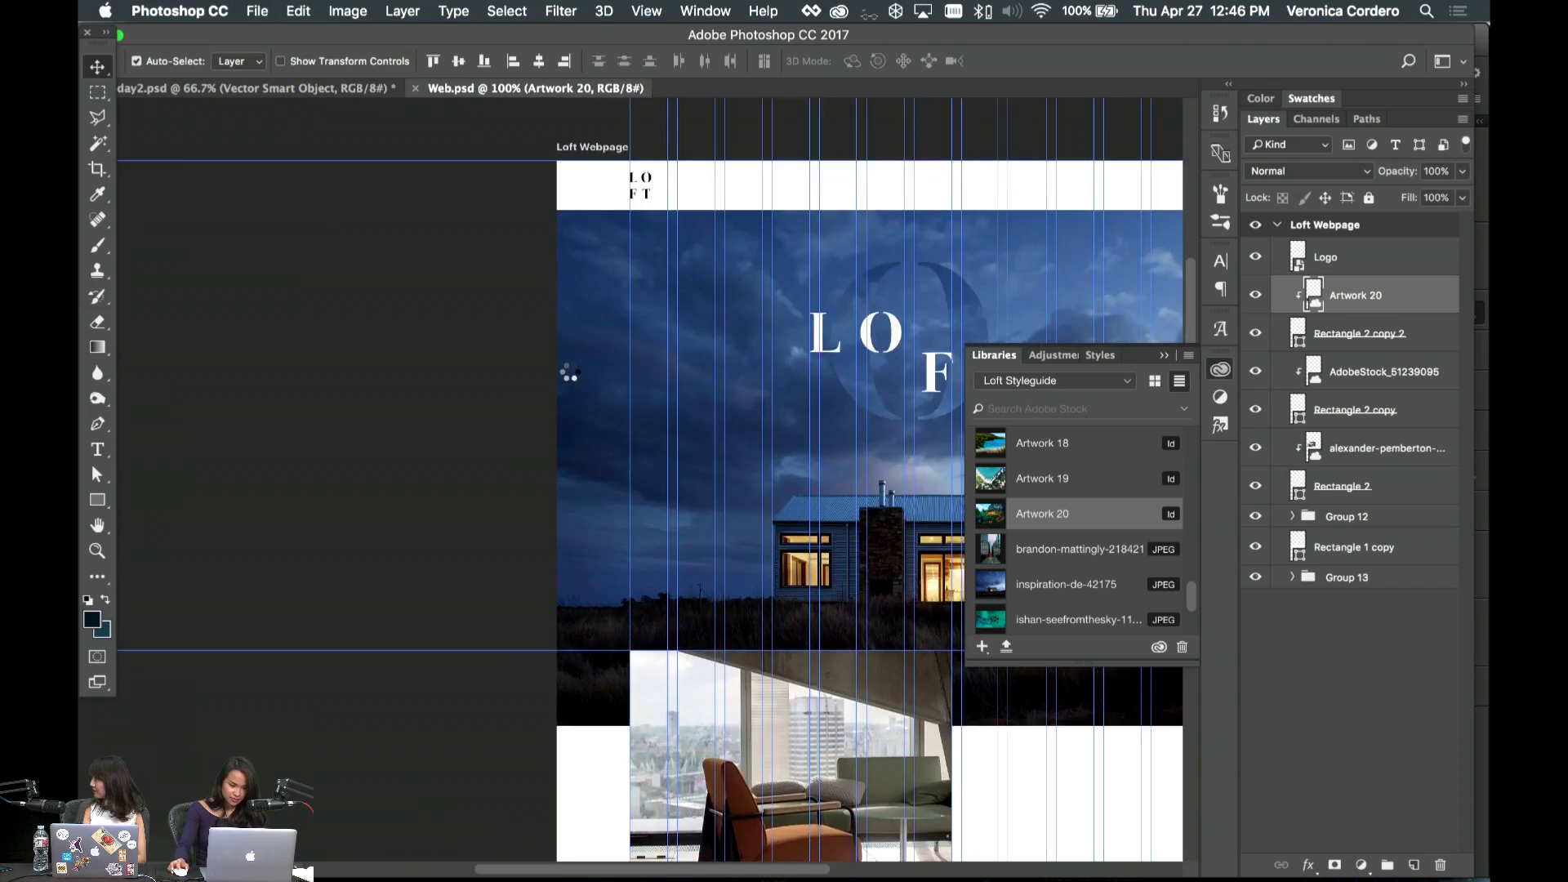
scroll(570, 369, "down", 4)
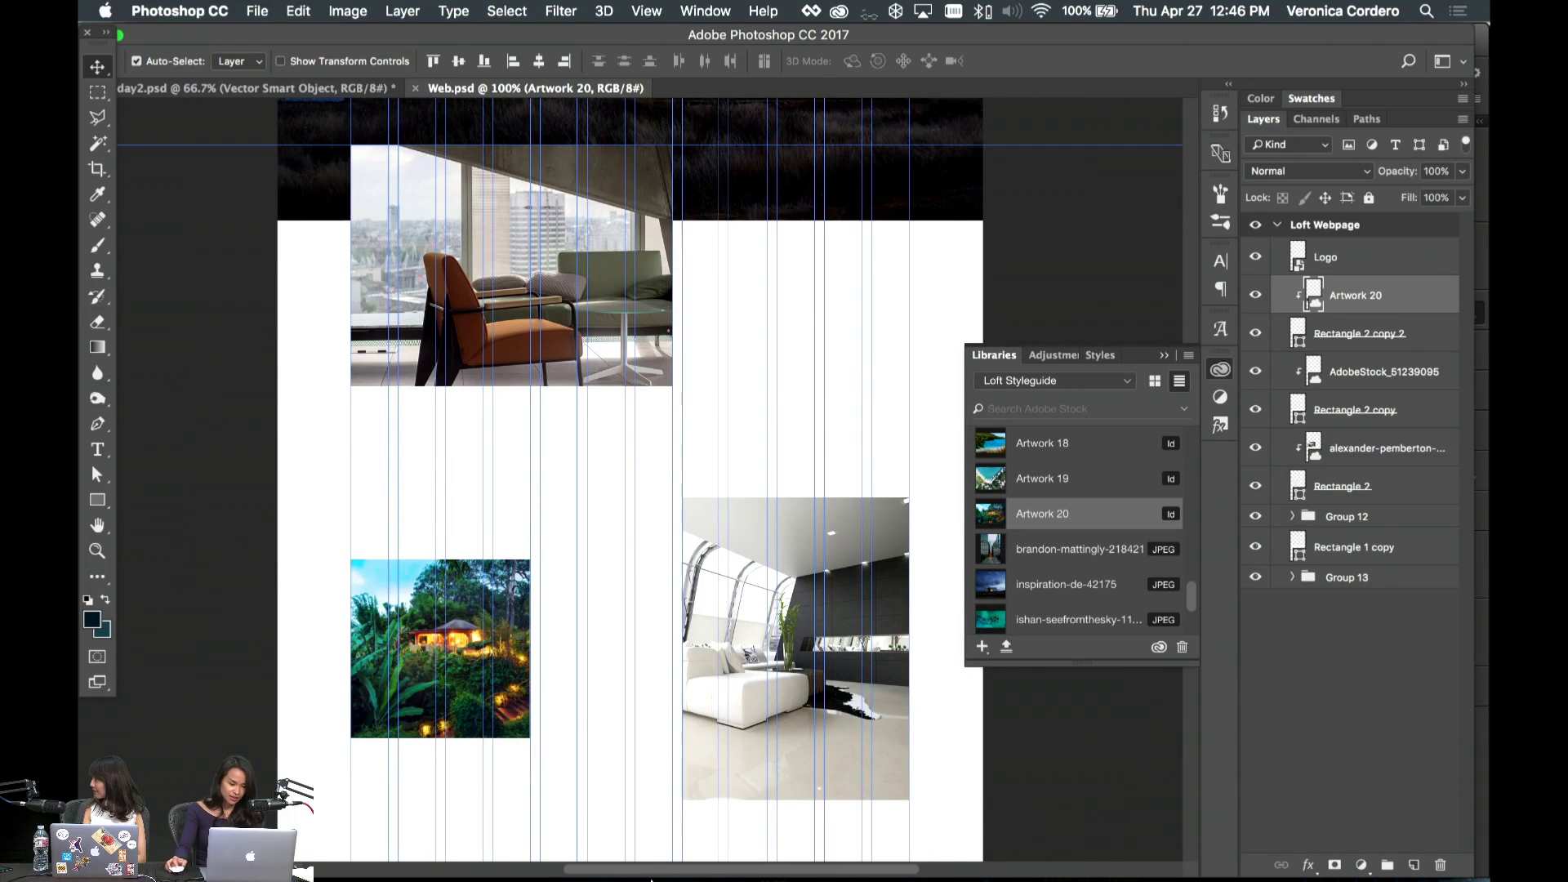
key("w")
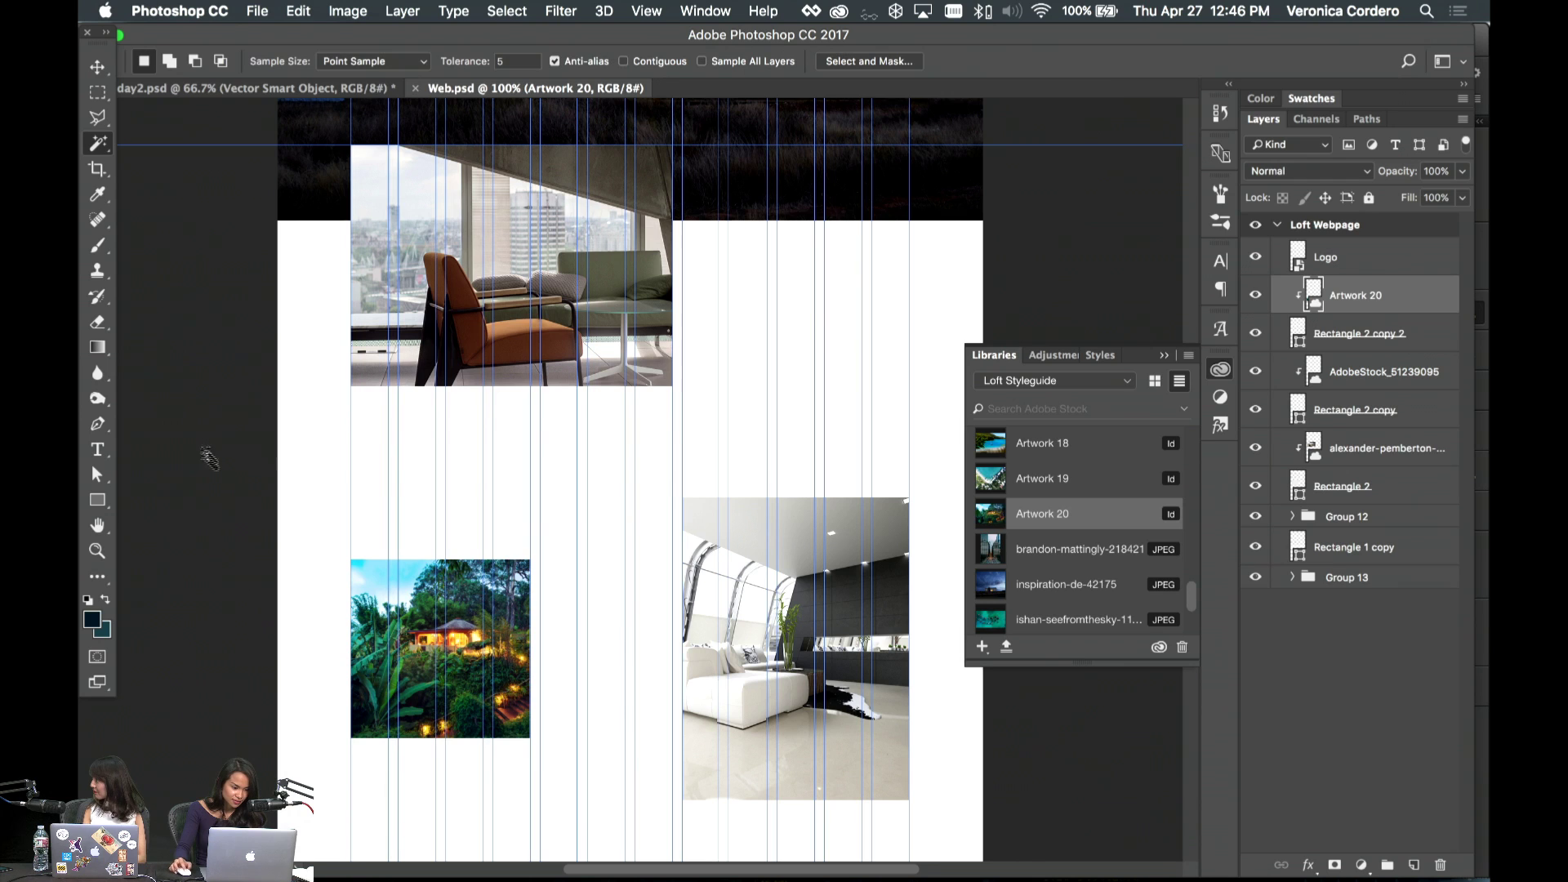
left_click(107, 450)
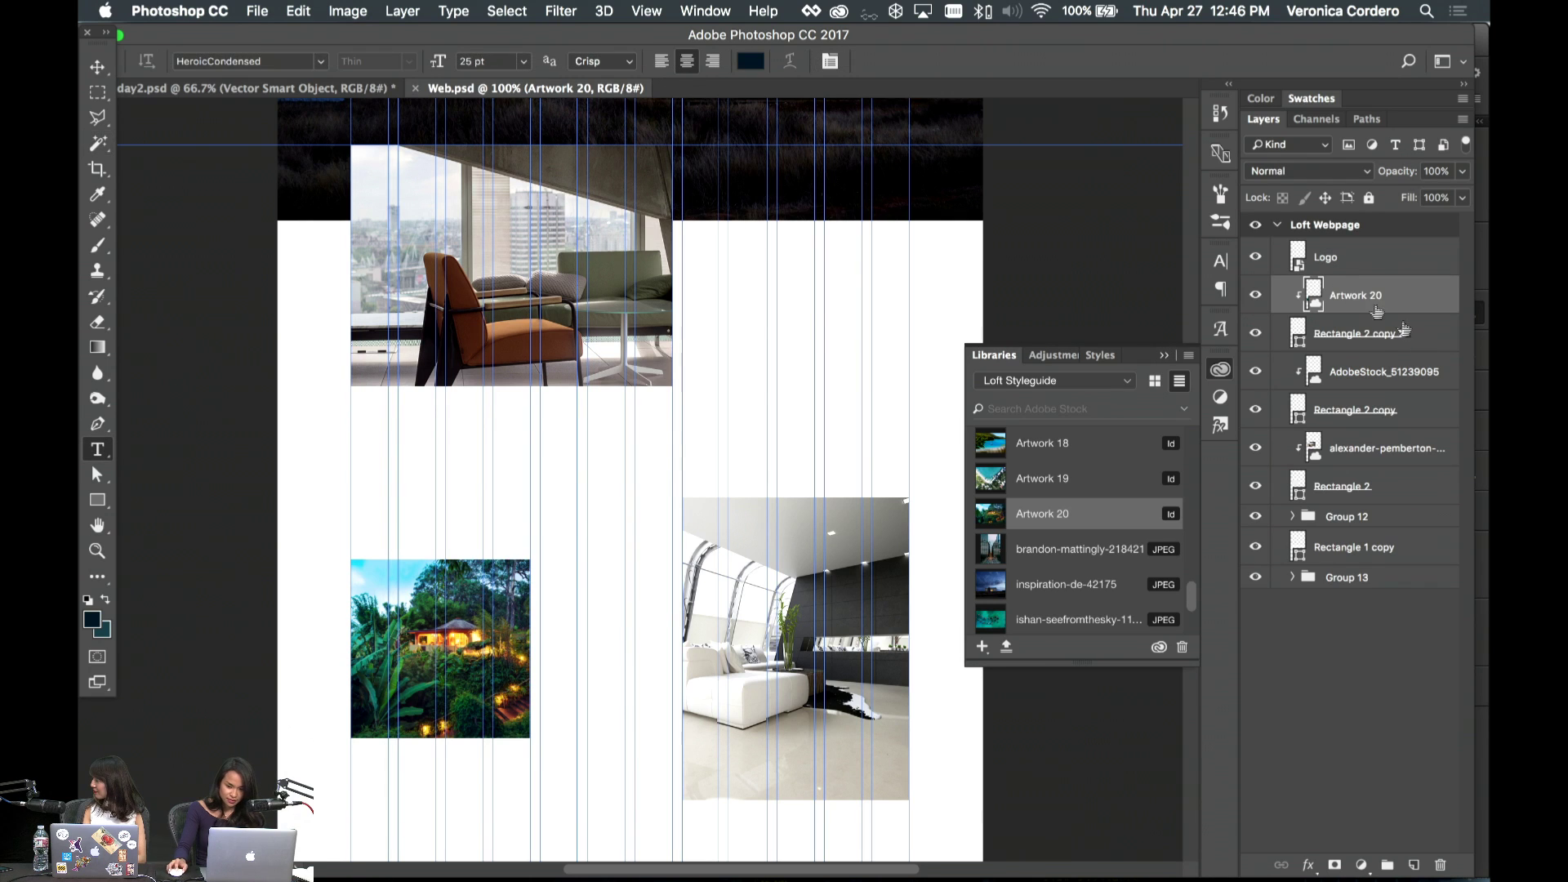
left_click(1368, 332, "shift")
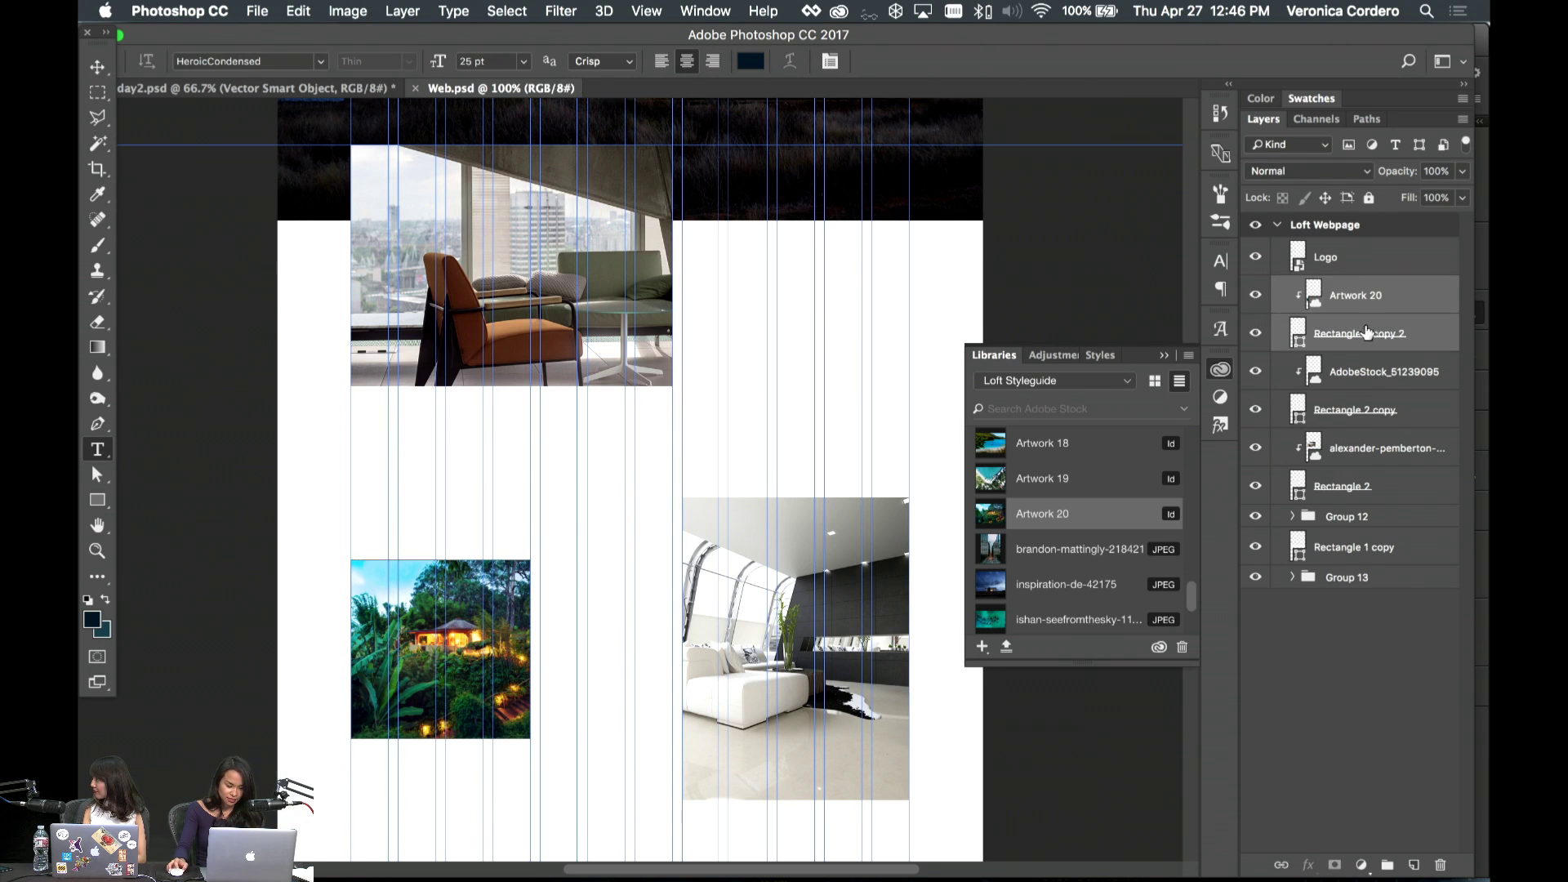
key("super+g")
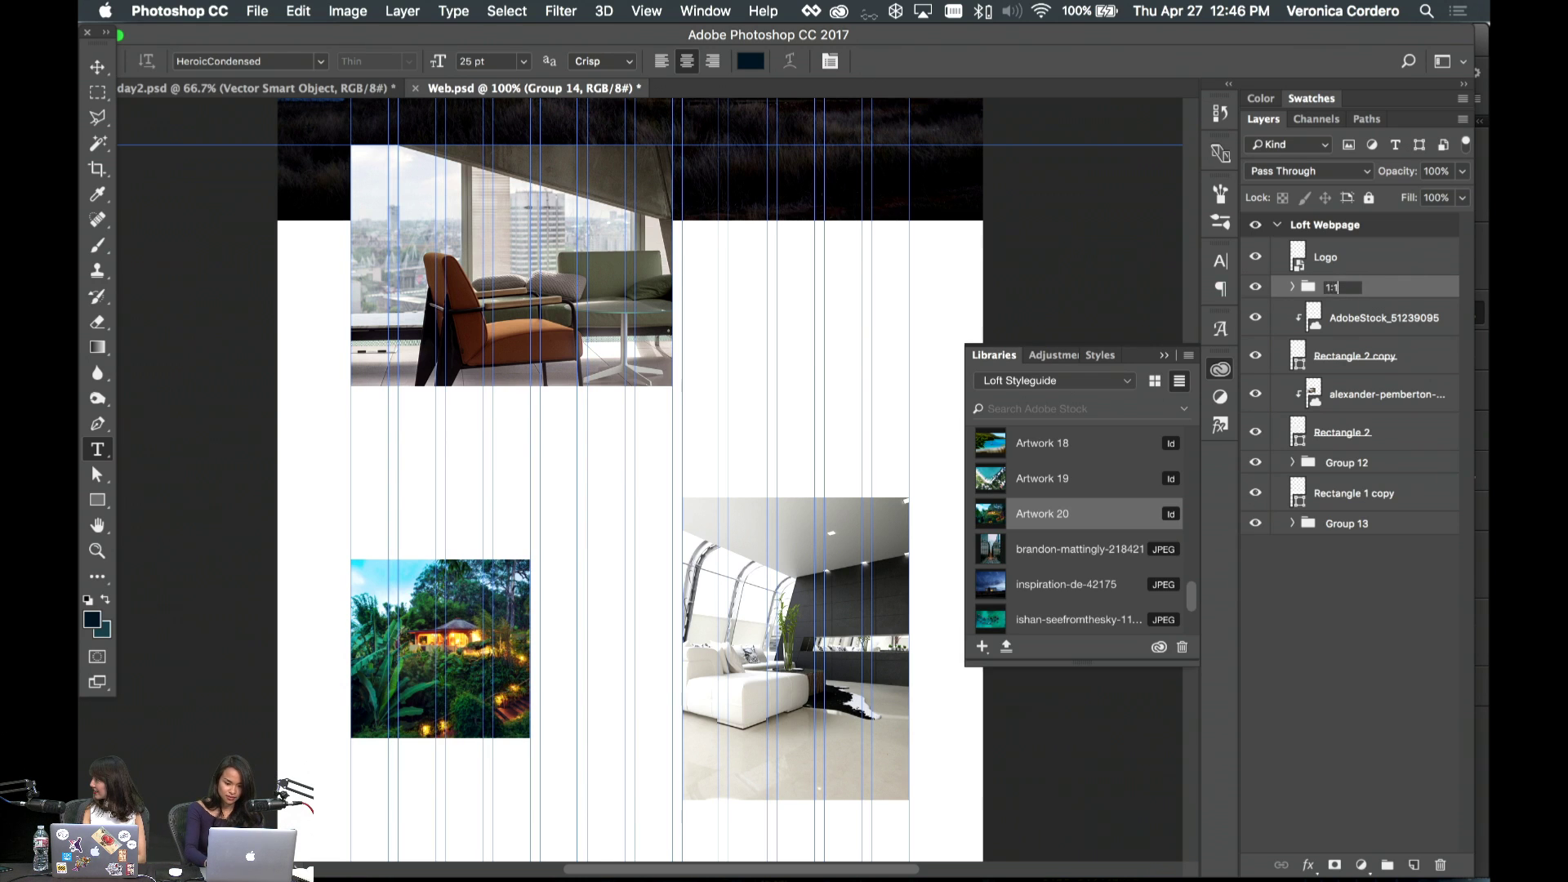
key("Return")
- Group the AdobeStock lounge photo with Rectangle 2 copy and name it 4:3
left_click(1372, 318)
left_click(1298, 356, "shift")
key("super+g")
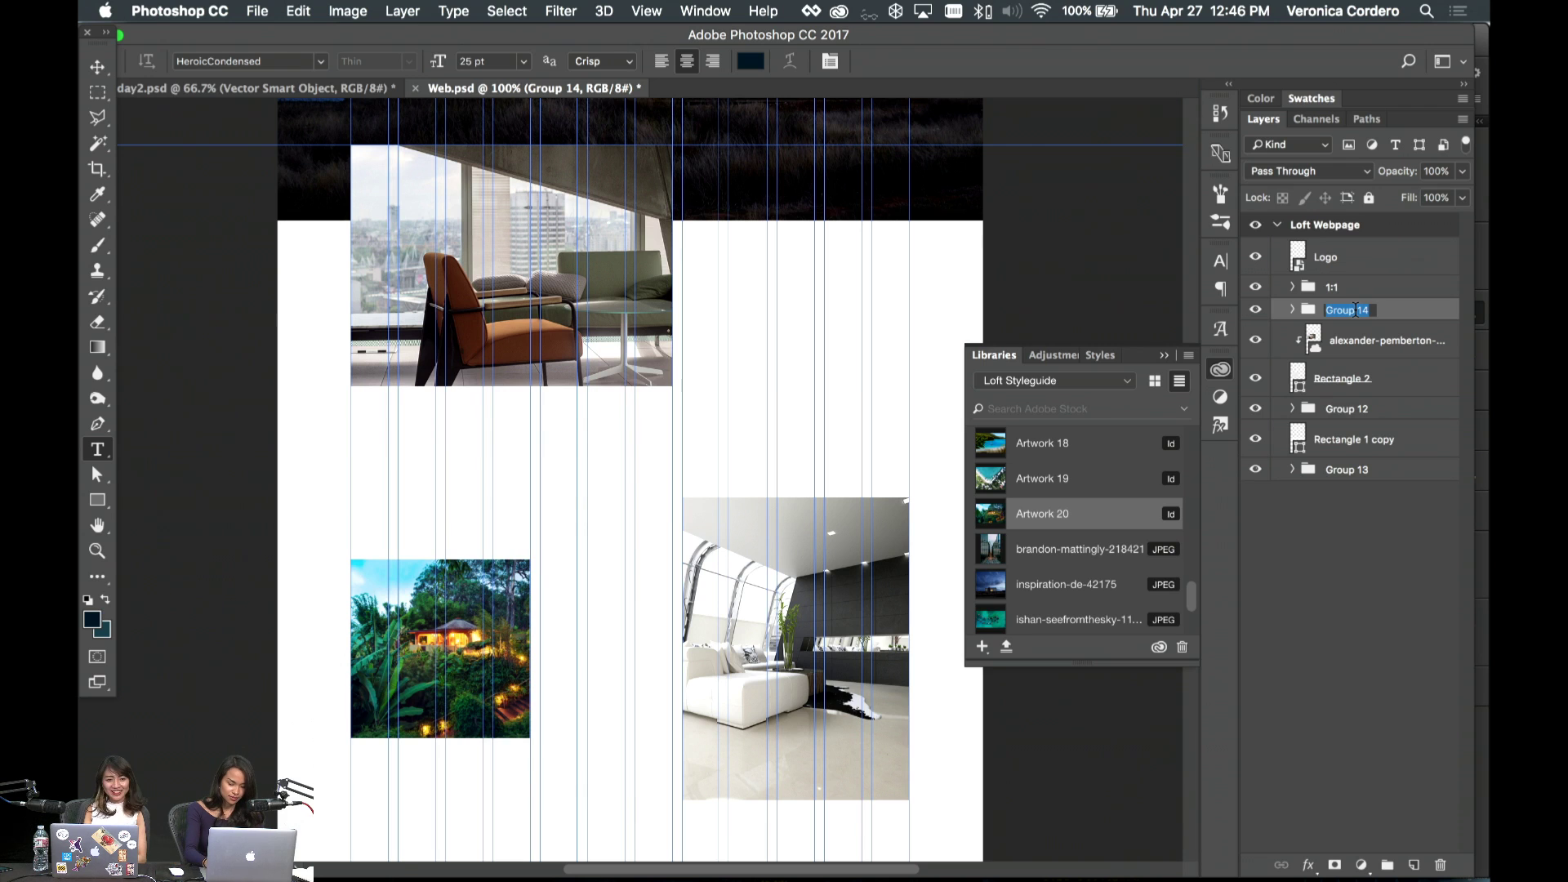
type("4:3")
key("Return")
- Group the chair photo with Rectangle 2 as 3:4, then select the Logo layer
left_click(1390, 340)
left_click(1377, 382, "shift")
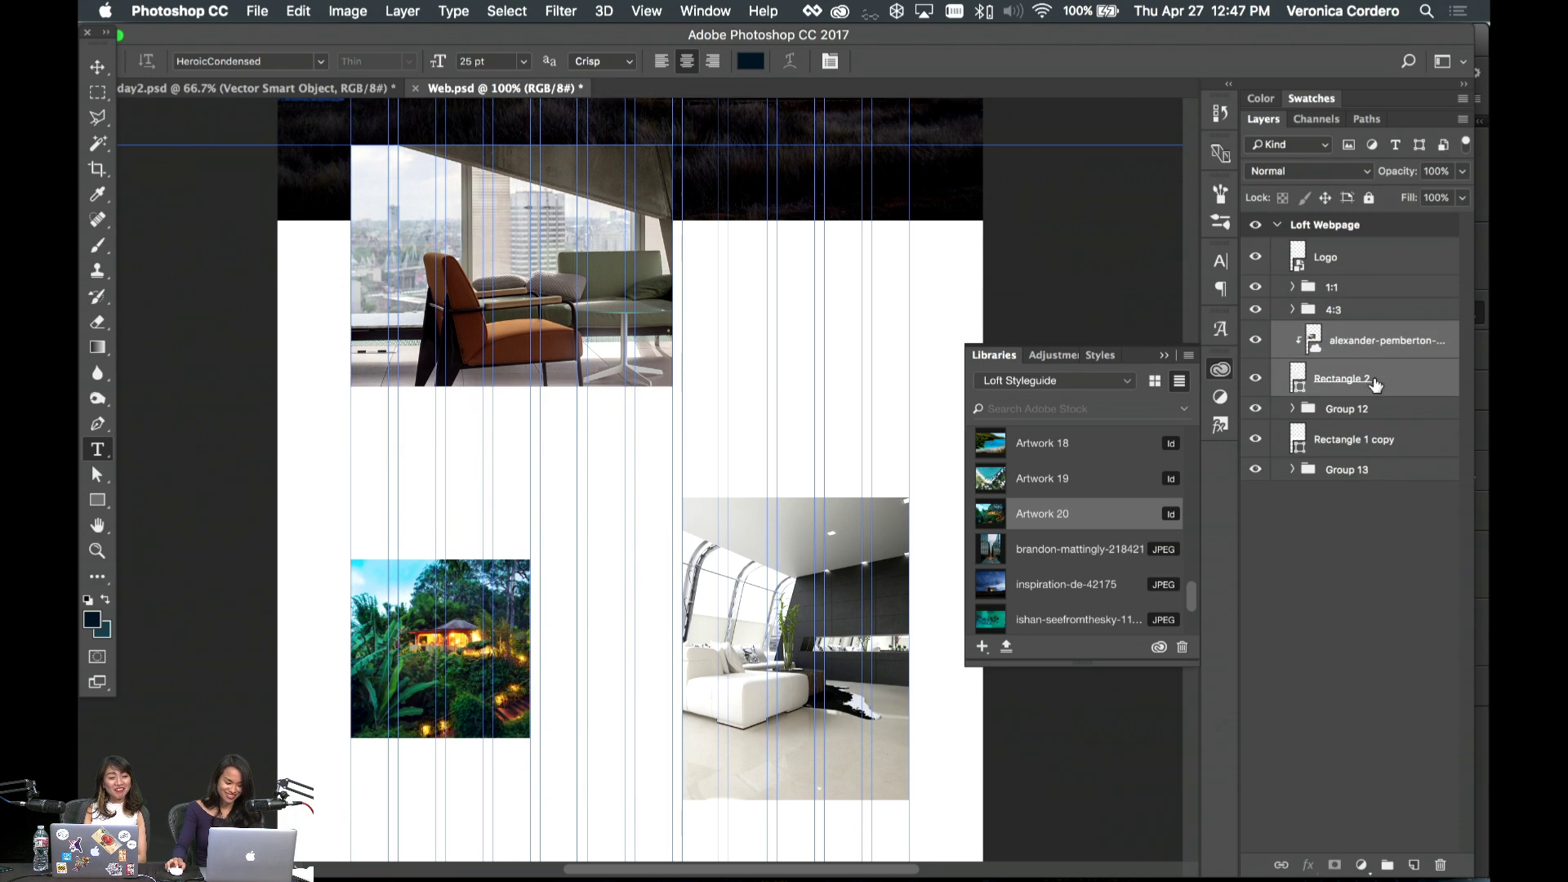
key("super+g")
type("3:4")
key("Return")
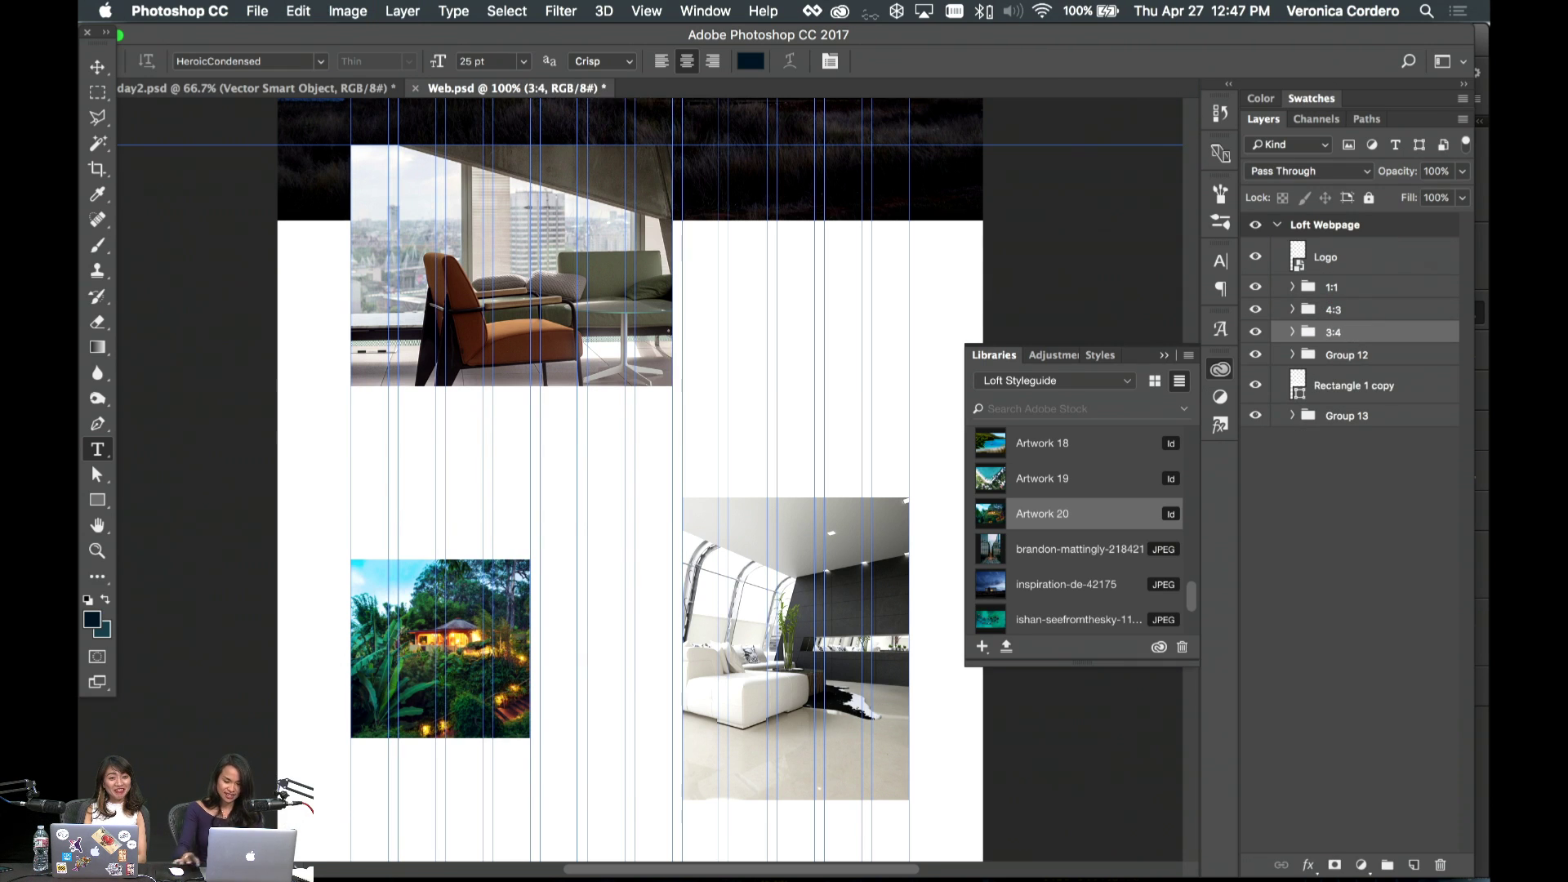
left_click(1352, 272)
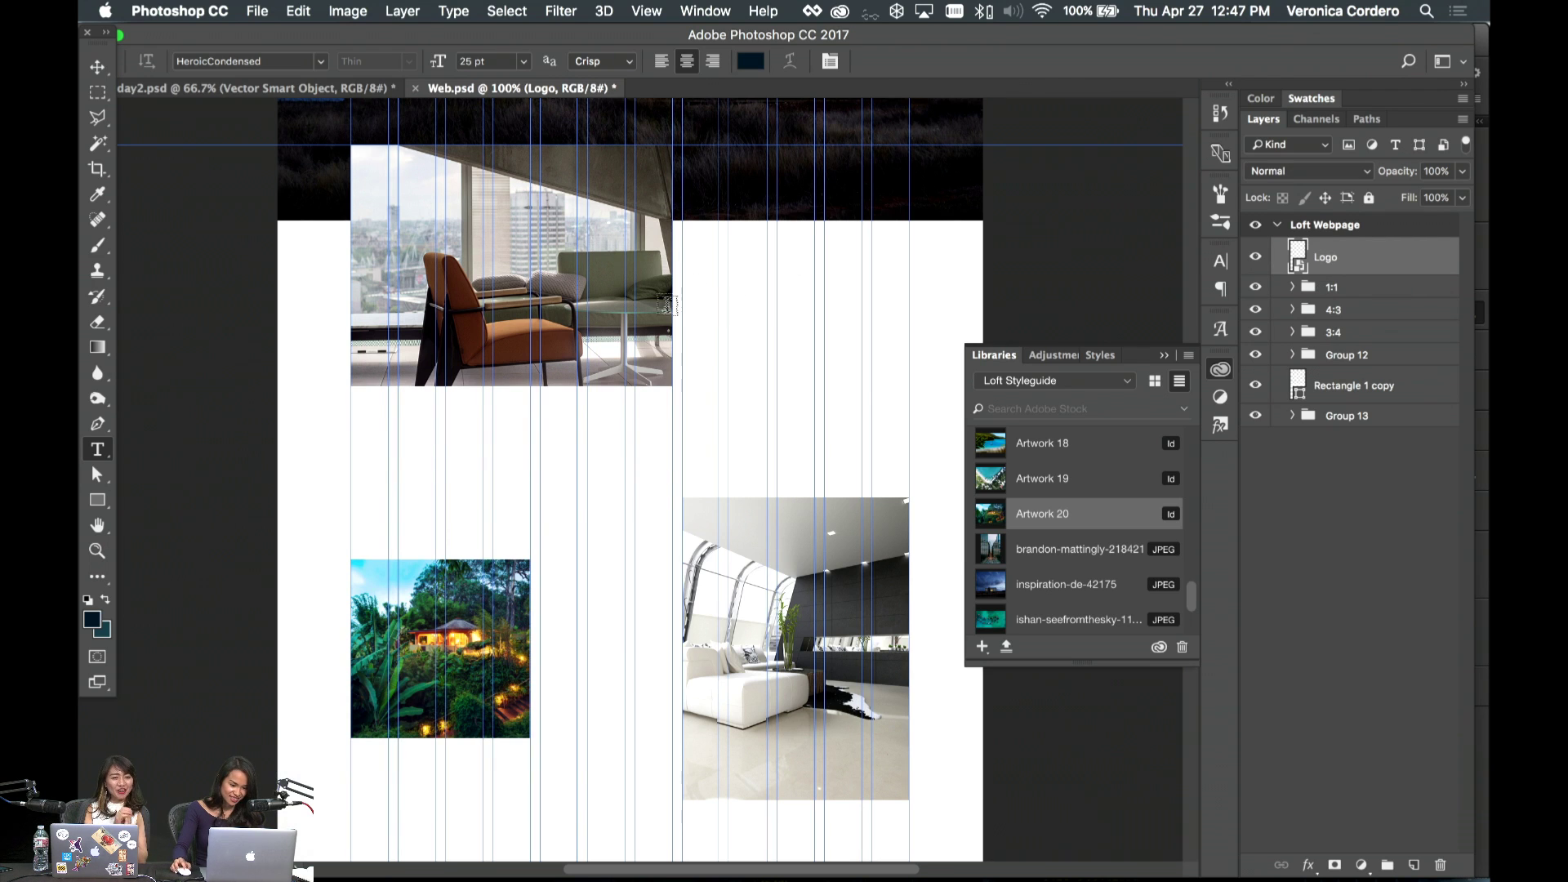
- Draw a paragraph text box right of the chair photo set to Canela Regular 36 pt
left_click_drag(682, 281, 909, 414)
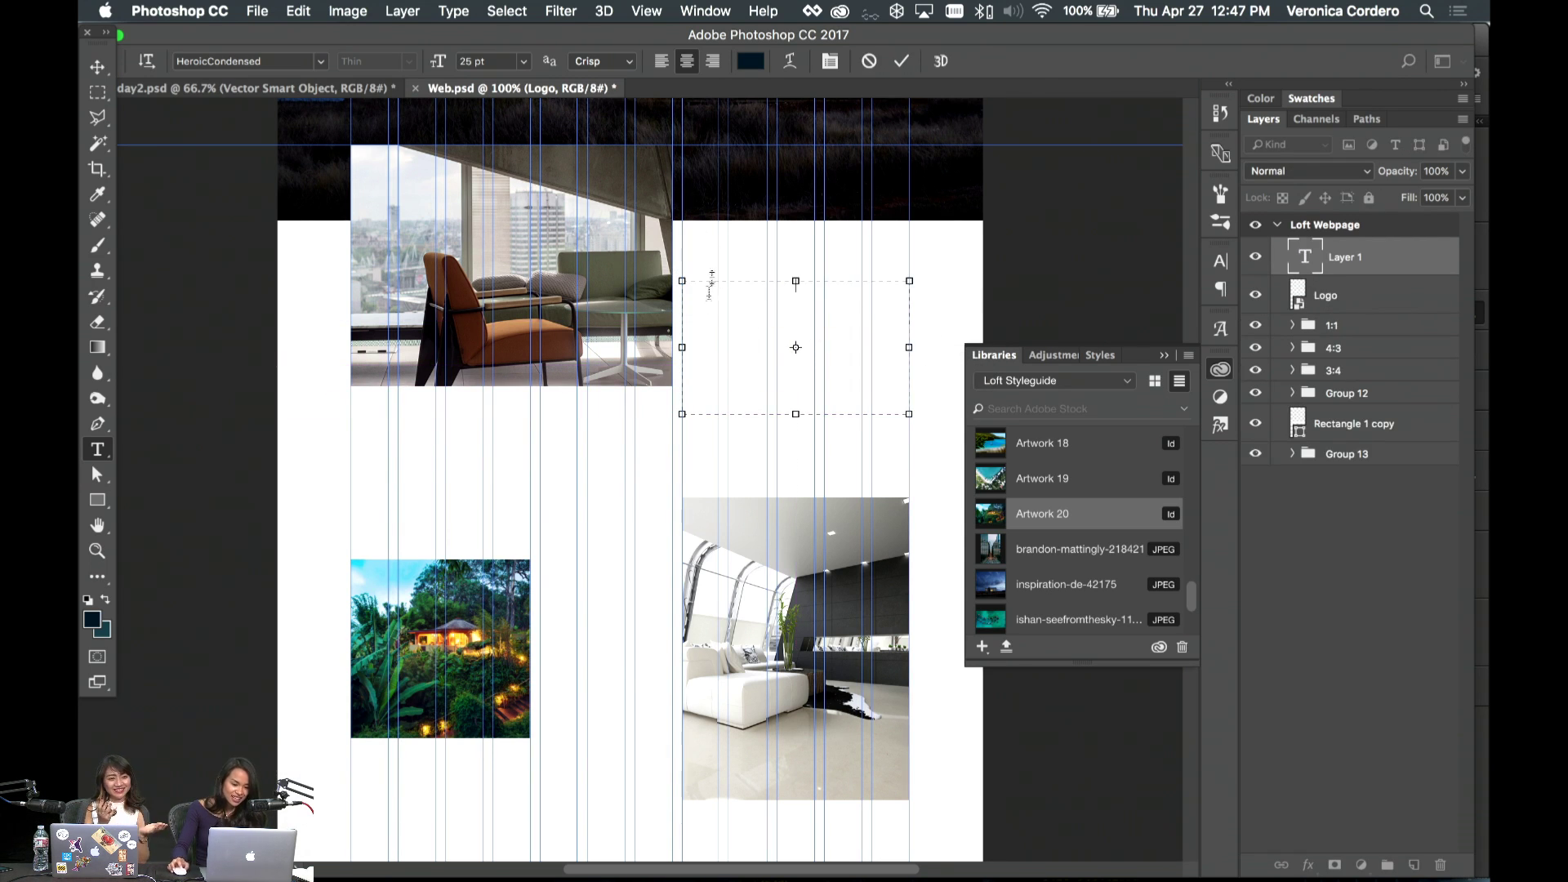
left_click(249, 61)
type("Canela")
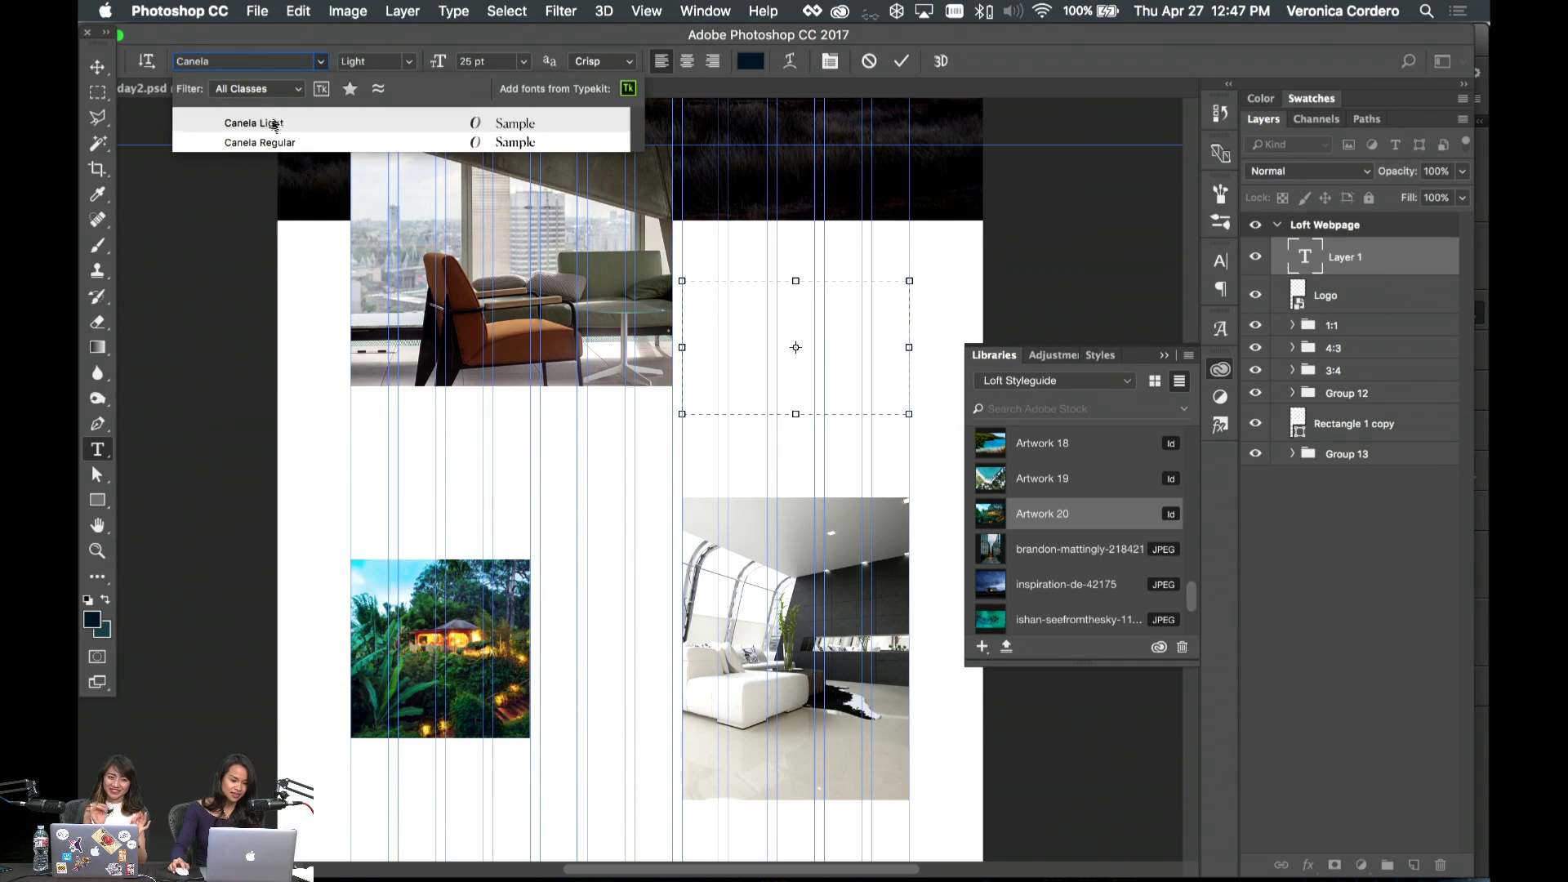
left_click(263, 142)
left_click(523, 61)
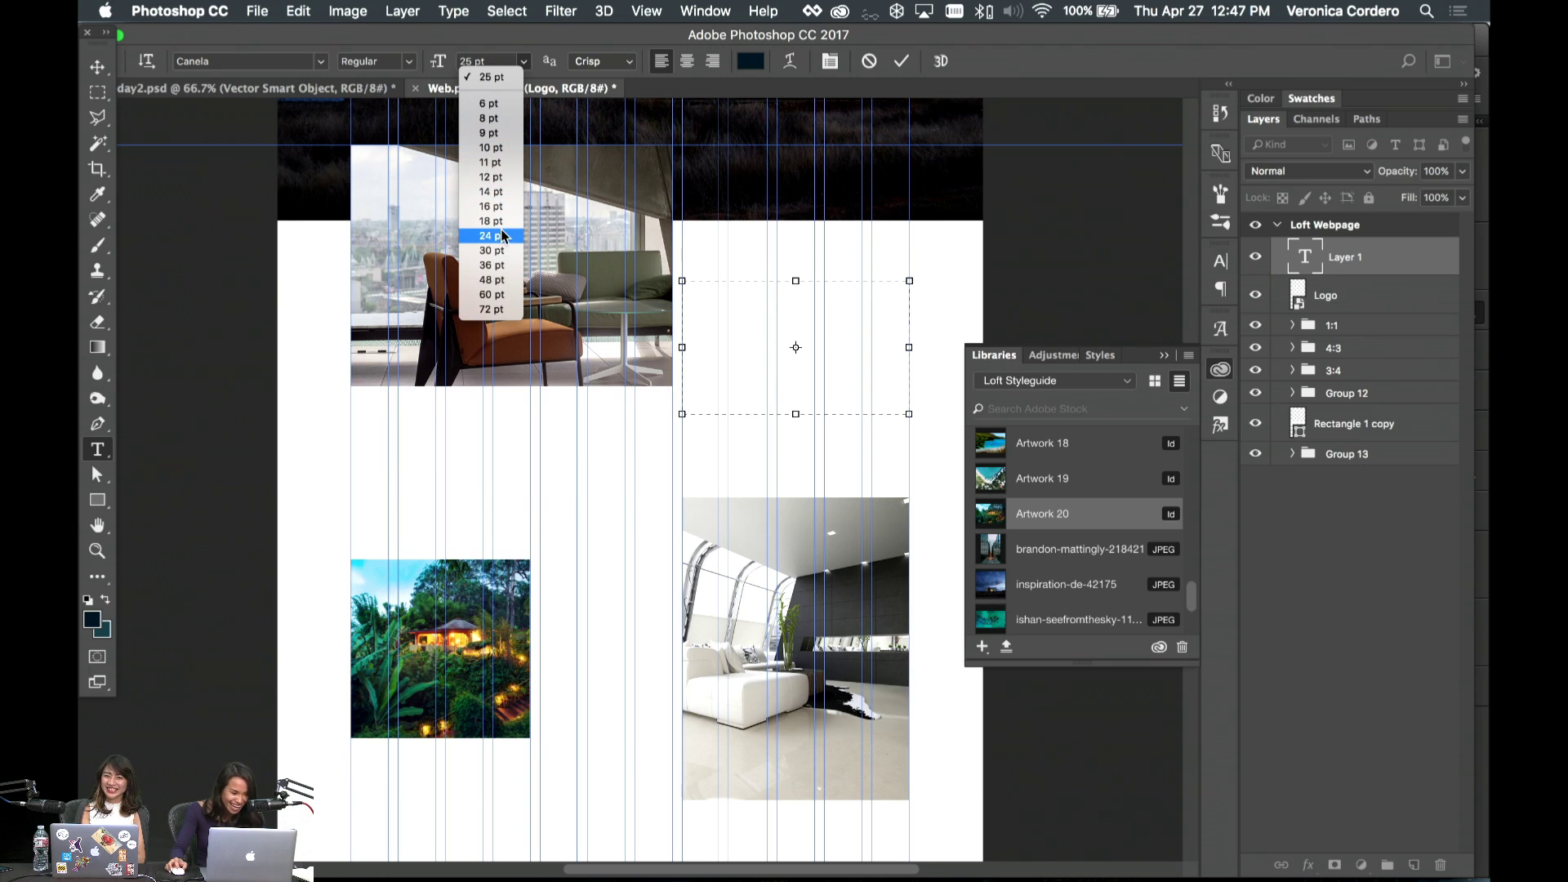
left_click(498, 265)
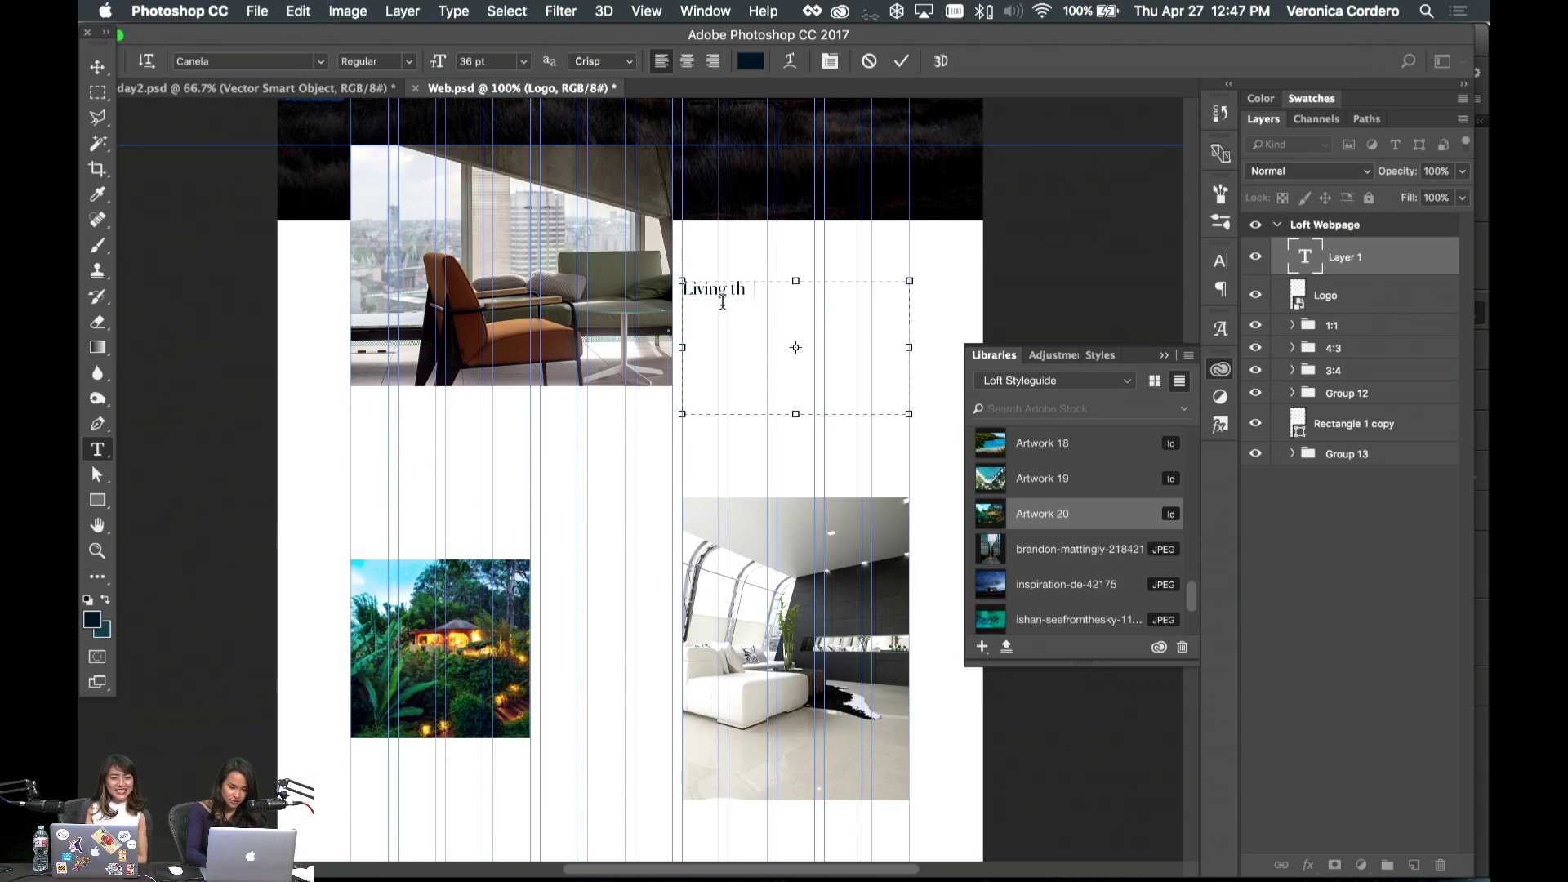
type("fe in")
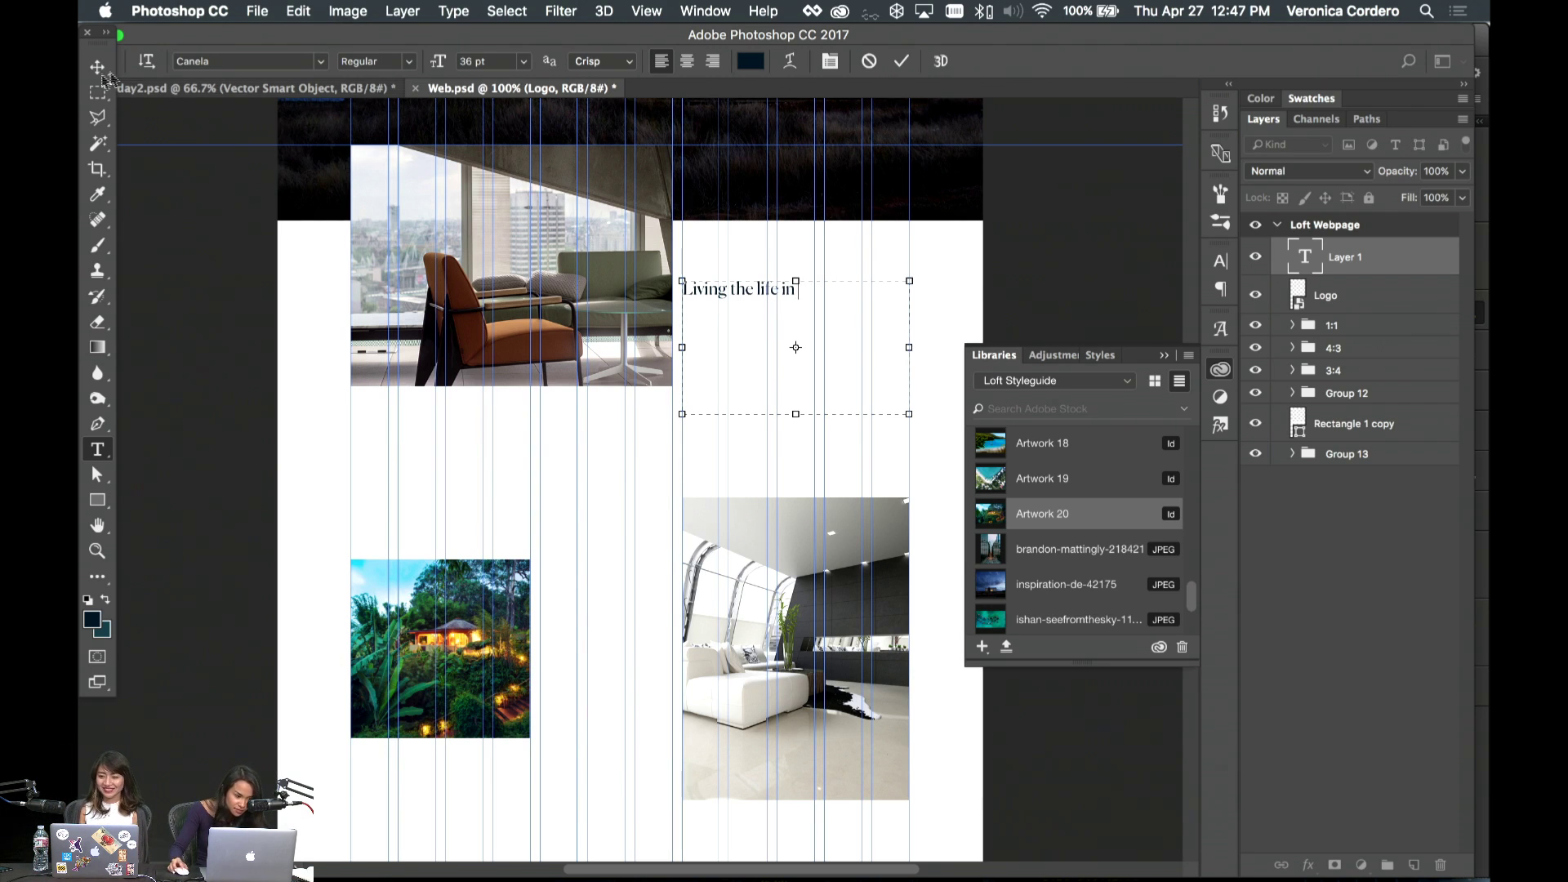
- Replace the placeholder text with the heading 'Explore new heights in Stockholm'
left_click_drag(802, 296, 683, 291)
double_click(802, 291)
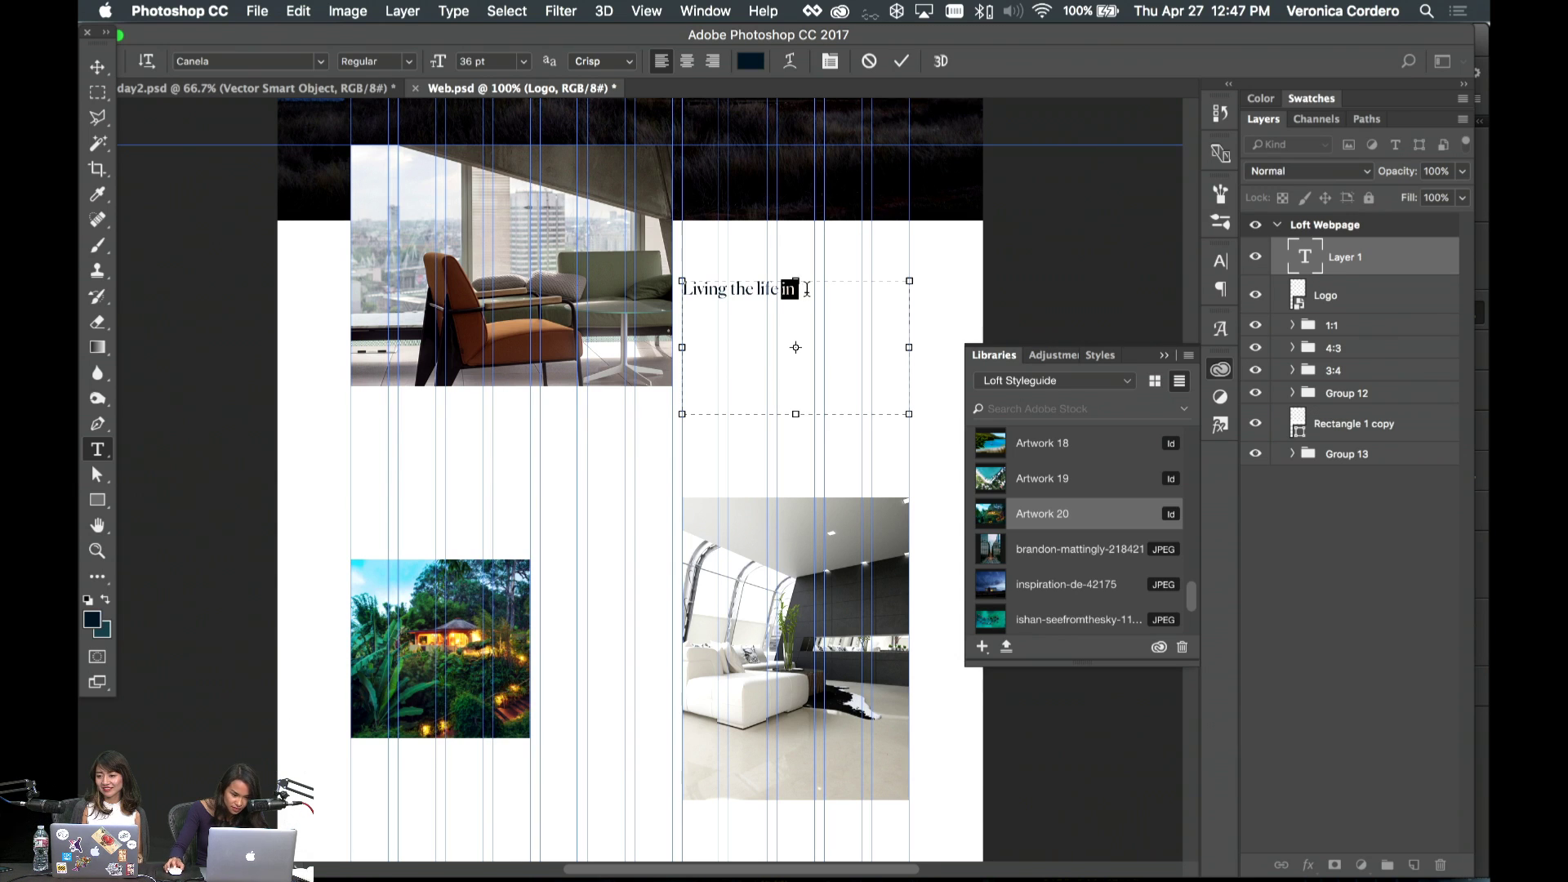
key("super+a")
type("Li")
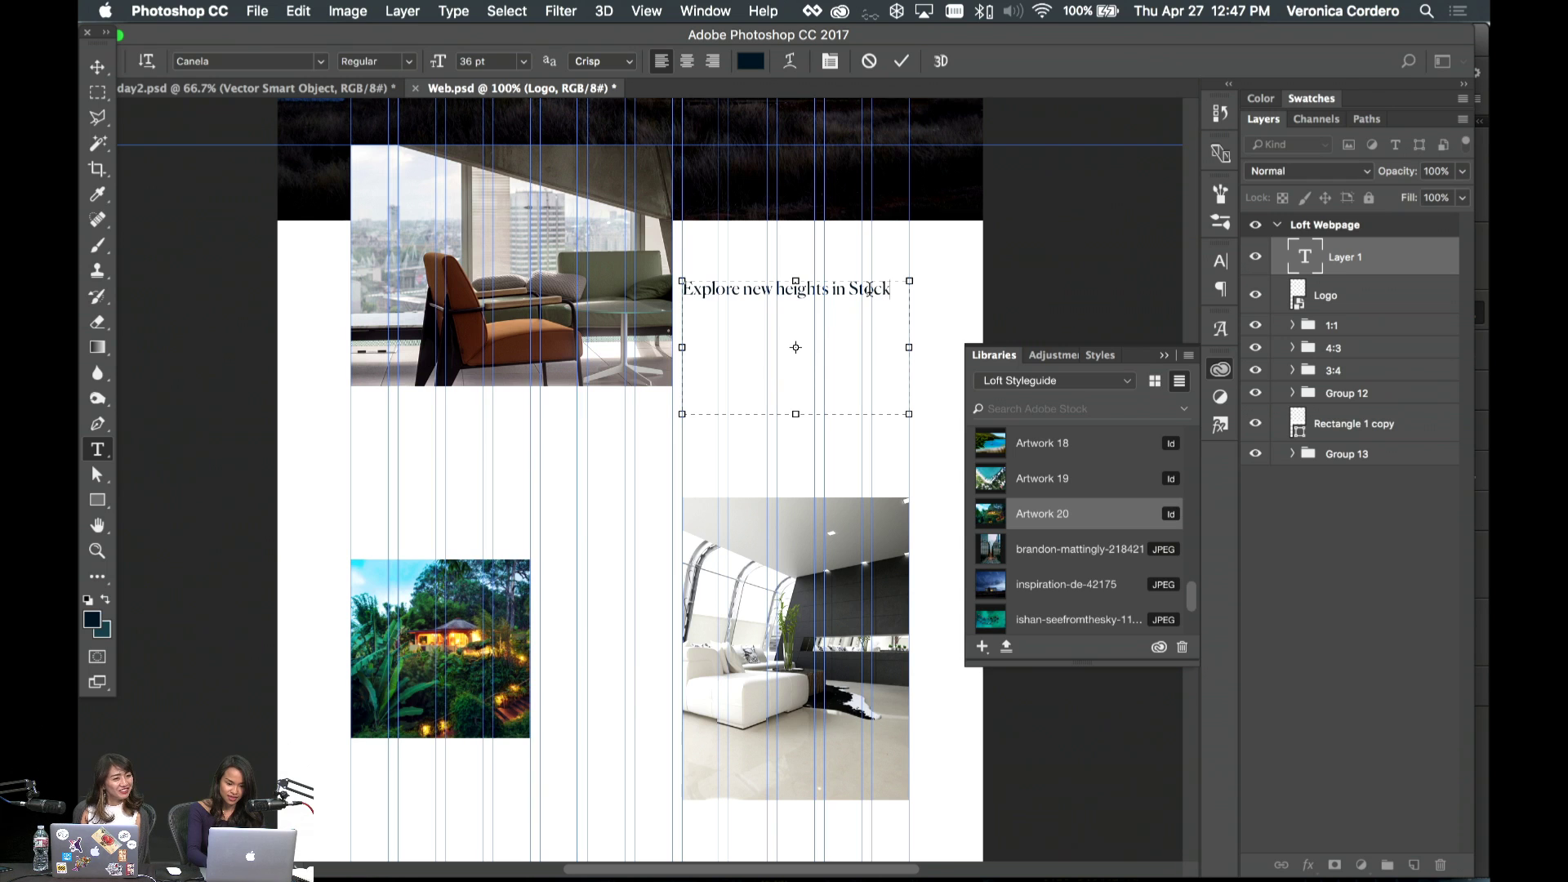
type("holm")
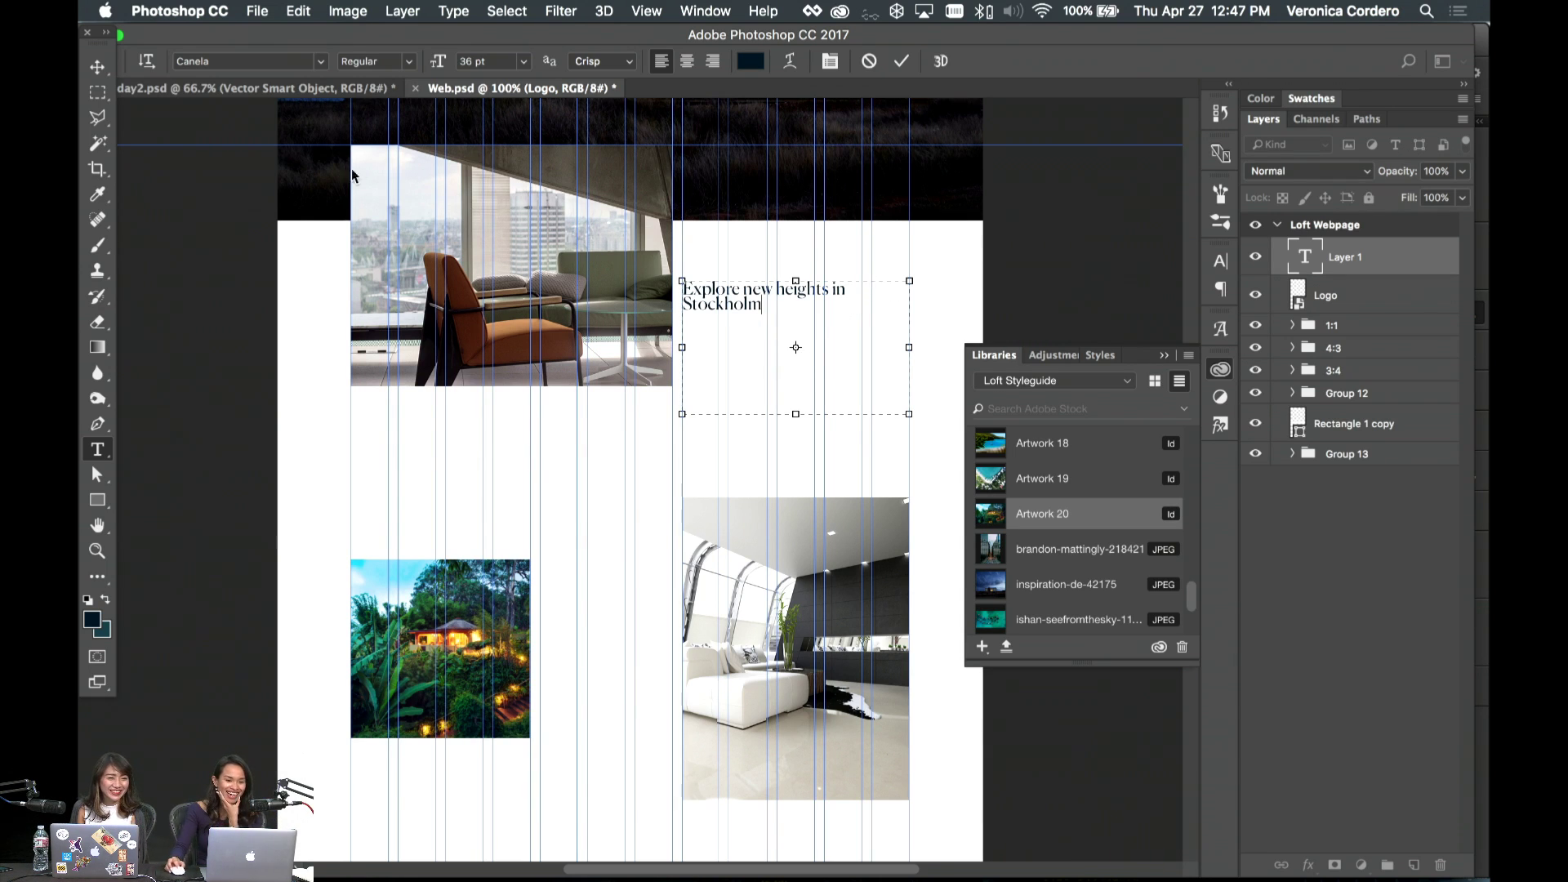
left_click(97, 67)
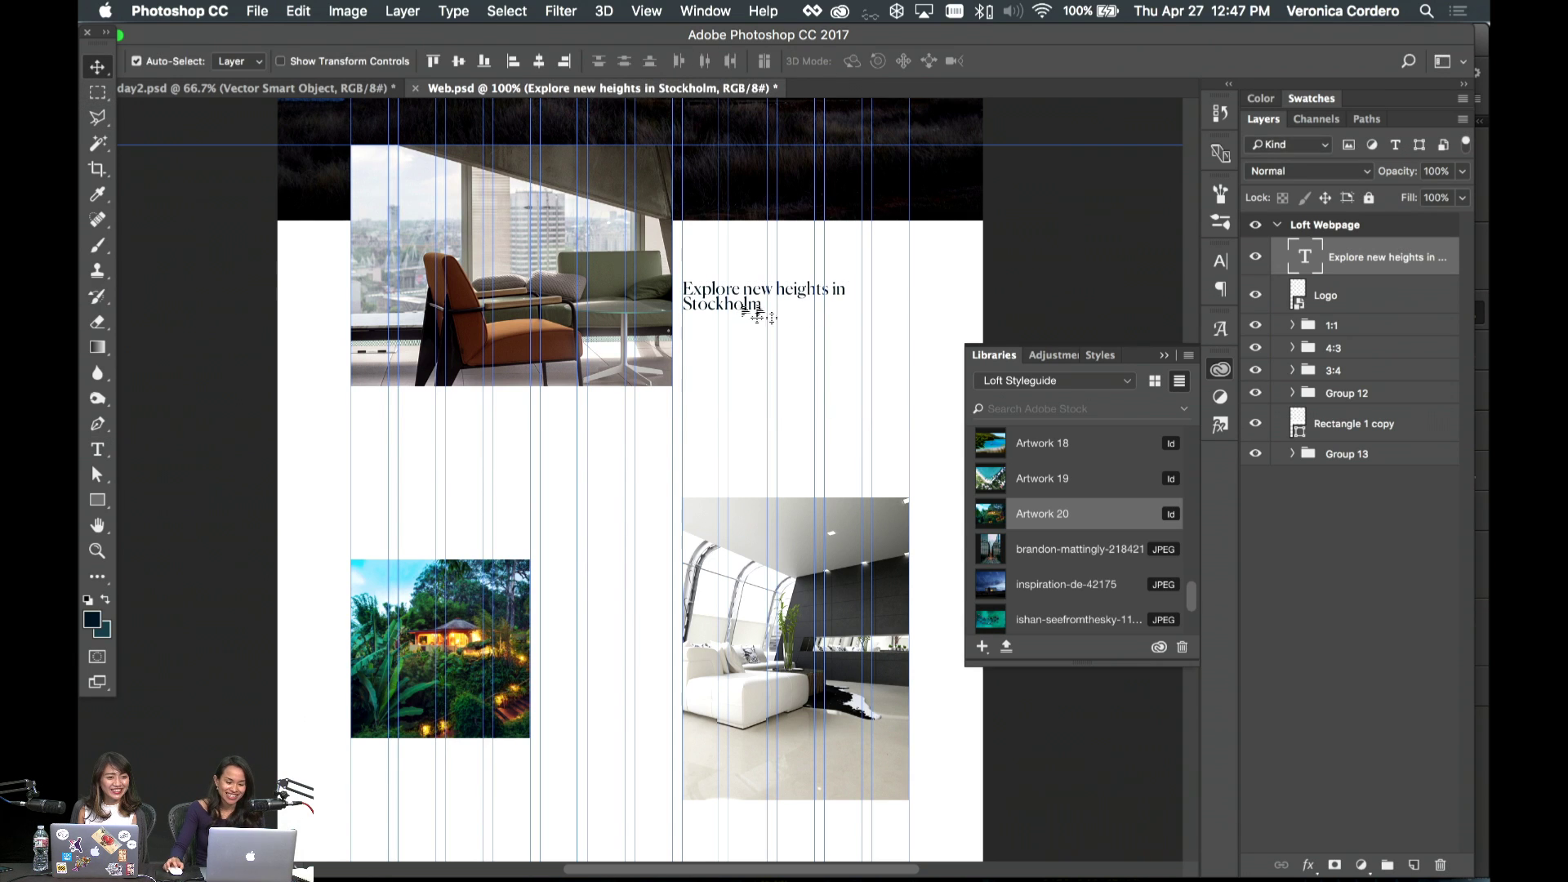
- Increase the heading's leading, narrow the box to wrap after 'heights', and move it
double_click(739, 301)
key("alt+Down")
key("alt+Down")
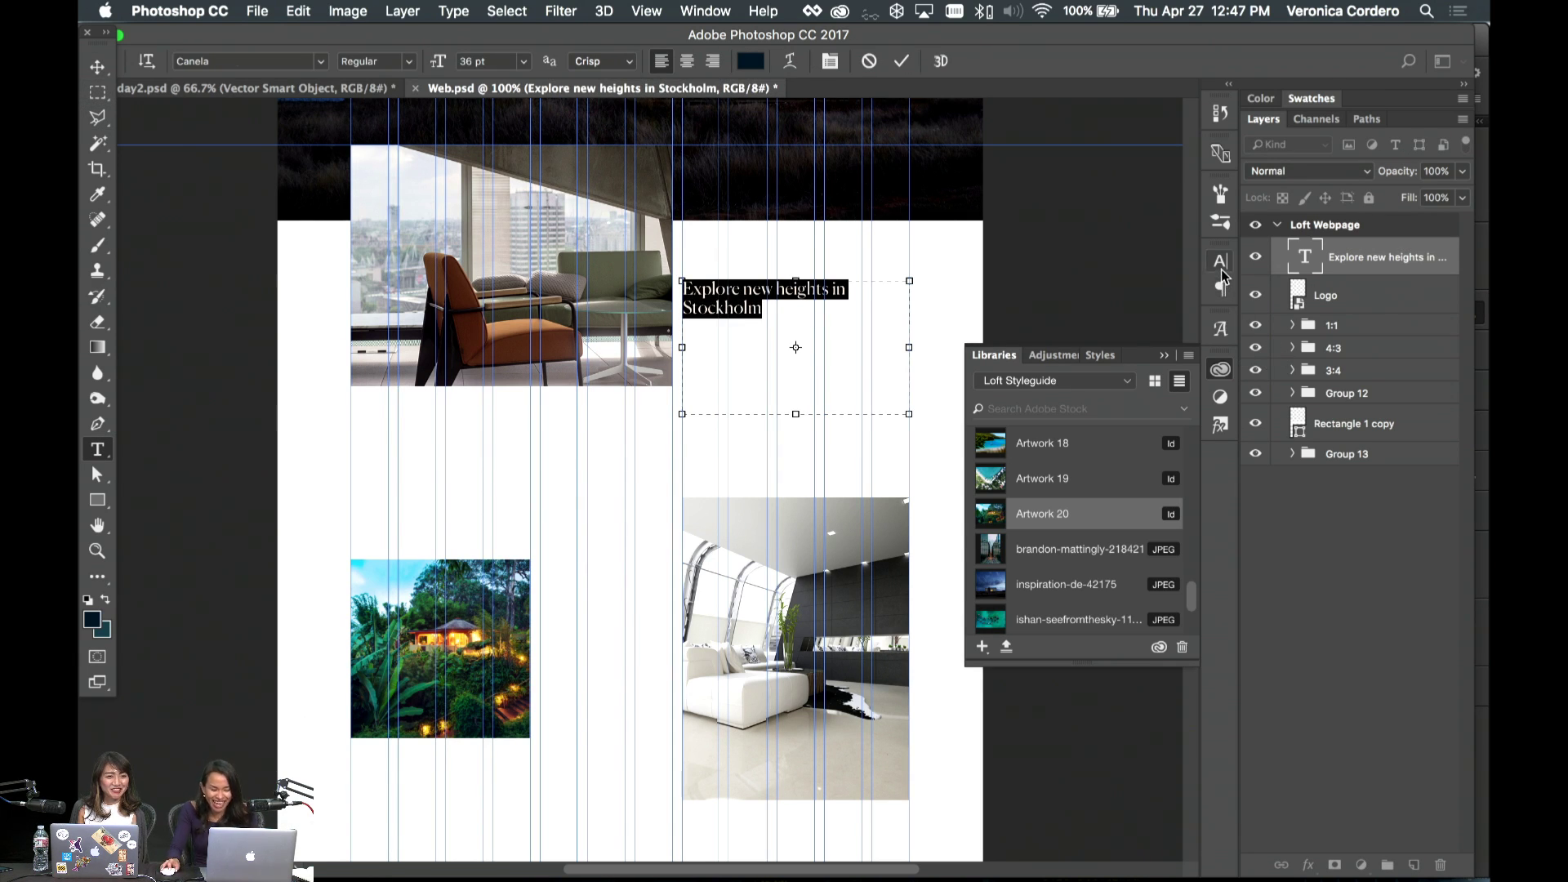
key("alt+Down")
key("alt+Down")
key("alt+Down")
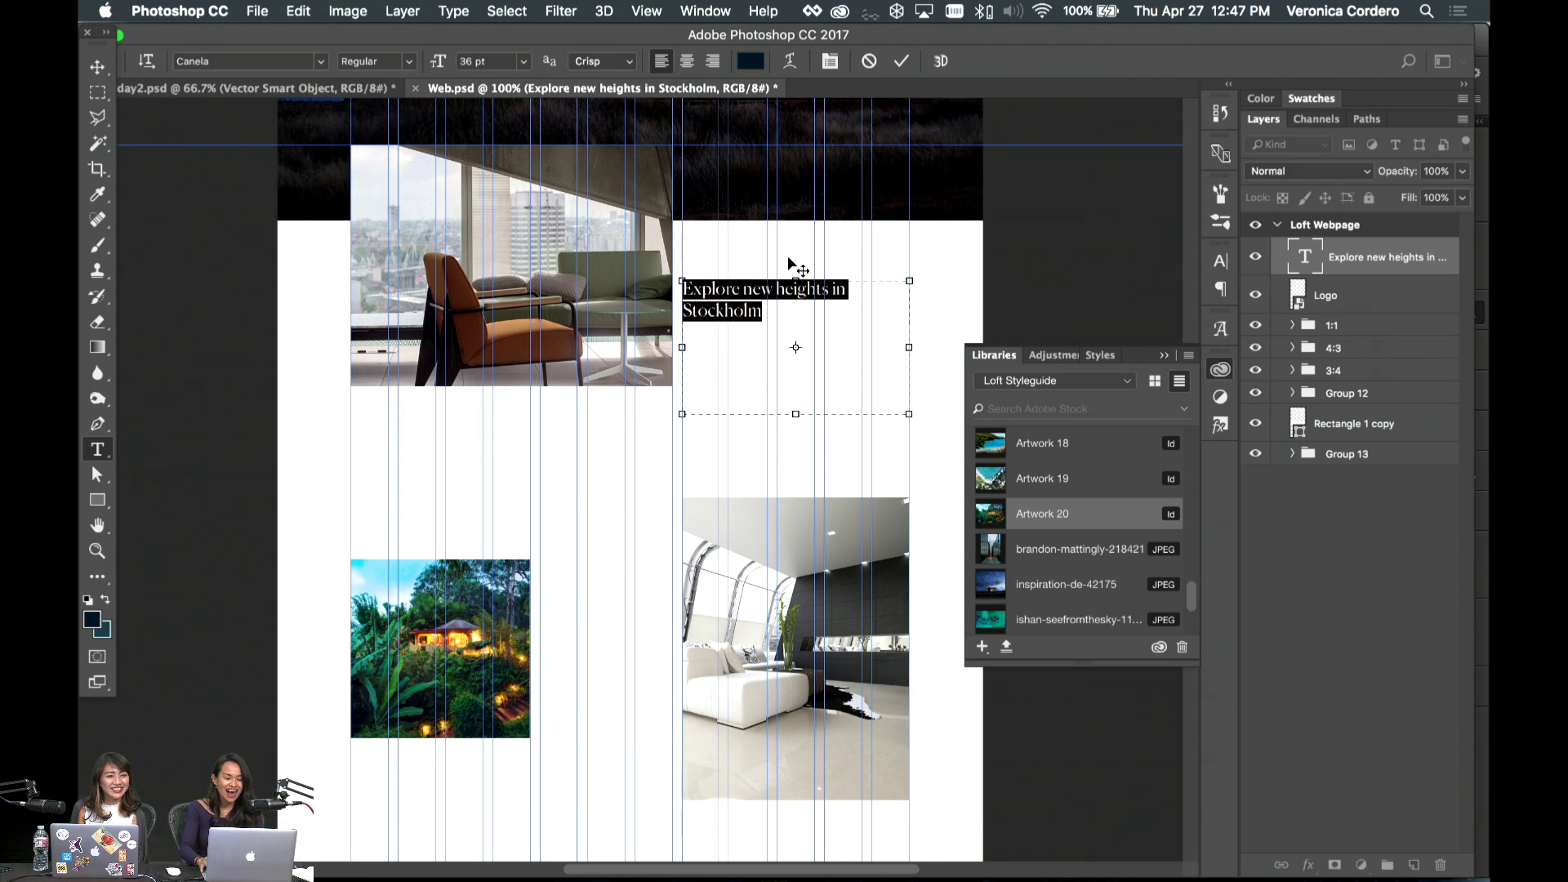
left_click(771, 292)
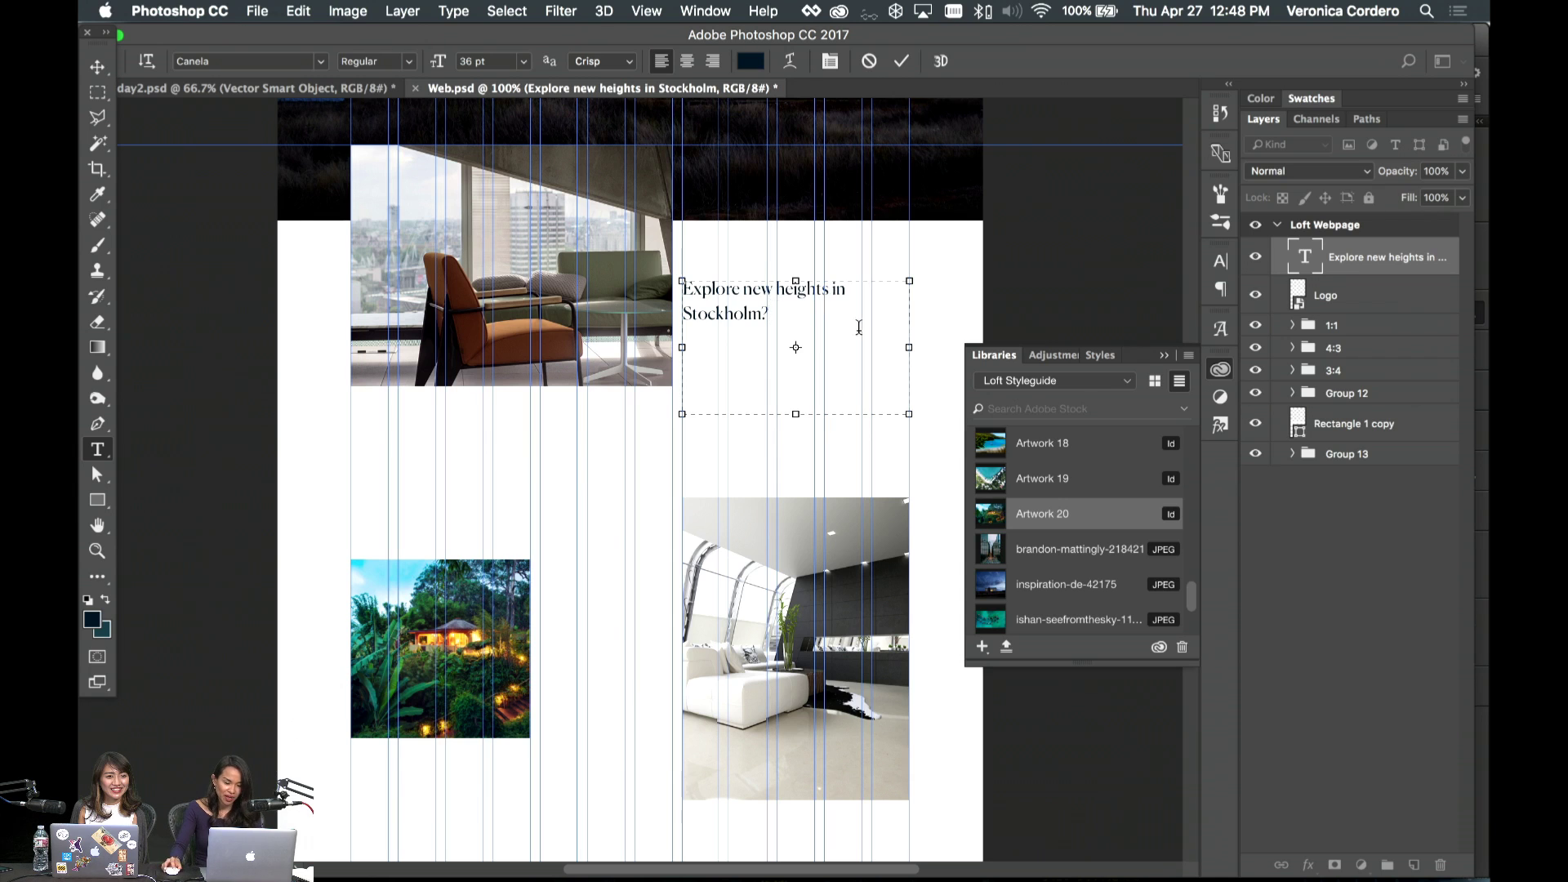
left_click_drag(909, 343, 834, 340)
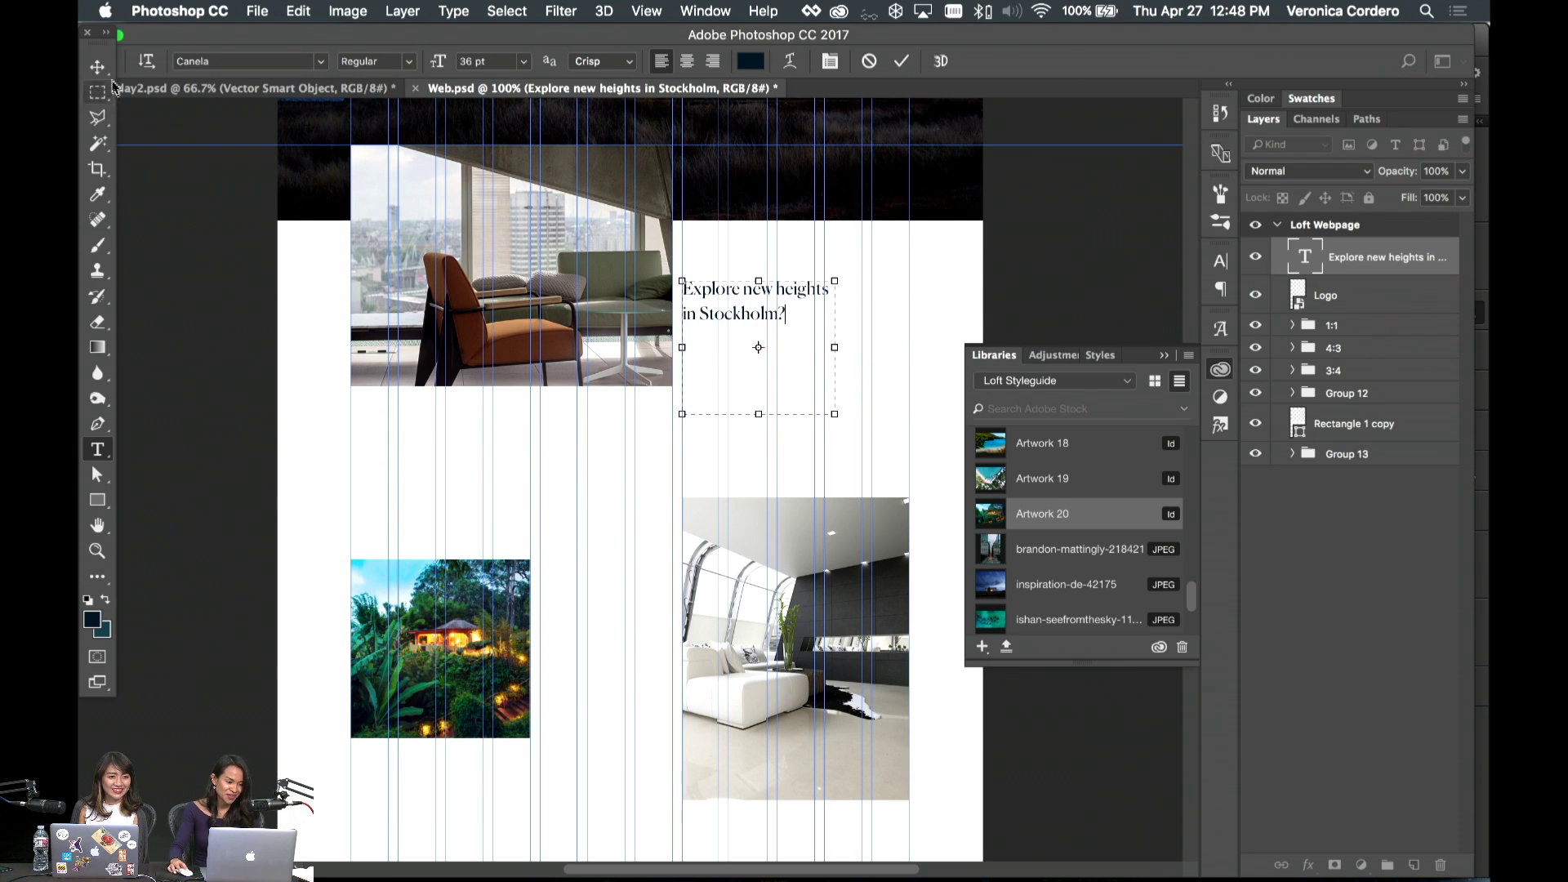
left_click(98, 66)
left_click_drag(724, 289, 760, 294)
- Enlarge the heading to about 121%, add a closing period, and place it beside the chair photo
key("super+t")
left_click_drag(879, 407, 910, 438)
key("Return")
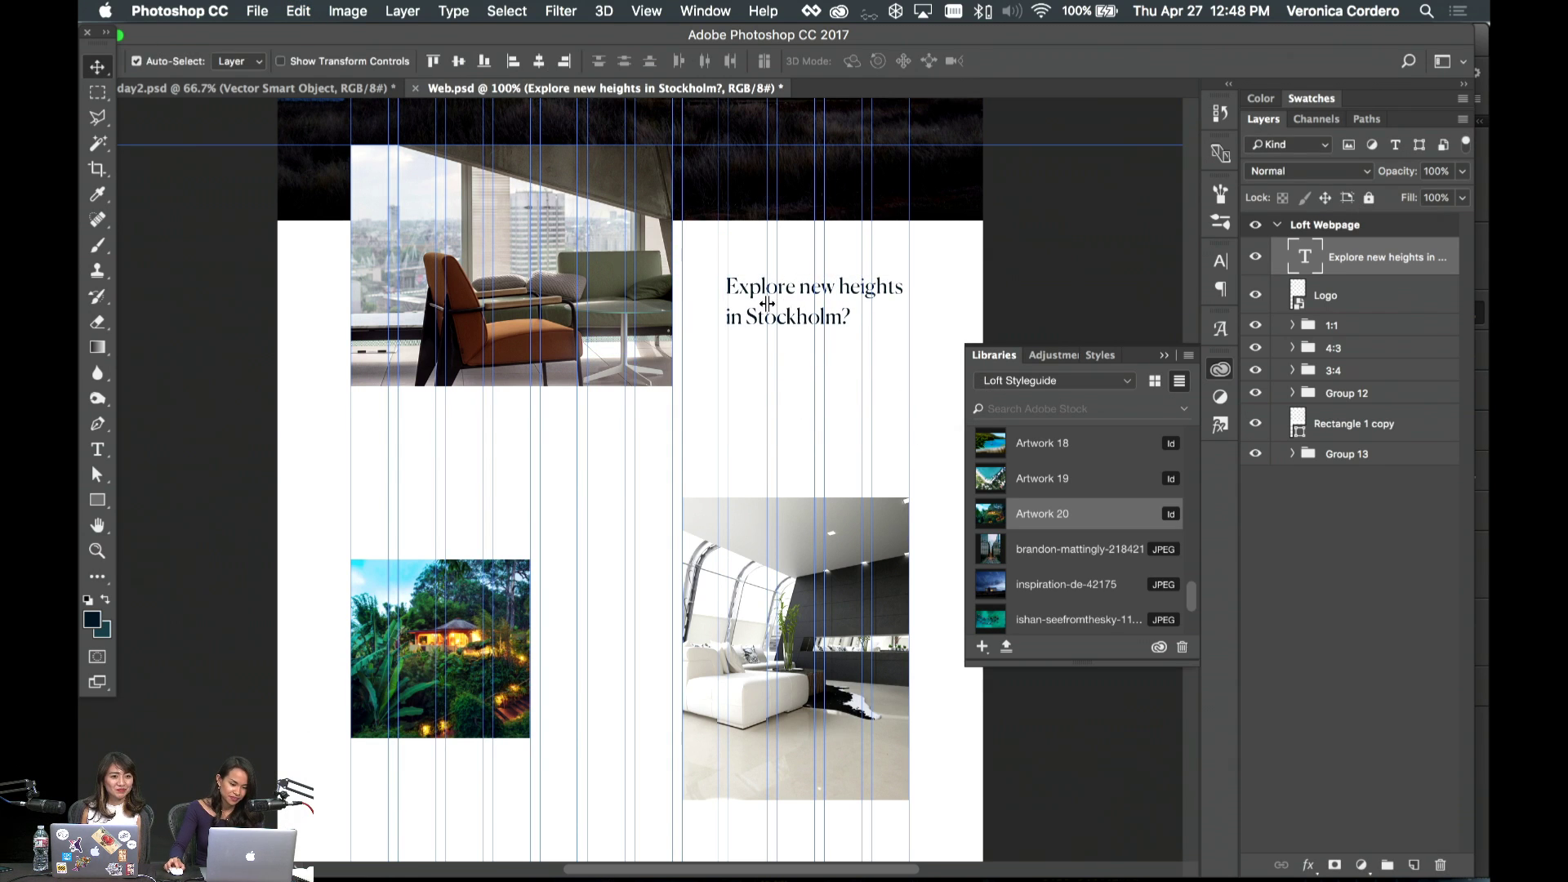
key("t")
left_click(841, 319)
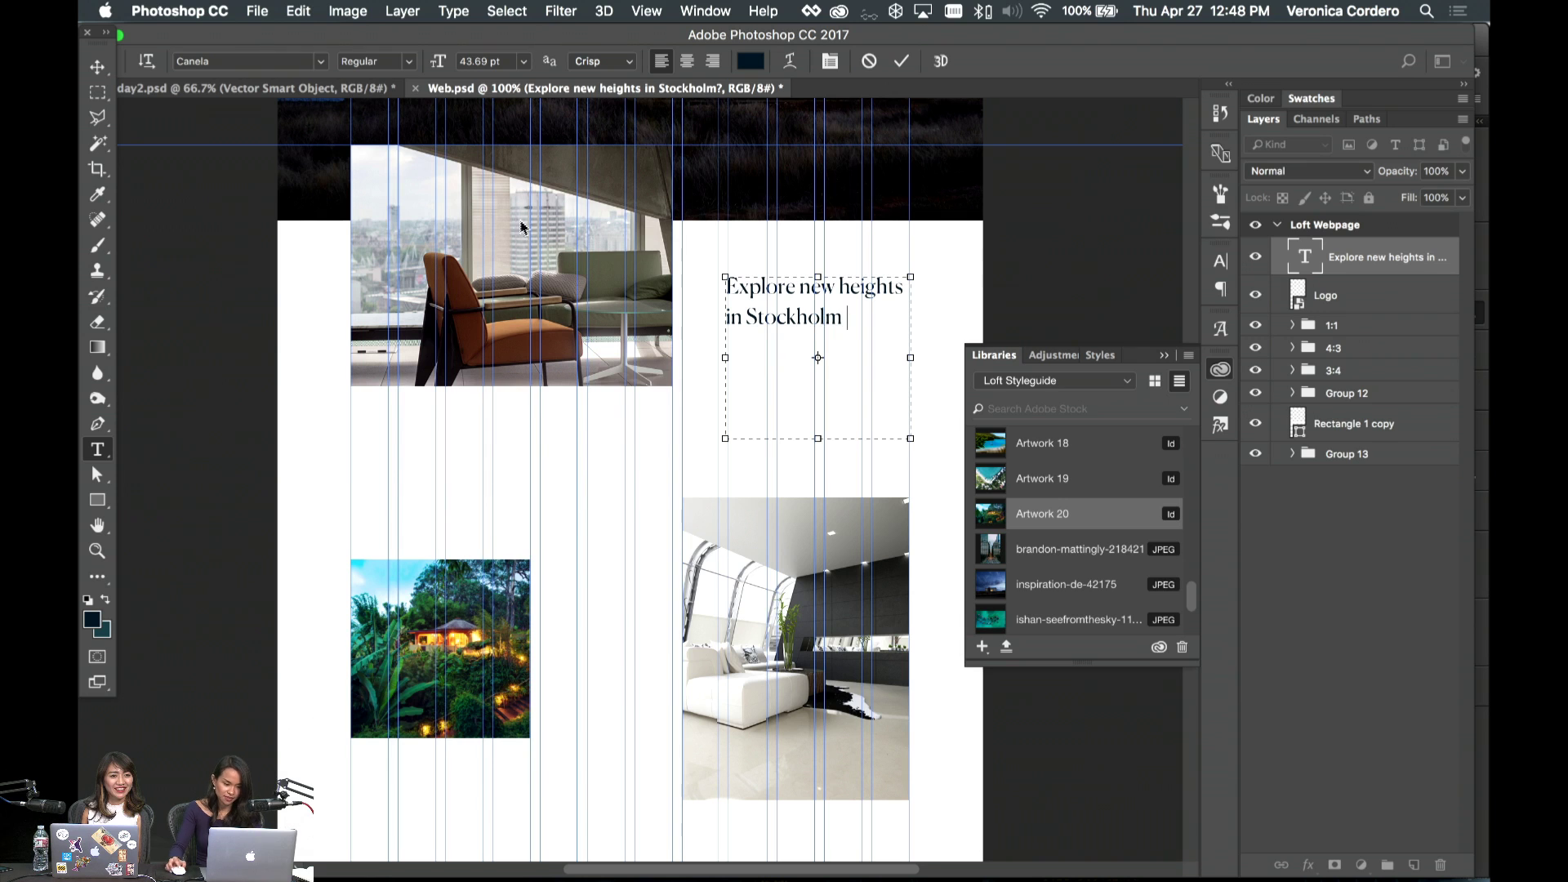
type(".")
left_click(97, 67)
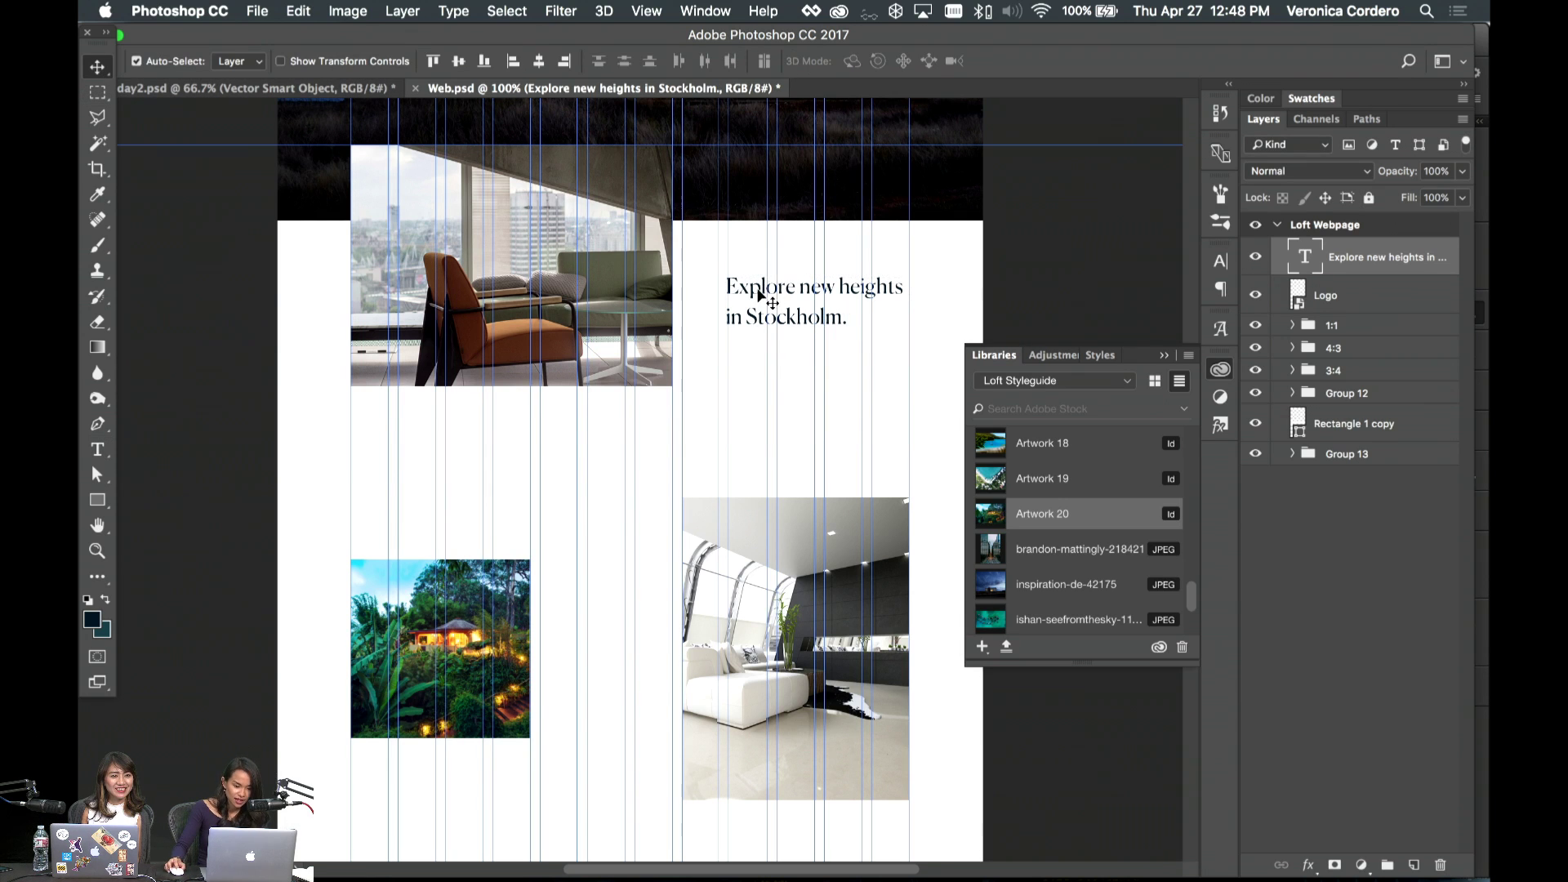
left_click_drag(759, 296, 830, 444)
- Flip the chair photo horizontally by setting its width to -15% with proportions linked
left_click(718, 397)
key("super+t")
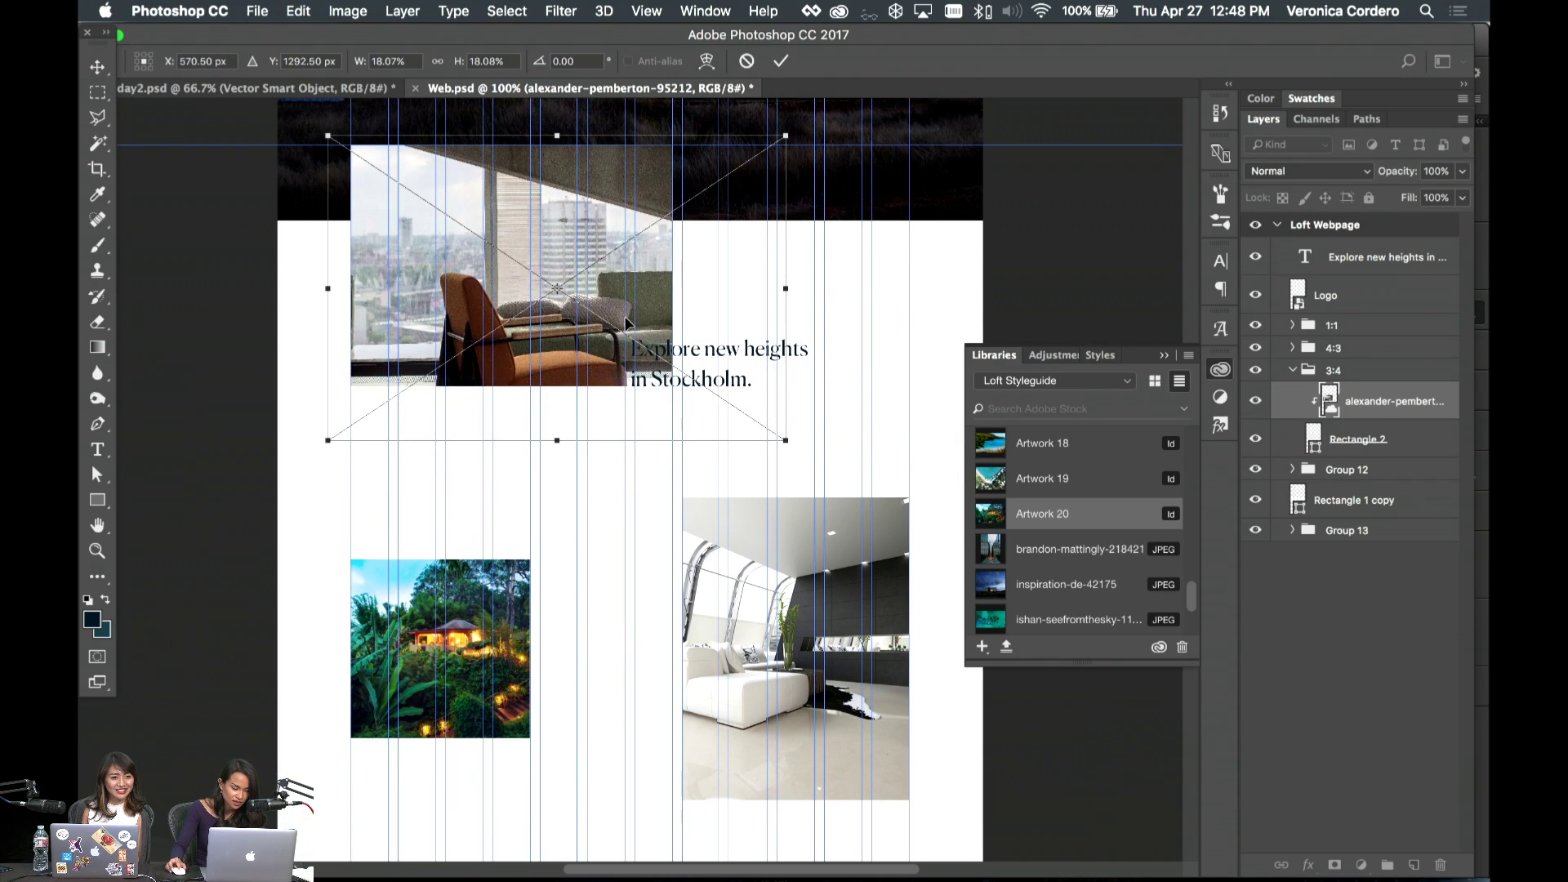
key("Return")
key("super+t")
left_click(380, 63)
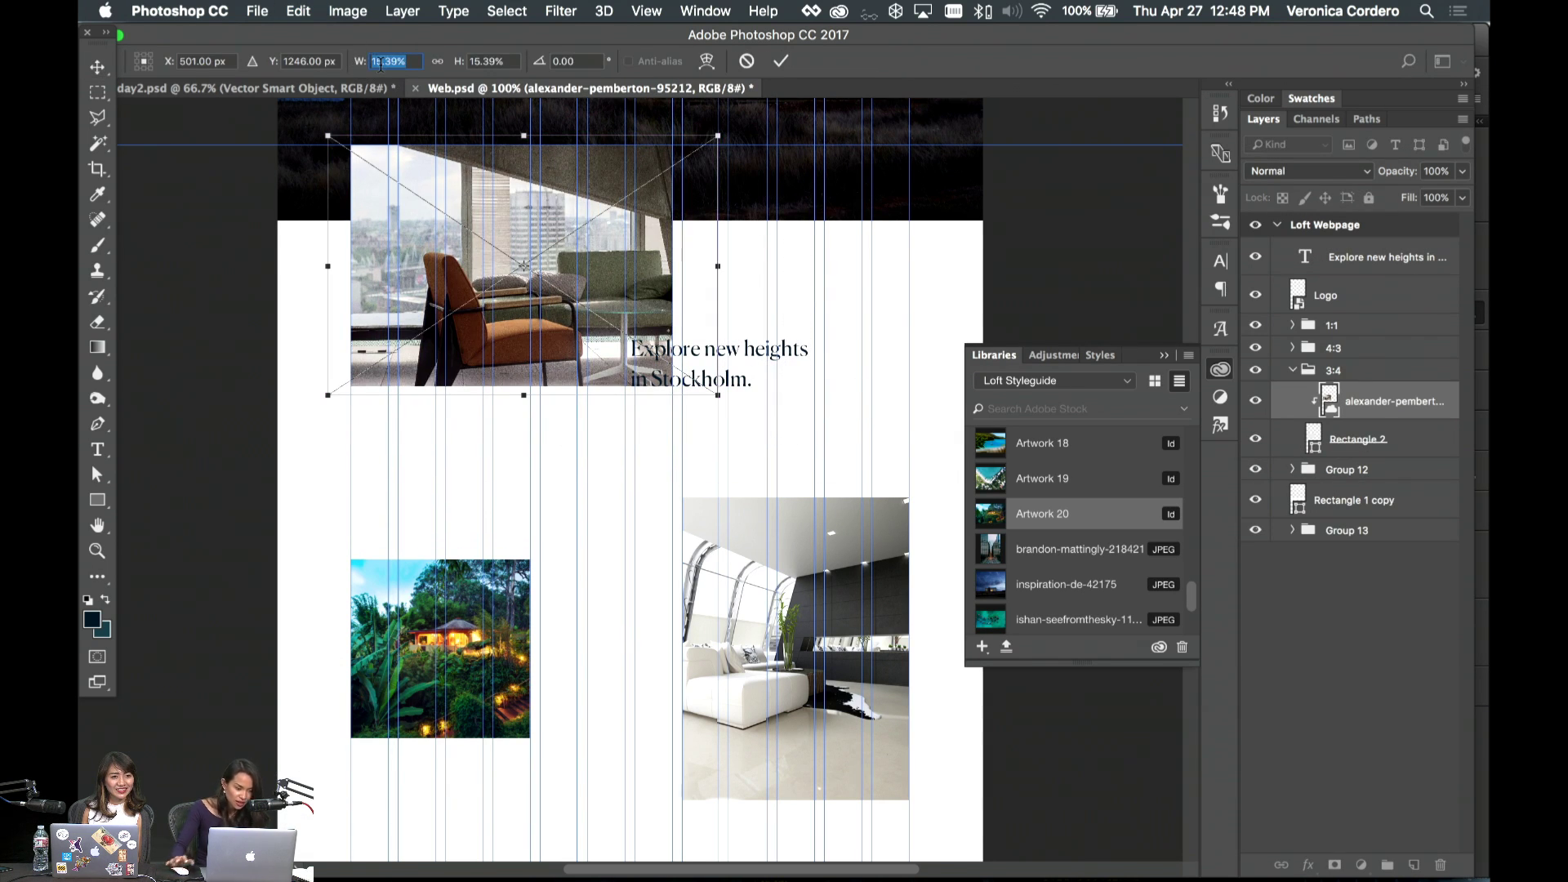
key("BackSpace")
type("-")
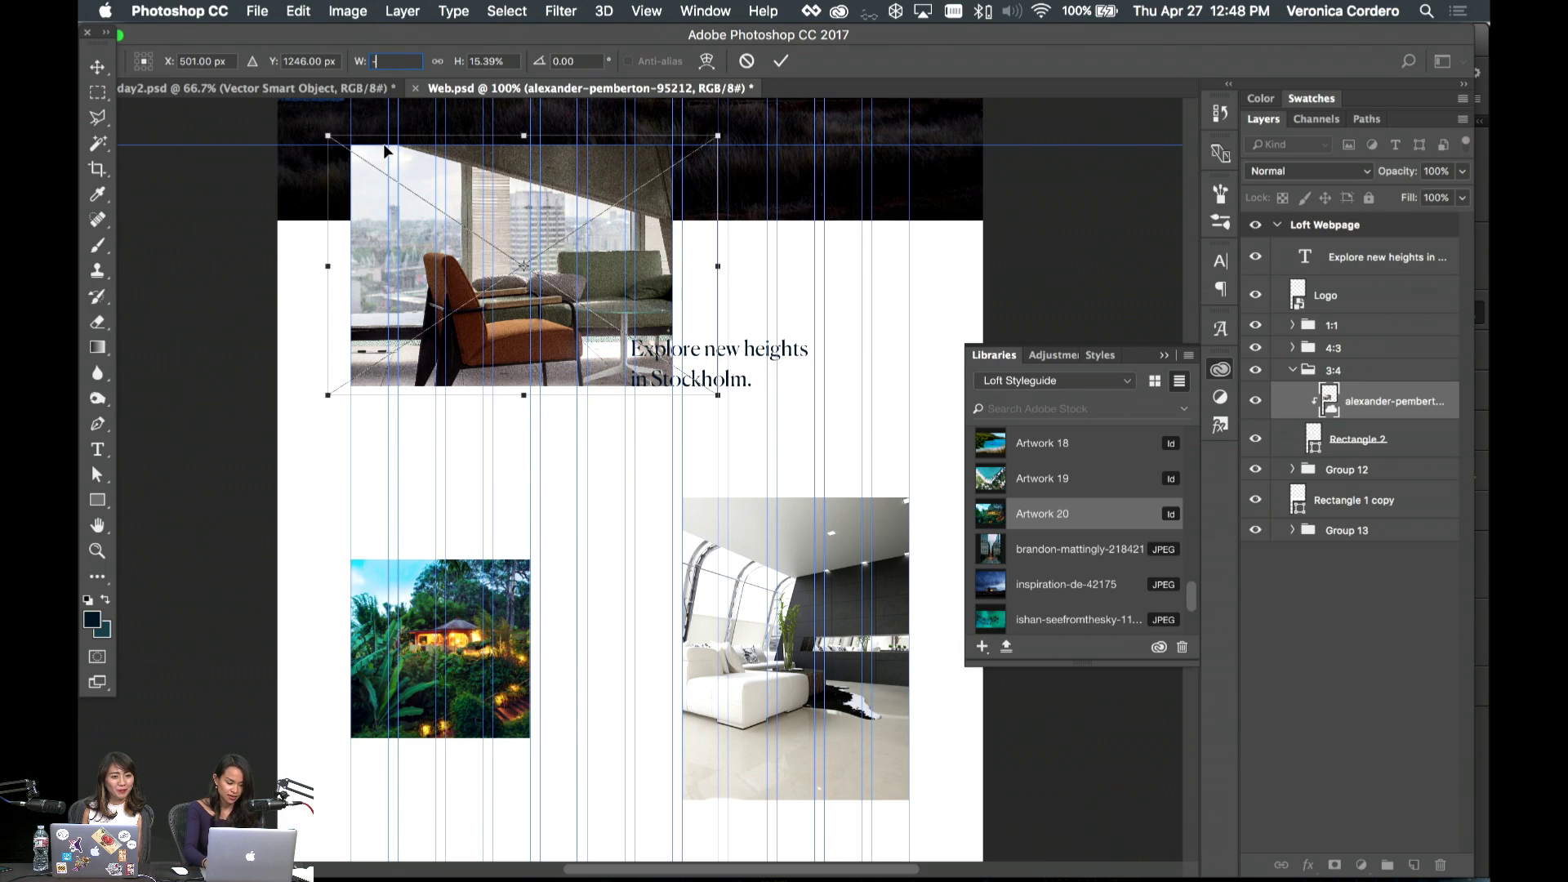
type("15")
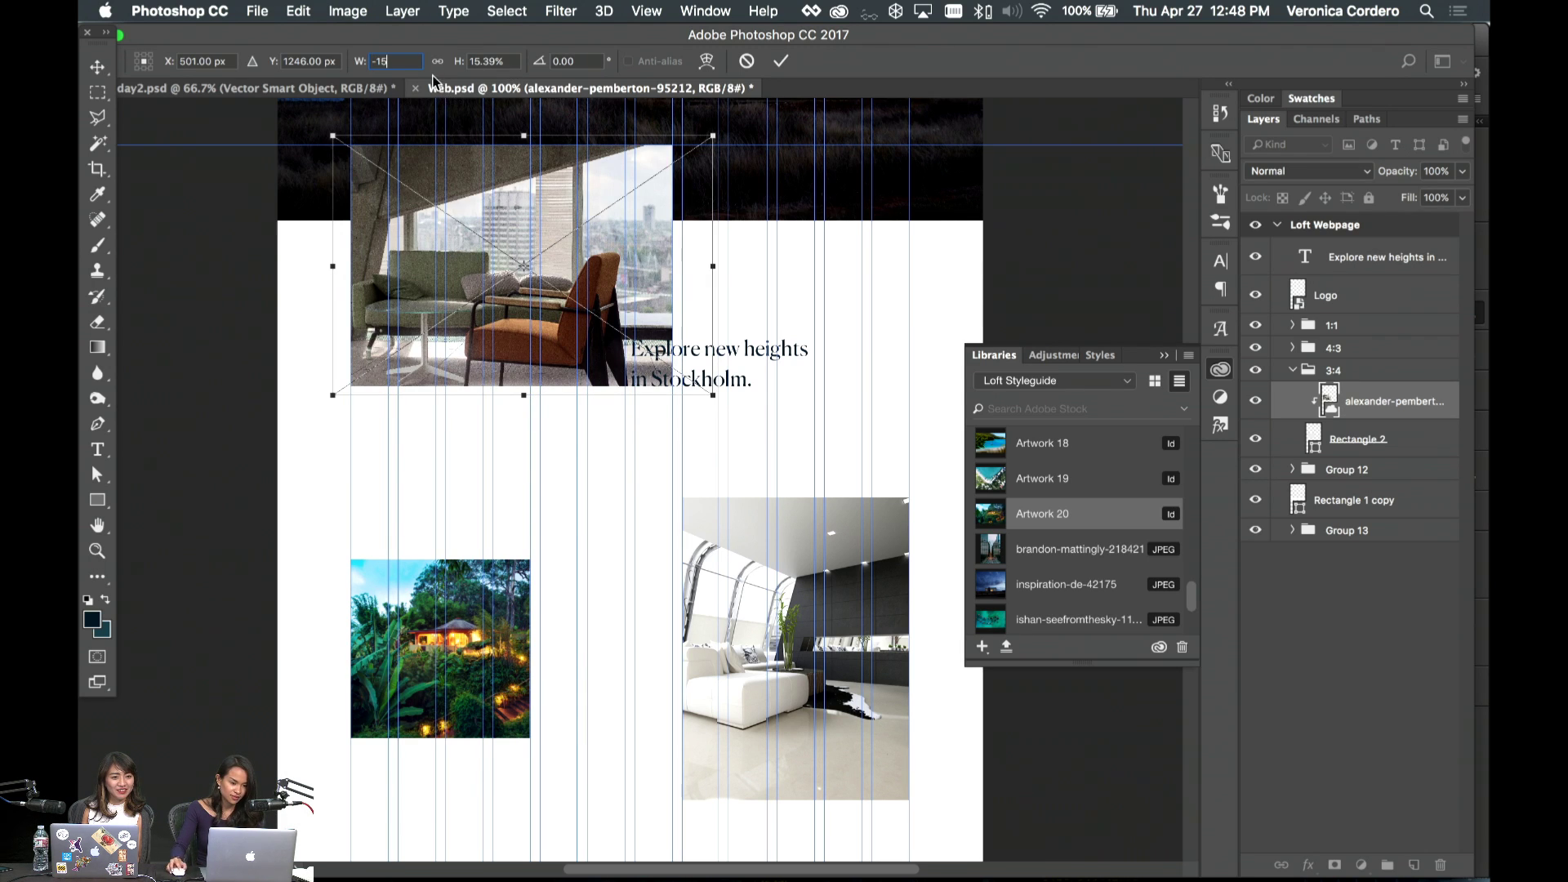
left_click(438, 61)
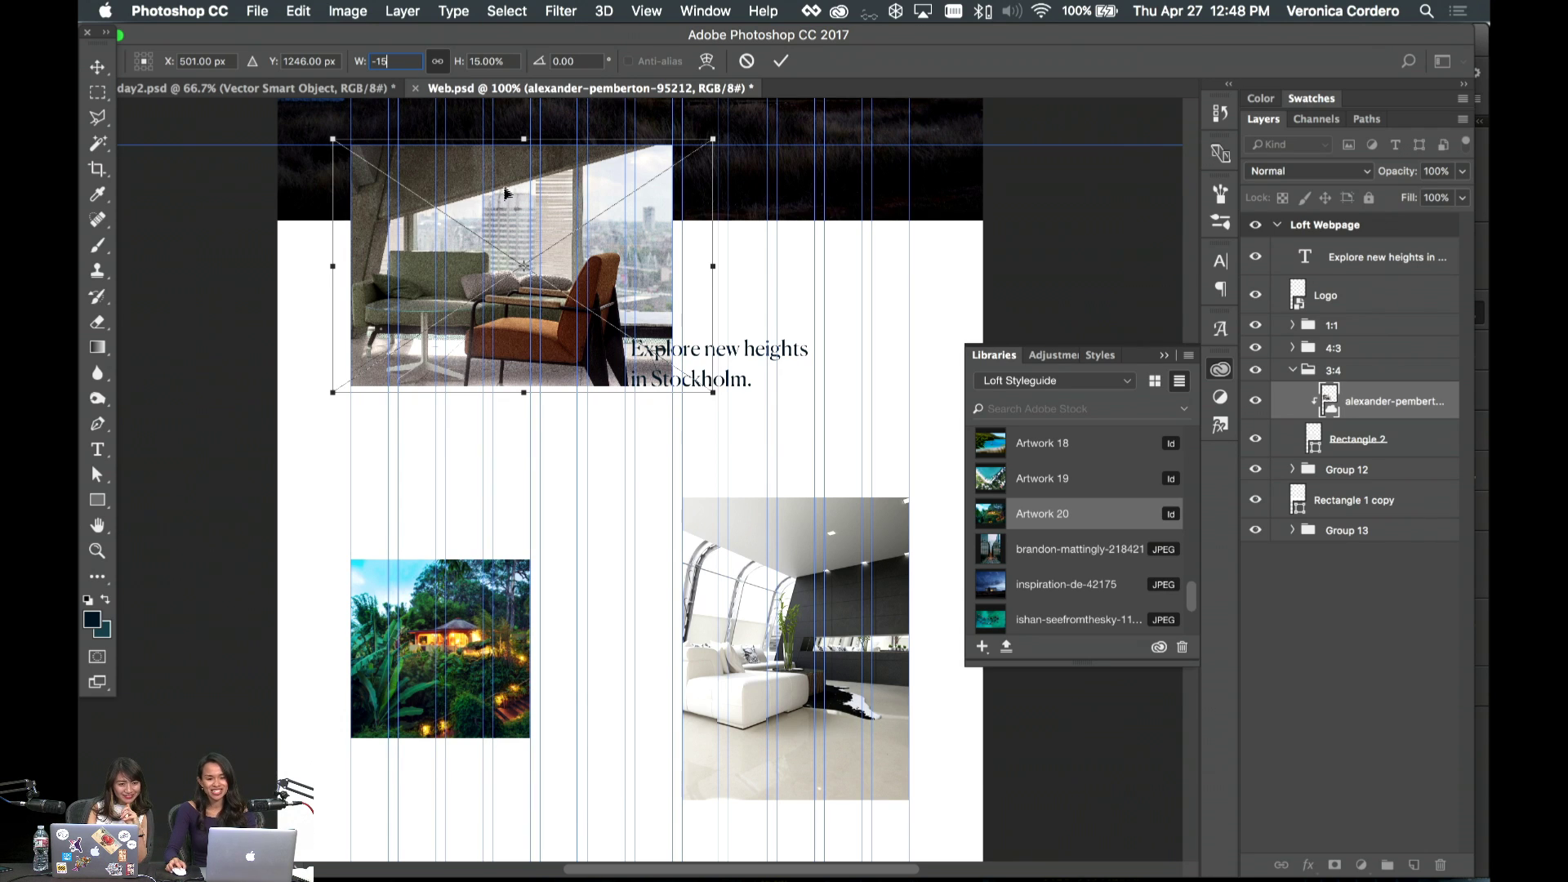
key("Return")
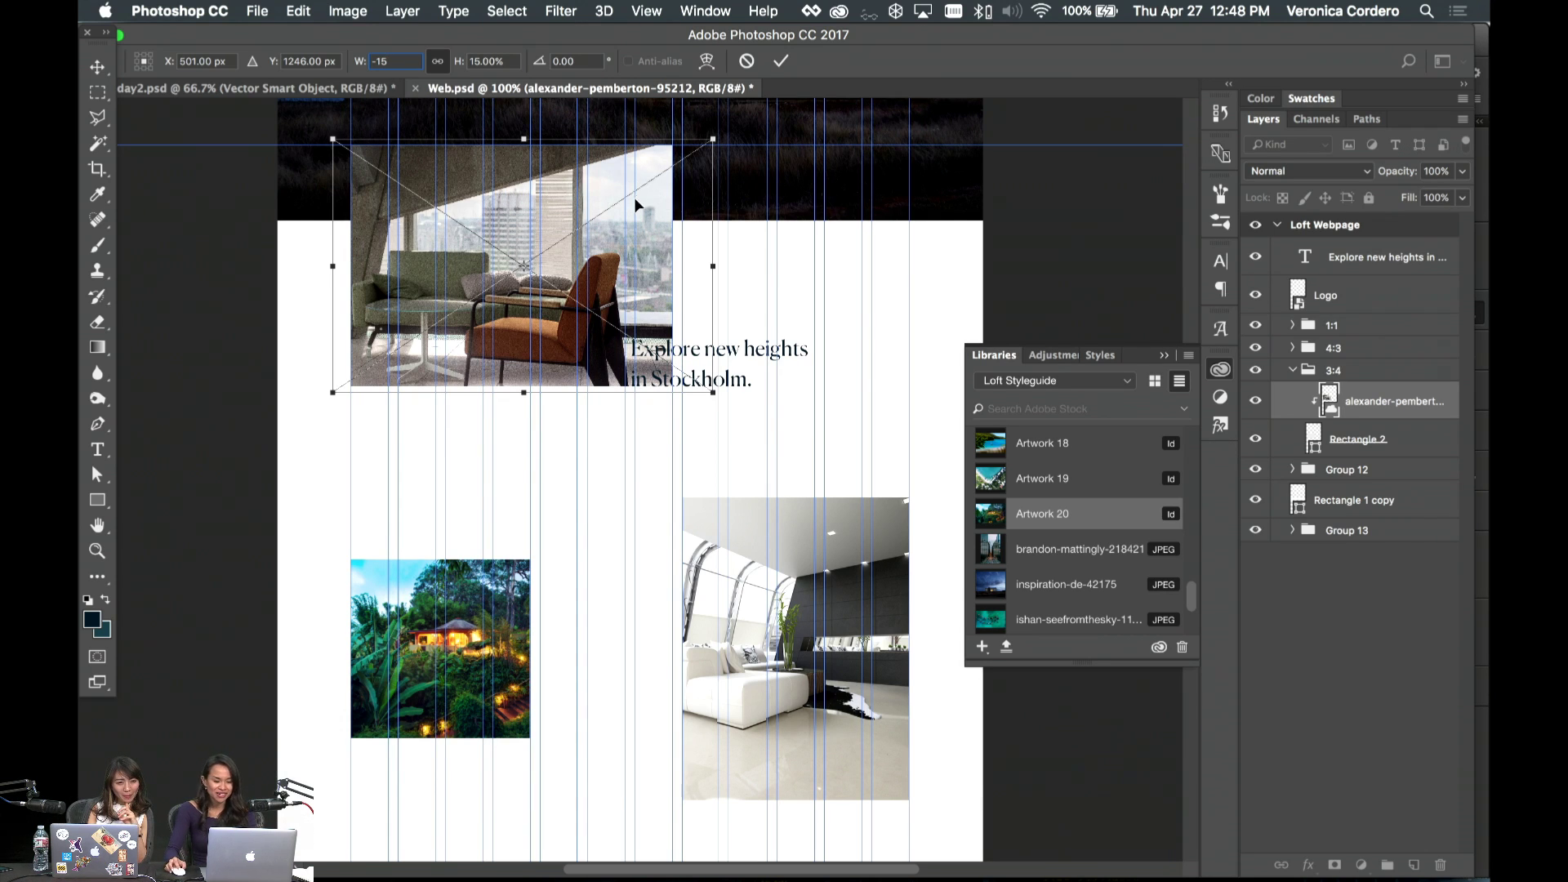
- Enlarge the flipped chair photo to about 19% and shift it down-left in its frame
left_click_drag(634, 198, 604, 198)
left_click_drag(683, 140, 639, 214)
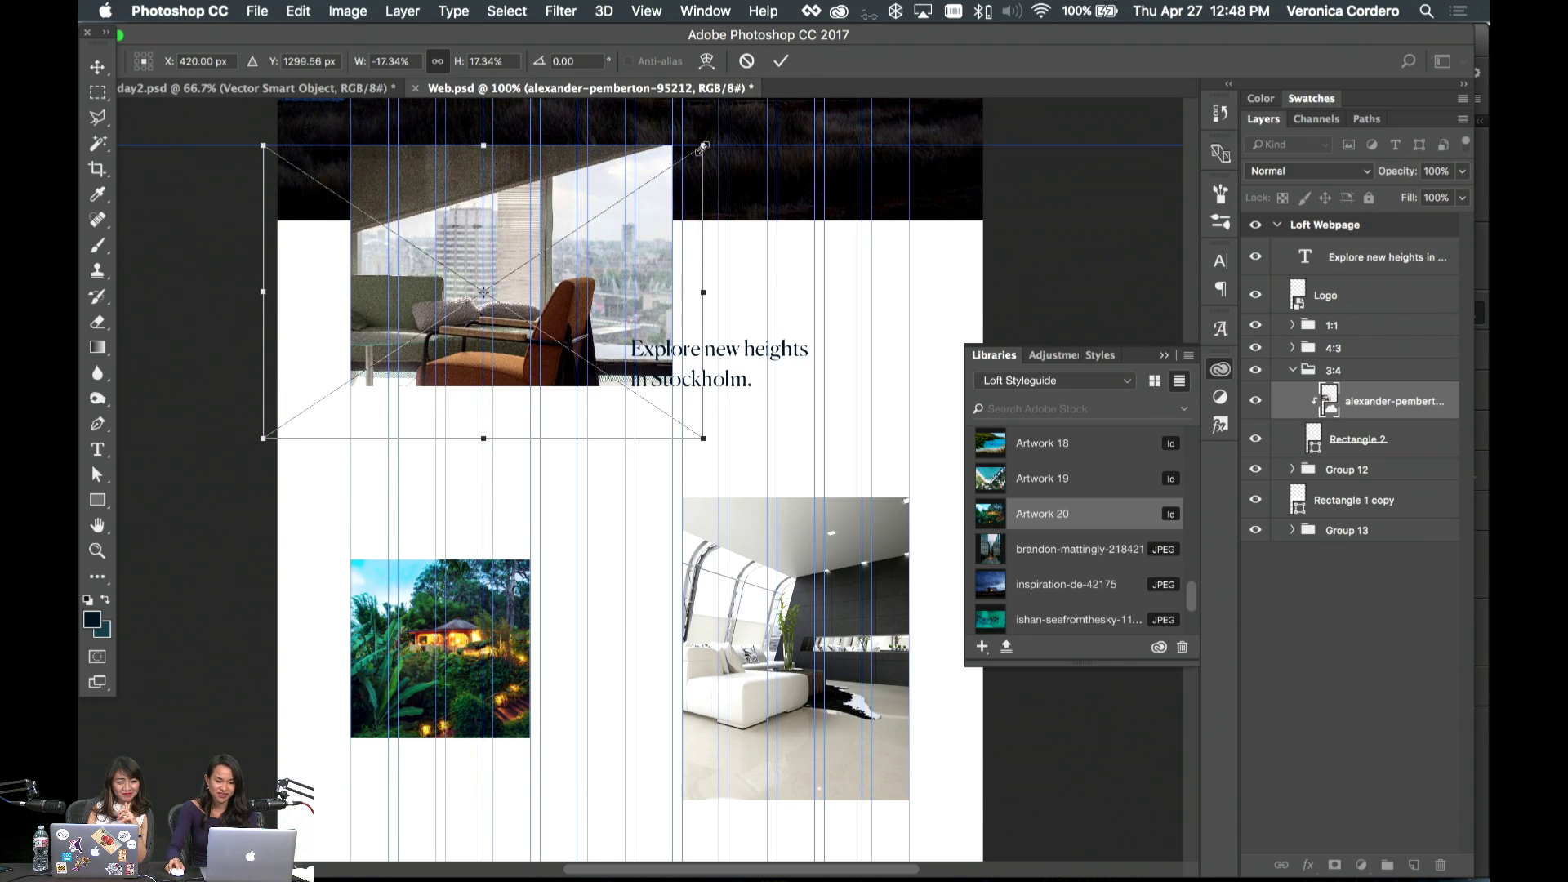
left_click_drag(702, 145, 730, 140)
mouse_move(630, 184)
left_mouse_down()
mouse_move(611, 175)
mouse_move(614, 203)
mouse_move(702, 151)
mouse_move(648, 159)
mouse_move(655, 187)
left_mouse_up()
- Commit the chair photo transform and move the Explore new heights heading up
key("Return")
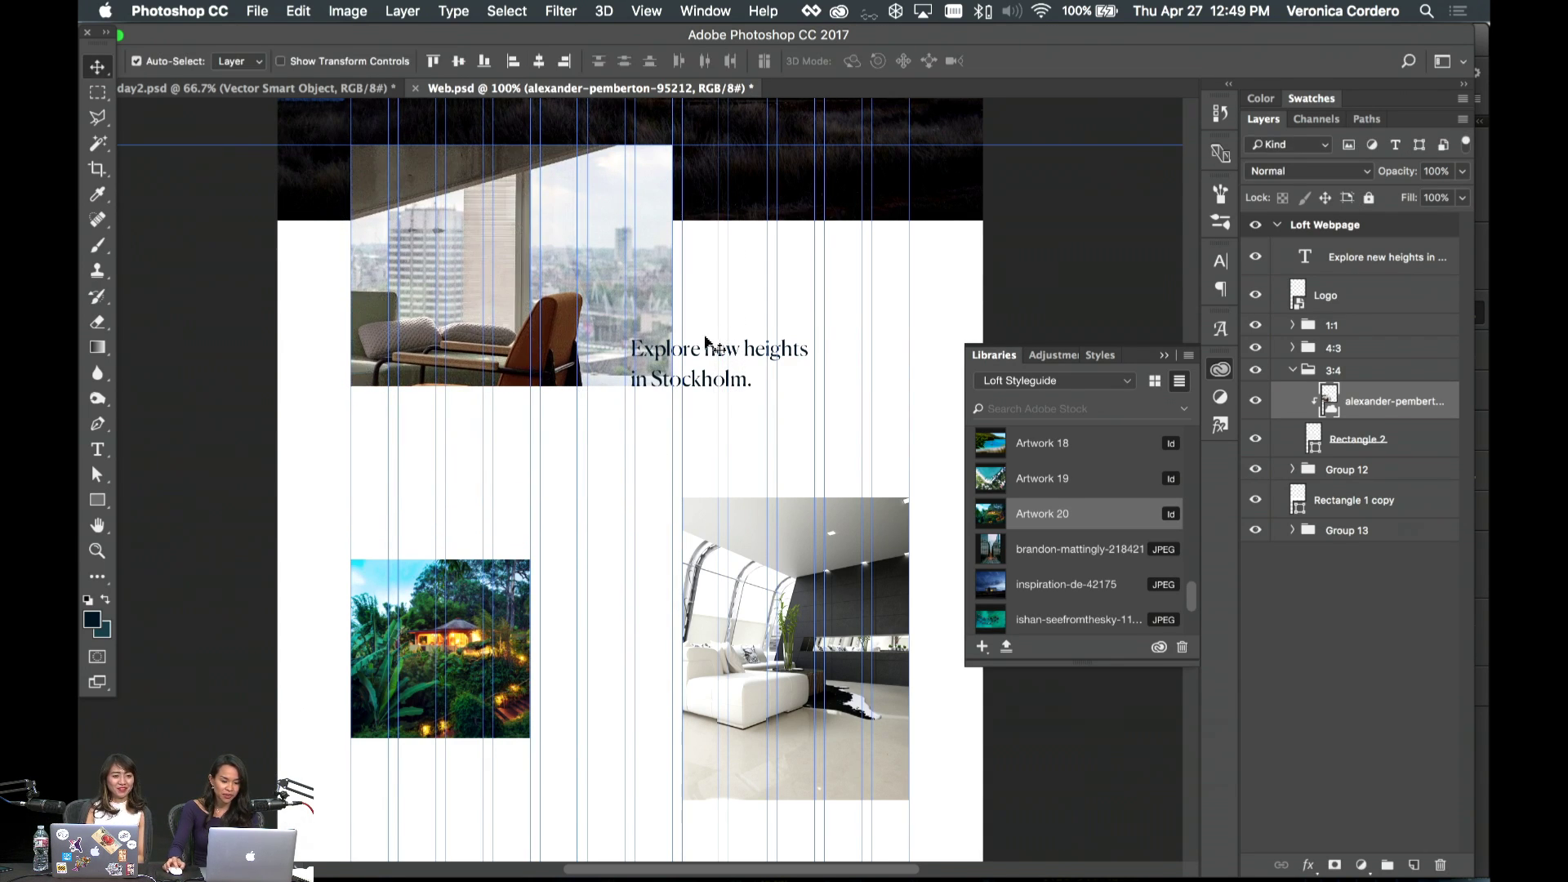
left_click_drag(707, 357, 709, 332)
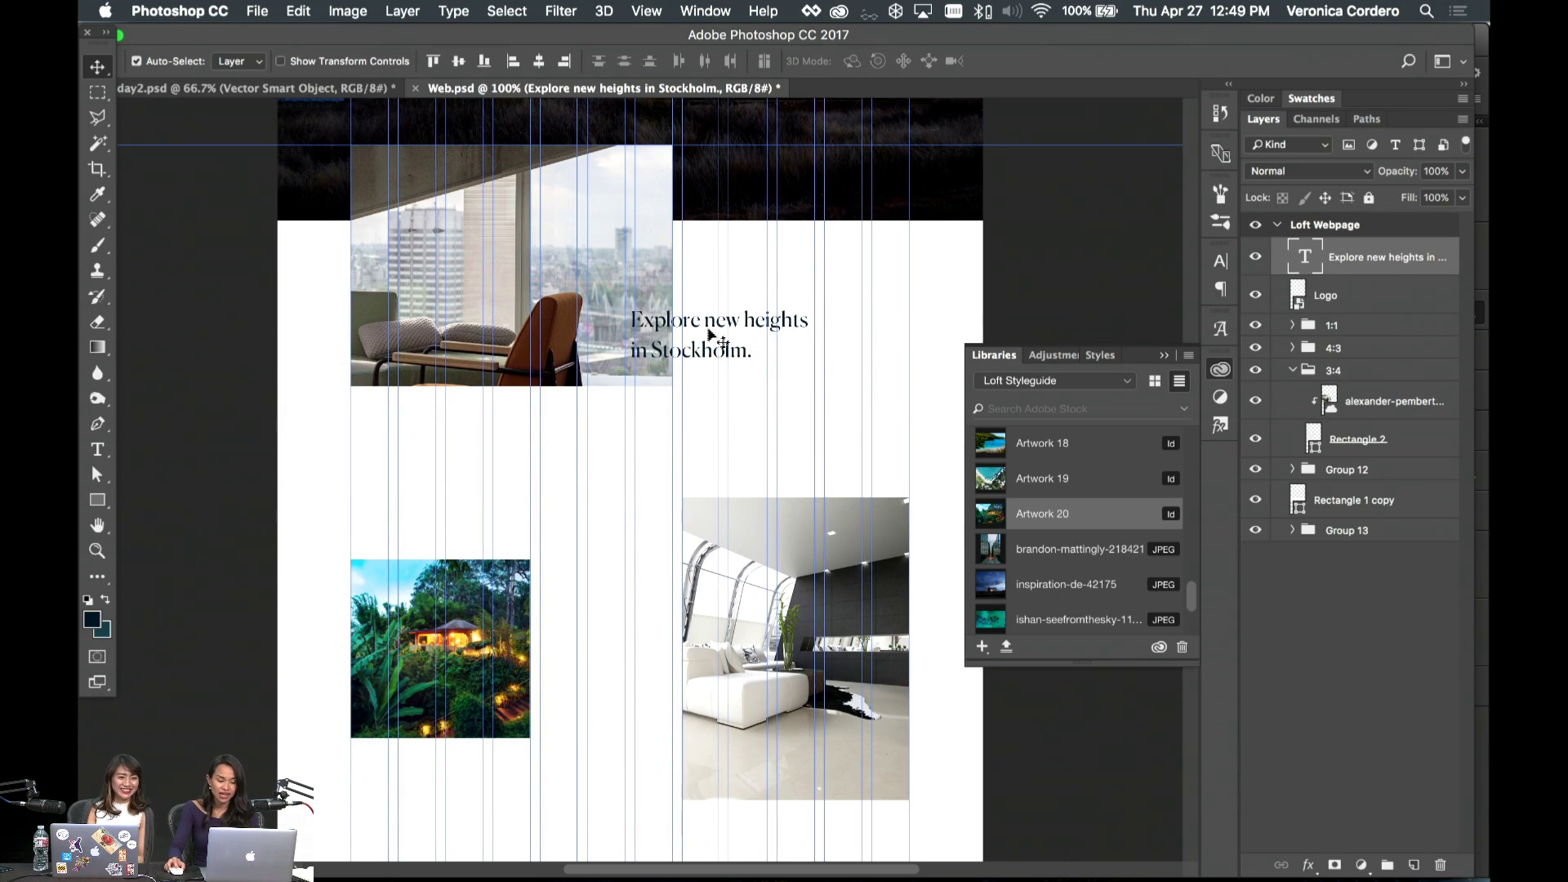
scroll(700, 490, "up", 5)
scroll(690, 465, "down", 6)
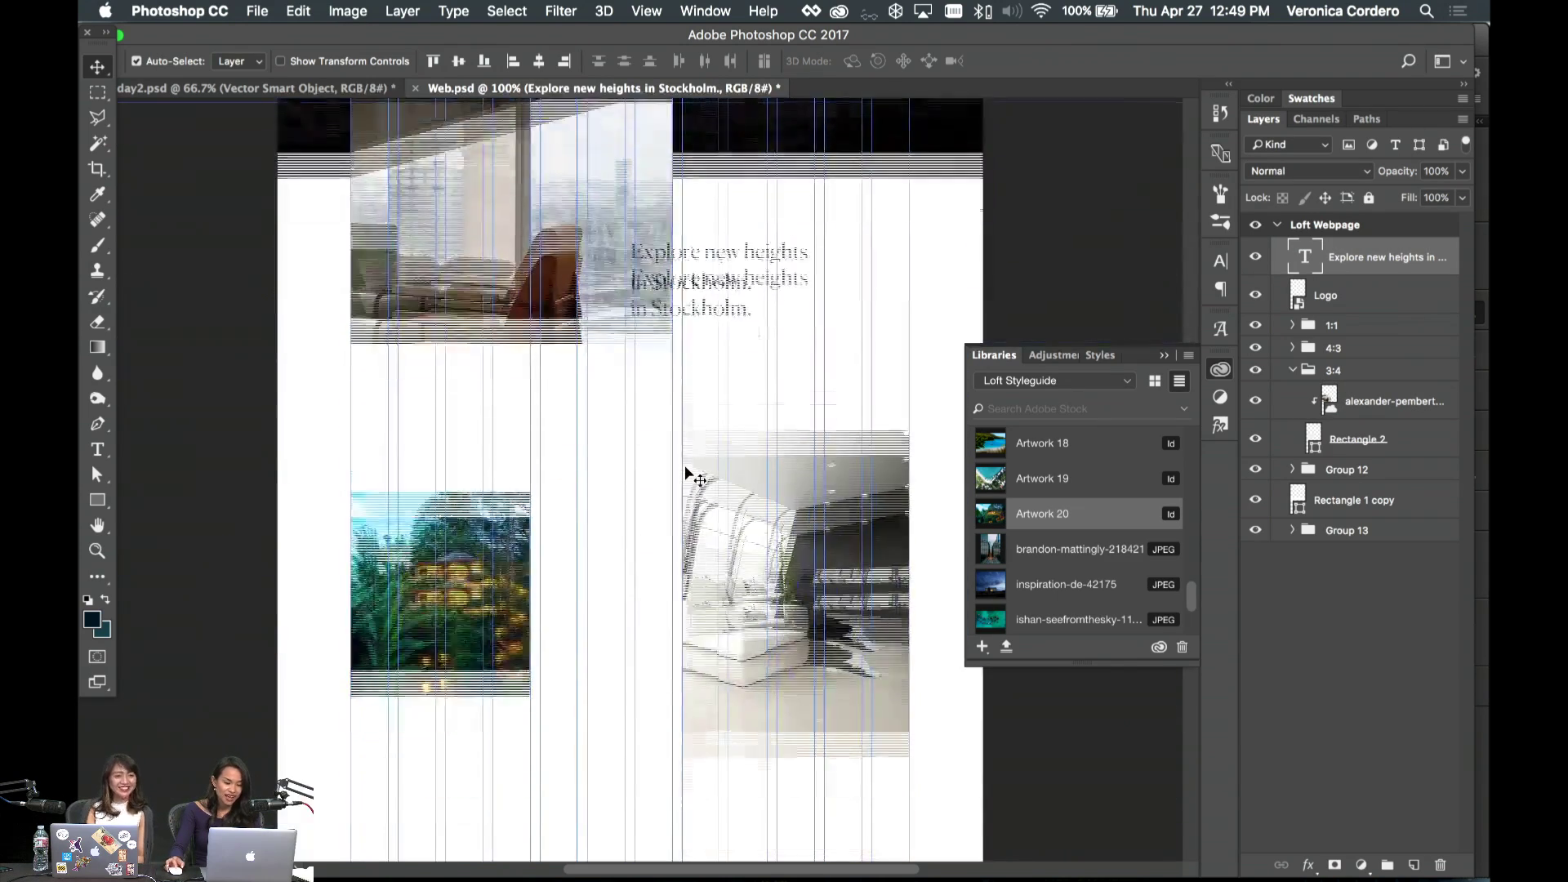
scroll(715, 835, "left", 3)
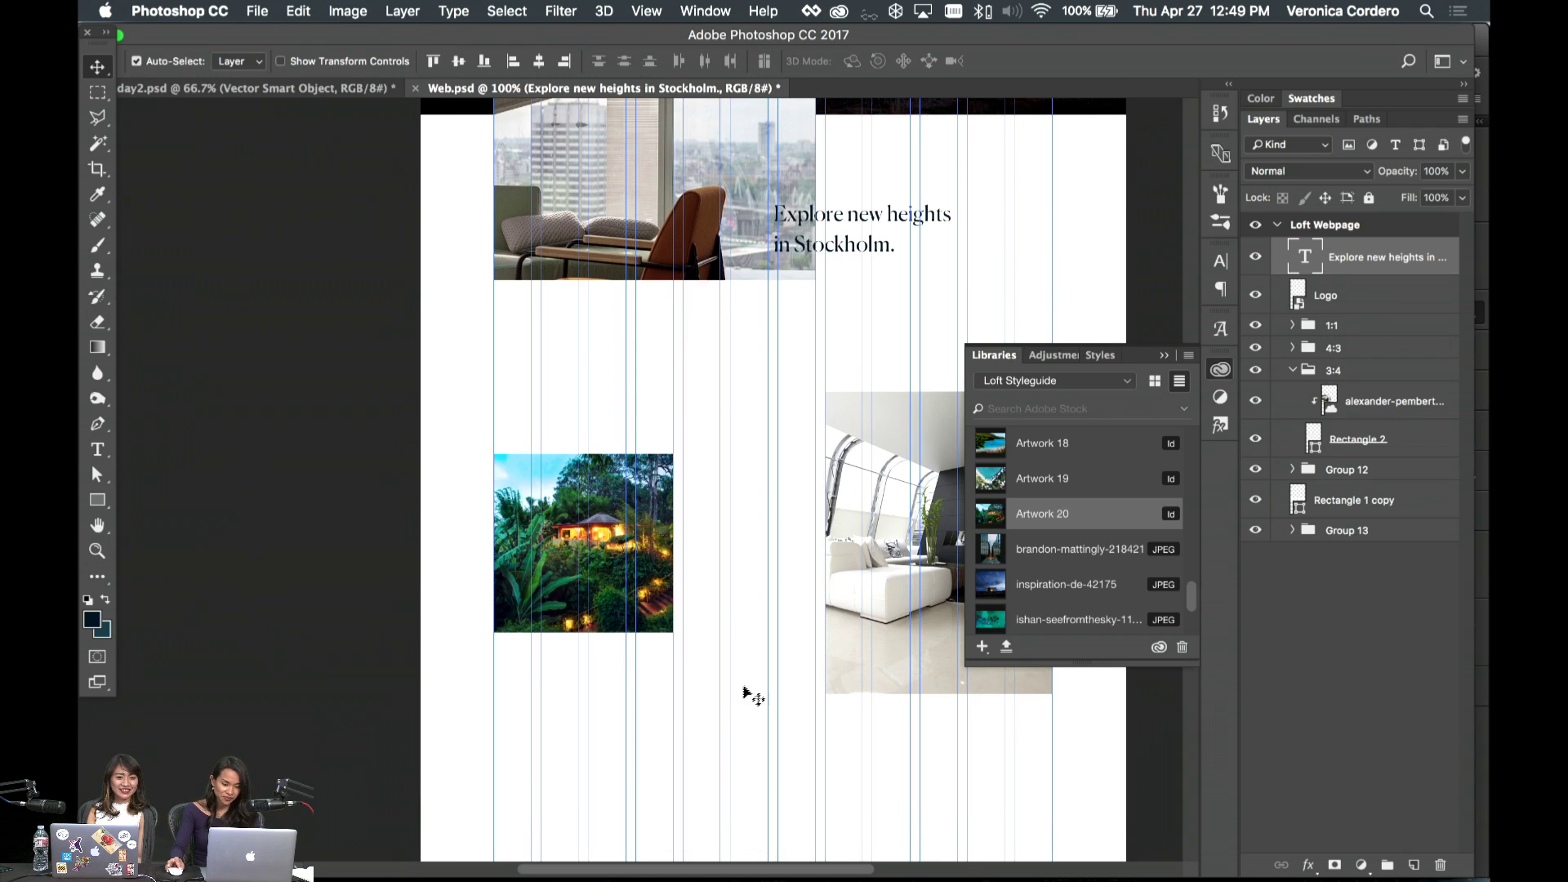
scroll(745, 692, "up", 4)
scroll(745, 693, "right", 4)
scroll(748, 692, "left", 2)
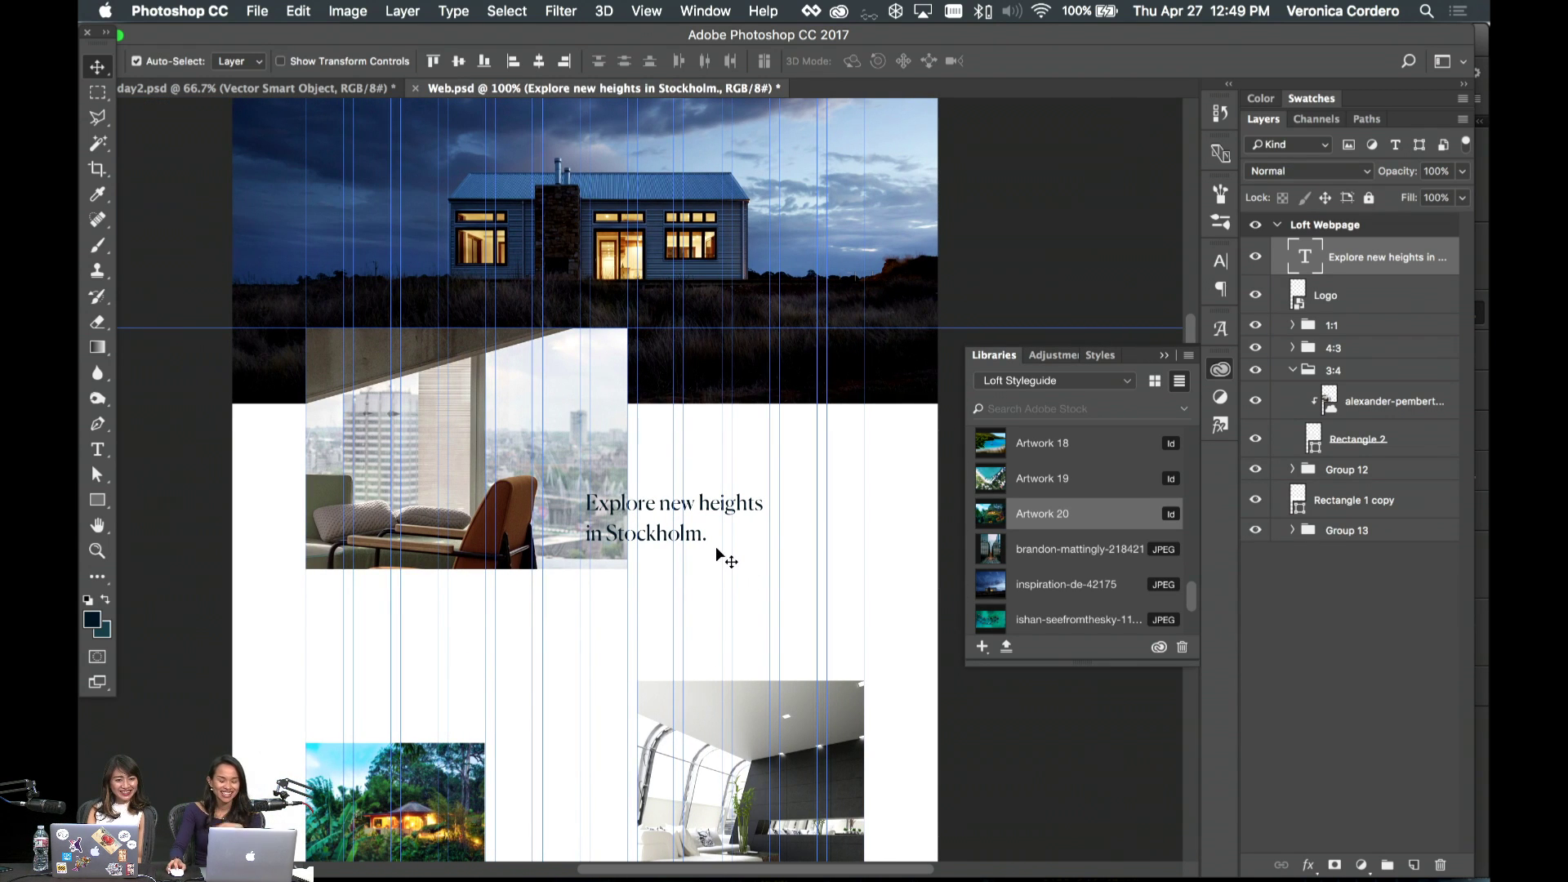
- Enlarge the heading to about 117%, then switch to the day2.psd moodboard
key("super+t")
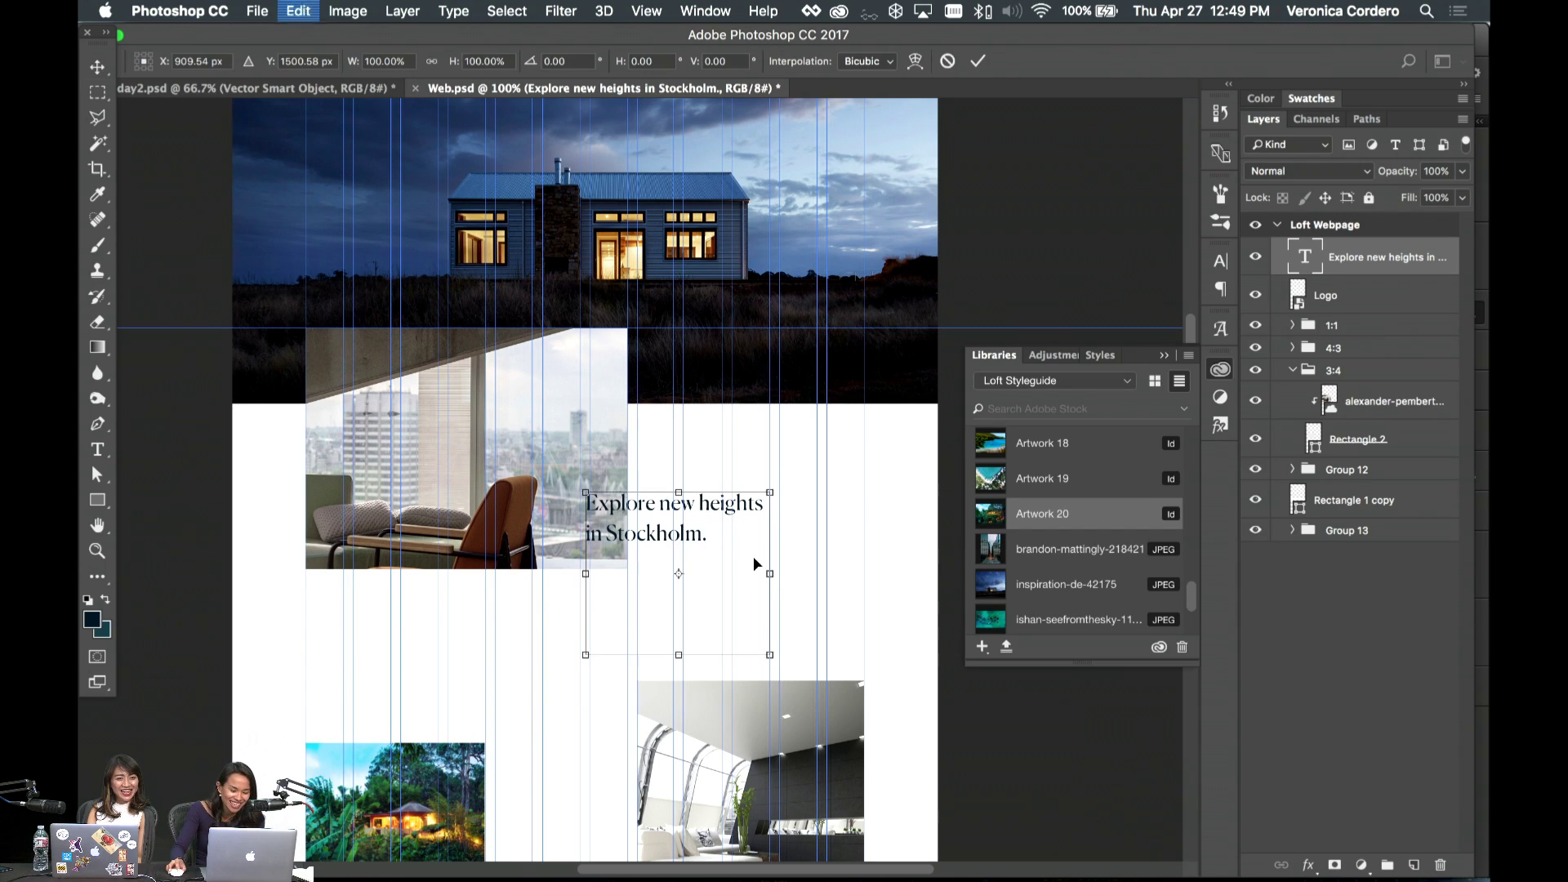
left_click_drag(767, 652, 799, 676)
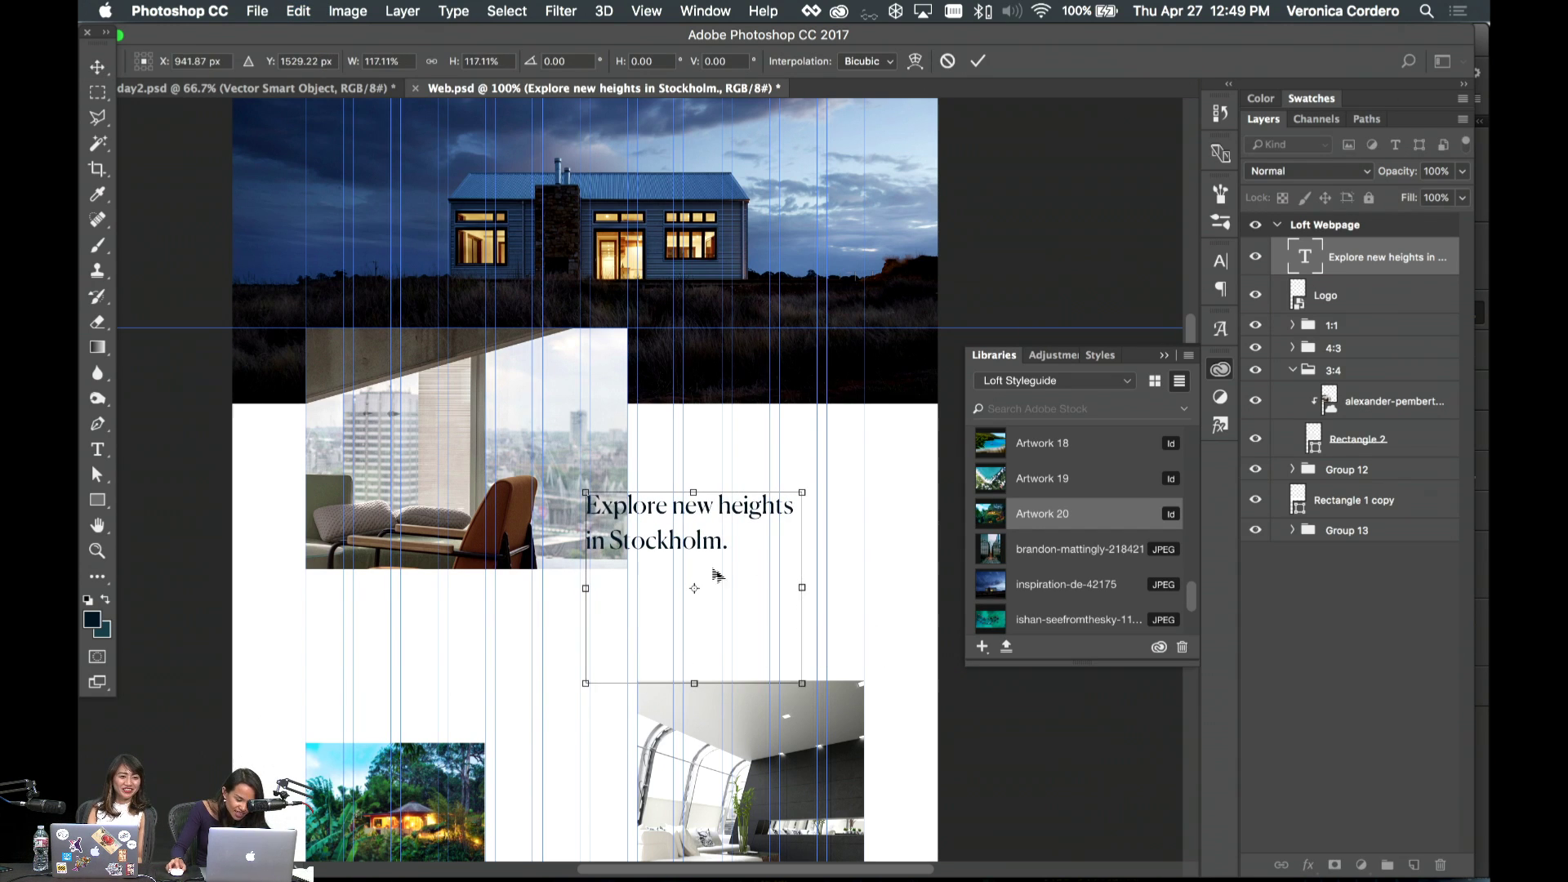
key("Return")
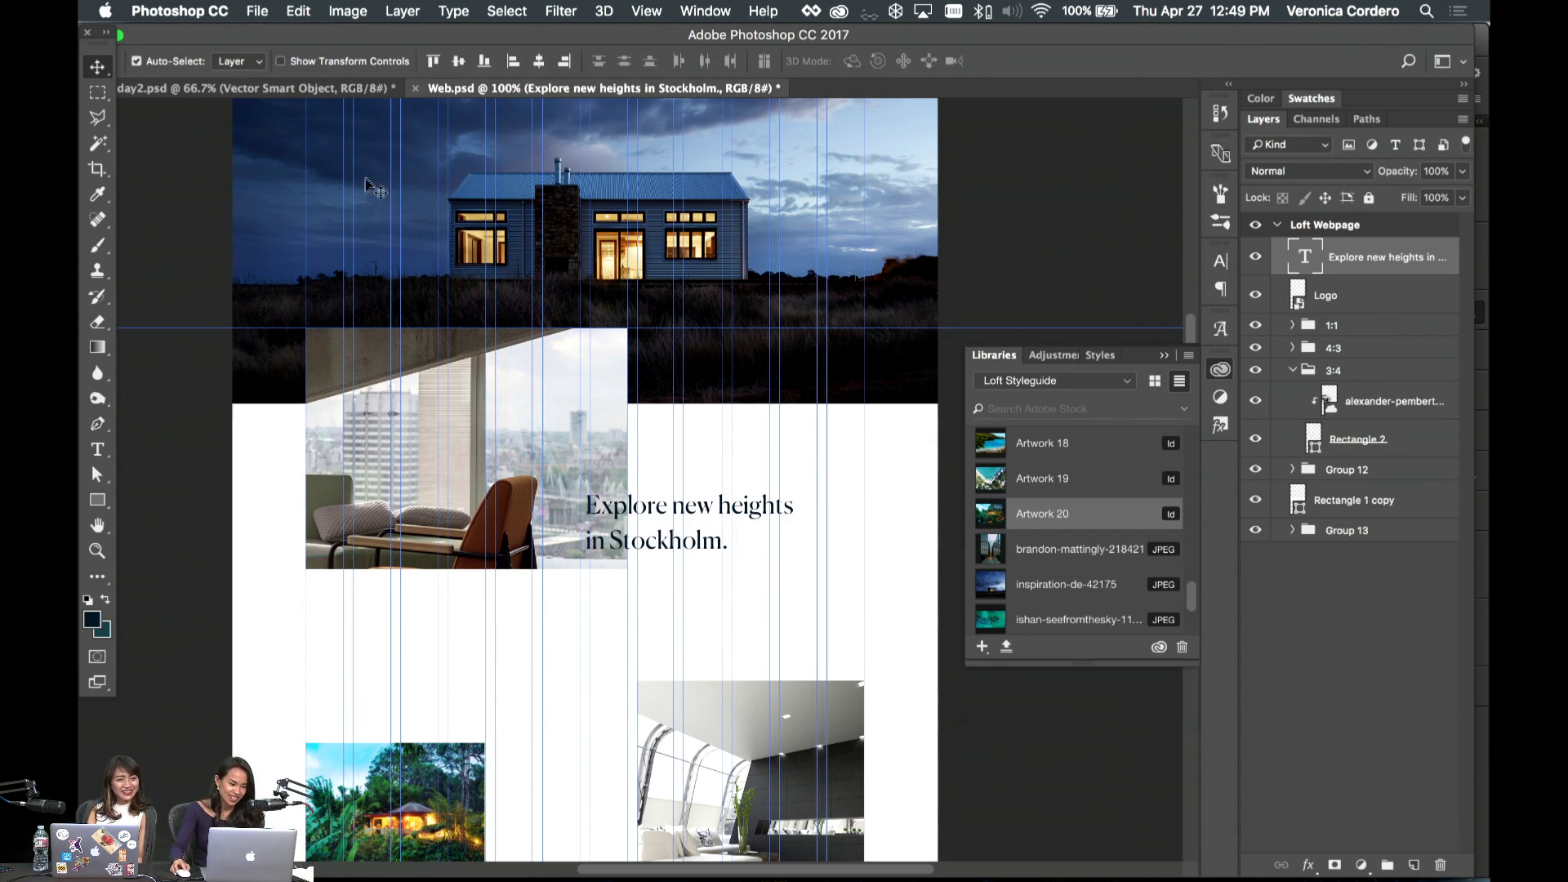
key("ctrl+Tab")
- Copy the 'Somewhere unchartered' body paragraph into the Web document and set it to 20 pt
scroll(500, 465, "up", 5)
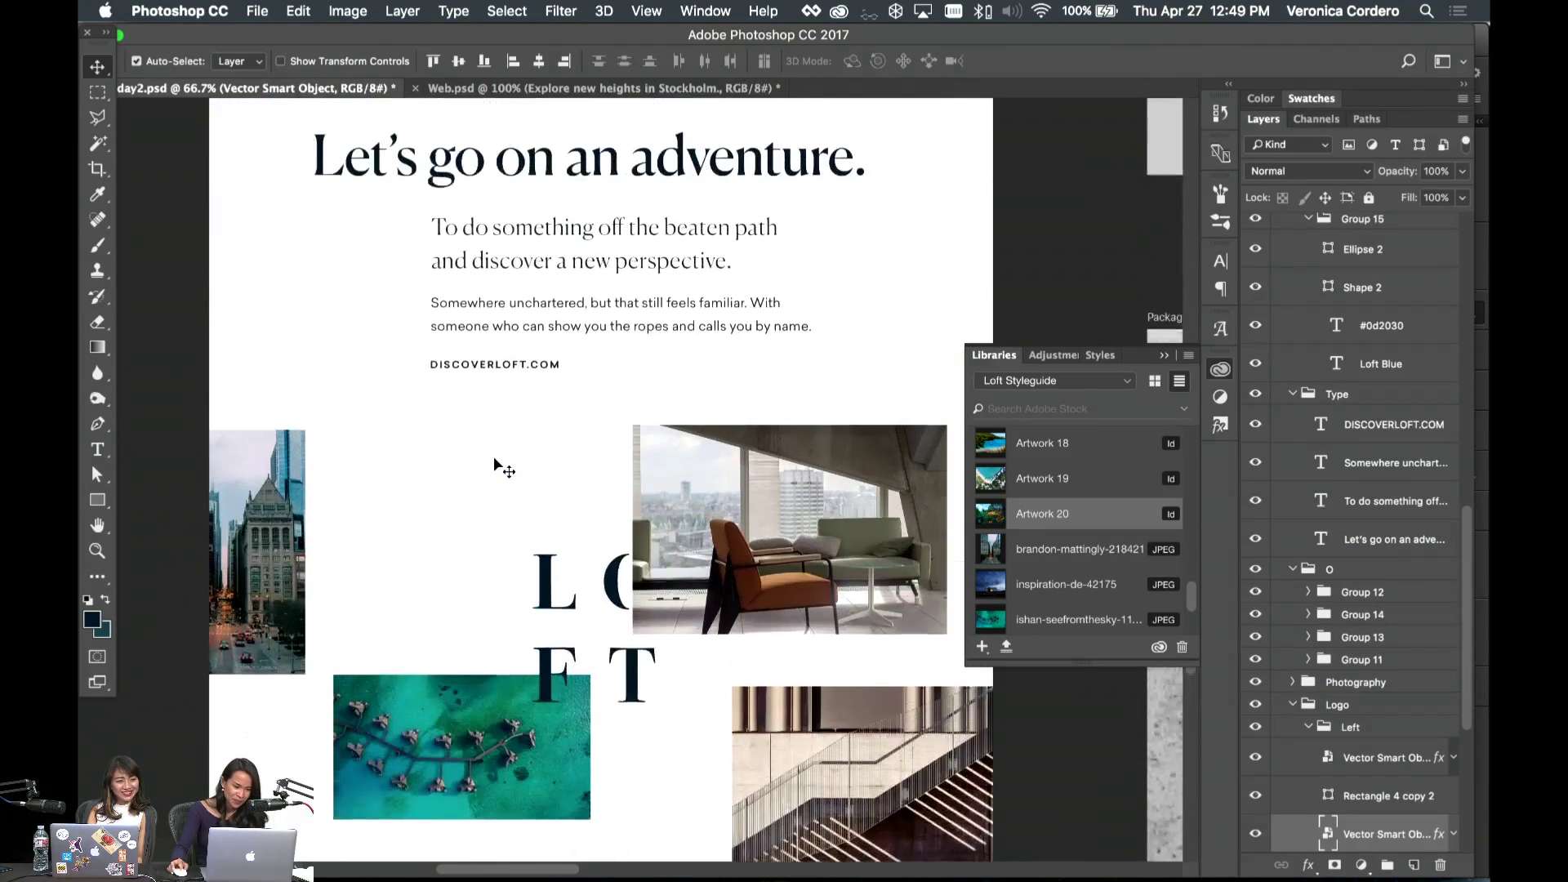
left_click(507, 408)
left_click_drag(1388, 470, 645, 583)
double_click(530, 502)
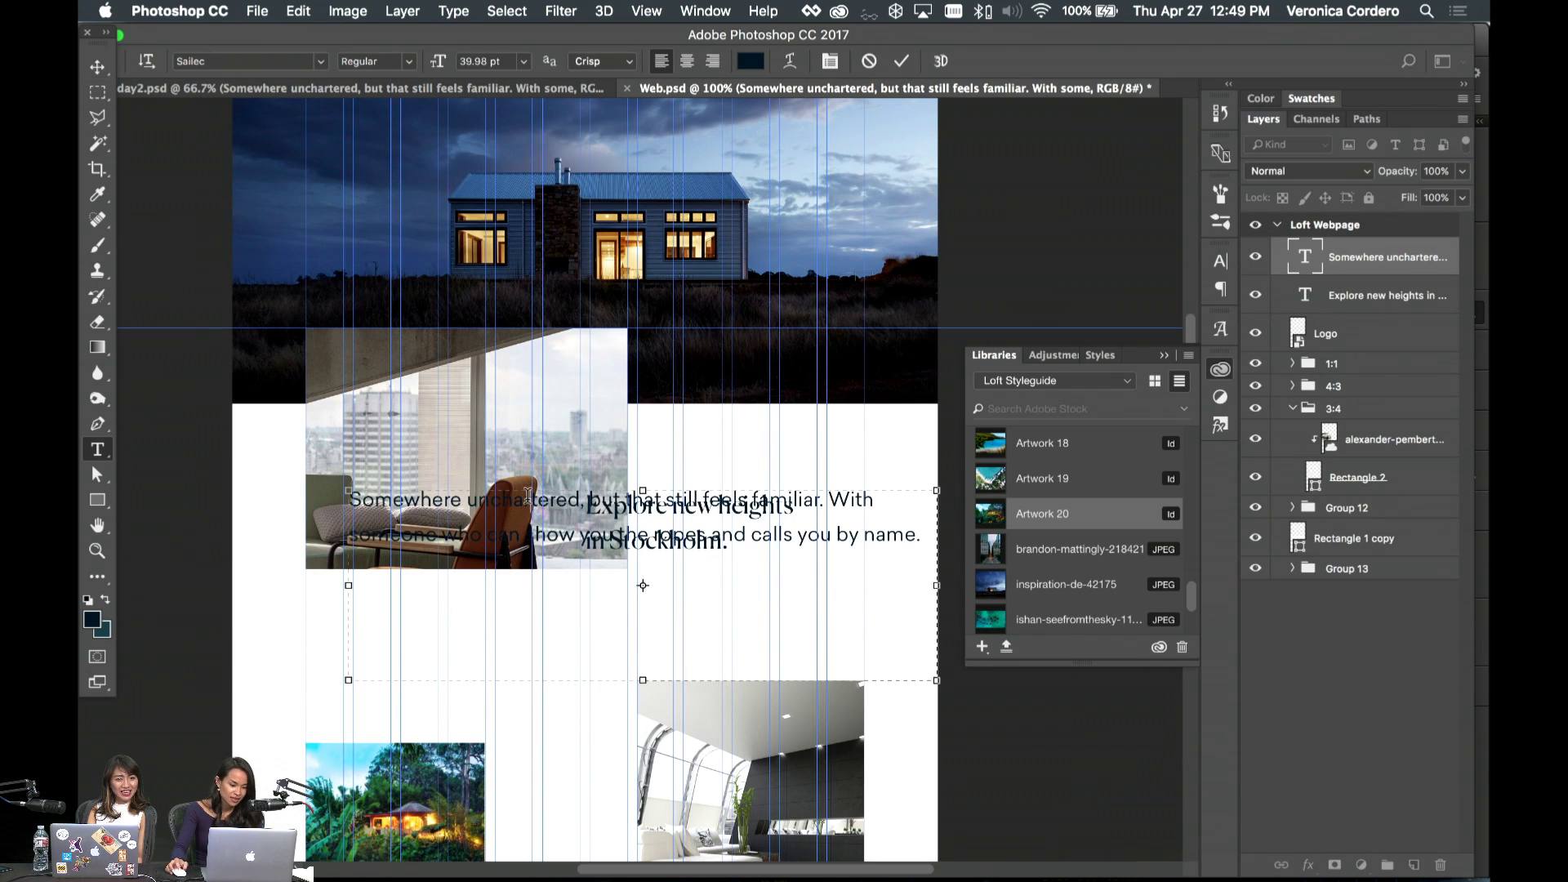
left_click(488, 61)
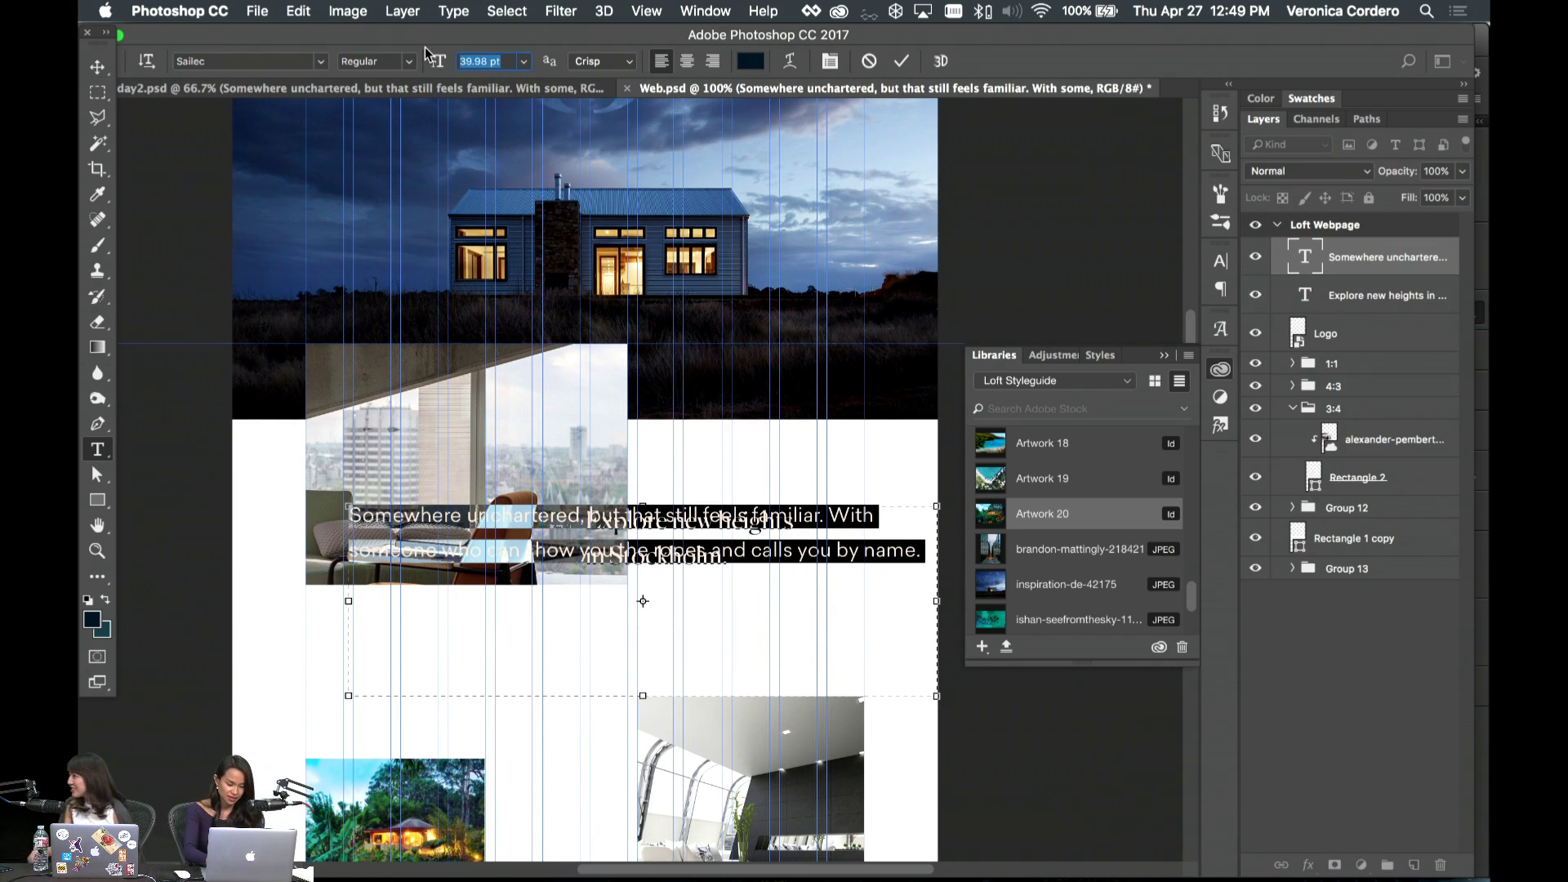
type("20")
key("Return")
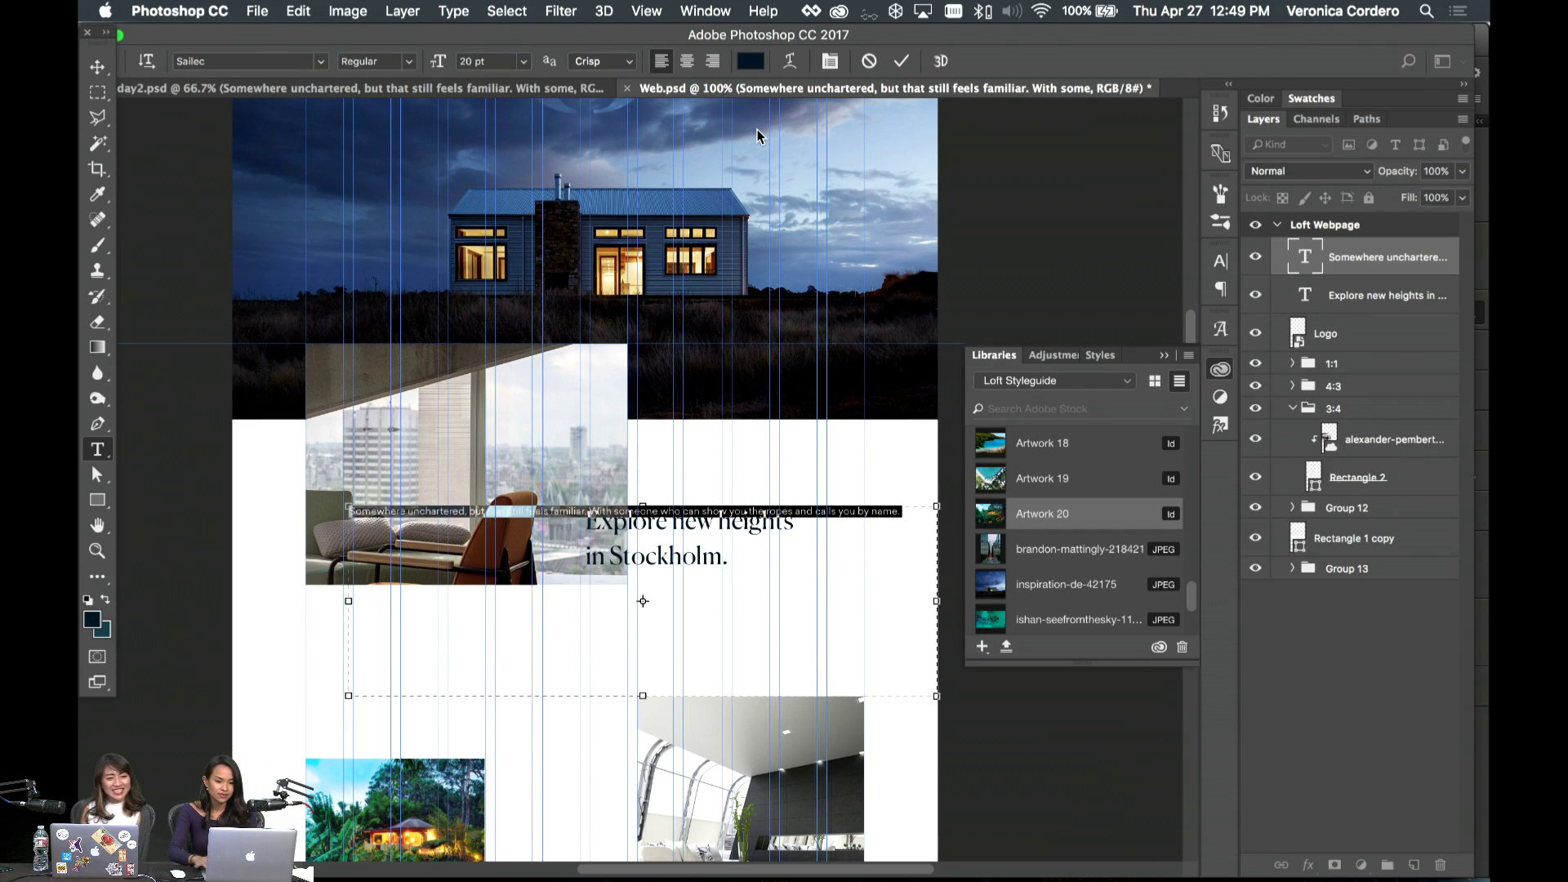
left_click(102, 67)
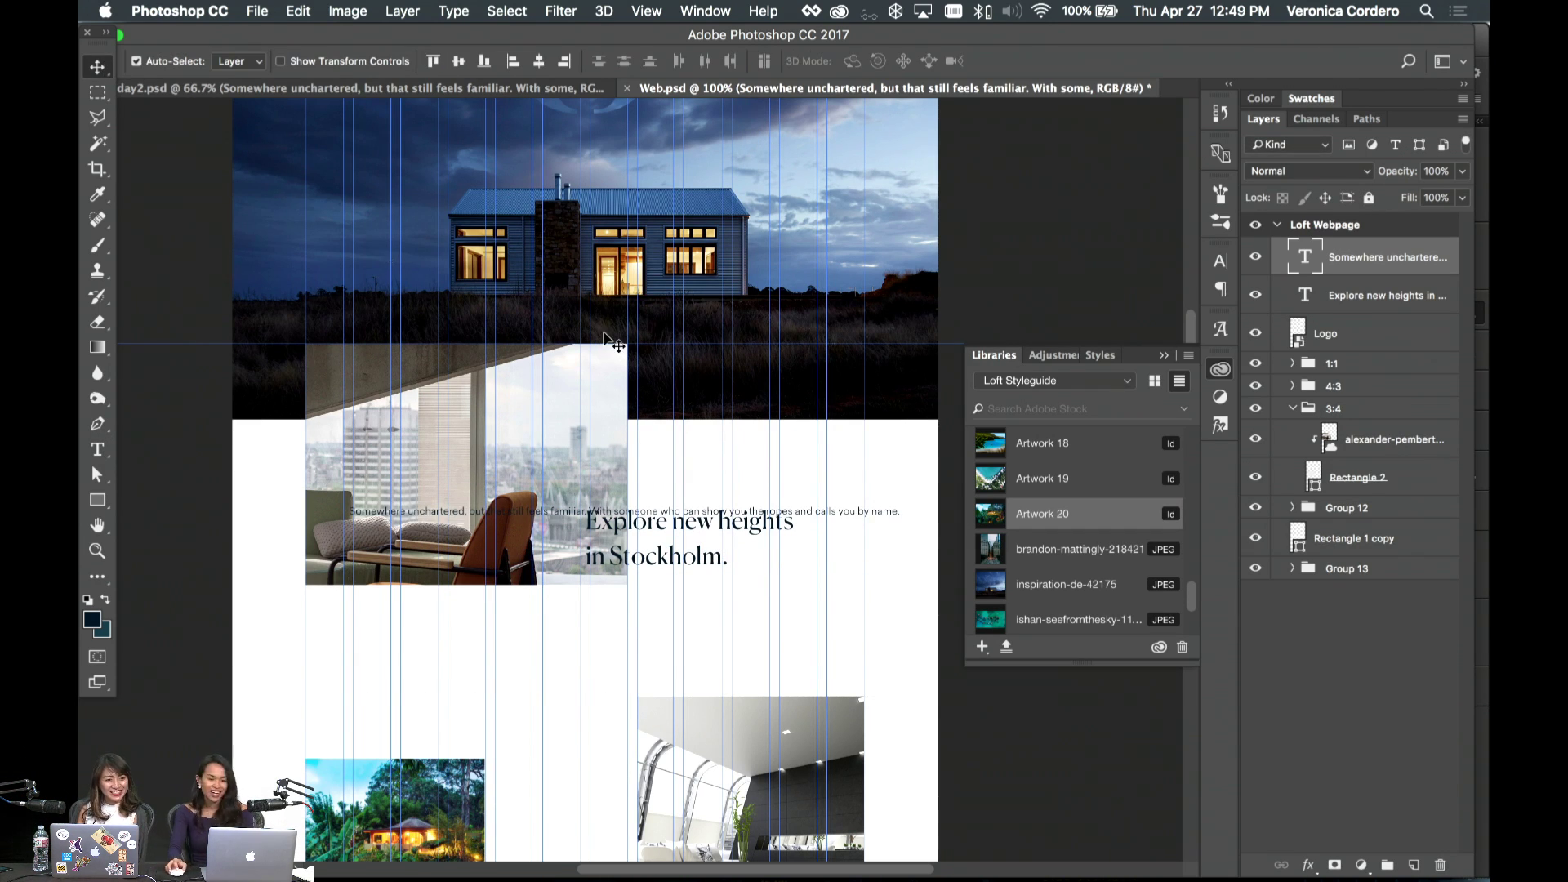
- Narrow the body paragraph's text box from both the left and right sides
key("t")
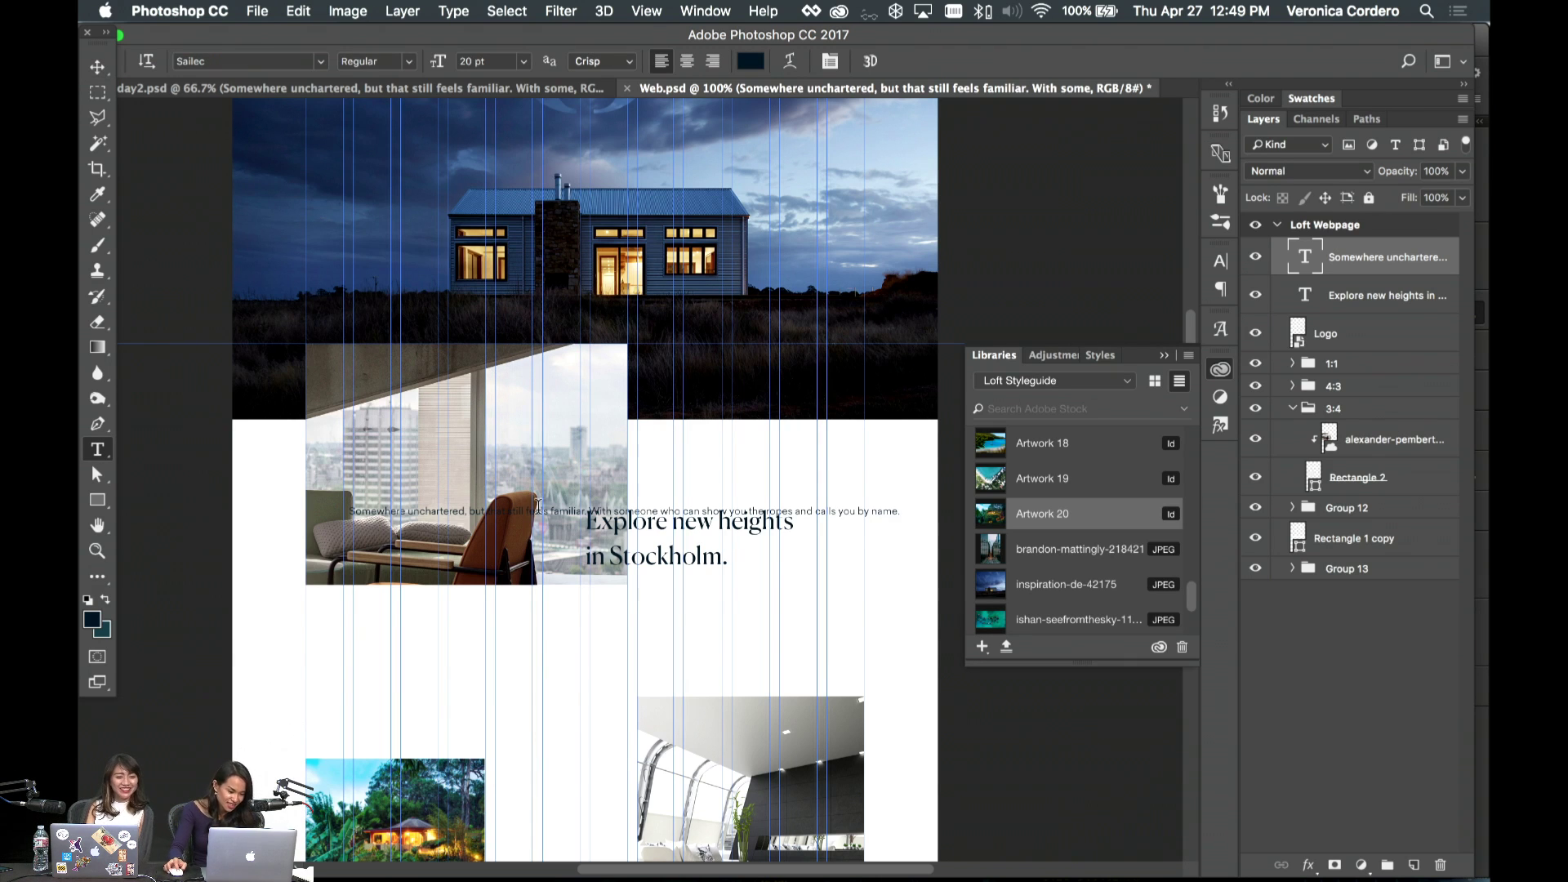
left_click(532, 511)
left_click_drag(362, 600, 584, 600)
scroll(850, 611, "right", 2)
scroll(850, 611, "right", 5)
left_click_drag(807, 601, 688, 588)
- Tighten the whole paragraph's leading to 33.44 pt in the Character panel
key("super+a")
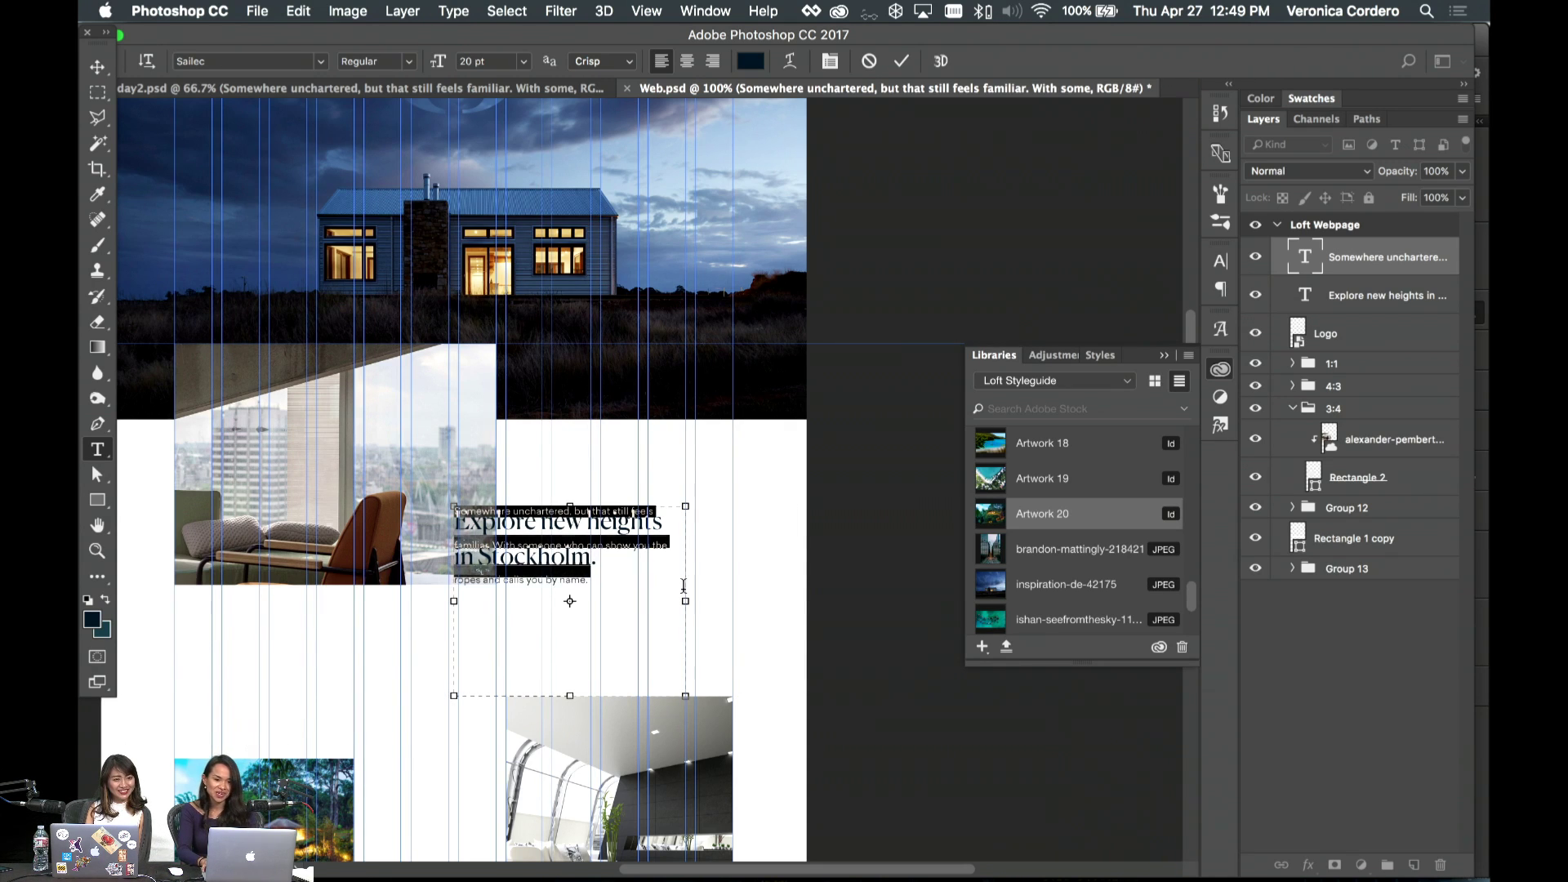
key("alt+Up")
key("alt+Up")
key("alt+Up")
key("alt+Up")
key("alt+Up")
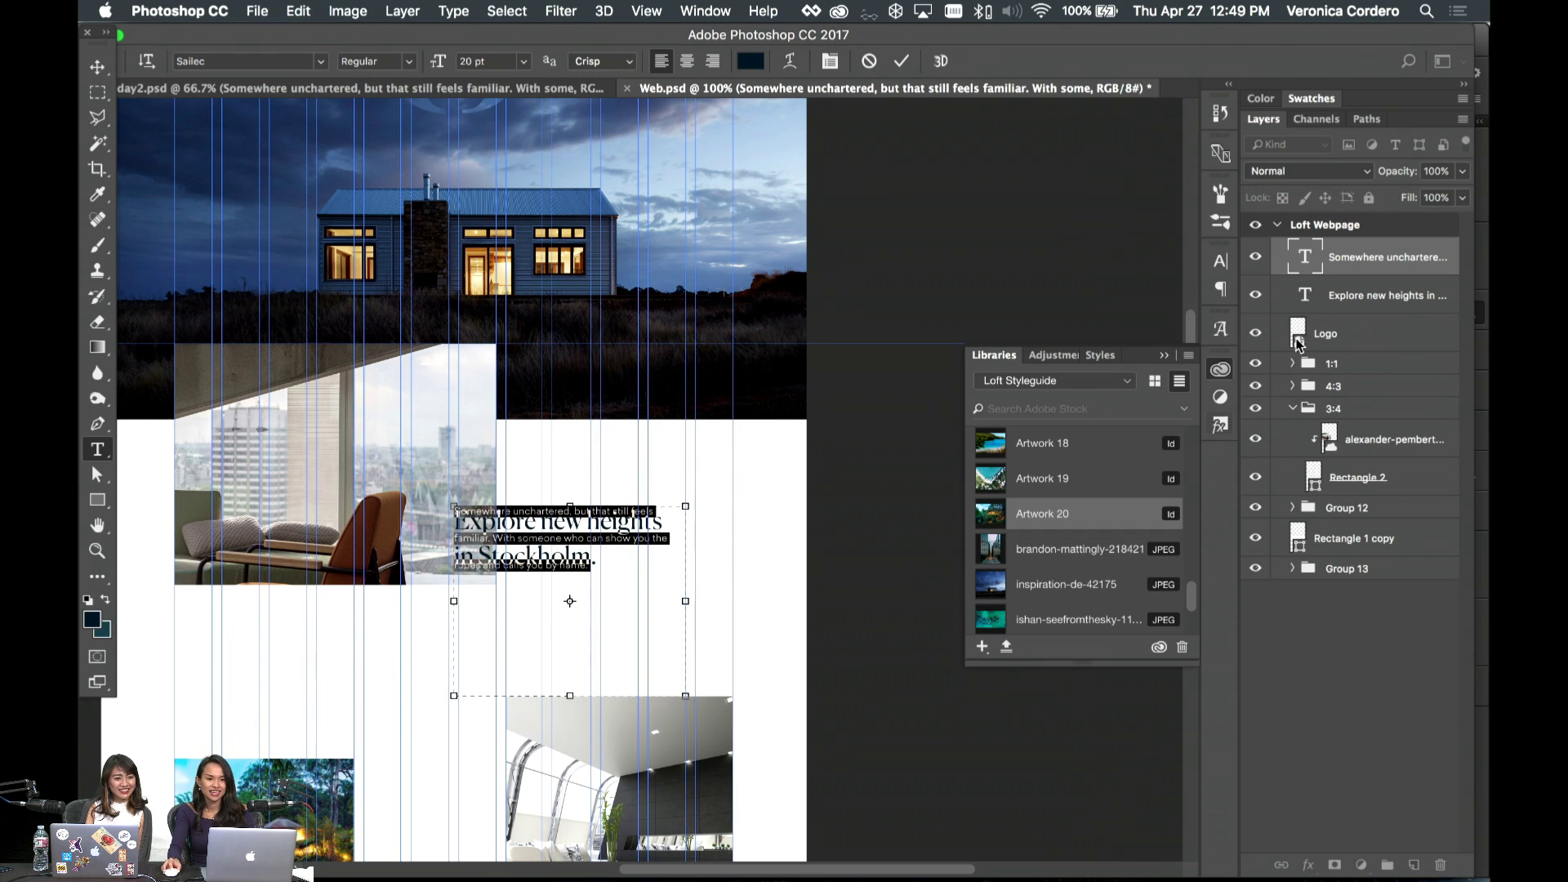
left_click(1220, 325)
left_click(1220, 260)
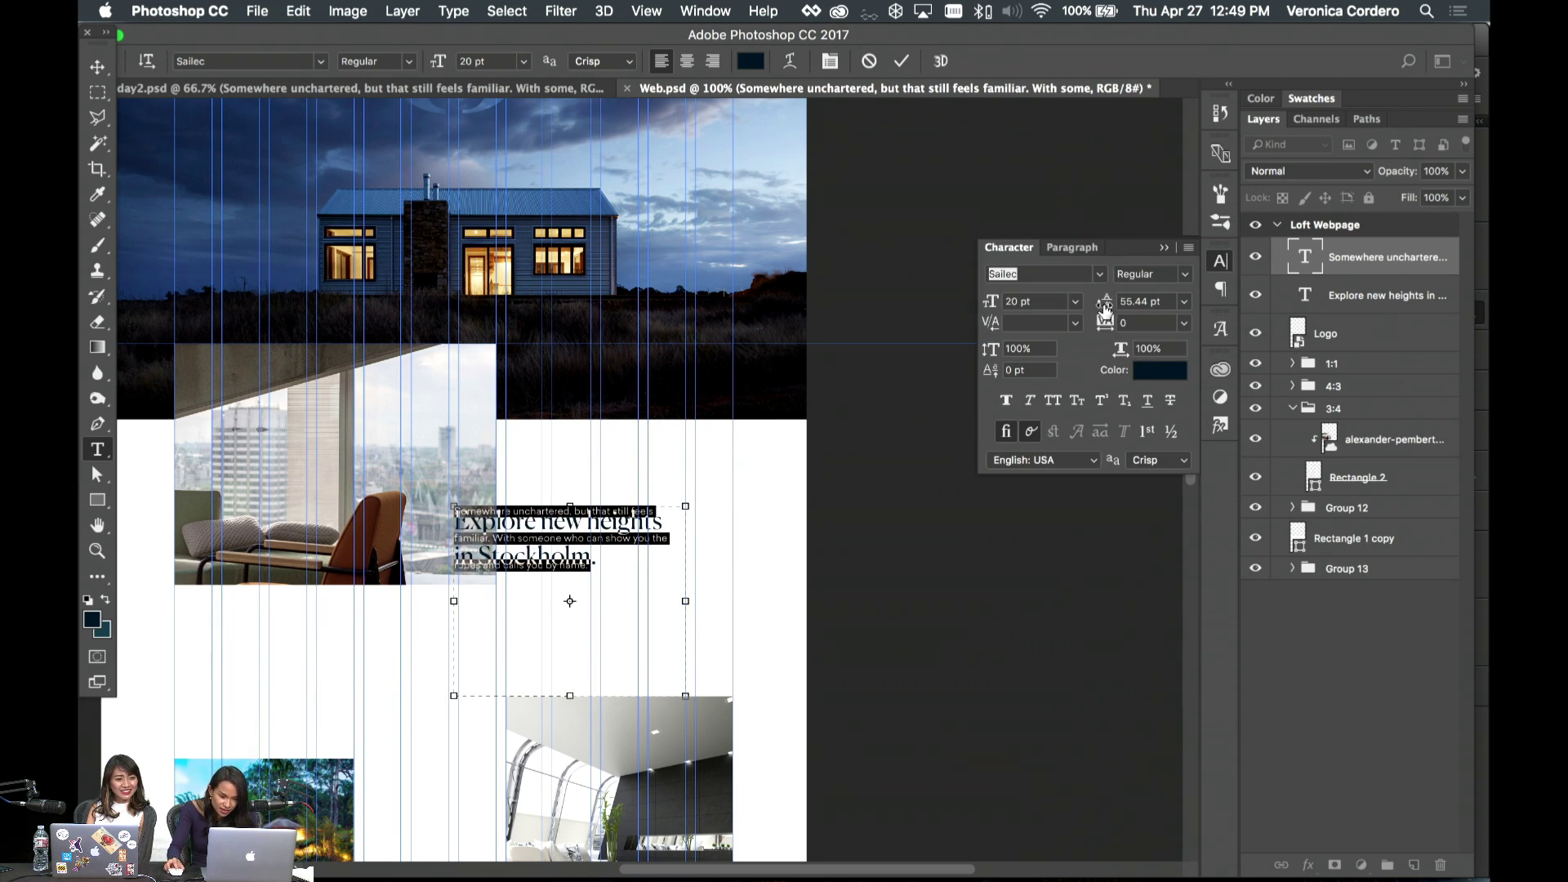
left_click_drag(1104, 308, 1086, 308)
- Move the body paragraph into place just below the Stockholm headline
left_click(98, 67)
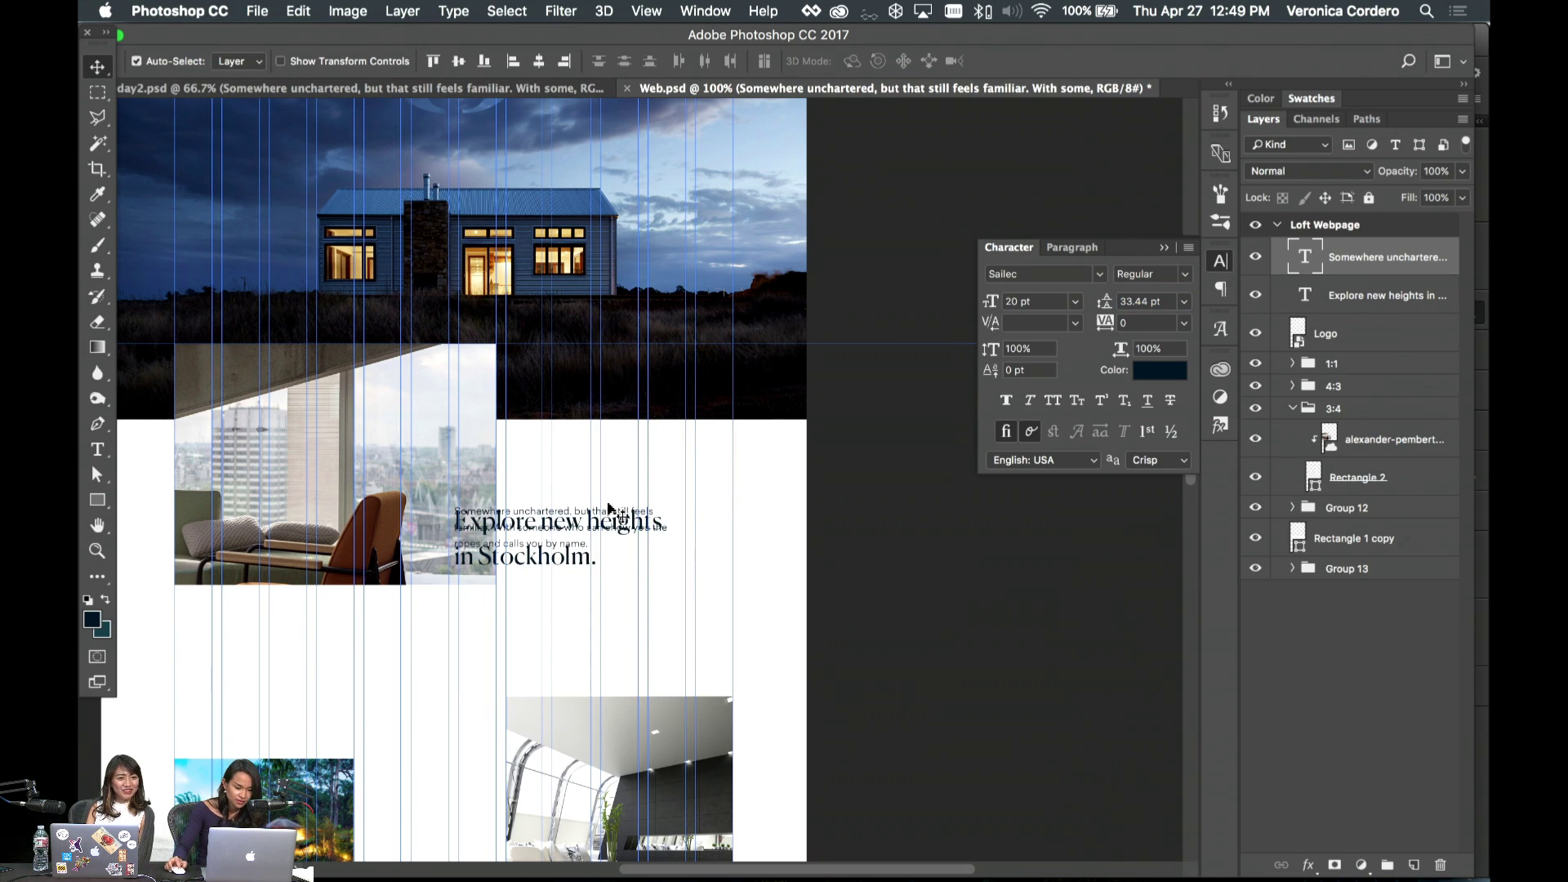
left_click_drag(610, 512, 611, 604)
scroll(592, 519, "right", 2)
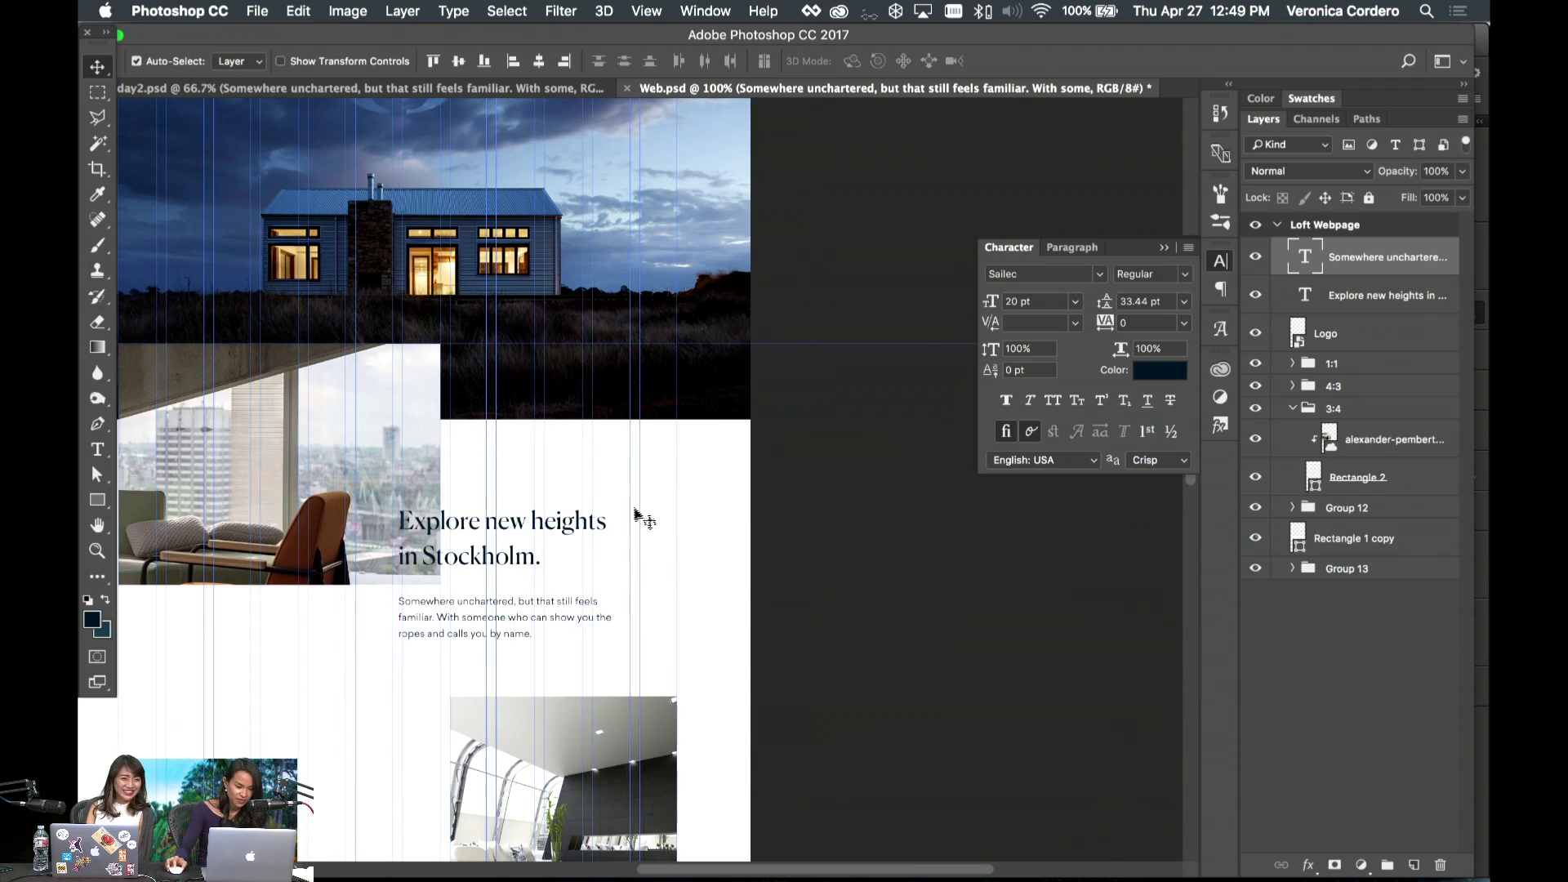
scroll(635, 518, "left", 10)
scroll(645, 511, "right", 8)
mouse_move(519, 433)
left_mouse_down()
mouse_move(529, 383)
mouse_move(522, 430)
left_mouse_up()
scroll(635, 605, "down", 3)
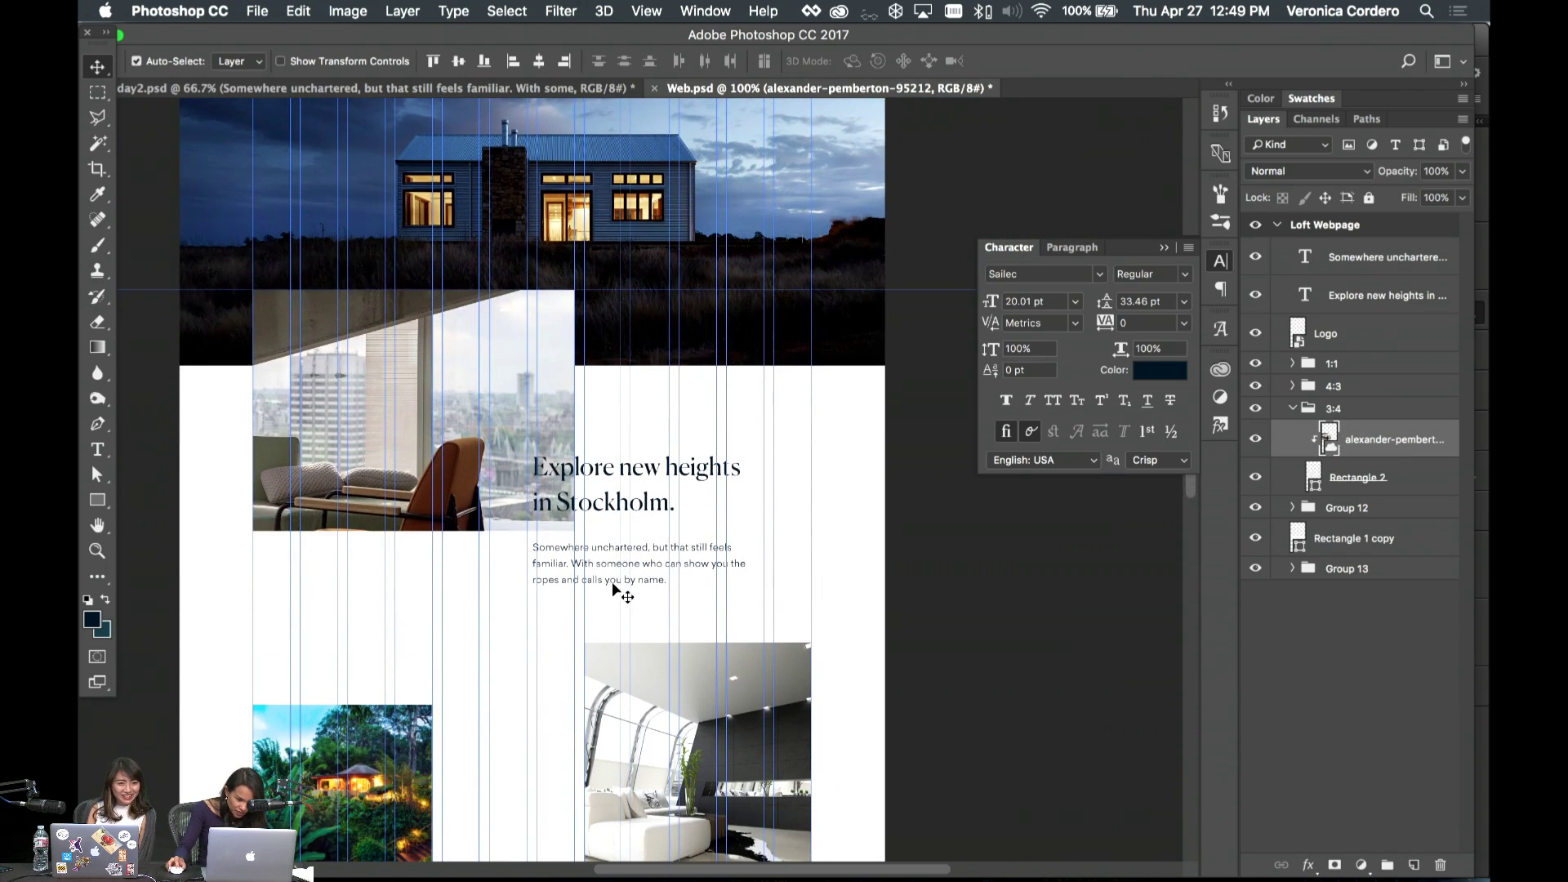
left_click_drag(612, 582, 609, 551)
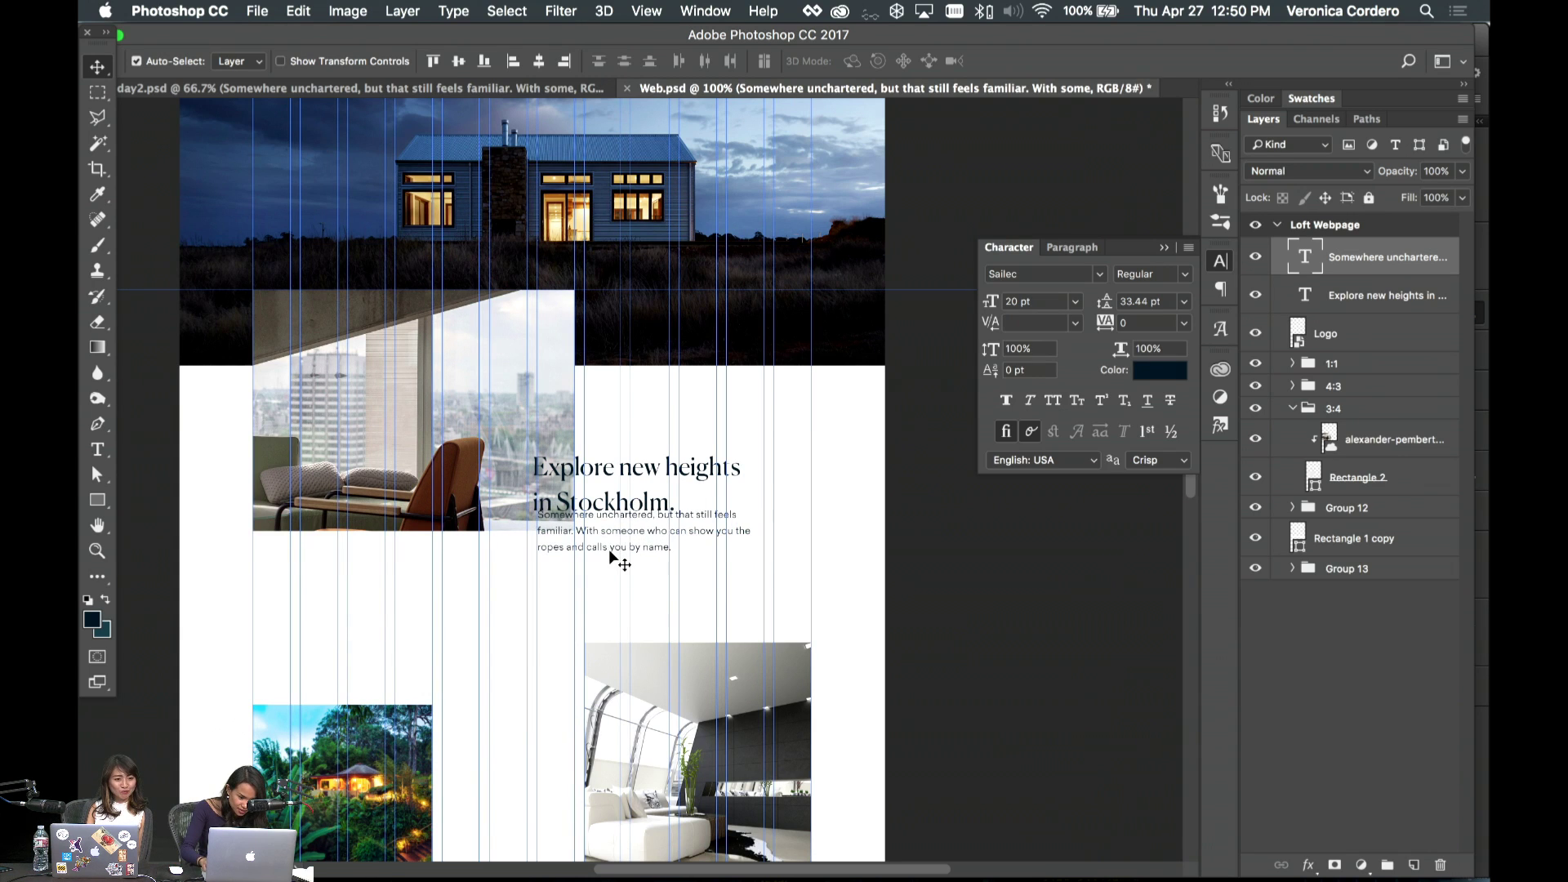
key("shift+Down")
key("shift+Down")
key("shift+Down")
key("shift+Down")
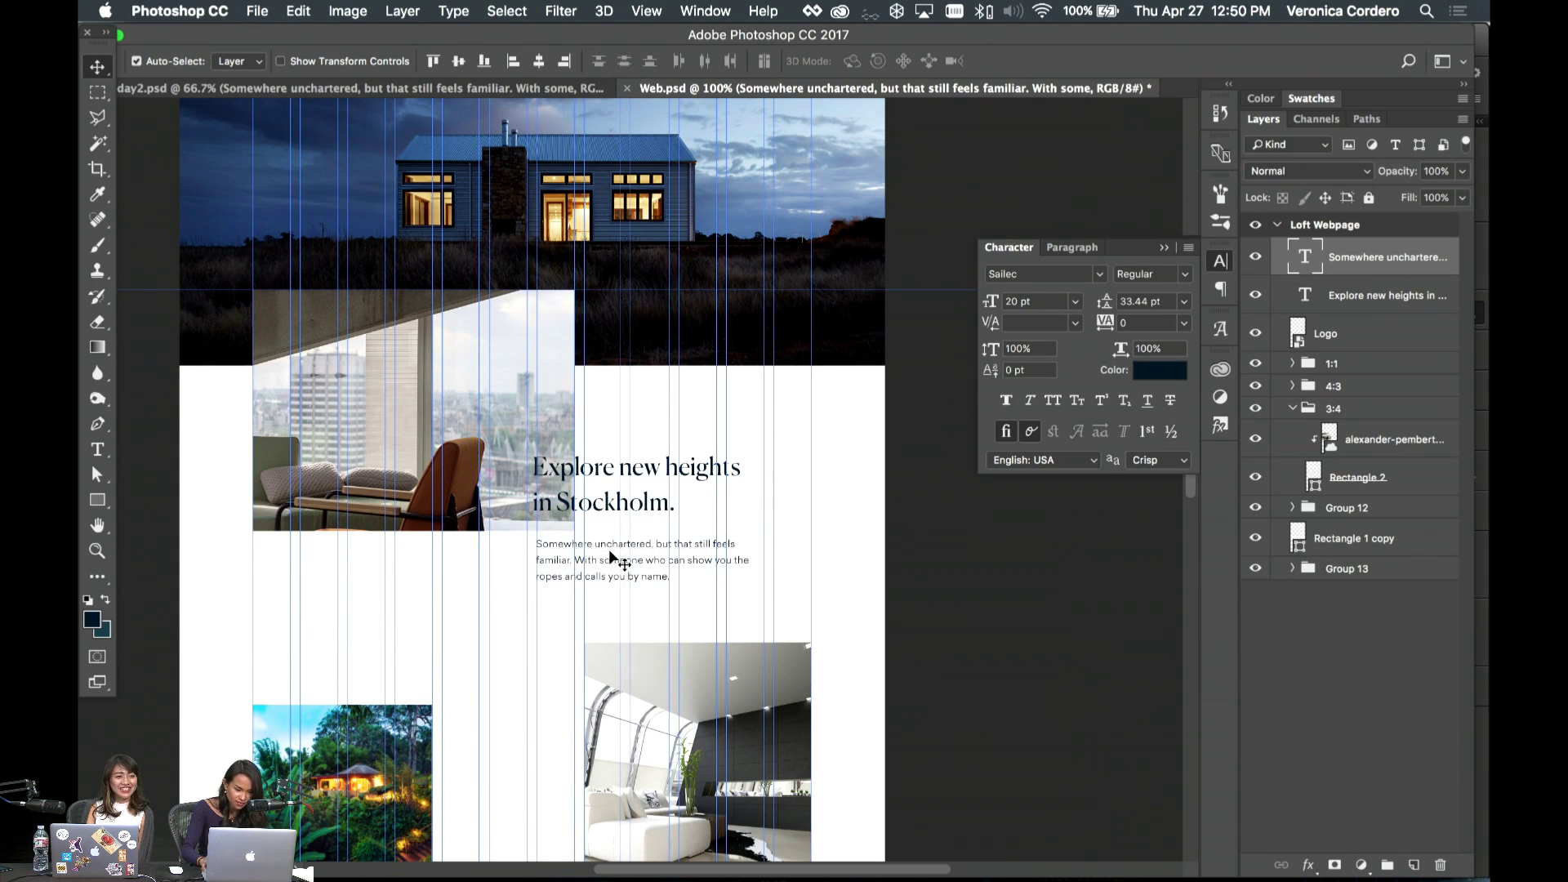
- Shift the headline slightly right and down, then collapse the 3:4 image group
left_click_drag(611, 496, 616, 499)
key("Down")
key("Down")
key("Down")
key("Down")
key("Down")
key("Down")
key("Down")
key("Down")
key("Down")
key("Down")
key("Down")
key("Down")
key("Down")
key("Down")
key("Down")
key("Down")
key("Down")
key("Down")
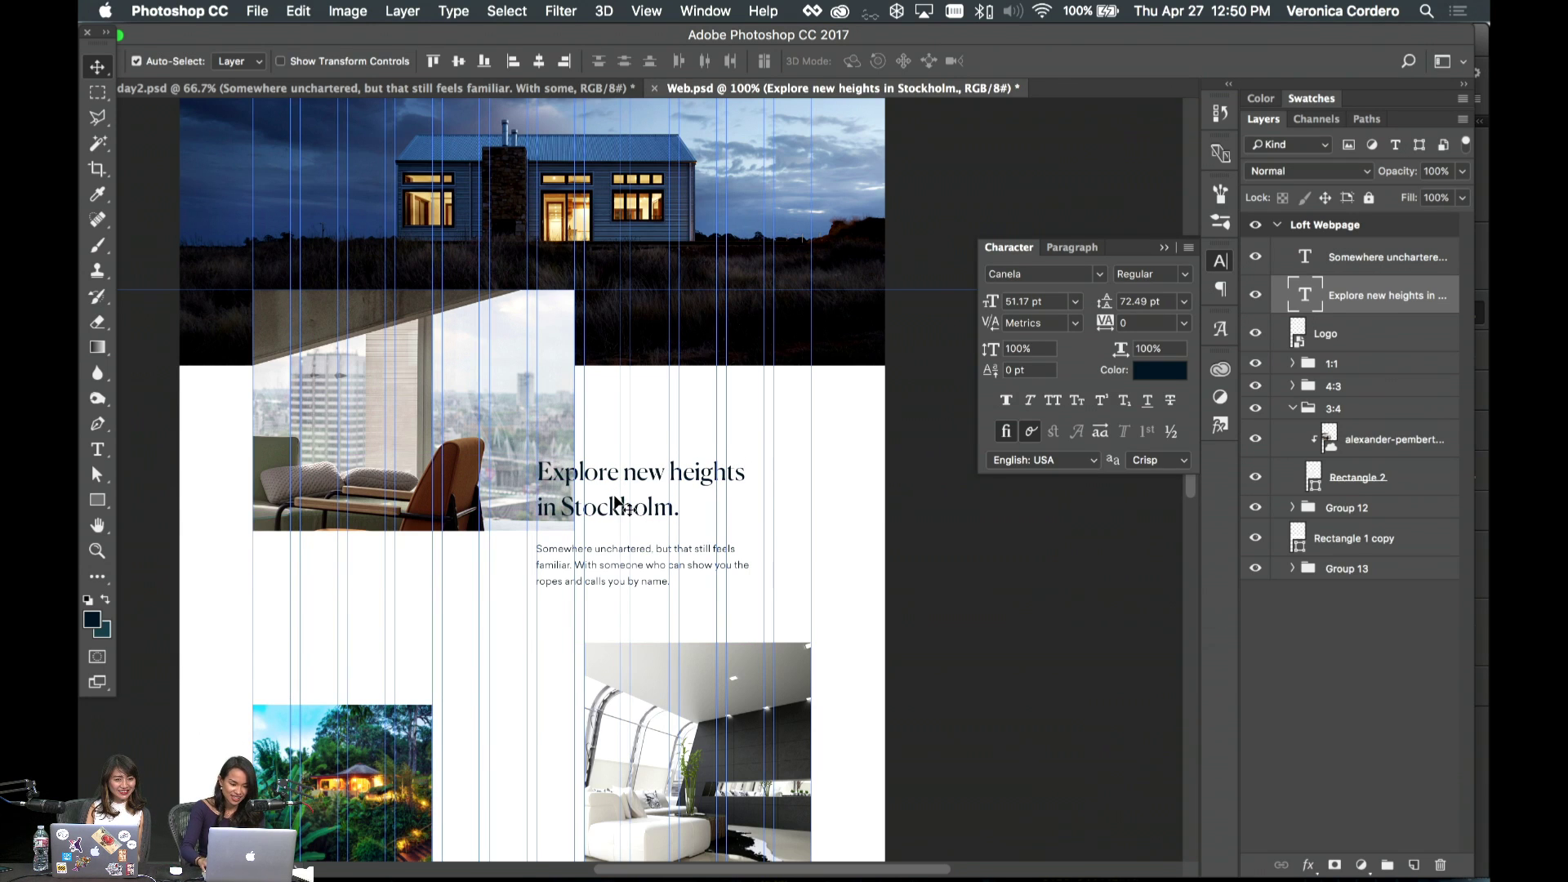
scroll(615, 499, "down", 10)
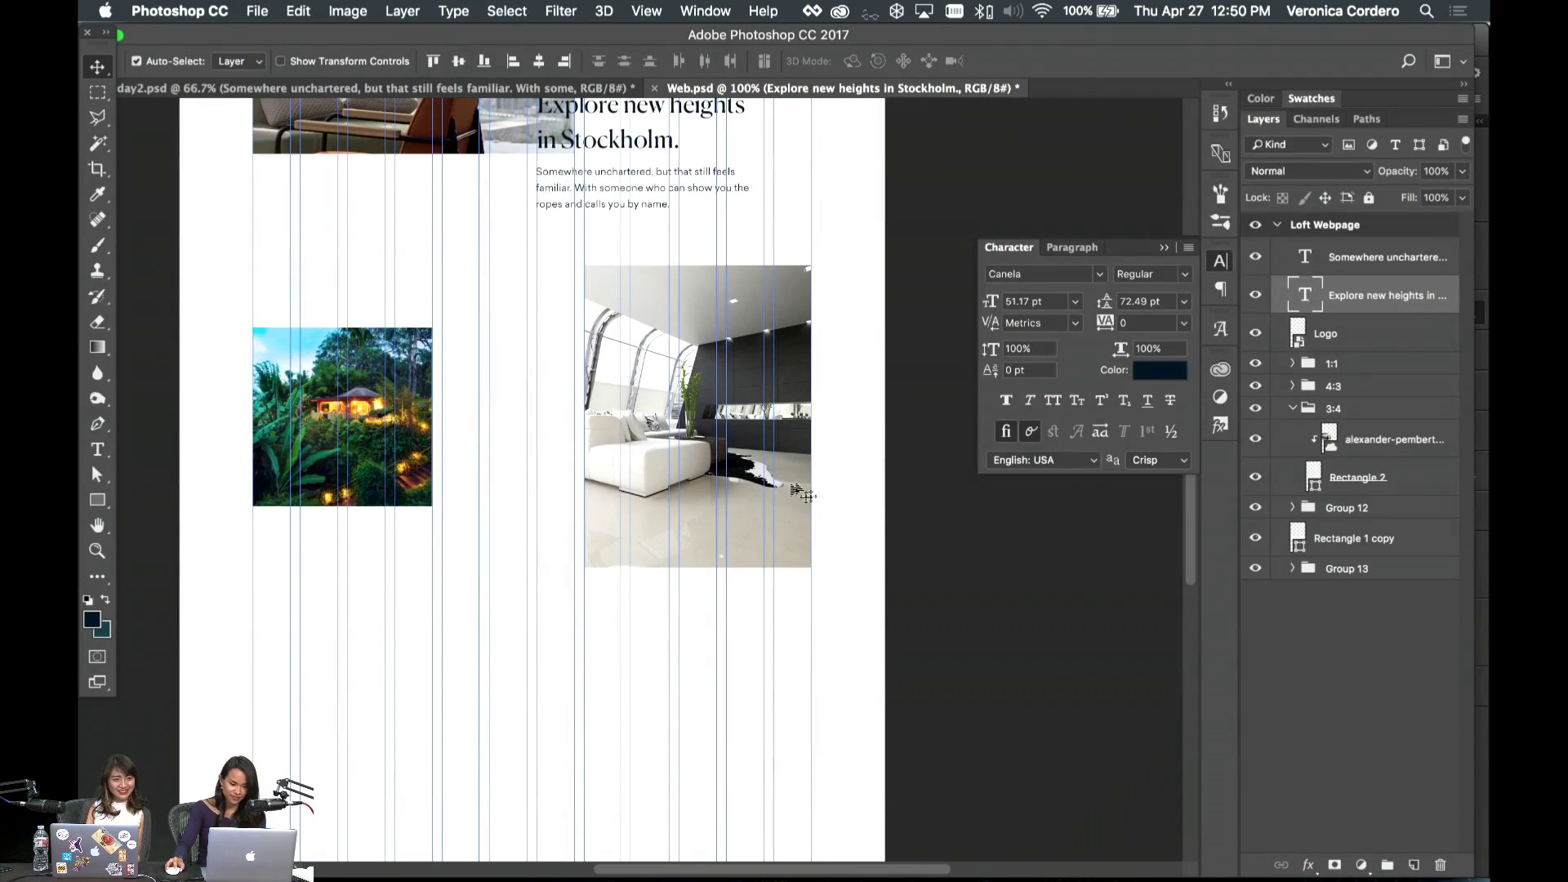
left_click(1290, 406)
- Move the 1:1 and 4:3 photo groups down about 60 px
left_click(1375, 368)
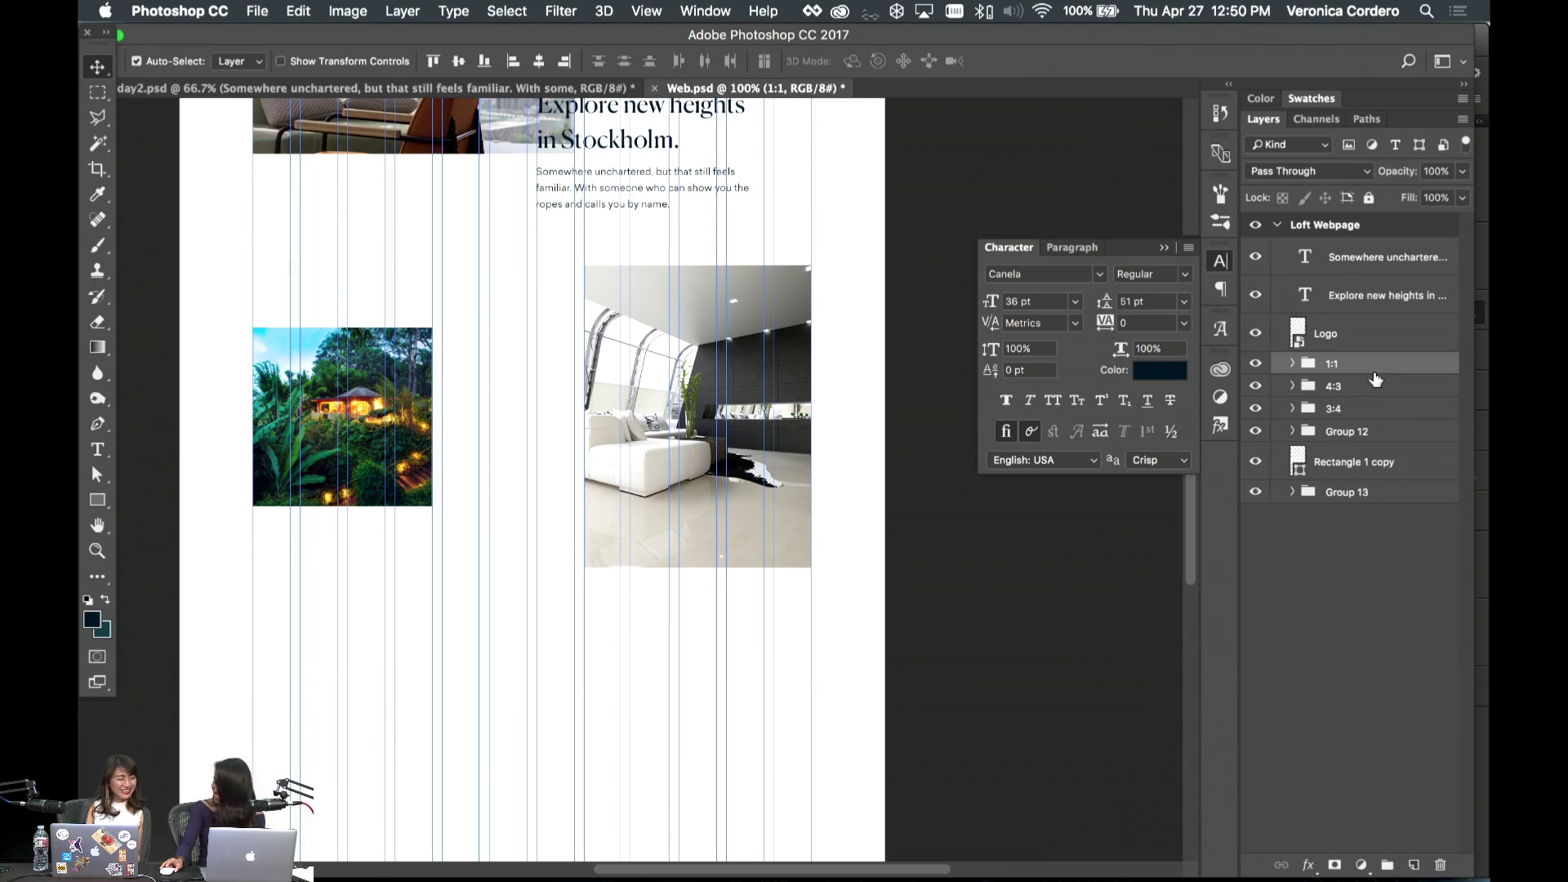
left_click(1353, 391, "super")
left_click_drag(641, 460, 641, 509)
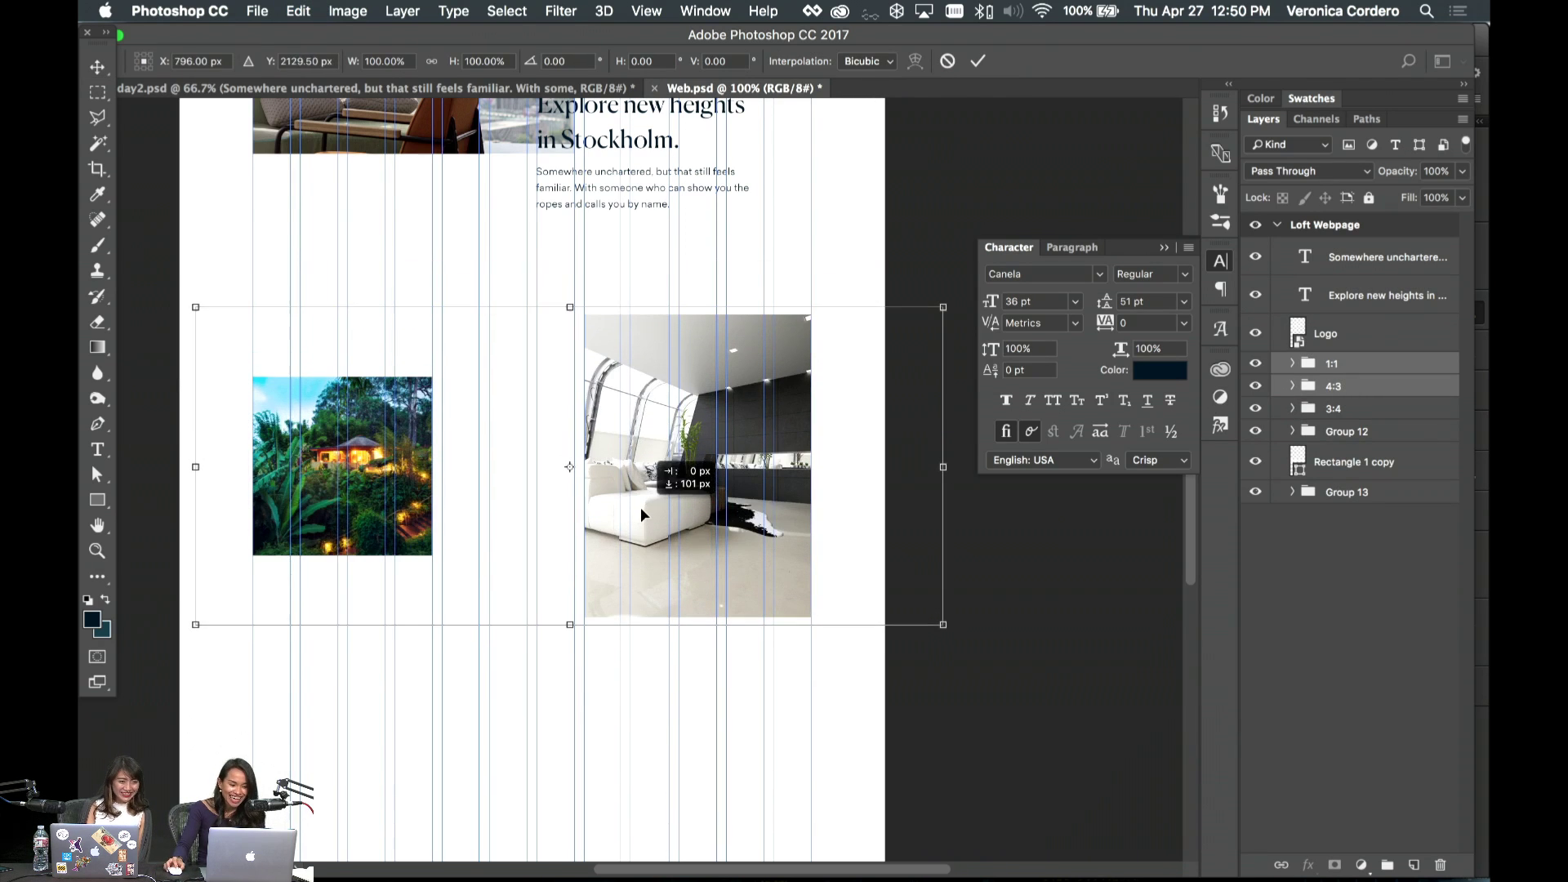
- Create a 400 × 50 px rectangle near the text area
key("u")
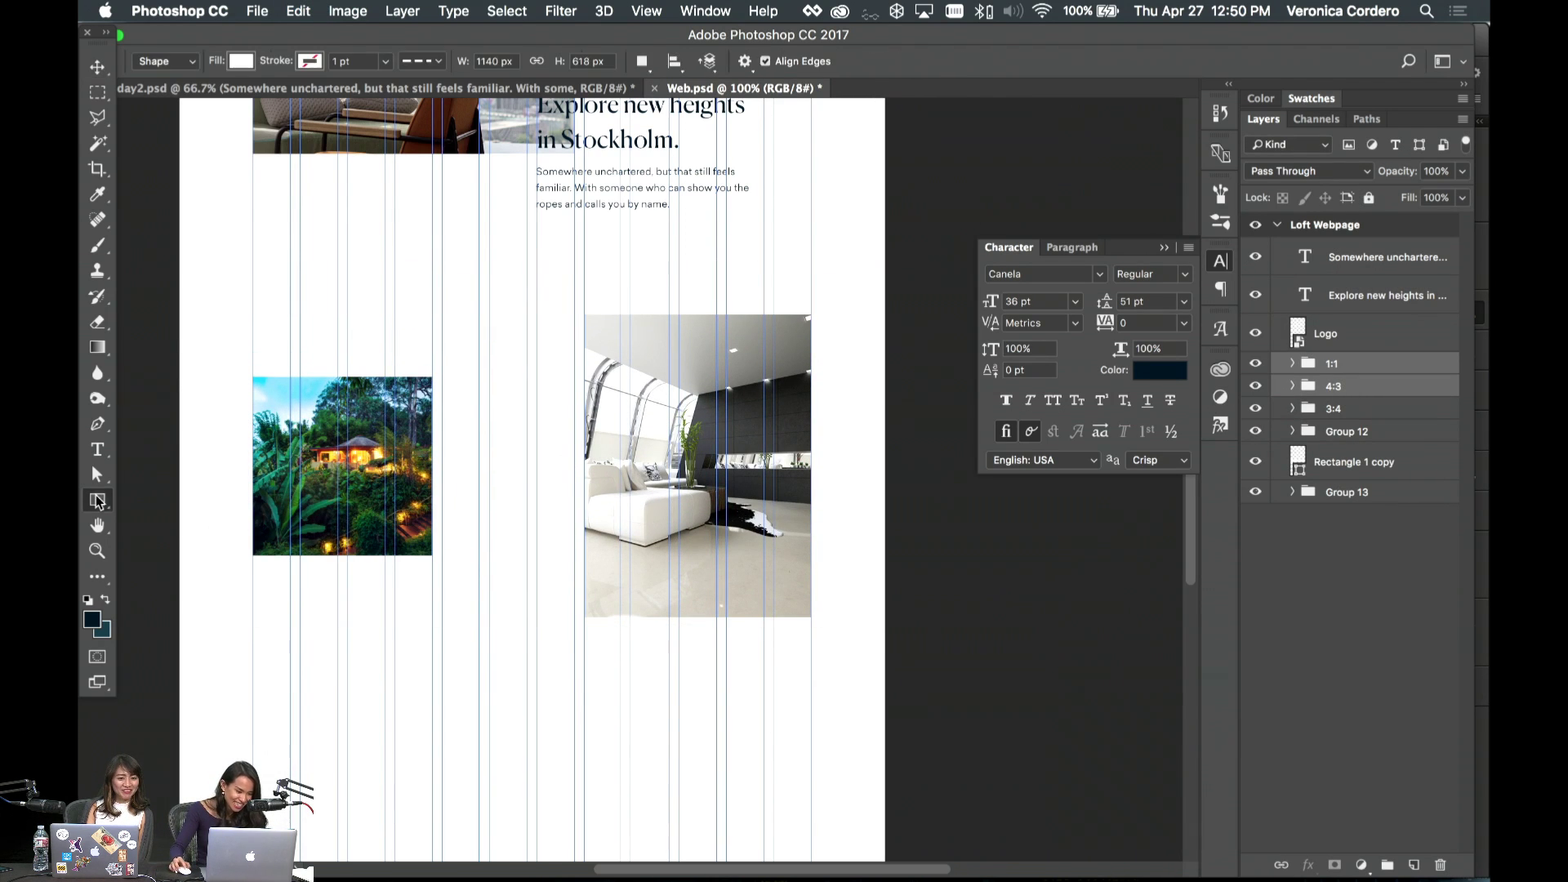
scroll(304, 426, "up", 9)
key("super+plus")
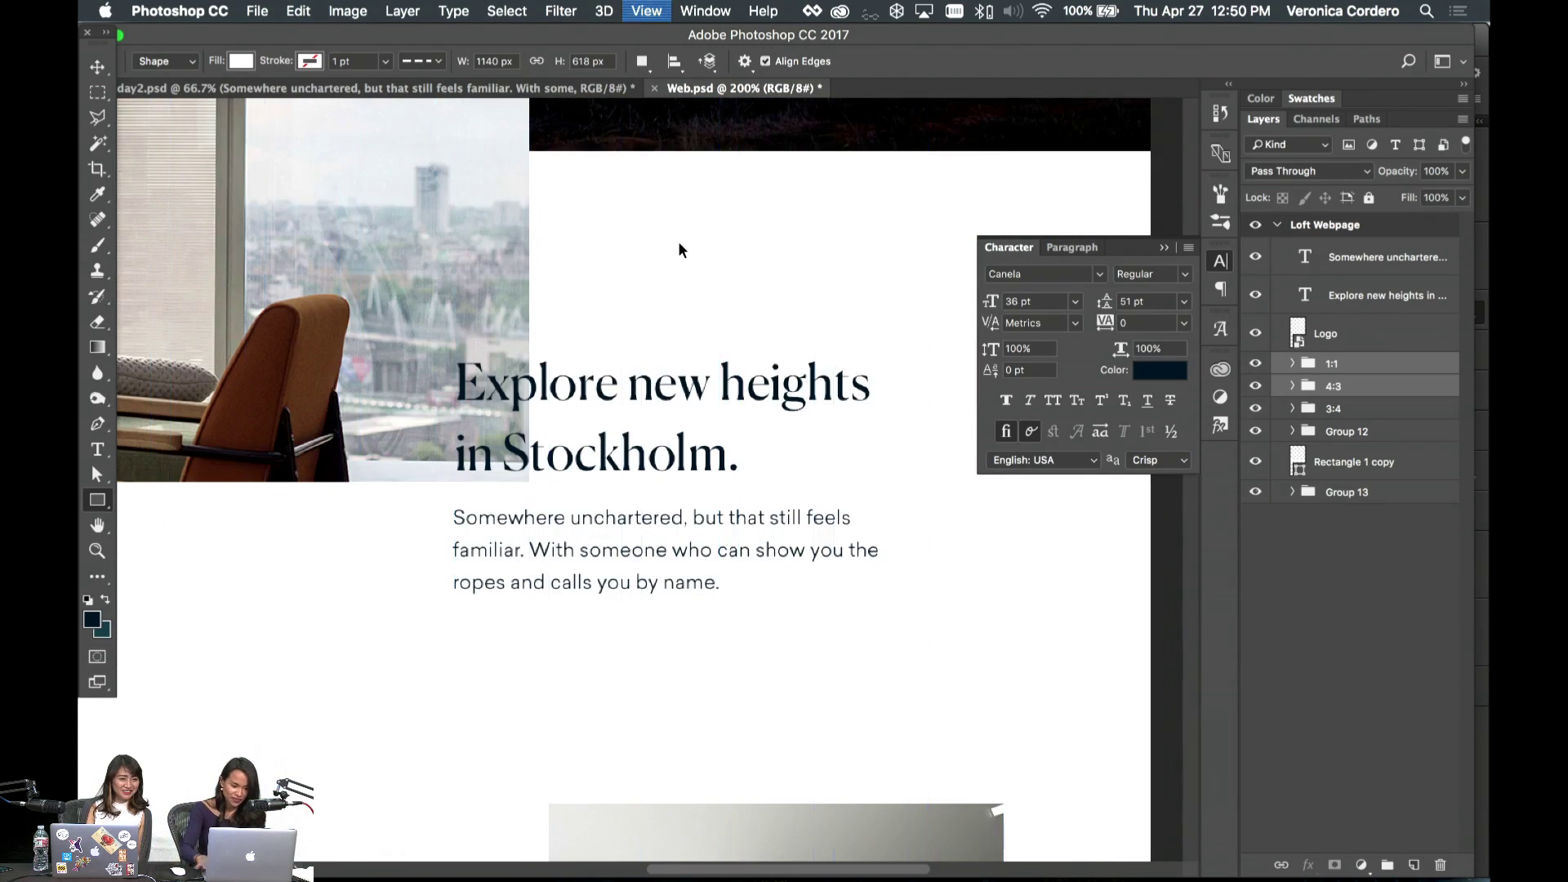
scroll(679, 243, "down", 6)
scroll(679, 243, "right", 3)
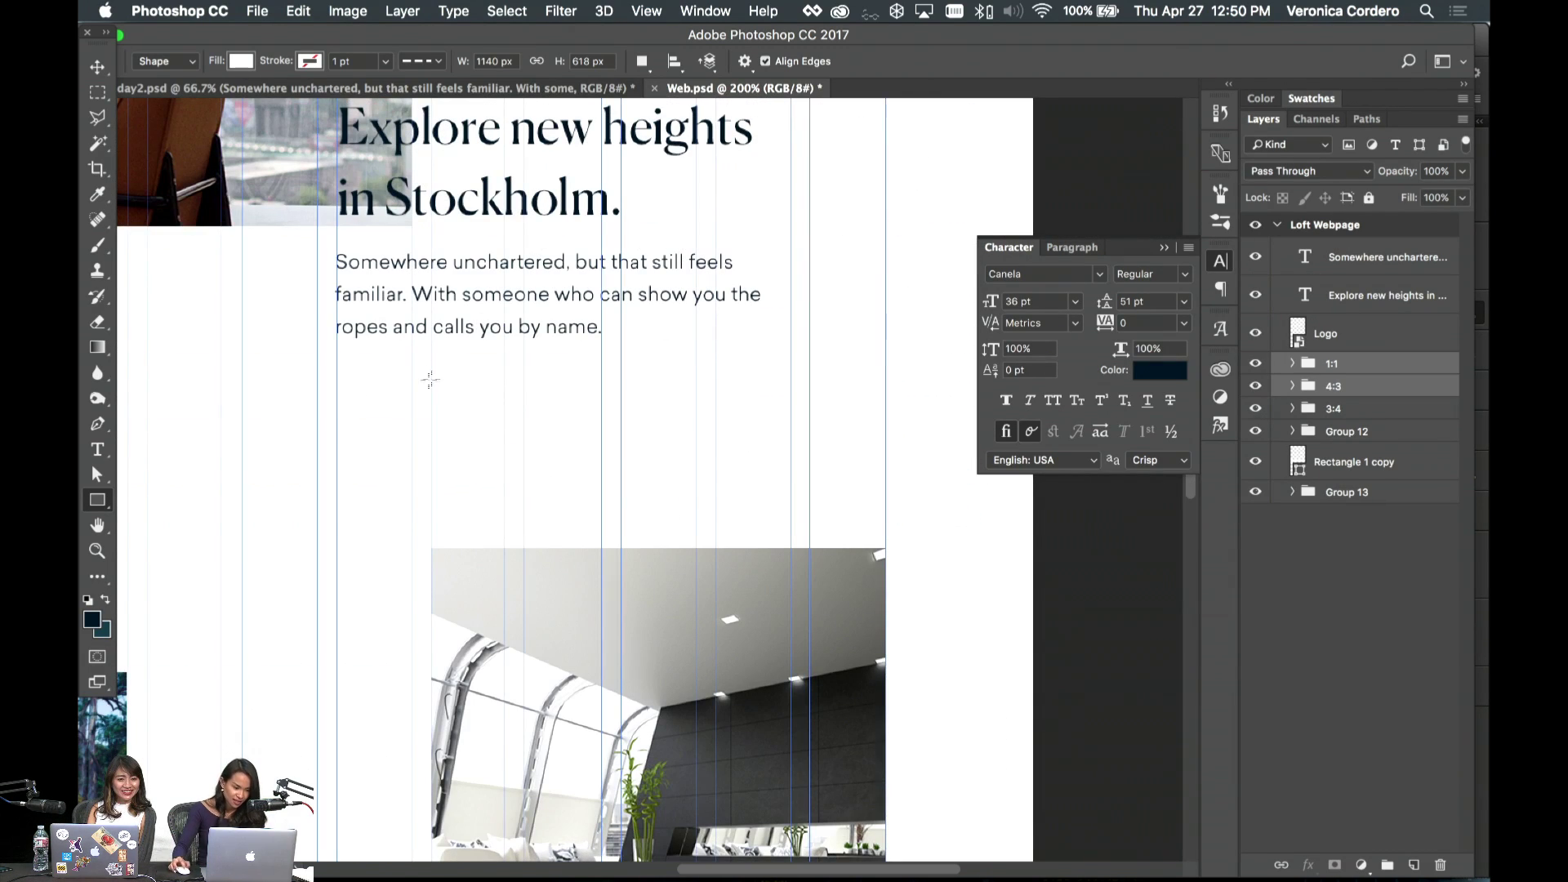
left_click(334, 391)
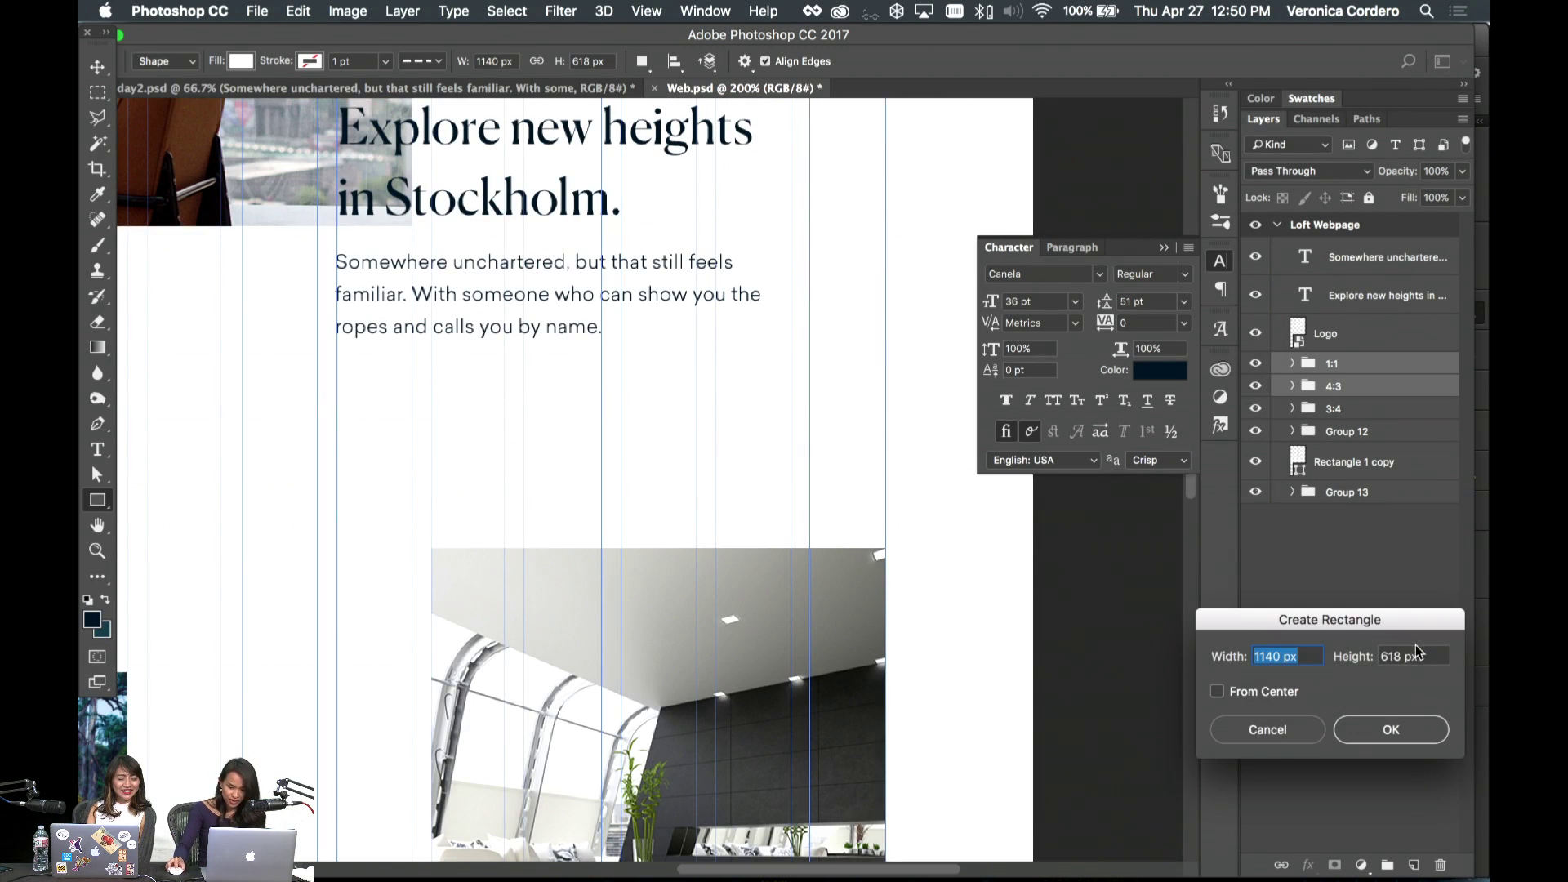
key("Tab")
type("50")
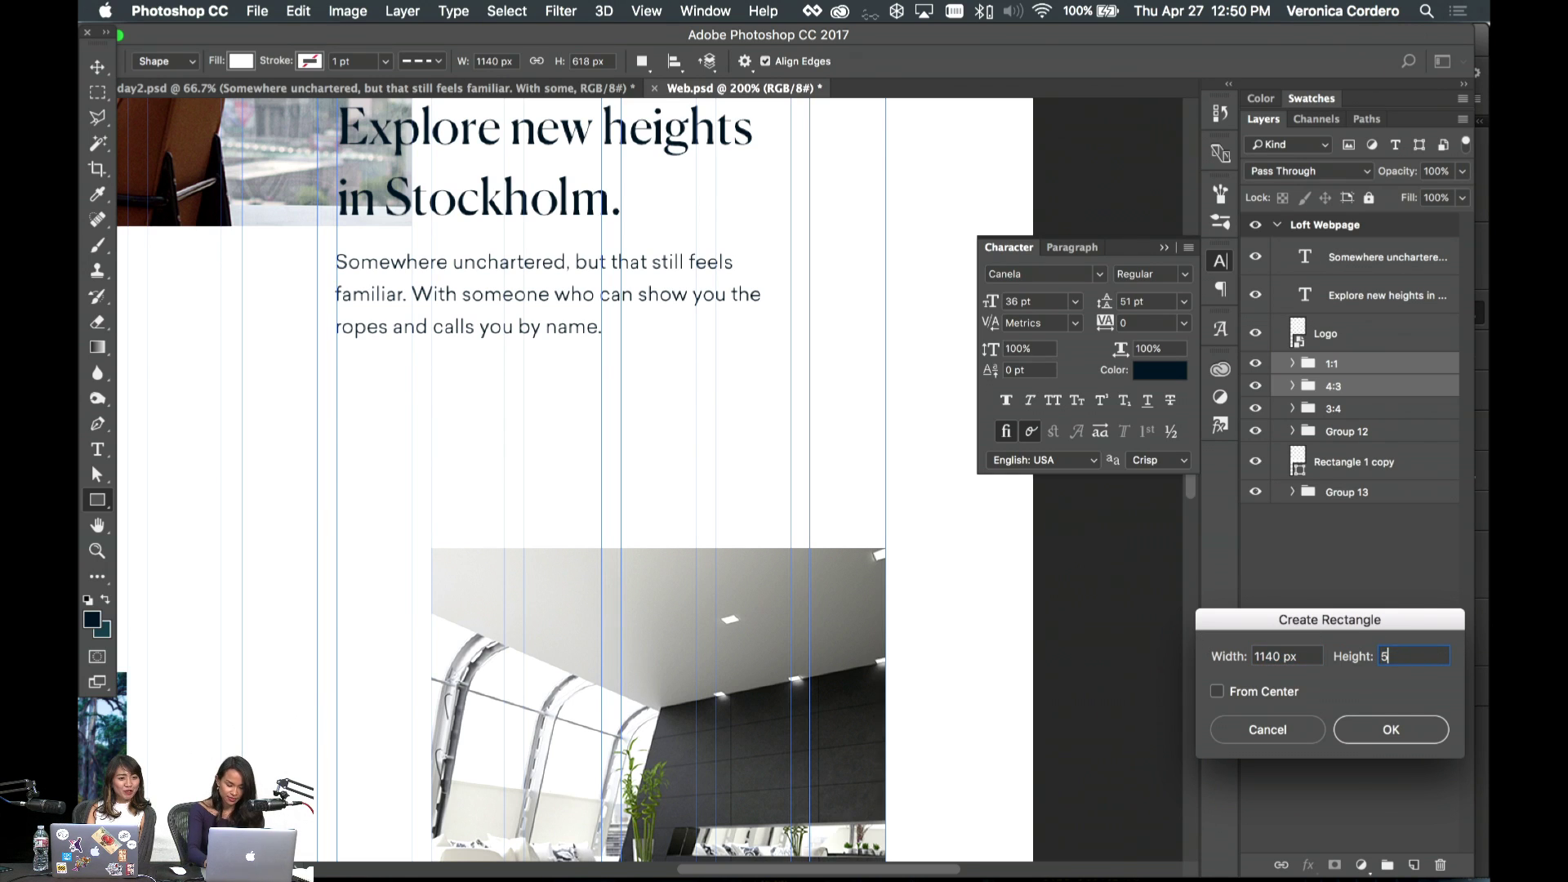
key("Tab")
type("4")
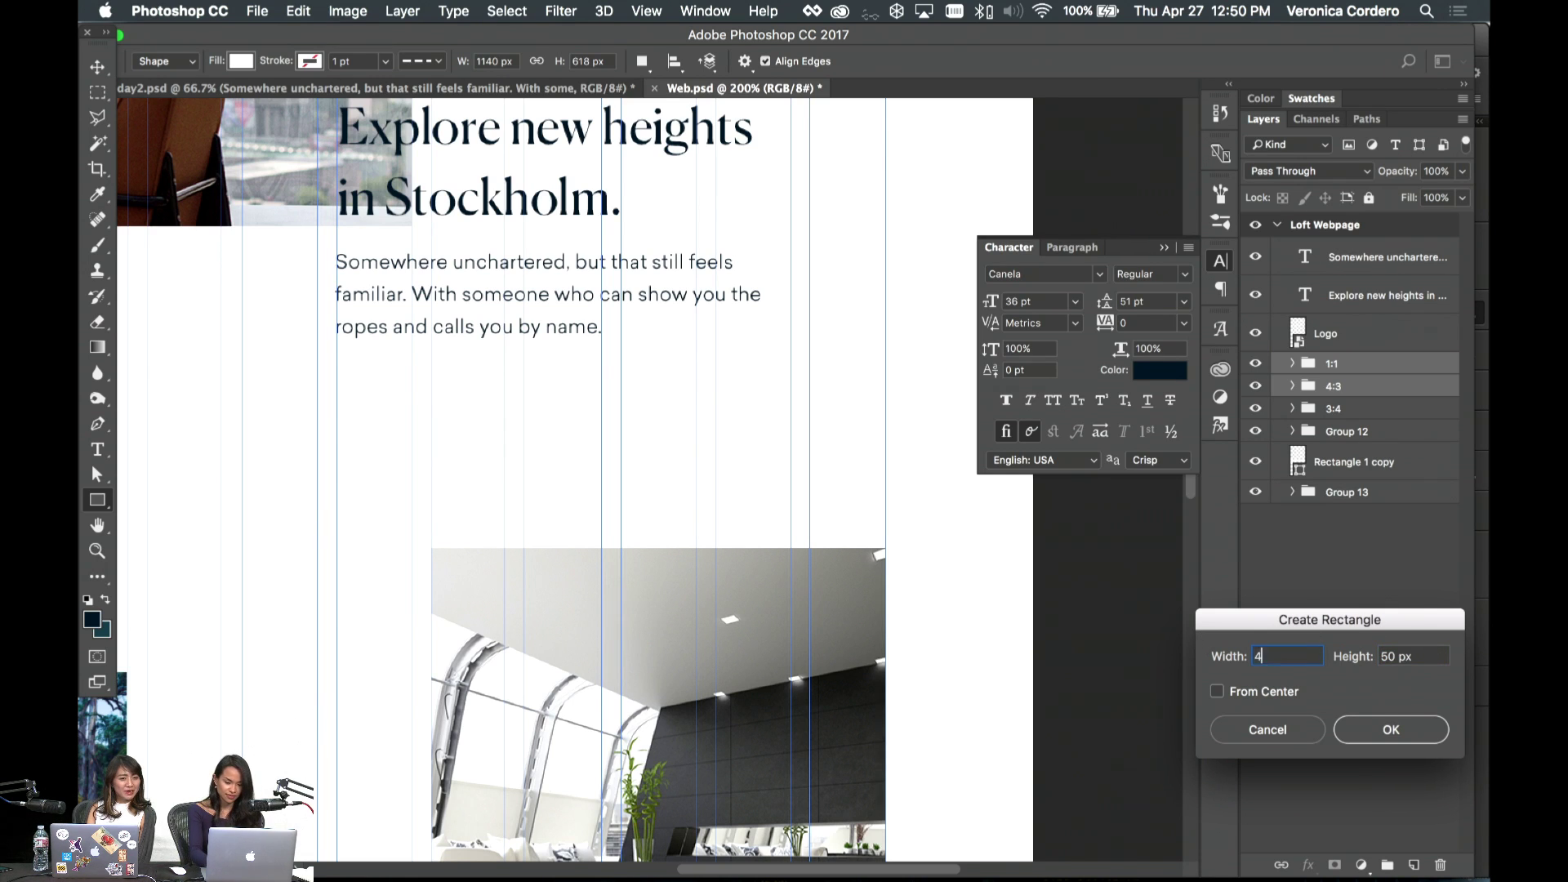
key("Return")
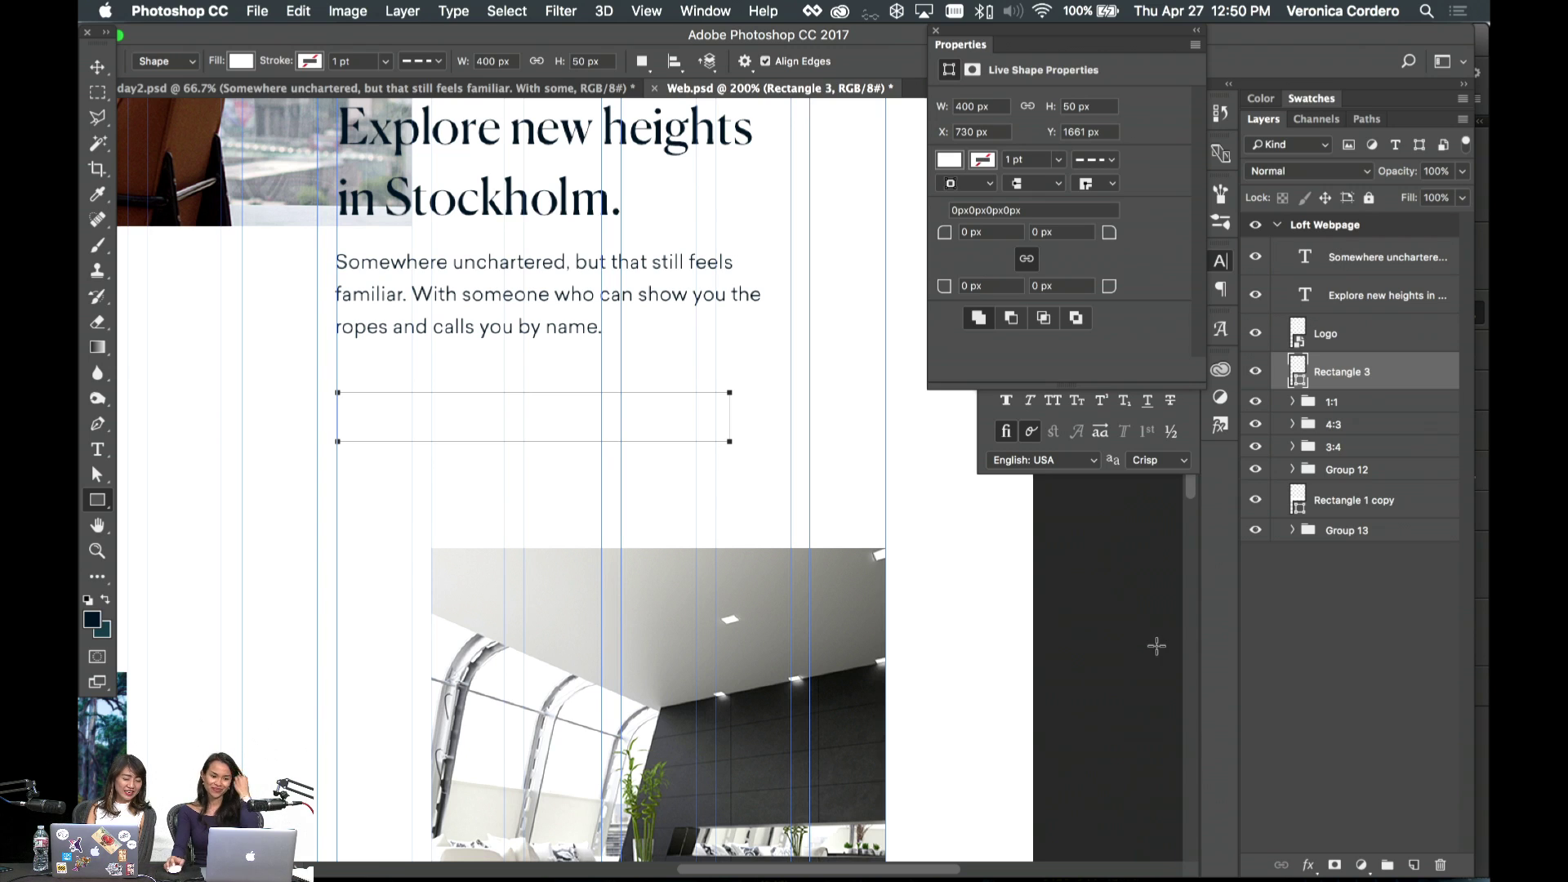
- Fill the new rectangle with a dark colour
left_click(96, 70)
key("super+t")
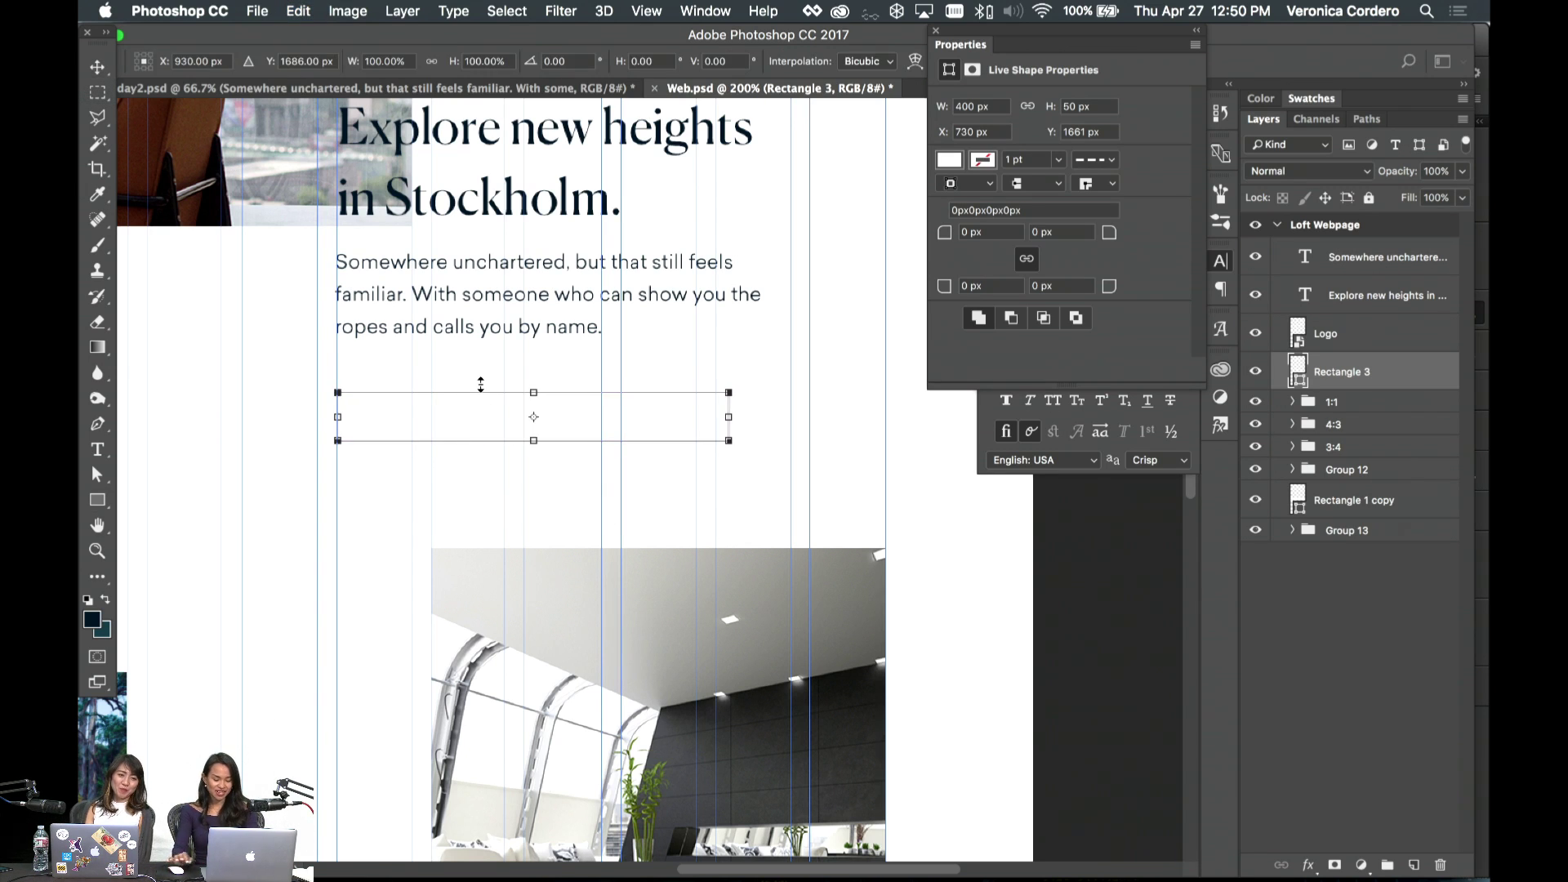
key("Return")
key("p")
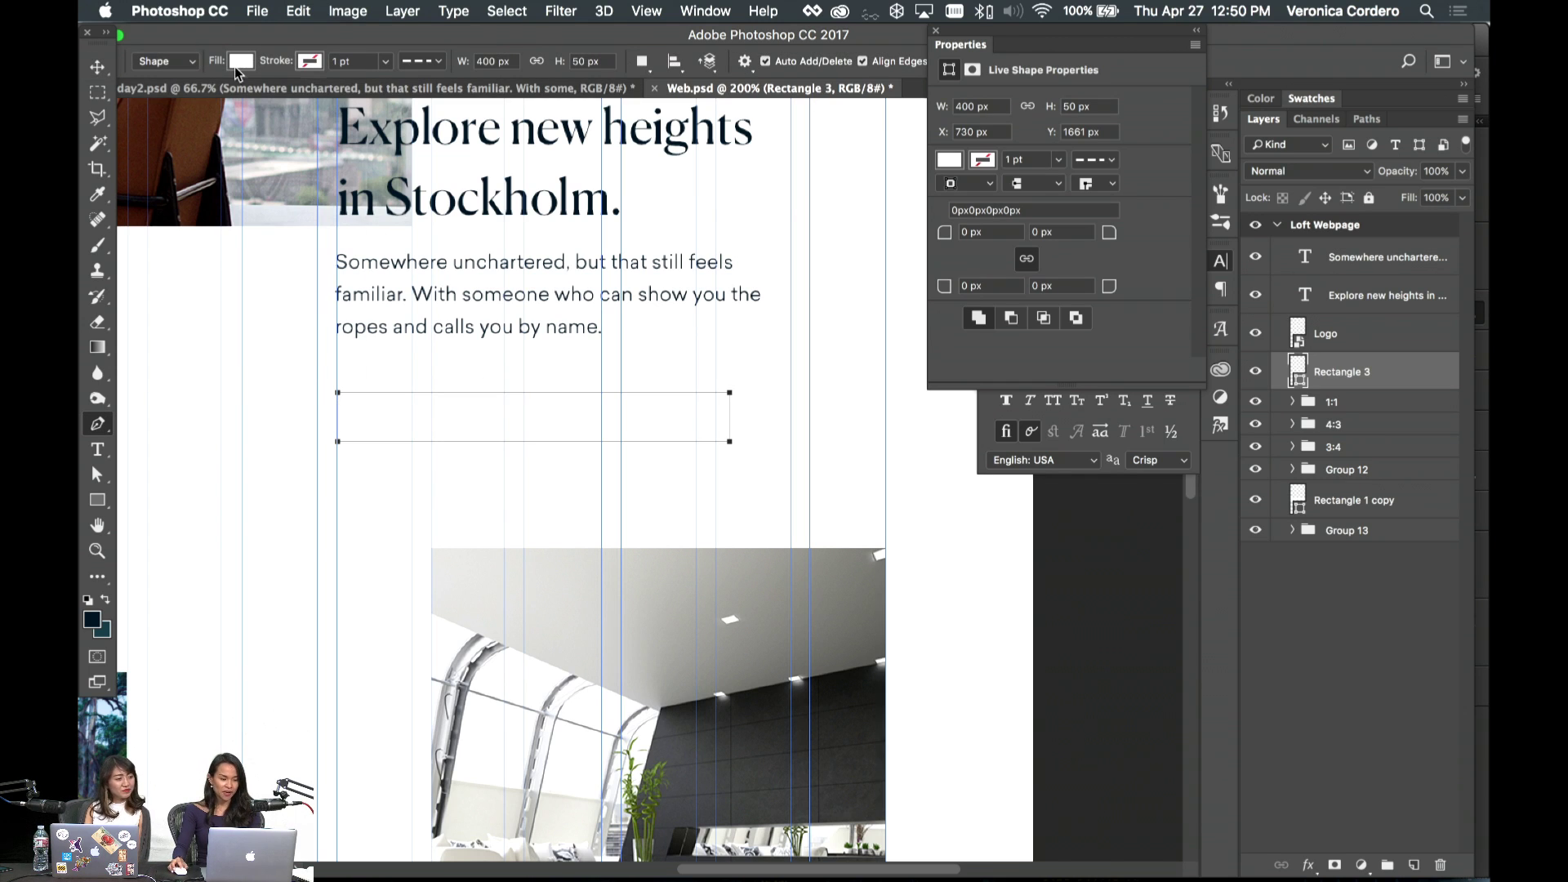
left_click(240, 62)
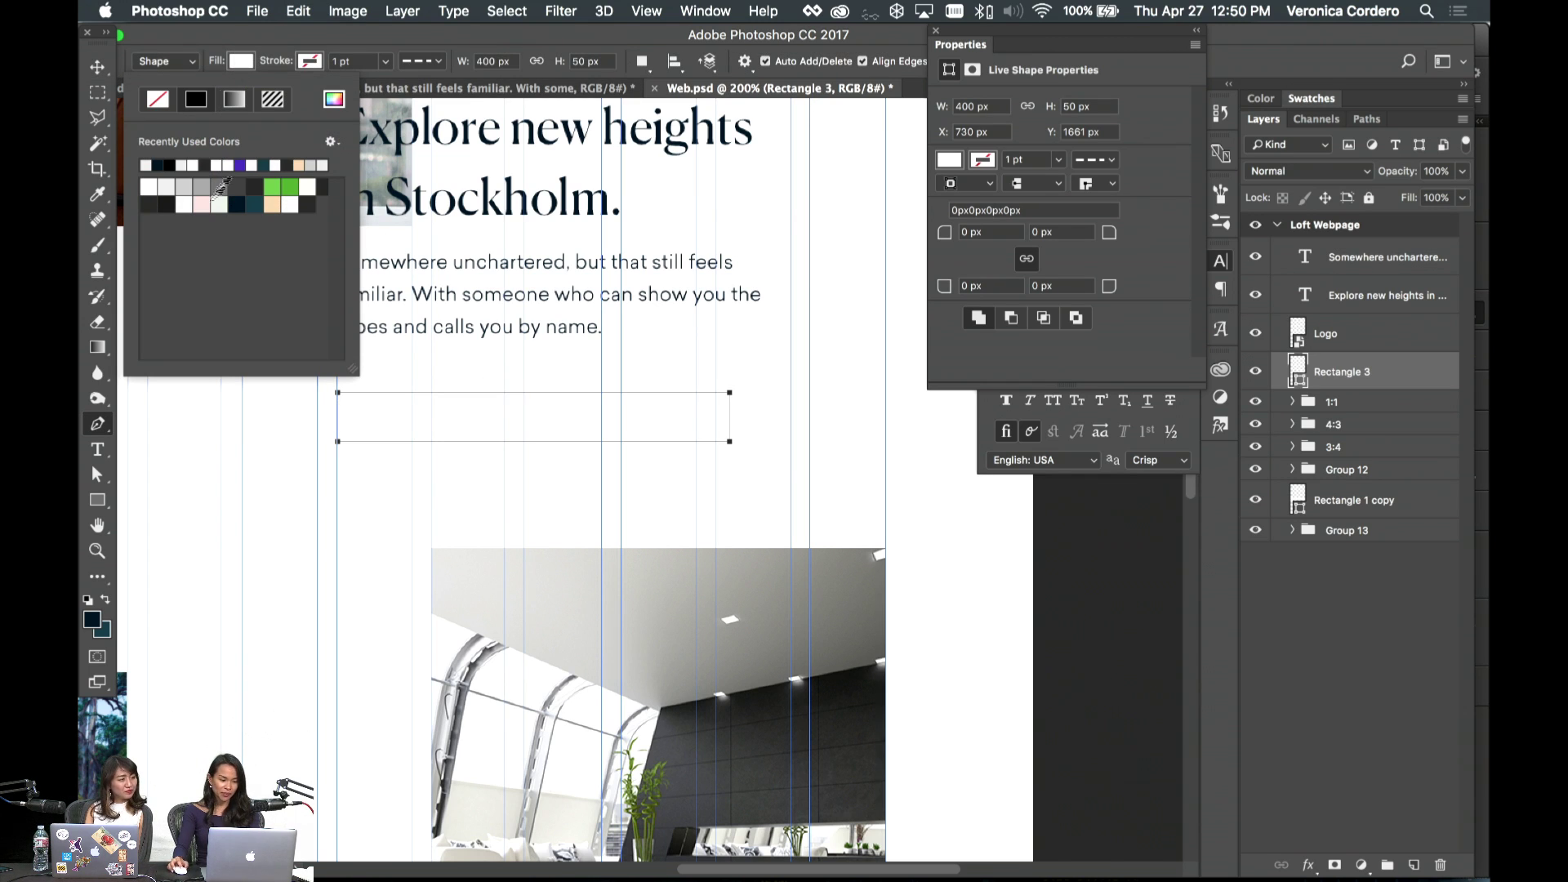
left_click(153, 200)
- Position the dark bar directly beneath the body paragraph
key("v")
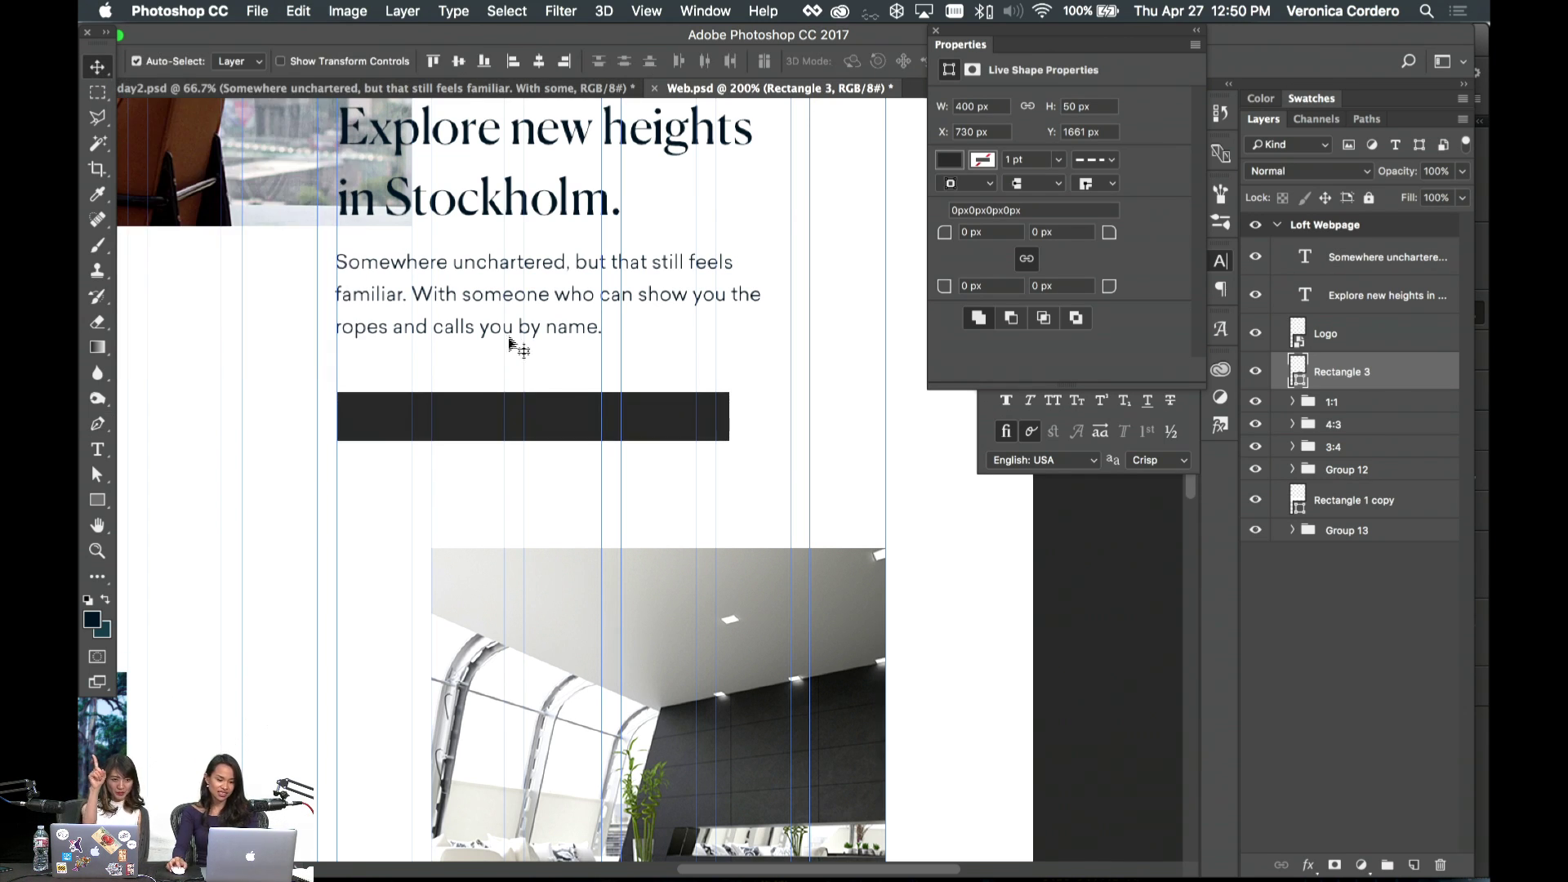
left_click_drag(646, 429, 643, 373)
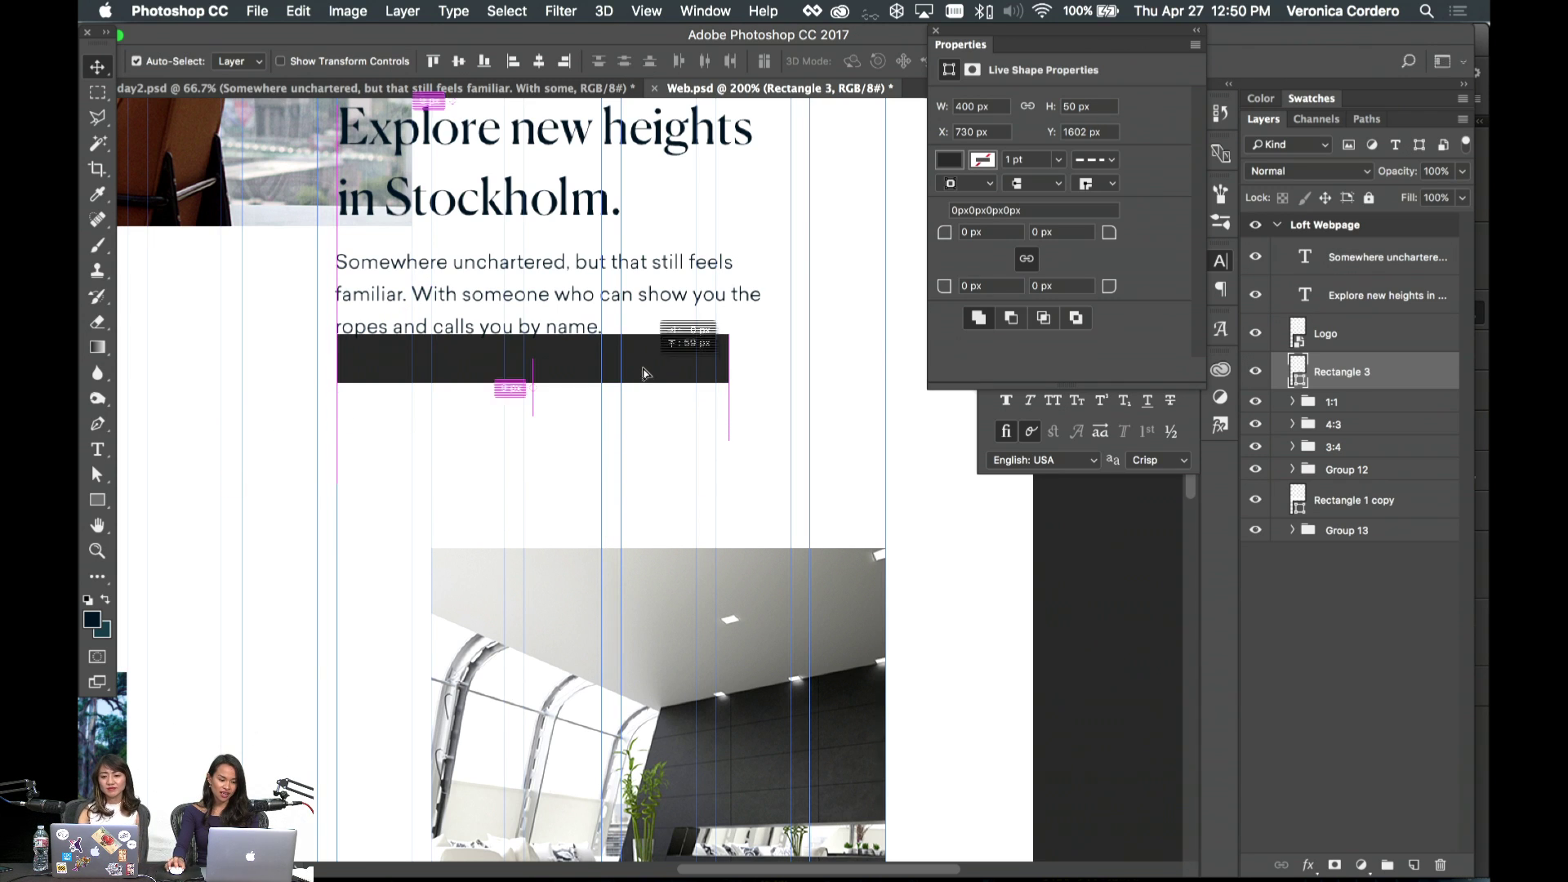
key("Up")
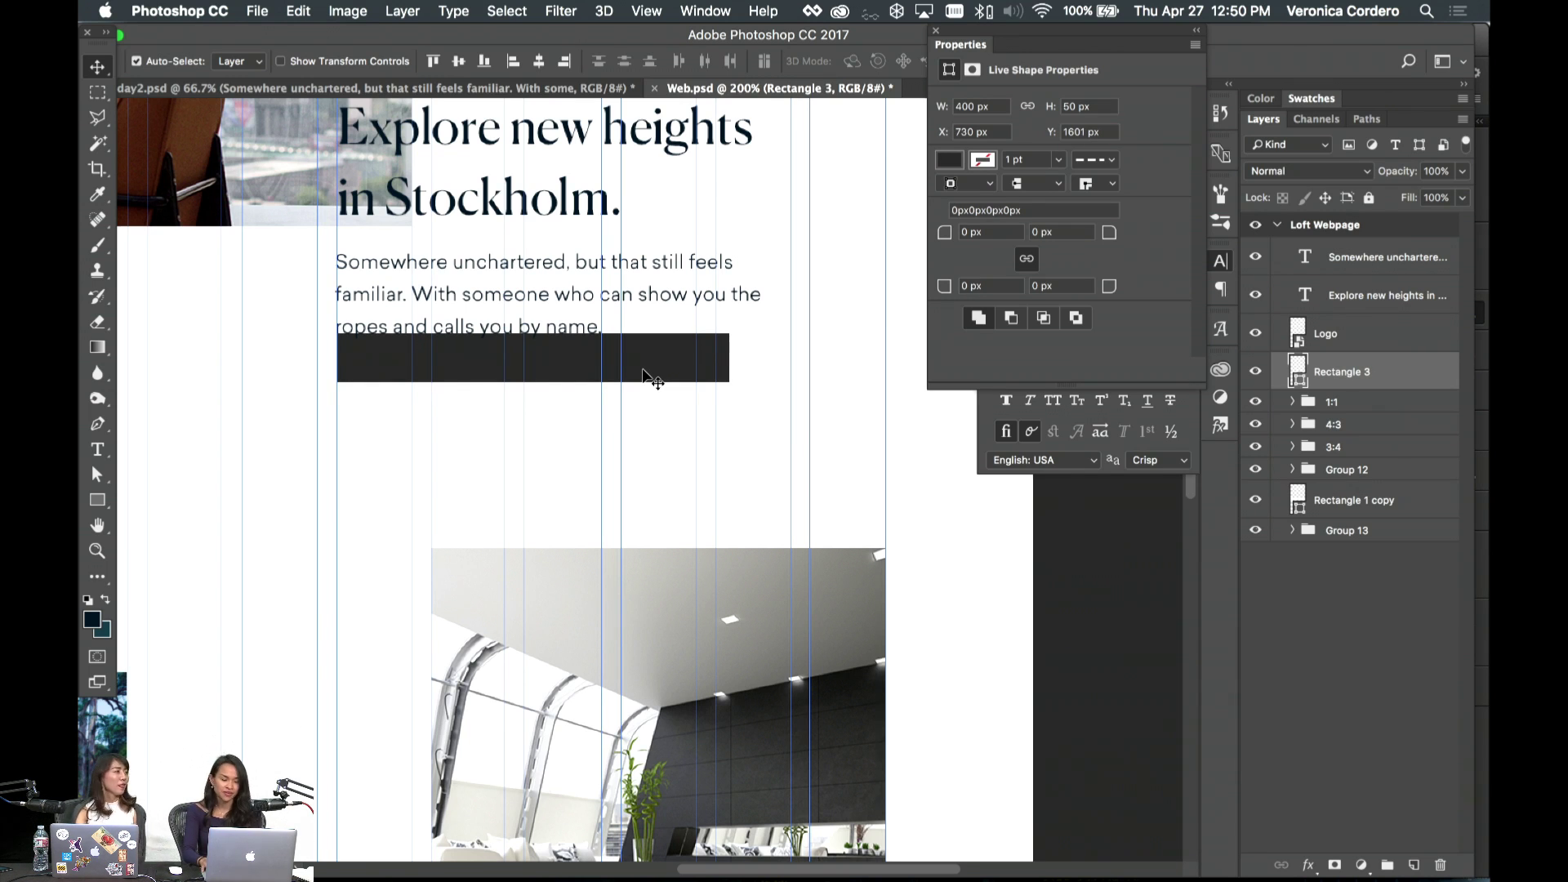
key("shift+Down")
key("shift+Down")
key("shift+Down")
key("shift+Down")
key("shift+Down")
- Shrink the bar's width to 270 px at 100% zoom
key("super+minus")
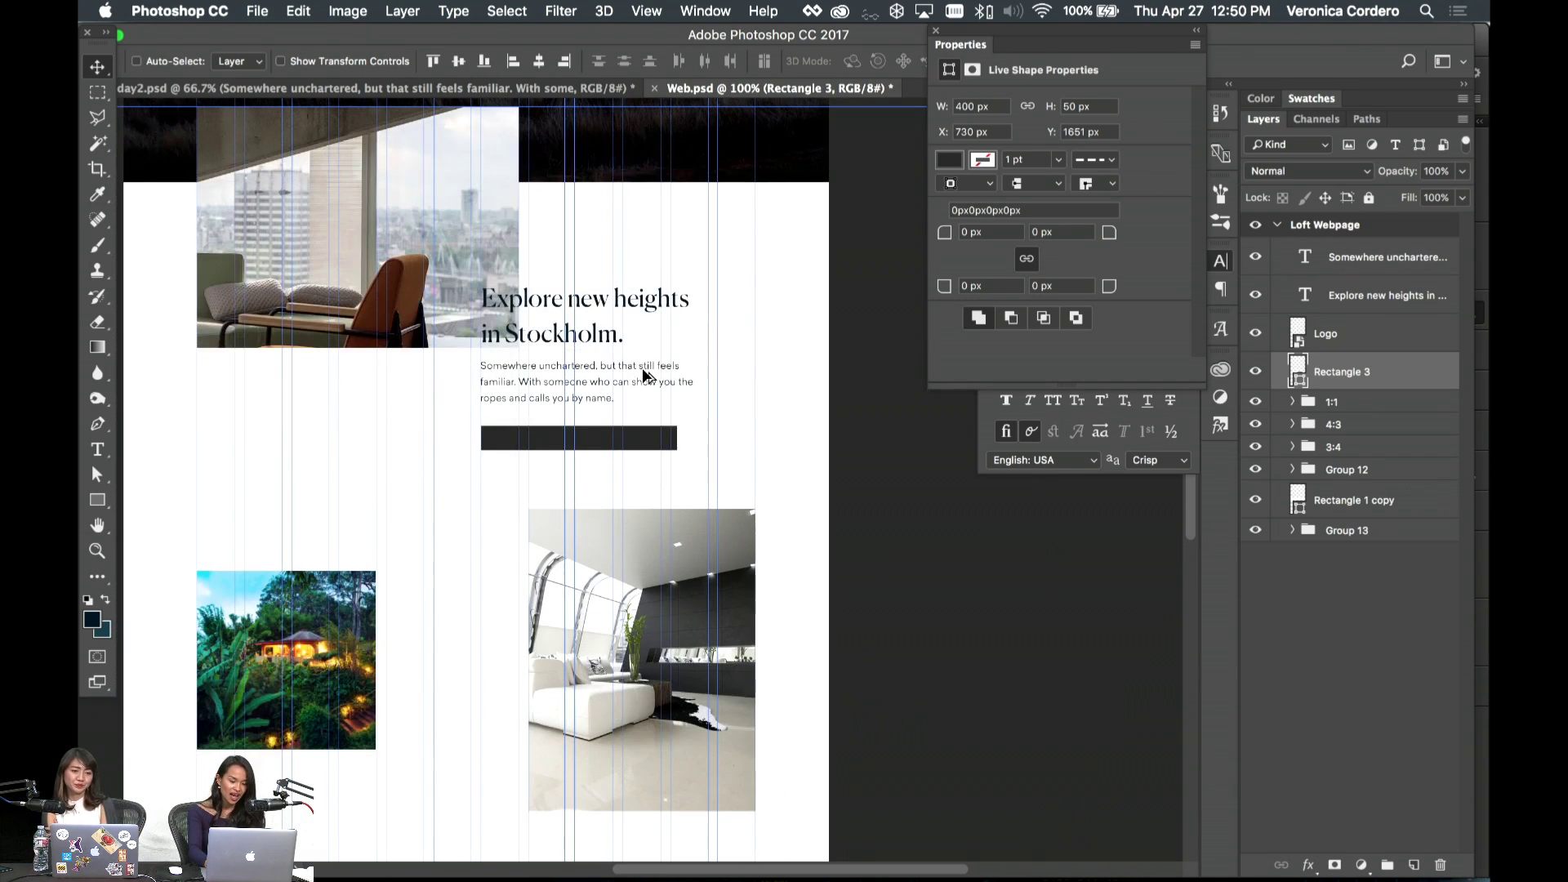
key("a")
left_click_drag(677, 442, 614, 442)
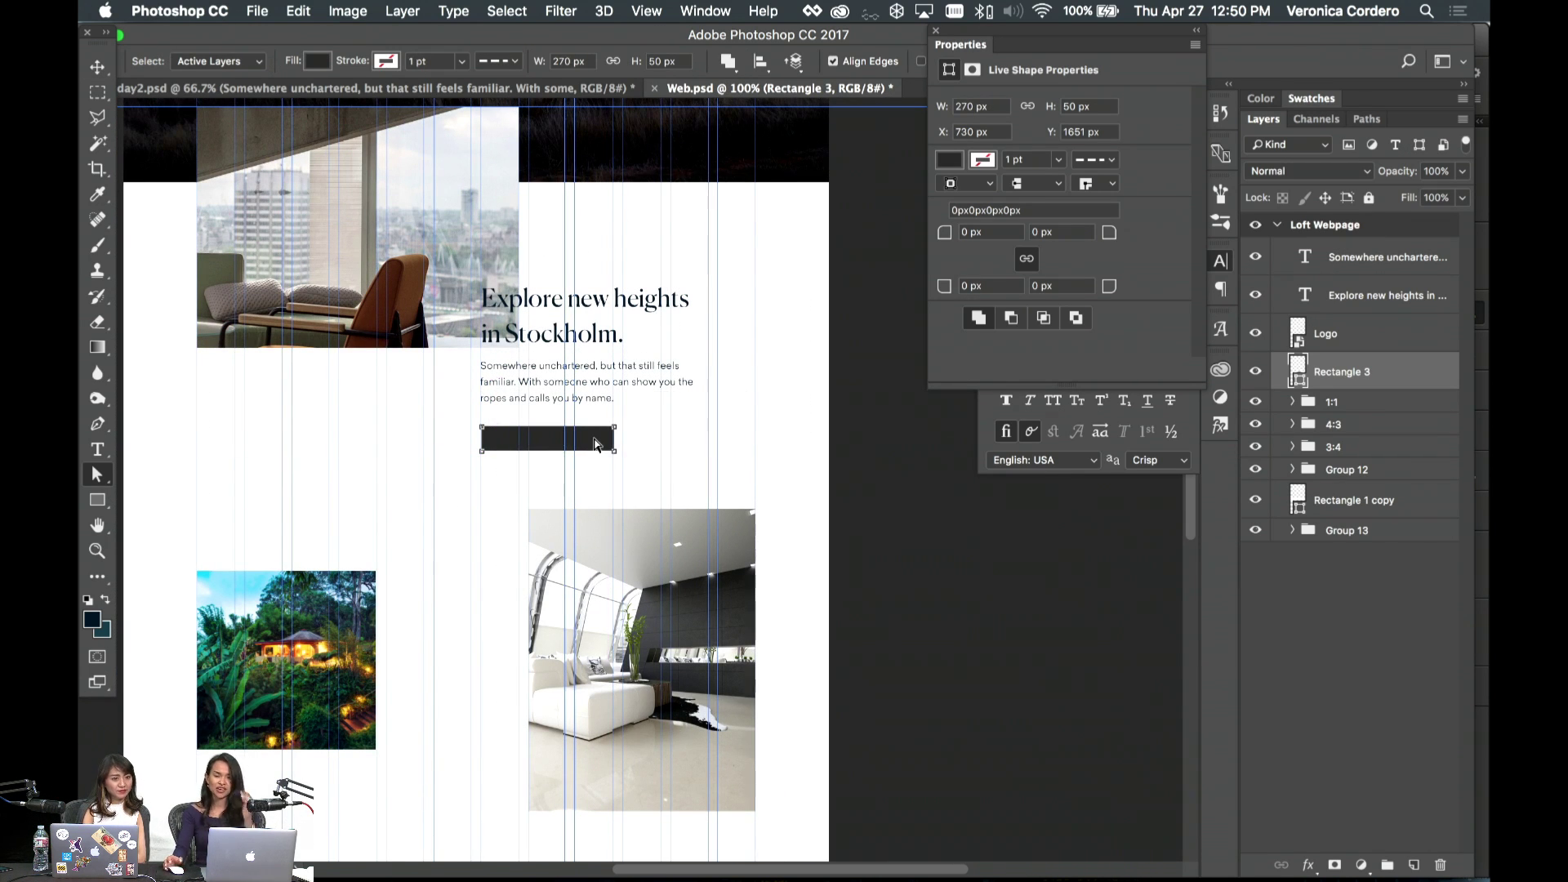